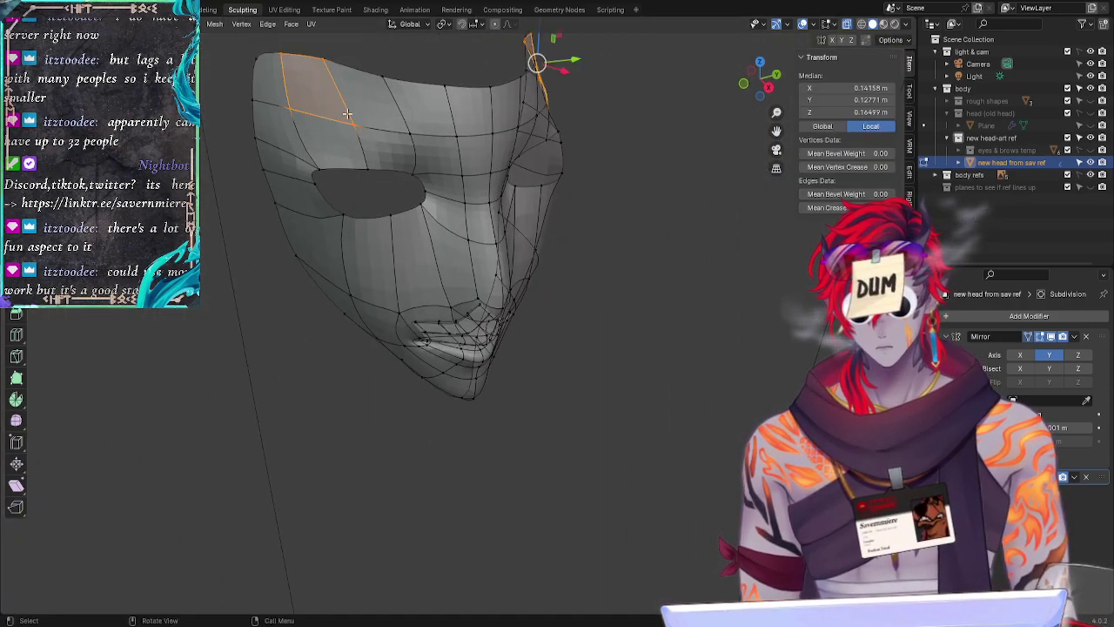
# Step: Slide the forehead face and an upper-left forehead edge sideways along X
pyautogui.press('g')
pyautogui.press('x')
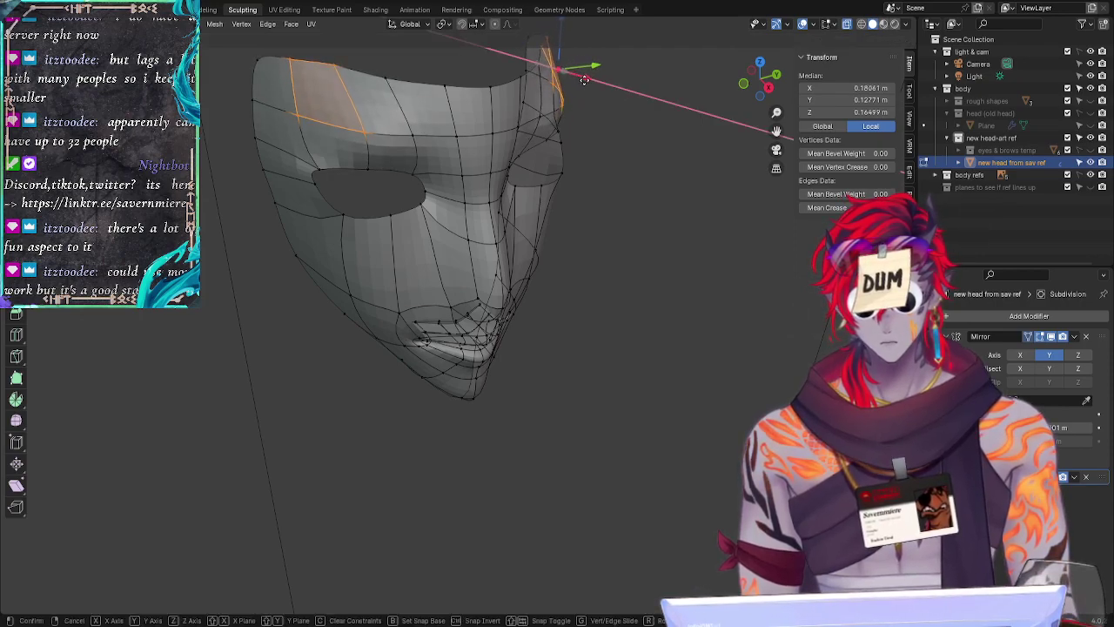
pyautogui.click(576, 75)
pyautogui.hotkey('alt', 'a')
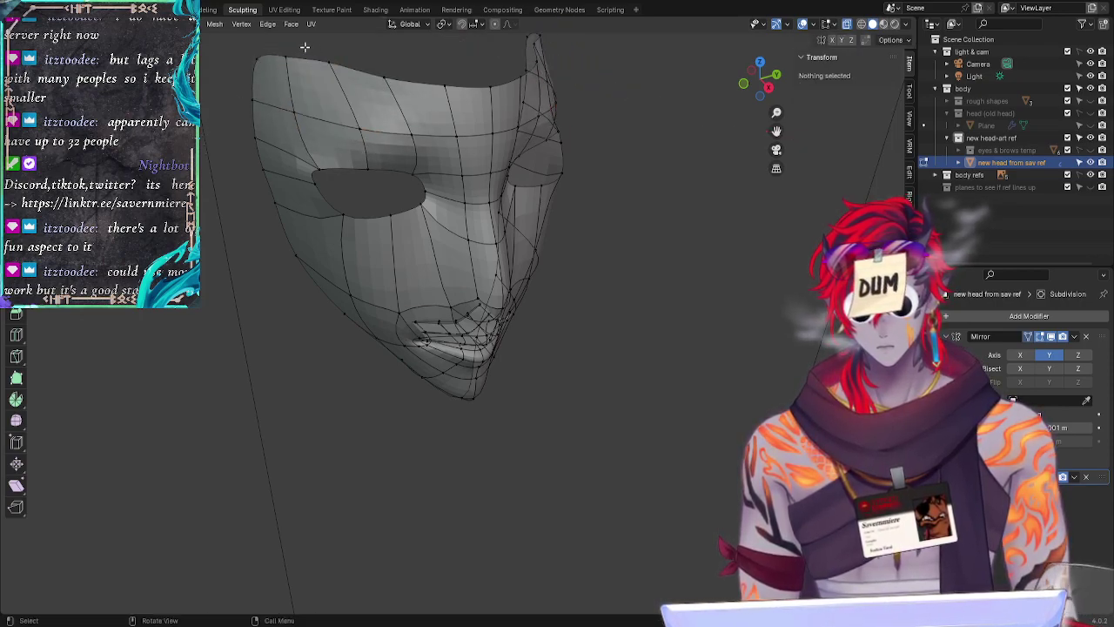
pyautogui.moveTo(303, 47)
pyautogui.mouseDown()
pyautogui.moveTo(320, 109)
pyautogui.moveTo(310, 56)
pyautogui.mouseUp()
pyautogui.press('g')
pyautogui.press('x')
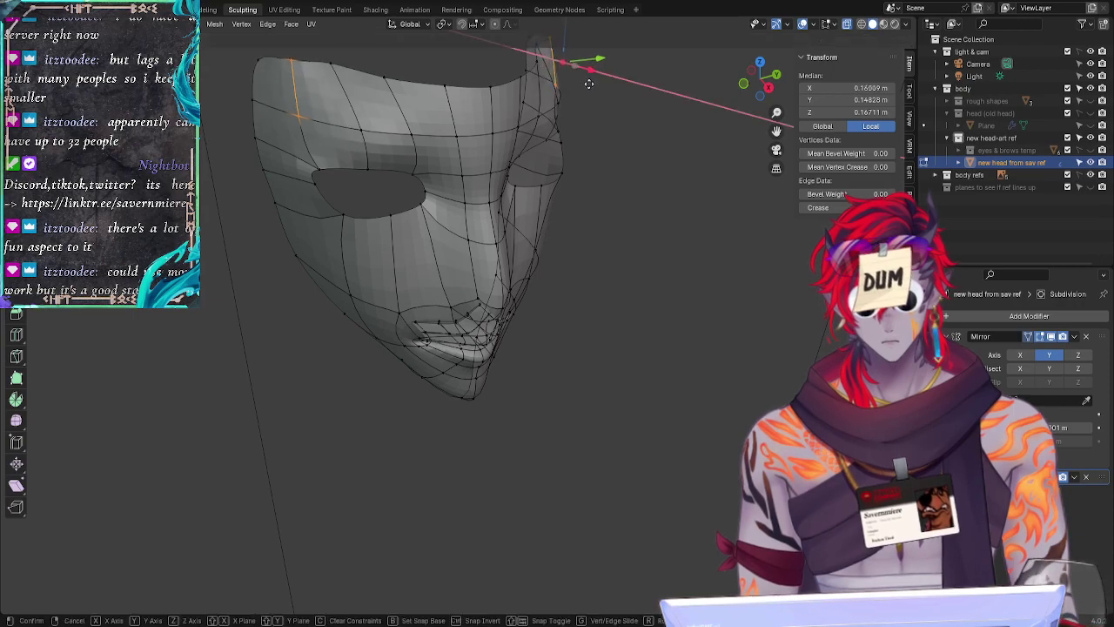
pyautogui.click(607, 116)
pyautogui.hotkey('alt', 'a')
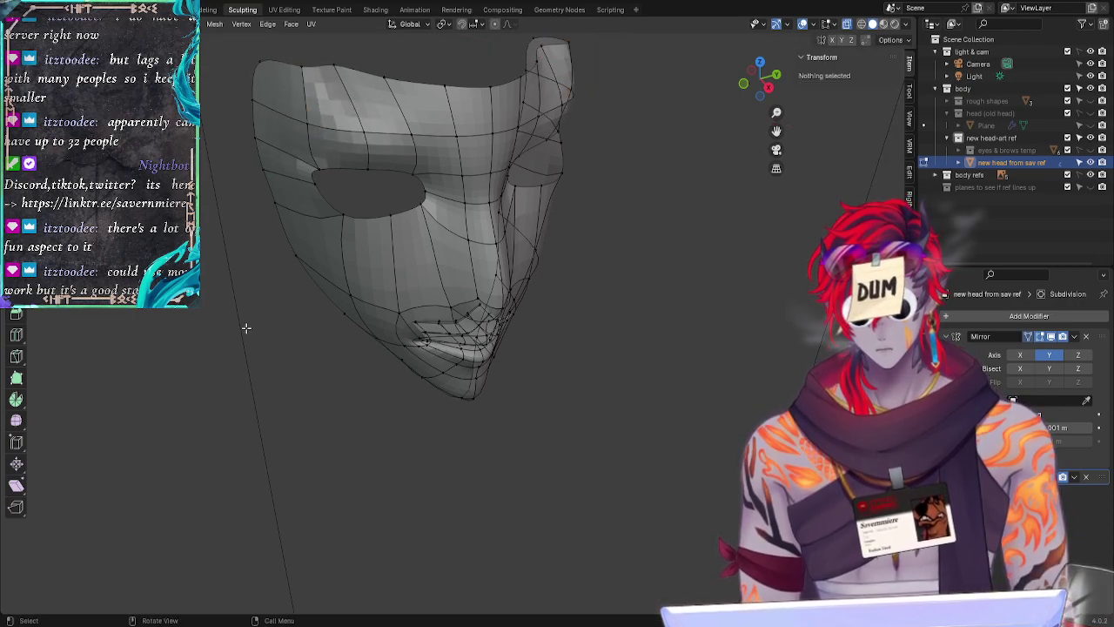
# Step: Slide the mask's top rim loop along X and shift its corner vertex sideways
pyautogui.keyDown('alt'); pyautogui.moveTo(246, 328); pyautogui.dragTo(315, 165); pyautogui.keyUp('alt')
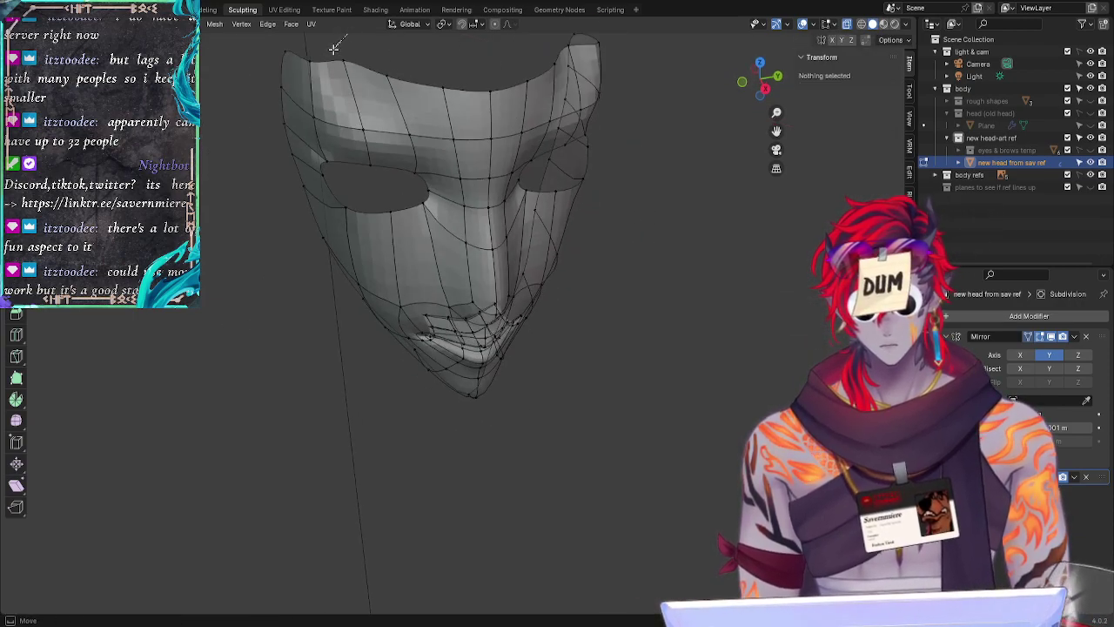
pyautogui.keyDown('alt'); pyautogui.click(574, 82); pyautogui.keyUp('alt')
pyautogui.press('g')
pyautogui.press('x')
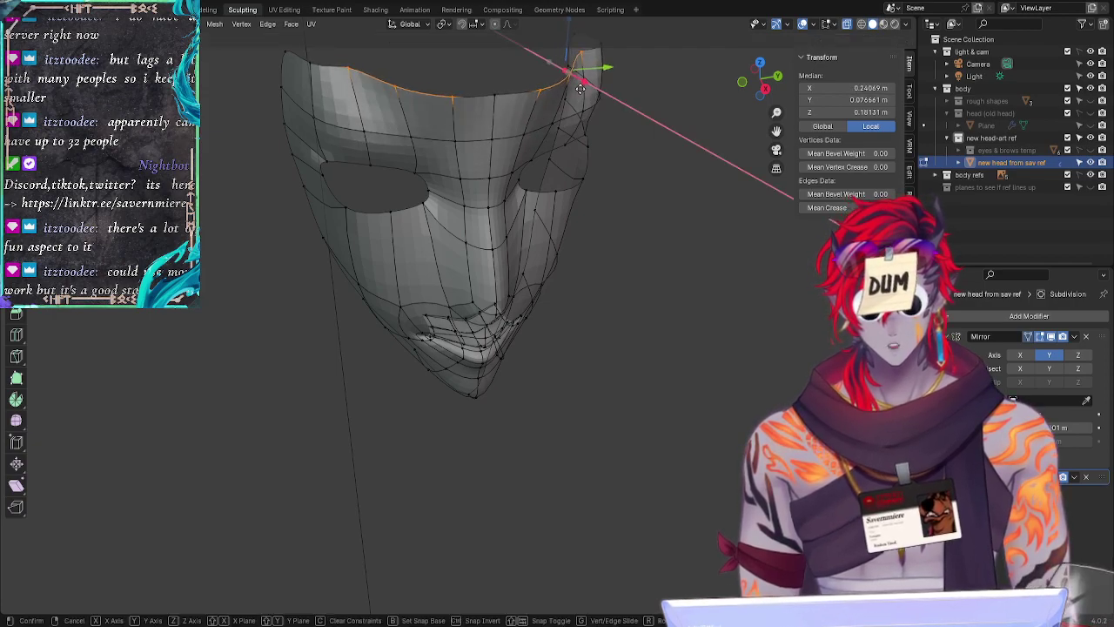
pyautogui.click(363, 58)
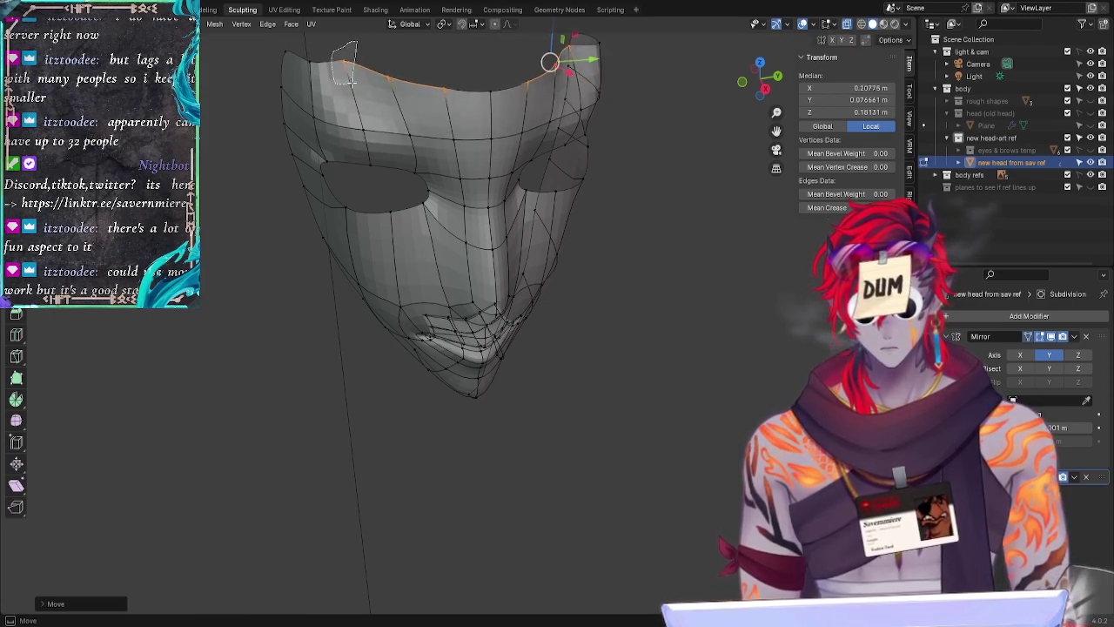
pyautogui.click(540, 54)
pyautogui.moveTo(577, 51); pyautogui.dragTo(616, 54)
pyautogui.click(229, 334)
# Step: Nudge the top edge loop sideways and pull a forehead vertex outward along Y
pyautogui.moveTo(229, 333); pyautogui.dragTo(416, 113, button='middle')
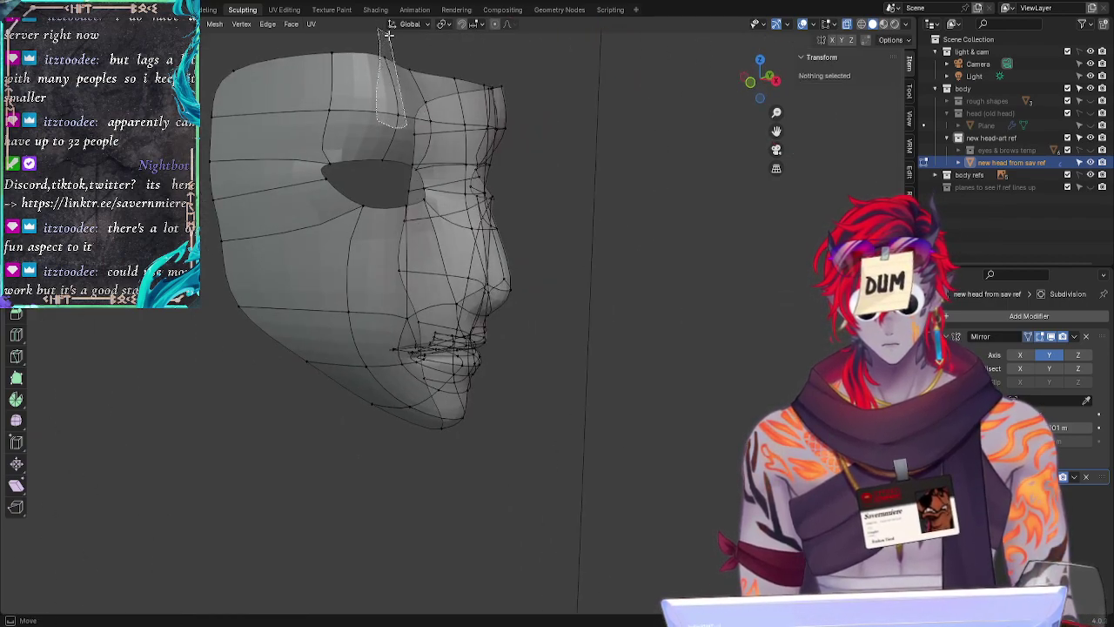
pyautogui.keyDown('alt'); pyautogui.click(409, 72); pyautogui.keyUp('alt')
pyautogui.moveTo(558, 105)
pyautogui.mouseDown()
pyautogui.moveTo(541, 110)
pyautogui.moveTo(551, 114)
pyautogui.mouseUp()
pyautogui.click(677, 245)
pyautogui.moveTo(677, 244); pyautogui.dragTo(580, 256, button='middle')
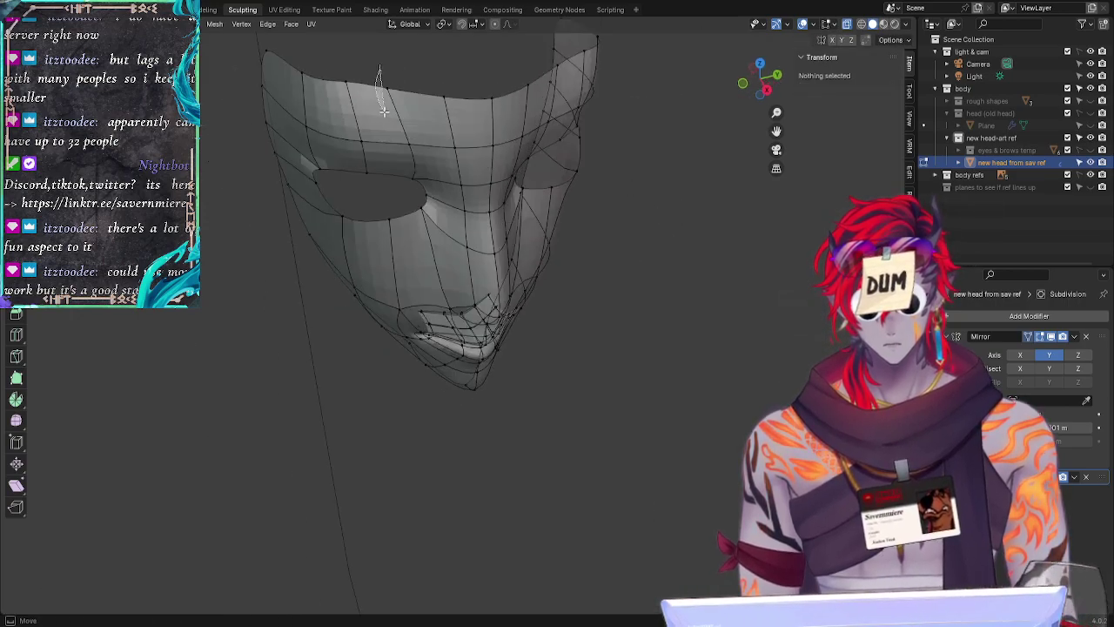
pyautogui.click(445, 103)
pyautogui.moveTo(599, 55); pyautogui.dragTo(564, 80)
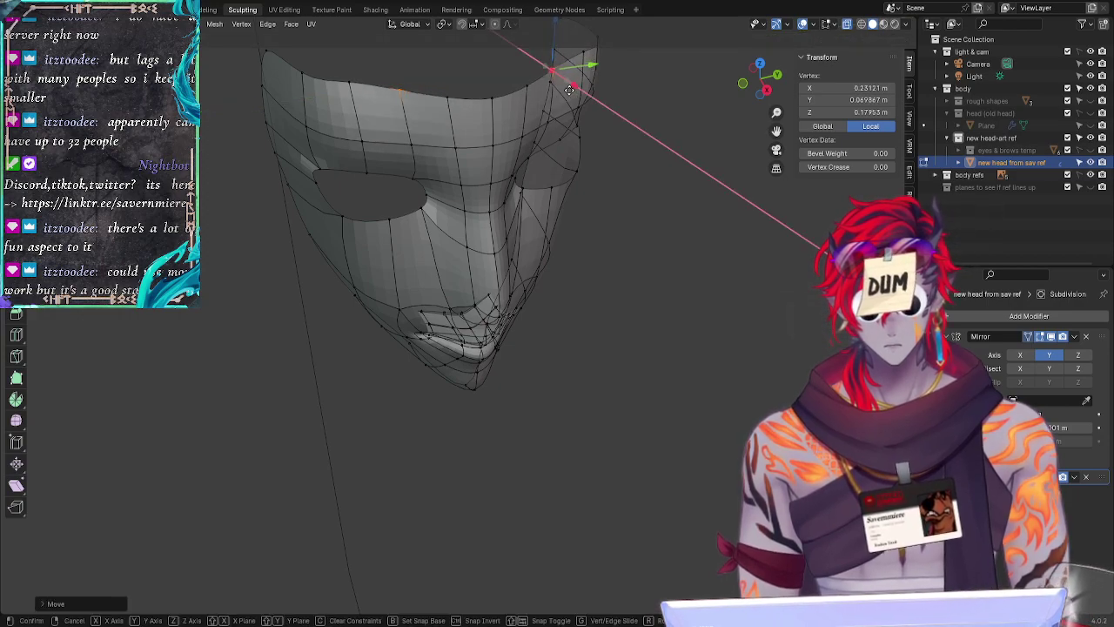
pyautogui.click(270, 374)
pyautogui.moveTo(270, 374); pyautogui.dragTo(328, 288, button='middle')
pyautogui.keyDown('alt'); pyautogui.click(358, 121); pyautogui.keyUp('alt')
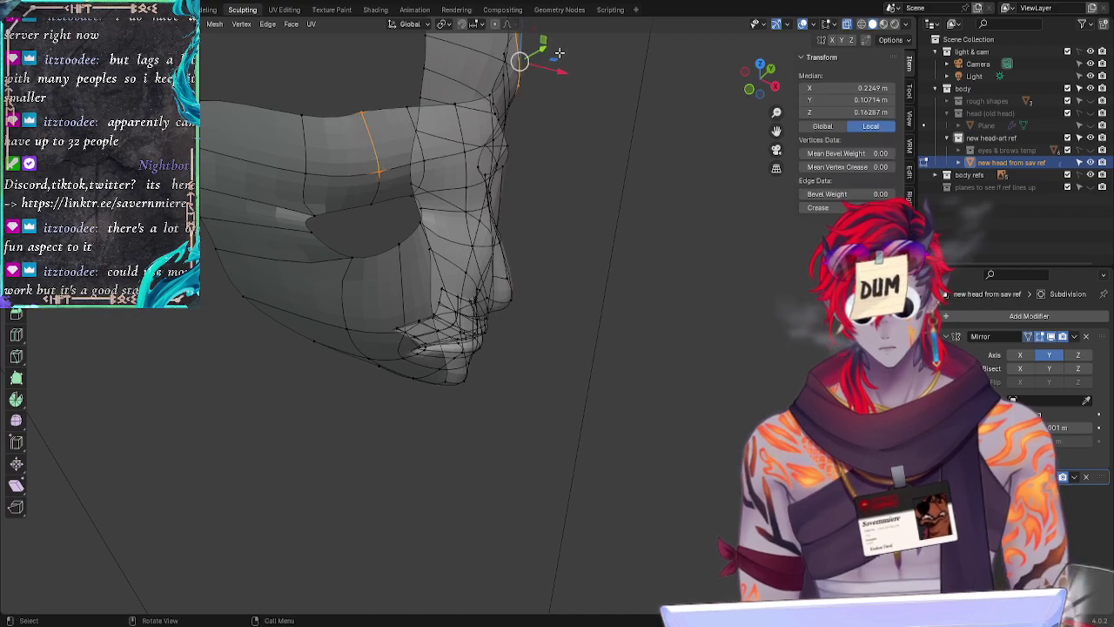
# Step: Nudge the temple vertex and a face-edge vertex along X and Y
pyautogui.click(293, 440)
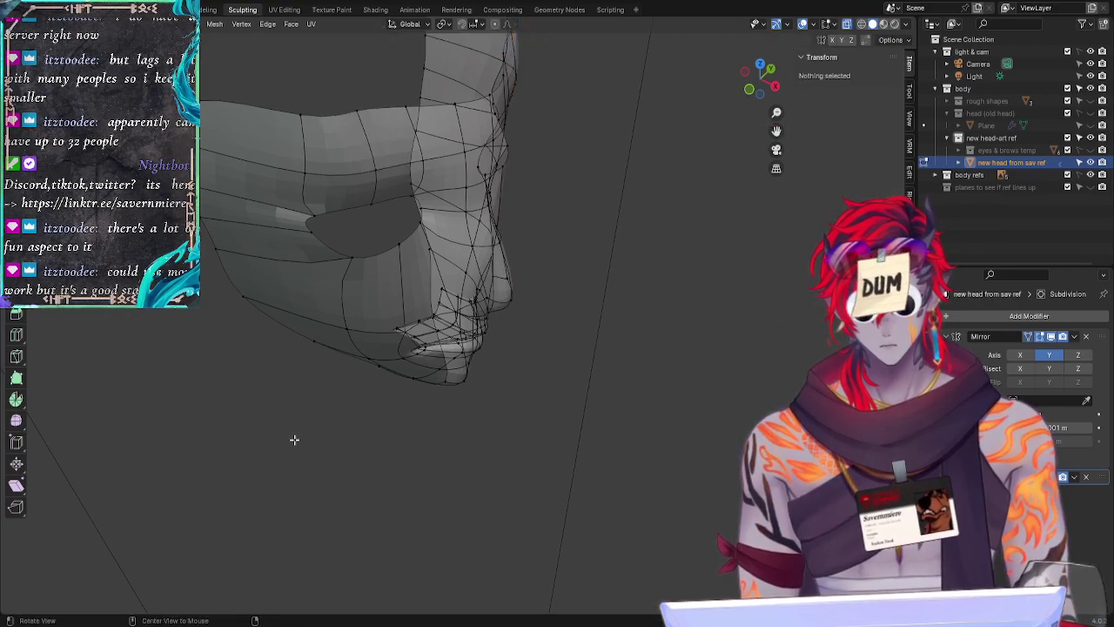
pyautogui.moveTo(293, 440)
pyautogui.mouseDown(button='middle')
pyautogui.moveTo(299, 372)
pyautogui.moveTo(298, 423)
pyautogui.mouseUp(button='middle')
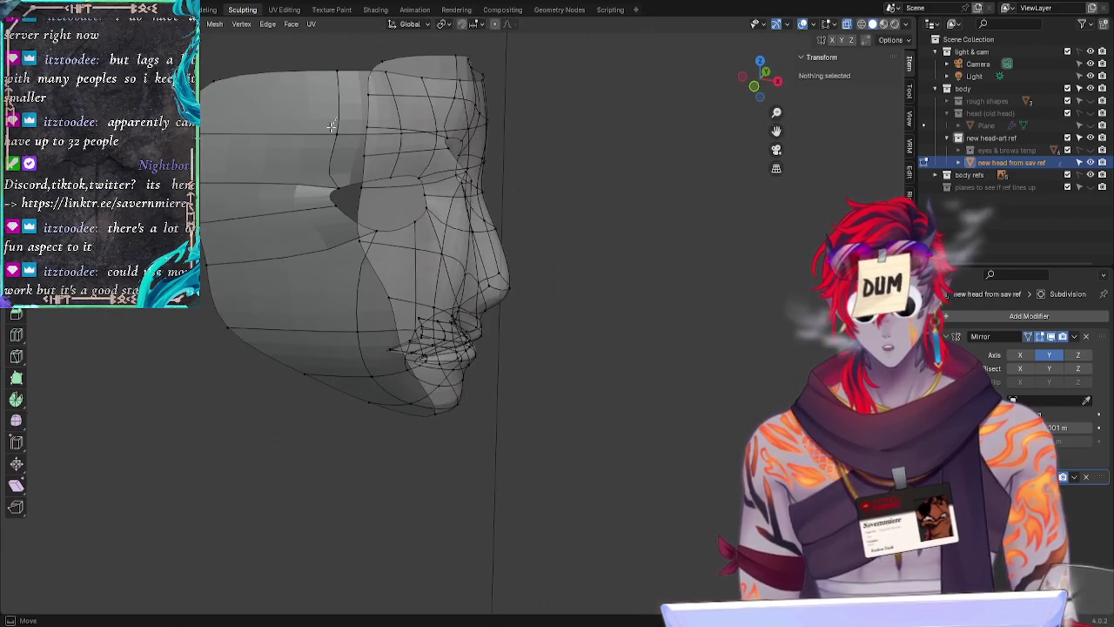
pyautogui.click(479, 98)
pyautogui.moveTo(524, 98); pyautogui.dragTo(527, 100)
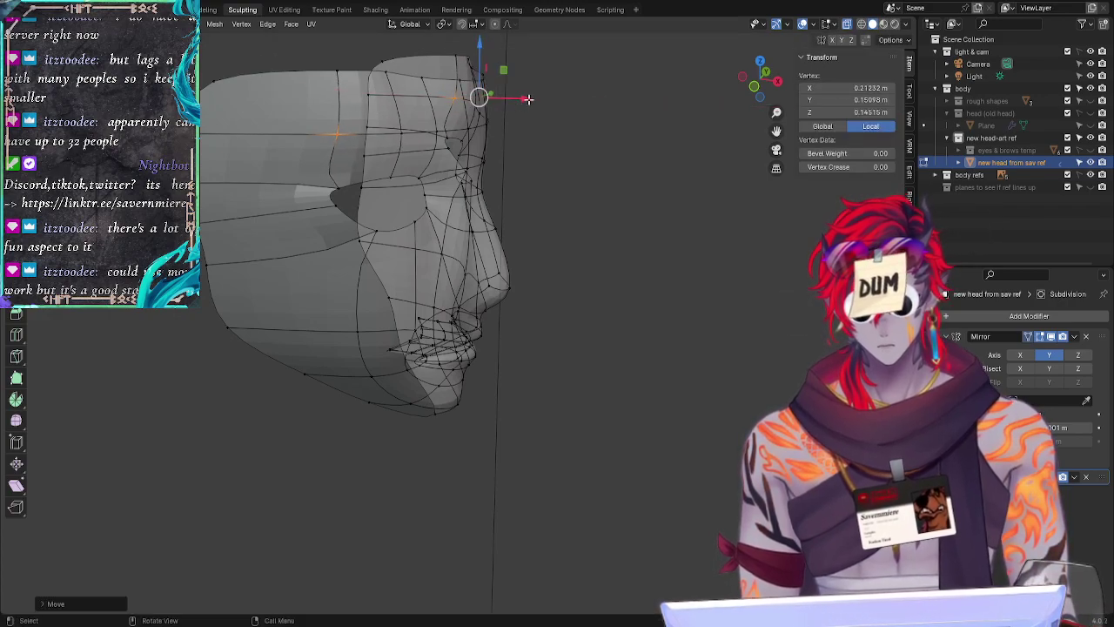
pyautogui.click(341, 182)
pyautogui.moveTo(489, 137); pyautogui.dragTo(453, 135)
pyautogui.moveTo(441, 139); pyautogui.dragTo(562, 177, button='middle')
pyautogui.moveTo(645, 146); pyautogui.dragTo(649, 145)
pyautogui.hotkey('alt', 'a')
# Step: Shift the eye-socket vertex along X and lower it slightly in side profile
pyautogui.moveTo(148, 296); pyautogui.dragTo(338, 253, button='middle')
pyautogui.click(338, 246)
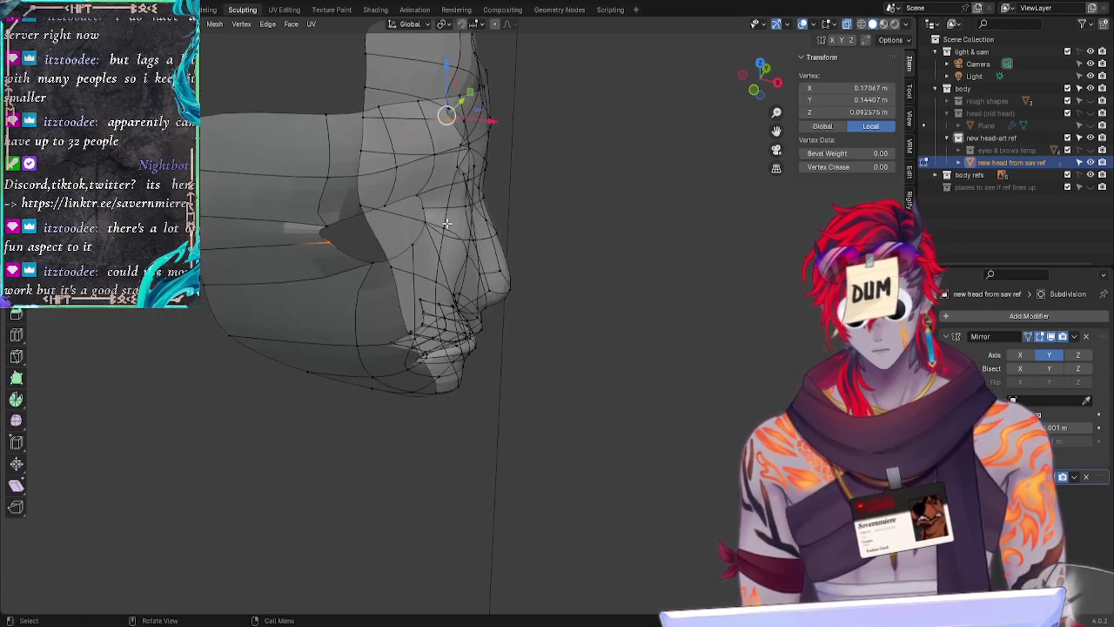
pyautogui.moveTo(492, 119); pyautogui.dragTo(453, 122)
pyautogui.moveTo(456, 65); pyautogui.dragTo(453, 75)
pyautogui.click(246, 413)
# Step: Shift the eye-corner vertex along X and the cheek vertex along Y, matching the front reference
pyautogui.moveTo(296, 409)
pyautogui.mouseDown(button='middle')
pyautogui.moveTo(222, 404)
pyautogui.moveTo(169, 351)
pyautogui.moveTo(177, 376)
pyautogui.mouseUp(button='middle')
pyautogui.moveTo(366, 182); pyautogui.dragTo(378, 212)
pyautogui.click(656, 383)
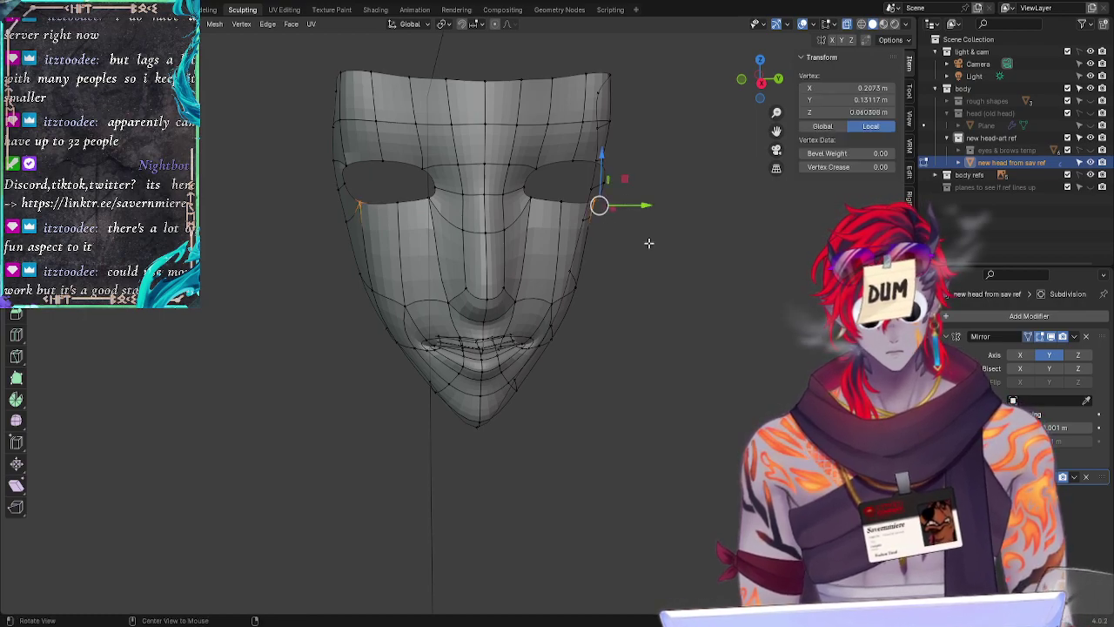
pyautogui.moveTo(649, 241); pyautogui.dragTo(621, 311, button='middle')
pyautogui.moveTo(606, 256); pyautogui.dragTo(607, 256)
pyautogui.click(229, 309)
pyautogui.moveTo(230, 309); pyautogui.dragTo(208, 197, button='middle')
pyautogui.click(290, 255)
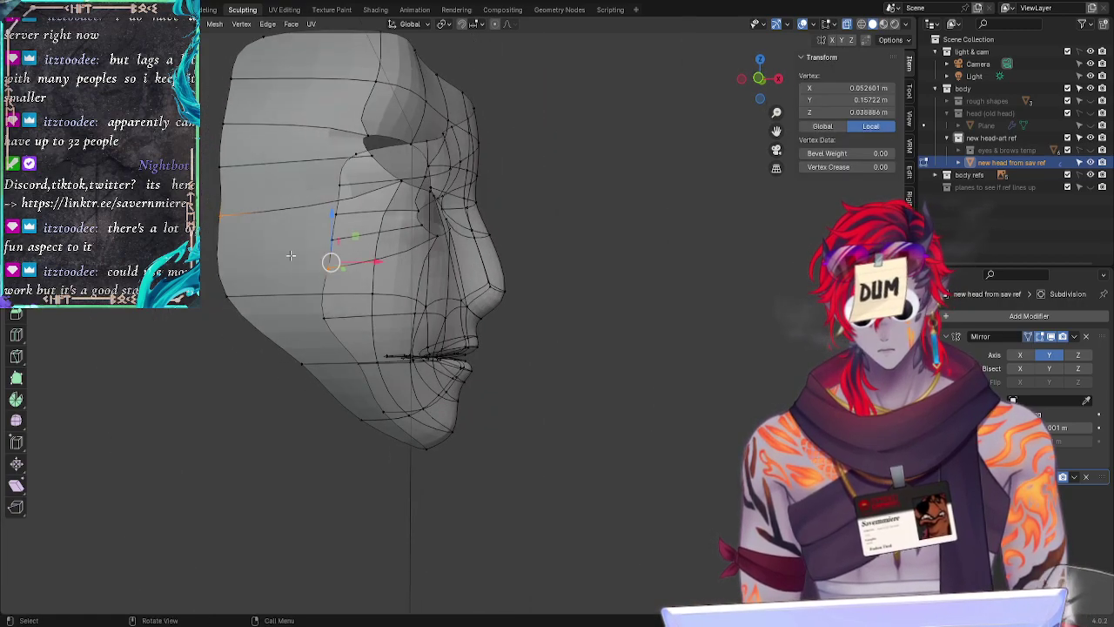
pyautogui.moveTo(224, 331); pyautogui.dragTo(511, 231, button='middle')
pyautogui.moveTo(677, 187); pyautogui.dragTo(682, 187)
pyautogui.click(758, 89)
# Step: Move the three right jaw-edge vertices along Y to follow the drawn face outline
pyautogui.click(746, 288)
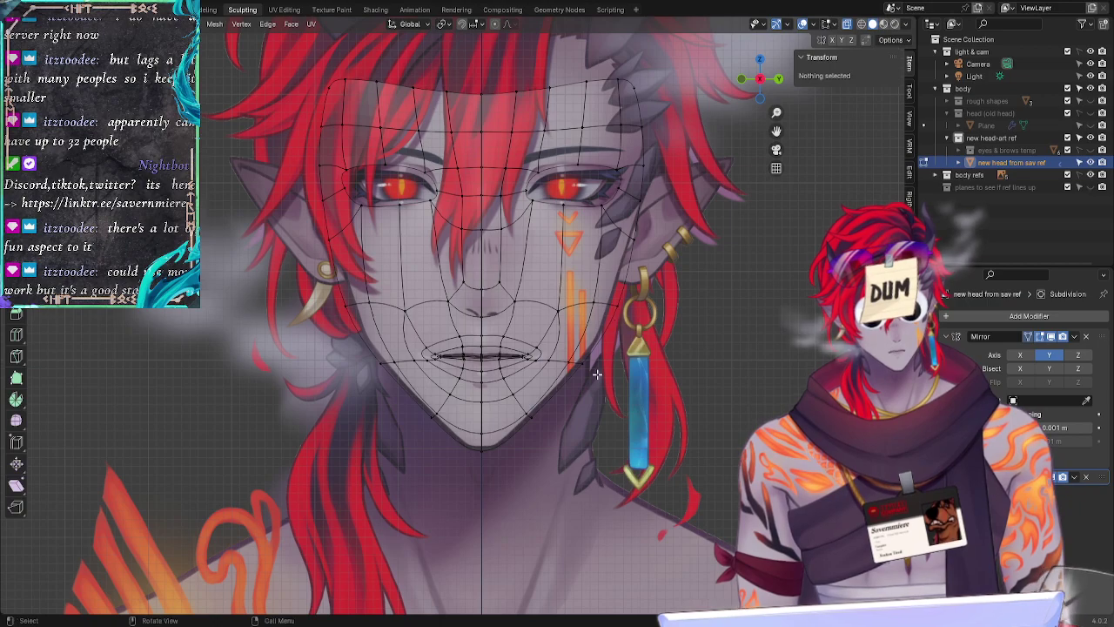
pyautogui.moveTo(618, 278)
pyautogui.keyDown('ctrl'); pyautogui.mouseDown(button='right')
pyautogui.moveTo(651, 220)
pyautogui.moveTo(681, 232)
pyautogui.mouseUp(button='right'); pyautogui.keyUp('ctrl')
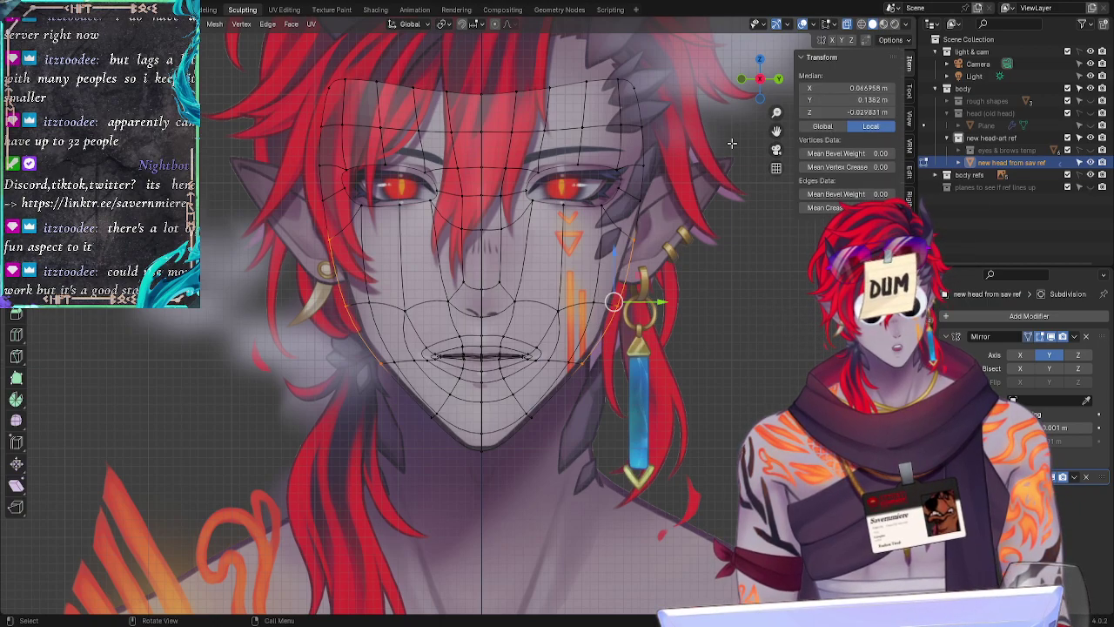
pyautogui.moveTo(660, 297); pyautogui.dragTo(657, 301)
pyautogui.click(708, 331)
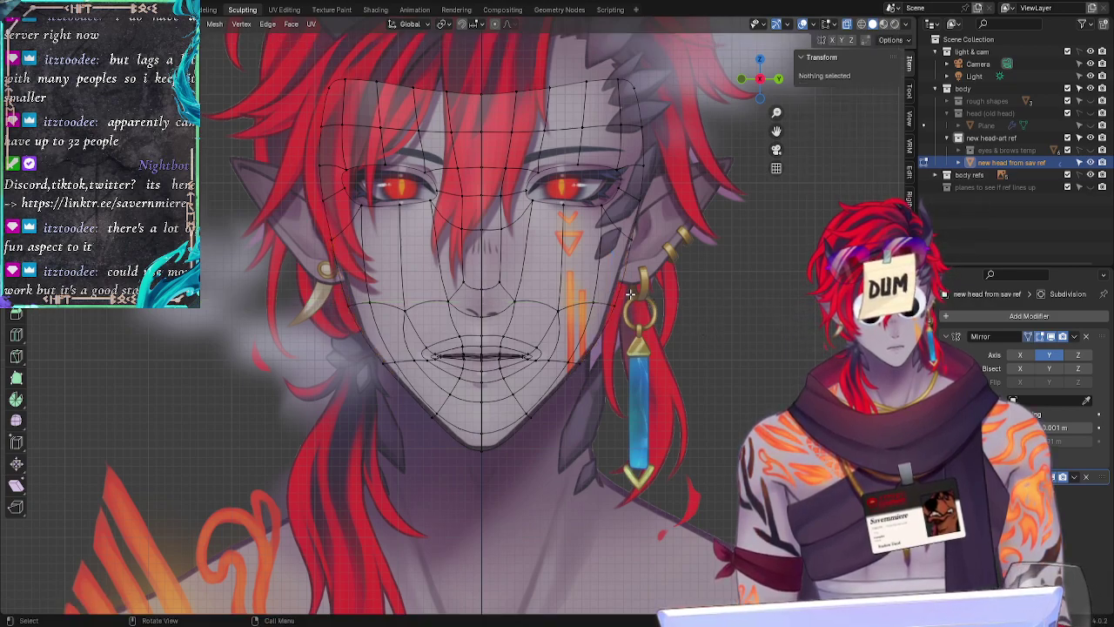
pyautogui.moveTo(621, 289)
pyautogui.keyDown('ctrl'); pyautogui.mouseDown(button='right')
pyautogui.moveTo(631, 325)
pyautogui.moveTo(640, 209)
pyautogui.mouseUp(button='right'); pyautogui.keyUp('ctrl')
pyautogui.moveTo(641, 209)
pyautogui.mouseDown()
pyautogui.moveTo(657, 316)
pyautogui.moveTo(665, 310)
pyautogui.mouseUp()
pyautogui.click(739, 331)
pyautogui.moveTo(627, 218)
pyautogui.mouseDown()
pyautogui.moveTo(639, 252)
pyautogui.moveTo(676, 230)
pyautogui.mouseUp()
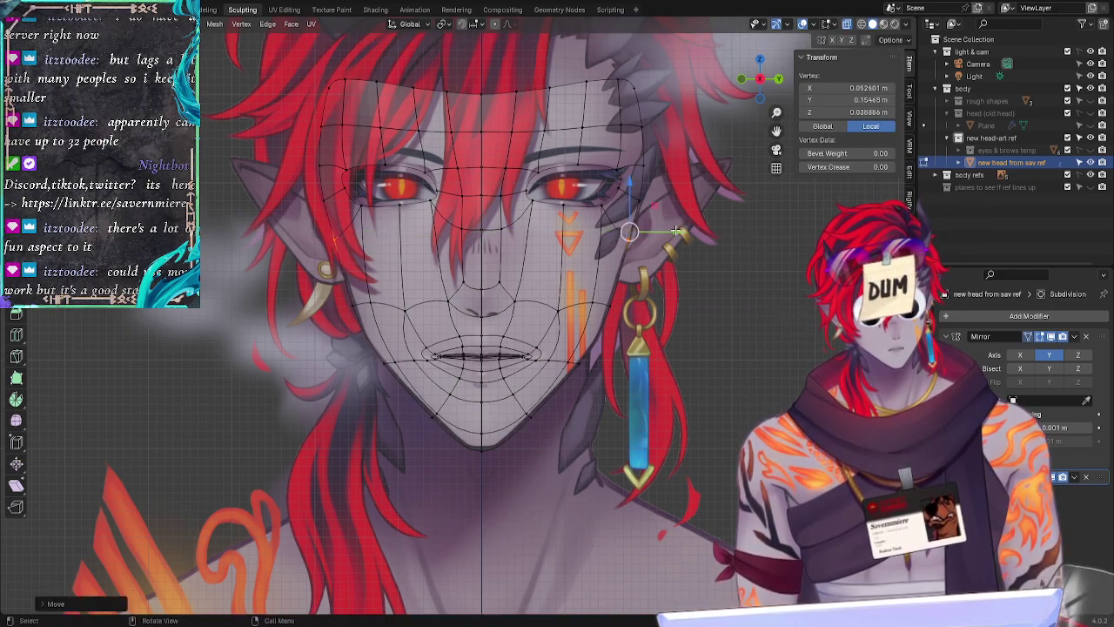
# Step: Lower the remaining jaw vertices and the jaw corner onto the reference jawline
pyautogui.click(609, 308)
pyautogui.moveTo(659, 310); pyautogui.dragTo(657, 311)
pyautogui.click(599, 309)
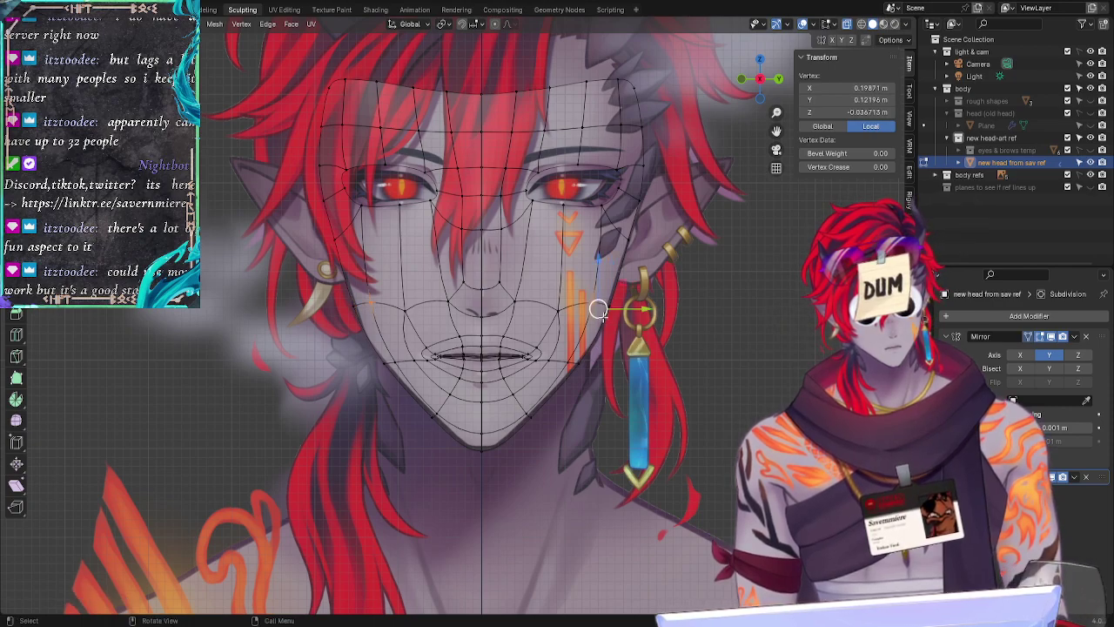
pyautogui.moveTo(599, 262); pyautogui.dragTo(605, 273)
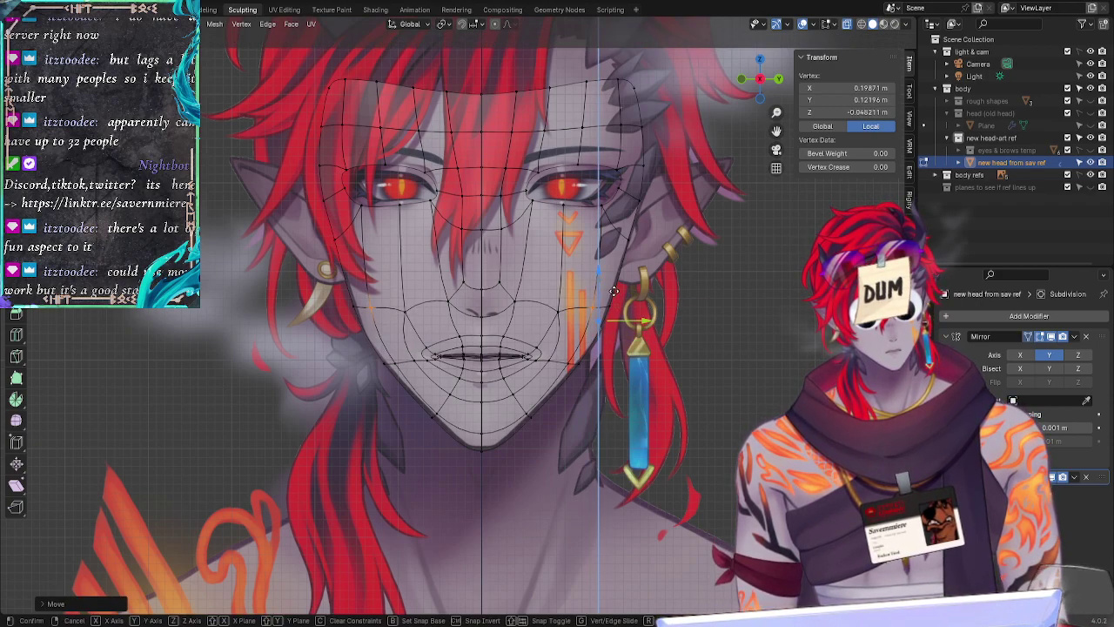
pyautogui.click(604, 297)
pyautogui.click(615, 310)
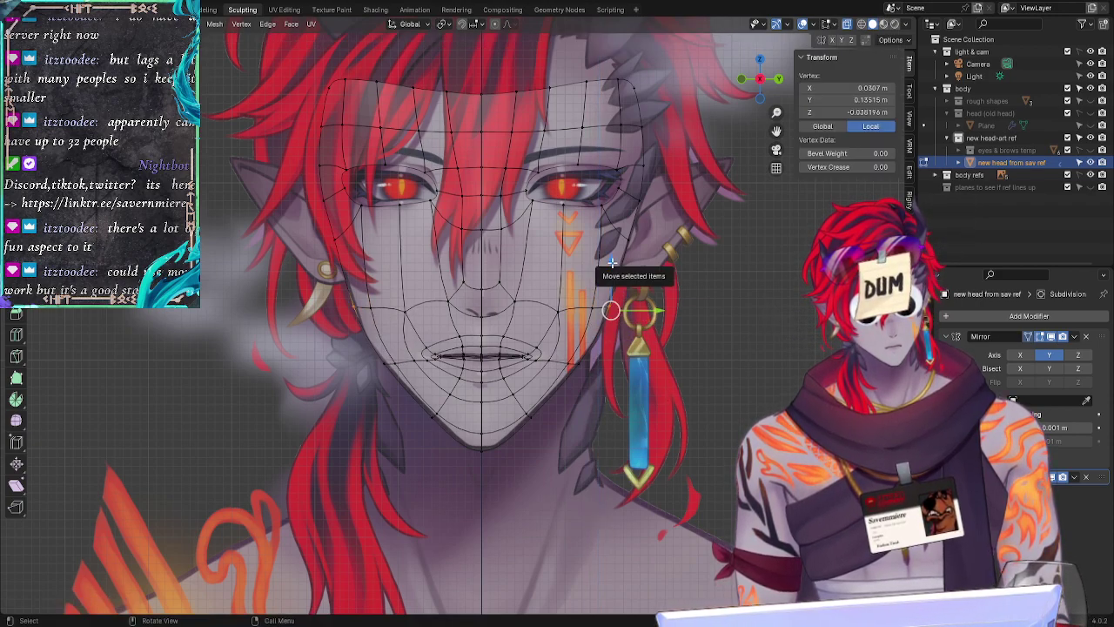
pyautogui.moveTo(612, 264); pyautogui.dragTo(614, 270)
pyautogui.moveTo(659, 315); pyautogui.dragTo(657, 315)
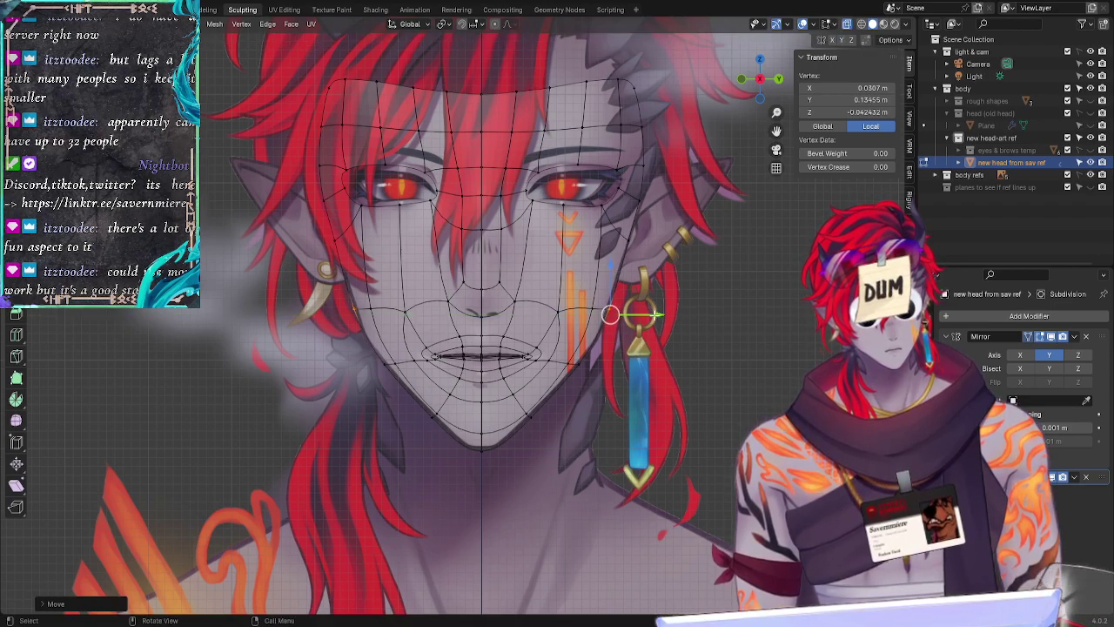
pyautogui.click(583, 364)
pyautogui.moveTo(582, 310); pyautogui.dragTo(585, 304)
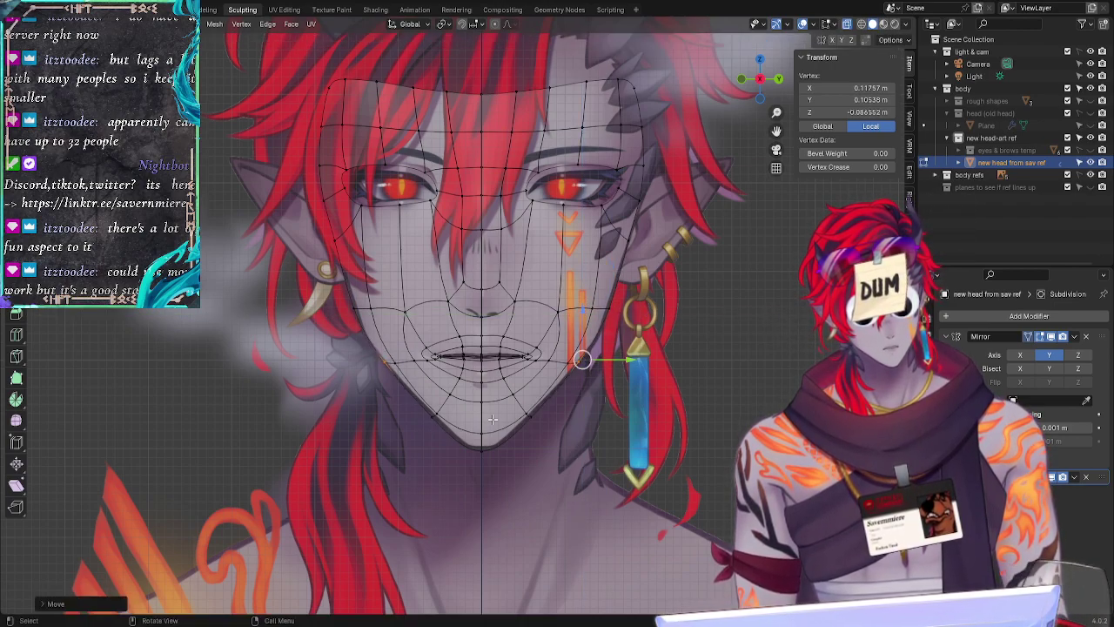
pyautogui.click(753, 351)
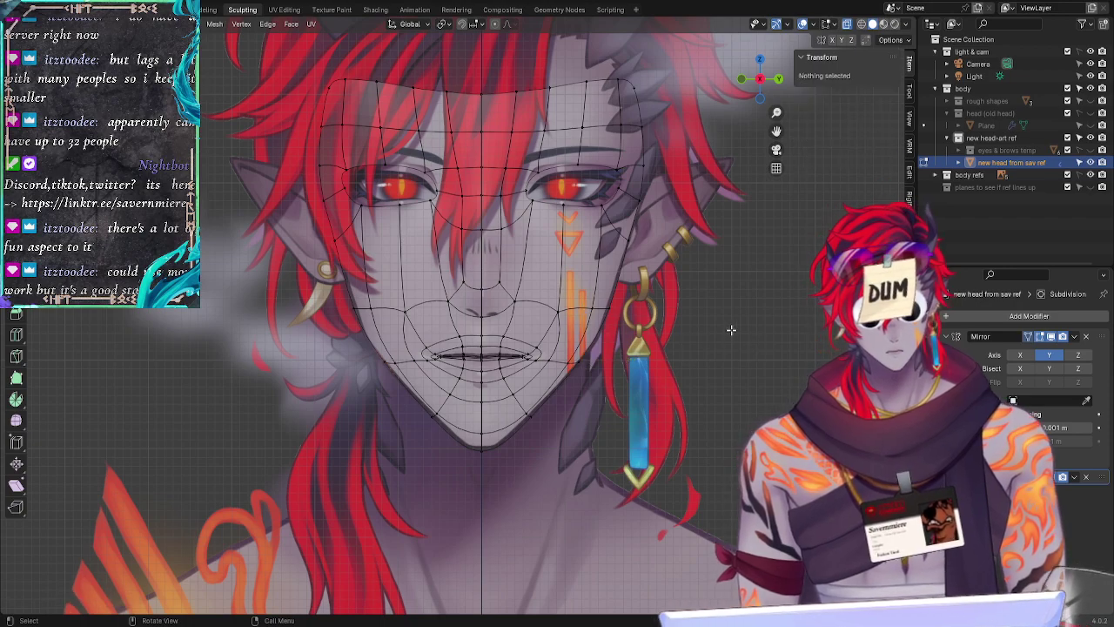
pyautogui.click(742, 79)
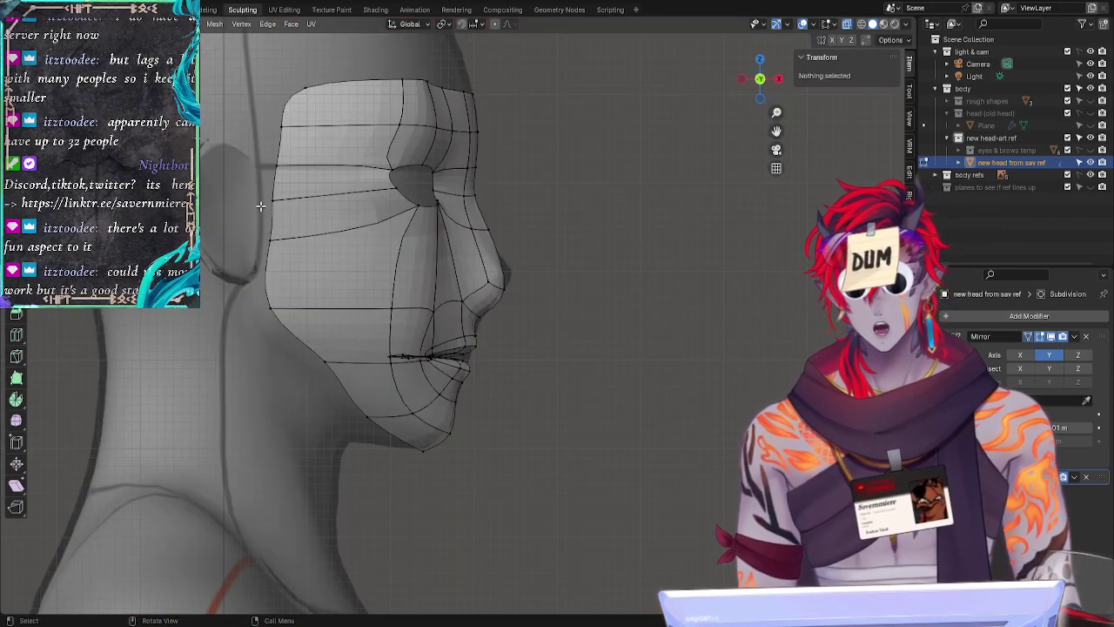
# Step: Nudge the upper back-edge vertices and the top back vertex slightly along X
pyautogui.moveTo(262, 205); pyautogui.dragTo(337, 59)
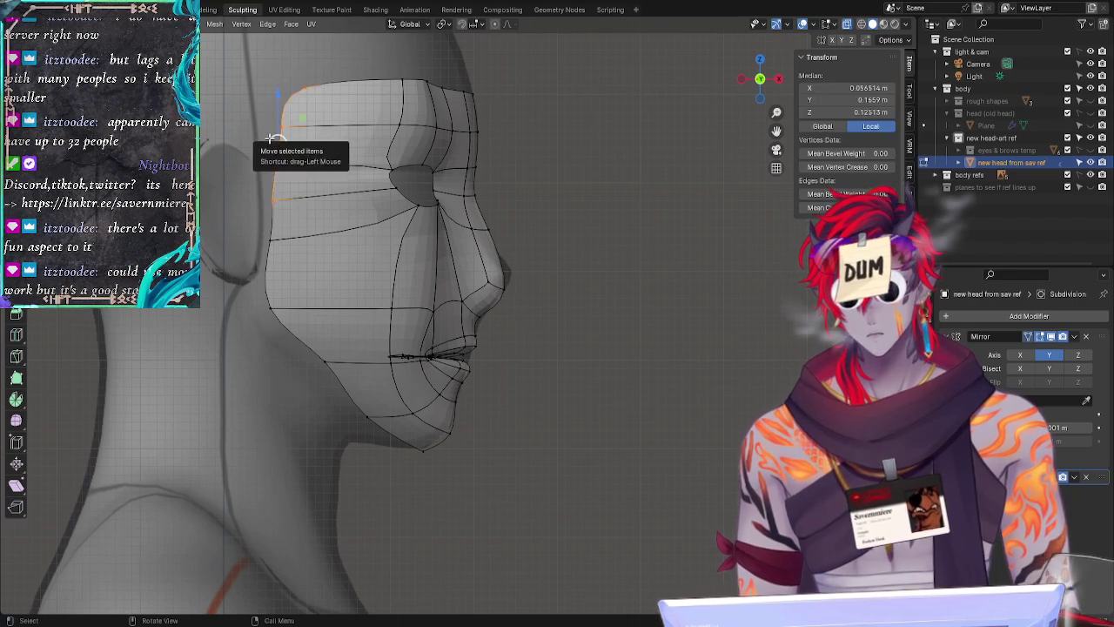
pyautogui.moveTo(322, 143); pyautogui.dragTo(321, 140)
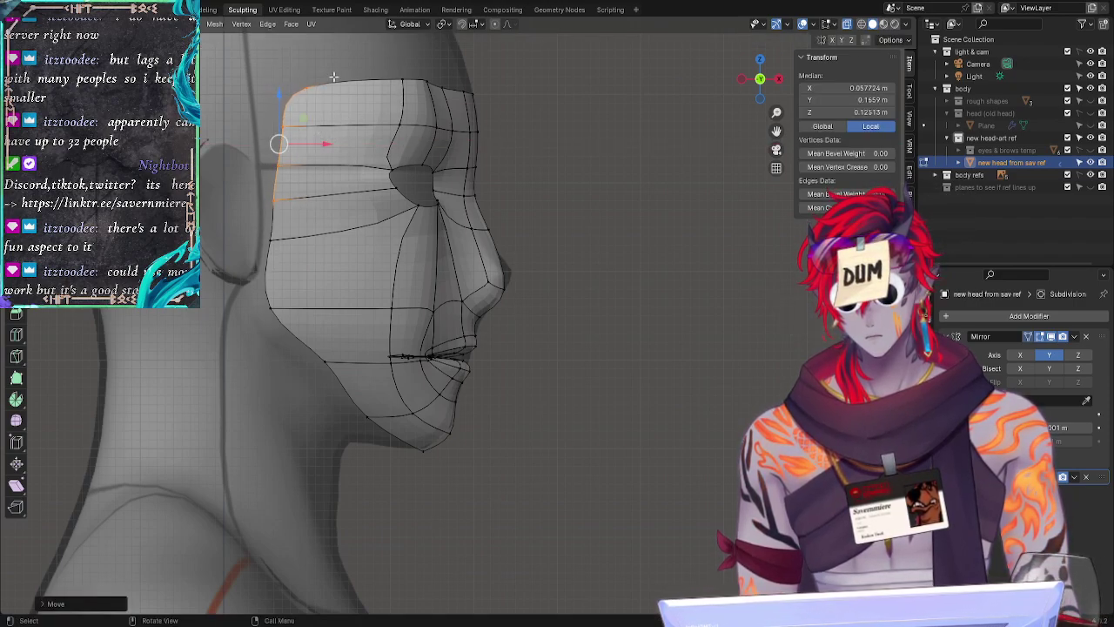
pyautogui.click(335, 99)
pyautogui.moveTo(330, 78)
pyautogui.mouseDown()
pyautogui.moveTo(313, 78)
pyautogui.moveTo(327, 77)
pyautogui.mouseUp()
pyautogui.click(604, 131)
# Step: Toggle the Subdivision modifier display to compare the low-poly cage with the smoothed face
pyautogui.click(1050, 476)
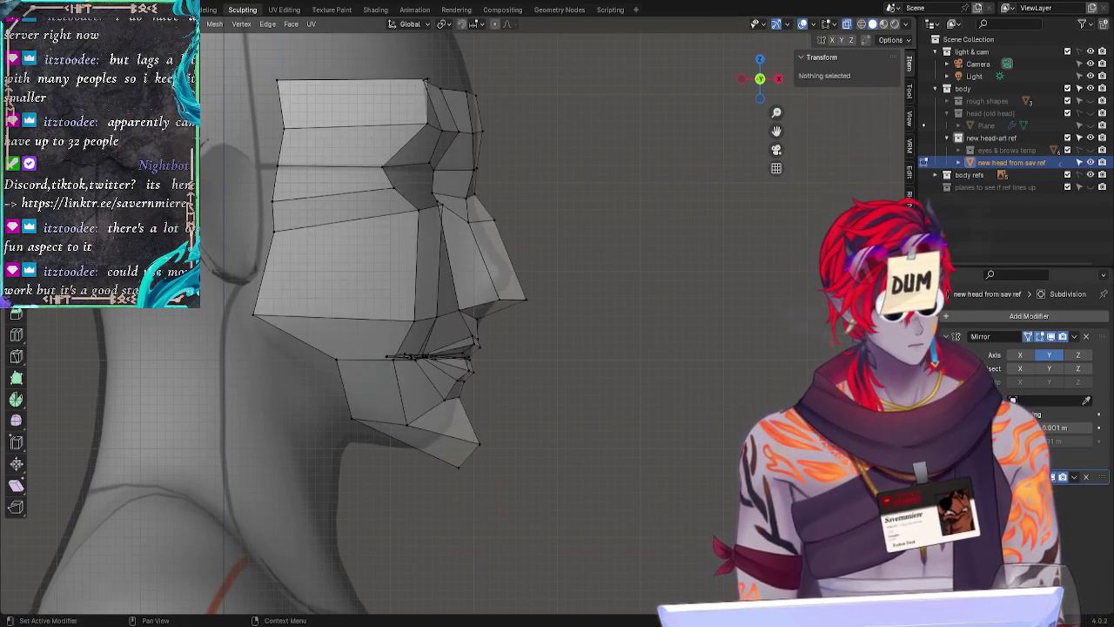
pyautogui.click(1050, 476)
pyautogui.click(1050, 476)
pyautogui.click(1051, 476)
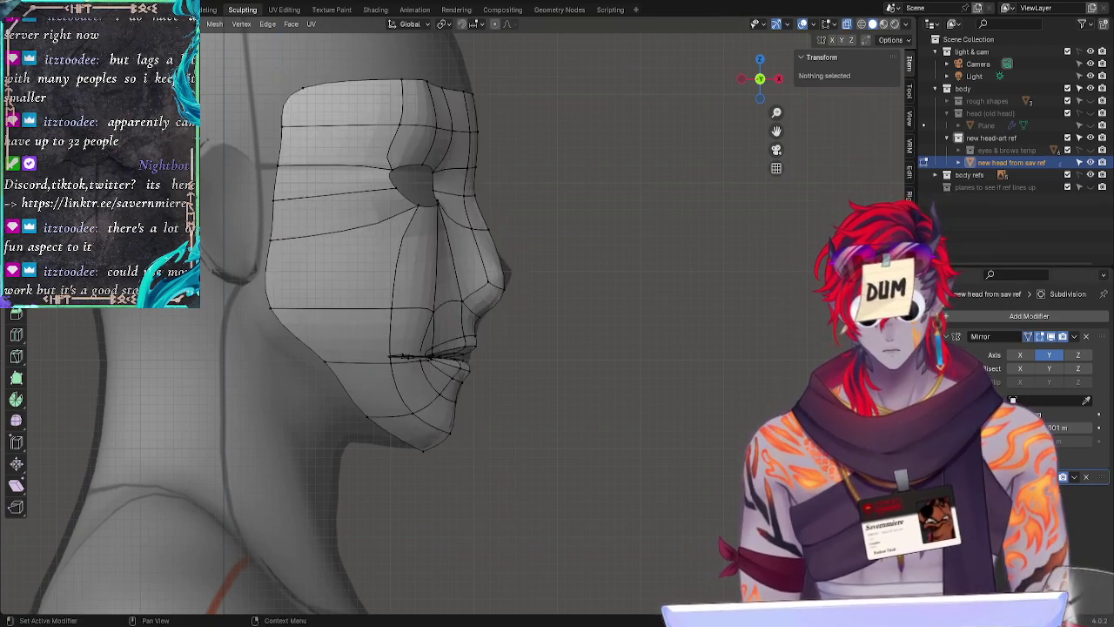
pyautogui.click(1050, 476)
pyautogui.click(1050, 476)
pyautogui.hotkey('ctrl', '0')
pyautogui.moveTo(716, 455); pyautogui.dragTo(674, 452, button='middle')
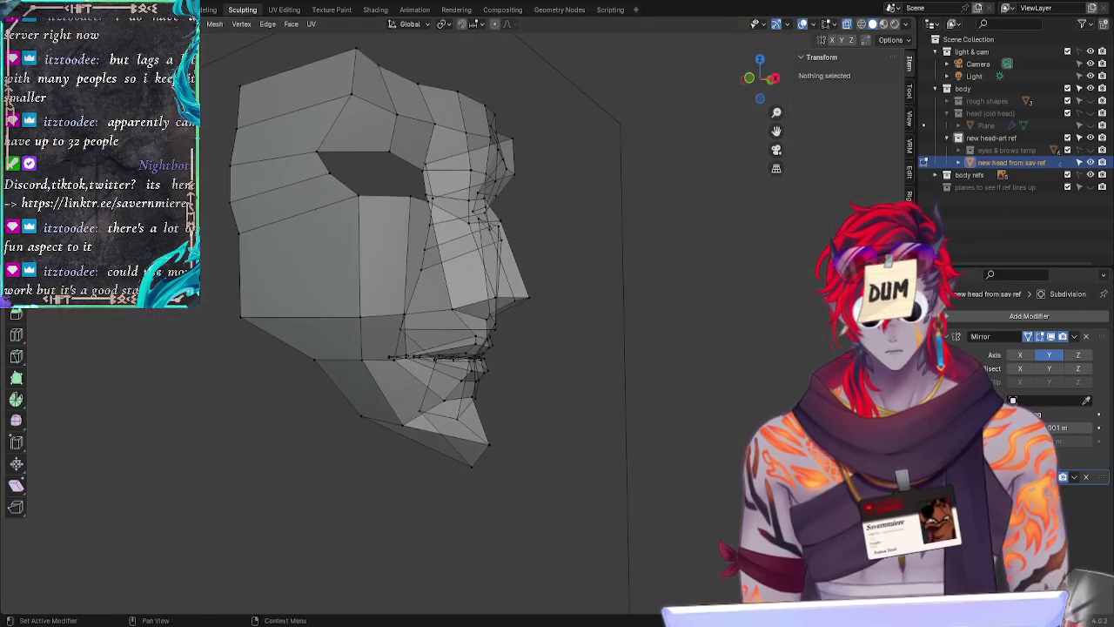
pyautogui.hotkey('ctrl', '2')
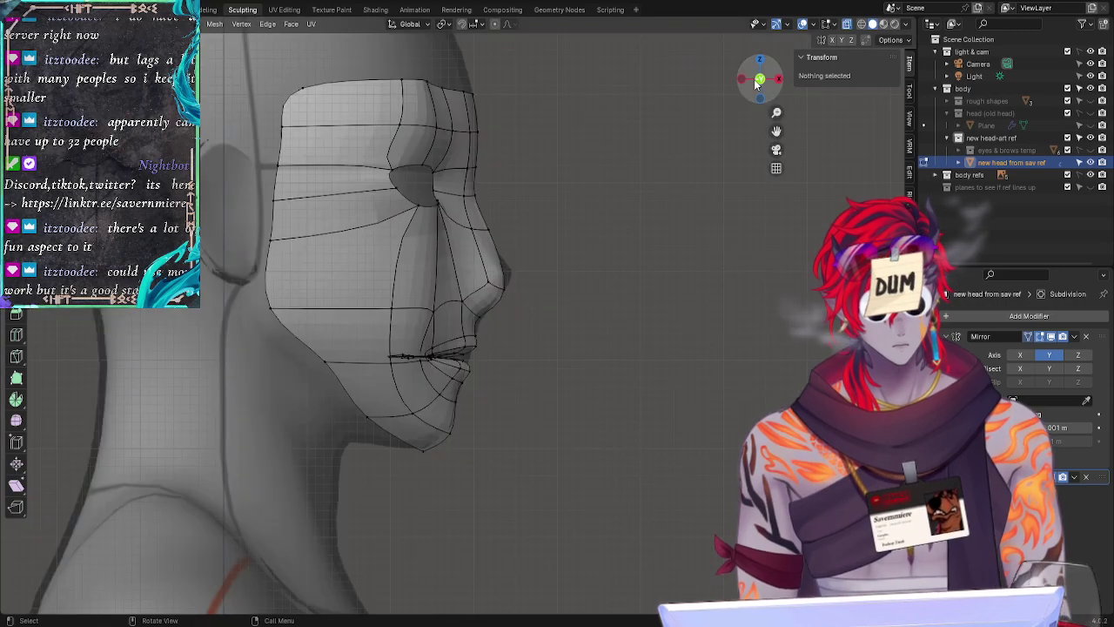
# Step: Inspect the flat face from side, front and three-quarter views, then re-enable smoothing to check the profile
pyautogui.click(759, 87)
pyautogui.hotkey('ctrl', '0')
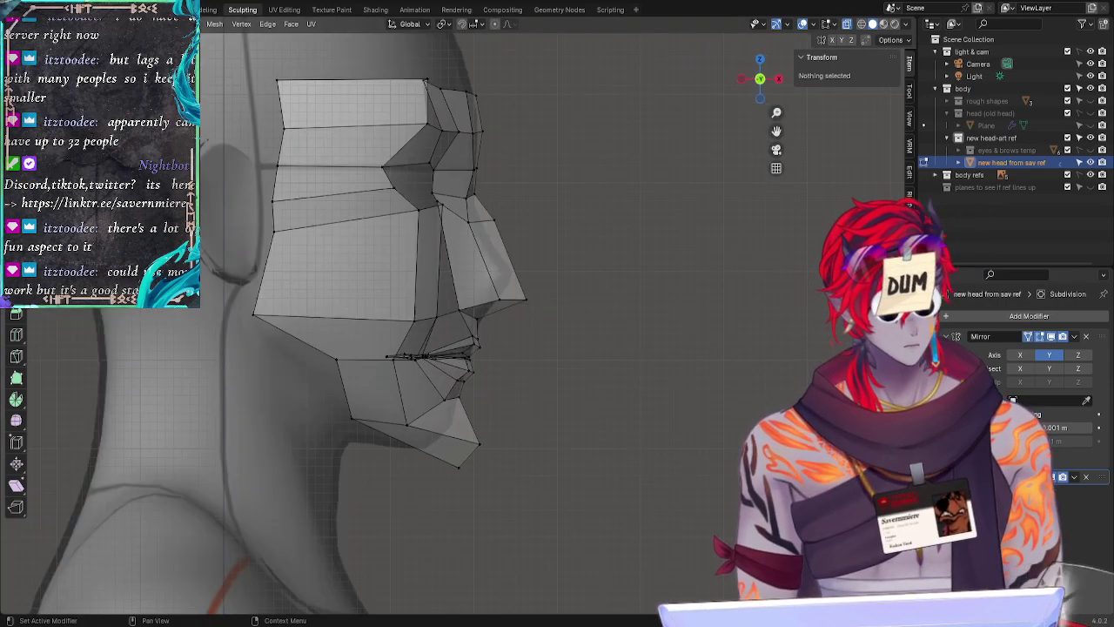
pyautogui.moveTo(646, 447); pyautogui.dragTo(500, 430, button='middle')
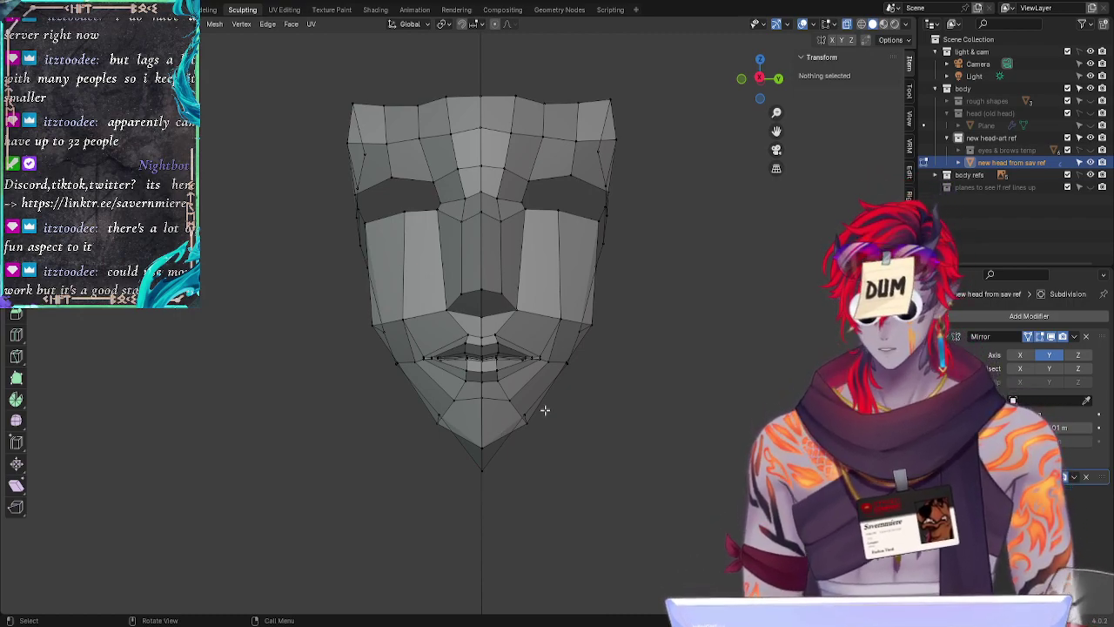
pyautogui.moveTo(708, 375); pyautogui.dragTo(194, 381, button='middle')
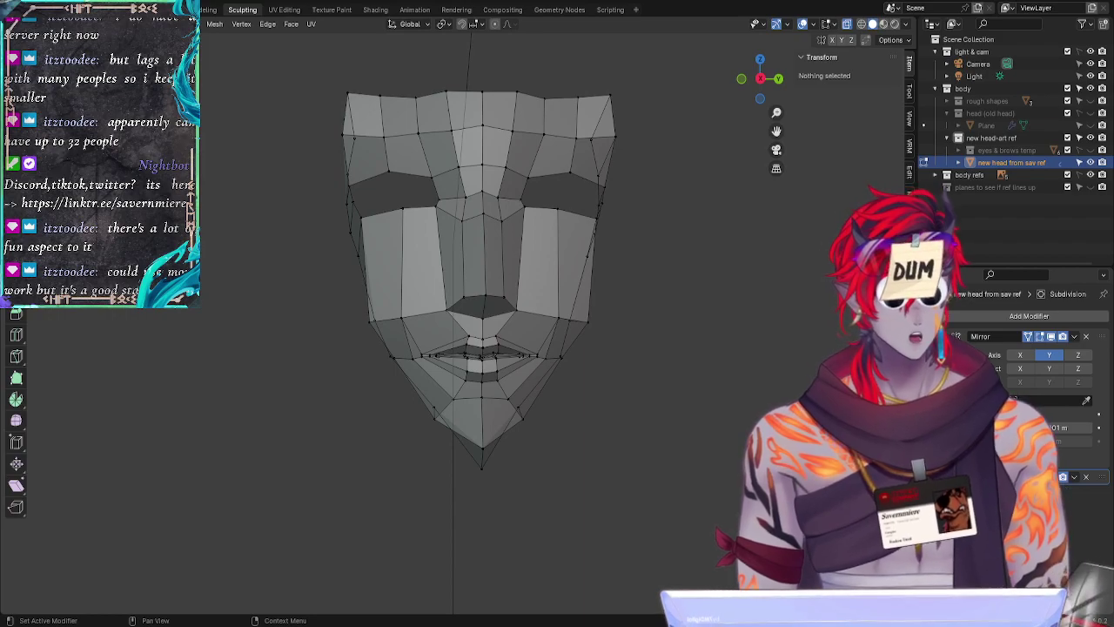
pyautogui.click(1050, 476)
pyautogui.moveTo(585, 447); pyautogui.dragTo(559, 459, button='middle')
pyautogui.click(744, 79)
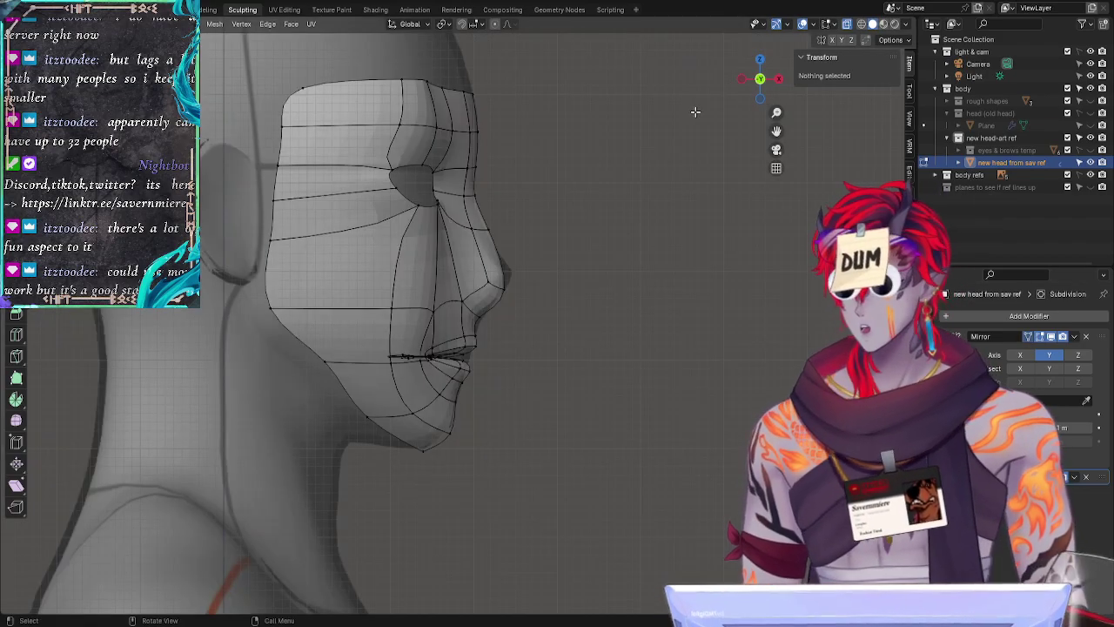
pyautogui.moveTo(617, 246); pyautogui.dragTo(557, 302, button='middle')
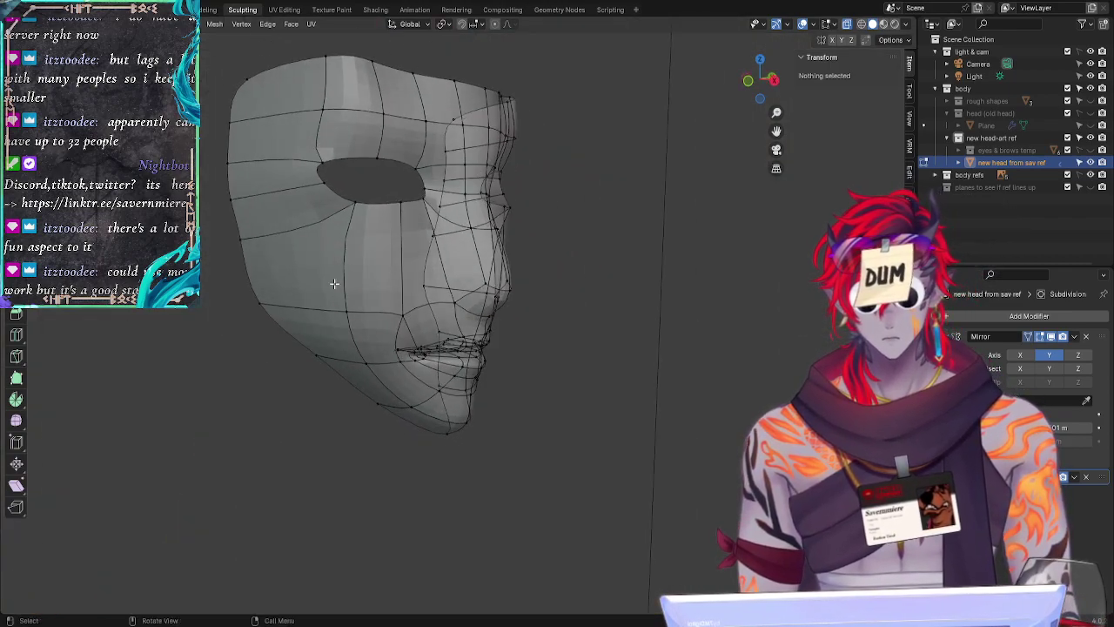
# Step: Move the vertex beside the nose to a new position
pyautogui.click(355, 300)
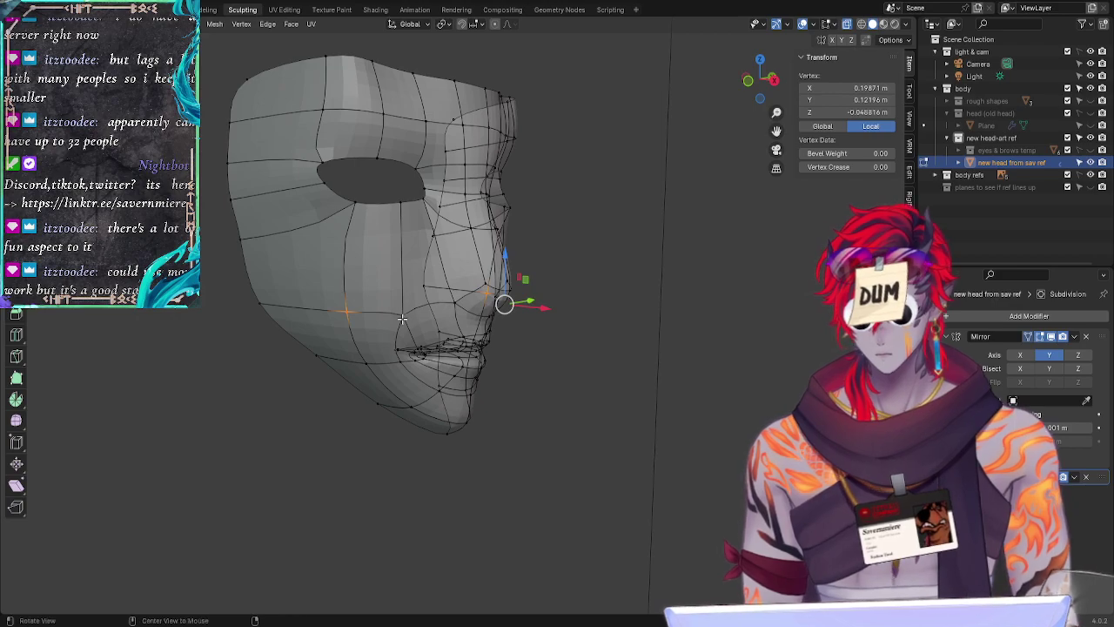
pyautogui.press('g')
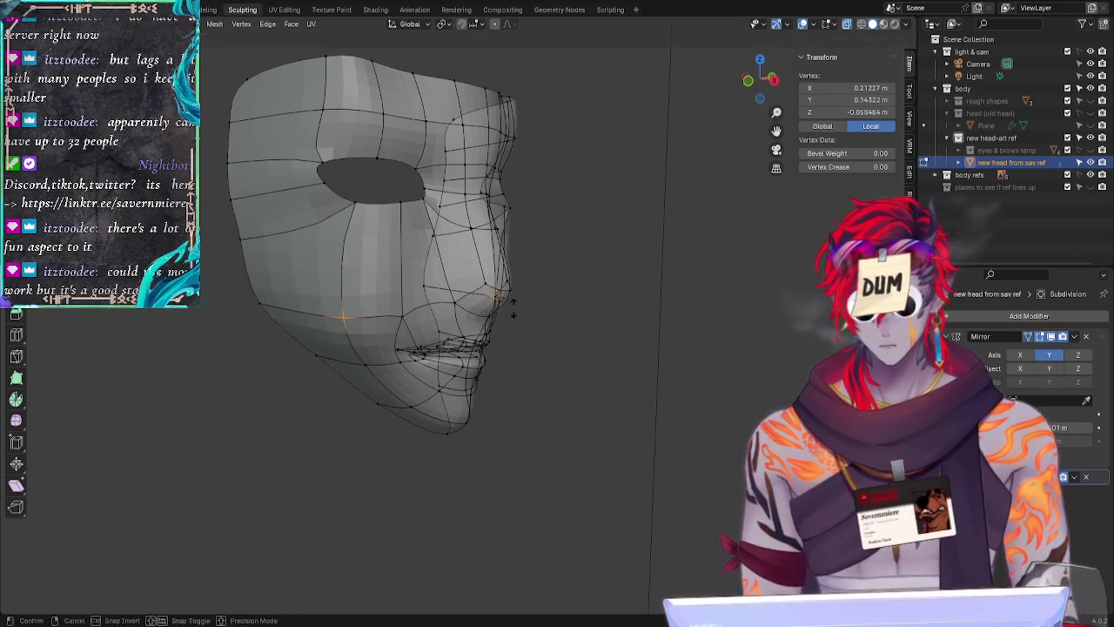
pyautogui.click(525, 308)
pyautogui.click(666, 400)
pyautogui.moveTo(666, 401); pyautogui.dragTo(681, 400, button='middle')
# Step: Raise the cheek vertex next to the nose along Z
pyautogui.click(367, 323)
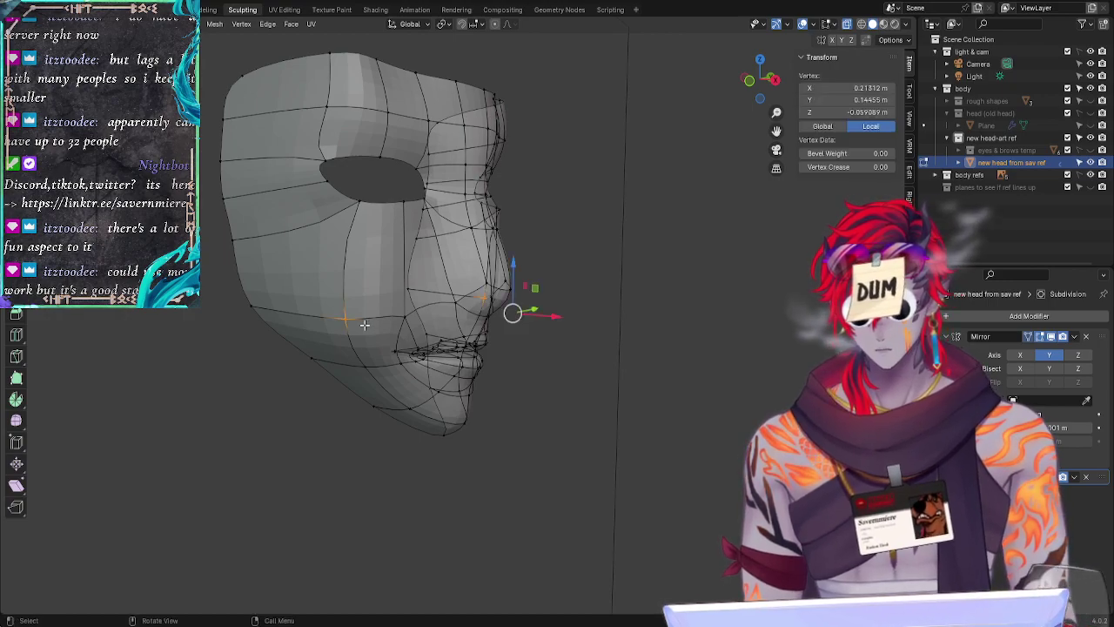
pyautogui.press('g')
pyautogui.press('z')
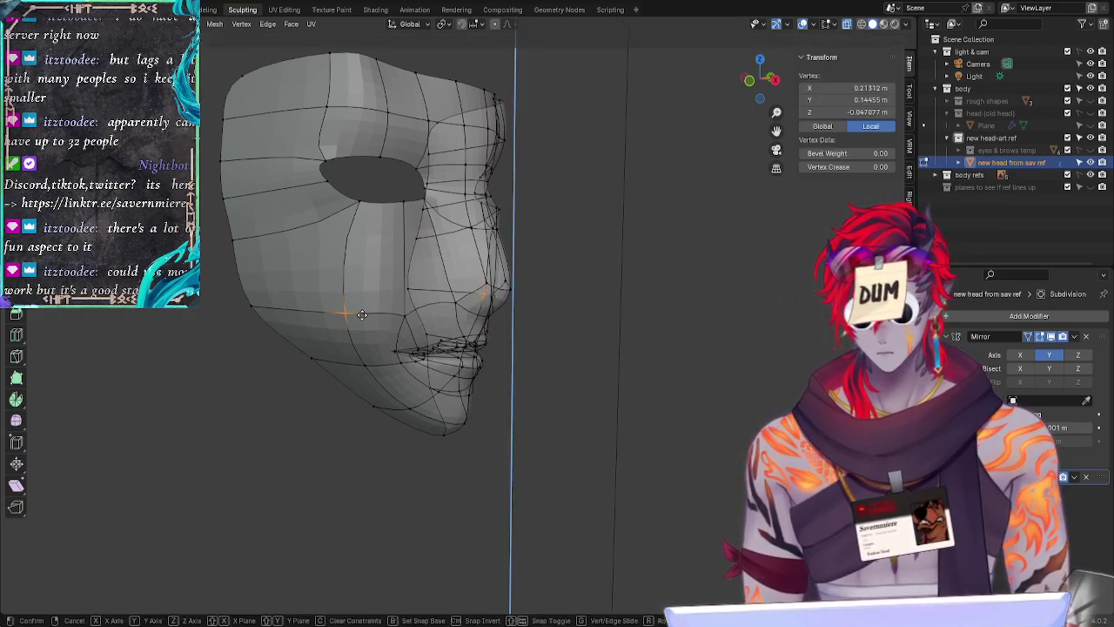
pyautogui.click(362, 314)
pyautogui.click(264, 455)
pyautogui.moveTo(263, 455); pyautogui.dragTo(223, 444, button='middle')
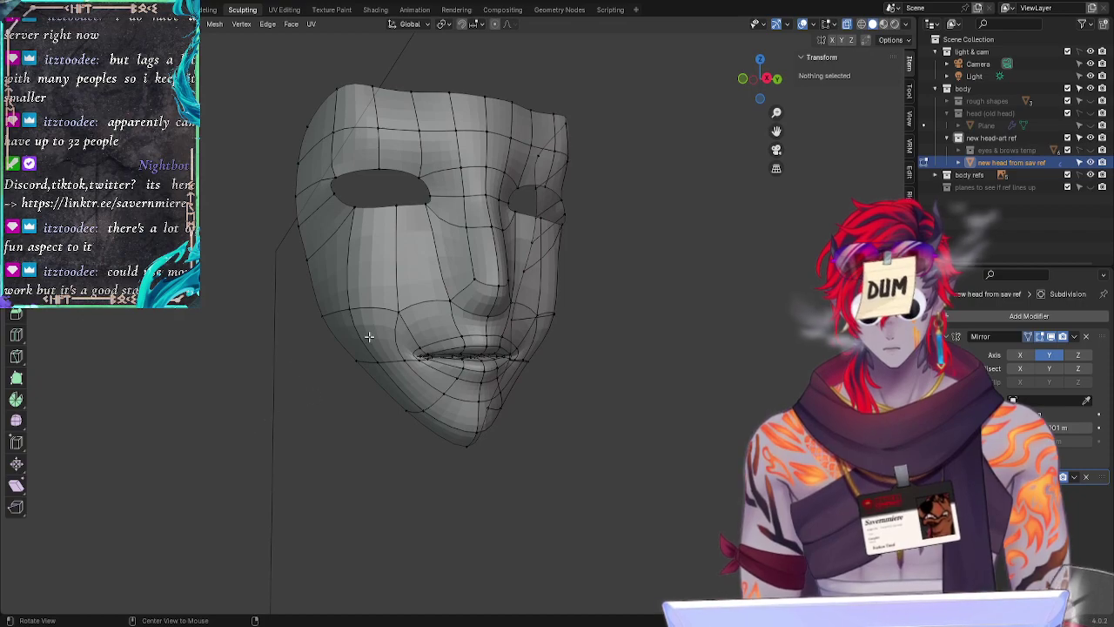
pyautogui.moveTo(369, 336); pyautogui.dragTo(187, 460, button='middle')
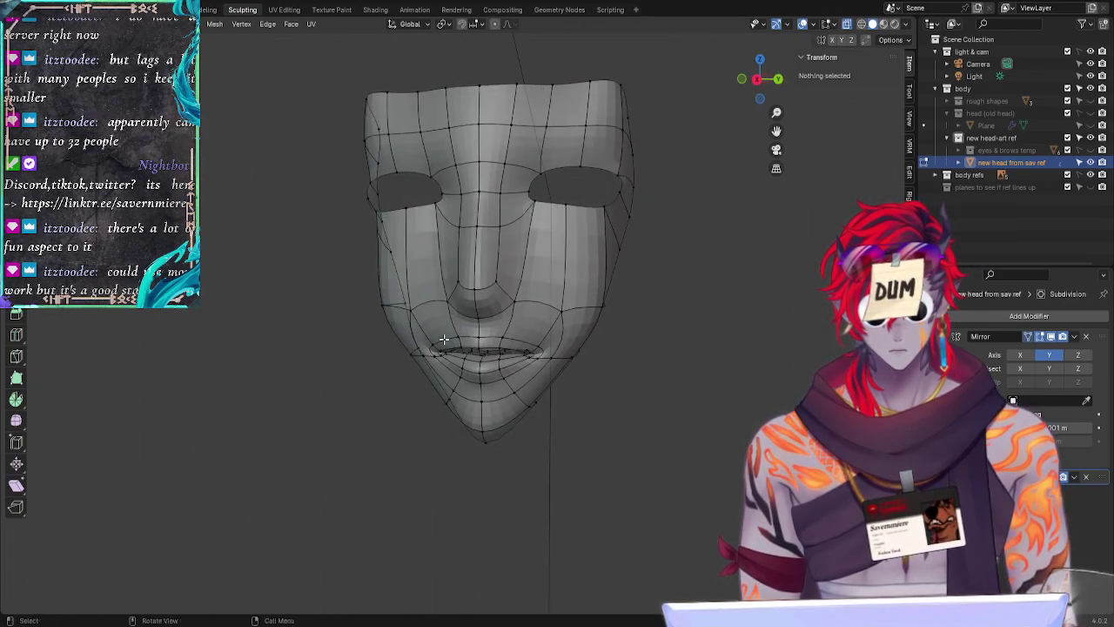
# Step: Toggle Subdivision On Cage and smoothing, then check the face from front and side profile
pyautogui.click(1027, 476)
pyautogui.moveTo(617, 474); pyautogui.dragTo(587, 510, button='middle')
pyautogui.click(1027, 476)
pyautogui.click(1039, 476)
pyautogui.hotkey('ctrl', '1')
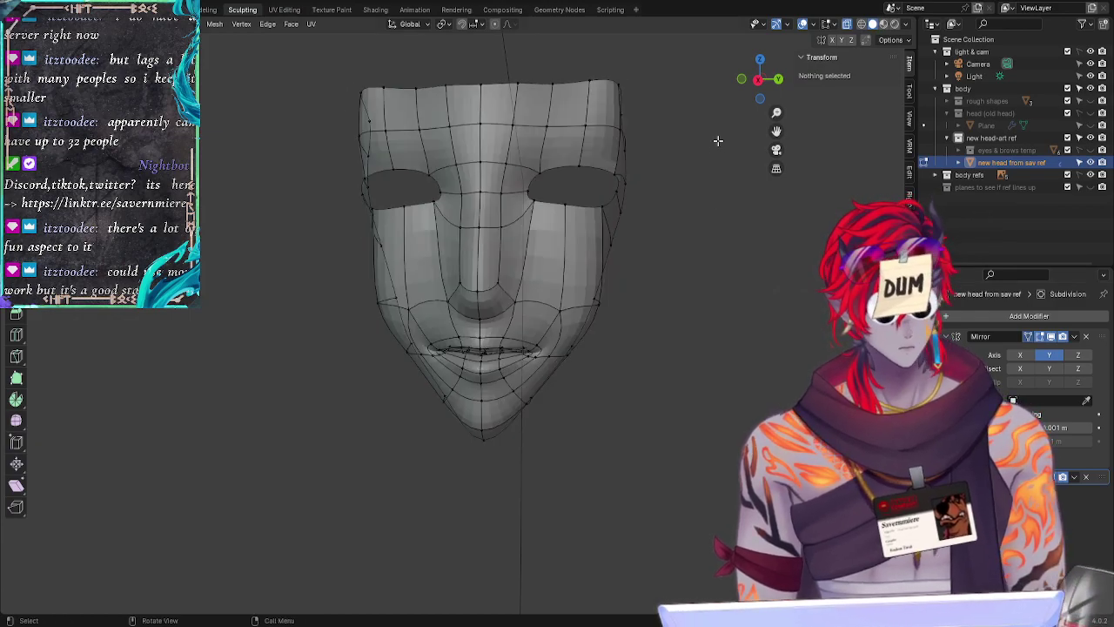
pyautogui.moveTo(759, 77); pyautogui.dragTo(655, 314)
pyautogui.click(761, 79)
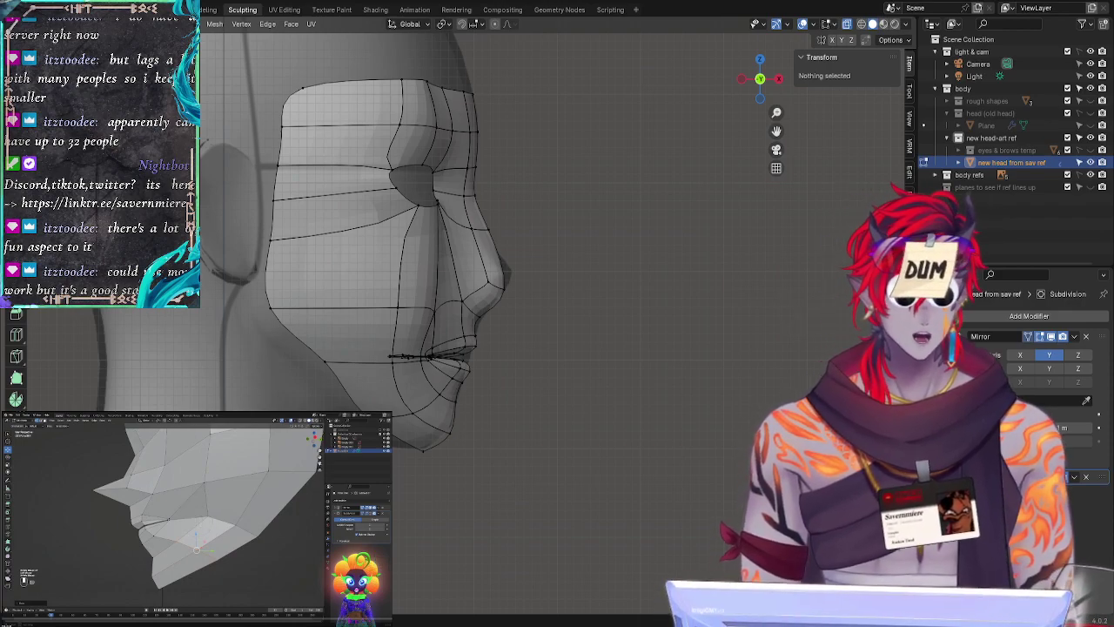
# Step: Undo the recent cheek vertex moves and switch the face to its flat low-poly display
pyautogui.click(778, 76)
pyautogui.moveTo(735, 373); pyautogui.dragTo(677, 460, button='middle')
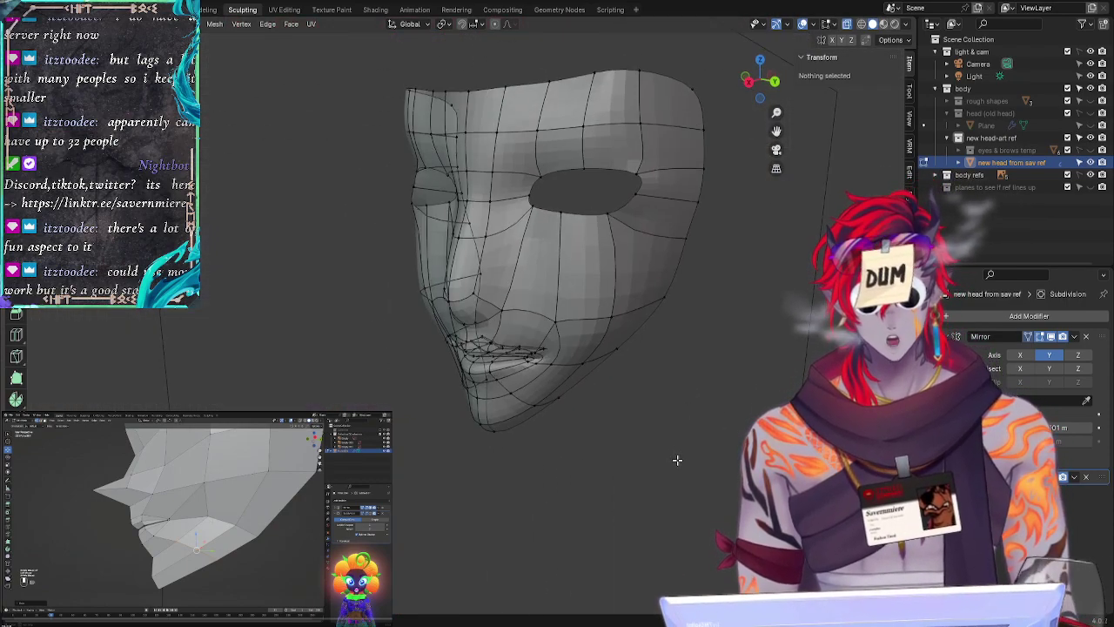
pyautogui.scroll(2, 677, 460)
pyautogui.moveTo(641, 500); pyautogui.dragTo(656, 420, button='middle')
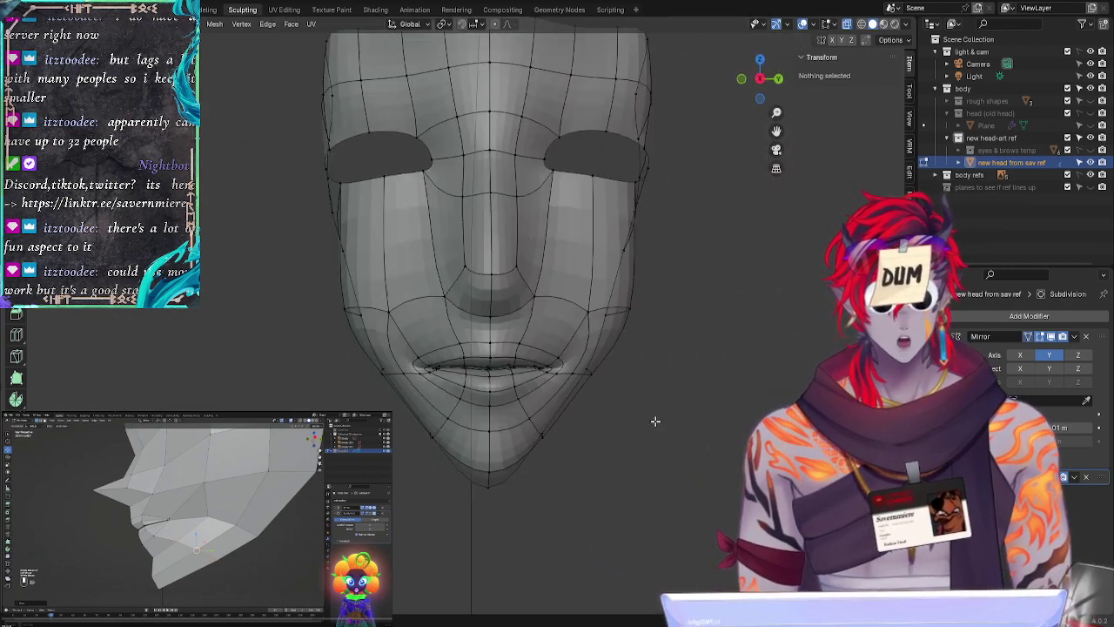
pyautogui.hotkey('ctrl', 'z')
pyautogui.hotkey('ctrl', 'z')
pyautogui.hotkey('ctrl', 'z')
pyautogui.hotkey('ctrl', 'z')
pyautogui.hotkey('ctrl', 'z')
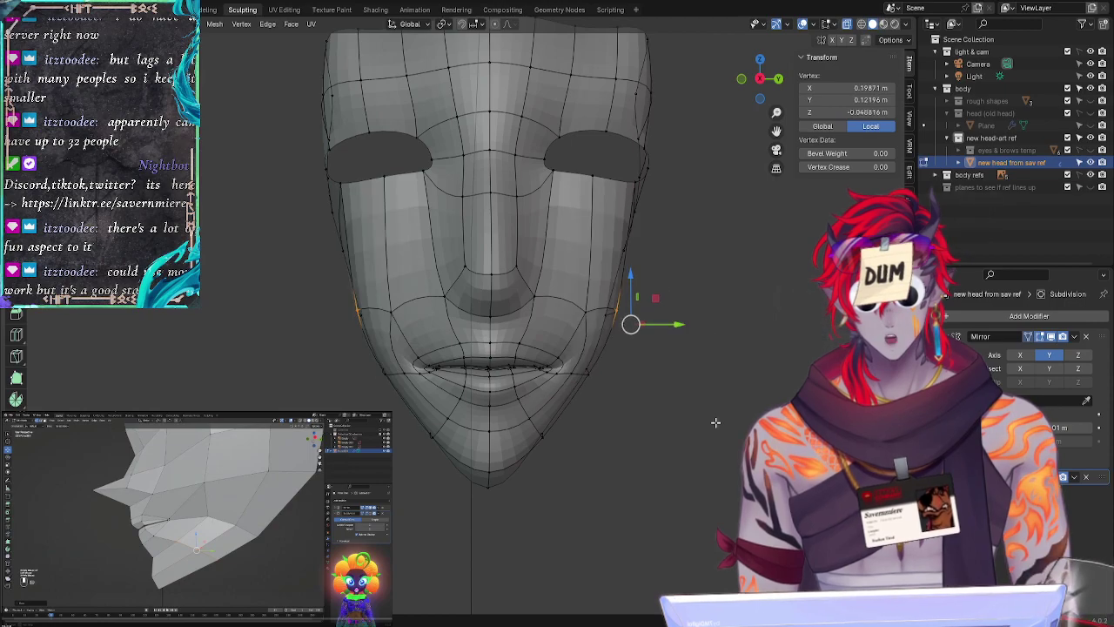
pyautogui.hotkey('ctrl', 'z')
pyautogui.click(1050, 477)
pyautogui.click(1050, 476)
pyautogui.click(1050, 477)
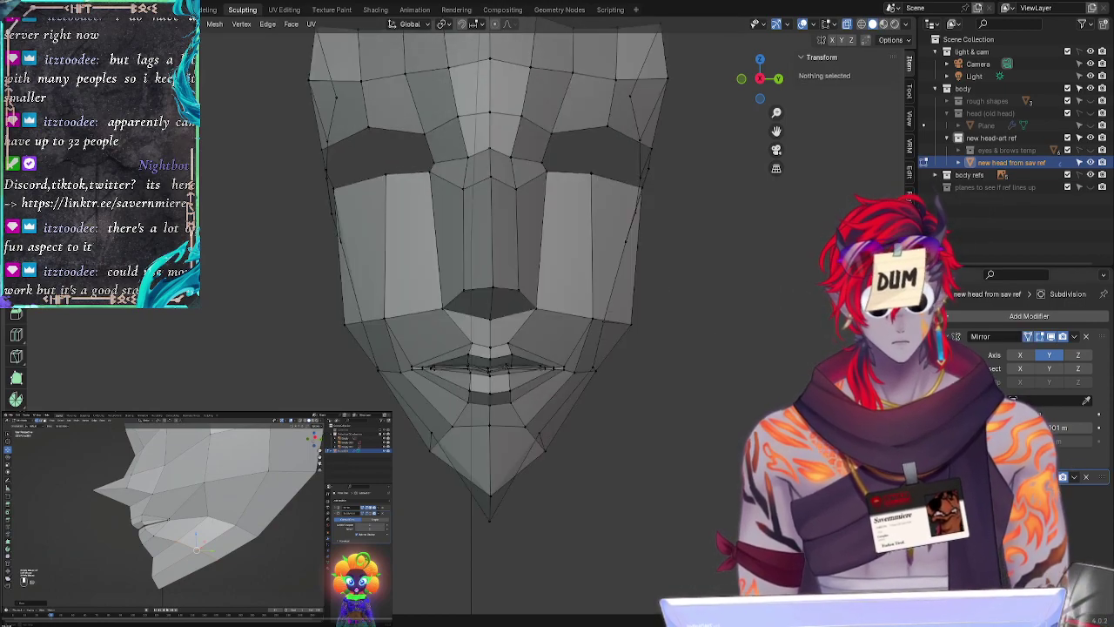
pyautogui.moveTo(726, 449); pyautogui.dragTo(567, 455, button='middle')
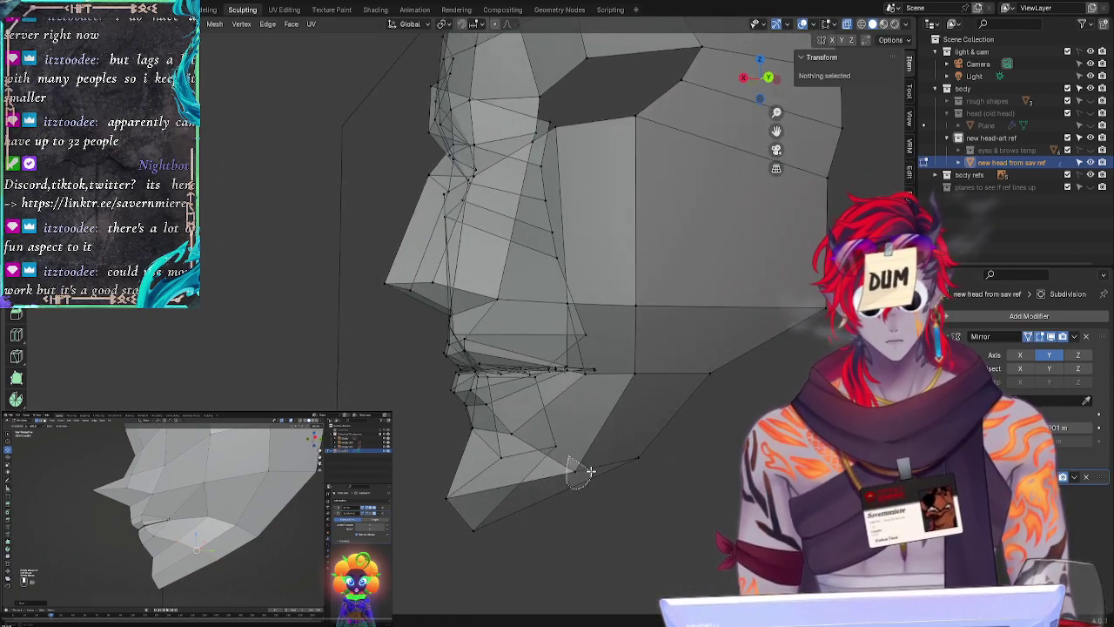
# Step: Move the jaw vertex near the chin and compare it against the front reference
pyautogui.click(592, 469)
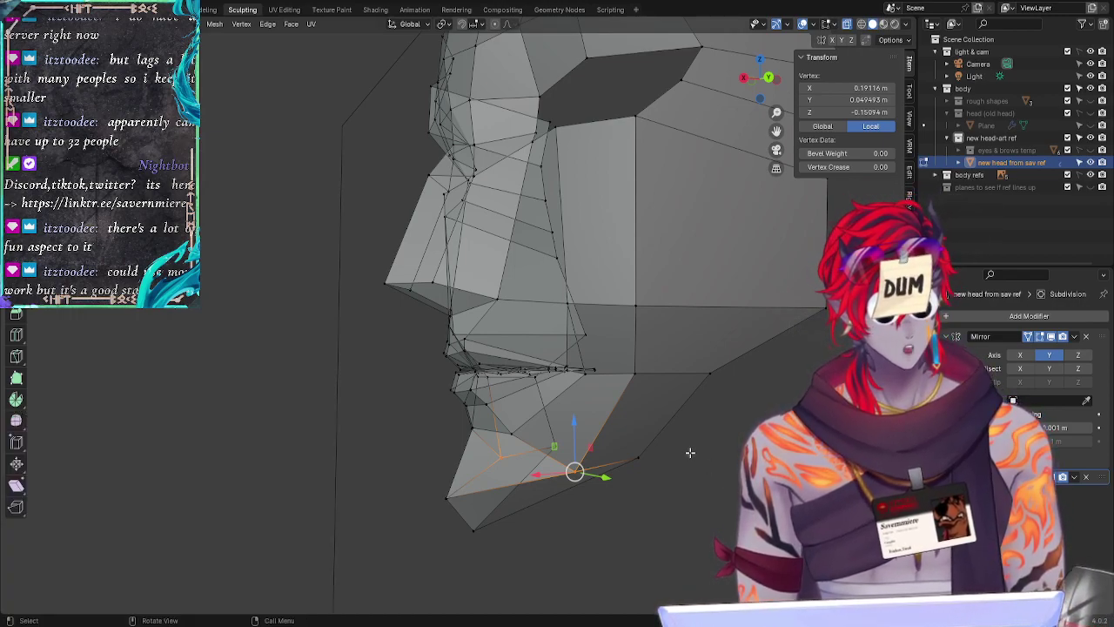
pyautogui.moveTo(642, 552)
pyautogui.mouseDown(button='middle')
pyautogui.moveTo(657, 565)
pyautogui.moveTo(647, 531)
pyautogui.mouseUp(button='middle')
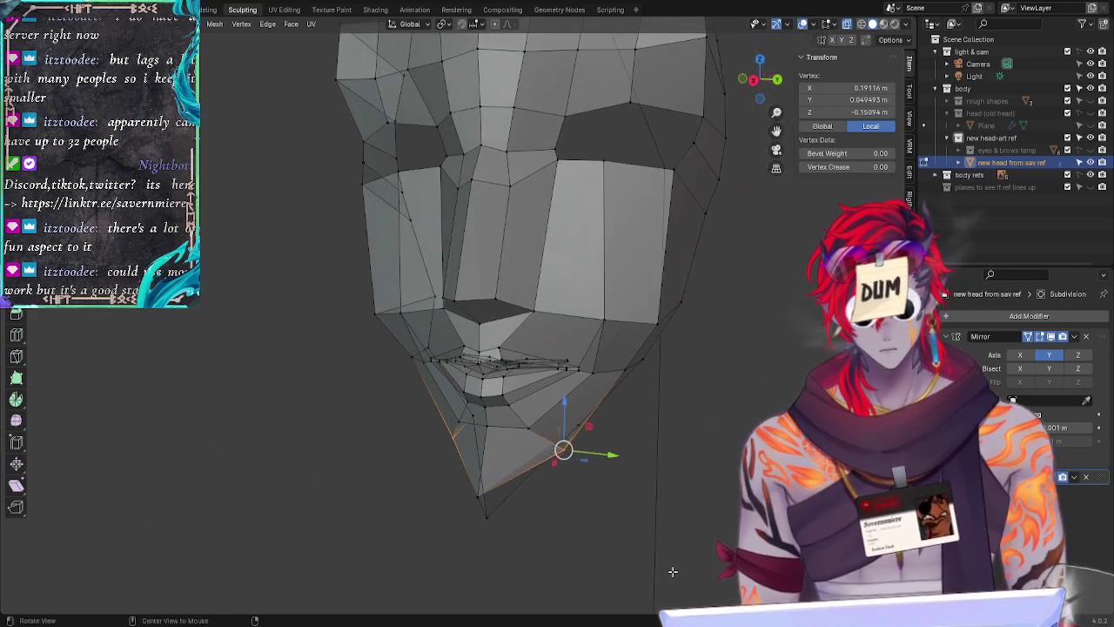
pyautogui.press('g')
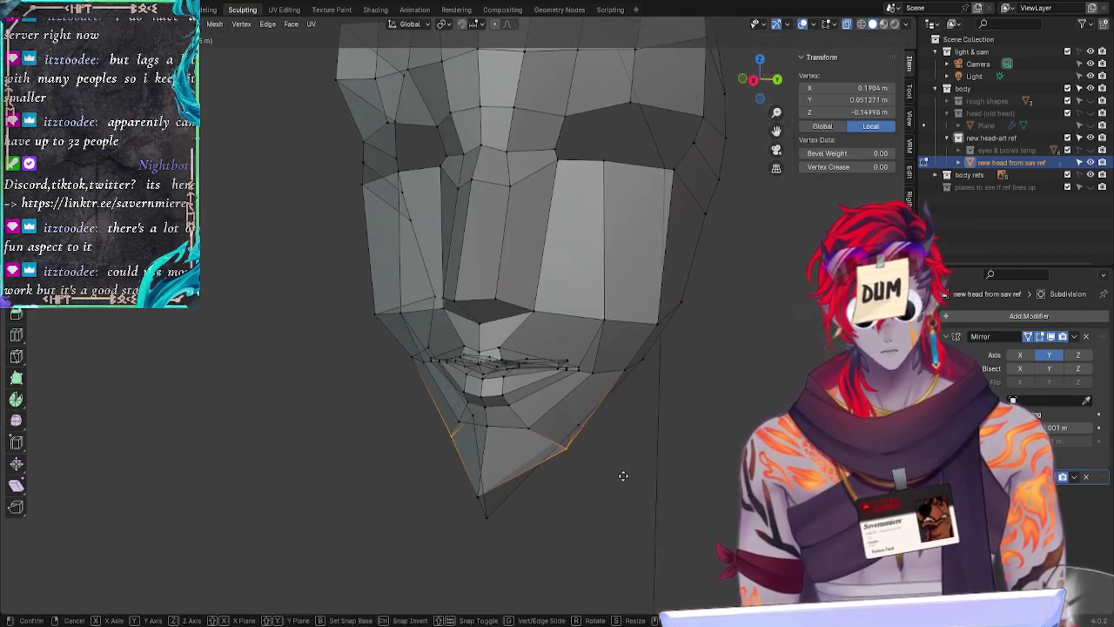
pyautogui.click(631, 488)
pyautogui.click(723, 531)
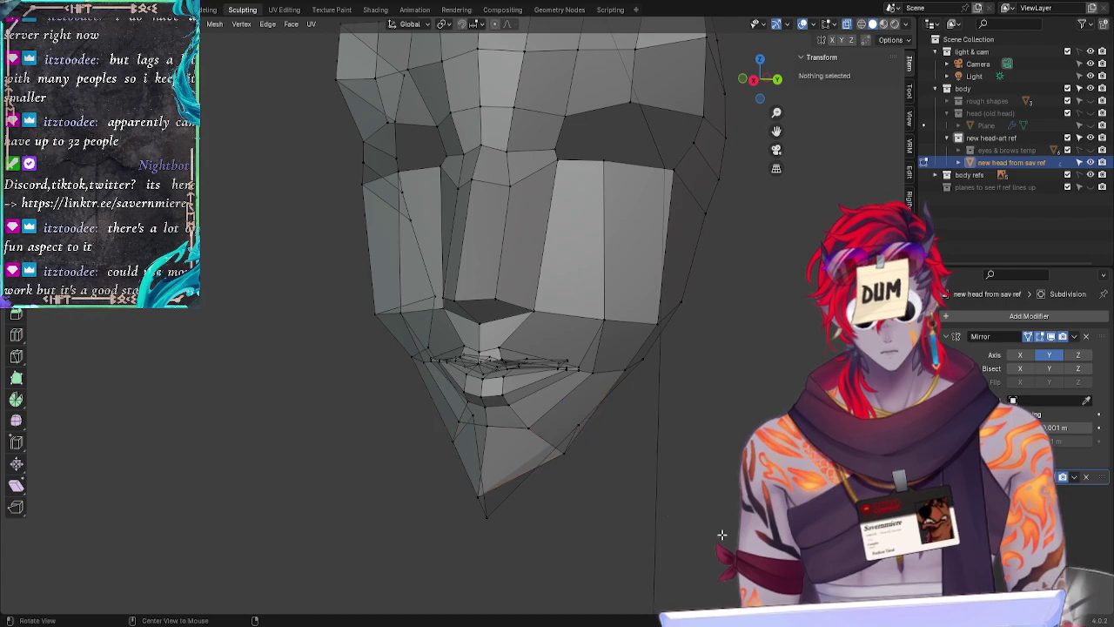
pyautogui.moveTo(723, 531); pyautogui.dragTo(661, 435, button='middle')
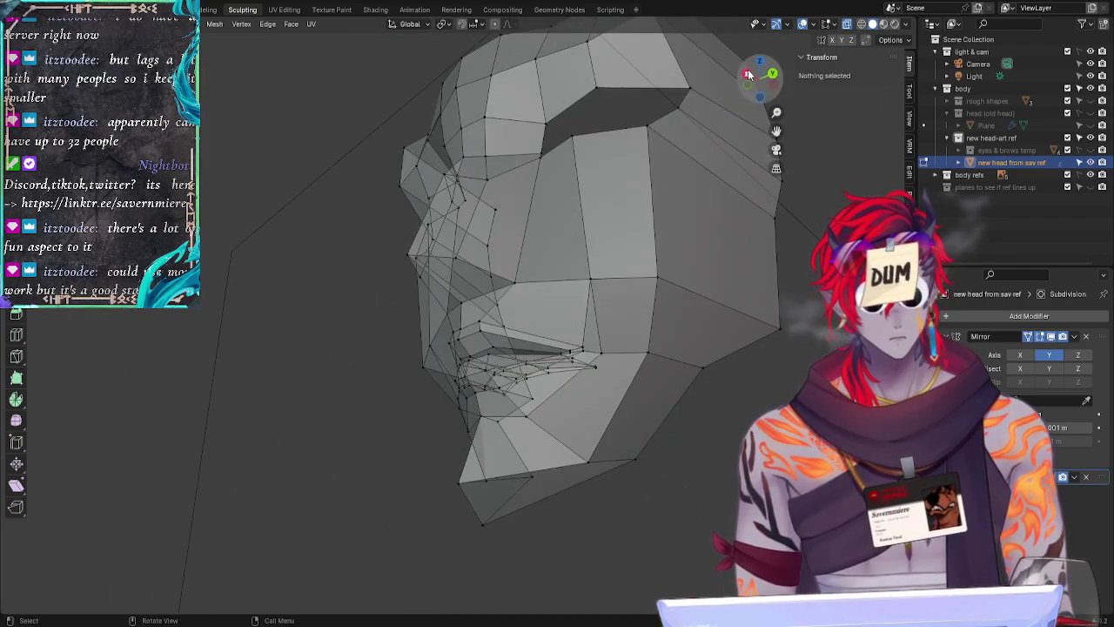
pyautogui.press('KP_1')
pyautogui.moveTo(577, 479)
pyautogui.mouseDown(button='middle')
pyautogui.moveTo(679, 510)
pyautogui.moveTo(621, 510)
pyautogui.moveTo(569, 465)
pyautogui.mouseUp(button='middle')
# Step: Slide the chin-side jaw vertex along its edge with Shift+V and nudge it slightly
pyautogui.click(575, 473)
pyautogui.hotkey('shift', 'v')
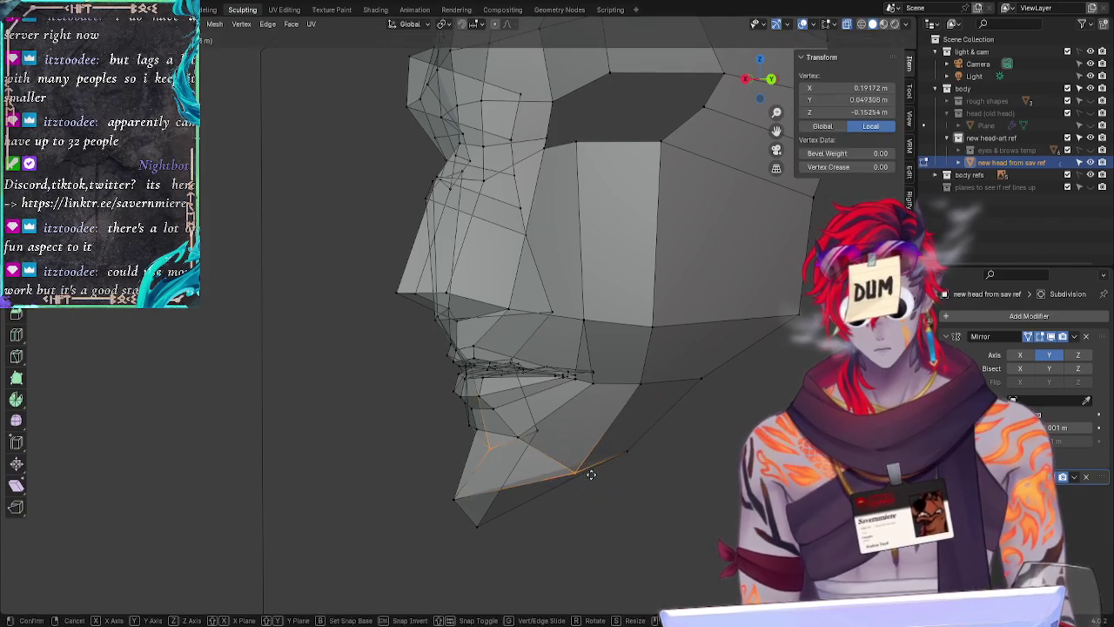
pyautogui.click(586, 470)
pyautogui.press('g')
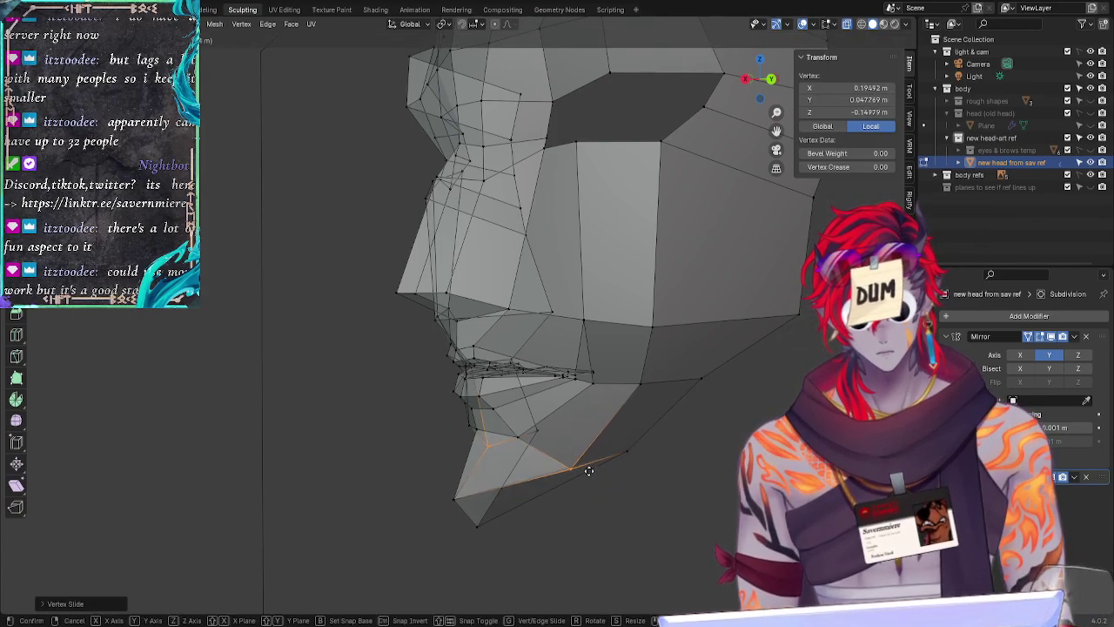
pyautogui.click(589, 470)
pyautogui.click(607, 522)
pyautogui.moveTo(609, 527); pyautogui.dragTo(567, 543, button='middle')
# Step: Measure the nose-to-chin distance, orbiting between profiles, then clear the chin measurement
pyautogui.hotkey('shift', 'space')
pyautogui.press('m')
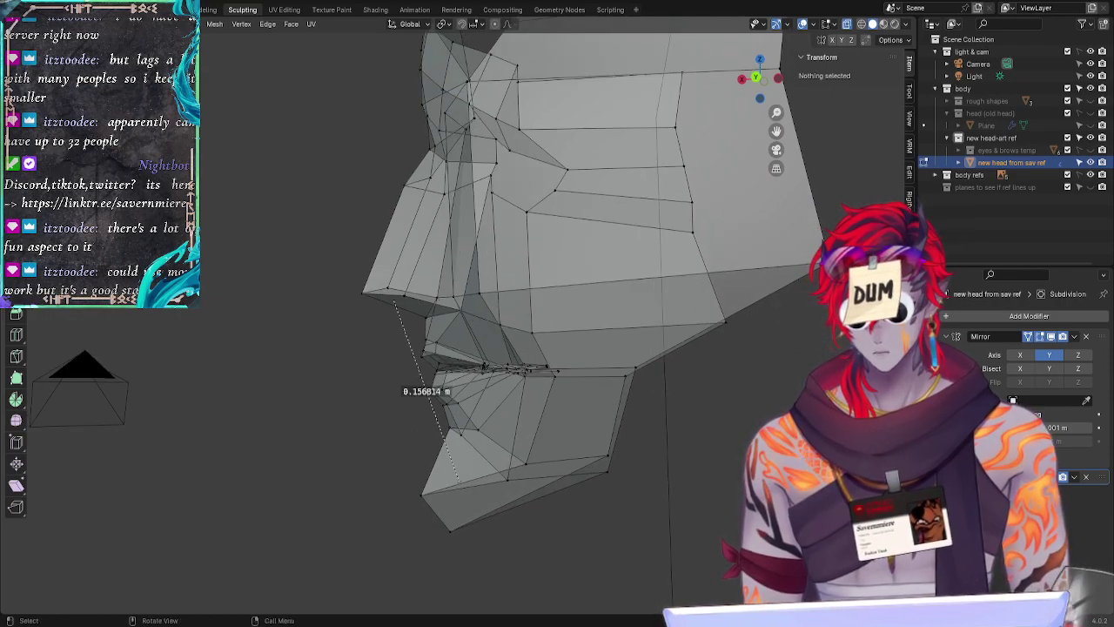
pyautogui.moveTo(359, 441); pyautogui.dragTo(678, 537, button='middle')
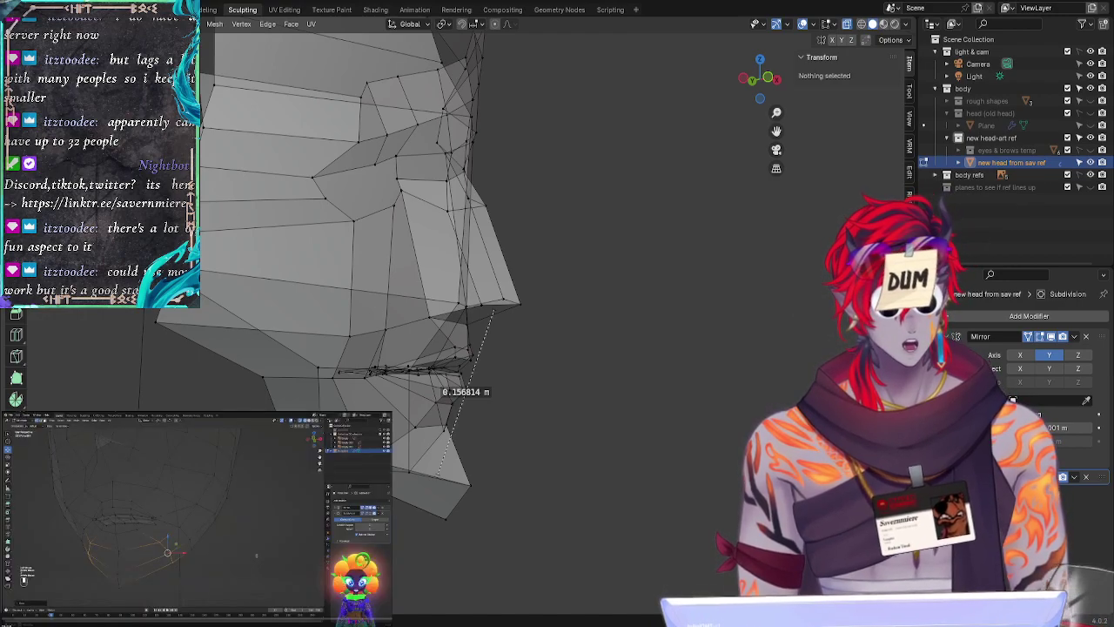
pyautogui.moveTo(641, 475); pyautogui.dragTo(311, 513, button='middle')
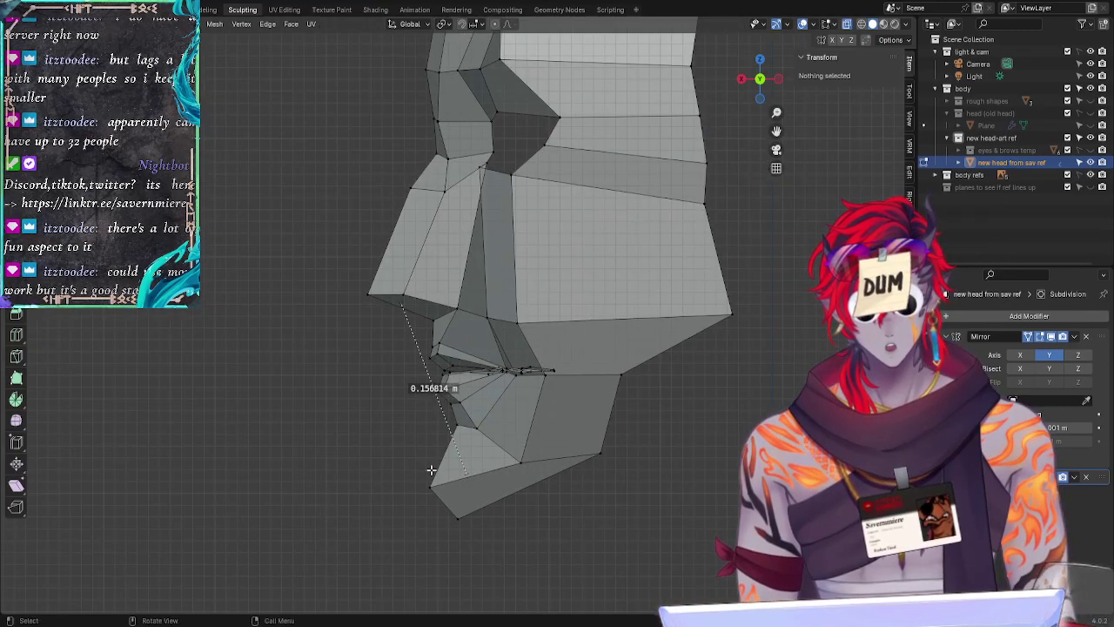
pyautogui.moveTo(425, 467)
pyautogui.mouseDown()
pyautogui.moveTo(487, 544)
pyautogui.moveTo(375, 467)
pyautogui.moveTo(419, 469)
pyautogui.mouseUp()
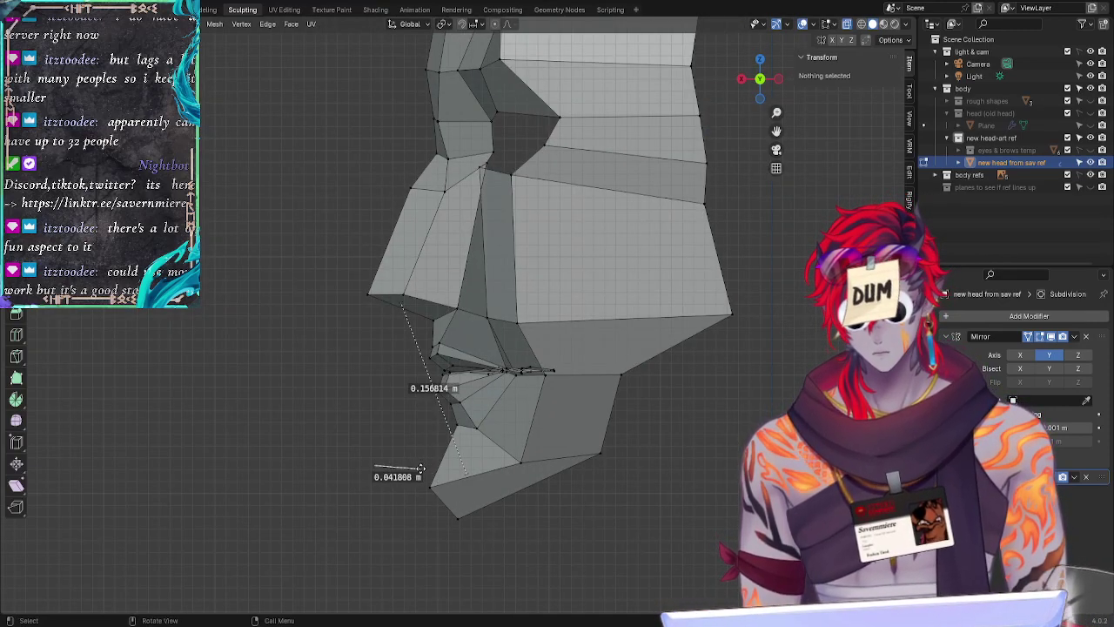
pyautogui.press('x')
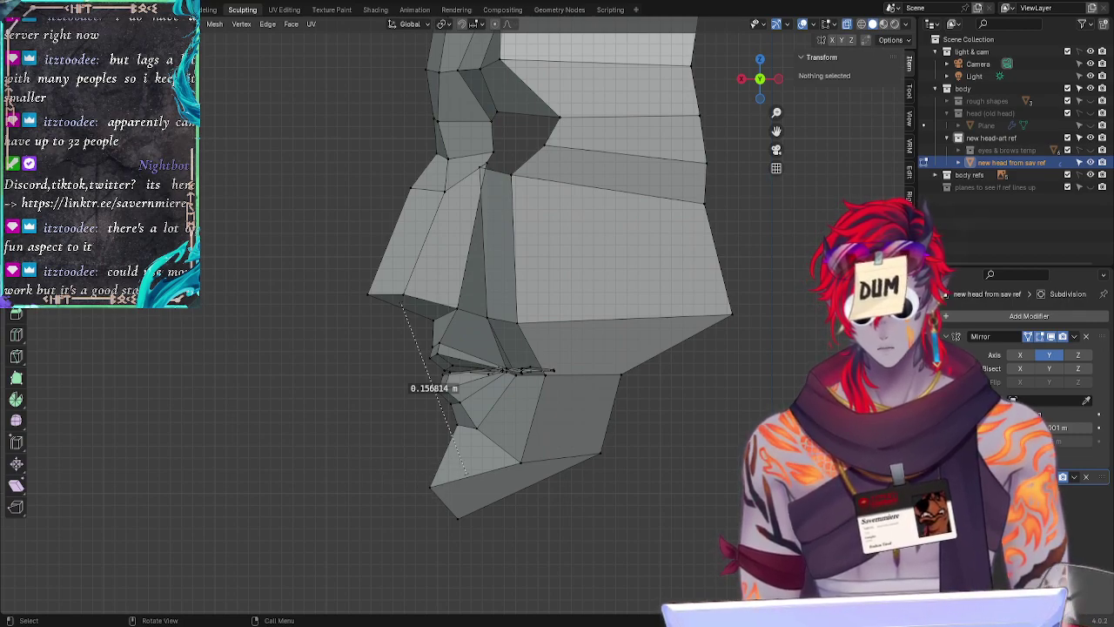
# Step: Edge-slide the chin's underside edge to match the reference profile
pyautogui.press('w')
pyautogui.moveTo(426, 488); pyautogui.dragTo(492, 520)
pyautogui.press('g')
pyautogui.press('g')
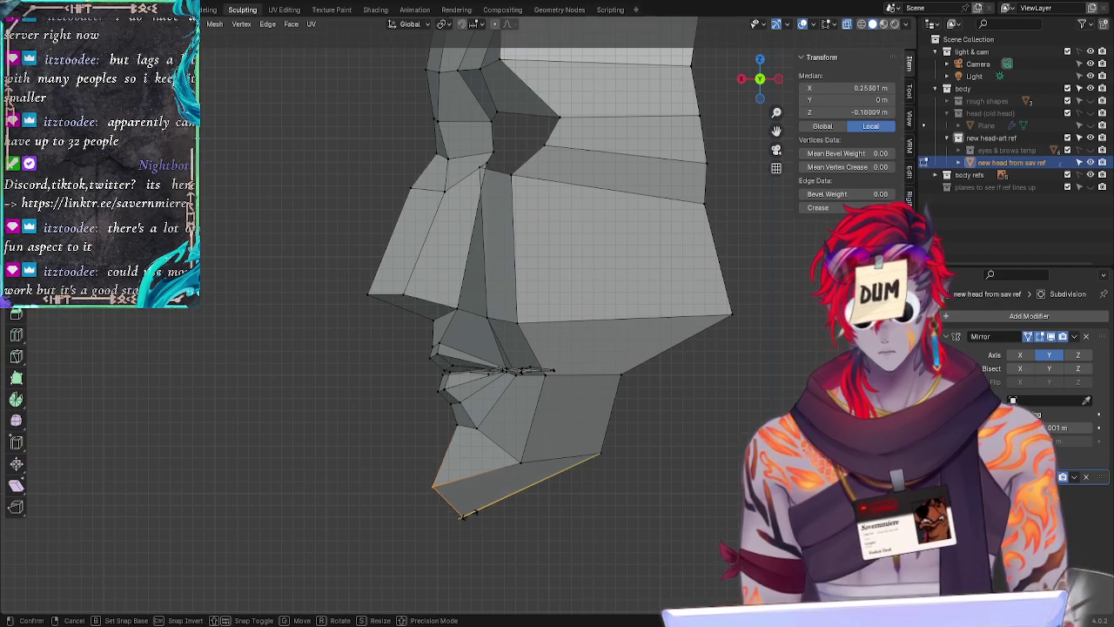
pyautogui.click(471, 514)
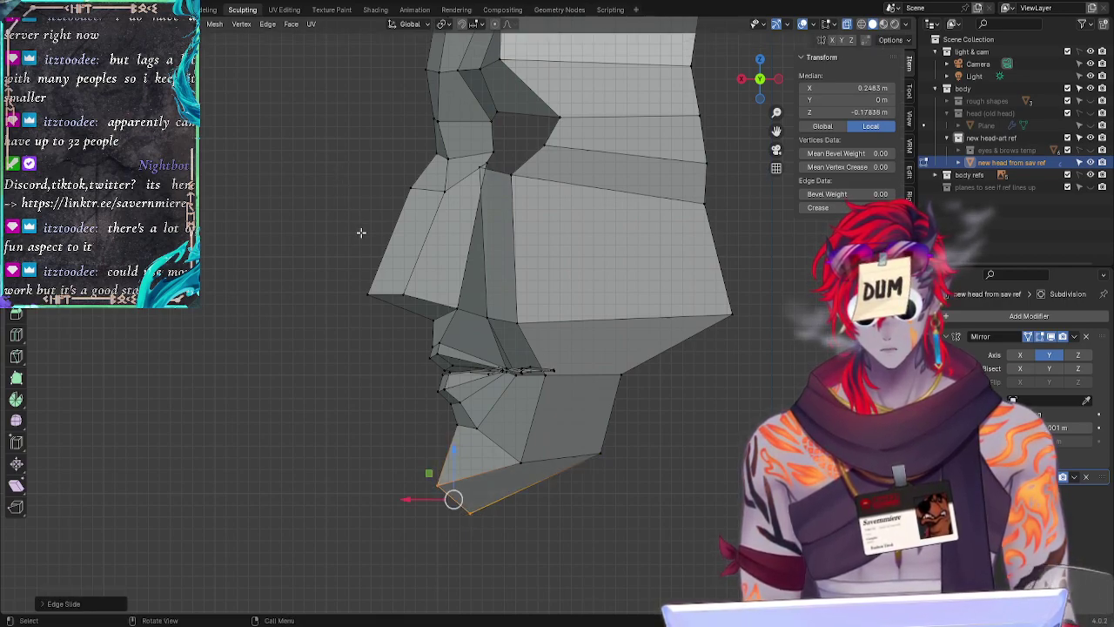
# Step: Move the nose-tip and upper nose vertices into line with the reference, then view the front
pyautogui.click(371, 295)
pyautogui.press('g')
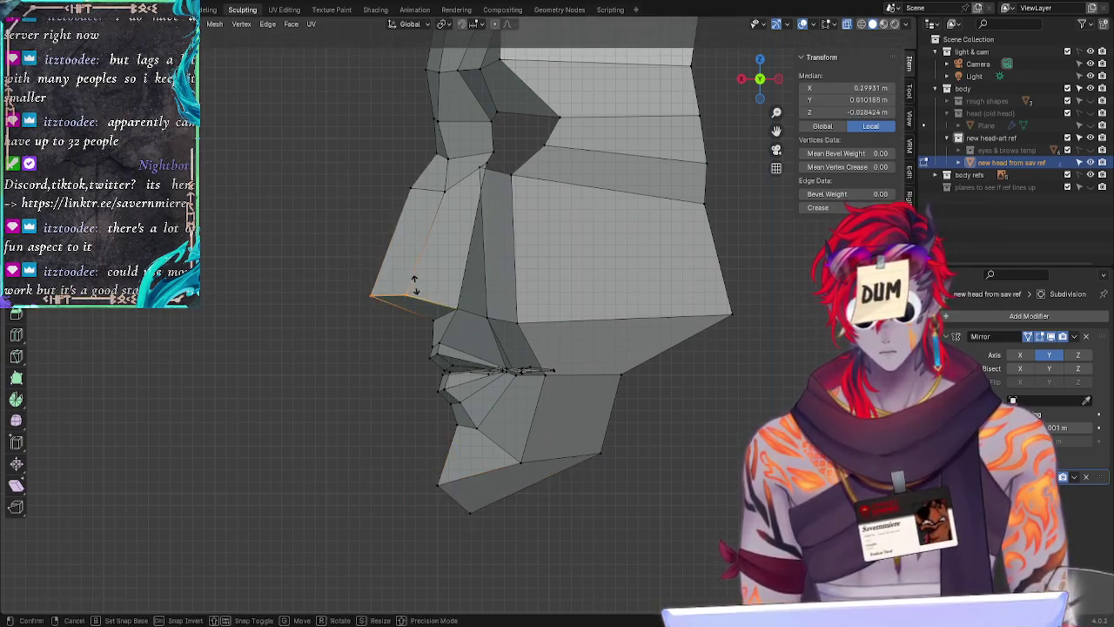
pyautogui.click(388, 293)
pyautogui.click(412, 185)
pyautogui.press('g')
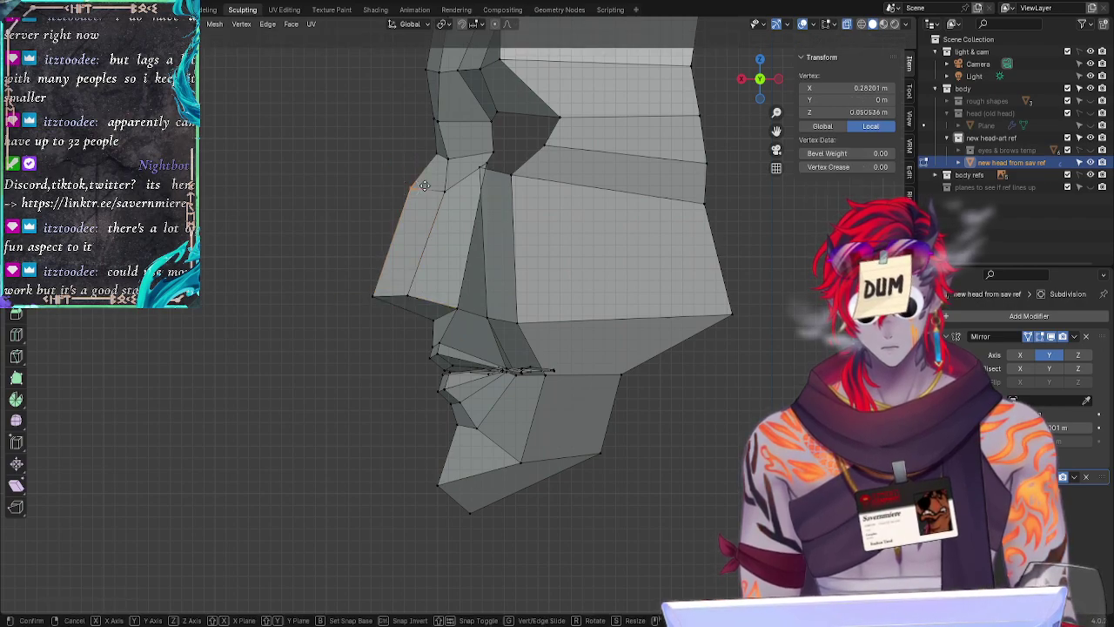
pyautogui.click(424, 185)
pyautogui.click(310, 180)
pyautogui.moveTo(311, 179); pyautogui.dragTo(370, 288, button='middle')
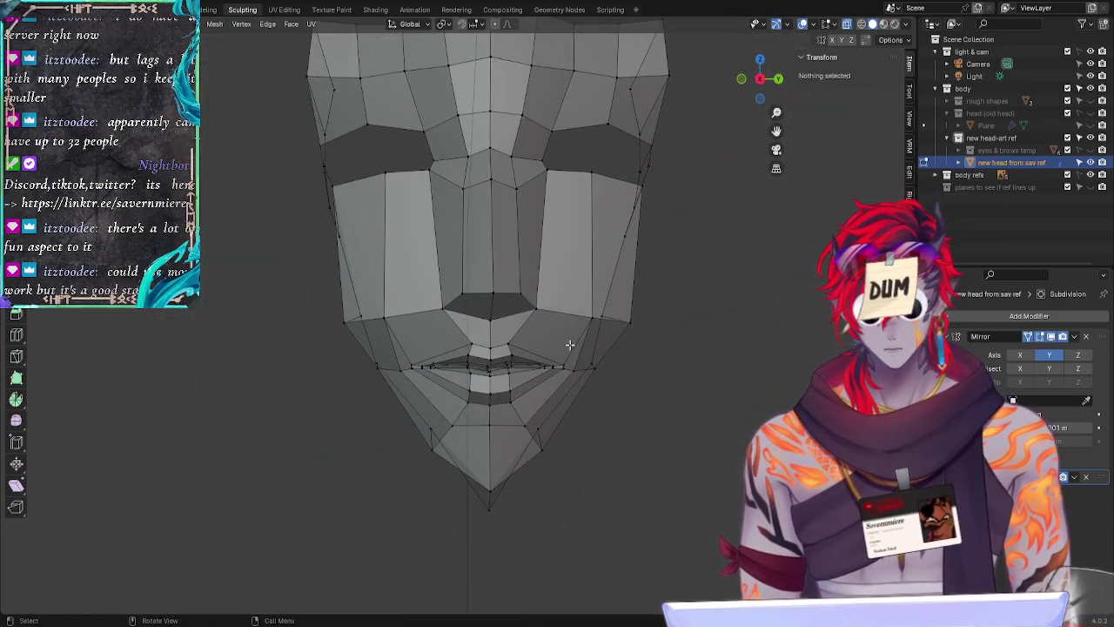
pyautogui.press('z')
pyautogui.click(693, 287)
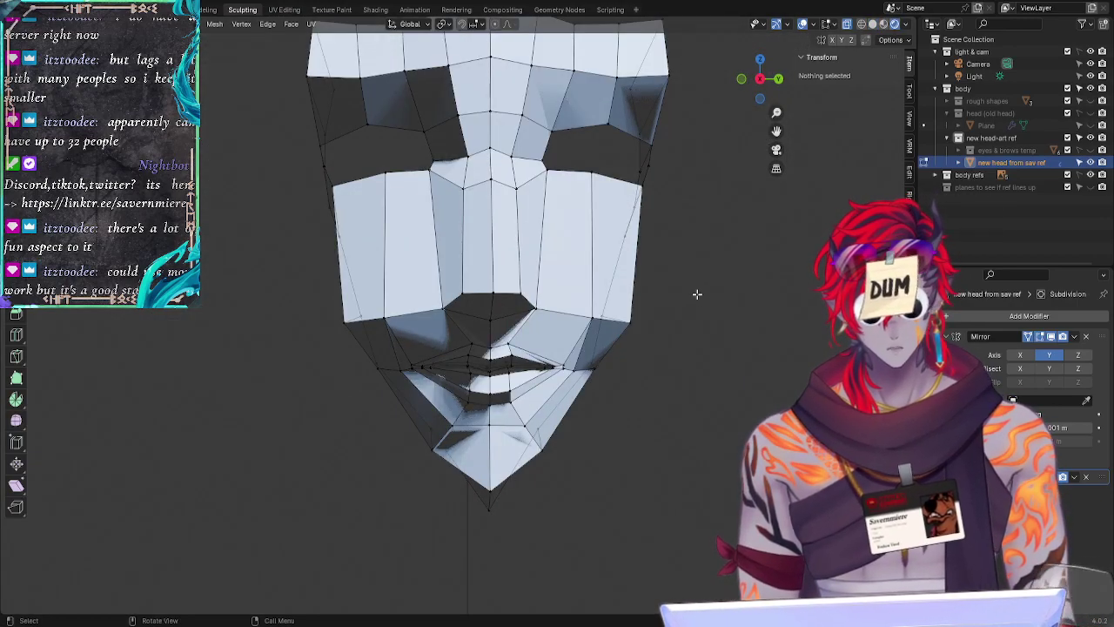
pyautogui.moveTo(697, 294); pyautogui.dragTo(681, 349, button='middle')
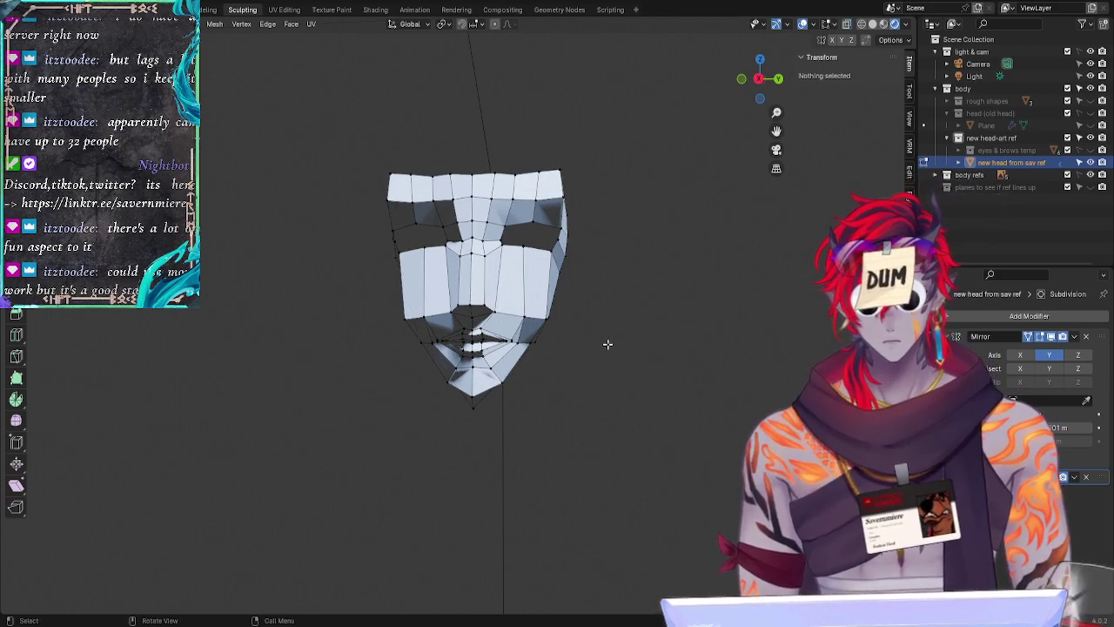
pyautogui.moveTo(609, 343)
pyautogui.mouseDown(button='middle')
pyautogui.moveTo(597, 344)
pyautogui.moveTo(646, 348)
pyautogui.mouseUp(button='middle')
pyautogui.press('z')
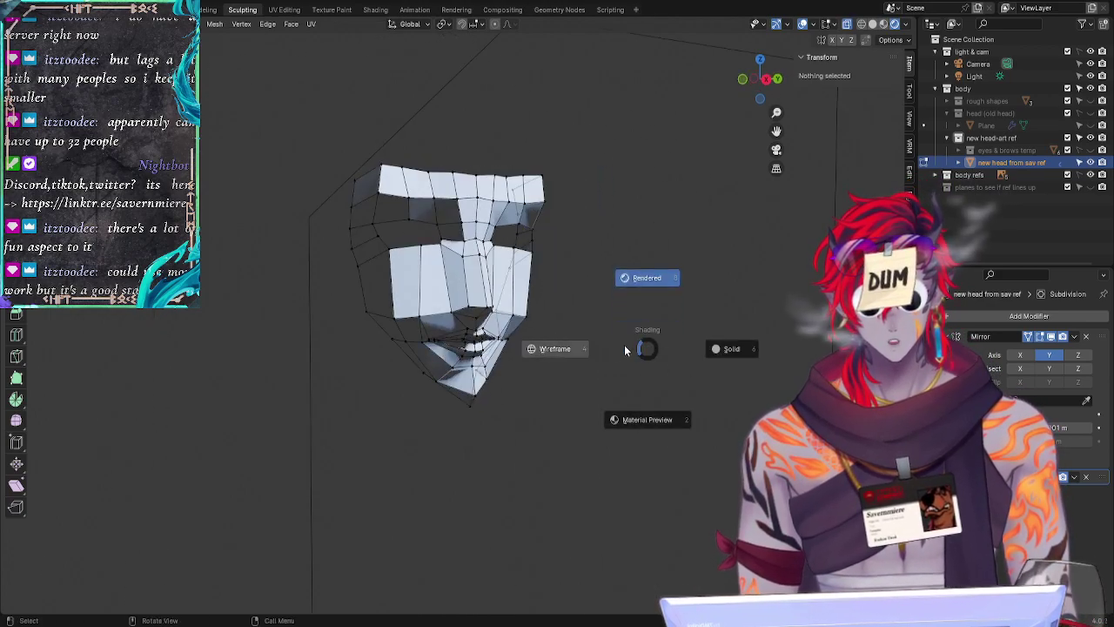
pyautogui.click(583, 351)
pyautogui.press('z')
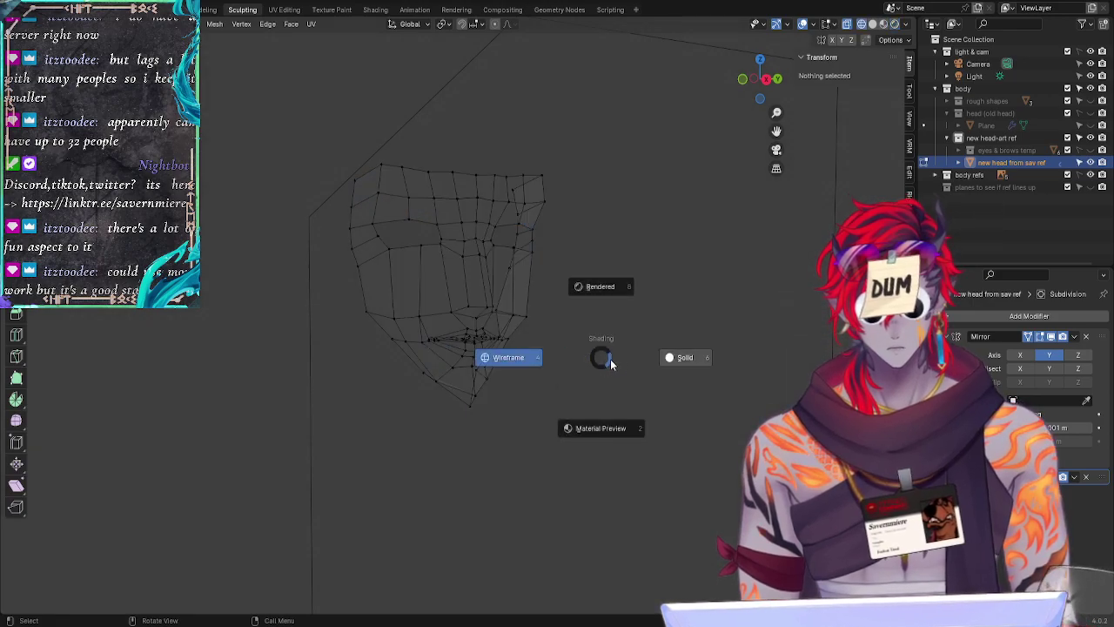
pyautogui.click(685, 359)
pyautogui.moveTo(689, 368)
pyautogui.mouseDown(button='middle')
pyautogui.moveTo(557, 373)
pyautogui.moveTo(617, 378)
pyautogui.moveTo(633, 293)
pyautogui.mouseUp(button='middle')
pyautogui.moveTo(336, 417); pyautogui.dragTo(405, 442, button='middle')
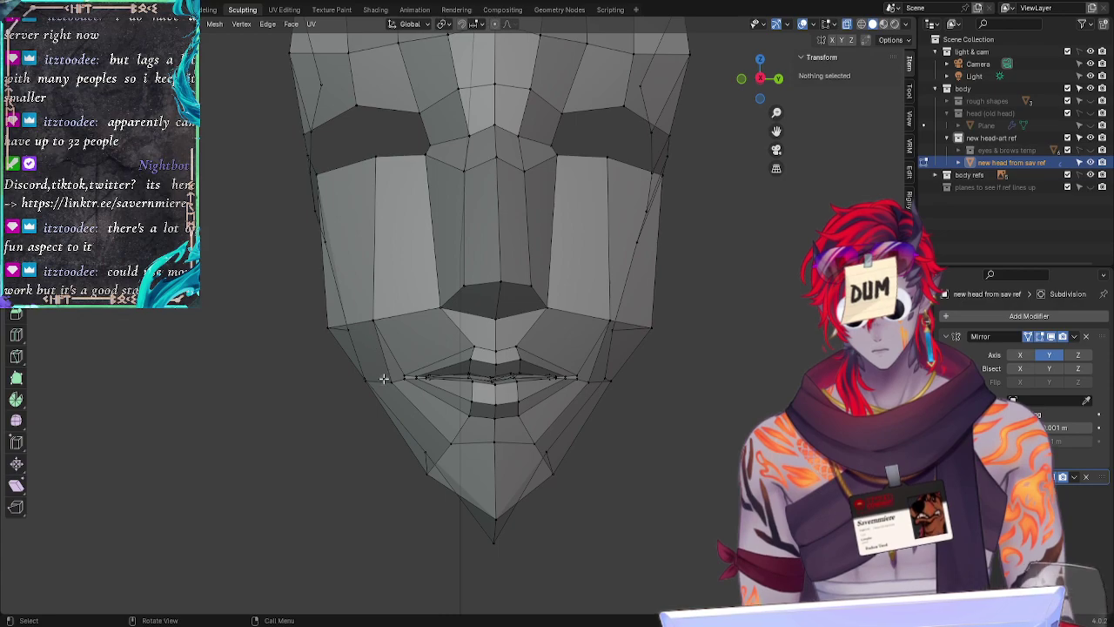
# Step: Reposition the mouth's inner edge loop from a front view
pyautogui.moveTo(256, 465)
pyautogui.mouseDown(button='middle')
pyautogui.moveTo(308, 462)
pyautogui.moveTo(291, 427)
pyautogui.moveTo(318, 427)
pyautogui.moveTo(263, 490)
pyautogui.moveTo(291, 427)
pyautogui.moveTo(267, 439)
pyautogui.moveTo(266, 462)
pyautogui.mouseUp(button='middle')
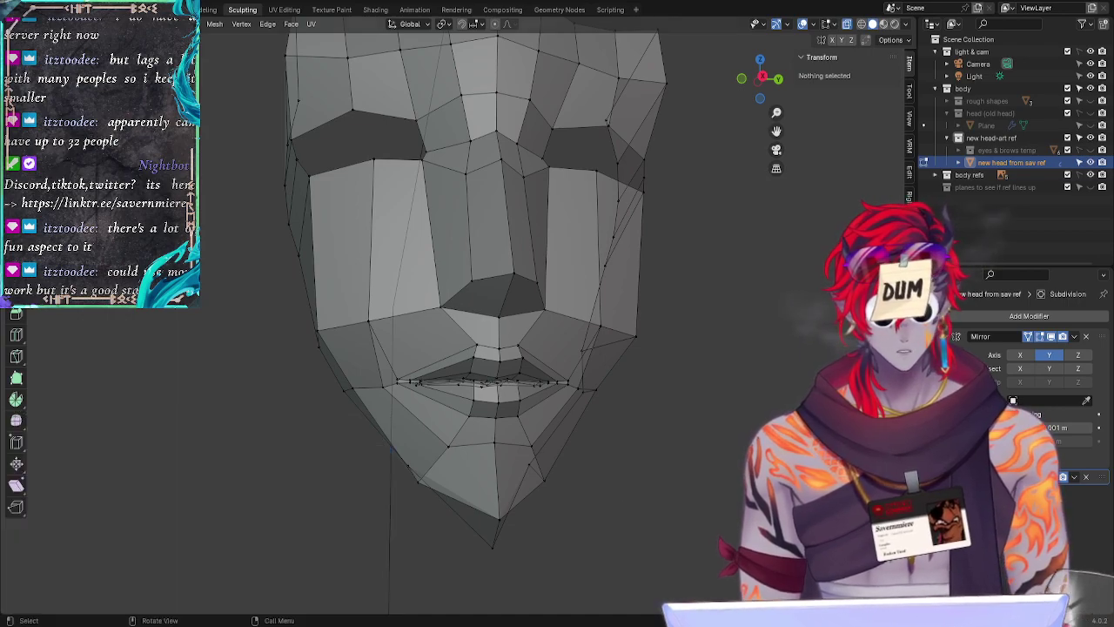
pyautogui.moveTo(382, 505); pyautogui.dragTo(412, 373, button='middle')
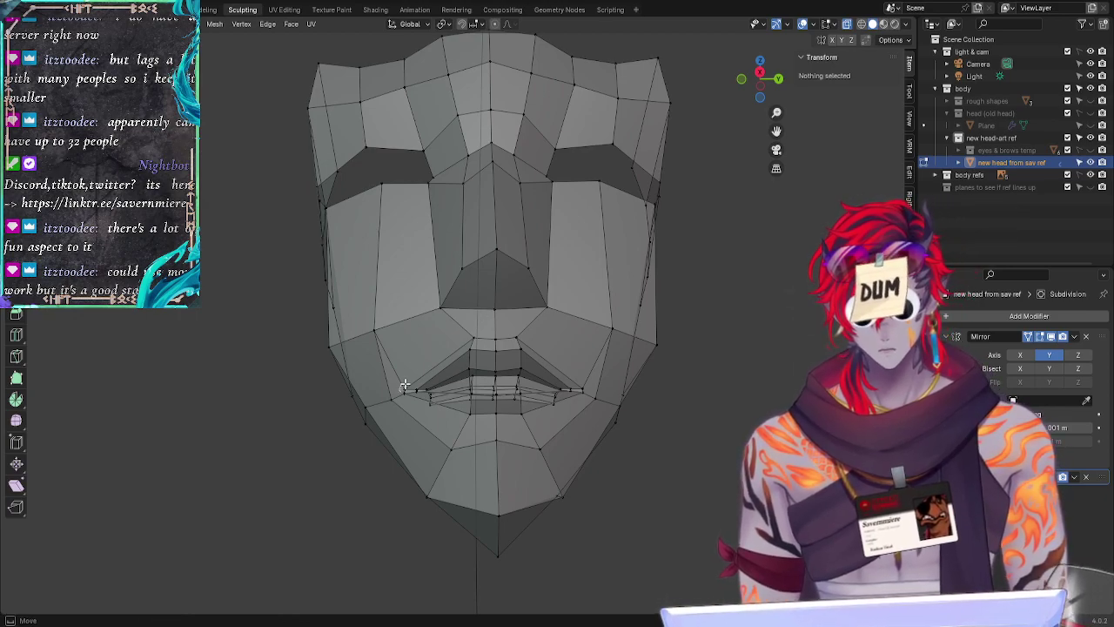
pyautogui.keyDown('alt'); pyautogui.click(405, 389); pyautogui.keyUp('alt')
pyautogui.moveTo(324, 472); pyautogui.dragTo(323, 505, button='middle')
pyautogui.press('g')
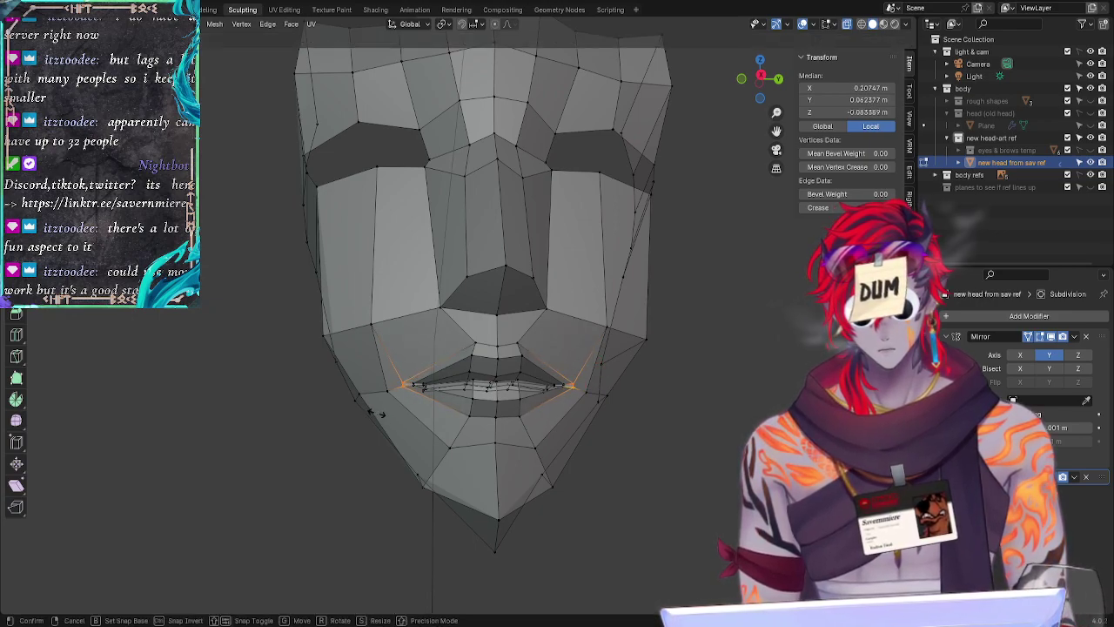
pyautogui.click(374, 414)
pyautogui.hotkey('alt', 'a')
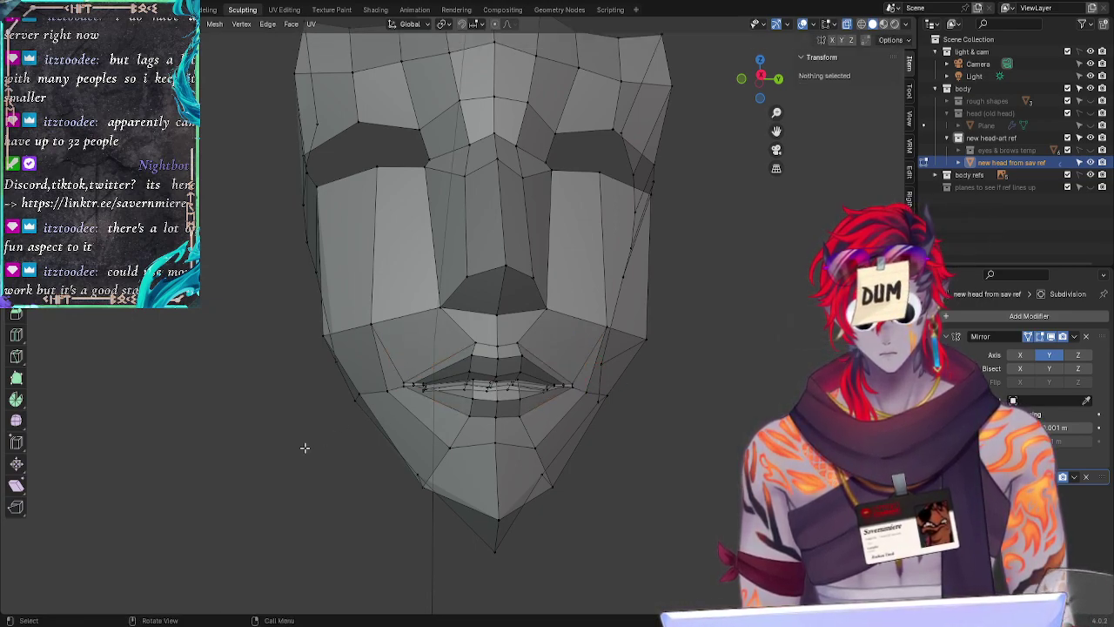
pyautogui.moveTo(304, 448)
pyautogui.mouseDown(button='middle')
pyautogui.moveTo(262, 478)
pyautogui.moveTo(288, 456)
pyautogui.mouseUp(button='middle')
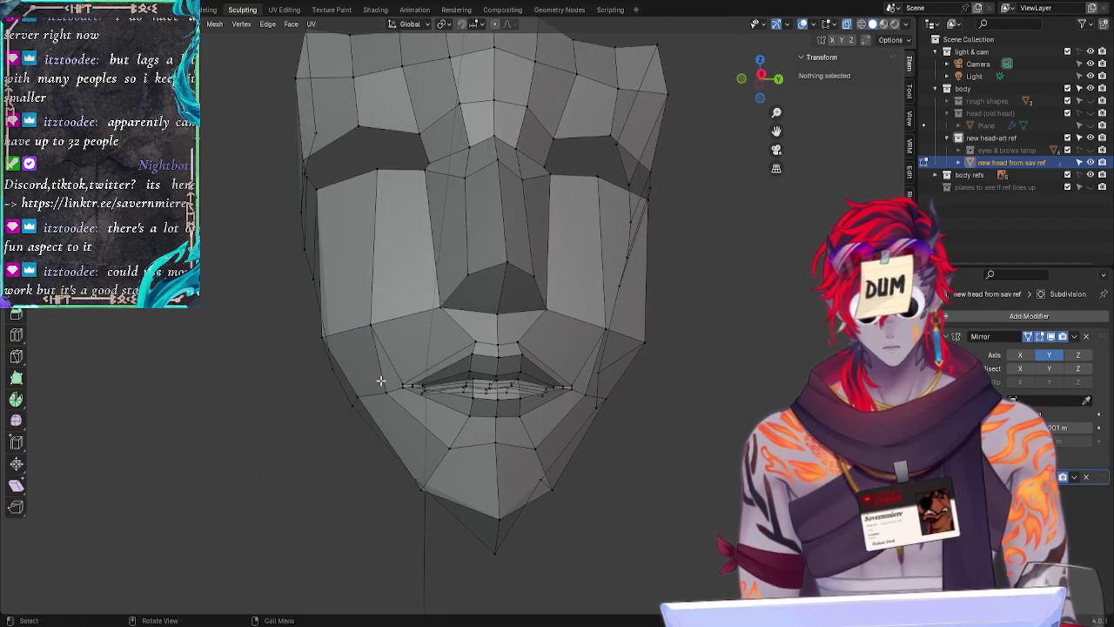
# Step: Adjust the mouth-corner vertex, undoing the first attempt and moving it again
pyautogui.click(410, 383)
pyautogui.press('g')
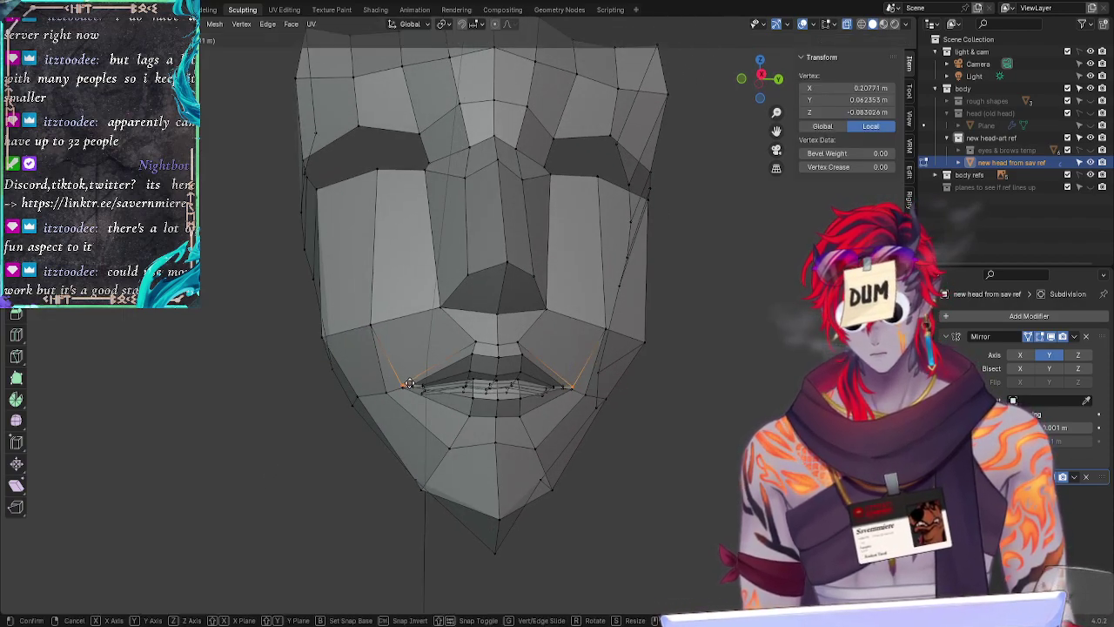
pyautogui.click(406, 380)
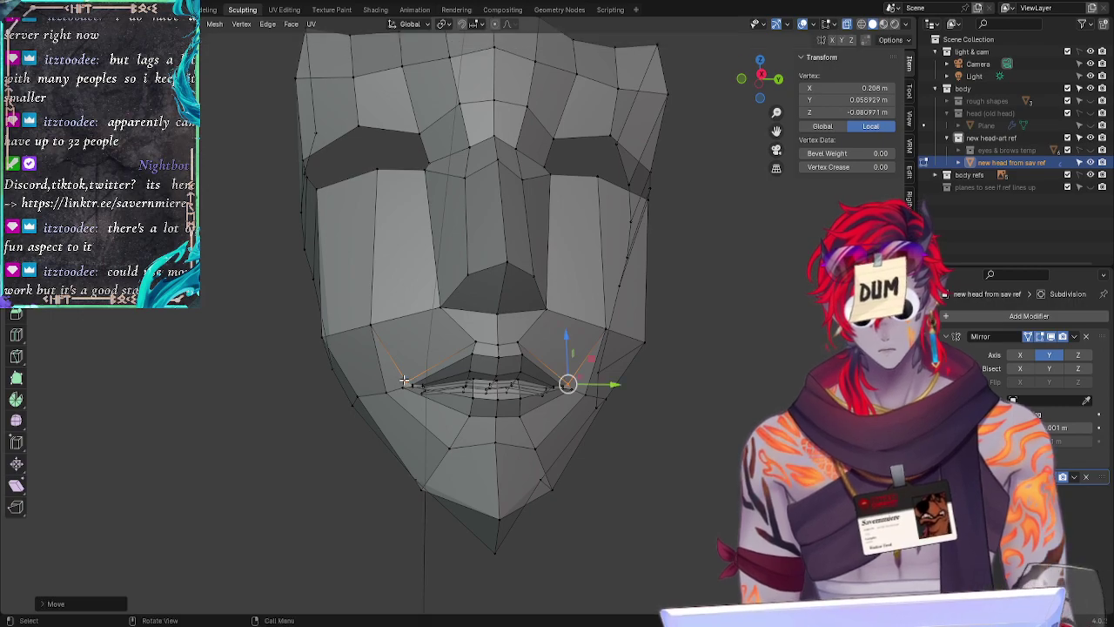
pyautogui.hotkey('alt', 'a')
pyautogui.moveTo(249, 505); pyautogui.dragTo(377, 411, button='middle')
pyautogui.hotkey('ctrl', 'z')
pyautogui.hotkey('ctrl', 'z')
pyautogui.hotkey('ctrl', 'z')
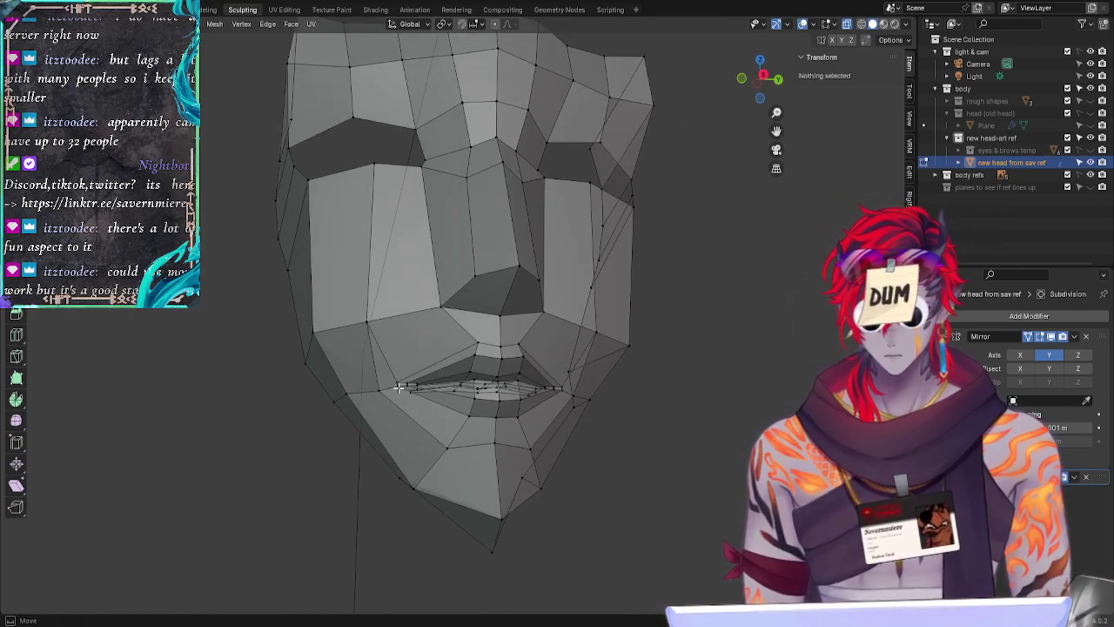
pyautogui.click(396, 385)
pyautogui.press('g')
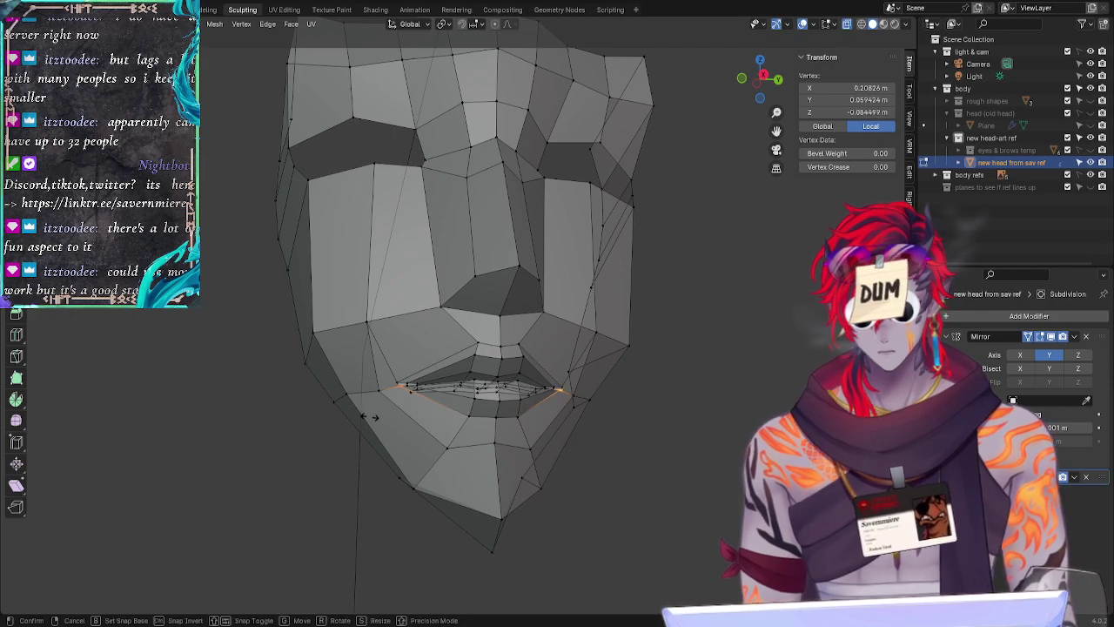
pyautogui.click(370, 417)
# Step: Try sliding the lip-corner vertex, then revert the slide and recent selection changes
pyautogui.moveTo(261, 474)
pyautogui.mouseDown(button='middle')
pyautogui.moveTo(307, 481)
pyautogui.moveTo(269, 472)
pyautogui.mouseUp(button='middle')
pyautogui.click(395, 383)
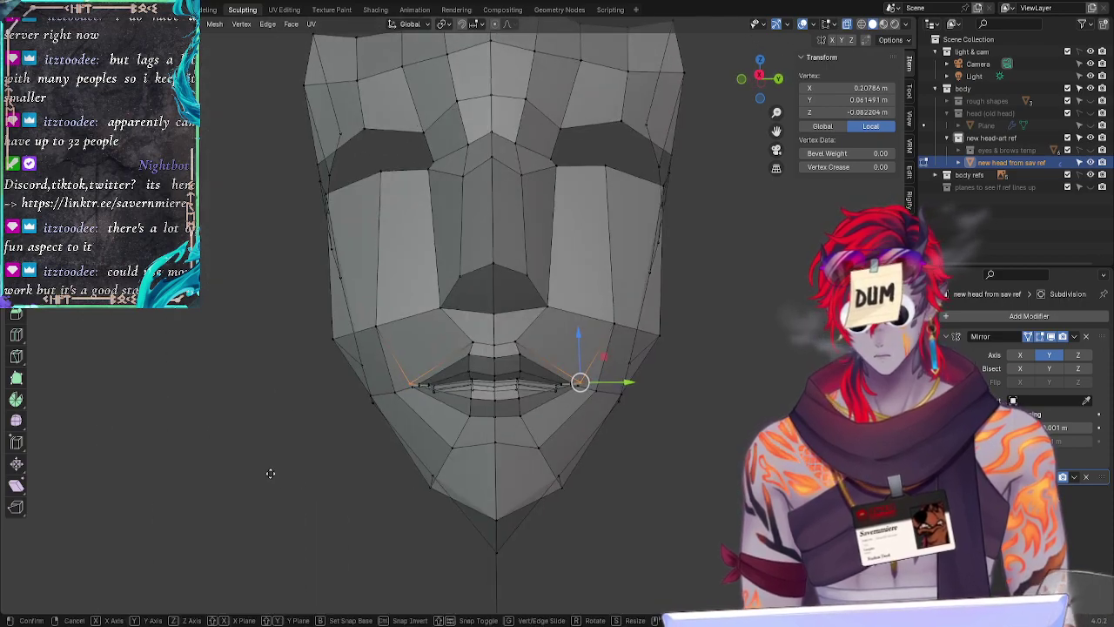
pyautogui.press('g')
pyautogui.press('g')
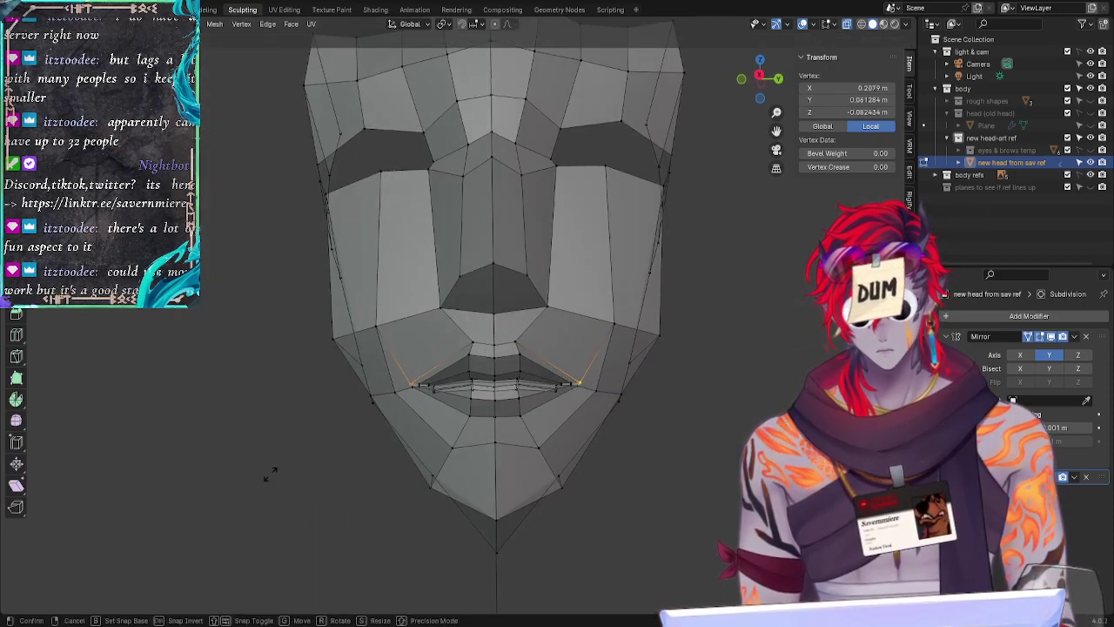
pyautogui.click(267, 477)
pyautogui.hotkey('ctrl', 'z')
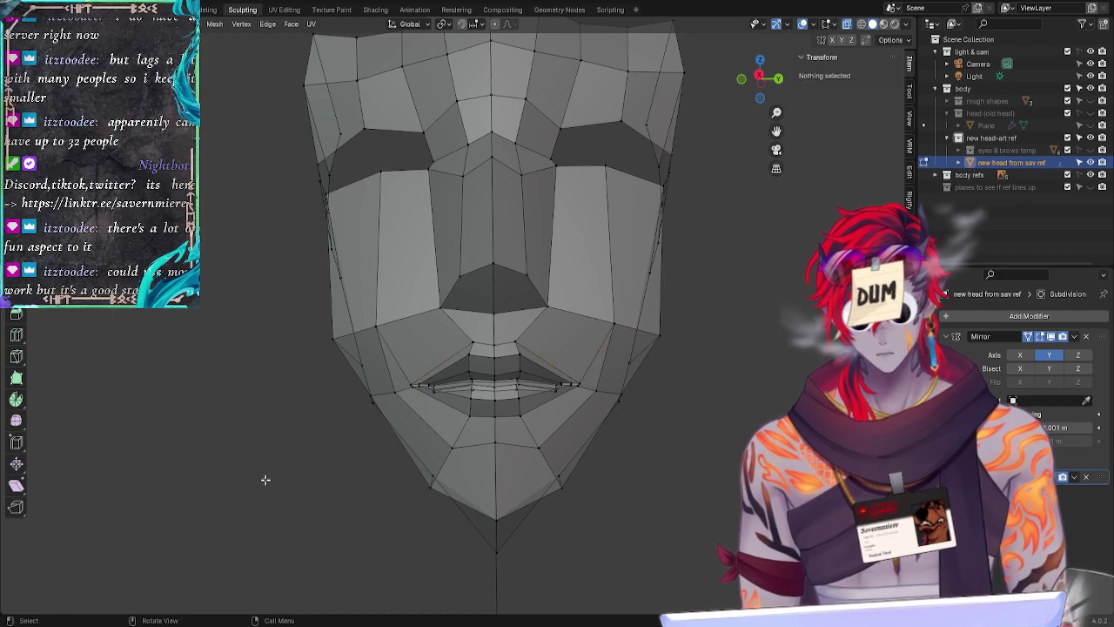
pyautogui.moveTo(266, 478); pyautogui.dragTo(325, 490, button='middle')
pyautogui.hotkey('ctrl', 'z')
pyautogui.hotkey('ctrl', 'z')
pyautogui.hotkey('ctrl', 'z')
pyautogui.hotkey('ctrl', 'z')
pyautogui.hotkey('ctrl', 'z')
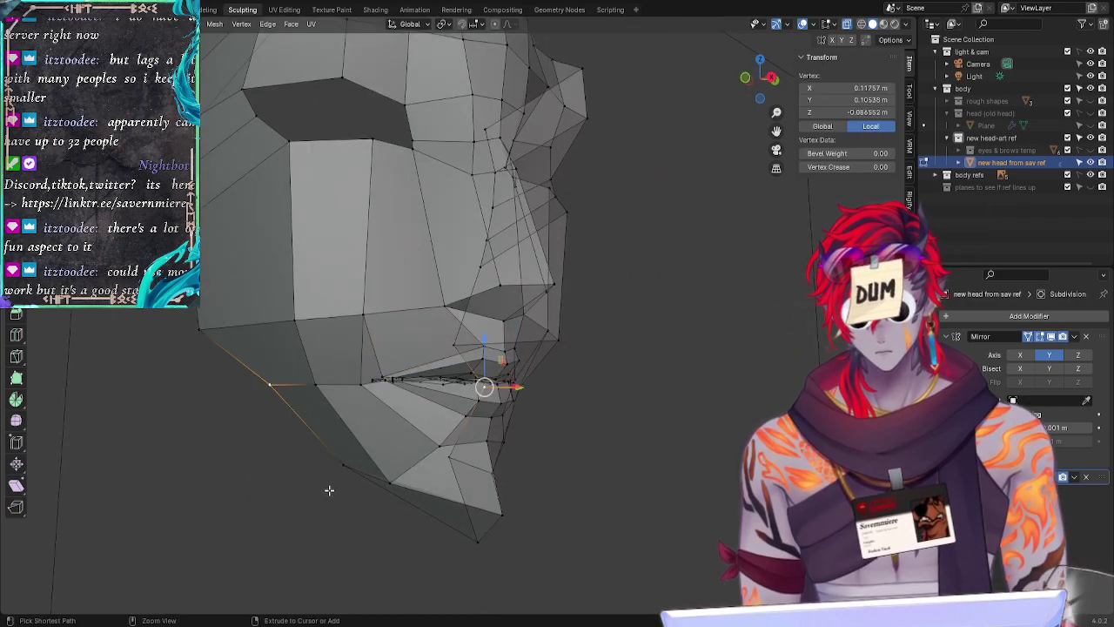
pyautogui.hotkey('alt', 'a')
pyautogui.moveTo(246, 564); pyautogui.dragTo(181, 531, button='middle')
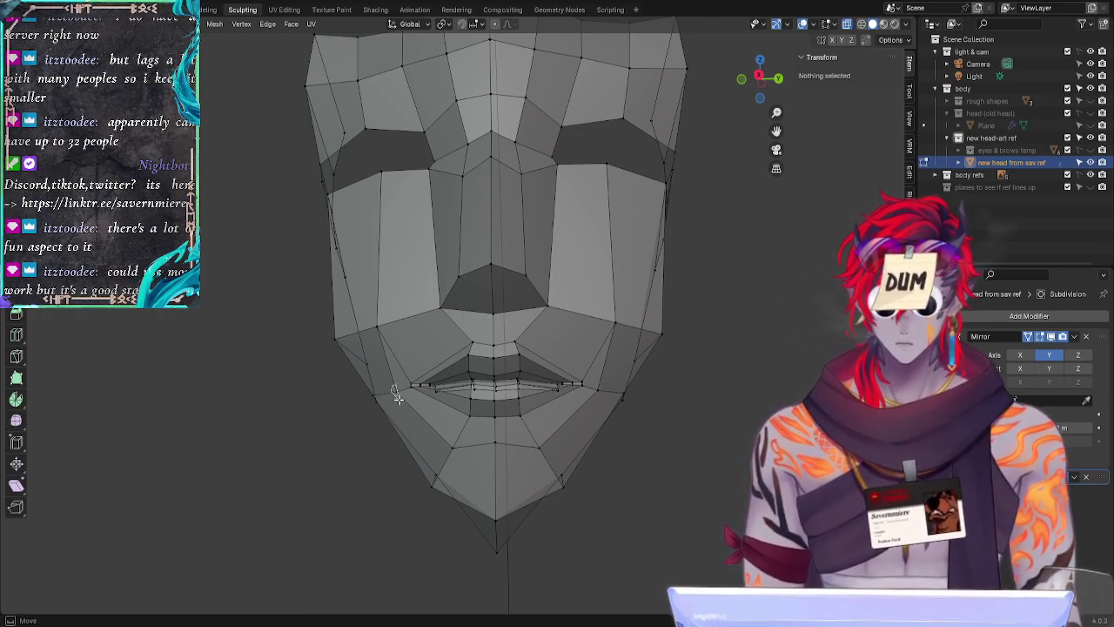
# Step: Nudge the vertex above the upper lip into place
pyautogui.click(597, 388)
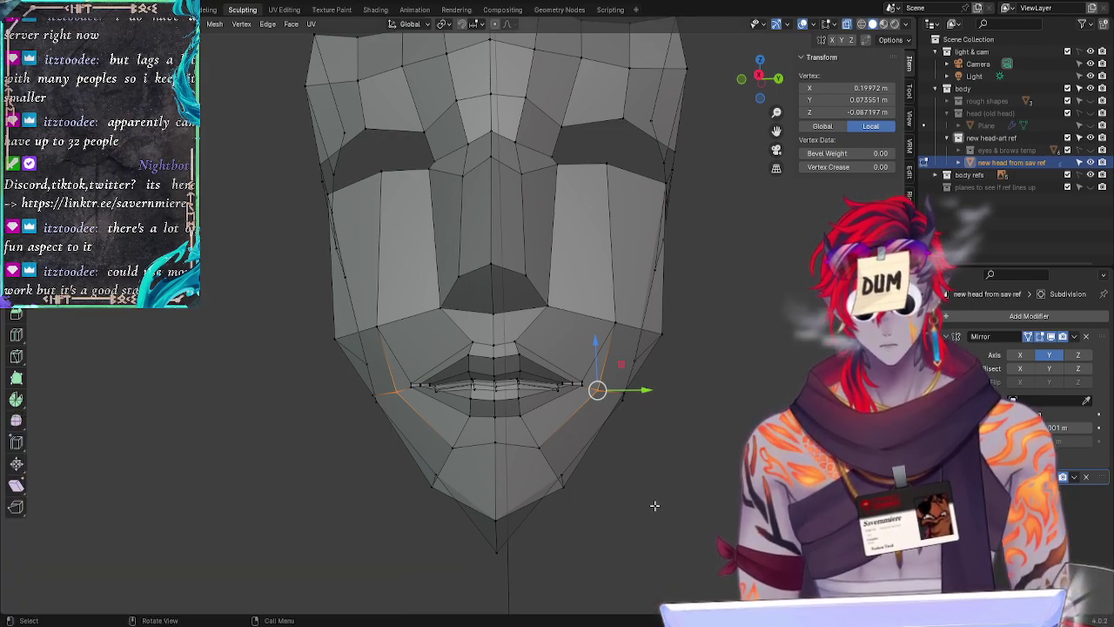
pyautogui.moveTo(654, 505); pyautogui.dragTo(707, 520, button='middle')
pyautogui.hotkey('alt', 'a')
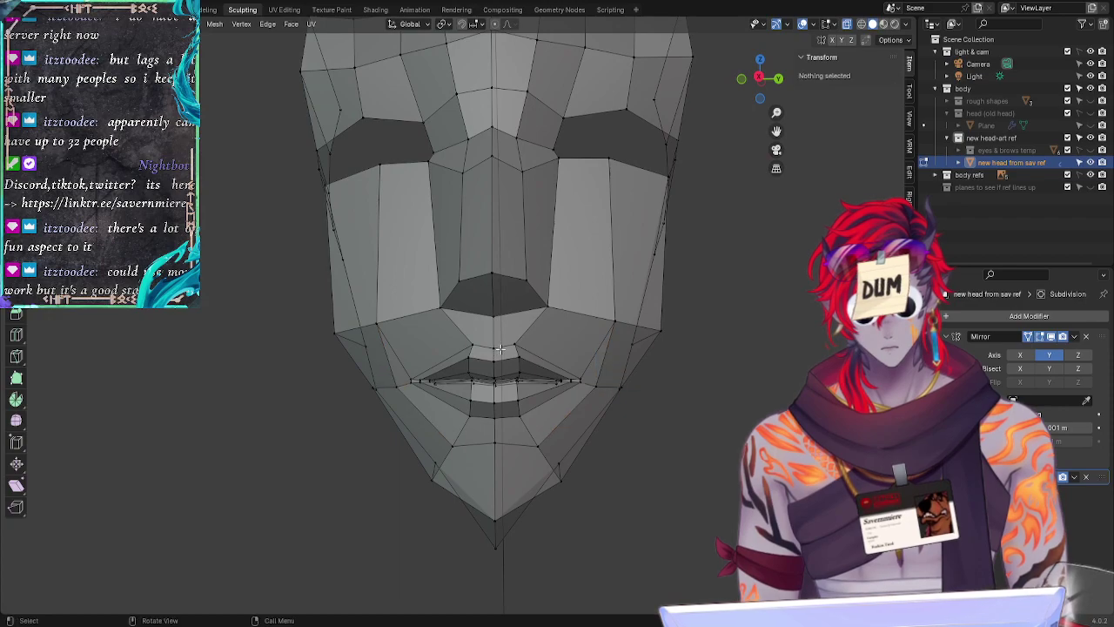
pyautogui.click(500, 347)
pyautogui.press('g')
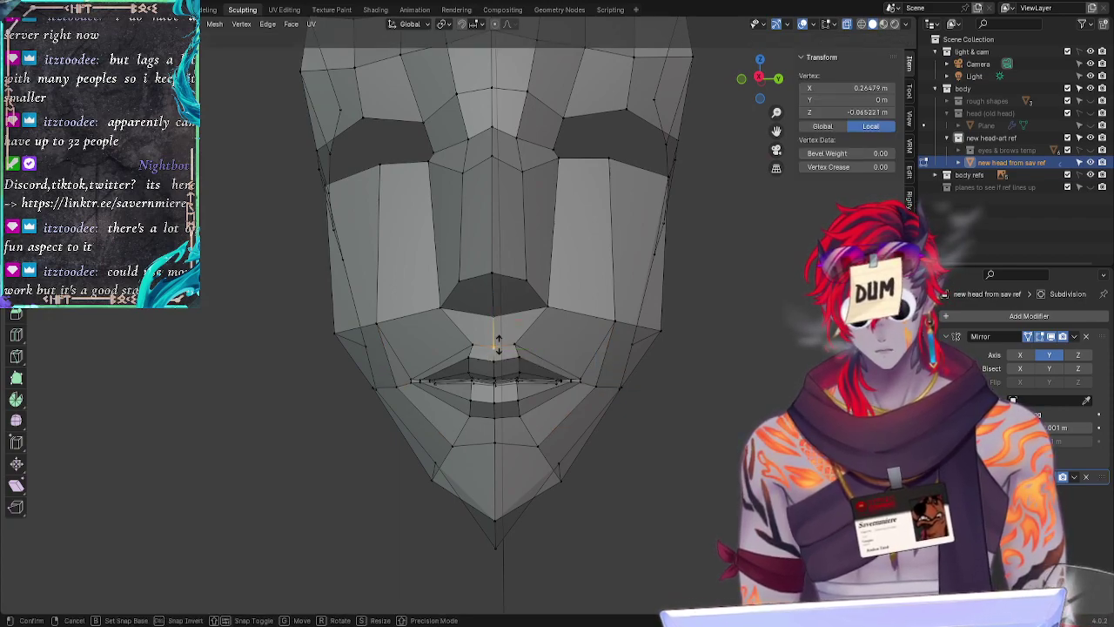
pyautogui.click(499, 345)
# Step: Move the lip vertex below the nose down toward the mouth
pyautogui.click(540, 327)
pyautogui.click(512, 340)
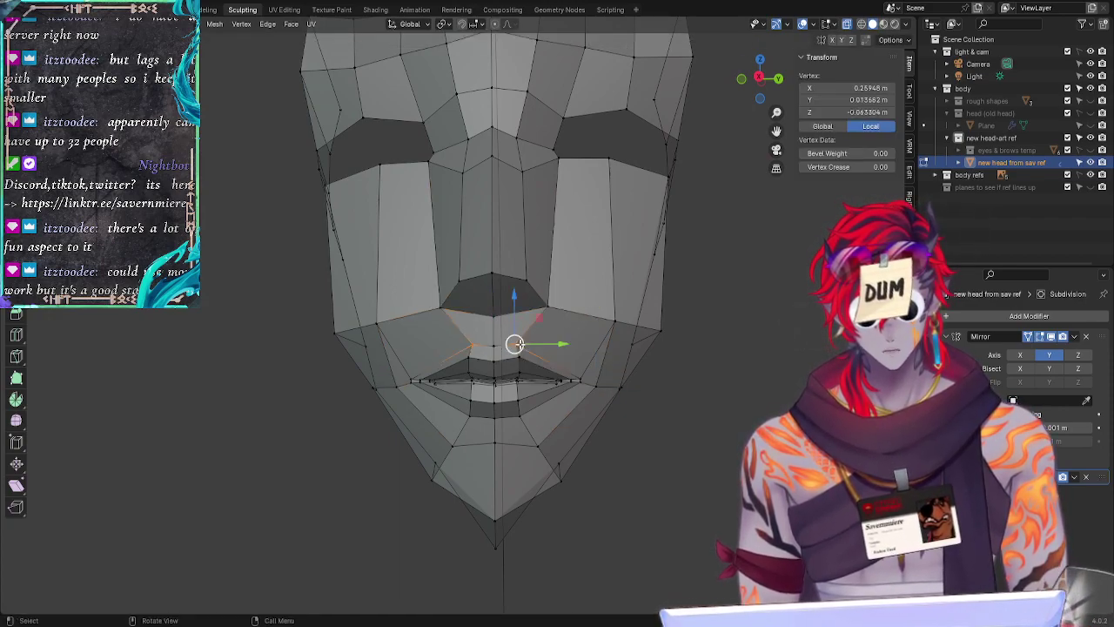
pyautogui.press('g')
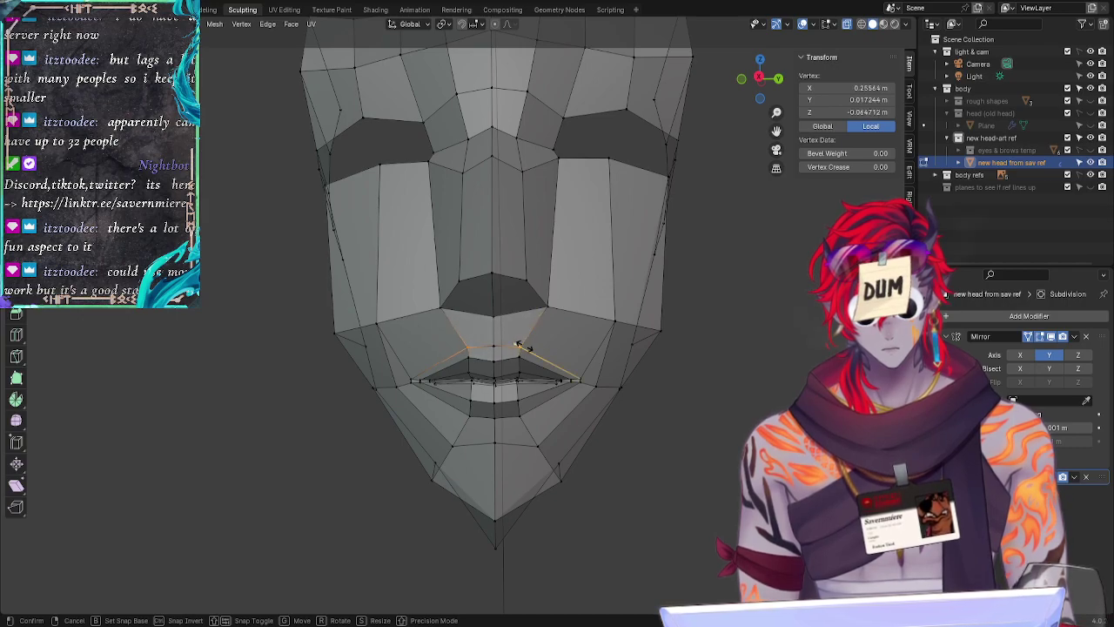
pyautogui.click(519, 347)
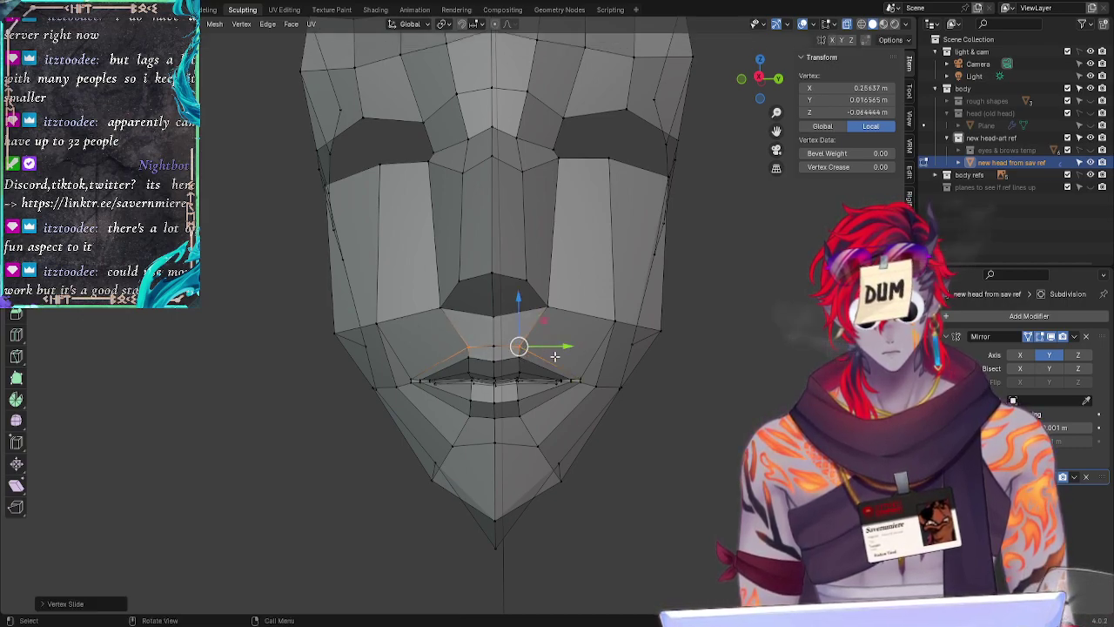
pyautogui.press('g')
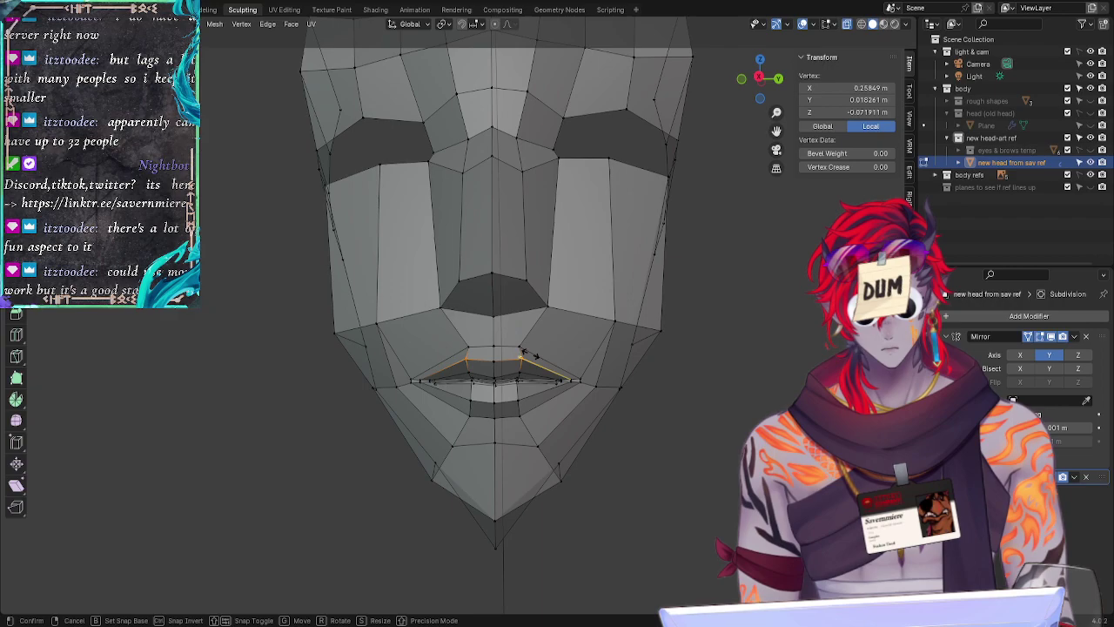
pyautogui.click(522, 355)
# Step: Select the cheek vertex beside the mouth and start repositioning it
pyautogui.click(552, 353)
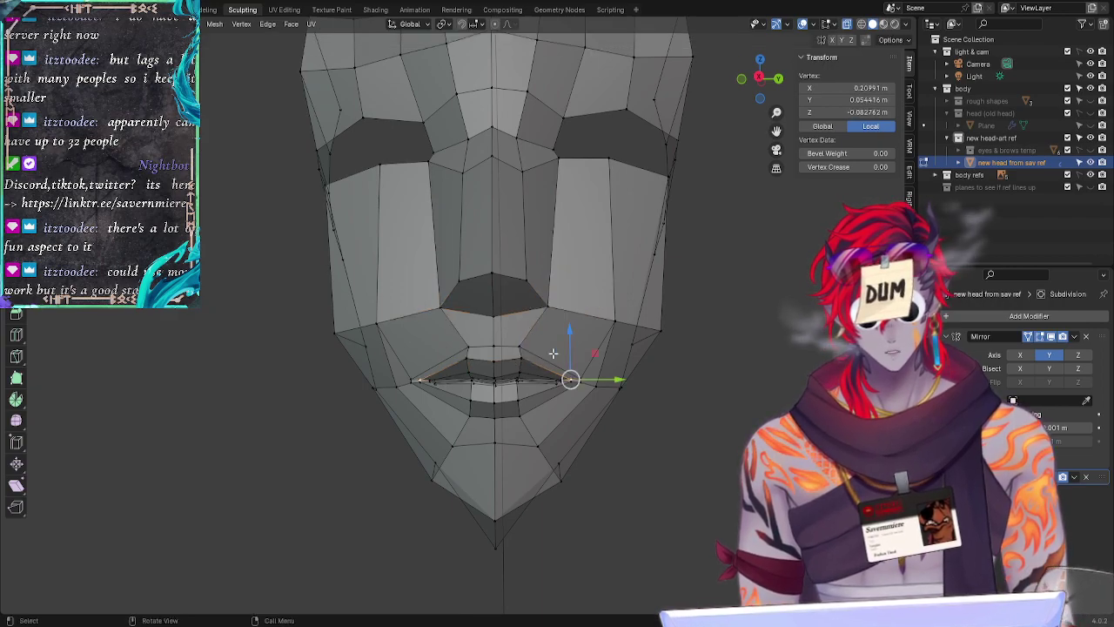
pyautogui.hotkey('alt', 'a')
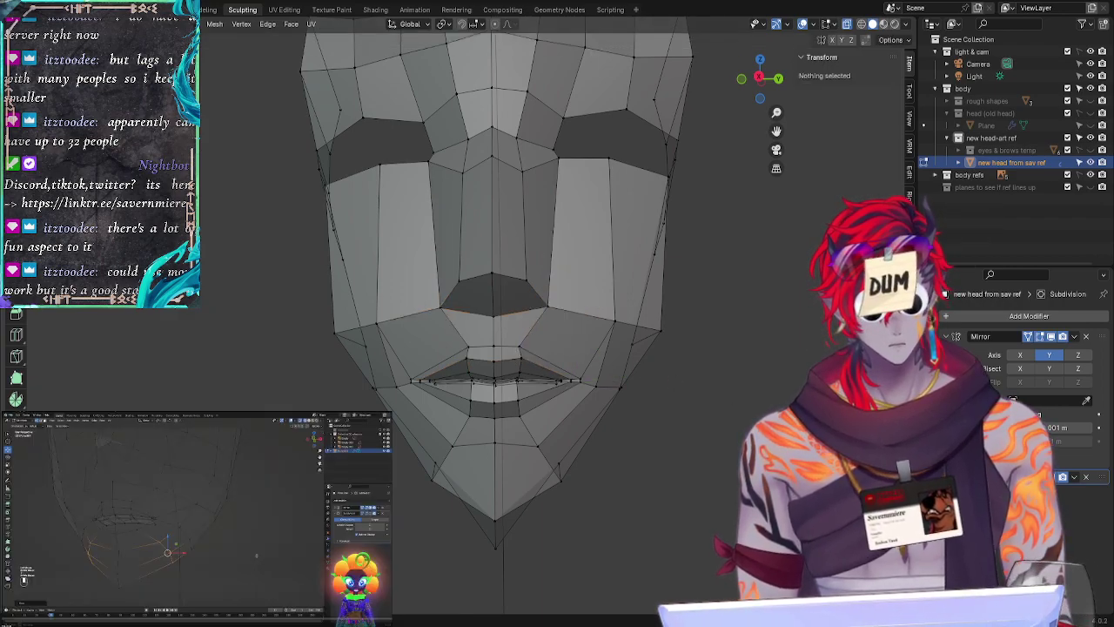
pyautogui.click(615, 319)
pyautogui.press('g')
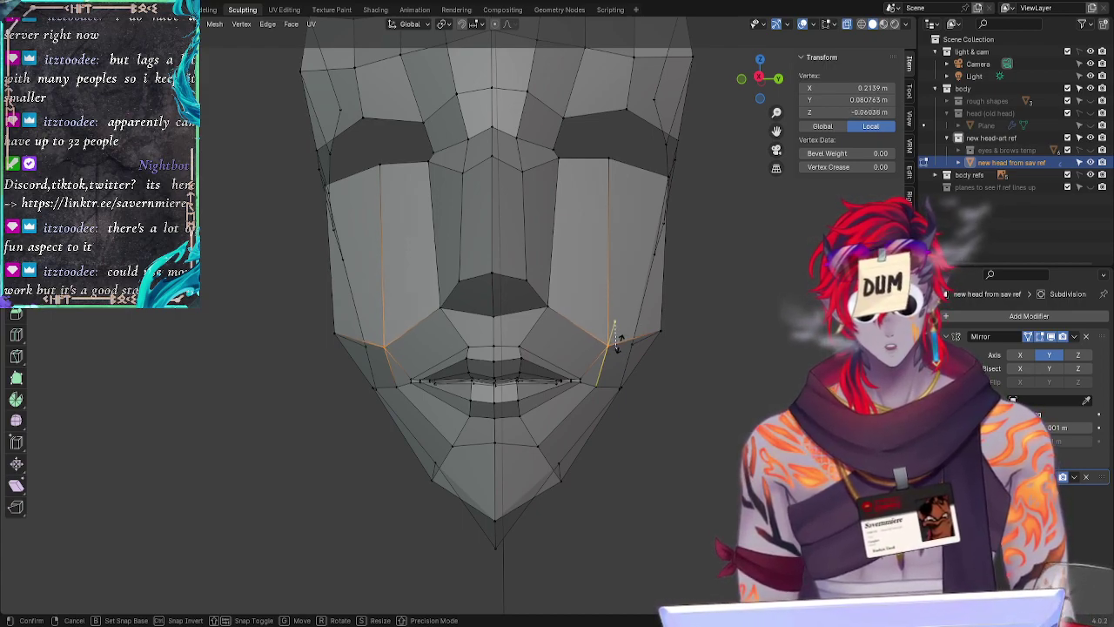
# Step: Confirm the cheek vertex, then pull the box-selected mouth vertices back in side profile
pyautogui.click(615, 339)
pyautogui.click(754, 411)
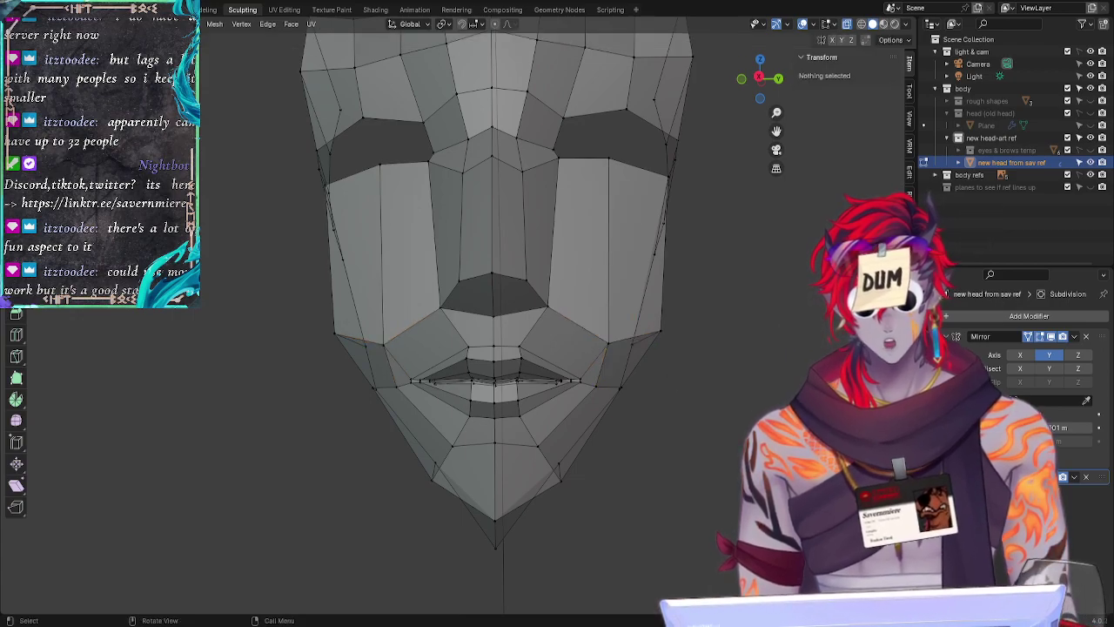
pyautogui.moveTo(764, 417); pyautogui.dragTo(491, 338, button='middle')
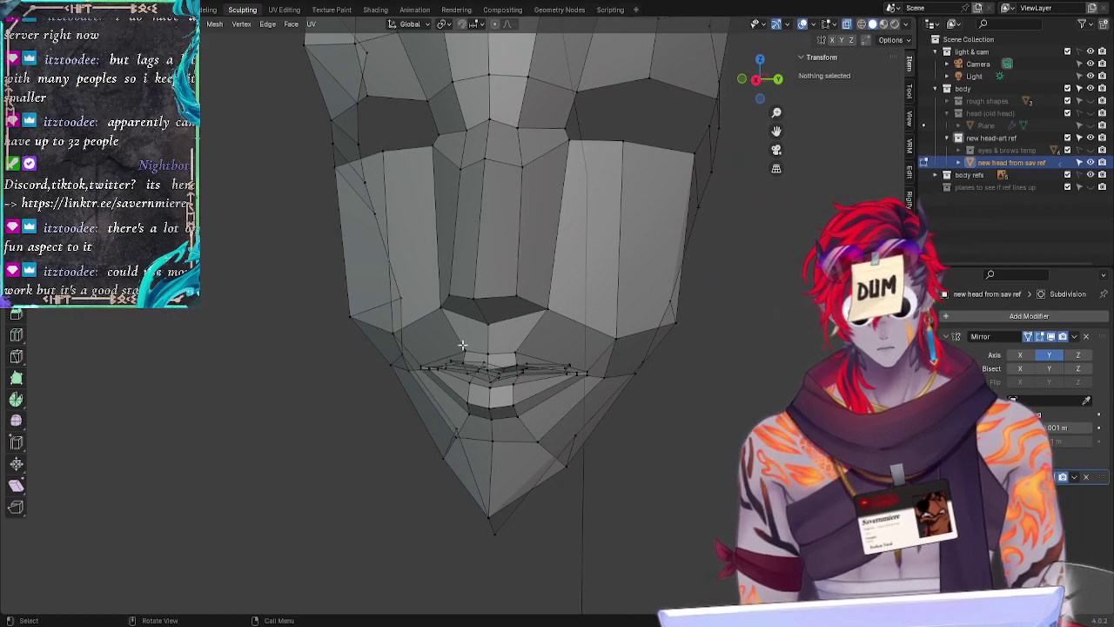
pyautogui.moveTo(462, 345); pyautogui.dragTo(527, 358)
pyautogui.press('g')
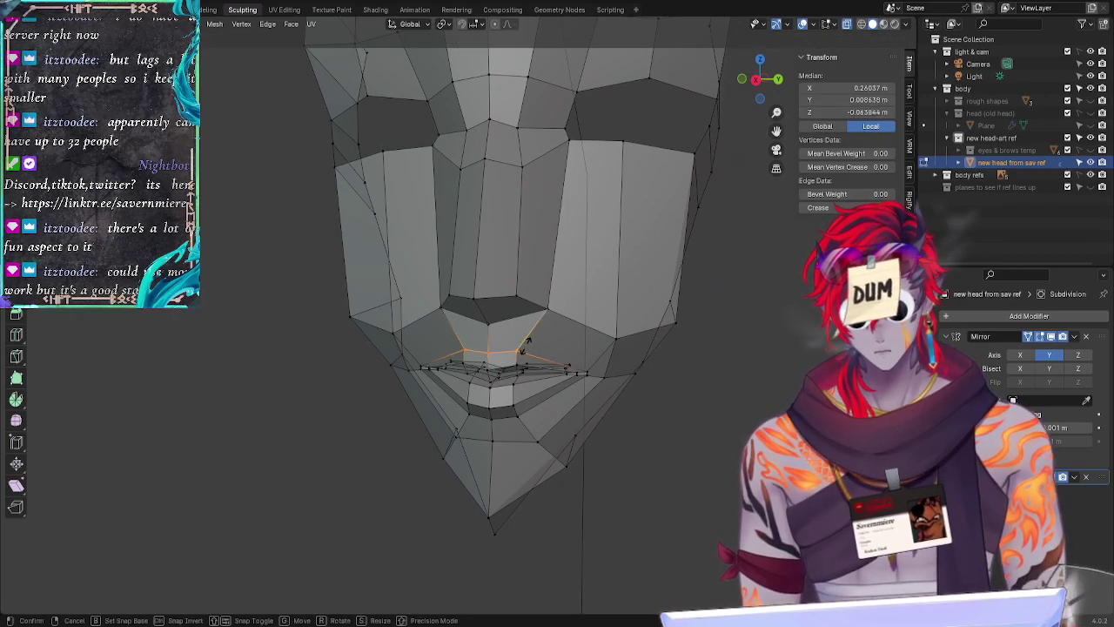
pyautogui.click(525, 345)
pyautogui.click(656, 462)
pyautogui.moveTo(656, 462); pyautogui.dragTo(662, 514, button='middle')
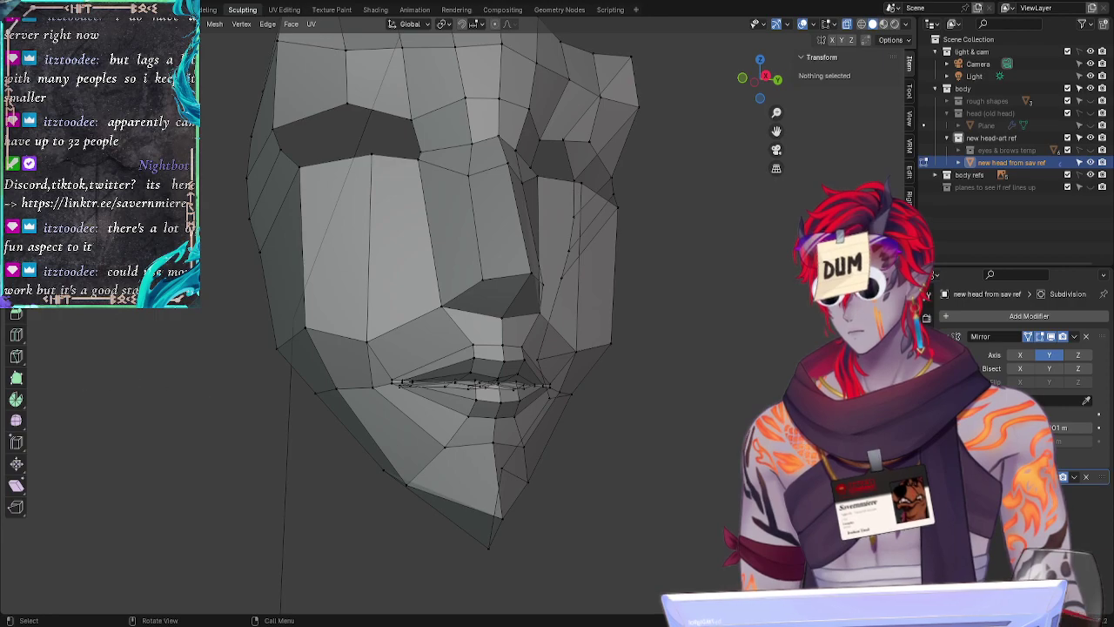
# Step: Move a single mouth vertex along the X axis to correct its depth
pyautogui.moveTo(87, 408); pyautogui.dragTo(16, 383, button='middle')
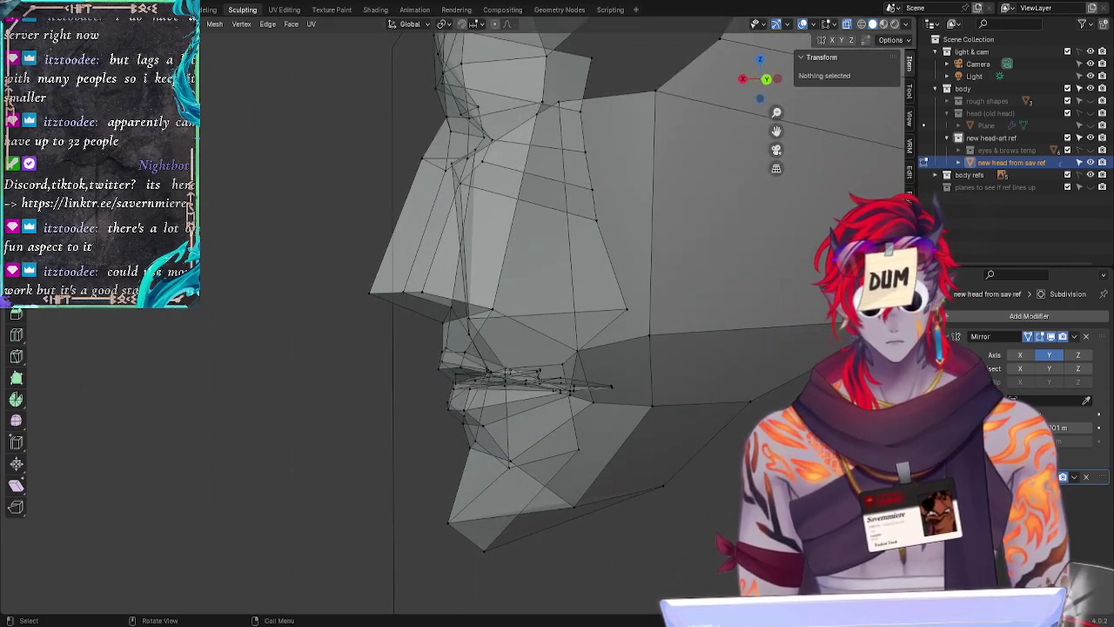
pyautogui.click(577, 348)
pyautogui.moveTo(273, 427); pyautogui.dragTo(470, 428, button='middle')
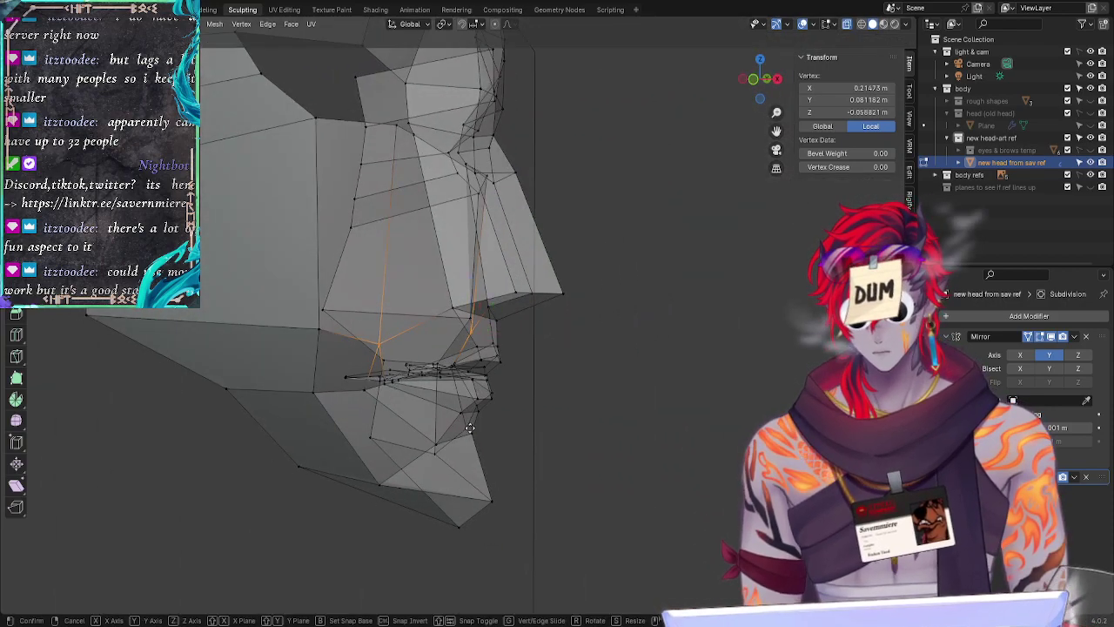
pyautogui.press('g')
pyautogui.press('x')
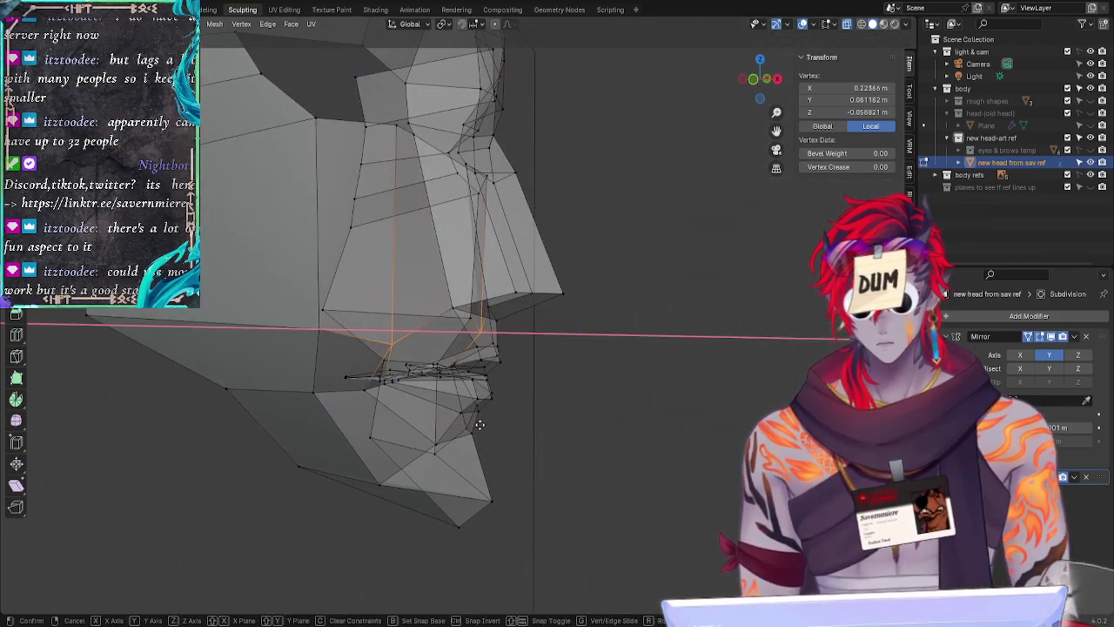
pyautogui.click(482, 424)
pyautogui.click(671, 437)
pyautogui.moveTo(731, 435); pyautogui.dragTo(601, 405, button='middle')
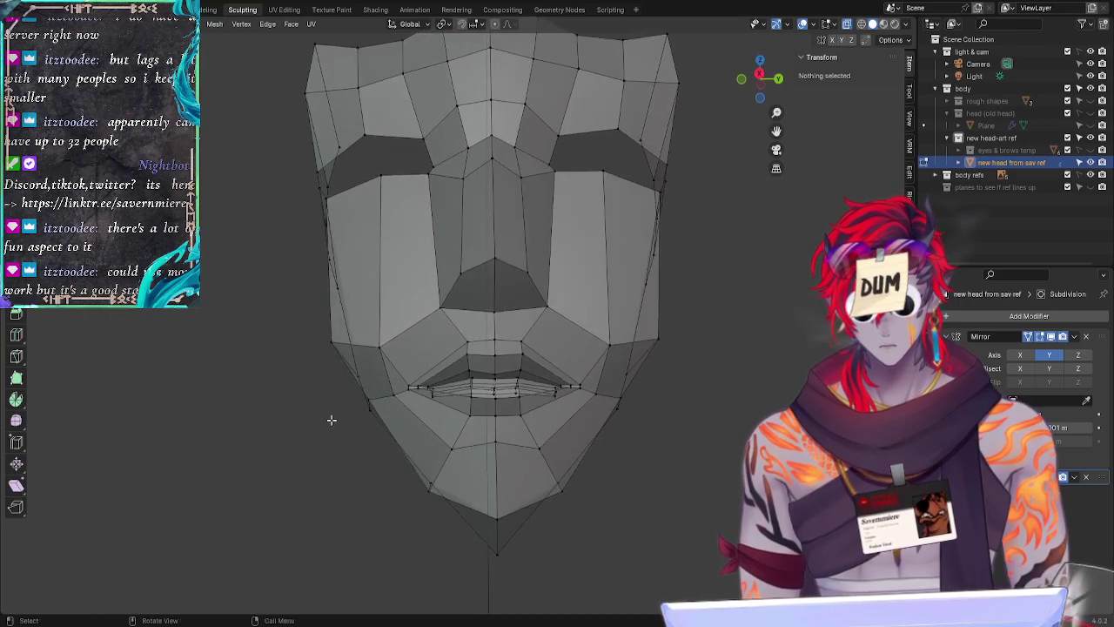
# Step: Slide the vertex below the mouth corner down the lower-face loop and adjust it in profile
pyautogui.click(397, 396)
pyautogui.press('g')
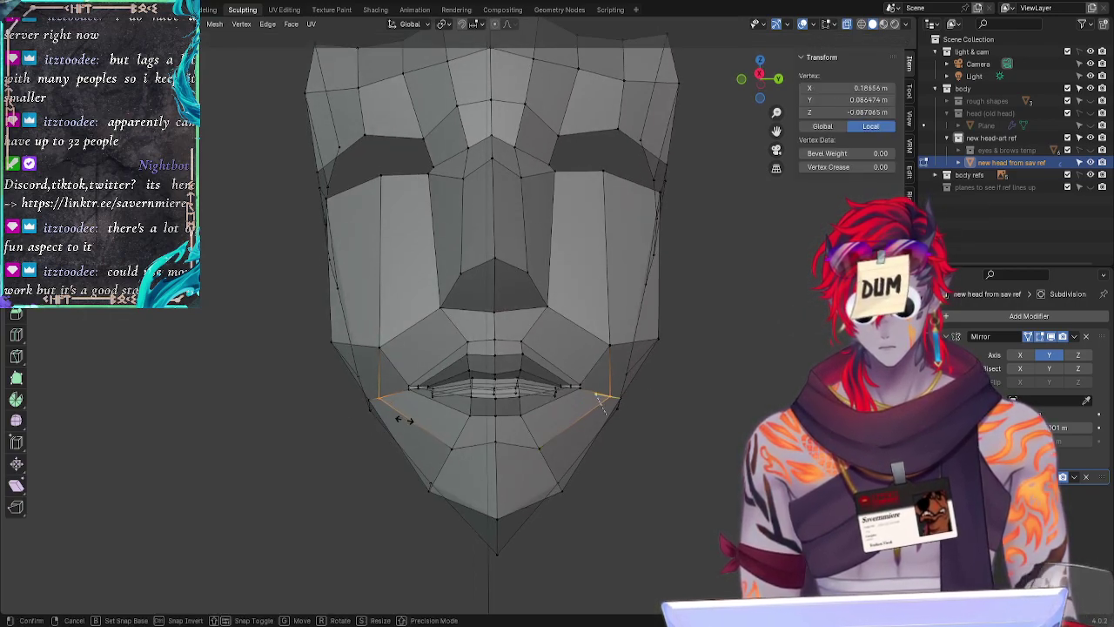
pyautogui.click(400, 422)
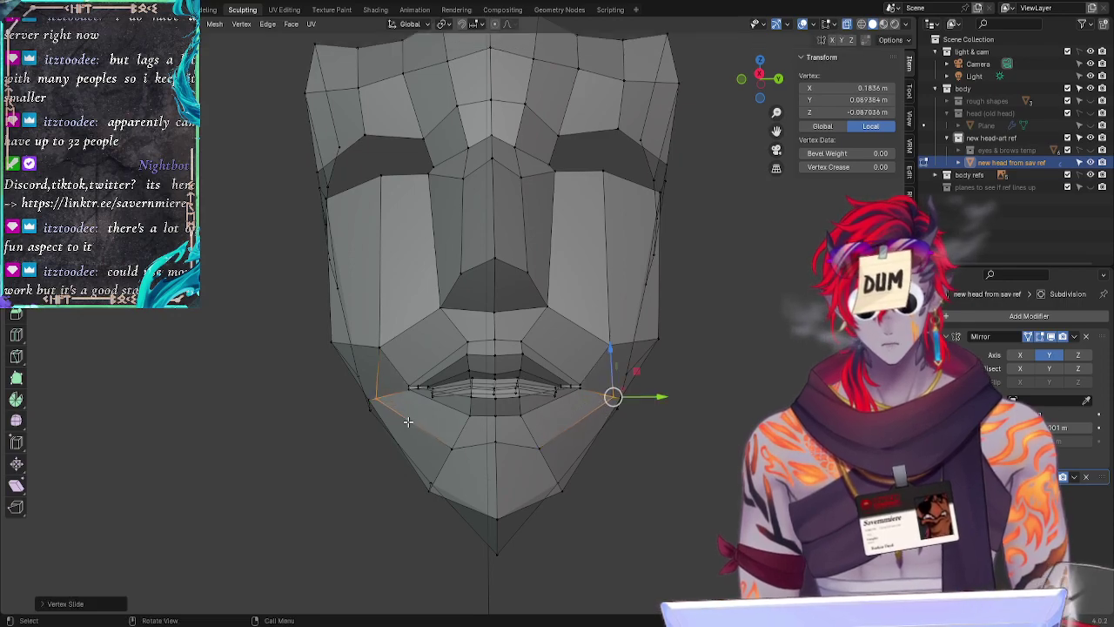
pyautogui.moveTo(400, 421); pyautogui.dragTo(310, 455, button='middle')
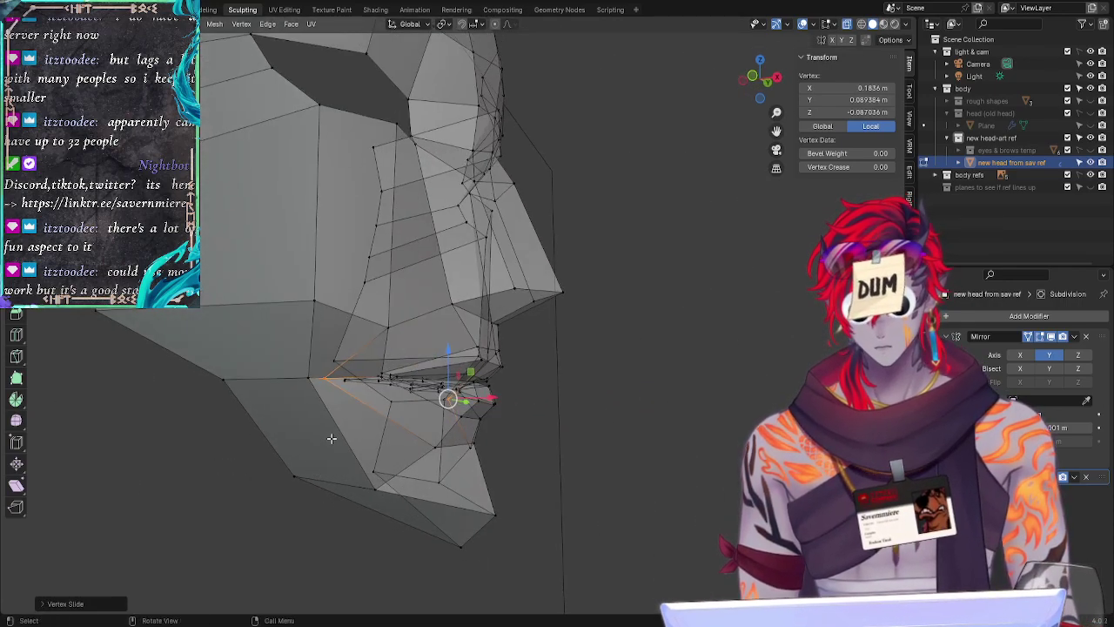
pyautogui.press('g')
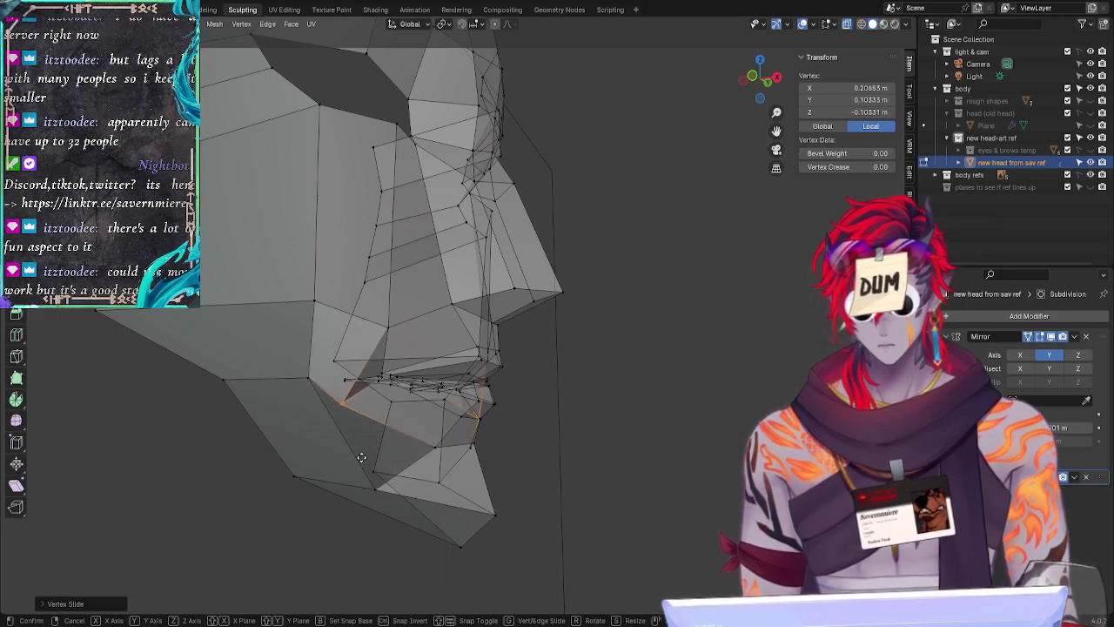
pyautogui.click(361, 453)
pyautogui.moveTo(249, 499)
pyautogui.mouseDown(button='middle')
pyautogui.moveTo(114, 504)
pyautogui.moveTo(244, 512)
pyautogui.mouseUp(button='middle')
# Step: Vertex-slide the next loop vertex along its edge toward the chin
pyautogui.press('z')
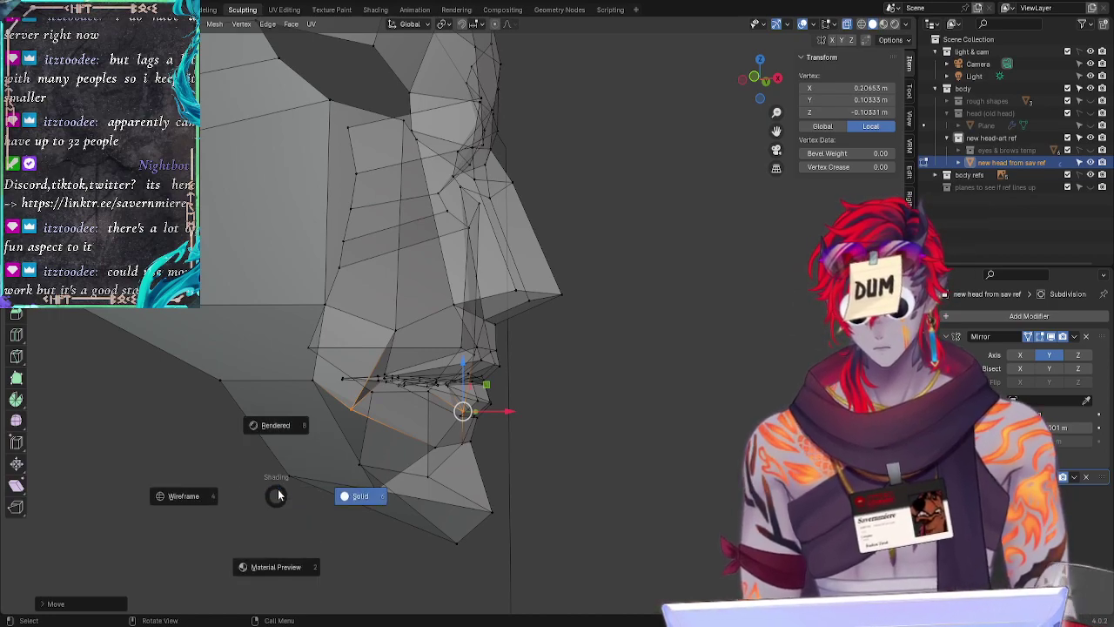
pyautogui.press('g')
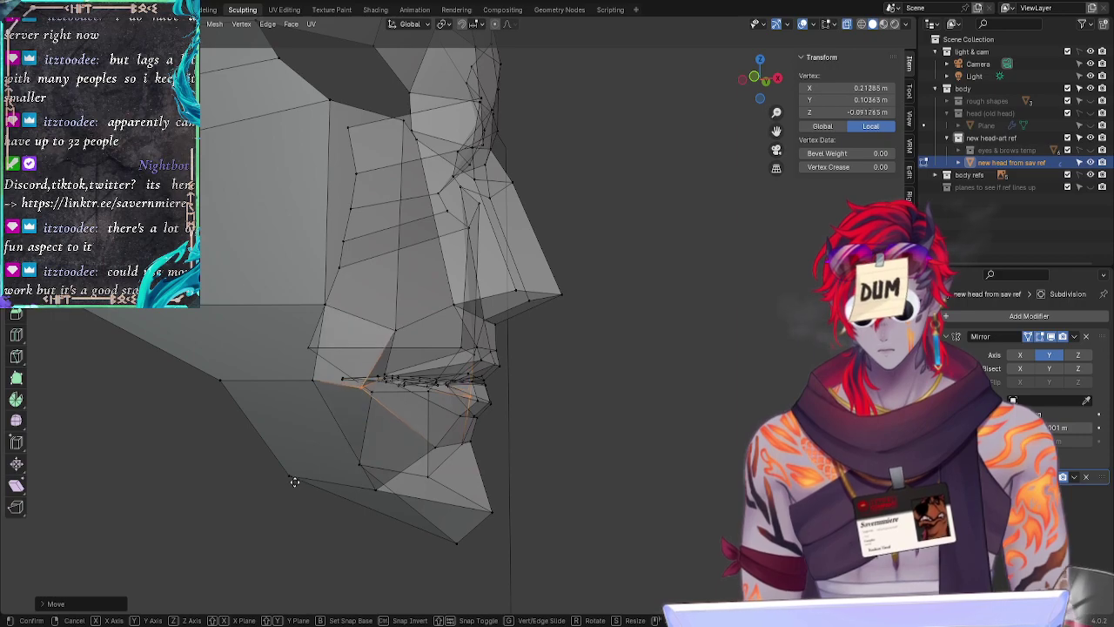
pyautogui.press('g')
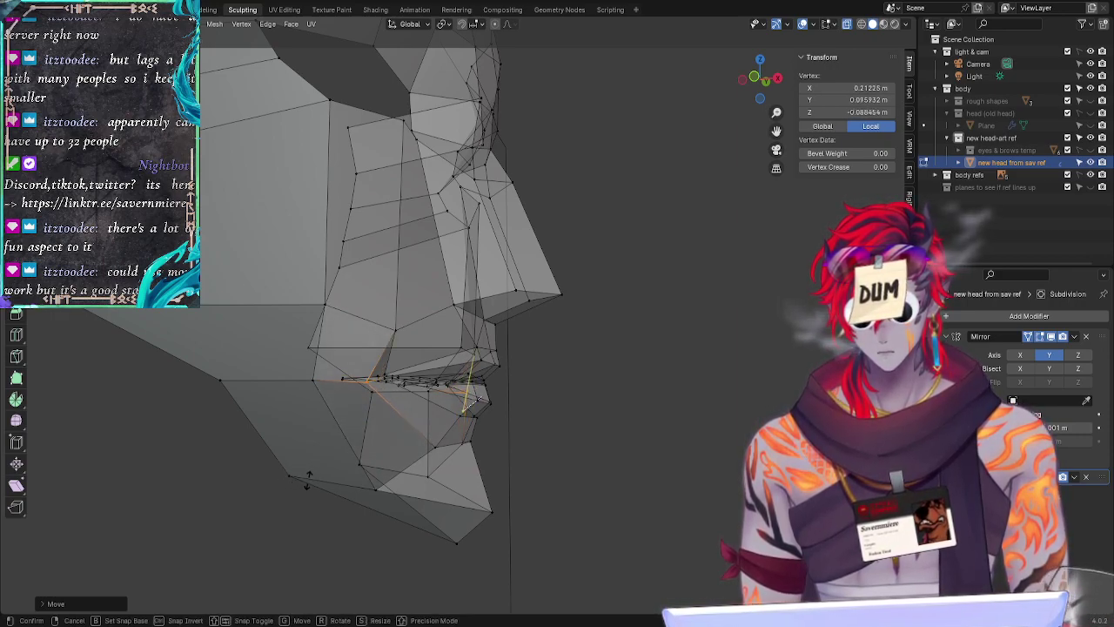
pyautogui.click(308, 480)
pyautogui.moveTo(308, 480); pyautogui.dragTo(103, 494, button='middle')
# Step: Move the mouth-corner vertex along X to 0.19919 m in side view
pyautogui.moveTo(624, 457)
pyautogui.mouseDown(button='middle')
pyautogui.moveTo(718, 490)
pyautogui.moveTo(628, 461)
pyautogui.mouseUp(button='middle')
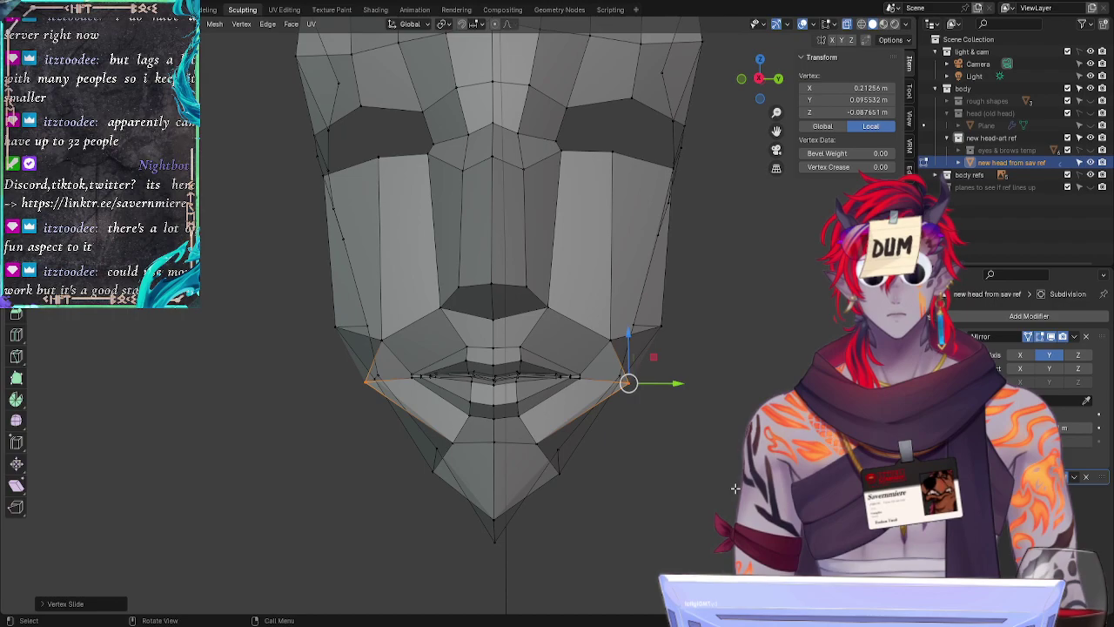
pyautogui.moveTo(629, 383); pyautogui.dragTo(629, 485, button='middle')
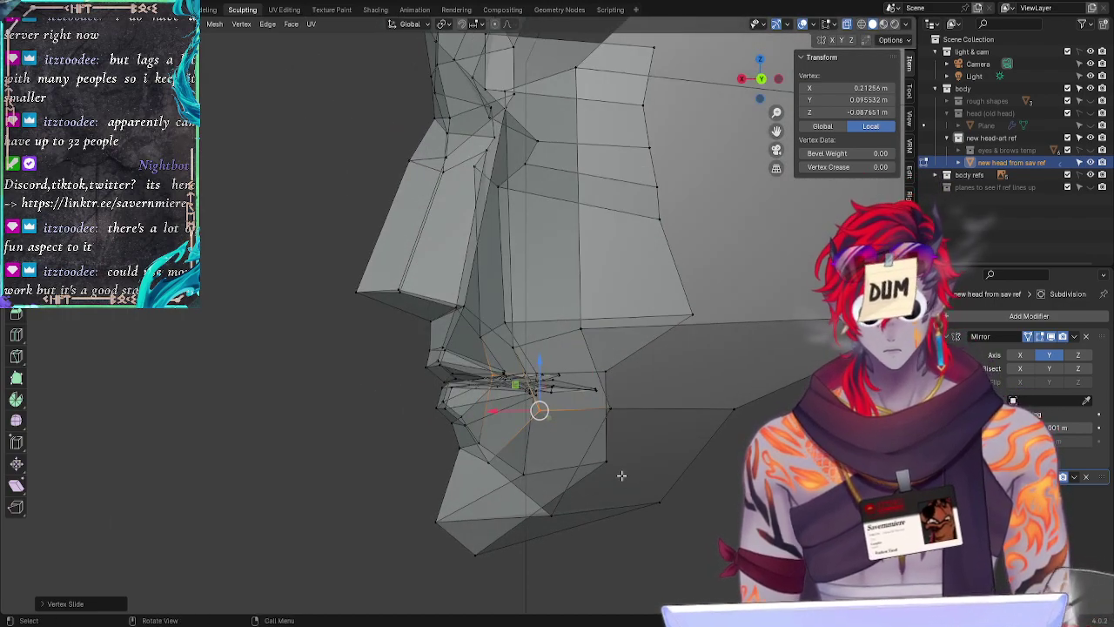
pyautogui.press('g')
pyautogui.press('g')
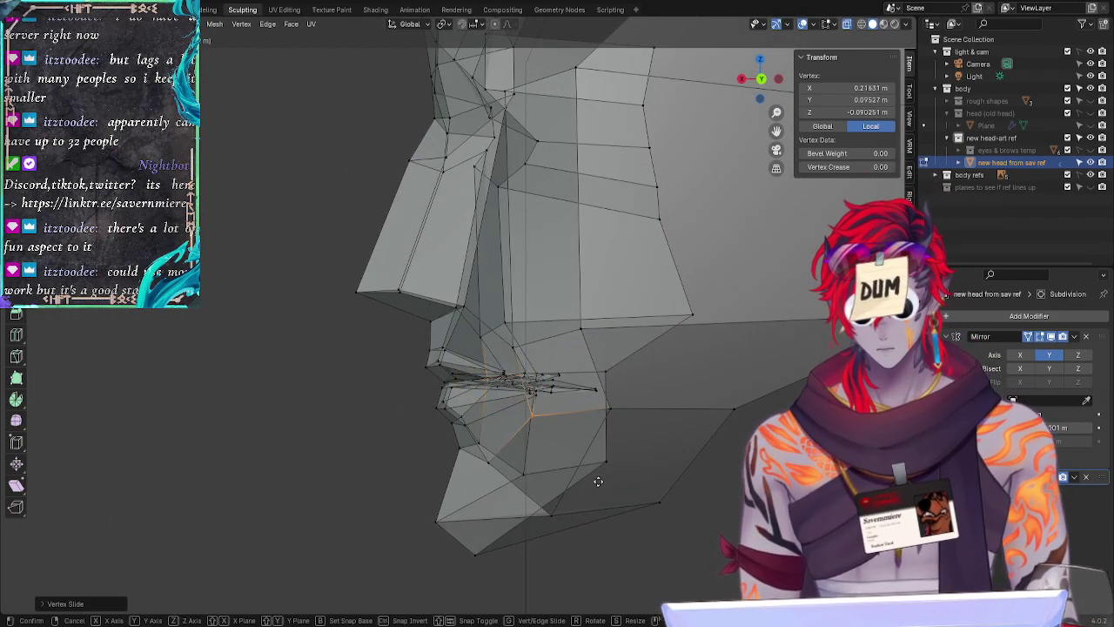
pyautogui.press('x')
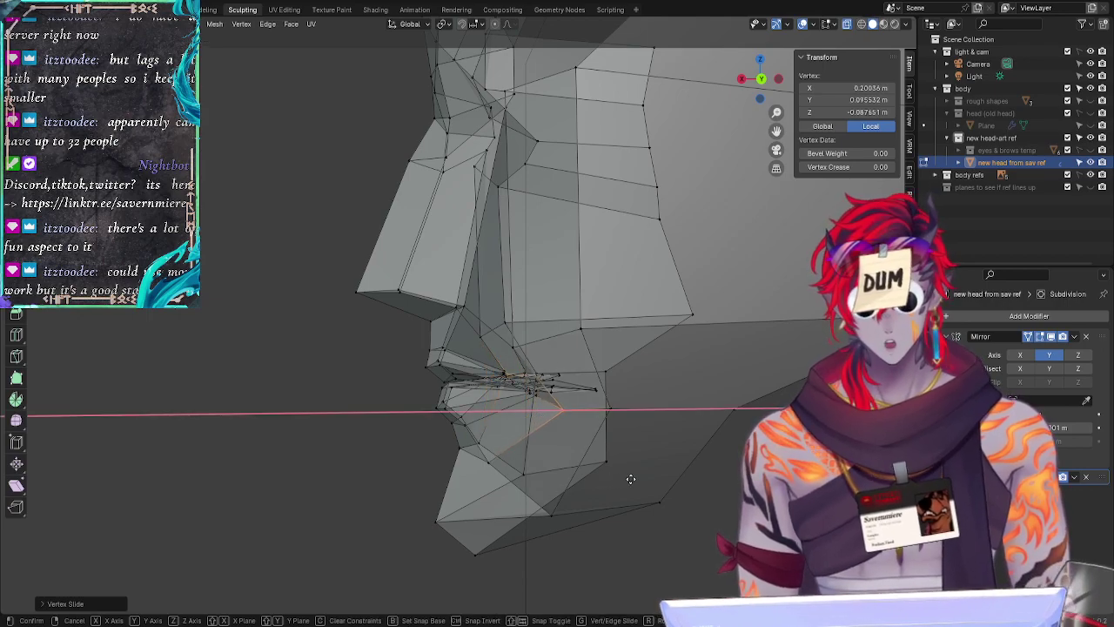
pyautogui.click(632, 477)
pyautogui.moveTo(648, 578); pyautogui.dragTo(966, 575, button='middle')
pyautogui.moveTo(600, 483); pyautogui.dragTo(568, 443, button='middle')
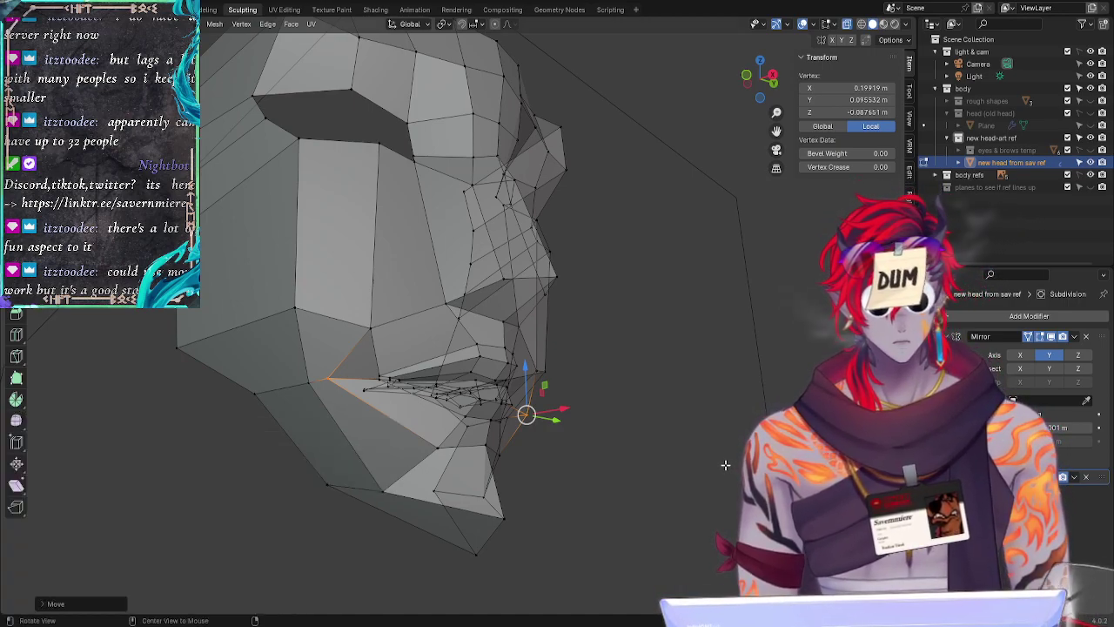
# Step: Check the head from below, top and front, then slide the first cheek vertex
pyautogui.keyDown('alt'); pyautogui.moveTo(725, 465); pyautogui.dragTo(719, 438, button='middle'); pyautogui.keyUp('alt')
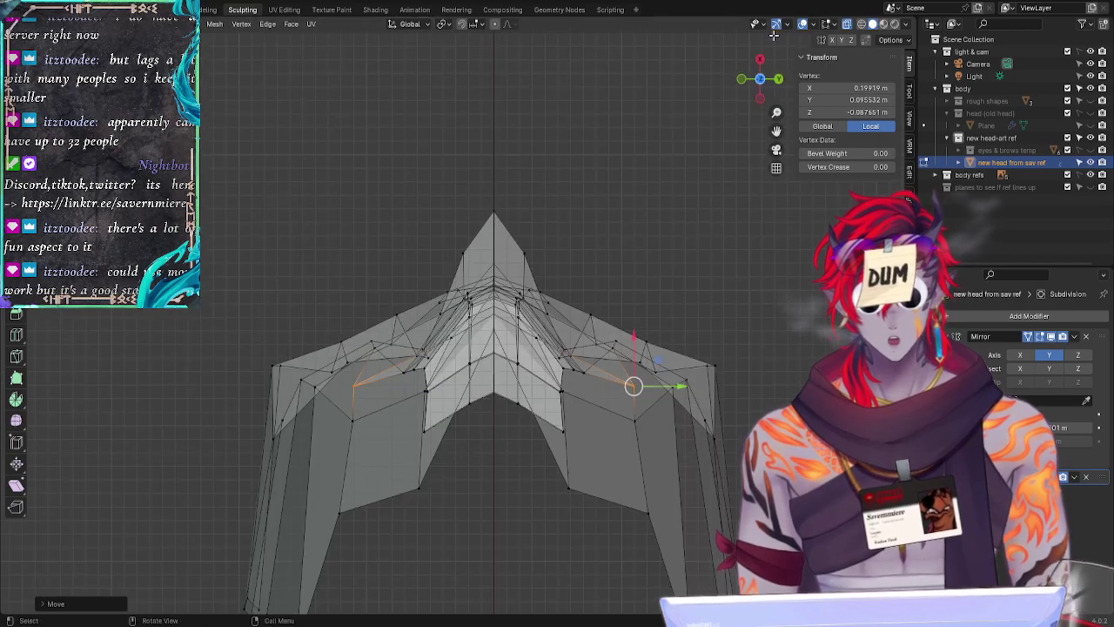
pyautogui.click(761, 80)
pyautogui.click(788, 81)
pyautogui.click(779, 79)
pyautogui.moveTo(733, 136); pyautogui.dragTo(611, 360, button='middle')
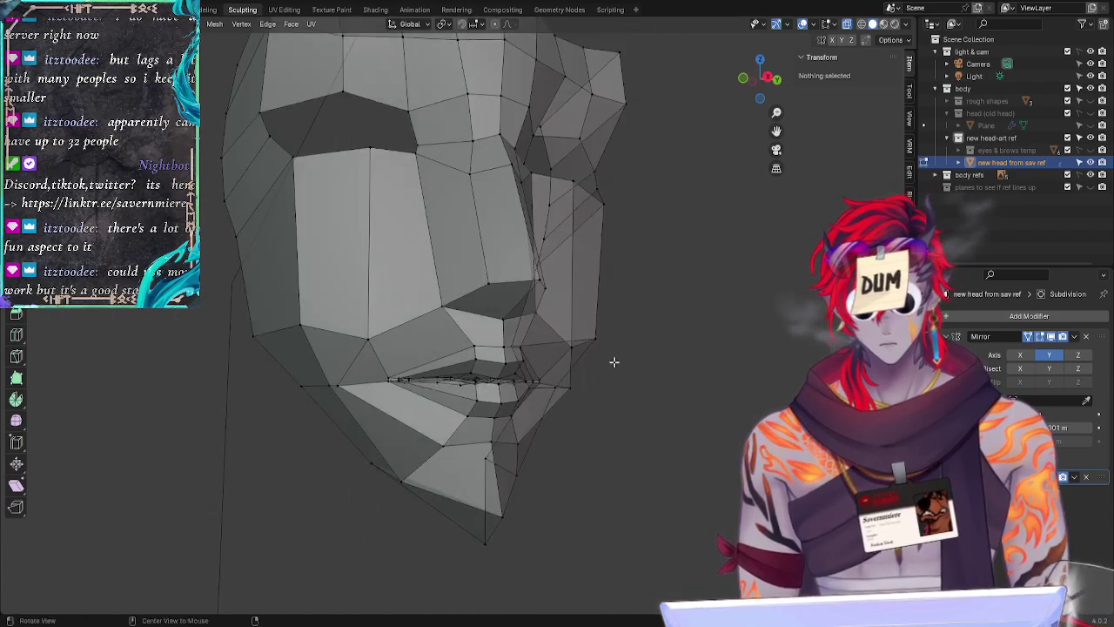
pyautogui.click(371, 336)
pyautogui.press('g')
pyautogui.press('g')
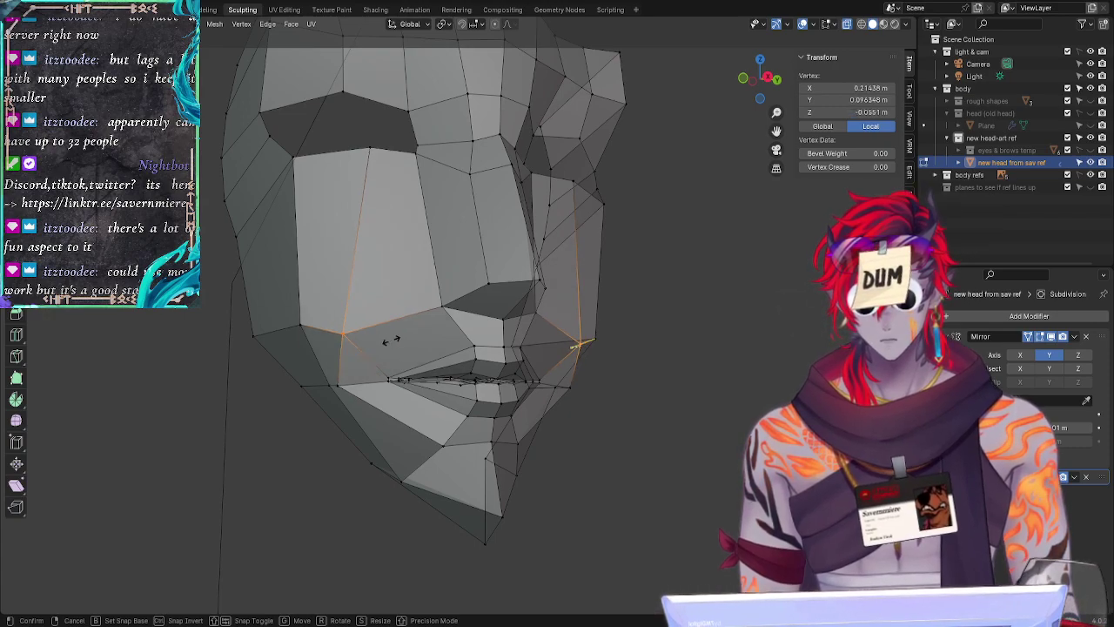
pyautogui.click(391, 340)
# Step: Slide another cheek vertex along its edge from the front view
pyautogui.click(184, 393)
pyautogui.moveTo(184, 392)
pyautogui.mouseDown(button='middle')
pyautogui.moveTo(142, 391)
pyautogui.moveTo(163, 405)
pyautogui.moveTo(172, 386)
pyautogui.mouseUp(button='middle')
pyautogui.click(364, 347)
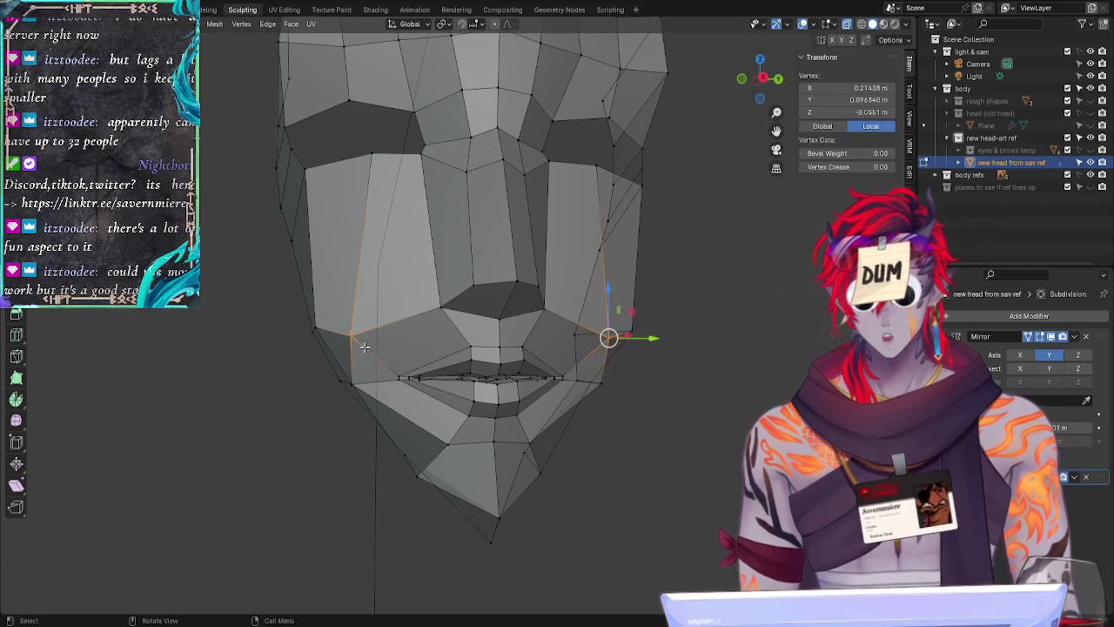
pyautogui.press('g')
pyautogui.press('g')
pyautogui.click(357, 342)
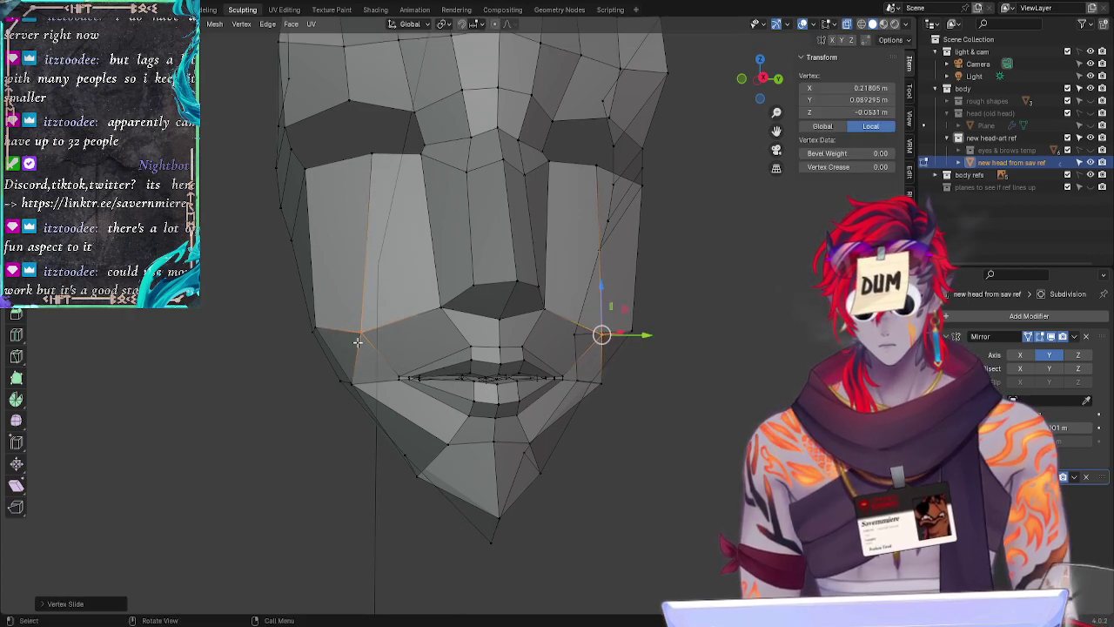
# Step: Move two cheek-loop vertices together from a side view
pyautogui.keyDown('shift'); pyautogui.click(349, 383); pyautogui.keyUp('shift')
pyautogui.moveTo(246, 436); pyautogui.dragTo(340, 394, button='middle')
pyautogui.press('g')
pyautogui.press('g')
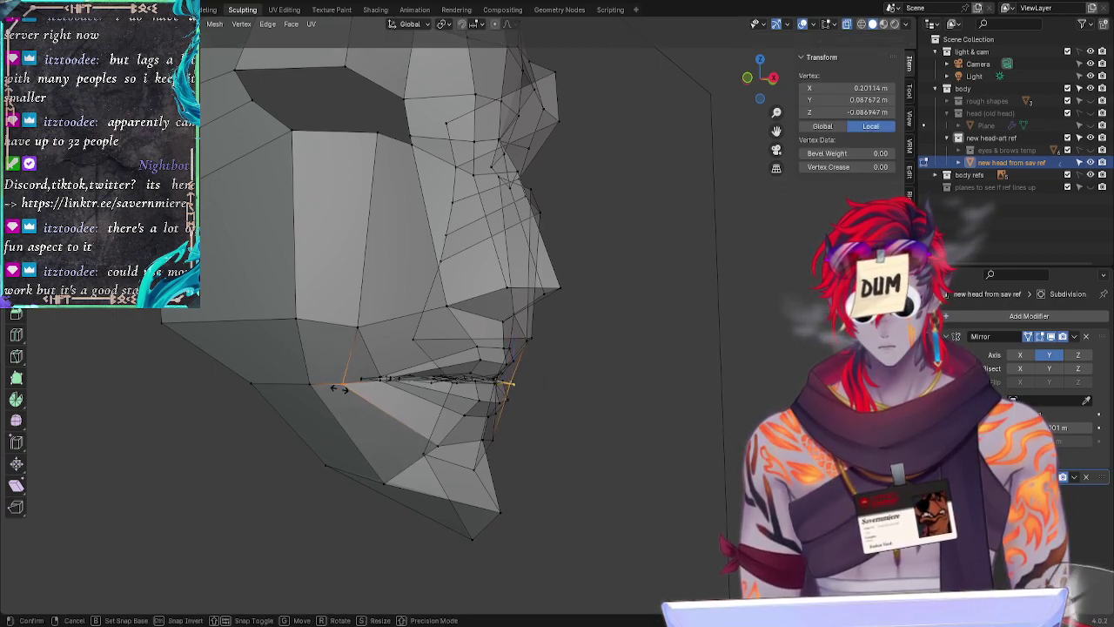
pyautogui.click(340, 389)
# Step: Reposition a jaw vertex after abandoning a first attempt on a cheek vertex
pyautogui.hotkey('alt', 'a')
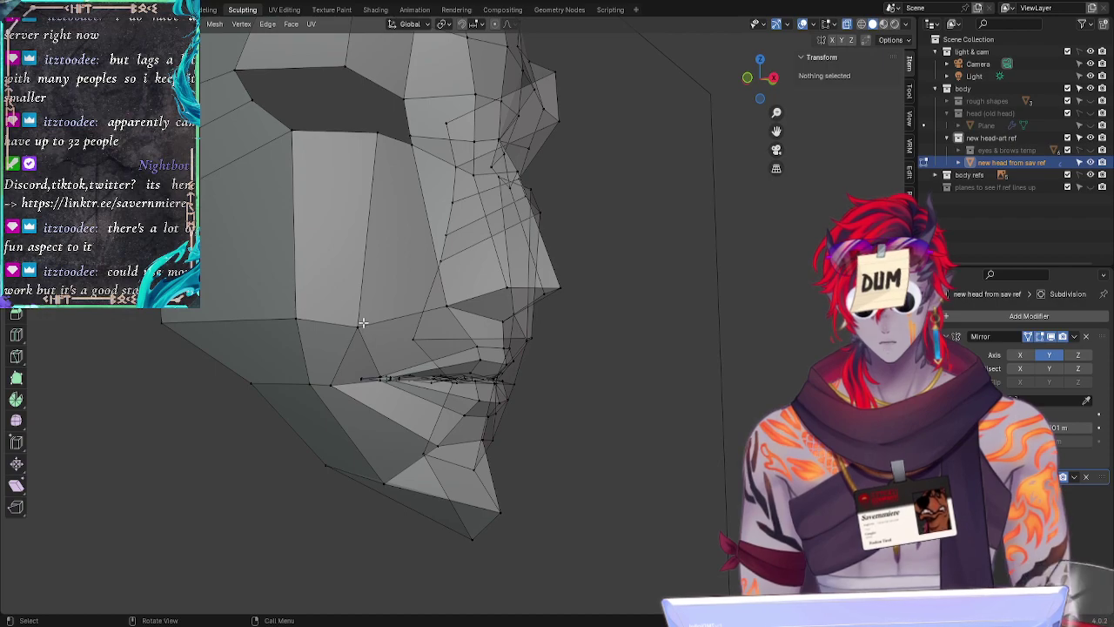
pyautogui.click(527, 338)
pyautogui.press('g')
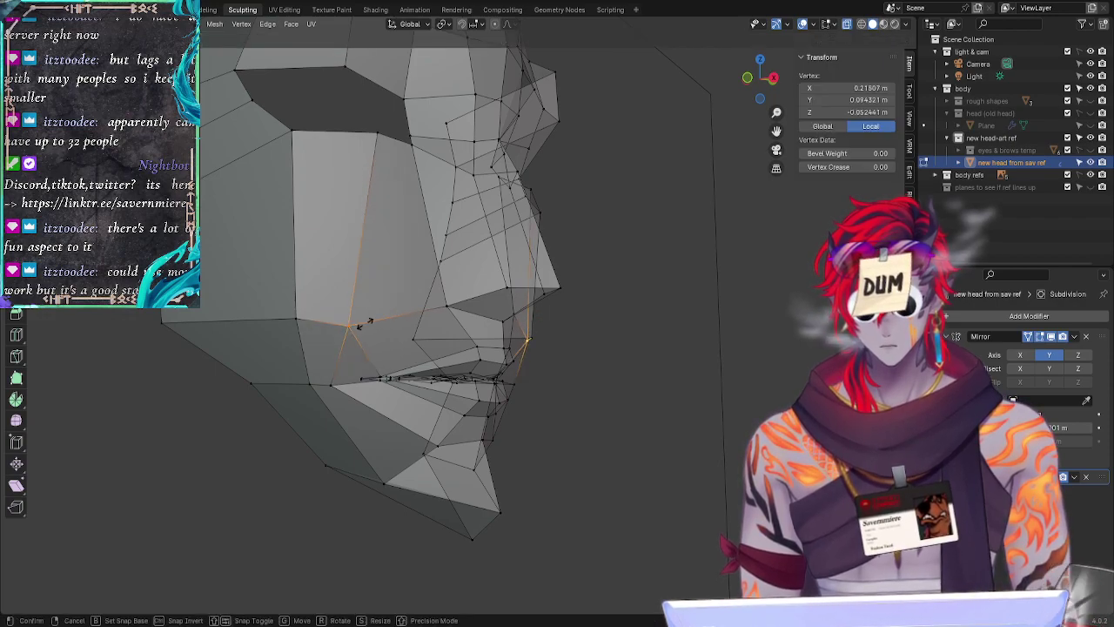
pyautogui.rightClick(364, 322)
pyautogui.moveTo(249, 428); pyautogui.dragTo(215, 454, button='middle')
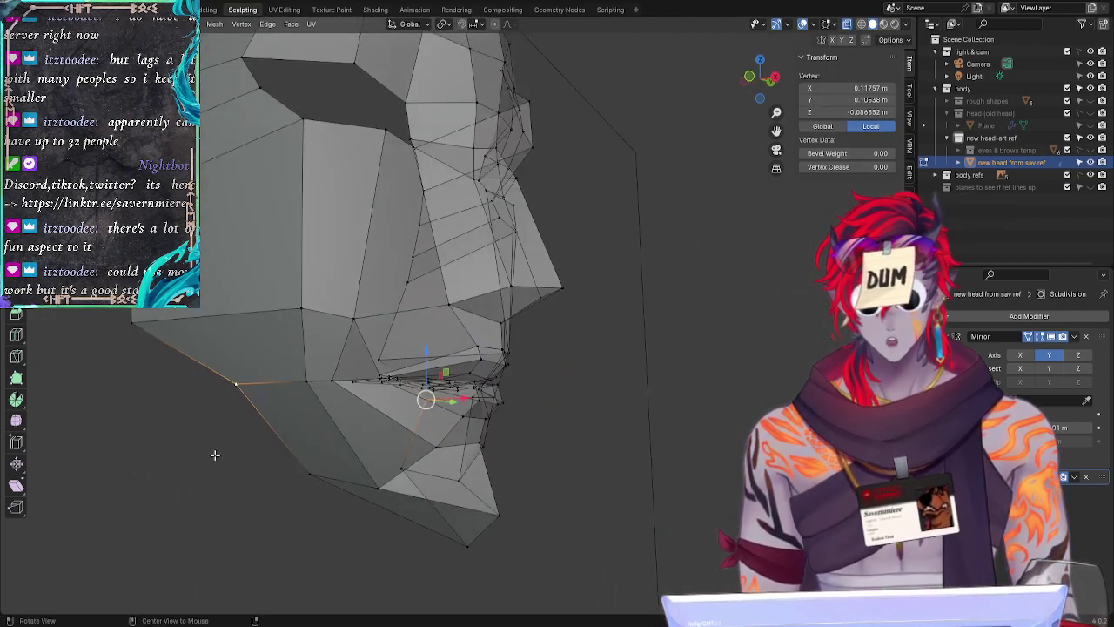
pyautogui.press('g')
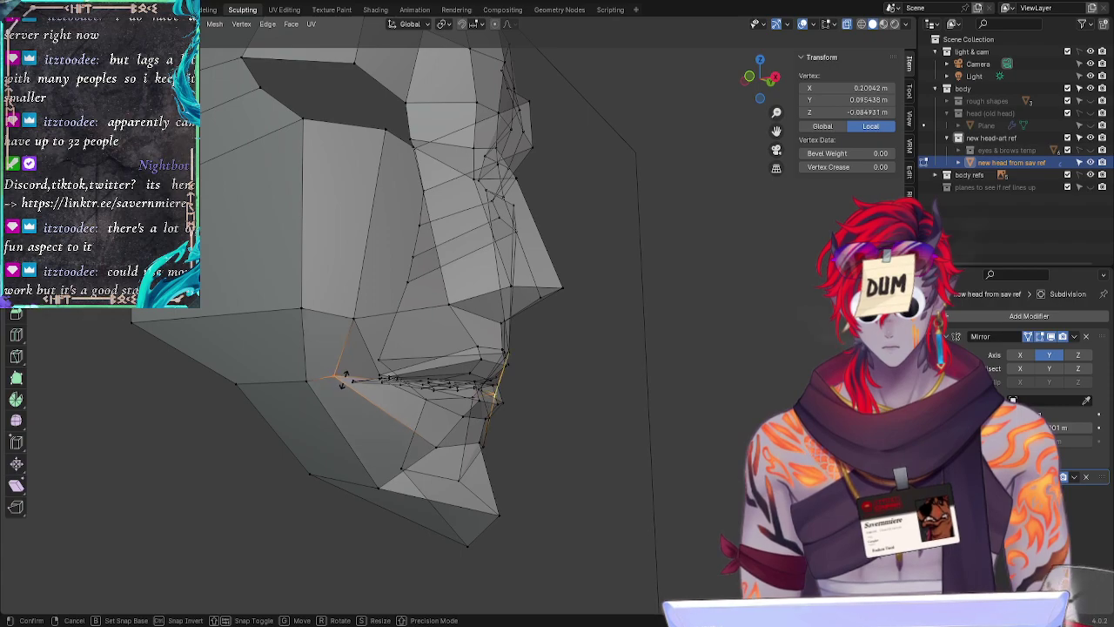
pyautogui.click(342, 380)
# Step: Move the cheek vertex beside the mouth corner inward
pyautogui.click(694, 417)
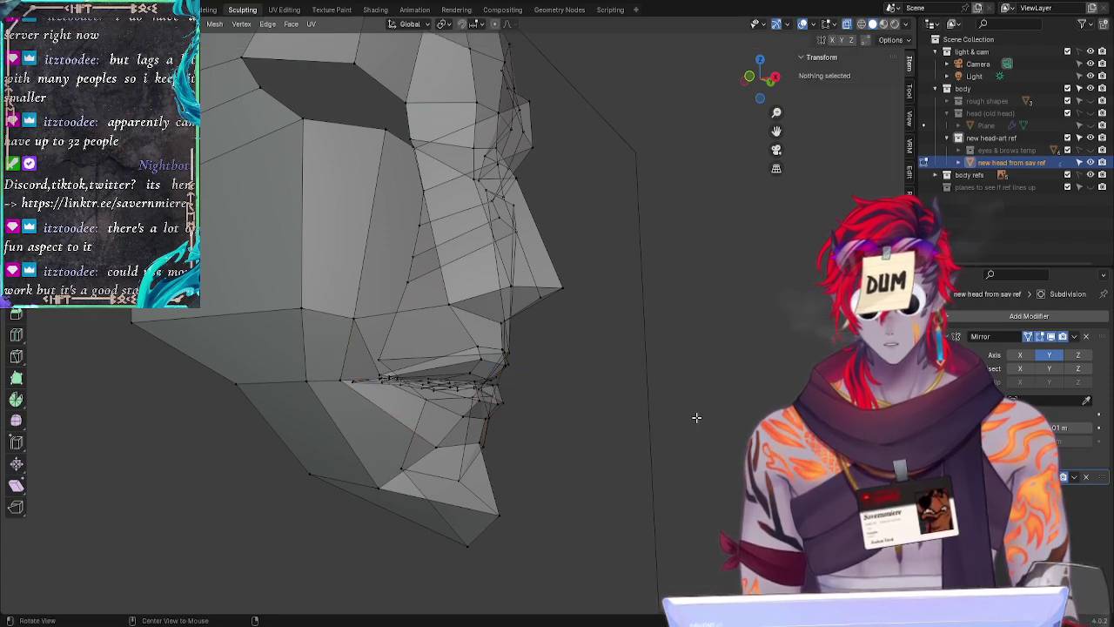
pyautogui.moveTo(696, 418); pyautogui.dragTo(623, 345, button='middle')
pyautogui.click(629, 323)
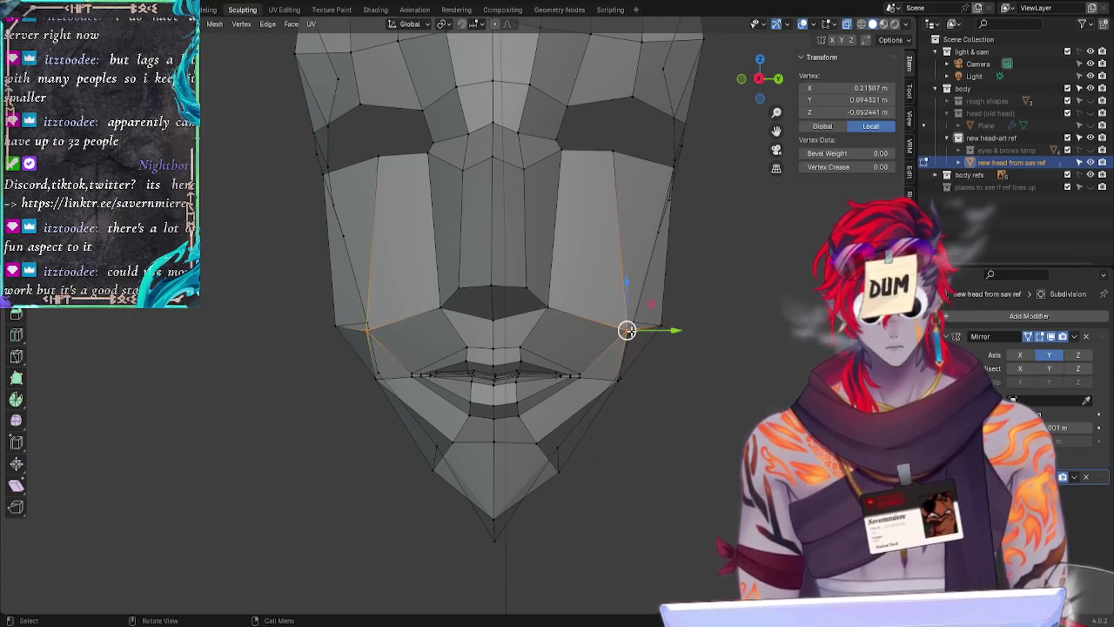
pyautogui.press('g')
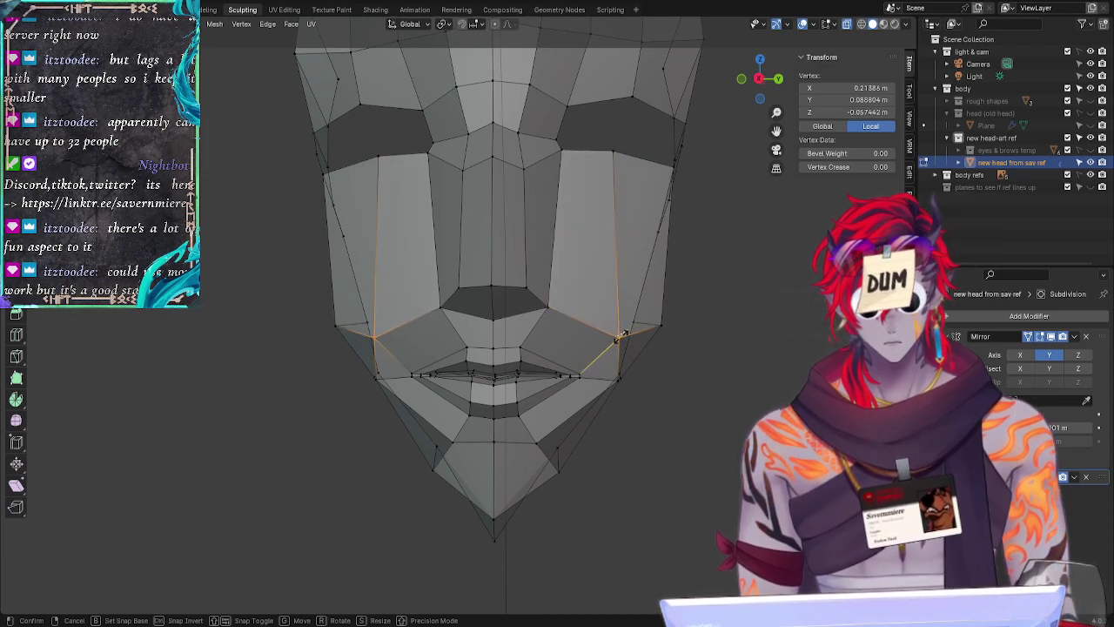
pyautogui.click(623, 338)
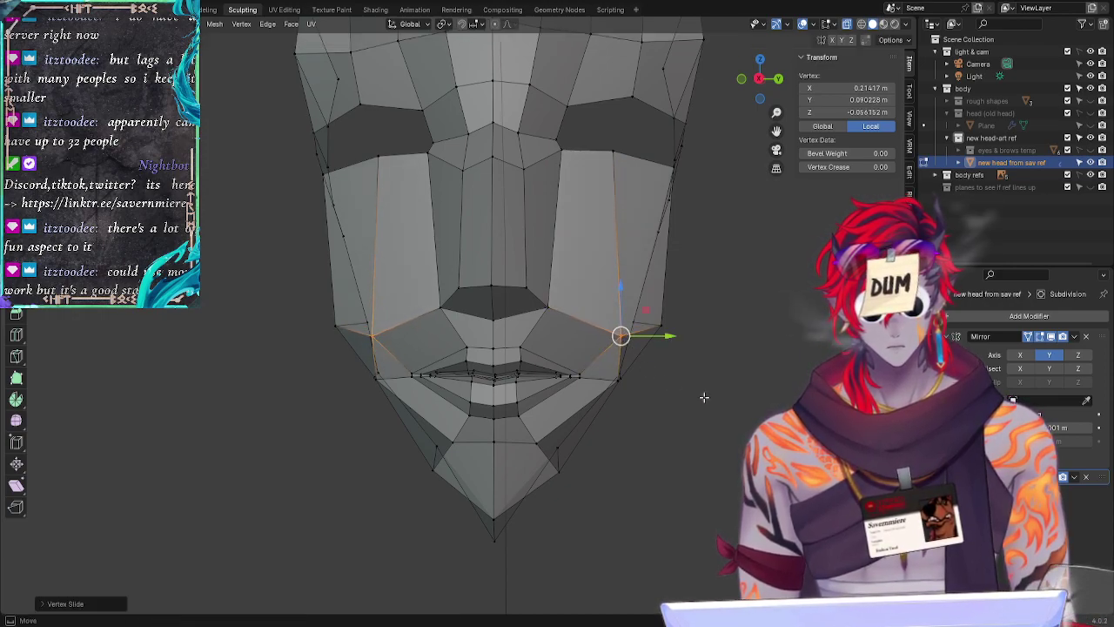
# Step: Adjust a vertex on the upper cheek edge from a three-quarter view
pyautogui.click(708, 413)
pyautogui.moveTo(719, 427); pyautogui.dragTo(683, 438, button='middle')
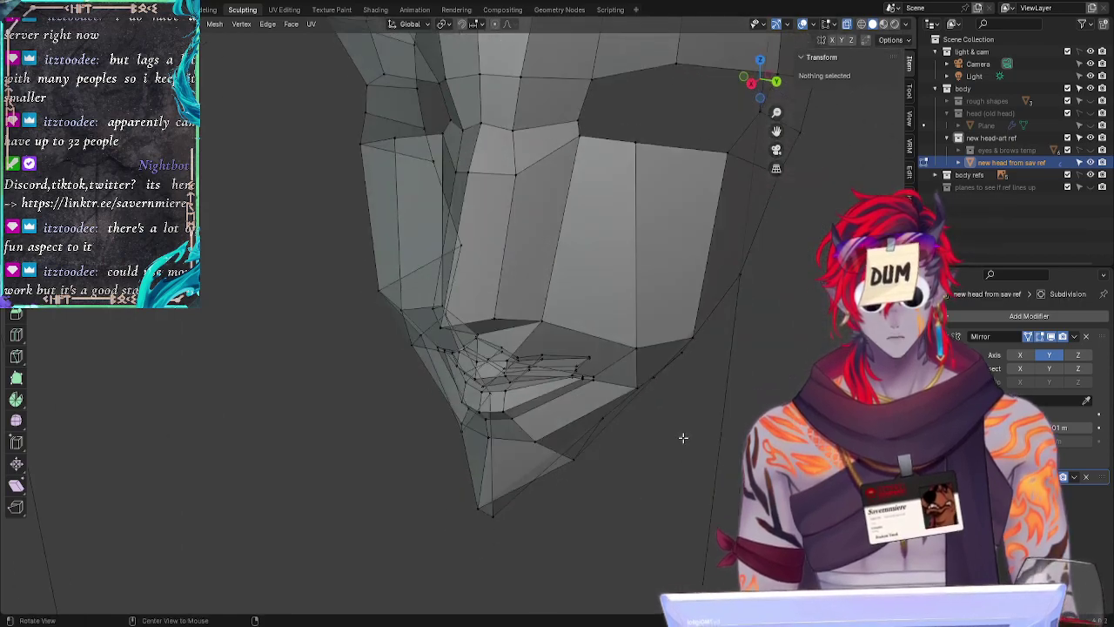
pyautogui.click(635, 141)
pyautogui.press('g')
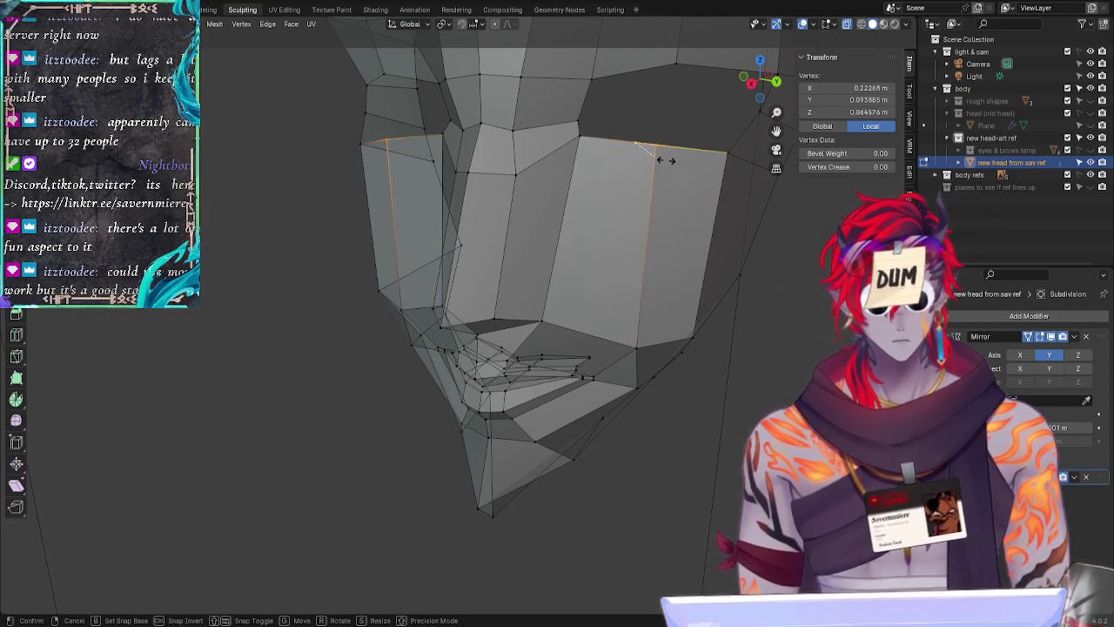
pyautogui.click(661, 161)
# Step: Shift the cheek corner vertex along the X axis from a side profile
pyautogui.click(771, 360)
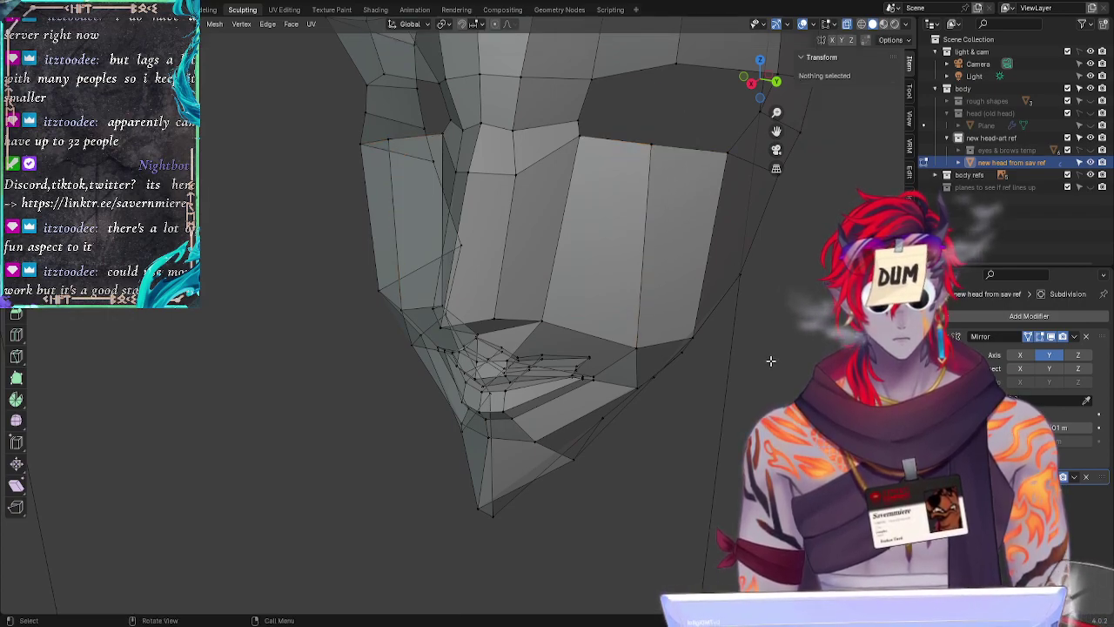
pyautogui.moveTo(771, 361); pyautogui.dragTo(660, 325, button='middle')
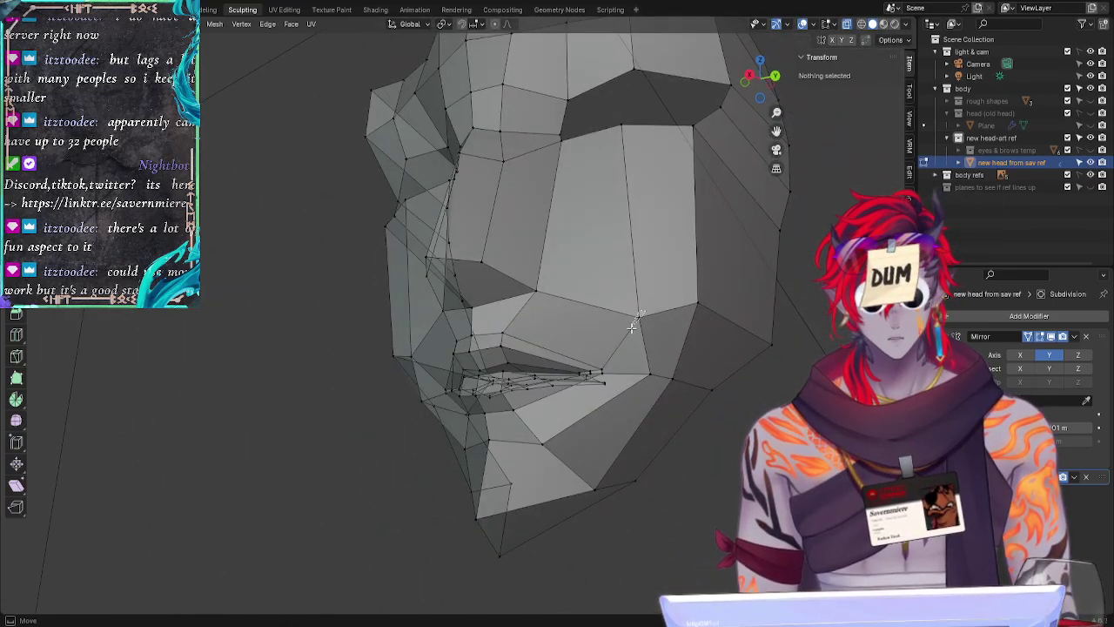
pyautogui.click(639, 316)
pyautogui.press('g')
pyautogui.press('x')
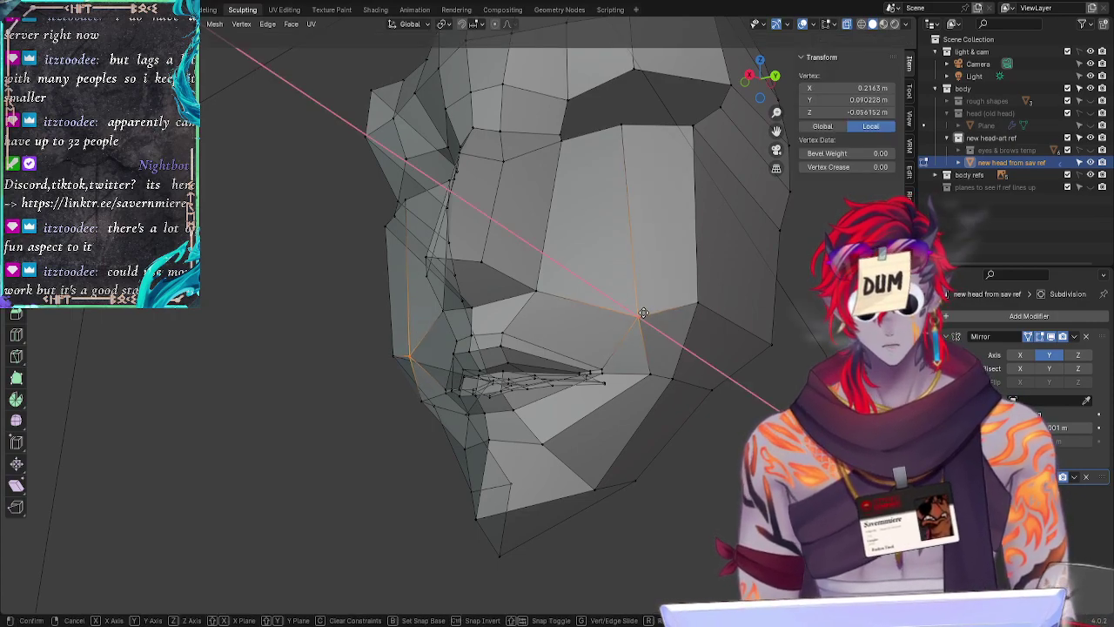
pyautogui.click(632, 312)
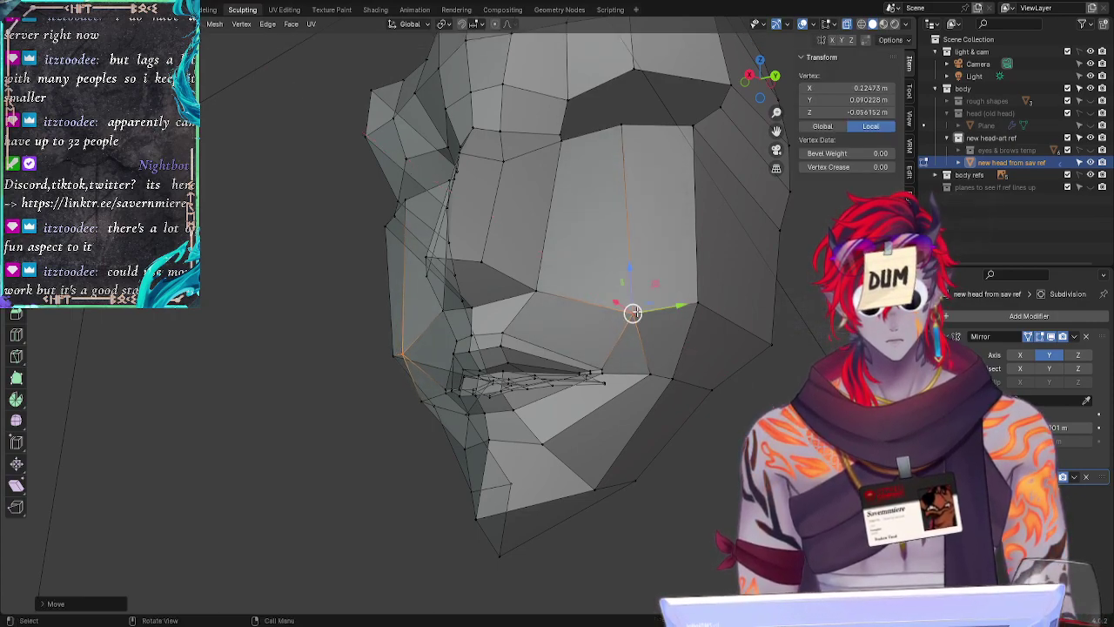
# Step: Orbit around both sides and the profile of the head to check the jaw
pyautogui.click(712, 389)
pyautogui.moveTo(748, 412); pyautogui.dragTo(857, 409, button='middle')
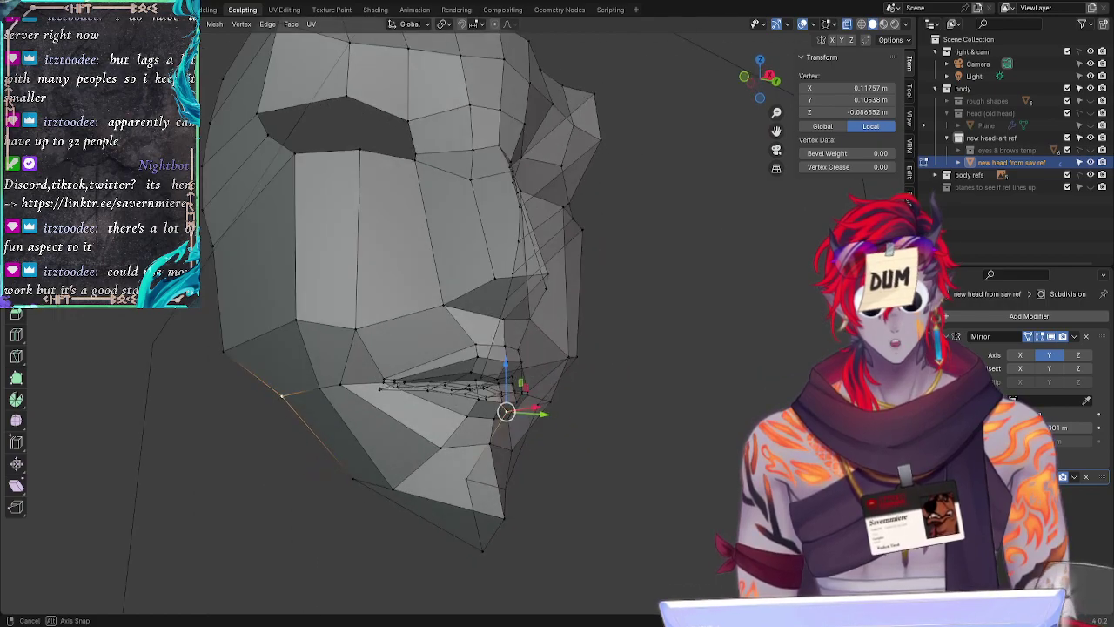
pyautogui.moveTo(505, 411); pyautogui.dragTo(558, 331, button='middle')
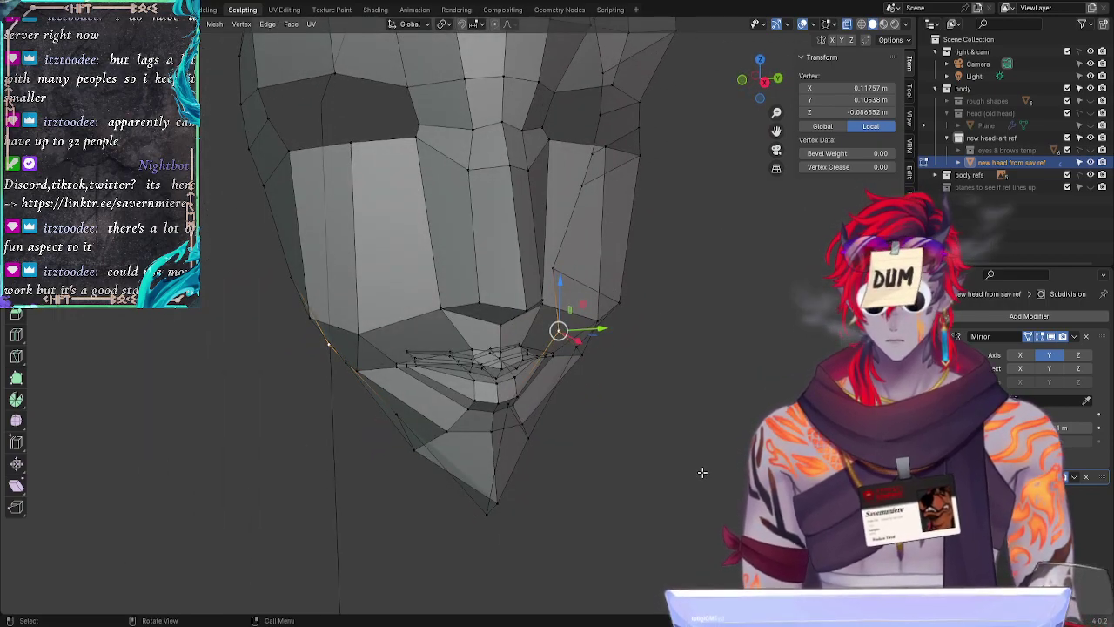
pyautogui.click(742, 470)
pyautogui.moveTo(652, 474); pyautogui.dragTo(758, 418, button='middle')
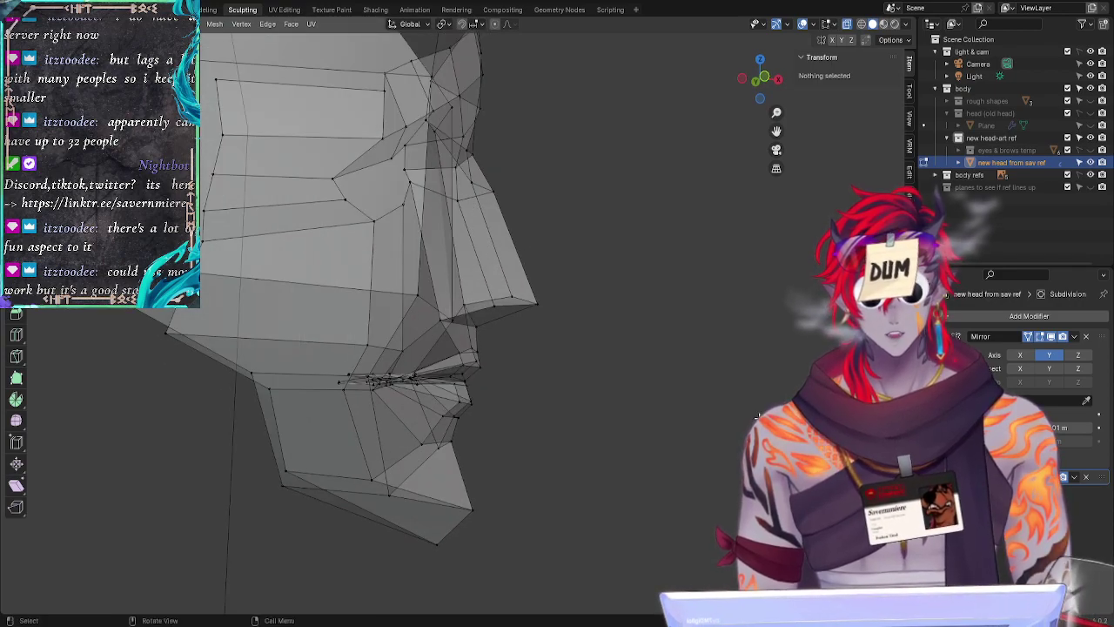
pyautogui.moveTo(587, 391); pyautogui.dragTo(361, 353, button='middle')
# Step: Fine-tune the cheek corner vertex with X, Y, then X constrained moves
pyautogui.click(375, 339)
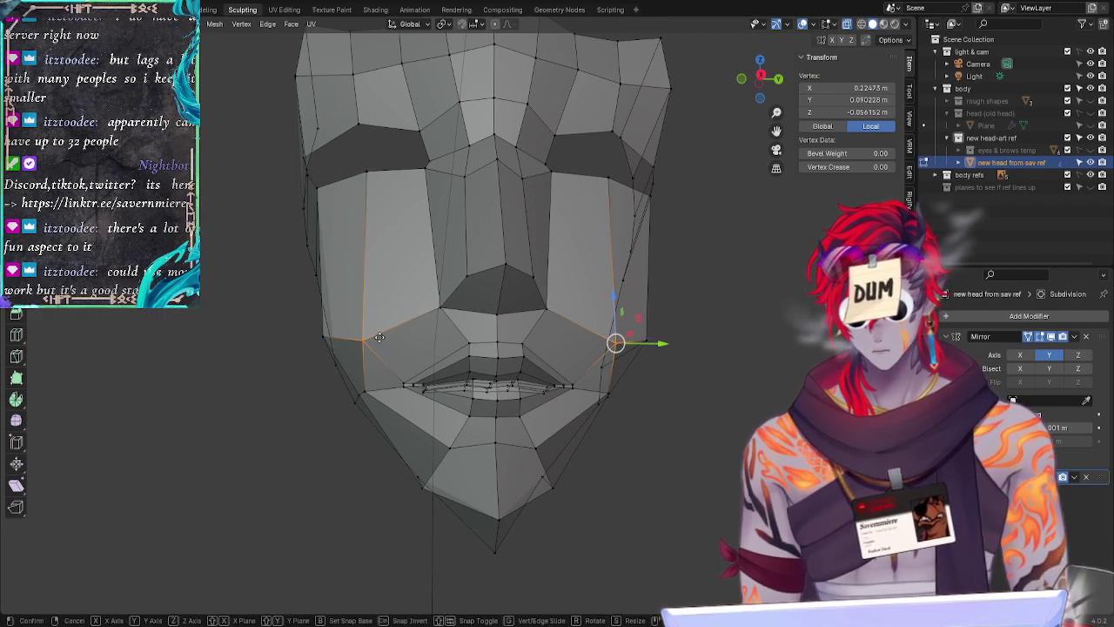
pyautogui.press('g')
pyautogui.press('x')
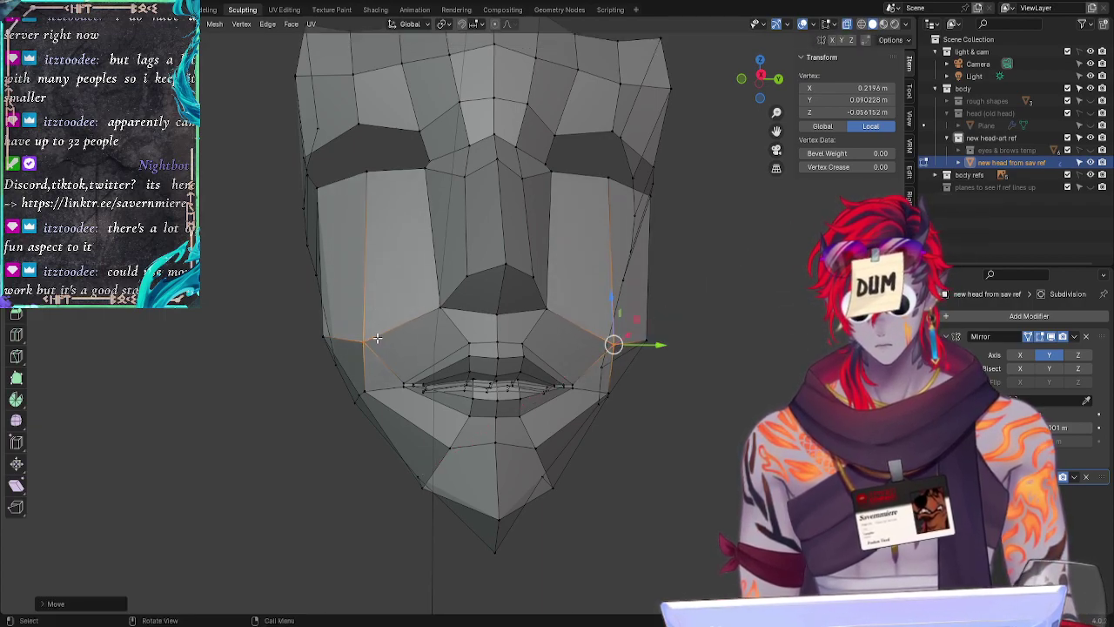
pyautogui.click(377, 337)
pyautogui.press('y')
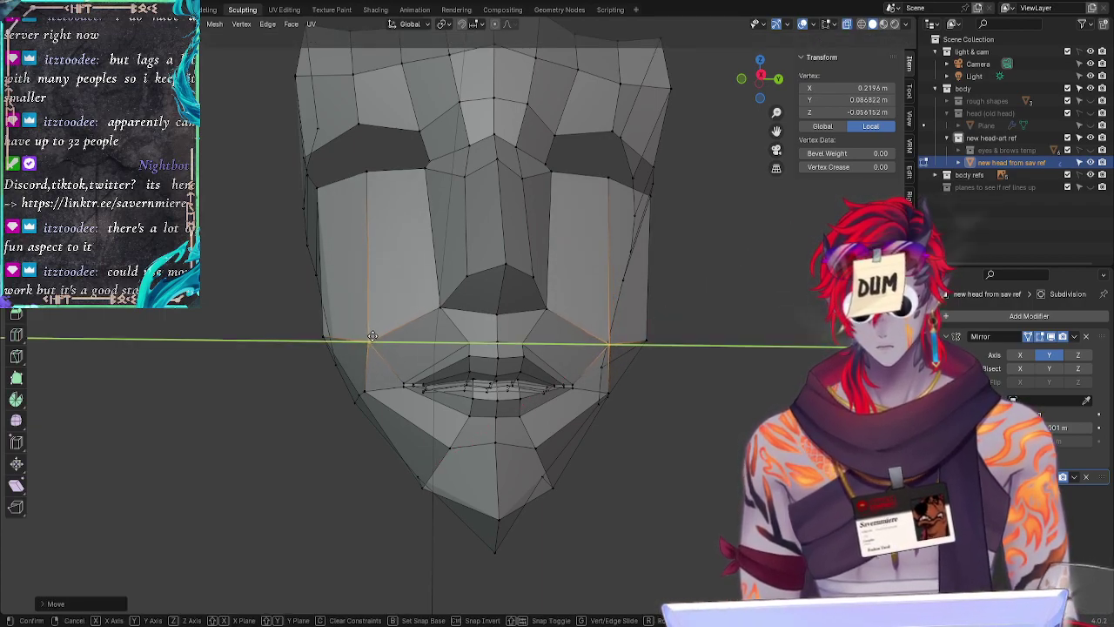
pyautogui.click(374, 335)
pyautogui.press('g')
pyautogui.press('x')
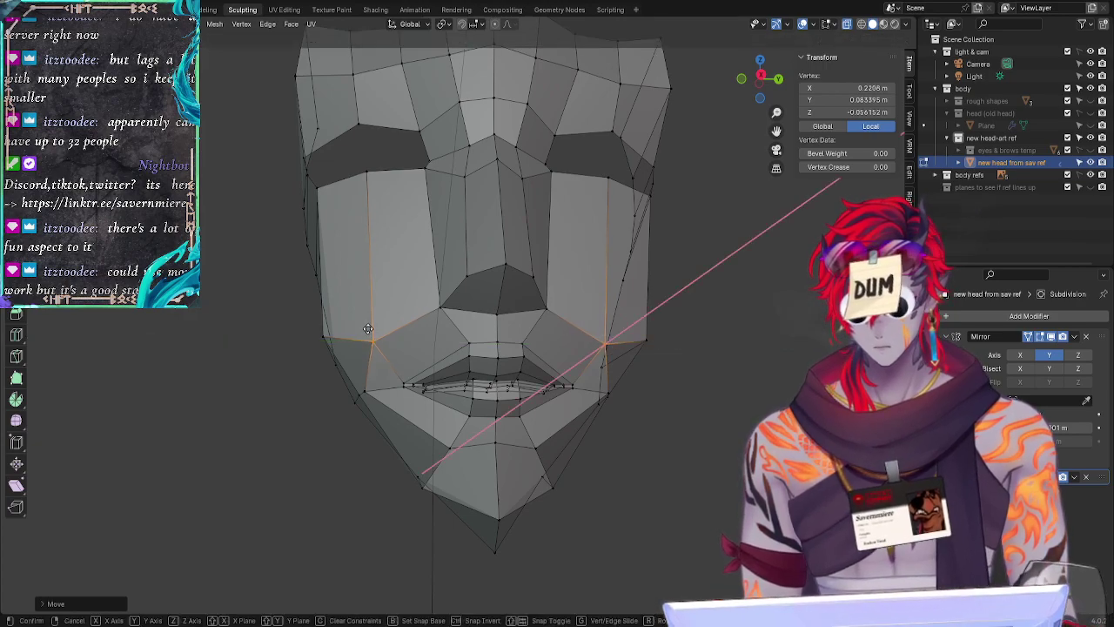
pyautogui.click(368, 327)
pyautogui.click(212, 445)
pyautogui.moveTo(211, 444); pyautogui.dragTo(127, 529, button='middle')
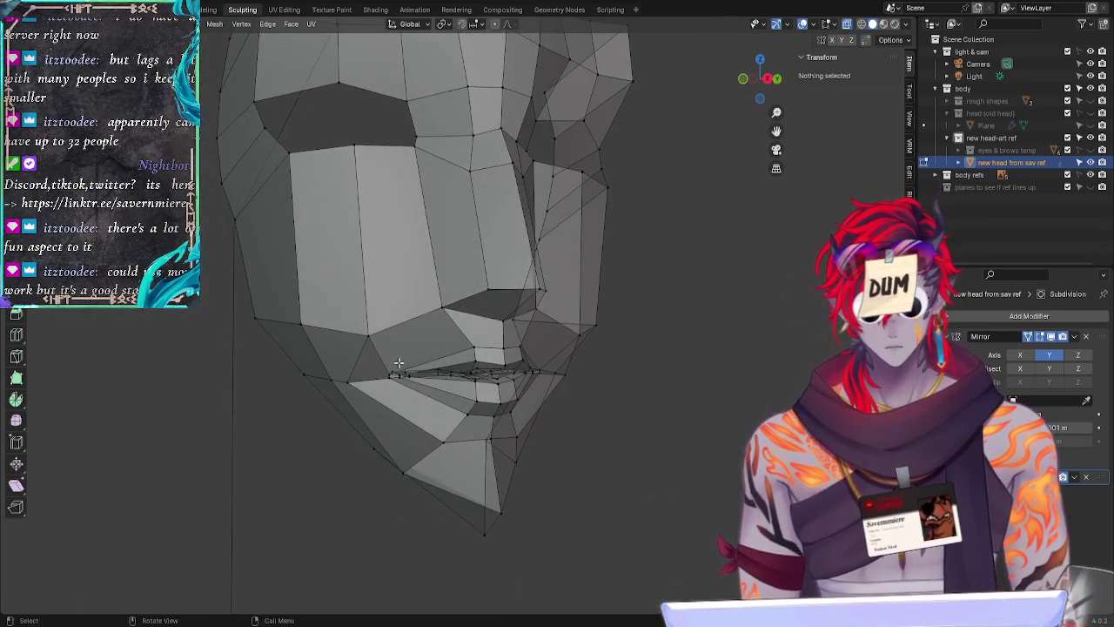
# Step: Lasso-select the inner mouth-corner vertices and move them along X to median 0.20545 m
pyautogui.moveTo(388, 365)
pyautogui.keyDown('ctrl'); pyautogui.mouseDown(button='right')
pyautogui.moveTo(396, 385)
pyautogui.moveTo(394, 362)
pyautogui.mouseUp(button='right'); pyautogui.keyUp('ctrl')
pyautogui.moveTo(203, 480)
pyautogui.mouseDown(button='middle')
pyautogui.moveTo(281, 470)
pyautogui.moveTo(304, 497)
pyautogui.moveTo(343, 507)
pyautogui.mouseUp(button='middle')
pyautogui.moveTo(349, 522); pyautogui.dragTo(437, 548, button='middle')
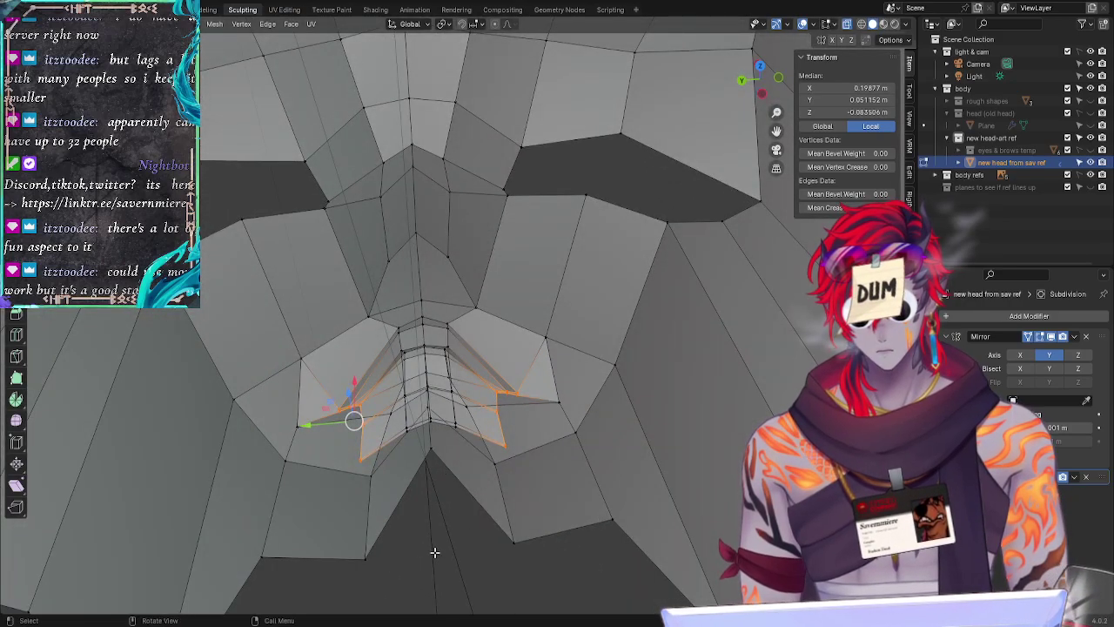
pyautogui.press('g')
pyautogui.press('x')
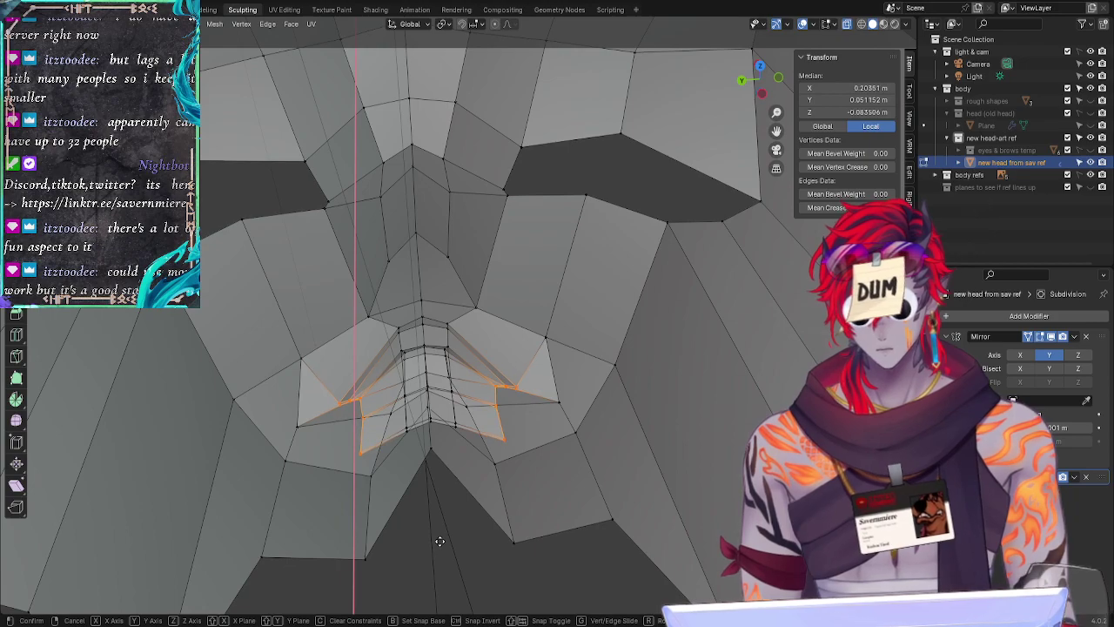
pyautogui.click(439, 542)
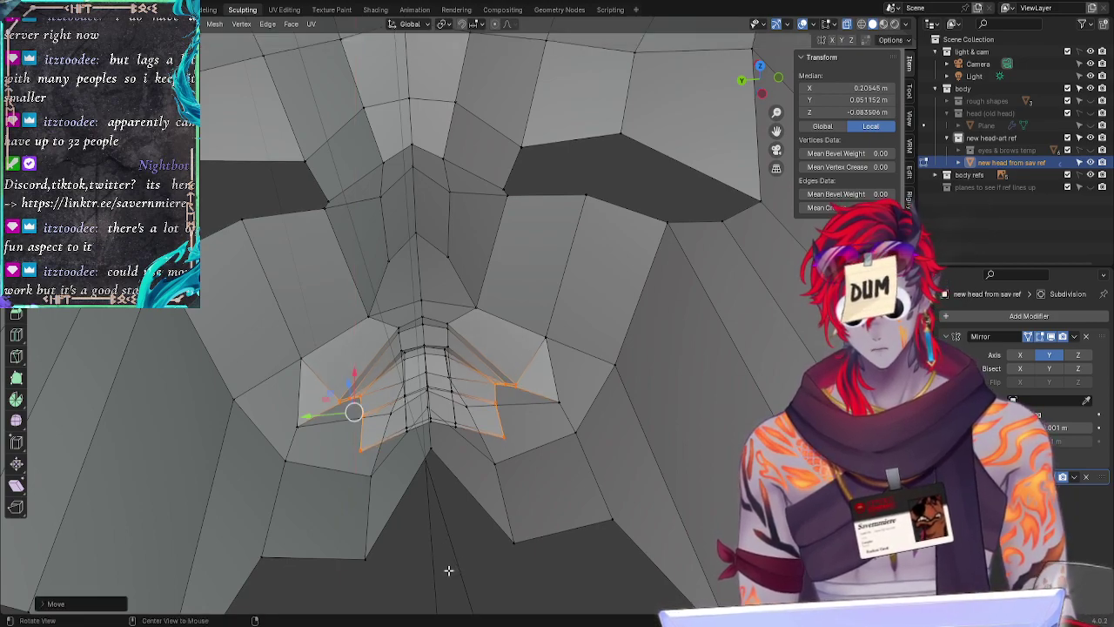
pyautogui.moveTo(447, 569); pyautogui.dragTo(385, 460, button='middle')
pyautogui.click(217, 501)
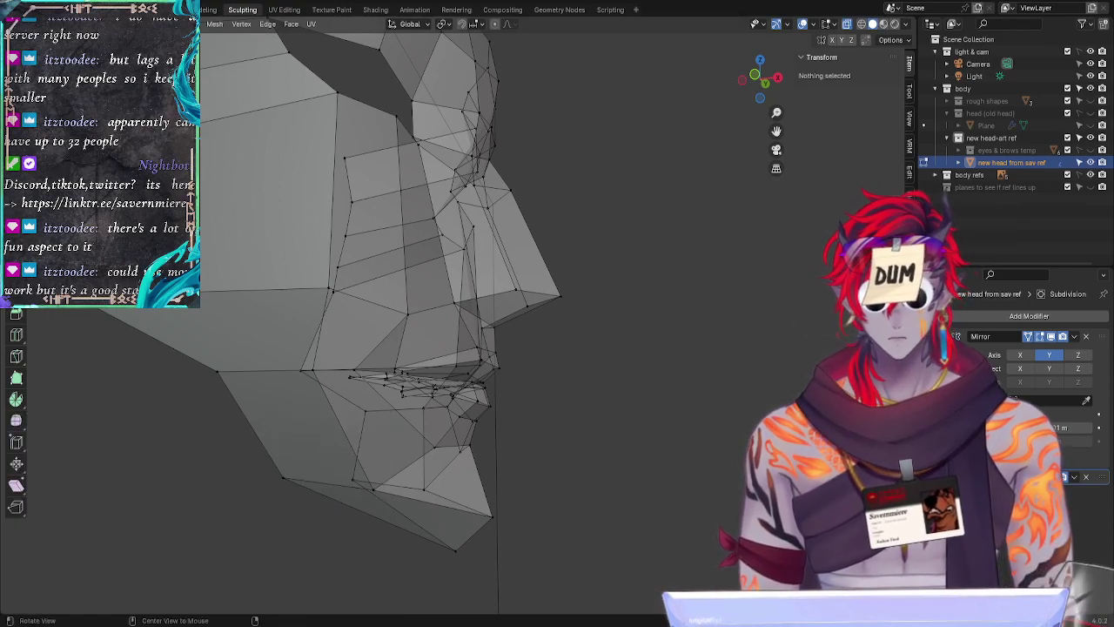
# Step: Nudge two cheek vertices slightly sideways from the front view
pyautogui.moveTo(409, 383); pyautogui.dragTo(348, 381, button='middle')
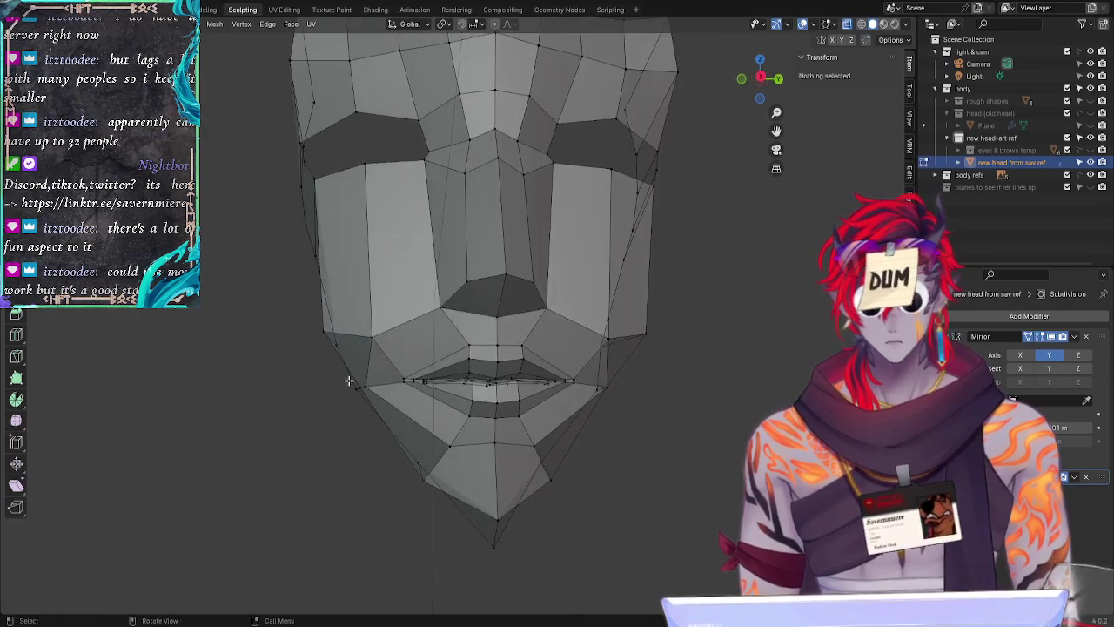
pyautogui.click(373, 333)
pyautogui.press('g')
pyautogui.press('g')
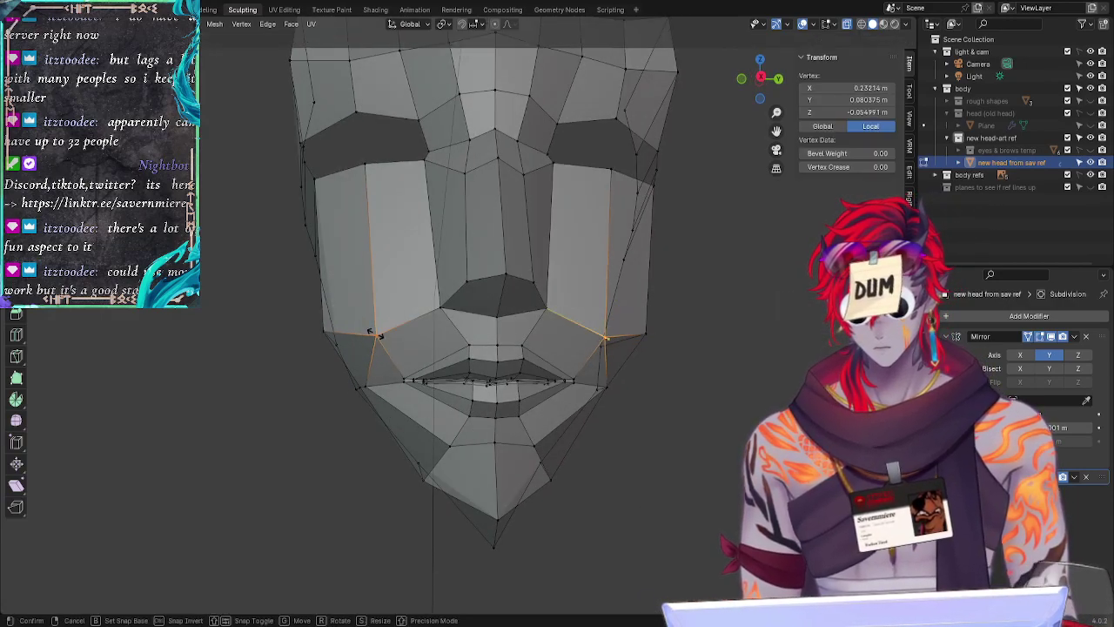
pyautogui.click(389, 333)
pyautogui.click(191, 461)
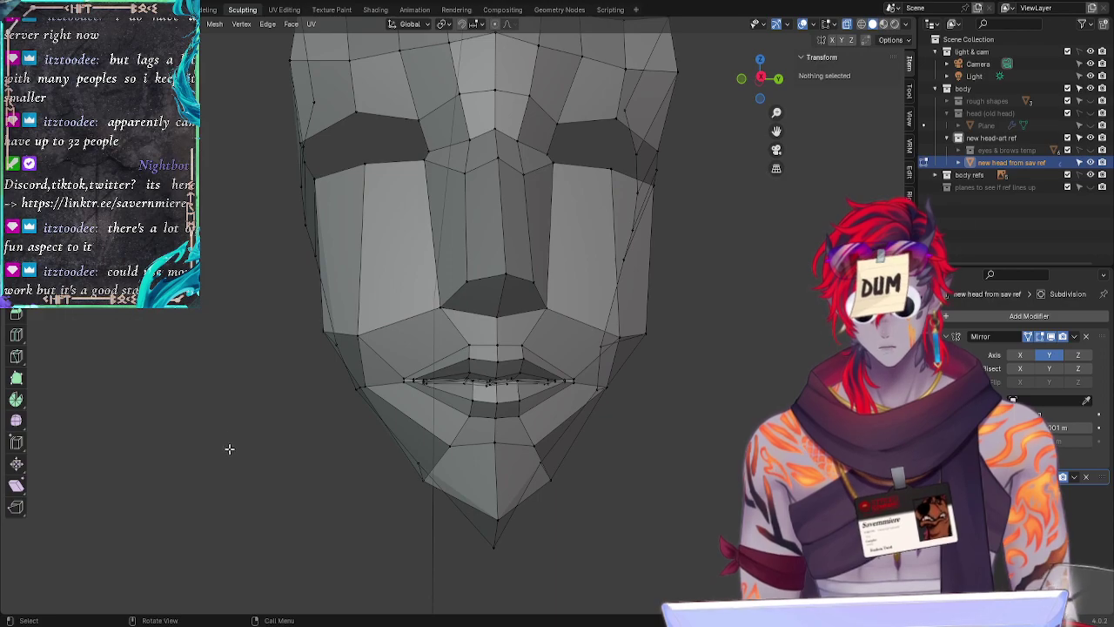
pyautogui.moveTo(194, 472); pyautogui.dragTo(214, 495, button='middle')
pyautogui.click(358, 337)
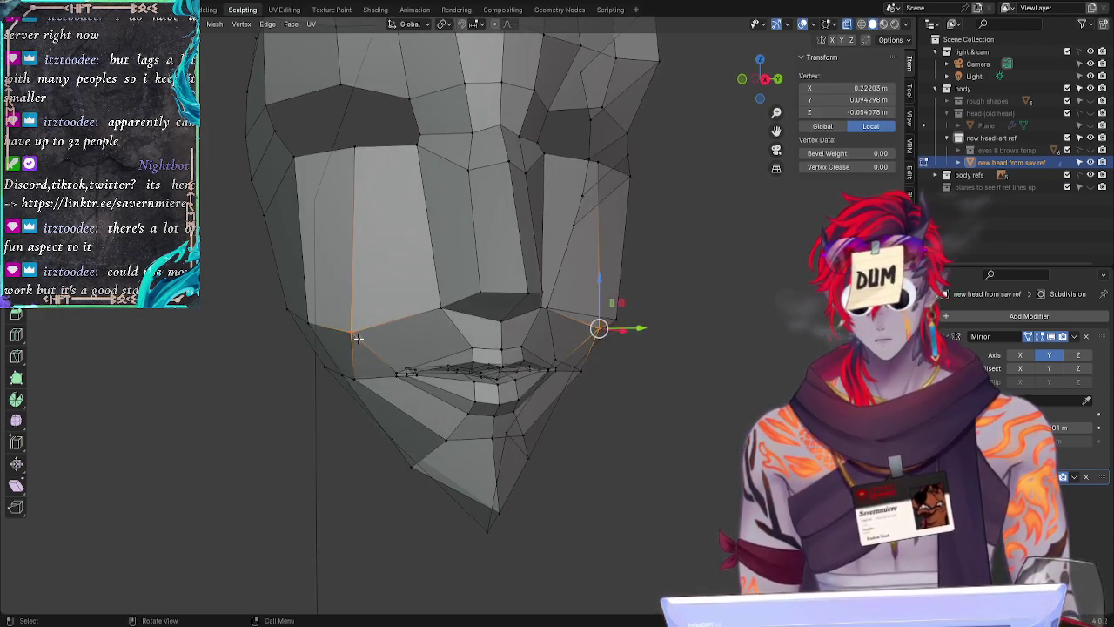
pyautogui.press('g')
pyautogui.press('g')
pyautogui.click(364, 339)
pyautogui.click(220, 429)
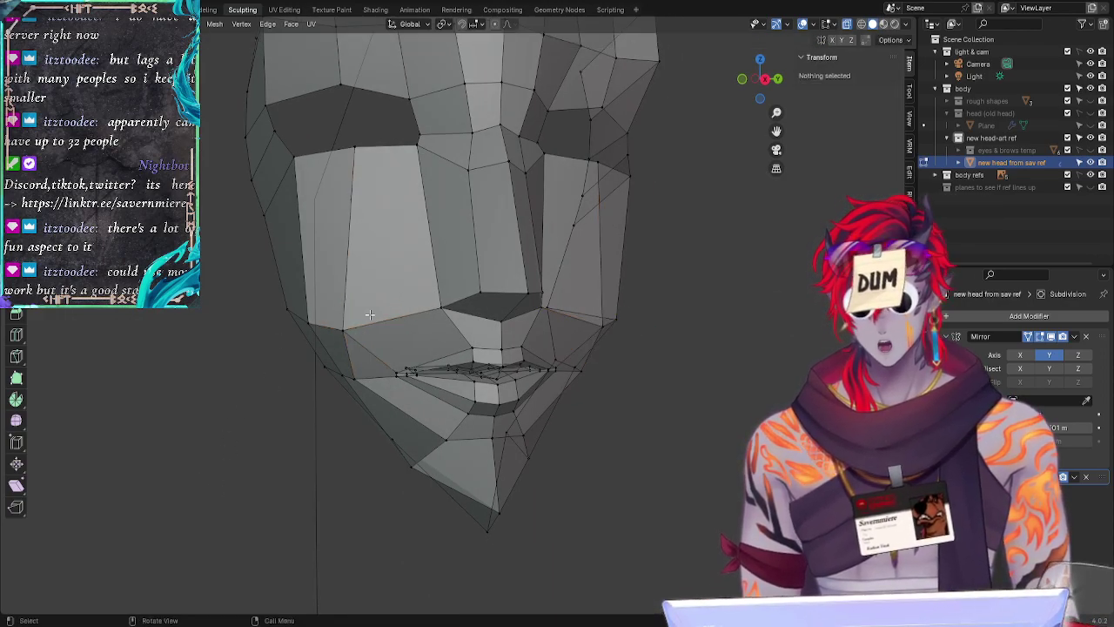
# Step: Copy the cheek vertex's Y and paste 0.099567 m into the upper vertex's Y
pyautogui.click(354, 332)
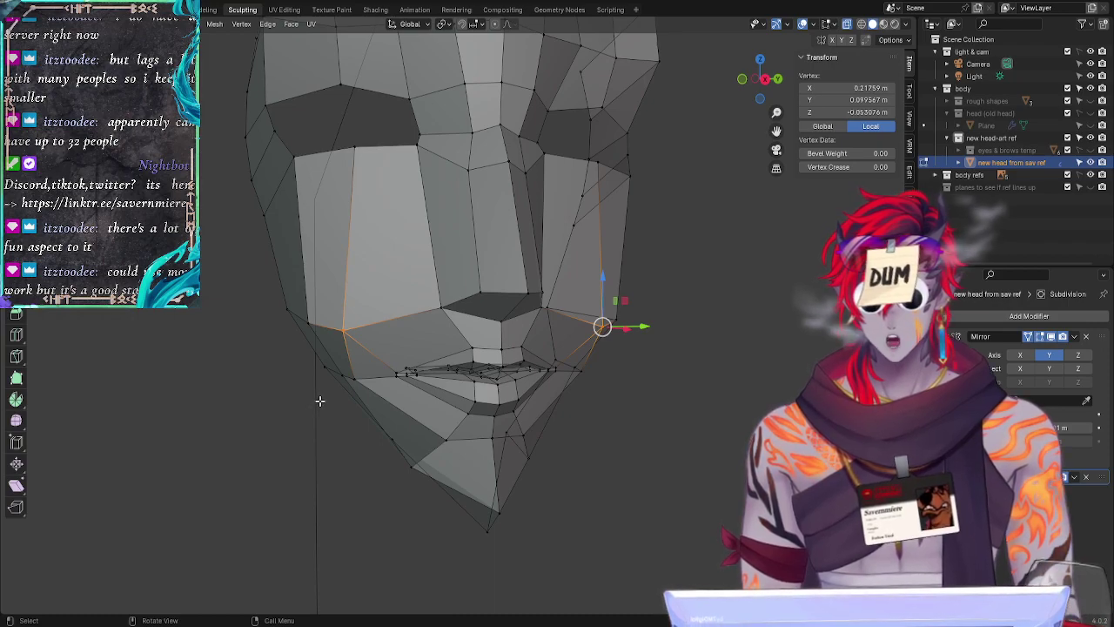
pyautogui.click(857, 101)
pyautogui.hotkey('ctrl', 'c')
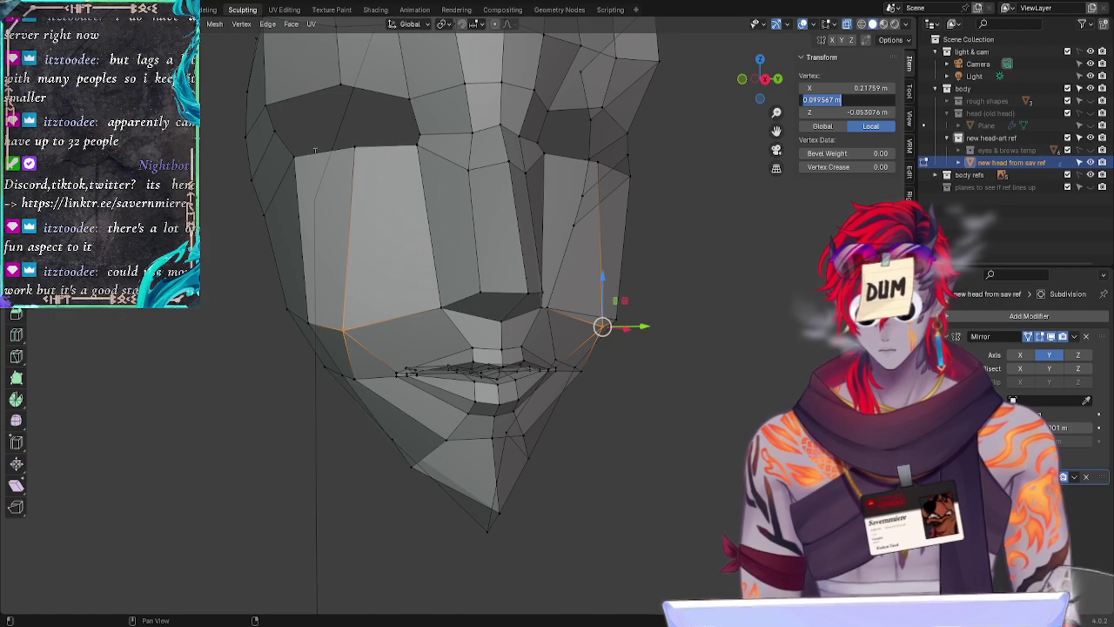
pyautogui.click(367, 162)
pyautogui.click(358, 149)
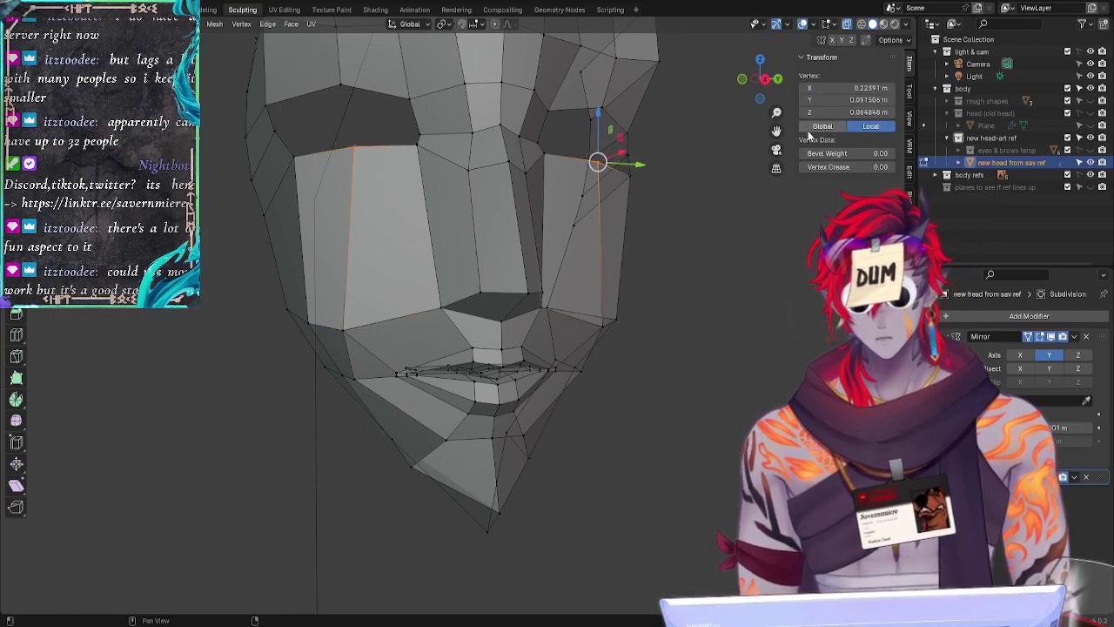
pyautogui.click(854, 100)
pyautogui.hotkey('ctrl', 'v')
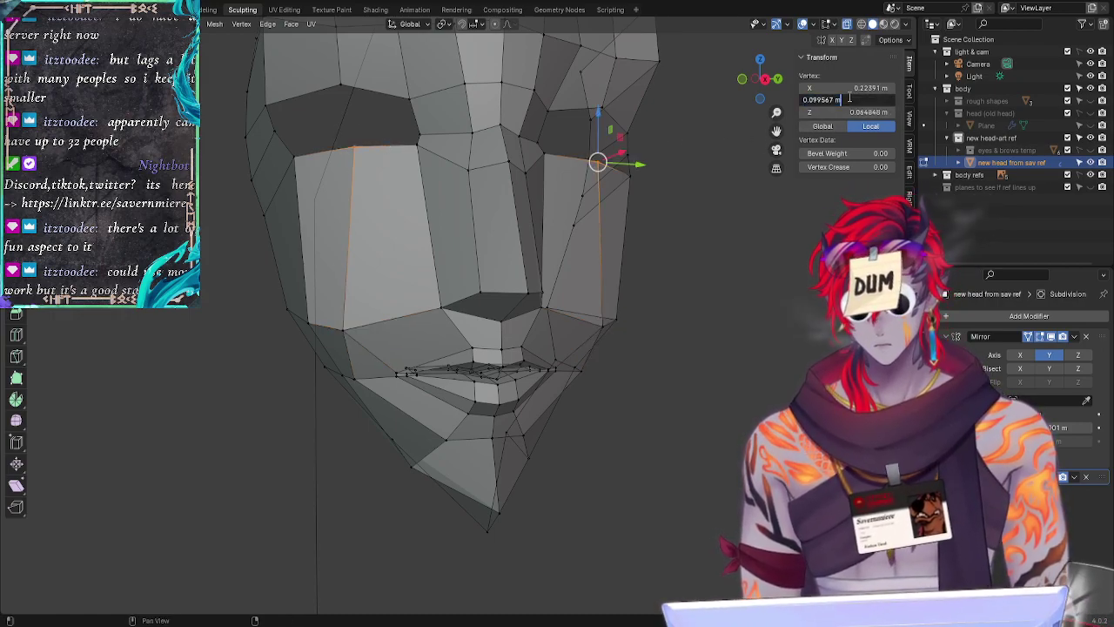
pyautogui.press('Return')
pyautogui.click(734, 368)
pyautogui.moveTo(734, 369); pyautogui.dragTo(267, 282, button='middle')
# Step: Move one side-of-face vertex inward along the X axis
pyautogui.click(323, 212)
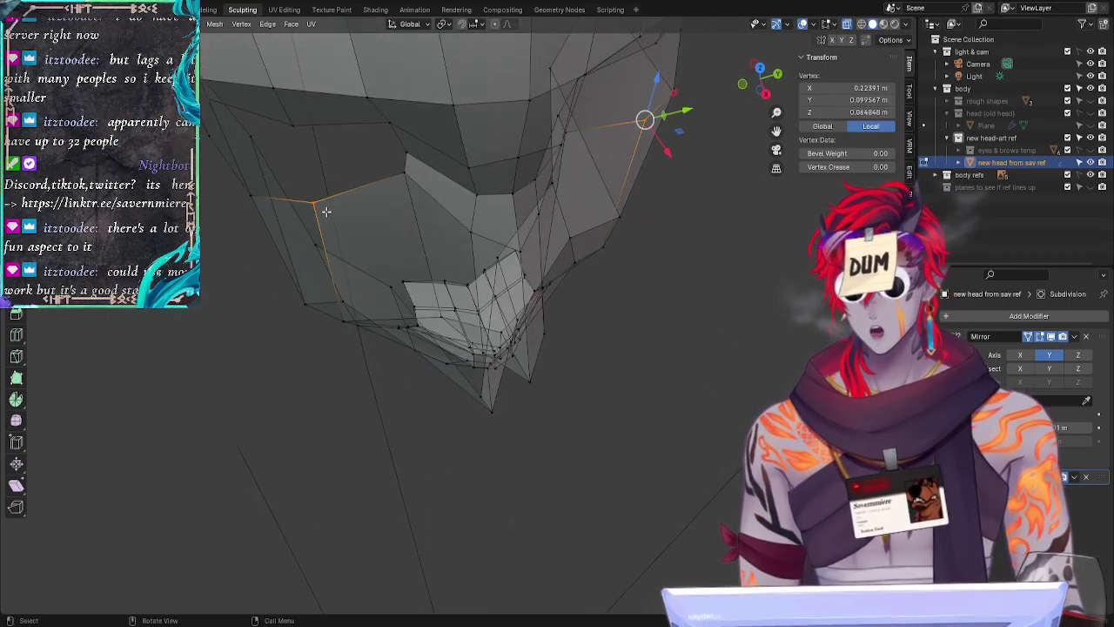
pyautogui.press('g')
pyautogui.press('x')
pyautogui.click(283, 241)
pyautogui.click(183, 313)
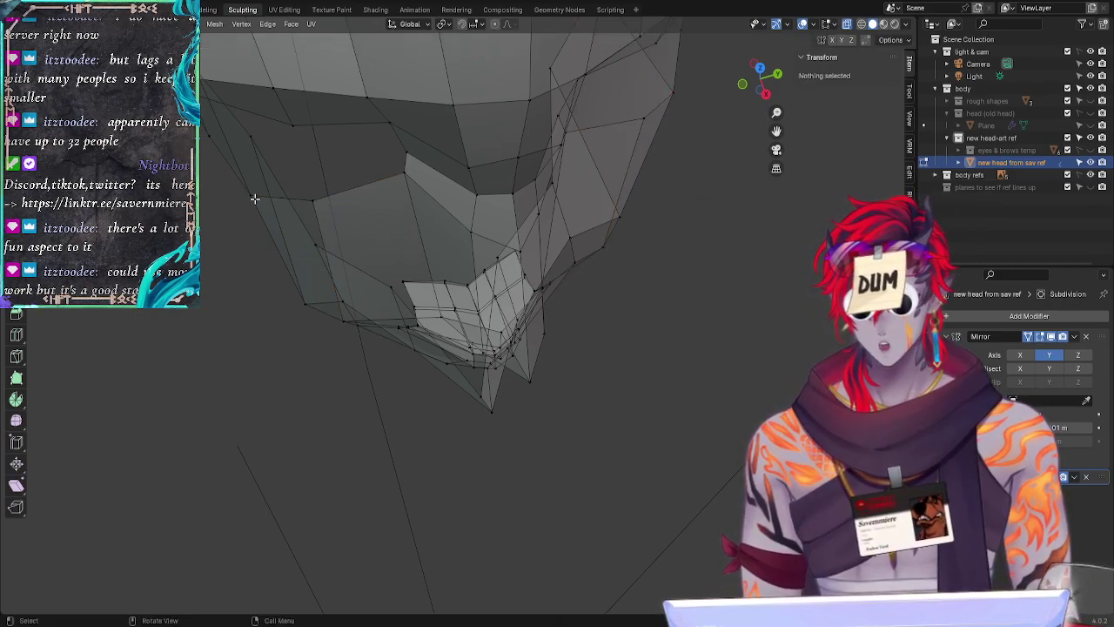
# Step: Tuck the left side vertex slightly inward and return to the front view
pyautogui.click(255, 199)
pyautogui.press('g')
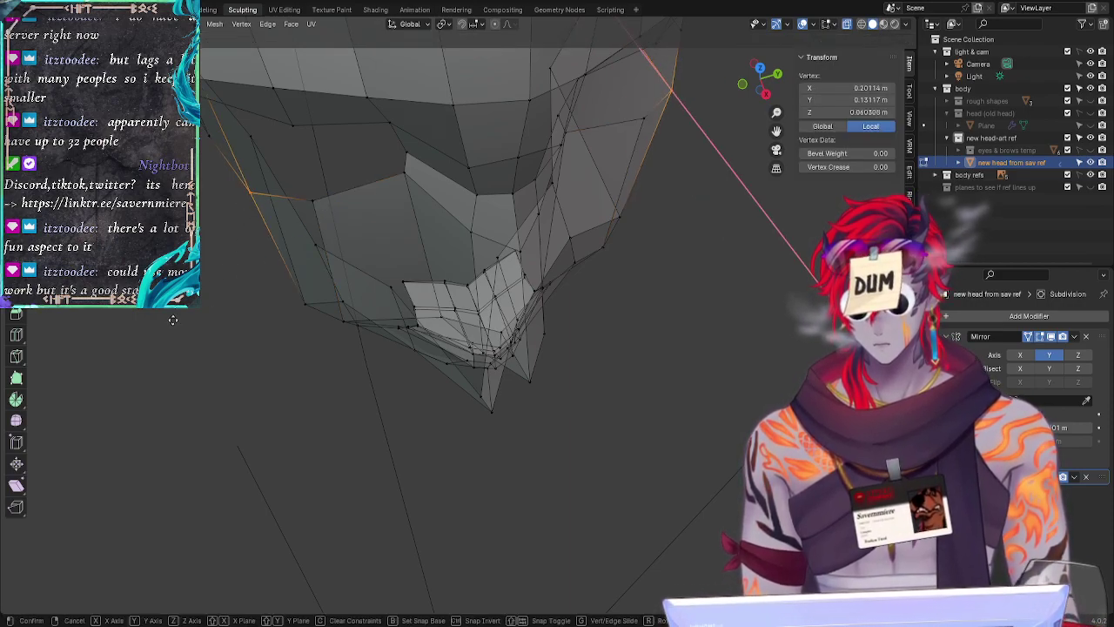
pyautogui.click(171, 319)
pyautogui.click(157, 375)
pyautogui.click(765, 94)
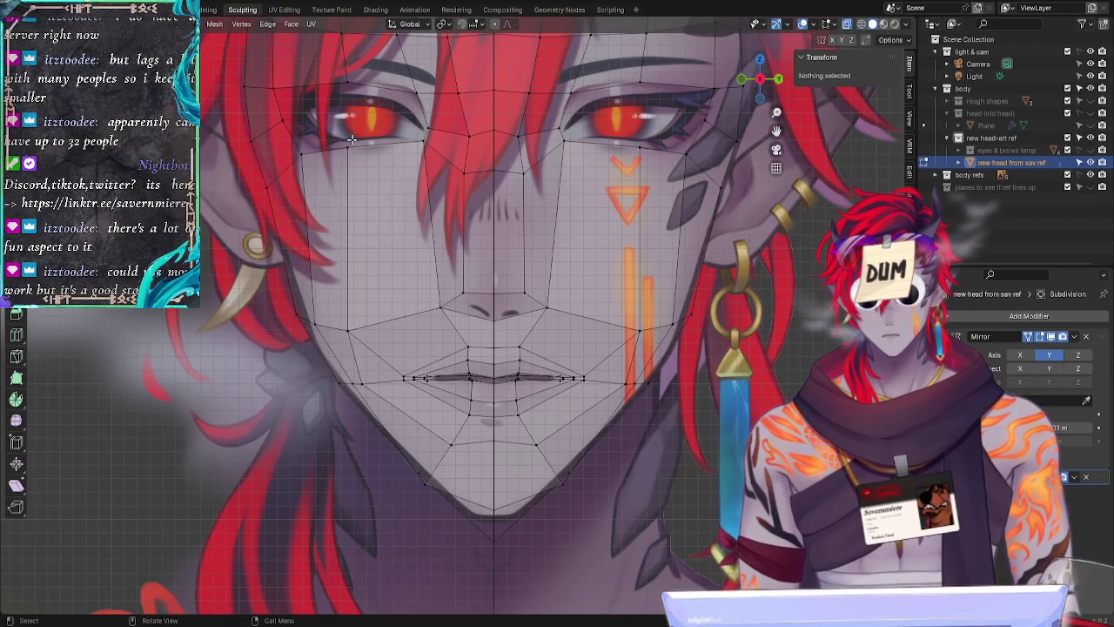
# Step: Raise the vertex beside the eye slightly, then adjust its height along Z
pyautogui.click(314, 158)
pyautogui.press('g')
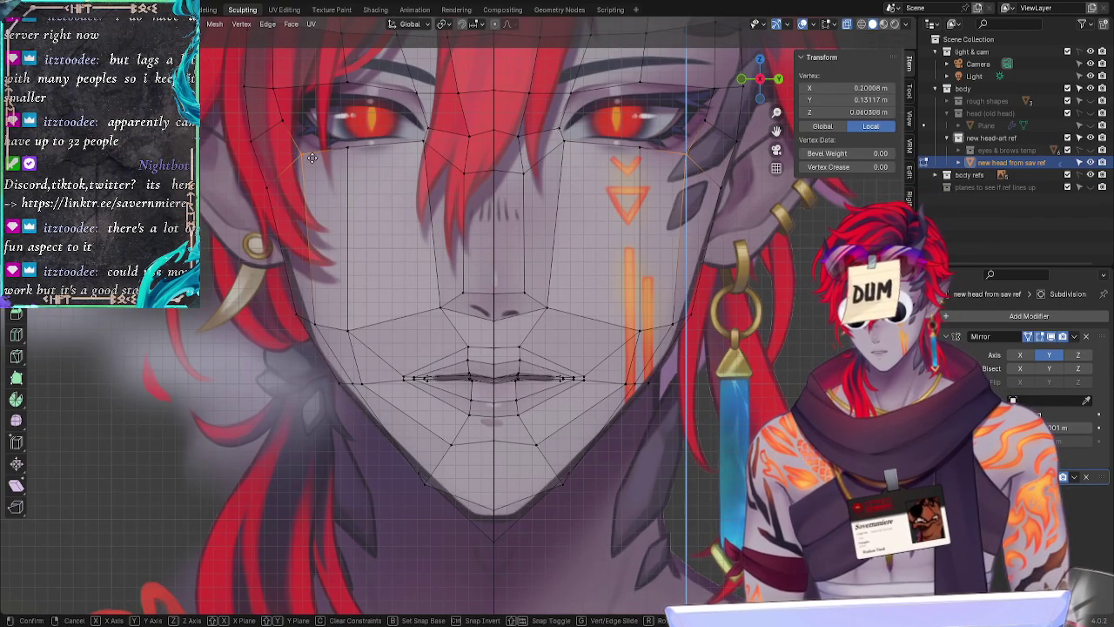
pyautogui.click(314, 151)
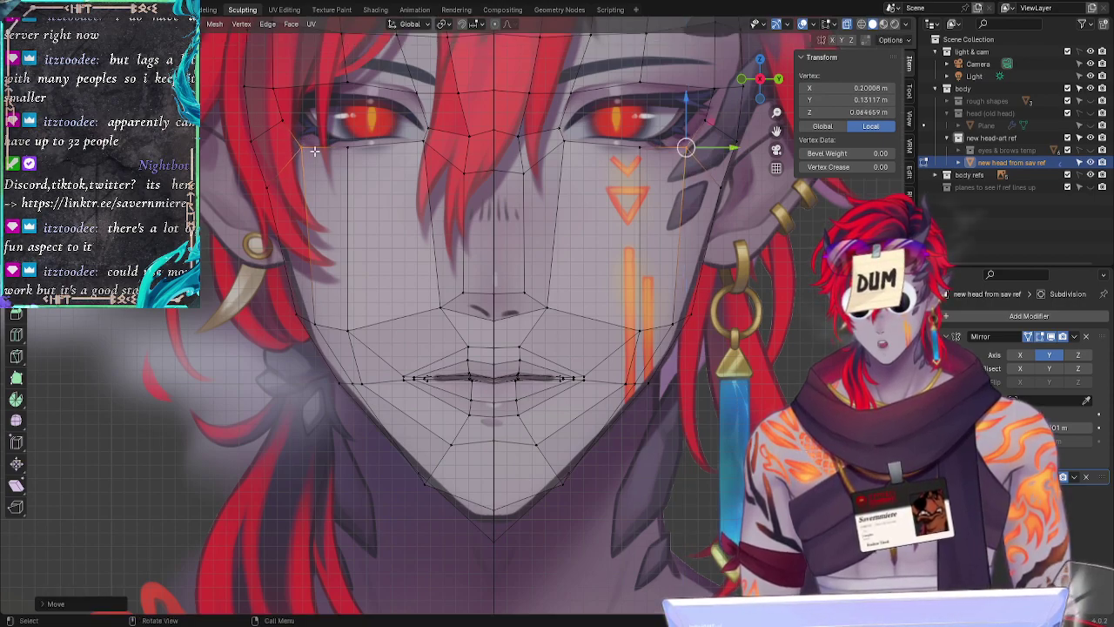
pyautogui.press('g')
pyautogui.press('z')
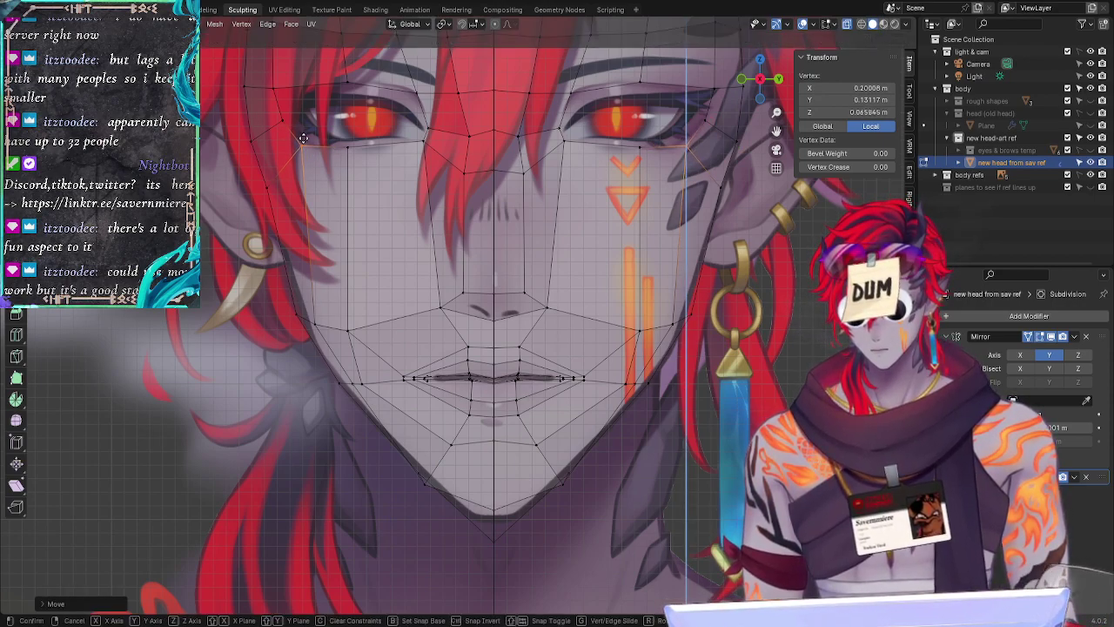
pyautogui.click(300, 136)
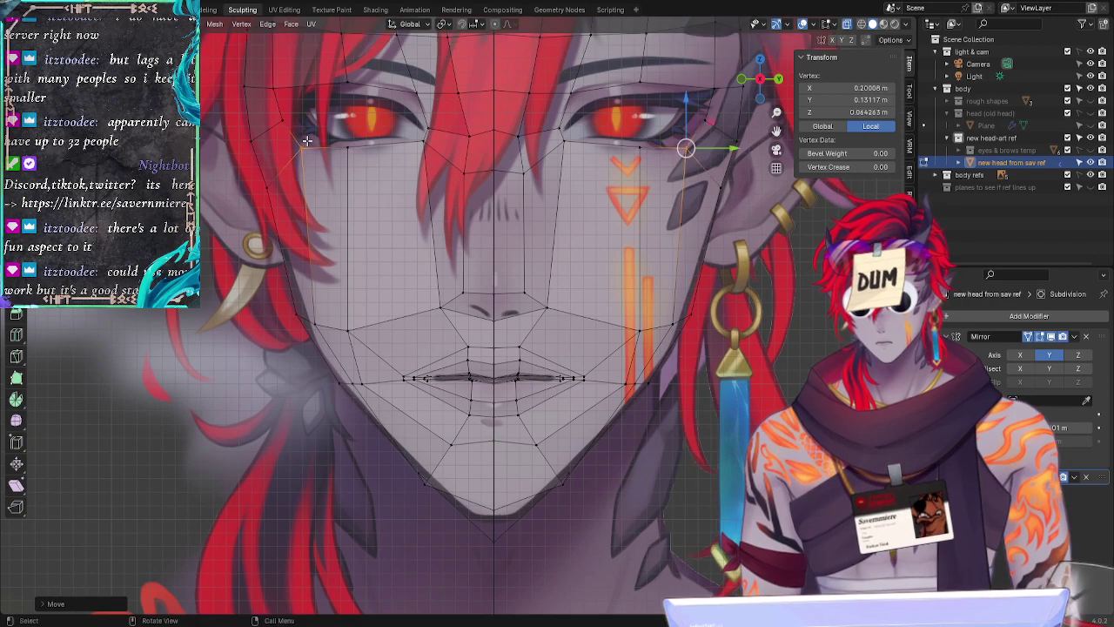
# Step: Nudge the eye-corner vertex along Z, then pull it back along Y
pyautogui.click(297, 128)
pyautogui.press('g')
pyautogui.press('z')
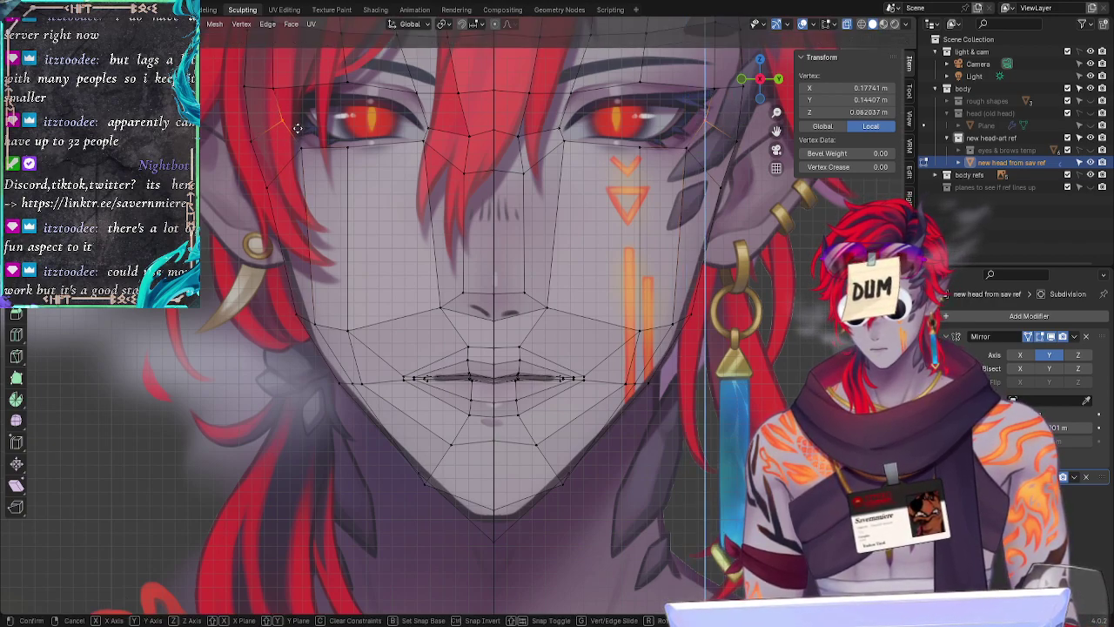
pyautogui.click(300, 128)
pyautogui.press('g')
pyautogui.press('y')
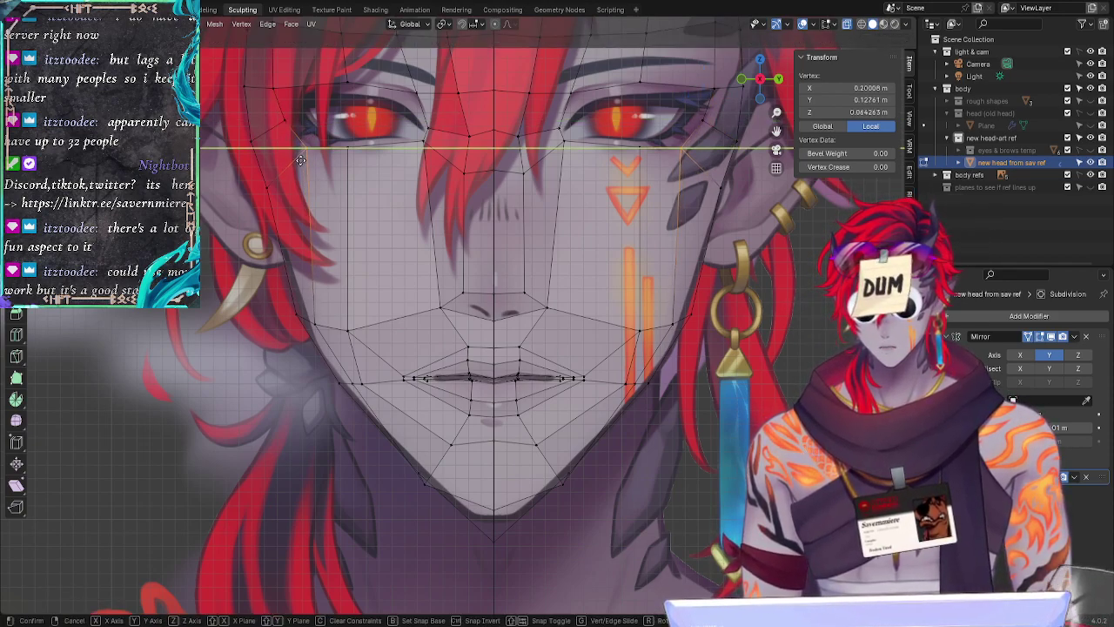
pyautogui.click(294, 168)
# Step: Move the brow-line vertex along Y twice to meet the face outline
pyautogui.click(284, 92)
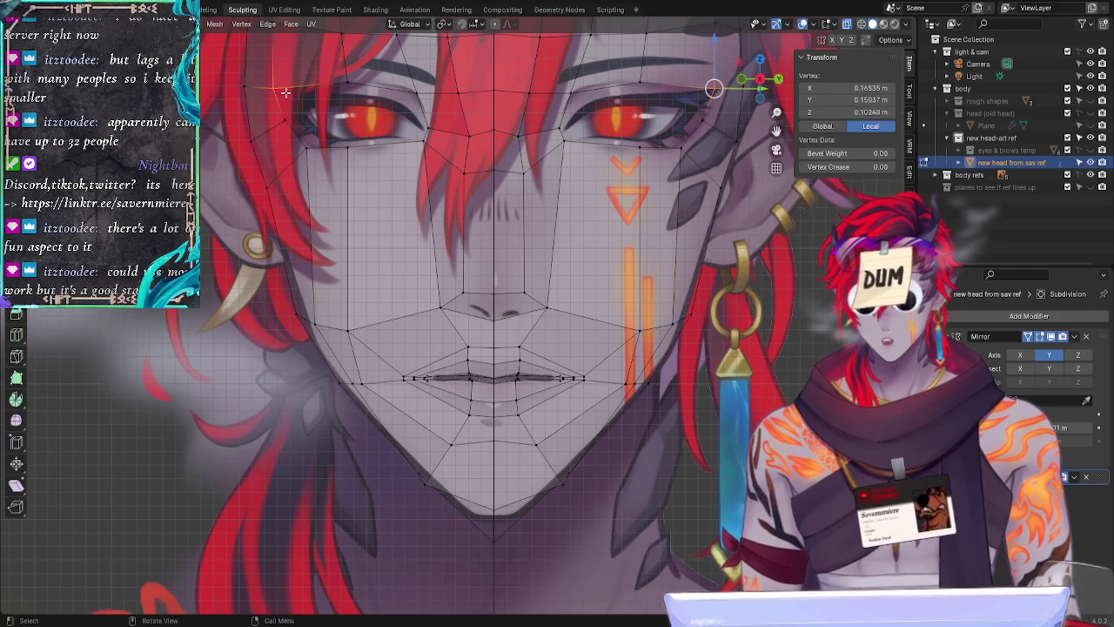
pyautogui.press('g')
pyautogui.press('y')
pyautogui.click(281, 92)
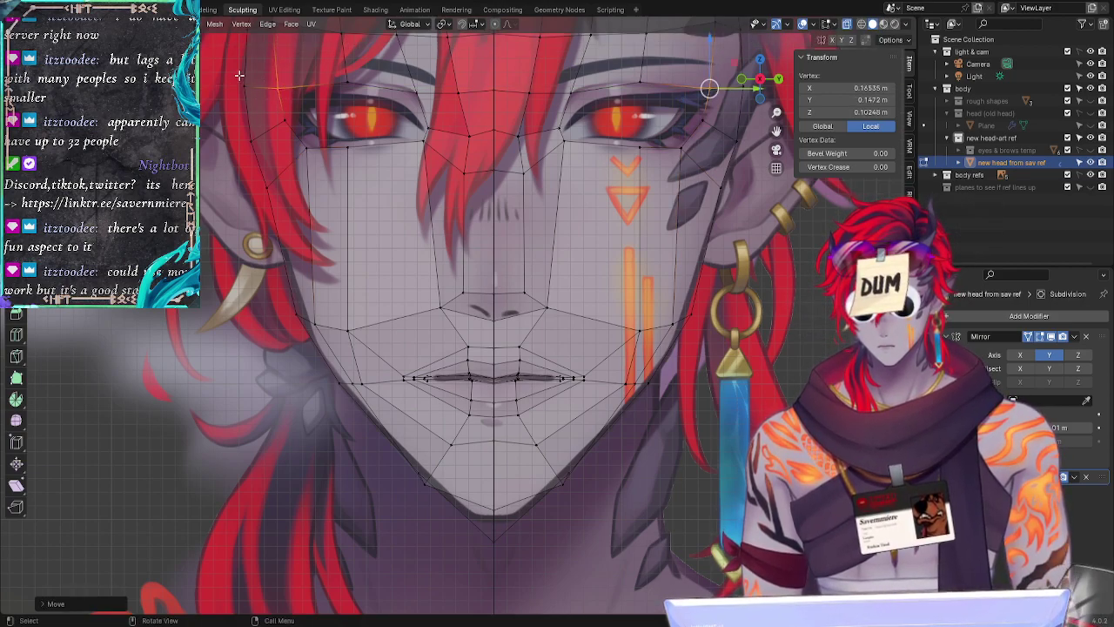
pyautogui.press('g')
pyautogui.press('y')
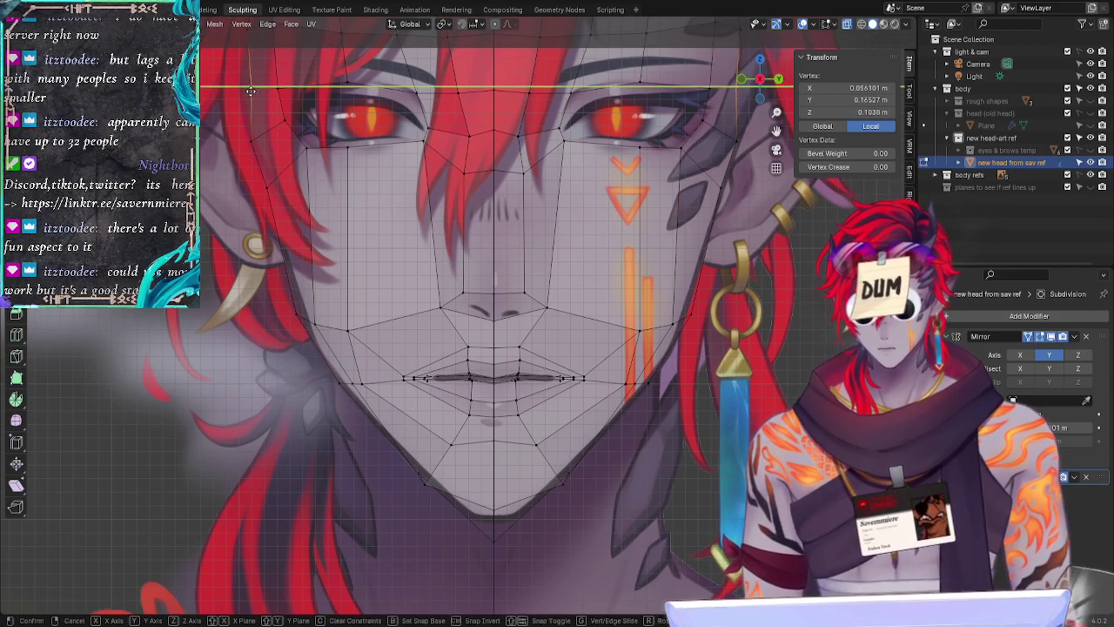
pyautogui.click(253, 98)
# Step: Pull the temple outline edge along Y in two adjustments
pyautogui.click(278, 169)
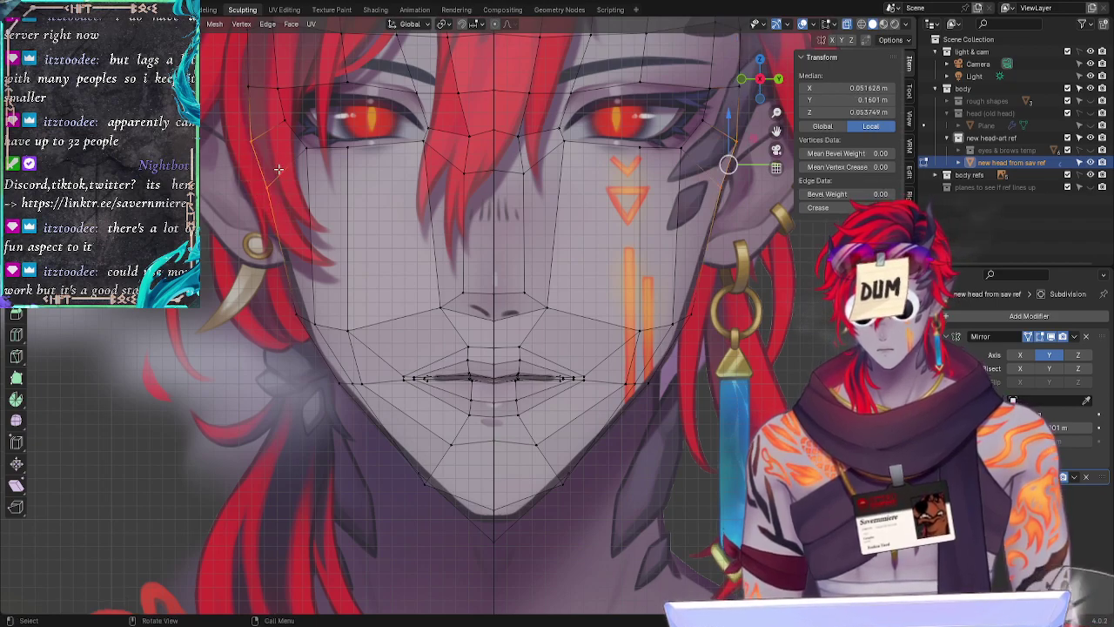
pyautogui.press('g')
pyautogui.press('y')
pyautogui.click(283, 173)
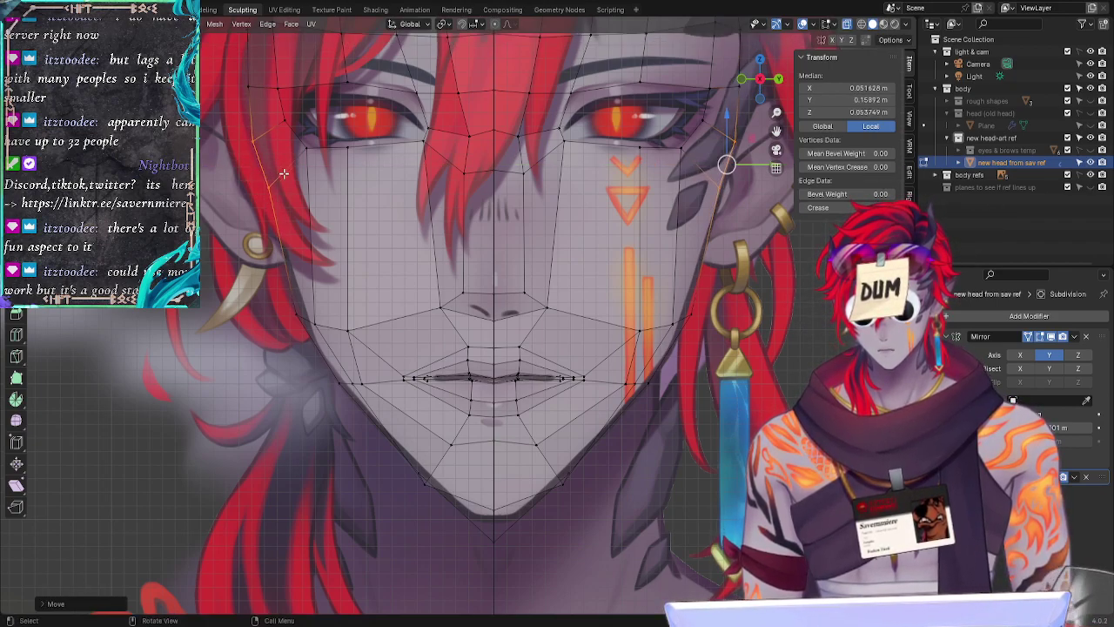
pyautogui.press('g')
pyautogui.press('y')
pyautogui.click(271, 193)
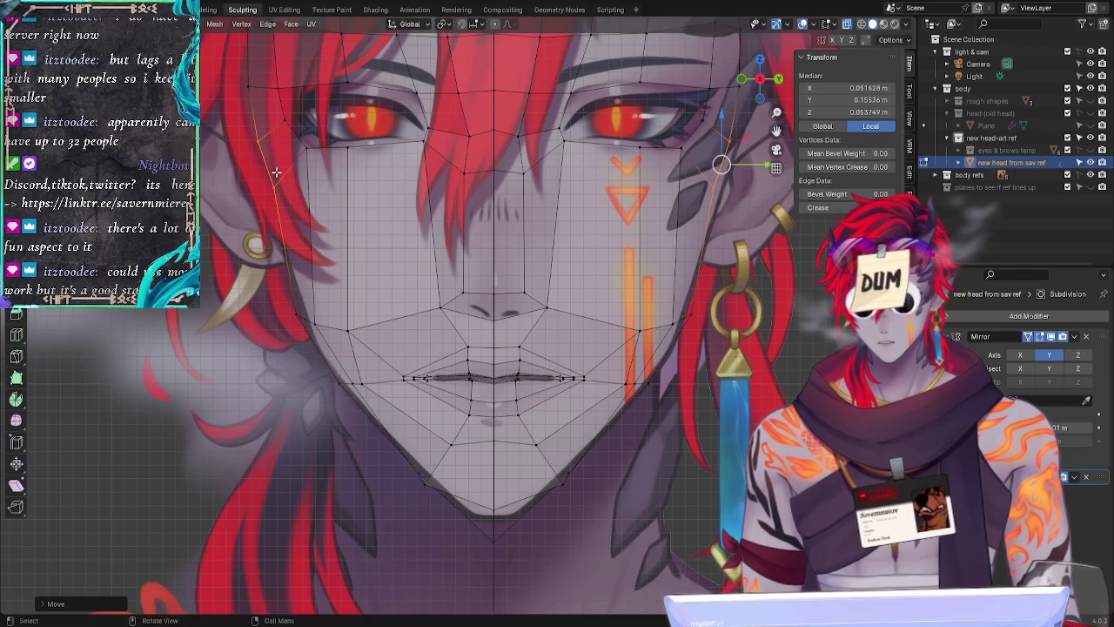
# Step: Shift a single outline vertex along Y onto the reference contour
pyautogui.click(271, 192)
pyautogui.press('g')
pyautogui.press('y')
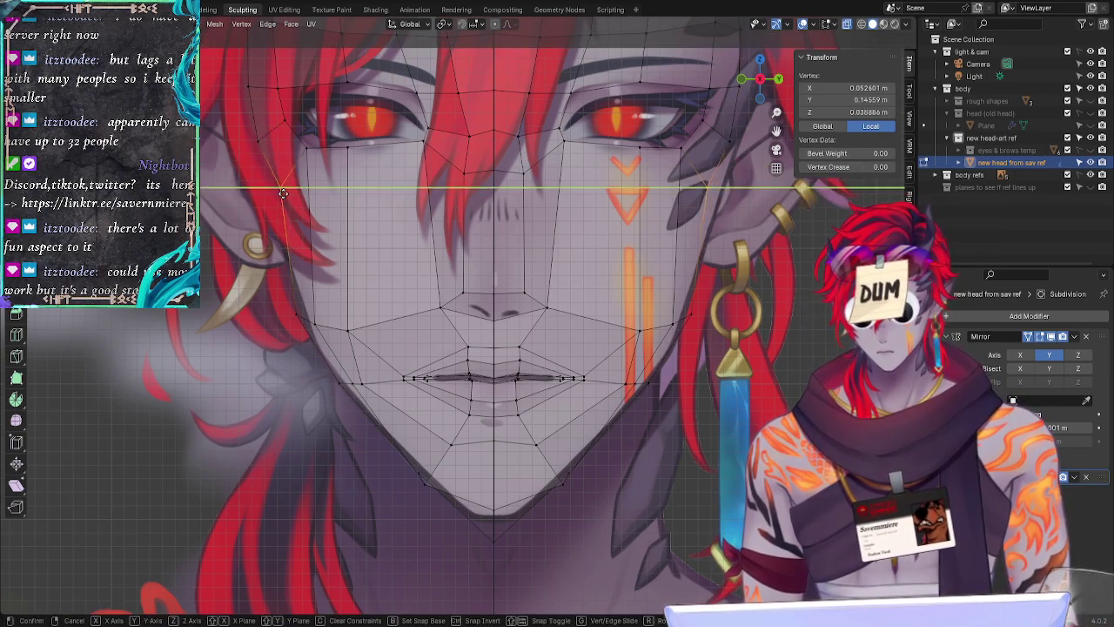
pyautogui.click(280, 191)
# Step: Reposition the lower outline vertex along Y, undoing and redoing the move
pyautogui.click(274, 267)
pyautogui.press('g')
pyautogui.press('y')
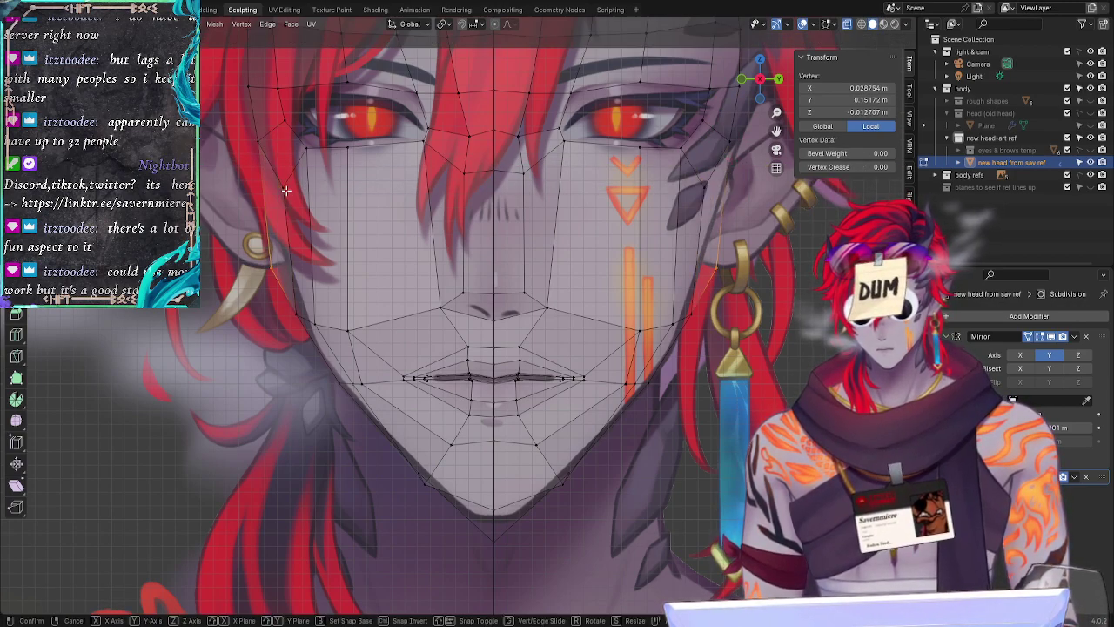
pyautogui.click(285, 190)
pyautogui.hotkey('ctrl', 'z')
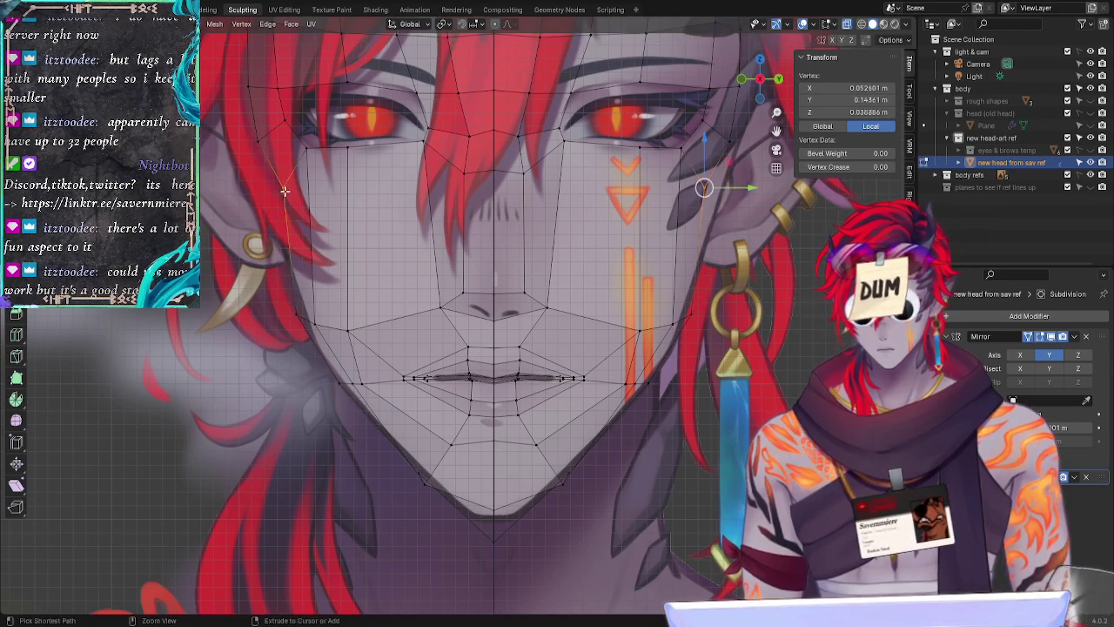
pyautogui.press('g')
pyautogui.press('y')
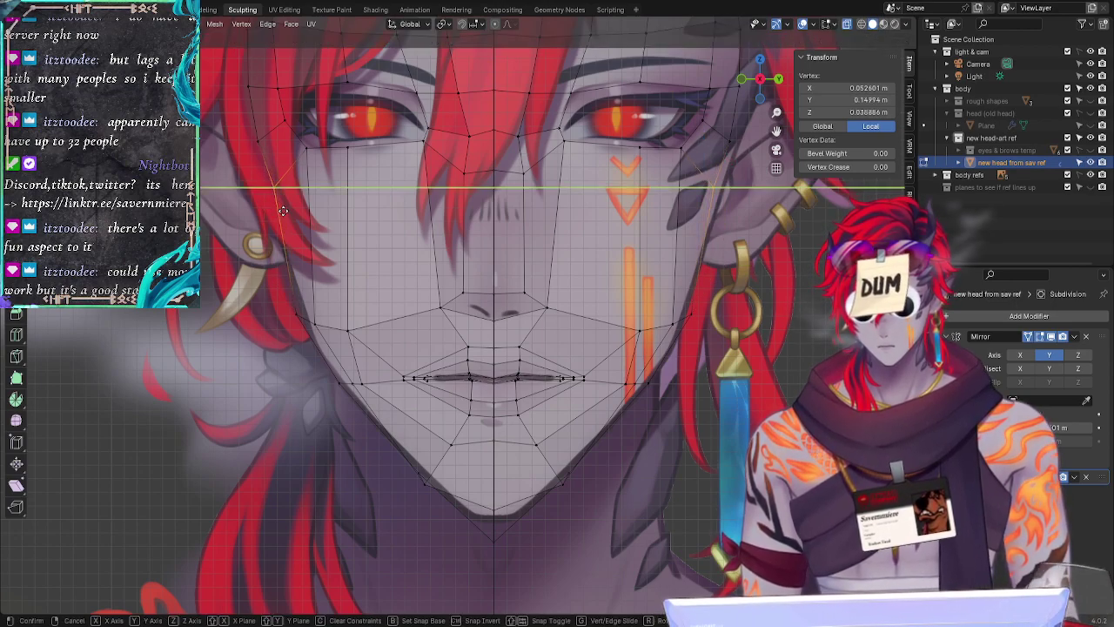
pyautogui.click(286, 208)
pyautogui.press('g')
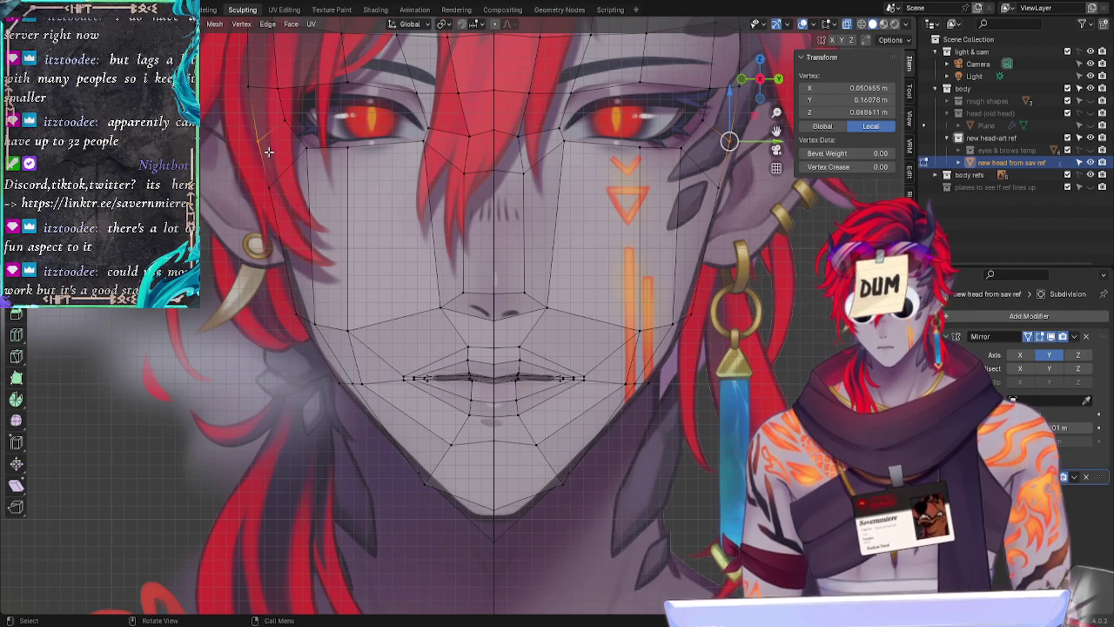
pyautogui.press('y')
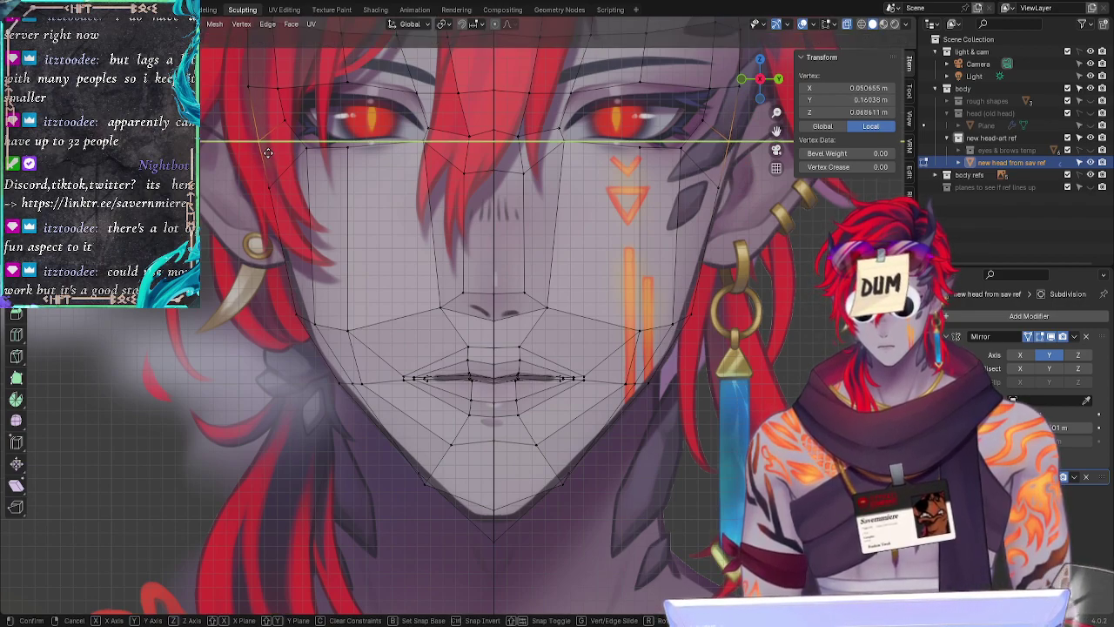
pyautogui.click(265, 153)
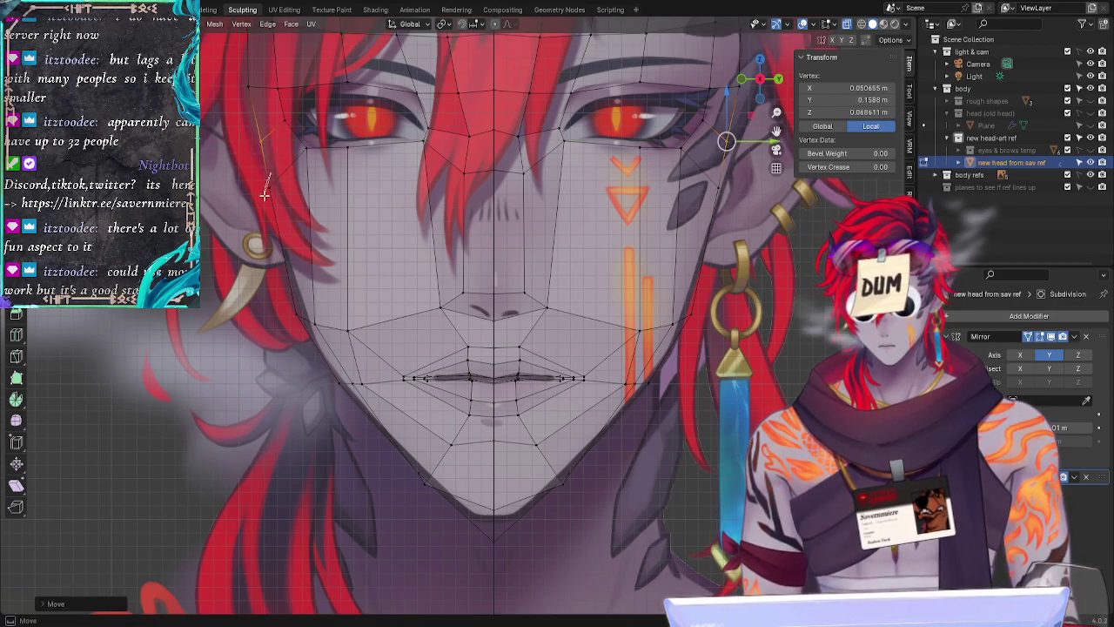
# Step: Slide the face-outline edge loop, then slide the jaw-side cheek vertex
pyautogui.keyDown('alt'); pyautogui.click(317, 154); pyautogui.keyUp('alt')
pyautogui.press('g')
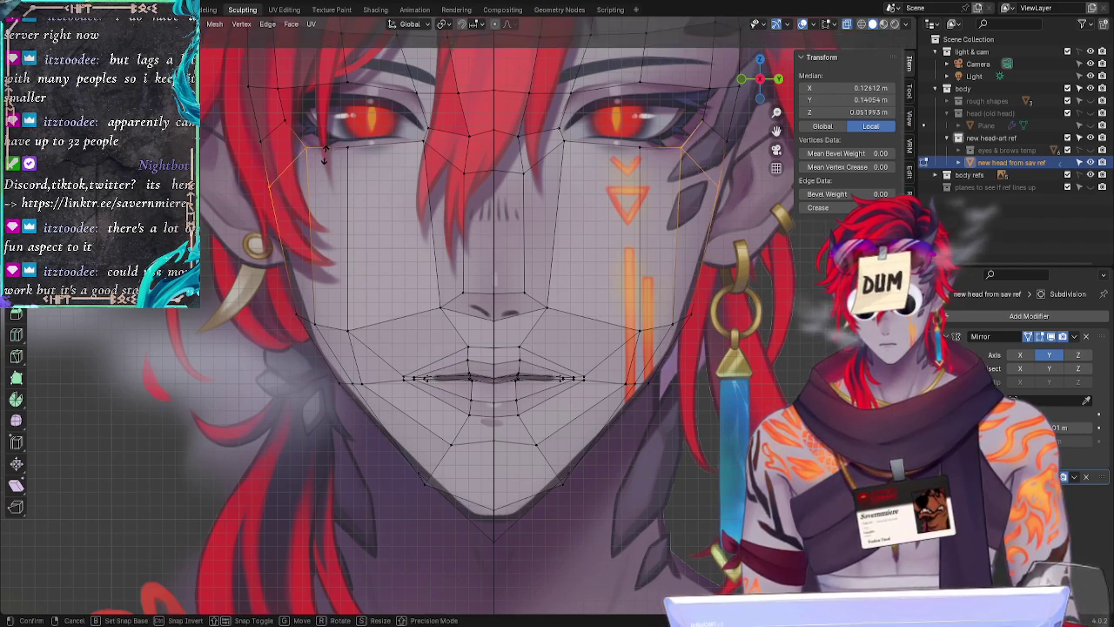
pyautogui.click(308, 143)
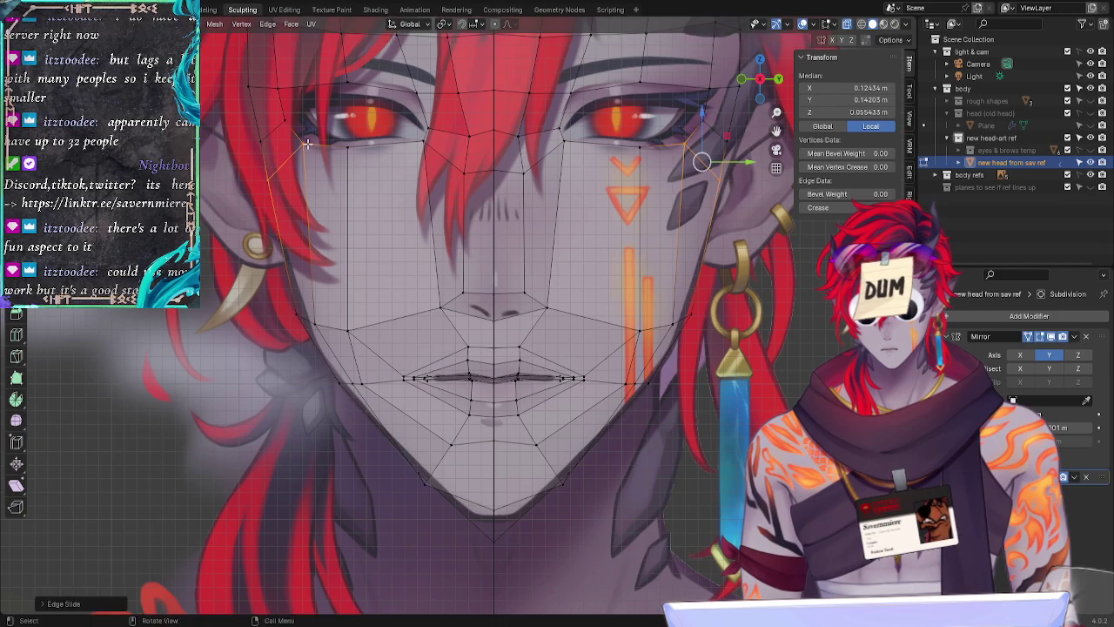
pyautogui.click(330, 328)
pyautogui.press('g')
pyautogui.press('g')
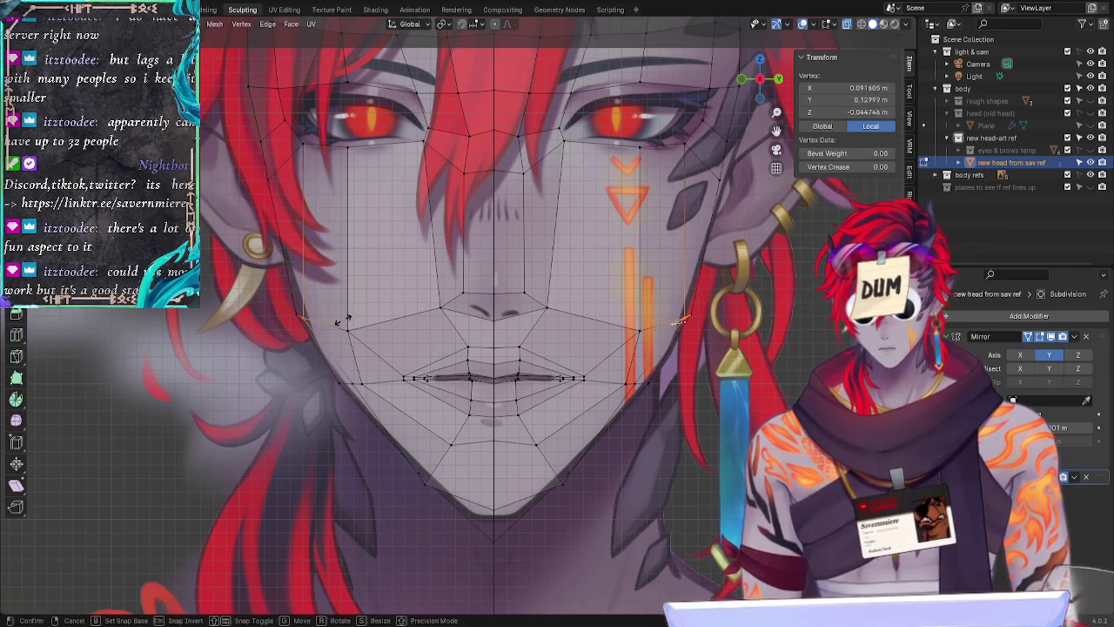
pyautogui.click(304, 315)
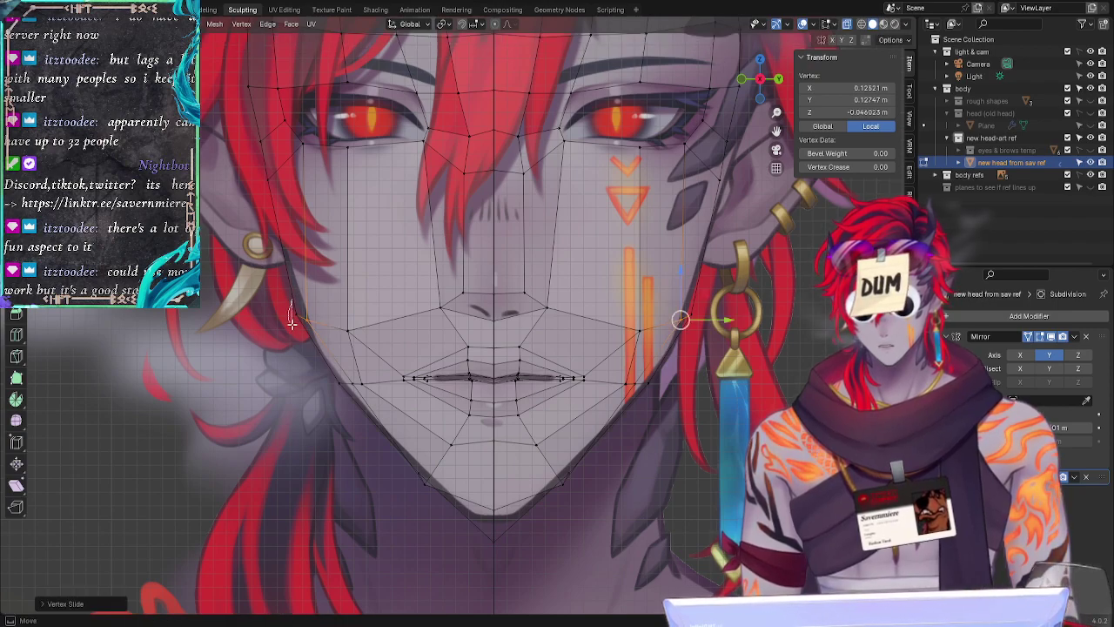
# Step: Place a cheek outline vertex with free moves and vertex slide, then deselect
pyautogui.hotkey('alt', 'a')
pyautogui.click(309, 304)
pyautogui.press('g')
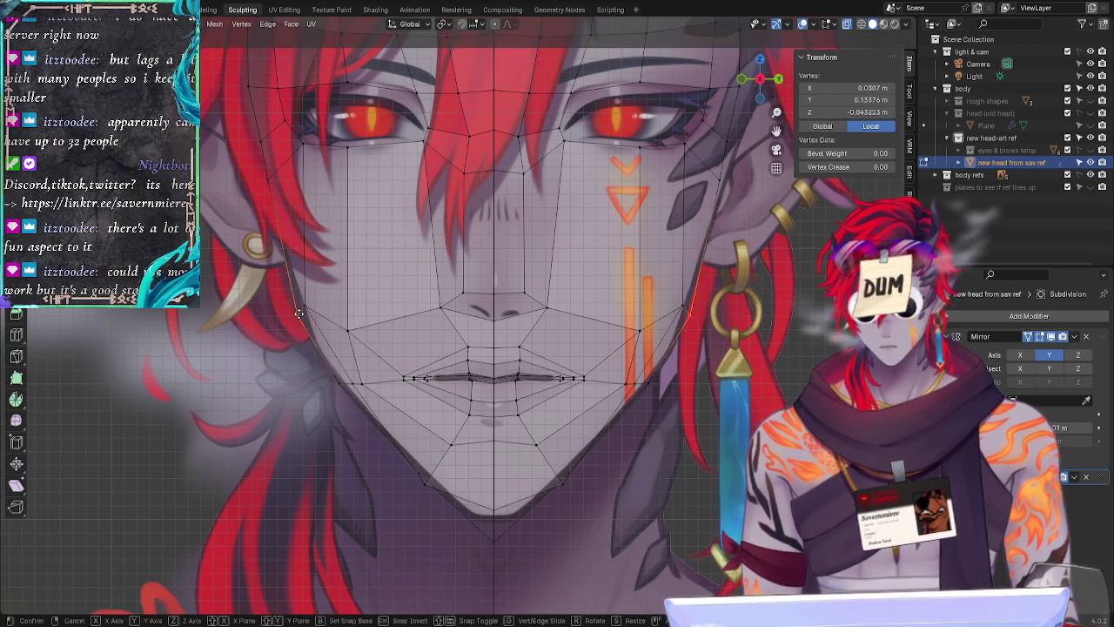
pyautogui.press('g')
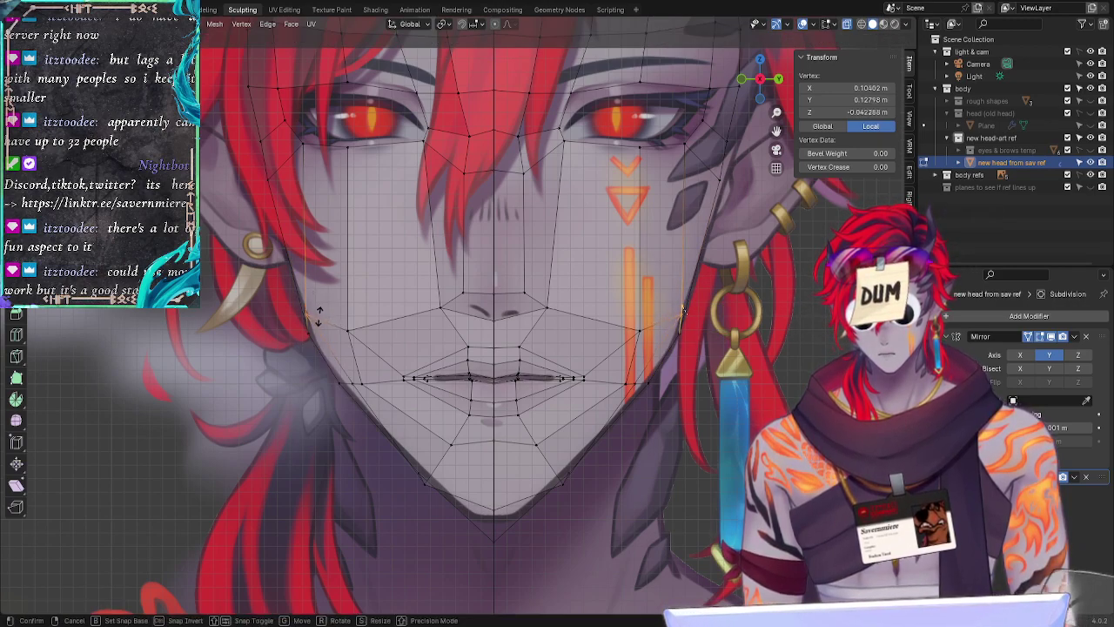
pyautogui.press('g')
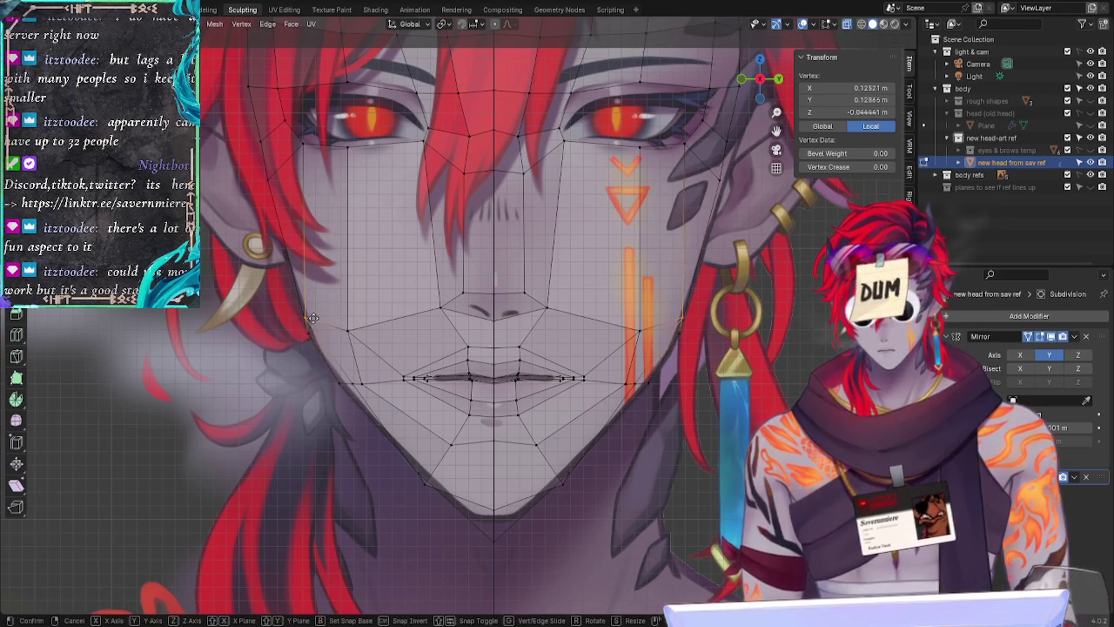
pyautogui.press('g')
pyautogui.click(301, 332)
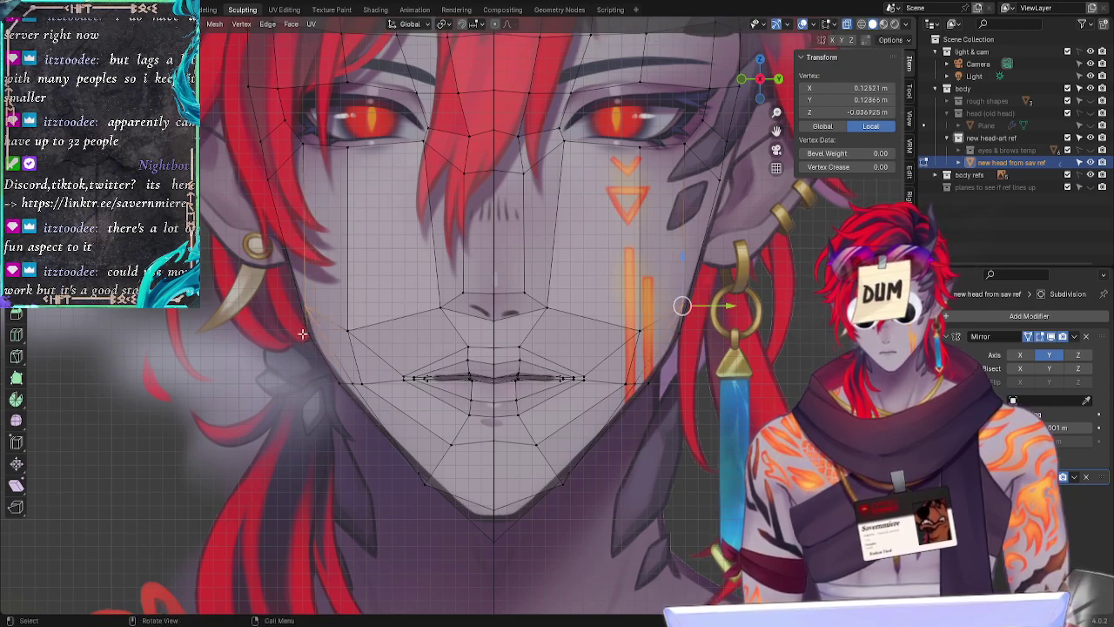
pyautogui.press('g')
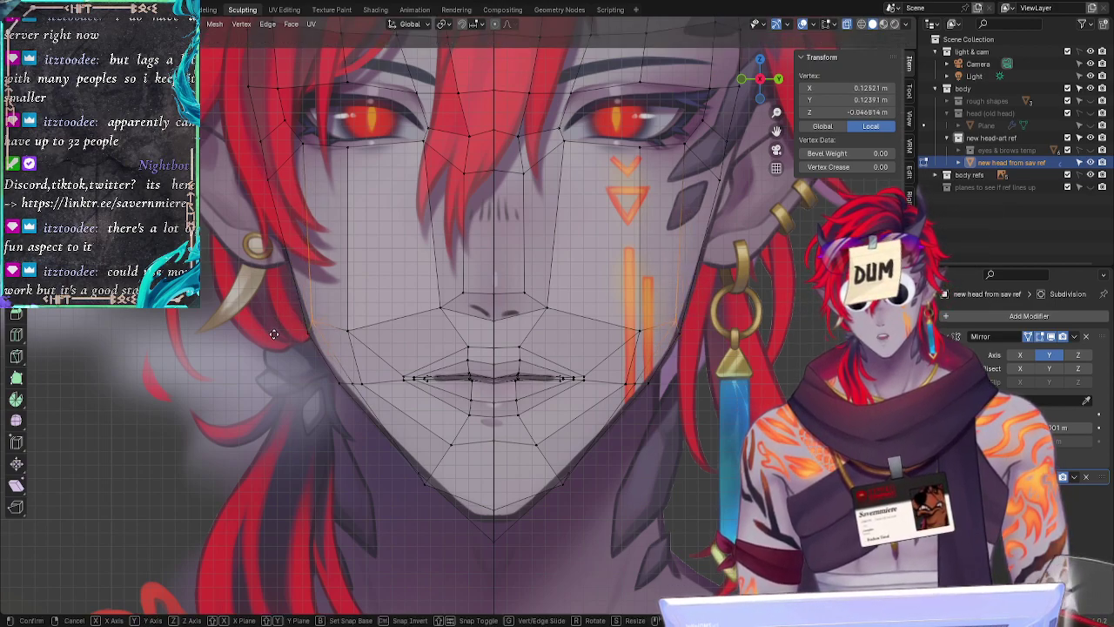
pyautogui.click(270, 330)
pyautogui.click(252, 360)
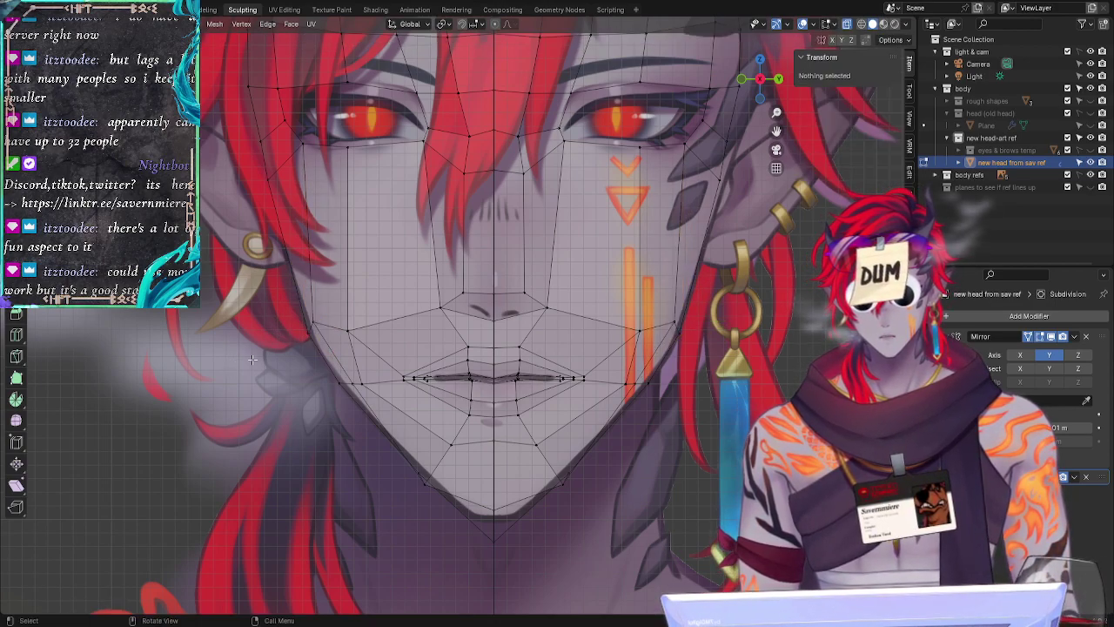
# Step: Adjust the next cheek outline vertex along Z, then along Y
pyautogui.click(301, 333)
pyautogui.press('g')
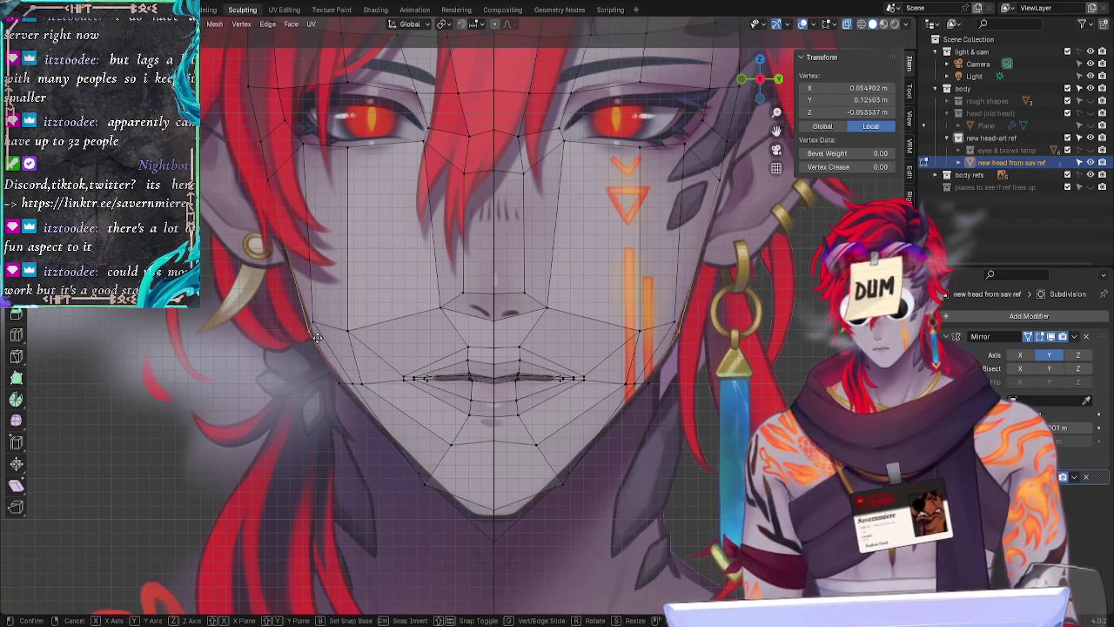
pyautogui.press('z')
pyautogui.click(298, 303)
pyautogui.press('g')
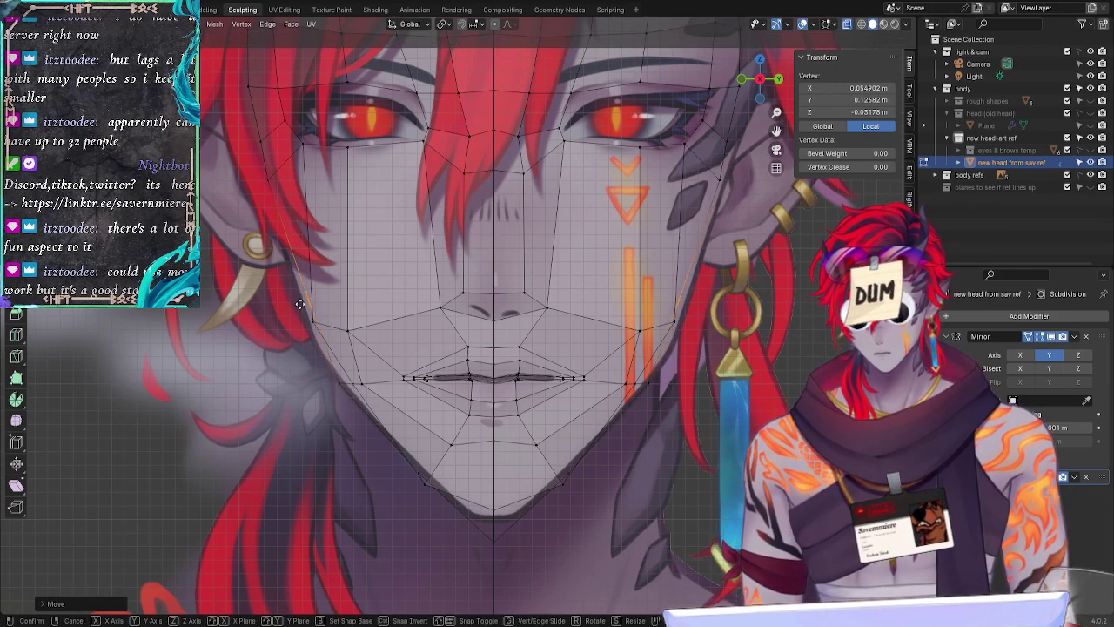
pyautogui.press('y')
pyautogui.click(319, 306)
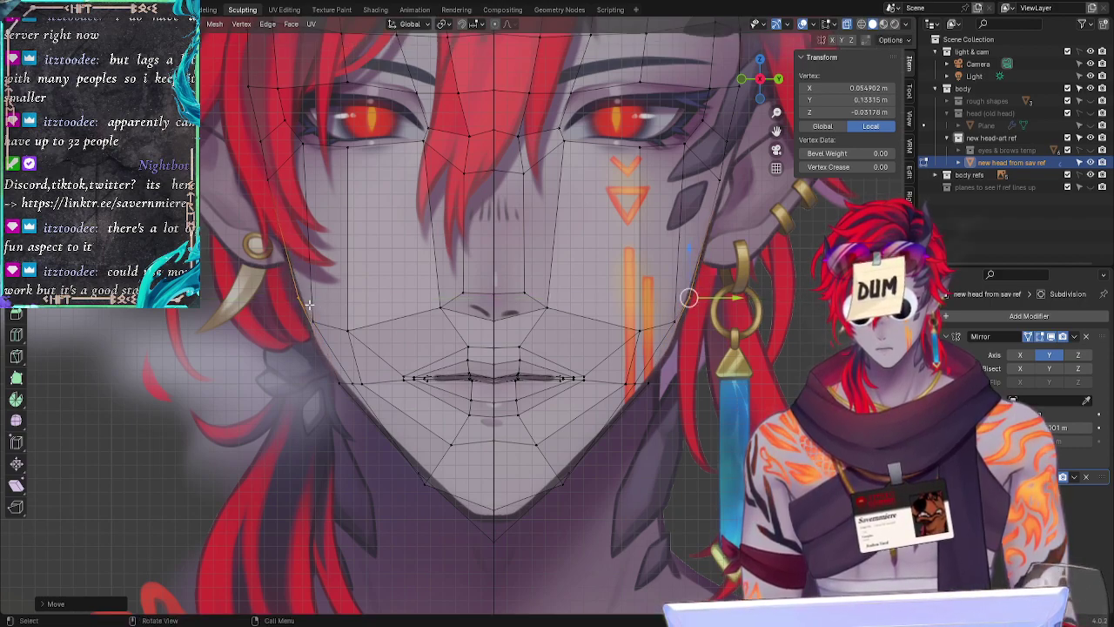
# Step: Move another face-outline vertex into place and begin moving the vertex near the ear
pyautogui.click(319, 323)
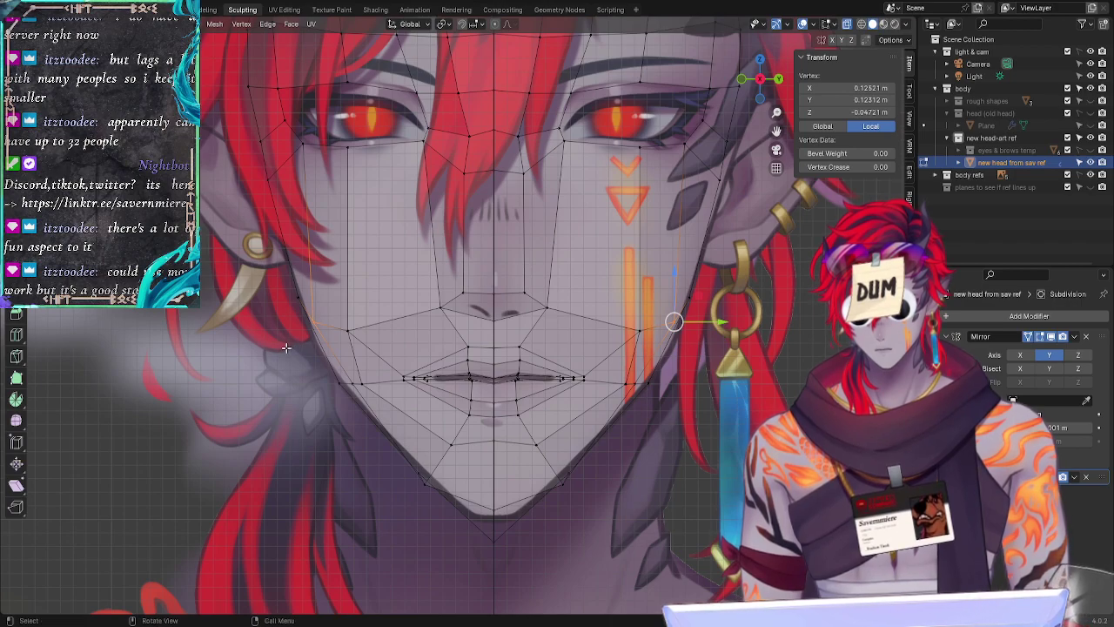
pyautogui.press('g')
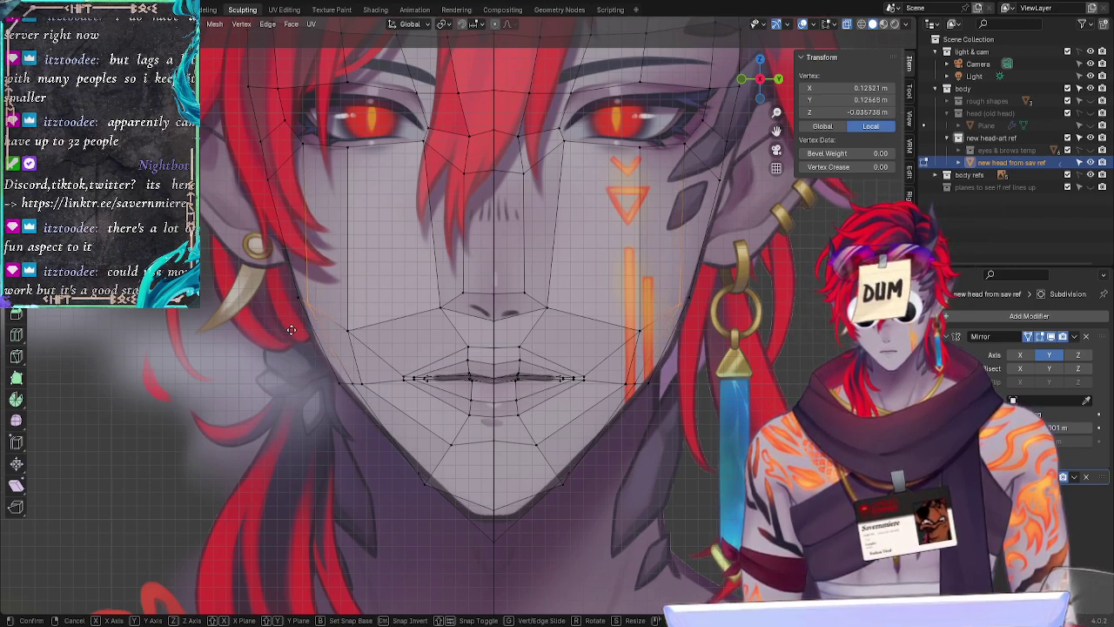
pyautogui.click(292, 330)
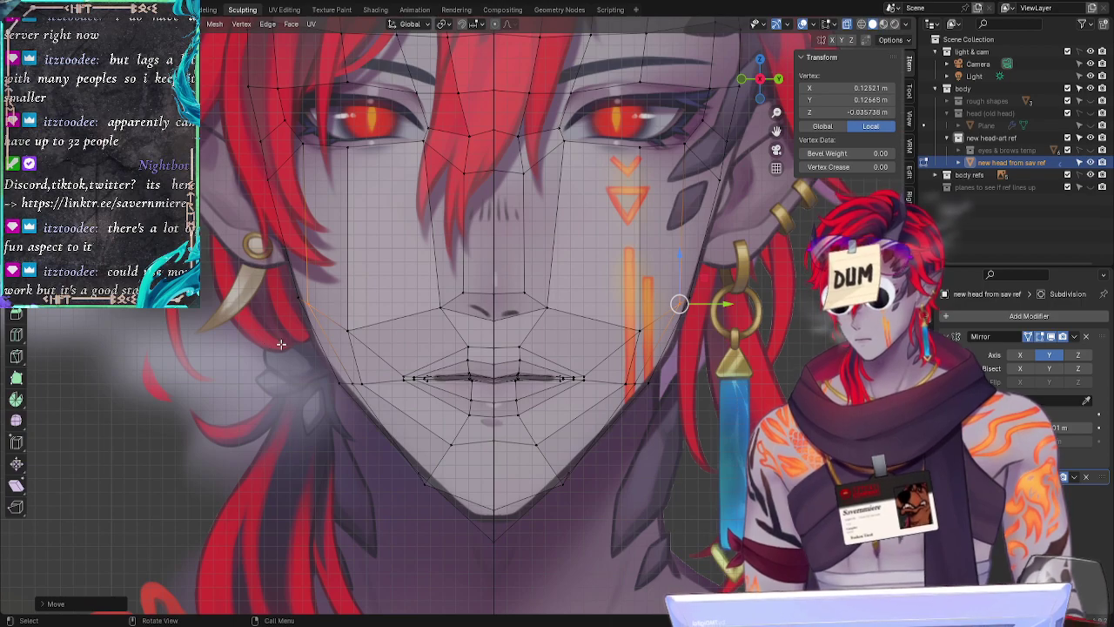
pyautogui.click(282, 344)
pyautogui.click(297, 301)
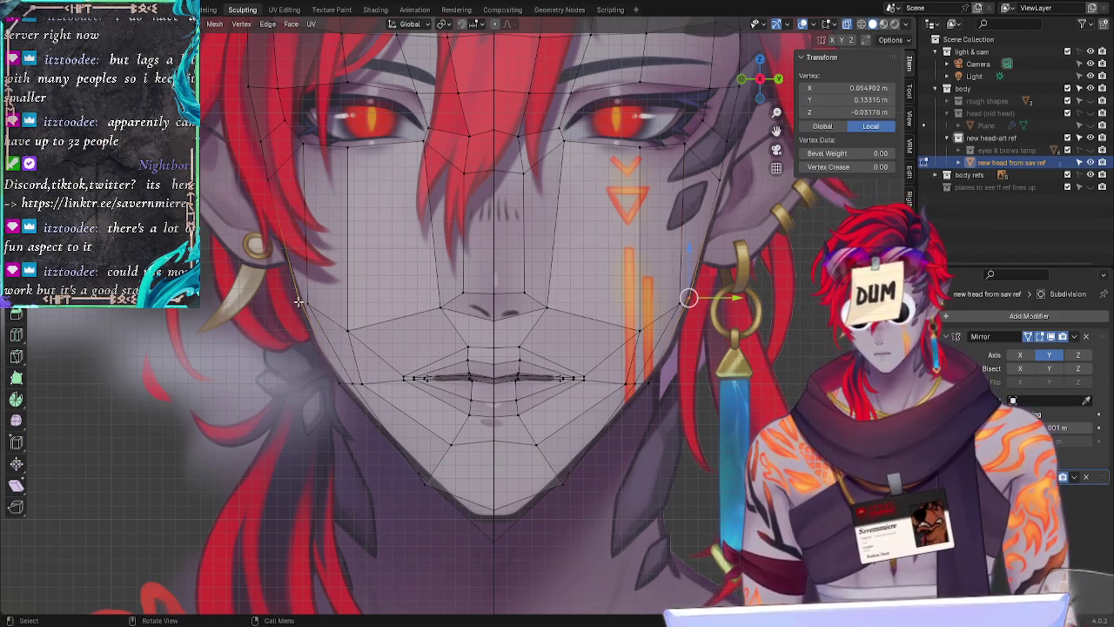
pyautogui.press('g')
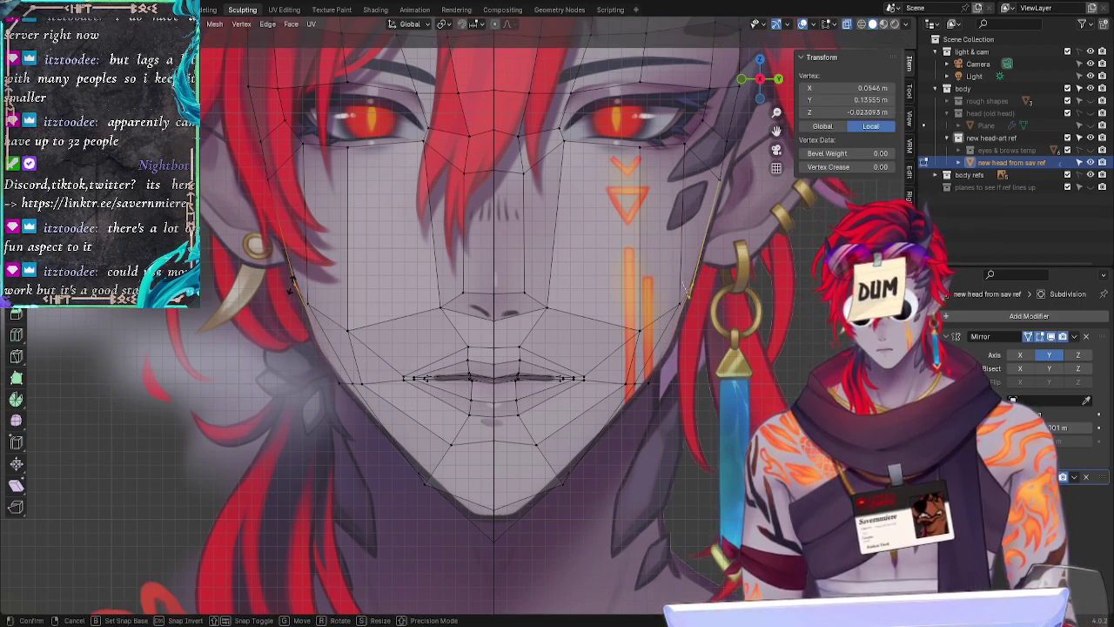
# Step: Finish the ear-side vertex and move the first jaw vertex onto the drawn jaw
pyautogui.click(288, 272)
pyautogui.click(309, 357)
pyautogui.click(341, 387)
pyautogui.press('g')
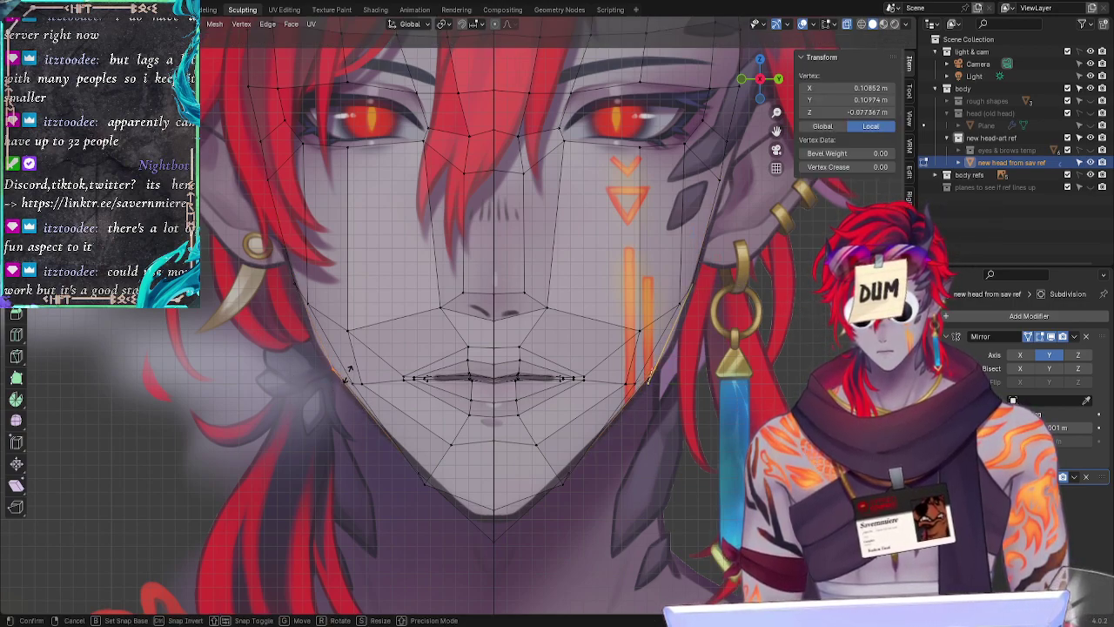
pyautogui.click(346, 369)
# Step: Shift the upper jaw vertices along Y and place two more jaw vertices
pyautogui.keyDown('shift'); pyautogui.click(299, 283); pyautogui.keyUp('shift')
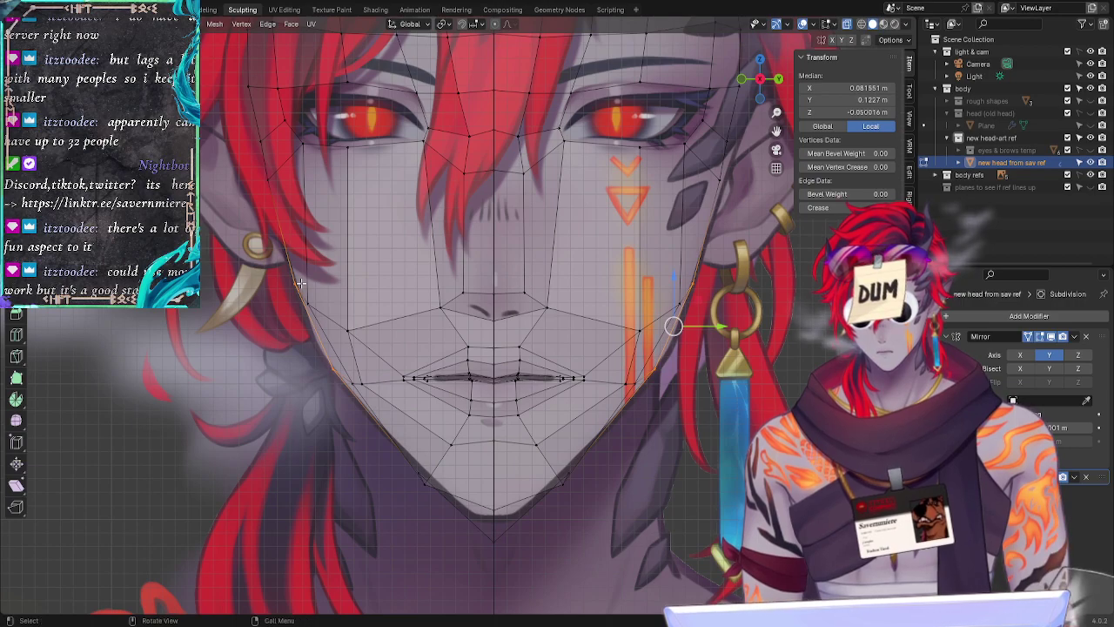
pyautogui.press('g')
pyautogui.press('y')
pyautogui.click(304, 285)
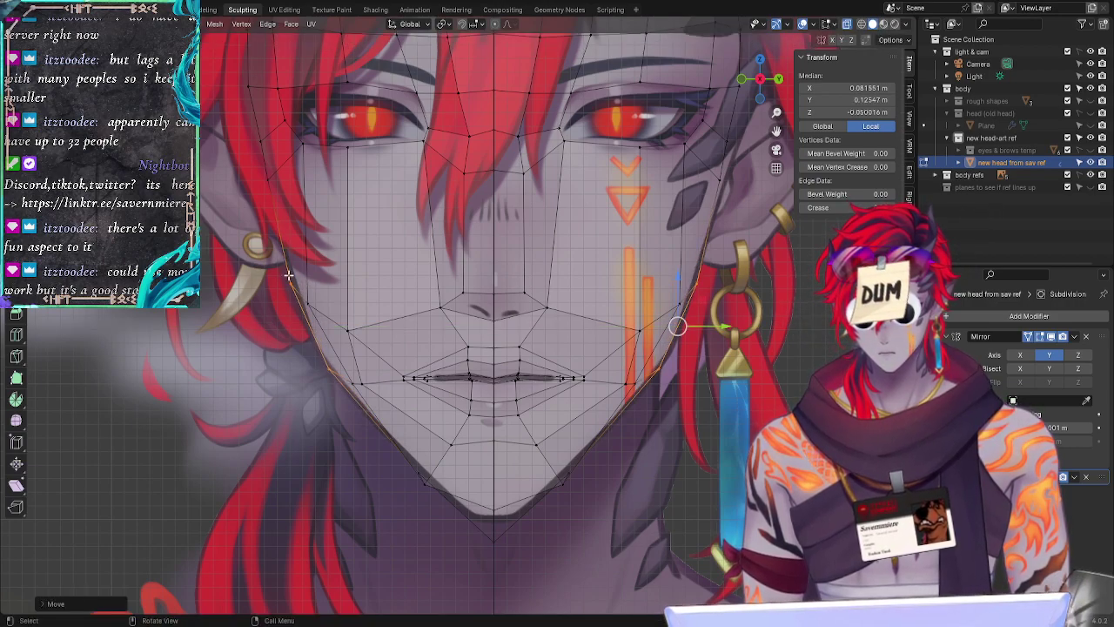
pyautogui.click(290, 279)
pyautogui.press('g')
pyautogui.click(292, 287)
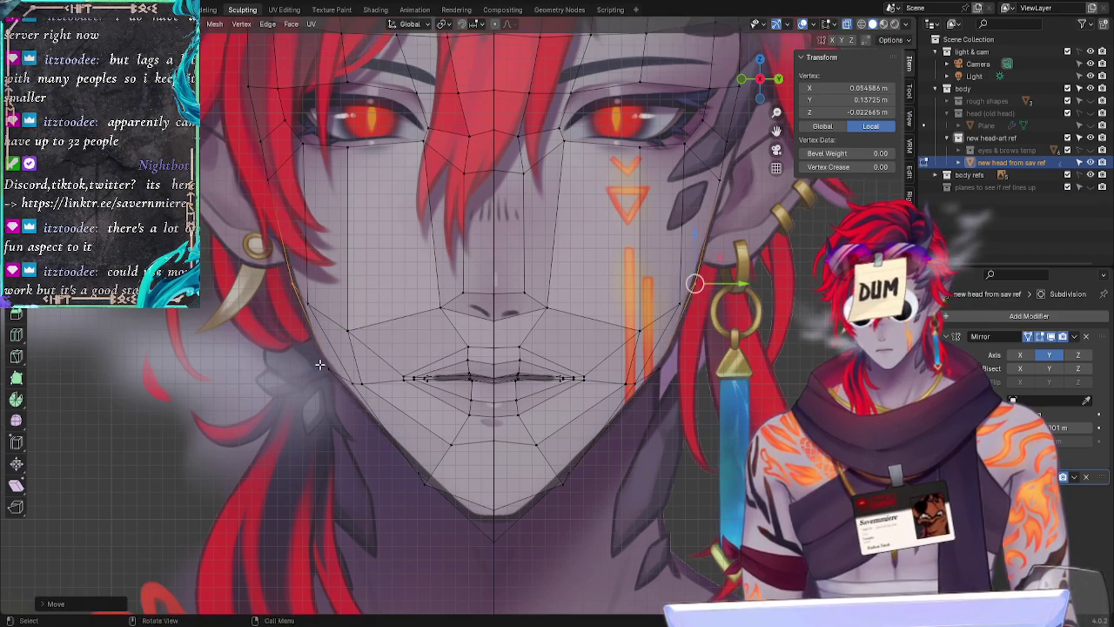
pyautogui.click(321, 363)
pyautogui.press('g')
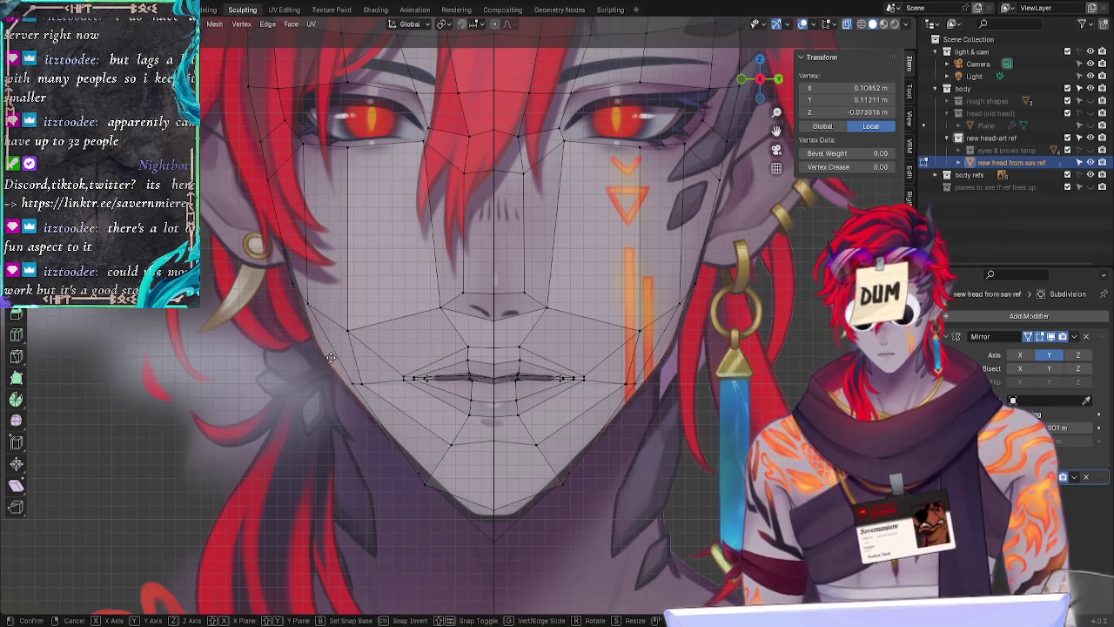
pyautogui.click(324, 353)
# Step: Move the lower jaw vertex along Y after cancelling a slide, then deselect and undo twice
pyautogui.click(353, 382)
pyautogui.press('g')
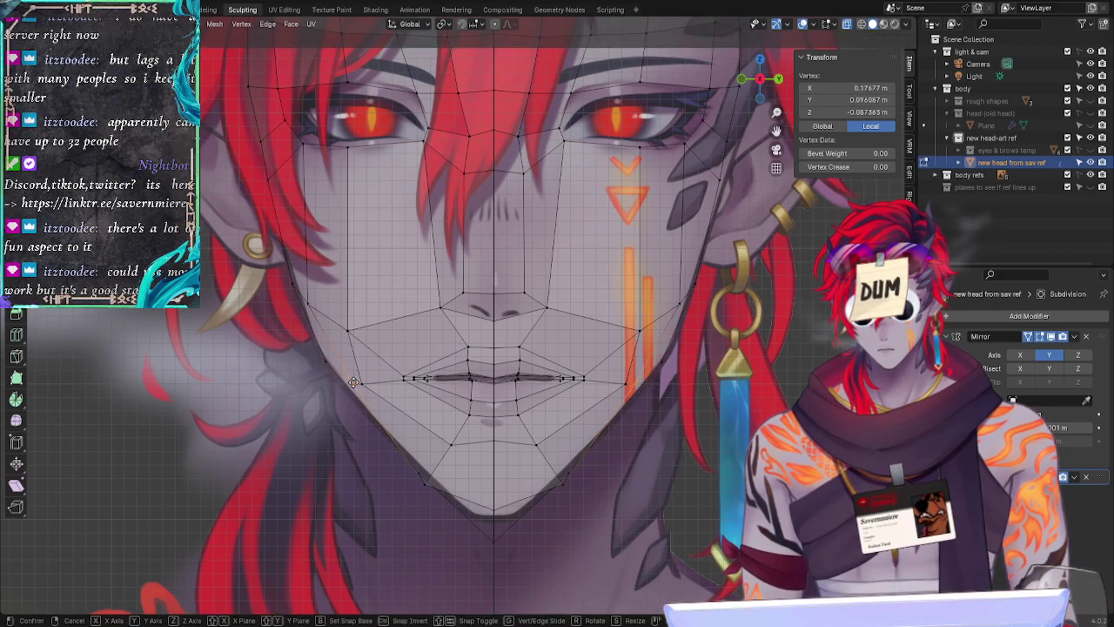
pyautogui.press('g')
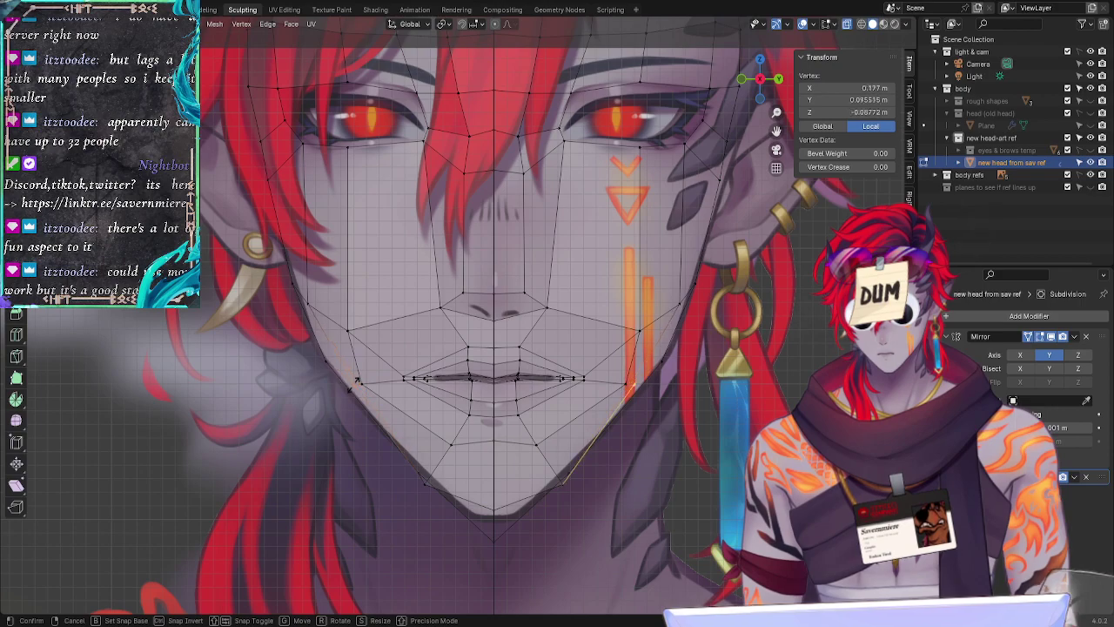
pyautogui.rightClick(360, 391)
pyautogui.press('g')
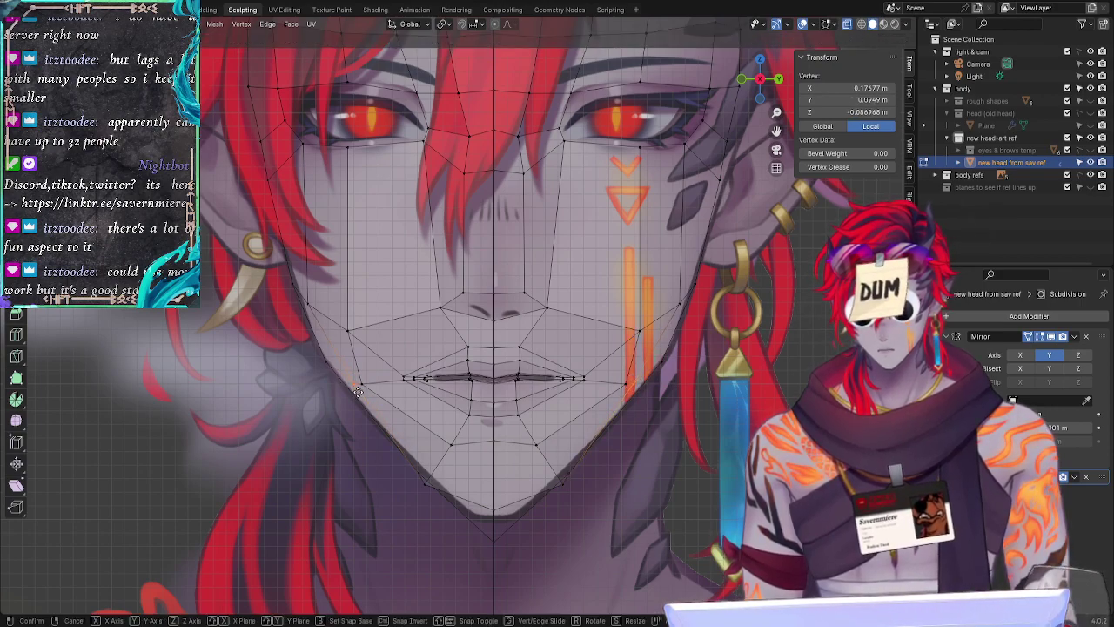
pyautogui.press('y')
pyautogui.click(358, 392)
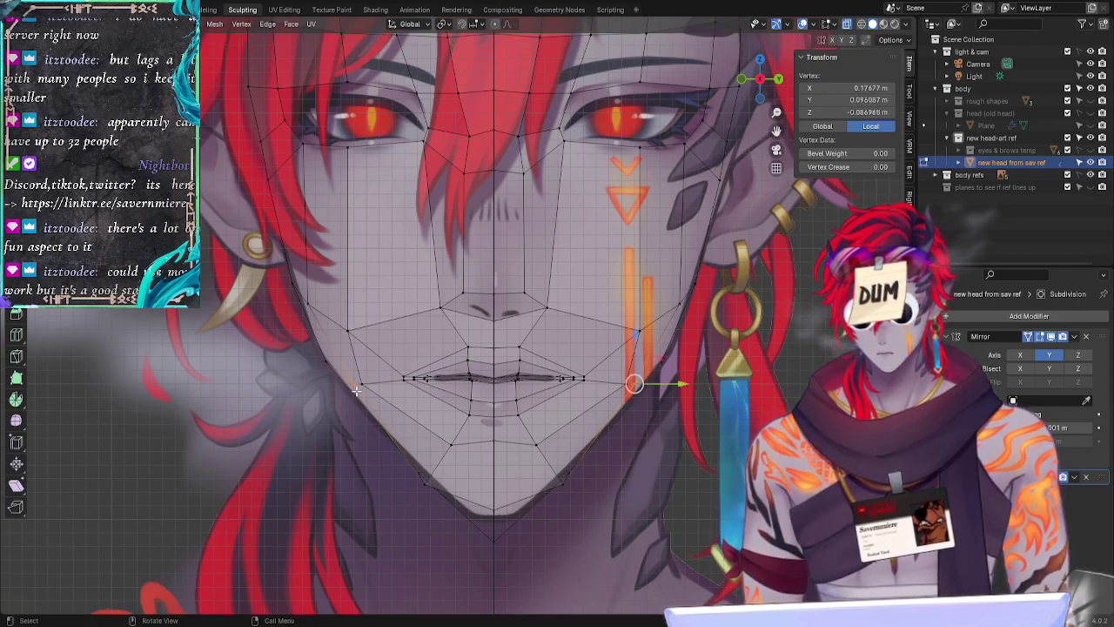
pyautogui.click(281, 412)
pyautogui.hotkey('ctrl', 'z')
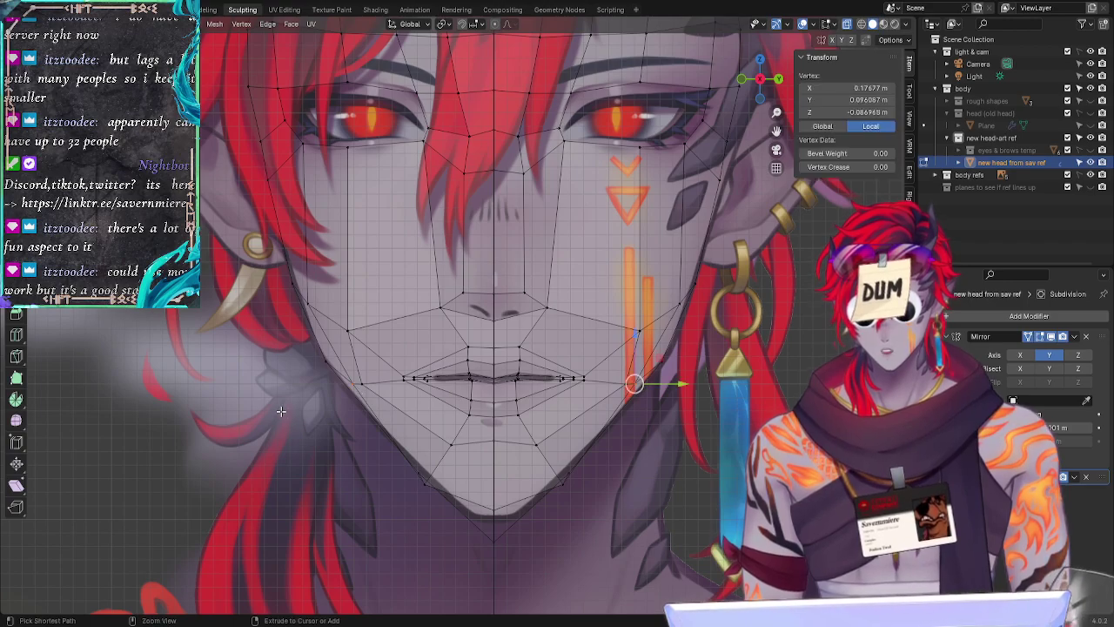
pyautogui.hotkey('ctrl', 'z')
# Step: From a side view, push a cheek vertex deeper along Y
pyautogui.click(282, 412)
pyautogui.moveTo(281, 412)
pyautogui.mouseDown(button='middle')
pyautogui.moveTo(298, 449)
pyautogui.moveTo(373, 449)
pyautogui.moveTo(224, 445)
pyautogui.moveTo(177, 464)
pyautogui.moveTo(286, 457)
pyautogui.moveTo(203, 472)
pyautogui.moveTo(216, 427)
pyautogui.moveTo(284, 405)
pyautogui.mouseUp(button='middle')
pyautogui.click(293, 309)
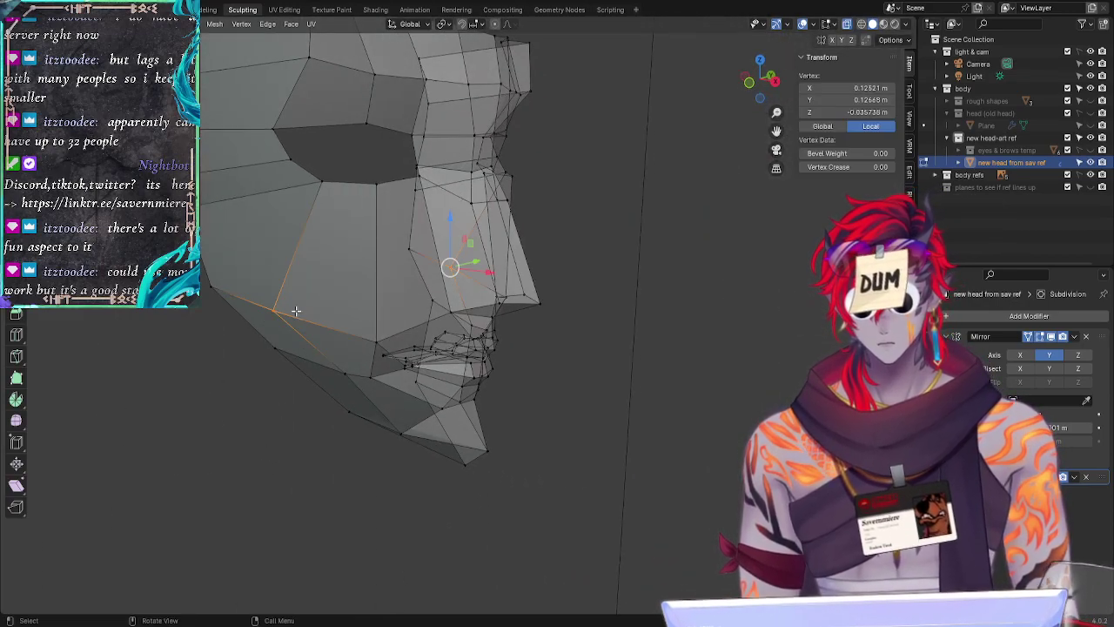
pyautogui.press('g')
pyautogui.press('y')
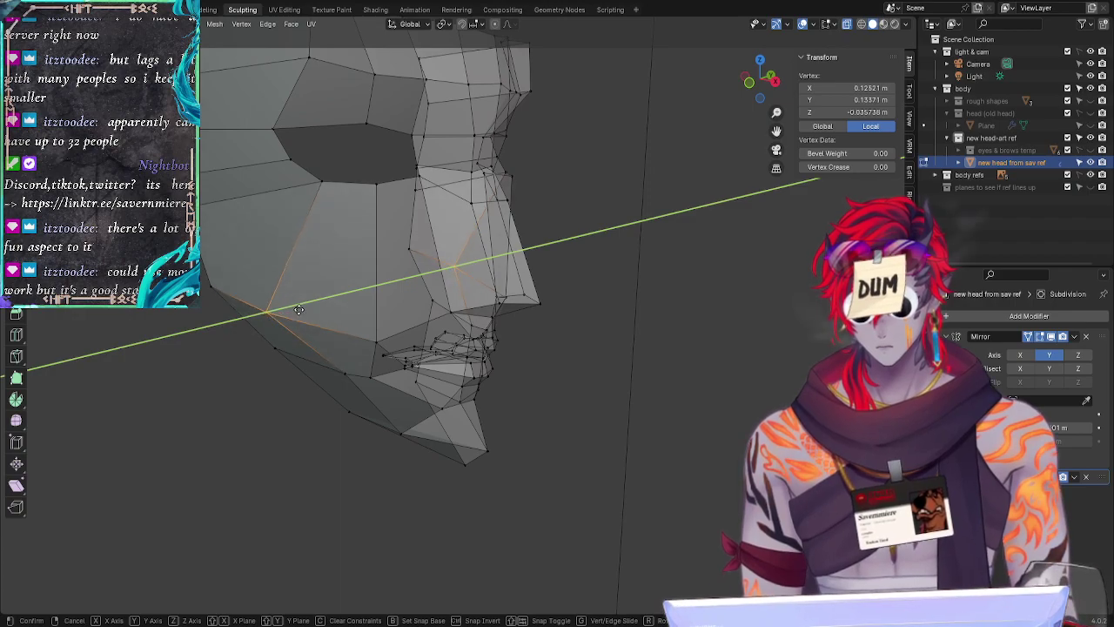
pyautogui.click(299, 309)
# Step: In a three-quarter view, adjust the side jaw vertex's depth along Y
pyautogui.click(238, 408)
pyautogui.moveTo(238, 408); pyautogui.dragTo(555, 321, button='middle')
pyautogui.click(672, 346)
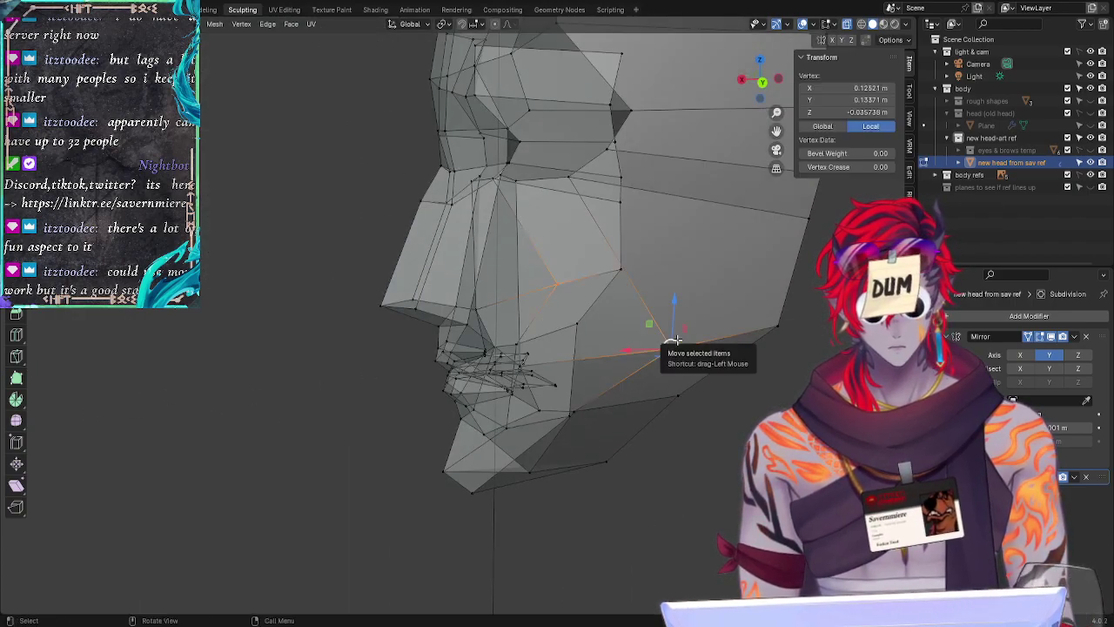
pyautogui.press('g')
pyautogui.press('y')
pyautogui.click(680, 342)
# Step: From the opposite three-quarter view, reposition the back jaw vertex and nudge it along Y
pyautogui.click(693, 442)
pyautogui.moveTo(600, 493); pyautogui.dragTo(783, 477, button='middle')
pyautogui.click(287, 311)
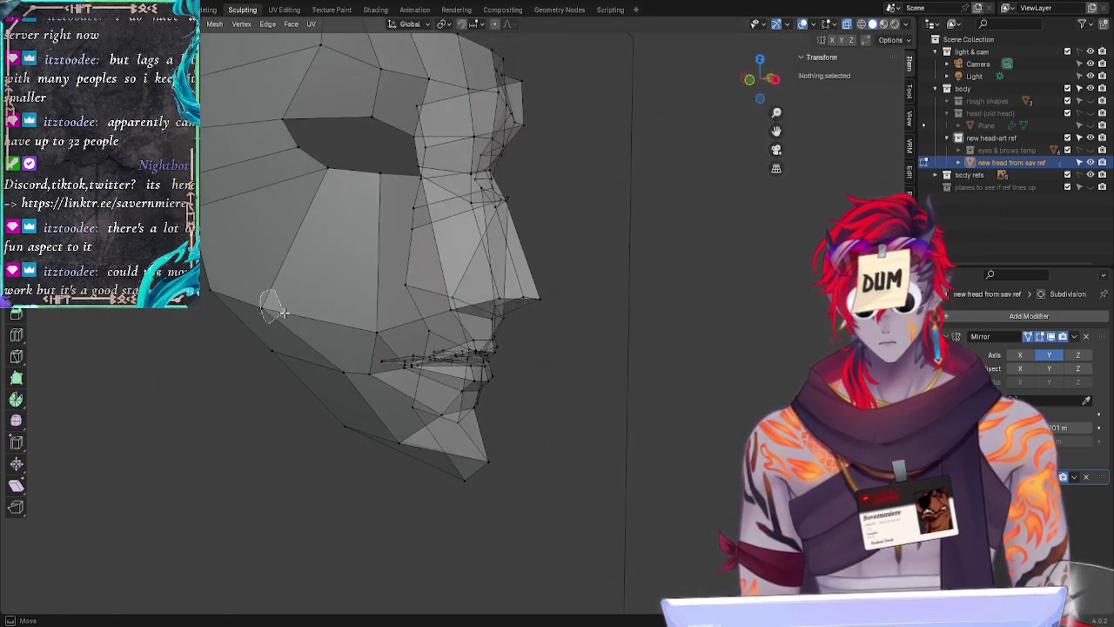
pyautogui.press('g')
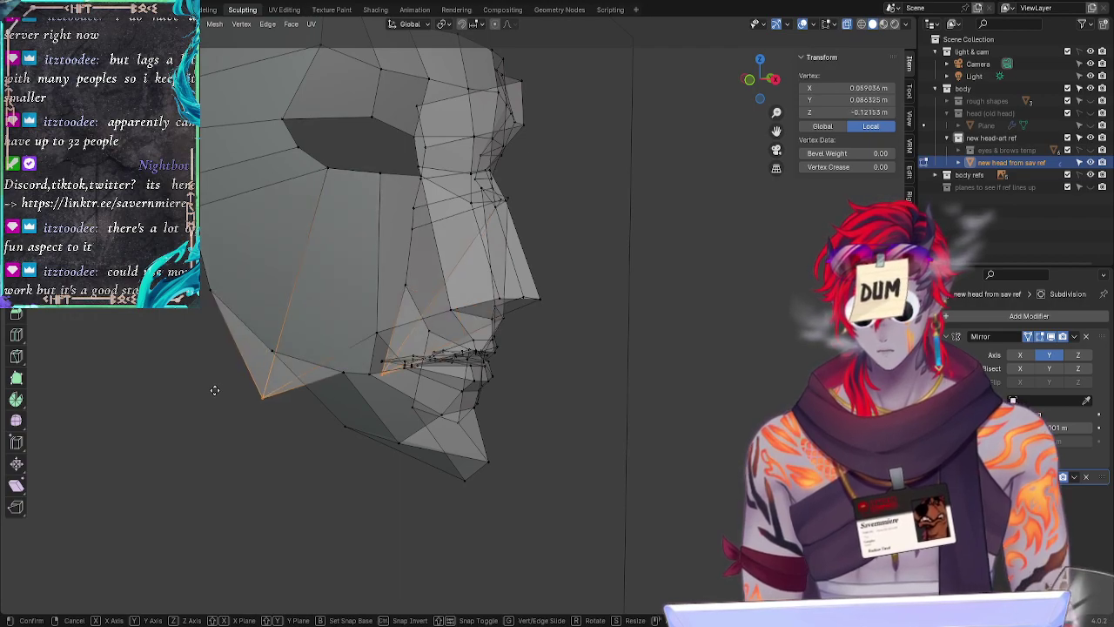
pyautogui.click(259, 310)
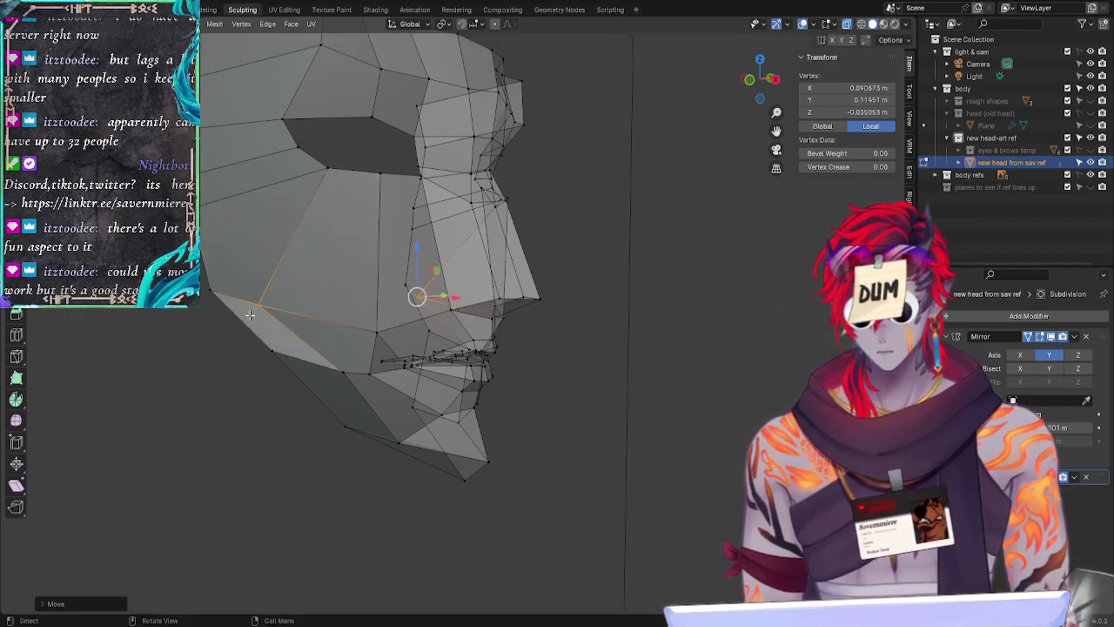
pyautogui.press('g')
pyautogui.press('y')
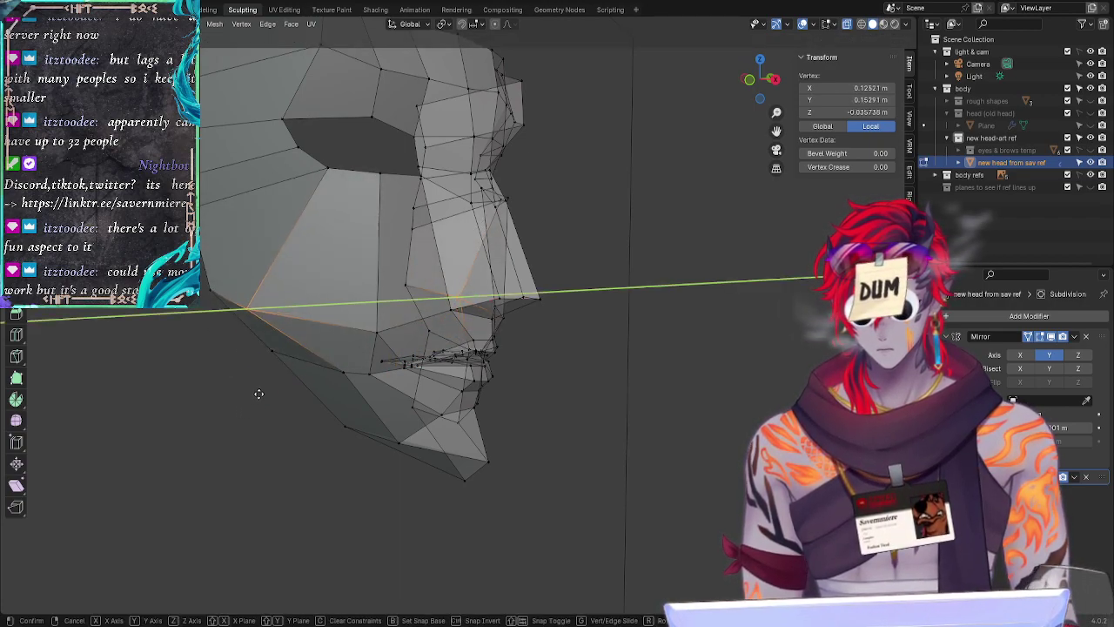
pyautogui.click(247, 406)
# Step: Lower the cheek-line vertex beside the nose along Z and slide it along its edge
pyautogui.moveTo(246, 405); pyautogui.dragTo(185, 444, button='middle')
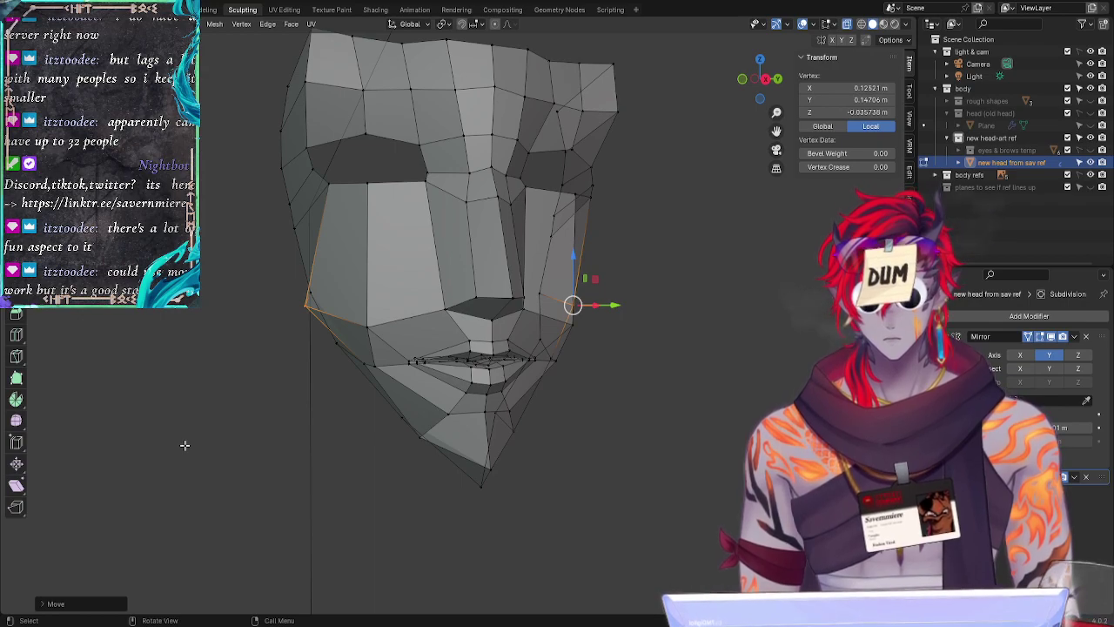
pyautogui.click(376, 328)
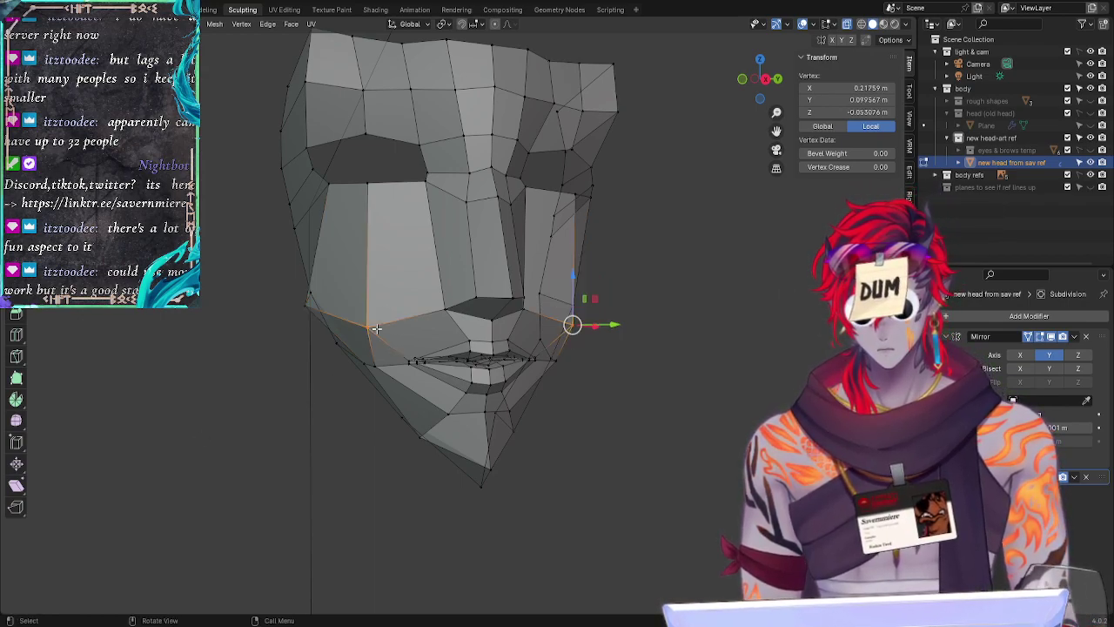
pyautogui.press('g')
pyautogui.press('z')
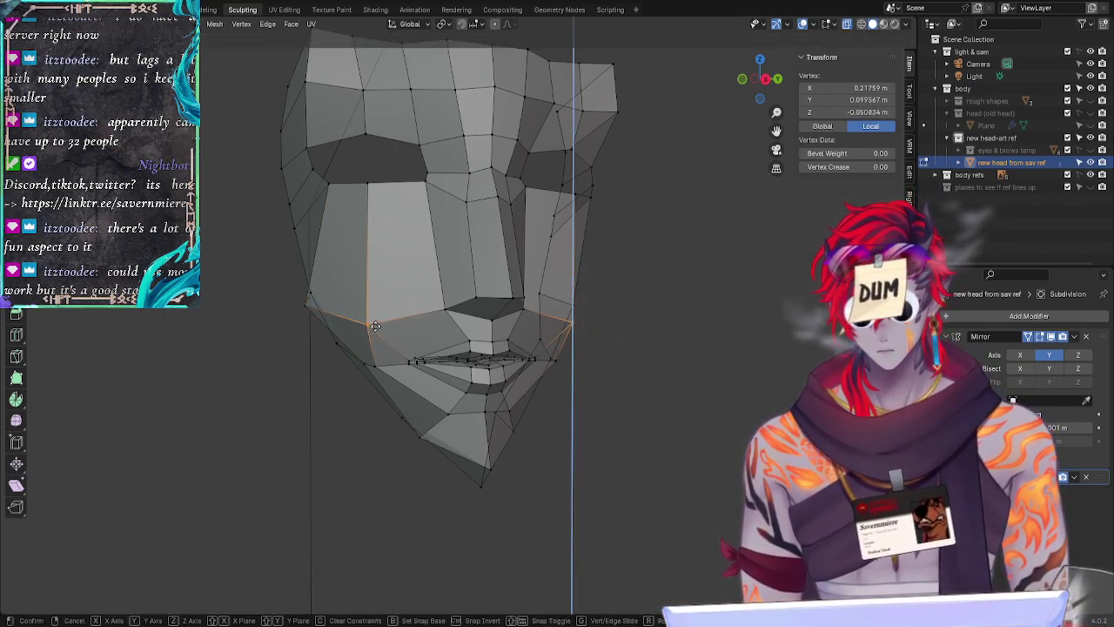
pyautogui.click(372, 325)
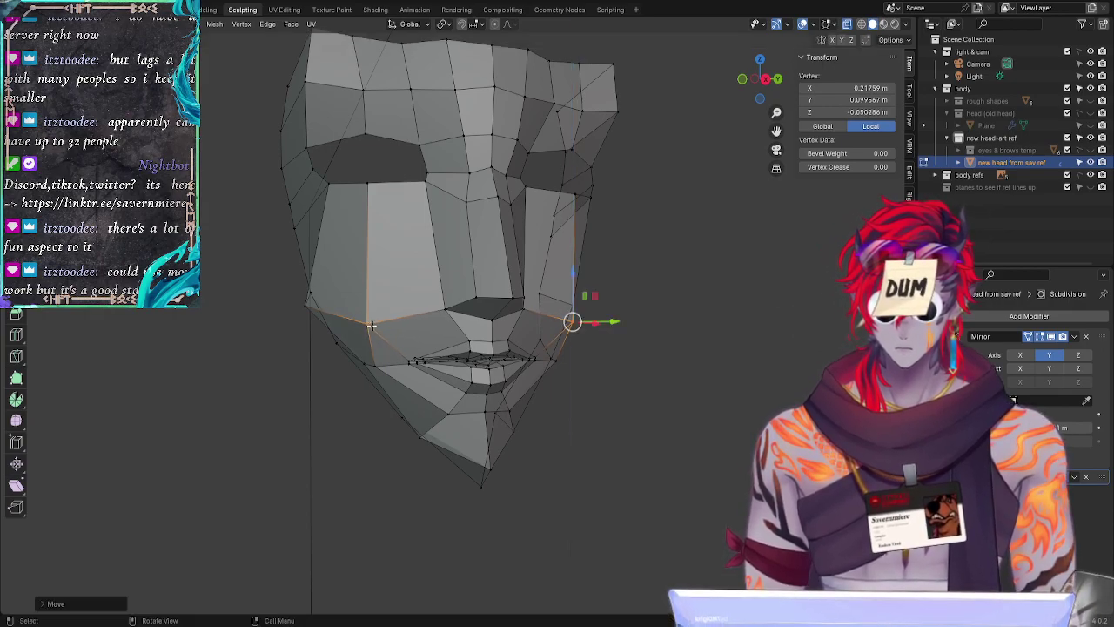
pyautogui.press('g')
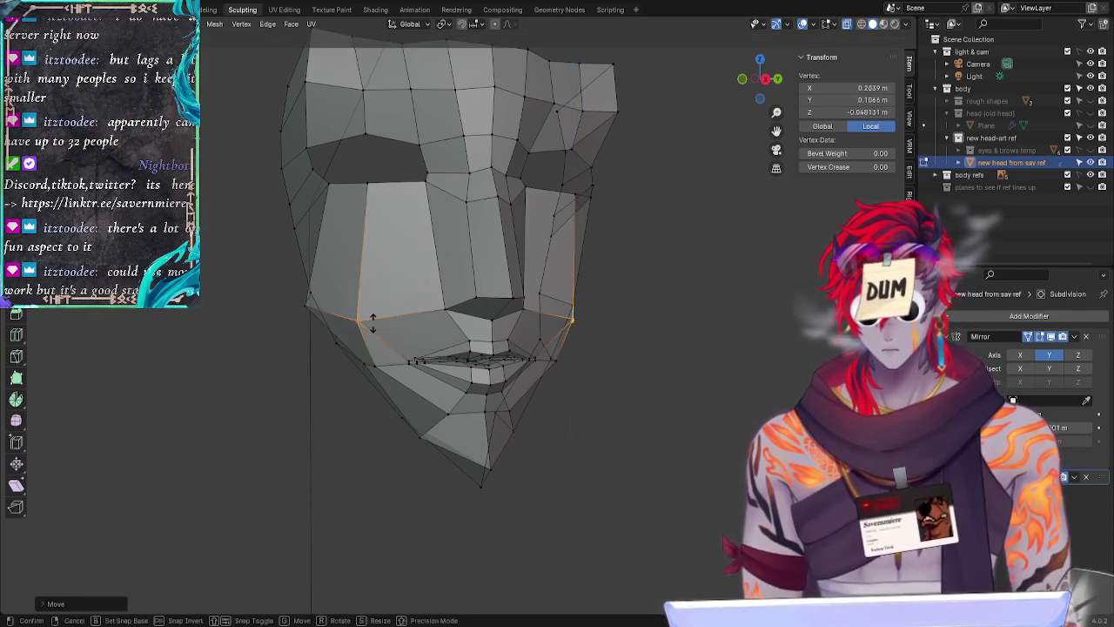
pyautogui.click(373, 322)
pyautogui.click(248, 448)
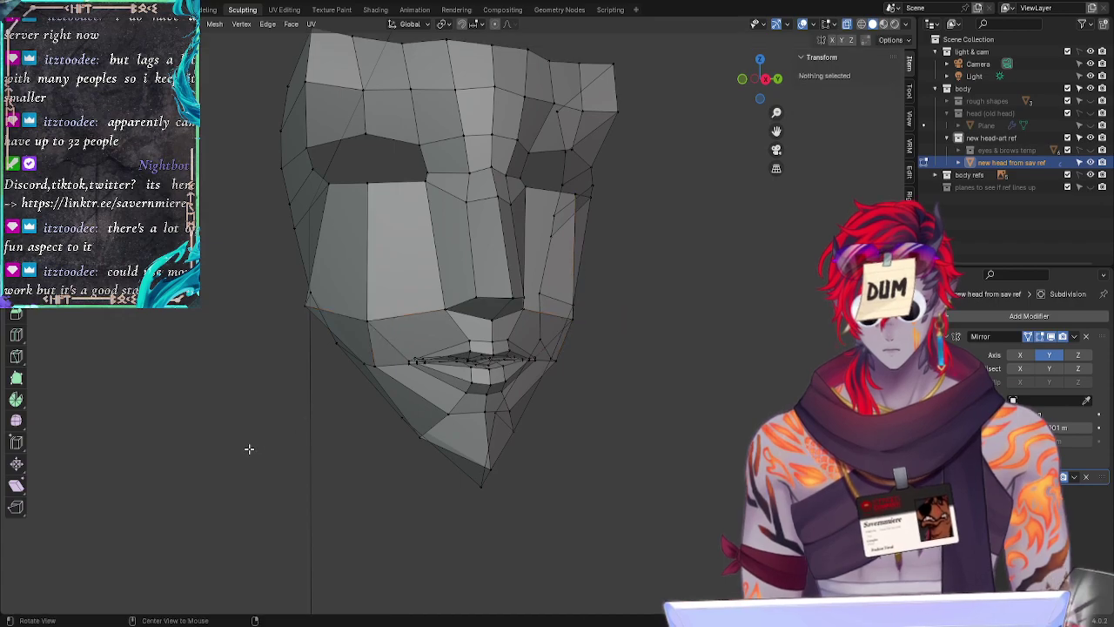
pyautogui.moveTo(247, 447); pyautogui.dragTo(319, 424, button='middle')
# Step: Move the mouth-corner vertex to its new position
pyautogui.click(503, 365)
pyautogui.press('g')
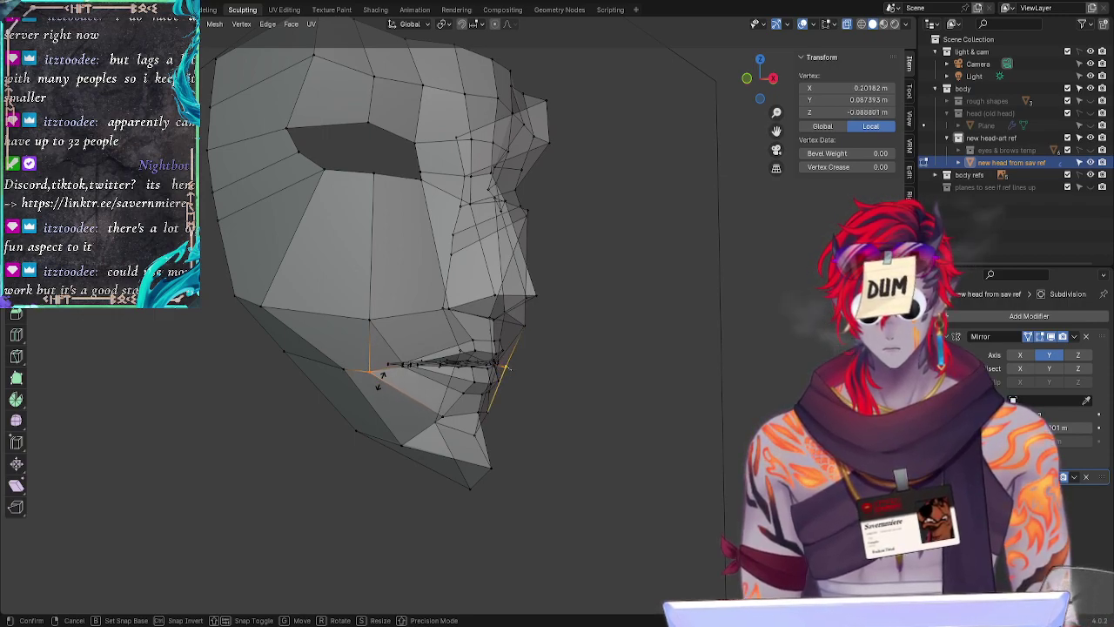
pyautogui.click(380, 380)
pyautogui.click(296, 435)
pyautogui.moveTo(261, 450)
pyautogui.mouseDown(button='middle')
pyautogui.moveTo(182, 448)
pyautogui.moveTo(282, 454)
pyautogui.mouseUp(button='middle')
# Step: Reposition the cheek vertex beside the nose, then shift it along the X axis
pyautogui.click(387, 312)
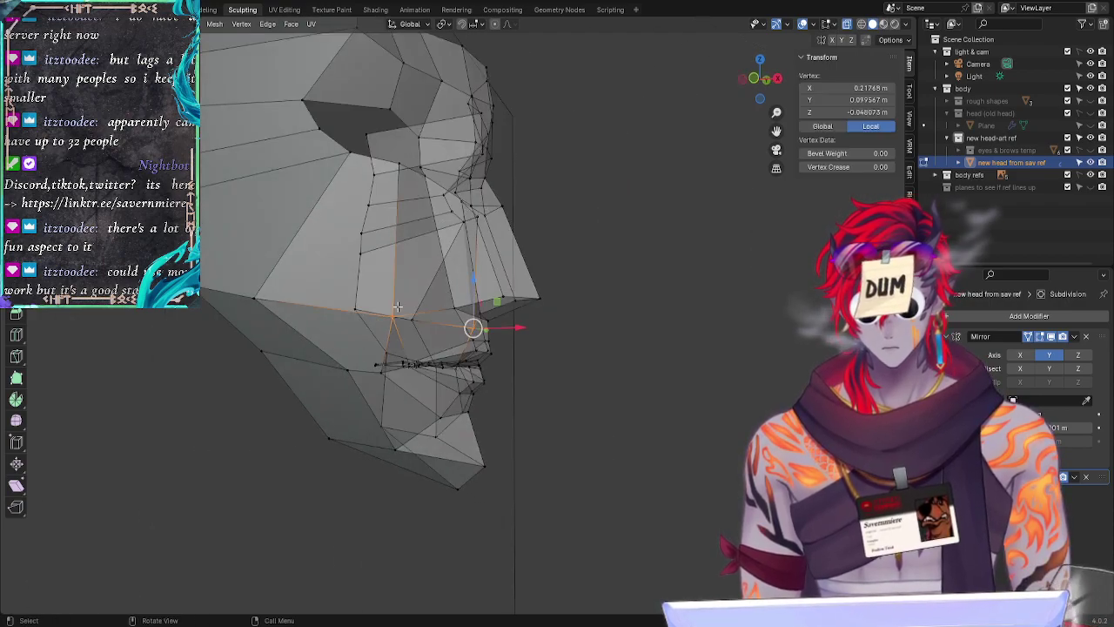
pyautogui.press('g')
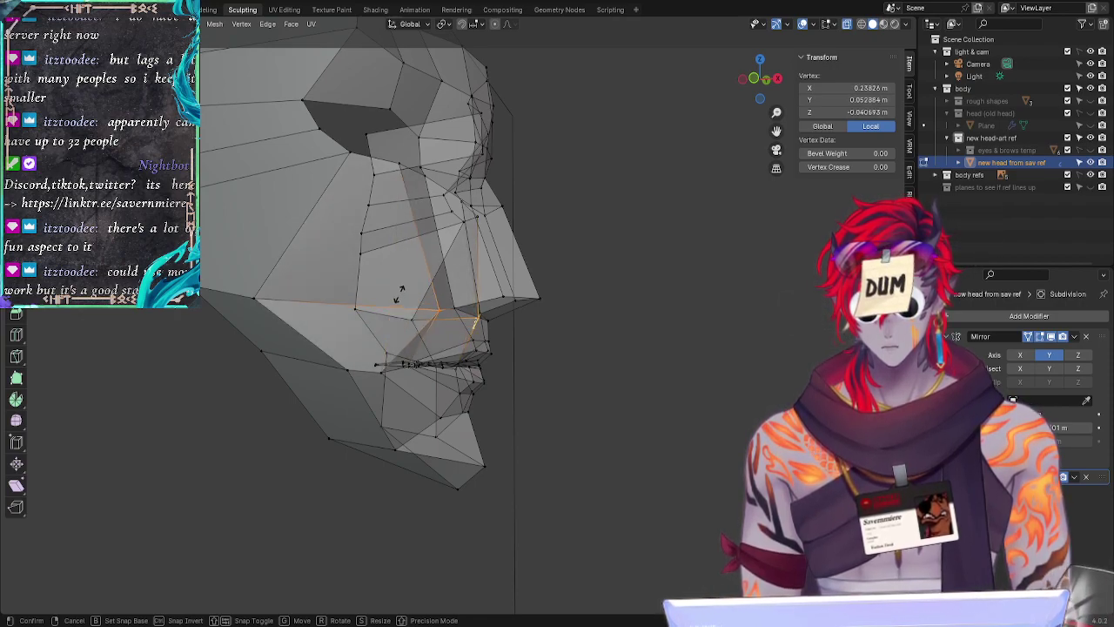
pyautogui.click(397, 293)
pyautogui.press('g')
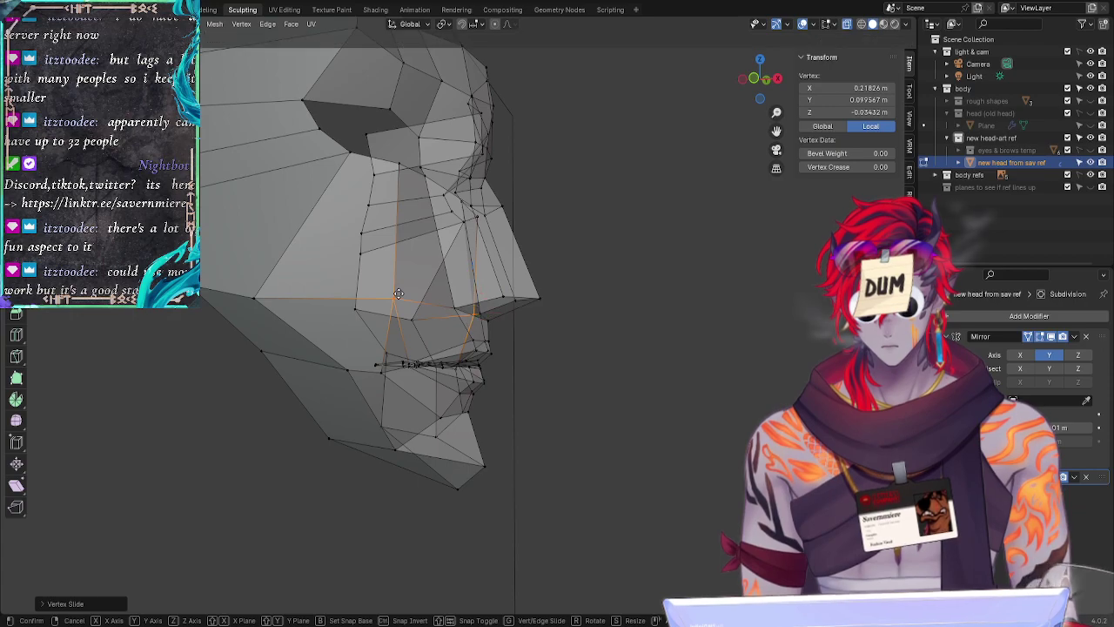
pyautogui.press('x')
pyautogui.click(405, 294)
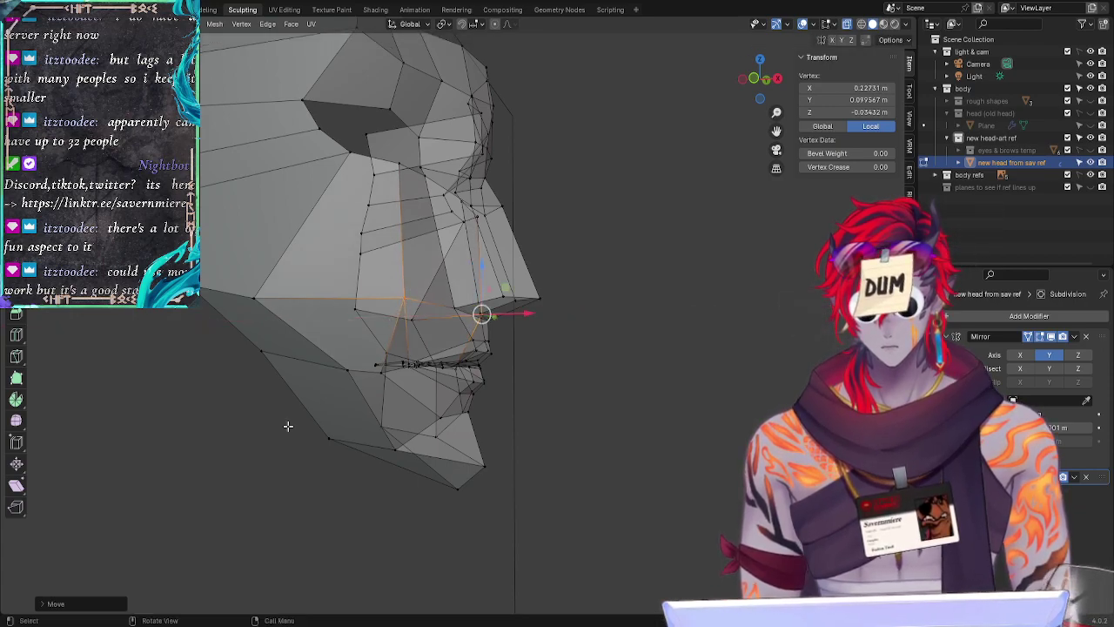
pyautogui.click(288, 426)
pyautogui.moveTo(178, 465); pyautogui.dragTo(147, 465, button='middle')
# Step: Slide the cheek vertex near the nose twice along its edge to lower it
pyautogui.click(387, 295)
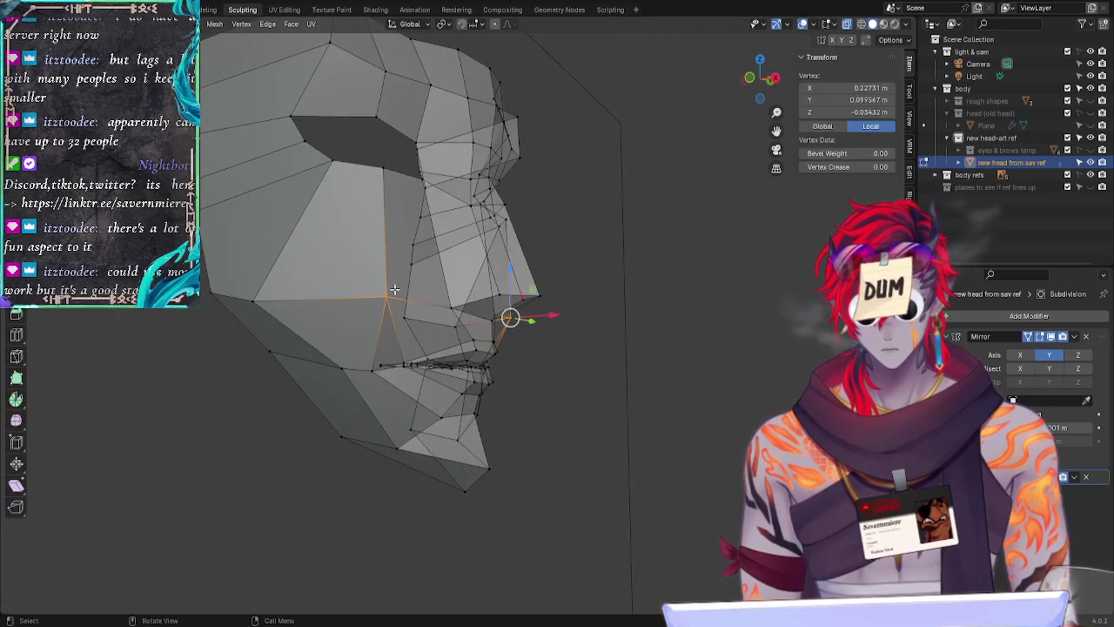
pyautogui.press('g')
pyautogui.press('g')
pyautogui.click(400, 300)
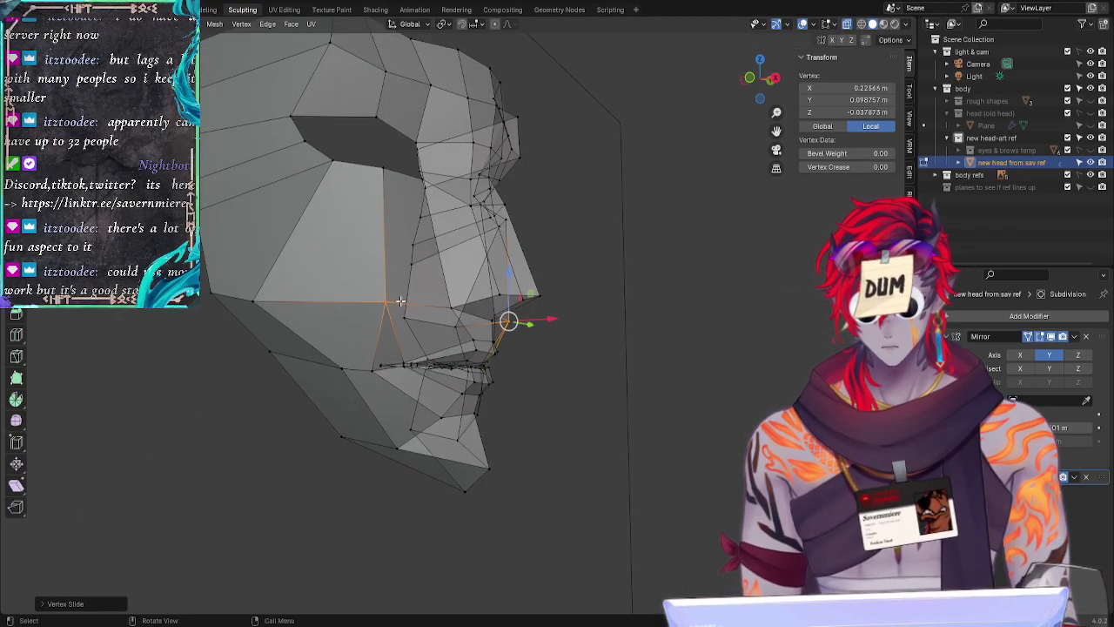
pyautogui.press('g')
pyautogui.press('g')
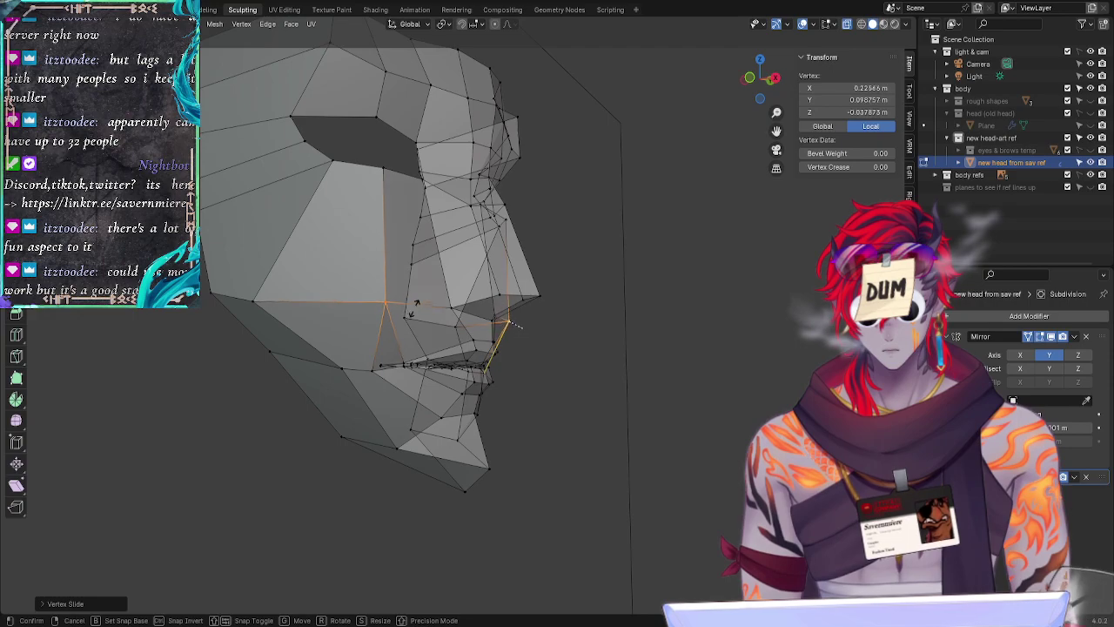
pyautogui.click(413, 311)
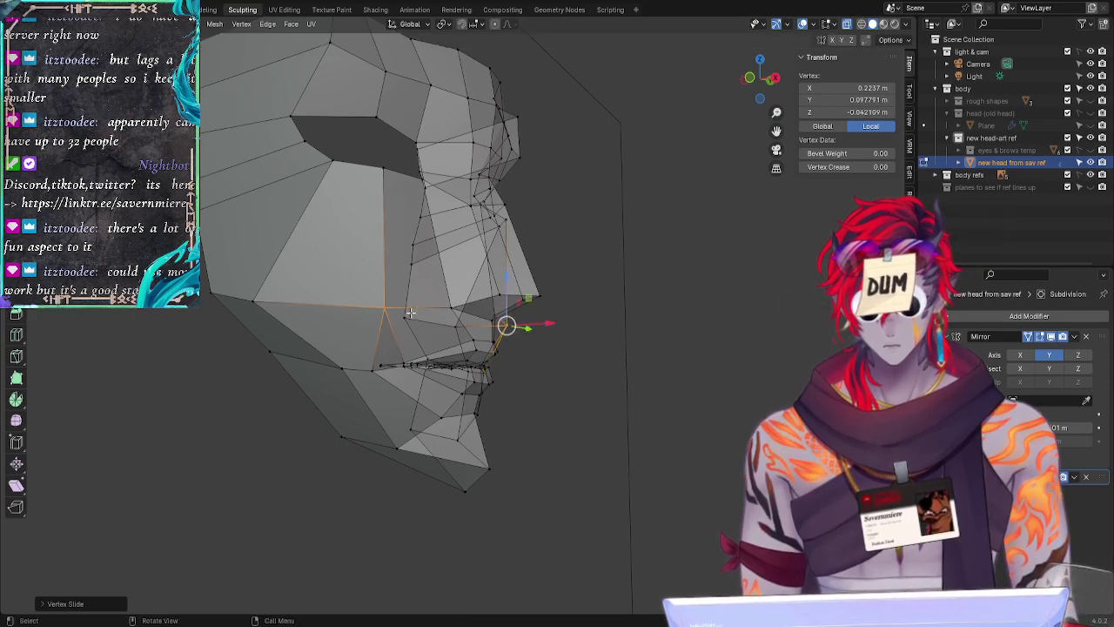
pyautogui.click(204, 450)
pyautogui.moveTo(204, 450); pyautogui.dragTo(245, 442, button='middle')
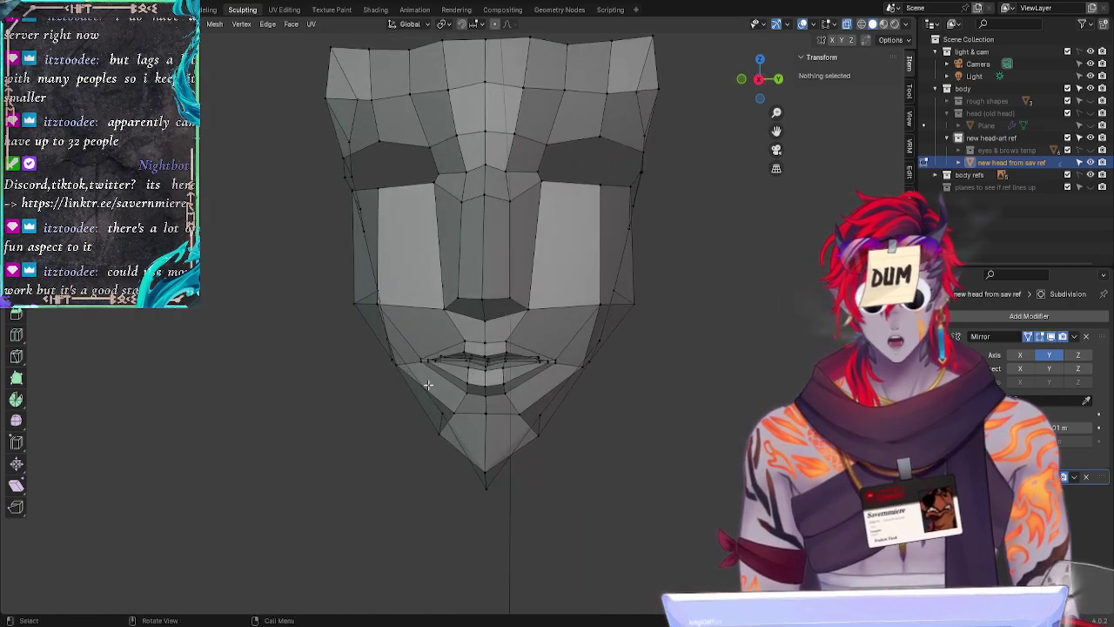
# Step: Nudge the vertex beside the base of the nose and check the head shape
pyautogui.click(535, 297)
pyautogui.click(307, 361)
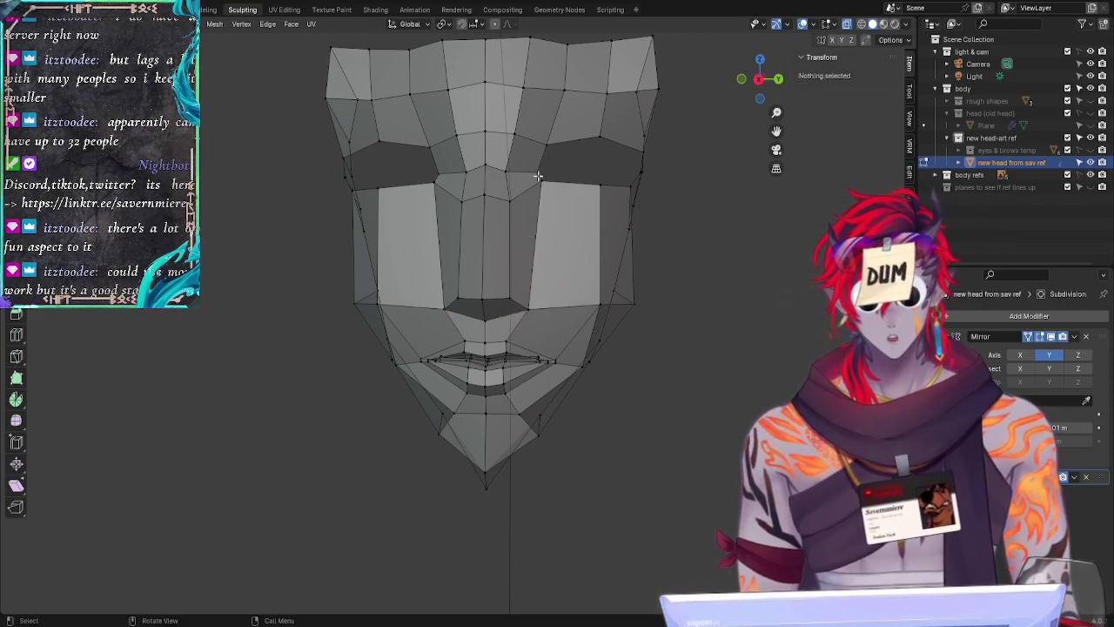
pyautogui.click(528, 306)
pyautogui.press('g')
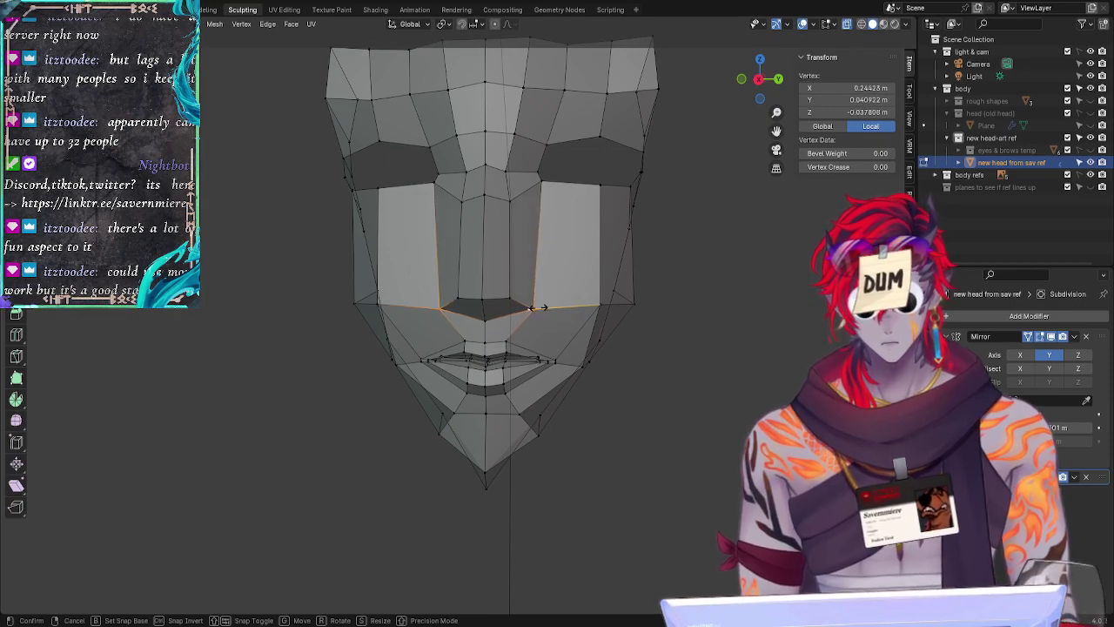
pyautogui.click(534, 308)
pyautogui.click(268, 403)
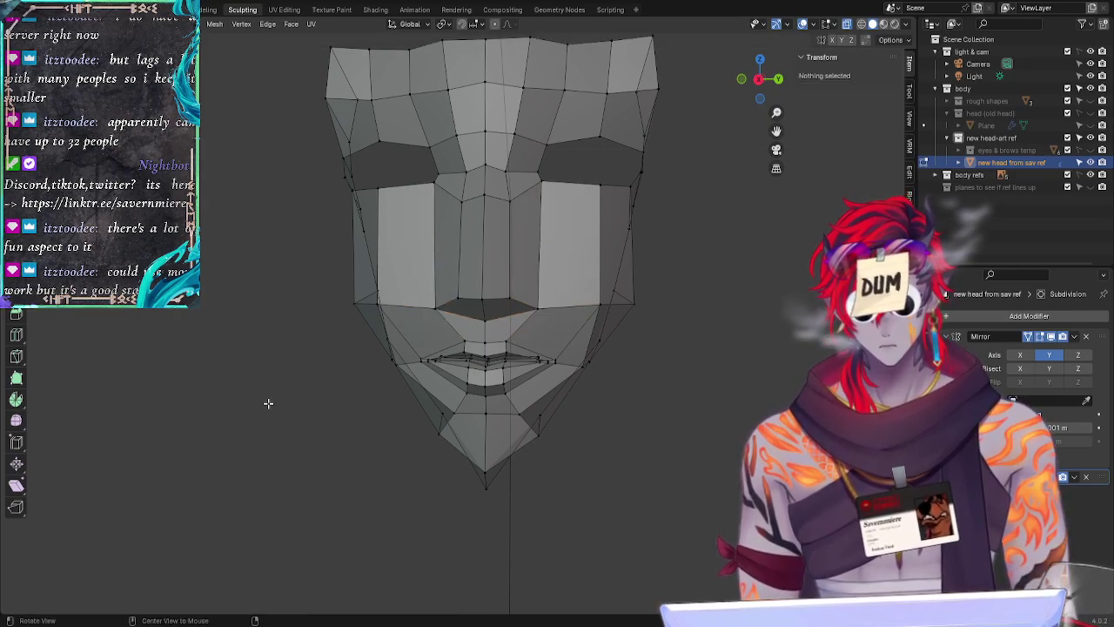
pyautogui.moveTo(268, 403)
pyautogui.mouseDown(button='middle')
pyautogui.moveTo(243, 402)
pyautogui.moveTo(290, 386)
pyautogui.moveTo(252, 393)
pyautogui.moveTo(269, 378)
pyautogui.moveTo(277, 388)
pyautogui.mouseUp(button='middle')
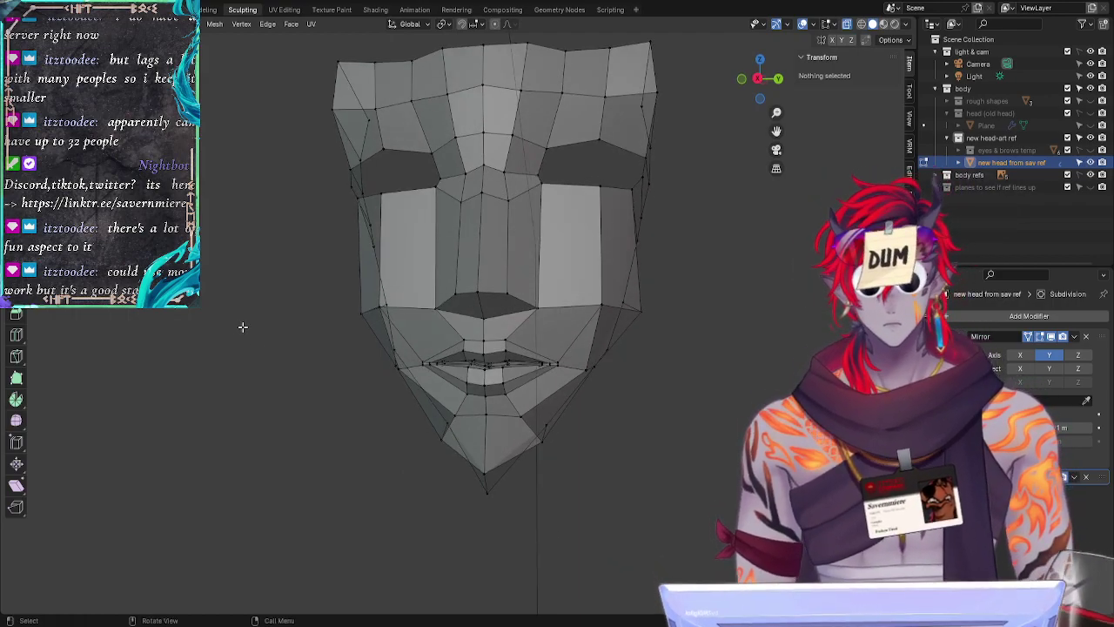
pyautogui.moveTo(169, 485); pyautogui.dragTo(223, 485, button='middle')
pyautogui.scroll(2, 223, 485)
# Step: Nudge the mirrored under-eye vertex slightly
pyautogui.click(429, 175)
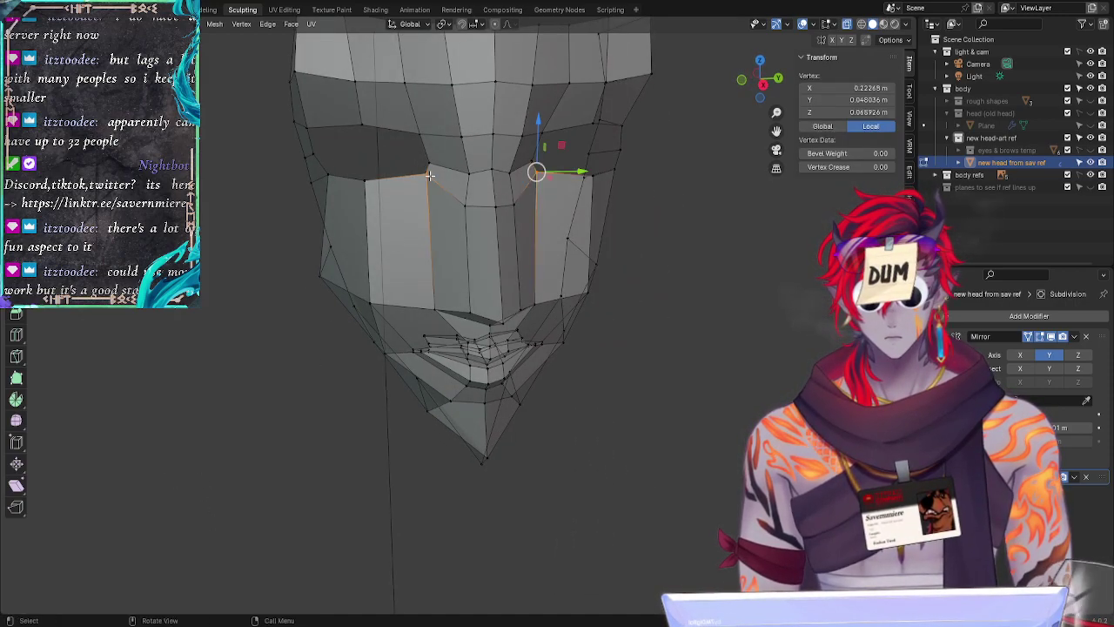
pyautogui.press('g')
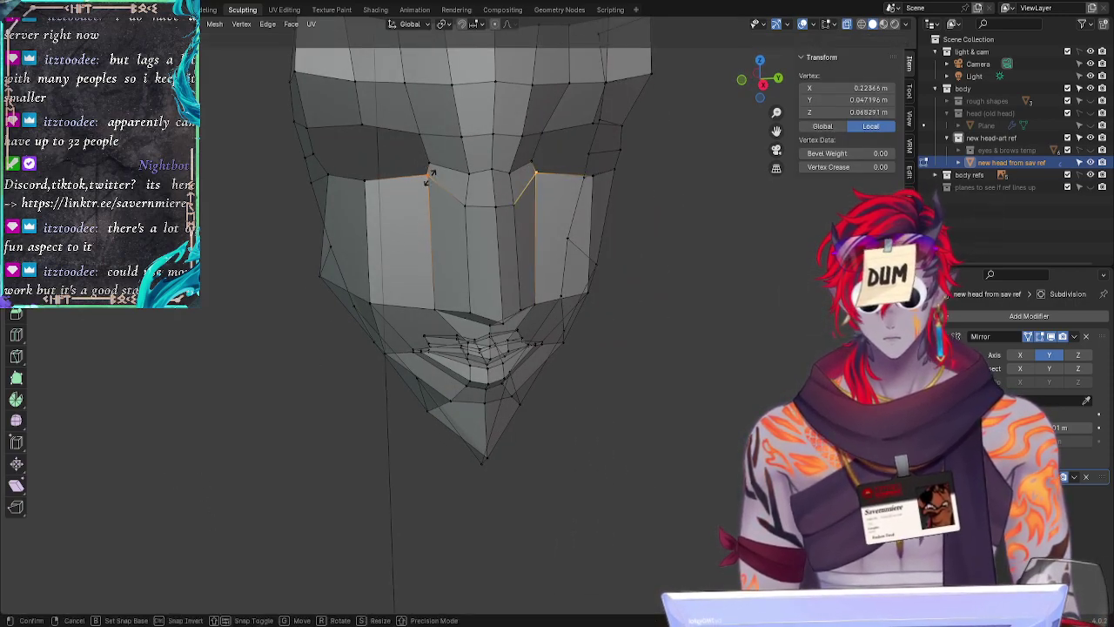
pyautogui.click(427, 183)
pyautogui.click(281, 351)
pyautogui.moveTo(174, 464); pyautogui.dragTo(267, 455, button='middle')
# Step: Move the under-eye vertex again, then shift it along the Y axis
pyautogui.hotkey('ctrl', 'z')
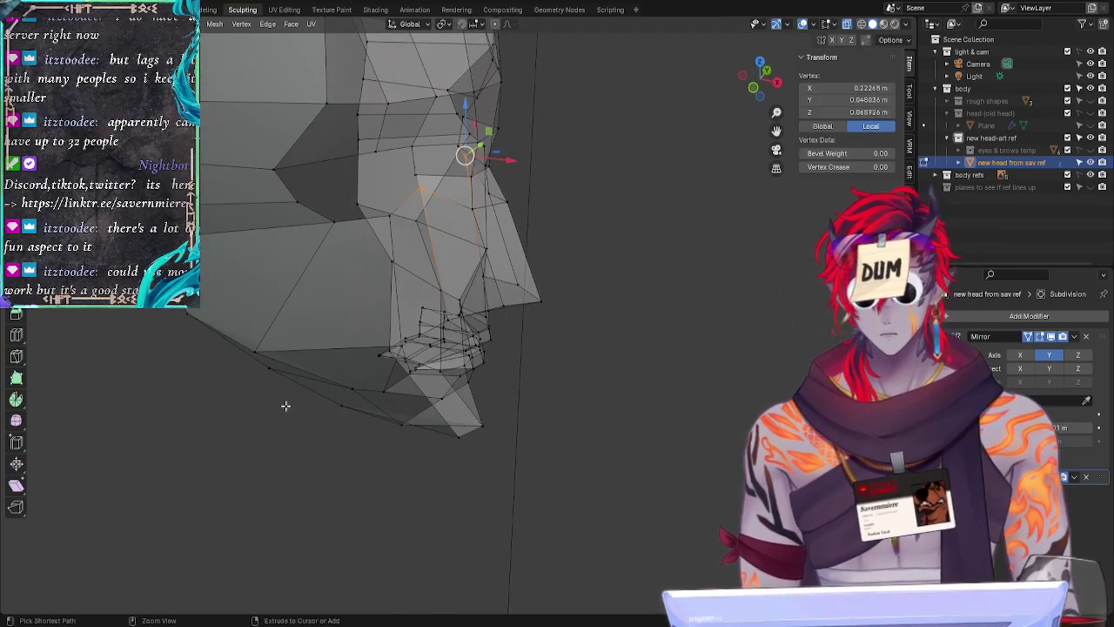
pyautogui.press('g')
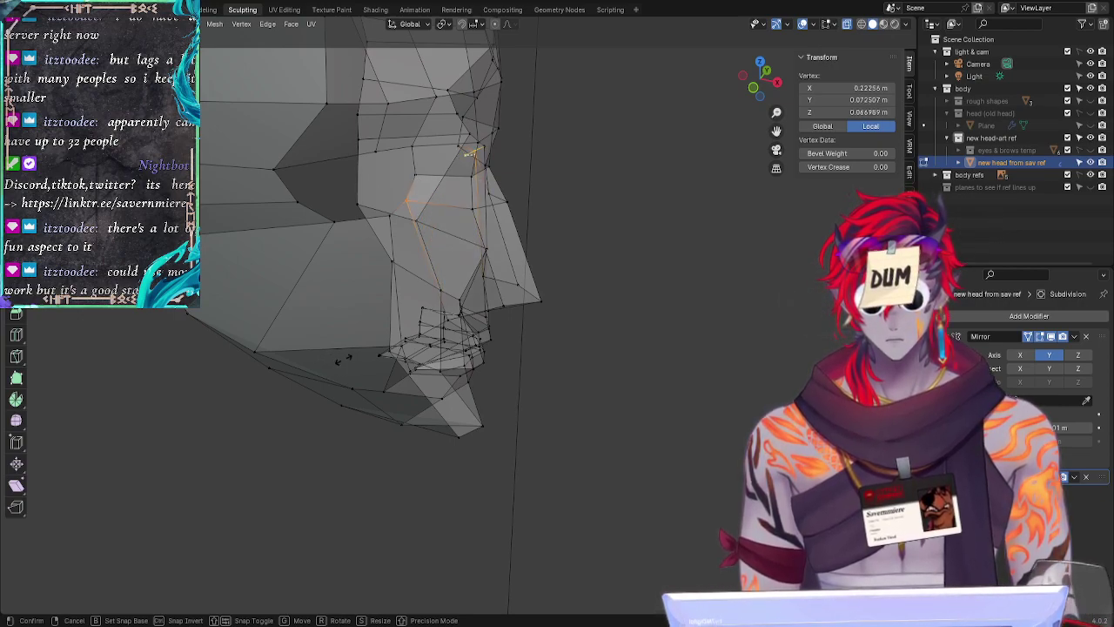
pyautogui.click(326, 365)
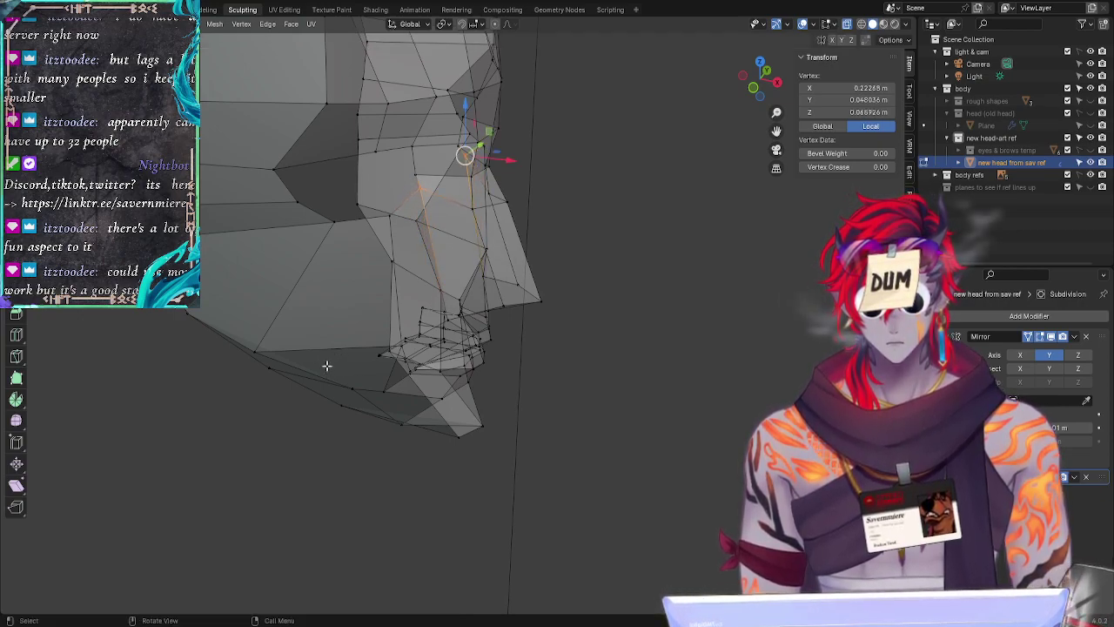
pyautogui.press('g')
pyautogui.press('y')
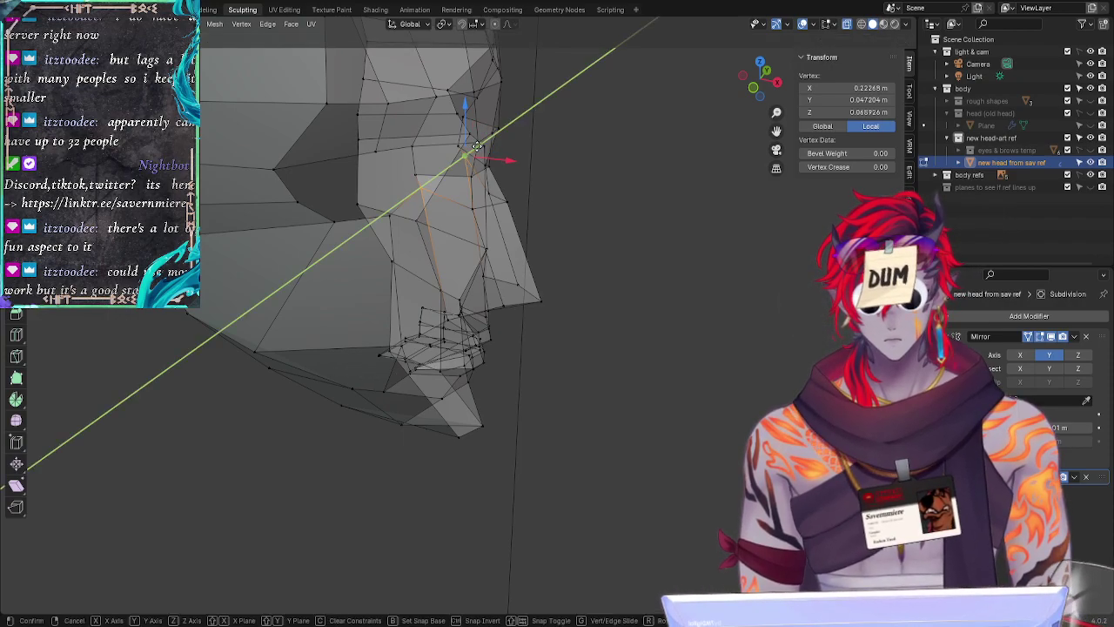
pyautogui.click(476, 149)
pyautogui.click(667, 326)
pyautogui.keyDown('alt'); pyautogui.moveTo(666, 326); pyautogui.dragTo(593, 297); pyautogui.keyUp('alt')
# Step: Move the lower cheek vertex beside the nose along Y and shift another cheek edge along Y
pyautogui.click(442, 303)
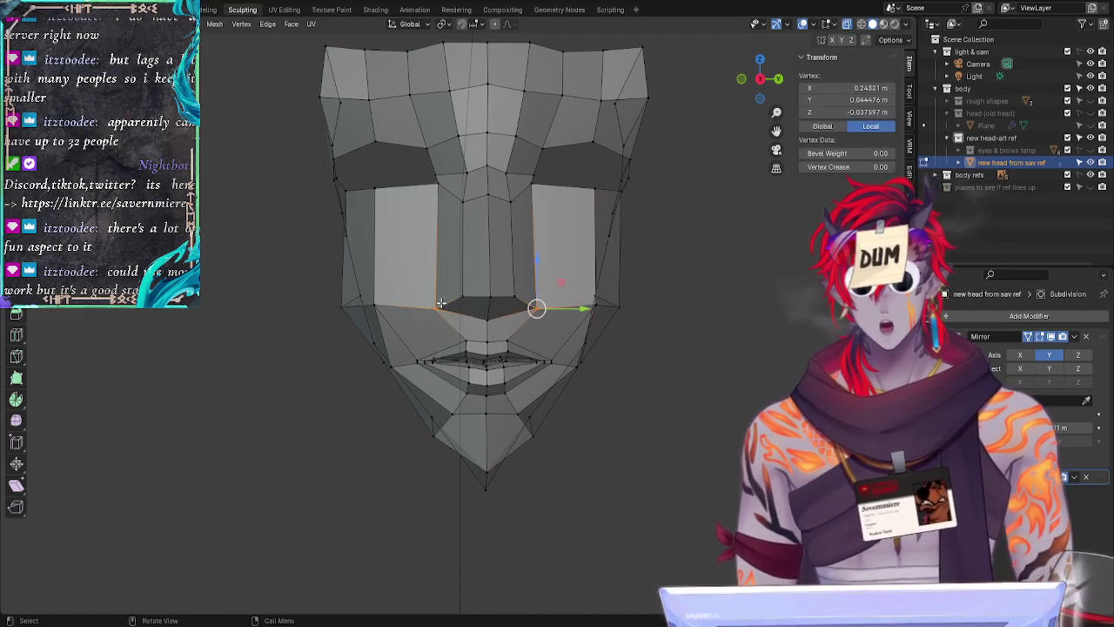
pyautogui.press('g')
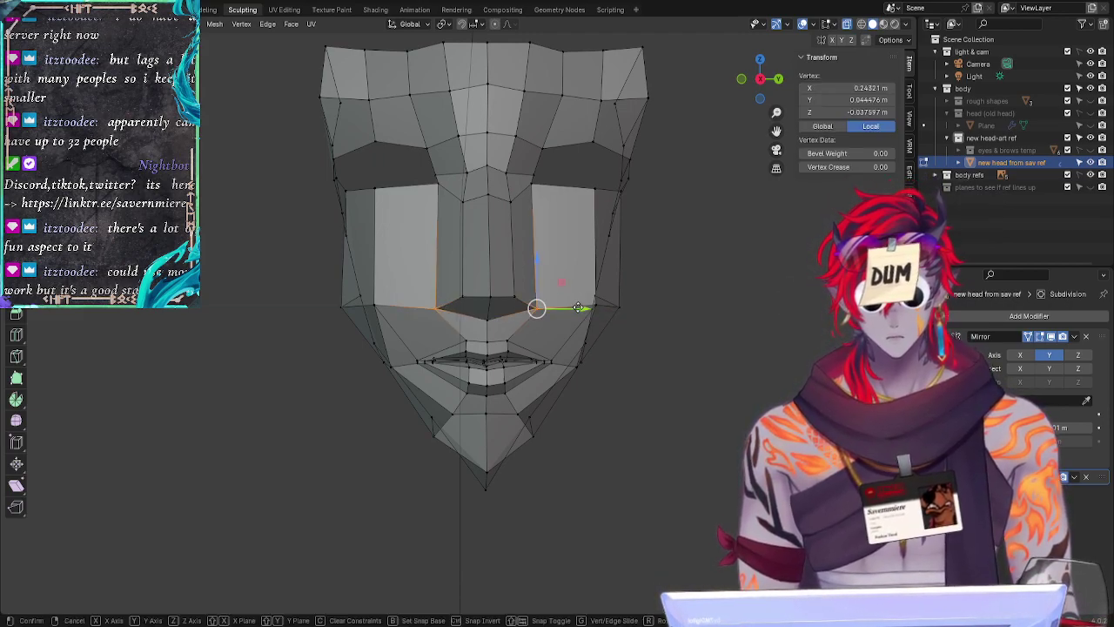
pyautogui.press('y')
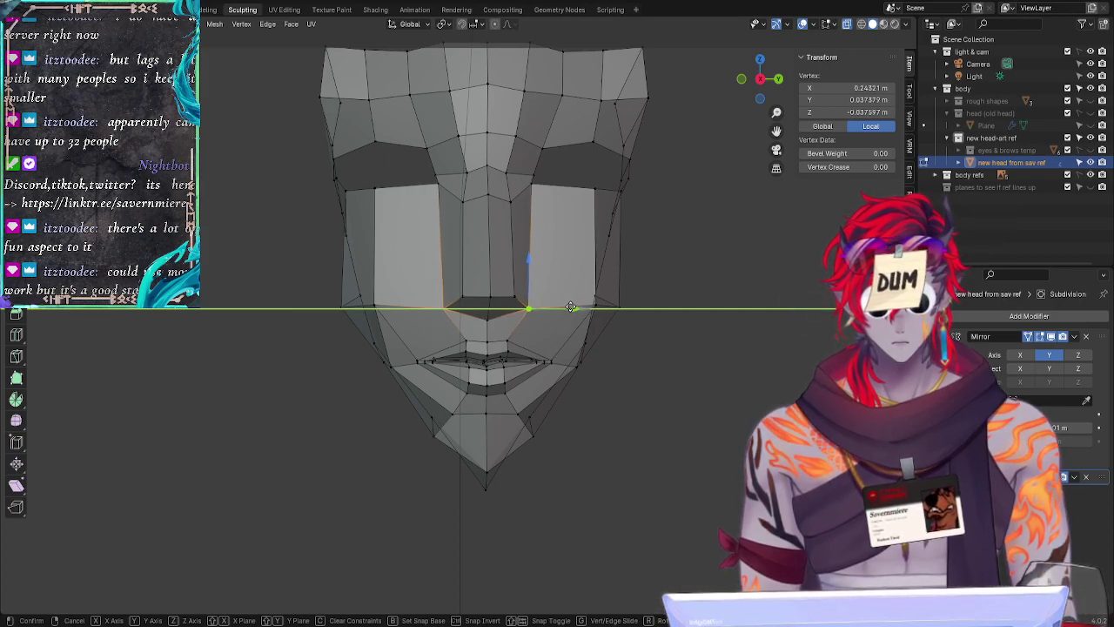
pyautogui.click(570, 308)
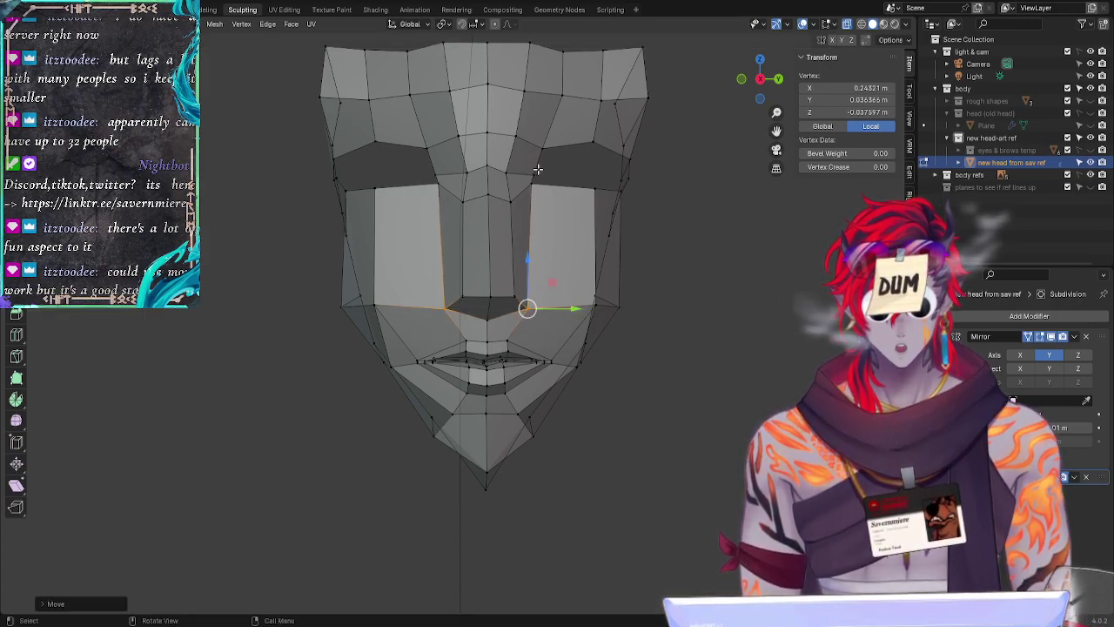
pyautogui.click(544, 184)
pyautogui.moveTo(580, 179); pyautogui.dragTo(573, 179)
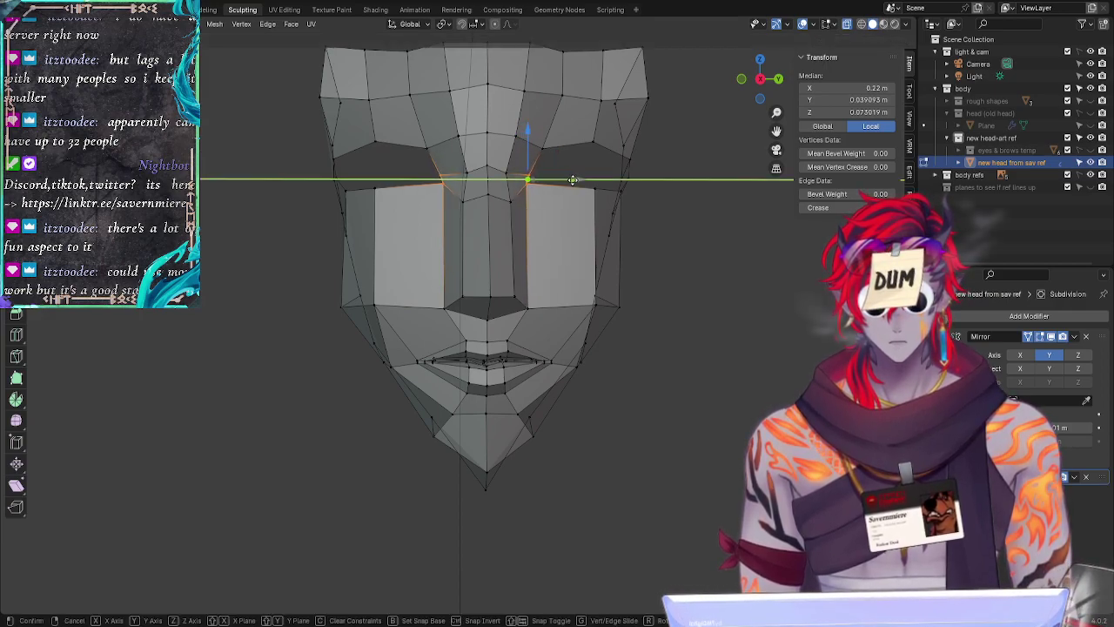
pyautogui.click(575, 181)
# Step: Undo the last three nose-bridge vertex moves and view the head from the side
pyautogui.hotkey('ctrl', 'z')
pyautogui.hotkey('ctrl', 'z')
pyautogui.hotkey('ctrl', 'z')
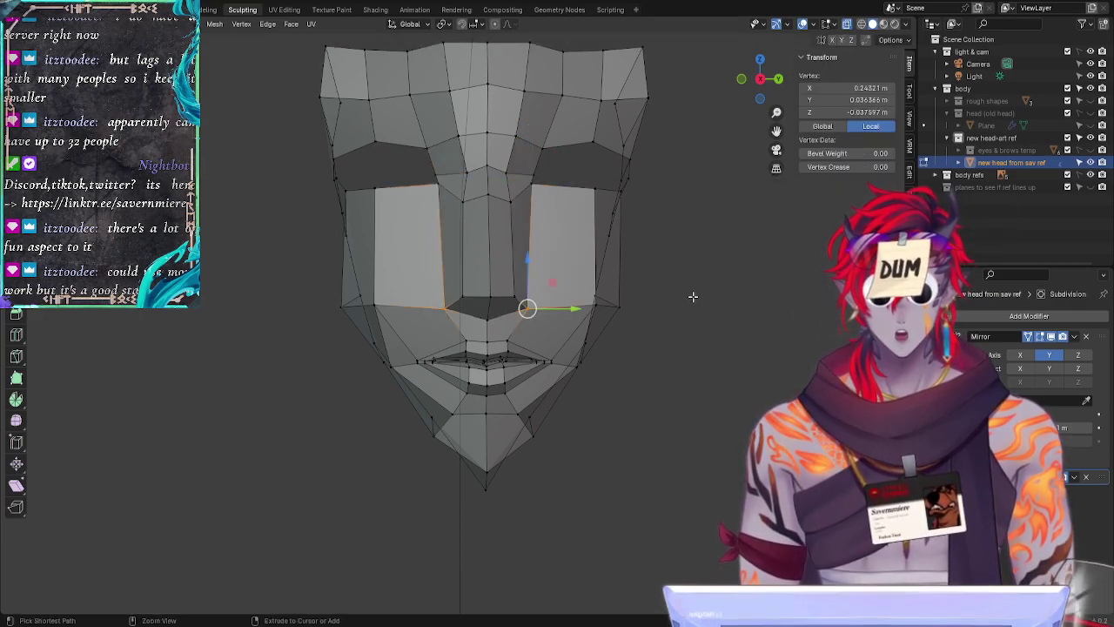
pyautogui.hotkey('ctrl', 'z')
pyautogui.hotkey('ctrl', 'z')
pyautogui.hotkey('ctrl', 'z')
pyautogui.hotkey('ctrl', 'z')
pyautogui.hotkey('ctrl', 'z')
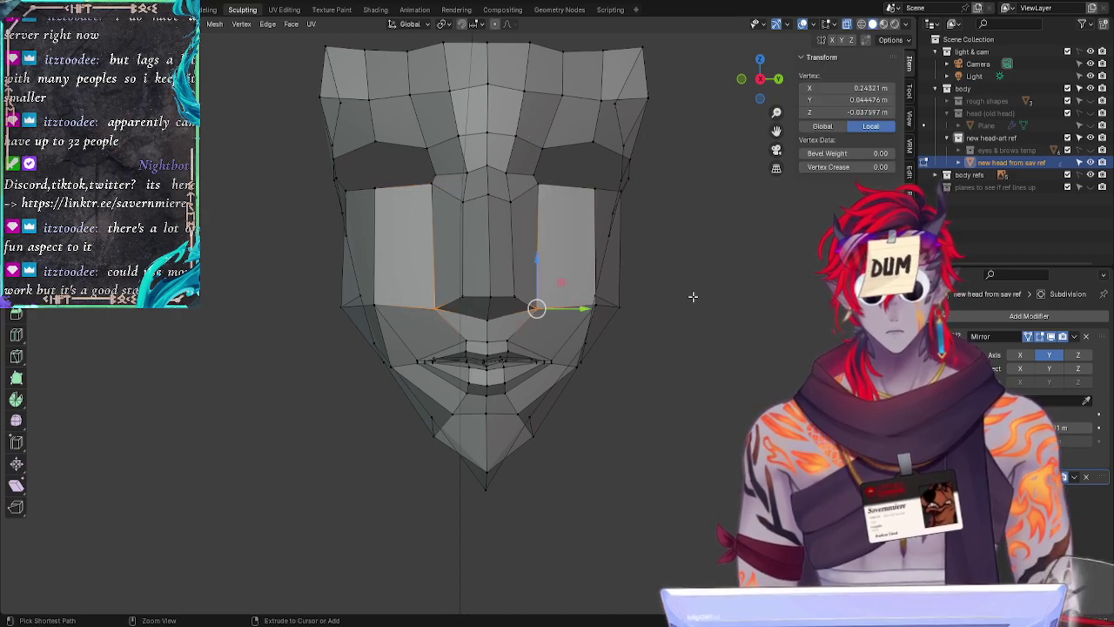
pyautogui.hotkey('ctrl', 'z')
pyautogui.moveTo(229, 443); pyautogui.dragTo(270, 243, button='middle')
# Step: Move the cheek vertex at the back of the face along the X axis
pyautogui.click(263, 300)
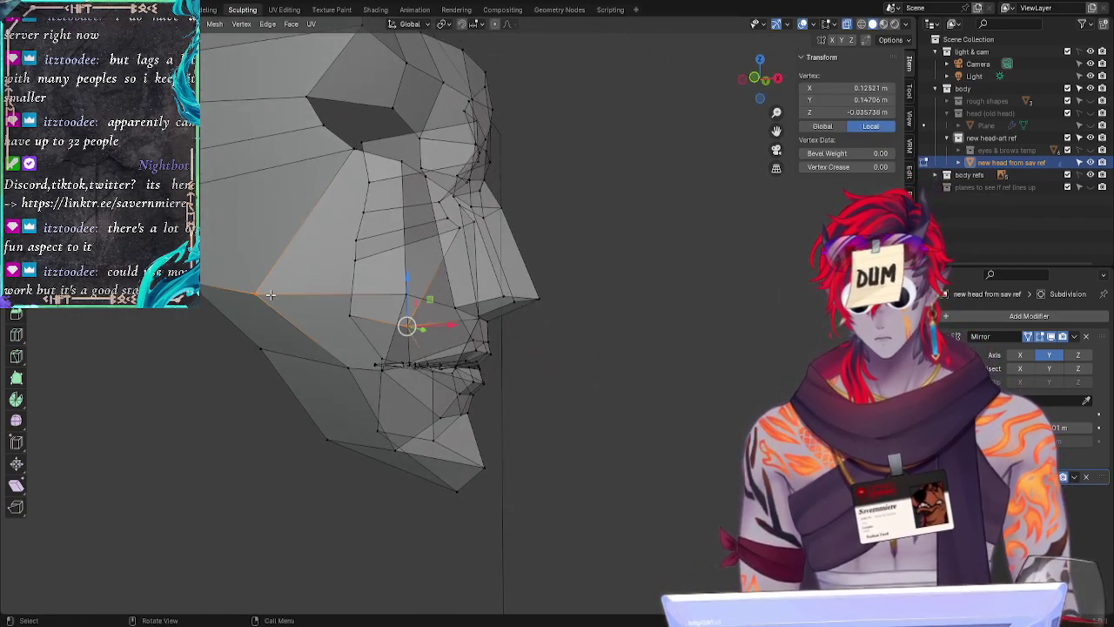
pyautogui.press('g')
pyautogui.press('x')
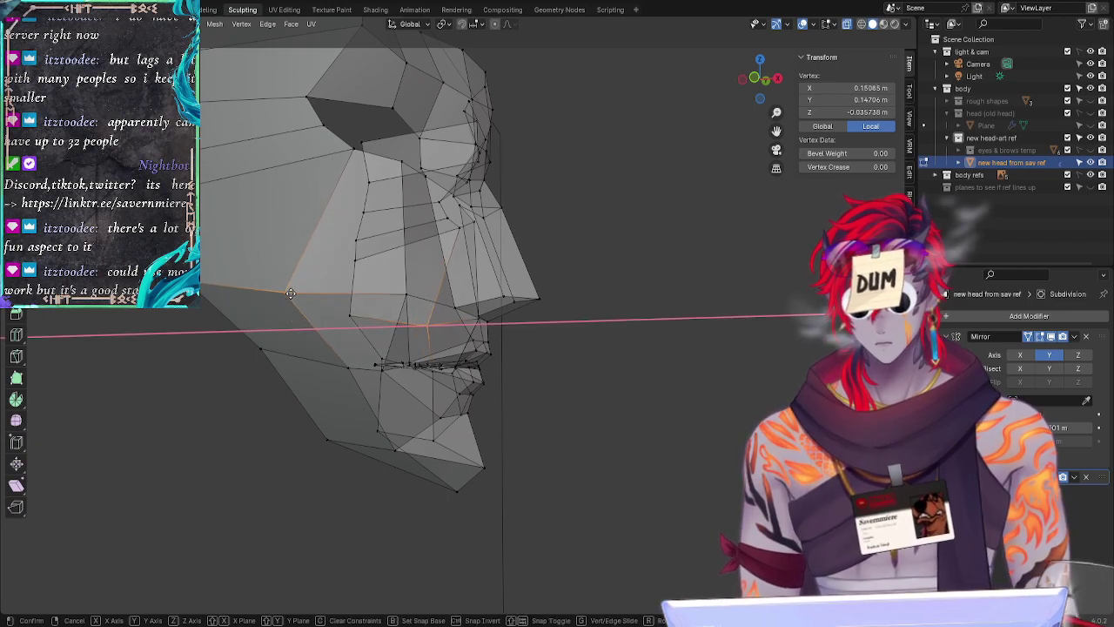
pyautogui.click(308, 294)
pyautogui.click(130, 356)
pyautogui.moveTo(130, 355)
pyautogui.mouseDown(button='middle')
pyautogui.moveTo(150, 401)
pyautogui.moveTo(103, 384)
pyautogui.moveTo(156, 378)
pyautogui.moveTo(166, 392)
pyautogui.moveTo(177, 356)
pyautogui.moveTo(189, 390)
pyautogui.moveTo(229, 360)
pyautogui.mouseUp(button='middle')
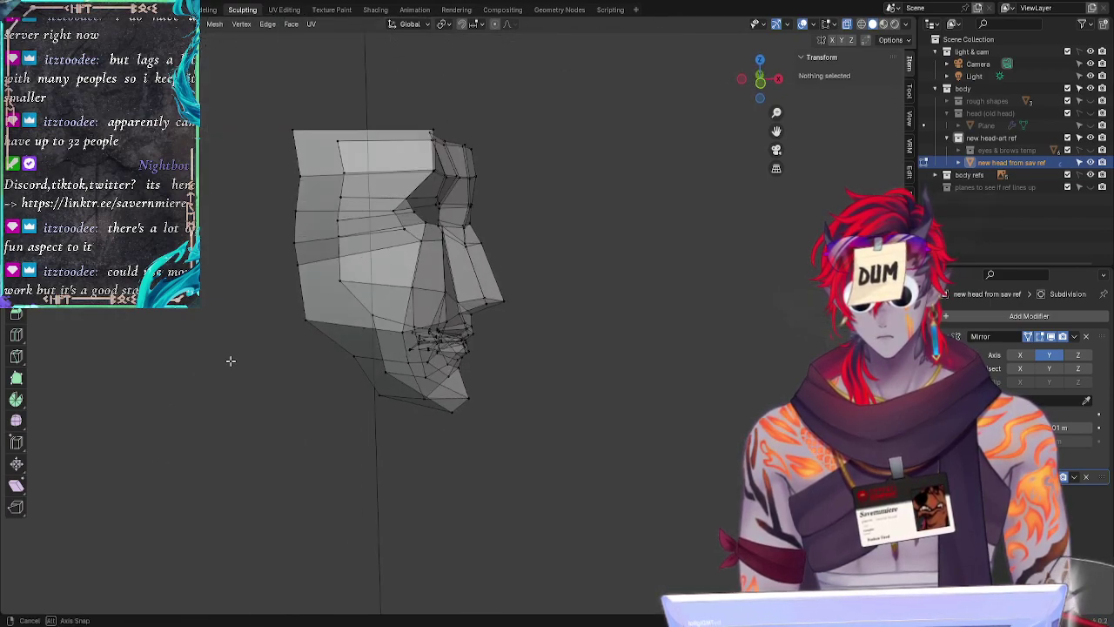
# Step: Lasso the vertices along the head's rear edge and move them along X
pyautogui.moveTo(323, 338)
pyautogui.keyDown('ctrl'); pyautogui.mouseDown(button='right')
pyautogui.moveTo(301, 85)
pyautogui.moveTo(230, 320)
pyautogui.mouseUp(button='right'); pyautogui.keyUp('ctrl')
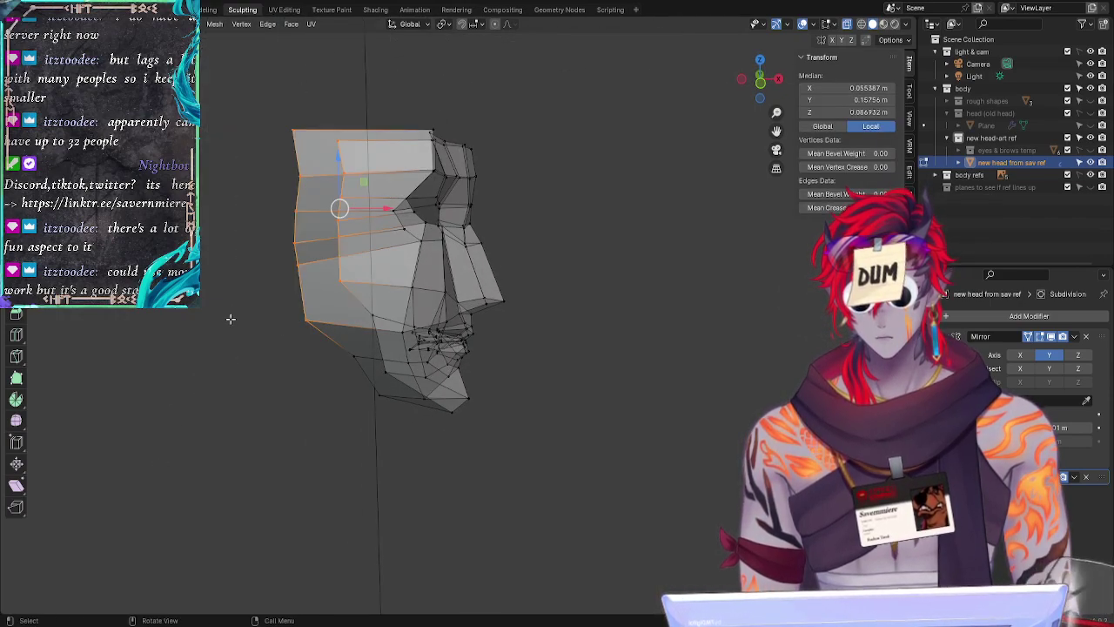
pyautogui.press('g')
pyautogui.press('x')
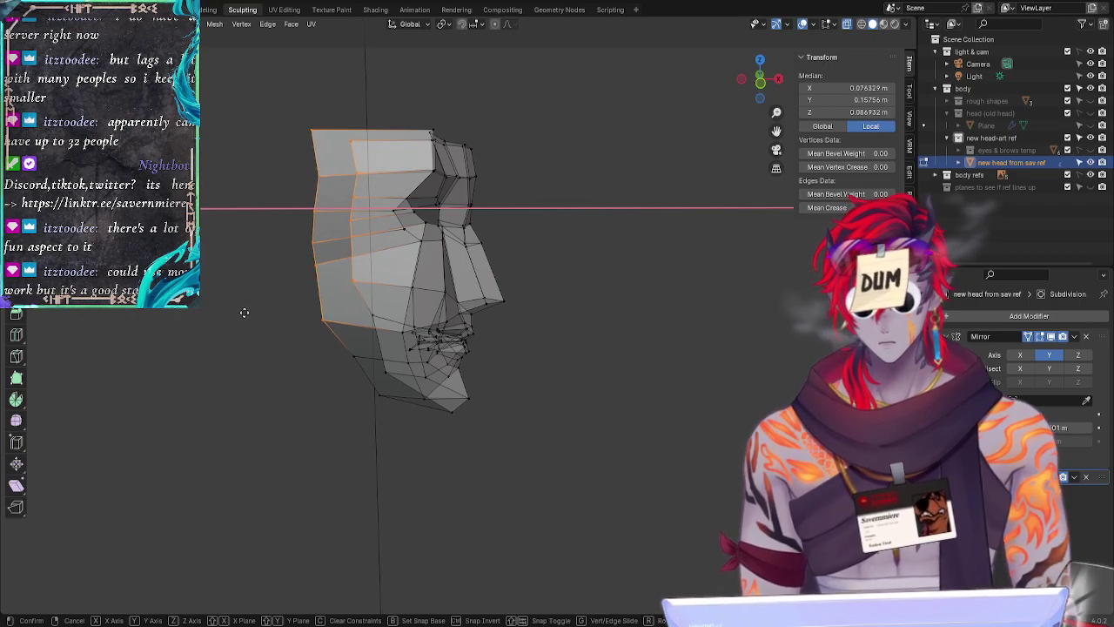
pyautogui.click(245, 312)
pyautogui.click(240, 378)
pyautogui.moveTo(266, 407)
pyautogui.mouseDown(button='middle')
pyautogui.moveTo(195, 421)
pyautogui.moveTo(139, 400)
pyautogui.moveTo(268, 398)
pyautogui.moveTo(226, 418)
pyautogui.moveTo(264, 407)
pyautogui.mouseUp(button='middle')
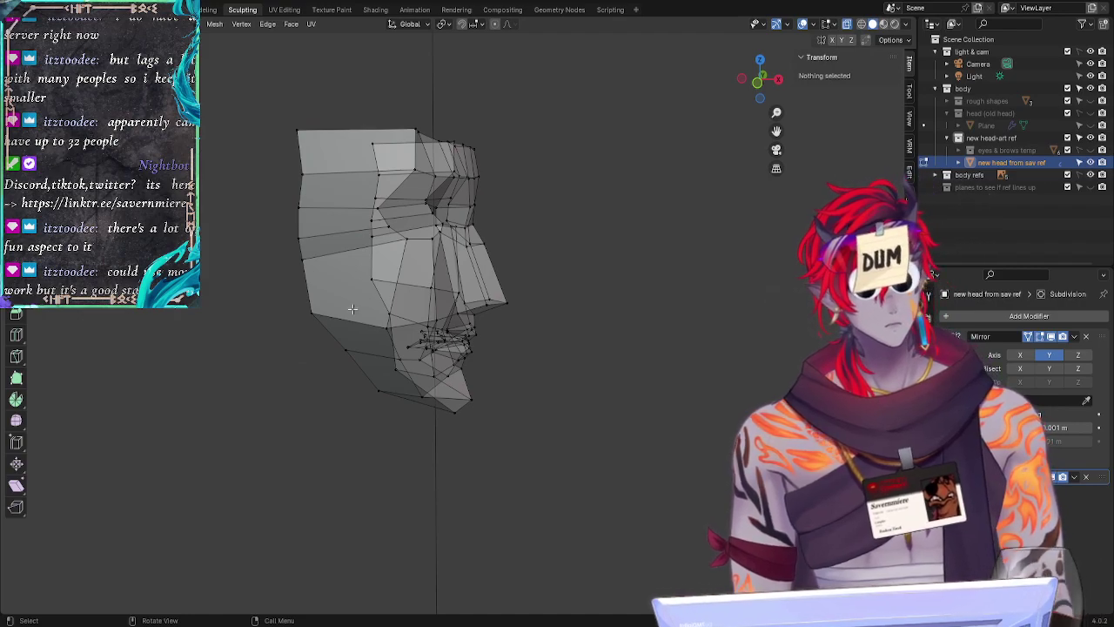
# Step: Undo the last change and snap to the straight side view against the profile reference
pyautogui.hotkey('ctrl', 'z')
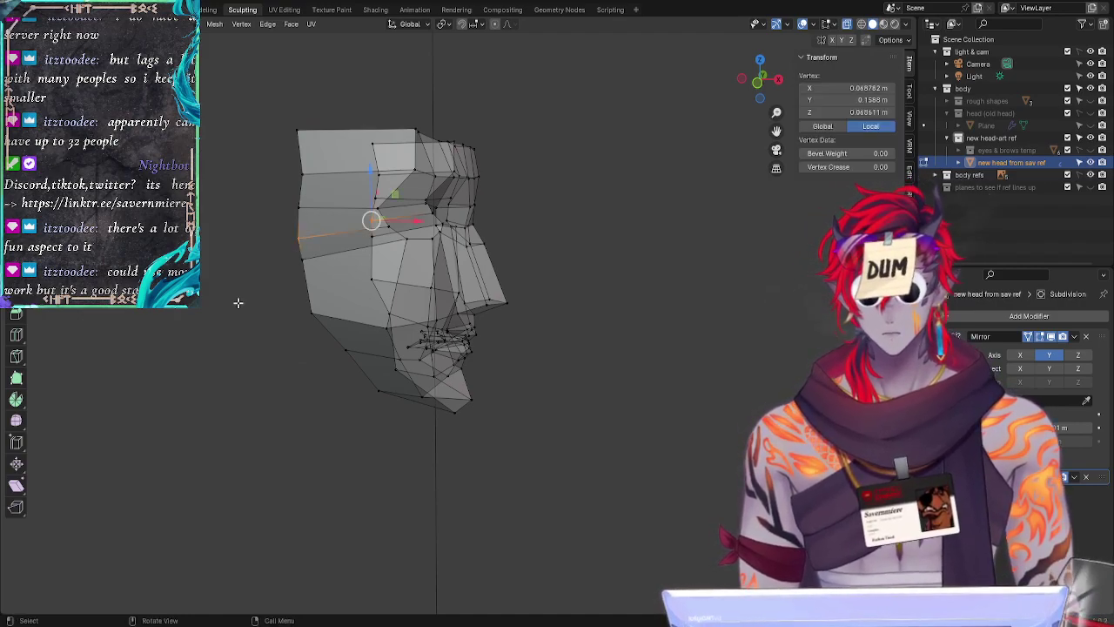
pyautogui.click(239, 306)
pyautogui.moveTo(249, 336); pyautogui.dragTo(259, 311, button='middle')
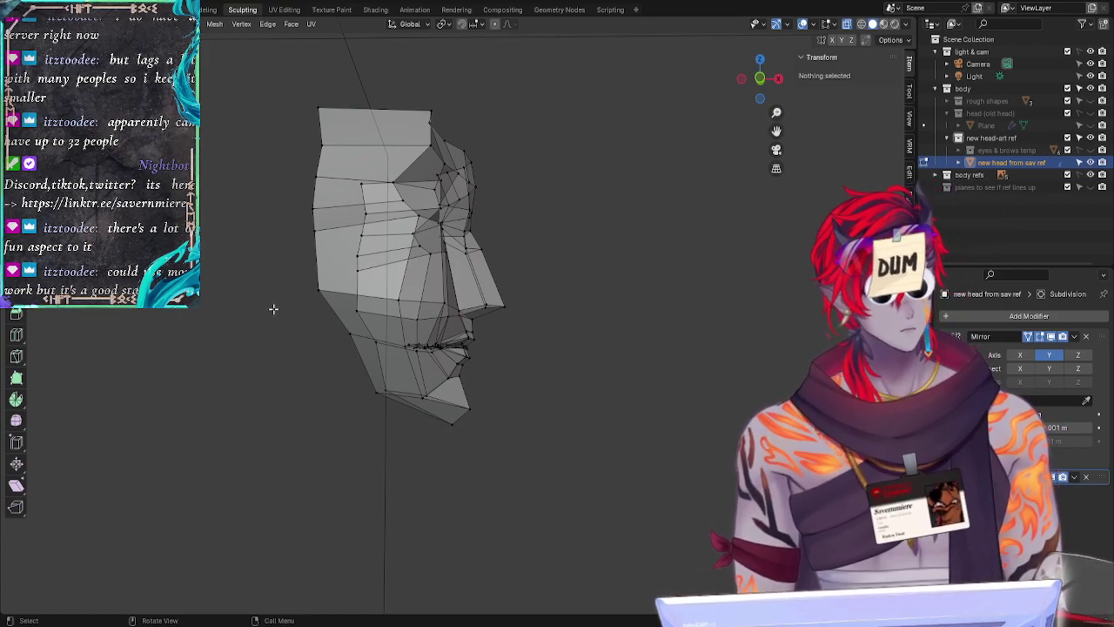
pyautogui.click(762, 79)
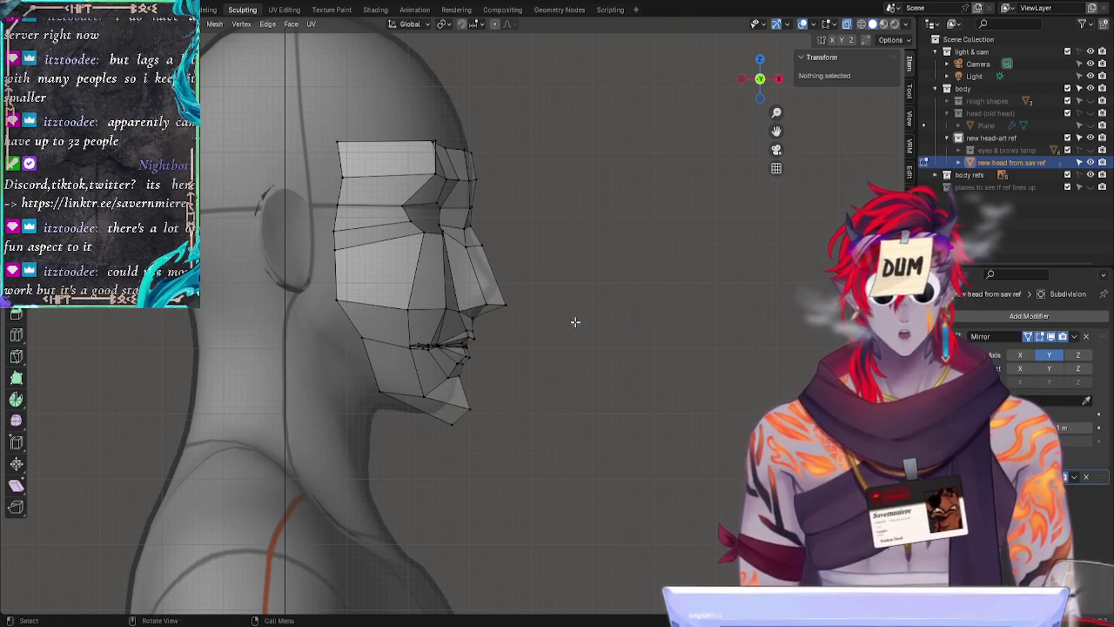
# Step: Move the inner eye-socket vertex along the X axis
pyautogui.click(442, 224)
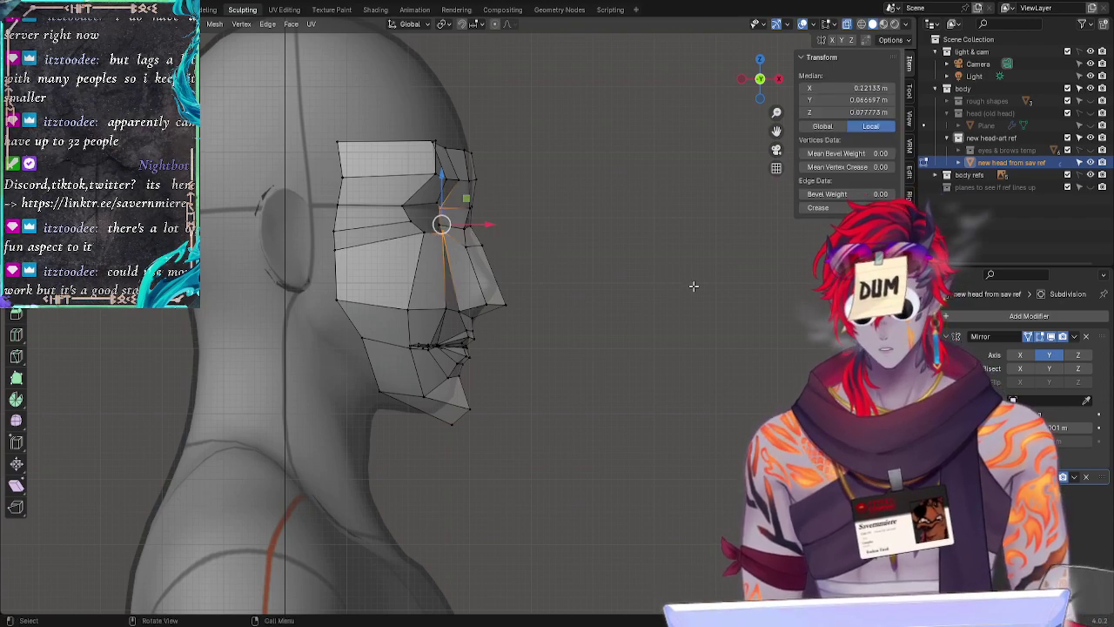
pyautogui.moveTo(689, 286); pyautogui.dragTo(423, 215, button='middle')
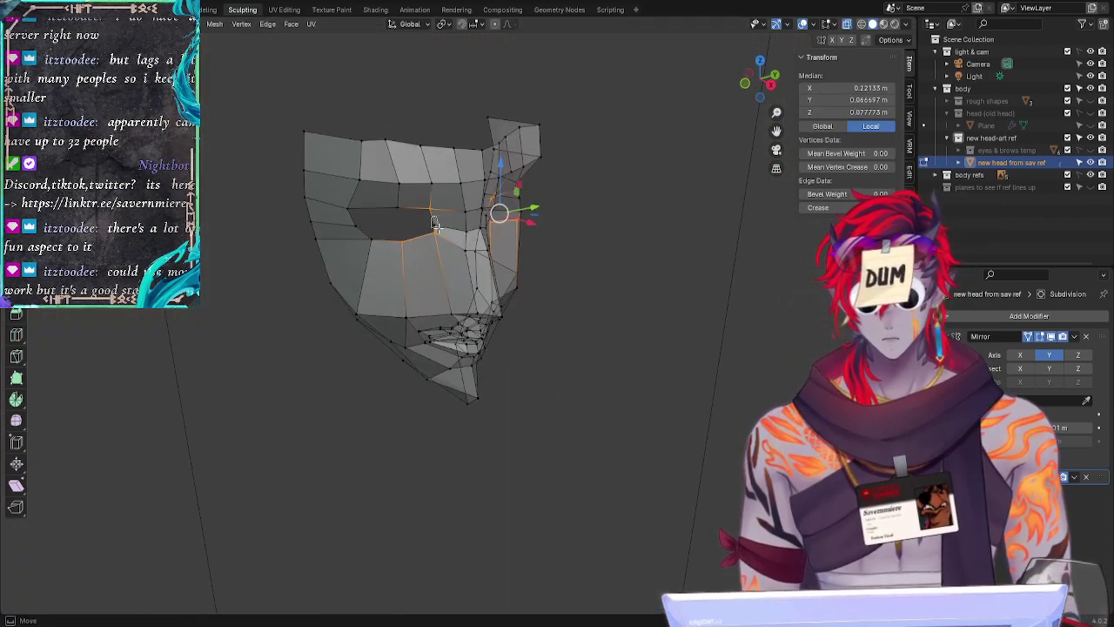
pyautogui.click(444, 224)
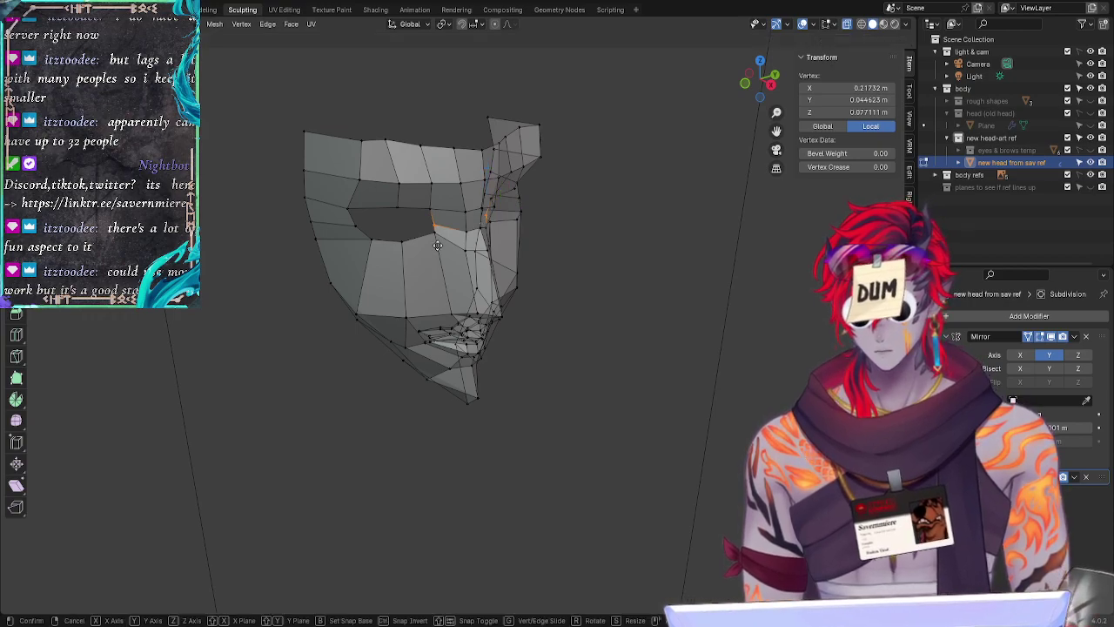
pyautogui.press('g')
pyautogui.press('x')
pyautogui.click(441, 247)
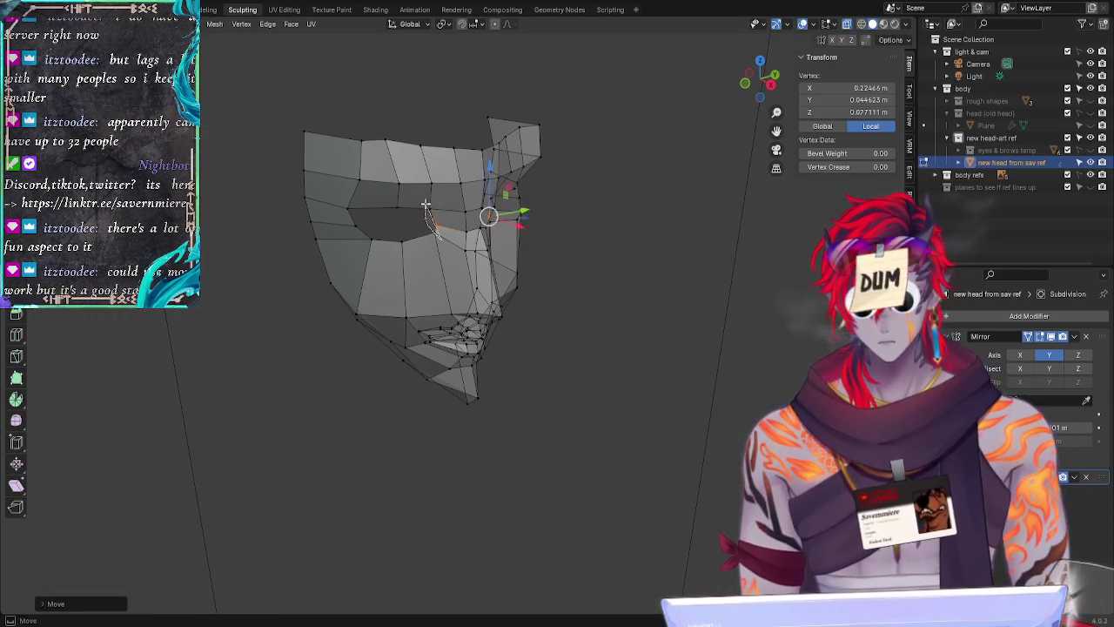
# Step: Extend the selection to the eye-socket edge, move it along X, and check side and front
pyautogui.keyDown('shift'); pyautogui.click(442, 215); pyautogui.keyUp('shift')
pyautogui.press('g')
pyautogui.press('x')
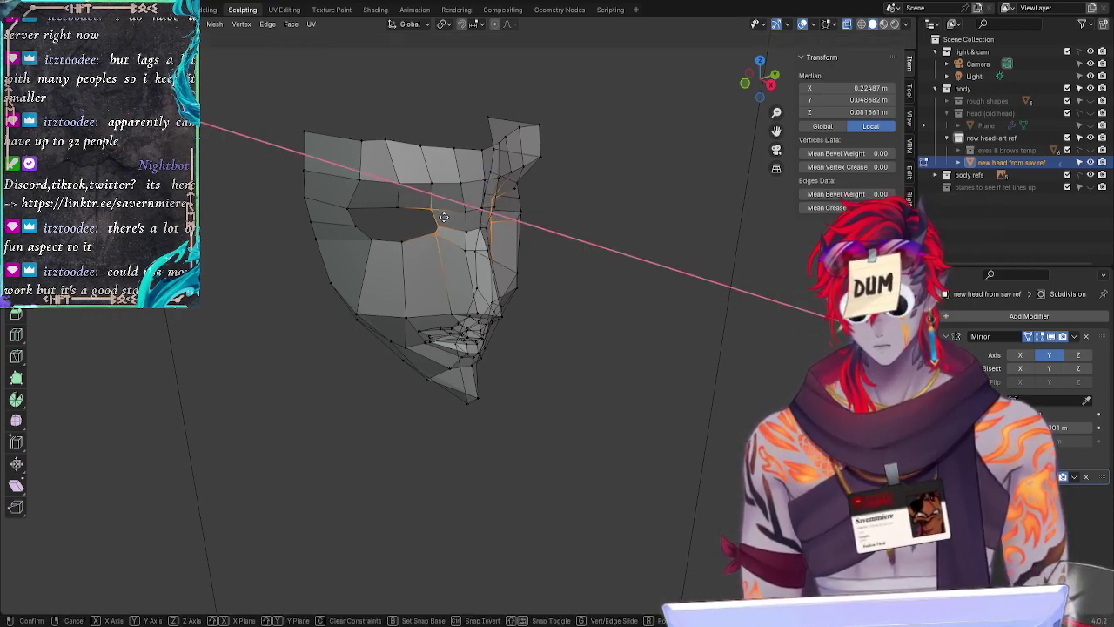
pyautogui.click(444, 217)
pyautogui.click(224, 358)
pyautogui.moveTo(224, 358); pyautogui.dragTo(413, 252, button='middle')
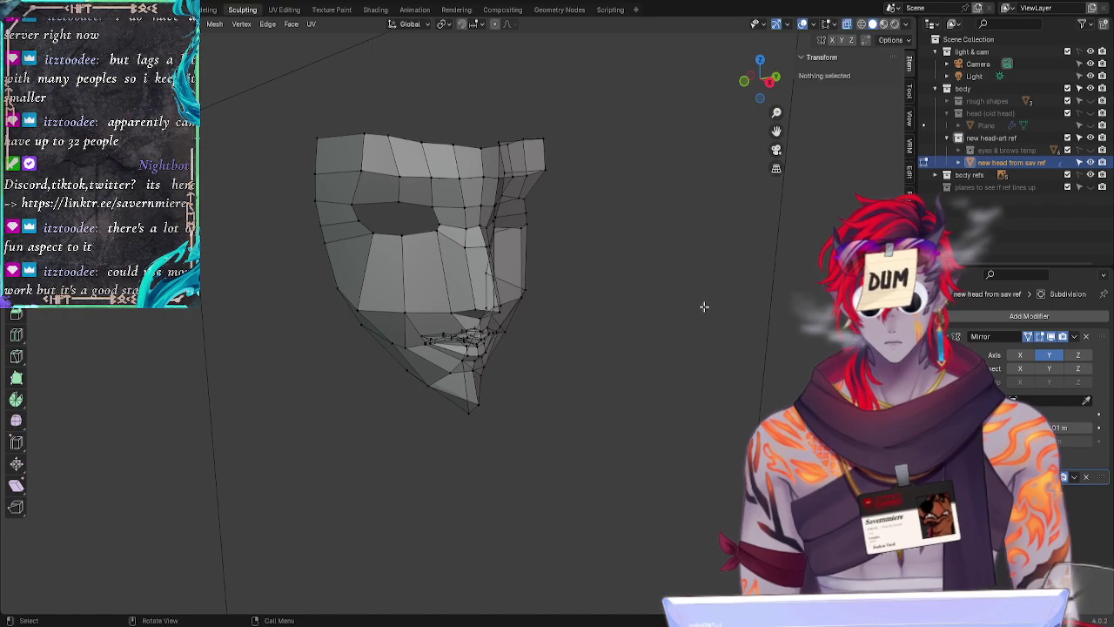
pyautogui.moveTo(704, 306); pyautogui.dragTo(507, 257, button='middle')
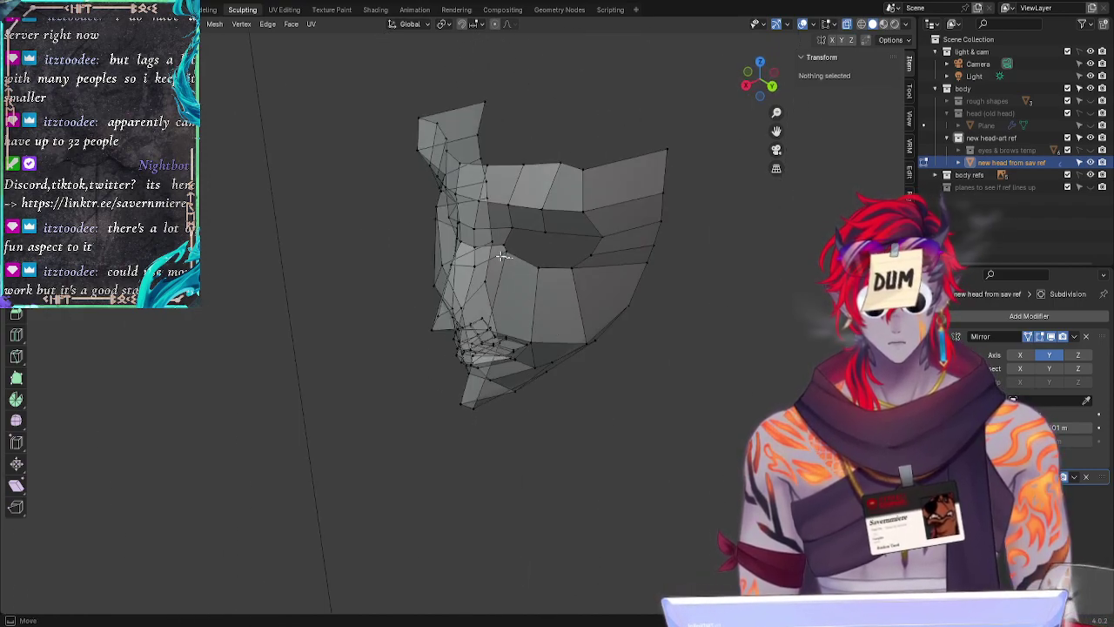
# Step: Move the vertex beside the nose bridge along X and check it from front and side
pyautogui.keyDown('ctrl'); pyautogui.moveTo(511, 222); pyautogui.dragTo(519, 238, button='right'); pyautogui.keyUp('ctrl')
pyautogui.hotkey('alt', 'a')
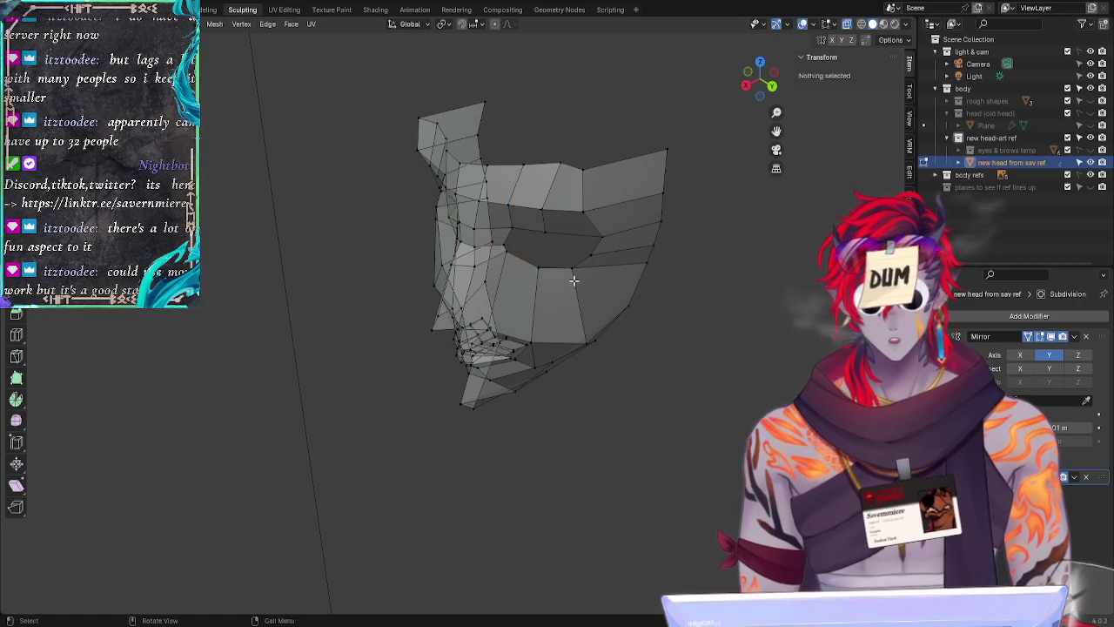
pyautogui.click(504, 248)
pyautogui.press('g')
pyautogui.press('x')
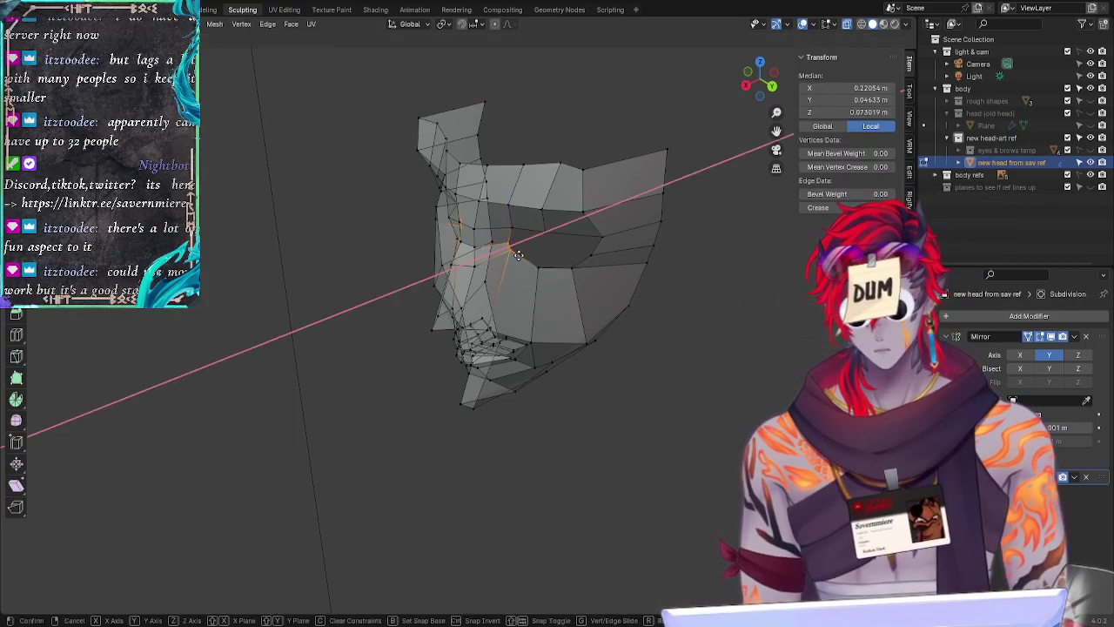
pyautogui.click(518, 255)
pyautogui.hotkey('alt', 'a')
pyautogui.keyDown('alt'); pyautogui.moveTo(656, 388); pyautogui.dragTo(770, 340); pyautogui.keyUp('alt')
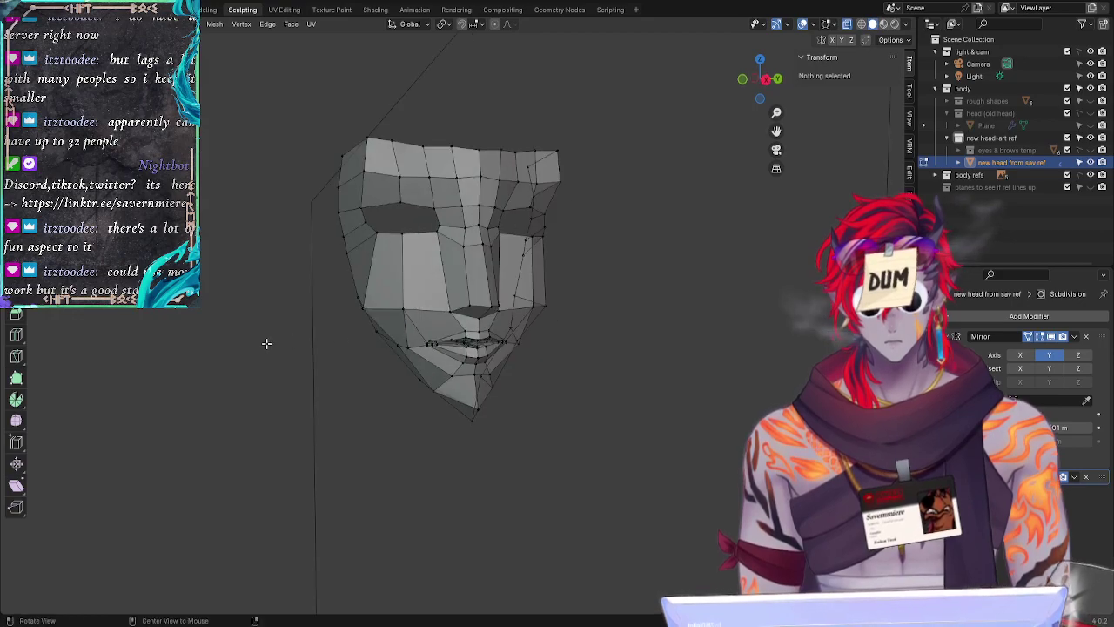
pyautogui.moveTo(266, 343); pyautogui.dragTo(363, 356, button='middle')
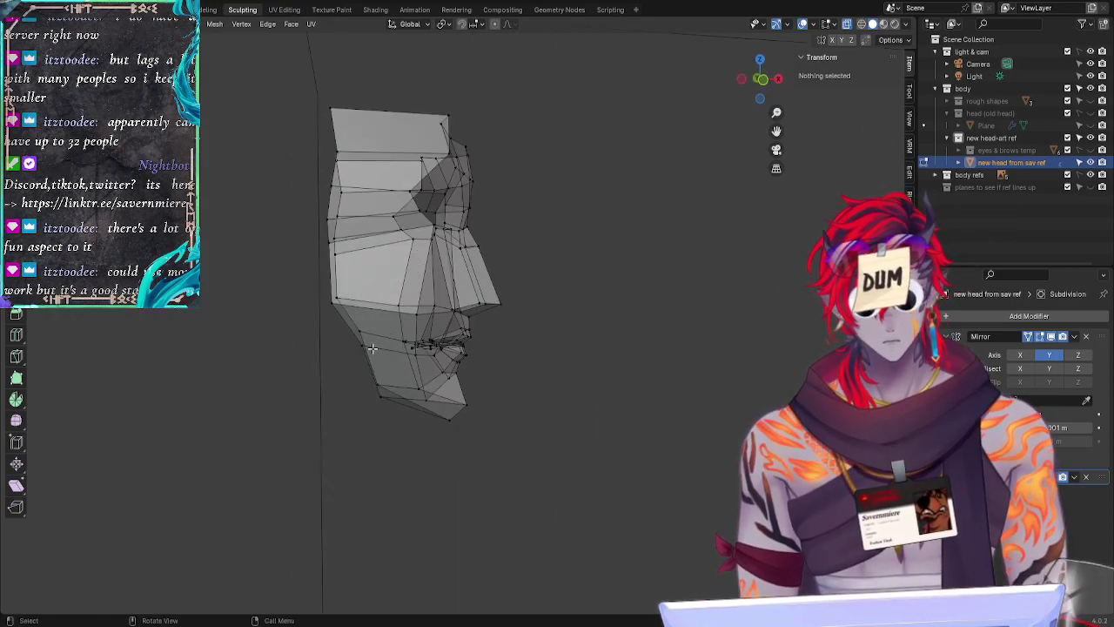
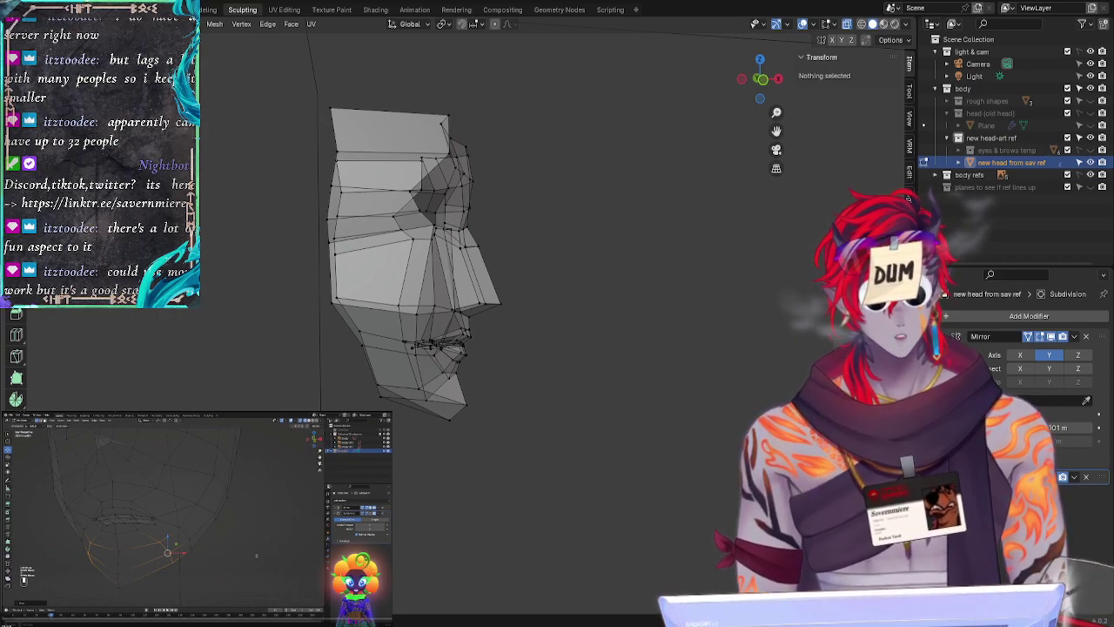
# Step: Select the vertices along the upper eye area and move them to a new position
pyautogui.moveTo(657, 406); pyautogui.dragTo(459, 226, button='middle')
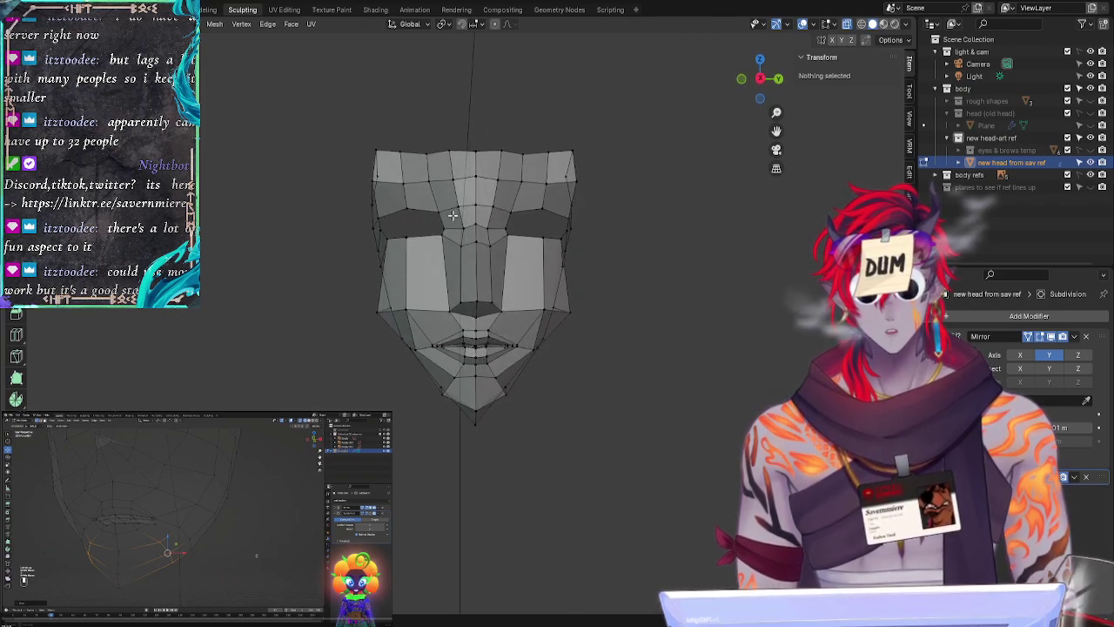
pyautogui.click(452, 226)
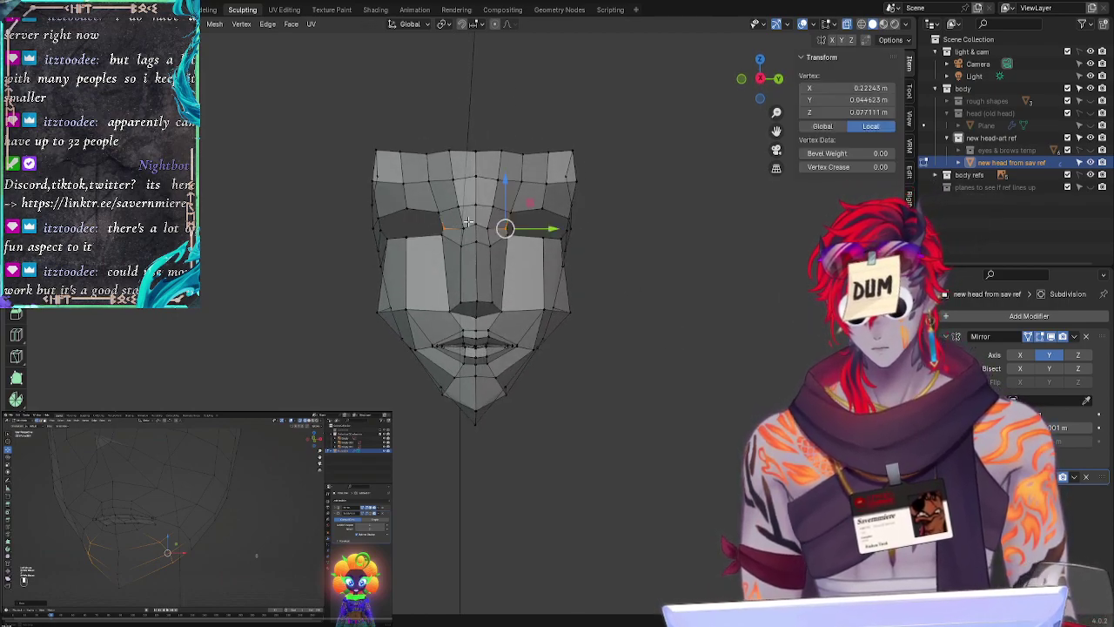
pyautogui.click(602, 235)
pyautogui.moveTo(433, 174); pyautogui.dragTo(444, 214)
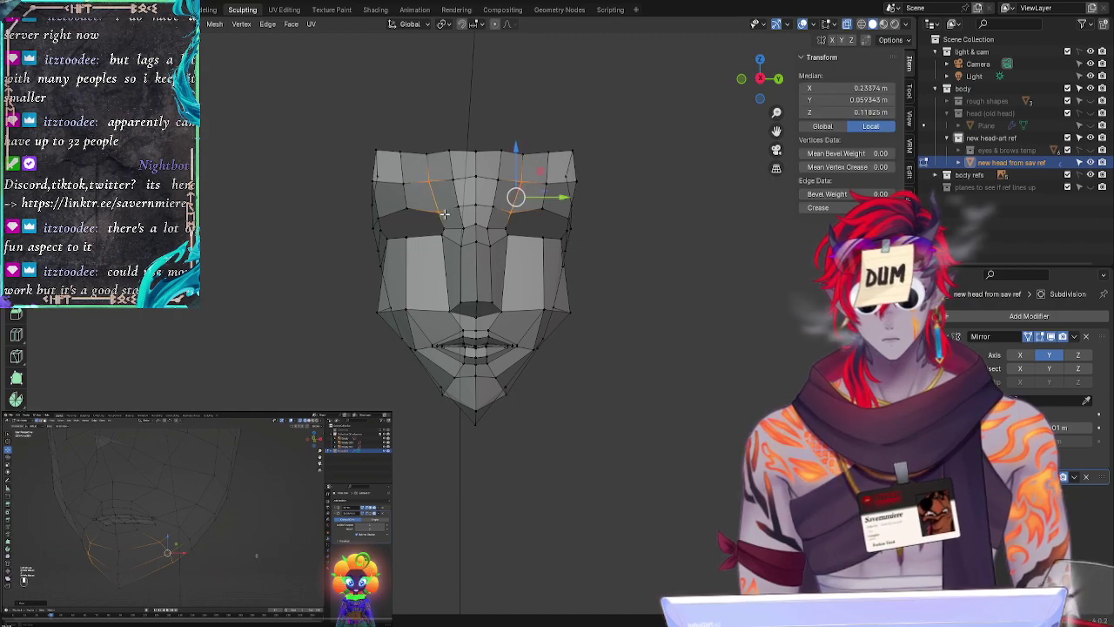
pyautogui.press('g')
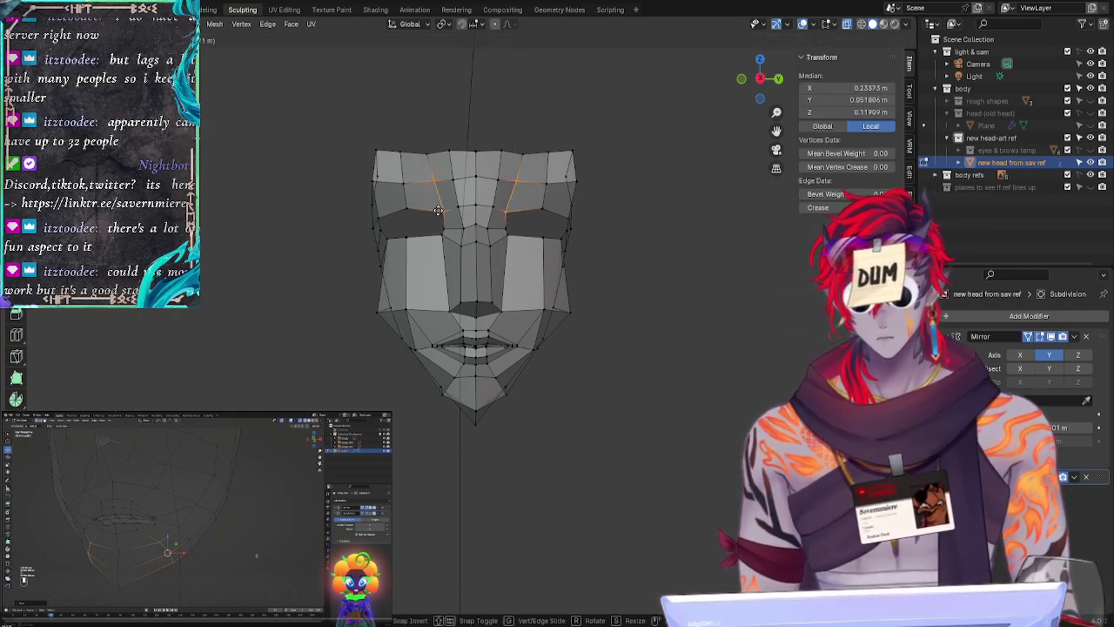
pyautogui.click(437, 210)
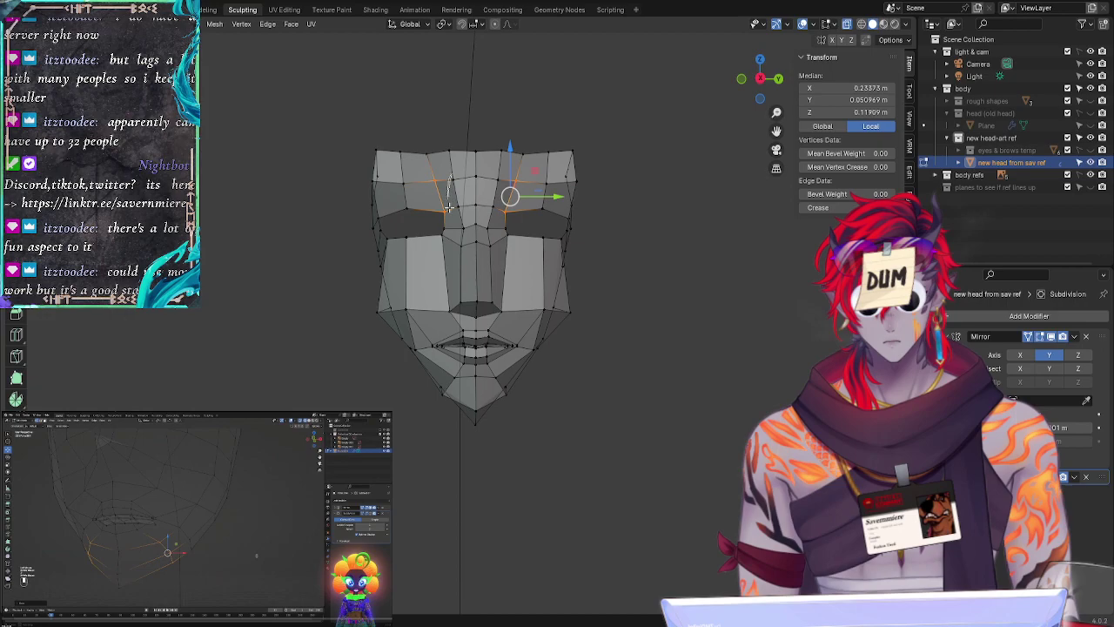
# Step: Reposition the vertices near the nose bridge and check the face from the side
pyautogui.click(461, 195)
pyautogui.press('g')
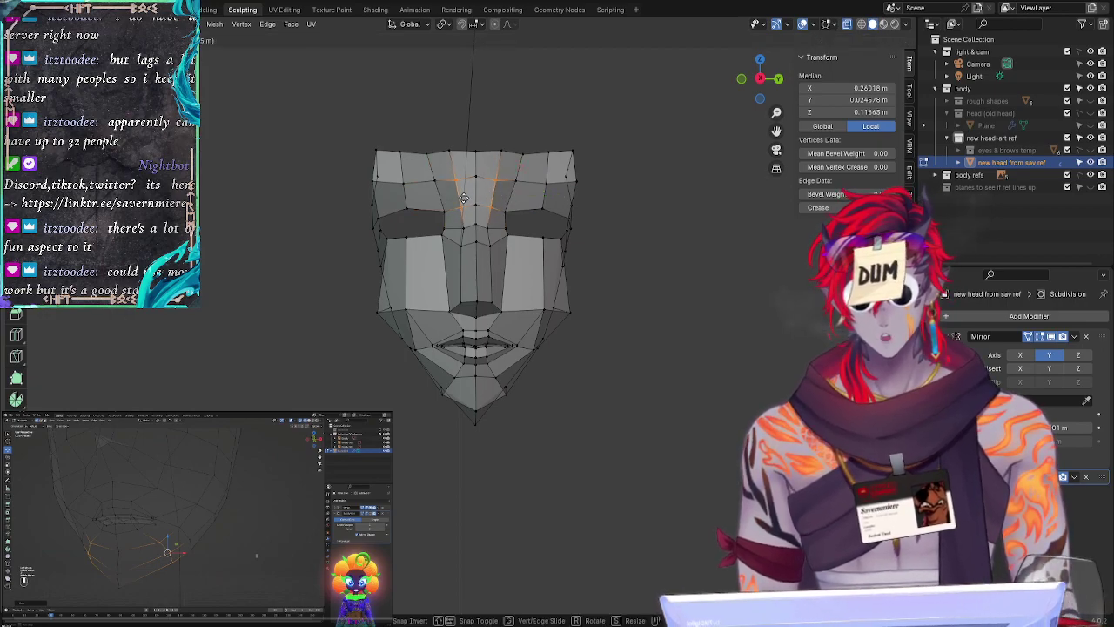
pyautogui.click(463, 197)
pyautogui.click(671, 296)
pyautogui.moveTo(671, 296); pyautogui.dragTo(701, 327, button='middle')
# Step: Move the vertex beside the eye along the X axis, then check side and front
pyautogui.click(467, 207)
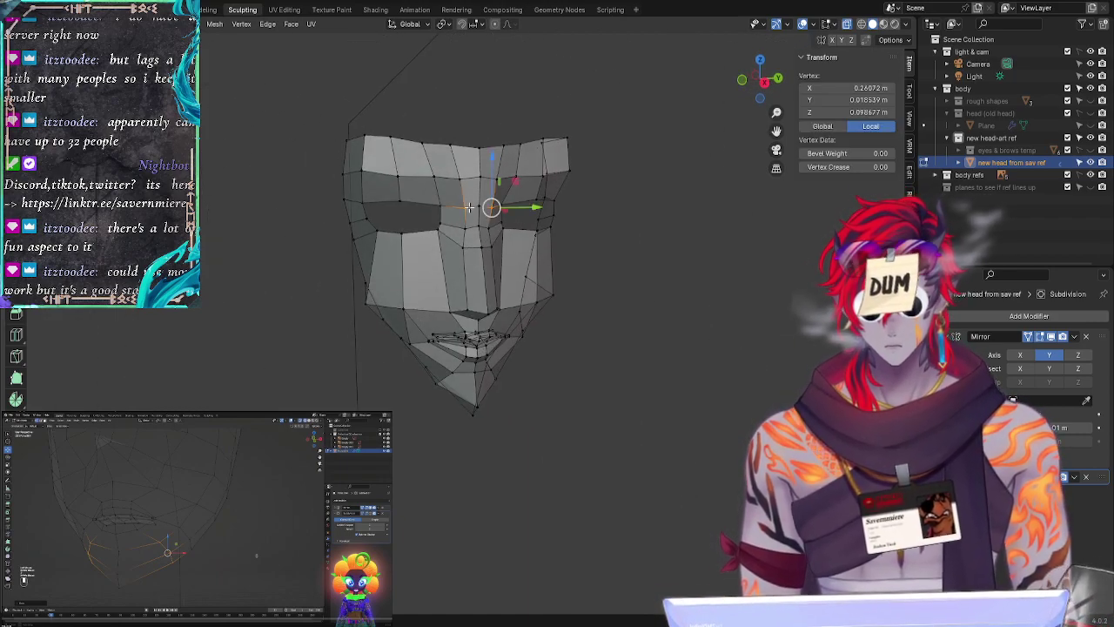
pyautogui.press('g')
pyautogui.press('x')
pyautogui.click(467, 206)
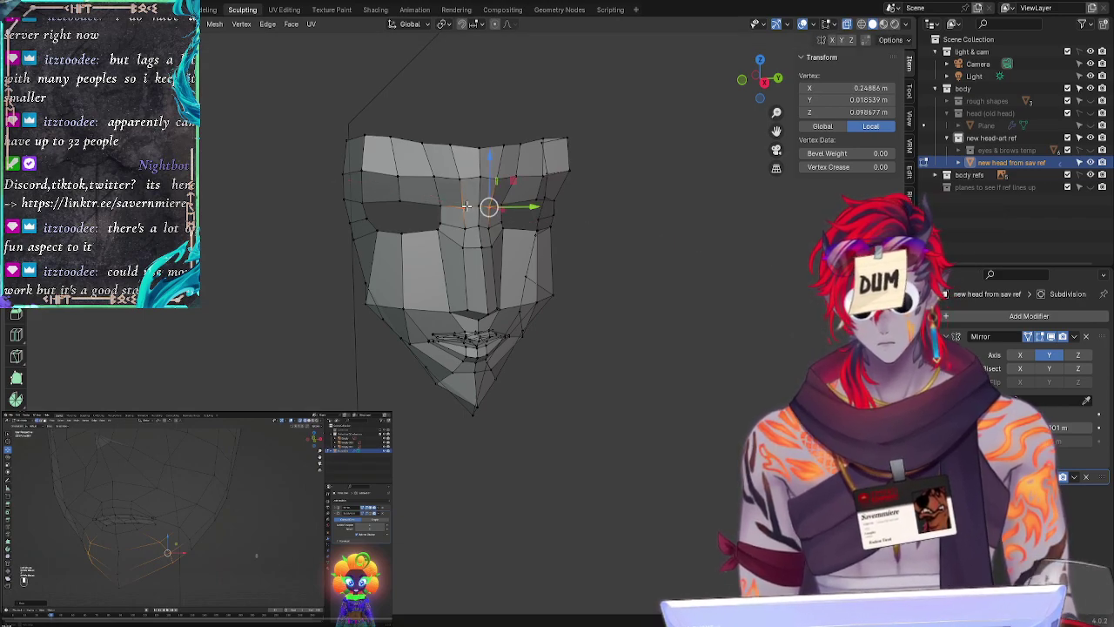
pyautogui.click(701, 351)
pyautogui.moveTo(701, 351); pyautogui.dragTo(671, 340, button='middle')
# Step: Nudge the two-vertex forehead edge slightly right and orbit to check the face shape
pyautogui.keyDown('ctrl'); pyautogui.moveTo(495, 218); pyautogui.dragTo(497, 218, button='right'); pyautogui.keyUp('ctrl')
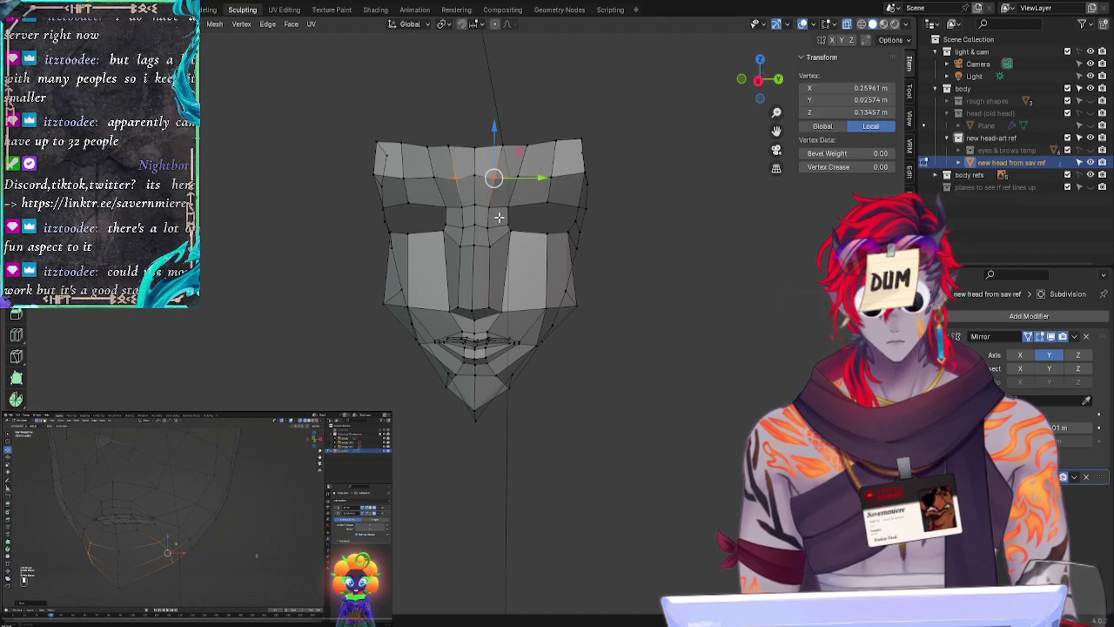
pyautogui.click(499, 219)
pyautogui.click(490, 211)
pyautogui.click(573, 220)
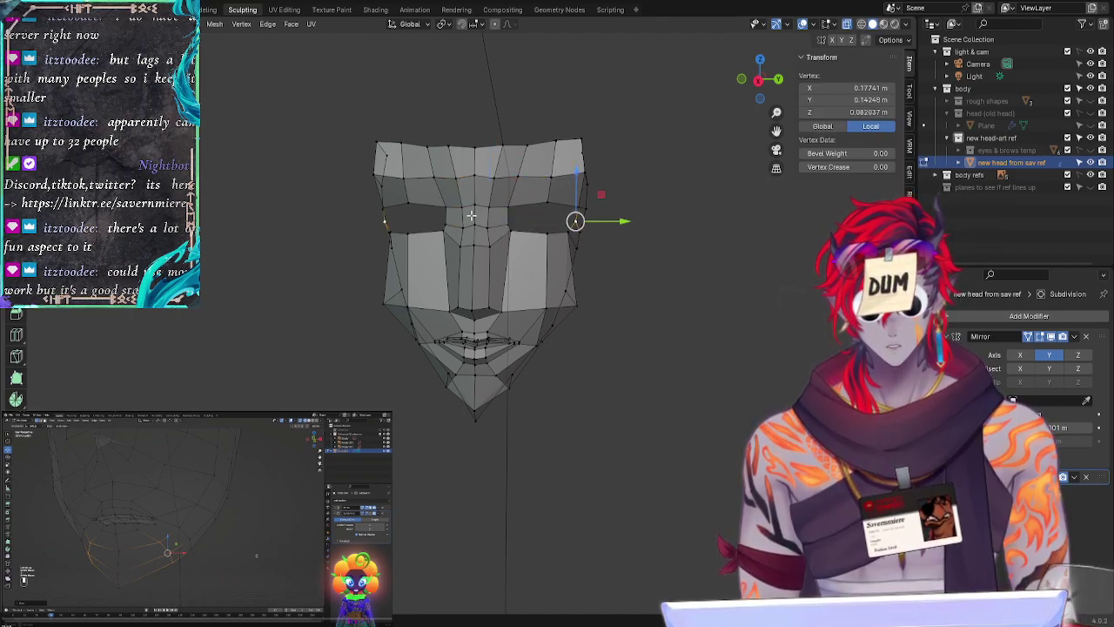
pyautogui.keyDown('ctrl'); pyautogui.moveTo(508, 174); pyautogui.dragTo(505, 180, button='right'); pyautogui.keyUp('ctrl')
pyautogui.press('g')
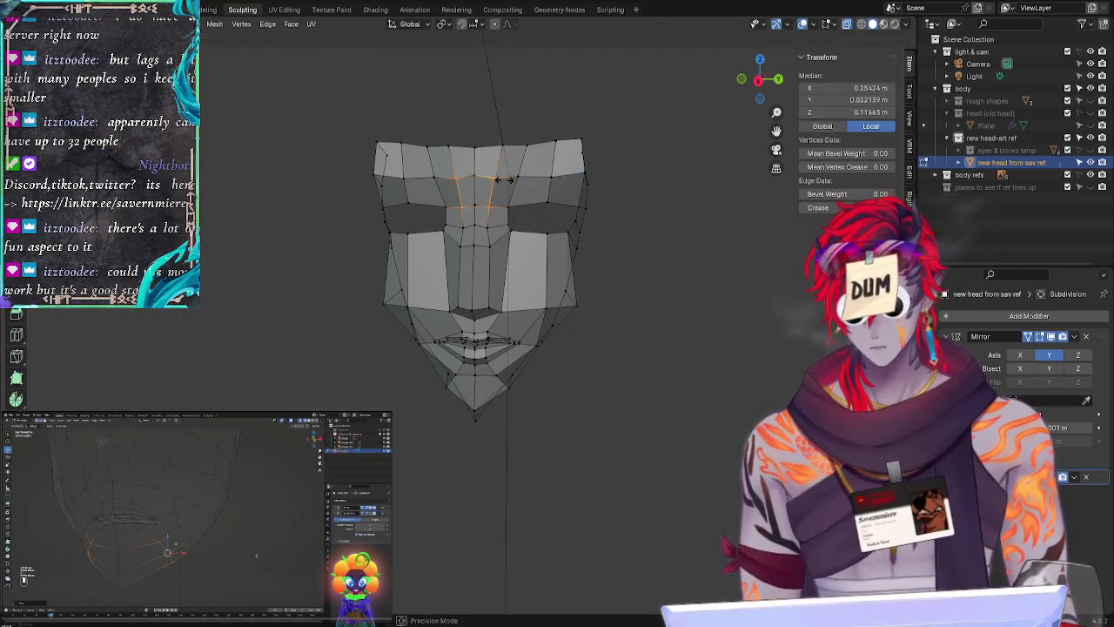
pyautogui.click(509, 182)
pyautogui.click(649, 369)
pyautogui.moveTo(649, 368); pyautogui.dragTo(484, 240, button='middle')
# Step: Fine-tune the nose-bridge vertex, check side and three-quarter views, then preview the smoothed face
pyautogui.click(490, 228)
pyautogui.press('g')
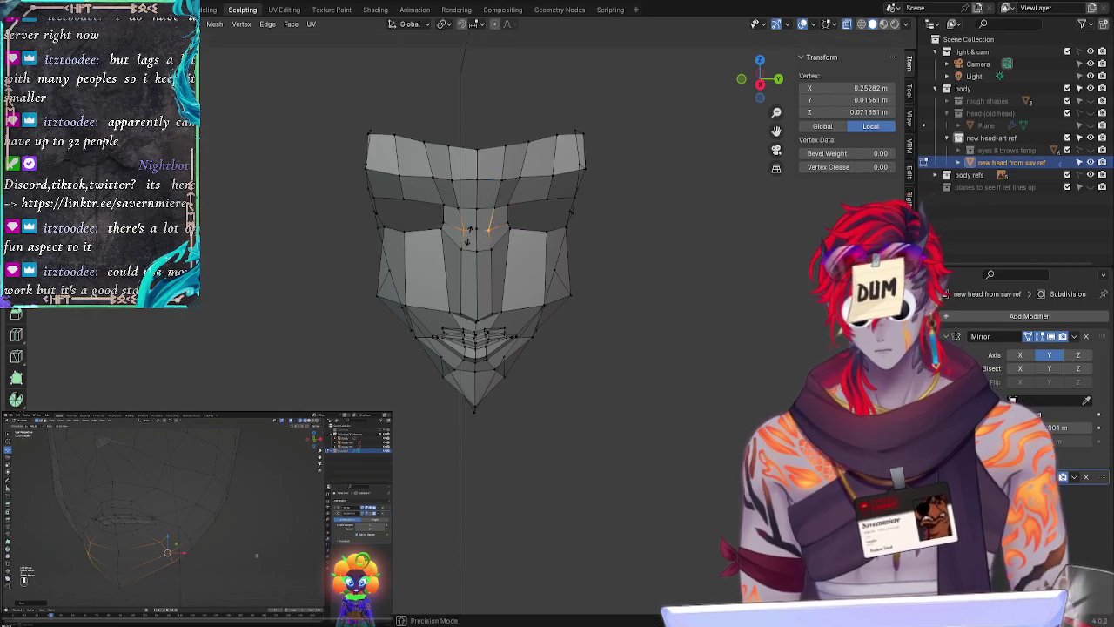
pyautogui.click(493, 231)
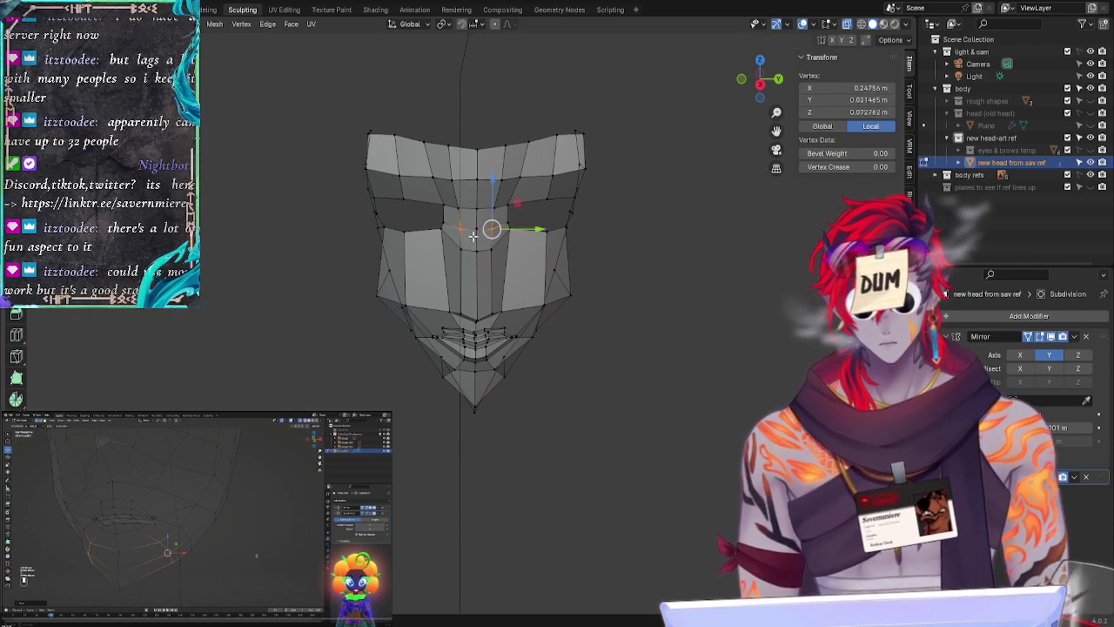
pyautogui.click(208, 330)
pyautogui.moveTo(209, 330); pyautogui.dragTo(216, 308, button='middle')
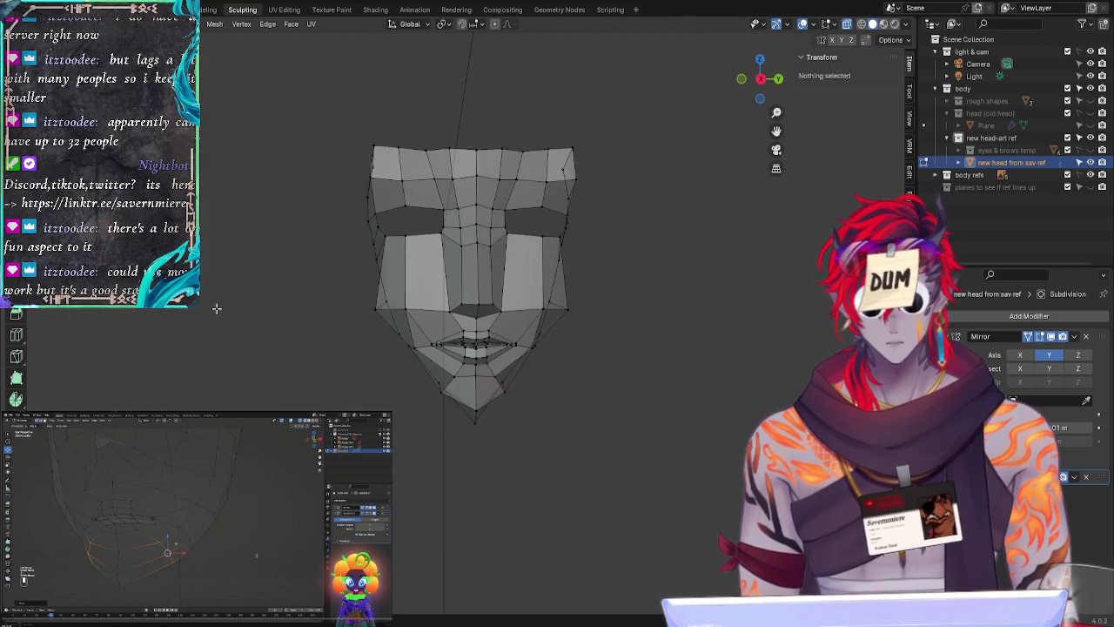
pyautogui.moveTo(589, 377); pyautogui.dragTo(682, 481, button='middle')
pyautogui.click(1051, 476)
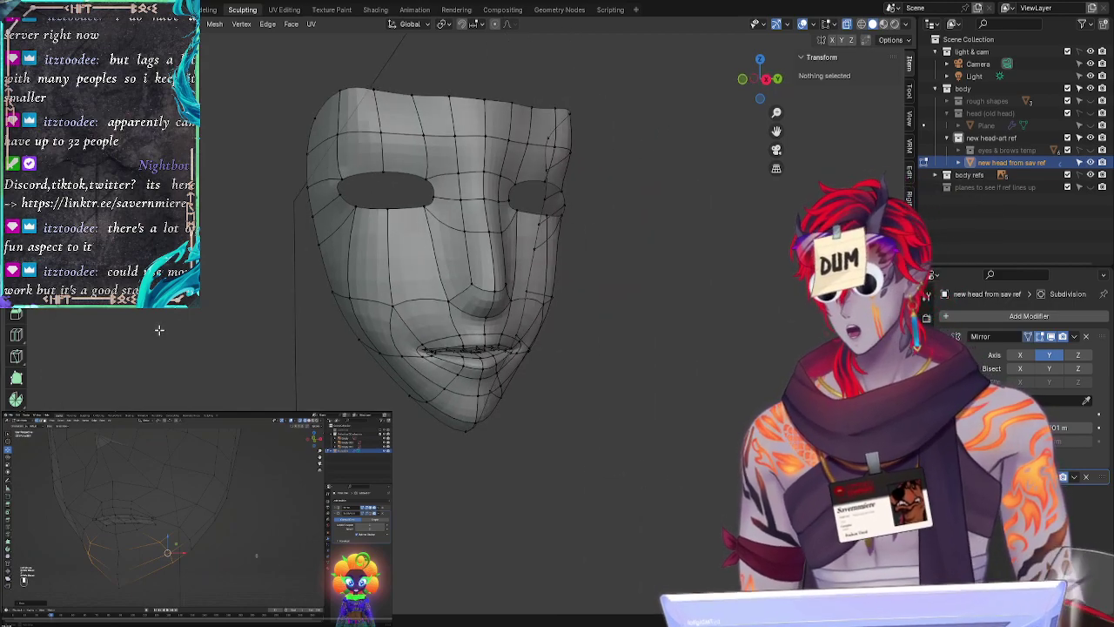
# Step: Snap to the straight front orthographic view and toggle X-ray over the reference
pyautogui.moveTo(411, 417); pyautogui.dragTo(461, 422, button='middle')
pyautogui.click(759, 87)
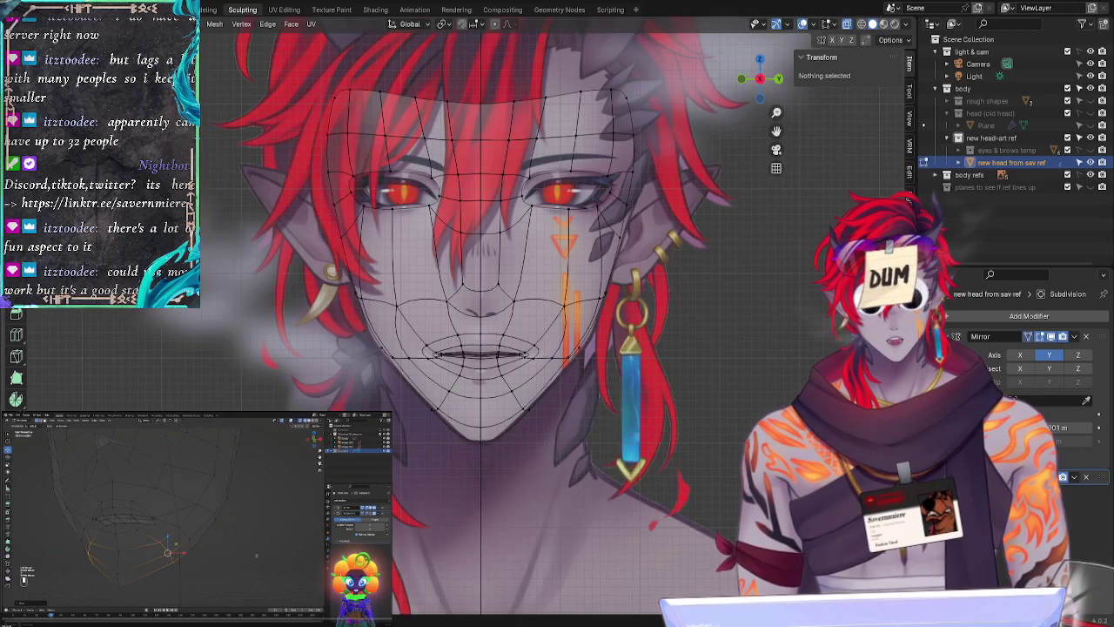
pyautogui.hotkey('alt', 'z')
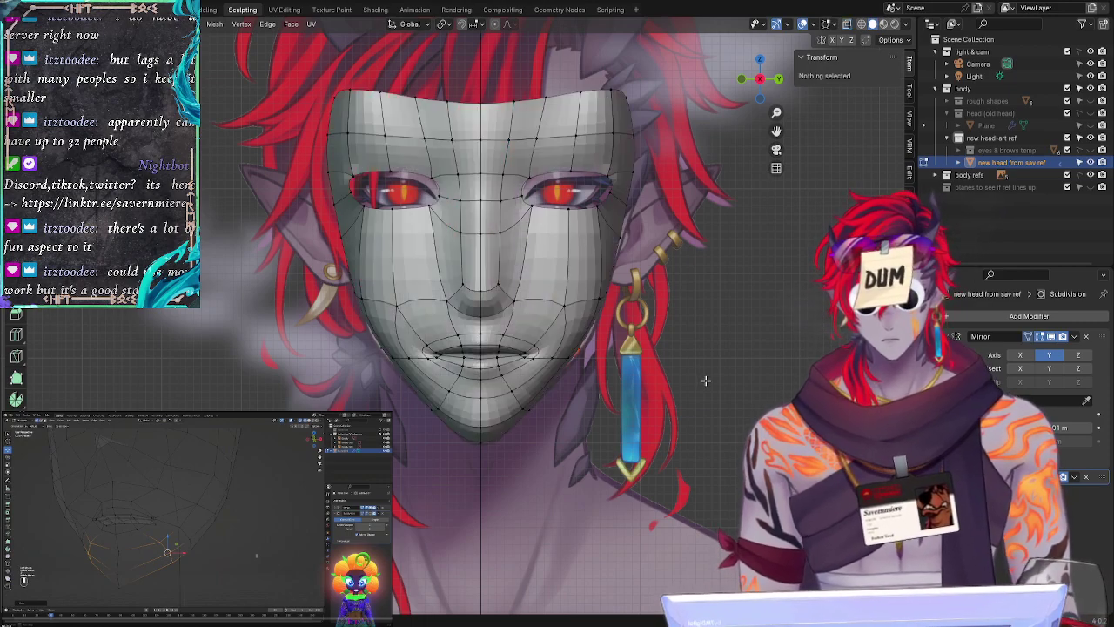
pyautogui.click(566, 376)
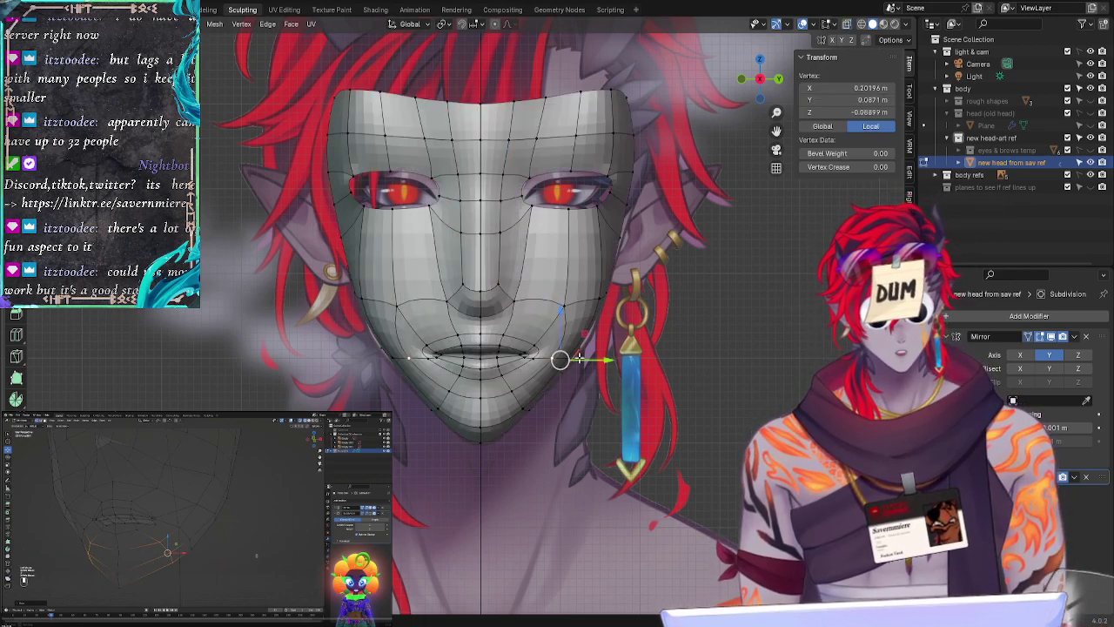
pyautogui.click(609, 425)
# Step: Move the jaw vertices beside the mouth corner in depth along the Y axis
pyautogui.click(572, 356)
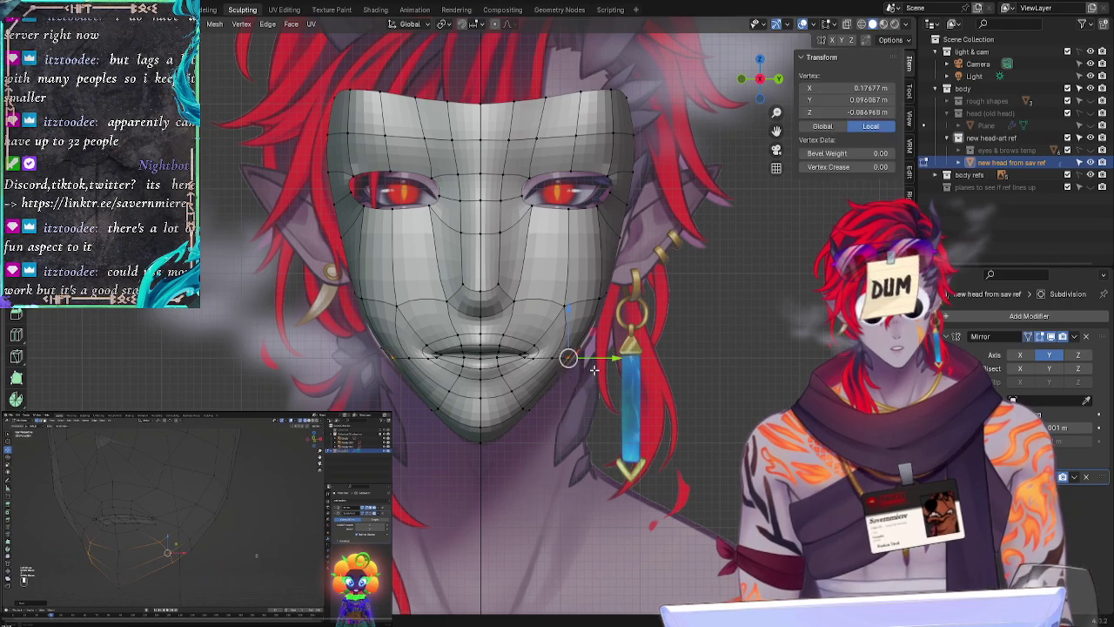
pyautogui.press('g')
pyautogui.press('y')
pyautogui.moveTo(623, 358); pyautogui.dragTo(622, 360)
pyautogui.click(660, 408)
pyautogui.moveTo(607, 394)
pyautogui.keyDown('ctrl'); pyautogui.mouseDown(button='right')
pyautogui.moveTo(549, 355)
pyautogui.moveTo(617, 362)
pyautogui.mouseUp(button='right'); pyautogui.keyUp('ctrl')
pyautogui.hotkey('alt', 'z')
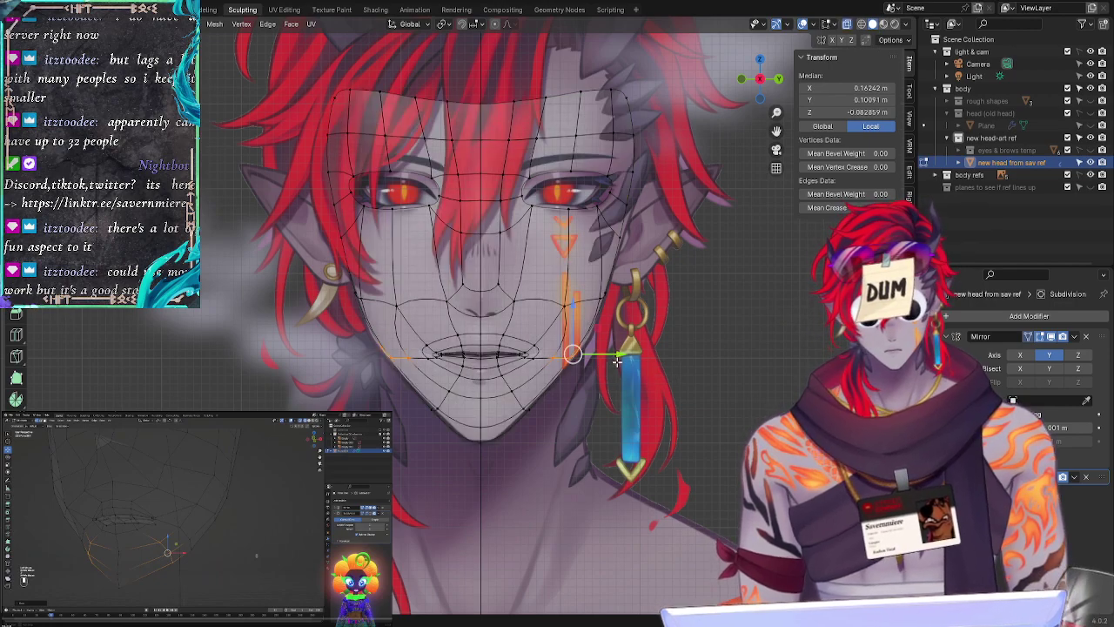
pyautogui.click(577, 352)
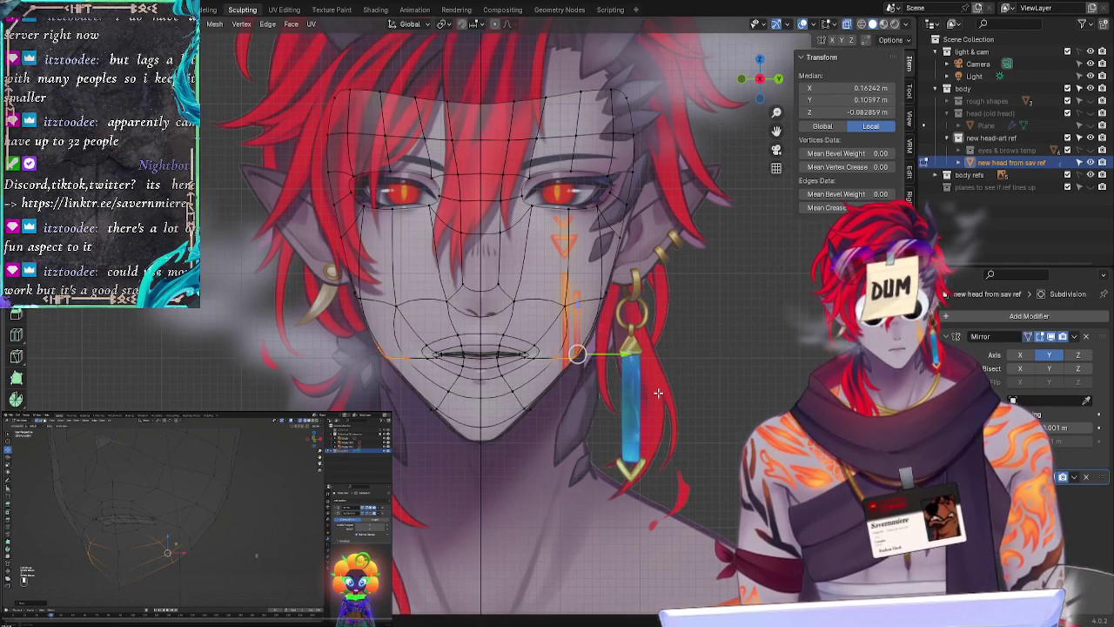
pyautogui.click(588, 285)
# Step: Push the cheek vertex beside the face in depth along Y, then make the mesh opaque
pyautogui.click(611, 302)
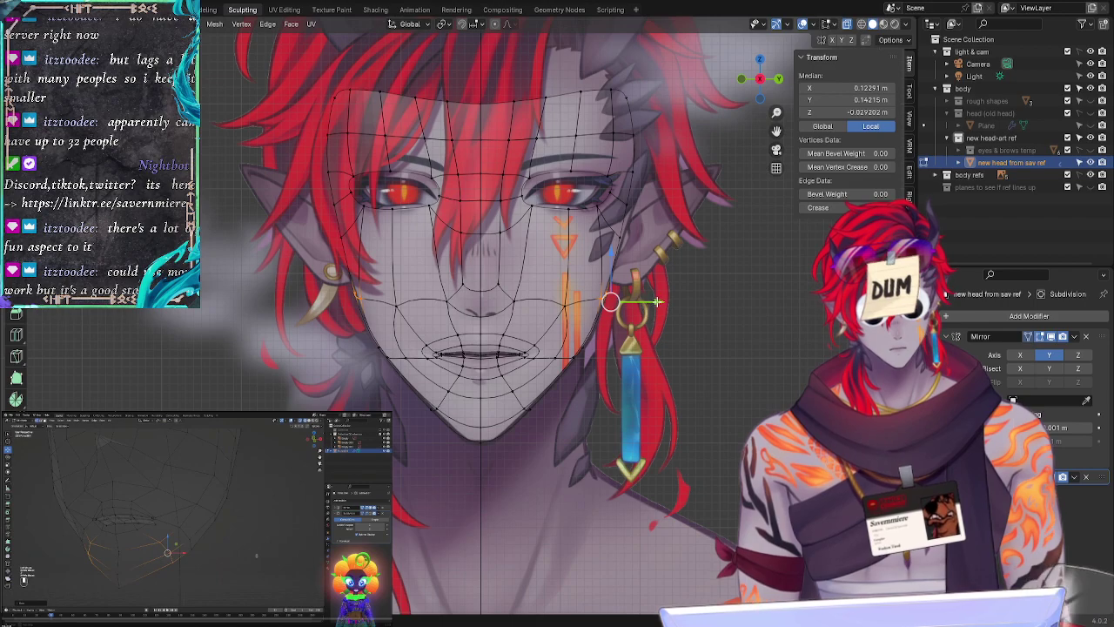
pyautogui.press('g')
pyautogui.press('y')
pyautogui.click(641, 310)
pyautogui.click(559, 305)
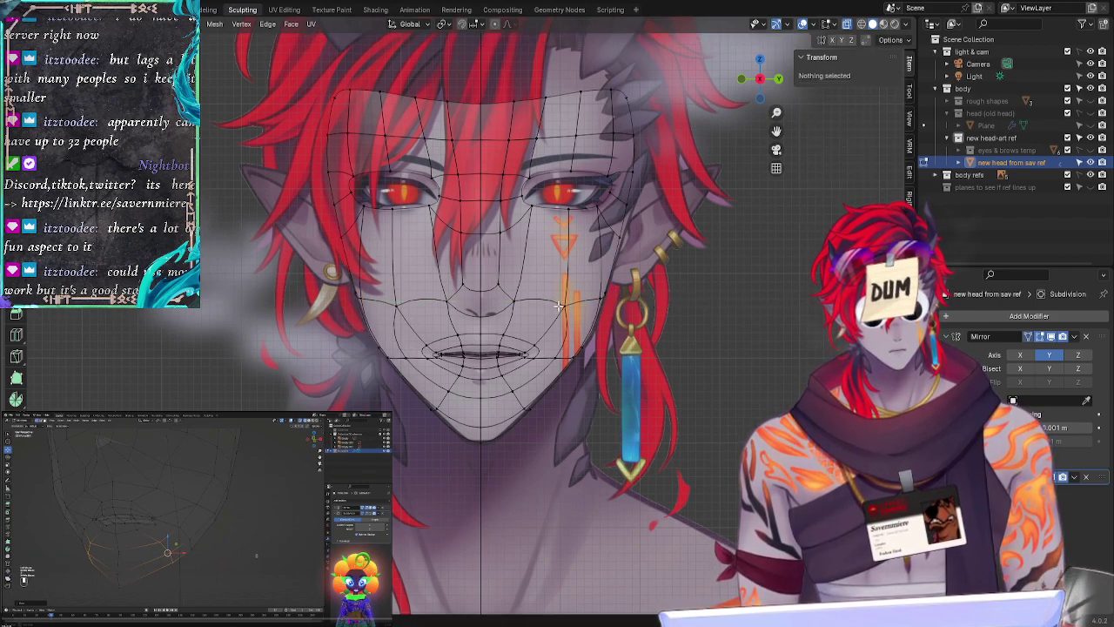
pyautogui.click(572, 304)
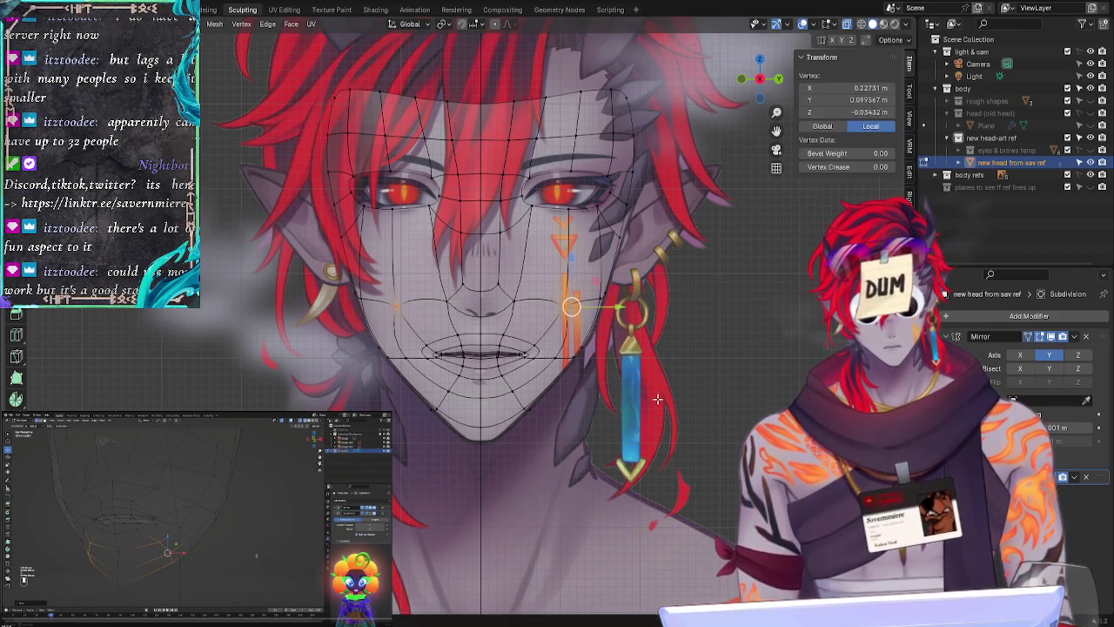
pyautogui.click(572, 348)
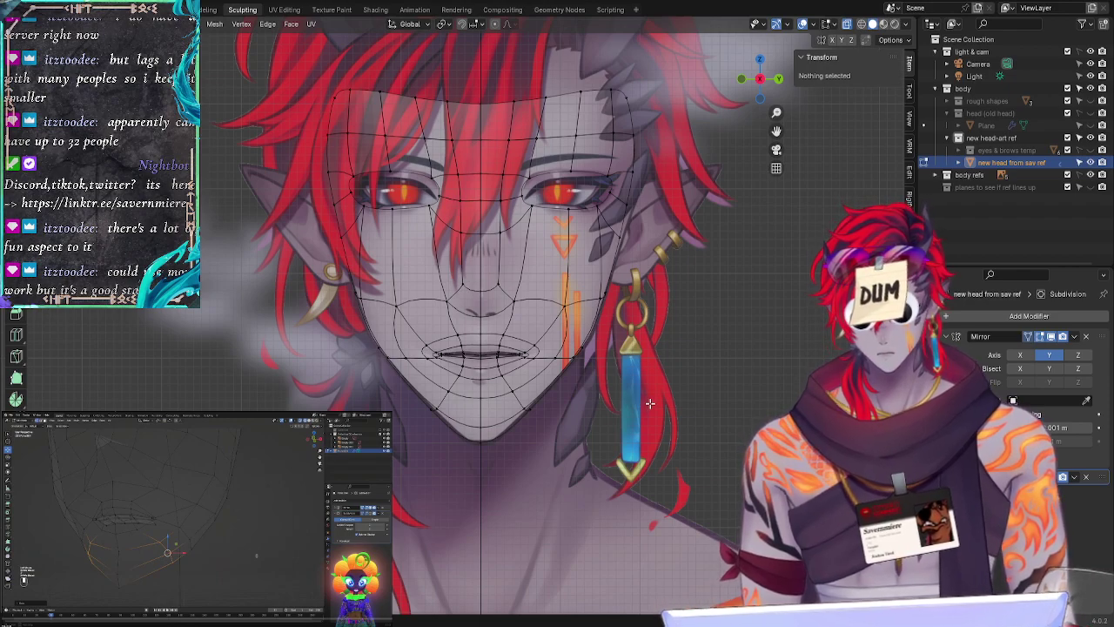
pyautogui.hotkey('alt', 'z')
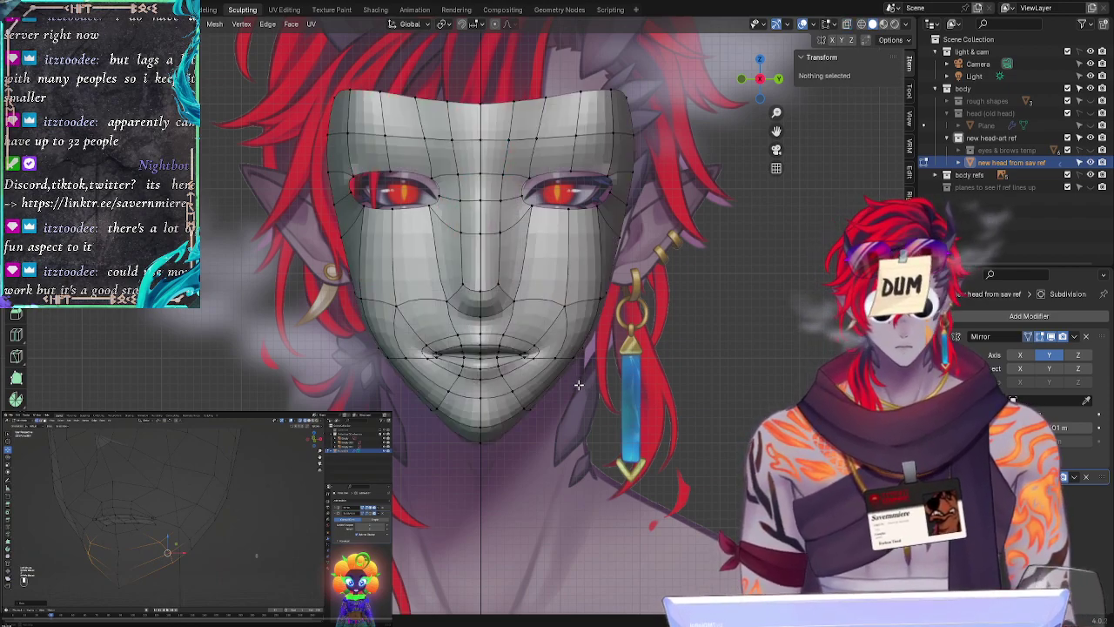
# Step: Move the mouth-corner jaw vertex along Y and return the face to its low-poly cage
pyautogui.click(390, 302)
pyautogui.click(403, 383)
pyautogui.click(414, 357)
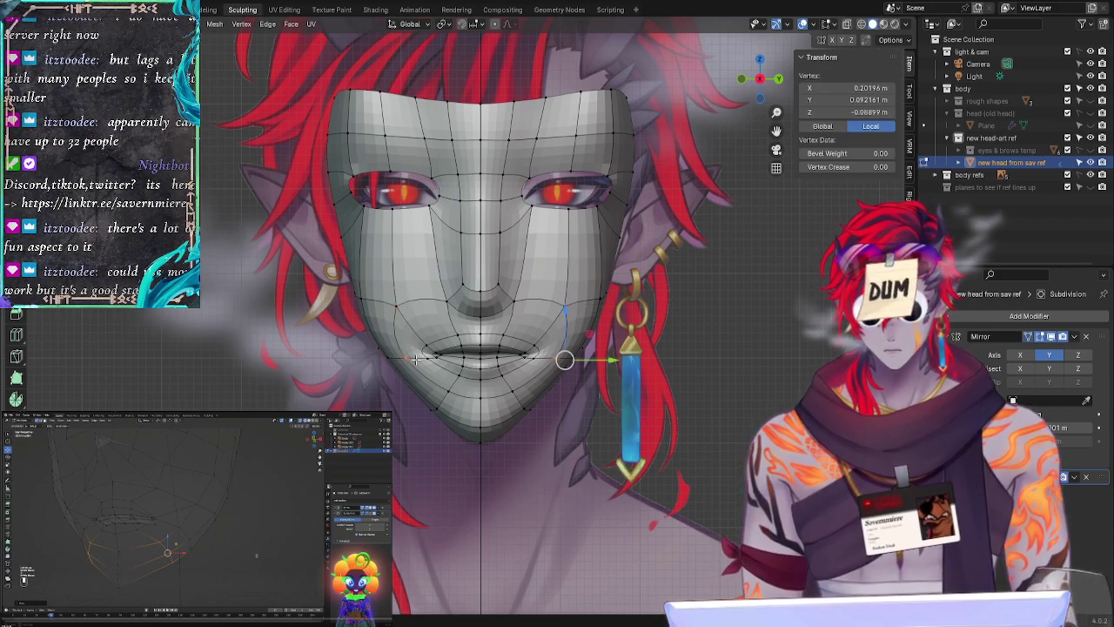
pyautogui.press('g')
pyautogui.press('y')
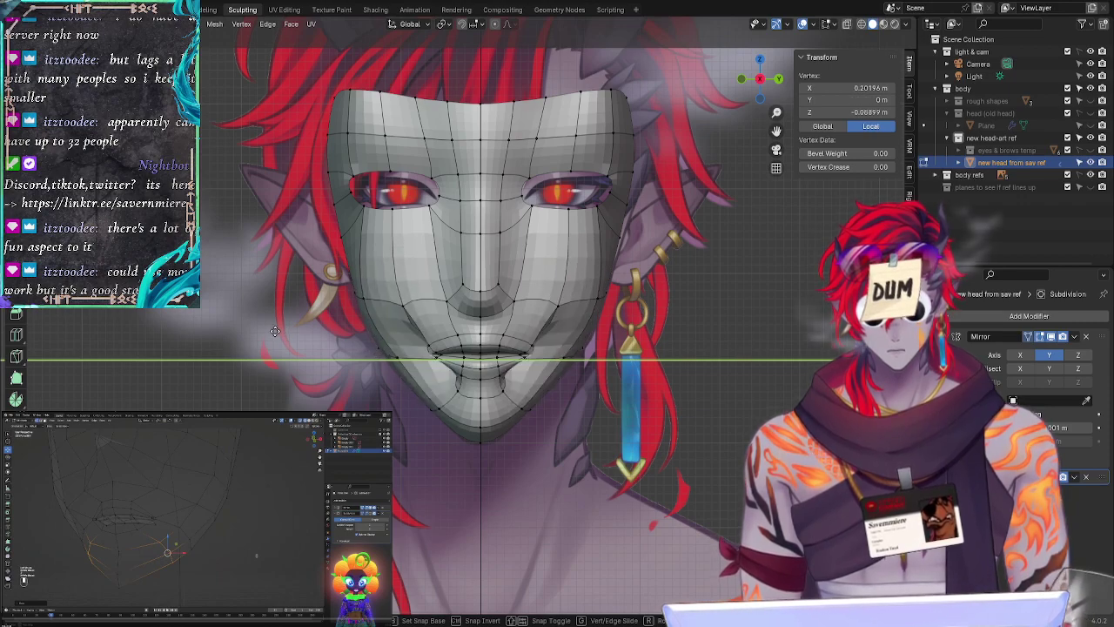
pyautogui.click(396, 346)
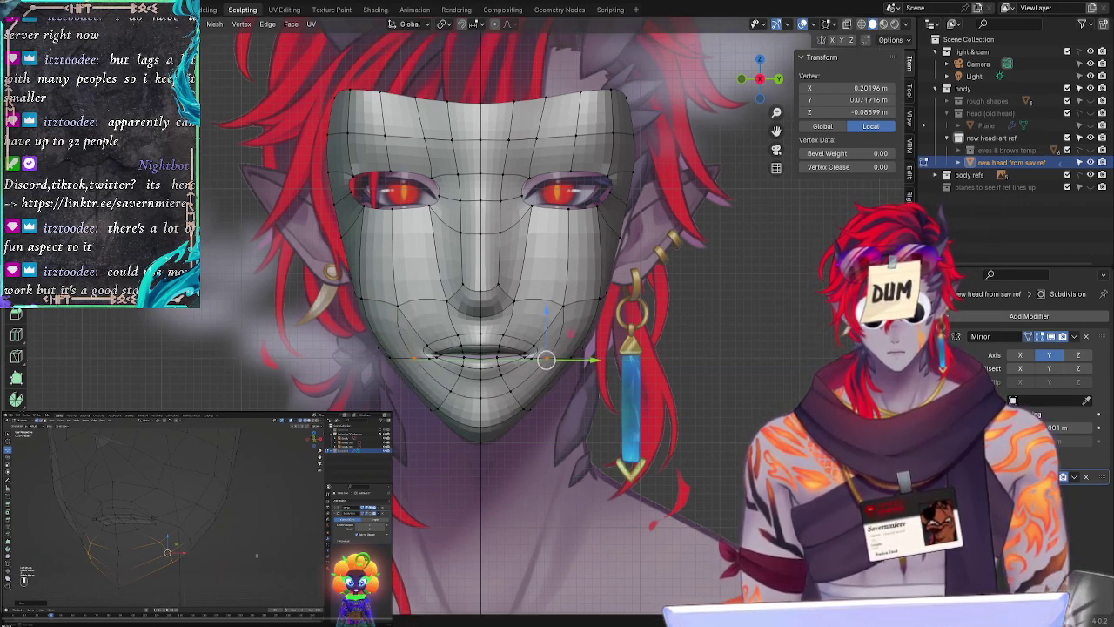
pyautogui.hotkey('alt', 'a')
pyautogui.hotkey('ctrl', '0')
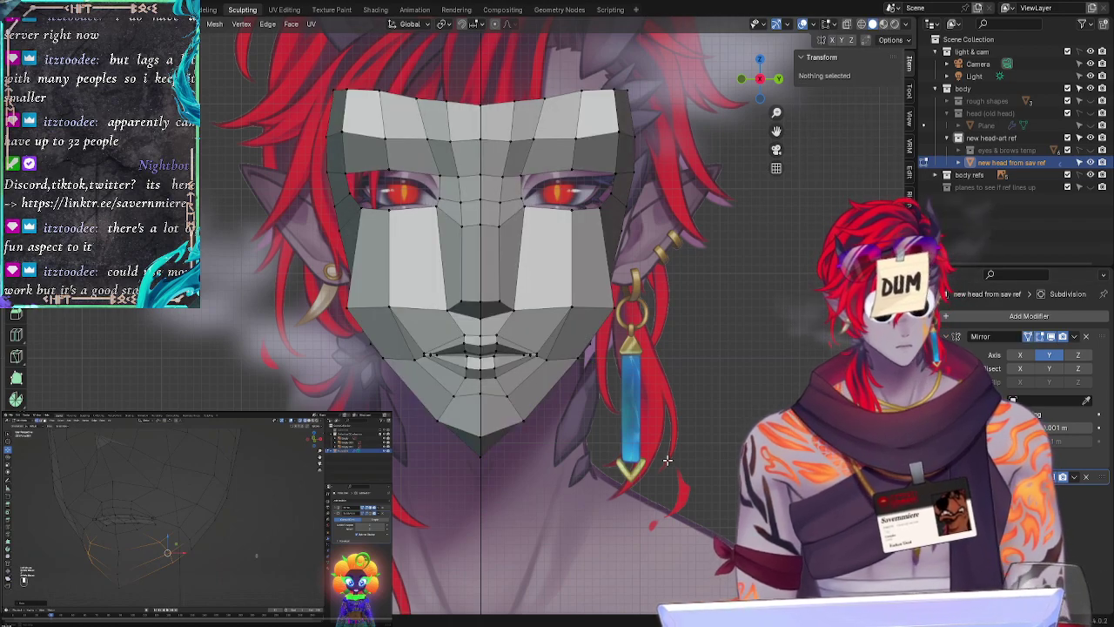
# Step: Drag the lip-corner vertex into a new position and check from above and front
pyautogui.moveTo(666, 460); pyautogui.dragTo(561, 370, button='middle')
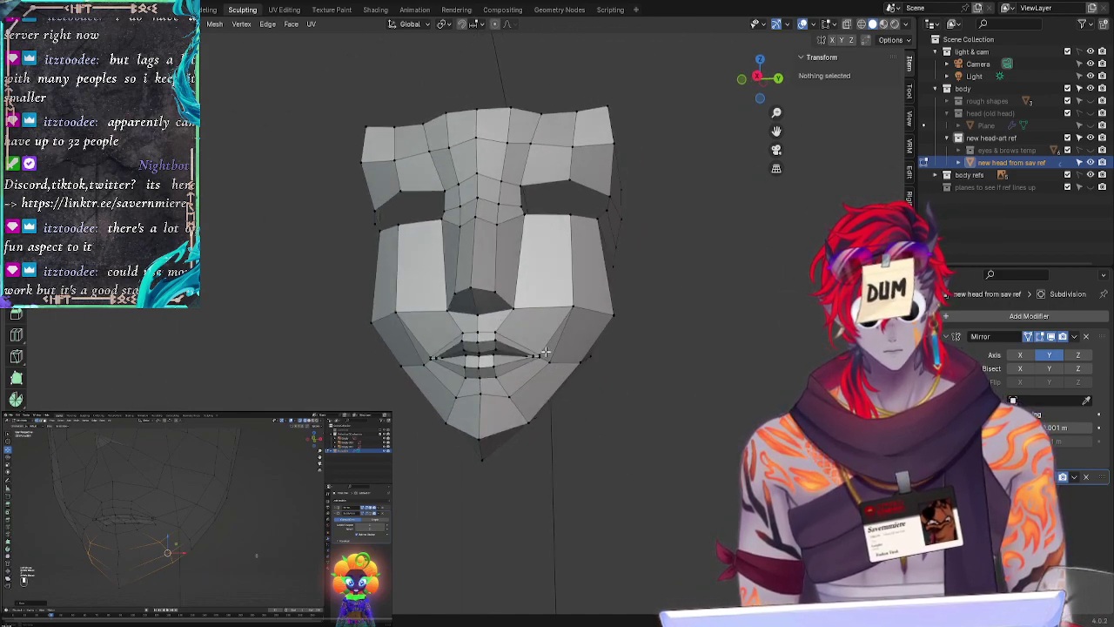
pyautogui.click(541, 354)
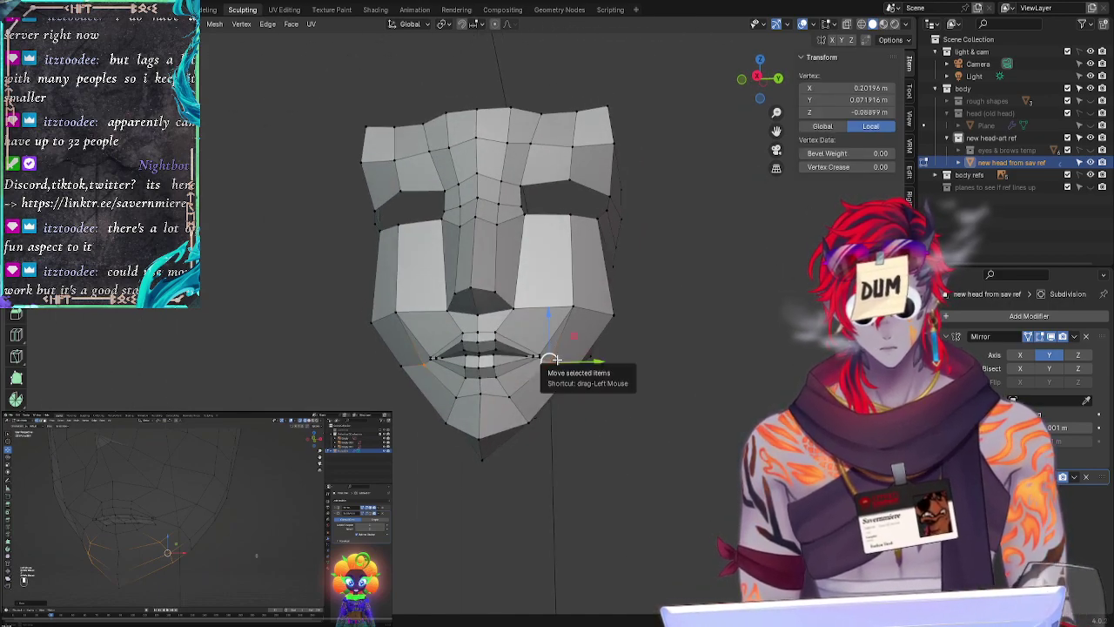
pyautogui.moveTo(550, 359); pyautogui.dragTo(566, 362)
pyautogui.click(692, 435)
pyautogui.moveTo(692, 435); pyautogui.dragTo(615, 316, button='middle')
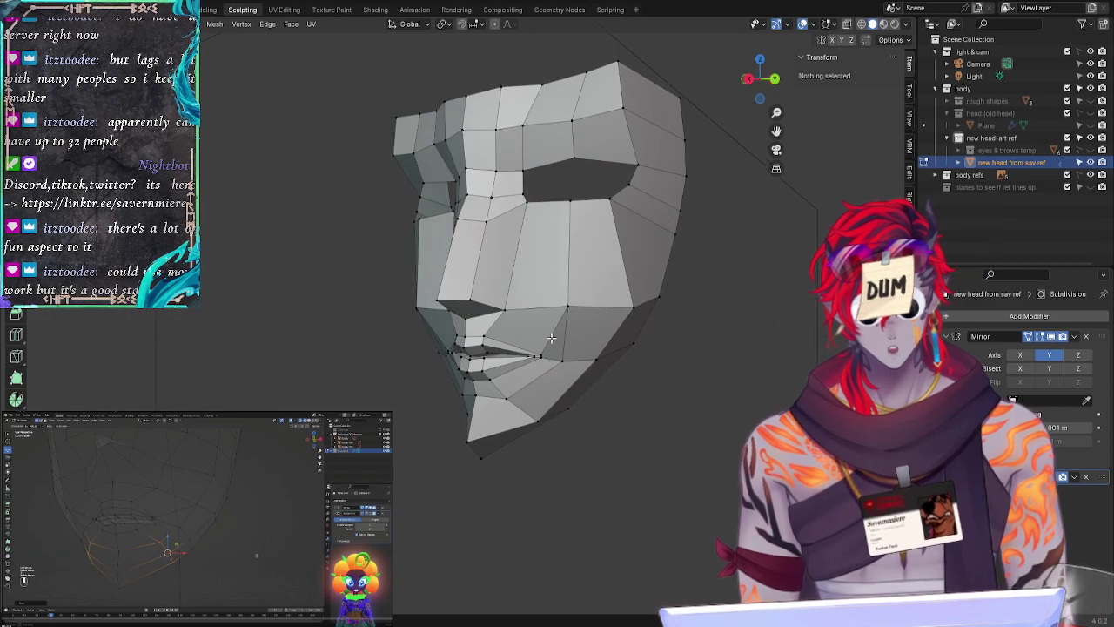
pyautogui.moveTo(665, 417); pyautogui.dragTo(459, 399, button='middle')
# Step: Move the mouth-corner vertex along the X axis and check from the side
pyautogui.click(410, 347)
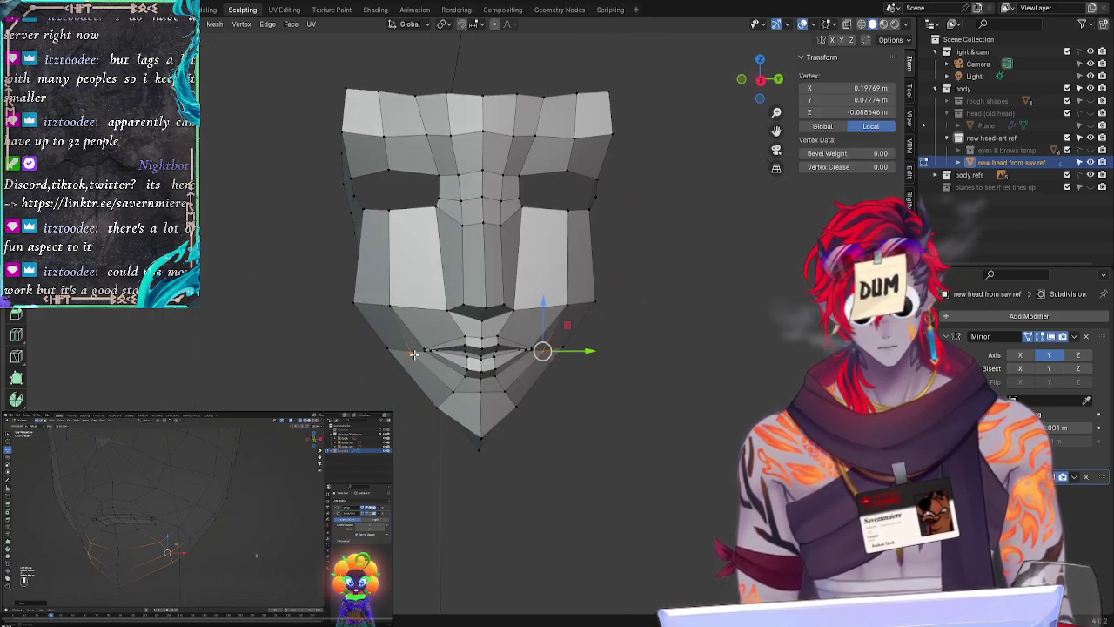
pyautogui.press('g')
pyautogui.press('x')
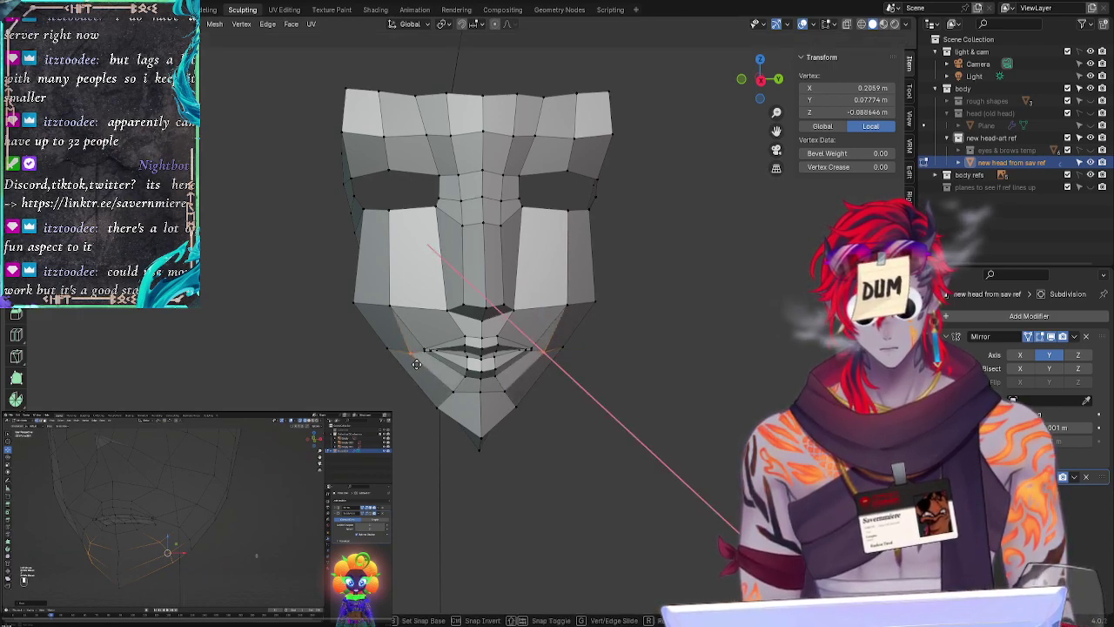
pyautogui.click(409, 373)
pyautogui.hotkey('alt', 'a')
pyautogui.moveTo(406, 380); pyautogui.dragTo(460, 447, button='middle')
# Step: Nudge the vertex beside the mouth twice along the X axis
pyautogui.press('x')
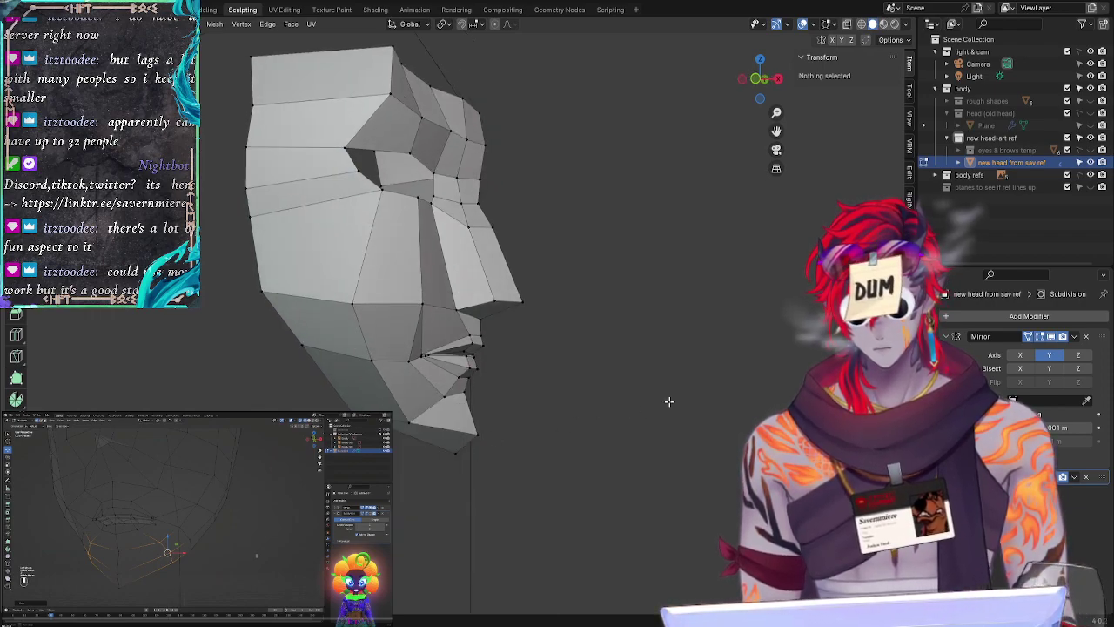
pyautogui.click(405, 355)
pyautogui.press('g')
pyautogui.press('x')
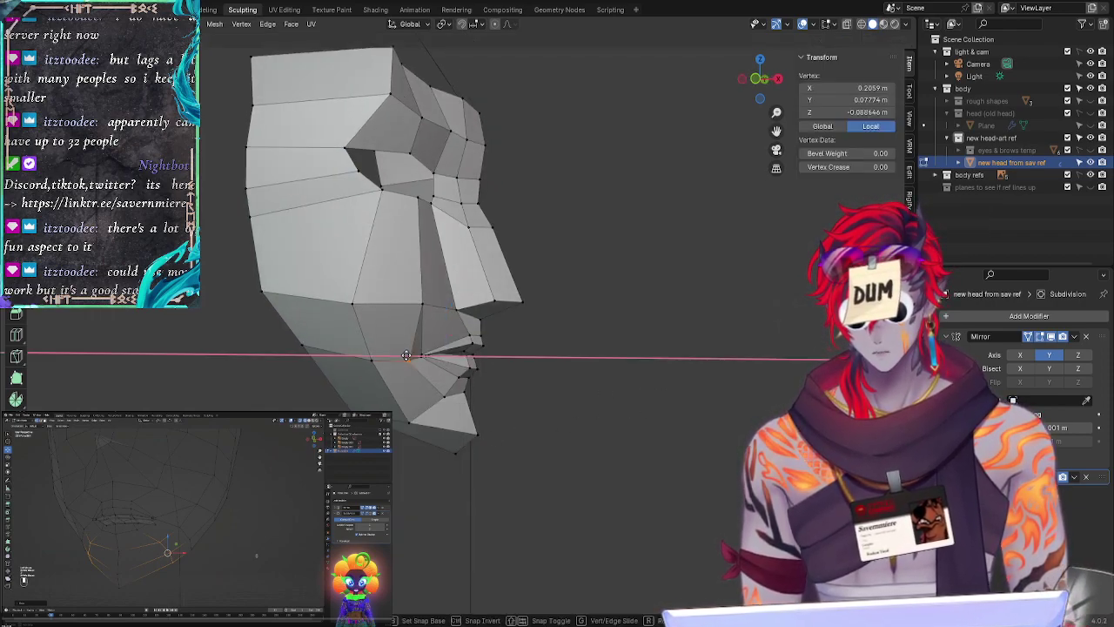
pyautogui.click(405, 355)
pyautogui.press('g')
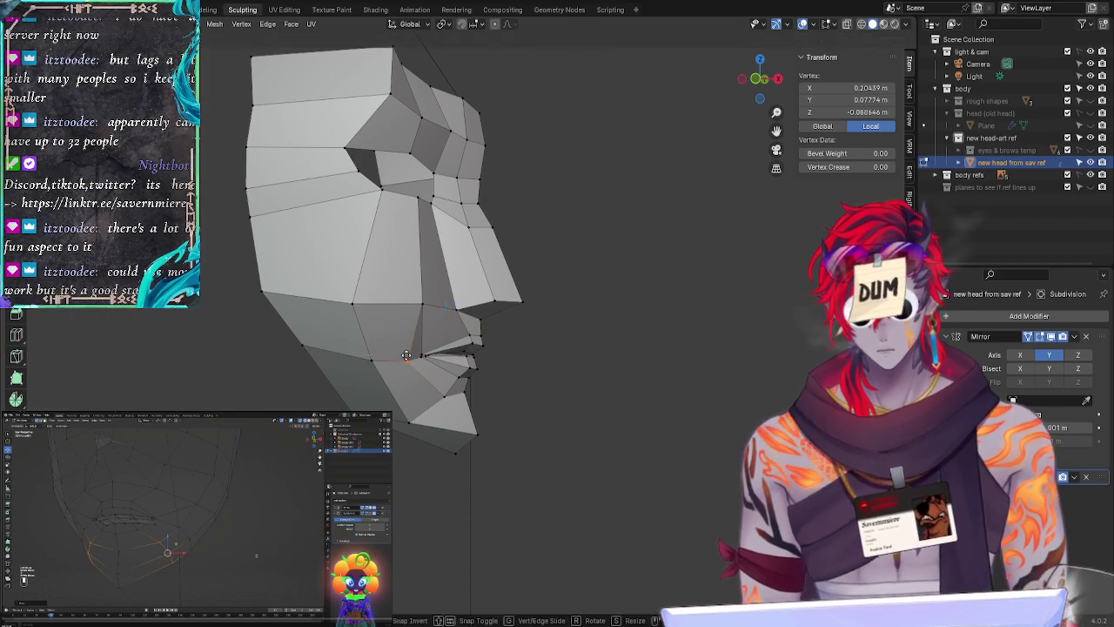
pyautogui.press('x')
pyautogui.click(403, 355)
pyautogui.click(506, 418)
pyautogui.moveTo(686, 425); pyautogui.dragTo(626, 453, button='middle')
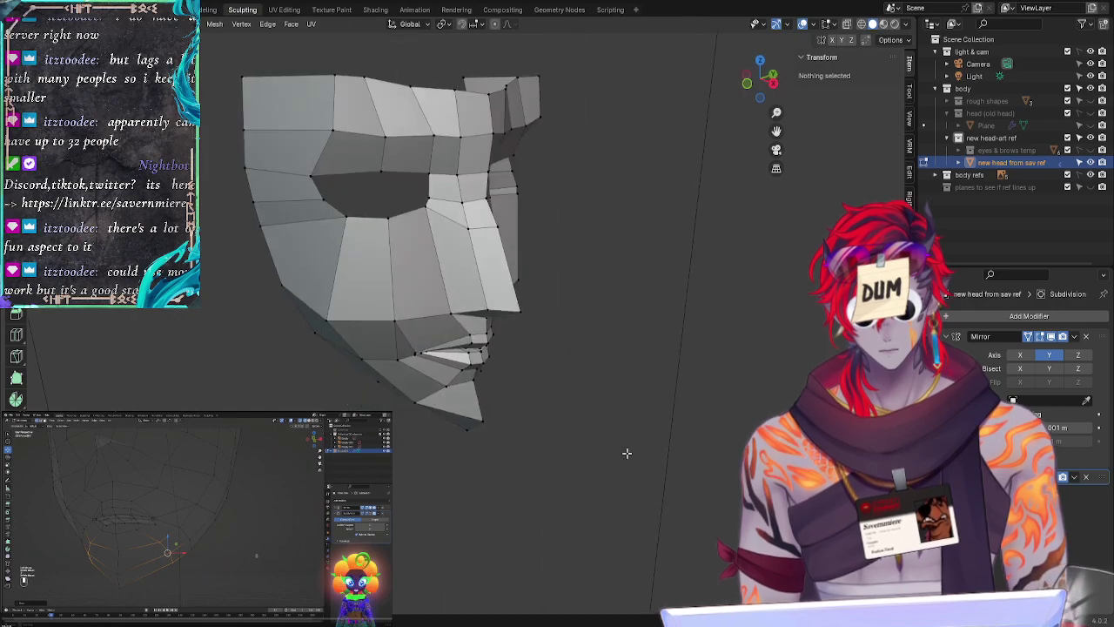
# Step: Move the cheek vertex below the eye along the Y axis and check the profile
pyautogui.click(403, 317)
pyautogui.press('g')
pyautogui.press('y')
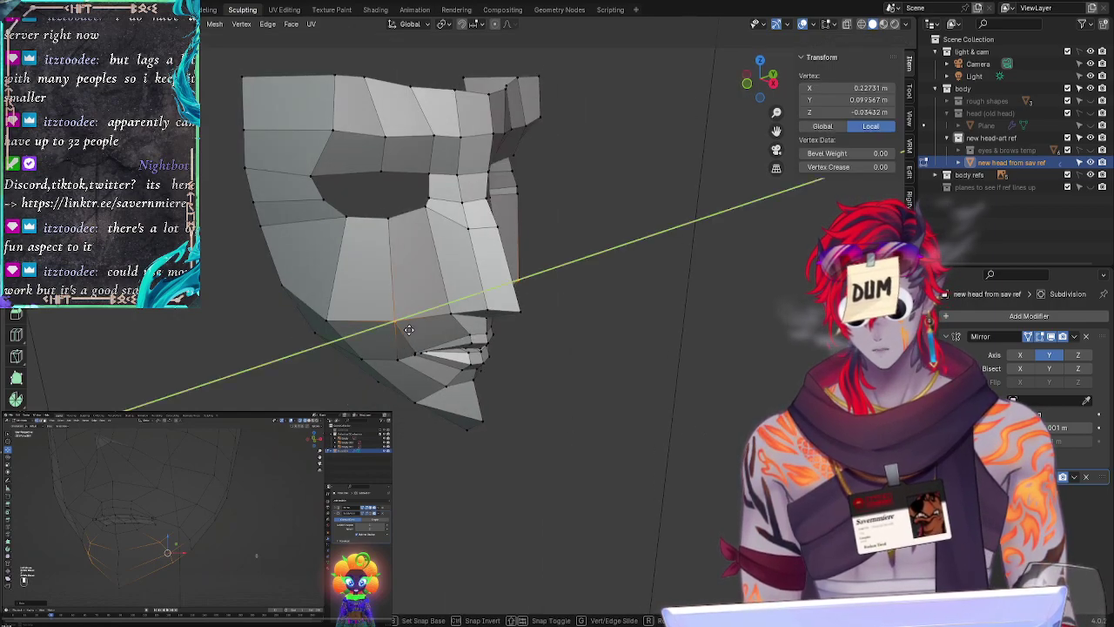
pyautogui.click(408, 328)
pyautogui.hotkey('alt', 'a')
pyautogui.moveTo(274, 402); pyautogui.dragTo(378, 401, button='middle')
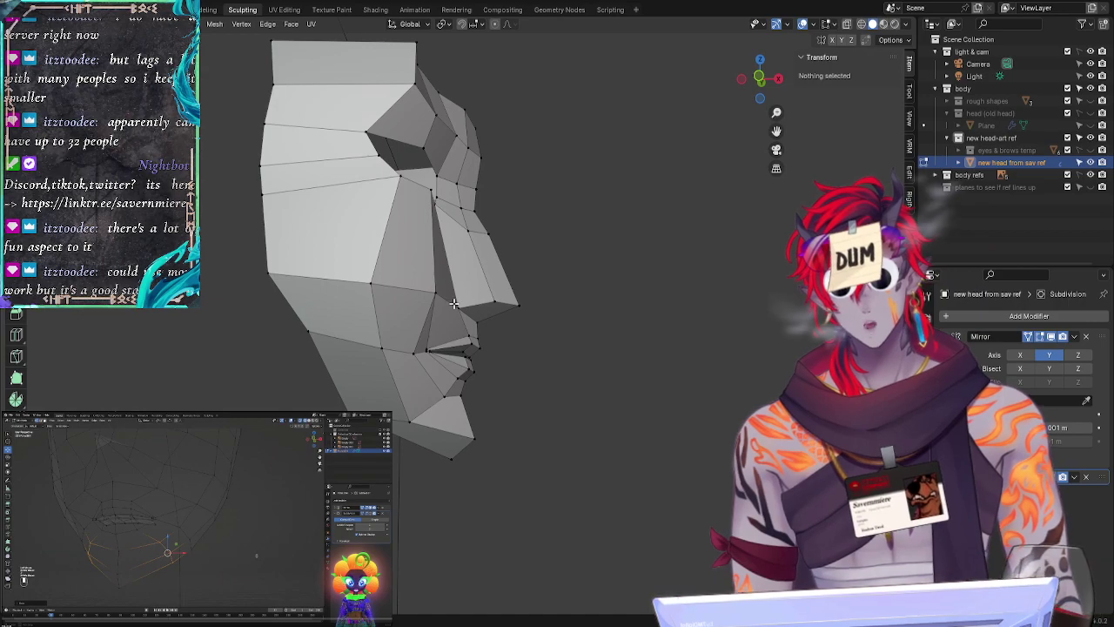
# Step: Move the nose-side vertex vertically along Z, then enable subdivision display and inspect in 3D
pyautogui.click(459, 302)
pyautogui.press('g')
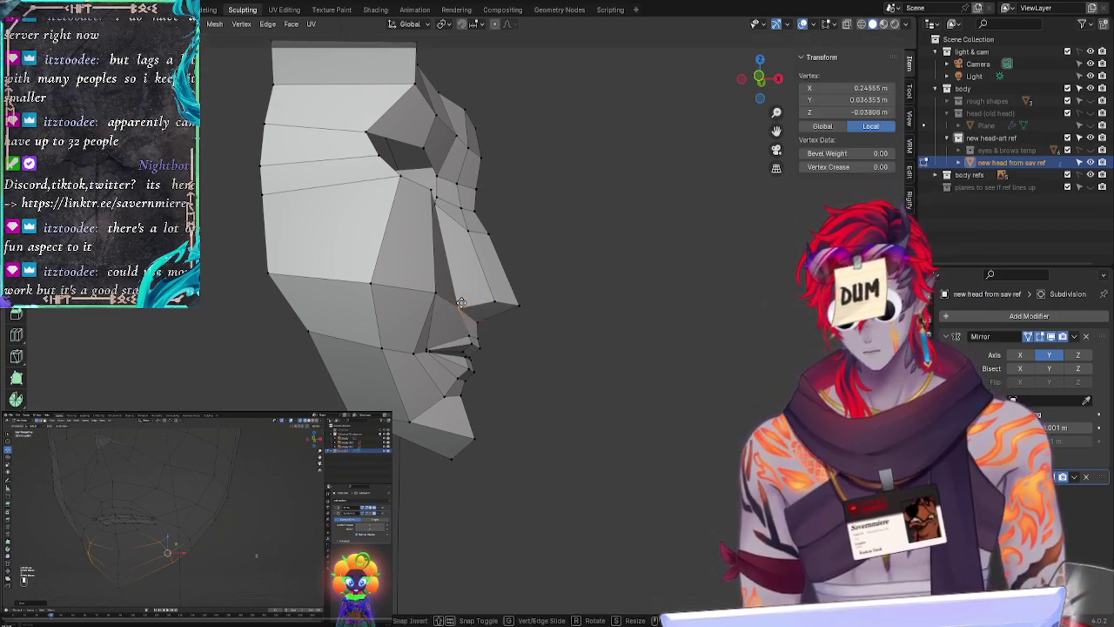
pyautogui.press('z')
pyautogui.click(464, 301)
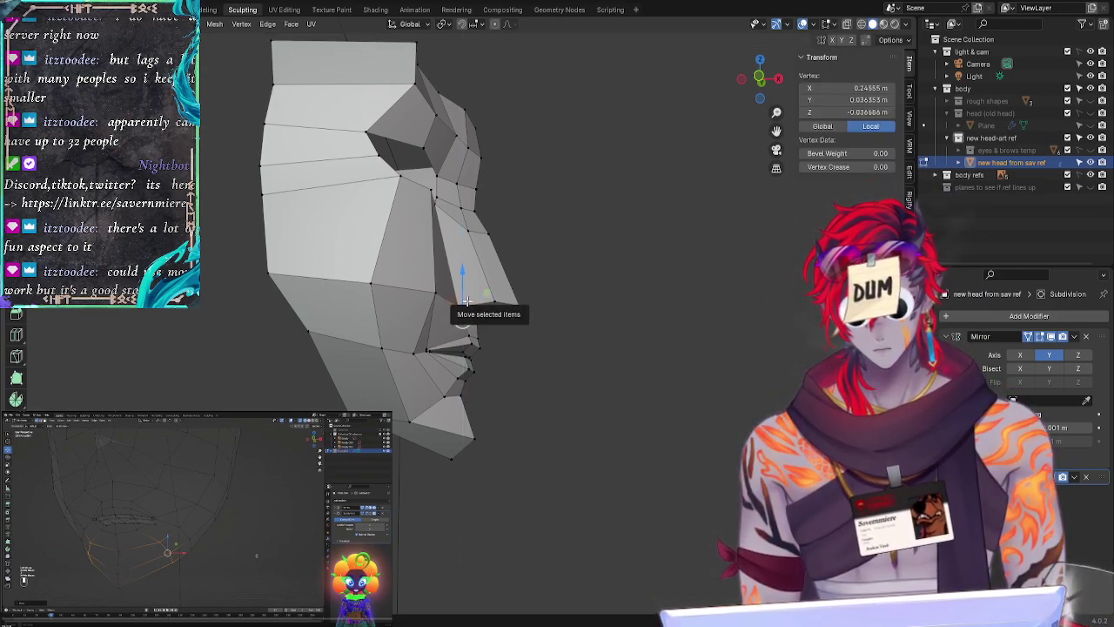
pyautogui.click(661, 316)
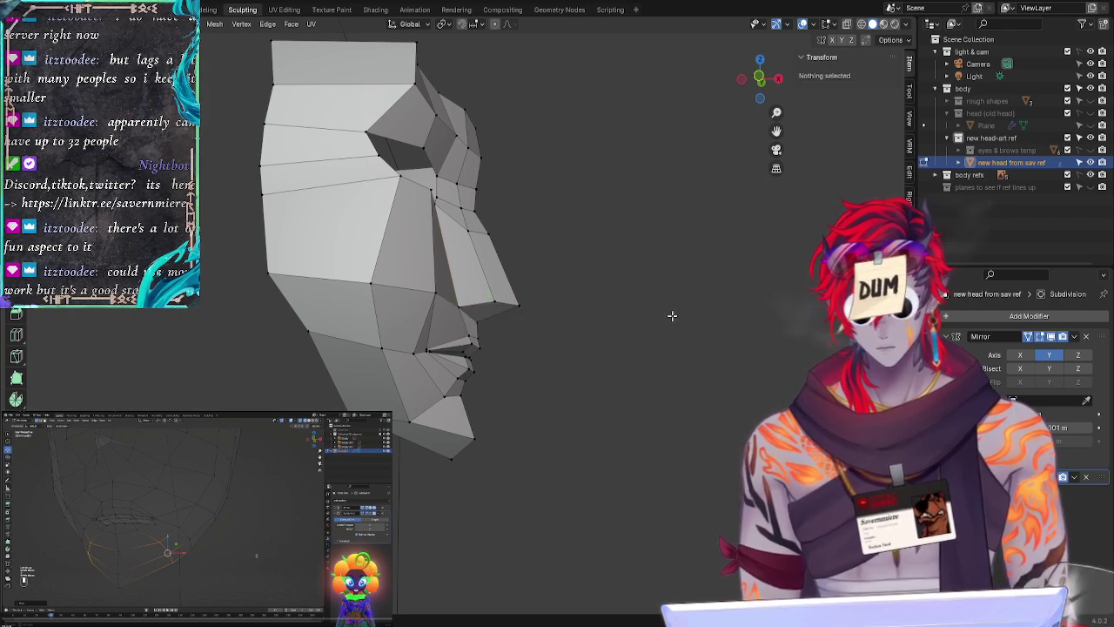
pyautogui.moveTo(650, 353); pyautogui.dragTo(524, 383, button='middle')
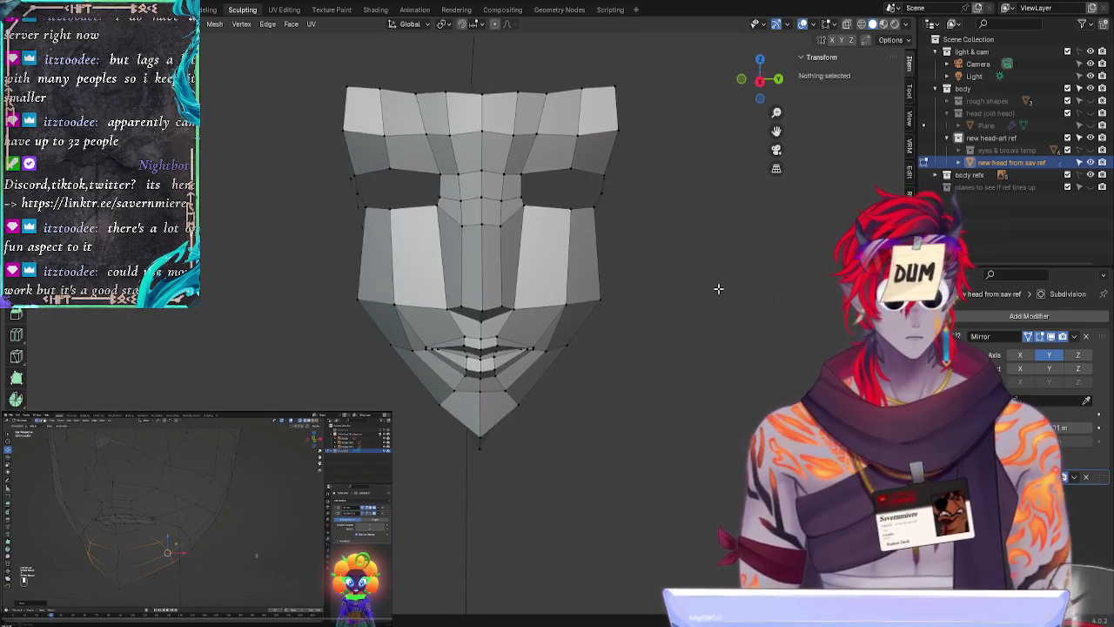
pyautogui.click(1051, 476)
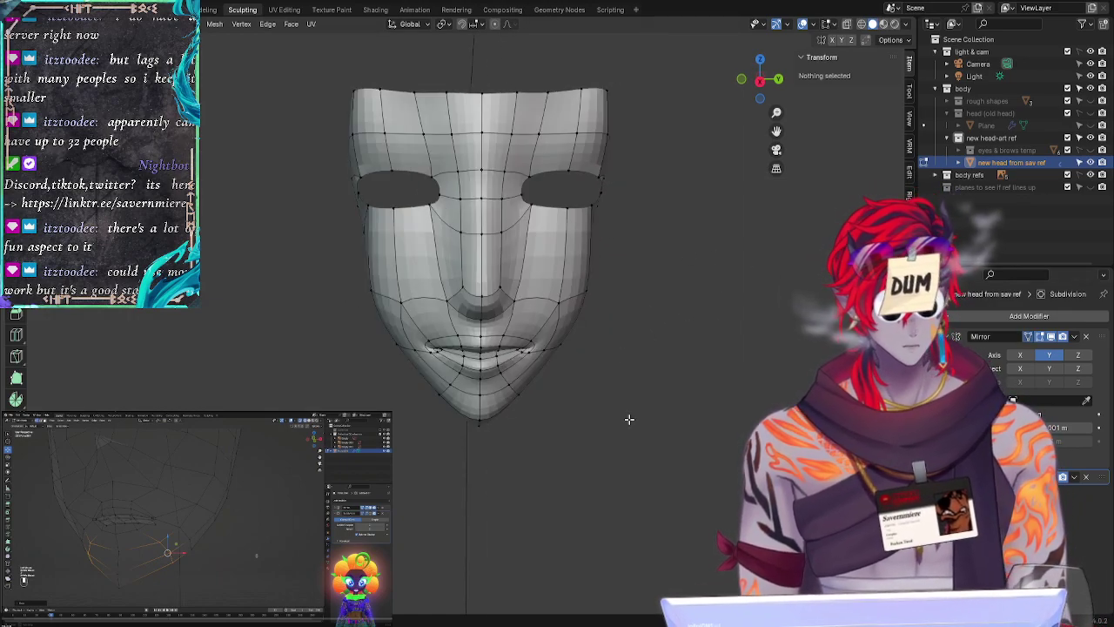
pyautogui.moveTo(629, 419)
pyautogui.mouseDown(button='middle')
pyautogui.moveTo(673, 383)
pyautogui.moveTo(609, 413)
pyautogui.moveTo(664, 410)
pyautogui.moveTo(635, 407)
pyautogui.mouseUp(button='middle')
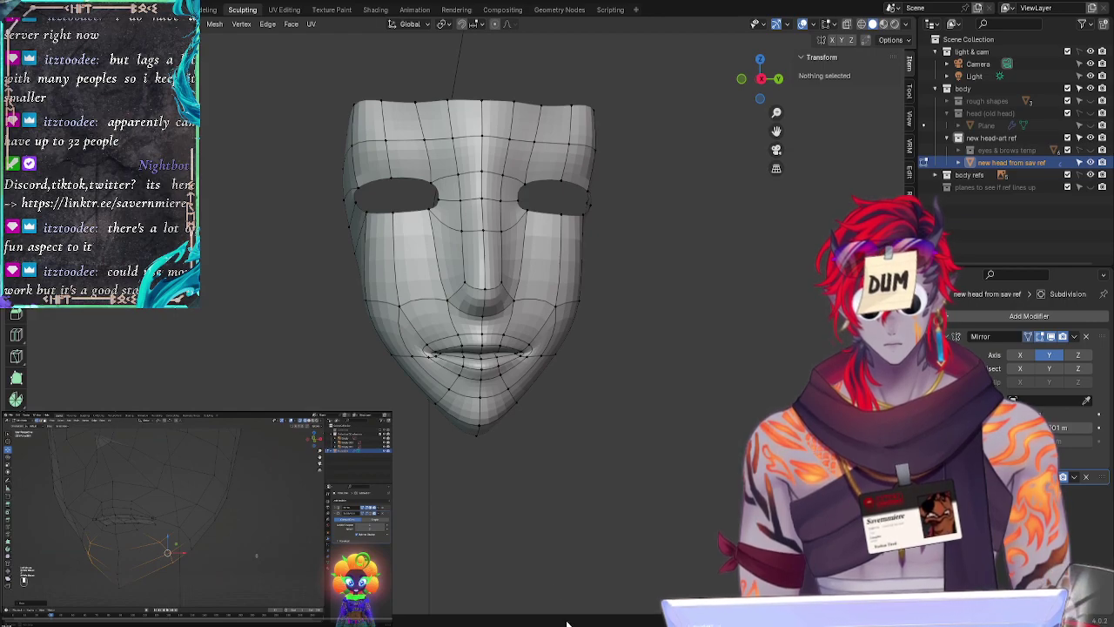
# Step: Move the vertex between the eyes vertically along the Z axis
pyautogui.click(479, 174)
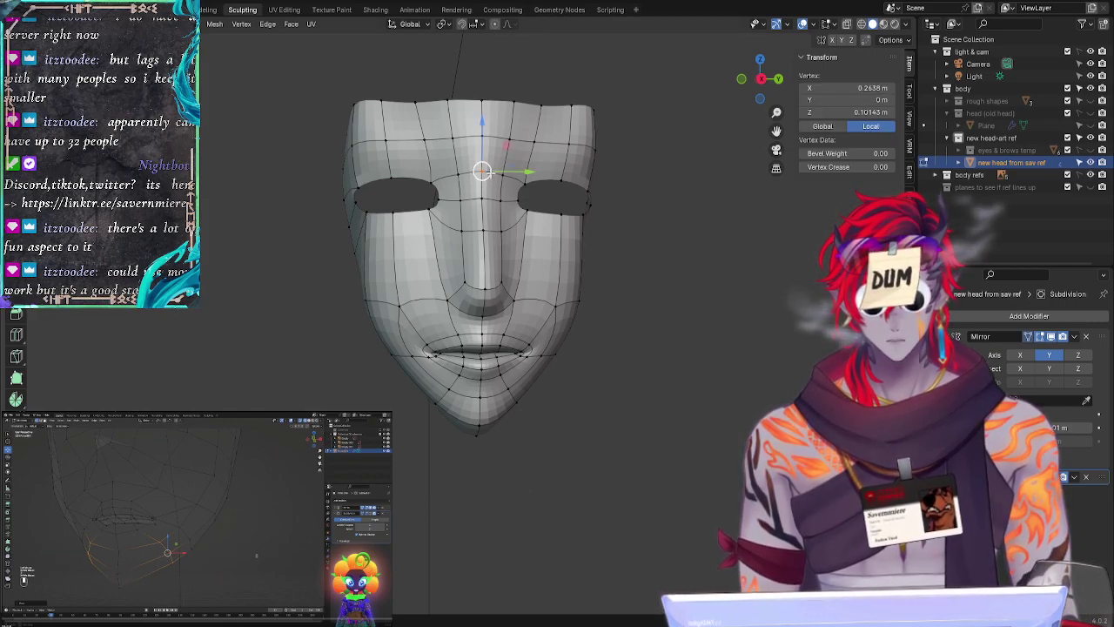
pyautogui.press('g')
pyautogui.press('z')
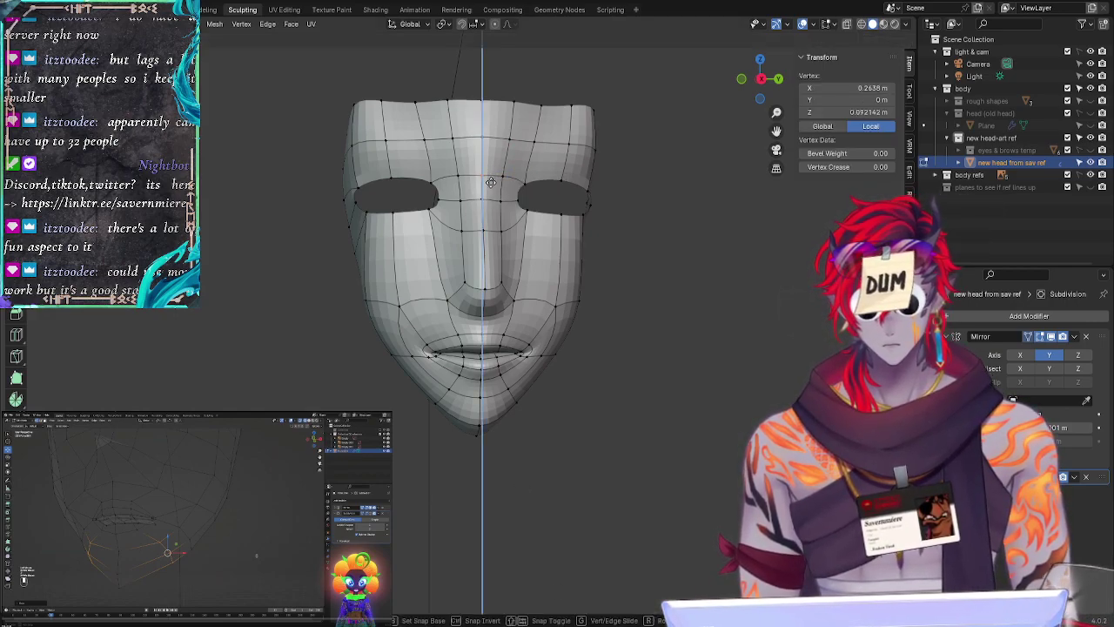
pyautogui.click(490, 180)
pyautogui.click(635, 256)
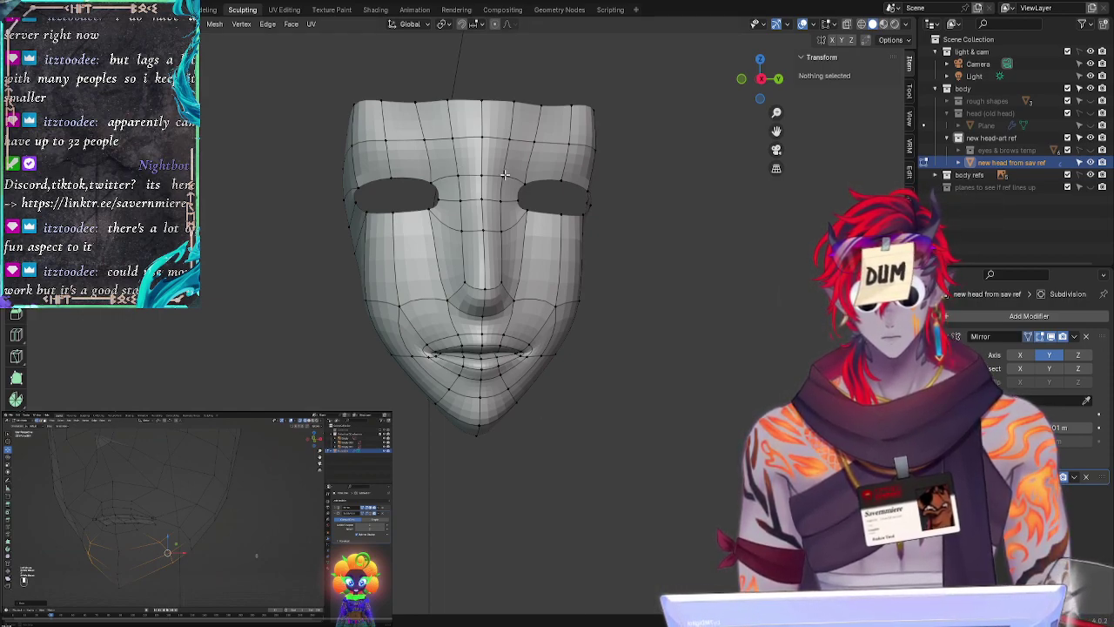
# Step: Shift the upper-forehead vertex above the brow in depth along the Y axis
pyautogui.click(460, 136)
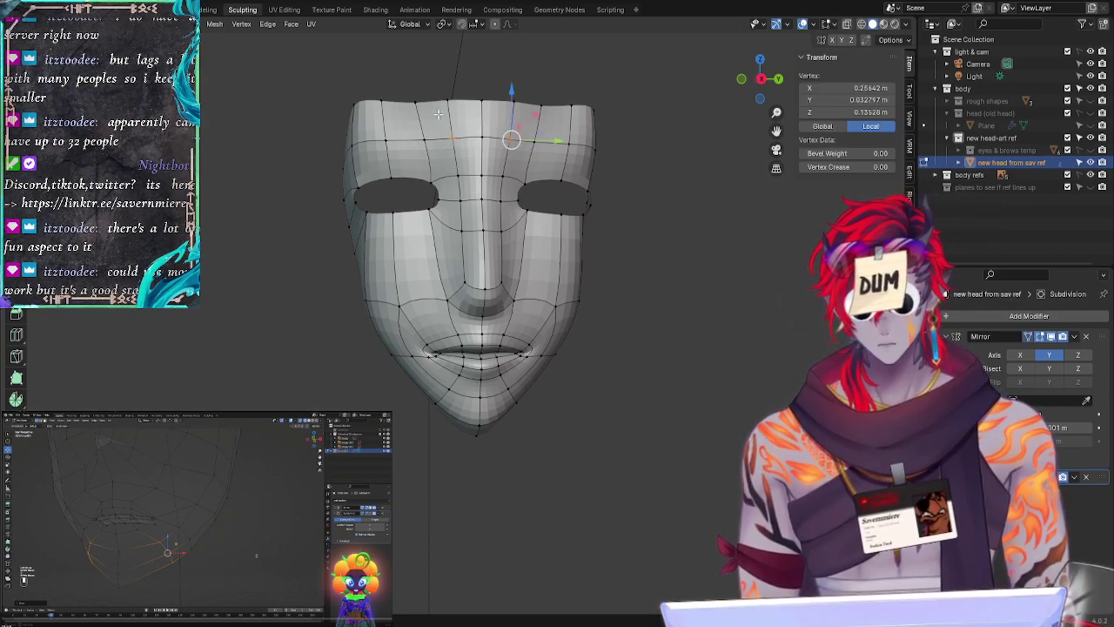
pyautogui.moveTo(443, 121); pyautogui.dragTo(537, 159)
pyautogui.click(670, 234)
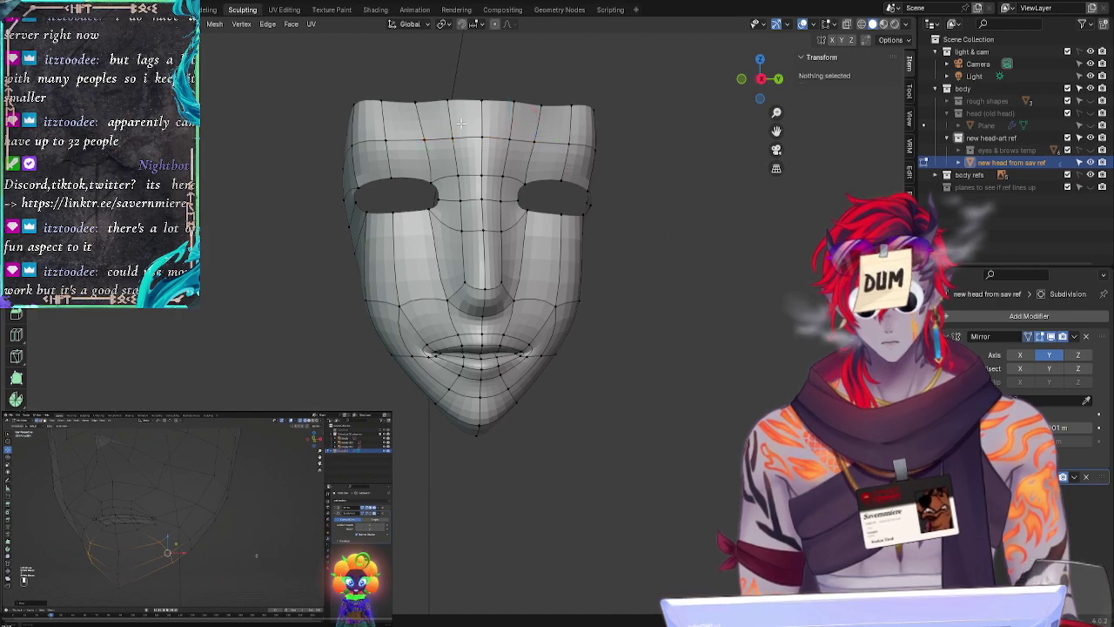
pyautogui.click(459, 137)
pyautogui.press('g')
pyautogui.press('y')
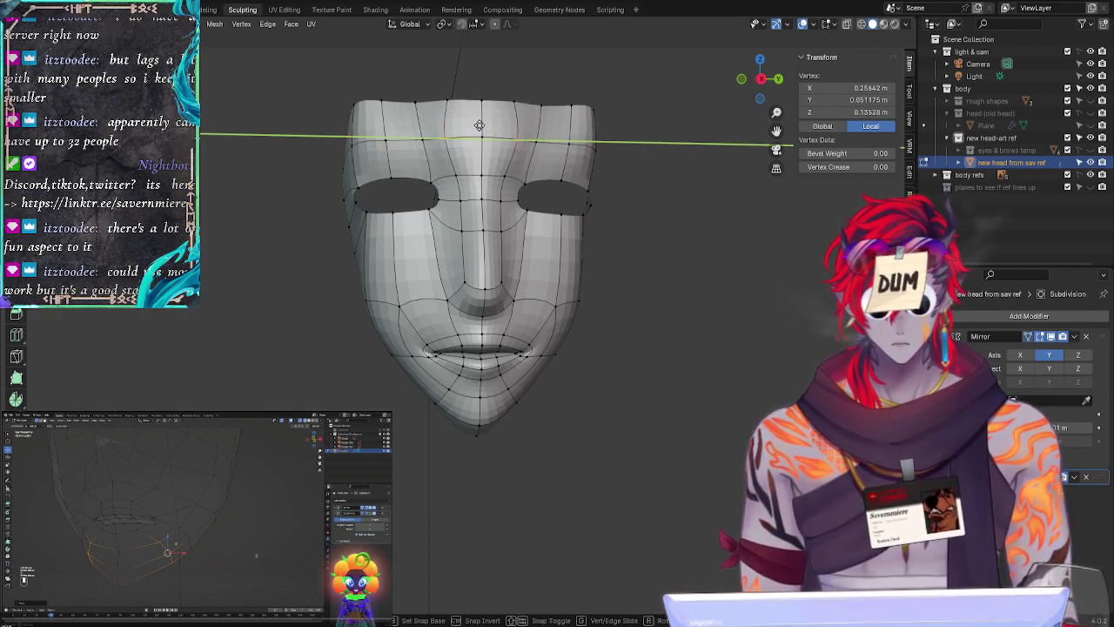
pyautogui.click(479, 125)
pyautogui.click(697, 217)
# Step: Shift the next forehead vertex along Y and check the mask in three-quarter view
pyautogui.click(530, 137)
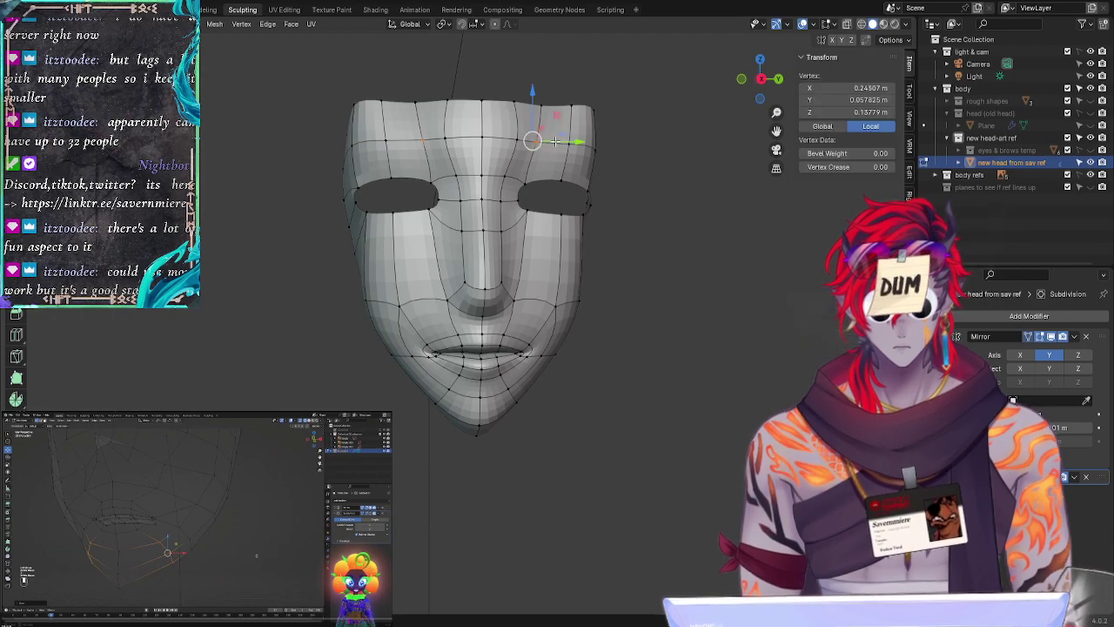
pyautogui.press('g')
pyautogui.press('y')
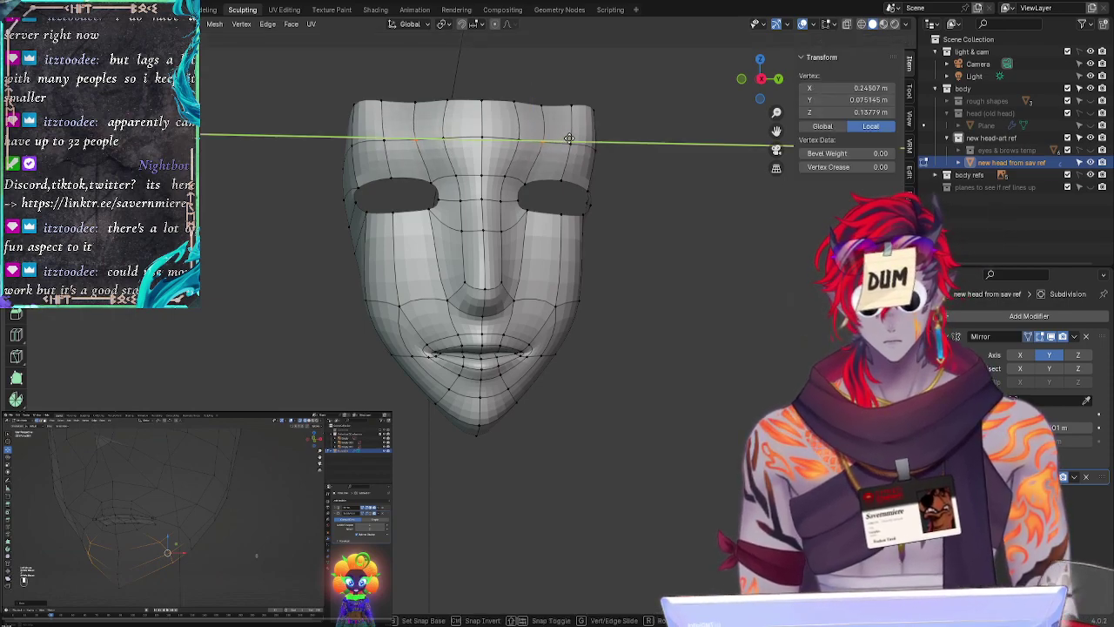
pyautogui.click(575, 137)
pyautogui.click(688, 269)
pyautogui.moveTo(689, 268); pyautogui.dragTo(650, 314, button='middle')
pyautogui.click(600, 100)
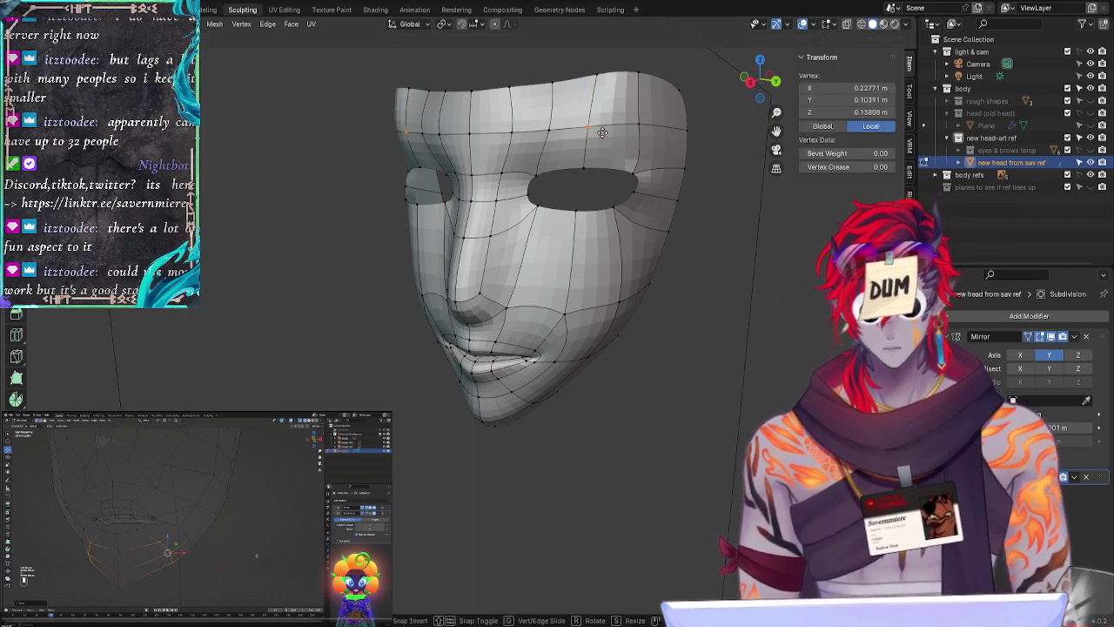
# Step: Move the brow vertex at the forehead side along the Y axis
pyautogui.press('g')
pyautogui.press('y')
pyautogui.click(618, 132)
pyautogui.click(753, 258)
pyautogui.moveTo(754, 258); pyautogui.dragTo(747, 309, button='middle')
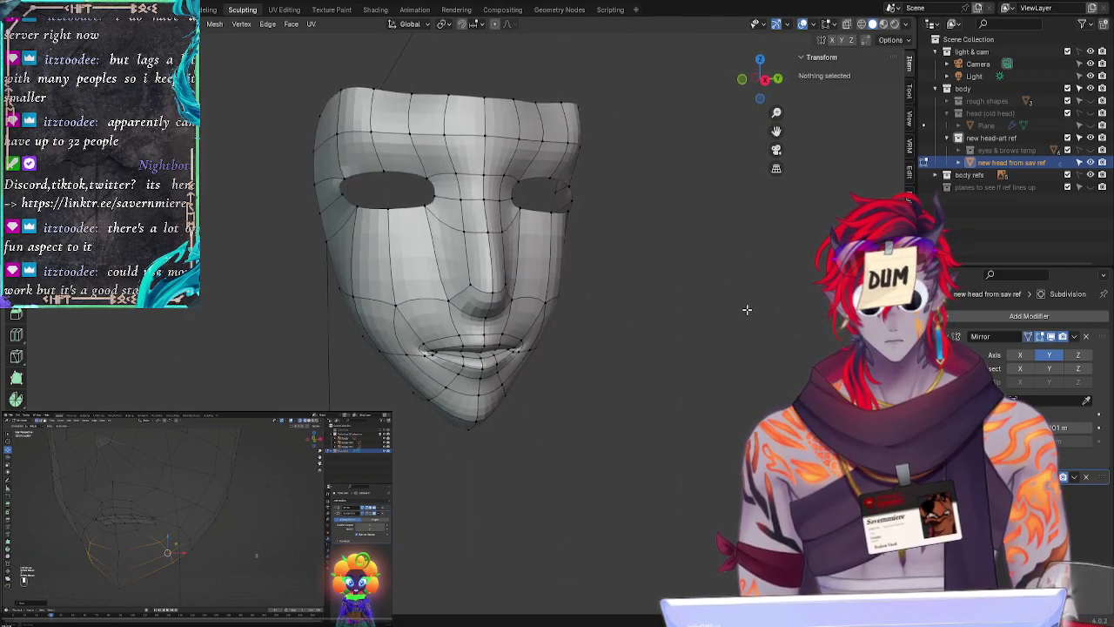
# Step: Reposition the vertex above the eye and the brow vertex freely
pyautogui.click(461, 176)
pyautogui.press('g')
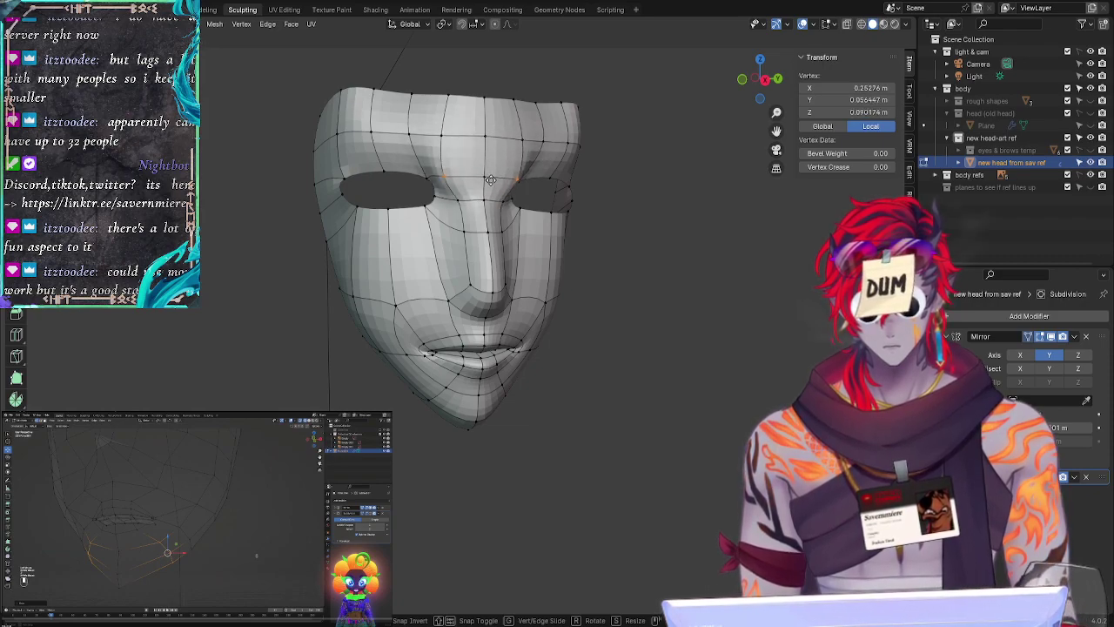
pyautogui.click(455, 165)
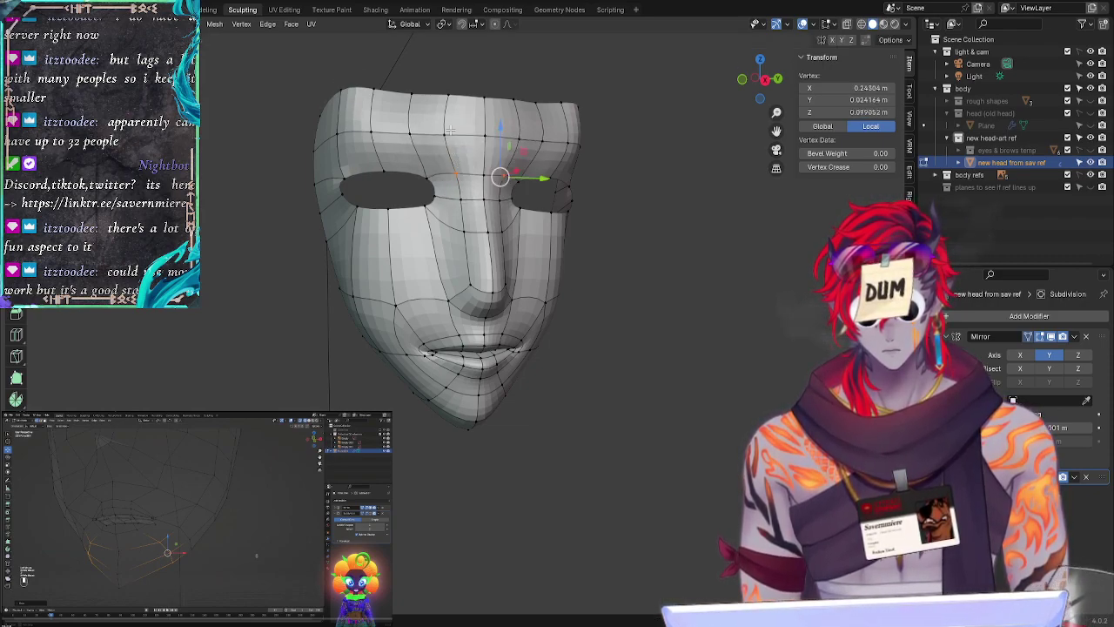
pyautogui.press('g')
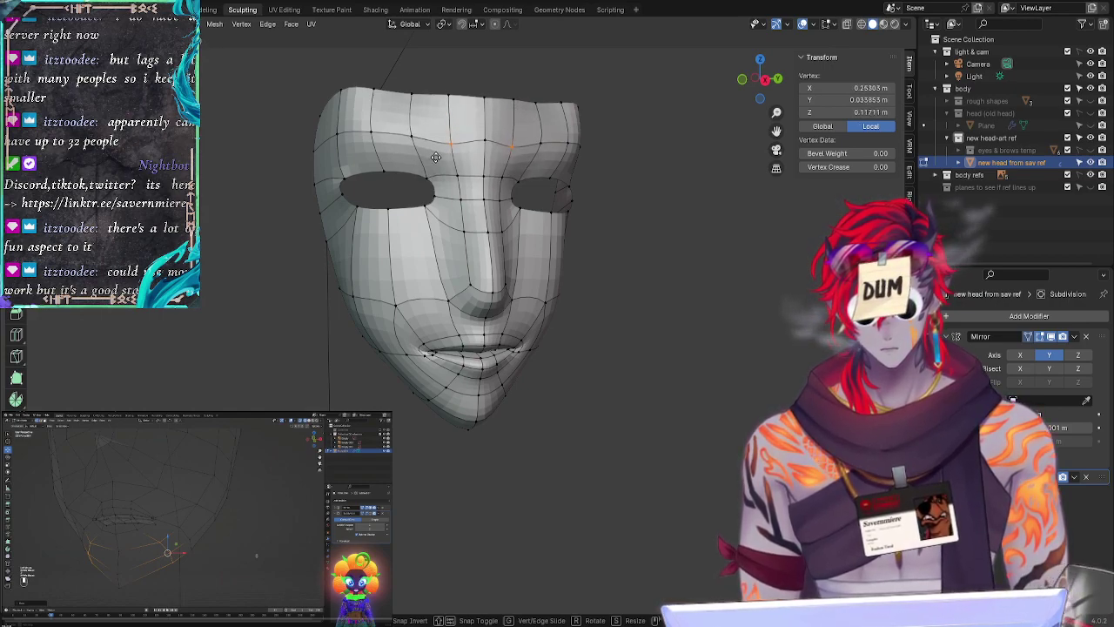
pyautogui.click(482, 128)
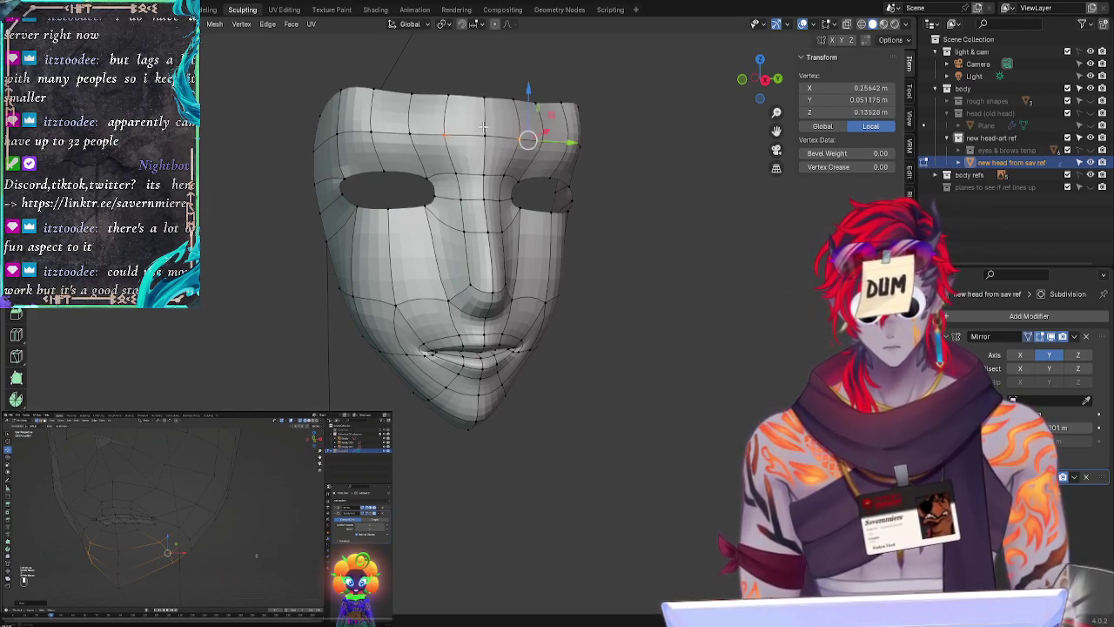
# Step: Slide two forehead vertices along X, one onto the centre line at Y 0 m
pyautogui.press('g')
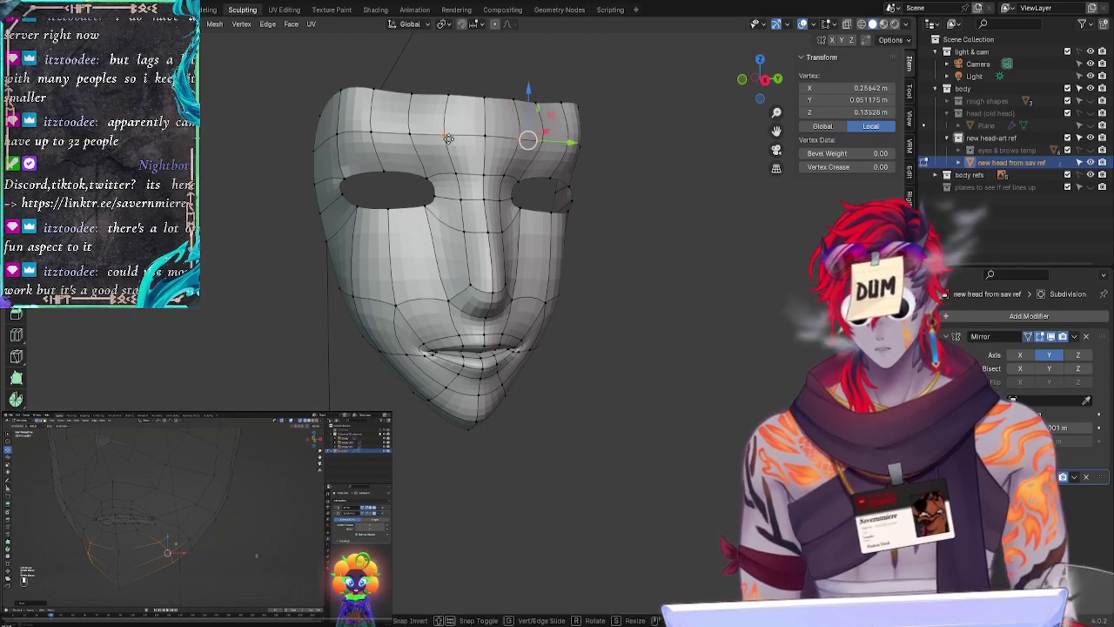
pyautogui.press('x')
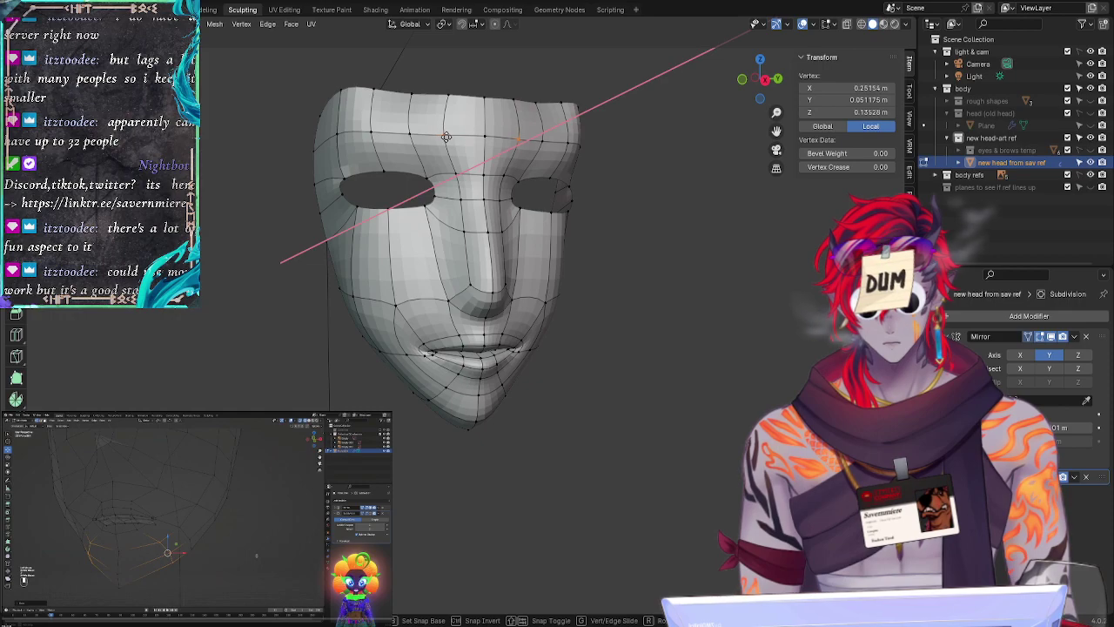
pyautogui.click(487, 132)
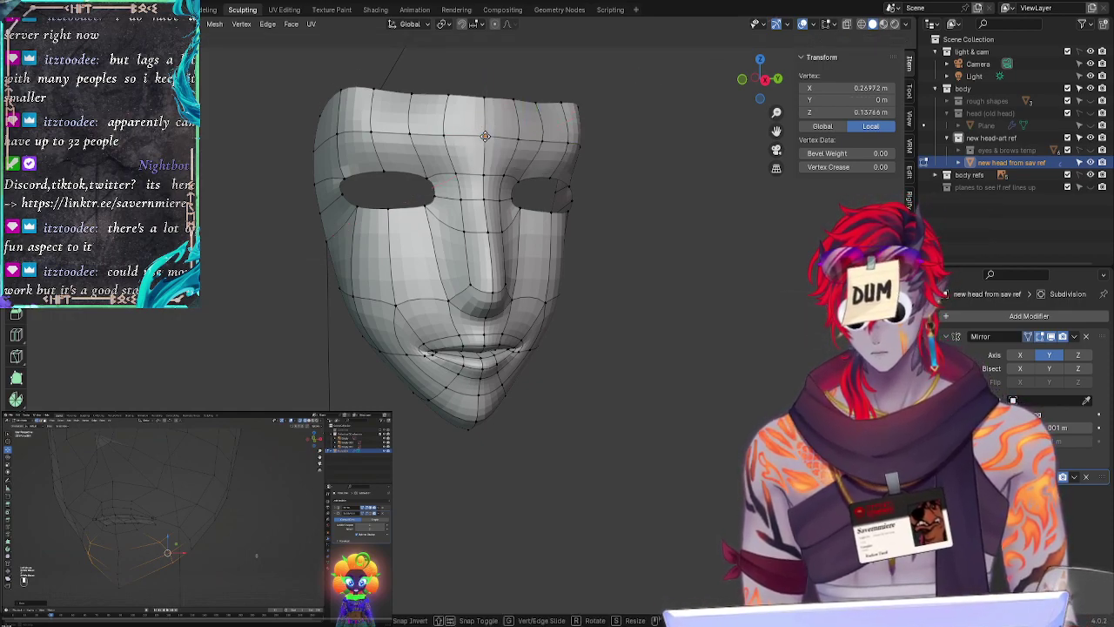
pyautogui.press('g')
pyautogui.press('x')
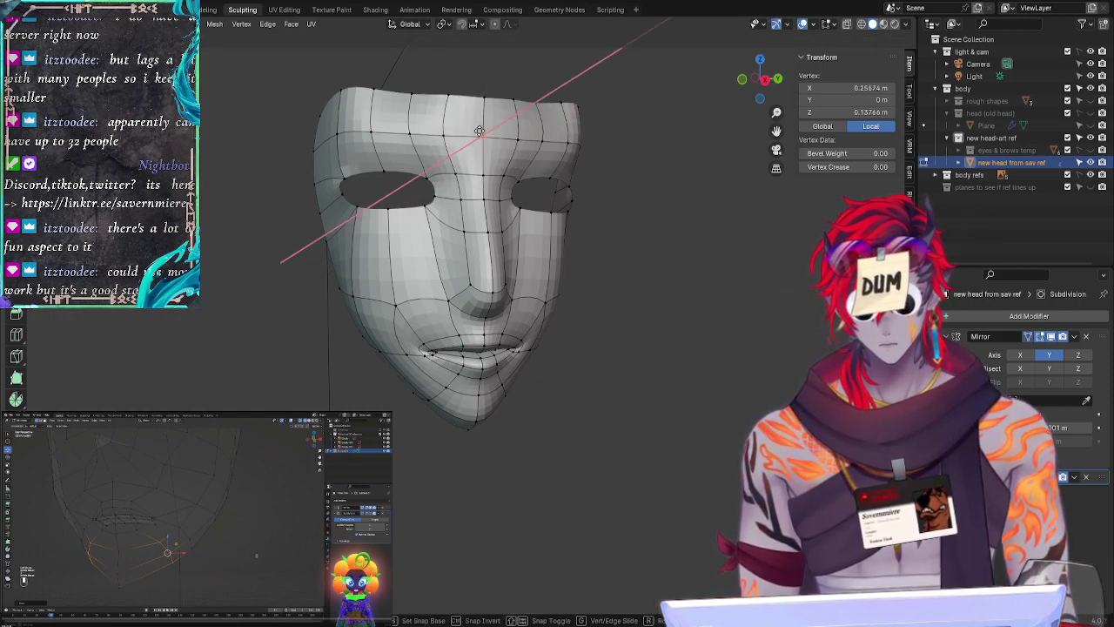
pyautogui.click(477, 131)
pyautogui.click(658, 308)
pyautogui.moveTo(659, 308); pyautogui.dragTo(626, 374, button='middle')
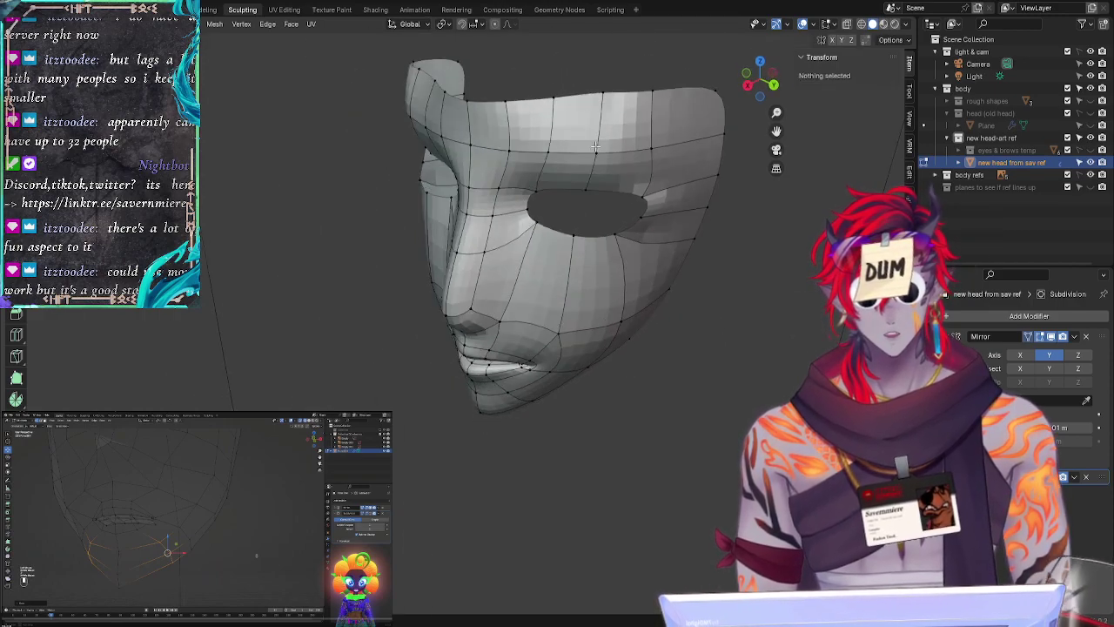
# Step: Move the mask's side vertex and the two top-edge vertices along X
pyautogui.click(554, 73)
pyautogui.moveTo(554, 73); pyautogui.dragTo(696, 404, button='middle')
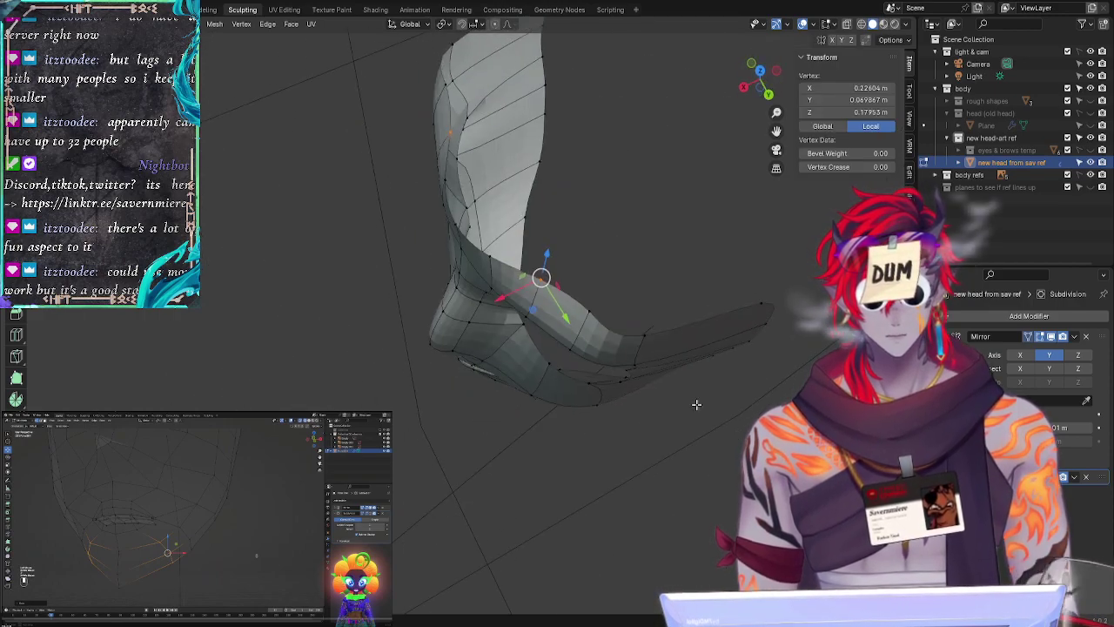
pyautogui.press('g')
pyautogui.press('x')
pyautogui.click(619, 334)
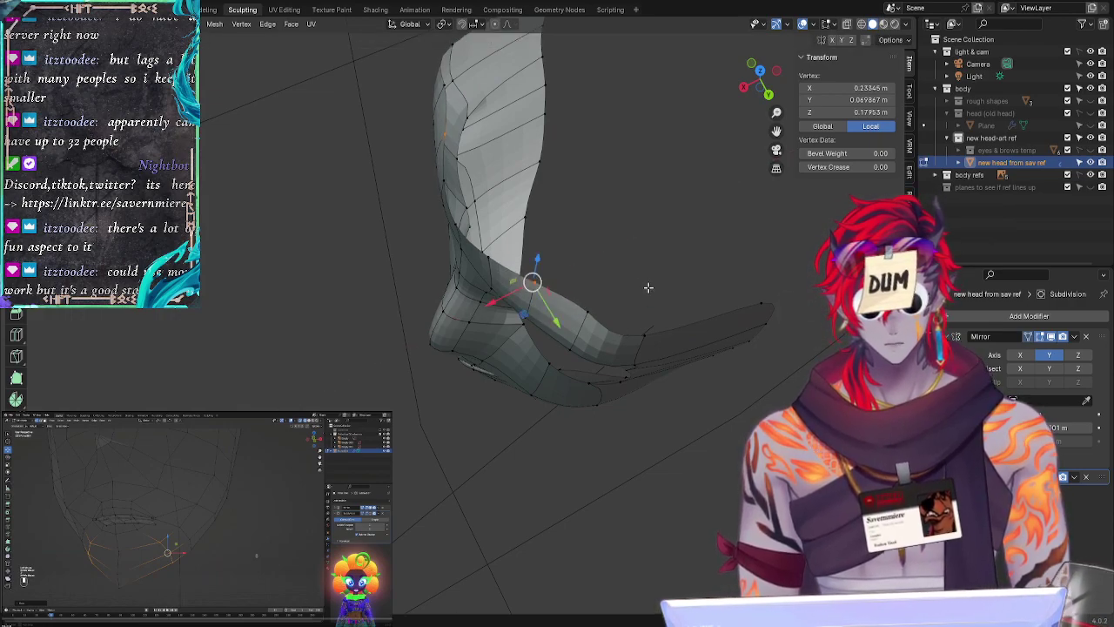
pyautogui.moveTo(624, 288); pyautogui.dragTo(594, 338)
pyautogui.moveTo(588, 334)
pyautogui.mouseDown()
pyautogui.moveTo(536, 305)
pyautogui.moveTo(609, 310)
pyautogui.mouseUp()
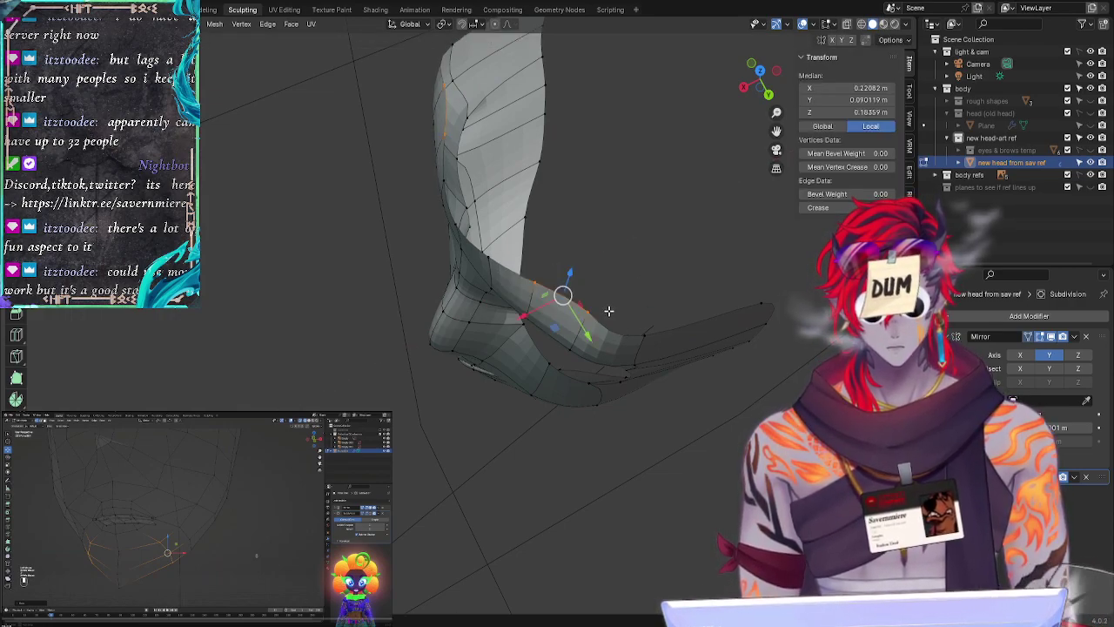
pyautogui.press('g')
pyautogui.press('x')
pyautogui.click(602, 315)
# Step: Shift the edge loop beside the eye hole along Y to a new depth
pyautogui.click(455, 465)
pyautogui.moveTo(455, 465); pyautogui.dragTo(292, 187, button='middle')
pyautogui.keyDown('alt'); pyautogui.click(330, 177); pyautogui.keyUp('alt')
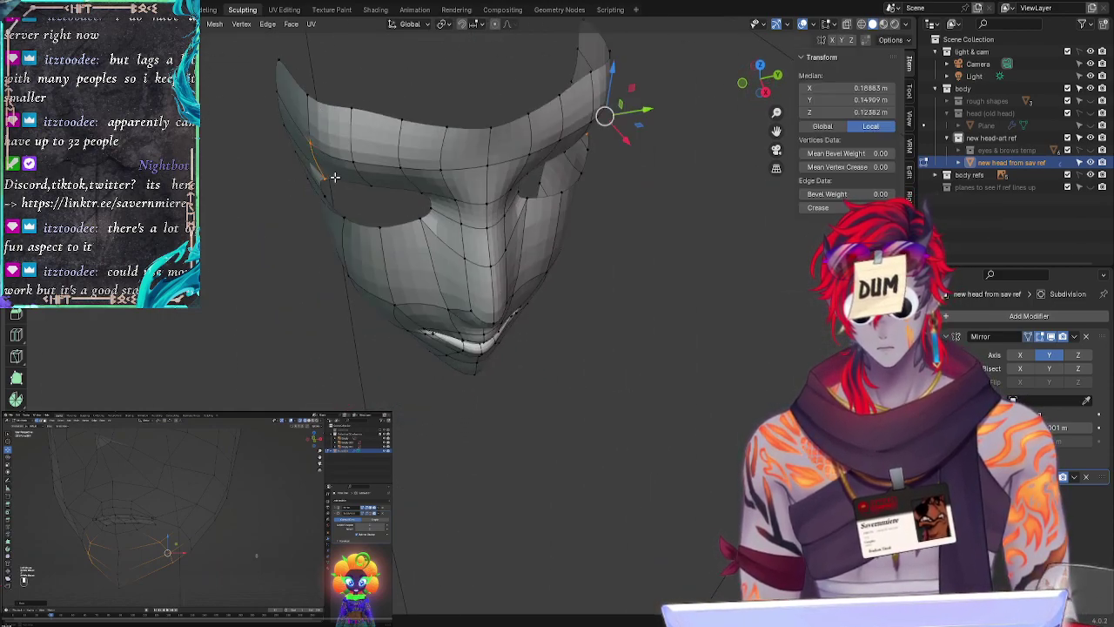
pyautogui.moveTo(185, 344); pyautogui.dragTo(266, 335, button='middle')
pyautogui.press('g')
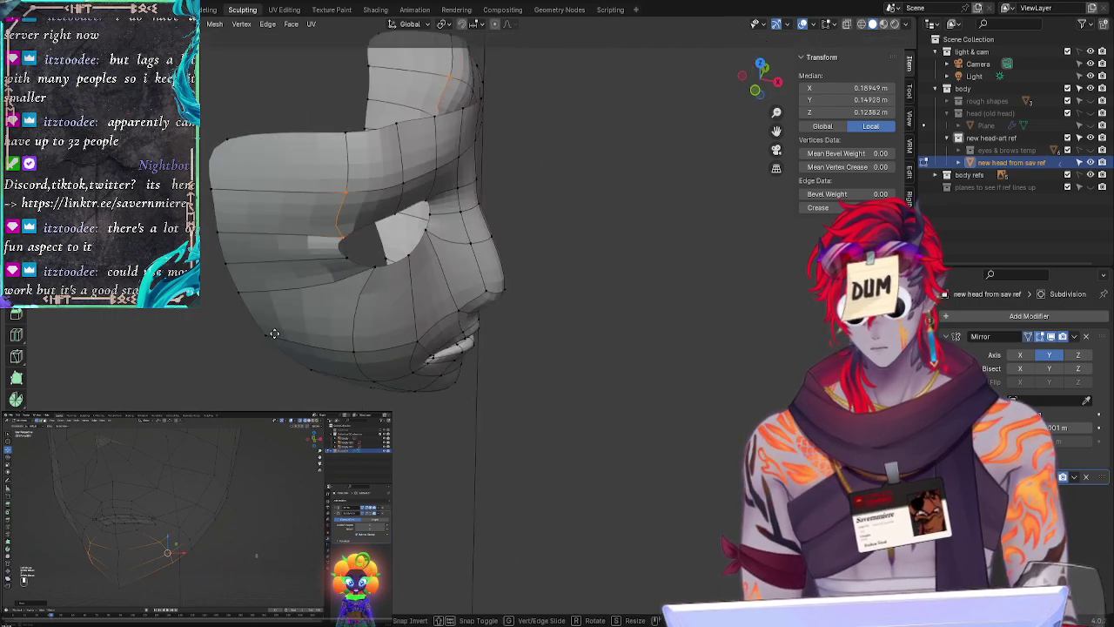
pyautogui.press('y')
pyautogui.click(276, 361)
pyautogui.hotkey('alt', 'a')
pyautogui.moveTo(276, 361); pyautogui.dragTo(235, 370, button='middle')
# Step: Move an outer eye-edge vertex along Y to 0.14641 m, then reselect it
pyautogui.click(338, 172)
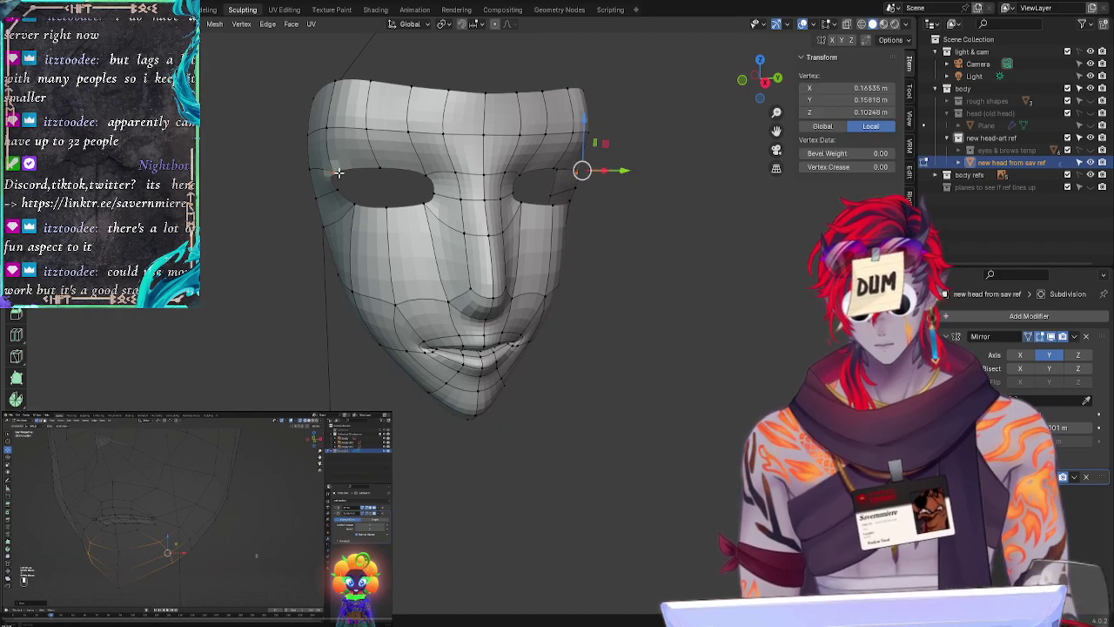
pyautogui.press('g')
pyautogui.press('y')
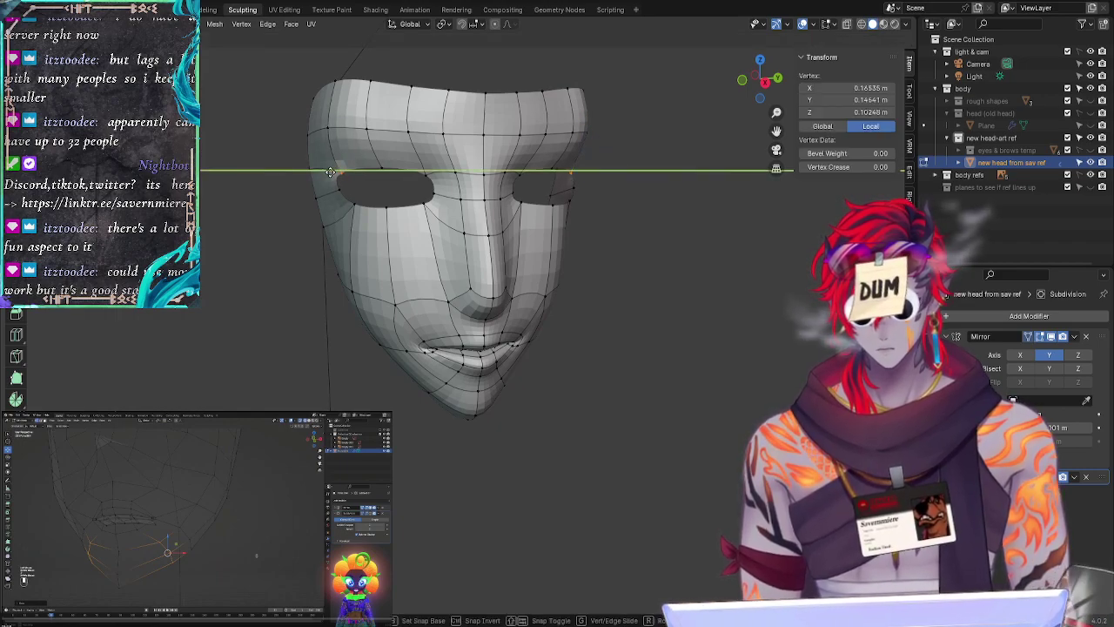
pyautogui.click(330, 171)
pyautogui.hotkey('alt', 'a')
pyautogui.moveTo(218, 333); pyautogui.dragTo(376, 362, button='middle')
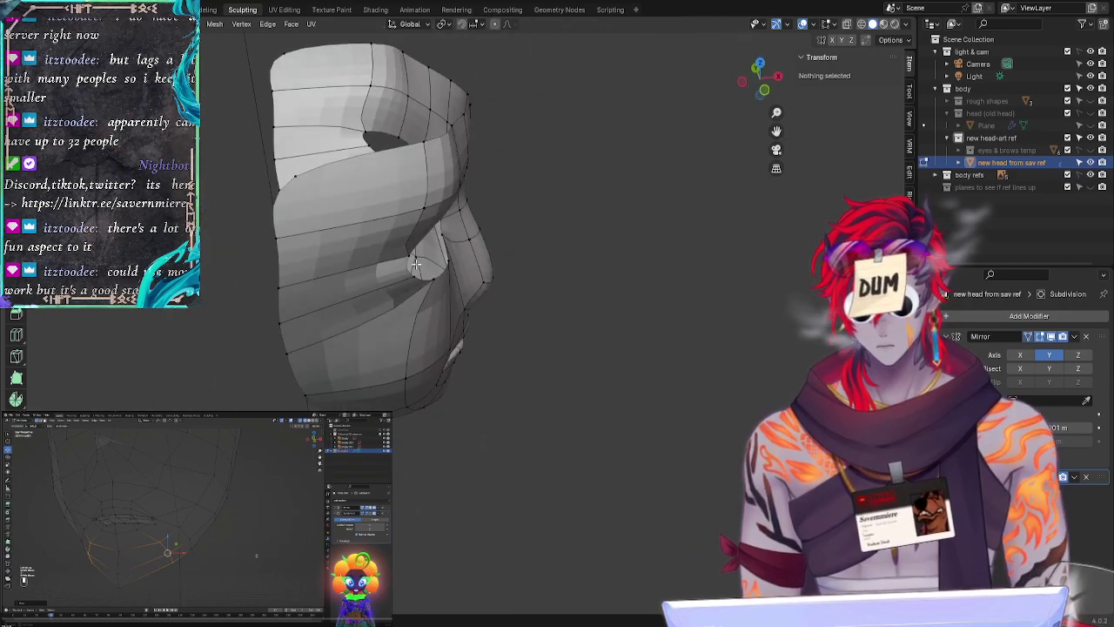
pyautogui.hotkey('ctrl', 'z')
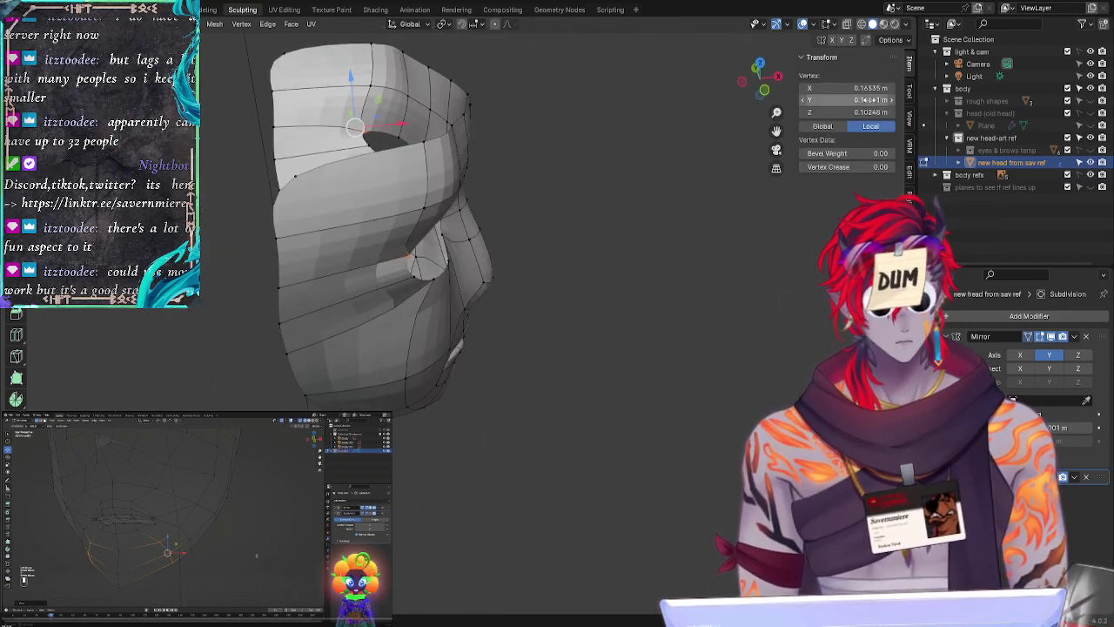
# Step: Copy that vertex's Y value and paste it into the left-edge vertex's Transform Y
pyautogui.click(868, 101)
pyautogui.hotkey('ctrl', 'c')
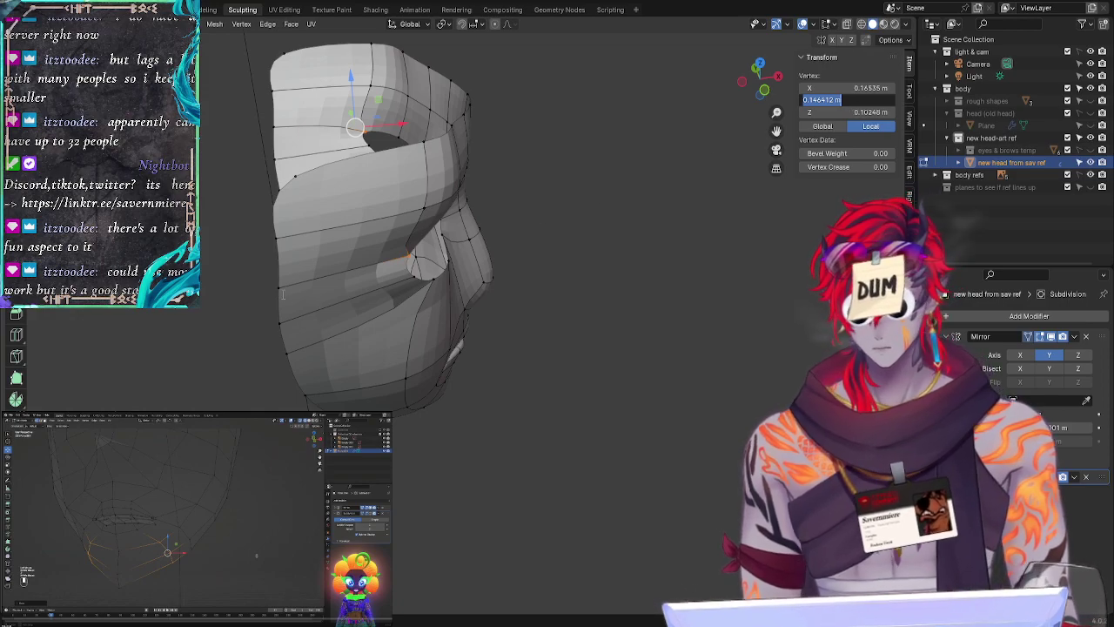
pyautogui.click(280, 273)
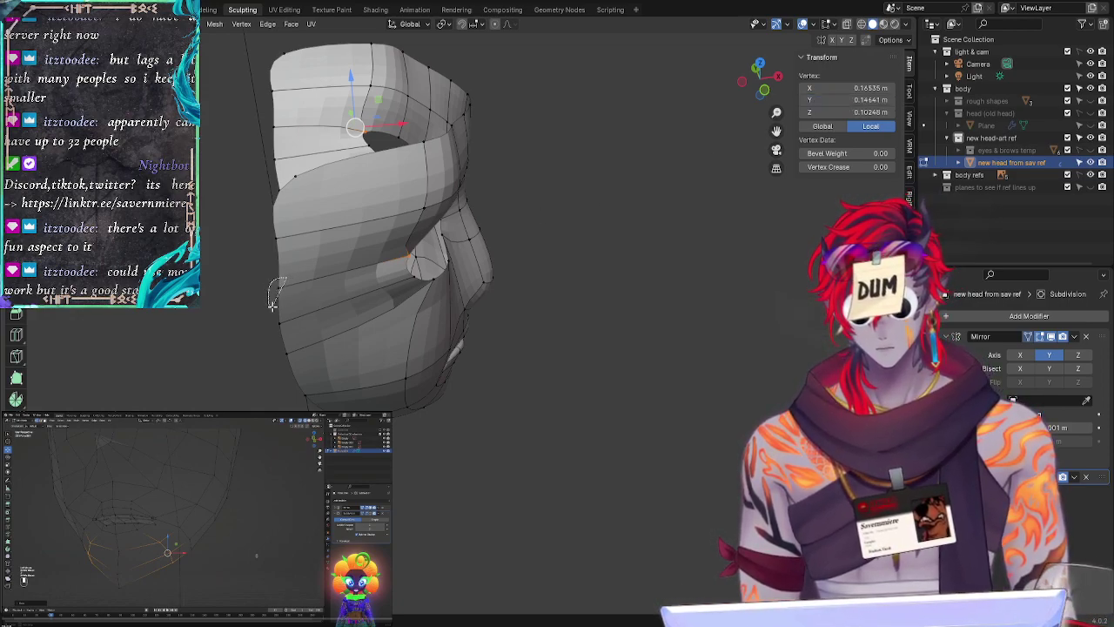
pyautogui.click(279, 289)
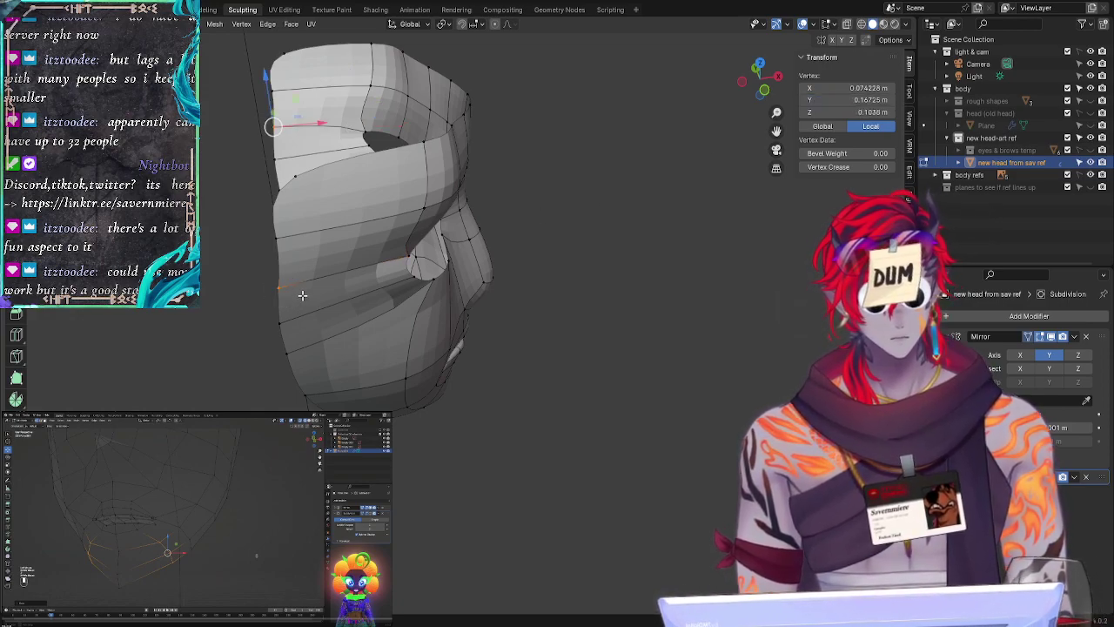
pyautogui.click(858, 102)
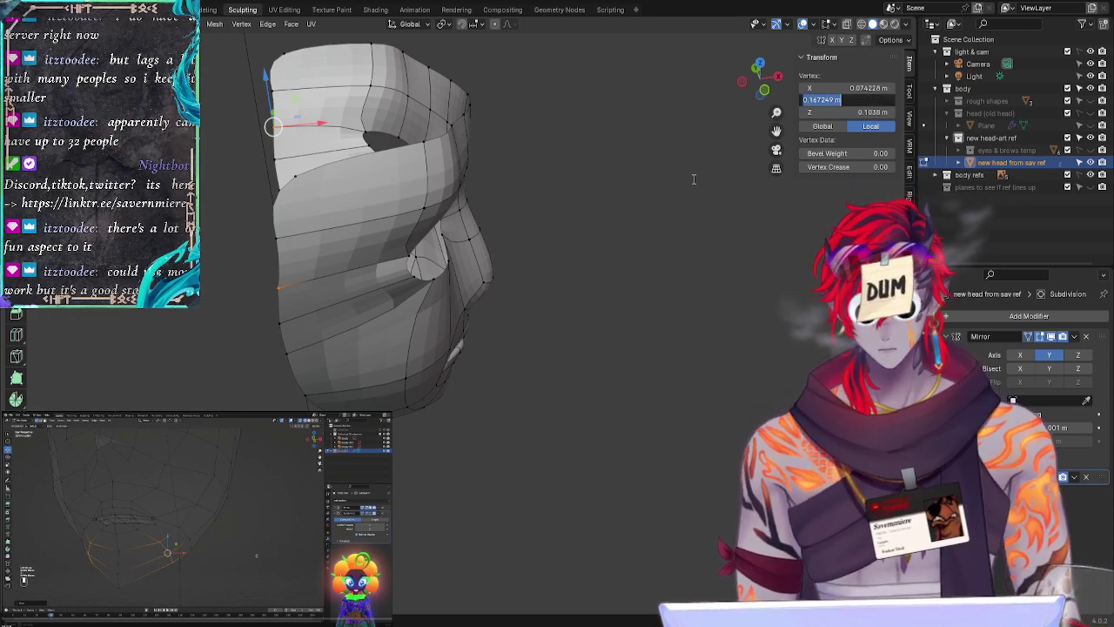
pyautogui.hotkey('ctrl', 'v')
pyautogui.press('Return')
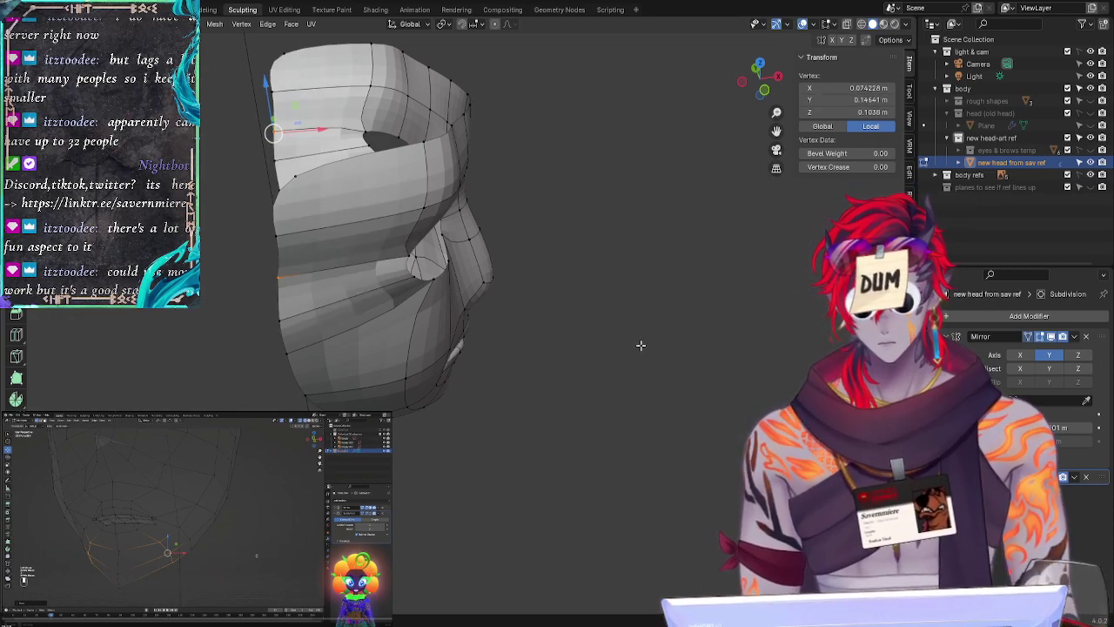
pyautogui.moveTo(640, 345); pyautogui.dragTo(533, 349, button='middle')
pyautogui.moveTo(296, 232); pyautogui.dragTo(213, 216, button='middle')
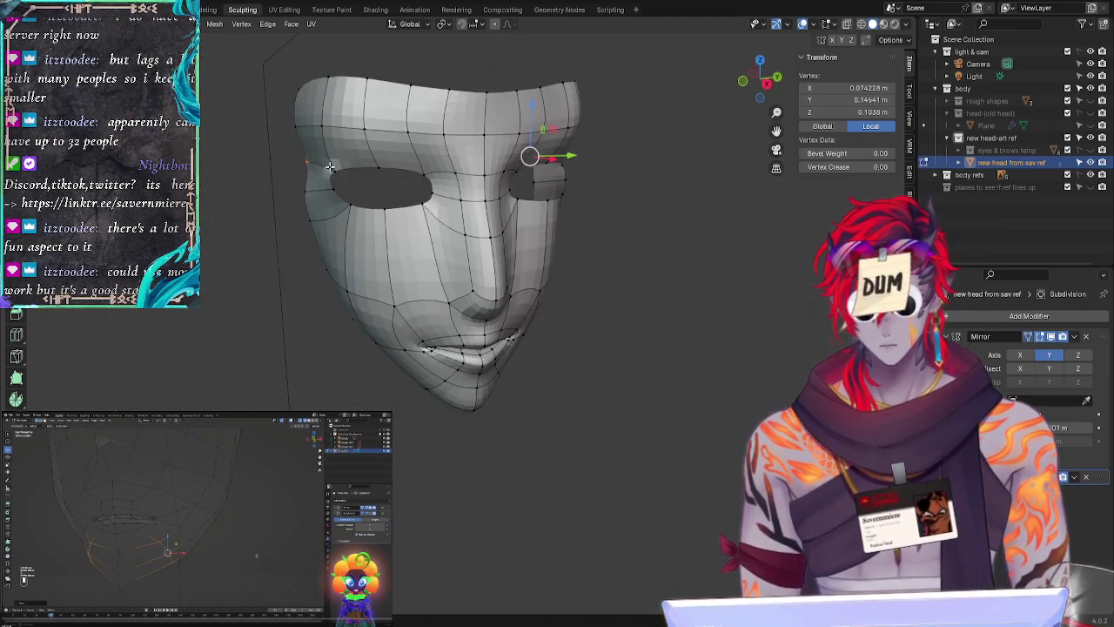
# Step: Select the eye-corner vertex and copy its Y value
pyautogui.moveTo(329, 167); pyautogui.dragTo(349, 167)
pyautogui.click(271, 226)
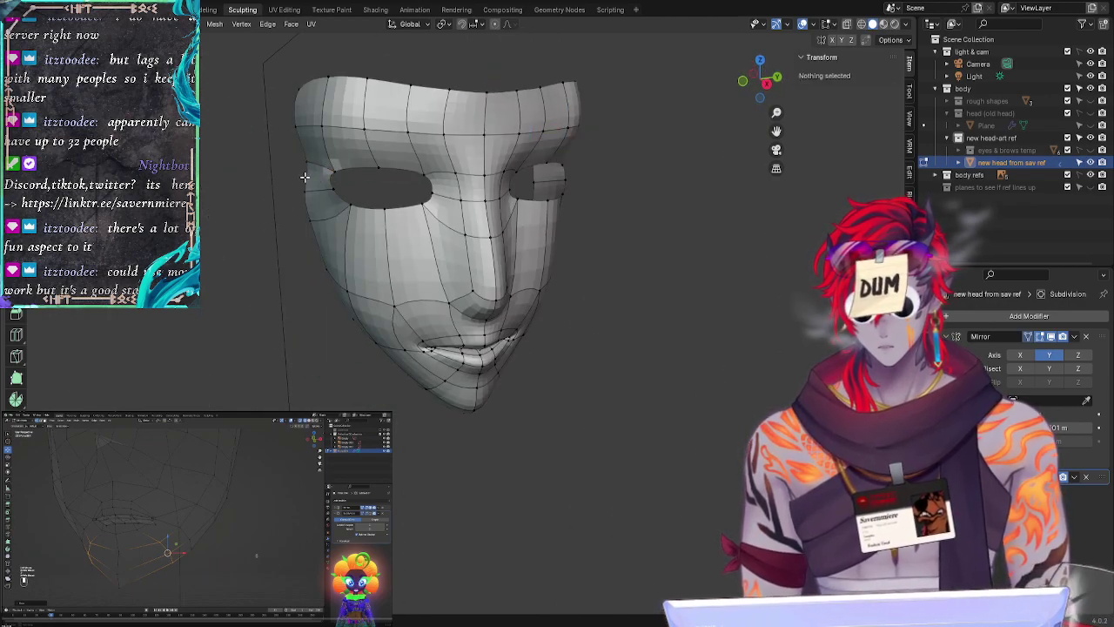
pyautogui.click(330, 192)
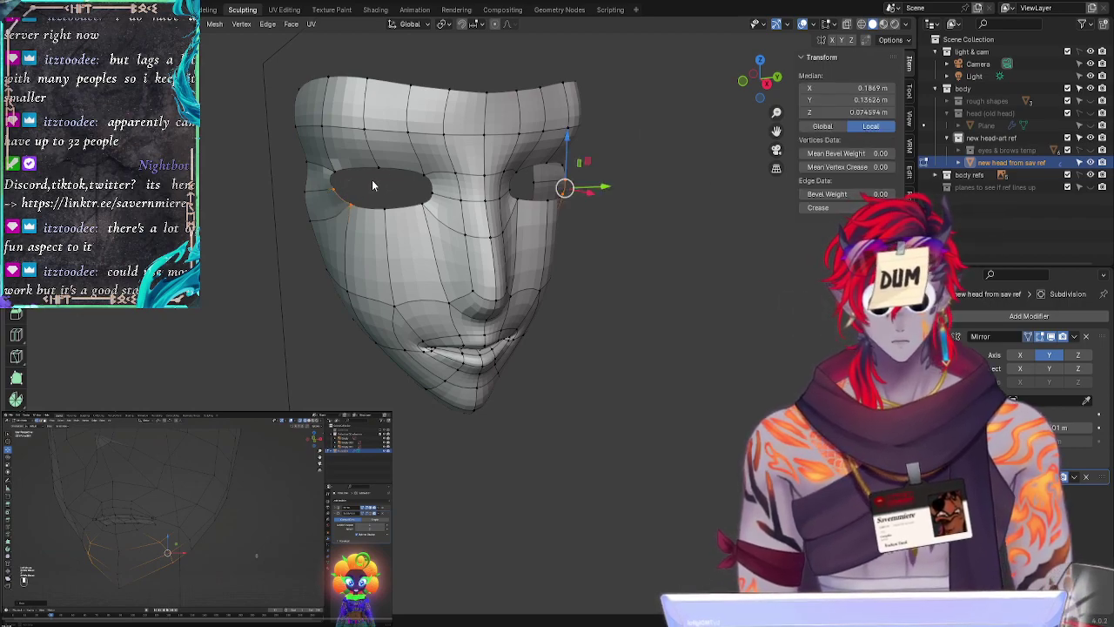
pyautogui.click(346, 178)
pyautogui.click(335, 188)
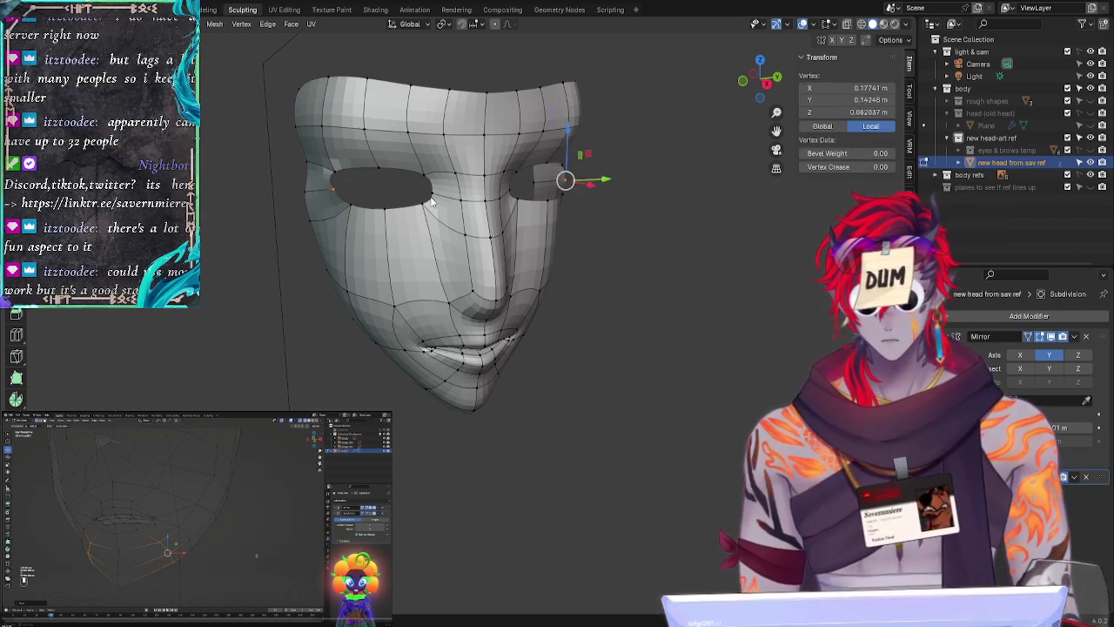
pyautogui.click(862, 99)
pyautogui.hotkey('ctrl', 'c')
# Step: Paste Y 0.14248 m into the neighbouring eye-corner vertex's Transform Y
pyautogui.click(287, 198)
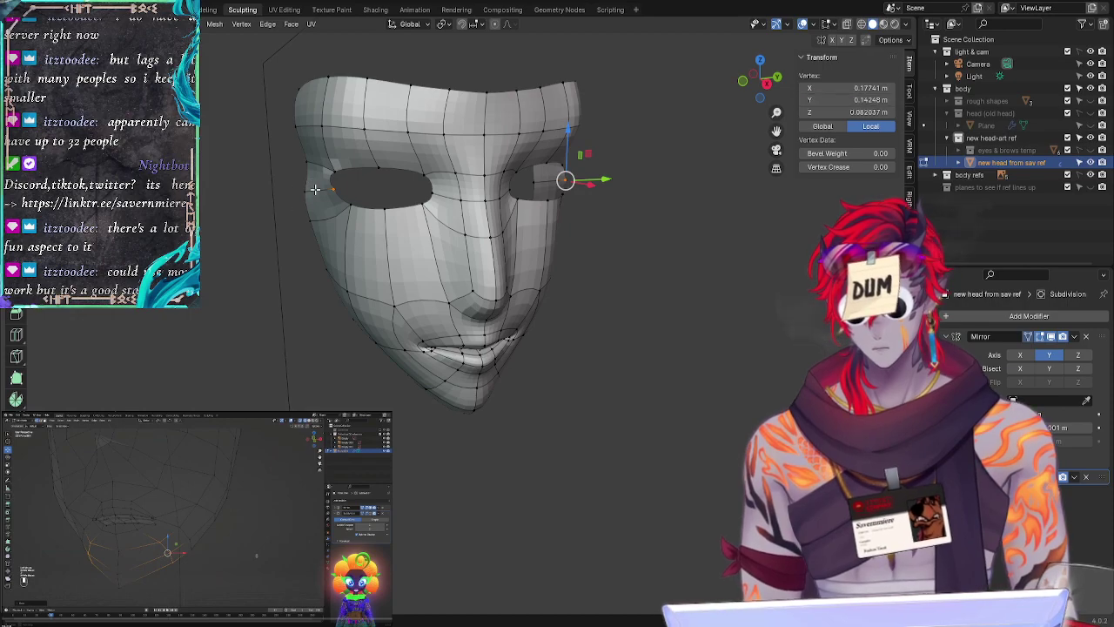
pyautogui.click(304, 188)
pyautogui.click(855, 99)
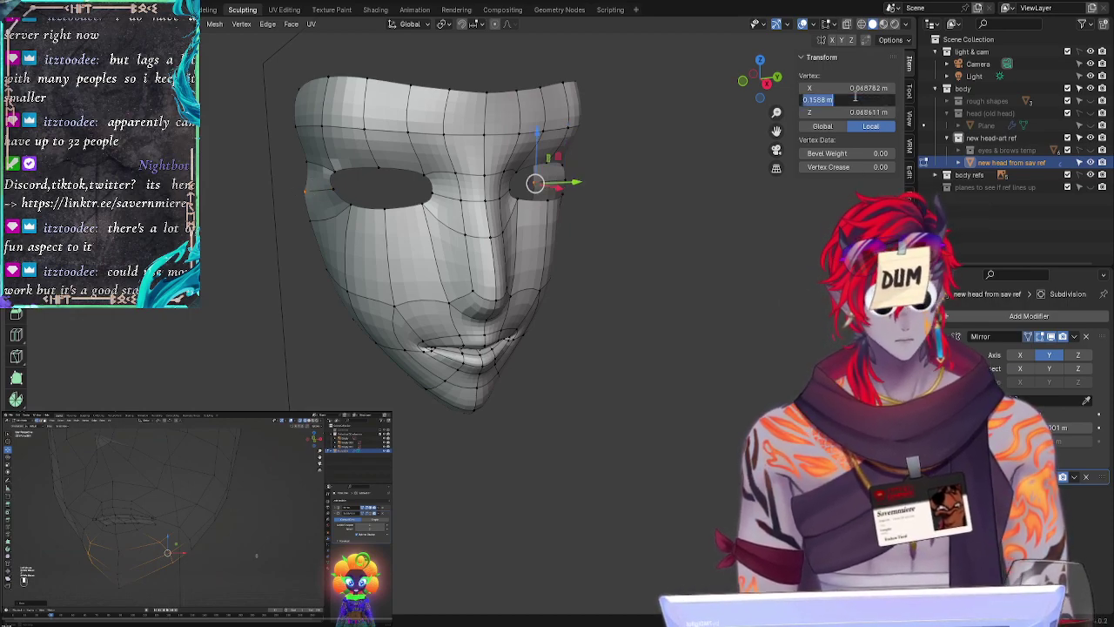
pyautogui.hotkey('ctrl', 'v')
pyautogui.press('Return')
pyautogui.click(295, 349)
pyautogui.moveTo(295, 350); pyautogui.dragTo(265, 355, button='middle')
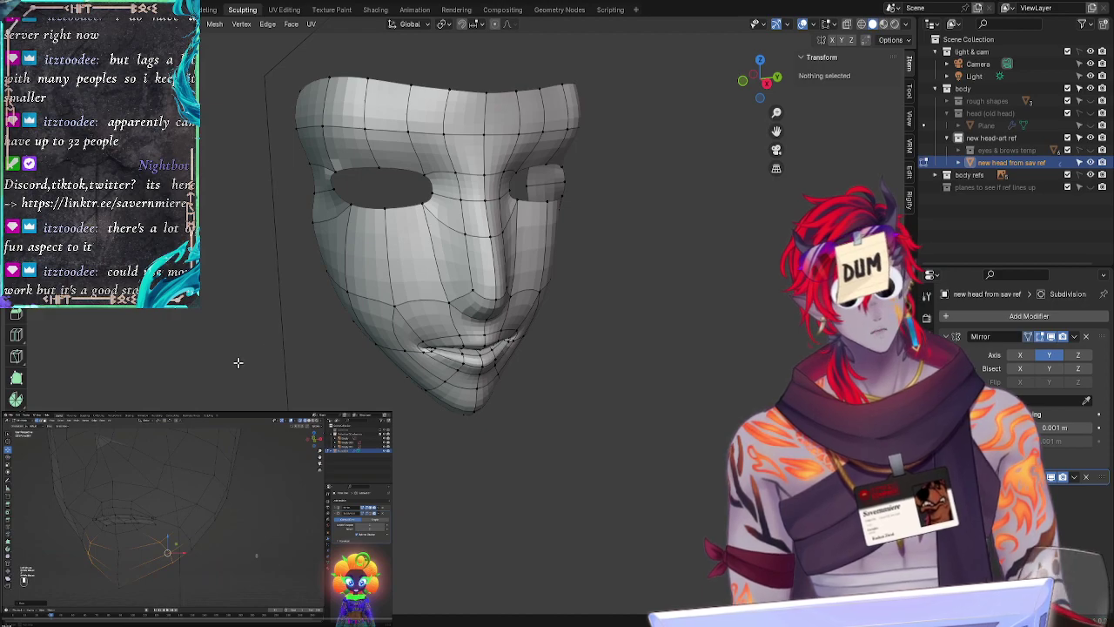
# Step: Reposition a brow vertex on the forehead edge, first along Y then freely
pyautogui.click(303, 131)
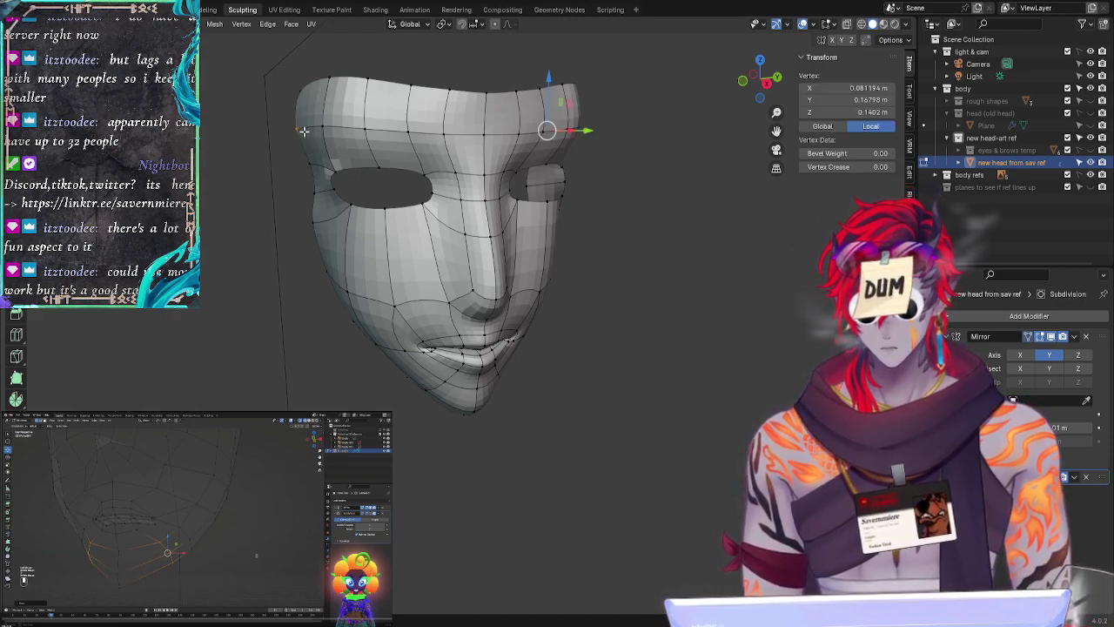
pyautogui.press('g')
pyautogui.press('y')
pyautogui.click(299, 131)
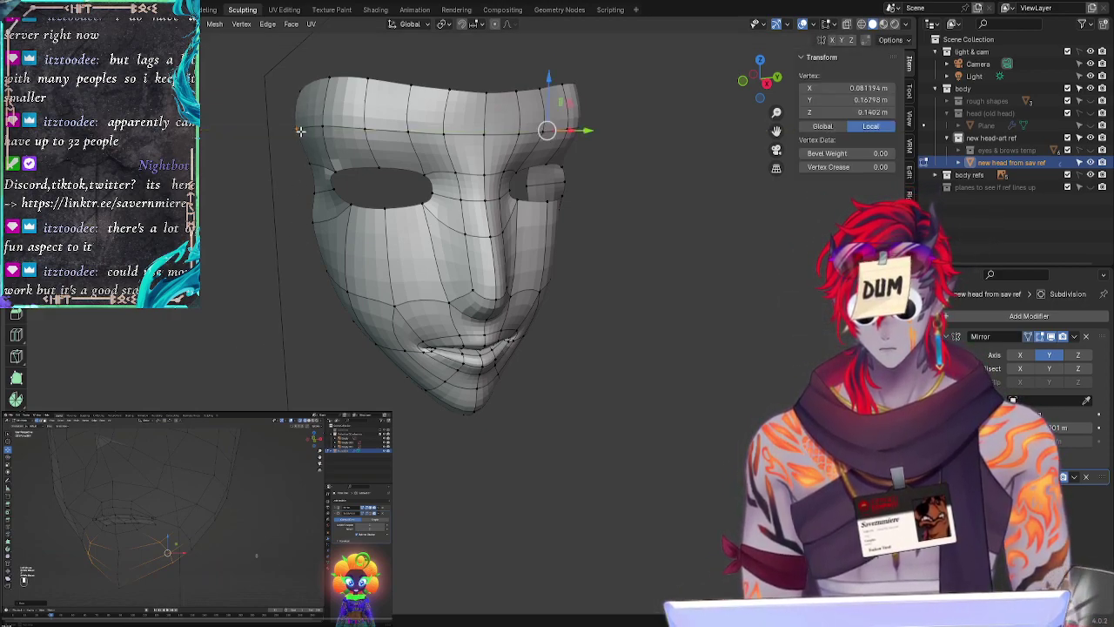
pyautogui.press('g')
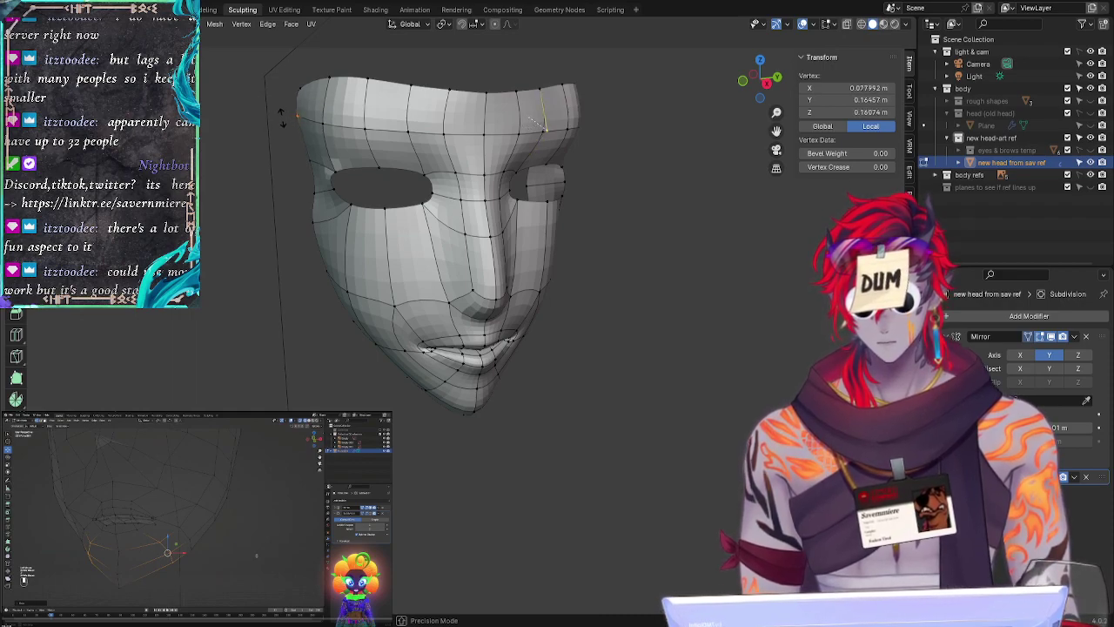
pyautogui.click(281, 130)
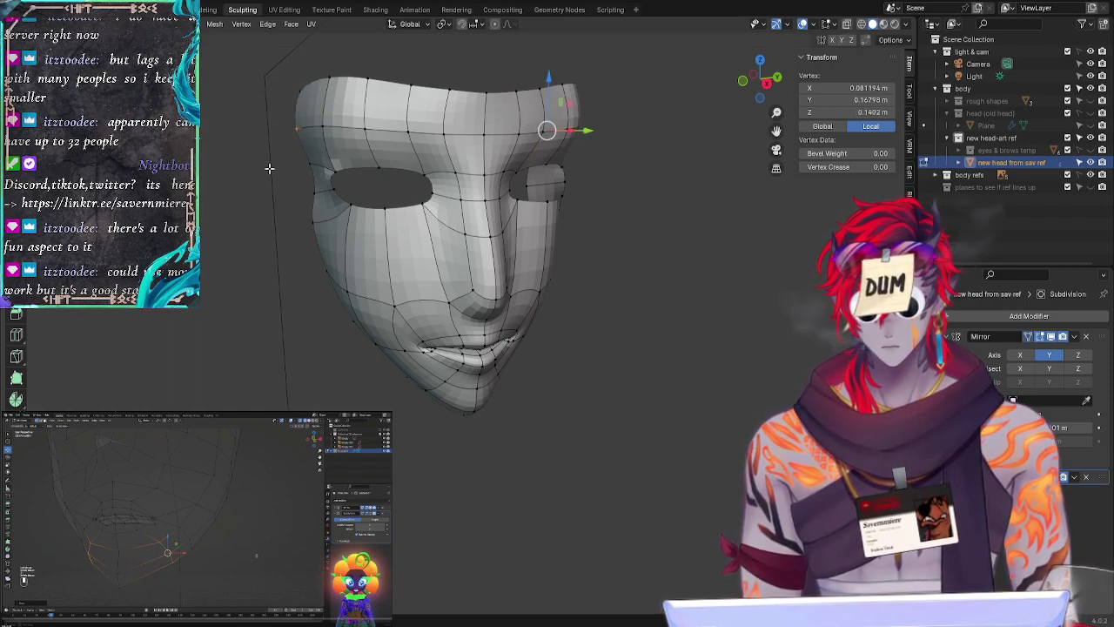
pyautogui.click(276, 178)
# Step: Undo the brow vertex edits and the earlier eye-side adjustments
pyautogui.hotkey('ctrl', 'z')
pyautogui.hotkey('ctrl', 'shift', 'z')
pyautogui.hotkey('ctrl', 'z')
pyautogui.hotkey('ctrl', 'z')
pyautogui.hotkey('ctrl', 'z')
pyautogui.hotkey('ctrl', 'z')
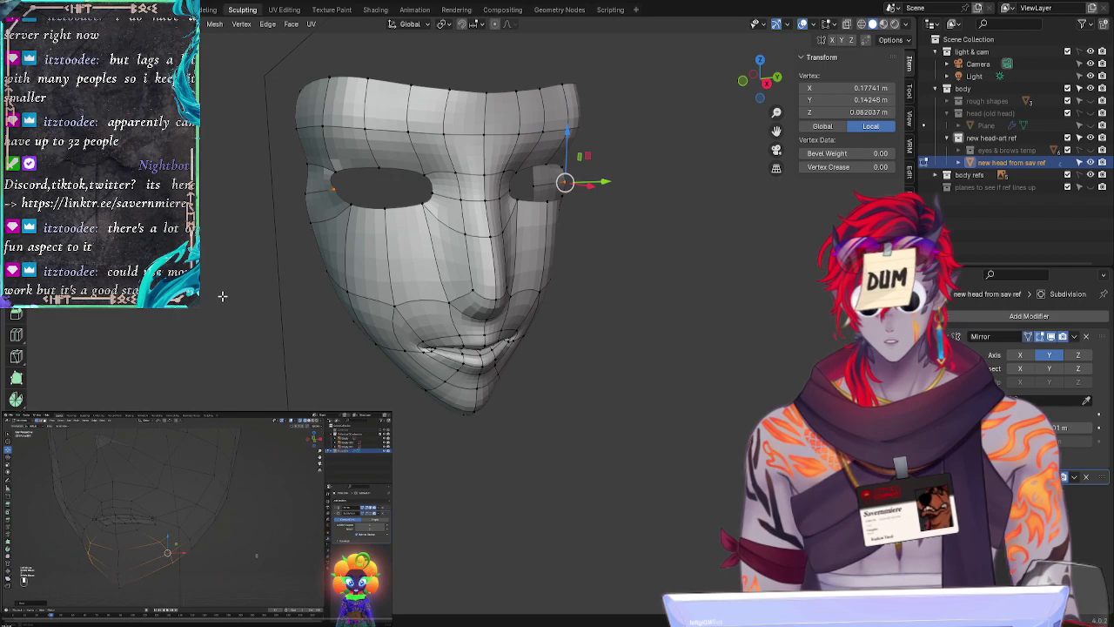
pyautogui.hotkey('ctrl', 'z')
pyautogui.hotkey('ctrl', 'z')
pyautogui.hotkey('ctrl', 'z')
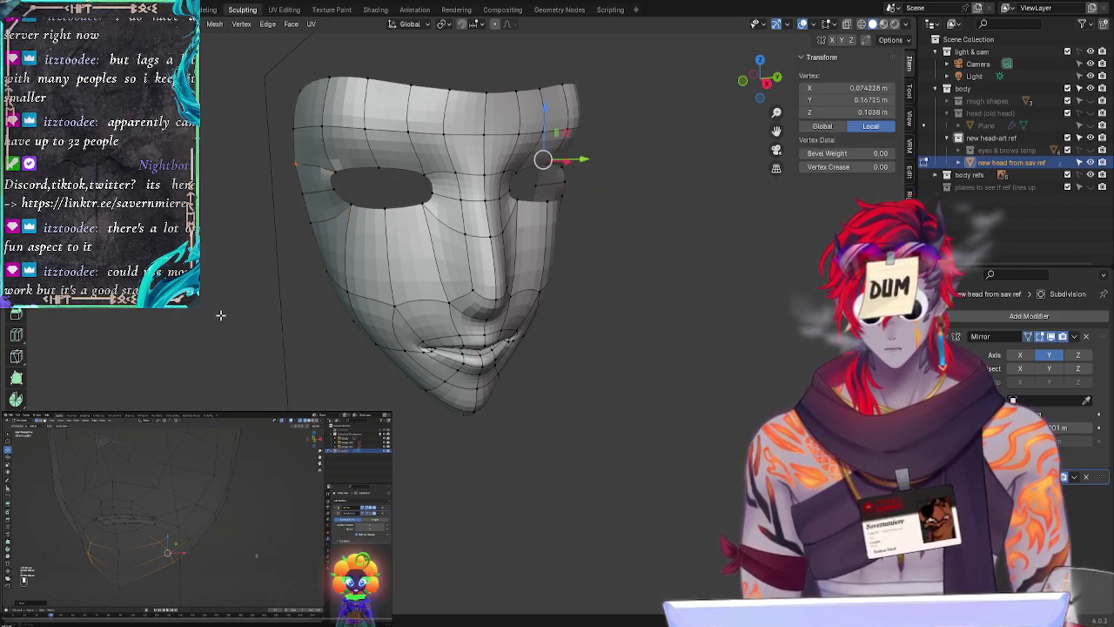
pyautogui.moveTo(215, 377)
pyautogui.mouseDown(button='middle')
pyautogui.moveTo(175, 365)
pyautogui.moveTo(201, 365)
pyautogui.mouseUp(button='middle')
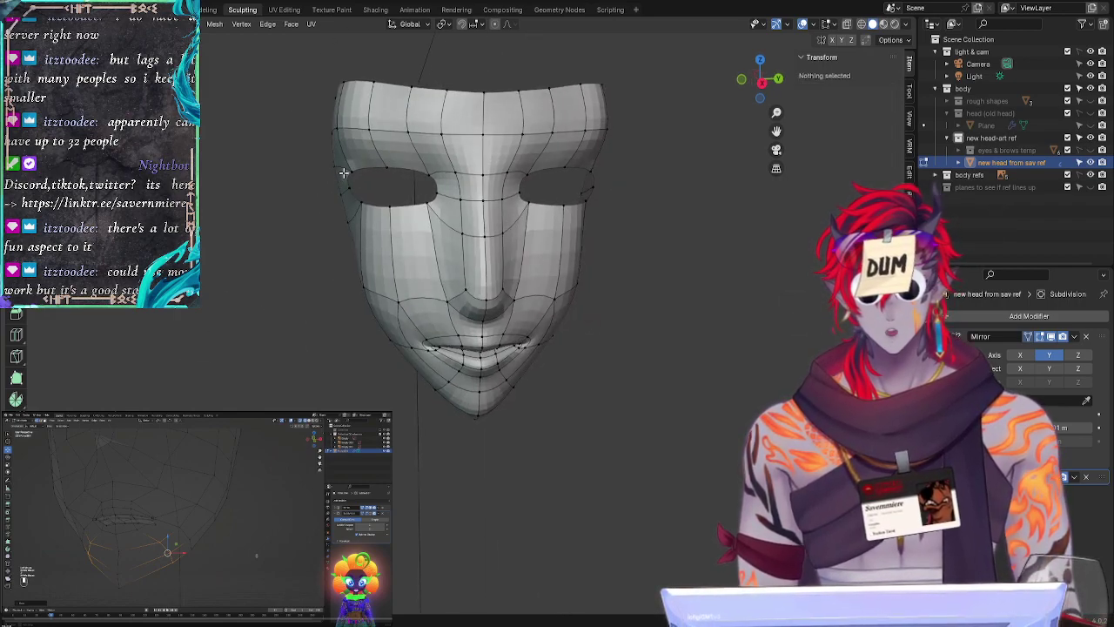
# Step: Move the outer eye-corner vertices inward along Y and orbit to check them
pyautogui.moveTo(350, 165)
pyautogui.keyDown('ctrl'); pyautogui.mouseDown(button='right')
pyautogui.moveTo(361, 213)
pyautogui.moveTo(366, 197)
pyautogui.mouseUp(button='right'); pyautogui.keyUp('ctrl')
pyautogui.press('g')
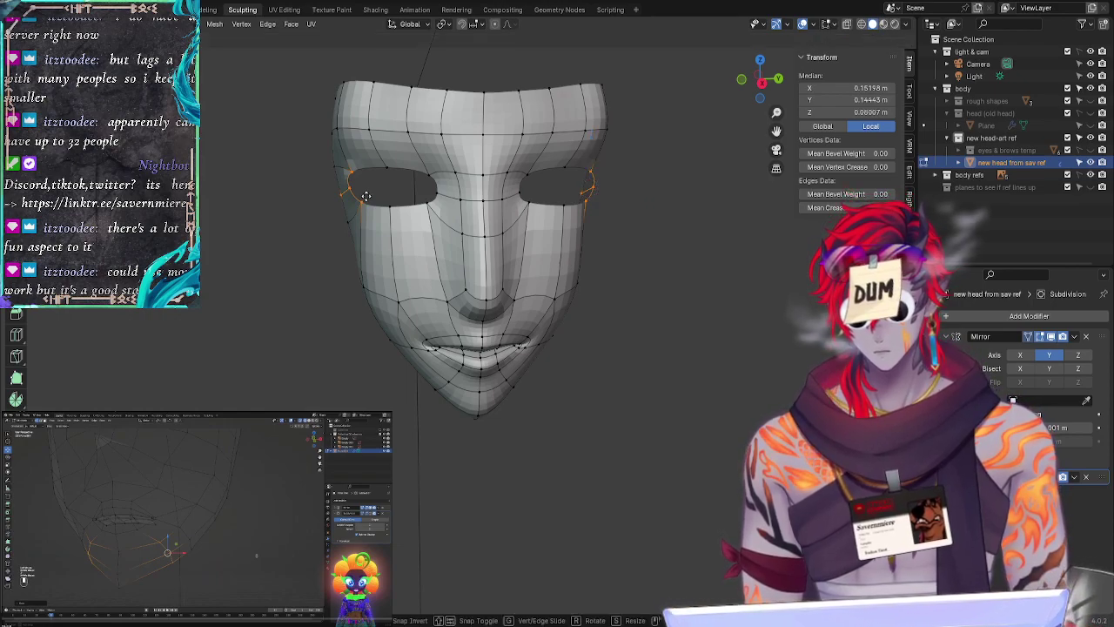
pyautogui.press('y')
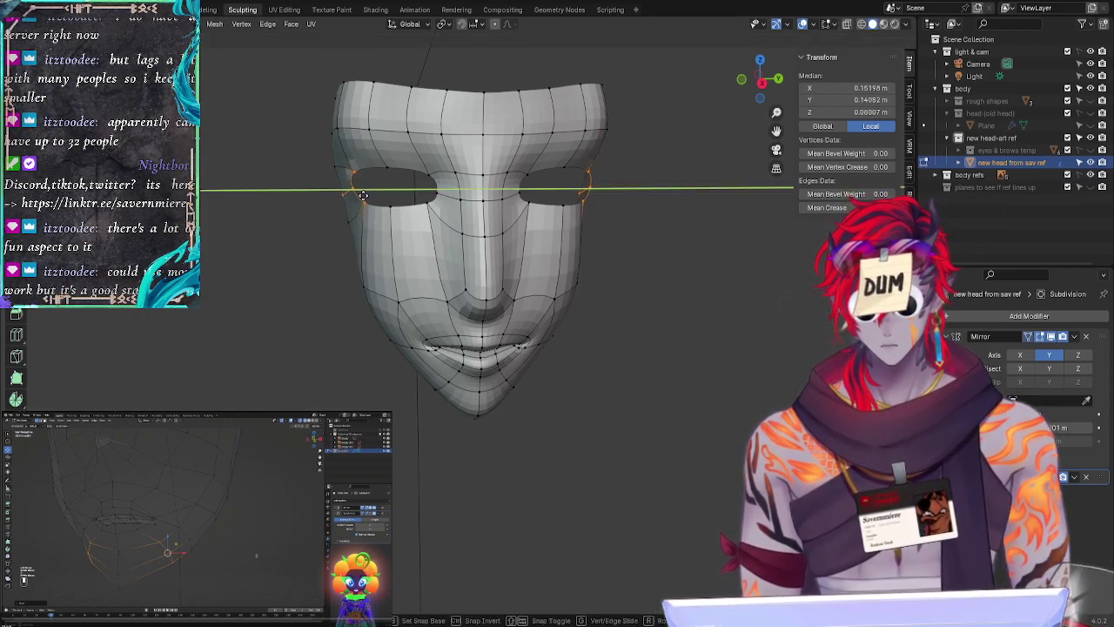
pyautogui.click(364, 195)
pyautogui.click(287, 288)
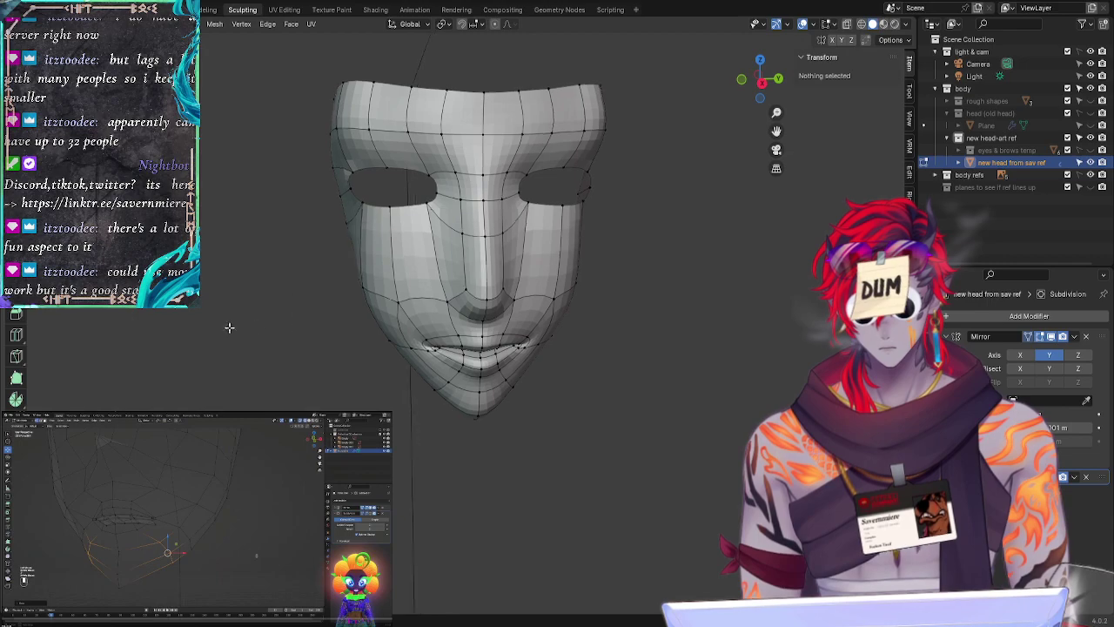
pyautogui.moveTo(229, 327); pyautogui.dragTo(482, 380, button='middle')
# Step: Move two vertices on the mask's right edge along Y
pyautogui.moveTo(604, 383)
pyautogui.keyDown('ctrl'); pyautogui.mouseDown(button='right')
pyautogui.moveTo(639, 378)
pyautogui.moveTo(634, 369)
pyautogui.mouseUp(button='right'); pyautogui.keyUp('ctrl')
pyautogui.press('g')
pyautogui.press('y')
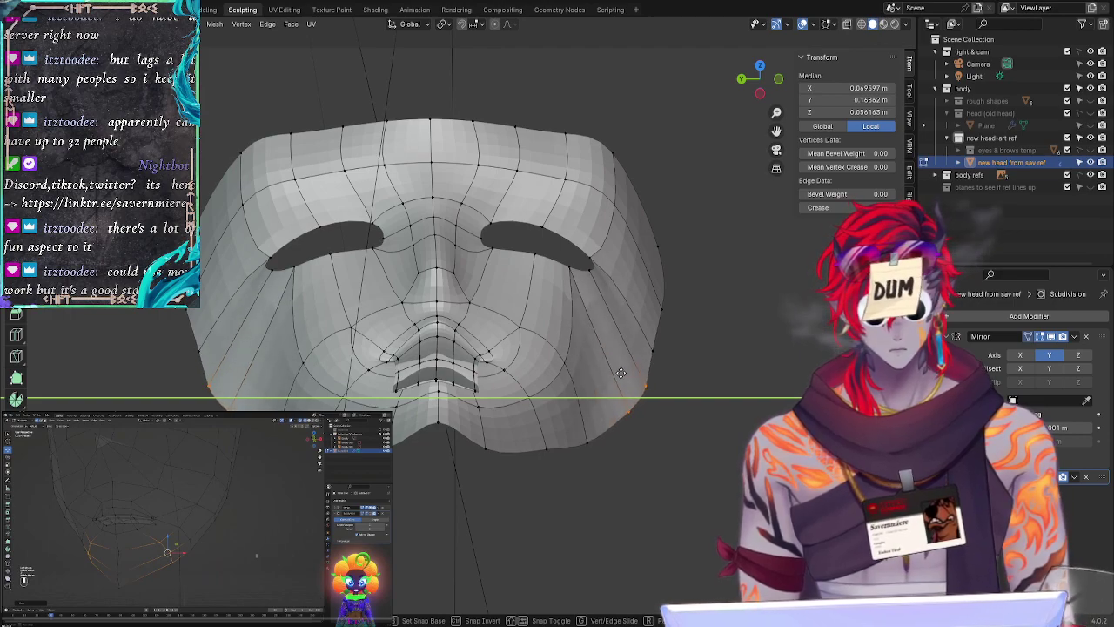
pyautogui.click(643, 386)
pyautogui.hotkey('alt', 'a')
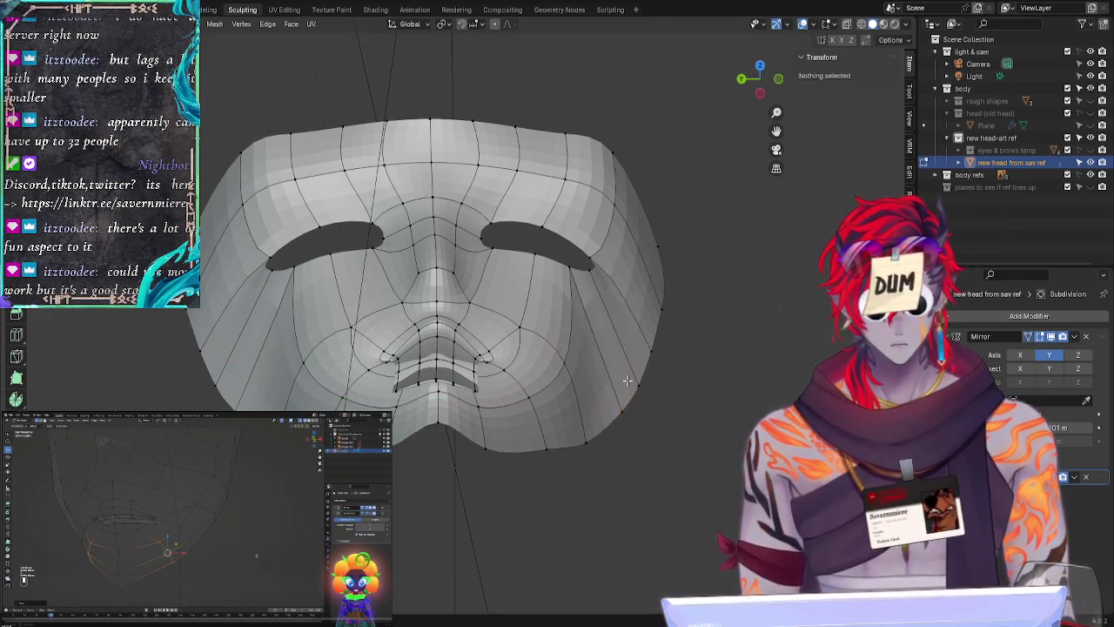
# Step: Raise a lower-right edge vertex along Z and reposition it
pyautogui.click(625, 418)
pyautogui.press('g')
pyautogui.press('z')
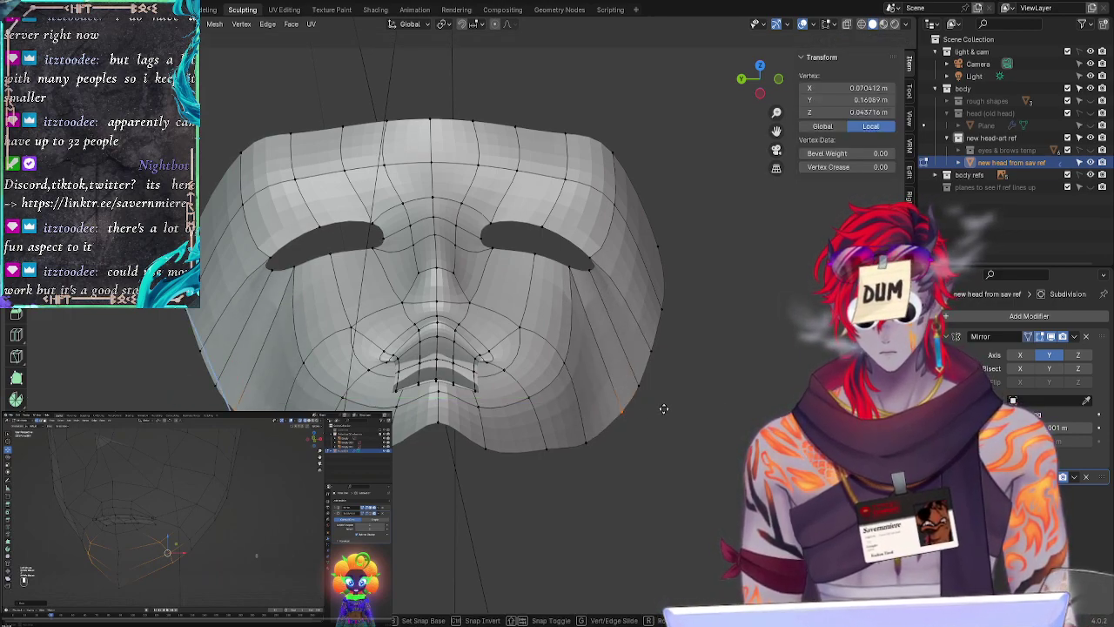
pyautogui.click(630, 386)
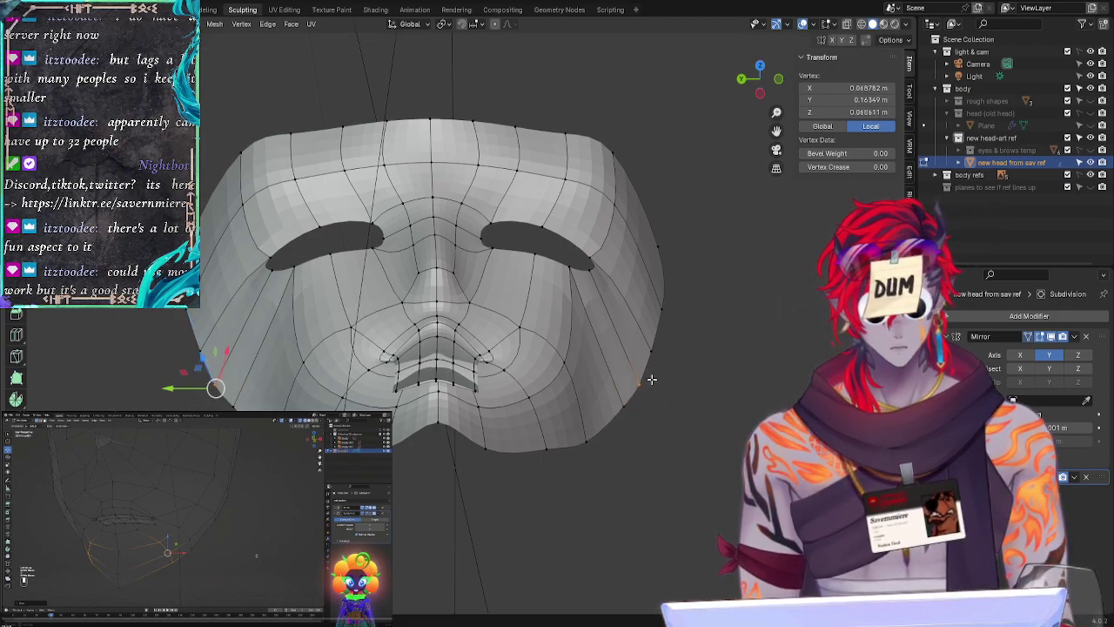
pyautogui.press('g')
pyautogui.click(659, 365)
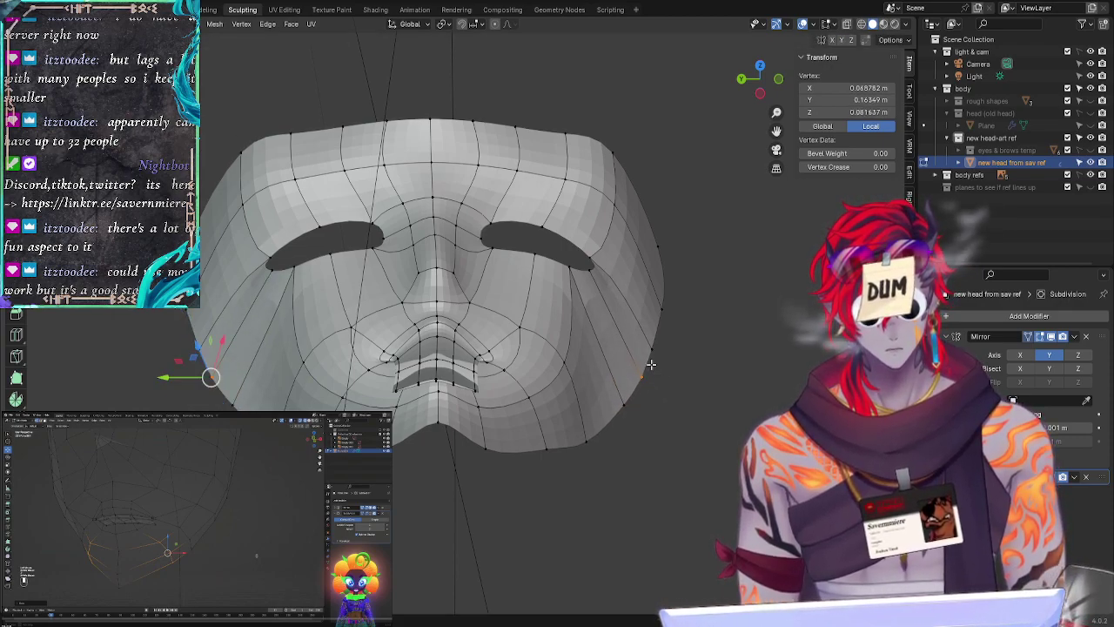
pyautogui.keyDown('ctrl'); pyautogui.moveTo(650, 364); pyautogui.dragTo(654, 397, button='right'); pyautogui.keyUp('ctrl')
pyautogui.hotkey('alt', 'a')
# Step: Move the cheek-edge vertices vertically, then sideways along Y, and orbit to check
pyautogui.moveTo(638, 333)
pyautogui.keyDown('ctrl'); pyautogui.mouseDown(button='right')
pyautogui.moveTo(665, 376)
pyautogui.moveTo(669, 366)
pyautogui.mouseUp(button='right'); pyautogui.keyUp('ctrl')
pyautogui.press('g')
pyautogui.press('z')
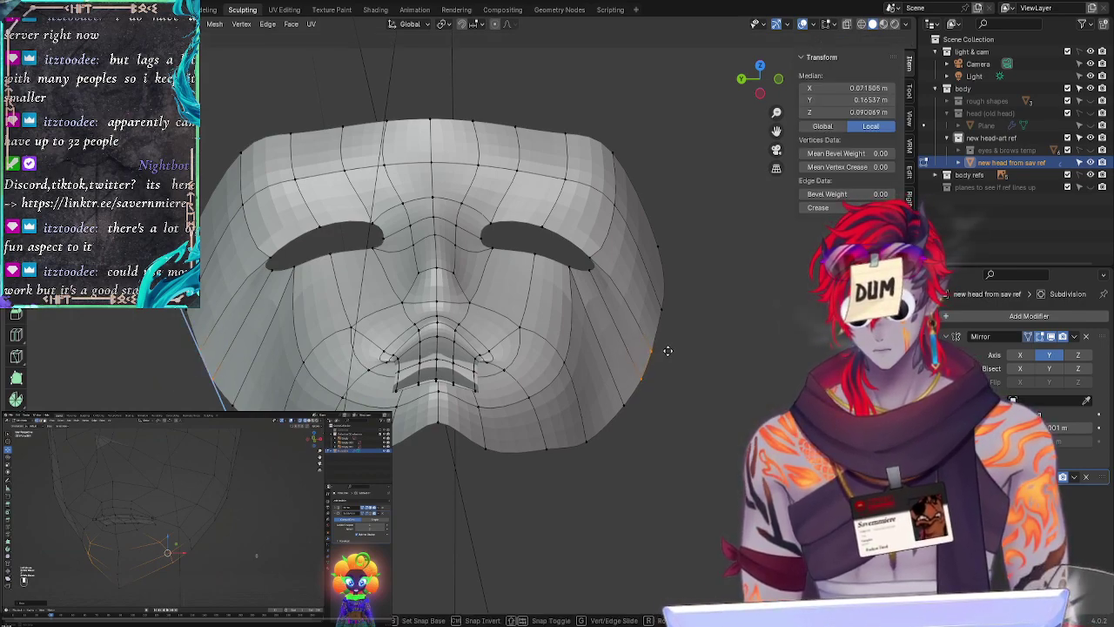
pyautogui.click(664, 348)
pyautogui.press('g')
pyautogui.press('y')
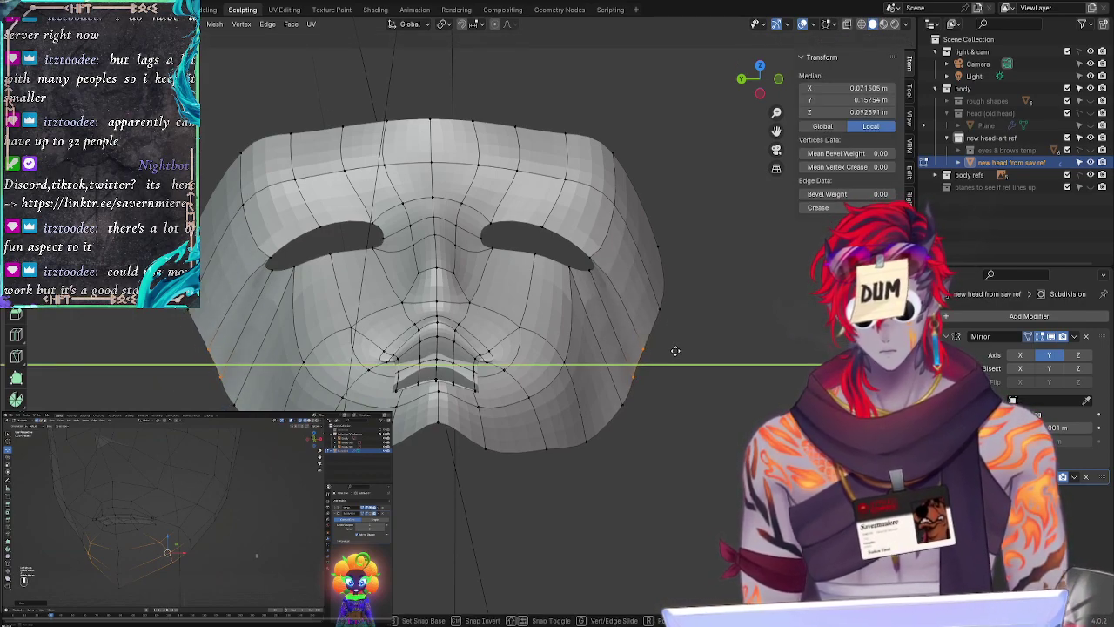
pyautogui.click(660, 351)
pyautogui.click(754, 344)
pyautogui.moveTo(756, 344); pyautogui.dragTo(520, 280, button='middle')
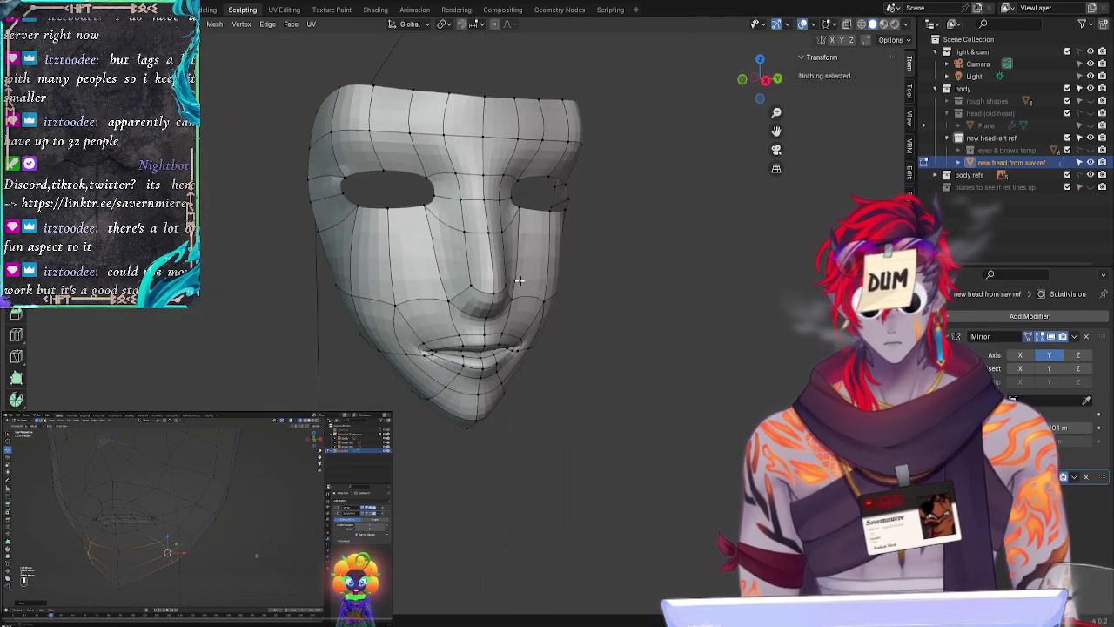
# Step: Adjust a side-cheek vertex along Z, then push it outward along Y
pyautogui.click(359, 290)
pyautogui.press('g')
pyautogui.press('z')
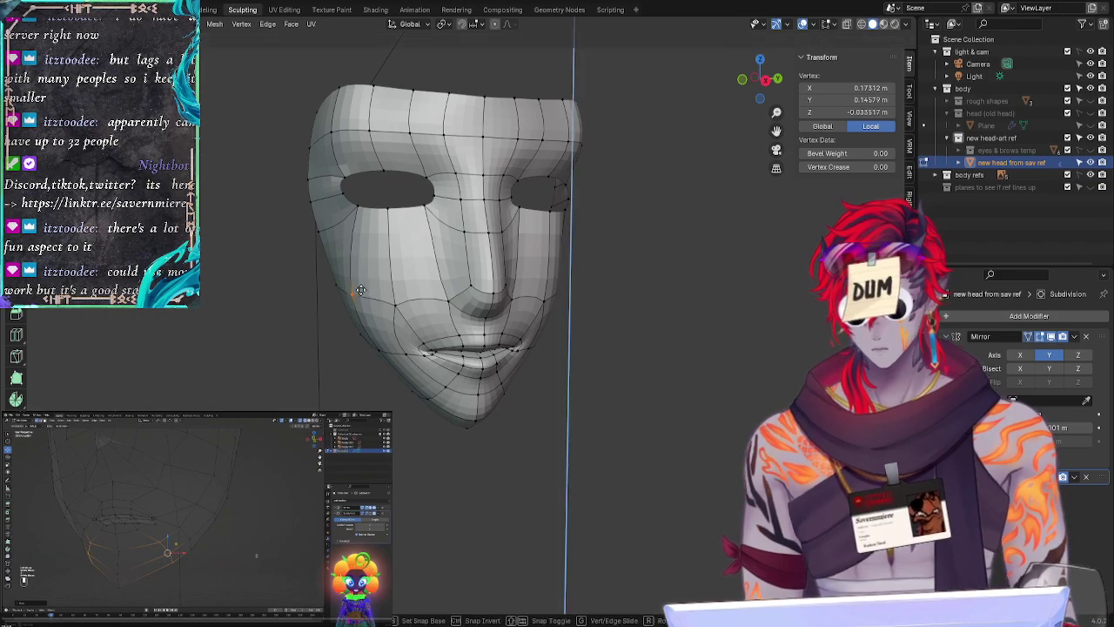
pyautogui.click(361, 285)
pyautogui.press('g')
pyautogui.press('y')
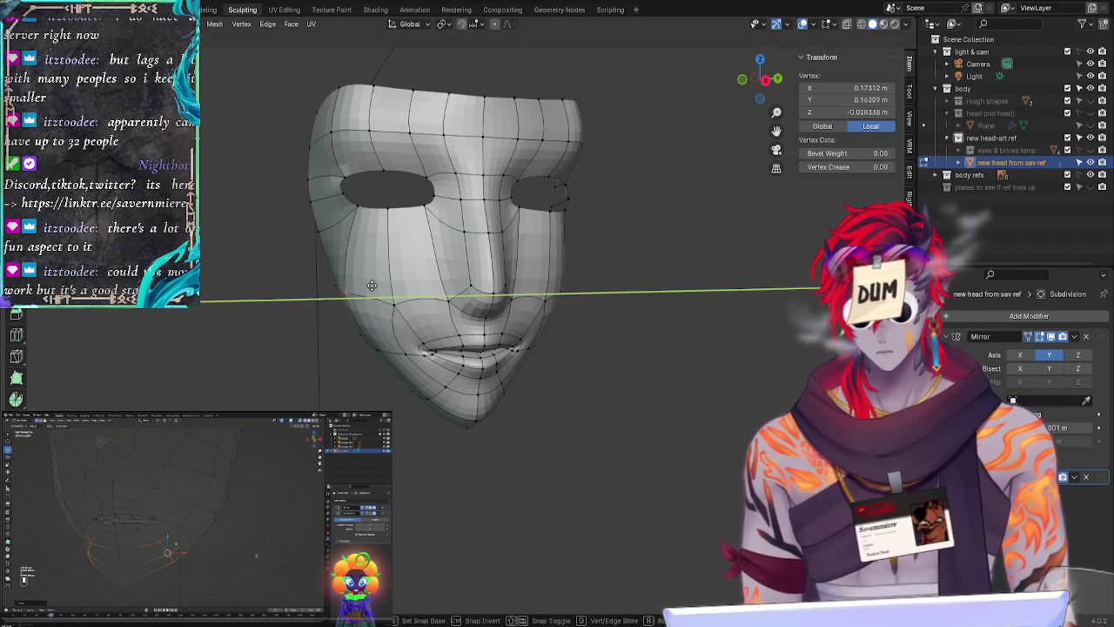
pyautogui.click(373, 286)
pyautogui.click(334, 326)
pyautogui.moveTo(334, 325); pyautogui.dragTo(226, 315, button='middle')
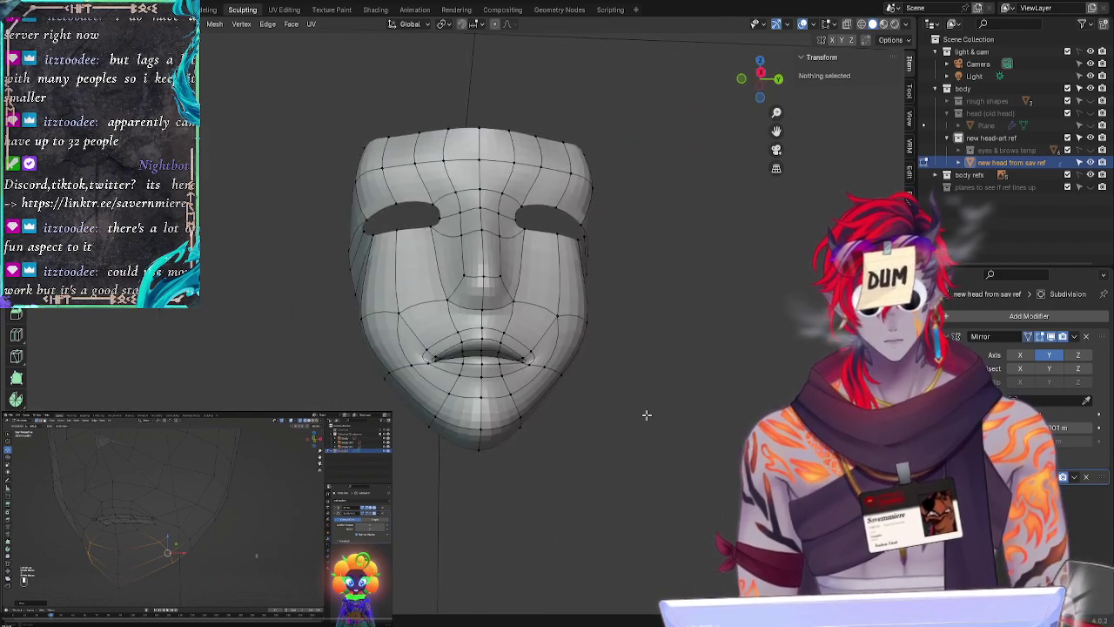
pyautogui.moveTo(647, 415); pyautogui.dragTo(588, 429, button='middle')
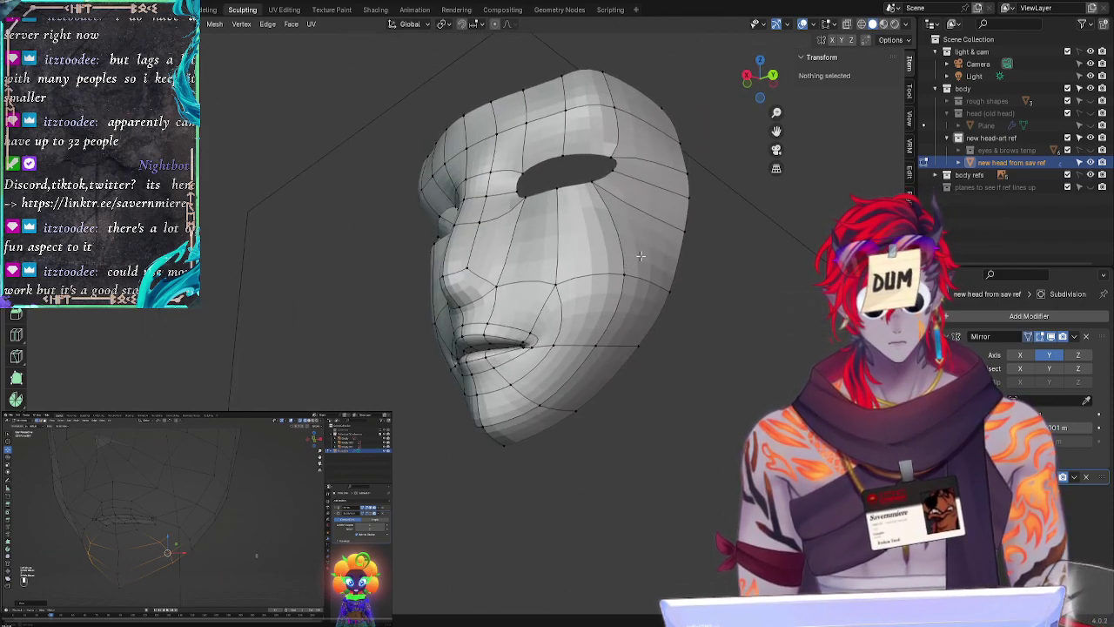
# Step: Show the unsmoothed cage and push a cheek vertex in depth along Y in profile view
pyautogui.hotkey('ctrl', '0')
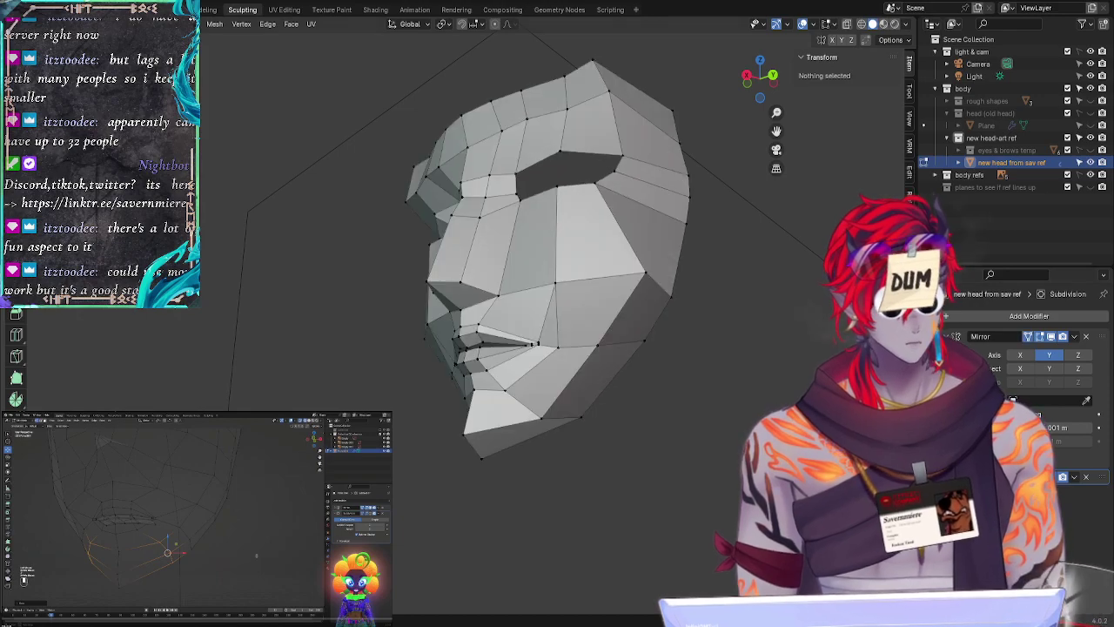
pyautogui.moveTo(670, 433); pyautogui.dragTo(640, 288, button='middle')
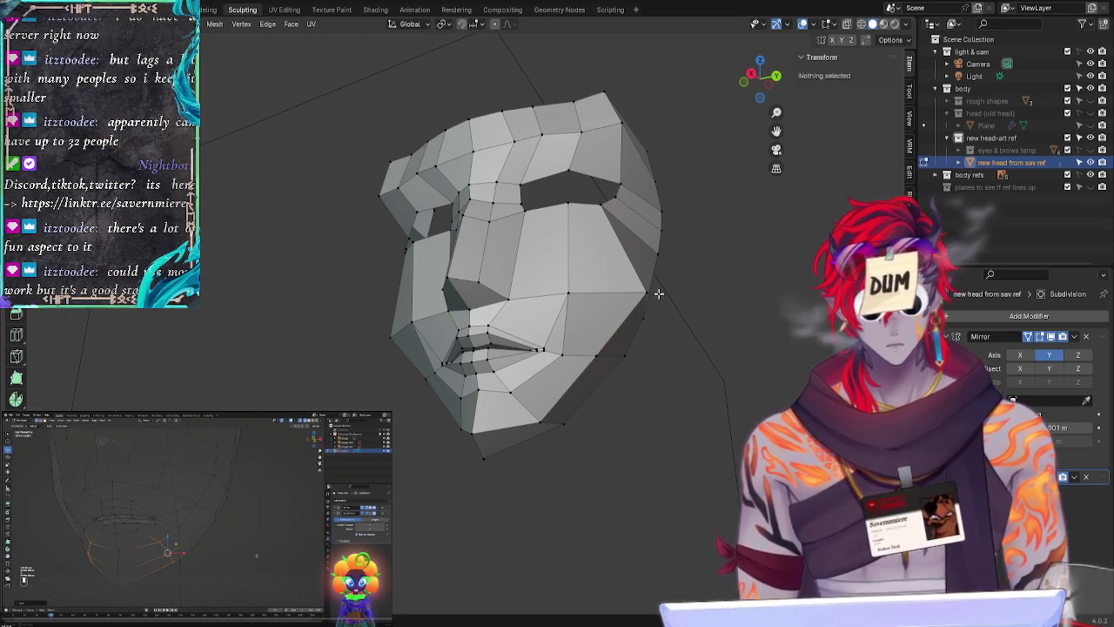
pyautogui.moveTo(653, 294); pyautogui.dragTo(588, 294, button='middle')
pyautogui.click(609, 315)
pyautogui.press('g')
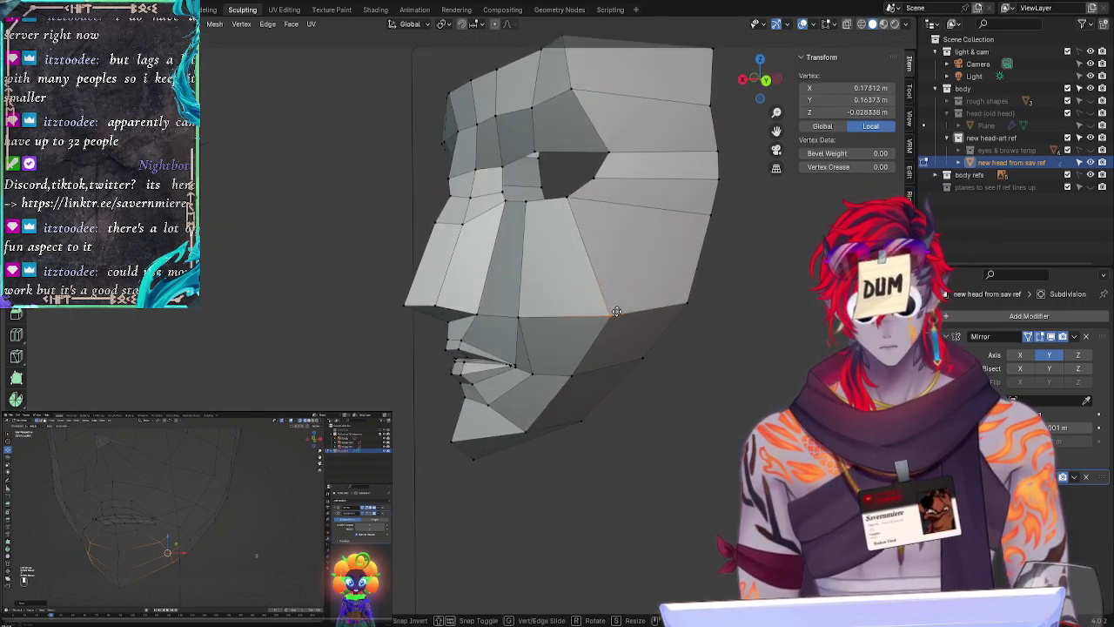
pyautogui.press('y')
pyautogui.click(614, 311)
pyautogui.click(663, 409)
# Step: Move a vertex on the side of the face in depth along Y
pyautogui.moveTo(631, 432); pyautogui.dragTo(588, 355, button='middle')
pyautogui.click(584, 357)
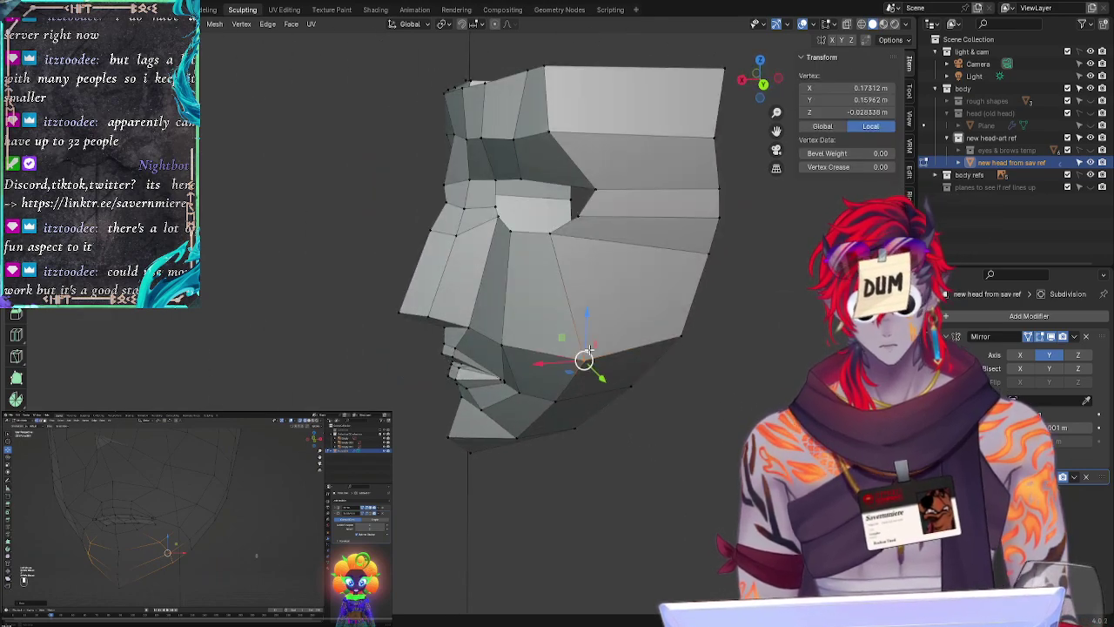
pyautogui.press('g')
pyautogui.press('y')
pyautogui.click(582, 345)
pyautogui.click(564, 480)
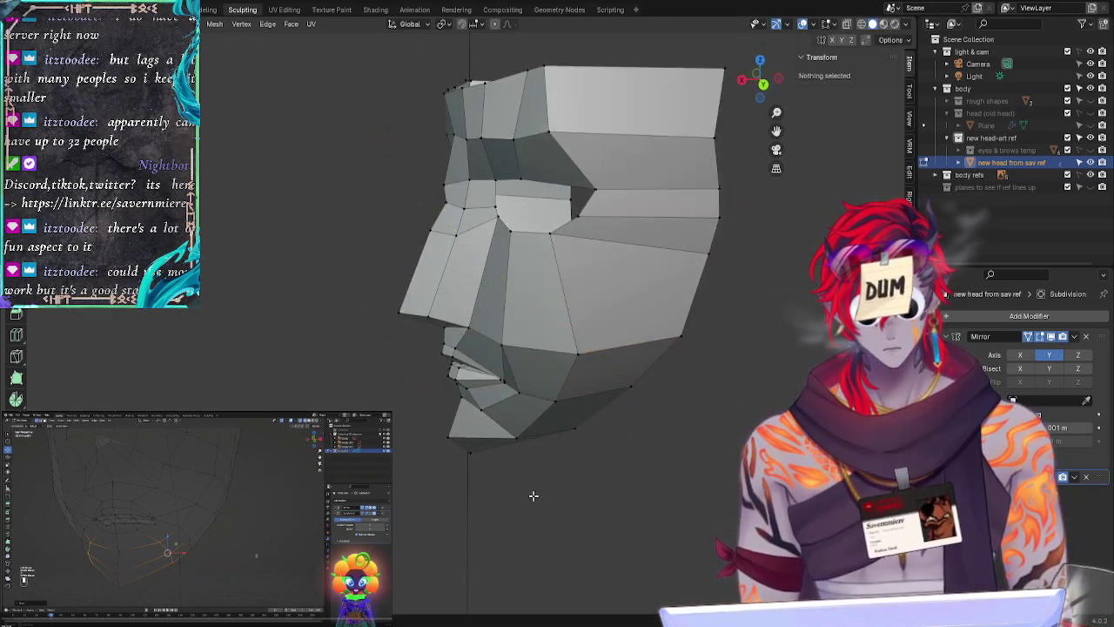
# Step: Adjust a vertex on the right side of the face in depth along Y
pyautogui.moveTo(533, 496); pyautogui.dragTo(775, 457, button='middle')
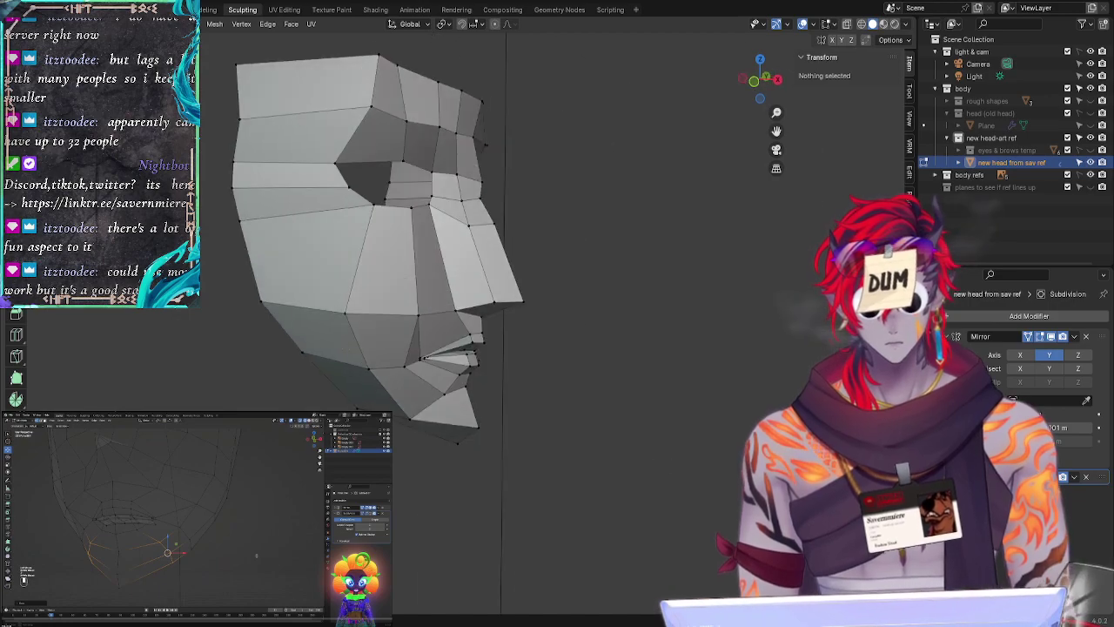
pyautogui.click(352, 313)
pyautogui.press('g')
pyautogui.press('y')
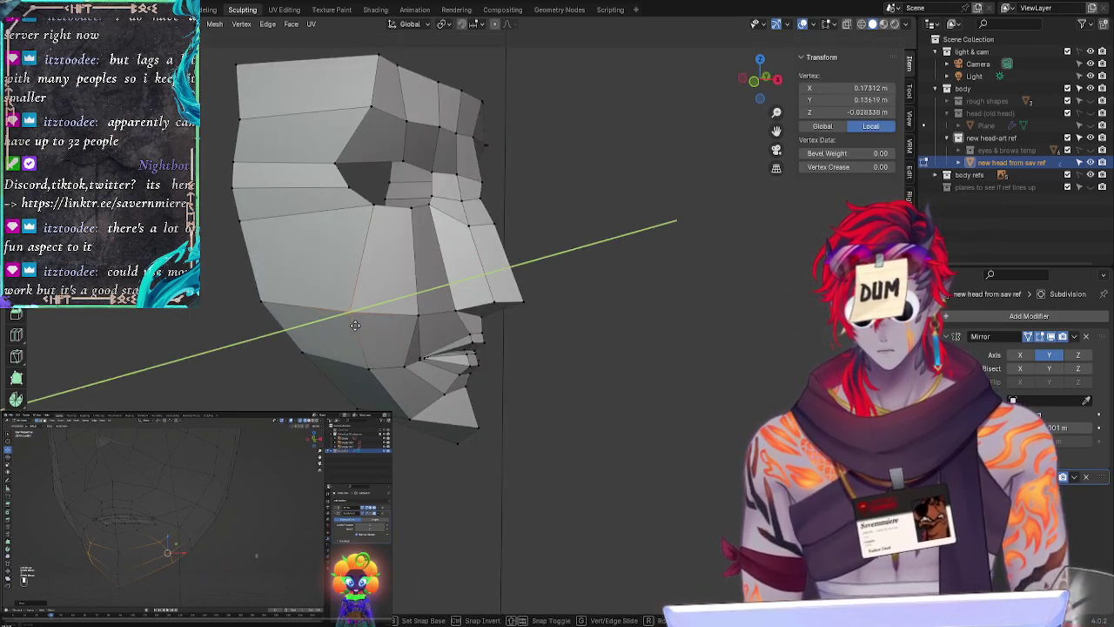
pyautogui.click(357, 326)
pyautogui.click(661, 409)
# Step: Reposition the cheek edge below the cheekbone and shift a lower cheek vertex along Z
pyautogui.moveTo(774, 409); pyautogui.dragTo(653, 400, button='middle')
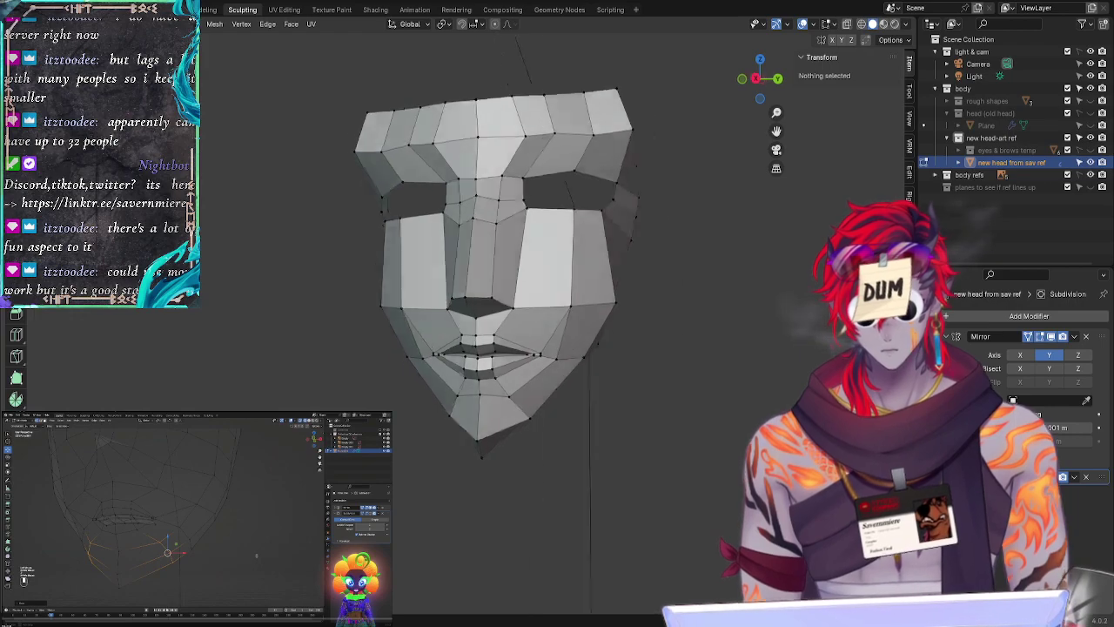
pyautogui.moveTo(237, 323); pyautogui.dragTo(459, 389, button='middle')
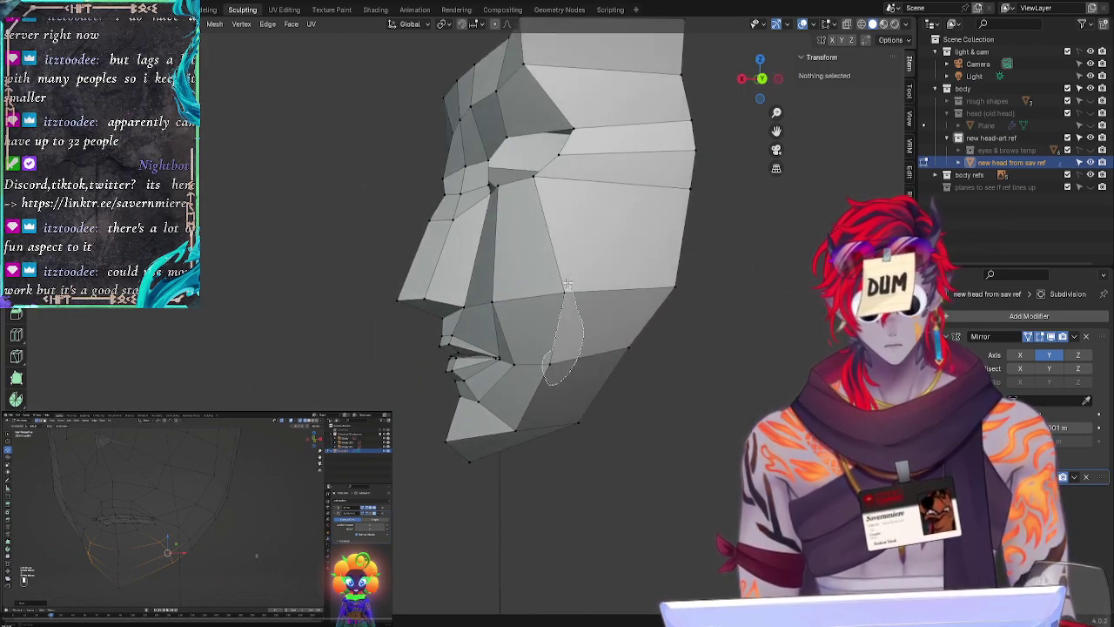
pyautogui.click(557, 326)
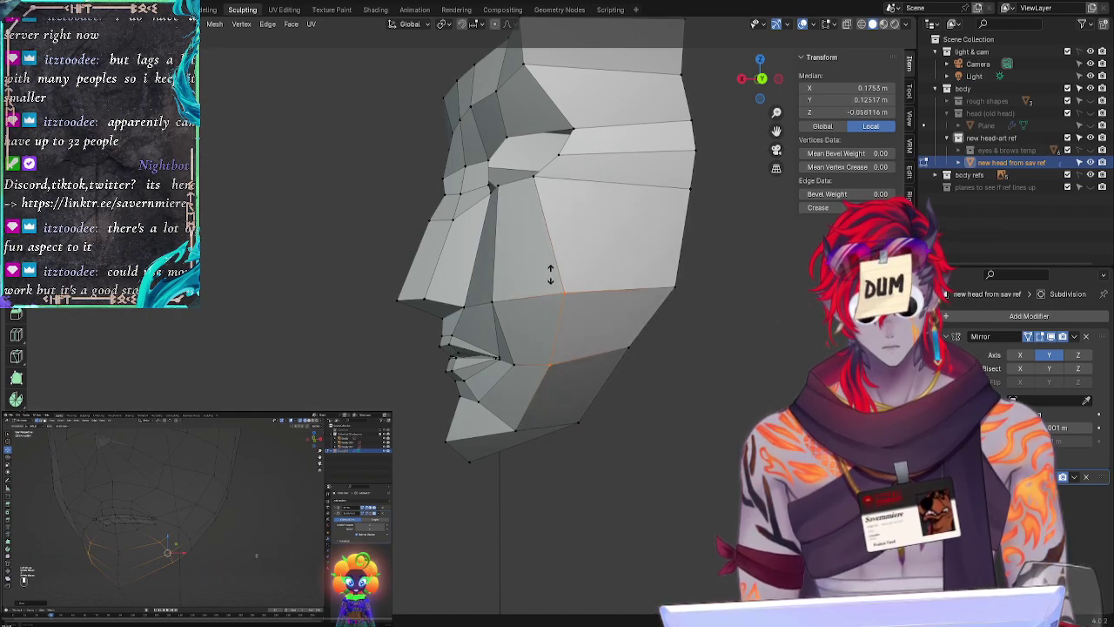
pyautogui.click(548, 276)
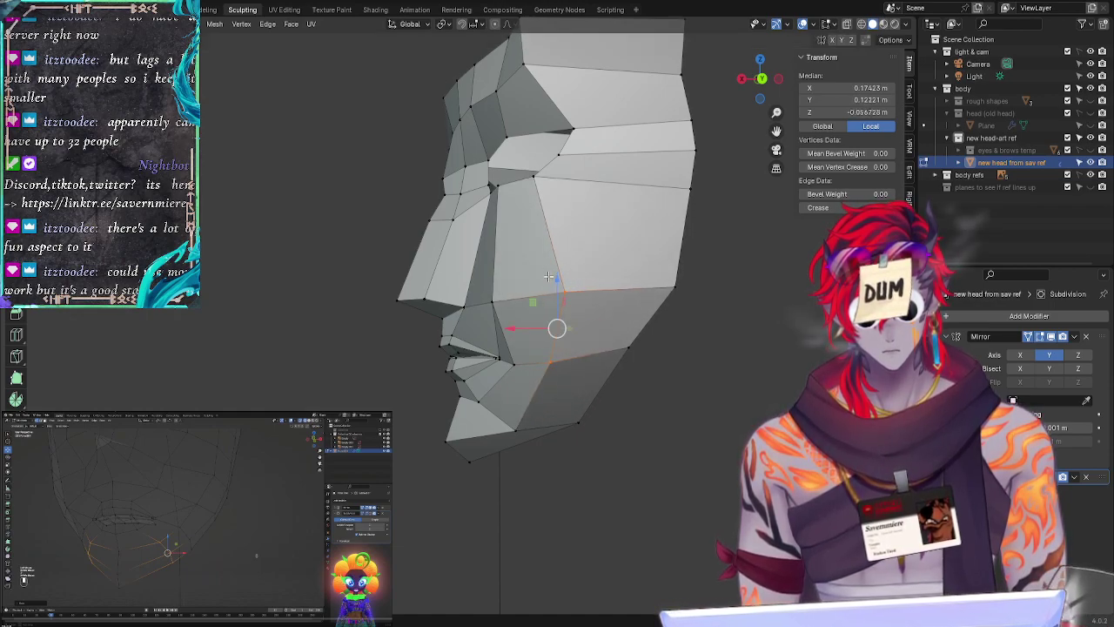
pyautogui.click(551, 362)
pyautogui.press('g')
pyautogui.press('z')
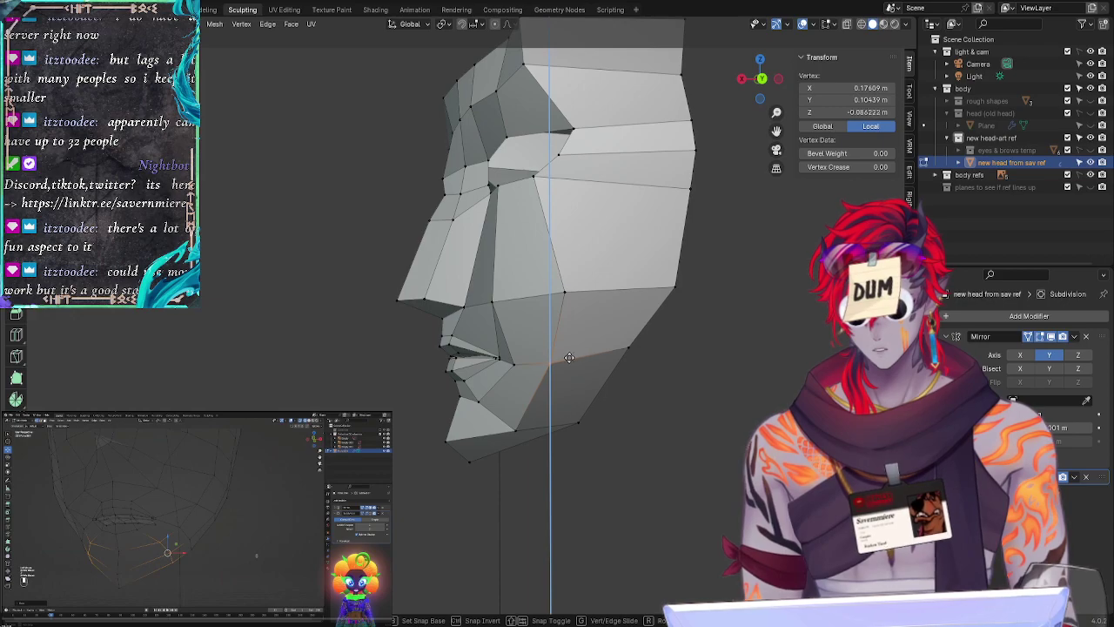
pyautogui.click(567, 358)
# Step: Rework the cheekbone vertex, cancelling the grab and adjusting it with Shrink/Fatten instead
pyautogui.click(565, 292)
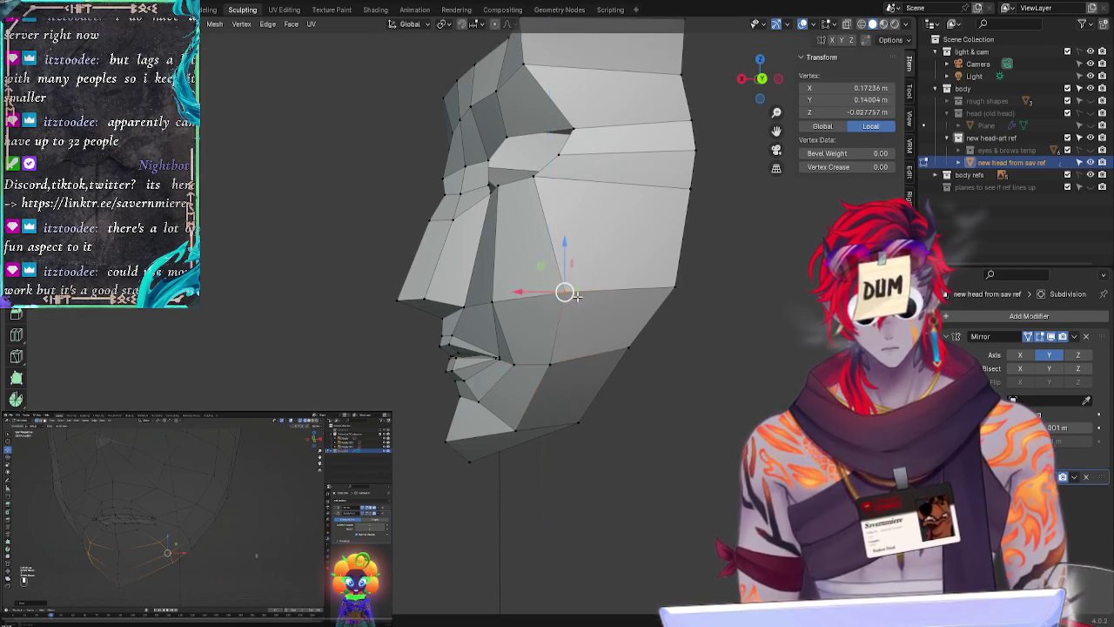
pyautogui.press('g')
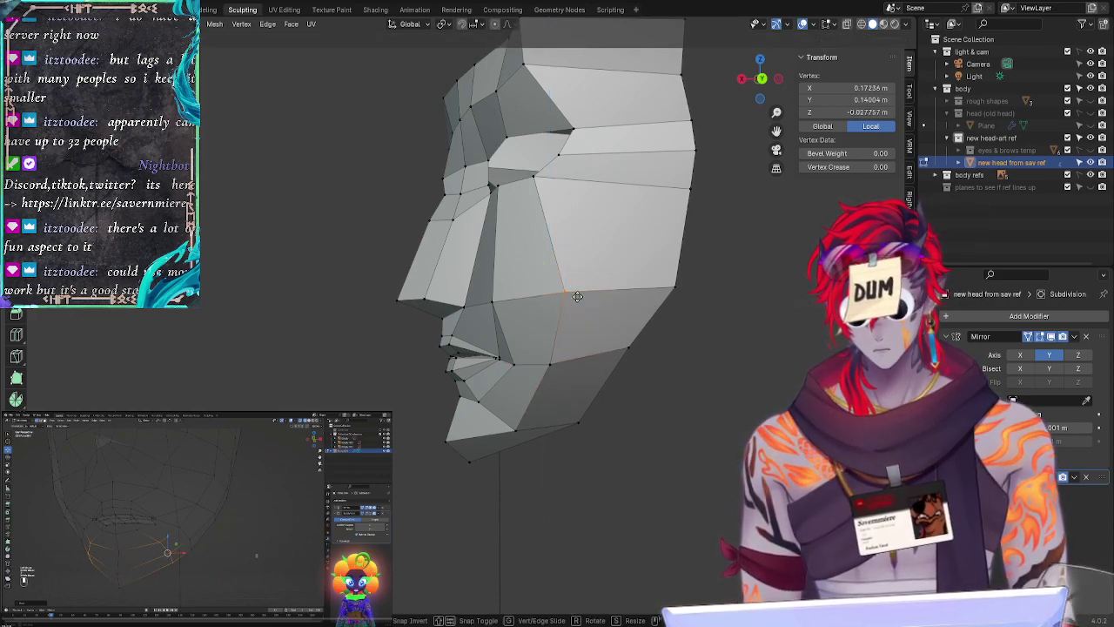
pyautogui.rightClick(577, 297)
pyautogui.hotkey('alt', 's')
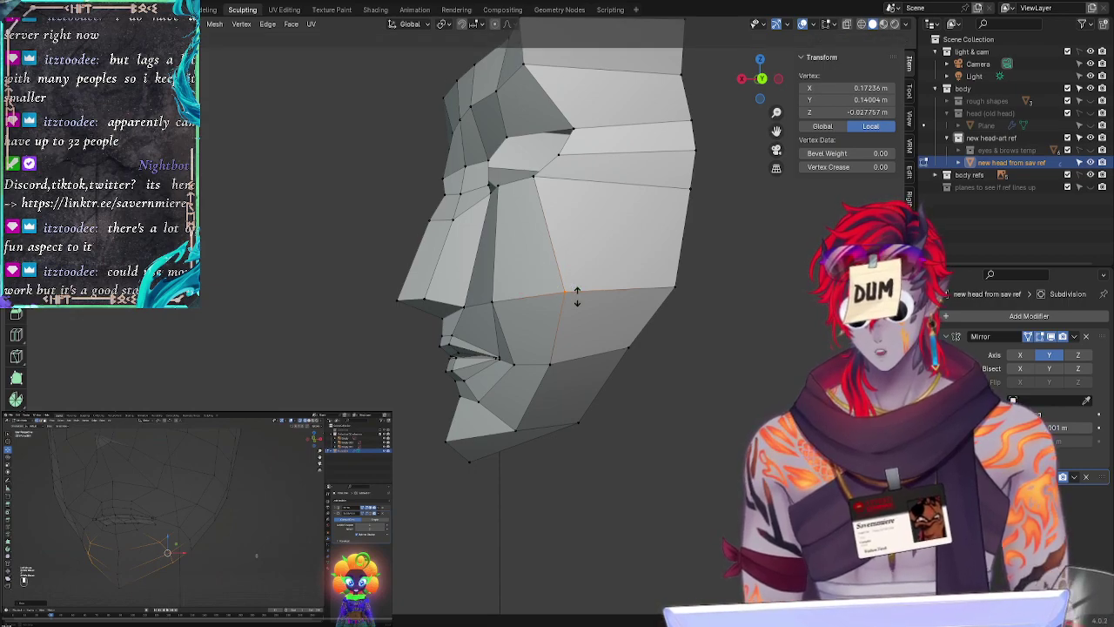
pyautogui.click(587, 290)
pyautogui.click(722, 398)
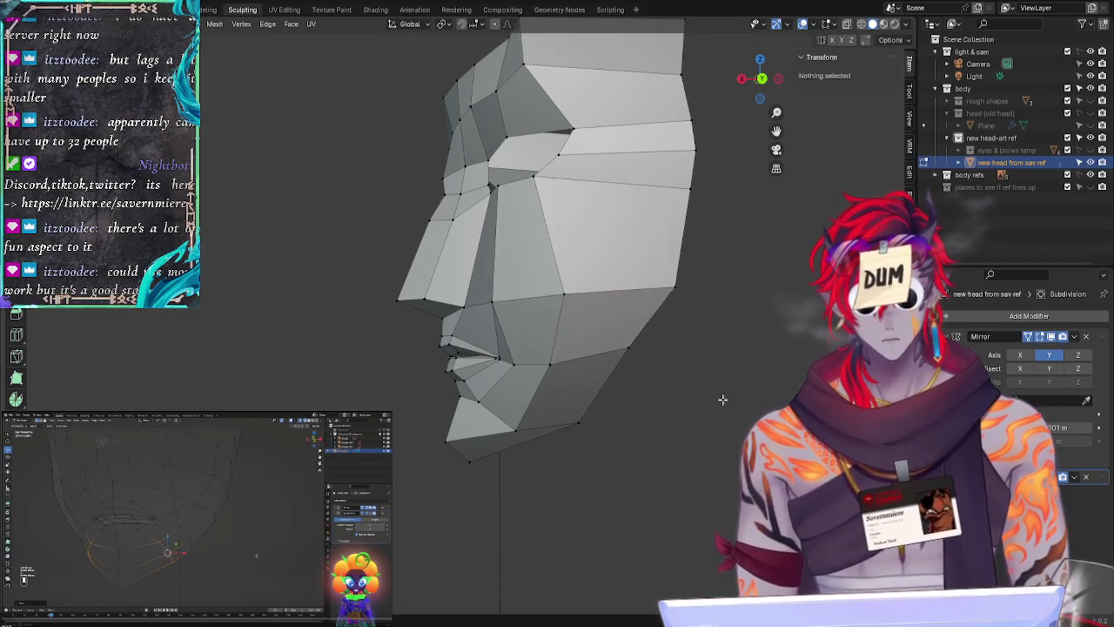
# Step: Reposition a lower cheek vertex from an angled side view
pyautogui.press('KP_3')
pyautogui.moveTo(696, 427); pyautogui.dragTo(601, 331, button='middle')
pyautogui.click(615, 325)
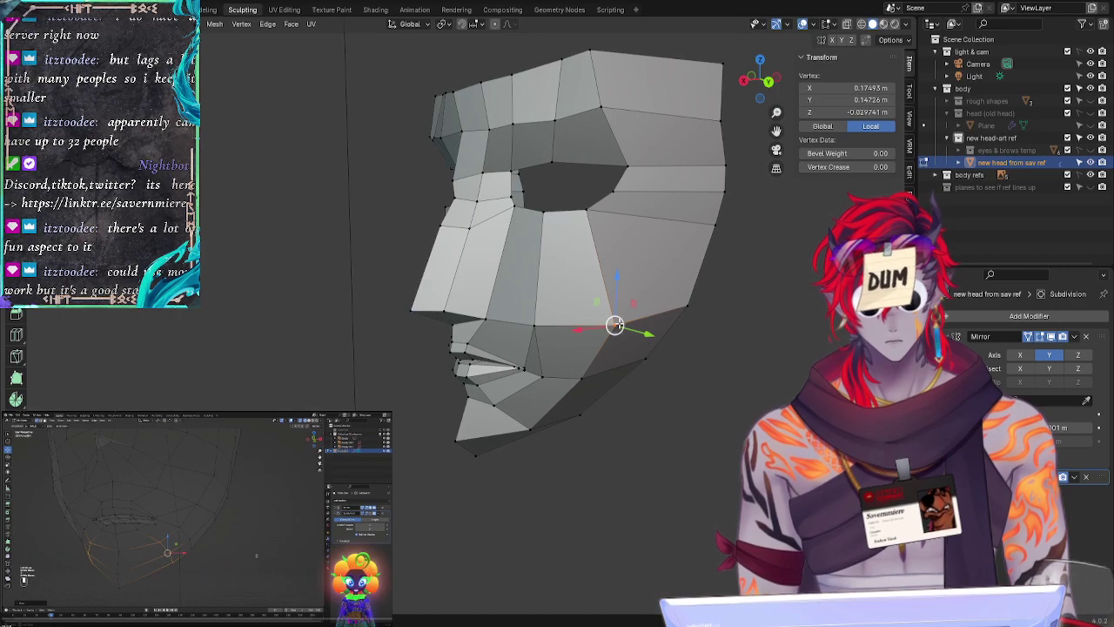
pyautogui.press('g')
pyautogui.click(609, 317)
pyautogui.click(587, 445)
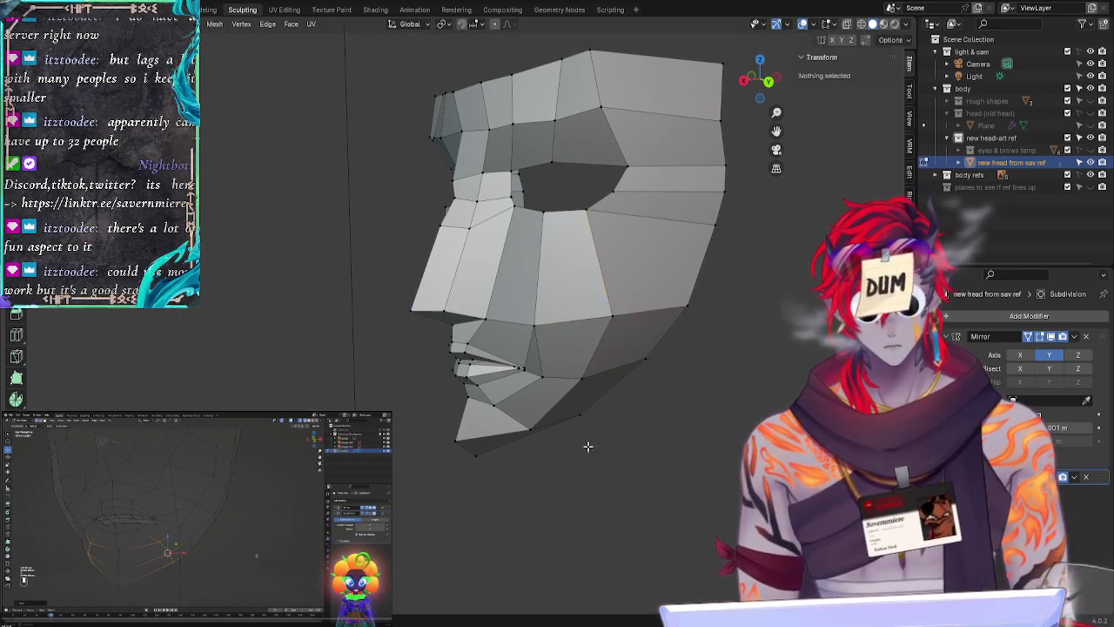
# Step: Push a cheek vertex near the jaw in depth along Y, checking from three-quarter and profile views
pyautogui.press('KP_1')
pyautogui.moveTo(689, 431); pyautogui.dragTo(617, 447, button='middle')
pyautogui.click(632, 299)
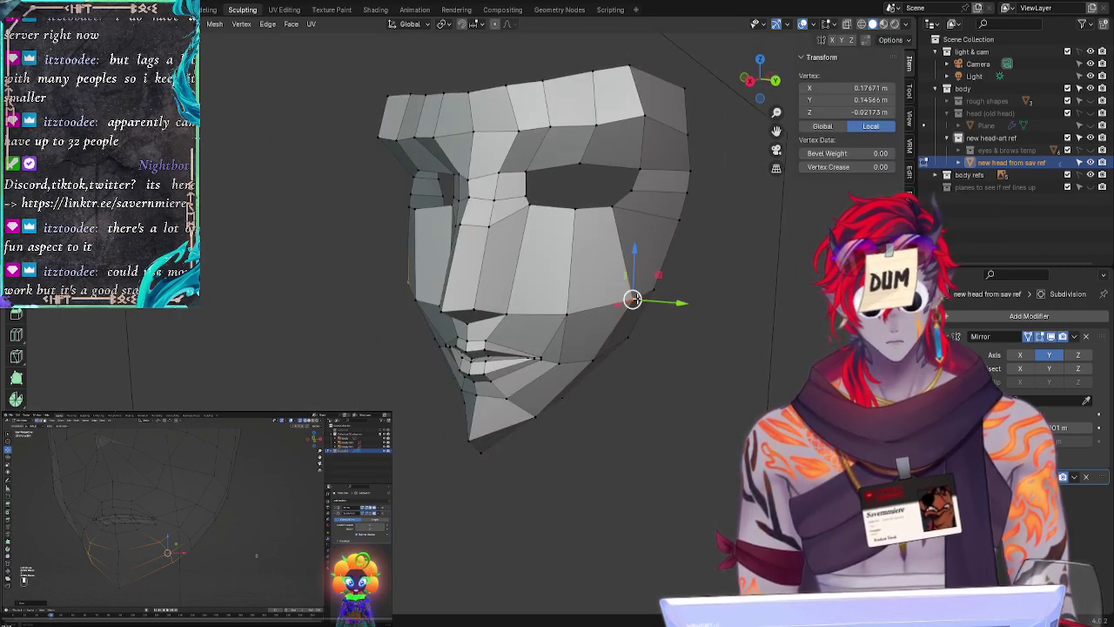
pyautogui.press('g')
pyautogui.press('y')
pyautogui.click(671, 392)
pyautogui.moveTo(671, 393); pyautogui.dragTo(699, 427, button='middle')
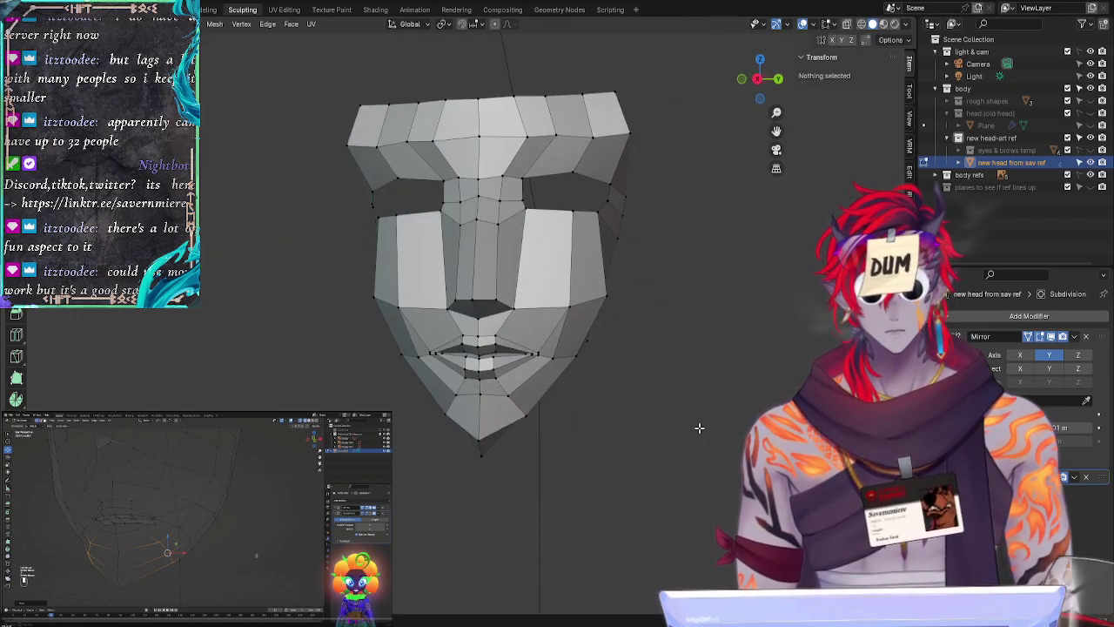
# Step: Nudge the vertex beside the mouth corner slightly in depth along Y
pyautogui.click(553, 354)
pyautogui.press('g')
pyautogui.press('y')
pyautogui.click(556, 354)
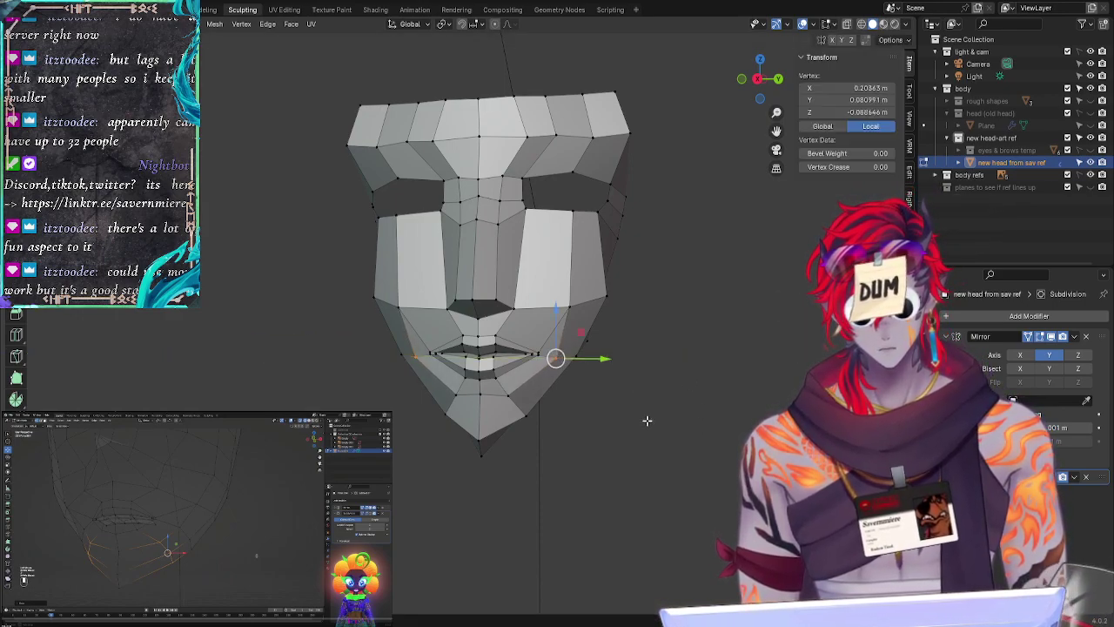
# Step: Move the two-vertex cheek edge below the eye to a new depth along Y
pyautogui.moveTo(647, 420); pyautogui.dragTo(649, 437, button='middle')
pyautogui.click(570, 308)
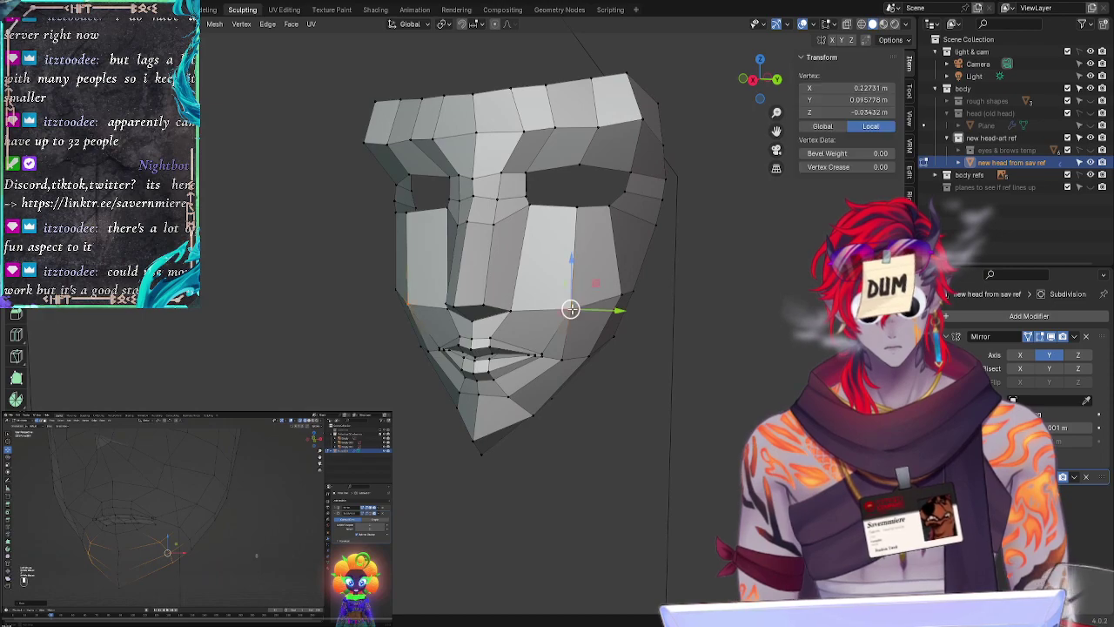
pyautogui.keyDown('shift'); pyautogui.click(579, 207); pyautogui.keyUp('shift')
pyautogui.press('g')
pyautogui.press('y')
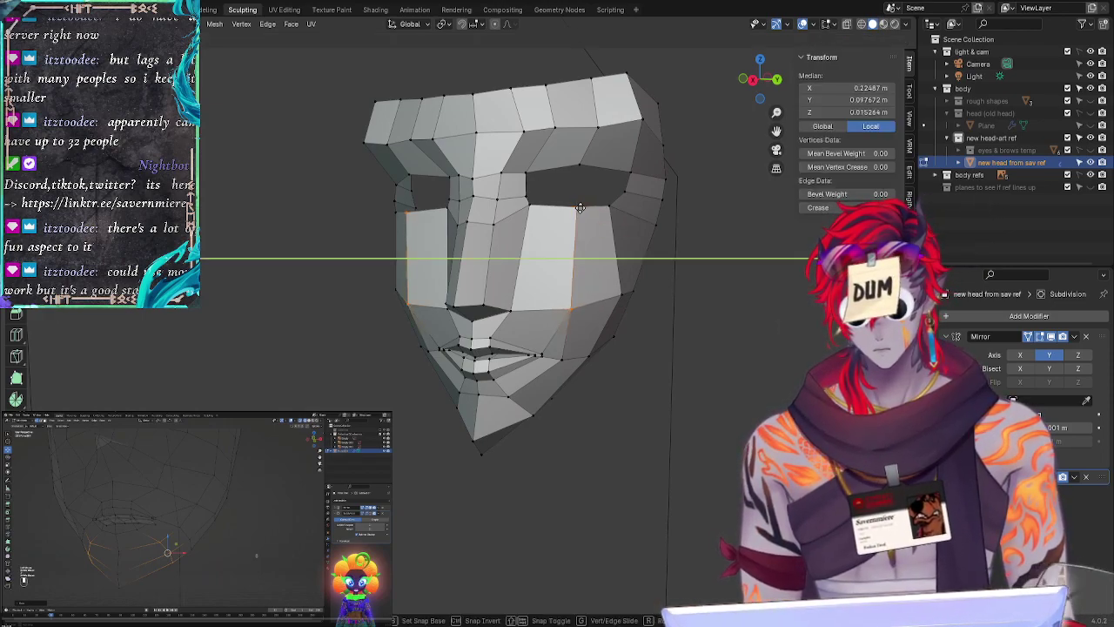
pyautogui.click(579, 218)
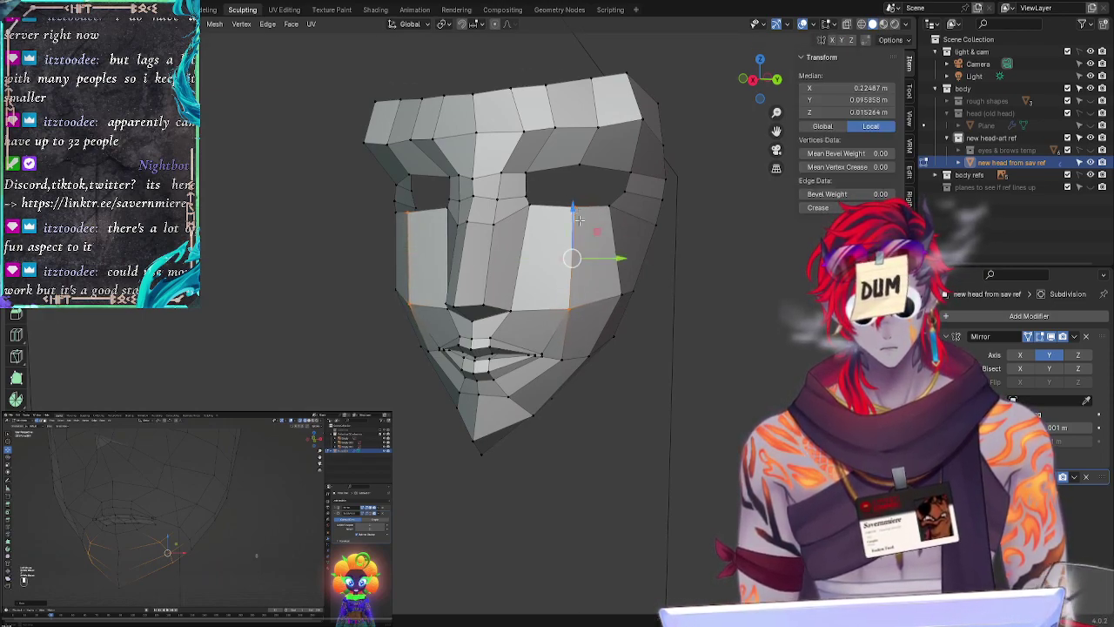
# Step: Reposition a single lower cheek vertex freely
pyautogui.click(559, 302)
pyautogui.press('g')
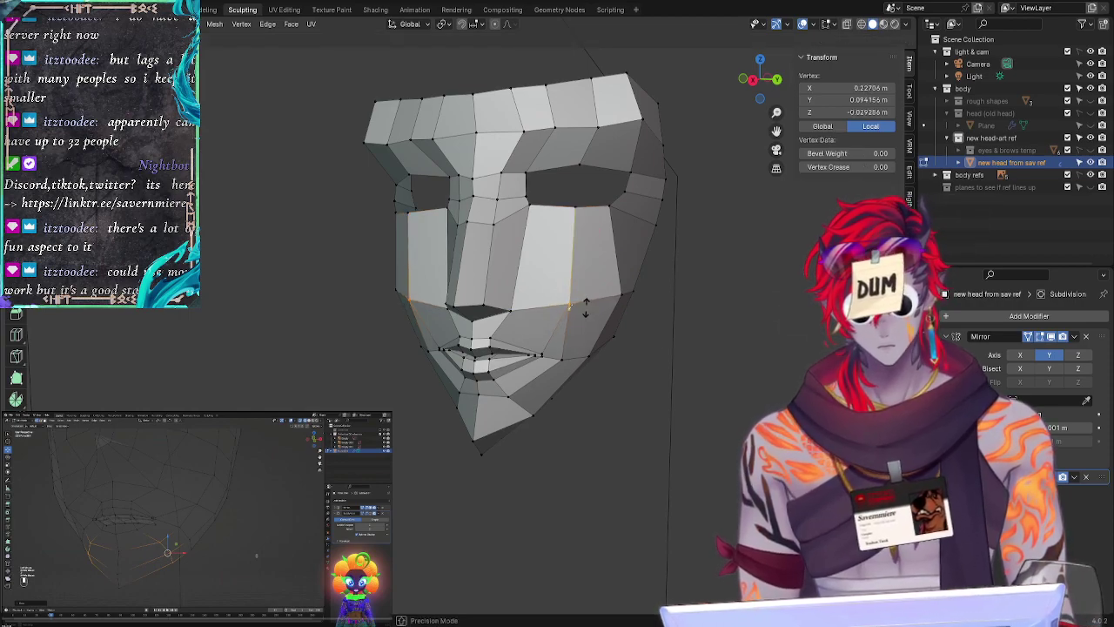
pyautogui.click(588, 311)
pyautogui.click(609, 405)
# Step: Adjust a vertex beside the mouth vertically along Z
pyautogui.moveTo(609, 405); pyautogui.dragTo(568, 415, button='middle')
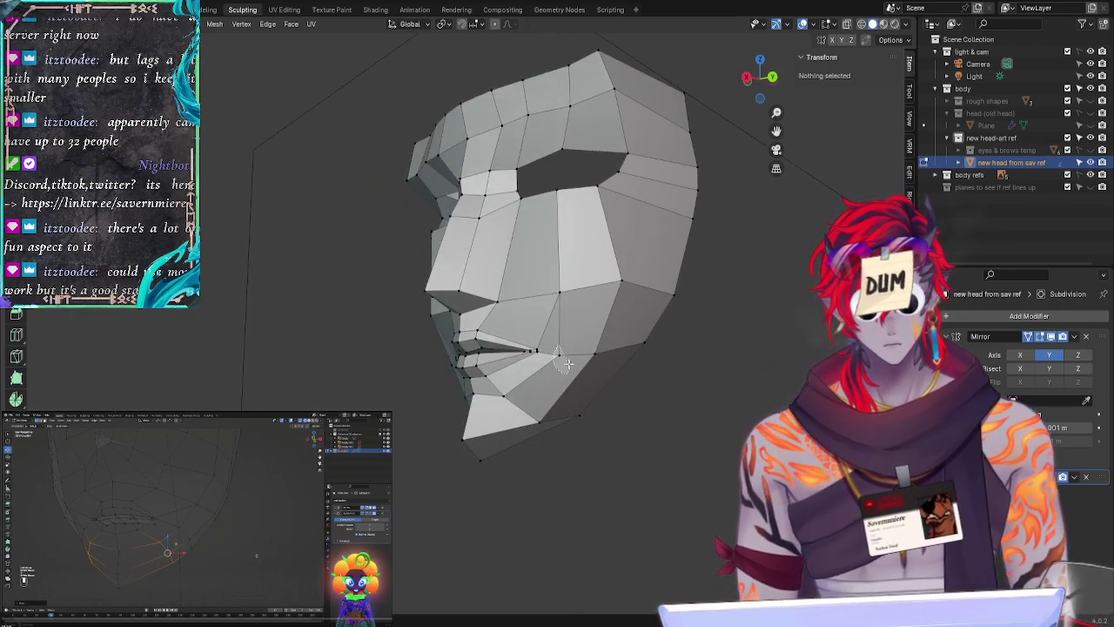
pyautogui.click(566, 364)
pyautogui.press('g')
pyautogui.press('z')
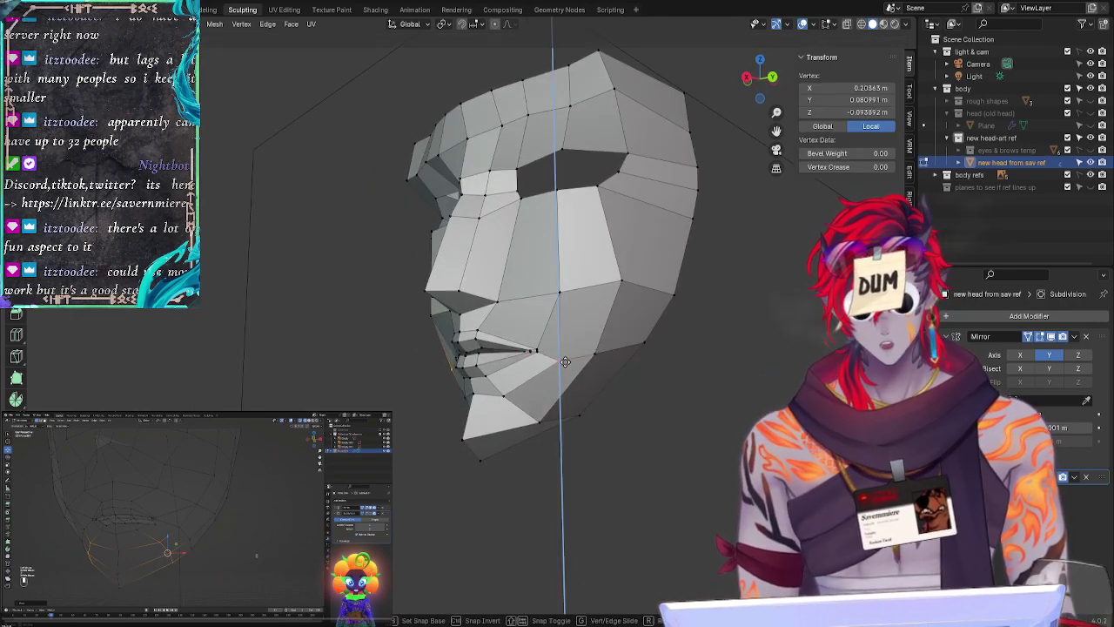
pyautogui.click(564, 362)
pyautogui.click(539, 483)
# Step: Move the whole mouth edge loop in depth along Y
pyautogui.moveTo(531, 485); pyautogui.dragTo(643, 479, button='middle')
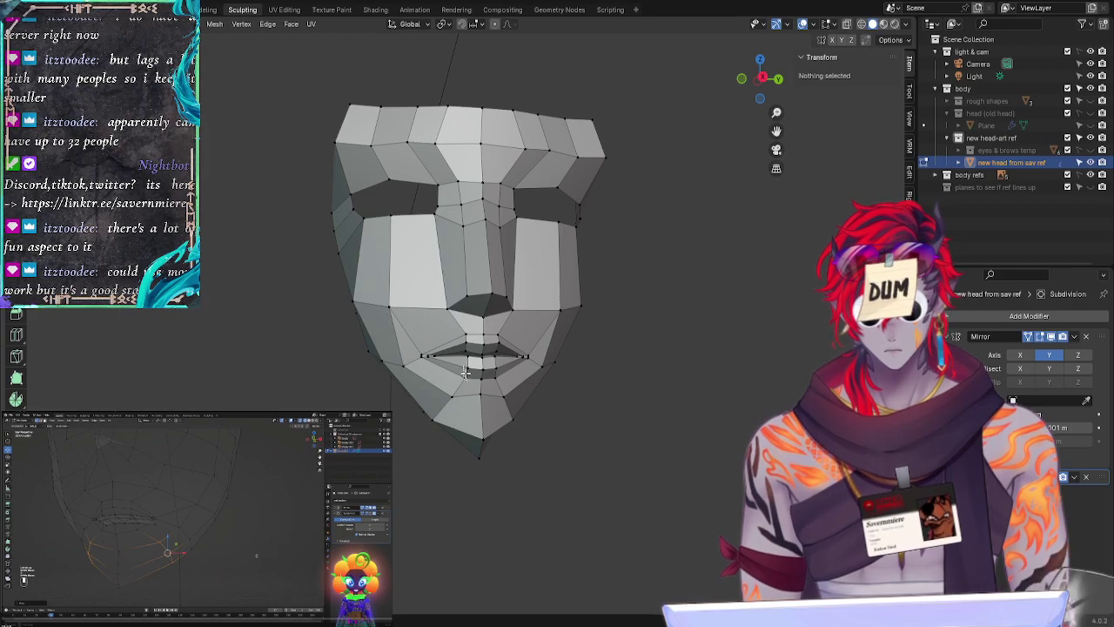
pyautogui.click(493, 376)
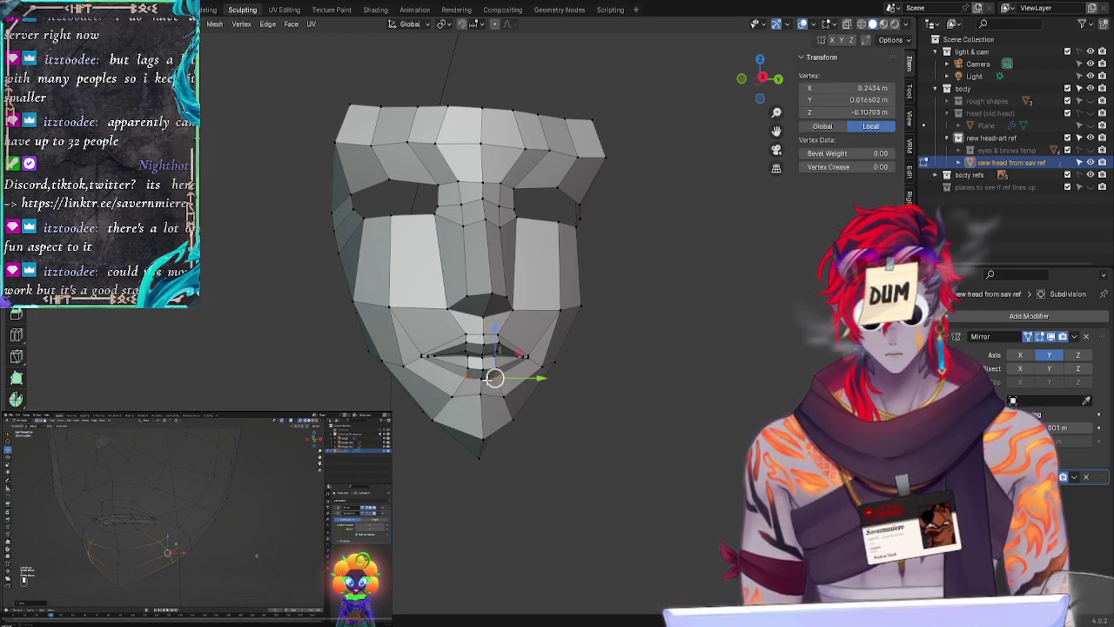
pyautogui.keyDown('alt'); pyautogui.click(474, 357); pyautogui.keyUp('alt')
pyautogui.press('g')
pyautogui.press('y')
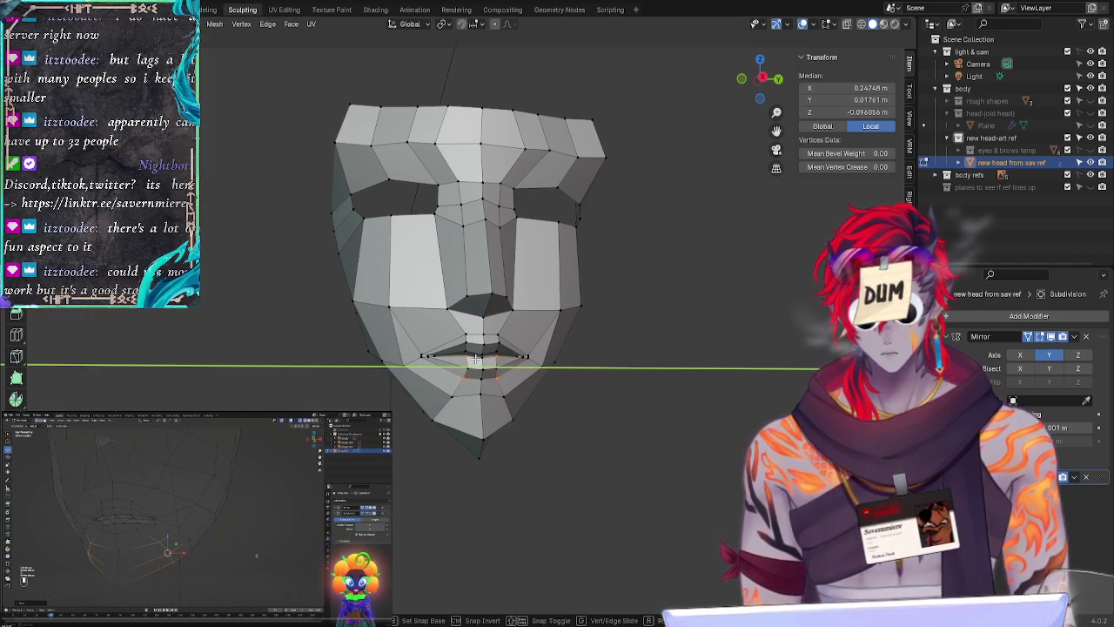
pyautogui.click(475, 359)
pyautogui.click(619, 458)
# Step: Inspect the vertex below the lower lip from several angles without moving it
pyautogui.moveTo(662, 465); pyautogui.dragTo(575, 456, button='middle')
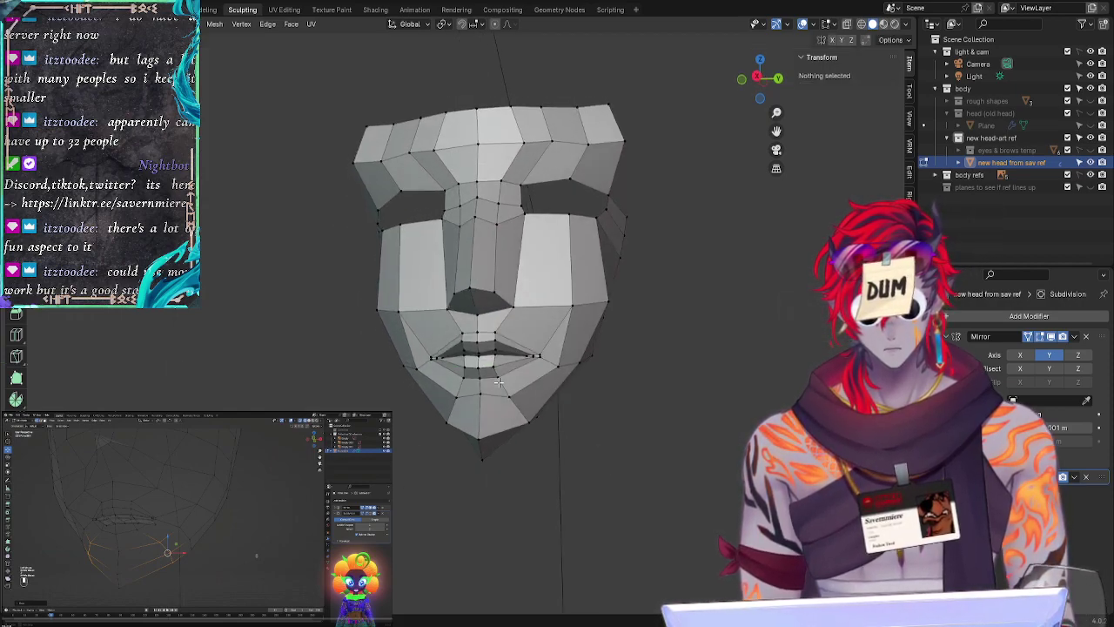
pyautogui.click(498, 378)
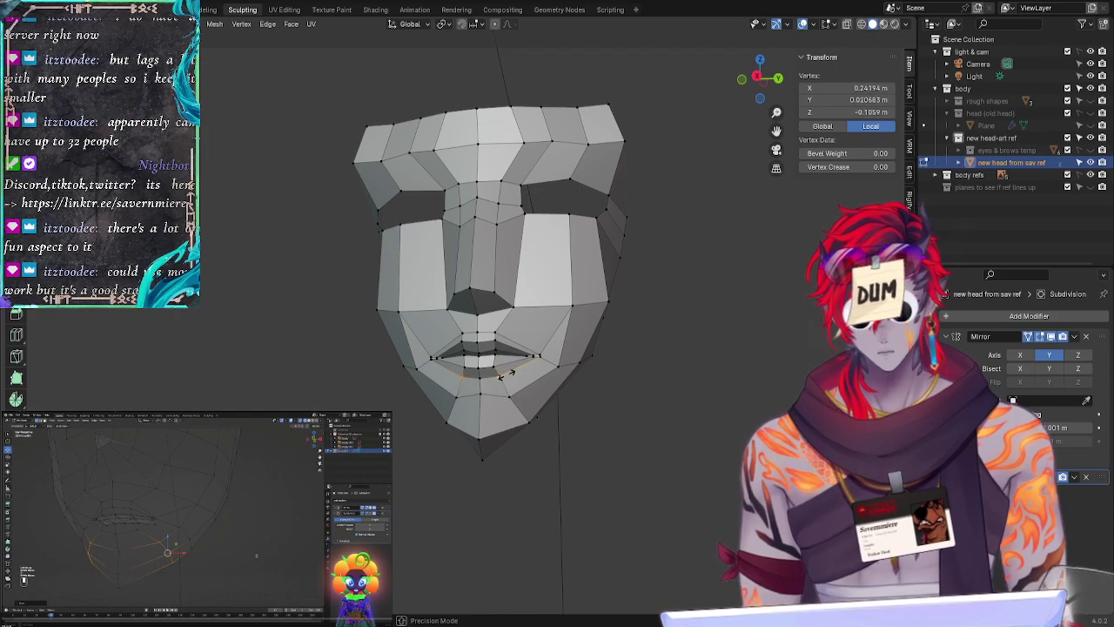
pyautogui.click(619, 480)
pyautogui.moveTo(619, 480); pyautogui.dragTo(640, 489, button='middle')
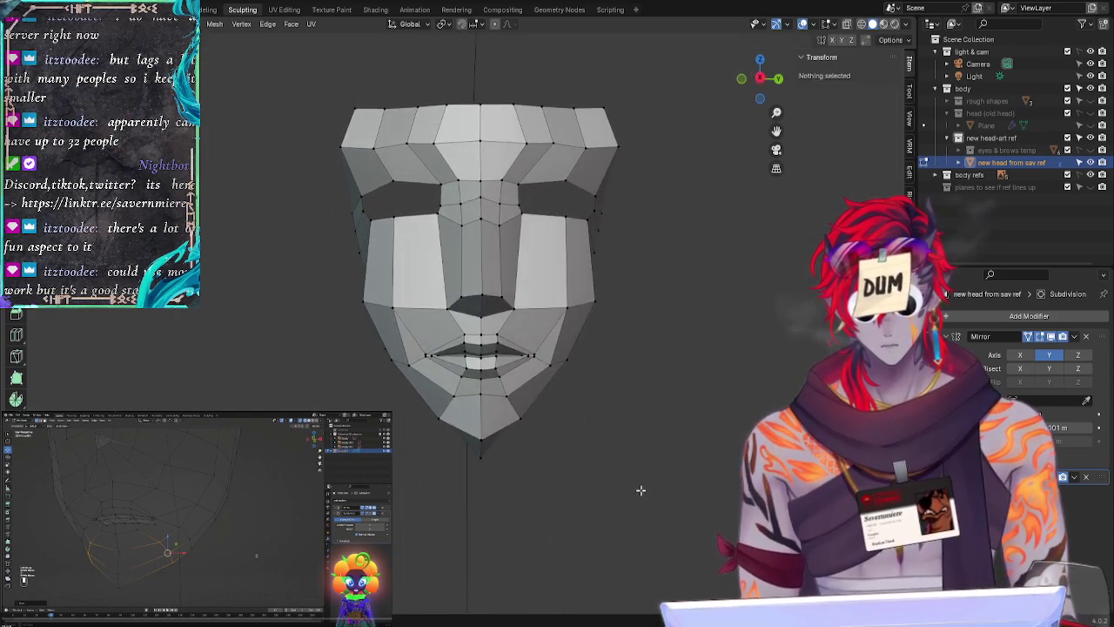
pyautogui.click(497, 375)
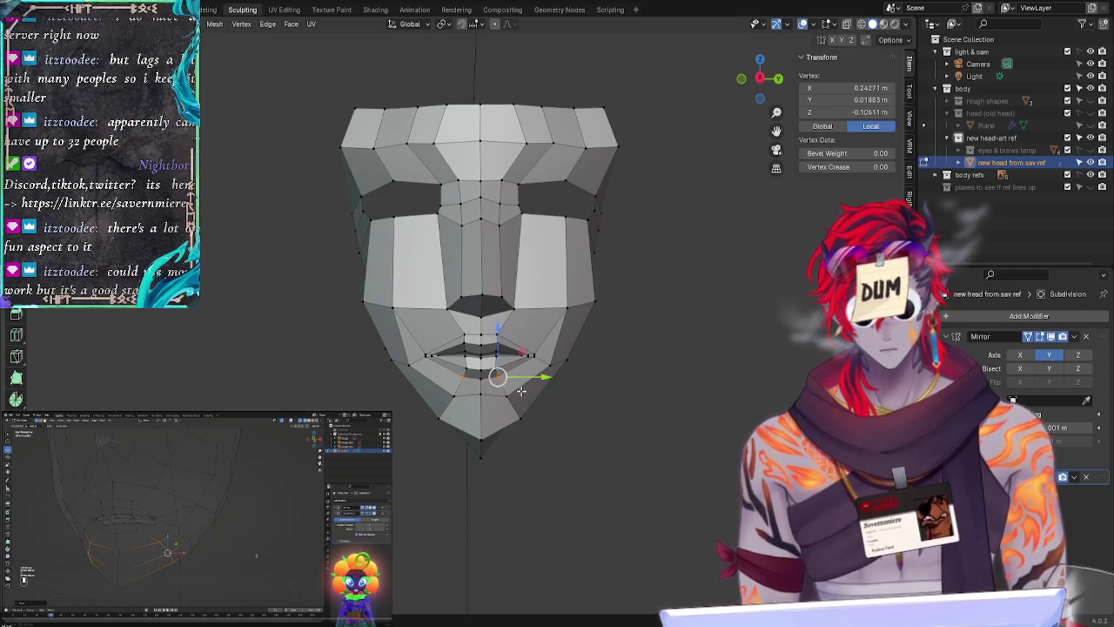
pyautogui.click(636, 462)
# Step: Slide the cheek vertex beside the nose lower and inward along its edge twice
pyautogui.moveTo(636, 462)
pyautogui.mouseDown(button='middle')
pyautogui.moveTo(659, 450)
pyautogui.moveTo(723, 477)
pyautogui.moveTo(594, 455)
pyautogui.moveTo(641, 455)
pyautogui.moveTo(635, 479)
pyautogui.mouseUp(button='middle')
pyautogui.click(570, 303)
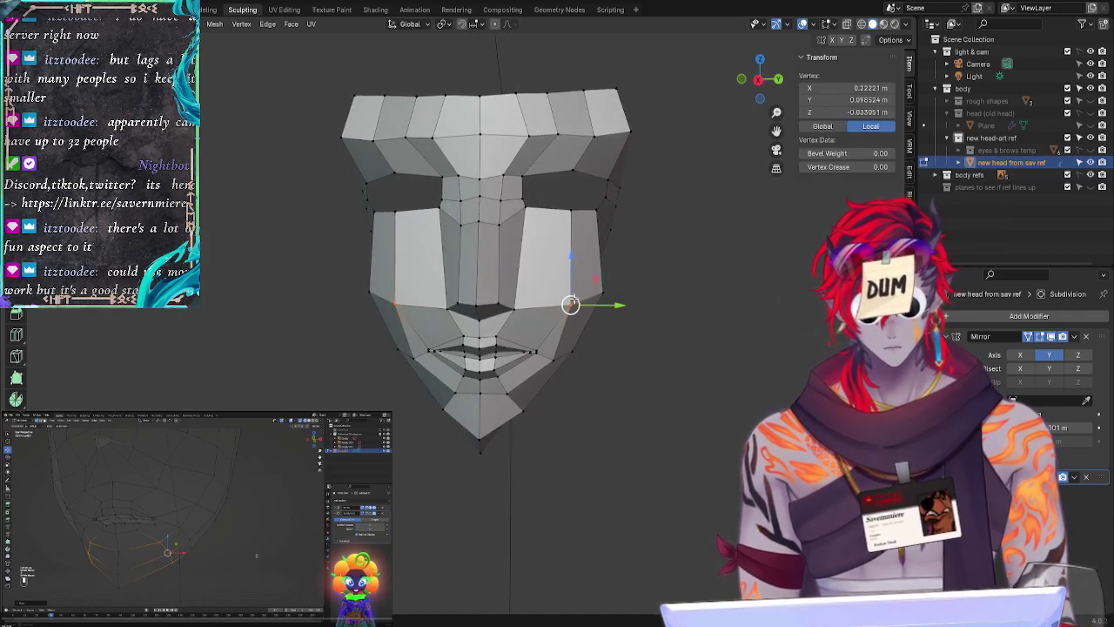
pyautogui.press('g')
pyautogui.press('g')
pyautogui.click(568, 330)
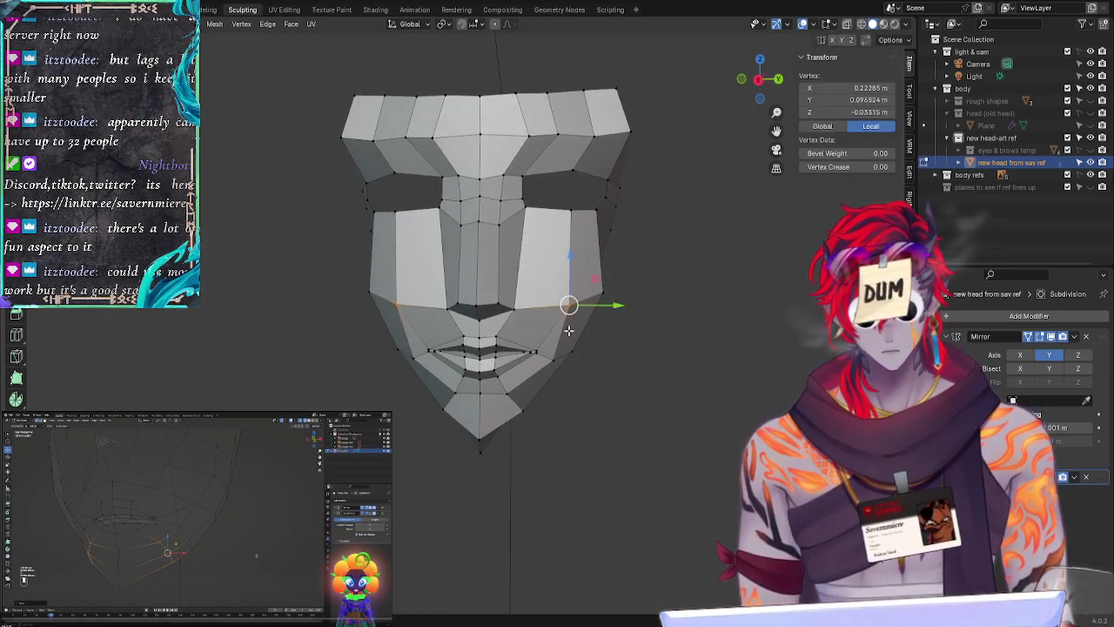
pyautogui.press('g')
pyautogui.press('g')
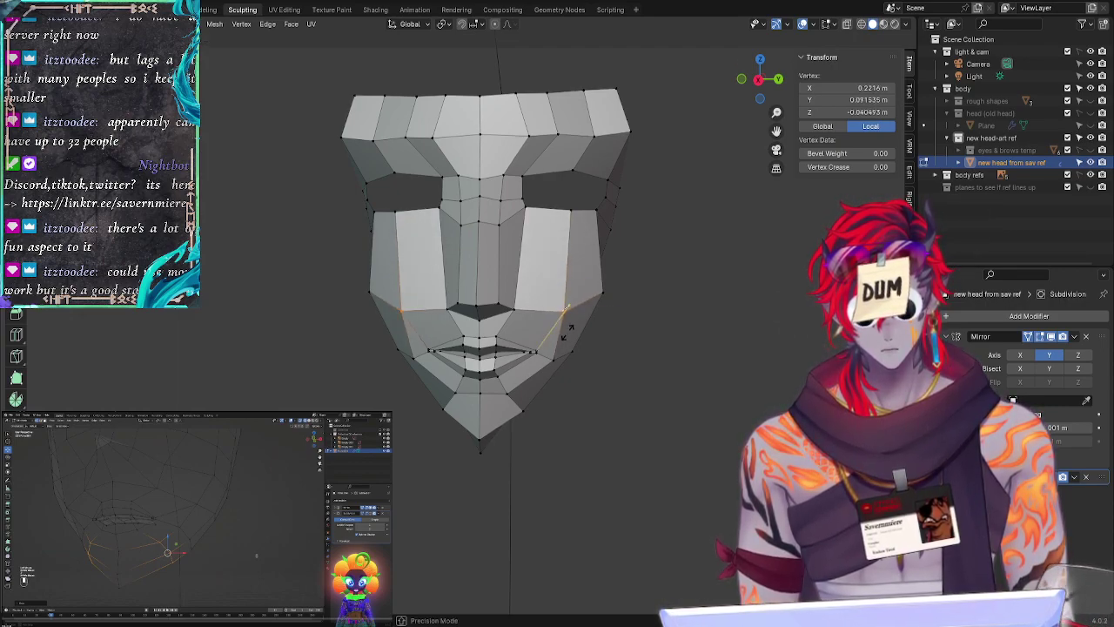
pyautogui.click(568, 330)
pyautogui.click(682, 441)
pyautogui.moveTo(681, 440); pyautogui.dragTo(579, 439, button='middle')
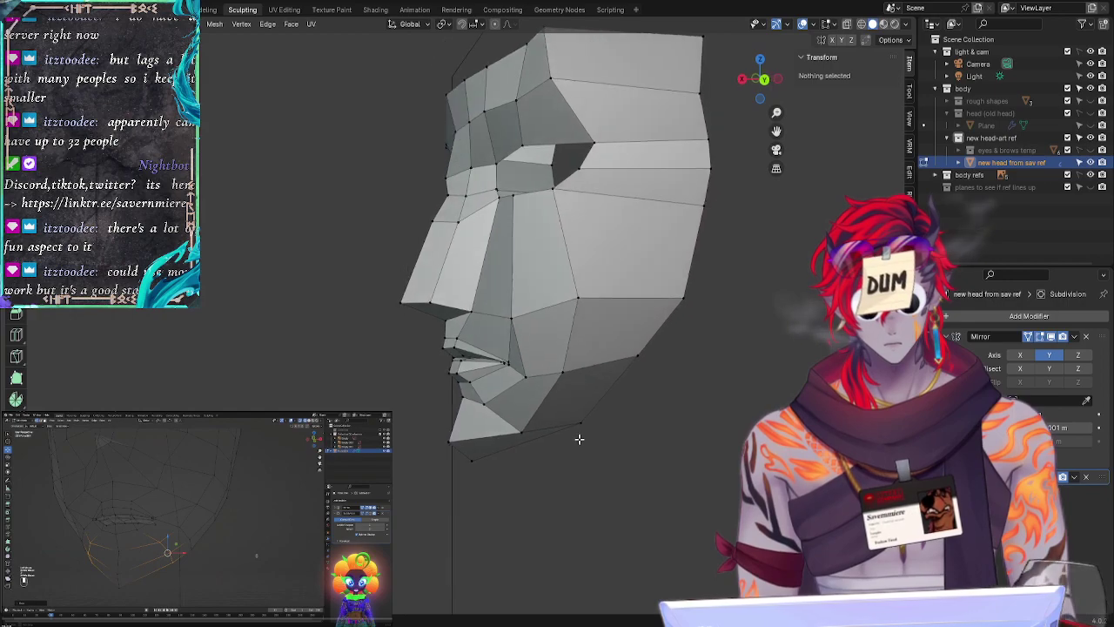
# Step: Shift a cheek vertex near the jaw along X, then review another cheek vertex
pyautogui.click(512, 318)
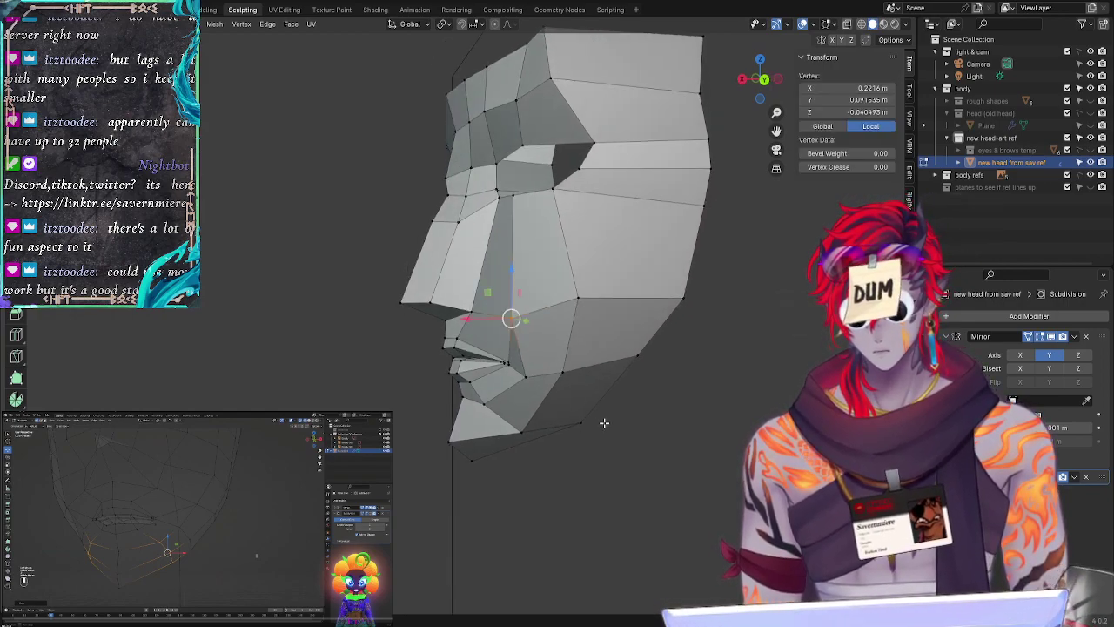
pyautogui.press('g')
pyautogui.press('x')
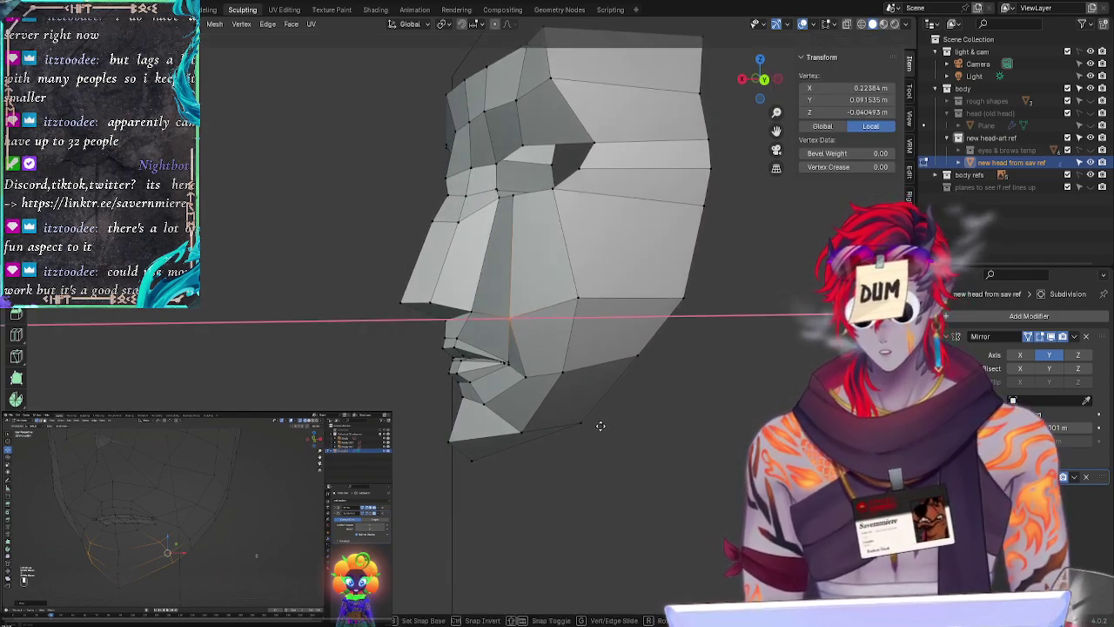
pyautogui.click(621, 478)
pyautogui.click(621, 478)
pyautogui.moveTo(621, 478); pyautogui.dragTo(569, 508, button='middle')
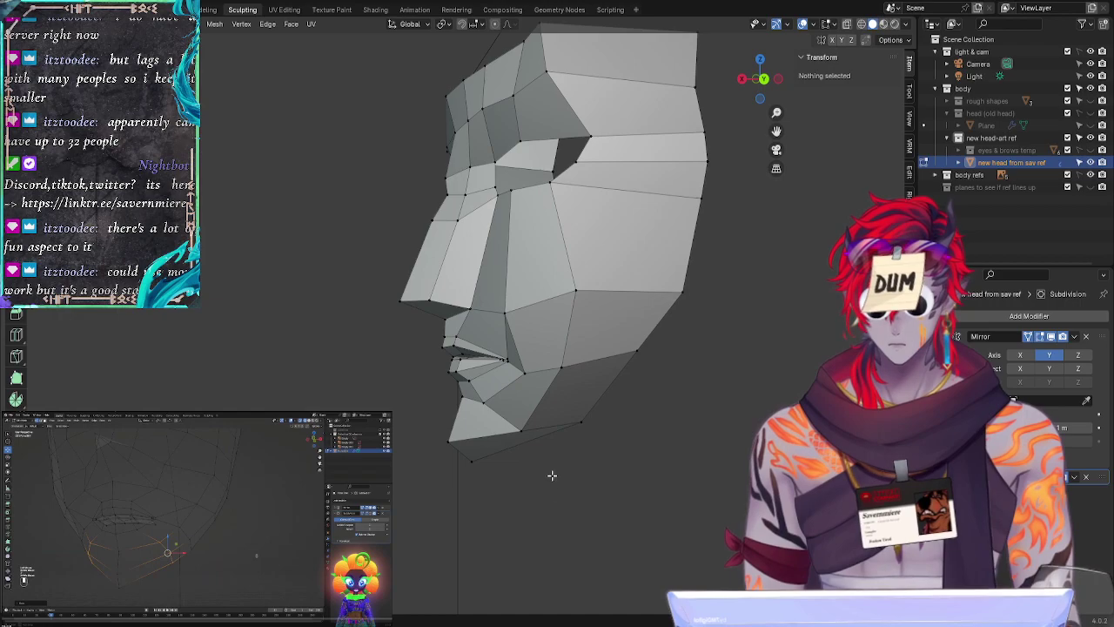
pyautogui.click(502, 308)
pyautogui.hotkey('alt', 'a')
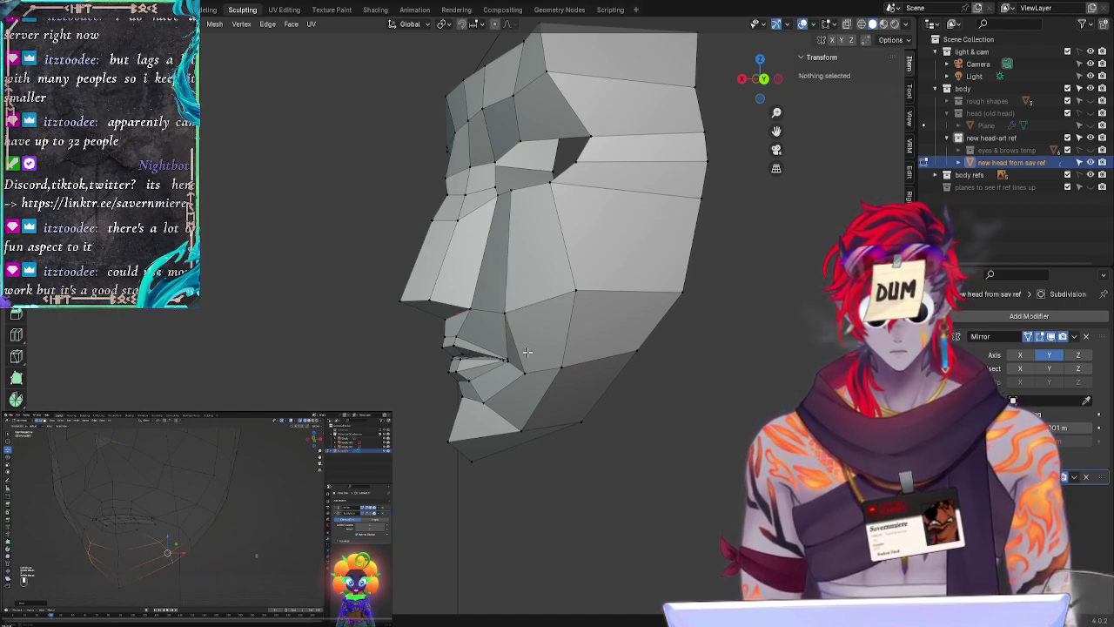
pyautogui.moveTo(628, 474)
pyautogui.mouseDown(button='middle')
pyautogui.moveTo(607, 489)
pyautogui.moveTo(632, 477)
pyautogui.mouseUp(button='middle')
# Step: Move a lip vertex along X, checking it from the side
pyautogui.click(512, 359)
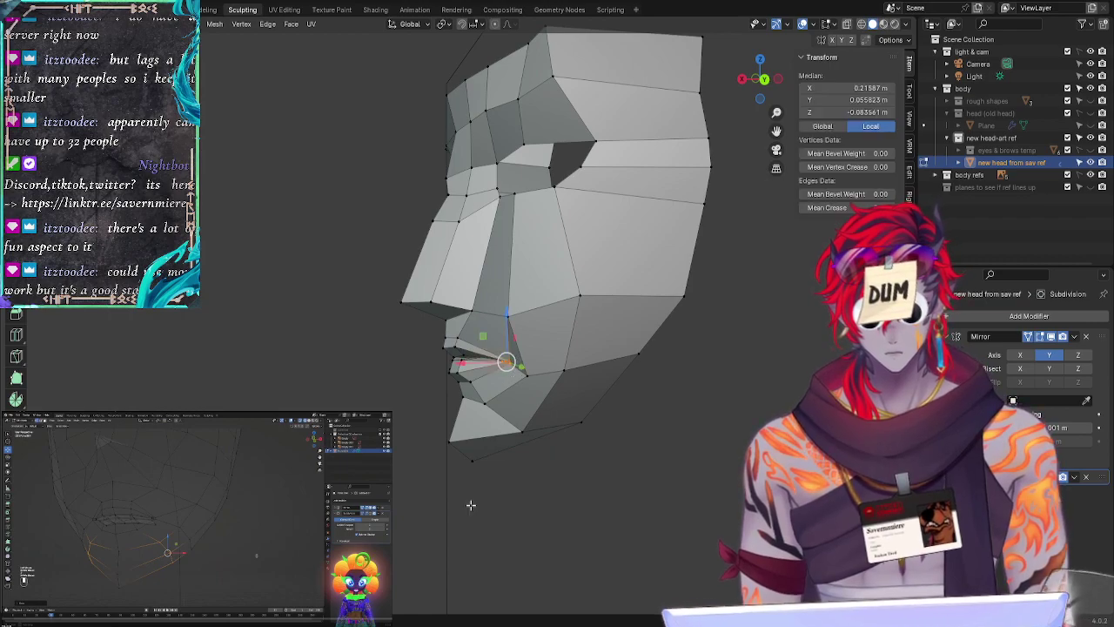
pyautogui.moveTo(468, 508)
pyautogui.mouseDown(button='middle')
pyautogui.moveTo(528, 522)
pyautogui.moveTo(470, 514)
pyautogui.mouseUp(button='middle')
pyautogui.press('g')
pyautogui.press('x')
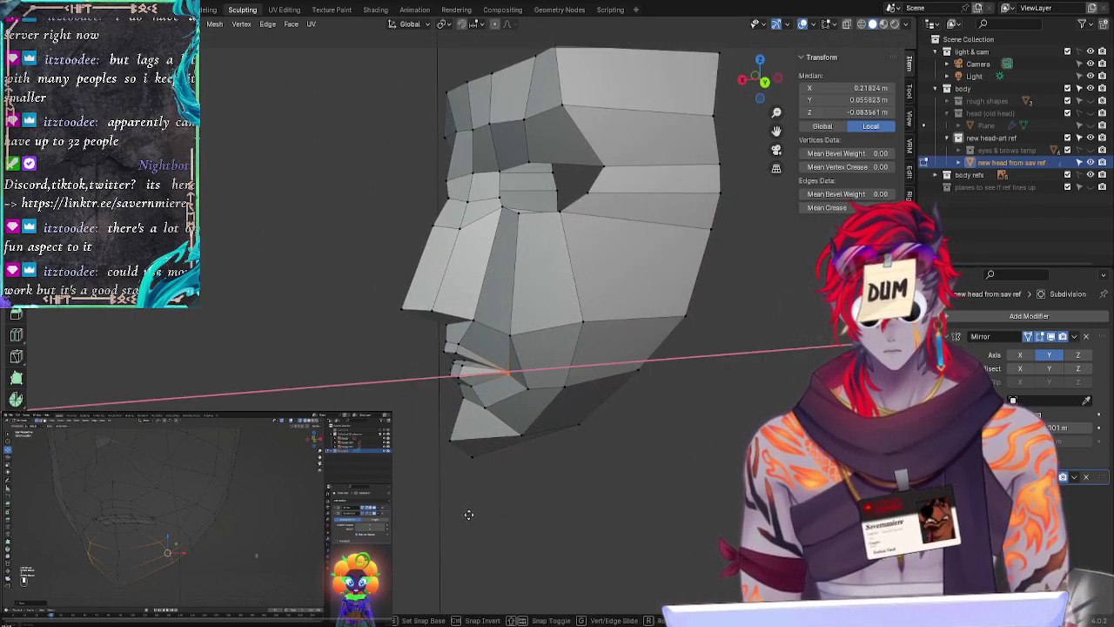
pyautogui.click(469, 514)
pyautogui.click(457, 527)
# Step: Adjust a cheek vertex slightly along X from the profile view
pyautogui.moveTo(402, 529)
pyautogui.mouseDown(button='middle')
pyautogui.moveTo(433, 530)
pyautogui.moveTo(467, 510)
pyautogui.moveTo(392, 513)
pyautogui.mouseUp(button='middle')
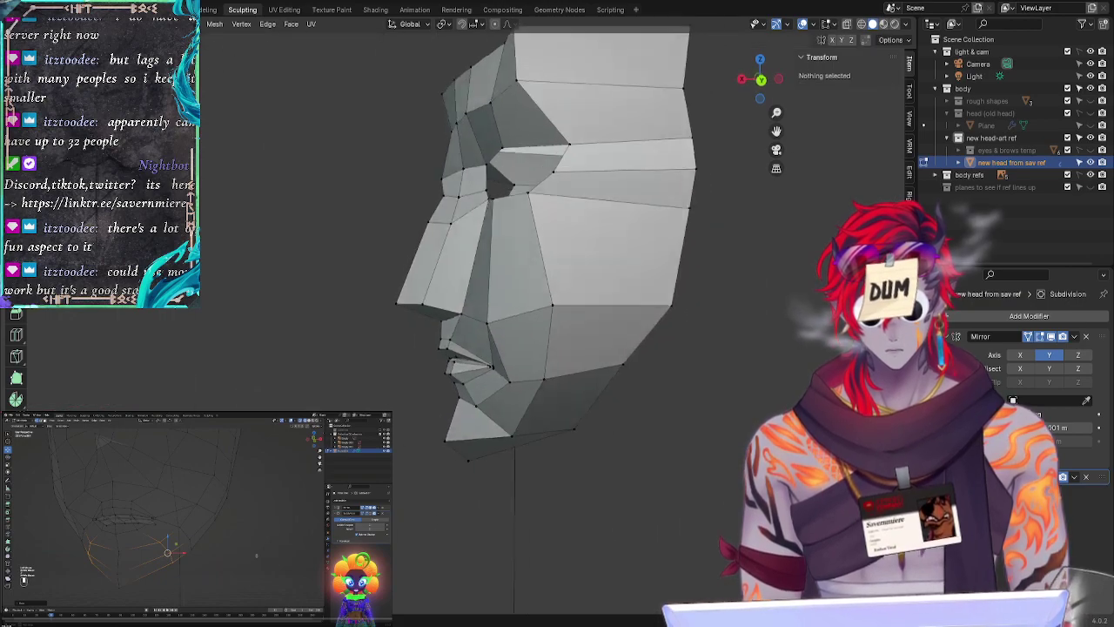
pyautogui.moveTo(468, 460); pyautogui.dragTo(480, 435, button='middle')
pyautogui.click(500, 323)
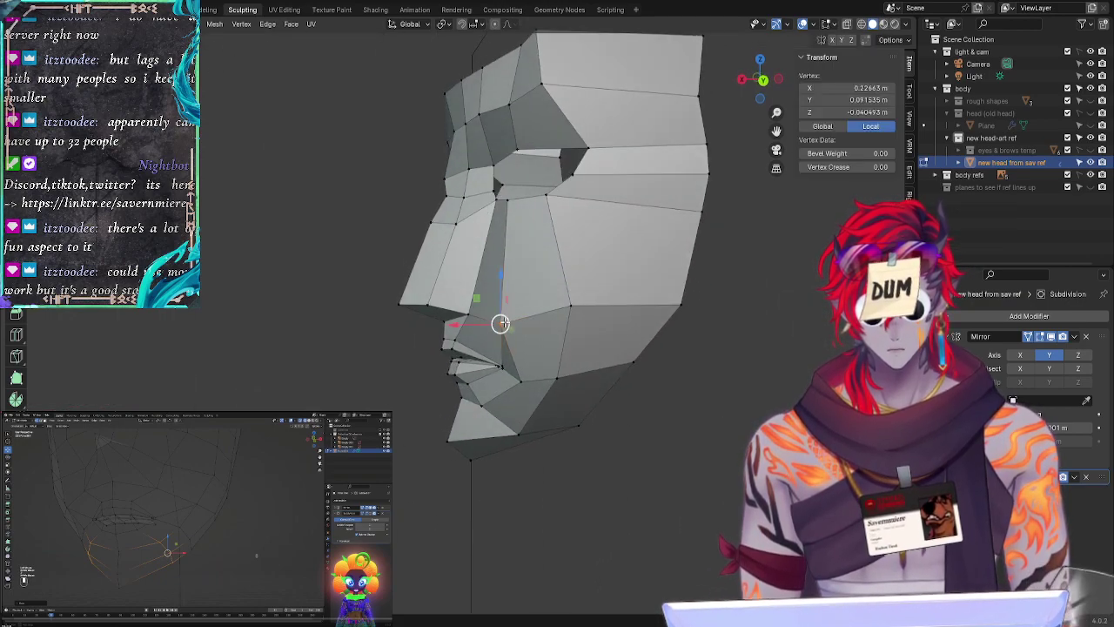
pyautogui.press('g')
pyautogui.press('x')
pyautogui.click(495, 323)
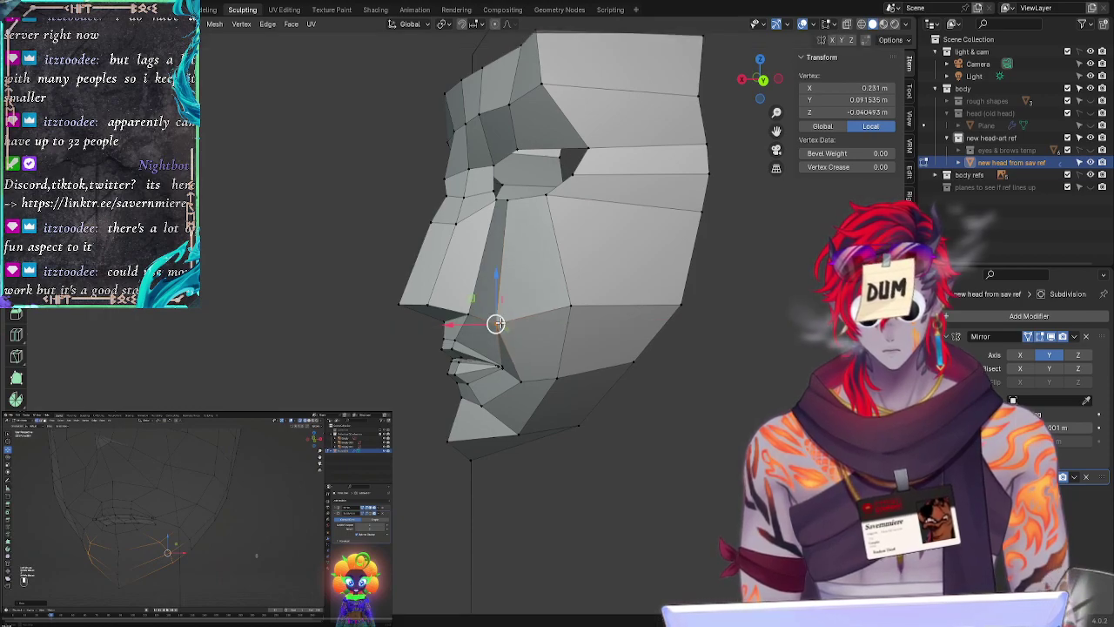
pyautogui.click(534, 492)
# Step: Raise or lower a jaw vertex along Z
pyautogui.click(522, 380)
pyautogui.press('g')
pyautogui.press('z')
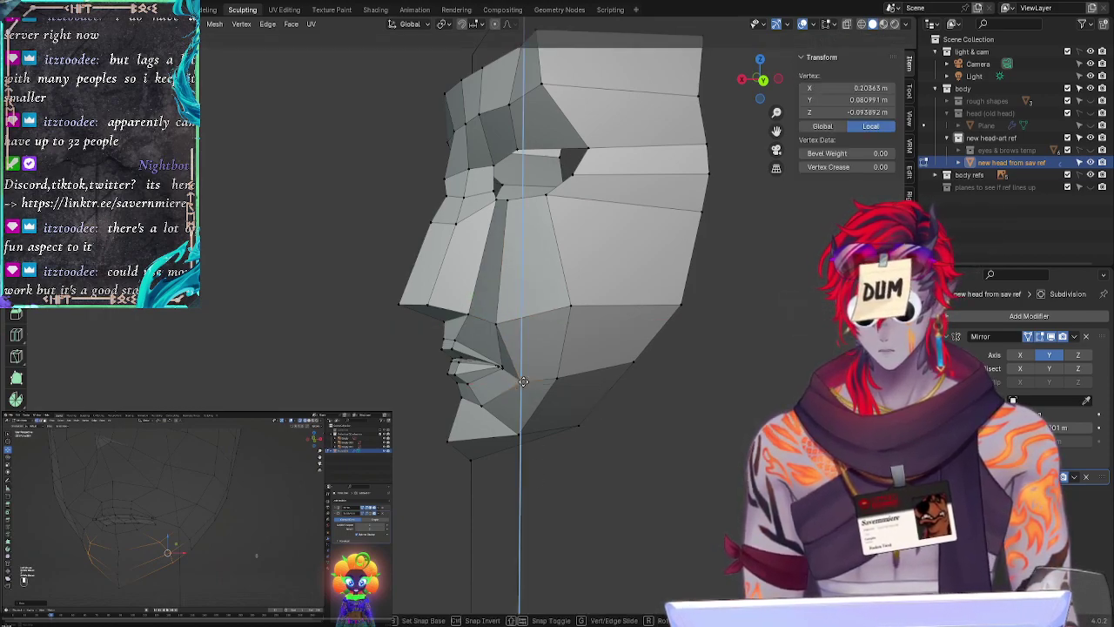
pyautogui.click(525, 380)
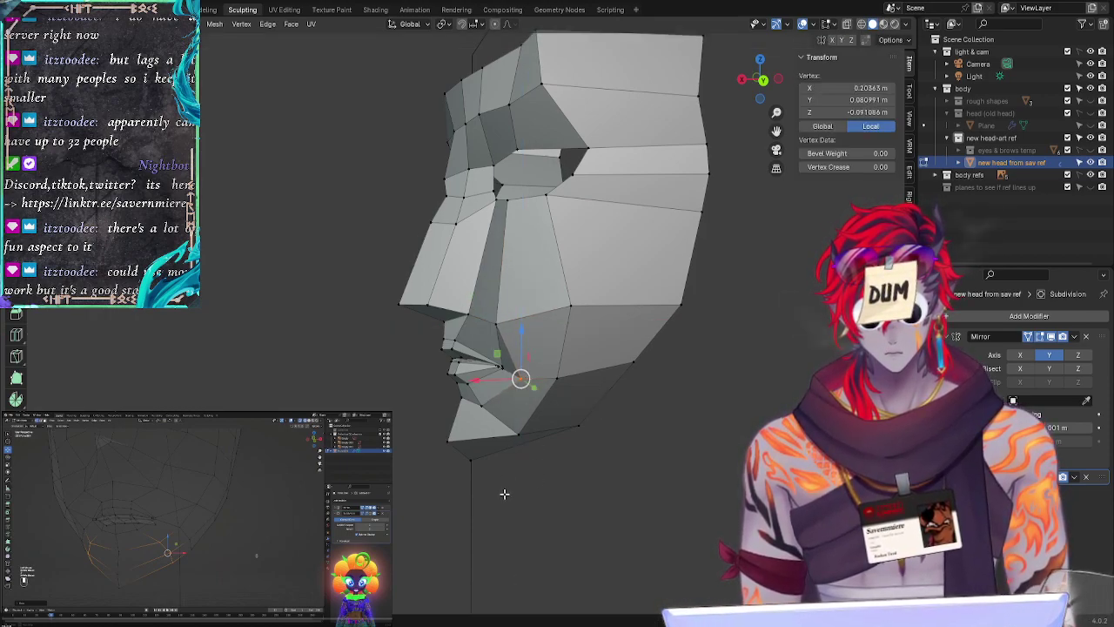
pyautogui.click(504, 493)
# Step: Move the nose-side vertex slightly forward and higher, then return to front view
pyautogui.moveTo(504, 493); pyautogui.dragTo(410, 517, button='middle')
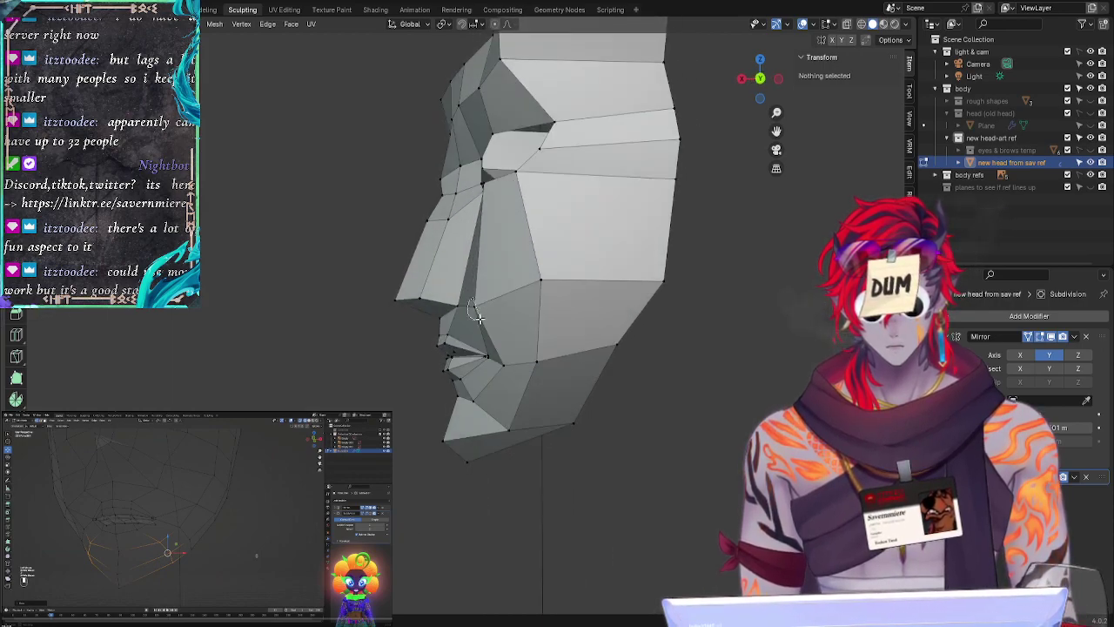
pyautogui.click(474, 305)
pyautogui.press('g')
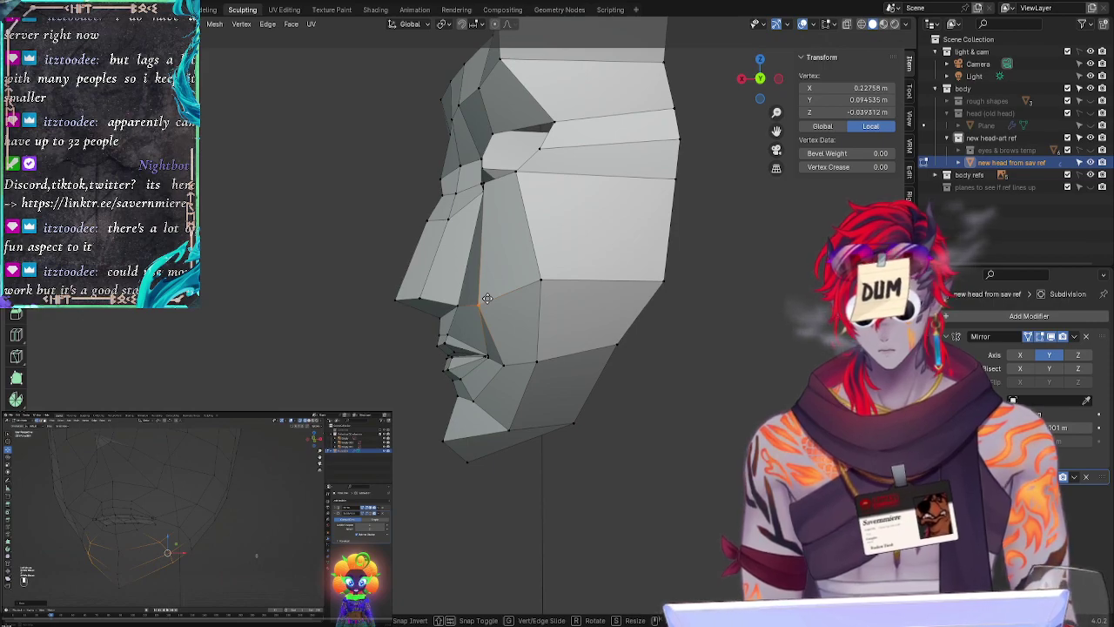
pyautogui.press('x')
pyautogui.press('g')
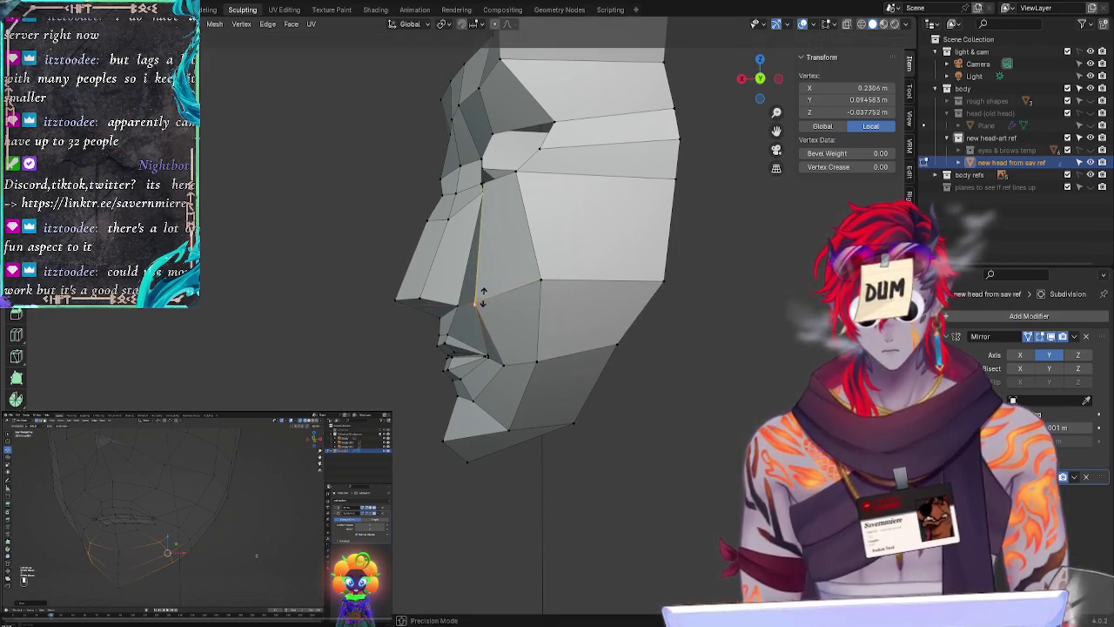
pyautogui.press('g')
pyautogui.press('x')
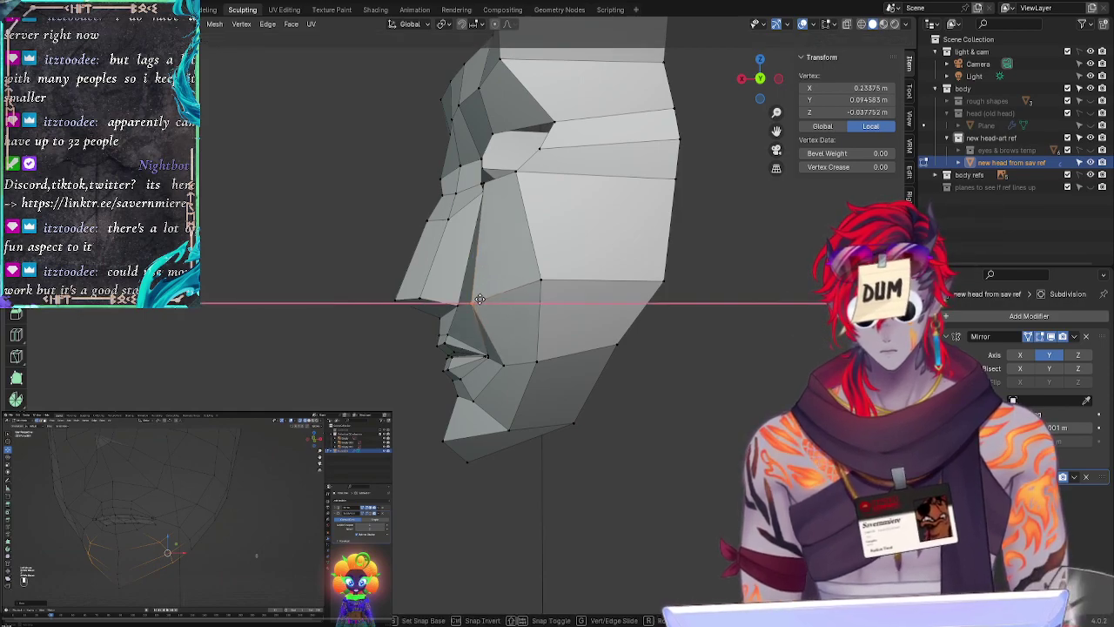
pyautogui.click(480, 299)
pyautogui.hotkey('alt', 'a')
pyautogui.press('KP_1')
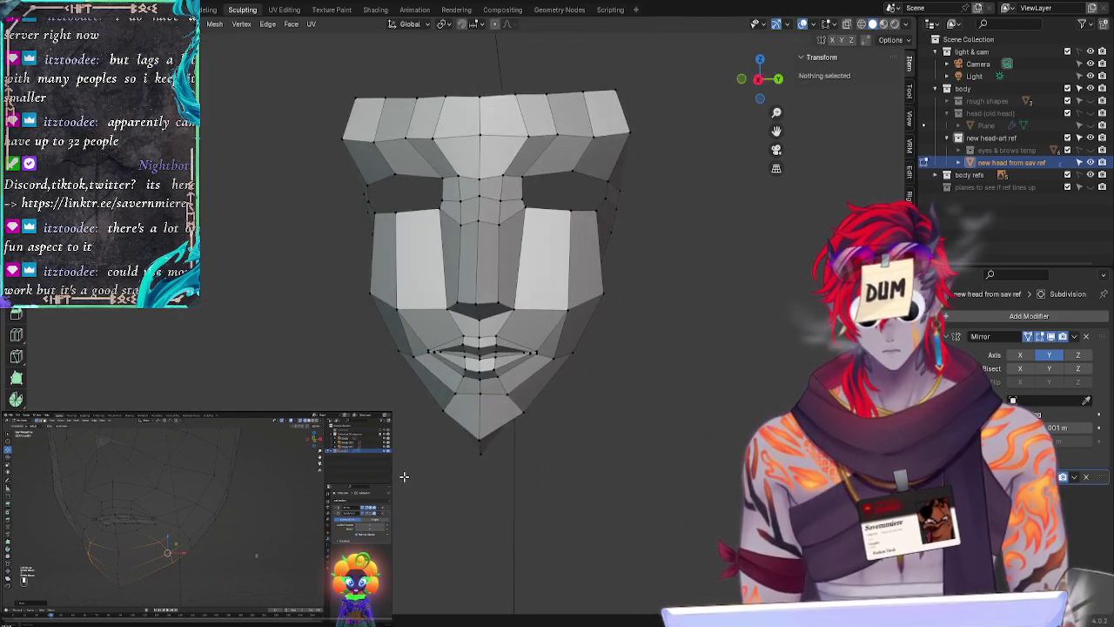
# Step: Move the right-cheek vertex, then refine it with an X-constrained nudge
pyautogui.click(567, 309)
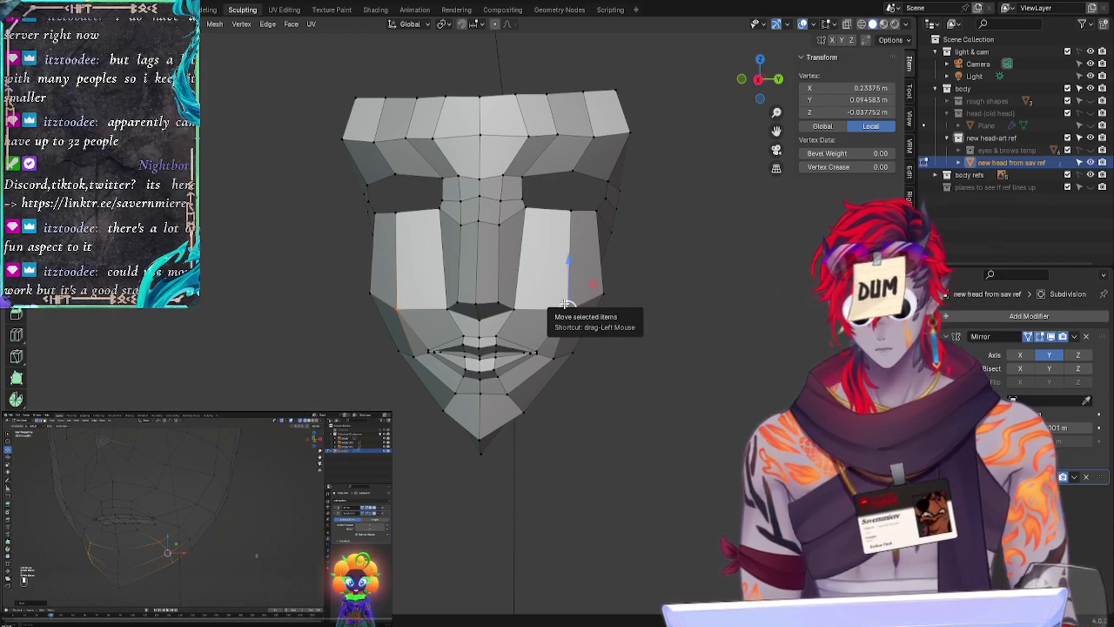
pyautogui.press('g')
pyautogui.click(563, 307)
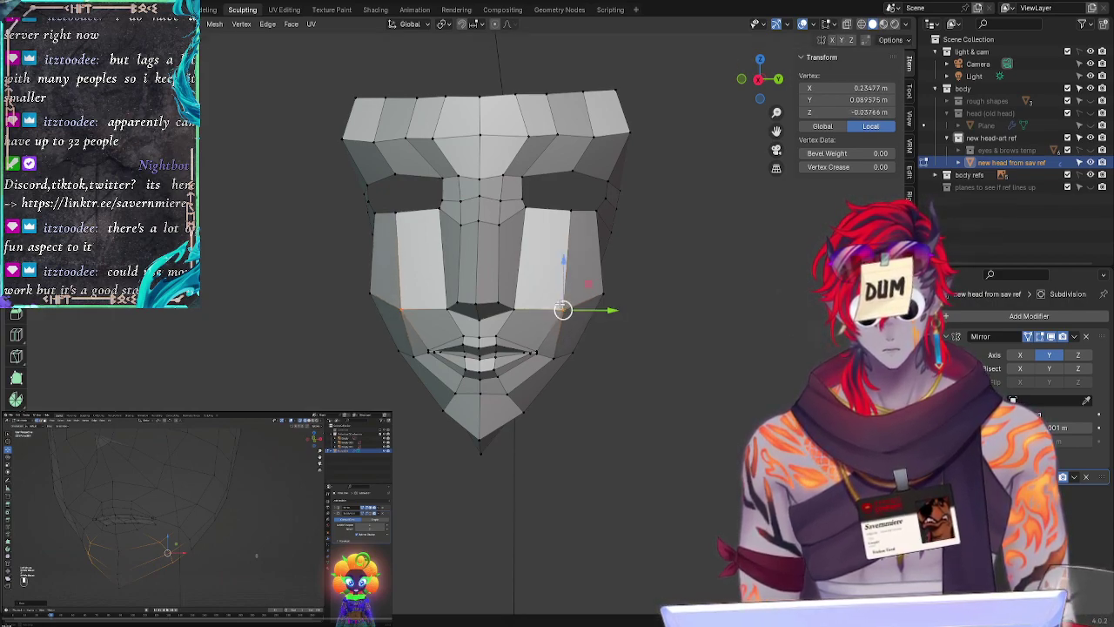
pyautogui.press('g')
pyautogui.press('x')
pyautogui.click(562, 303)
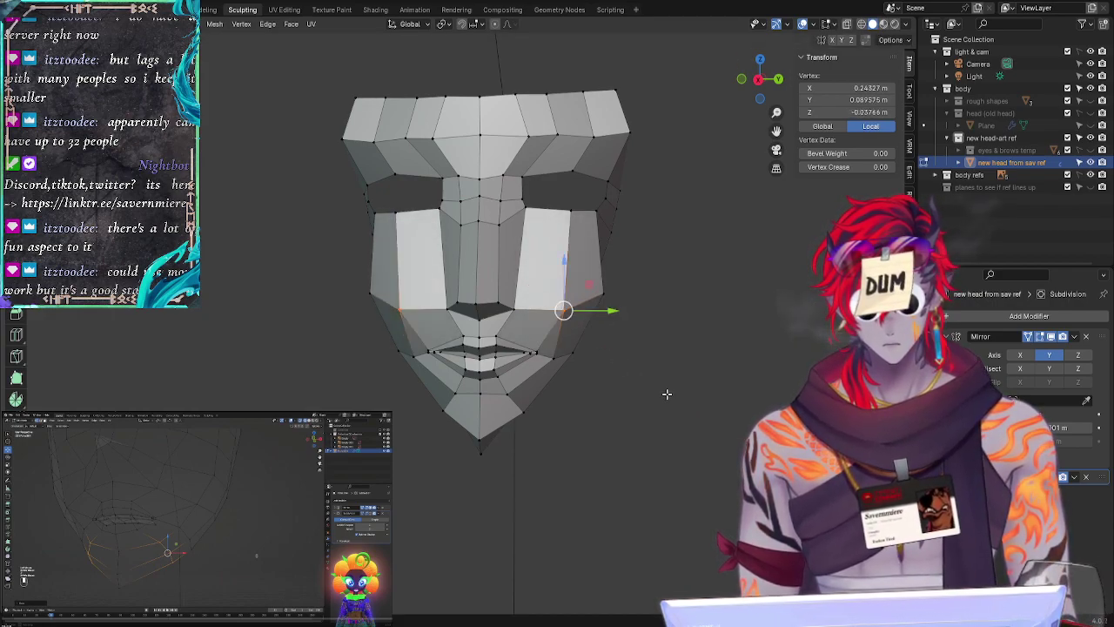
pyautogui.click(666, 394)
pyautogui.moveTo(667, 393)
pyautogui.mouseDown(button='middle')
pyautogui.moveTo(627, 428)
pyautogui.moveTo(594, 413)
pyautogui.moveTo(671, 374)
pyautogui.moveTo(652, 432)
pyautogui.moveTo(612, 410)
pyautogui.moveTo(649, 391)
pyautogui.mouseUp(button='middle')
# Step: Nudge the cheek vertex again from a three-quarter view
pyautogui.click(562, 304)
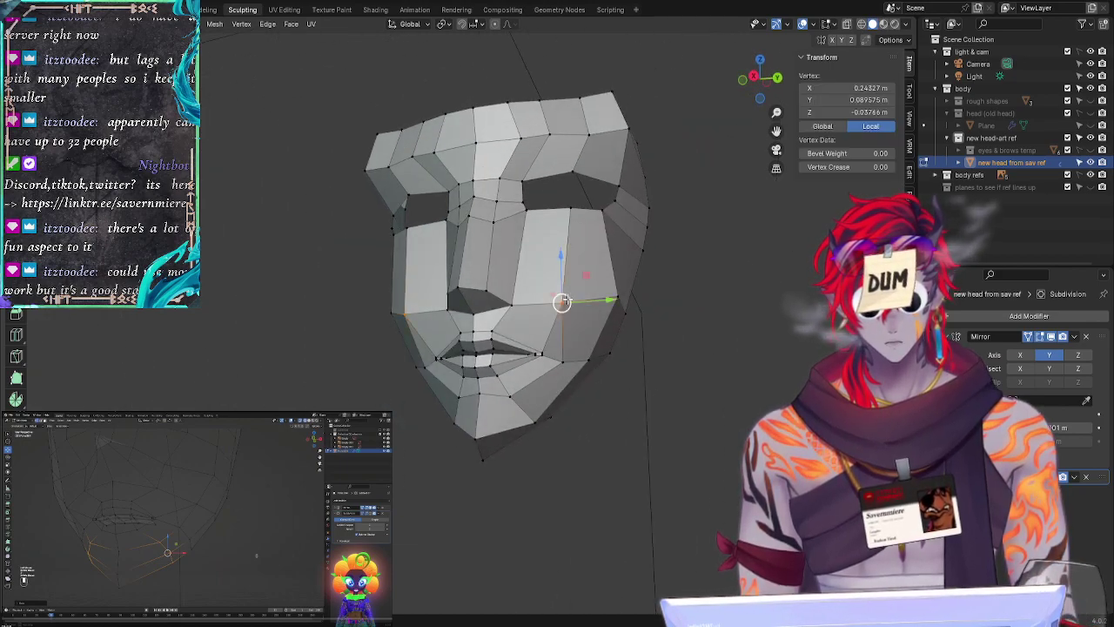
pyautogui.press('g')
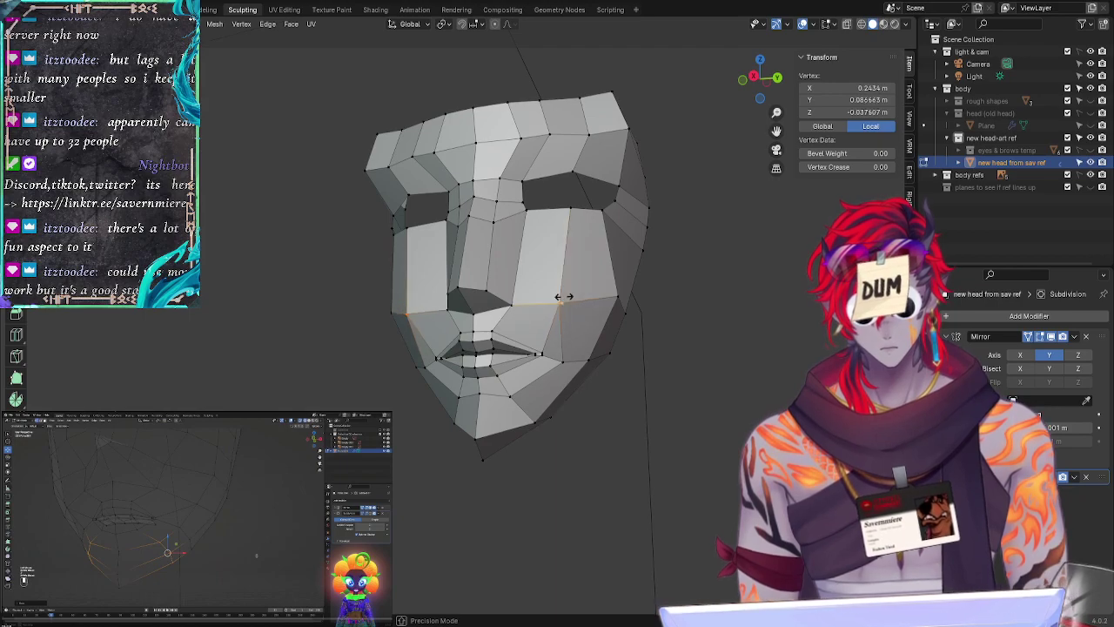
pyautogui.click(560, 300)
pyautogui.click(633, 416)
pyautogui.moveTo(614, 443)
pyautogui.mouseDown(button='middle')
pyautogui.moveTo(651, 473)
pyautogui.moveTo(617, 470)
pyautogui.moveTo(631, 444)
pyautogui.mouseUp(button='middle')
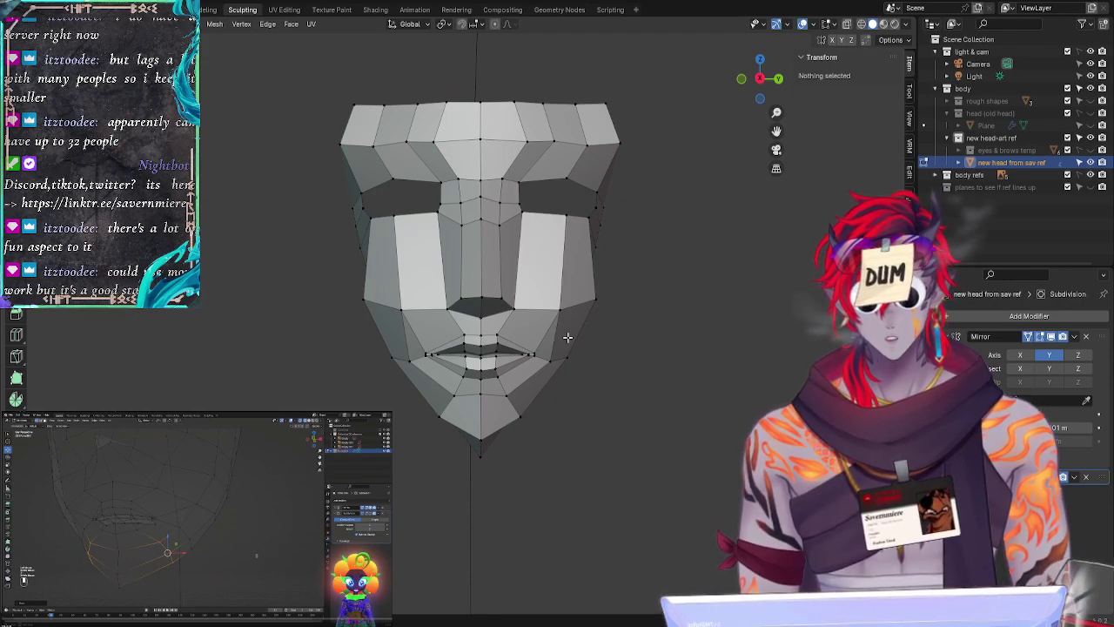
# Step: Slide the lip-corner vertex slightly inward along Y to tighten the lower cheek
pyautogui.click(546, 362)
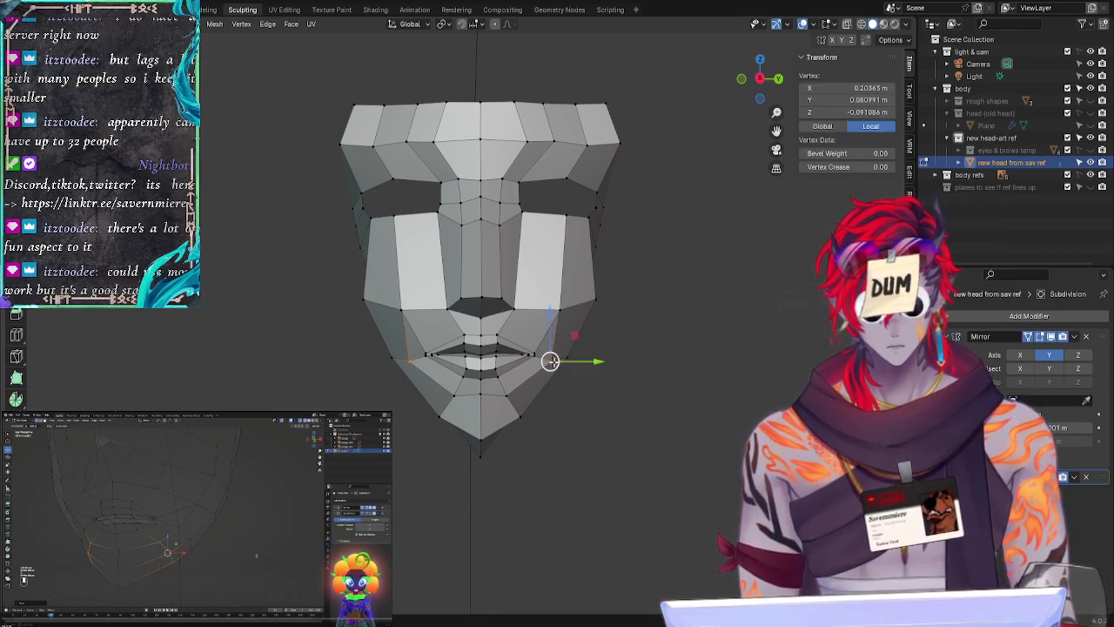
pyautogui.press('g')
pyautogui.press('y')
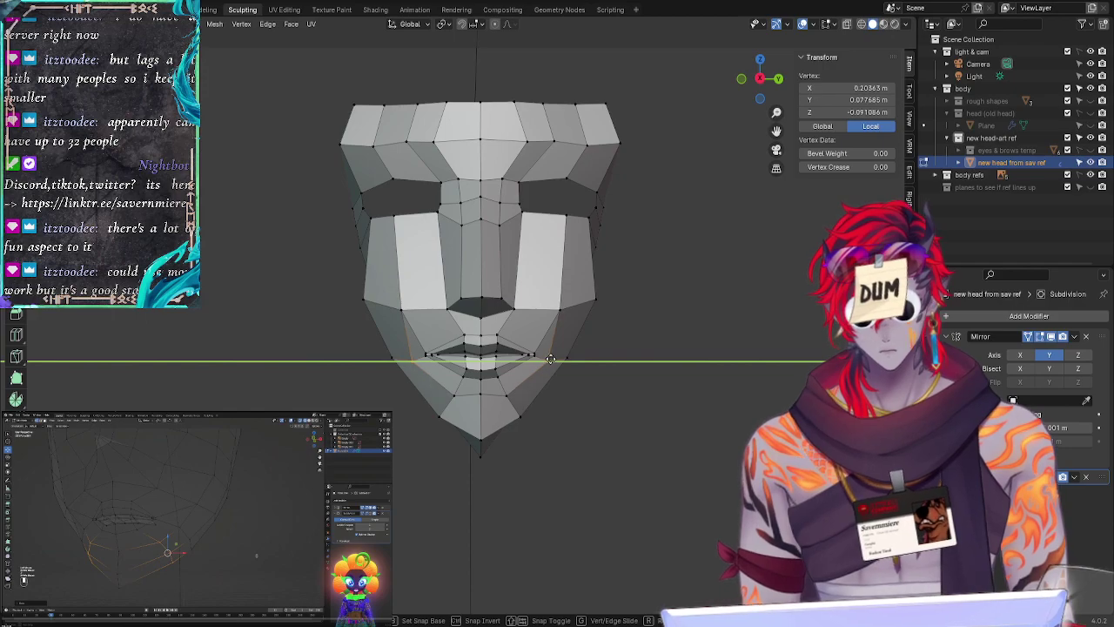
pyautogui.click(547, 359)
pyautogui.click(636, 450)
pyautogui.moveTo(636, 450); pyautogui.dragTo(573, 470, button='middle')
# Step: Move the vertex beside the chin along X
pyautogui.click(587, 368)
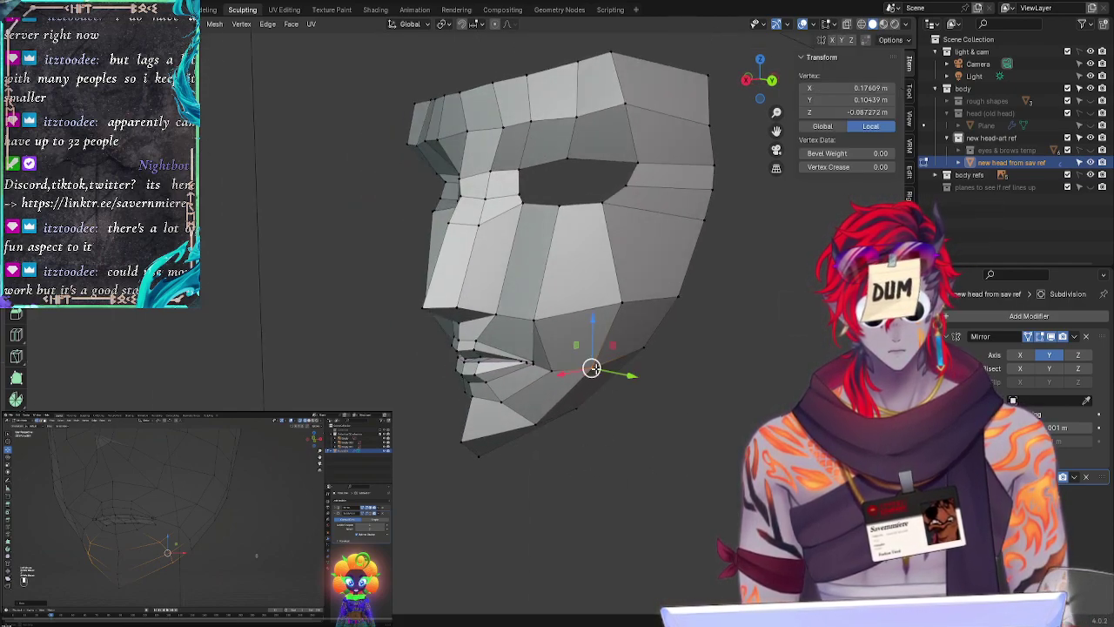
pyautogui.click(608, 472)
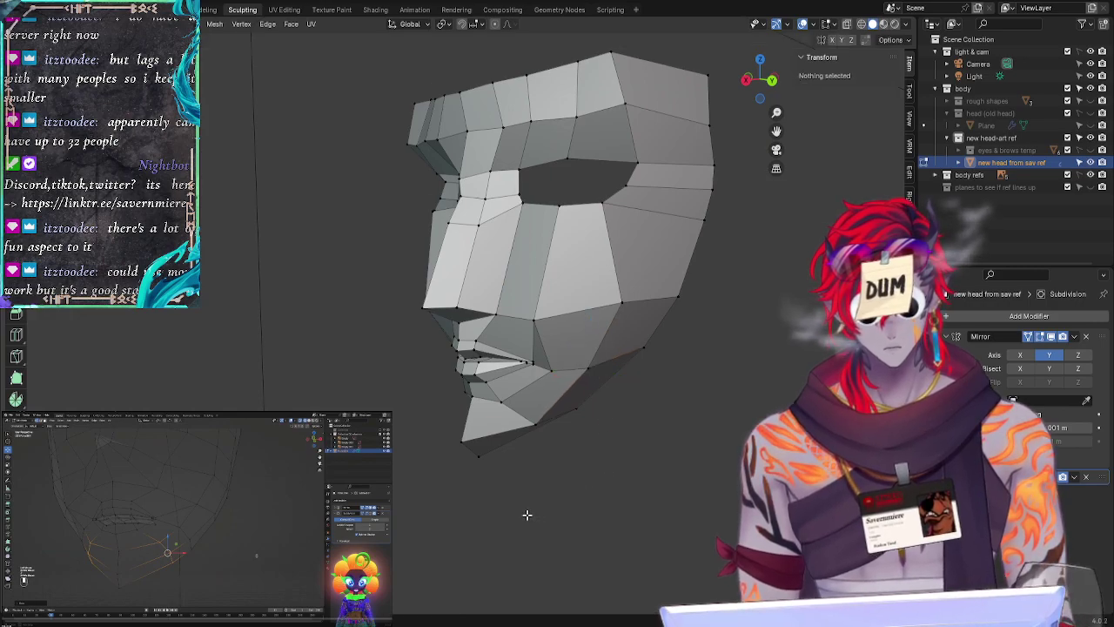
pyautogui.moveTo(524, 515); pyautogui.dragTo(542, 480, button='middle')
pyautogui.click(478, 448)
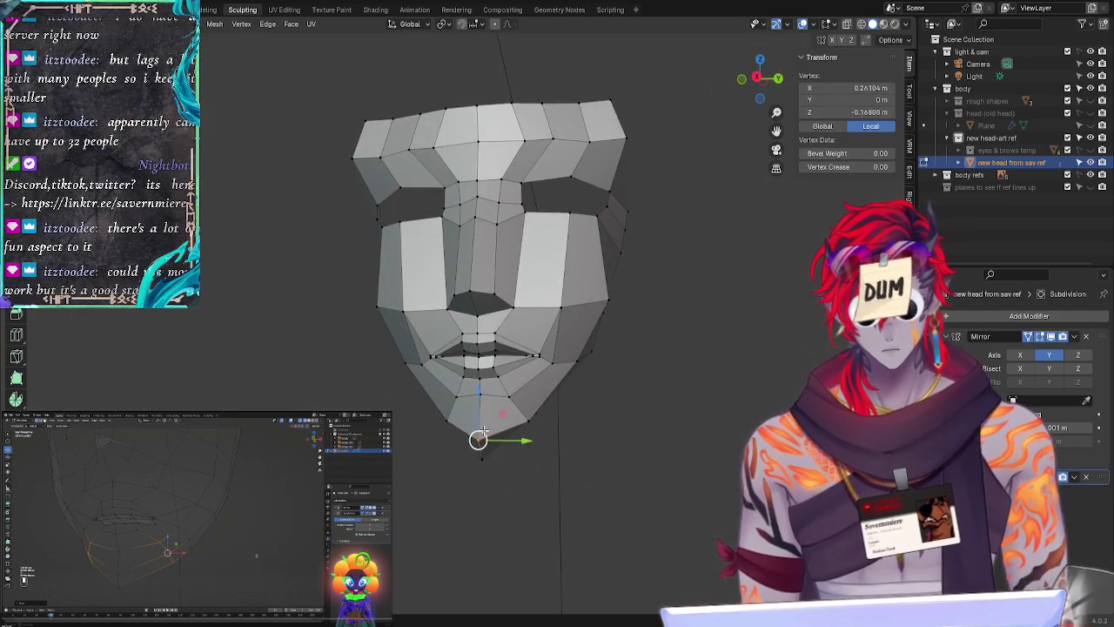
pyautogui.click(530, 416)
pyautogui.click(529, 420)
pyautogui.press('g')
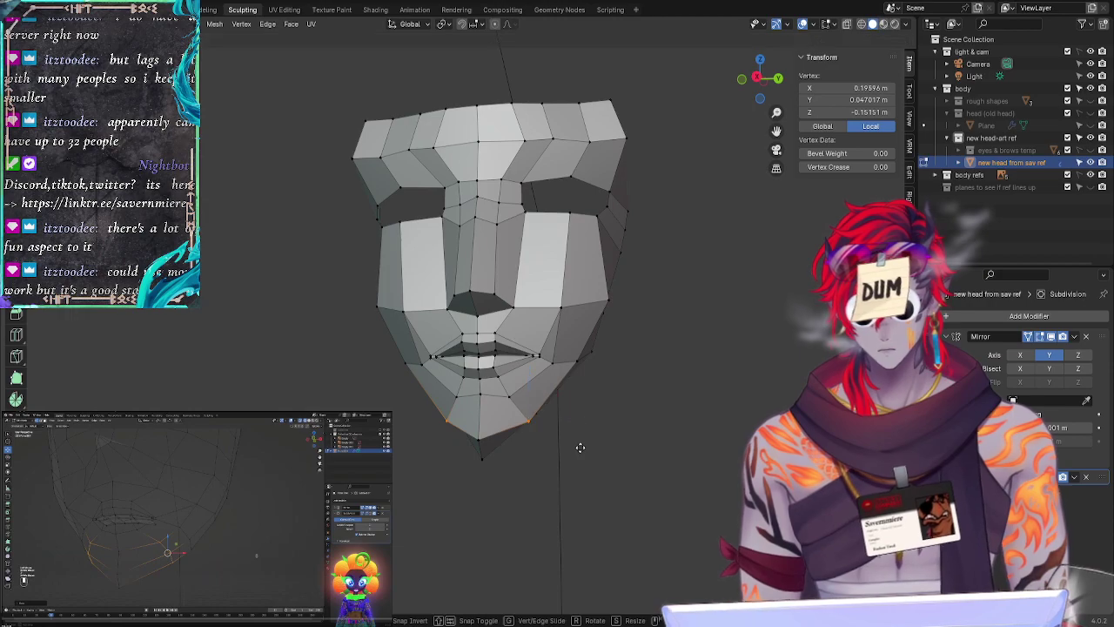
pyautogui.press('x')
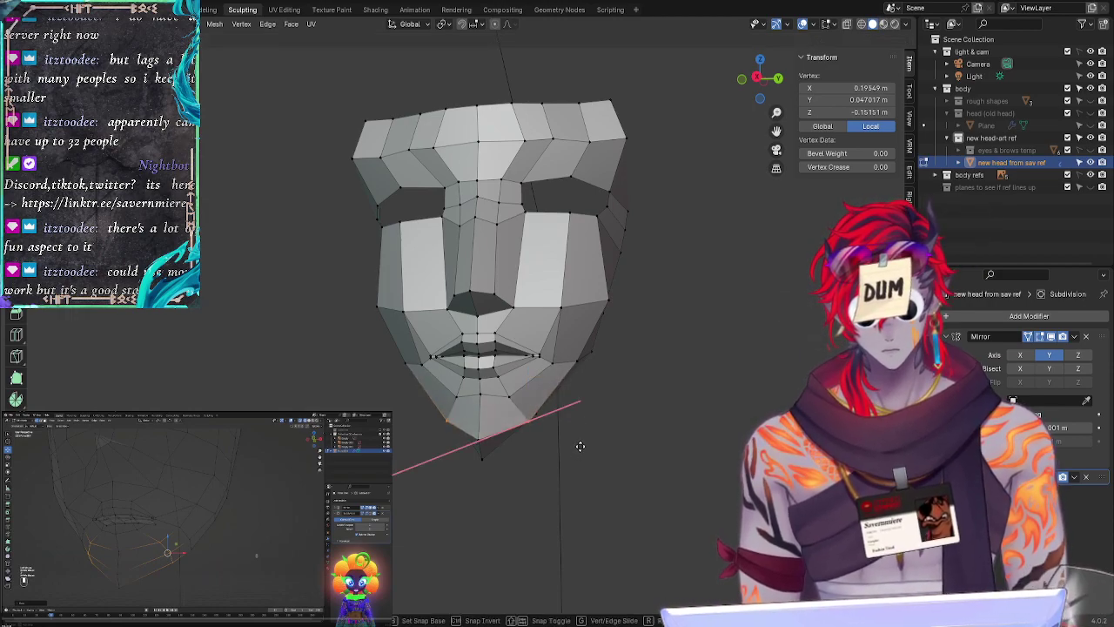
pyautogui.click(580, 445)
pyautogui.click(624, 484)
pyautogui.moveTo(624, 484); pyautogui.dragTo(549, 482, button='middle')
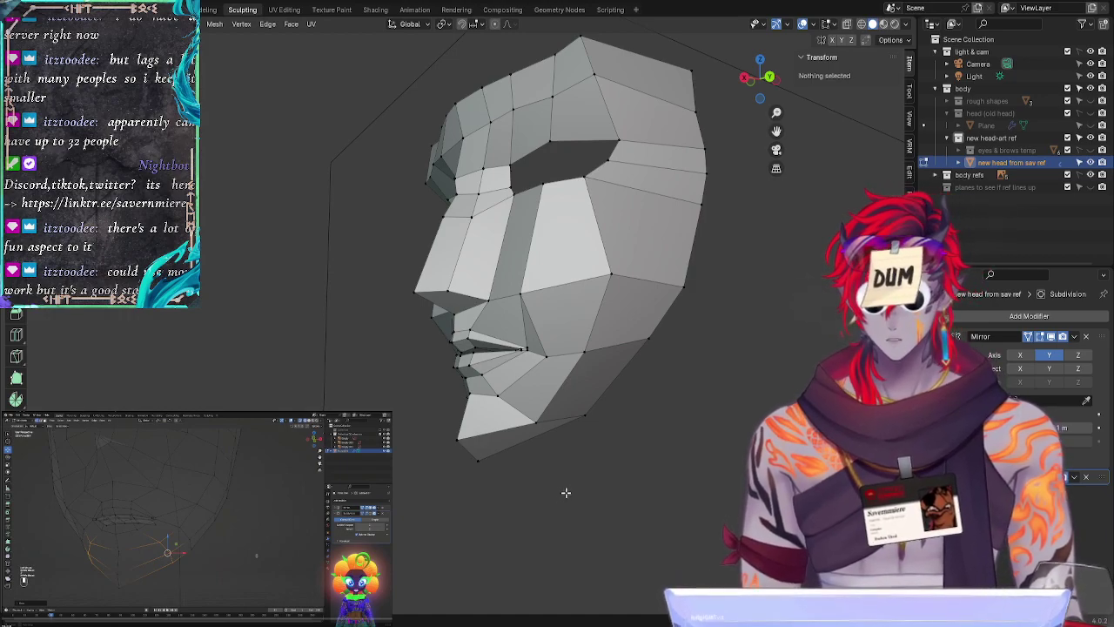
# Step: Shift the chin centre-line vertex along X and check the profile from several angles
pyautogui.click(458, 438)
pyautogui.press('g')
pyautogui.press('x')
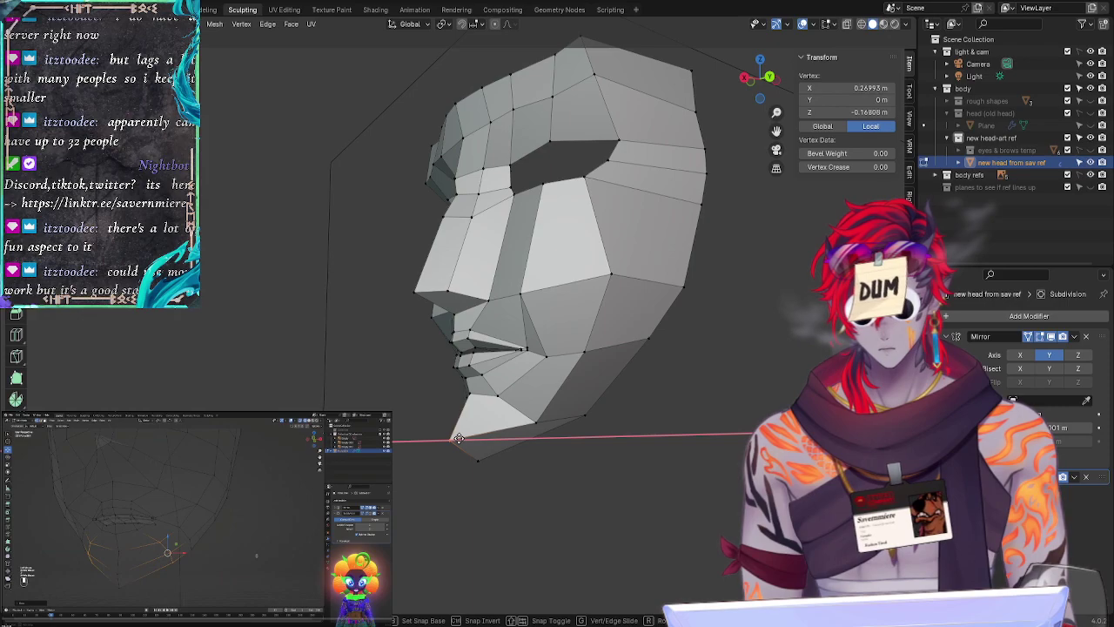
pyautogui.click(472, 439)
pyautogui.hotkey('alt', 'a')
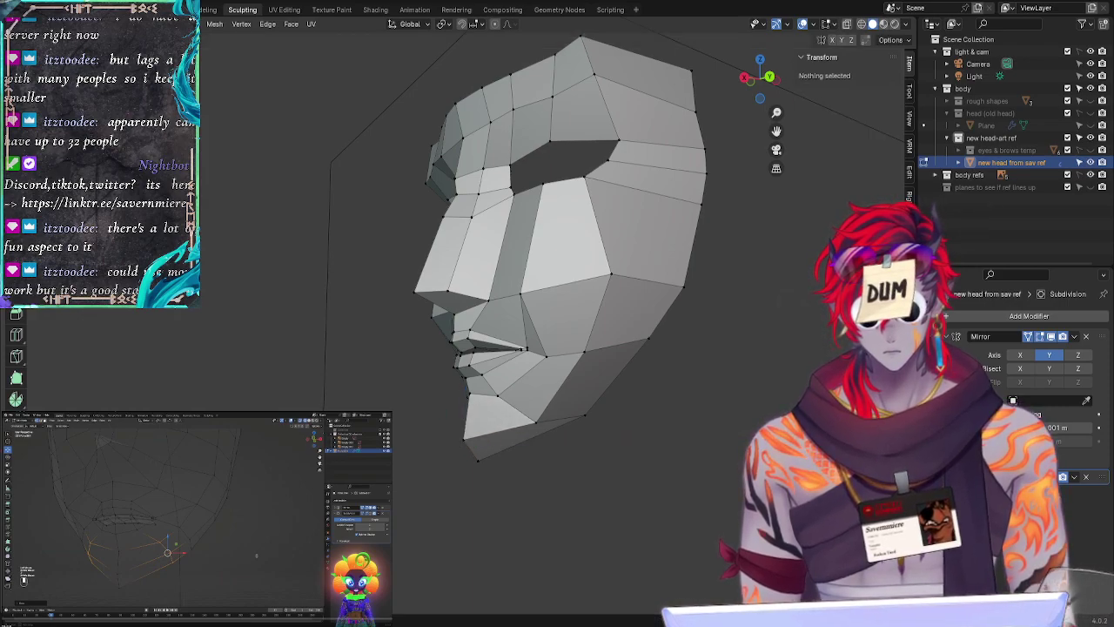
pyautogui.moveTo(522, 223)
pyautogui.mouseDown(button='middle')
pyautogui.moveTo(470, 224)
pyautogui.moveTo(501, 223)
pyautogui.mouseUp(button='middle')
pyautogui.moveTo(435, 431); pyautogui.dragTo(451, 479, button='middle')
pyautogui.press('KP_1')
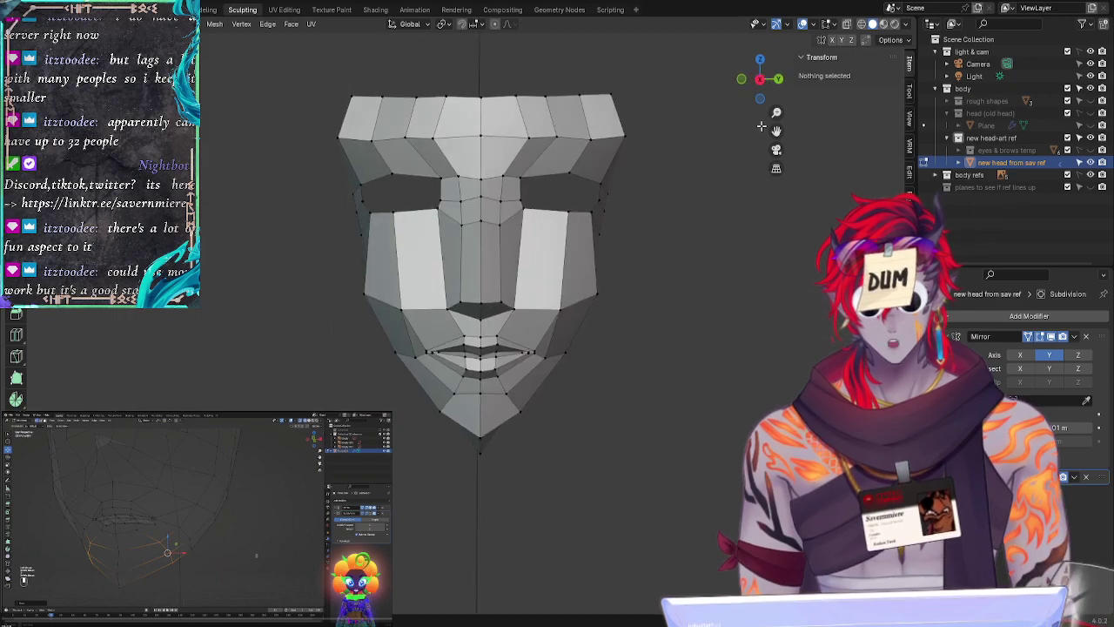
# Step: In side ortho view, push the lower-lip vertices slightly forward along X
pyautogui.click(740, 80)
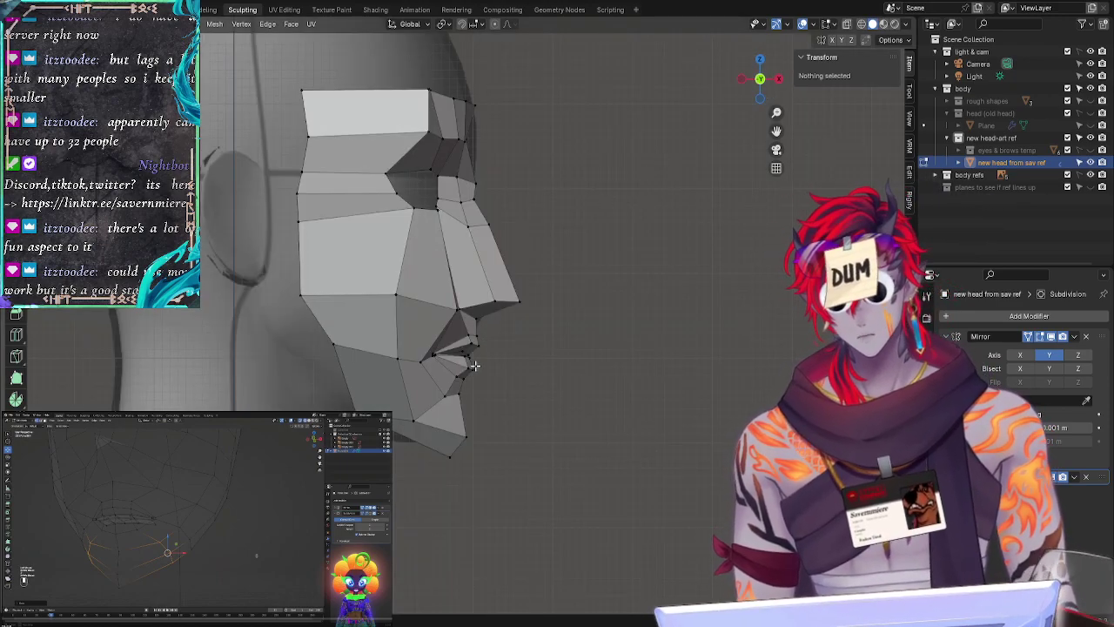
pyautogui.moveTo(454, 382); pyautogui.dragTo(519, 365)
pyautogui.click(520, 365)
pyautogui.click(589, 375)
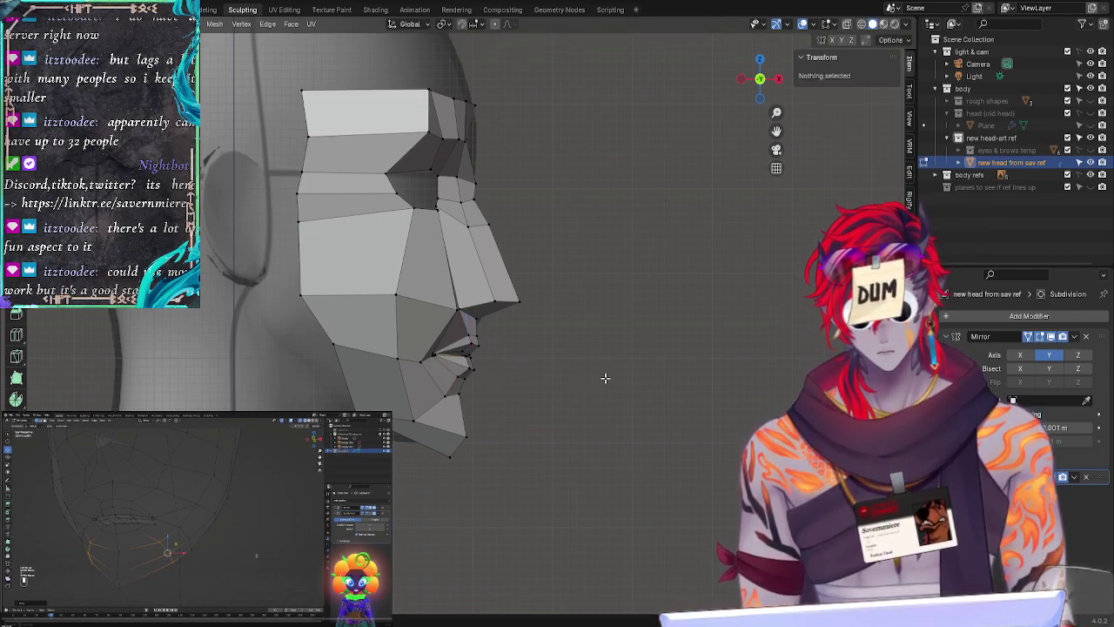
pyautogui.moveTo(619, 388); pyautogui.dragTo(502, 383, button='middle')
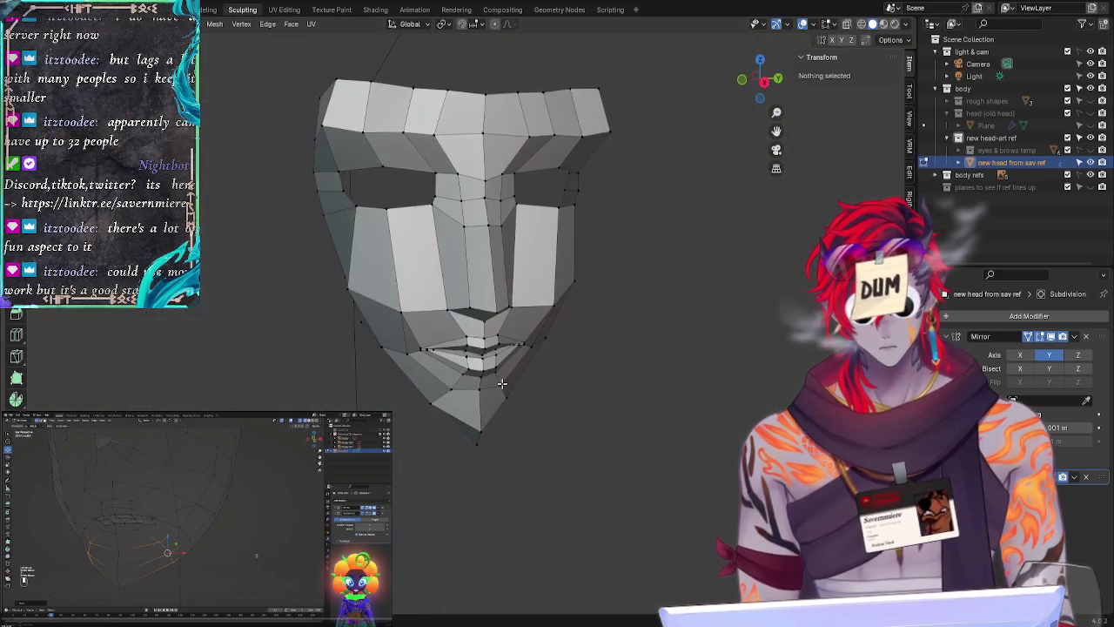
# Step: Nudge a lip vertex slightly sideways
pyautogui.click(490, 353)
pyautogui.press('g')
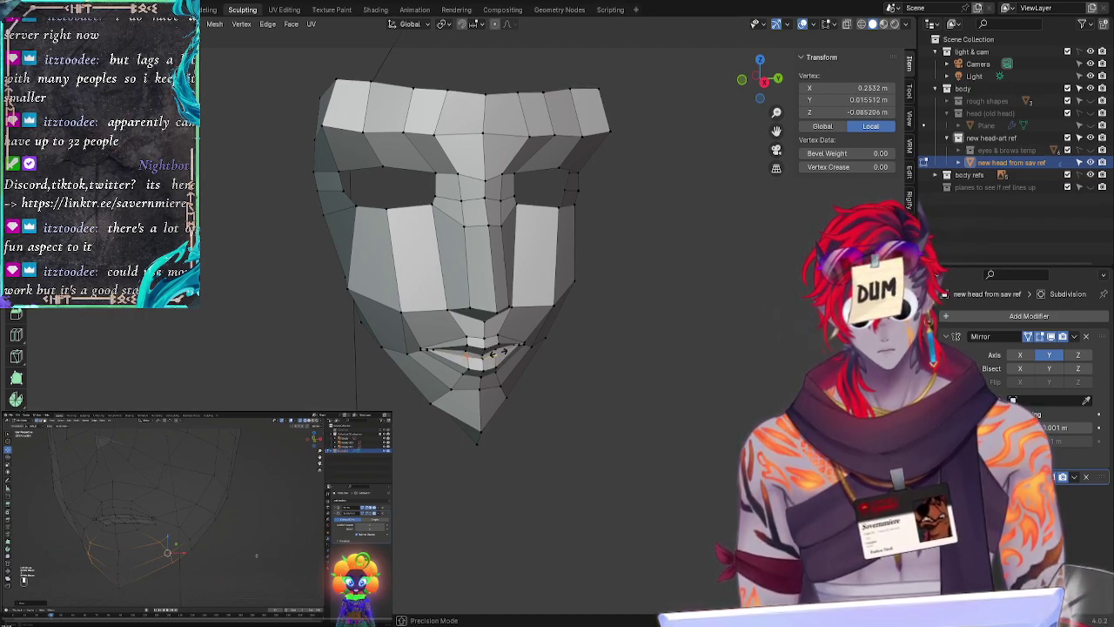
pyautogui.click(497, 352)
pyautogui.click(624, 429)
pyautogui.moveTo(626, 430); pyautogui.dragTo(463, 369, button='middle')
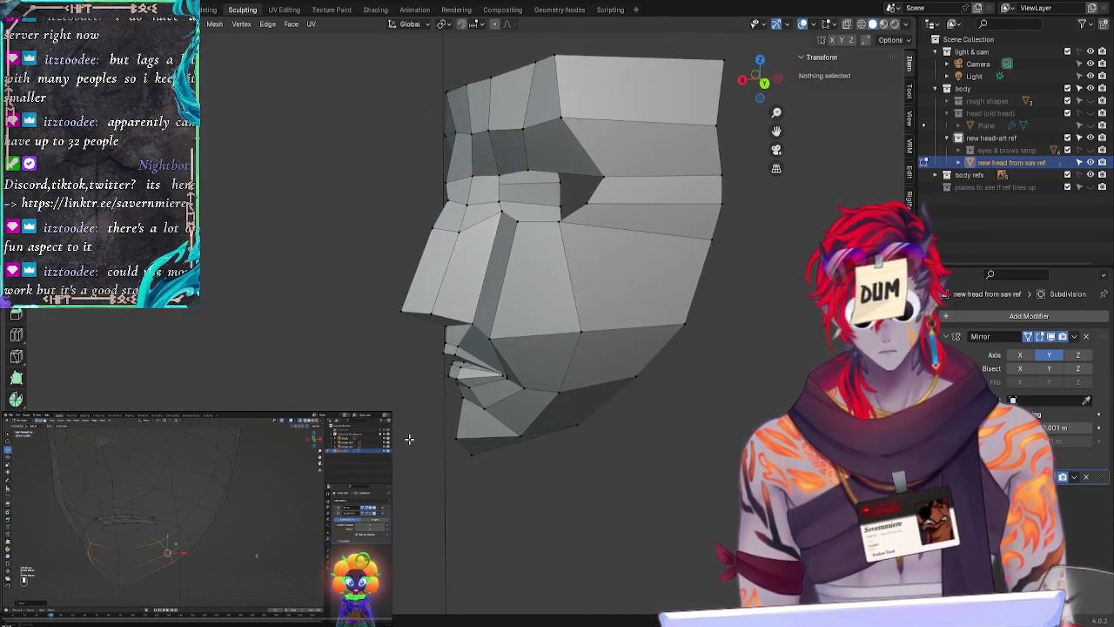
pyautogui.moveTo(409, 439); pyautogui.dragTo(454, 381, button='middle')
# Step: Inspect a lip vertex's Y and X Transform values, leaving them unchanged
pyautogui.click(465, 352)
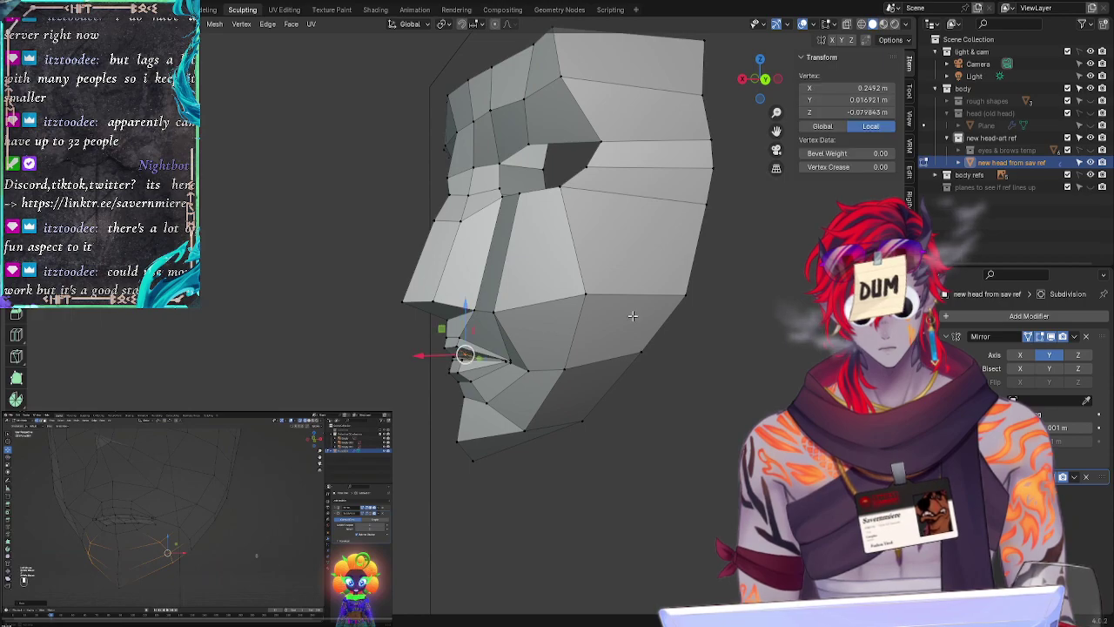
pyautogui.click(834, 99)
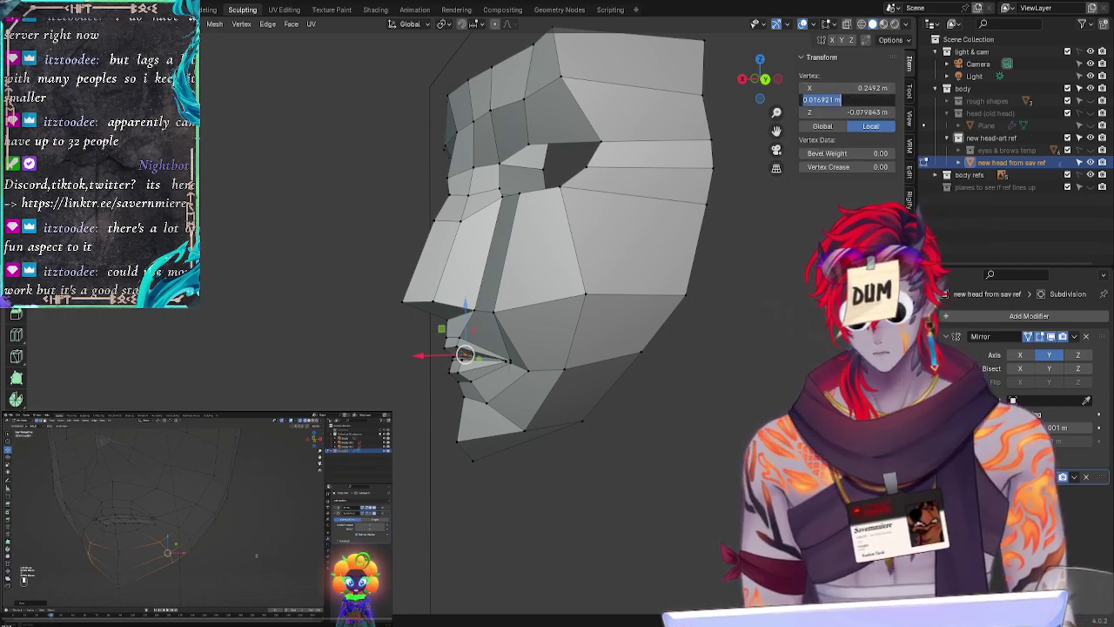
pyautogui.click(746, 394)
pyautogui.click(837, 87)
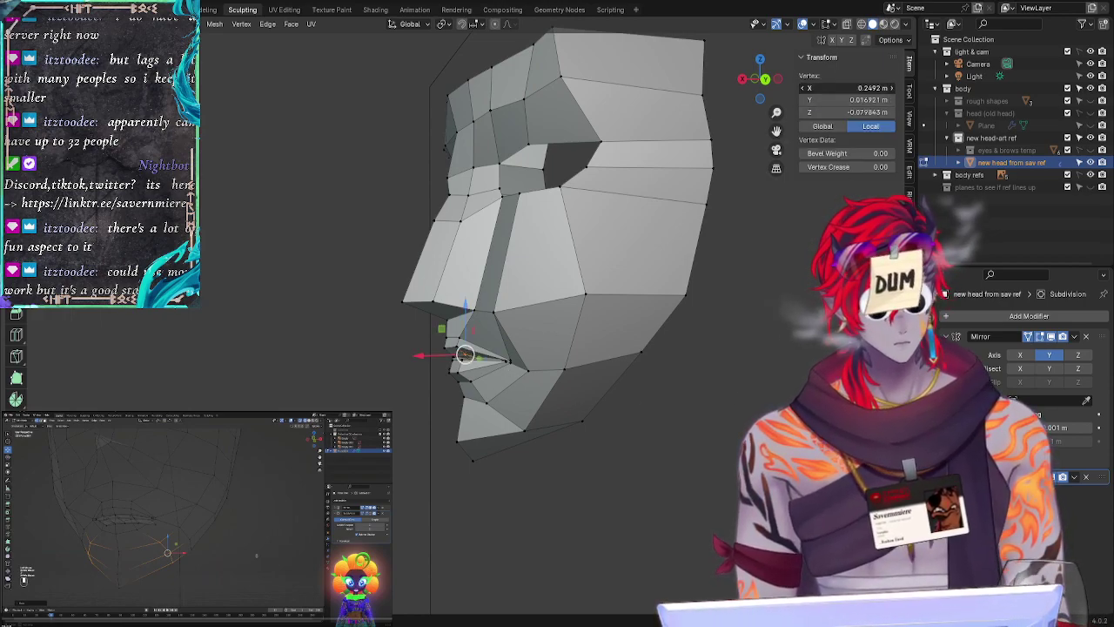
pyautogui.click(675, 400)
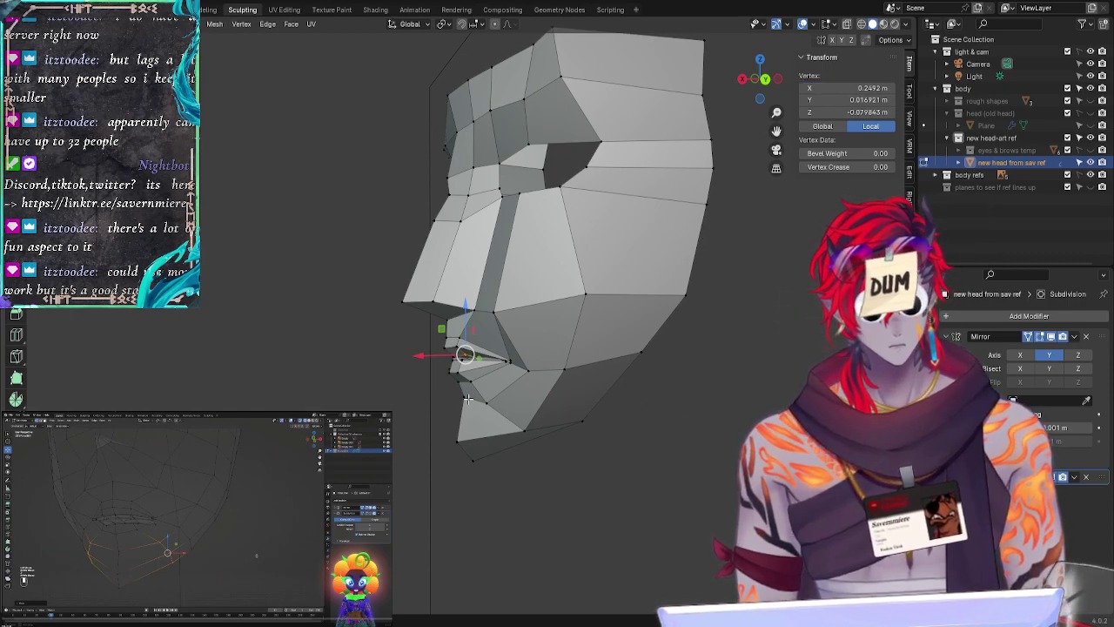
pyautogui.click(454, 394)
# Step: Paste a new X depth value into another lip vertex's Transform field
pyautogui.click(458, 358)
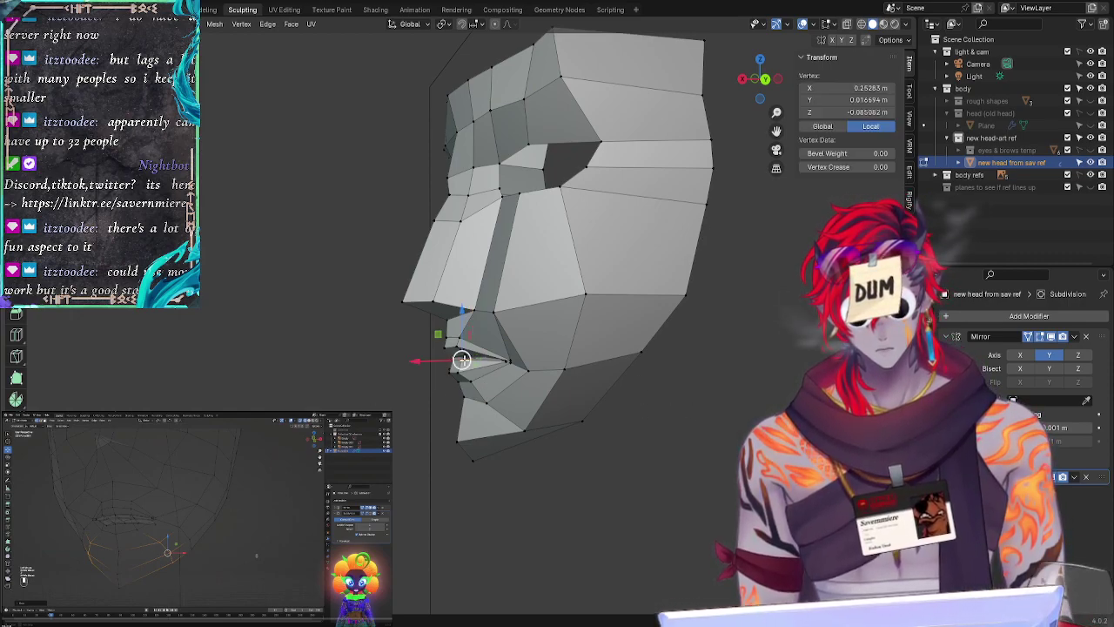
pyautogui.click(865, 87)
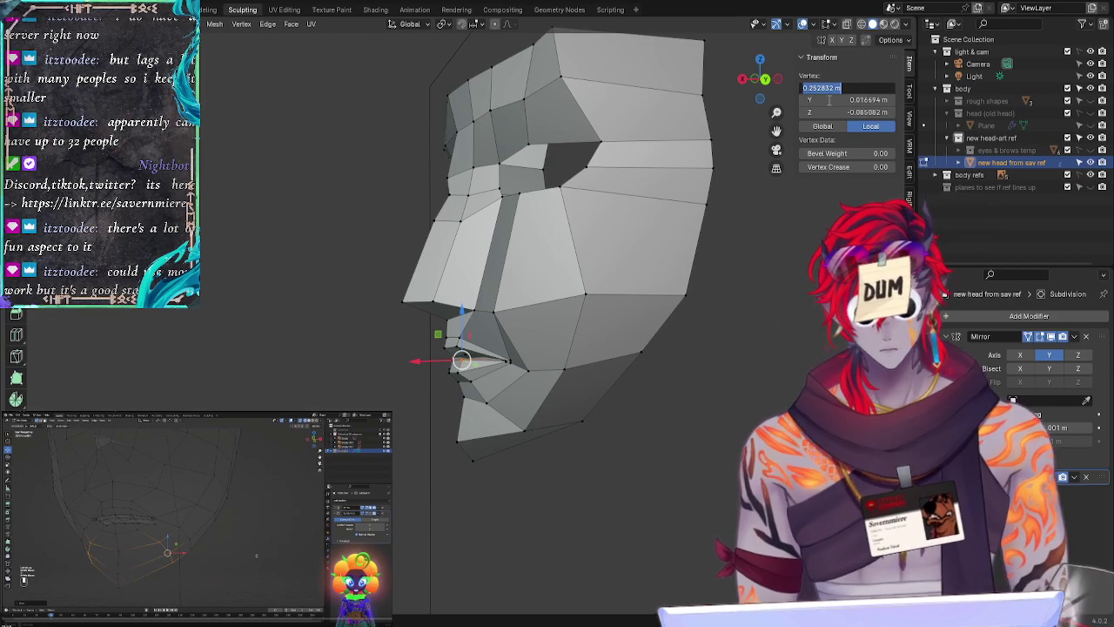
pyautogui.hotkey('ctrl', 'v')
pyautogui.press('Return')
pyautogui.click(241, 394)
pyautogui.moveTo(241, 394); pyautogui.dragTo(447, 394, button='middle')
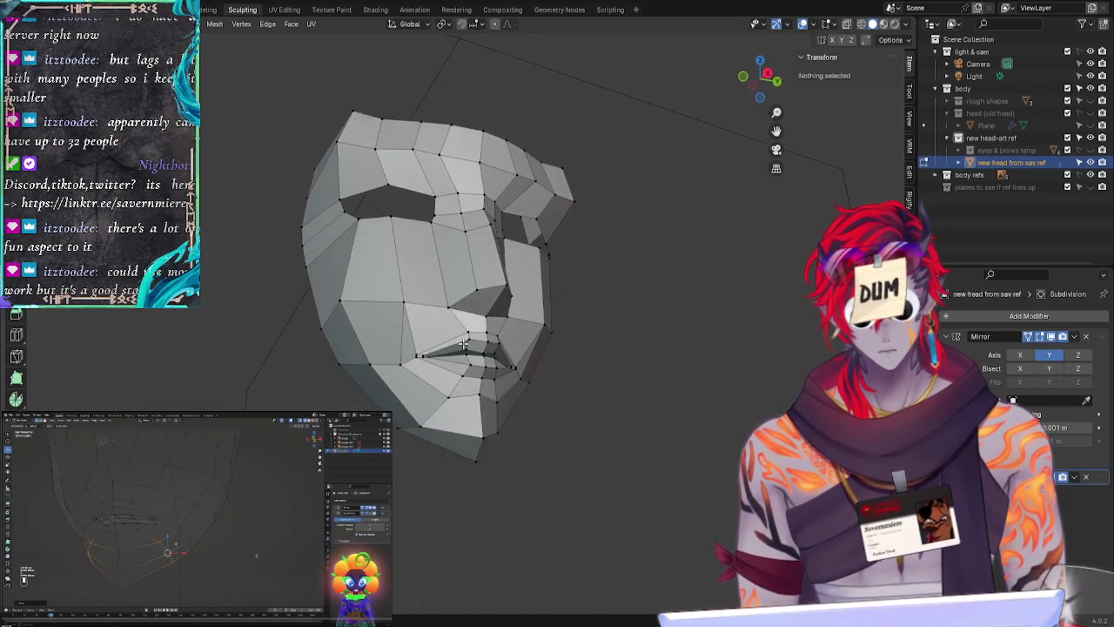
# Step: Move two mouth-line vertices back along X, median from 0.2492 m to about 0.2467 m
pyautogui.click(493, 353)
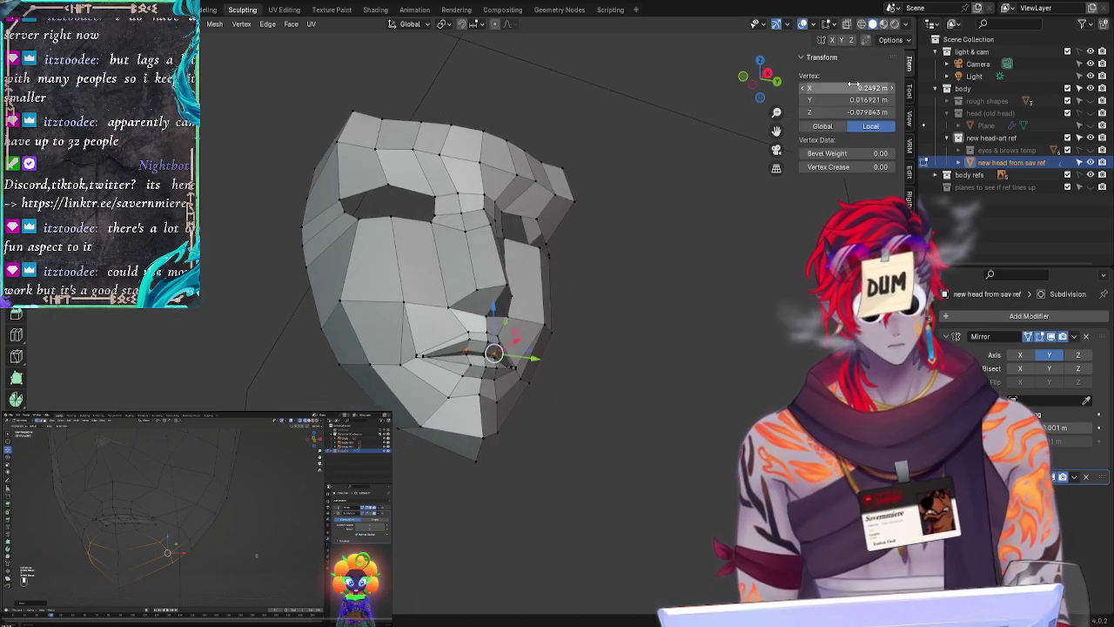
pyautogui.moveTo(685, 390); pyautogui.dragTo(642, 404, button='middle')
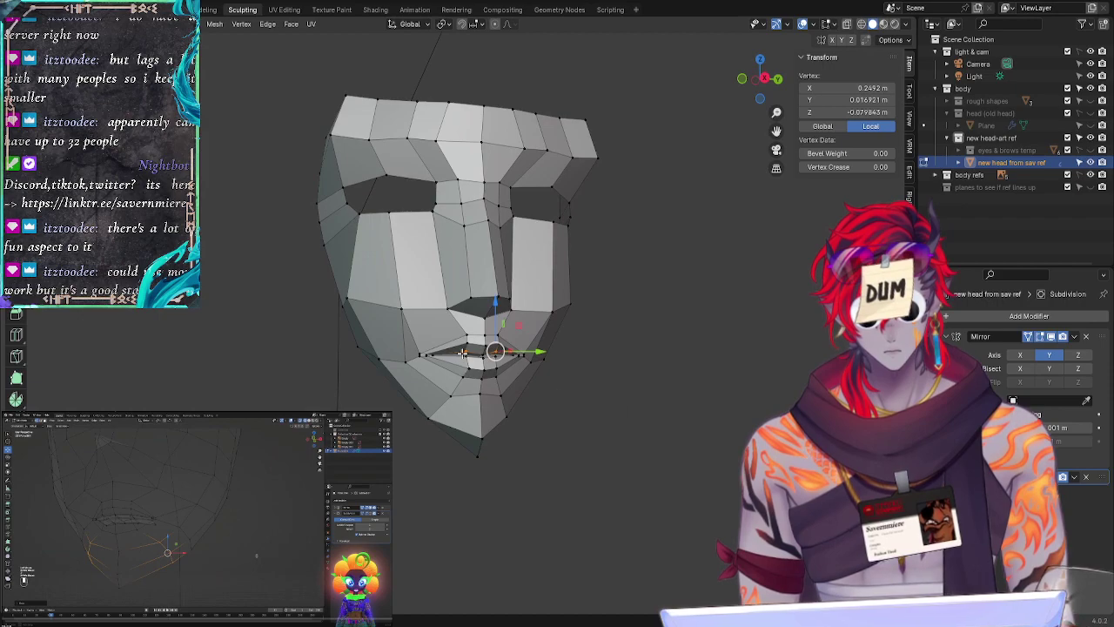
pyautogui.keyDown('shift'); pyautogui.click(466, 359); pyautogui.keyUp('shift')
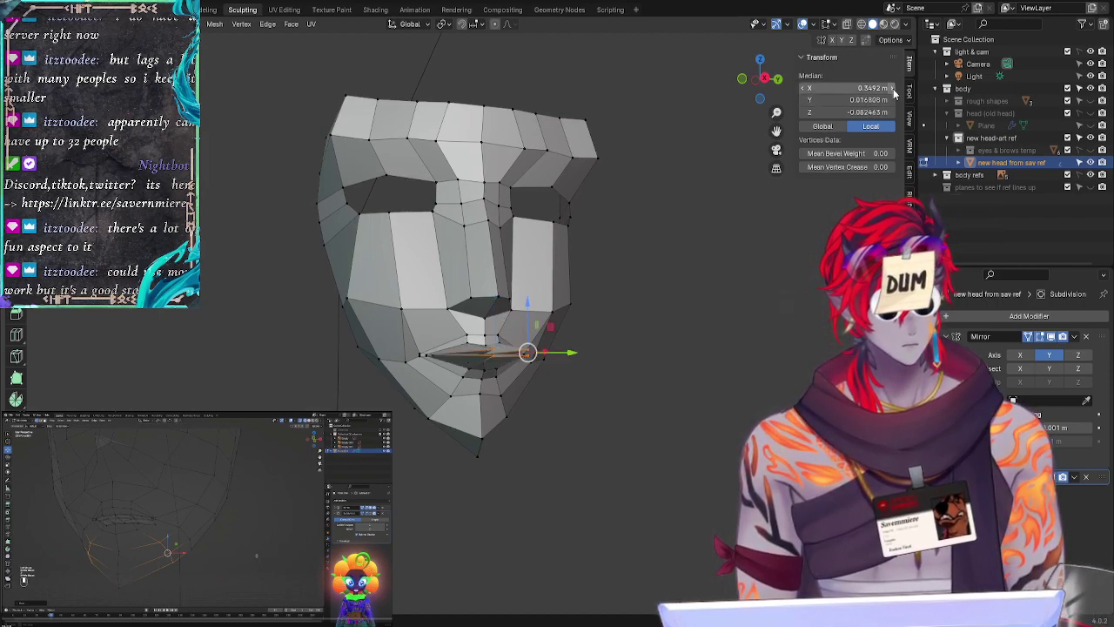
pyautogui.press('g')
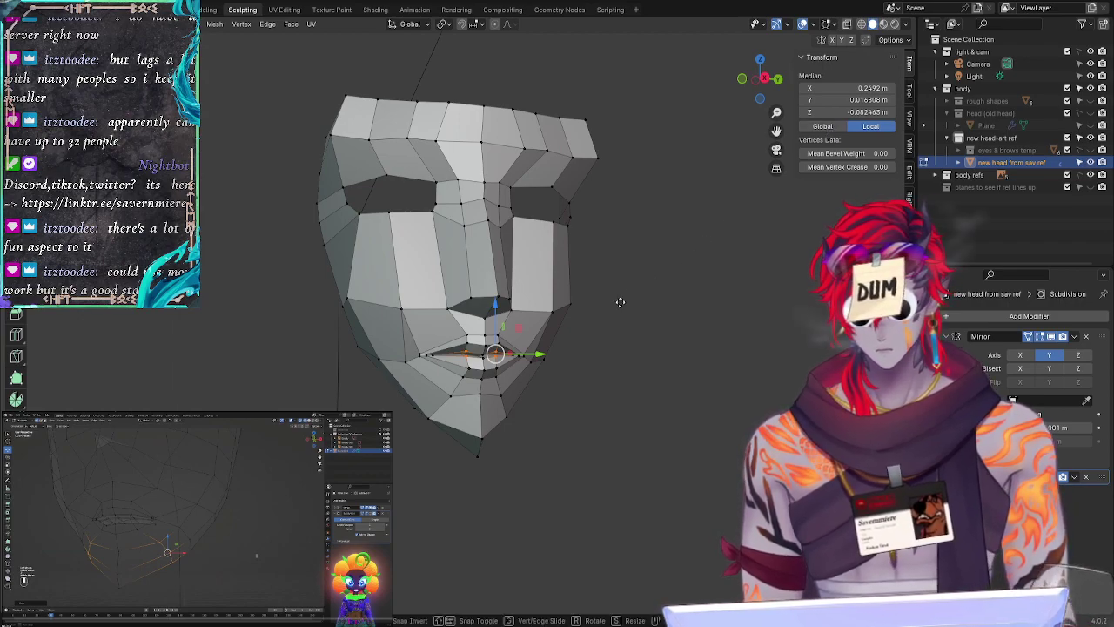
pyautogui.press('x')
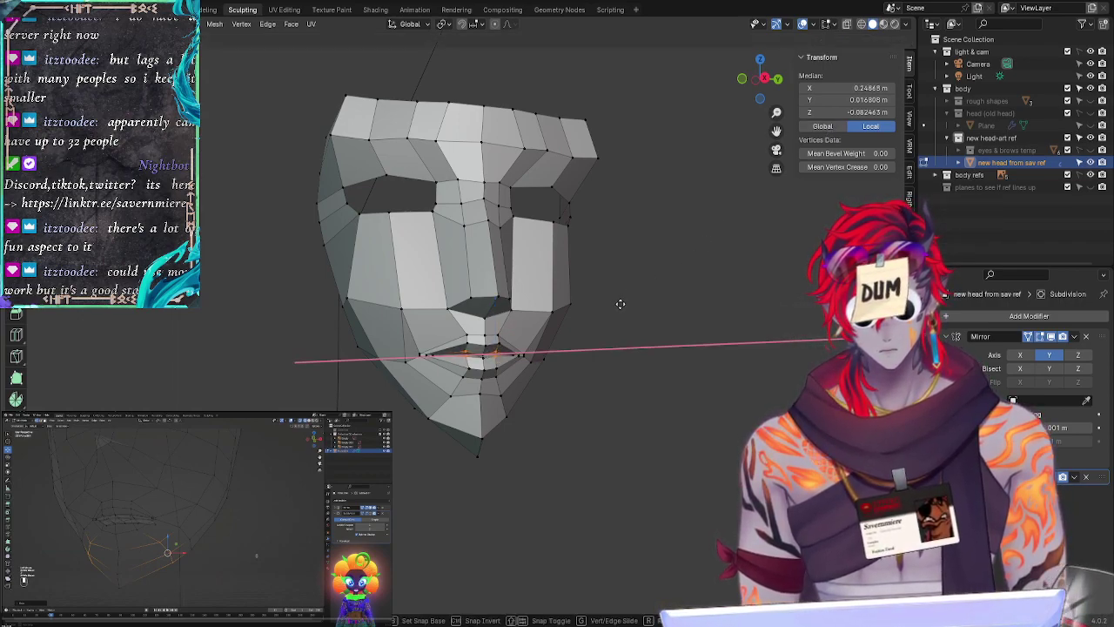
pyautogui.click(619, 304)
pyautogui.click(696, 395)
pyautogui.moveTo(696, 395); pyautogui.dragTo(654, 410, button='middle')
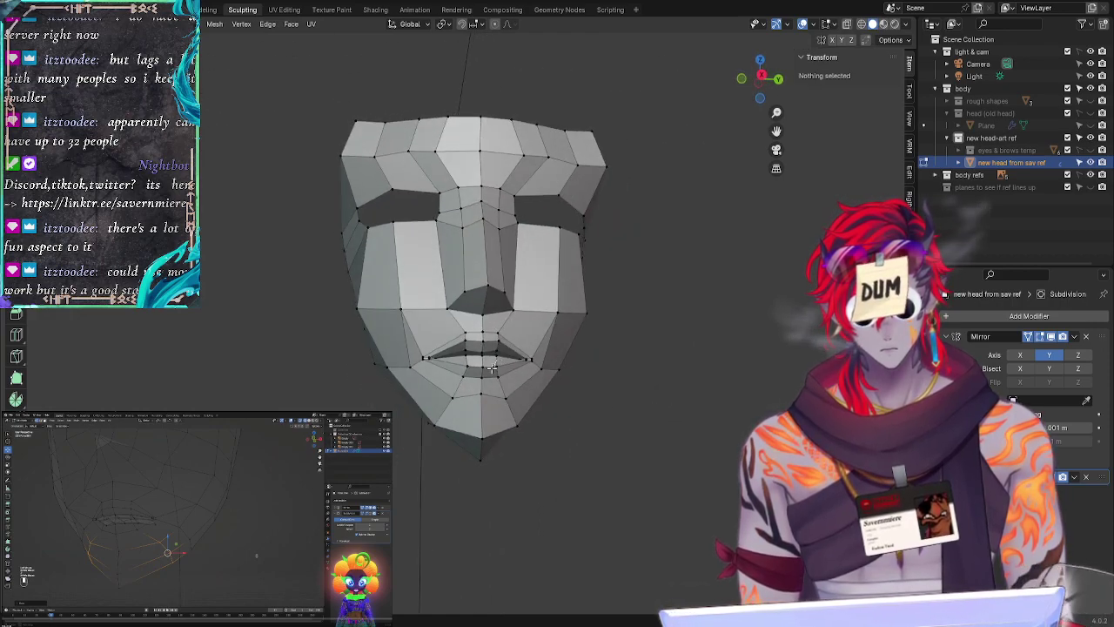
# Step: Reposition two mouth vertices and check the mouth from another angle
pyautogui.click(491, 368)
pyautogui.press('g')
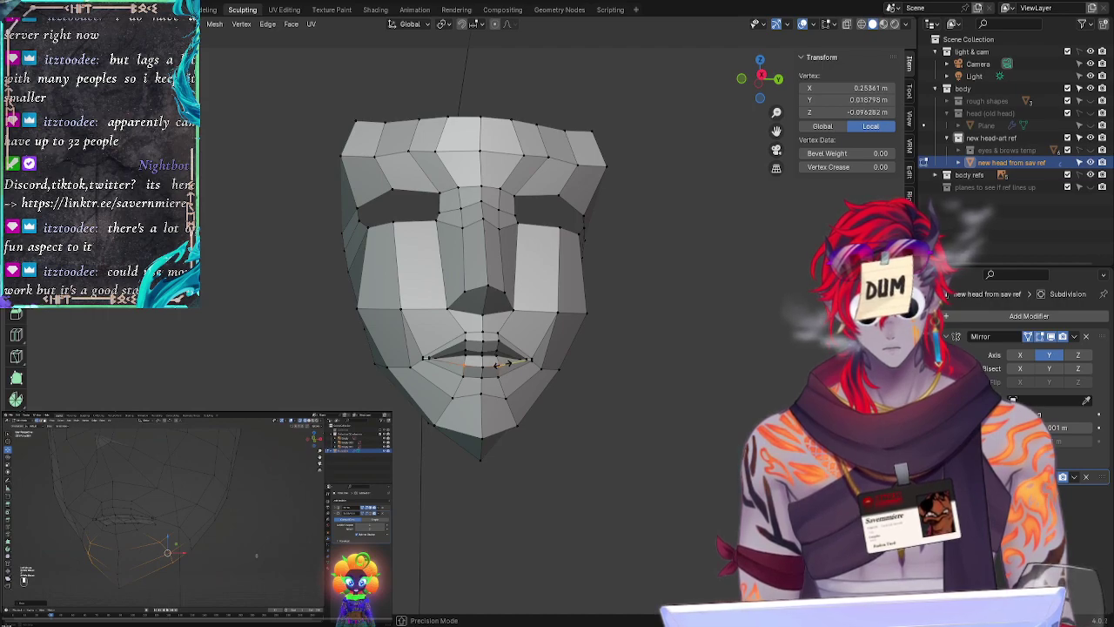
pyautogui.click(497, 364)
pyautogui.click(597, 415)
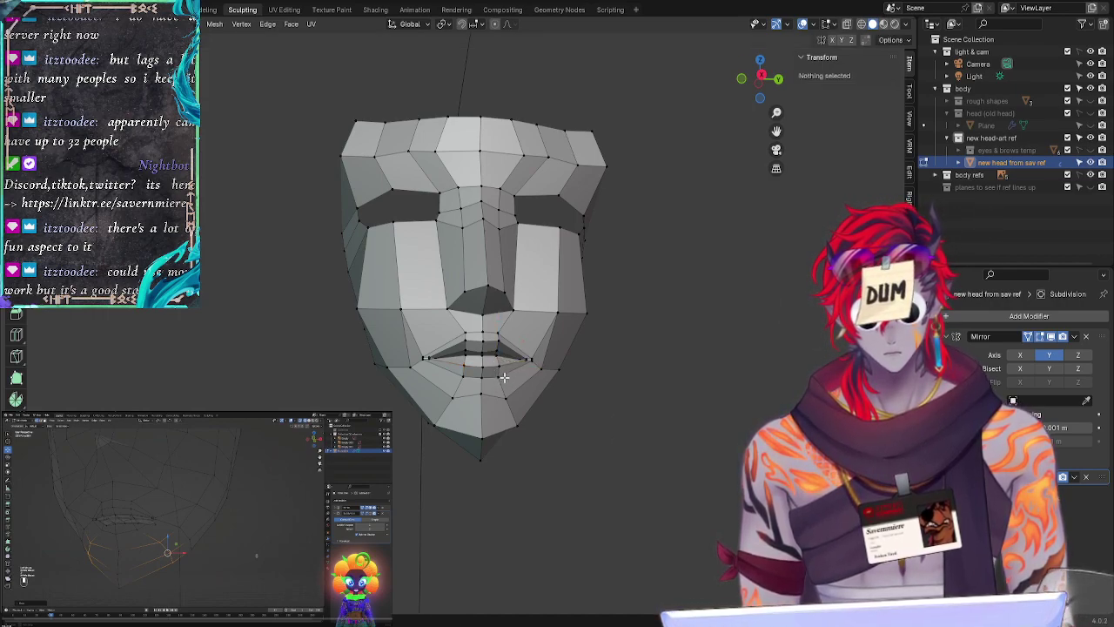
pyautogui.click(498, 377)
pyautogui.press('g')
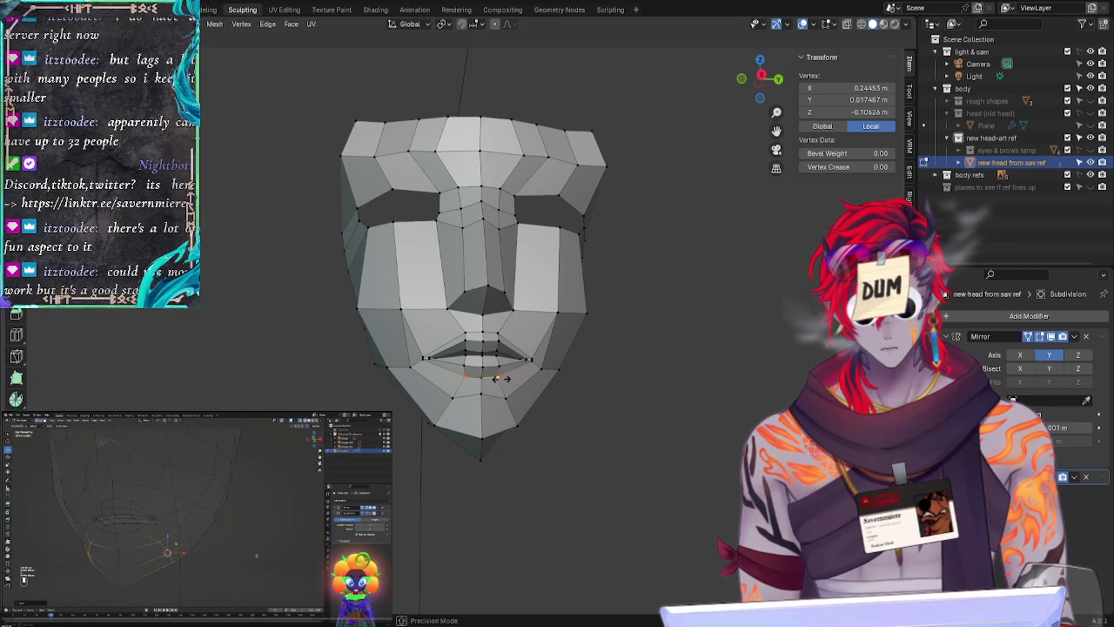
pyautogui.click(491, 379)
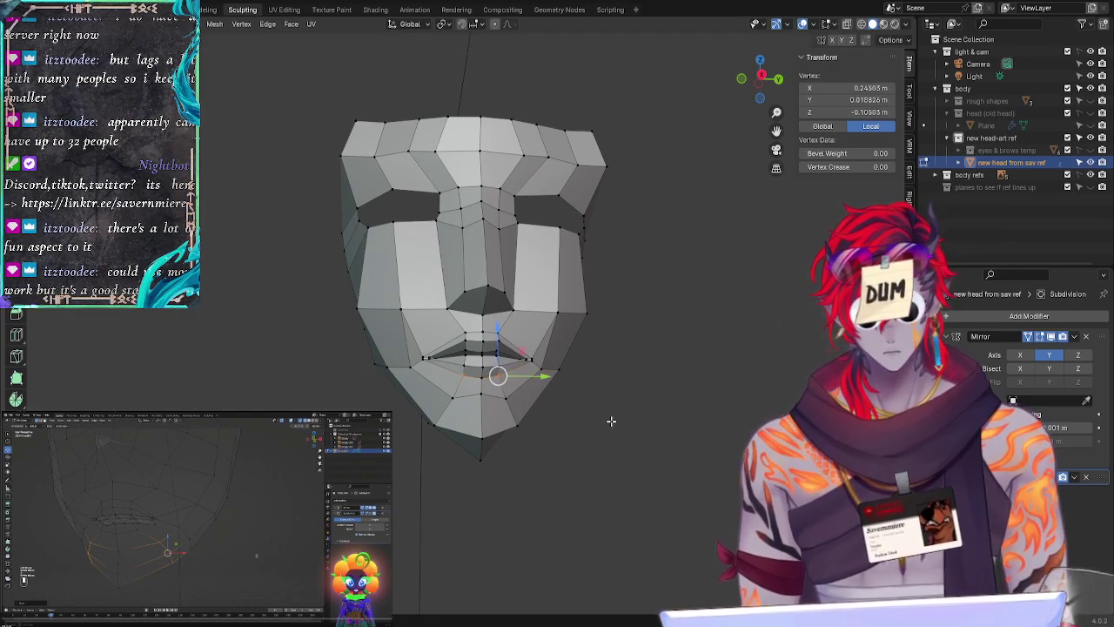
pyautogui.click(609, 423)
pyautogui.moveTo(609, 423); pyautogui.dragTo(679, 451, button='middle')
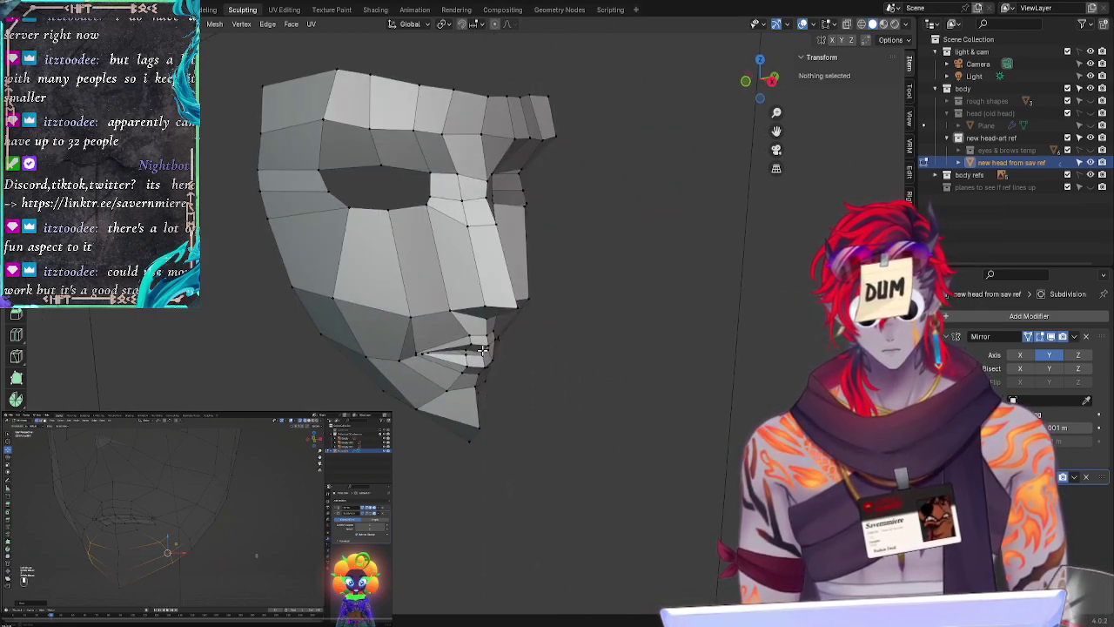
# Step: Slide an upper-lip vertex downward along its edge
pyautogui.click(485, 352)
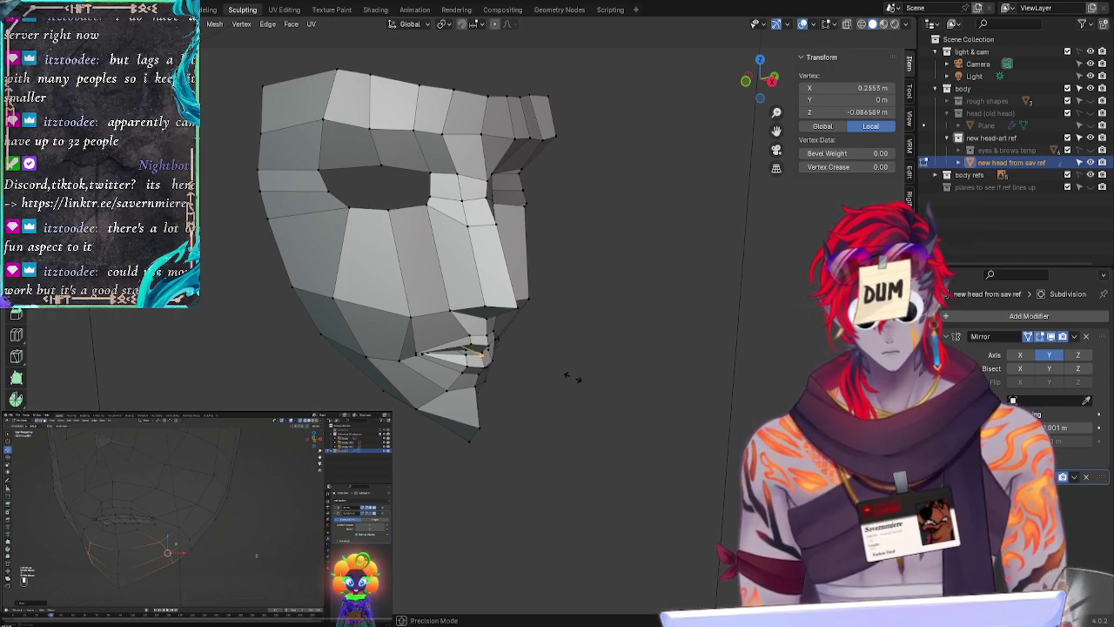
pyautogui.moveTo(659, 415); pyautogui.dragTo(462, 369, button='middle')
pyautogui.click(653, 415)
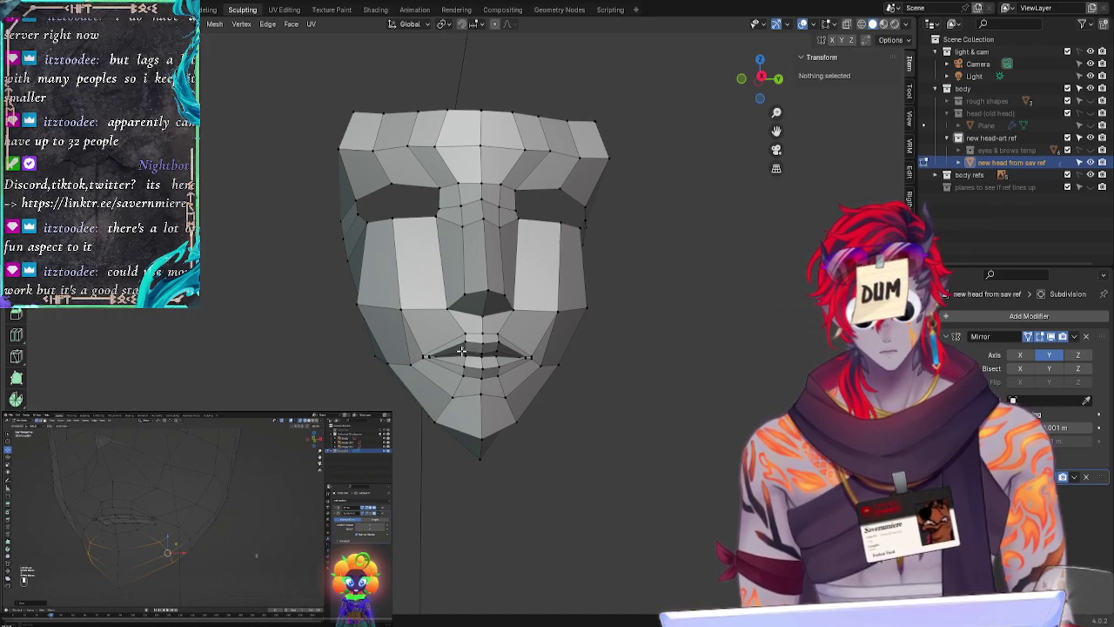
pyautogui.click(495, 351)
pyautogui.press('g')
pyautogui.press('g')
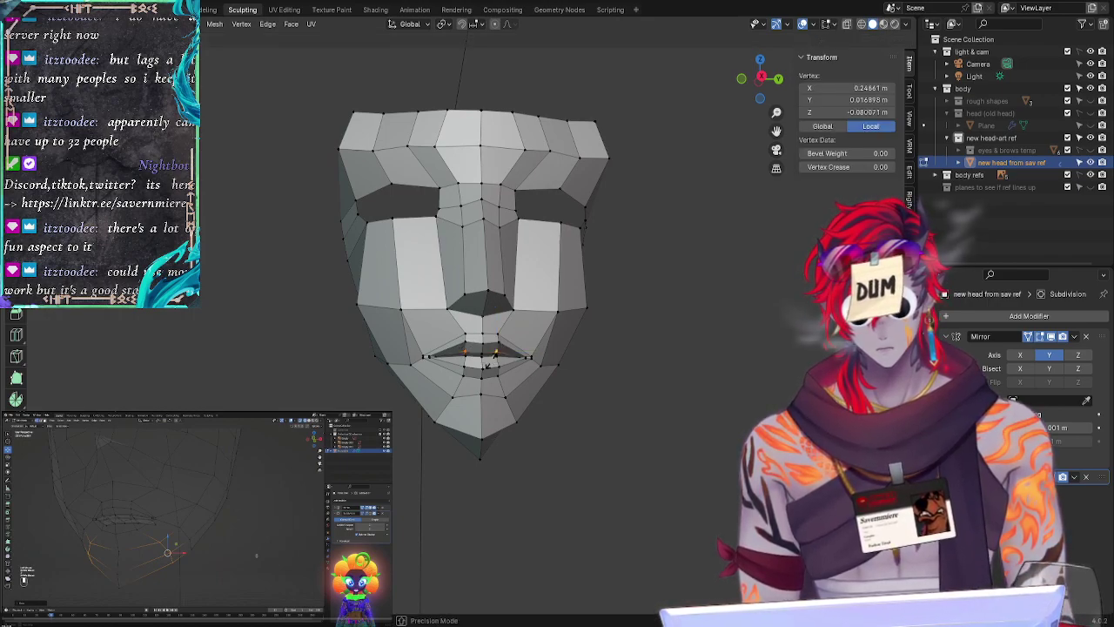
pyautogui.click(487, 364)
pyautogui.click(651, 450)
pyautogui.moveTo(651, 450); pyautogui.dragTo(552, 467, button='middle')
# Step: Nudge two more mouth vertices, one along the depth axis
pyautogui.click(476, 354)
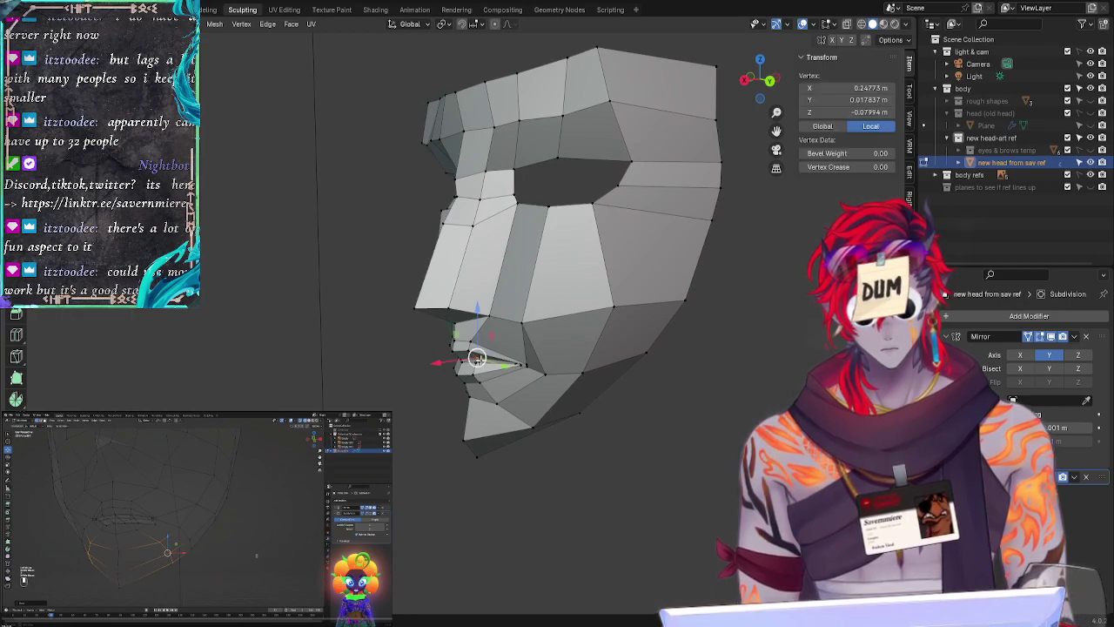
pyautogui.moveTo(437, 362); pyautogui.dragTo(431, 363)
pyautogui.click(340, 406)
pyautogui.moveTo(340, 406); pyautogui.dragTo(430, 393, button='middle')
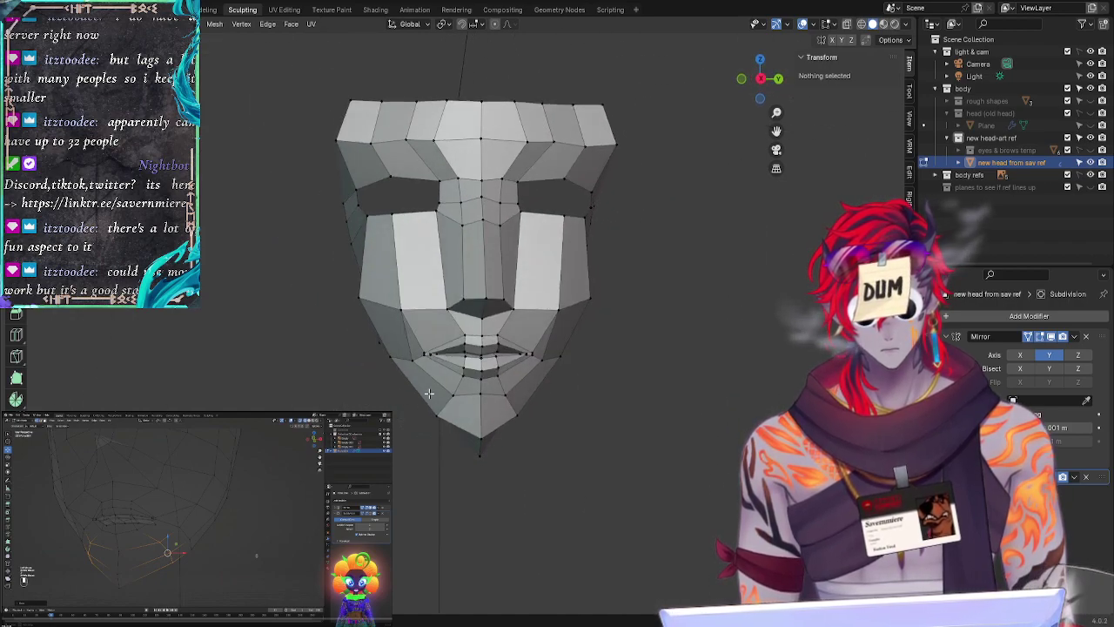
pyautogui.click(466, 342)
pyautogui.press('g')
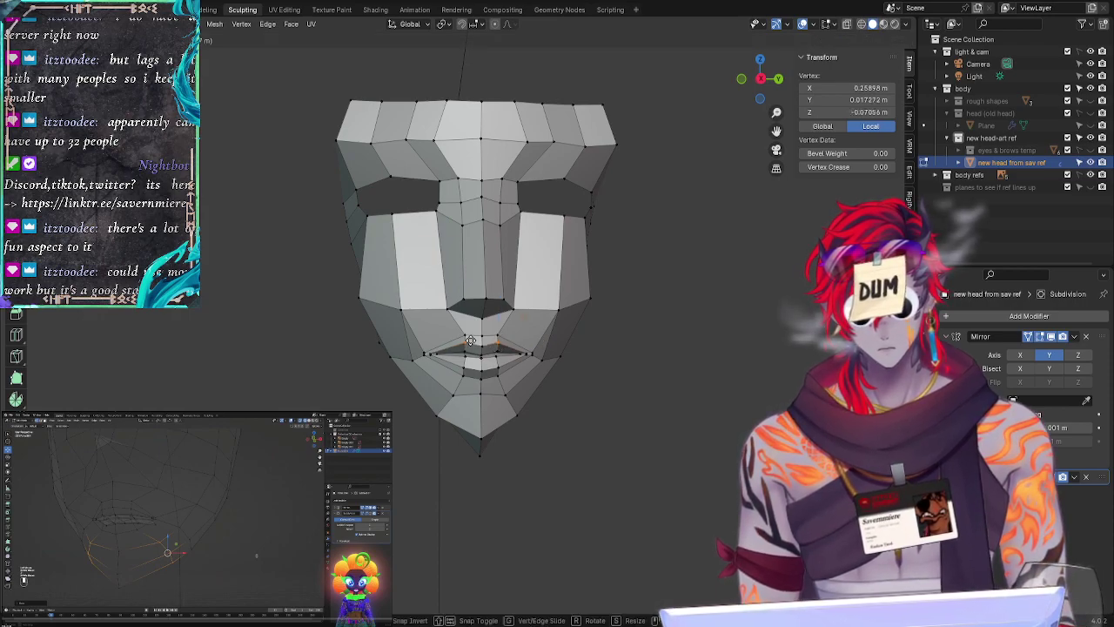
pyautogui.click(471, 342)
pyautogui.click(357, 398)
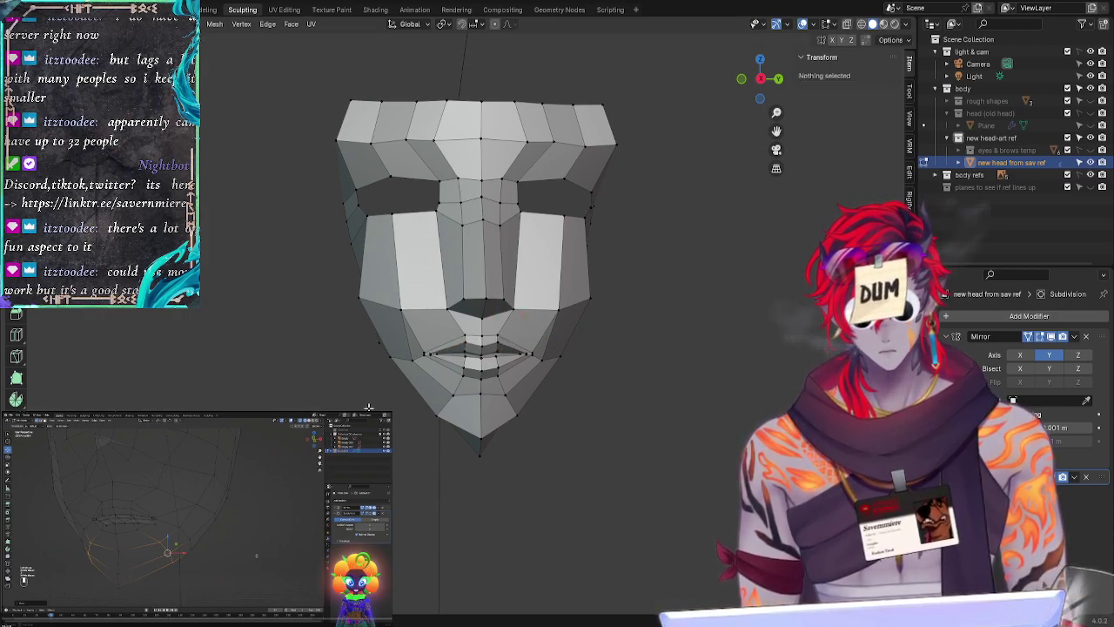
# Step: Lower the centre vertex above the lip and check the profile before returning to front view
pyautogui.click(478, 337)
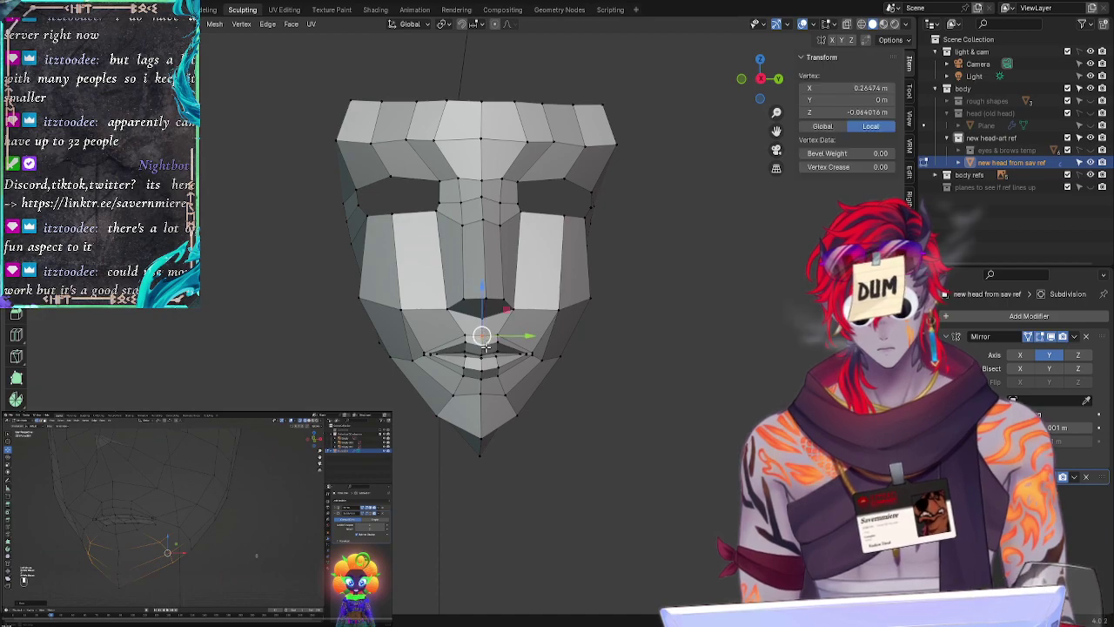
pyautogui.press('g')
pyautogui.click(484, 348)
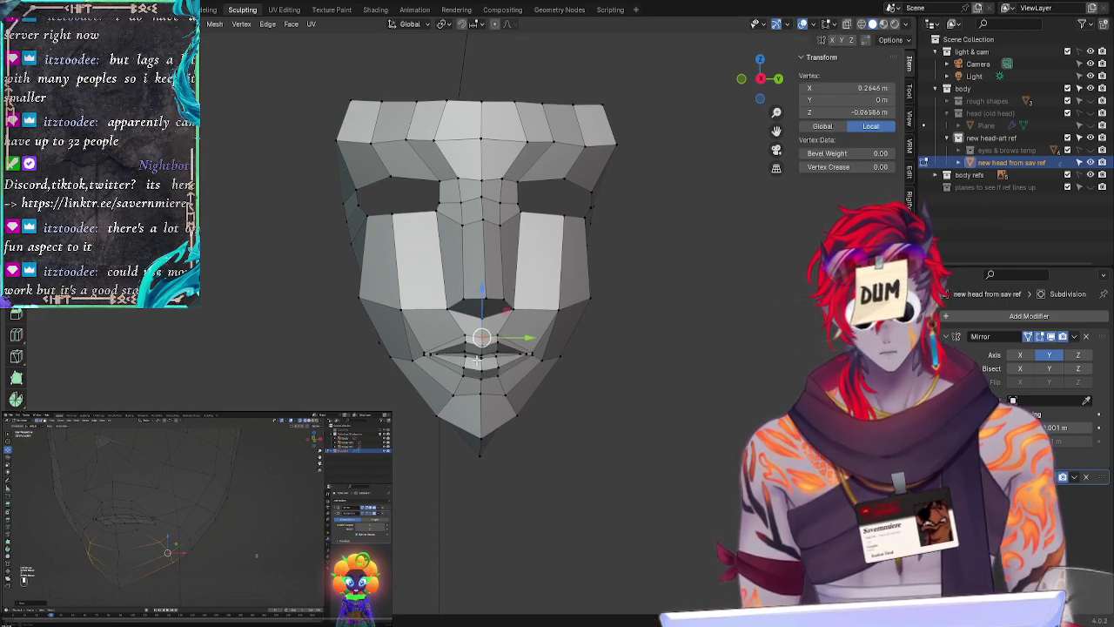
pyautogui.hotkey('alt', 'a')
pyautogui.moveTo(484, 348); pyautogui.dragTo(557, 343, button='middle')
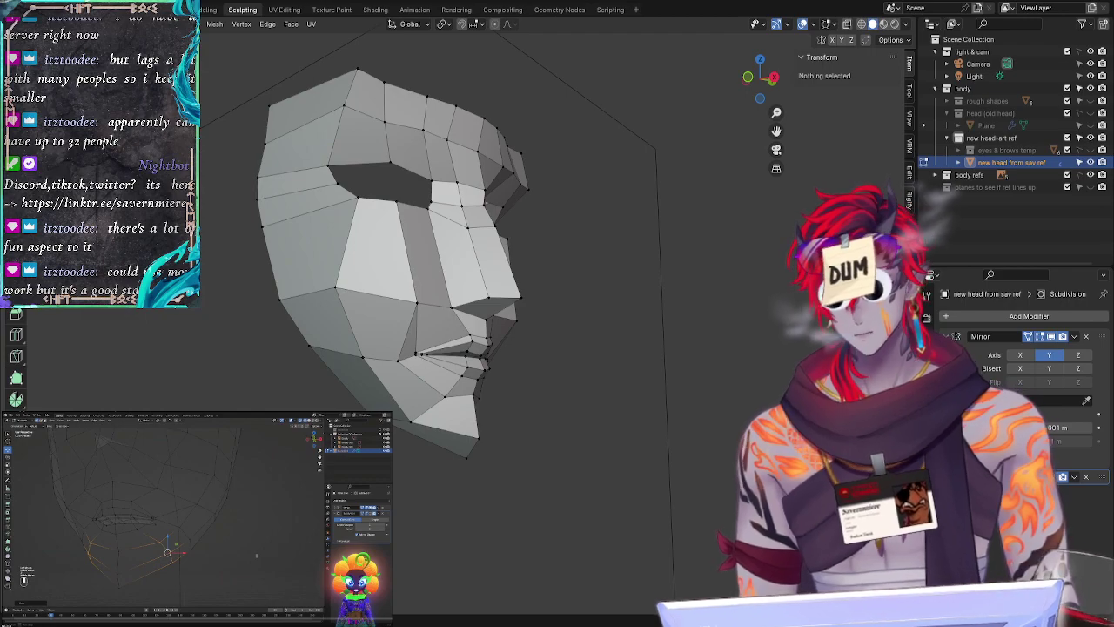
pyautogui.press('KP_1')
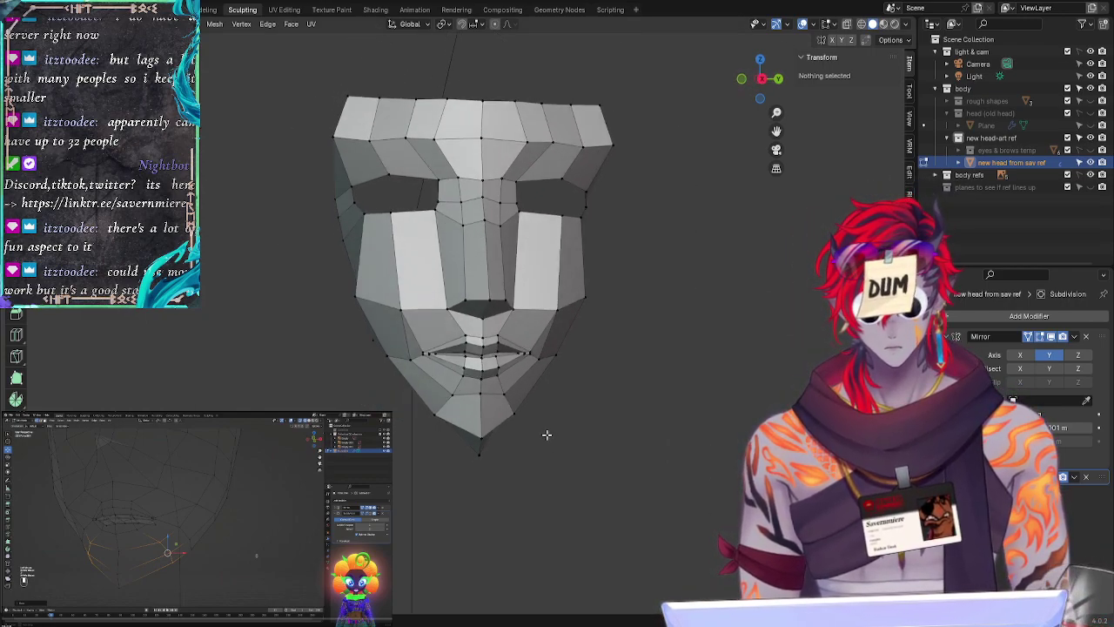
# Step: Move the nose-base vertex inward along Y, from about 0.0364 m to 0.0286 m
pyautogui.click(454, 304)
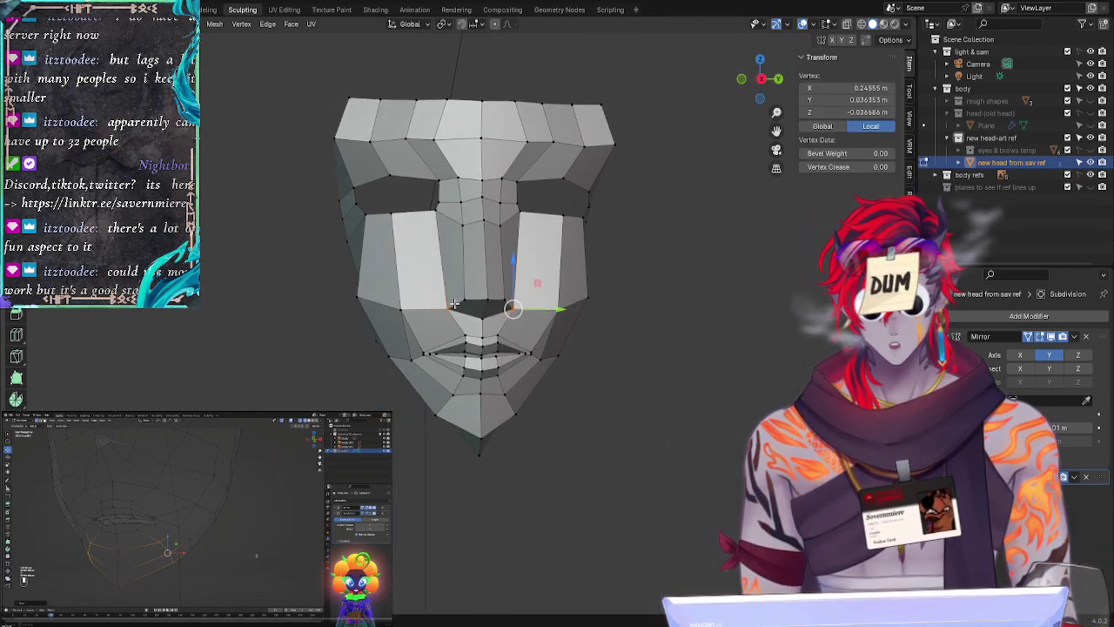
pyautogui.press('g')
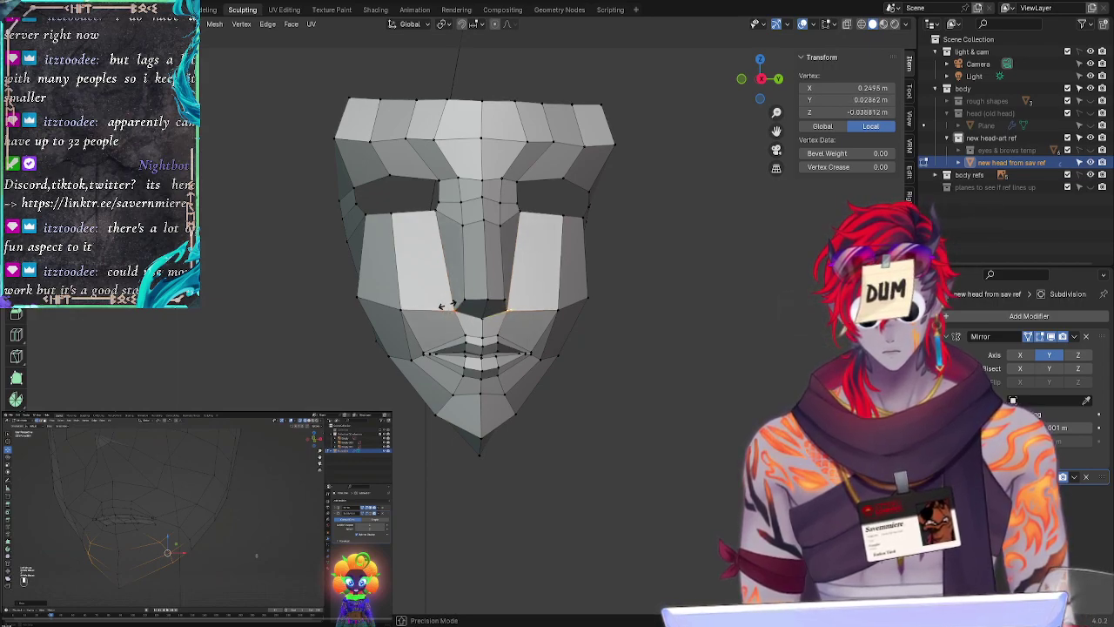
pyautogui.click(443, 306)
pyautogui.hotkey('alt', 'a')
pyautogui.moveTo(443, 305)
pyautogui.mouseDown(button='middle')
pyautogui.moveTo(420, 305)
pyautogui.moveTo(445, 290)
pyautogui.mouseUp(button='middle')
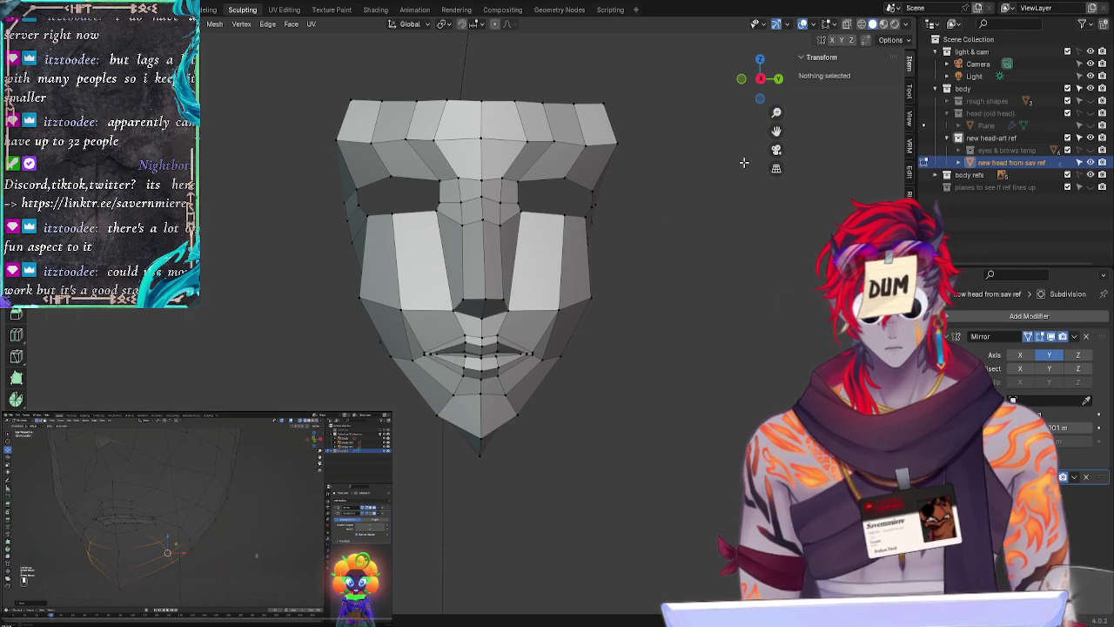
# Step: In front view, adjust a vertex beside the nose and select nose-edge vertices
pyautogui.click(760, 78)
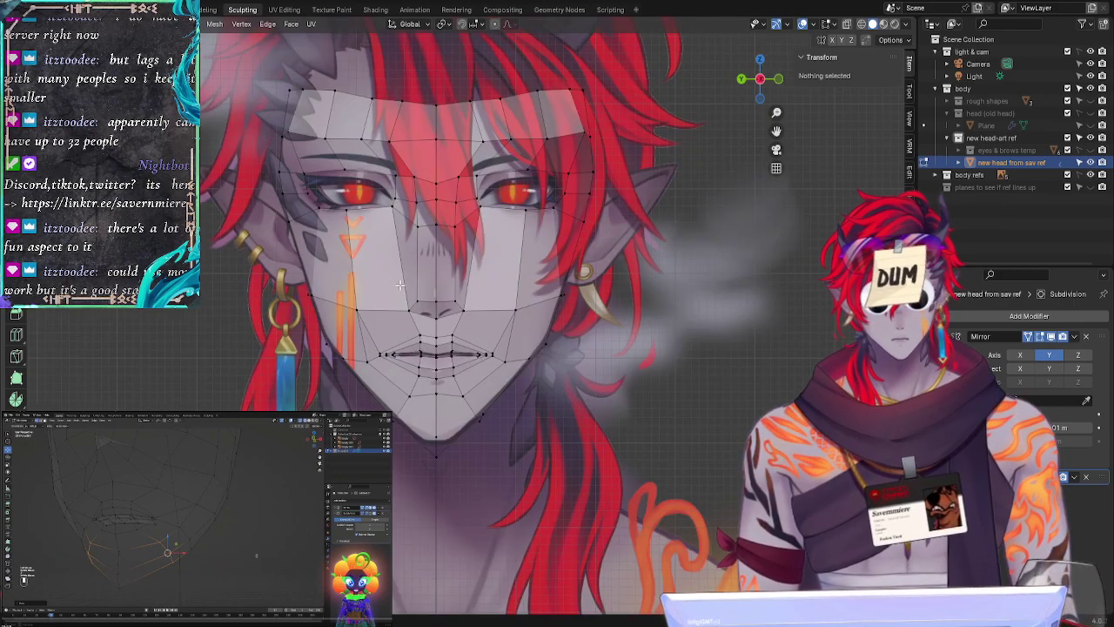
pyautogui.click(418, 290)
pyautogui.press('g')
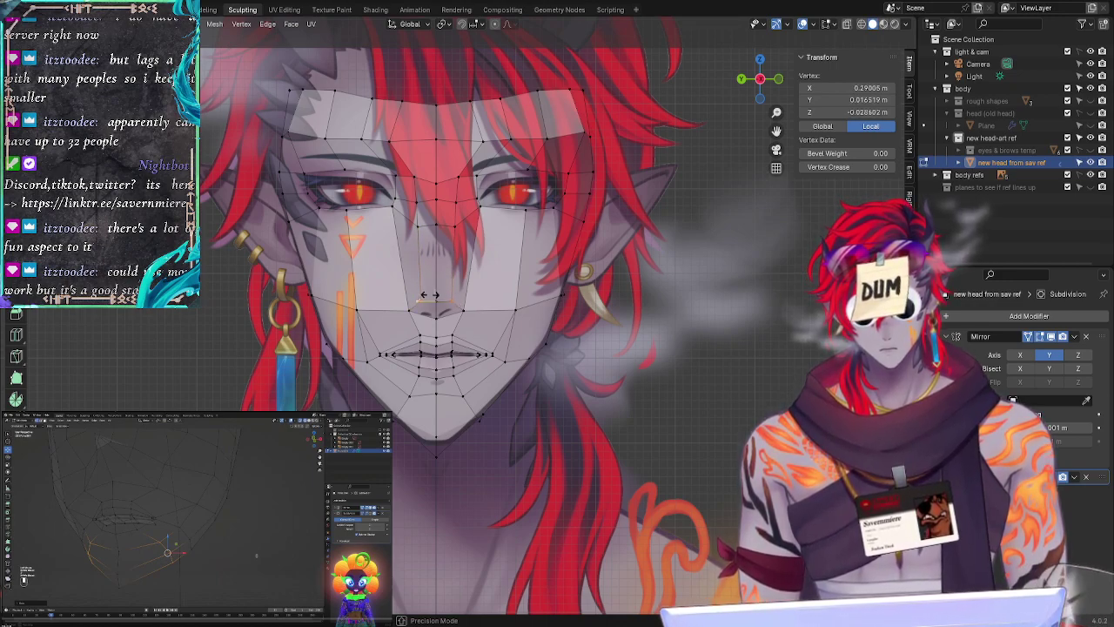
pyautogui.click(426, 296)
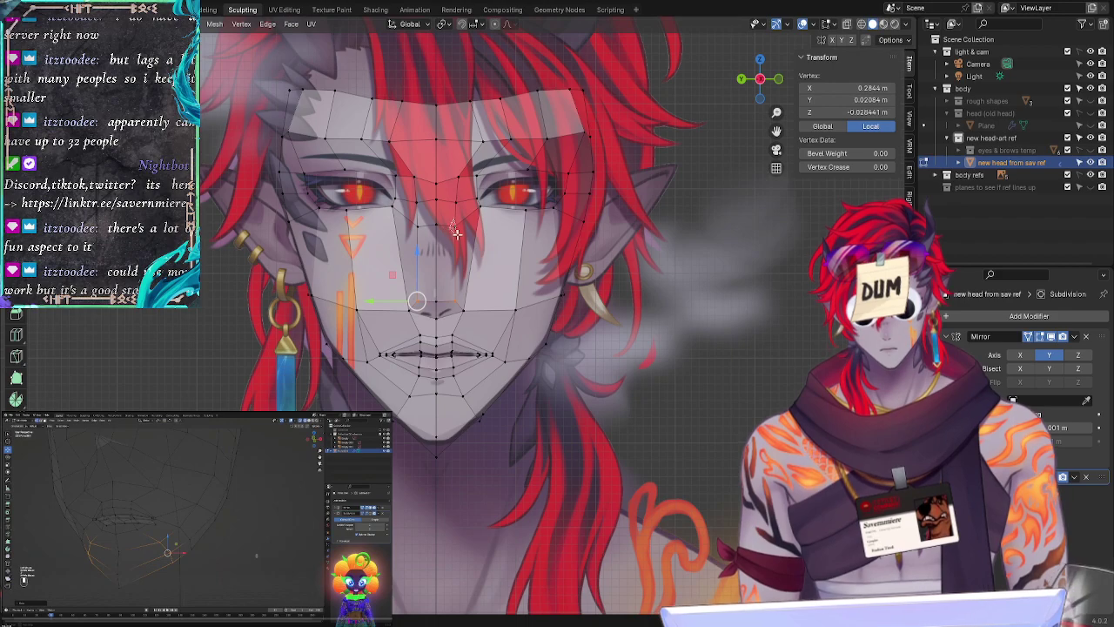
pyautogui.keyDown('shift'); pyautogui.click(455, 226); pyautogui.keyUp('shift')
pyautogui.keyDown('shift'); pyautogui.click(457, 203); pyautogui.keyUp('shift')
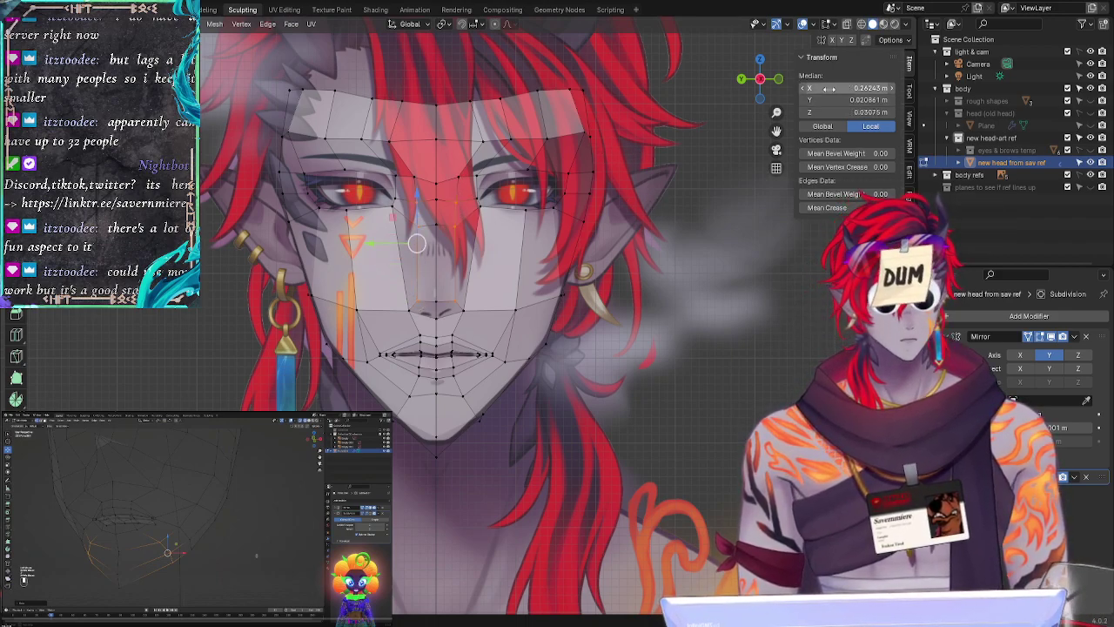
pyautogui.click(464, 220)
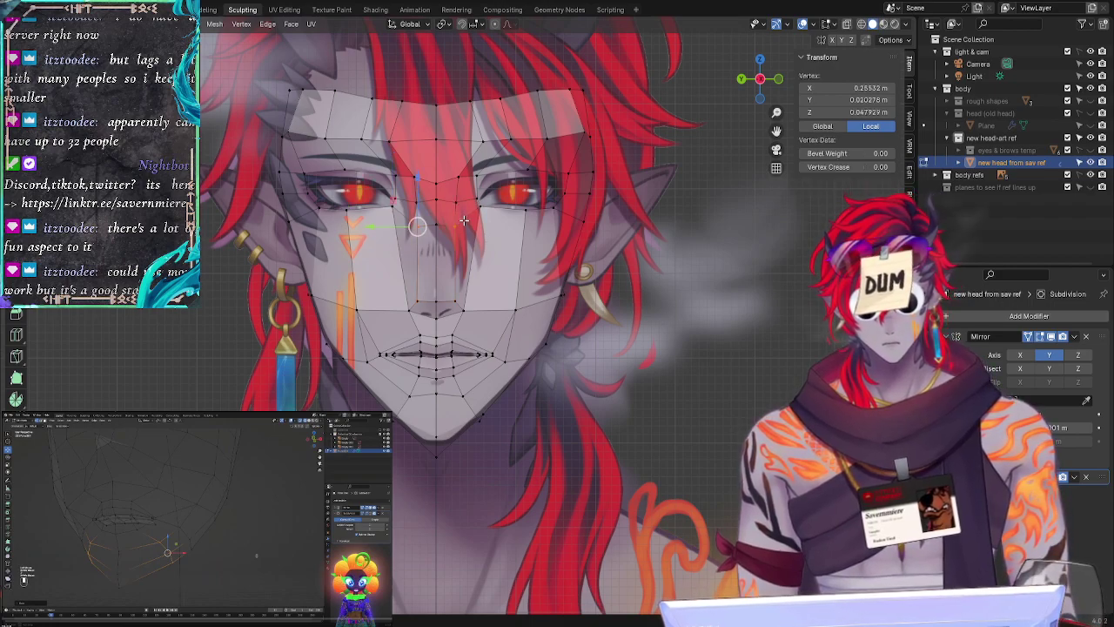
# Step: Move the lower nose-side vertex along Y and set its Y to 0.013881 m
pyautogui.click(451, 297)
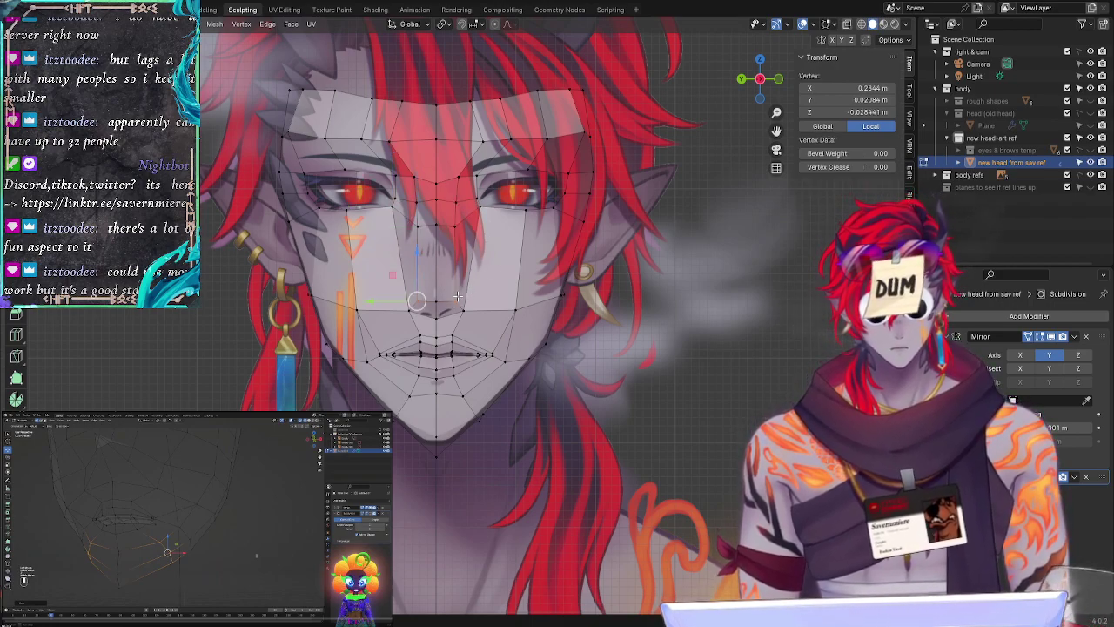
pyautogui.press('g')
pyautogui.press('y')
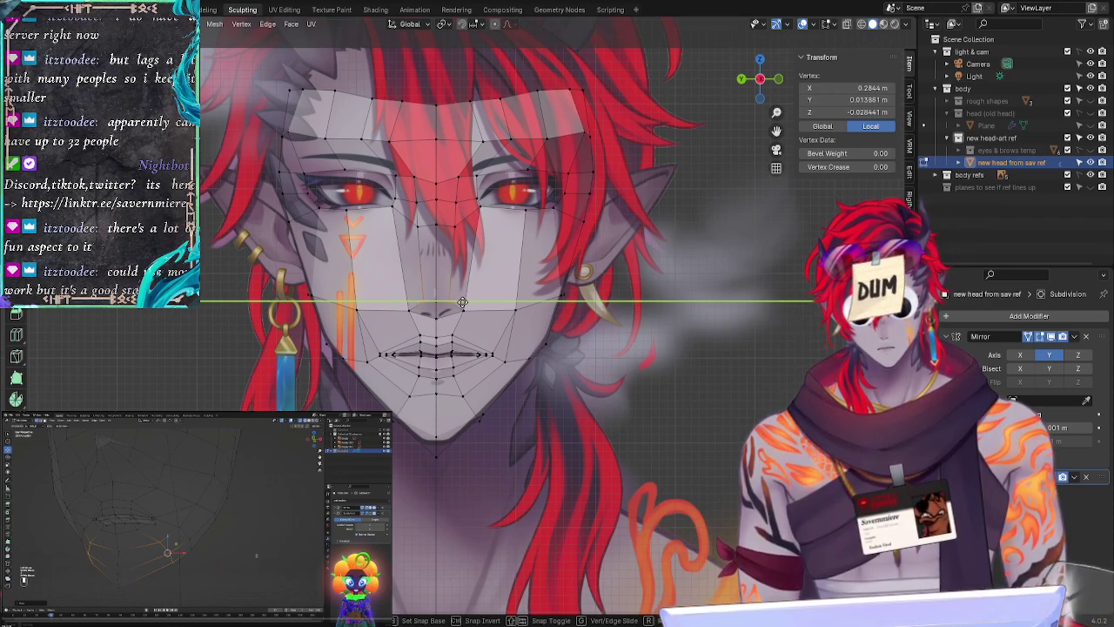
pyautogui.click(462, 302)
pyautogui.click(860, 100)
pyautogui.hotkey('ctrl', 'c')
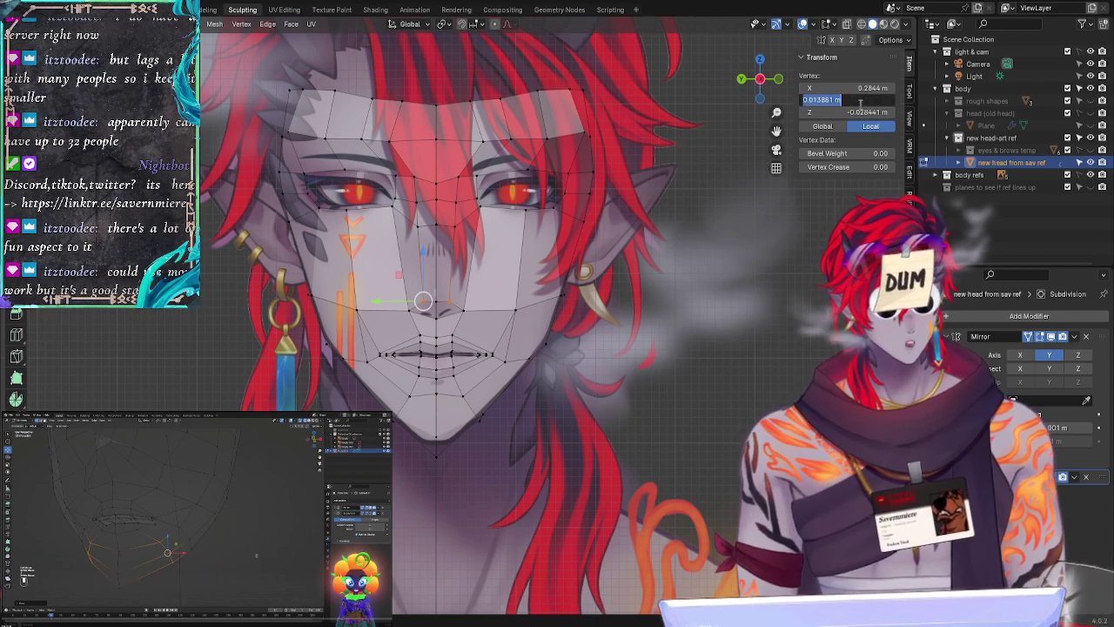
pyautogui.press('Return')
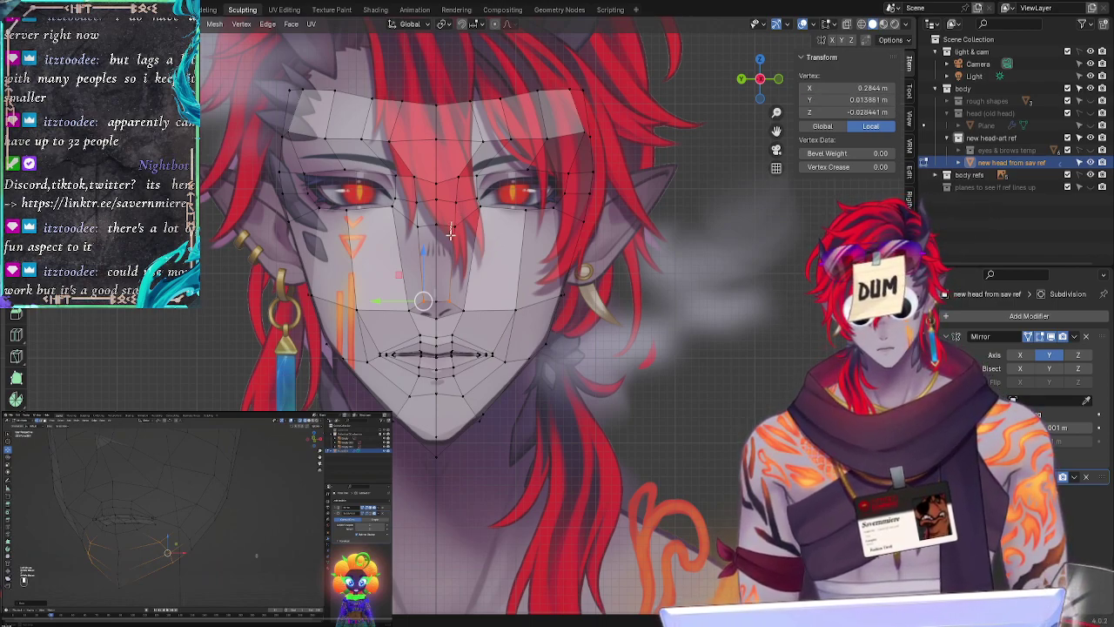
# Step: Give the nose-bridge and inner-eye vertices Y 0.013881 m, then inspect in 3D
pyautogui.moveTo(459, 216)
pyautogui.keyDown('ctrl'); pyautogui.mouseDown(button='right')
pyautogui.moveTo(457, 169)
pyautogui.moveTo(462, 222)
pyautogui.mouseUp(button='right'); pyautogui.keyUp('ctrl')
pyautogui.click(853, 100)
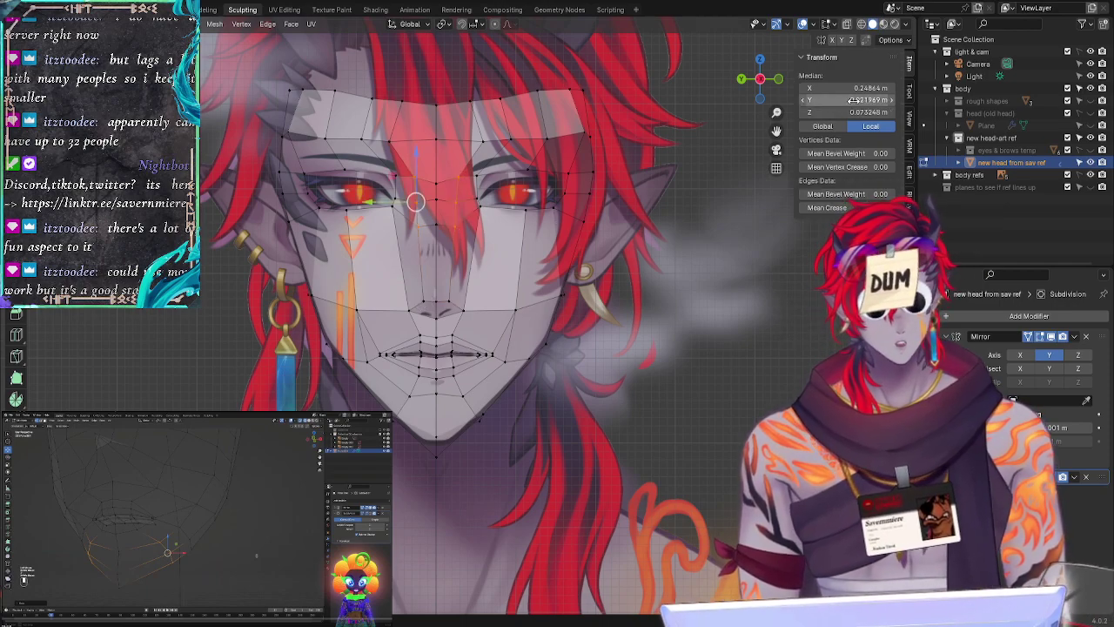
pyautogui.hotkey('ctrl', 'v')
pyautogui.press('Return')
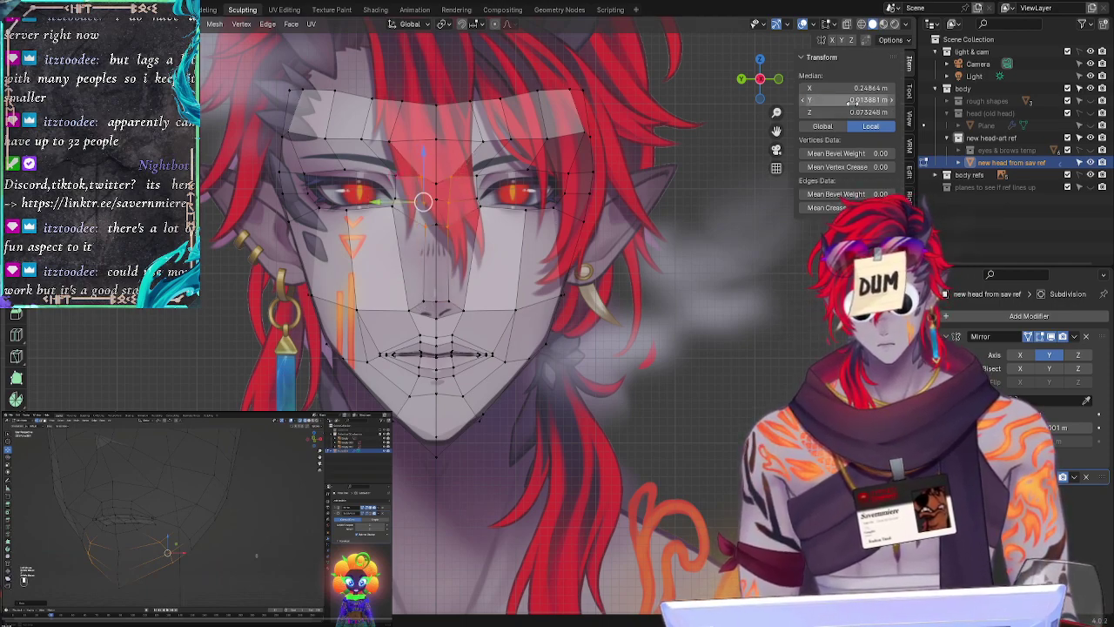
pyautogui.click(707, 326)
pyautogui.moveTo(741, 358)
pyautogui.mouseDown(button='middle')
pyautogui.moveTo(709, 365)
pyautogui.moveTo(755, 363)
pyautogui.moveTo(820, 338)
pyautogui.moveTo(901, 346)
pyautogui.mouseUp(button='middle')
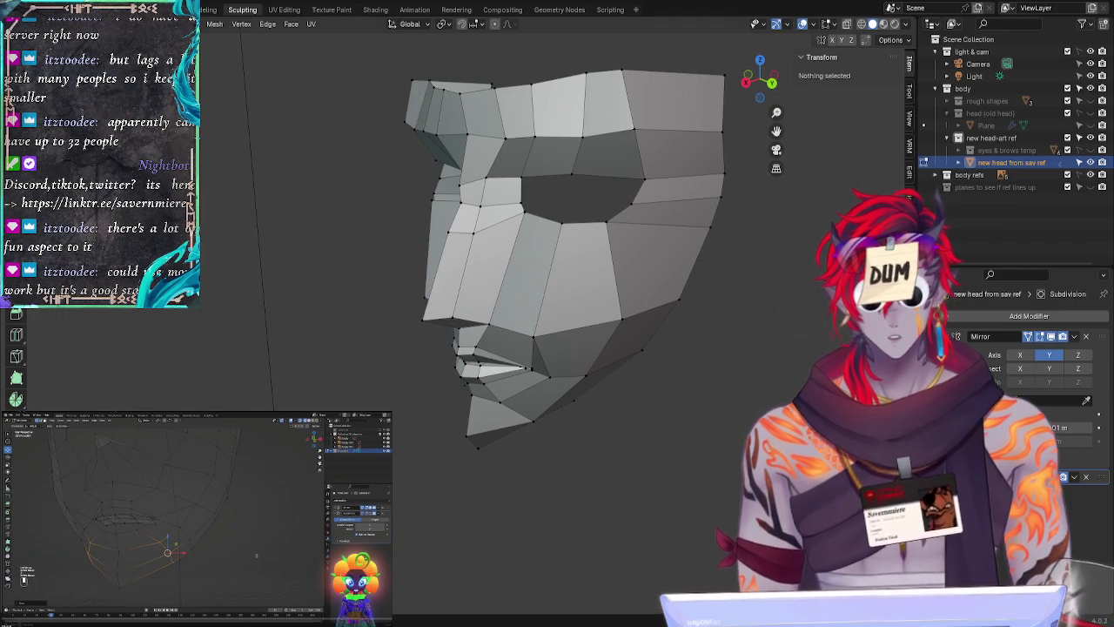
# Step: From a side profile, shift three nose-side vertices along the X axis
pyautogui.moveTo(253, 230); pyautogui.dragTo(472, 224, button='middle')
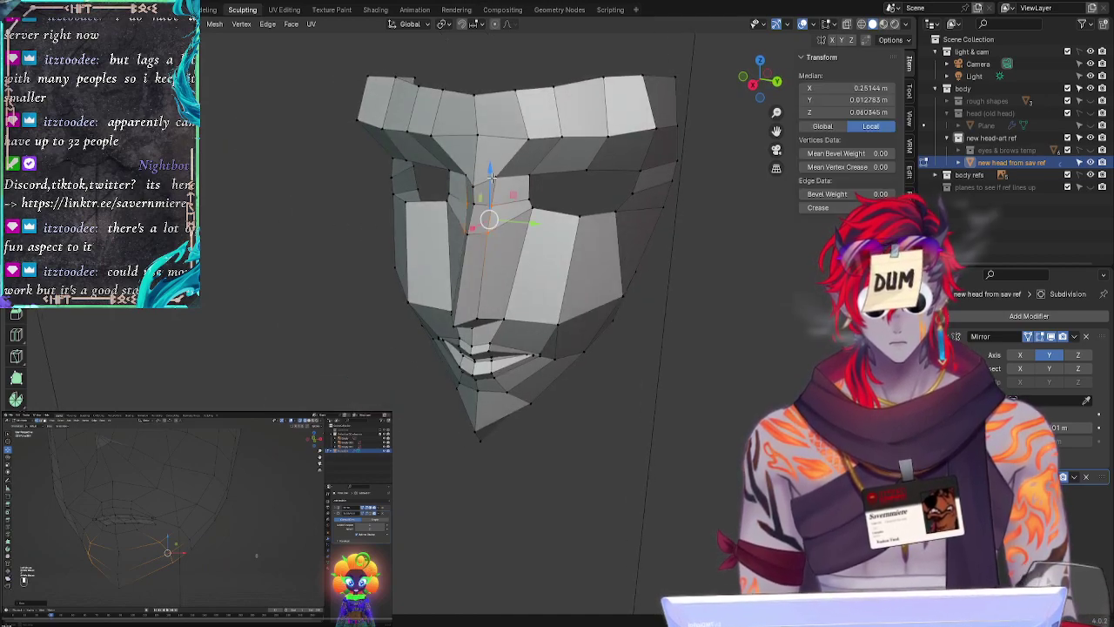
pyautogui.moveTo(261, 274); pyautogui.dragTo(199, 317, button='middle')
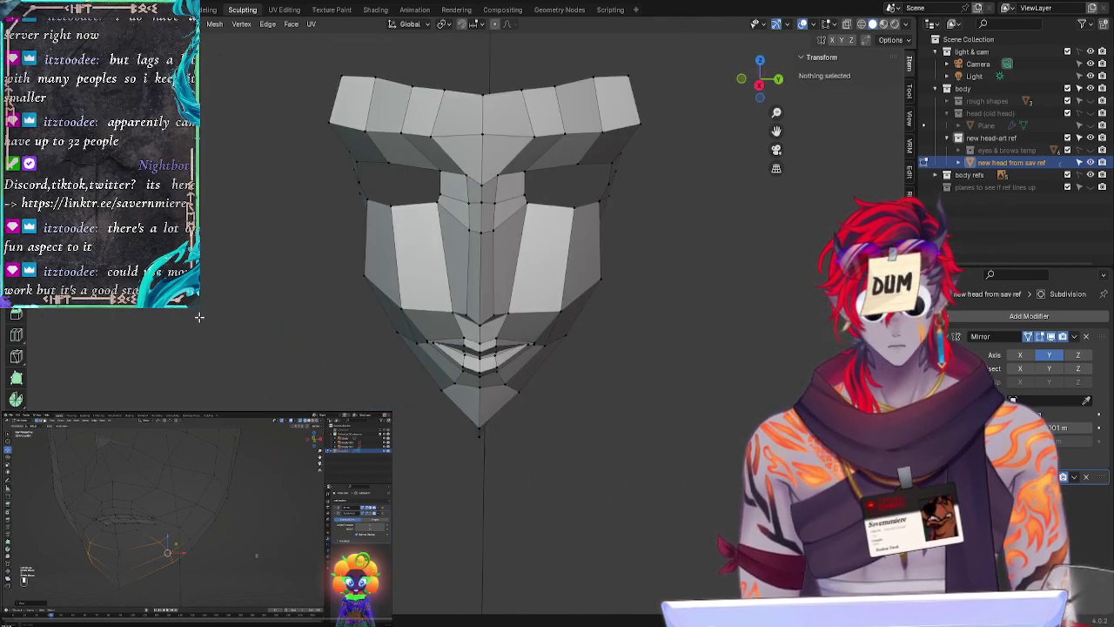
pyautogui.click(481, 232)
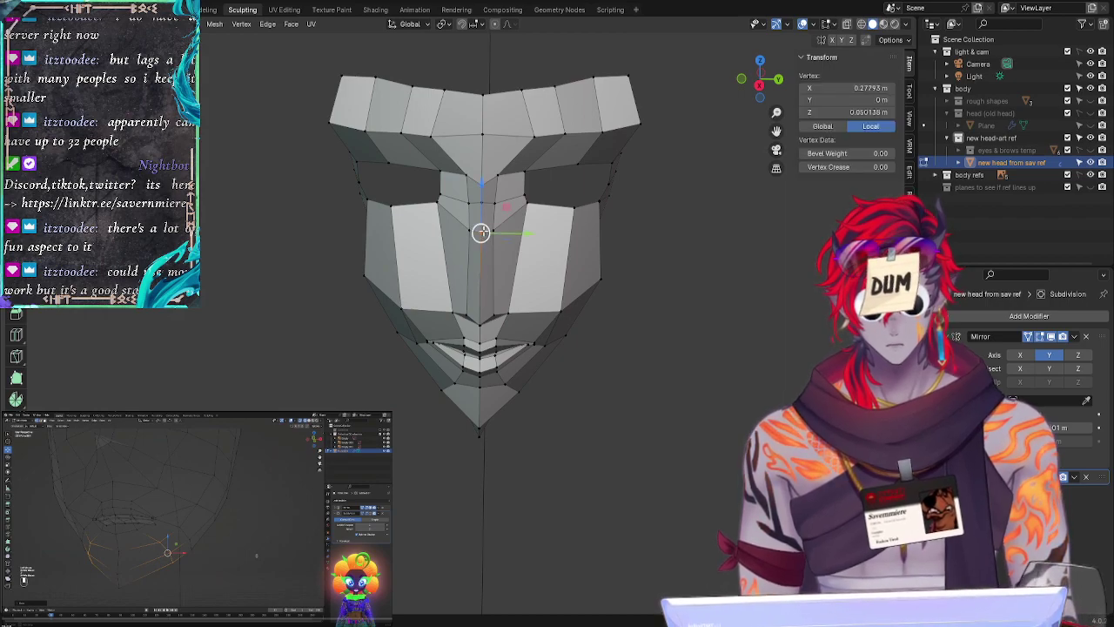
pyautogui.moveTo(481, 232); pyautogui.dragTo(445, 246, button='middle')
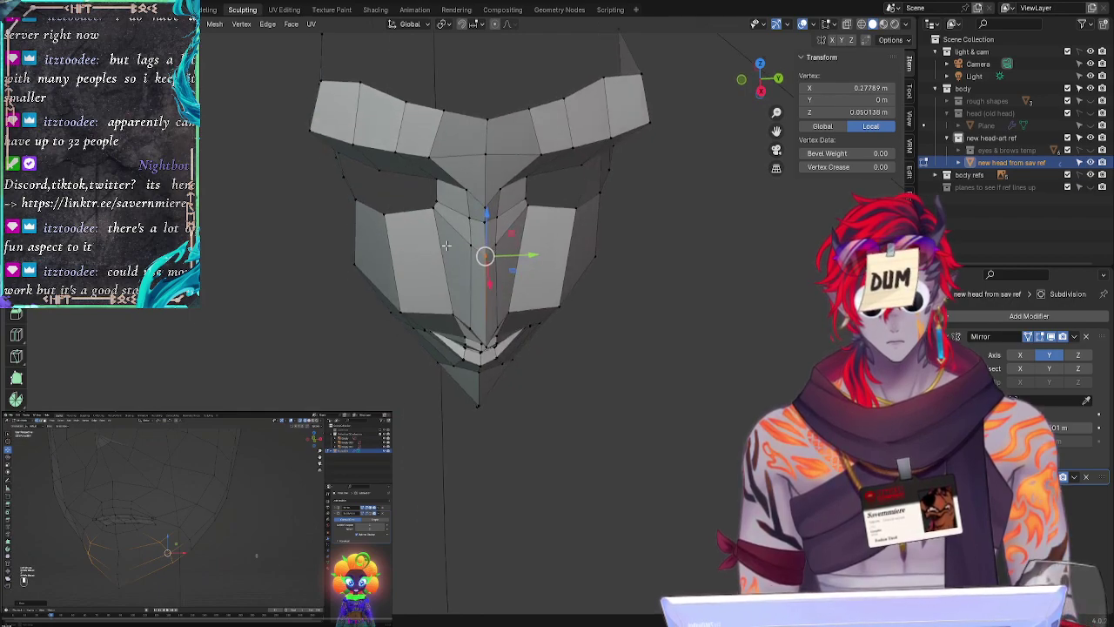
pyautogui.moveTo(472, 195); pyautogui.dragTo(464, 189)
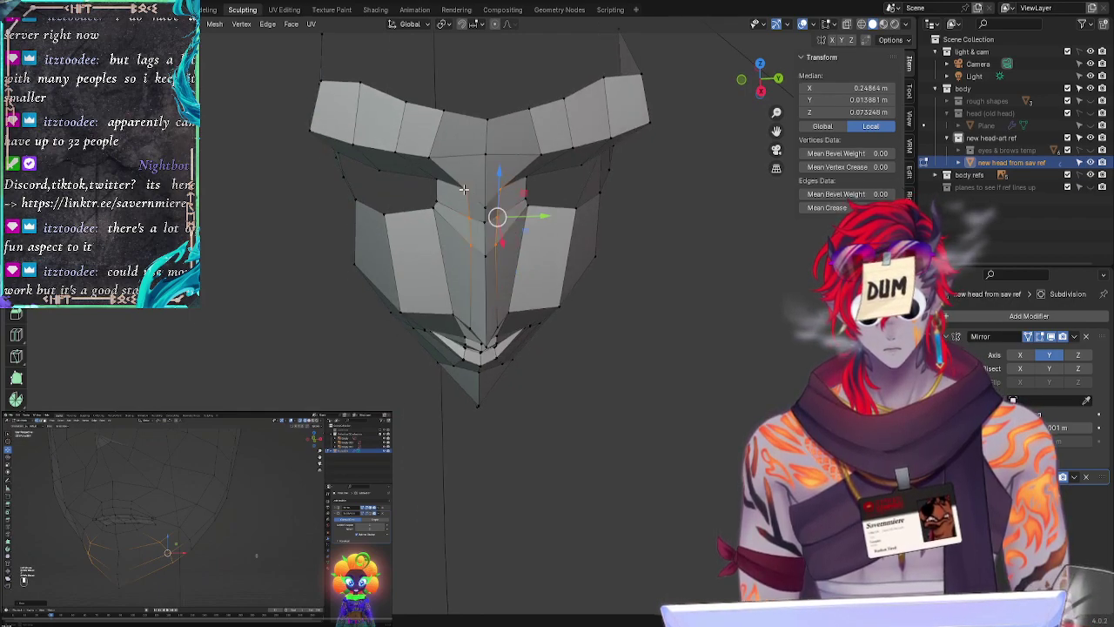
pyautogui.press('g')
pyautogui.press('x')
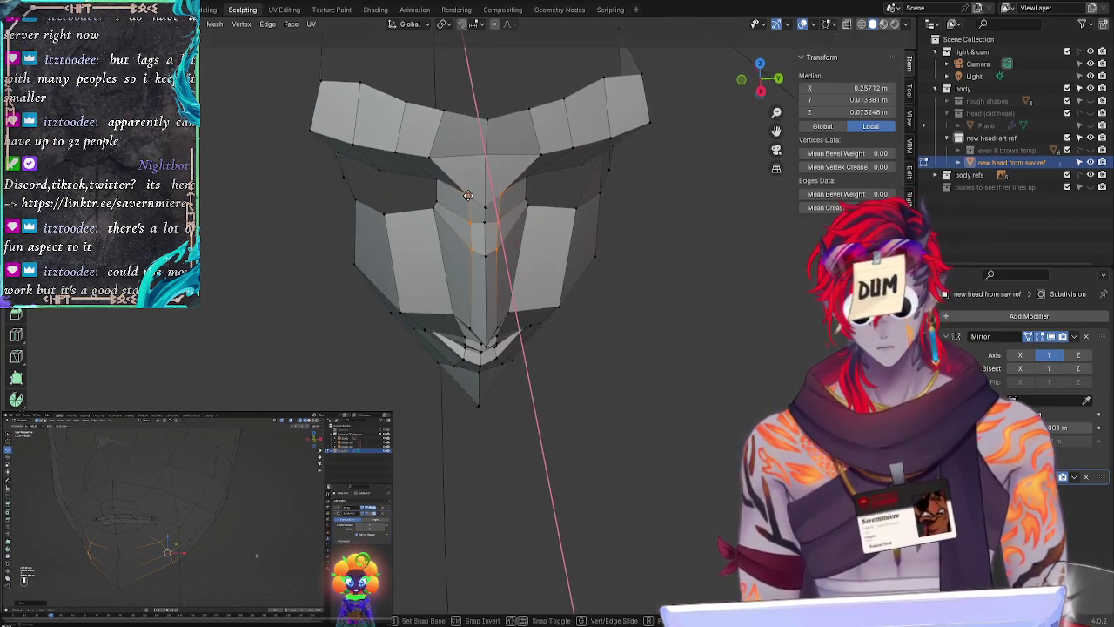
pyautogui.click(218, 297)
# Step: Adjust the height of one nose-bridge vertex along the Z axis
pyautogui.click(218, 297)
pyautogui.moveTo(218, 297); pyautogui.dragTo(412, 237, button='middle')
pyautogui.click(482, 202)
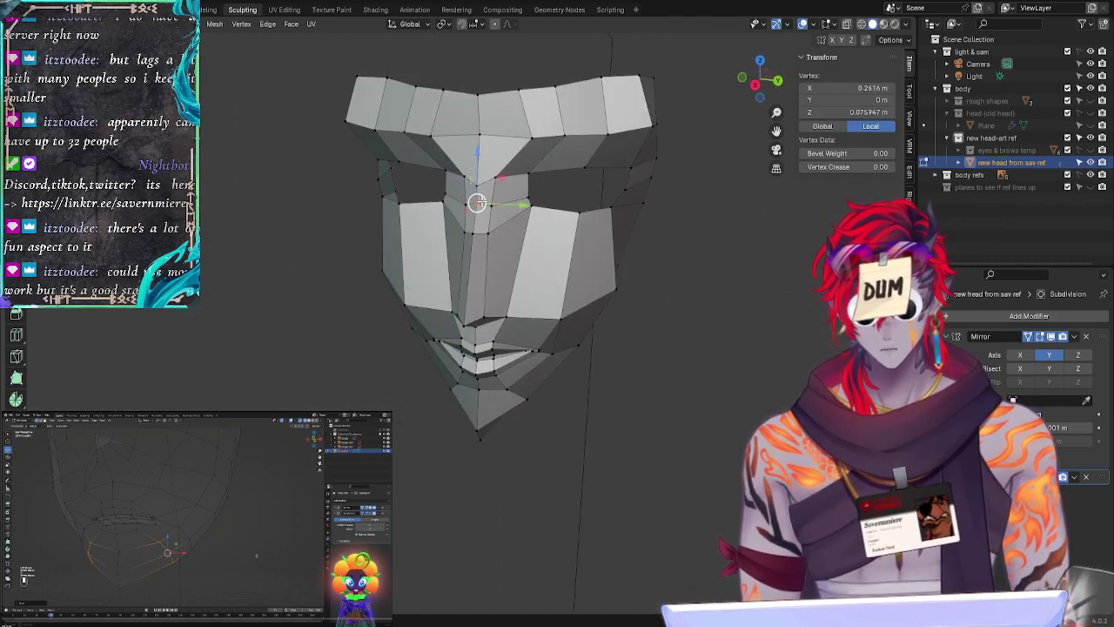
pyautogui.press('g')
pyautogui.press('z')
pyautogui.click(472, 204)
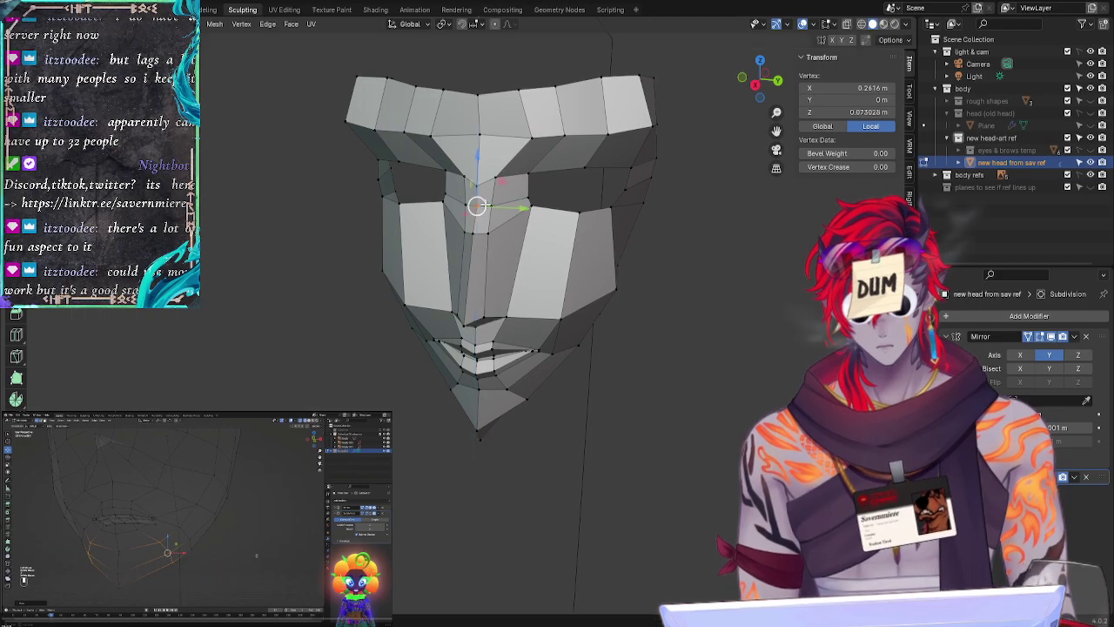
pyautogui.hotkey('alt', 'a')
# Step: From a three-quarter view, enter a new Z coordinate for a nose-side vertex
pyautogui.moveTo(249, 299)
pyautogui.mouseDown(button='middle')
pyautogui.moveTo(319, 298)
pyautogui.moveTo(231, 315)
pyautogui.moveTo(270, 304)
pyautogui.moveTo(239, 302)
pyautogui.mouseUp(button='middle')
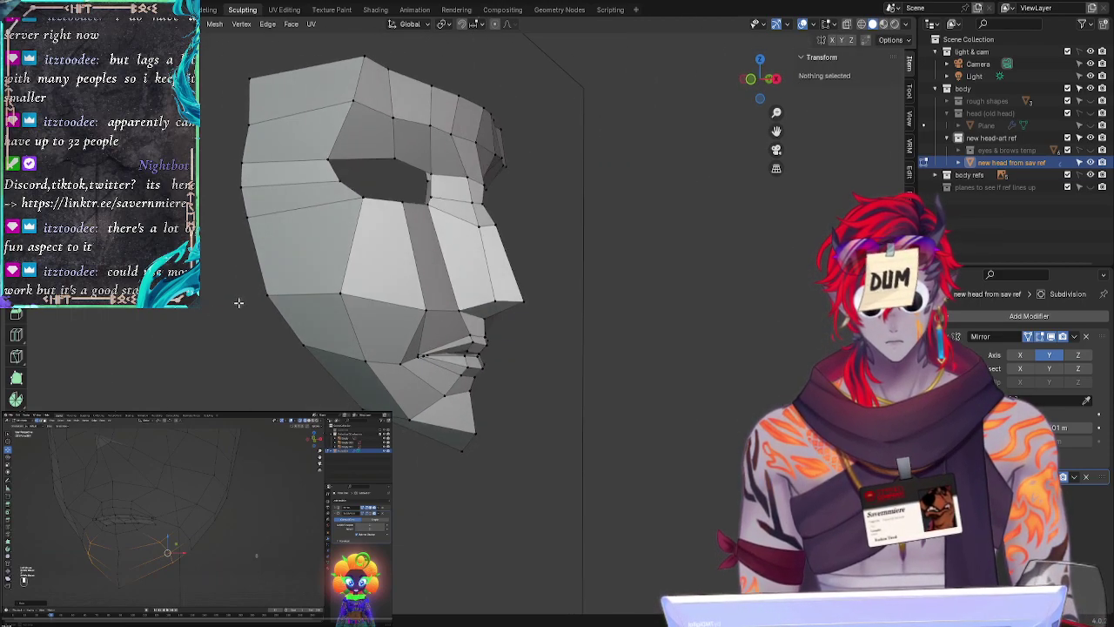
pyautogui.click(486, 226)
pyautogui.click(849, 112)
pyautogui.hotkey('ctrl', 'c')
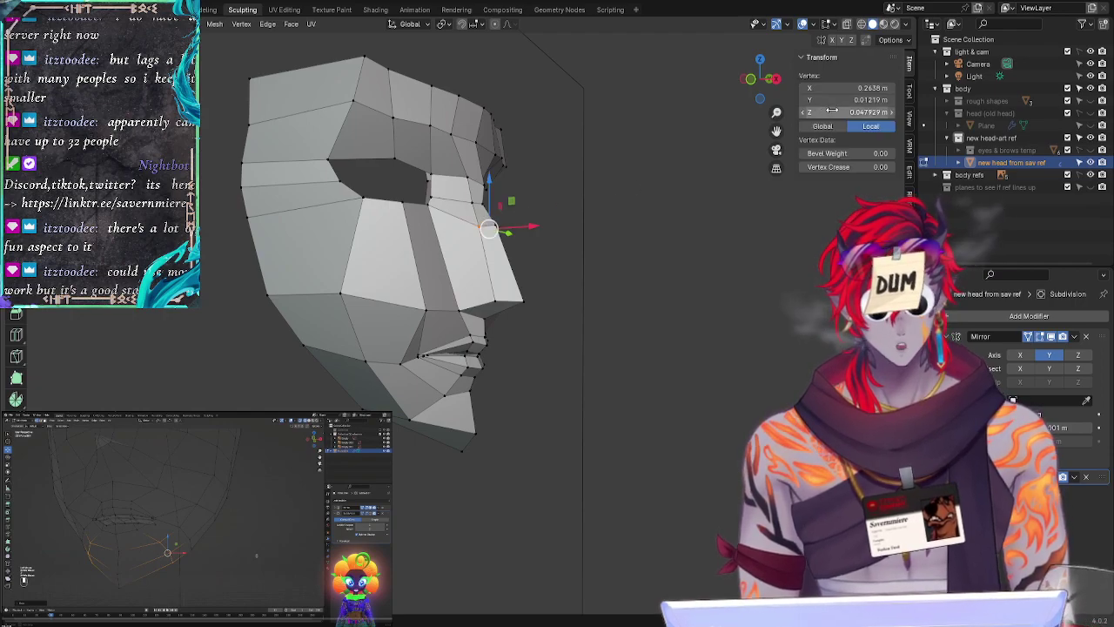
pyautogui.press('Return')
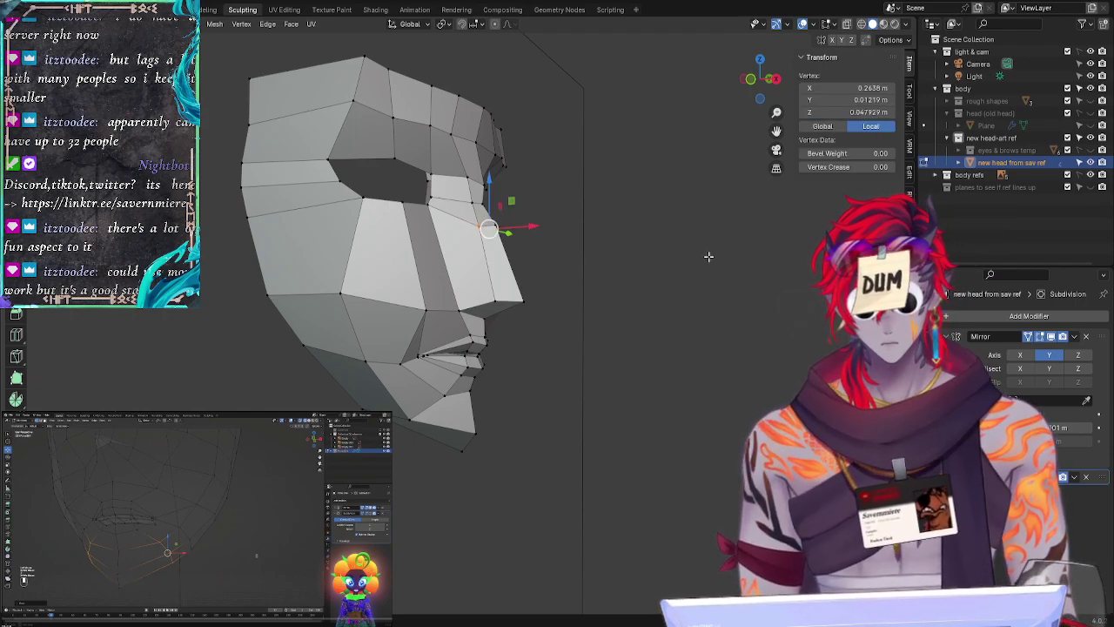
pyautogui.click(731, 261)
# Step: Set two vertices beside the nose bridge to a shared Z of 0.047929 m
pyautogui.moveTo(695, 256); pyautogui.dragTo(504, 246, button='middle')
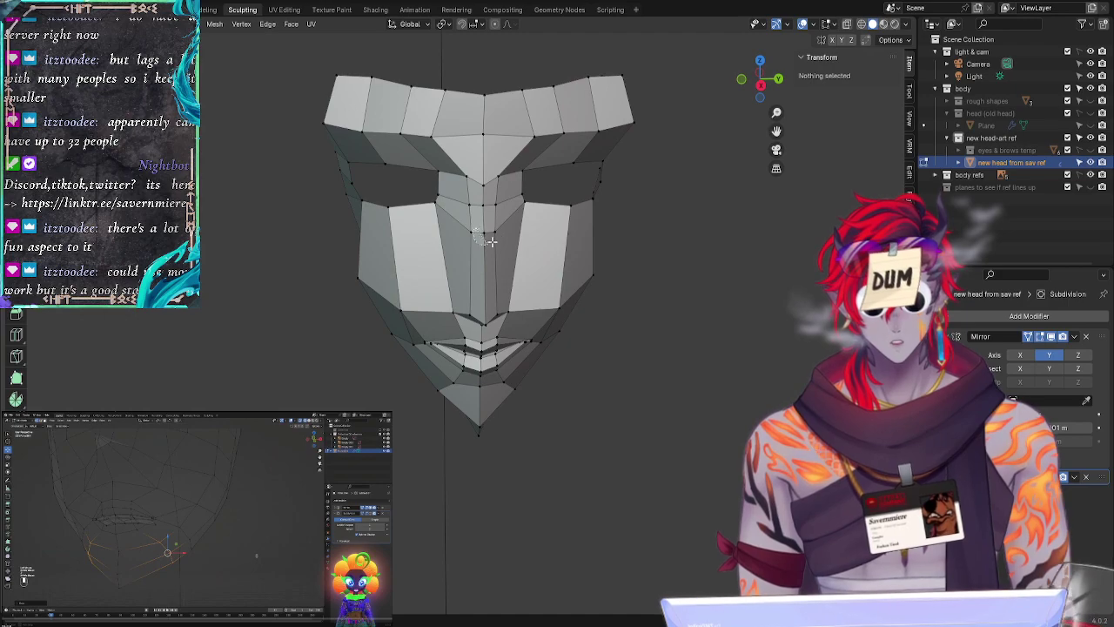
pyautogui.click(491, 233)
pyautogui.click(721, 253)
pyautogui.click(482, 232)
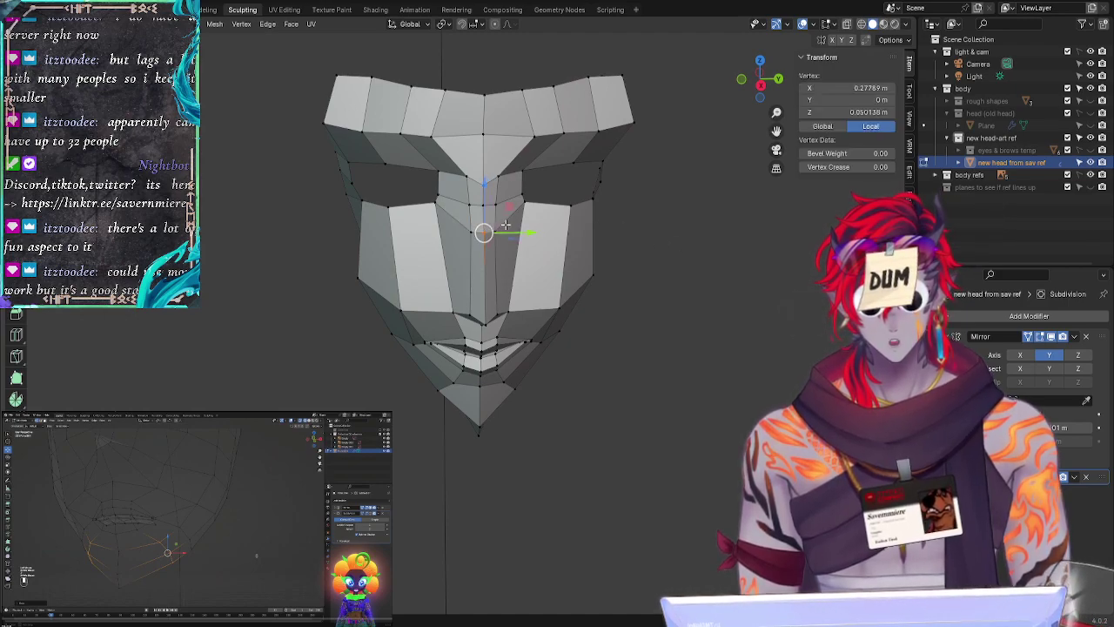
pyautogui.keyDown('shift'); pyautogui.click(487, 228); pyautogui.keyUp('shift')
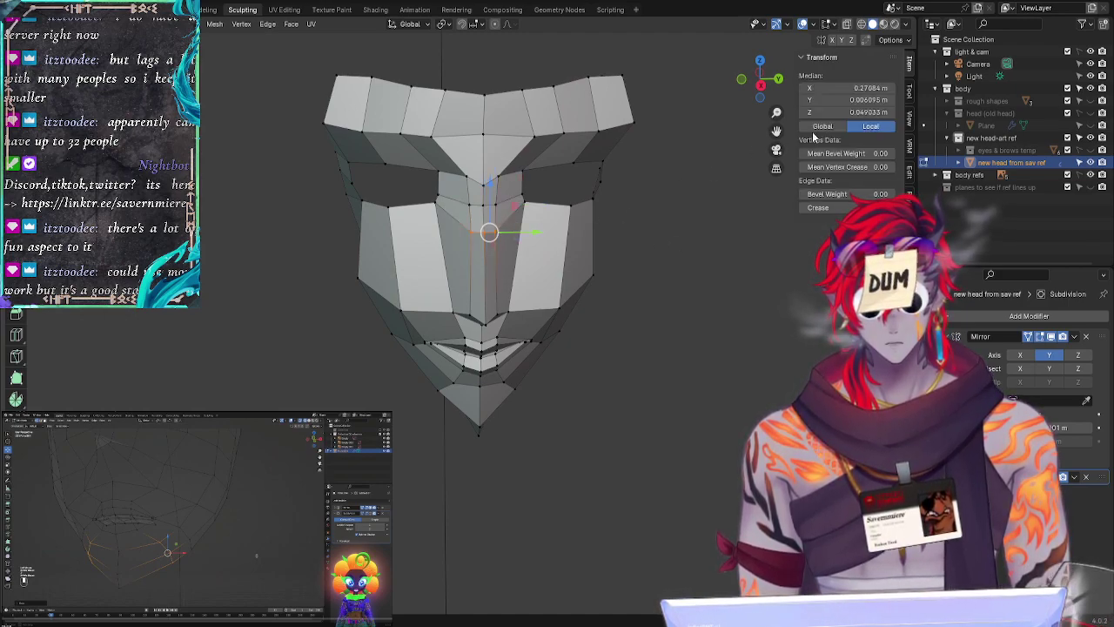
pyautogui.click(845, 113)
pyautogui.hotkey('ctrl', 'v')
pyautogui.press('Return')
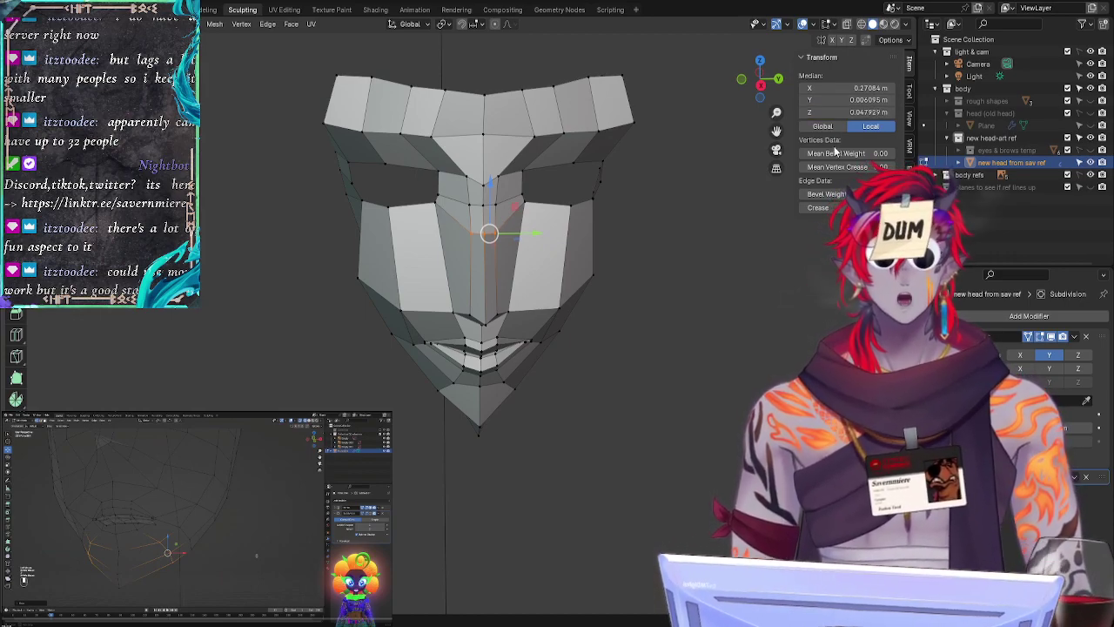
pyautogui.hotkey('alt', 'a')
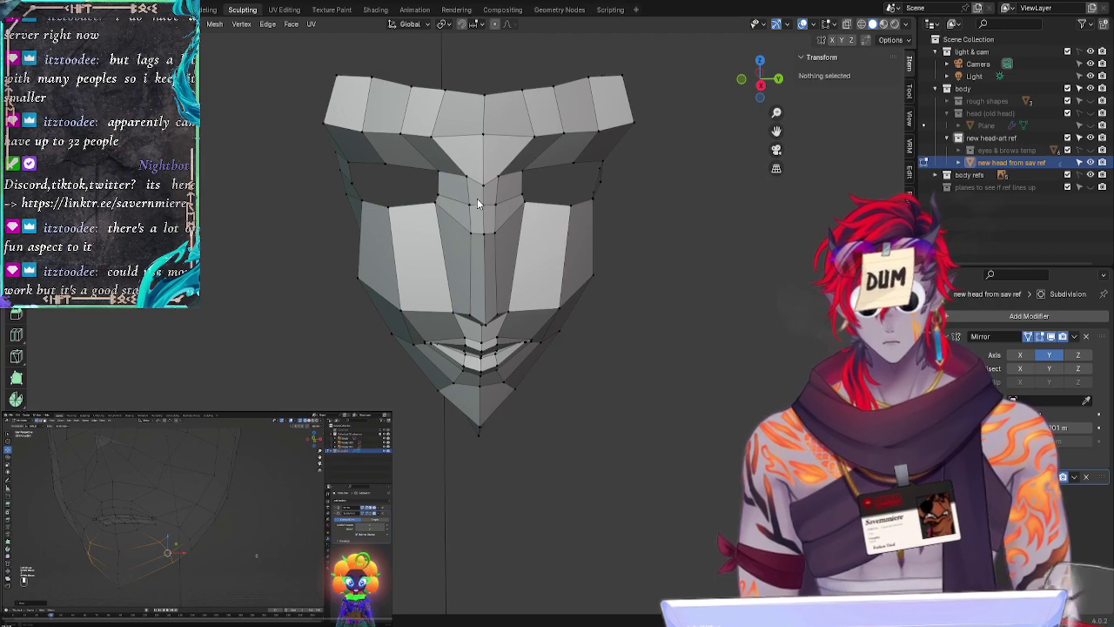
# Step: Check the lowered nose bridge from the side and select its nearby vertices
pyautogui.click(471, 213)
pyautogui.moveTo(610, 292); pyautogui.dragTo(679, 290, button='middle')
pyautogui.hotkey('alt', 'a')
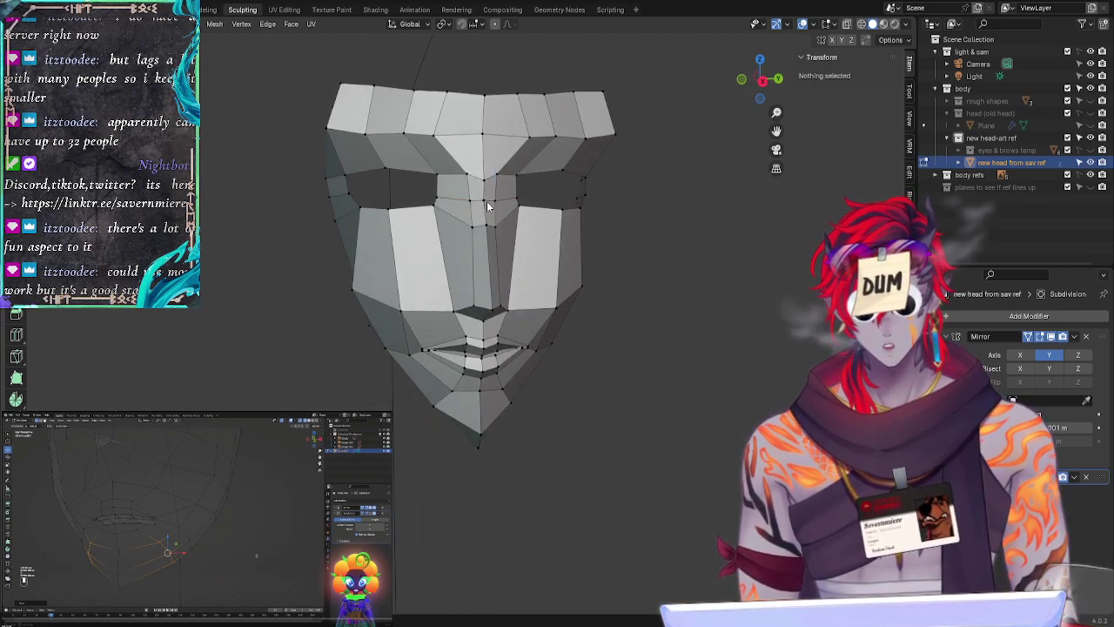
pyautogui.click(494, 198)
pyautogui.hotkey('alt', 'a')
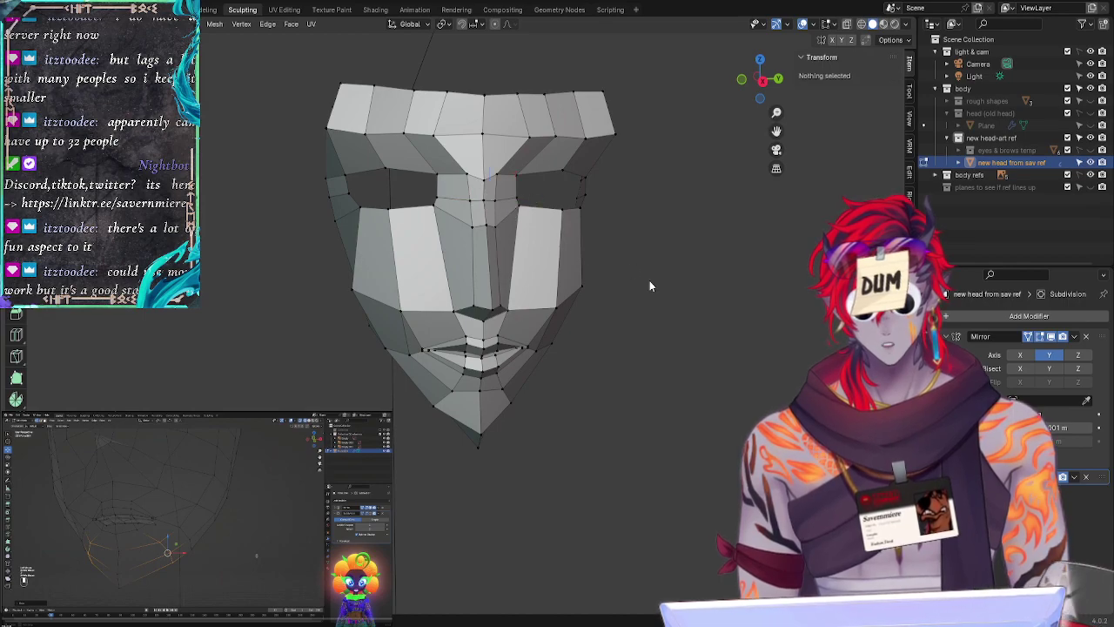
pyautogui.click(492, 199)
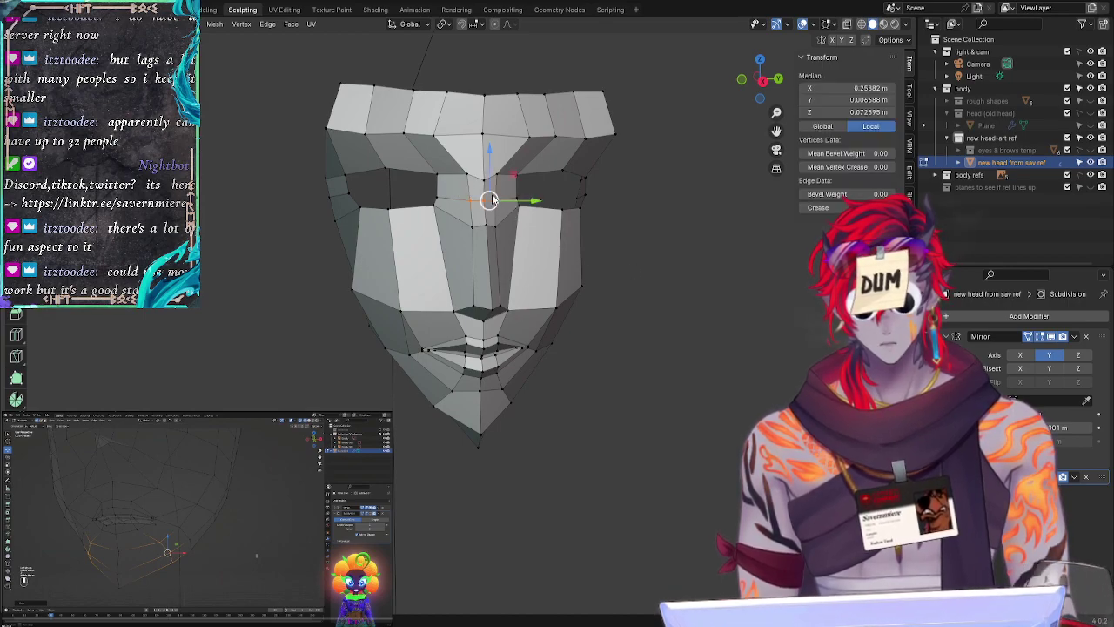
# Step: In front view, move two vertices beside the nose bridge vertically along Z
pyautogui.click(764, 82)
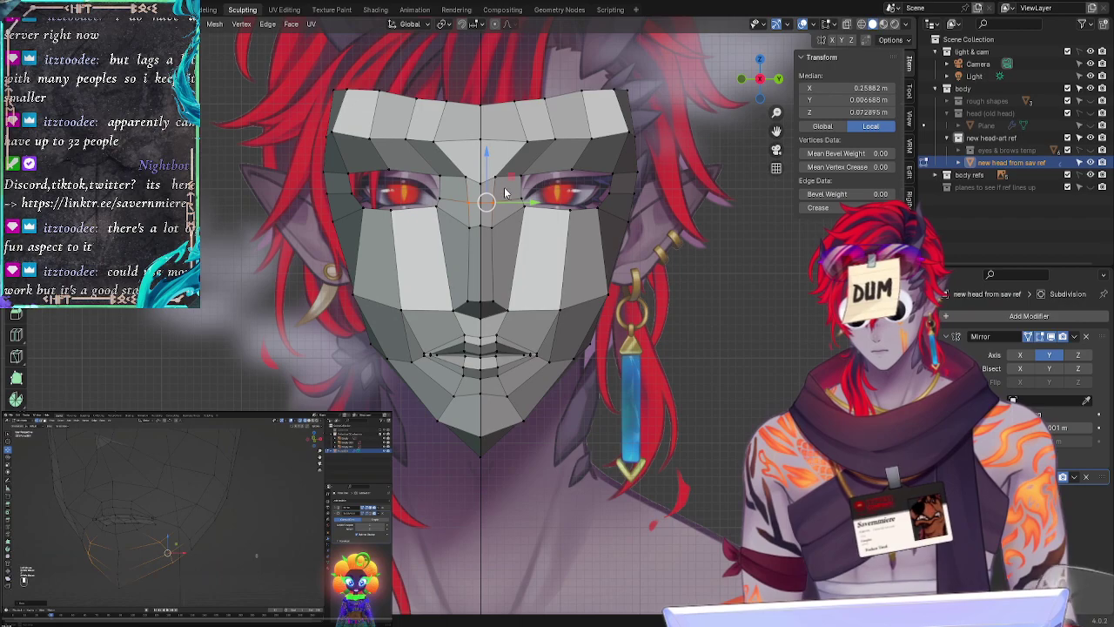
pyautogui.click(435, 197)
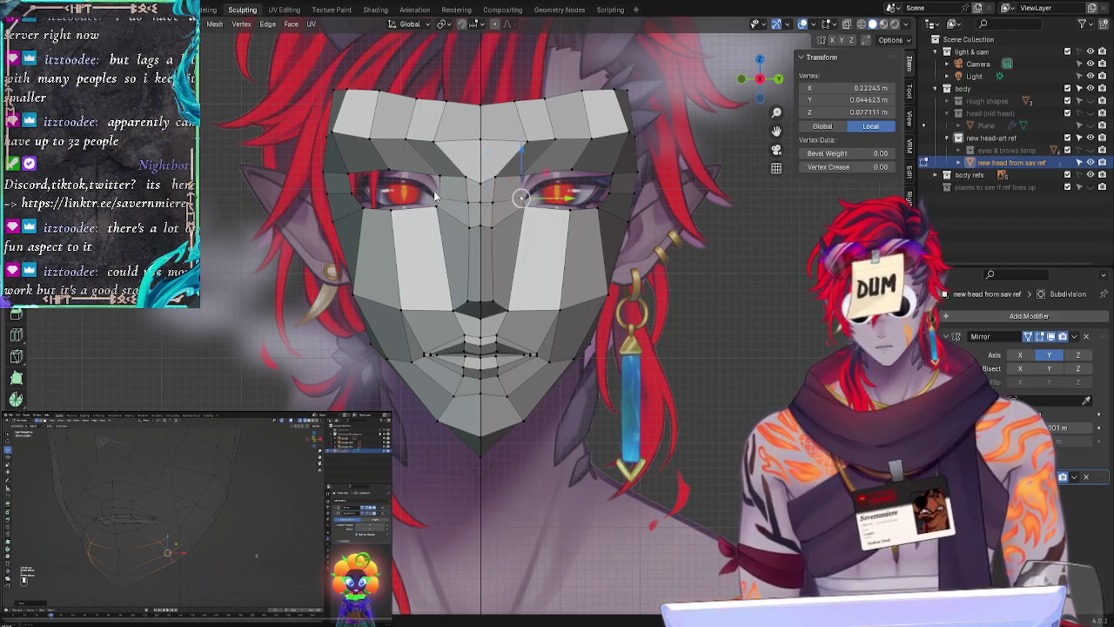
pyautogui.keyDown('shift'); pyautogui.click(478, 200); pyautogui.keyUp('shift')
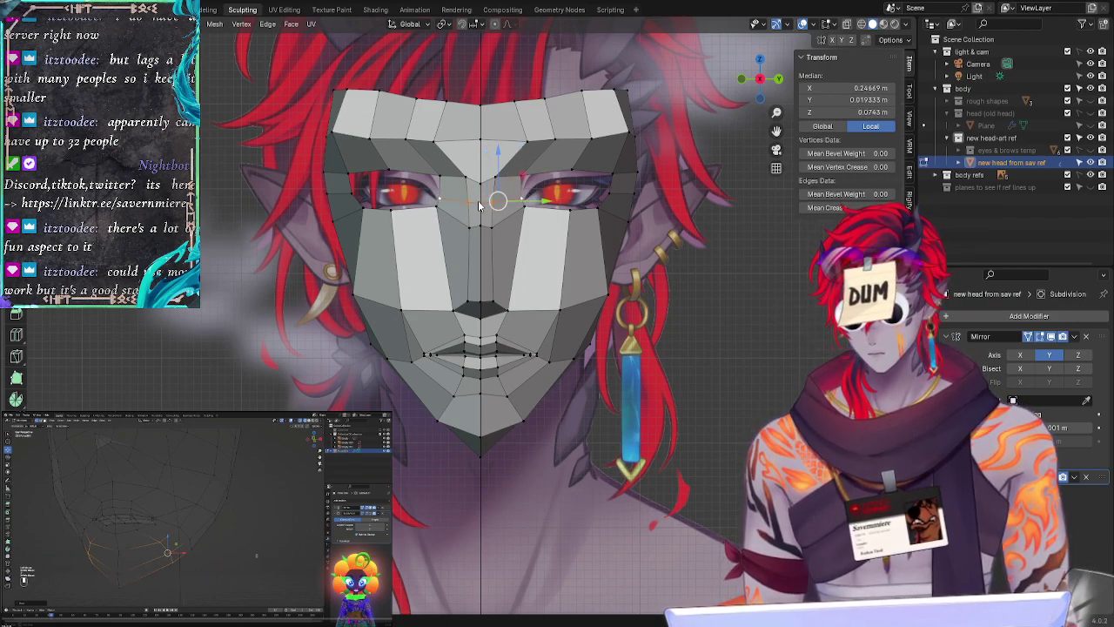
pyautogui.press('g')
pyautogui.press('z')
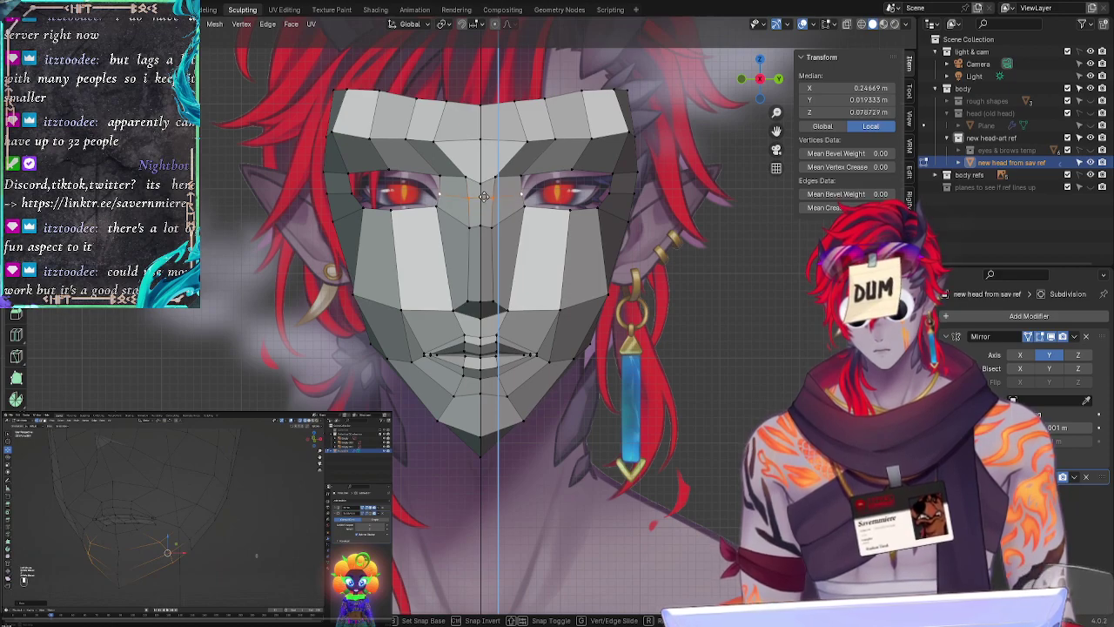
pyautogui.click(484, 198)
pyautogui.click(663, 242)
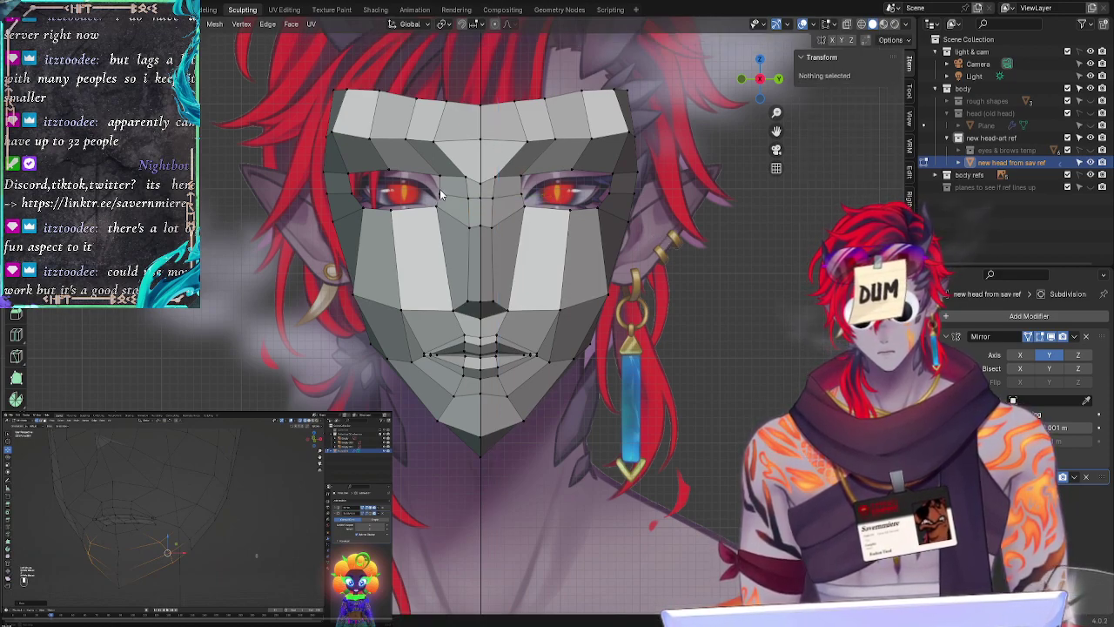
# Step: Raise the box-selected nose-bridge vertex row slightly along Z
pyautogui.moveTo(435, 190); pyautogui.dragTo(536, 203)
pyautogui.press('g')
pyautogui.press('z')
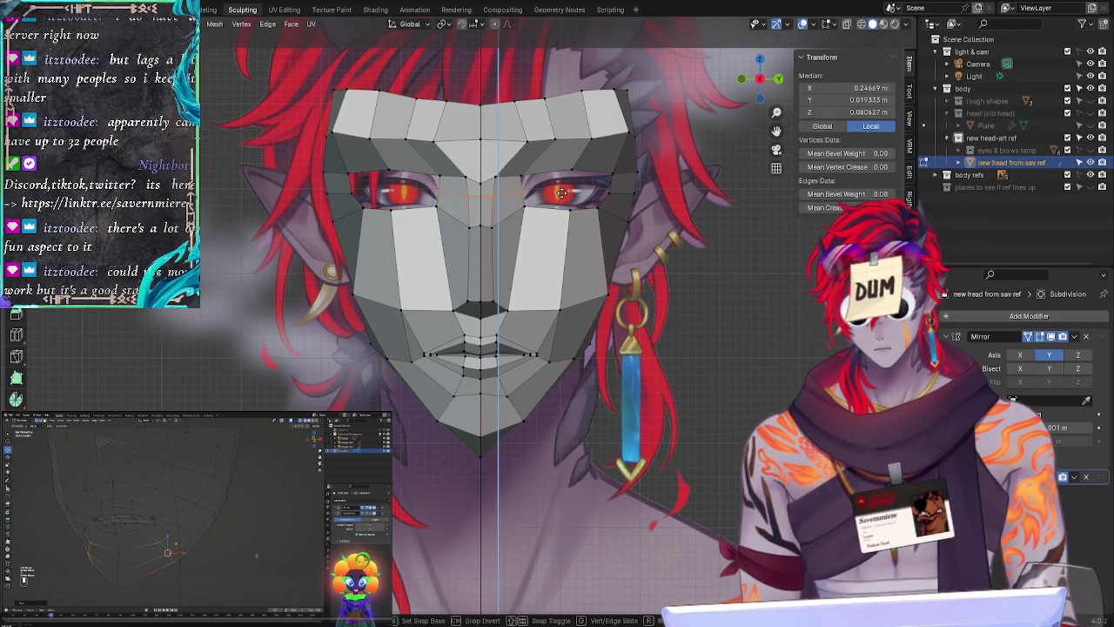
pyautogui.click(557, 197)
# Step: Copy the inner eye-corner height and paste Z 0.083438 m onto the two central vertices
pyautogui.click(451, 197)
pyautogui.click(448, 207)
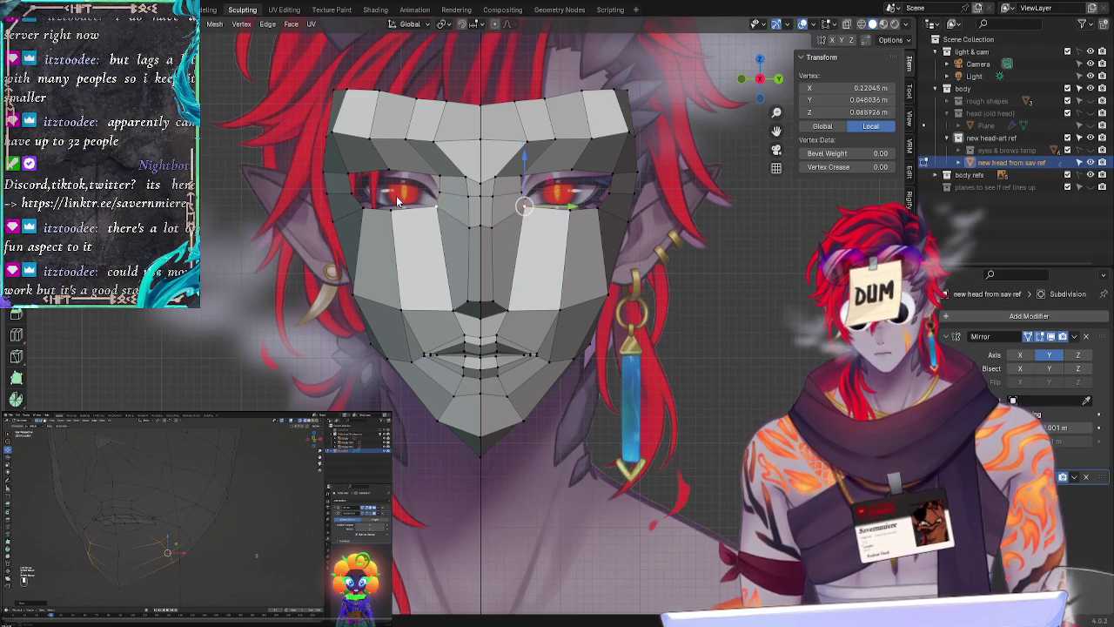
pyautogui.click(537, 188)
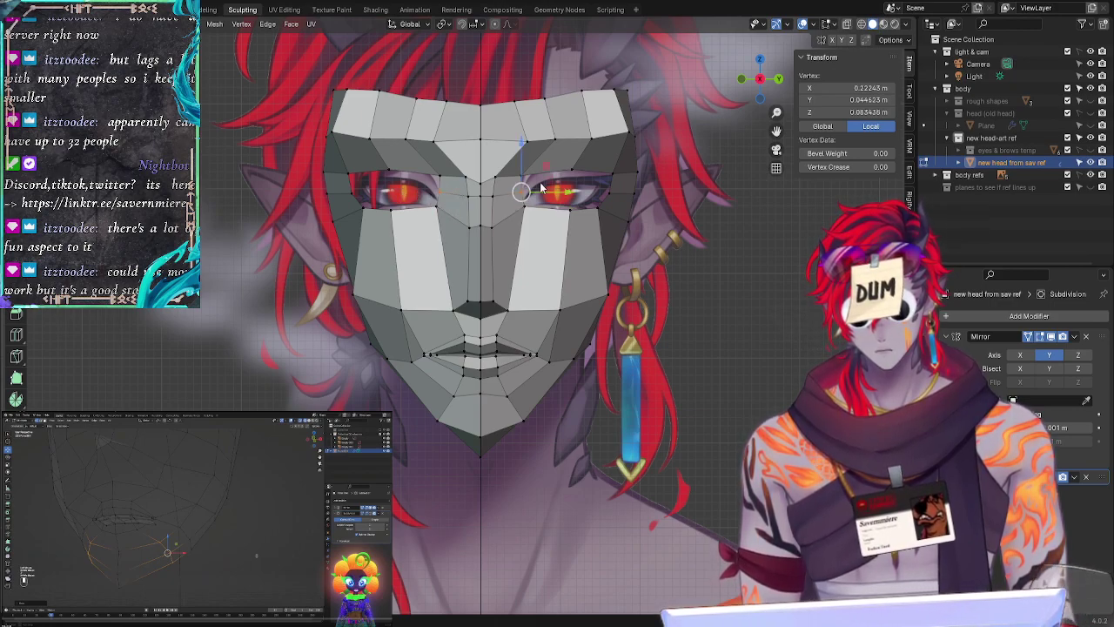
pyautogui.click(840, 111)
pyautogui.hotkey('ctrl', 'c')
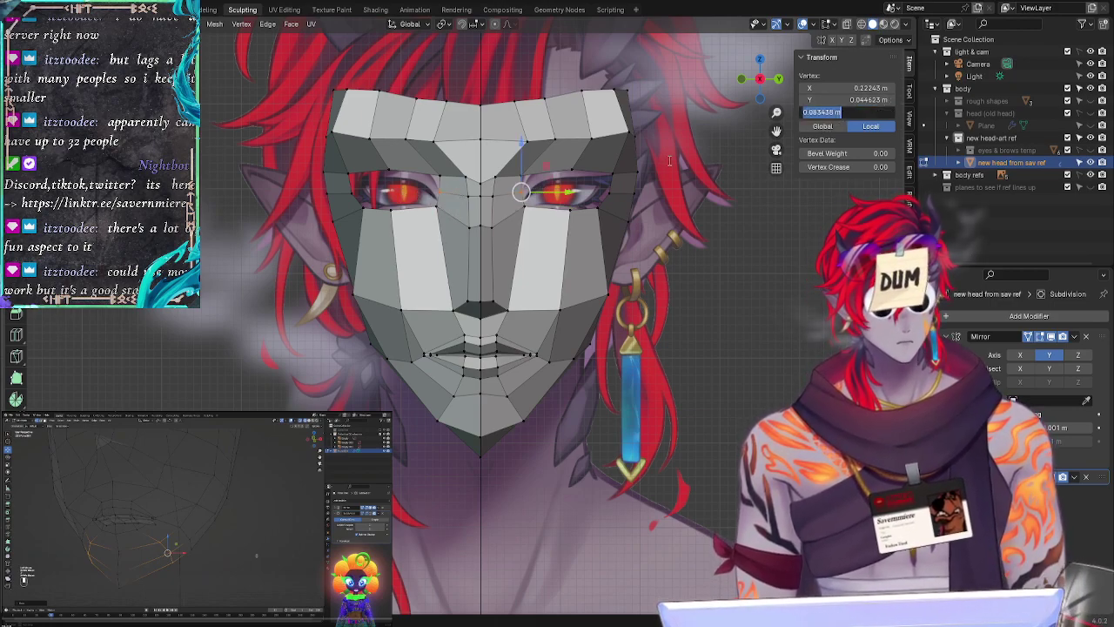
pyautogui.click(453, 191)
pyautogui.moveTo(462, 187); pyautogui.dragTo(492, 212)
pyautogui.click(823, 114)
pyautogui.hotkey('ctrl', 'v')
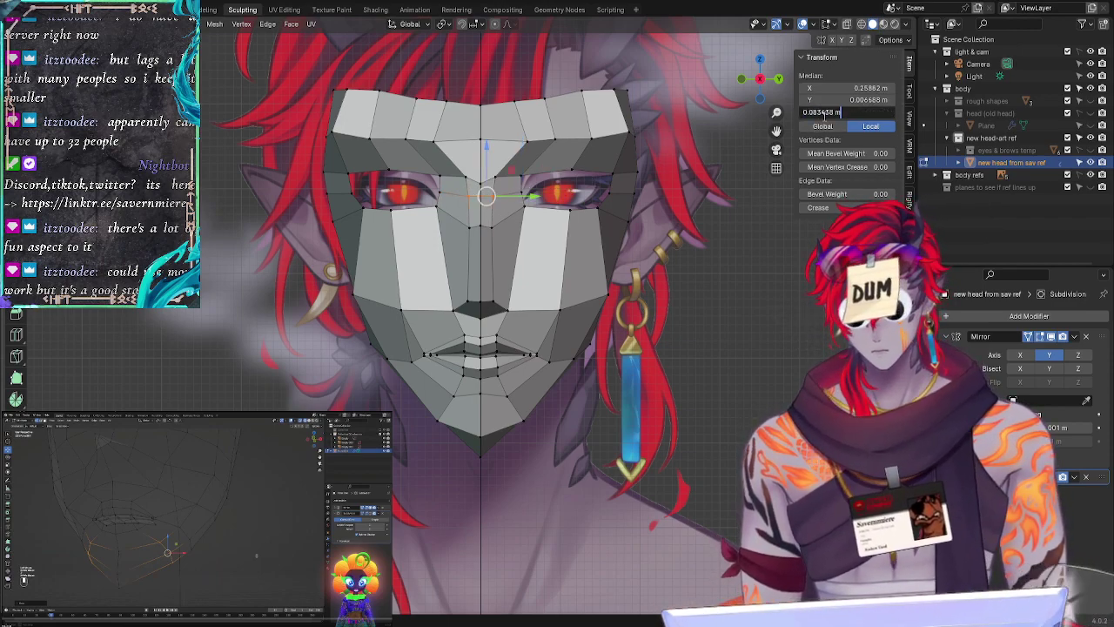
pyautogui.press('Return')
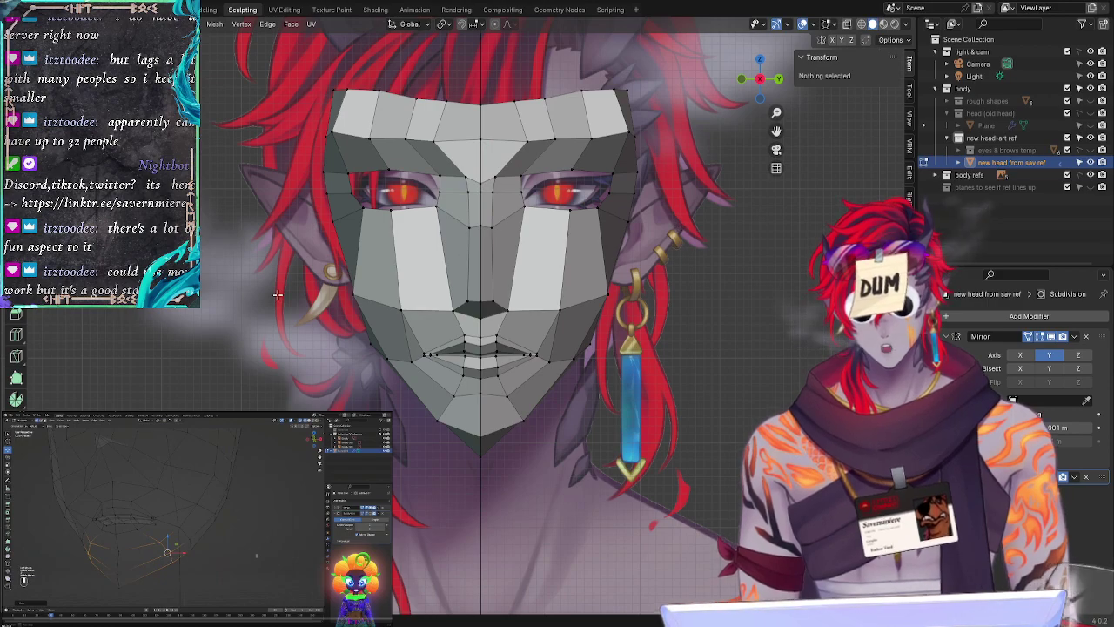
pyautogui.moveTo(276, 295); pyautogui.dragTo(310, 331, button='middle')
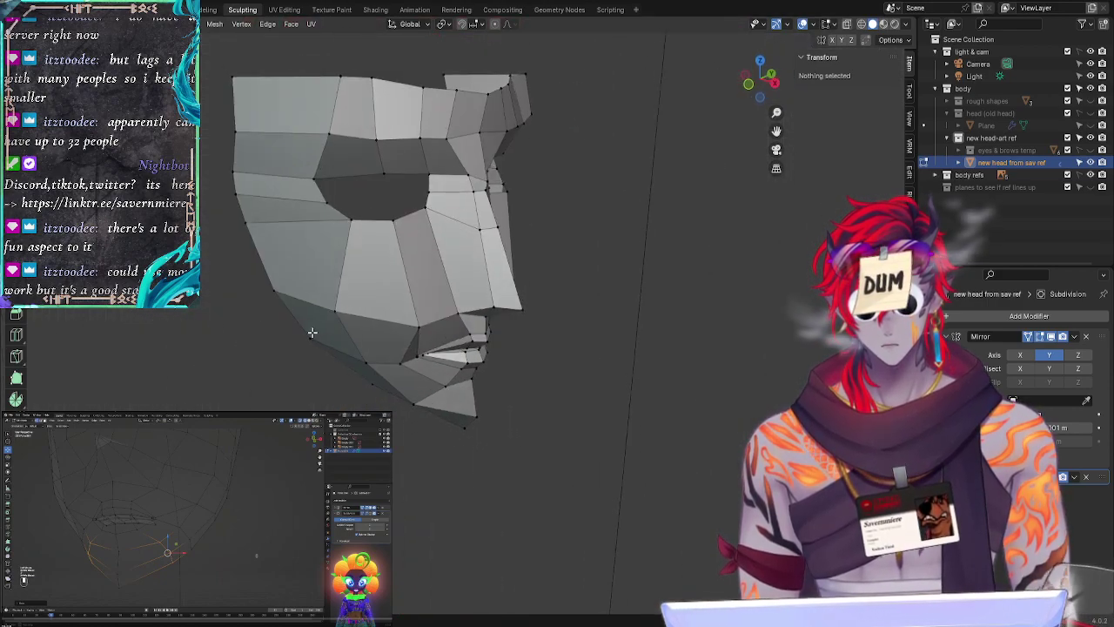
# Step: Nudge a vertex beside the eye and a lower nose-side vertex along X
pyautogui.click(474, 189)
pyautogui.press('g')
pyautogui.press('x')
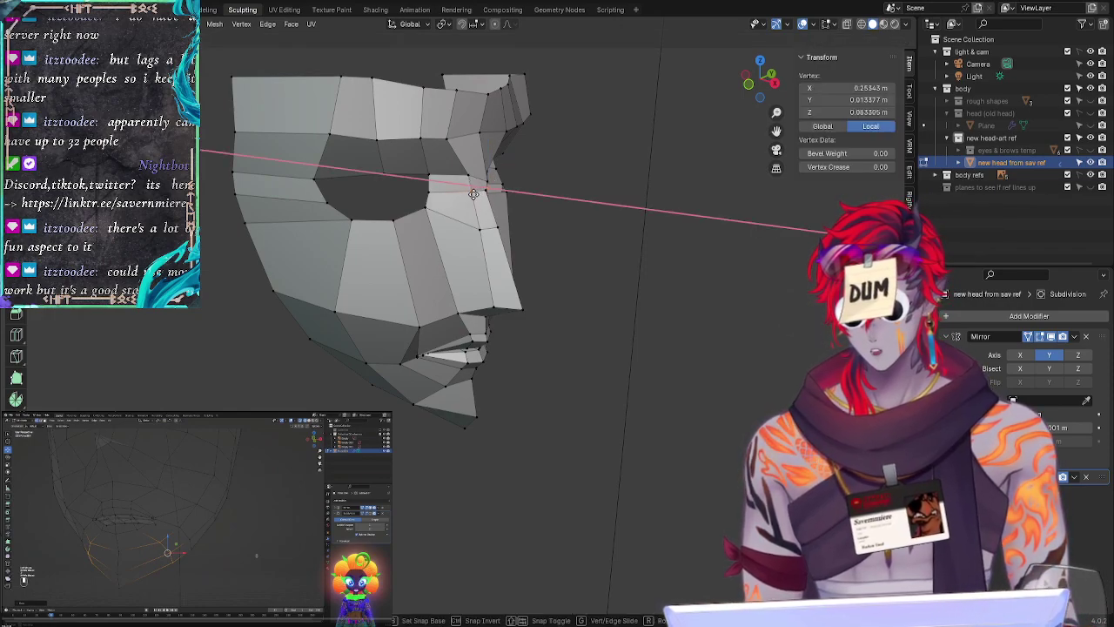
pyautogui.click(465, 196)
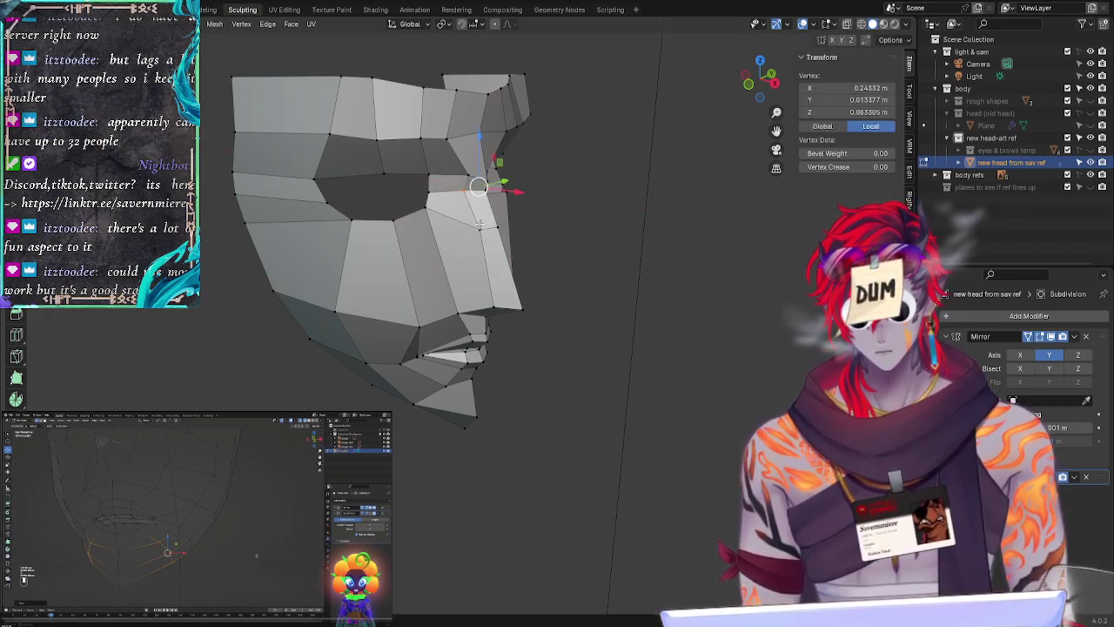
pyautogui.click(481, 228)
pyautogui.press('g')
pyautogui.press('x')
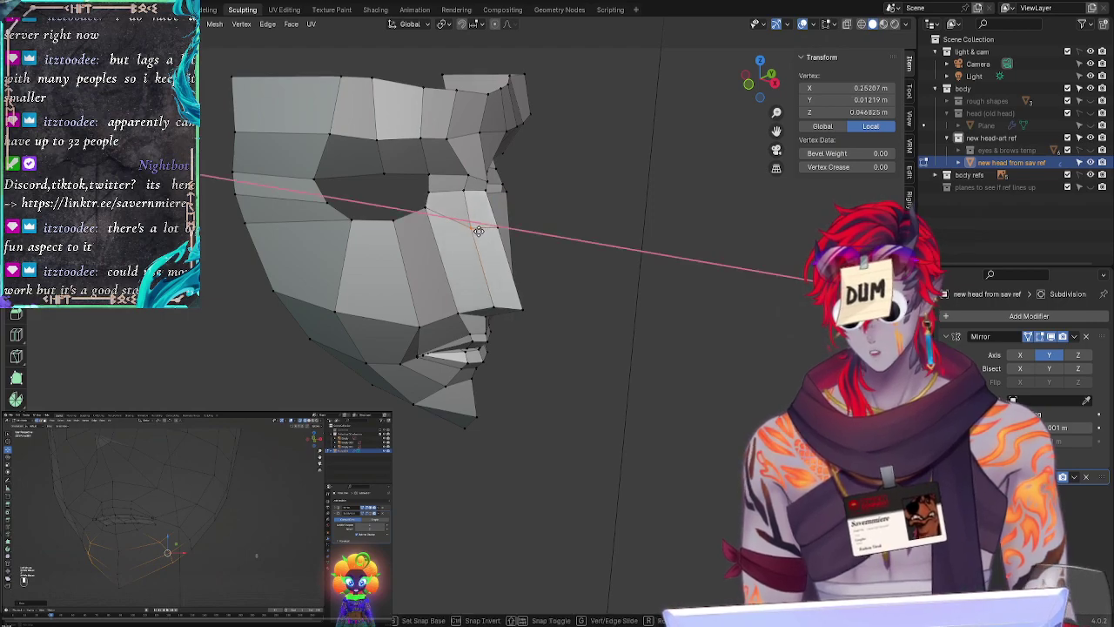
pyautogui.click(481, 230)
pyautogui.click(649, 282)
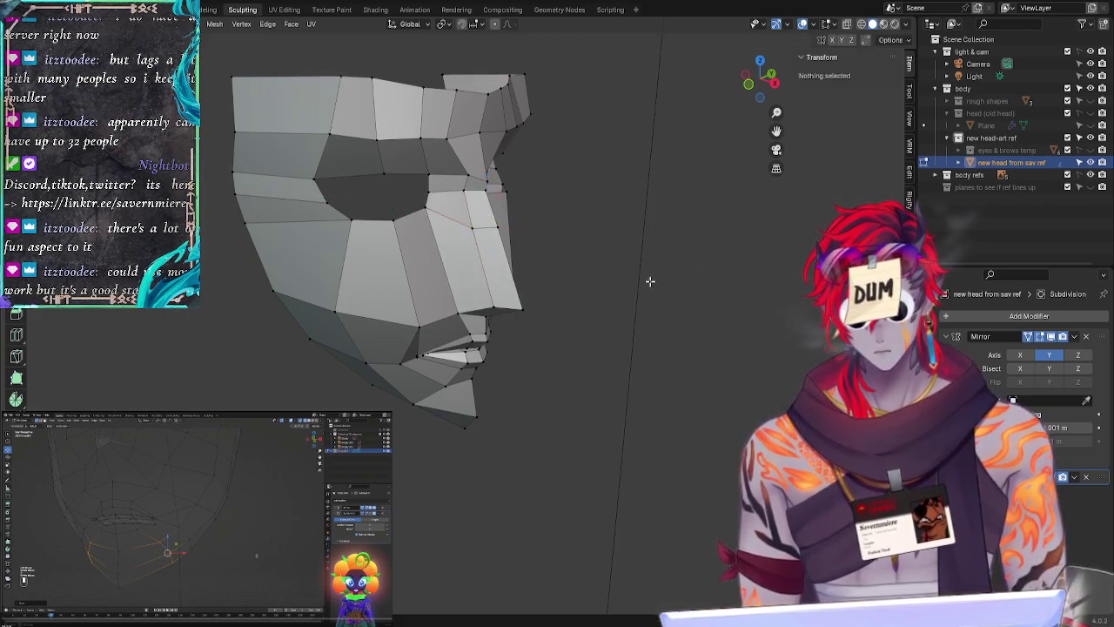
# Step: From the other side, move the nose-side vertices along X and Y, then undo the last move
pyautogui.moveTo(691, 284); pyautogui.dragTo(520, 292, button='middle')
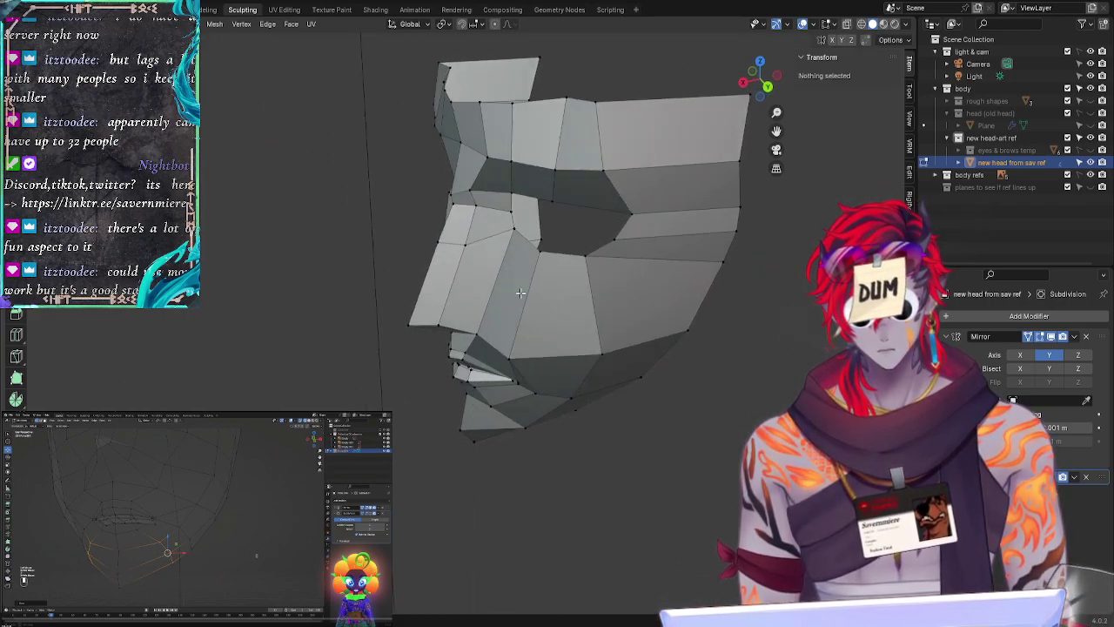
pyautogui.click(481, 209)
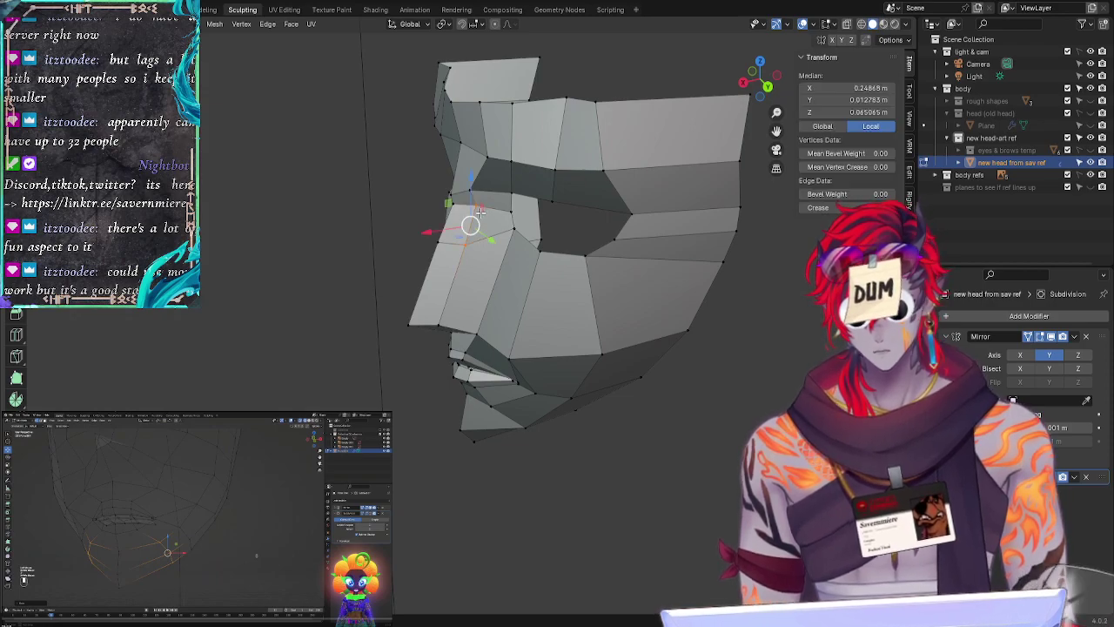
pyautogui.press('g')
pyautogui.press('x')
pyautogui.click(475, 214)
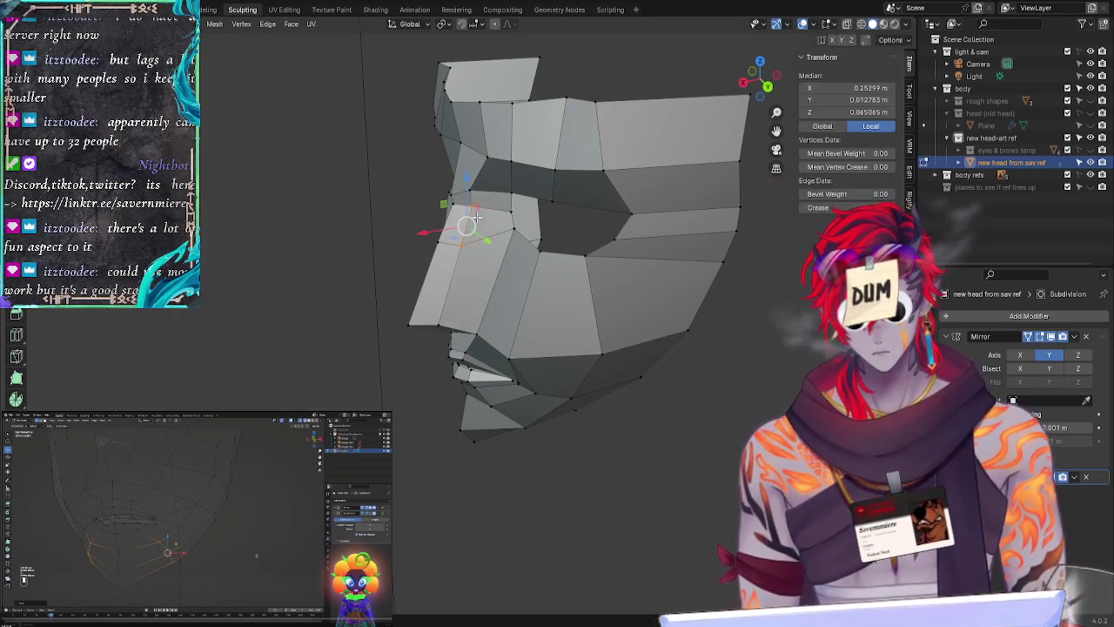
pyautogui.press('g')
pyautogui.press('y')
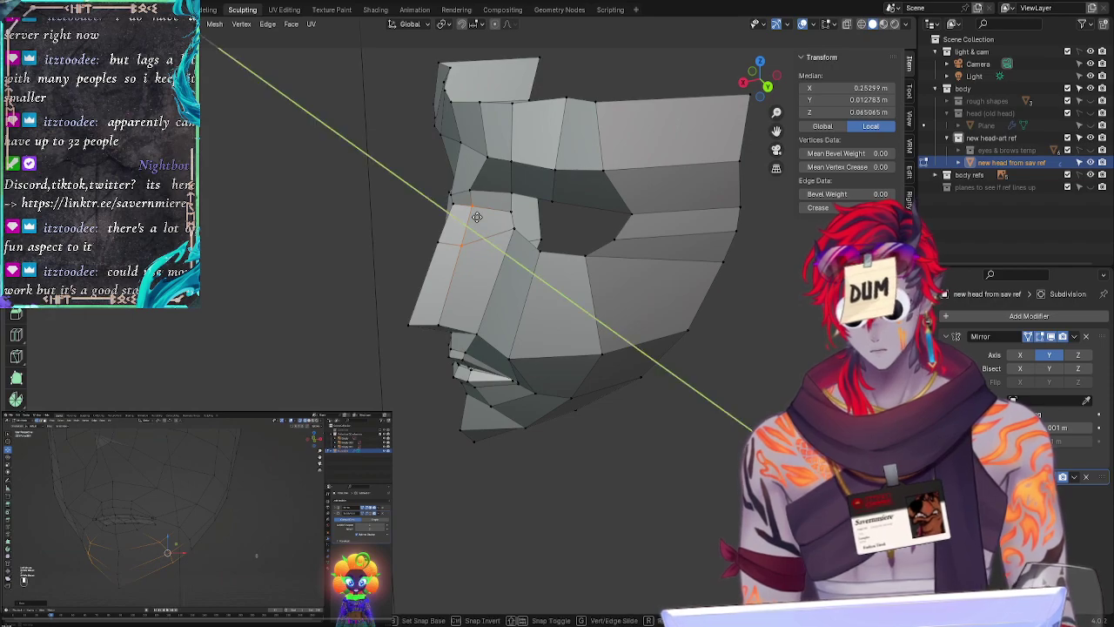
pyautogui.click(479, 219)
pyautogui.click(294, 249)
pyautogui.moveTo(294, 249); pyautogui.dragTo(373, 233, button='middle')
pyautogui.hotkey('ctrl', 'z')
pyautogui.hotkey('ctrl', 'z')
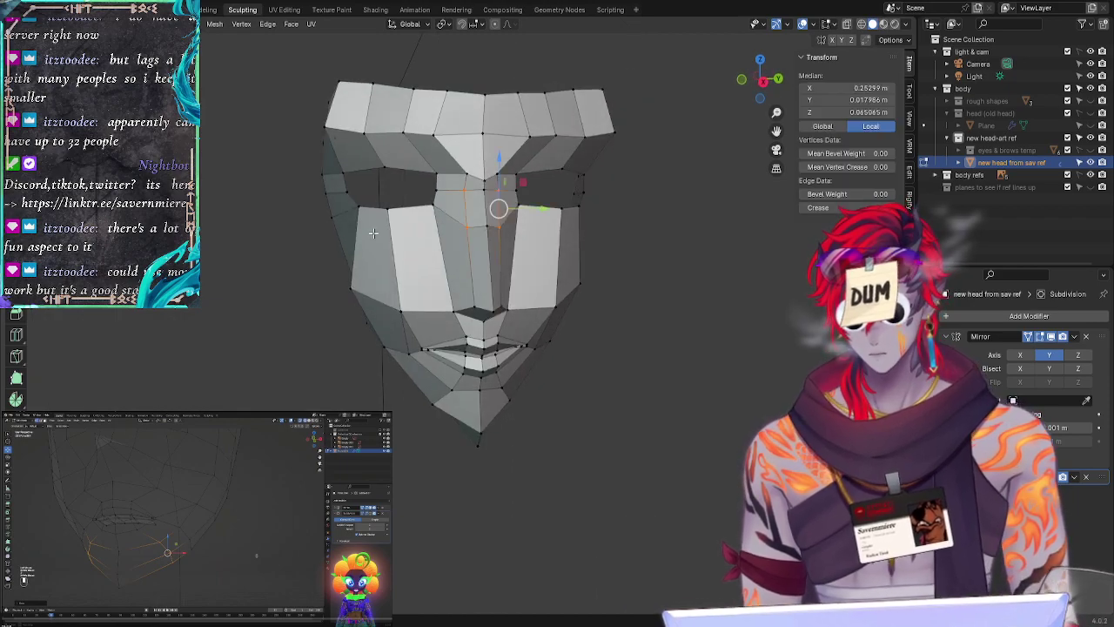
# Step: From a side view, push the inner eye-corner vertex along the Y axis
pyautogui.click(210, 306)
pyautogui.moveTo(210, 305); pyautogui.dragTo(114, 333, button='middle')
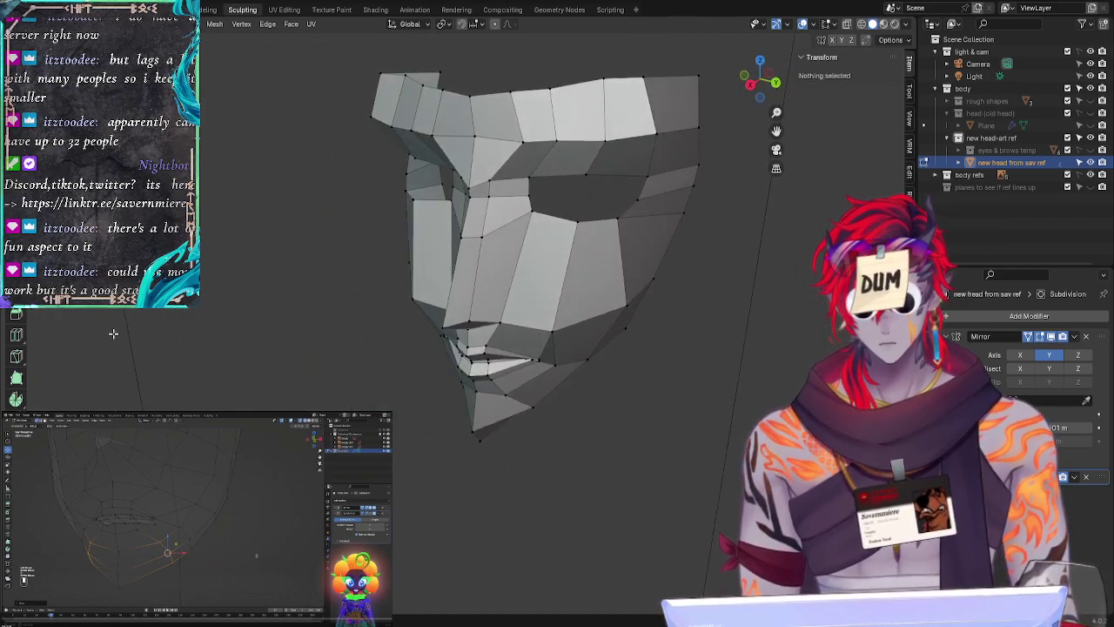
pyautogui.click(492, 197)
pyautogui.press('g')
pyautogui.press('y')
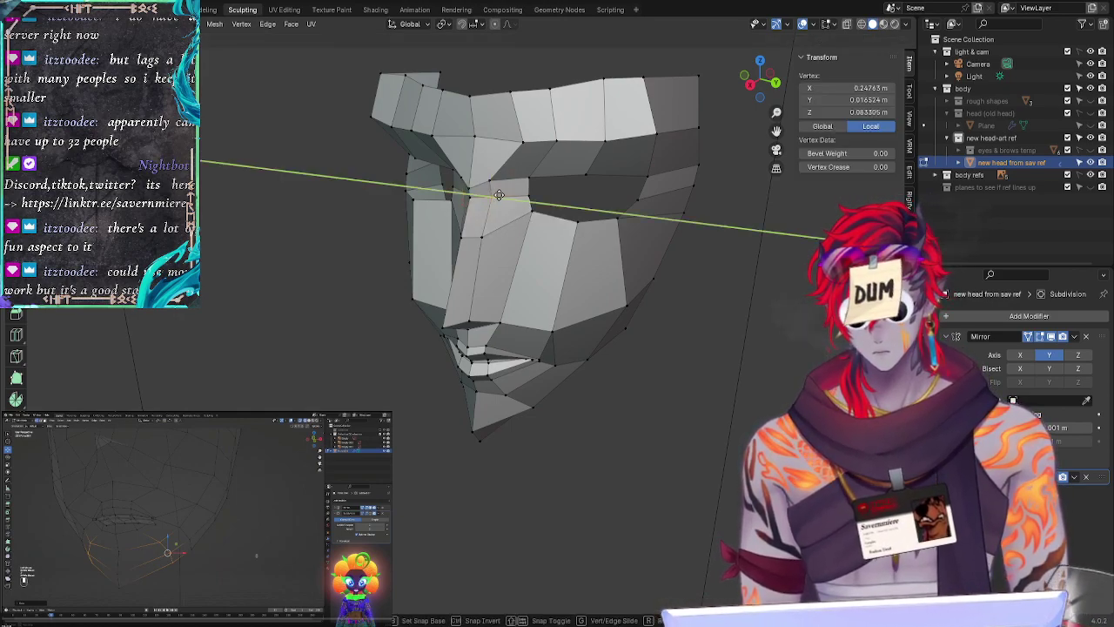
pyautogui.click(496, 195)
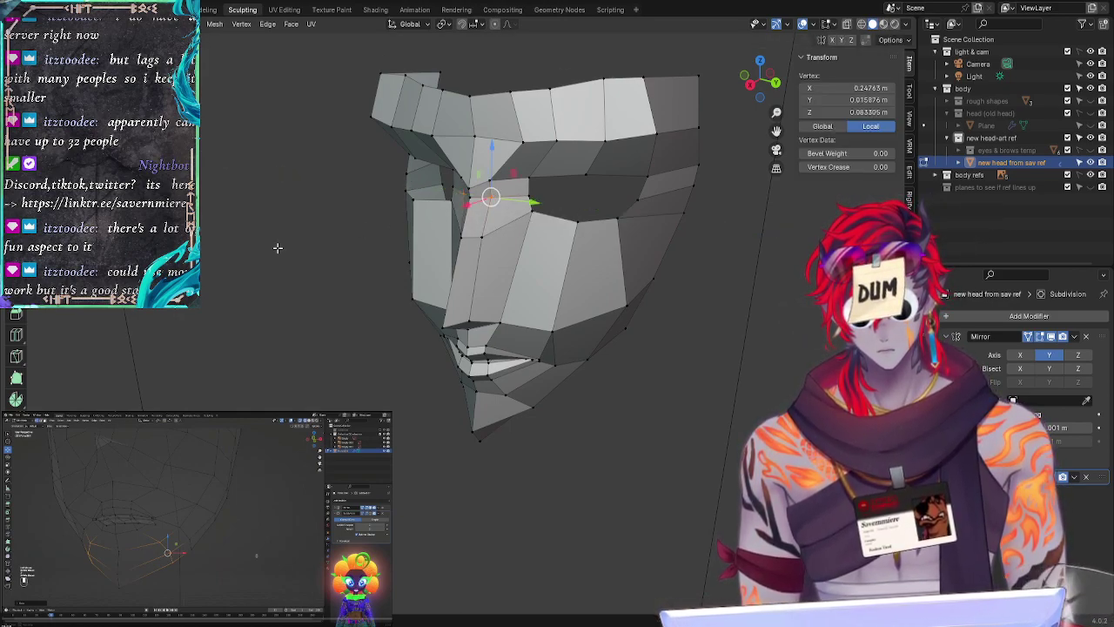
# Step: Move a lower nose vertex and a nose-tip side vertex along Y, then orbit toward front
pyautogui.click(276, 248)
pyautogui.click(481, 236)
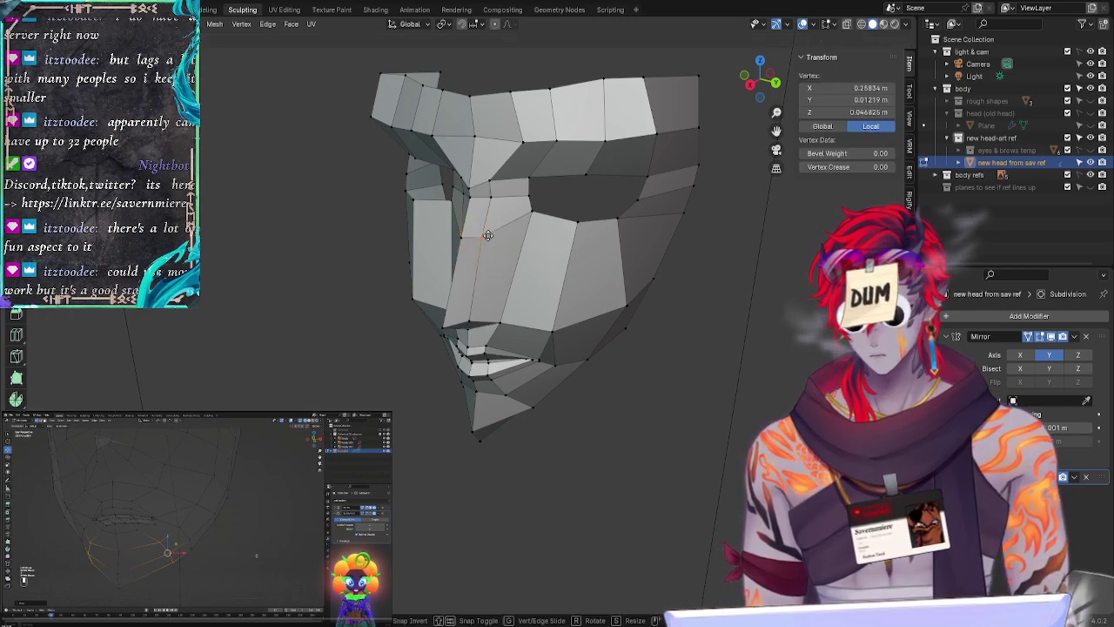
pyautogui.press('g')
pyautogui.press('y')
pyautogui.click(483, 236)
pyautogui.click(471, 318)
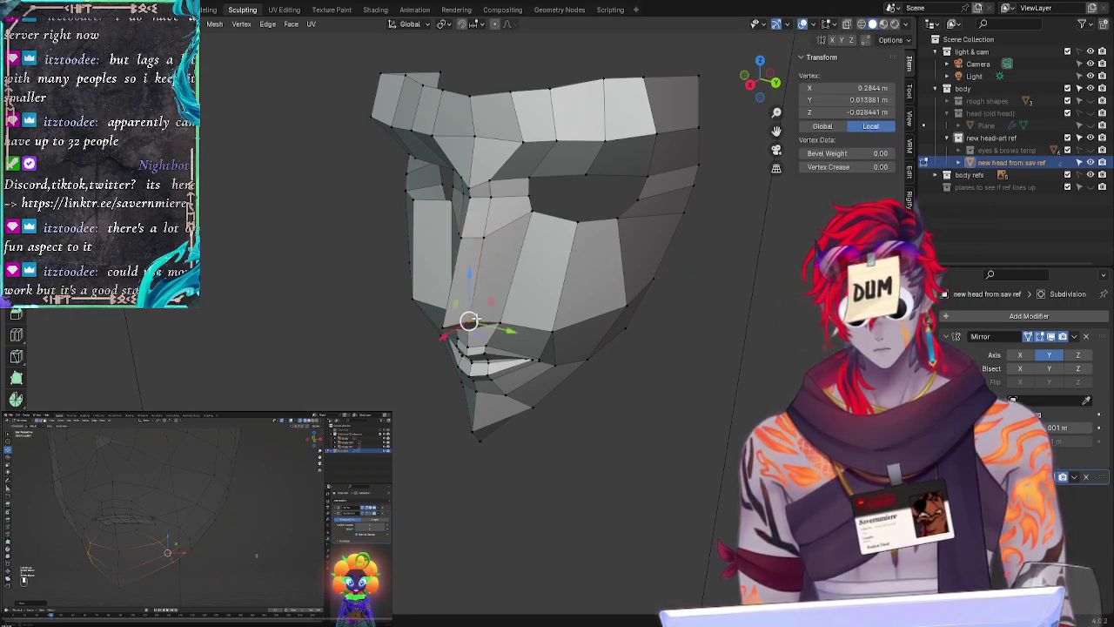
pyautogui.press('g')
pyautogui.press('y')
pyautogui.click(477, 315)
pyautogui.click(200, 328)
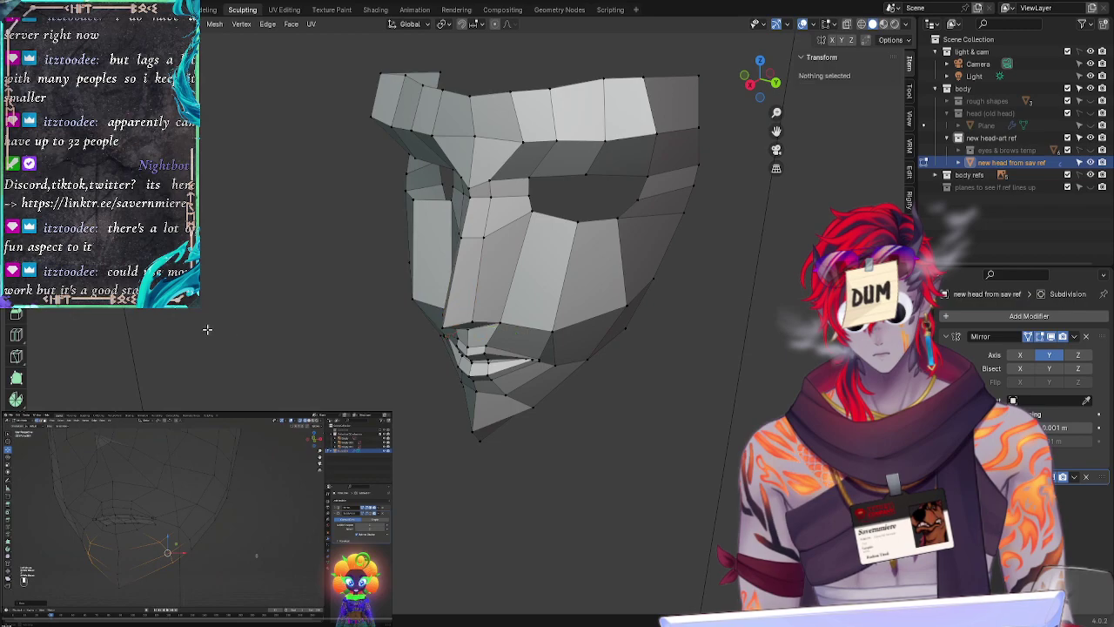
pyautogui.moveTo(206, 328); pyautogui.dragTo(288, 299, button='middle')
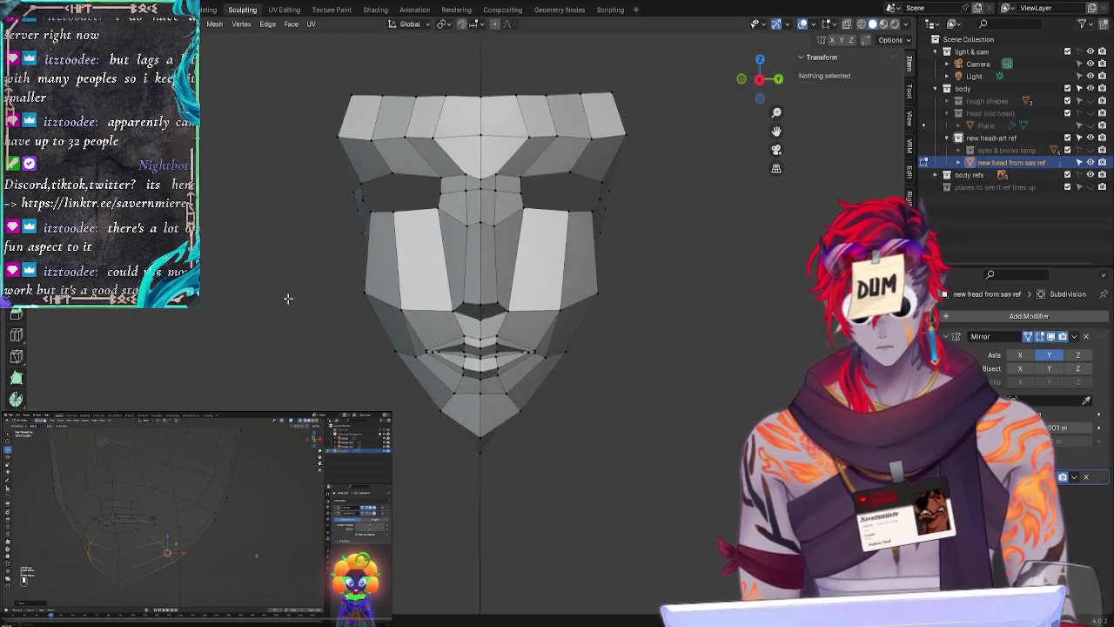
# Step: In front reference view, select the nose-bridge edge row and start moving it along Z
pyautogui.click(760, 80)
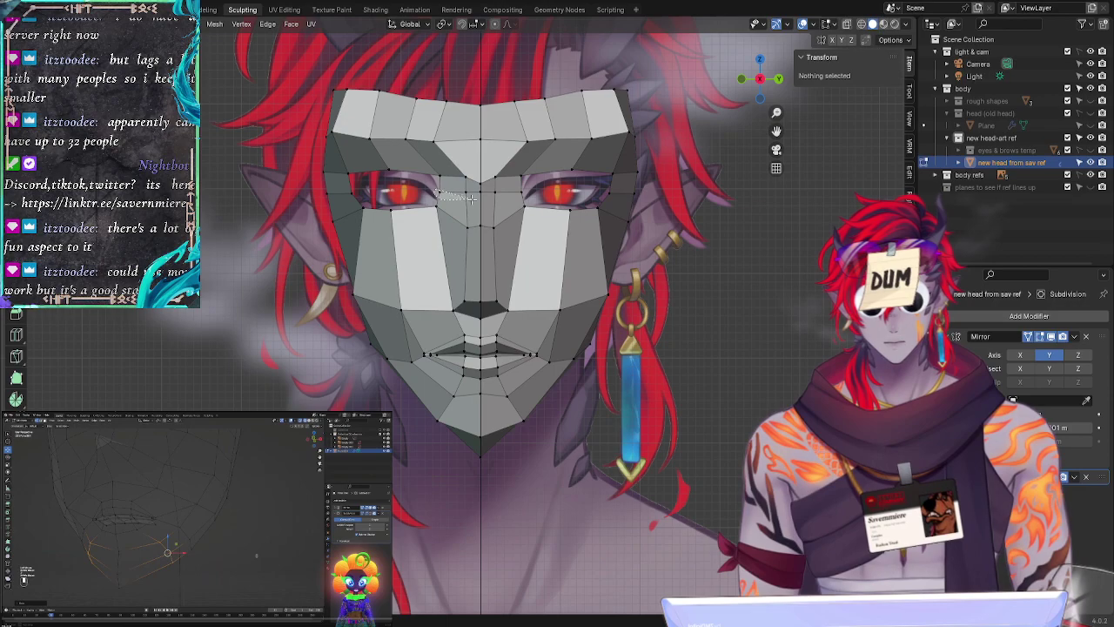
pyautogui.moveTo(470, 199); pyautogui.dragTo(547, 188)
pyautogui.press('g')
pyautogui.press('z')
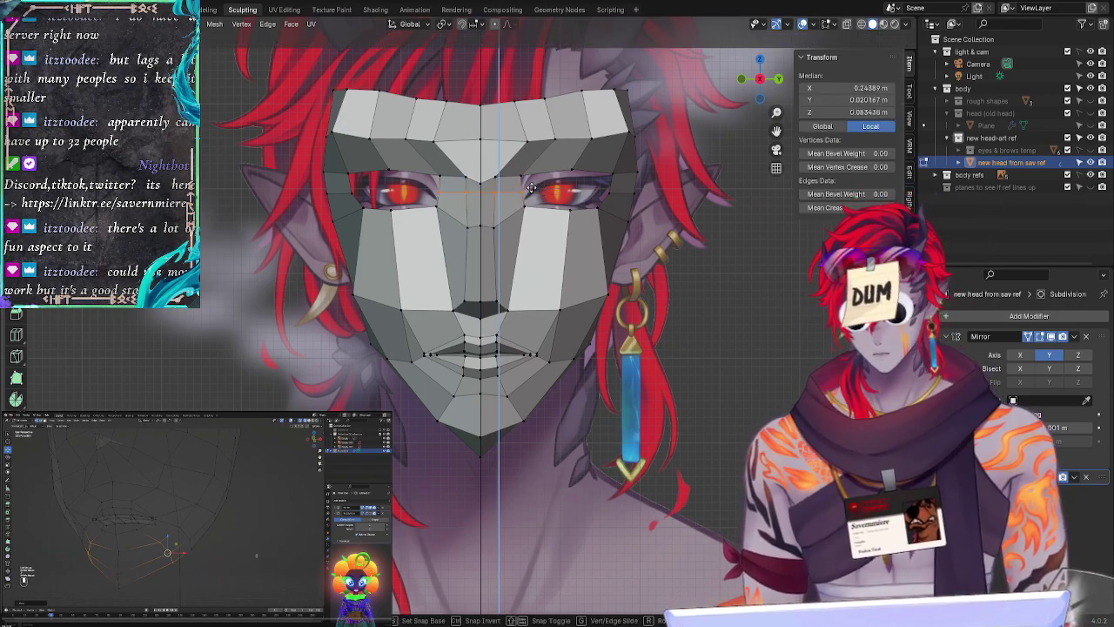
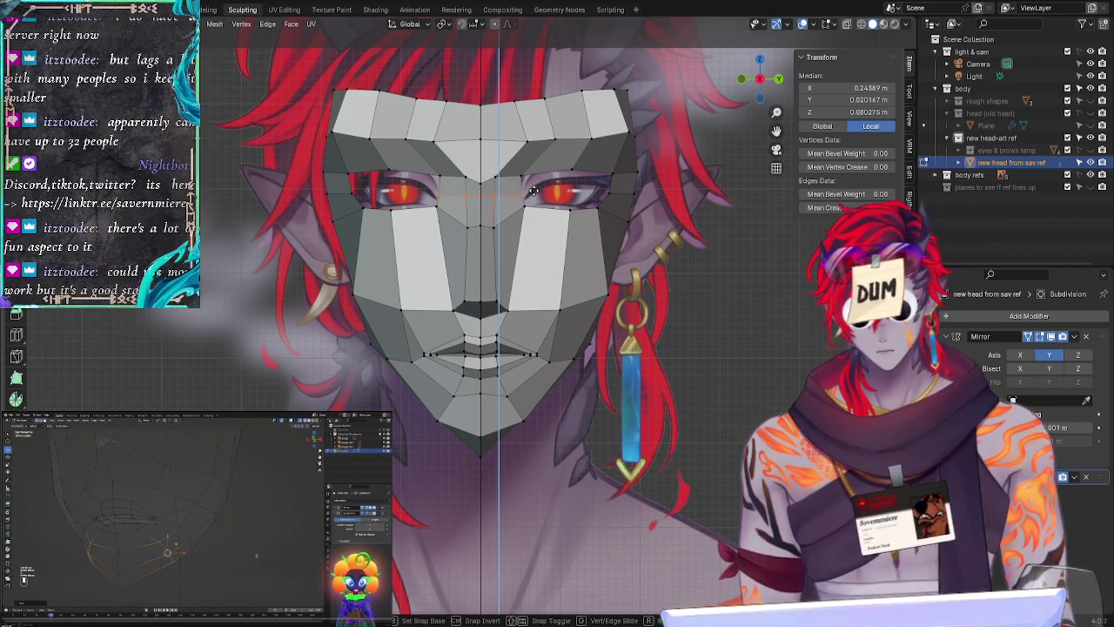
# Step: Confirm the vertical brow-vertex move, deselect, and flip to the opposite side view
pyautogui.click(534, 190)
pyautogui.click(766, 261)
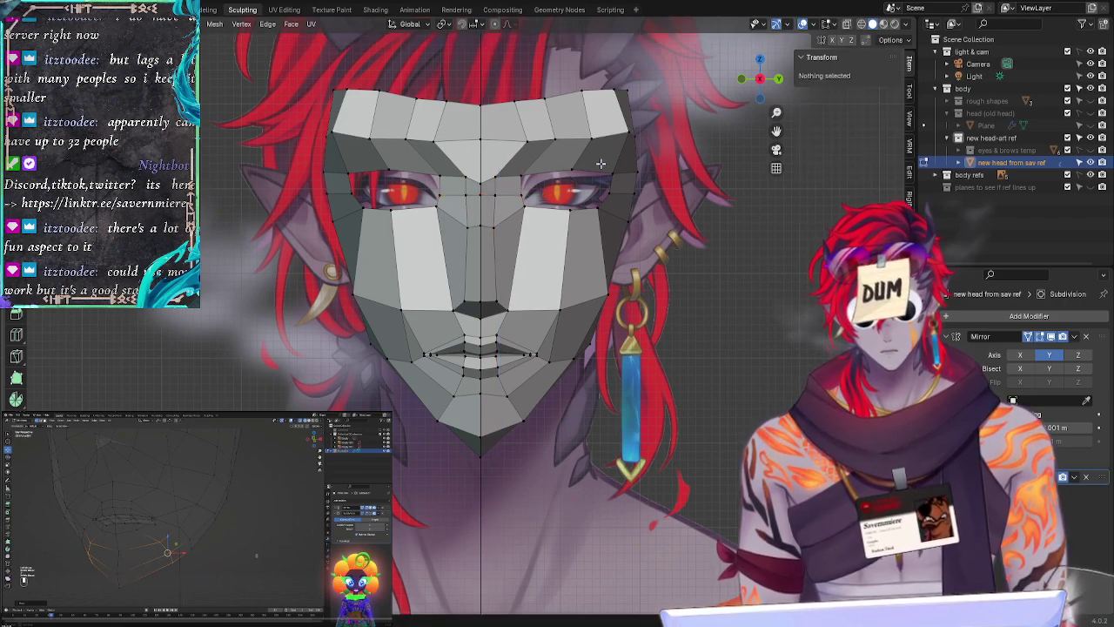
pyautogui.click(759, 79)
# Step: Raise the vertex at the top of the nose bridge along Z
pyautogui.click(760, 80)
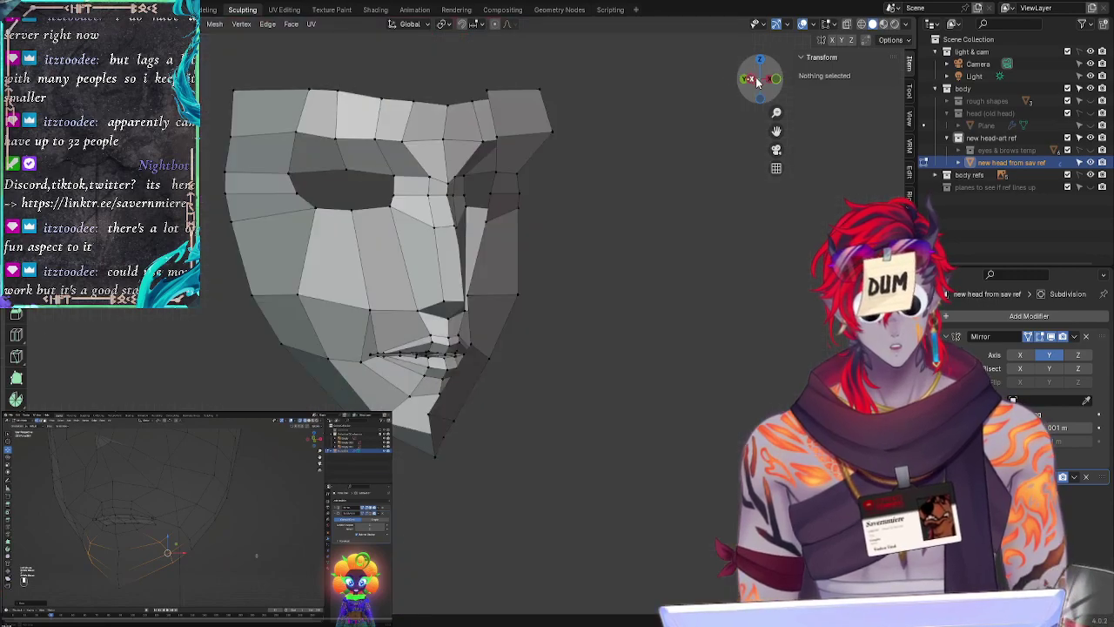
pyautogui.moveTo(664, 253); pyautogui.dragTo(595, 252, button='middle')
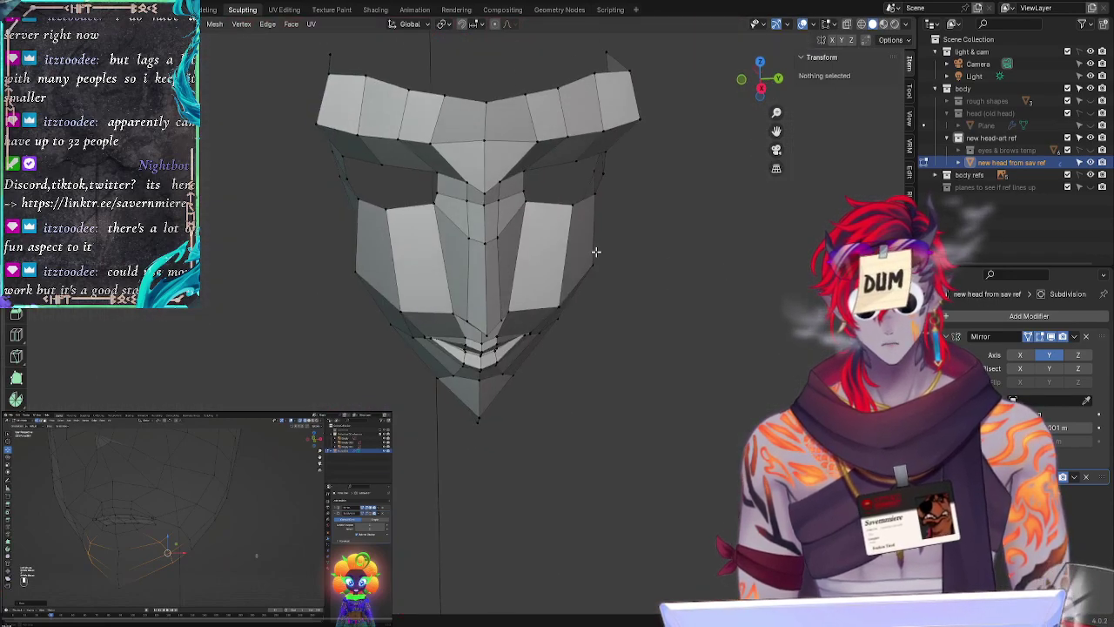
pyautogui.click(481, 190)
pyautogui.press('g')
pyautogui.press('z')
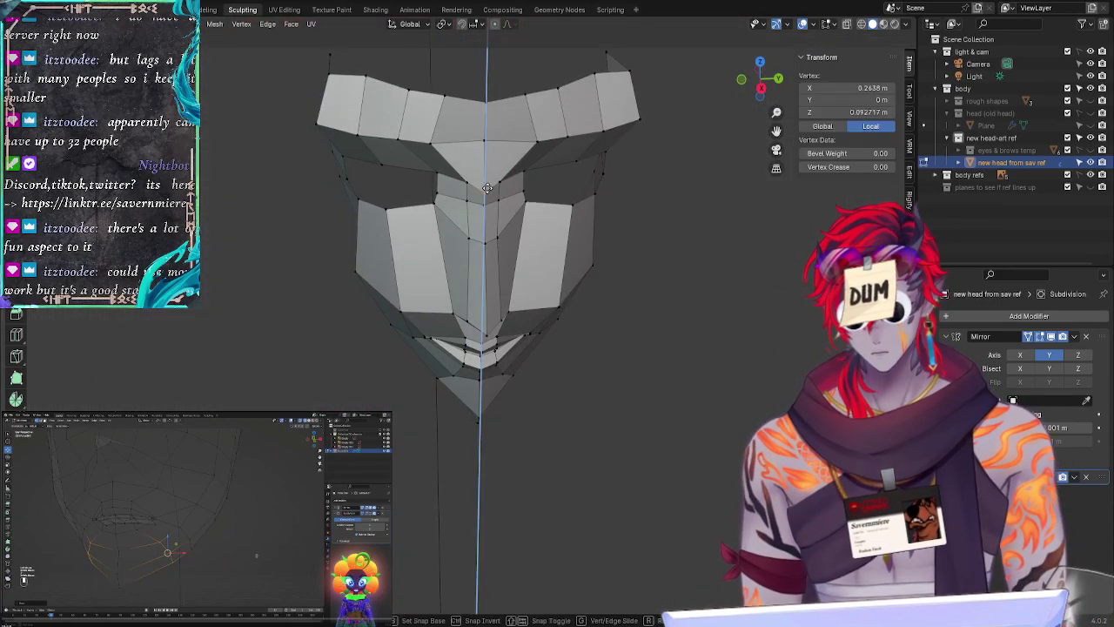
pyautogui.click(485, 180)
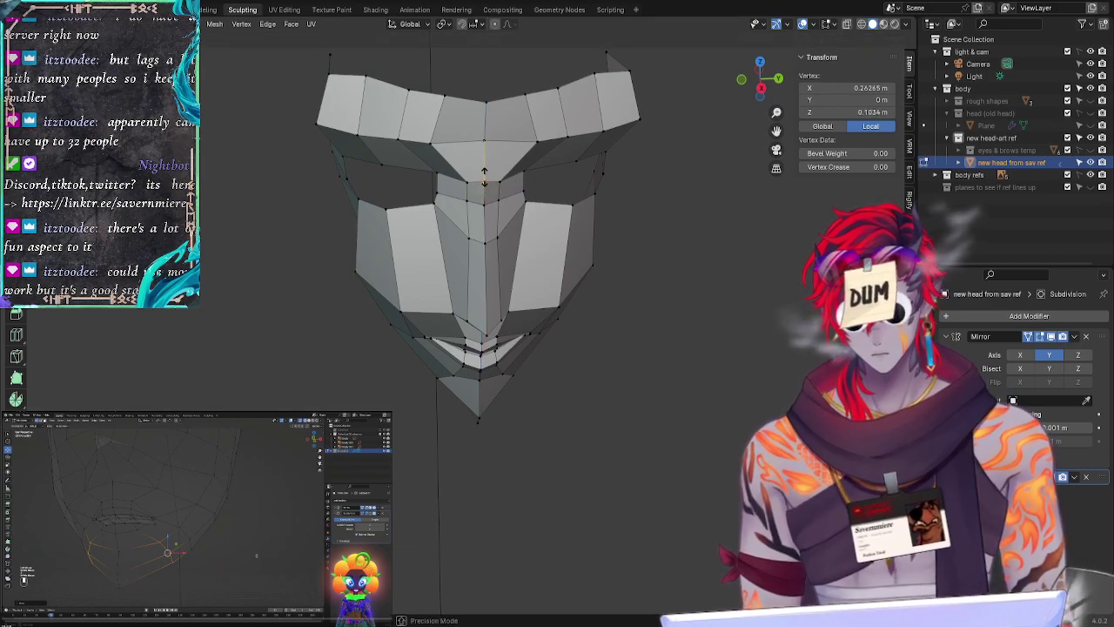
# Step: Adjust the brow vertex above the eye vertically, then push it back along X
pyautogui.click(664, 256)
pyautogui.moveTo(664, 256); pyautogui.dragTo(755, 253, button='middle')
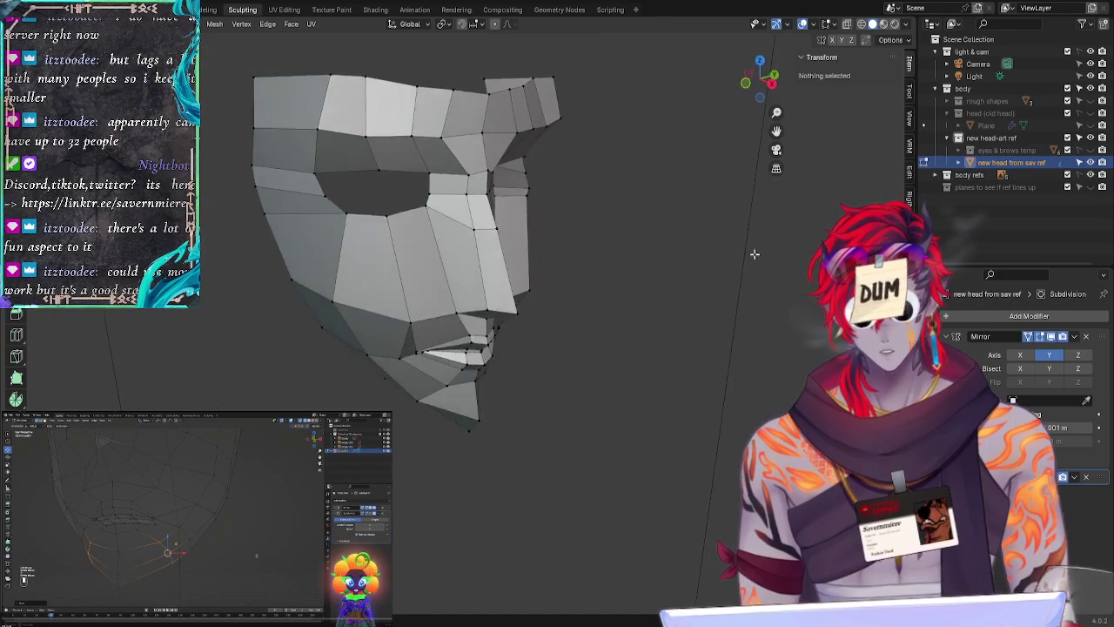
pyautogui.click(484, 160)
pyautogui.press('g')
pyautogui.press('z')
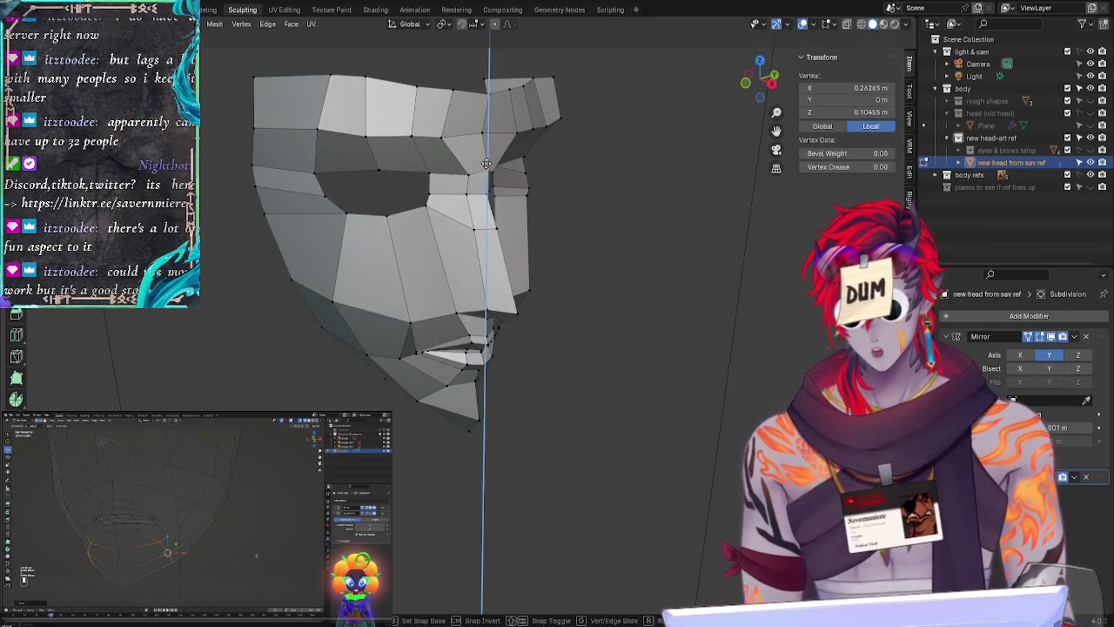
pyautogui.click(487, 162)
pyautogui.press('g')
pyautogui.press('x')
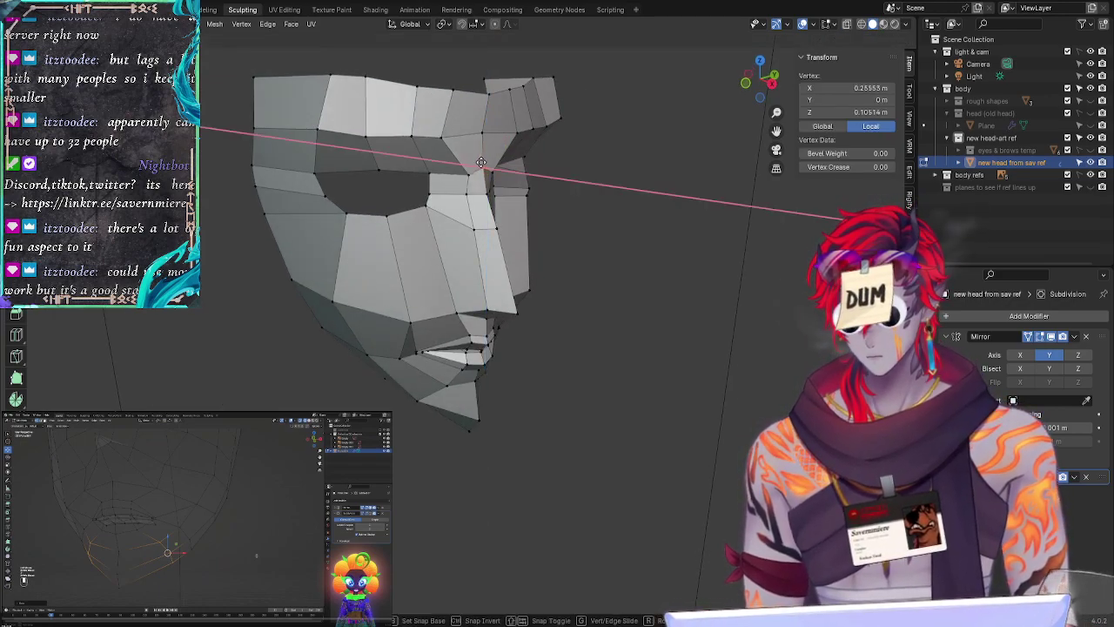
pyautogui.click(481, 162)
# Step: In side profile, push two brow vertices near the eye corner back along X
pyautogui.click(677, 259)
pyautogui.moveTo(677, 258); pyautogui.dragTo(702, 247, button='middle')
pyautogui.click(478, 171)
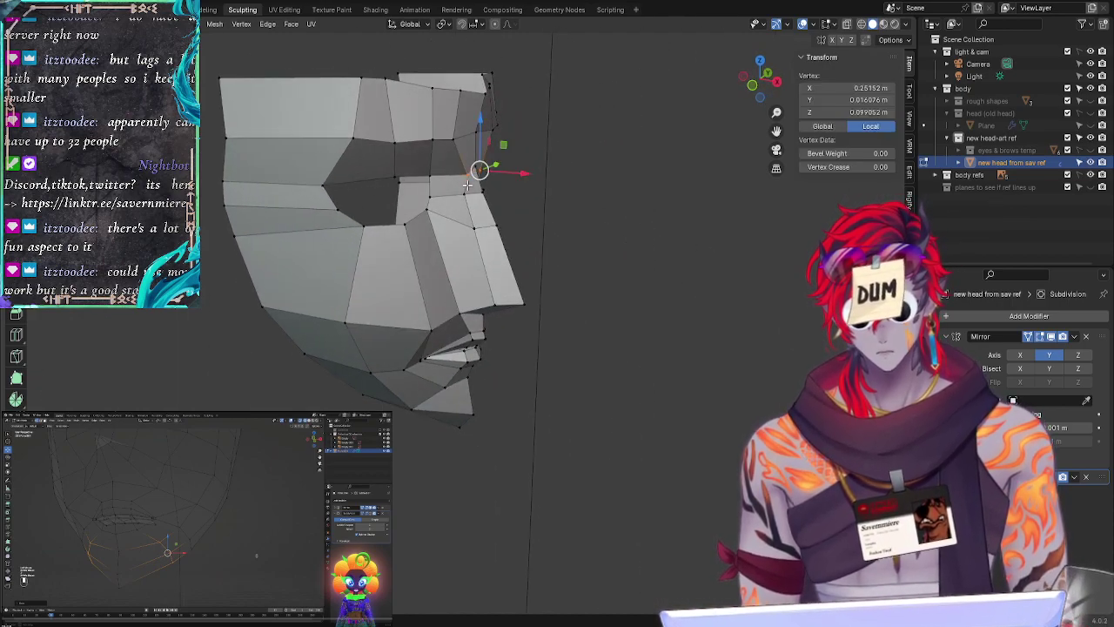
pyautogui.press('g')
pyautogui.press('x')
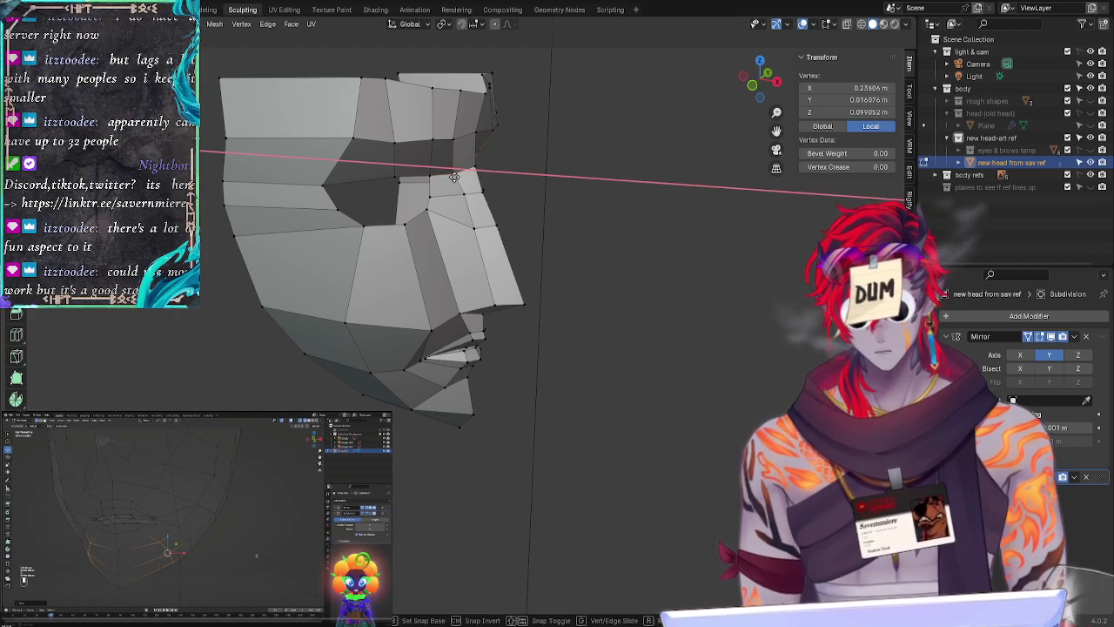
pyautogui.click(454, 177)
pyautogui.click(431, 140)
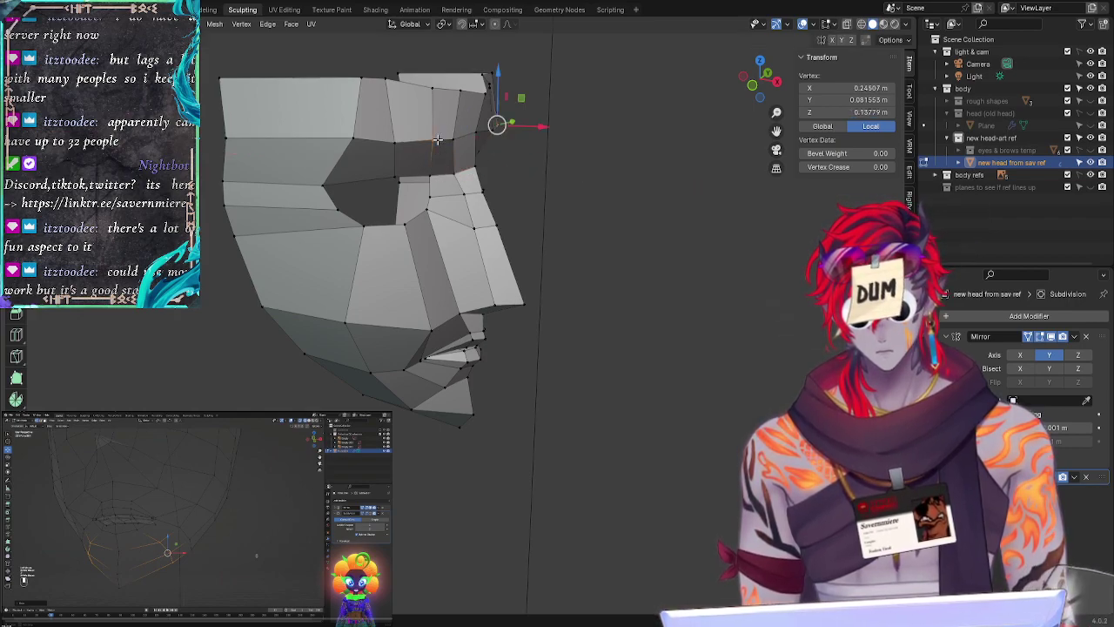
pyautogui.press('g')
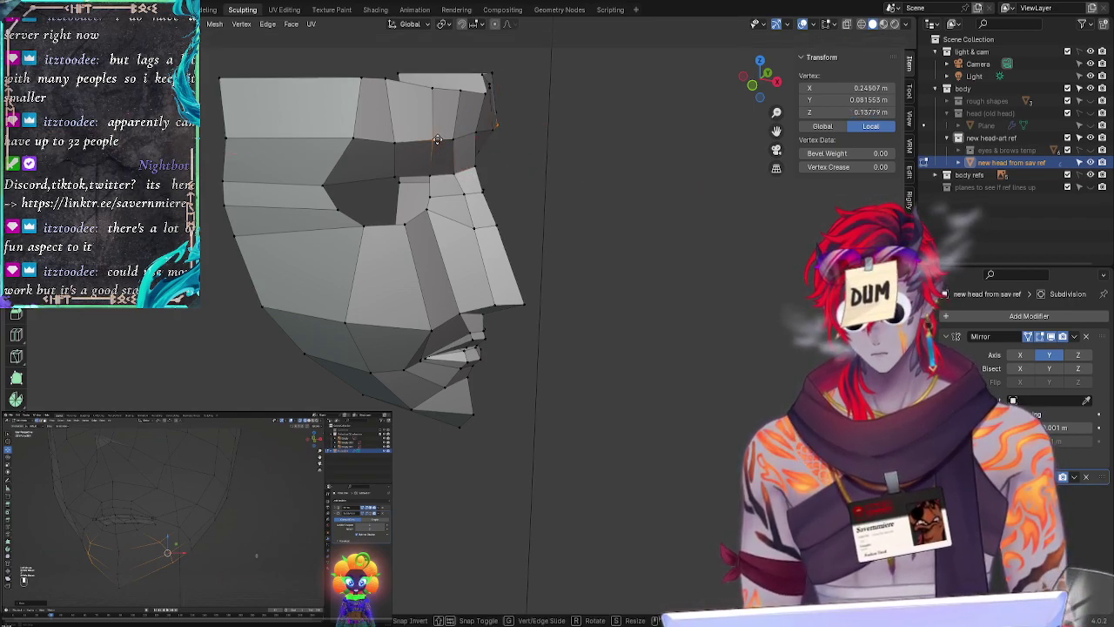
pyautogui.press('x')
pyautogui.click(420, 137)
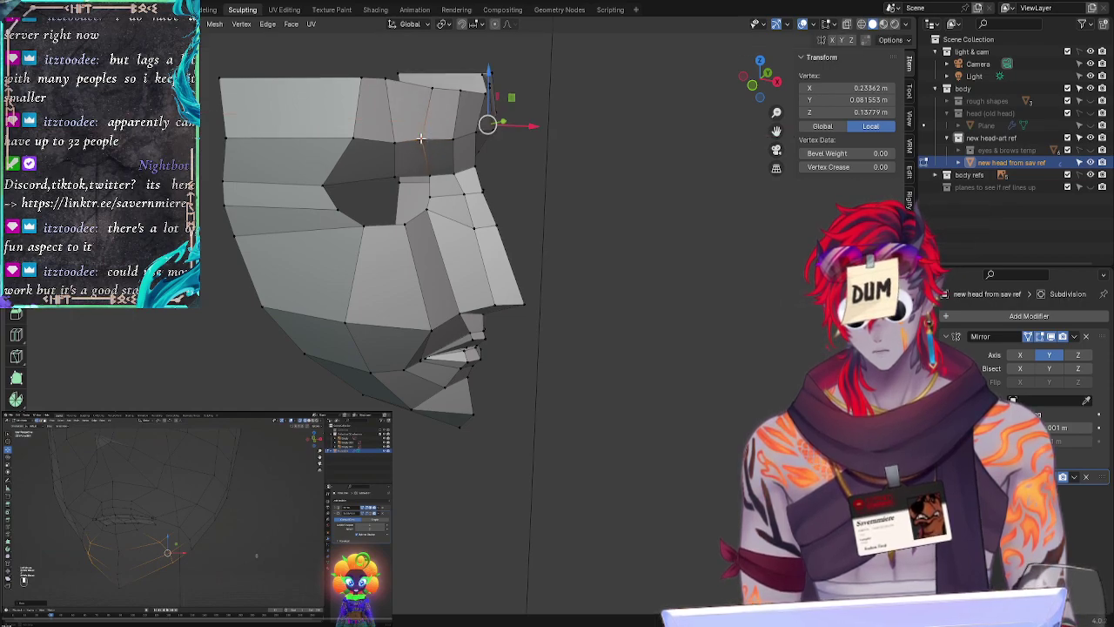
# Step: Slide another brow-edge vertex along its edges, then return to the front view
pyautogui.click(402, 144)
pyautogui.press('g')
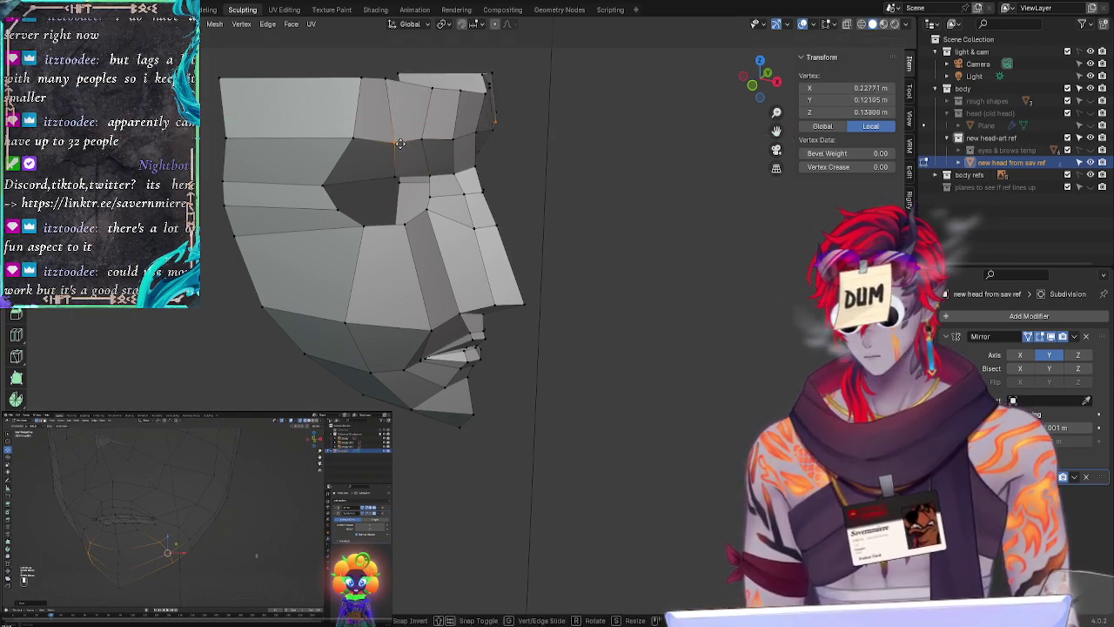
pyautogui.press('g')
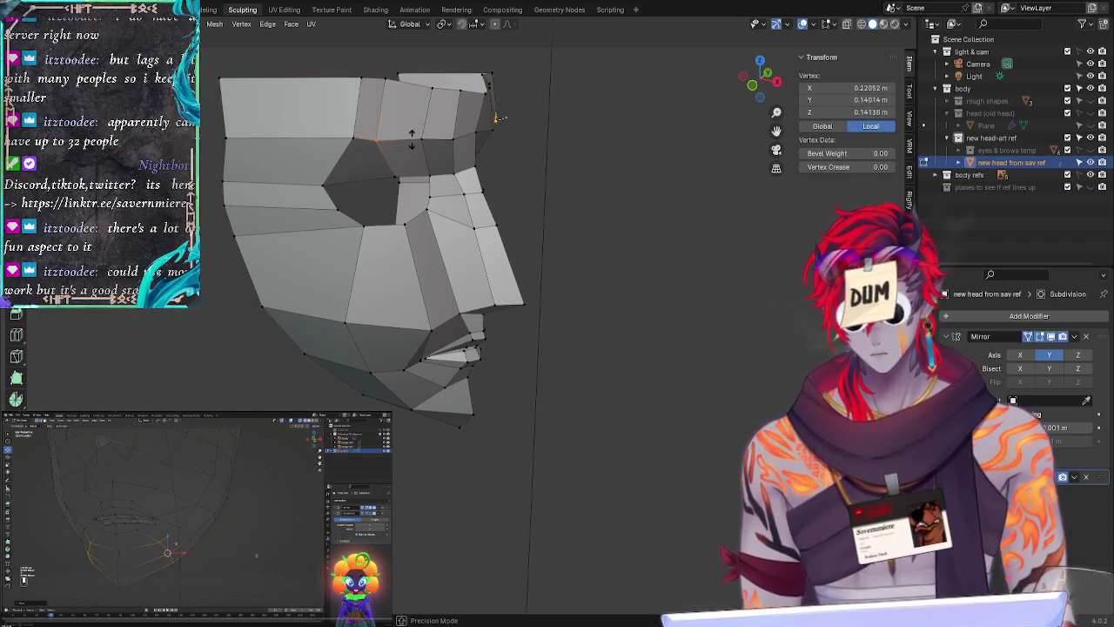
pyautogui.click(408, 139)
pyautogui.click(636, 237)
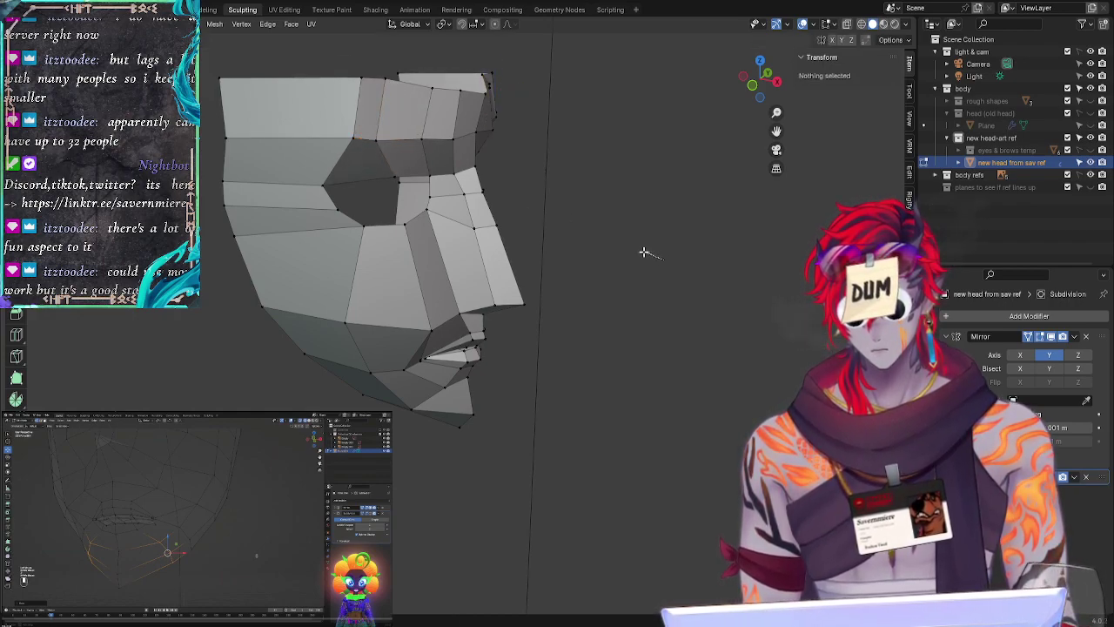
pyautogui.moveTo(642, 251); pyautogui.dragTo(557, 239, button='middle')
pyautogui.hotkey('ctrl', 'z')
pyautogui.hotkey('ctrl', 'z')
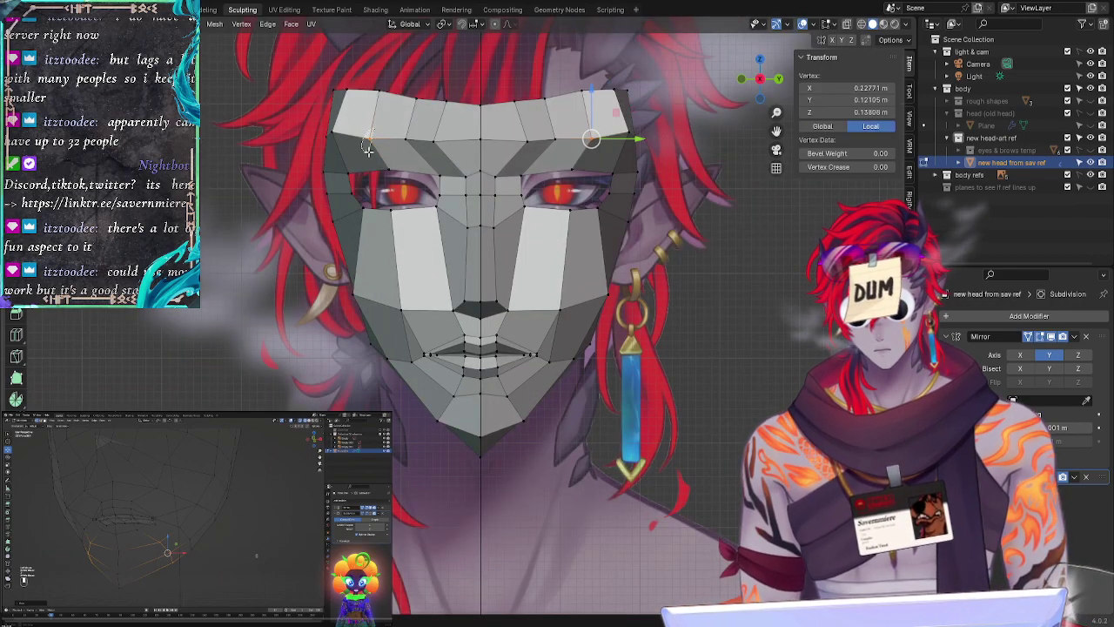
# Step: Cancel a trial brow move, then pull the outer upper brow-corner vertex inward
pyautogui.press('g')
pyautogui.press('z')
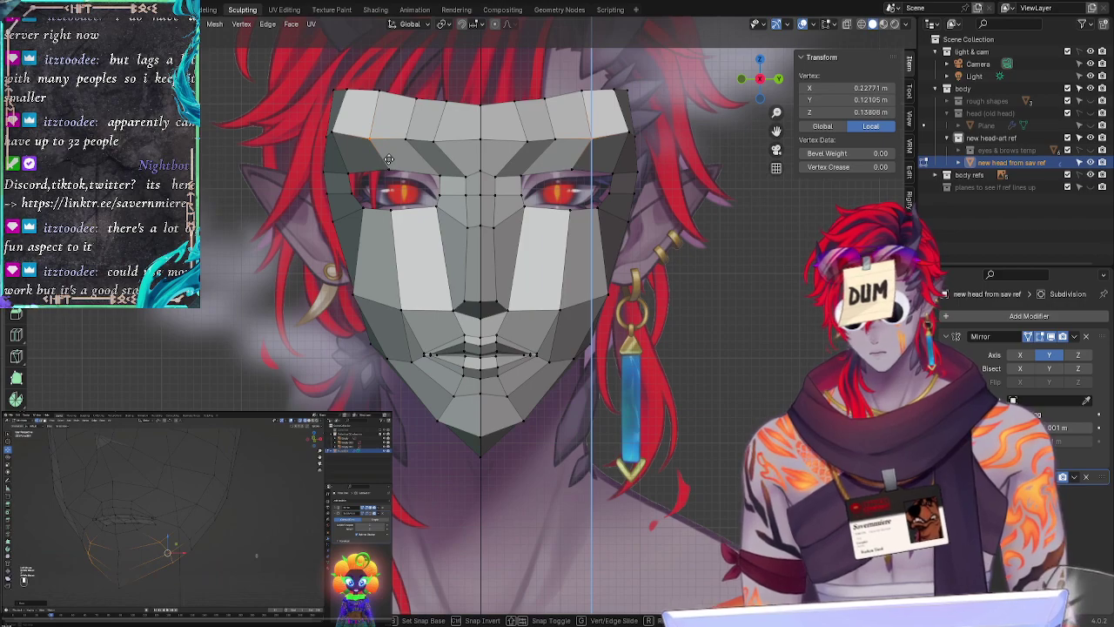
pyautogui.press('x')
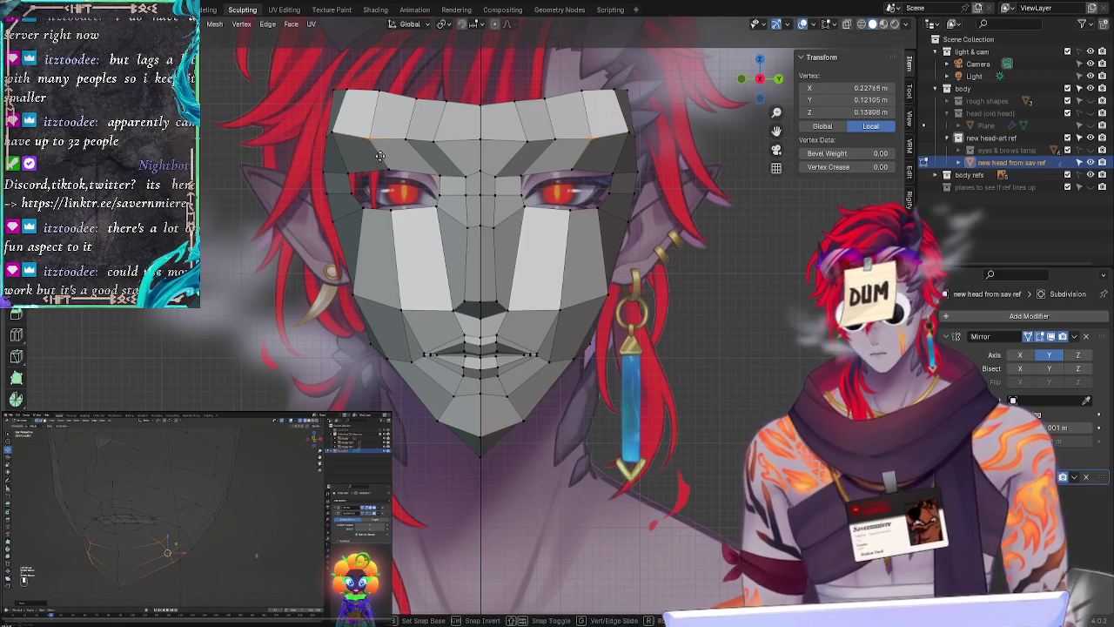
pyautogui.click(349, 130)
pyautogui.click(209, 269)
pyautogui.moveTo(209, 268); pyautogui.dragTo(332, 151, button='middle')
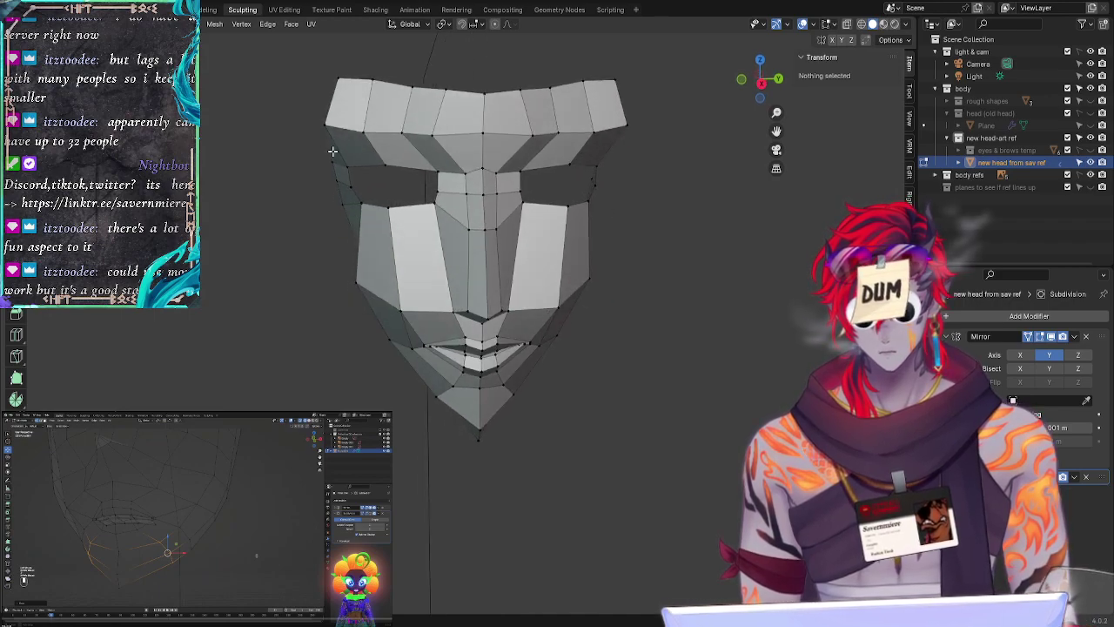
pyautogui.click(368, 137)
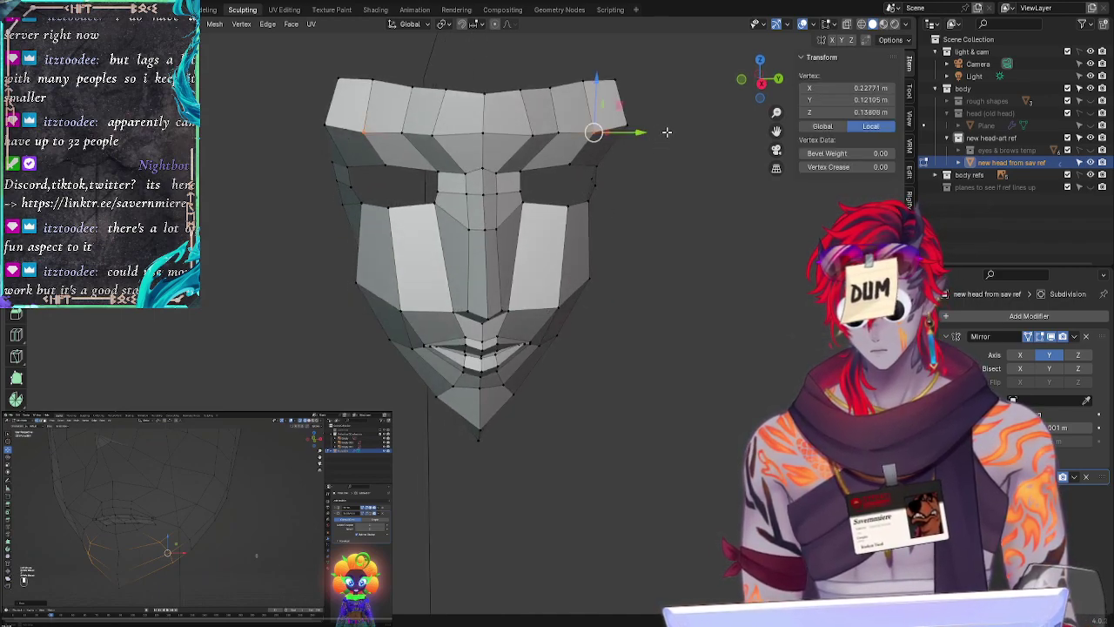
pyautogui.moveTo(637, 132); pyautogui.dragTo(627, 132)
# Step: Shift a brow-row vertex outward and slide a forehead-edge vertex sideways
pyautogui.click(406, 138)
pyautogui.click(434, 173)
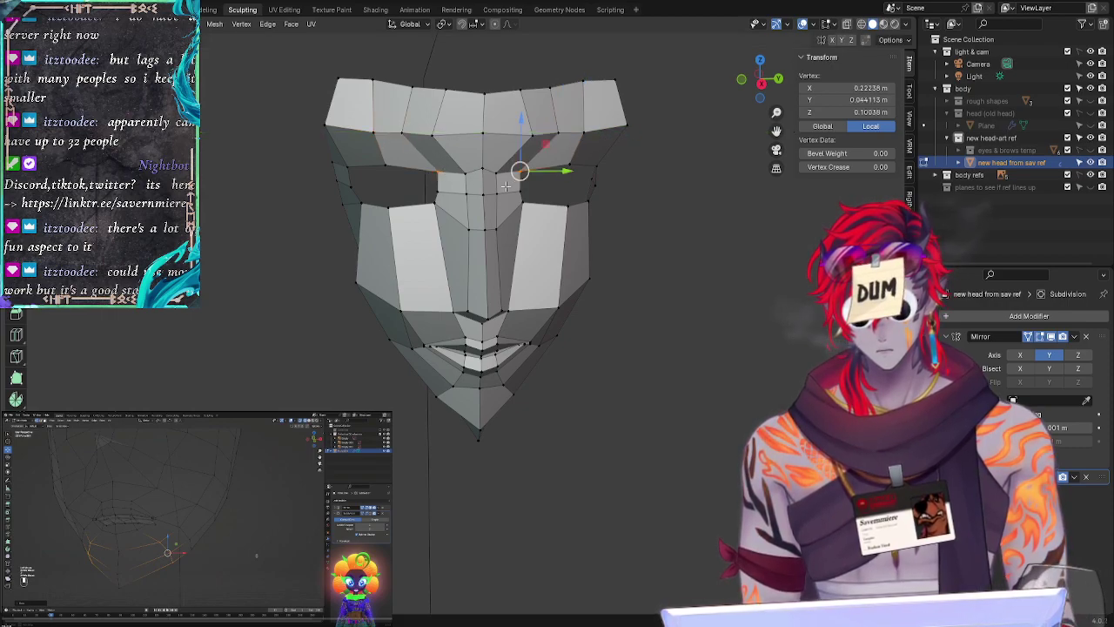
pyautogui.moveTo(566, 173); pyautogui.dragTo(579, 172)
pyautogui.click(417, 131)
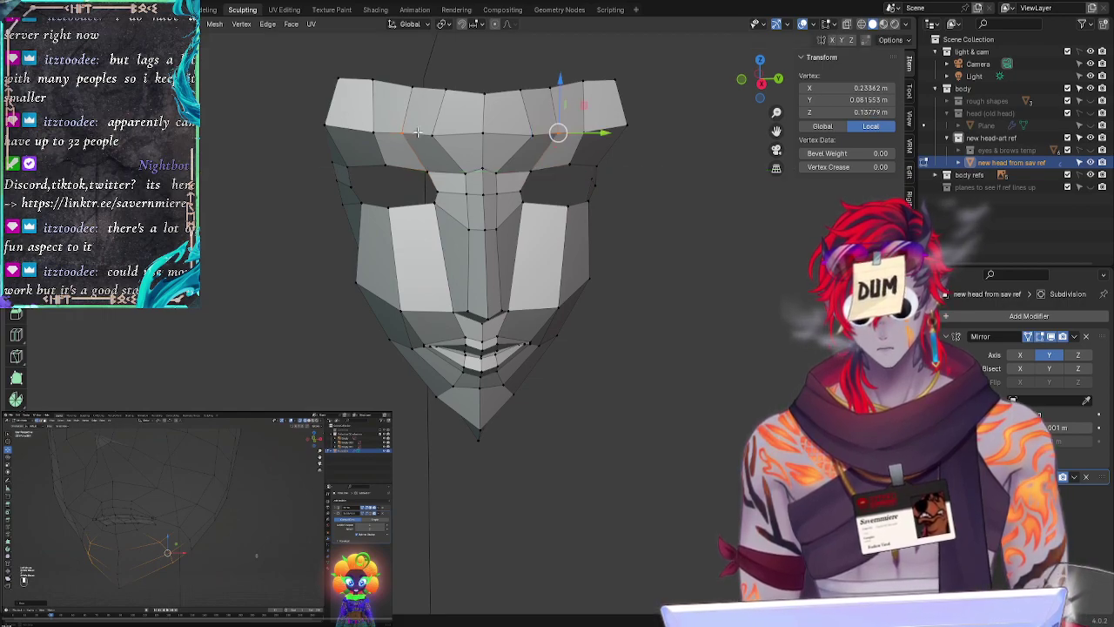
pyautogui.moveTo(603, 133); pyautogui.dragTo(571, 137)
pyautogui.click(437, 135)
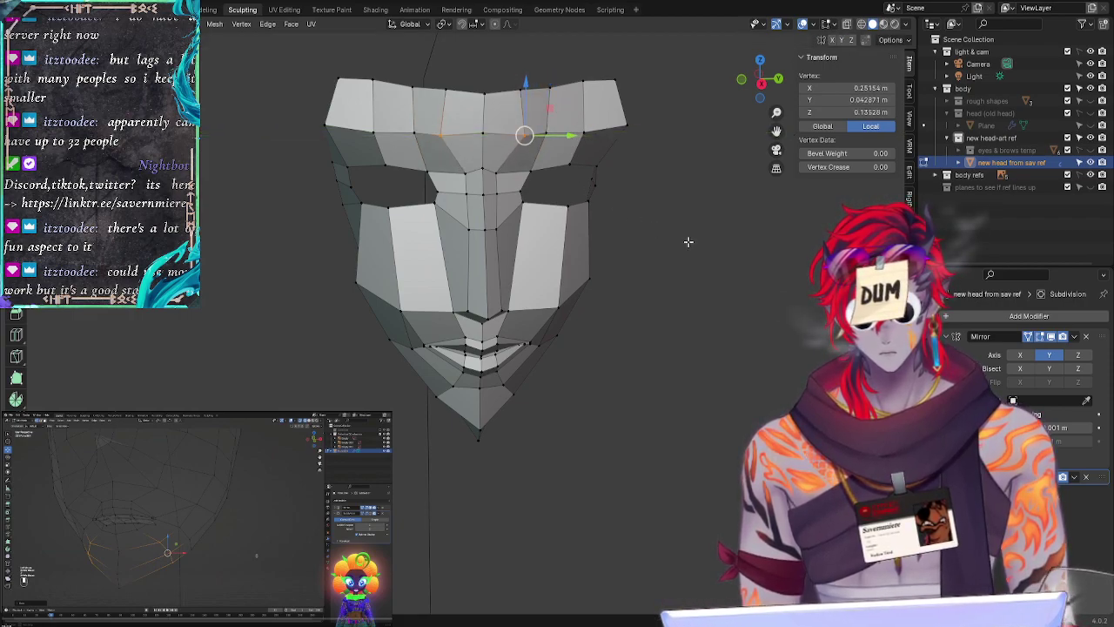
pyautogui.click(687, 241)
pyautogui.moveTo(688, 241); pyautogui.dragTo(489, 243, button='middle')
# Step: Move the cheek vertex below the eye sideways and push a cheek vertex back
pyautogui.click(495, 197)
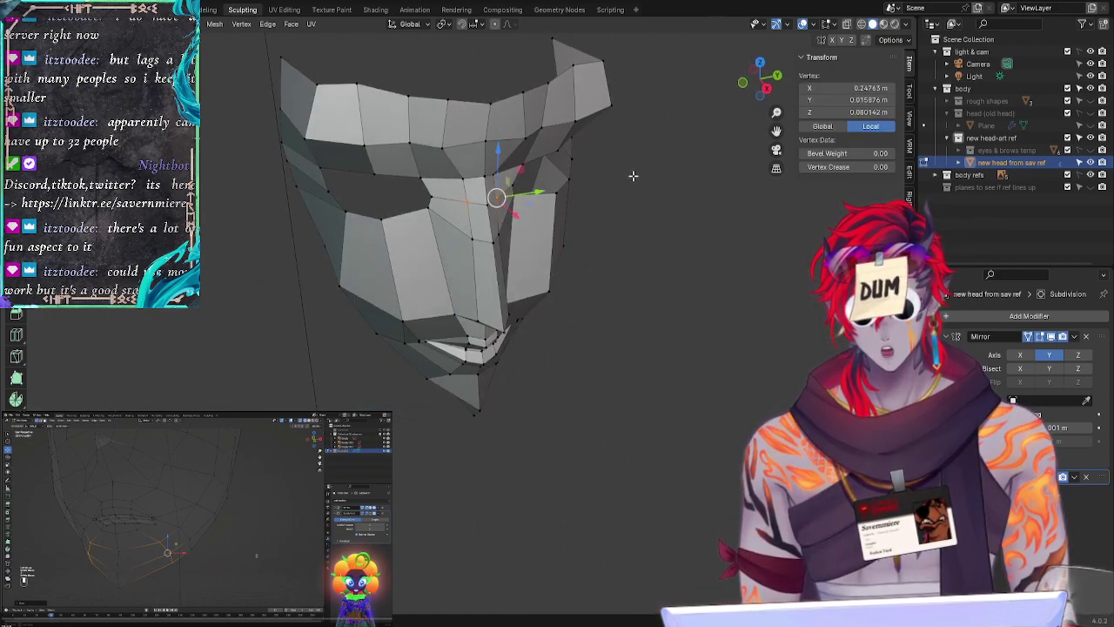
pyautogui.moveTo(541, 192); pyautogui.dragTo(504, 222)
pyautogui.hotkey('alt', 'a')
pyautogui.click(483, 199)
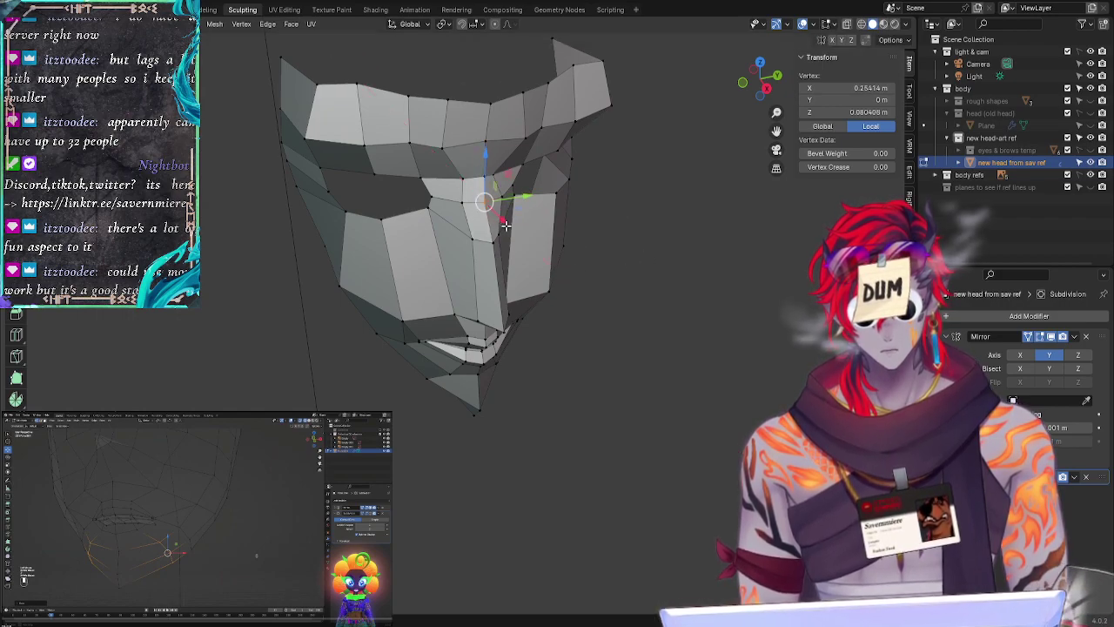
pyautogui.hotkey('alt', 'a')
pyautogui.moveTo(605, 284); pyautogui.dragTo(481, 245, button='middle')
# Step: Nudge the cheekbone, nose-side cheek and inner eye-corner vertices back and sideways
pyautogui.click(492, 252)
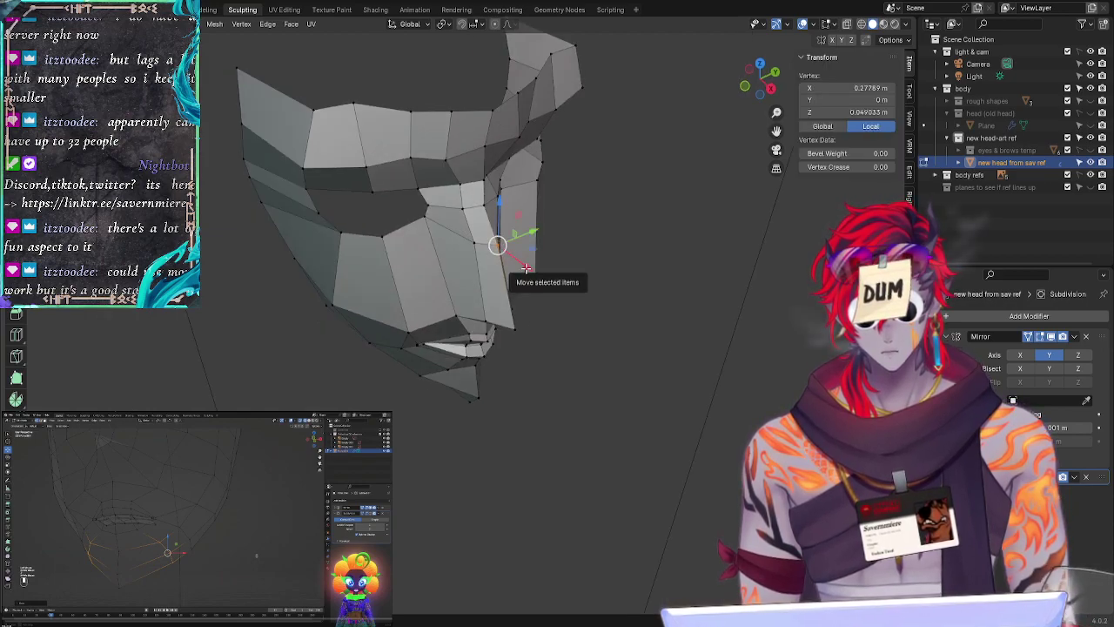
pyautogui.moveTo(514, 261); pyautogui.dragTo(514, 261)
pyautogui.click(474, 245)
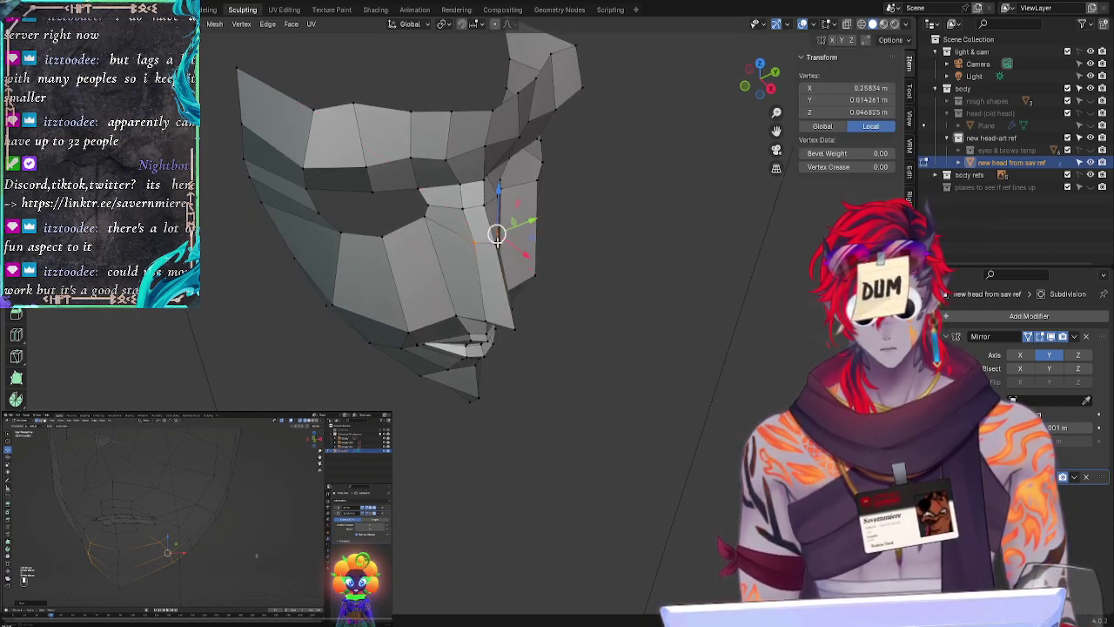
pyautogui.moveTo(534, 220); pyautogui.dragTo(539, 217)
pyautogui.click(652, 286)
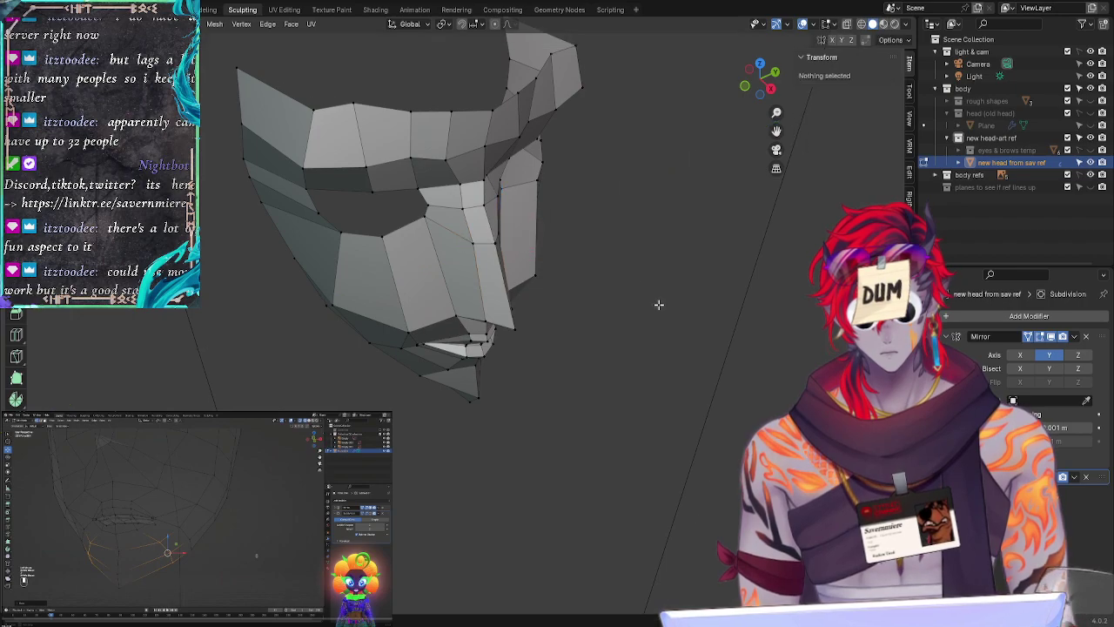
pyautogui.moveTo(656, 306); pyautogui.dragTo(646, 283, button='middle')
pyautogui.click(468, 169)
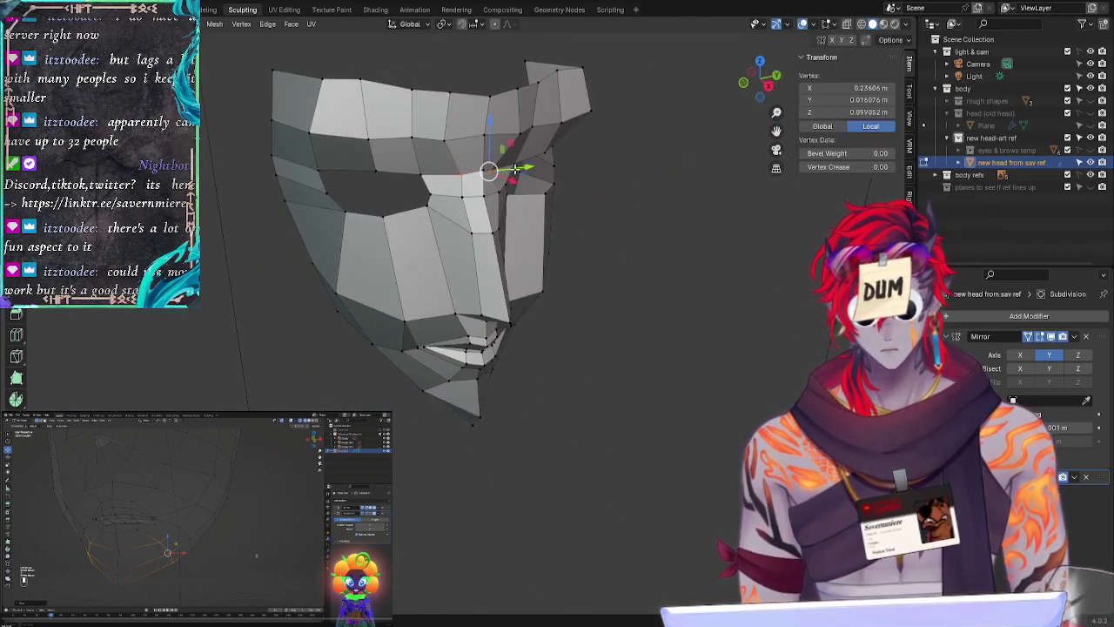
pyautogui.moveTo(514, 181)
pyautogui.mouseDown()
pyautogui.moveTo(531, 165)
pyautogui.moveTo(519, 177)
pyautogui.moveTo(528, 183)
pyautogui.mouseUp()
# Step: In exact front view, pull the outer cheek vertex inward sideways
pyautogui.click(572, 281)
pyautogui.moveTo(572, 281)
pyautogui.mouseDown(button='middle')
pyautogui.moveTo(664, 281)
pyautogui.moveTo(565, 292)
pyautogui.mouseUp(button='middle')
pyautogui.press('KP_1')
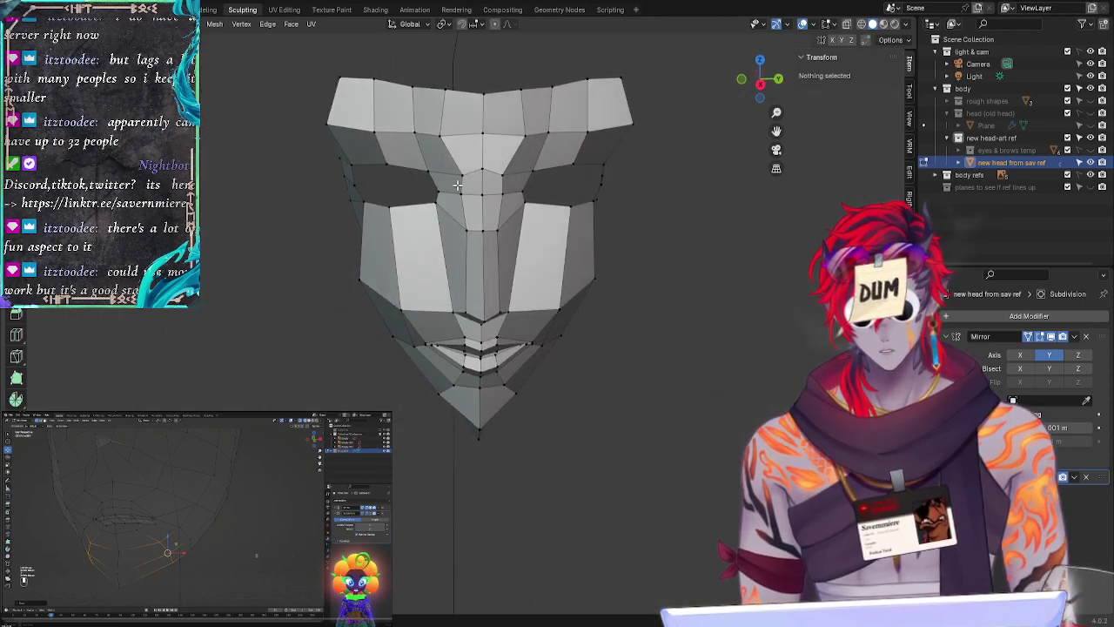
pyautogui.click(502, 194)
pyautogui.moveTo(549, 194); pyautogui.dragTo(538, 196)
# Step: In side view, push a brow vertex near the nose bridge slightly back
pyautogui.click(566, 306)
pyautogui.moveTo(600, 327); pyautogui.dragTo(746, 338, button='middle')
pyautogui.click(463, 189)
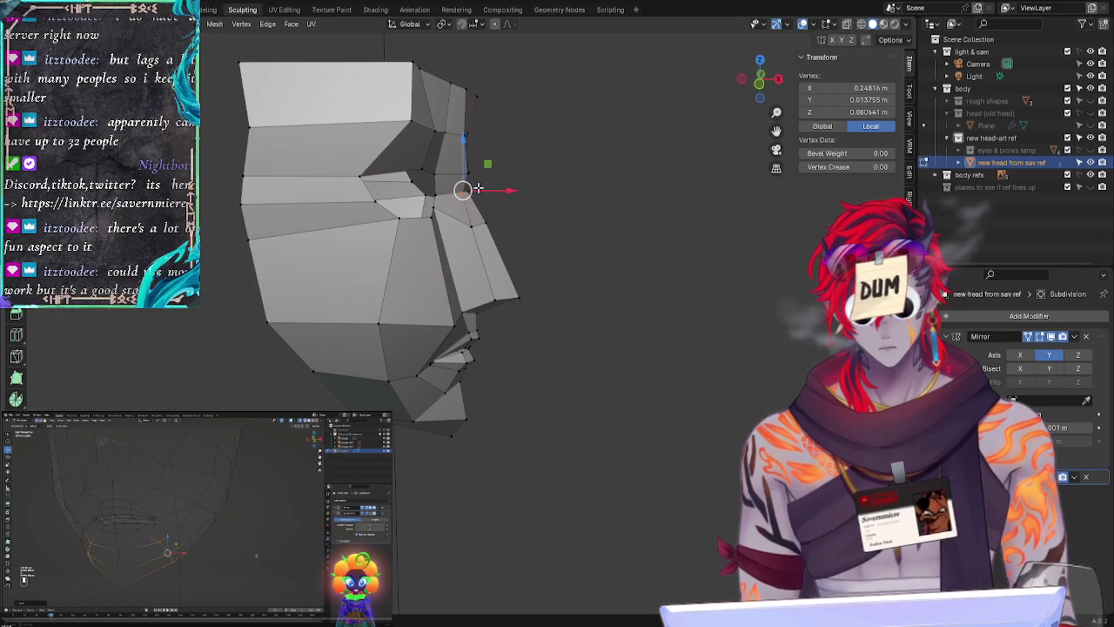
pyautogui.moveTo(511, 190); pyautogui.dragTo(506, 218)
pyautogui.click(469, 220)
pyautogui.click(461, 218)
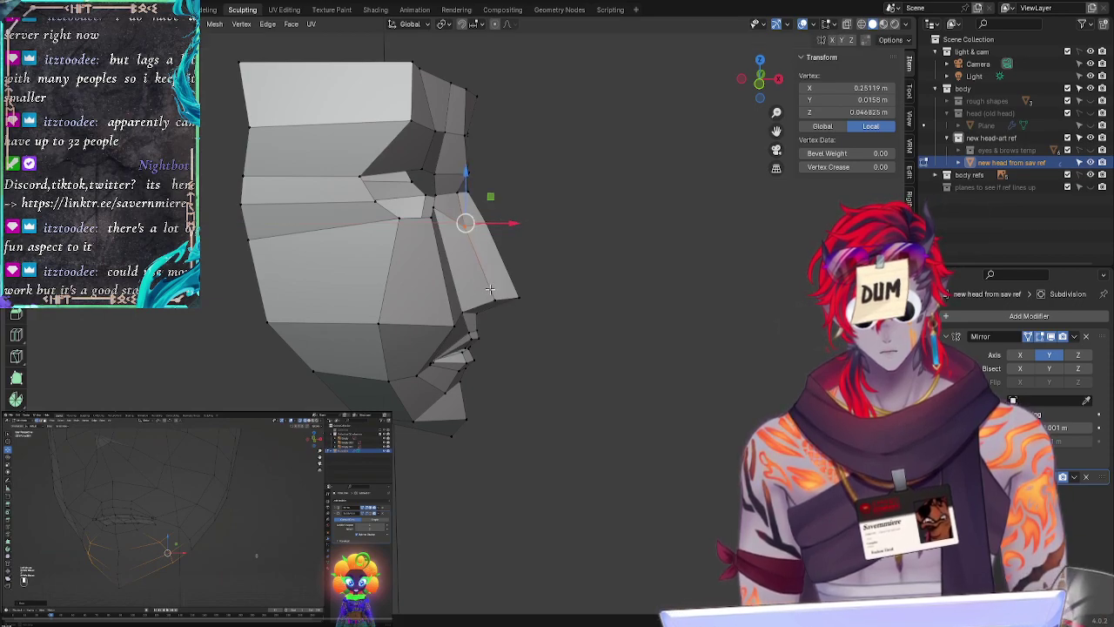
pyautogui.hotkey('alt', 'a')
# Step: Move another brow-profile vertex along the X axis
pyautogui.click(458, 189)
pyautogui.press('g')
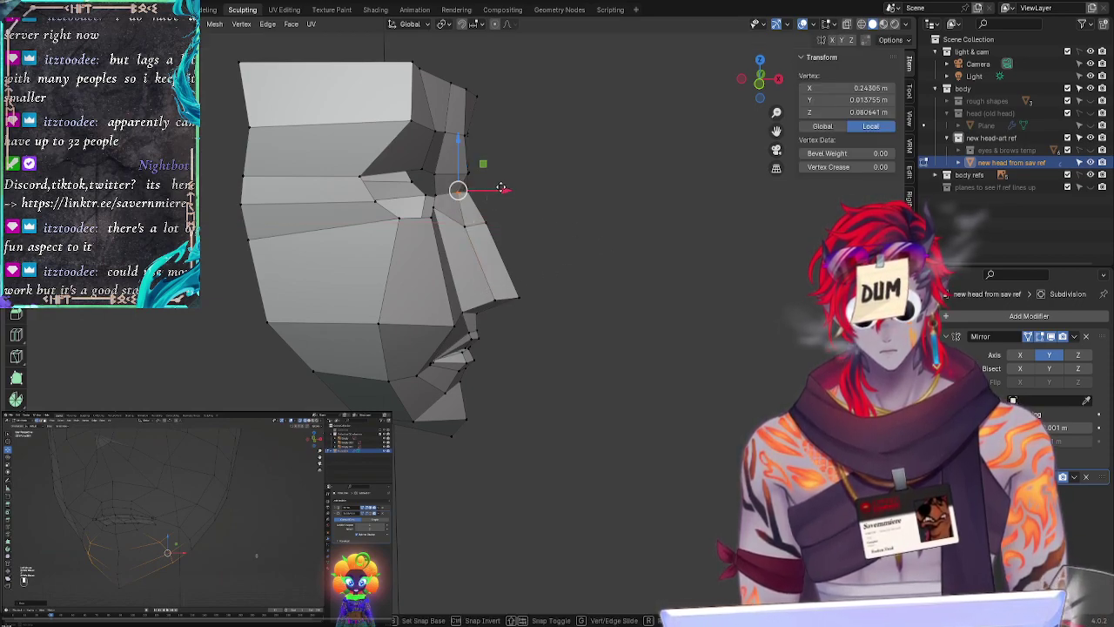
pyautogui.press('x')
pyautogui.click(493, 187)
pyautogui.click(527, 193)
# Step: Push the vertex between the eyes back along X, then nudge it slightly forward
pyautogui.moveTo(578, 181); pyautogui.dragTo(458, 183, button='middle')
pyautogui.click(503, 180)
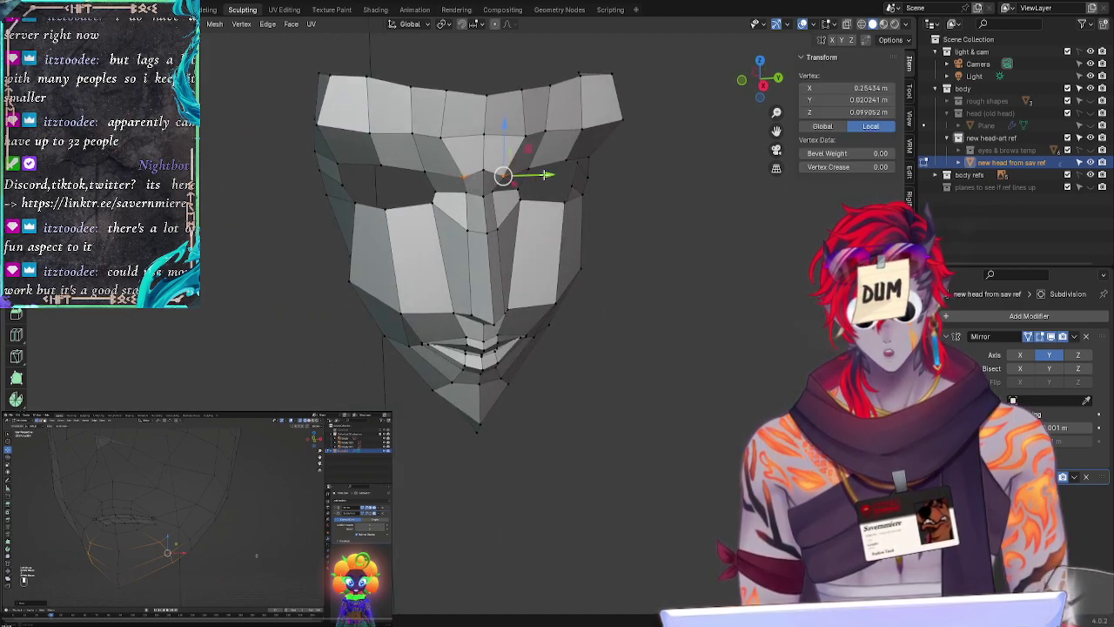
pyautogui.press('g')
pyautogui.press('x')
pyautogui.click(507, 180)
pyautogui.moveTo(252, 258); pyautogui.dragTo(336, 255, button='middle')
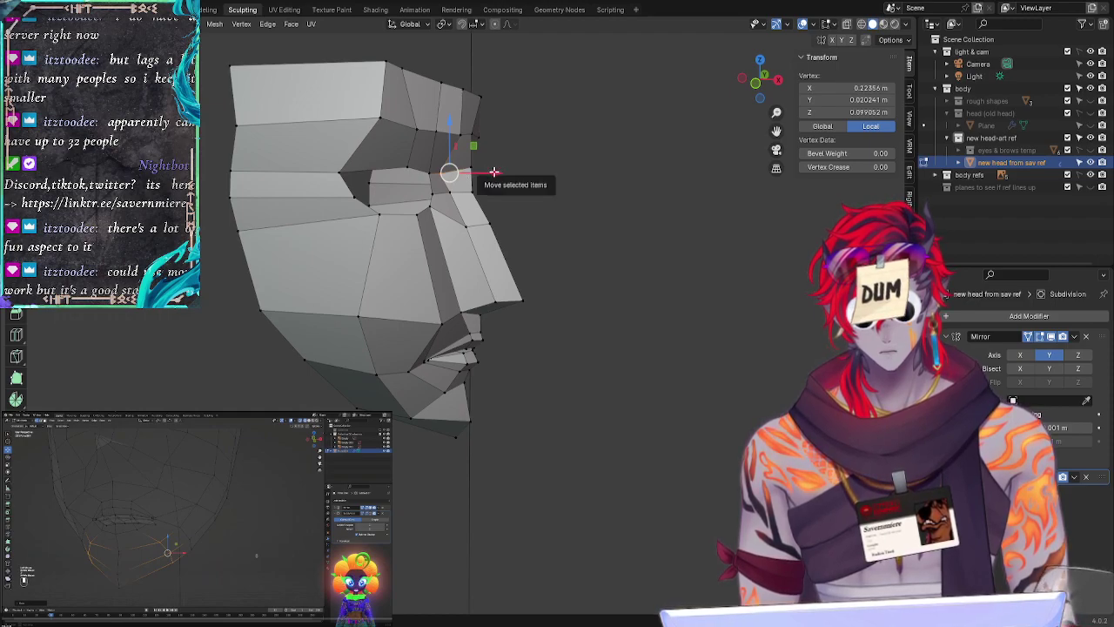
pyautogui.moveTo(495, 173); pyautogui.dragTo(505, 172)
pyautogui.click(612, 199)
# Step: Move the brow centre vertex forward along X and shift a vertex along Y
pyautogui.moveTo(628, 189); pyautogui.dragTo(552, 199, button='middle')
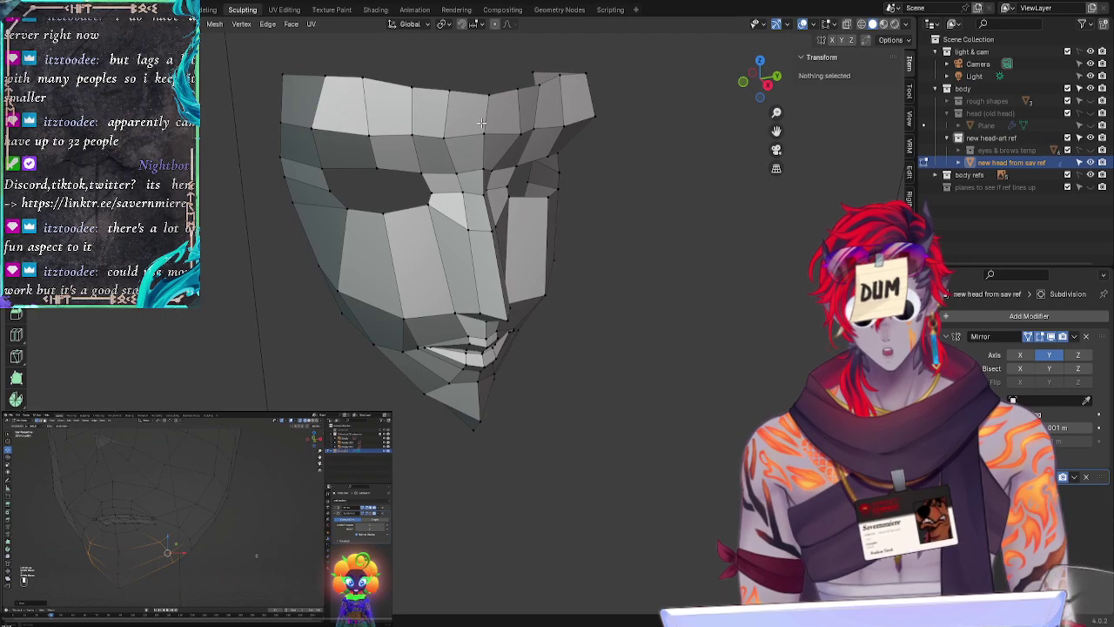
pyautogui.click(484, 133)
pyautogui.moveTo(503, 135); pyautogui.dragTo(531, 139)
pyautogui.click(615, 247)
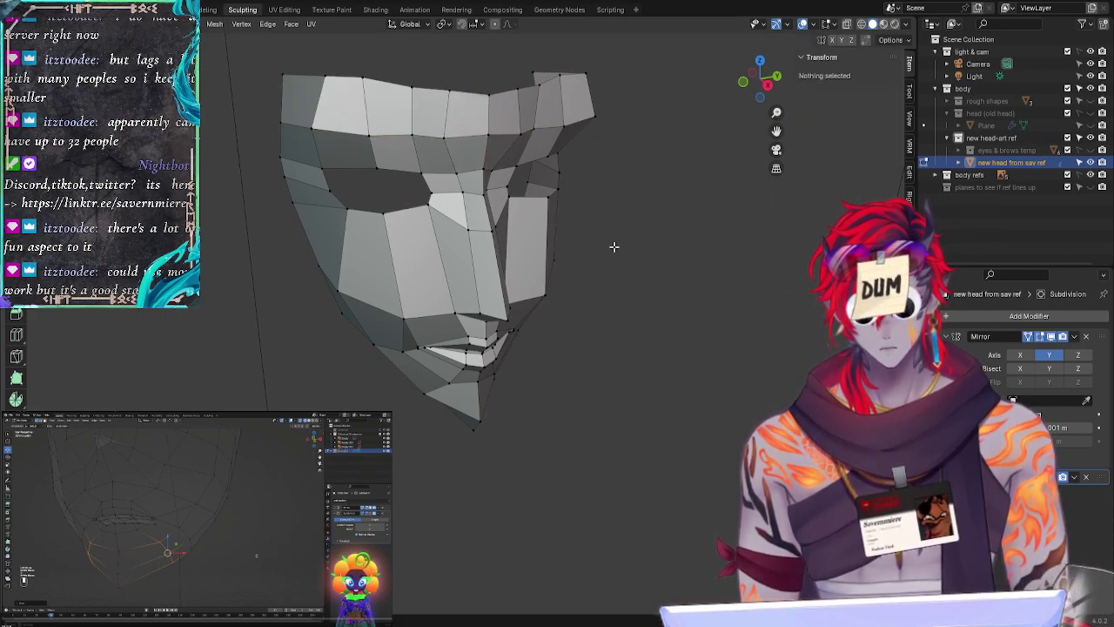
pyautogui.moveTo(615, 246); pyautogui.dragTo(568, 235, button='middle')
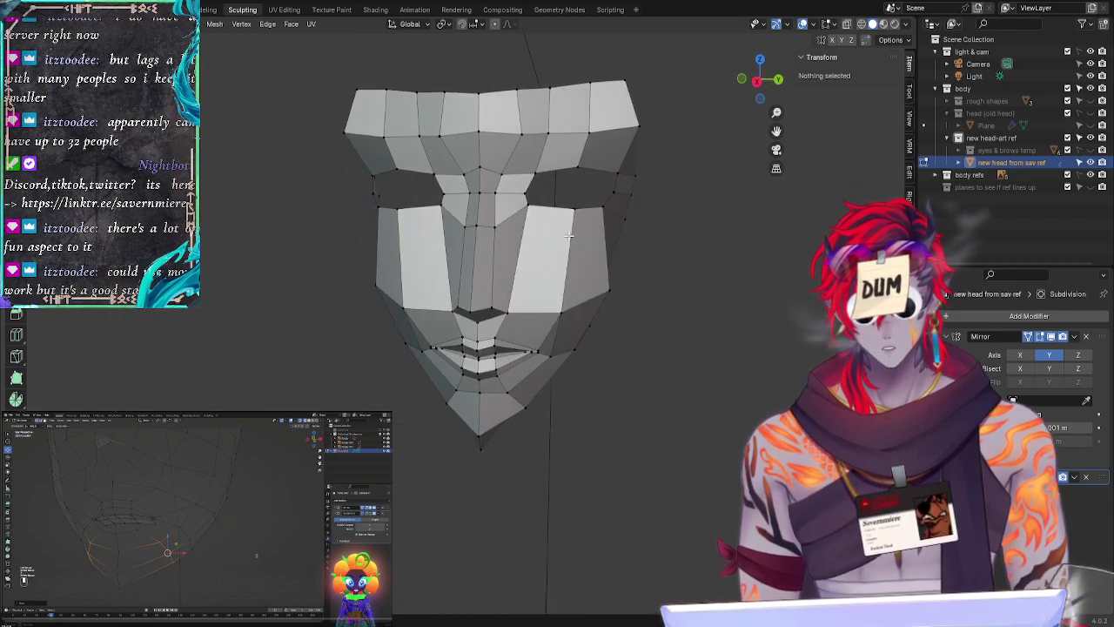
pyautogui.press('g')
pyautogui.press('y')
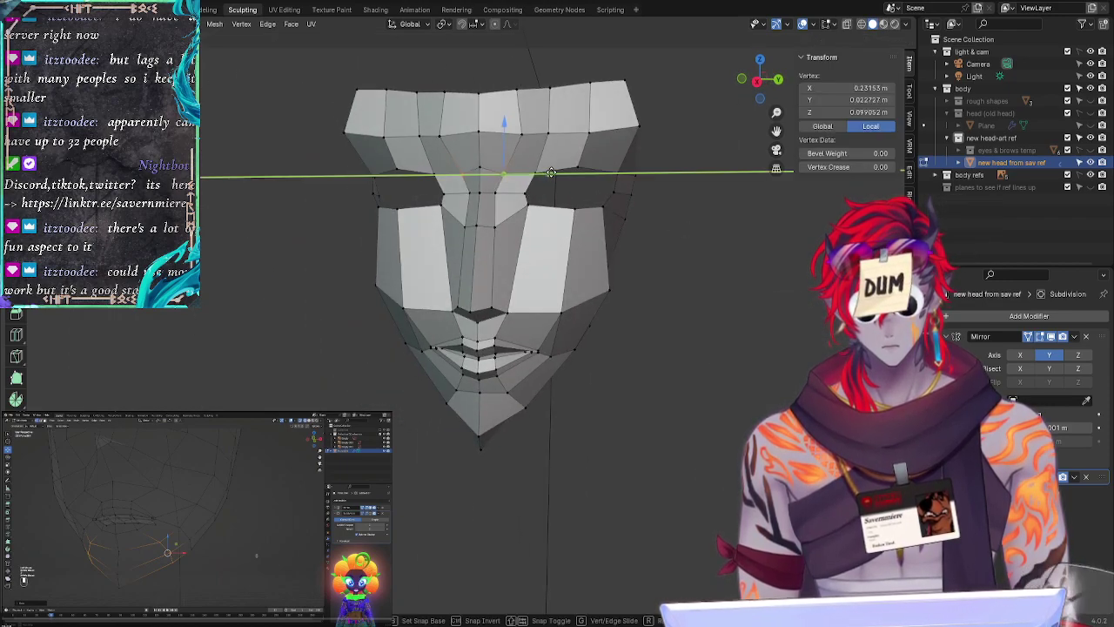
pyautogui.click(554, 172)
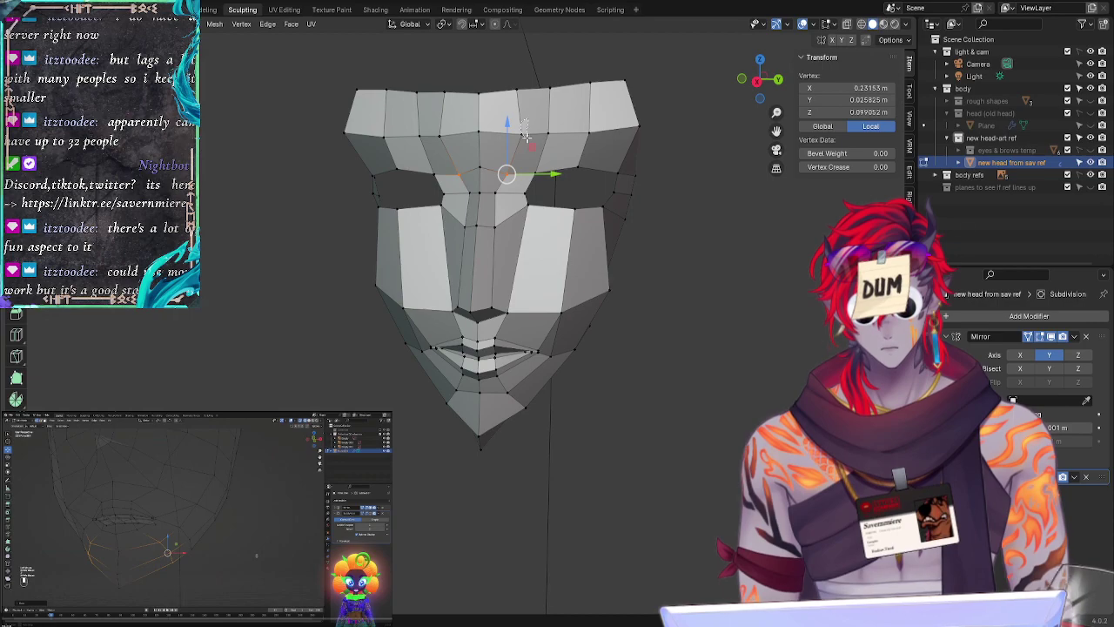
# Step: Push the upper brow vertex back along X, then return to front reference view
pyautogui.click(524, 135)
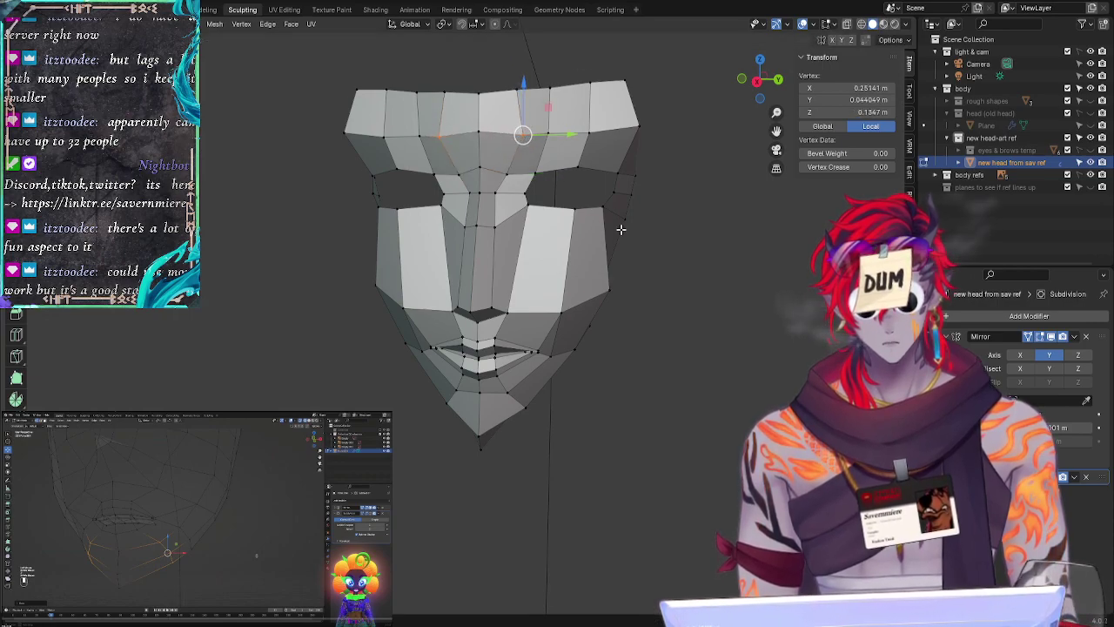
pyautogui.moveTo(620, 229); pyautogui.dragTo(512, 166, button='middle')
pyautogui.press('g')
pyautogui.press('x')
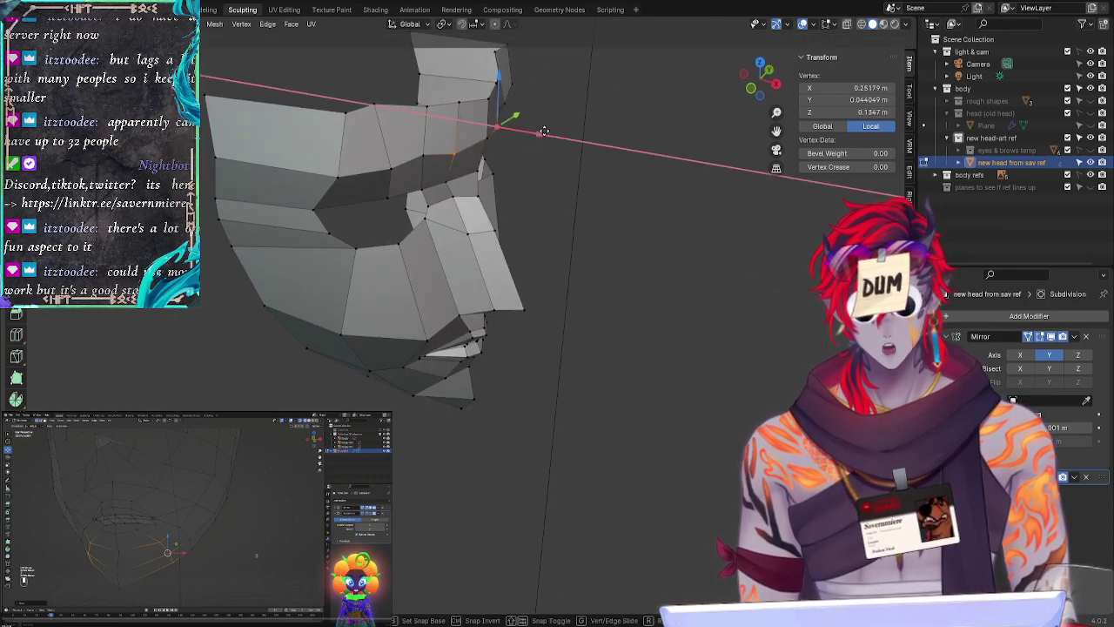
pyautogui.click(539, 131)
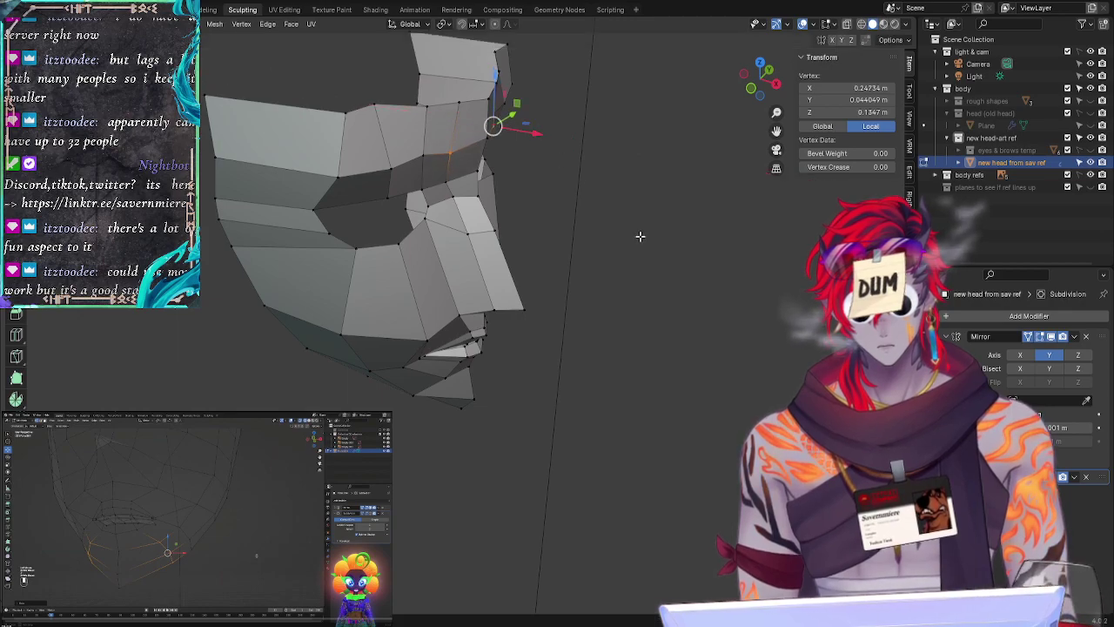
pyautogui.click(640, 237)
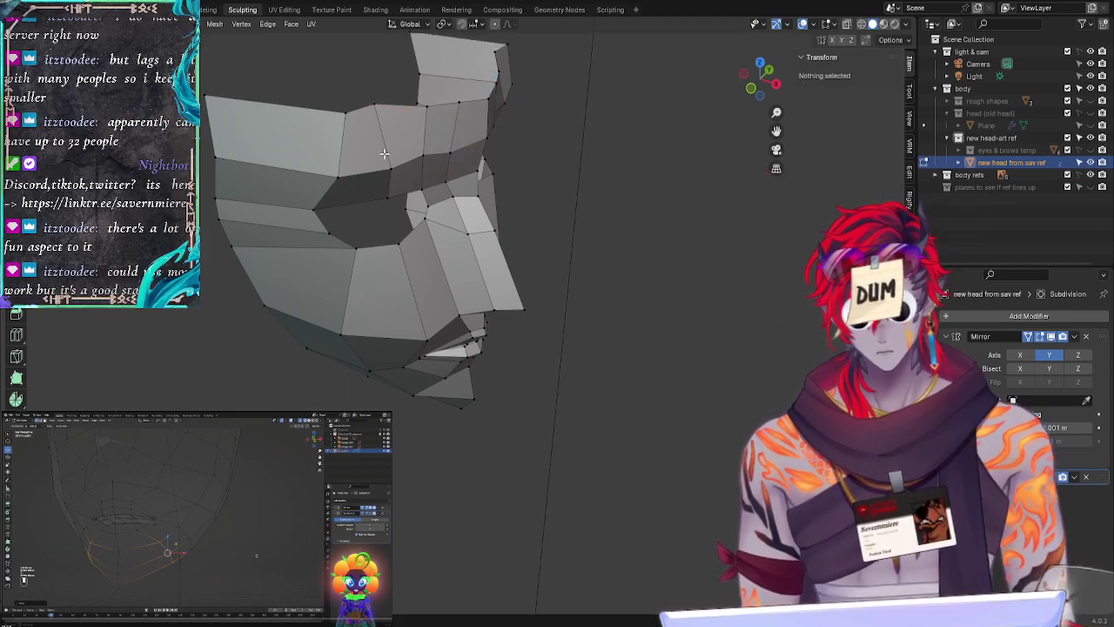
pyautogui.click(770, 90)
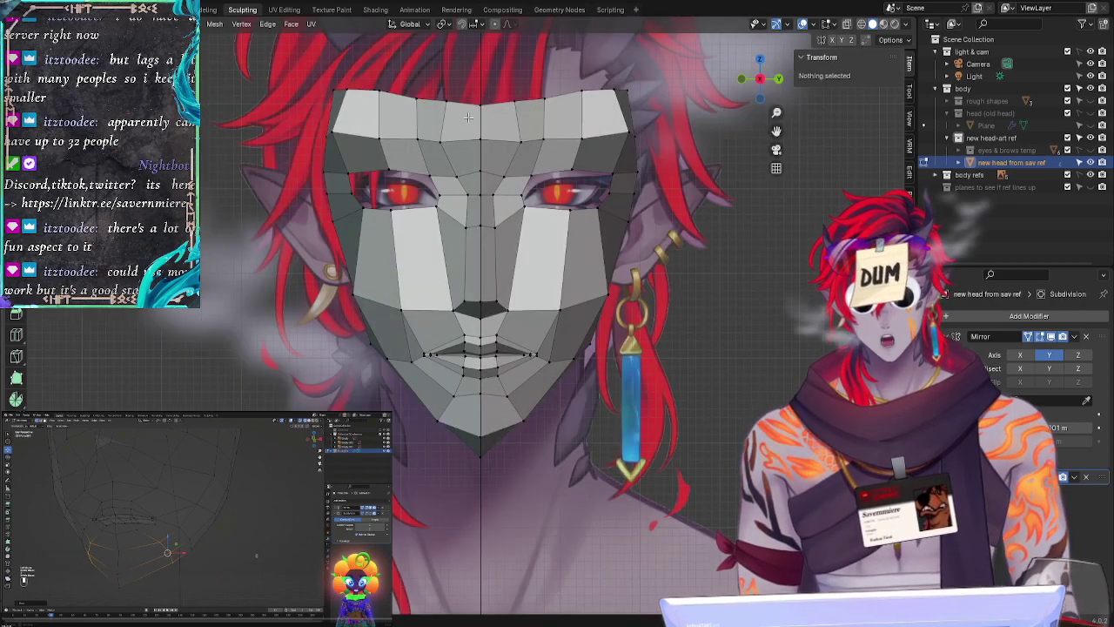
# Step: Move the two vertices above the eye together to match the reference eye
pyautogui.click(417, 137)
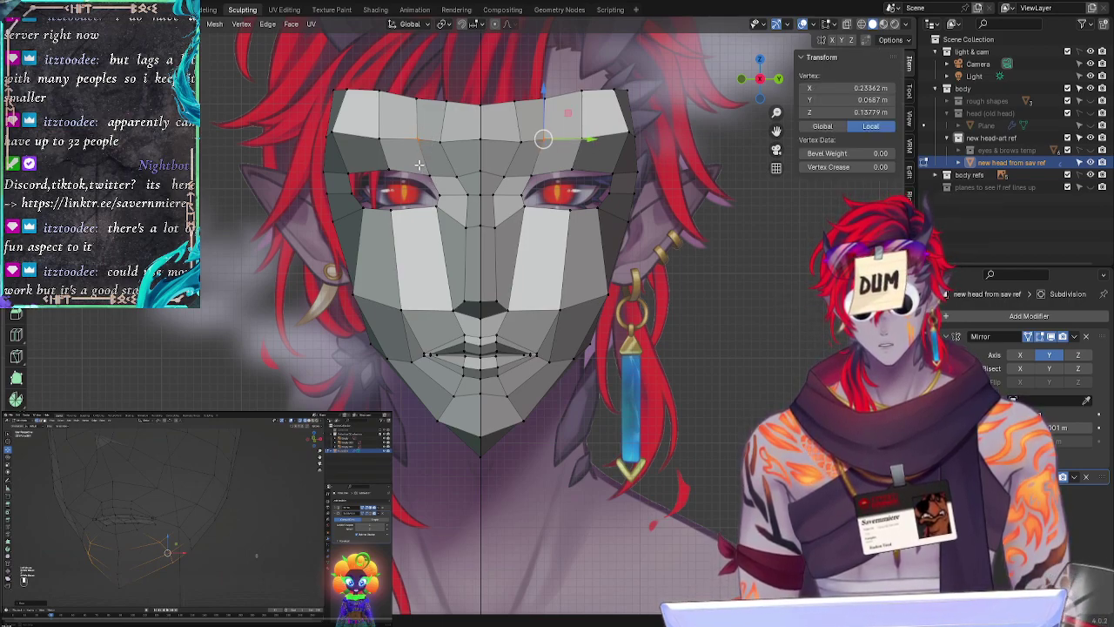
pyautogui.keyDown('shift'); pyautogui.click(434, 167); pyautogui.keyUp('shift')
pyautogui.press('g')
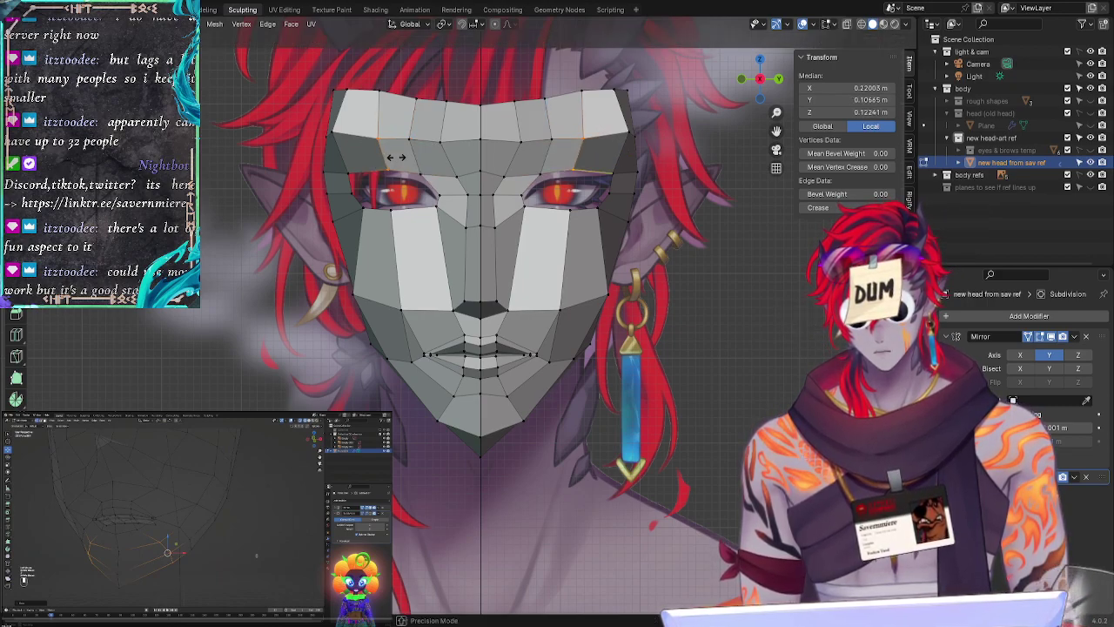
pyautogui.click(396, 158)
# Step: Adjust the two brow-edge vertices vertically beside the outer eye corner
pyautogui.click(347, 197)
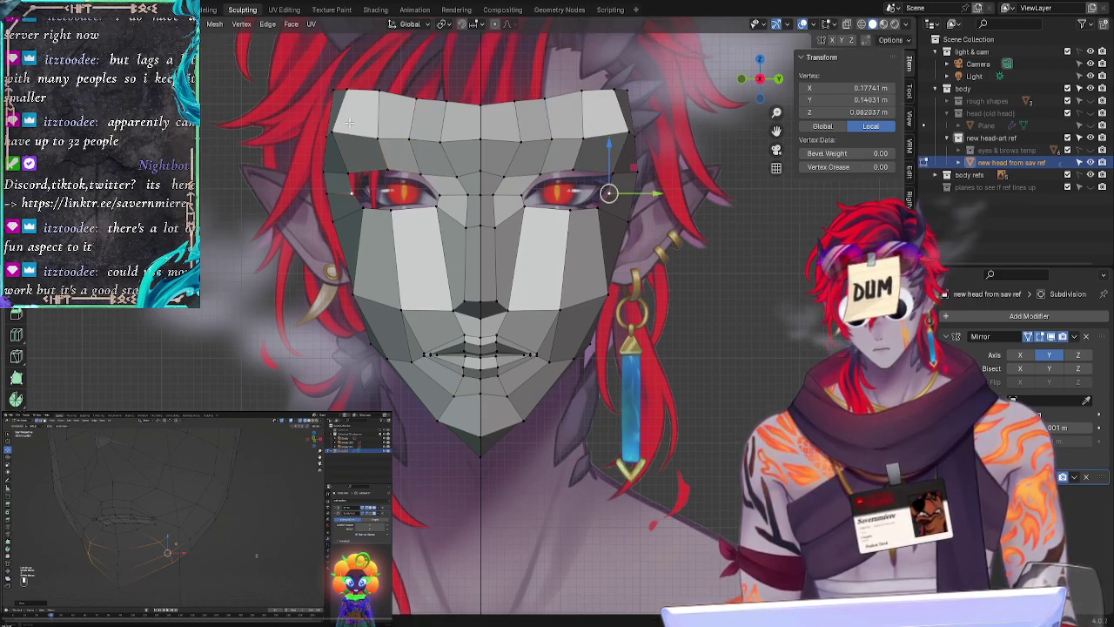
pyautogui.moveTo(568, 132); pyautogui.dragTo(585, 191)
pyautogui.moveTo(581, 142); pyautogui.dragTo(582, 144)
pyautogui.click(738, 170)
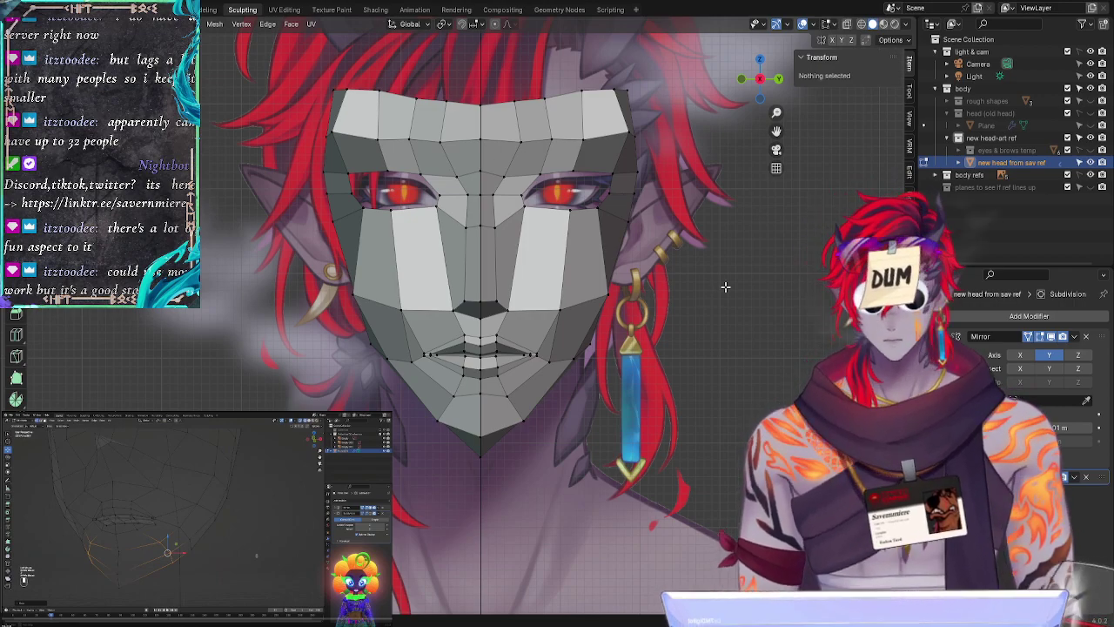
pyautogui.moveTo(737, 307); pyautogui.dragTo(602, 180, button='middle')
# Step: Move the eye-socket vertex along X in three passes to deepen the socket
pyautogui.click(580, 177)
pyautogui.press('g')
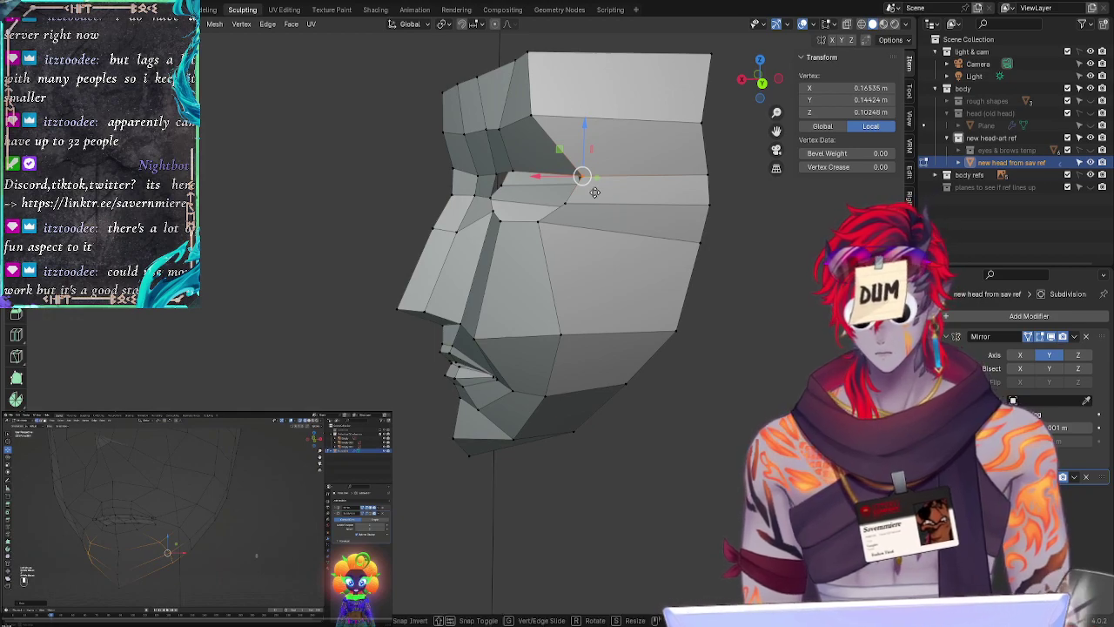
pyautogui.press('x')
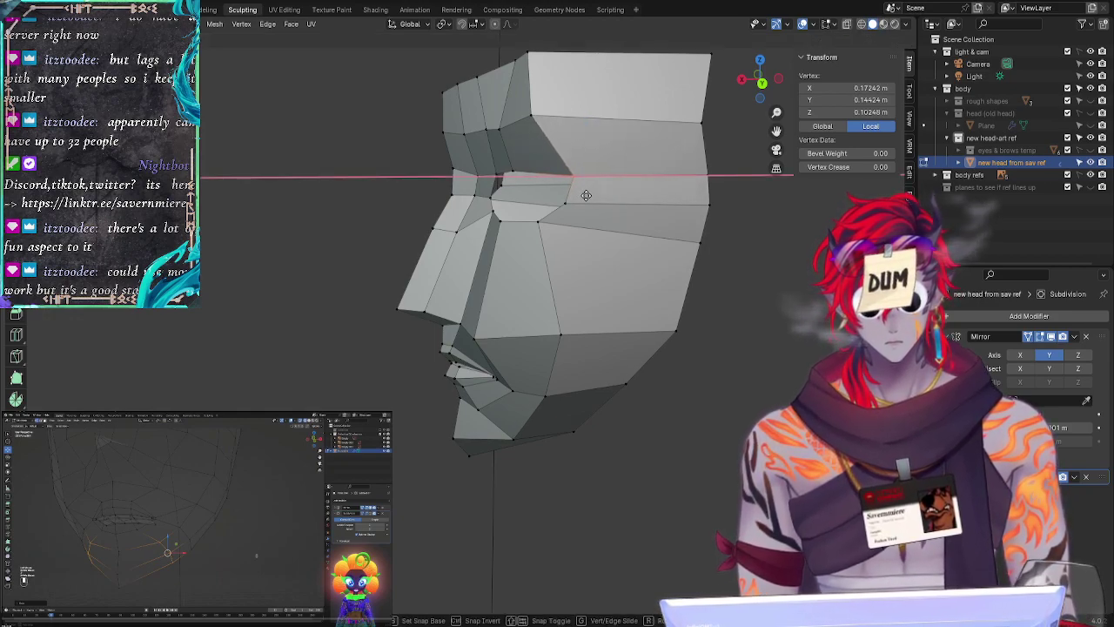
pyautogui.click(588, 195)
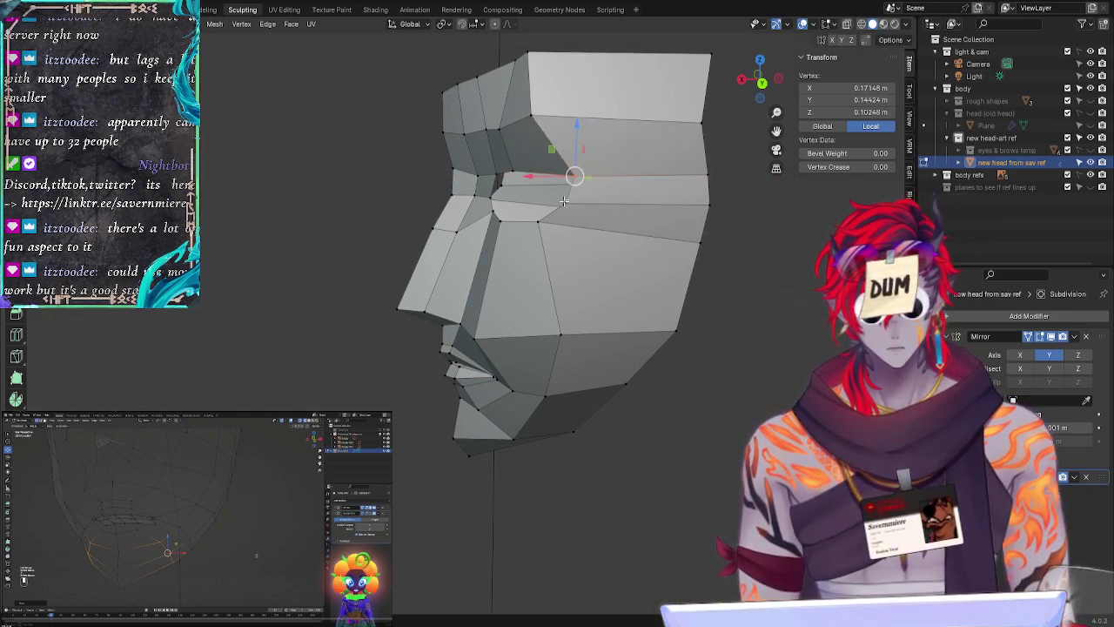
pyautogui.press('g')
pyautogui.press('x')
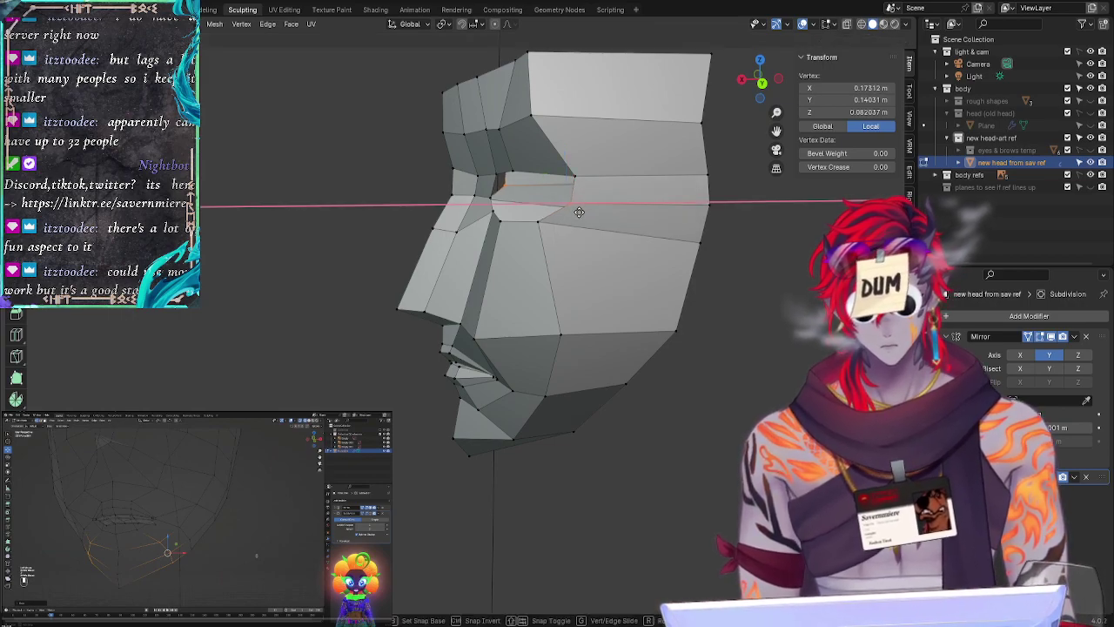
pyautogui.click(578, 213)
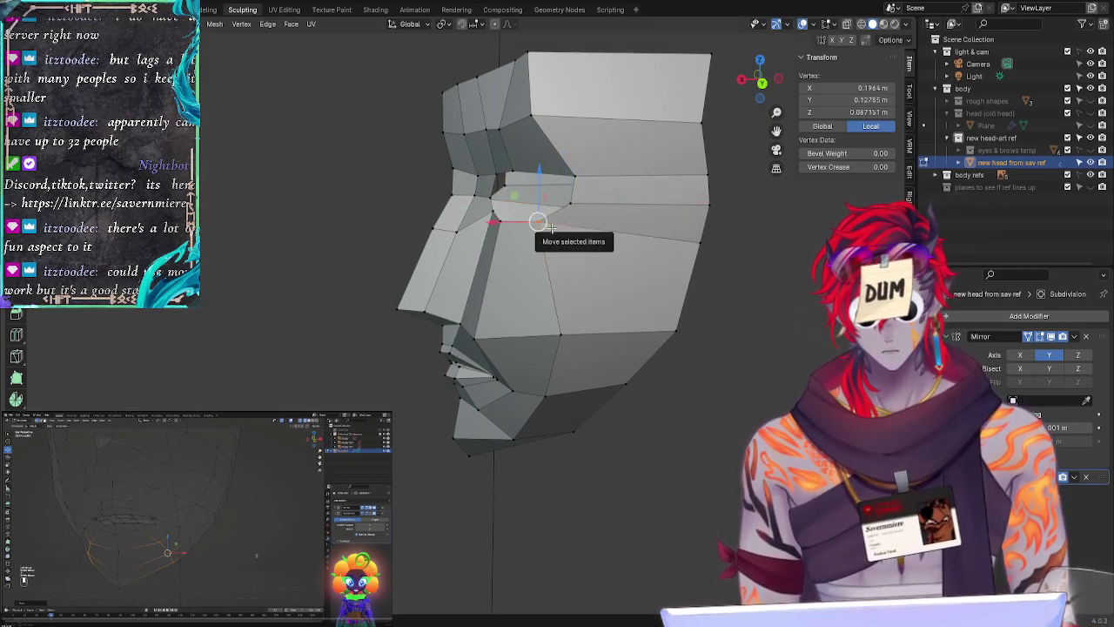
pyautogui.press('g')
pyautogui.press('x')
pyautogui.click(562, 227)
pyautogui.click(243, 301)
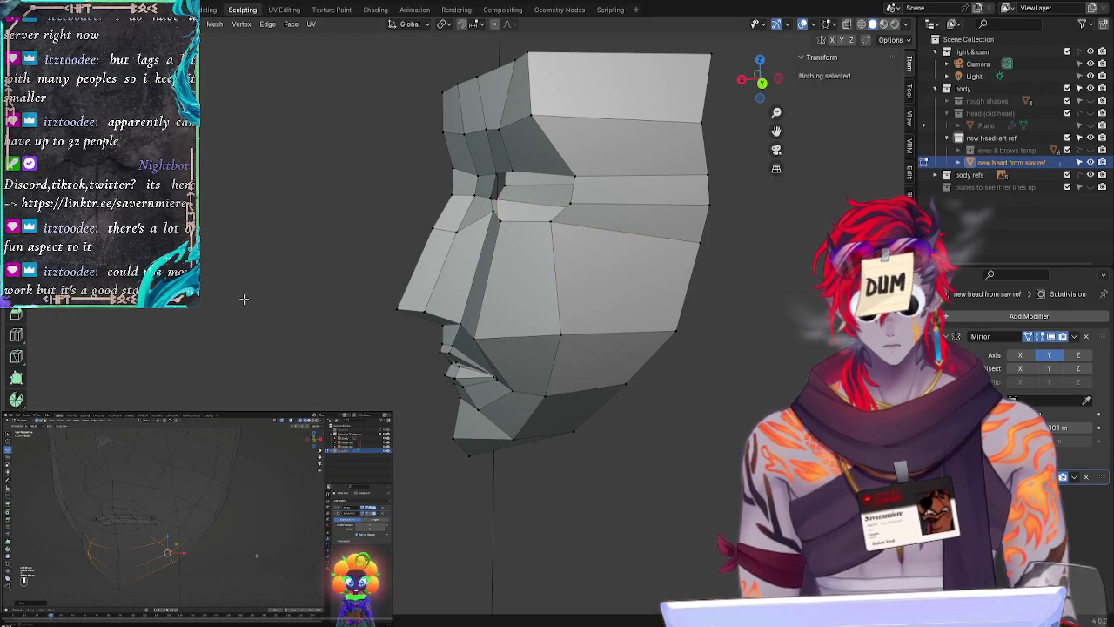
pyautogui.moveTo(244, 301); pyautogui.dragTo(509, 292, button='middle')
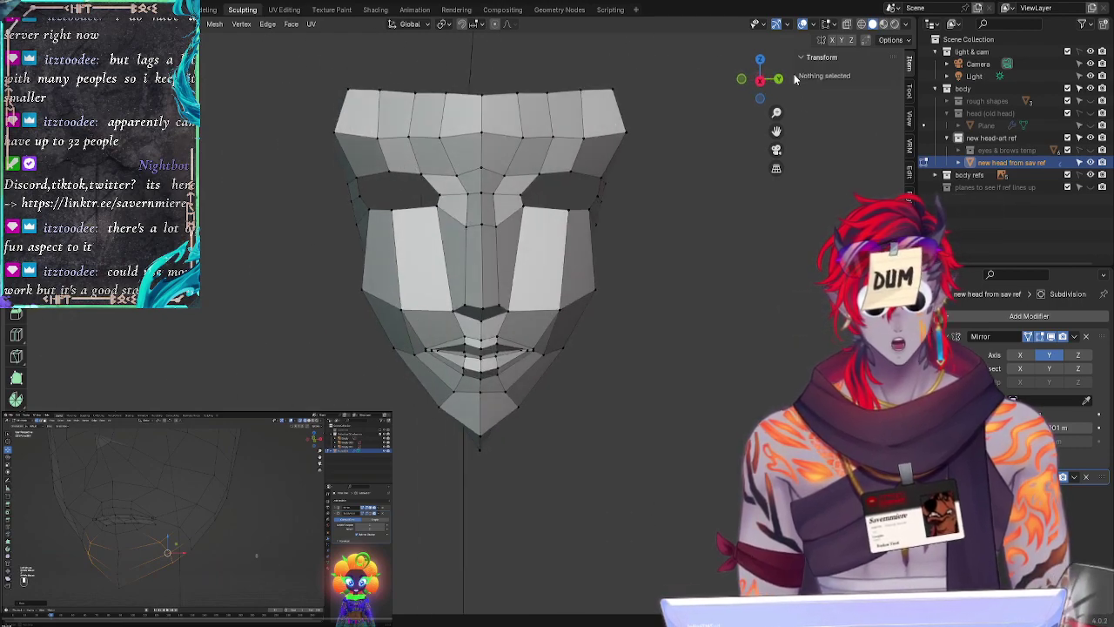
# Step: In front reference view, toggle the Subdivision preview to check the smoothed face, then return to the low-poly cage
pyautogui.click(759, 79)
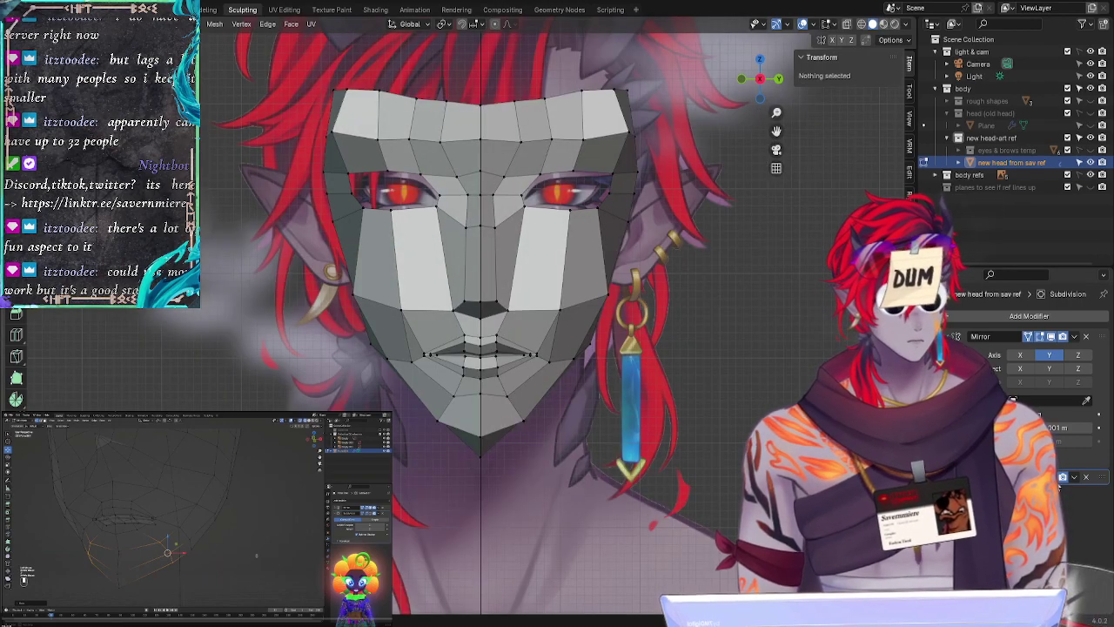
pyautogui.click(1051, 477)
pyautogui.click(1050, 477)
pyautogui.click(1050, 477)
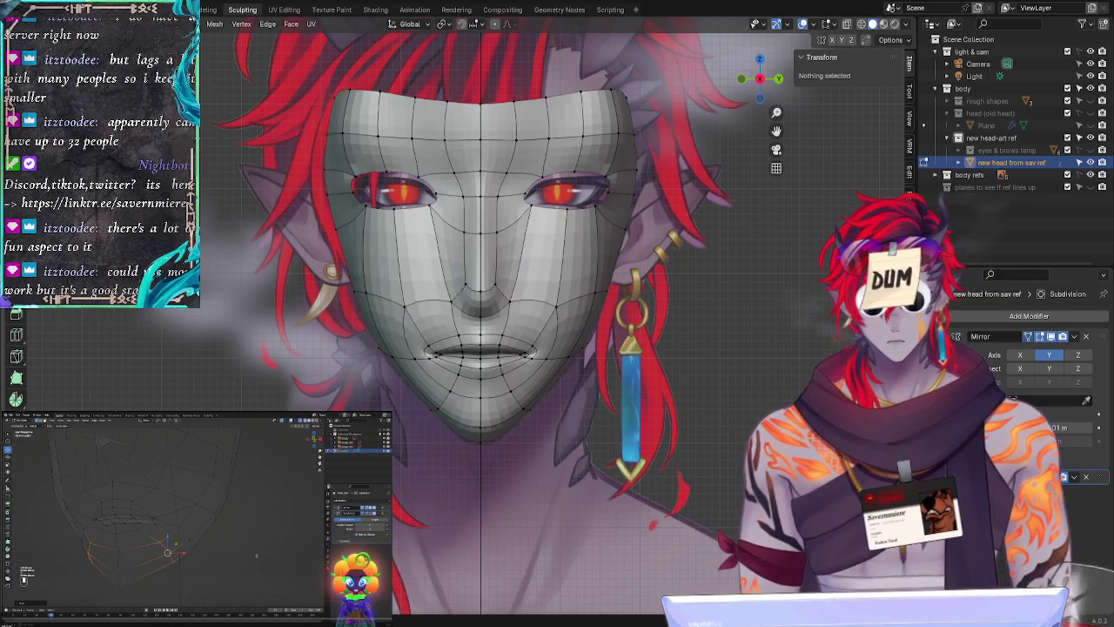
pyautogui.moveTo(805, 442); pyautogui.dragTo(759, 445, button='middle')
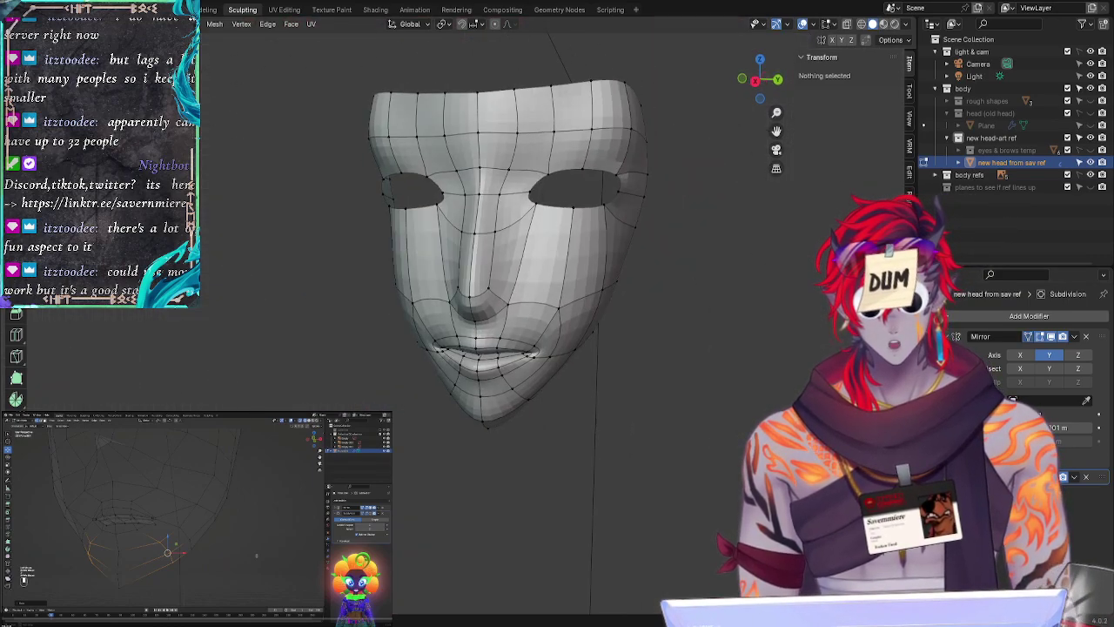
pyautogui.hotkey('ctrl', '0')
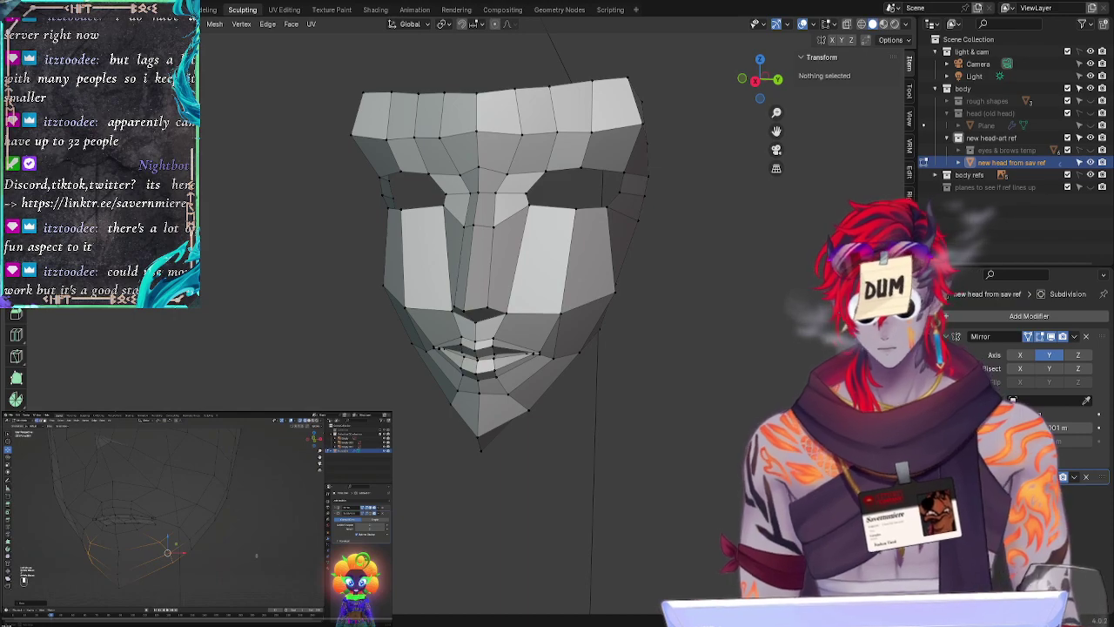
# Step: Save the head file and bring the face into side profile
pyautogui.hotkey('ctrl', 's')
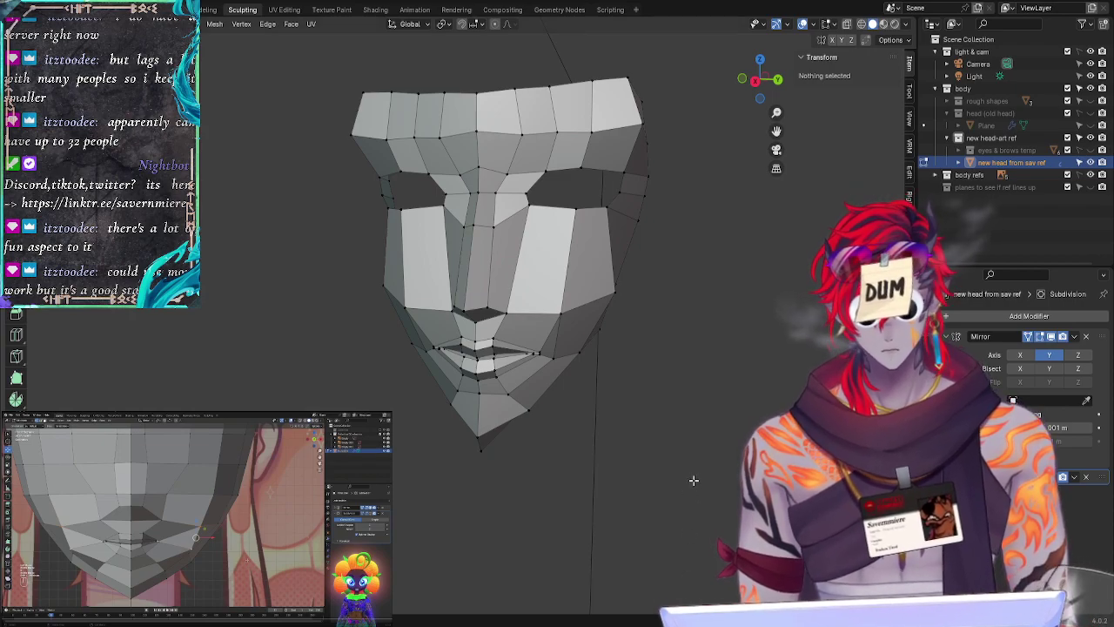
pyautogui.scroll(5, 727, 498)
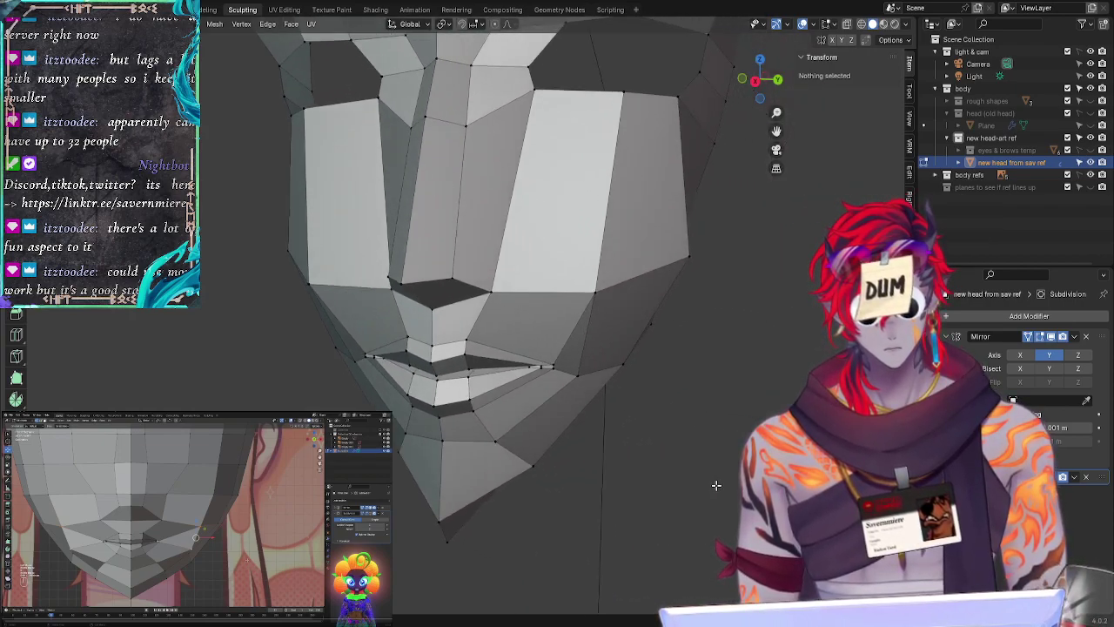
pyautogui.moveTo(690, 467); pyautogui.dragTo(557, 481, button='middle')
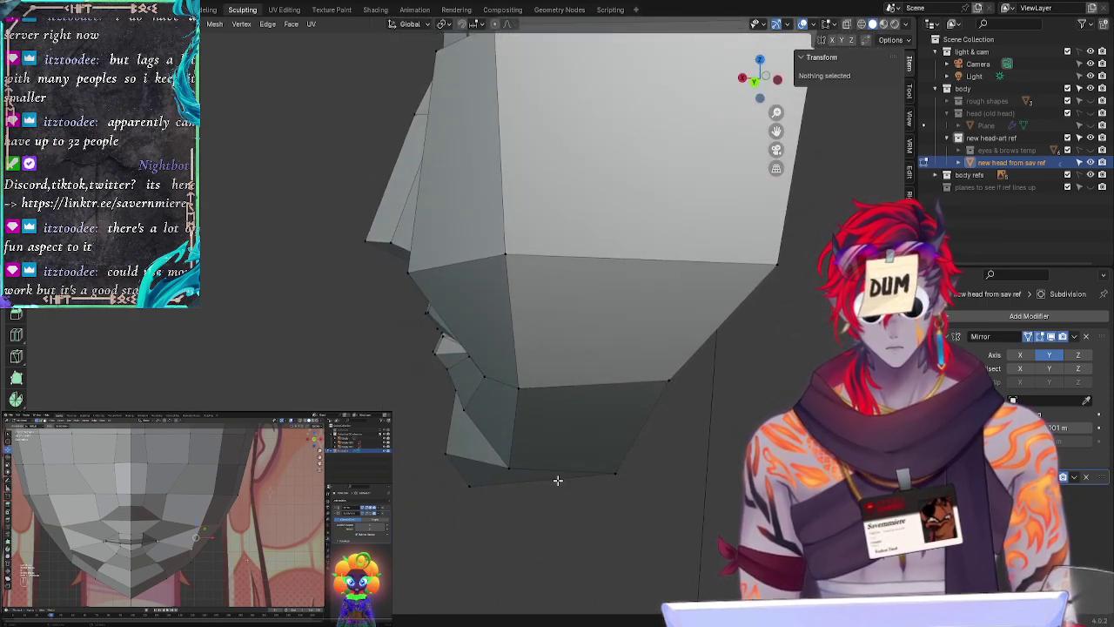
# Step: Nudge the mouth-corner vertex to refine the lip line, checking it in profile
pyautogui.moveTo(486, 388); pyautogui.dragTo(489, 370)
pyautogui.click(328, 357)
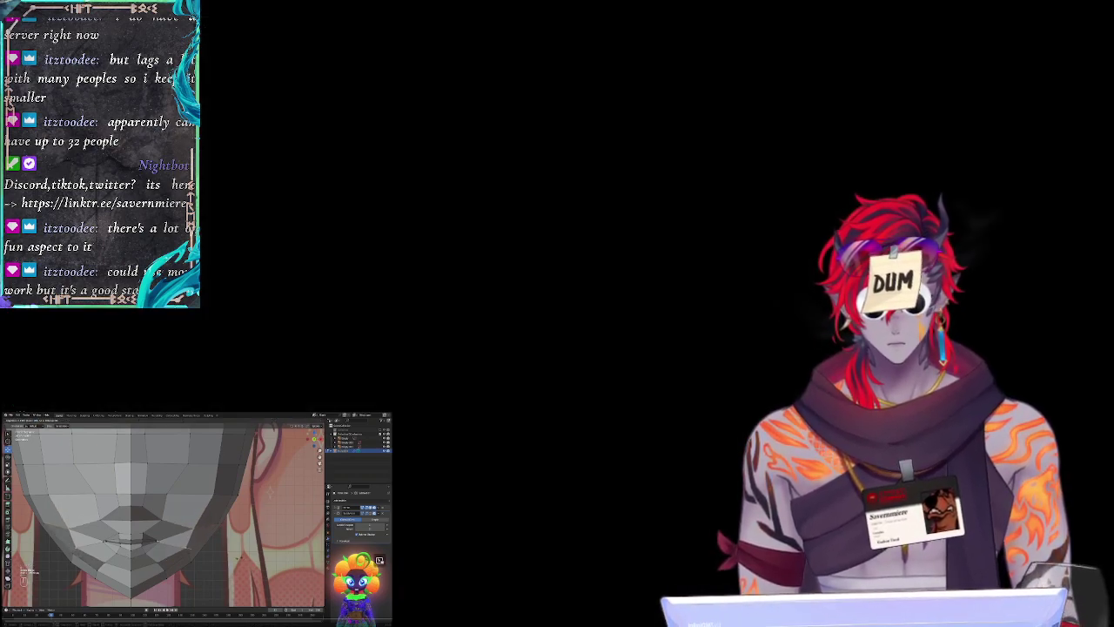
pyautogui.click(236, 555)
pyautogui.moveTo(236, 555); pyautogui.dragTo(240, 560, button='middle')
pyautogui.press('g')
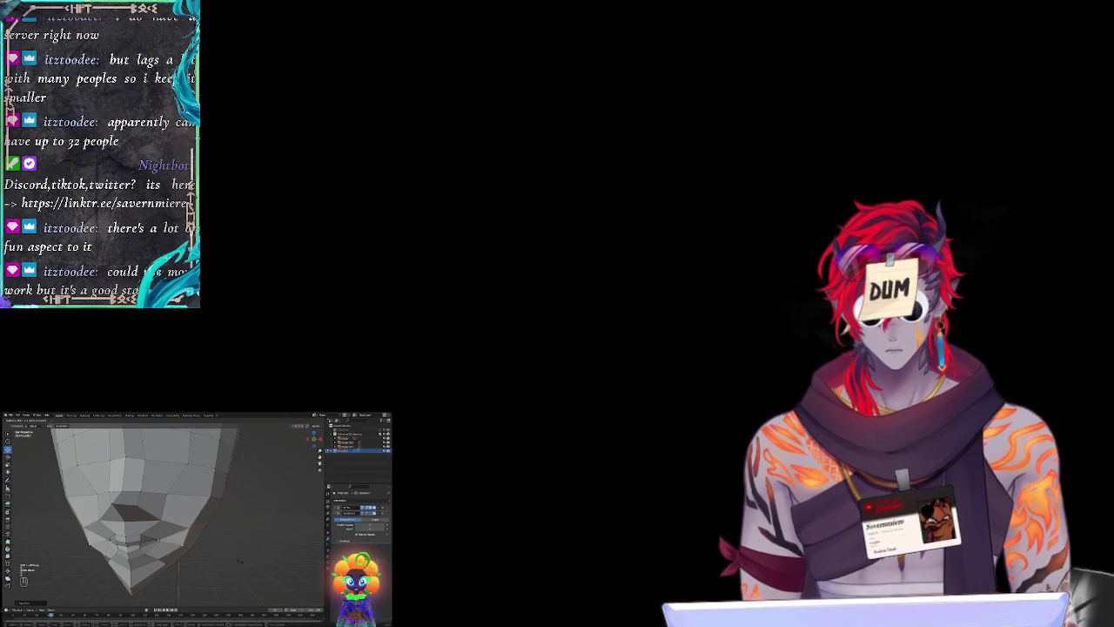
pyautogui.moveTo(158, 540); pyautogui.dragTo(197, 522, button='middle')
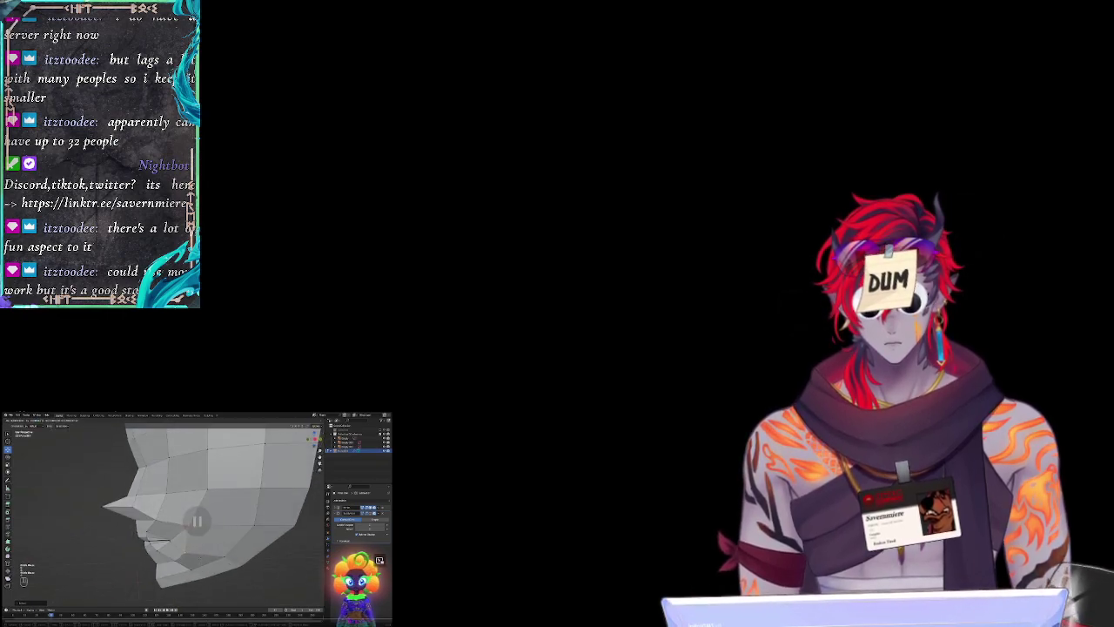
# Step: Delete the mid-face faces with X > Faces, leaving a hole through the eye area
pyautogui.hotkey('alt', 'Tab')
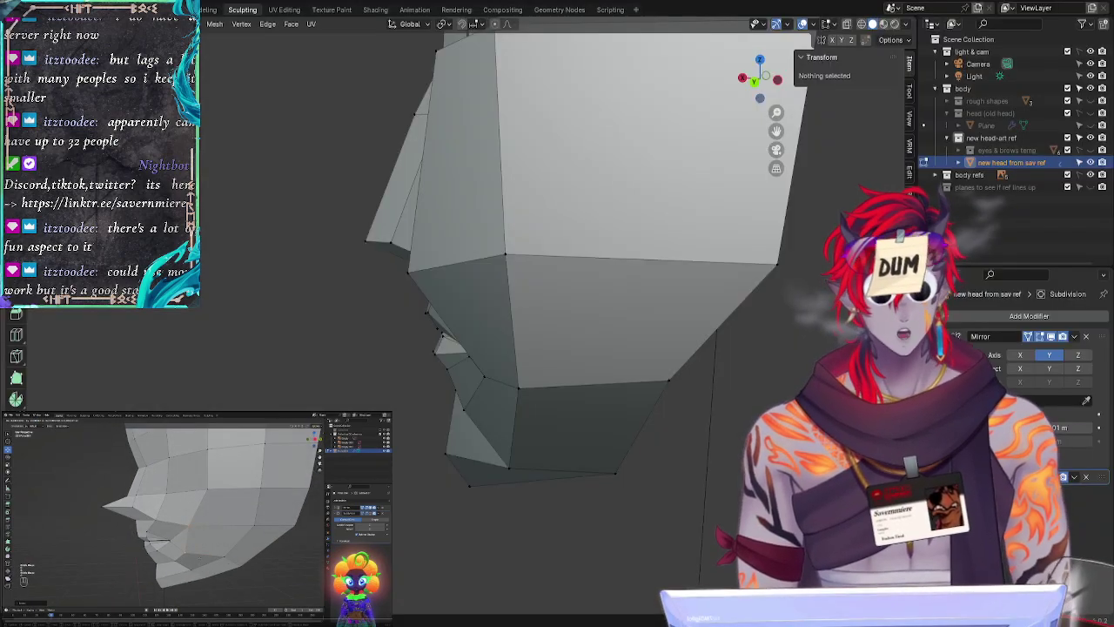
pyautogui.moveTo(557, 314); pyautogui.dragTo(635, 326, button='middle')
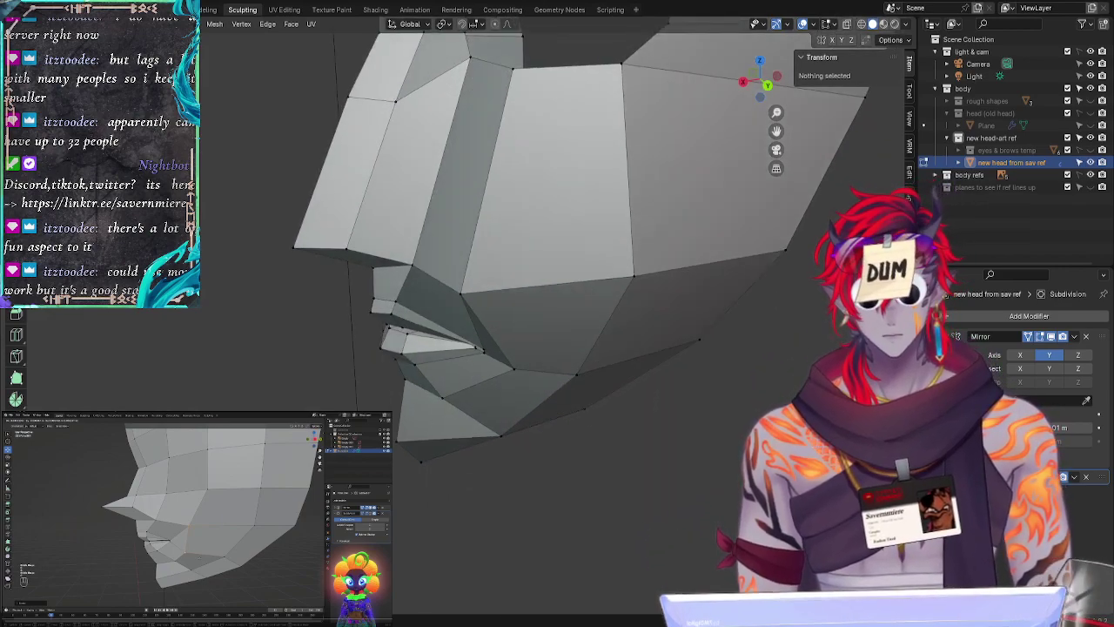
pyautogui.scroll(-2, 522, 296)
pyautogui.moveTo(556, 314); pyautogui.dragTo(502, 287, button='middle')
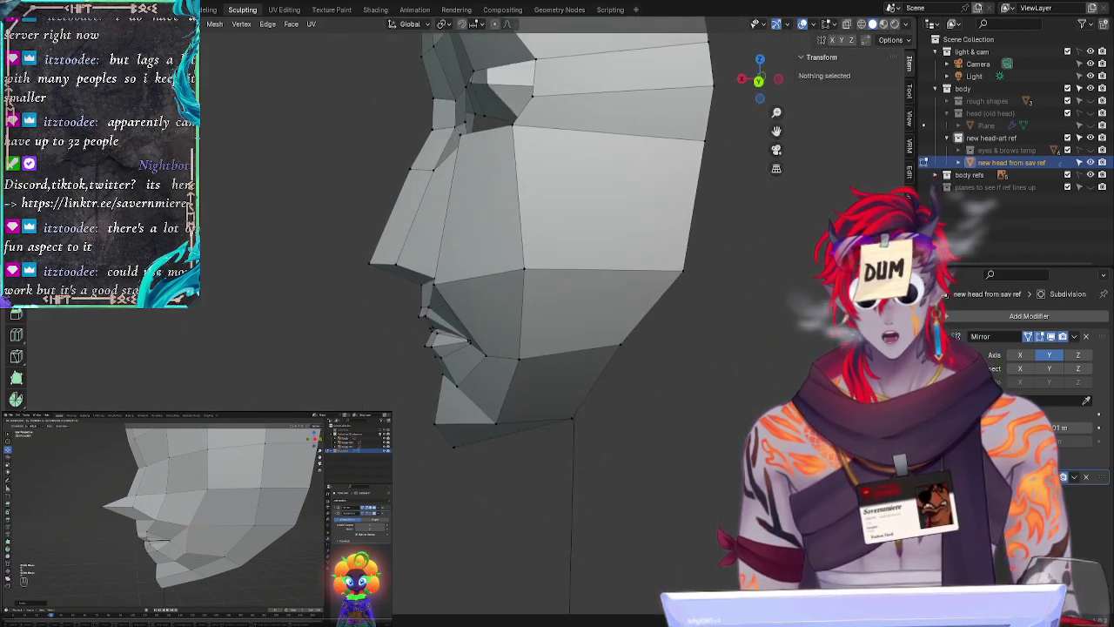
pyautogui.click(435, 289)
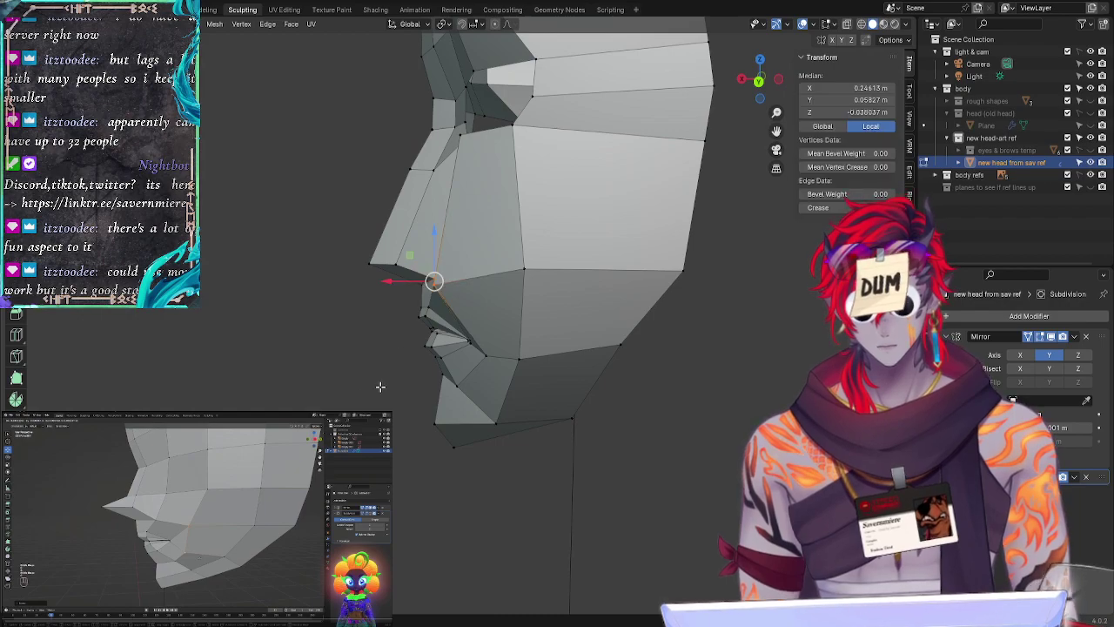
pyautogui.hotkey('alt', 'a')
pyautogui.moveTo(335, 435); pyautogui.dragTo(443, 434, button='middle')
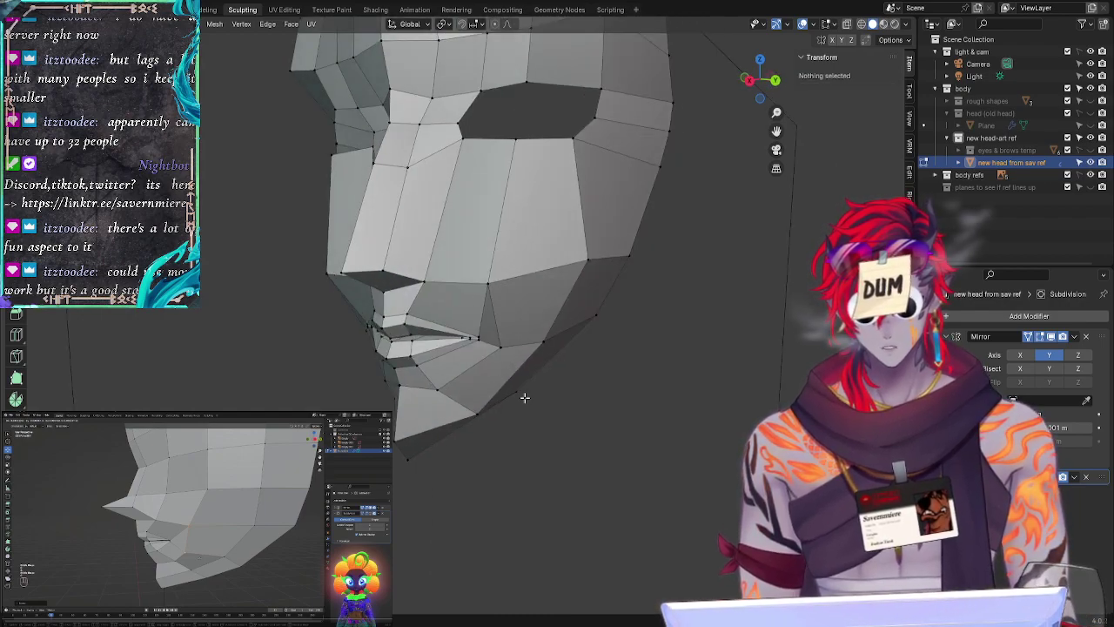
pyautogui.moveTo(487, 310)
pyautogui.keyDown('ctrl'); pyautogui.mouseDown(button='right')
pyautogui.moveTo(525, 86)
pyautogui.moveTo(520, 17)
pyautogui.mouseUp(button='right'); pyautogui.keyUp('ctrl')
pyautogui.moveTo(519, 19)
pyautogui.mouseDown()
pyautogui.moveTo(620, 58)
pyautogui.moveTo(583, 320)
pyautogui.moveTo(513, 365)
pyautogui.mouseUp()
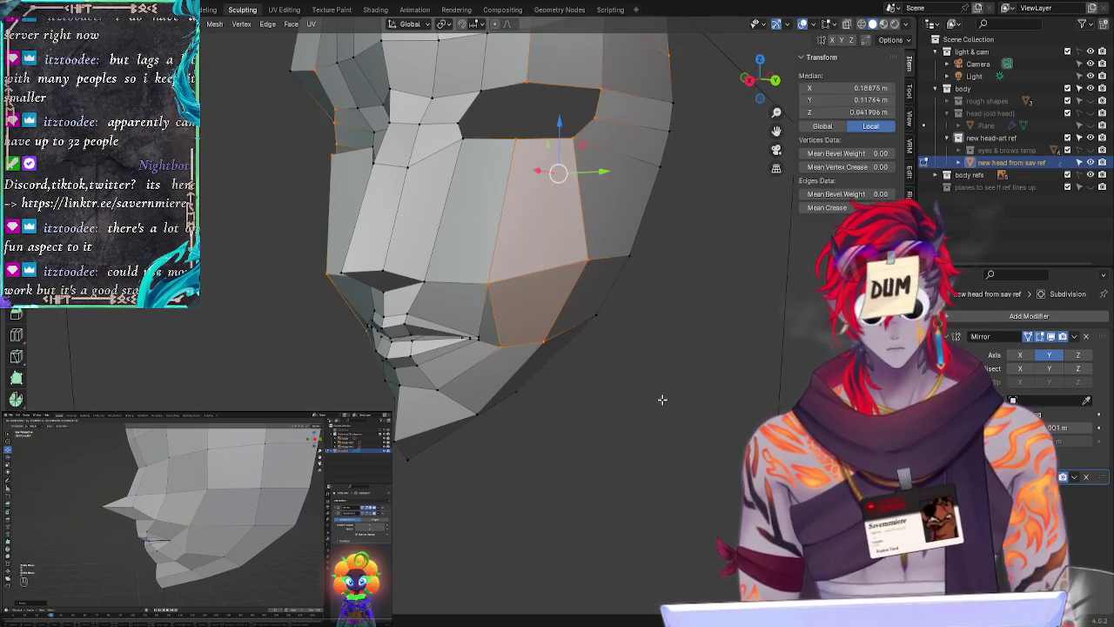
pyautogui.moveTo(662, 399); pyautogui.dragTo(615, 474, button='middle')
pyautogui.press('x')
pyautogui.press('f')
pyautogui.moveTo(549, 431); pyautogui.dragTo(552, 420, button='middle')
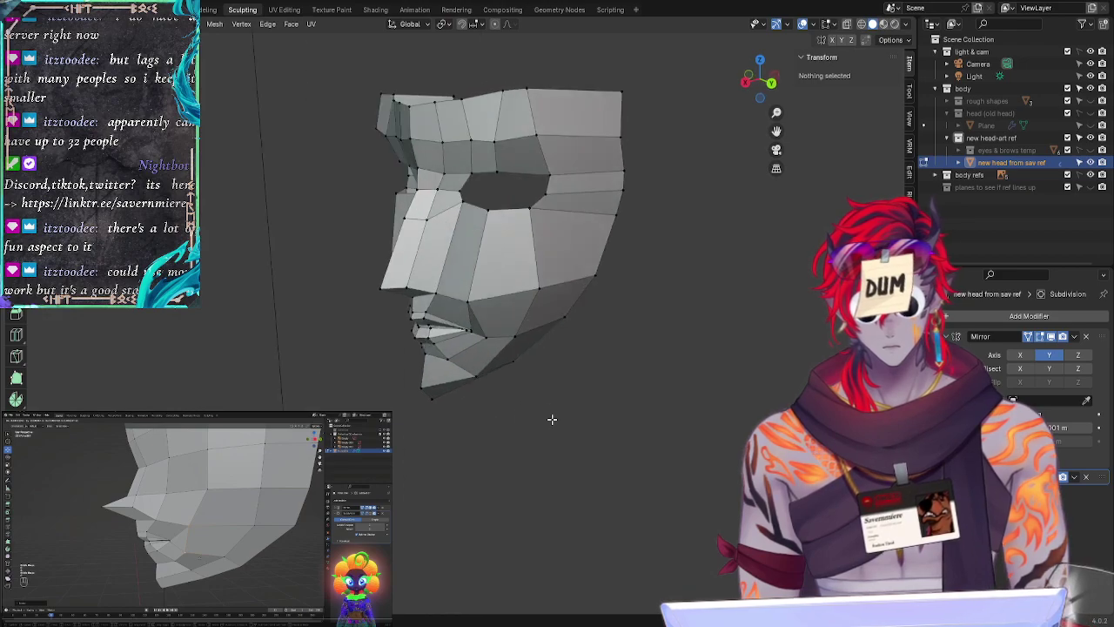
# Step: Try shifting the right half of the face along X, then undo that move
pyautogui.keyDown('ctrl'); pyautogui.moveTo(466, 310); pyautogui.dragTo(470, 303, button='right'); pyautogui.keyUp('ctrl')
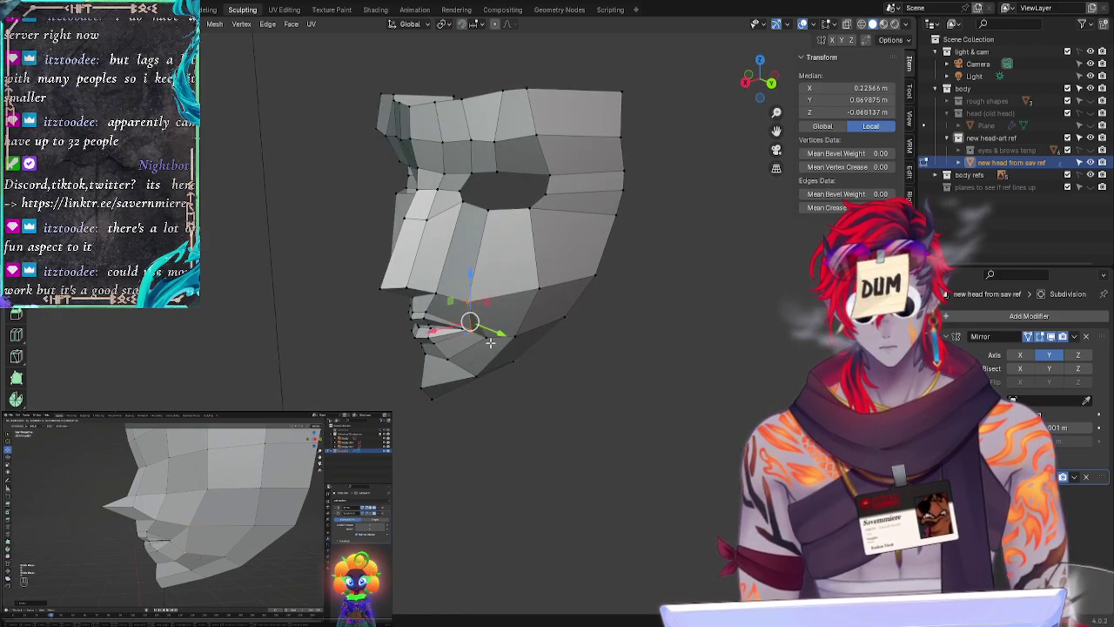
pyautogui.hotkey('alt', 'a')
pyautogui.moveTo(470, 313); pyautogui.dragTo(483, 175)
pyautogui.moveTo(483, 119)
pyautogui.mouseDown()
pyautogui.moveTo(691, 214)
pyautogui.moveTo(601, 391)
pyautogui.moveTo(494, 409)
pyautogui.moveTo(483, 376)
pyautogui.mouseUp()
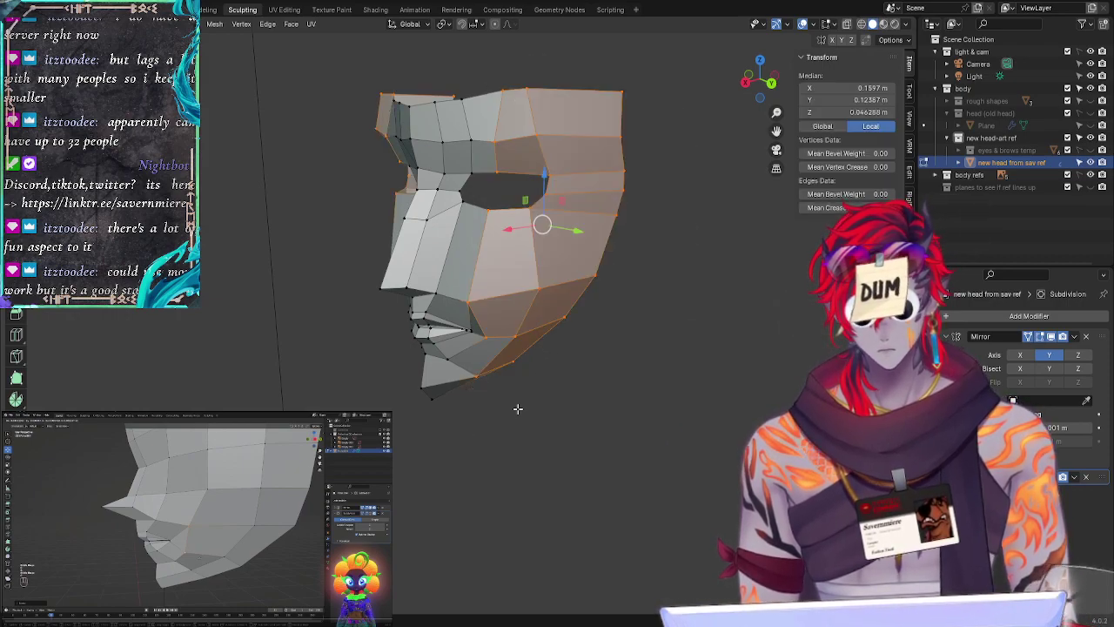
pyautogui.press('g')
pyautogui.press('x')
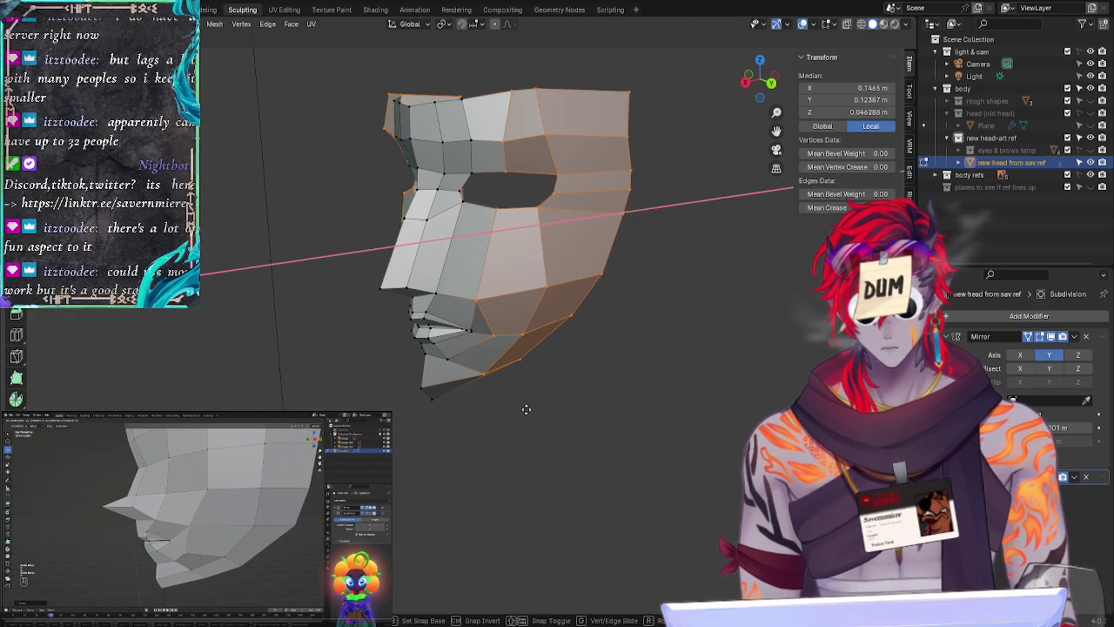
pyautogui.click(526, 409)
pyautogui.moveTo(601, 443); pyautogui.dragTo(549, 423, button='middle')
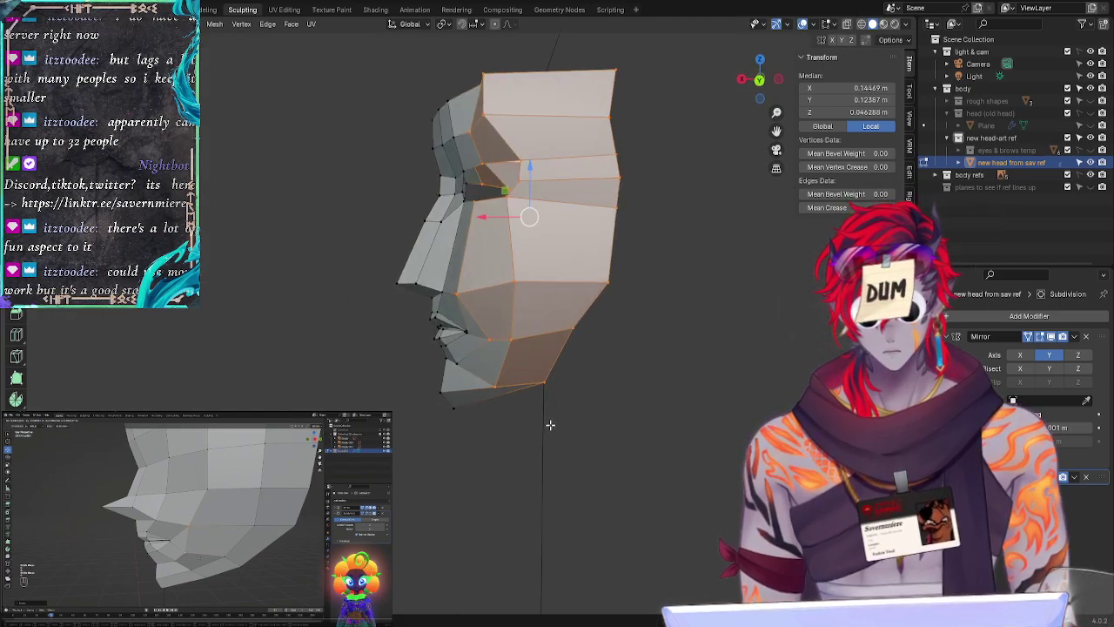
pyautogui.hotkey('alt', 'a')
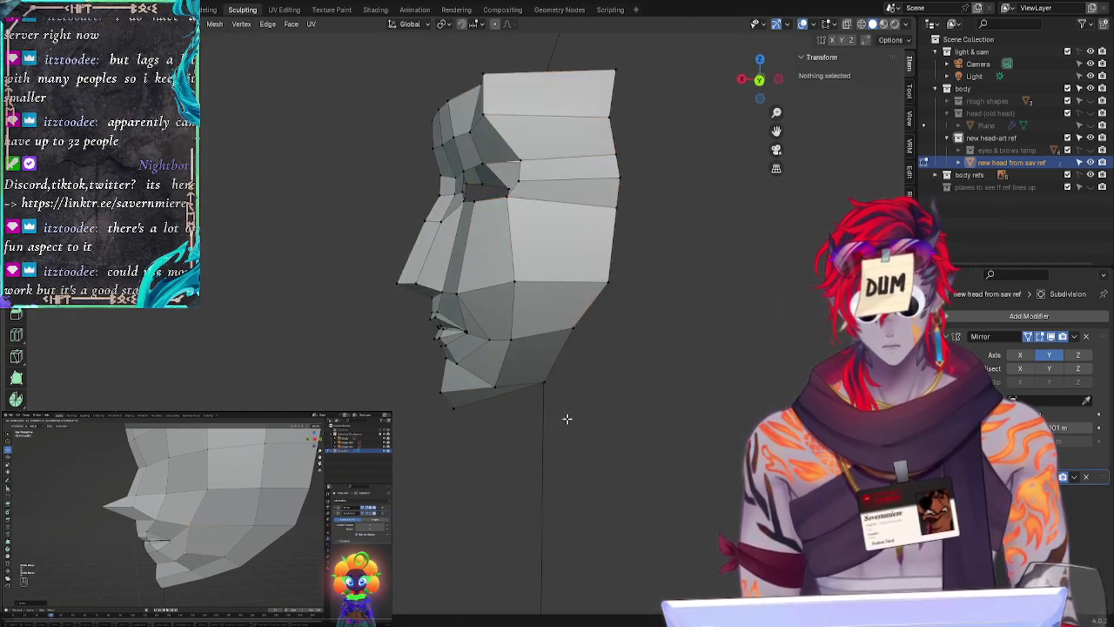
pyautogui.hotkey('ctrl', 'z')
pyautogui.hotkey('ctrl', 'z')
pyautogui.hotkey('ctrl', 'z')
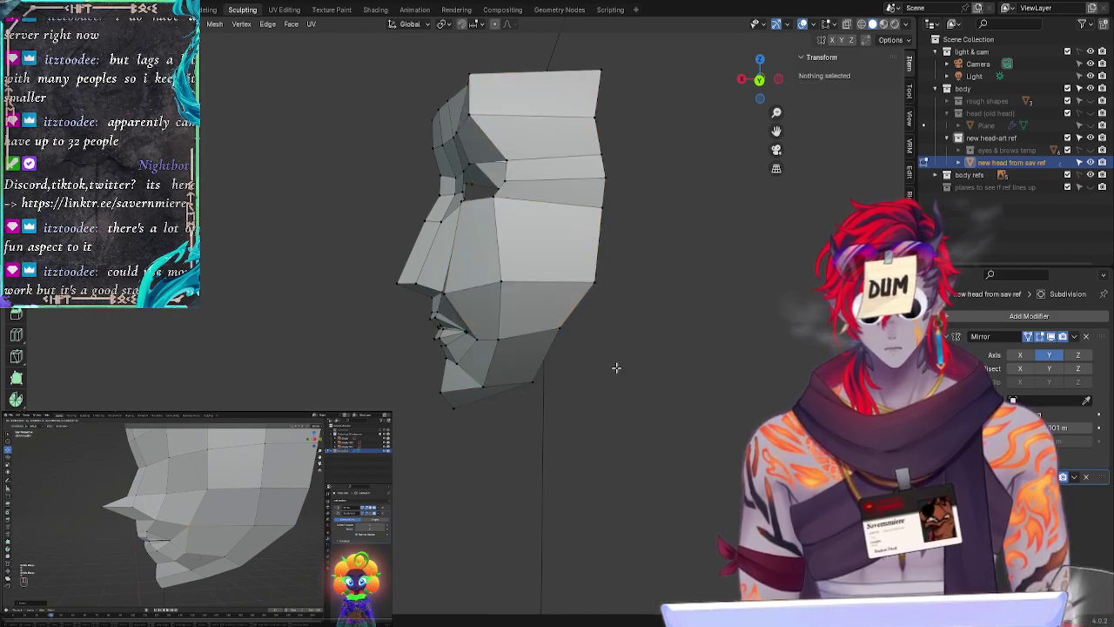
# Step: Shift the outer right side of the face along X and check it from the side
pyautogui.moveTo(537, 380)
pyautogui.mouseDown(button='middle')
pyautogui.moveTo(554, 458)
pyautogui.moveTo(611, 440)
pyautogui.moveTo(524, 395)
pyautogui.mouseUp(button='middle')
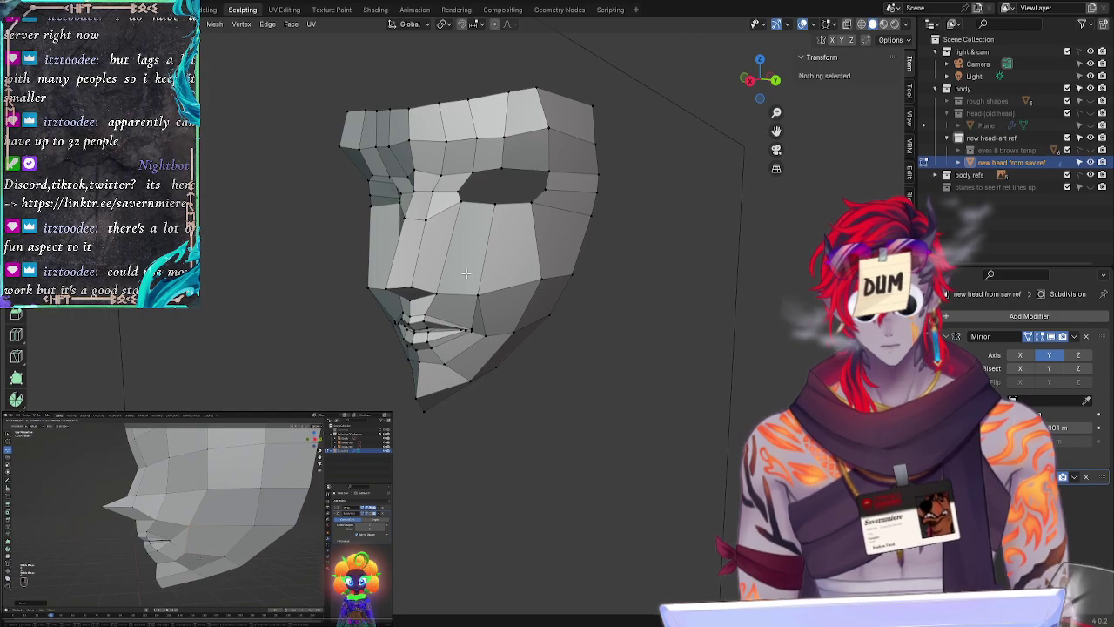
pyautogui.moveTo(495, 321)
pyautogui.mouseDown()
pyautogui.moveTo(609, 285)
pyautogui.moveTo(574, 66)
pyautogui.moveTo(532, 51)
pyautogui.moveTo(497, 81)
pyautogui.mouseUp()
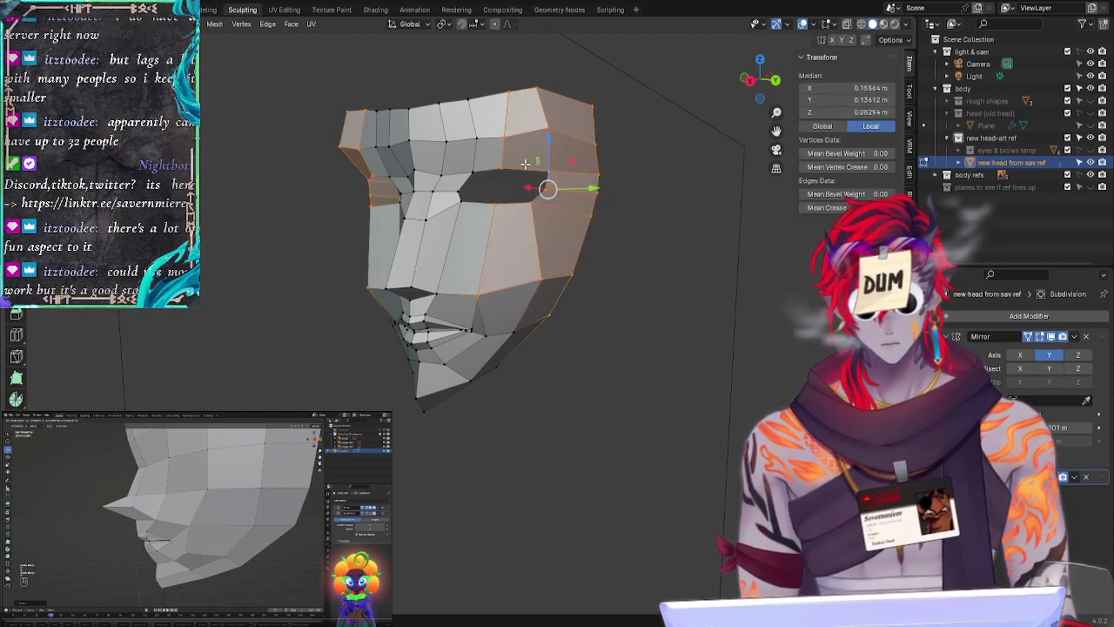
pyautogui.press('g')
pyautogui.press('x')
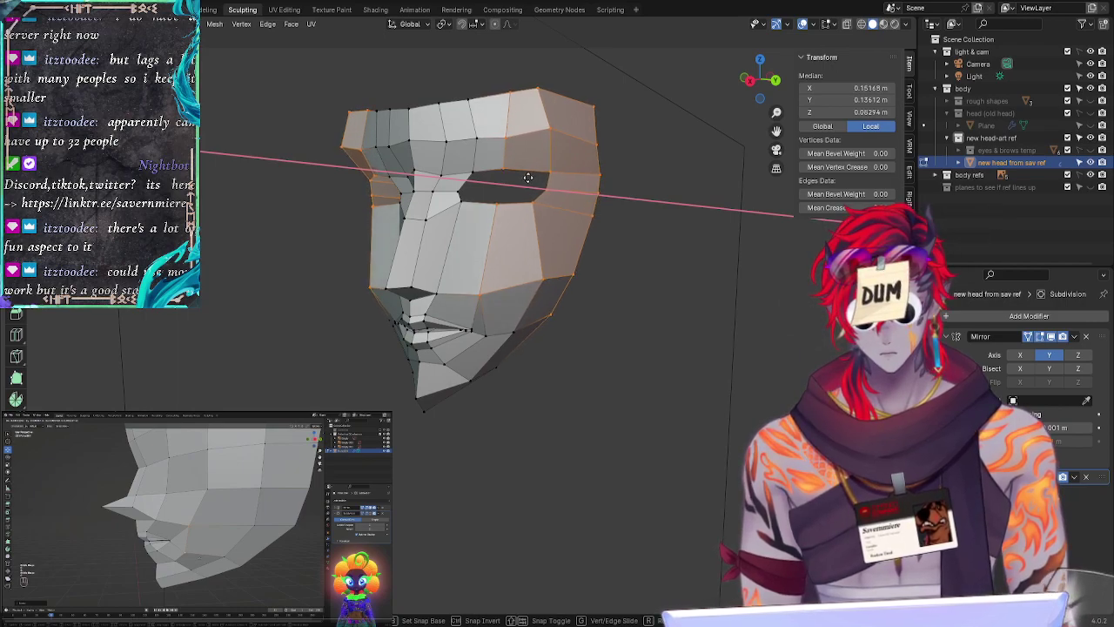
pyautogui.click(531, 180)
pyautogui.click(652, 328)
pyautogui.moveTo(652, 326); pyautogui.dragTo(642, 363, button='middle')
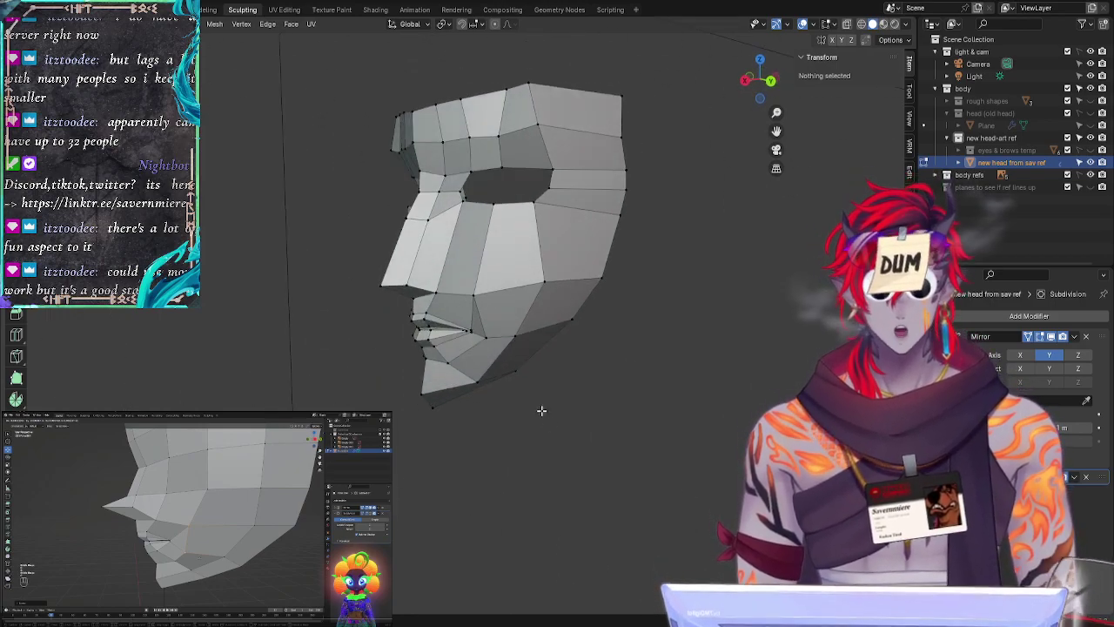
# Step: Lower the jaw-edge vertices by the mouth along the Z axis
pyautogui.moveTo(529, 367); pyautogui.dragTo(593, 428, button='middle')
pyautogui.scroll(3, 587, 383)
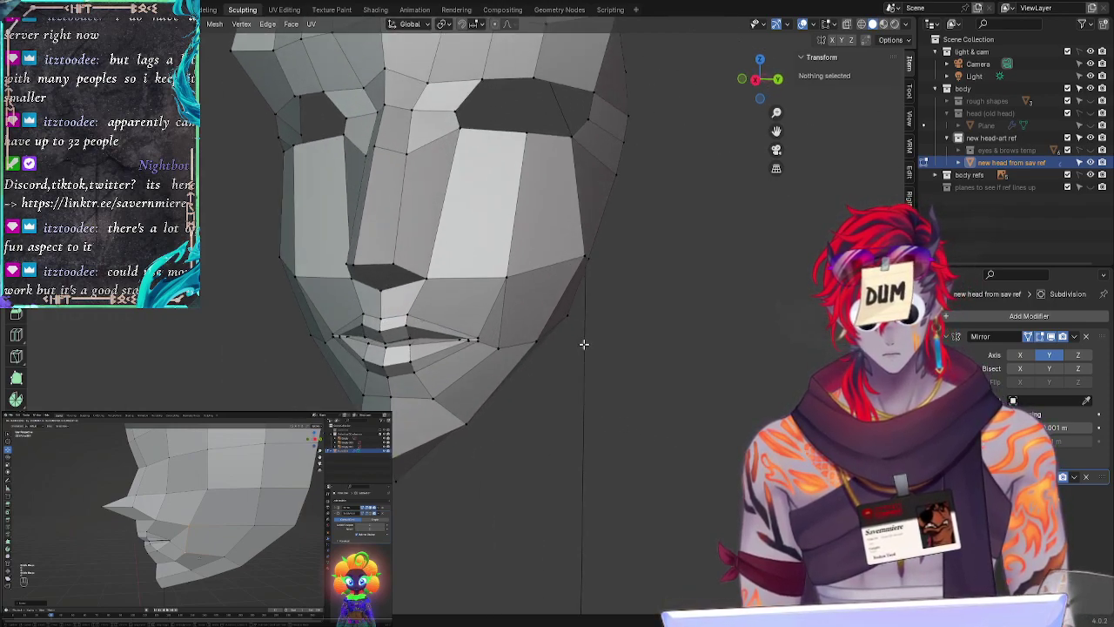
pyautogui.click(494, 344)
pyautogui.click(602, 419)
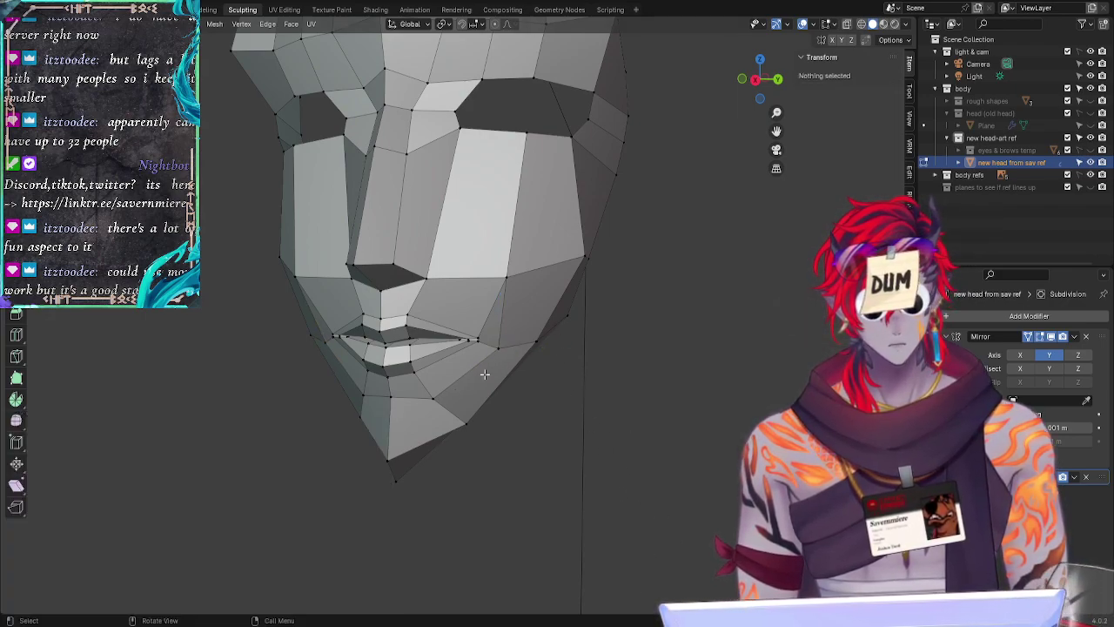
pyautogui.moveTo(498, 335)
pyautogui.keyDown('ctrl'); pyautogui.mouseDown(button='right')
pyautogui.moveTo(495, 366)
pyautogui.moveTo(542, 347)
pyautogui.moveTo(602, 283)
pyautogui.moveTo(590, 326)
pyautogui.mouseUp(button='right'); pyautogui.keyUp('ctrl')
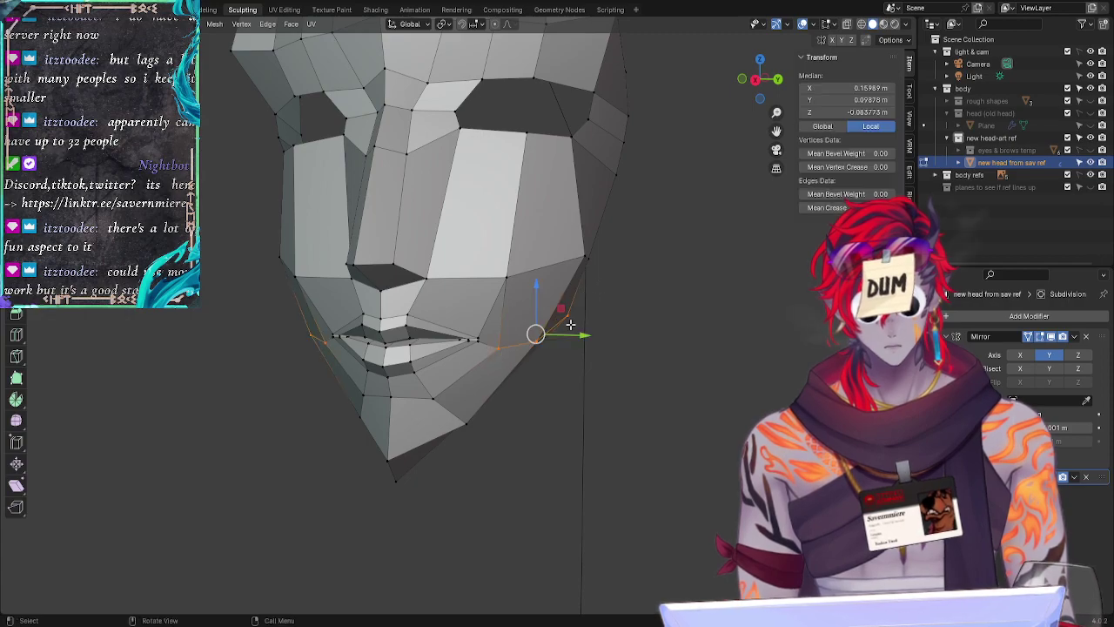
pyautogui.press('g')
pyautogui.press('z')
pyautogui.click(631, 403)
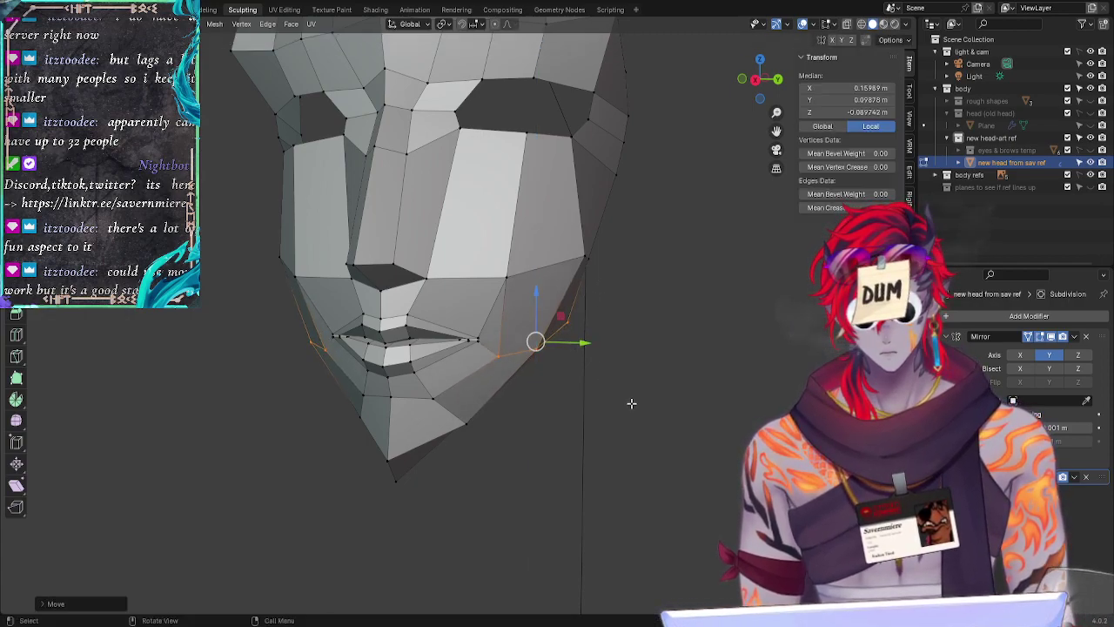
pyautogui.click(632, 403)
pyautogui.moveTo(632, 403); pyautogui.dragTo(567, 430, button='middle')
# Step: Vertex-slide the vertex beside the nose and a vertex near the mouth along their edges
pyautogui.click(475, 279)
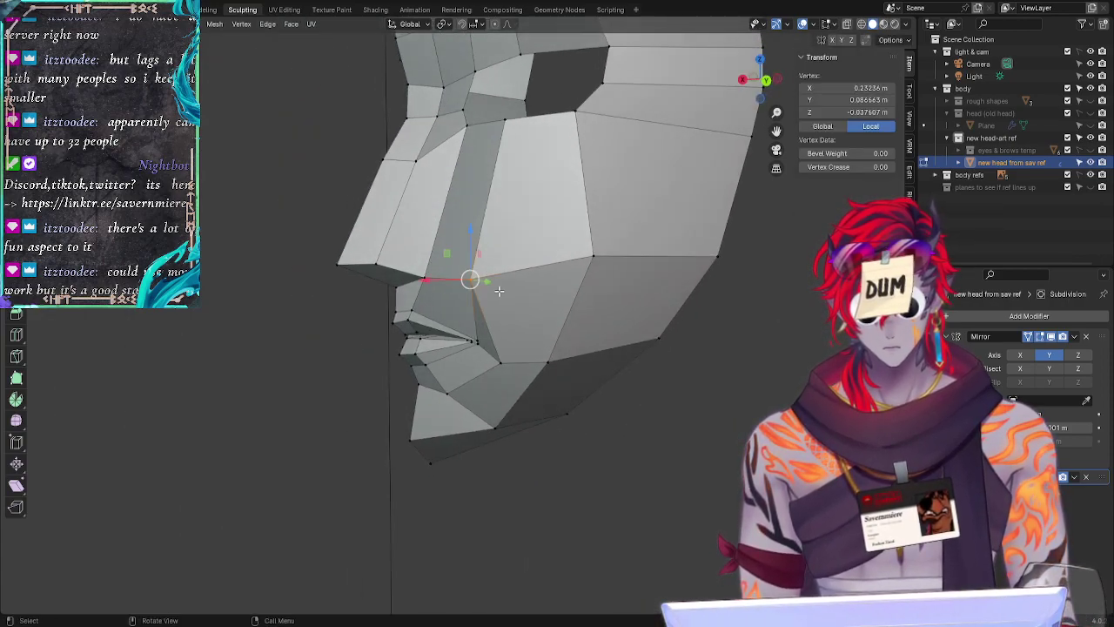
pyautogui.press('g')
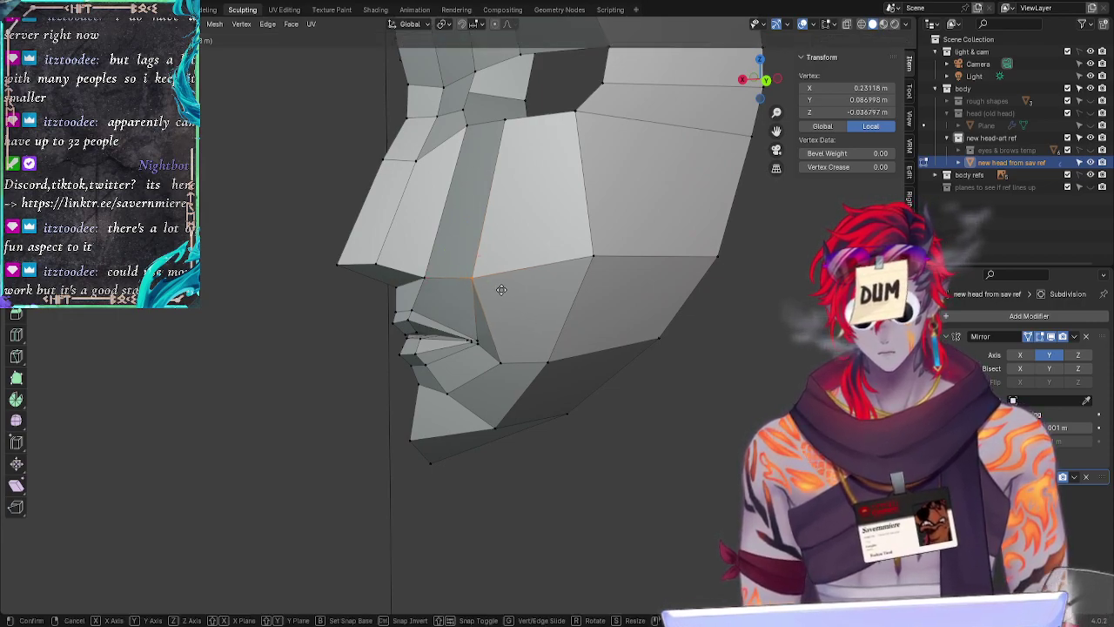
pyautogui.press('g')
pyautogui.click(509, 292)
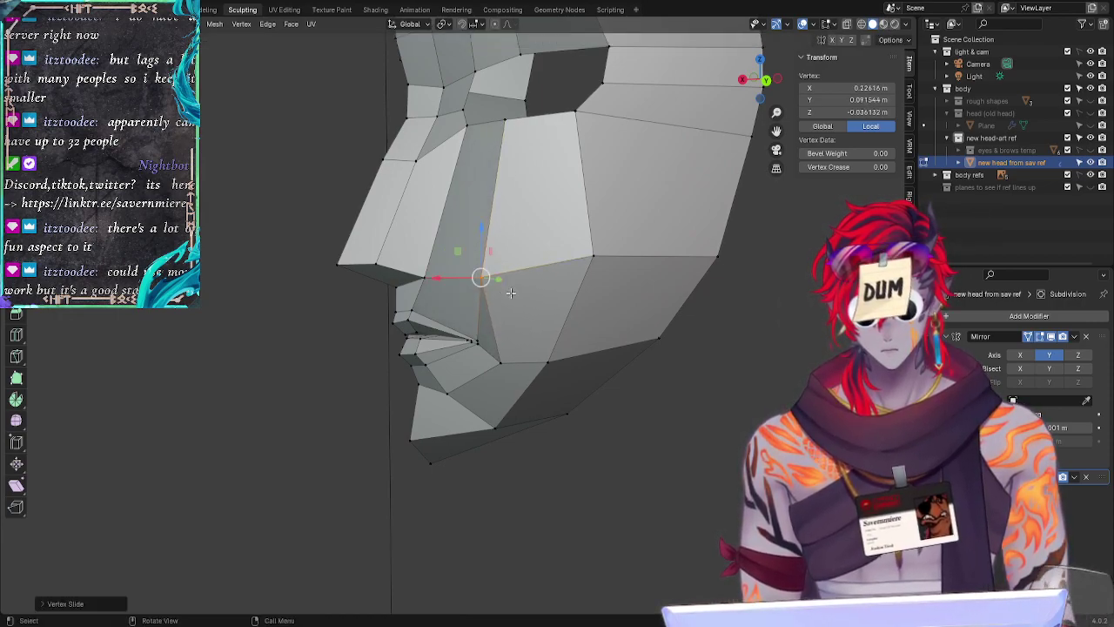
pyautogui.press('g')
pyautogui.press('g')
pyautogui.click(489, 294)
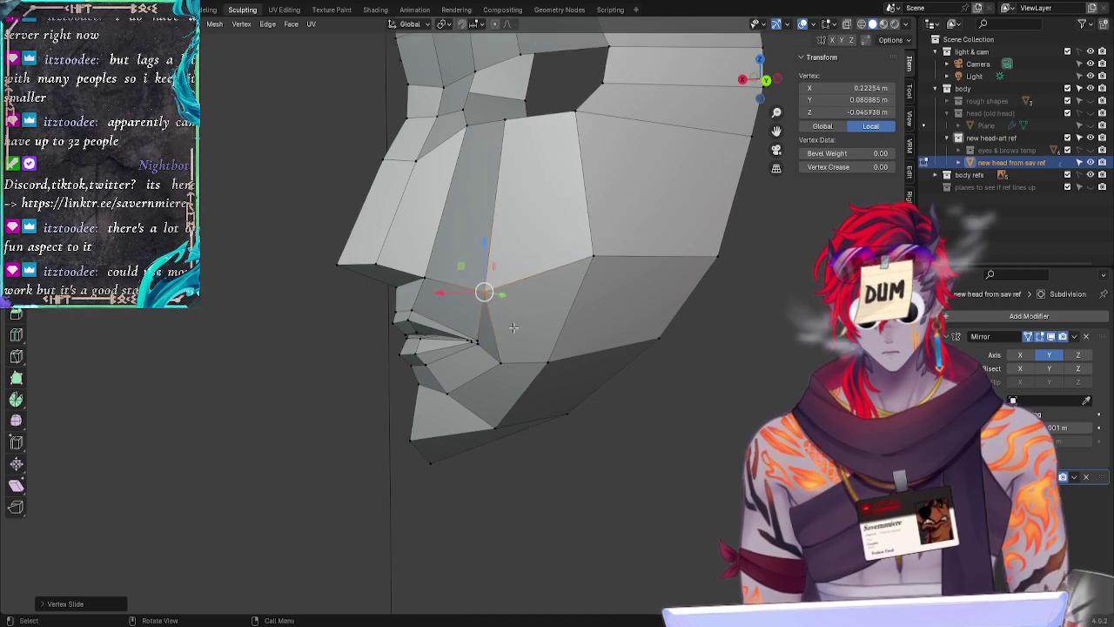
pyautogui.click(577, 516)
pyautogui.moveTo(576, 517)
pyautogui.mouseDown(button='middle')
pyautogui.moveTo(688, 517)
pyautogui.moveTo(565, 520)
pyautogui.mouseUp(button='middle')
pyautogui.click(487, 366)
pyautogui.press('g')
pyautogui.press('g')
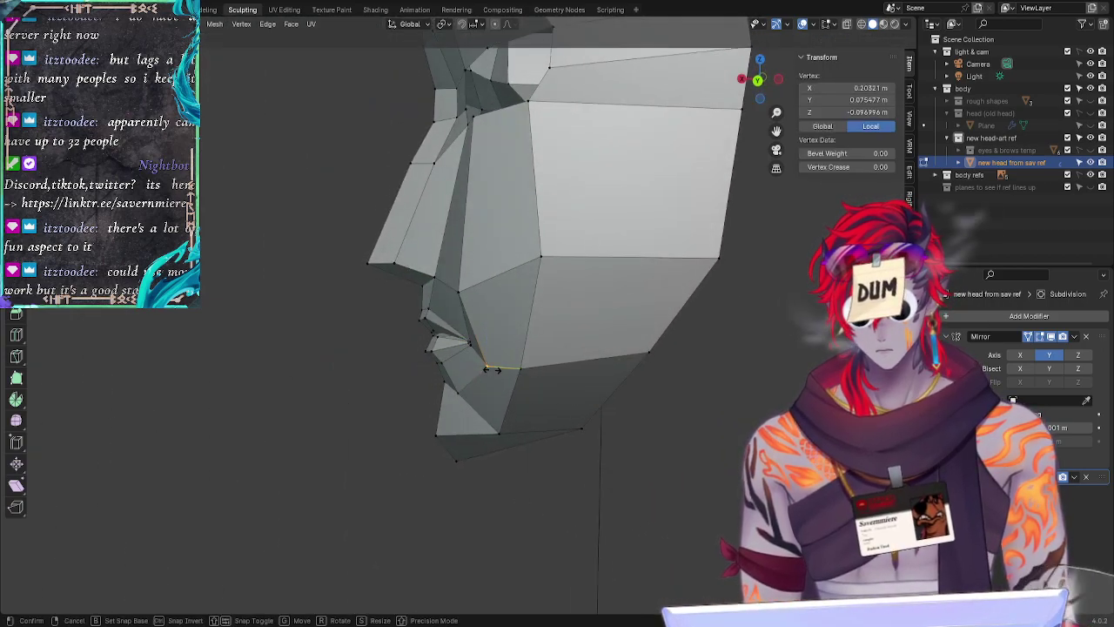
pyautogui.click(486, 364)
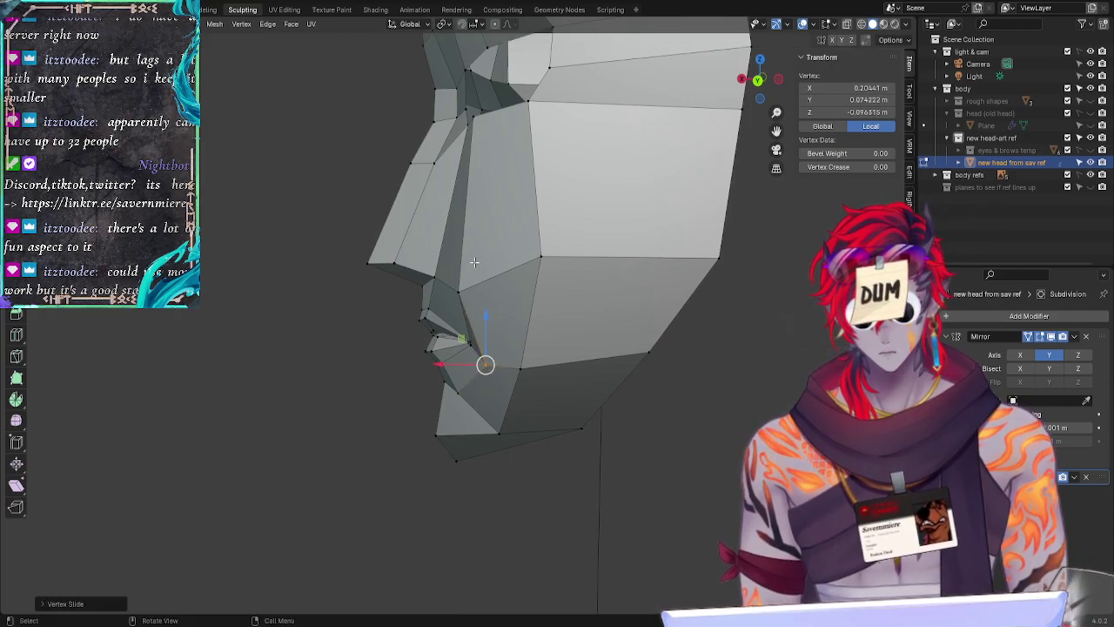
# Step: Slide the upper mouth vertex, reposition a chin vertex, and slide the cheek vertex above it
pyautogui.click(460, 290)
pyautogui.press('g')
pyautogui.press('g')
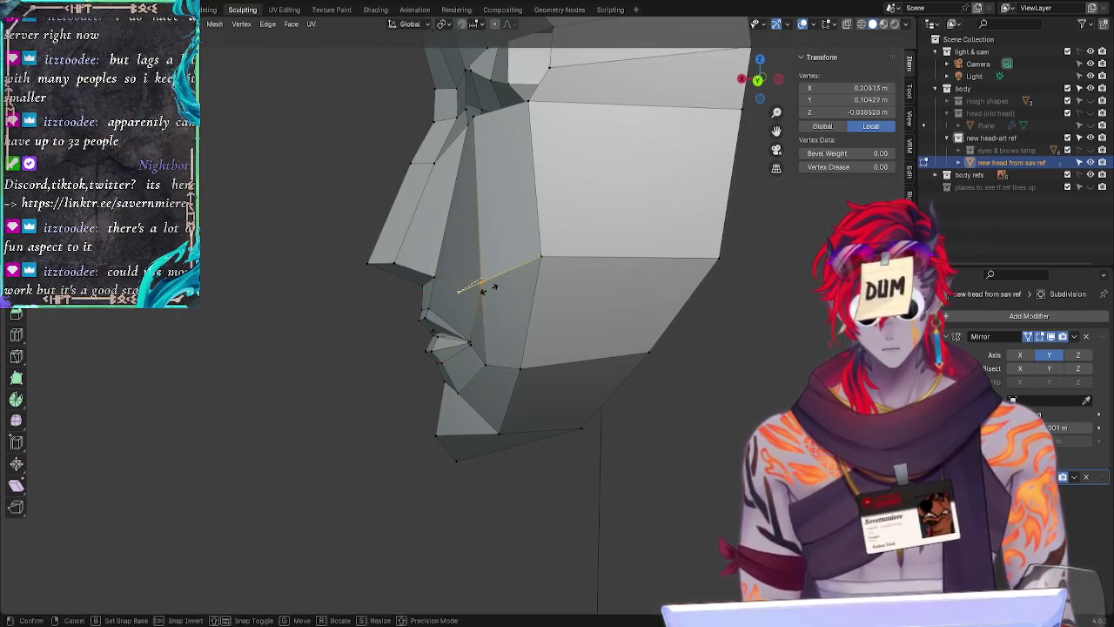
pyautogui.click(481, 296)
pyautogui.click(627, 465)
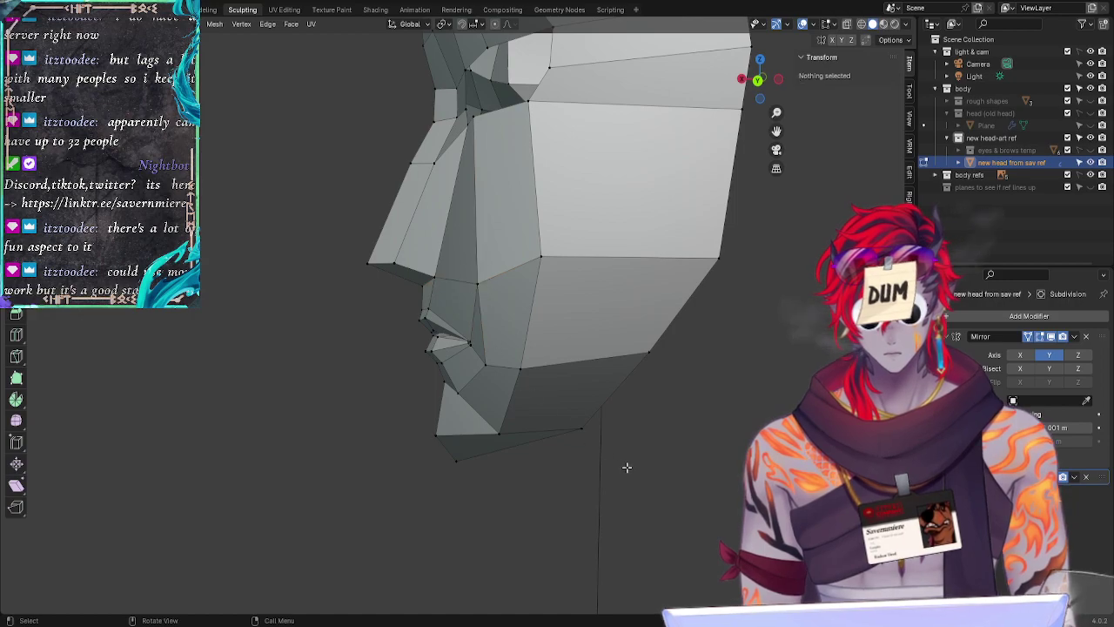
pyautogui.moveTo(594, 500)
pyautogui.mouseDown(button='middle')
pyautogui.moveTo(724, 501)
pyautogui.moveTo(589, 527)
pyautogui.moveTo(586, 515)
pyautogui.mouseUp(button='middle')
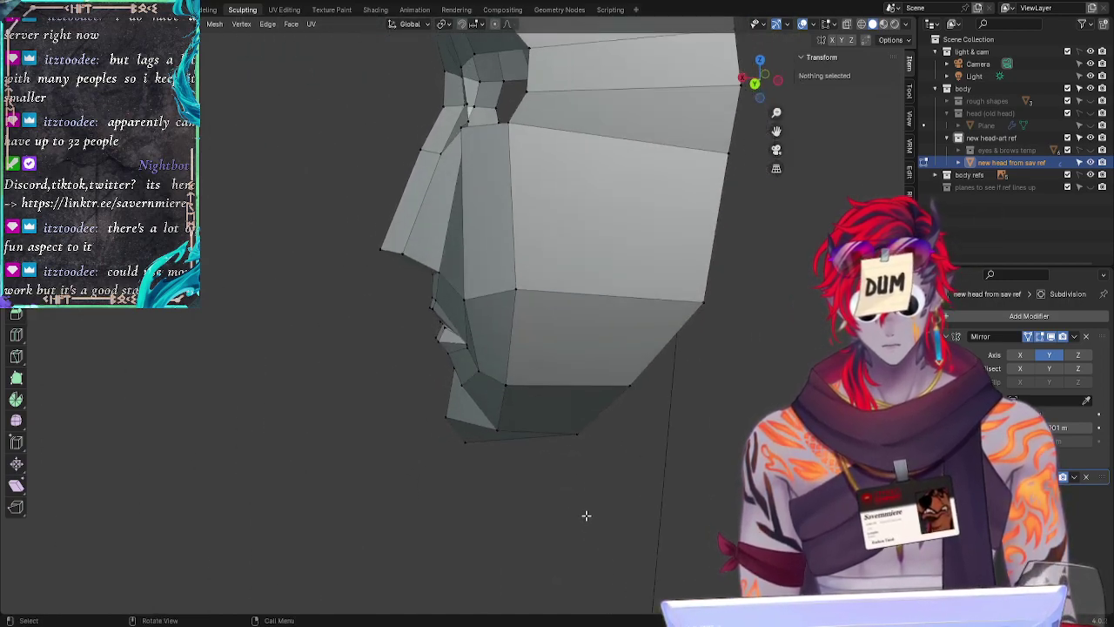
pyautogui.click(477, 372)
pyautogui.press('g')
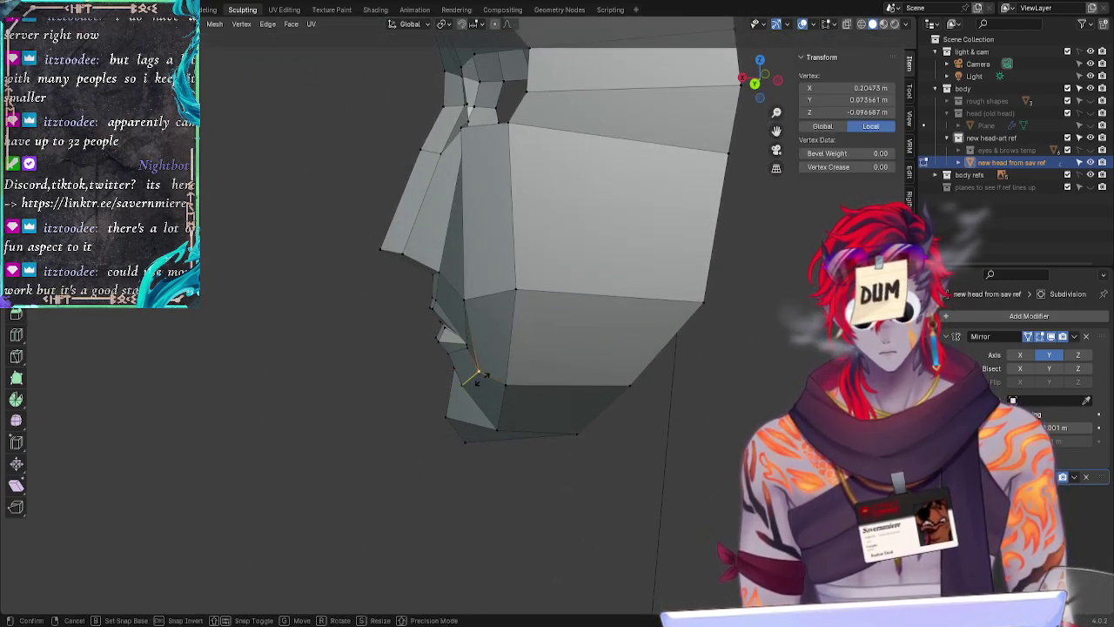
pyautogui.click(482, 380)
pyautogui.click(477, 296)
pyautogui.press('g')
pyautogui.press('g')
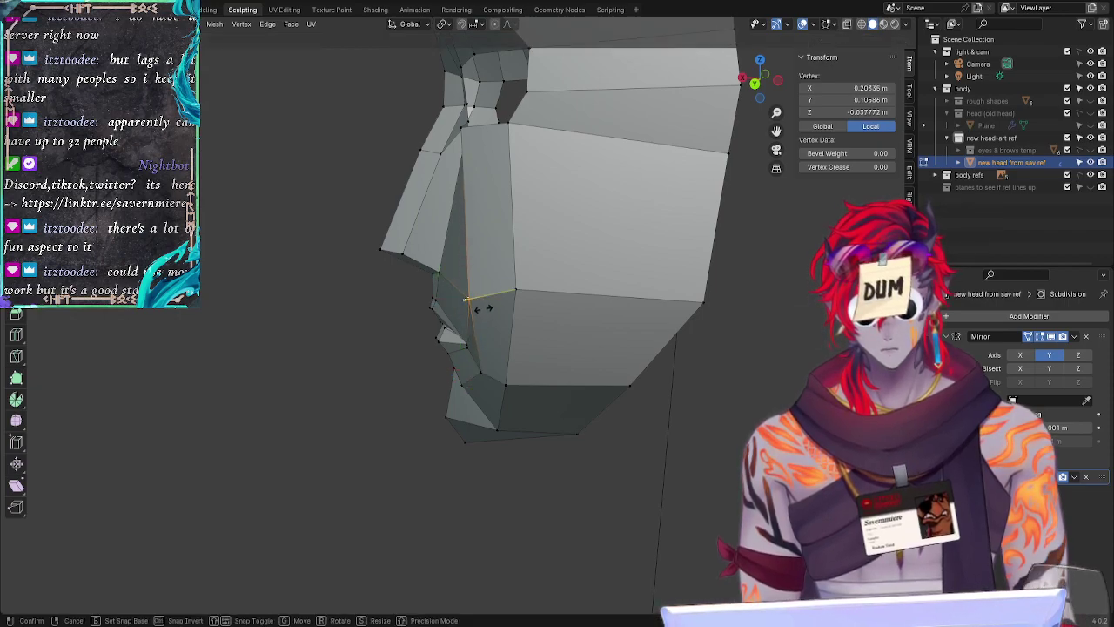
pyautogui.moveTo(480, 303)
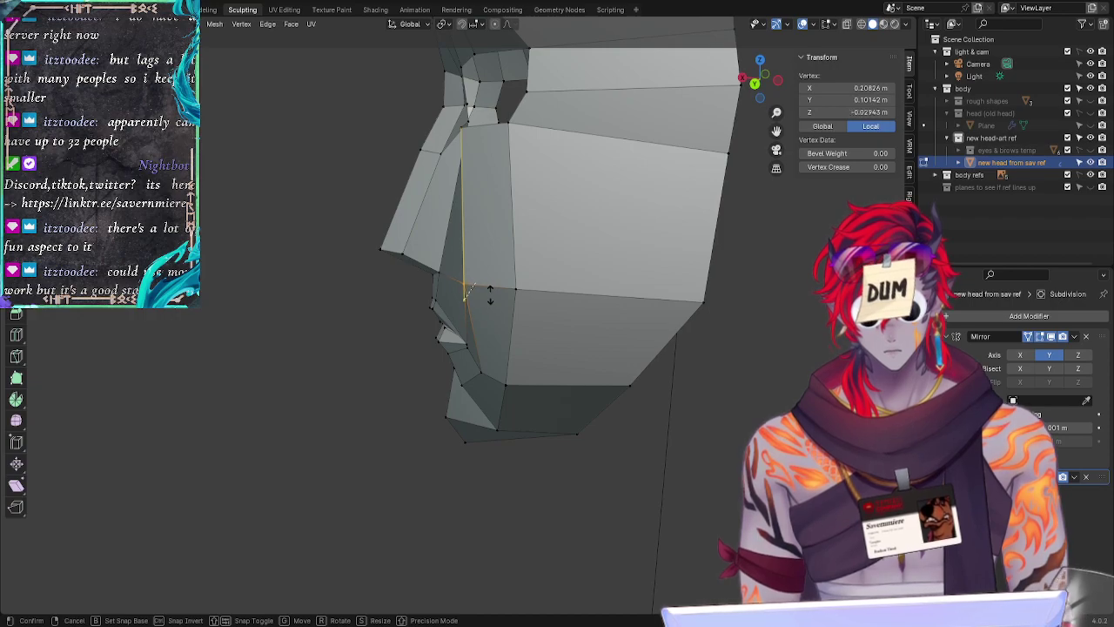
pyautogui.click(490, 296)
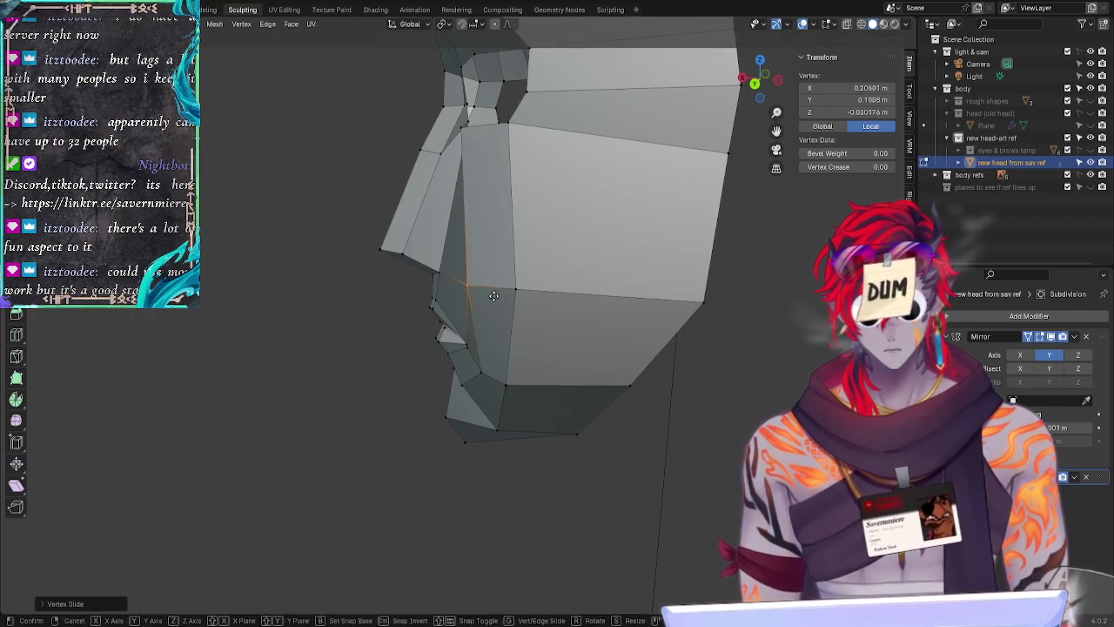
# Step: Edge-slide the lower-jaw edge strip running down to the chin
pyautogui.moveTo(511, 299)
pyautogui.mouseDown()
pyautogui.moveTo(503, 349)
pyautogui.moveTo(597, 492)
pyautogui.moveTo(748, 261)
pyautogui.moveTo(740, 361)
pyautogui.mouseUp()
pyautogui.moveTo(484, 472)
pyautogui.mouseDown()
pyautogui.moveTo(562, 261)
pyautogui.moveTo(531, 475)
pyautogui.mouseUp()
pyautogui.press('g')
pyautogui.press('g')
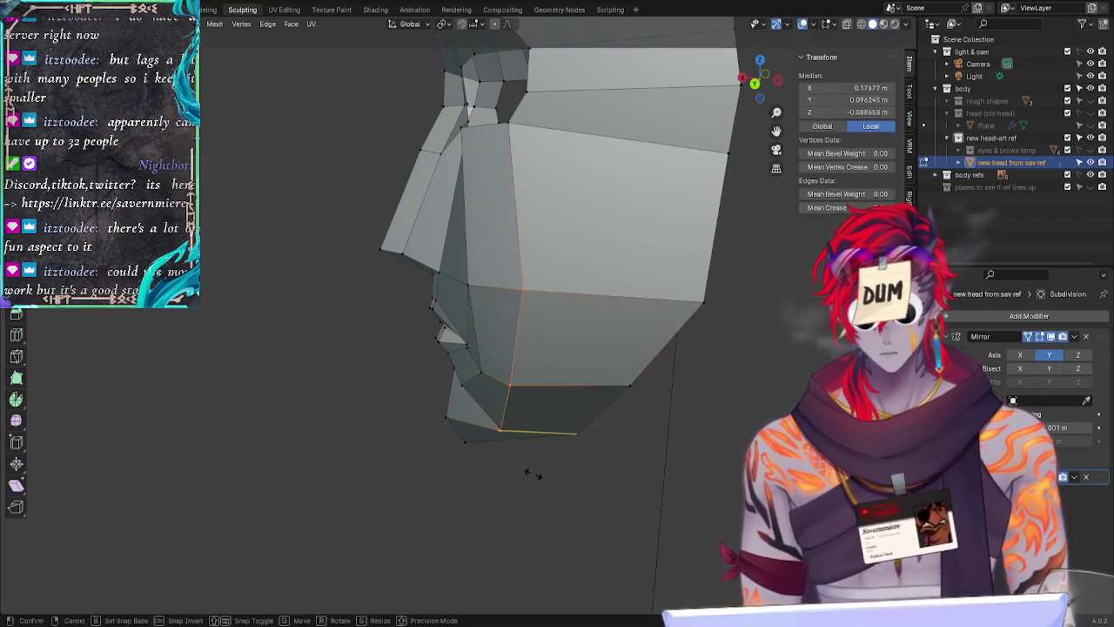
pyautogui.click(537, 476)
pyautogui.click(491, 494)
pyautogui.keyDown('ctrl'); pyautogui.moveTo(460, 490); pyautogui.dragTo(522, 409, button='middle'); pyautogui.keyUp('ctrl')
pyautogui.moveTo(571, 453); pyautogui.dragTo(513, 376, button='middle')
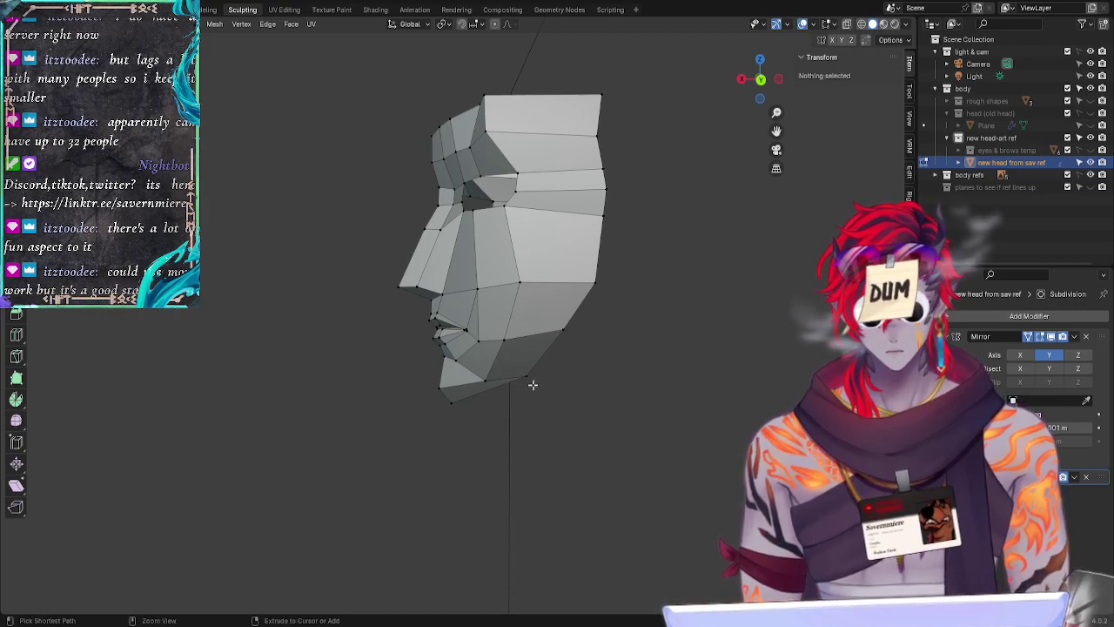
# Step: Undo the chin edge slide and push the rear faces of the face mesh back
pyautogui.hotkey('ctrl', 'z')
pyautogui.hotkey('ctrl', 'z')
pyautogui.click(600, 416)
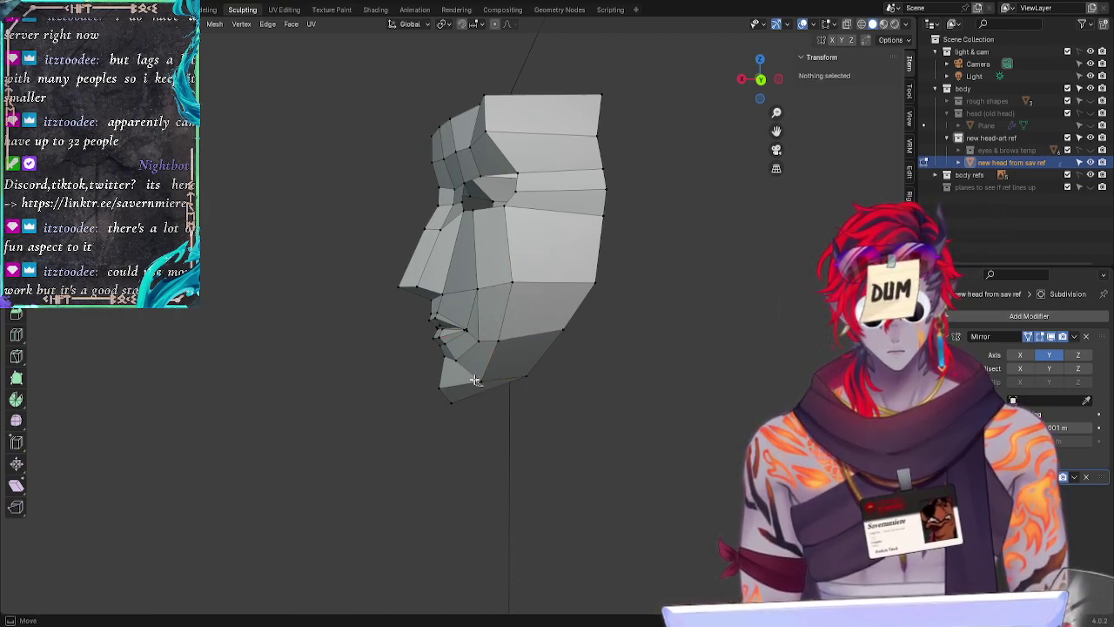
pyautogui.moveTo(509, 271)
pyautogui.mouseDown()
pyautogui.moveTo(484, 96)
pyautogui.moveTo(624, 145)
pyautogui.moveTo(621, 421)
pyautogui.mouseUp()
pyautogui.press('g')
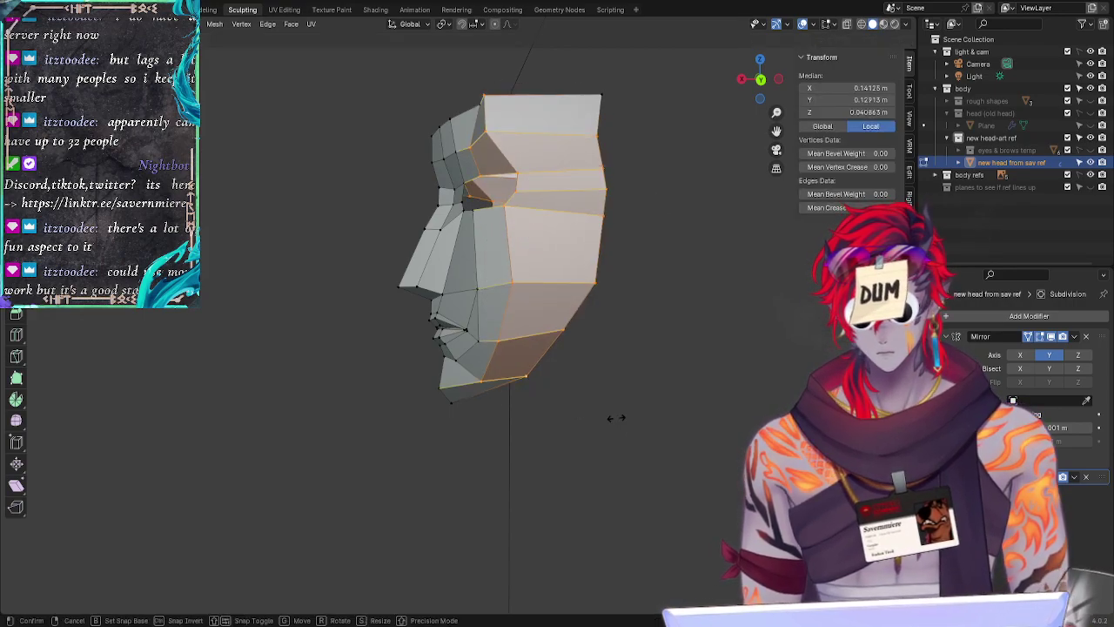
pyautogui.click(630, 416)
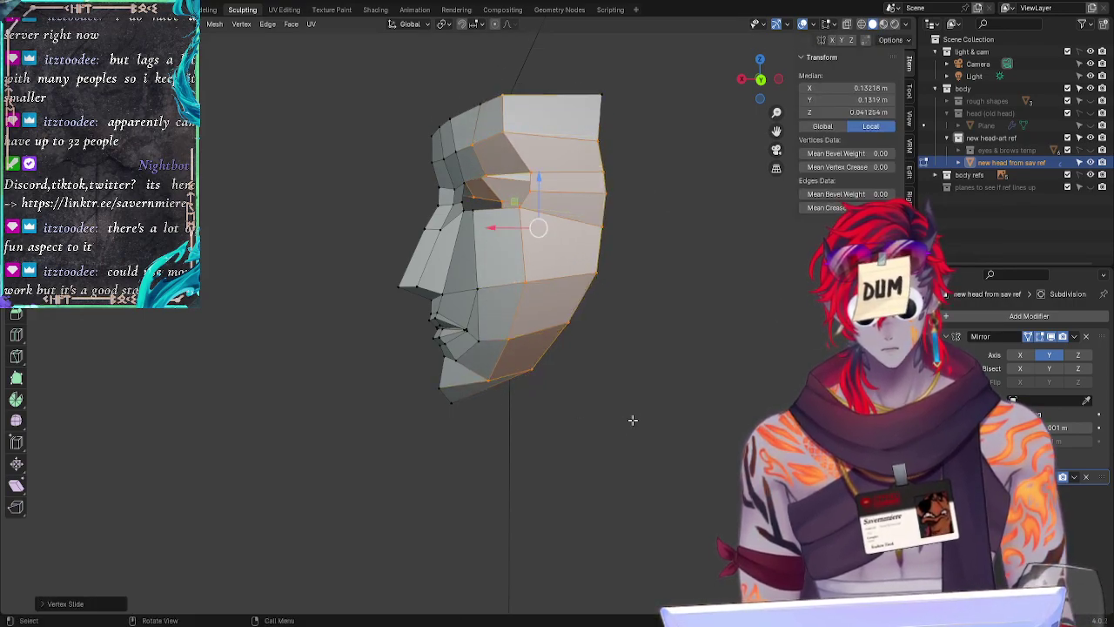
pyautogui.click(633, 438)
pyautogui.moveTo(633, 438)
pyautogui.mouseDown(button='middle')
pyautogui.moveTo(453, 458)
pyautogui.moveTo(490, 477)
pyautogui.moveTo(652, 438)
pyautogui.moveTo(684, 405)
pyautogui.moveTo(452, 537)
pyautogui.moveTo(584, 415)
pyautogui.moveTo(618, 426)
pyautogui.mouseUp(button='middle')
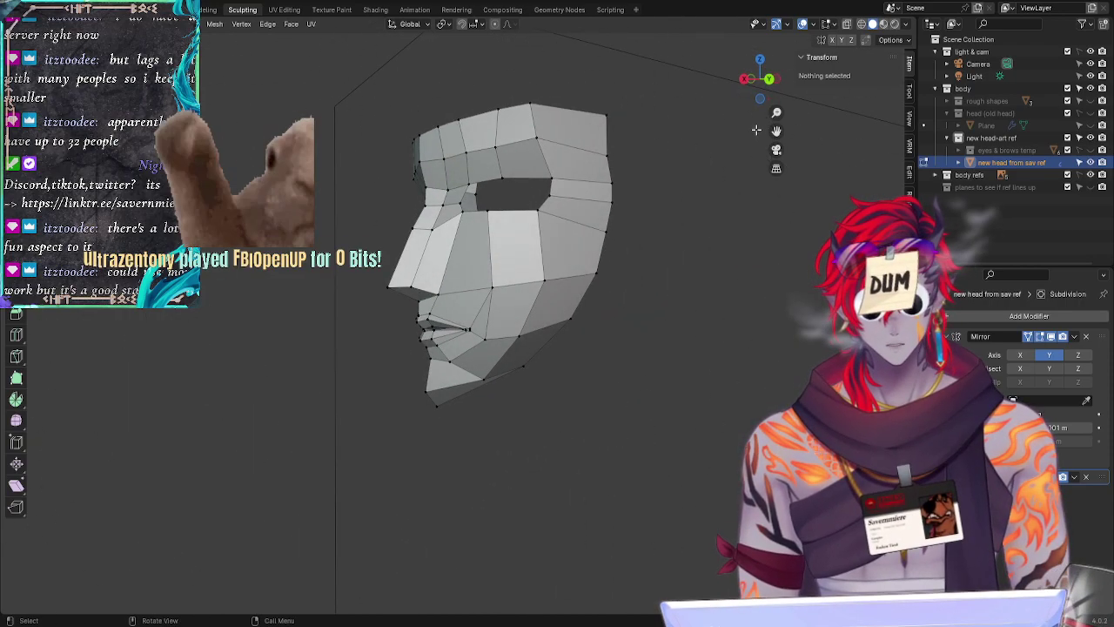
pyautogui.click(753, 80)
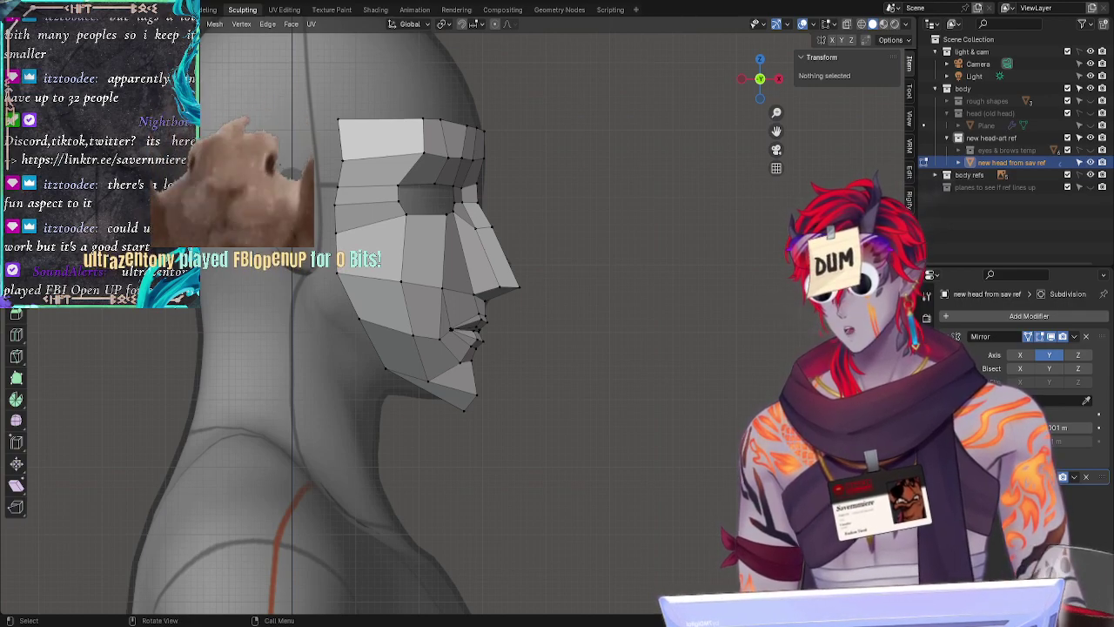
# Step: Widen the jaw by moving a jaw vertex along Y, checking against the front reference
pyautogui.moveTo(484, 454); pyautogui.dragTo(593, 447, button='middle')
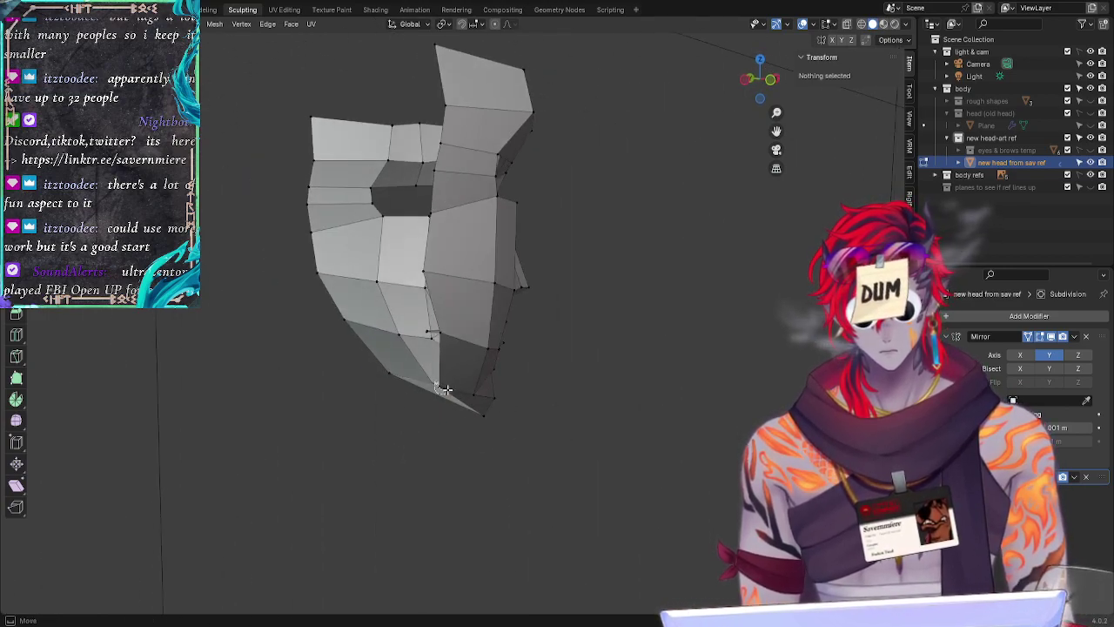
pyautogui.click(392, 375)
pyautogui.moveTo(566, 485); pyautogui.dragTo(266, 489, button='middle')
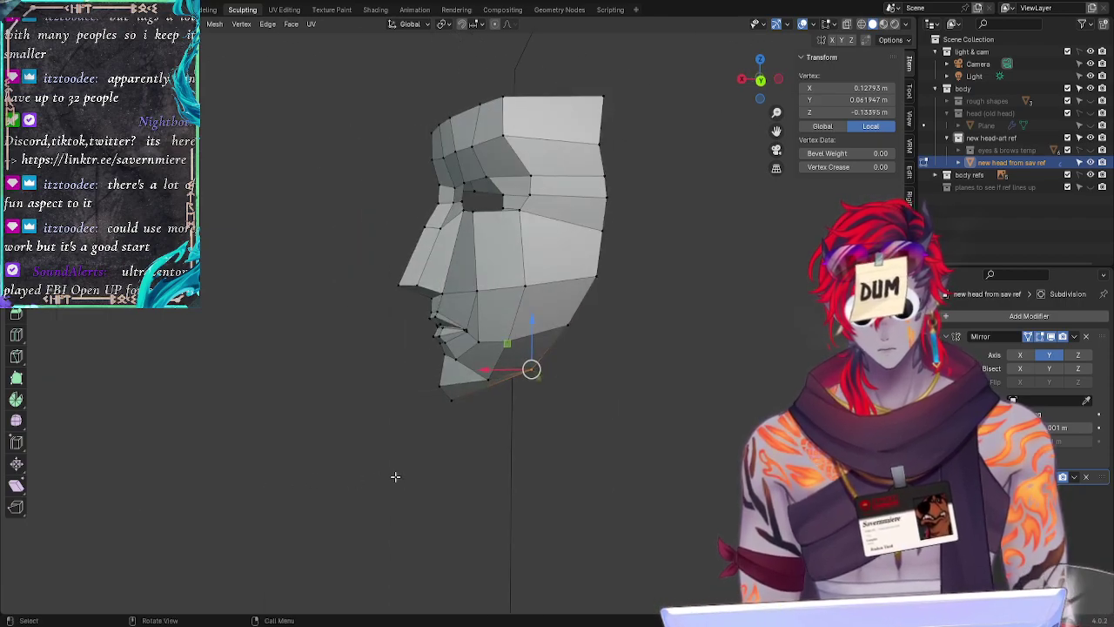
pyautogui.press('g')
pyautogui.press('y')
pyautogui.click(448, 473)
pyautogui.moveTo(520, 483); pyautogui.dragTo(678, 445, button='middle')
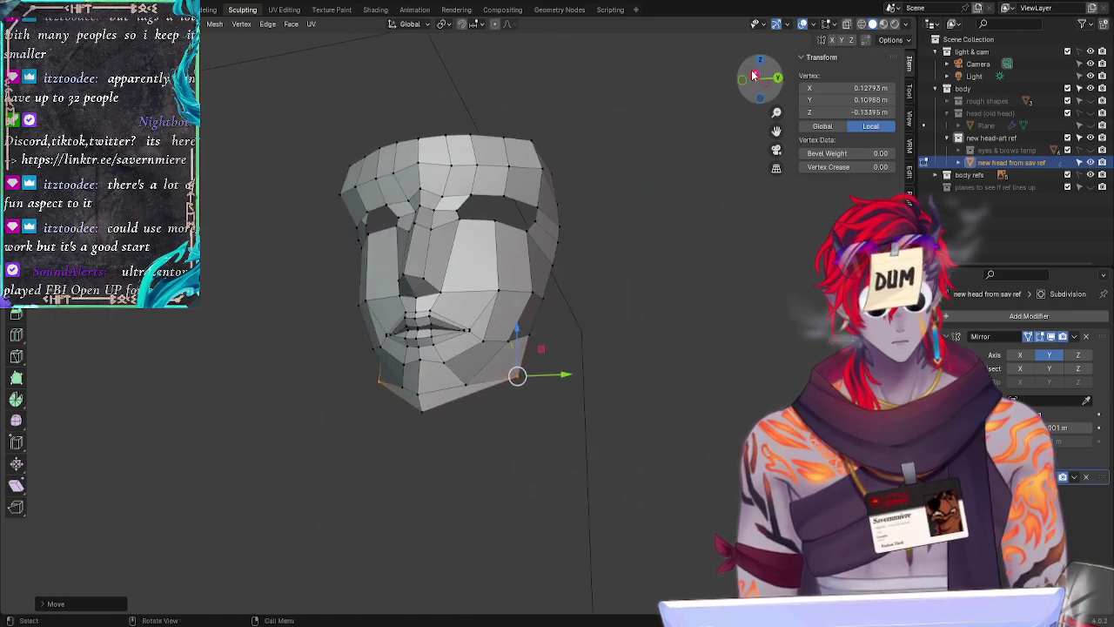
pyautogui.click(754, 76)
# Step: Move the jaw vertex along Y to narrow the jaw
pyautogui.press('g')
pyautogui.press('y')
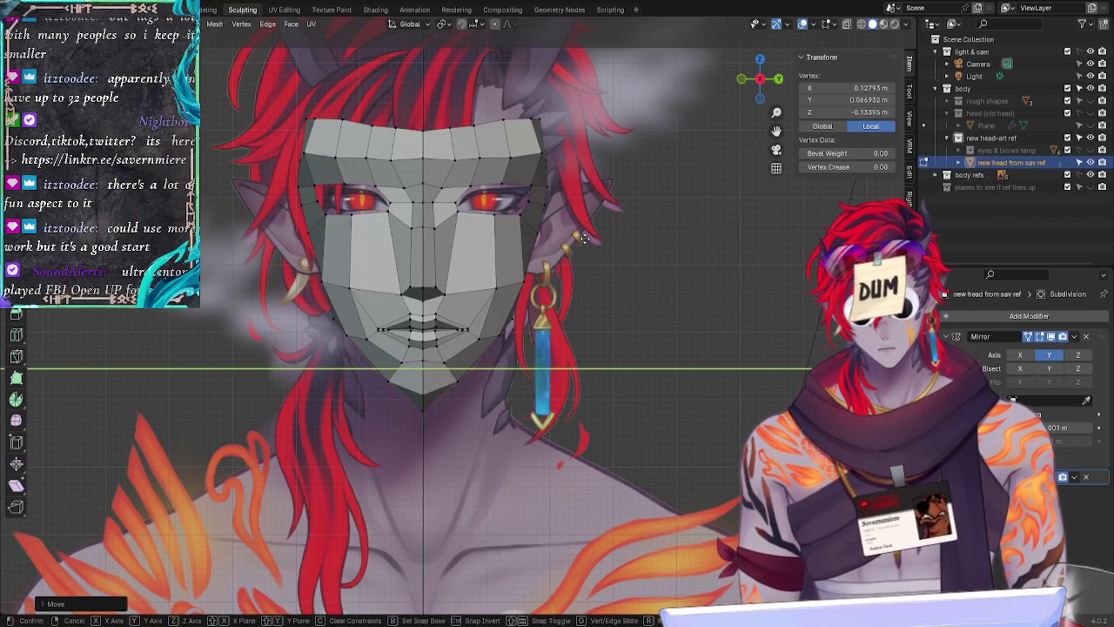
pyautogui.click(605, 269)
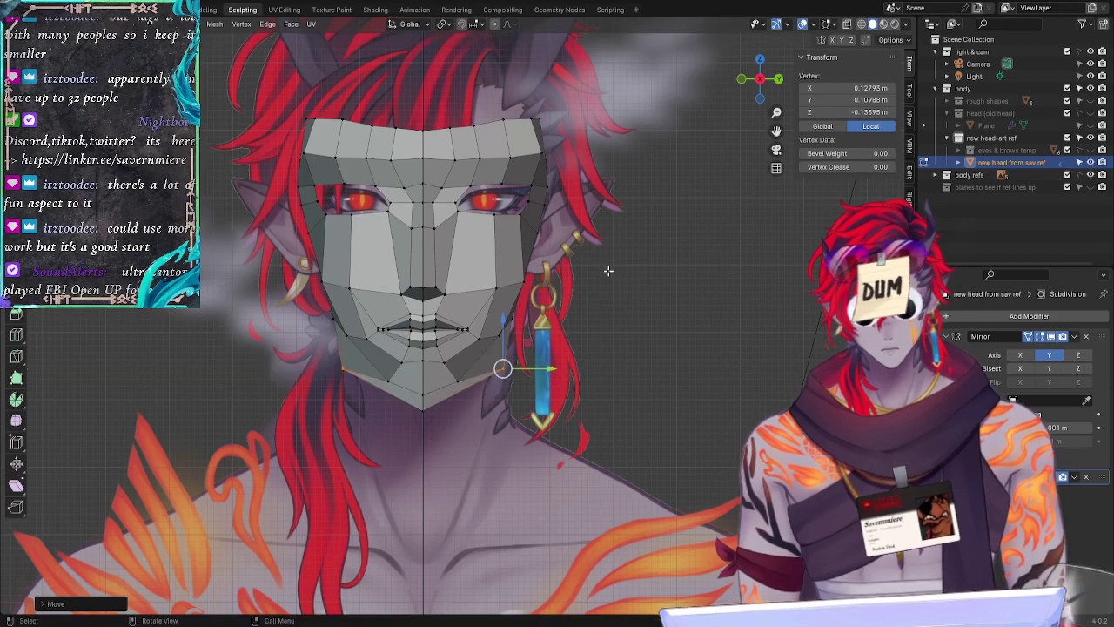
pyautogui.click(663, 413)
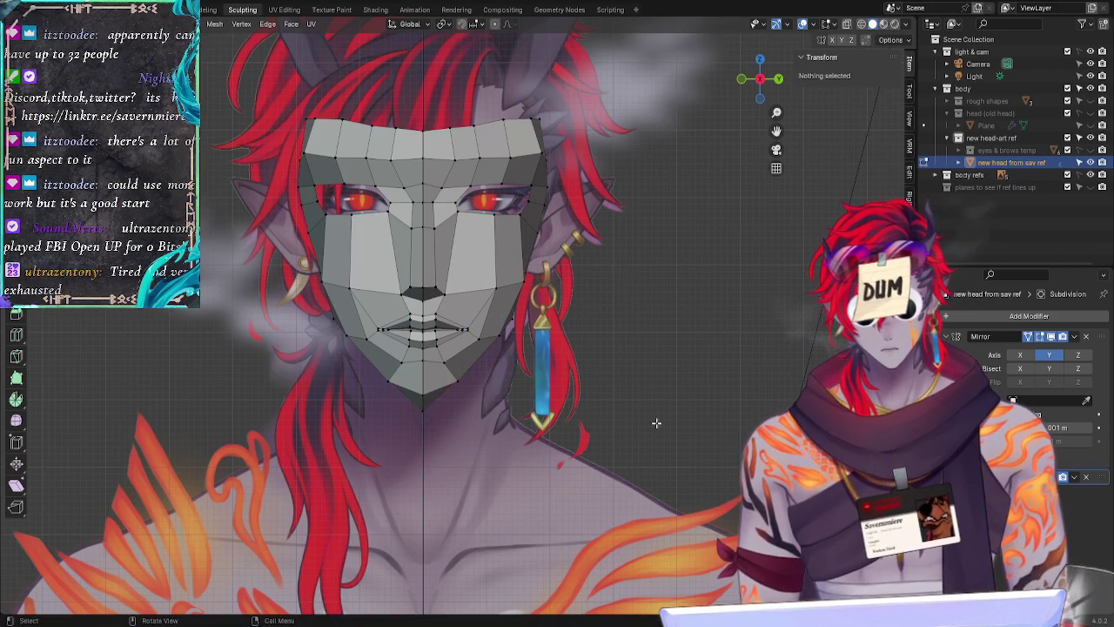
pyautogui.moveTo(656, 423)
pyautogui.mouseDown(button='middle')
pyautogui.moveTo(528, 435)
pyautogui.moveTo(629, 423)
pyautogui.moveTo(648, 442)
pyautogui.moveTo(571, 405)
pyautogui.mouseUp(button='middle')
# Step: Shift the chin and jaw-side vertices together along the Y axis
pyautogui.moveTo(488, 366)
pyautogui.keyDown('ctrl'); pyautogui.mouseDown(button='right')
pyautogui.moveTo(456, 379)
pyautogui.moveTo(446, 430)
pyautogui.mouseUp(button='right'); pyautogui.keyUp('ctrl')
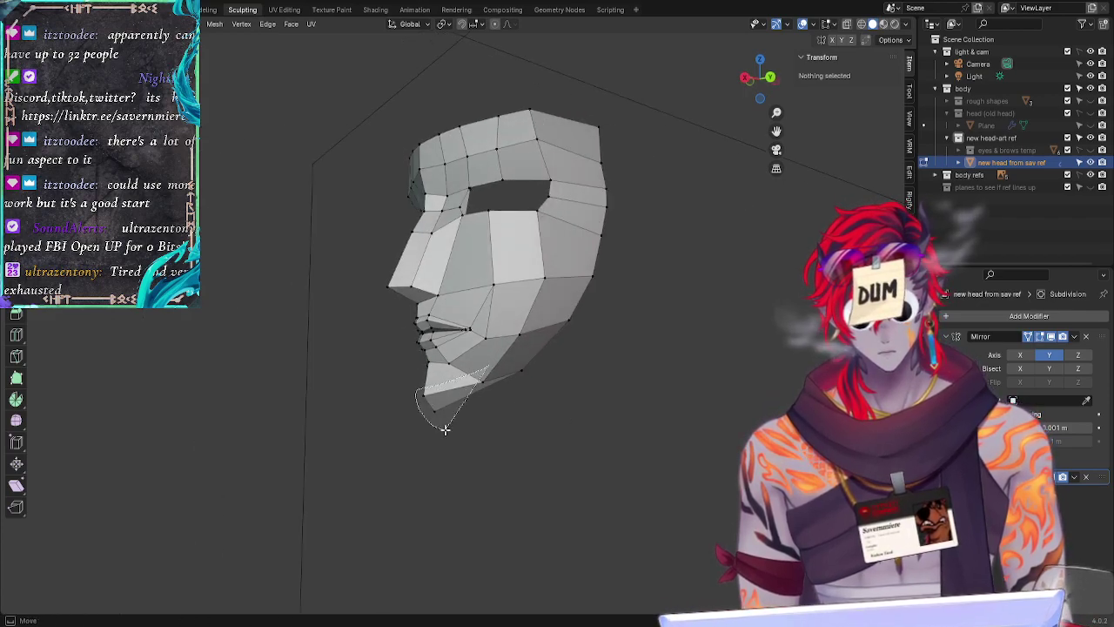
pyautogui.moveTo(445, 429)
pyautogui.mouseDown()
pyautogui.moveTo(570, 408)
pyautogui.moveTo(605, 252)
pyautogui.moveTo(552, 226)
pyautogui.mouseUp()
pyautogui.press('g')
pyautogui.press('y')
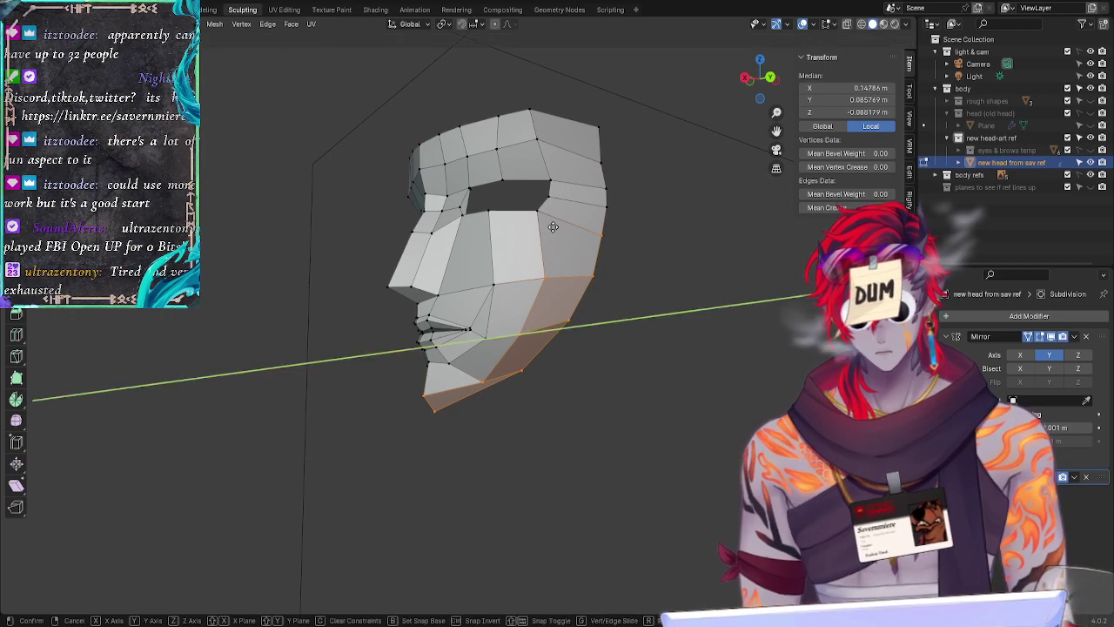
pyautogui.click(551, 227)
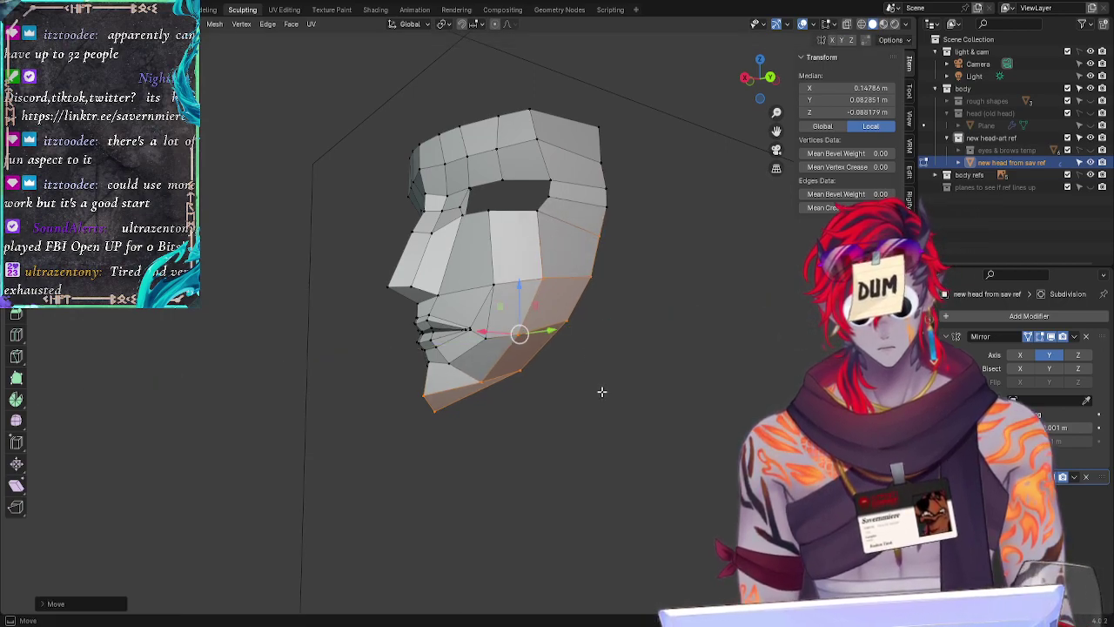
pyautogui.click(601, 390)
pyautogui.moveTo(522, 428); pyautogui.dragTo(542, 470, button='middle')
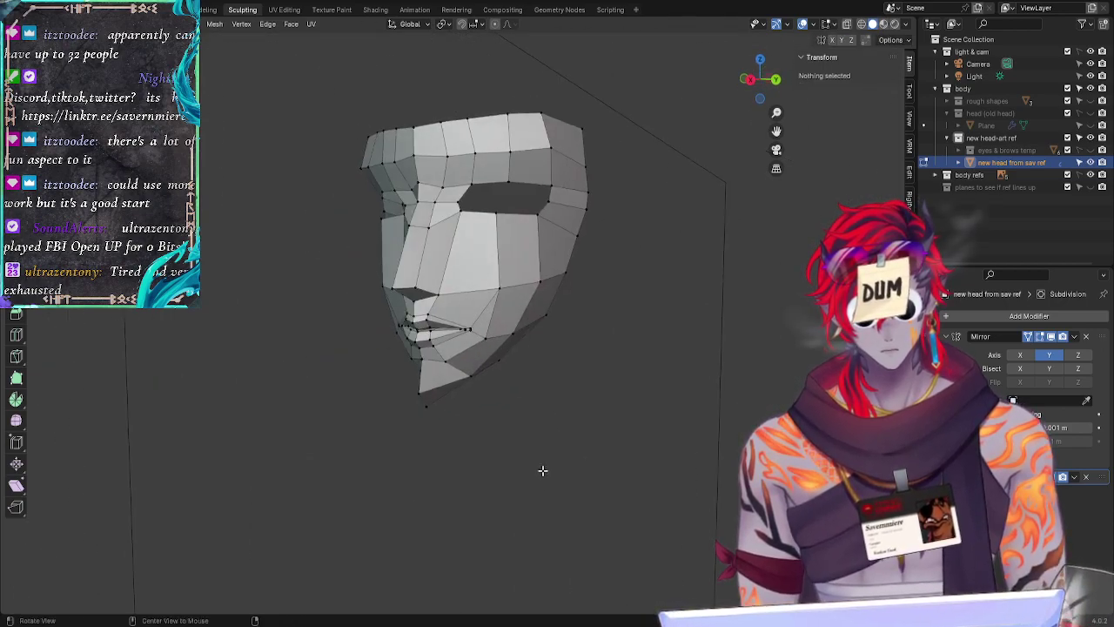
# Step: Move the chin tip vertex along X and compare the outline with the reference
pyautogui.click(425, 387)
pyautogui.press('g')
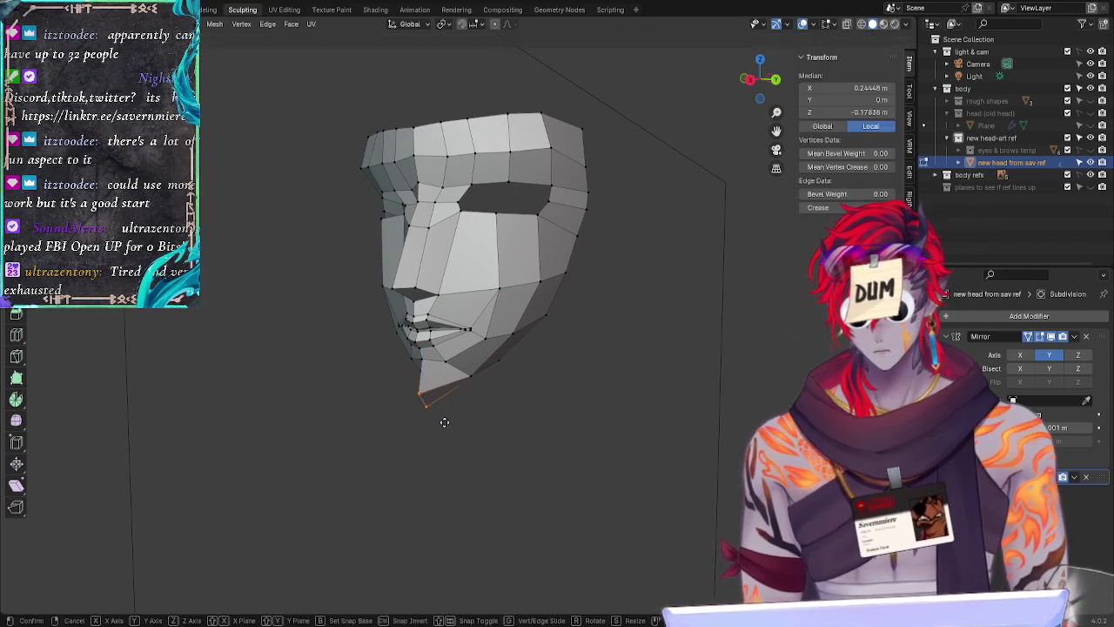
pyautogui.press('x')
pyautogui.click(448, 421)
pyautogui.click(470, 463)
pyautogui.moveTo(470, 463); pyautogui.dragTo(560, 455, button='middle')
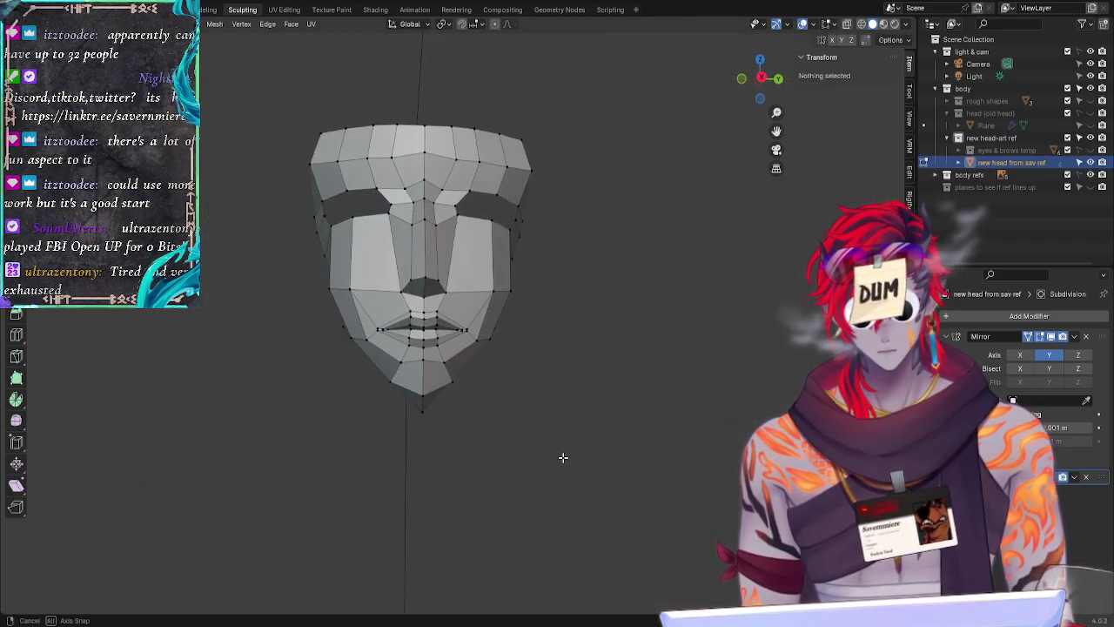
pyautogui.click(764, 80)
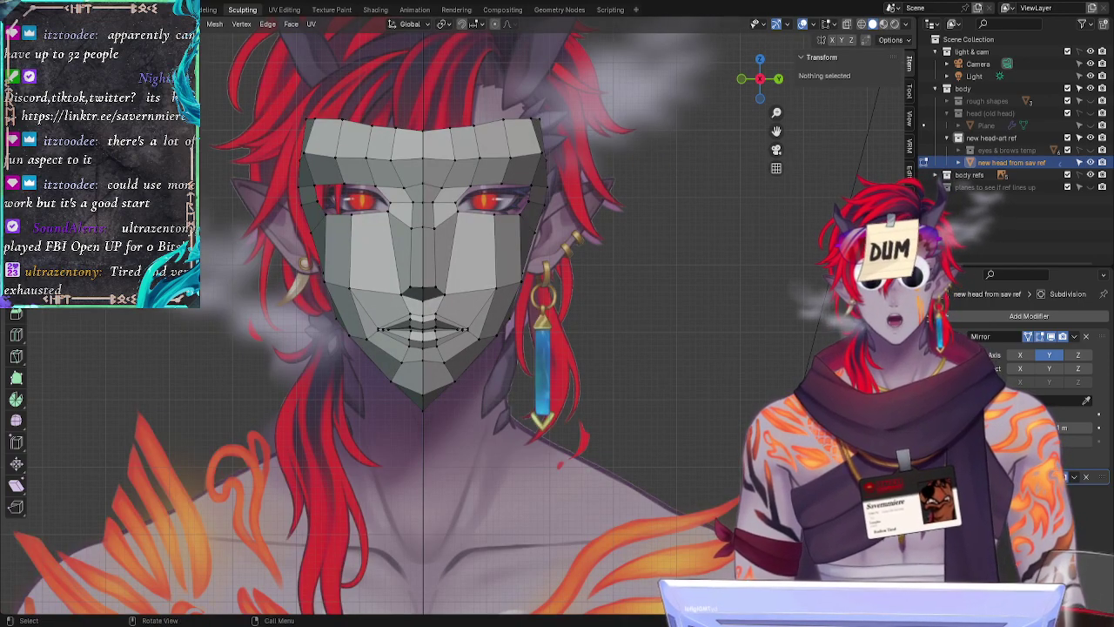
pyautogui.moveTo(354, 309); pyautogui.dragTo(497, 355, button='middle')
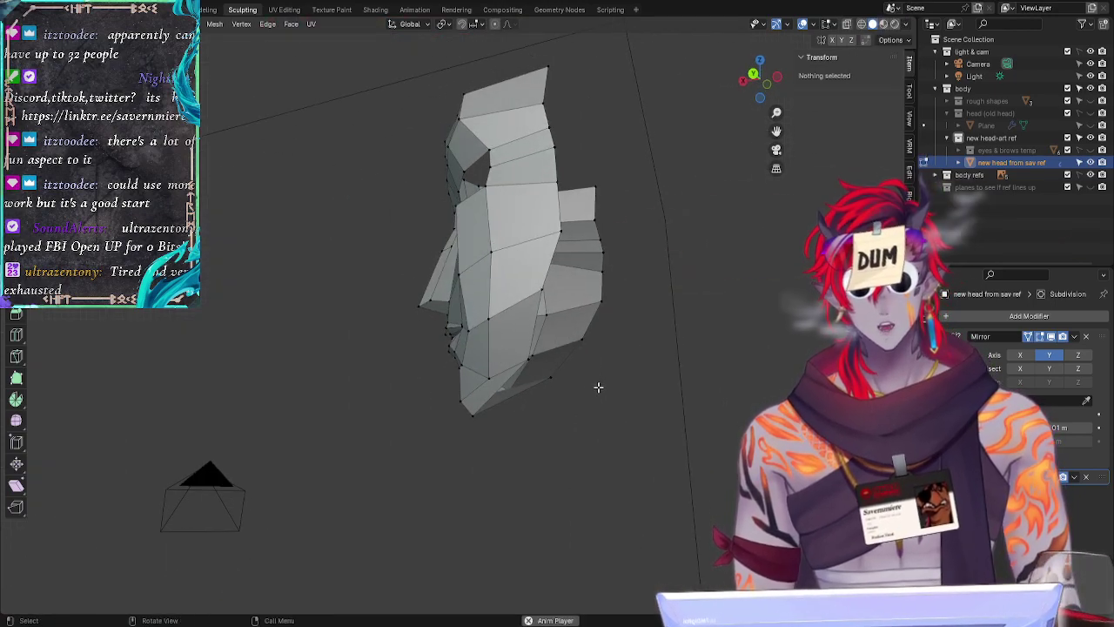
# Step: Nudge the lower cheek faces near the jawline along the Y axis
pyautogui.moveTo(652, 368); pyautogui.dragTo(691, 310, button='middle')
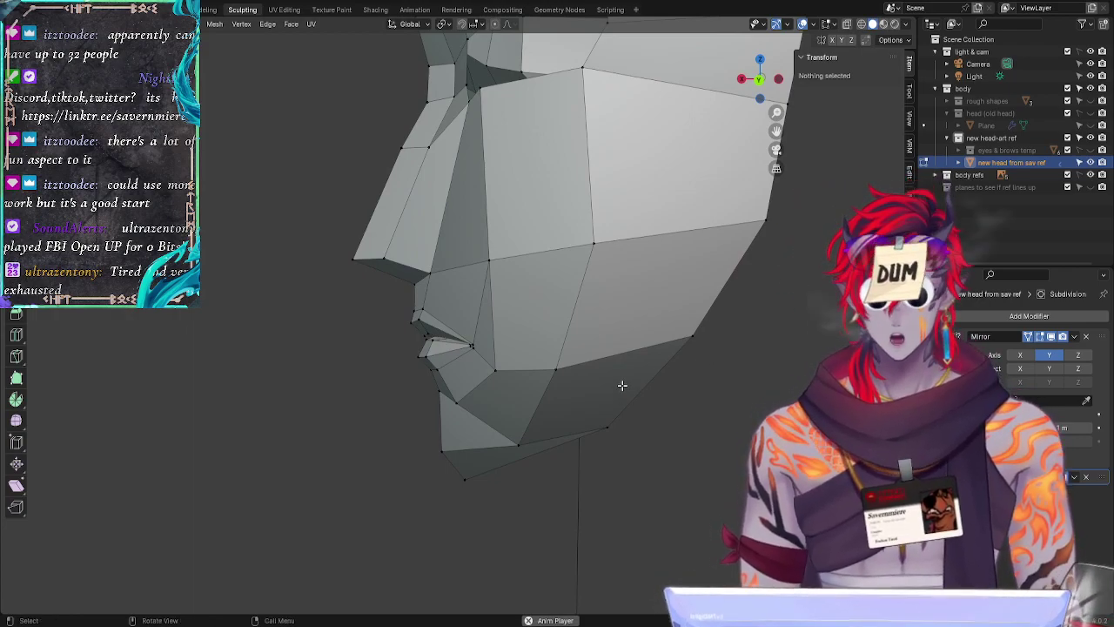
pyautogui.moveTo(475, 372); pyautogui.dragTo(580, 375, button='middle')
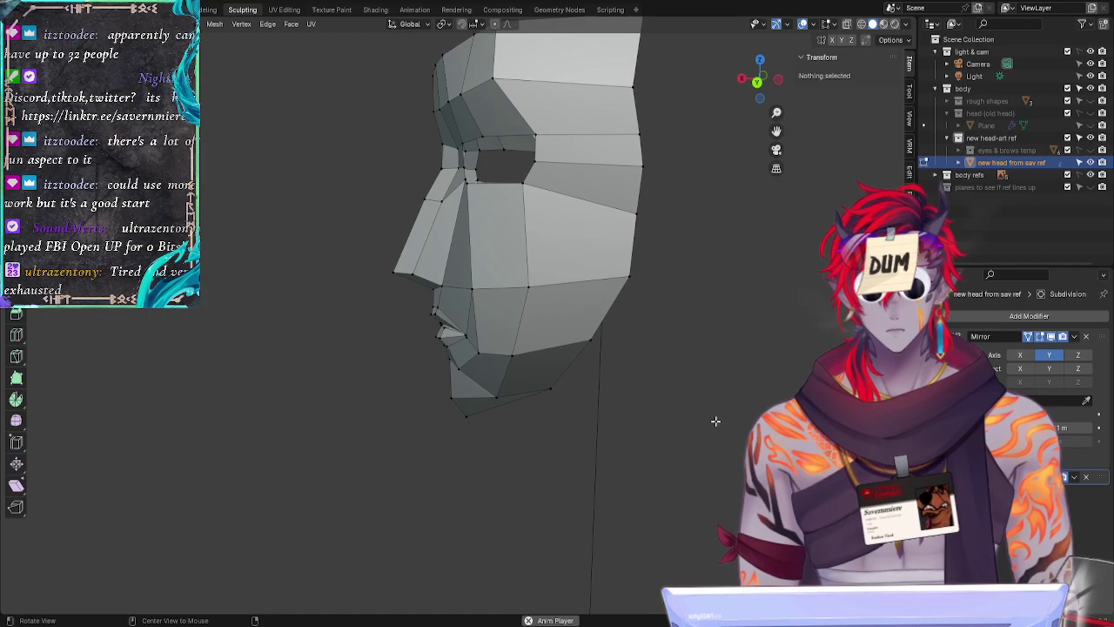
pyautogui.moveTo(715, 421); pyautogui.dragTo(537, 375, button='middle')
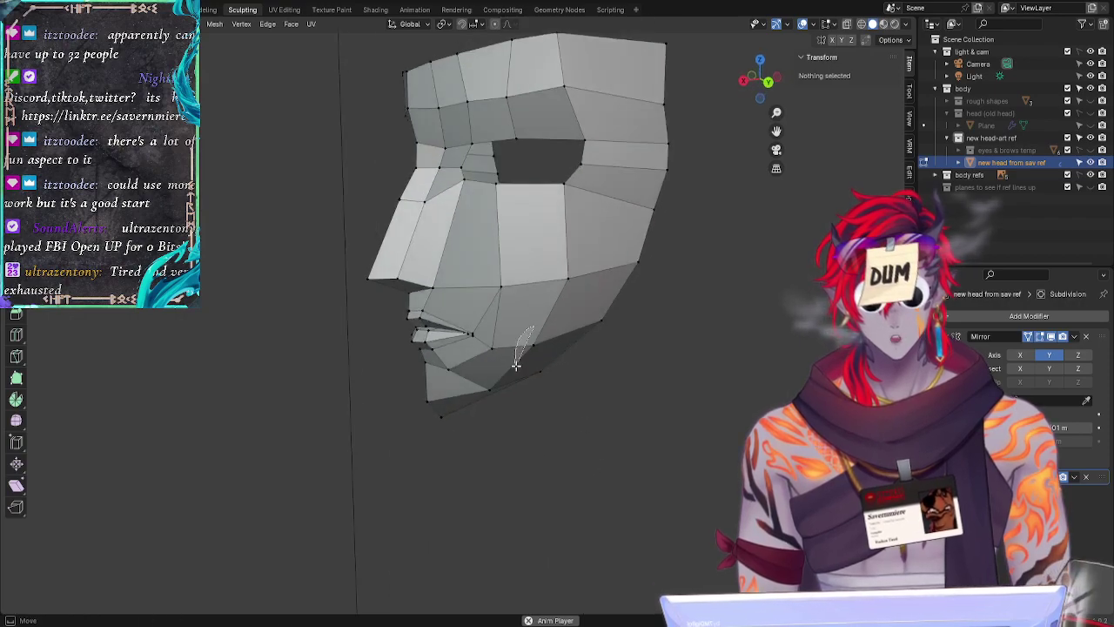
pyautogui.keyDown('ctrl'); pyautogui.moveTo(516, 366); pyautogui.dragTo(555, 258, button='right'); pyautogui.keyUp('ctrl')
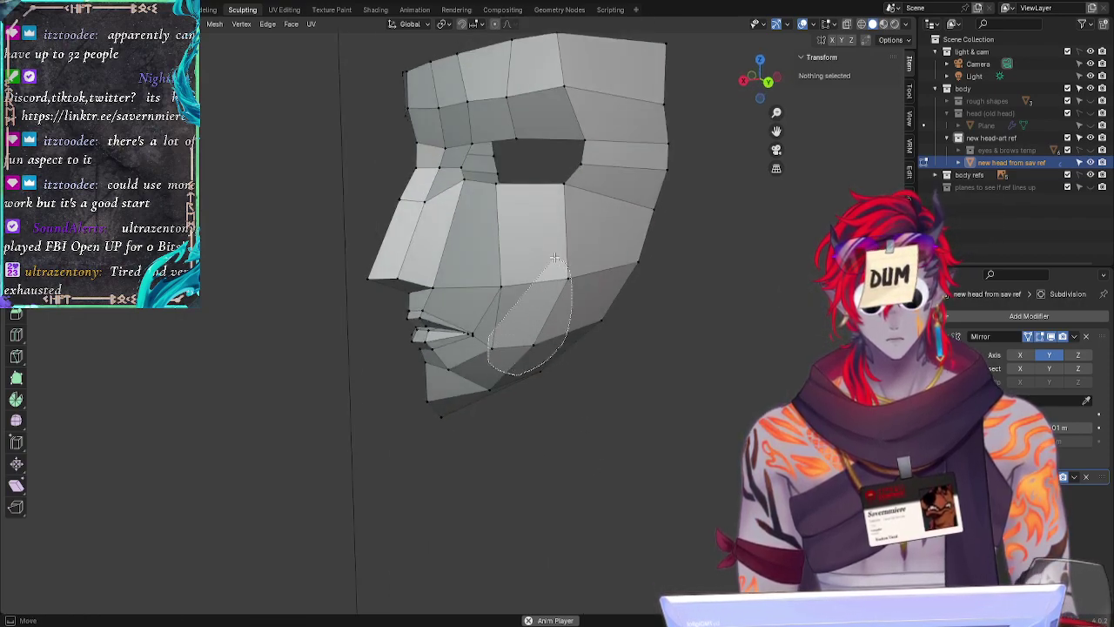
pyautogui.moveTo(554, 258); pyautogui.dragTo(496, 260)
pyautogui.press('g')
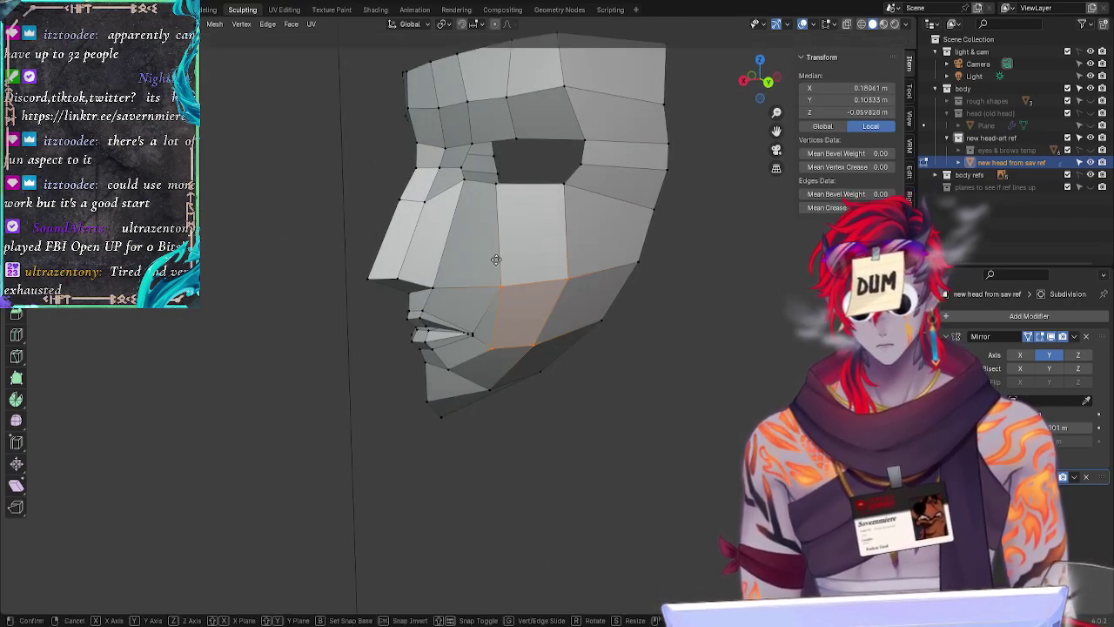
pyautogui.press('y')
pyautogui.click(494, 258)
pyautogui.click(530, 455)
pyautogui.moveTo(530, 455); pyautogui.dragTo(536, 394, button='middle')
# Step: Push the chin vertex along Y to reshape the jaw
pyautogui.click(526, 346)
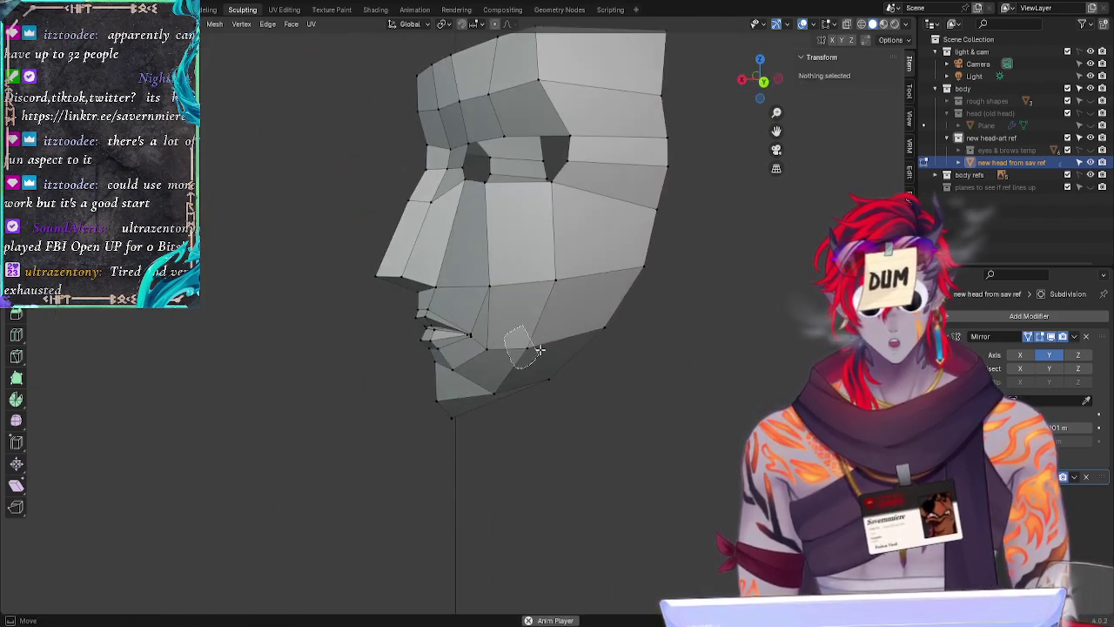
pyautogui.press('g')
pyautogui.press('y')
pyautogui.click(571, 455)
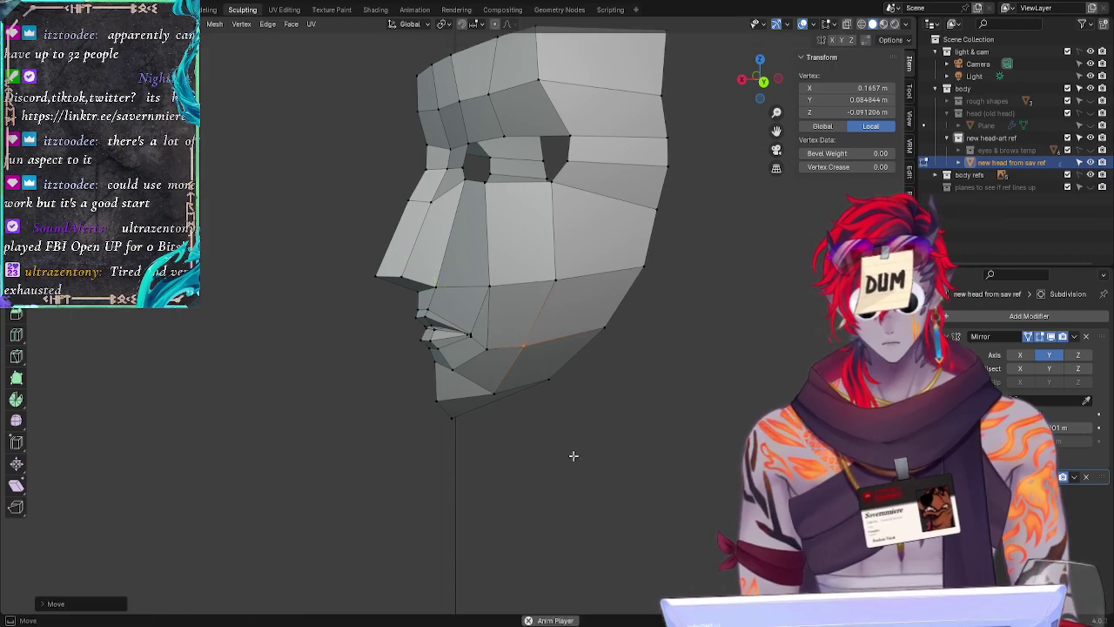
pyautogui.hotkey('alt', 'a')
pyautogui.moveTo(571, 455); pyautogui.dragTo(487, 440, button='middle')
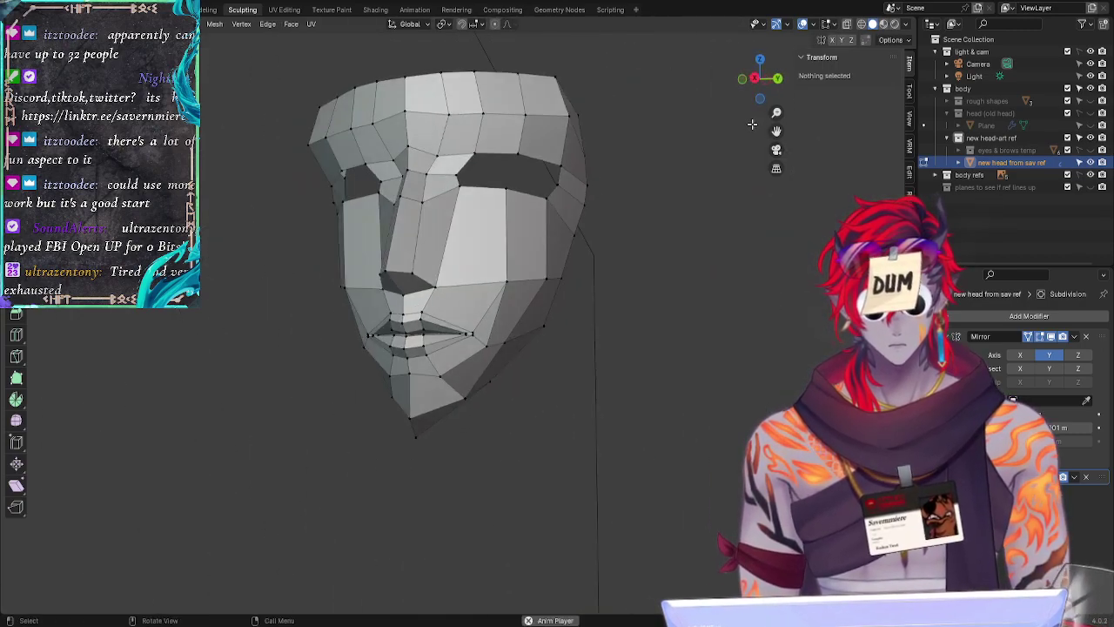
# Step: In front reference view, move the right jaw-edge vertex along Y, then along Z
pyautogui.click(755, 81)
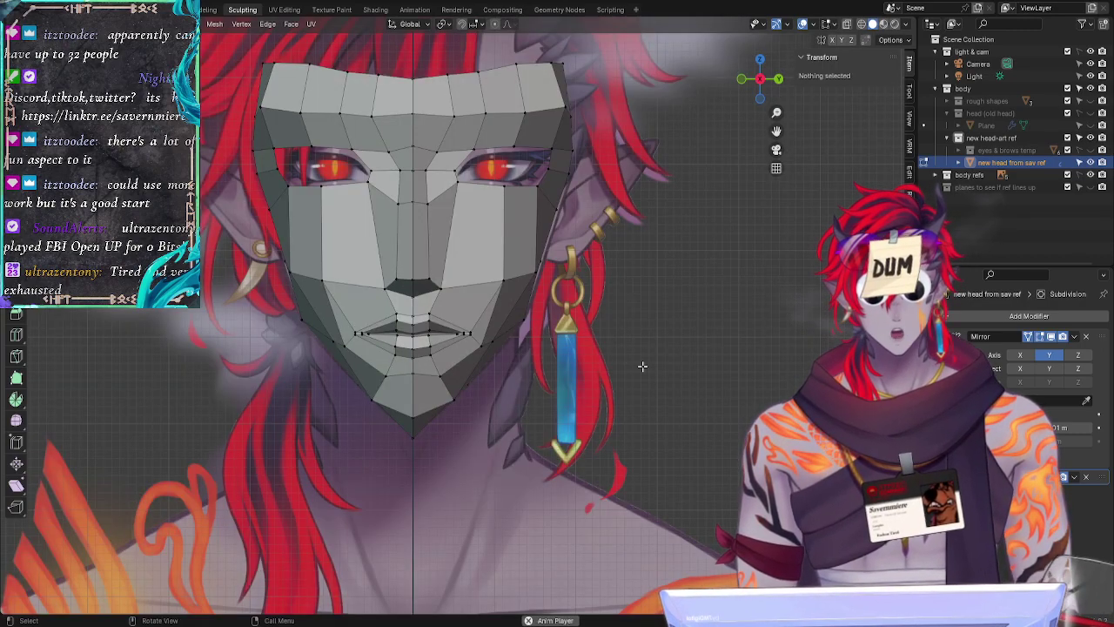
pyautogui.click(537, 323)
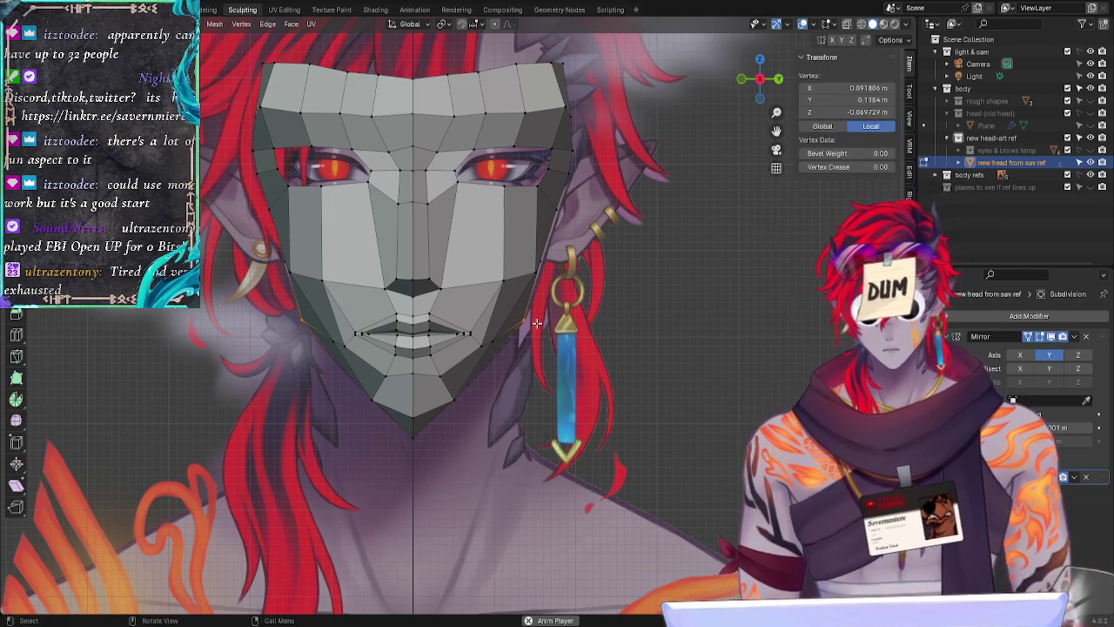
pyautogui.press('g')
pyautogui.press('y')
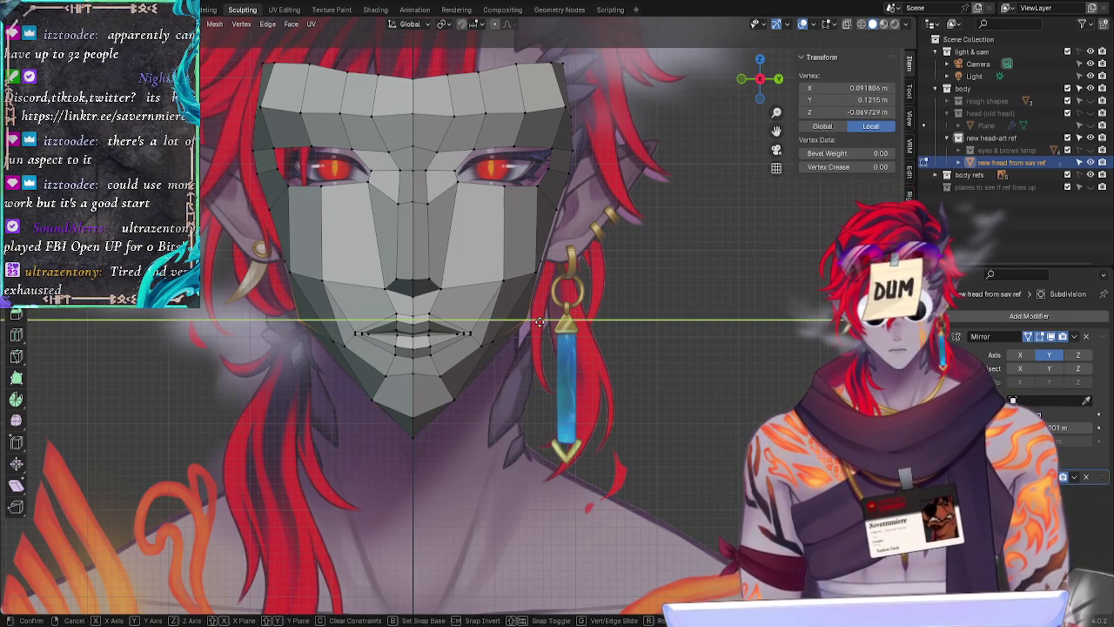
pyautogui.click(538, 319)
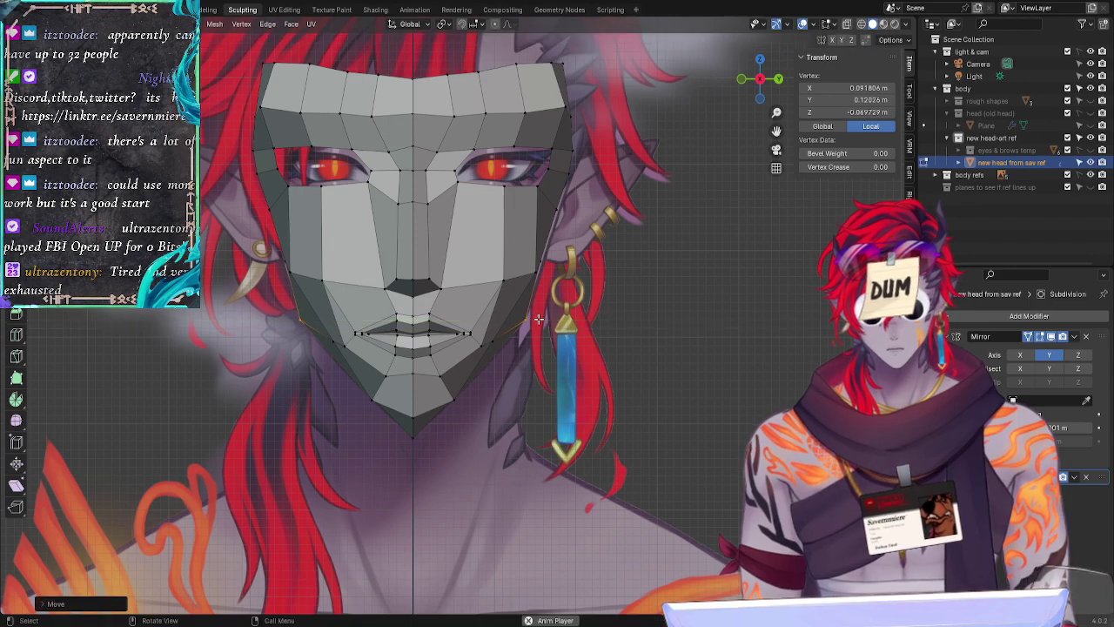
pyautogui.press('g')
pyautogui.press('z')
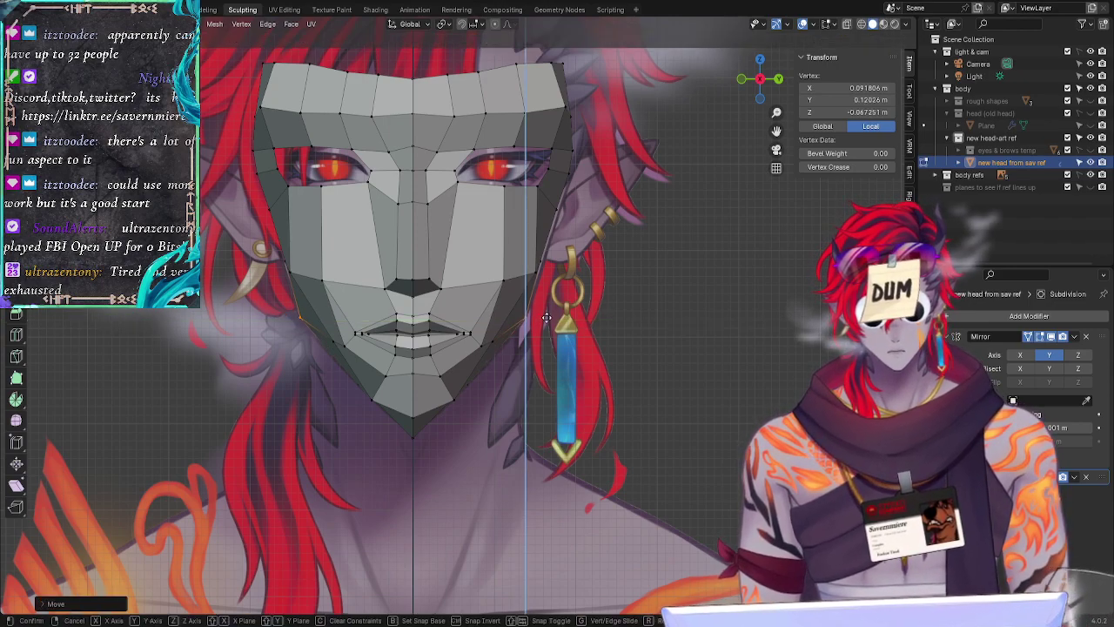
pyautogui.click(547, 321)
pyautogui.click(548, 390)
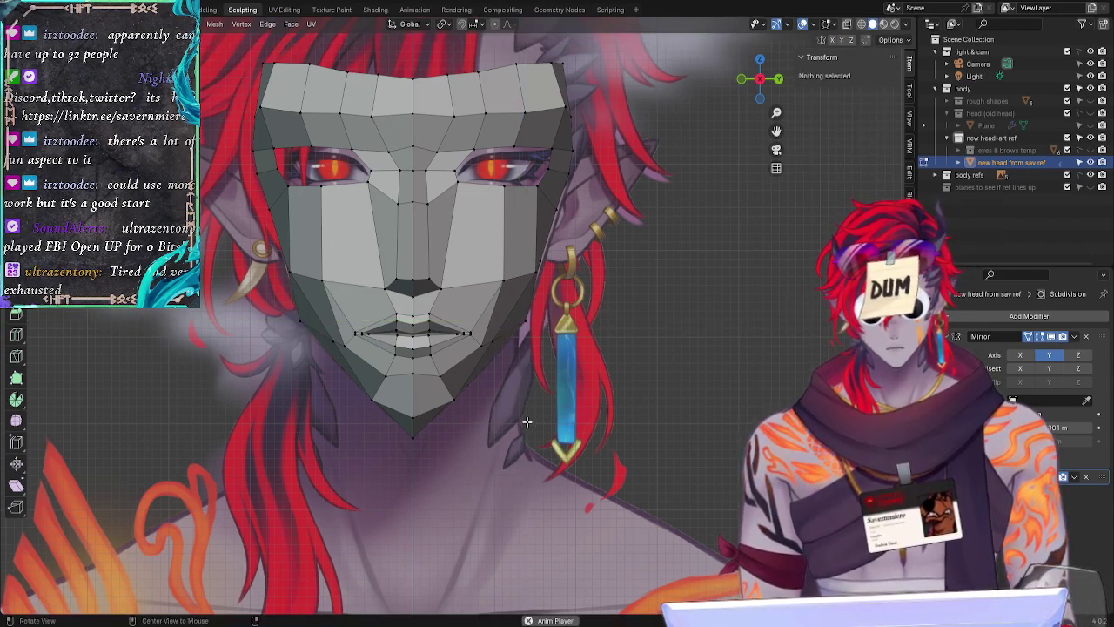
# Step: From a three-quarter view, shift a lower jaw vertex along Y
pyautogui.moveTo(526, 422); pyautogui.dragTo(465, 415, button='middle')
pyautogui.click(522, 379)
pyautogui.press('g')
pyautogui.press('y')
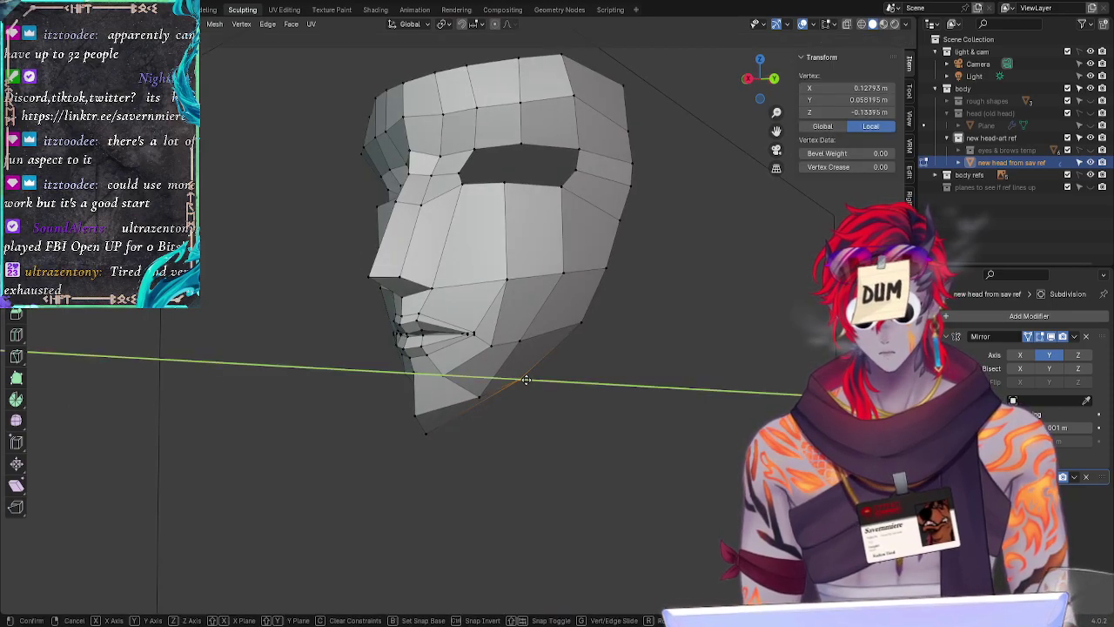
pyautogui.click(527, 384)
pyautogui.hotkey('alt', 'a')
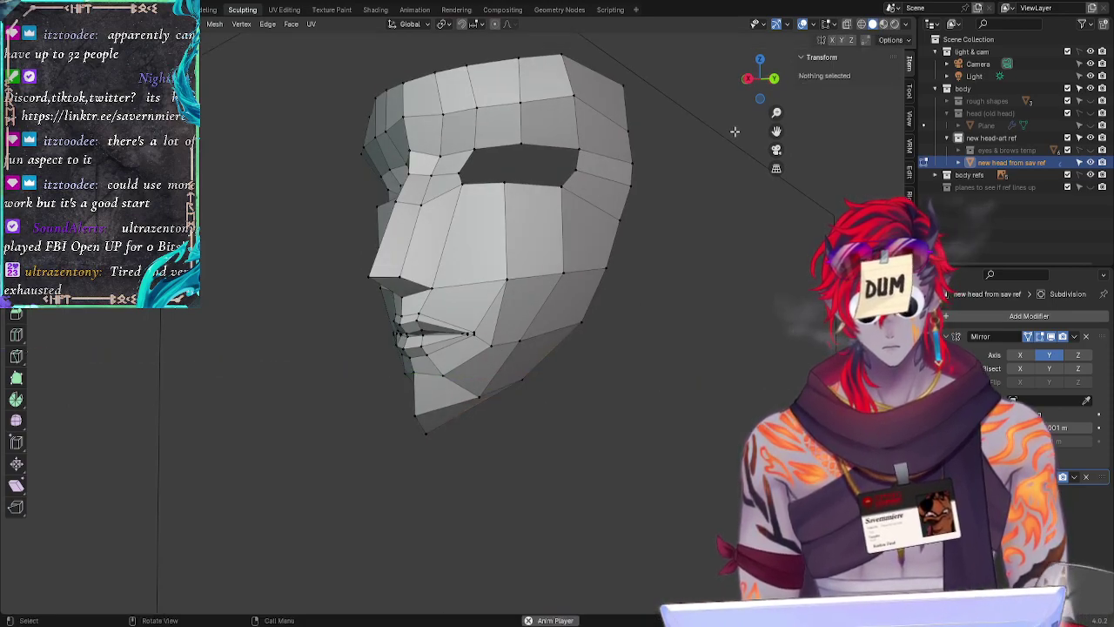
# Step: Adjust a cheek-side vertex along Y from the side, then along Z in front view
pyautogui.click(746, 83)
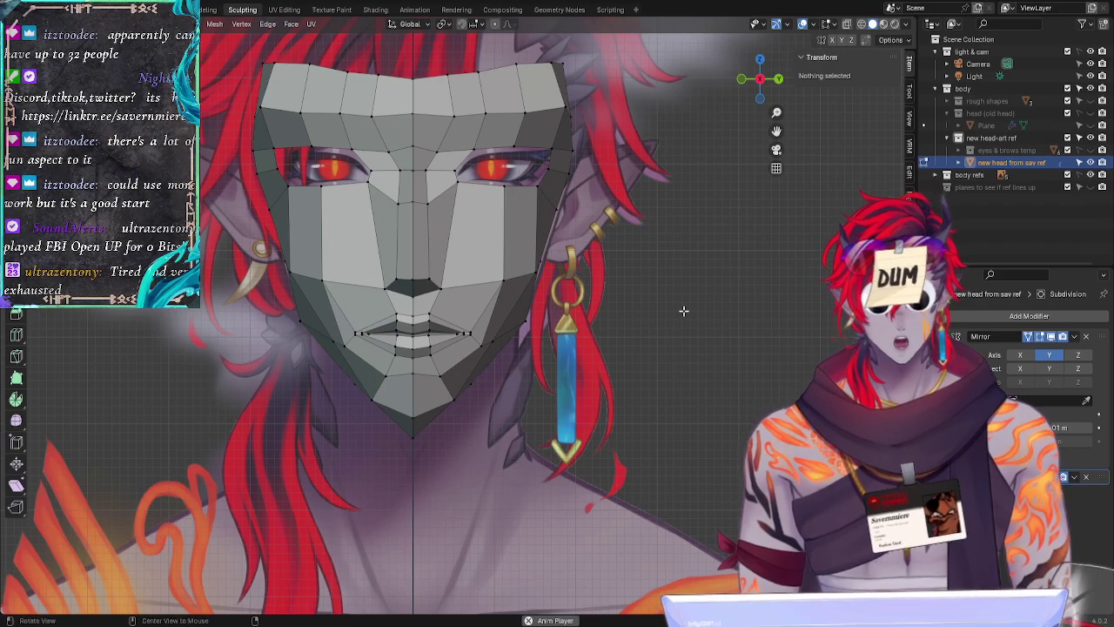
pyautogui.moveTo(683, 311); pyautogui.dragTo(628, 261, button='middle')
pyautogui.click(632, 260)
pyautogui.press('g')
pyautogui.press('y')
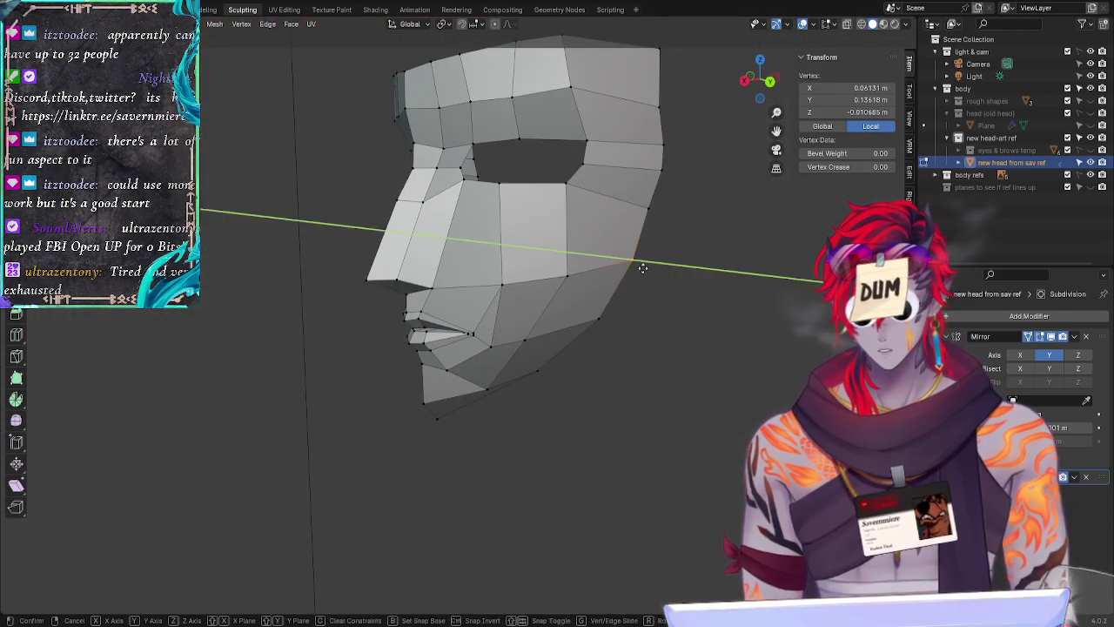
pyautogui.click(651, 266)
pyautogui.click(746, 85)
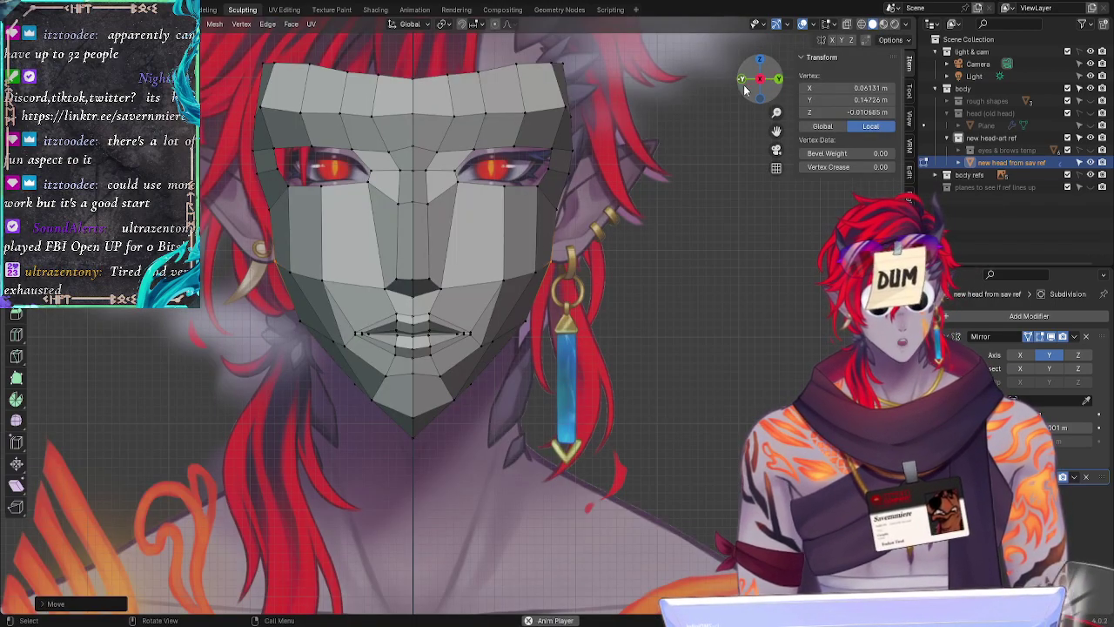
pyautogui.press('g')
pyautogui.press('y')
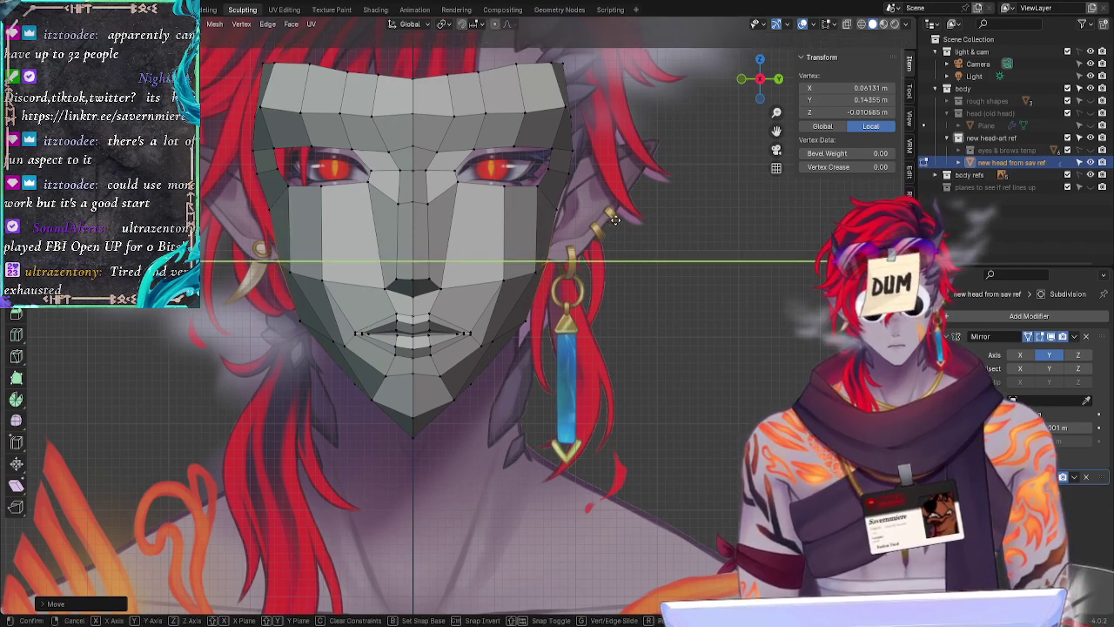
pyautogui.press('y')
pyautogui.press('z')
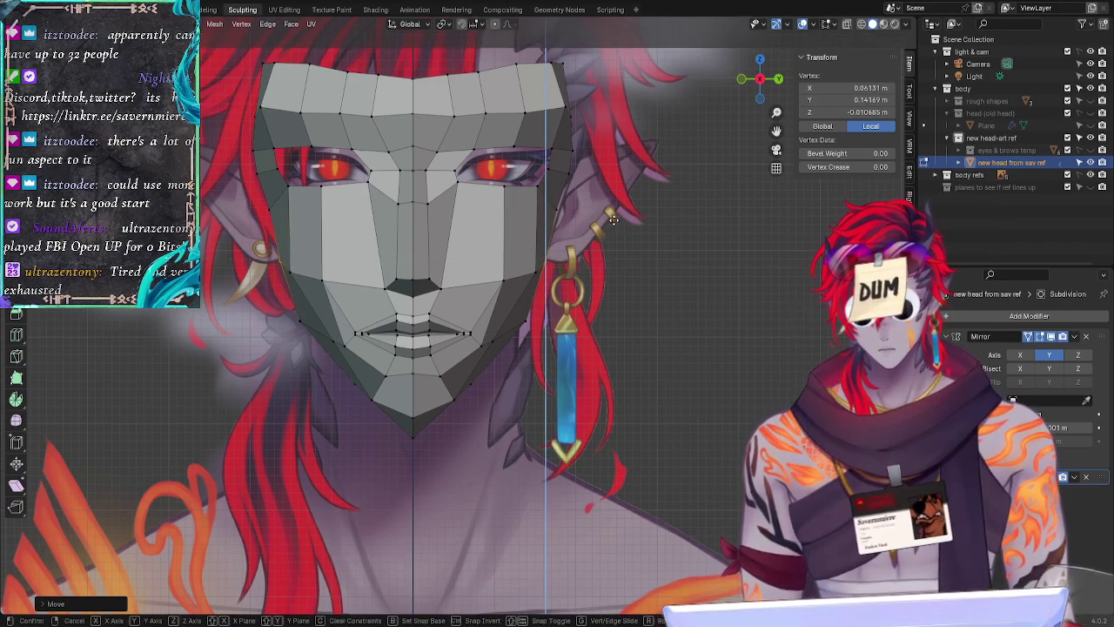
pyautogui.click(613, 217)
pyautogui.click(667, 276)
# Step: Hide the stray cheek vertex by the eye and reposition the temple vertex along Y
pyautogui.click(559, 204)
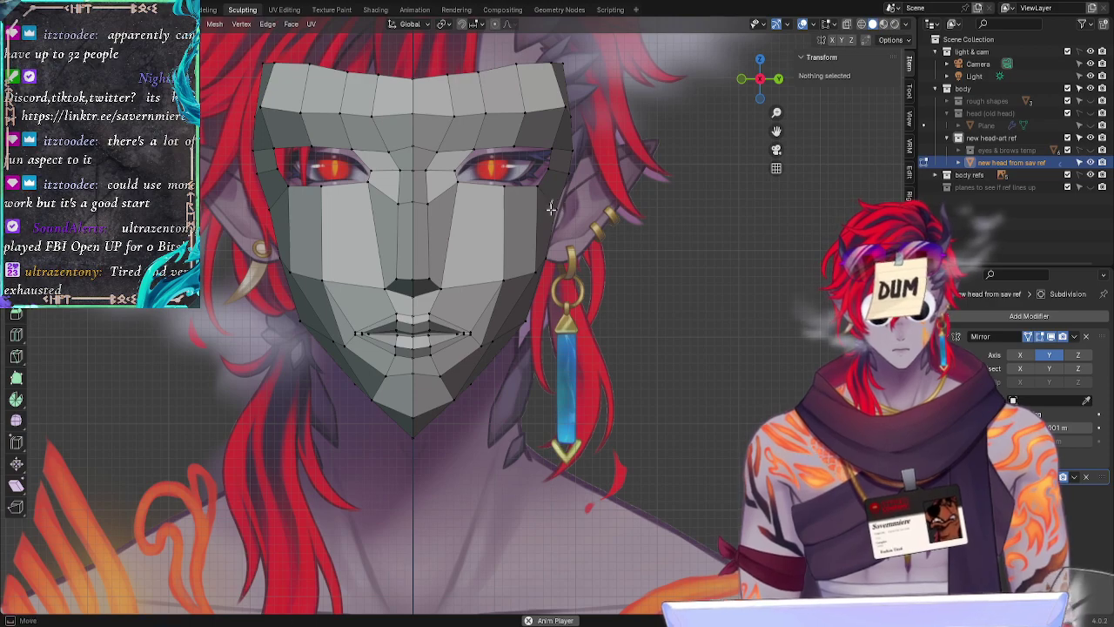
pyautogui.press('h')
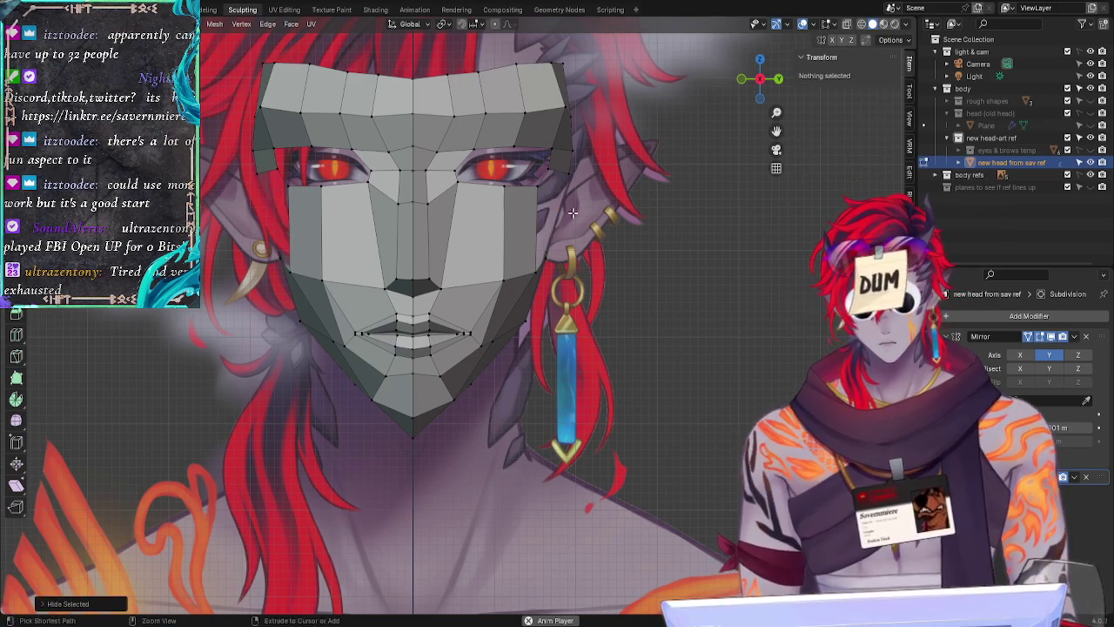
pyautogui.click(570, 210)
pyautogui.press('g')
pyautogui.press('z')
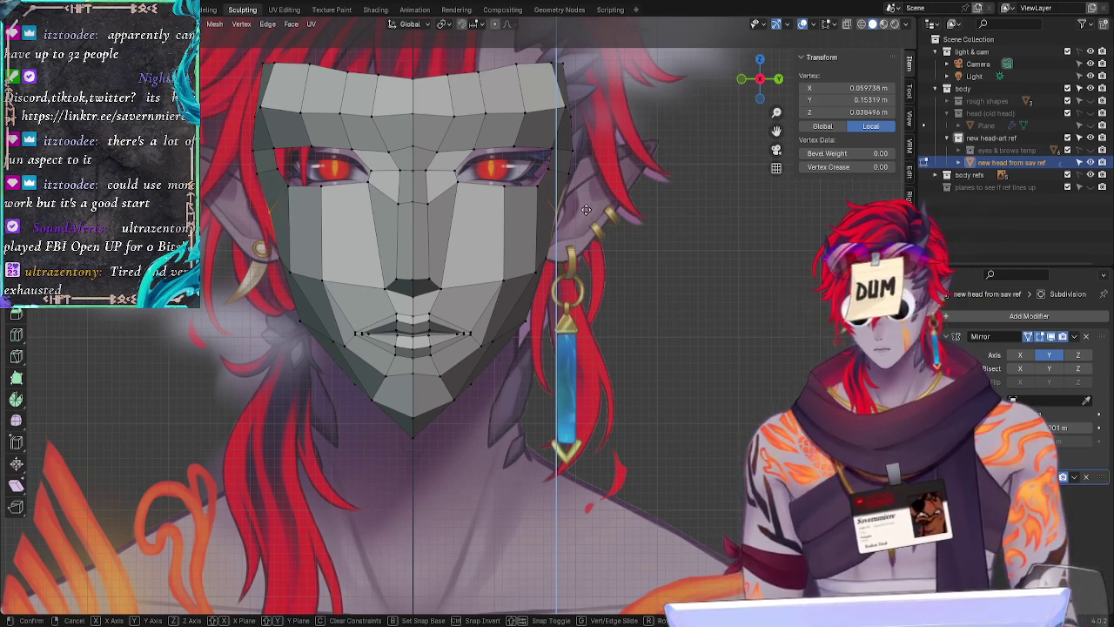
pyautogui.press('y')
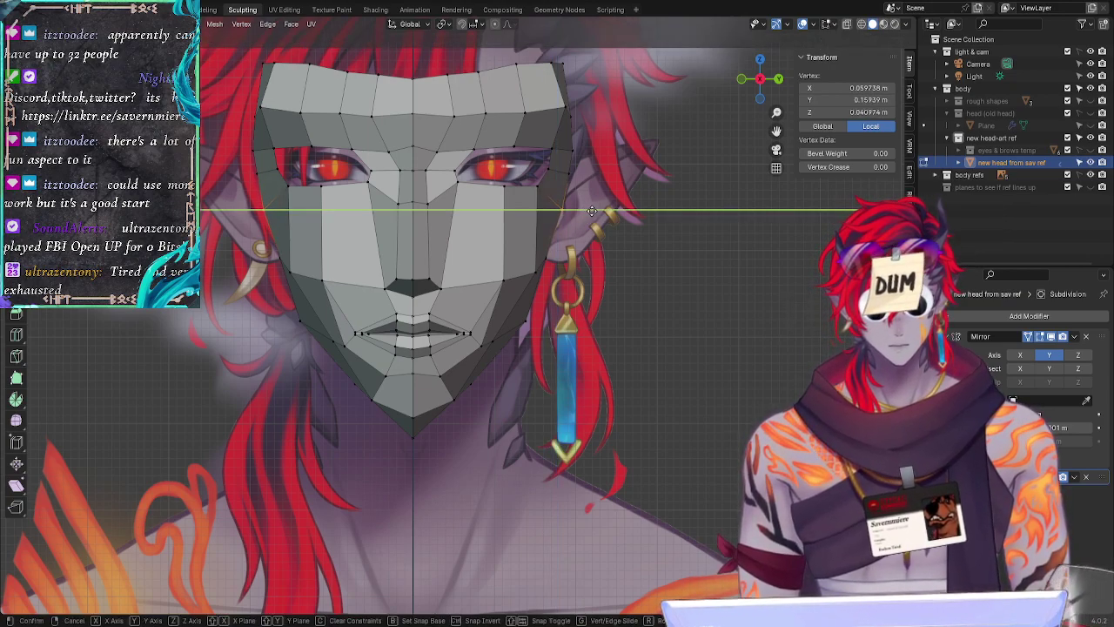
pyautogui.click(591, 210)
pyautogui.click(580, 201)
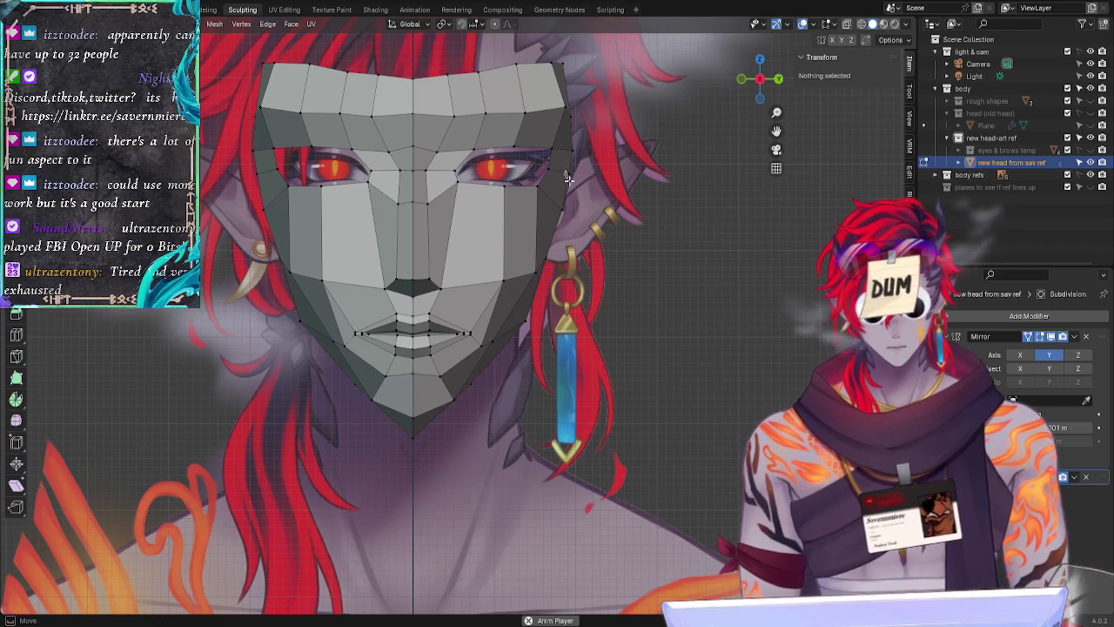
# Step: Move the outer eye-corner vertex along Y onto the reference face outline
pyautogui.moveTo(589, 172); pyautogui.dragTo(589, 170)
pyautogui.press('g')
pyautogui.press('z')
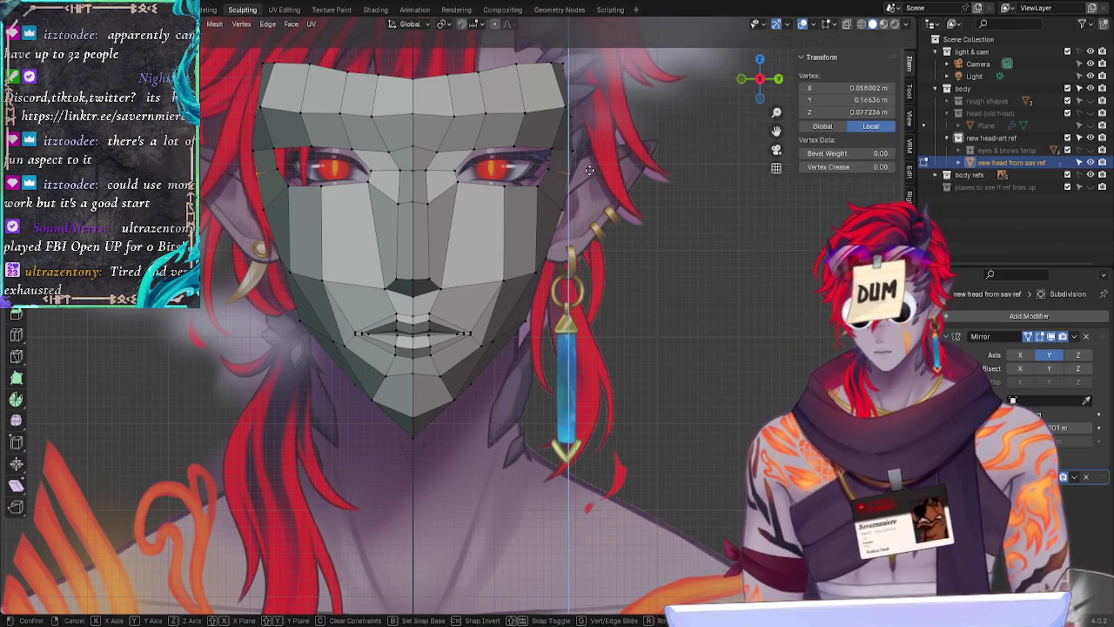
pyautogui.press('y')
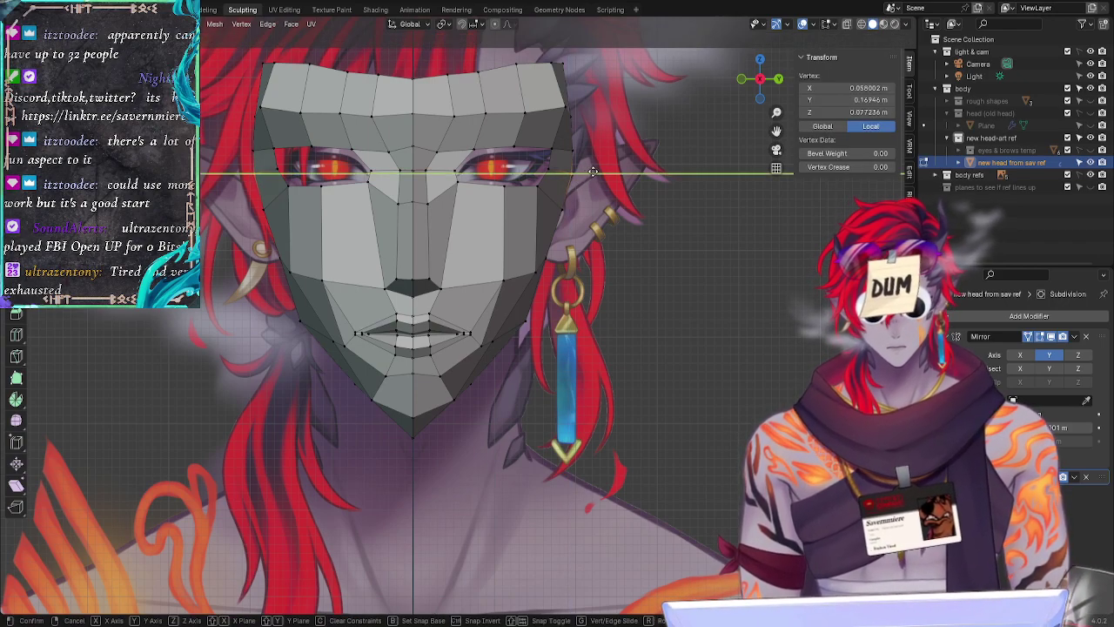
pyautogui.click(595, 172)
pyautogui.click(654, 304)
pyautogui.moveTo(654, 305); pyautogui.dragTo(550, 188, button='middle')
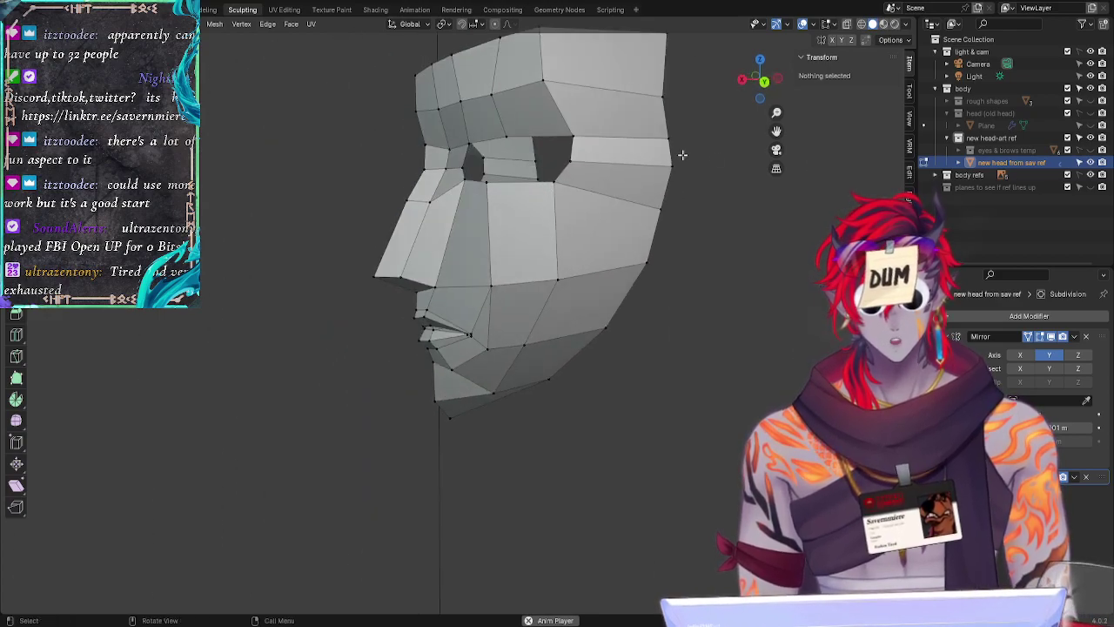
# Step: In side reference view with X-ray on, adjust the nose-tip vertex's height along Z
pyautogui.click(756, 77)
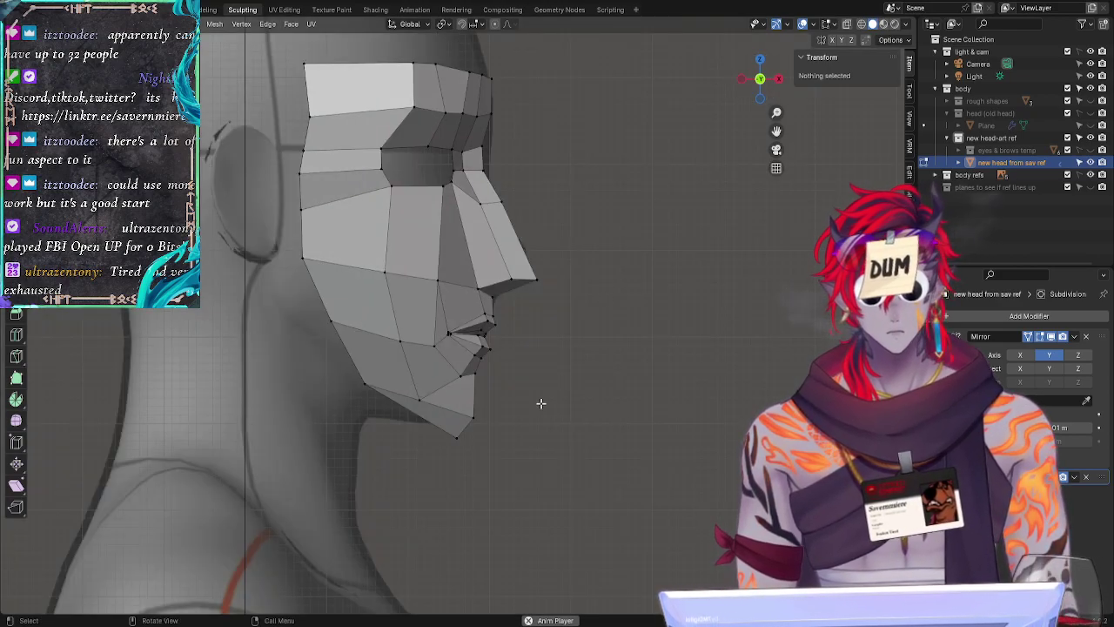
pyautogui.click(458, 432)
pyautogui.click(580, 450)
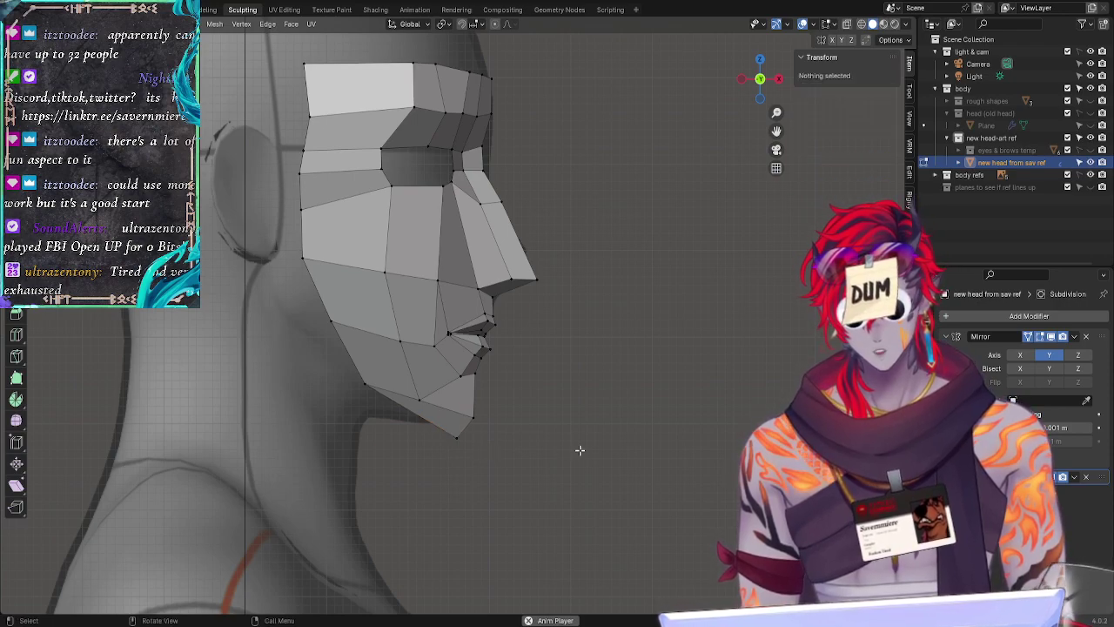
pyautogui.hotkey('alt', 'z')
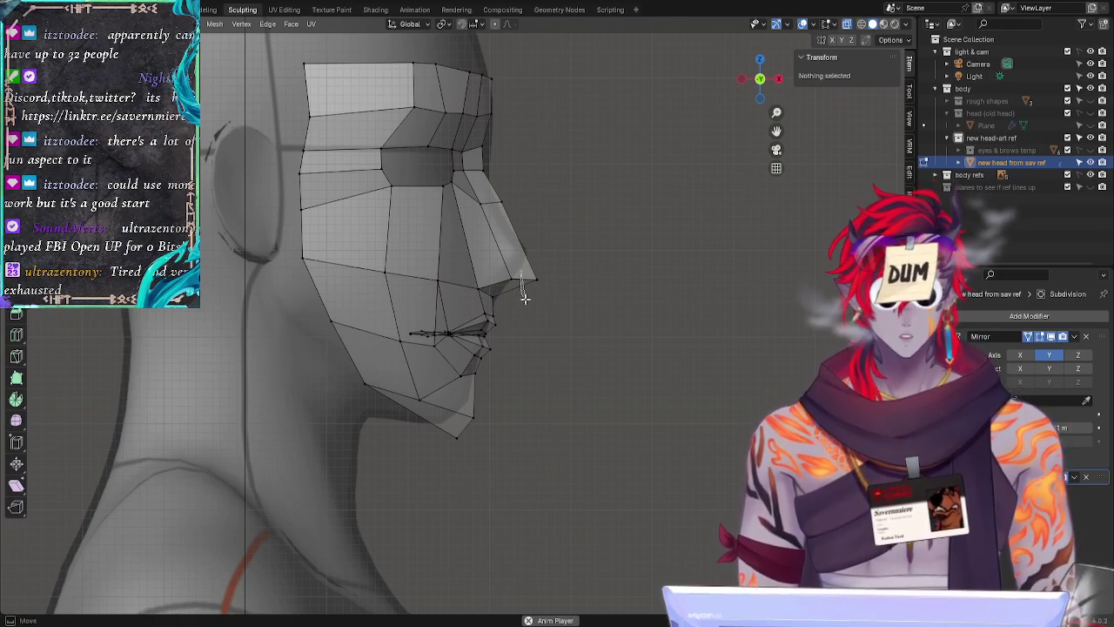
pyautogui.click(544, 279)
pyautogui.press('g')
pyautogui.press('z')
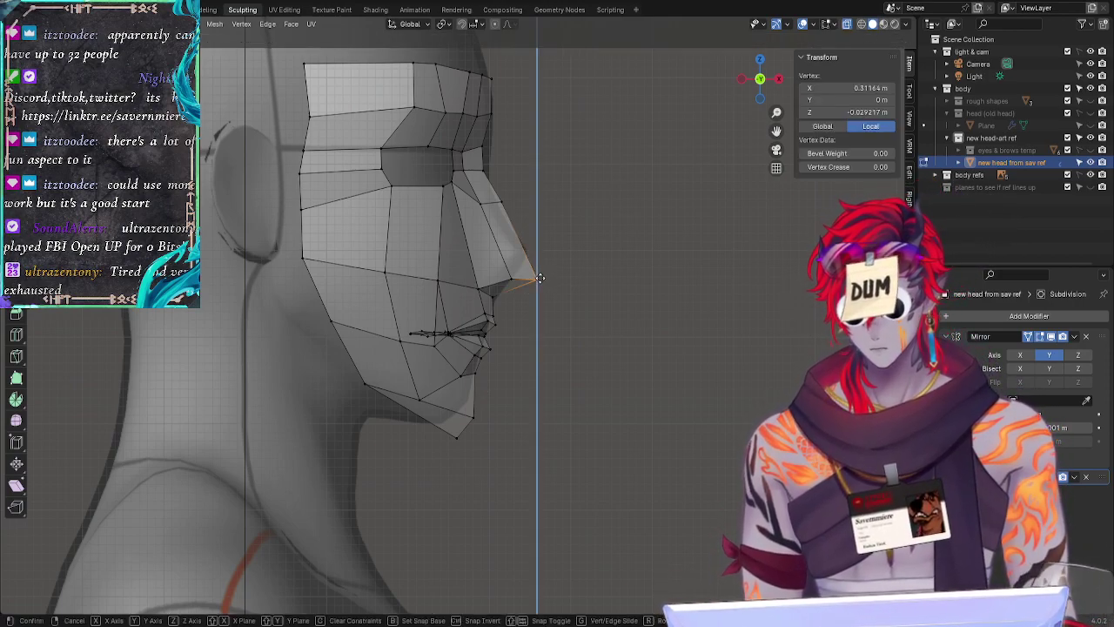
pyautogui.click(540, 276)
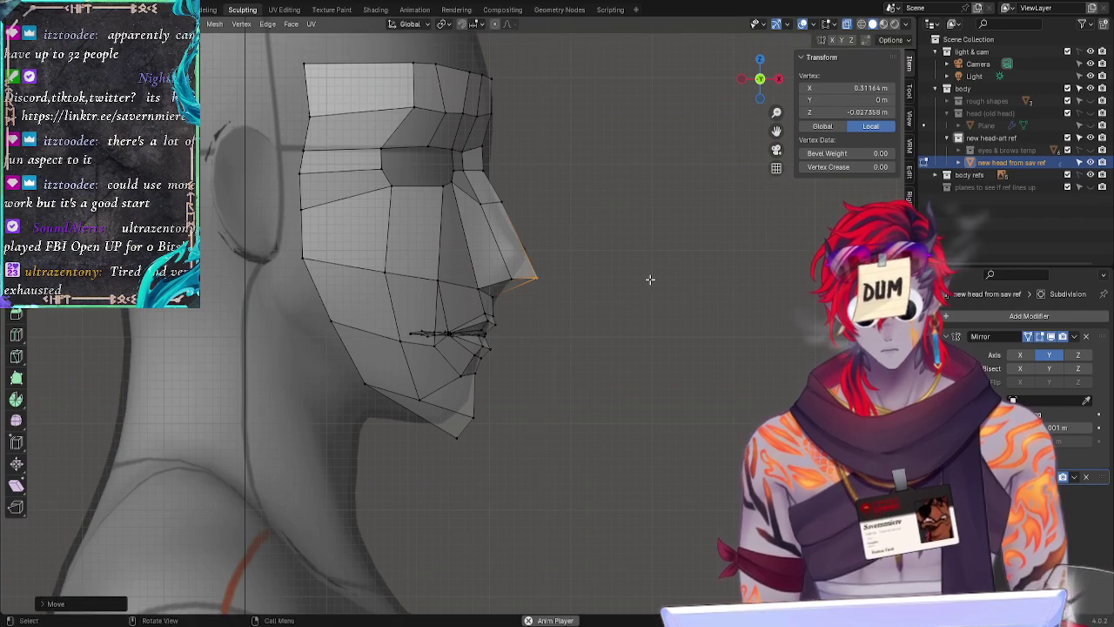
pyautogui.click(650, 279)
# Step: Shift a nose-bridge vertex along X to follow the profile
pyautogui.click(514, 206)
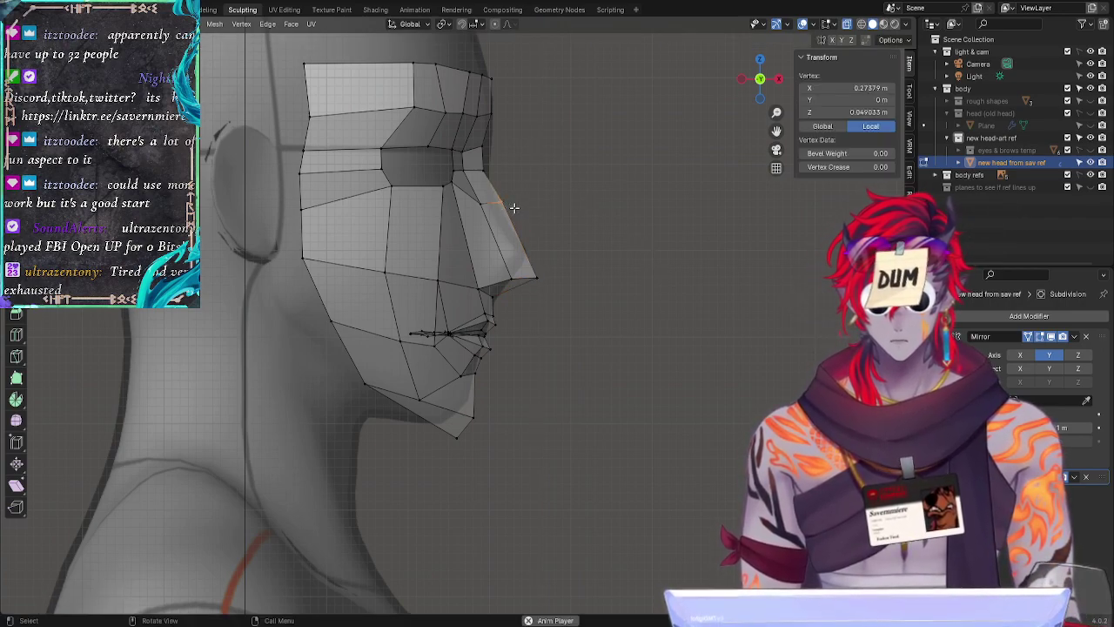
pyautogui.press('g')
pyautogui.press('x')
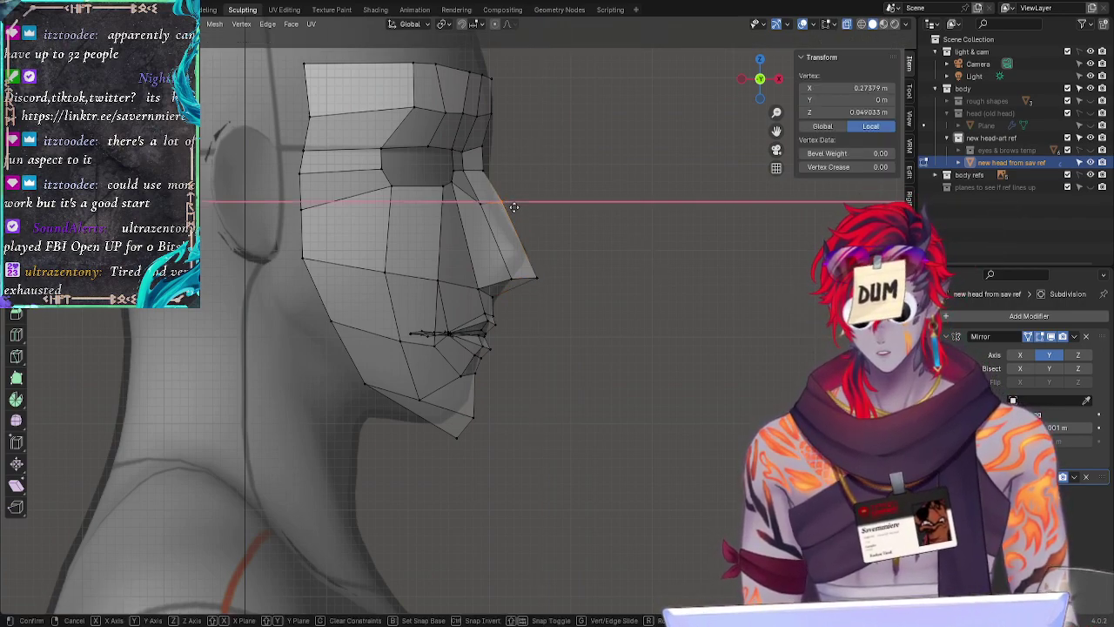
pyautogui.click(506, 207)
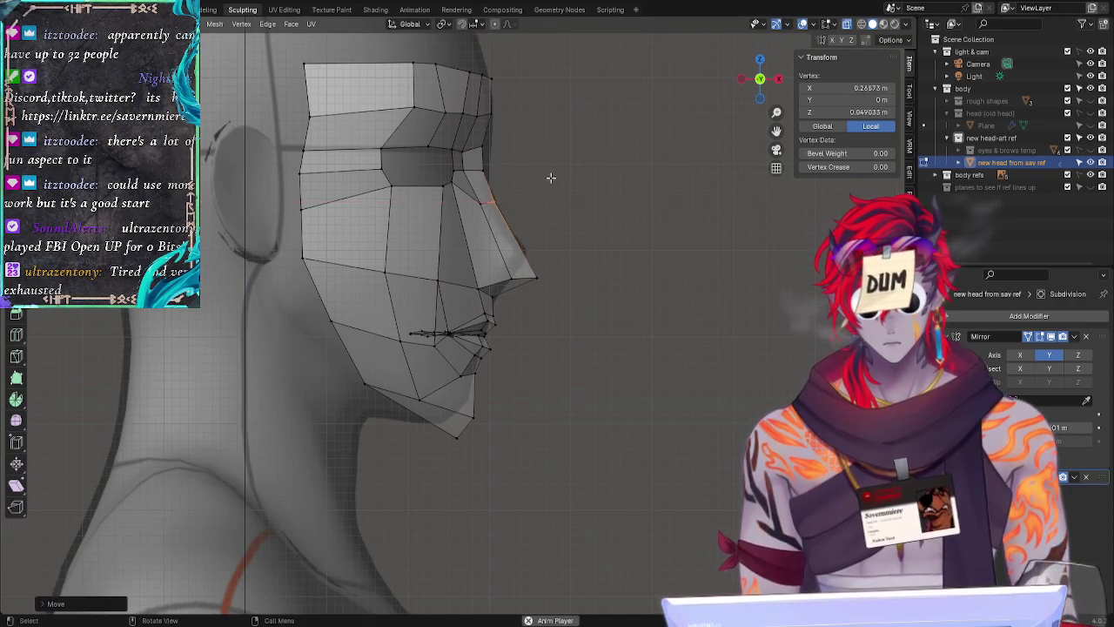
pyautogui.click(595, 297)
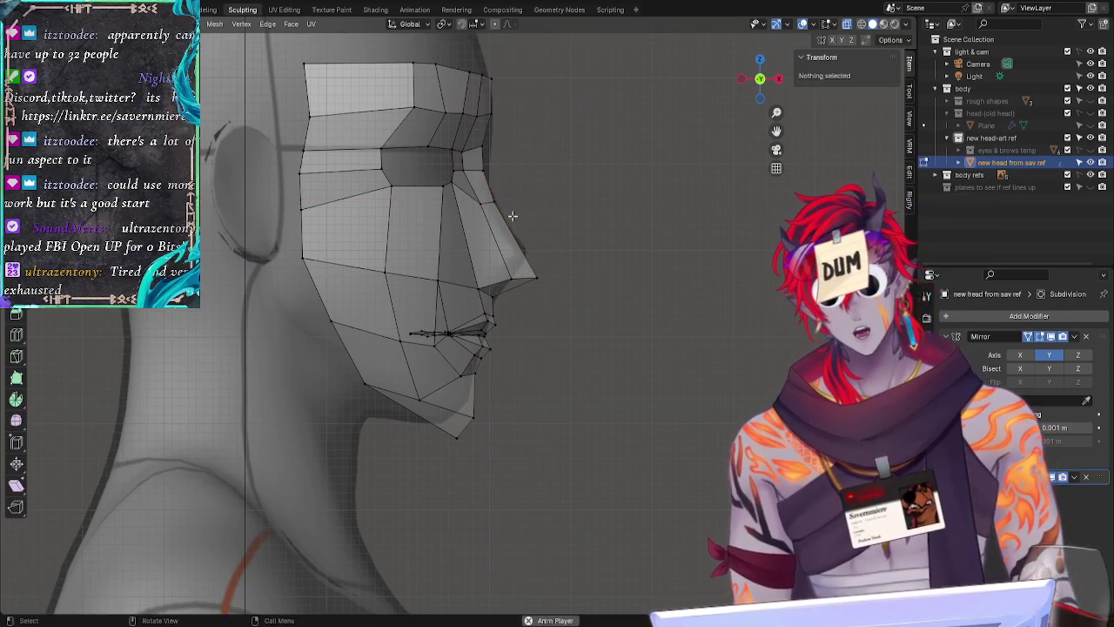
# Step: Move the brow edge beside the nose bridge along X, then lower it along Z
pyautogui.moveTo(482, 165); pyautogui.dragTo(477, 143)
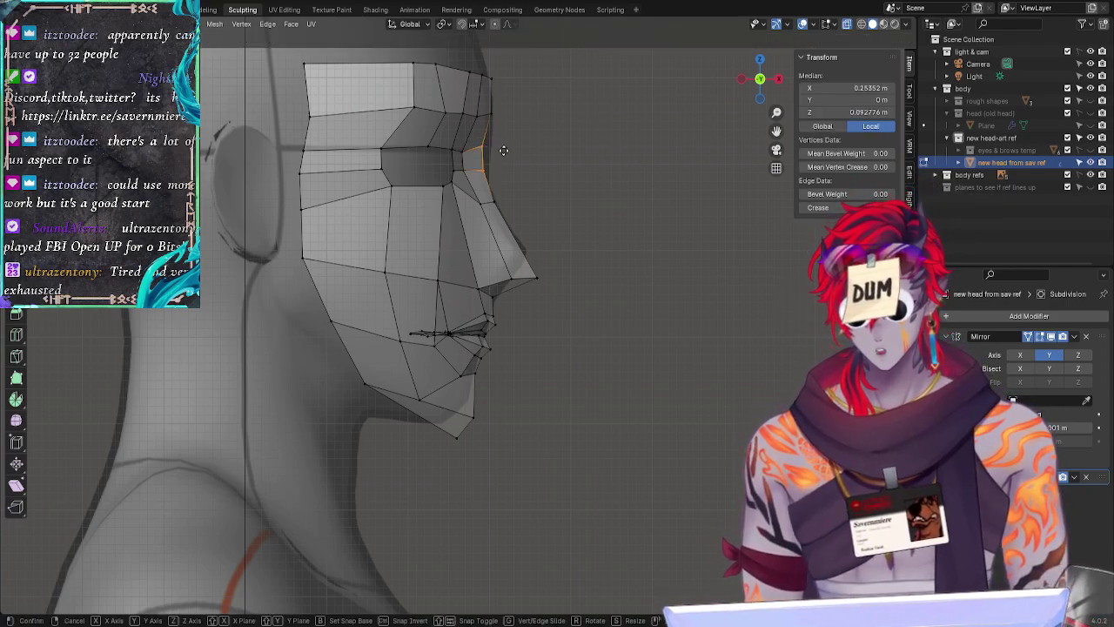
pyautogui.press('x')
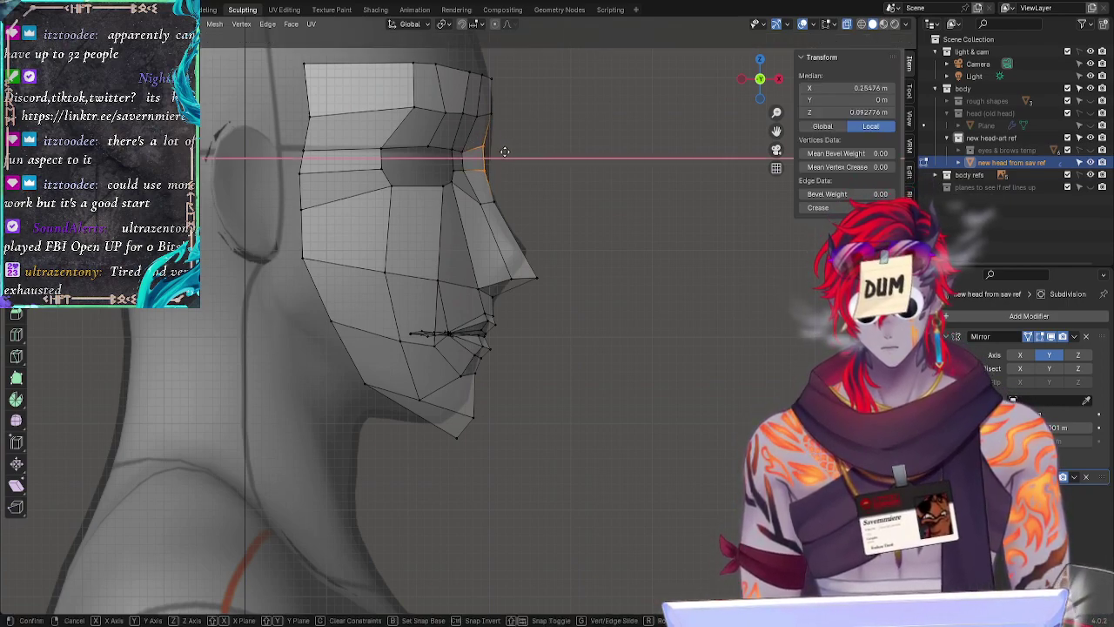
pyautogui.click(499, 153)
pyautogui.press('g')
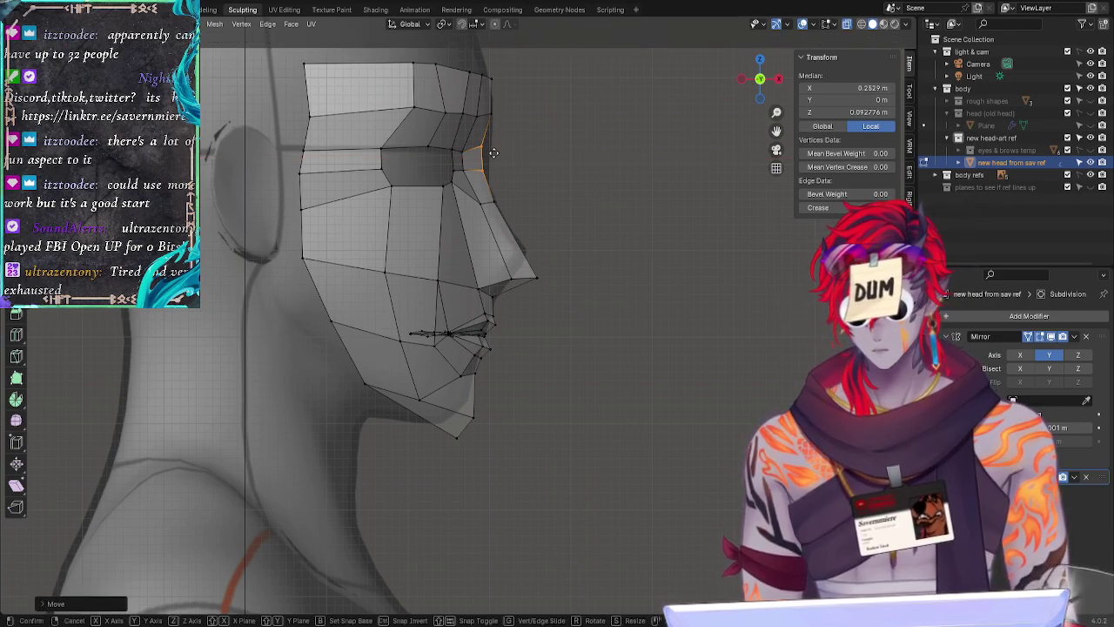
pyautogui.press('z')
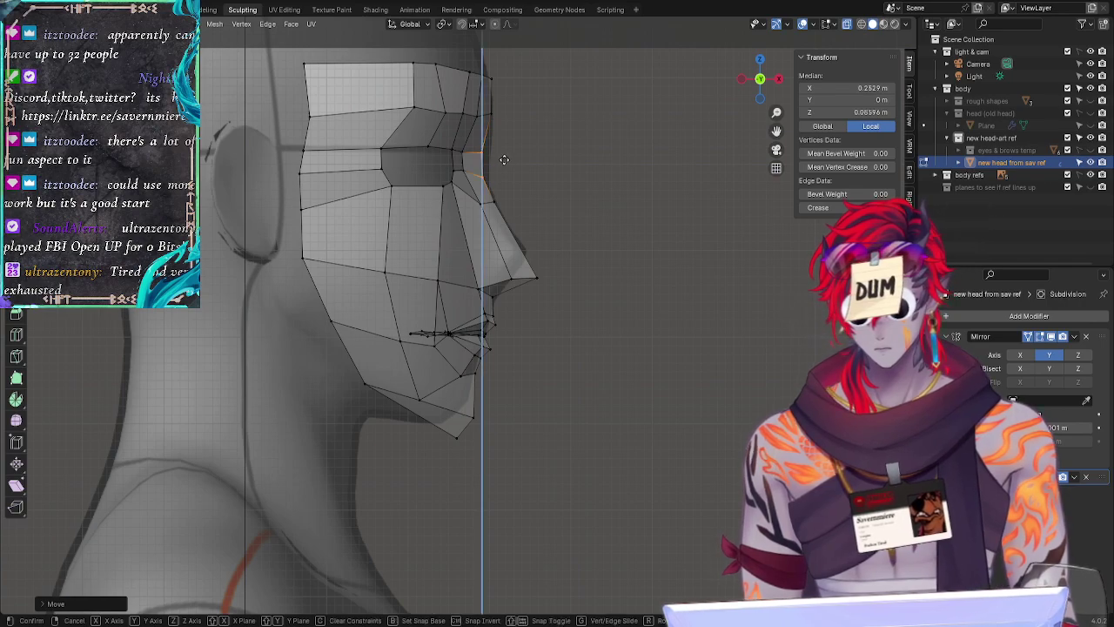
pyautogui.click(507, 160)
# Step: Nudge the brow edge further along X, then select the brow vertices from a three-quarter view
pyautogui.press('g')
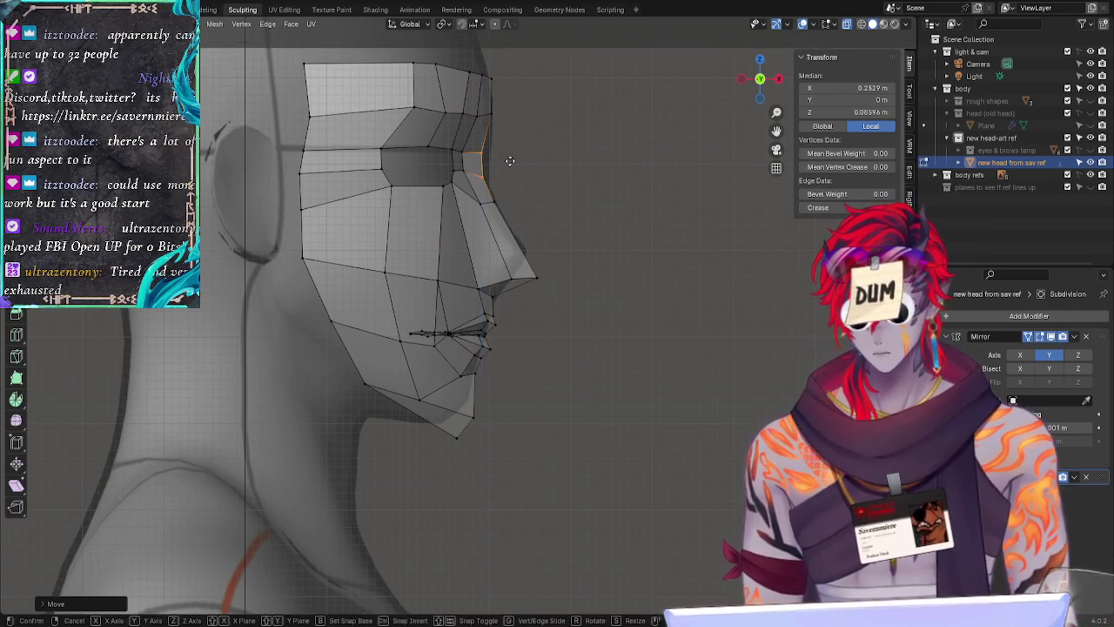
pyautogui.press('z')
pyautogui.rightClick(510, 161)
pyautogui.press('g')
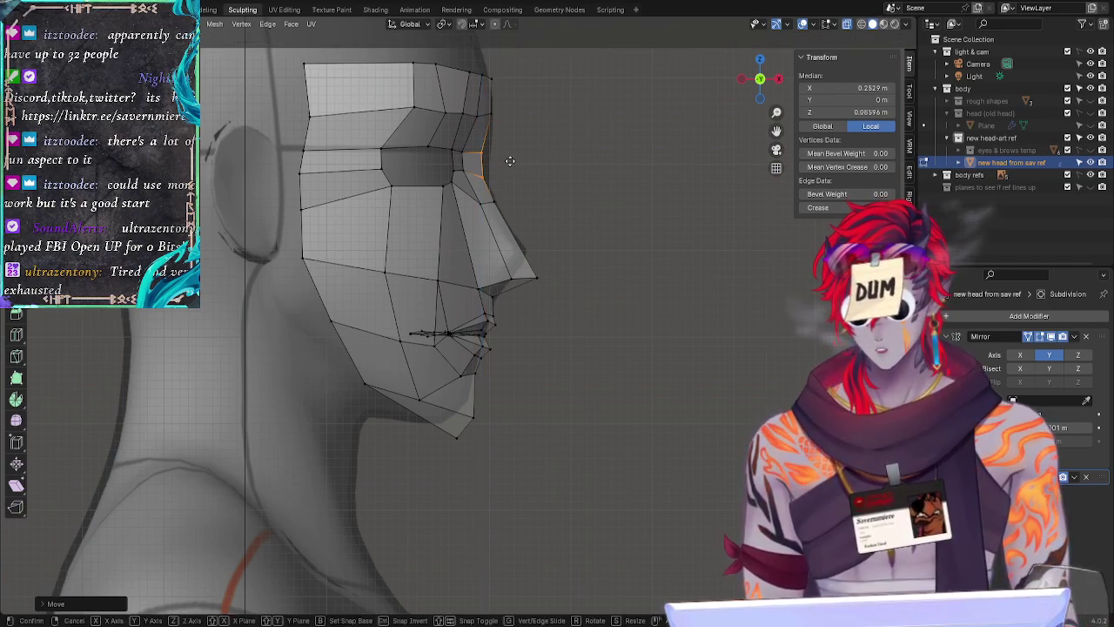
pyautogui.press('x')
pyautogui.click(512, 161)
pyautogui.click(585, 180)
pyautogui.moveTo(639, 181); pyautogui.dragTo(436, 165, button='middle')
pyautogui.moveTo(431, 141)
pyautogui.mouseDown()
pyautogui.moveTo(444, 161)
pyautogui.moveTo(449, 142)
pyautogui.mouseUp()
# Step: Shift the selected brow vertices along X in two small moves
pyautogui.press('g')
pyautogui.press('x')
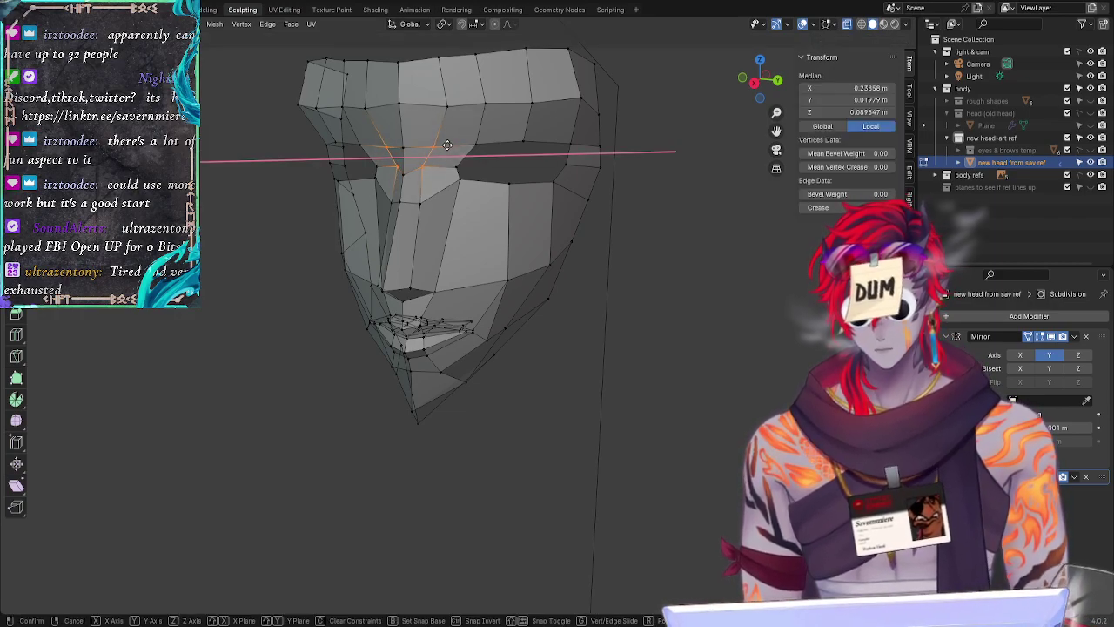
pyautogui.click(447, 147)
pyautogui.press('g')
pyautogui.press('x')
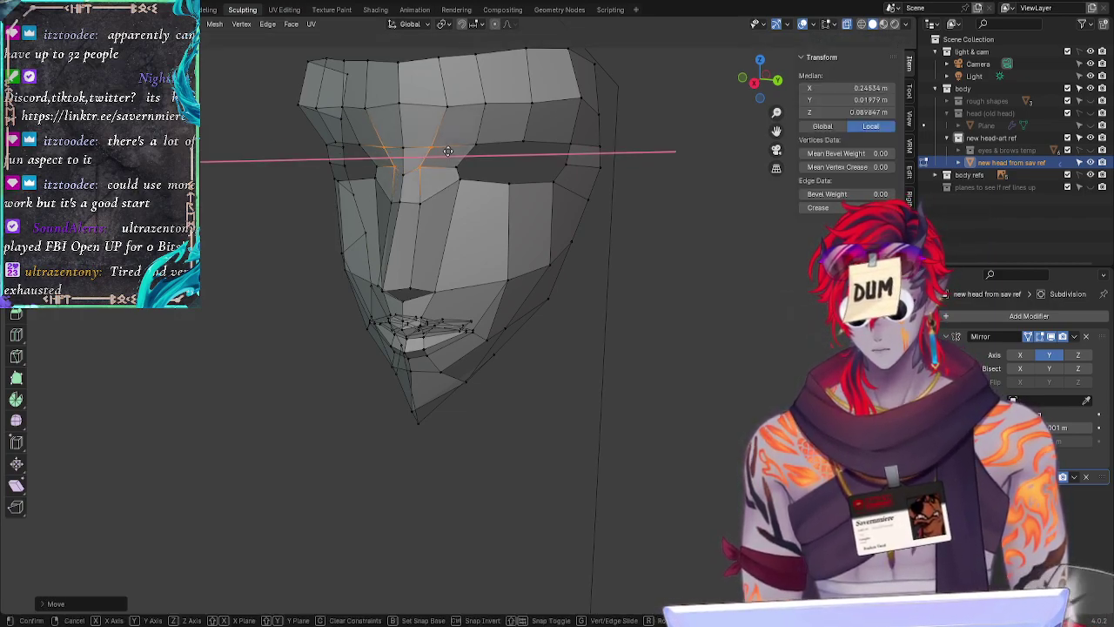
pyautogui.click(448, 152)
pyautogui.click(224, 226)
pyautogui.moveTo(224, 226); pyautogui.dragTo(308, 191, button='middle')
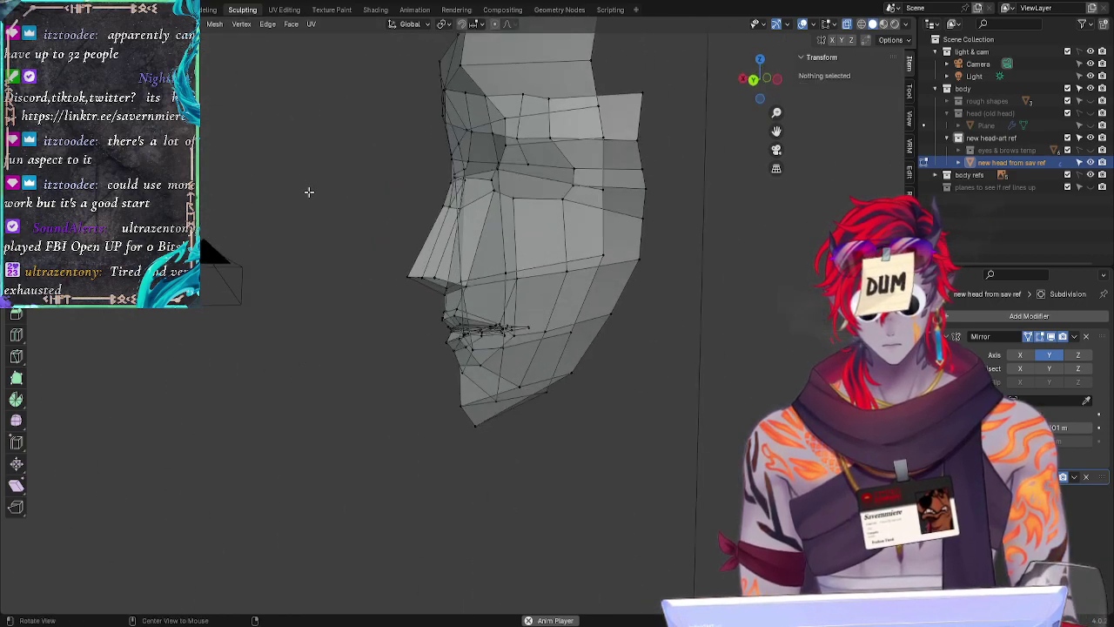
# Step: In side reference view, ease the top forehead corner vertex slightly back along X
pyautogui.click(755, 82)
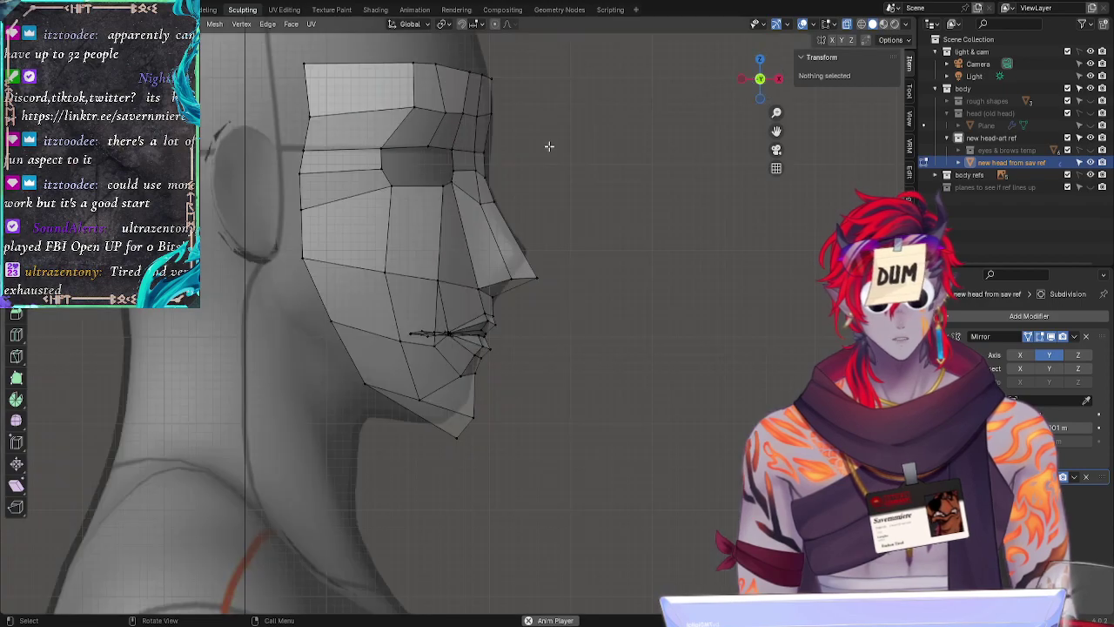
pyautogui.moveTo(482, 67); pyautogui.dragTo(510, 89)
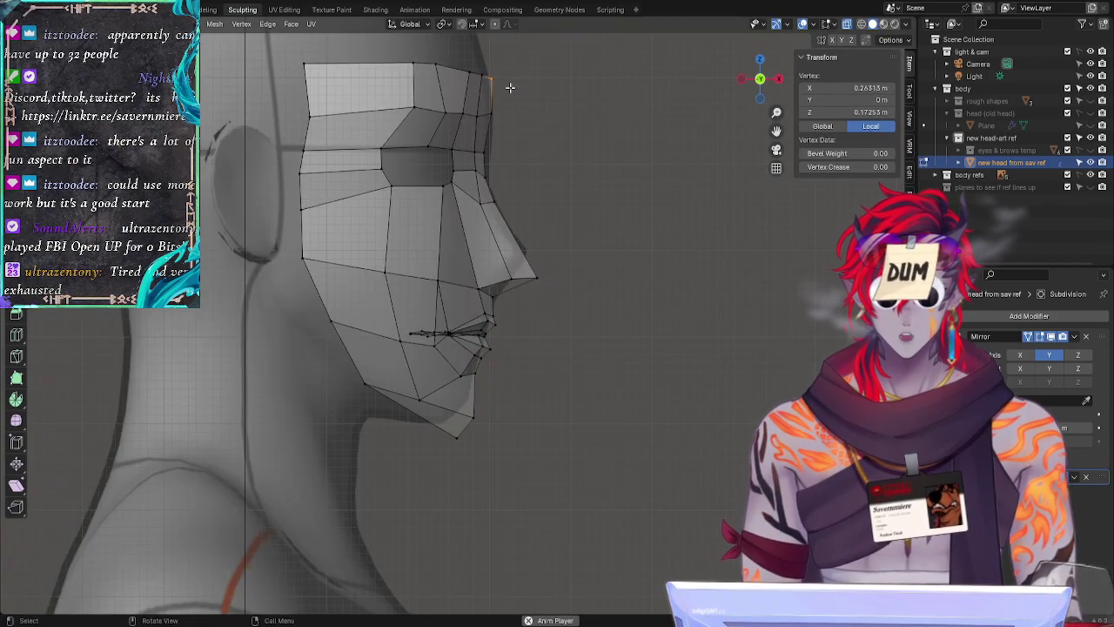
pyautogui.press('g')
pyautogui.press('x')
pyautogui.click(504, 88)
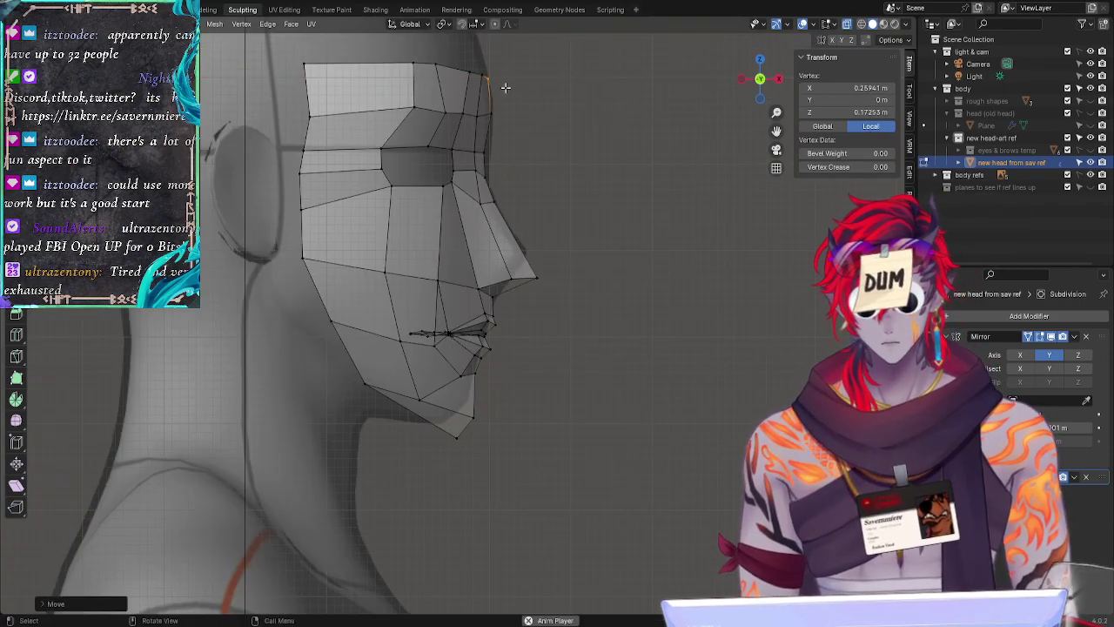
# Step: Move neighbouring forehead-top vertices along X (one to X 0.20324 m), then undo those moves
pyautogui.click(484, 73)
pyautogui.press('g')
pyautogui.press('x')
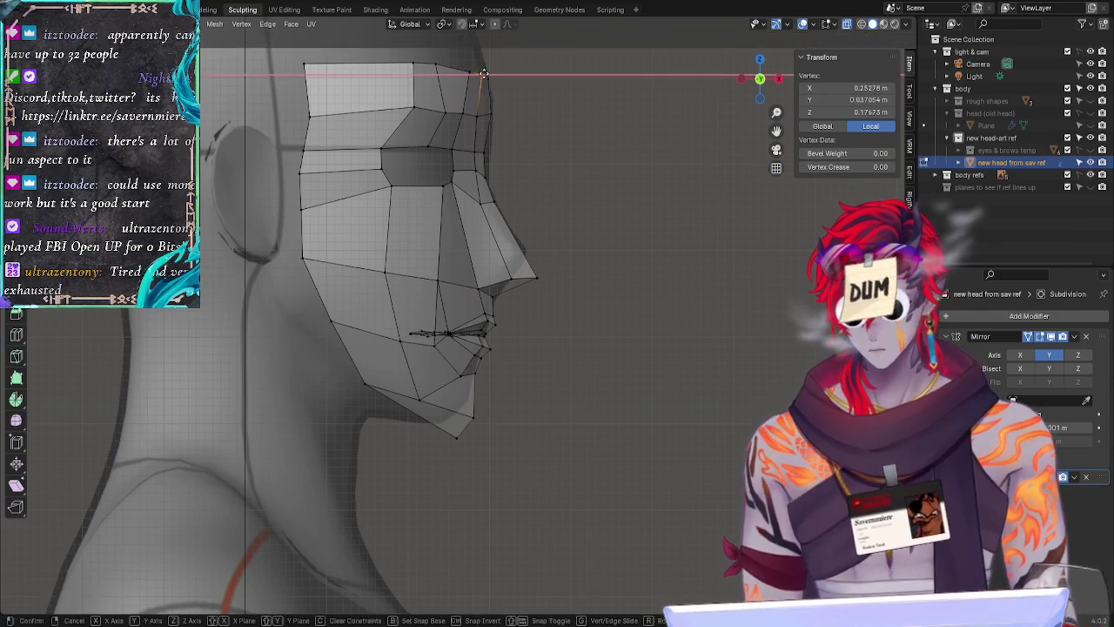
pyautogui.click(467, 75)
pyautogui.moveTo(466, 77); pyautogui.dragTo(478, 82)
pyautogui.click(462, 64)
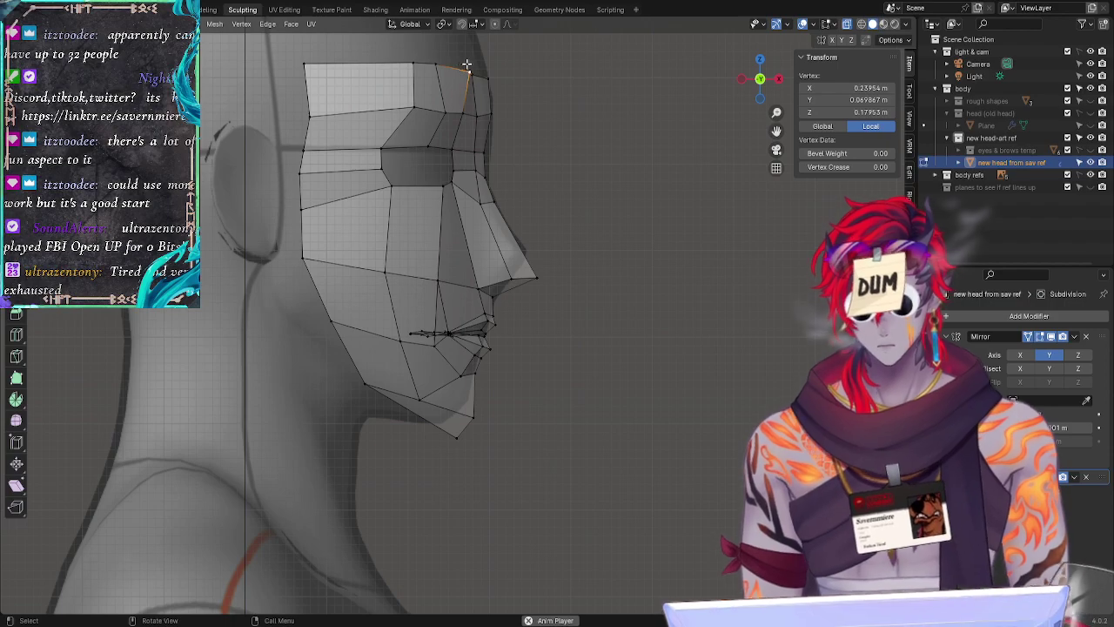
pyautogui.press('g')
pyautogui.press('x')
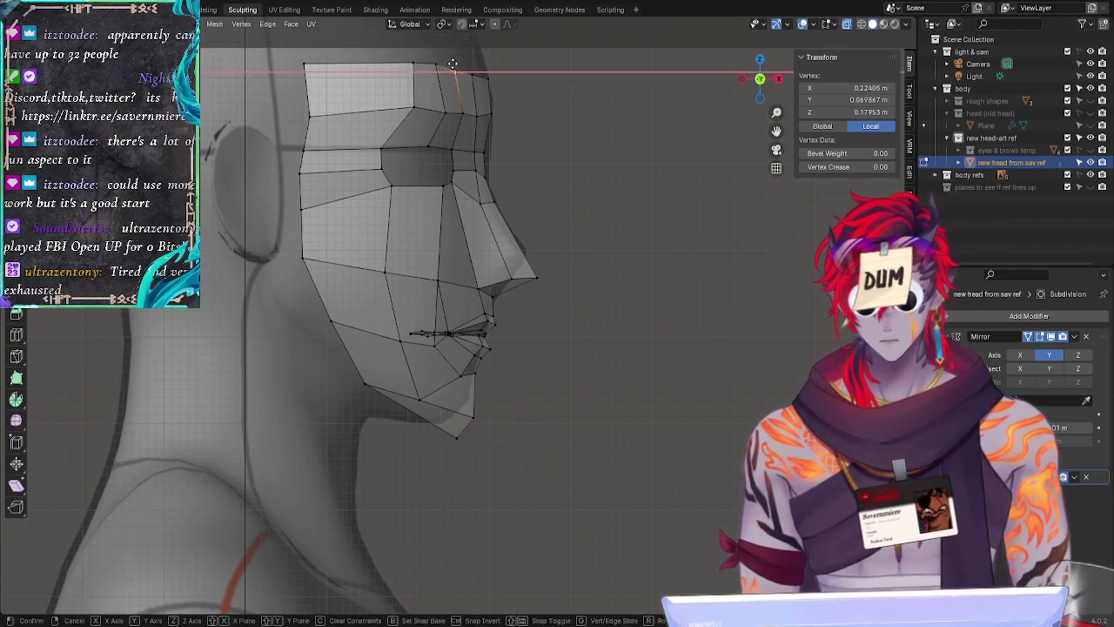
pyautogui.click(447, 61)
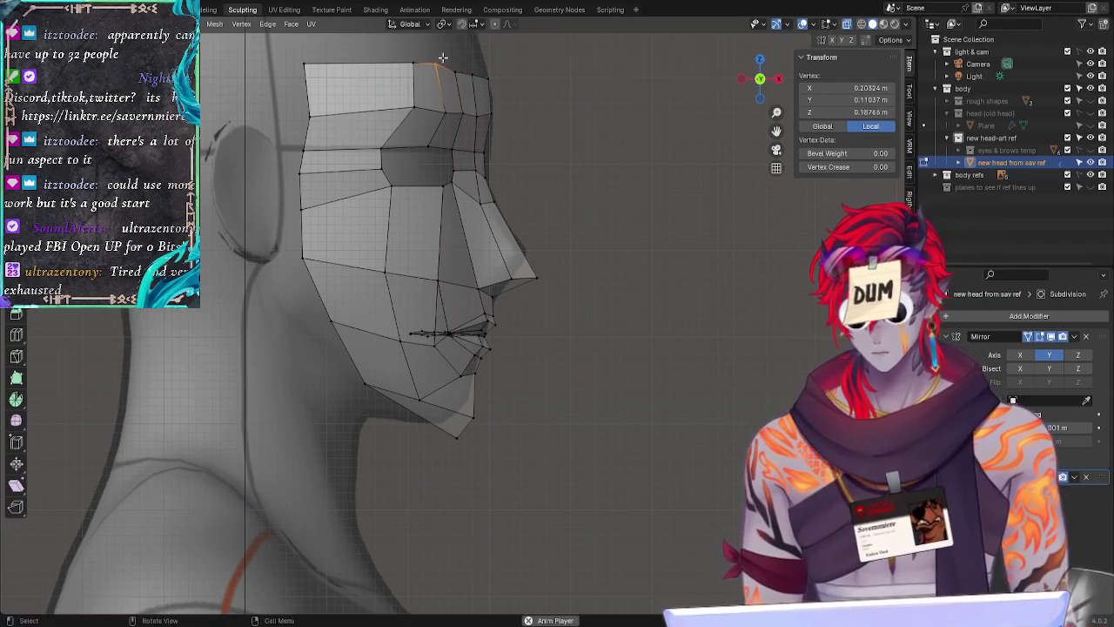
pyautogui.moveTo(443, 58); pyautogui.dragTo(537, 162, button='middle')
pyautogui.hotkey('ctrl', 'z')
pyautogui.hotkey('ctrl', 'z')
pyautogui.hotkey('ctrl', 'z')
pyautogui.hotkey('ctrl', 'z')
pyautogui.hotkey('ctrl', 'z')
pyautogui.hotkey('ctrl', 'z')
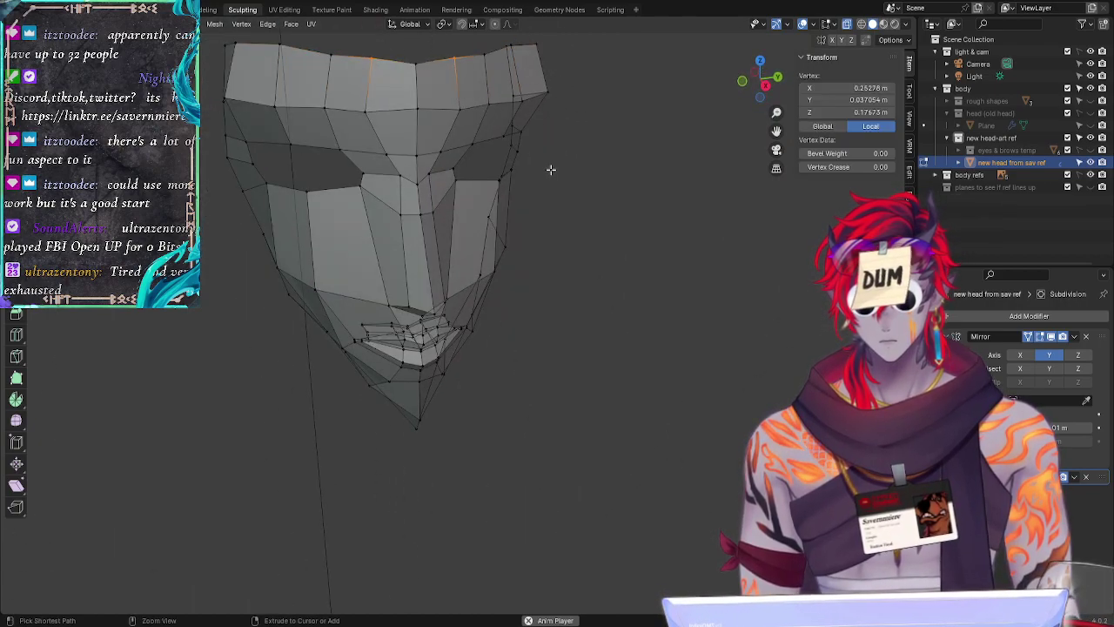
pyautogui.click(550, 169)
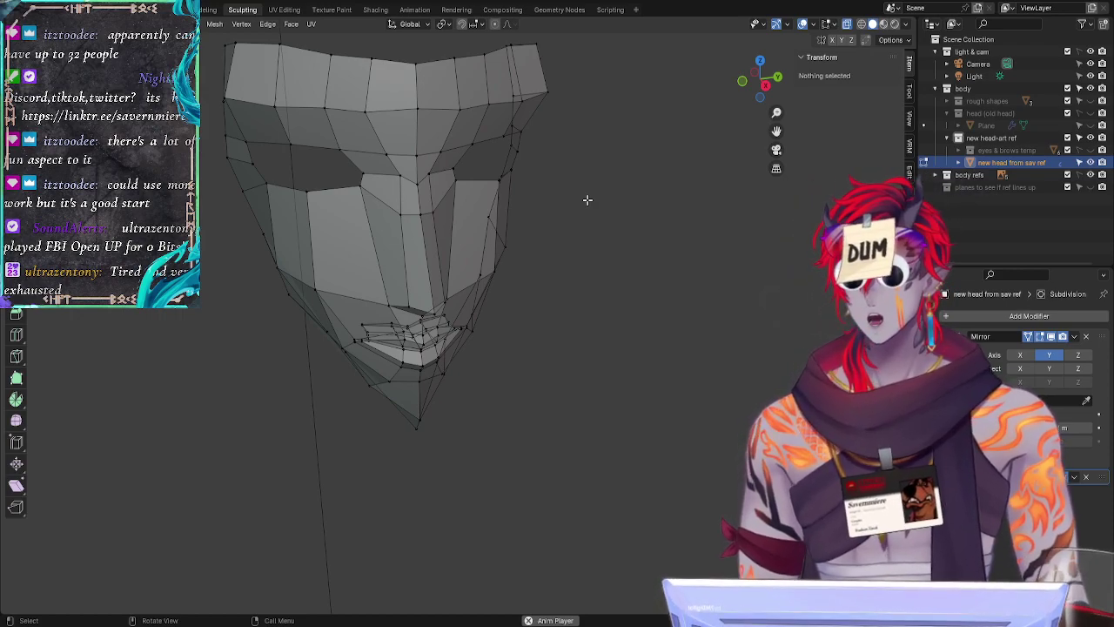
pyautogui.moveTo(587, 200); pyautogui.dragTo(598, 271, button='middle')
pyautogui.hotkey('ctrl', 'z')
pyautogui.hotkey('ctrl', 'z')
pyautogui.hotkey('ctrl', 'z')
pyautogui.hotkey('ctrl', 'z')
pyautogui.hotkey('ctrl', 'z')
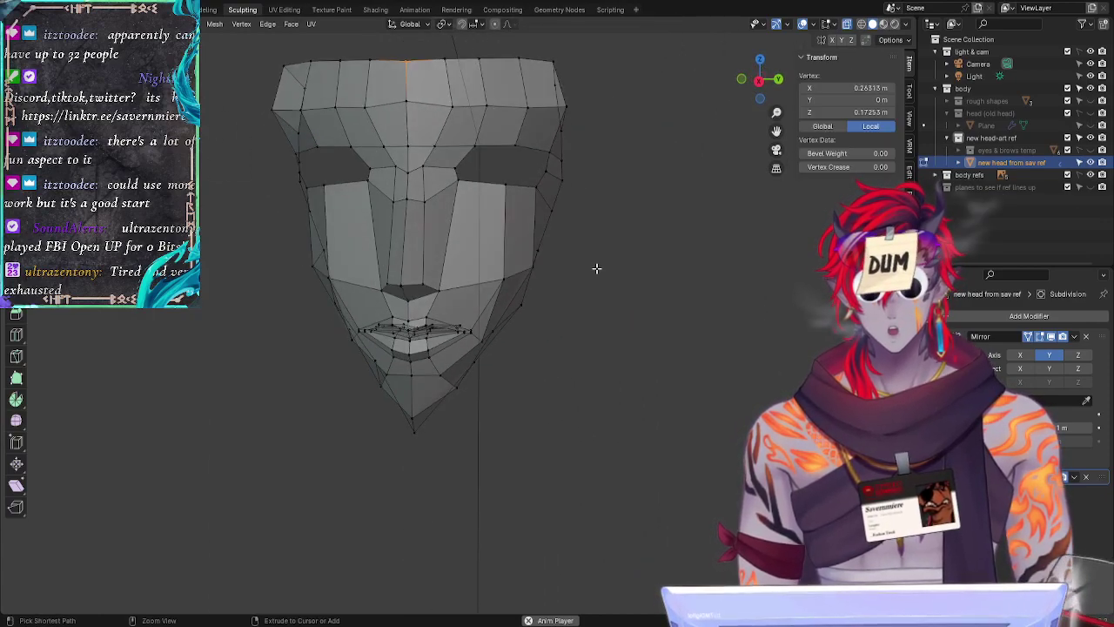
pyautogui.hotkey('ctrl', 'z')
pyautogui.hotkey('ctrl', 'z')
pyautogui.hotkey('ctrl', 'z')
pyautogui.hotkey('ctrl', 'z')
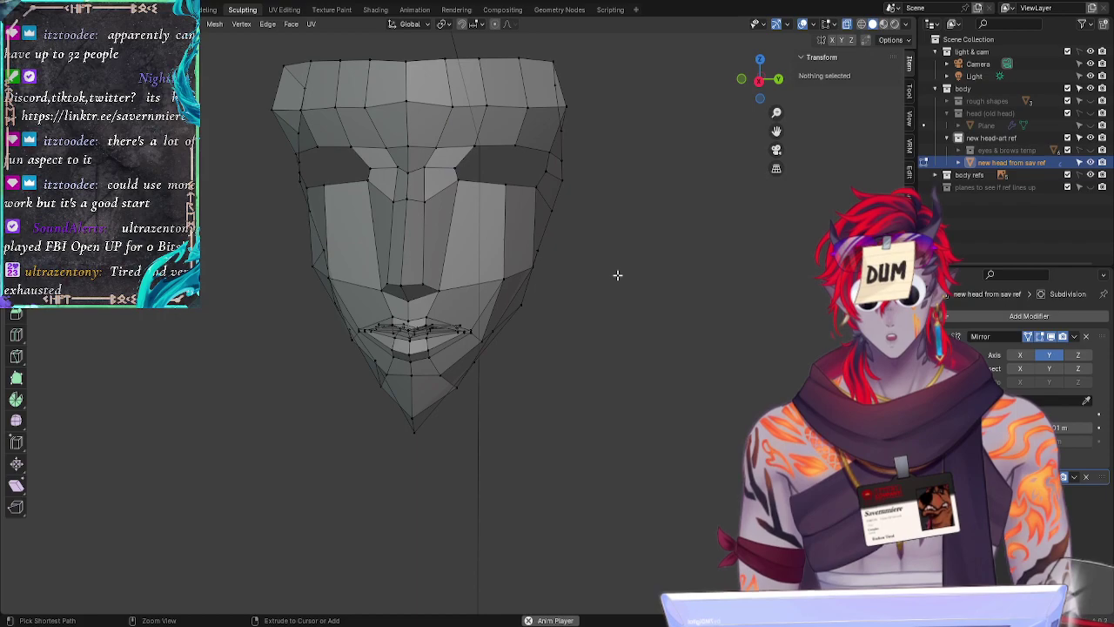
pyautogui.hotkey('ctrl', 'z')
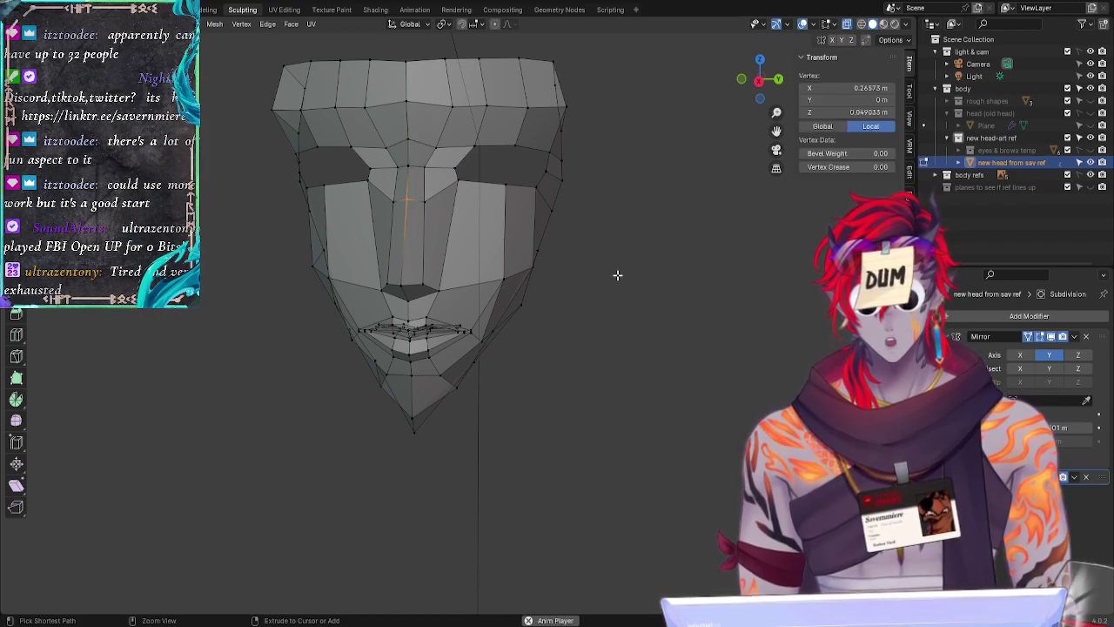
pyautogui.hotkey('ctrl', 'z')
pyautogui.moveTo(616, 275); pyautogui.dragTo(631, 323, button='middle')
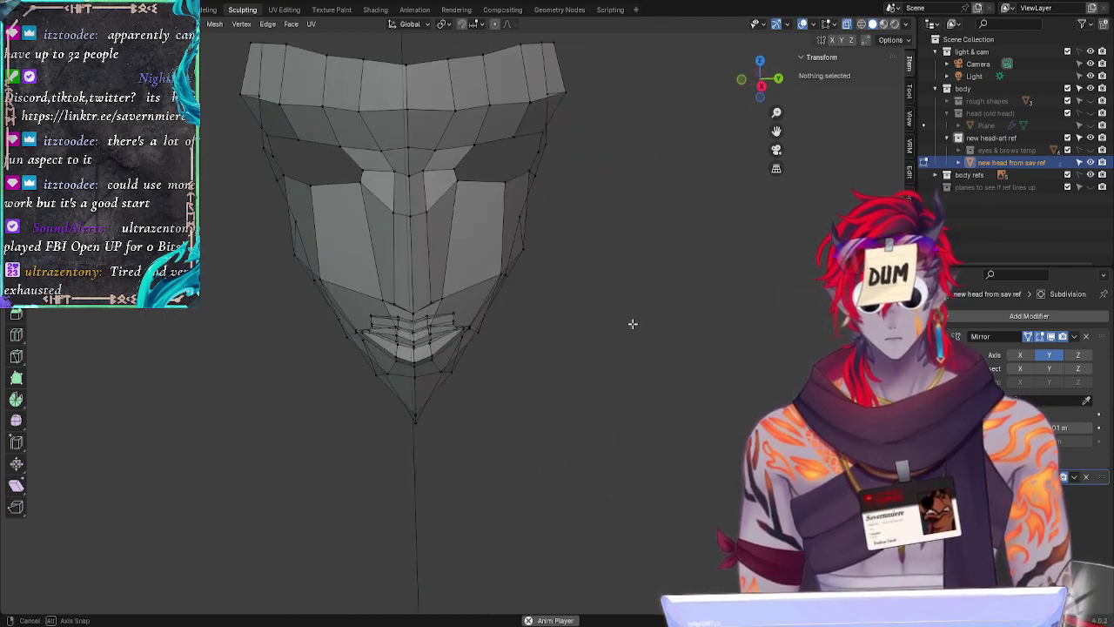
pyautogui.click(430, 180)
pyautogui.press('g')
pyautogui.press('g')
pyautogui.click(432, 181)
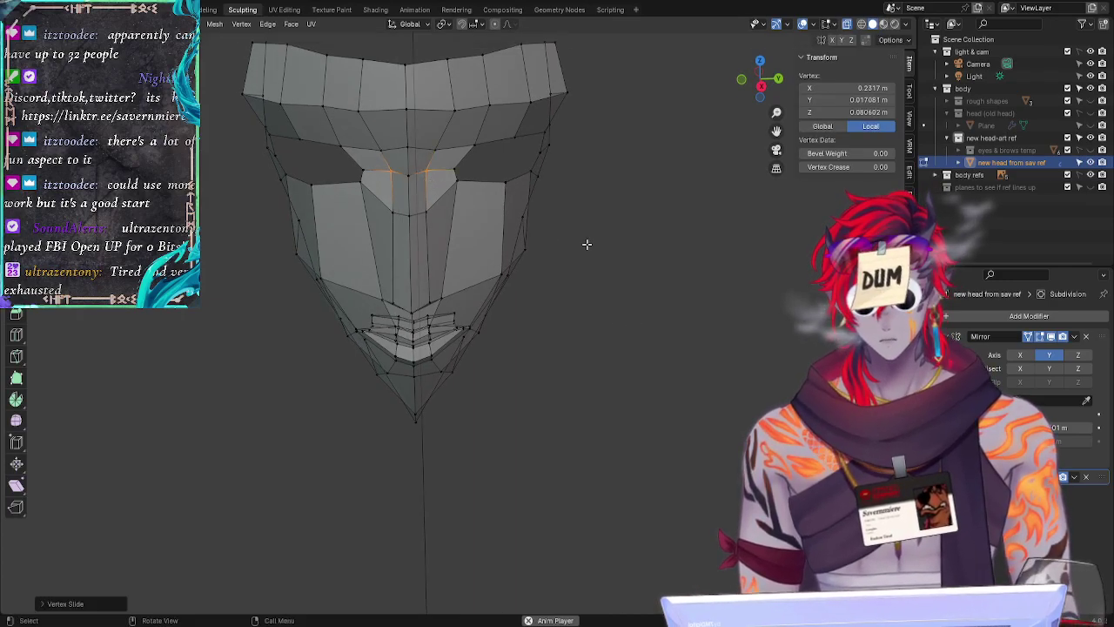
pyautogui.click(652, 251)
pyautogui.moveTo(662, 250); pyautogui.dragTo(423, 207, button='middle')
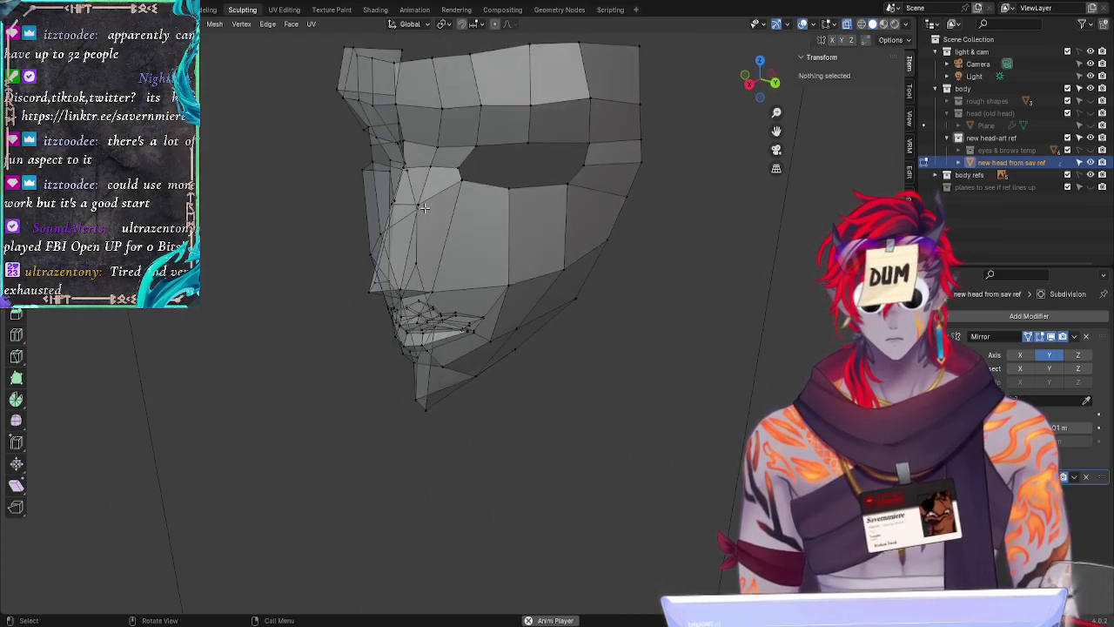
pyautogui.click(423, 210)
pyautogui.moveTo(646, 321); pyautogui.dragTo(691, 343, button='middle')
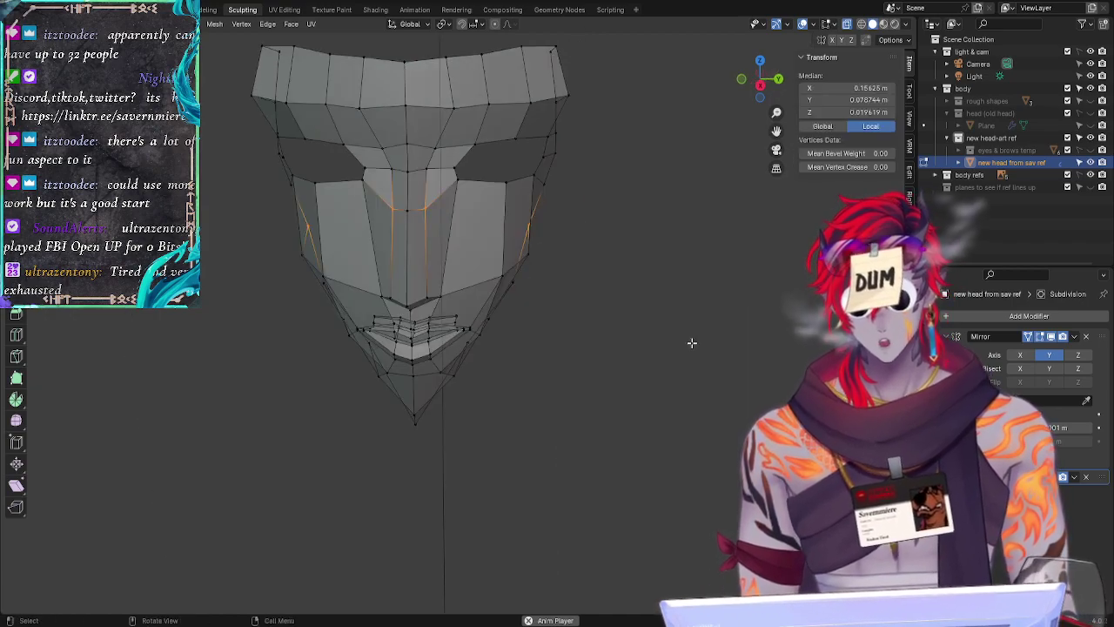
pyautogui.click(690, 343)
pyautogui.click(426, 205)
pyautogui.press('g')
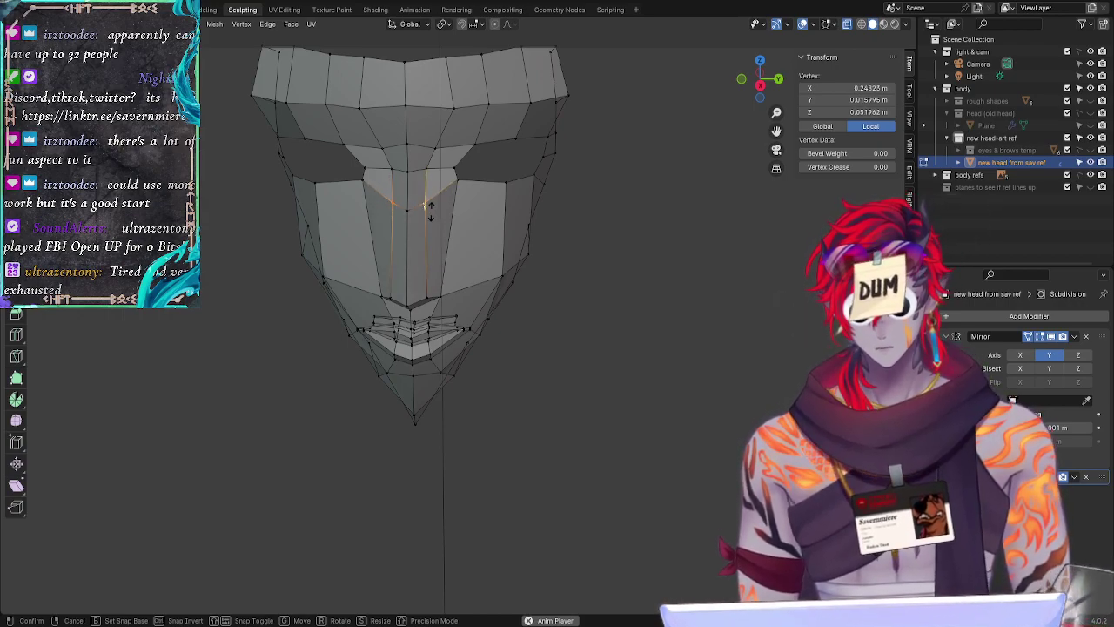
pyautogui.click(429, 213)
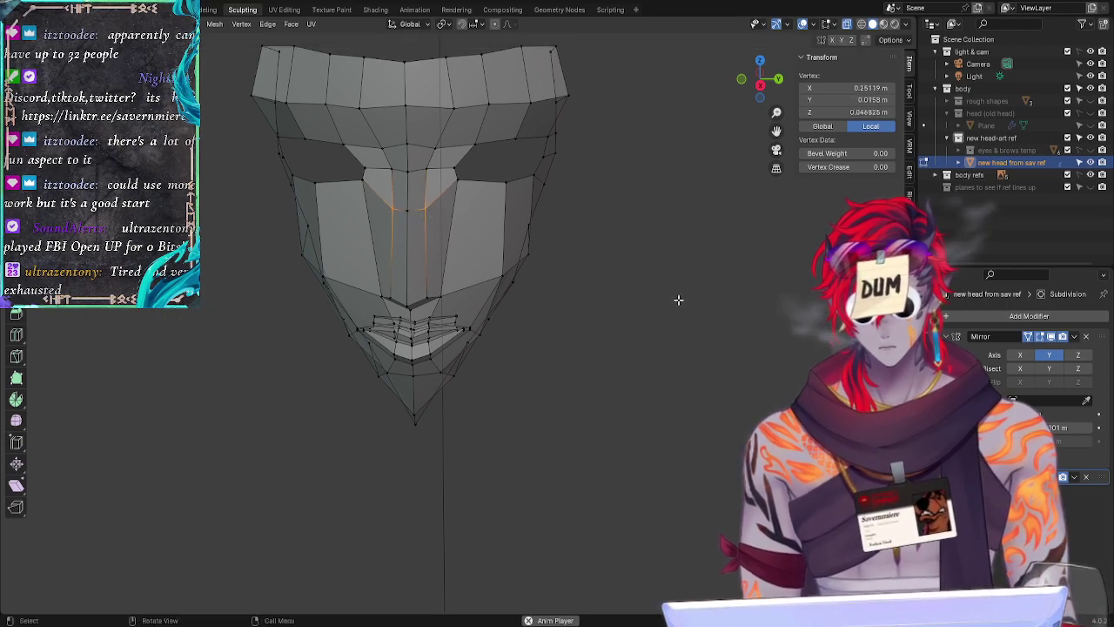
pyautogui.moveTo(696, 305); pyautogui.dragTo(452, 299, button='middle')
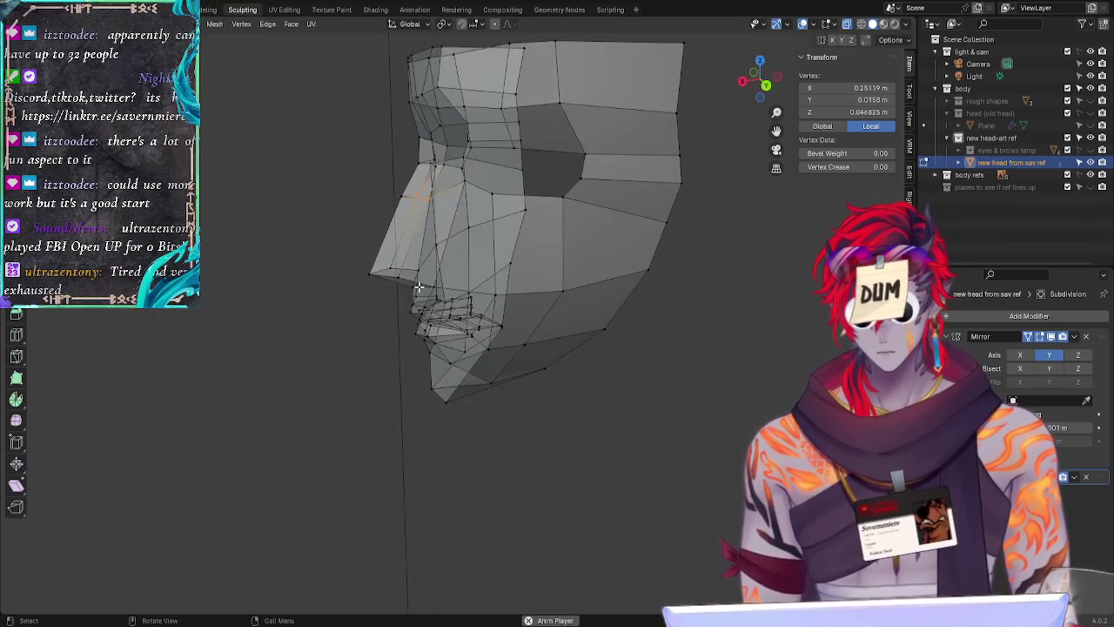
pyautogui.press('g')
pyautogui.press('x')
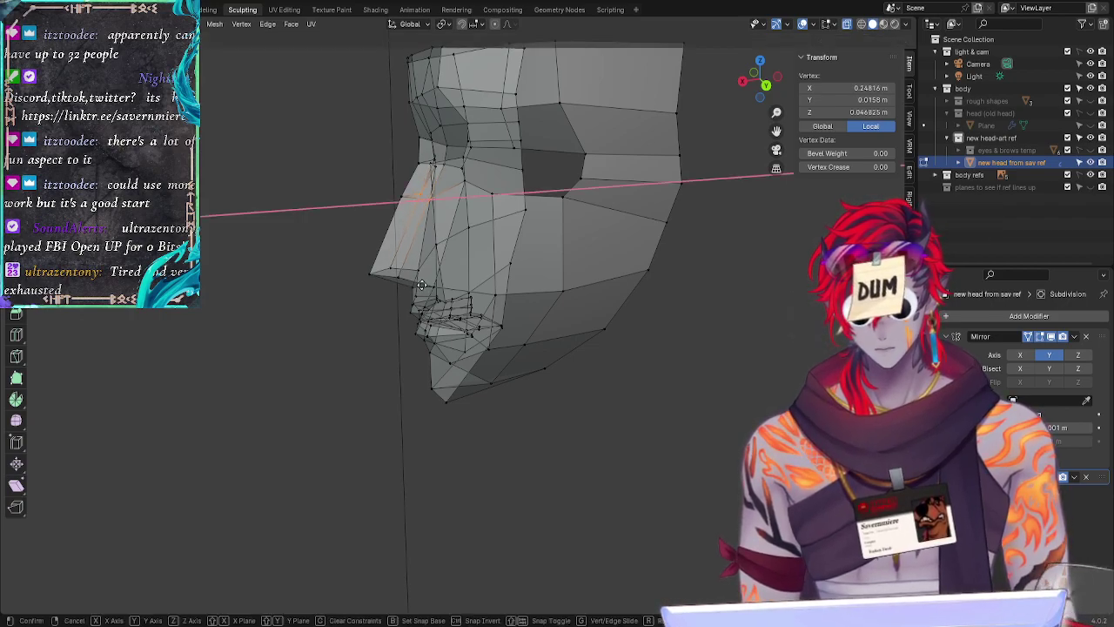
pyautogui.click(421, 285)
pyautogui.click(288, 333)
pyautogui.moveTo(288, 333); pyautogui.dragTo(275, 308, button='middle')
pyautogui.moveTo(490, 307); pyautogui.dragTo(280, 340, button='middle')
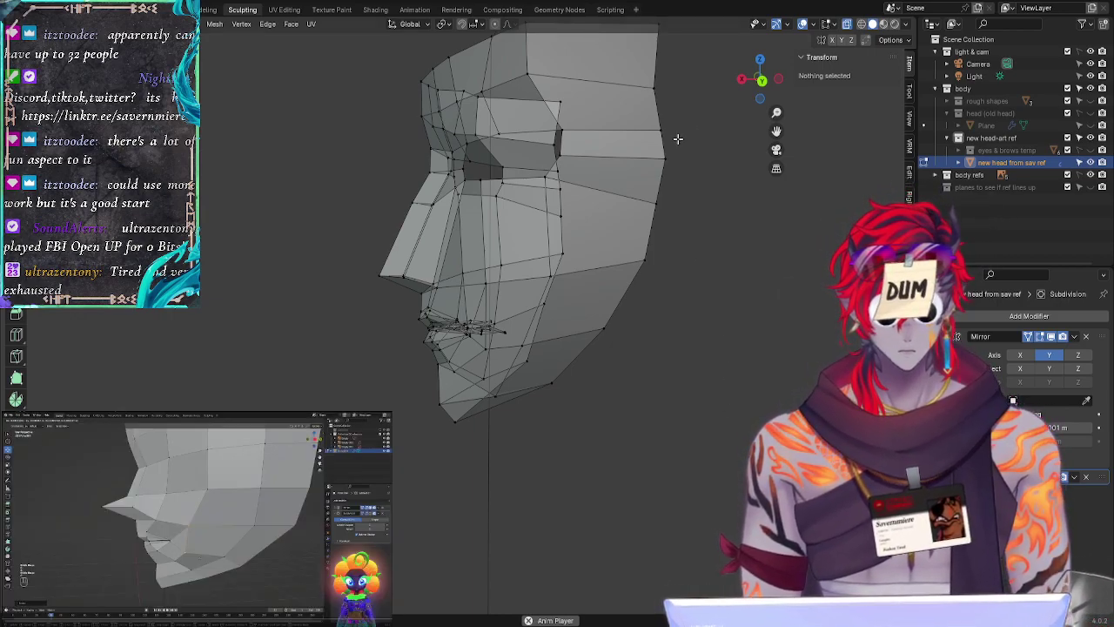
pyautogui.click(761, 80)
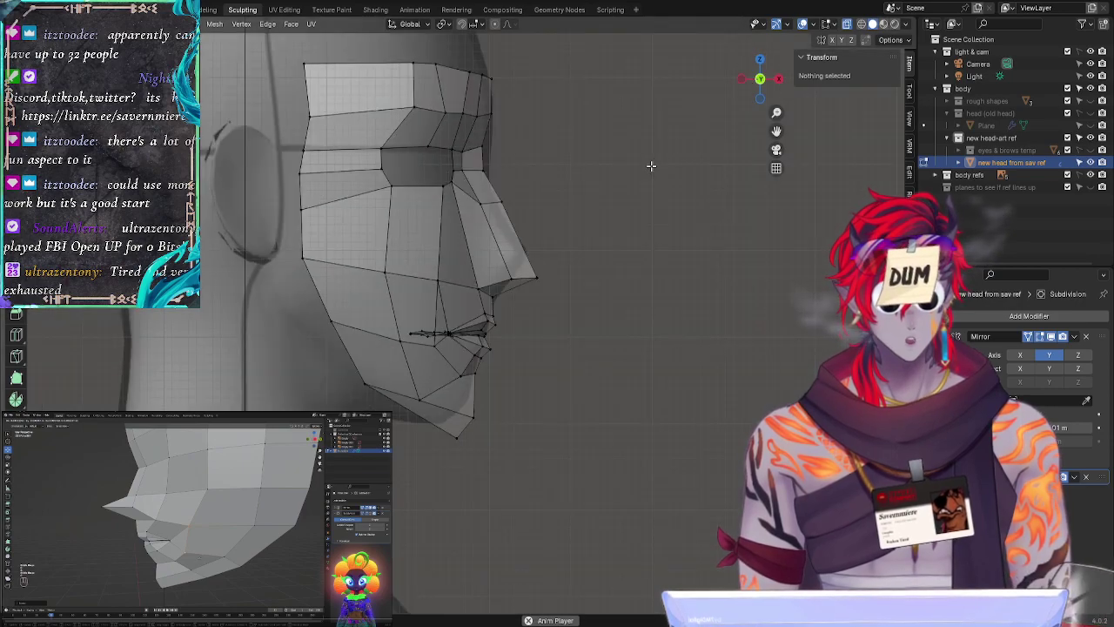
pyautogui.click(759, 78)
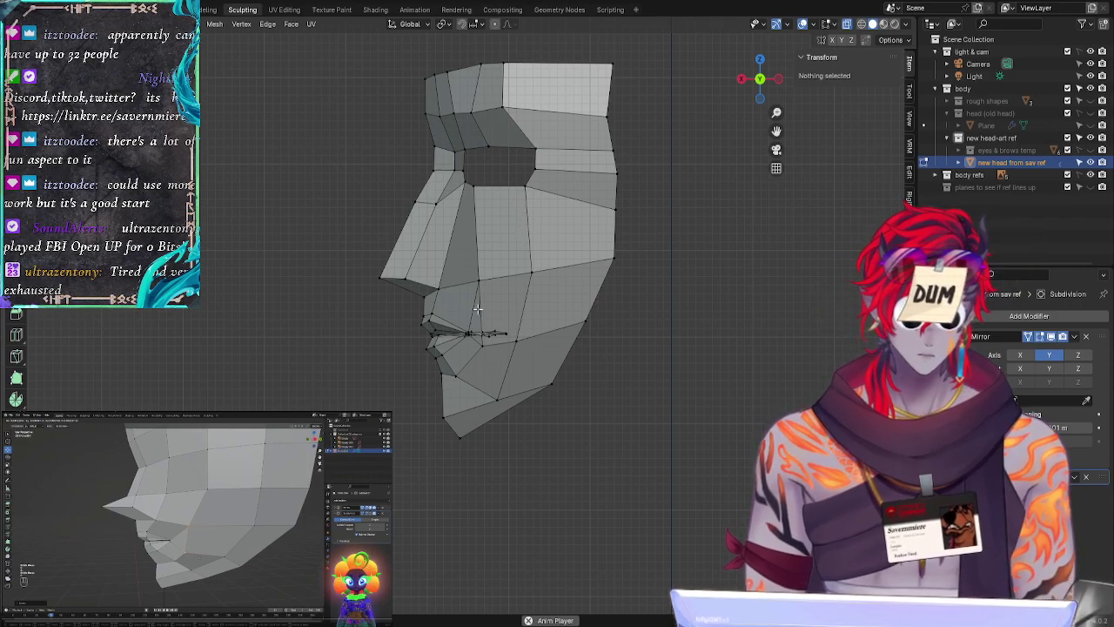
pyautogui.scroll(5, 654, 413)
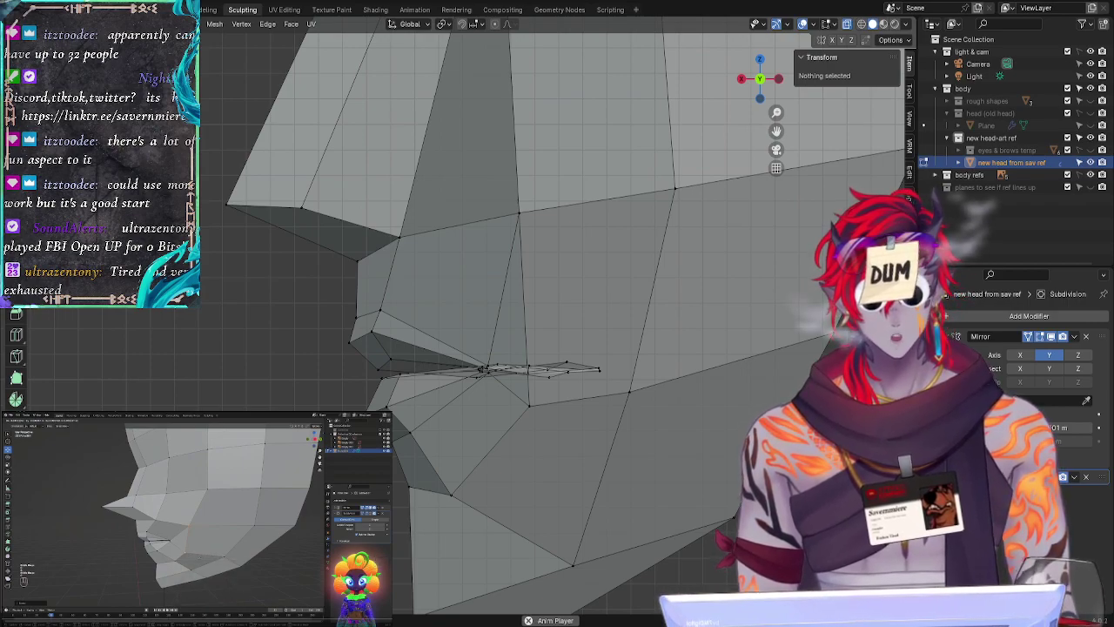
pyautogui.scroll(-2, 724, 510)
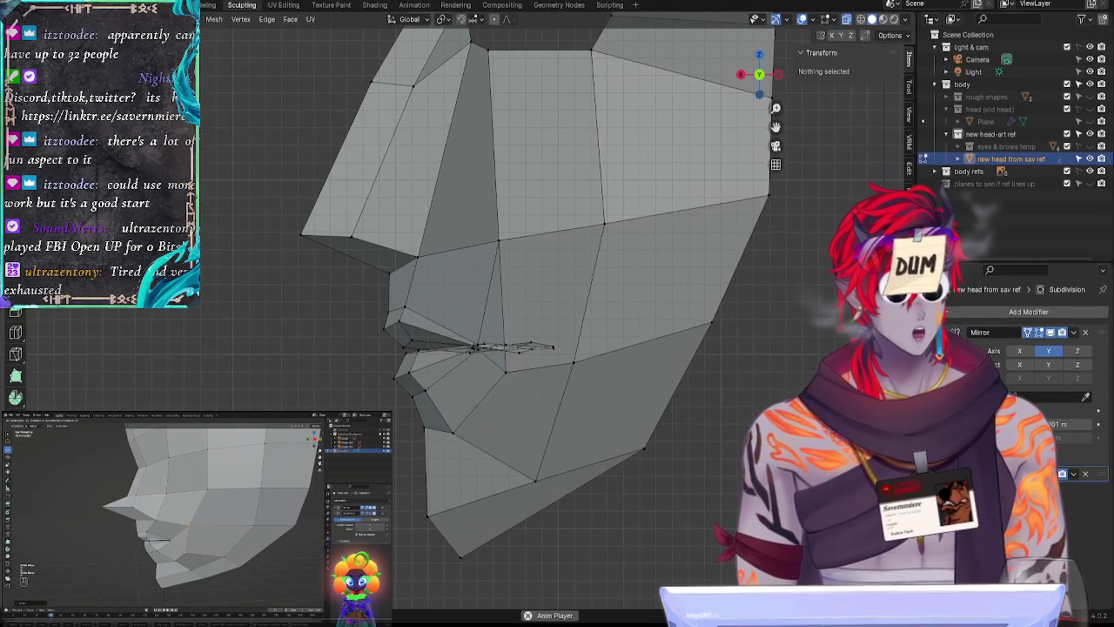
# Step: Reposition a lower jaw-edge vertex three times, checking from three-quarter, front and left profile views
pyautogui.moveTo(659, 473); pyautogui.dragTo(653, 526, button='middle')
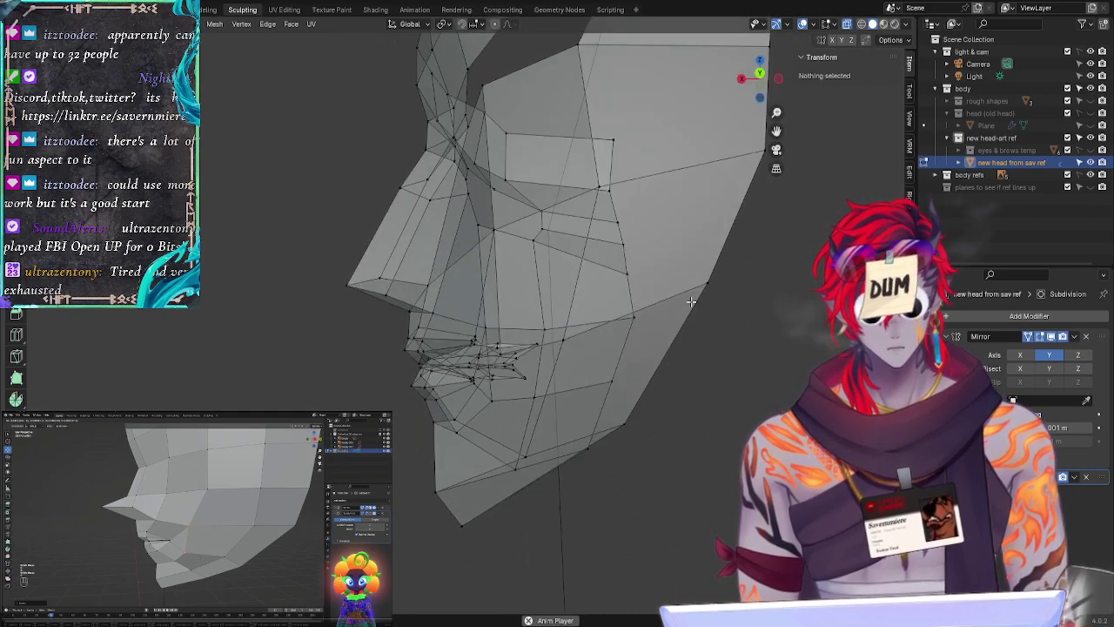
pyautogui.click(626, 427)
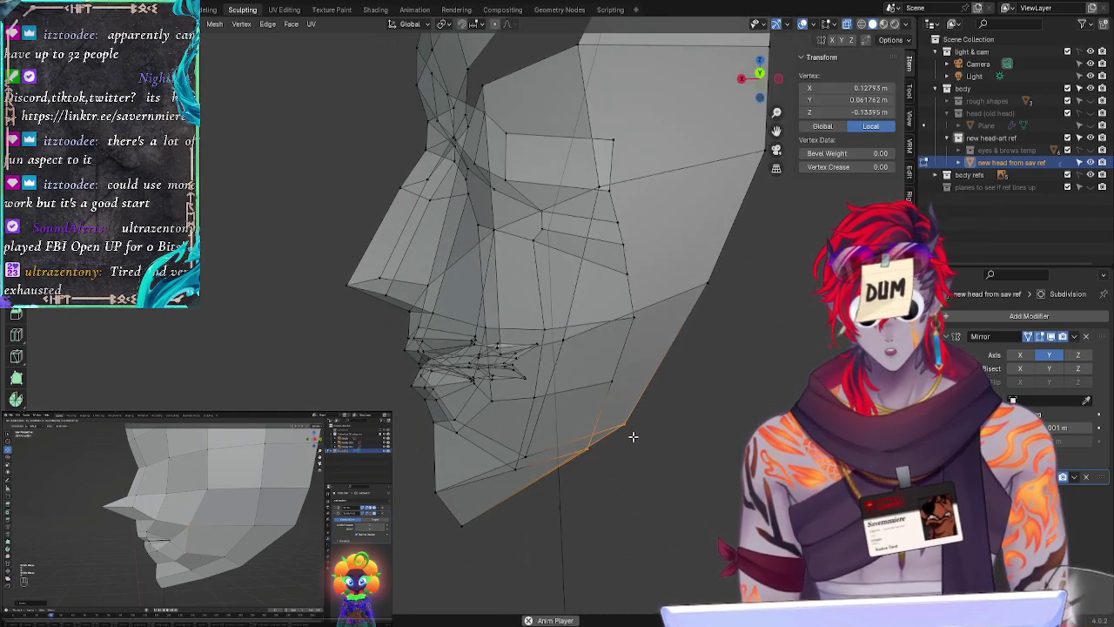
pyautogui.press('g')
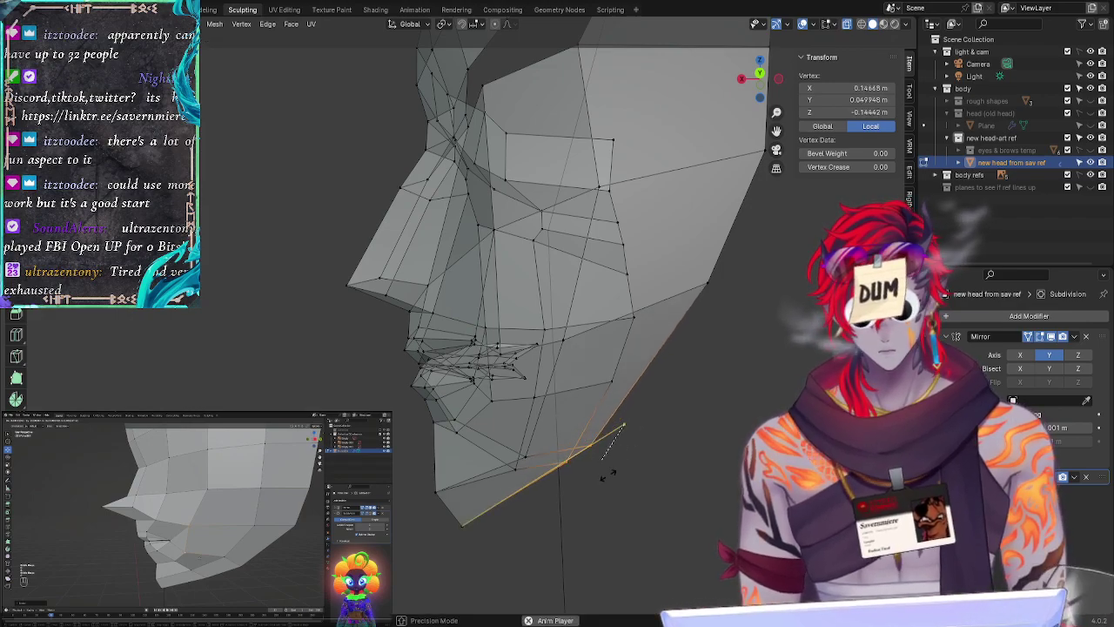
pyautogui.click(581, 525)
pyautogui.moveTo(612, 522); pyautogui.dragTo(592, 489, button='middle')
pyautogui.press('g')
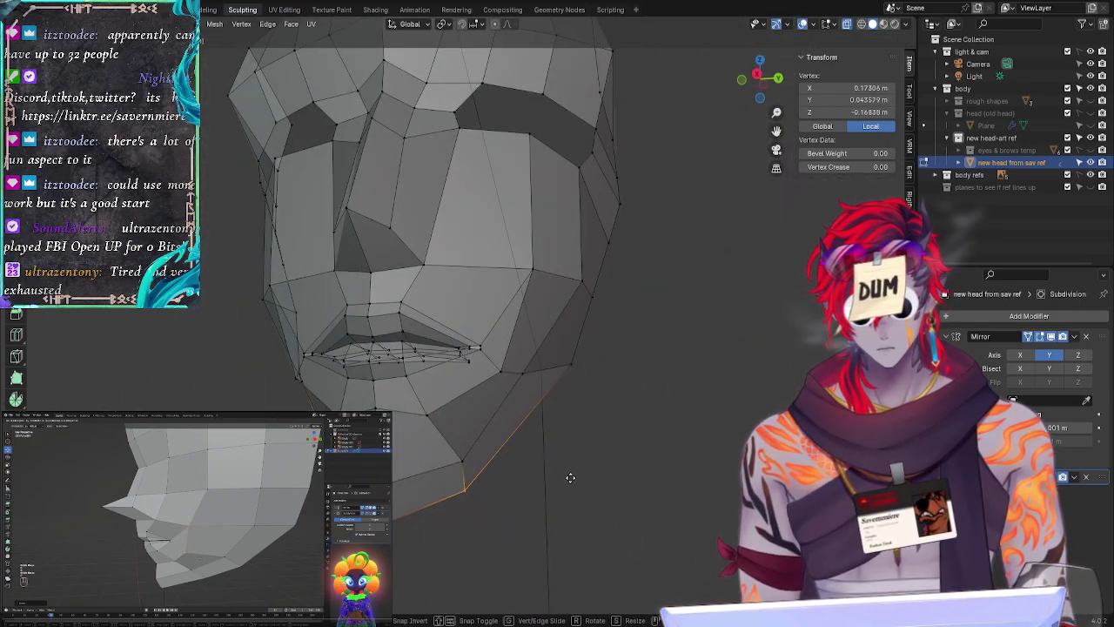
pyautogui.click(574, 477)
pyautogui.moveTo(624, 492); pyautogui.dragTo(516, 498, button='middle')
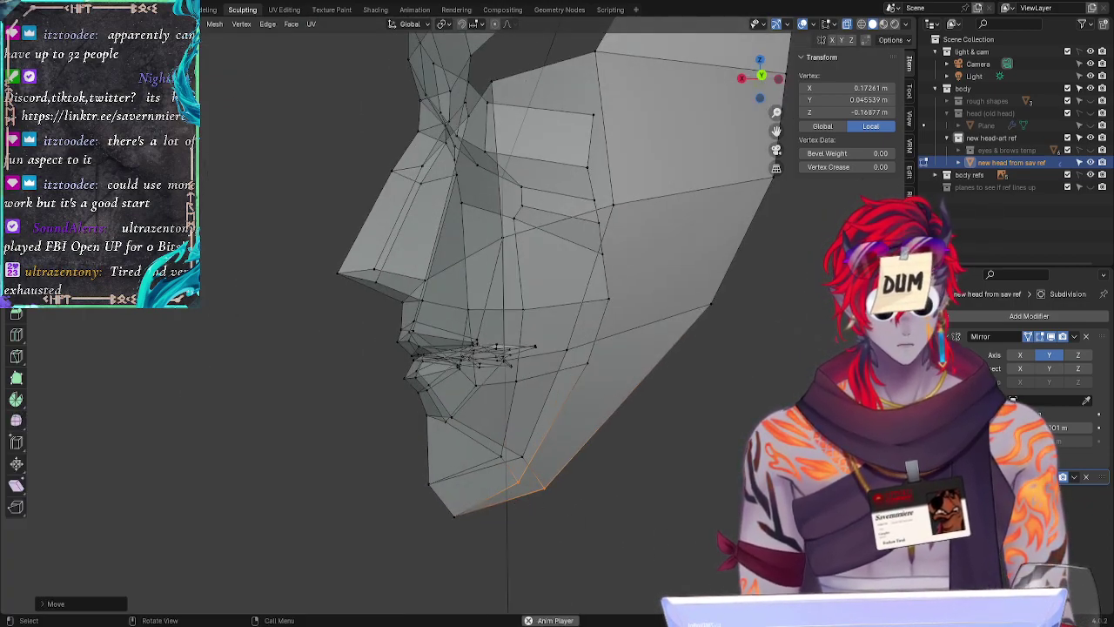
pyautogui.press('g')
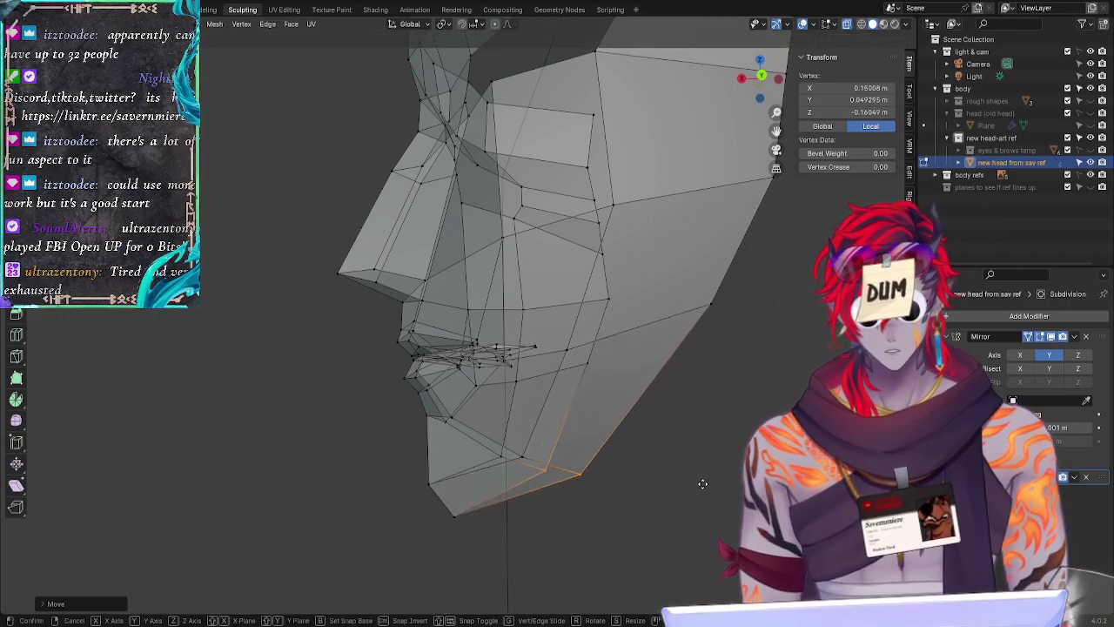
pyautogui.click(702, 485)
pyautogui.moveTo(621, 504); pyautogui.dragTo(552, 462, button='middle')
pyautogui.hotkey('alt', 'a')
pyautogui.click(757, 77)
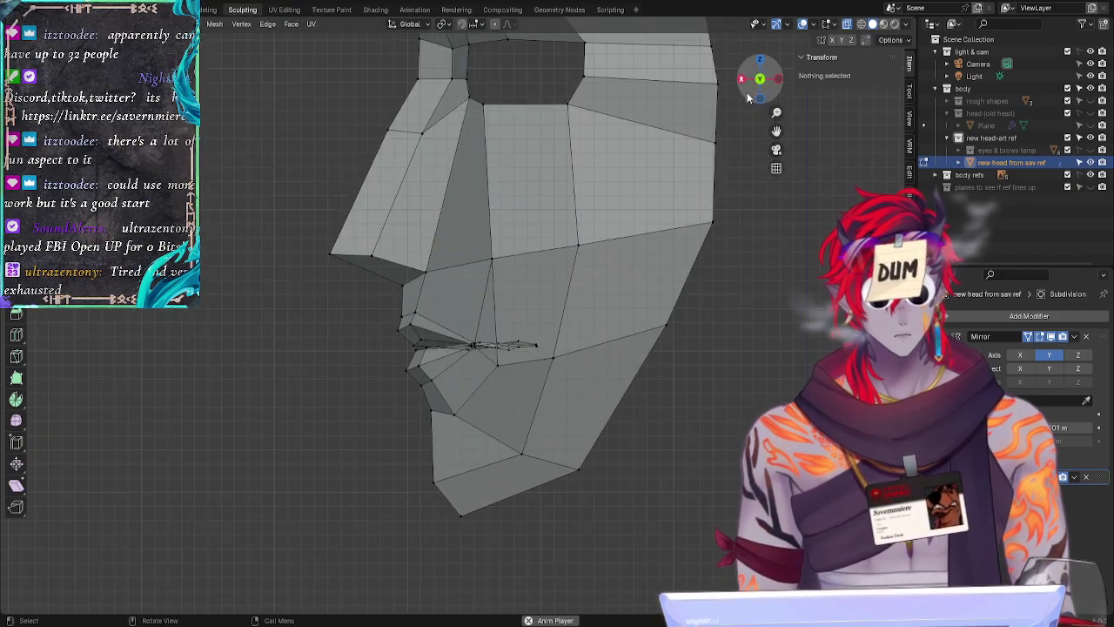
pyautogui.hotkey('alt', 'z')
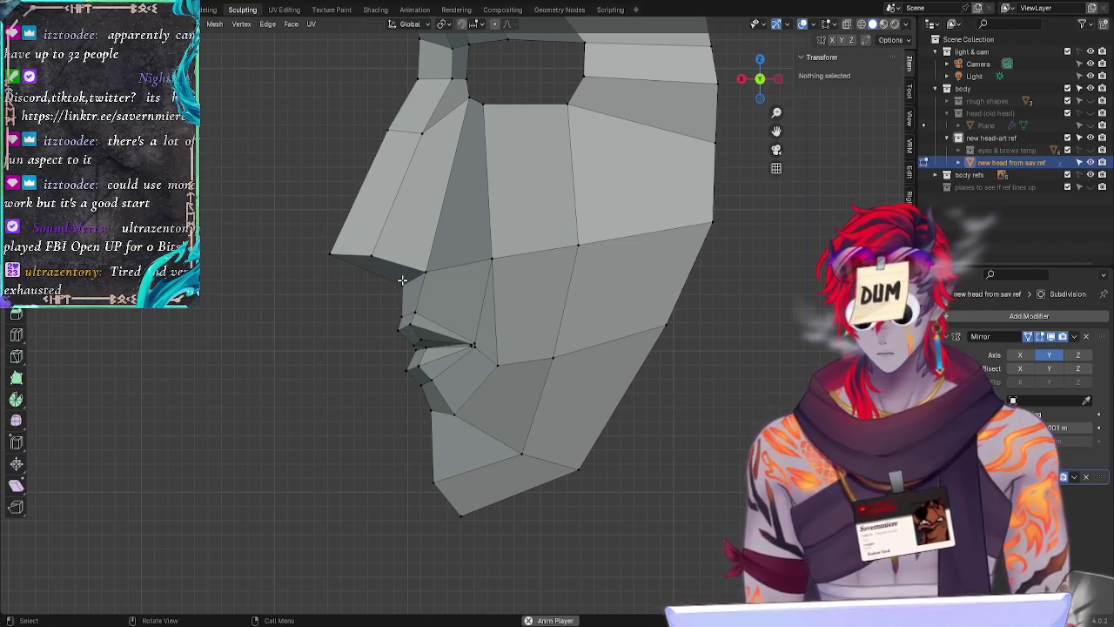
pyautogui.moveTo(402, 279); pyautogui.dragTo(219, 333, button='middle')
pyautogui.press('Tab')
pyautogui.press('Tab')
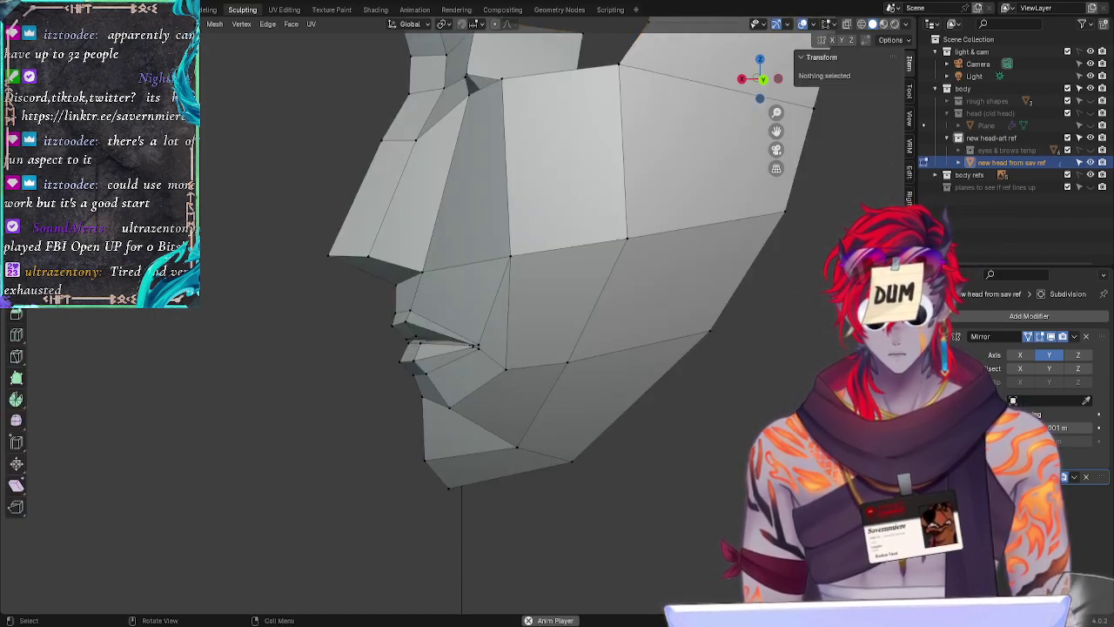
pyautogui.click(741, 79)
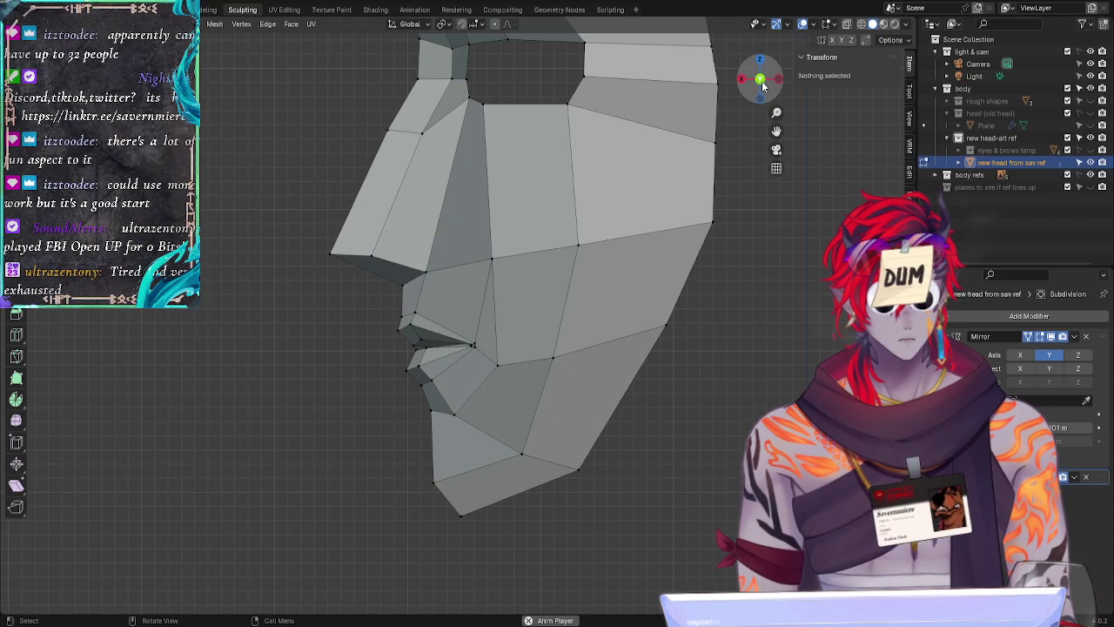
pyautogui.click(762, 83)
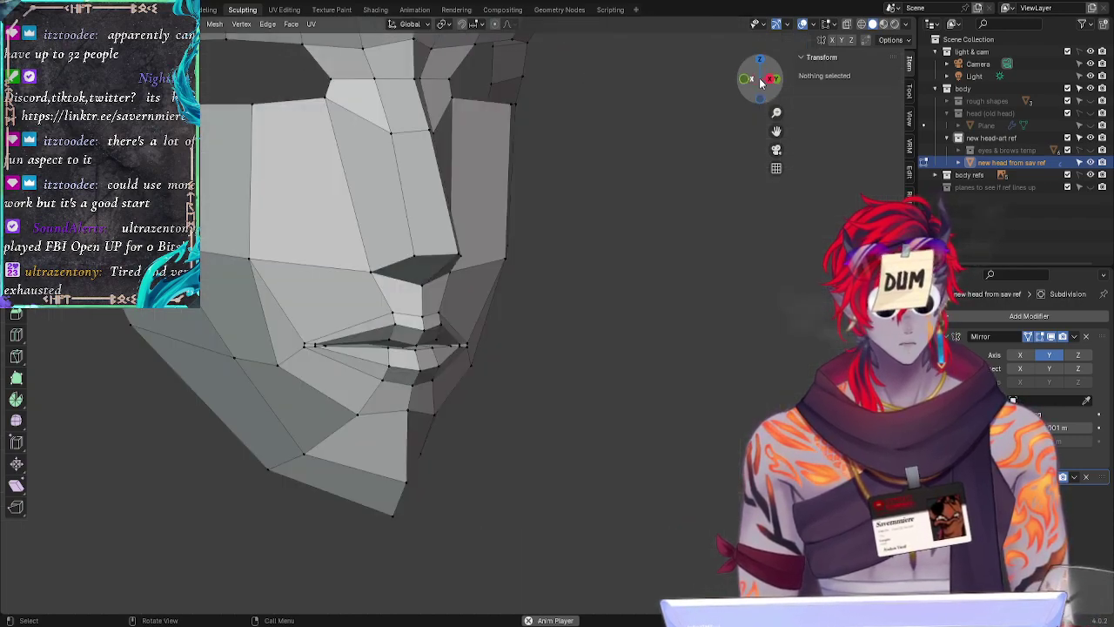
pyautogui.click(762, 83)
pyautogui.moveTo(615, 260); pyautogui.dragTo(418, 313, button='middle')
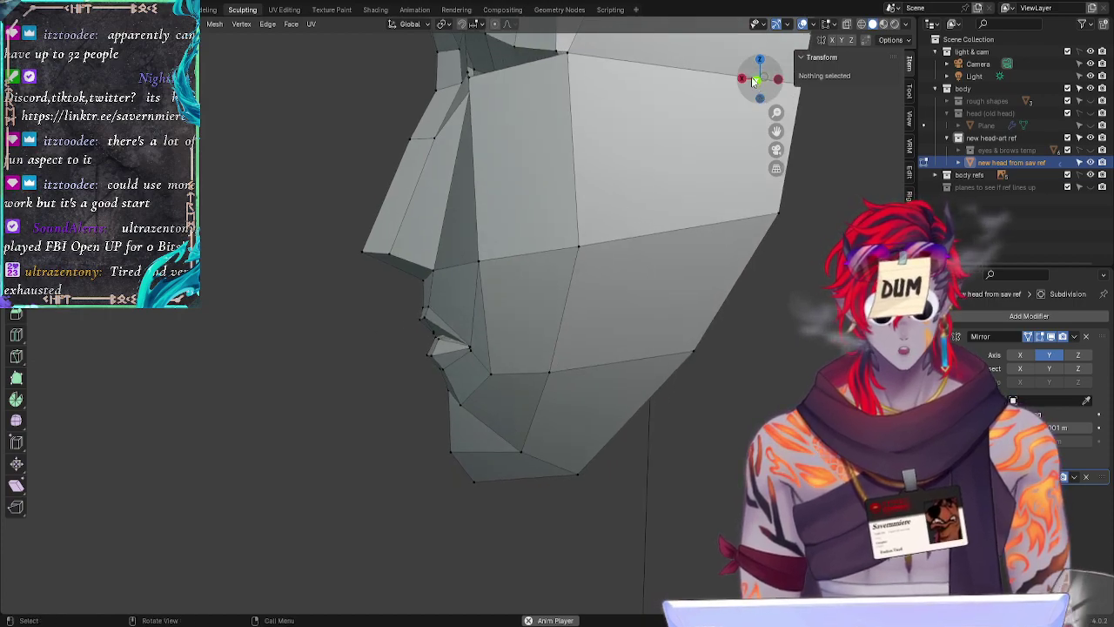
pyautogui.click(741, 79)
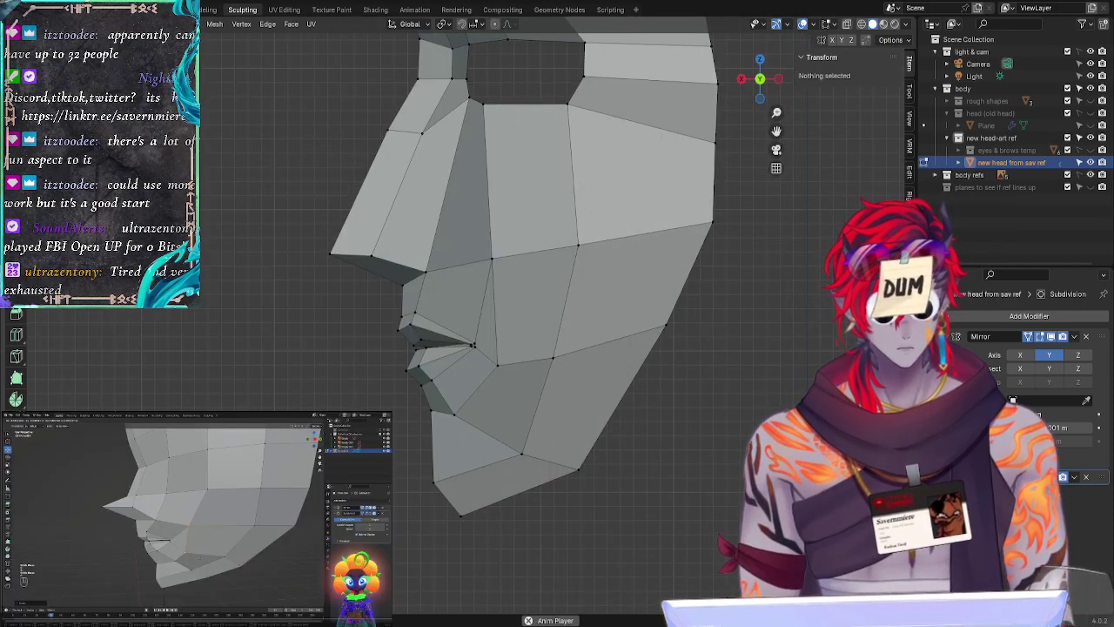
pyautogui.moveTo(737, 302); pyautogui.dragTo(751, 322, button='middle')
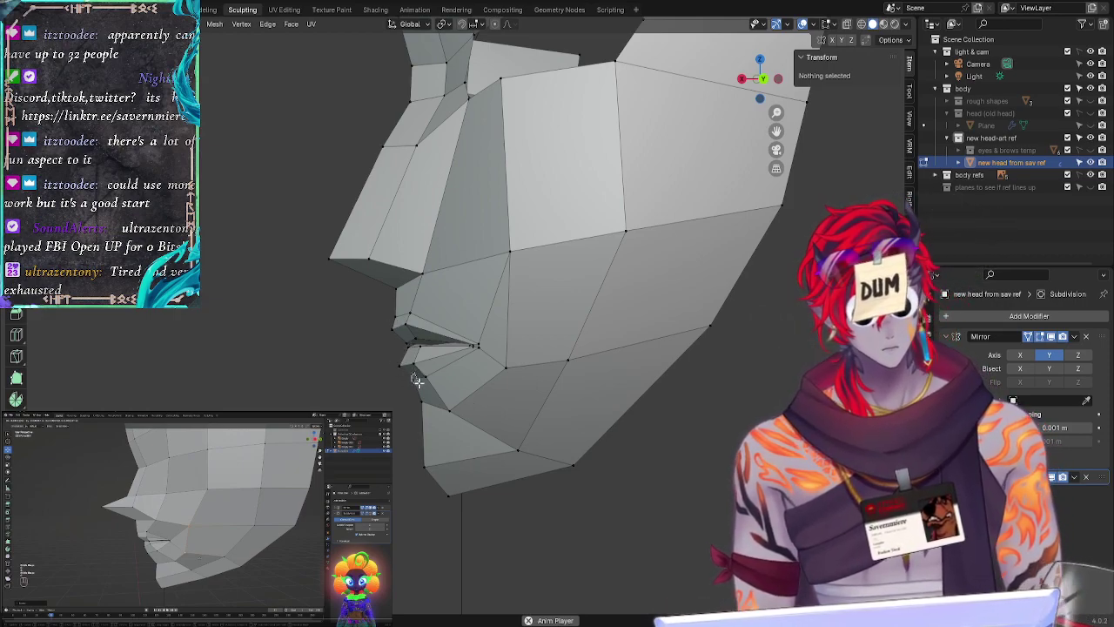
# Step: Shift the midline vertex below the lower lip and the vertex beside it along X
pyautogui.click(414, 378)
pyautogui.press('g')
pyautogui.press('x')
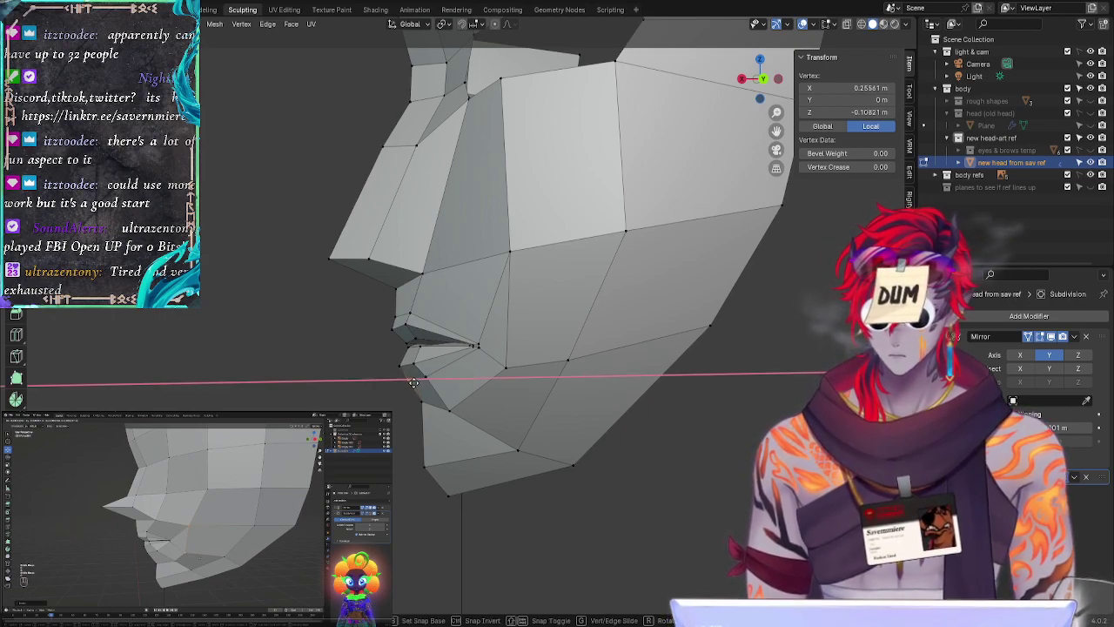
pyautogui.click(414, 383)
pyautogui.click(369, 383)
pyautogui.click(427, 380)
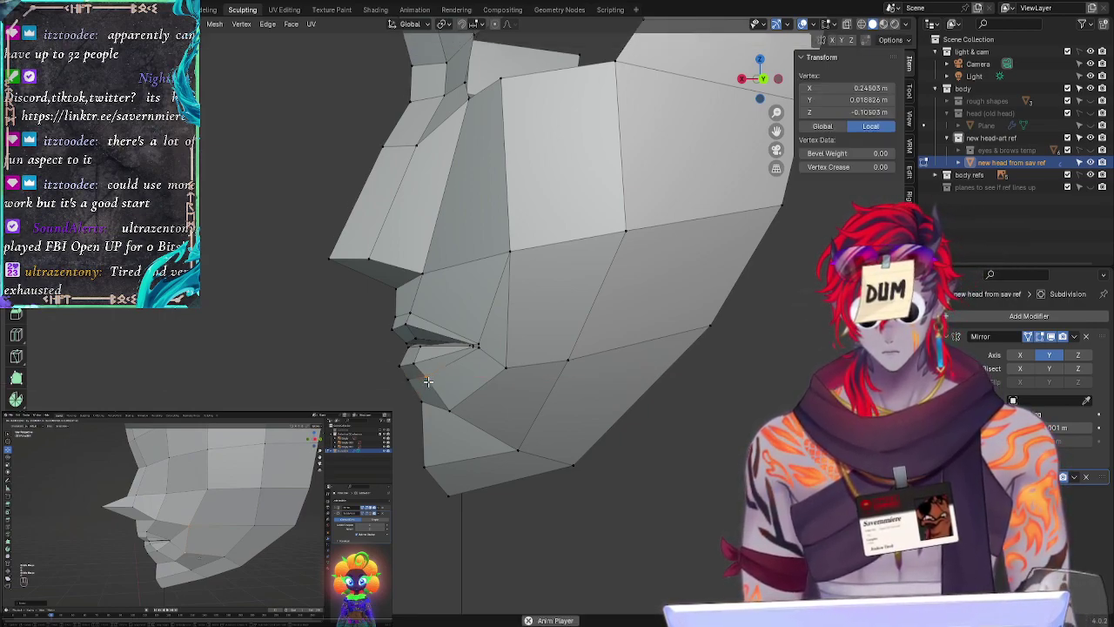
pyautogui.press('g')
pyautogui.press('x')
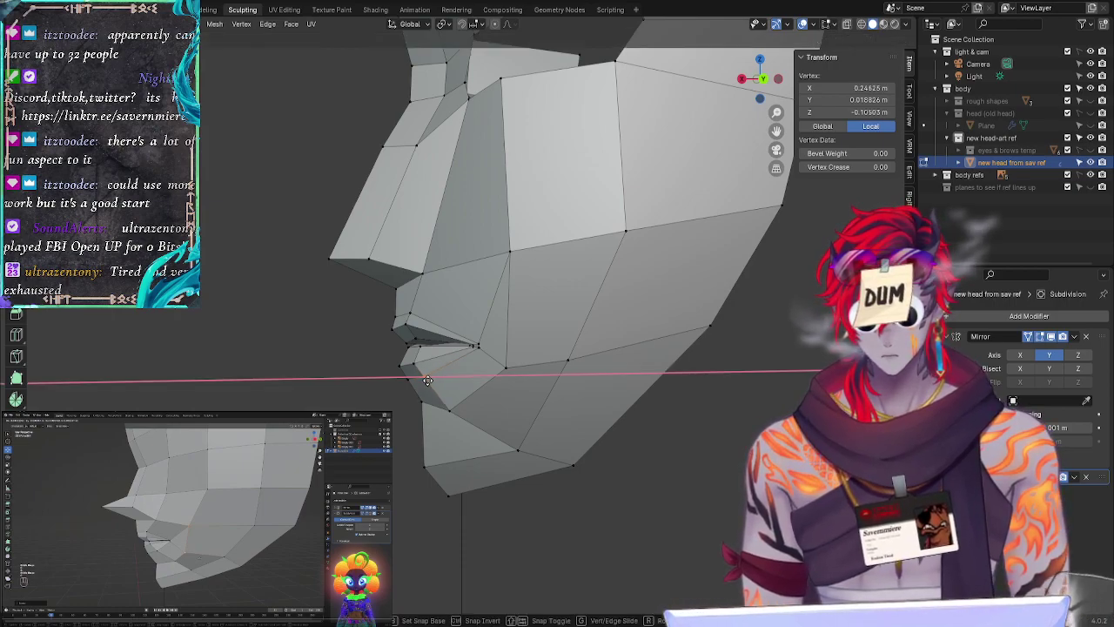
pyautogui.click(428, 381)
pyautogui.click(378, 378)
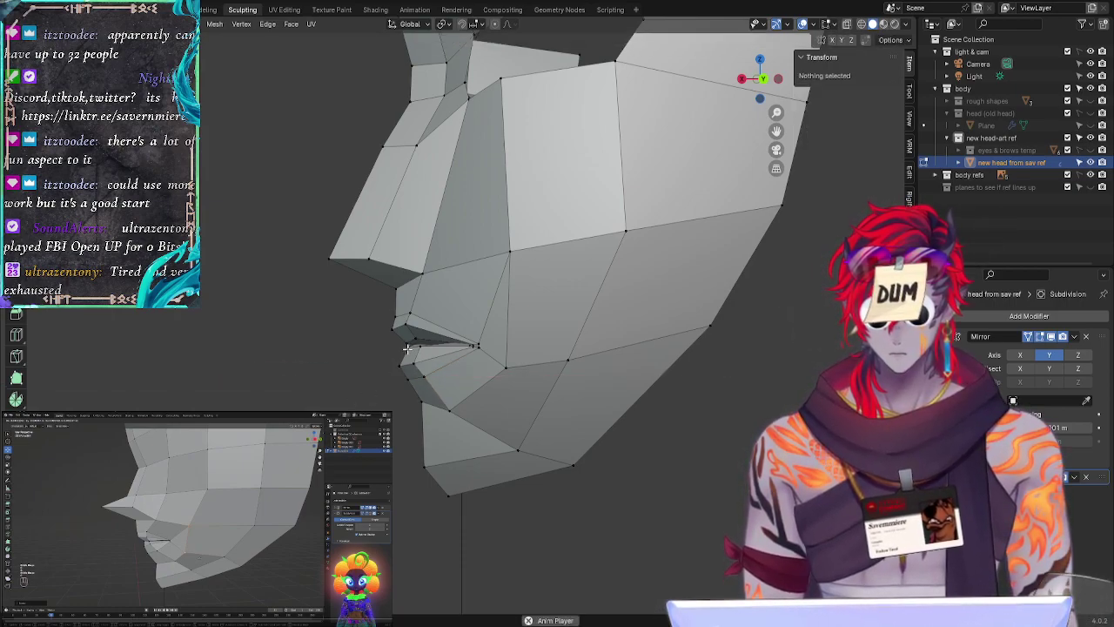
# Step: Adjust the depth of the lower-lip and upper-lip midline vertices along X
pyautogui.click(406, 348)
pyautogui.press('g')
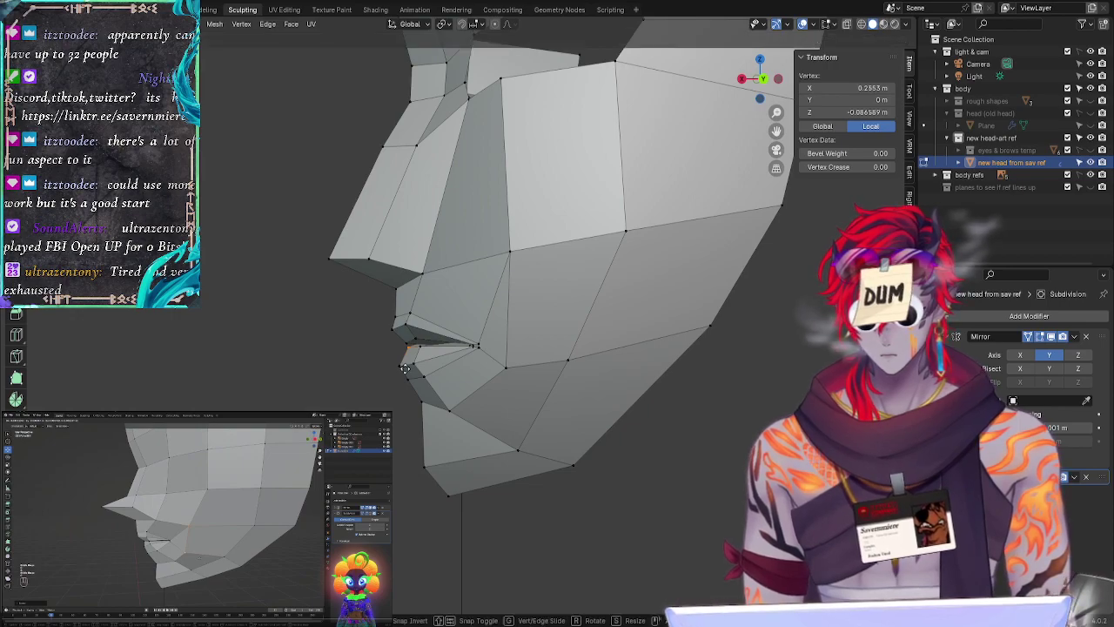
pyautogui.press('x')
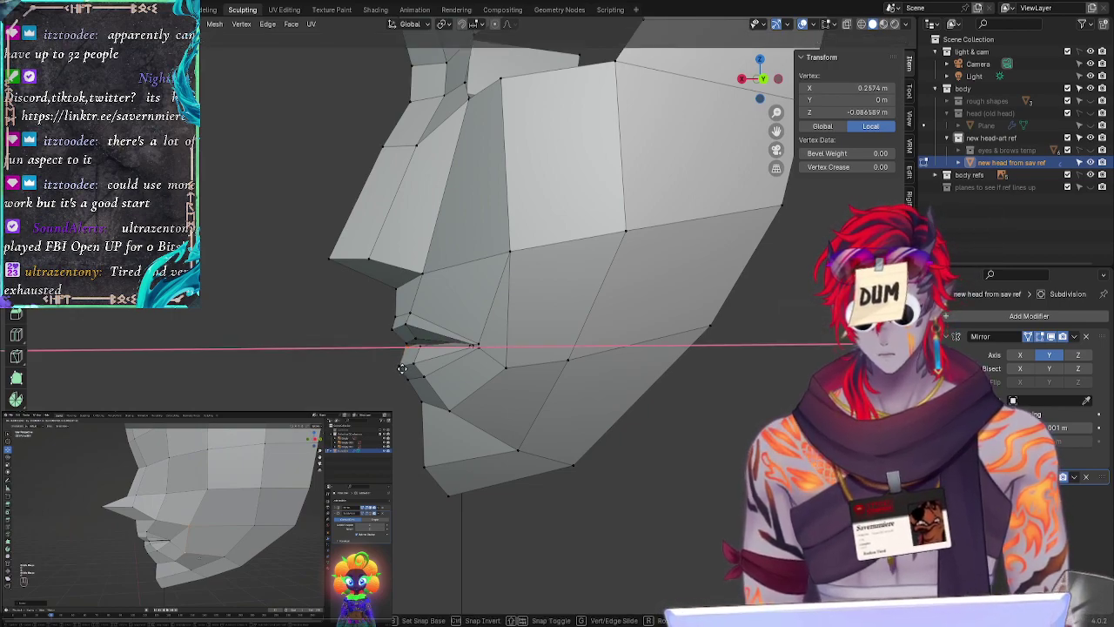
pyautogui.click(403, 370)
pyautogui.click(356, 377)
pyautogui.click(405, 344)
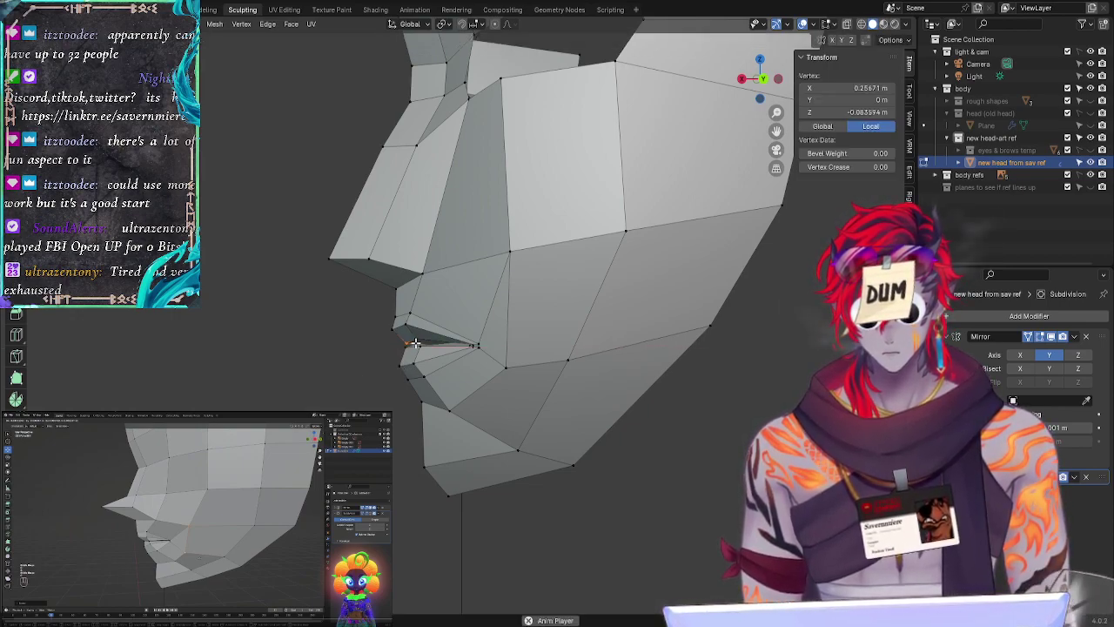
pyautogui.press('g')
pyautogui.press('x')
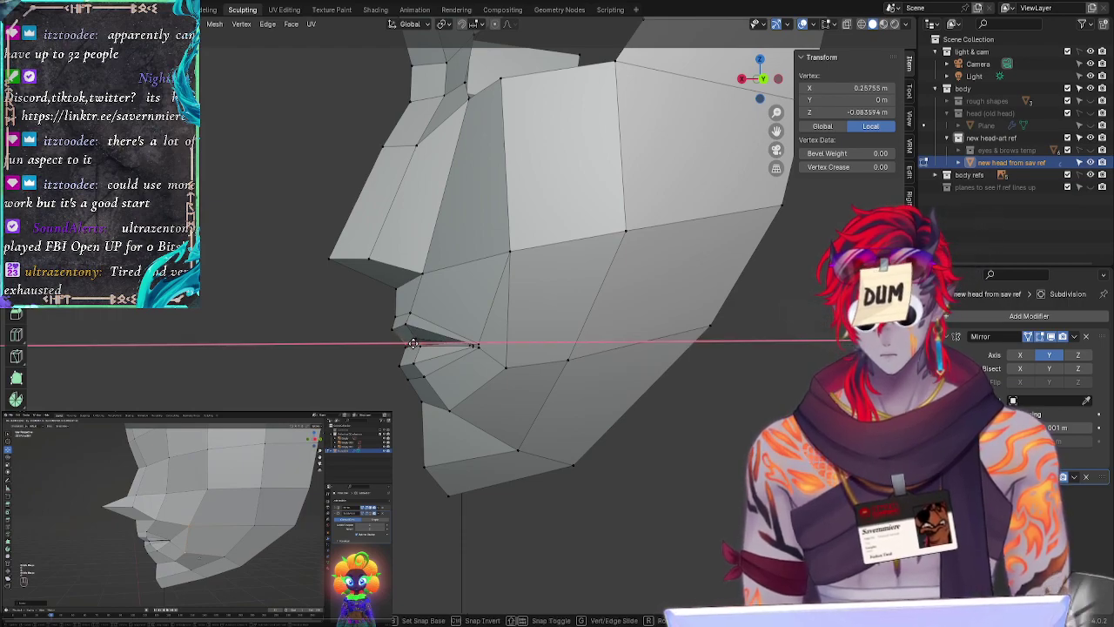
pyautogui.click(411, 343)
pyautogui.click(413, 344)
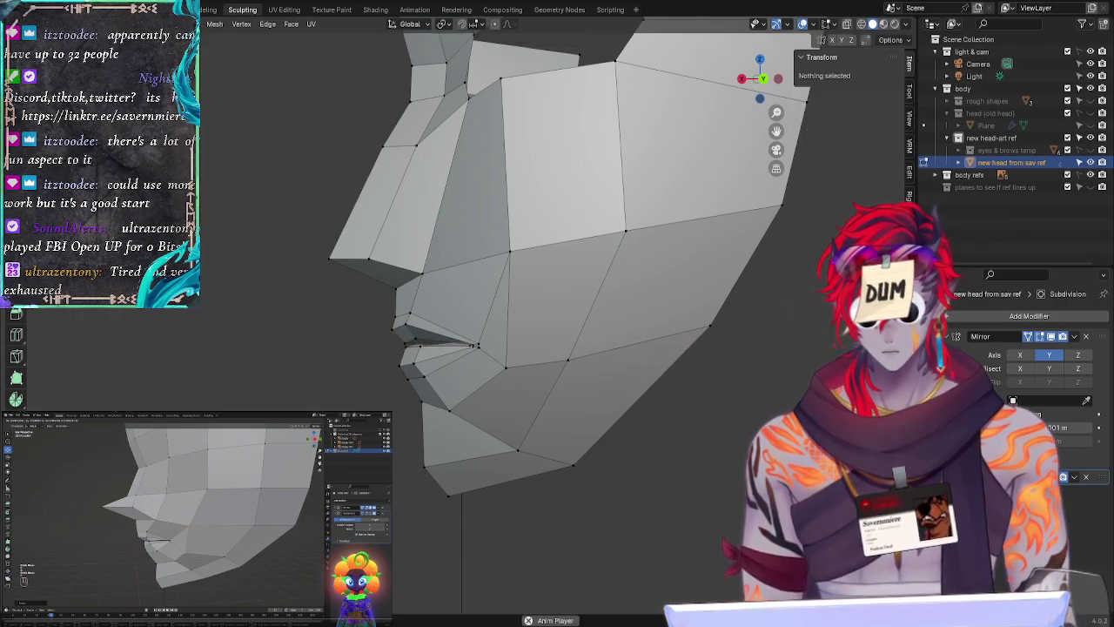
# Step: Raise or lower a lip vertex beside the midline along Z
pyautogui.moveTo(412, 343)
pyautogui.mouseDown(button='middle')
pyautogui.moveTo(522, 345)
pyautogui.moveTo(401, 343)
pyautogui.mouseUp(button='middle')
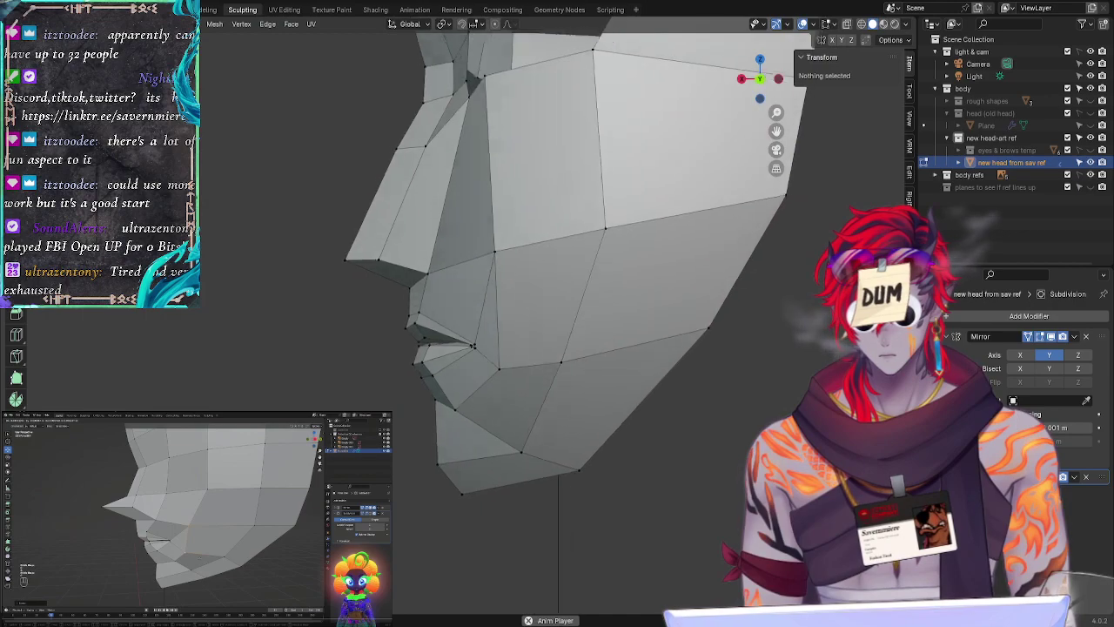
pyautogui.moveTo(473, 347); pyautogui.dragTo(476, 345, button='middle')
pyautogui.click(420, 338)
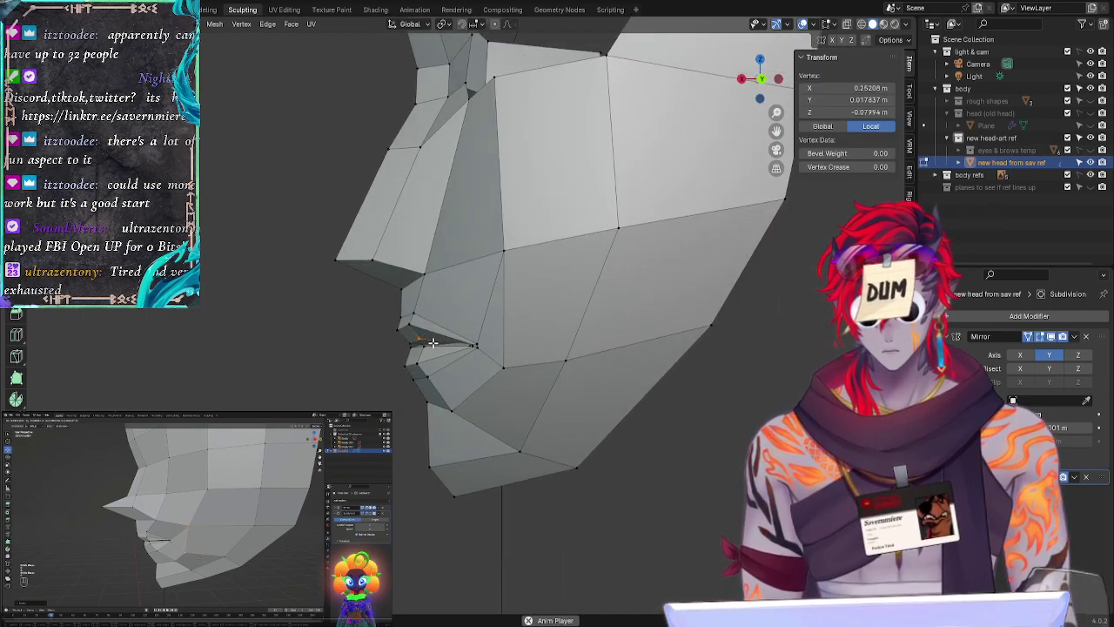
pyautogui.press('g')
pyautogui.press('z')
pyautogui.click(428, 345)
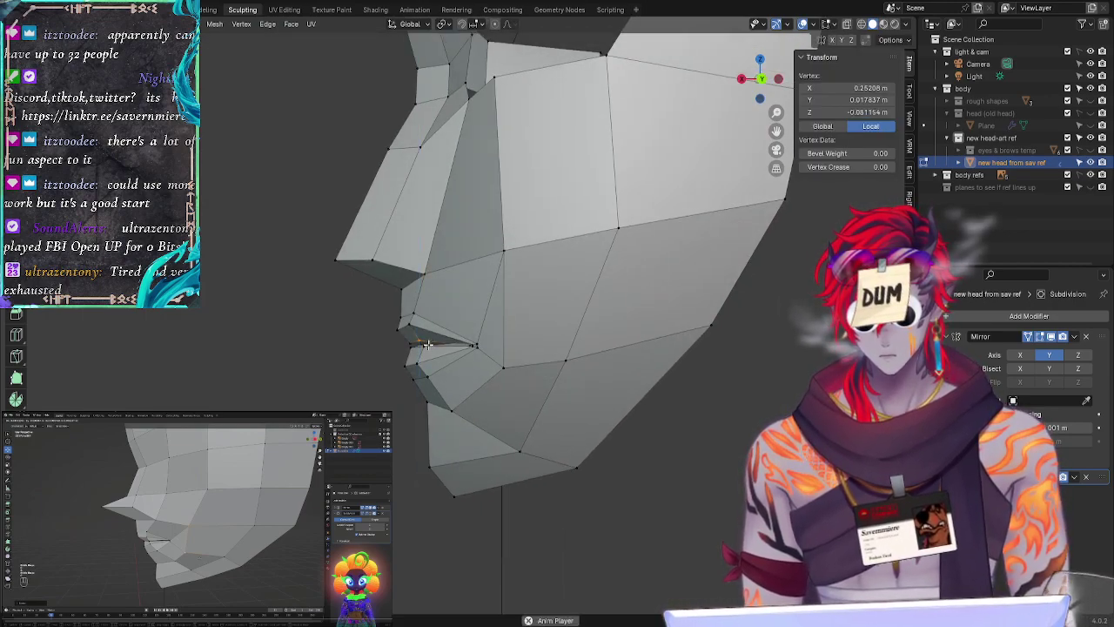
pyautogui.click(275, 398)
# Step: Move another lip vertex along X to refine the mouth line in profile
pyautogui.moveTo(277, 398); pyautogui.dragTo(416, 343, button='middle')
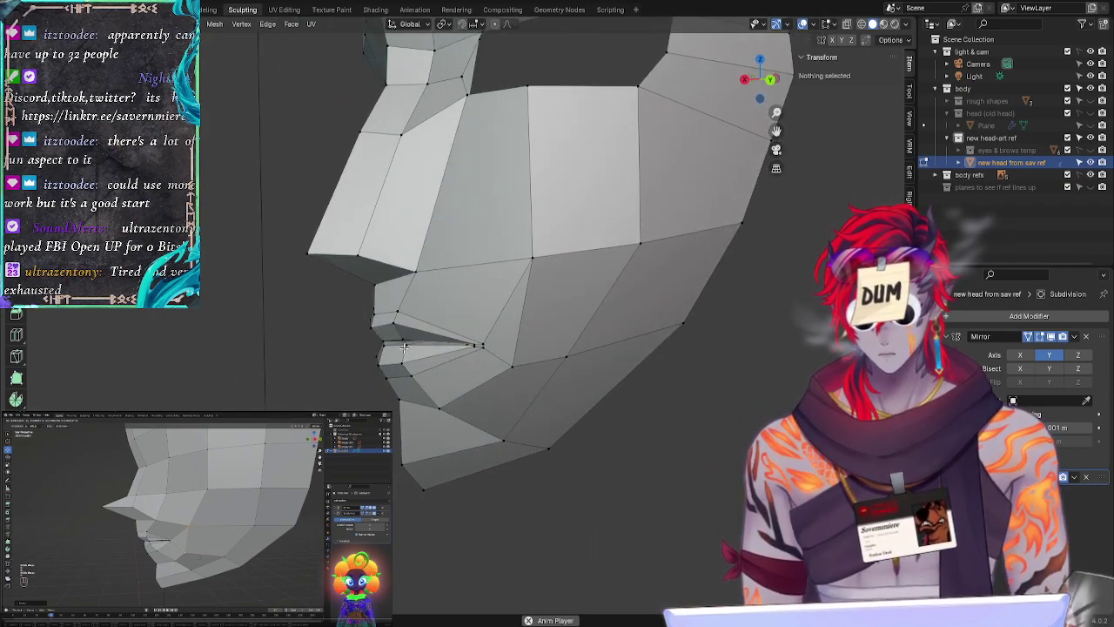
pyautogui.click(414, 345)
pyautogui.press('g')
pyautogui.press('z')
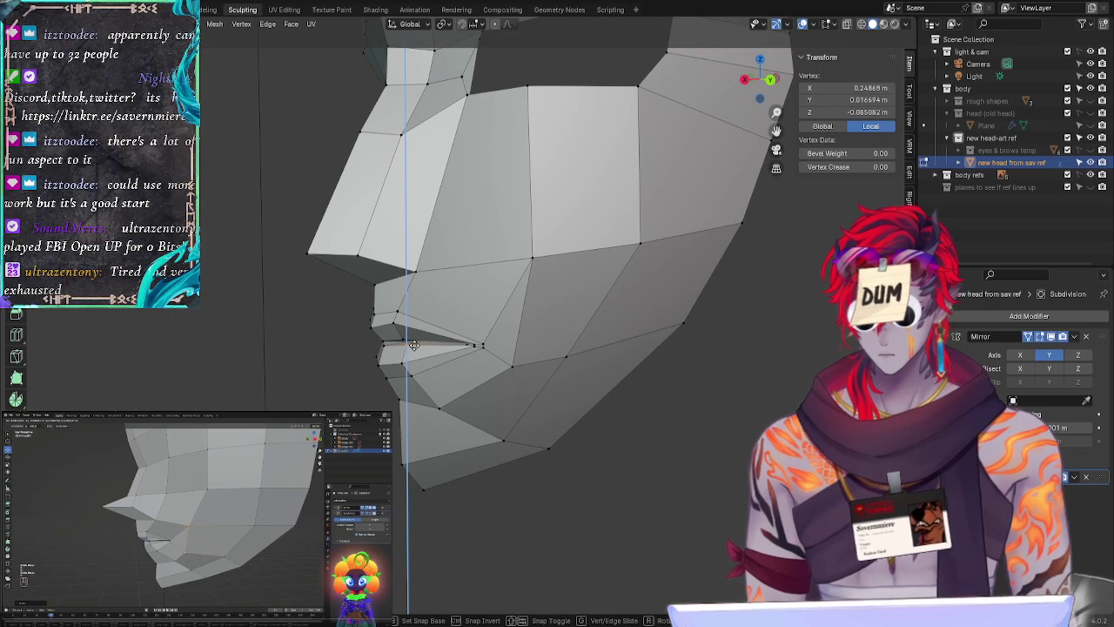
pyautogui.press('x')
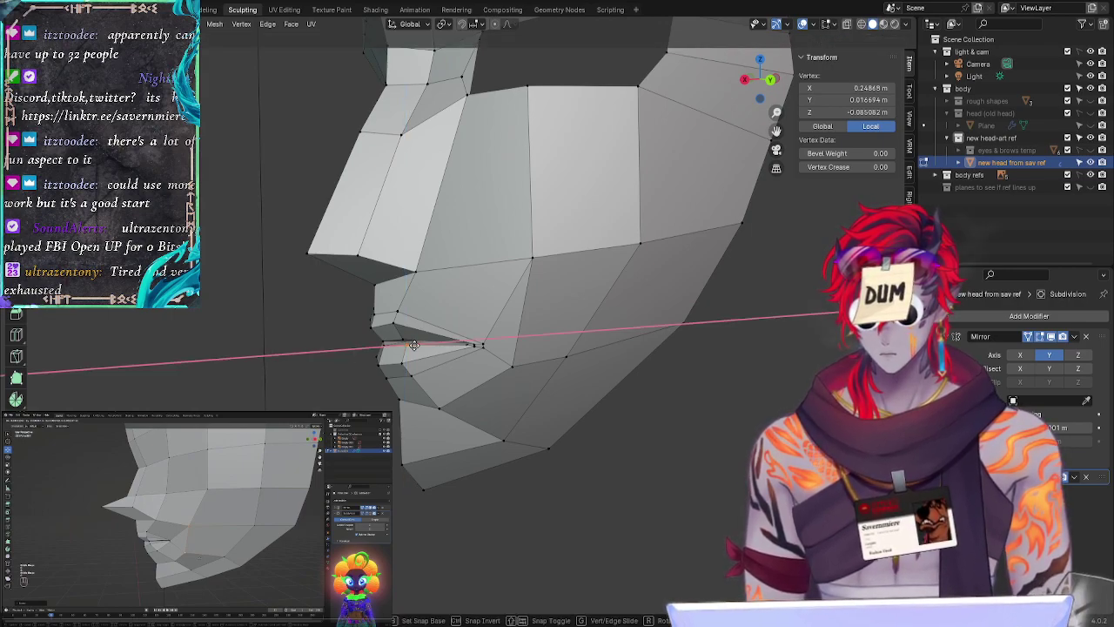
pyautogui.click(414, 346)
pyautogui.click(259, 390)
pyautogui.moveTo(260, 391); pyautogui.dragTo(166, 388, button='middle')
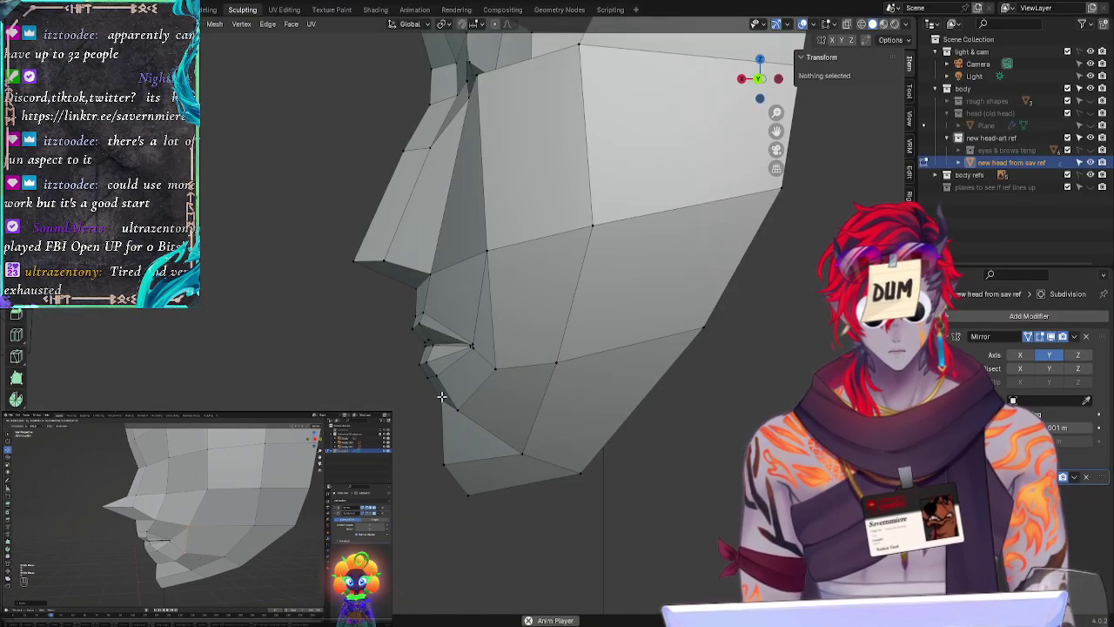
# Step: Lower the jaw vertex vertically along Z and check it from the front
pyautogui.click(446, 398)
pyautogui.press('g')
pyautogui.press('z')
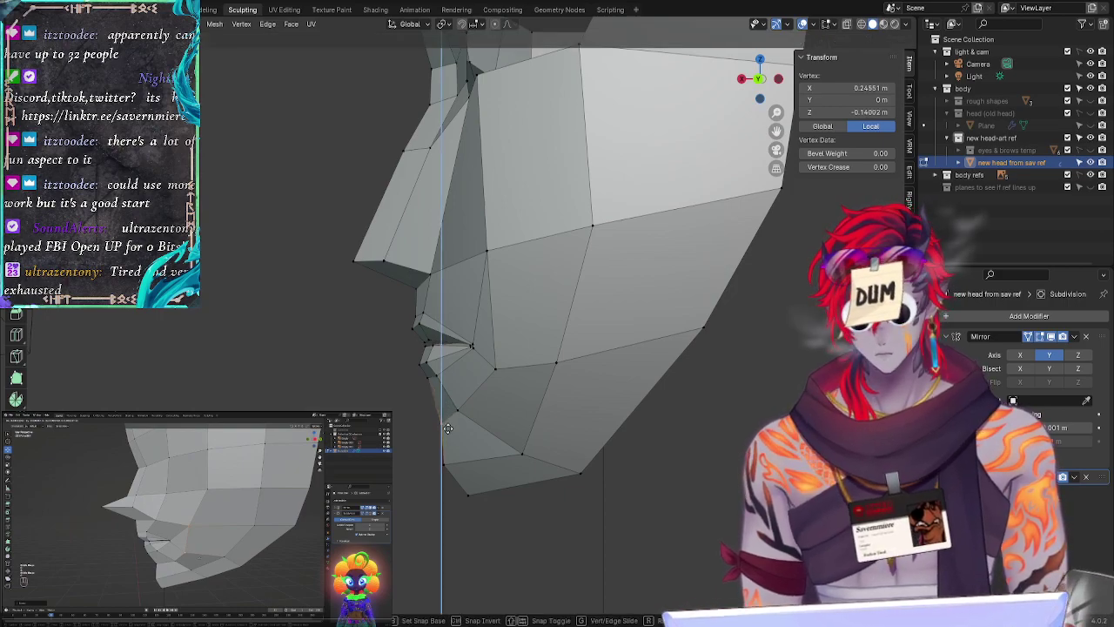
pyautogui.click(445, 435)
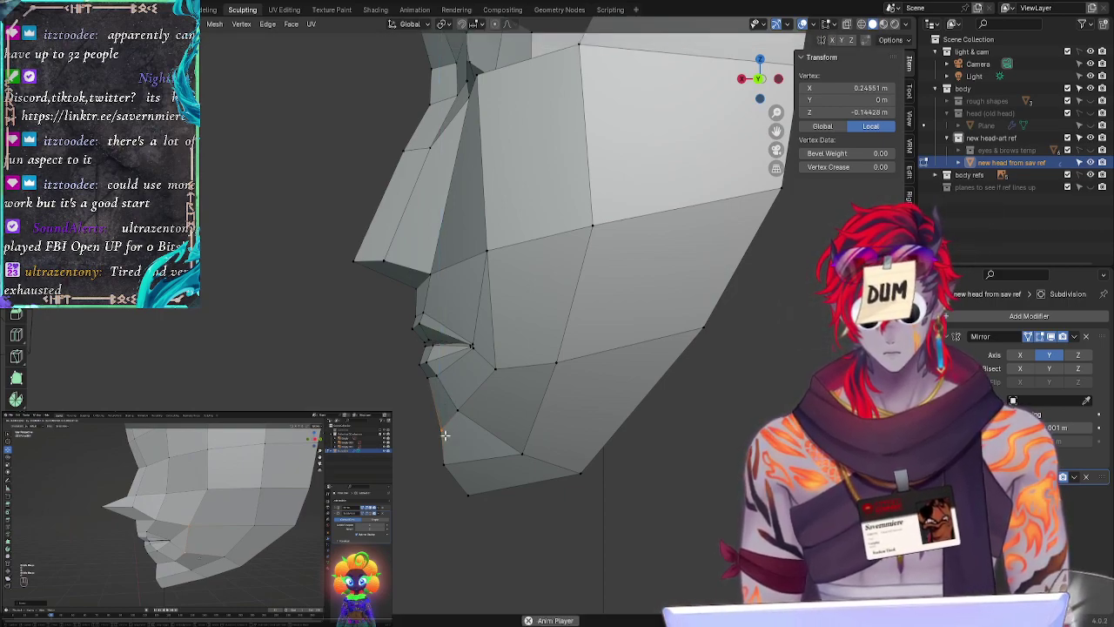
pyautogui.moveTo(446, 435); pyautogui.dragTo(474, 442, button='middle')
pyautogui.moveTo(392, 442)
pyautogui.mouseDown(button='middle')
pyautogui.moveTo(460, 447)
pyautogui.moveTo(396, 441)
pyautogui.mouseUp(button='middle')
pyautogui.press('g')
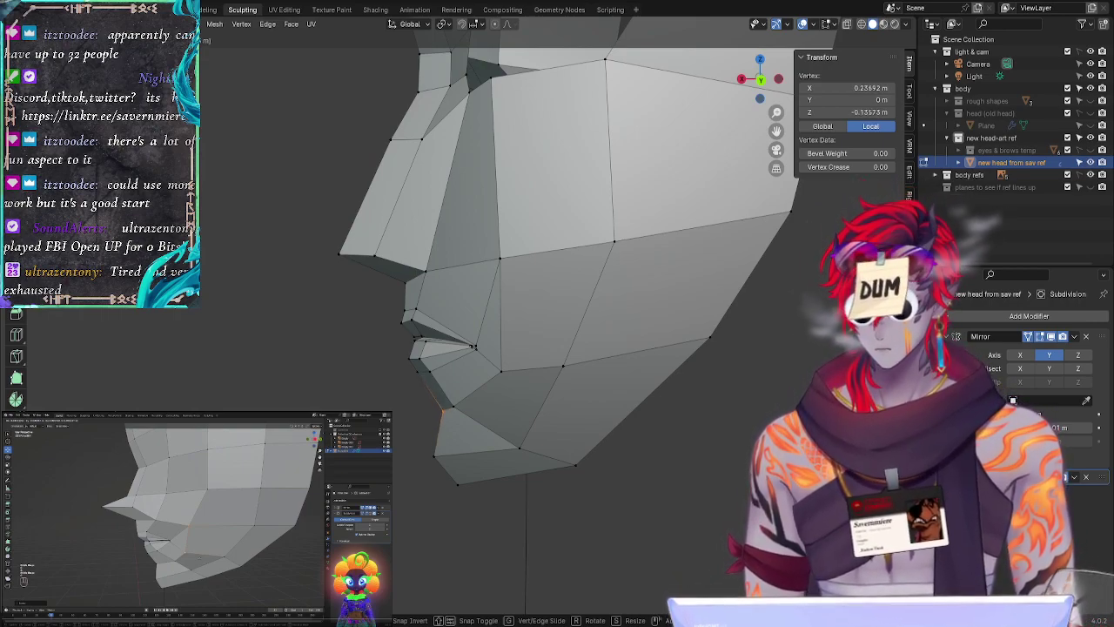
pyautogui.press('Return')
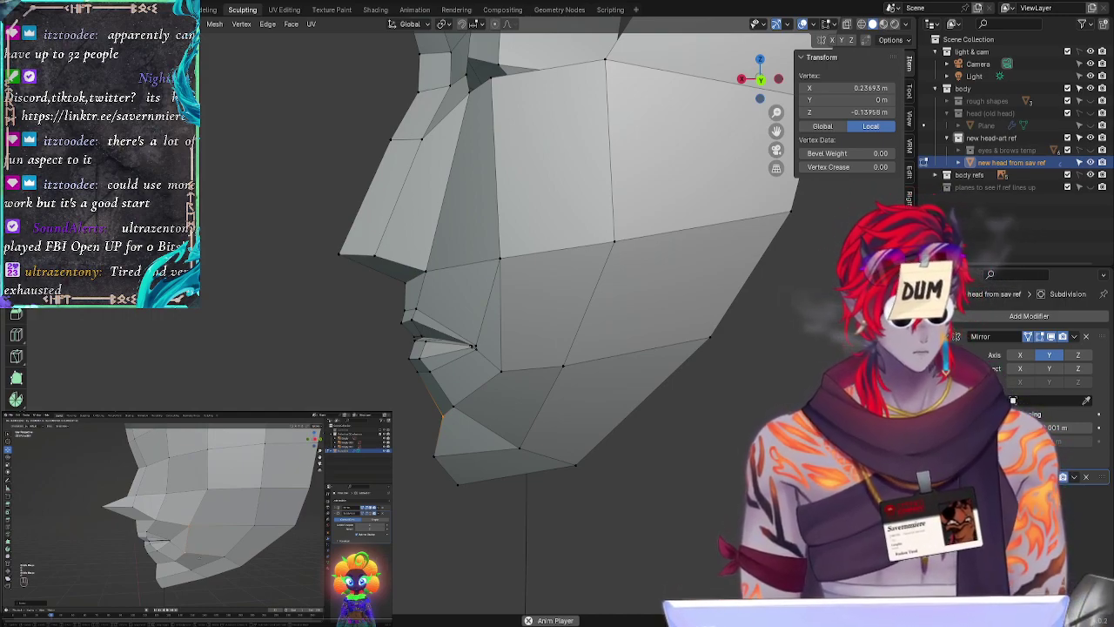
# Step: In straight side view, reposition the chin vertex and slide its neighbour along its edge
pyautogui.click(764, 85)
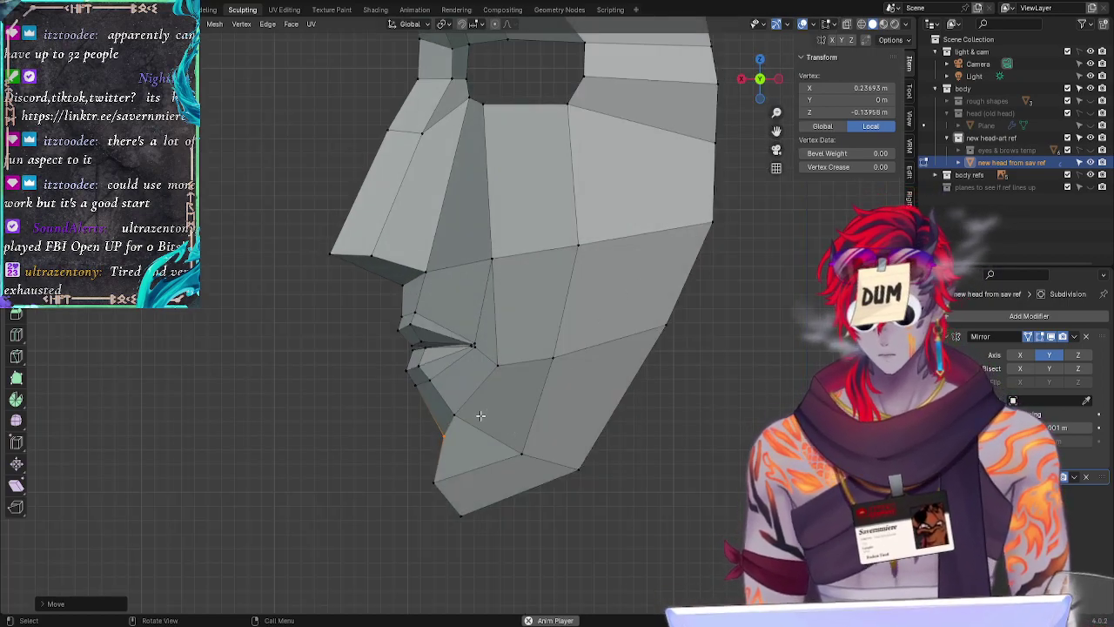
pyautogui.press('g')
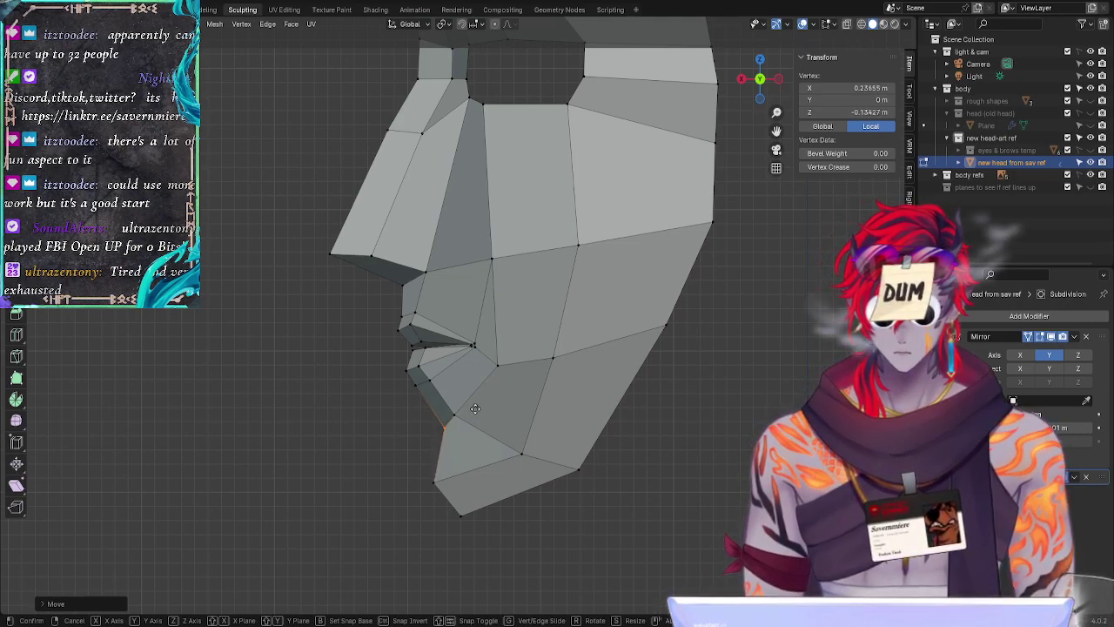
pyautogui.click(474, 406)
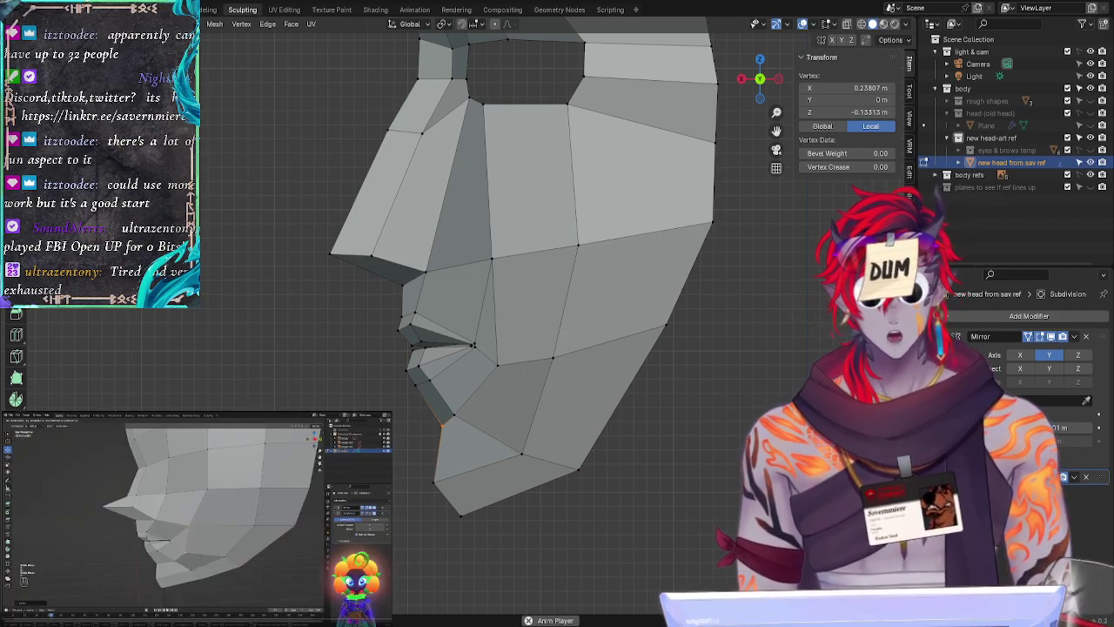
pyautogui.click(451, 412)
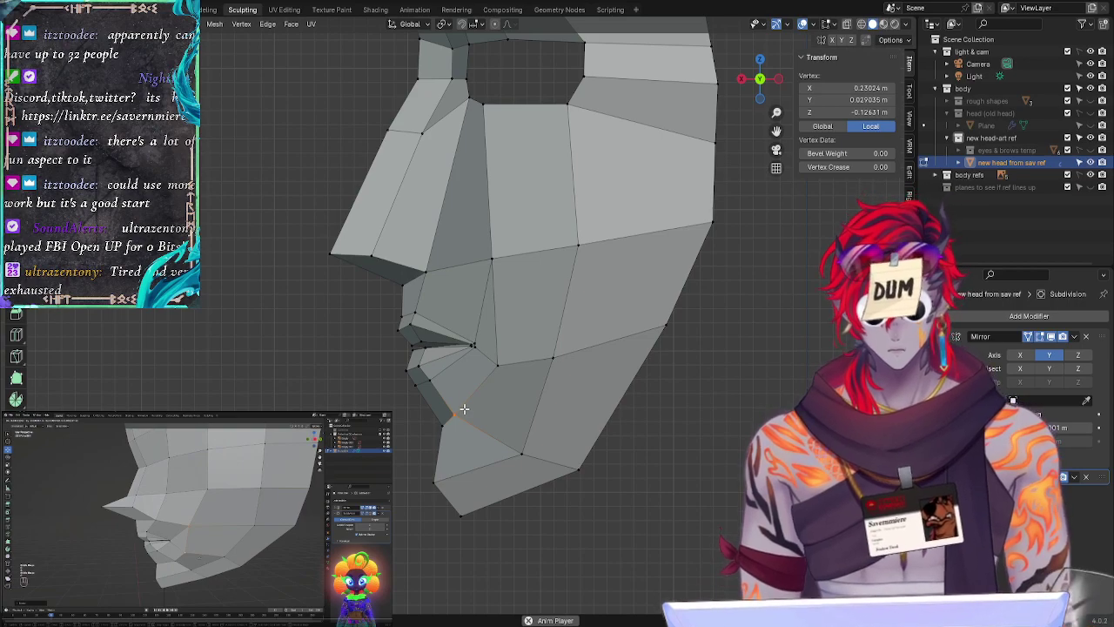
pyautogui.press('g')
pyautogui.press('g')
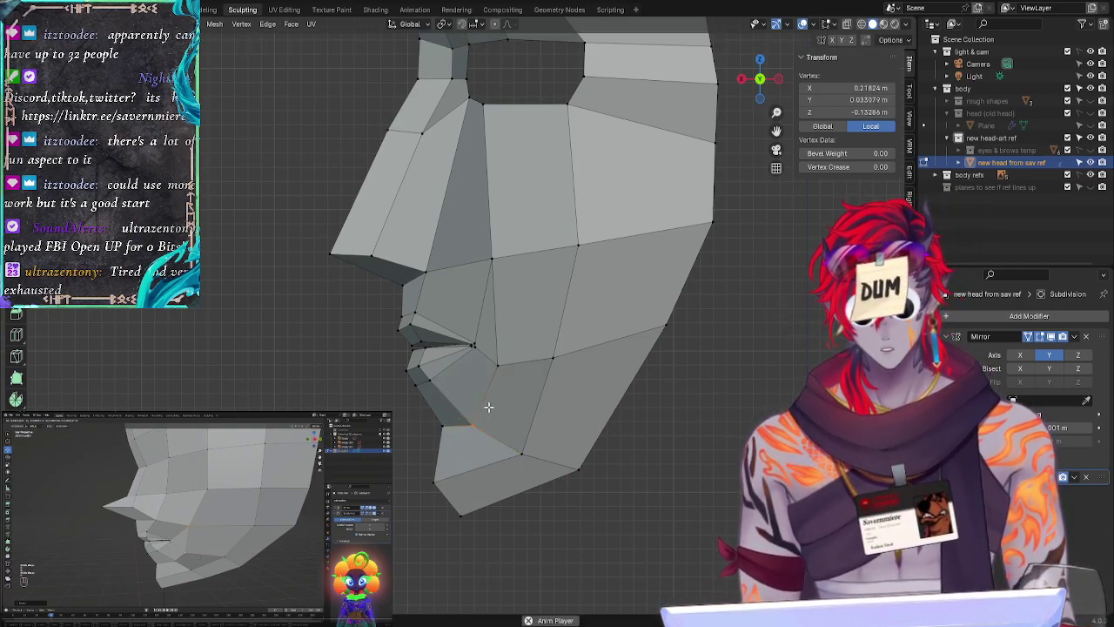
pyautogui.click(493, 396)
pyautogui.moveTo(493, 397); pyautogui.dragTo(621, 397, button='middle')
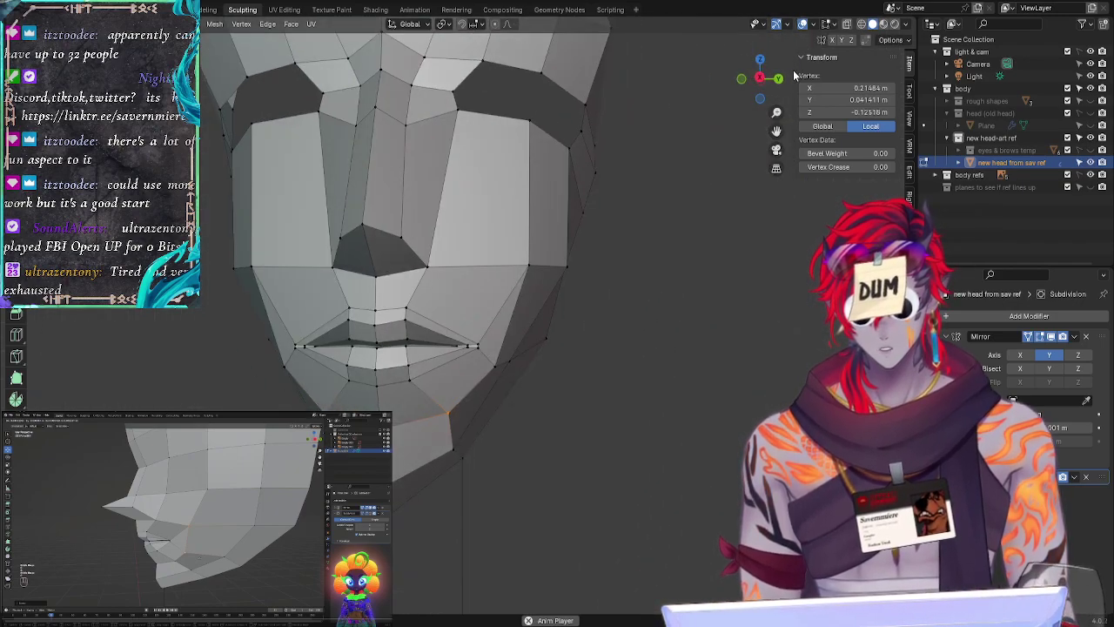
# Step: Check the face against the front reference, then reposition the selected chin vertex
pyautogui.click(766, 78)
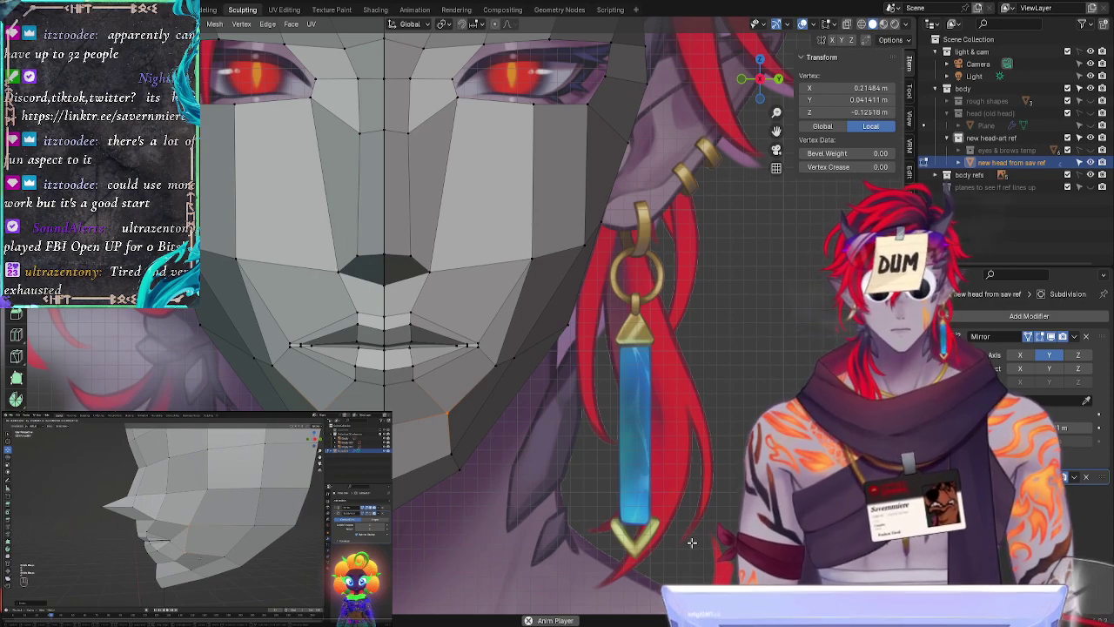
pyautogui.moveTo(690, 483); pyautogui.dragTo(634, 505, button='middle')
pyautogui.press('g')
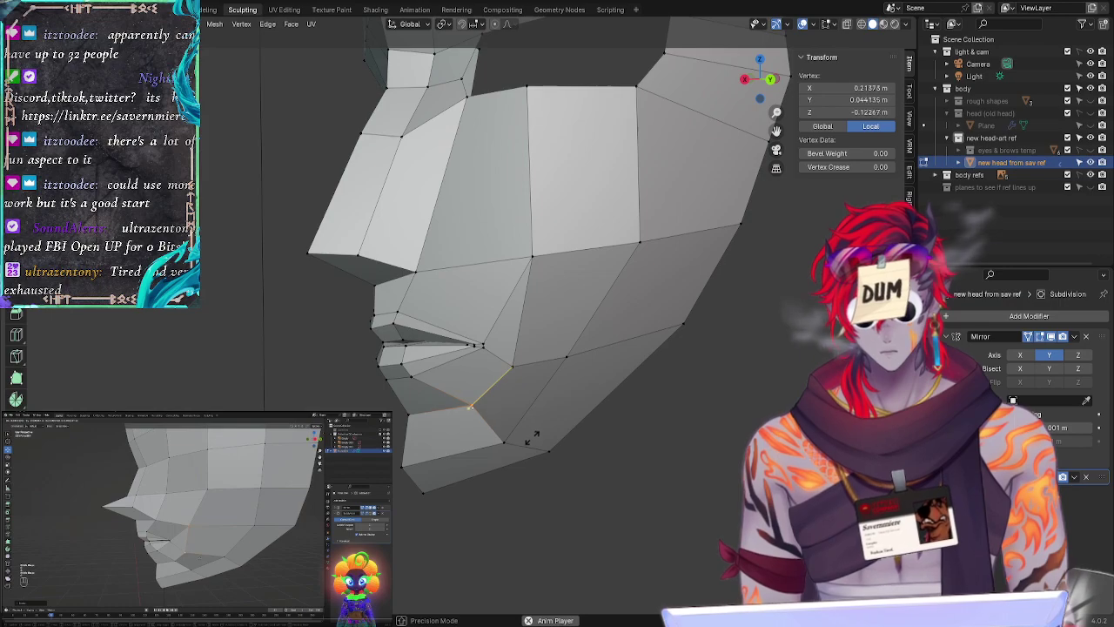
pyautogui.click(541, 438)
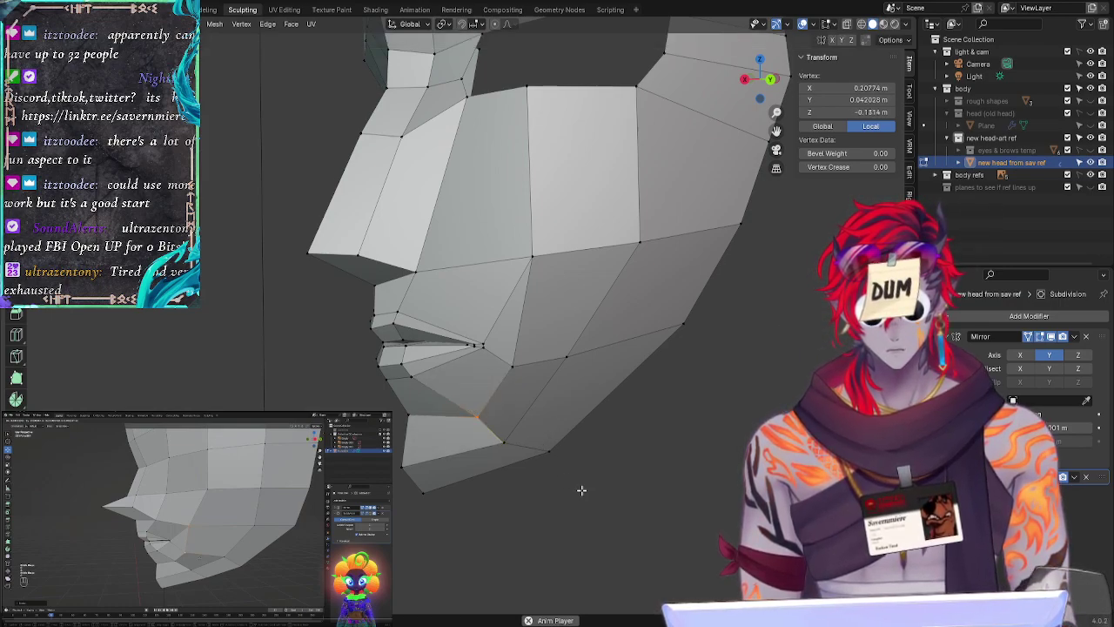
pyautogui.moveTo(582, 489); pyautogui.dragTo(572, 510, button='middle')
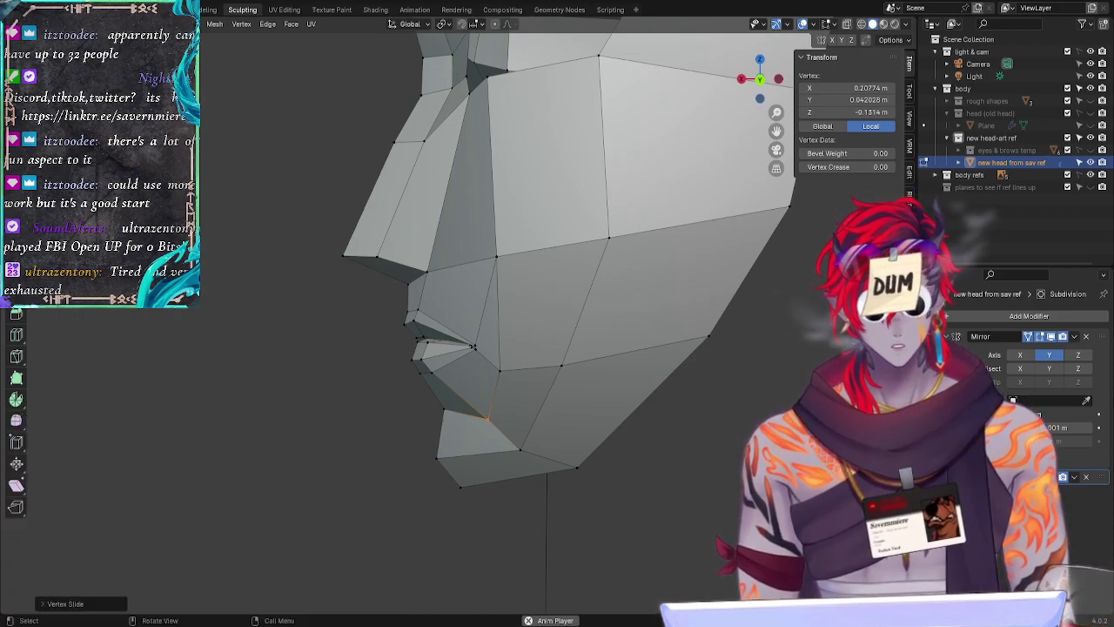
# Step: Copy the mouth-corner vertex's X and paste it into the chin vertex, giving X 0.216677 m
pyautogui.click(483, 364)
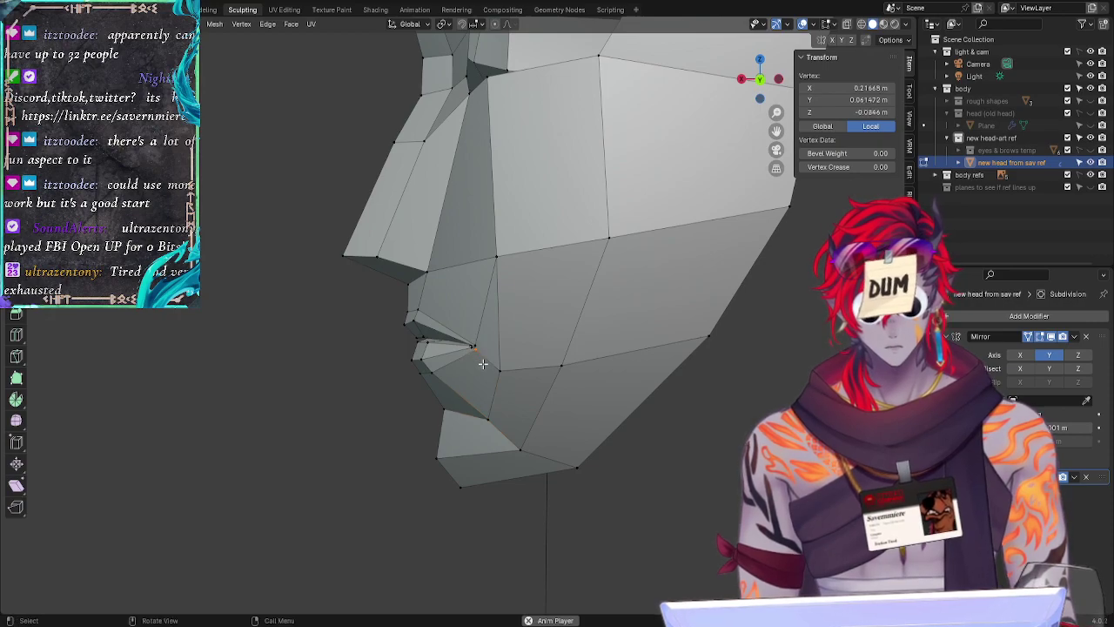
pyautogui.click(853, 88)
pyautogui.hotkey('ctrl', 'c')
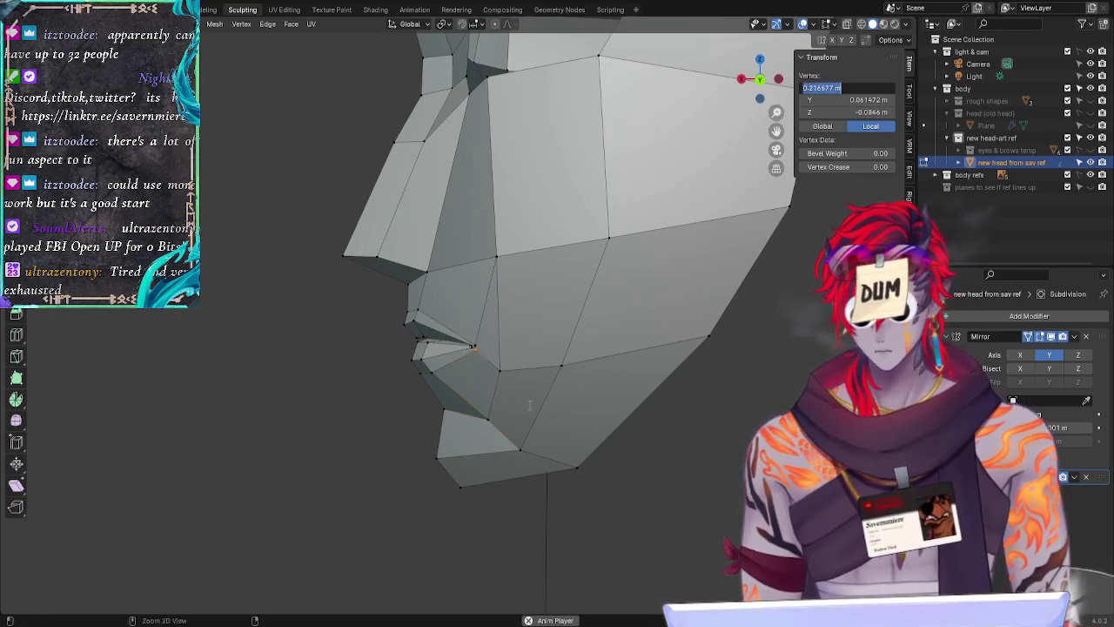
pyautogui.click(484, 433)
pyautogui.click(500, 404)
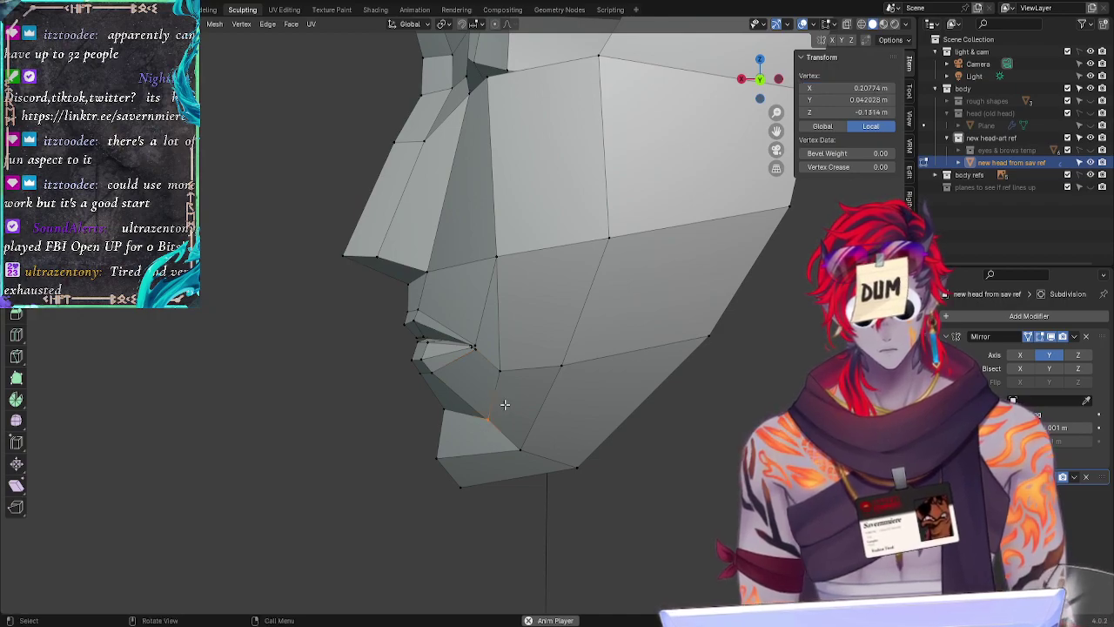
pyautogui.click(851, 88)
pyautogui.hotkey('ctrl', 'v')
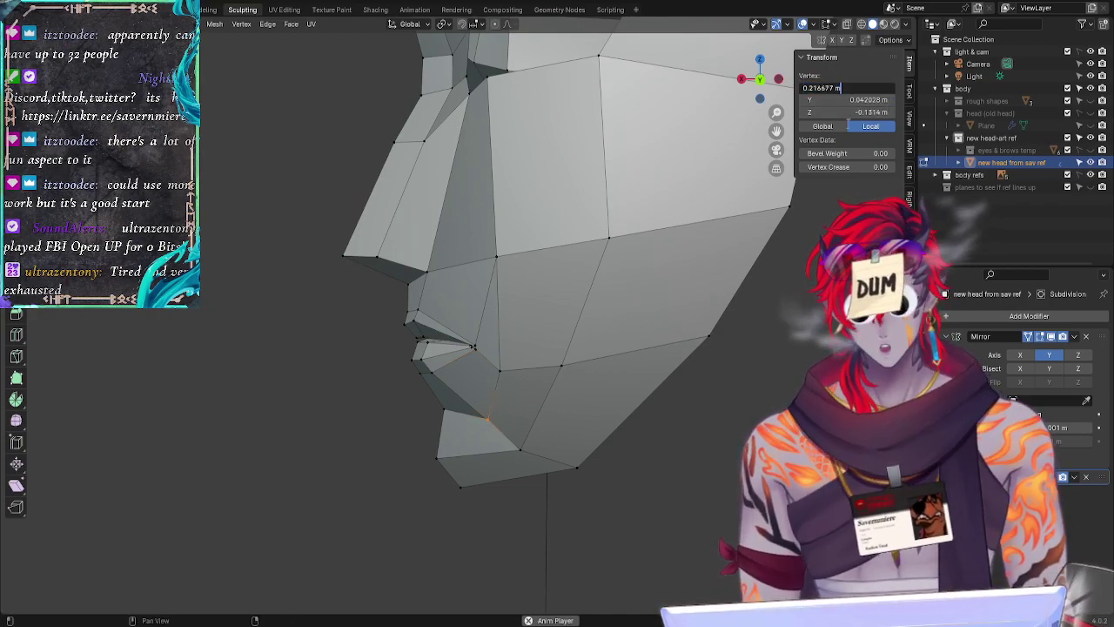
pyautogui.click(848, 128)
pyautogui.click(269, 448)
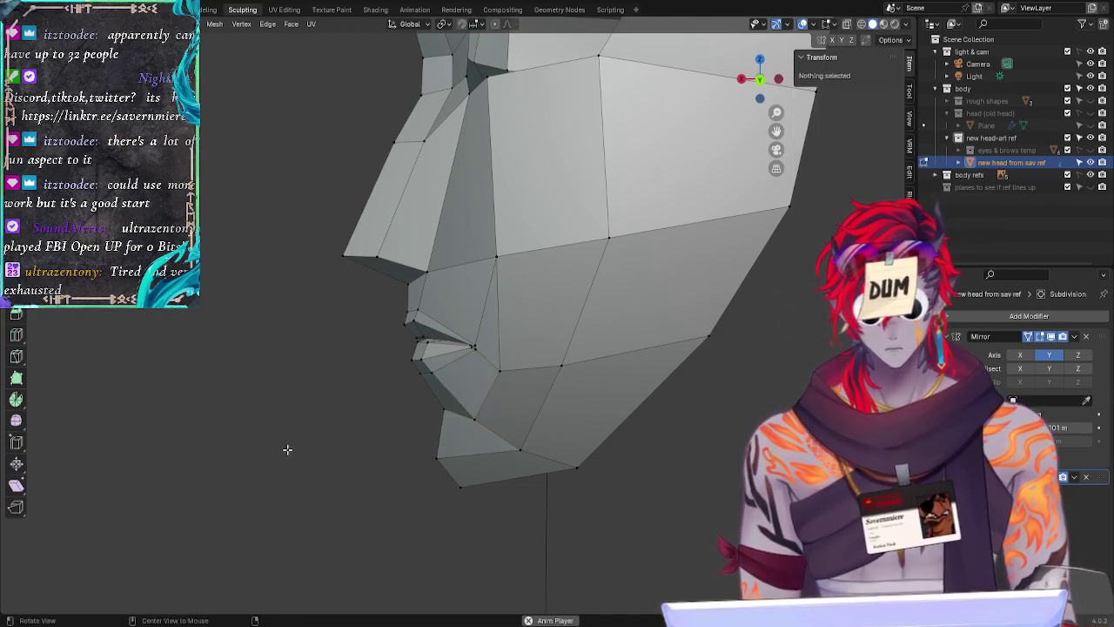
pyautogui.moveTo(286, 450)
pyautogui.mouseDown(button='middle')
pyautogui.moveTo(254, 453)
pyautogui.moveTo(279, 450)
pyautogui.mouseUp(button='middle')
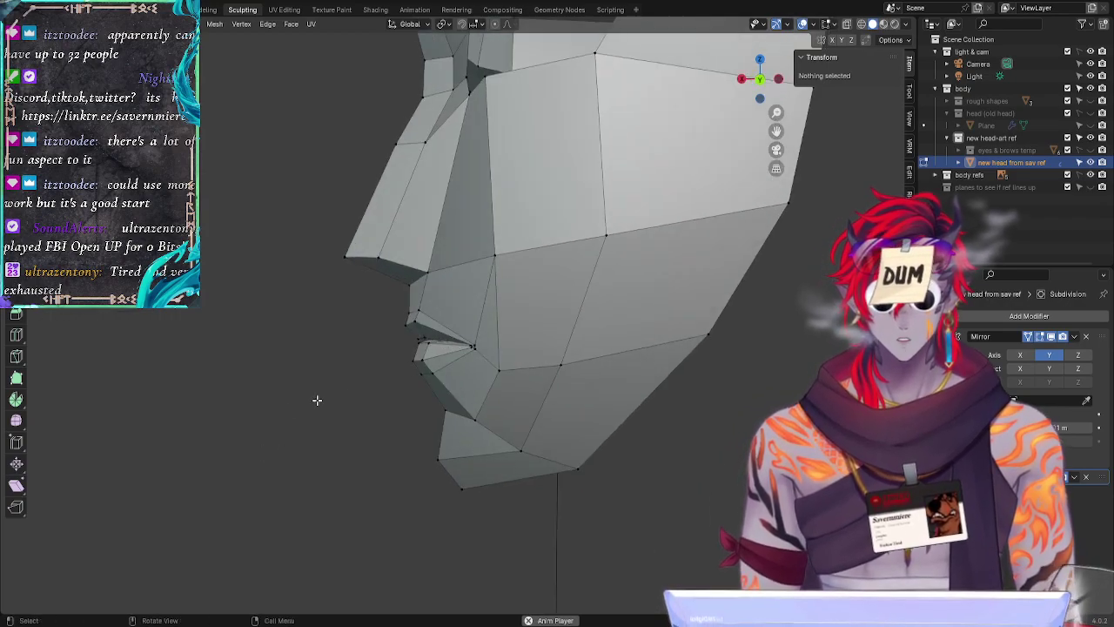
pyautogui.moveTo(315, 398)
pyautogui.mouseDown(button='middle')
pyautogui.moveTo(354, 409)
pyautogui.moveTo(304, 415)
pyautogui.mouseUp(button='middle')
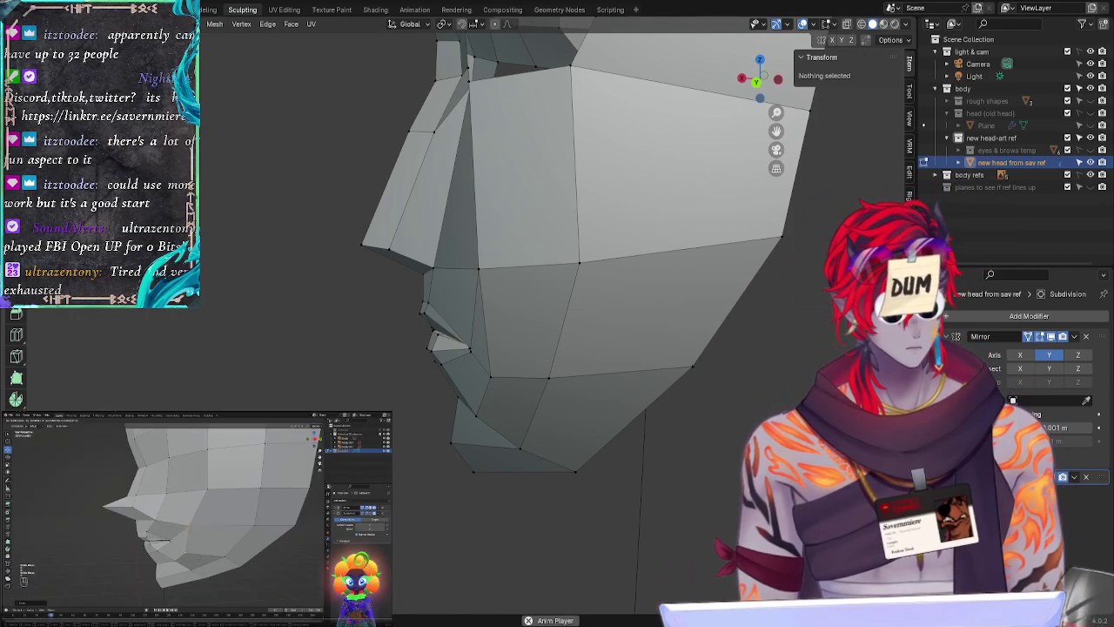
# Step: Move the cheek vertex beside the nose, then edge-slide it into place
pyautogui.click(481, 268)
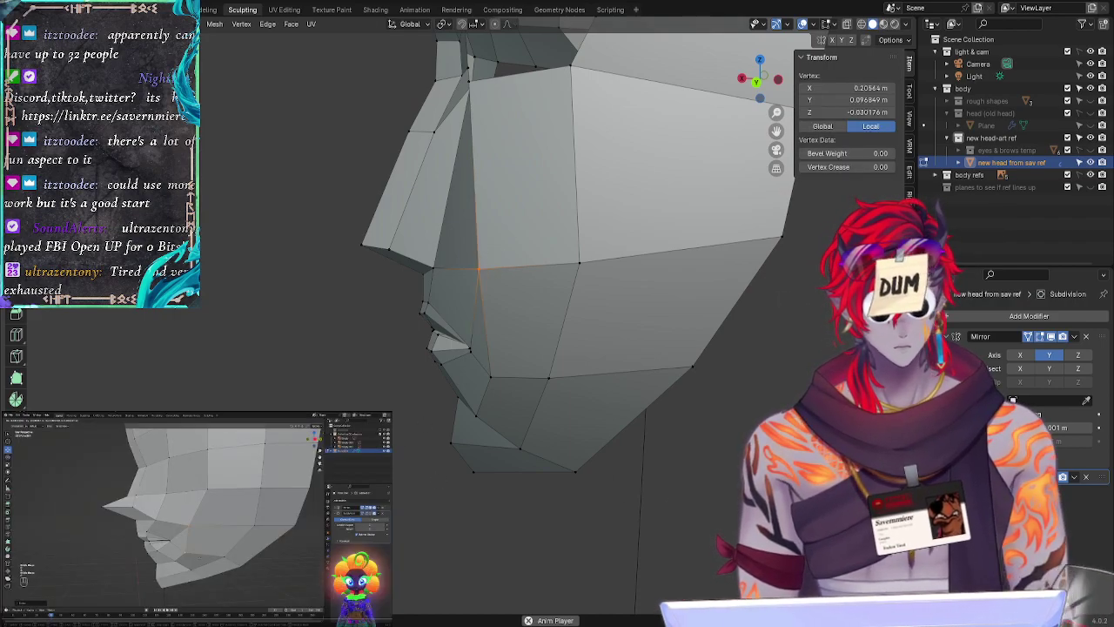
pyautogui.press('g')
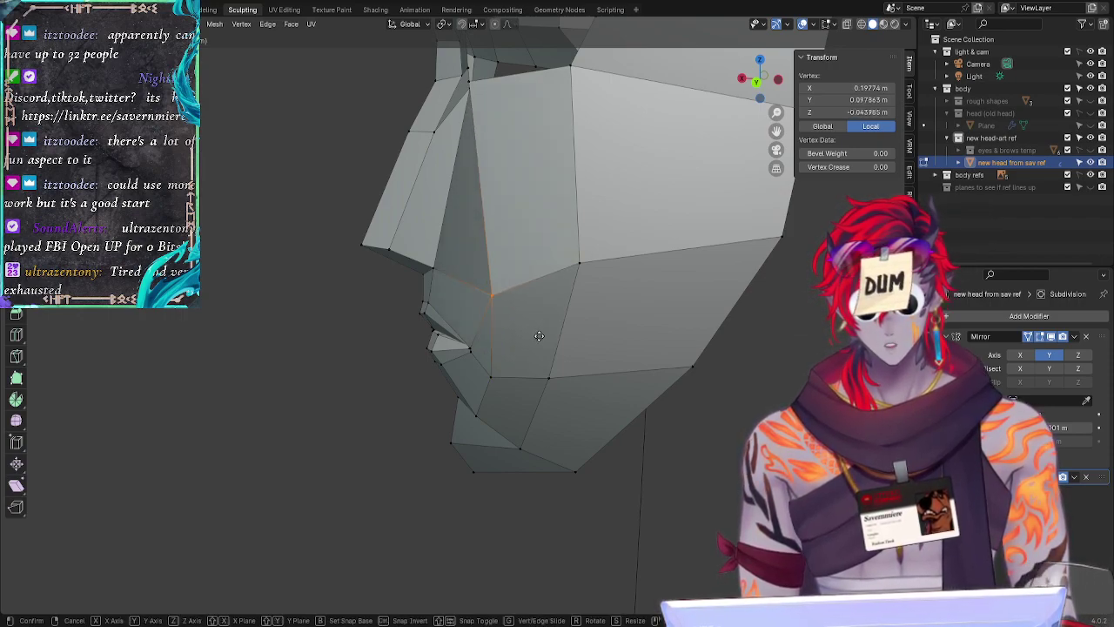
pyautogui.click(542, 340)
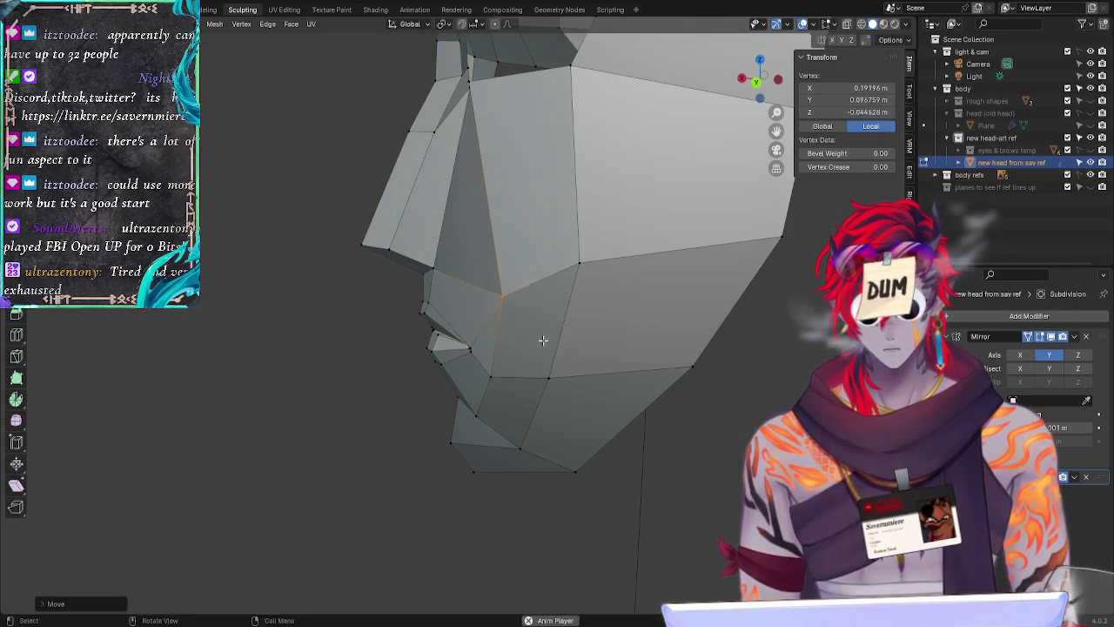
pyautogui.moveTo(542, 341); pyautogui.dragTo(274, 398, button='middle')
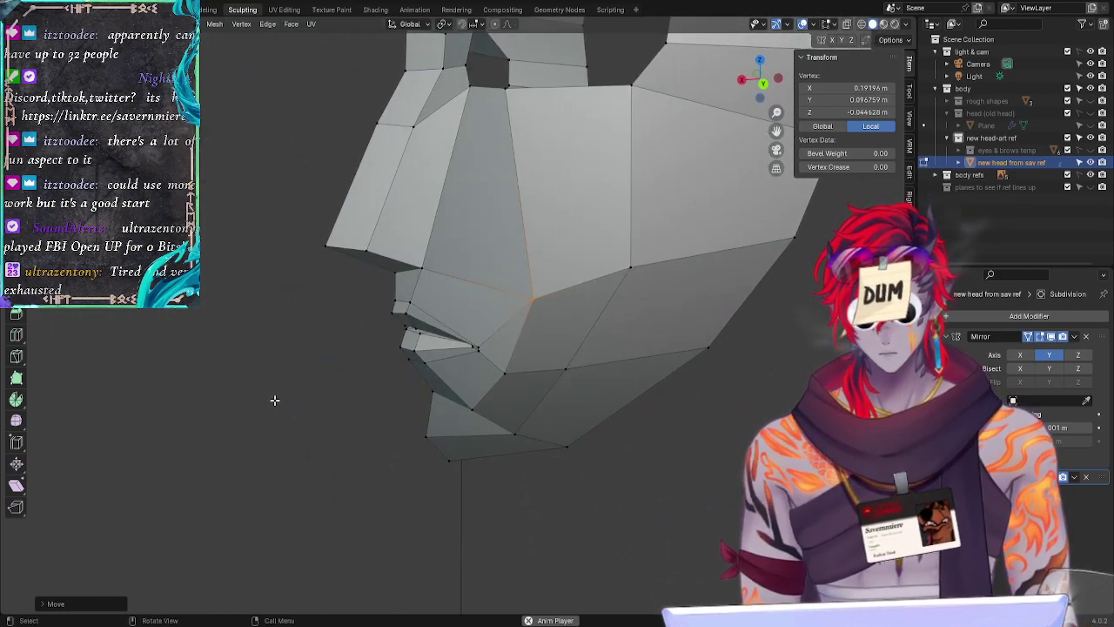
pyautogui.press('g')
pyautogui.press('Escape')
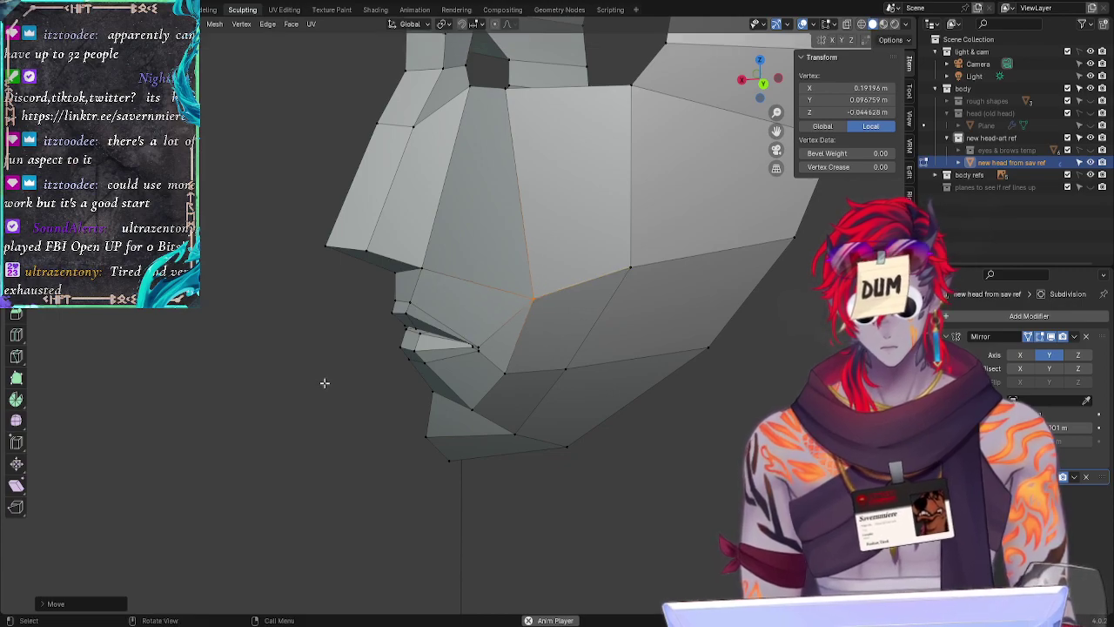
pyautogui.press('g')
pyautogui.press('g')
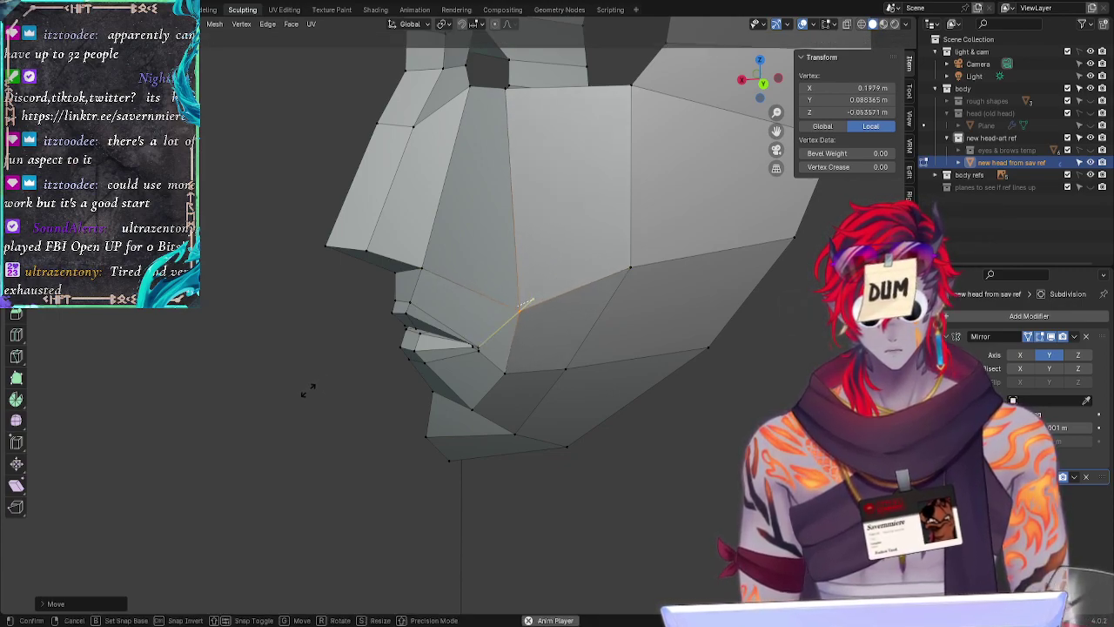
pyautogui.press('g')
pyautogui.click(310, 380)
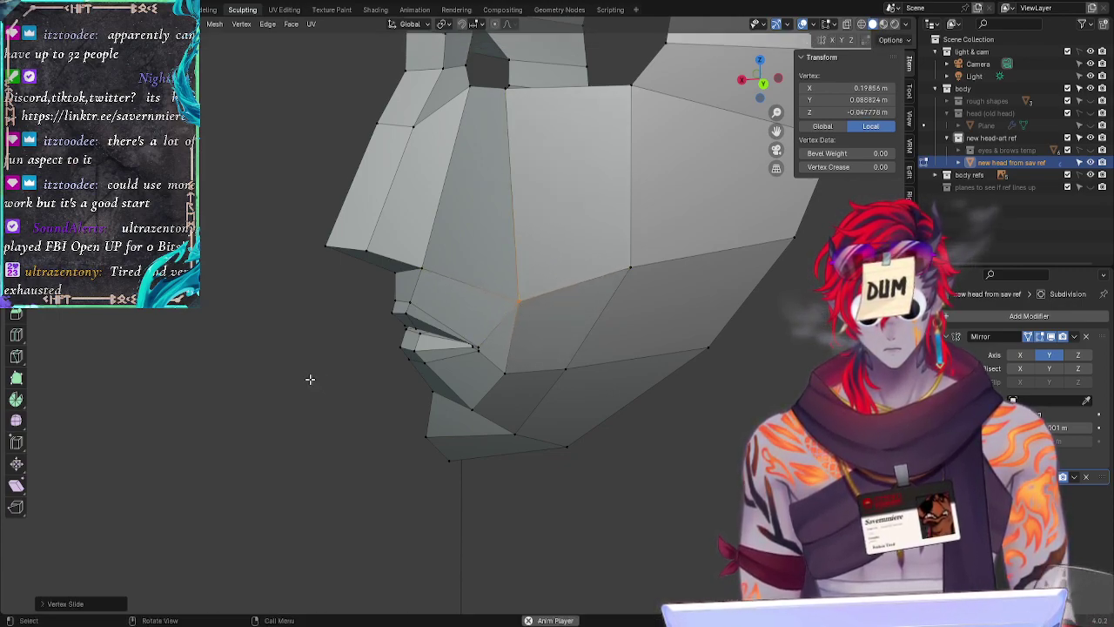
# Step: Nudge the cheek vertex and a vertex near the brow sideways along X
pyautogui.press('g')
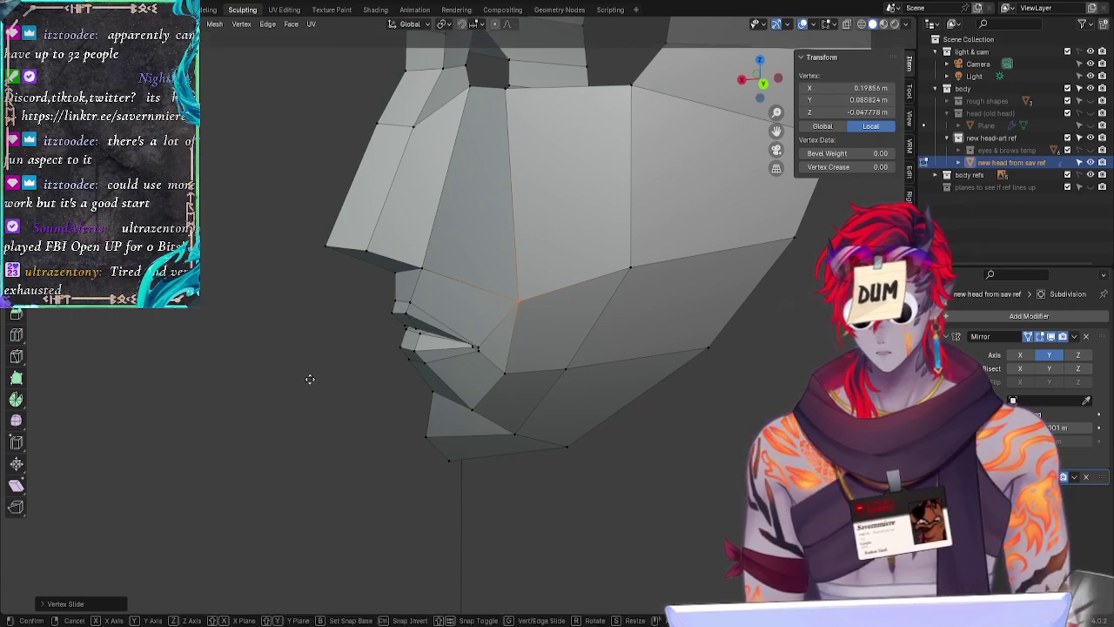
pyautogui.press('x')
pyautogui.click(295, 381)
pyautogui.moveTo(192, 380); pyautogui.dragTo(157, 372, button='middle')
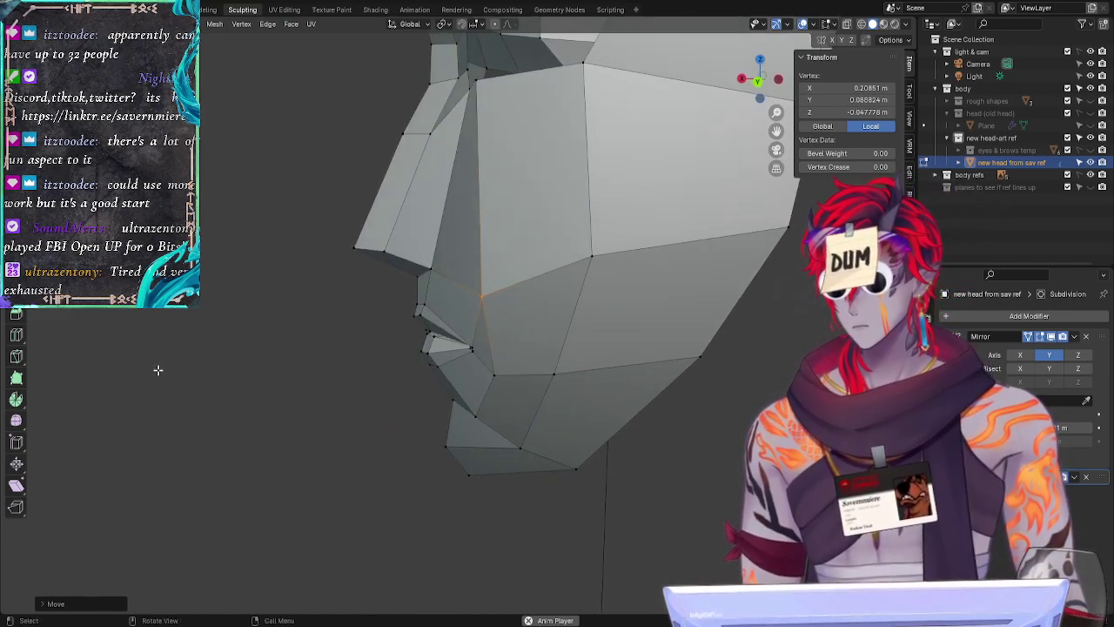
pyautogui.press('g')
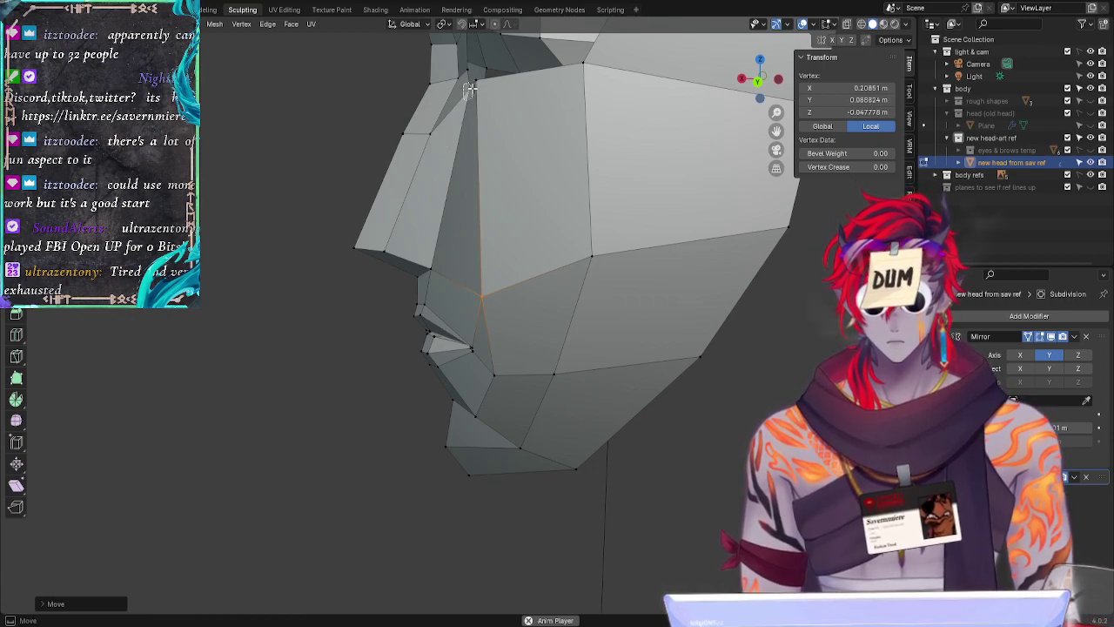
pyautogui.click(470, 89)
pyautogui.press('g')
pyautogui.press('x')
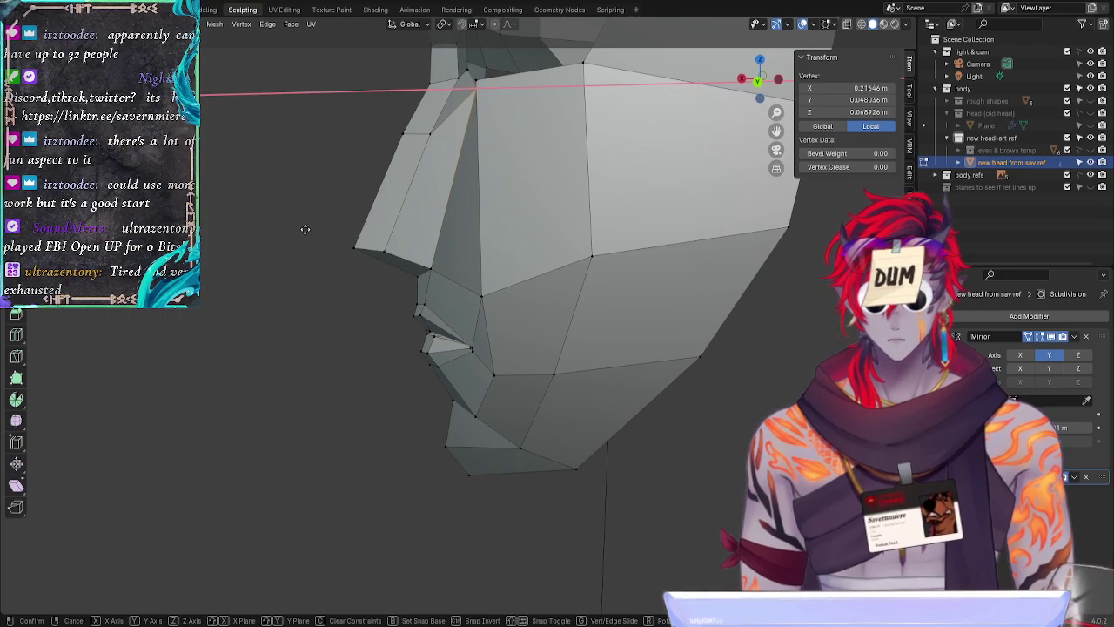
pyautogui.click(306, 229)
# Step: Set the upper cheek vertex's X coordinate to 0.21646 in the Transform panel
pyautogui.doubleClick(849, 88)
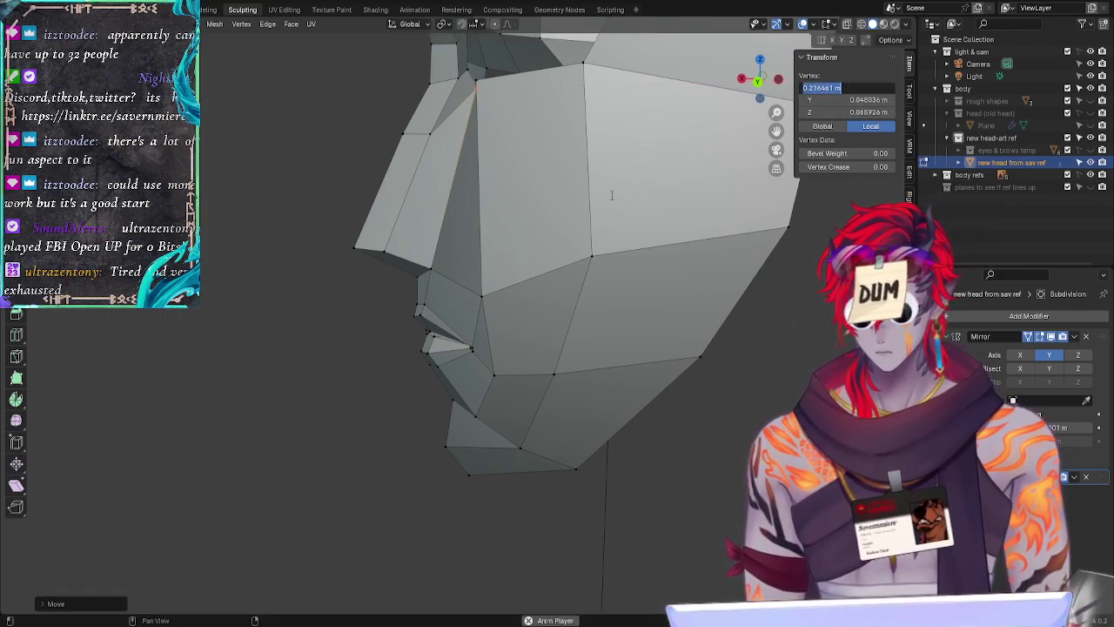
pyautogui.click(454, 268)
pyautogui.click(487, 295)
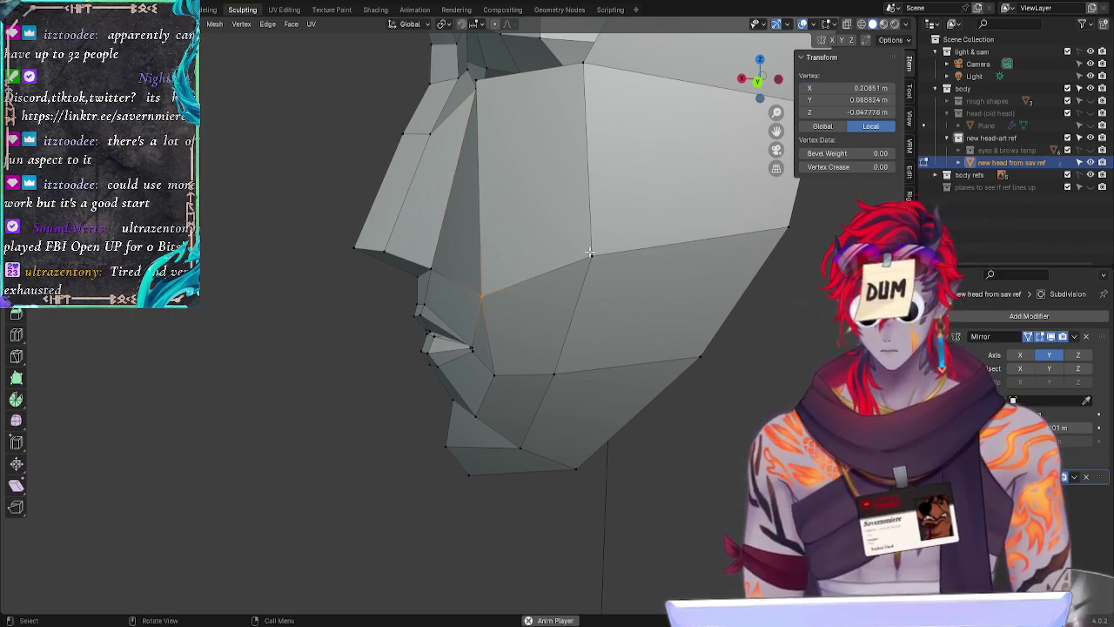
pyautogui.click(493, 375)
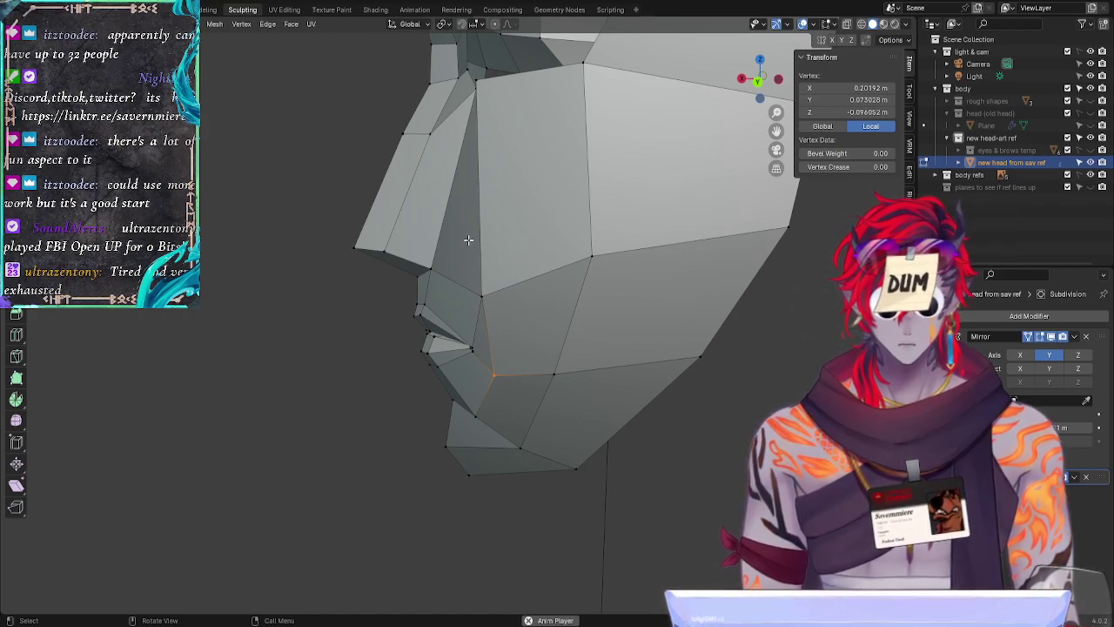
pyautogui.click(482, 296)
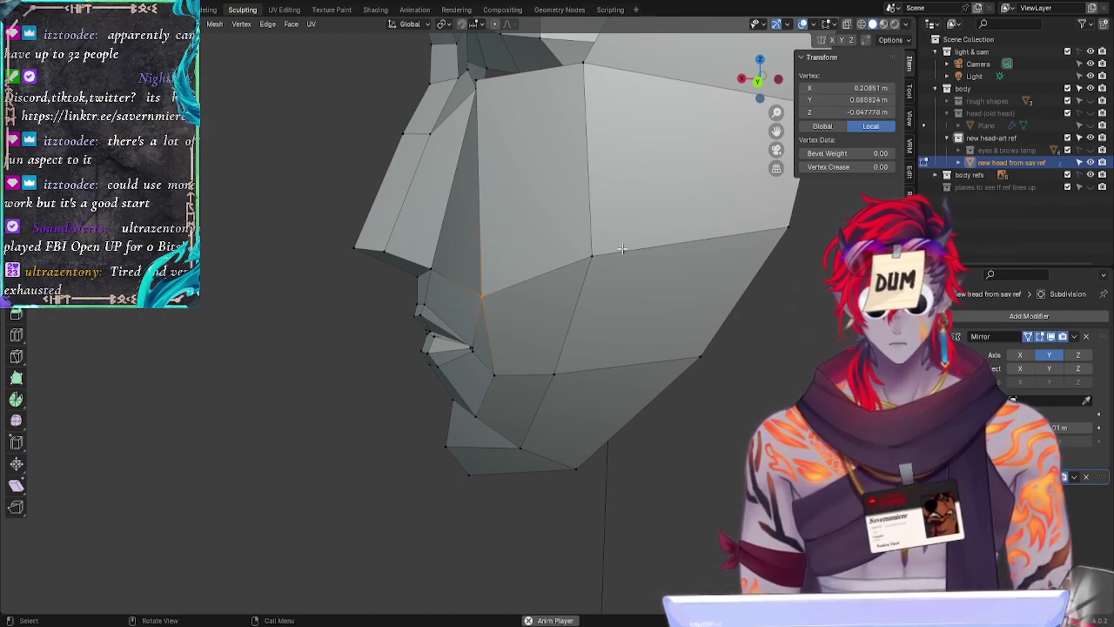
pyautogui.click(856, 88)
pyautogui.write('0.21646')
pyautogui.press('Return')
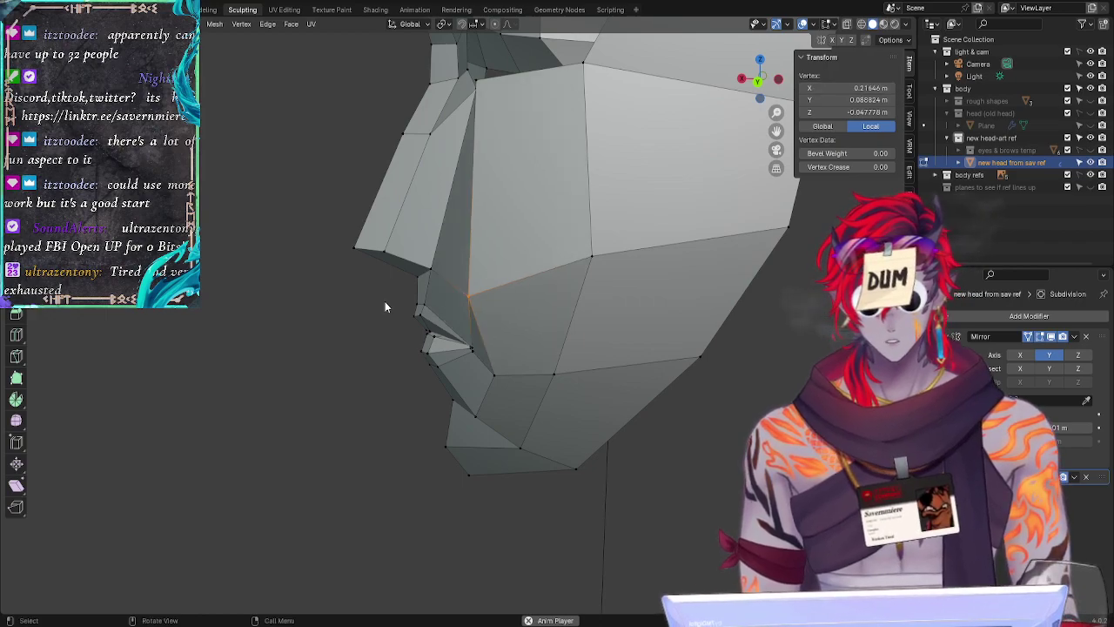
pyautogui.click(227, 312)
pyautogui.moveTo(202, 339)
pyautogui.mouseDown(button='middle')
pyautogui.moveTo(320, 349)
pyautogui.moveTo(180, 338)
pyautogui.moveTo(282, 330)
pyautogui.moveTo(191, 329)
pyautogui.moveTo(184, 339)
pyautogui.moveTo(219, 333)
pyautogui.mouseUp(button='middle')
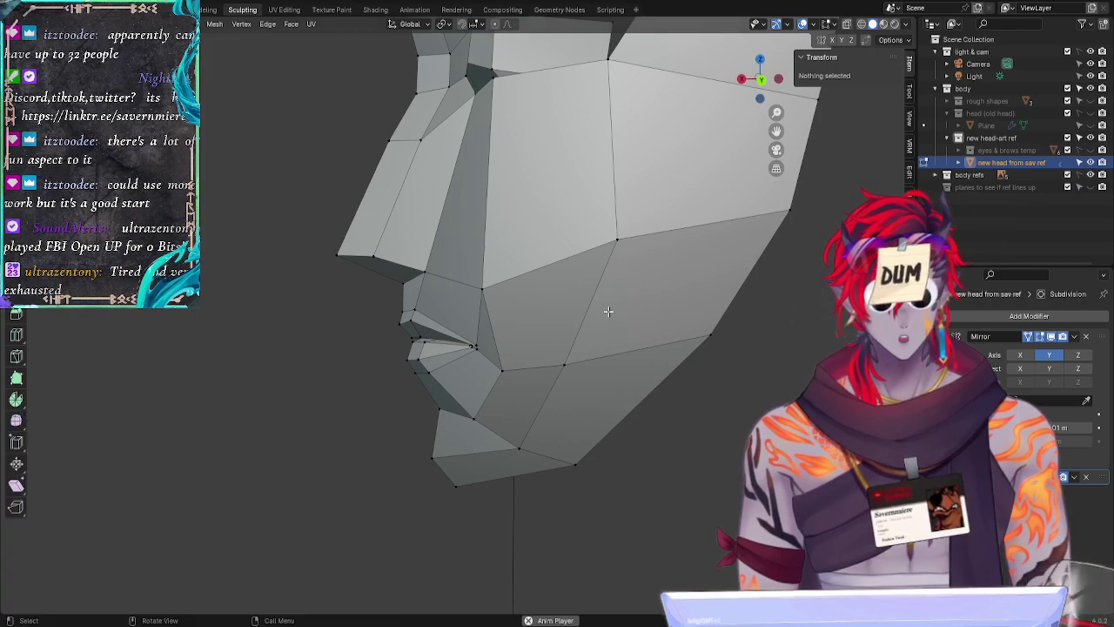
# Step: Move another cheek vertex freely, then push it further out along X
pyautogui.click(484, 287)
pyautogui.press('g')
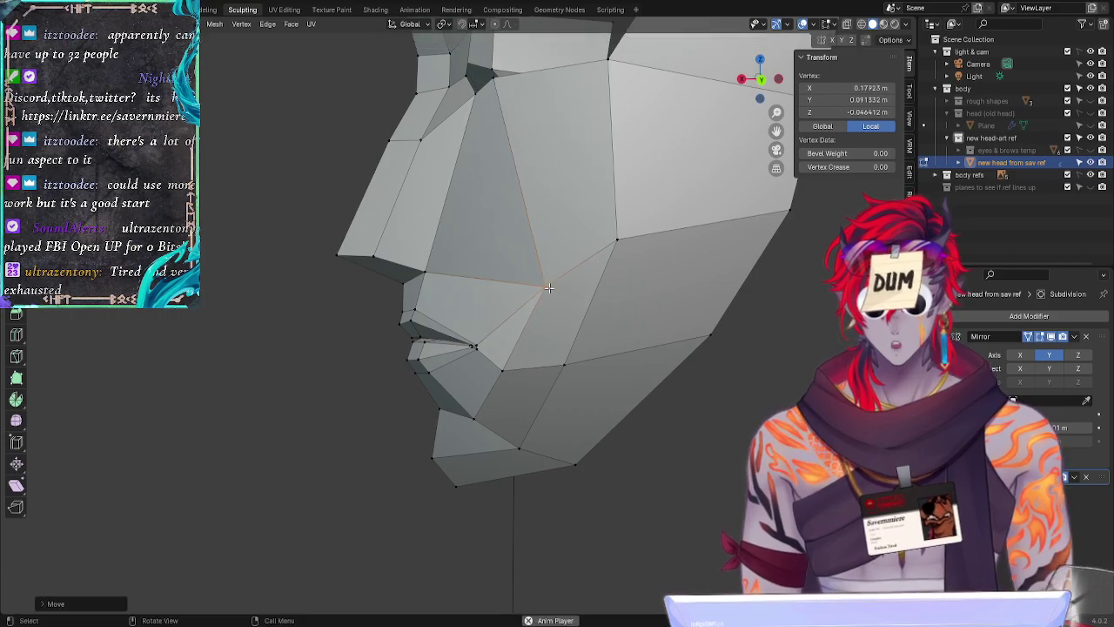
pyautogui.click(557, 284)
pyautogui.moveTo(558, 283); pyautogui.dragTo(290, 421, button='middle')
pyautogui.press('g')
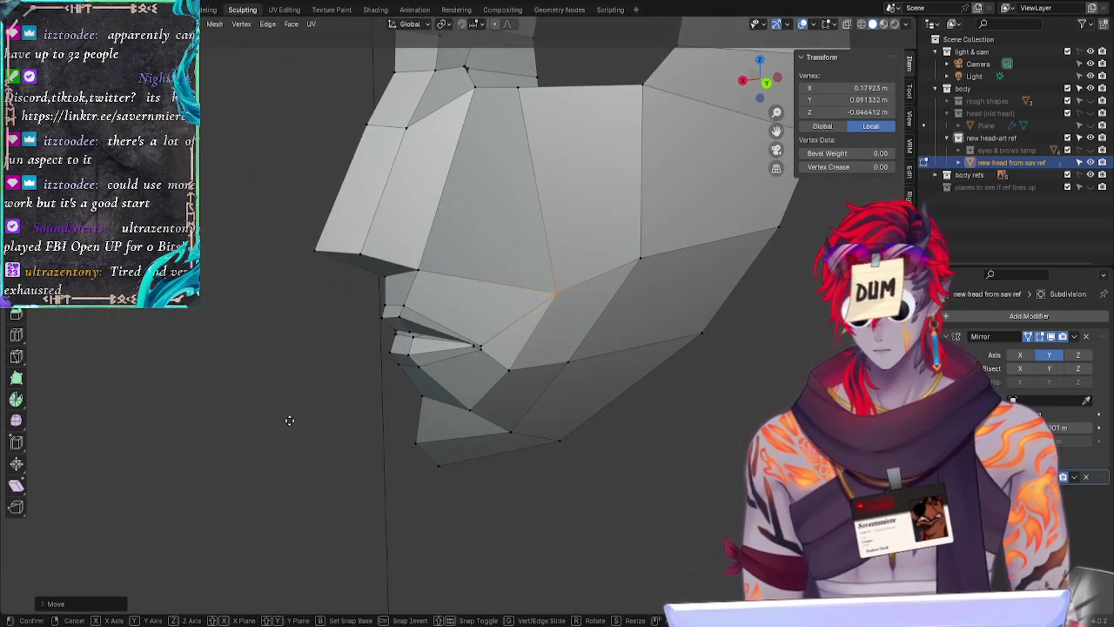
pyautogui.press('x')
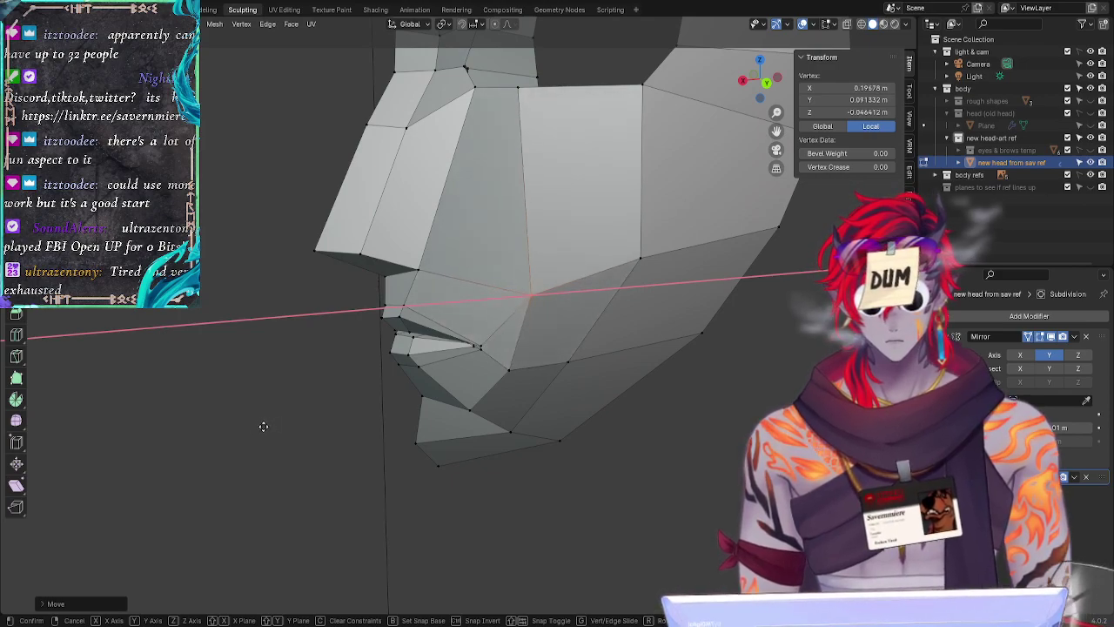
pyautogui.click(262, 427)
pyautogui.moveTo(263, 427); pyautogui.dragTo(315, 353, button='middle')
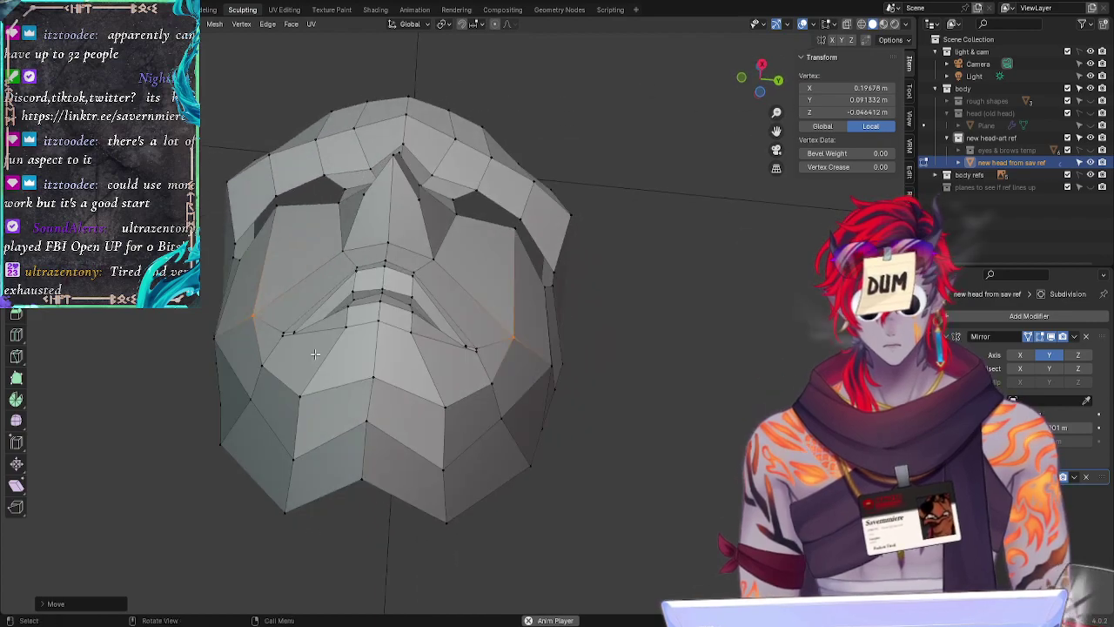
# Step: Nudge the cheek vertex along X then Y, ending at X 0.20724 m, Y 0.091113 m
pyautogui.press('g')
pyautogui.press('x')
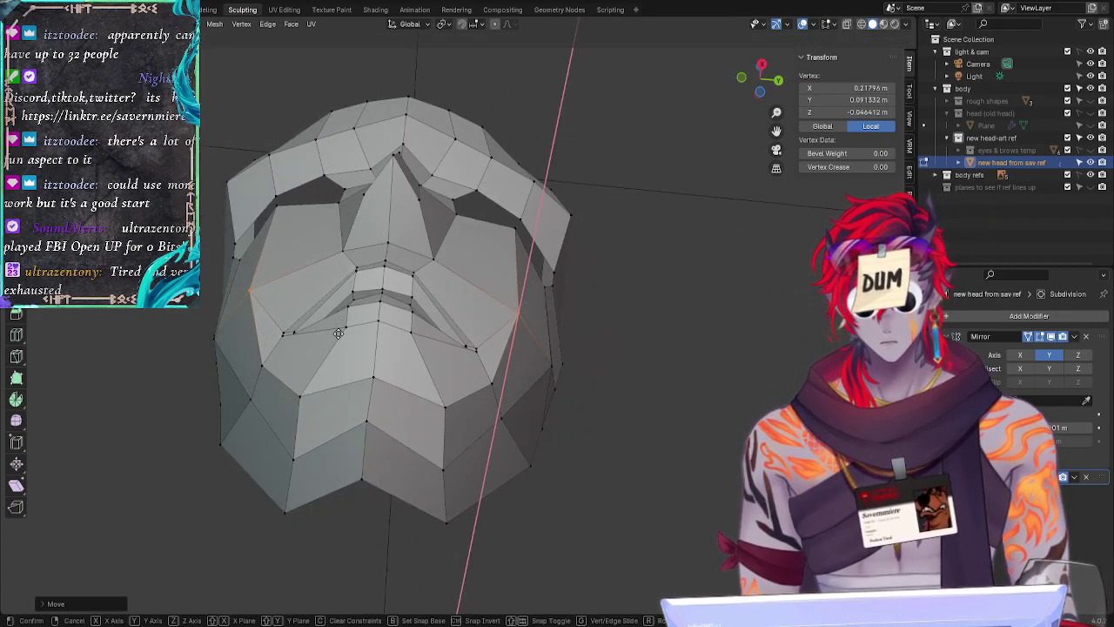
pyautogui.click(337, 338)
pyautogui.press('g')
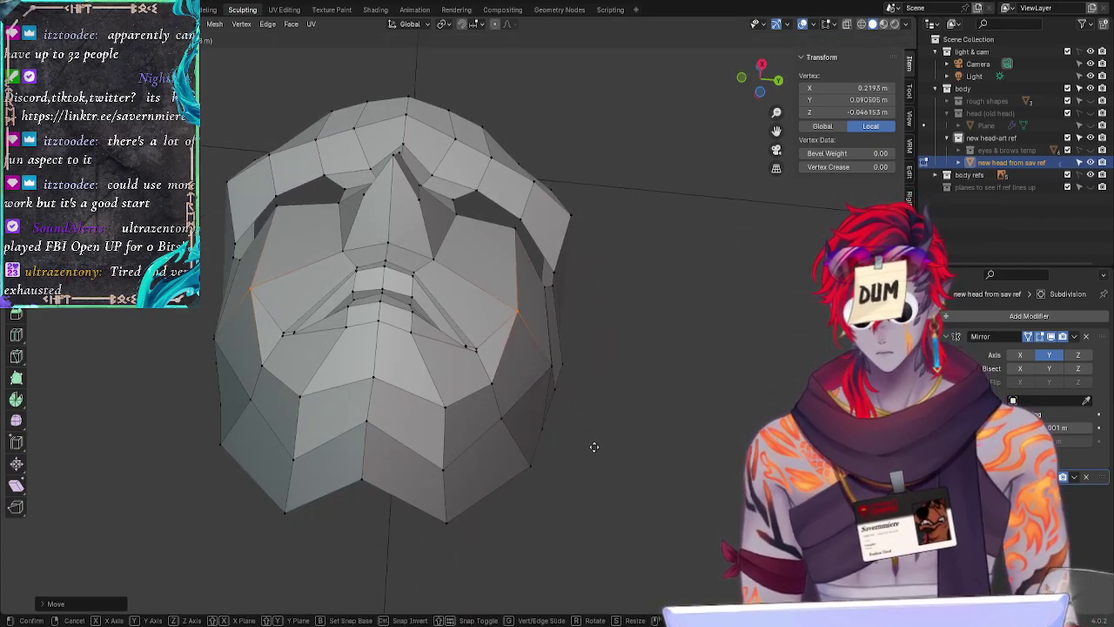
pyautogui.press('y')
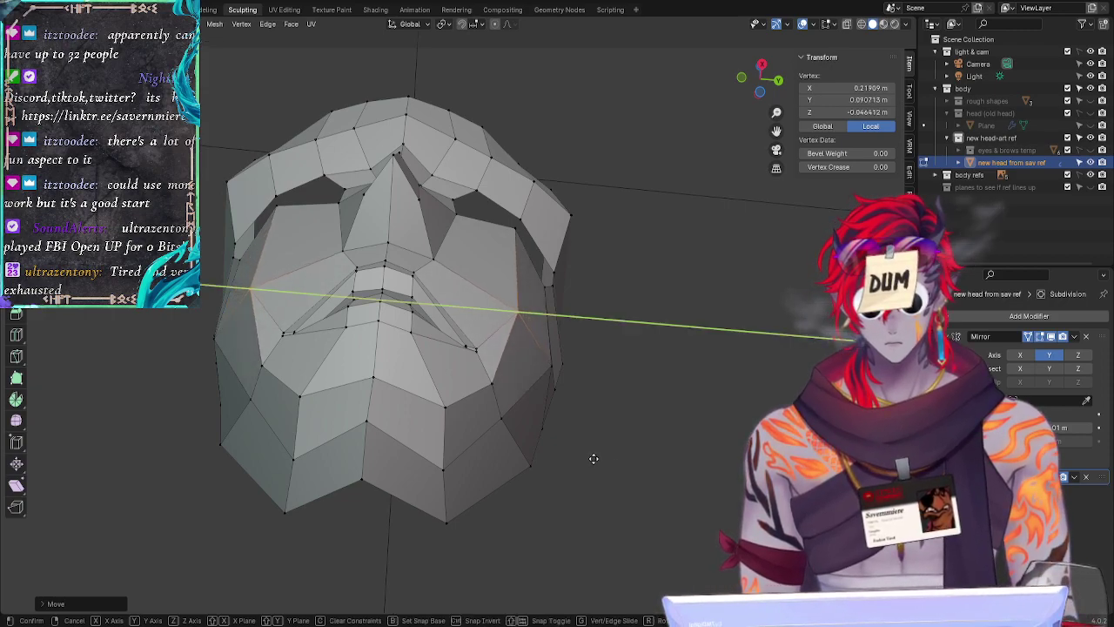
pyautogui.click(594, 458)
pyautogui.press('g')
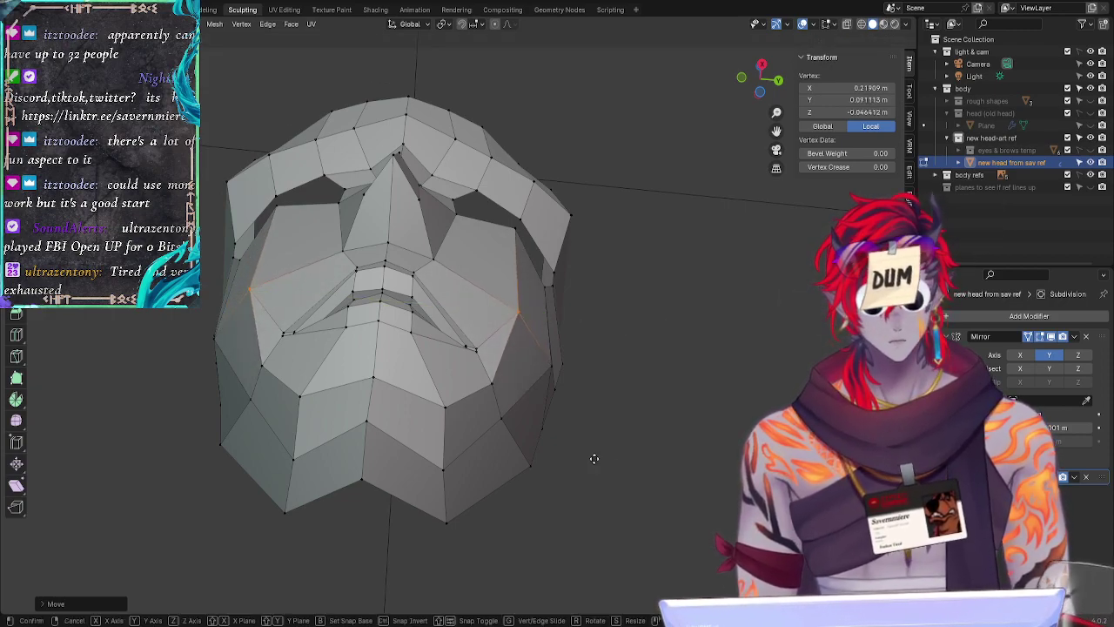
pyautogui.press('x')
pyautogui.click(595, 472)
pyautogui.moveTo(595, 473); pyautogui.dragTo(578, 539, button='middle')
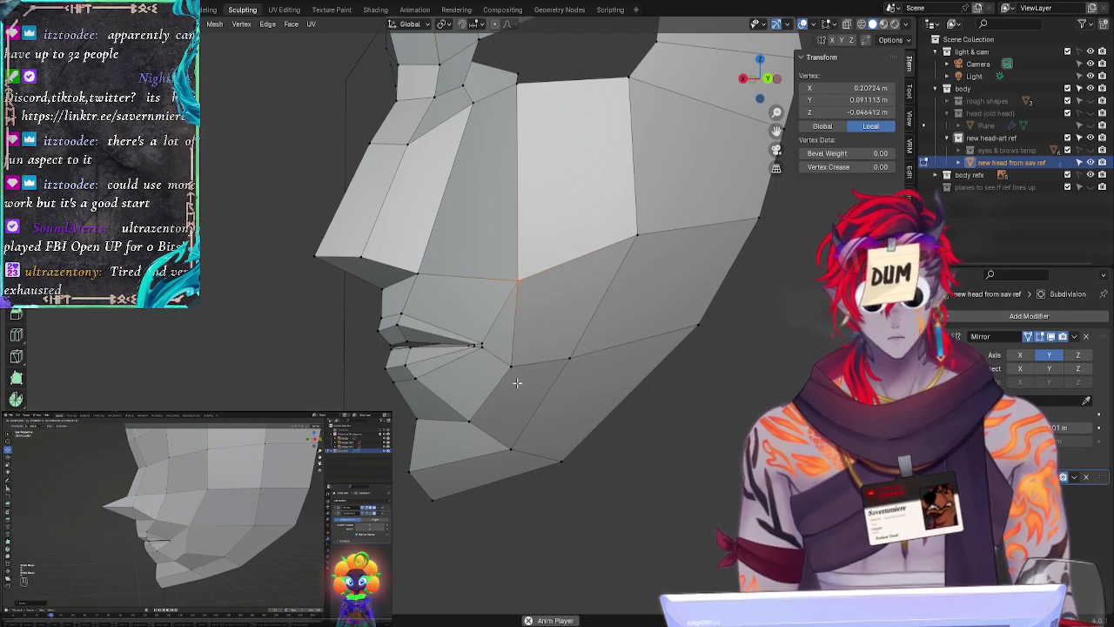
# Step: Retype the jaw vertex's X coordinate in the Transform panel, then deselect all
pyautogui.moveTo(721, 472); pyautogui.dragTo(682, 476, button='middle')
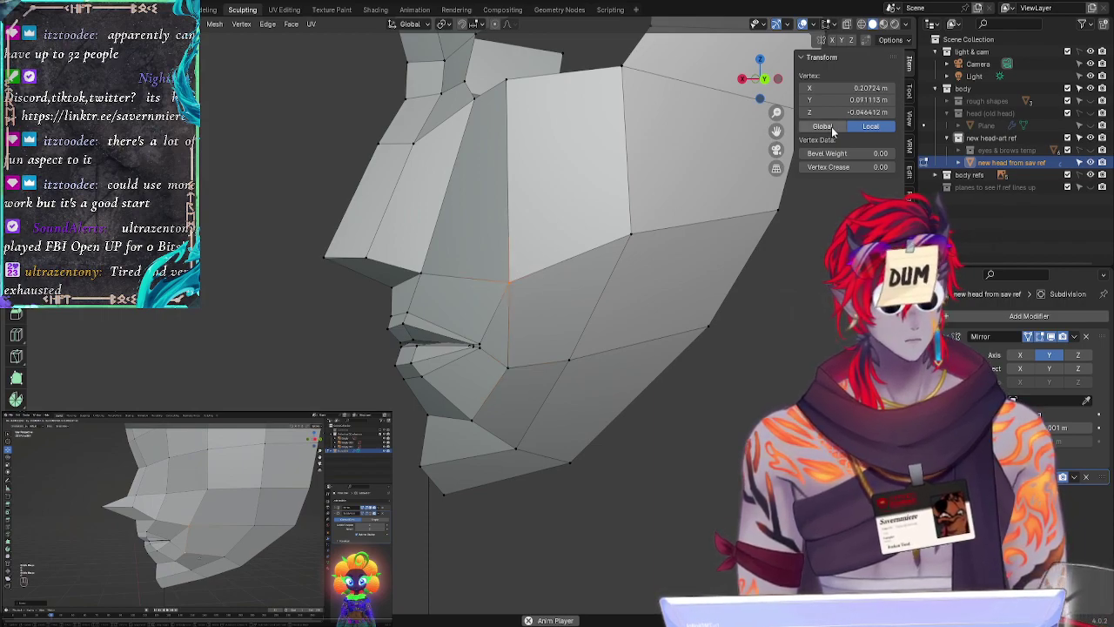
pyautogui.click(502, 365)
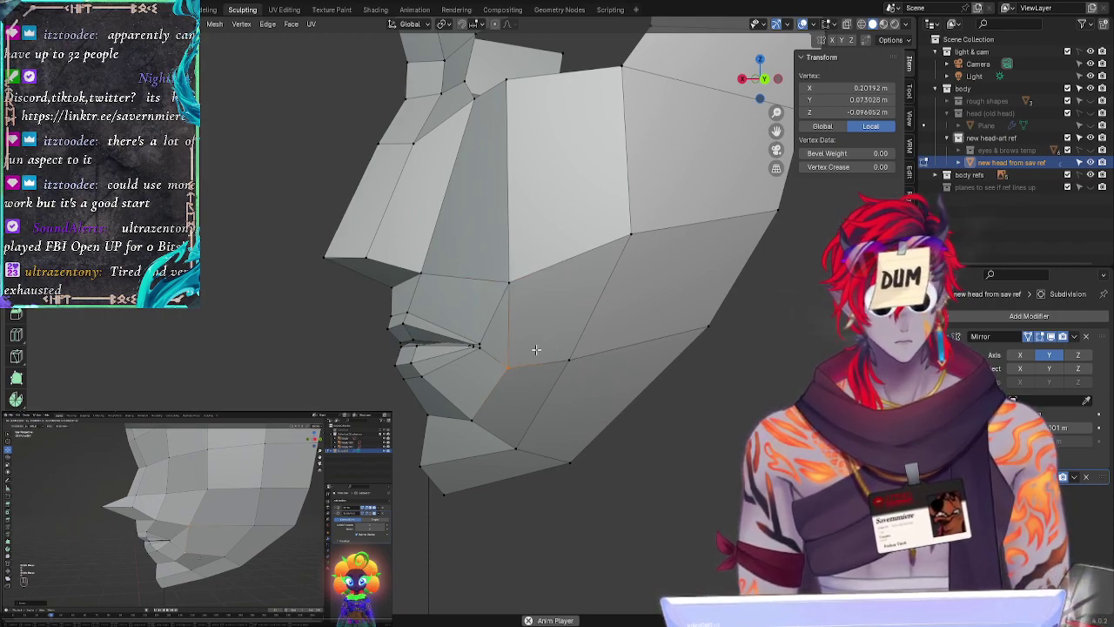
pyautogui.doubleClick(840, 88)
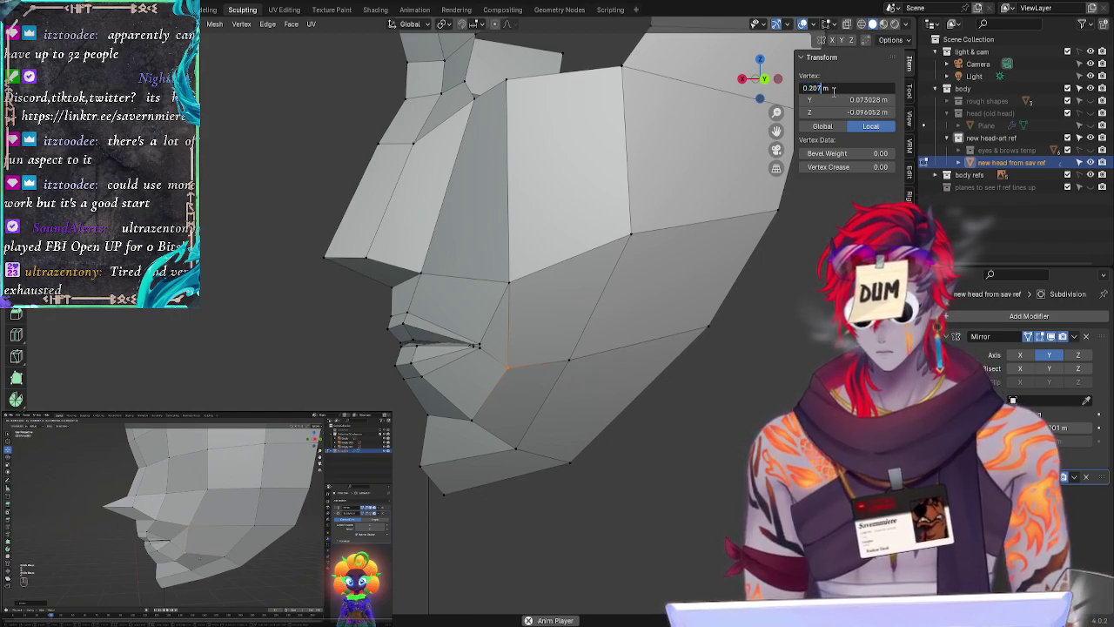
pyautogui.press('Return')
pyautogui.click(557, 180)
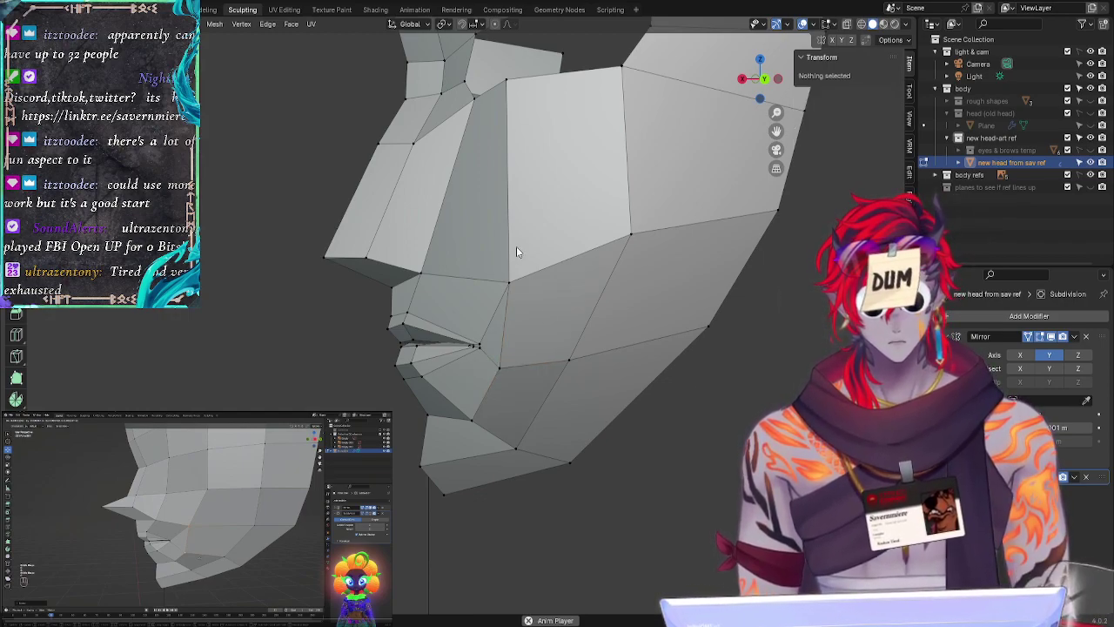
pyautogui.click(527, 276)
pyautogui.hotkey('alt', 'a')
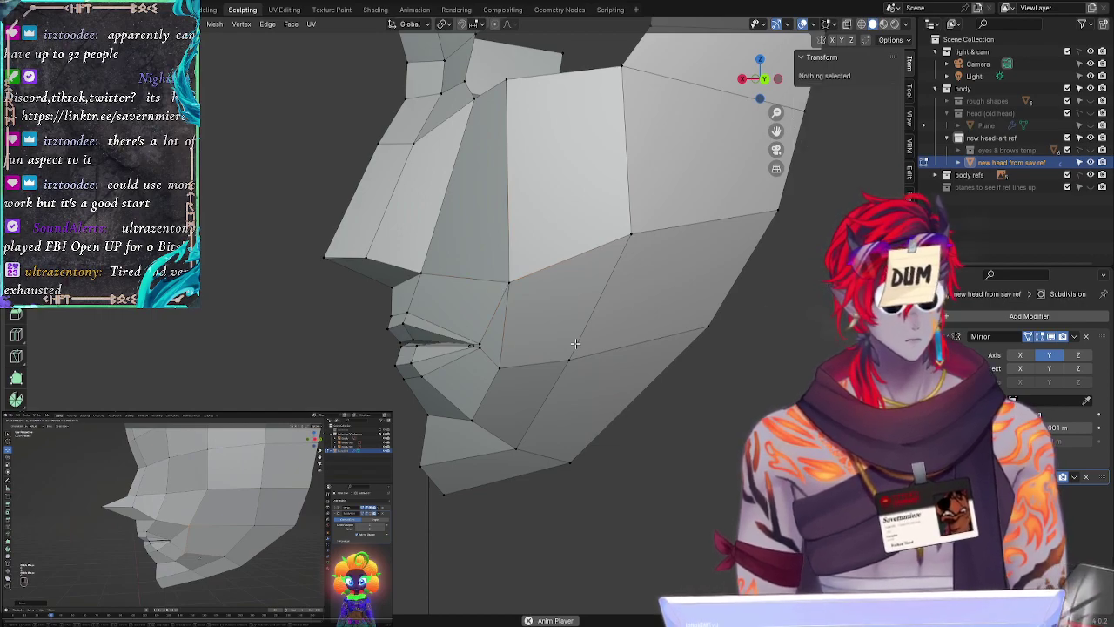
pyautogui.moveTo(525, 255); pyautogui.dragTo(493, 252, button='middle')
# Step: Change the cheek vertex's X value ending to 55, putting it at roughly 0.207 m
pyautogui.click(530, 277)
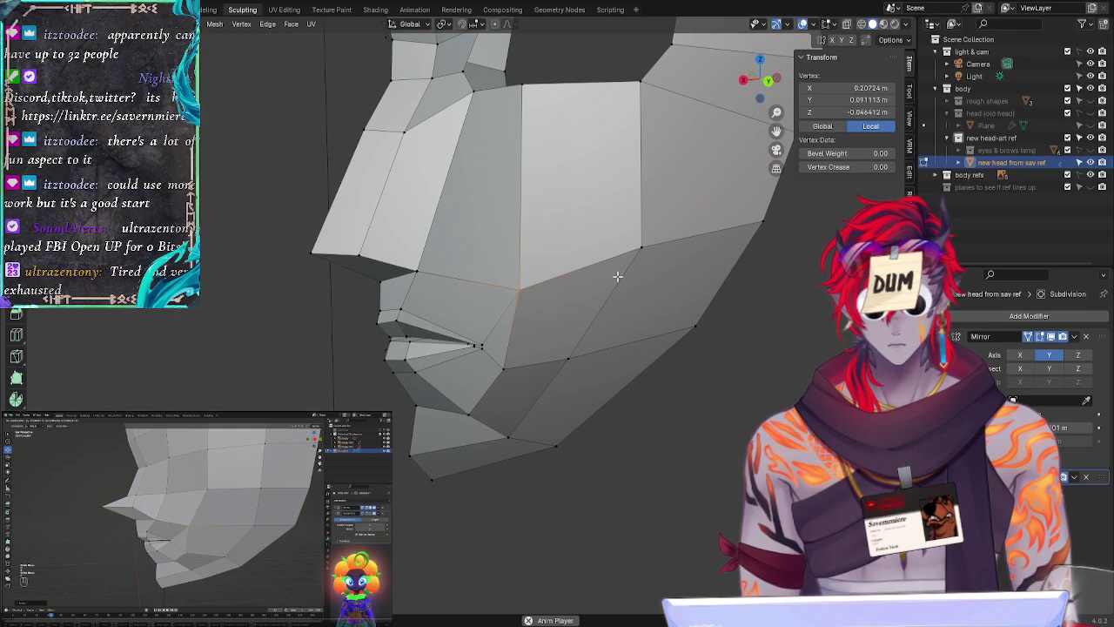
pyautogui.click(837, 88)
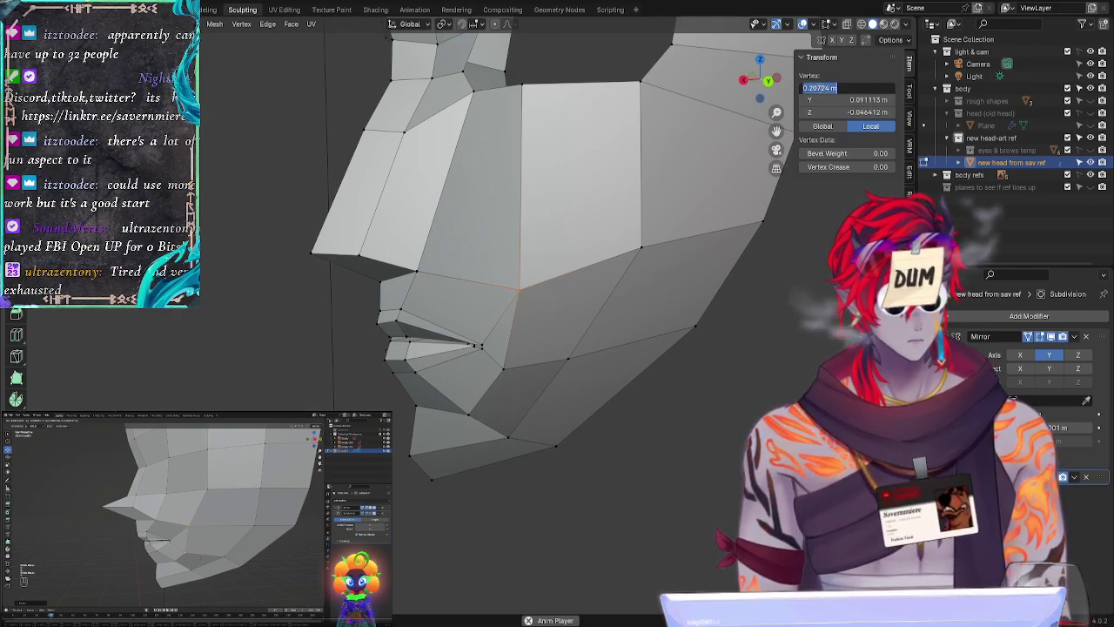
pyautogui.moveTo(820, 87); pyautogui.dragTo(832, 89)
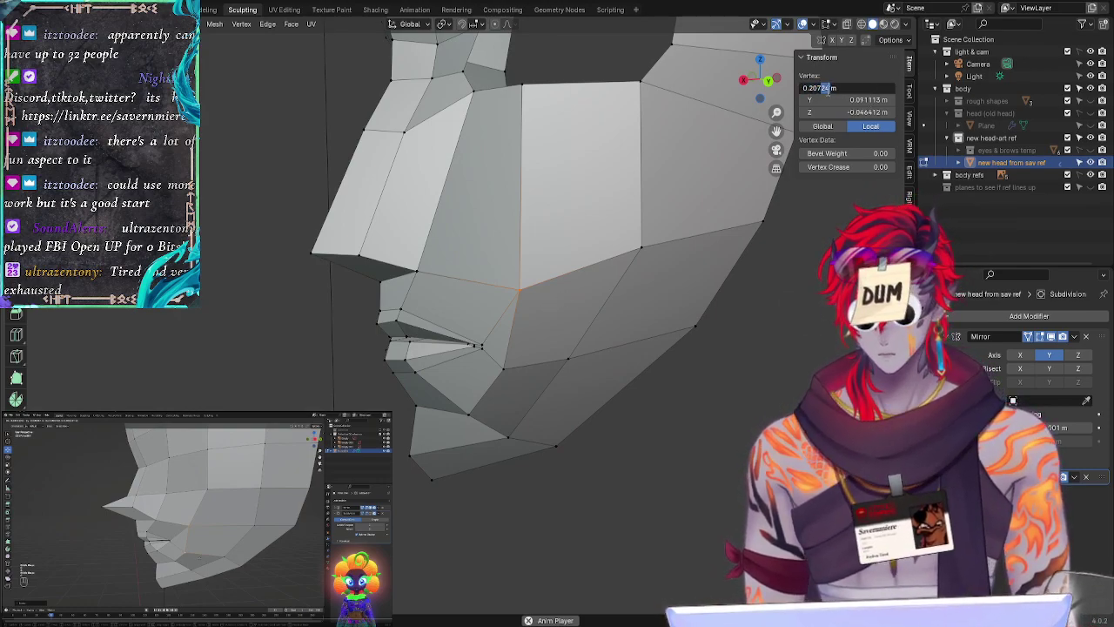
pyautogui.write('5')
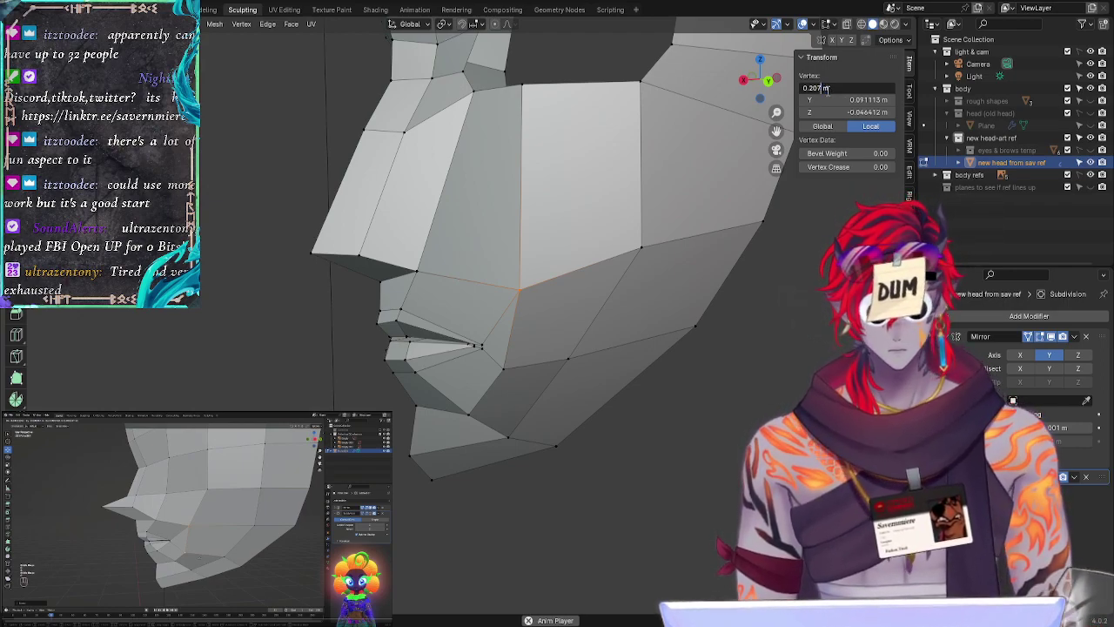
pyautogui.write('5')
pyautogui.press('Return')
pyautogui.click(722, 441)
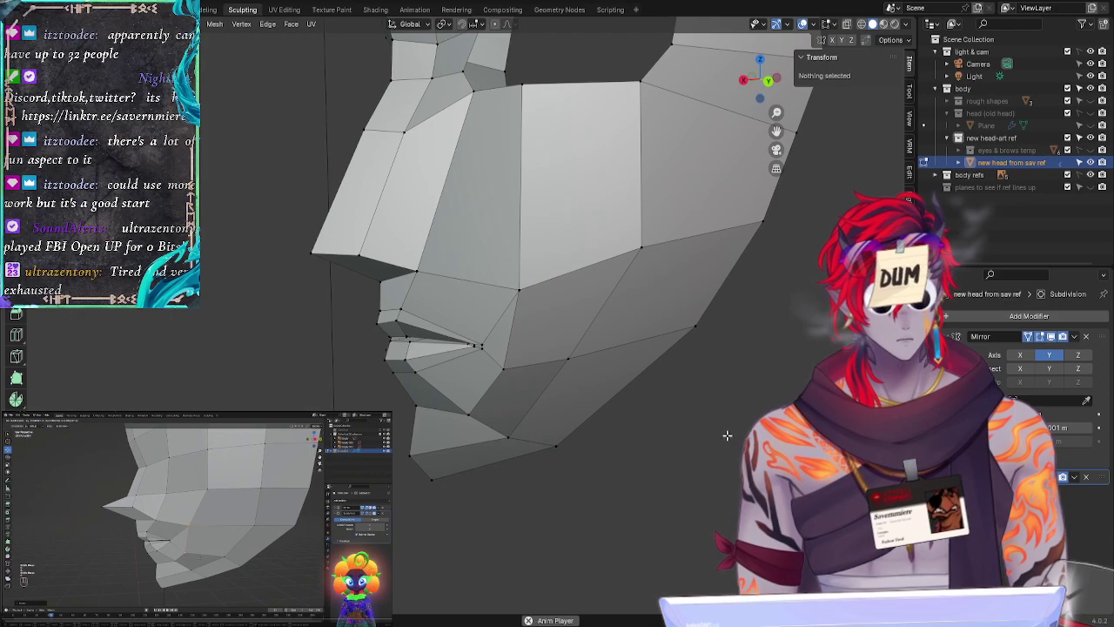
pyautogui.moveTo(728, 435); pyautogui.dragTo(831, 424, button='middle')
pyautogui.moveTo(453, 339); pyautogui.dragTo(475, 353, button='middle')
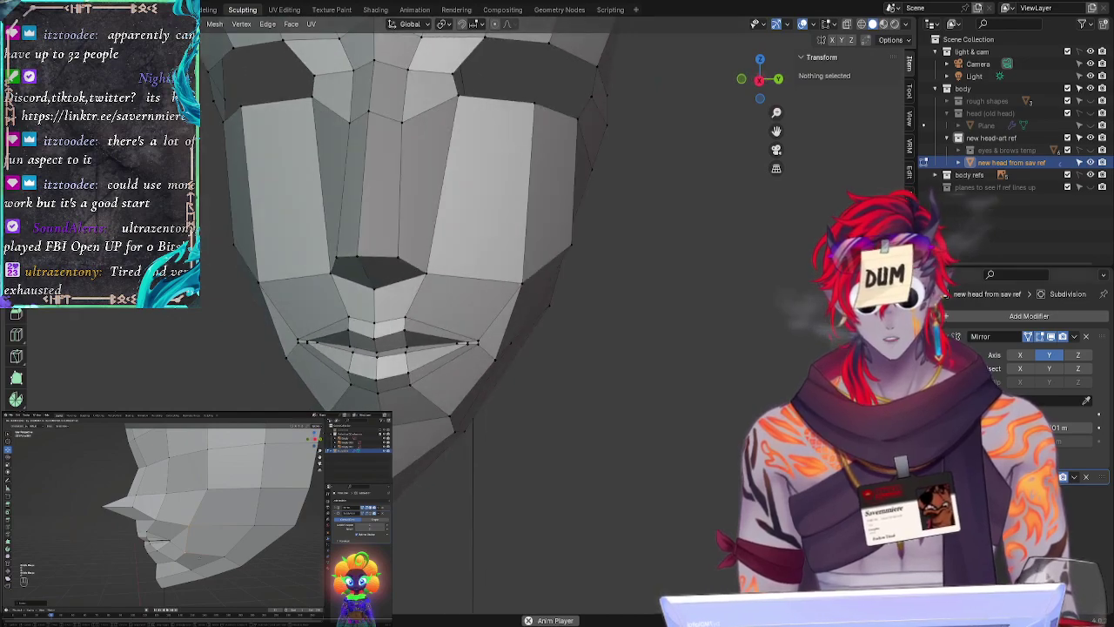
# Step: Show the Subdivision modifier in edit mode and review the smoothed head front-on and three-quarter
pyautogui.click(1049, 476)
pyautogui.moveTo(631, 366)
pyautogui.mouseDown(button='middle')
pyautogui.moveTo(661, 380)
pyautogui.moveTo(631, 363)
pyautogui.mouseUp(button='middle')
pyautogui.scroll(-2, 644, 362)
pyautogui.click(760, 81)
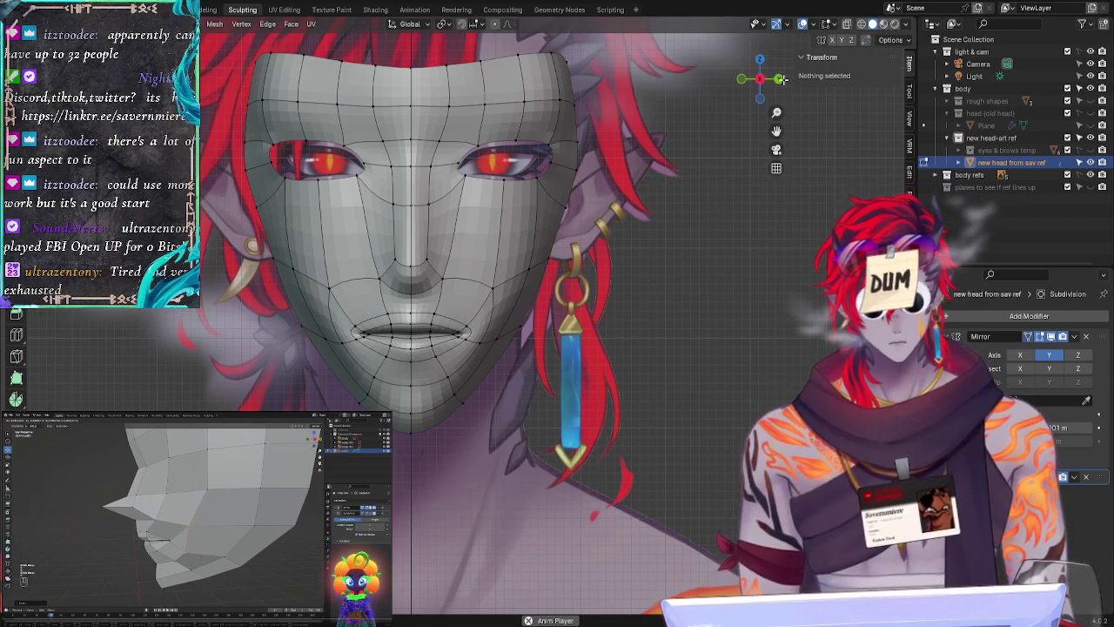
pyautogui.moveTo(679, 265); pyautogui.dragTo(561, 302, button='middle')
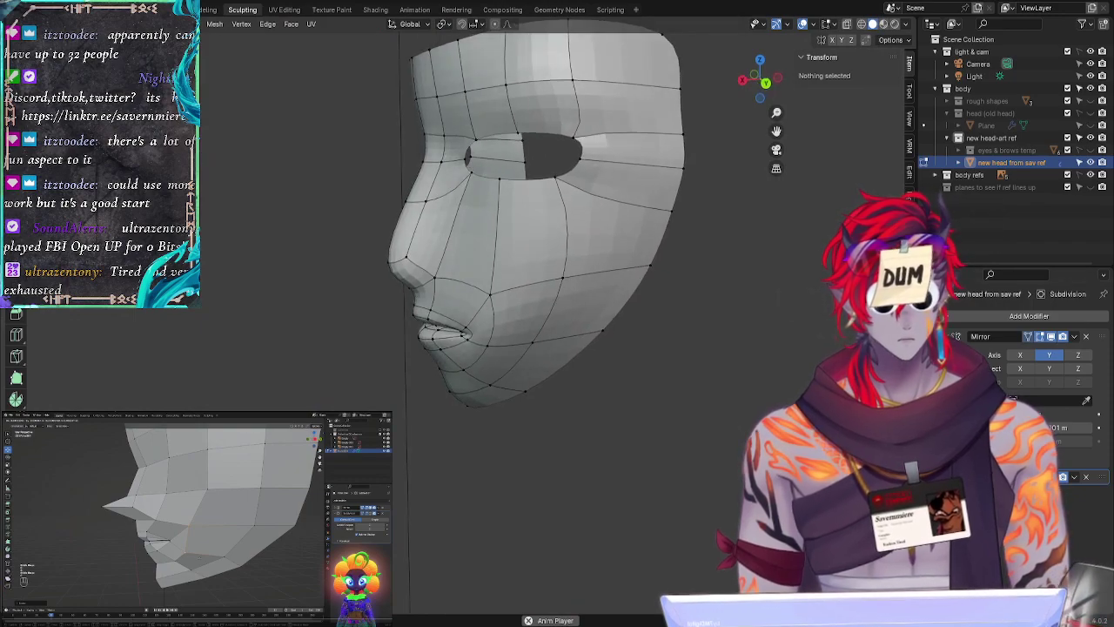
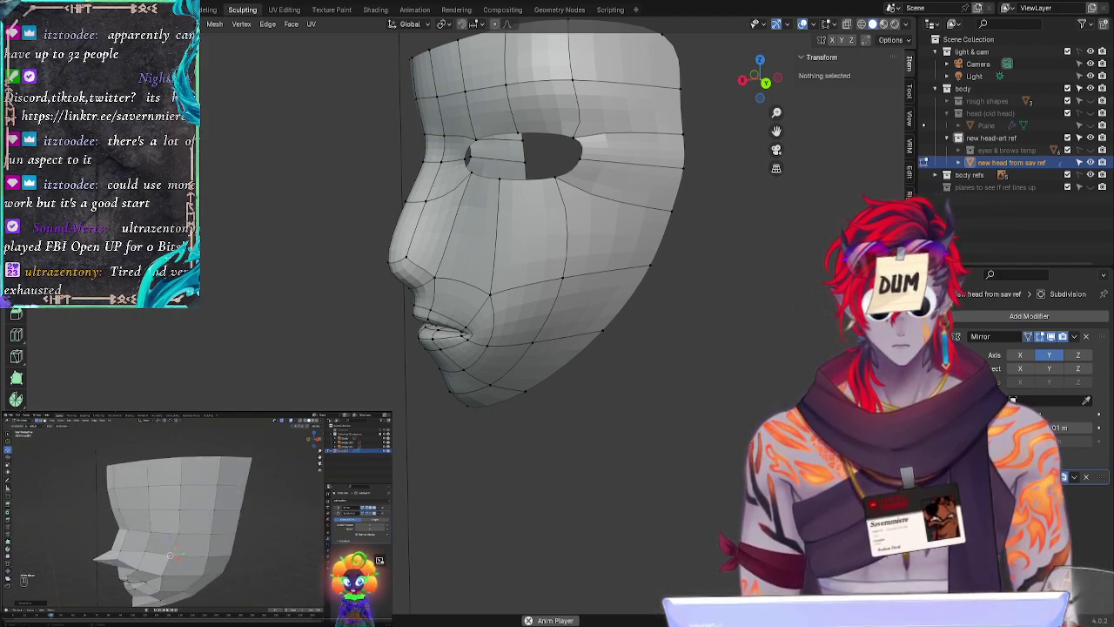
# Step: Disable viewport subdivision and compare the low-poly cage to the reference from front and both sides
pyautogui.click(743, 82)
pyautogui.click(1051, 476)
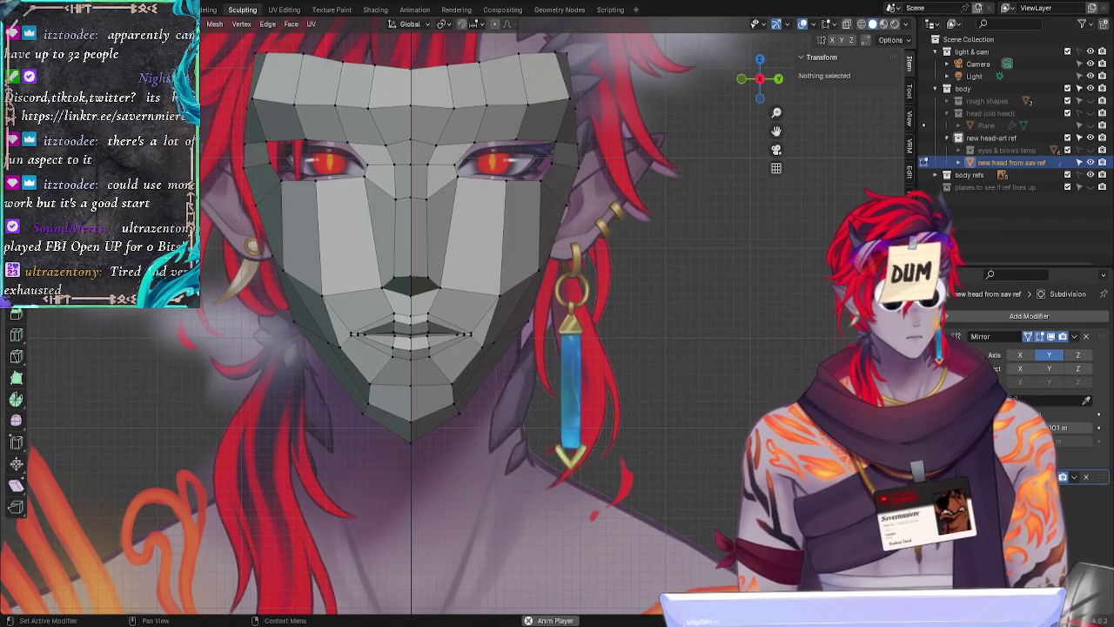
pyautogui.moveTo(638, 361)
pyautogui.mouseDown(button='middle')
pyautogui.moveTo(641, 378)
pyautogui.moveTo(580, 391)
pyautogui.moveTo(646, 336)
pyautogui.moveTo(646, 356)
pyautogui.mouseUp(button='middle')
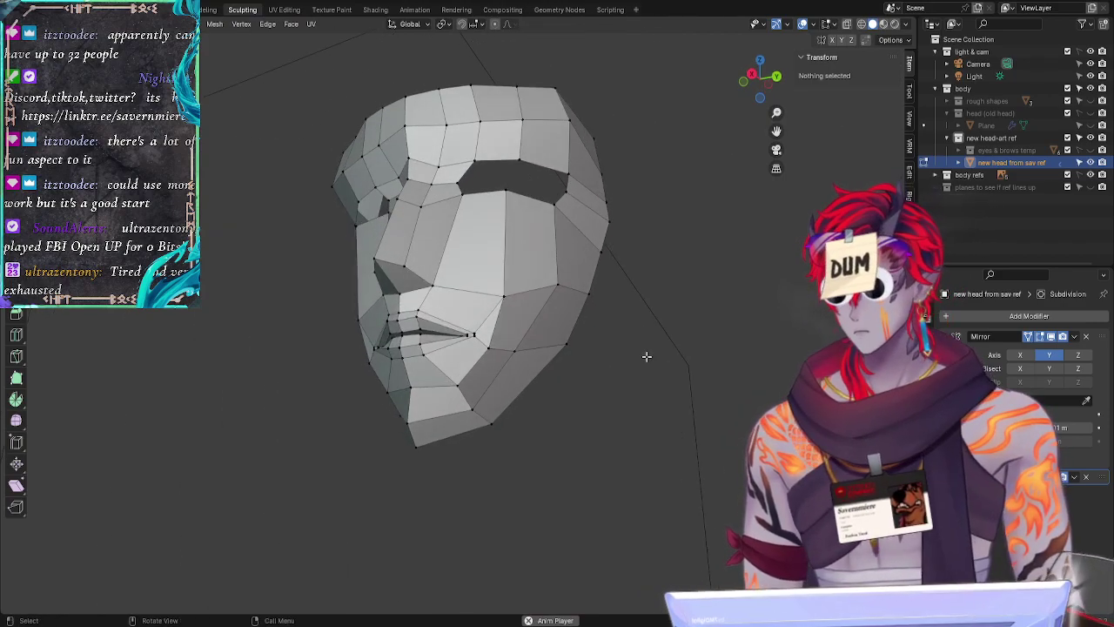
pyautogui.click(768, 93)
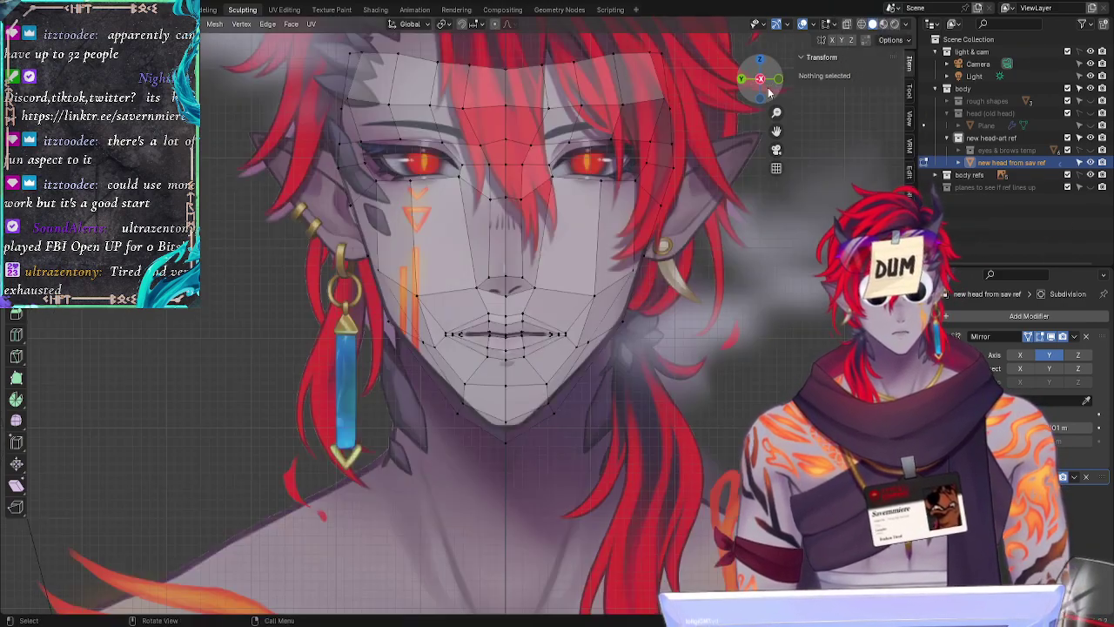
pyautogui.click(765, 82)
pyautogui.moveTo(714, 120)
pyautogui.mouseDown(button='middle')
pyautogui.moveTo(656, 178)
pyautogui.moveTo(725, 103)
pyautogui.mouseUp(button='middle')
pyautogui.click(761, 80)
pyautogui.click(762, 81)
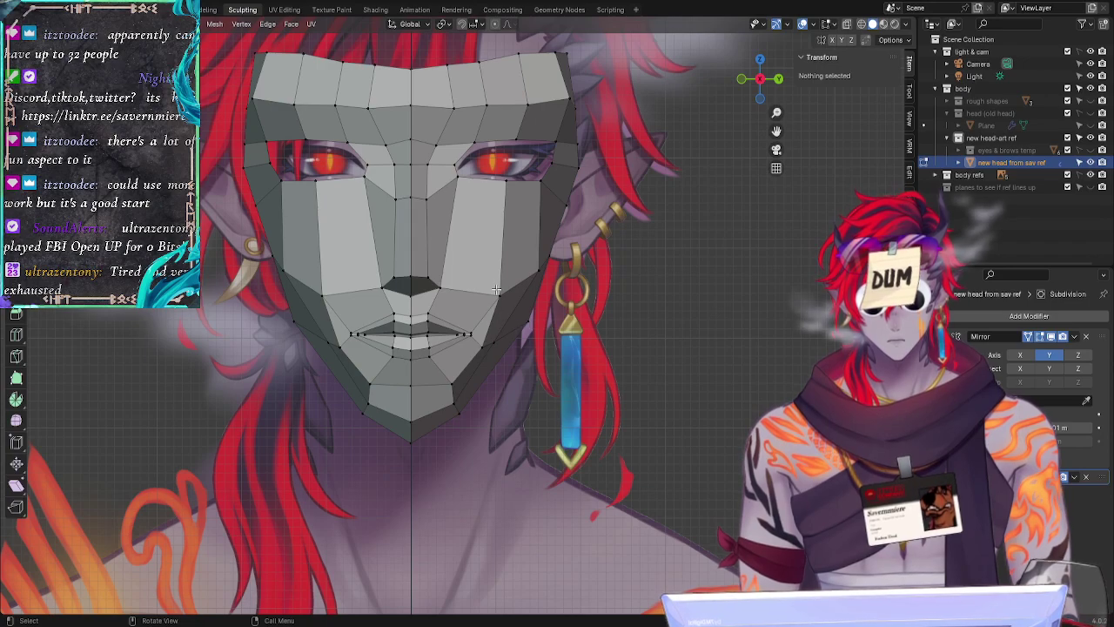
# Step: Select the lower mouth-corner vertex and slide it outward along Y
pyautogui.click(501, 295)
pyautogui.moveTo(481, 357); pyautogui.dragTo(487, 355)
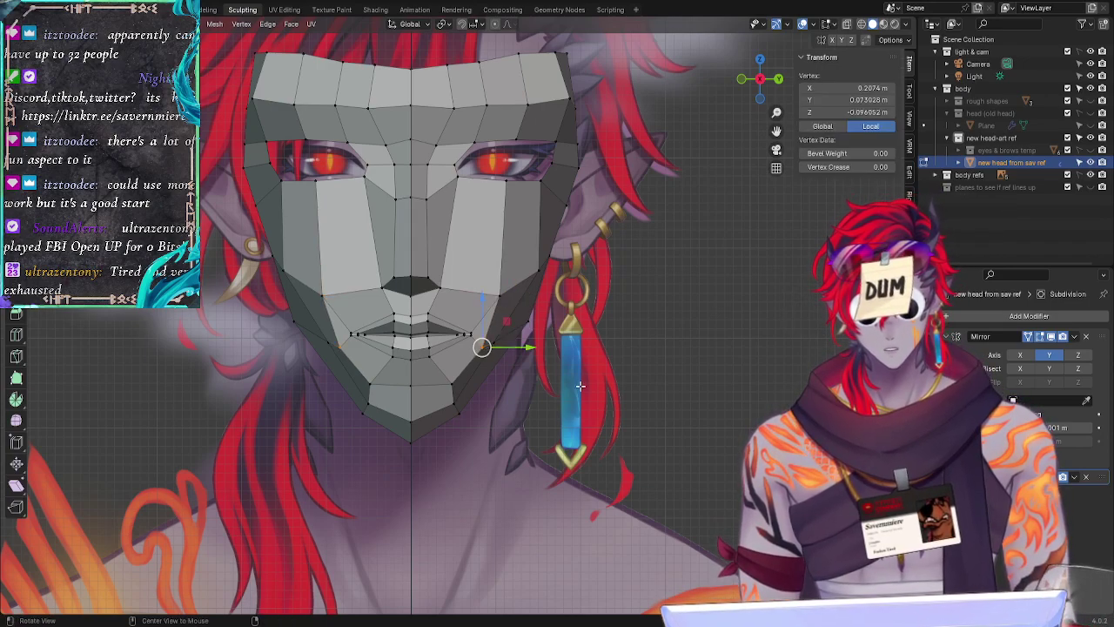
pyautogui.moveTo(580, 385); pyautogui.dragTo(571, 409, button='middle')
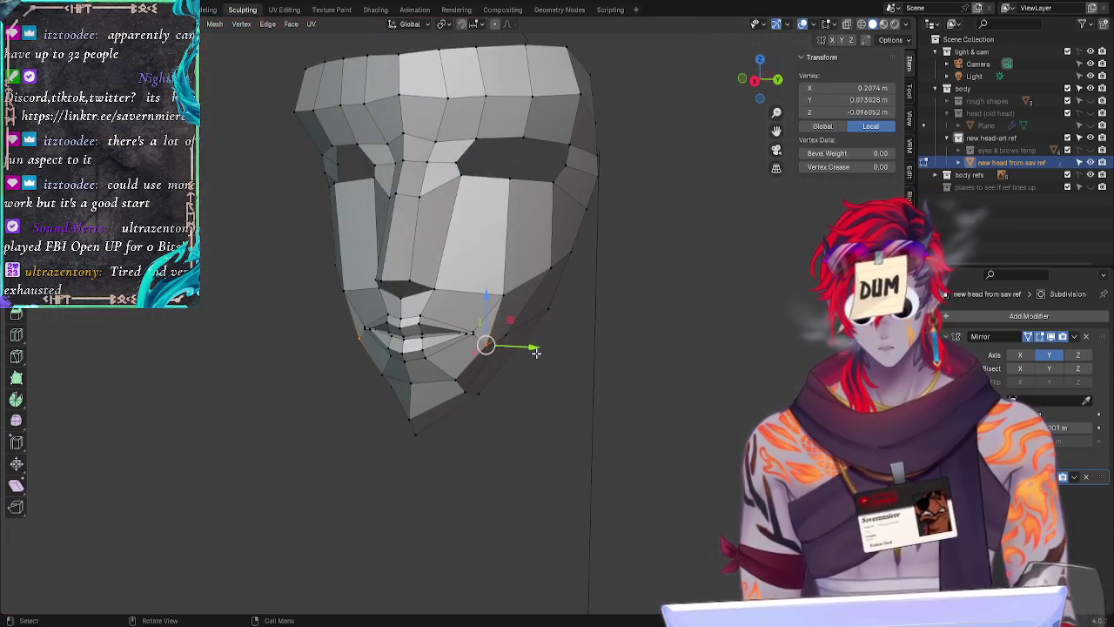
pyautogui.moveTo(534, 345); pyautogui.dragTo(536, 346)
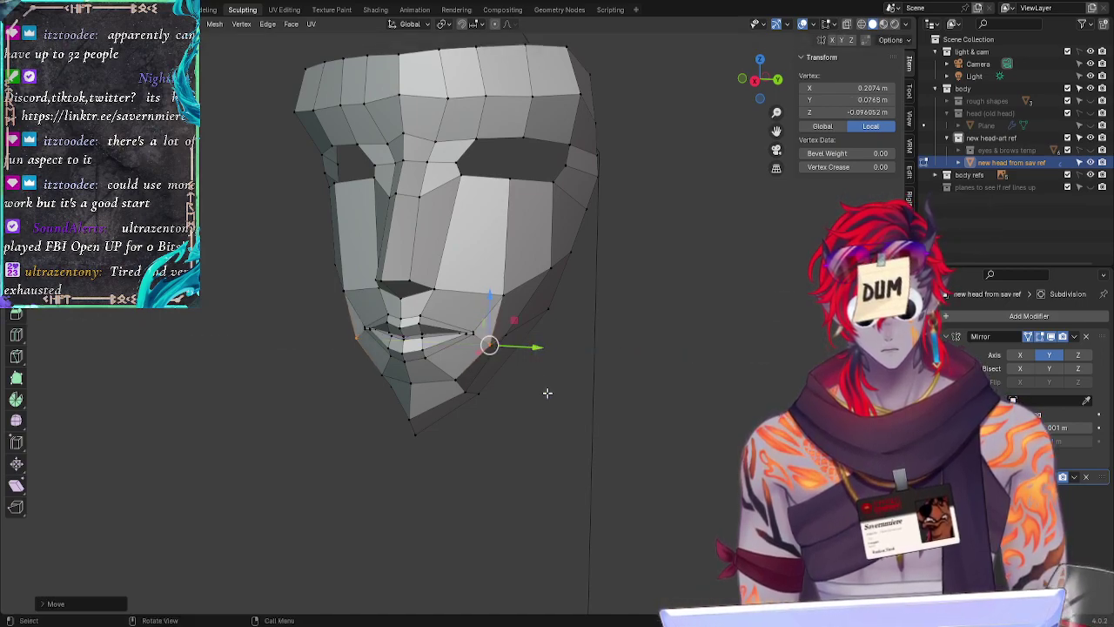
pyautogui.click(533, 373)
pyautogui.moveTo(528, 376); pyautogui.dragTo(491, 371, button='middle')
# Step: Set the Y coordinate of both cheek vertices beside the mouth to 0.0768 m
pyautogui.click(492, 347)
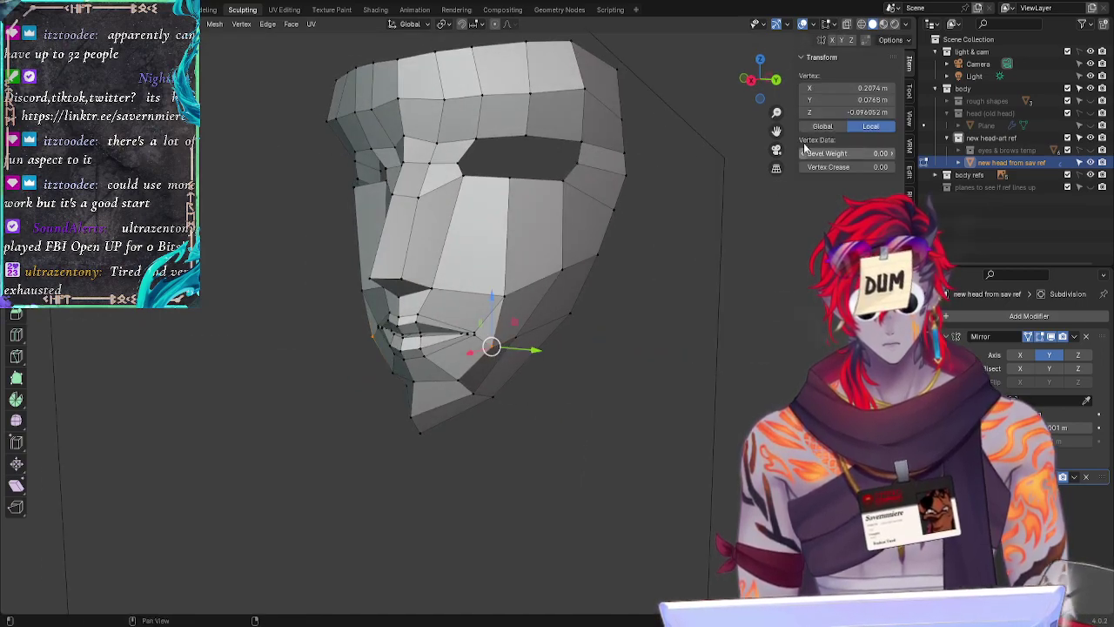
pyautogui.click(831, 99)
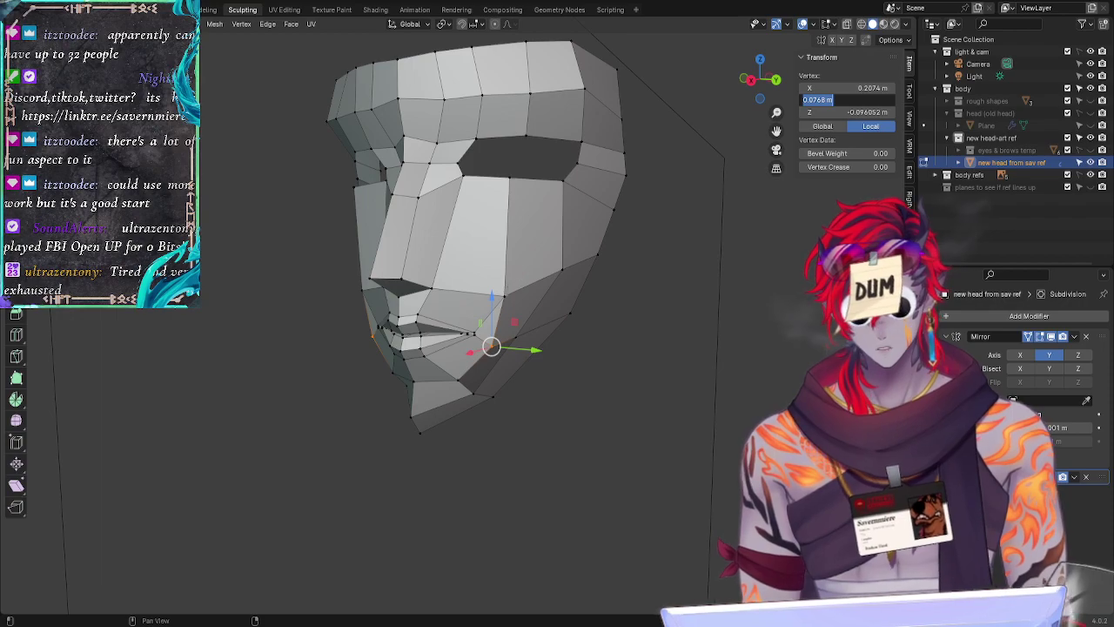
pyautogui.press('Return')
pyautogui.click(514, 293)
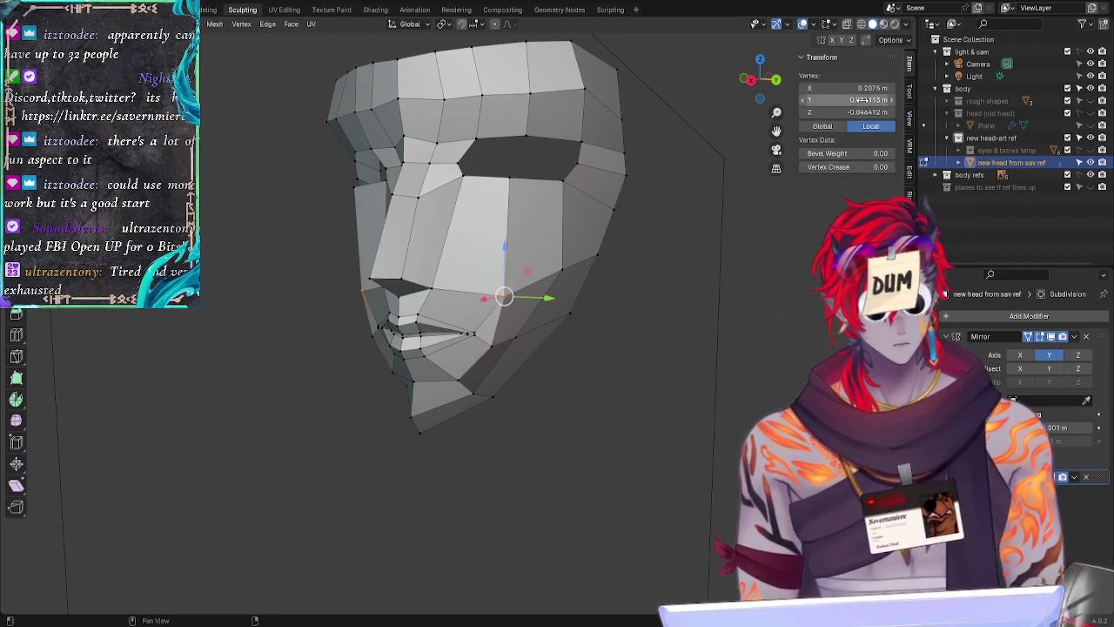
pyautogui.click(860, 100)
pyautogui.press('Return')
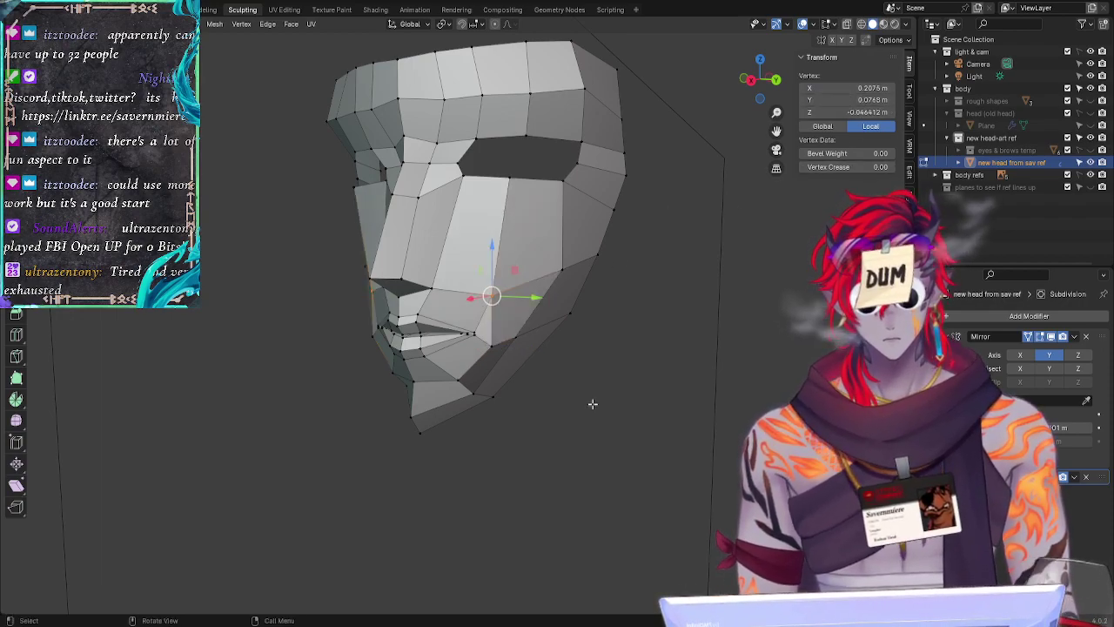
pyautogui.click(567, 462)
# Step: Move the lower cheek edge along the Y axis, checking it from the side
pyautogui.moveTo(567, 462); pyautogui.dragTo(518, 463, button='middle')
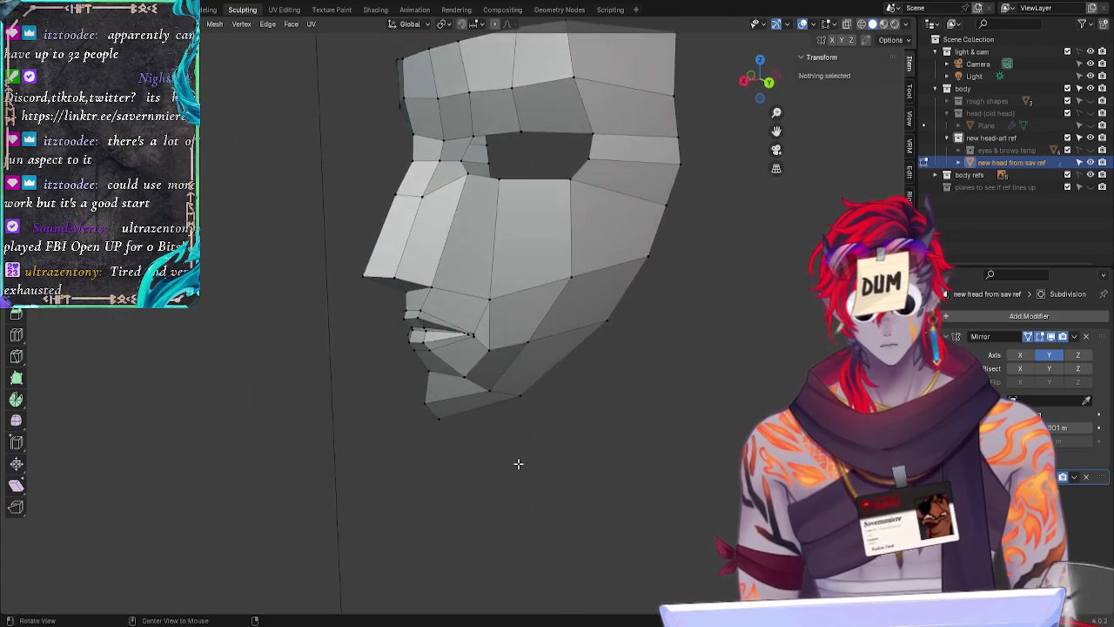
pyautogui.click(493, 352)
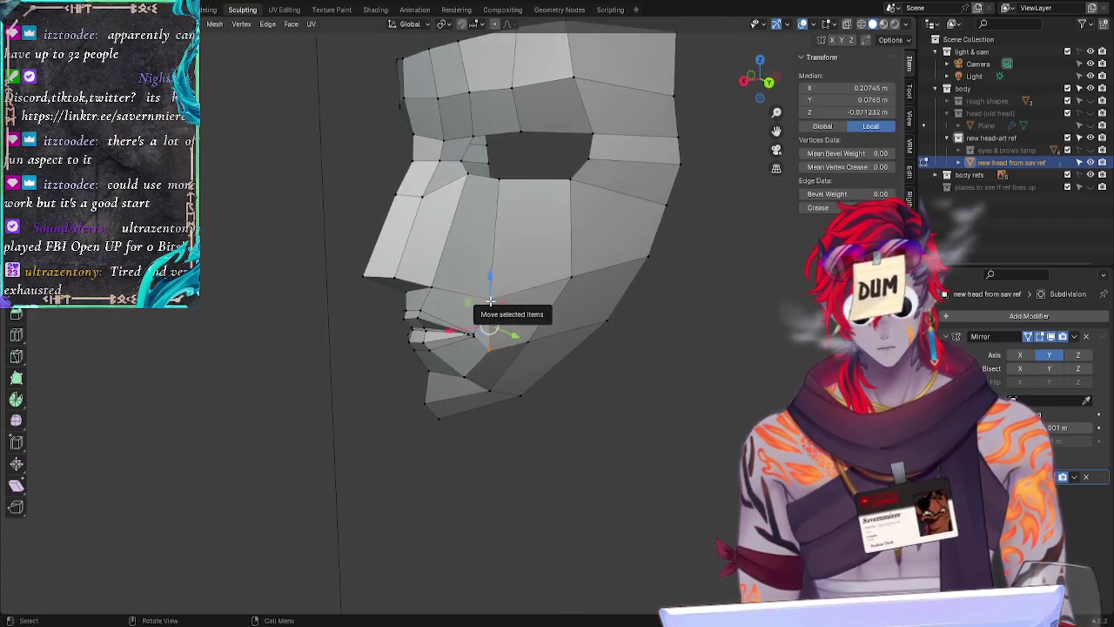
pyautogui.press('g')
pyautogui.press('y')
pyautogui.click(497, 302)
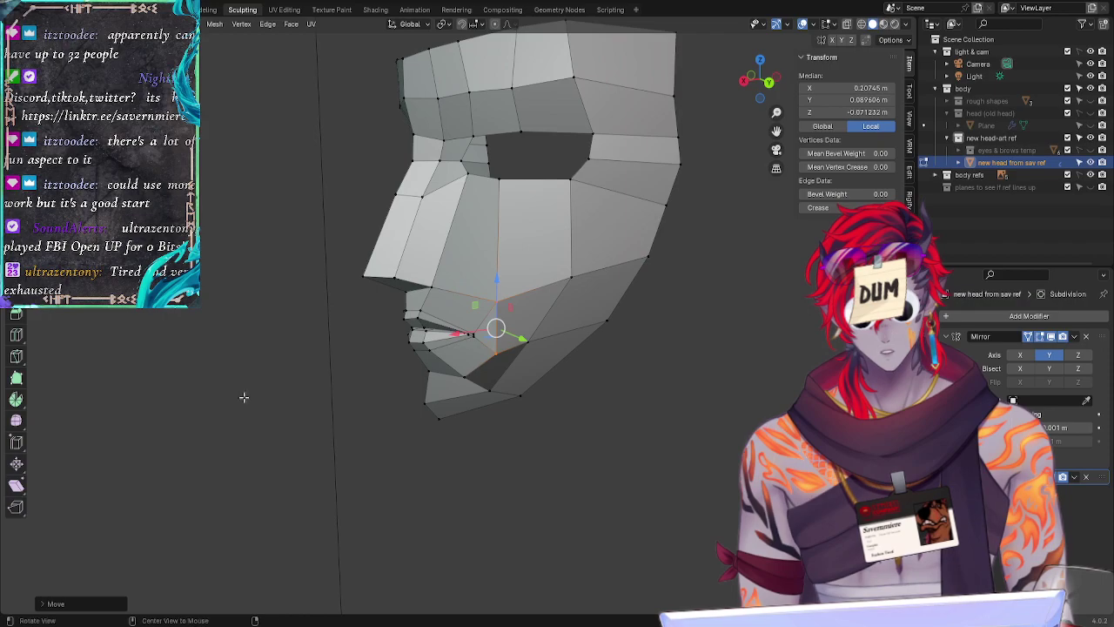
pyautogui.moveTo(243, 397); pyautogui.dragTo(288, 377, button='middle')
# Step: Try rotating the cheek edge and moving a cheek vertex, cancelling both to leave them unchanged
pyautogui.press('r')
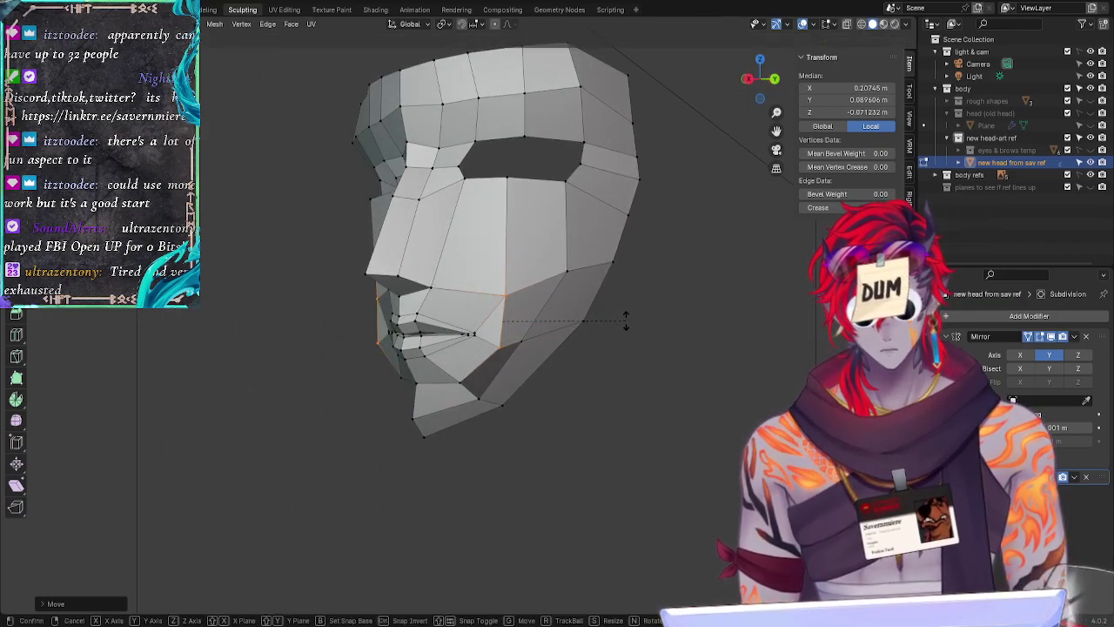
pyautogui.rightClick(626, 320)
pyautogui.click(639, 418)
pyautogui.moveTo(639, 418); pyautogui.dragTo(542, 400, button='middle')
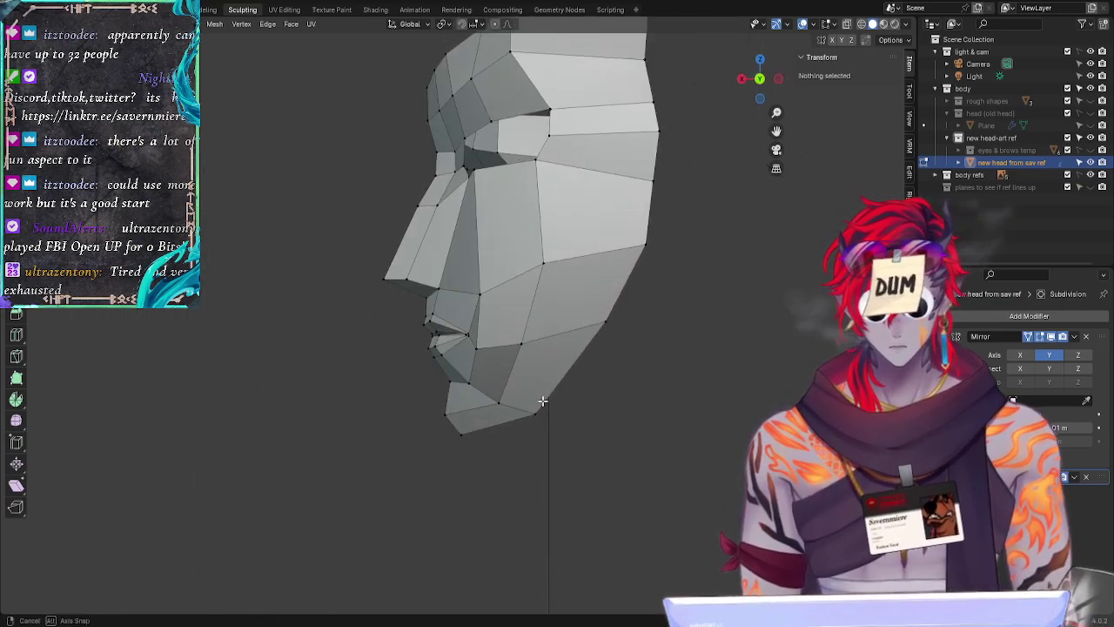
pyautogui.click(477, 291)
pyautogui.moveTo(253, 387); pyautogui.dragTo(353, 400, button='middle')
pyautogui.press('g')
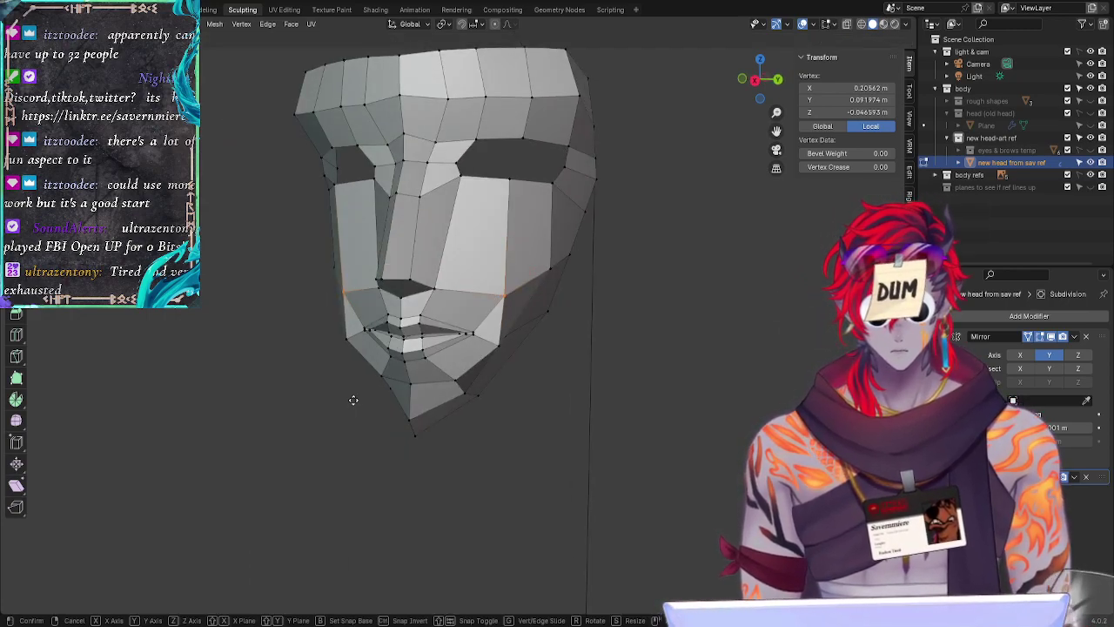
pyautogui.press('Escape')
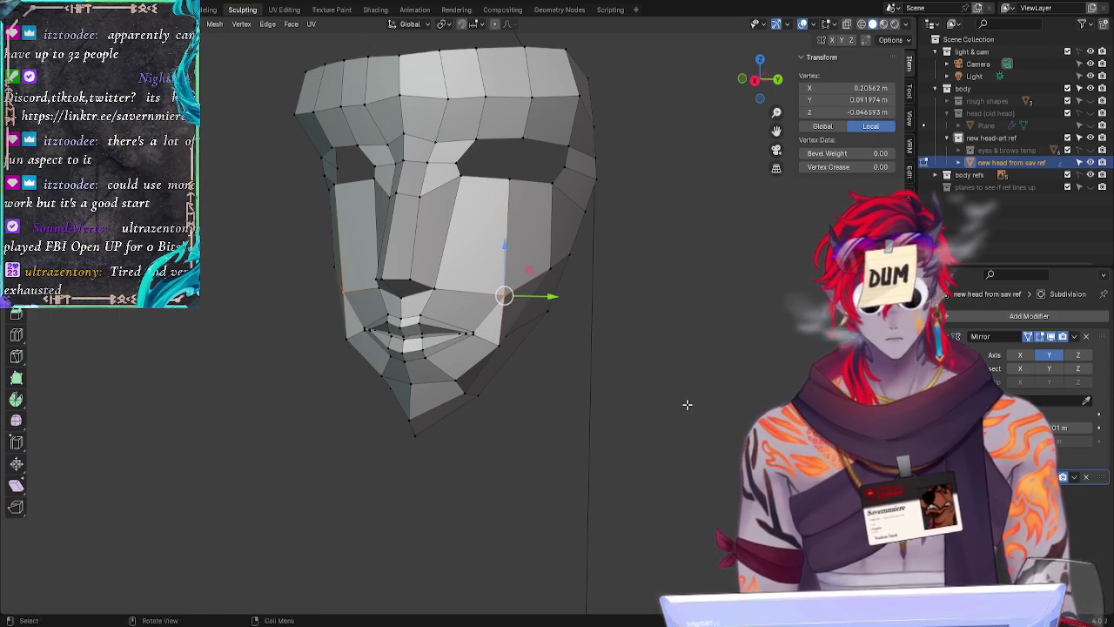
# Step: In side profile, pick a chin vertex, then undo back to an empty selection
pyautogui.click(706, 370)
pyautogui.moveTo(707, 370); pyautogui.dragTo(572, 370, button='middle')
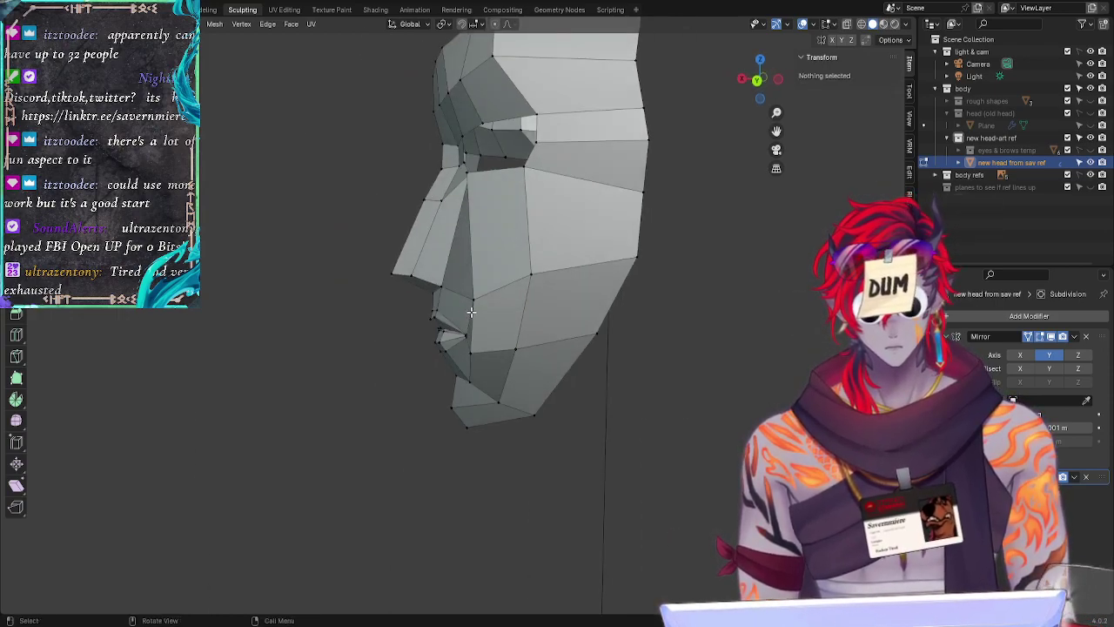
pyautogui.hotkey('alt', 'a')
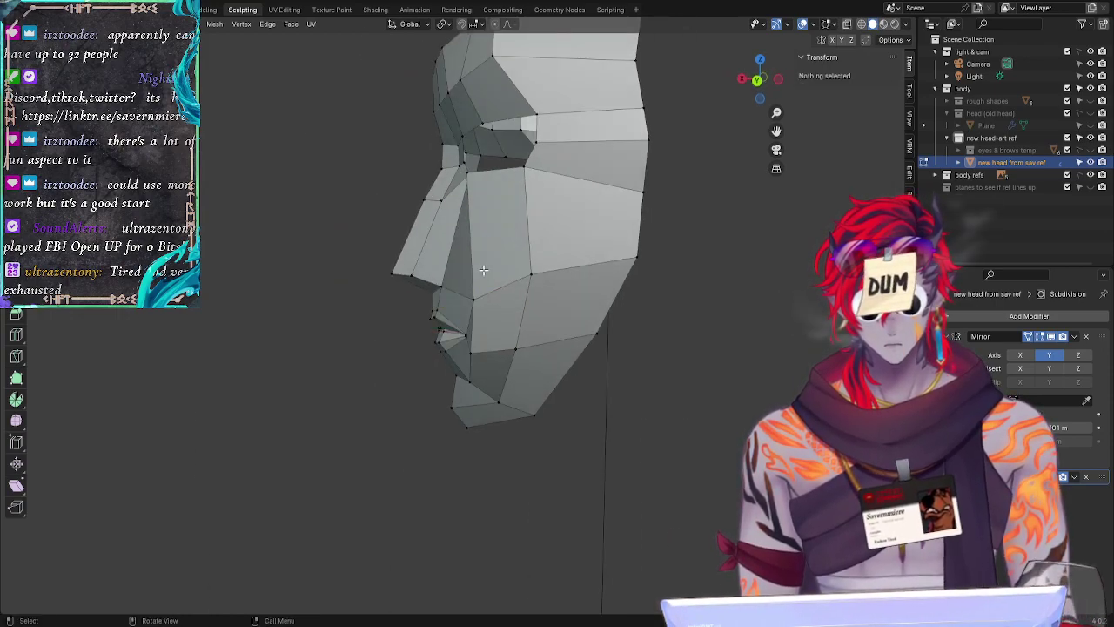
pyautogui.click(469, 350)
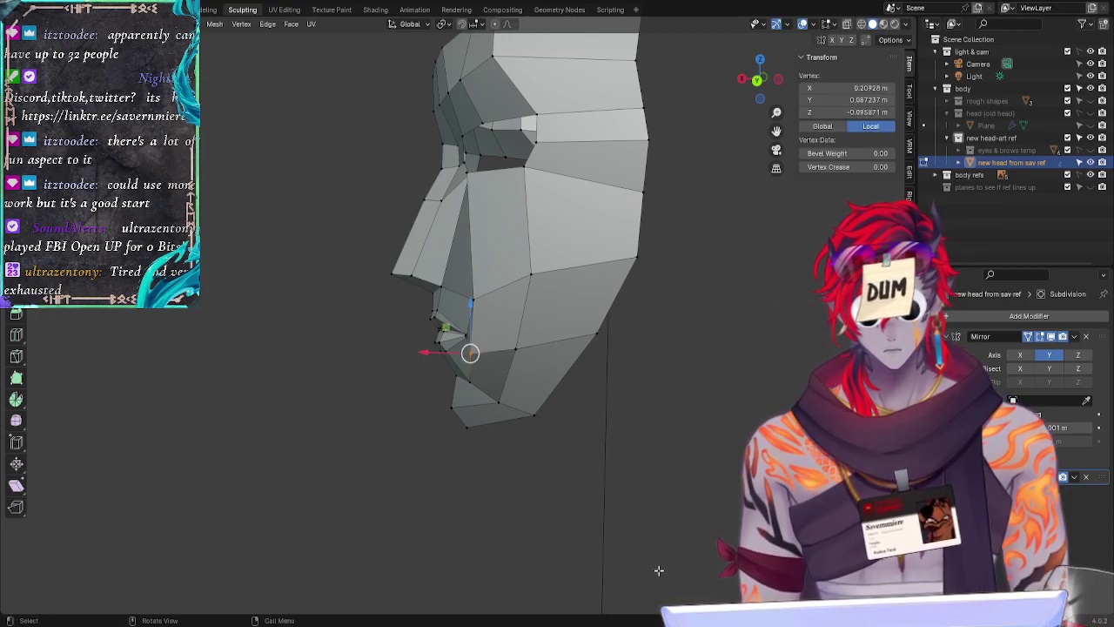
pyautogui.hotkey('ctrl', 'z')
pyautogui.hotkey('ctrl', 'z')
pyautogui.hotkey('ctrl', 'z')
pyautogui.hotkey('ctrl', 'z')
pyautogui.hotkey('ctrl', 'z')
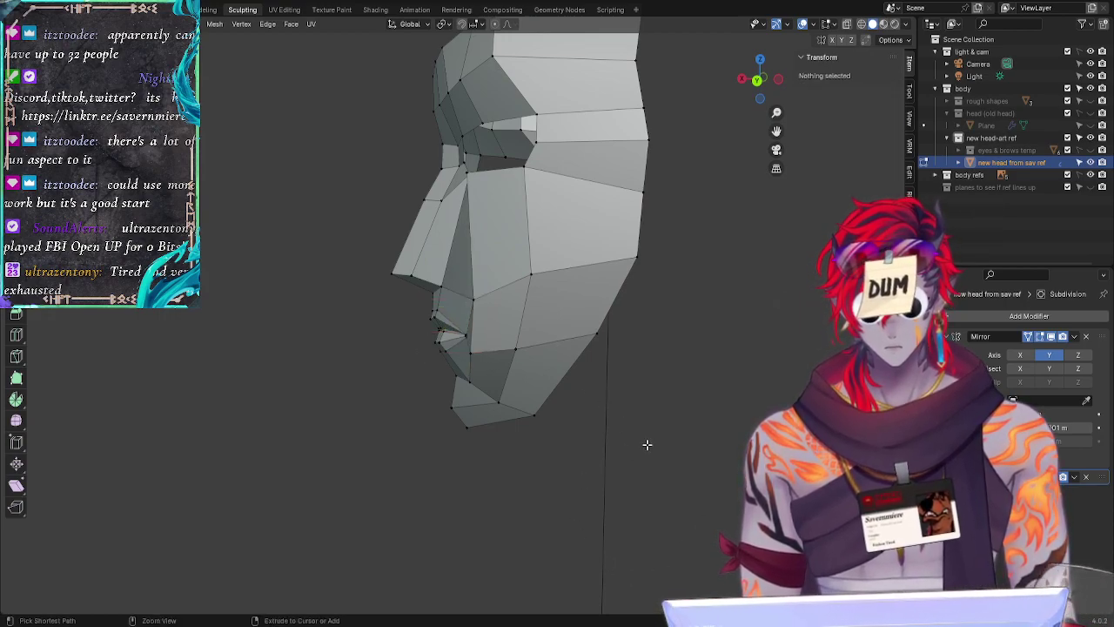
pyautogui.hotkey('ctrl', 'z')
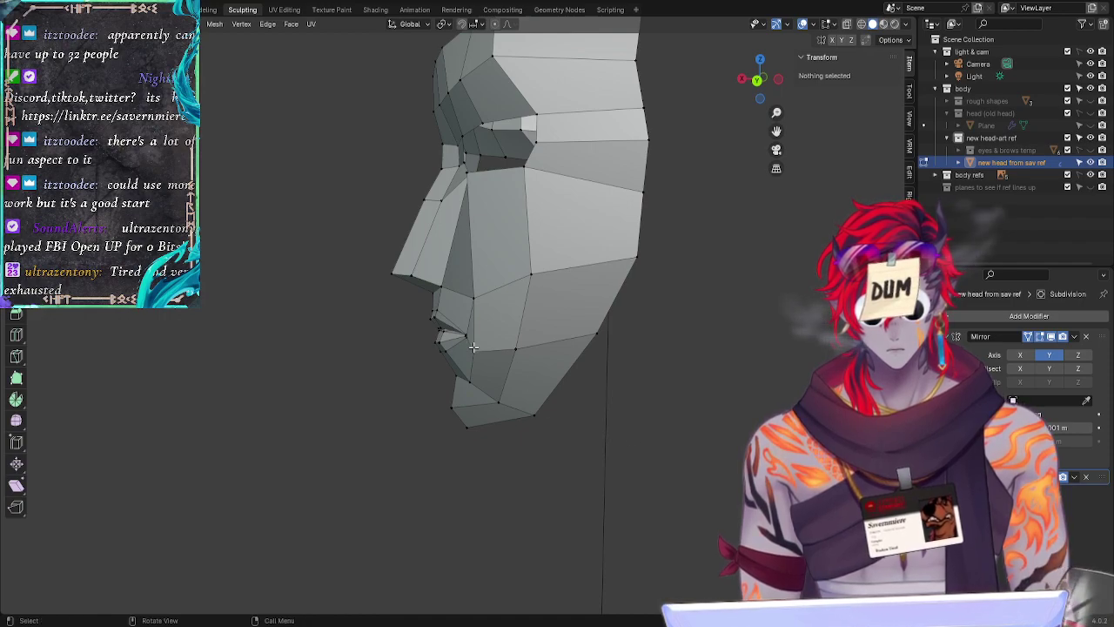
# Step: Adjust the X coordinates of the two vertices beside the mouth in the Transform panel
pyautogui.click(472, 298)
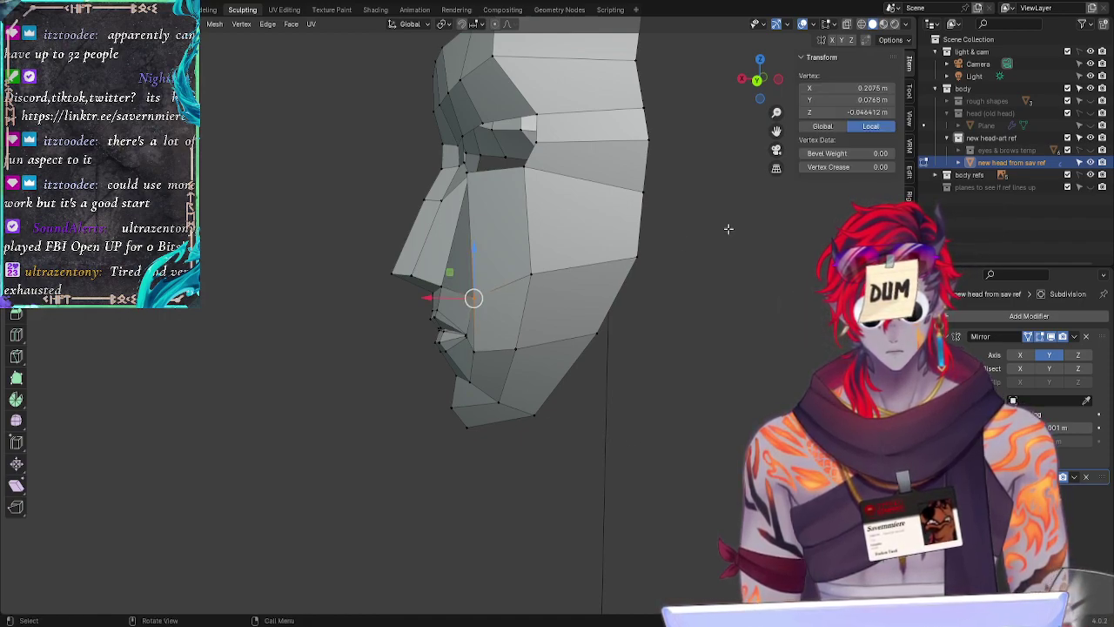
pyautogui.click(848, 88)
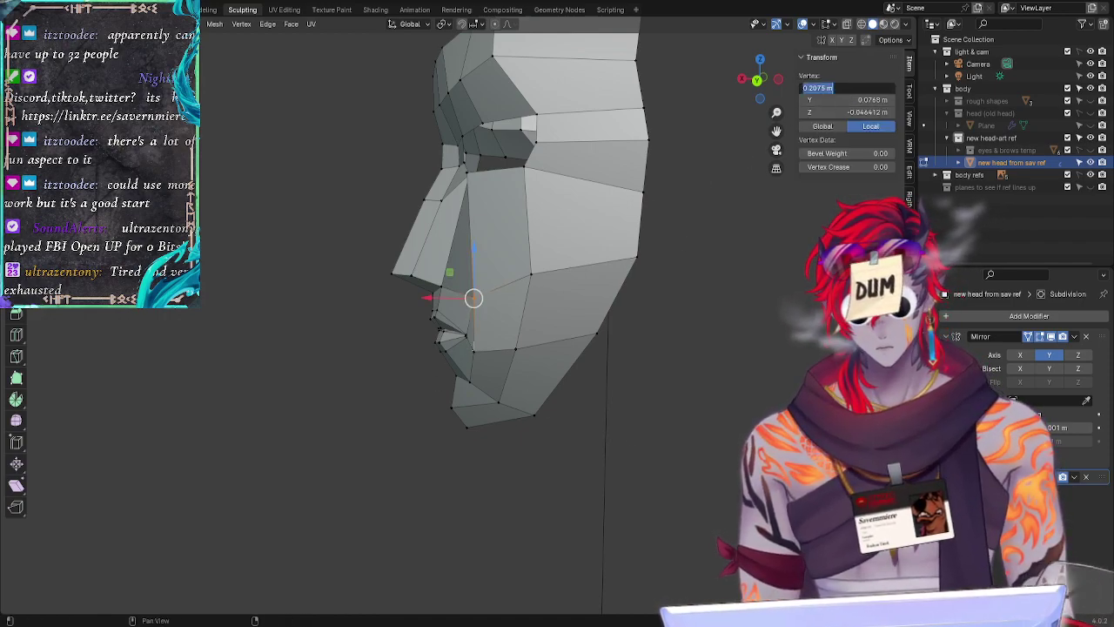
pyautogui.click(460, 358)
pyautogui.click(478, 350)
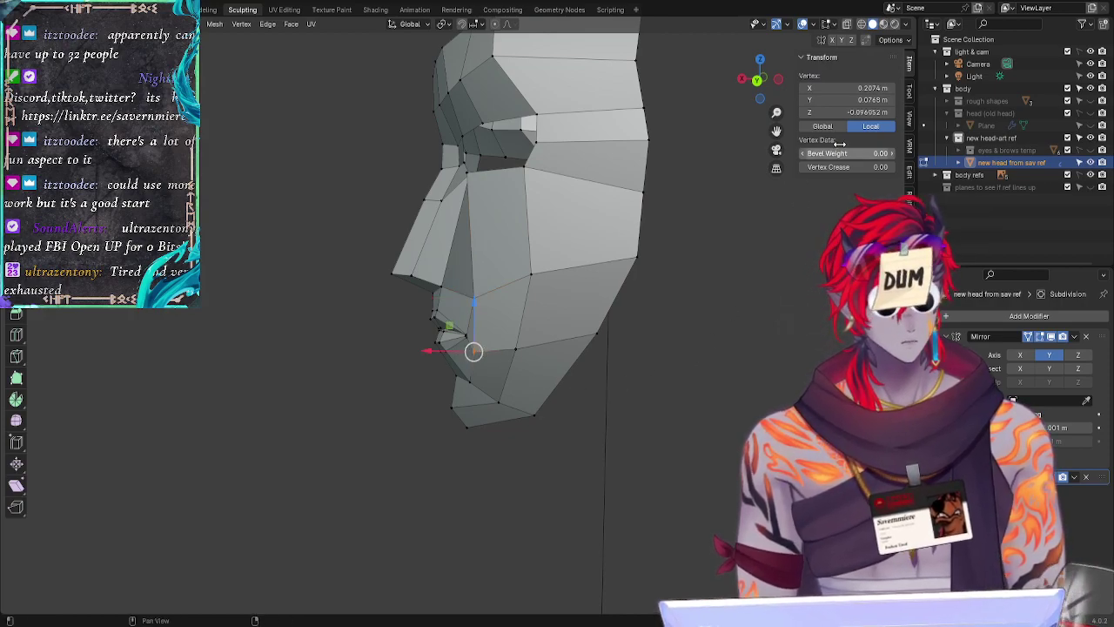
pyautogui.click(876, 87)
pyautogui.click(823, 88)
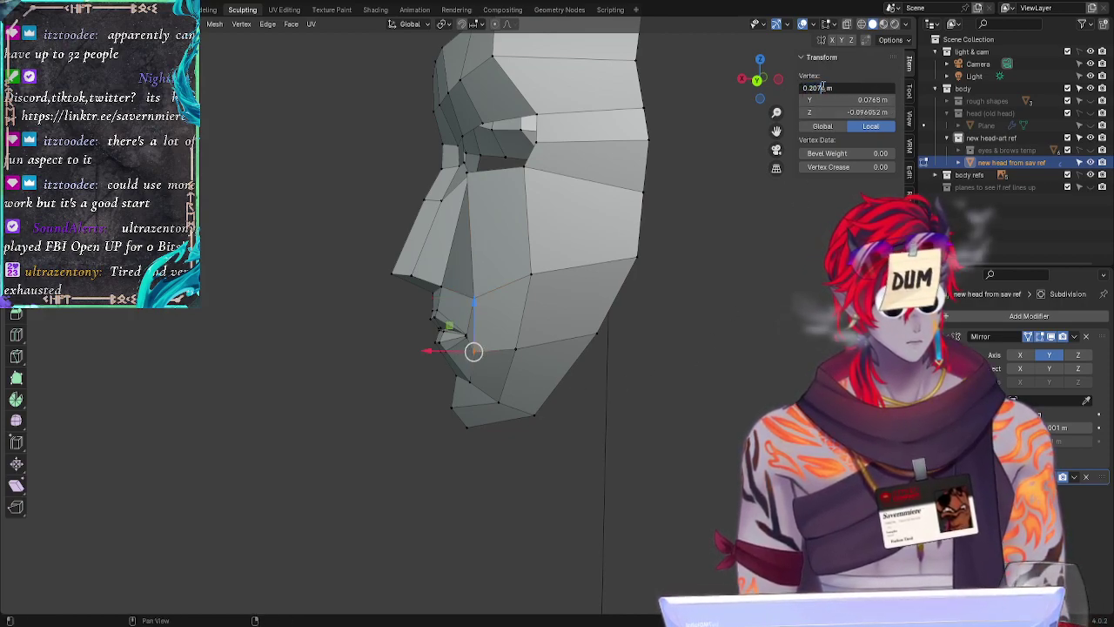
pyautogui.doubleClick(823, 88)
pyautogui.click(825, 88)
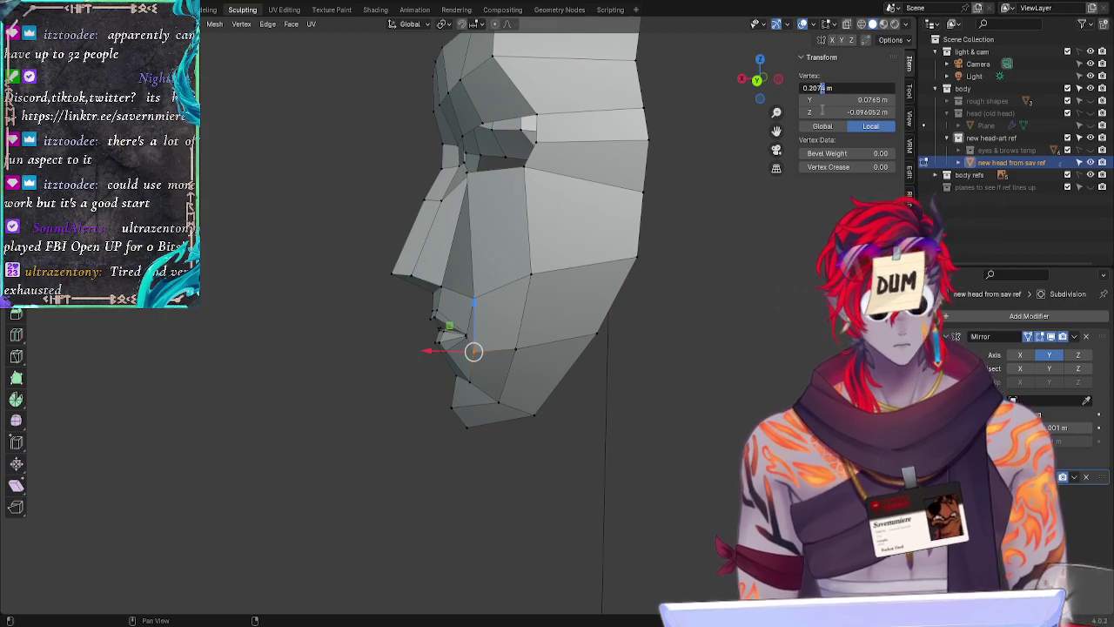
pyautogui.press('Return')
pyautogui.click(632, 377)
# Step: Select both vertices of the cheek edge and shift them along Y
pyautogui.moveTo(495, 473); pyautogui.dragTo(593, 479, button='middle')
pyautogui.moveTo(484, 357); pyautogui.dragTo(506, 294)
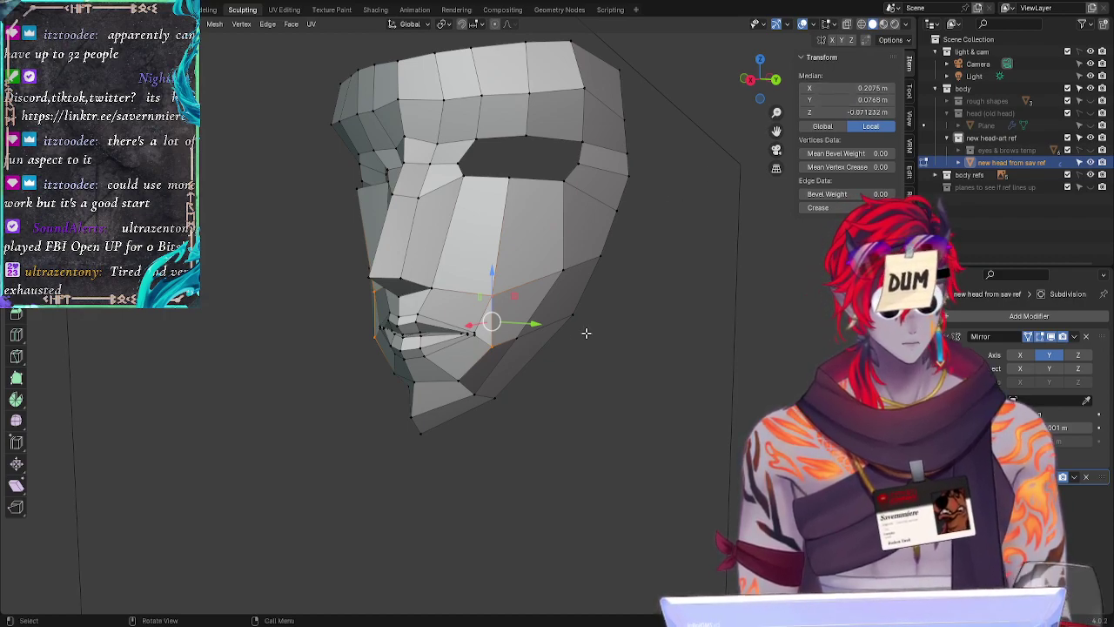
pyautogui.press('g')
pyautogui.press('y')
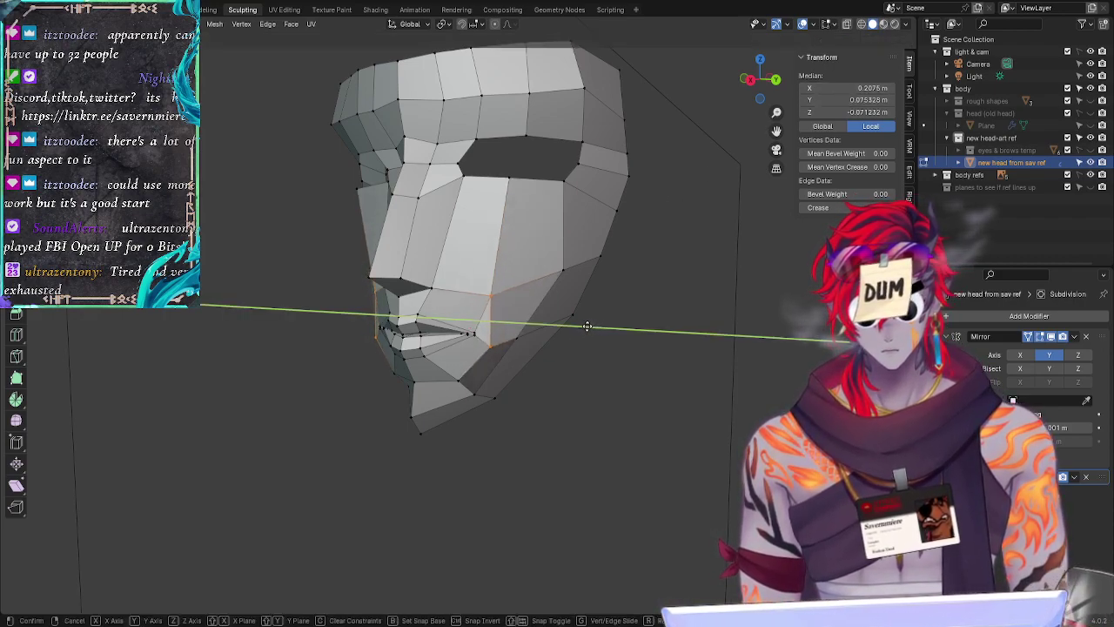
pyautogui.click(590, 325)
# Step: In profile, move the selected cheek edges back along X
pyautogui.moveTo(603, 430); pyautogui.dragTo(537, 438, button='middle')
pyautogui.press('g')
pyautogui.press('x')
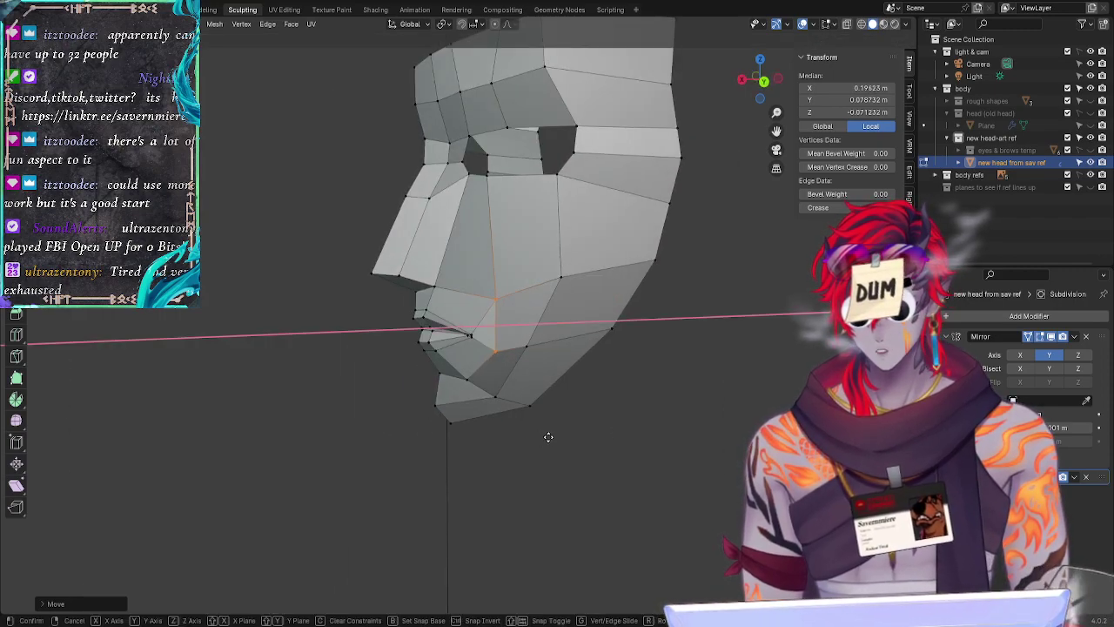
pyautogui.click(549, 444)
pyautogui.click(528, 513)
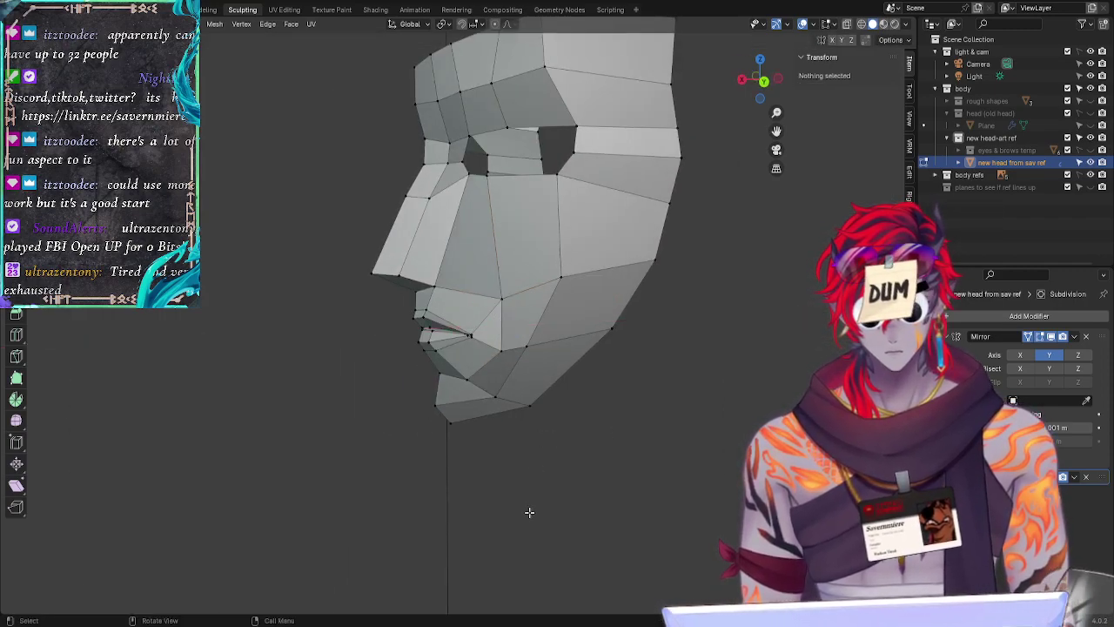
pyautogui.moveTo(527, 512); pyautogui.dragTo(487, 507, button='middle')
pyautogui.rightClick(487, 507)
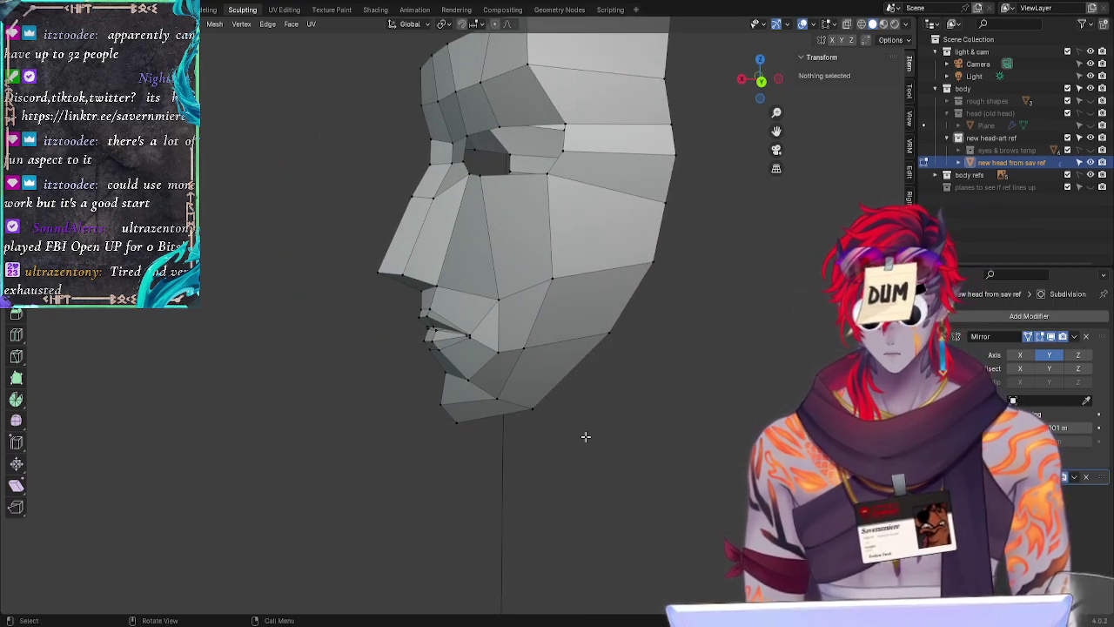
# Step: Reselect the mouth vertex and move it along X, then sideways along Y
pyautogui.hotkey('ctrl', 'z')
pyautogui.press('g')
pyautogui.press('x')
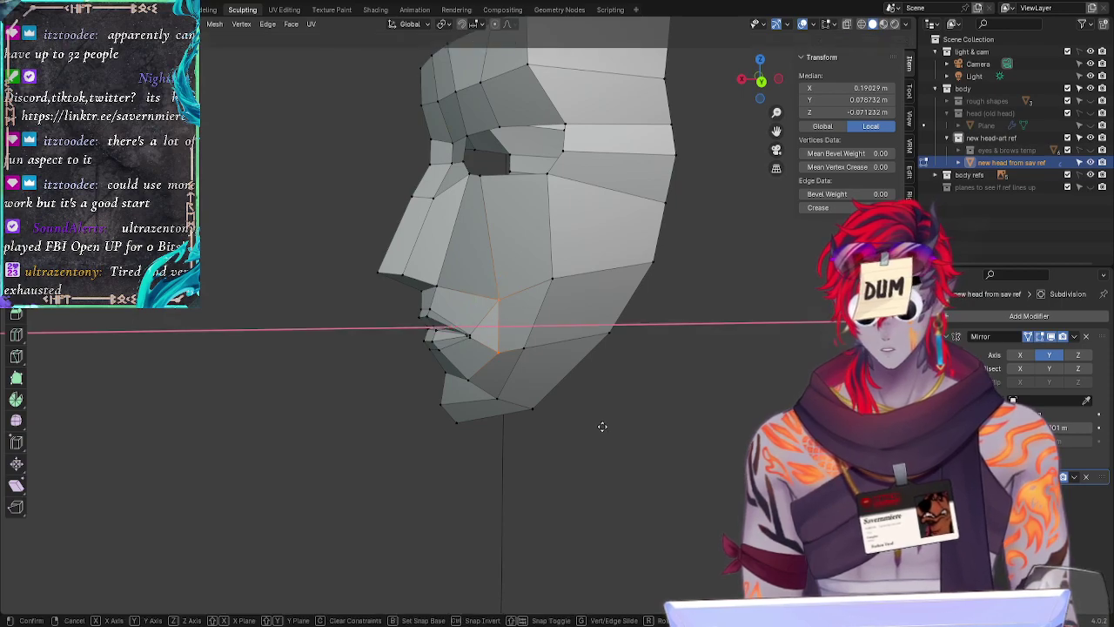
pyautogui.click(581, 449)
pyautogui.moveTo(579, 450); pyautogui.dragTo(617, 485, button='middle')
pyautogui.press('g')
pyautogui.press('y')
pyautogui.click(623, 480)
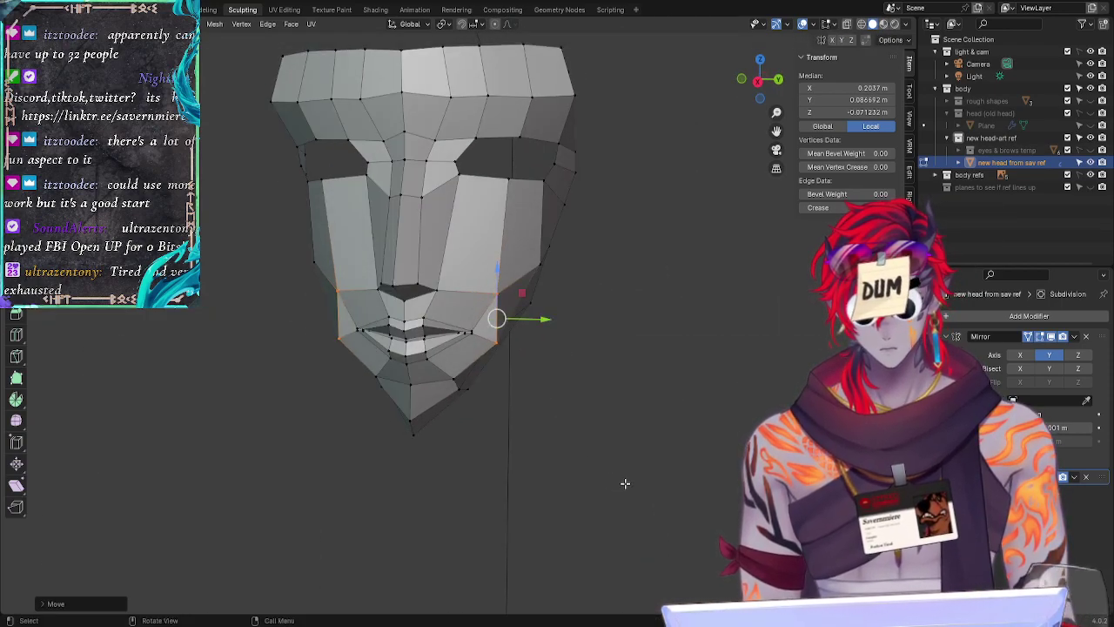
# Step: Over the front reference, widen the mouth-corner vertices along Y and scale the cheek edges
pyautogui.click(757, 81)
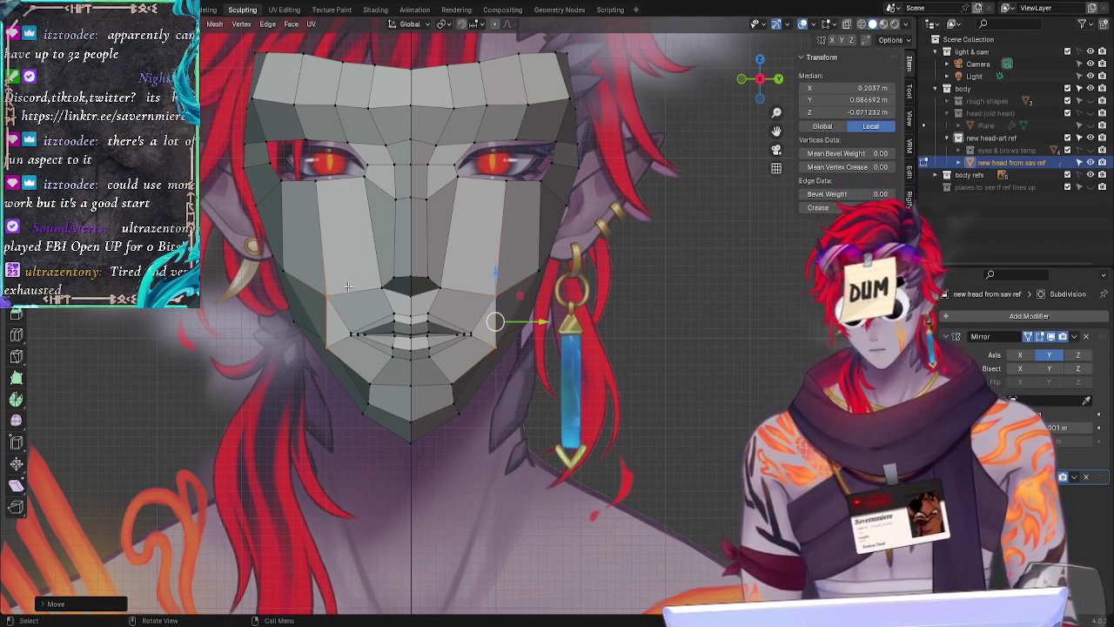
pyautogui.press('g')
pyautogui.press('y')
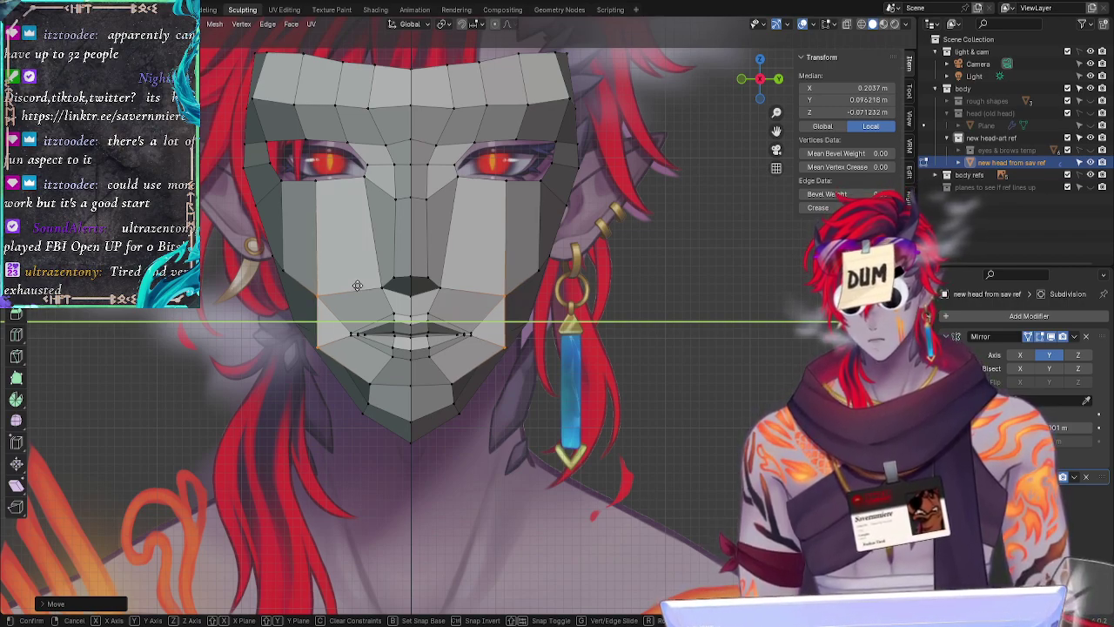
pyautogui.click(356, 285)
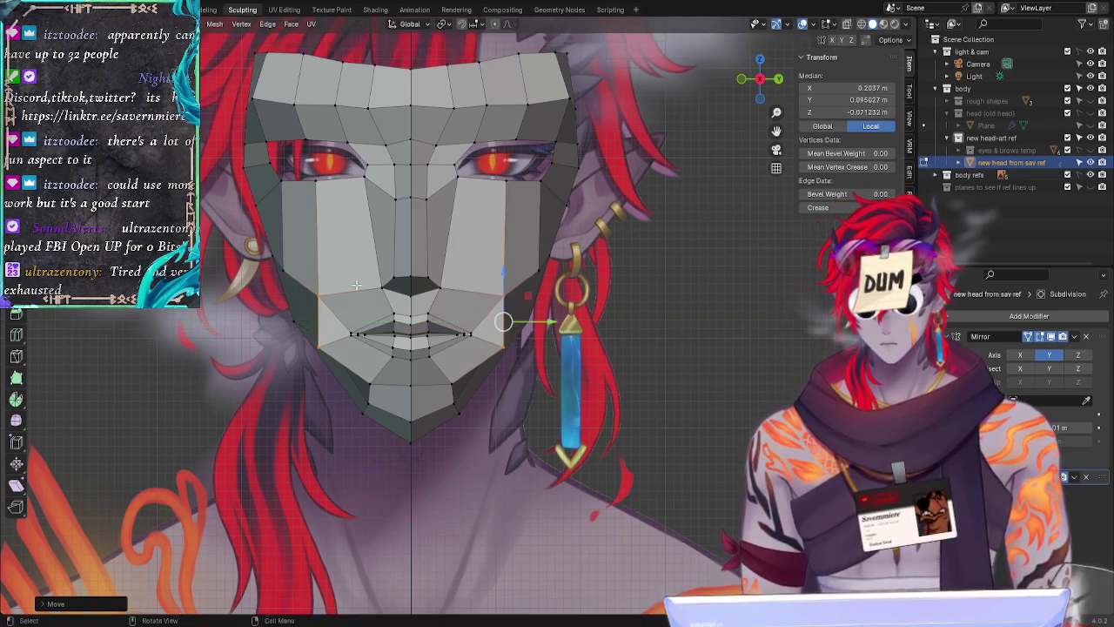
pyautogui.press('g')
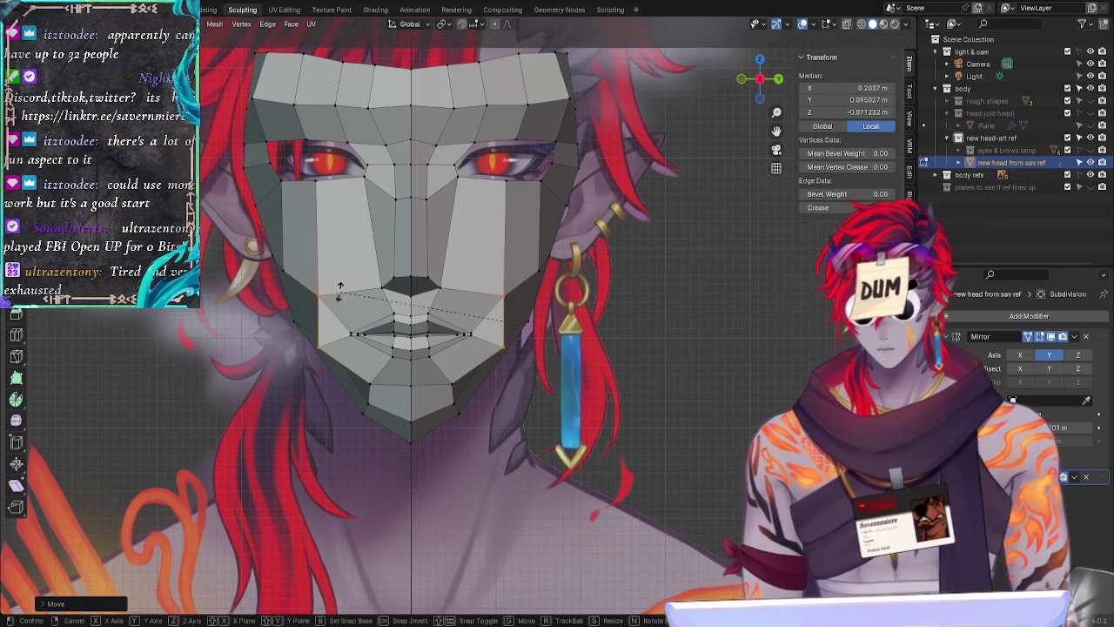
pyautogui.press('y')
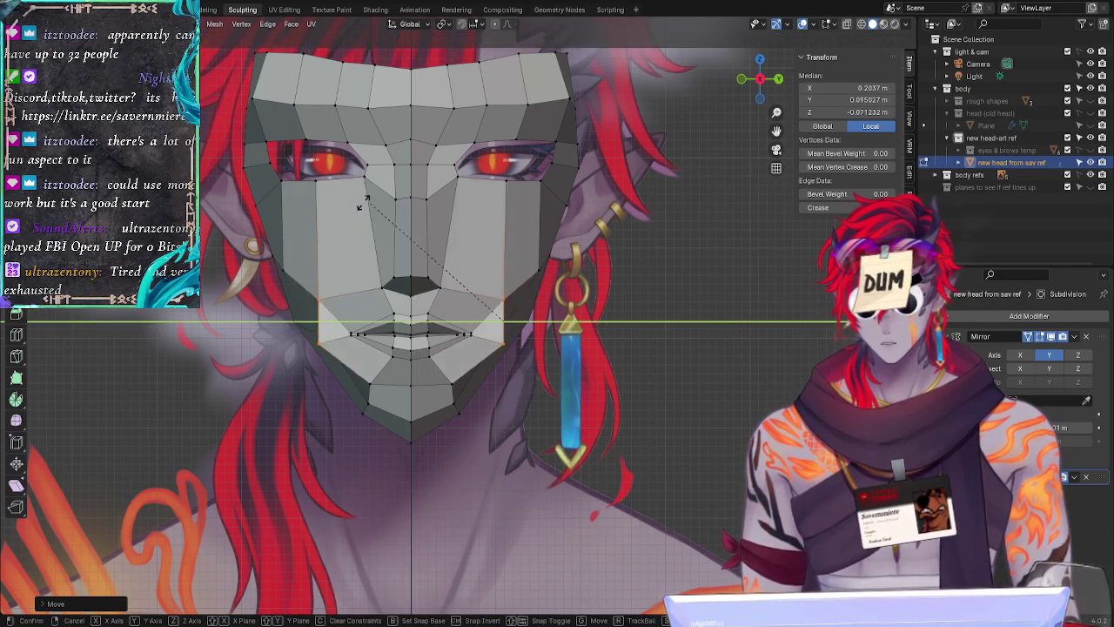
pyautogui.press('s')
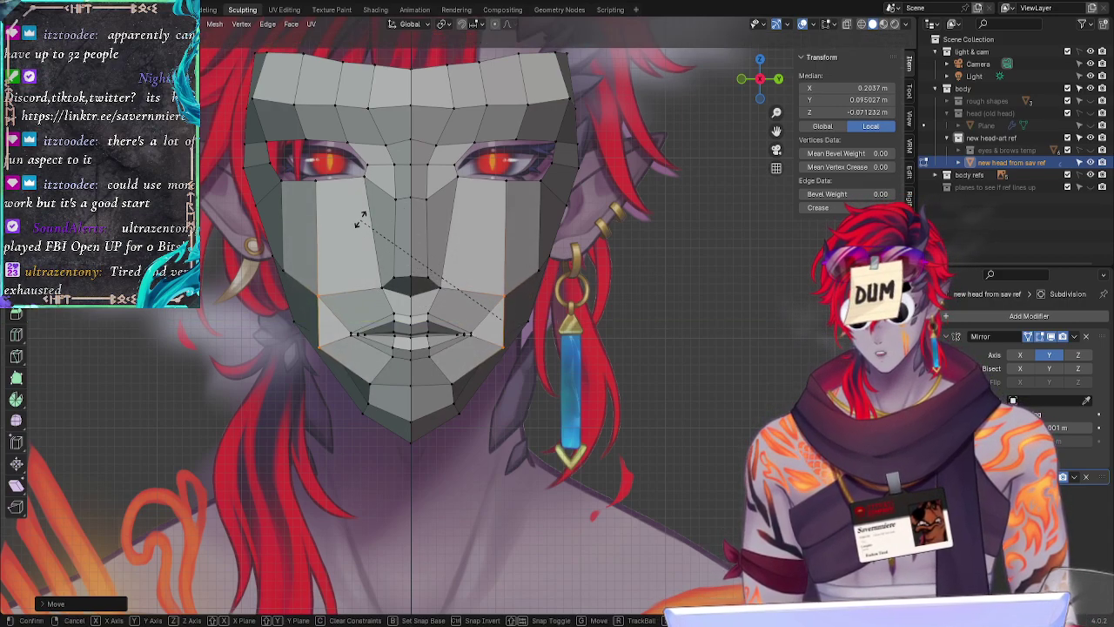
pyautogui.click(376, 217)
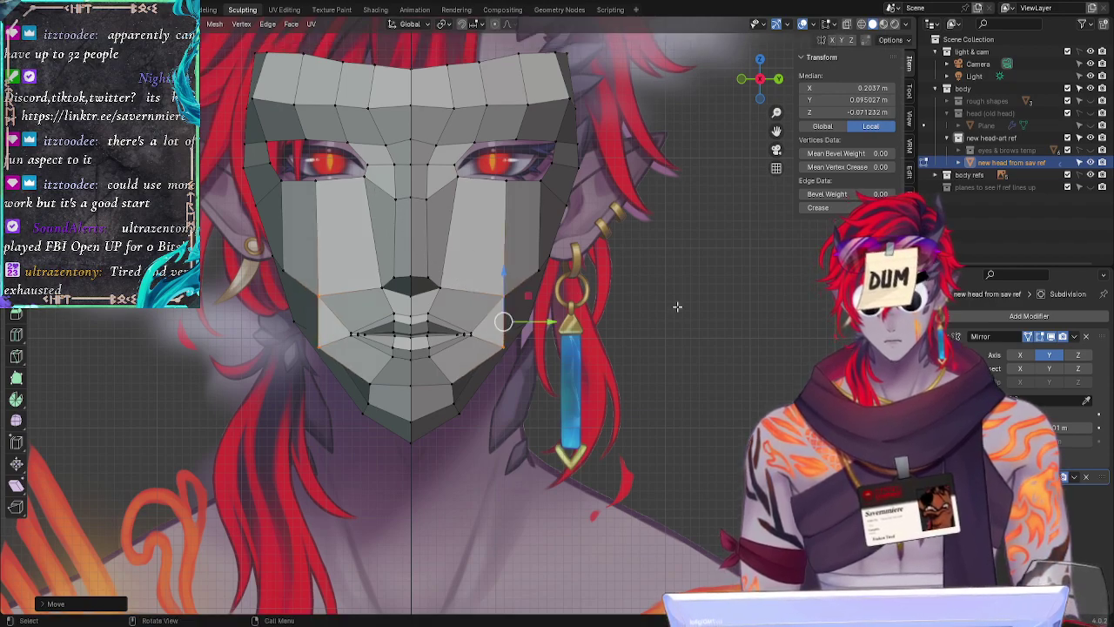
# Step: Reposition the selected edges, then rotate them around the Y axis
pyautogui.moveTo(677, 306); pyautogui.dragTo(659, 391, button='middle')
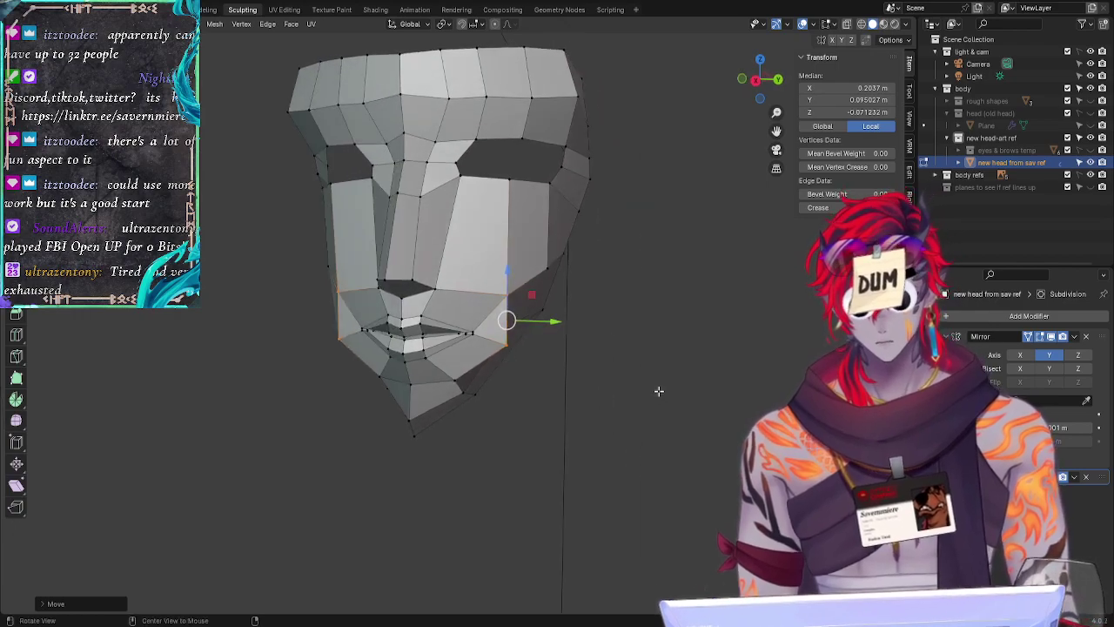
pyautogui.press('g')
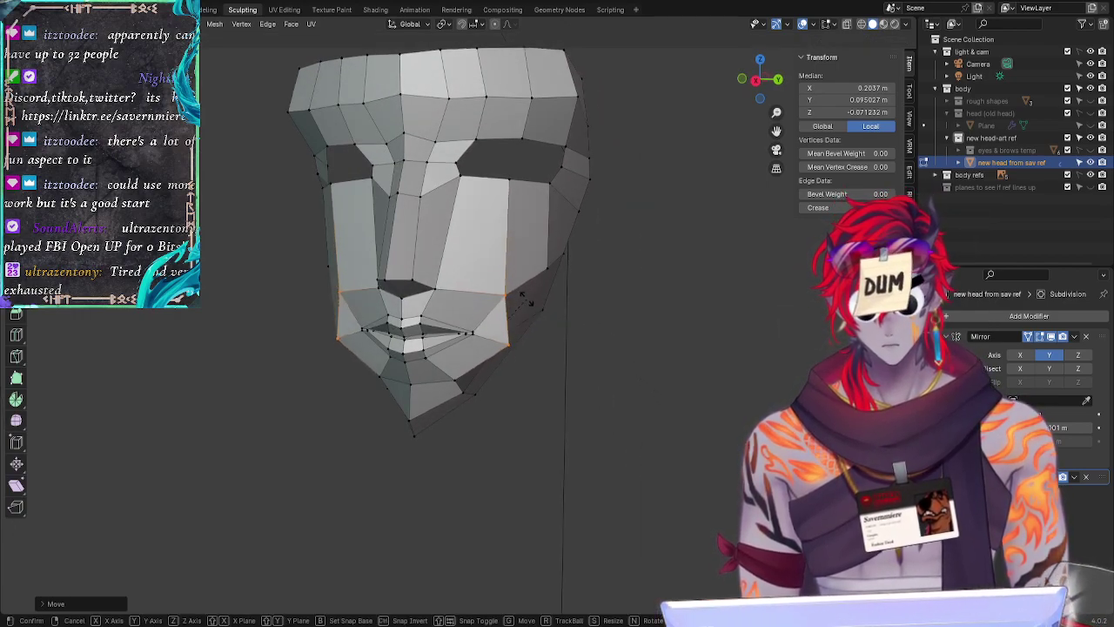
pyautogui.click(529, 306)
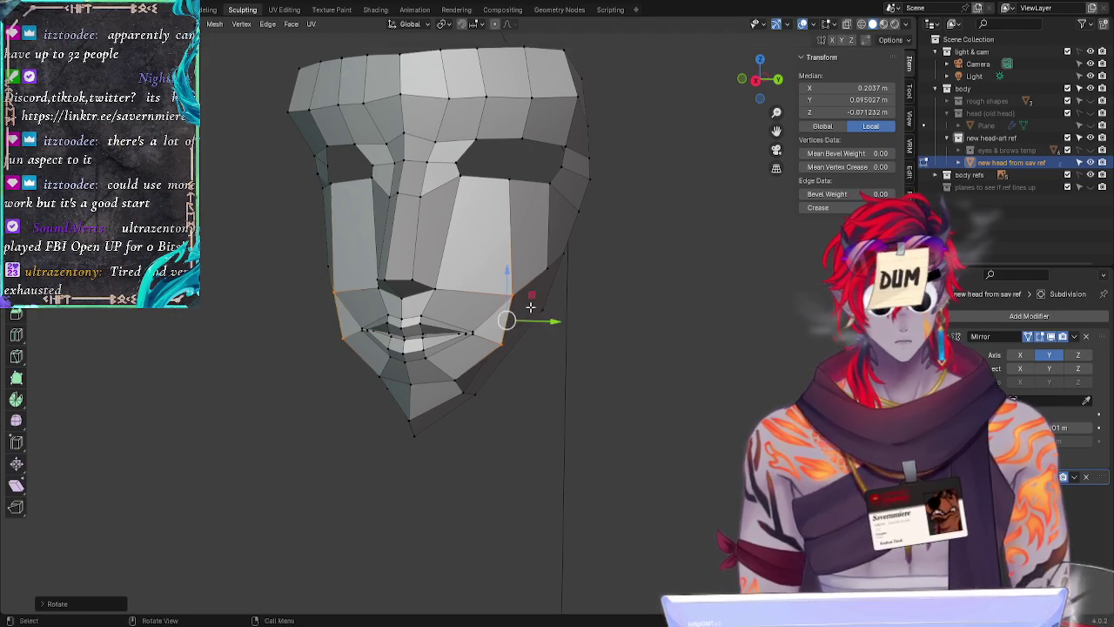
pyautogui.moveTo(661, 368); pyautogui.dragTo(531, 363, button='middle')
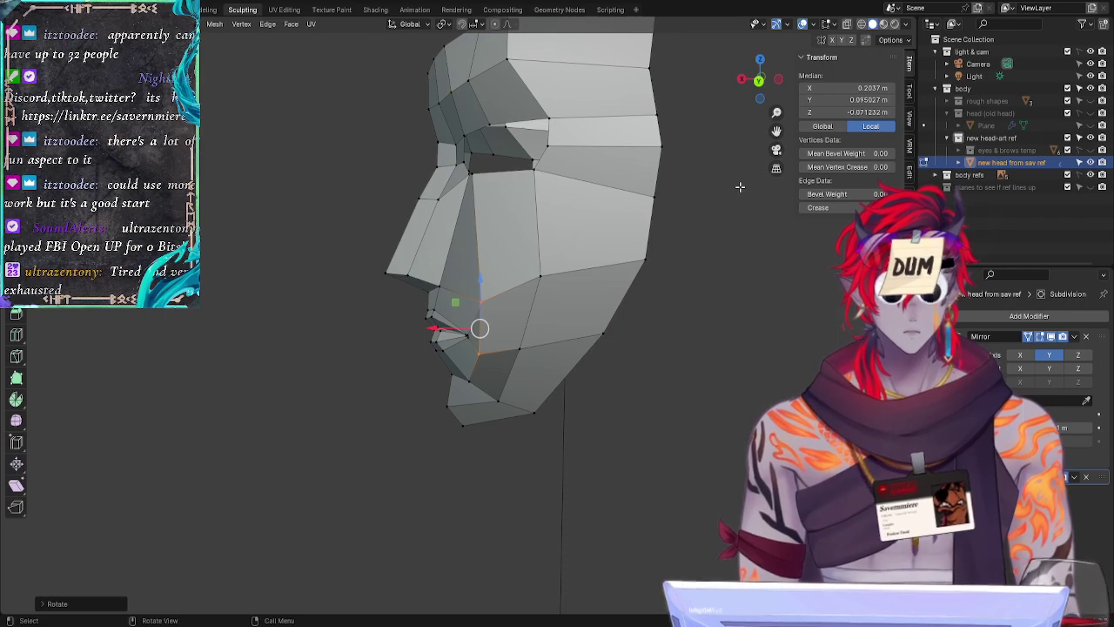
pyautogui.moveTo(743, 335); pyautogui.dragTo(647, 402, button='middle')
pyautogui.press('r')
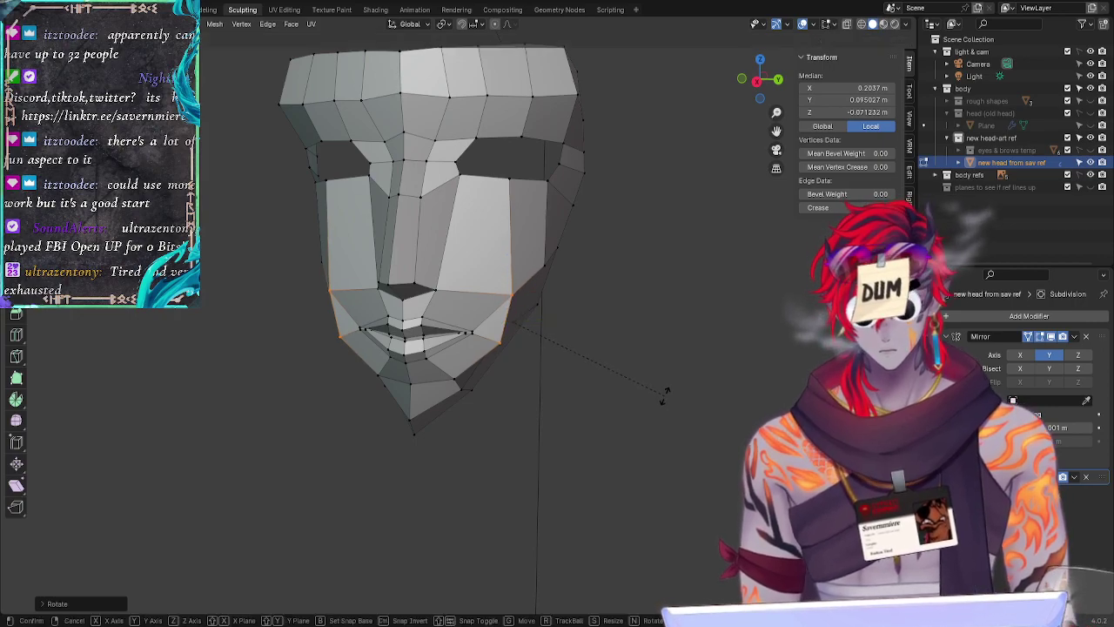
pyautogui.press('y')
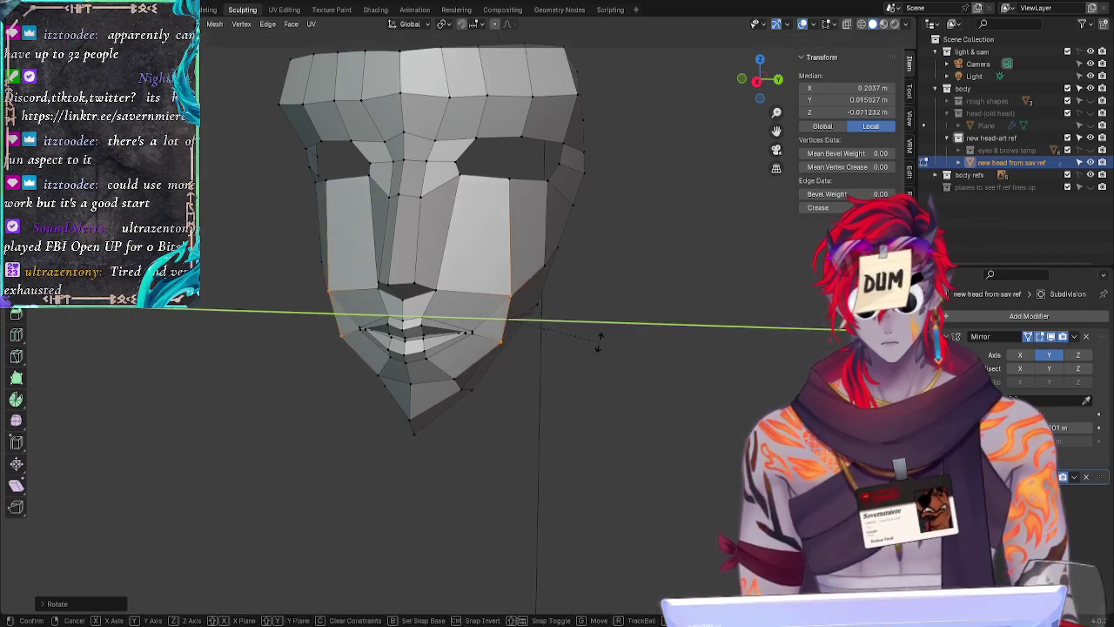
pyautogui.click(598, 342)
# Step: Tilt the selected cheek edges with two rotations around the X axis
pyautogui.moveTo(639, 371); pyautogui.dragTo(576, 439, button='middle')
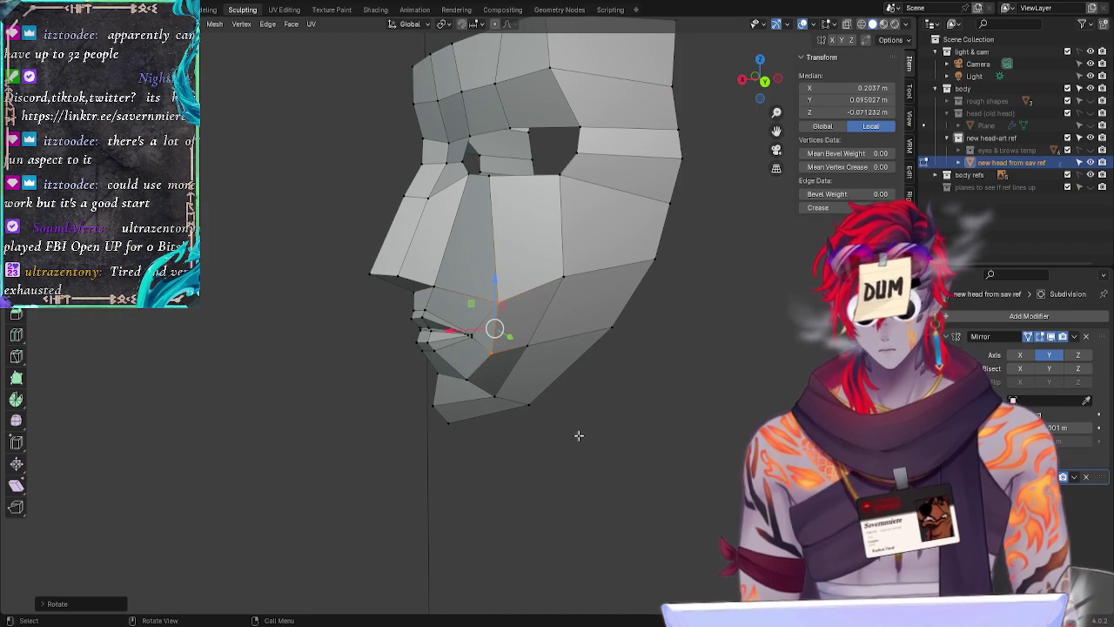
pyautogui.press('r')
pyautogui.press('x')
pyautogui.press('x')
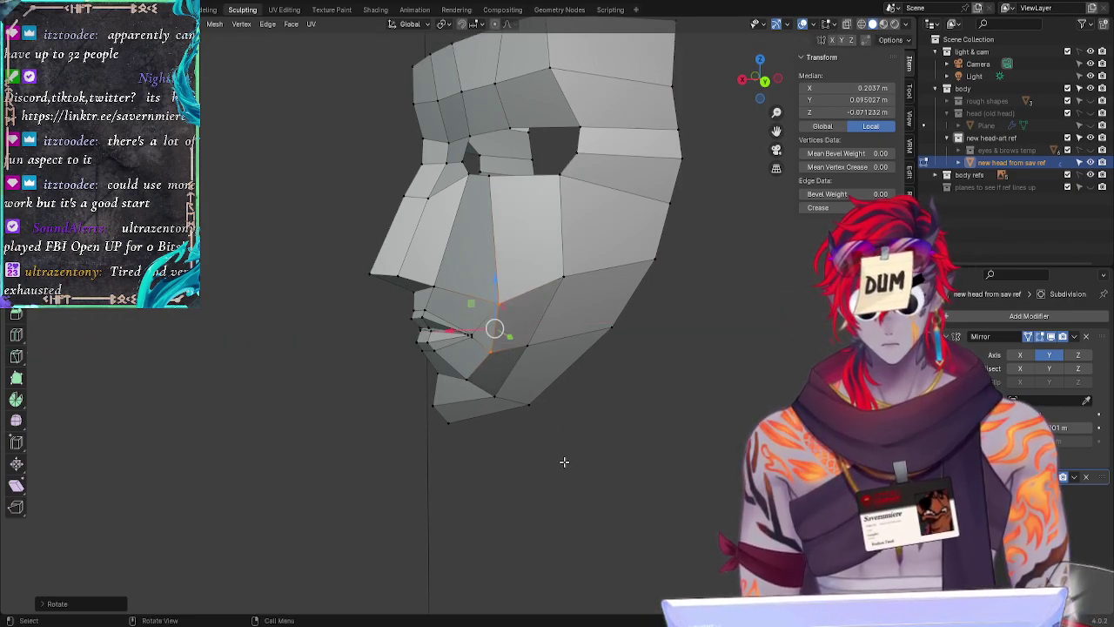
pyautogui.press('x')
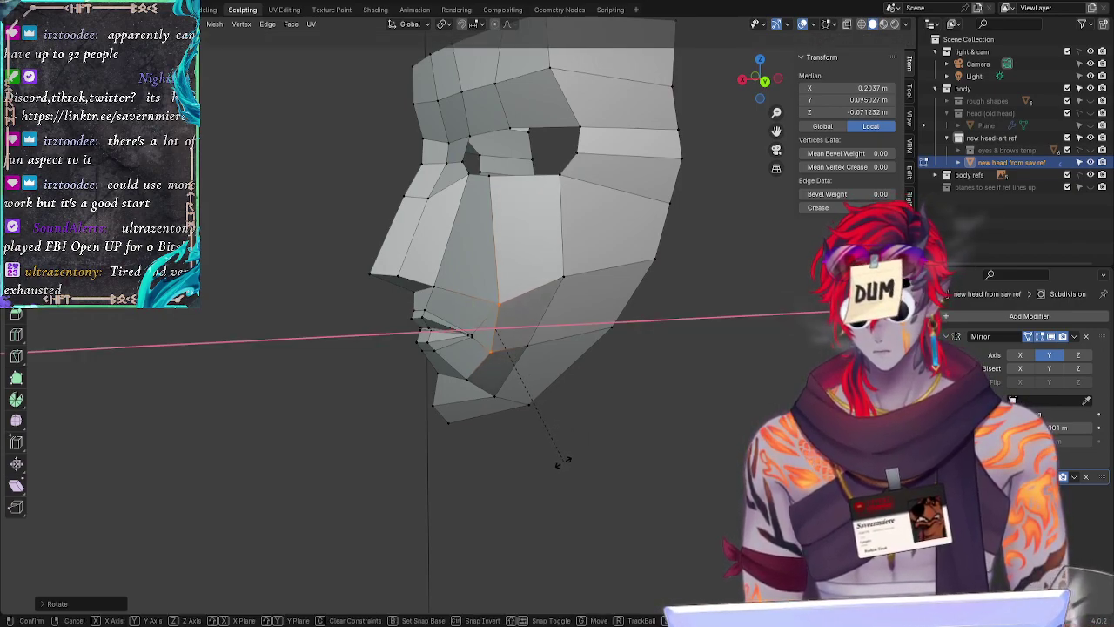
pyautogui.click(547, 510)
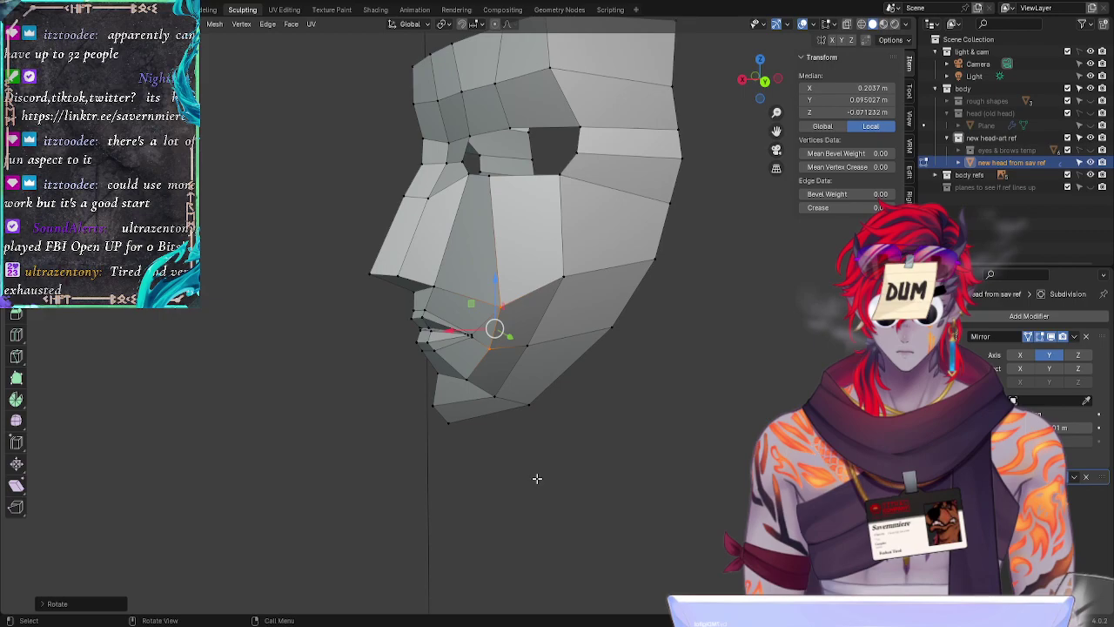
pyautogui.moveTo(537, 473)
pyautogui.keyDown('alt'); pyautogui.mouseDown(button='middle')
pyautogui.moveTo(559, 486)
pyautogui.moveTo(547, 473)
pyautogui.moveTo(534, 477)
pyautogui.moveTo(574, 478)
pyautogui.moveTo(541, 479)
pyautogui.mouseUp(button='middle'); pyautogui.keyUp('alt')
pyautogui.press('r')
pyautogui.press('x')
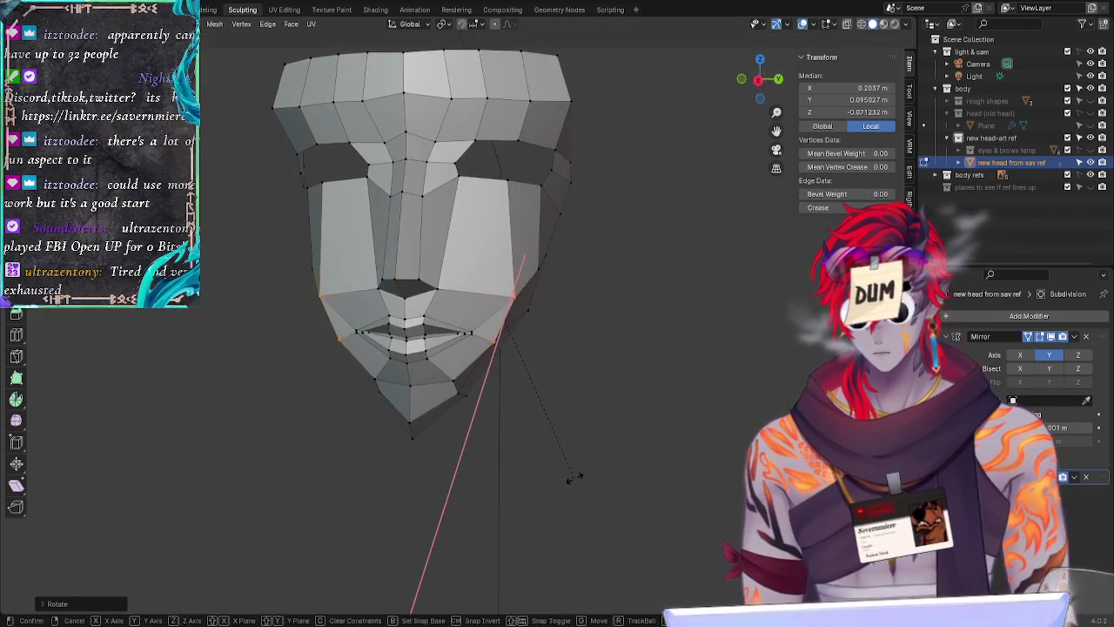
pyautogui.click(577, 475)
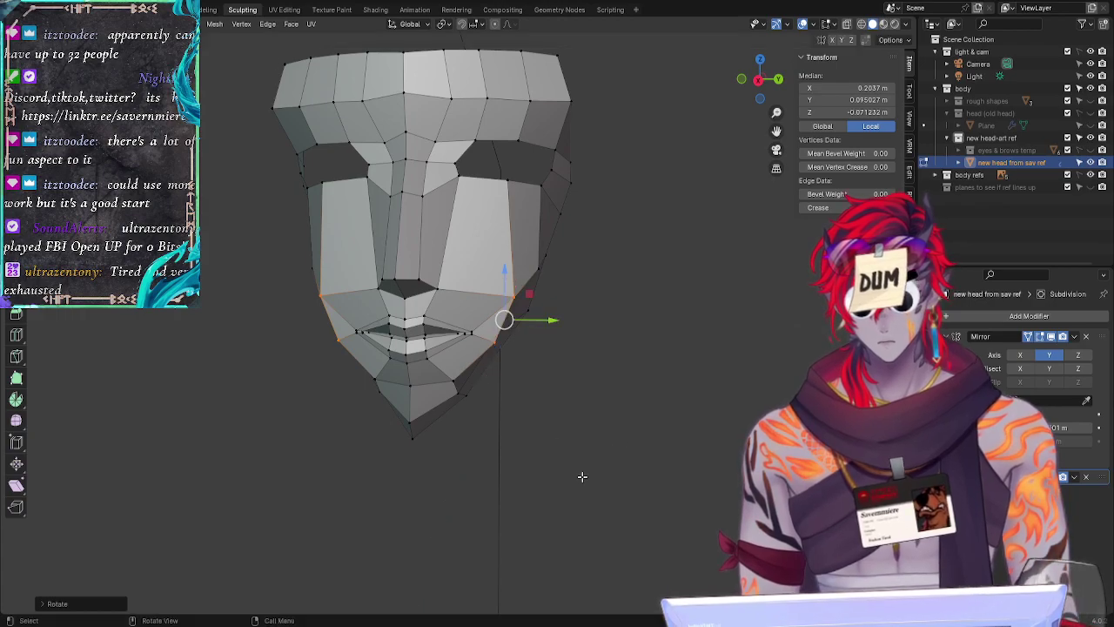
# Step: Nudge the selection slightly along Y and review it from the side
pyautogui.moveTo(580, 473); pyautogui.dragTo(680, 415, button='middle')
pyautogui.press('g')
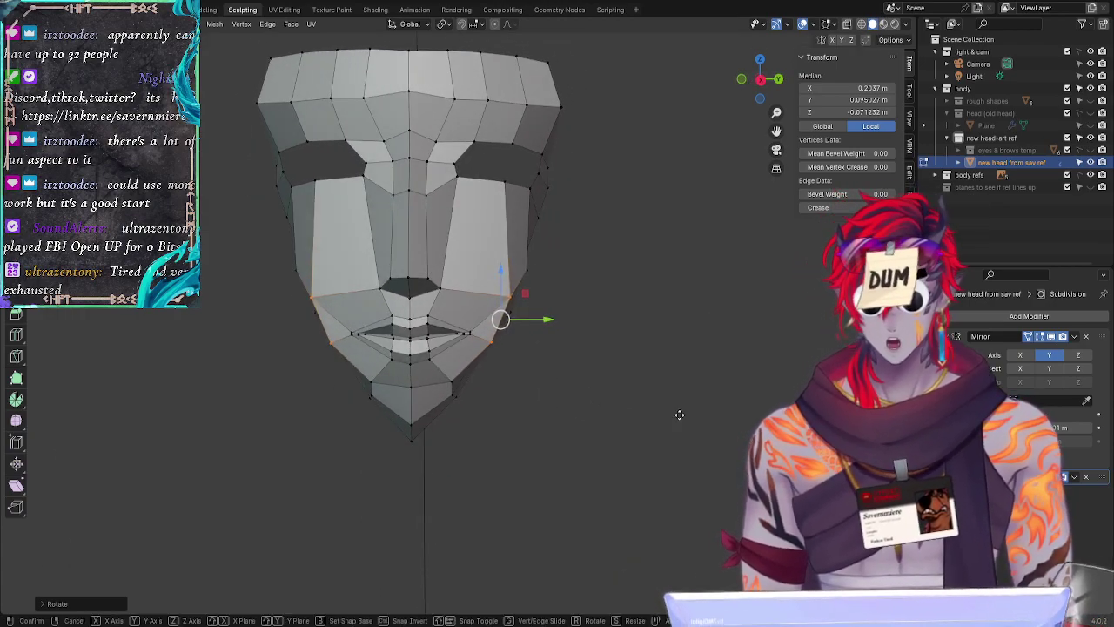
pyautogui.press('y')
pyautogui.click(671, 414)
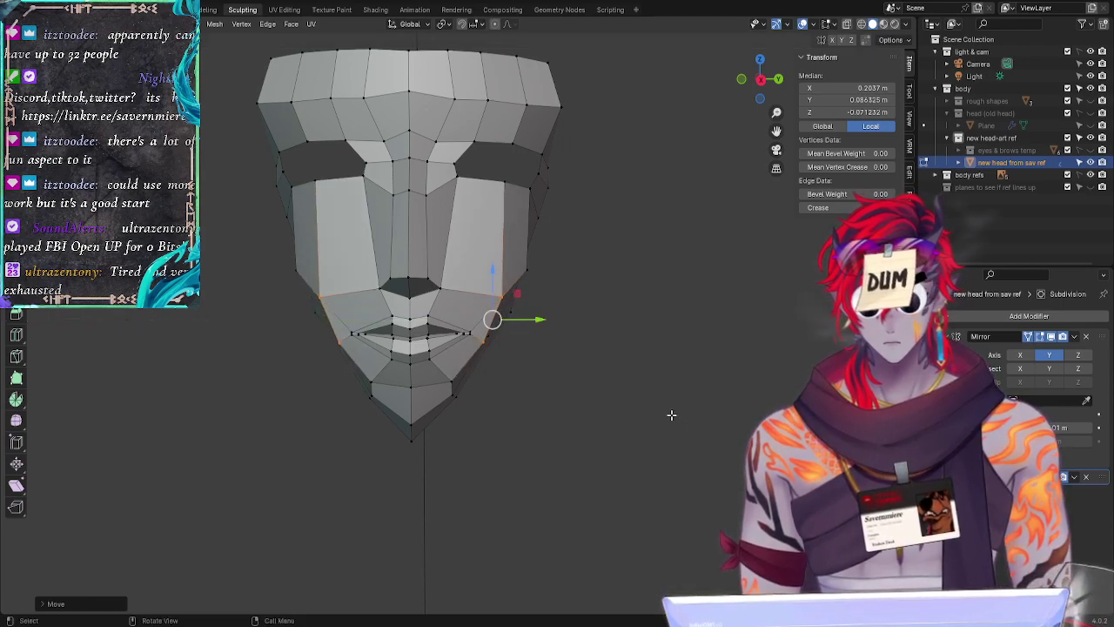
pyautogui.moveTo(713, 450); pyautogui.dragTo(669, 490, button='middle')
# Step: Rotate the selected mouth-corner vertices slightly, then move them into place
pyautogui.press('r')
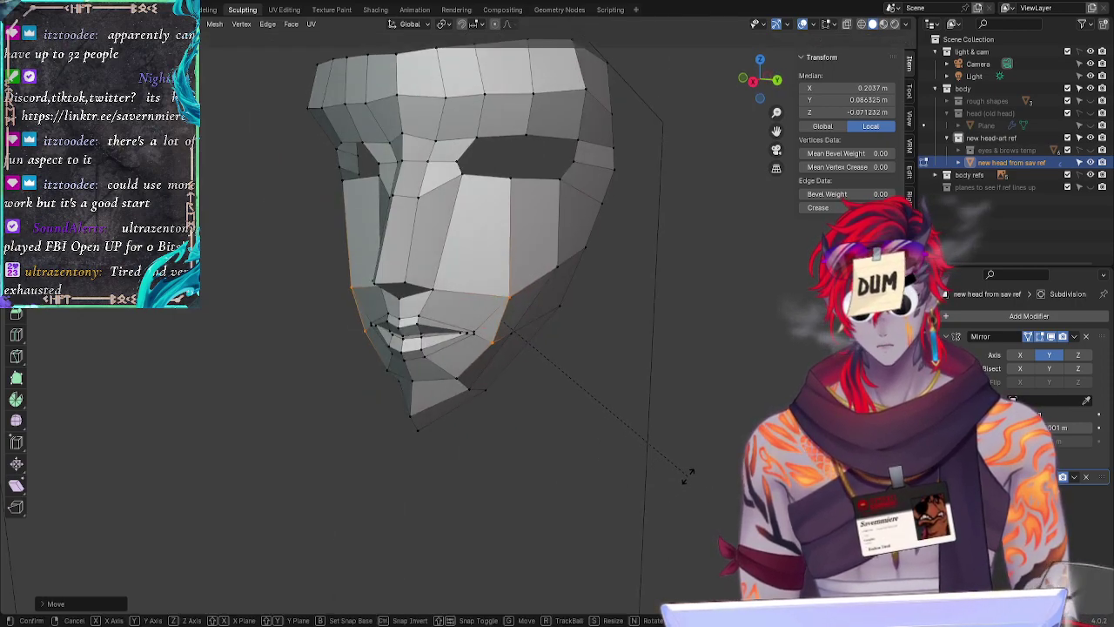
pyautogui.click(687, 476)
pyautogui.moveTo(569, 478); pyautogui.dragTo(617, 469, button='middle')
pyautogui.press('r')
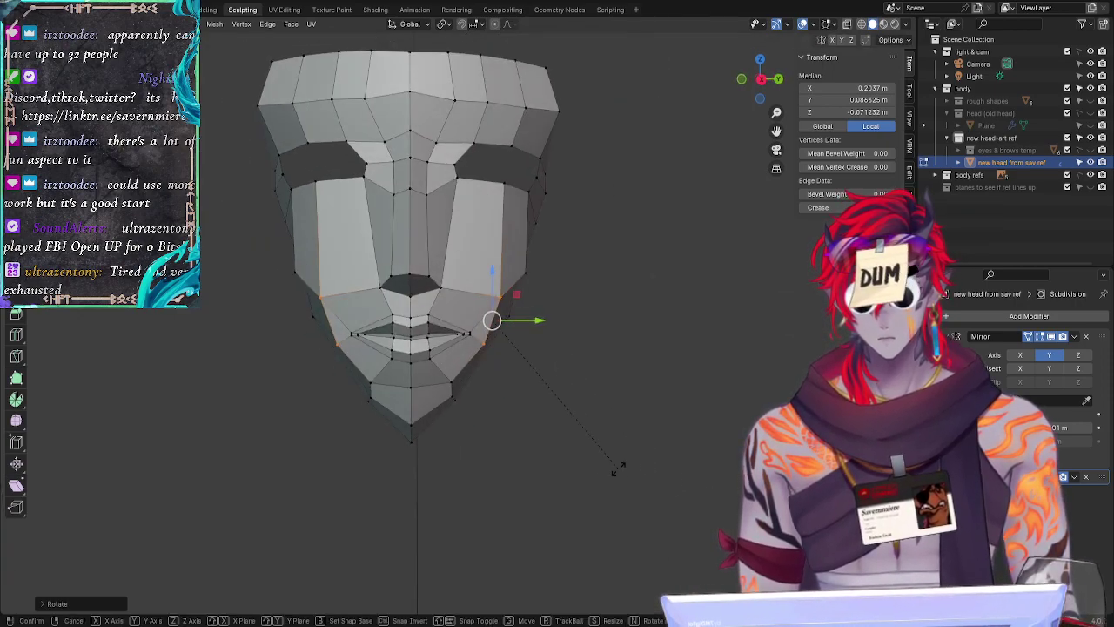
pyautogui.press('g')
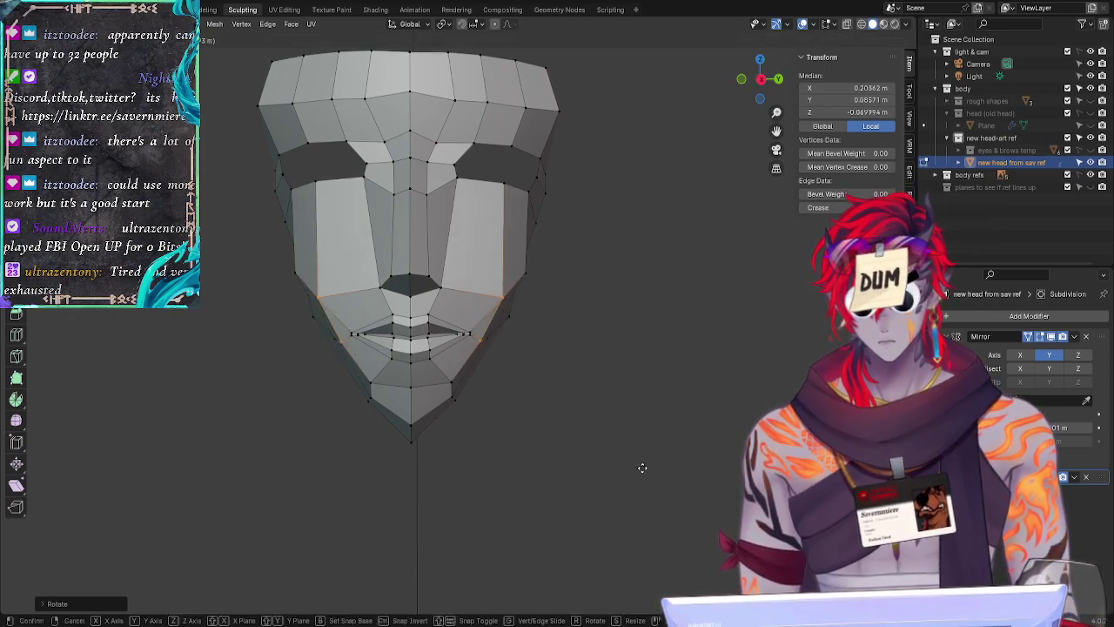
pyautogui.click(642, 469)
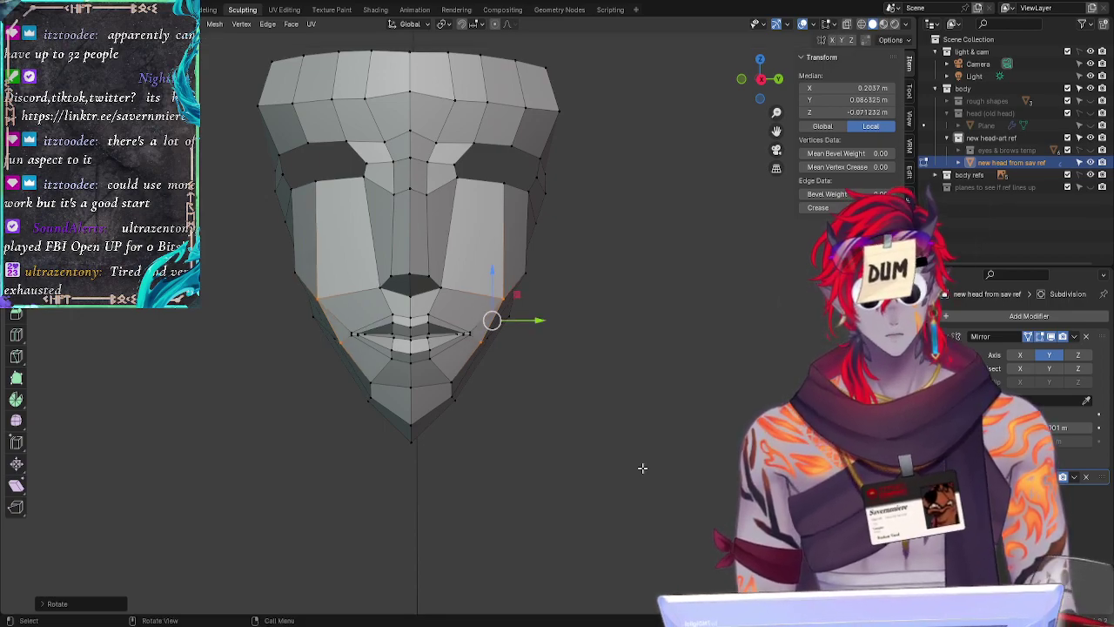
# Step: Slide the jaw vertices sideways along X twice, then rotate them to fit
pyautogui.press('g')
pyautogui.press('x')
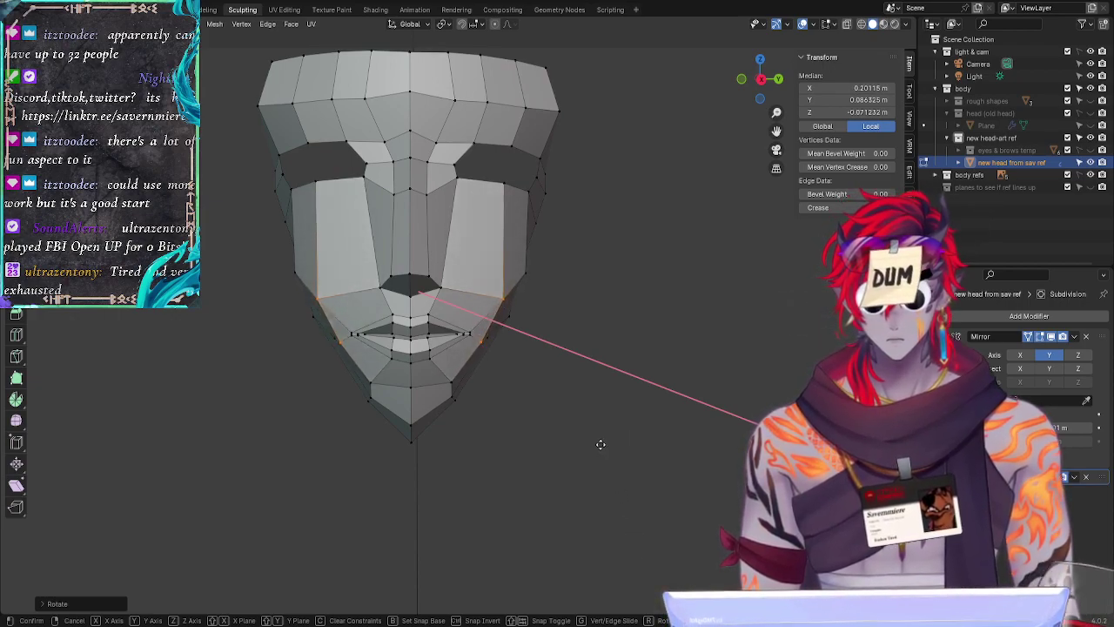
pyautogui.click(608, 515)
pyautogui.moveTo(646, 462); pyautogui.dragTo(434, 516, button='middle')
pyautogui.press('g')
pyautogui.press('x')
pyautogui.click(532, 465)
pyautogui.press('r')
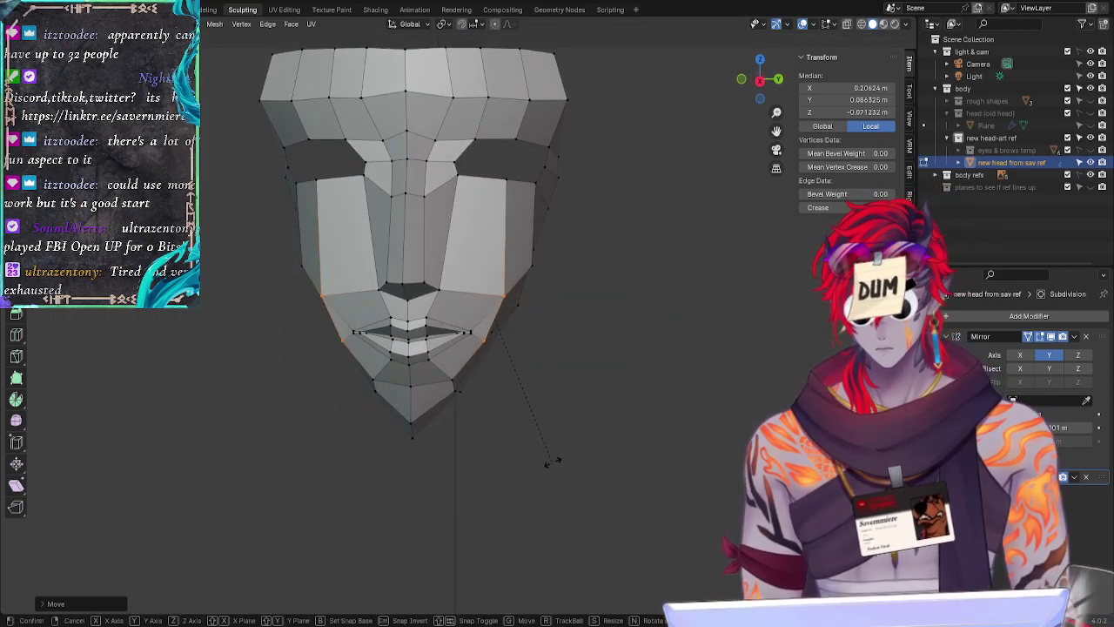
pyautogui.click(559, 457)
pyautogui.moveTo(560, 457); pyautogui.dragTo(686, 581, button='middle')
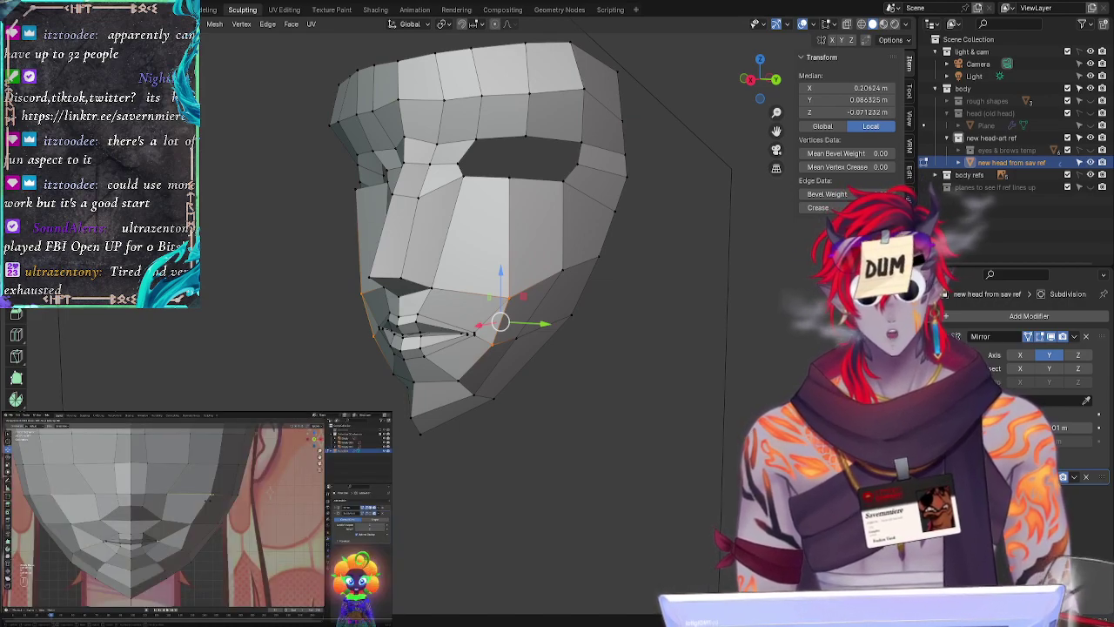
# Step: In front view, move the side vertices along Y from 0.0863 to about 0.0828 m and deselect
pyautogui.click(757, 80)
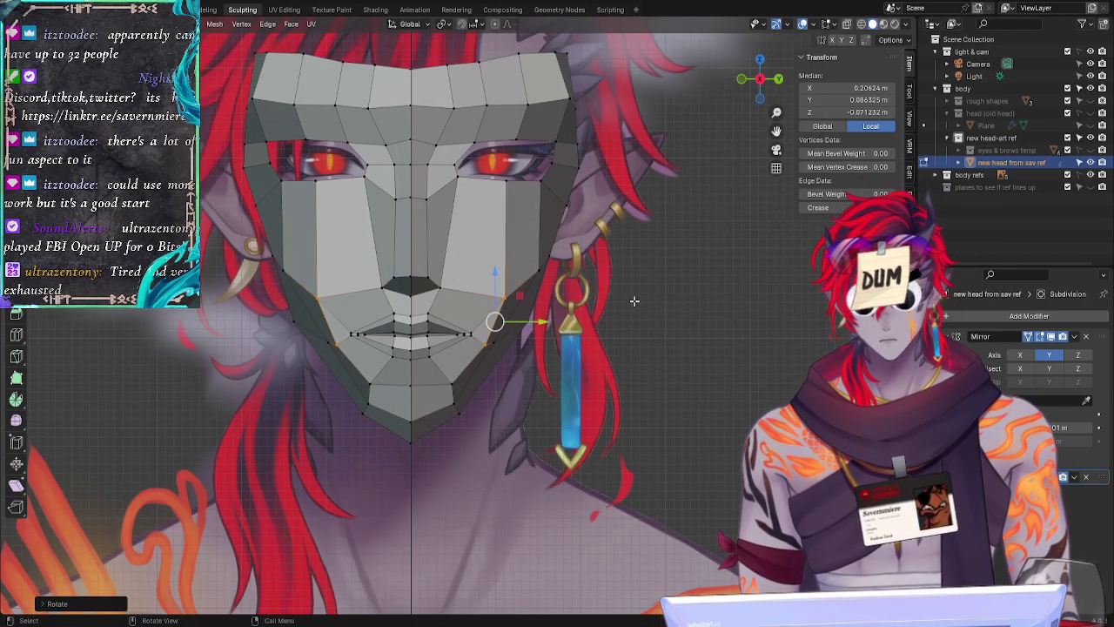
pyautogui.press('g')
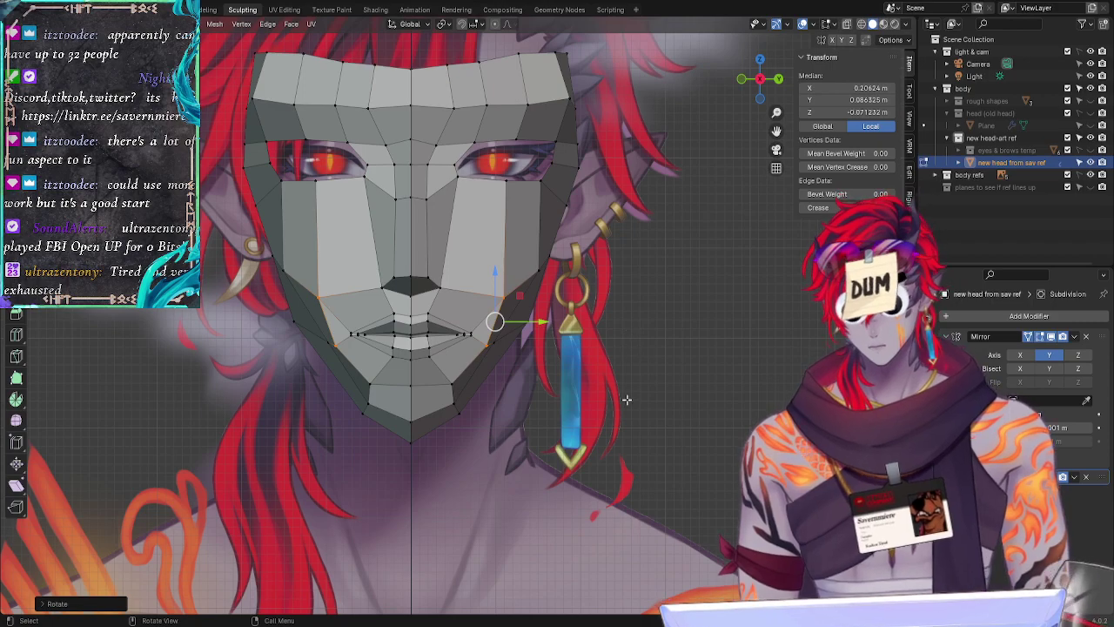
pyautogui.press('g')
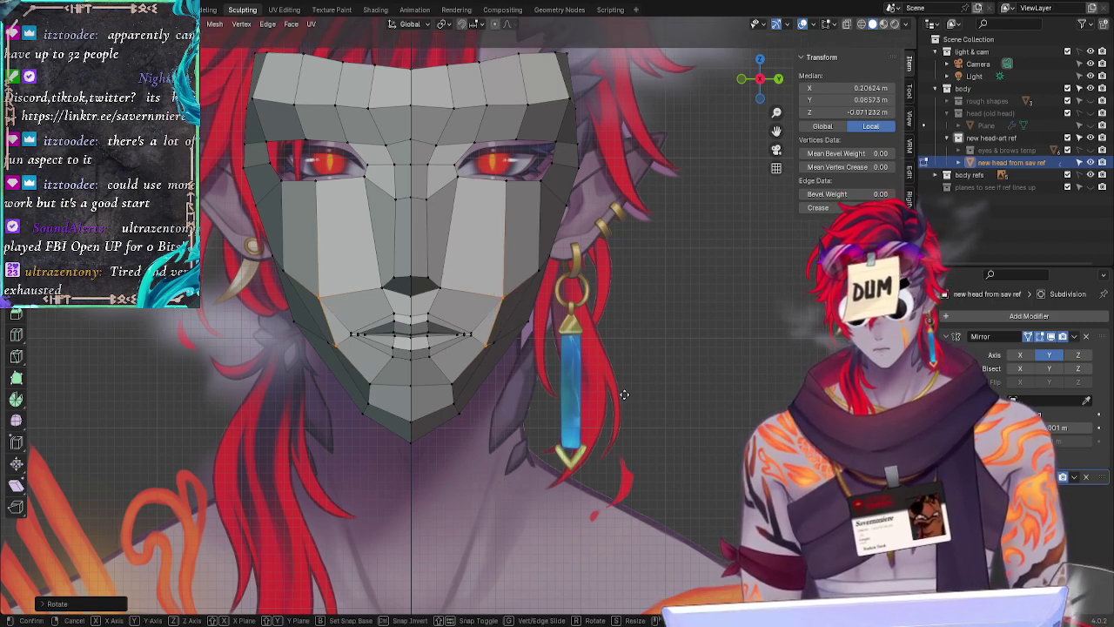
pyautogui.press('y')
pyautogui.click(622, 394)
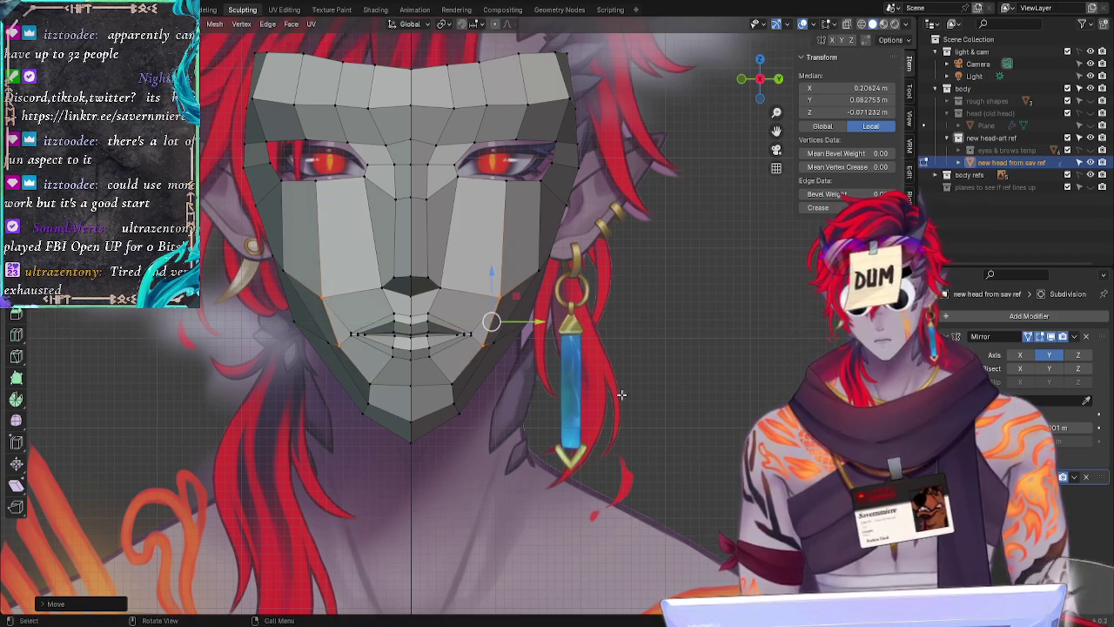
pyautogui.click(684, 420)
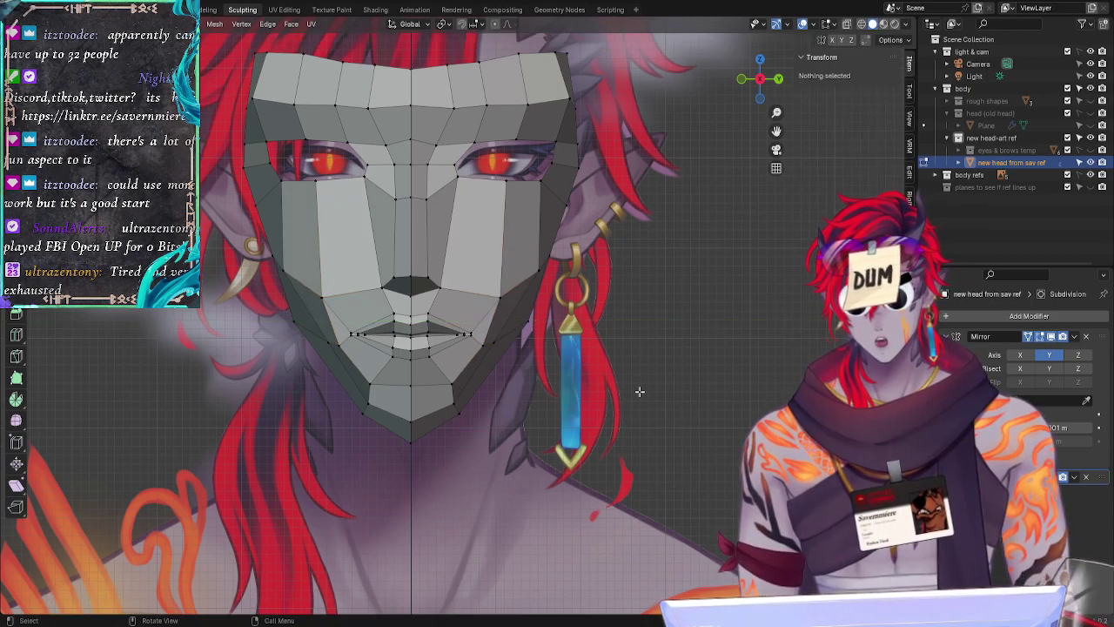
# Step: Check a jaw vertex's coordinates, then re-enter the Y of the vertex beside the right eye
pyautogui.click(499, 296)
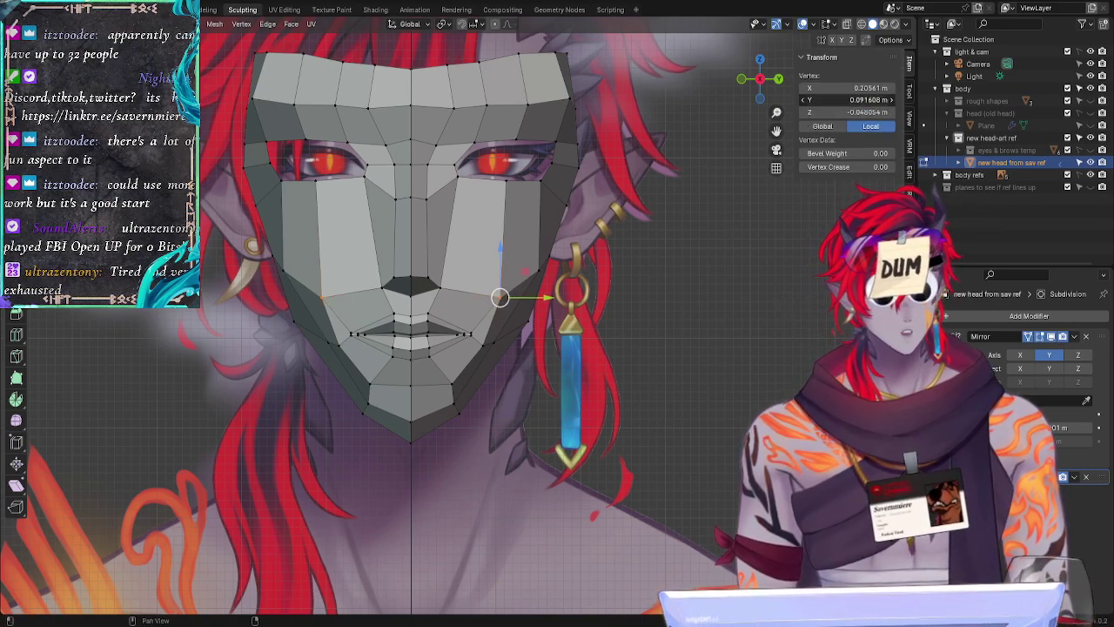
pyautogui.click(508, 178)
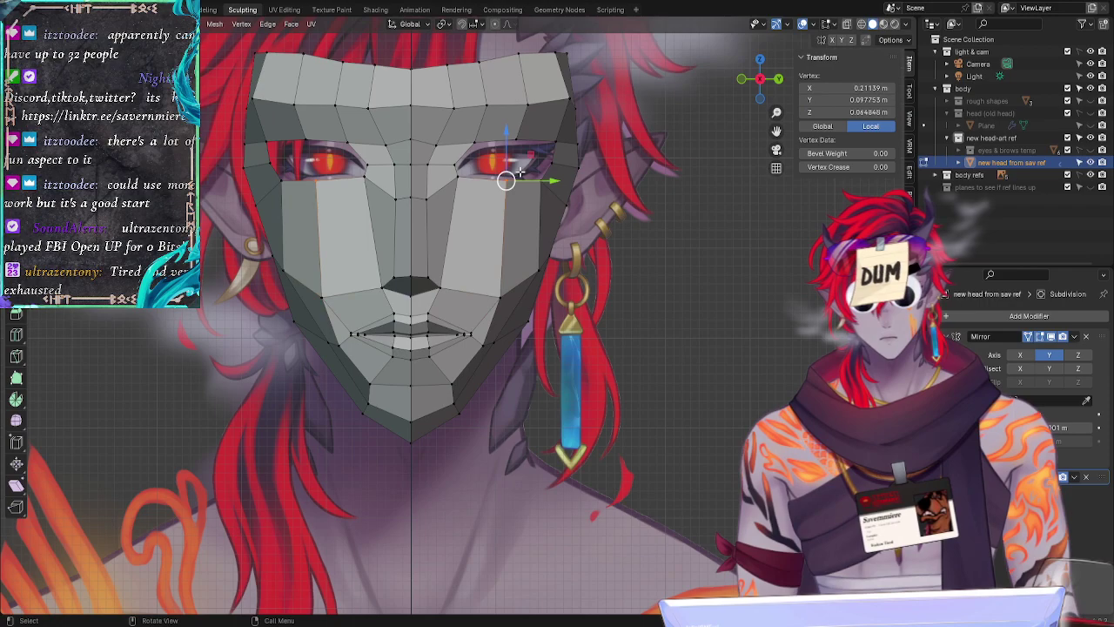
pyautogui.click(853, 99)
pyautogui.press('Return')
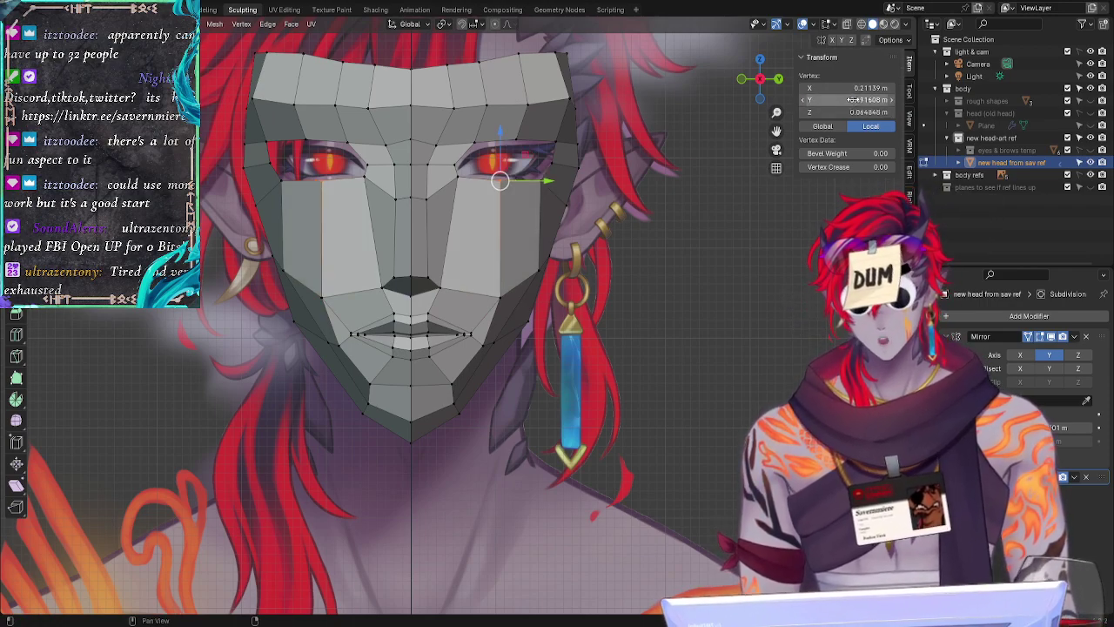
pyautogui.click(662, 264)
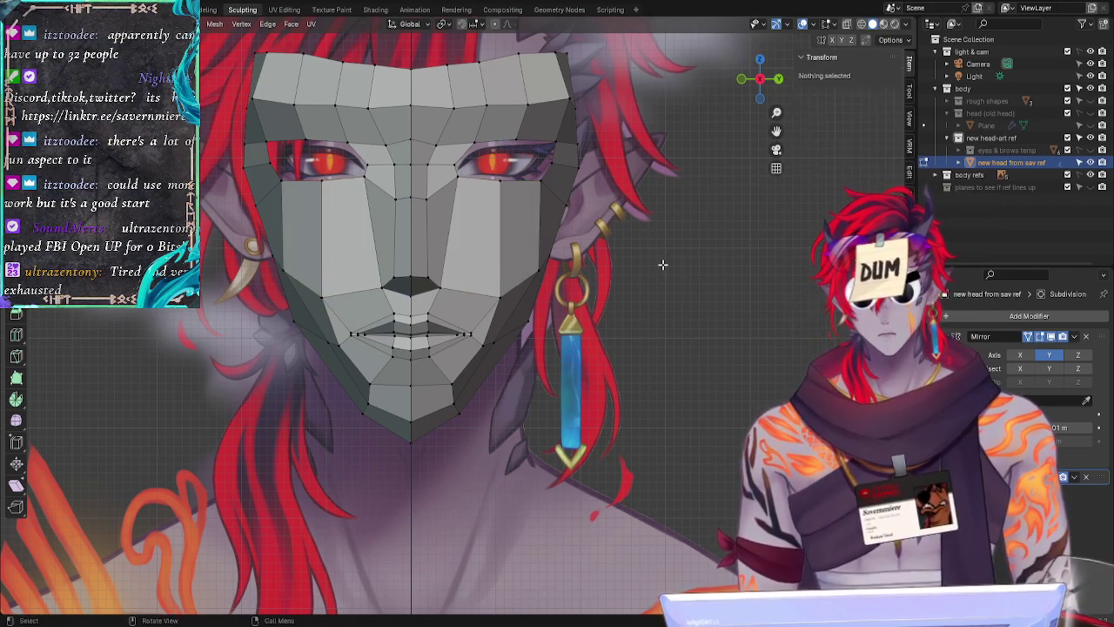
# Step: Copy the mid-face vertex's Y value 0.029877 m onto the inner eye-corner vertex
pyautogui.click(460, 262)
pyautogui.click(846, 100)
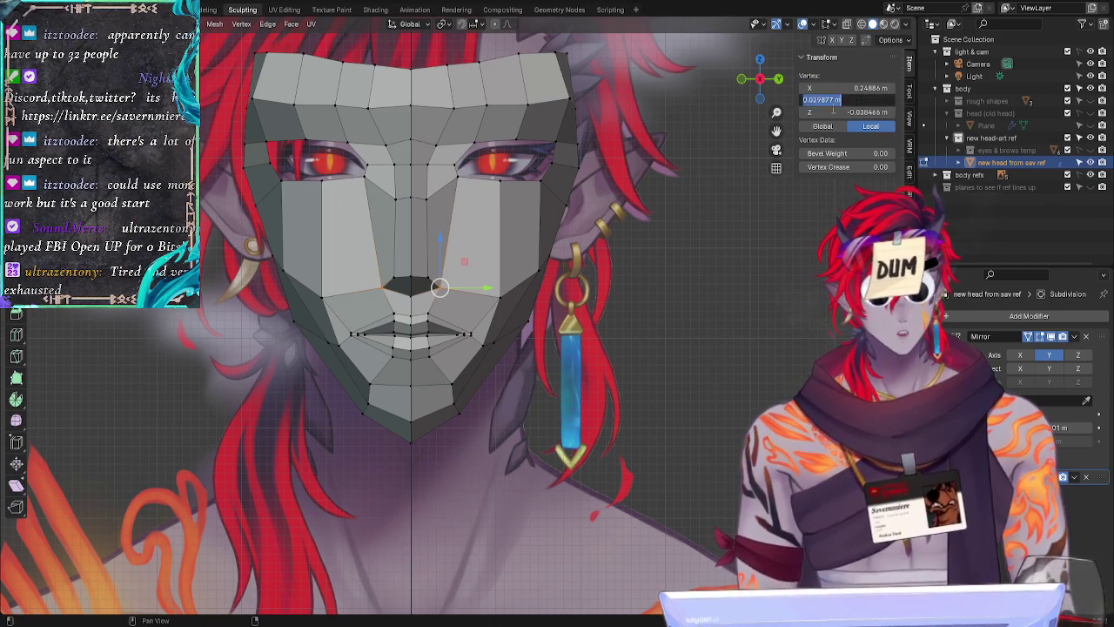
pyautogui.hotkey('ctrl', 'c')
pyautogui.click(457, 177)
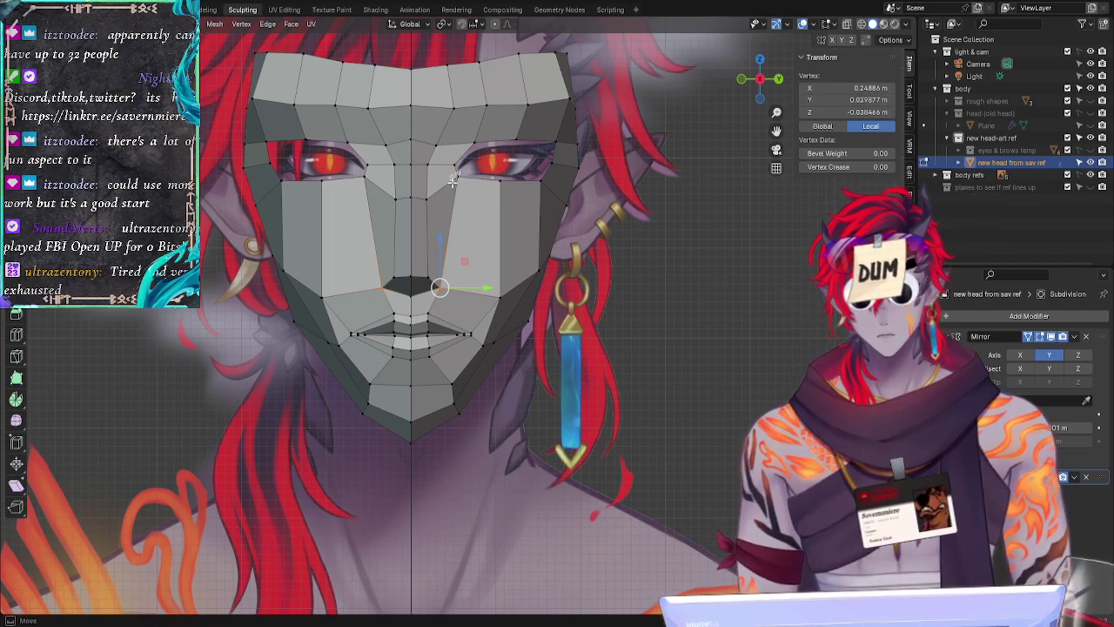
pyautogui.click(458, 176)
pyautogui.click(848, 100)
pyautogui.hotkey('ctrl', 'v')
pyautogui.click(849, 112)
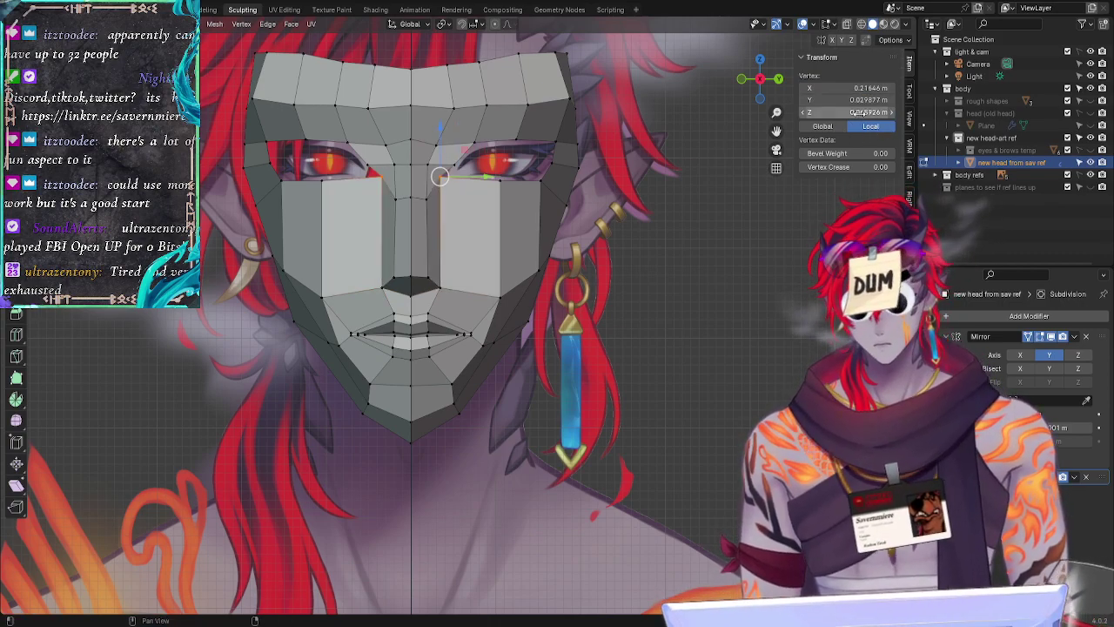
# Step: Slide the inner eye-corner vertex along the Y axis
pyautogui.press('g')
pyautogui.press('y')
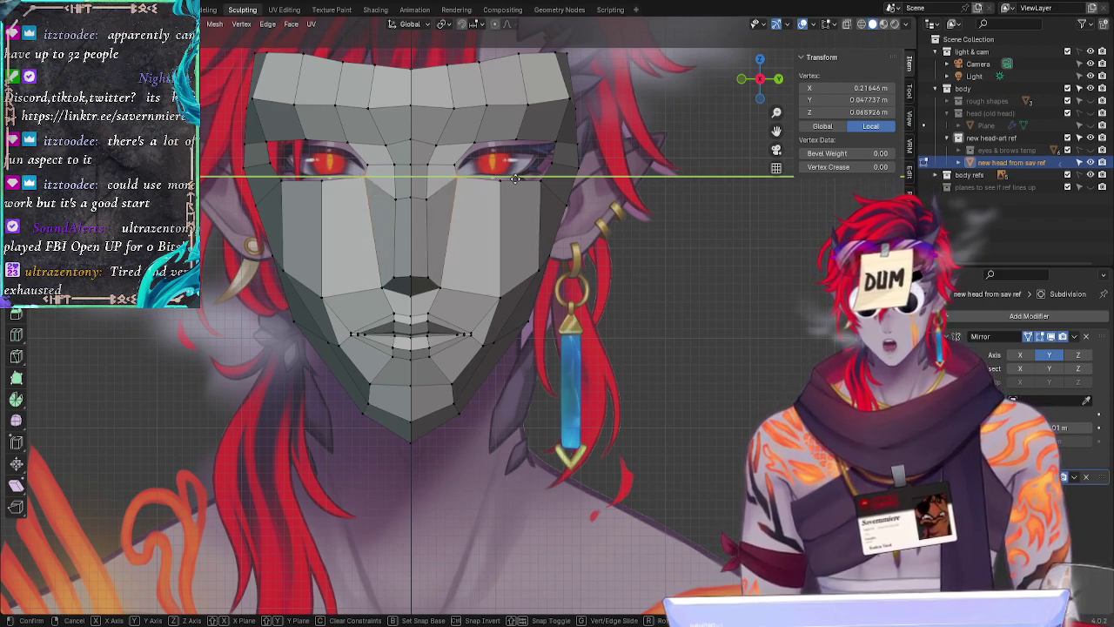
pyautogui.click(515, 179)
pyautogui.click(650, 293)
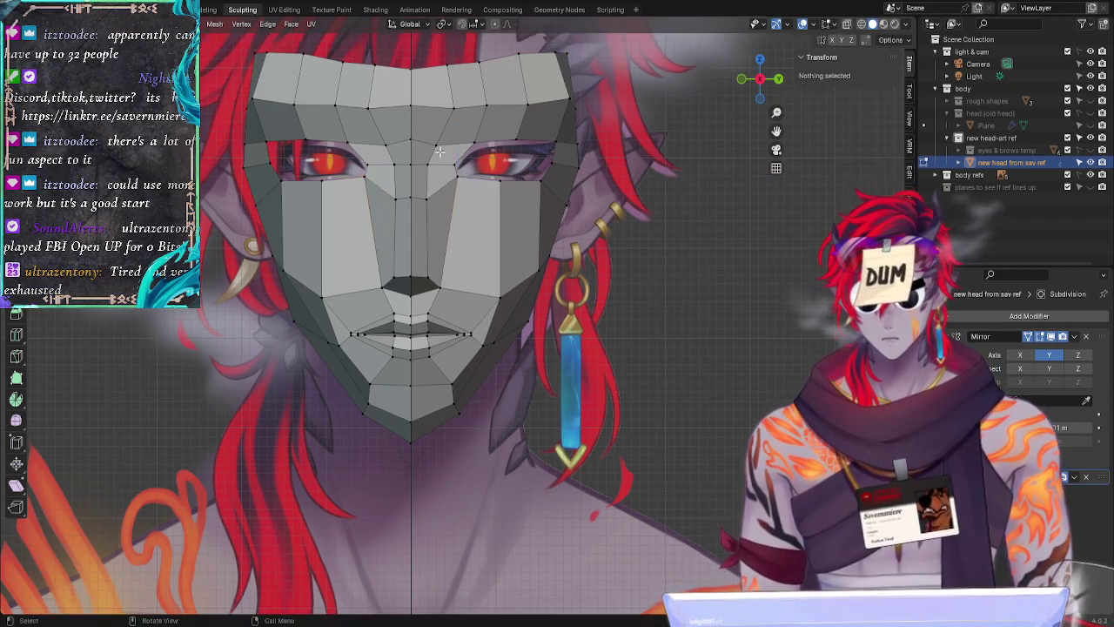
# Step: Lower the vertex near the eye along Z to 0.10481
pyautogui.click(498, 172)
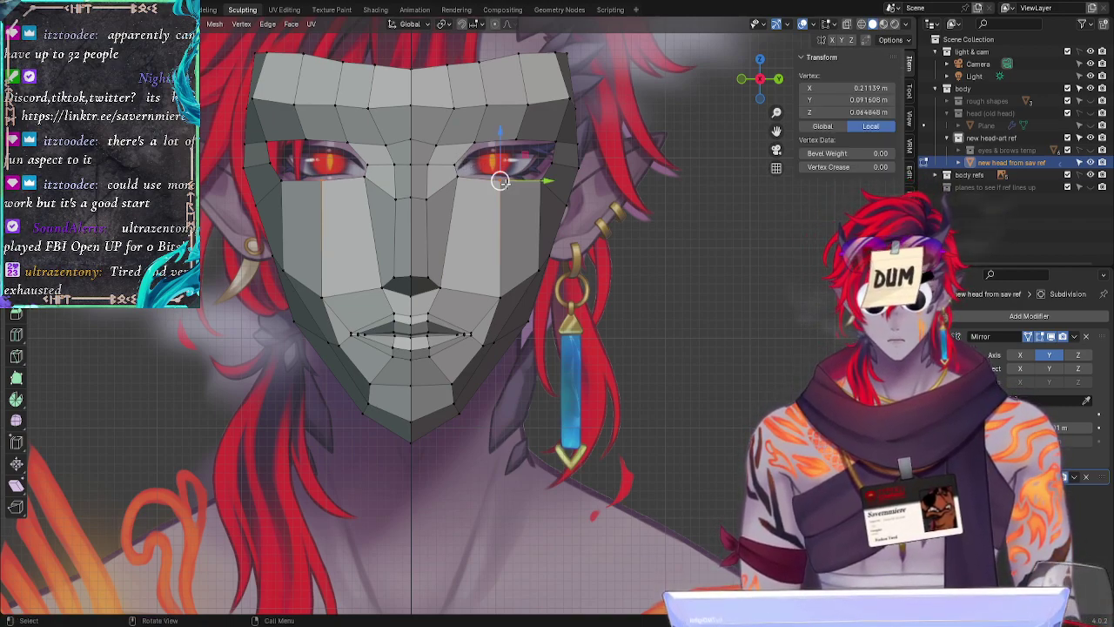
pyautogui.press('g')
pyautogui.press('z')
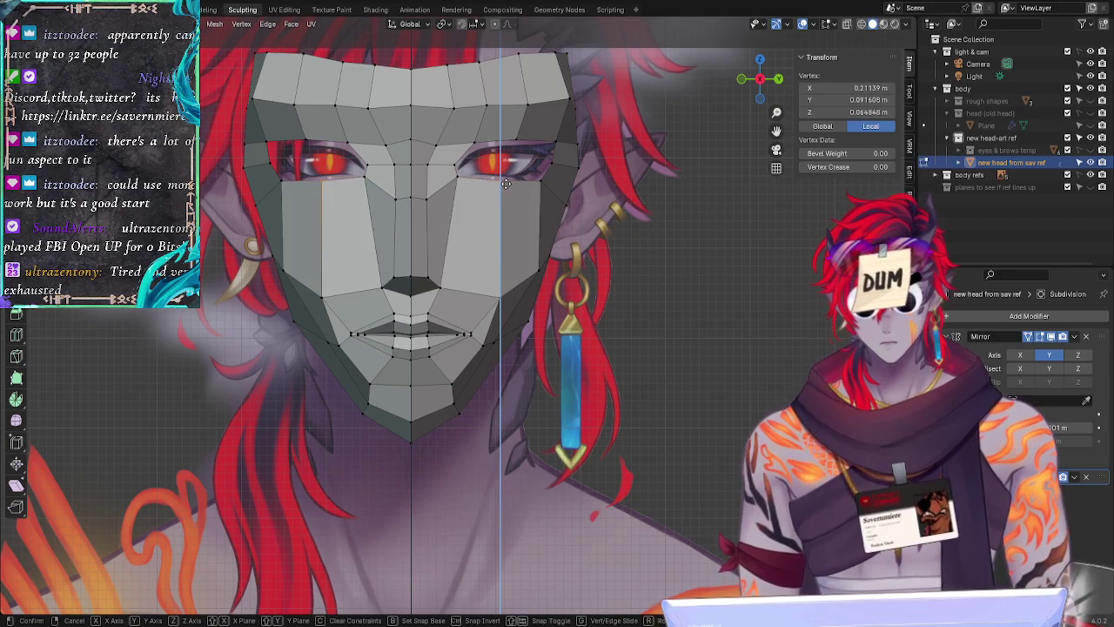
pyautogui.click(505, 184)
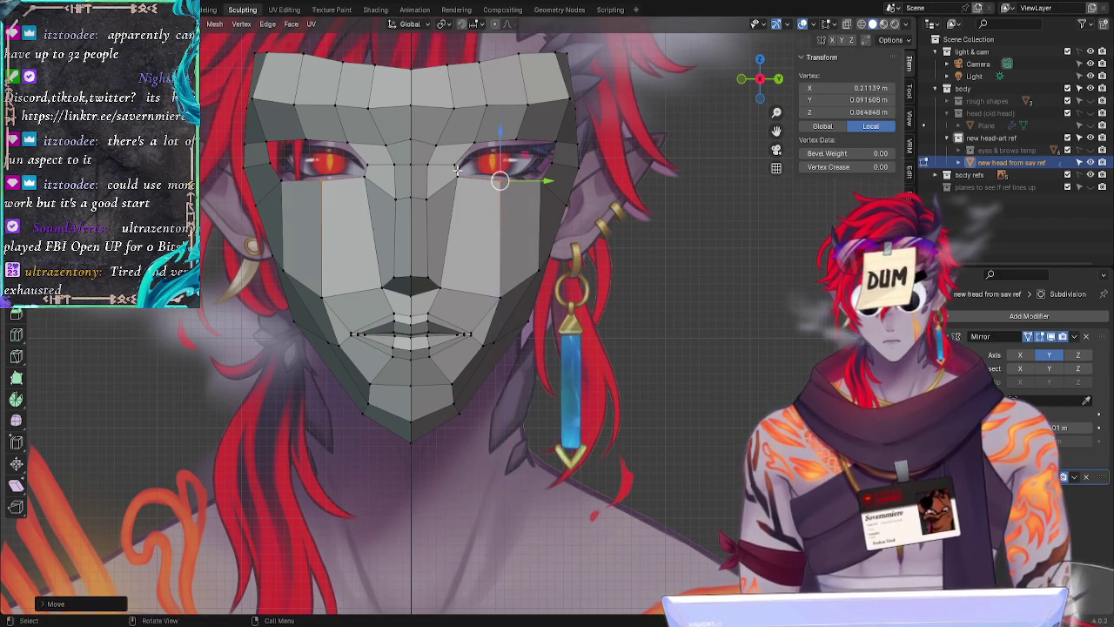
pyautogui.press('g')
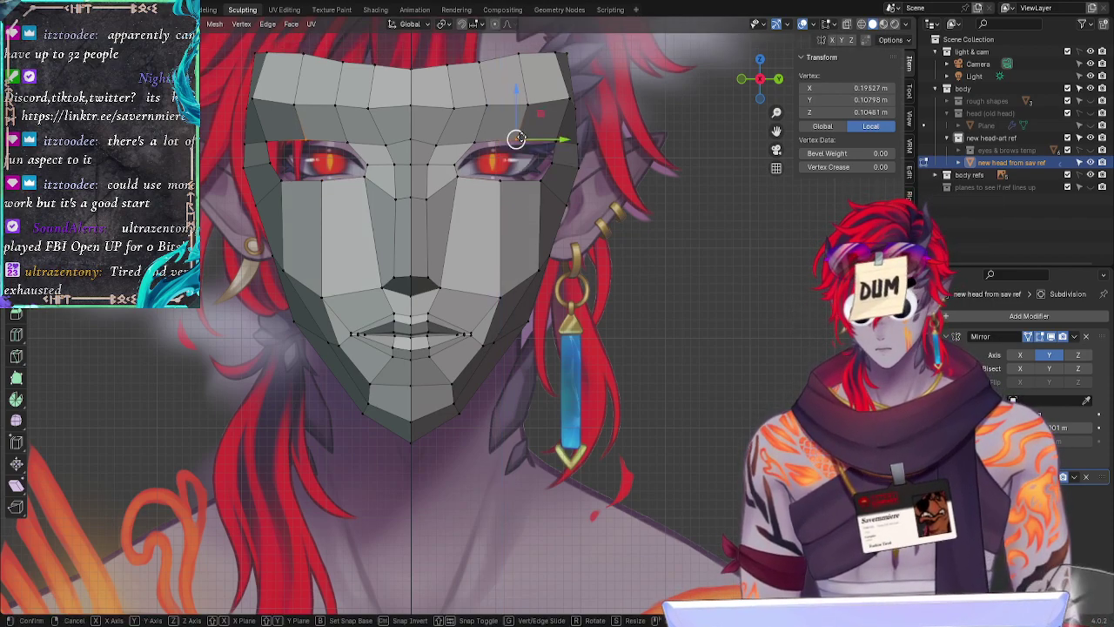
pyautogui.press('z')
pyautogui.click(516, 137)
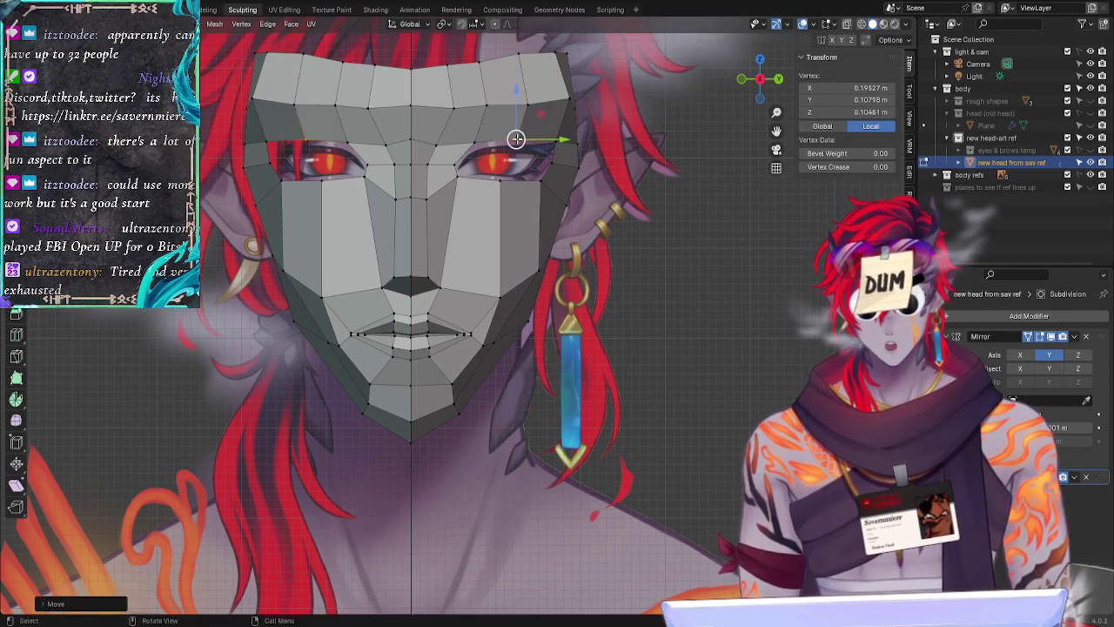
# Step: Paste the copied Y value onto another vertex near the eye
pyautogui.click(502, 184)
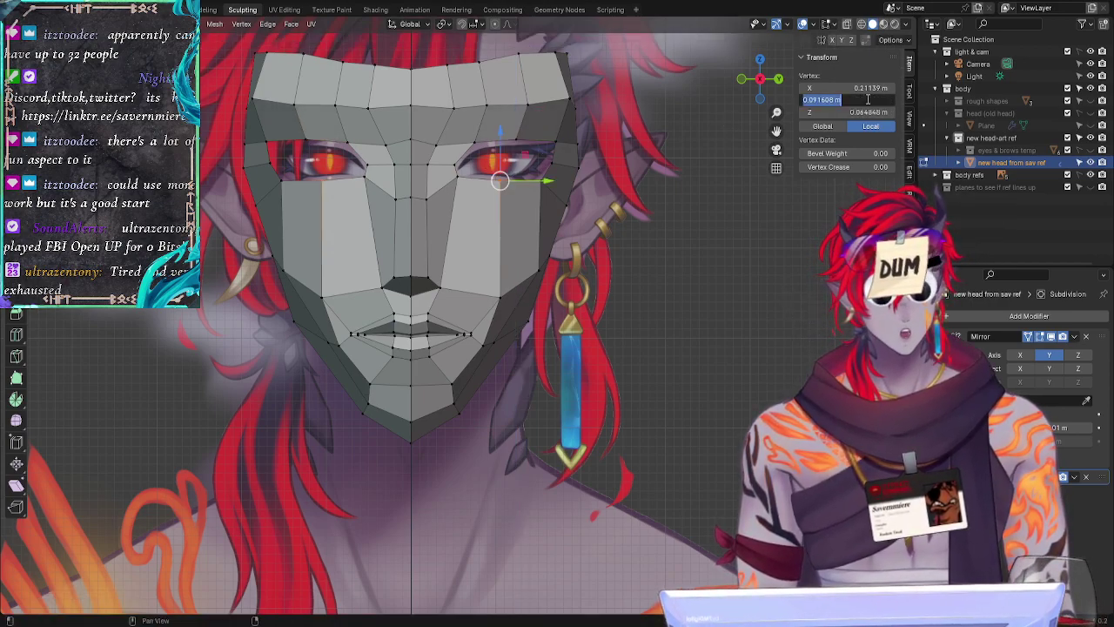
pyautogui.click(516, 138)
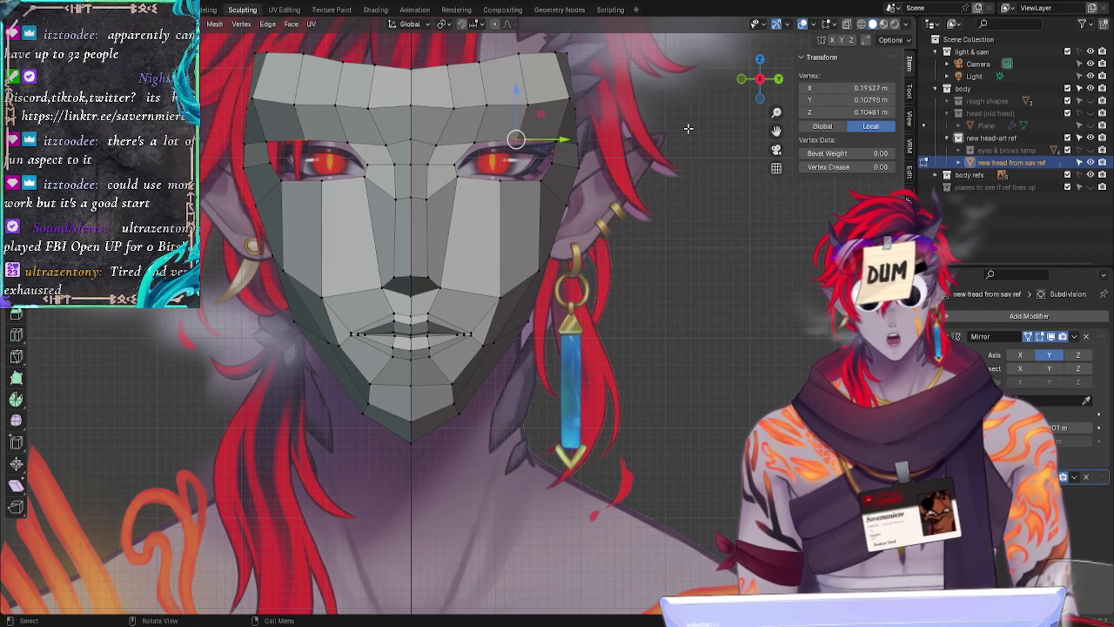
pyautogui.click(857, 100)
pyautogui.hotkey('ctrl', 'v')
pyautogui.press('Return')
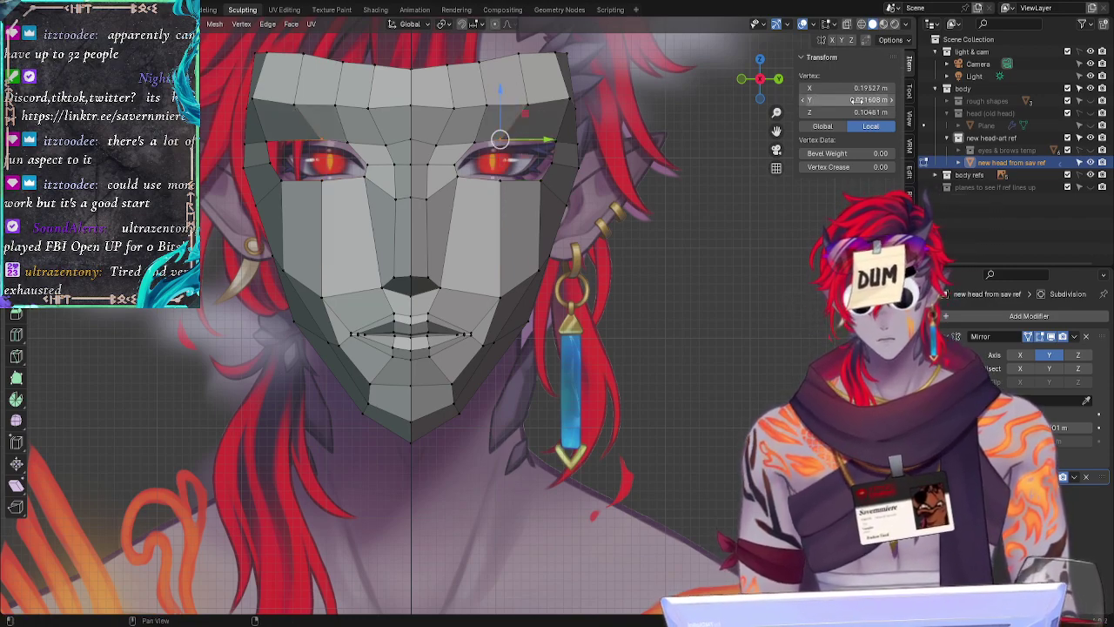
pyautogui.click(766, 295)
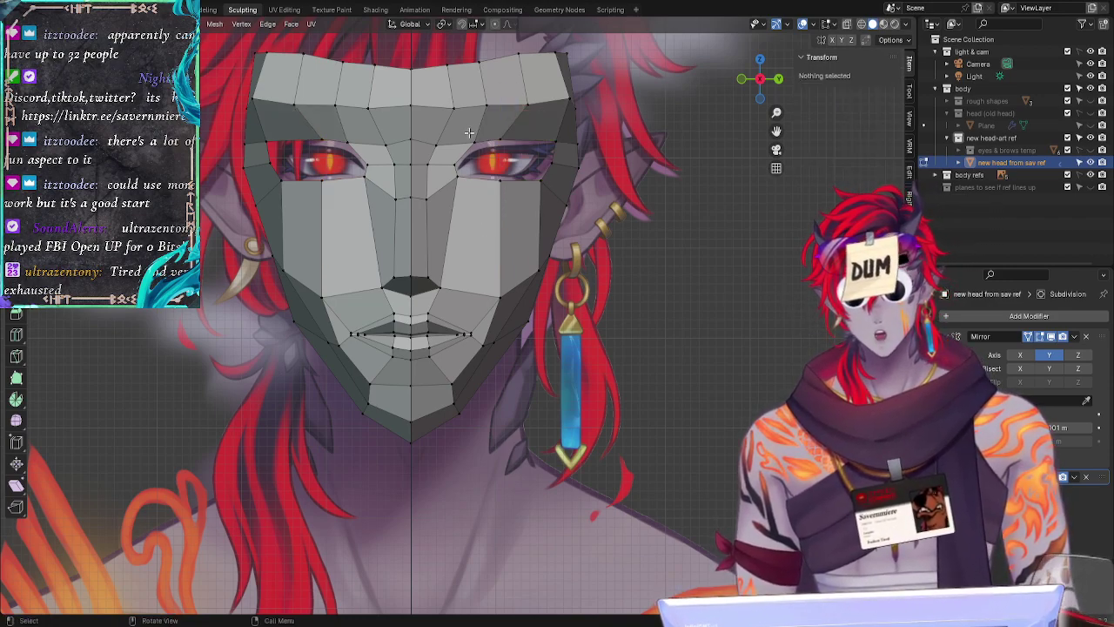
# Step: Set the Y of a vertex beside the eye to 0.047737 m
pyautogui.click(458, 177)
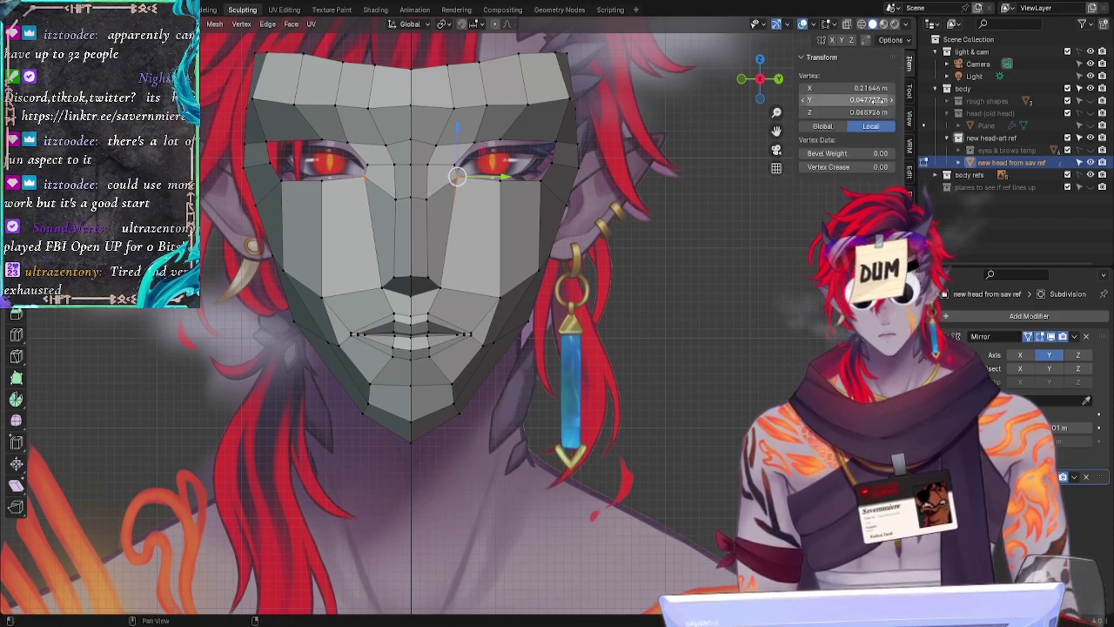
pyautogui.click(857, 100)
pyautogui.press('Escape')
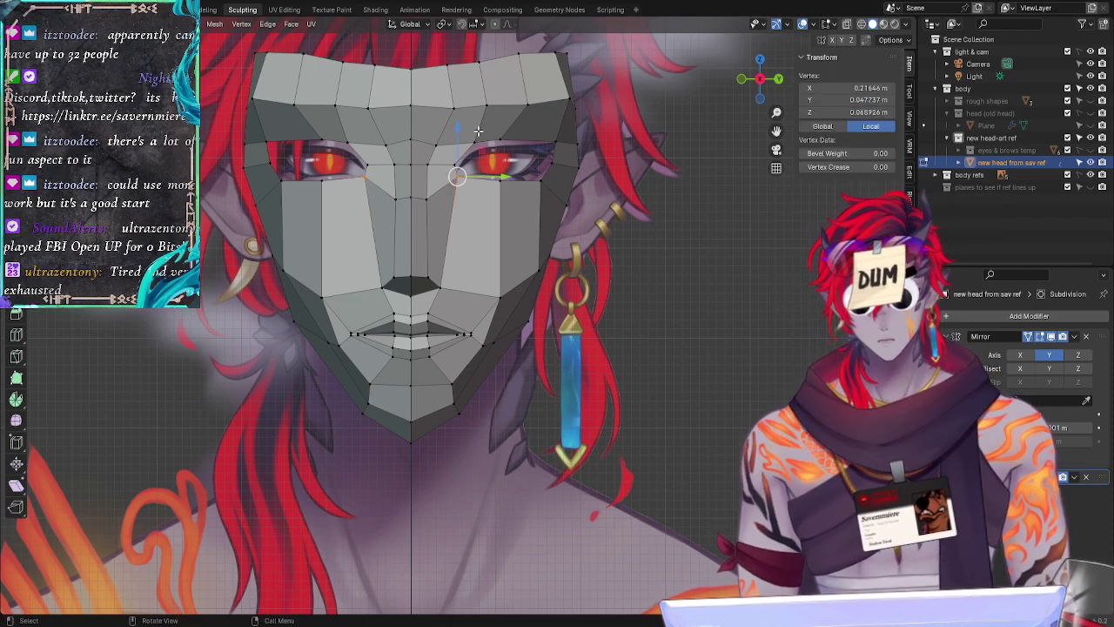
pyautogui.click(474, 142)
pyautogui.click(855, 101)
pyautogui.hotkey('ctrl', 'v')
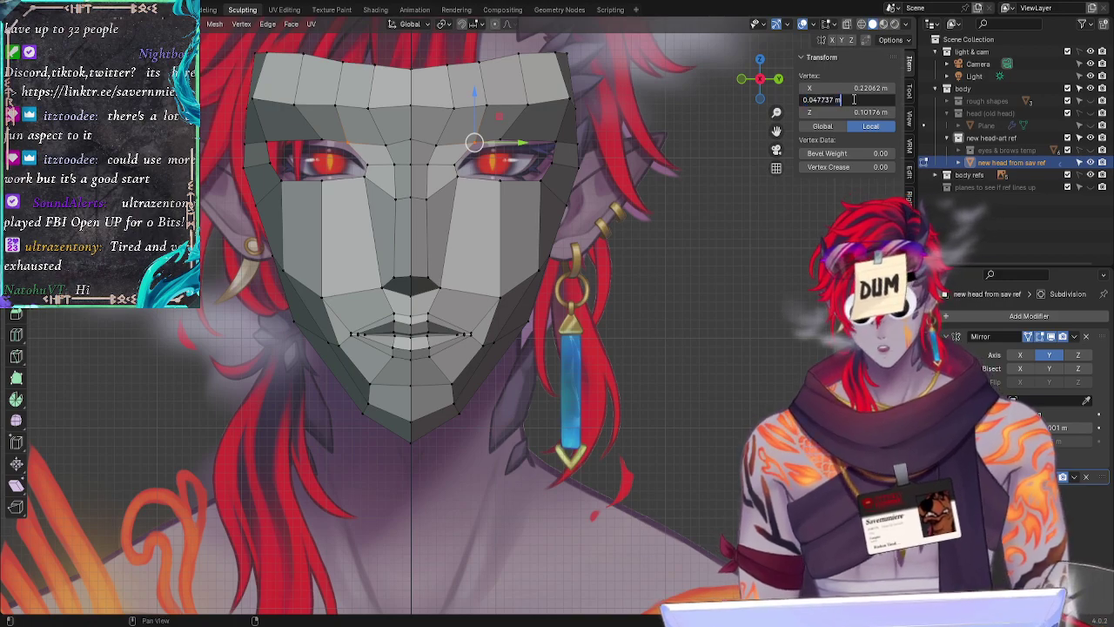
pyautogui.press('Return')
pyautogui.click(716, 239)
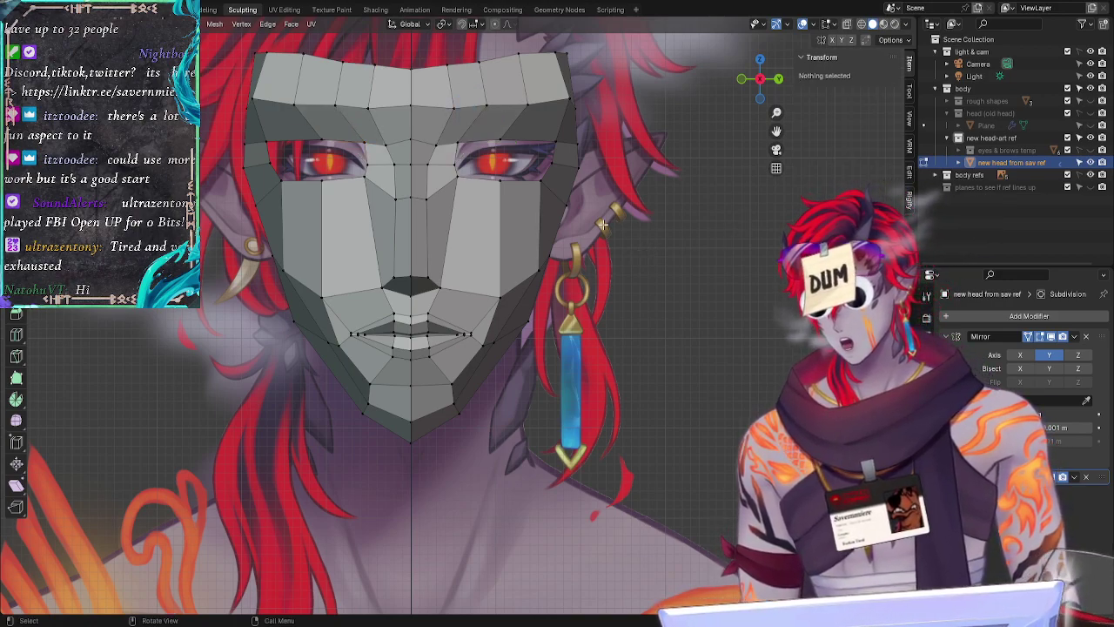
# Step: Zoom in and drag the vertex above the eye to match the reference
pyautogui.moveTo(722, 268)
pyautogui.keyDown('ctrl'); pyautogui.mouseDown(button='middle')
pyautogui.moveTo(725, 239)
pyautogui.moveTo(716, 249)
pyautogui.mouseUp(button='middle'); pyautogui.keyUp('ctrl')
pyautogui.click(458, 110)
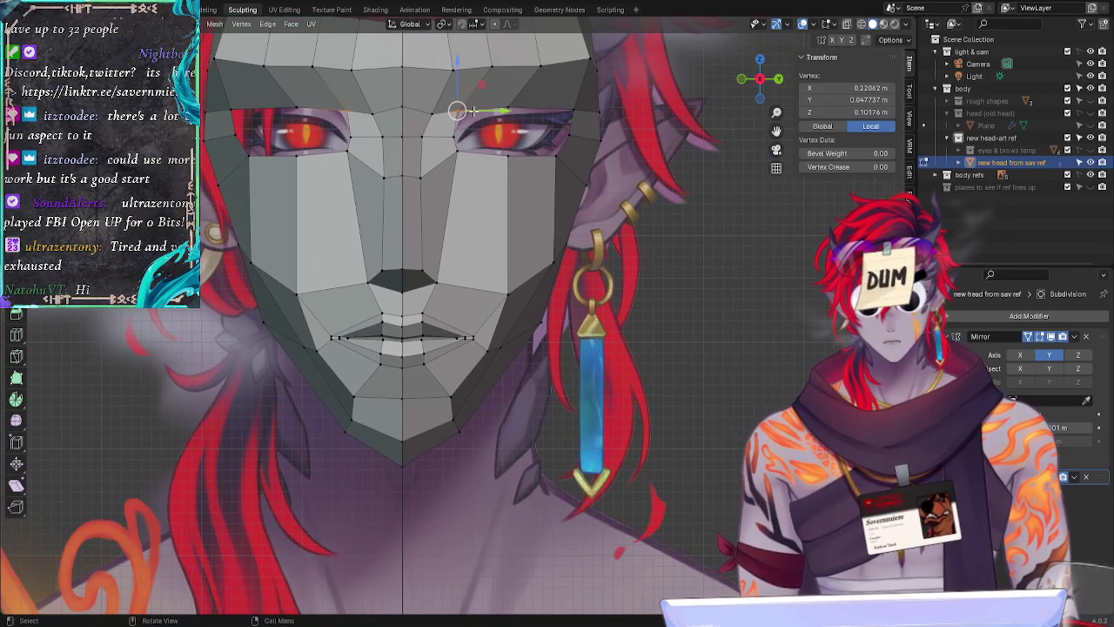
pyautogui.moveTo(469, 111); pyautogui.dragTo(481, 111)
pyautogui.hotkey('alt', 'a')
# Step: Move the neighbouring upper-eyelid vertex along X, then return to front view over the reference
pyautogui.click(519, 110)
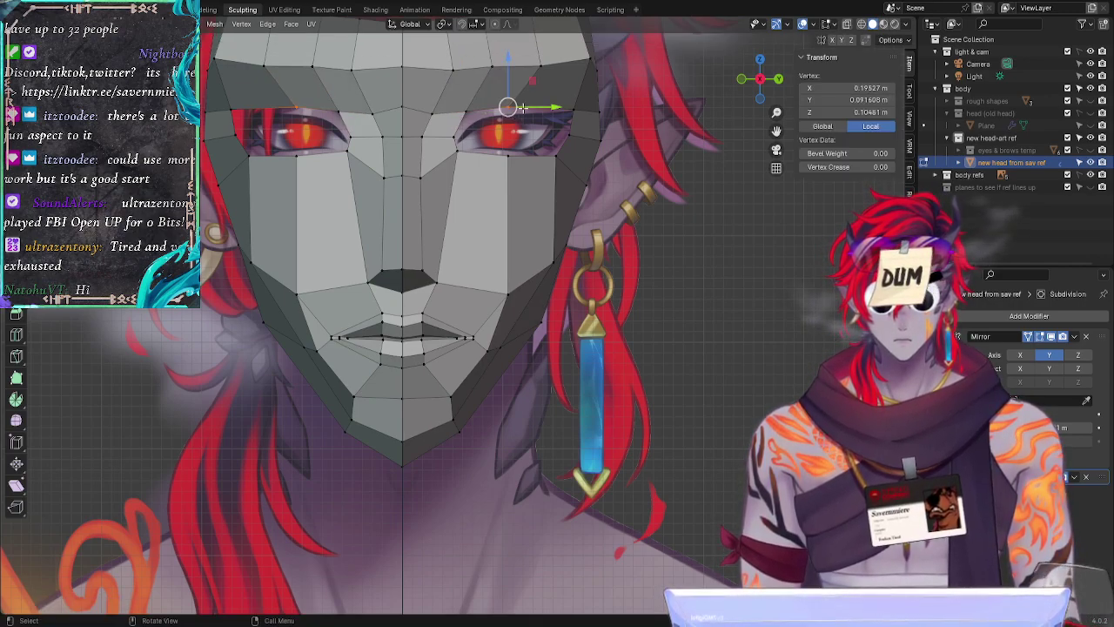
pyautogui.press('g')
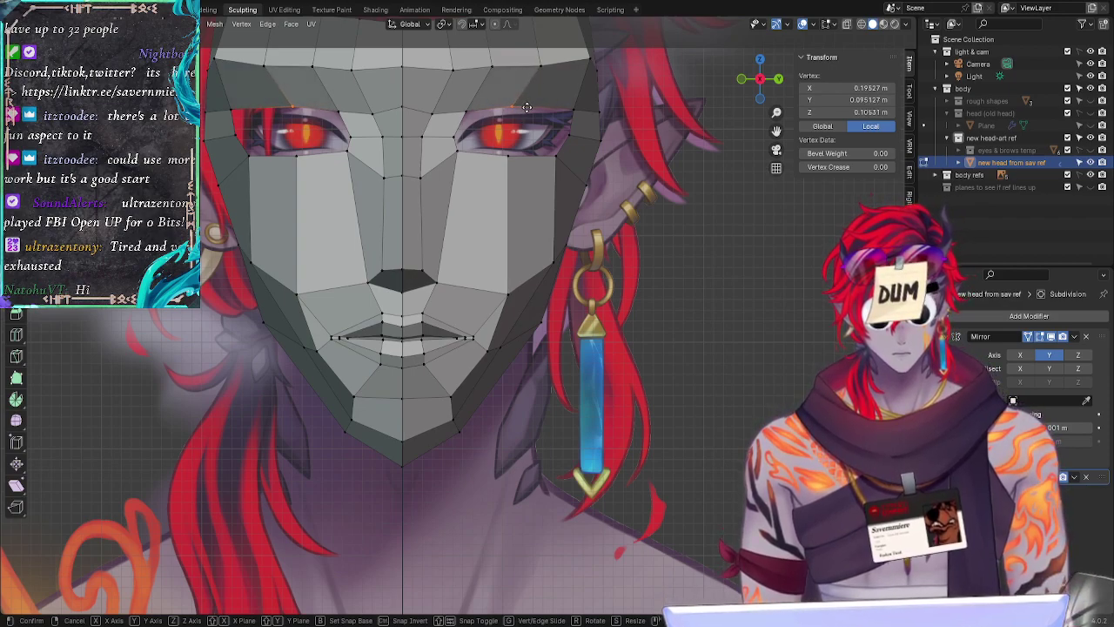
pyautogui.click(523, 107)
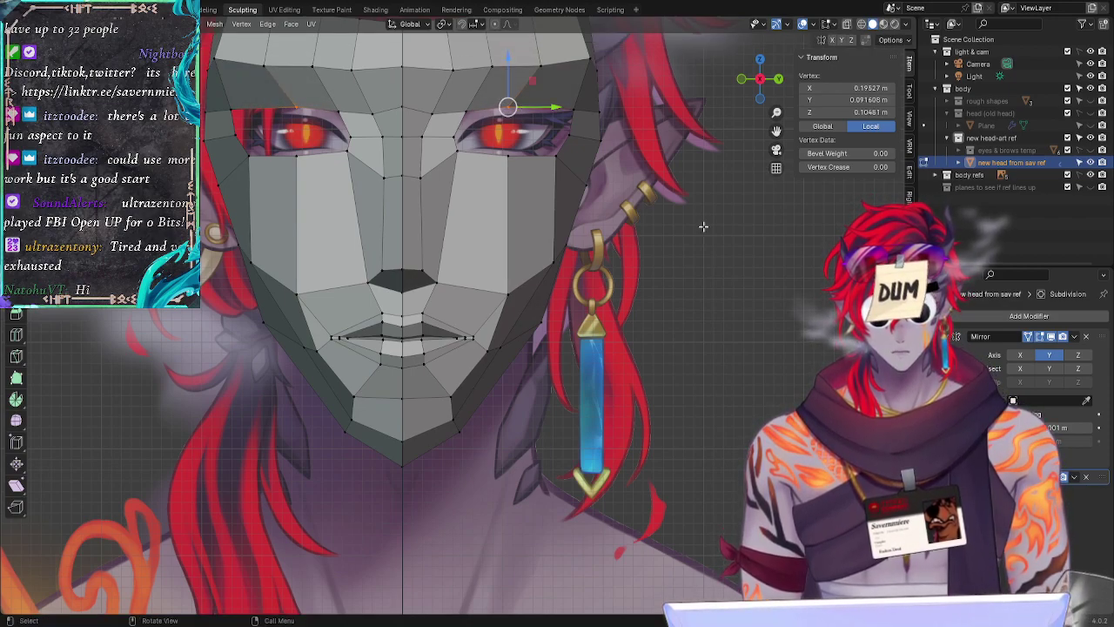
pyautogui.press('g')
pyautogui.press('x')
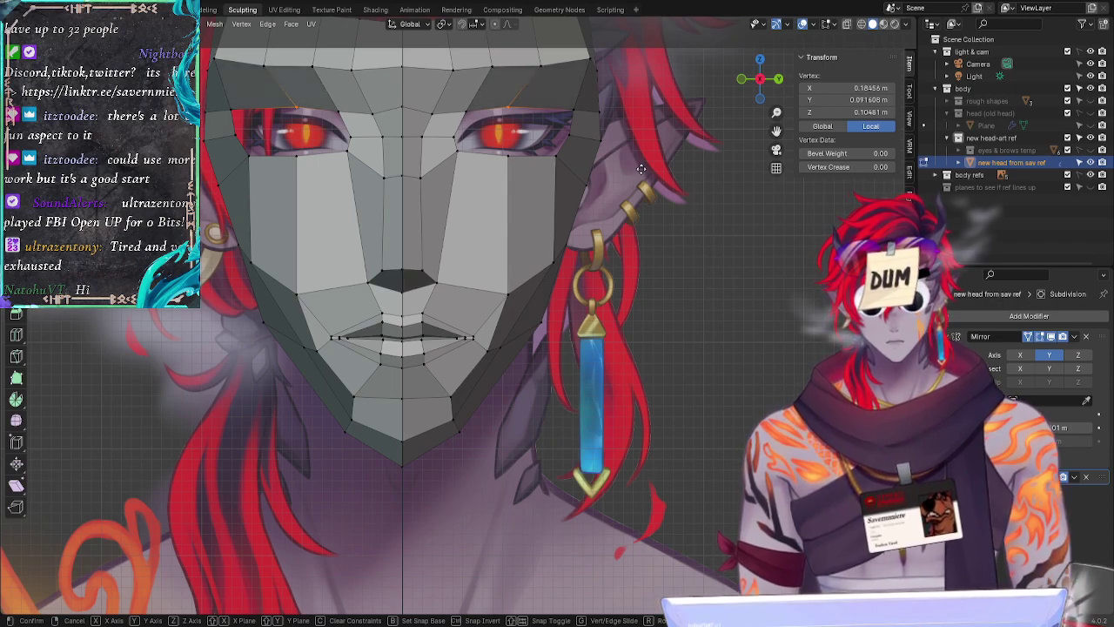
pyautogui.click(689, 284)
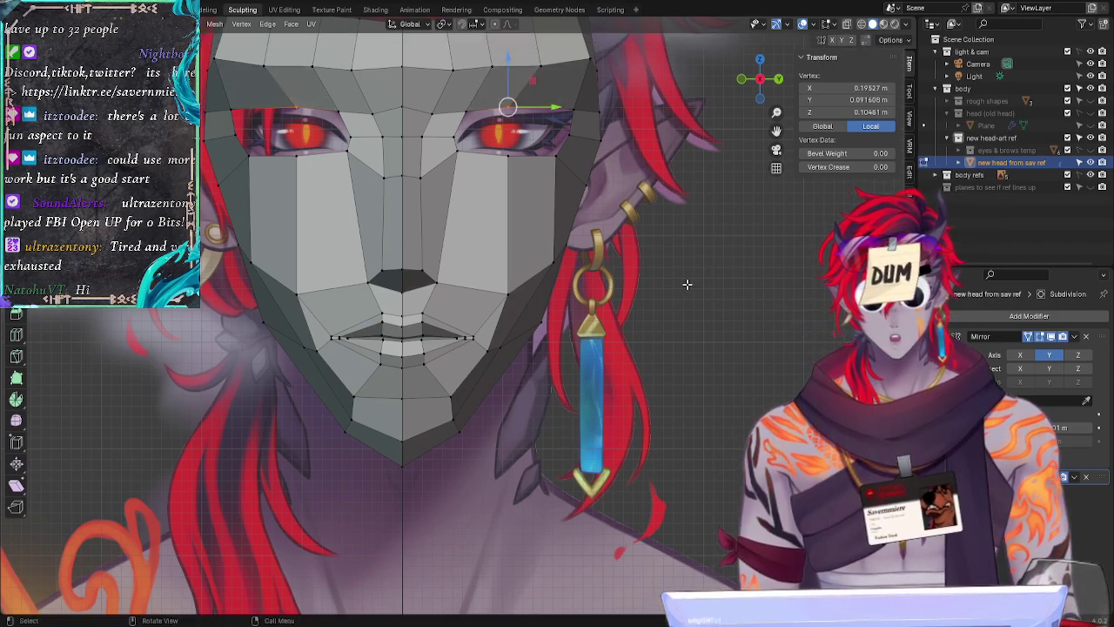
pyautogui.hotkey('alt', 'a')
pyautogui.moveTo(688, 285); pyautogui.dragTo(590, 302, button='middle')
pyautogui.click(744, 83)
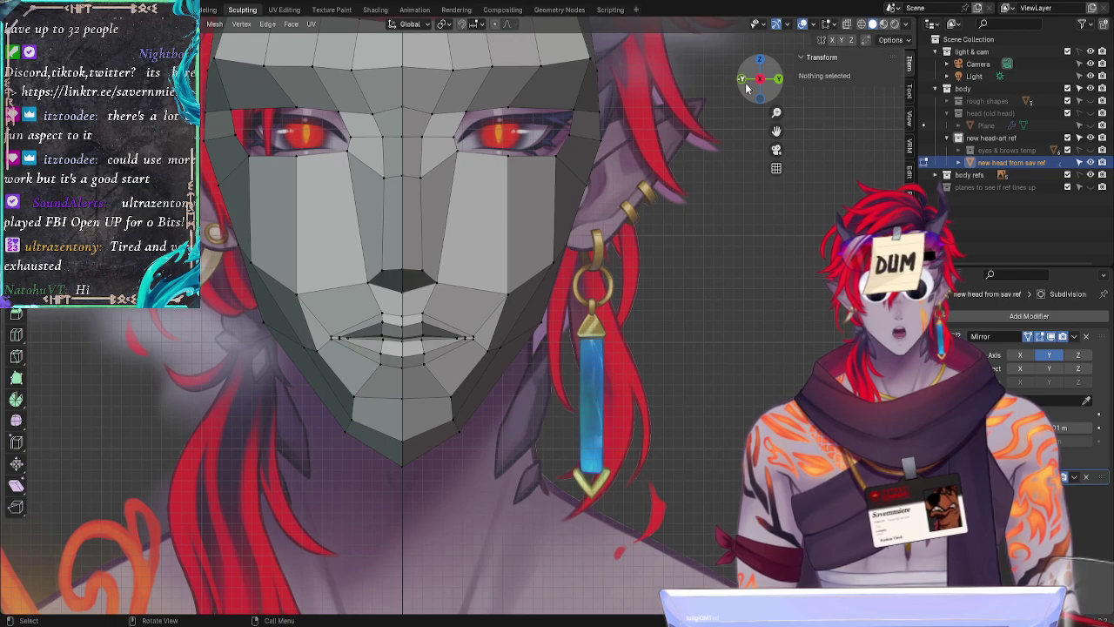
pyautogui.moveTo(759, 263); pyautogui.dragTo(731, 287, button='middle')
pyautogui.click(1050, 477)
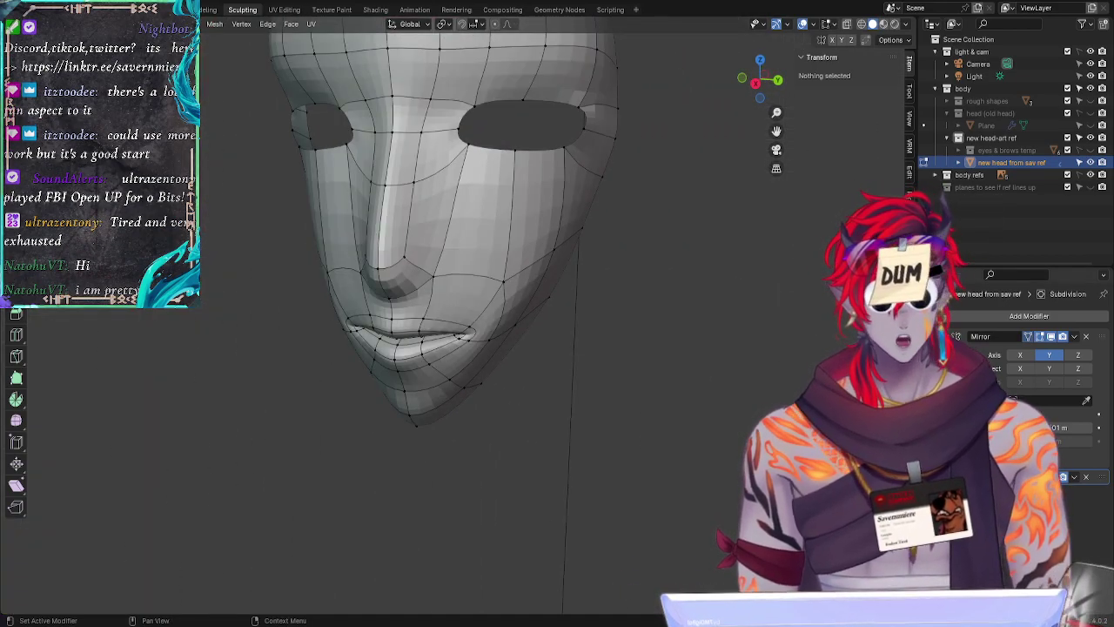
pyautogui.moveTo(535, 365); pyautogui.dragTo(601, 344, button='middle')
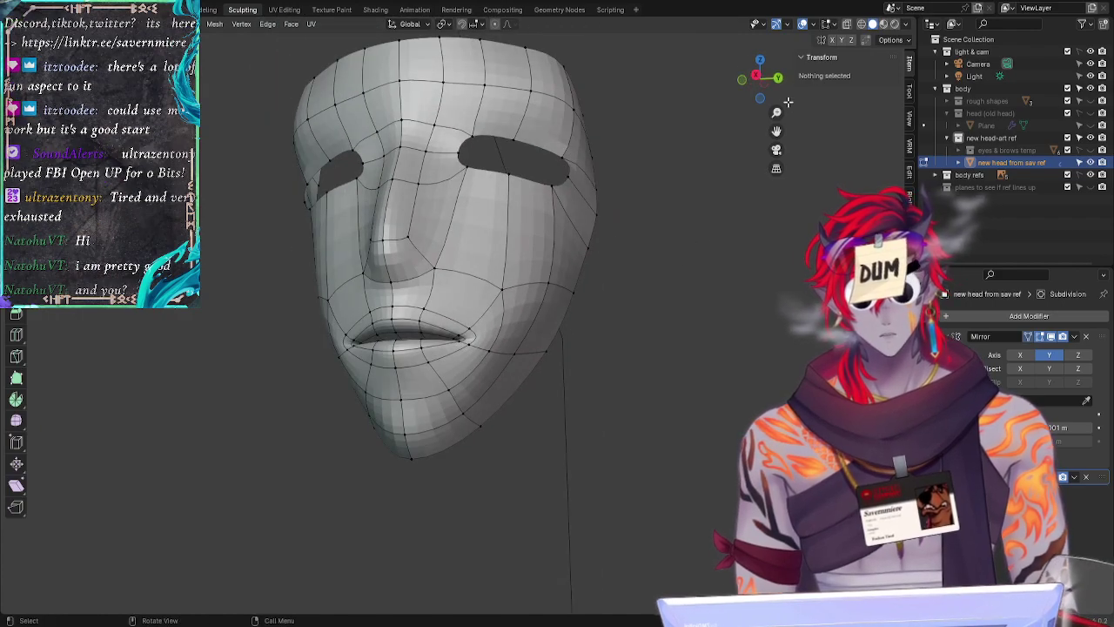
pyautogui.click(756, 76)
pyautogui.moveTo(754, 77); pyautogui.dragTo(777, 79)
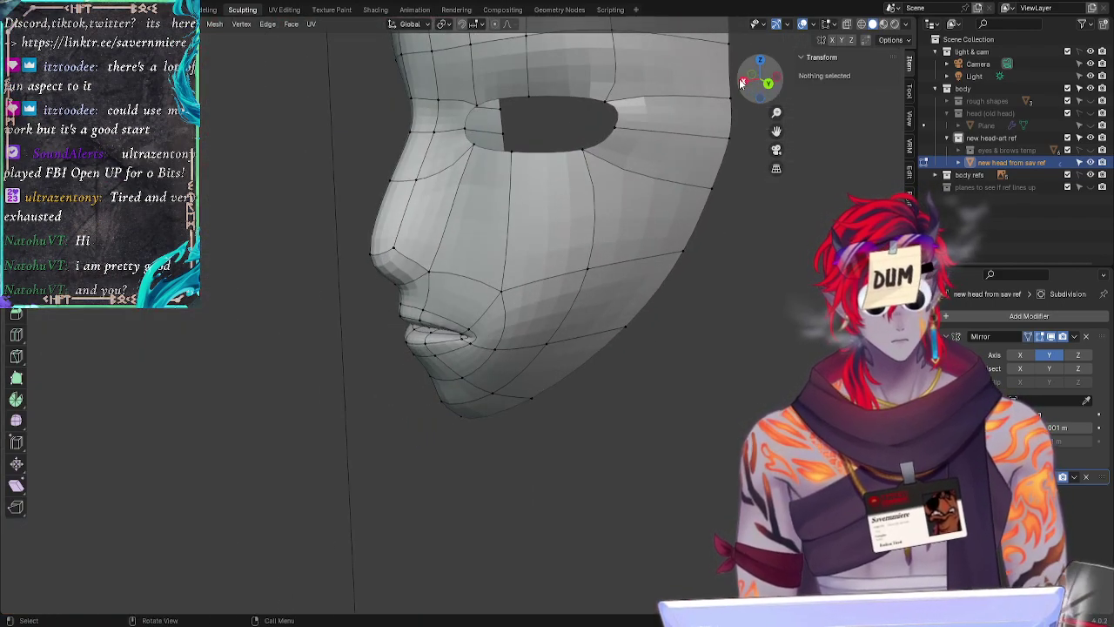
pyautogui.click(745, 84)
pyautogui.click(1050, 477)
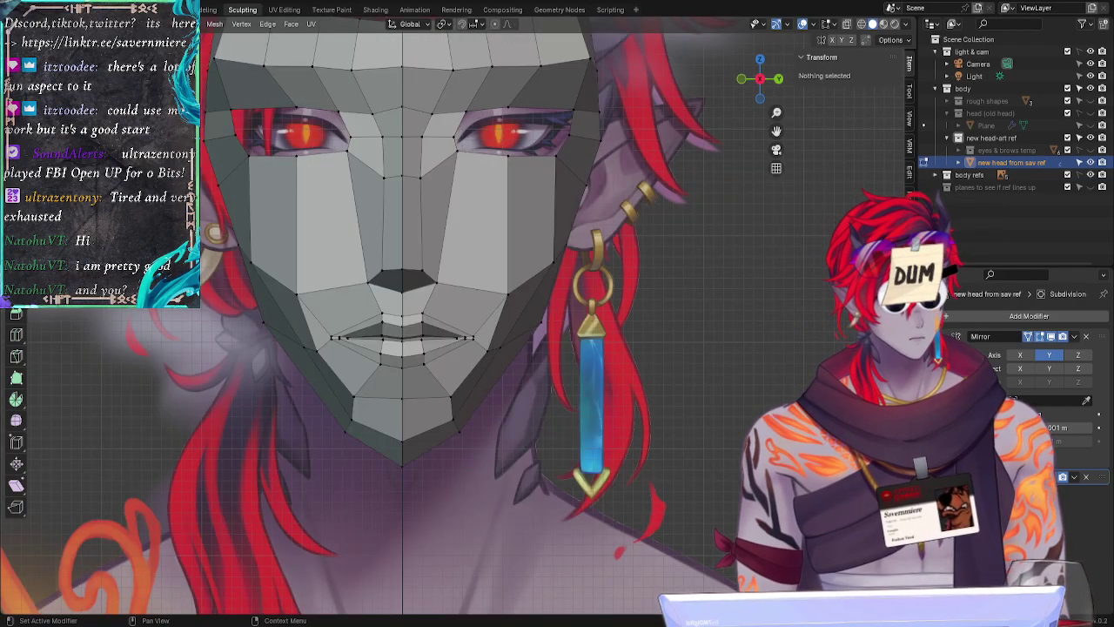
pyautogui.moveTo(775, 375); pyautogui.dragTo(616, 348, button='middle')
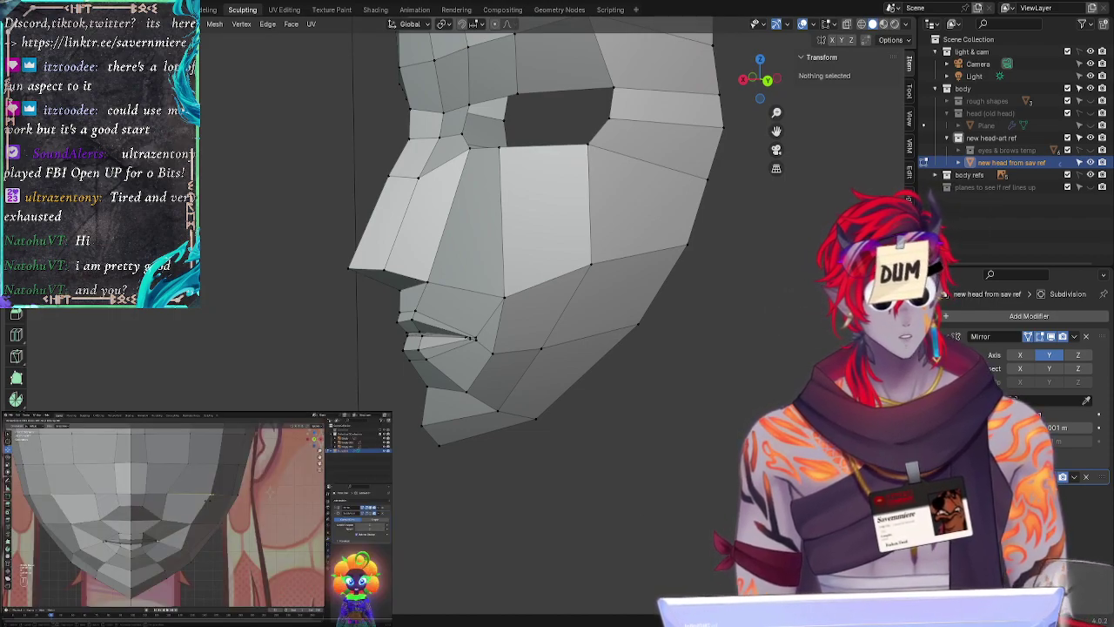
pyautogui.click(743, 79)
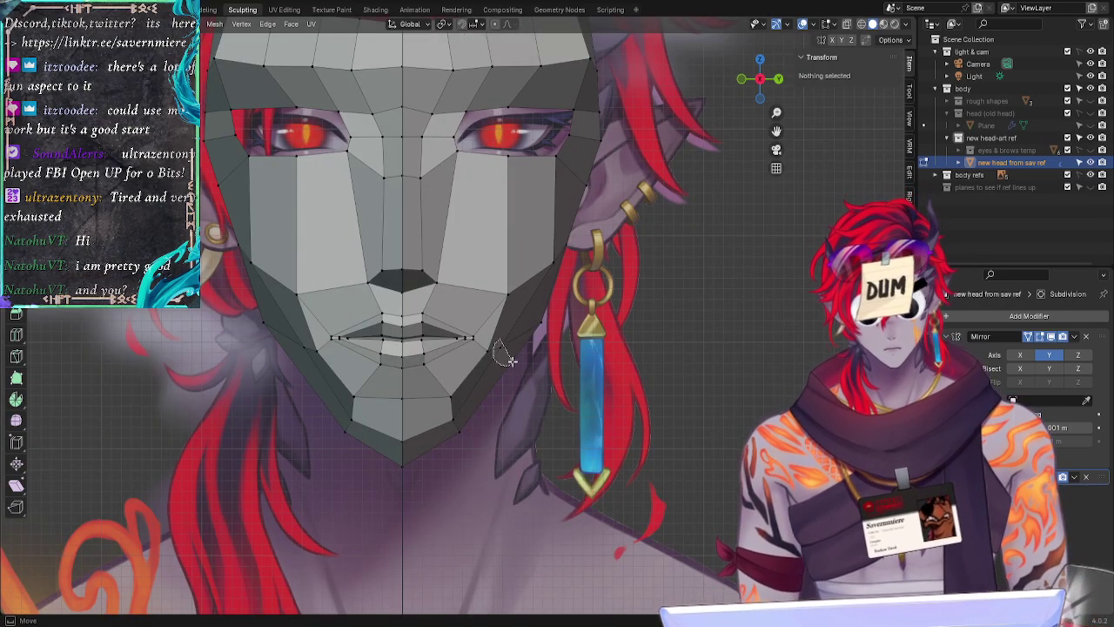
# Step: Select the single jaw vertex next to the mouth corner
pyautogui.click(499, 348)
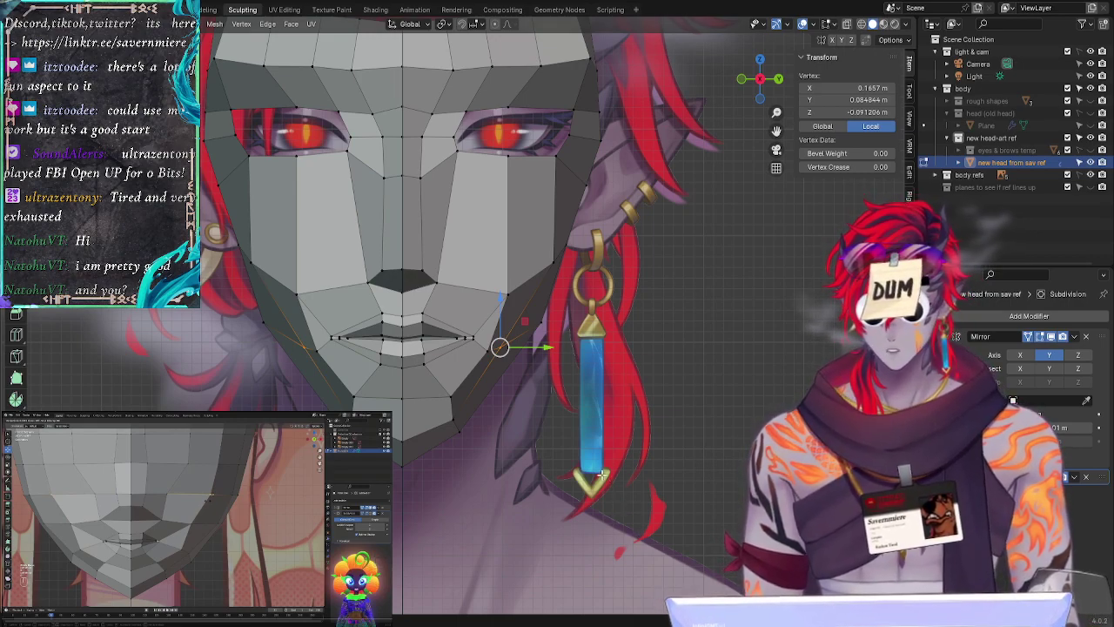
# Step: Move the jaw vertex beside the mouth onto the reference jawline, Y about 0.0898 m
pyautogui.press('g')
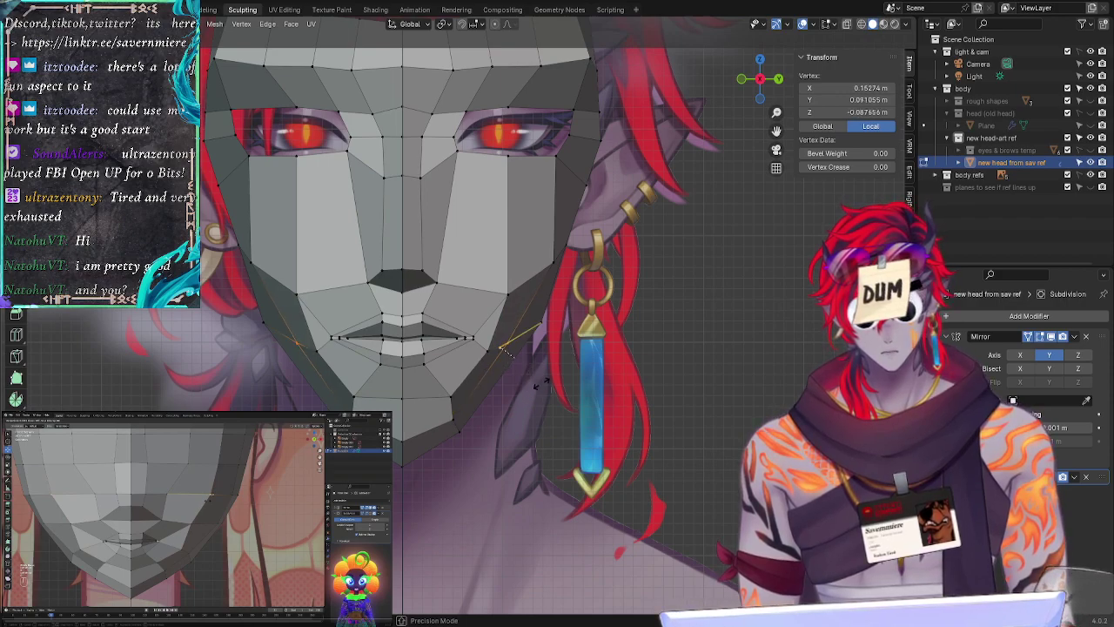
pyautogui.rightClick(546, 392)
pyautogui.press('g')
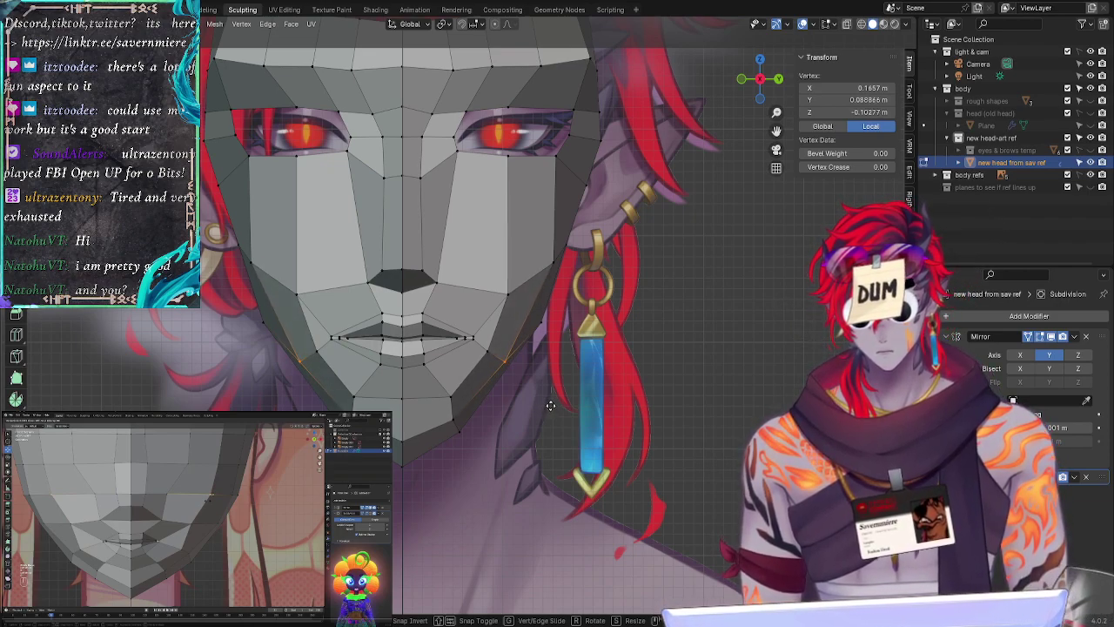
pyautogui.click(551, 406)
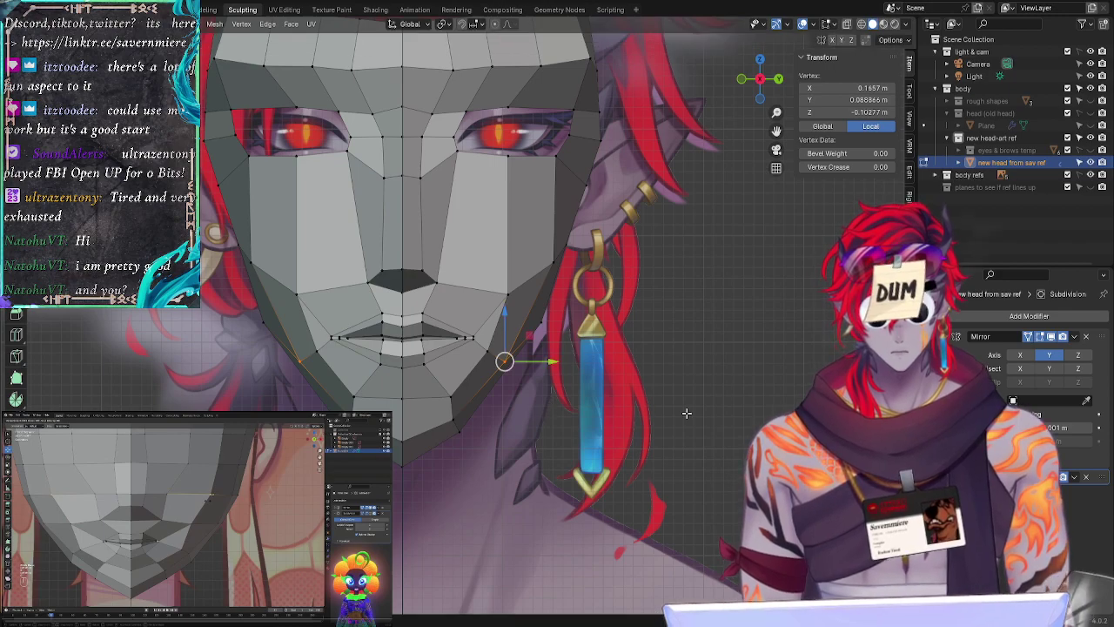
pyautogui.click(686, 413)
# Step: In a three-quarter view, push a jaw vertex in depth with Alt+S, then return to front view
pyautogui.moveTo(724, 453); pyautogui.dragTo(629, 463, button='middle')
pyautogui.click(543, 361)
pyautogui.press('g')
pyautogui.press('g')
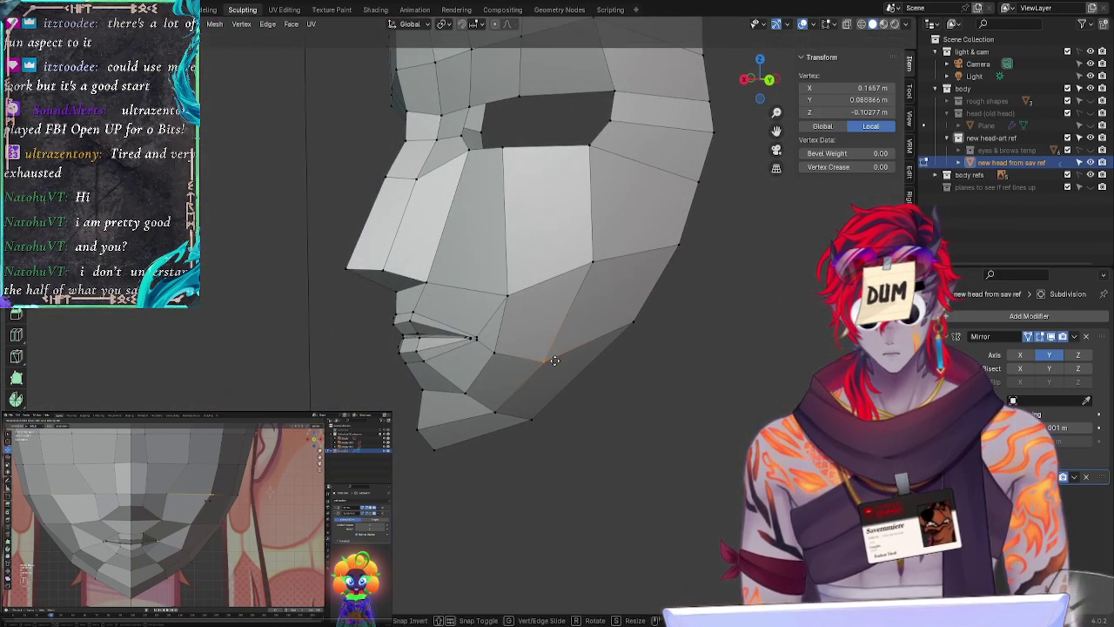
pyautogui.rightClick(554, 364)
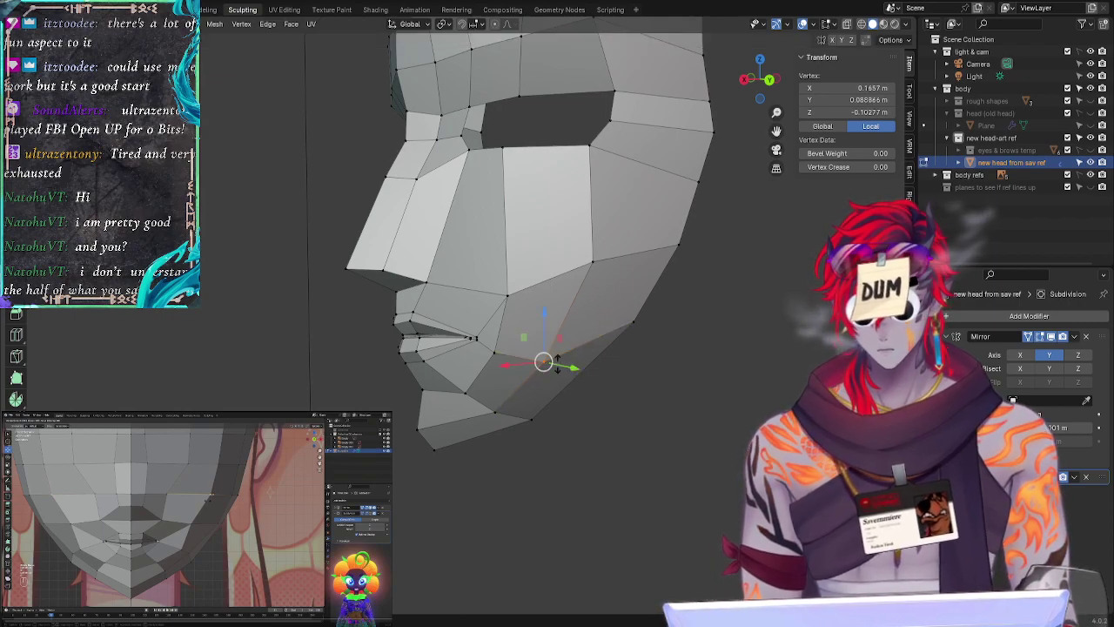
pyautogui.hotkey('alt', 's')
pyautogui.moveTo(559, 363); pyautogui.dragTo(542, 366)
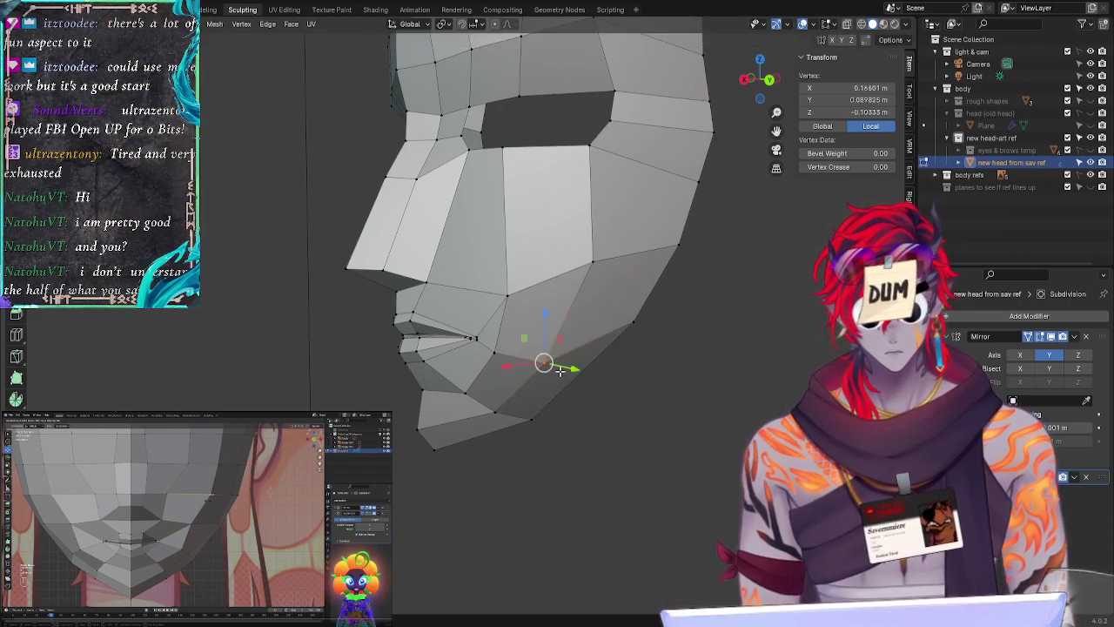
pyautogui.click(566, 473)
pyautogui.moveTo(567, 472); pyautogui.dragTo(665, 470, button='middle')
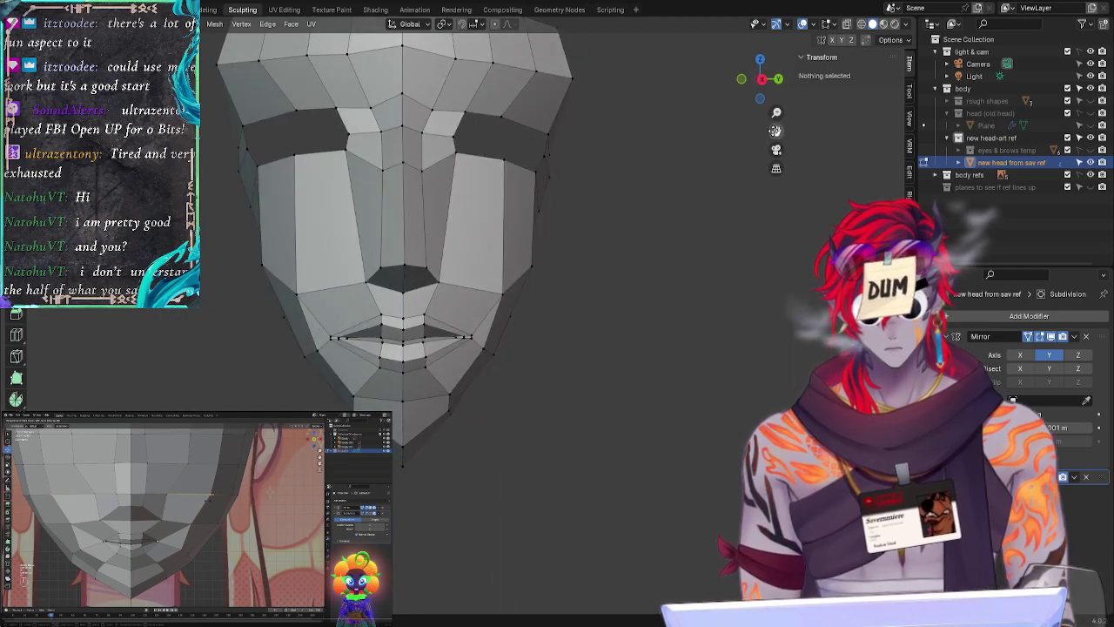
pyautogui.click(761, 80)
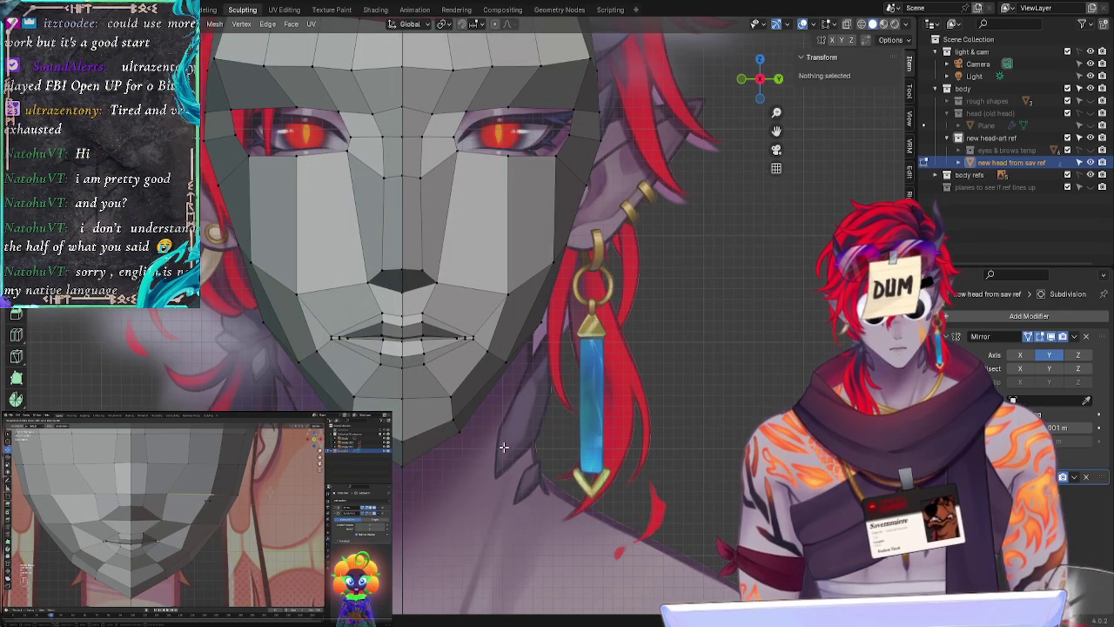
pyautogui.moveTo(676, 377); pyautogui.dragTo(572, 394, button='middle')
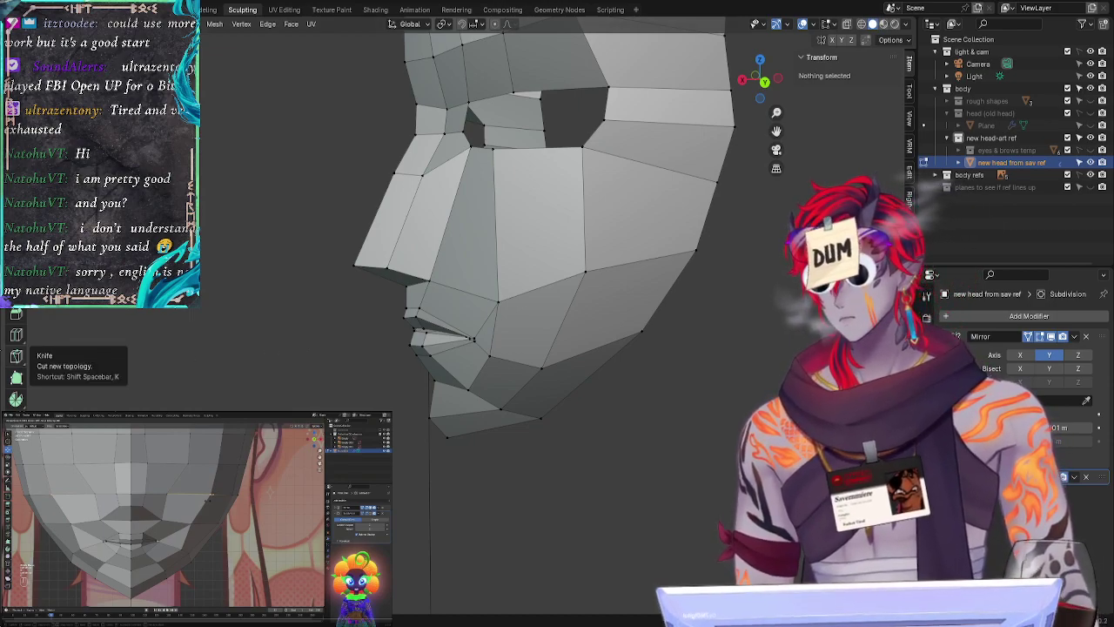
pyautogui.click(15, 355)
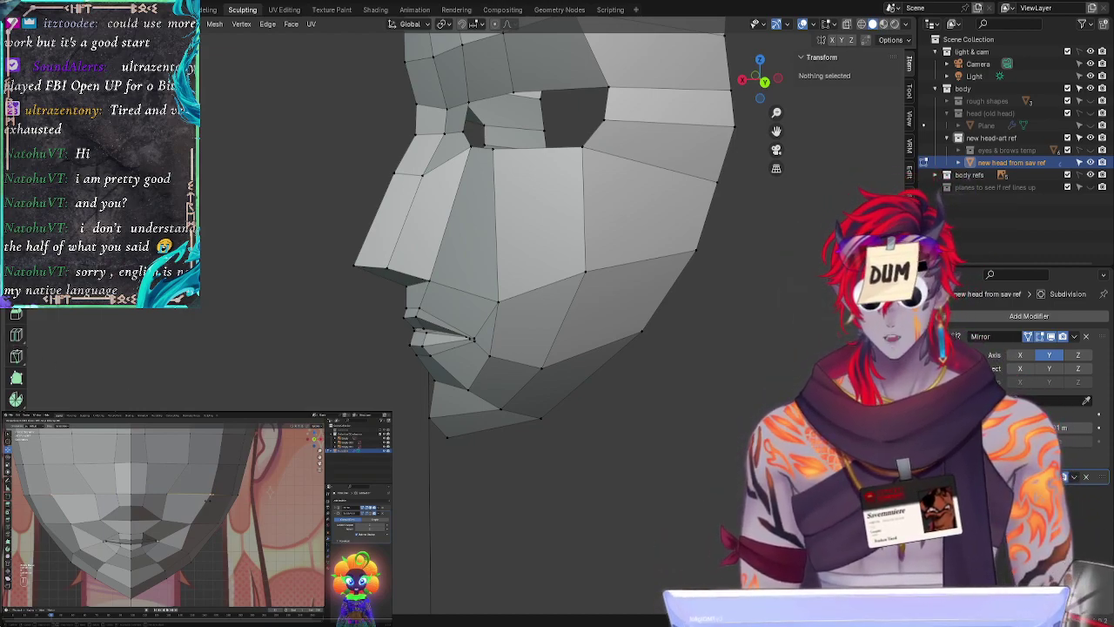
pyautogui.moveTo(289, 476); pyautogui.dragTo(389, 476, button='middle')
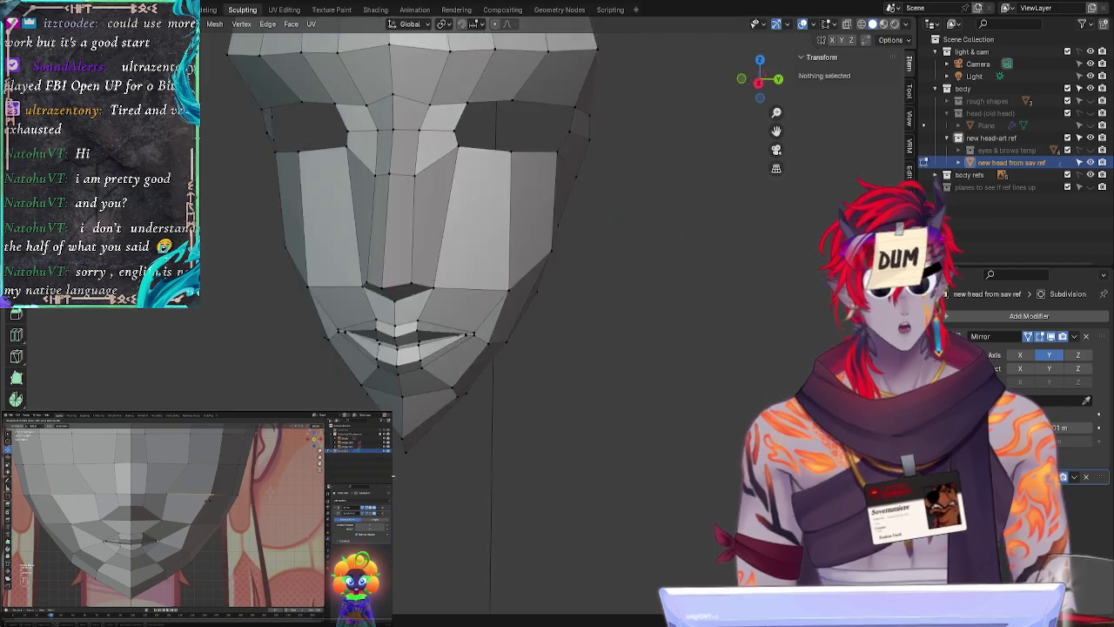
pyautogui.click(759, 85)
pyautogui.scroll(1, 723, 179)
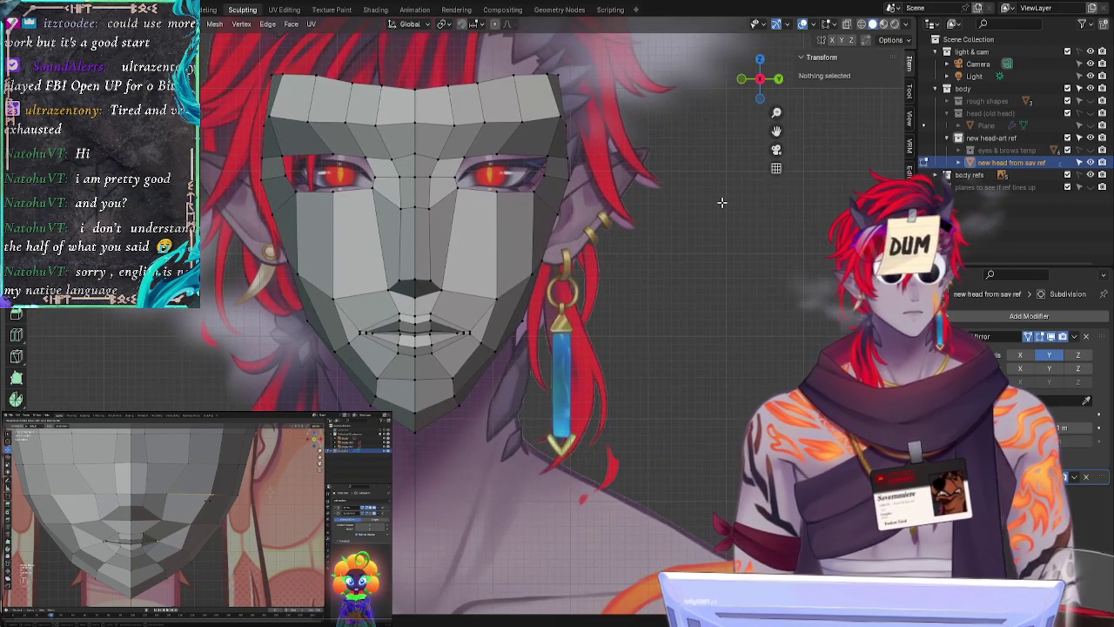
pyautogui.moveTo(732, 279); pyautogui.dragTo(670, 292, button='middle')
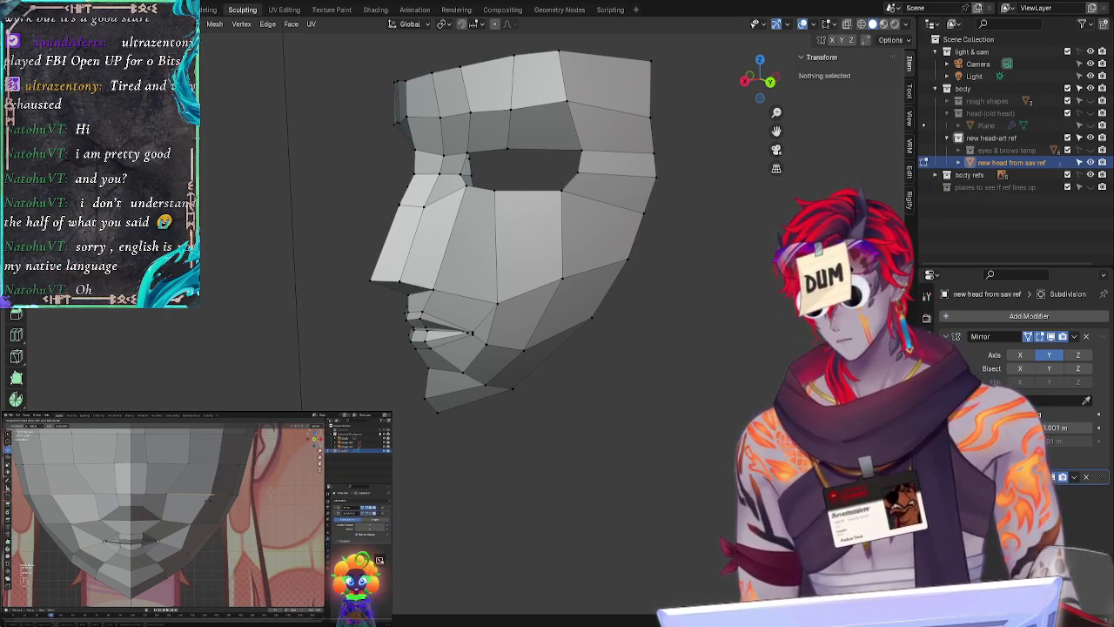
pyautogui.moveTo(574, 432)
pyautogui.mouseDown(button='middle')
pyautogui.moveTo(646, 435)
pyautogui.moveTo(566, 427)
pyautogui.mouseUp(button='middle')
pyautogui.click(745, 81)
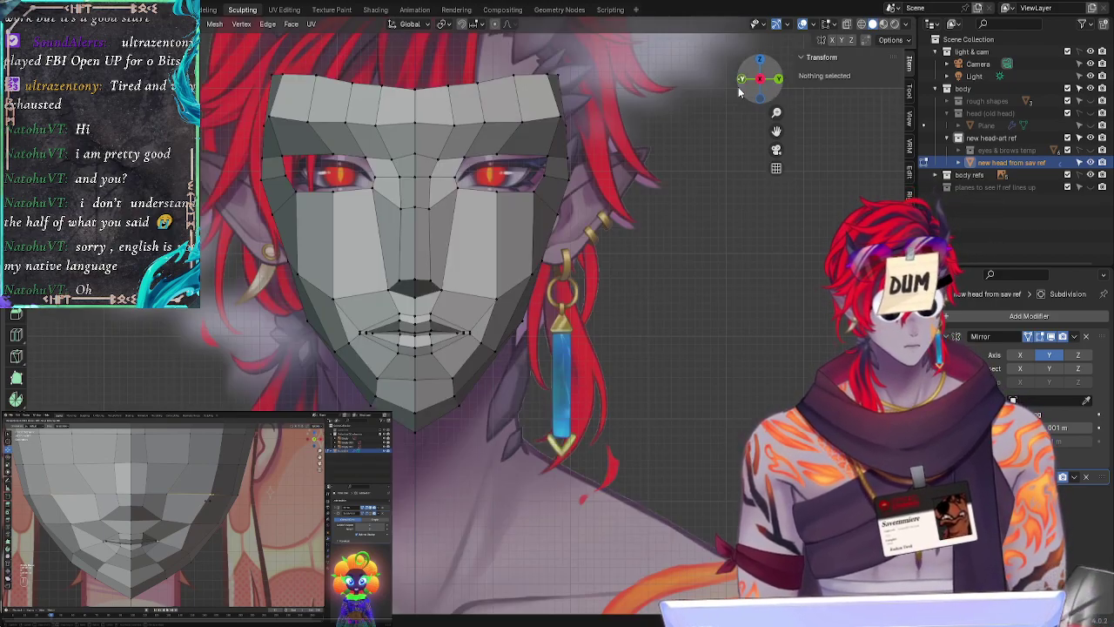
pyautogui.scroll(2, 709, 383)
pyautogui.moveTo(696, 328); pyautogui.dragTo(641, 293, button='middle')
# Step: Move the cheek vertex on the jawline higher and wider
pyautogui.click(620, 260)
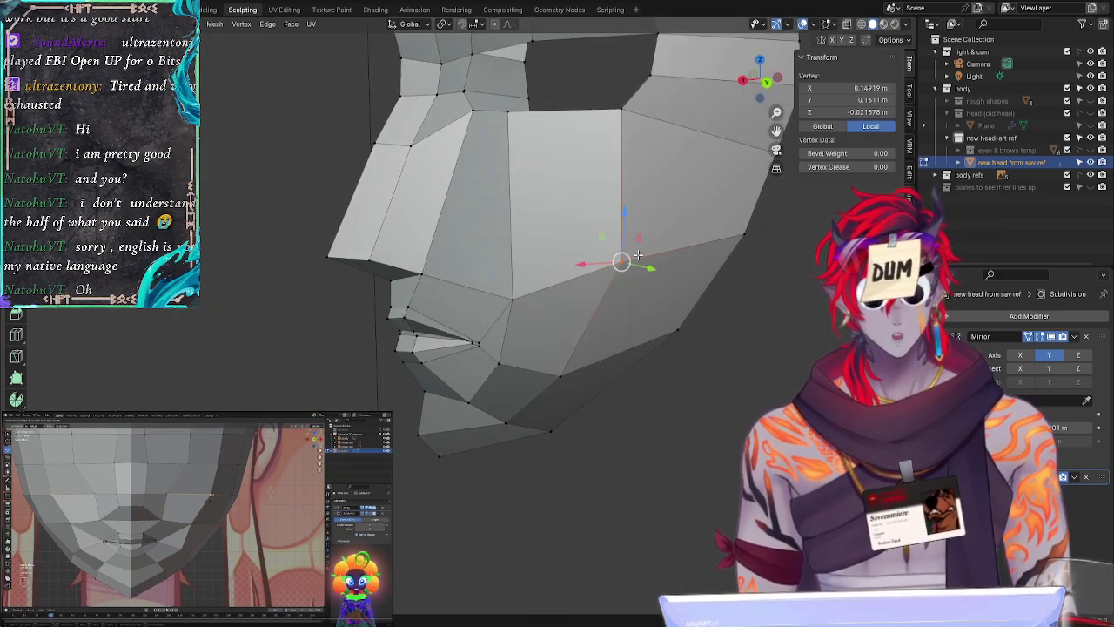
pyautogui.press('g')
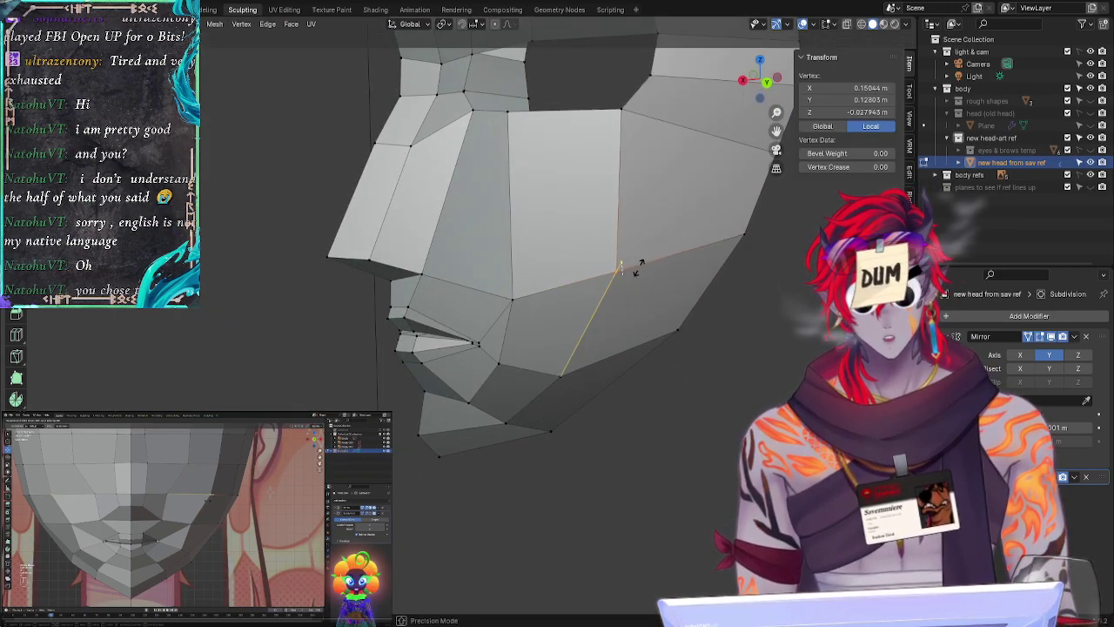
pyautogui.click(639, 273)
pyautogui.click(678, 441)
pyautogui.moveTo(678, 441); pyautogui.dragTo(710, 432, button='middle')
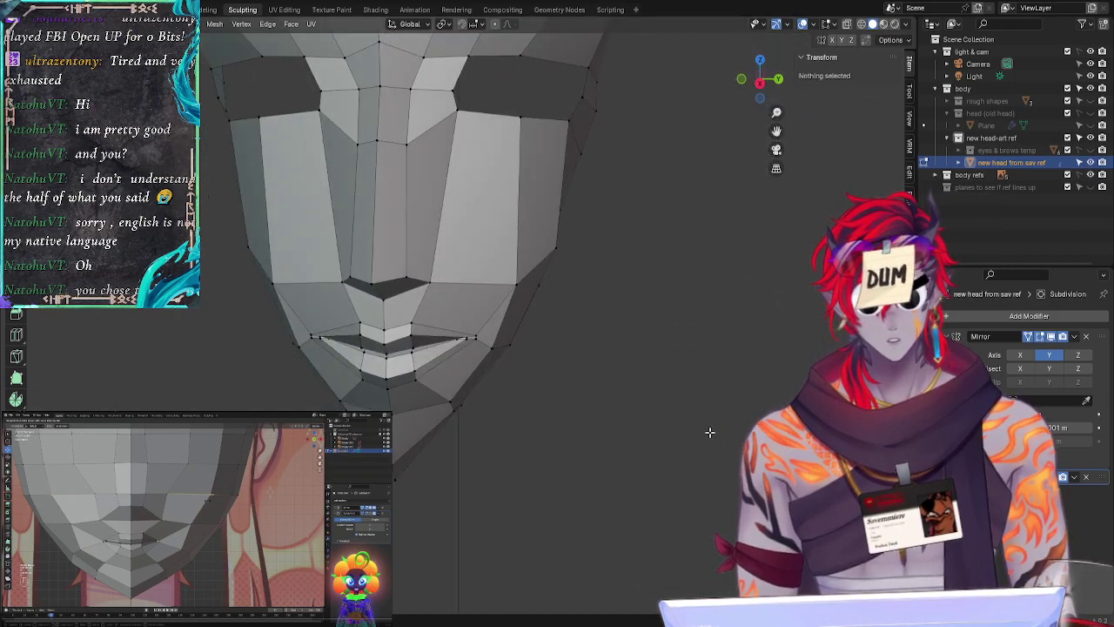
# Step: Try nudging a jaw-edge vertex along Y, undo it, and return to the front reference view
pyautogui.click(557, 250)
pyautogui.press('s')
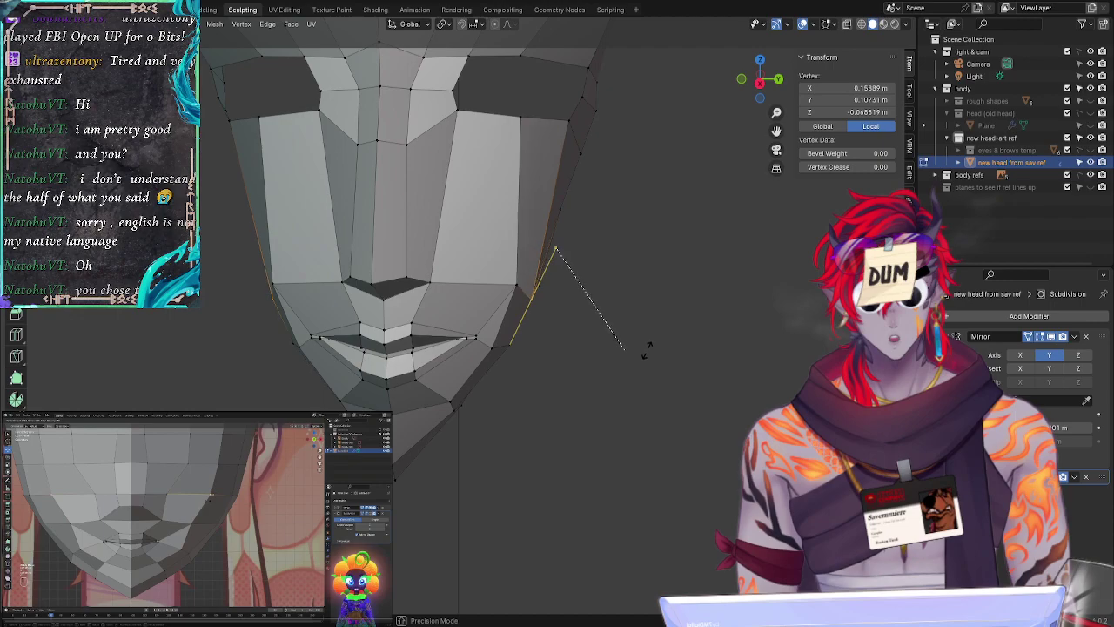
pyautogui.rightClick(686, 301)
pyautogui.moveTo(600, 248); pyautogui.dragTo(609, 249)
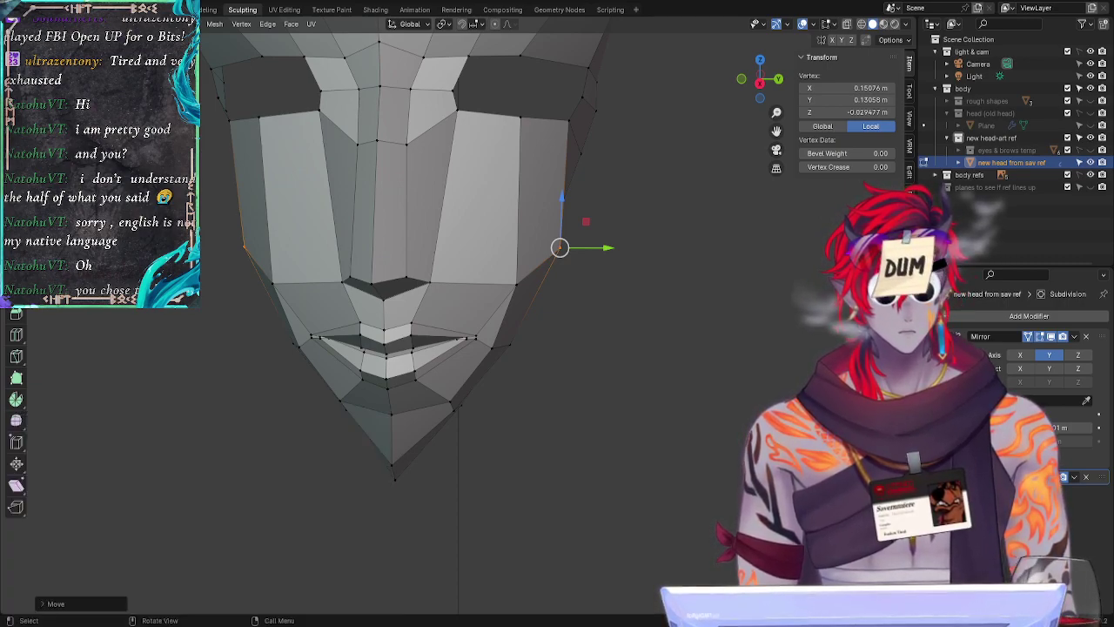
pyautogui.click(647, 373)
pyautogui.hotkey('ctrl', 'z')
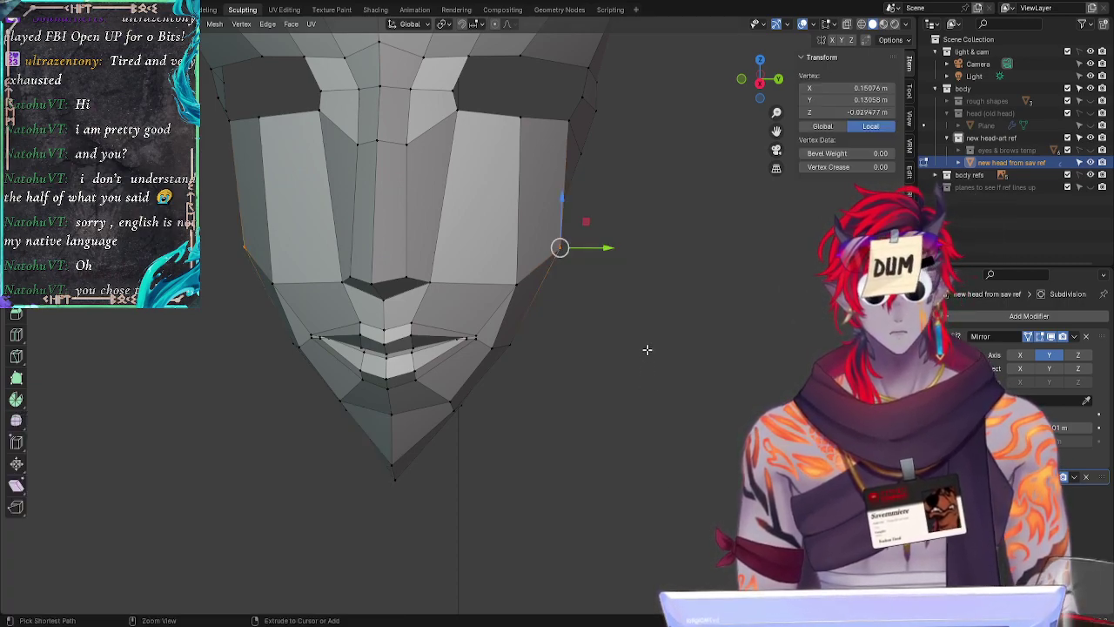
pyautogui.hotkey('ctrl', 'z')
pyautogui.click(674, 245)
pyautogui.click(759, 86)
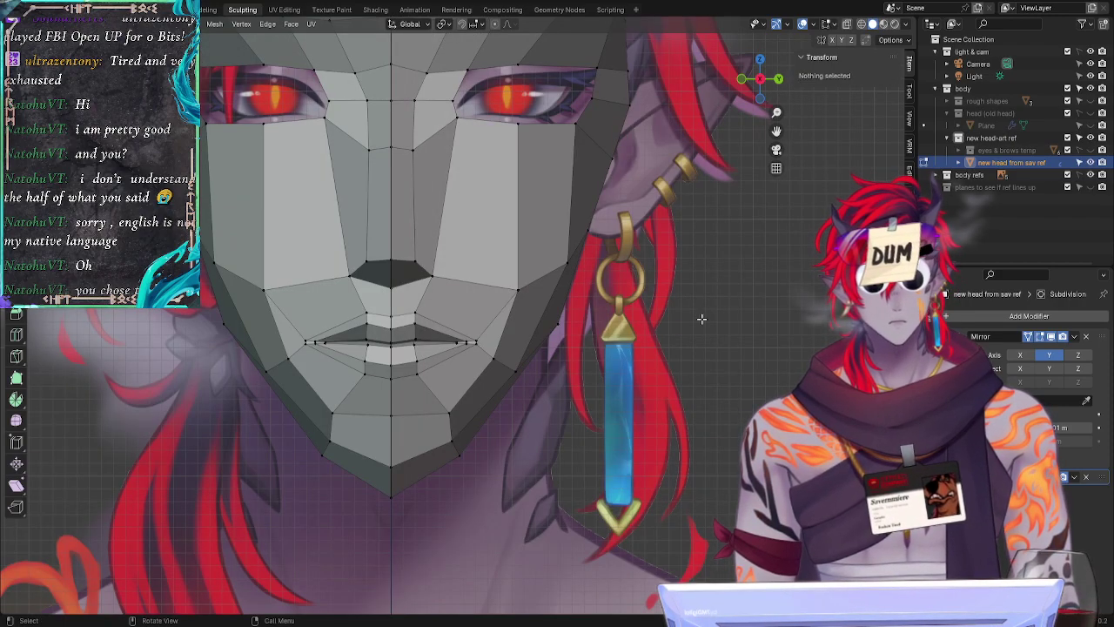
# Step: Lasso-select the mouth-corner and middle lip vertices and move them
pyautogui.moveTo(694, 274); pyautogui.dragTo(477, 287, button='middle')
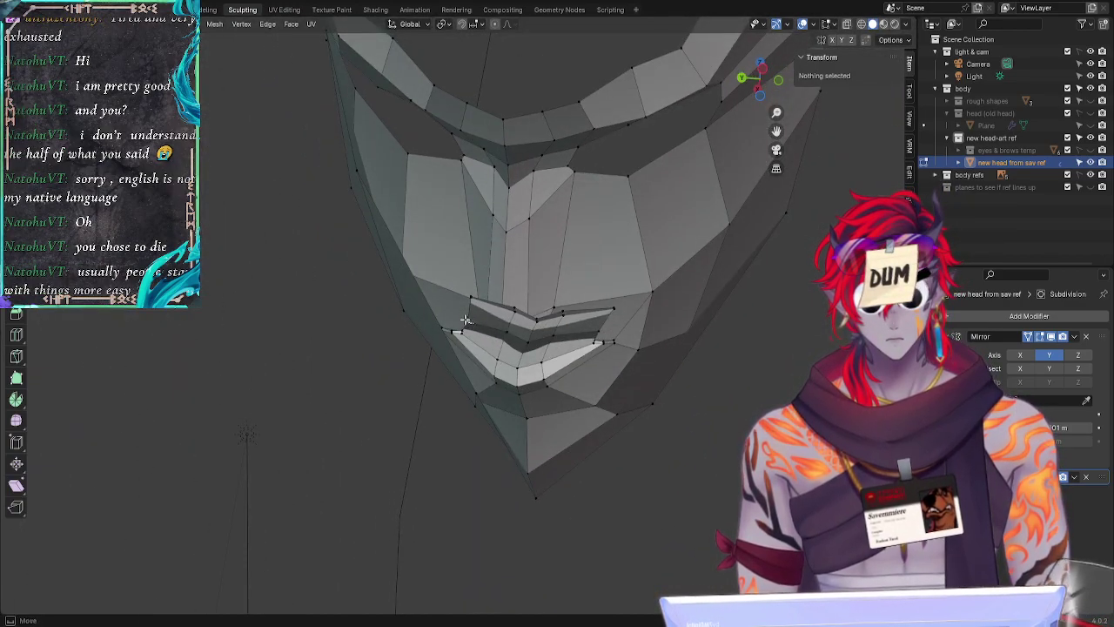
pyautogui.keyDown('ctrl'); pyautogui.moveTo(472, 294); pyautogui.dragTo(475, 315, button='right'); pyautogui.keyUp('ctrl')
pyautogui.moveTo(487, 339)
pyautogui.mouseDown(button='middle')
pyautogui.moveTo(507, 398)
pyautogui.moveTo(523, 321)
pyautogui.mouseUp(button='middle')
pyautogui.keyDown('ctrl'); pyautogui.moveTo(499, 309); pyautogui.dragTo(557, 318, button='right'); pyautogui.keyUp('ctrl')
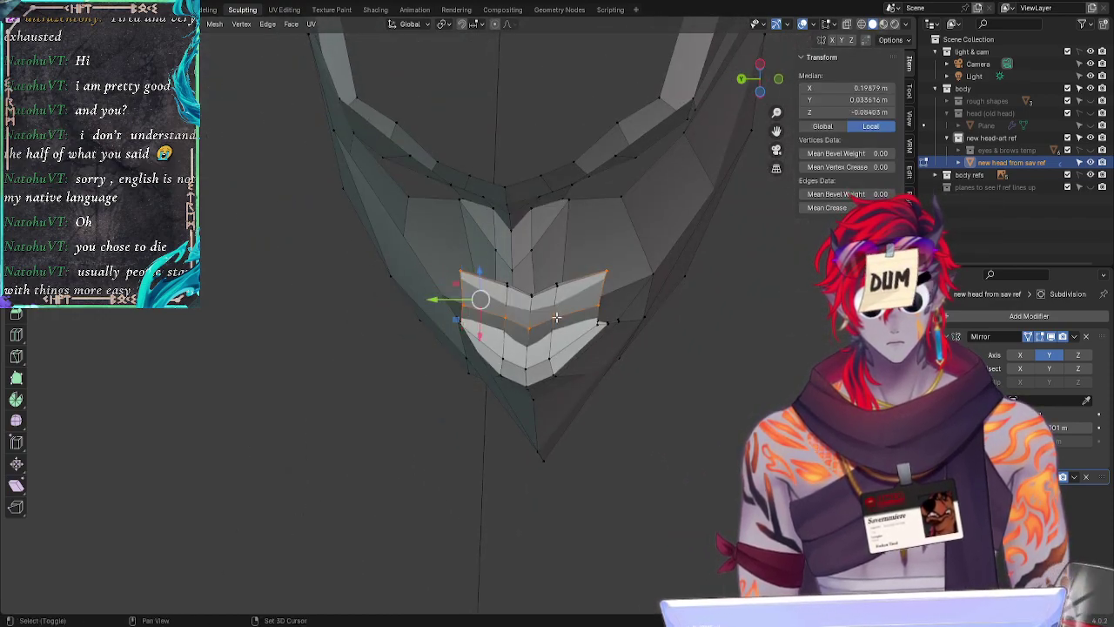
pyautogui.moveTo(545, 332); pyautogui.dragTo(511, 393, button='middle')
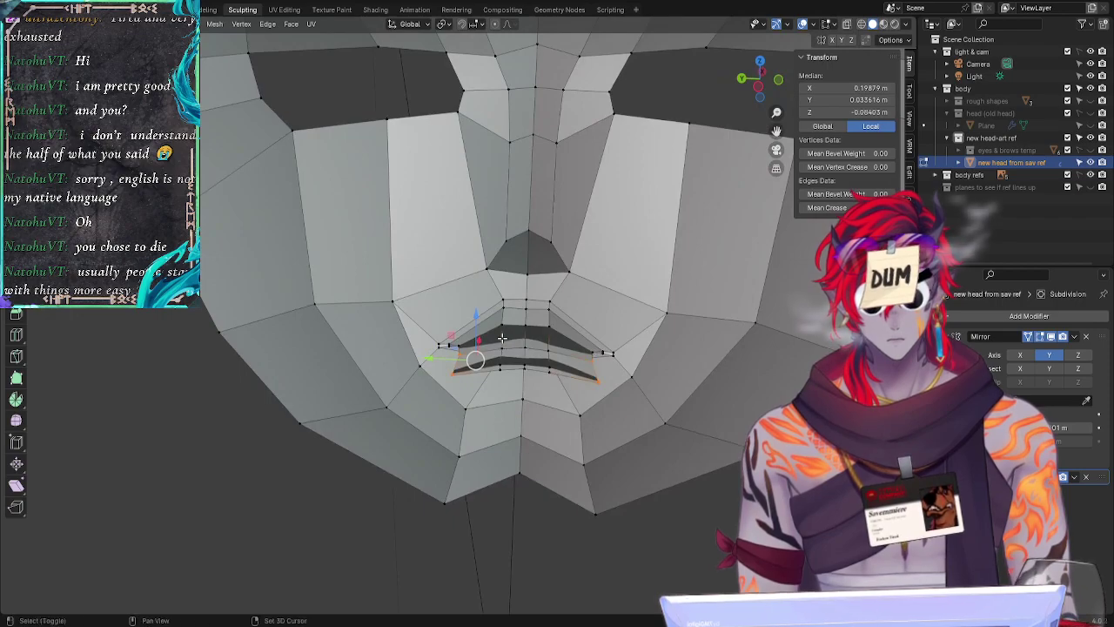
pyautogui.press('g')
pyautogui.click(548, 348)
# Step: Move two mouth-corner vertices forward from a low view
pyautogui.moveTo(548, 349); pyautogui.dragTo(563, 296, button='middle')
pyautogui.click(503, 323)
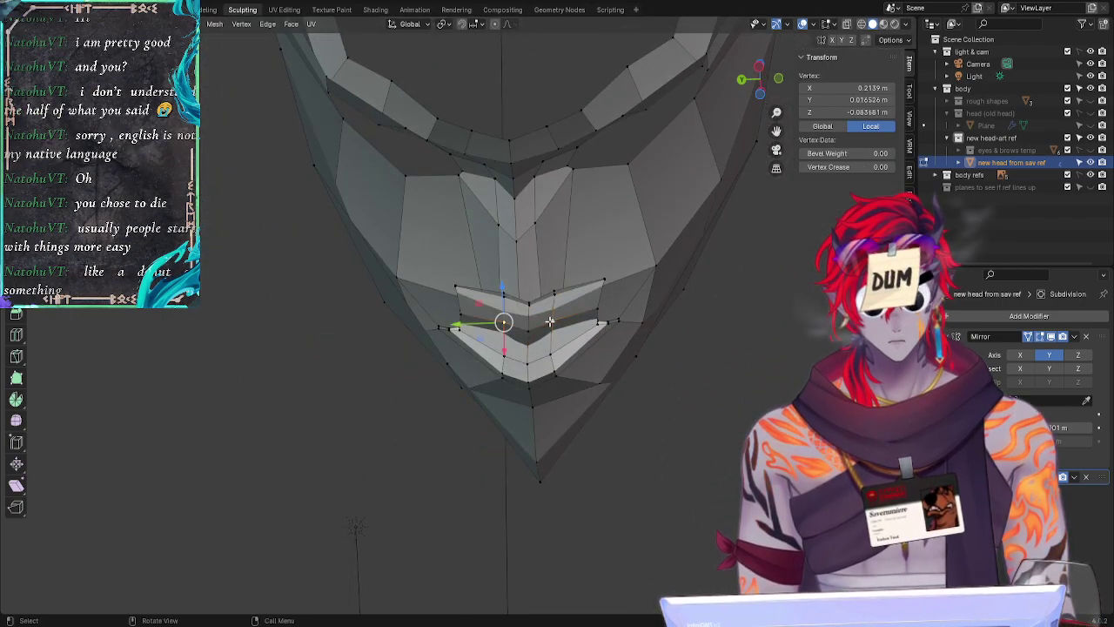
pyautogui.press('g')
pyautogui.keyDown('shift'); pyautogui.click(528, 330); pyautogui.keyUp('shift')
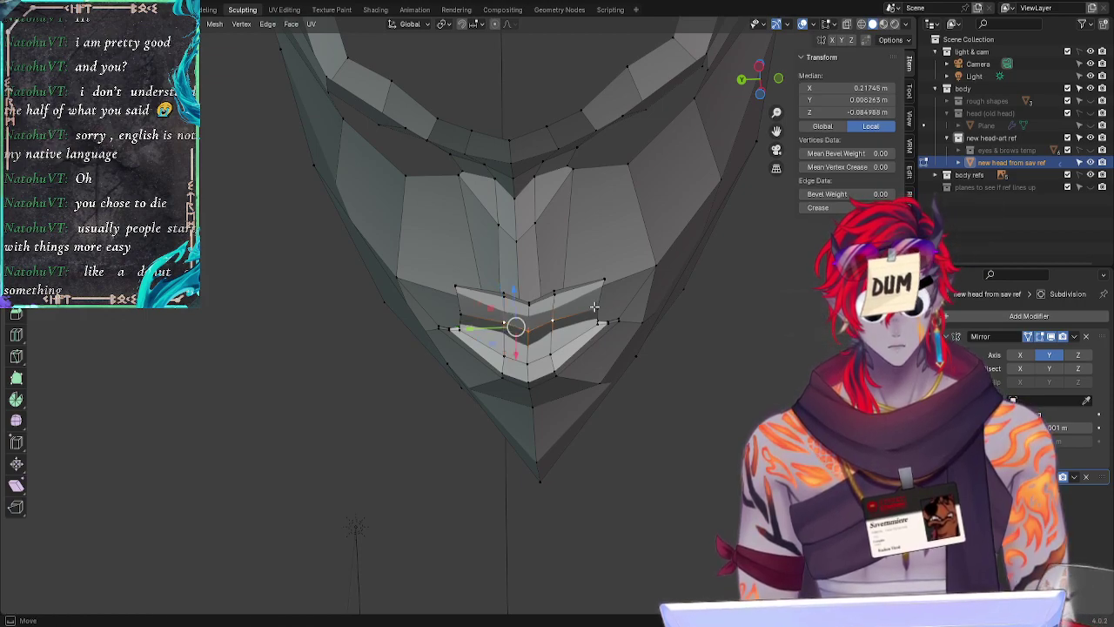
pyautogui.click(609, 306)
# Step: Push the lip edge loop outward and slide it along the surface
pyautogui.moveTo(609, 306); pyautogui.dragTo(479, 362, button='middle')
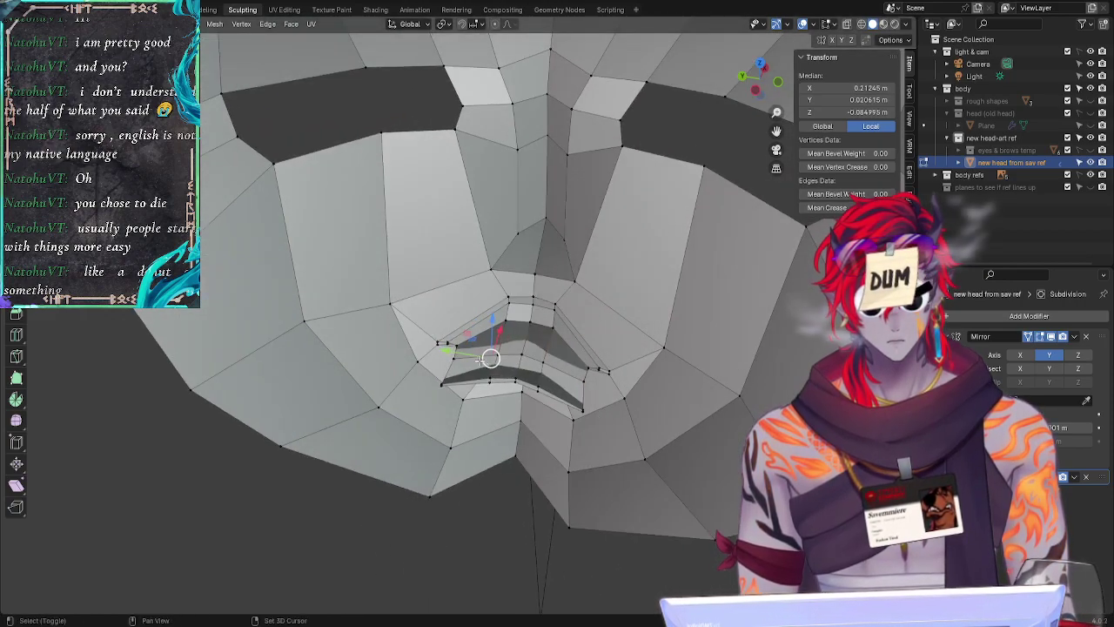
pyautogui.keyDown('shift'); pyautogui.click(540, 359); pyautogui.keyUp('shift')
pyautogui.keyDown('shift'); pyautogui.click(571, 375); pyautogui.keyUp('shift')
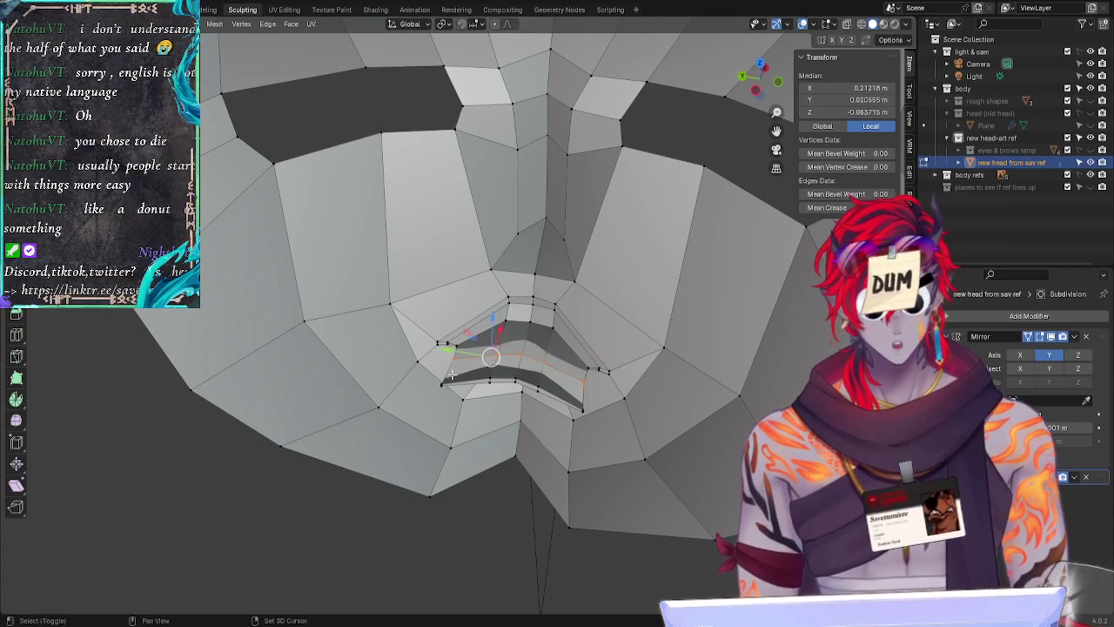
pyautogui.moveTo(495, 442); pyautogui.dragTo(573, 410, button='middle')
pyautogui.press('g')
pyautogui.press('y')
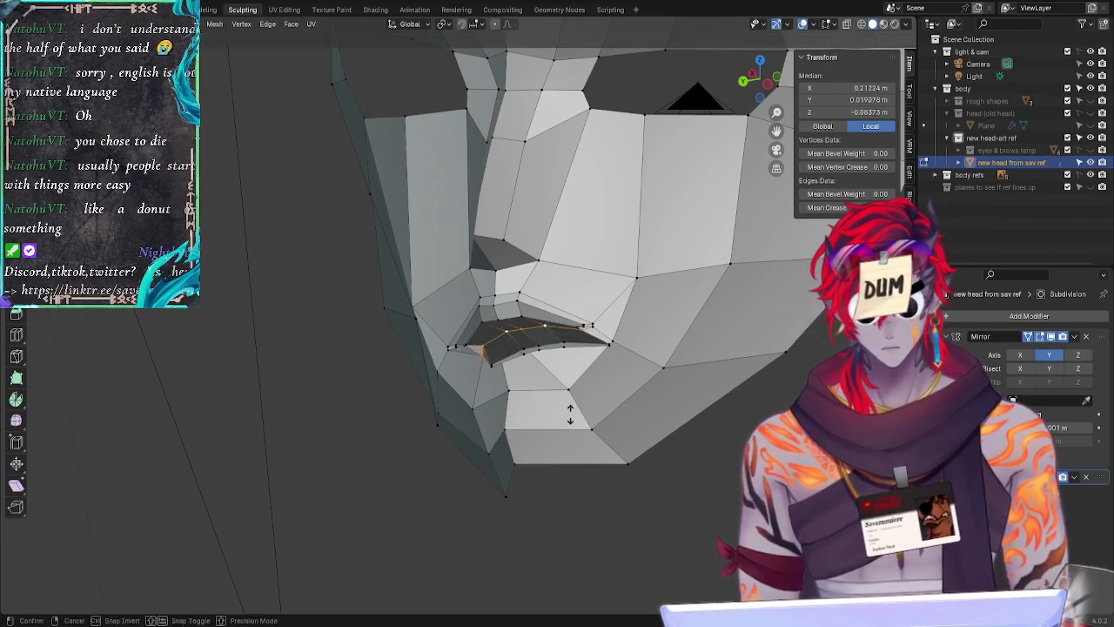
pyautogui.click(569, 409)
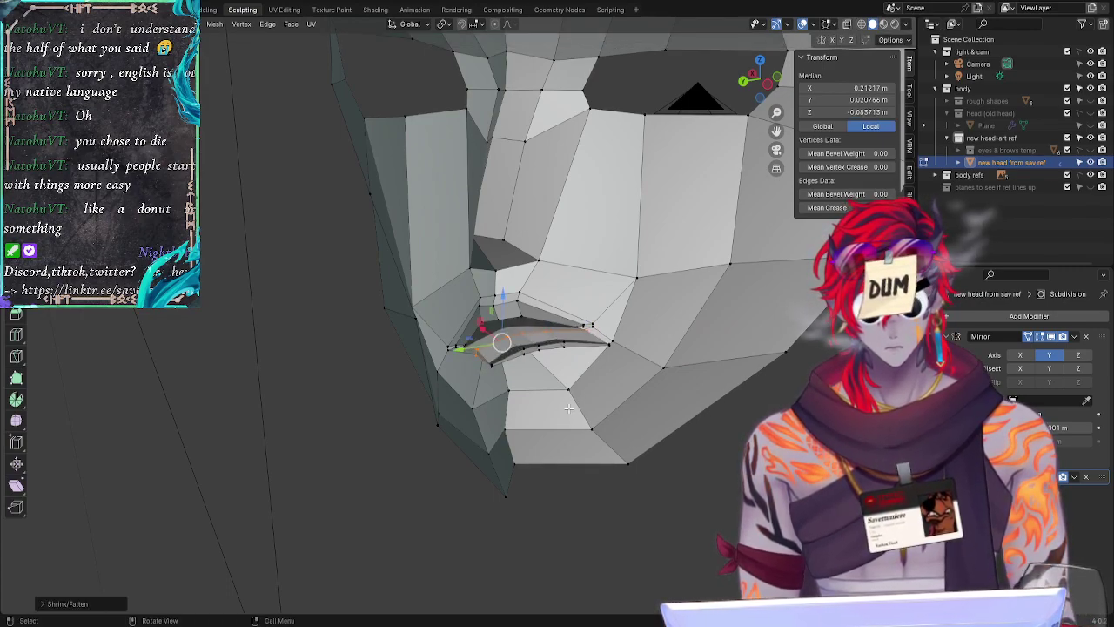
pyautogui.press('g')
pyautogui.press('g')
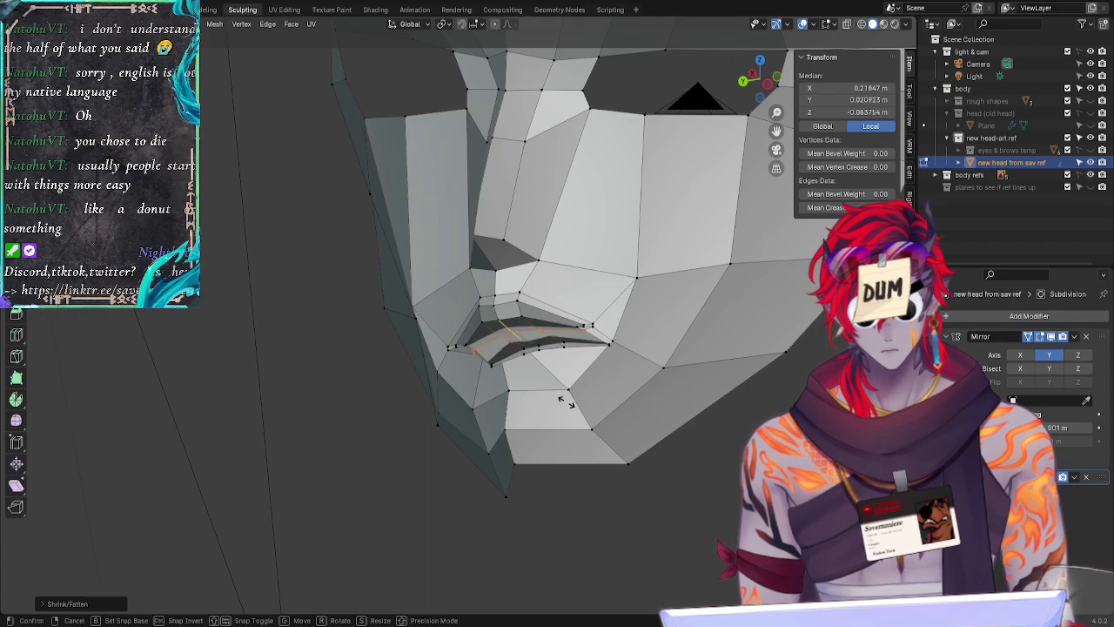
pyautogui.click(567, 402)
# Step: Reposition the central vertical edge of the chin
pyautogui.click(590, 427)
pyautogui.keyDown('alt'); pyautogui.moveTo(590, 428); pyautogui.dragTo(544, 481); pyautogui.keyUp('alt')
pyautogui.click(520, 374)
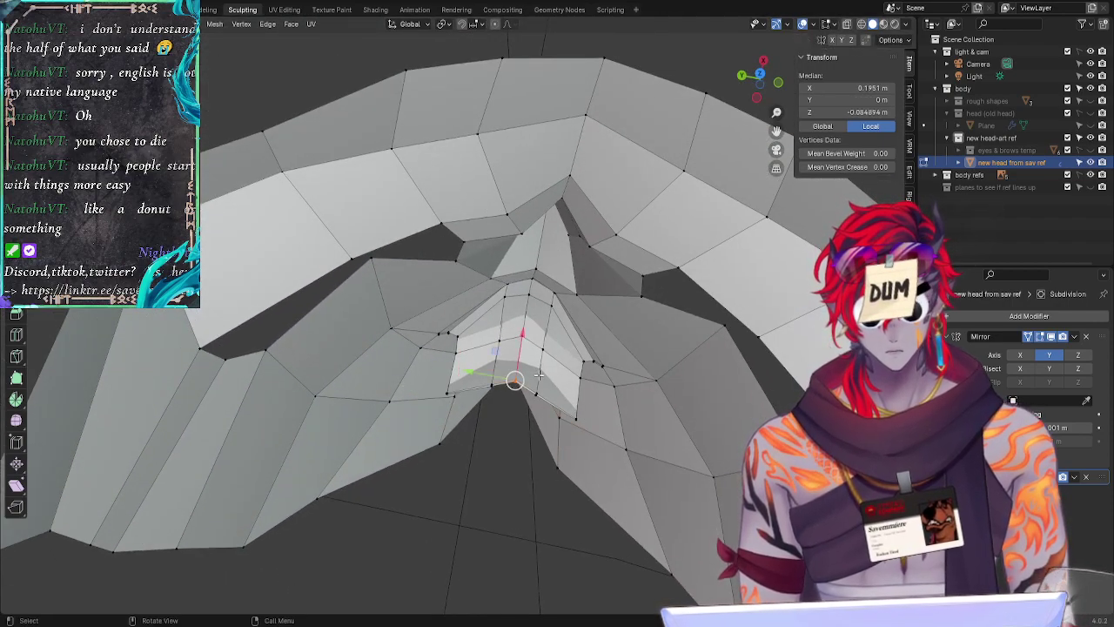
pyautogui.press('g')
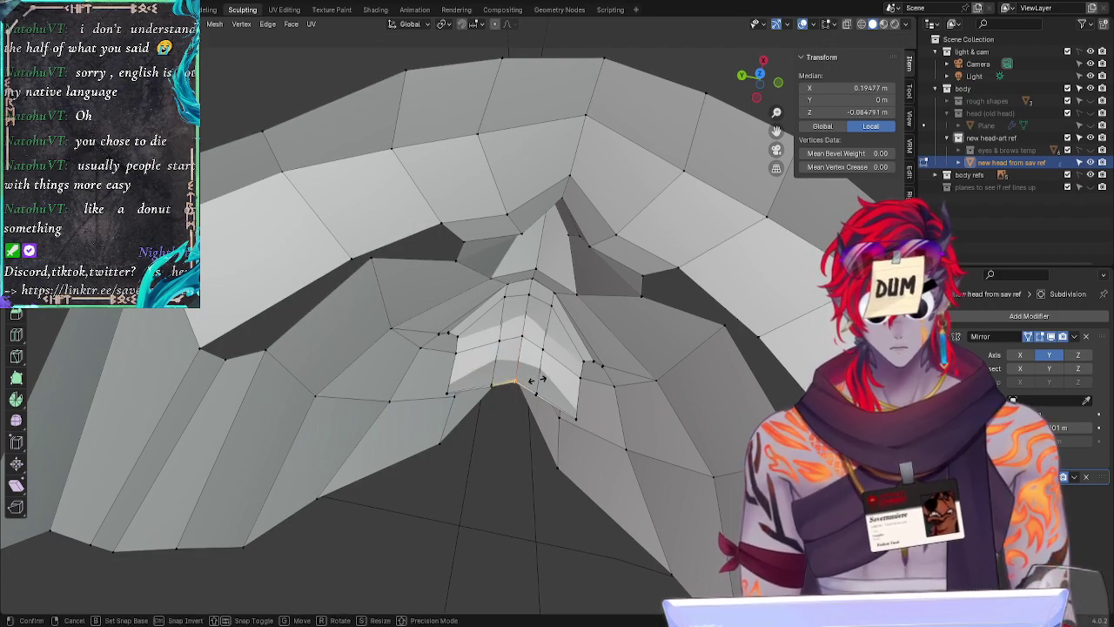
pyautogui.click(537, 380)
pyautogui.click(515, 471)
pyautogui.moveTo(545, 453); pyautogui.dragTo(565, 287, button='middle')
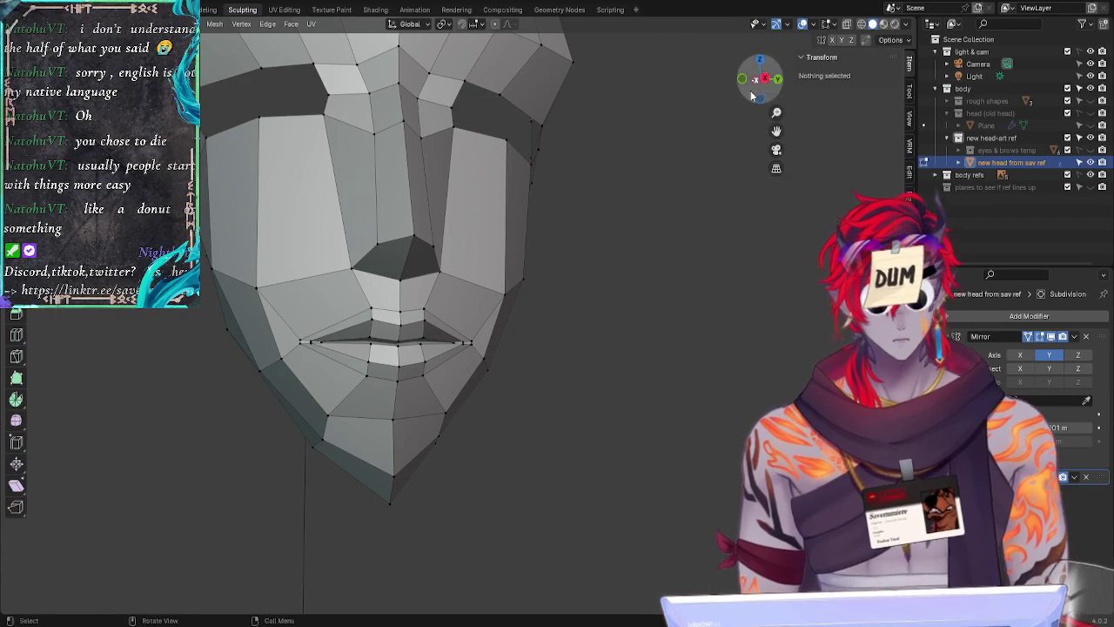
# Step: Inspect the mask from front and orbit views, trying a Bridge / Loft operation
pyautogui.click(769, 81)
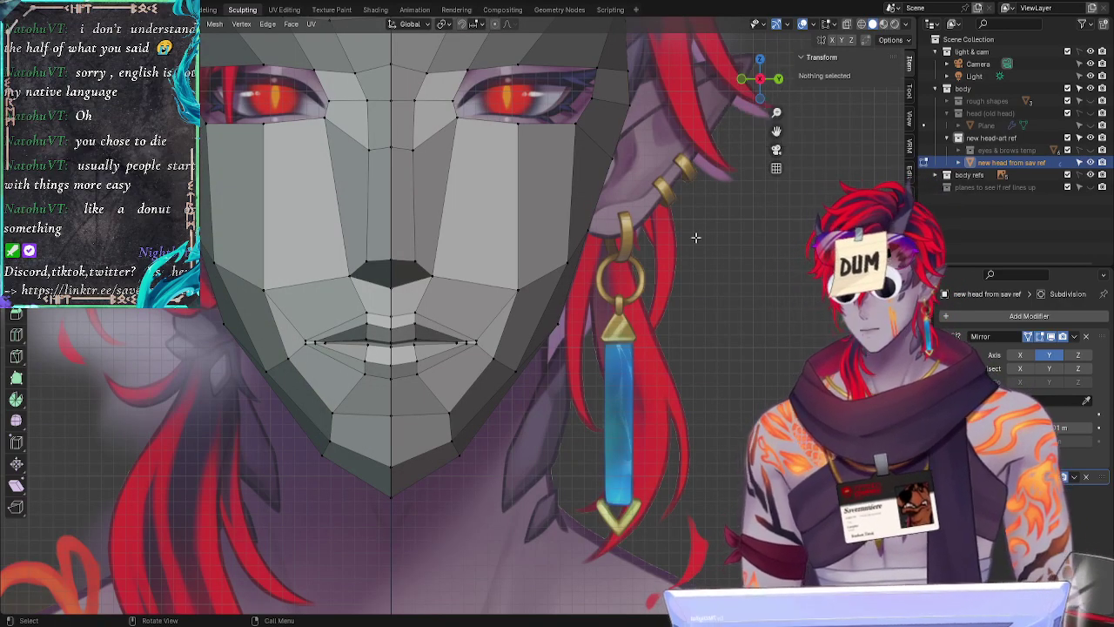
pyautogui.moveTo(716, 321)
pyautogui.mouseDown(button='middle')
pyautogui.moveTo(694, 325)
pyautogui.moveTo(717, 321)
pyautogui.mouseUp(button='middle')
pyautogui.rightClick(797, 374)
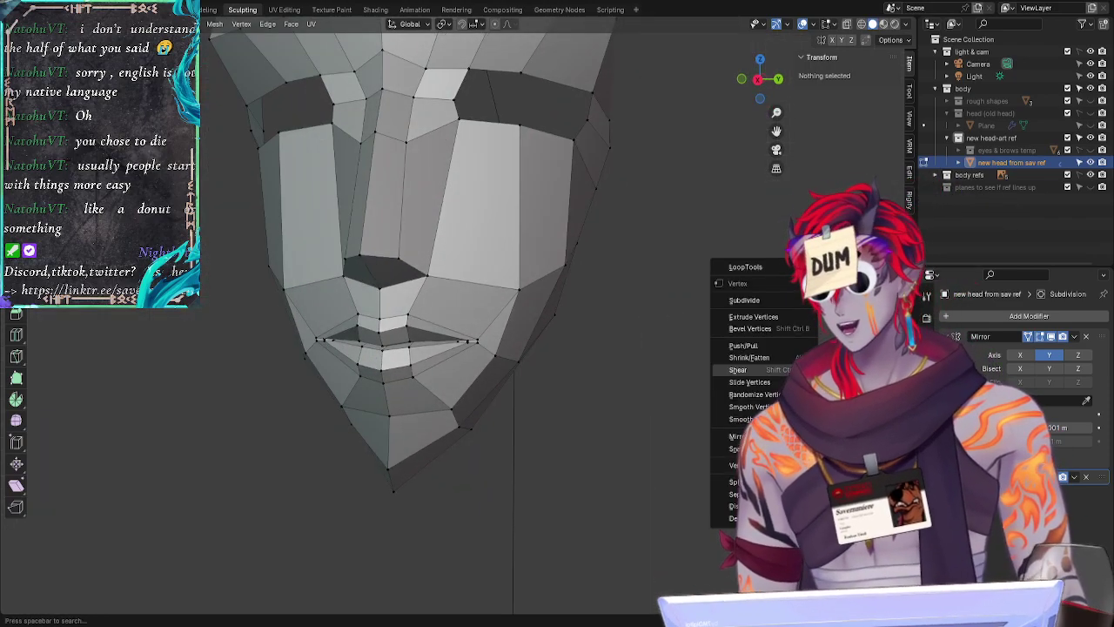
pyautogui.click(796, 289)
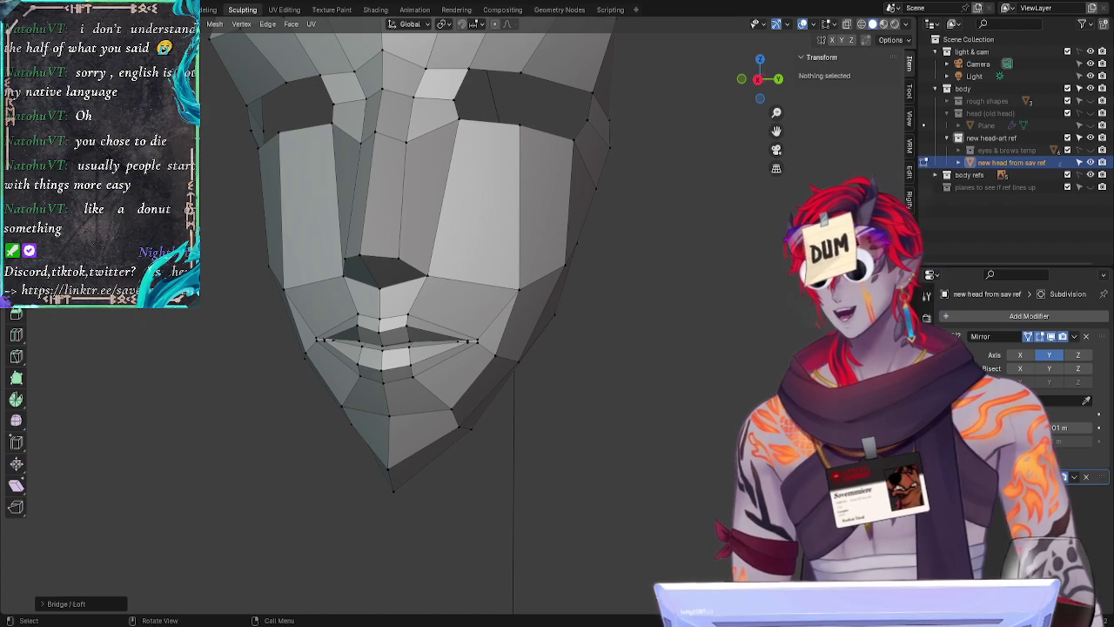
pyautogui.press('space')
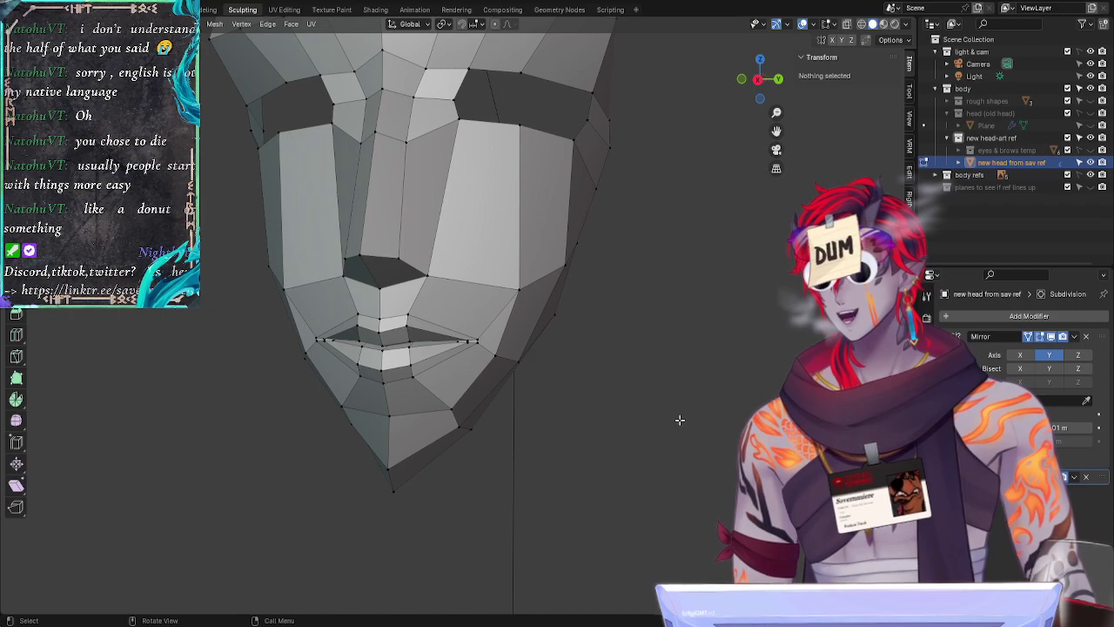
pyautogui.moveTo(680, 420); pyautogui.dragTo(641, 423, button='middle')
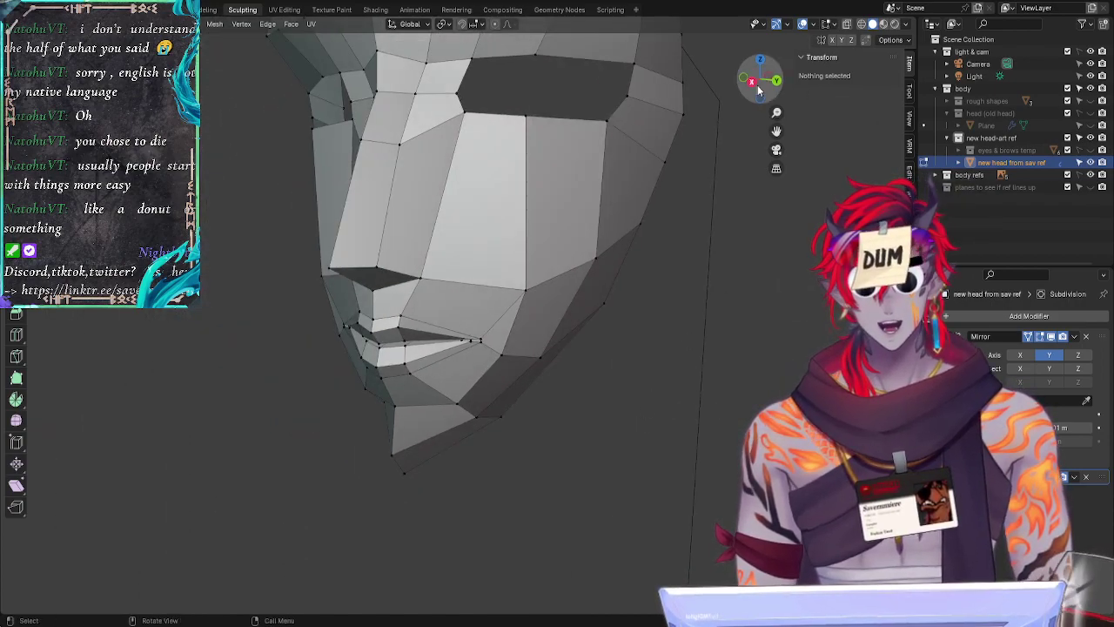
pyautogui.click(758, 90)
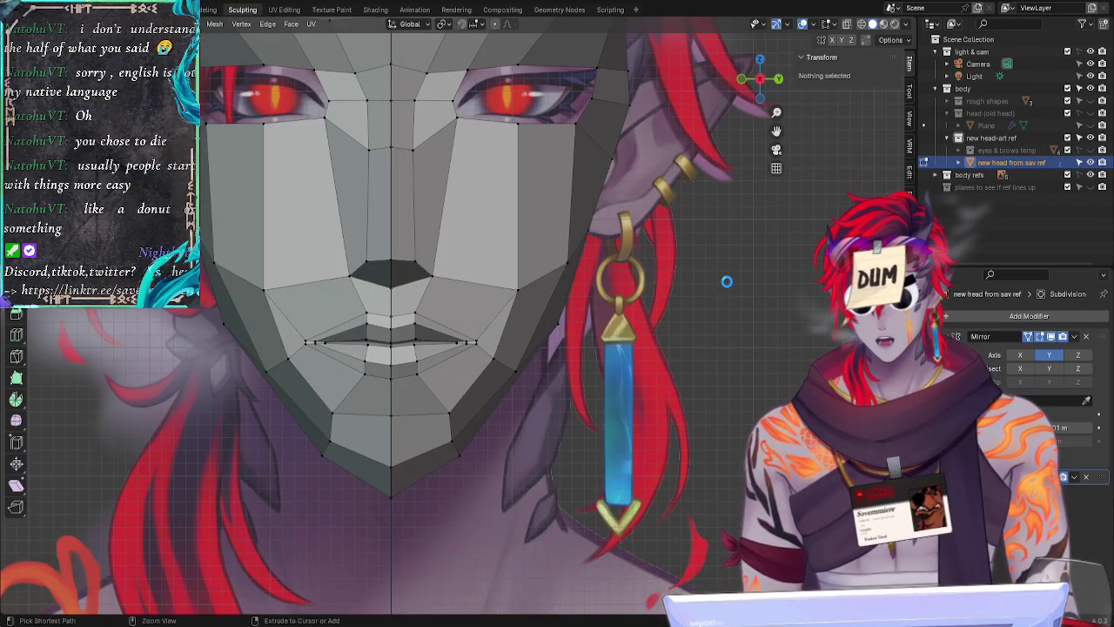
# Step: Save as 'head pt.1 subdivided plane start adjust.blend' and review the mask from several angles
pyautogui.hotkey('ctrl', 's')
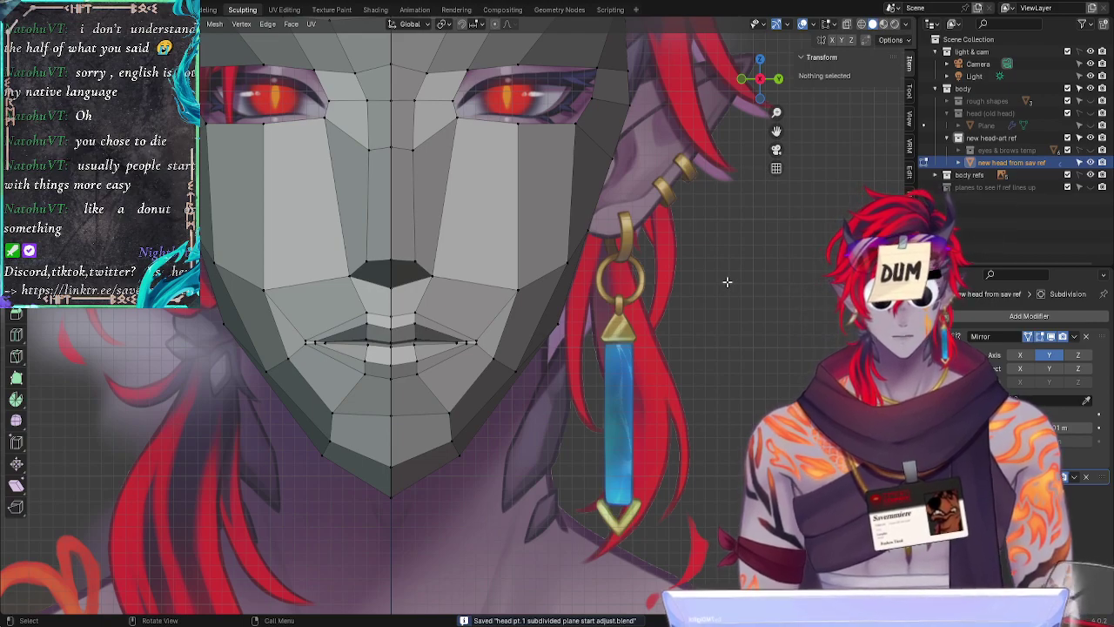
pyautogui.moveTo(726, 281); pyautogui.dragTo(696, 399, button='middle')
pyautogui.click(764, 94)
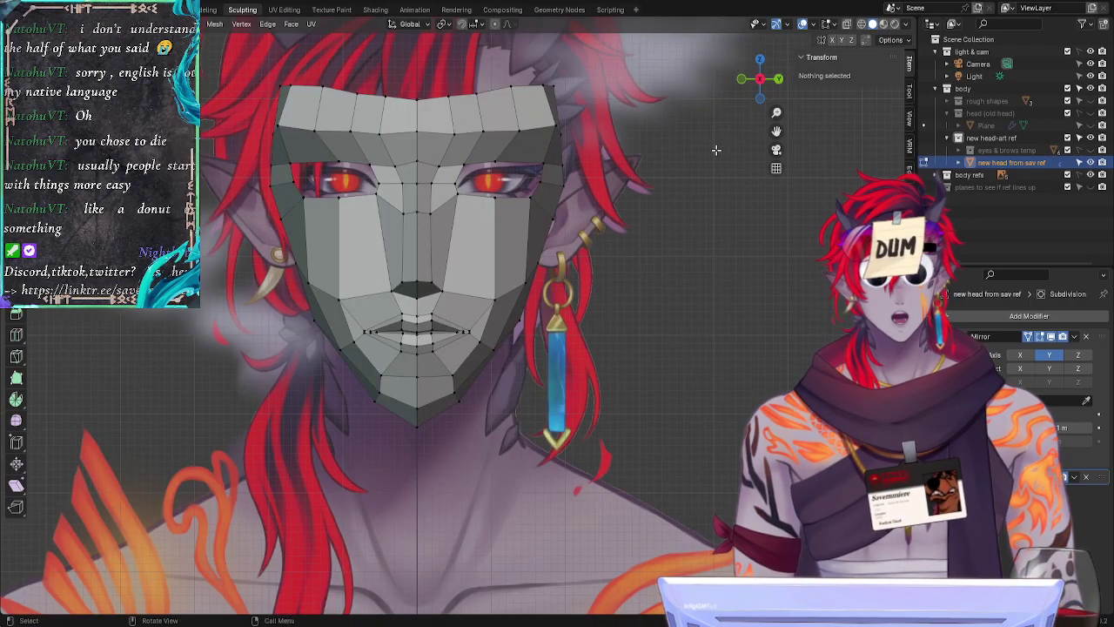
pyautogui.moveTo(716, 152); pyautogui.dragTo(673, 307, button='middle')
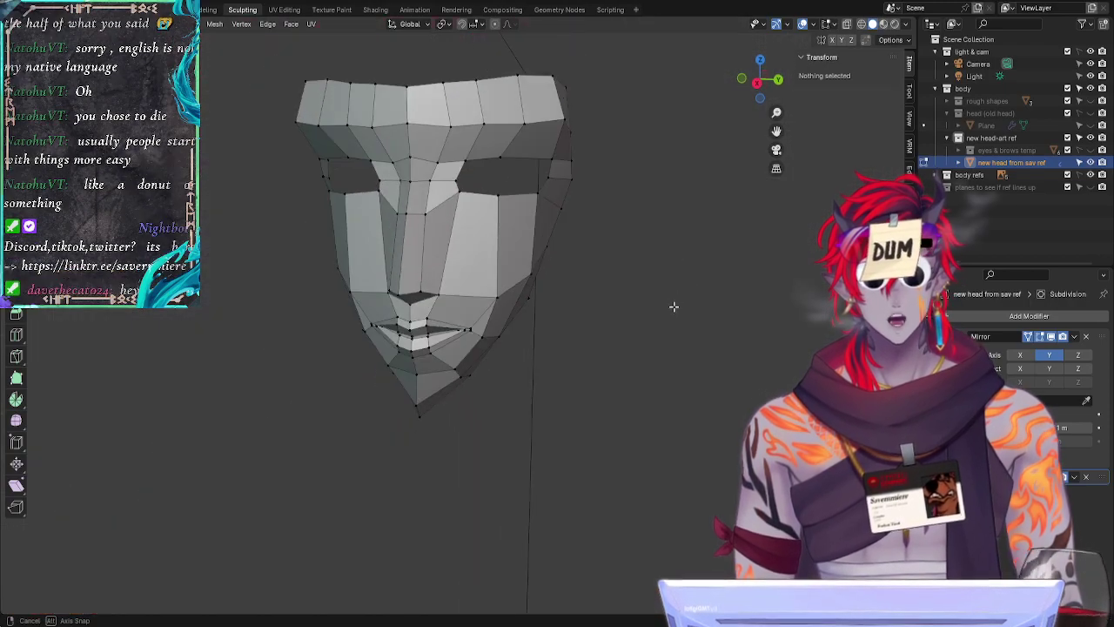
# Step: In front view, move the top face-corner vertex along Z and Y to match the reference
pyautogui.click(757, 84)
pyautogui.scroll(4, 703, 305)
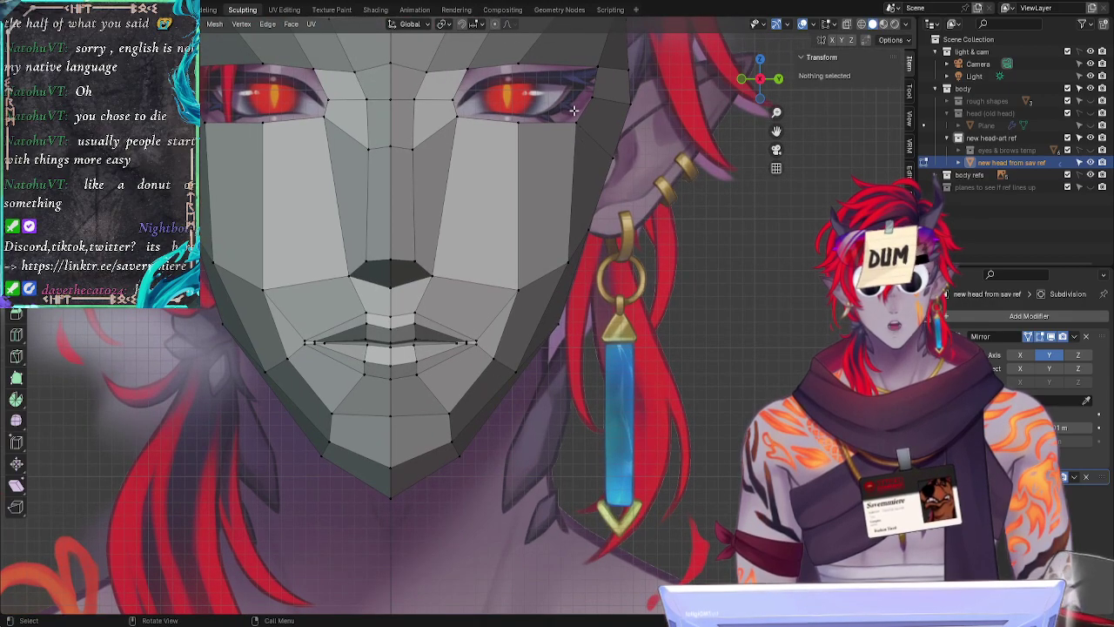
pyautogui.click(576, 120)
pyautogui.press('g')
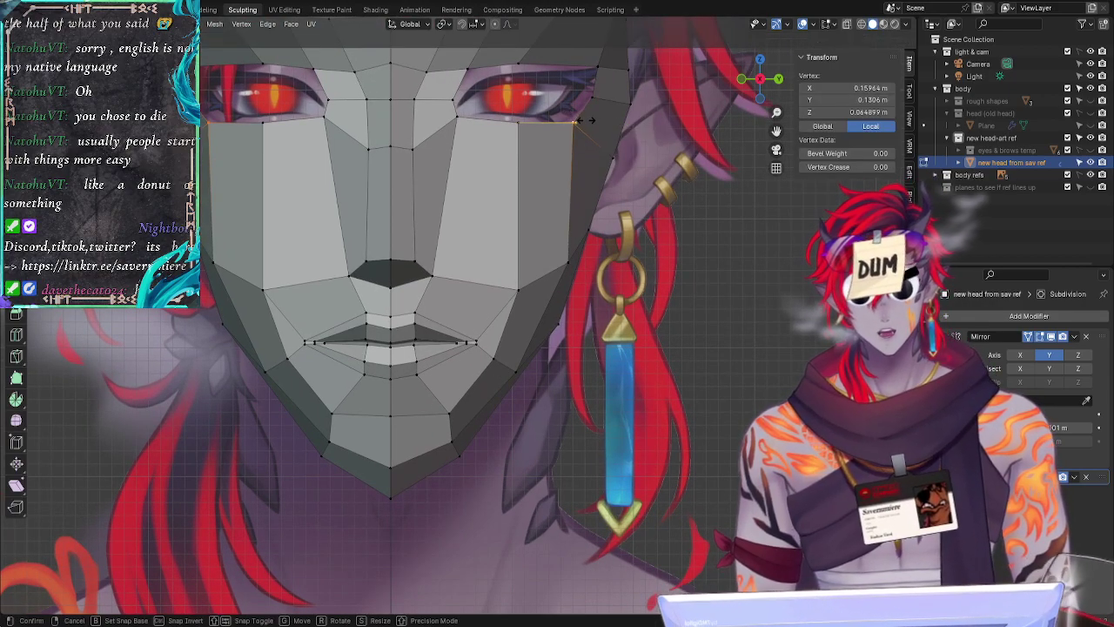
pyautogui.click(585, 120)
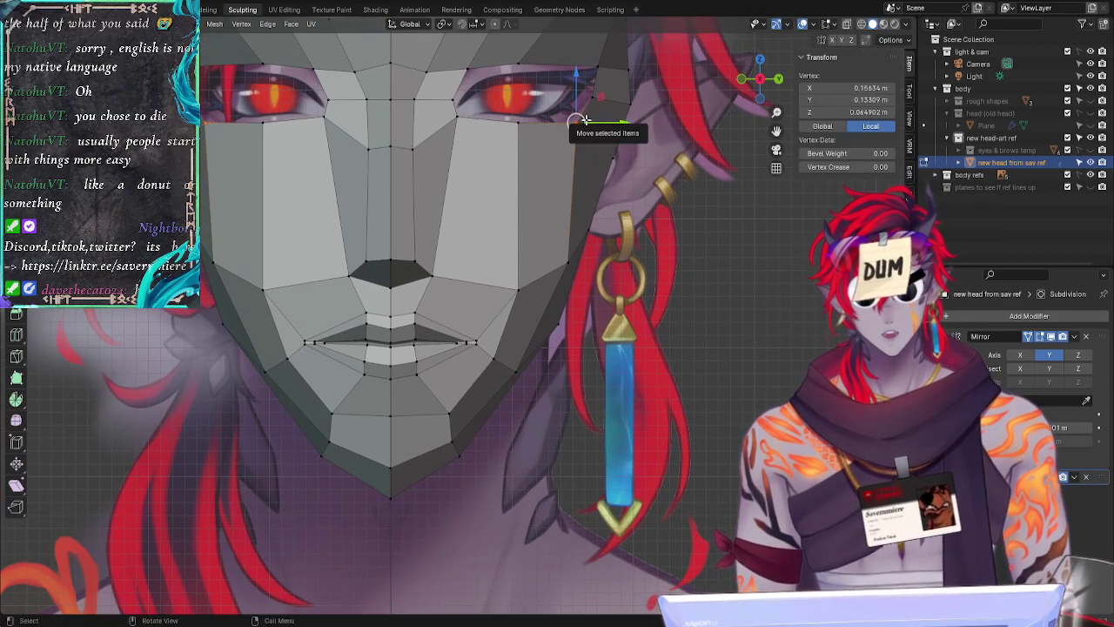
pyautogui.moveTo(576, 73)
pyautogui.mouseDown()
pyautogui.moveTo(576, 63)
pyautogui.moveTo(581, 85)
pyautogui.mouseUp()
pyautogui.moveTo(623, 116); pyautogui.dragTo(672, 103)
# Step: Raise and shift the eye's outer-corner vertex and its neighbour along Y and Z
pyautogui.click(663, 140)
pyautogui.moveTo(629, 54); pyautogui.dragTo(629, 41)
pyautogui.moveTo(663, 87); pyautogui.dragTo(670, 87)
pyautogui.moveTo(753, 194); pyautogui.dragTo(587, 82, button='middle')
pyautogui.click(585, 84)
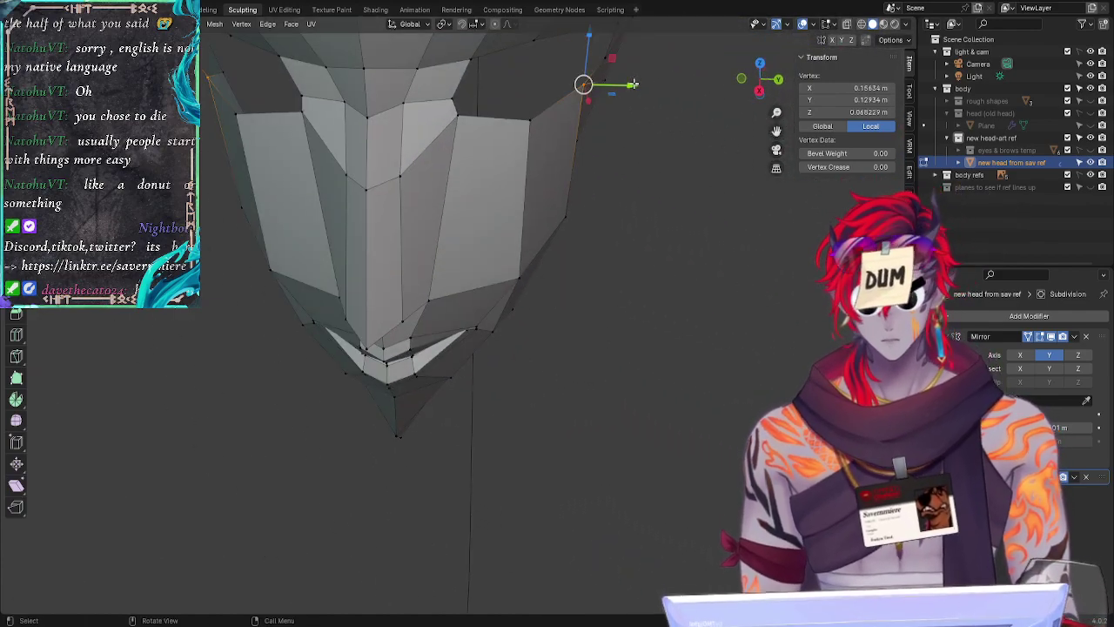
pyautogui.moveTo(634, 85); pyautogui.dragTo(651, 85)
pyautogui.click(762, 92)
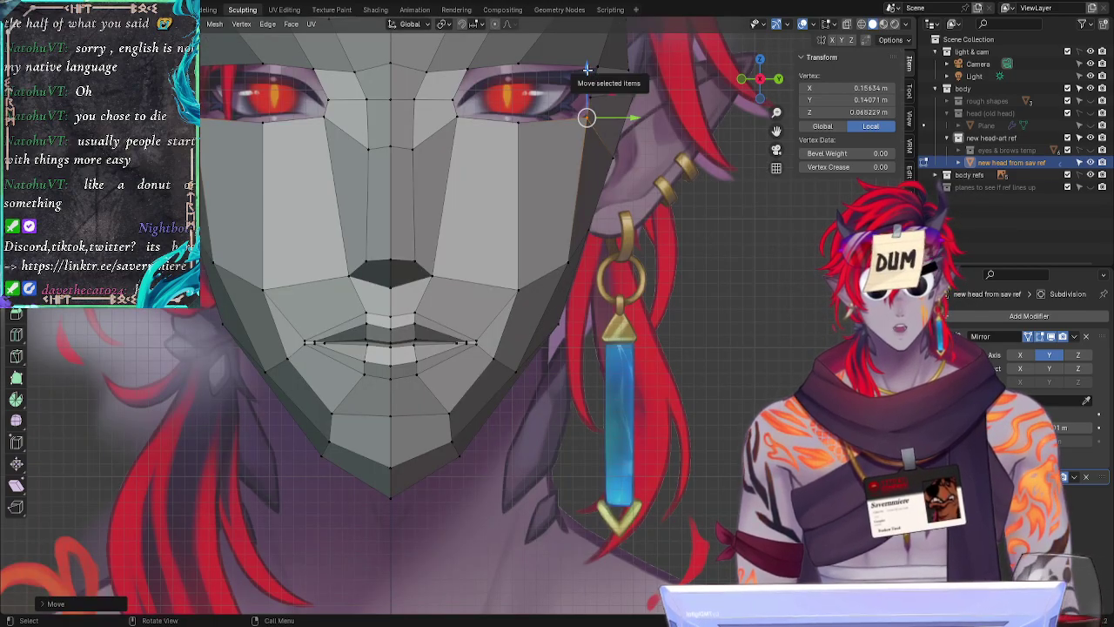
pyautogui.moveTo(588, 87)
pyautogui.mouseDown()
pyautogui.moveTo(591, 72)
pyautogui.moveTo(598, 84)
pyautogui.mouseUp()
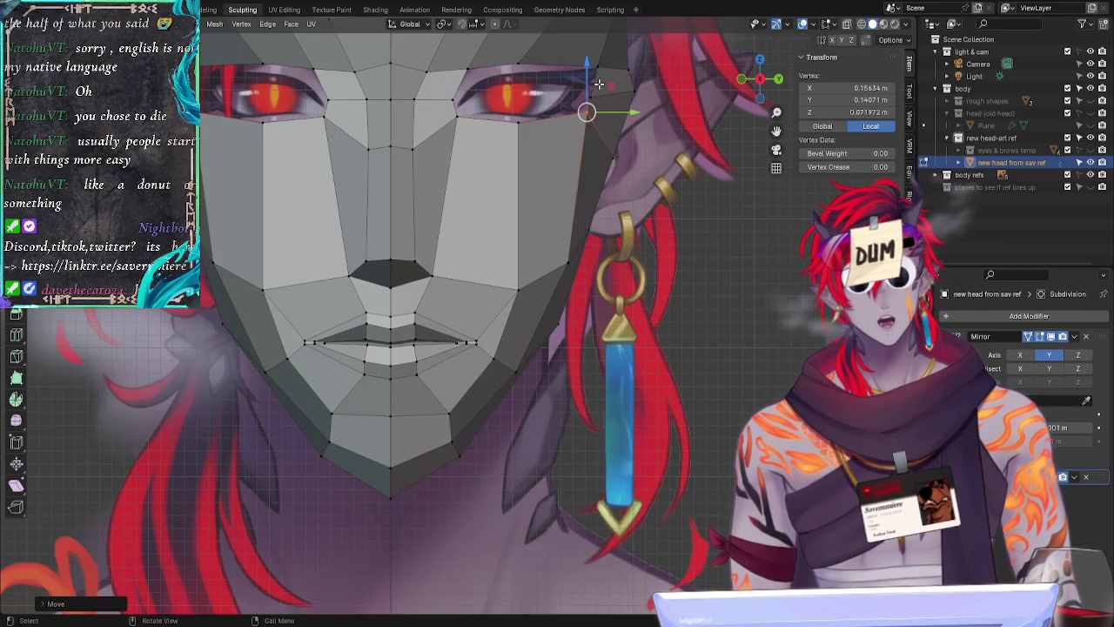
# Step: Nudge two temple vertices slightly to line up with the front reference
pyautogui.click(535, 129)
pyautogui.moveTo(521, 72); pyautogui.dragTo(574, 65)
pyautogui.hotkey('alt', 'a')
pyautogui.click(576, 112)
pyautogui.moveTo(619, 115); pyautogui.dragTo(614, 113)
pyautogui.click(756, 234)
# Step: Move the upper outer corner vertex along Y, placing the temple near Y 0.152, Z 0.103 m
pyautogui.moveTo(736, 174); pyautogui.dragTo(746, 66, button='middle')
pyautogui.click(760, 76)
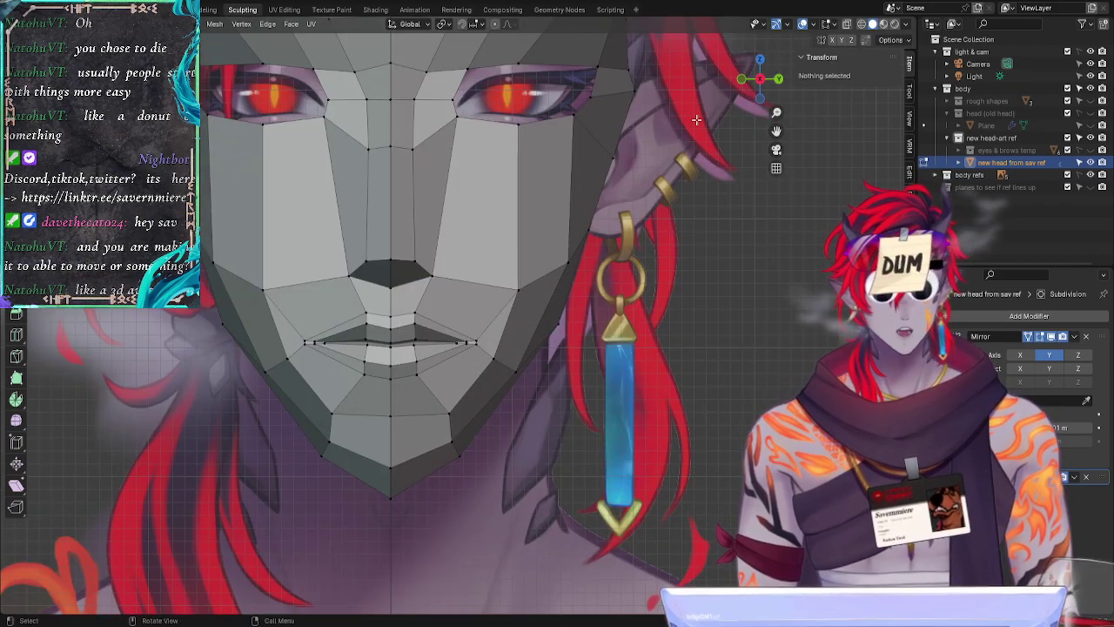
pyautogui.click(602, 61)
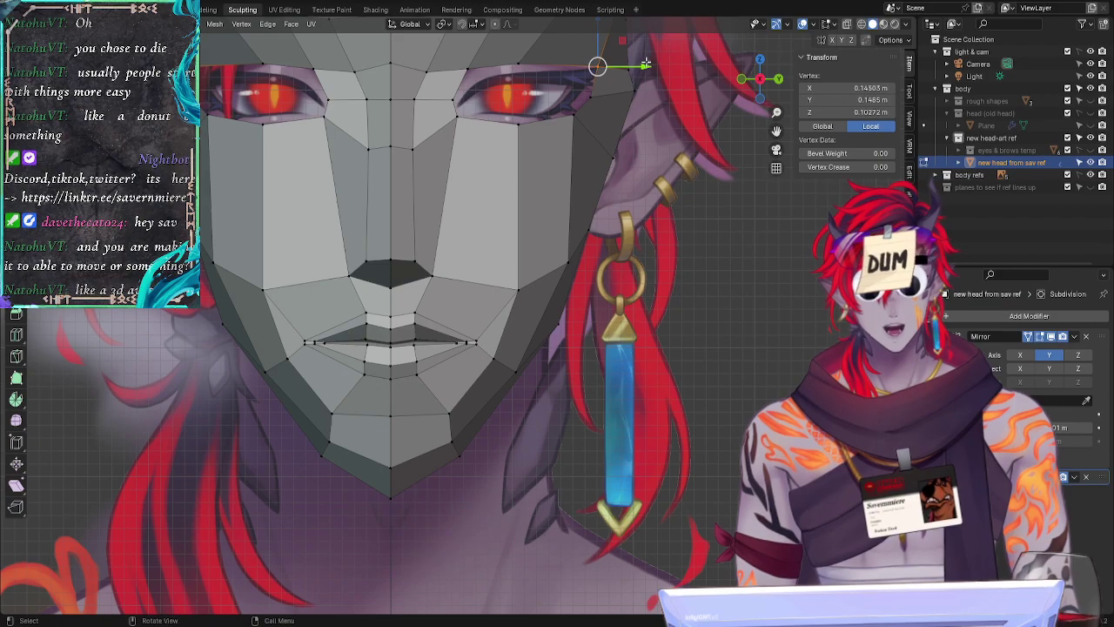
pyautogui.moveTo(646, 64); pyautogui.dragTo(651, 64)
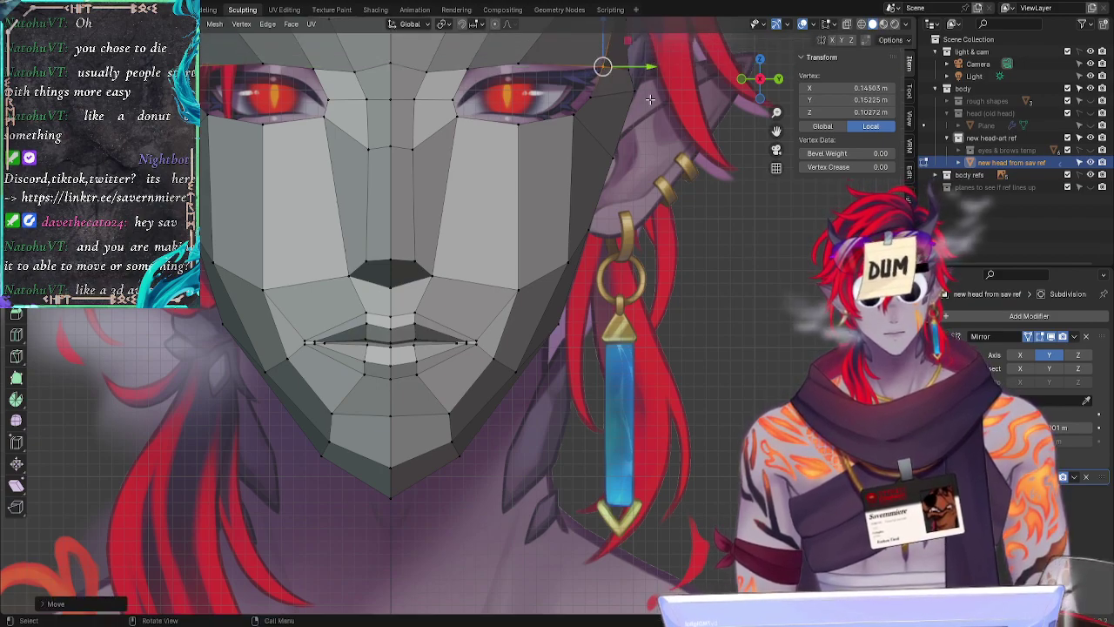
pyautogui.click(694, 170)
pyautogui.keyDown('ctrl'); pyautogui.moveTo(692, 147); pyautogui.dragTo(651, 202, button='middle'); pyautogui.keyUp('ctrl')
# Step: Move the mask's top-right edge along the Y axis
pyautogui.moveTo(678, 43)
pyautogui.keyDown('ctrl'); pyautogui.mouseDown(button='right')
pyautogui.moveTo(702, 81)
pyautogui.moveTo(693, 40)
pyautogui.mouseUp(button='right'); pyautogui.keyUp('ctrl')
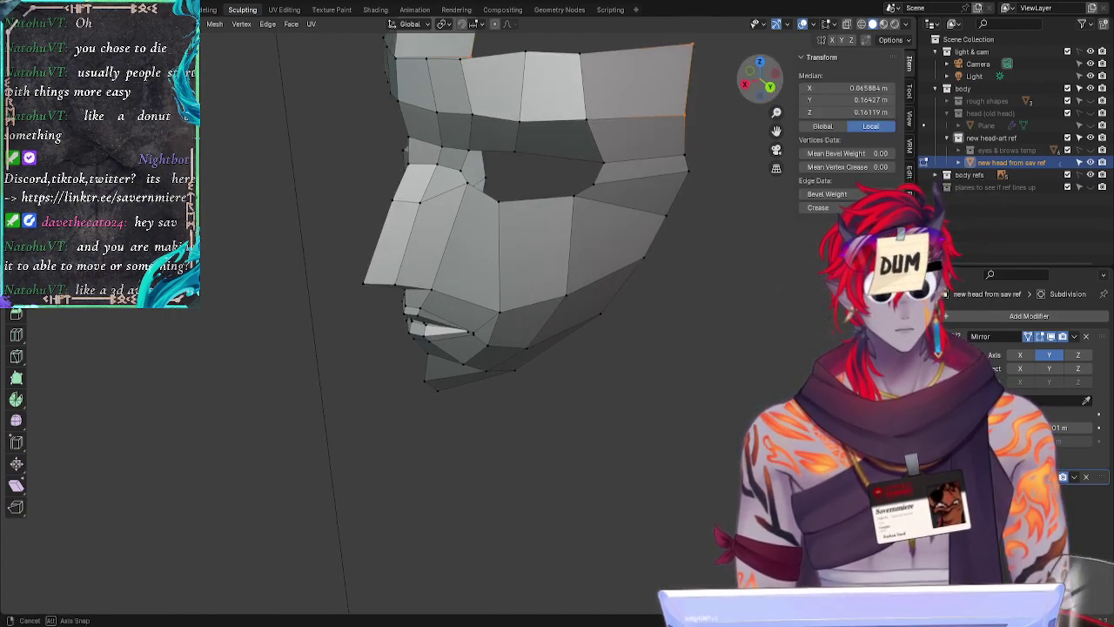
pyautogui.press('g')
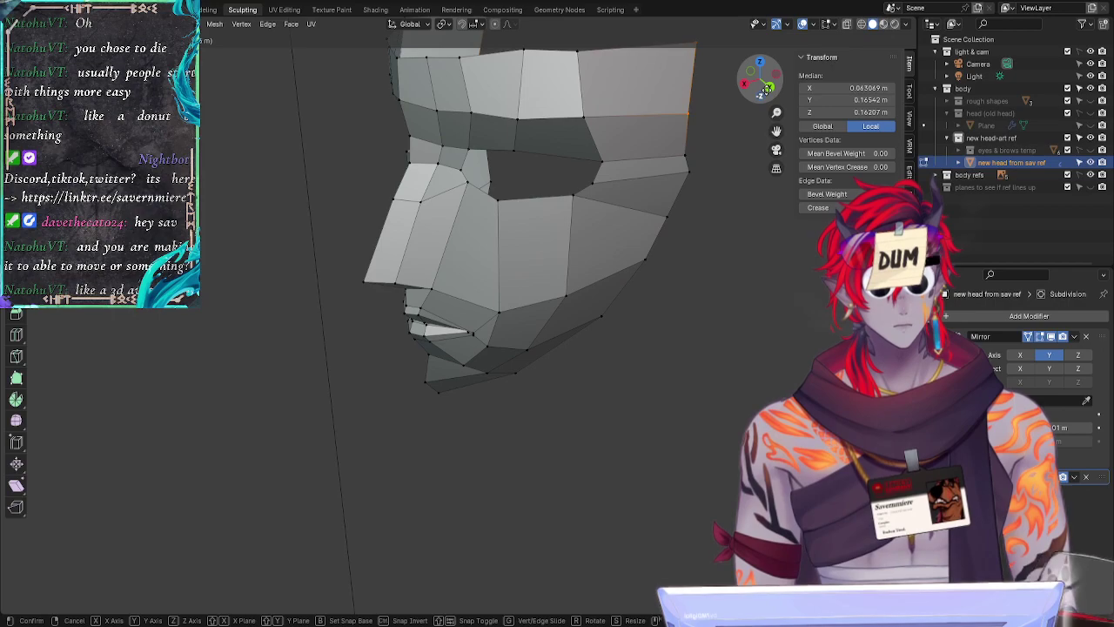
pyautogui.press('y')
pyautogui.click(770, 90)
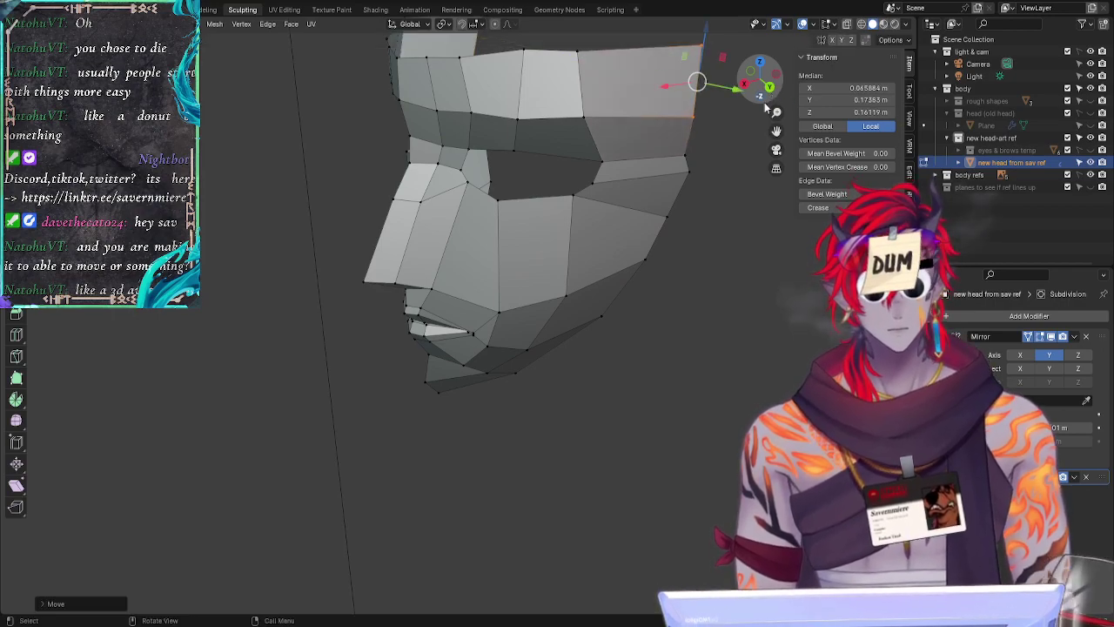
pyautogui.click(725, 248)
# Step: Slide a left-edge vertex along its edge and push vertices outward along Y
pyautogui.moveTo(726, 249); pyautogui.dragTo(246, 184, button='middle')
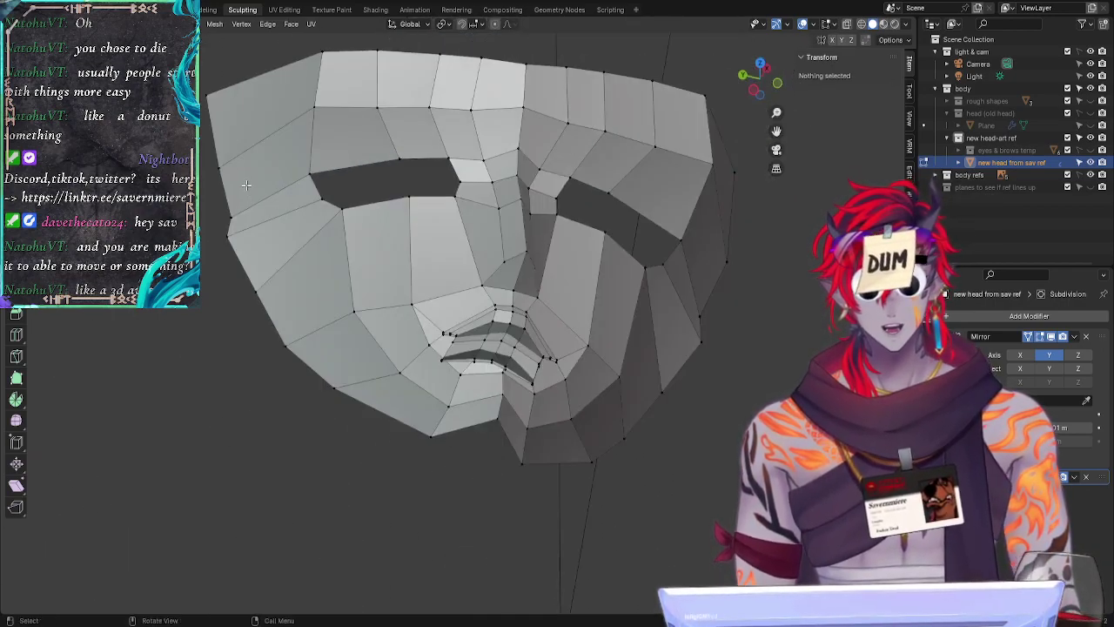
pyautogui.click(231, 208)
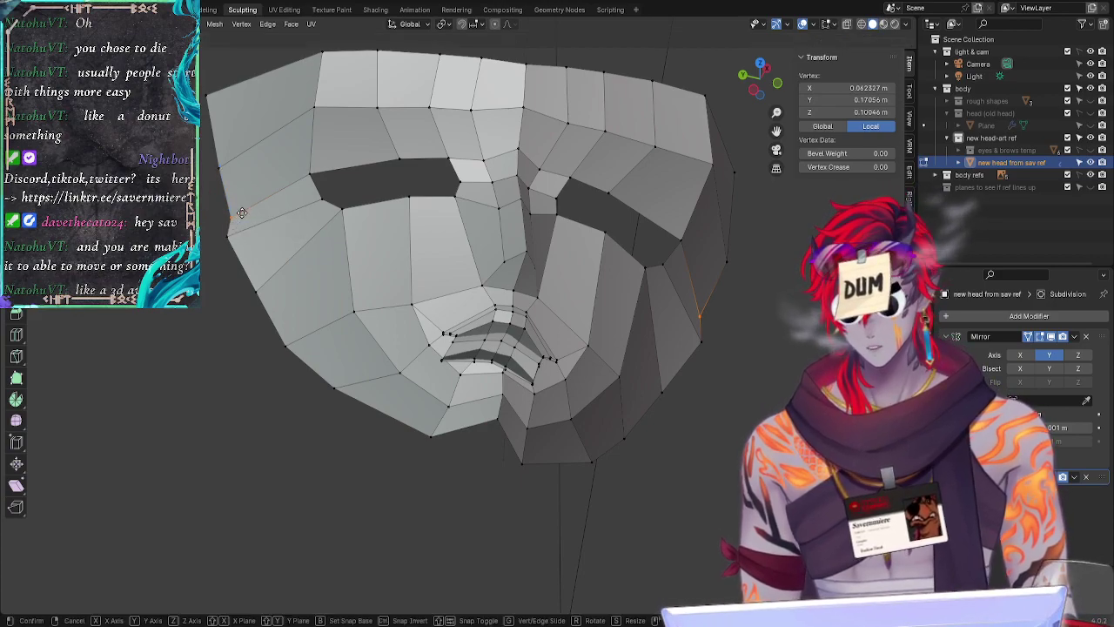
pyautogui.press('g')
pyautogui.press('g')
pyautogui.click(228, 204)
pyautogui.moveTo(228, 203); pyautogui.dragTo(410, 219, button='middle')
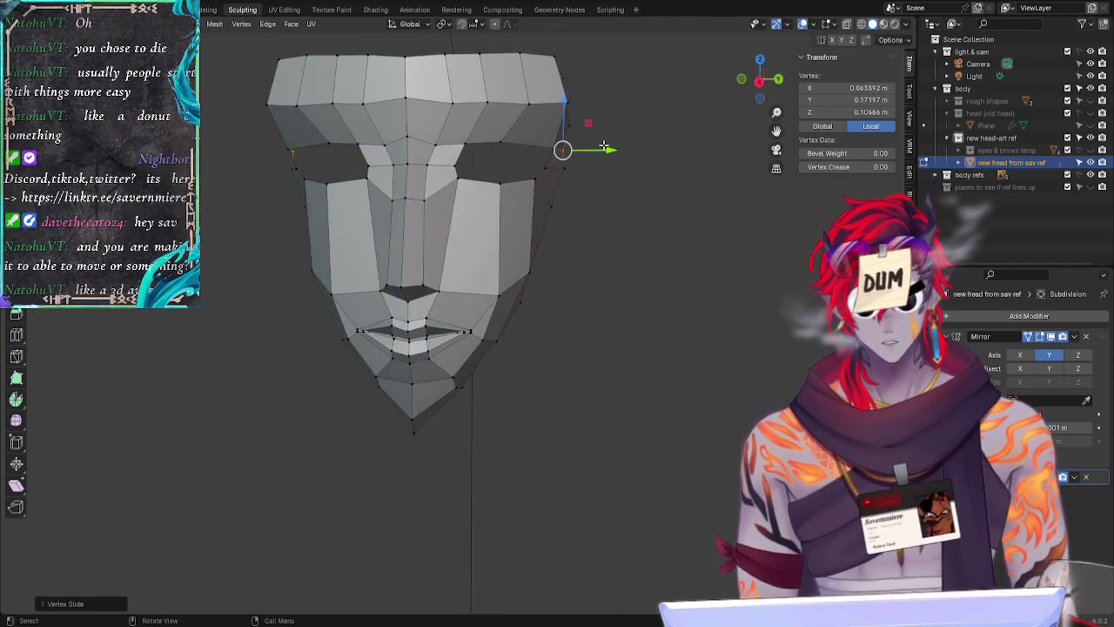
pyautogui.moveTo(614, 150); pyautogui.dragTo(622, 150)
pyautogui.click(639, 258)
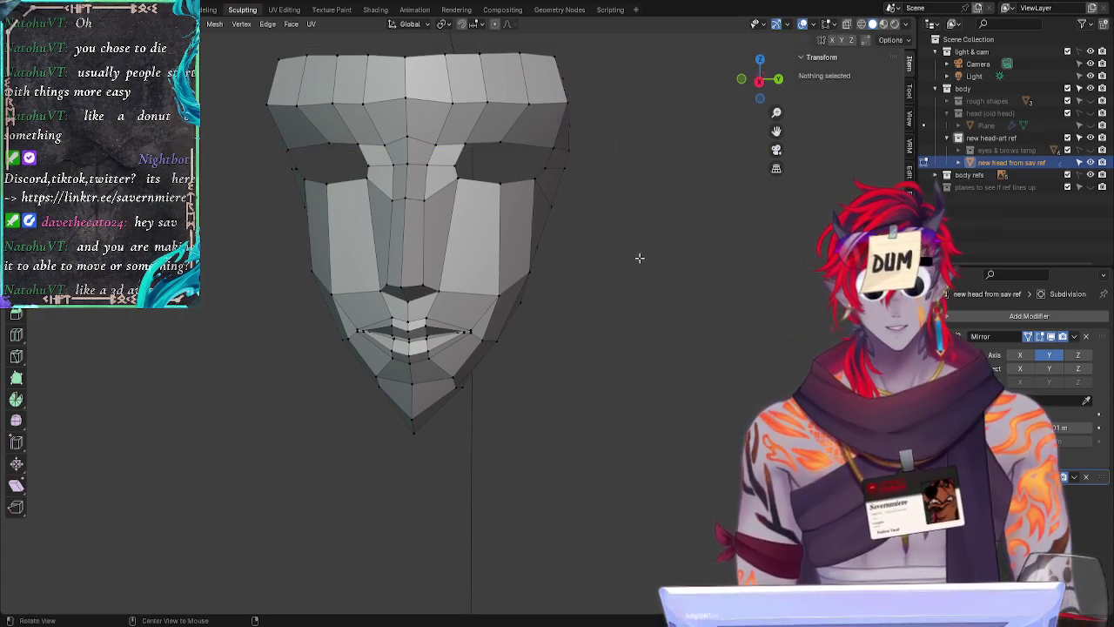
# Step: Pull the forehead's right corner vertex in to about Y 0.153 m and nudge it along Z
pyautogui.moveTo(639, 258)
pyautogui.mouseDown(button='middle')
pyautogui.moveTo(599, 271)
pyautogui.moveTo(629, 256)
pyautogui.mouseUp(button='middle')
pyautogui.click(587, 115)
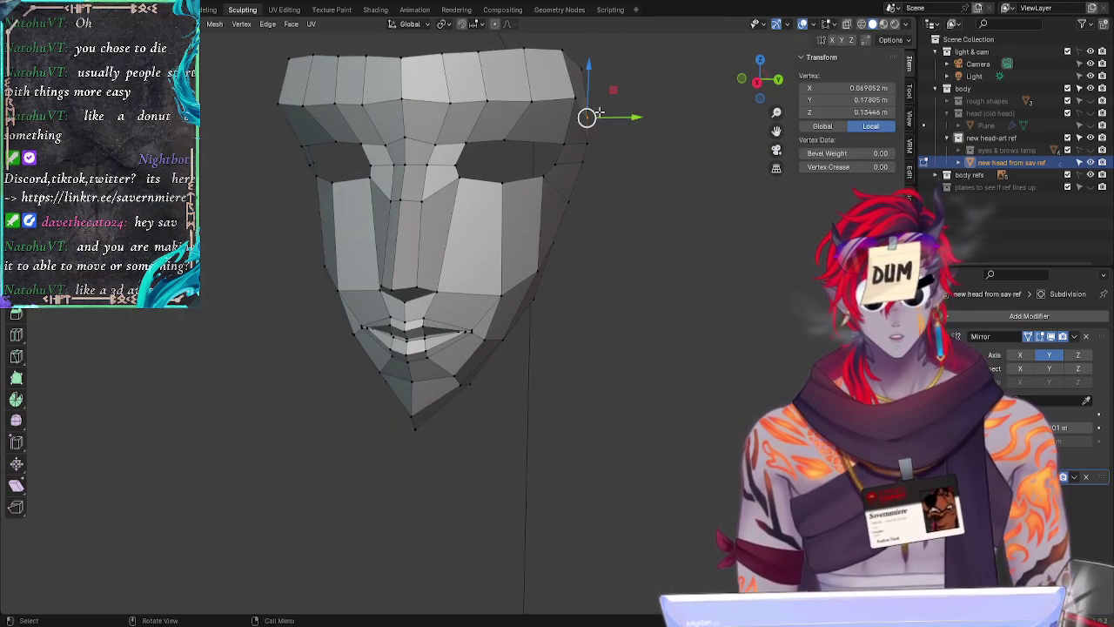
pyautogui.moveTo(636, 117); pyautogui.dragTo(642, 115)
pyautogui.moveTo(670, 187); pyautogui.dragTo(629, 228, button='middle')
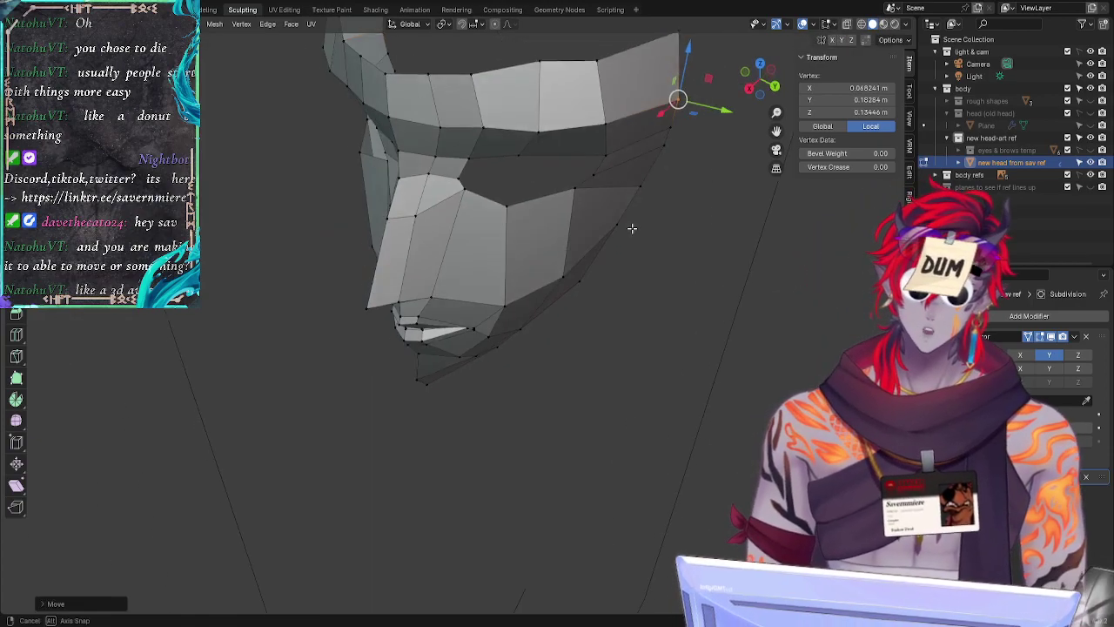
pyautogui.moveTo(689, 49); pyautogui.dragTo(691, 41)
pyautogui.click(652, 299)
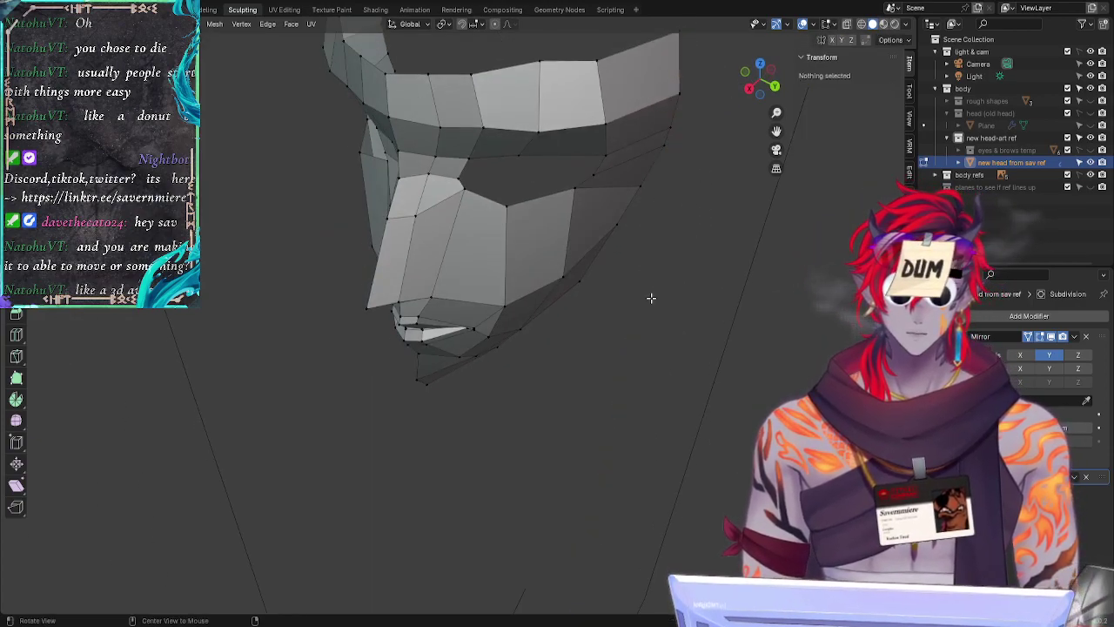
# Step: Shift the head's top corner vertex along X to about 0.078 m
pyautogui.moveTo(652, 298); pyautogui.dragTo(661, 70, button='middle')
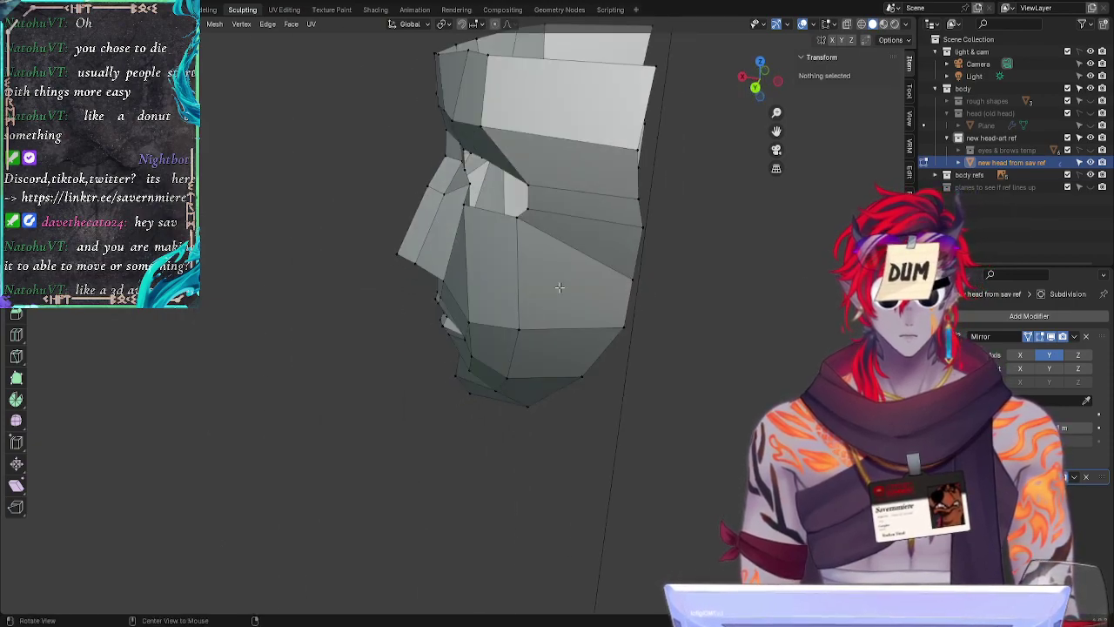
pyautogui.click(656, 67)
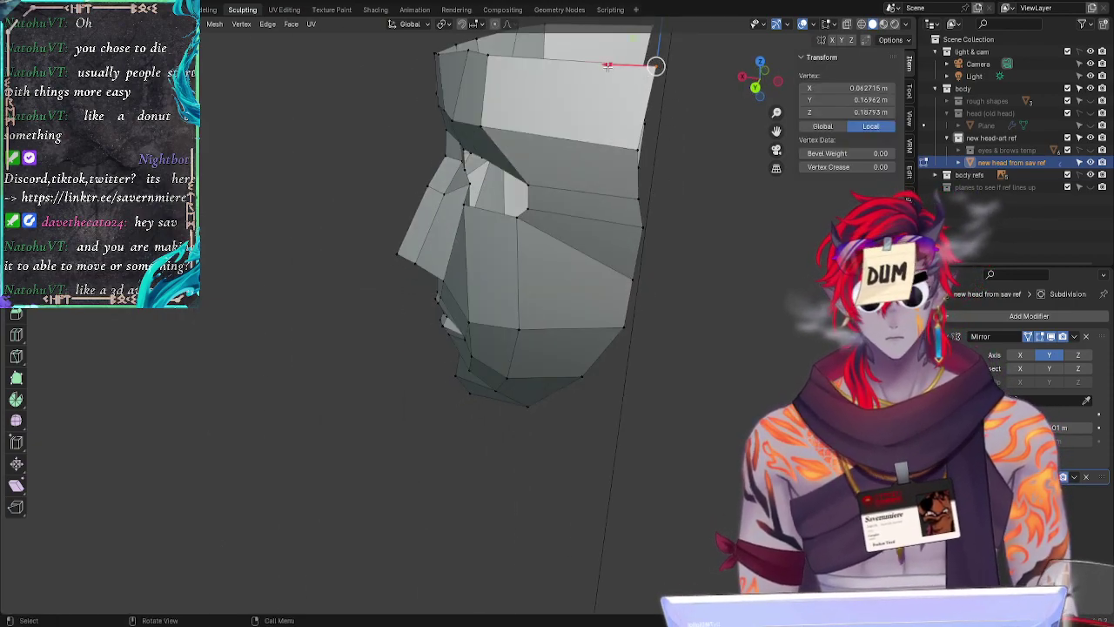
pyautogui.press('g')
pyautogui.press('x')
pyautogui.click(581, 64)
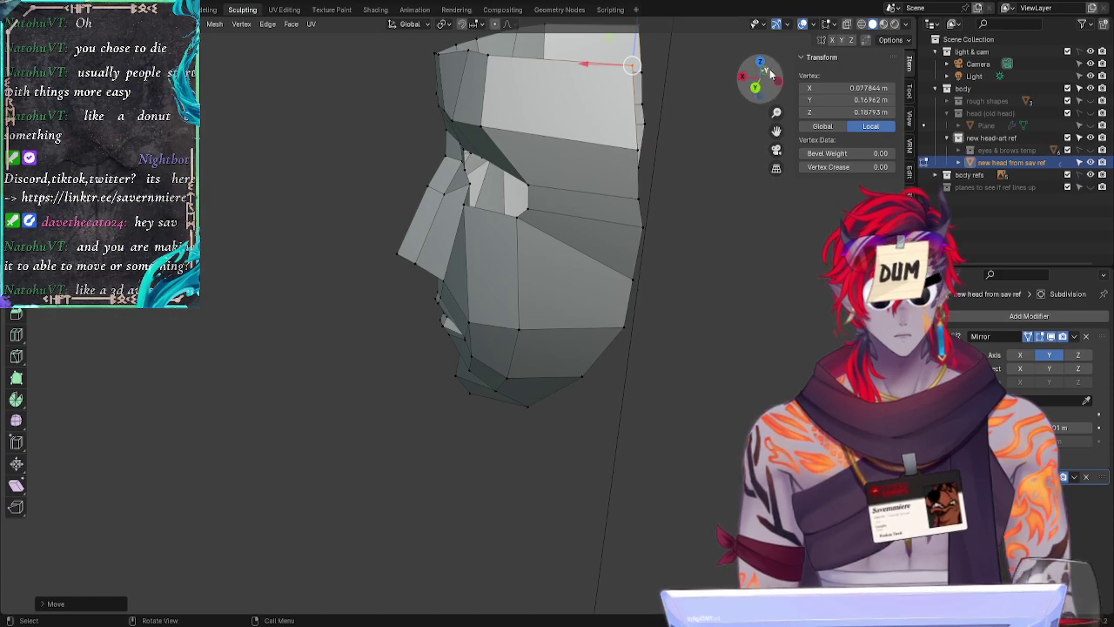
pyautogui.click(746, 96)
# Step: Push the brow-ridge edge forward along X to follow the side profile
pyautogui.click(537, 132)
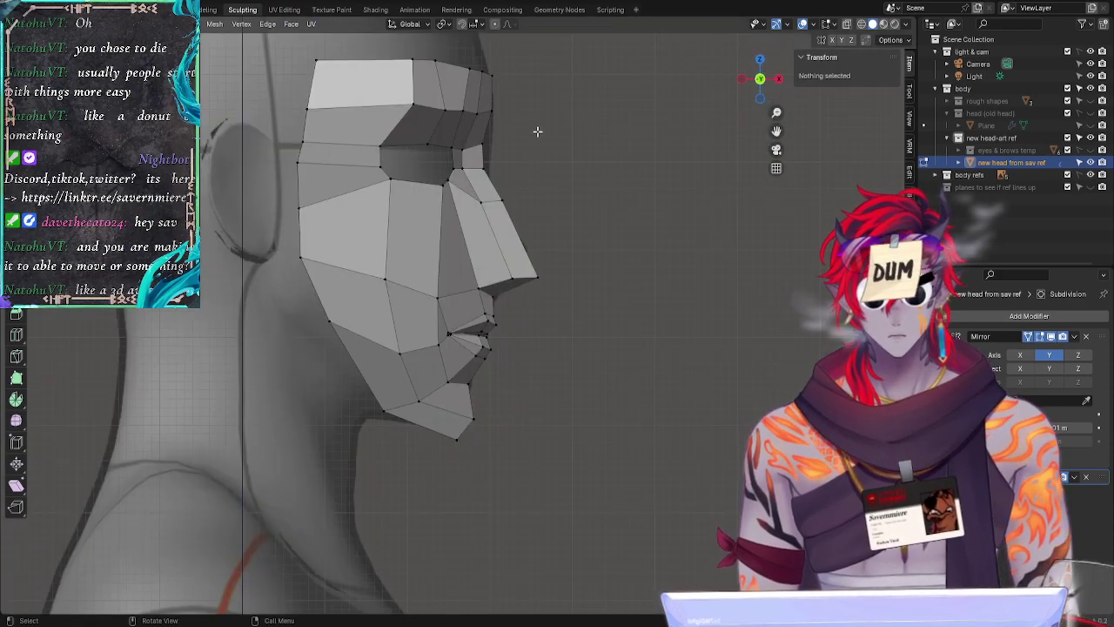
pyautogui.click(479, 122)
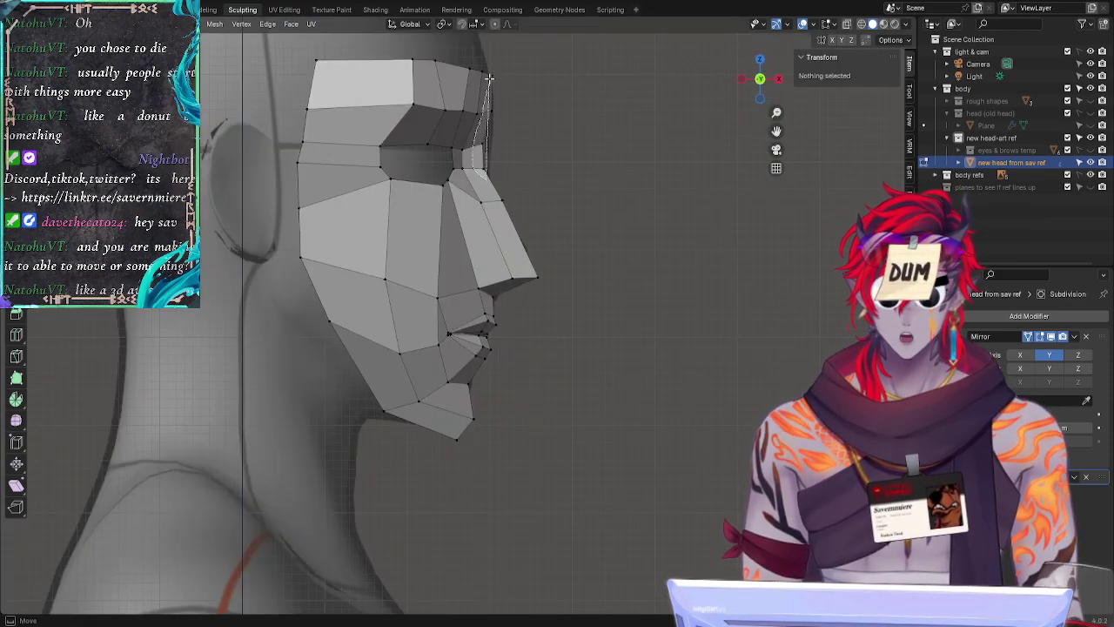
pyautogui.moveTo(489, 79); pyautogui.dragTo(502, 70)
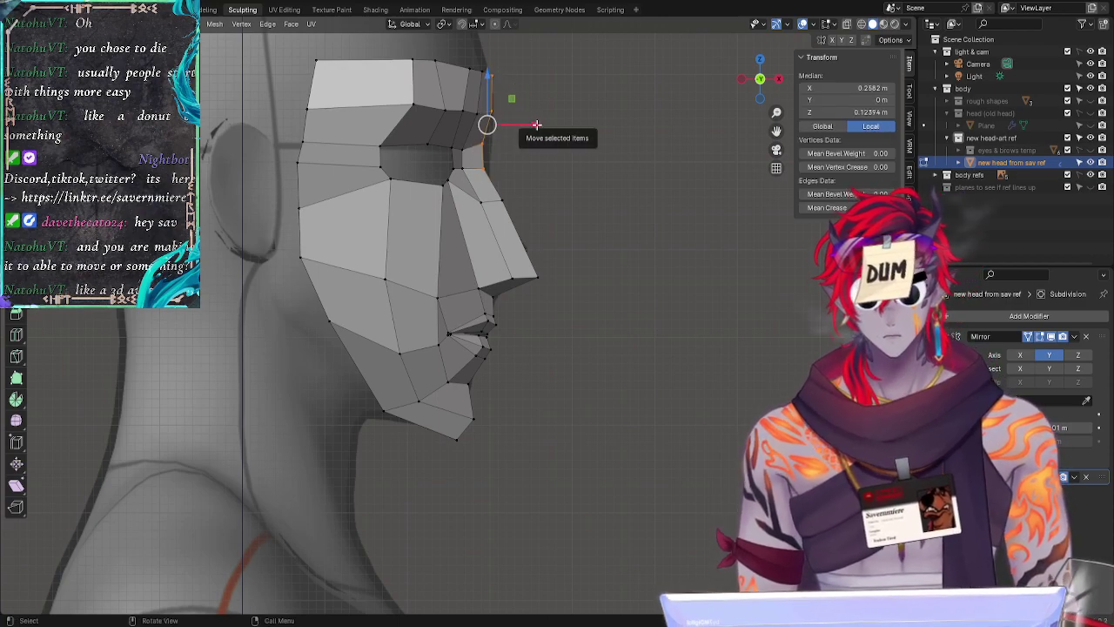
pyautogui.moveTo(533, 121); pyautogui.dragTo(543, 123)
pyautogui.click(508, 198)
# Step: Move the vertices along the brow edge along X onto the reference outline
pyautogui.moveTo(464, 171); pyautogui.dragTo(458, 153)
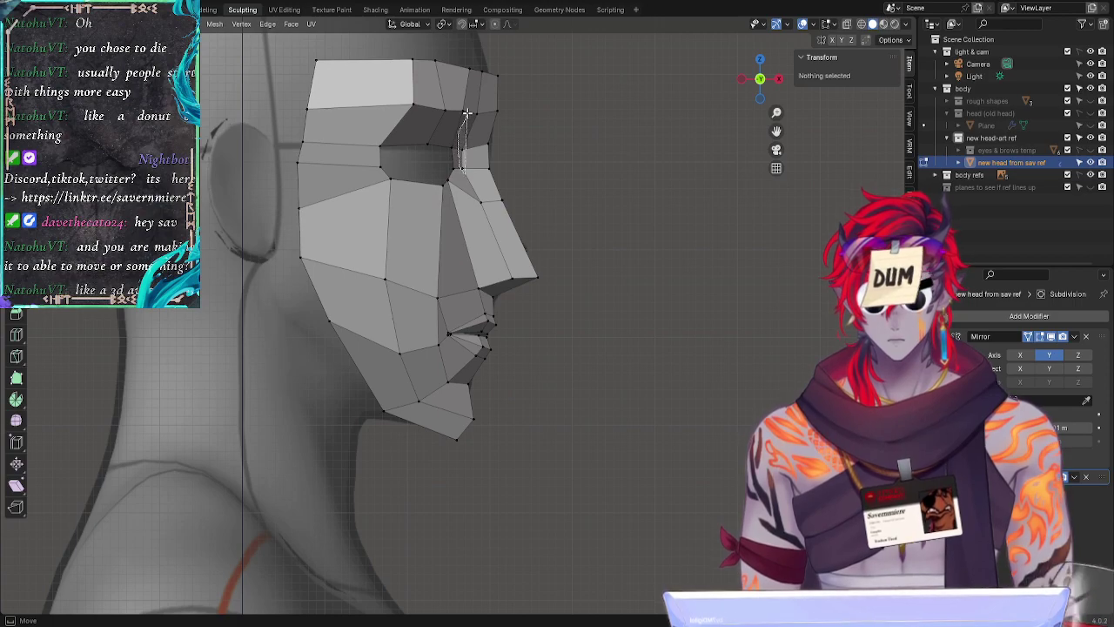
pyautogui.moveTo(479, 67); pyautogui.dragTo(480, 68)
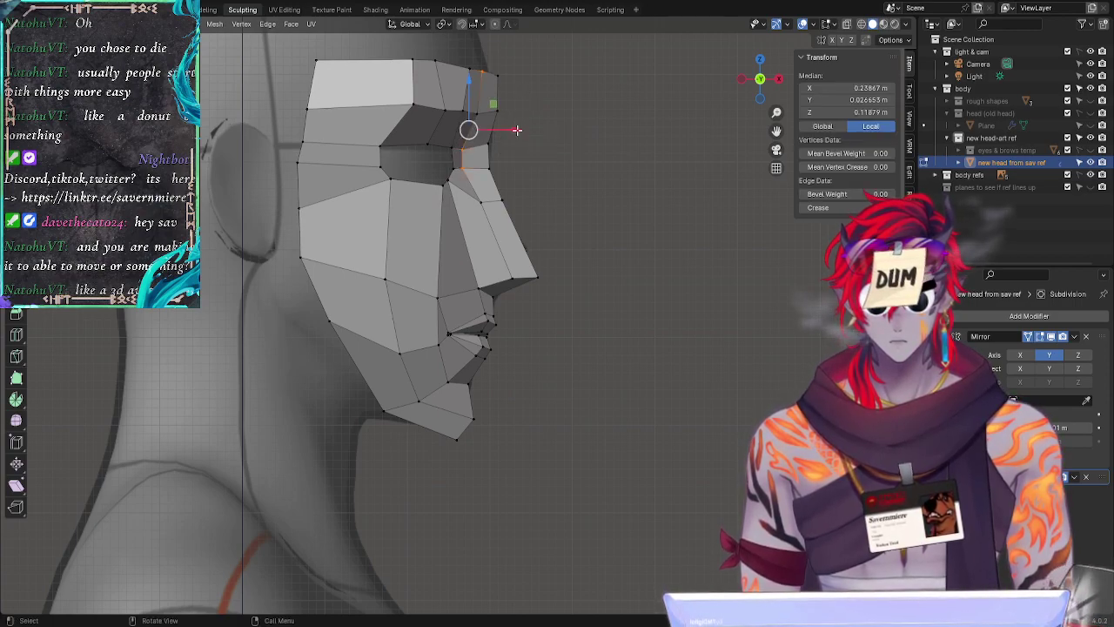
pyautogui.press('g')
pyautogui.press('x')
pyautogui.click(519, 129)
pyautogui.click(586, 170)
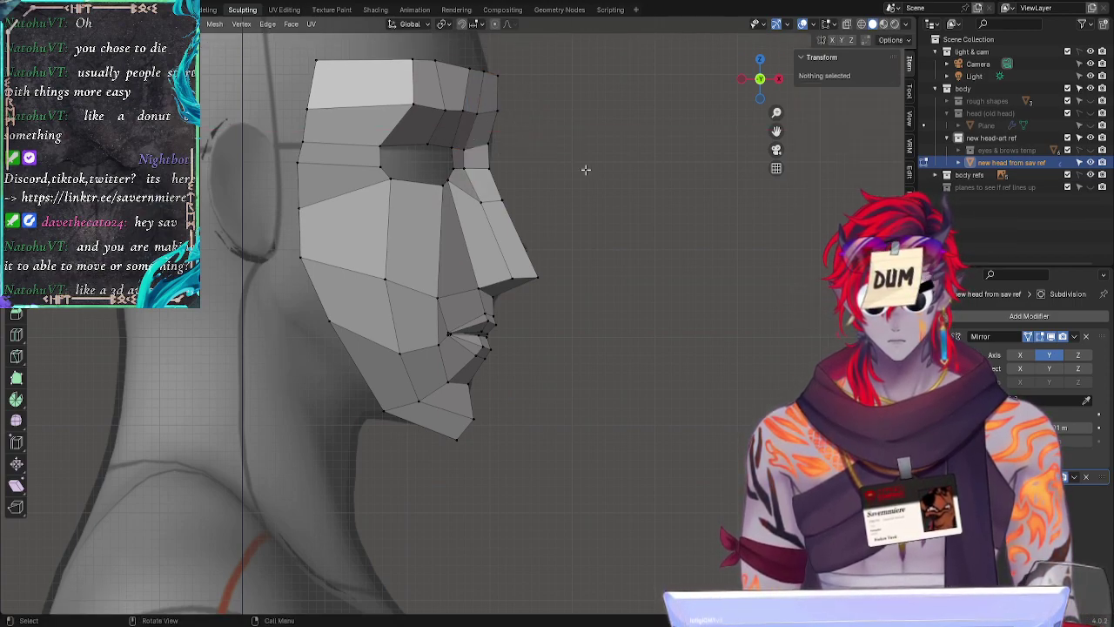
pyautogui.moveTo(489, 59)
pyautogui.mouseDown()
pyautogui.moveTo(474, 73)
pyautogui.moveTo(493, 71)
pyautogui.mouseUp()
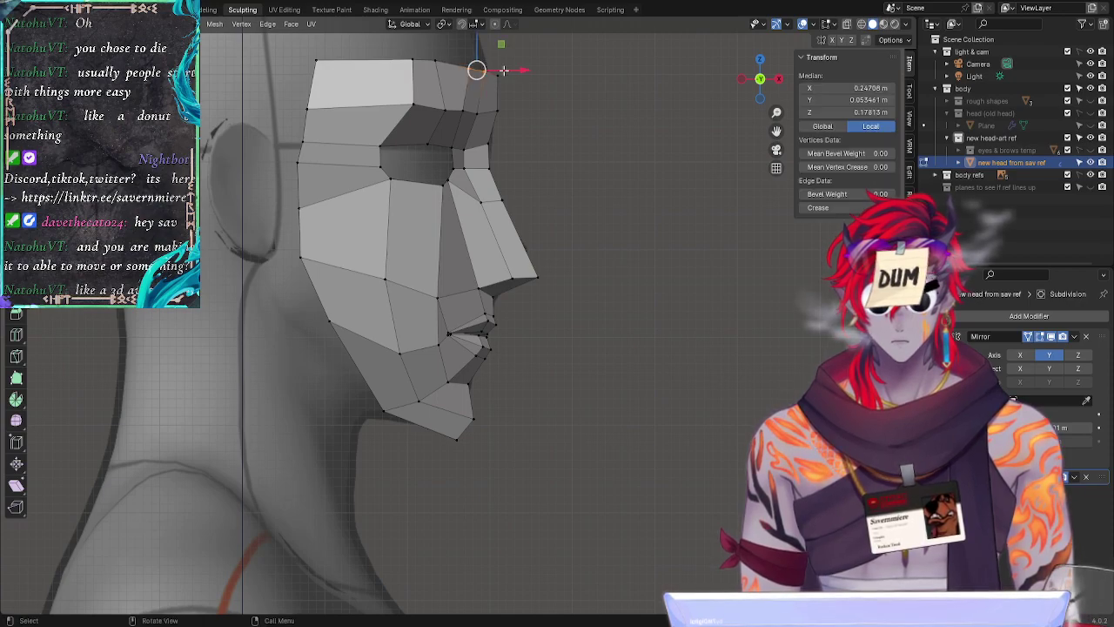
pyautogui.click(549, 75)
# Step: Shift the brow-corner vertex along X and reposition a forehead-top vertex
pyautogui.click(480, 70)
pyautogui.press('g')
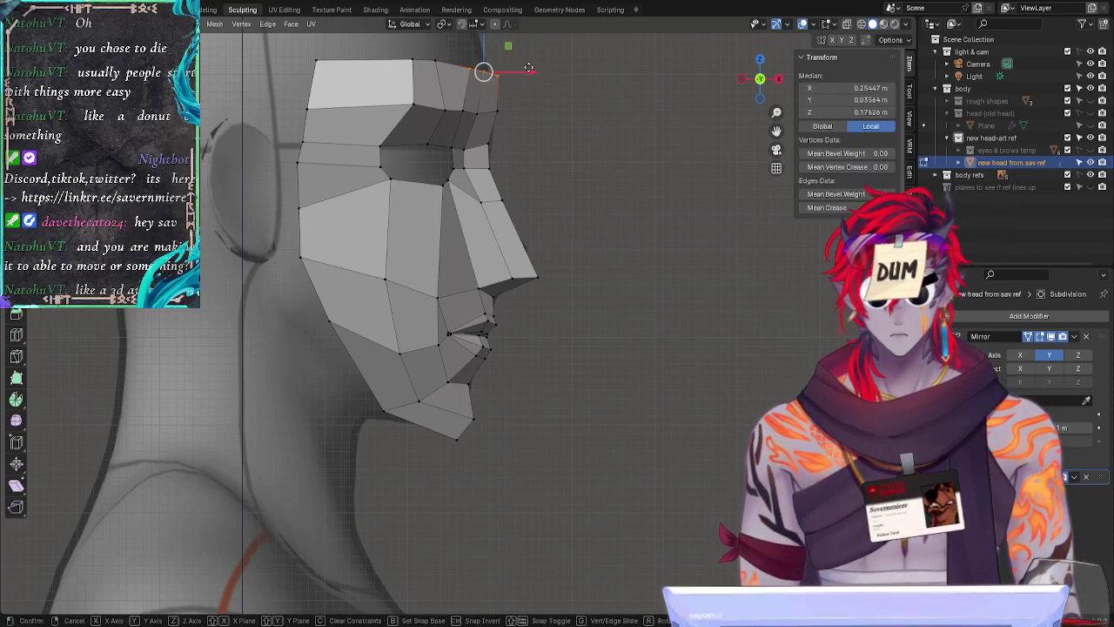
pyautogui.press('x')
pyautogui.click(526, 70)
pyautogui.click(547, 99)
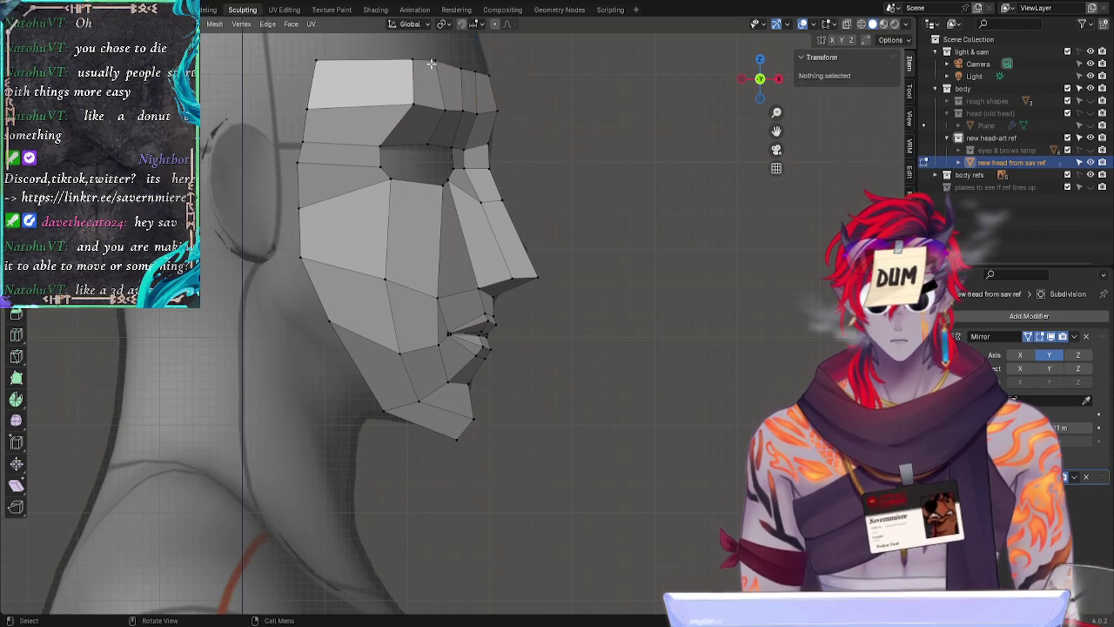
pyautogui.click(444, 60)
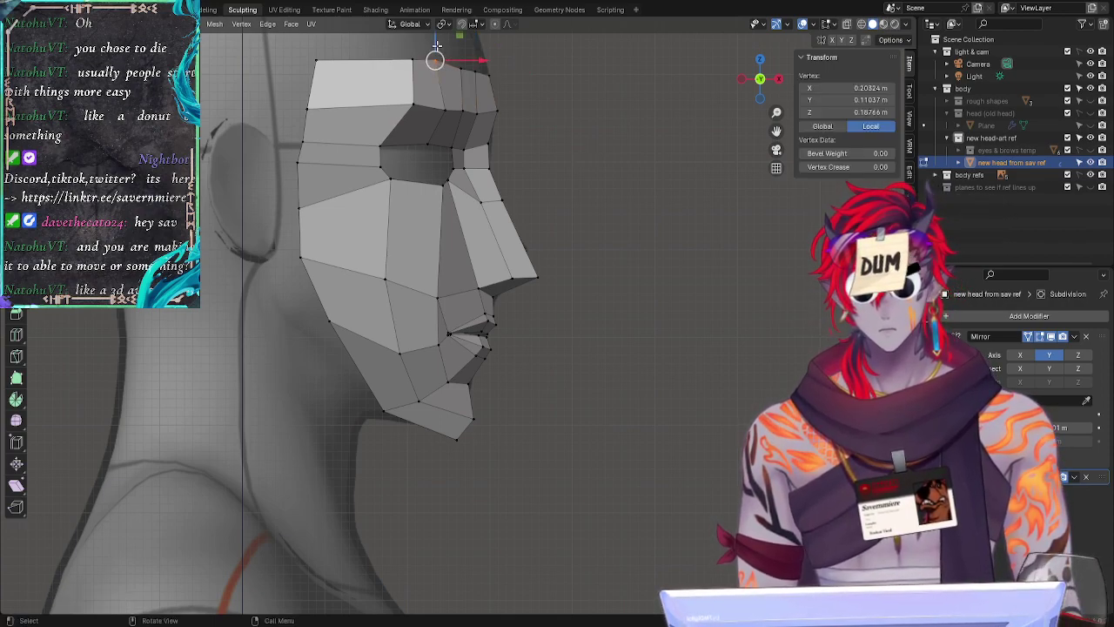
pyautogui.moveTo(435, 59); pyautogui.dragTo(324, 67)
# Step: Lower a temple vertex and adjust a cheek vertex vertically to about Z 0.060 m
pyautogui.click(309, 115)
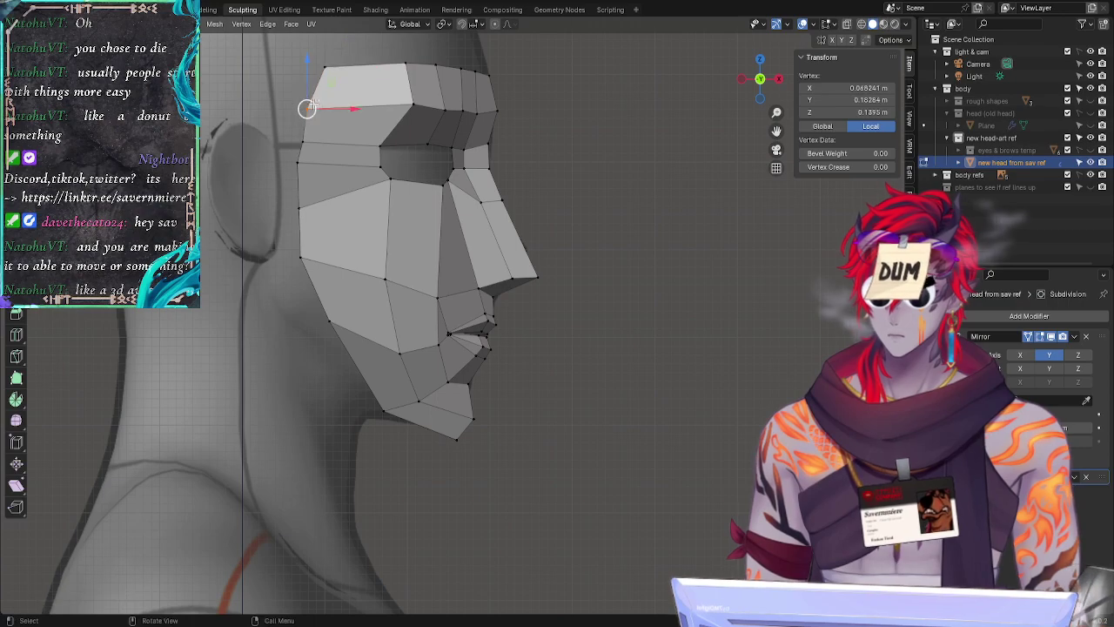
pyautogui.press('g')
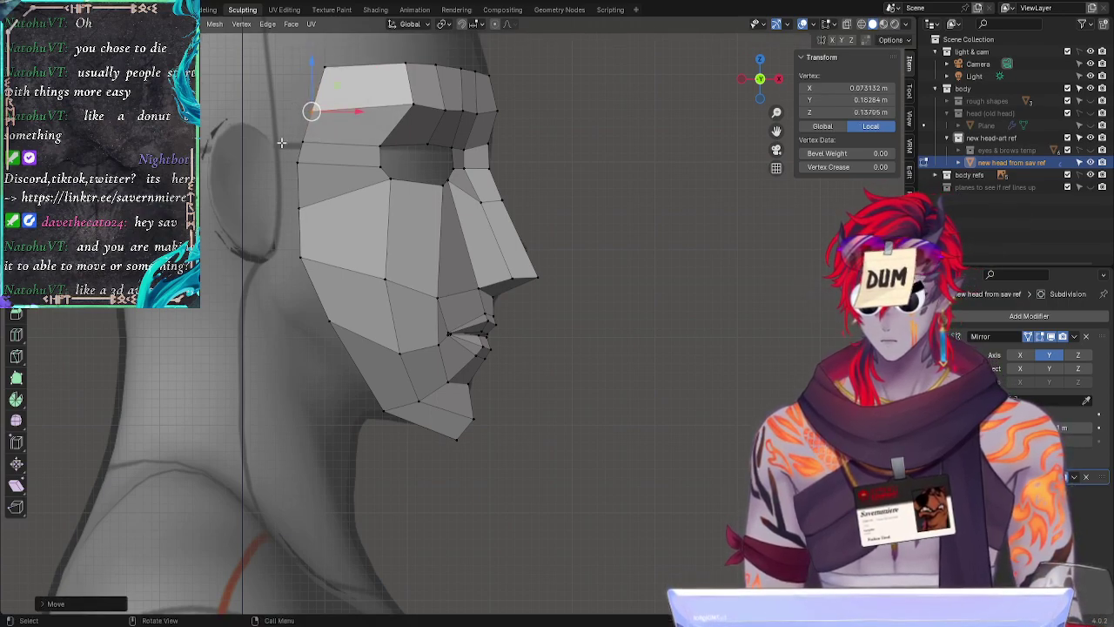
pyautogui.click(304, 140)
pyautogui.click(300, 209)
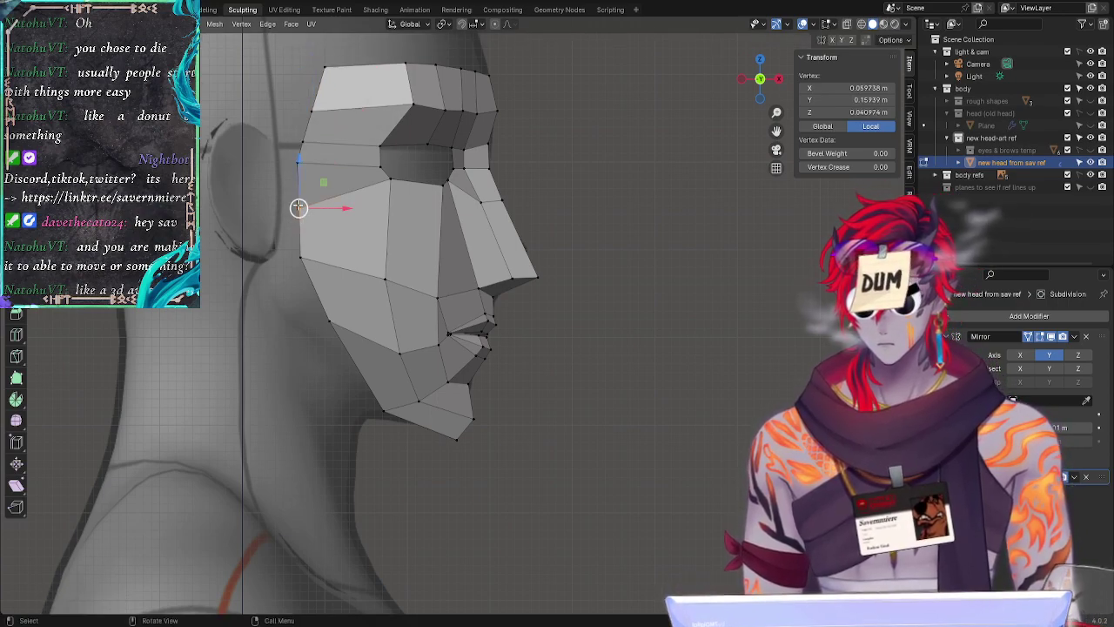
pyautogui.press('g')
pyautogui.click(298, 153)
pyautogui.press('g')
pyautogui.press('z')
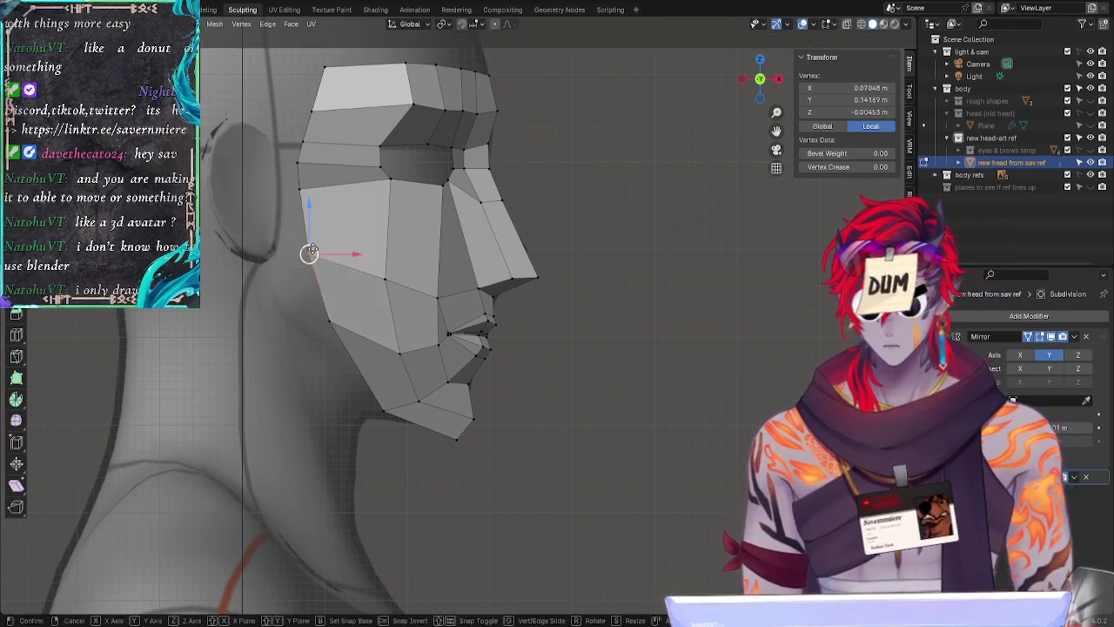
pyautogui.click(313, 203)
pyautogui.click(304, 157)
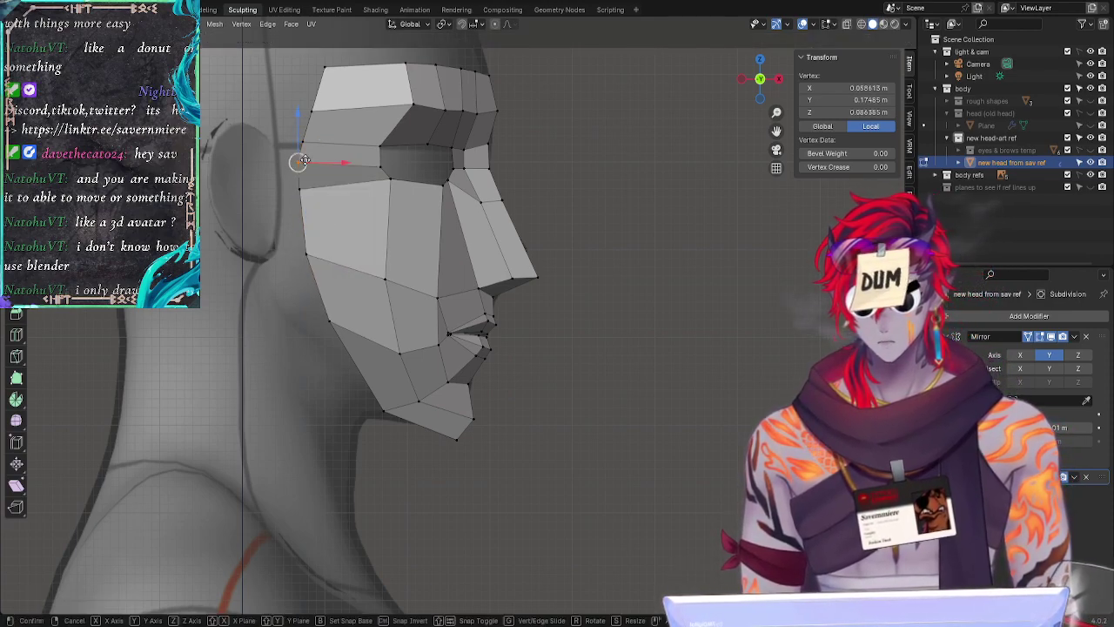
# Step: Nudge the outer brow corner vertex along Y in a three-quarter view
pyautogui.moveTo(652, 235); pyautogui.dragTo(614, 258, button='middle')
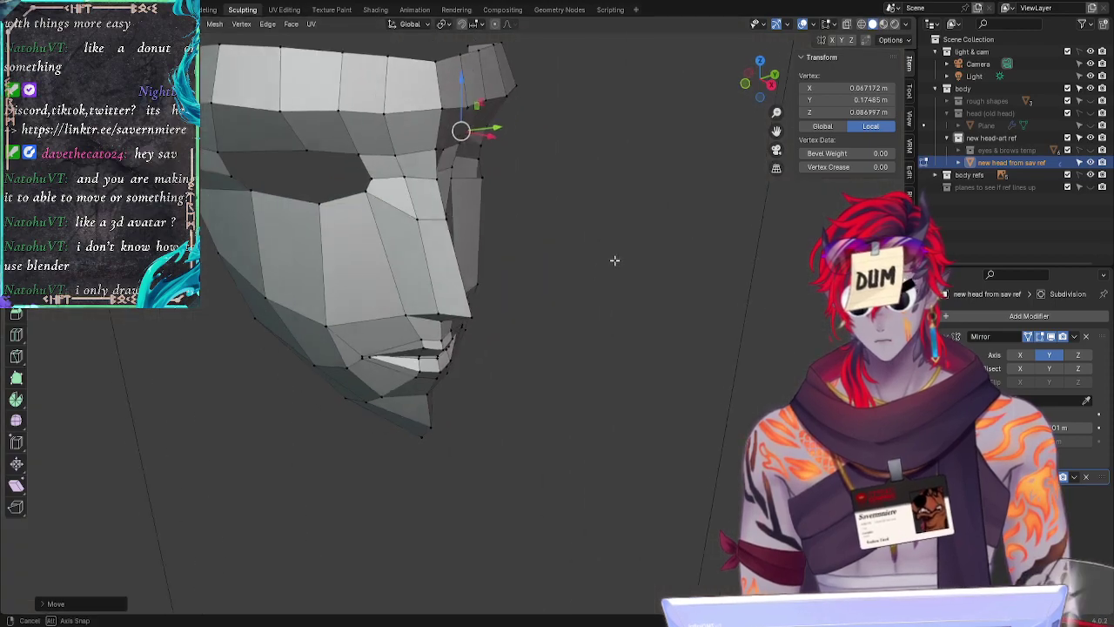
pyautogui.click(206, 193)
pyautogui.press('g')
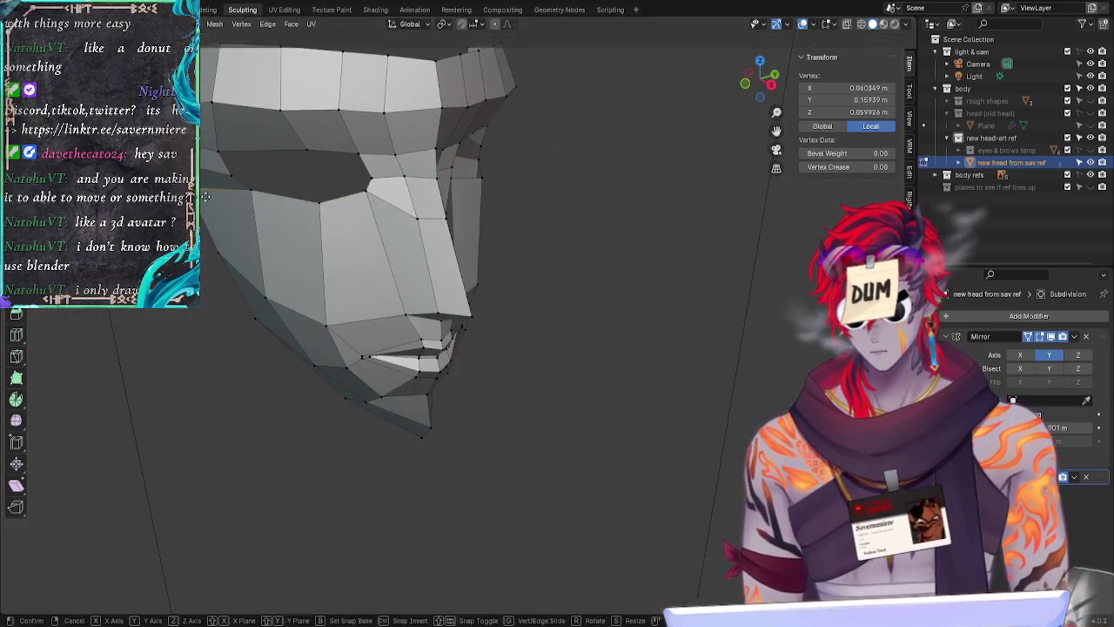
pyautogui.press('y')
pyautogui.click(211, 198)
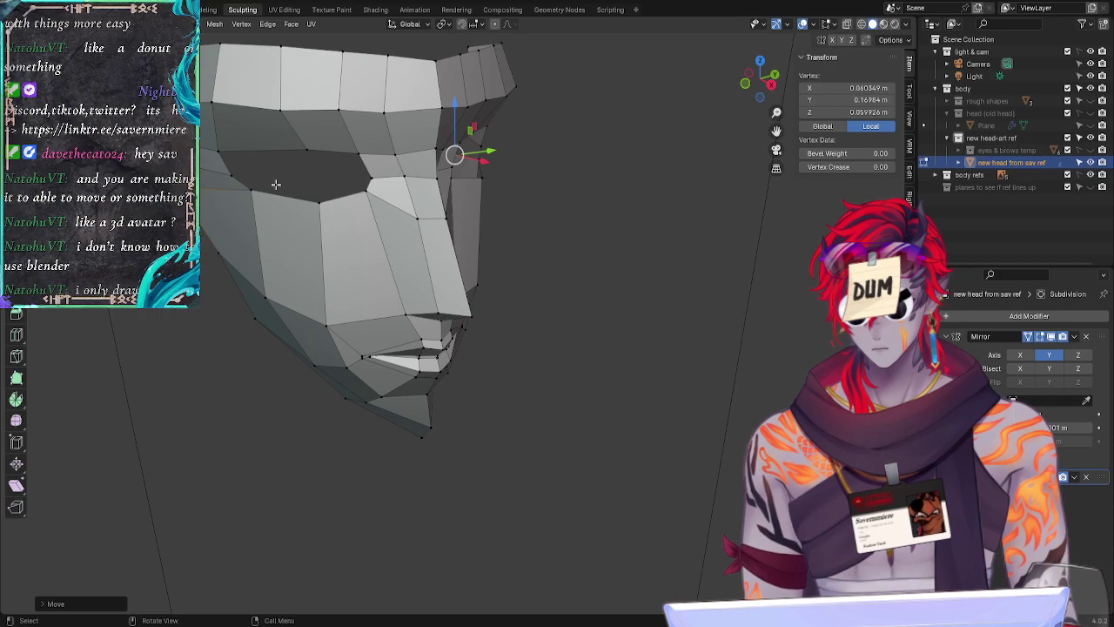
# Step: Move the upper temple vertex to about Y 0.179, Z 0.109 m, then compare front-on
pyautogui.click(746, 85)
pyautogui.click(253, 173)
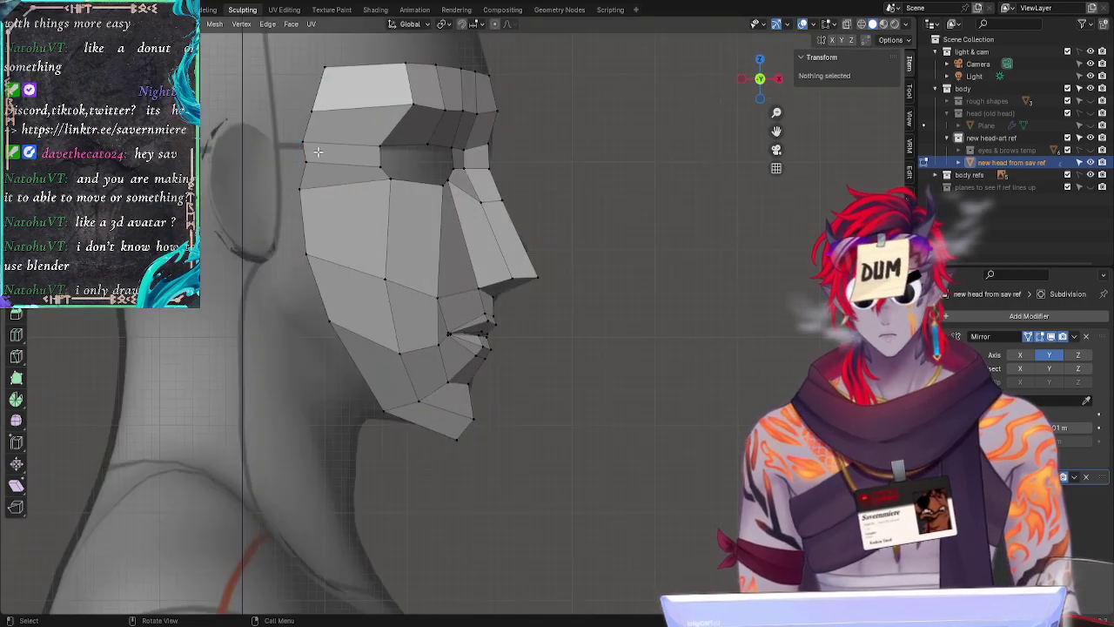
pyautogui.click(318, 161)
pyautogui.press('g')
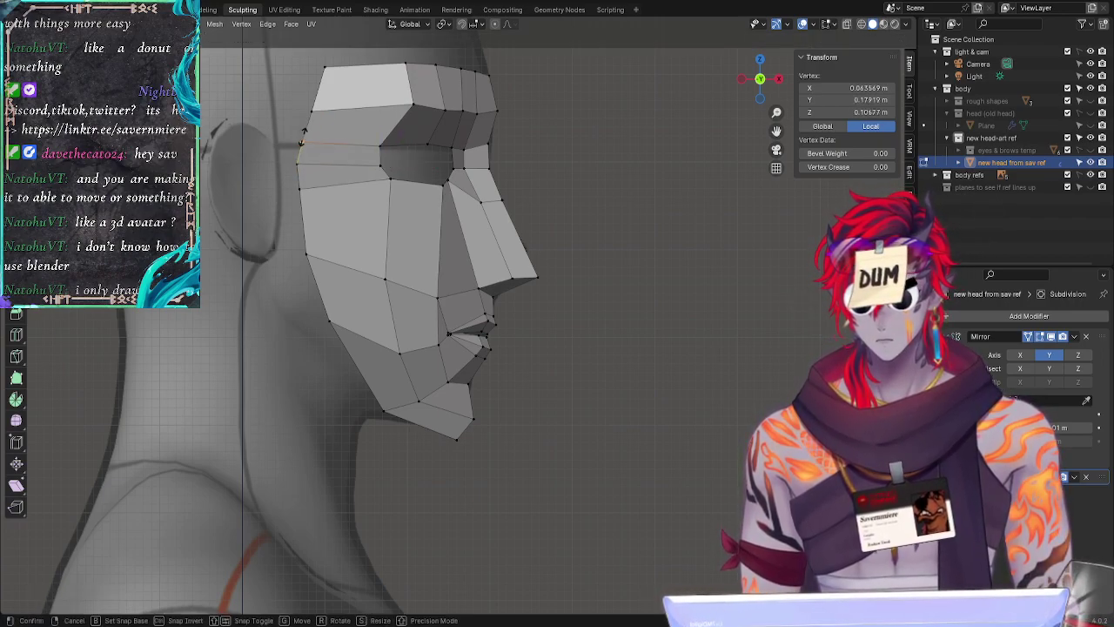
pyautogui.click(298, 139)
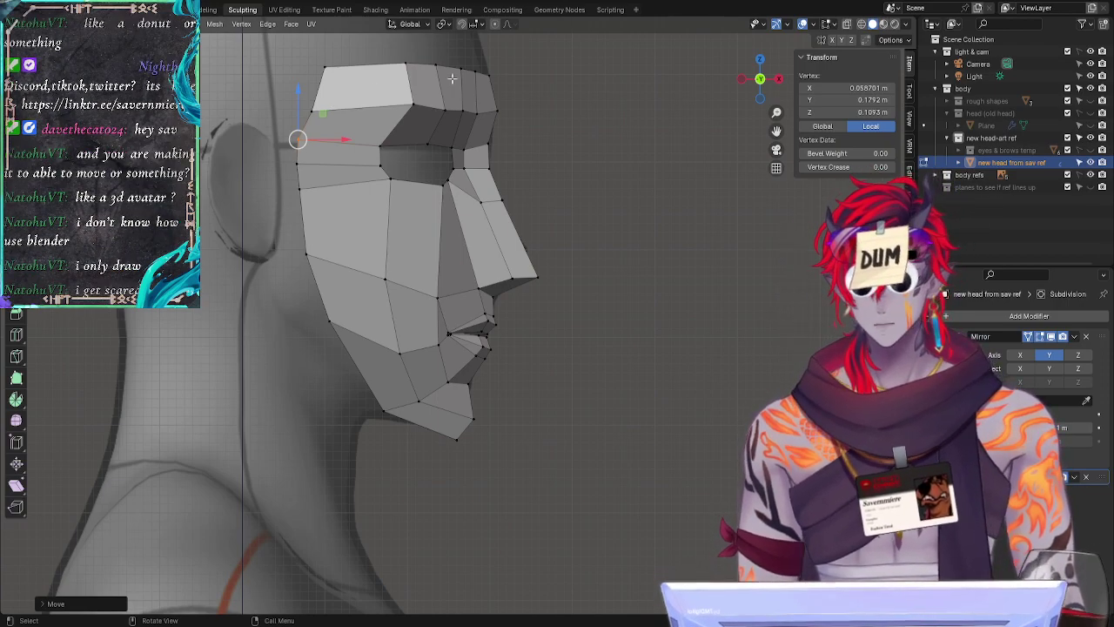
pyautogui.click(778, 83)
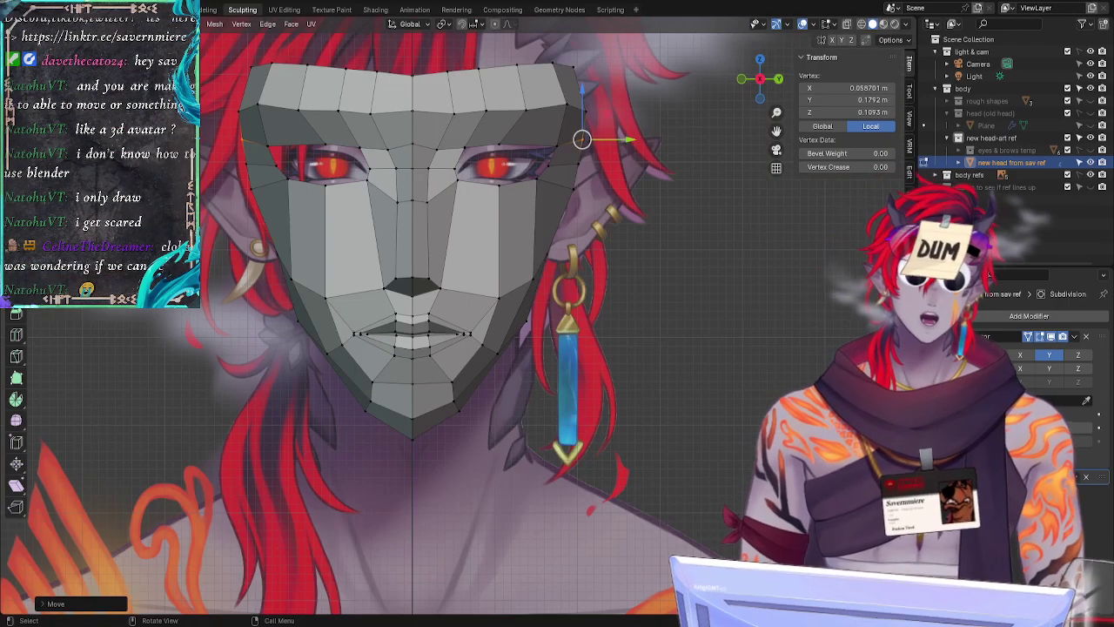
pyautogui.rightClick(763, 257)
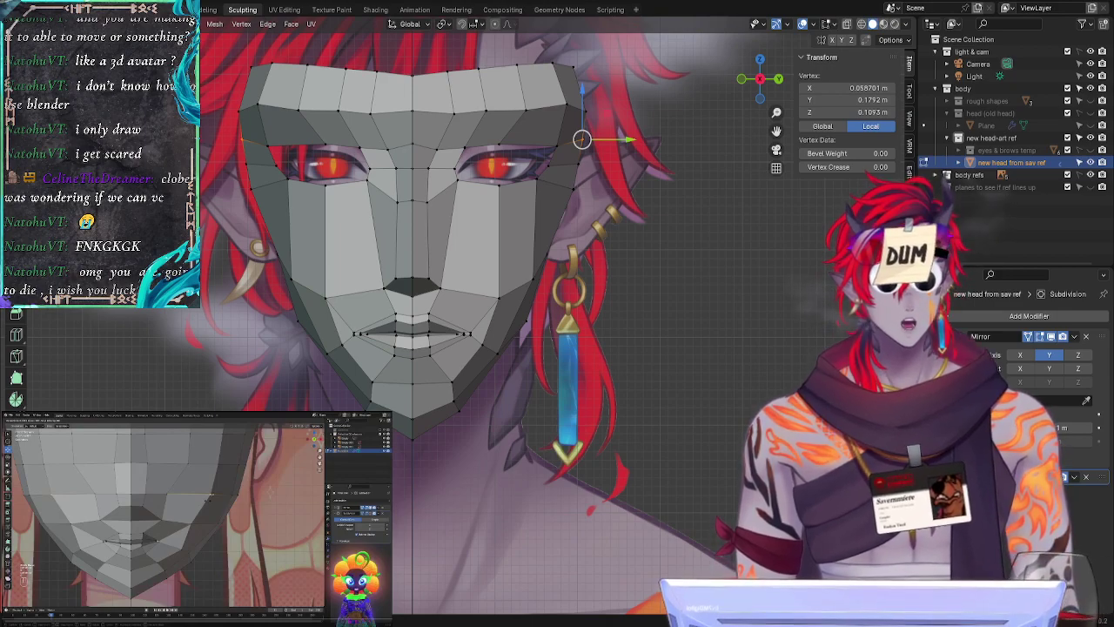
pyautogui.moveTo(708, 305); pyautogui.dragTo(631, 354, button='middle')
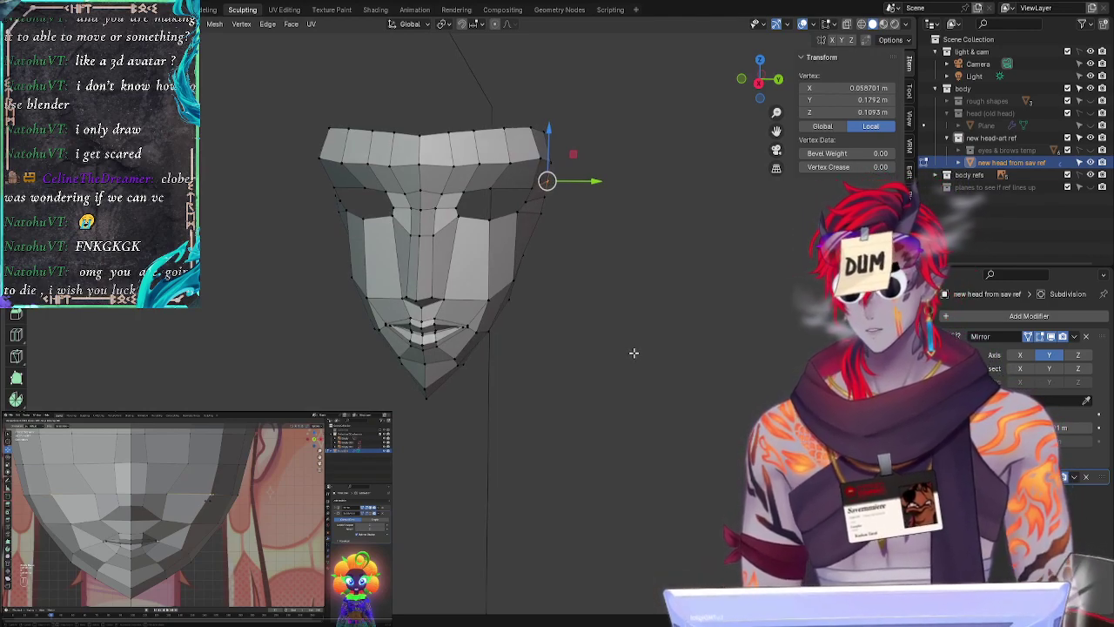
# Step: Move an eye-opening vertex along X, then slightly along Y
pyautogui.moveTo(618, 273); pyautogui.dragTo(609, 275, button='middle')
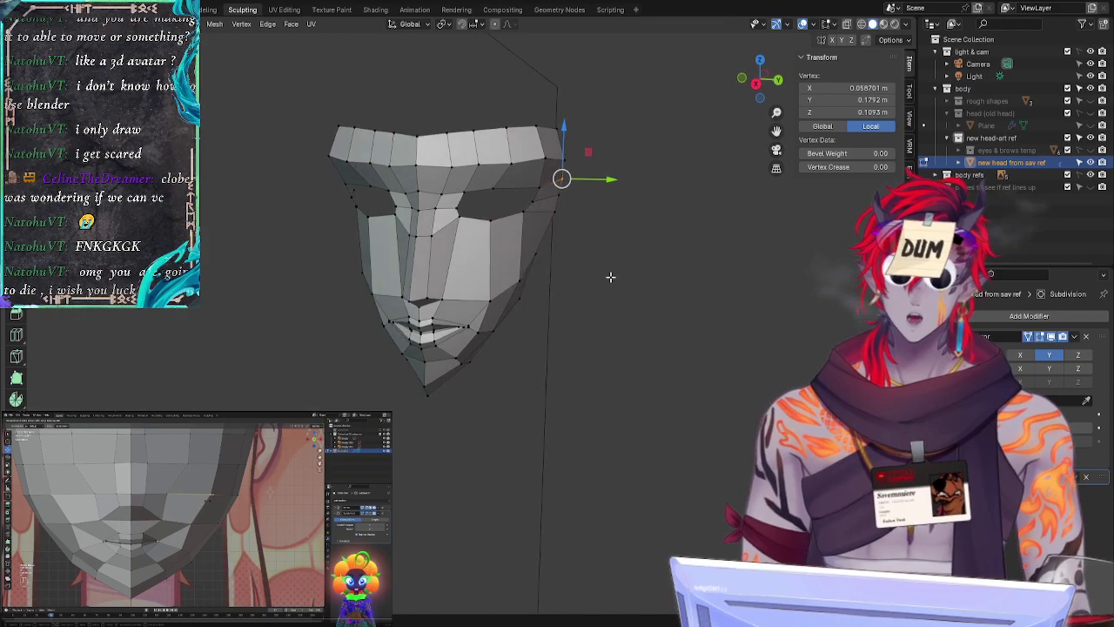
pyautogui.click(758, 85)
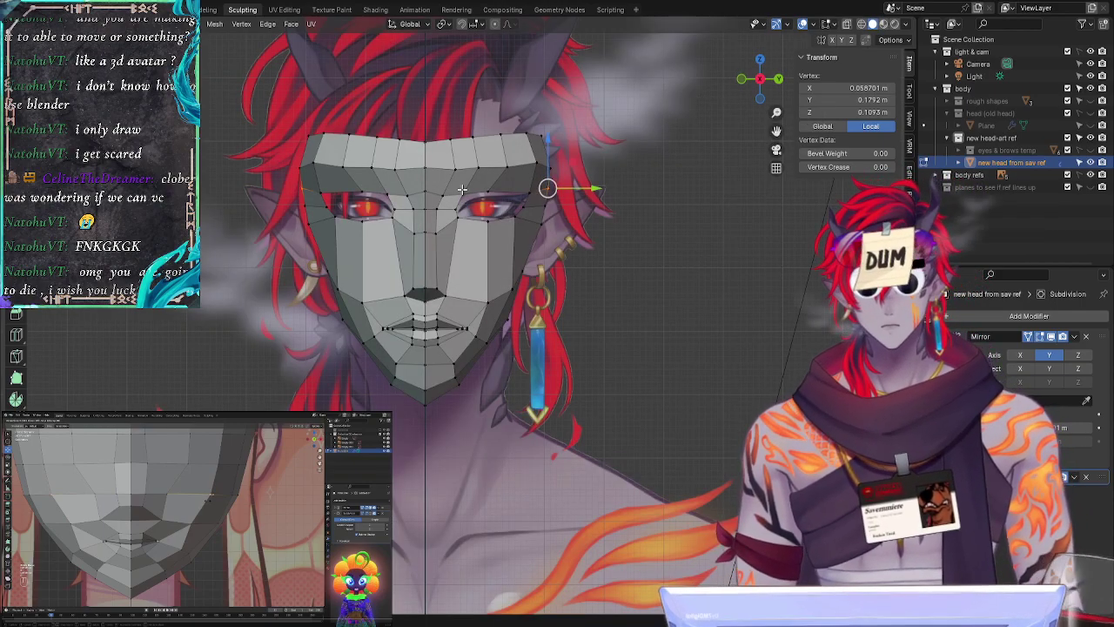
pyautogui.moveTo(475, 193); pyautogui.dragTo(474, 189)
pyautogui.click(631, 266)
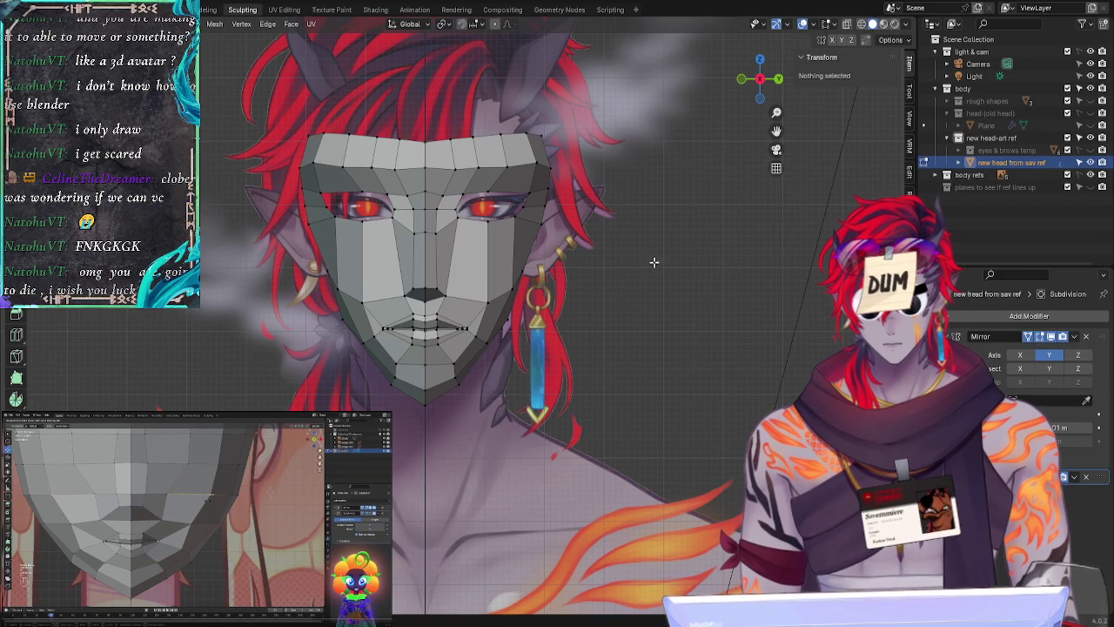
pyautogui.moveTo(653, 261); pyautogui.dragTo(602, 275, button='middle')
pyautogui.click(495, 191)
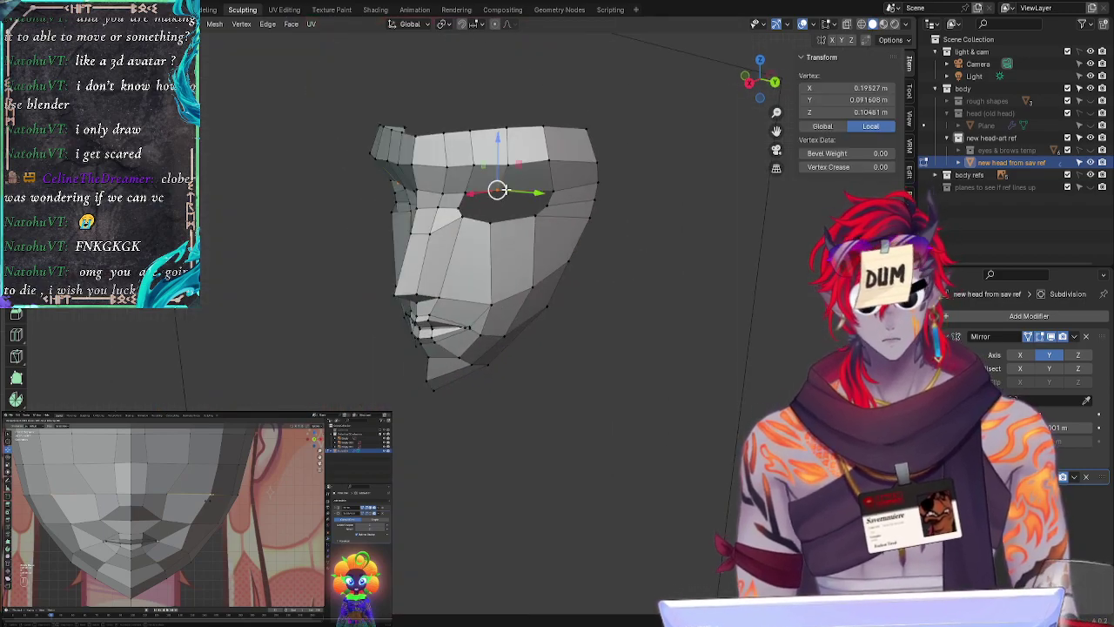
pyautogui.press('g')
pyautogui.press('x')
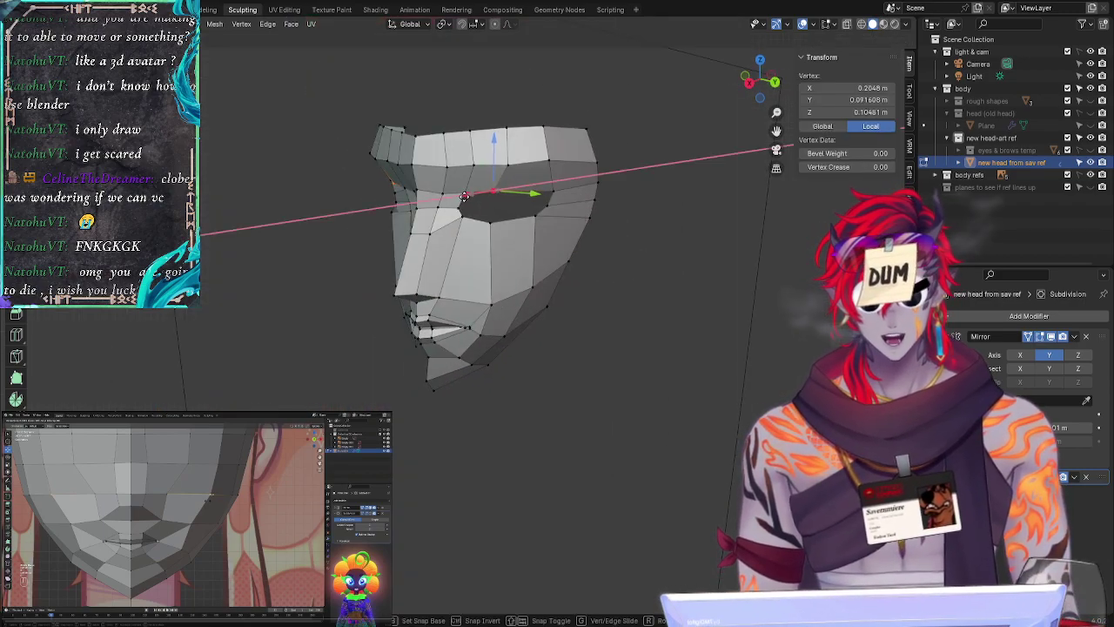
pyautogui.click(473, 199)
pyautogui.moveTo(531, 193); pyautogui.dragTo(536, 196)
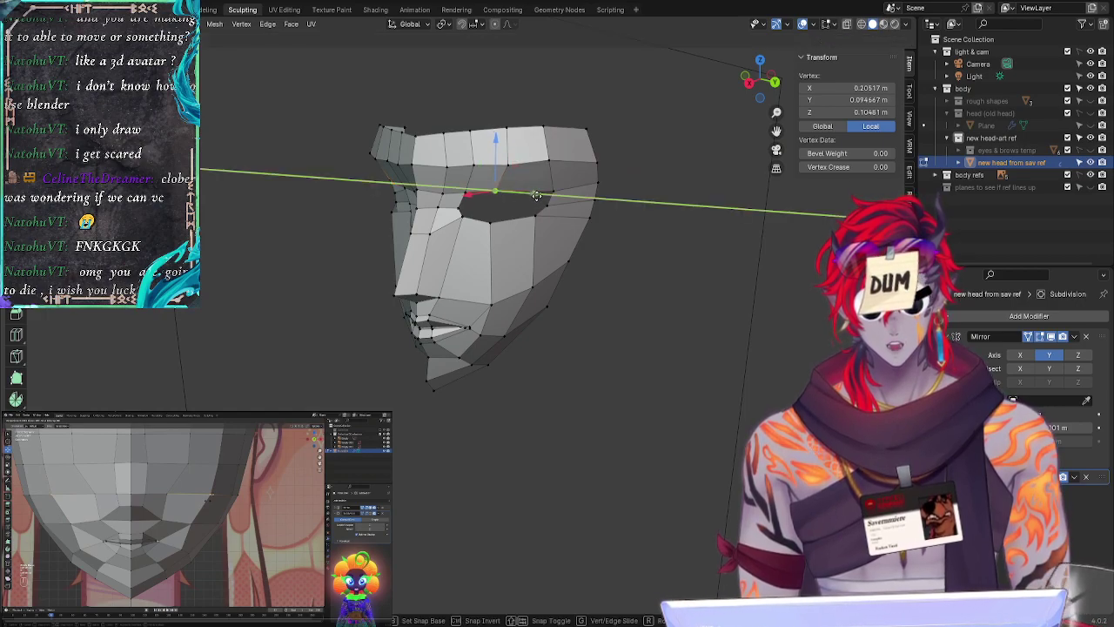
pyautogui.click(531, 195)
pyautogui.click(620, 342)
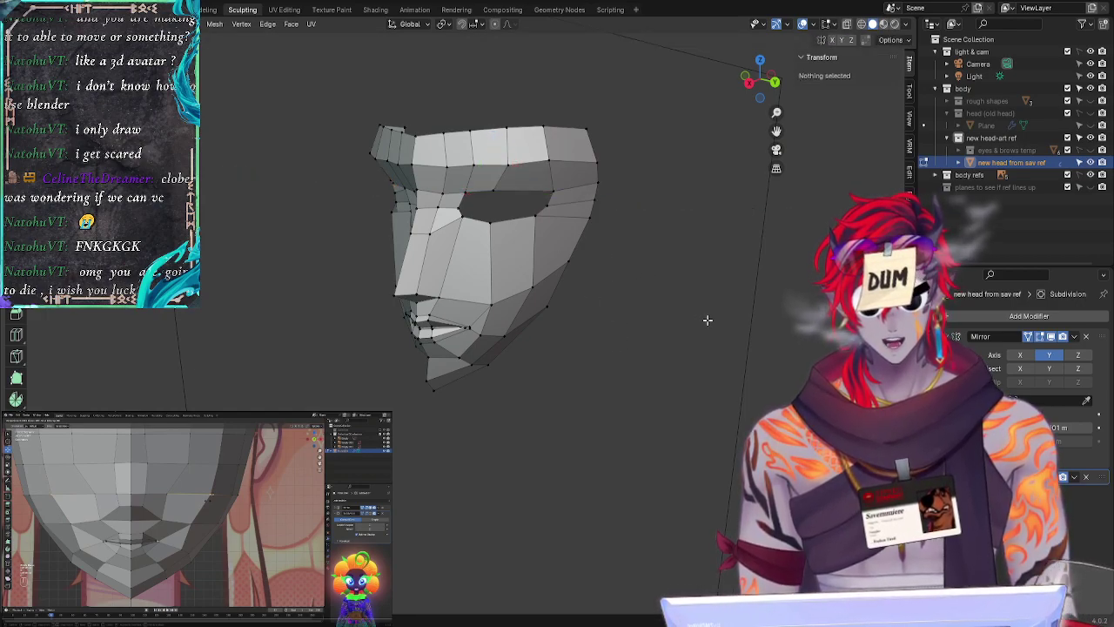
# Step: Copy one eye-socket vertex's X coordinate and apply it to a neighbouring vertex
pyautogui.moveTo(706, 319); pyautogui.dragTo(520, 227, button='middle')
pyautogui.click(532, 221)
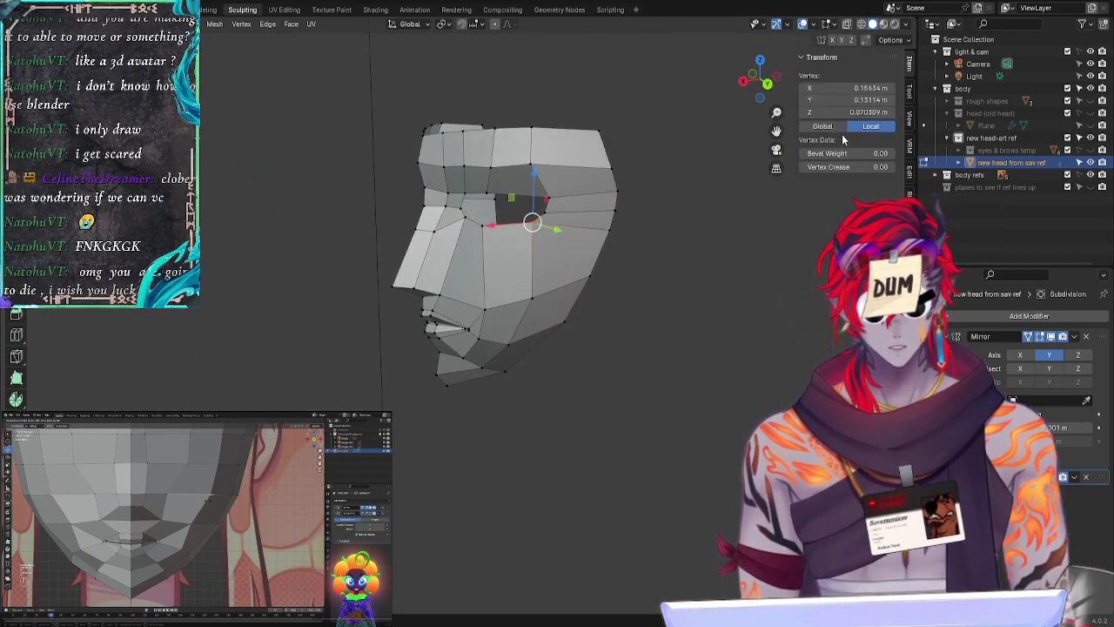
pyautogui.click(838, 89)
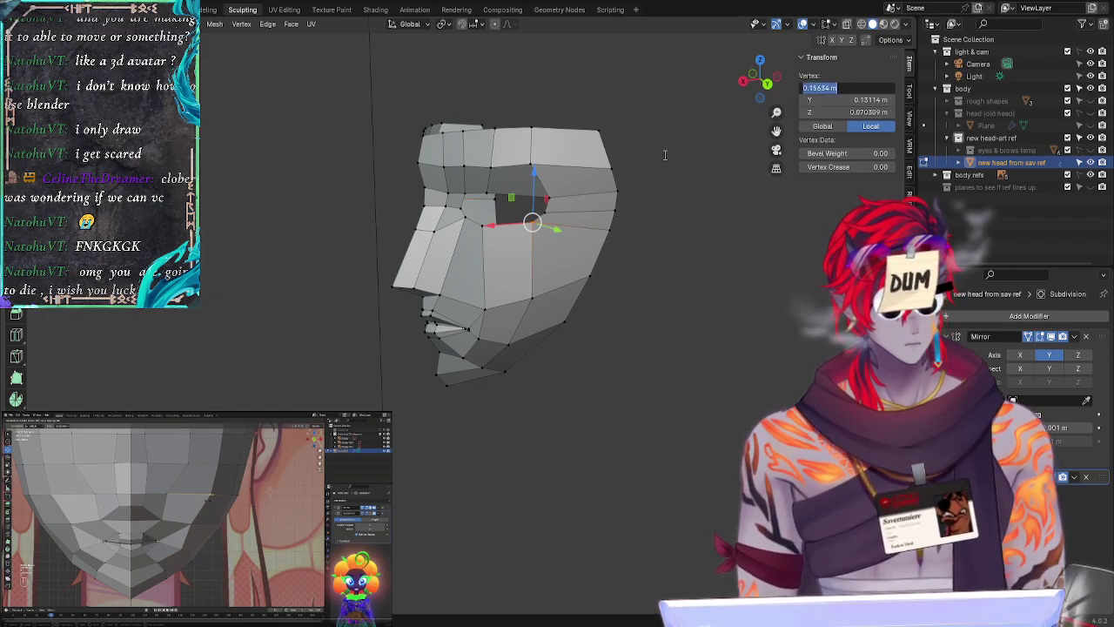
pyautogui.click(566, 186)
pyautogui.click(552, 196)
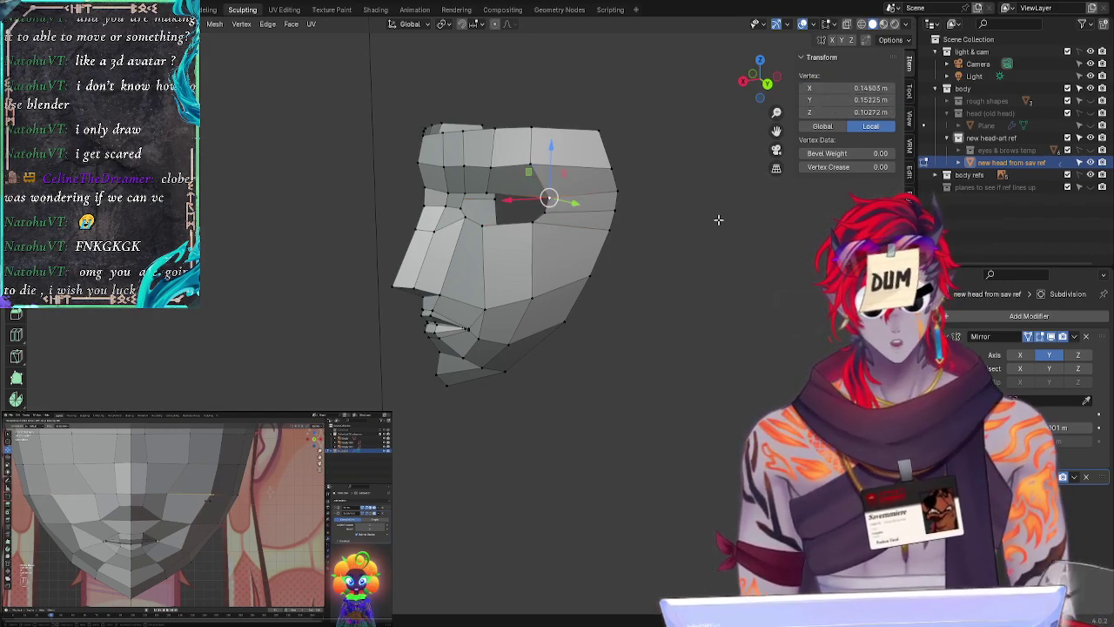
pyautogui.click(846, 88)
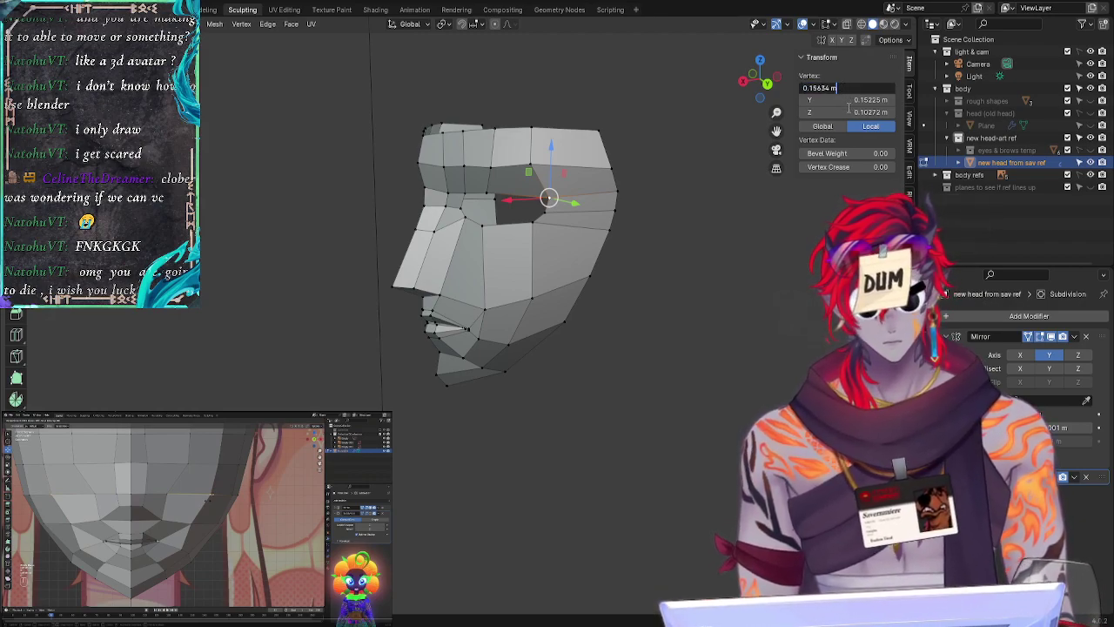
pyautogui.click(851, 111)
# Step: Edit another eye-socket vertex's X coordinate, undoing an accidental vertex deletion
pyautogui.click(683, 339)
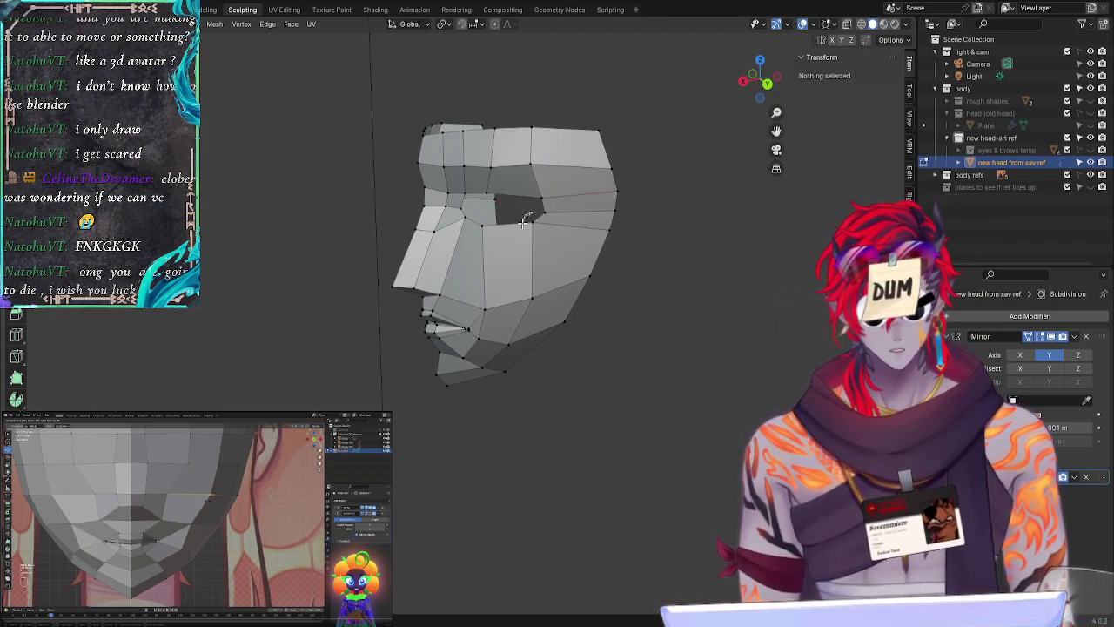
pyautogui.click(531, 223)
pyautogui.click(844, 88)
pyautogui.hotkey('ctrl', 'c')
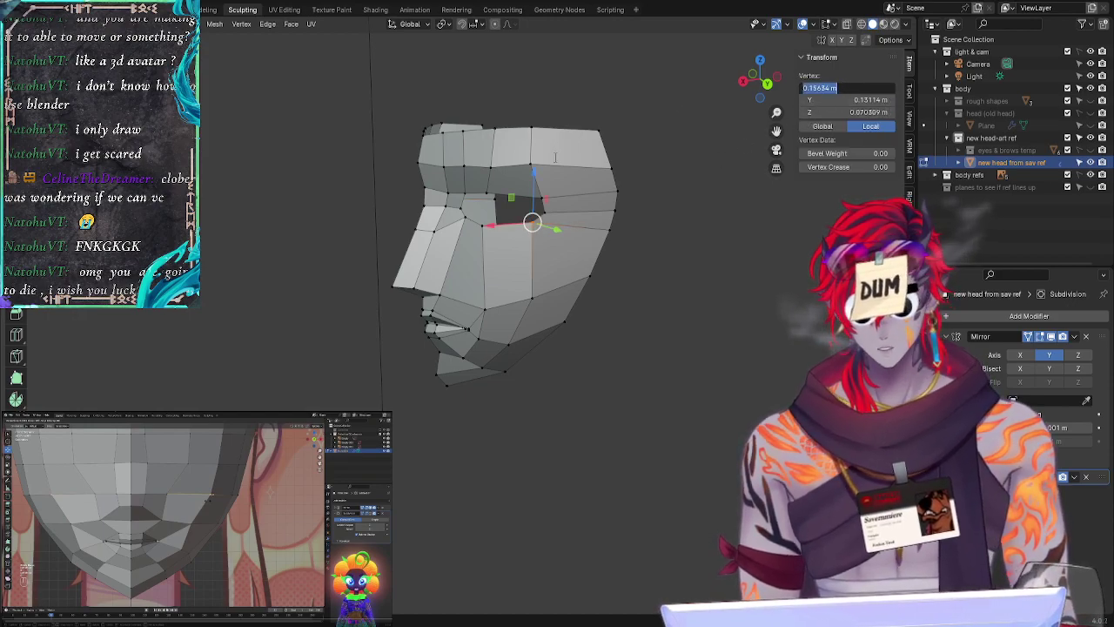
pyautogui.click(689, 290)
pyautogui.click(661, 211)
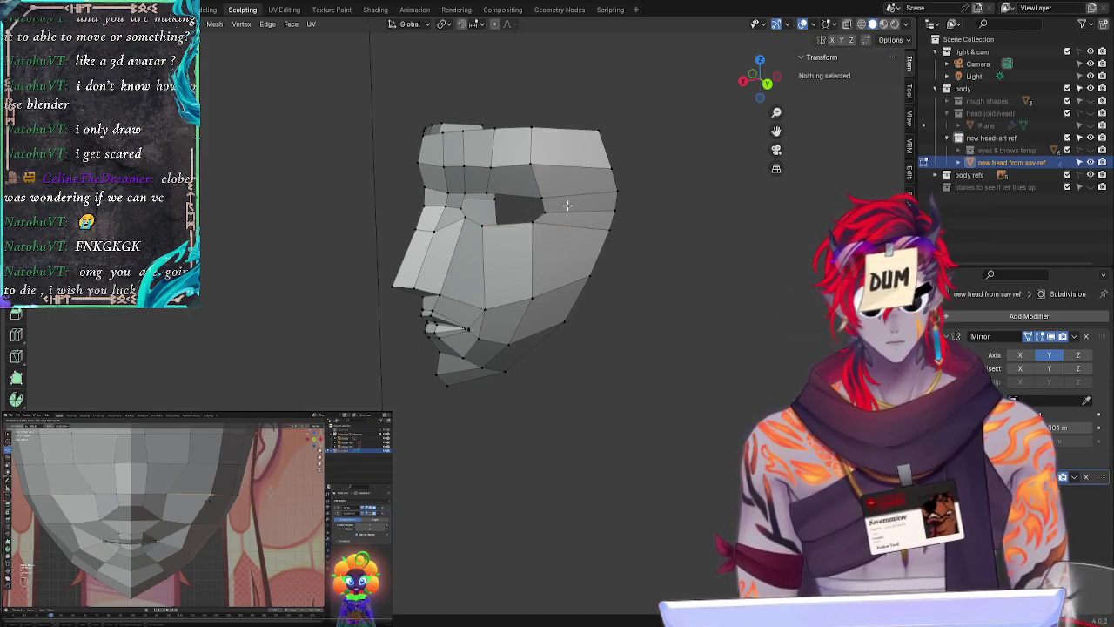
pyautogui.hotkey('ctrl', 'z')
pyautogui.click(851, 88)
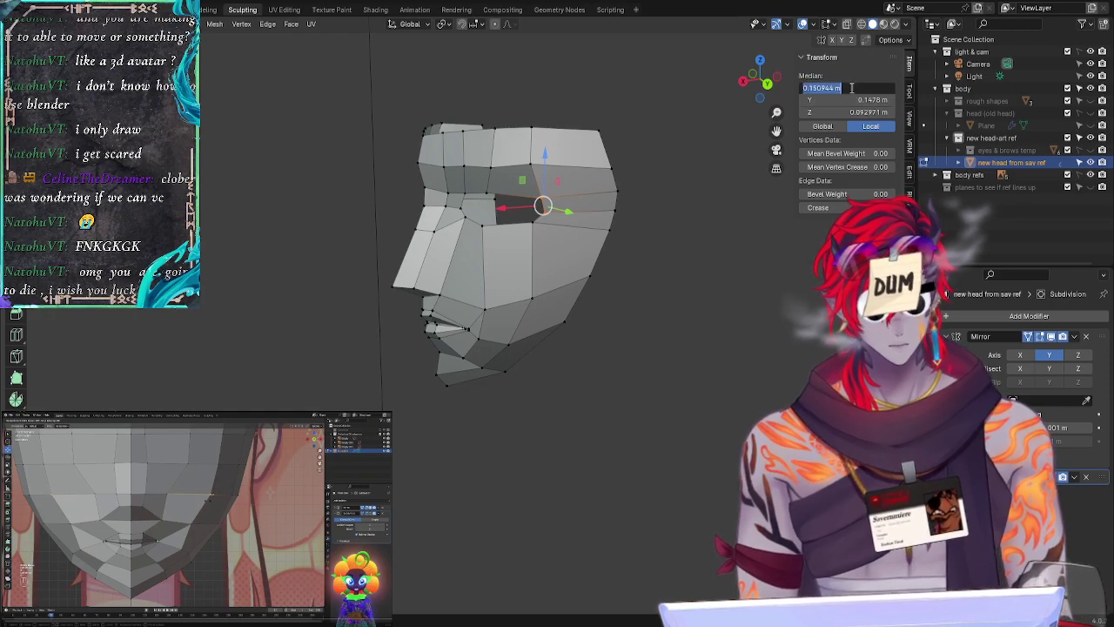
pyautogui.press('Escape')
pyautogui.click(635, 391)
# Step: Set the upper vertex beside the eye to X 0.15634 m
pyautogui.moveTo(634, 391); pyautogui.dragTo(586, 377, button='middle')
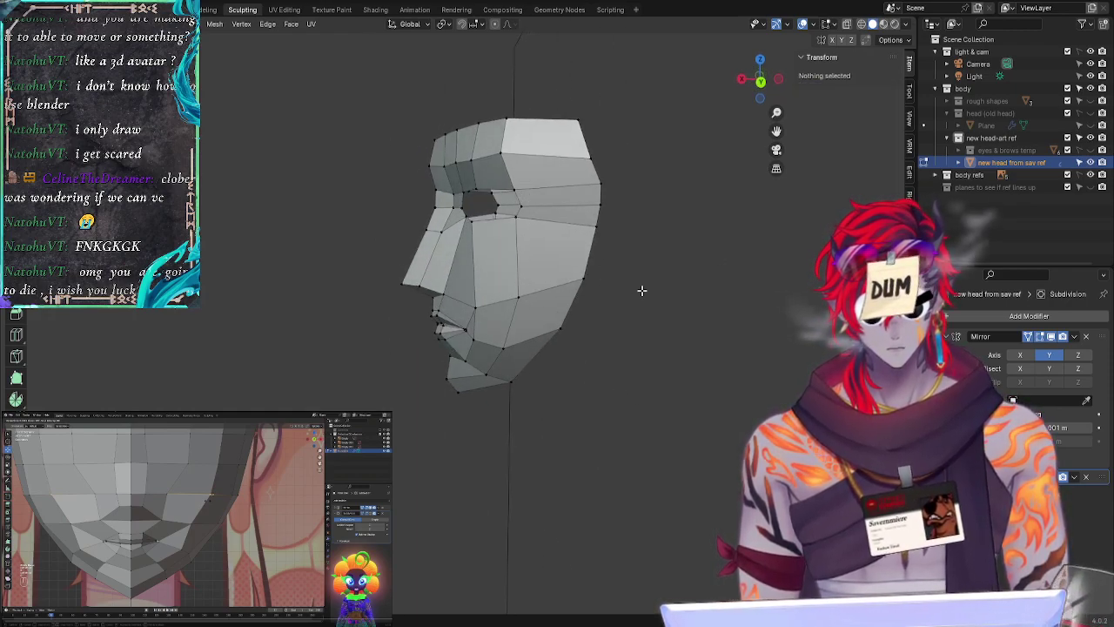
pyautogui.moveTo(642, 289); pyautogui.dragTo(541, 213, button='middle')
pyautogui.click(530, 203)
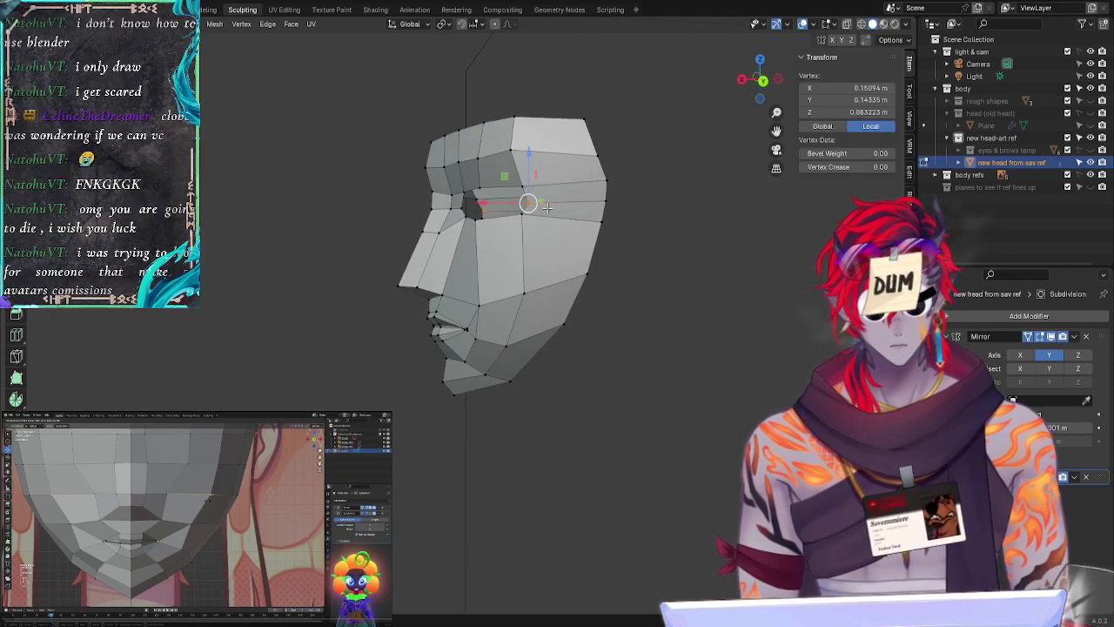
pyautogui.click(721, 261)
pyautogui.click(523, 213)
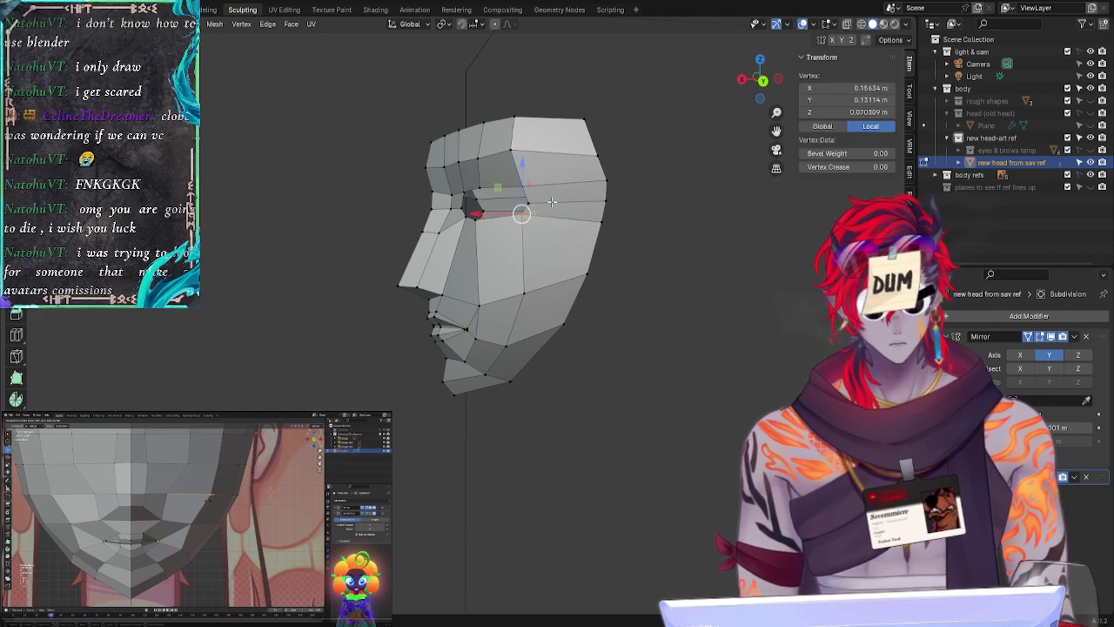
pyautogui.click(678, 226)
pyautogui.click(528, 202)
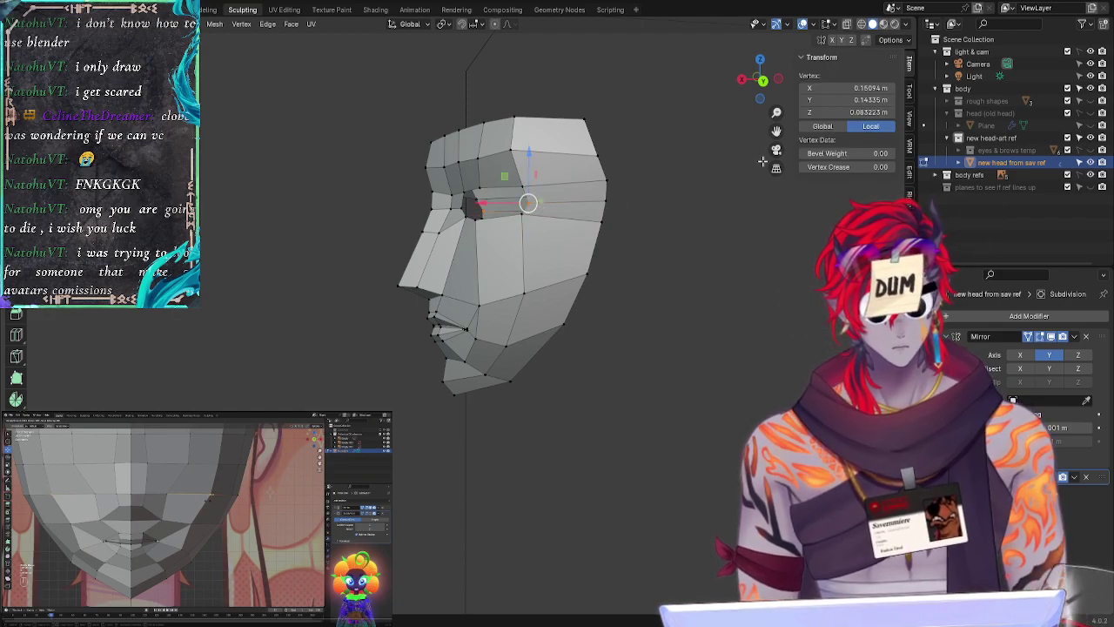
pyautogui.click(861, 87)
pyautogui.hotkey('ctrl', 'v')
pyautogui.press('Return')
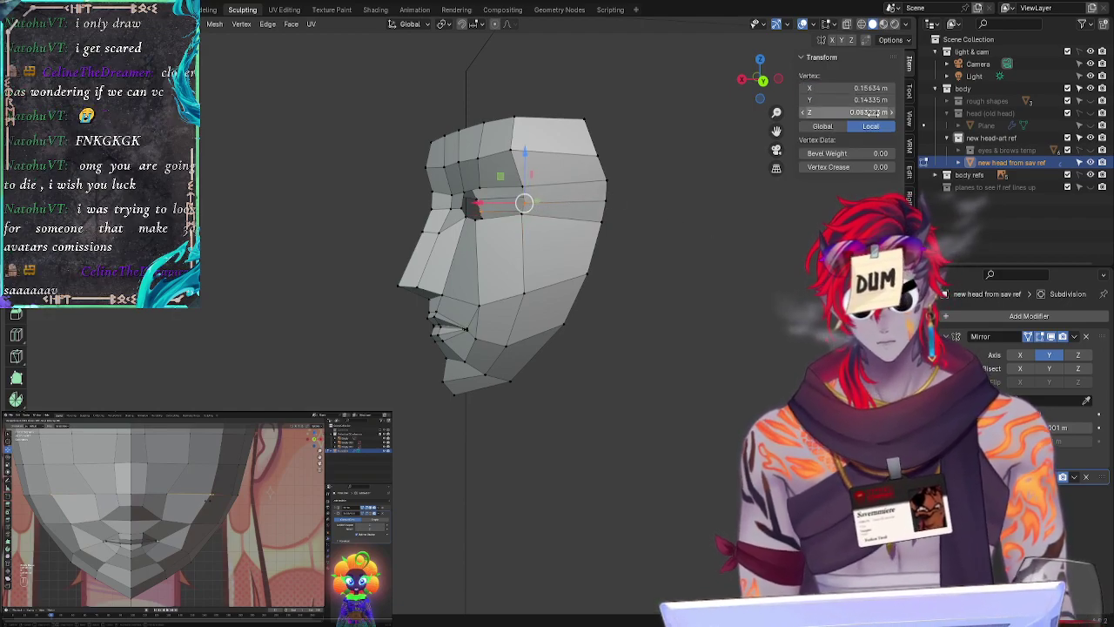
# Step: Give the vertex above the eye the same X 0.15634 m and view the mask straight on
pyautogui.click(720, 245)
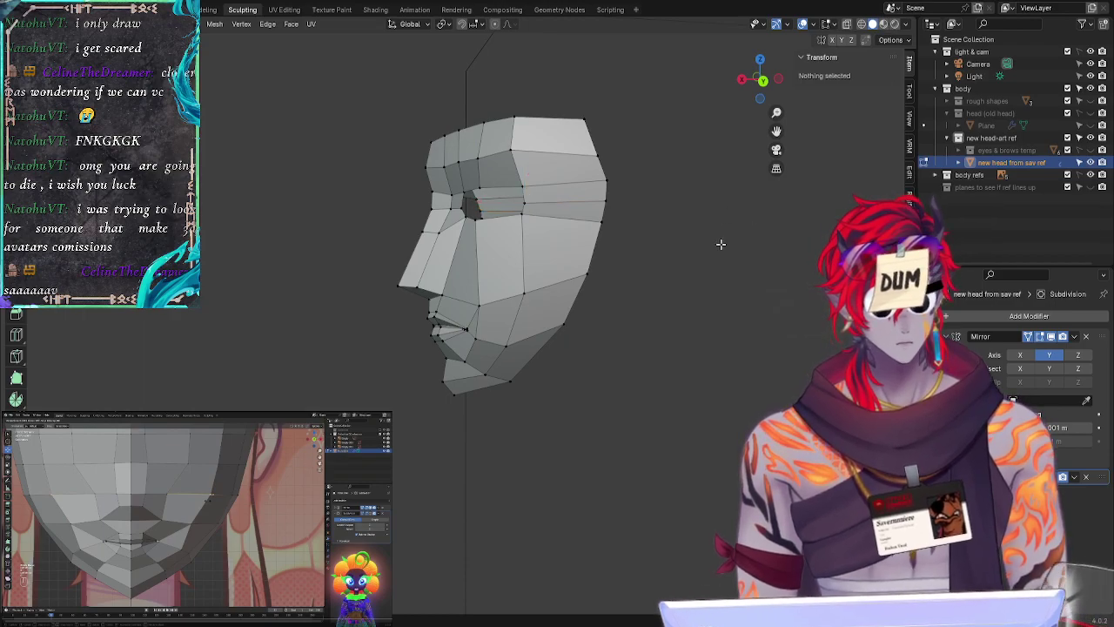
pyautogui.click(521, 185)
pyautogui.click(862, 88)
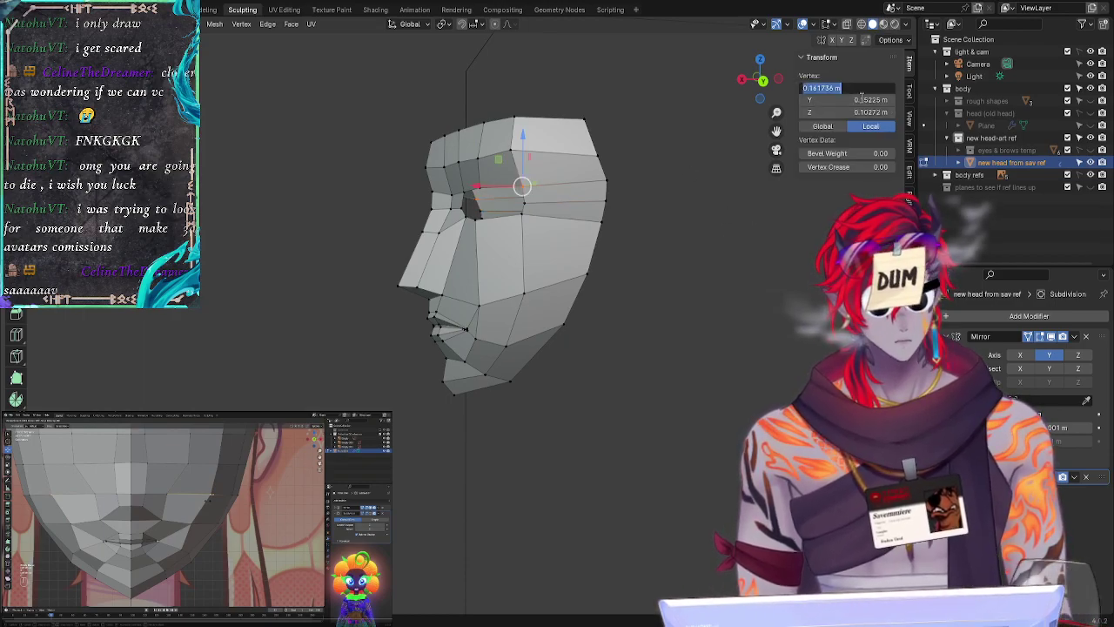
pyautogui.hotkey('ctrl', 'v')
pyautogui.press('Return')
pyautogui.click(811, 228)
pyautogui.moveTo(715, 371); pyautogui.dragTo(792, 373, button='middle')
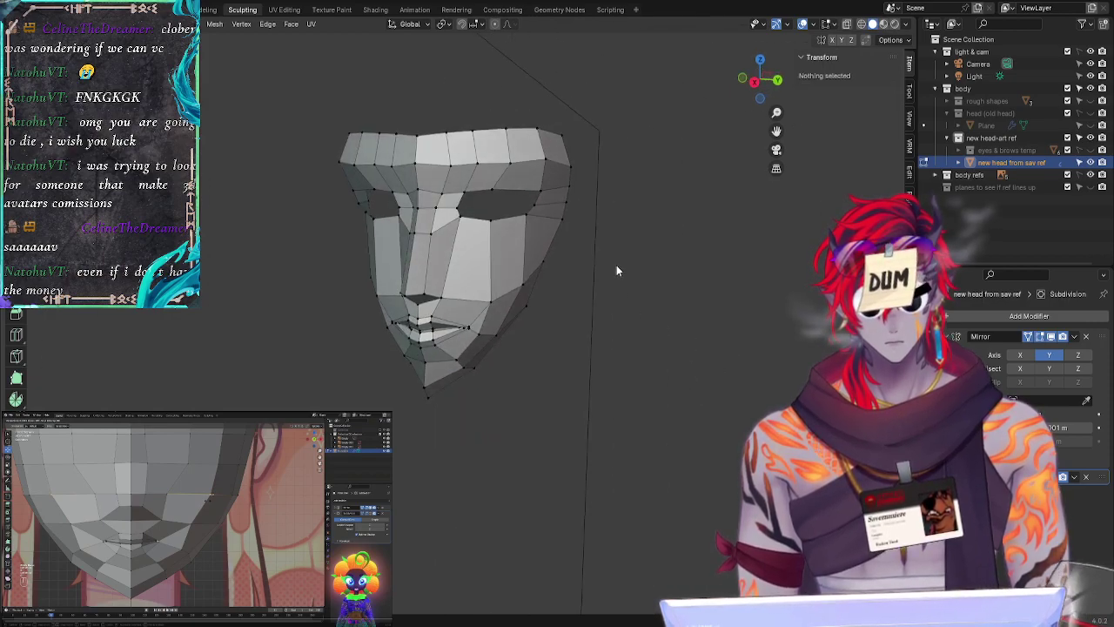
pyautogui.click(753, 81)
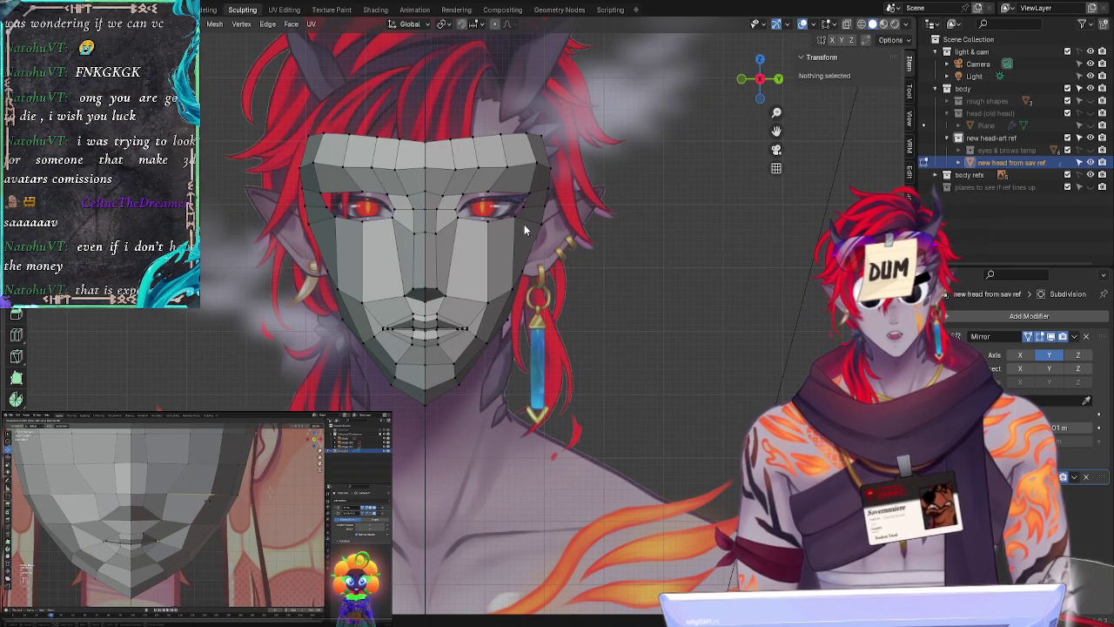
# Step: Select the vertices beside the right eye and adjust one of them
pyautogui.click(535, 191)
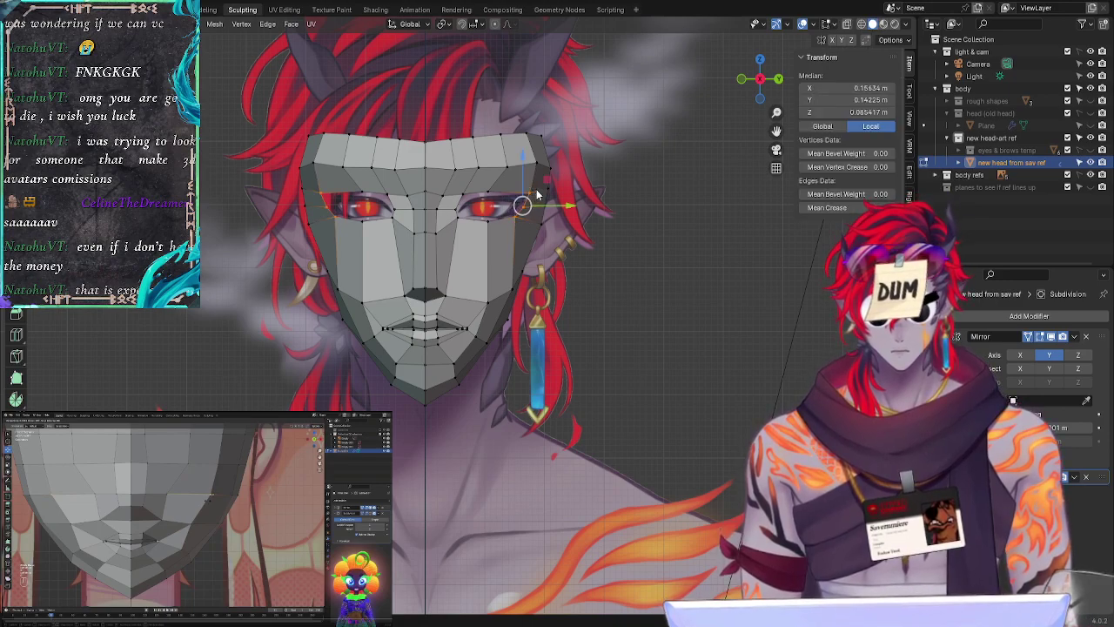
pyautogui.click(662, 326)
pyautogui.moveTo(525, 181)
pyautogui.mouseDown()
pyautogui.moveTo(570, 184)
pyautogui.moveTo(534, 203)
pyautogui.moveTo(530, 195)
pyautogui.moveTo(542, 201)
pyautogui.mouseUp()
pyautogui.click(643, 222)
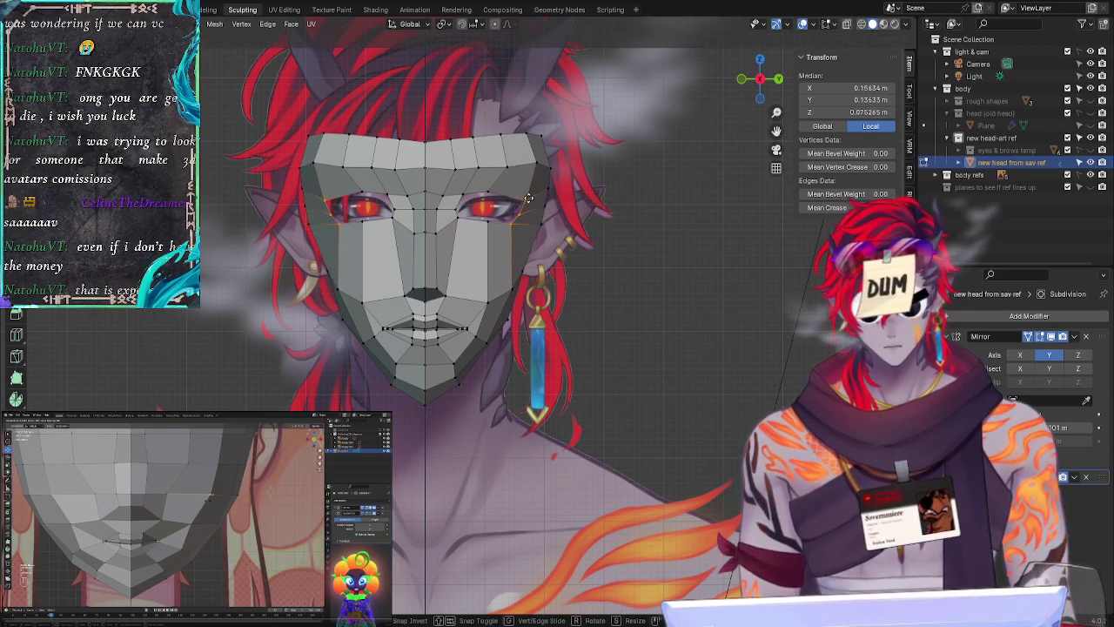
pyautogui.click(528, 194)
pyautogui.hotkey('alt', 'a')
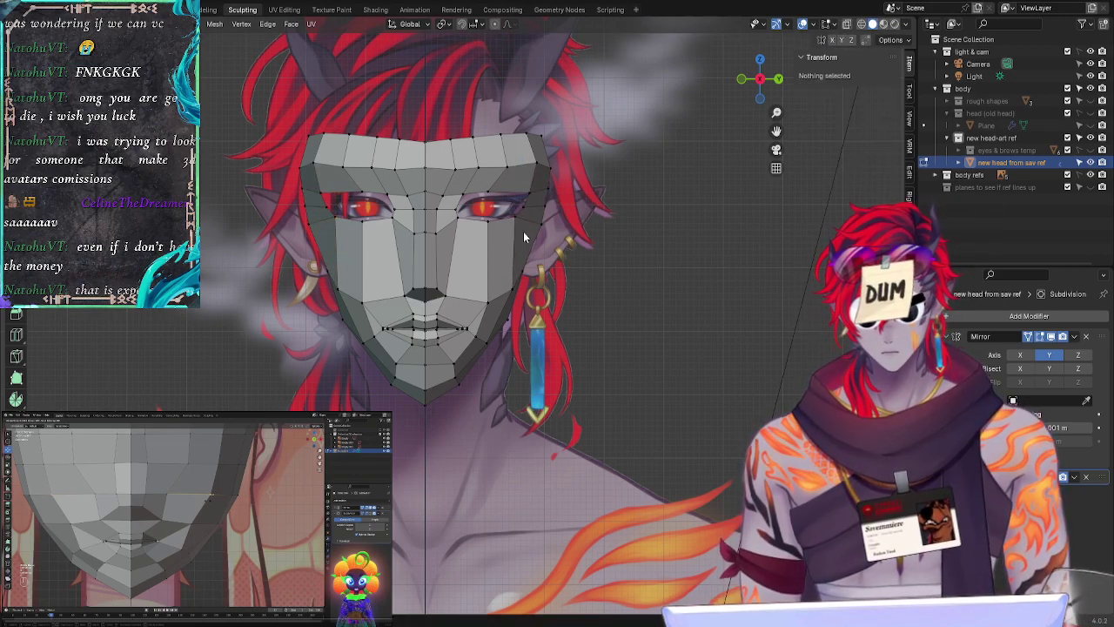
# Step: Move a vertex beside the right eye along the Y axis only
pyautogui.click(517, 228)
pyautogui.press('g')
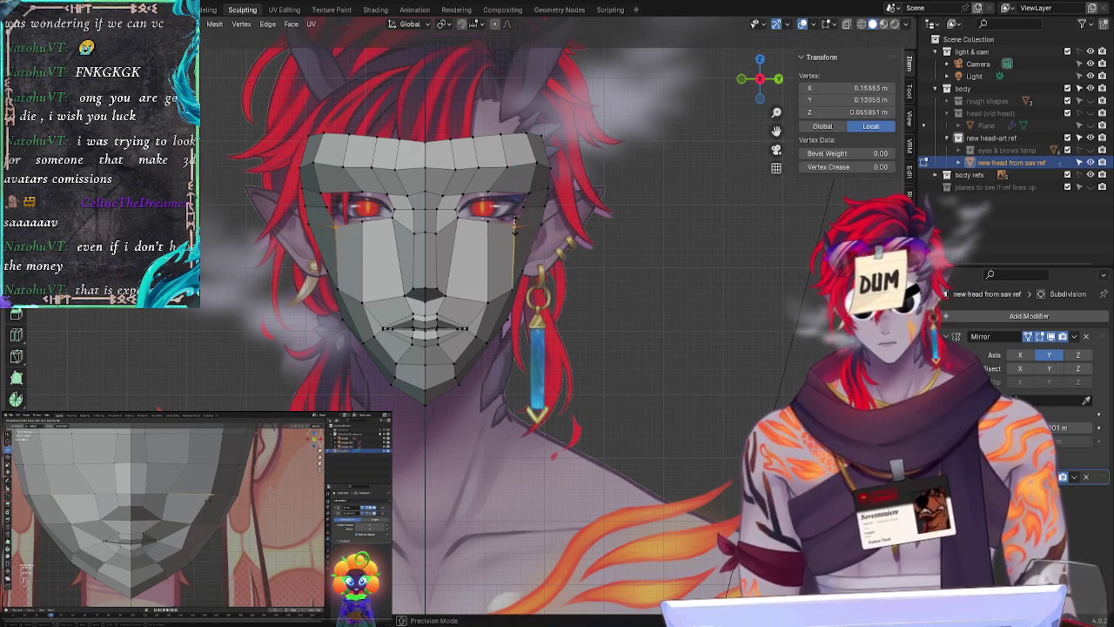
pyautogui.press('y')
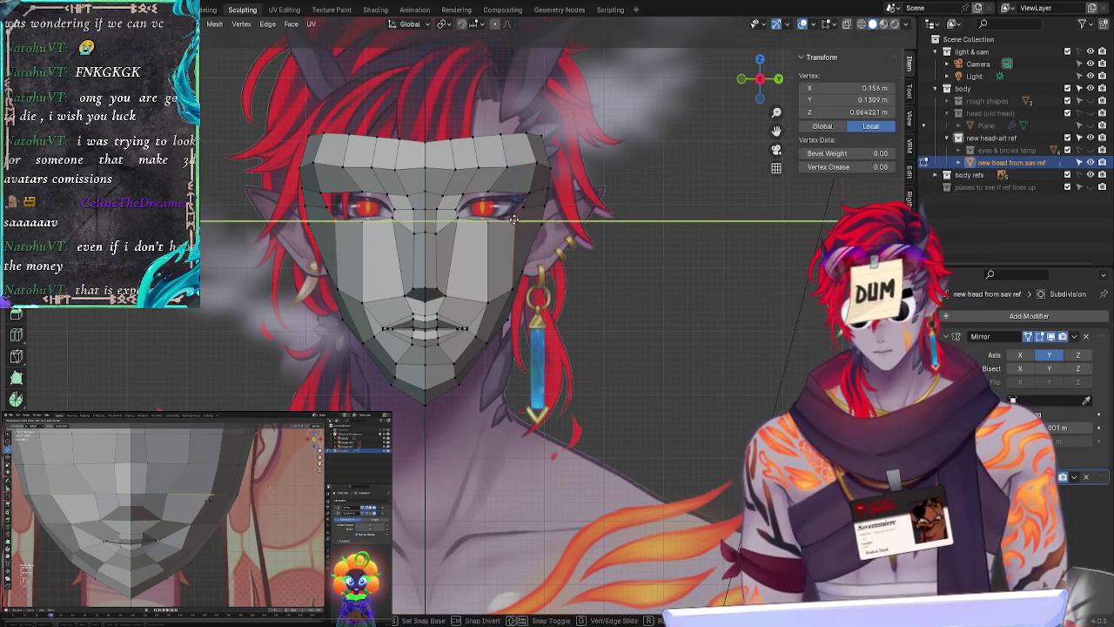
pyautogui.click(514, 219)
pyautogui.hotkey('alt', 'a')
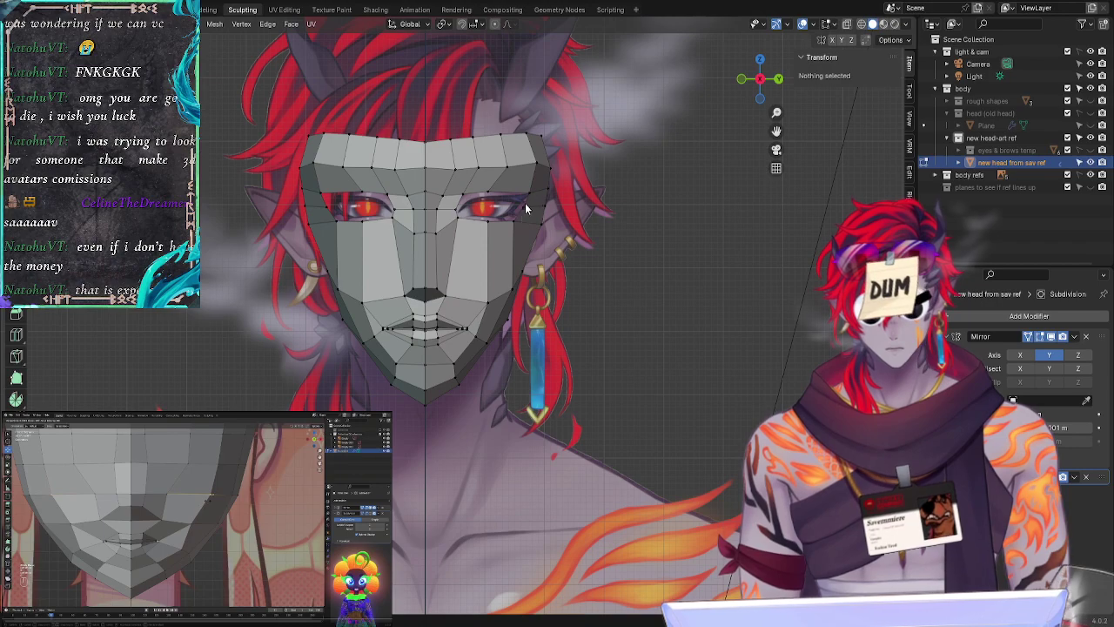
# Step: Raise a vertex near the right eye and shift the outer eye-corner vertex
pyautogui.click(515, 224)
pyautogui.press('g')
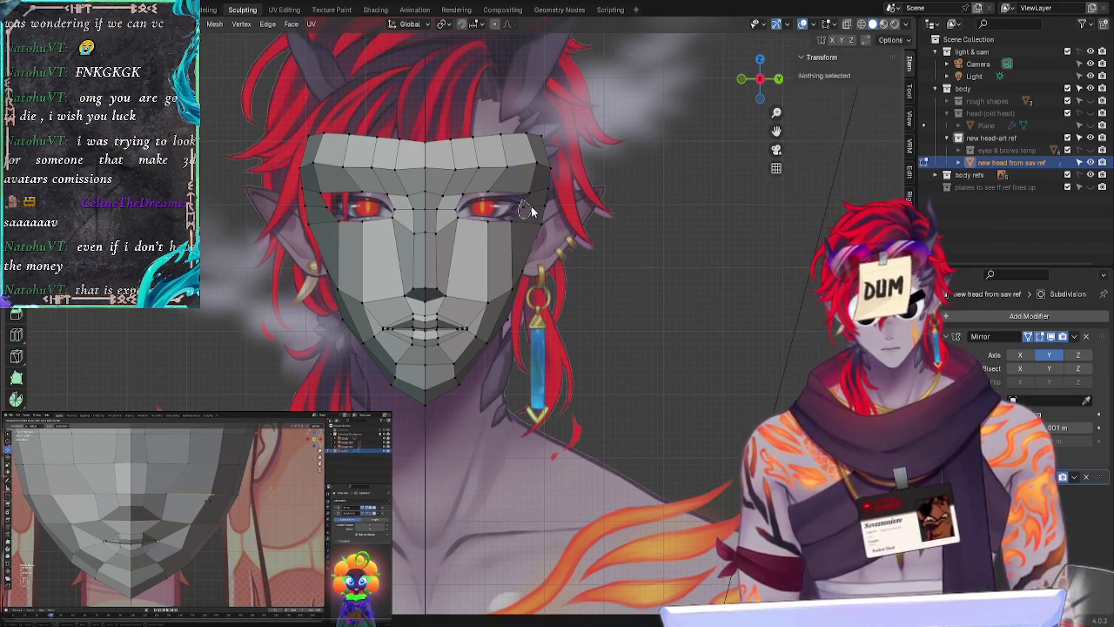
pyautogui.click(522, 209)
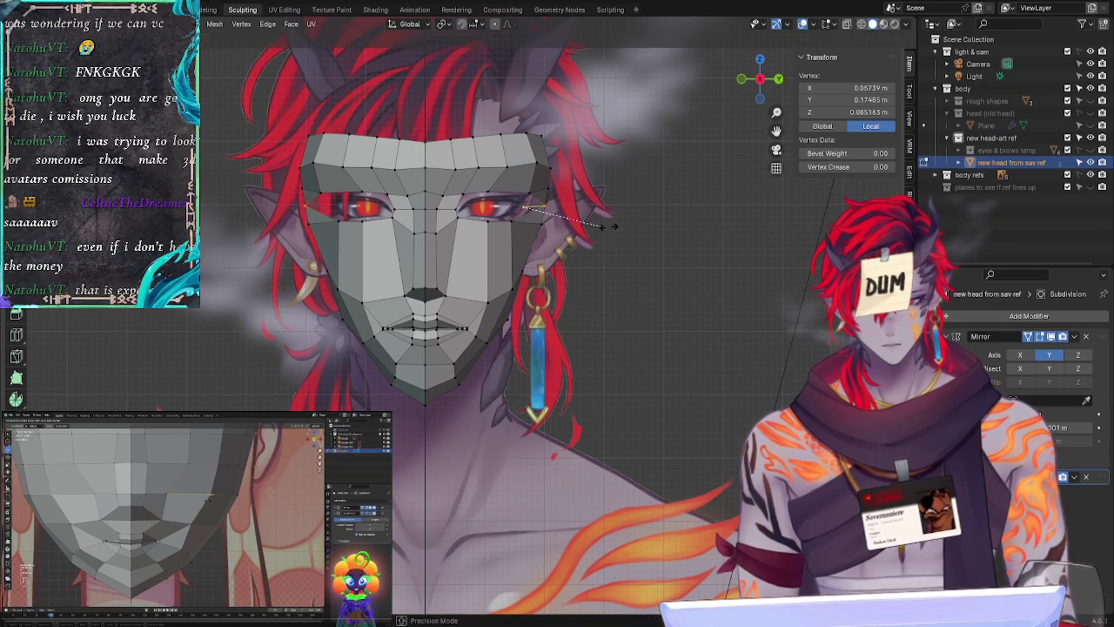
pyautogui.click(604, 244)
pyautogui.click(525, 198)
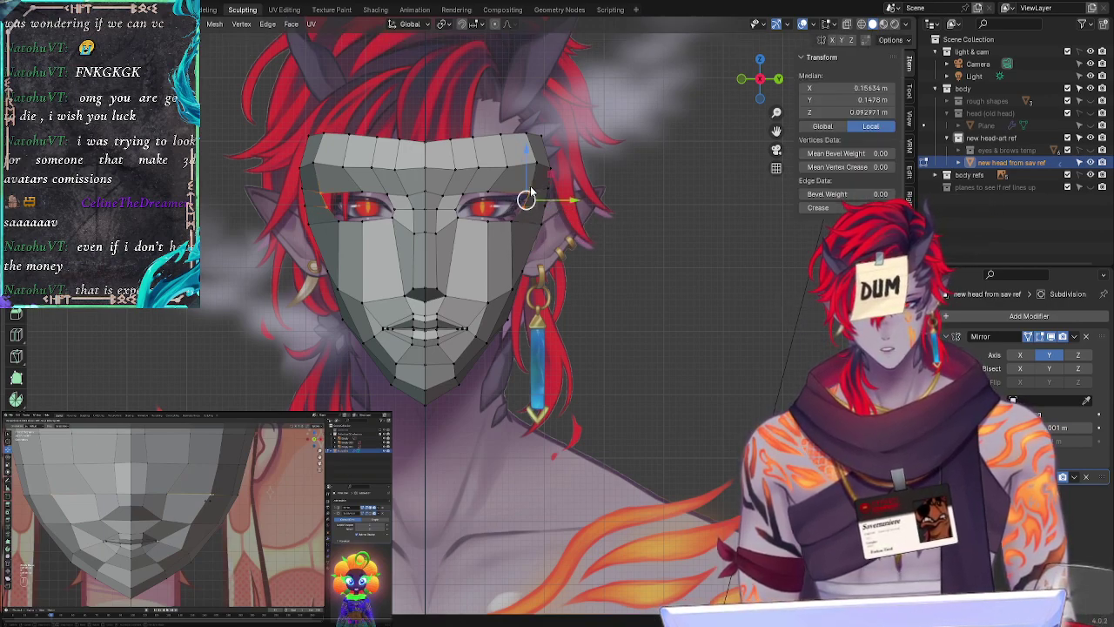
pyautogui.press('g')
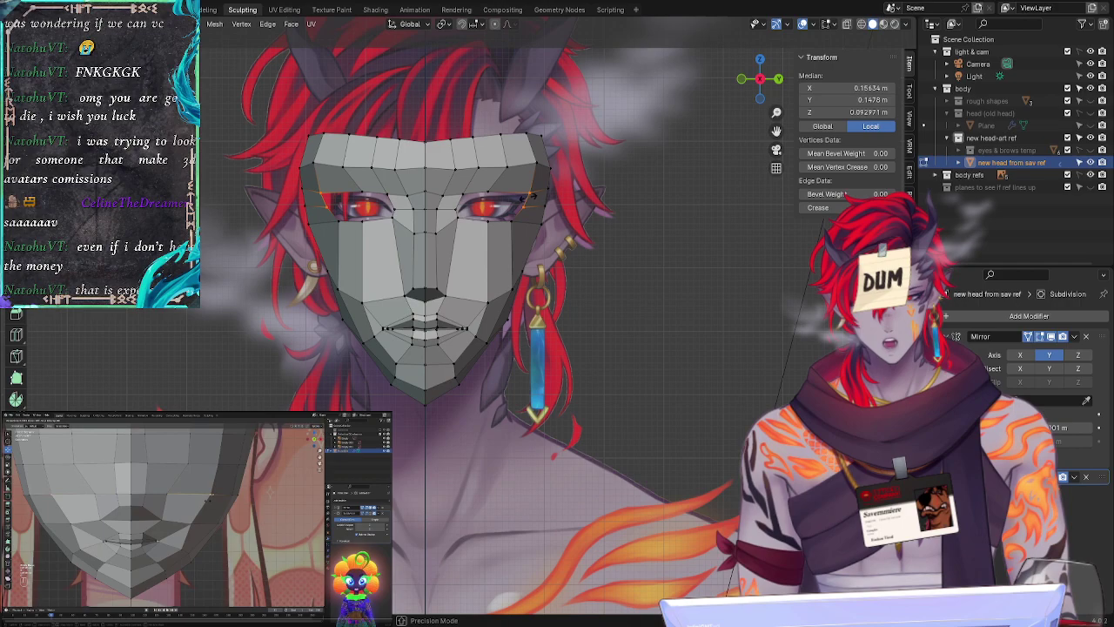
pyautogui.click(533, 197)
pyautogui.click(611, 265)
# Step: Nudge a vertex near the eye and slide the face's right-edge vertex along its edge
pyautogui.click(523, 206)
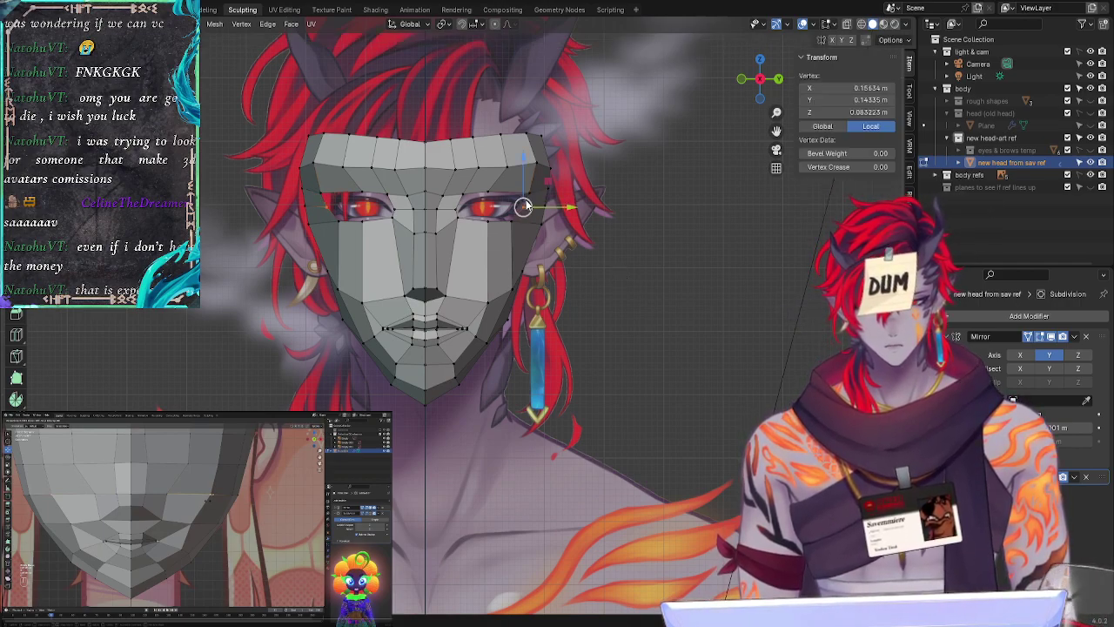
pyautogui.press('g')
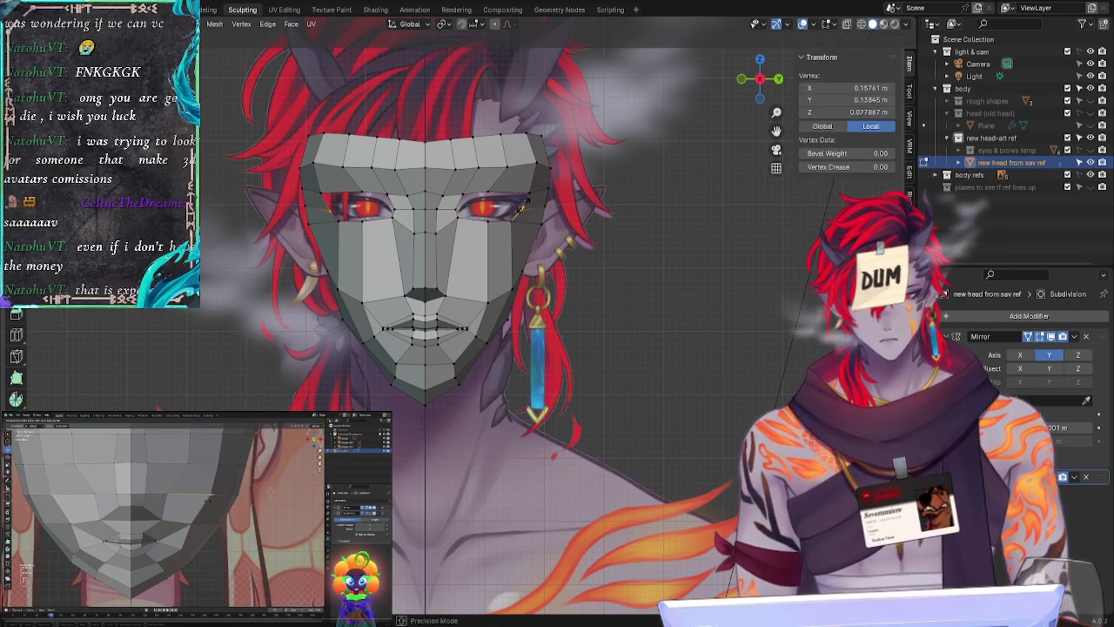
pyautogui.click(520, 209)
pyautogui.click(616, 233)
pyautogui.click(546, 211)
pyautogui.press('g')
pyautogui.press('g')
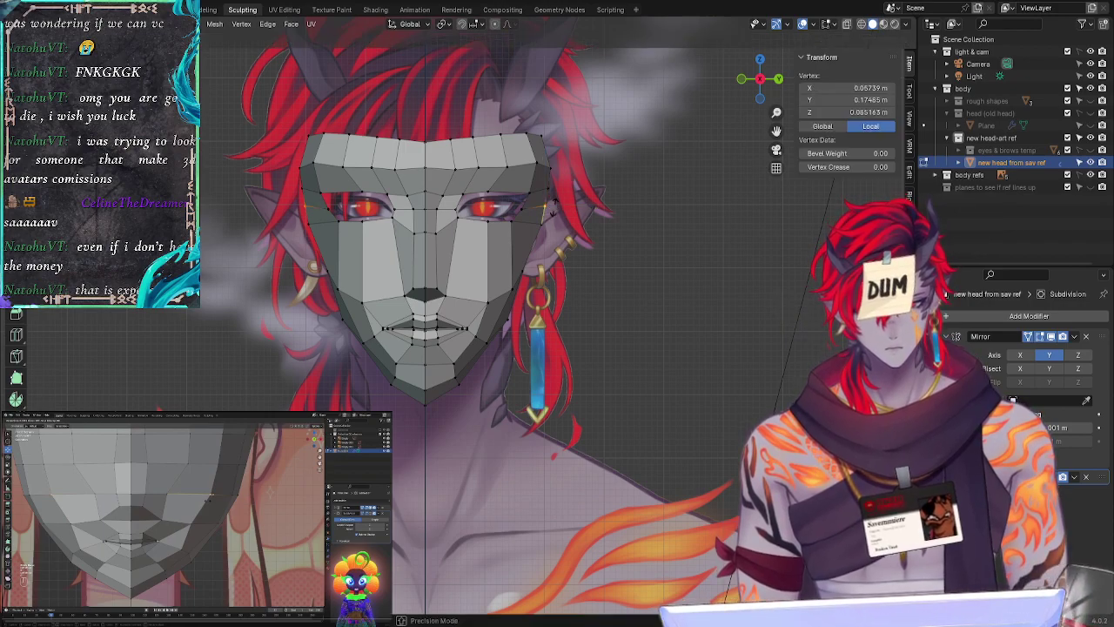
pyautogui.click(554, 212)
pyautogui.press('g')
pyautogui.press('g')
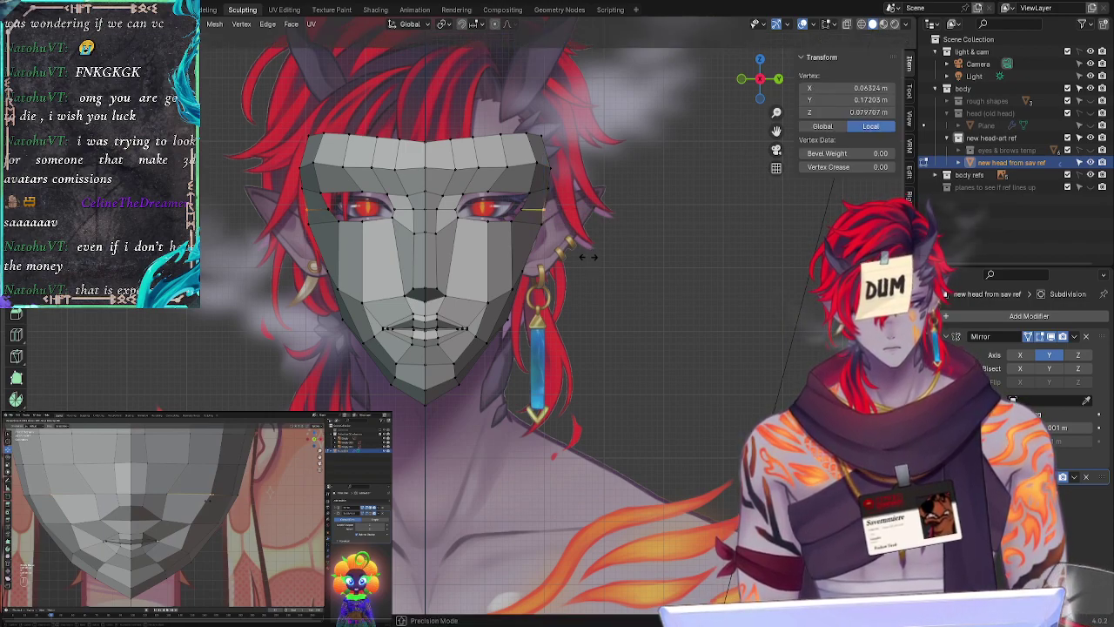
pyautogui.click(592, 258)
pyautogui.click(594, 260)
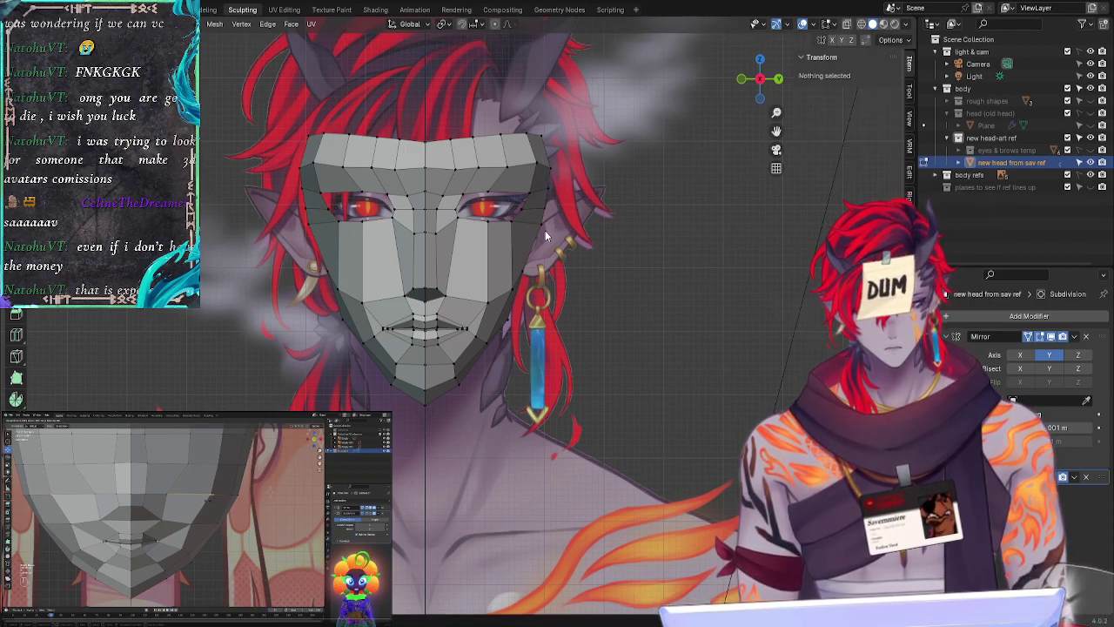
# Step: Reposition the vertex beside the right eye and the vertex above it
pyautogui.click(543, 225)
pyautogui.press('g')
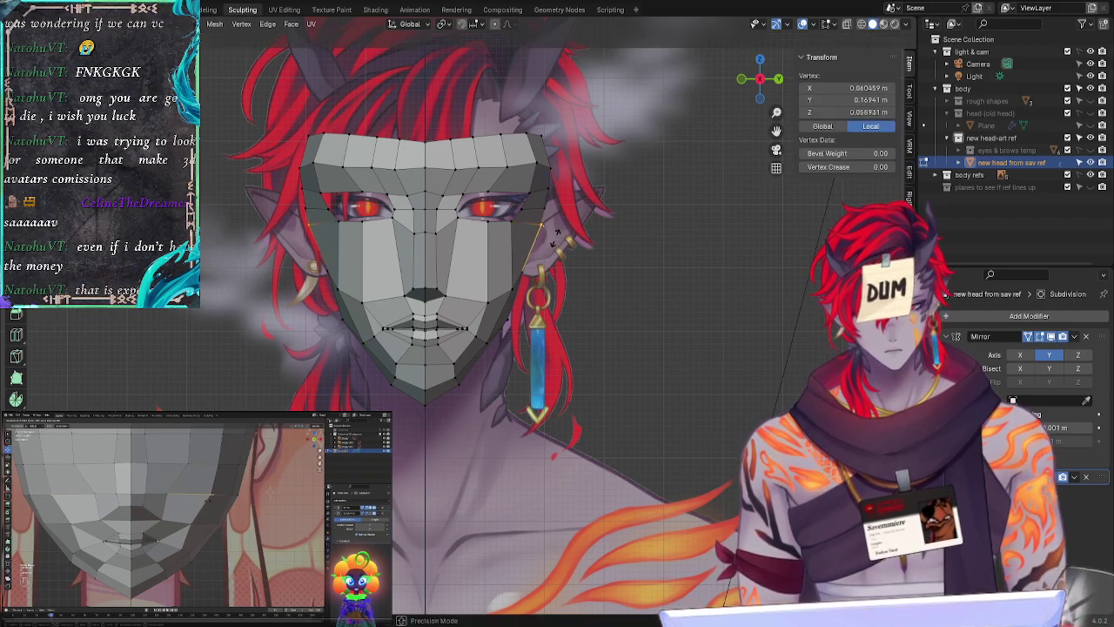
pyautogui.click(570, 252)
pyautogui.hotkey('alt', 'a')
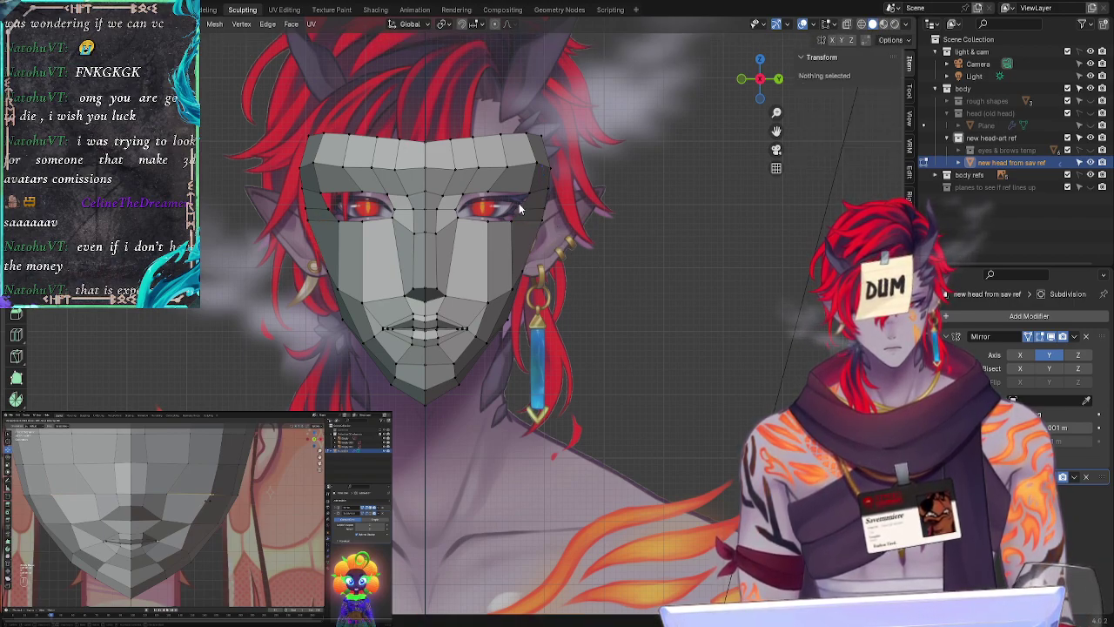
pyautogui.click(528, 187)
pyautogui.press('g')
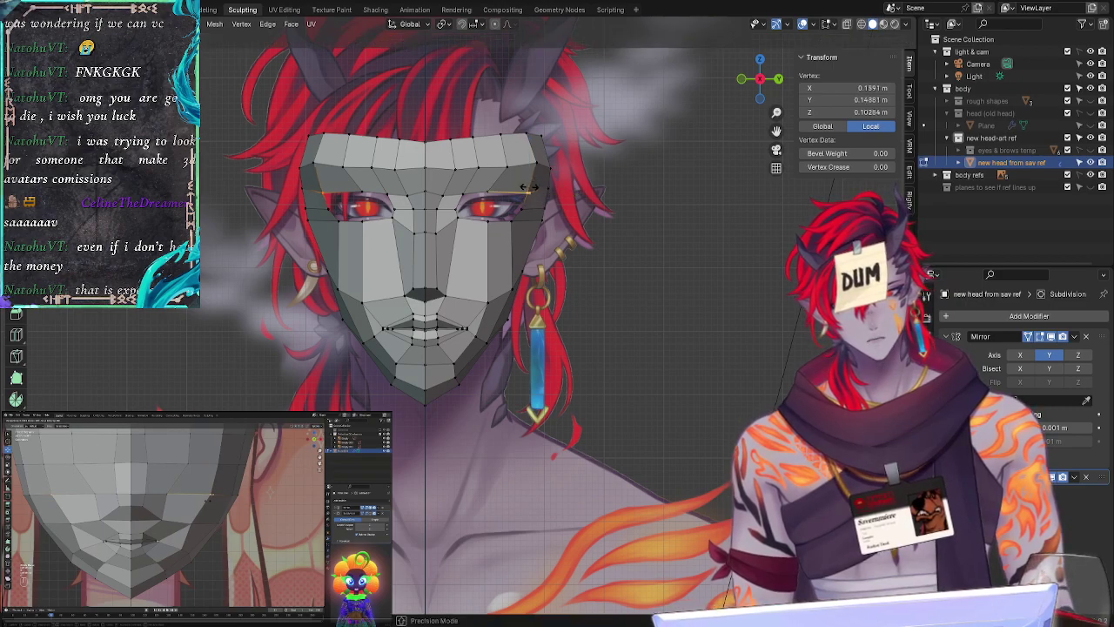
pyautogui.click(528, 189)
pyautogui.hotkey('alt', 'a')
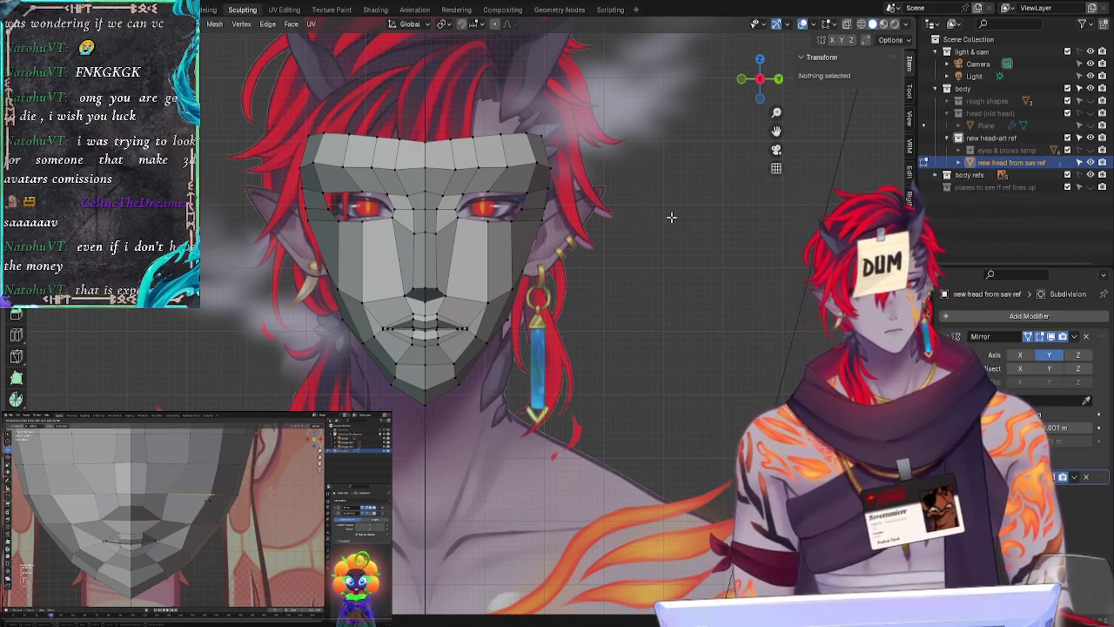
# Step: Slide an upper-eyelid vertex along its edge to fit the reference eye
pyautogui.click(487, 190)
pyautogui.press('g')
pyautogui.press('g')
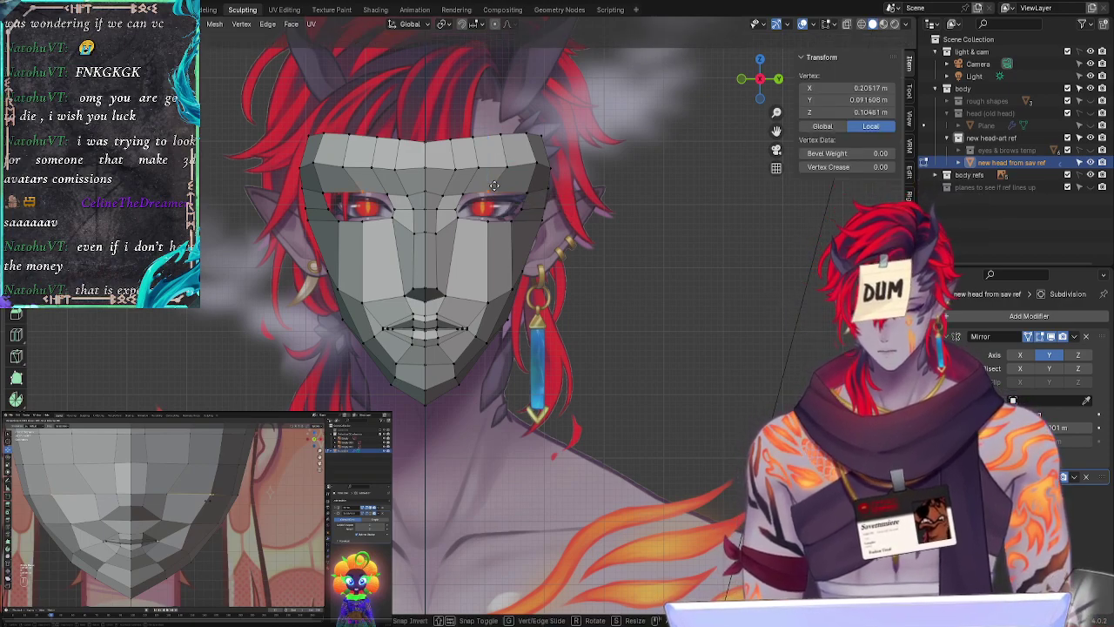
pyautogui.click(494, 184)
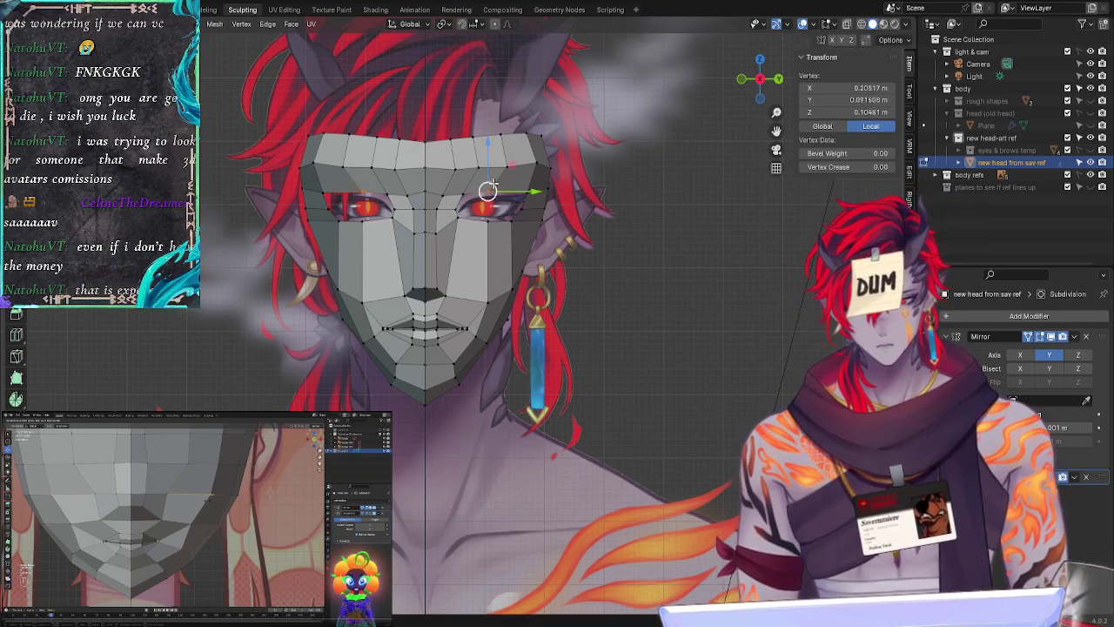
pyautogui.click(691, 241)
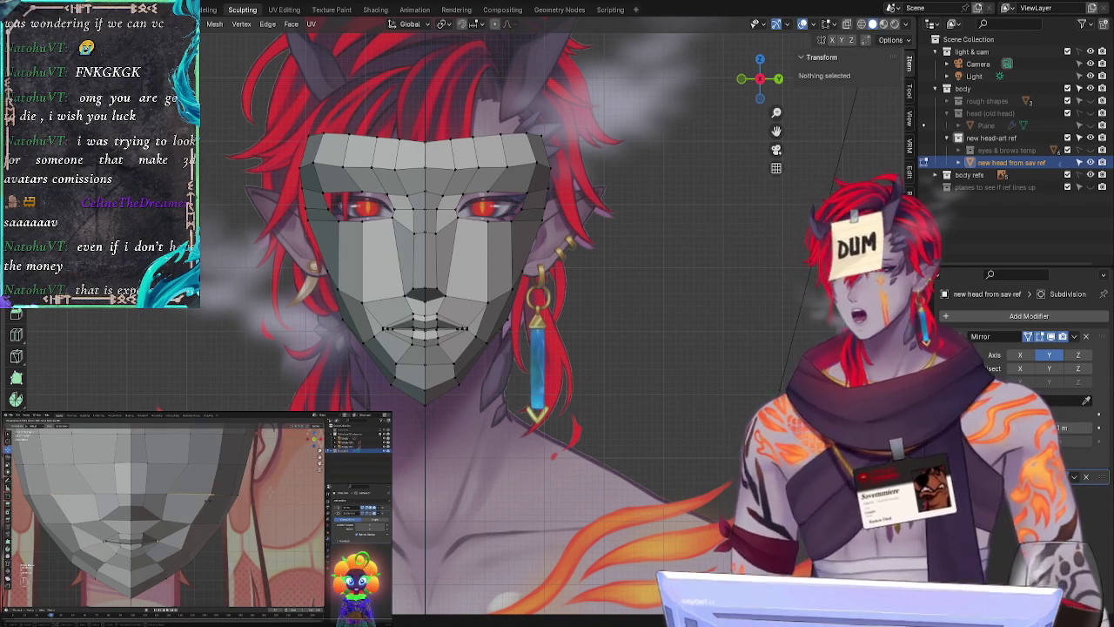
# Step: Check the mask from the Numpad 1 front view over the reference, then angle the view
pyautogui.moveTo(721, 233)
pyautogui.mouseDown(button='middle')
pyautogui.moveTo(653, 255)
pyautogui.moveTo(609, 254)
pyautogui.moveTo(721, 253)
pyautogui.mouseUp(button='middle')
pyautogui.press('KP_1')
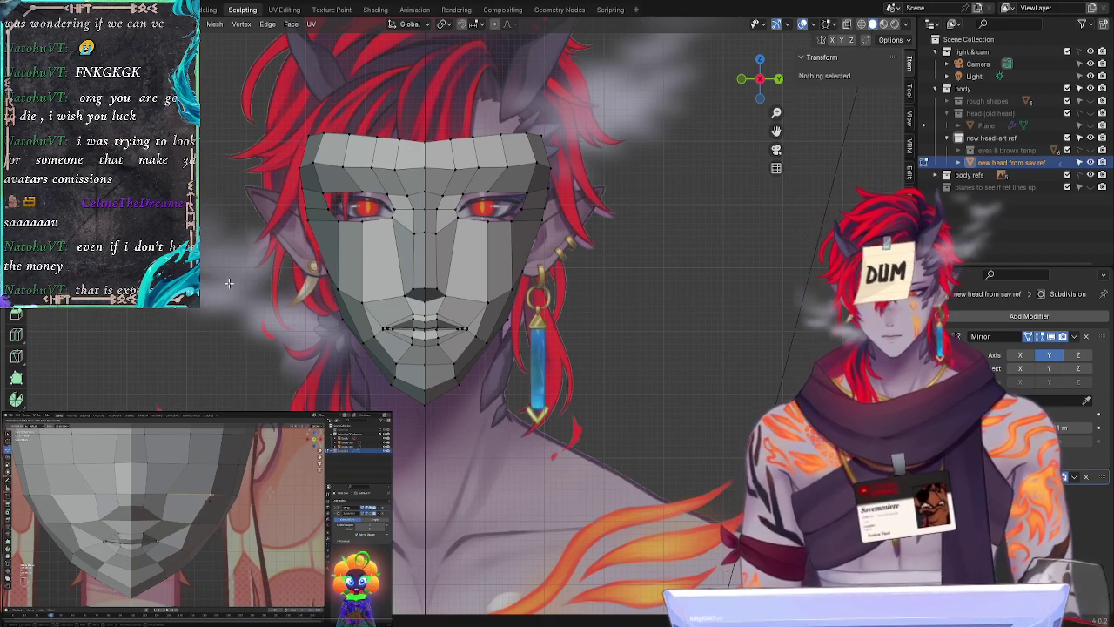
pyautogui.moveTo(714, 470); pyautogui.dragTo(638, 412, button='middle')
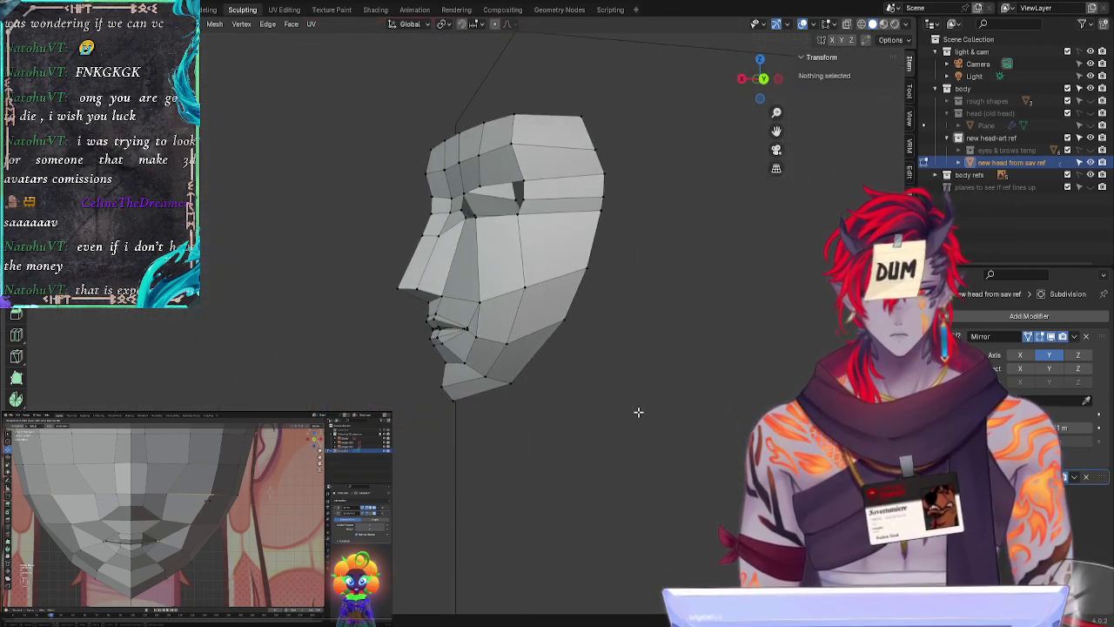
# Step: Move a jaw vertex to a new position
pyautogui.click(567, 317)
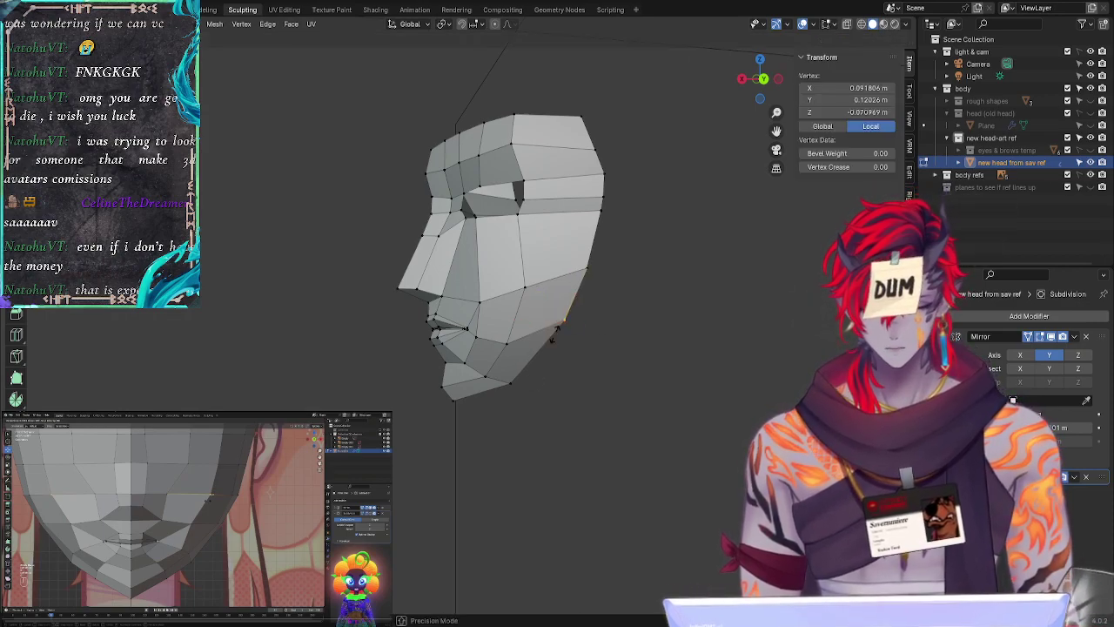
pyautogui.press('g')
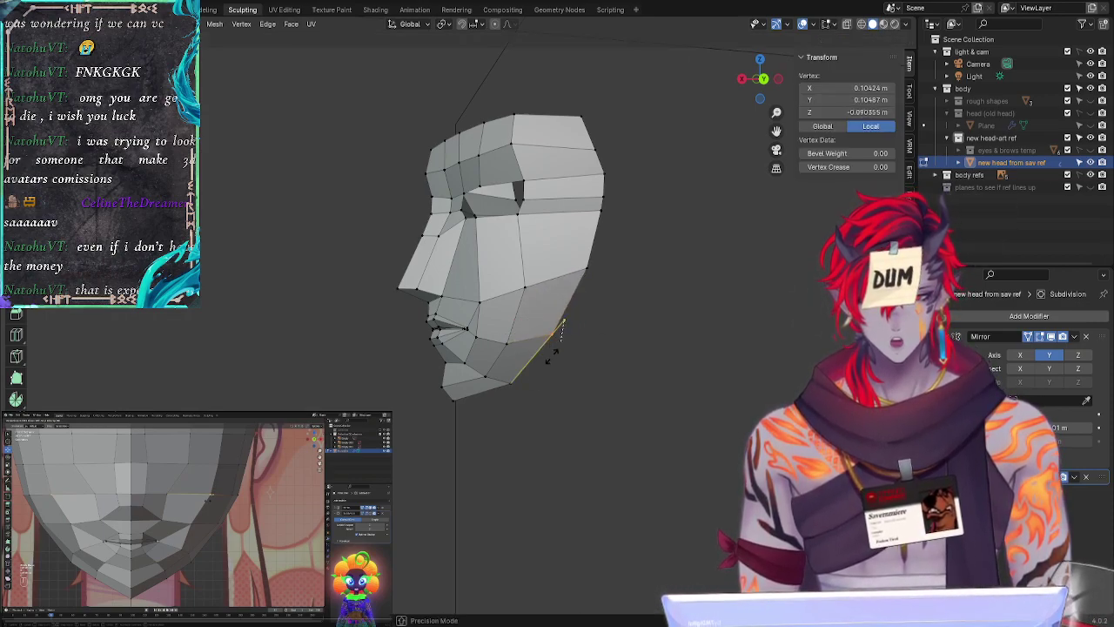
pyautogui.click(581, 378)
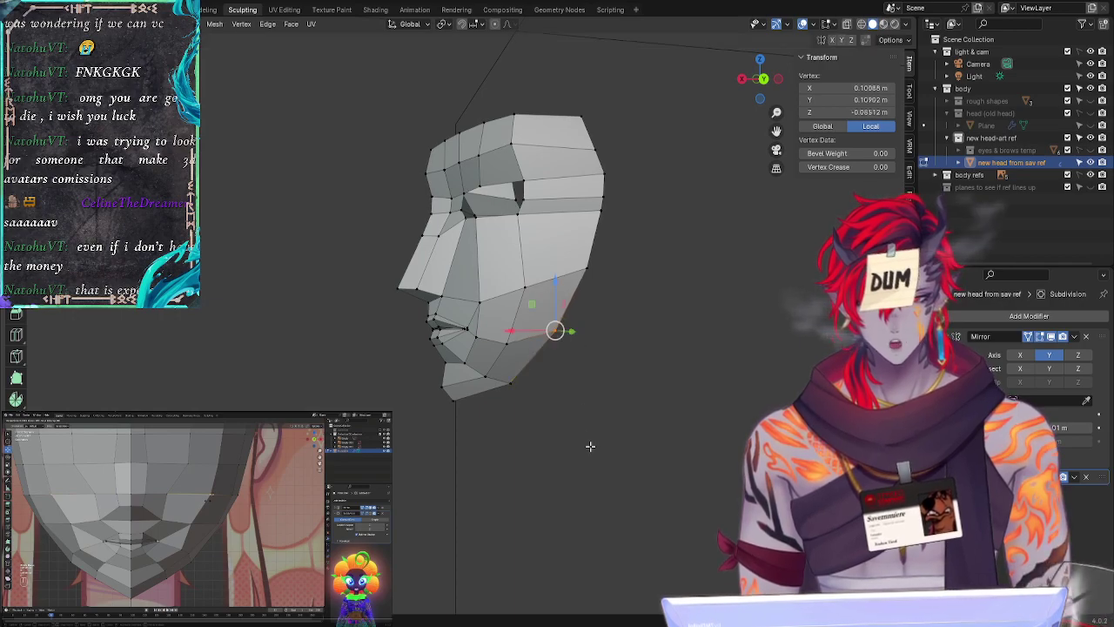
pyautogui.moveTo(590, 446); pyautogui.dragTo(517, 353, button='middle')
pyautogui.click(601, 410)
# Step: Lower a jaw vertex slightly, undoing an unwanted extra selection
pyautogui.click(525, 365)
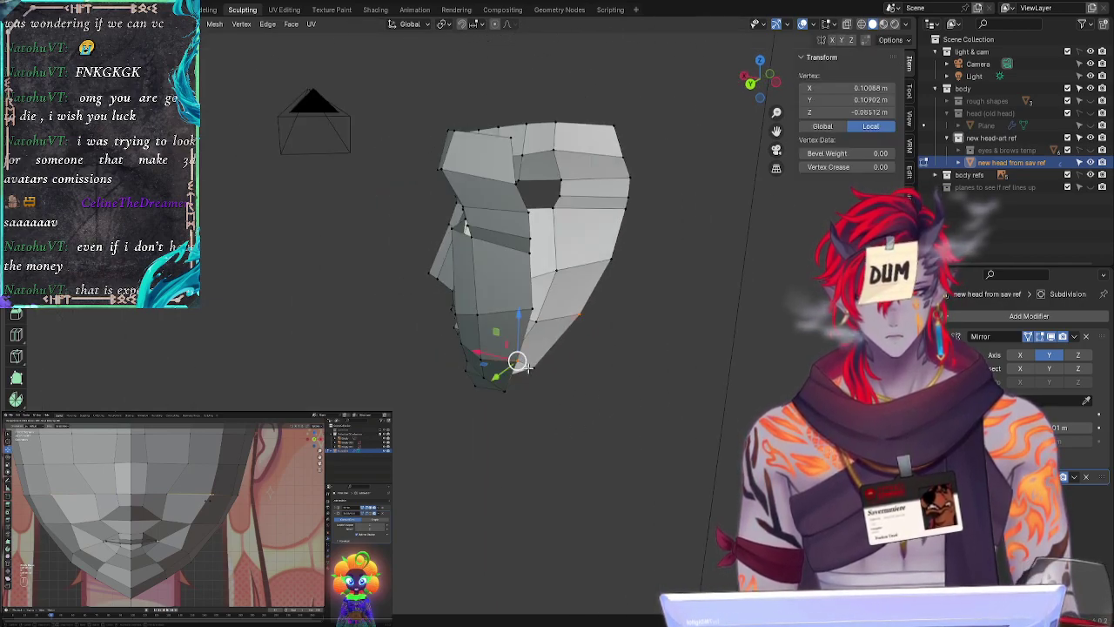
pyautogui.moveTo(518, 312); pyautogui.dragTo(518, 318)
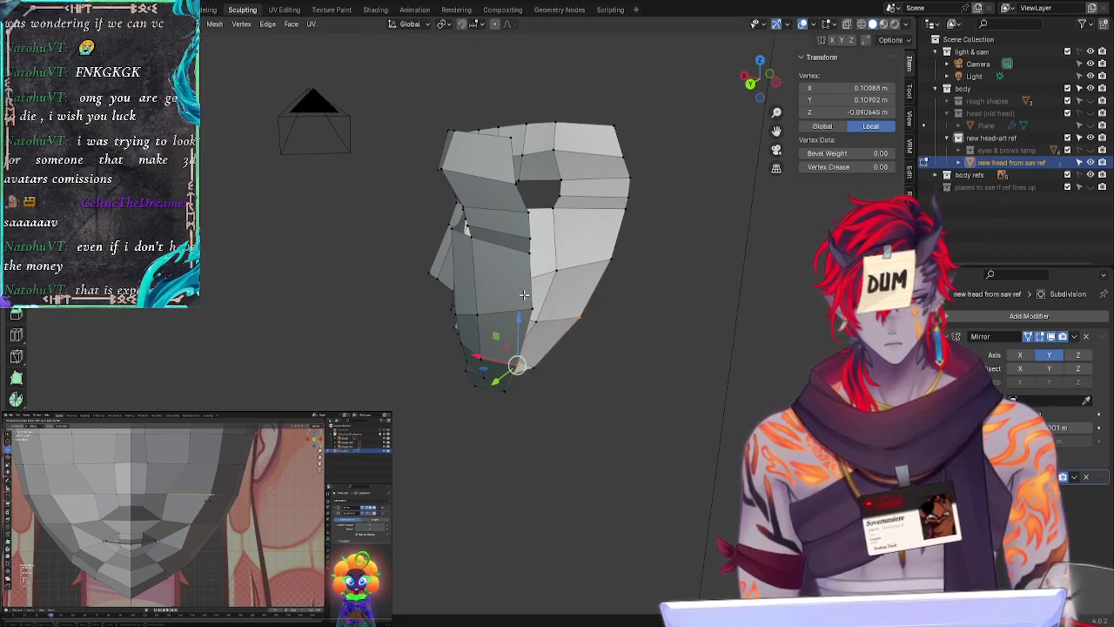
pyautogui.keyDown('shift'); pyautogui.click(533, 299); pyautogui.keyUp('shift')
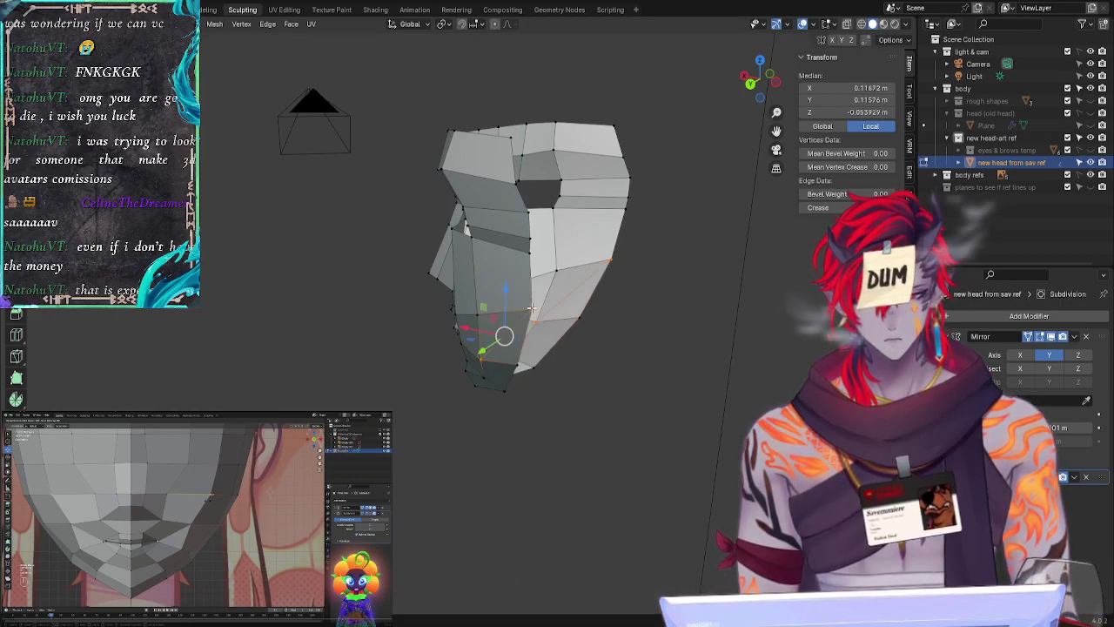
pyautogui.click(595, 377)
pyautogui.hotkey('ctrl', 'z')
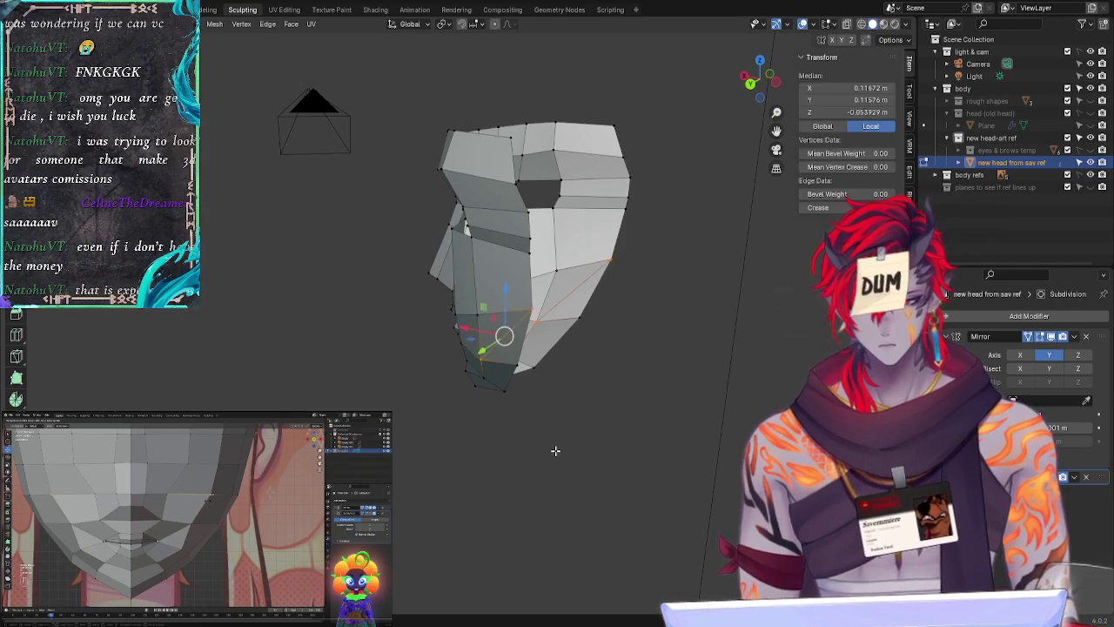
pyautogui.hotkey('ctrl', 'z')
pyautogui.click(554, 444)
# Step: Raise a cheek vertex straight up with a Z-constrained move
pyautogui.click(534, 309)
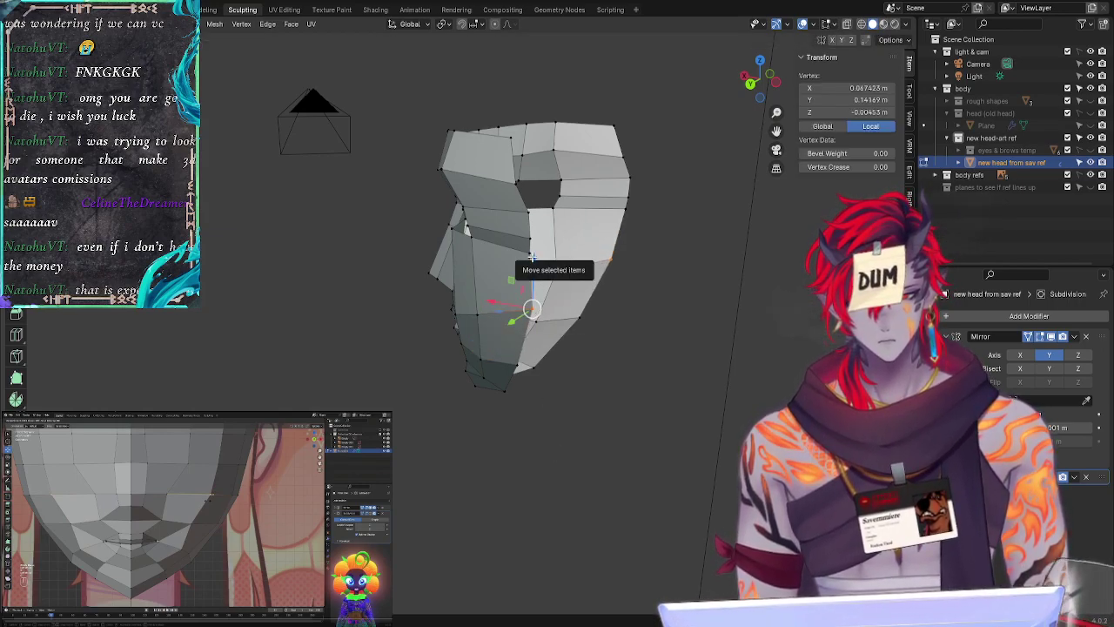
pyautogui.press('z')
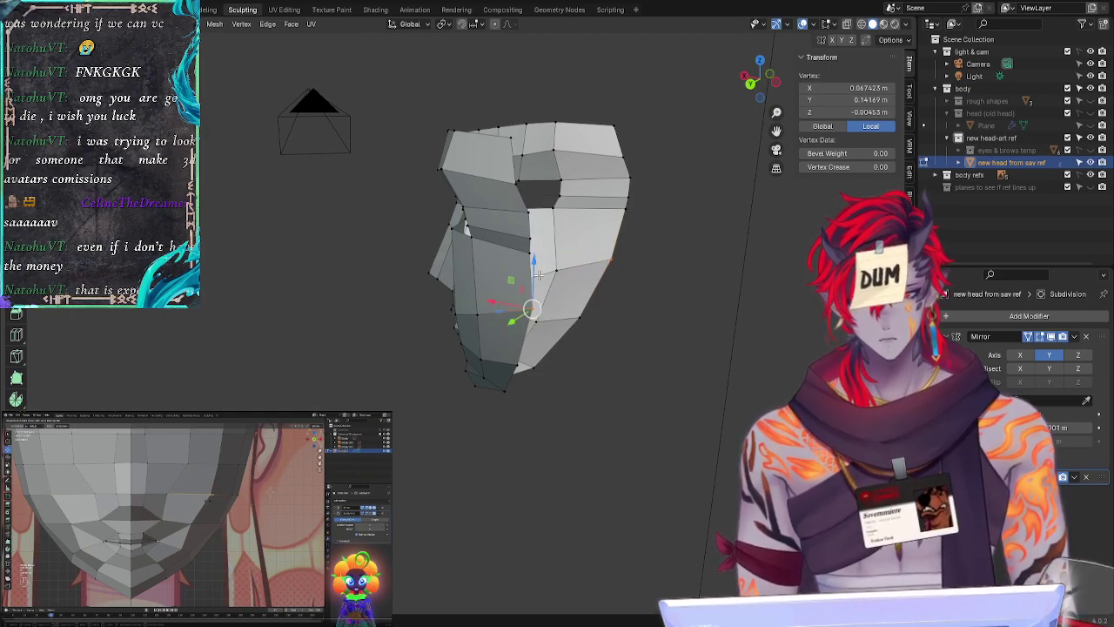
pyautogui.press('g')
pyautogui.press('z')
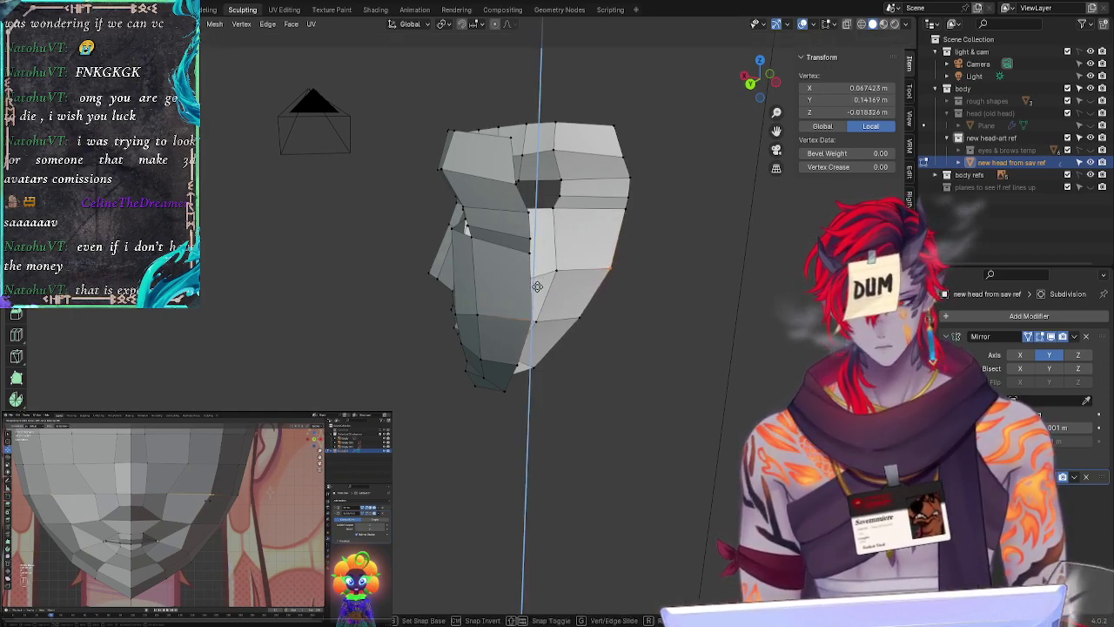
pyautogui.click(537, 284)
pyautogui.click(608, 444)
pyautogui.moveTo(607, 446)
pyautogui.mouseDown(button='middle')
pyautogui.moveTo(589, 429)
pyautogui.moveTo(609, 445)
pyautogui.mouseUp(button='middle')
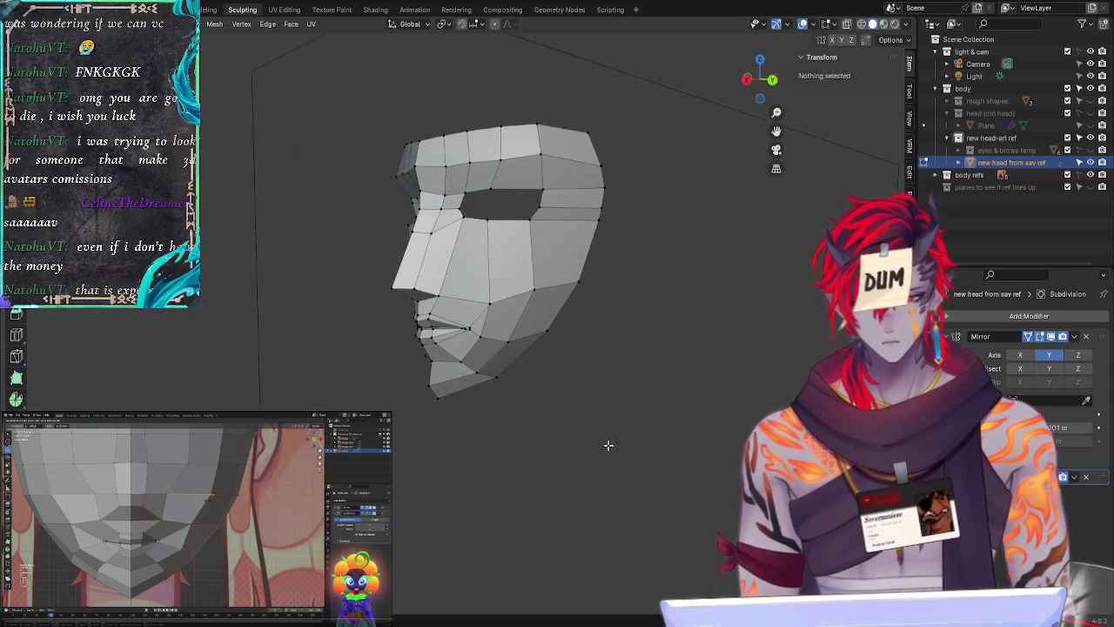
# Step: Nudge one jaw vertex front to back and reposition another jaw vertex
pyautogui.click(545, 331)
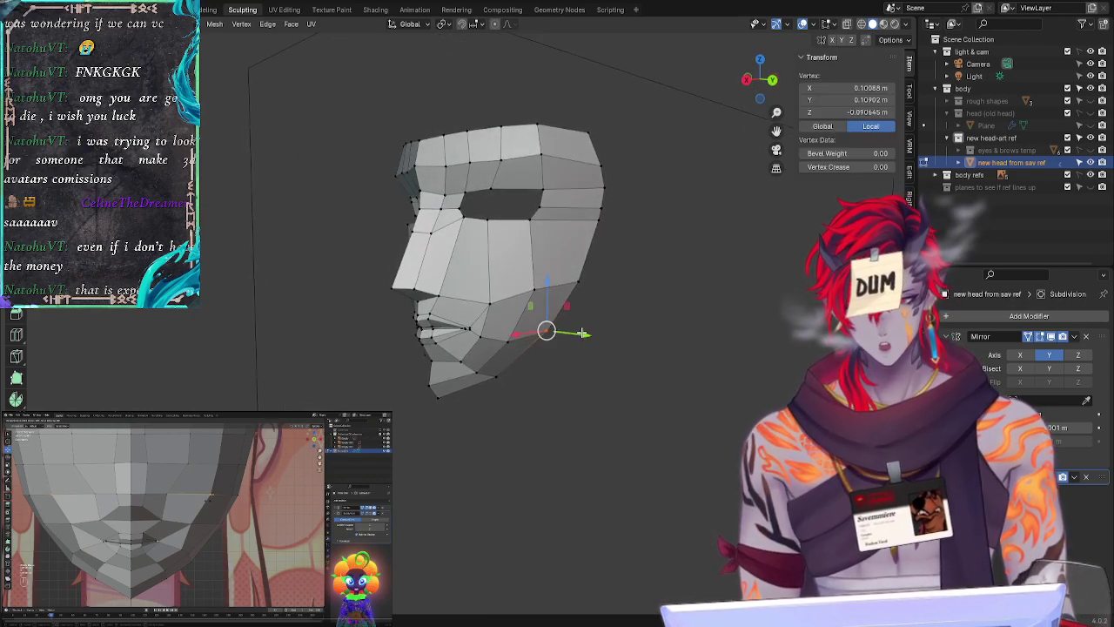
pyautogui.moveTo(582, 332); pyautogui.dragTo(584, 334)
pyautogui.click(582, 417)
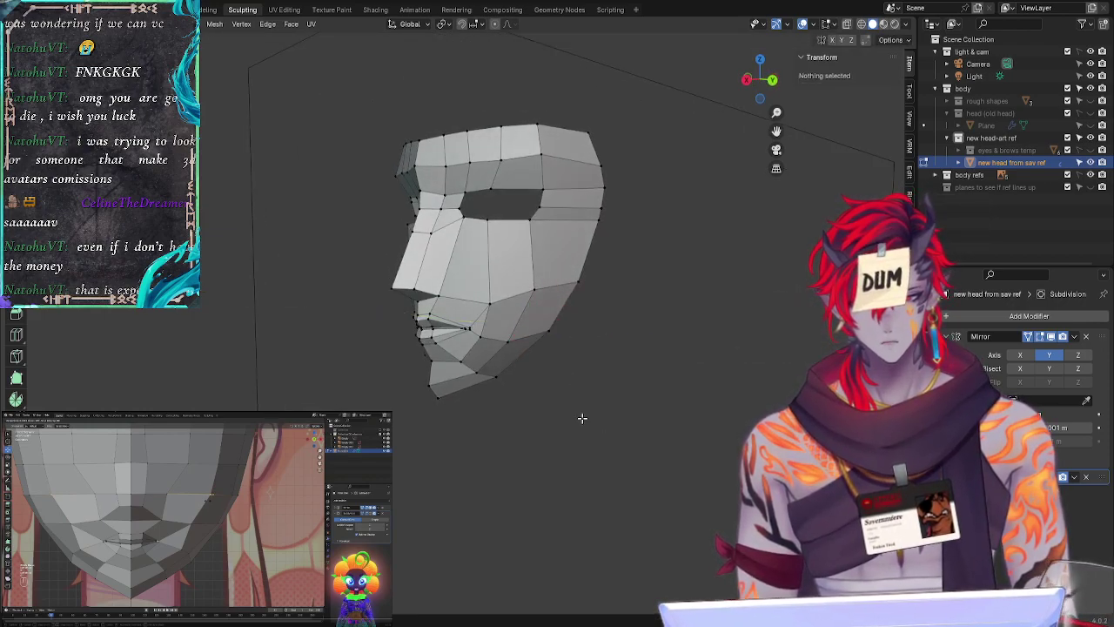
pyautogui.click(564, 333)
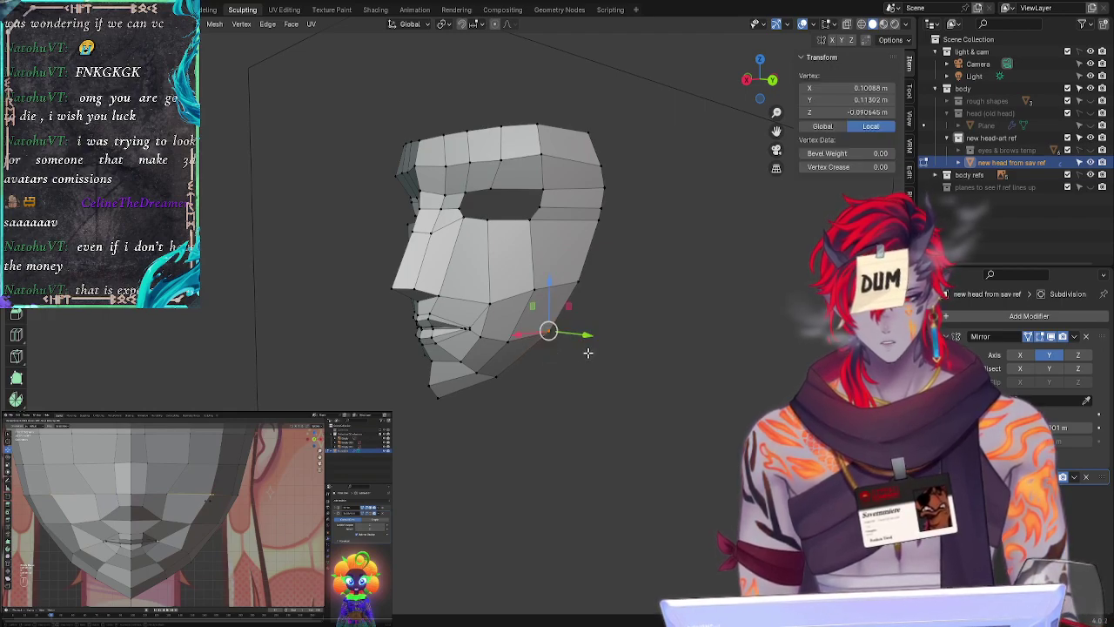
pyautogui.press('g')
pyautogui.click(605, 383)
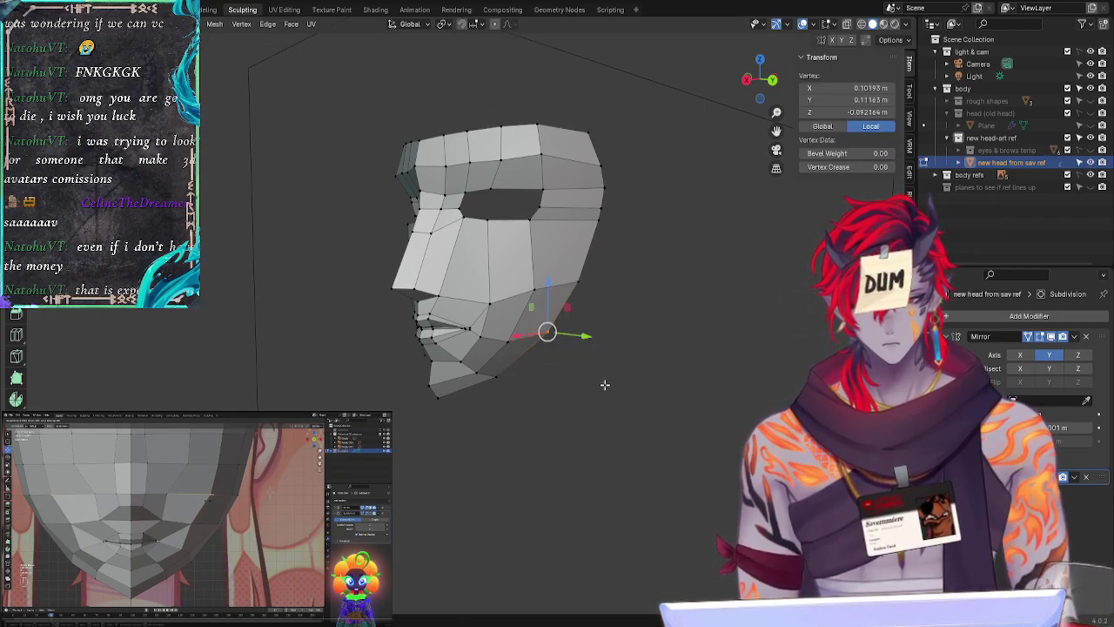
pyautogui.click(605, 385)
# Step: From a side view, move a two-vertex jaw edge along the Y axis
pyautogui.moveTo(661, 400); pyautogui.dragTo(621, 416, button='middle')
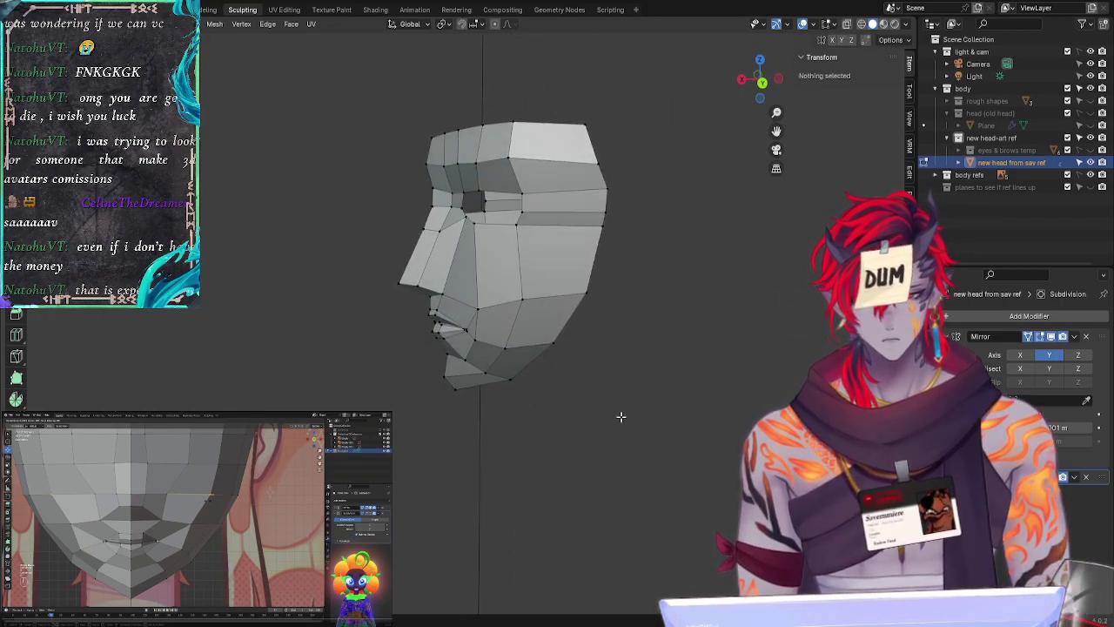
pyautogui.click(741, 82)
pyautogui.moveTo(652, 268); pyautogui.dragTo(563, 348, button='middle')
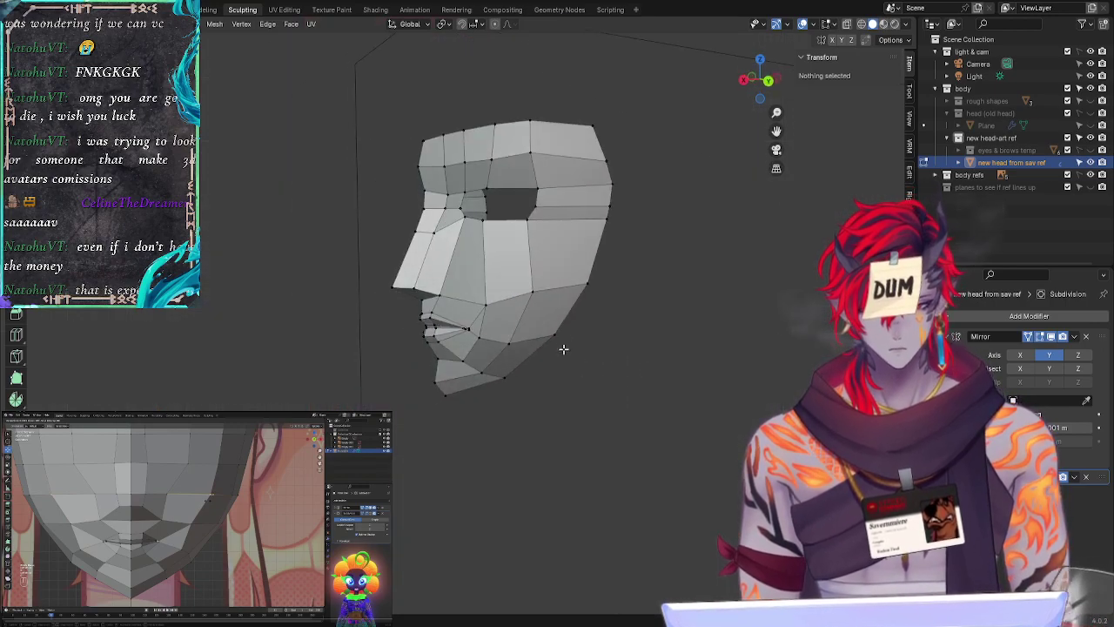
pyautogui.click(543, 348)
pyautogui.keyDown('shift'); pyautogui.click(493, 338); pyautogui.keyUp('shift')
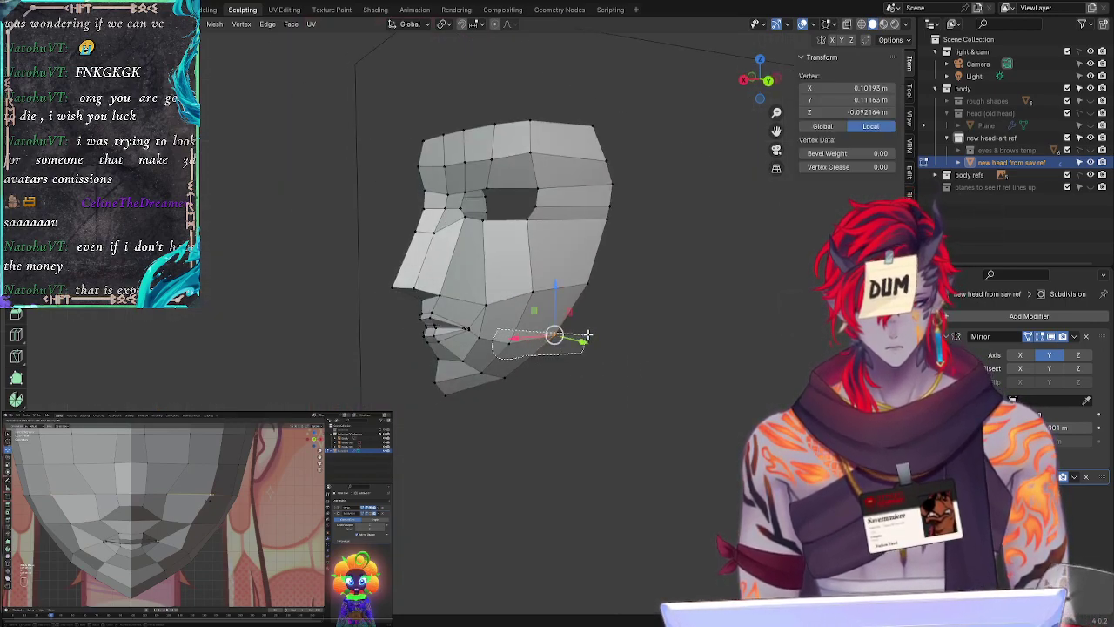
pyautogui.press('g')
pyautogui.press('y')
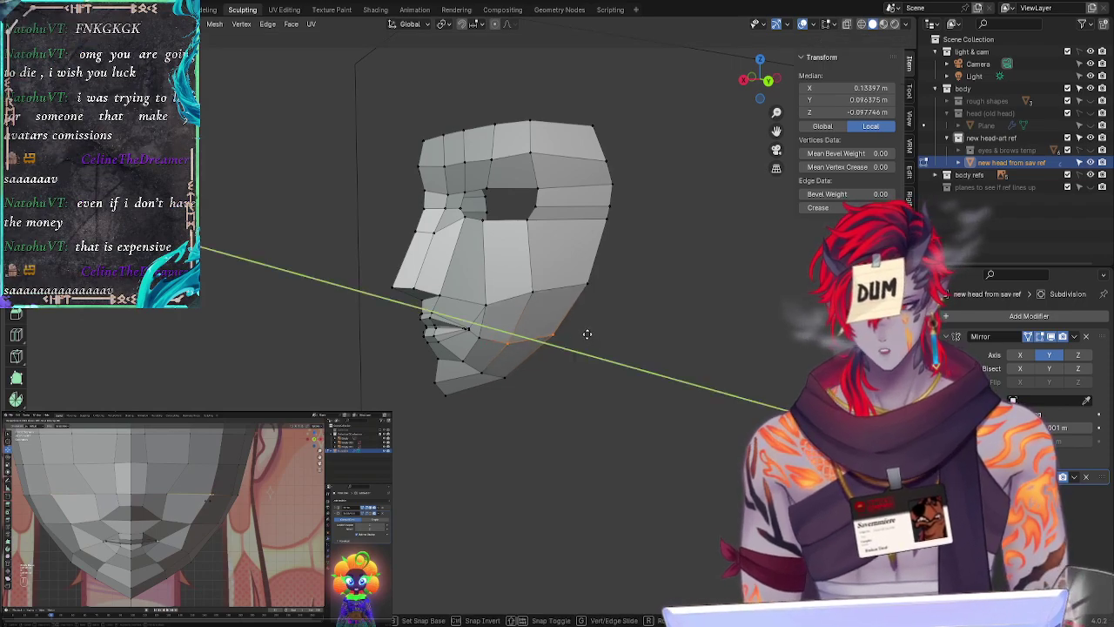
pyautogui.click(587, 333)
pyautogui.click(614, 399)
pyautogui.moveTo(557, 435); pyautogui.dragTo(512, 362, button='middle')
# Step: Restore the jaw edge move, then slide a cheek vertex and nudge it front to back
pyautogui.hotkey('ctrl', 'z')
pyautogui.hotkey('ctrl', 'shift', 'z')
pyautogui.hotkey('ctrl', 'z')
pyautogui.hotkey('ctrl', 'z')
pyautogui.hotkey('alt', 'a')
pyautogui.click(531, 294)
pyautogui.press('g')
pyautogui.press('g')
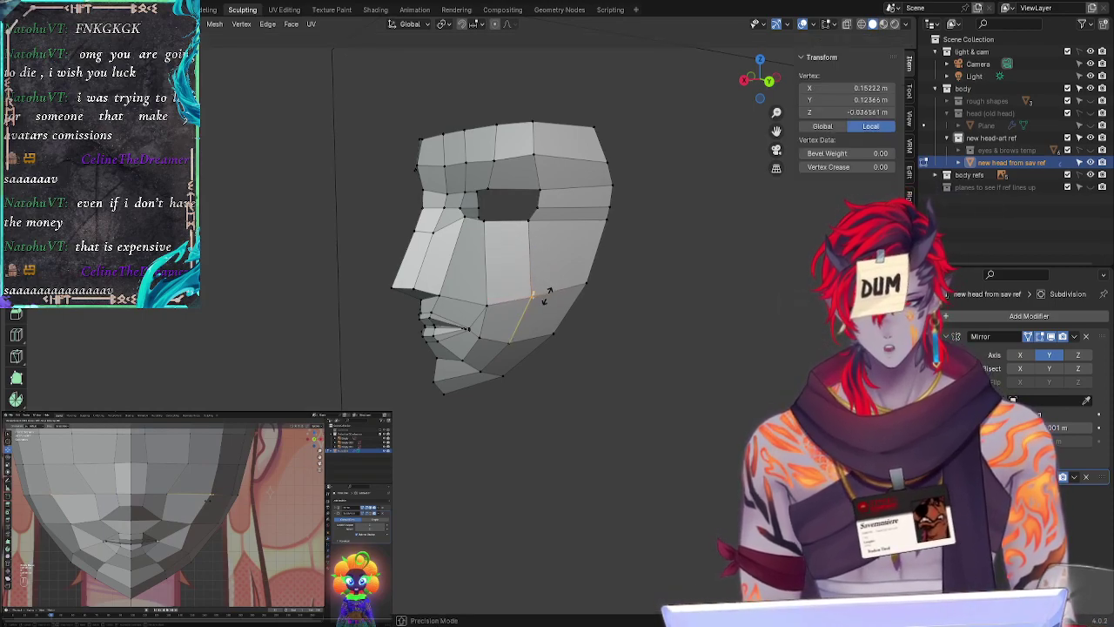
pyautogui.click(549, 295)
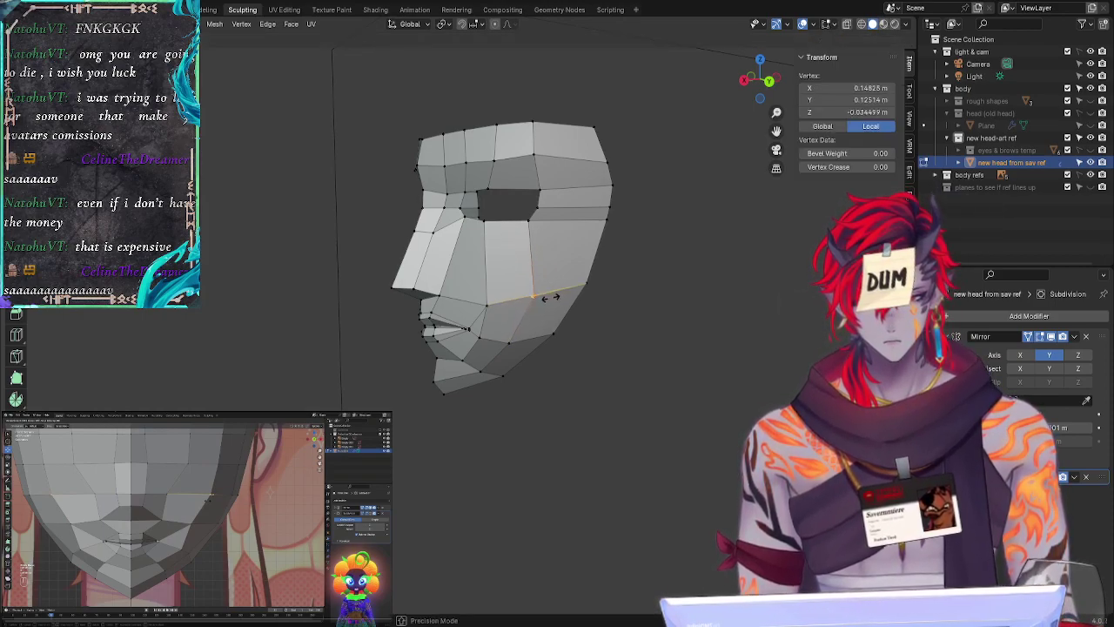
pyautogui.moveTo(560, 301); pyautogui.dragTo(618, 295)
pyautogui.hotkey('alt', 'a')
# Step: Slide a jawline vertex down its edge and pull a back-edge vertex forward
pyautogui.click(586, 283)
pyautogui.press('g')
pyautogui.press('g')
pyautogui.click(599, 299)
pyautogui.click(604, 218)
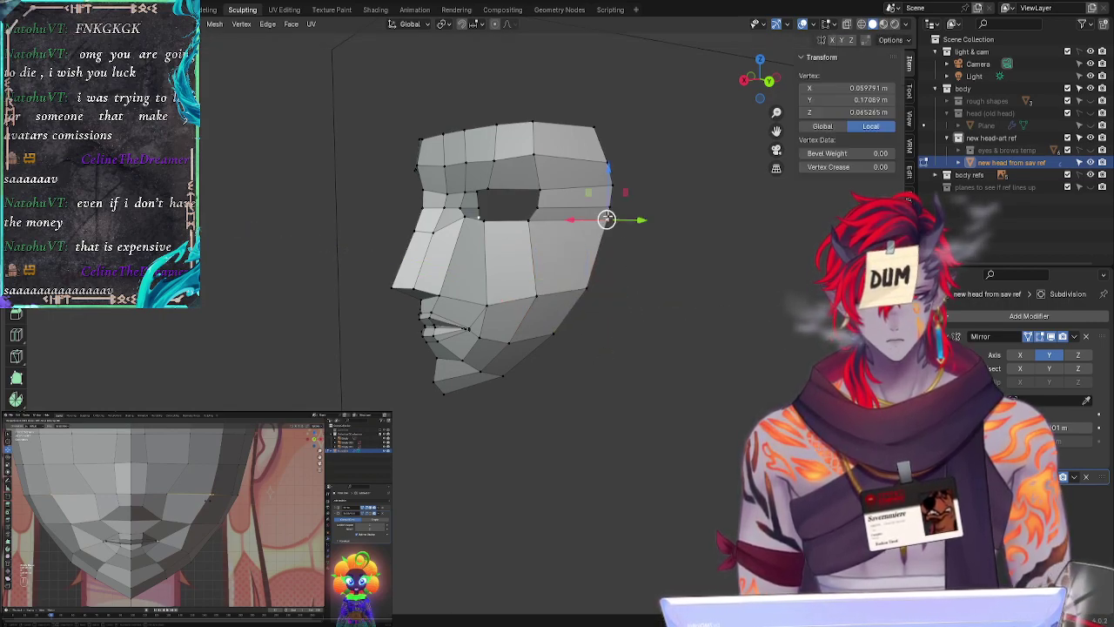
pyautogui.press('g')
# Step: Slide another back-edge vertex and the upper back corner vertex along their edges
pyautogui.press('g')
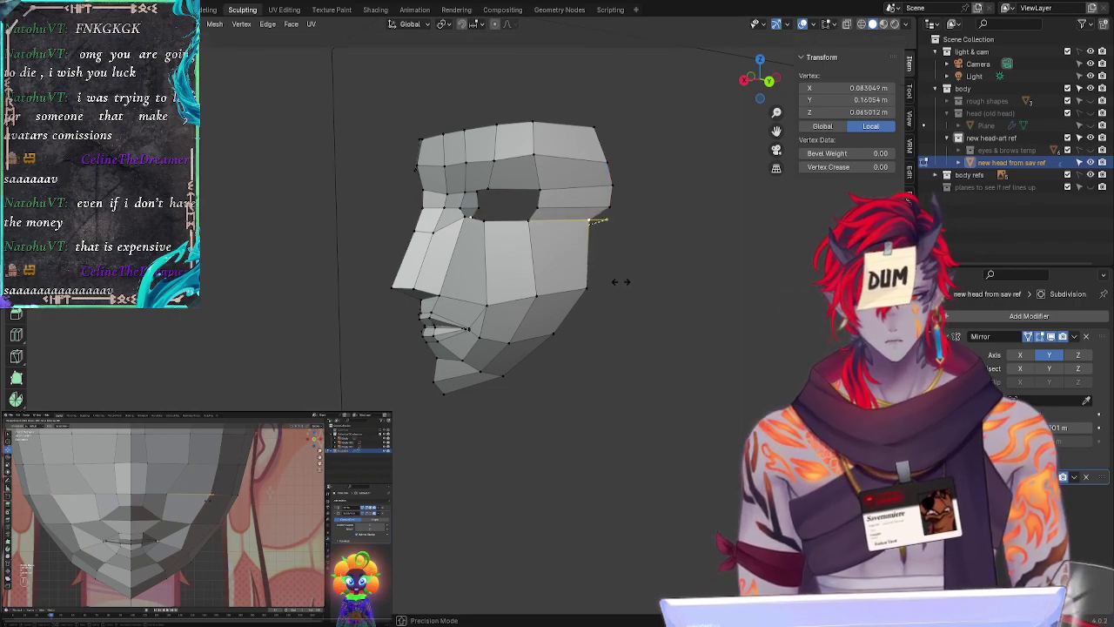
pyautogui.click(620, 282)
pyautogui.click(675, 304)
pyautogui.click(600, 203)
pyautogui.press('g')
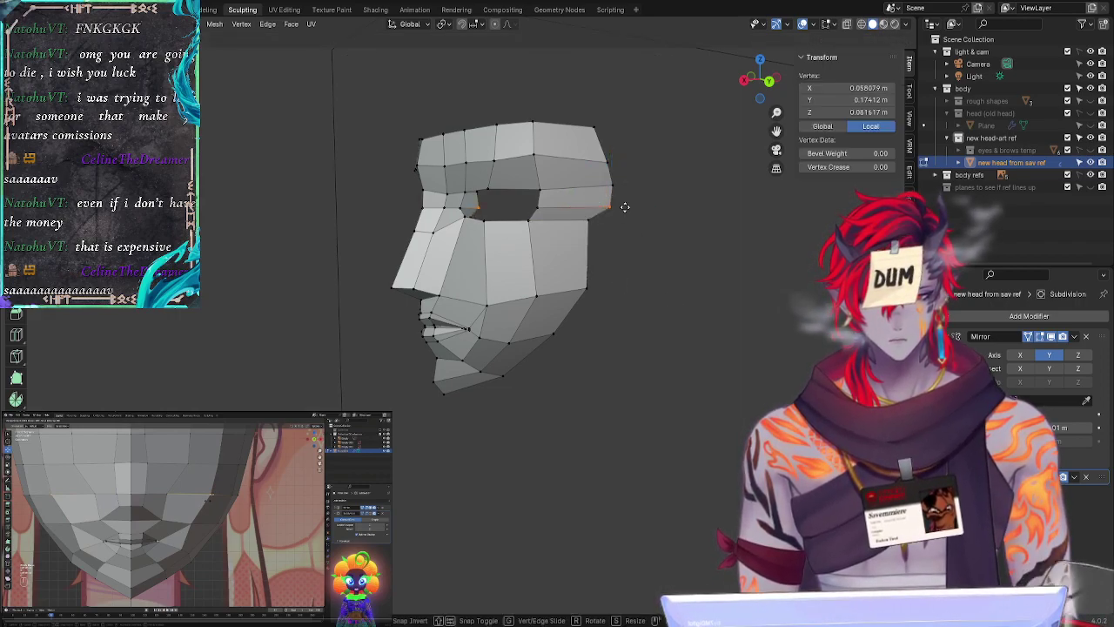
pyautogui.click(613, 202)
pyautogui.click(642, 160)
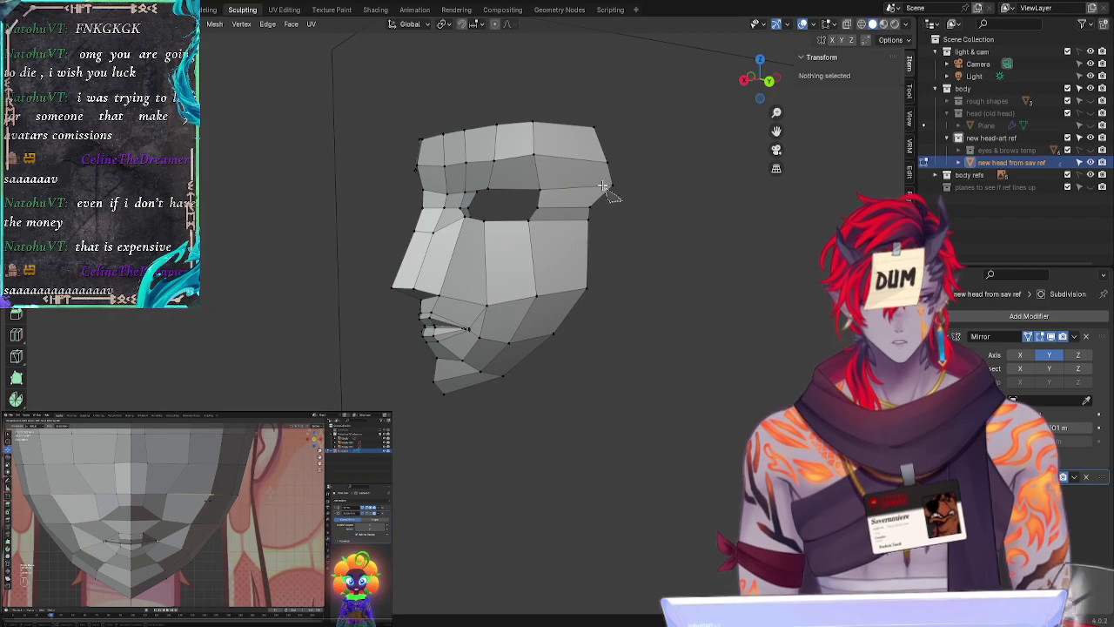
pyautogui.click(612, 187)
pyautogui.press('g')
# Step: Raise the top back corner vertices, placing the rear temple vertex near X 0.056, Y 0.174, Z 0.082 m
pyautogui.press('g')
pyautogui.click(623, 179)
pyautogui.click(691, 187)
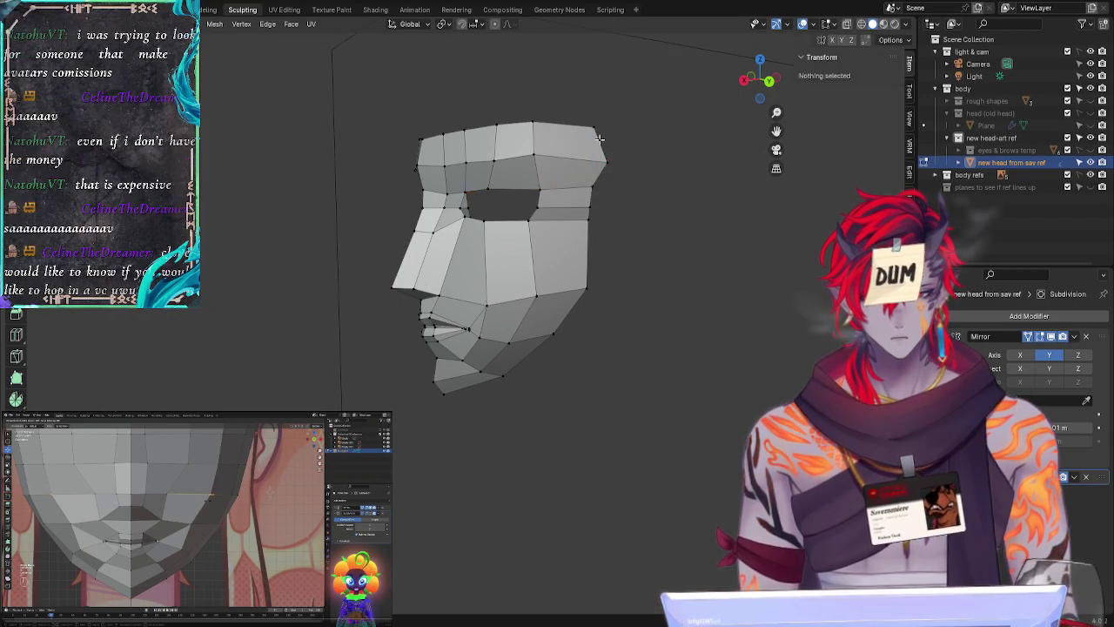
pyautogui.click(592, 186)
pyautogui.press('g')
pyautogui.click(611, 156)
pyautogui.click(601, 110)
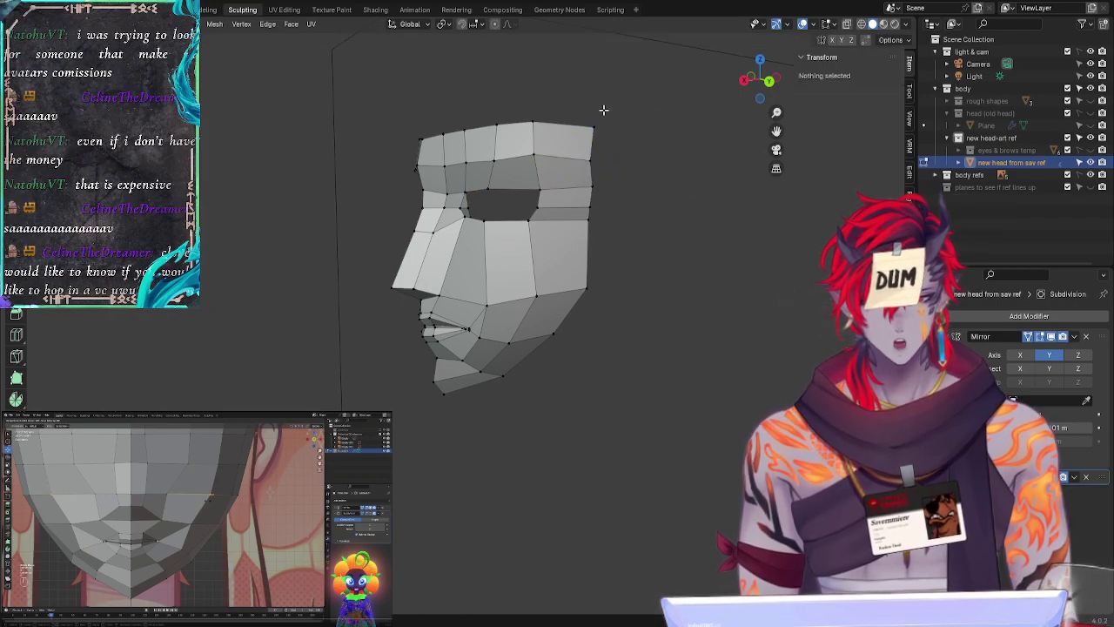
pyautogui.click(590, 159)
pyautogui.press('g')
pyautogui.click(609, 145)
pyautogui.click(567, 363)
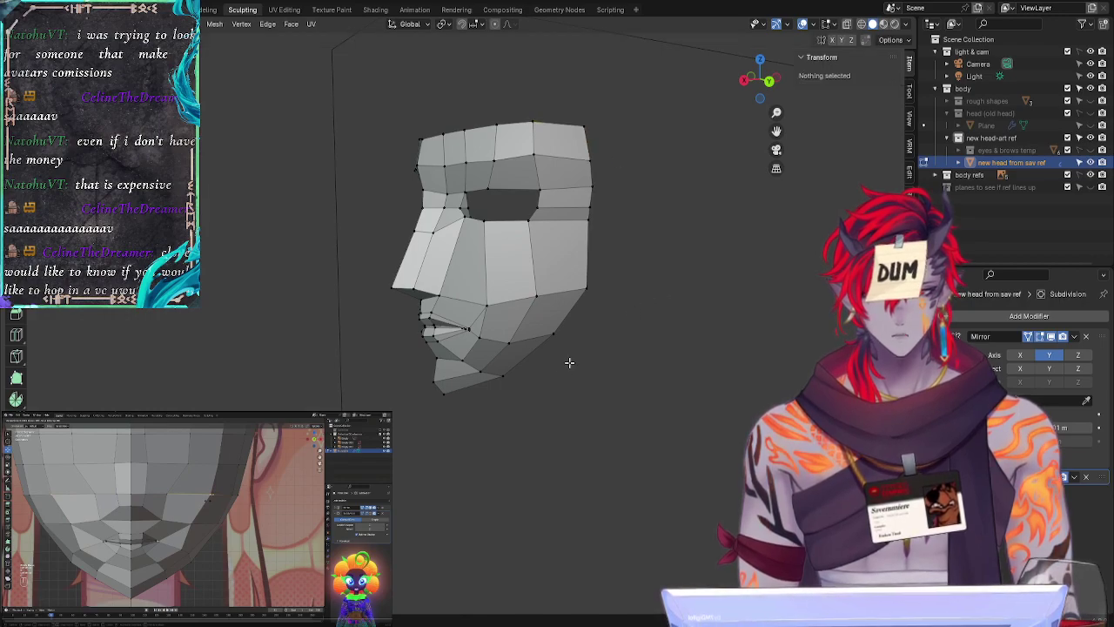
pyautogui.moveTo(567, 363); pyautogui.dragTo(509, 225, button='middle')
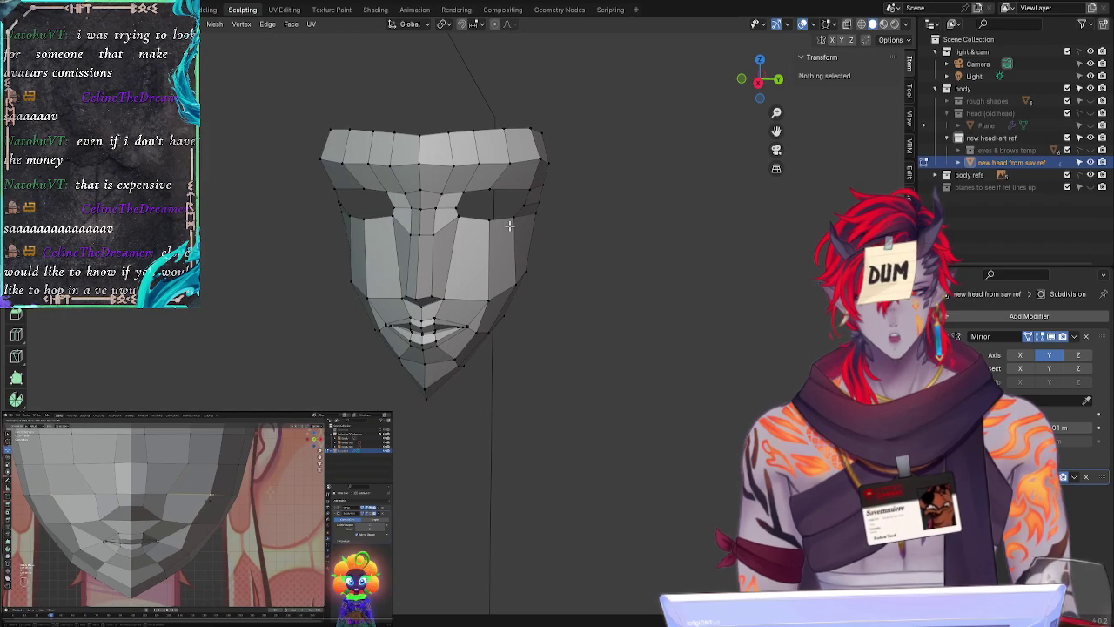
# Step: Vertex-slide a point on the mask's side edge toward the front
pyautogui.click(511, 216)
pyautogui.press('g')
pyautogui.press('g')
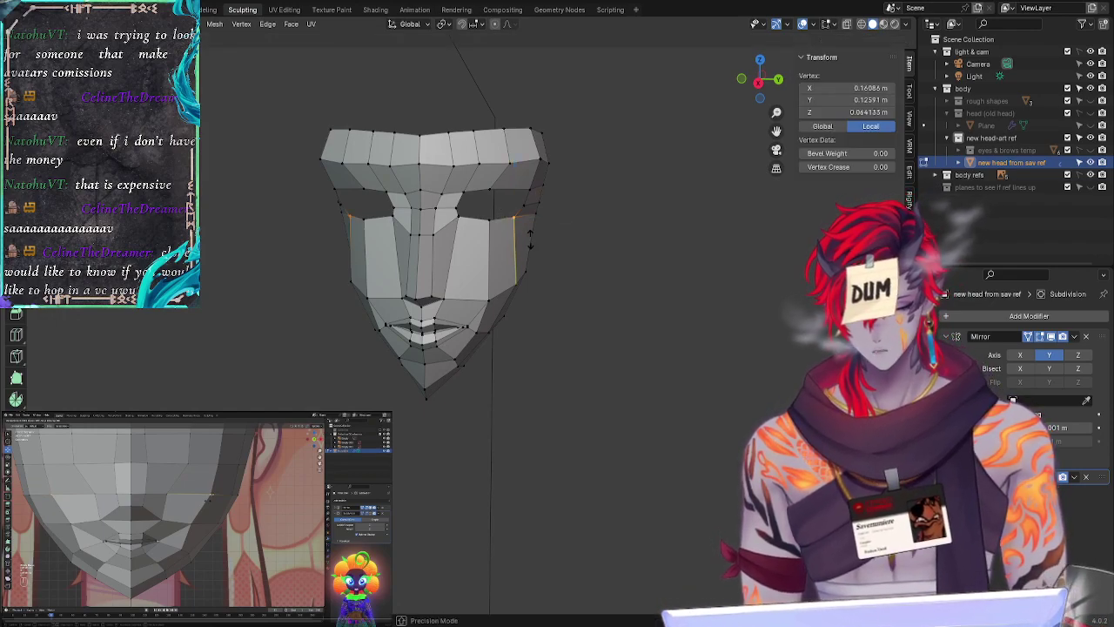
pyautogui.click(533, 239)
pyautogui.click(625, 291)
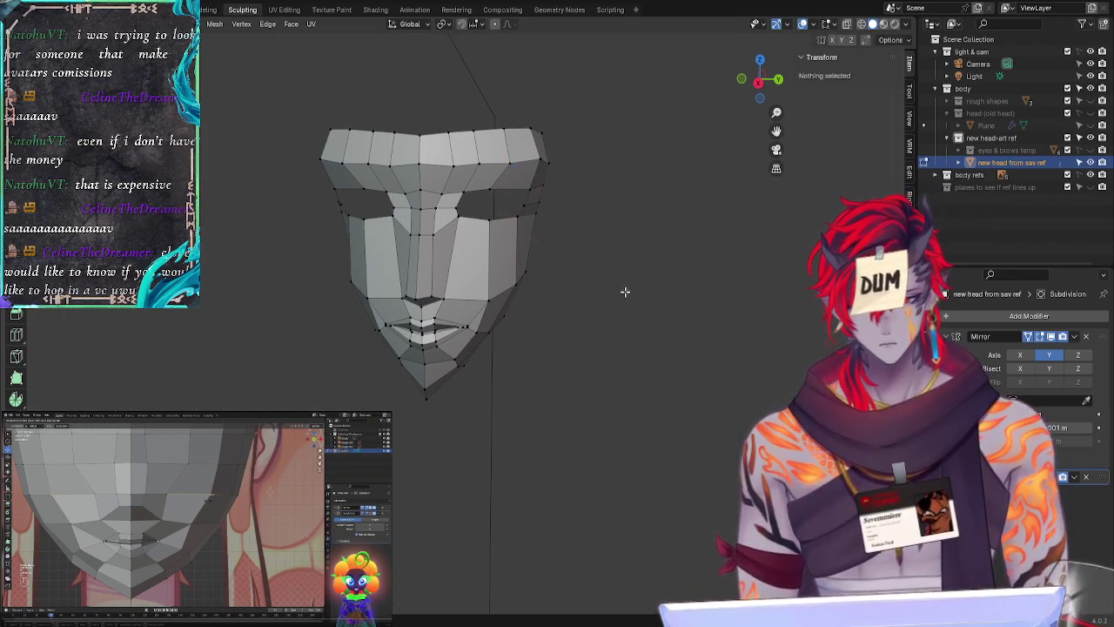
# Step: Snap to the front view over the reference and orbit to inspect the mask
pyautogui.moveTo(641, 316); pyautogui.dragTo(659, 300, button='middle')
pyautogui.click(760, 79)
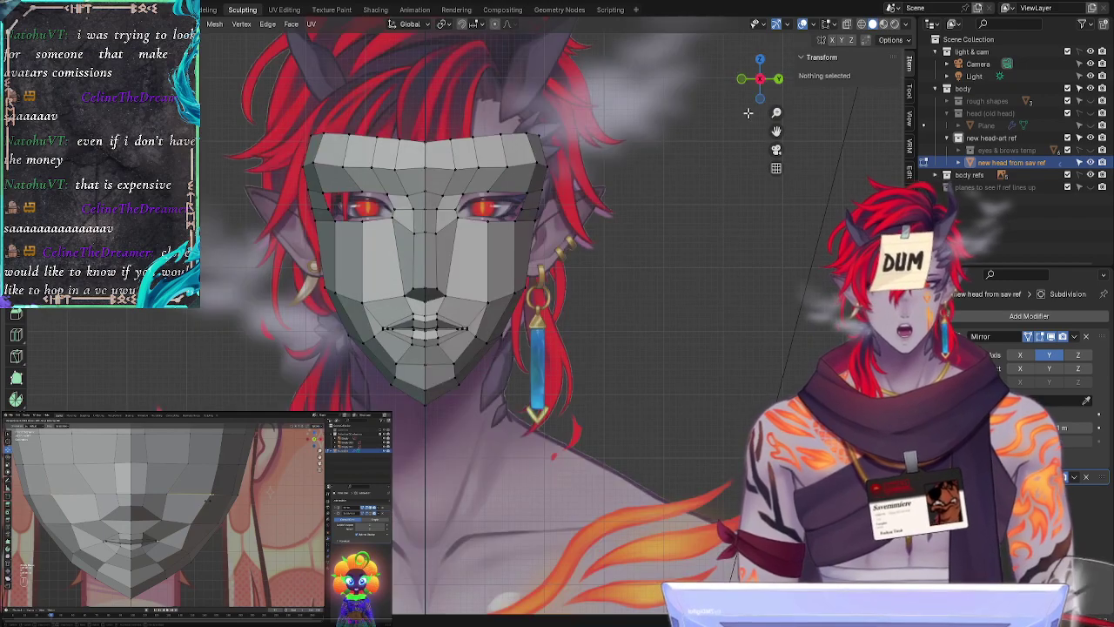
pyautogui.moveTo(677, 249); pyautogui.dragTo(650, 281, button='middle')
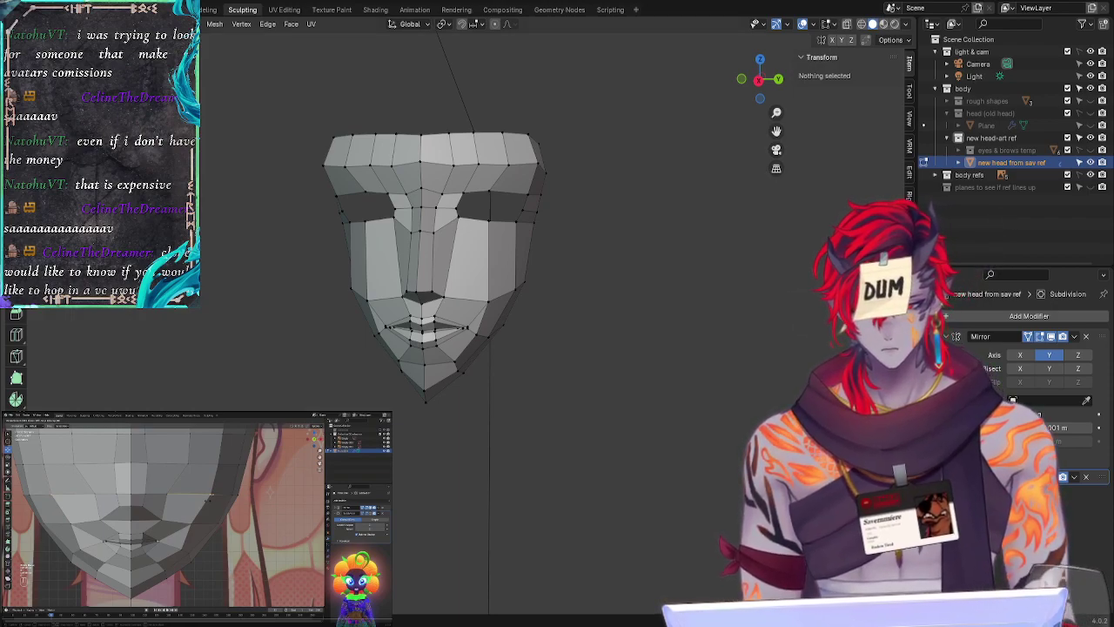
pyautogui.moveTo(669, 441)
pyautogui.mouseDown(button='middle')
pyautogui.moveTo(698, 406)
pyautogui.moveTo(659, 431)
pyautogui.mouseUp(button='middle')
# Step: Turn on subdivision smoothing and view the mask from the front in rendered shading
pyautogui.click(1050, 477)
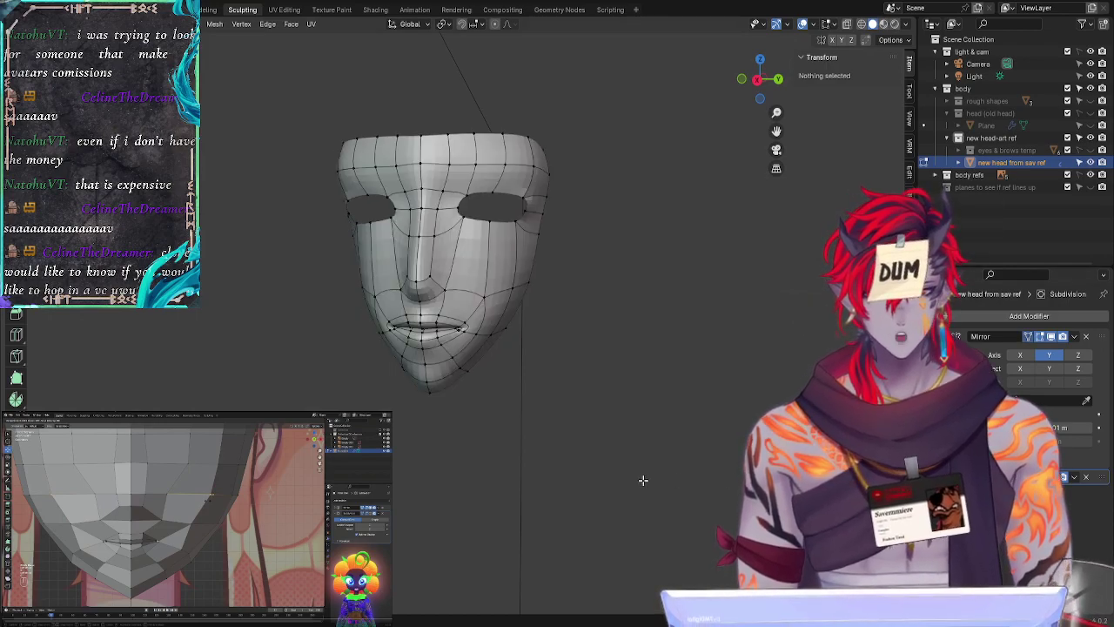
pyautogui.moveTo(641, 480); pyautogui.dragTo(629, 478, button='middle')
pyautogui.press('z')
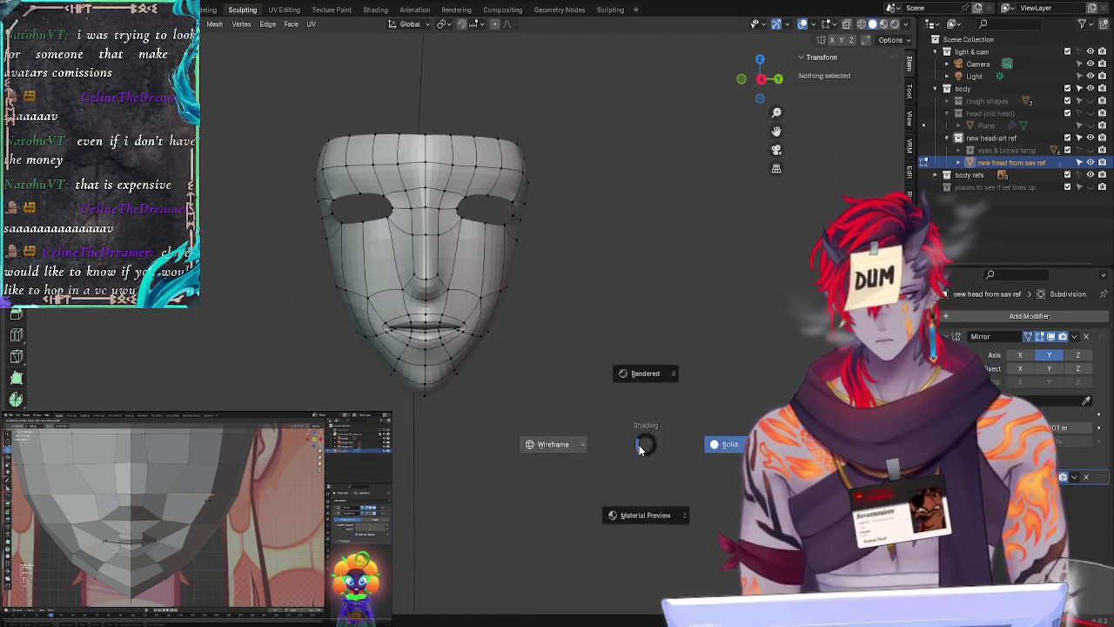
pyautogui.click(726, 445)
pyautogui.press('z')
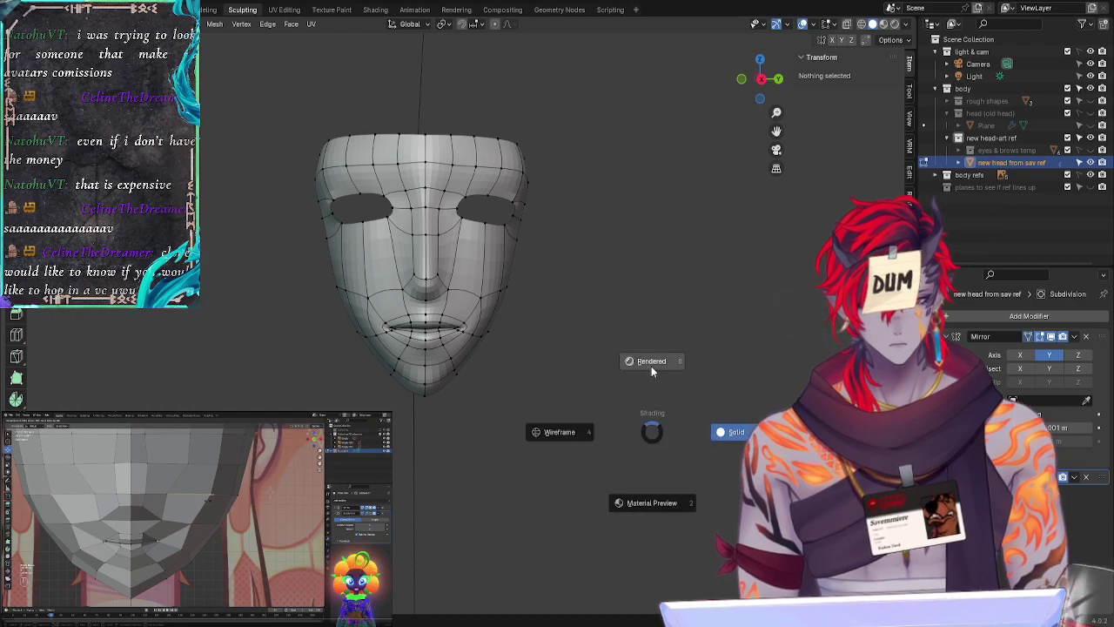
pyautogui.click(651, 364)
pyautogui.press('z')
pyautogui.click(637, 309)
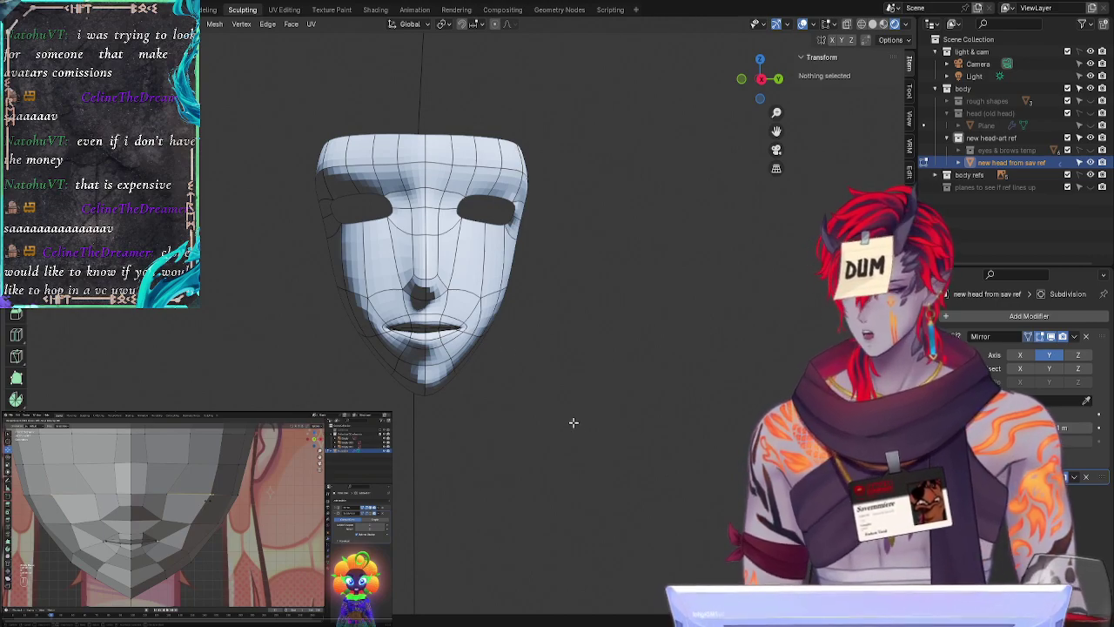
# Step: Inspect the smoothed mask up close, then hide smoothing to reveal the low-poly cage
pyautogui.scroll(1, 589, 417)
pyautogui.keyDown('ctrl'); pyautogui.moveTo(588, 418); pyautogui.dragTo(577, 310, button='middle'); pyautogui.keyUp('ctrl')
pyautogui.scroll(-2, 578, 309)
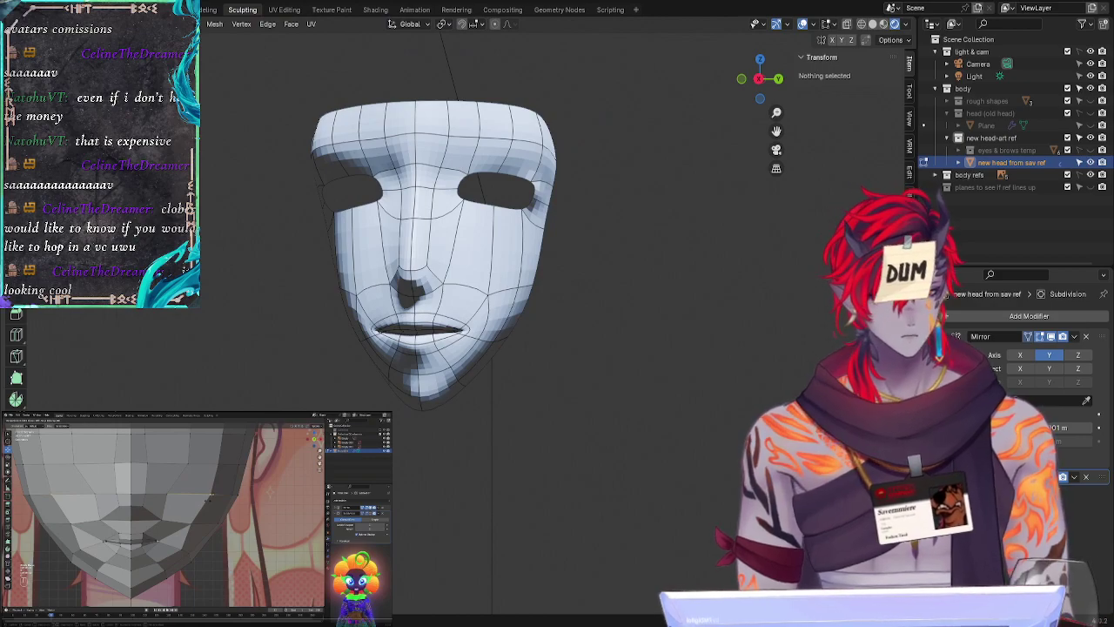
pyautogui.hotkey('ctrl', '0')
pyautogui.moveTo(620, 423); pyautogui.dragTo(567, 423, button='middle')
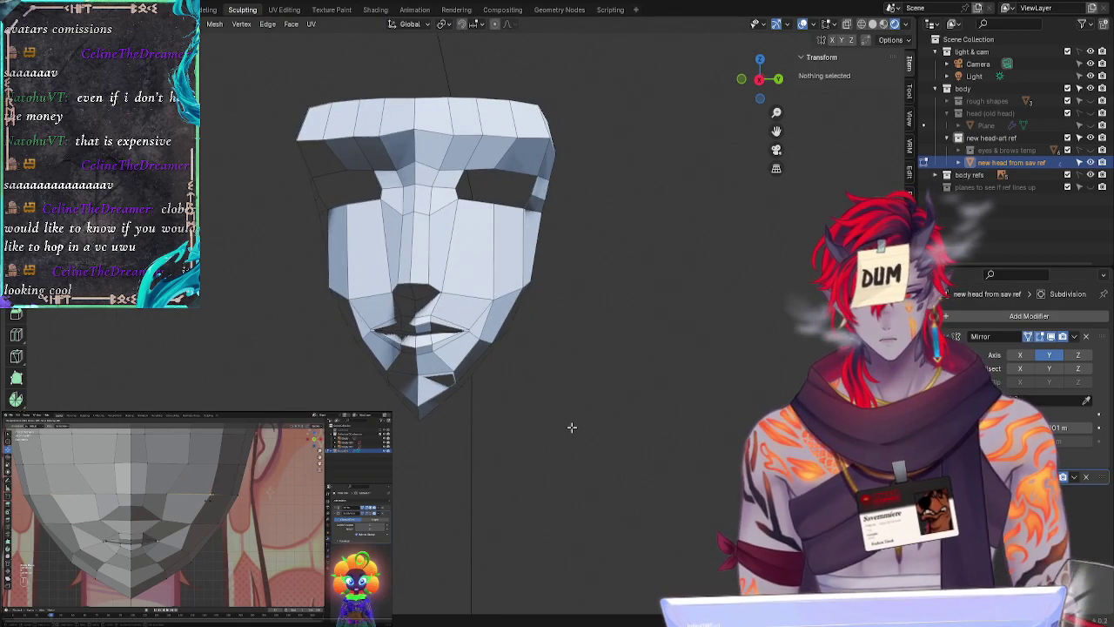
# Step: Cycle the viewport through solid, material preview and wireframe shading, ending in solid
pyautogui.press('z')
pyautogui.click(666, 436)
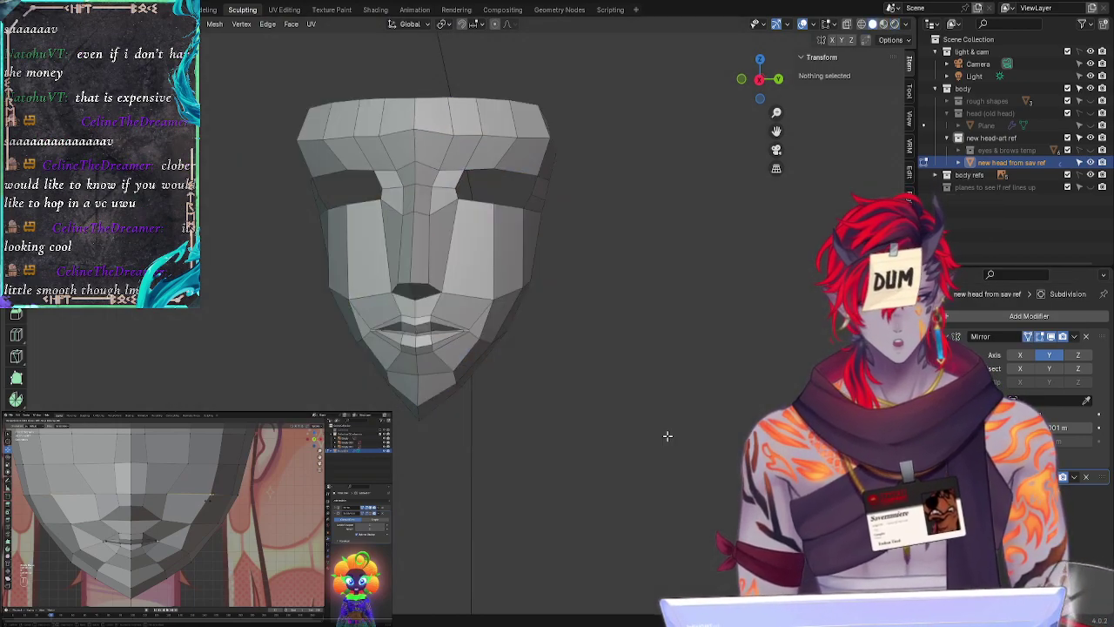
pyautogui.press('z')
pyautogui.click(644, 520)
pyautogui.press('z')
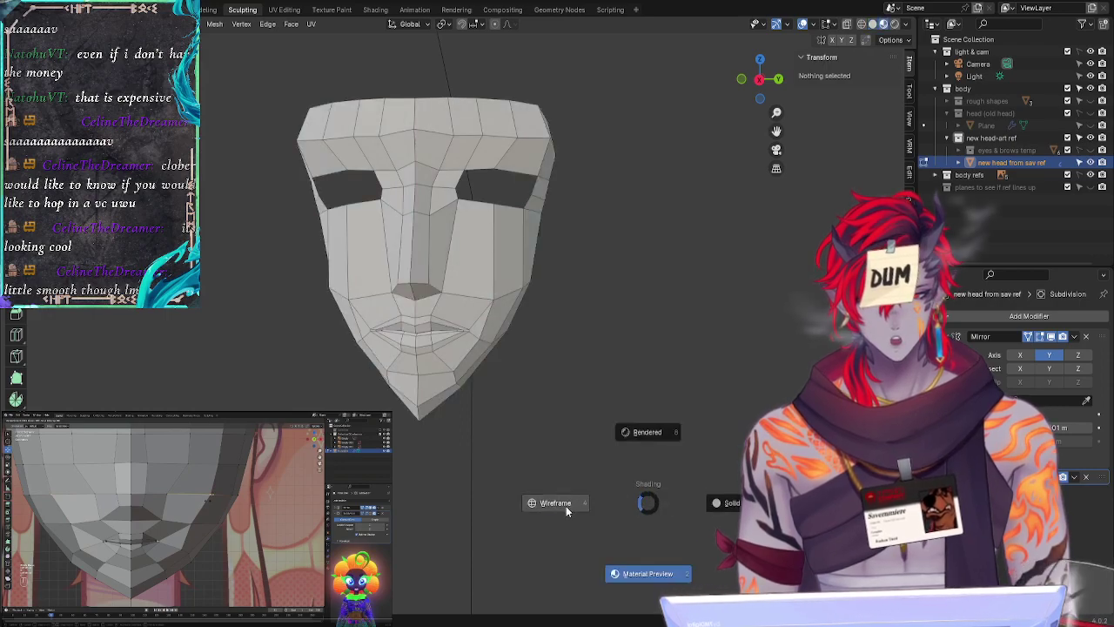
pyautogui.click(566, 505)
pyautogui.press('z')
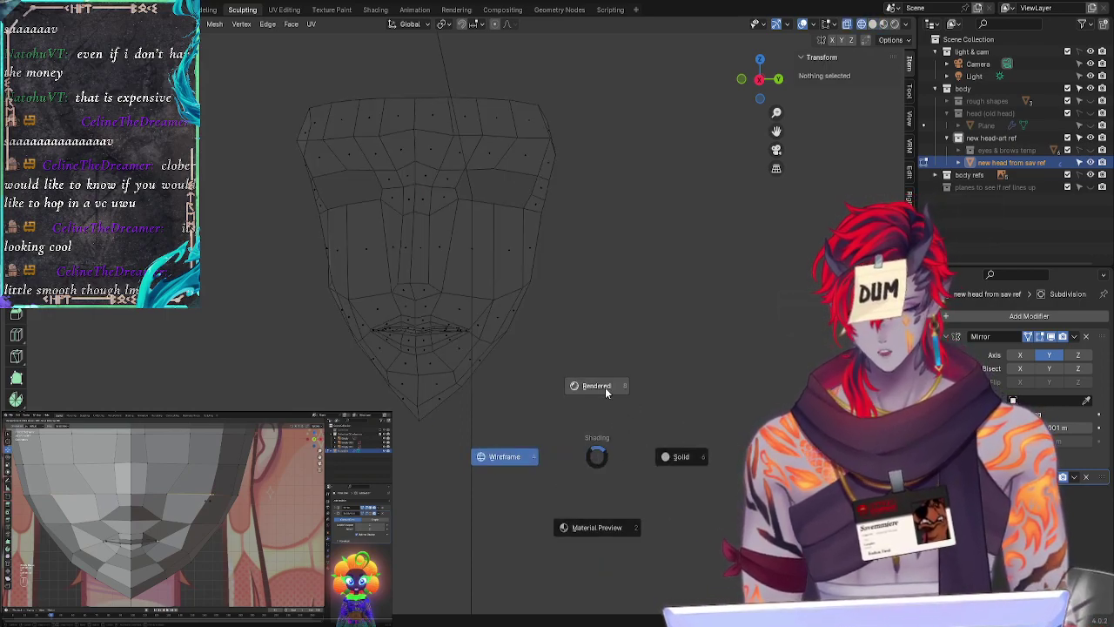
pyautogui.click(672, 456)
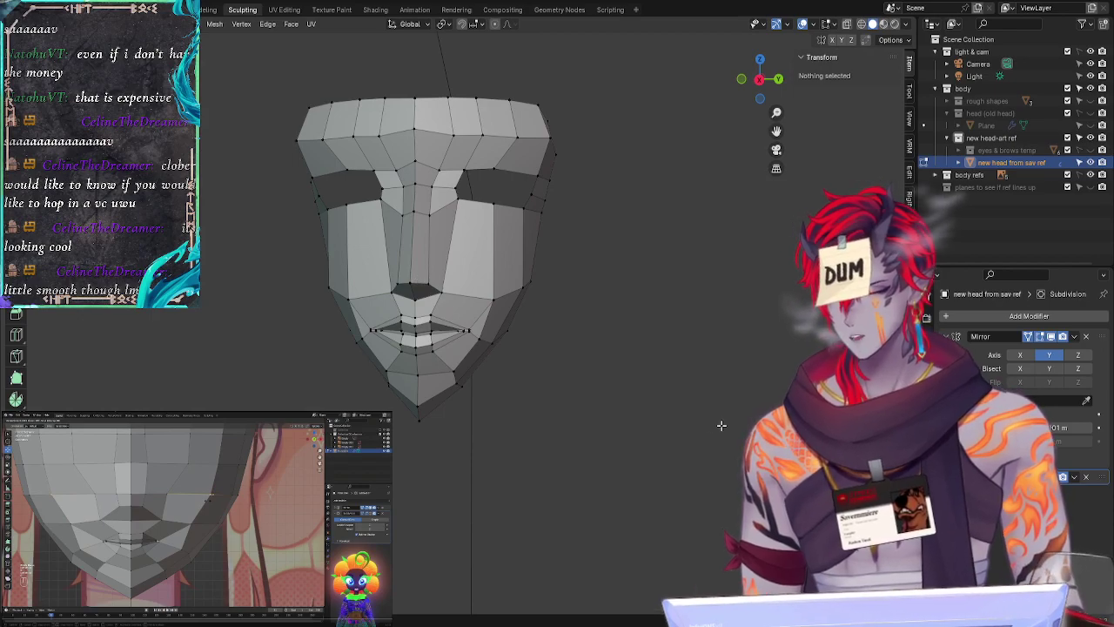
# Step: Re-enable subdivision smoothing and orbit to compare the mask's profile with the side reference
pyautogui.moveTo(617, 408); pyautogui.dragTo(632, 402, button='middle')
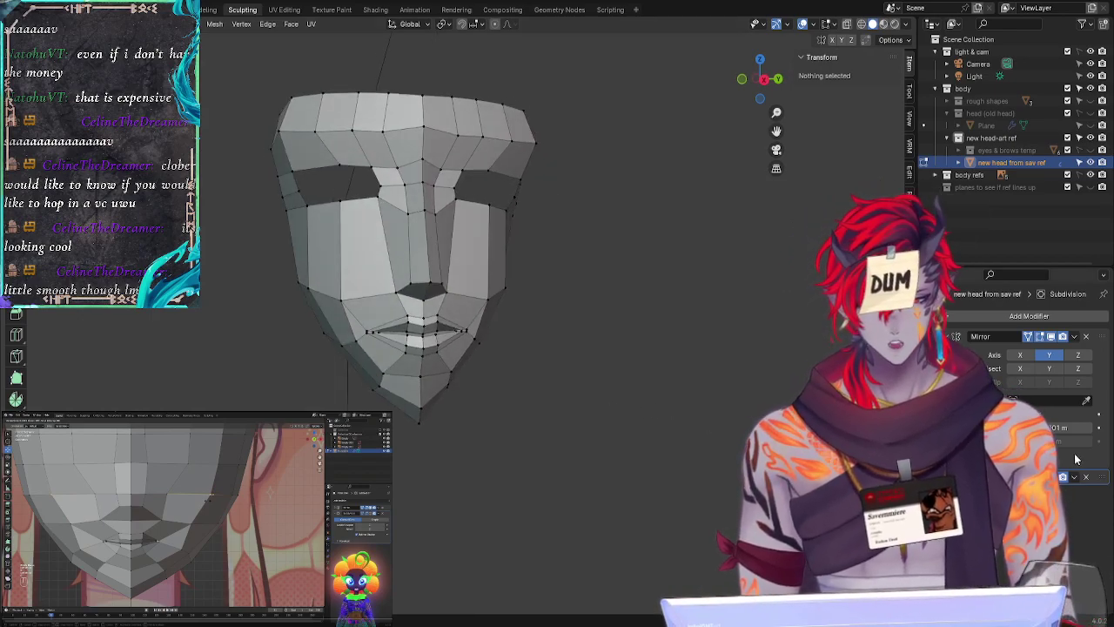
pyautogui.click(1051, 476)
pyautogui.moveTo(479, 425); pyautogui.dragTo(579, 435, button='middle')
pyautogui.click(758, 80)
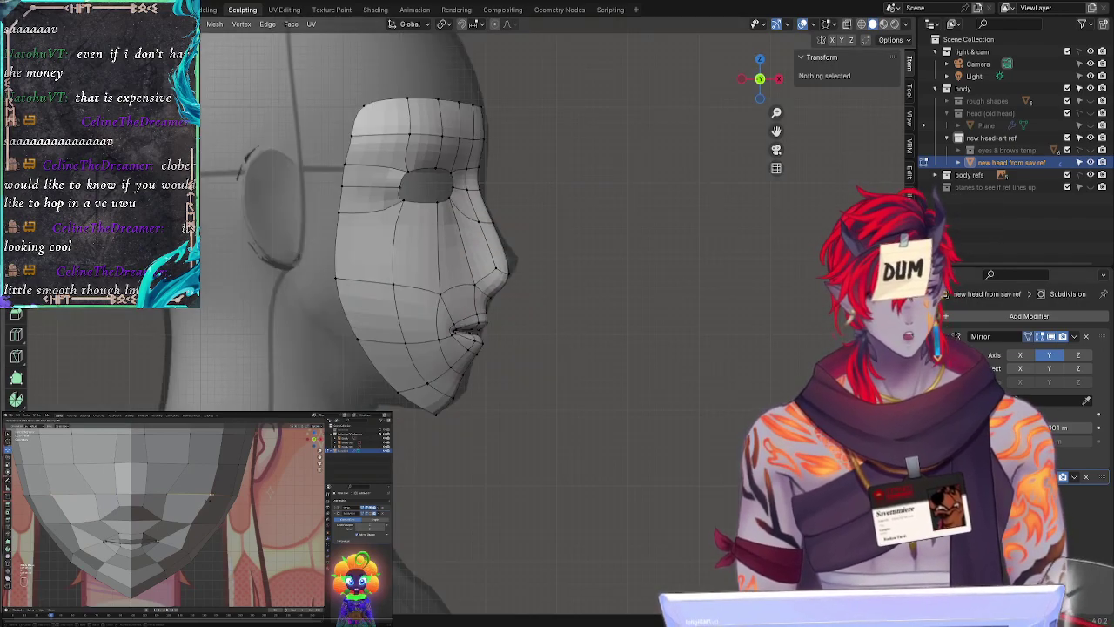
pyautogui.click(1052, 477)
pyautogui.hotkey('ctrl', '1')
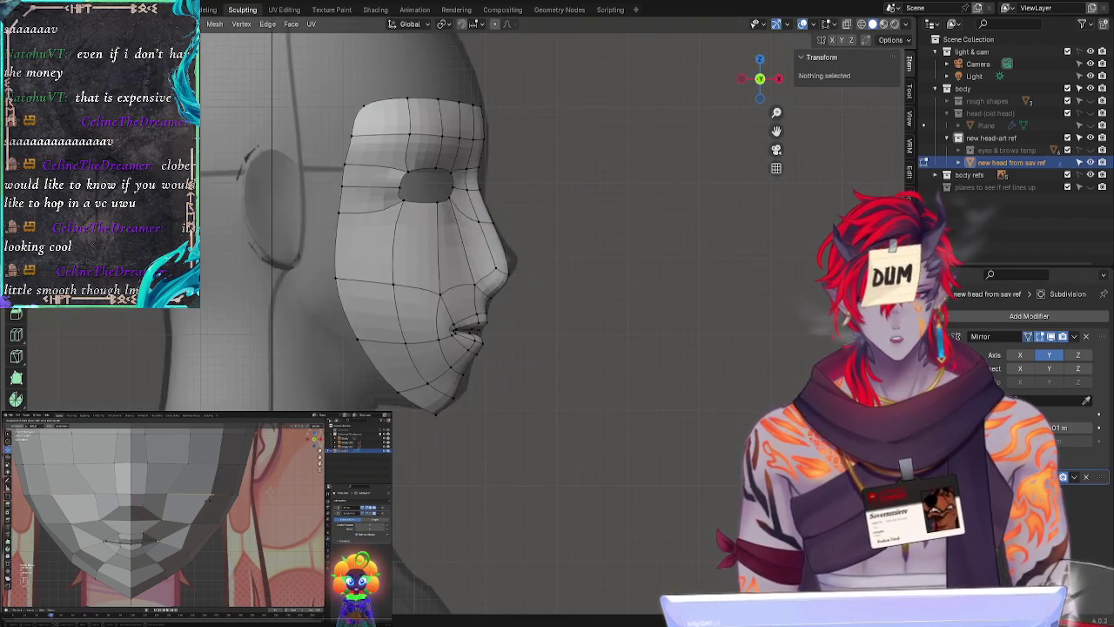
pyautogui.hotkey('ctrl', '0')
pyautogui.hotkey('ctrl', '1')
pyautogui.hotkey('ctrl', '0')
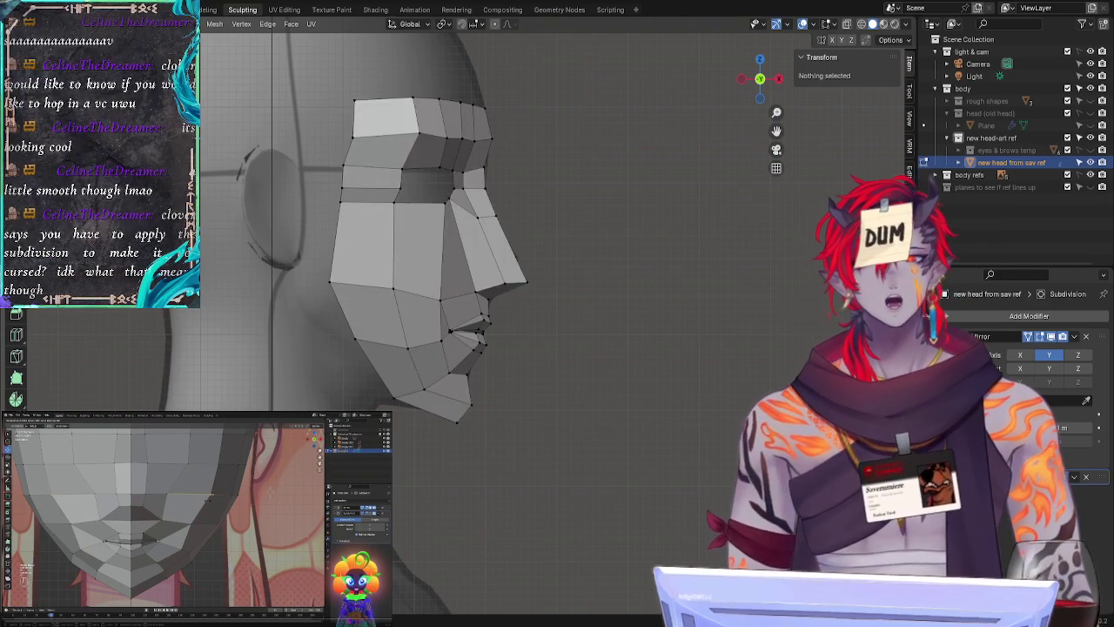
pyautogui.hotkey('ctrl', '1')
pyautogui.hotkey('ctrl', '0')
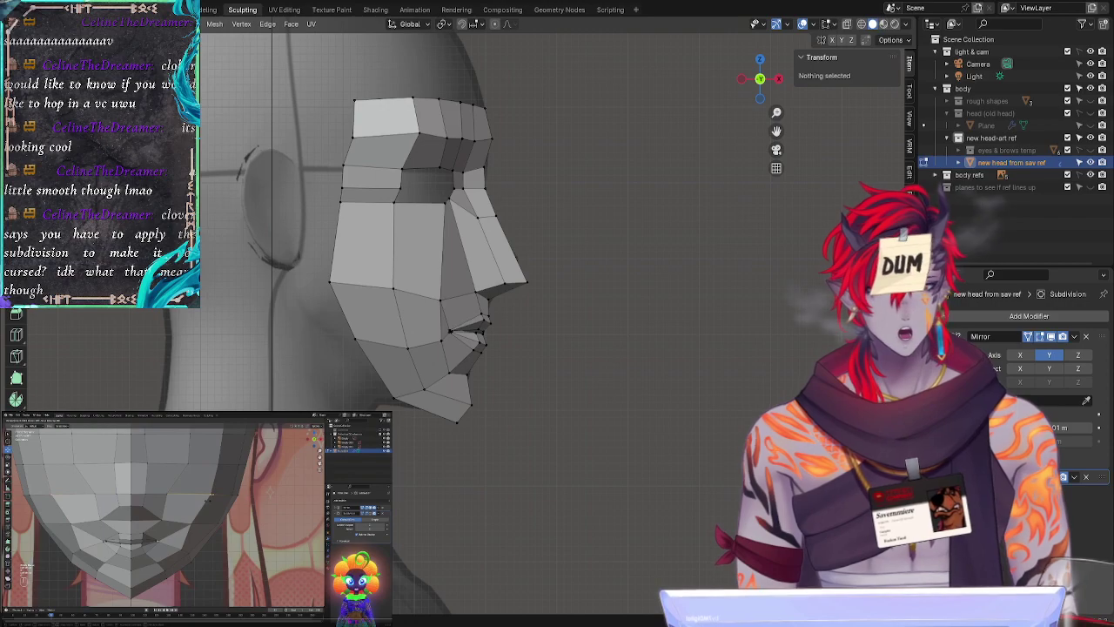
pyautogui.hotkey('ctrl', '1')
pyautogui.hotkey('ctrl', '0')
pyautogui.hotkey('ctrl', '1')
pyautogui.hotkey('ctrl', '0')
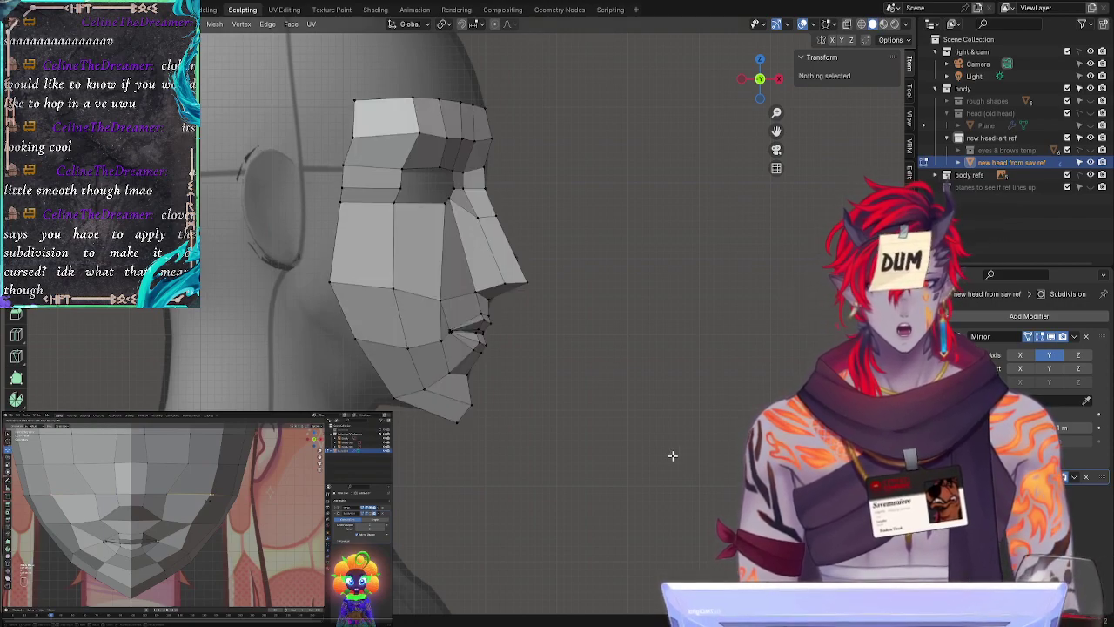
pyautogui.moveTo(672, 455); pyautogui.dragTo(528, 463, button='middle')
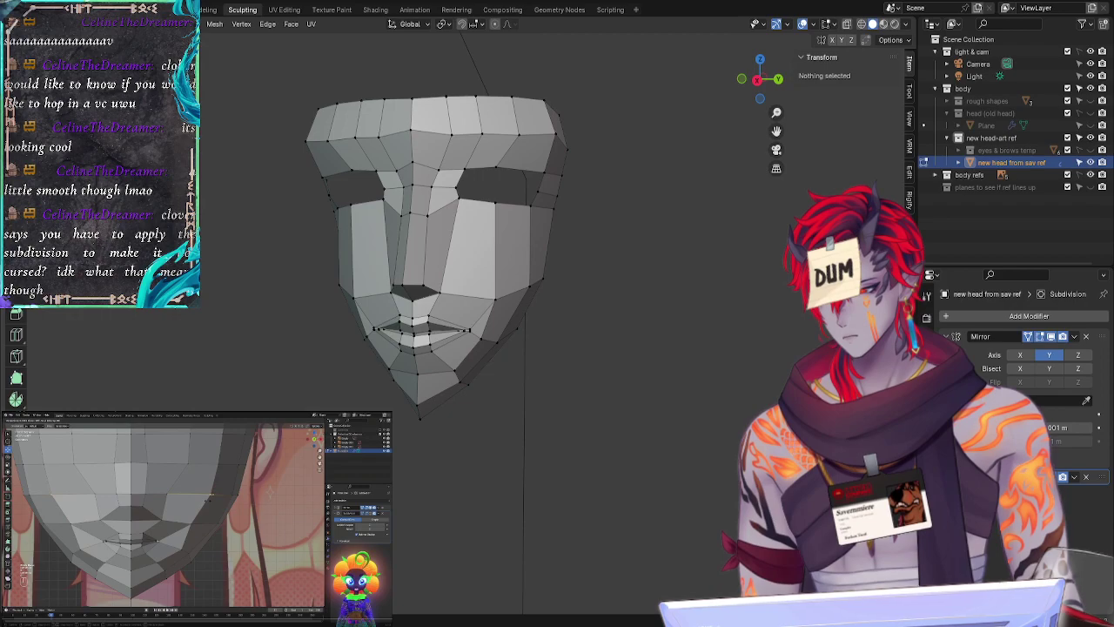
pyautogui.click(1050, 477)
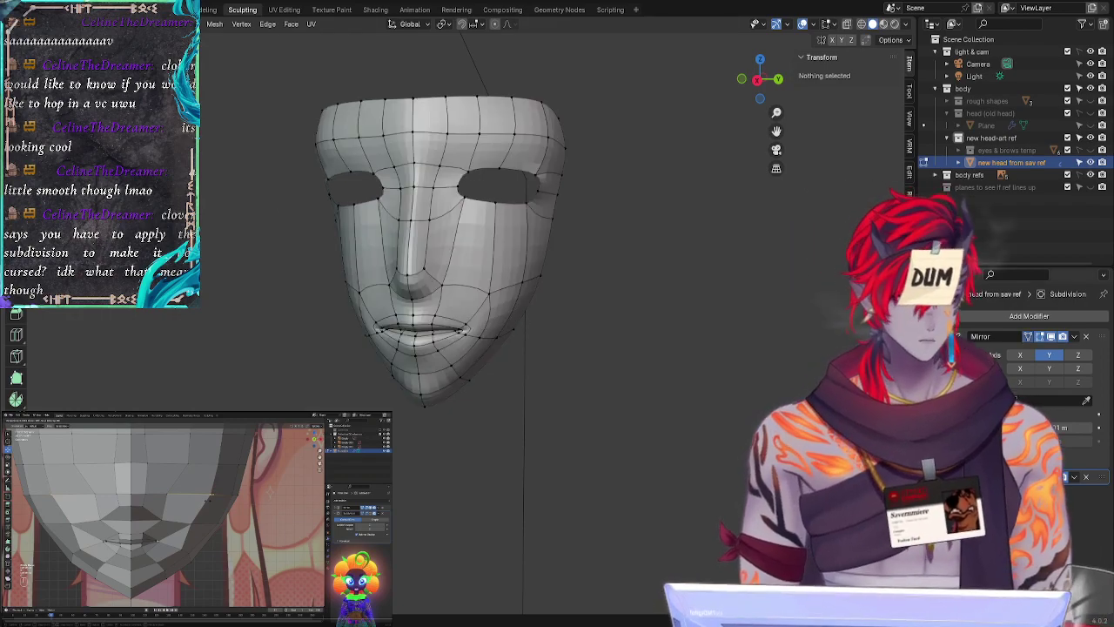
pyautogui.click(1051, 477)
pyautogui.click(1050, 477)
pyautogui.click(1050, 477)
pyautogui.click(1050, 477)
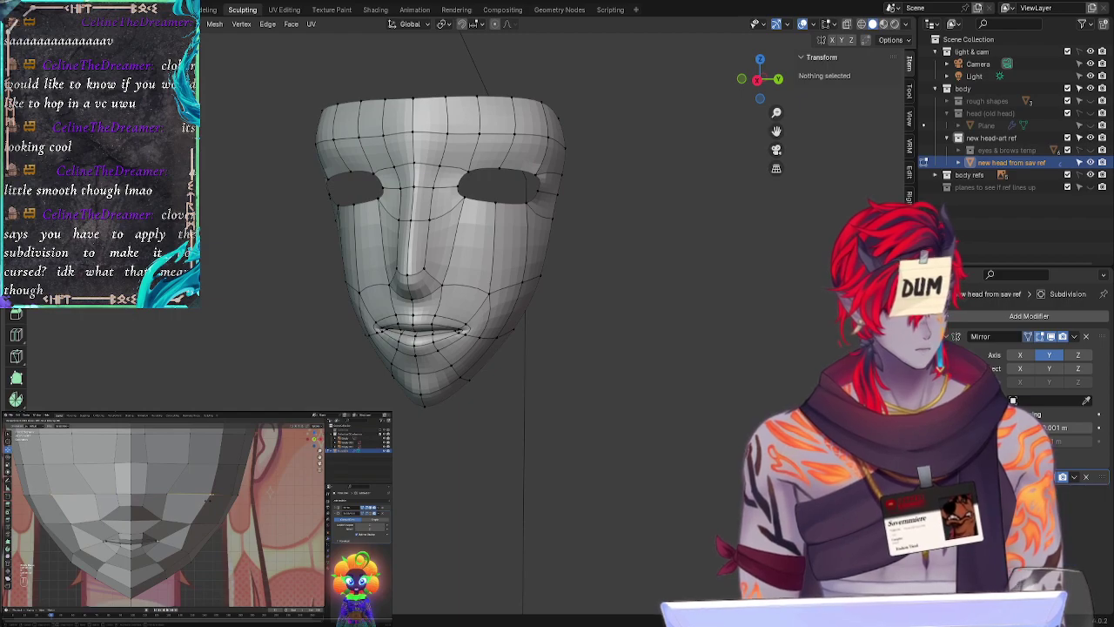
pyautogui.press('Tab')
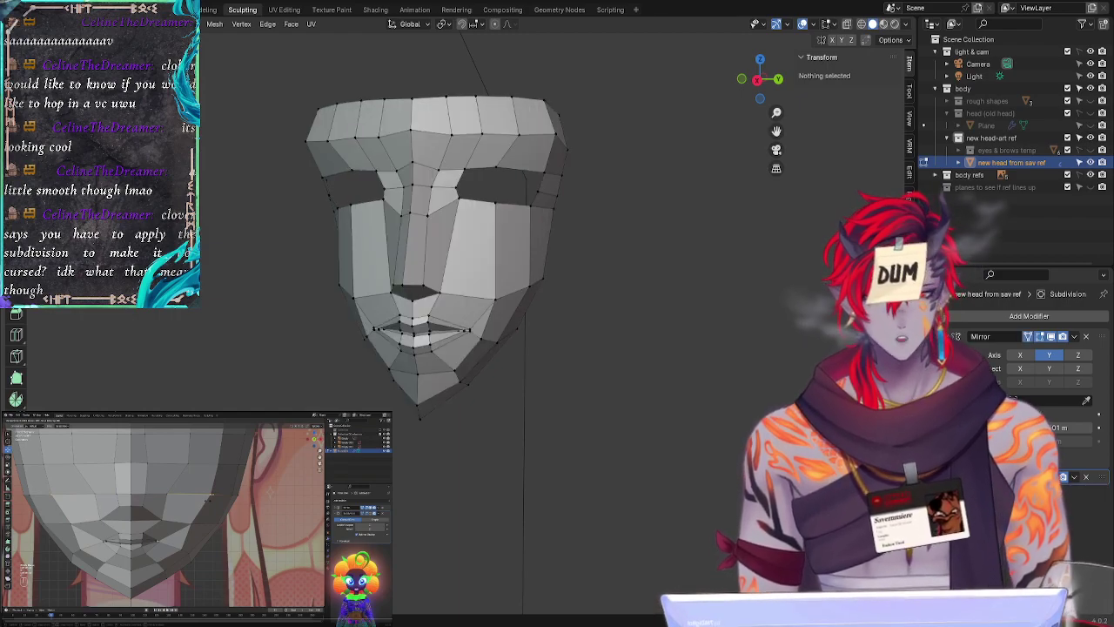
pyautogui.press('Tab')
pyautogui.press('Tab')
pyautogui.press('Tab')
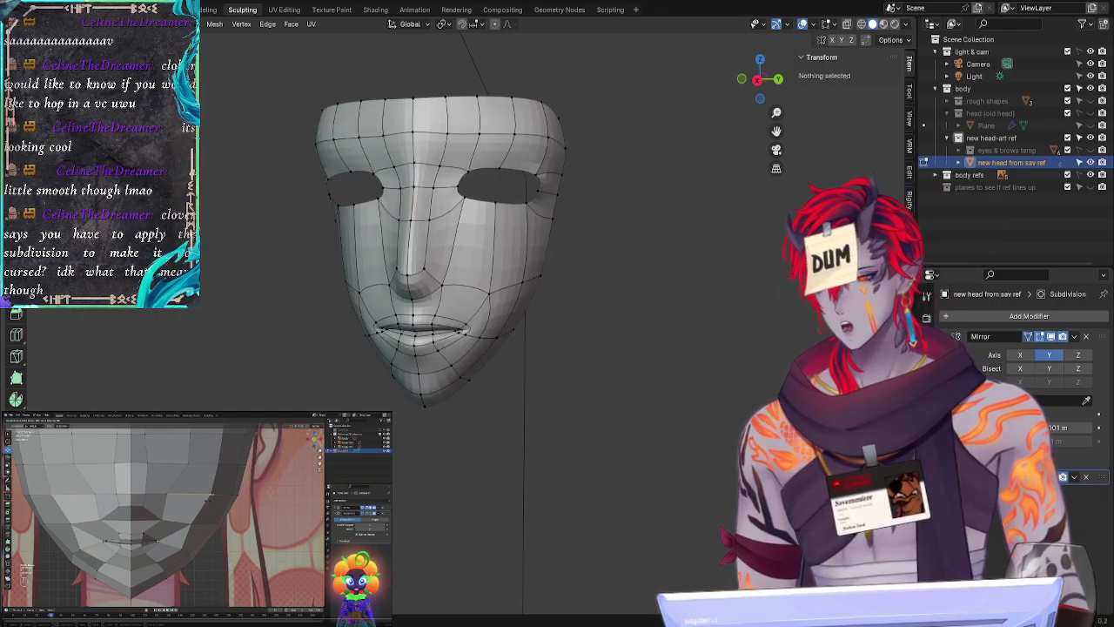
pyautogui.press('Tab')
pyautogui.moveTo(607, 434); pyautogui.dragTo(740, 444, button='middle')
pyautogui.press('Tab')
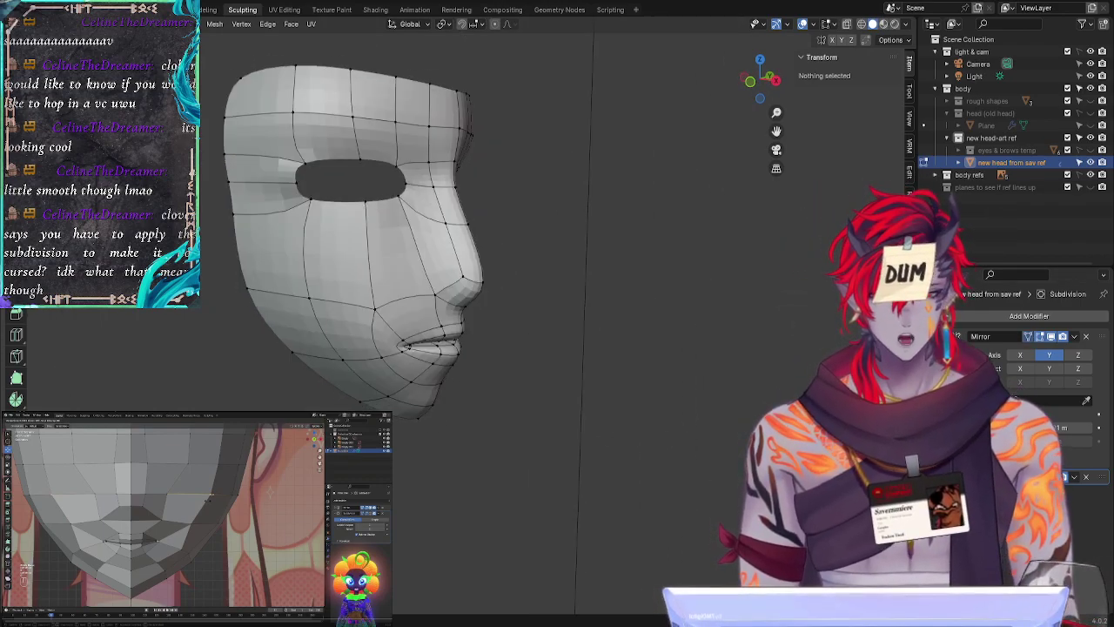
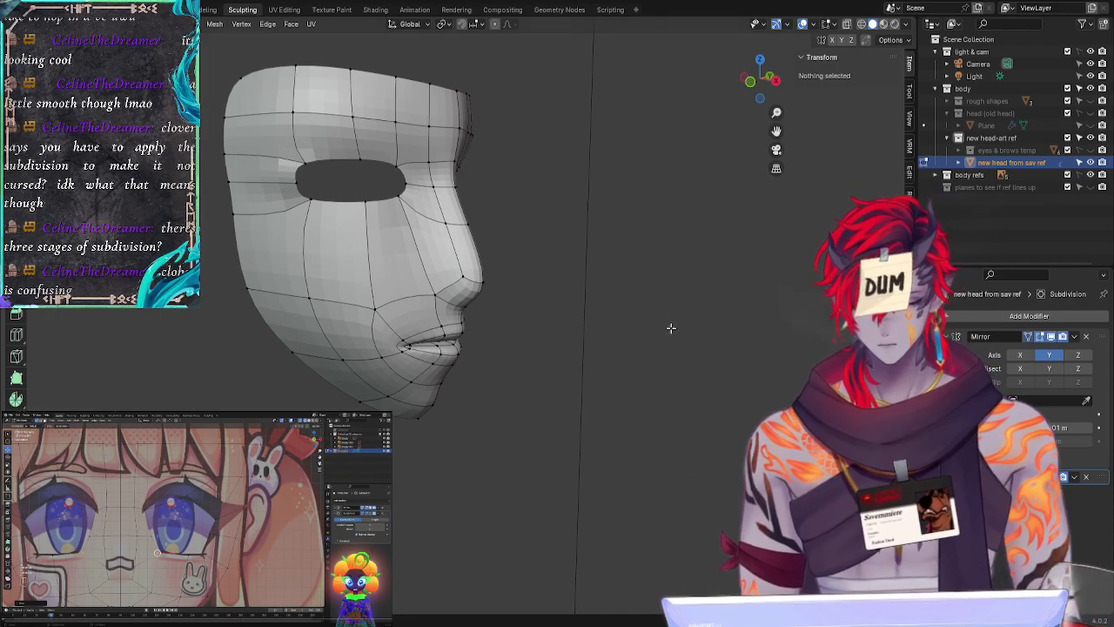
# Step: Save the file and view the unsmoothed low-poly mask from the front over the reference art
pyautogui.moveTo(670, 327); pyautogui.dragTo(575, 329, button='middle')
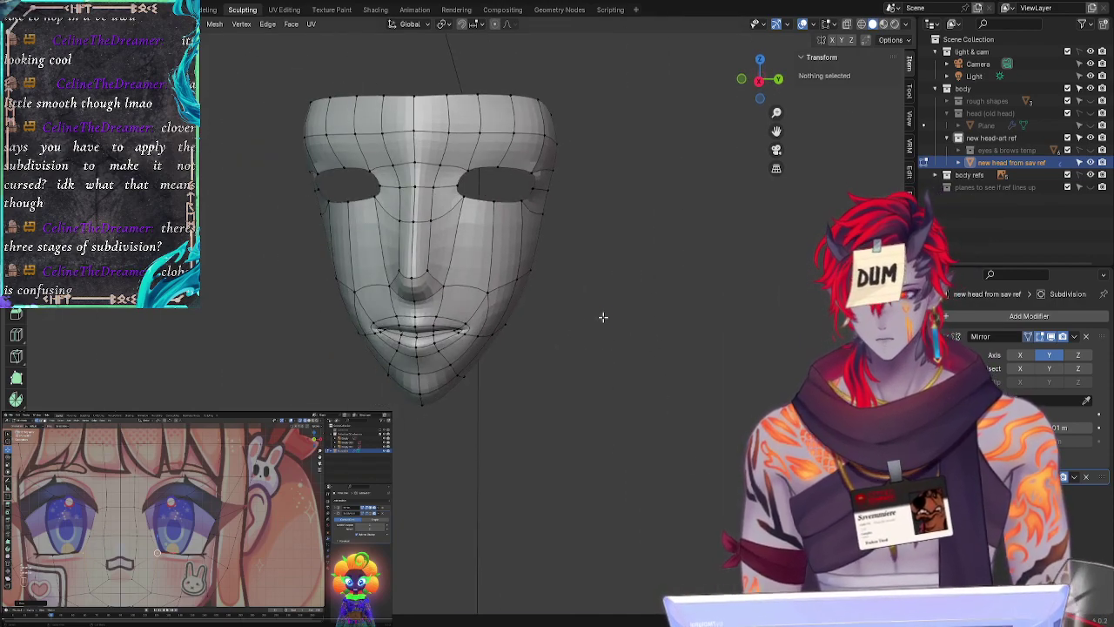
pyautogui.hotkey('ctrl', 's')
pyautogui.click(760, 84)
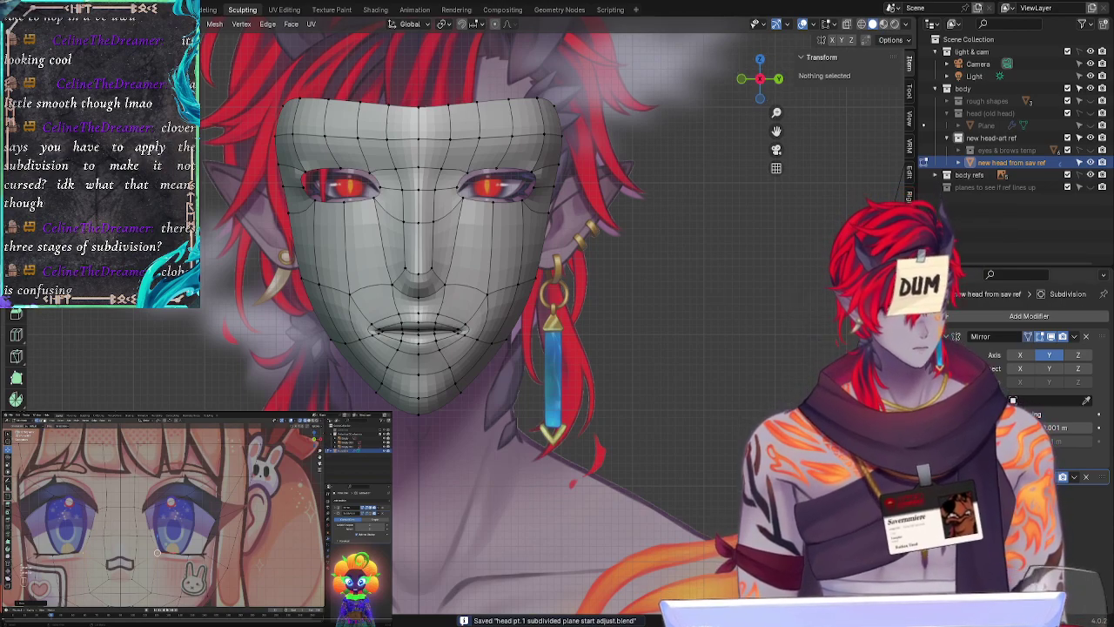
pyautogui.hotkey('ctrl', '0')
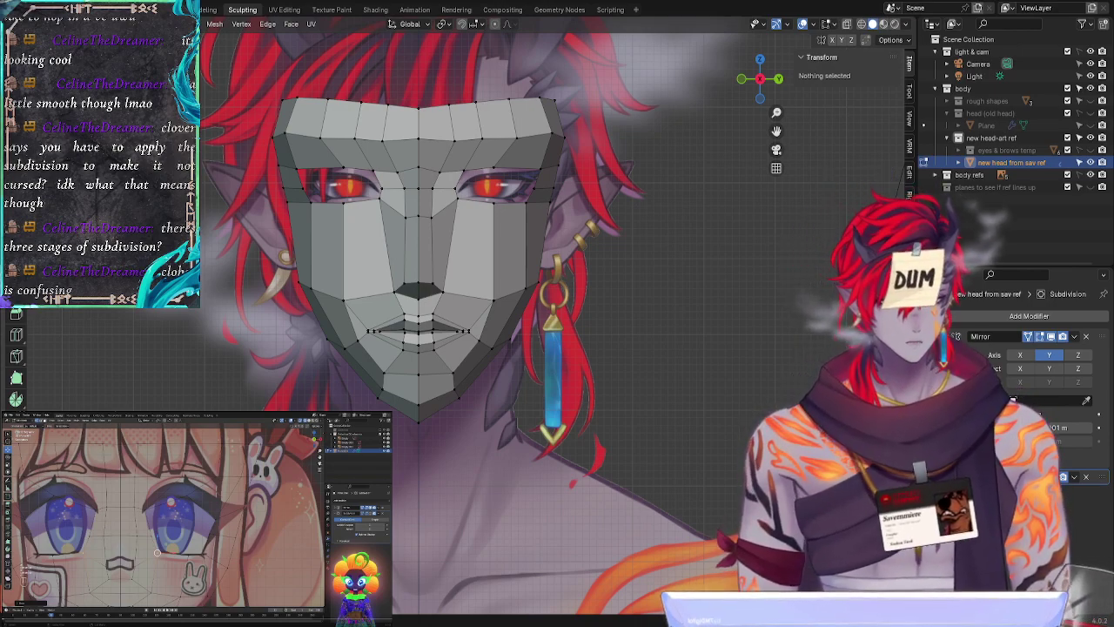
pyautogui.moveTo(522, 442); pyautogui.dragTo(562, 450, button='middle')
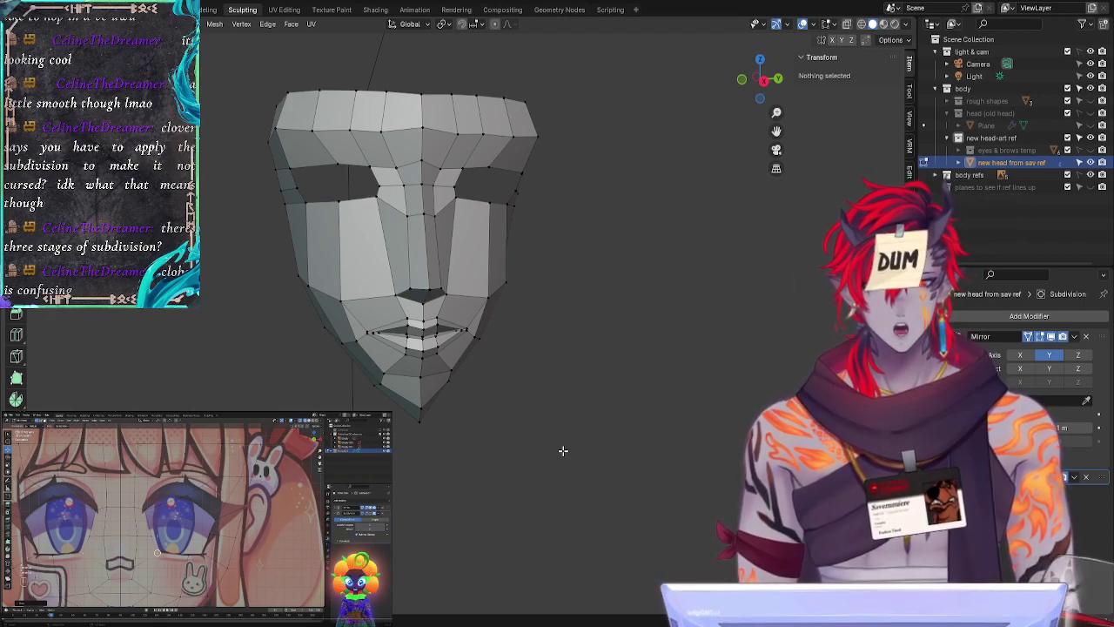
pyautogui.moveTo(530, 318); pyautogui.dragTo(534, 311, button='middle')
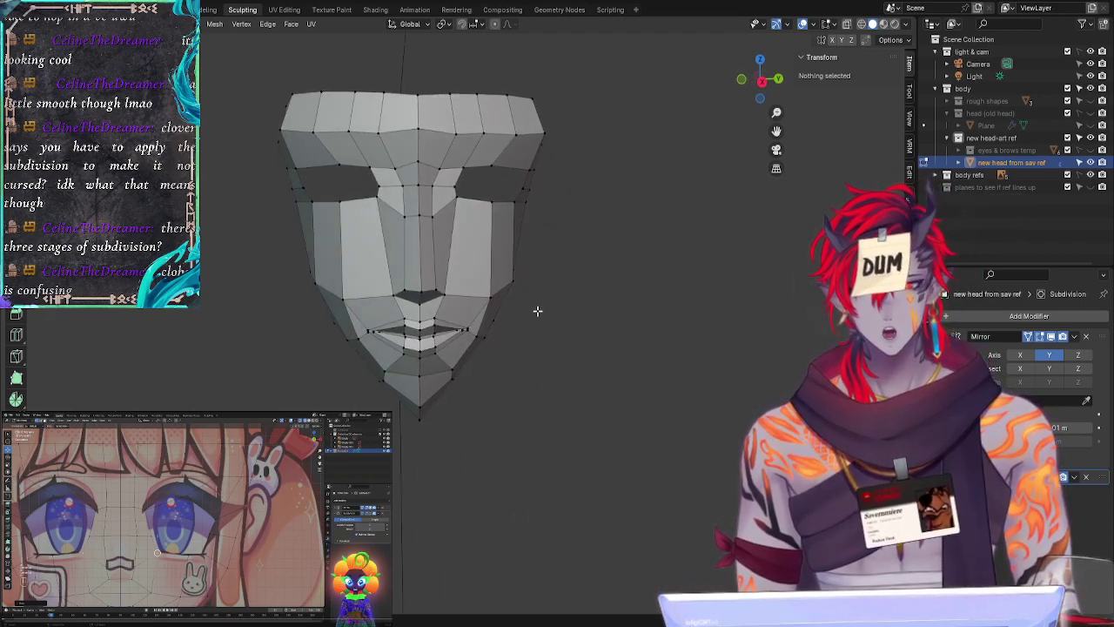
pyautogui.click(764, 93)
pyautogui.scroll(1, 624, 316)
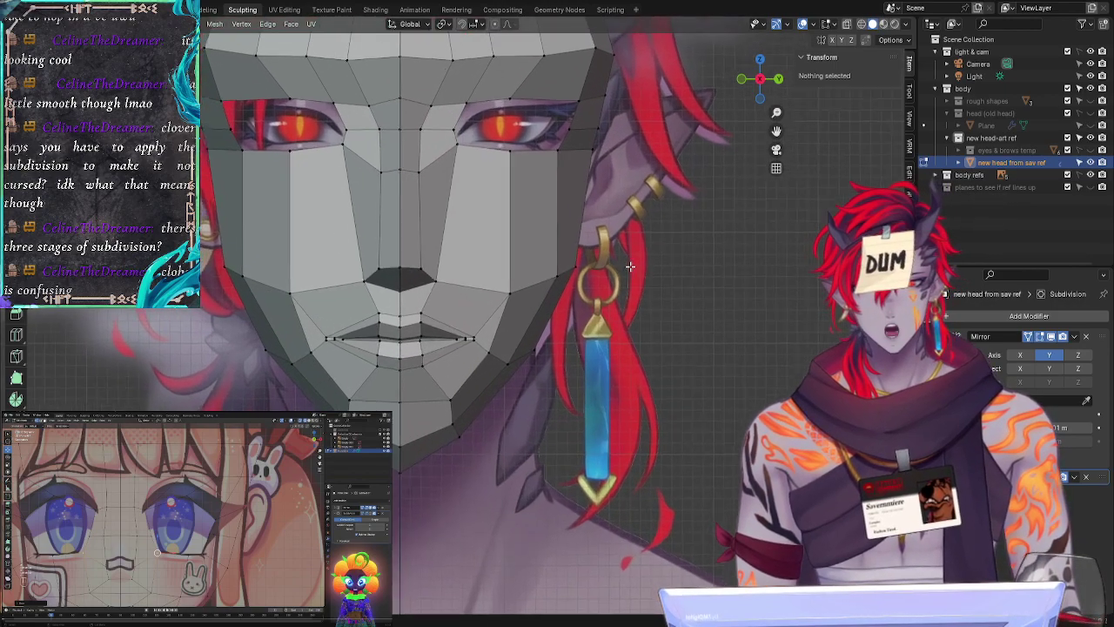
pyautogui.scroll(-2, 630, 266)
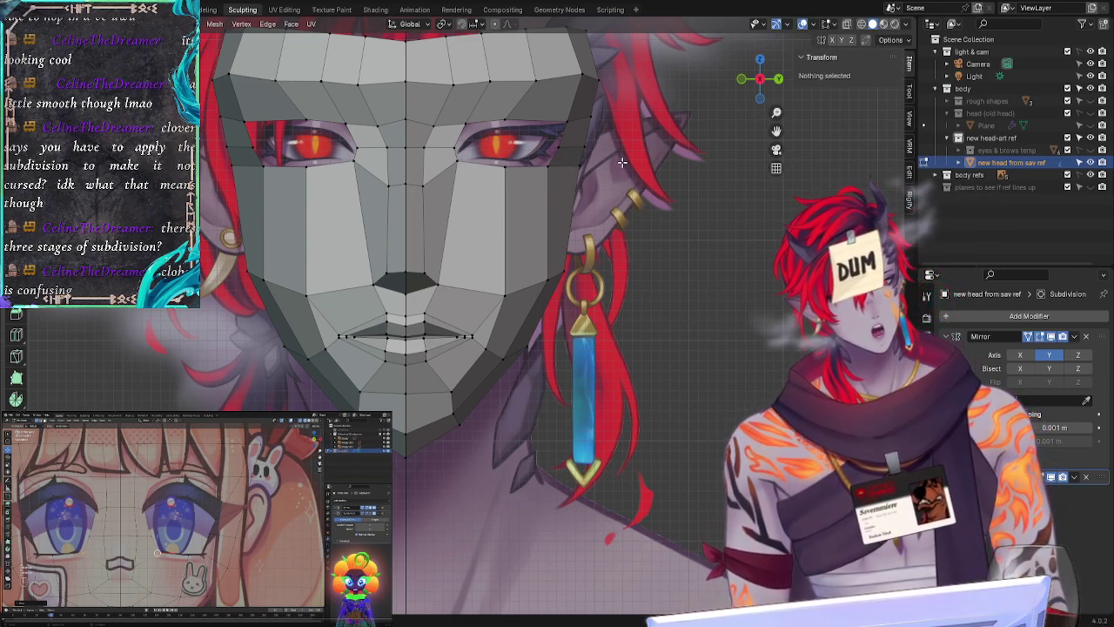
# Step: Nudge the right eye's lower and corner vertices onto the reference eye outline
pyautogui.click(505, 166)
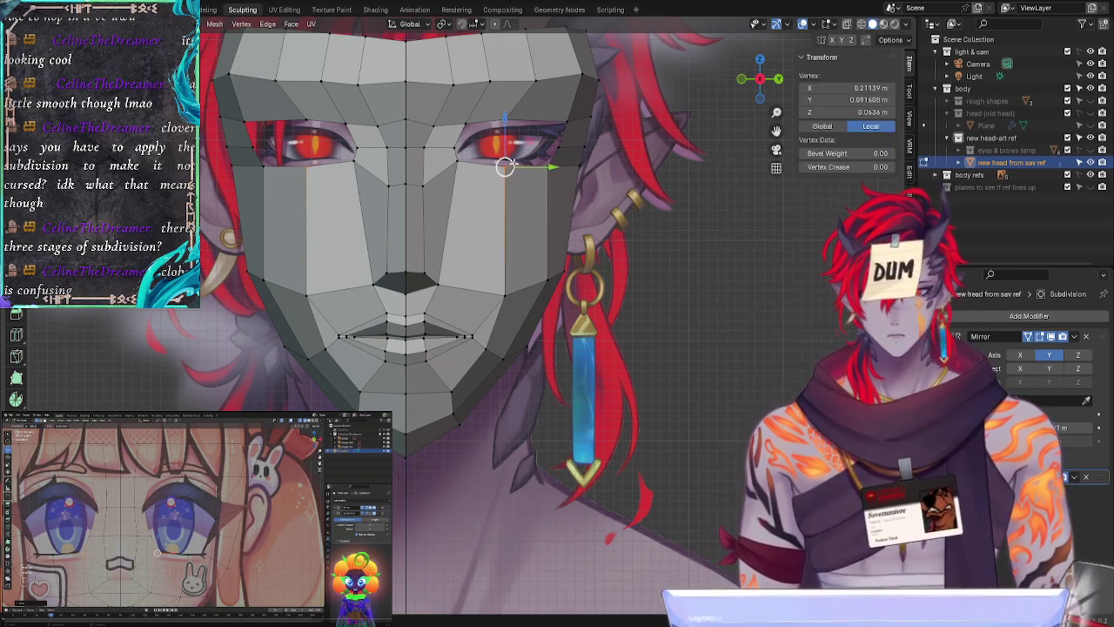
pyautogui.press('g')
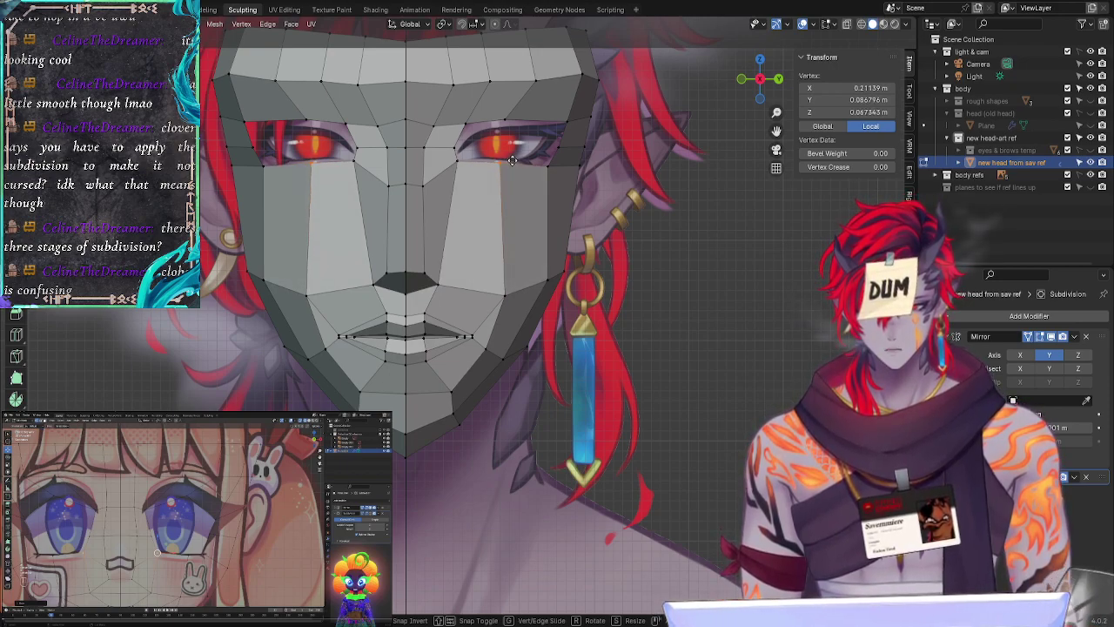
pyautogui.click(510, 160)
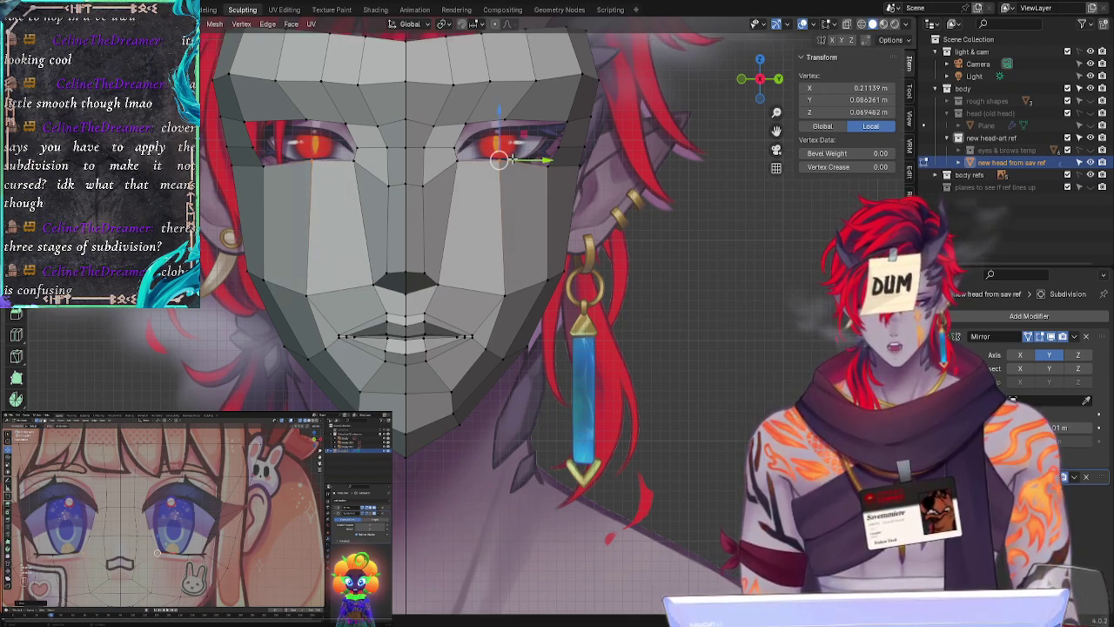
pyautogui.click(459, 163)
pyautogui.press('g')
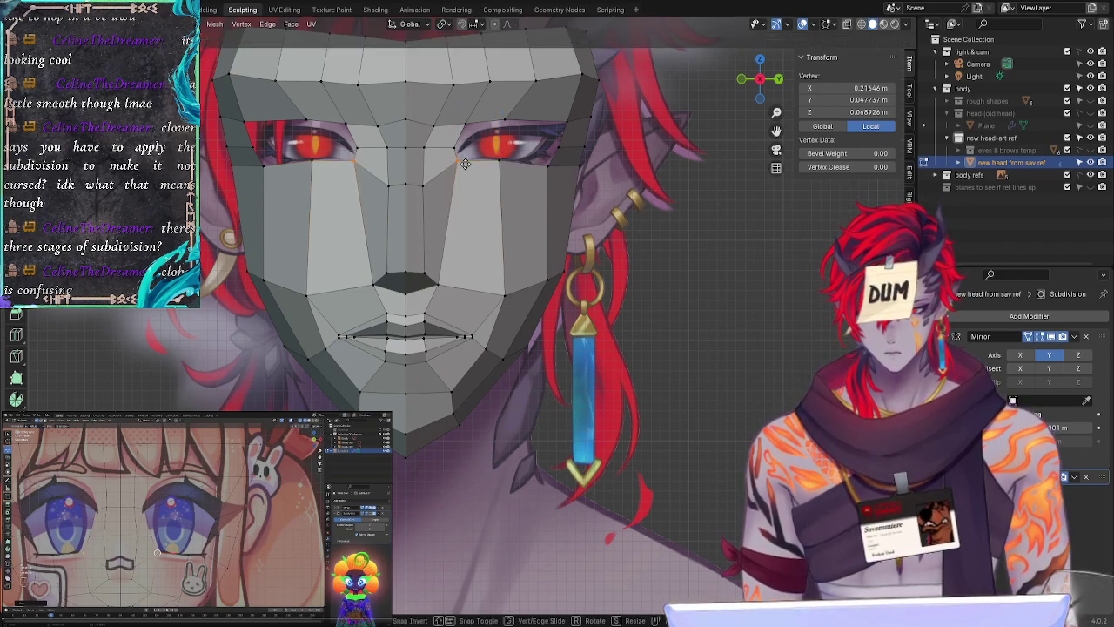
pyautogui.click(466, 164)
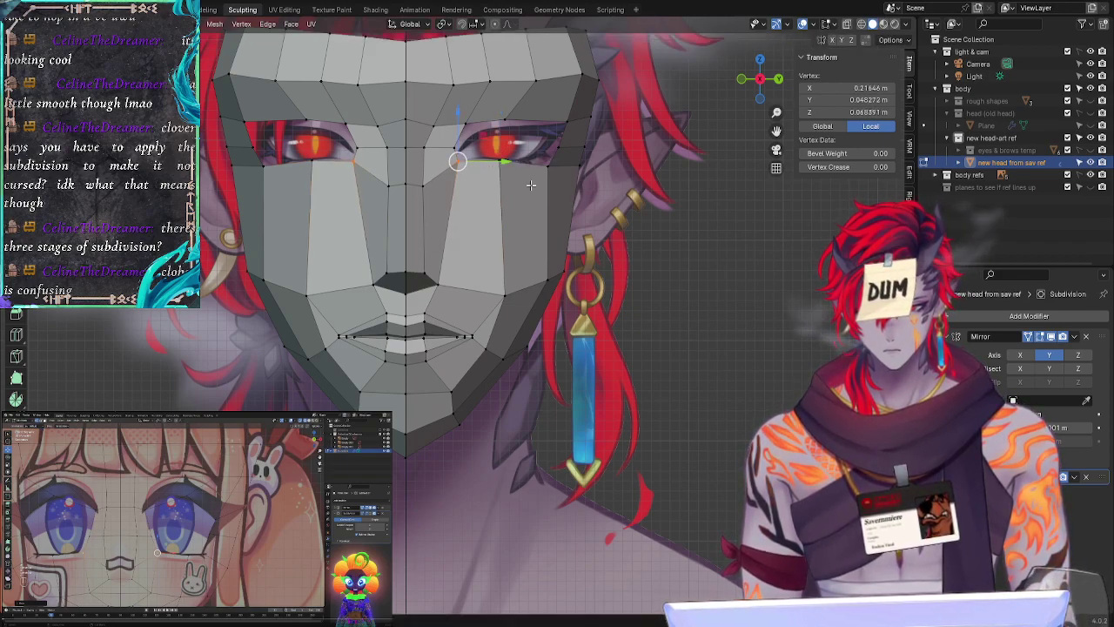
pyautogui.click(545, 167)
pyautogui.press('g')
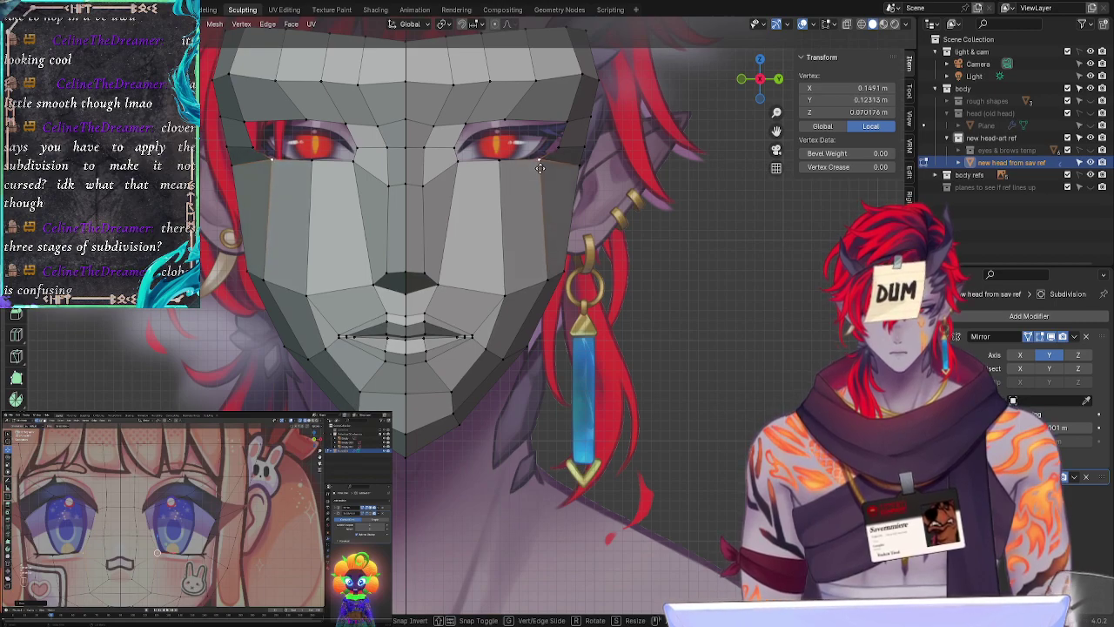
pyautogui.click(540, 166)
pyautogui.click(562, 148)
pyautogui.press('g')
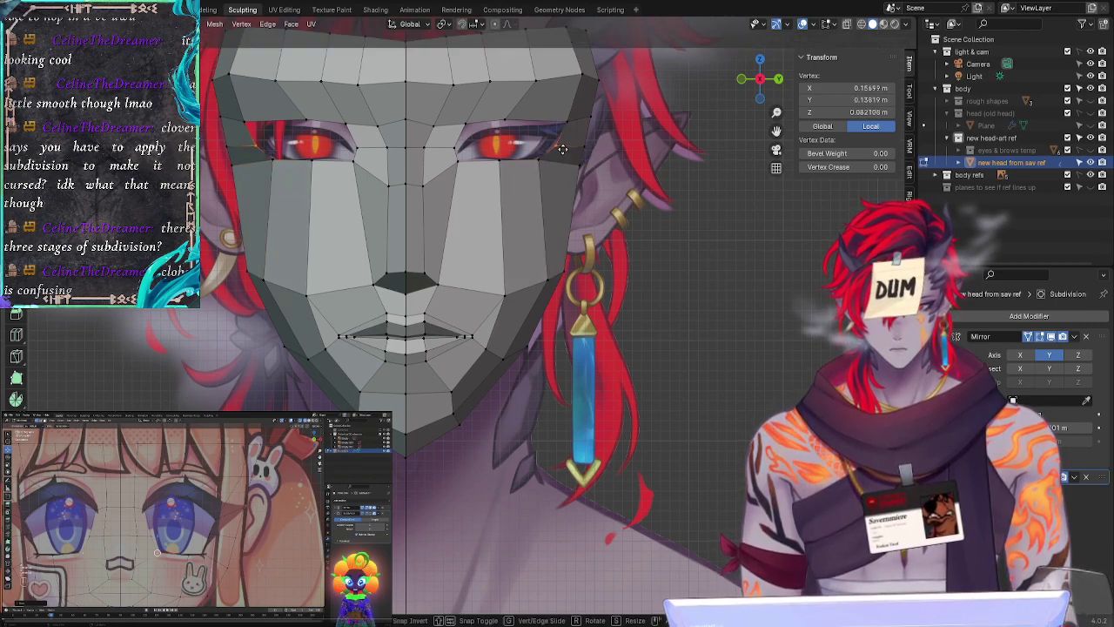
pyautogui.click(555, 146)
# Step: Reposition the outer eye-corner and upper-eyelid vertices to match the reference, then deselect all
pyautogui.click(540, 164)
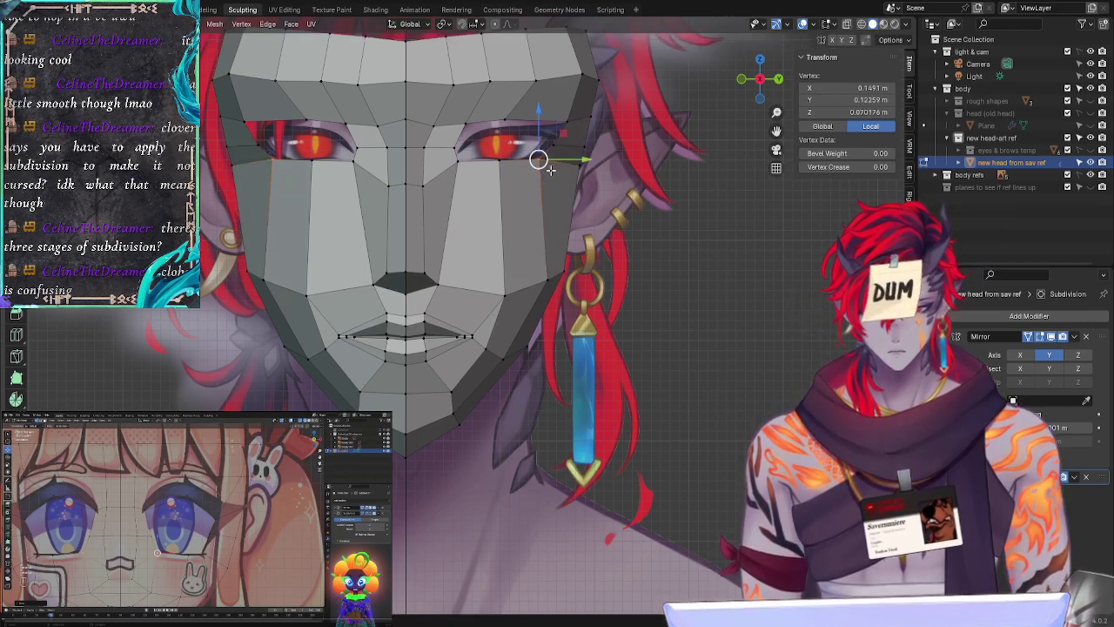
pyautogui.press('g')
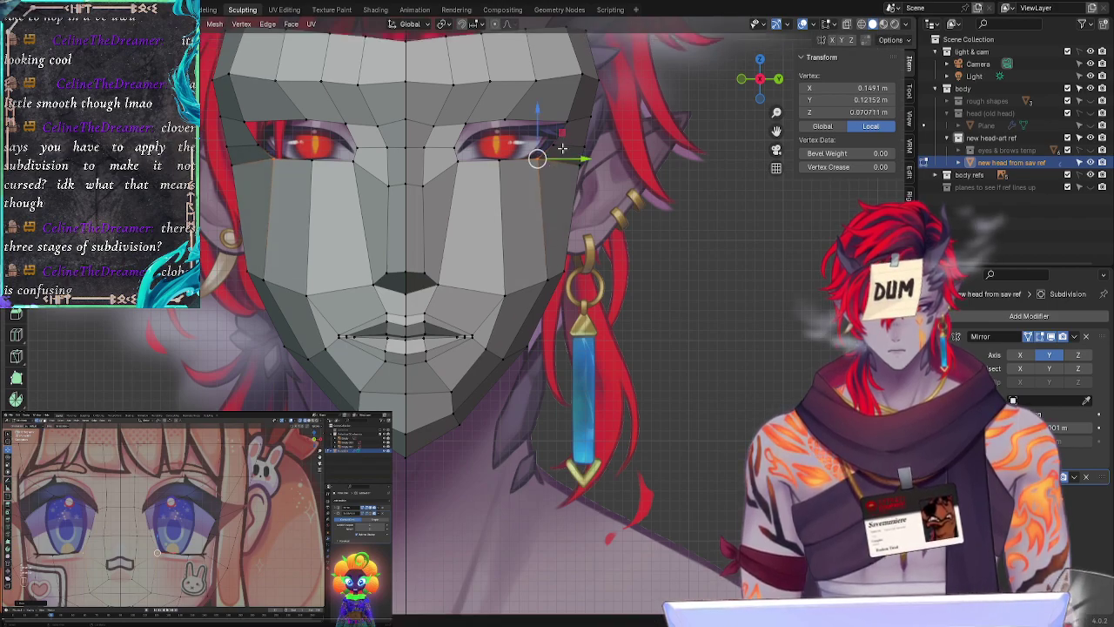
pyautogui.click(558, 144)
pyautogui.press('g')
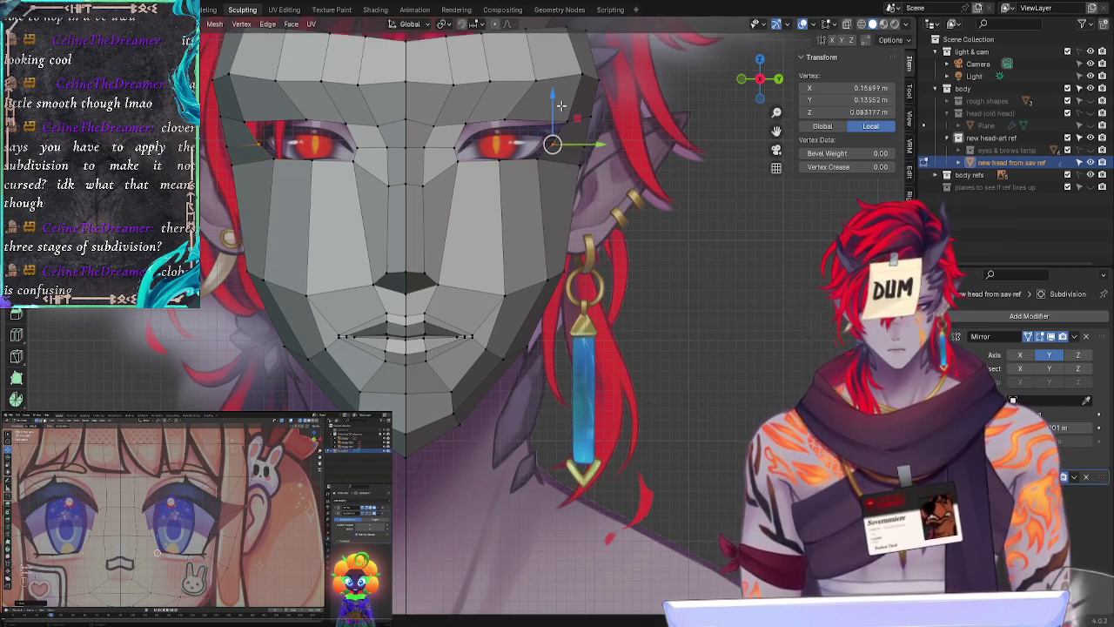
pyautogui.click(573, 125)
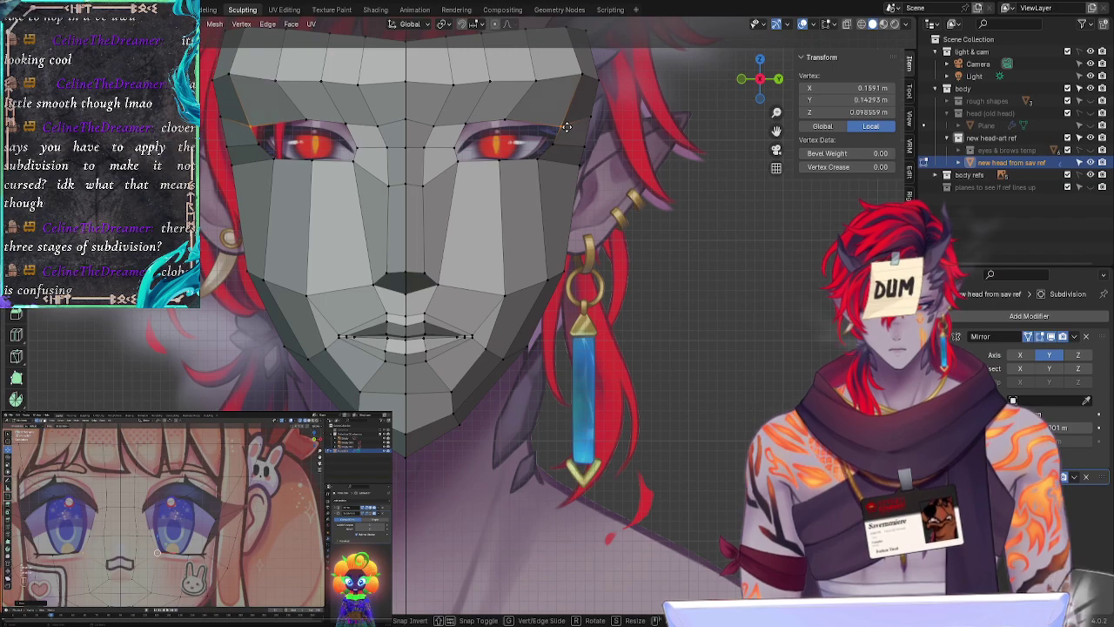
pyautogui.click(567, 127)
pyautogui.click(517, 118)
pyautogui.press('g')
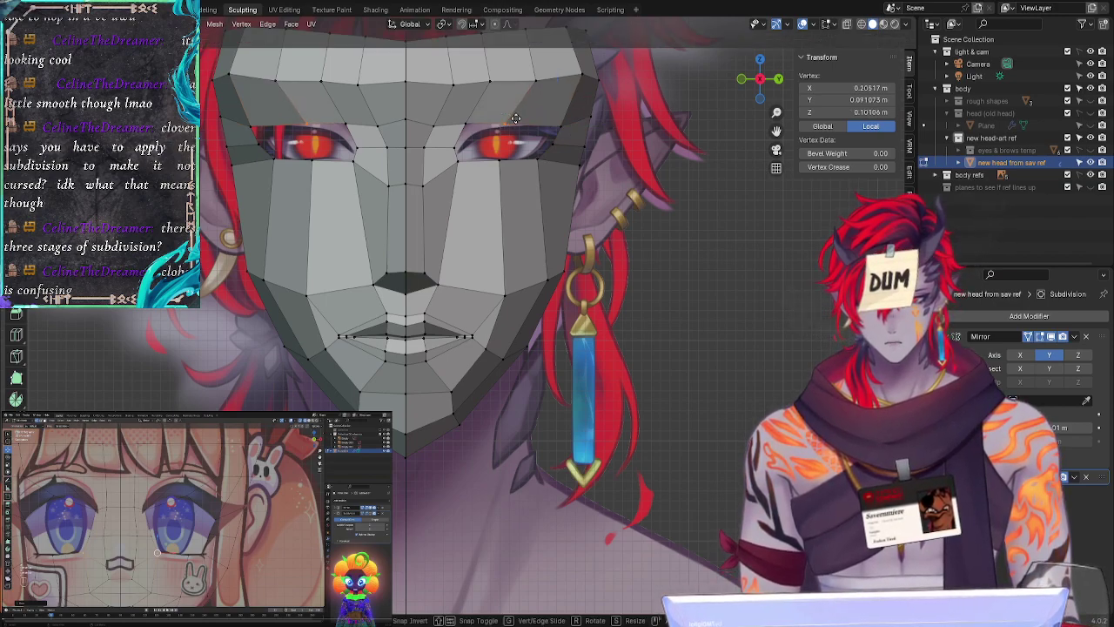
pyautogui.click(516, 121)
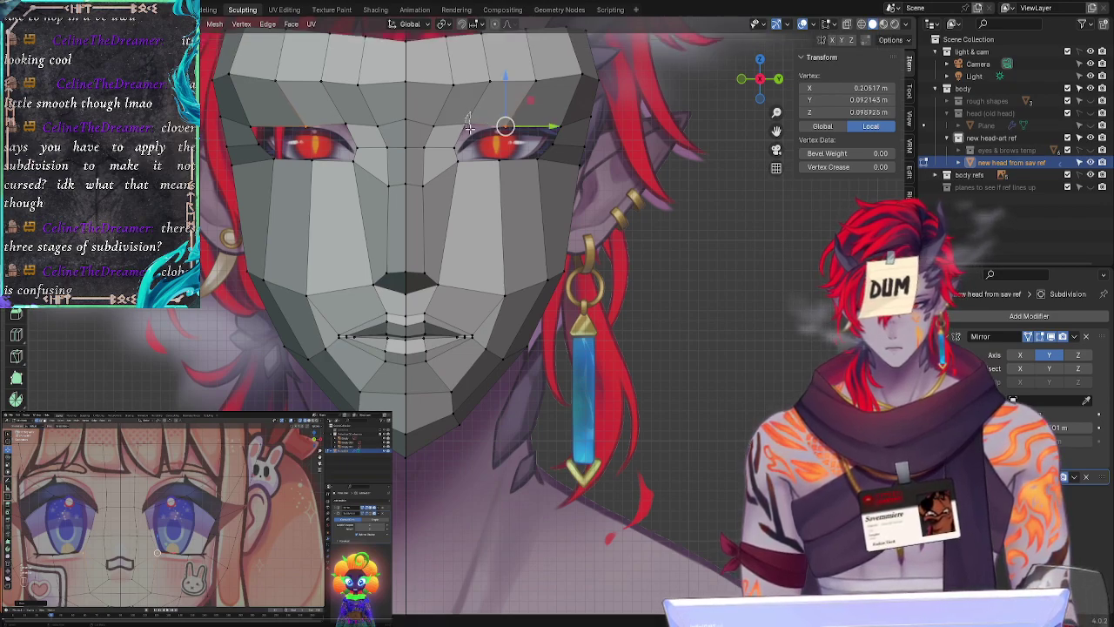
pyautogui.click(466, 123)
pyautogui.press('g')
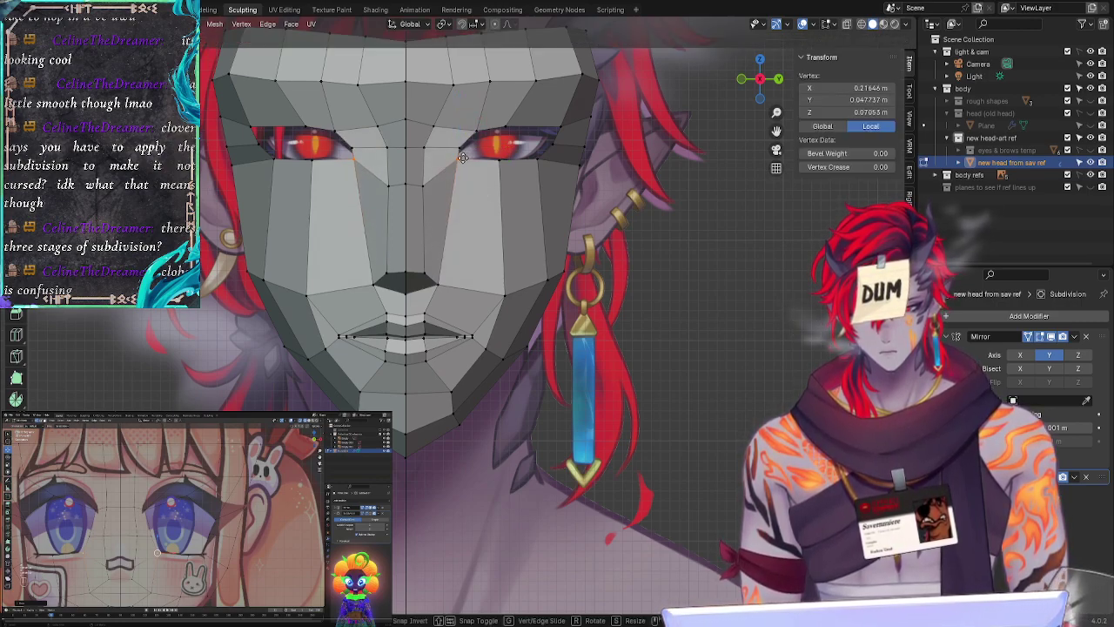
pyautogui.click(463, 156)
pyautogui.hotkey('alt', 'a')
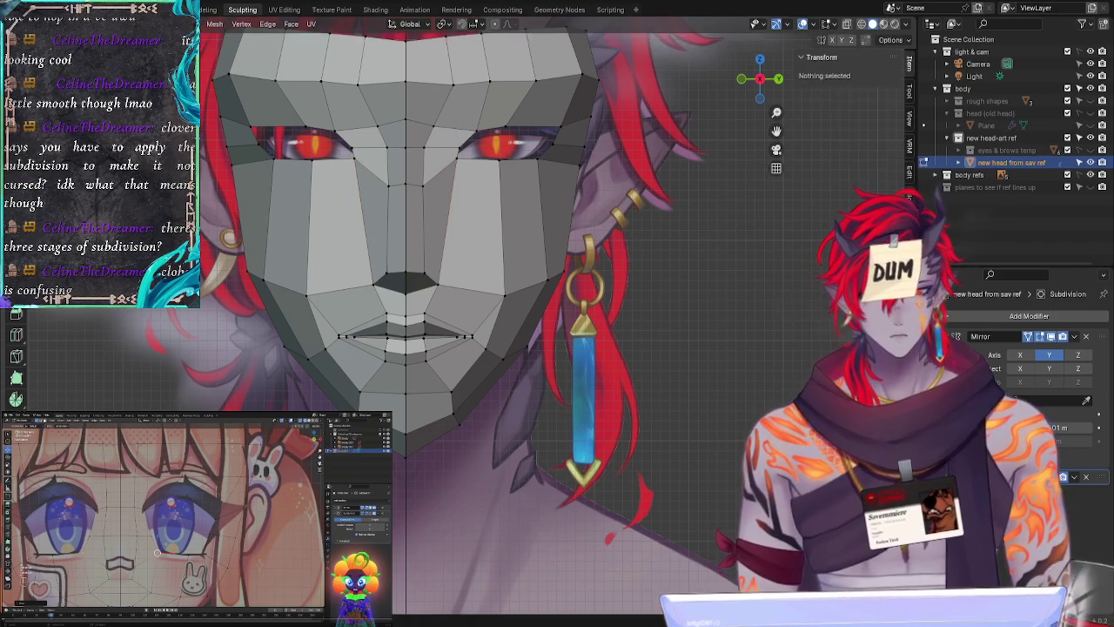
# Step: Turn on X-ray (Alt+Z) so the reference drawing shows through the mesh
pyautogui.hotkey('alt', 'z')
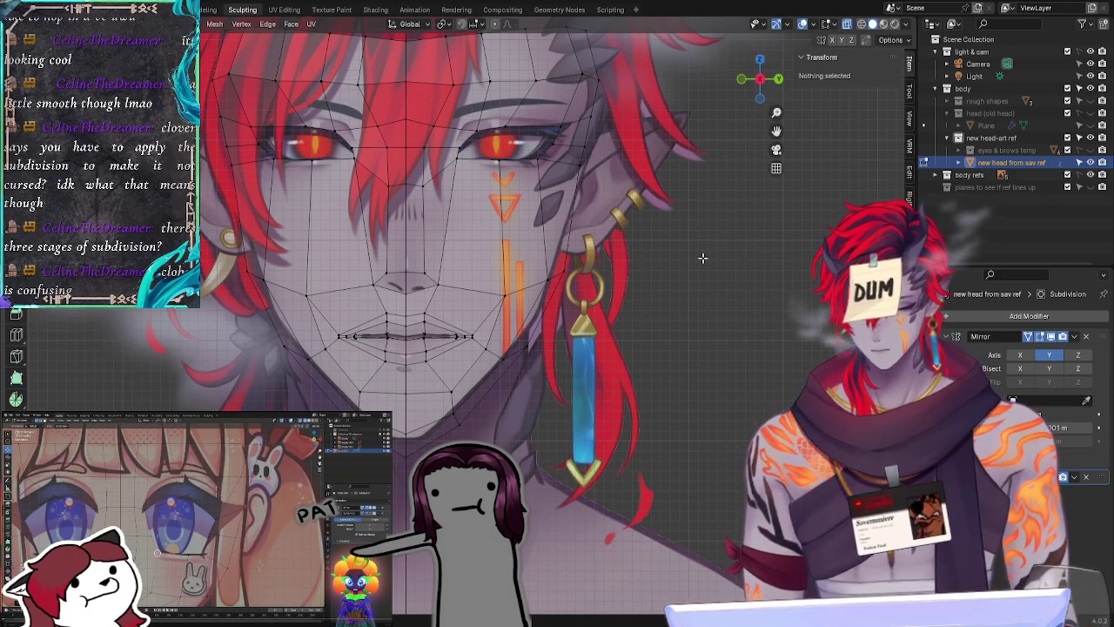
# Step: Orbit to check the mask's depth, snapping to the front axis view and its opposite
pyautogui.moveTo(714, 310)
pyautogui.mouseDown(button='middle')
pyautogui.moveTo(673, 318)
pyautogui.moveTo(727, 320)
pyautogui.mouseUp(button='middle')
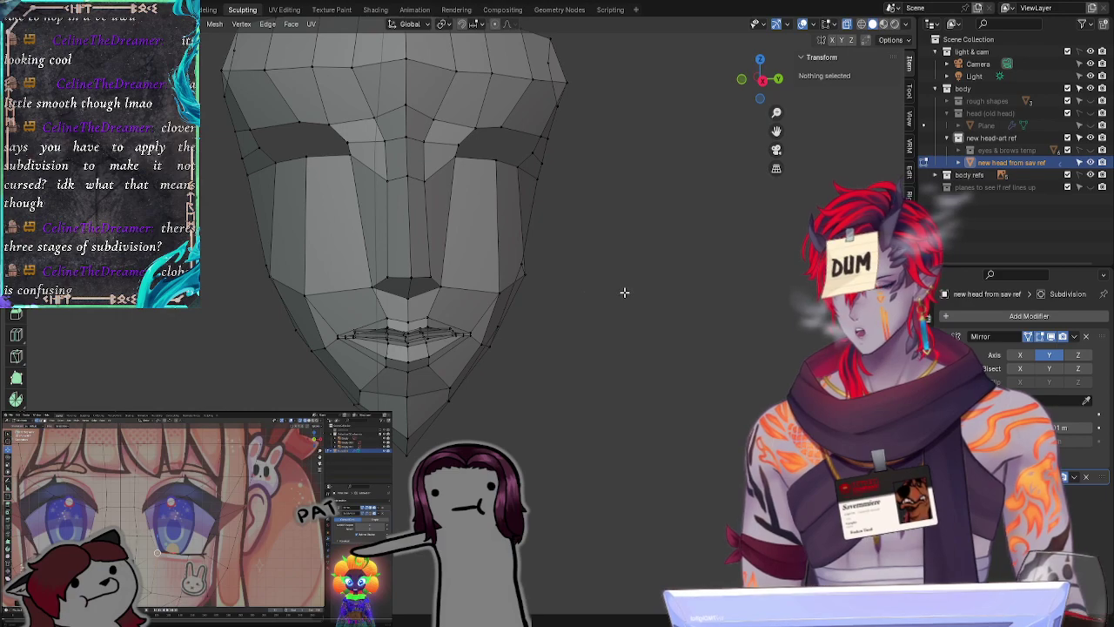
pyautogui.click(761, 79)
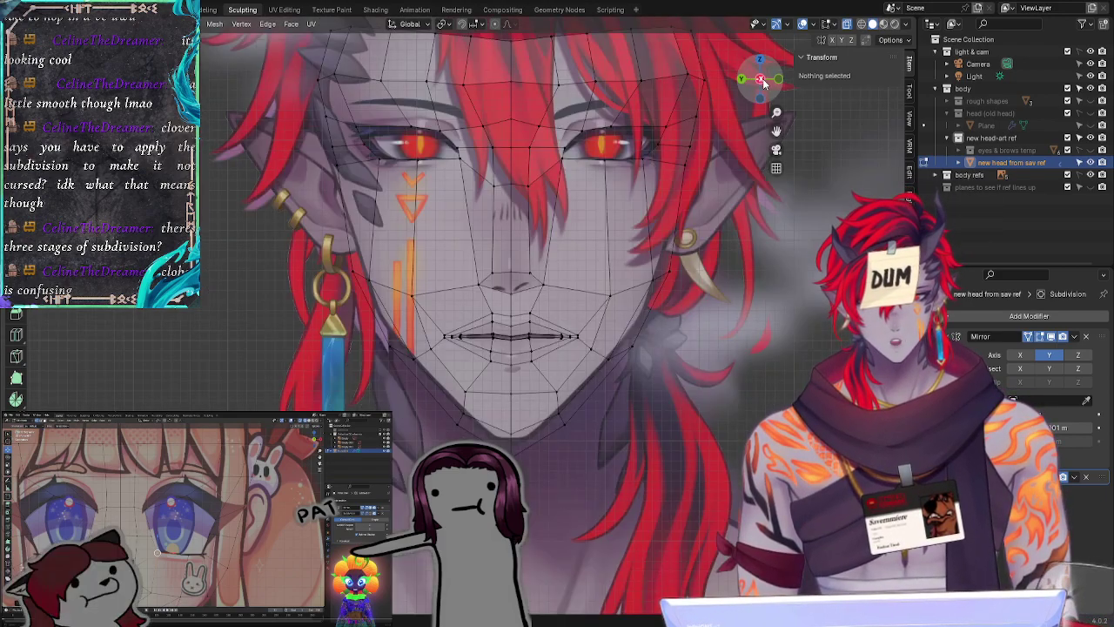
pyautogui.click(761, 80)
pyautogui.moveTo(686, 278)
pyautogui.mouseDown(button='middle')
pyautogui.moveTo(676, 298)
pyautogui.moveTo(698, 296)
pyautogui.moveTo(619, 323)
pyautogui.moveTo(582, 370)
pyautogui.moveTo(617, 333)
pyautogui.moveTo(604, 310)
pyautogui.moveTo(635, 316)
pyautogui.mouseUp(button='middle')
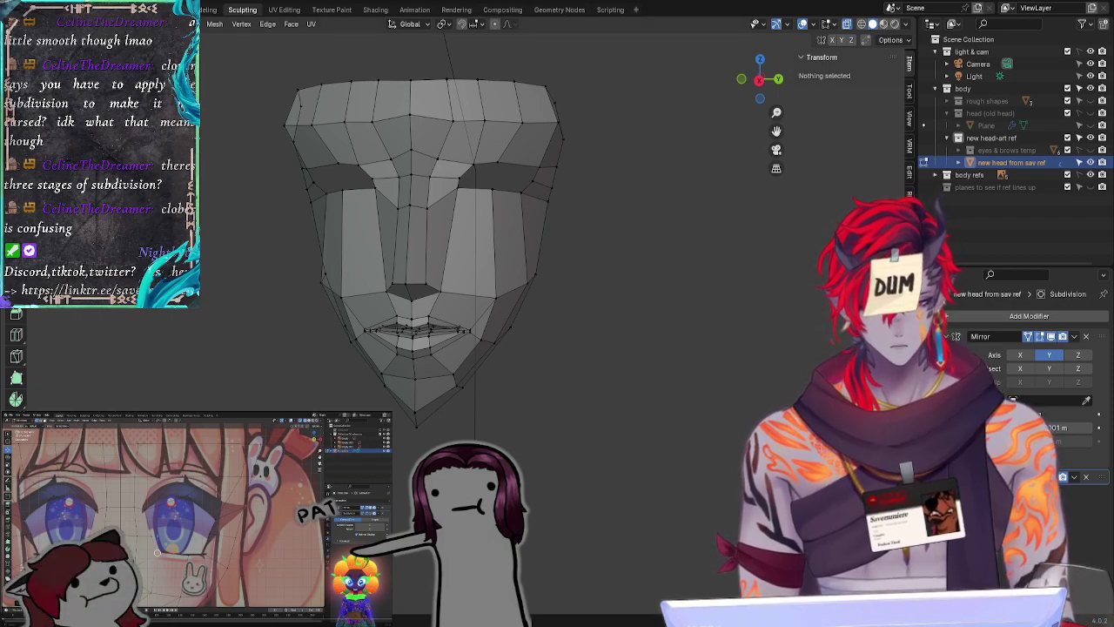
# Step: Snap to the orthographic axis view over the reference art and zoom in on the face
pyautogui.moveTo(679, 422); pyautogui.dragTo(628, 448, button='middle')
pyautogui.rightClick(631, 256)
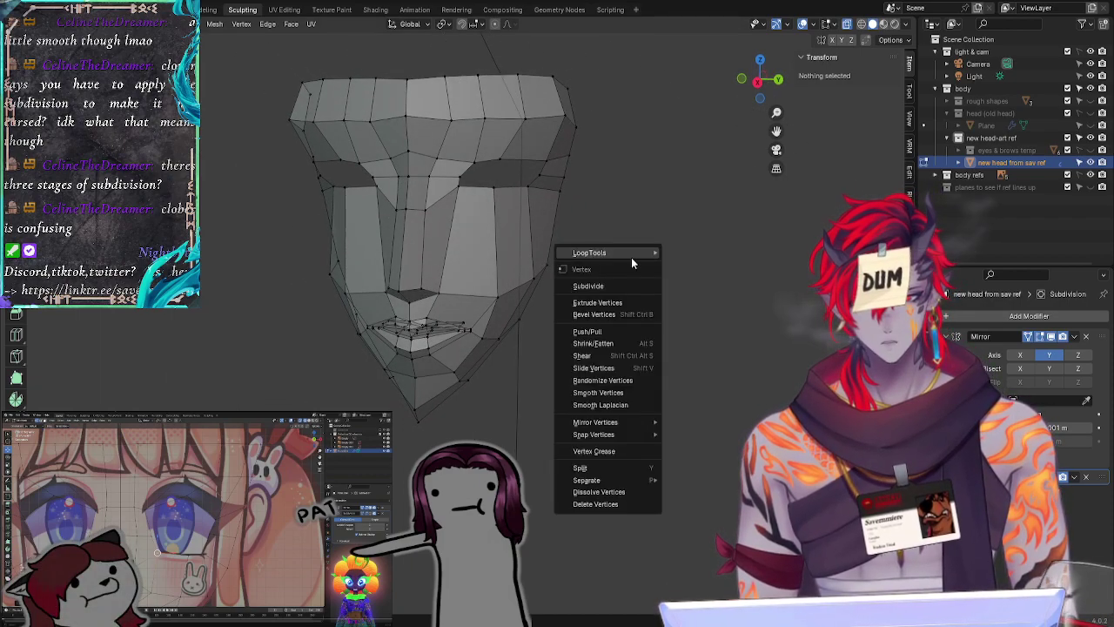
pyautogui.click(758, 82)
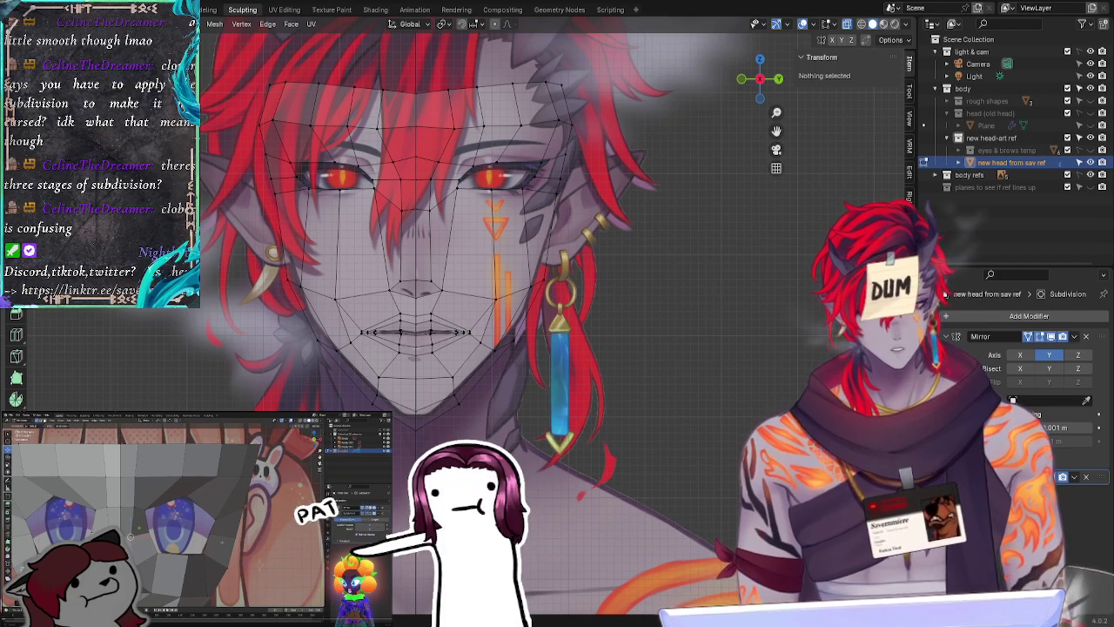
pyautogui.scroll(3, 671, 298)
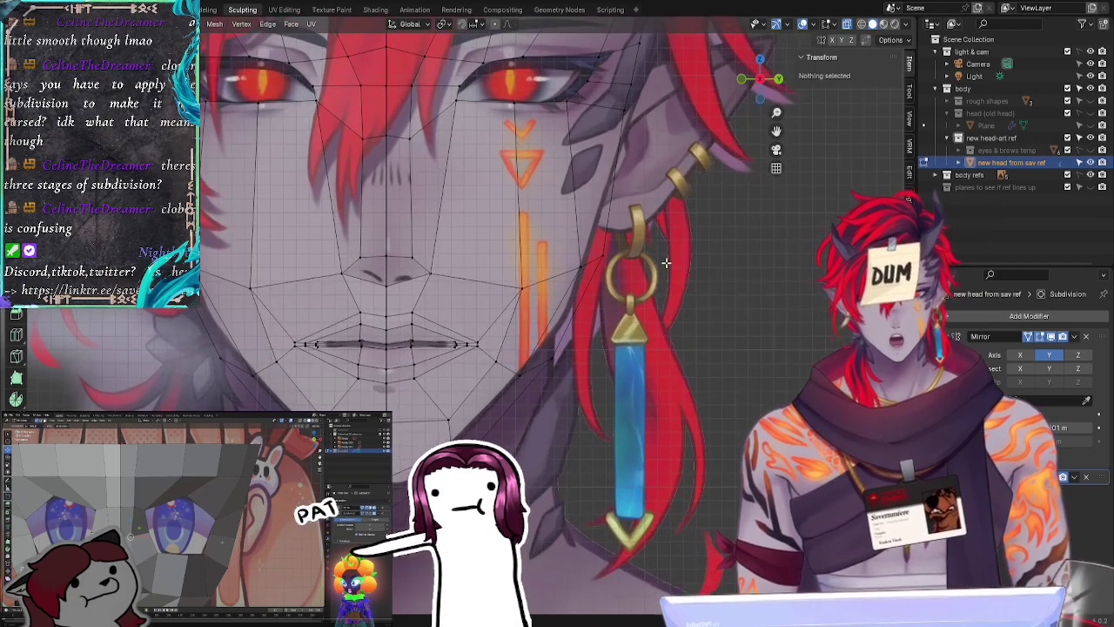
# Step: Turn off X-ray and lower the selected right-eye edge vertices over the reference eye
pyautogui.hotkey('alt', 'z')
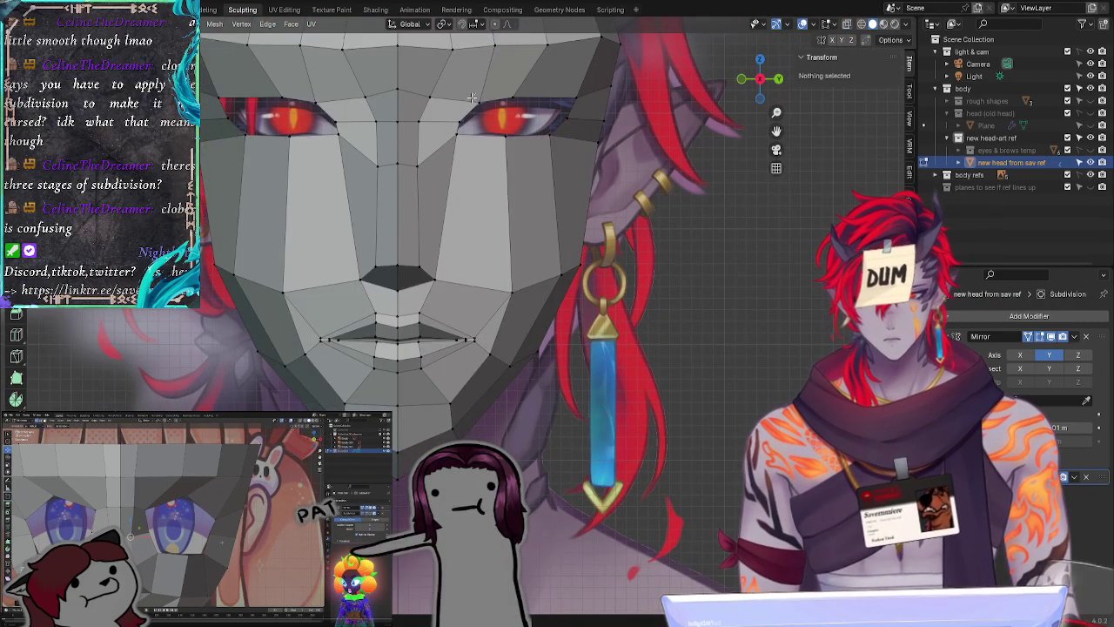
pyautogui.moveTo(531, 105); pyautogui.dragTo(579, 93)
pyautogui.press('g')
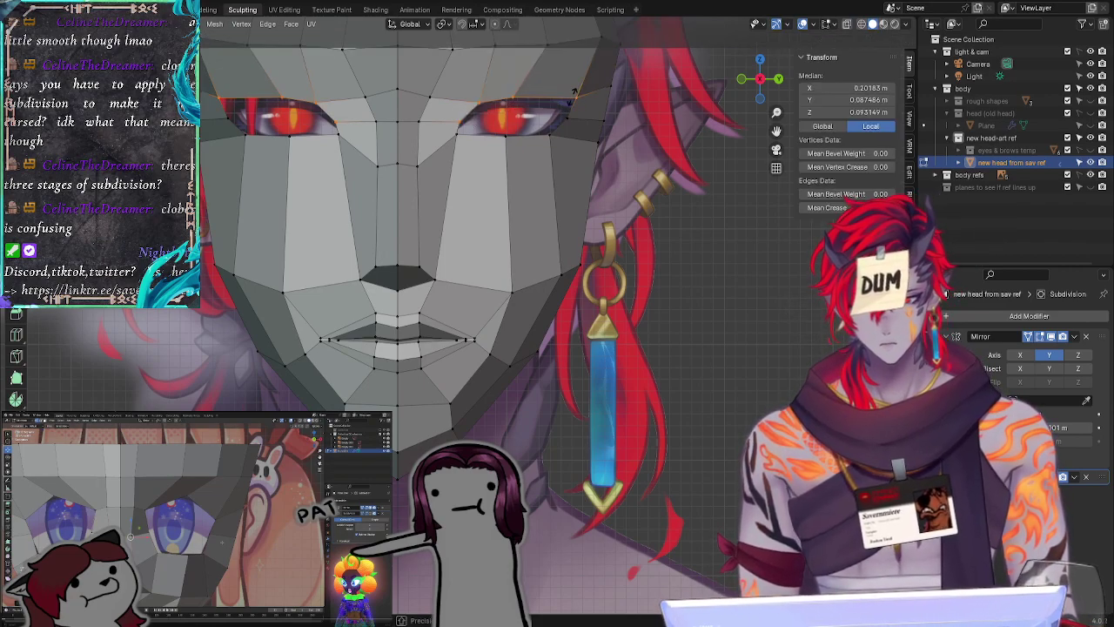
pyautogui.click(571, 108)
pyautogui.hotkey('alt', 'a')
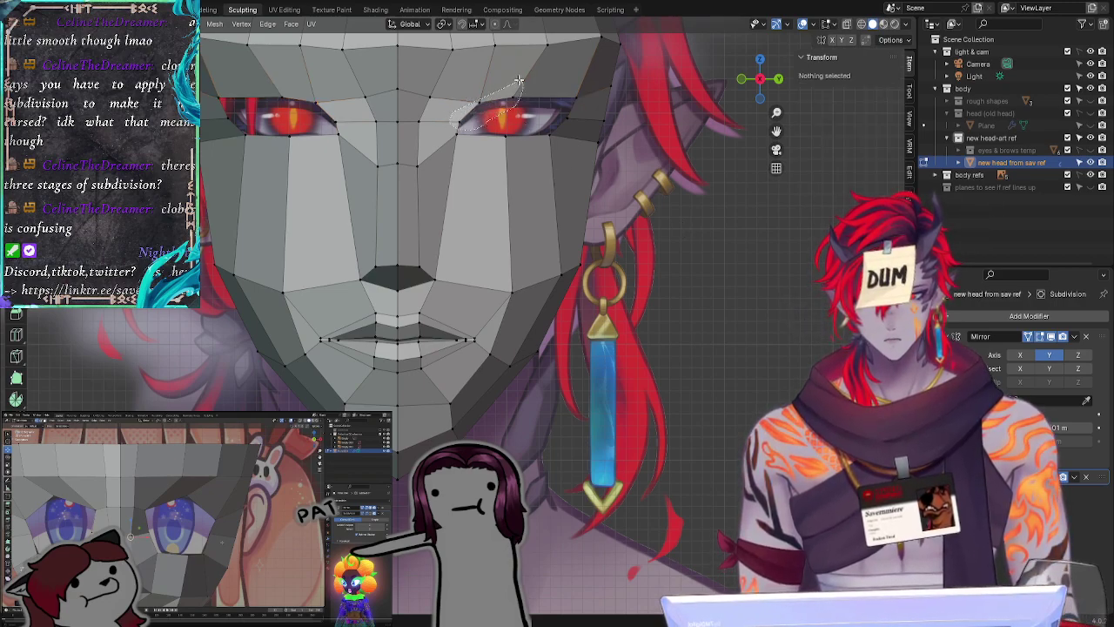
pyautogui.hotkey('ctrl', 'z')
pyautogui.press('g')
pyautogui.click(522, 107)
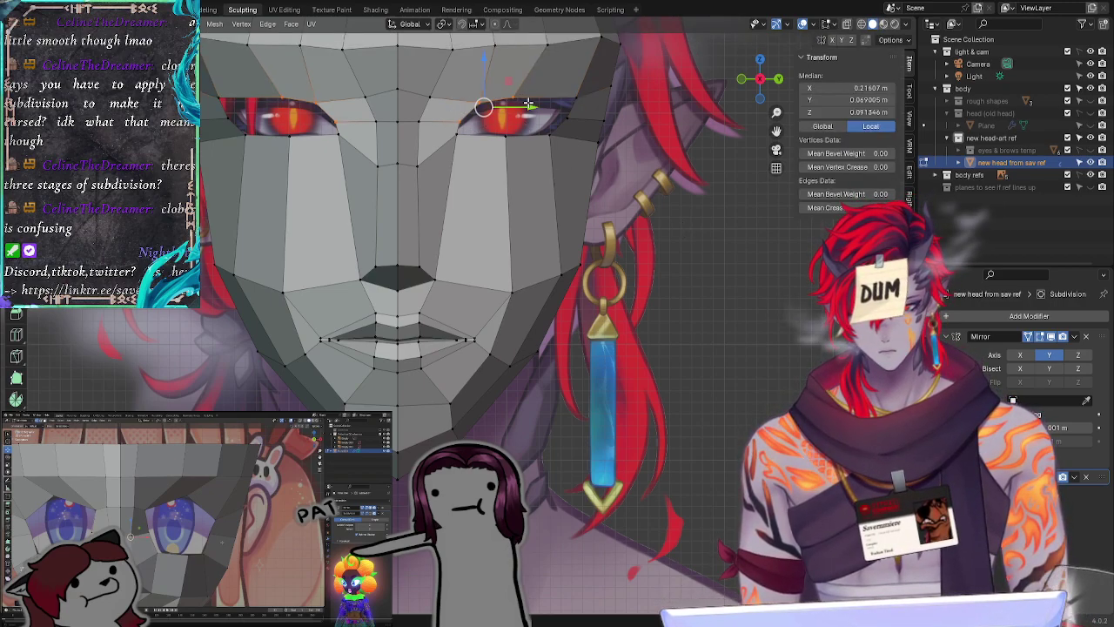
pyautogui.press('g')
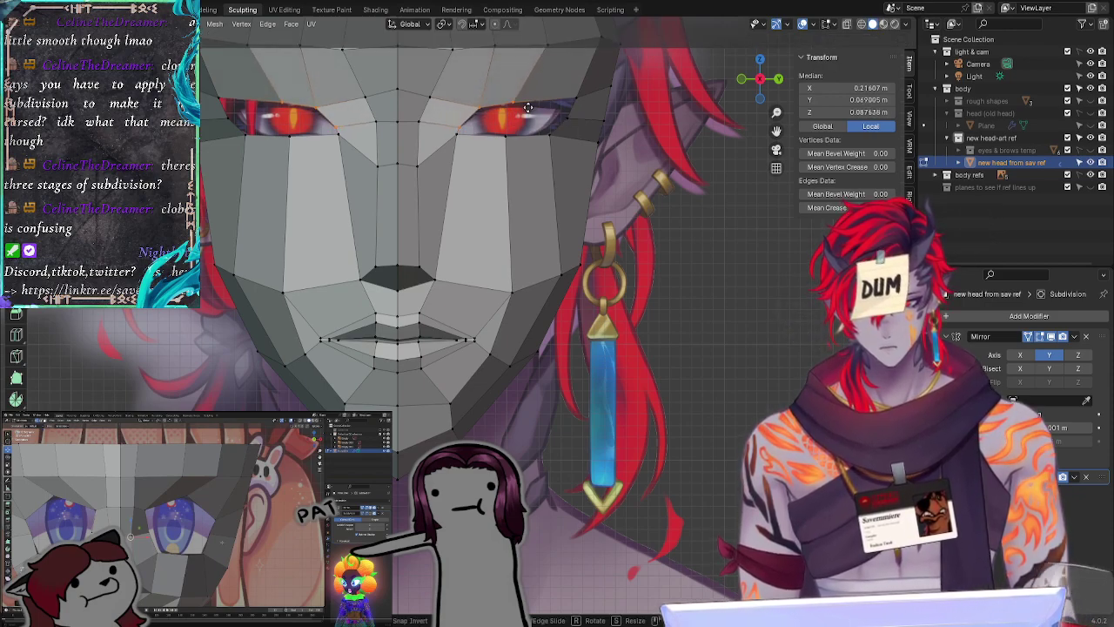
pyautogui.click(527, 111)
# Step: Reposition two eye-outline edges and lower the eye-corner vertex along the reference eye
pyautogui.click(509, 112)
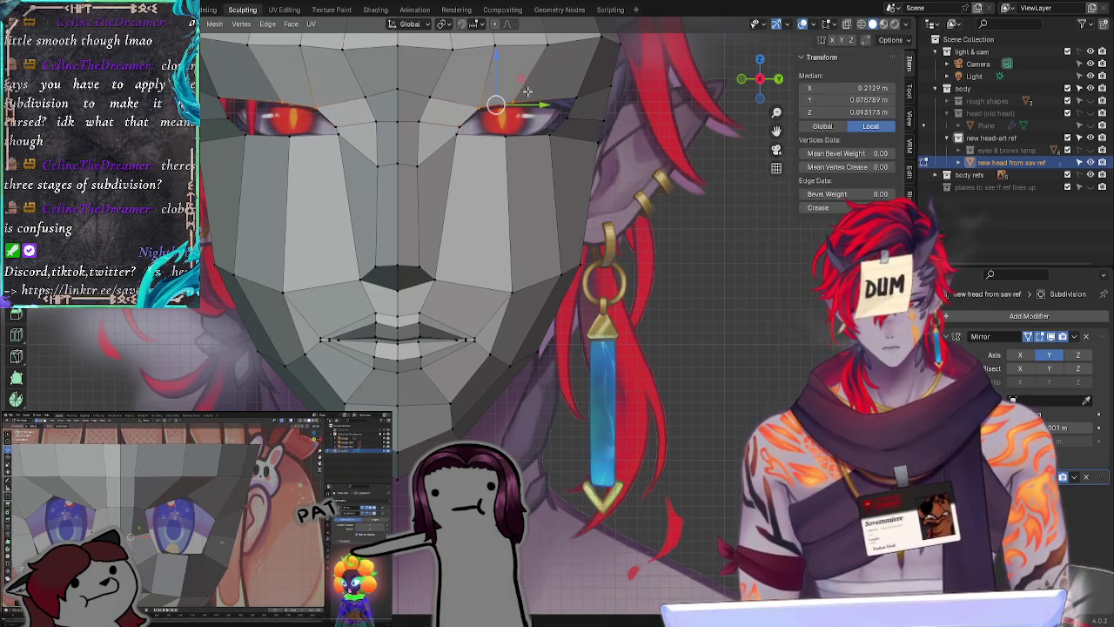
pyautogui.press('g')
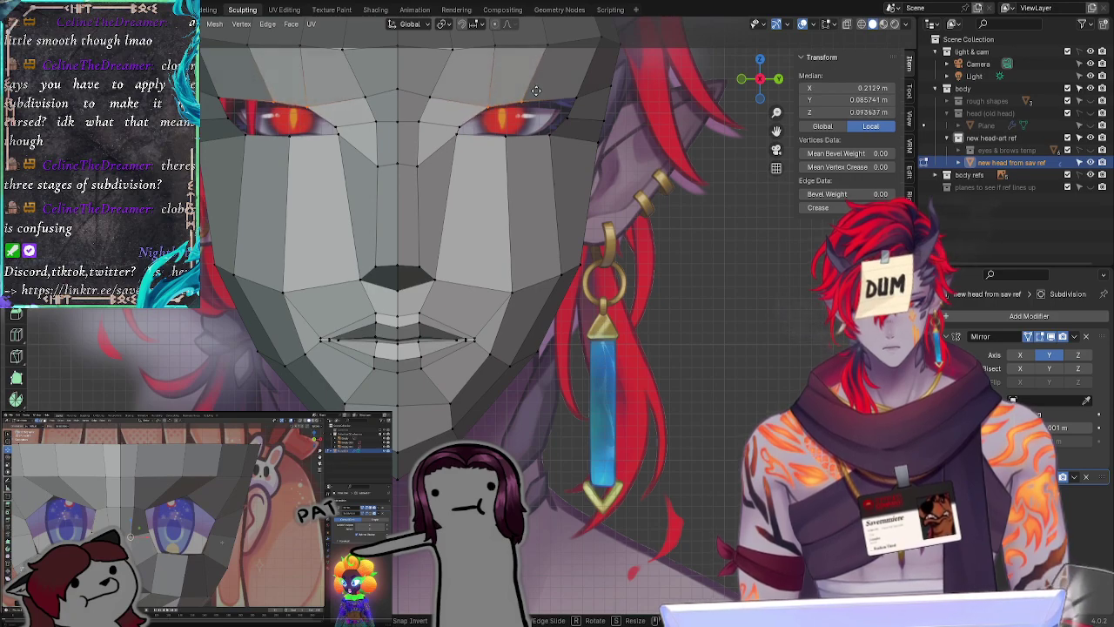
pyautogui.click(538, 91)
pyautogui.click(638, 184)
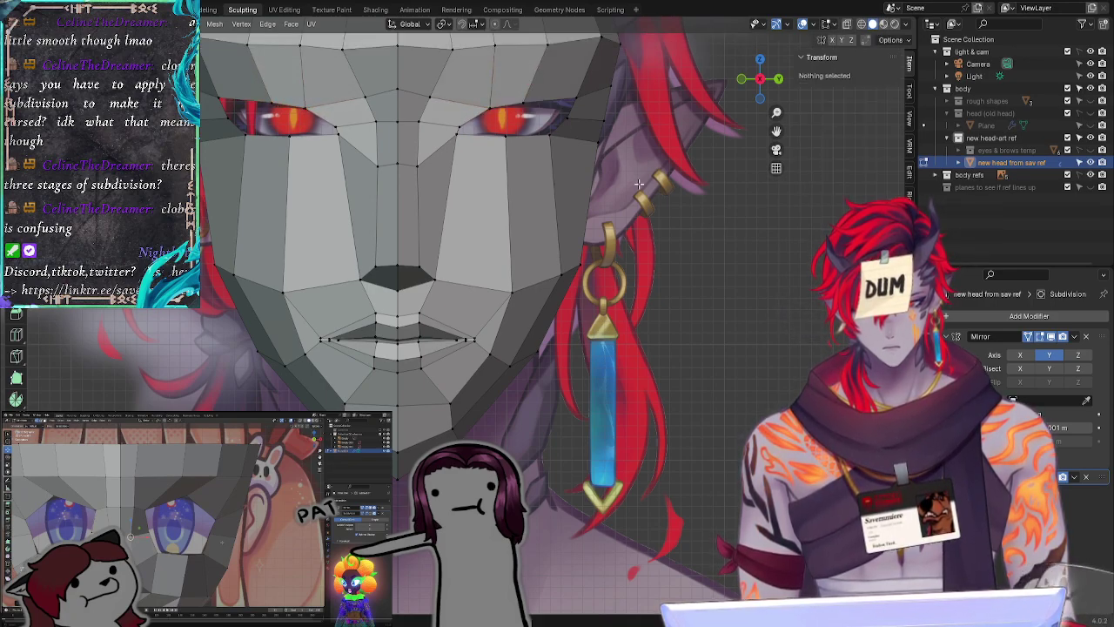
pyautogui.click(514, 97)
pyautogui.press('g')
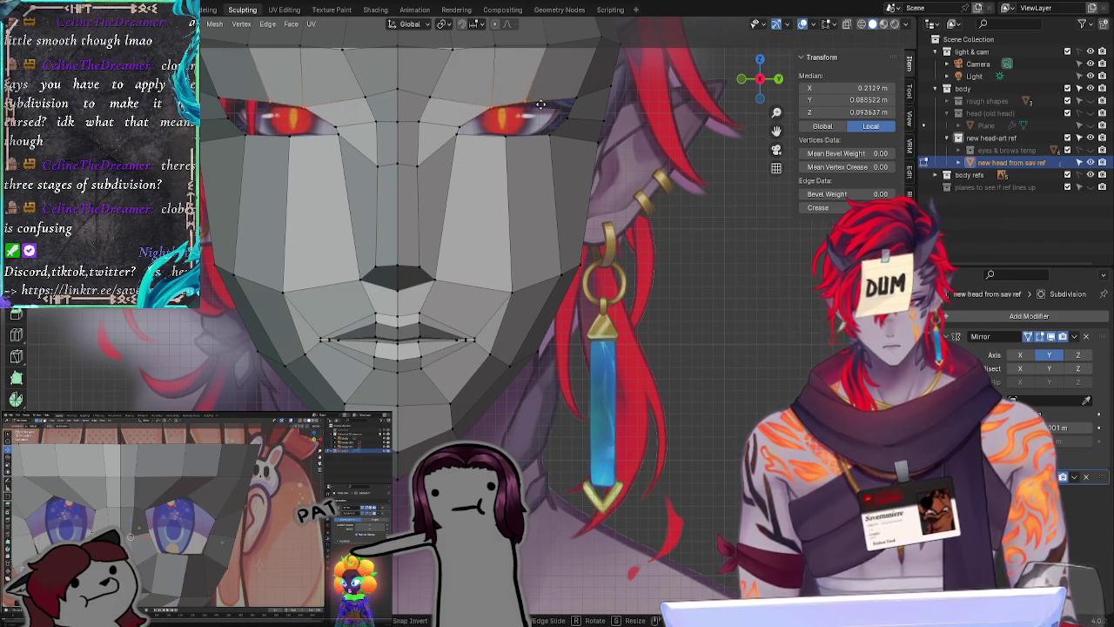
pyautogui.click(538, 105)
pyautogui.click(582, 166)
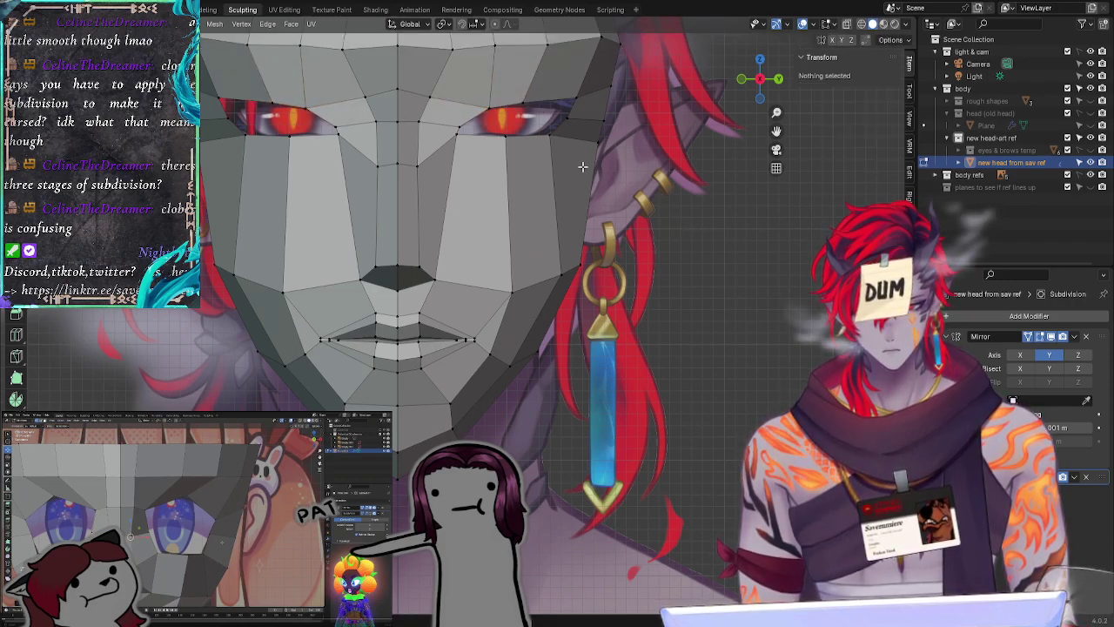
pyautogui.click(532, 108)
pyautogui.press('g')
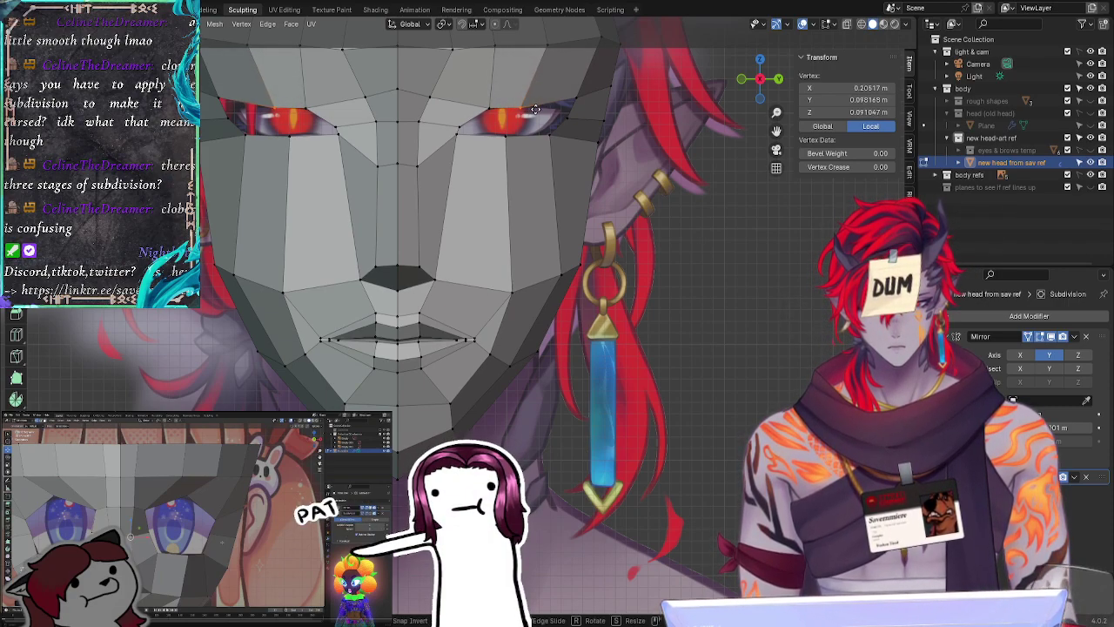
pyautogui.click(513, 113)
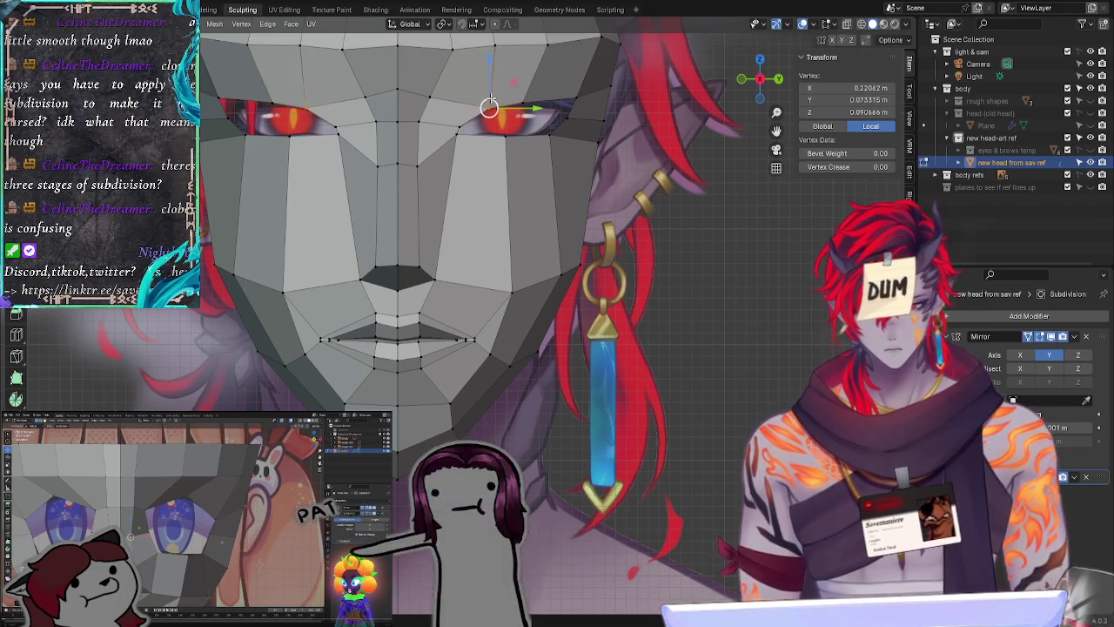
pyautogui.press('g')
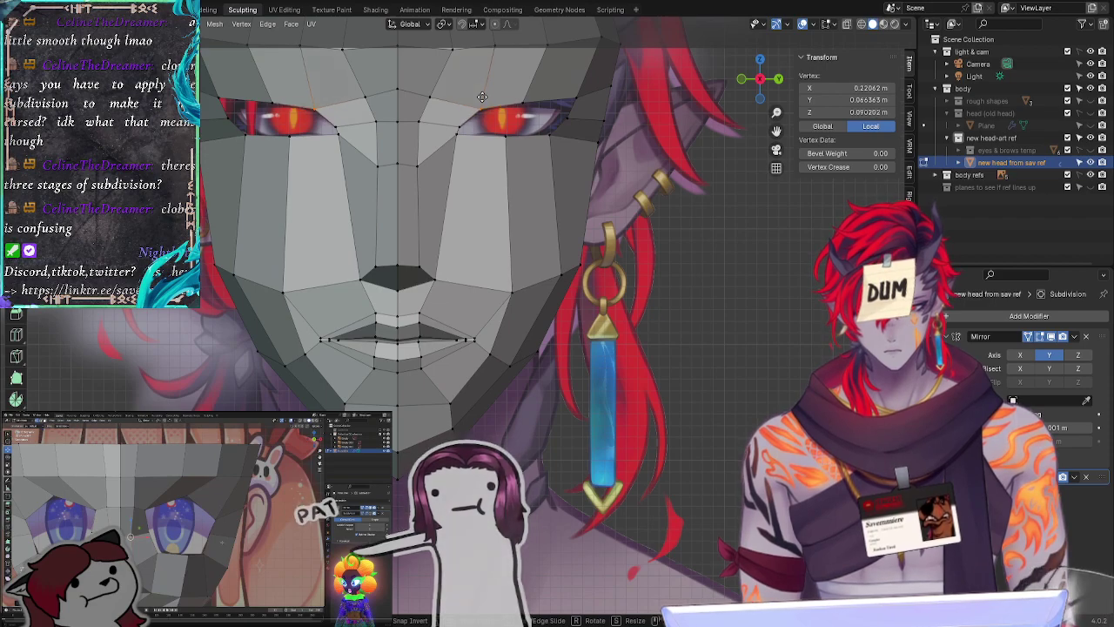
pyautogui.click(477, 102)
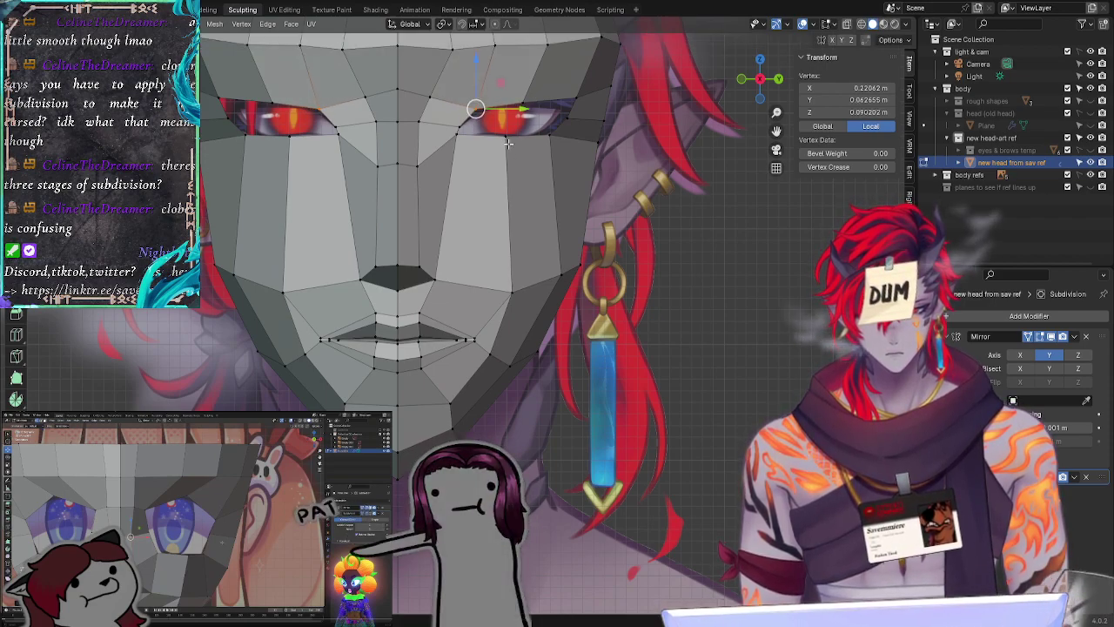
# Step: Move the lower-eyelid vertex up and outward, keeping its Y at 0.086261 m
pyautogui.moveTo(522, 148); pyautogui.dragTo(514, 132)
pyautogui.click(853, 99)
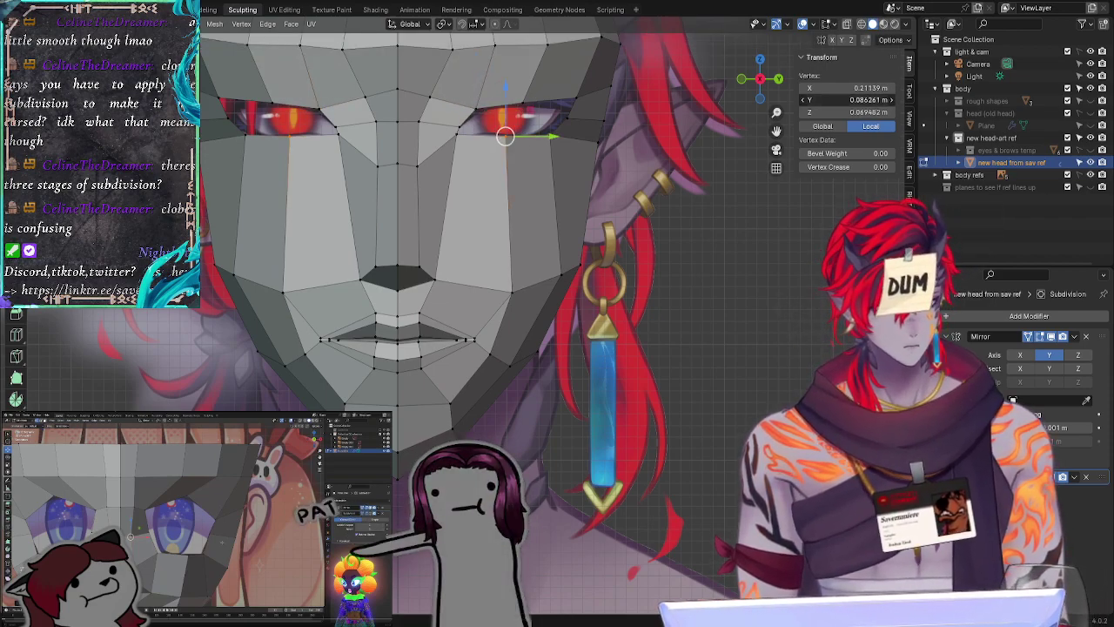
pyautogui.click(522, 111)
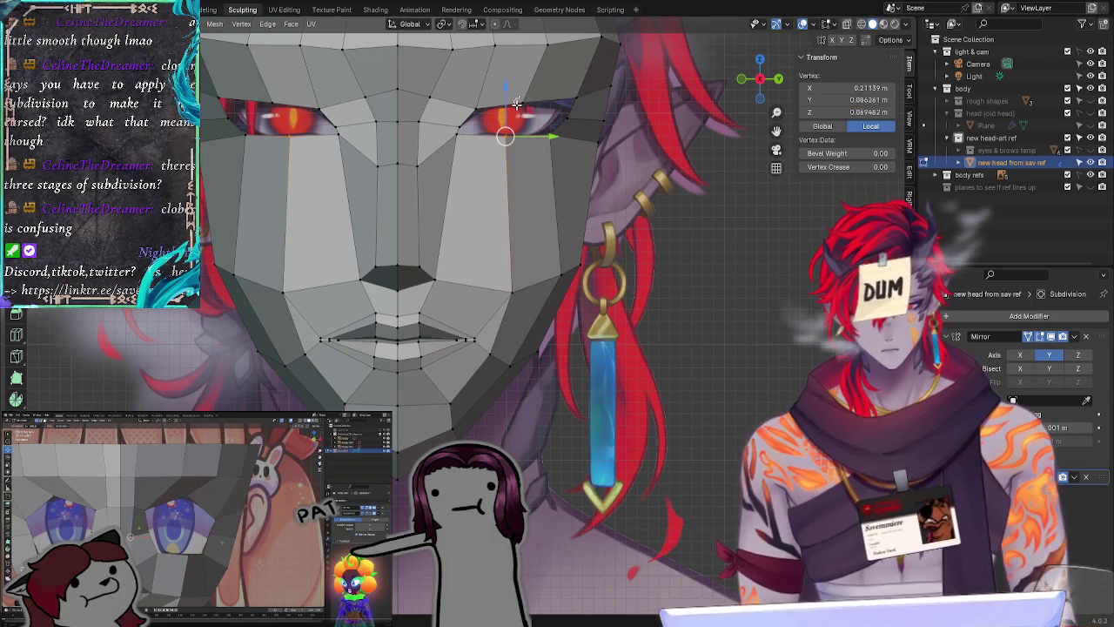
pyautogui.moveTo(517, 103); pyautogui.dragTo(533, 69)
pyautogui.click(843, 100)
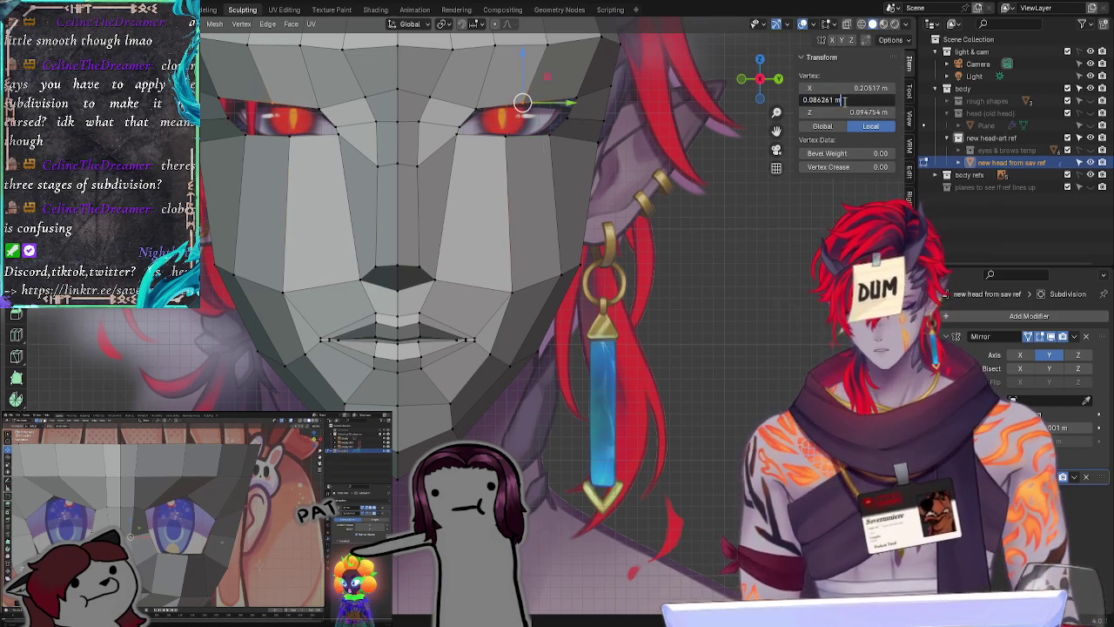
pyautogui.press('Return')
pyautogui.press('g')
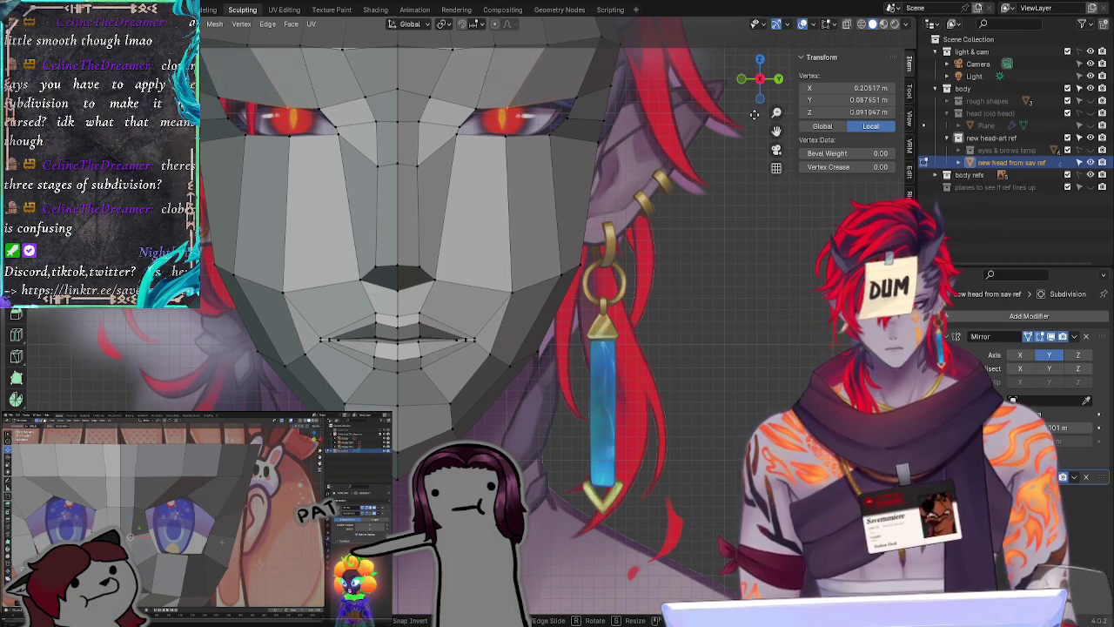
pyautogui.click(752, 108)
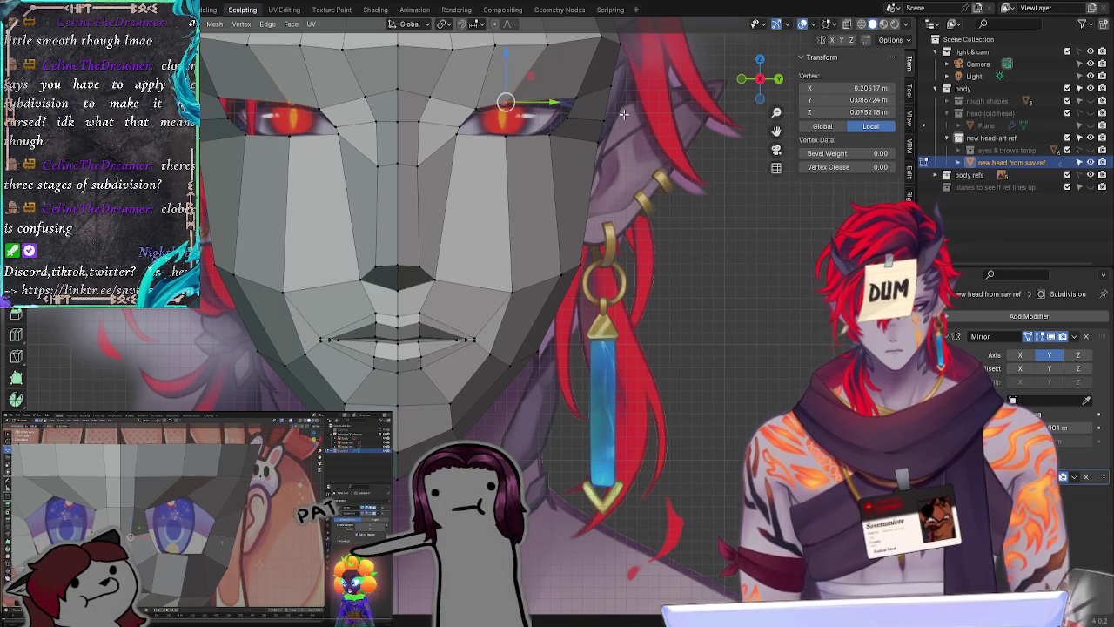
# Step: Nudge the neighbouring eyelid vertex and the inner lower eye-corner vertex into place
pyautogui.click(480, 103)
pyautogui.press('g')
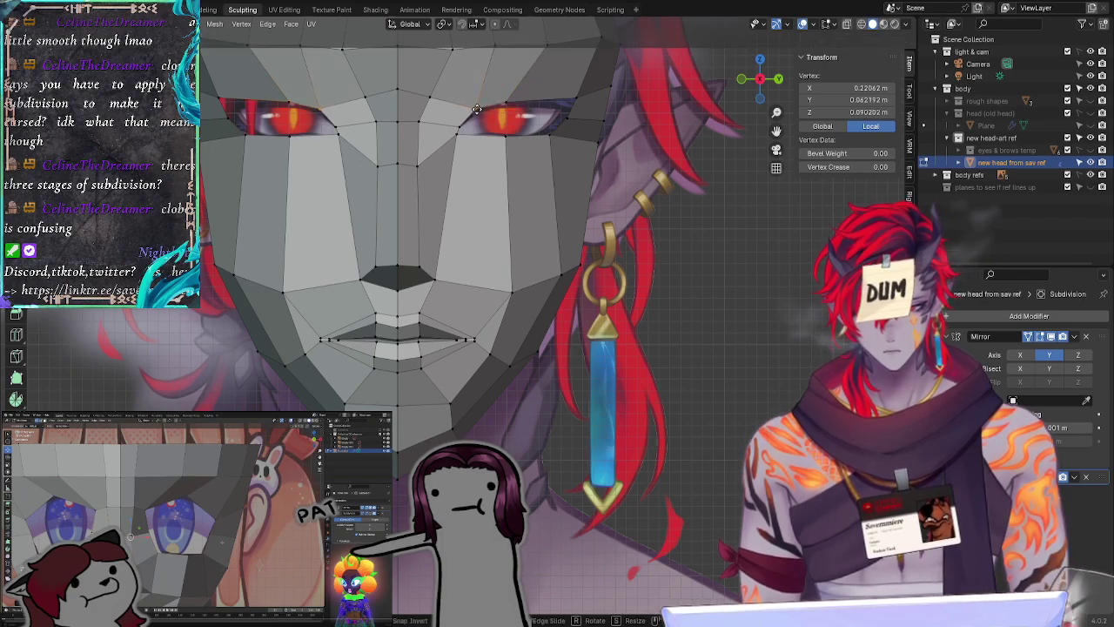
pyautogui.click(475, 110)
pyautogui.click(458, 132)
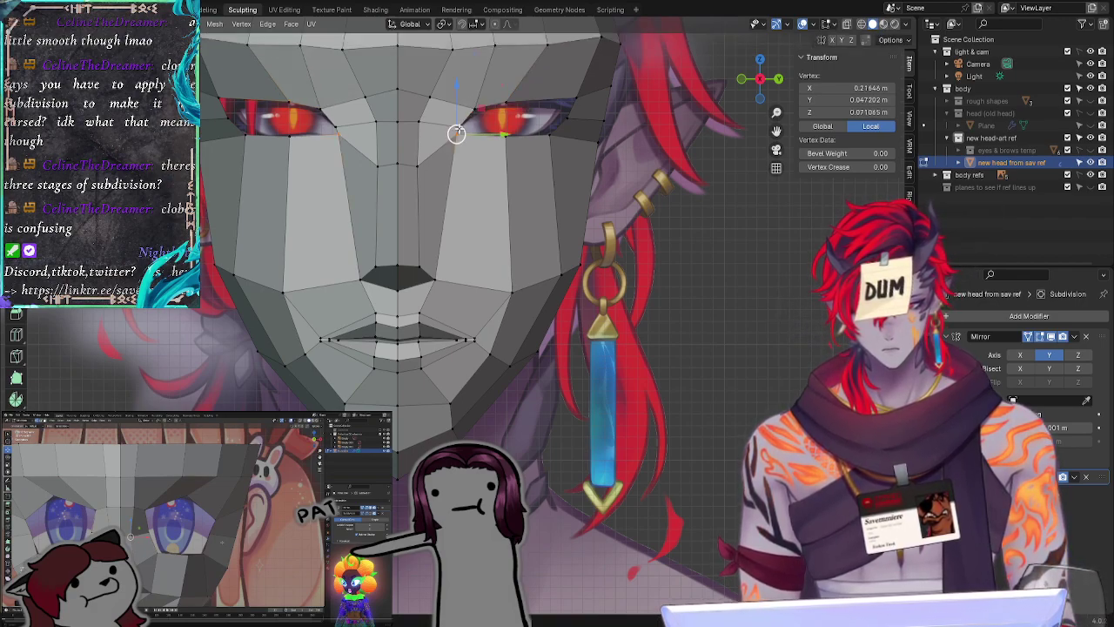
pyautogui.press('g')
pyautogui.click(466, 137)
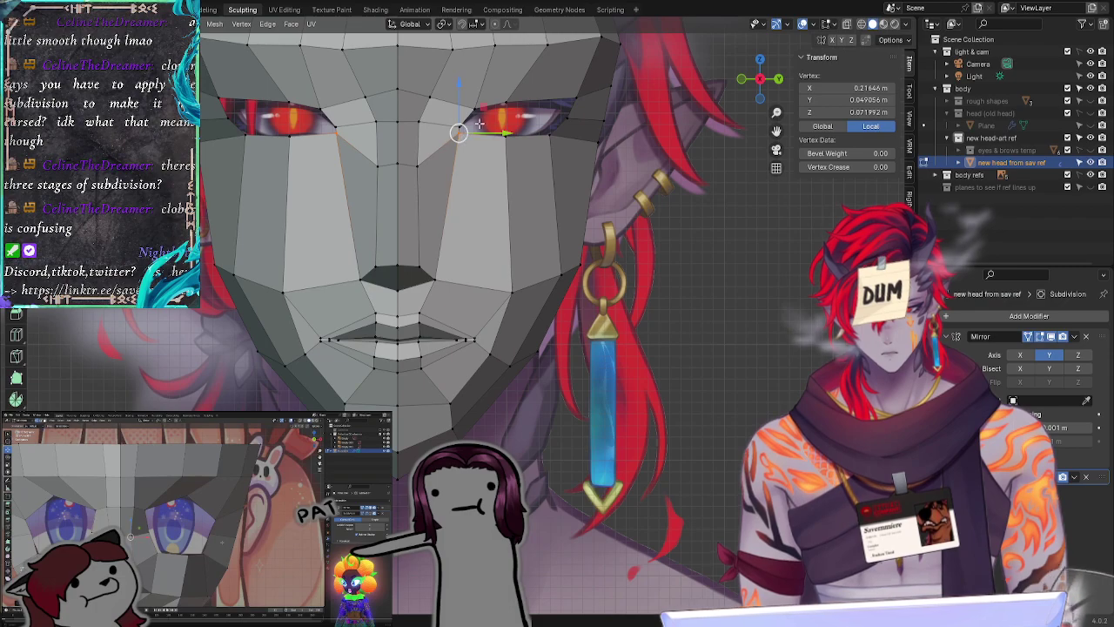
pyautogui.click(507, 103)
pyautogui.click(456, 125)
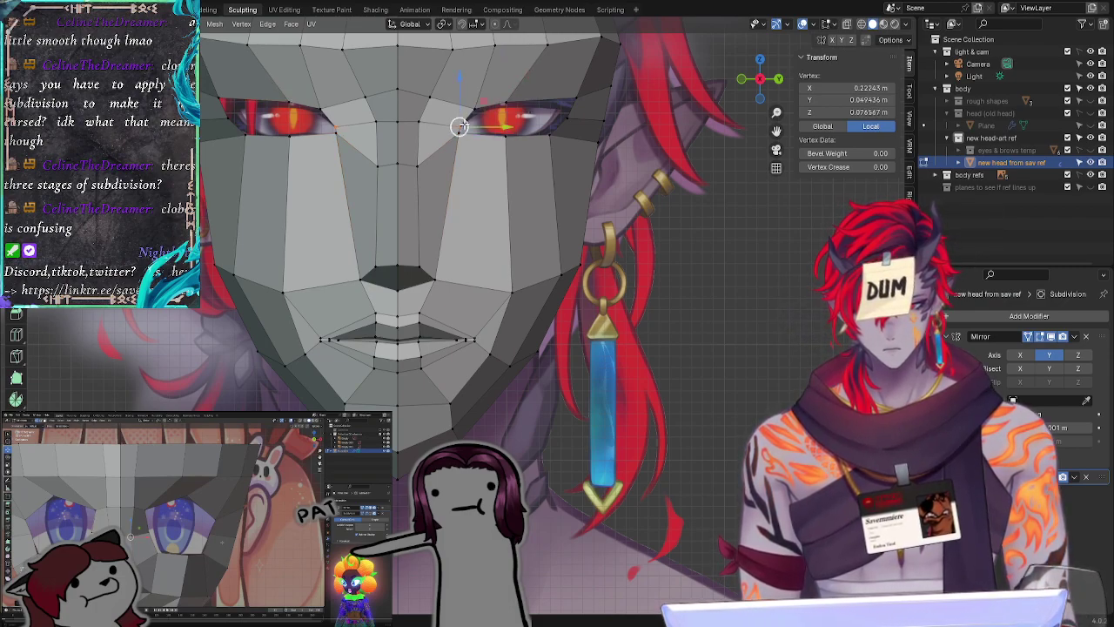
pyautogui.press('g')
pyautogui.rightClick(462, 122)
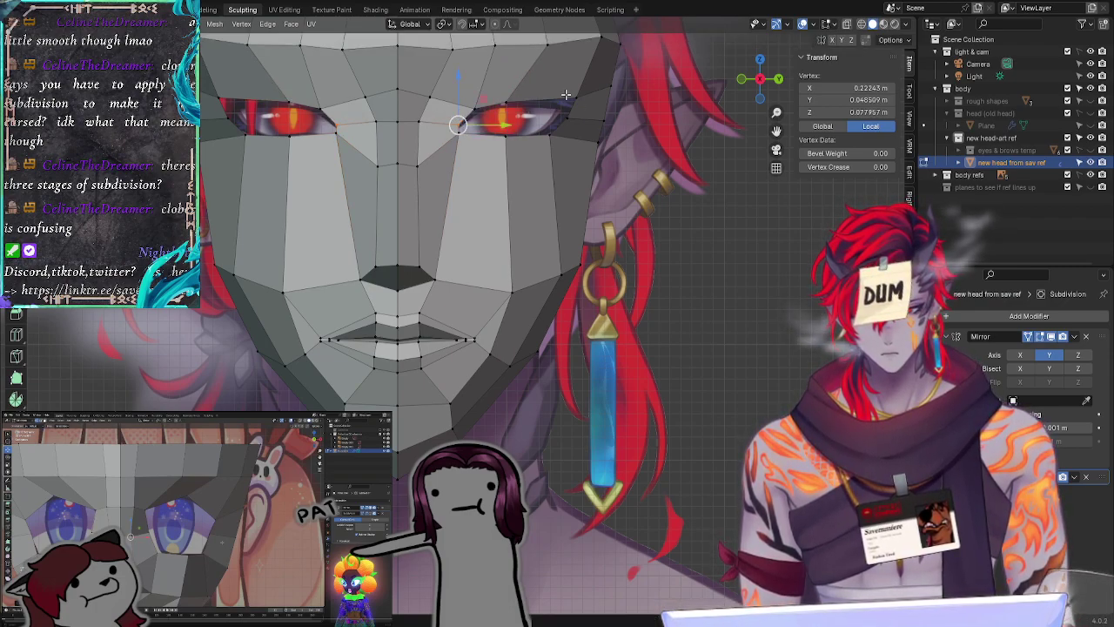
# Step: Pull the outer eye-corner vertex outward and fine-tune it to match the art
pyautogui.click(576, 96)
pyautogui.press('g')
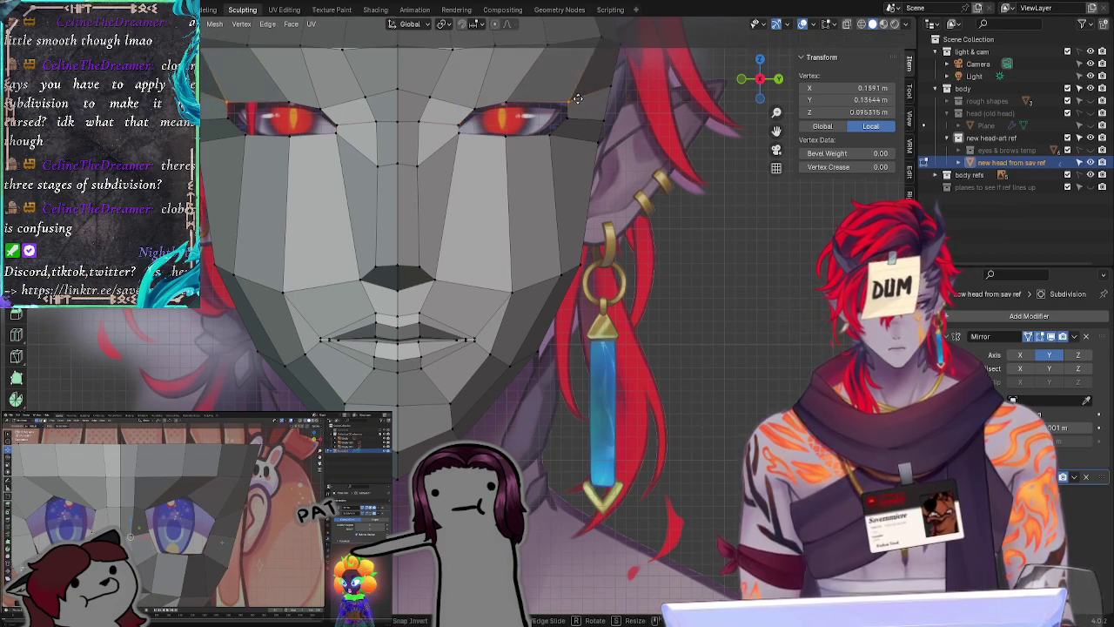
pyautogui.click(569, 117)
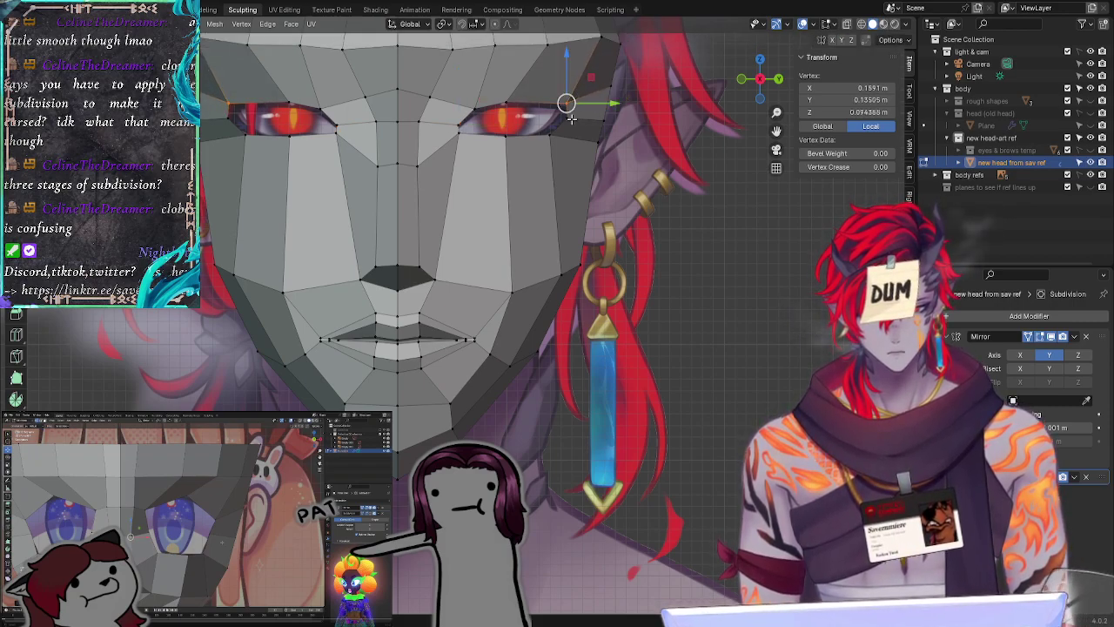
pyautogui.press('g')
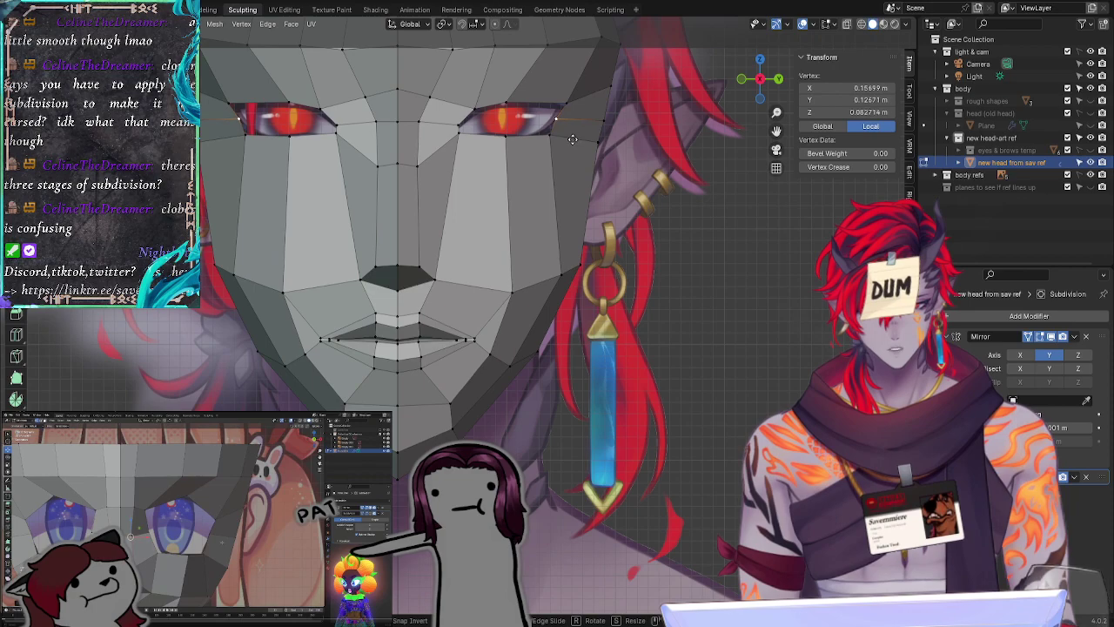
pyautogui.click(571, 138)
pyautogui.press('g')
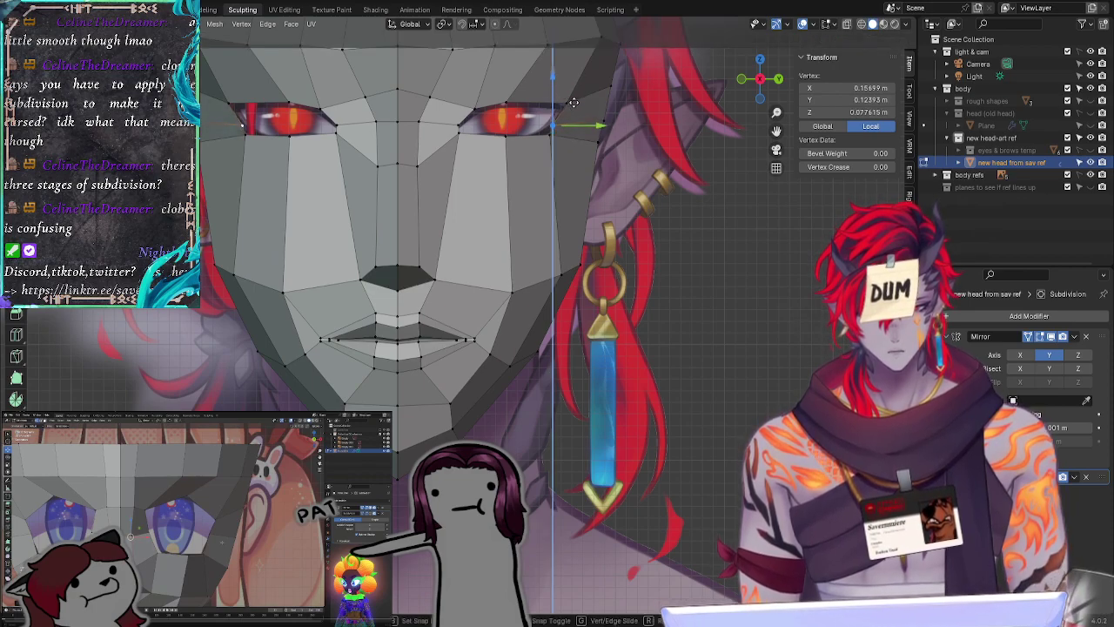
pyautogui.click(570, 106)
pyautogui.press('g')
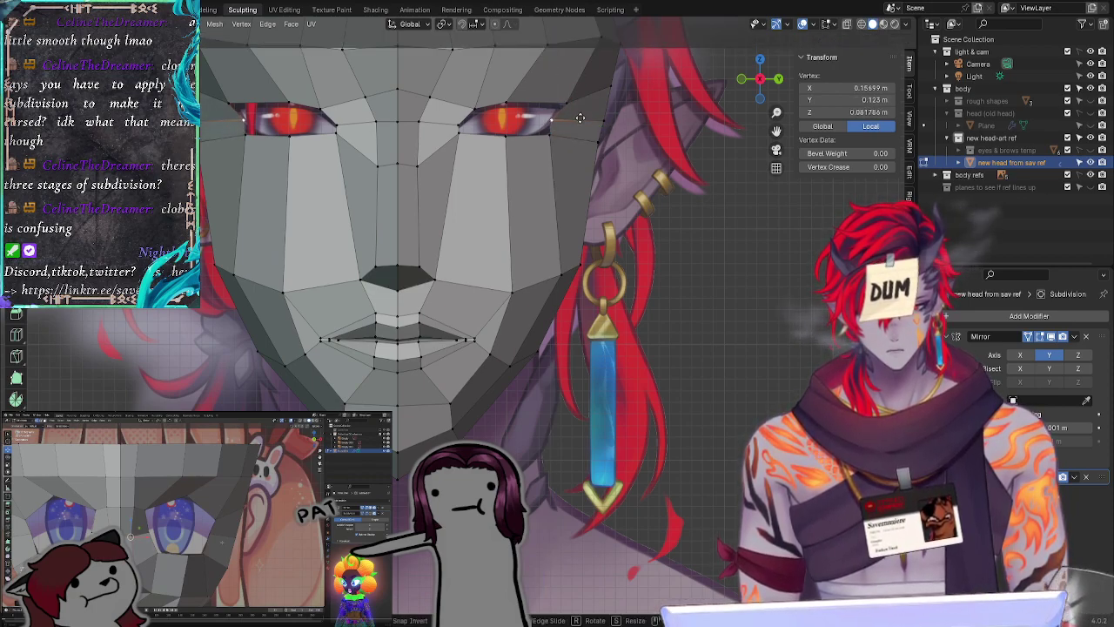
pyautogui.click(578, 119)
pyautogui.press('g')
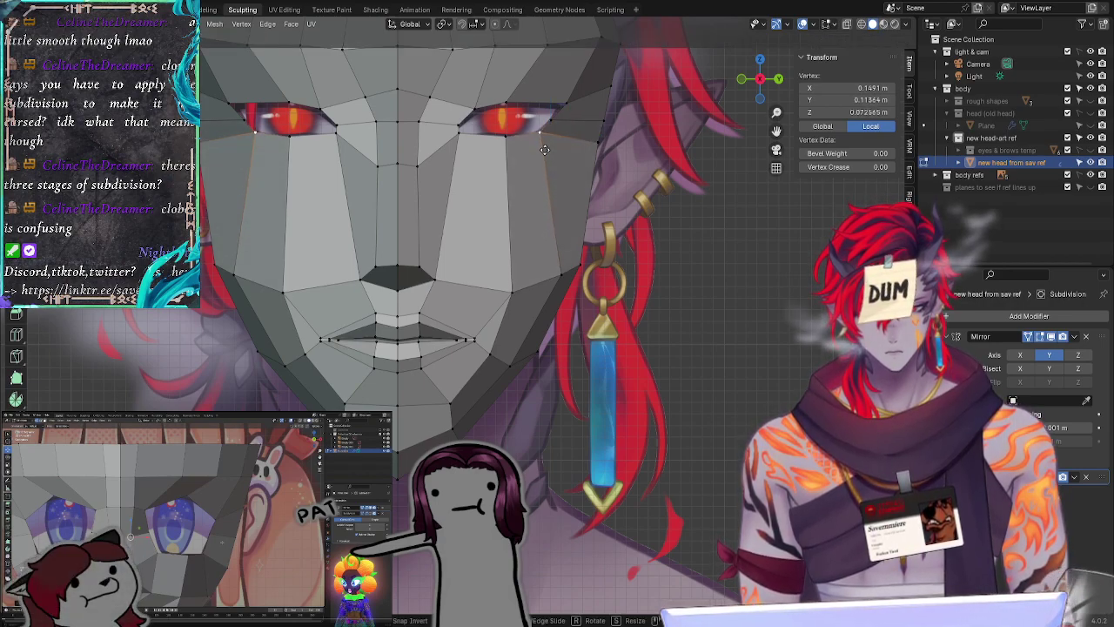
pyautogui.click(544, 150)
pyautogui.press('g')
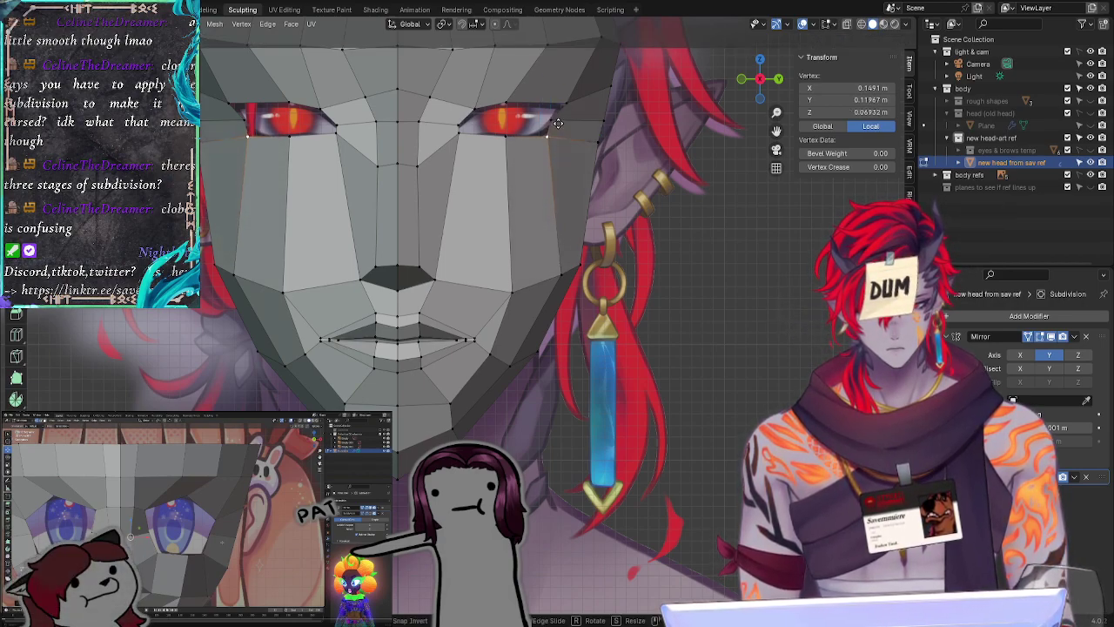
pyautogui.click(550, 120)
# Step: Slide the eye-corner vertex along its edge using a double G move
pyautogui.click(505, 135)
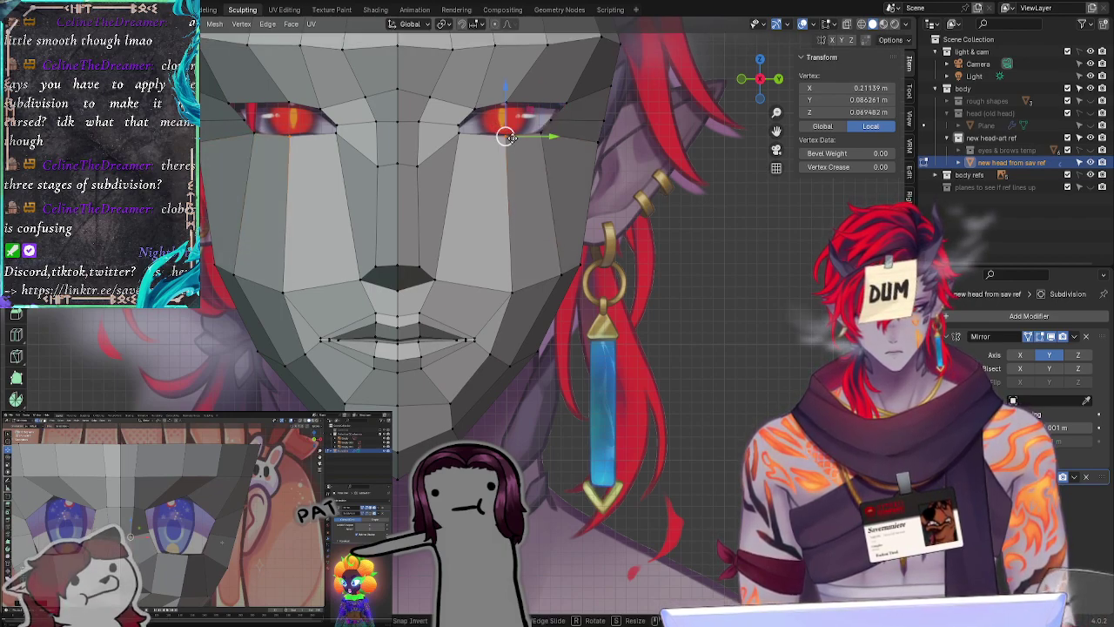
pyautogui.press('g')
pyautogui.click(567, 177)
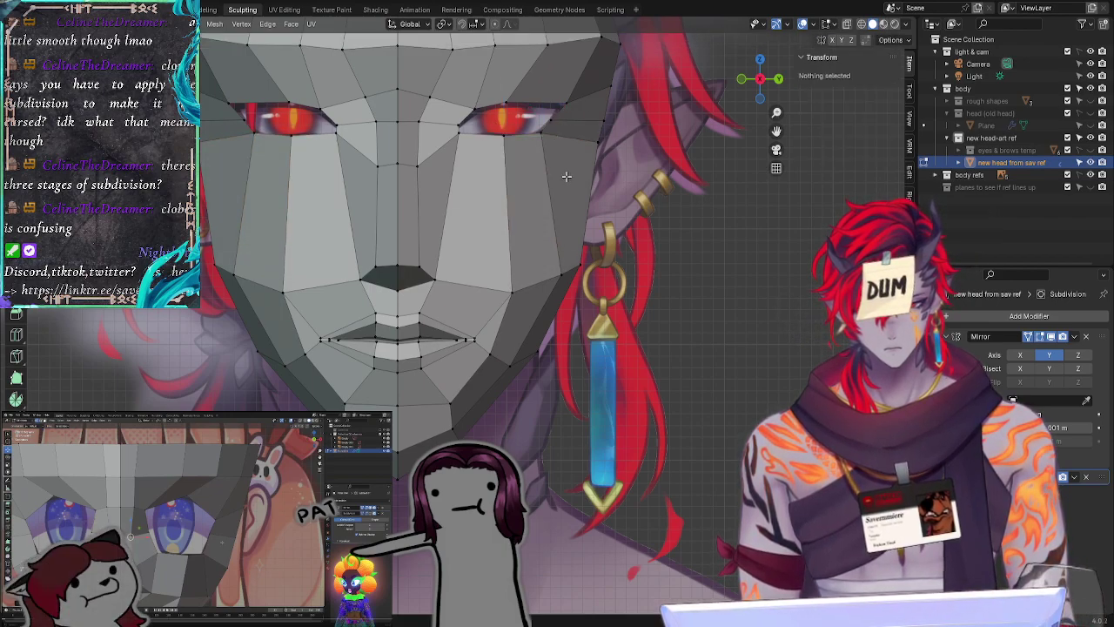
pyautogui.click(537, 132)
pyautogui.press('g')
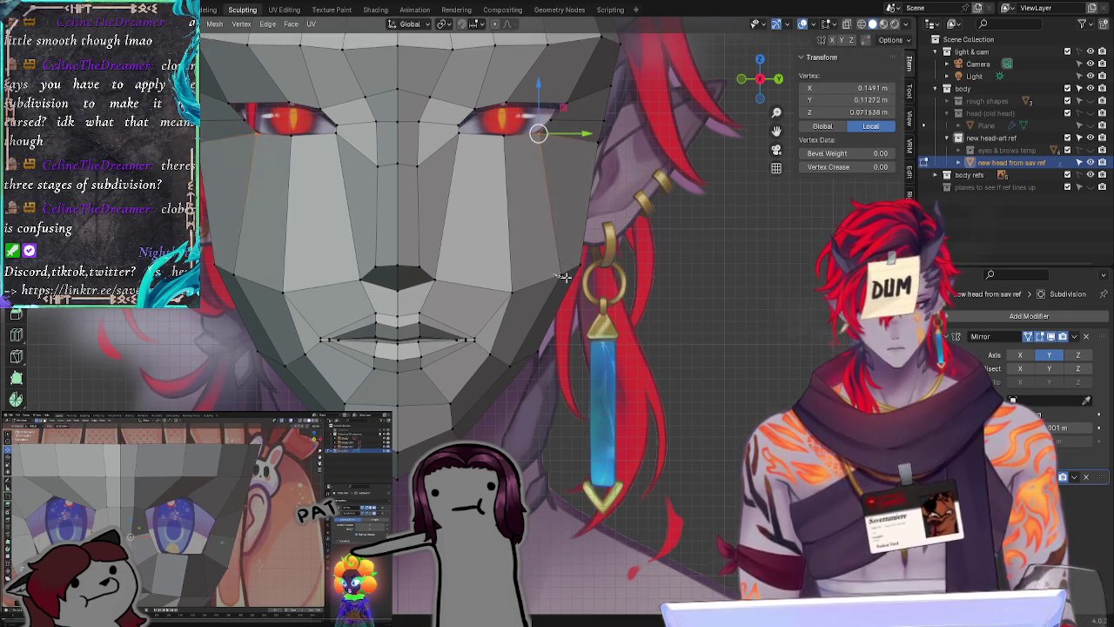
pyautogui.press('g')
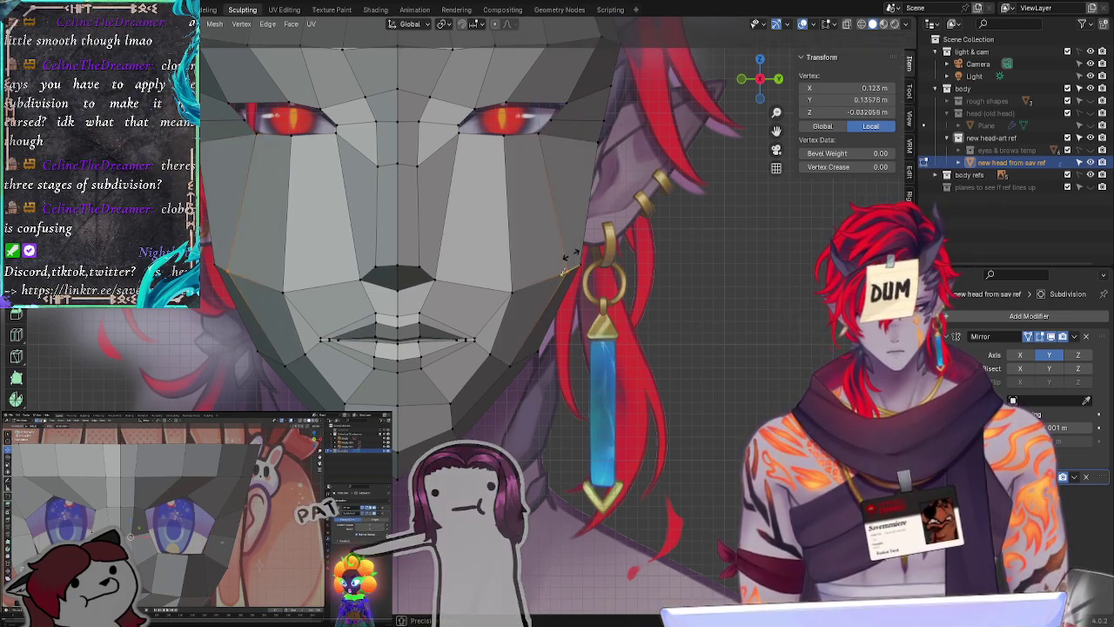
pyautogui.click(567, 256)
pyautogui.hotkey('alt', 'a')
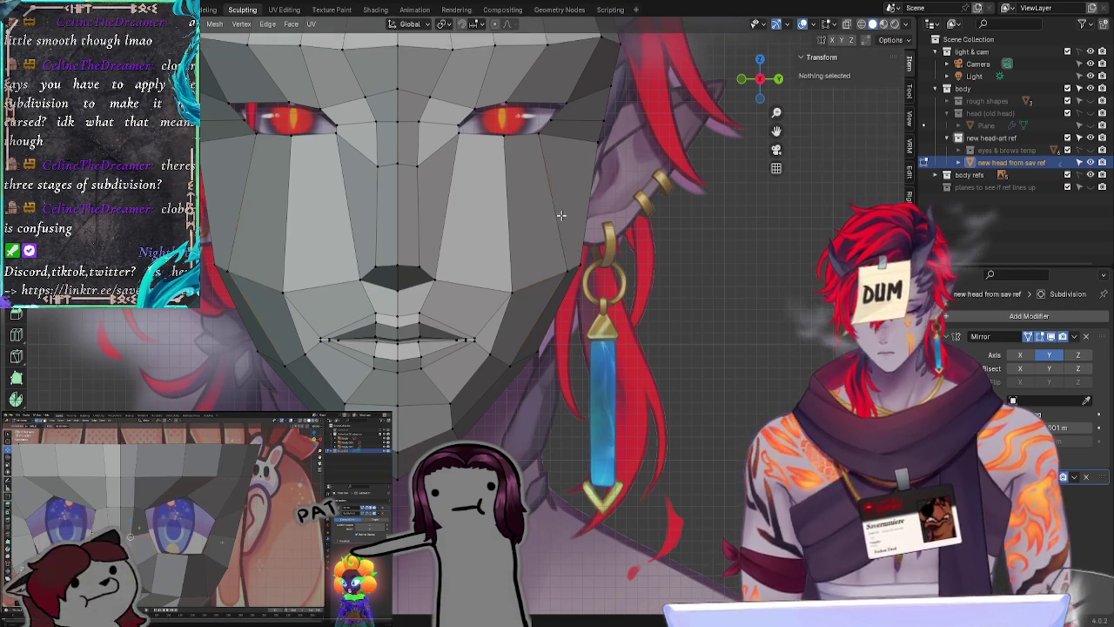
pyautogui.hotkey('ctrl', 'z')
# Step: Adjust the outer eye-corner vertex again and lasso-select the head-side vertex by the hair edge
pyautogui.click(557, 119)
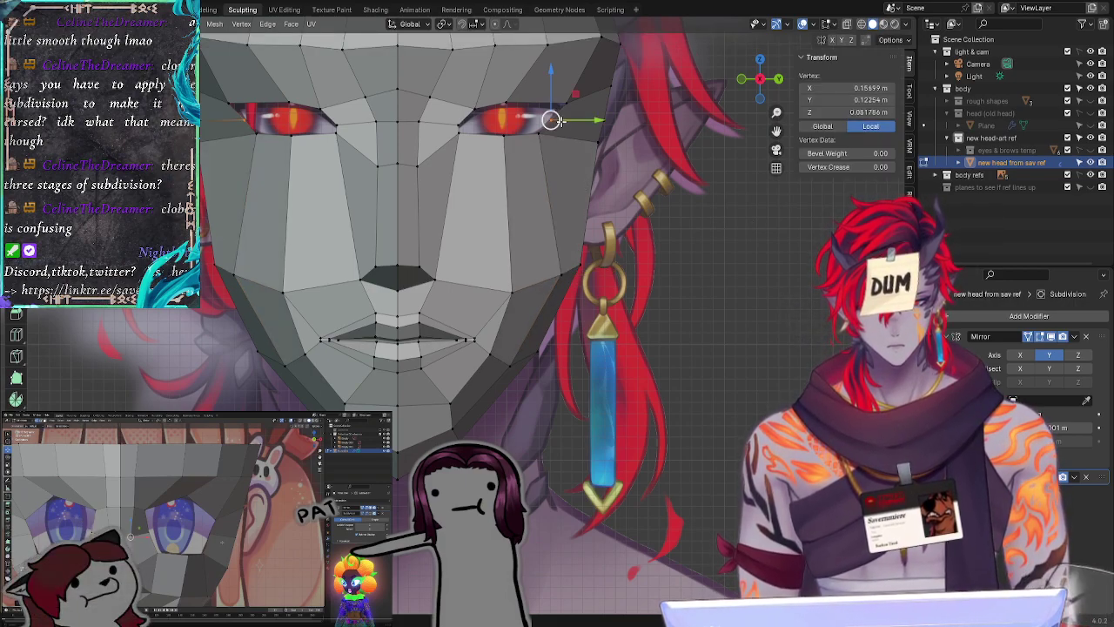
pyautogui.press('g')
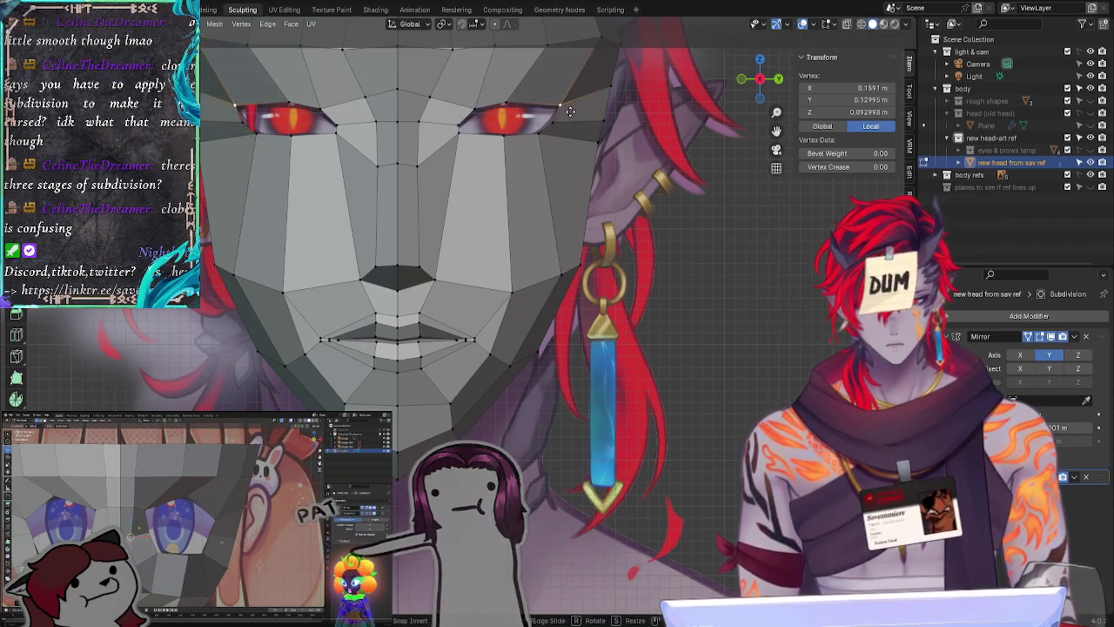
pyautogui.click(570, 111)
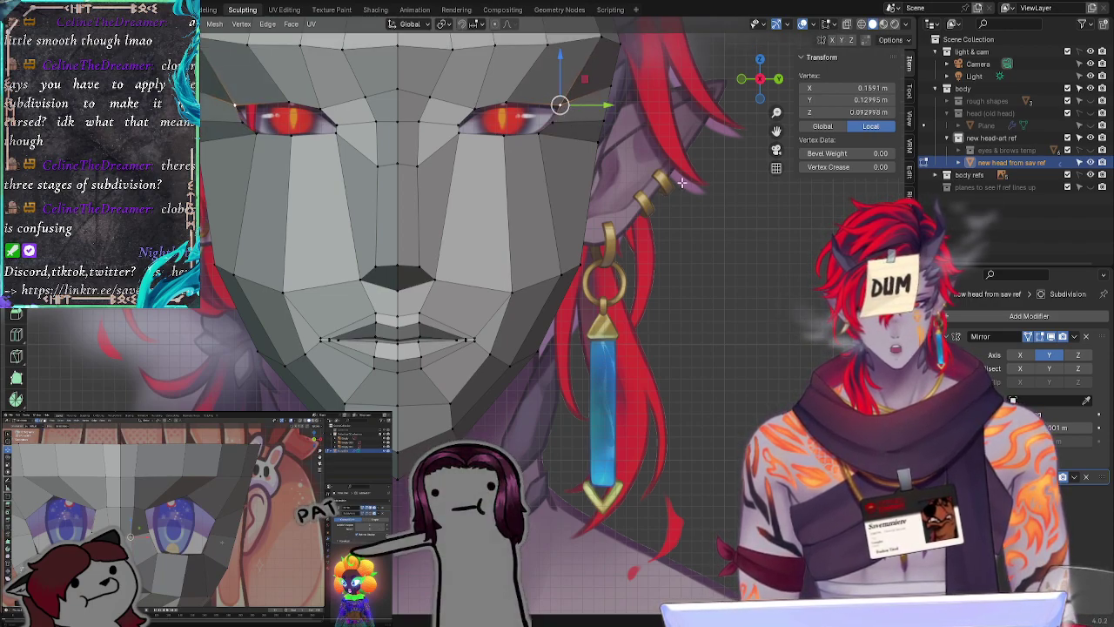
pyautogui.click(681, 183)
pyautogui.moveTo(594, 155)
pyautogui.keyDown('ctrl'); pyautogui.mouseDown(button='right')
pyautogui.moveTo(602, 68)
pyautogui.moveTo(636, 31)
pyautogui.mouseUp(button='right'); pyautogui.keyUp('ctrl')
pyautogui.moveTo(635, 32); pyautogui.dragTo(626, 148)
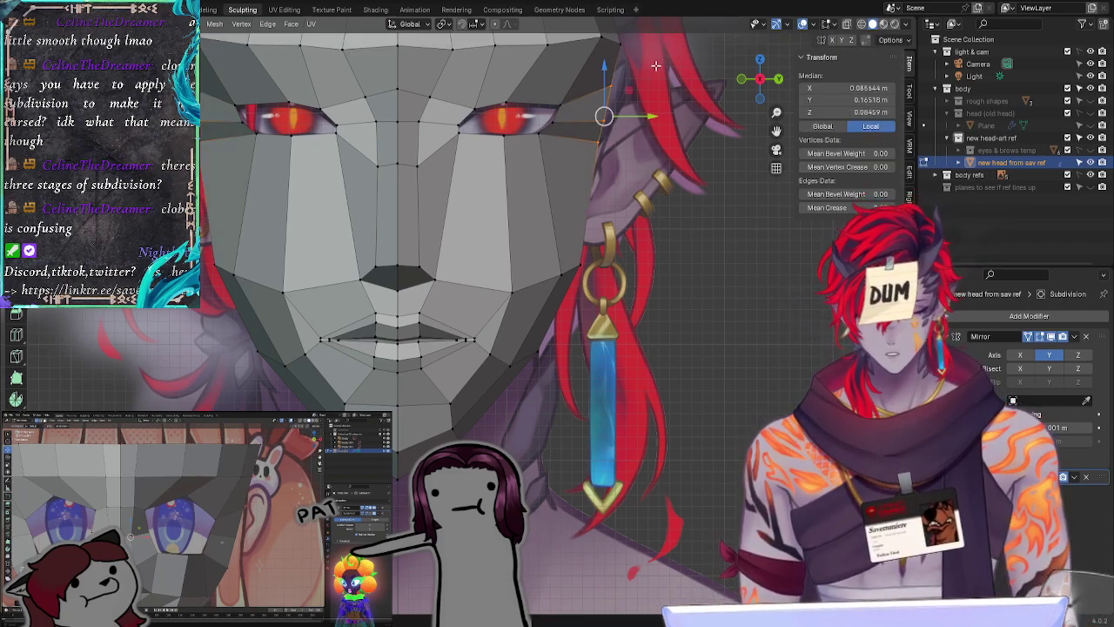
# Step: Place the side-of-head vertex, then shift the jaw-edge and chin-edge vertices along Y
pyautogui.press('g')
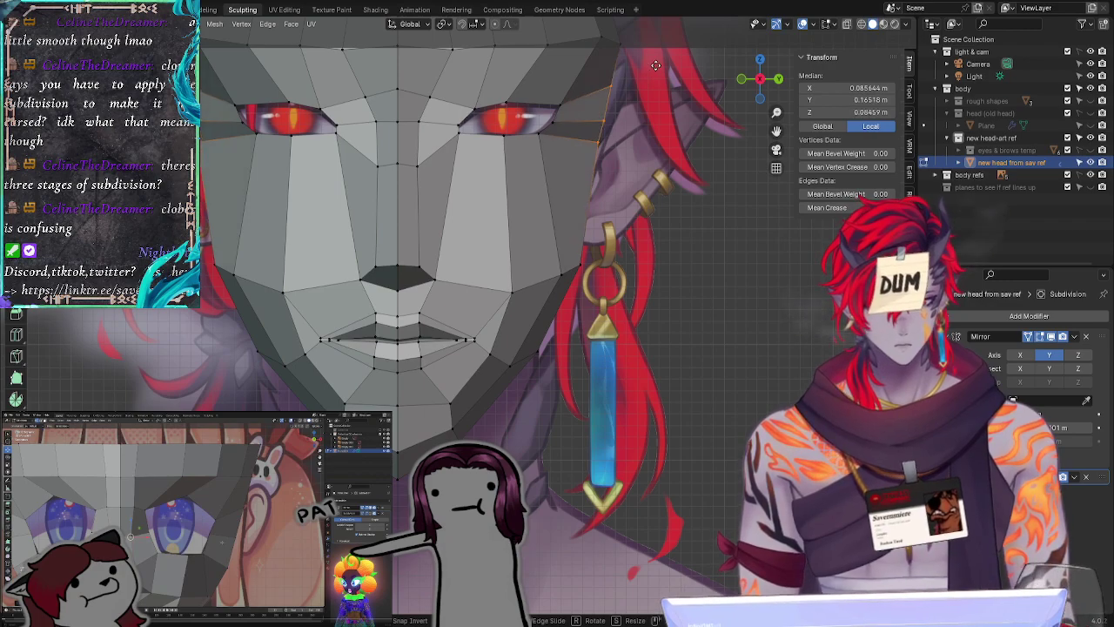
pyautogui.click(655, 65)
pyautogui.hotkey('alt', 'a')
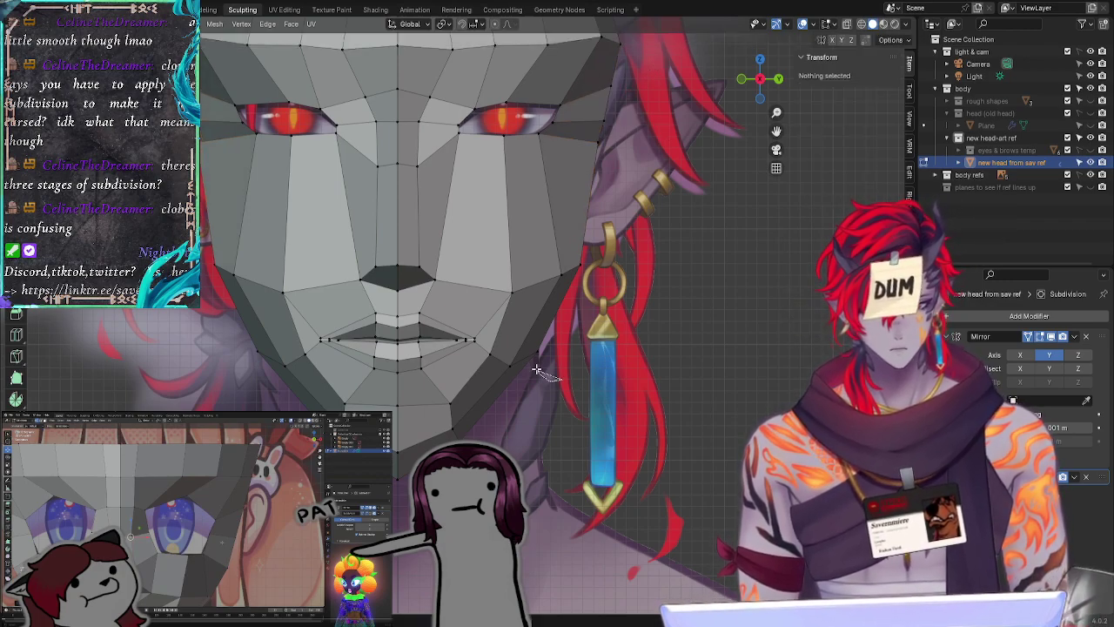
pyautogui.moveTo(537, 366)
pyautogui.mouseDown()
pyautogui.moveTo(503, 373)
pyautogui.moveTo(616, 214)
pyautogui.moveTo(605, 303)
pyautogui.mouseUp()
pyautogui.keyDown('shift'); pyautogui.moveTo(442, 417); pyautogui.dragTo(492, 419); pyautogui.keyUp('shift')
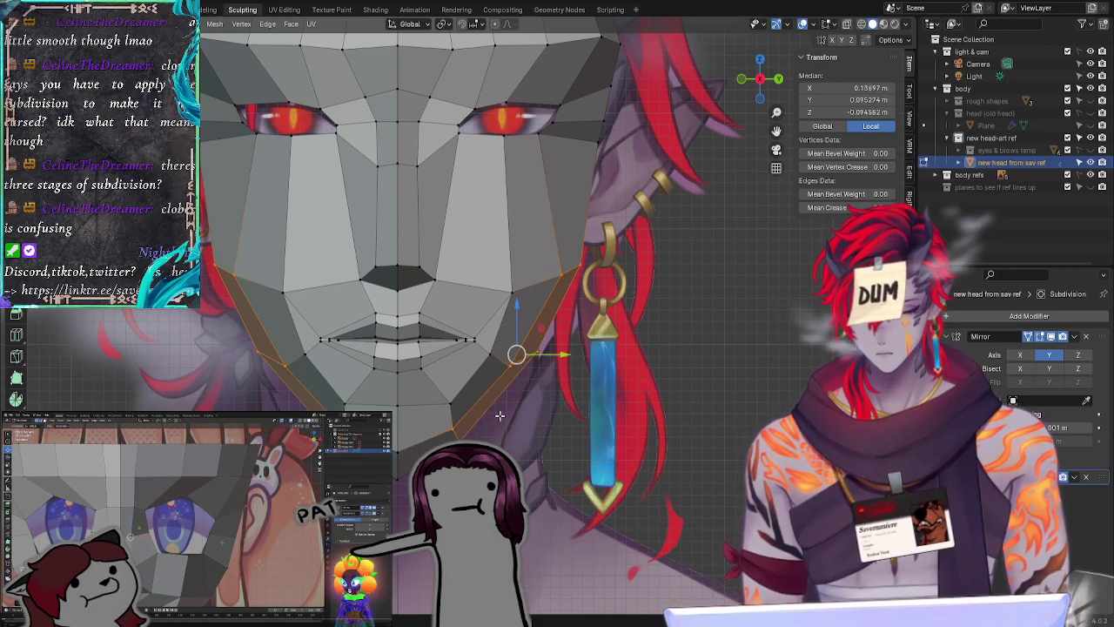
pyautogui.press('g')
pyautogui.press('y')
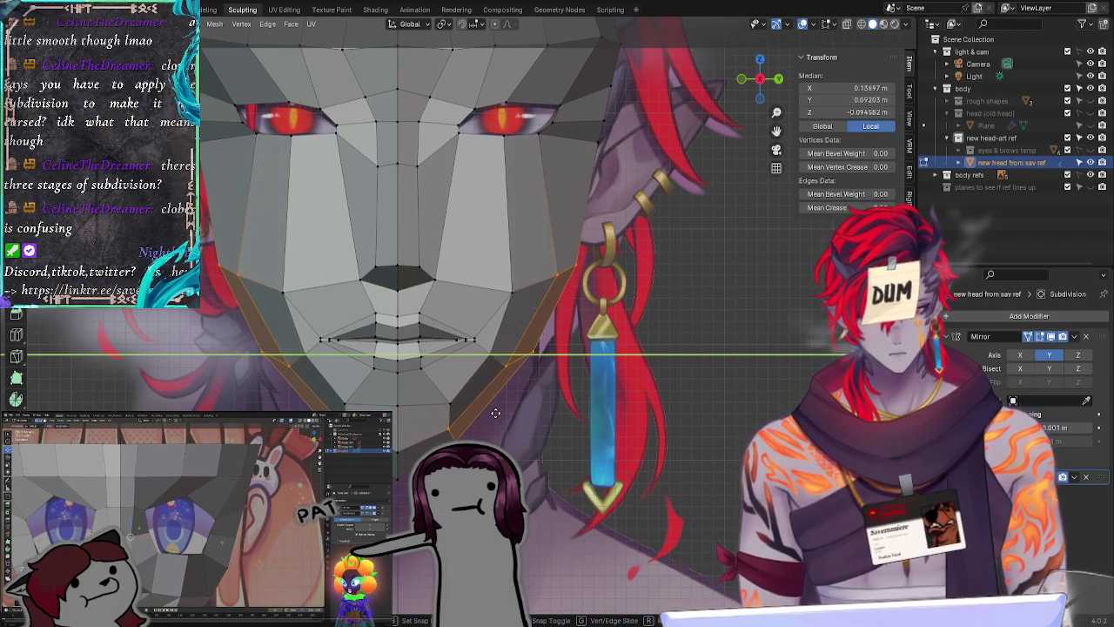
pyautogui.click(495, 412)
# Step: Move the four right-jaw vertices along the Y axis to match the reference
pyautogui.click(670, 426)
pyautogui.moveTo(547, 243); pyautogui.dragTo(595, 287)
pyautogui.click(565, 383)
pyautogui.moveTo(503, 383); pyautogui.dragTo(625, 236)
pyautogui.press('g')
pyautogui.press('y')
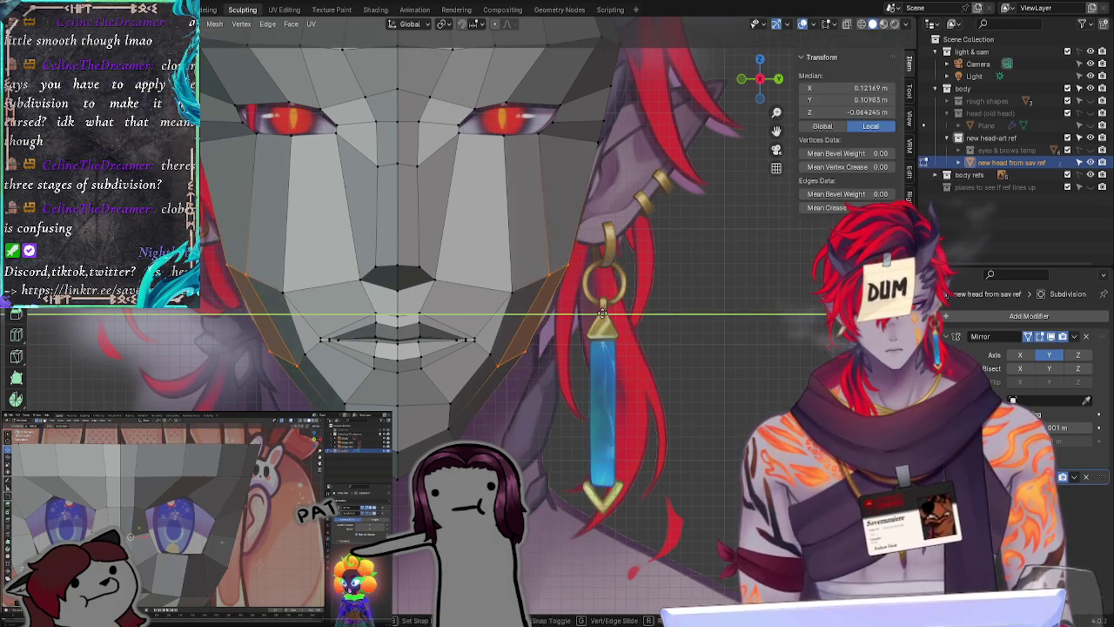
pyautogui.click(605, 313)
# Step: Nudge the jaw-side vertex slightly along Y
pyautogui.hotkey('alt', 'a')
pyautogui.click(562, 270)
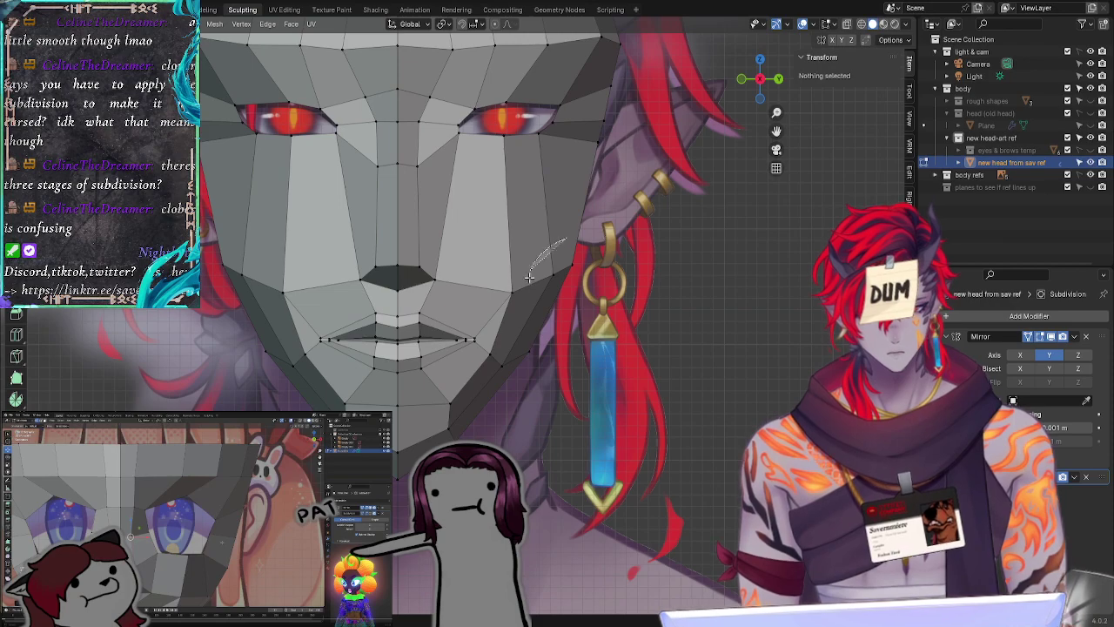
pyautogui.hotkey('alt', 'a')
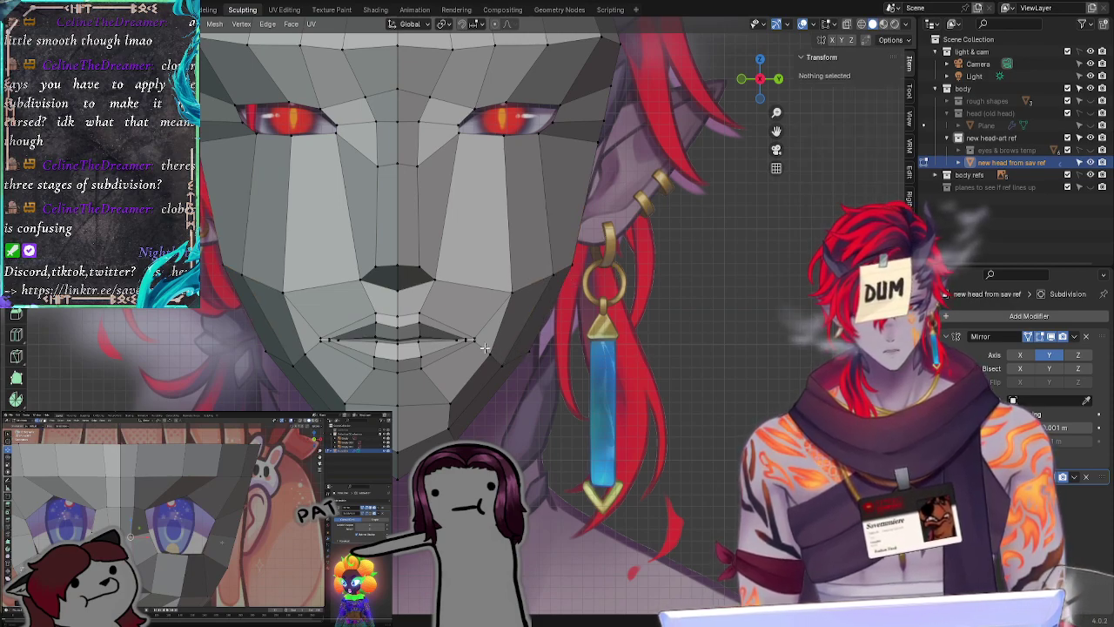
pyautogui.click(497, 366)
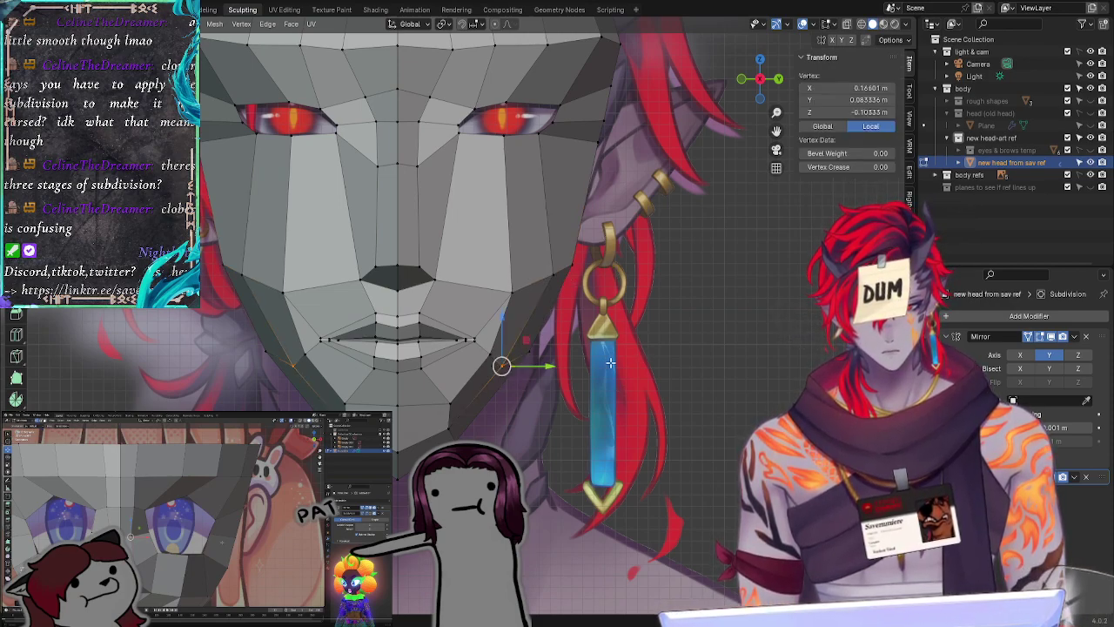
pyautogui.hotkey('alt', 'a')
pyautogui.click(563, 271)
pyautogui.press('g')
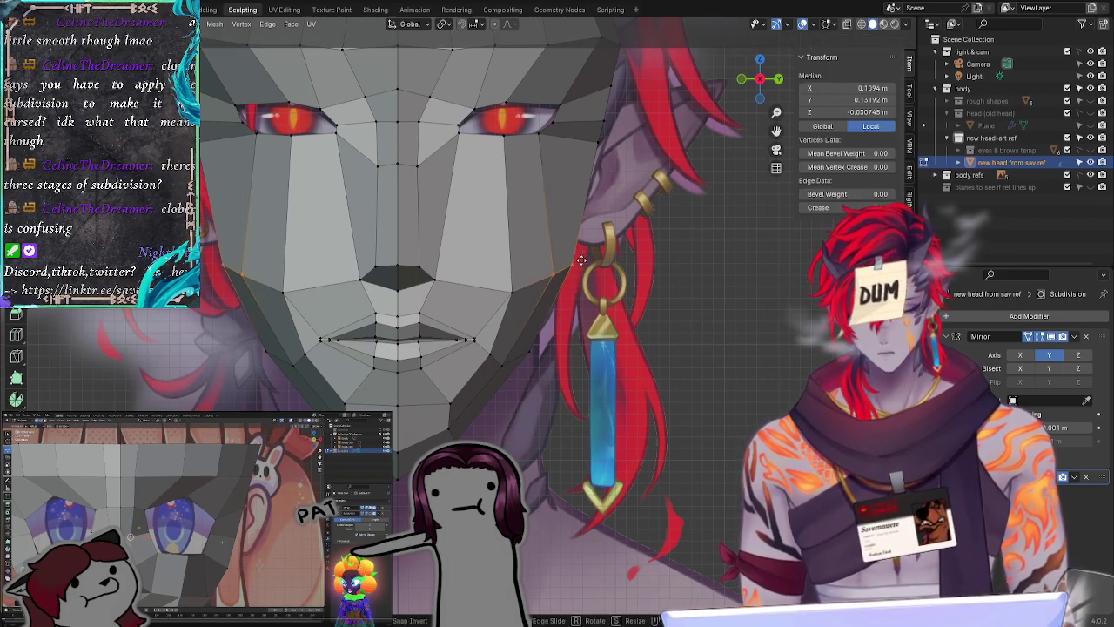
pyautogui.press('y')
pyautogui.click(577, 261)
# Step: Reposition the outer jaw vertex and a lower jaw vertex onto the reference jawline
pyautogui.hotkey('alt', 'a')
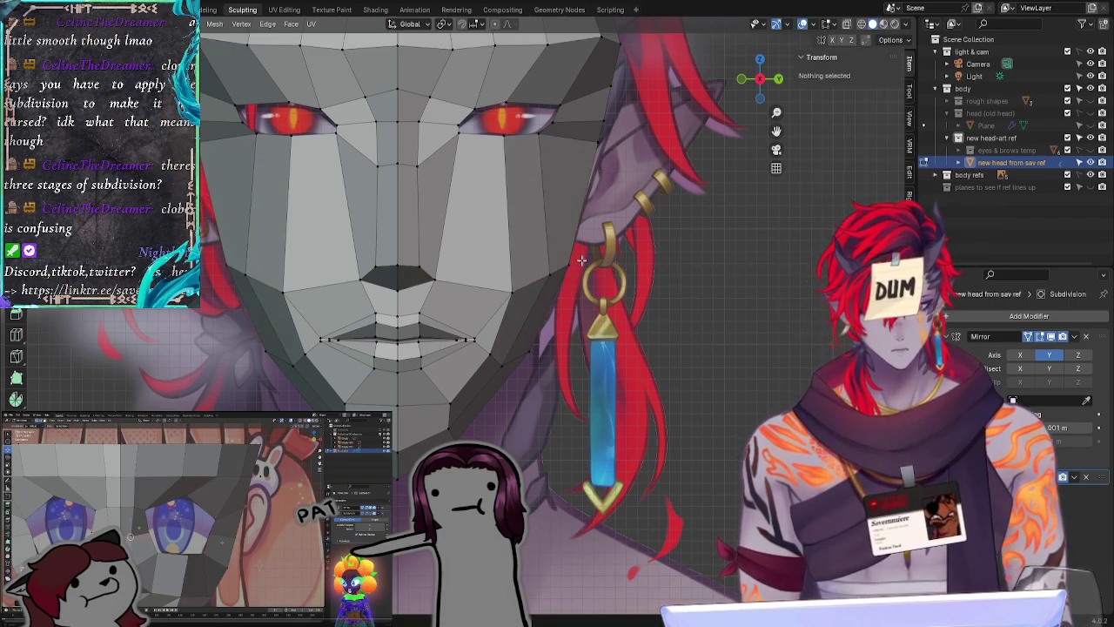
pyautogui.click(567, 262)
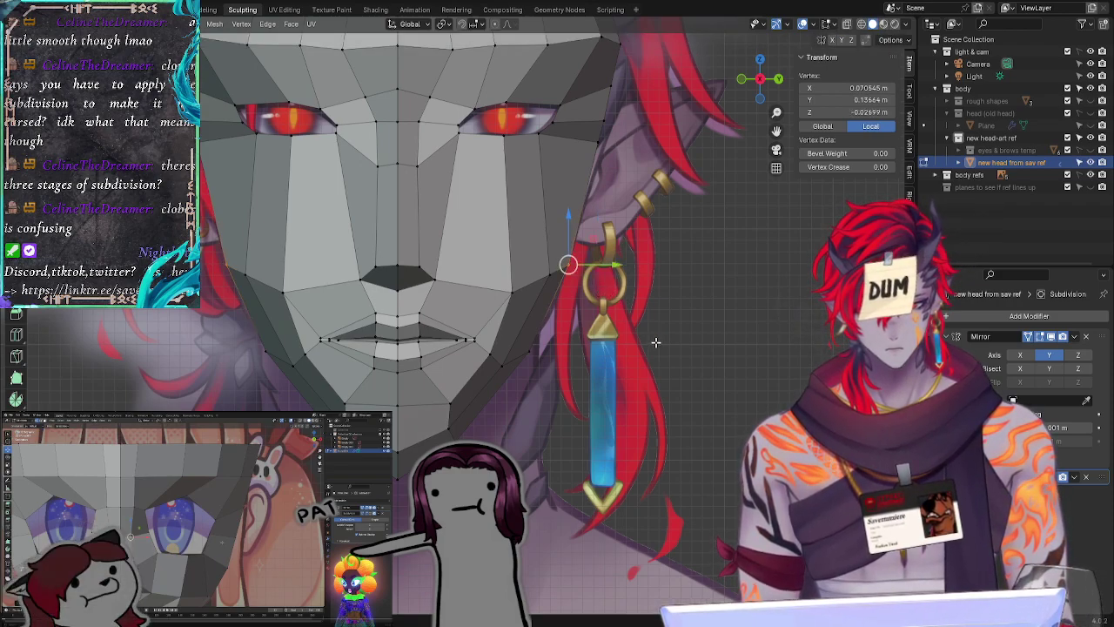
pyautogui.press('g')
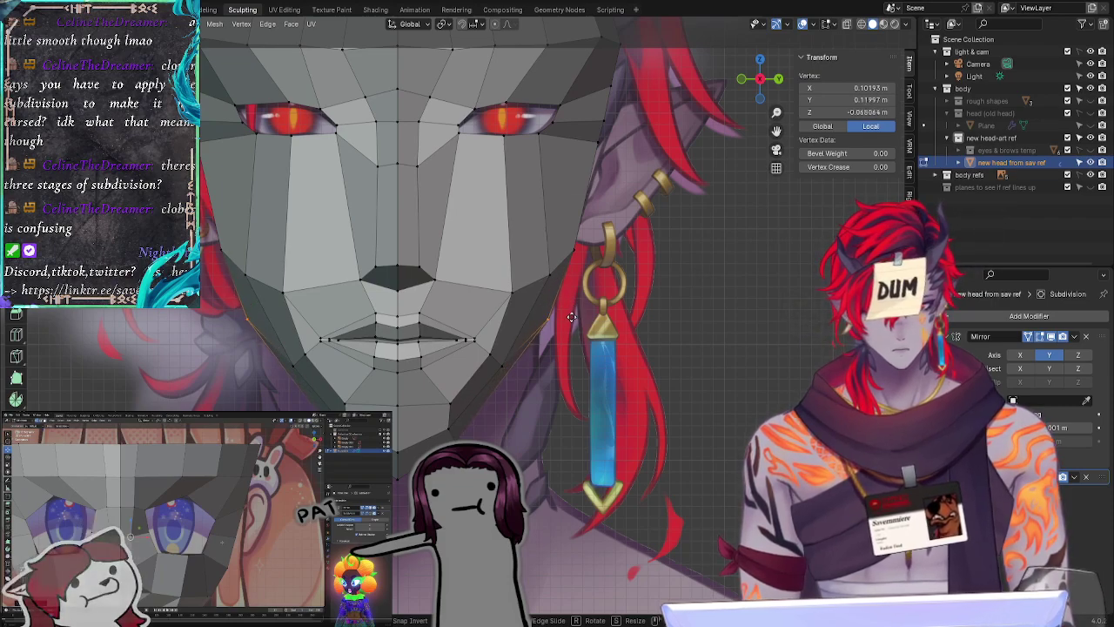
pyautogui.click(573, 318)
pyautogui.hotkey('alt', 'a')
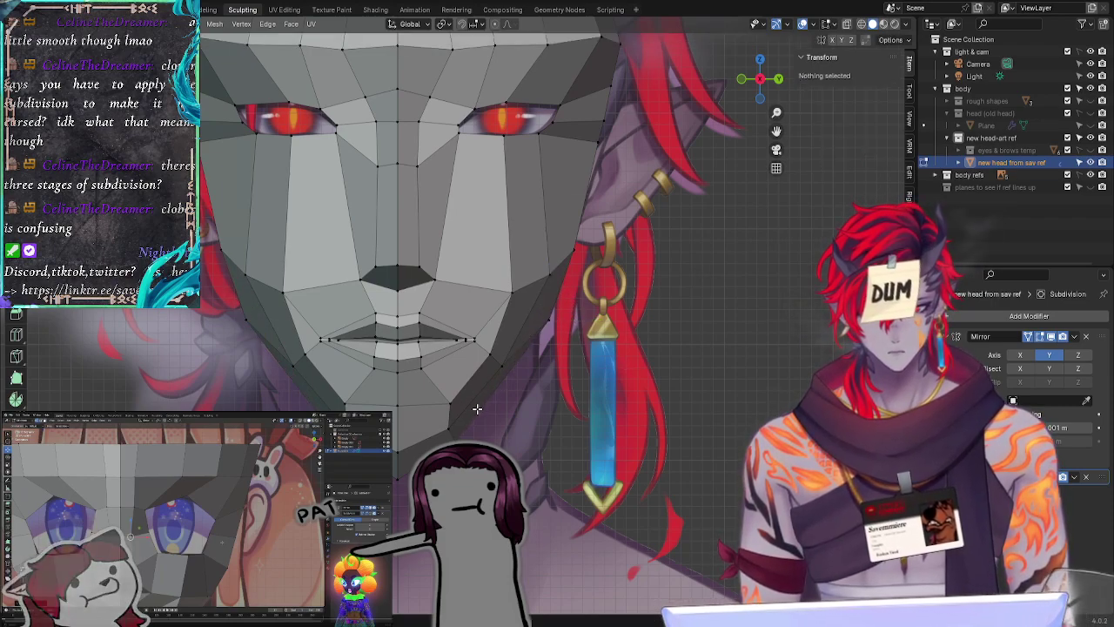
pyautogui.click(551, 316)
pyautogui.press('g')
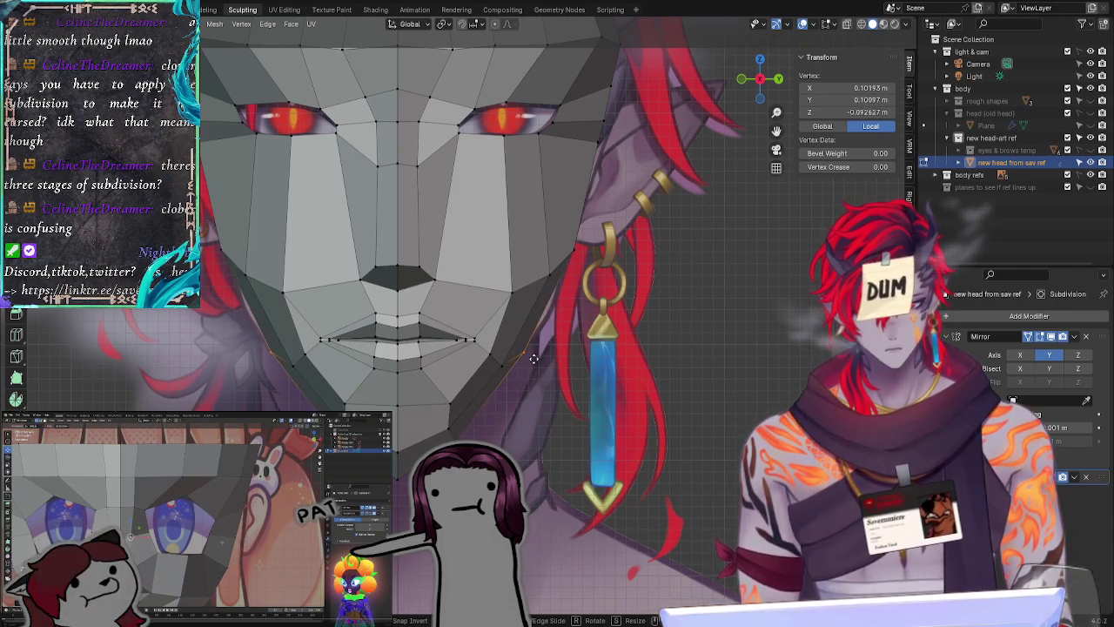
pyautogui.click(532, 355)
# Step: Move the jaw edge loop to follow the reference jaw
pyautogui.keyDown('alt'); pyautogui.click(505, 360); pyautogui.keyUp('alt')
pyautogui.press('g')
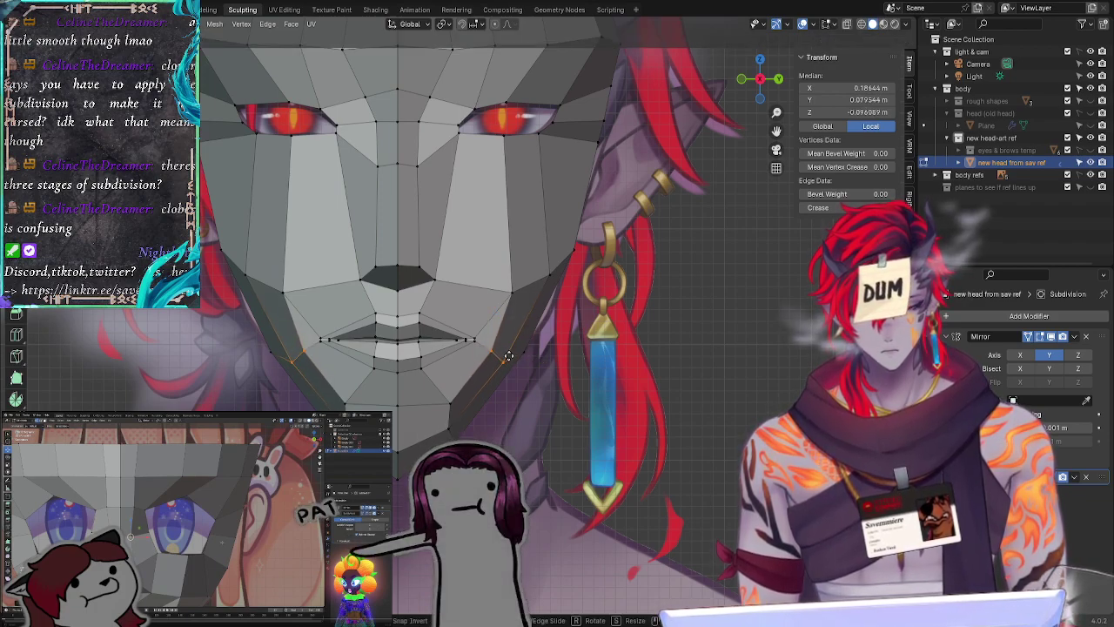
pyautogui.press('g')
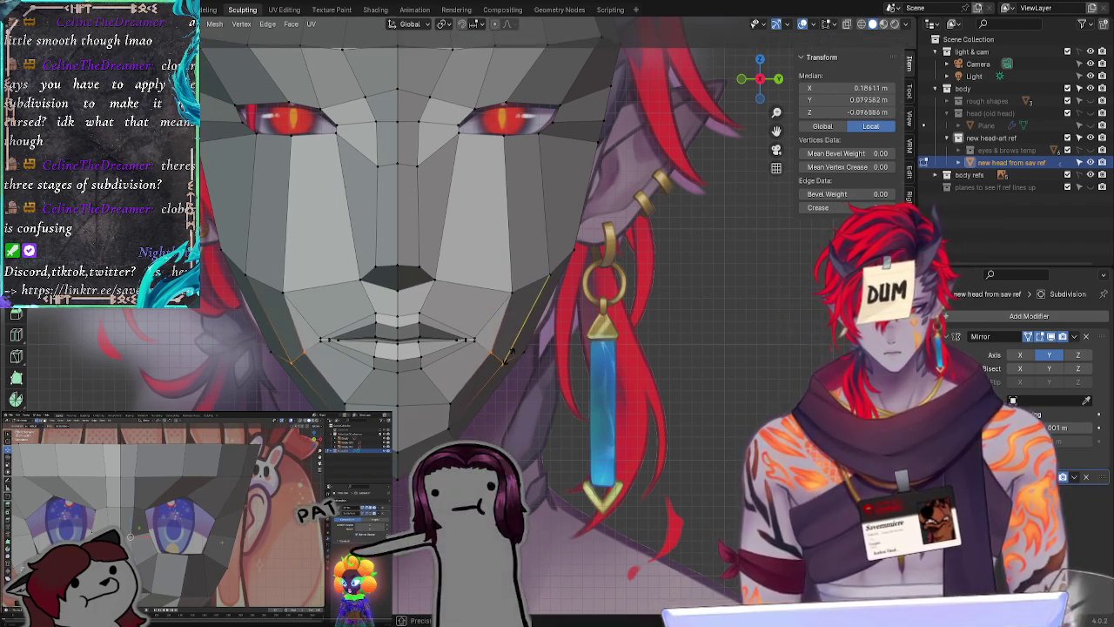
pyautogui.click(511, 354)
# Step: Shift a jaw-edge vertex in several moves down toward the chin
pyautogui.click(564, 402)
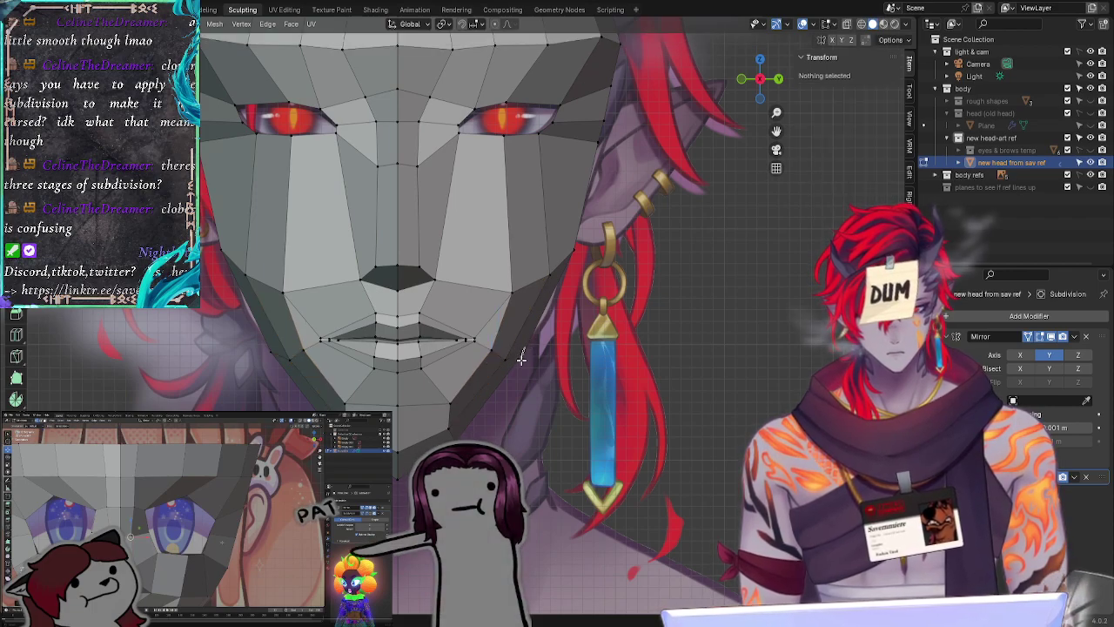
pyautogui.click(521, 355)
pyautogui.press('g')
pyautogui.click(534, 354)
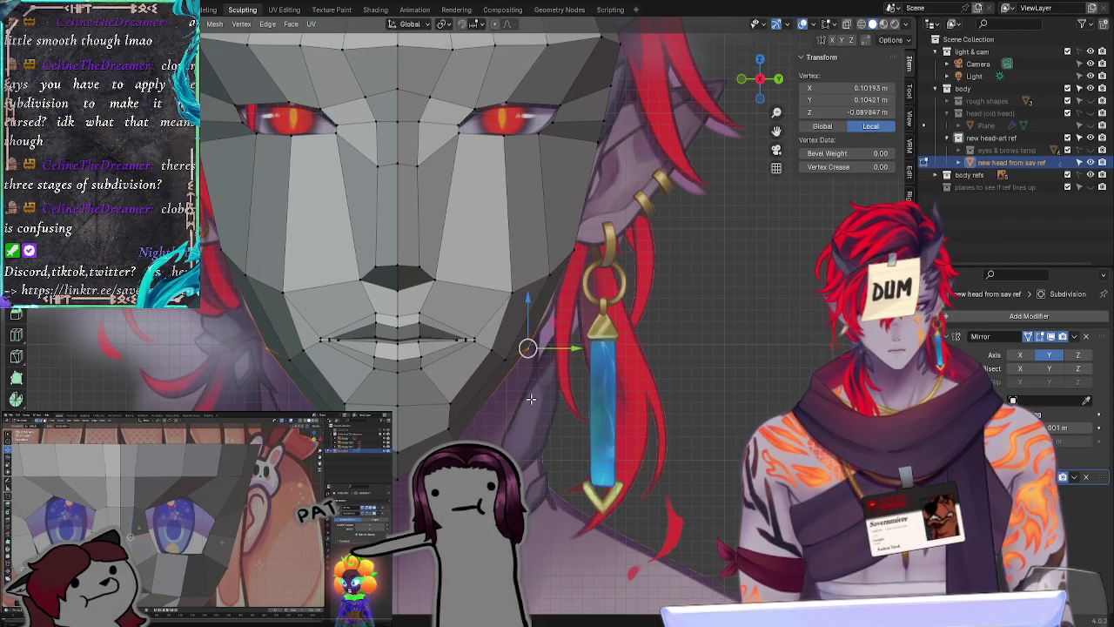
pyautogui.press('g')
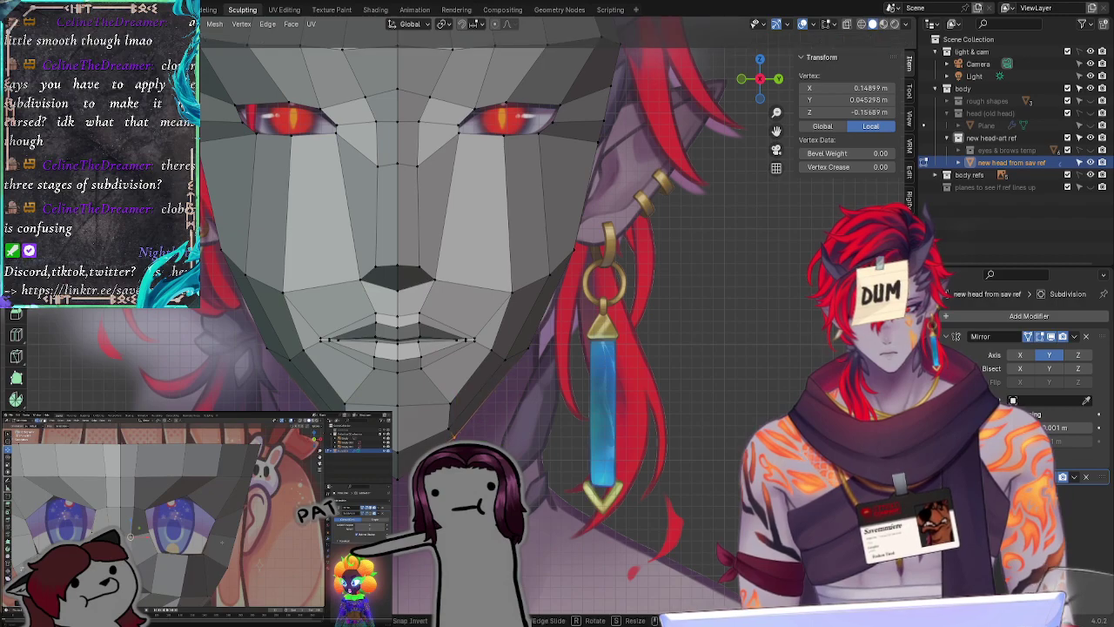
pyautogui.click(459, 435)
pyautogui.press('g')
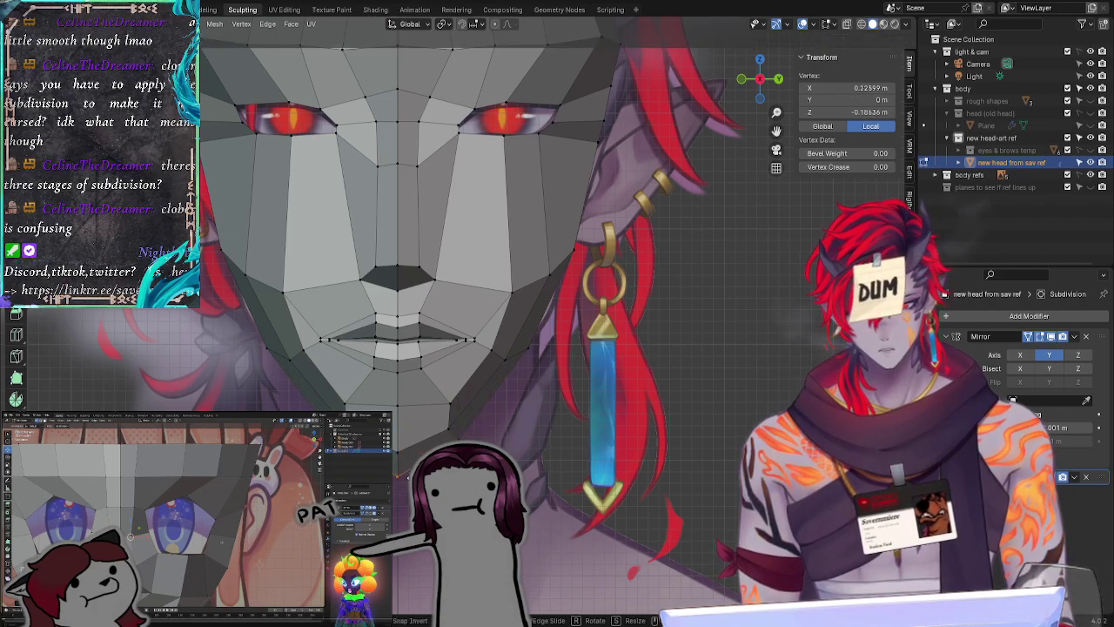
pyautogui.click(408, 479)
pyautogui.click(575, 462)
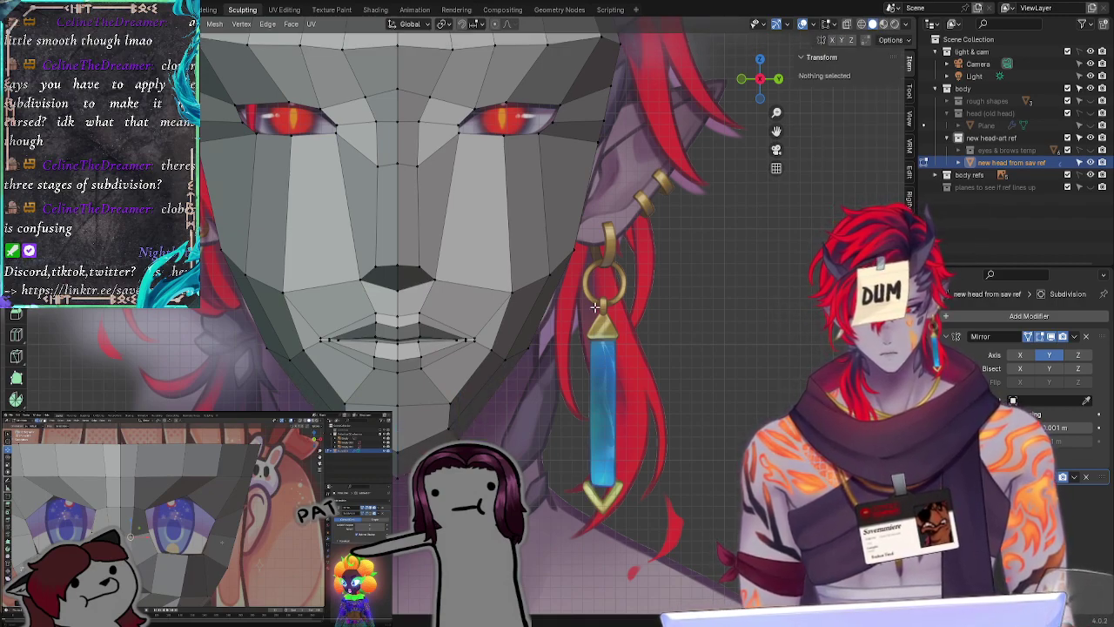
# Step: Slide the two chin vertices along the X axis to align with the reference chin
pyautogui.moveTo(535, 273)
pyautogui.keyDown('ctrl'); pyautogui.mouseDown(button='right')
pyautogui.moveTo(550, 278)
pyautogui.moveTo(507, 370)
pyautogui.moveTo(610, 219)
pyautogui.moveTo(610, 228)
pyautogui.mouseUp(button='right'); pyautogui.keyUp('ctrl')
pyautogui.hotkey('ctrl', 'z')
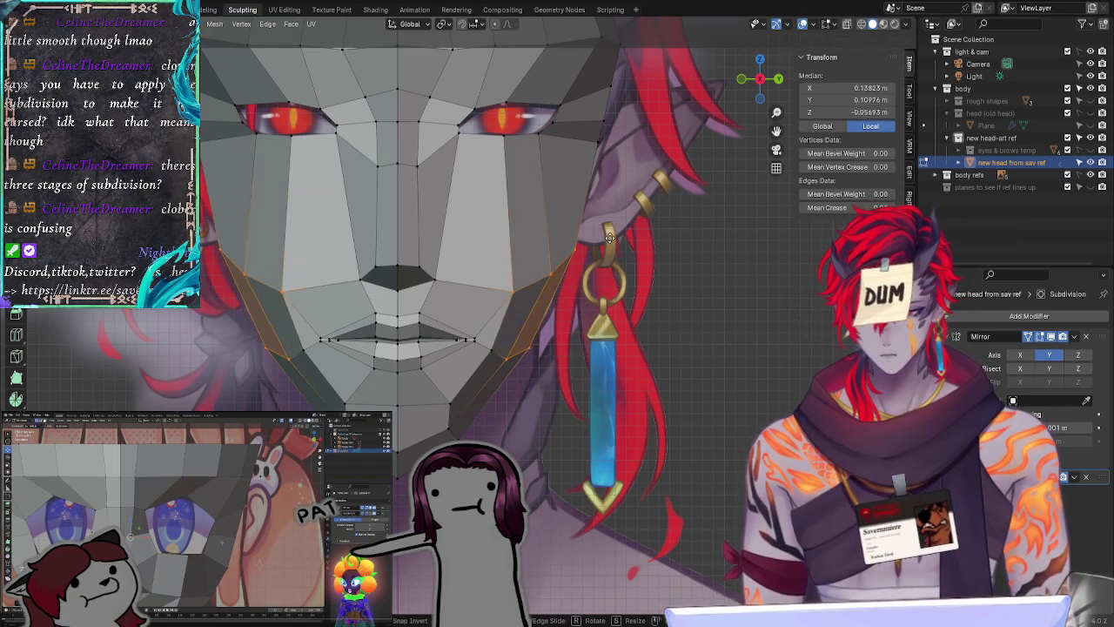
pyautogui.click(570, 367)
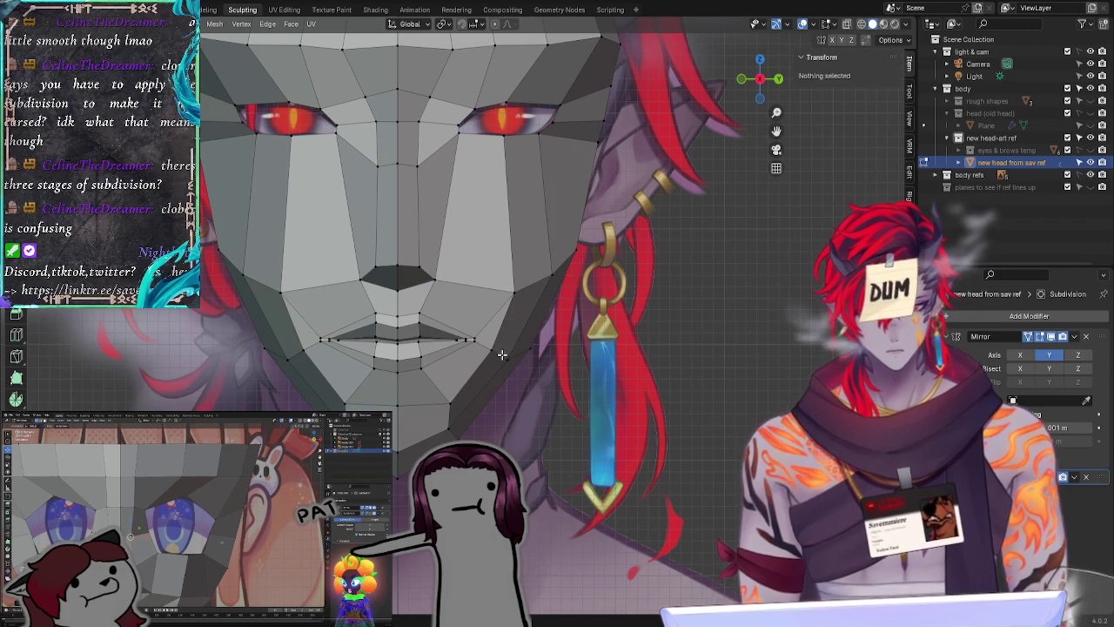
pyautogui.moveTo(458, 436)
pyautogui.keyDown('ctrl'); pyautogui.mouseDown(button='right')
pyautogui.moveTo(484, 435)
pyautogui.moveTo(436, 414)
pyautogui.moveTo(454, 433)
pyautogui.mouseUp(button='right'); pyautogui.keyUp('ctrl')
pyautogui.hotkey('ctrl', 'z')
pyautogui.press('g')
pyautogui.press('y')
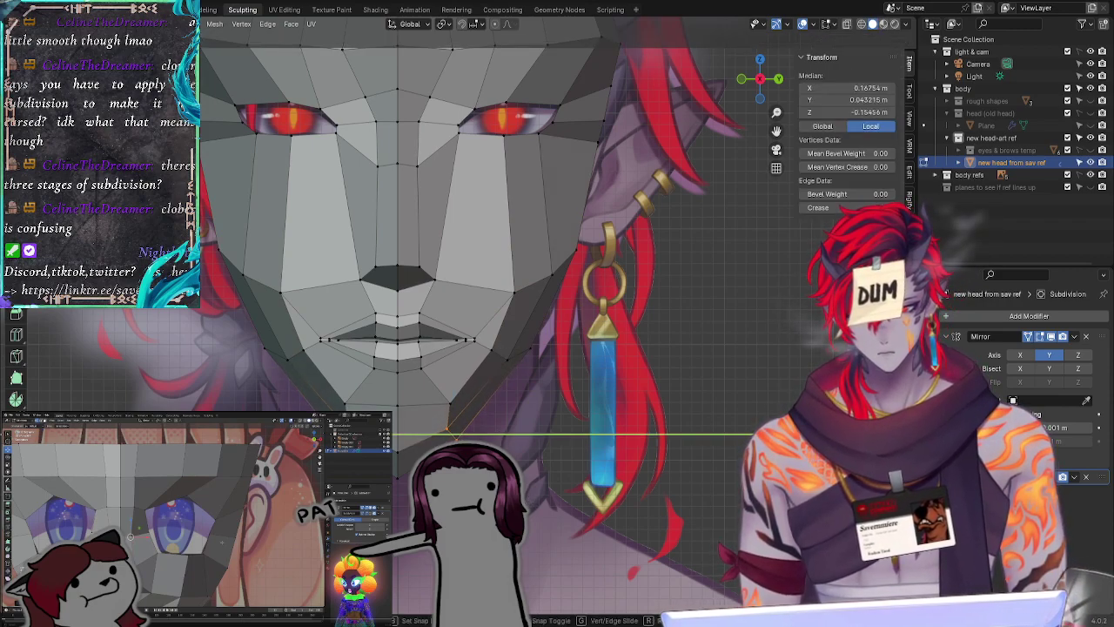
pyautogui.press('Escape')
pyautogui.press('g')
pyautogui.press('x')
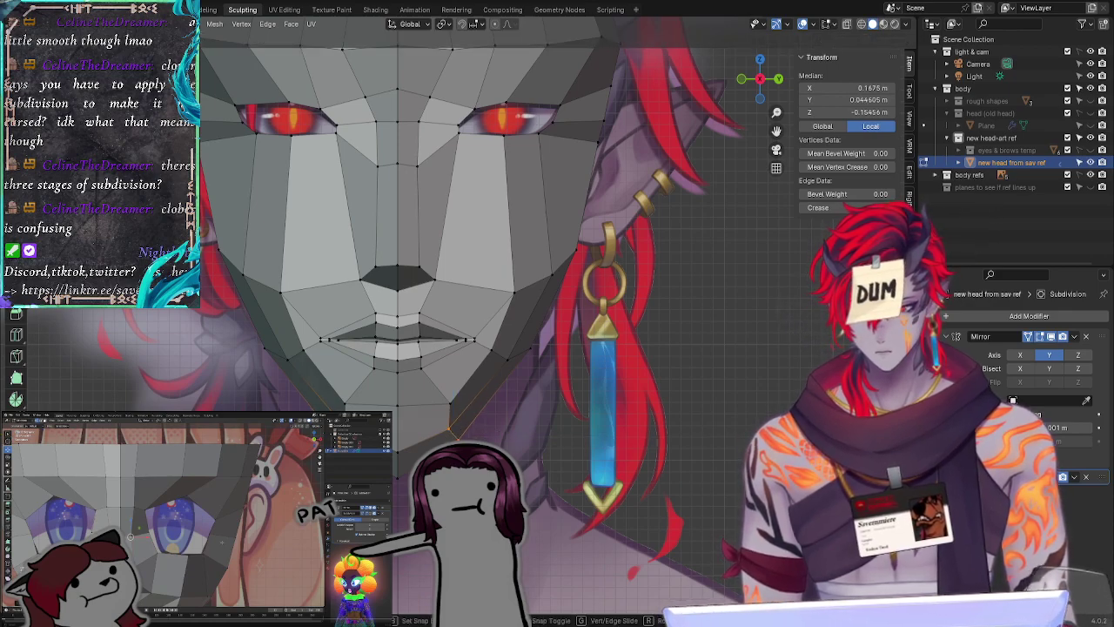
pyautogui.click(485, 436)
pyautogui.press('g')
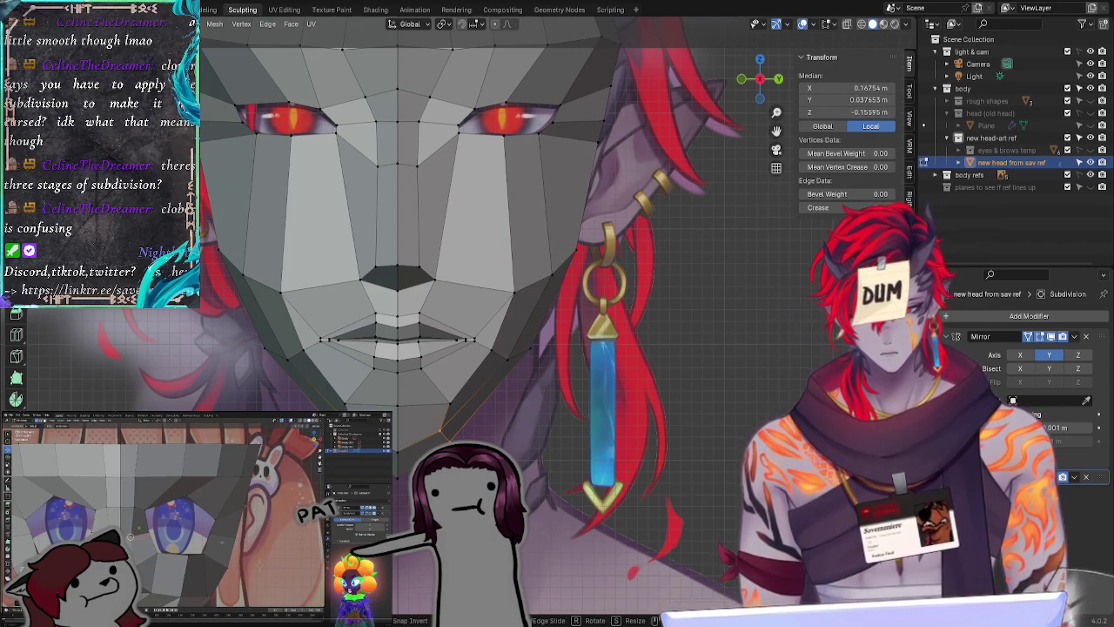
# Step: Try rotating the chin vertices around Z, then cancel the rotation and deselect
pyautogui.press('r')
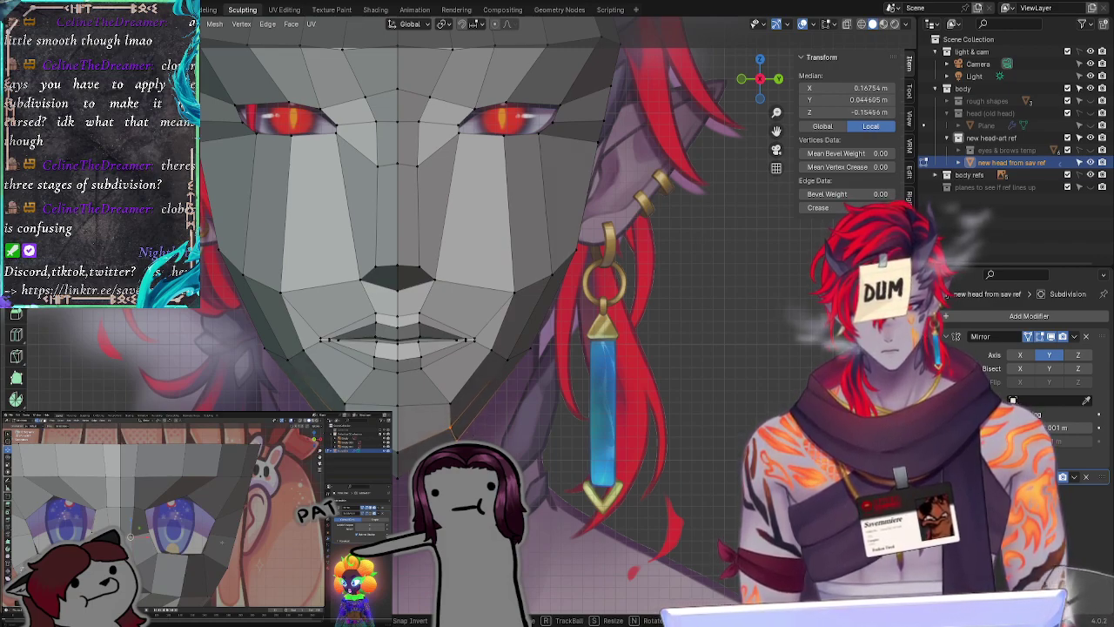
pyautogui.press('z')
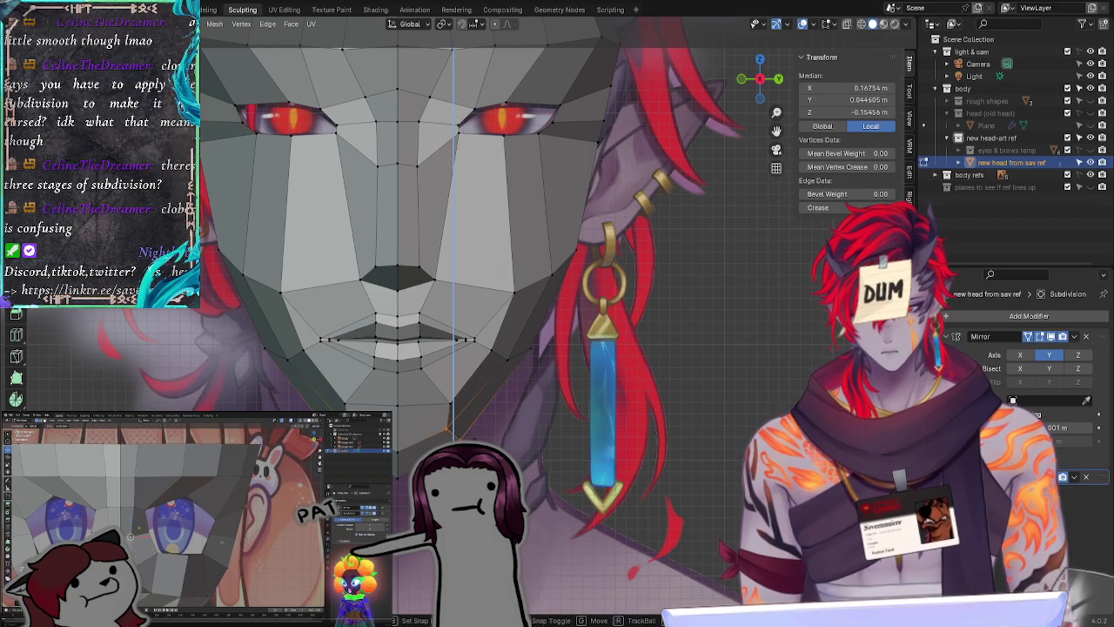
pyautogui.rightClick(471, 435)
pyautogui.press('r')
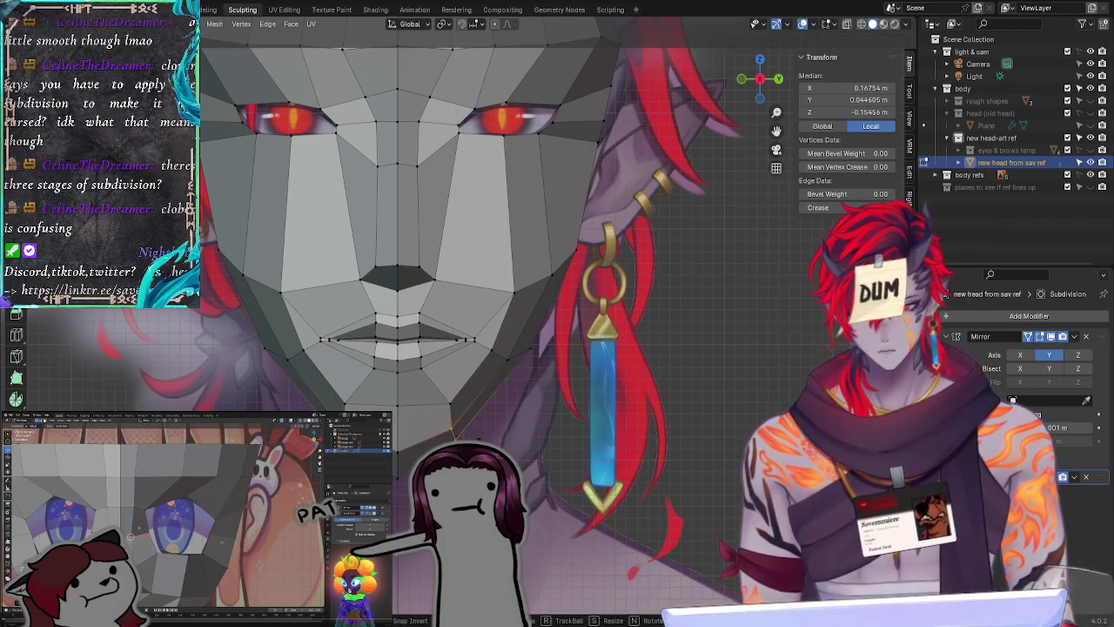
pyautogui.rightClick(471, 435)
pyautogui.press('r')
pyautogui.rightClick(496, 448)
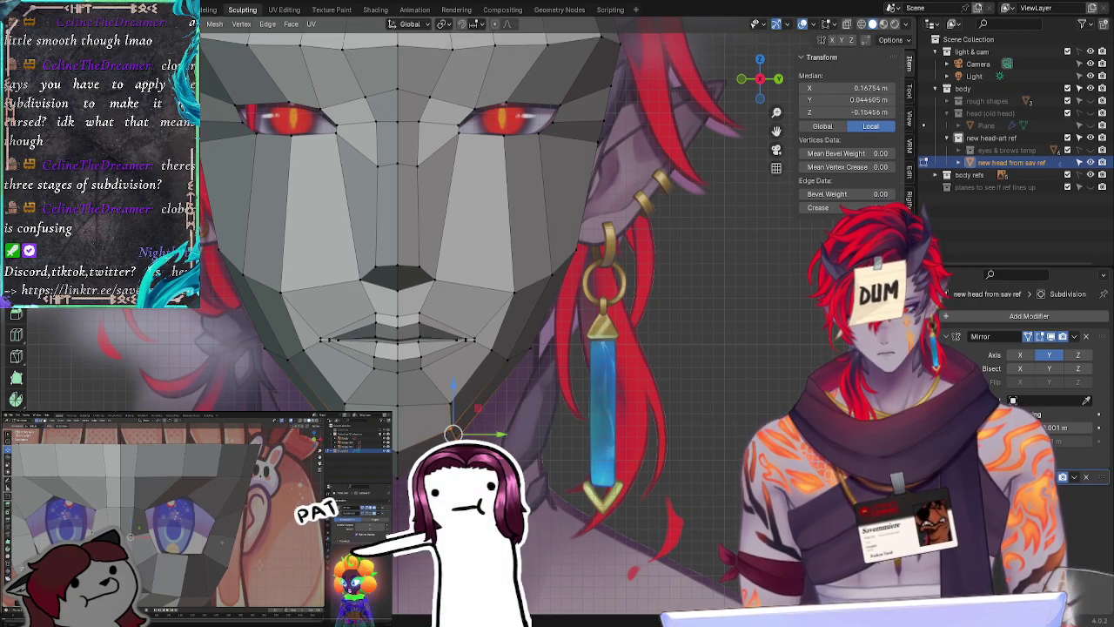
pyautogui.click(544, 464)
# Step: Move a single chin vertex and the first jawline vertex onto the reference outline
pyautogui.click(462, 424)
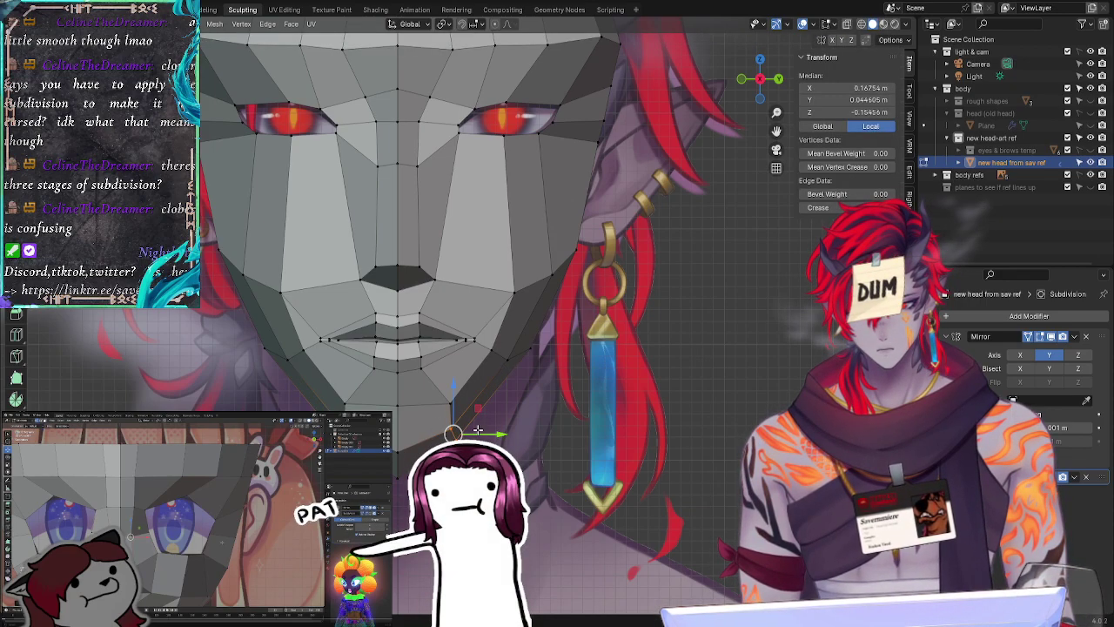
pyautogui.press('g')
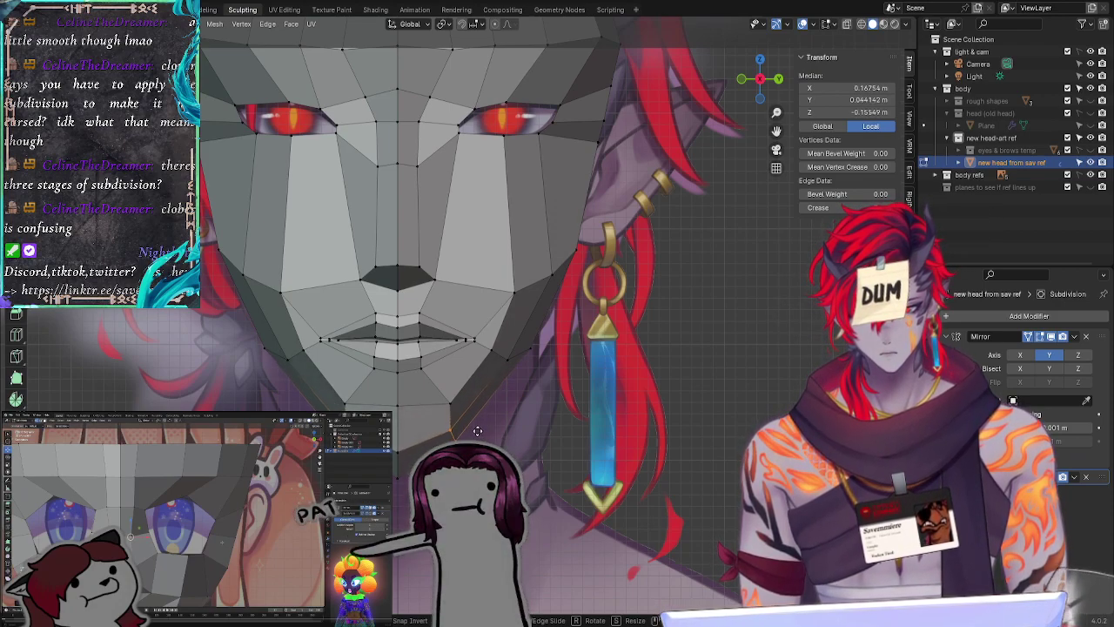
pyautogui.click(480, 430)
pyautogui.click(558, 388)
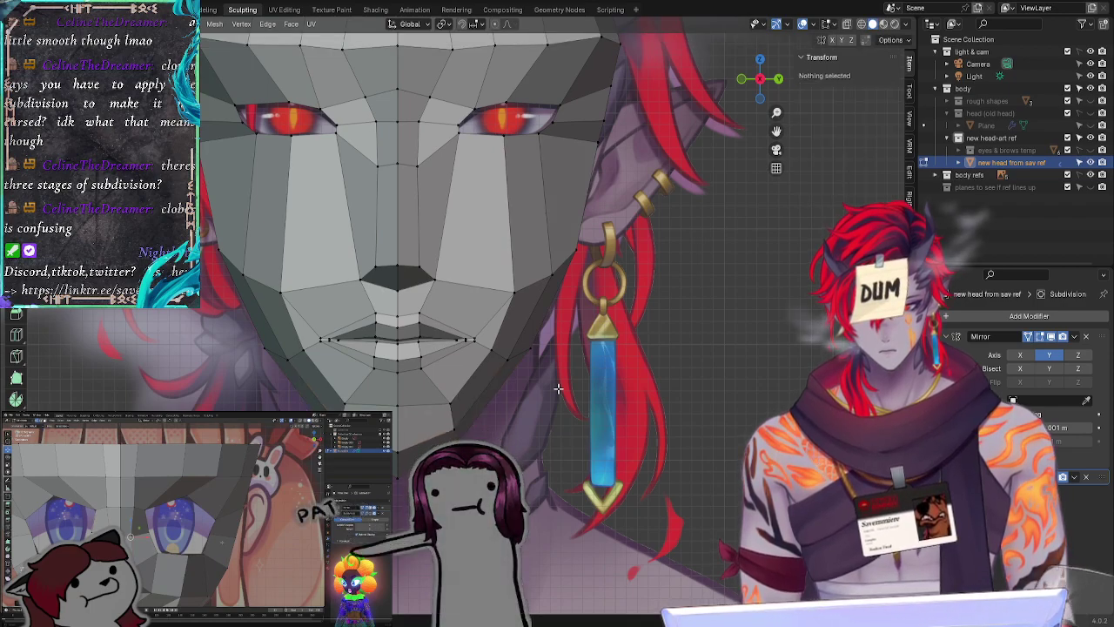
pyautogui.press('k')
pyautogui.click(506, 357)
pyautogui.press('g')
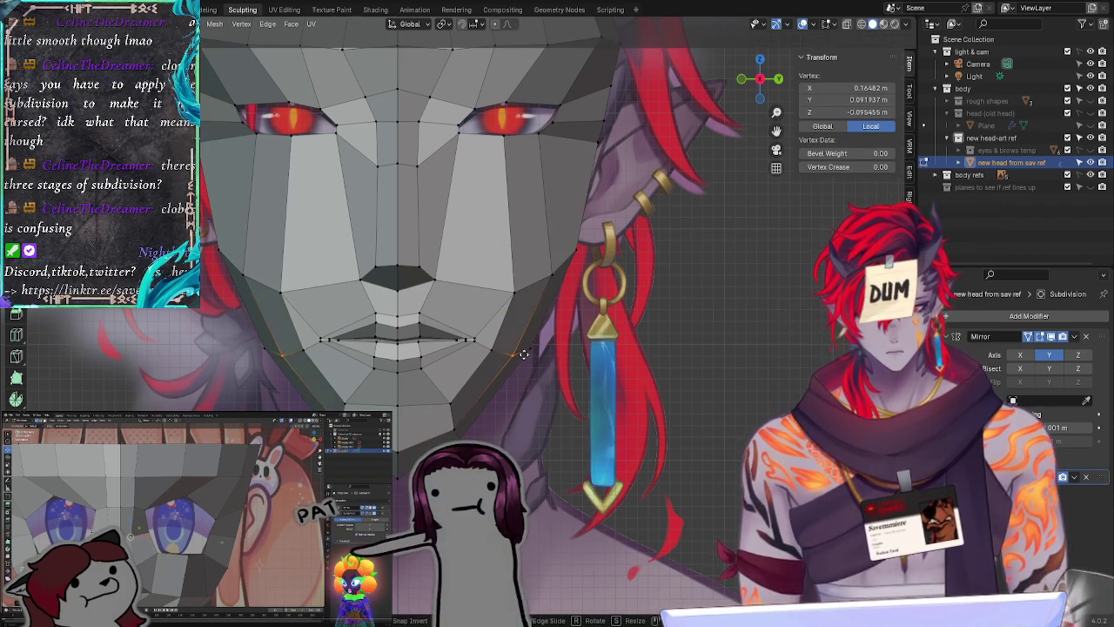
pyautogui.click(523, 355)
pyautogui.click(596, 403)
# Step: Push the next jaw vertices outward along the reference jaw and shift the vertex near the ear
pyautogui.click(483, 357)
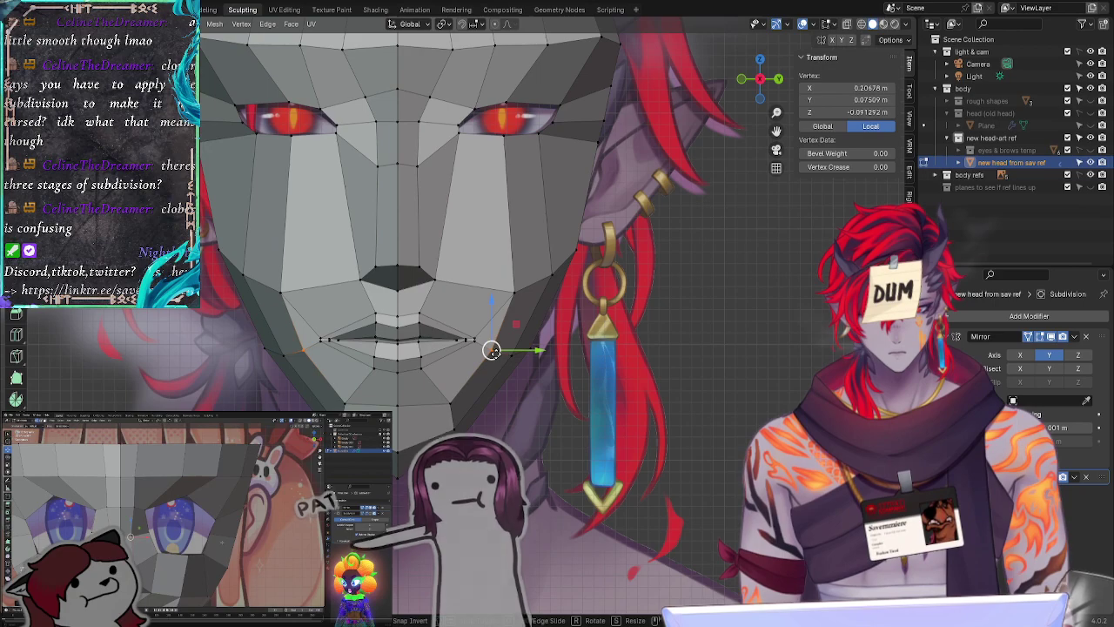
pyautogui.press('g')
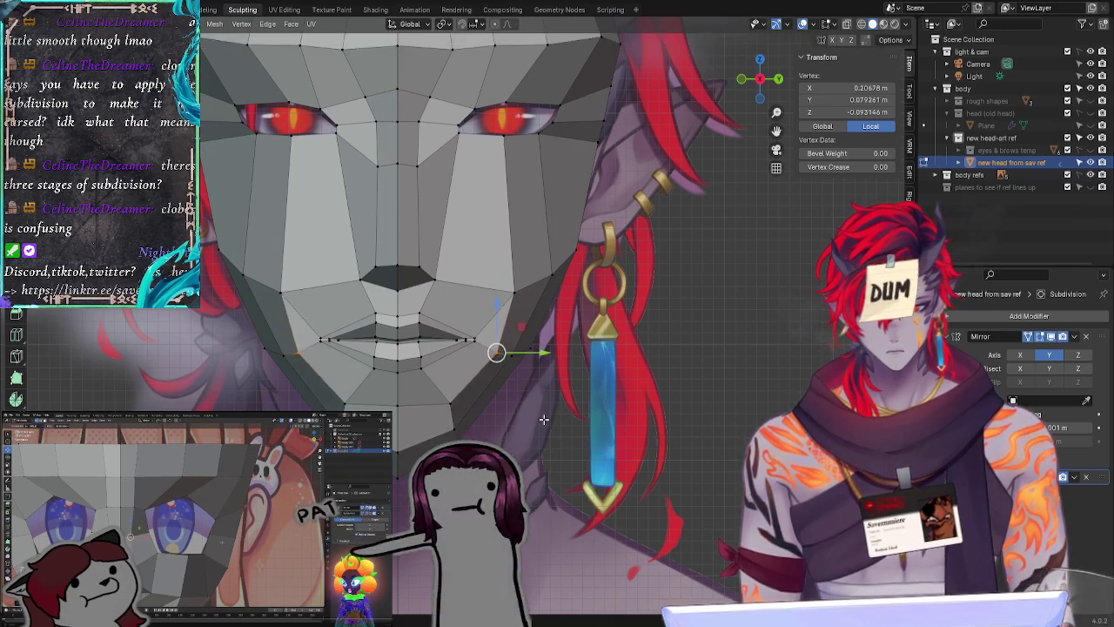
pyautogui.click(528, 355)
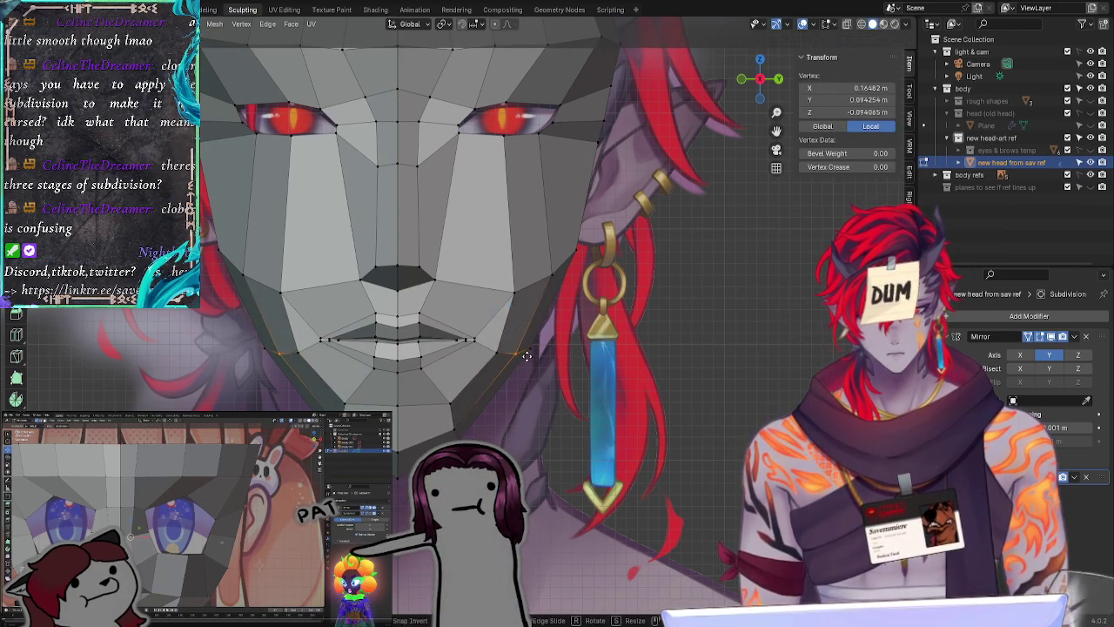
pyautogui.click(548, 367)
pyautogui.click(530, 354)
pyautogui.press('g')
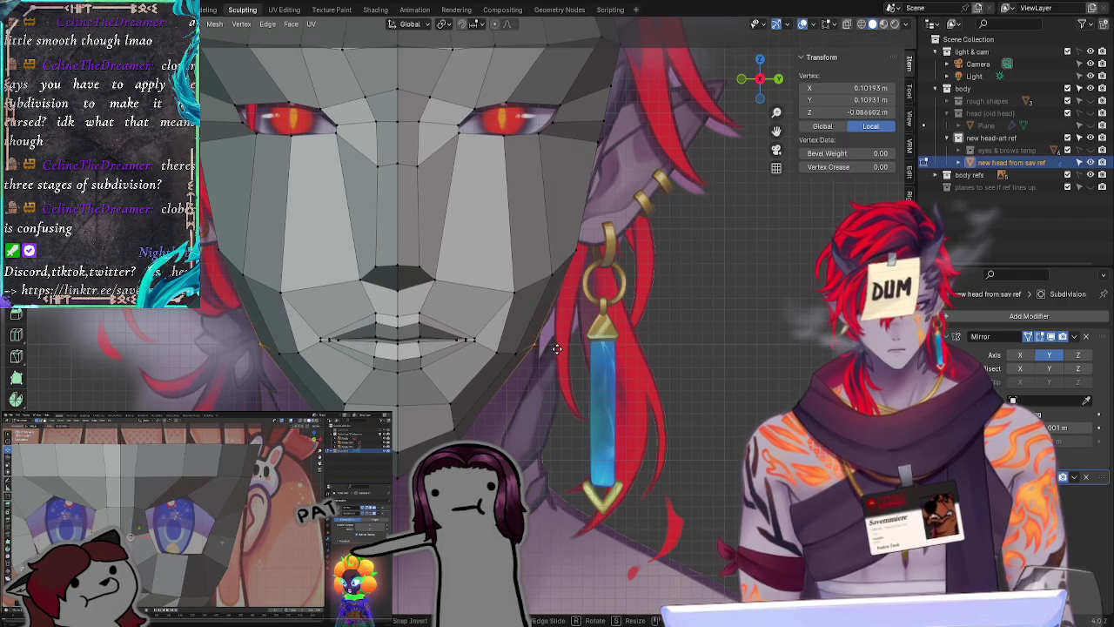
pyautogui.click(557, 348)
pyautogui.click(541, 400)
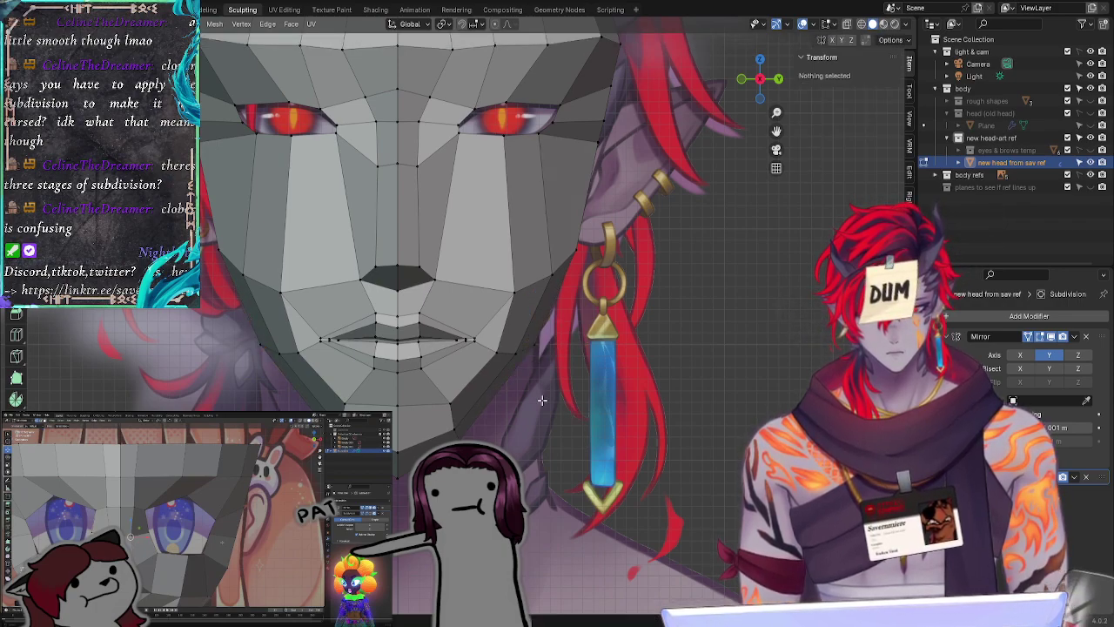
pyautogui.click(575, 244)
pyautogui.press('g')
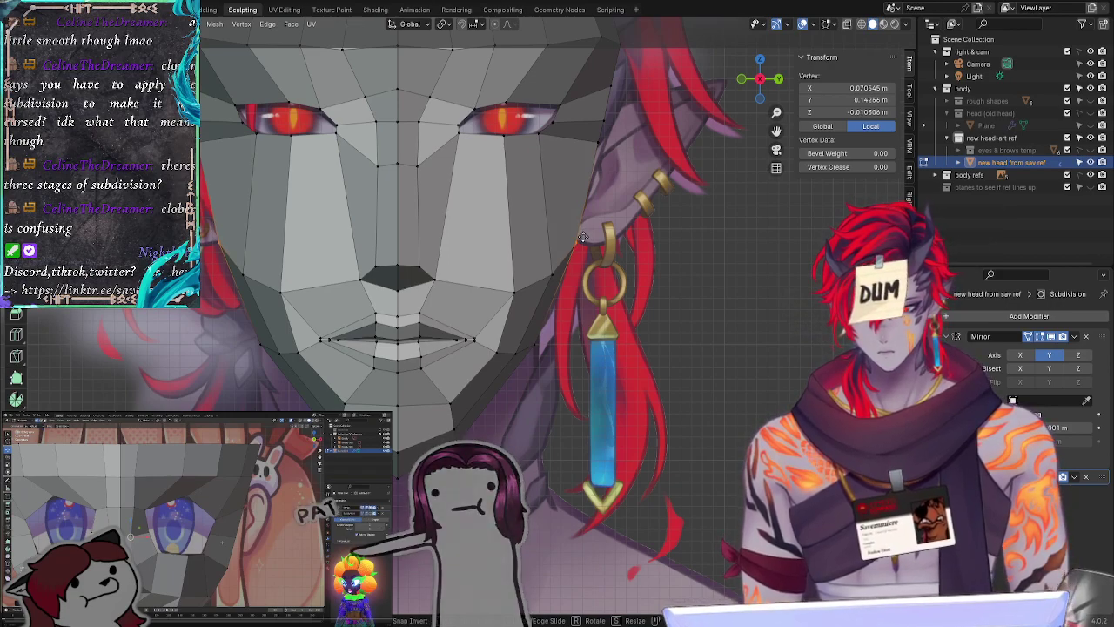
# Step: Set the ear vertex's new height and move the jaw outline loop upward
pyautogui.click(581, 237)
pyautogui.hotkey('alt', 'a')
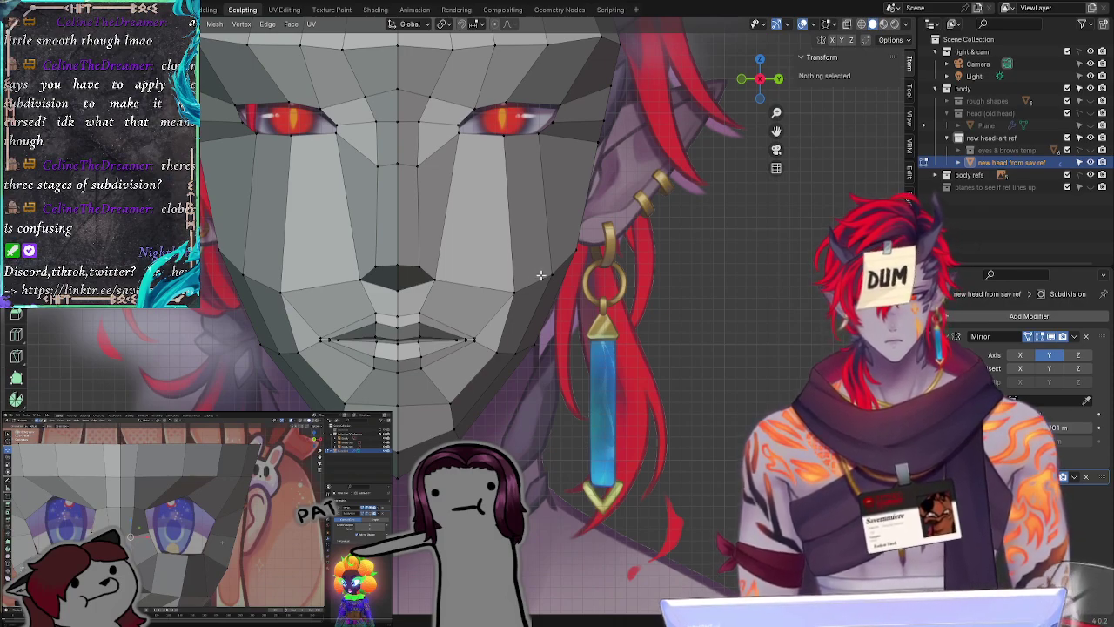
pyautogui.click(552, 275)
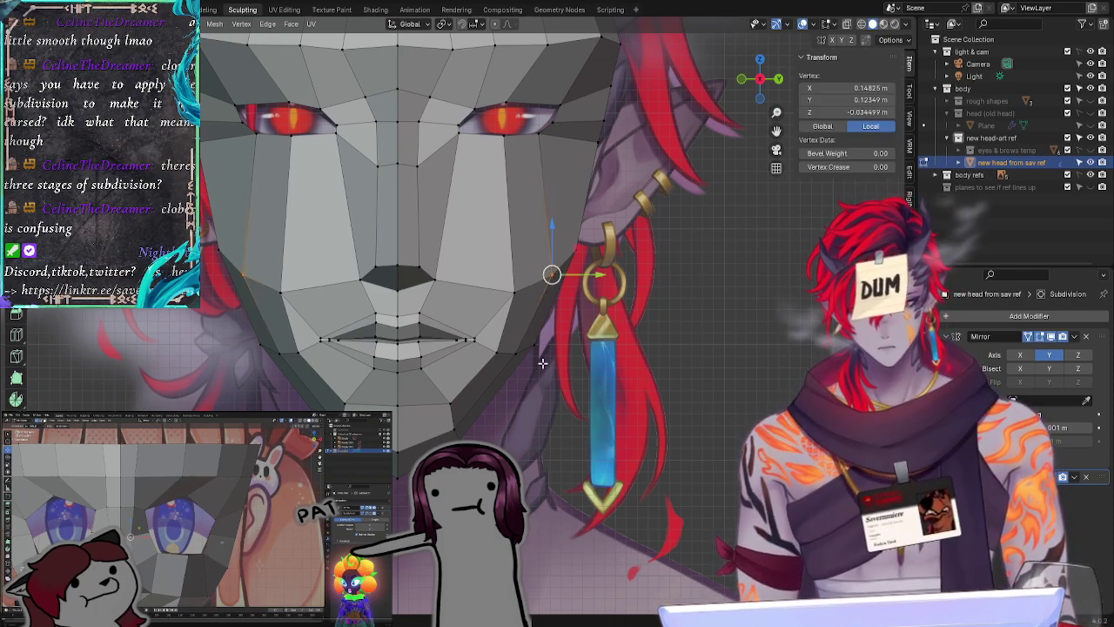
pyautogui.keyDown('alt'); pyautogui.click(522, 353); pyautogui.keyUp('alt')
pyautogui.press('g')
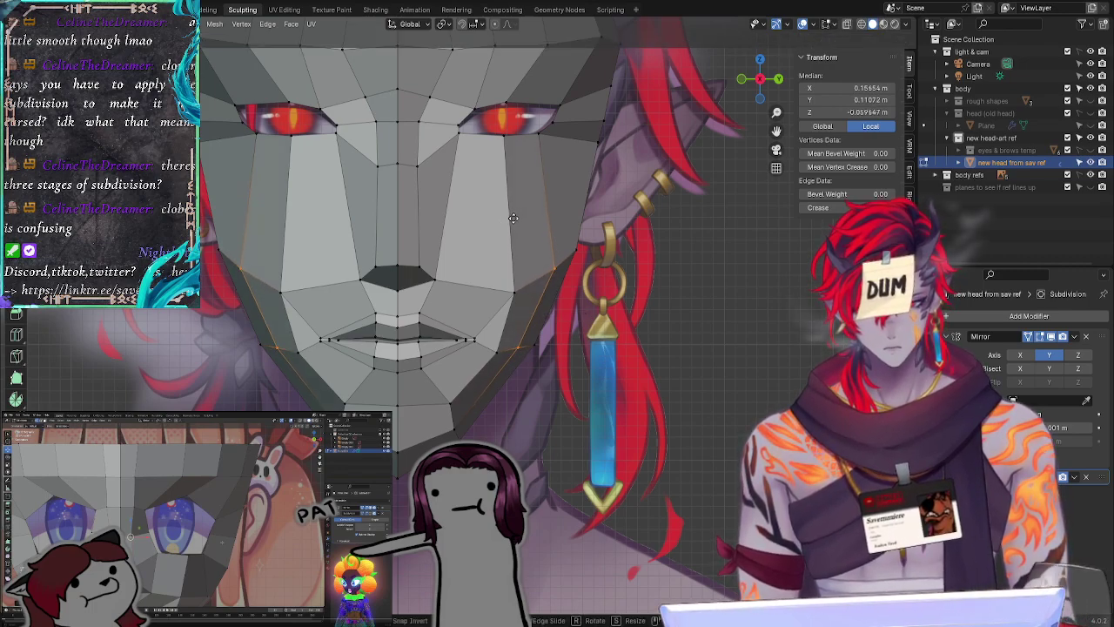
pyautogui.click(513, 219)
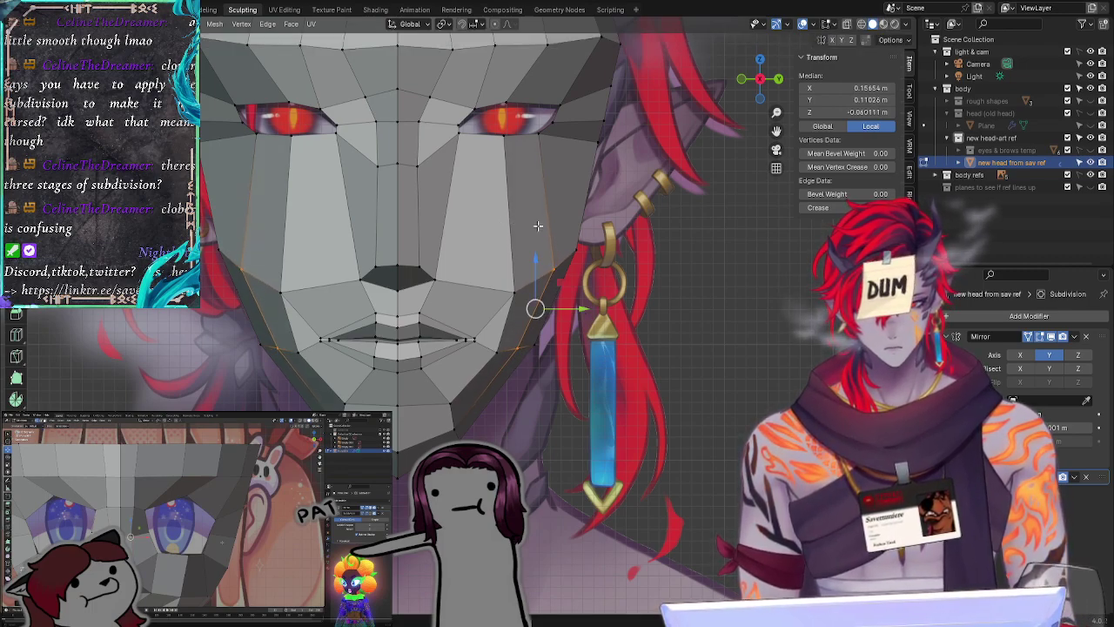
# Step: Move a single jaw vertex down and inward onto the reference jaw
pyautogui.click(557, 272)
pyautogui.press('g')
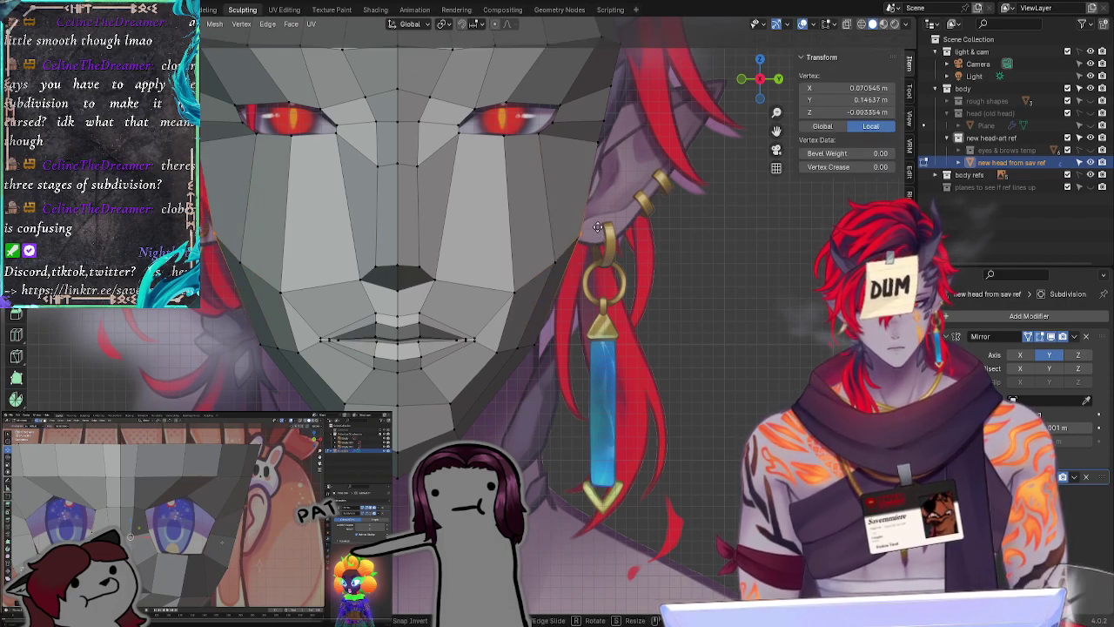
pyautogui.click(581, 224)
pyautogui.rightClick(581, 224)
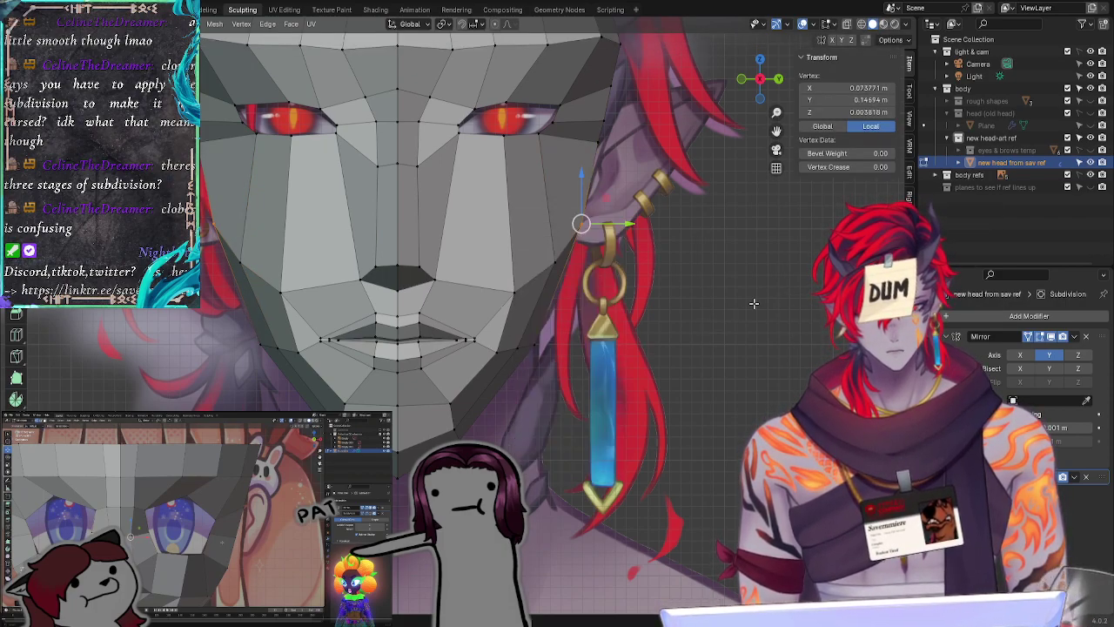
pyautogui.press('g')
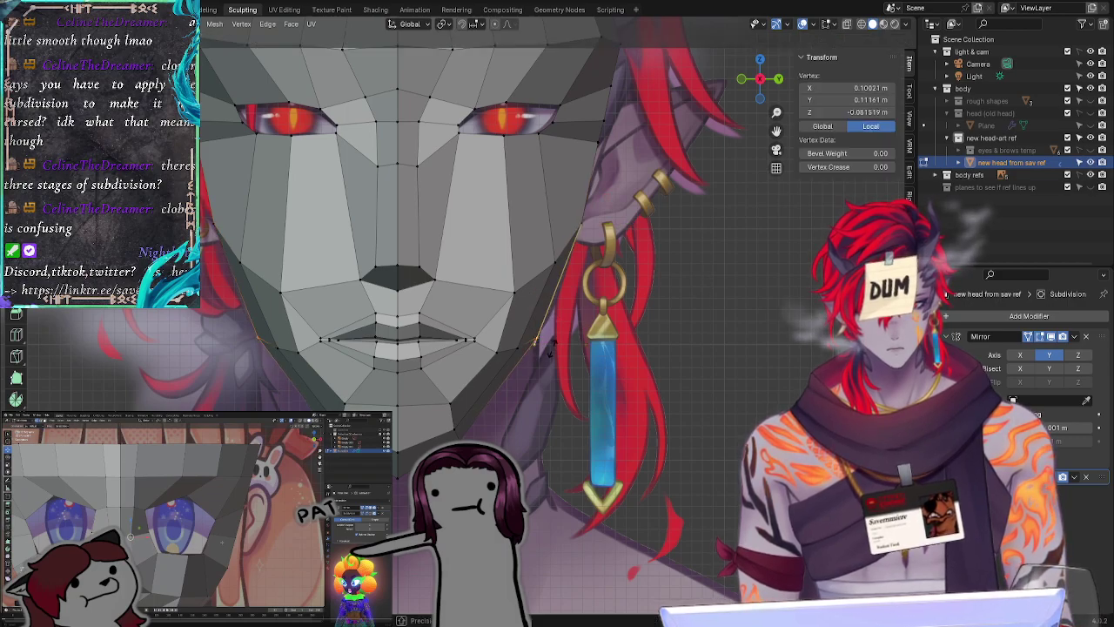
pyautogui.click(558, 342)
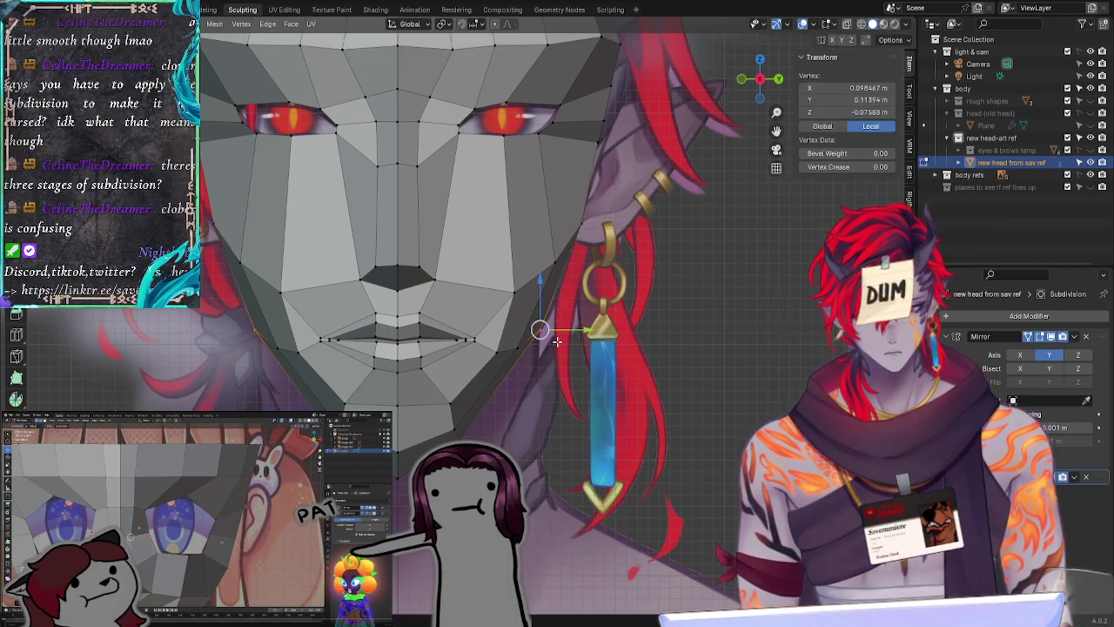
pyautogui.click(590, 406)
pyautogui.click(468, 432)
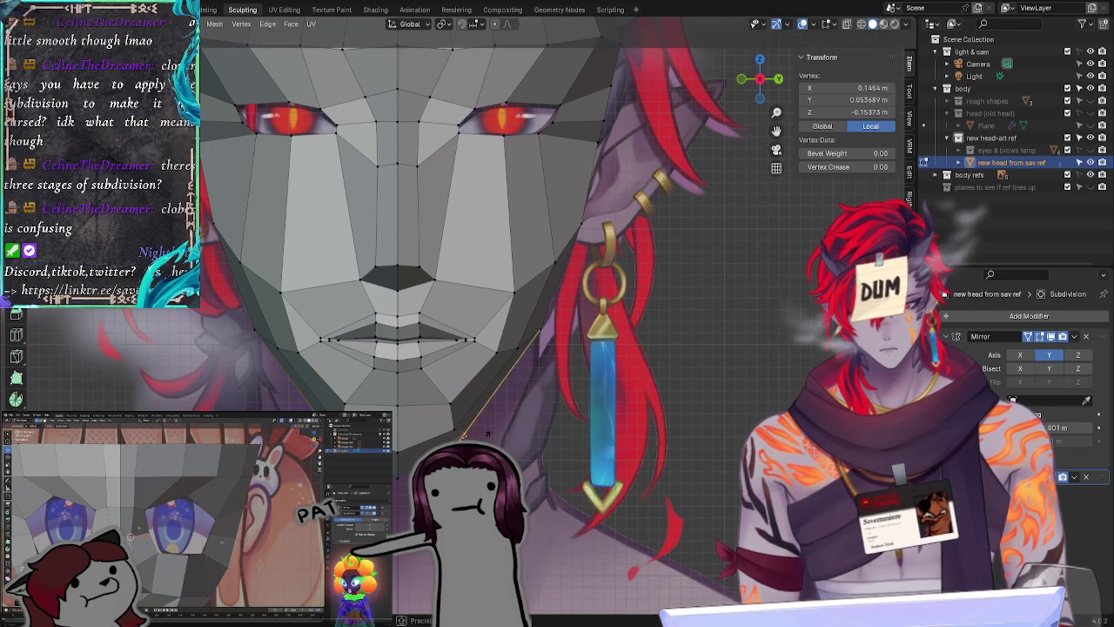
pyautogui.click(603, 446)
# Step: Check the profile, then place the silhouette vertex beside the eye slightly higher and outward
pyautogui.moveTo(676, 403); pyautogui.dragTo(589, 404, button='middle')
pyautogui.click(746, 79)
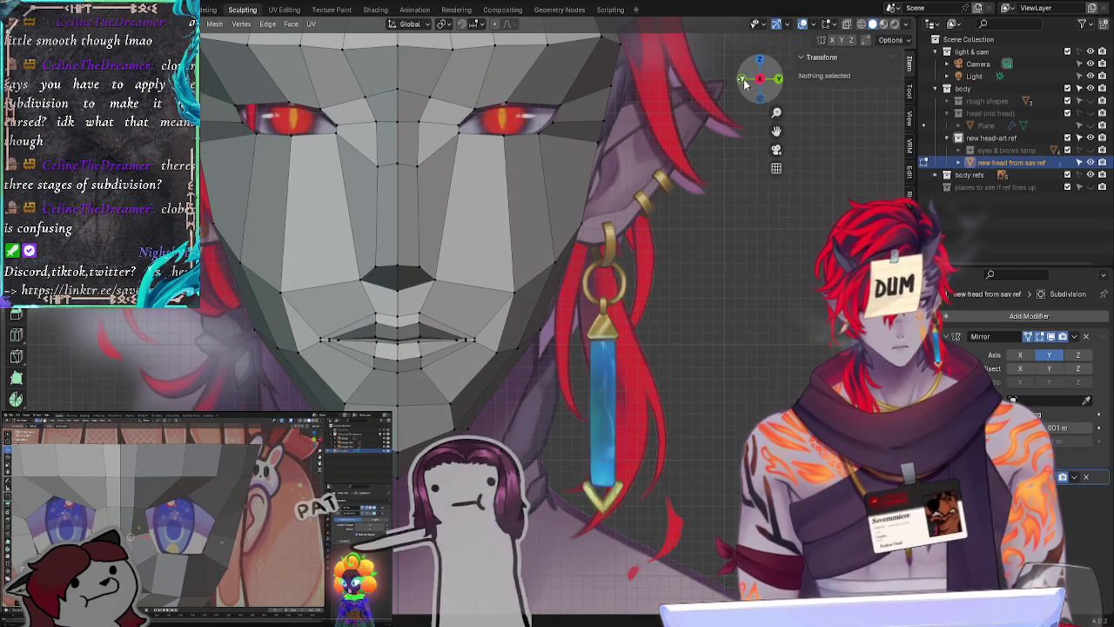
pyautogui.click(597, 143)
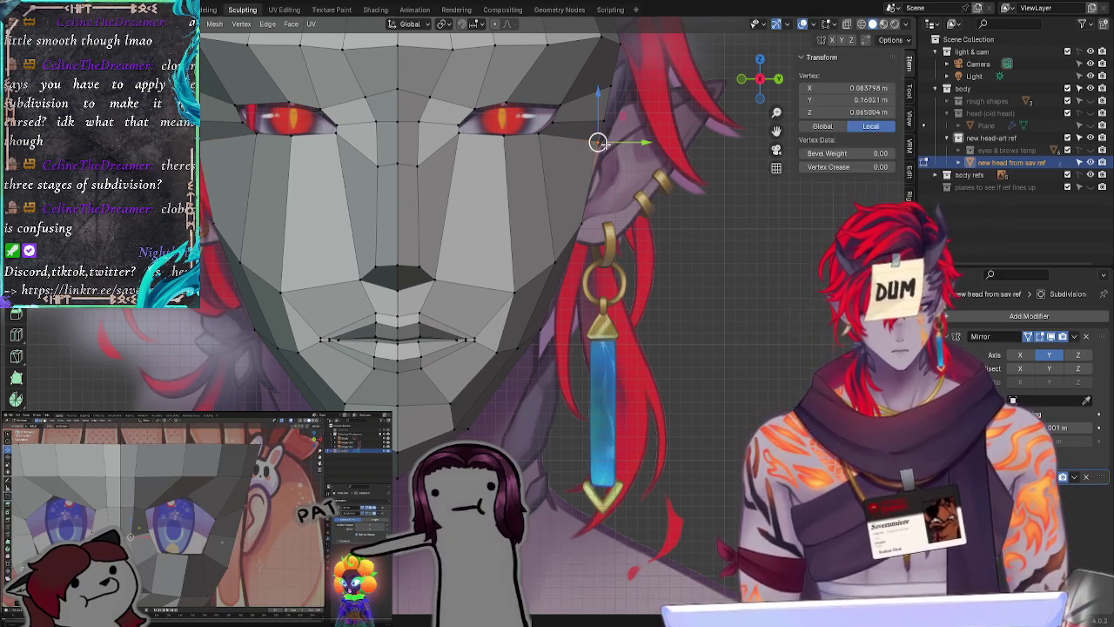
pyautogui.press('g')
pyautogui.click(599, 149)
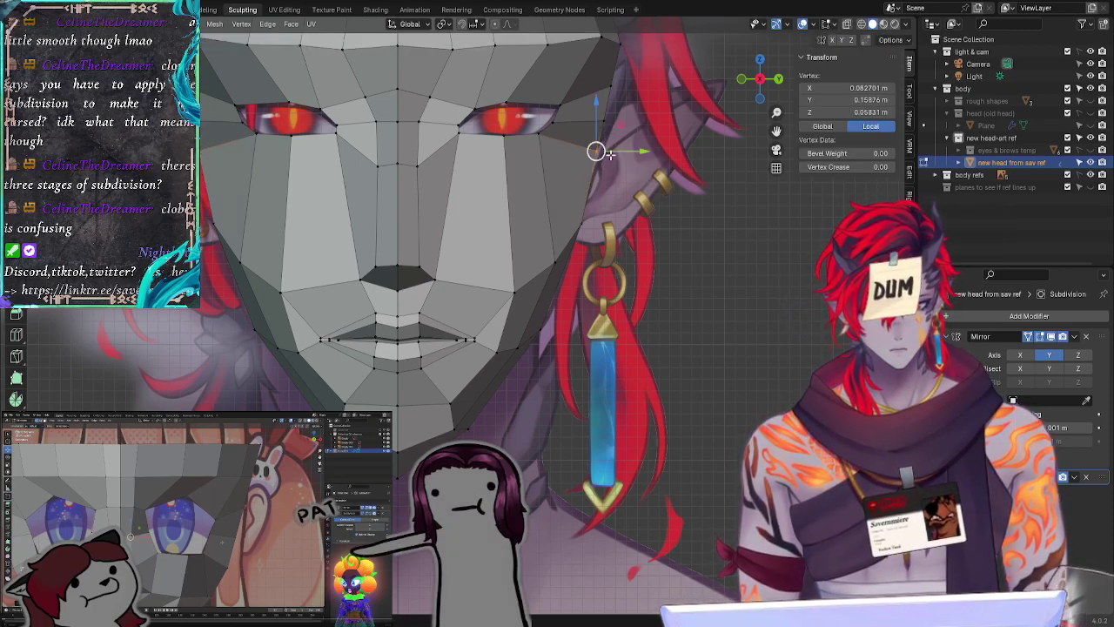
pyautogui.press('g')
pyautogui.click(623, 142)
pyautogui.press('g')
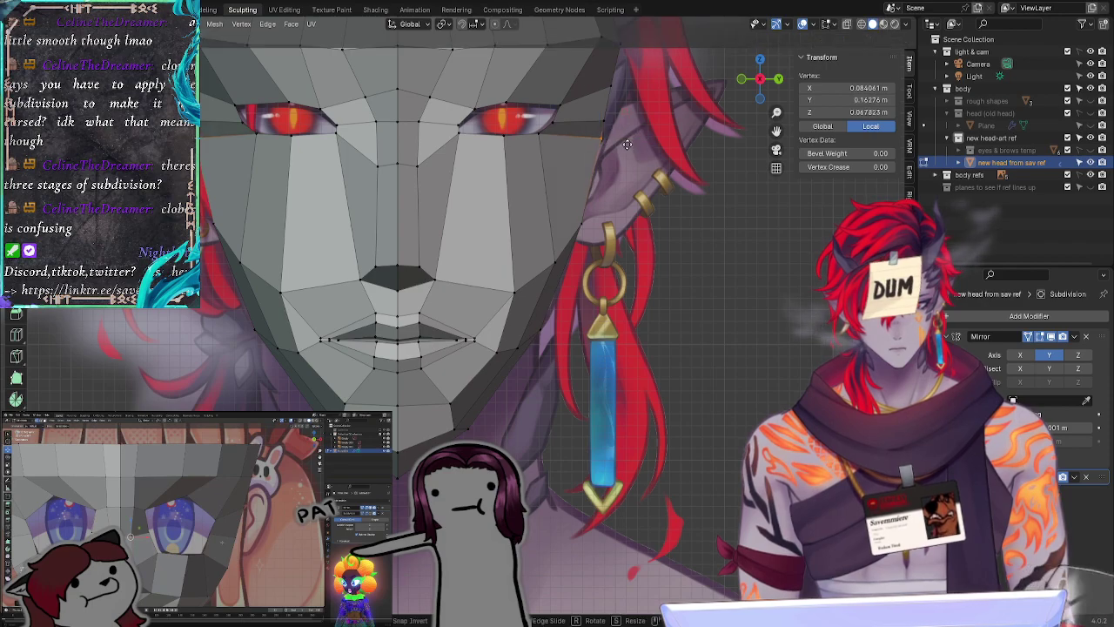
pyautogui.click(632, 145)
pyautogui.click(642, 217)
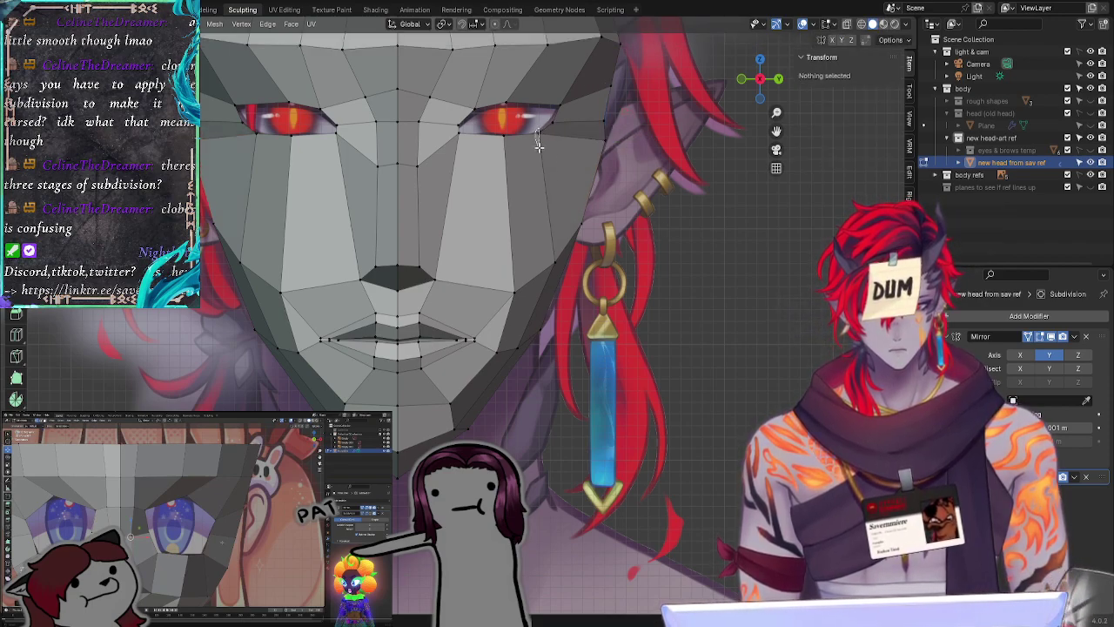
# Step: Adjust the outer eye-corner vertex and move the temple vertex onto the face edge
pyautogui.click(539, 144)
pyautogui.press('g')
pyautogui.click(543, 144)
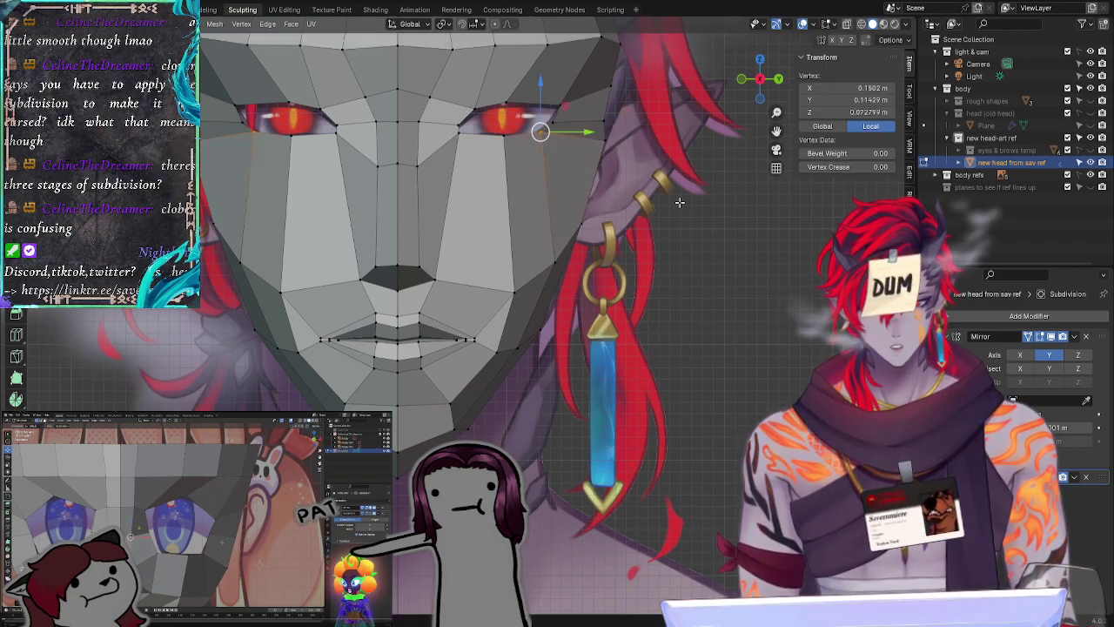
pyautogui.click(606, 140)
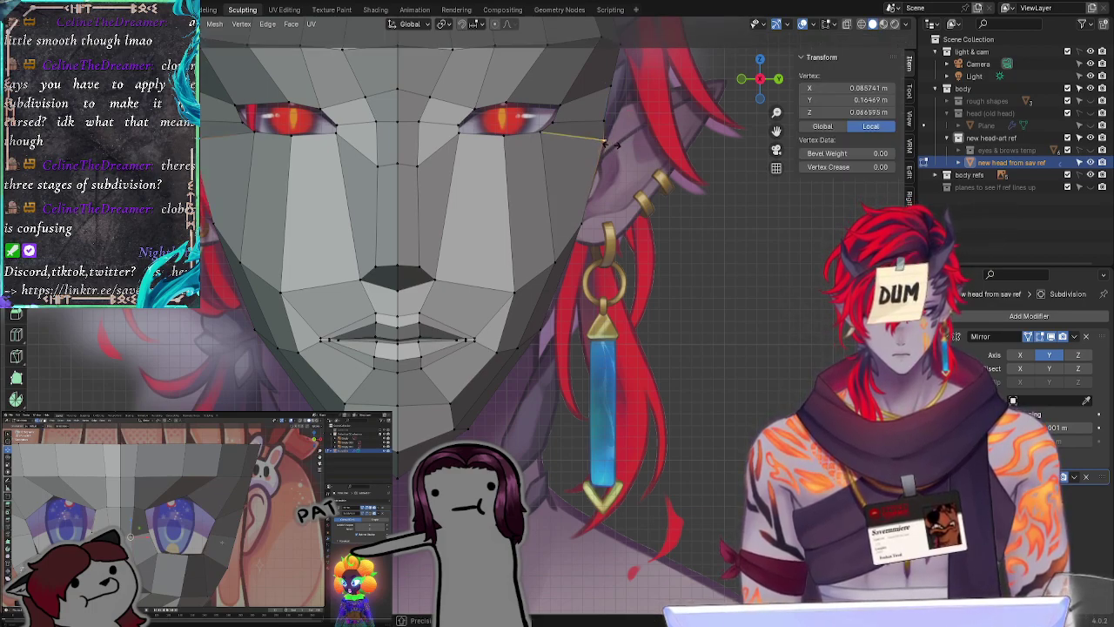
pyautogui.click(613, 143)
pyautogui.click(553, 113)
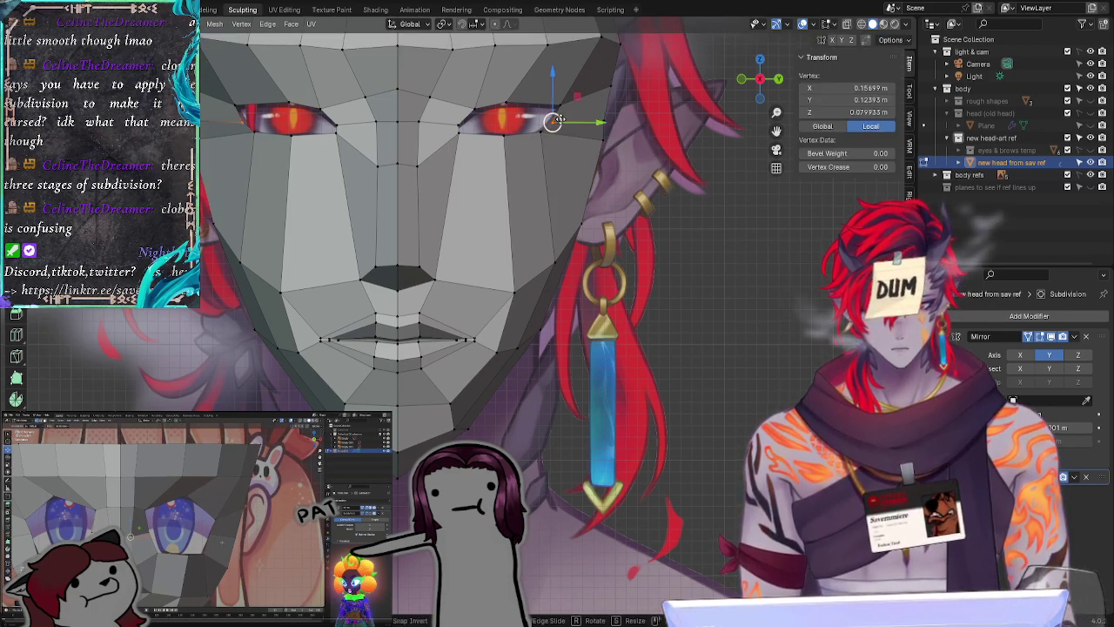
pyautogui.press('g')
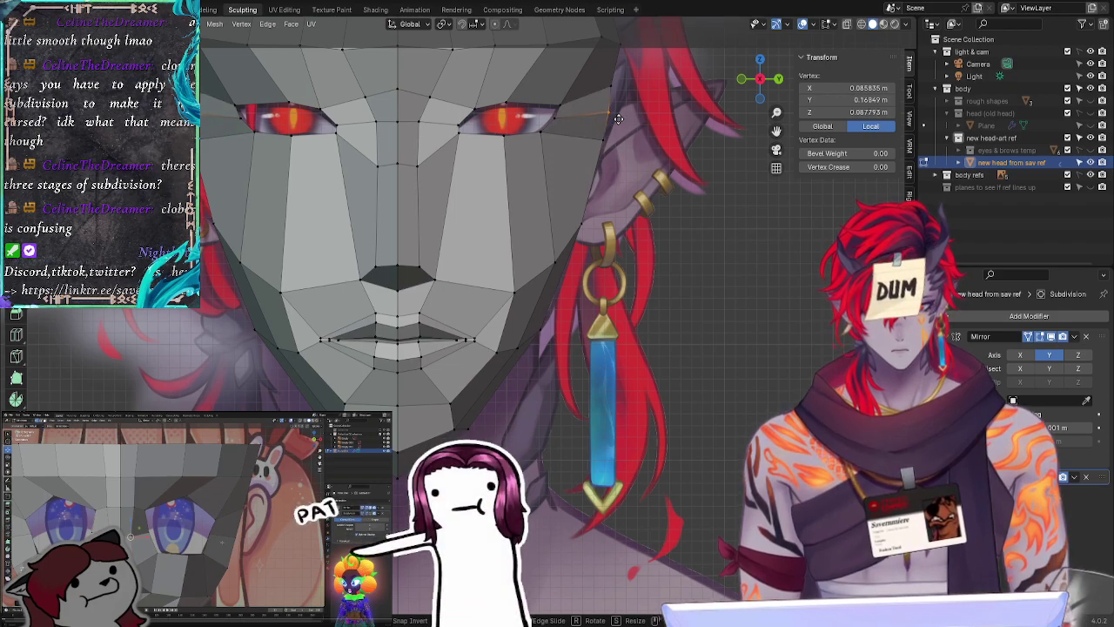
pyautogui.click(619, 119)
pyautogui.click(659, 223)
# Step: Move the two right side-edge vertices outward onto the reference outline
pyautogui.moveTo(602, 101); pyautogui.dragTo(623, 35)
pyautogui.press('r')
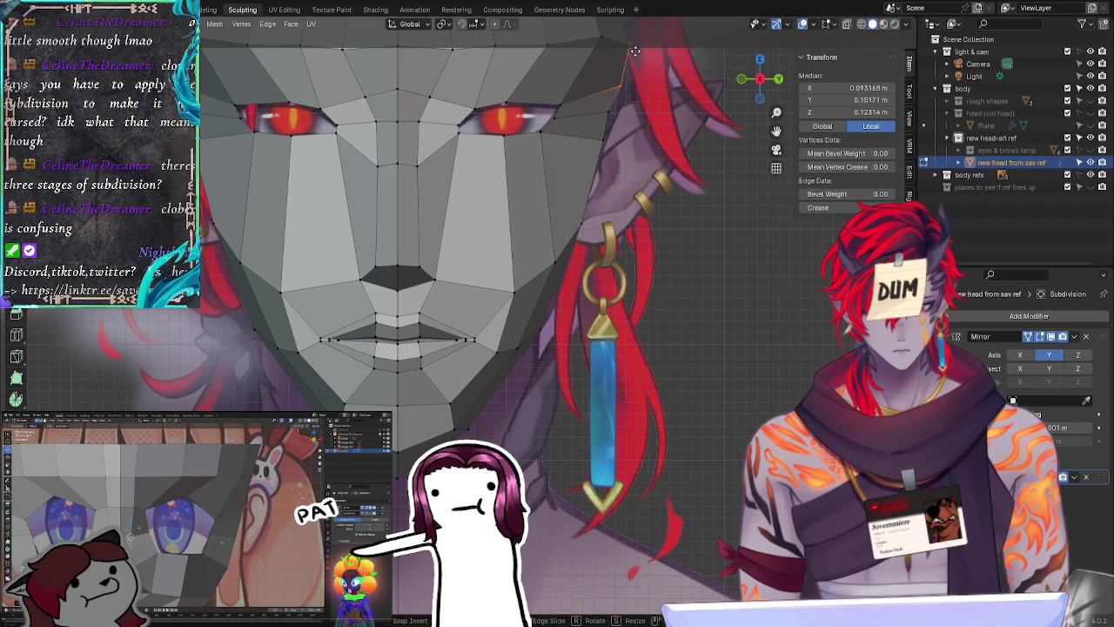
pyautogui.press('g')
pyautogui.click(630, 51)
pyautogui.click(648, 171)
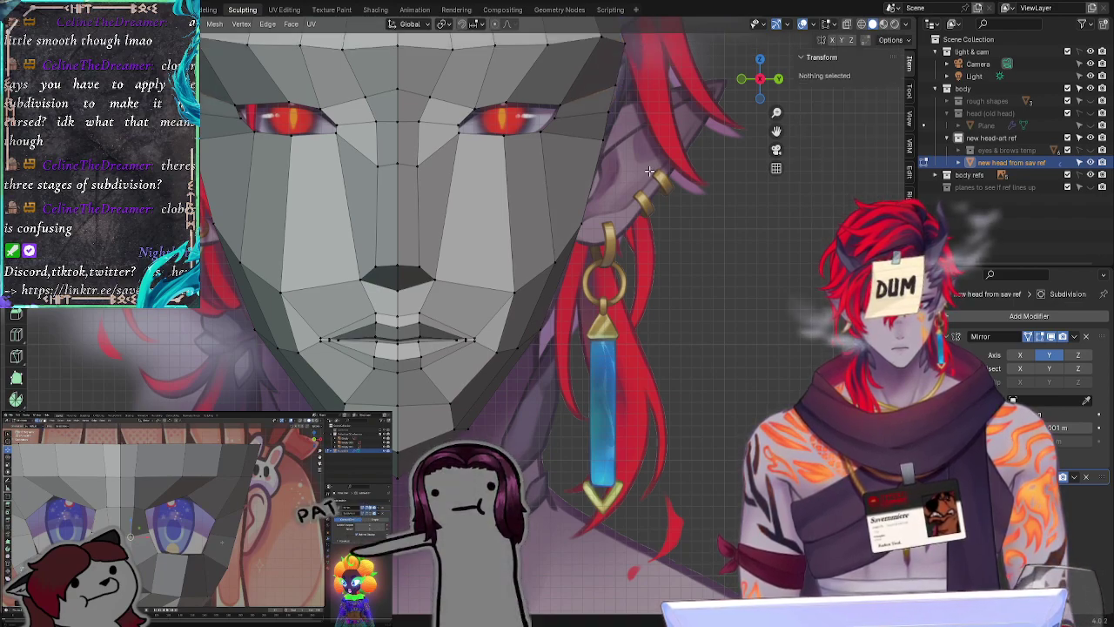
# Step: Shift the head's outer edge vertices and a cheek edge vertex to follow the reference silhouette
pyautogui.moveTo(603, 102); pyautogui.dragTo(642, 40)
pyautogui.press('g')
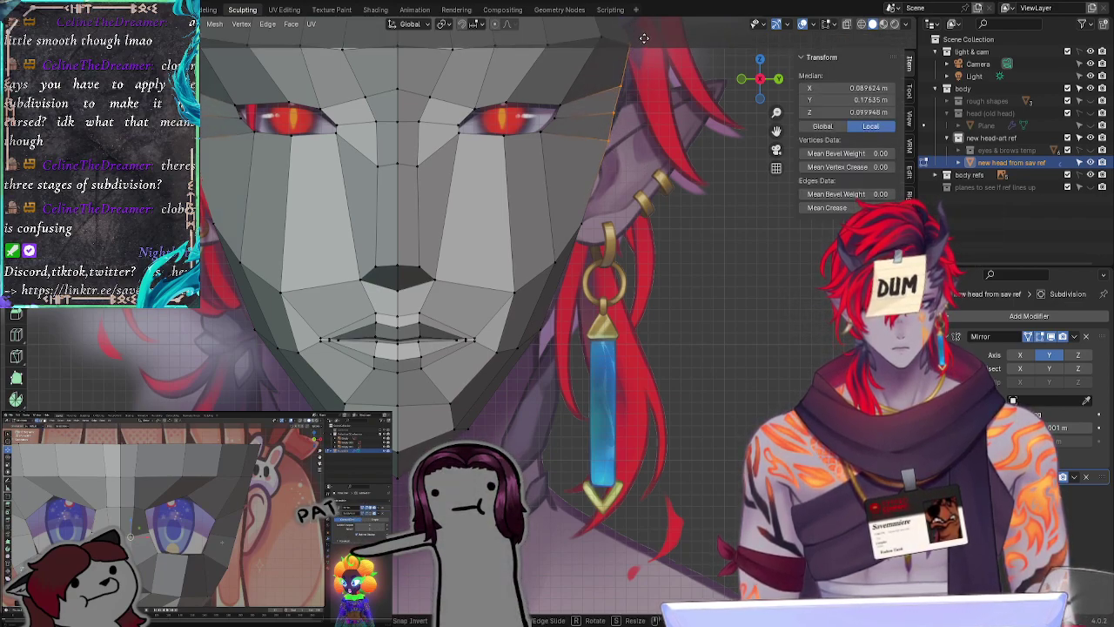
pyautogui.click(644, 39)
pyautogui.click(695, 154)
pyautogui.click(608, 137)
pyautogui.press('g')
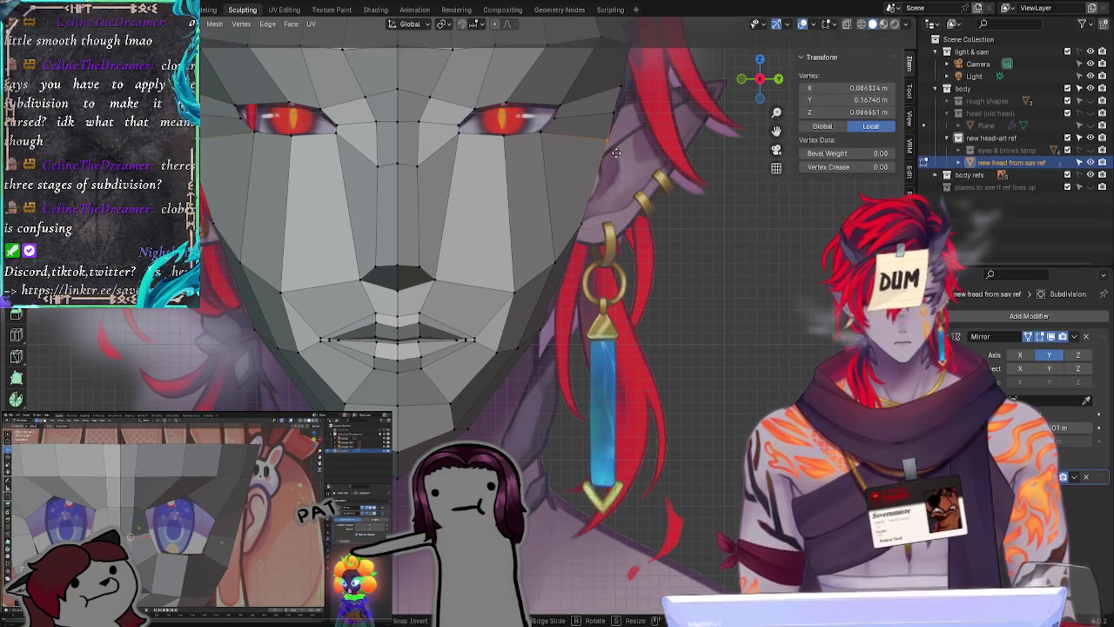
pyautogui.click(615, 152)
pyautogui.click(718, 277)
# Step: Move the forehead's top-right corner vertices to match the reference, leaving the forehead loop unchanged
pyautogui.scroll(-3, 679, 261)
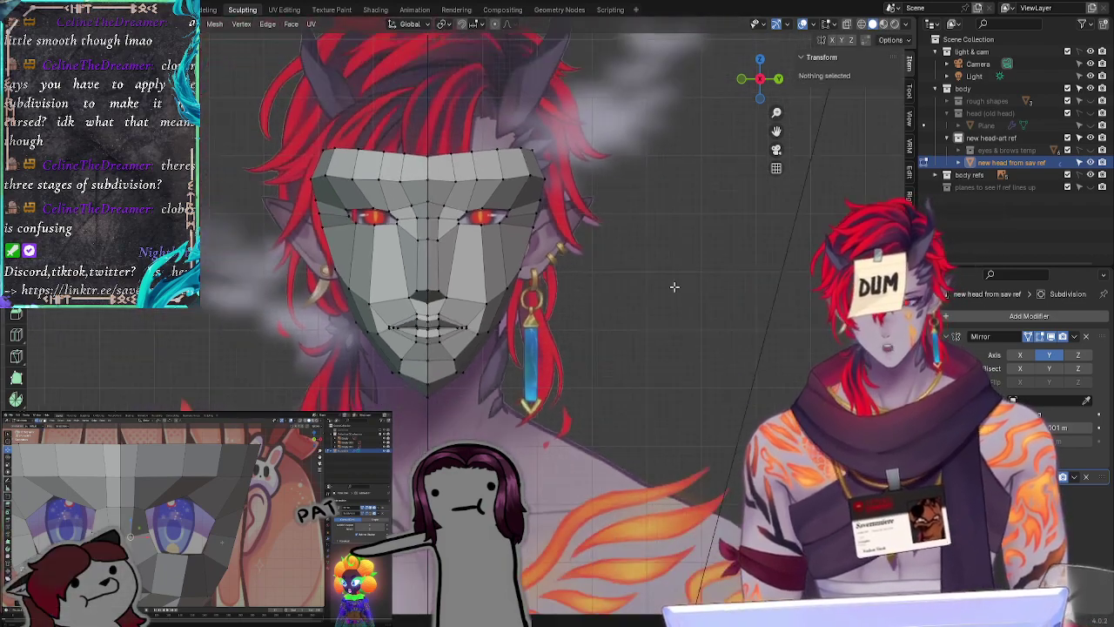
pyautogui.scroll(2, 674, 286)
pyautogui.keyDown('shift'); pyautogui.moveTo(671, 212); pyautogui.dragTo(637, 281, button='middle'); pyautogui.keyUp('shift')
pyautogui.moveTo(507, 132)
pyautogui.mouseDown()
pyautogui.moveTo(529, 205)
pyautogui.moveTo(574, 161)
pyautogui.moveTo(567, 198)
pyautogui.mouseUp()
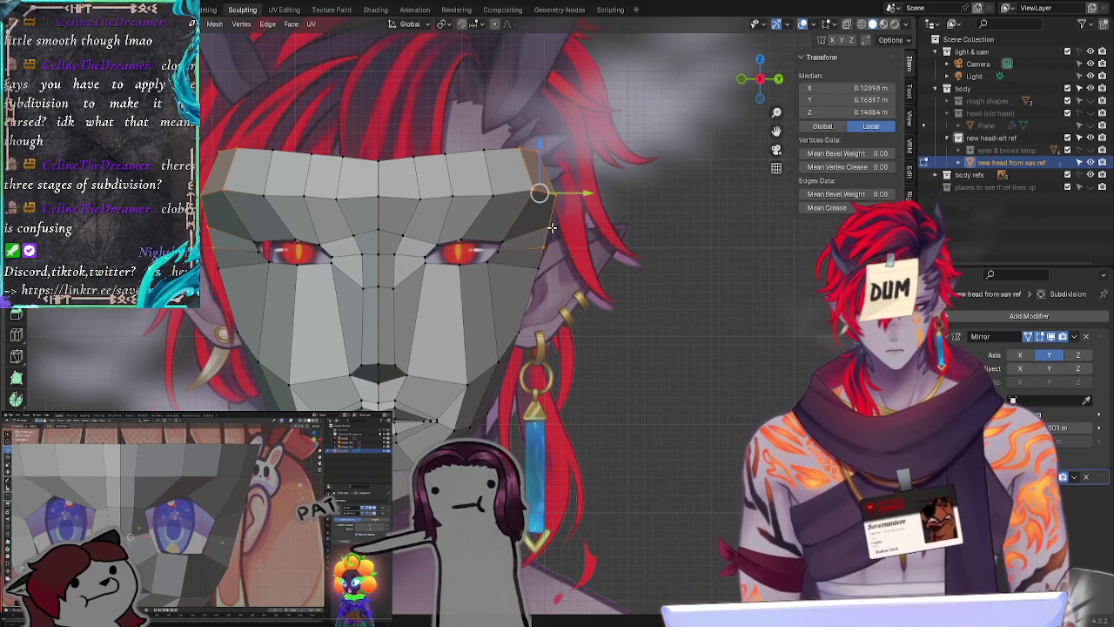
pyautogui.press('g')
pyautogui.click(555, 228)
pyautogui.click(662, 249)
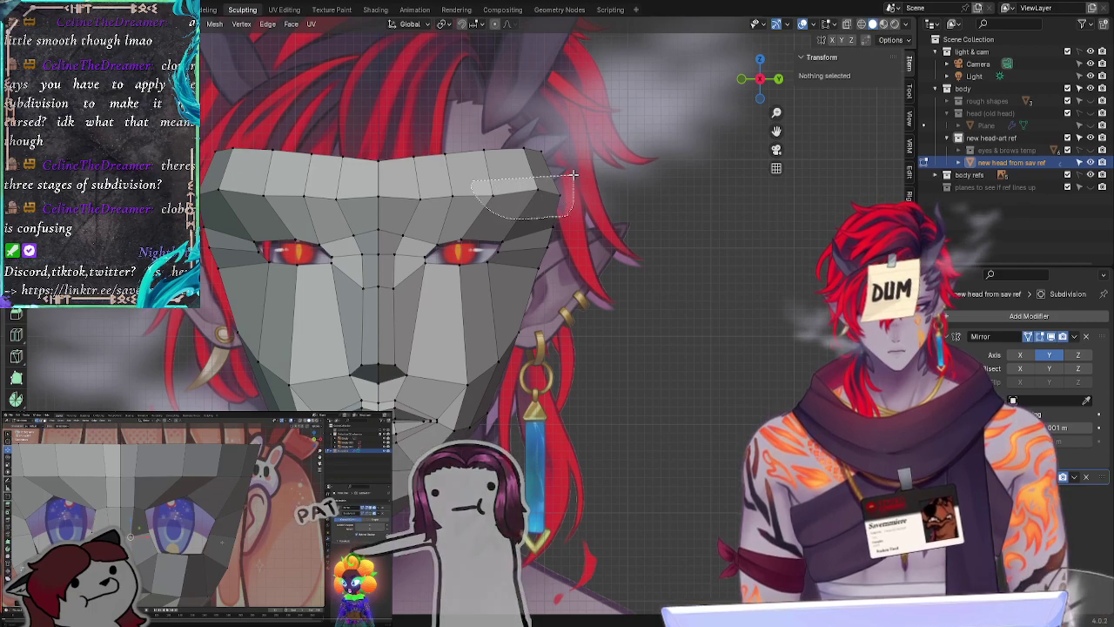
pyautogui.keyDown('alt'); pyautogui.click(484, 203); pyautogui.keyUp('alt')
pyautogui.press('g')
pyautogui.rightClick(552, 188)
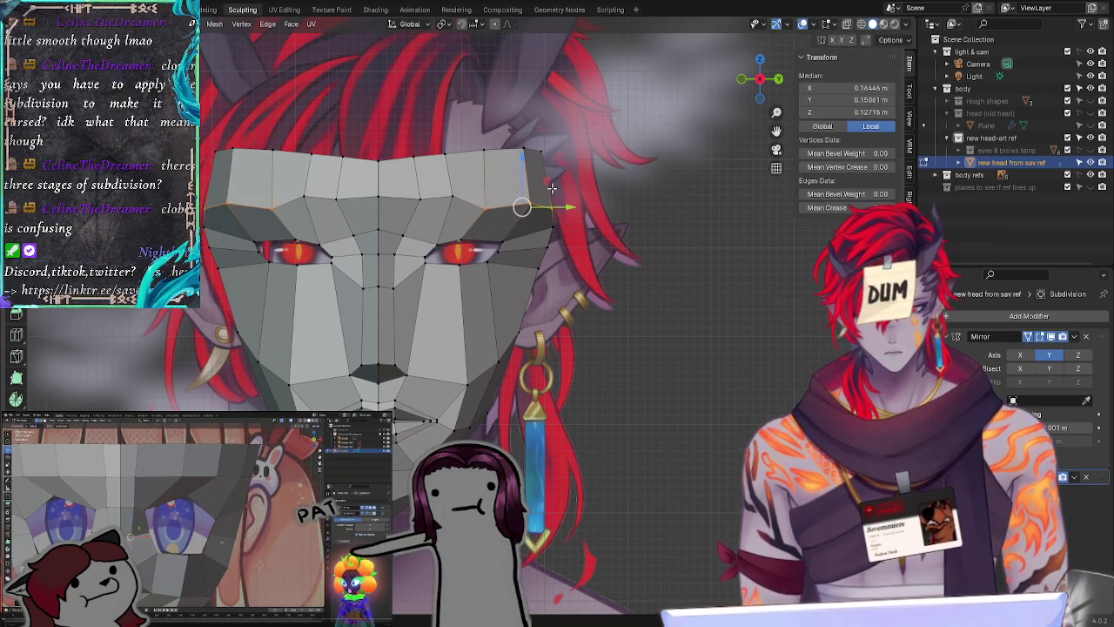
pyautogui.hotkey('alt', 'a')
# Step: Reposition two brow vertices above the right eye, lowering the first one vertically
pyautogui.click(444, 209)
pyautogui.press('g')
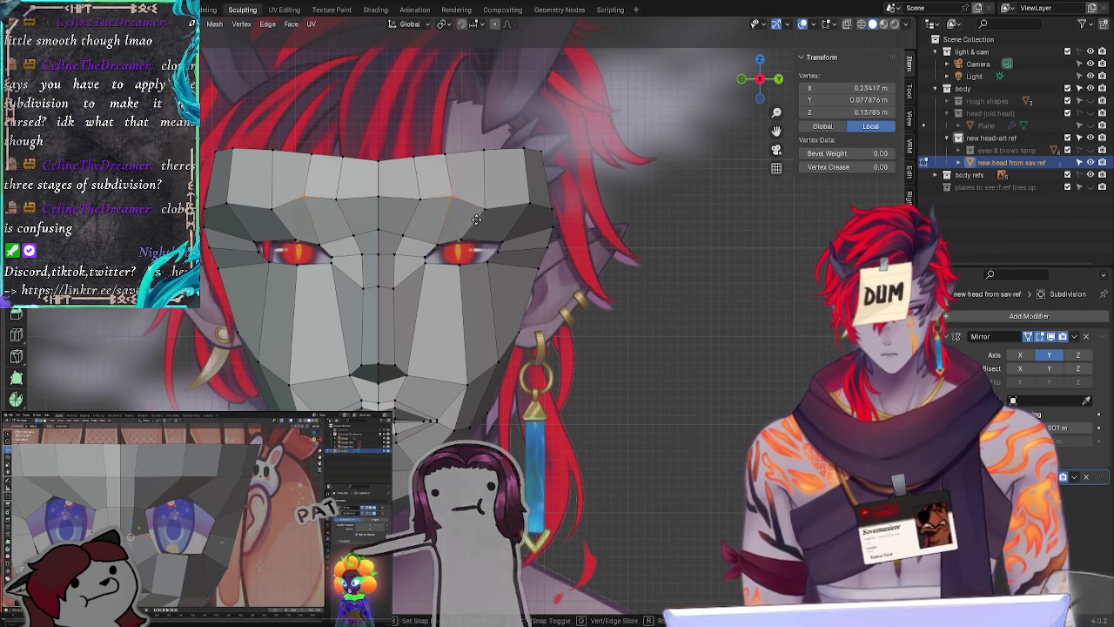
pyautogui.click(485, 228)
pyautogui.press('g')
pyautogui.press('z')
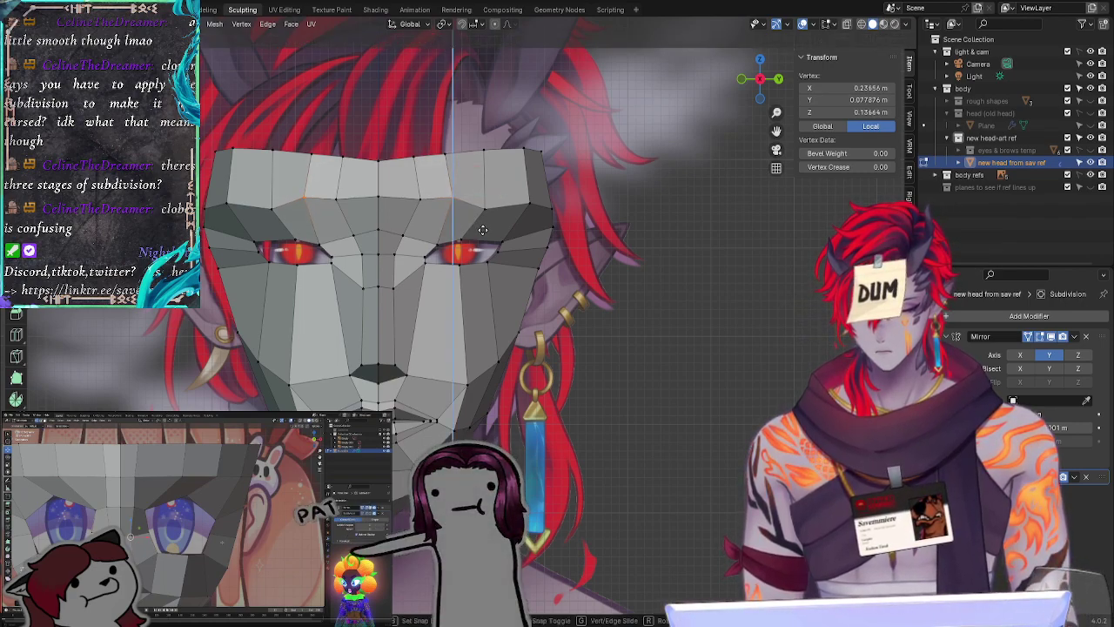
pyautogui.click(481, 238)
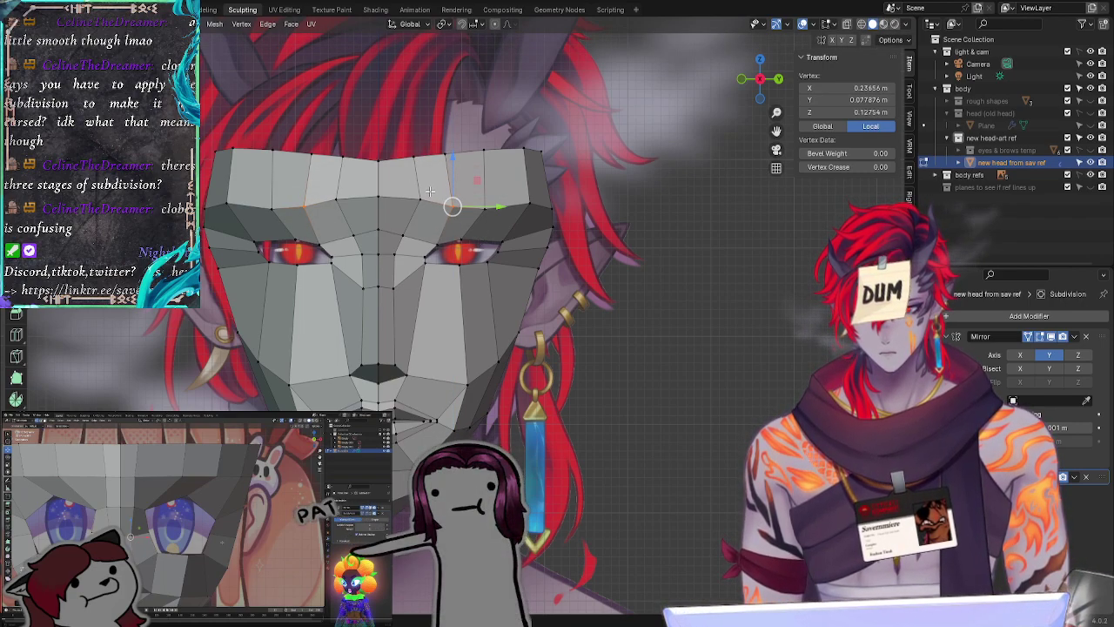
pyautogui.click(420, 198)
pyautogui.press('g')
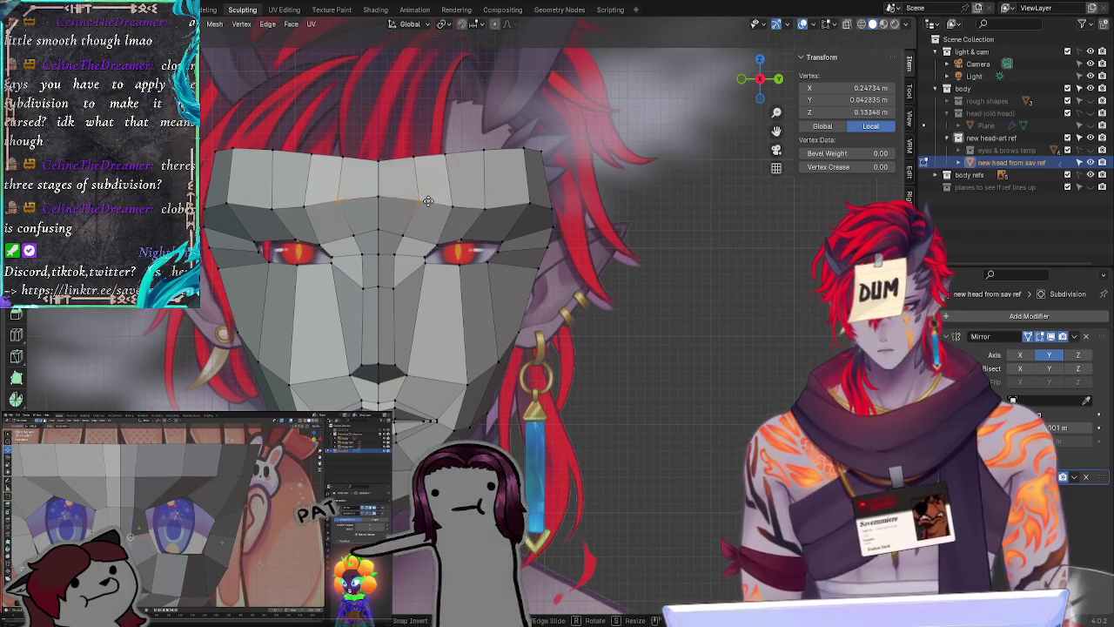
pyautogui.click(431, 201)
pyautogui.click(563, 337)
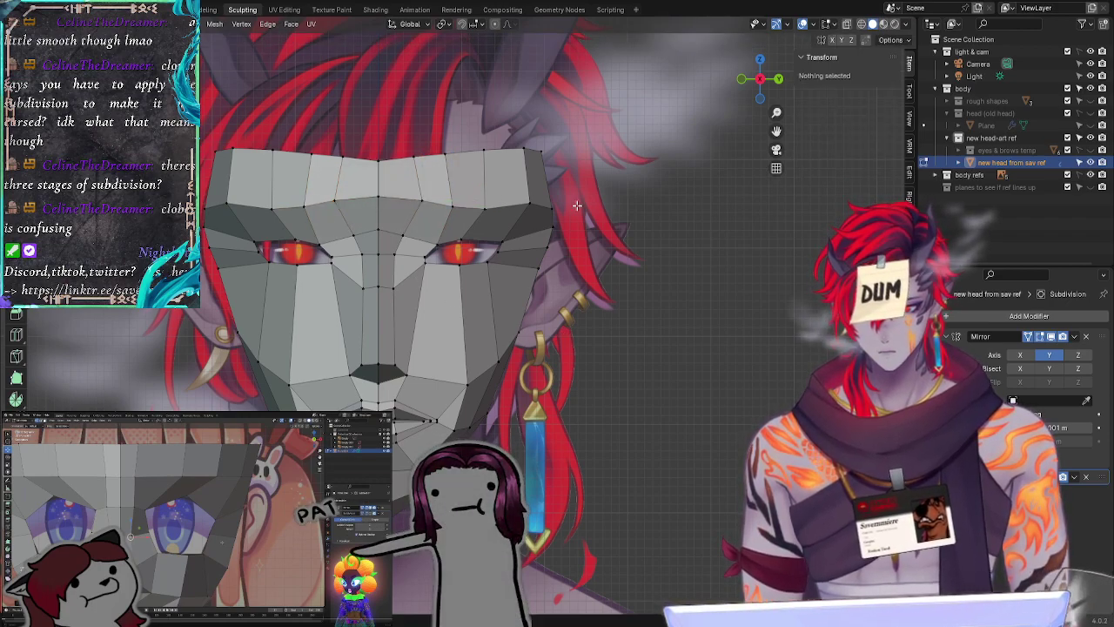
# Step: Shift the mask's right-edge vertices to follow the reference outline
pyautogui.moveTo(534, 167); pyautogui.dragTo(581, 247)
pyautogui.press('g')
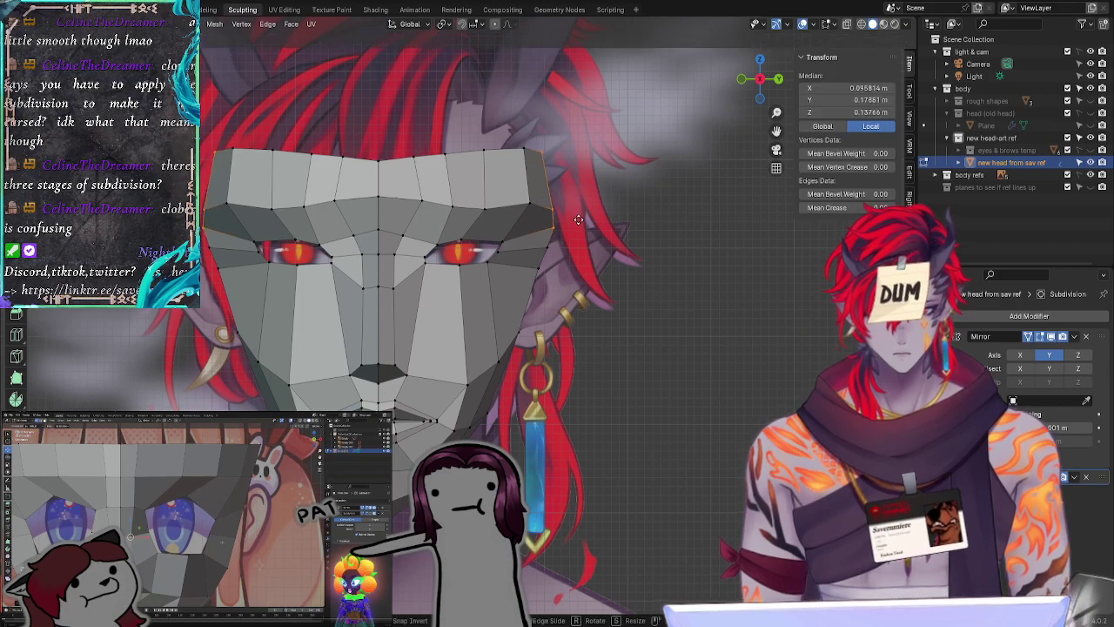
pyautogui.click(578, 220)
pyautogui.click(658, 304)
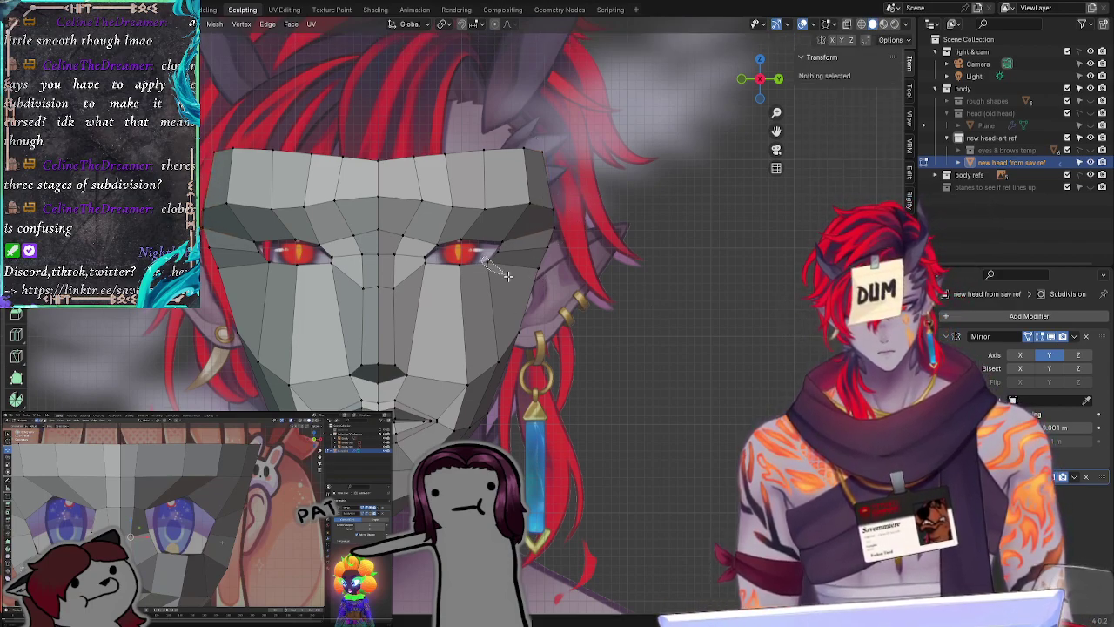
# Step: Adjust the eye-line vertex vertically and move the right eye's outer-corner vertex up and outward
pyautogui.moveTo(544, 269); pyautogui.dragTo(543, 271)
pyautogui.press('g')
pyautogui.press('z')
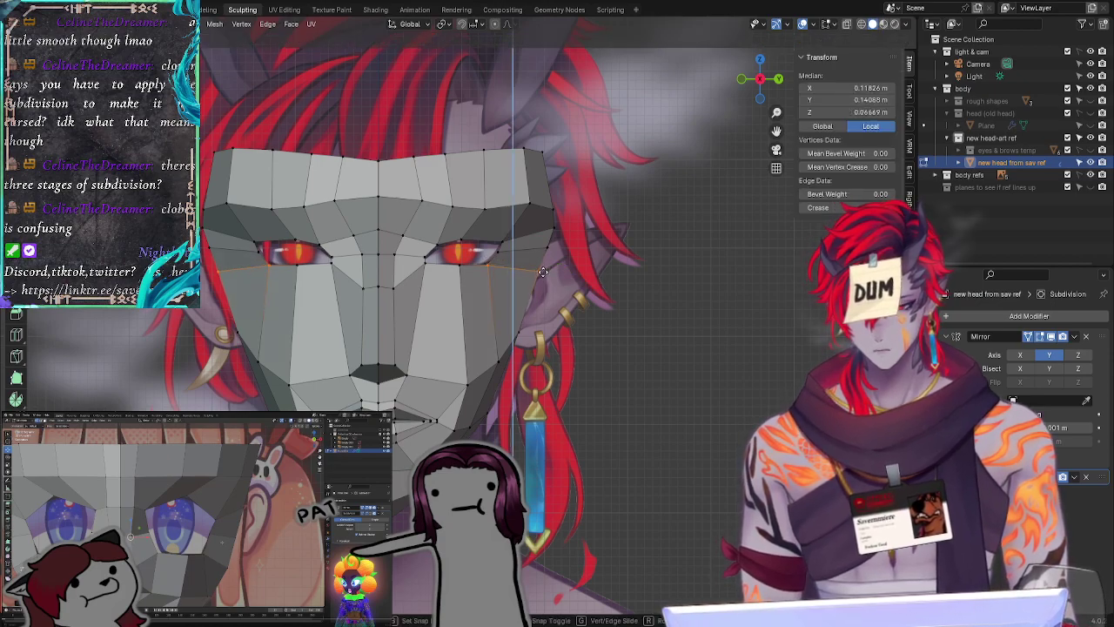
pyautogui.click(541, 271)
pyautogui.click(590, 322)
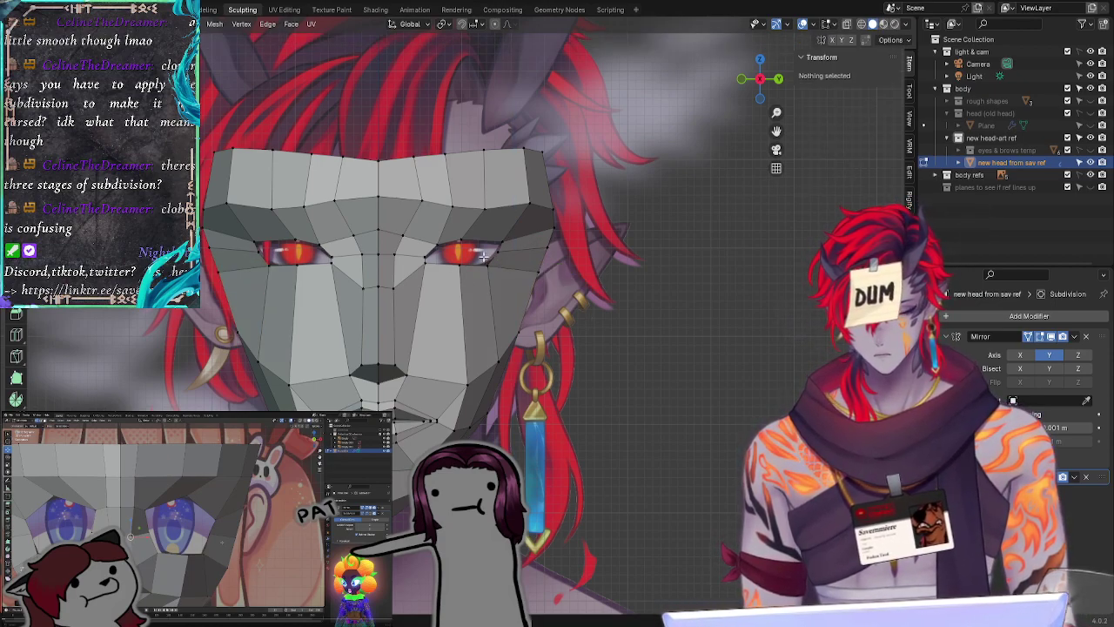
pyautogui.click(487, 262)
pyautogui.press('g')
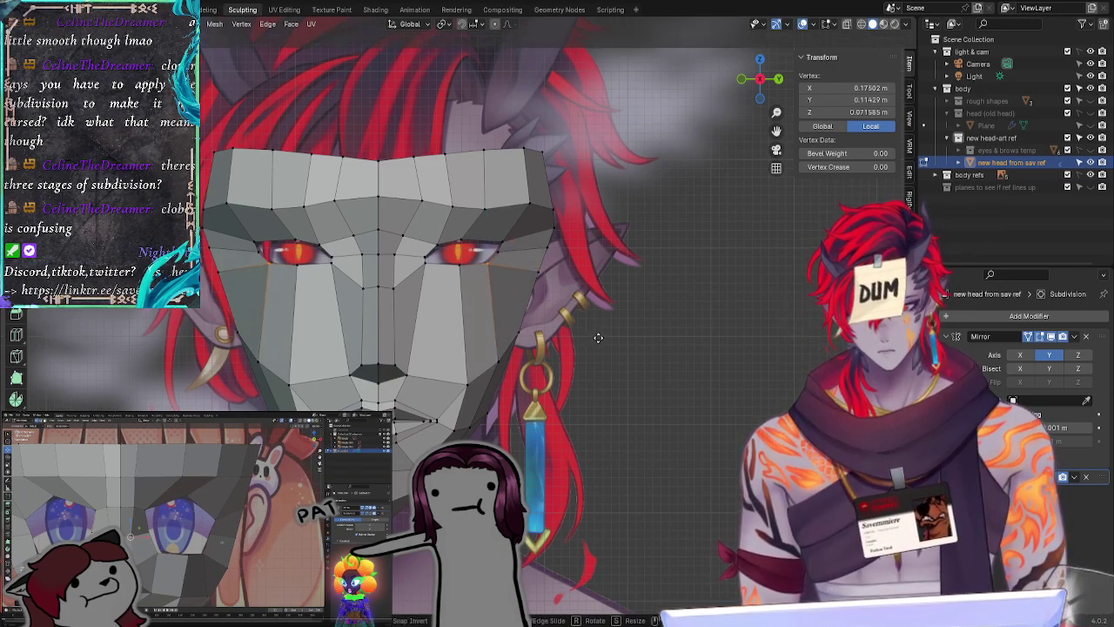
pyautogui.click(551, 239)
pyautogui.click(652, 279)
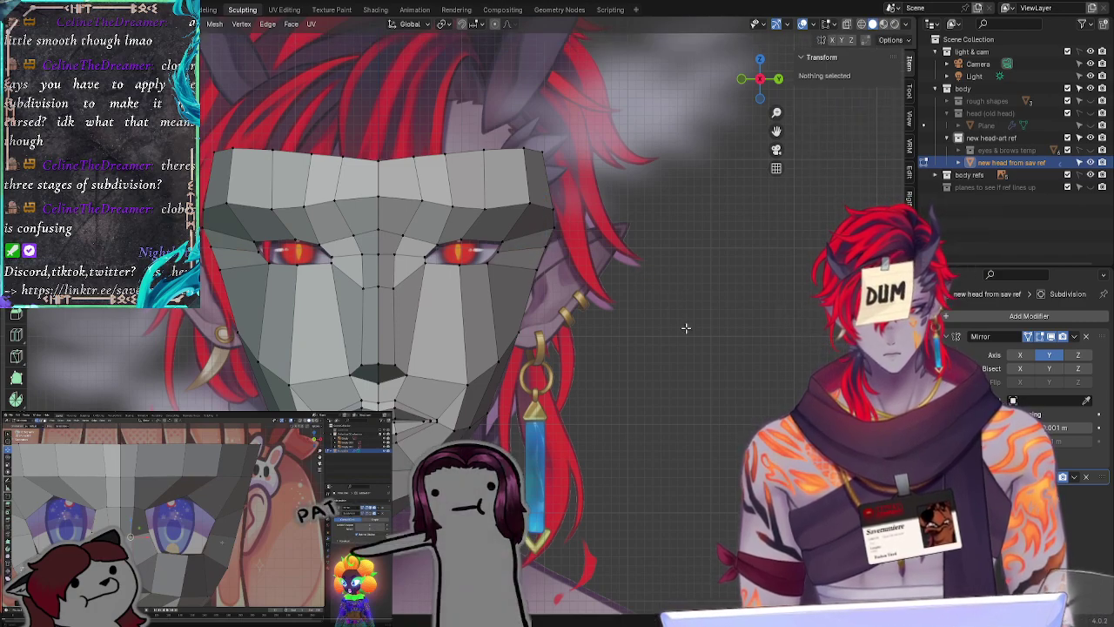
# Step: Pull the right-edge and top-right corner vertices along Y depth to shape the mask's side
pyautogui.moveTo(686, 328); pyautogui.dragTo(658, 255, button='middle')
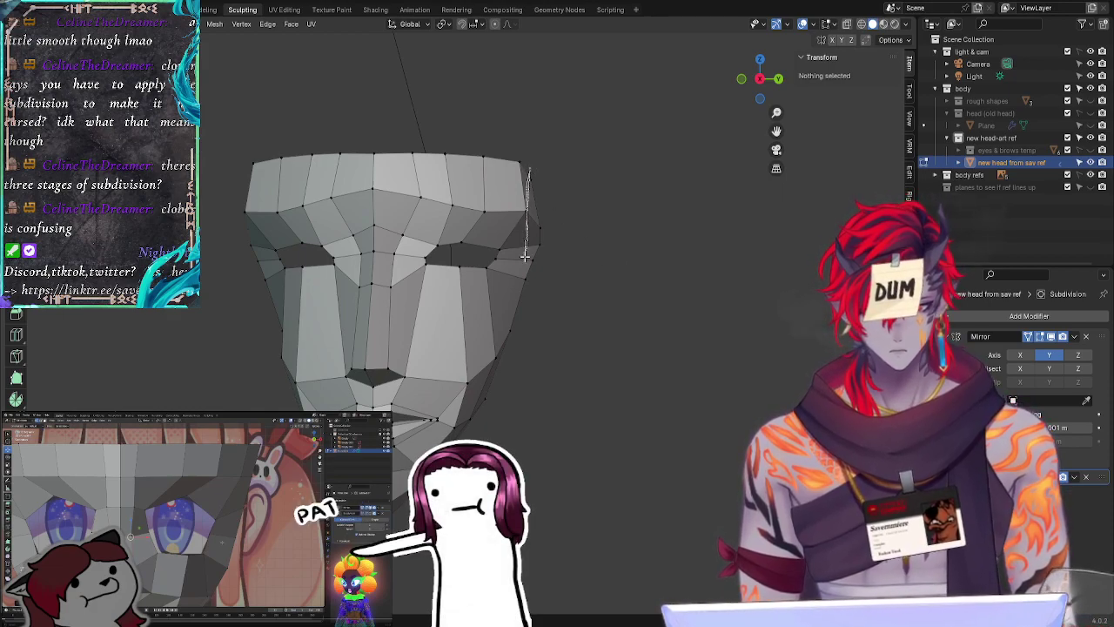
pyautogui.moveTo(524, 170); pyautogui.dragTo(566, 268)
pyautogui.press('g')
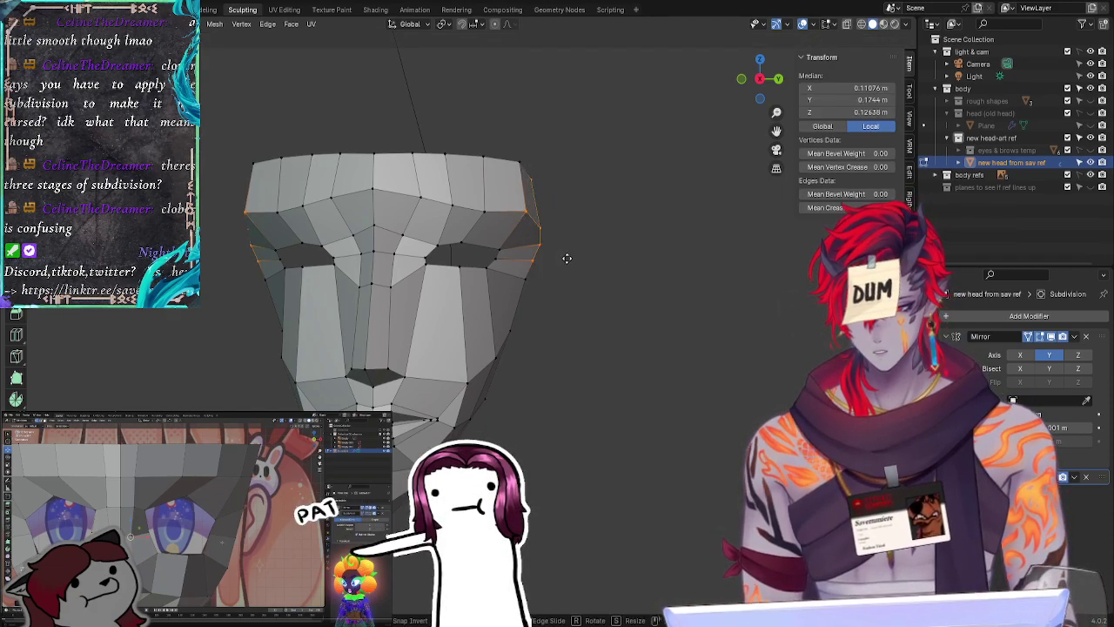
pyautogui.press('y')
pyautogui.click(563, 258)
pyautogui.click(569, 263)
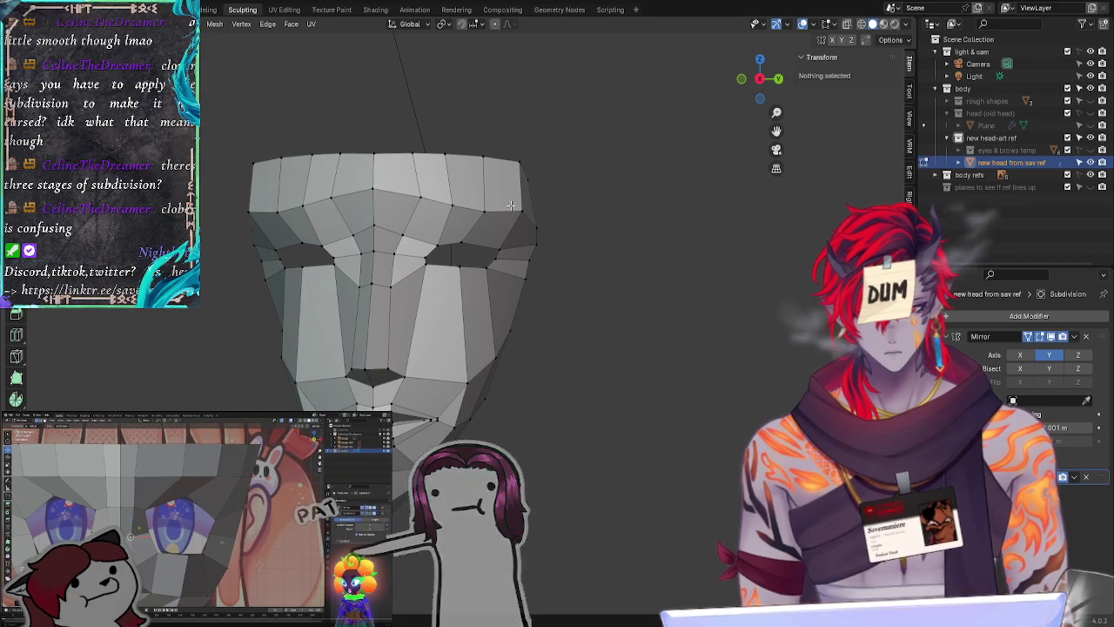
pyautogui.moveTo(520, 194); pyautogui.dragTo(528, 192)
pyautogui.keyDown('ctrl'); pyautogui.moveTo(527, 192); pyautogui.dragTo(525, 193, button='right'); pyautogui.keyUp('ctrl')
pyautogui.press('y')
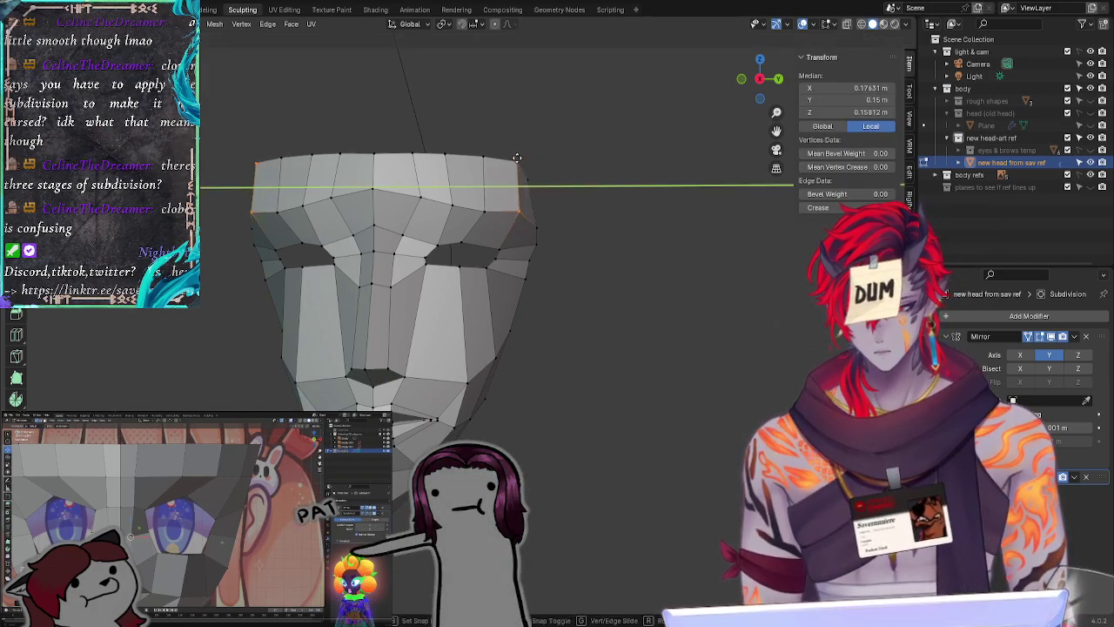
pyautogui.click(517, 159)
pyautogui.click(635, 256)
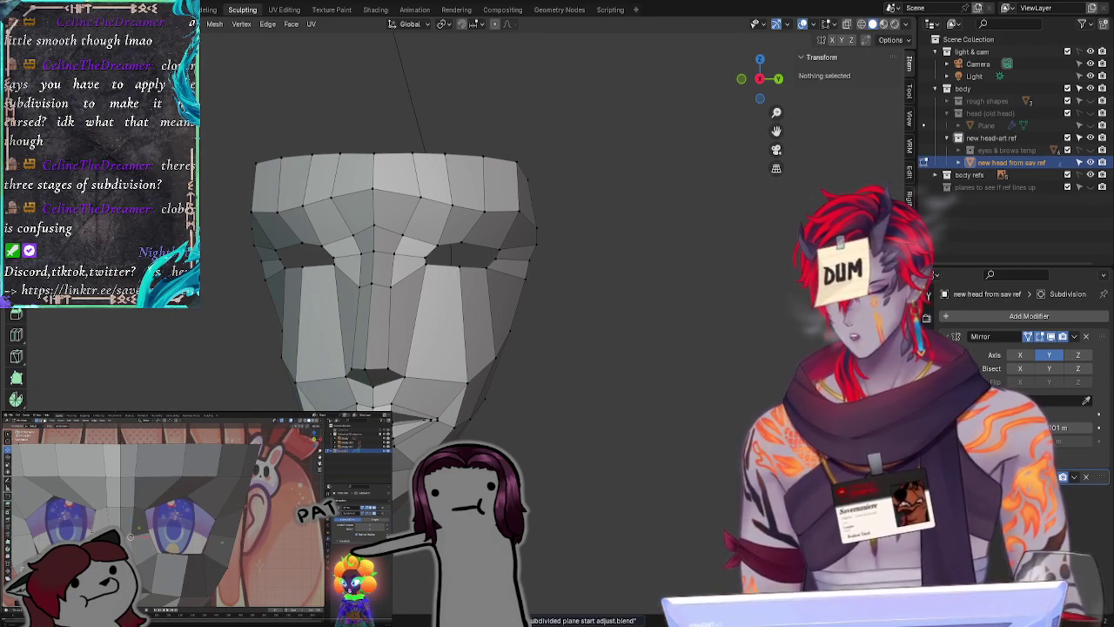
# Step: Check the mask with subdivision smoothing, then save as 'subdivided plane start adjust.blend' in front view
pyautogui.click(1040, 476)
pyautogui.moveTo(678, 444); pyautogui.dragTo(600, 429, button='middle')
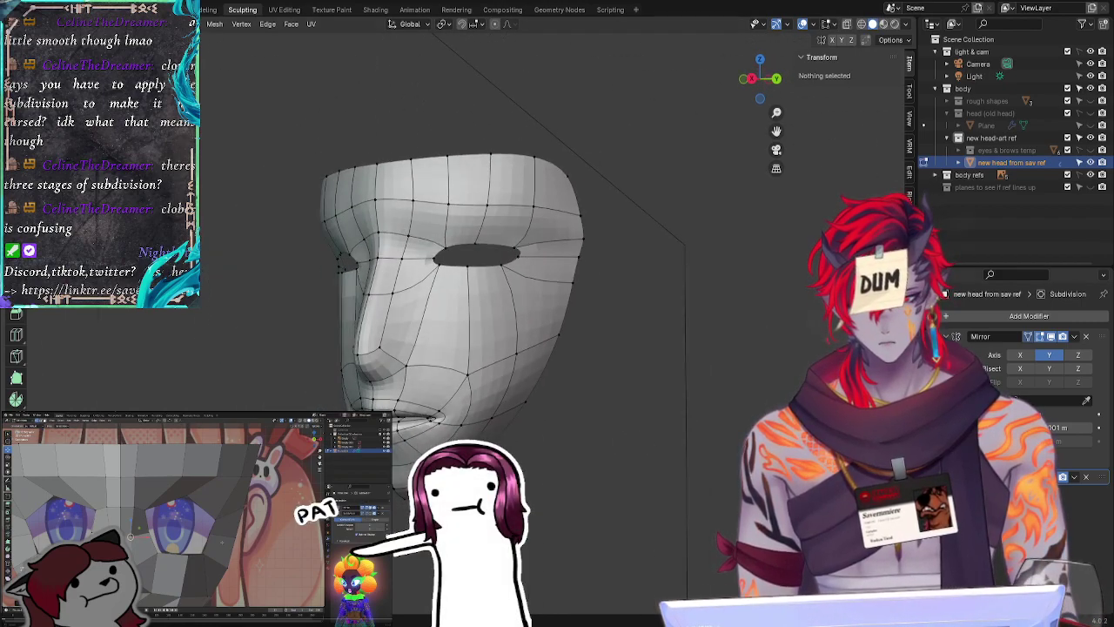
pyautogui.click(1039, 477)
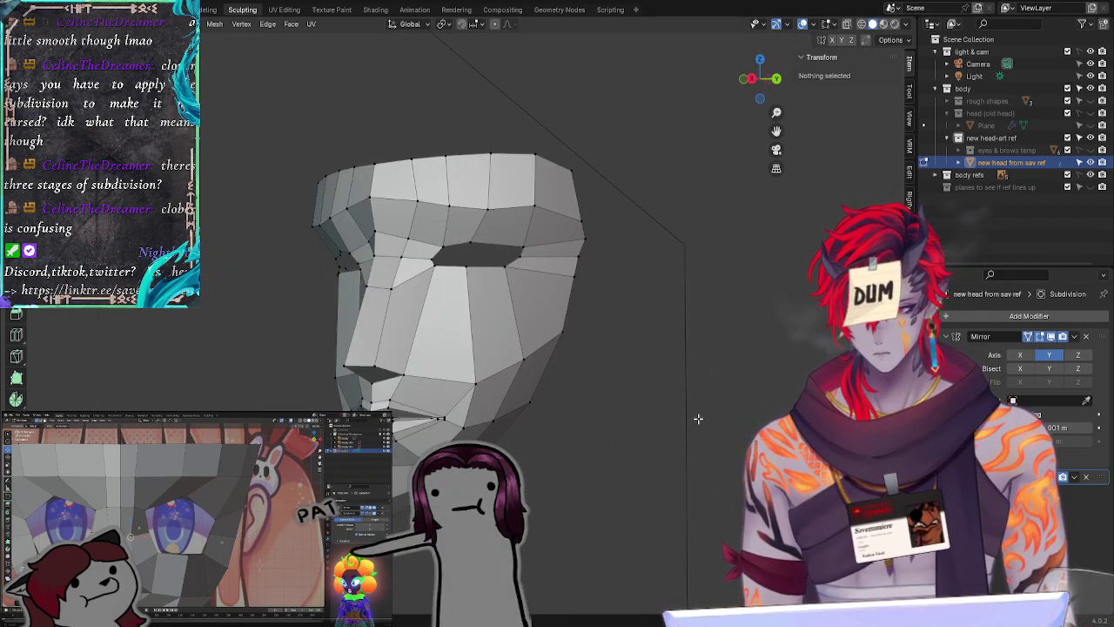
pyautogui.hotkey('ctrl', 's')
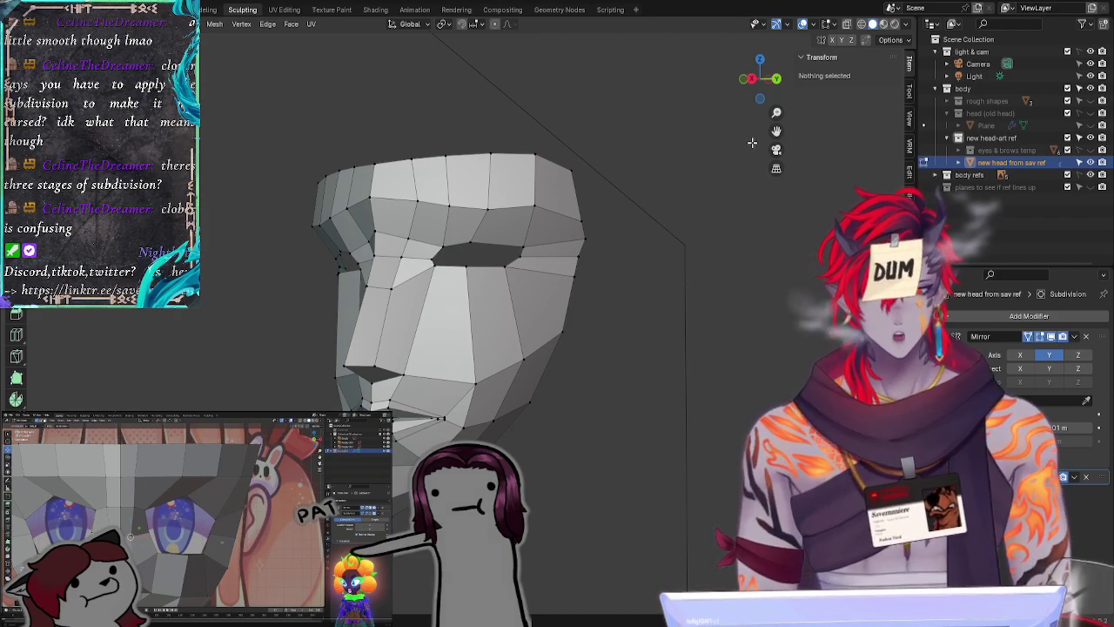
pyautogui.click(757, 75)
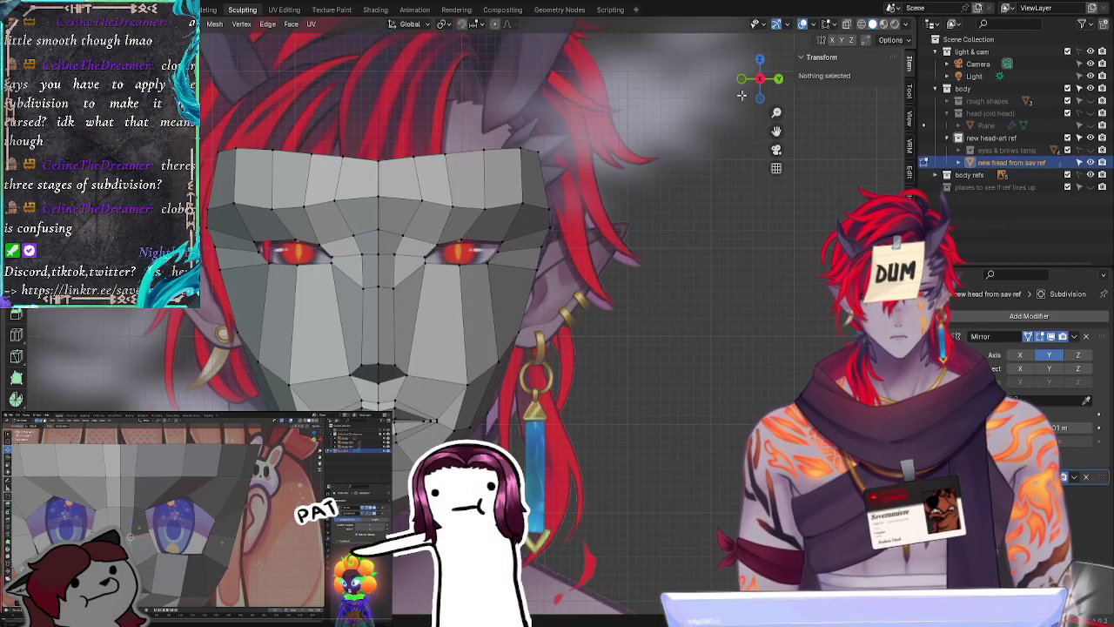
# Step: From an angled view, move a vertex beside the eye socket along the X axis
pyautogui.moveTo(672, 178); pyautogui.dragTo(470, 287, button='middle')
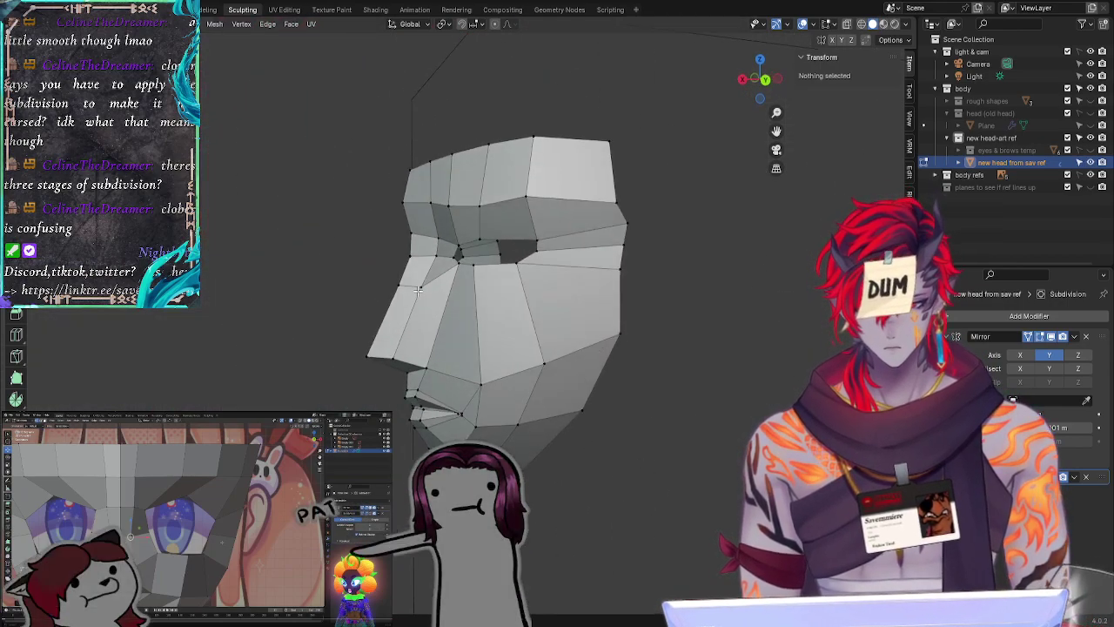
pyautogui.click(455, 253)
pyautogui.press('g')
pyautogui.press('x')
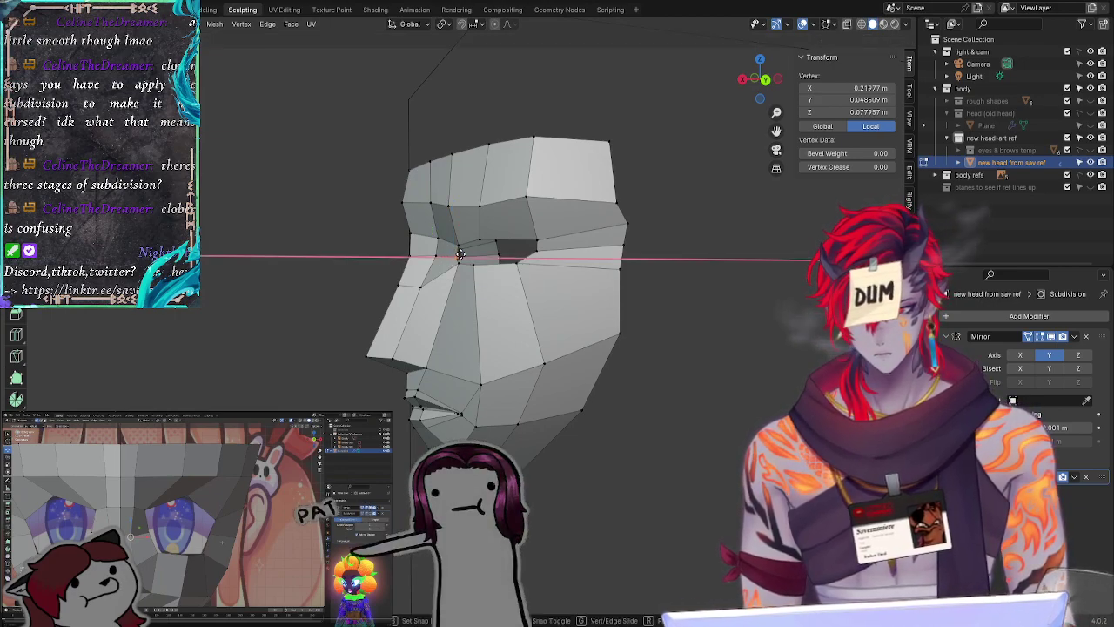
pyautogui.click(460, 254)
pyautogui.click(460, 384)
pyautogui.moveTo(207, 363)
pyautogui.mouseDown(button='middle')
pyautogui.moveTo(249, 346)
pyautogui.moveTo(314, 366)
pyautogui.moveTo(227, 348)
pyautogui.moveTo(131, 348)
pyautogui.moveTo(215, 345)
pyautogui.mouseUp(button='middle')
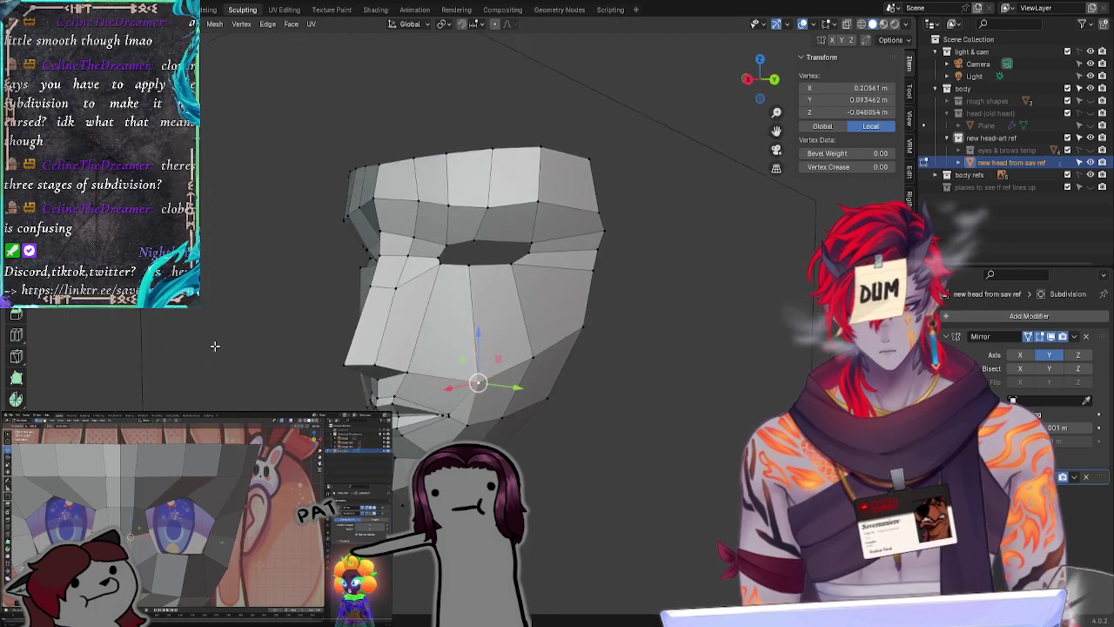
pyautogui.click(441, 252)
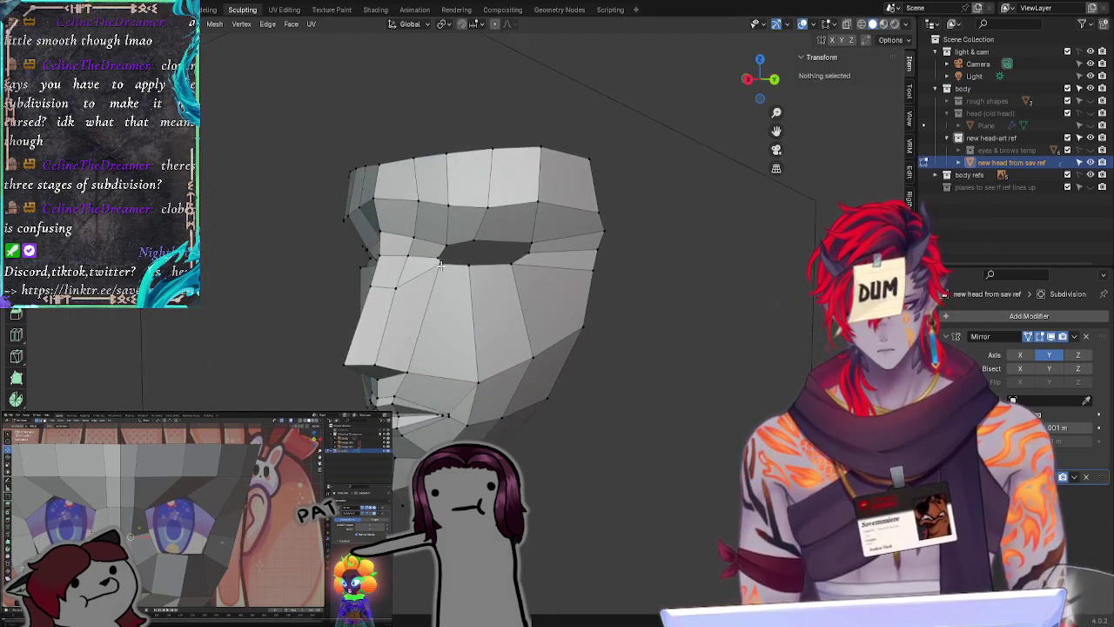
# Step: Enter exact X coordinates for the eye-socket corner vertices in the N-panel Transform fields
pyautogui.click(440, 260)
pyautogui.hotkey('alt', 'a')
pyautogui.click(441, 263)
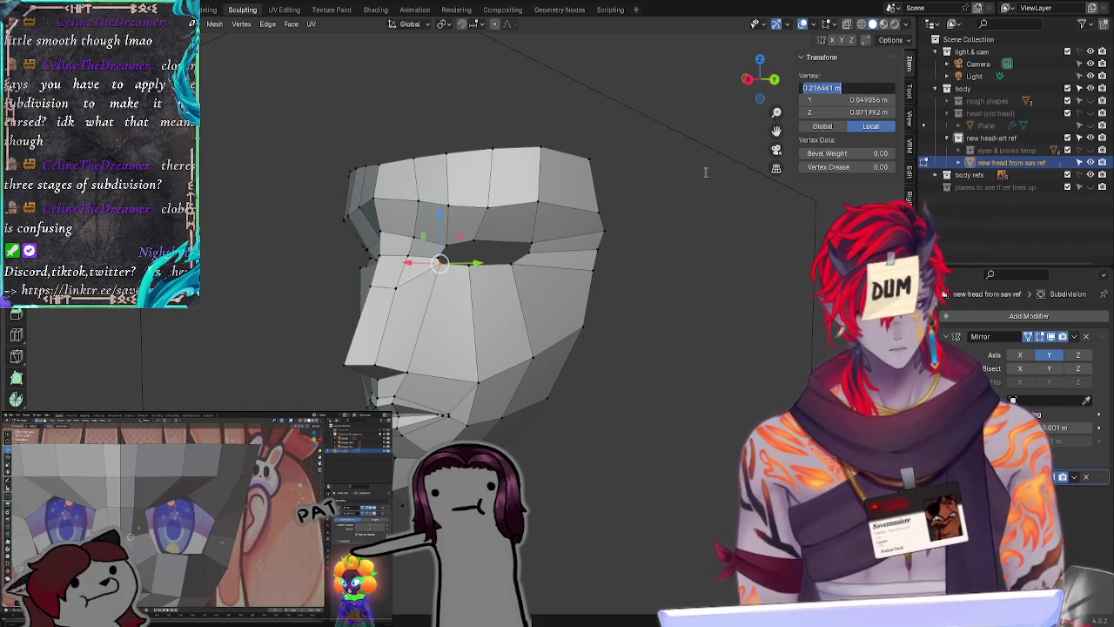
pyautogui.press('Escape')
pyautogui.click(625, 263)
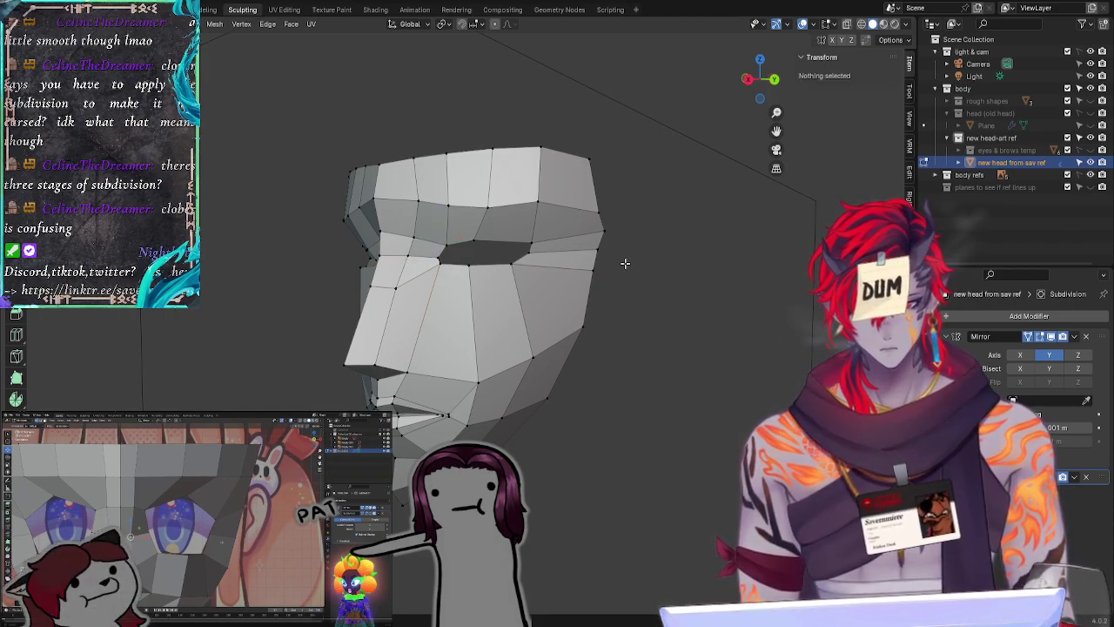
pyautogui.click(440, 257)
pyautogui.click(851, 88)
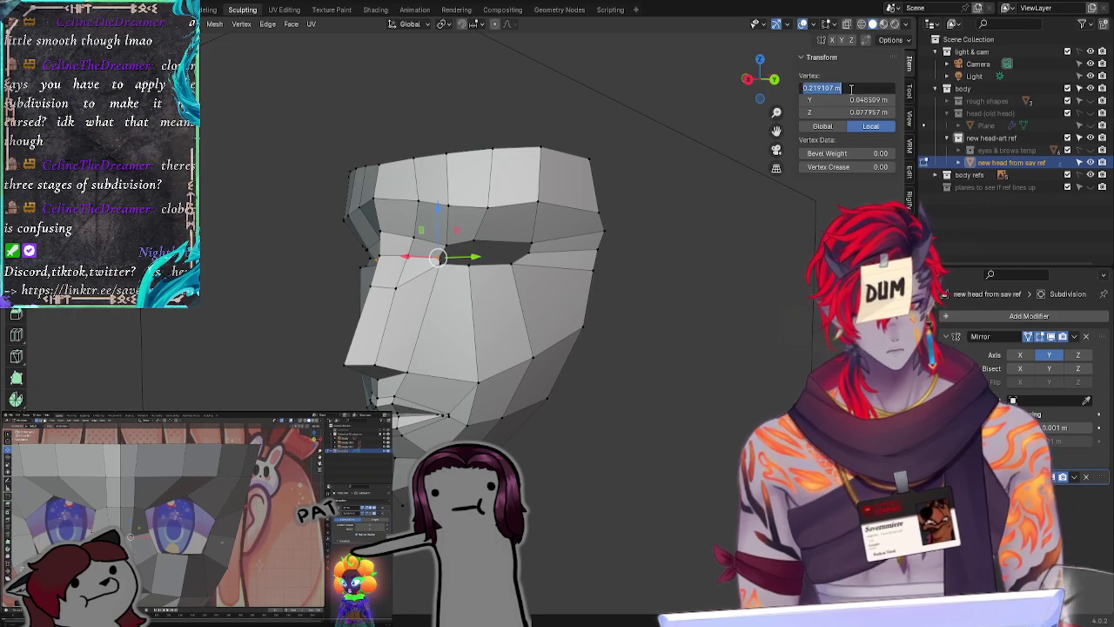
pyautogui.press('Return')
pyautogui.click(646, 372)
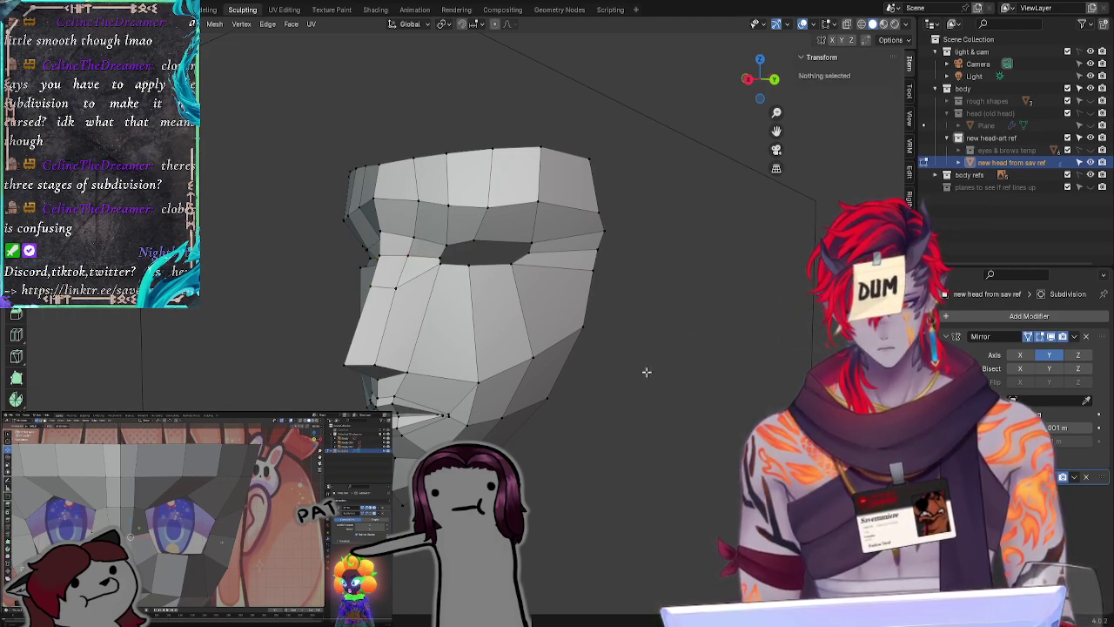
pyautogui.moveTo(647, 372); pyautogui.dragTo(668, 386, button='middle')
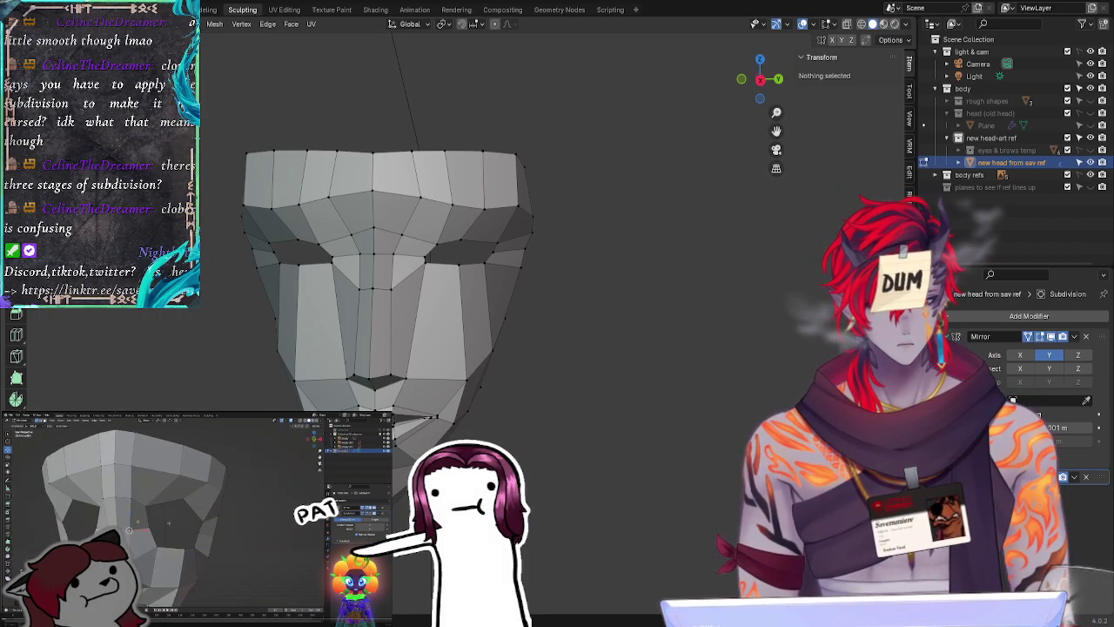
# Step: In straight front view, move the mask's upper-right edge vertices to fit the reference face
pyautogui.click(763, 83)
pyautogui.click(763, 83)
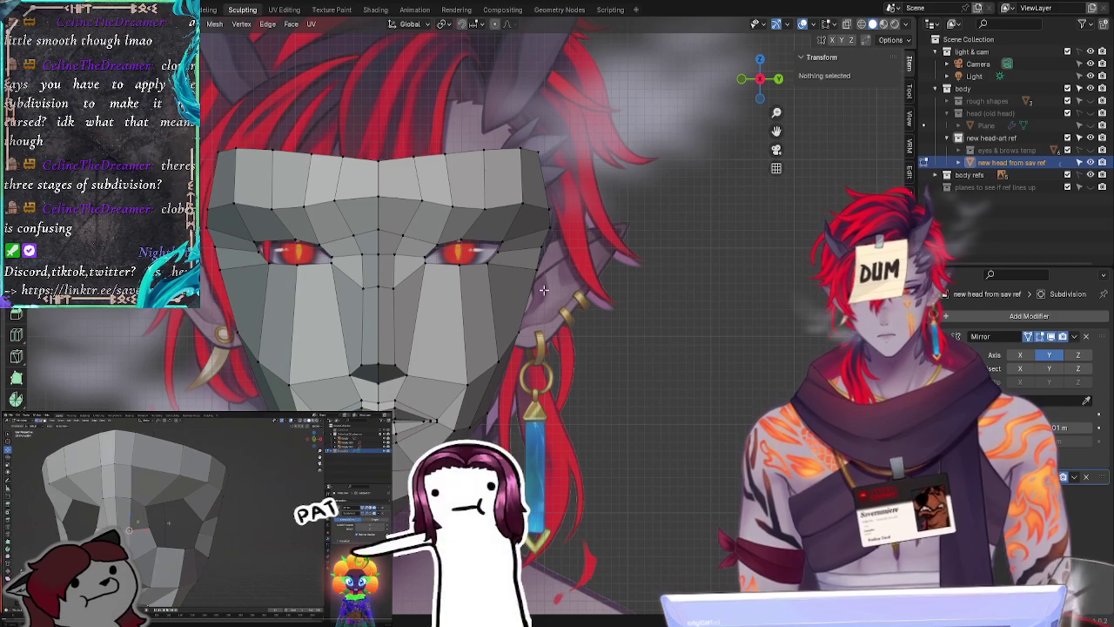
pyautogui.moveTo(562, 274)
pyautogui.keyDown('ctrl'); pyautogui.mouseDown(button='right')
pyautogui.moveTo(541, 142)
pyautogui.moveTo(636, 134)
pyautogui.mouseUp(button='right'); pyautogui.keyUp('ctrl')
pyautogui.moveTo(636, 133); pyautogui.dragTo(634, 136)
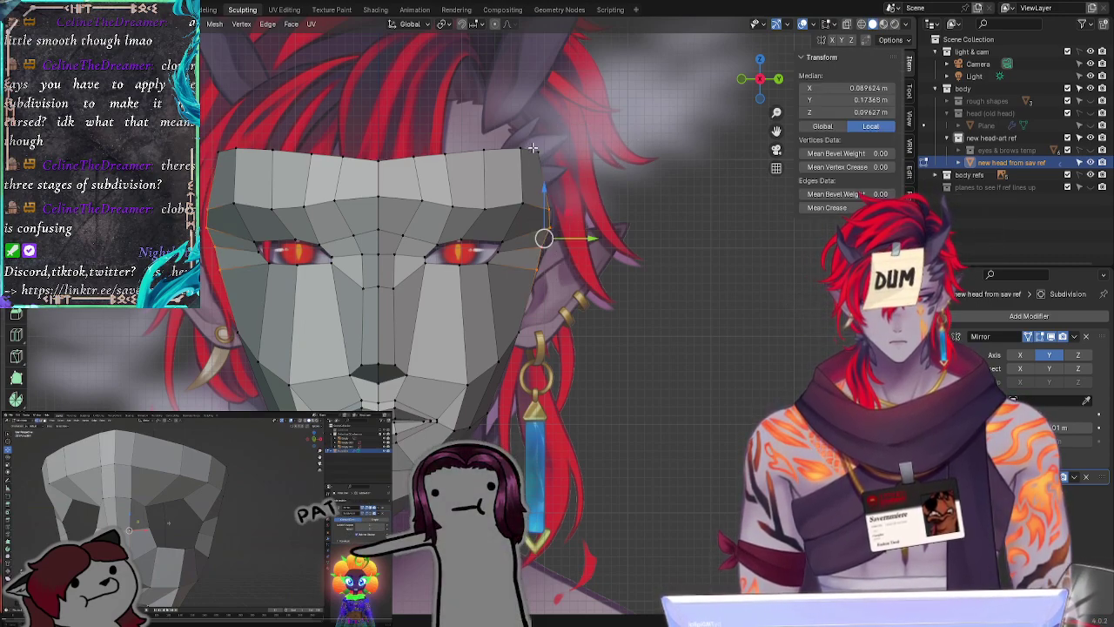
pyautogui.press('g')
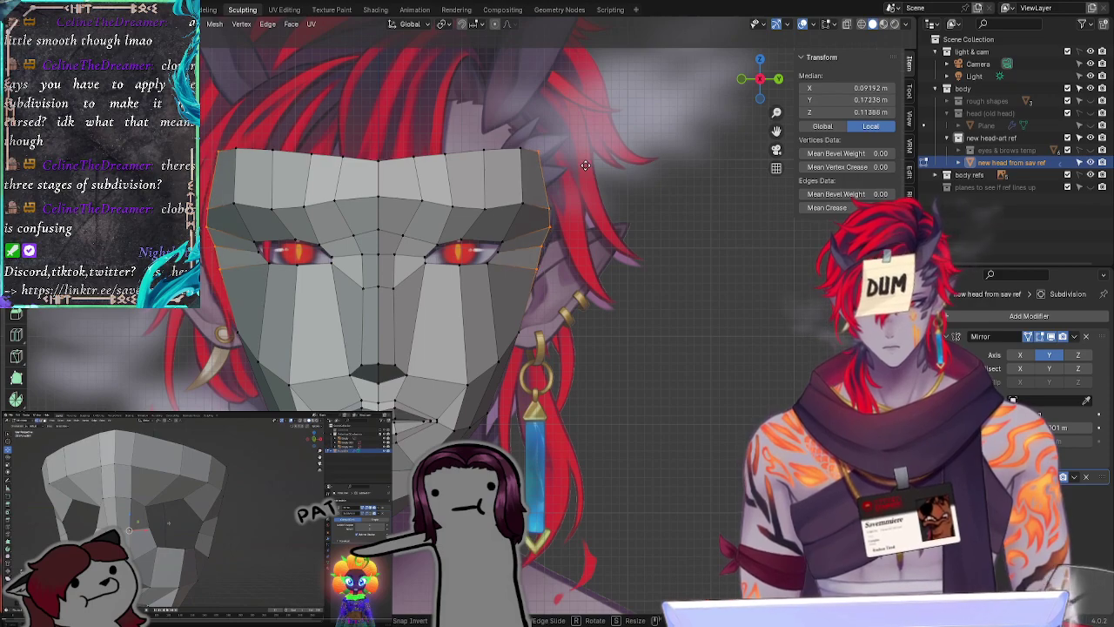
pyautogui.click(586, 165)
pyautogui.click(641, 267)
# Step: Shift the right-side vertices around the eye sideways along the Y axis
pyautogui.moveTo(555, 304)
pyautogui.mouseDown()
pyautogui.moveTo(484, 266)
pyautogui.moveTo(576, 133)
pyautogui.mouseUp()
pyautogui.press('g')
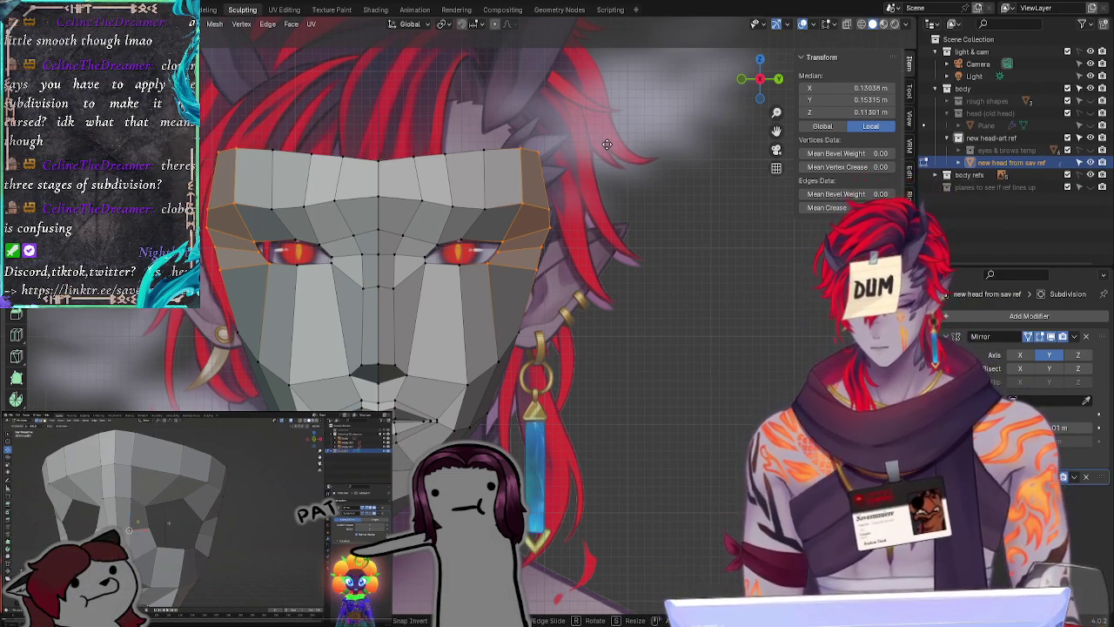
pyautogui.press('y')
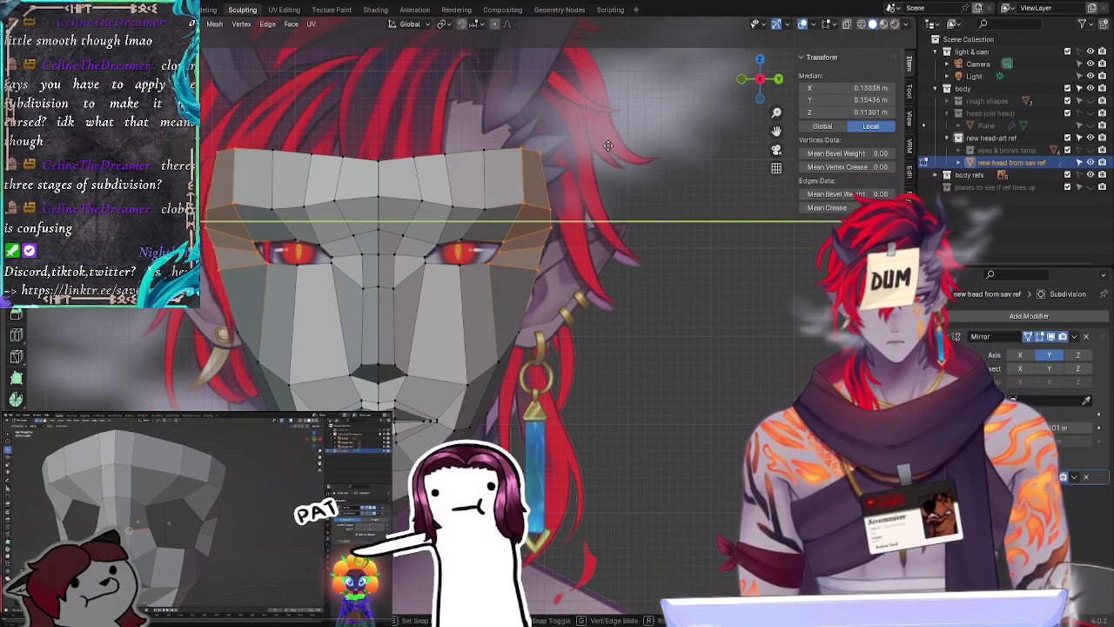
pyautogui.click(607, 144)
pyautogui.click(628, 279)
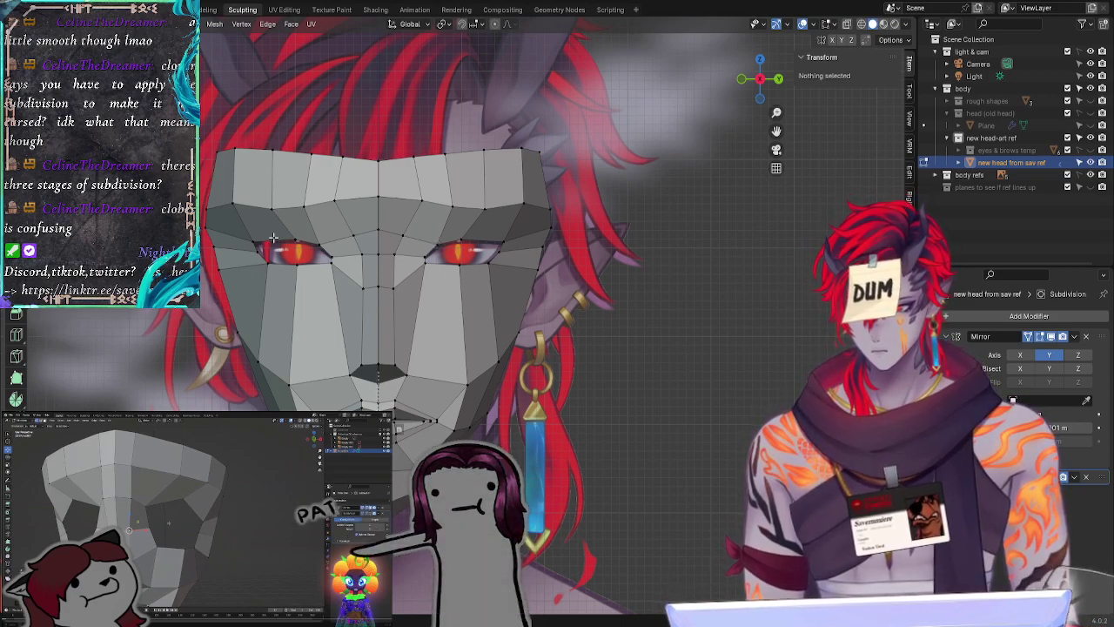
pyautogui.moveTo(427, 262); pyautogui.dragTo(489, 257)
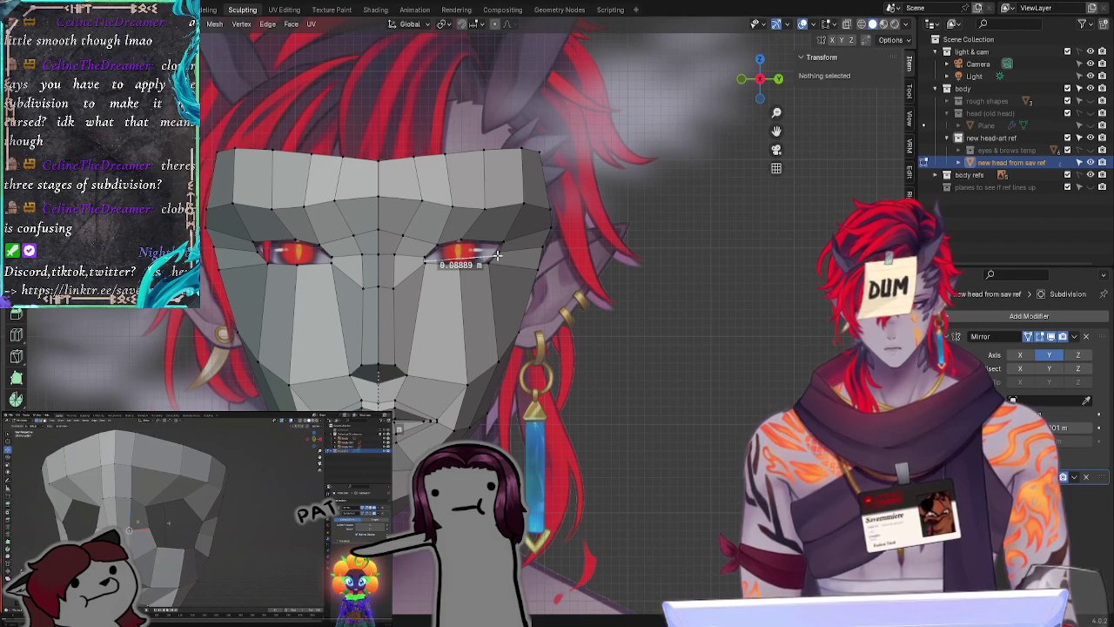
pyautogui.click(331, 255)
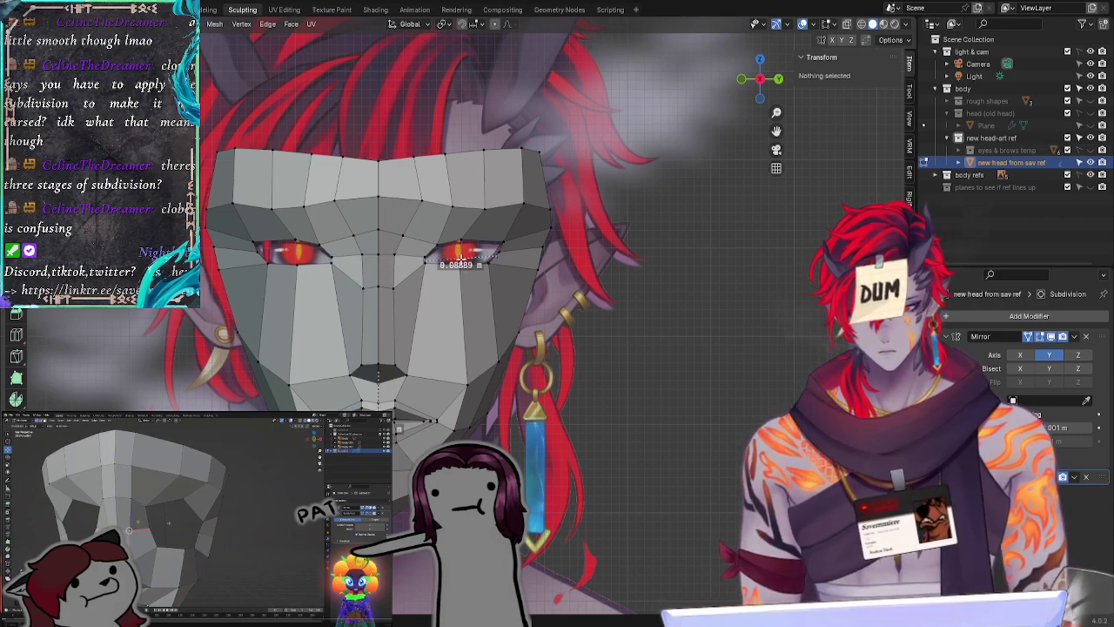
pyautogui.press('x')
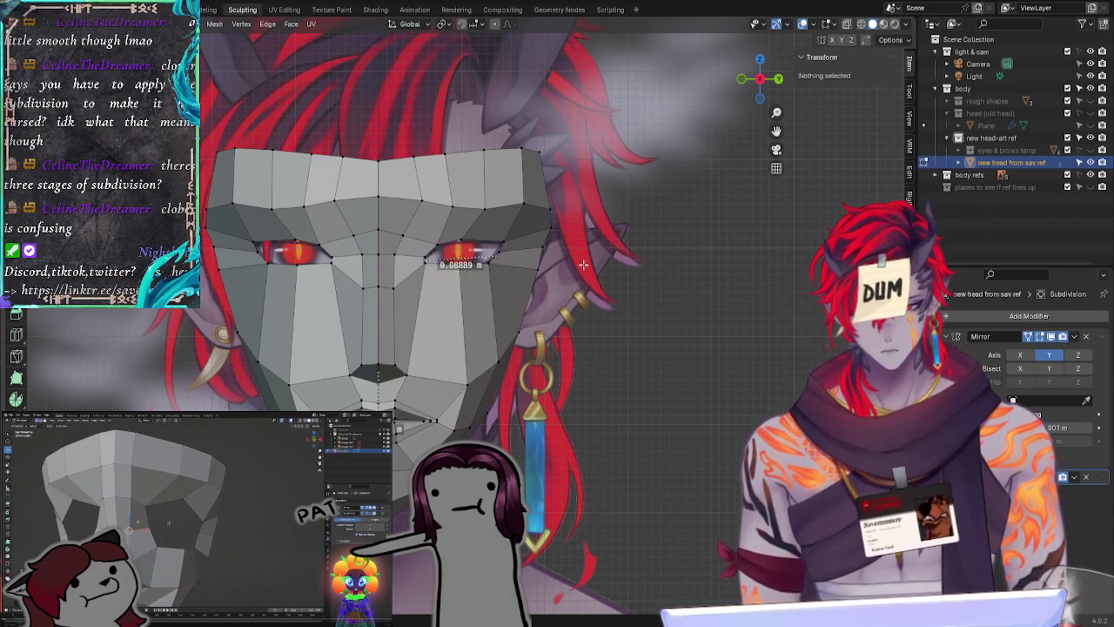
pyautogui.rightClick(427, 261)
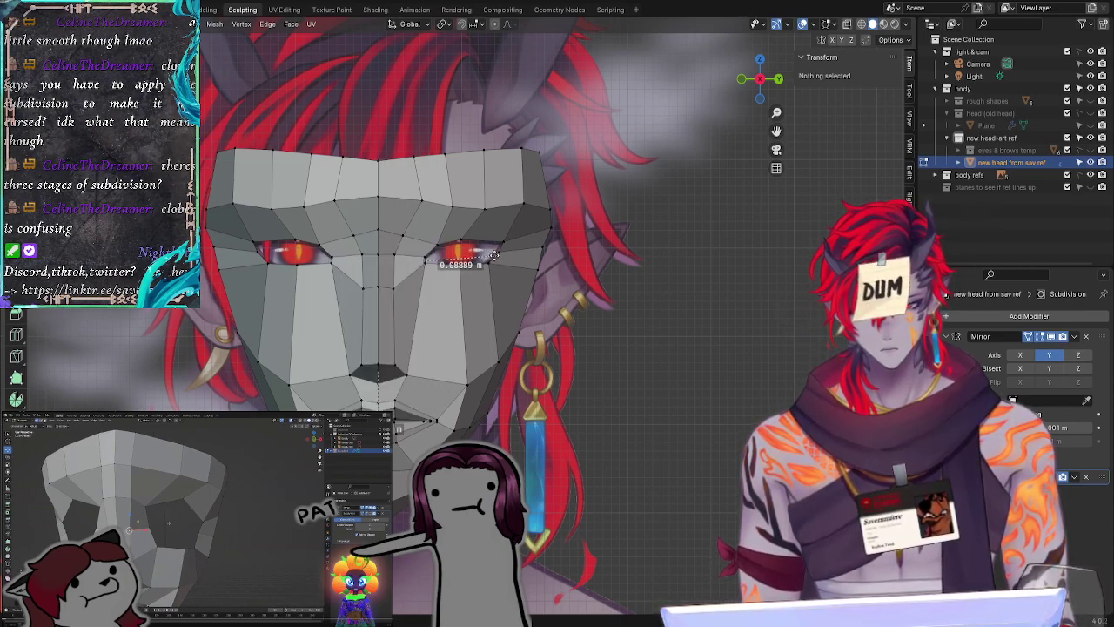
pyautogui.click(484, 254)
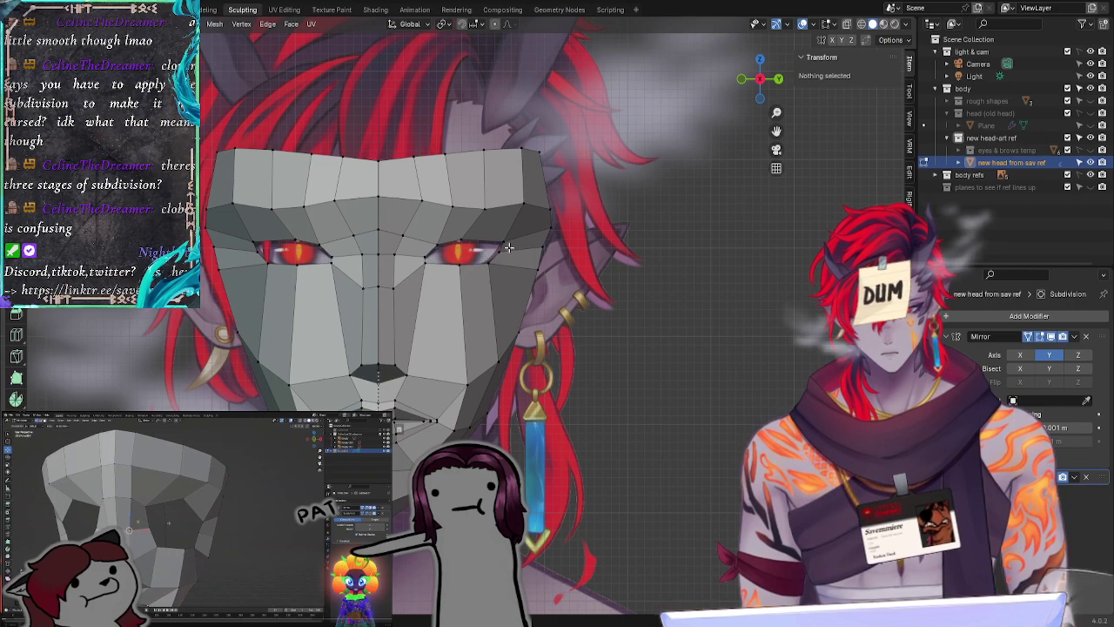
pyautogui.hotkey('ctrl', 'b')
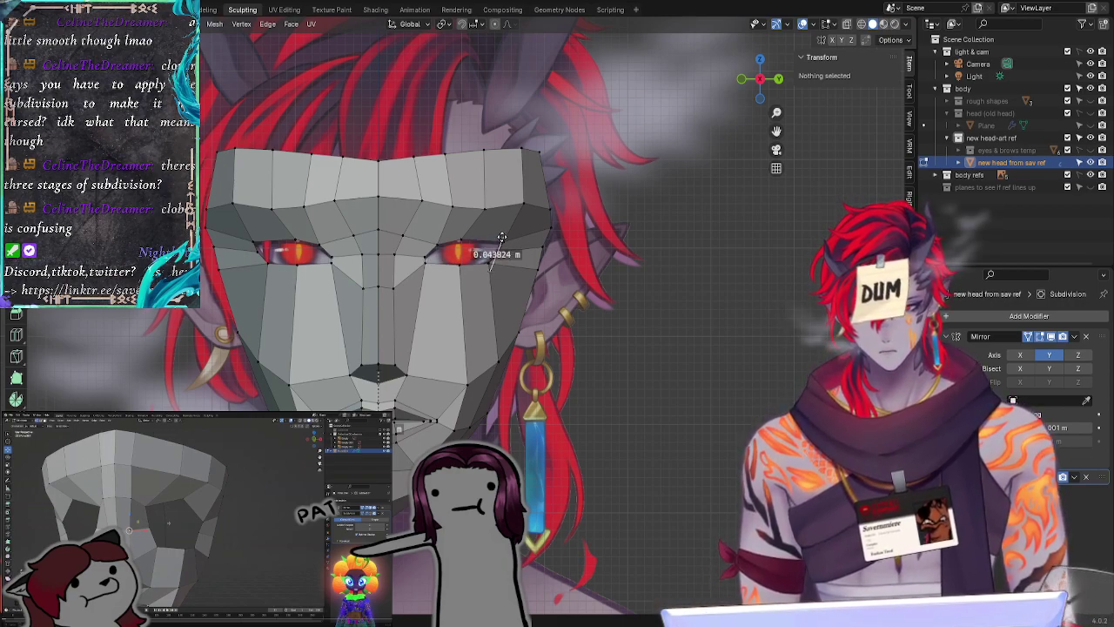
pyautogui.press('x')
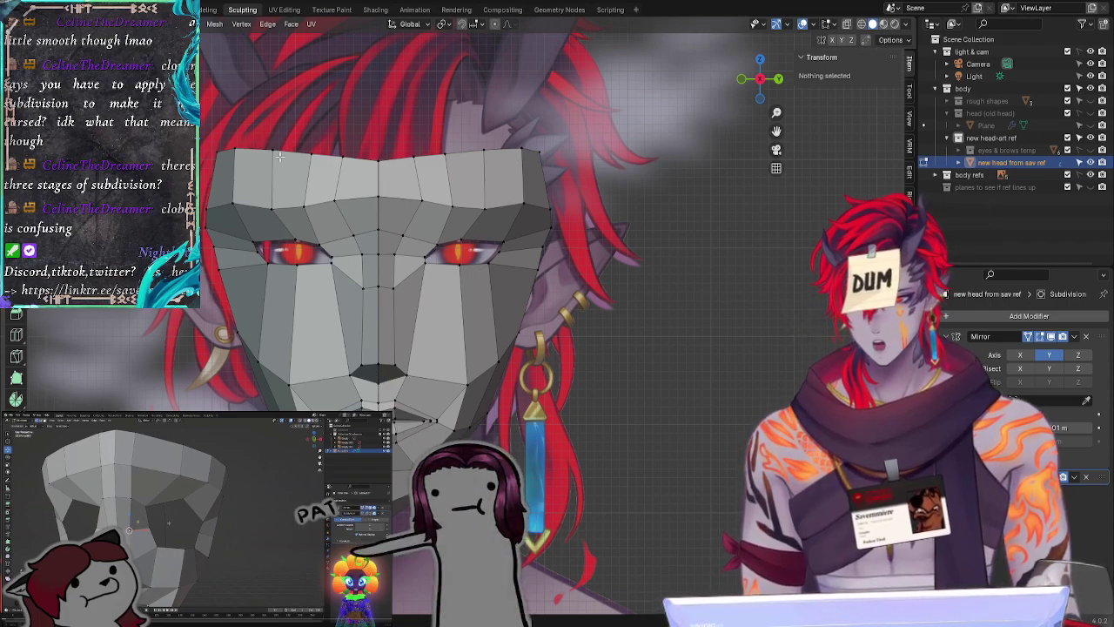
# Step: Slide the eye-line loop, then move two inner eye-corner vertices along Y
pyautogui.keyDown('alt'); pyautogui.click(509, 250); pyautogui.keyUp('alt')
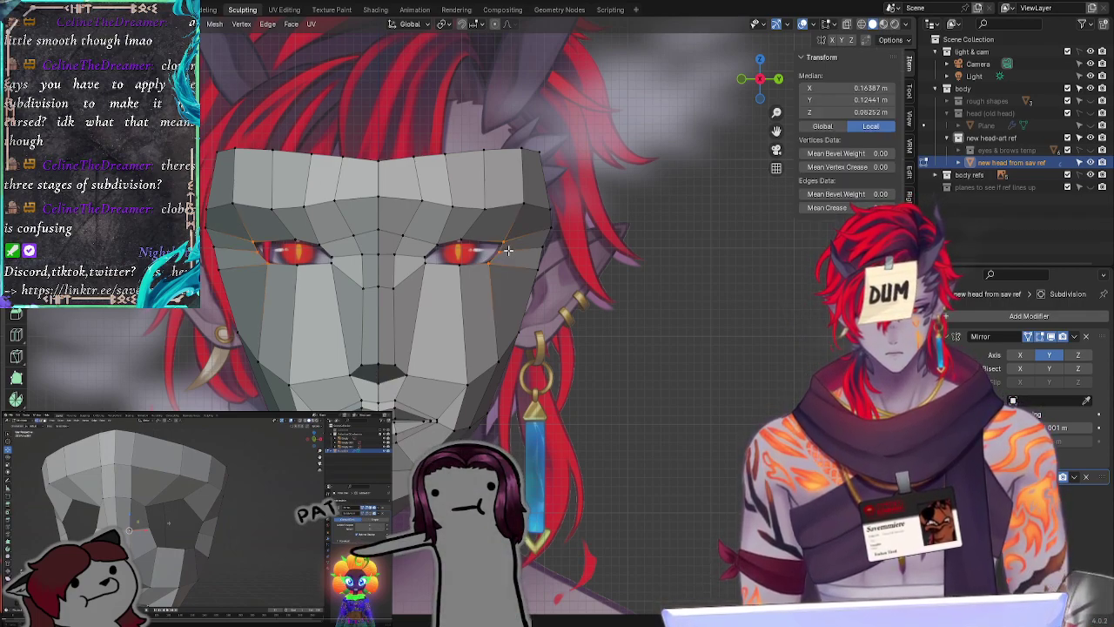
pyautogui.press('g')
pyautogui.press('g')
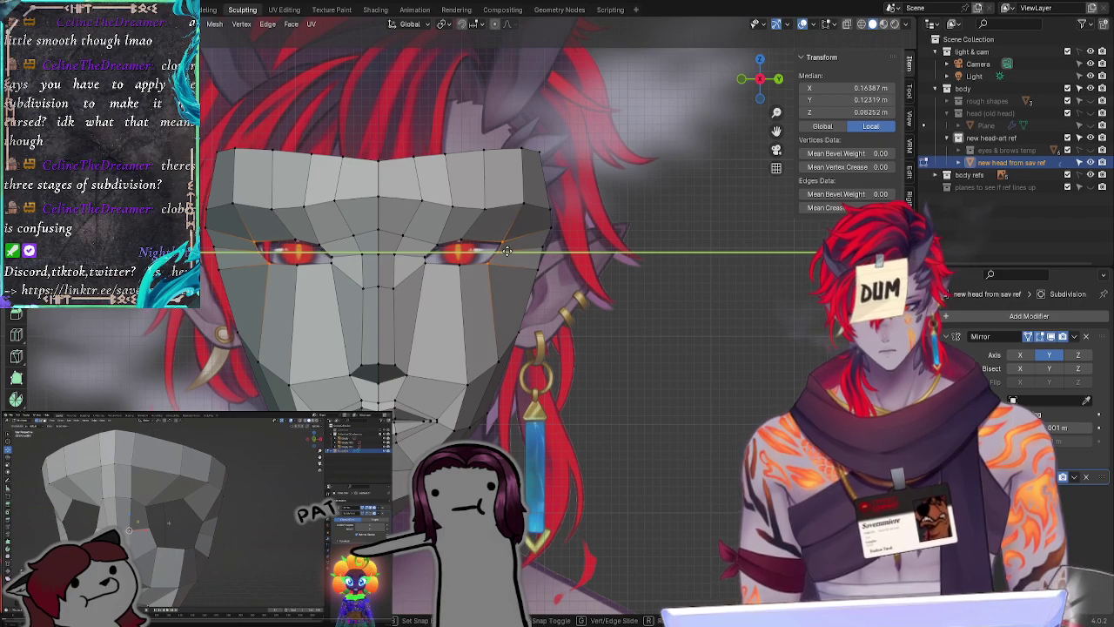
pyautogui.click(508, 251)
pyautogui.click(555, 285)
pyautogui.click(505, 254)
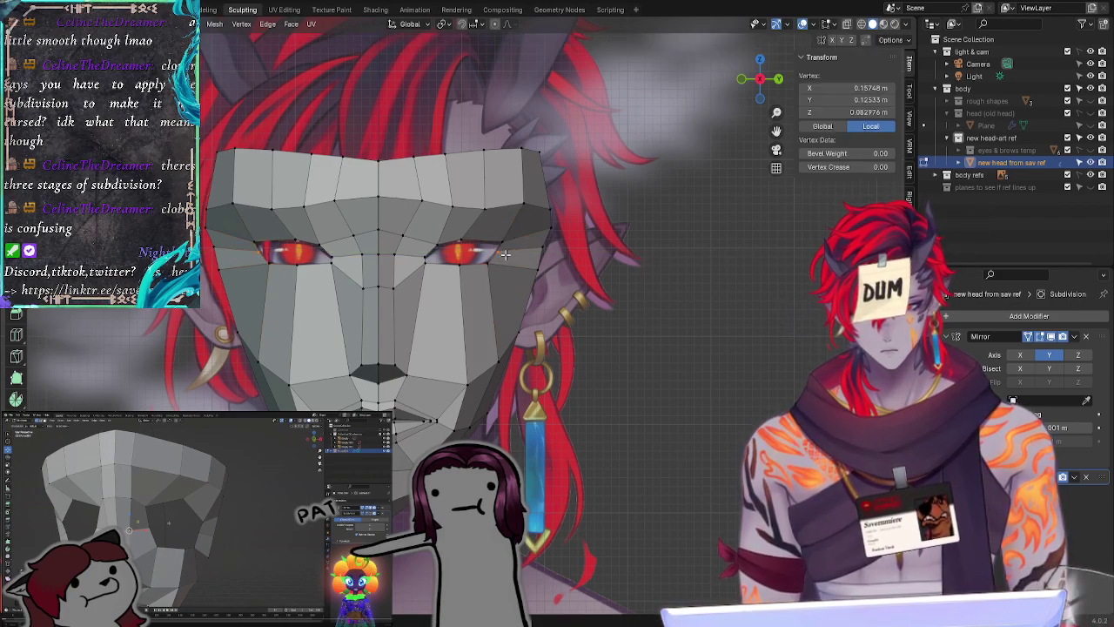
pyautogui.click(421, 254)
pyautogui.keyDown('shift'); pyautogui.click(426, 268); pyautogui.keyUp('shift')
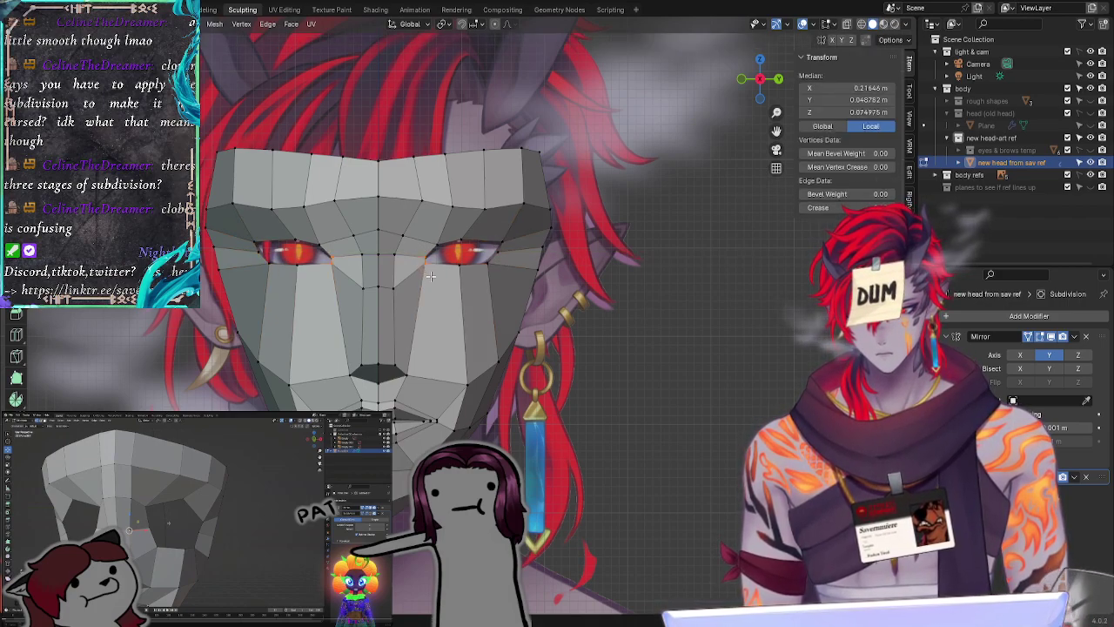
pyautogui.press('g')
pyautogui.press('y')
pyautogui.click(428, 272)
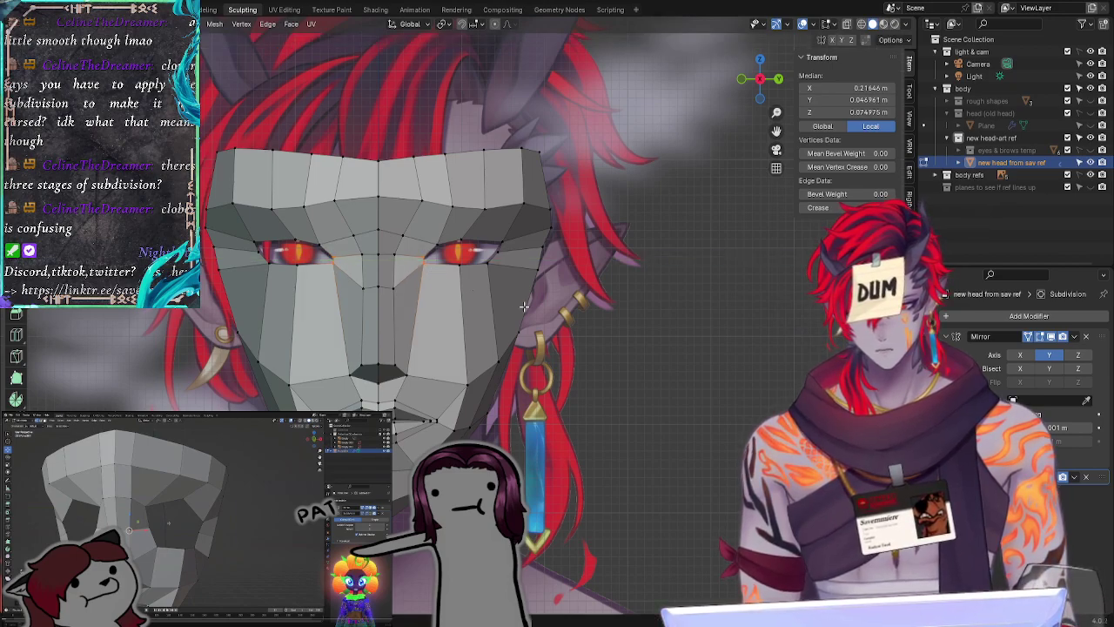
# Step: Slide the inner-corner vertex and reposition the outer eye-corner vertices to match the reference eye
pyautogui.click(422, 253)
pyautogui.click(422, 265)
pyautogui.press('g')
pyautogui.press('g')
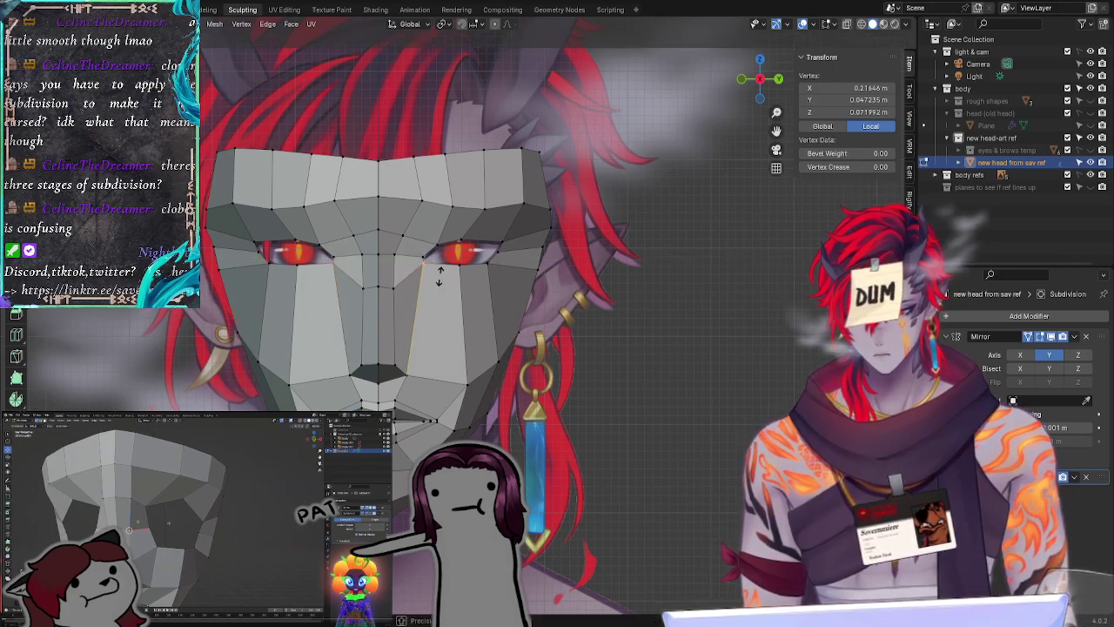
pyautogui.click(443, 280)
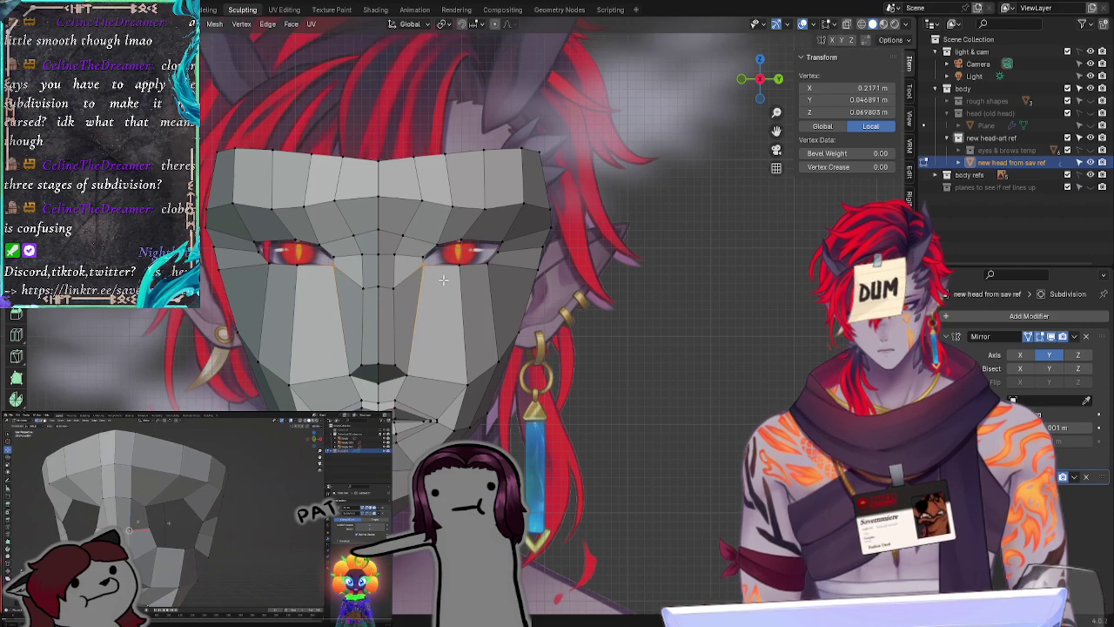
pyautogui.click(557, 312)
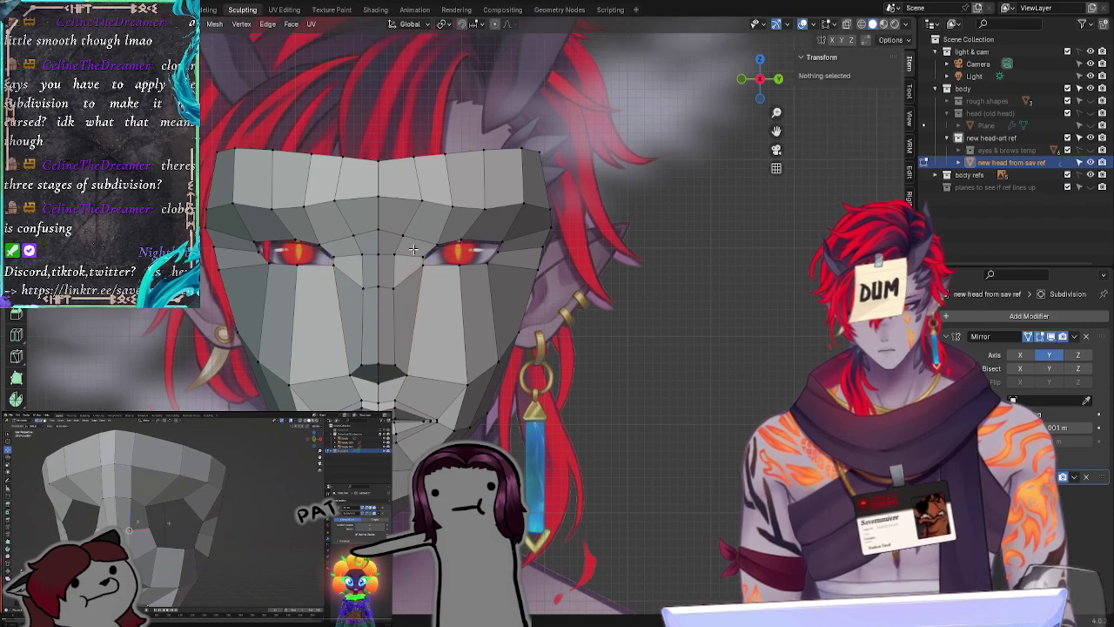
pyautogui.click(500, 252)
pyautogui.press('g')
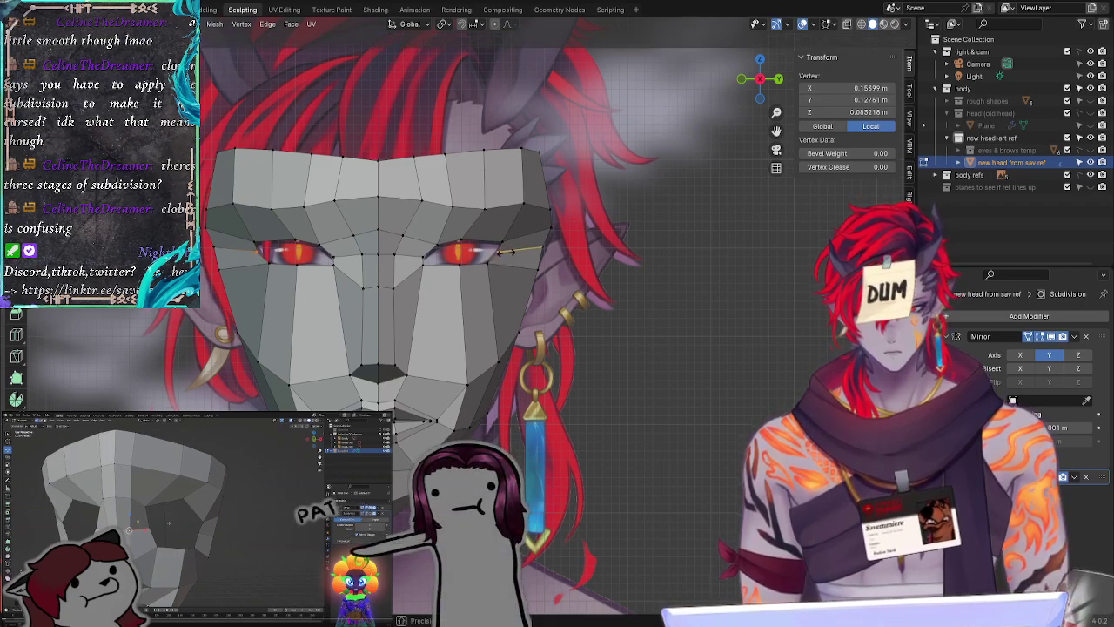
pyautogui.click(513, 242)
pyautogui.click(502, 241)
pyautogui.press('g')
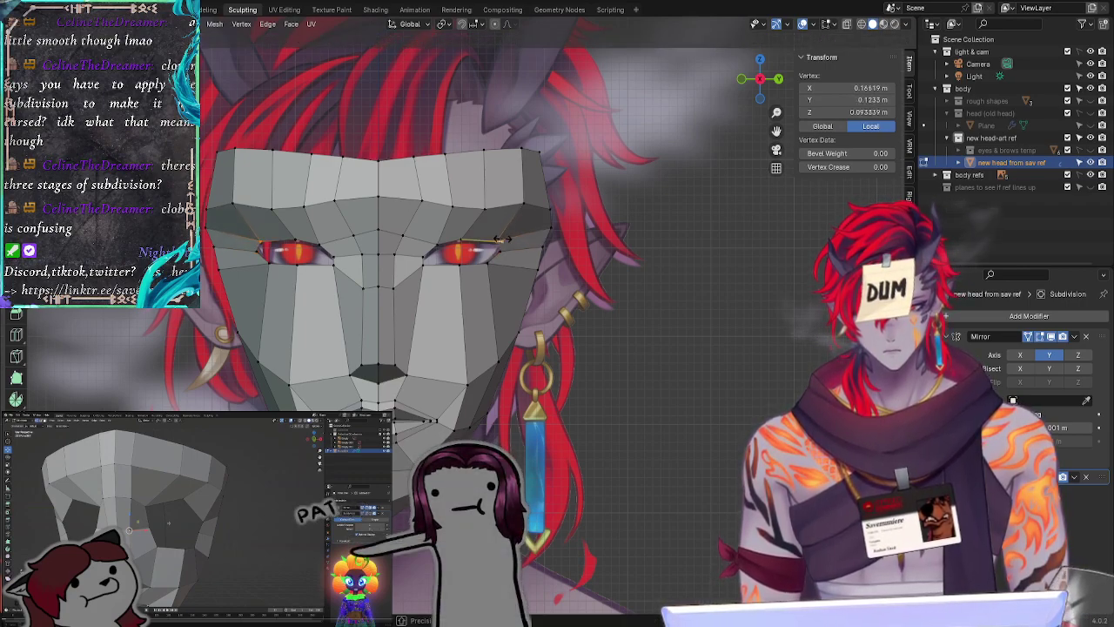
pyautogui.click(490, 261)
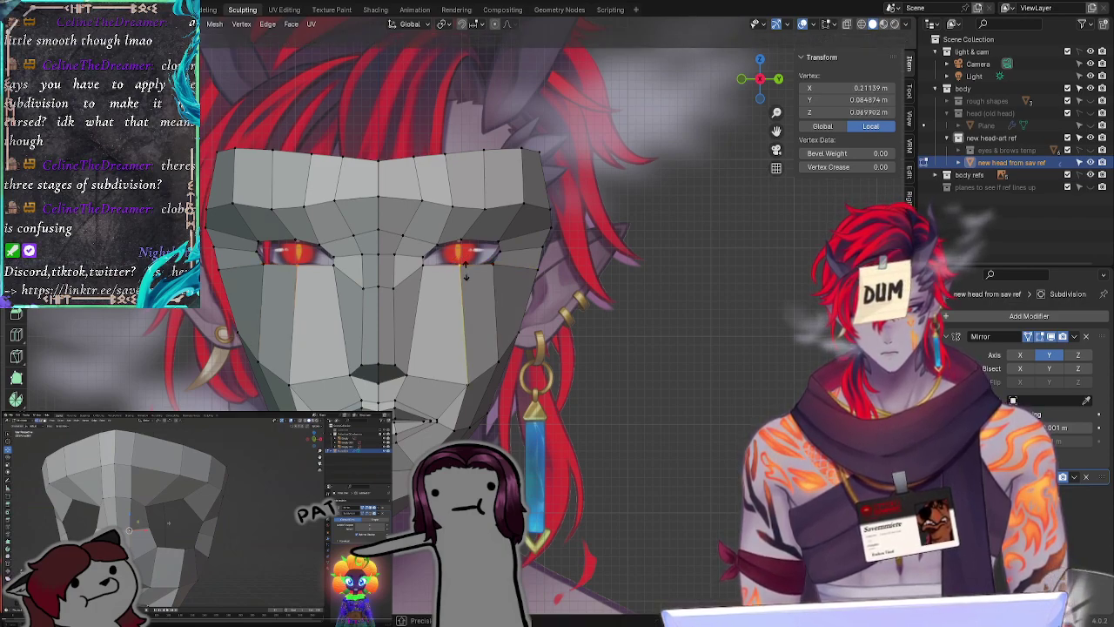
pyautogui.click(576, 281)
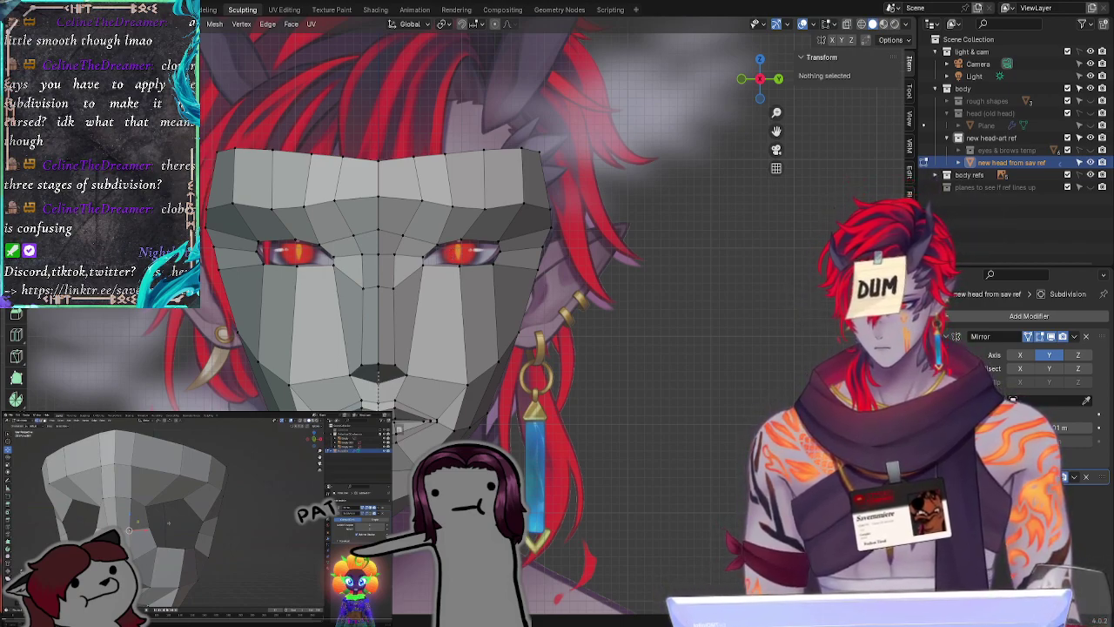
# Step: Measure the eye's width and the distance between the eyes with the Measure tool
pyautogui.moveTo(422, 261); pyautogui.dragTo(499, 259)
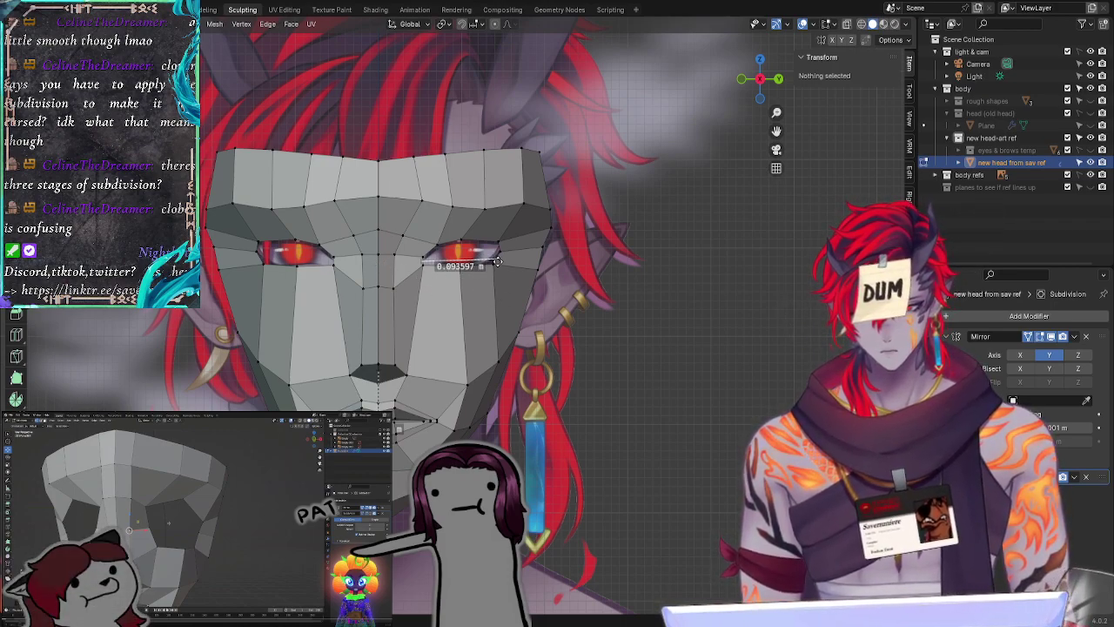
pyautogui.moveTo(494, 259); pyautogui.dragTo(490, 261)
pyautogui.press('Delete')
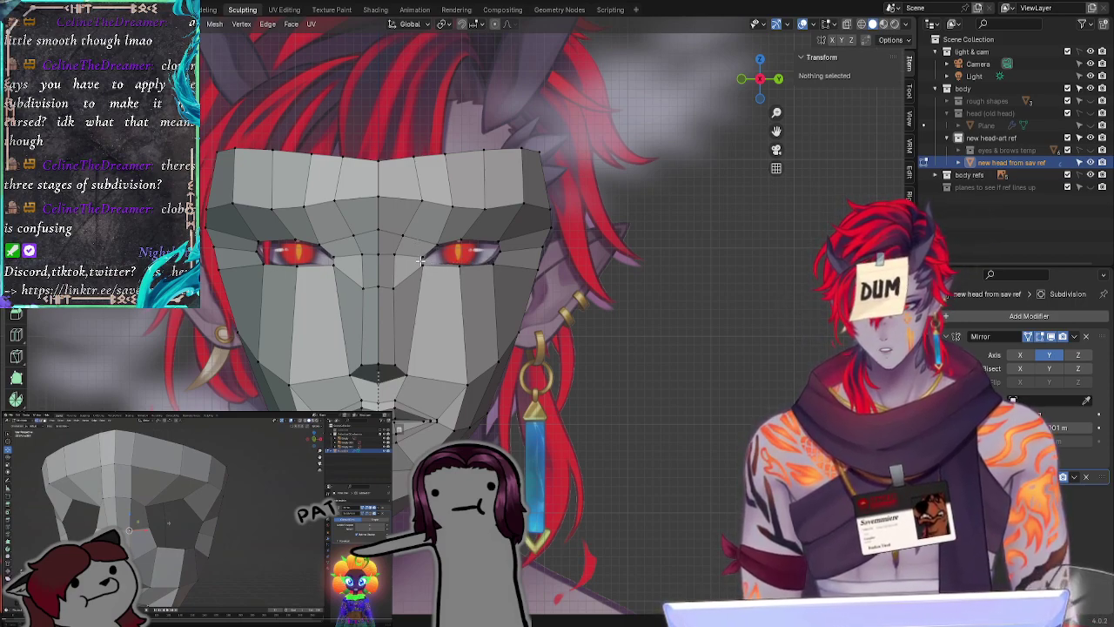
pyautogui.moveTo(423, 259); pyautogui.dragTo(331, 259)
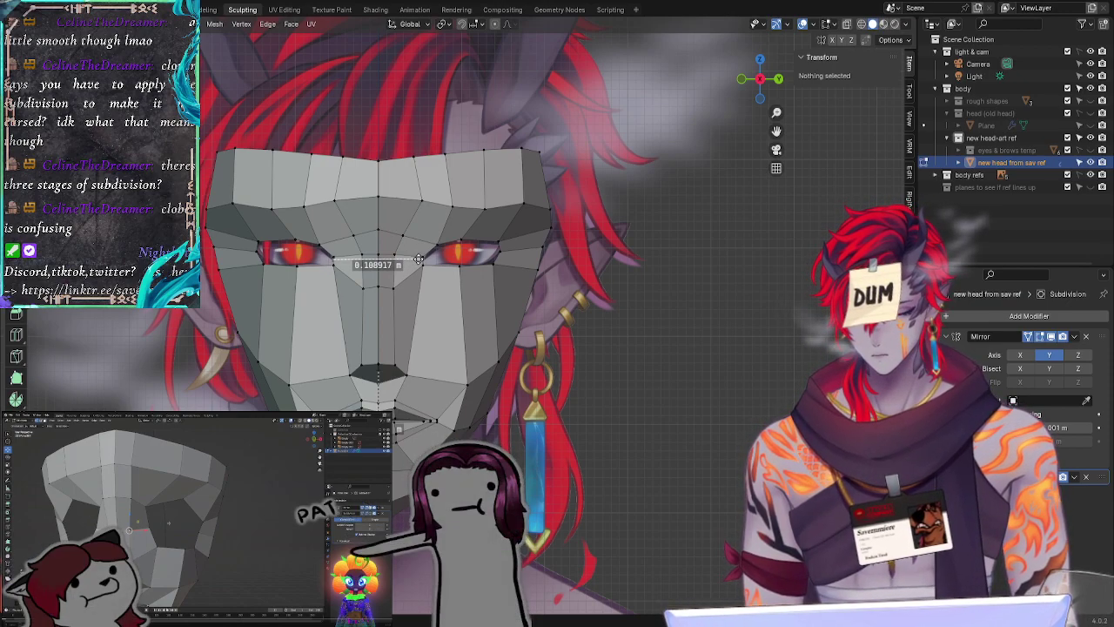
pyautogui.press('Delete')
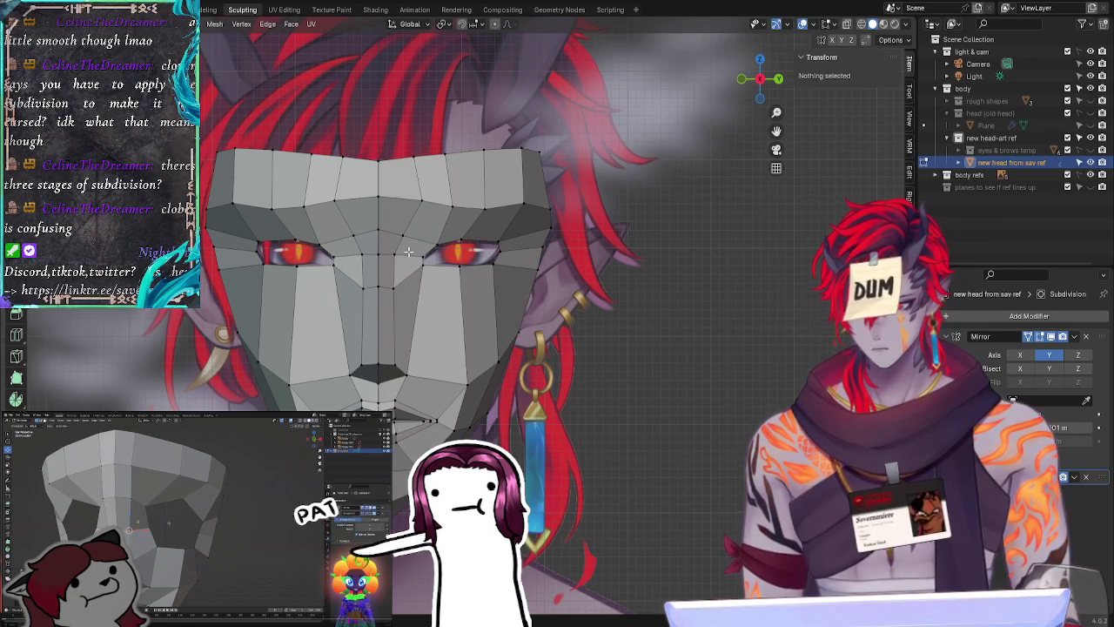
# Step: Nudge the inner eye-corner vertex and the vertex beside it along the Y axis
pyautogui.click(427, 257)
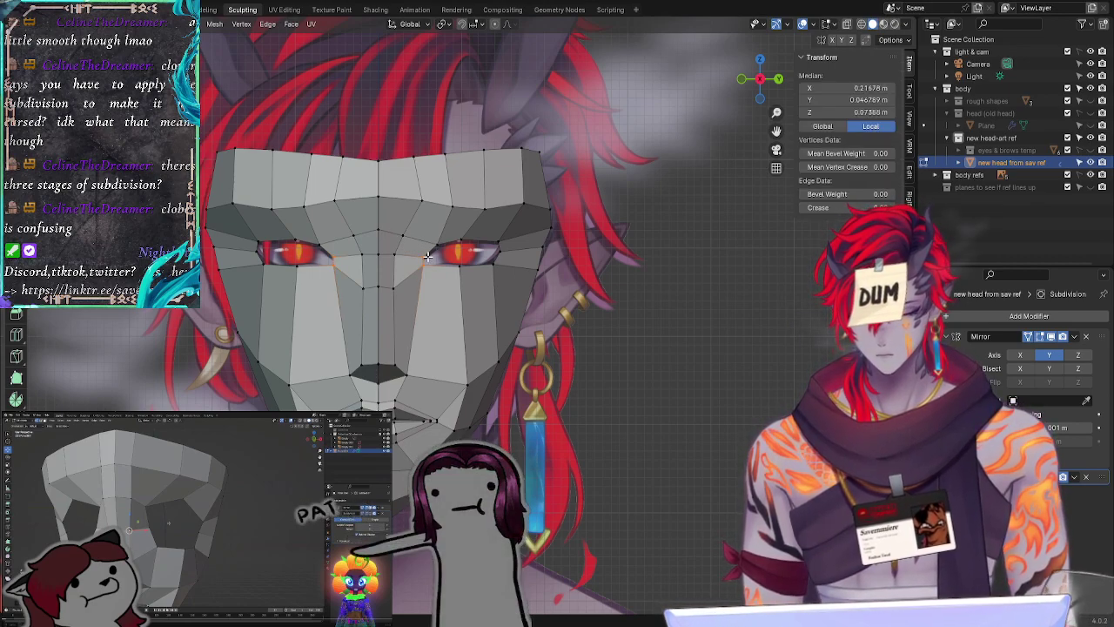
pyautogui.press('g')
pyautogui.press('y')
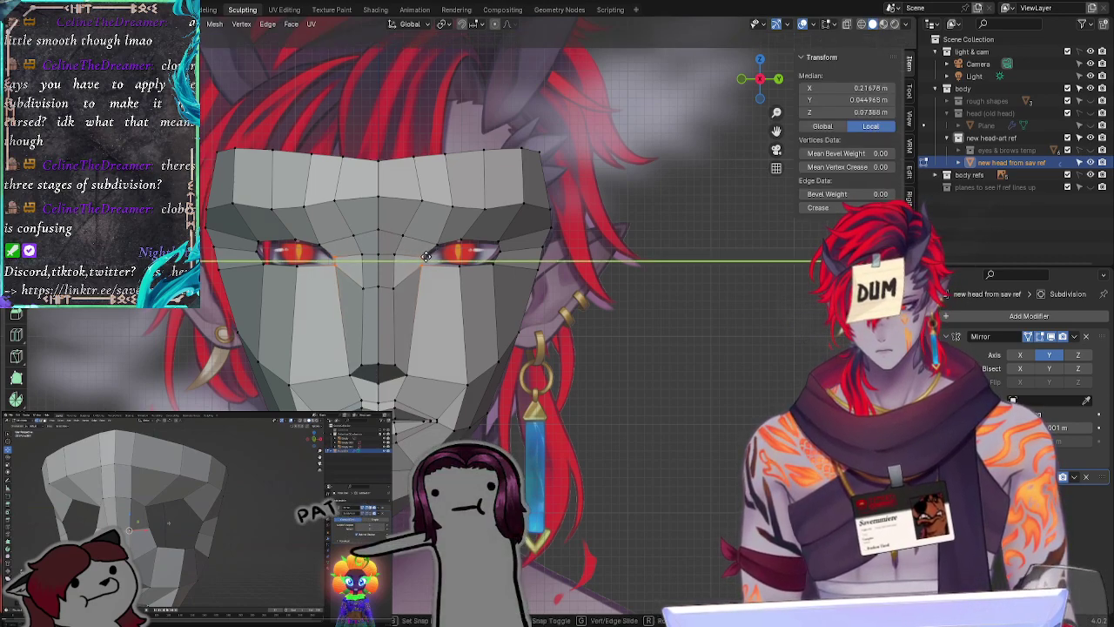
pyautogui.click(424, 257)
pyautogui.hotkey('alt', 'a')
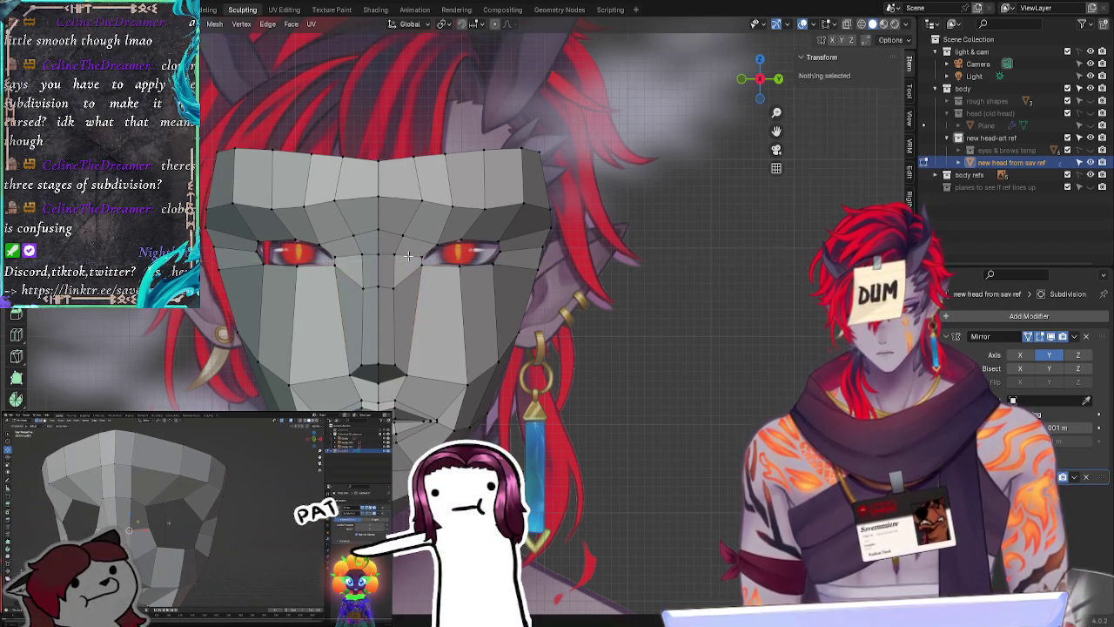
pyautogui.click(425, 258)
pyautogui.press('g')
pyautogui.press('y')
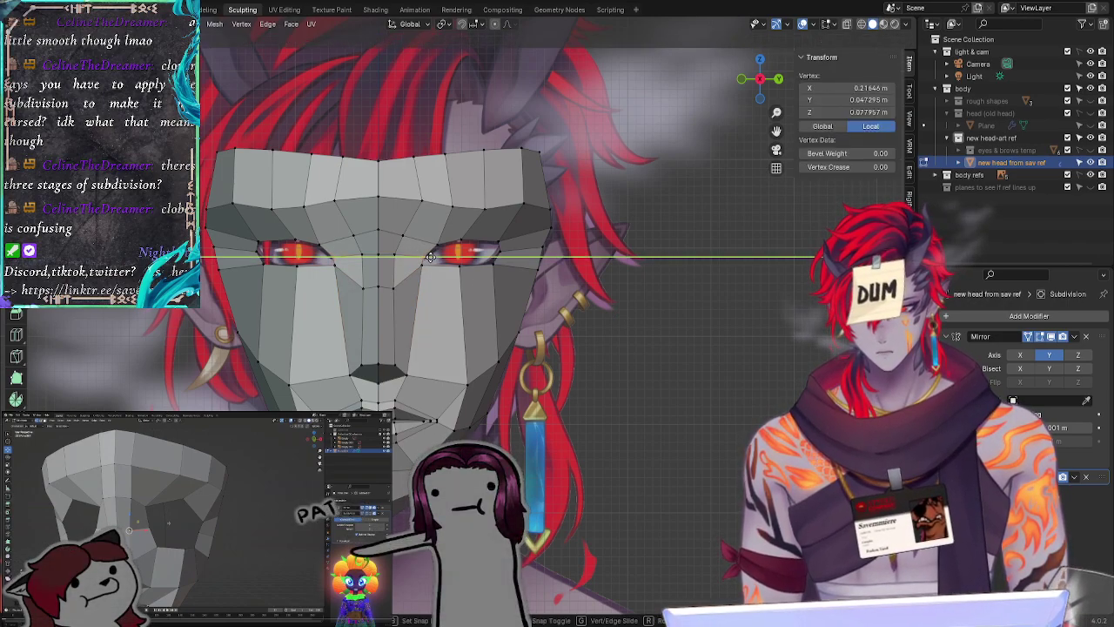
pyautogui.click(430, 258)
# Step: Lower another inner-eye vertex with two small Y-axis nudges along the reference eye's edge
pyautogui.click(421, 268)
pyautogui.click(424, 257)
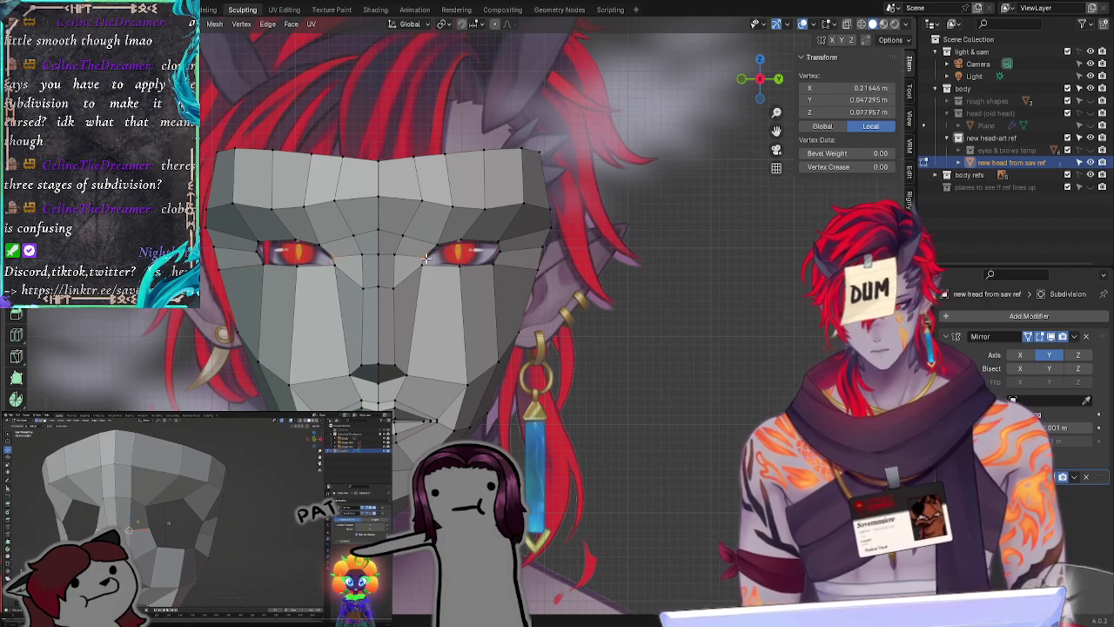
pyautogui.press('g')
pyautogui.press('y')
pyautogui.click(427, 260)
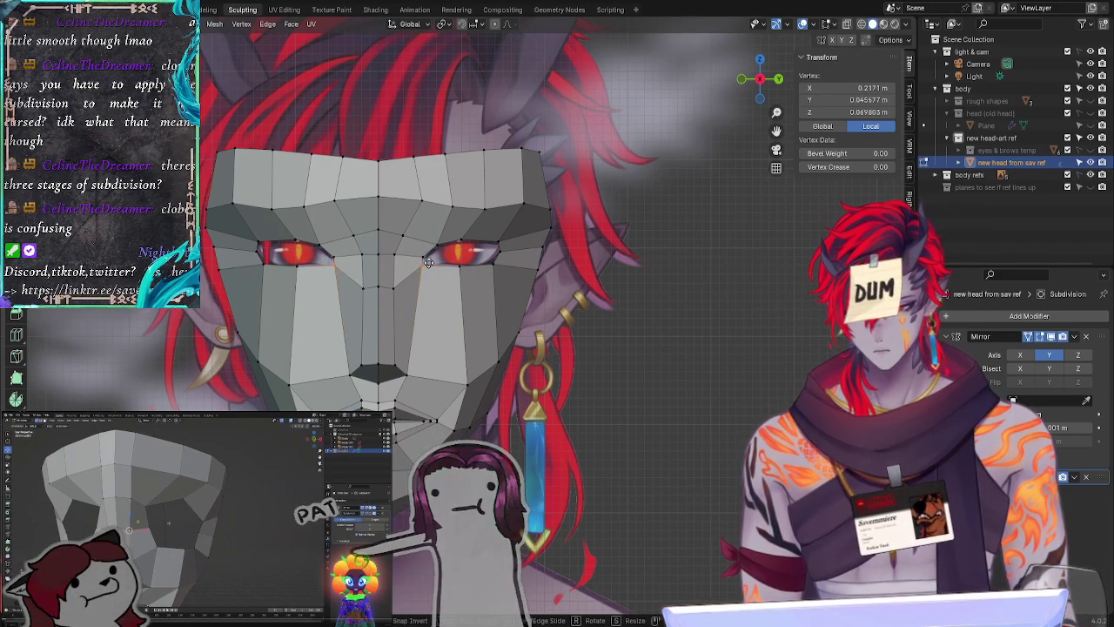
pyautogui.press('g')
pyautogui.press('y')
pyautogui.click(429, 262)
pyautogui.click(683, 267)
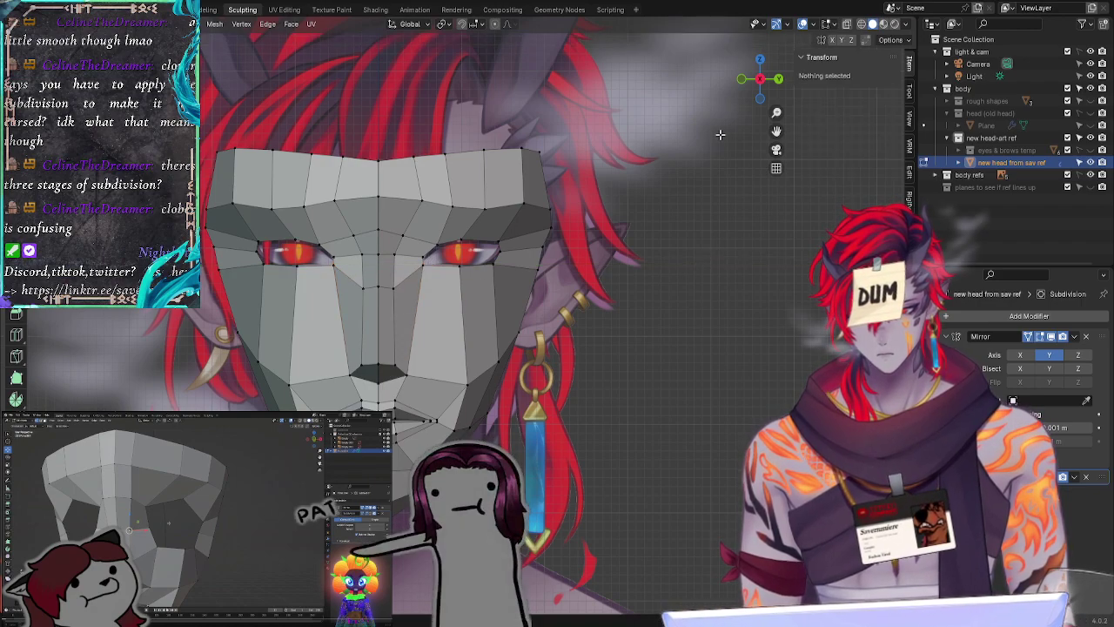
pyautogui.click(740, 79)
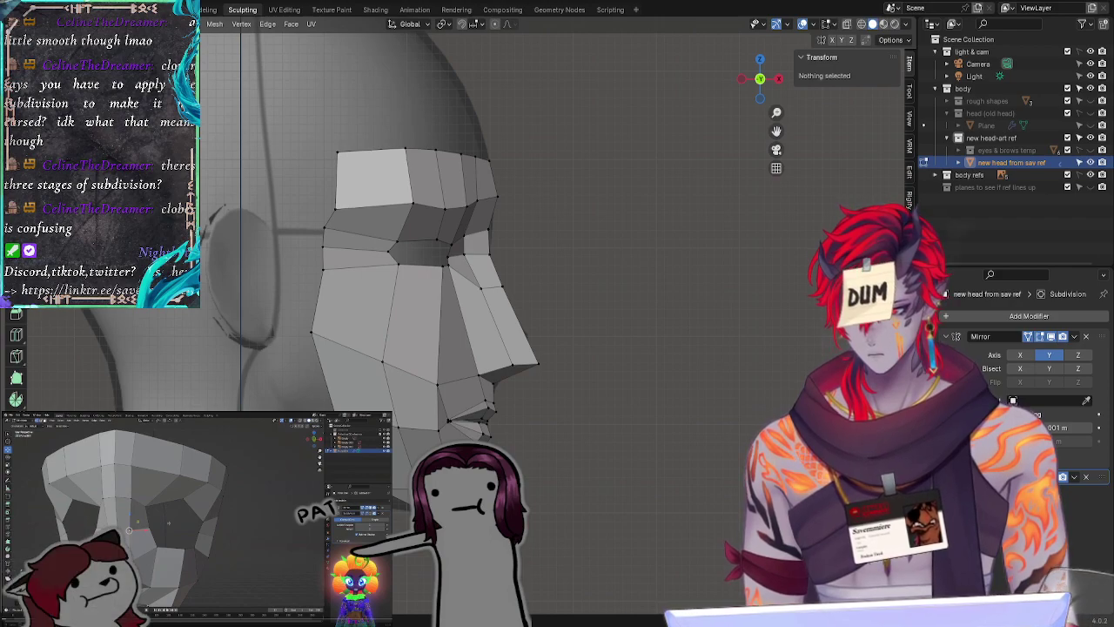
# Step: Measure from the nose tip down to the chin and the chin depth, then clear the rulers
pyautogui.moveTo(518, 372); pyautogui.dragTo(487, 423)
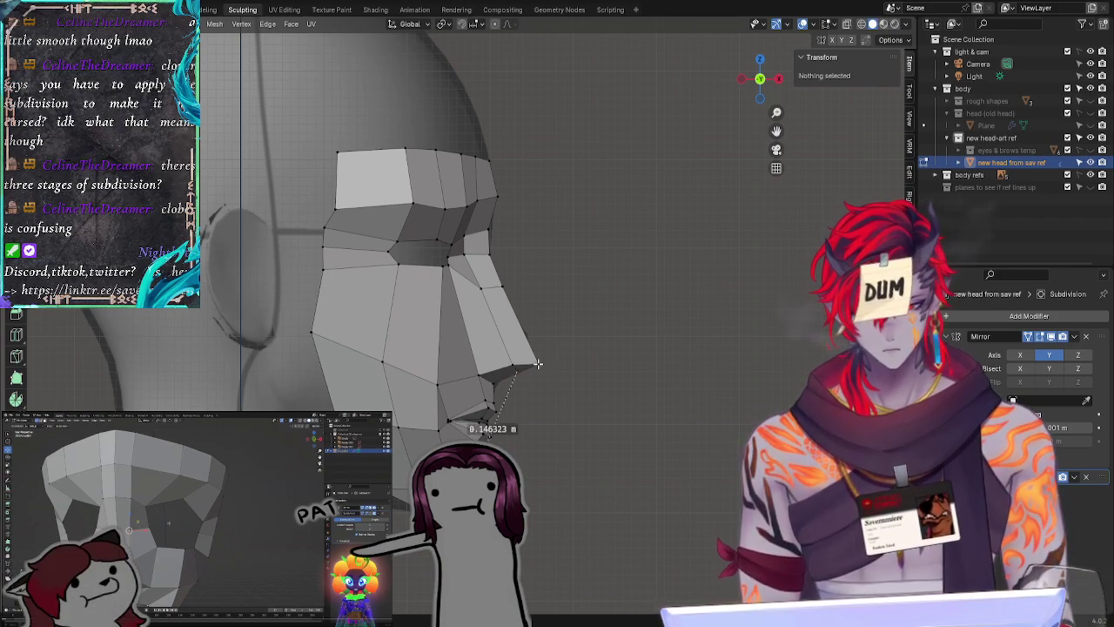
pyautogui.moveTo(537, 364); pyautogui.dragTo(474, 506)
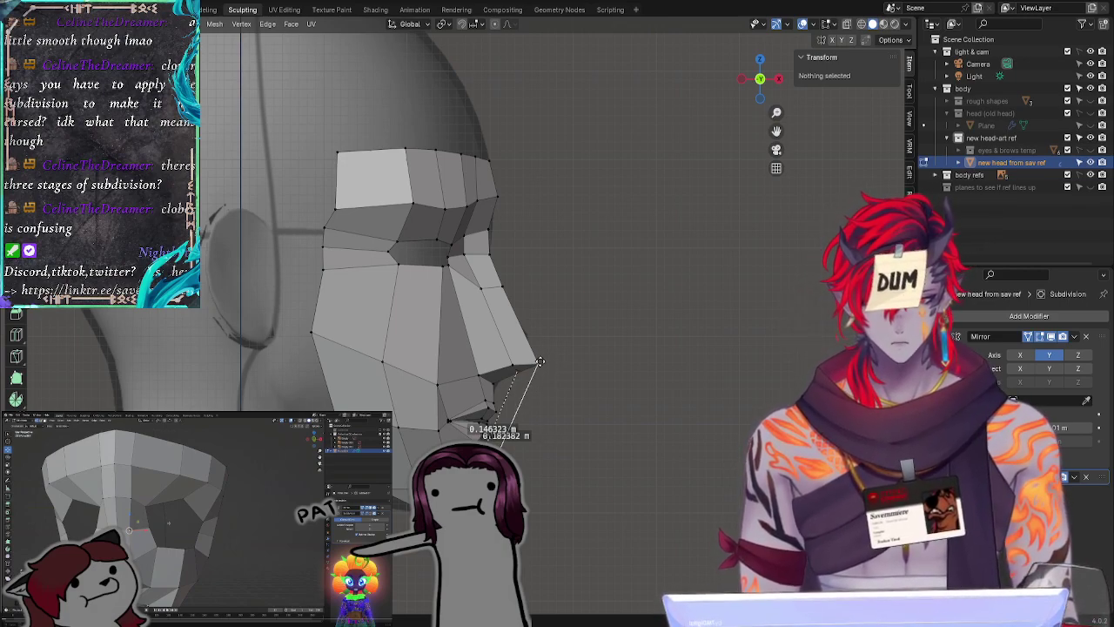
pyautogui.moveTo(540, 361); pyautogui.dragTo(569, 407)
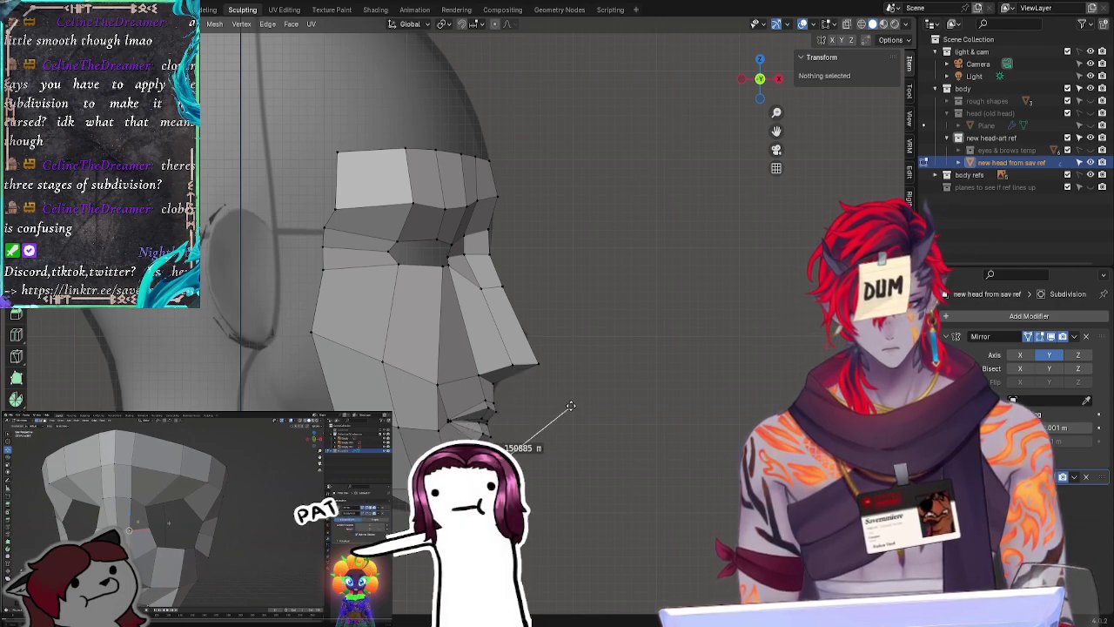
pyautogui.press('x')
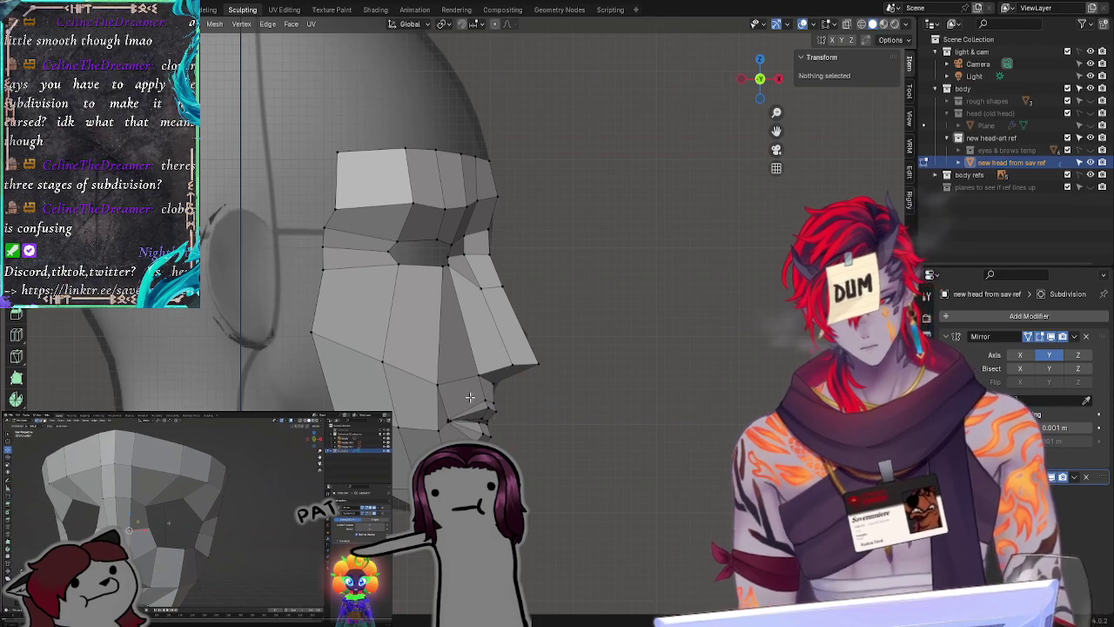
pyautogui.moveTo(511, 444)
pyautogui.mouseDown()
pyautogui.moveTo(448, 410)
pyautogui.moveTo(564, 416)
pyautogui.mouseUp()
pyautogui.press('x')
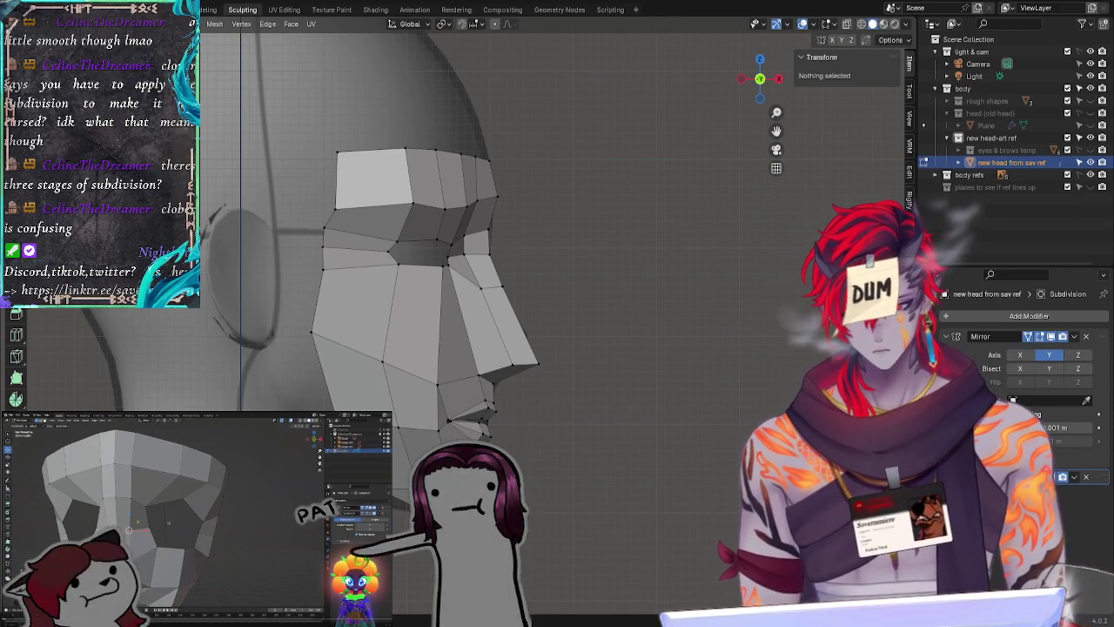
# Step: Move the chin vertices forward and push the mouth vertices in with Alt+S
pyautogui.moveTo(437, 436); pyautogui.dragTo(526, 398)
pyautogui.press('g')
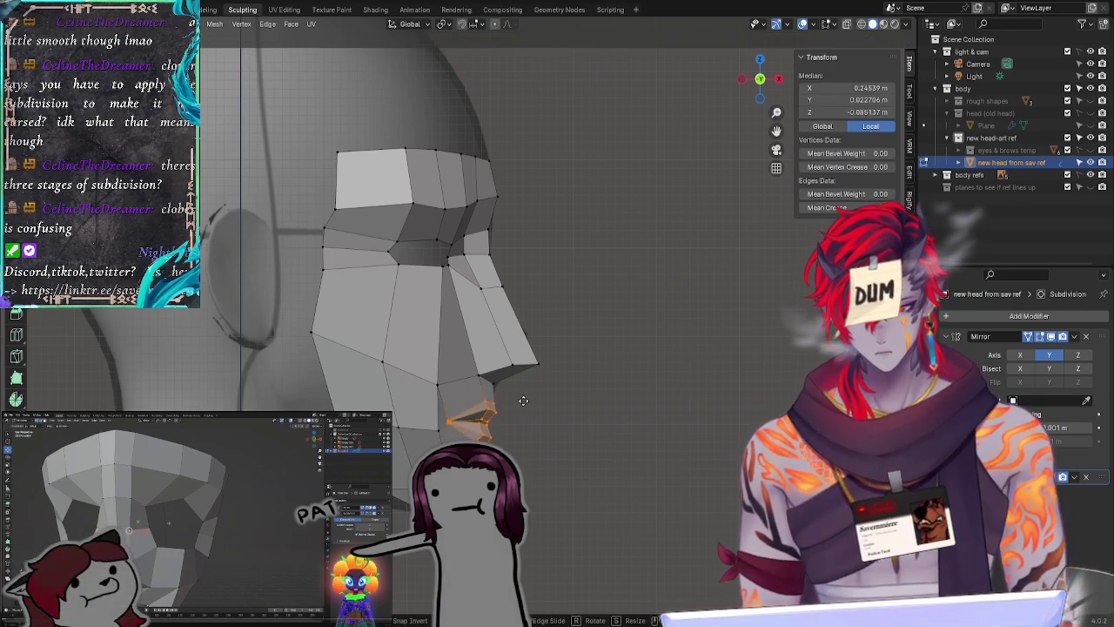
pyautogui.click(525, 400)
pyautogui.click(545, 413)
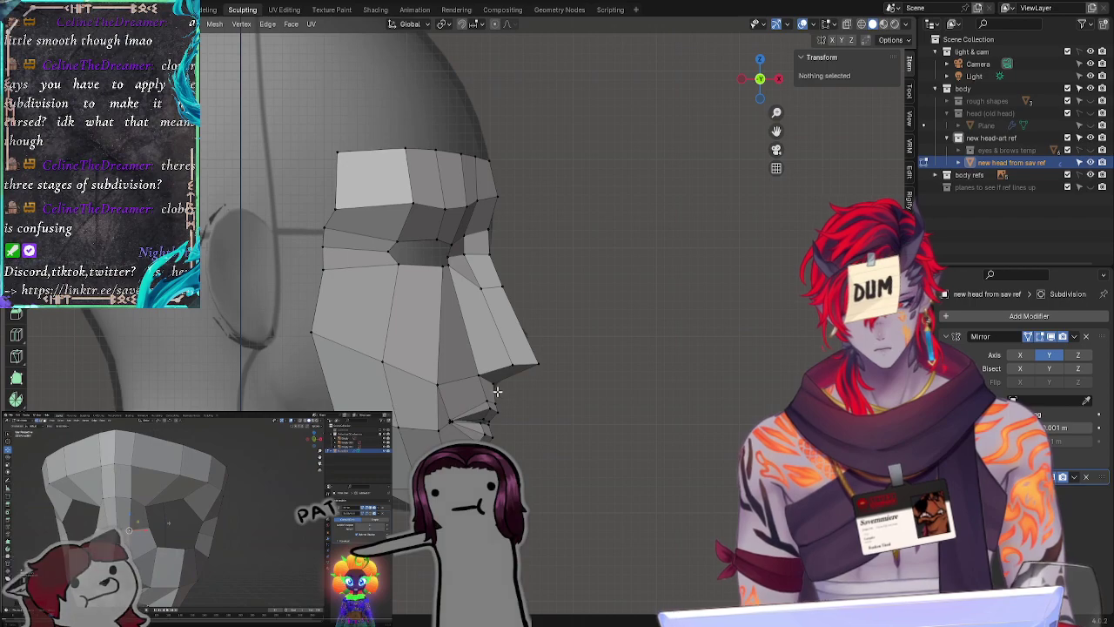
pyautogui.moveTo(451, 405); pyautogui.dragTo(529, 407)
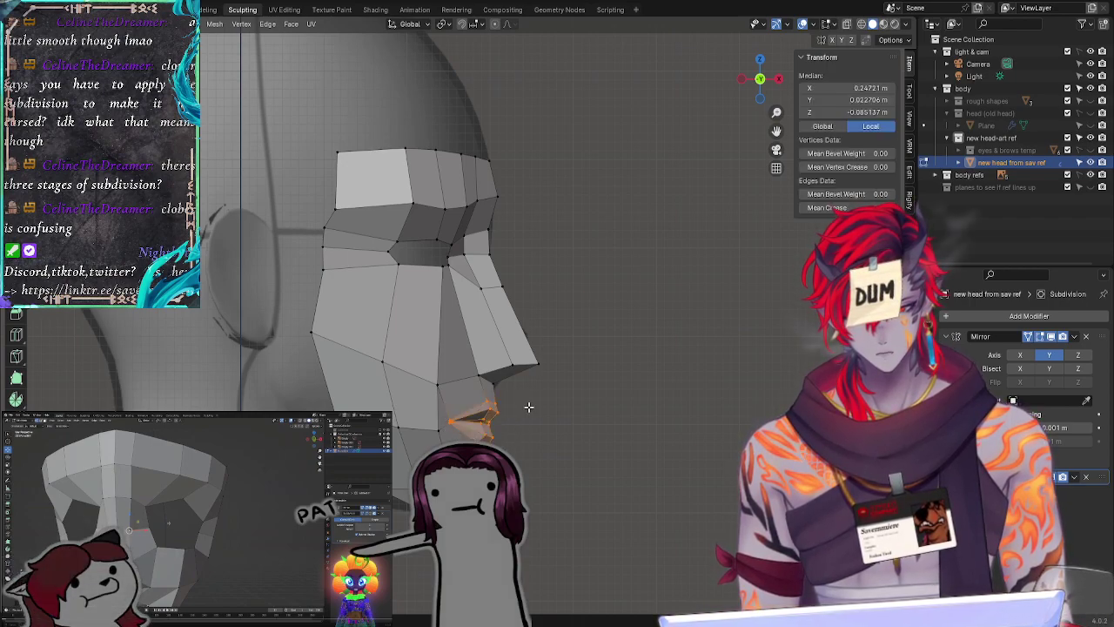
pyautogui.hotkey('alt', 's')
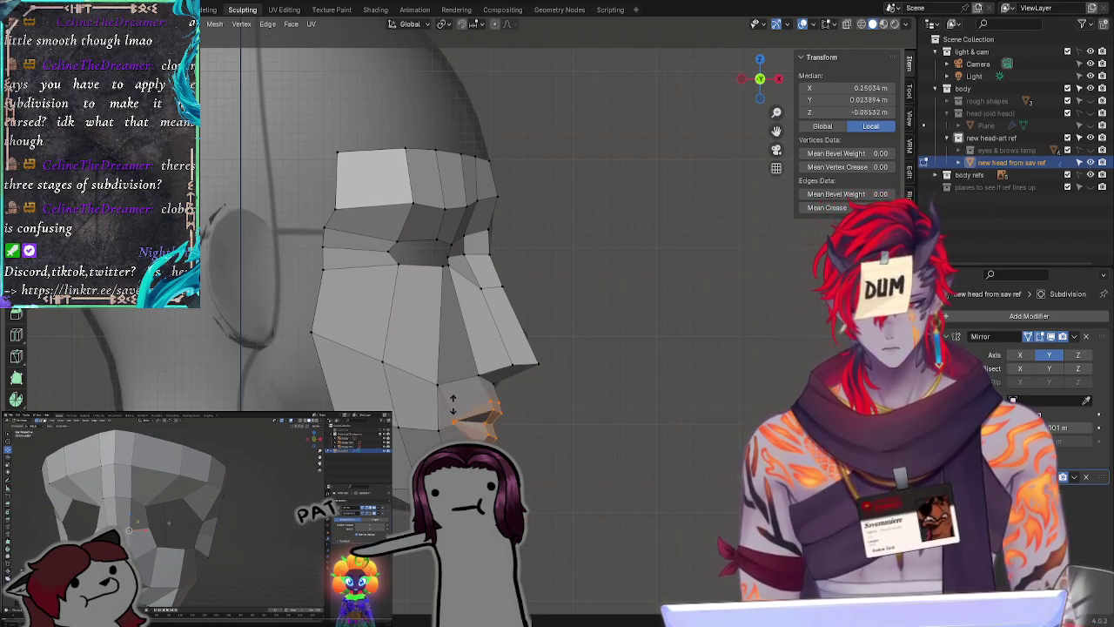
pyautogui.click(452, 403)
pyautogui.click(584, 465)
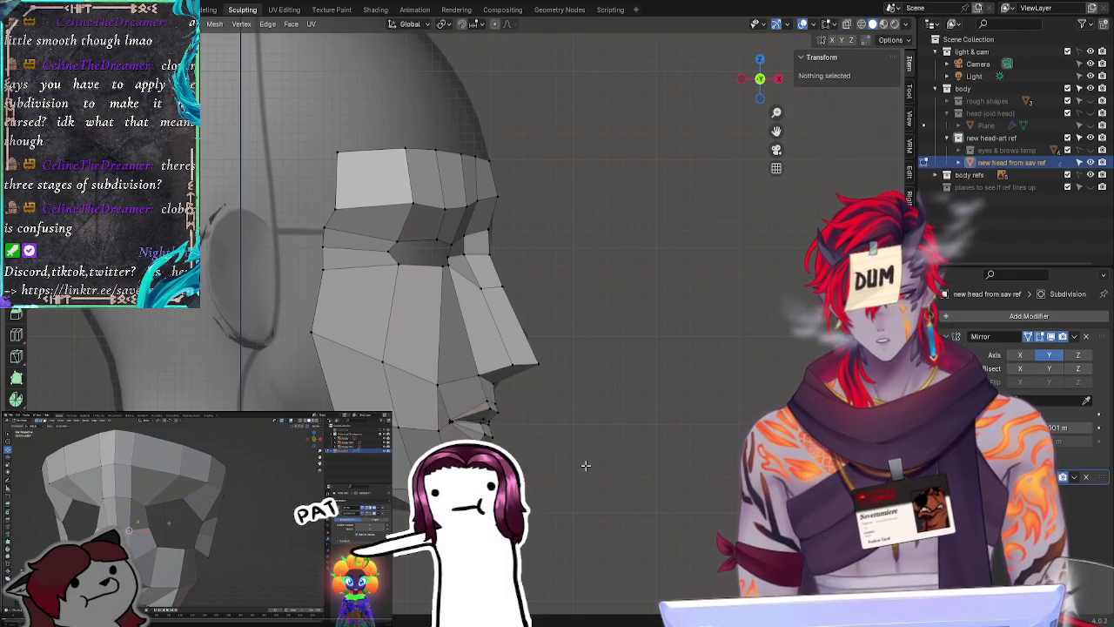
# Step: Reposition the under-chin and lower-face vertices along the centre line
pyautogui.click(475, 470)
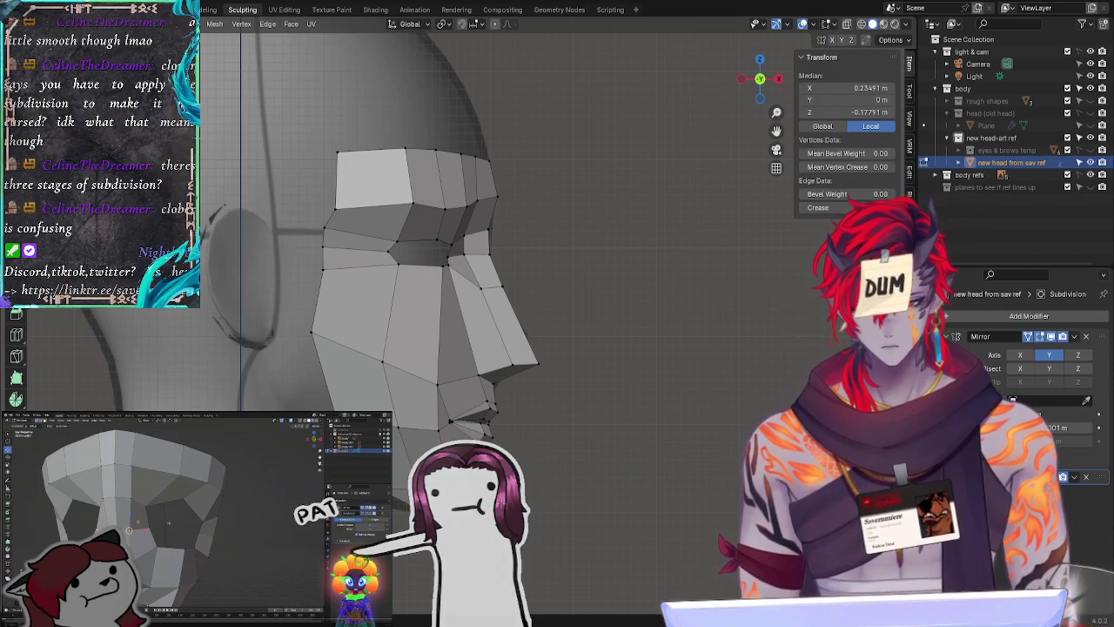
pyautogui.press('g')
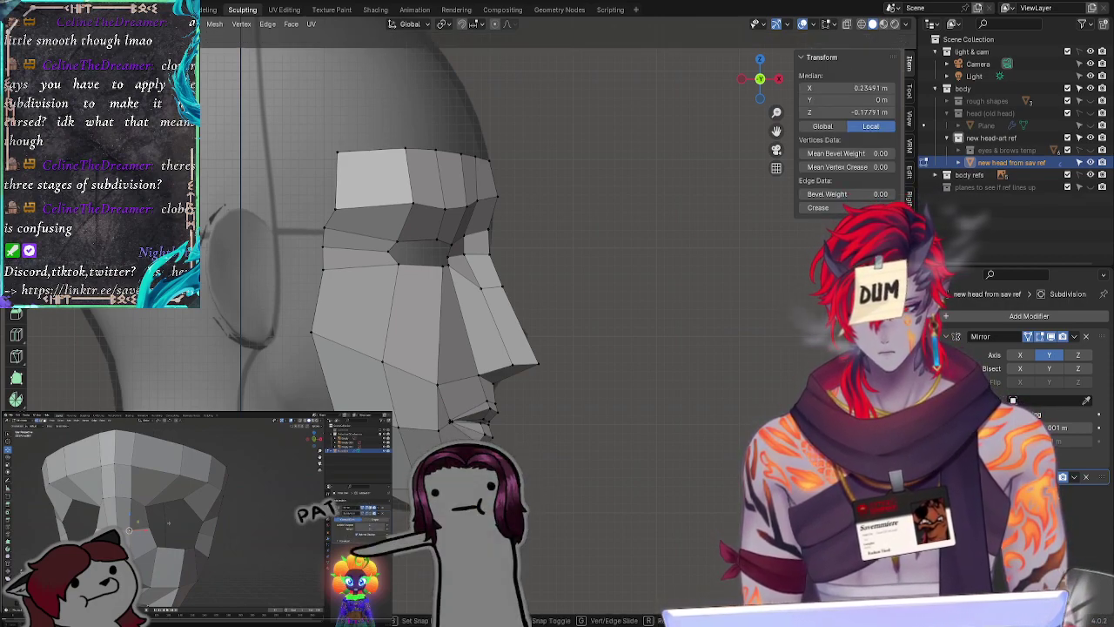
pyautogui.press('Escape')
pyautogui.moveTo(393, 477); pyautogui.dragTo(426, 549)
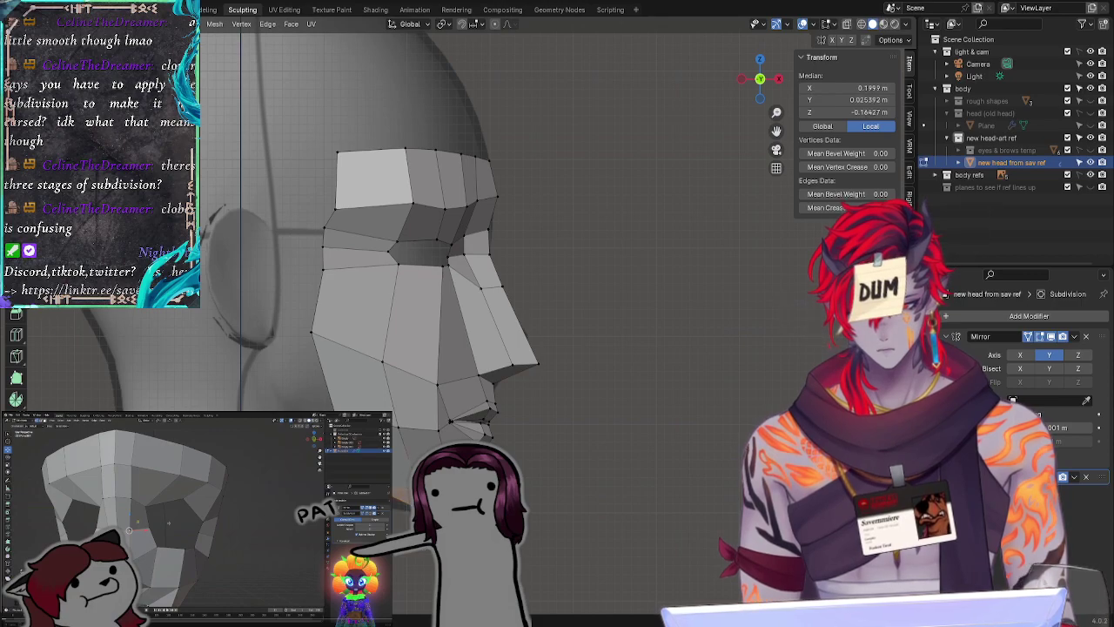
pyautogui.press('g')
pyautogui.press('g')
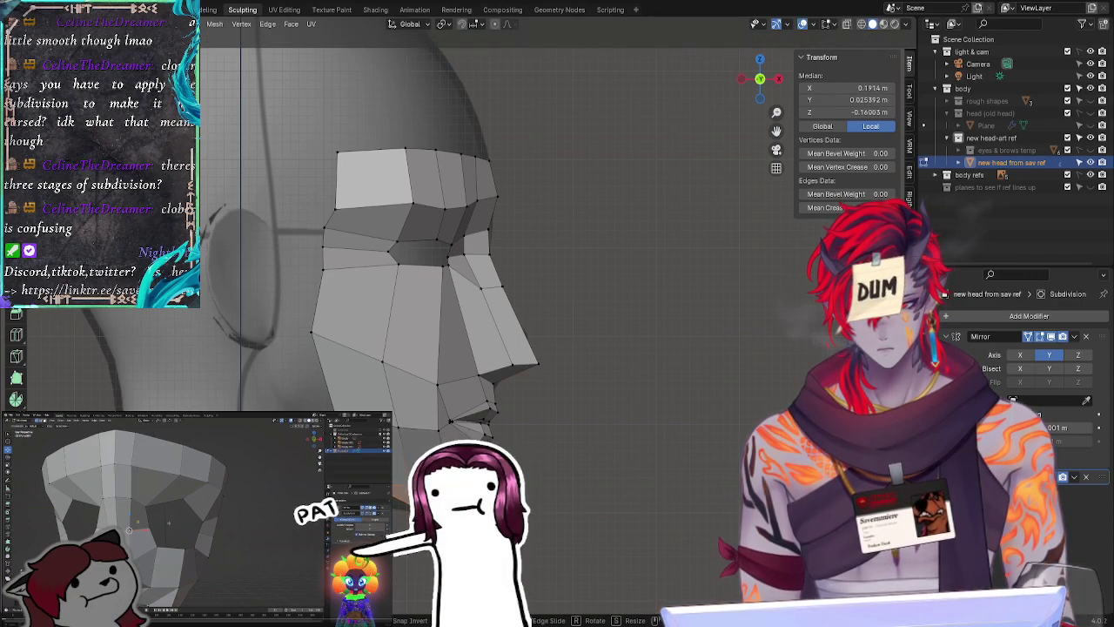
pyautogui.click(589, 488)
pyautogui.click(589, 487)
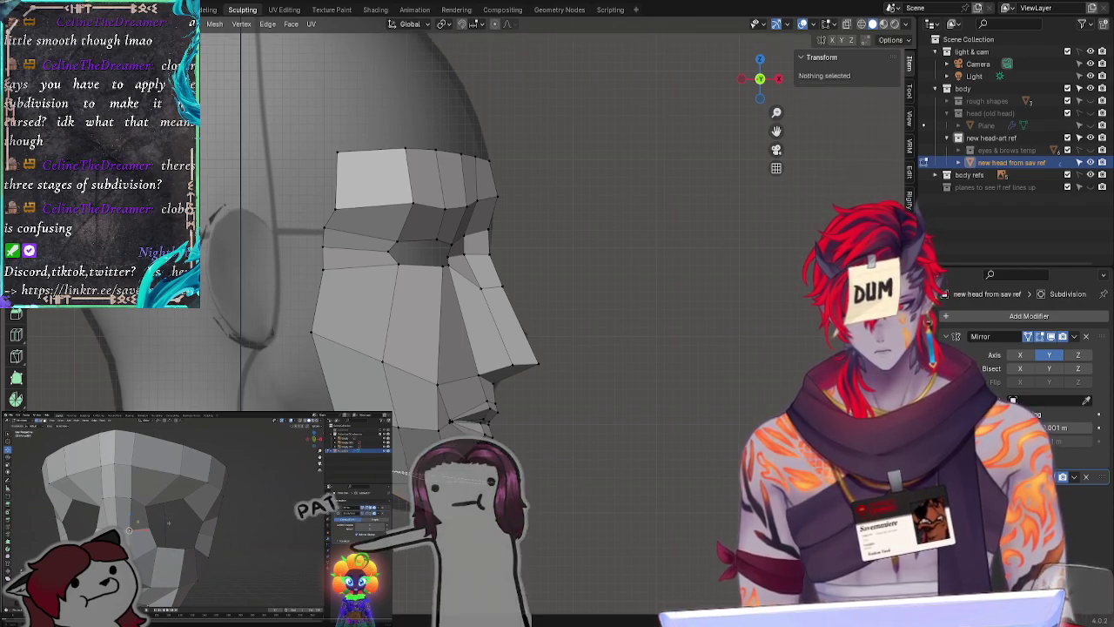
pyautogui.hotkey('ctrl', 'z')
# Step: Nudge the selected chin vertices lower and further forward
pyautogui.press('g')
pyautogui.click(529, 526)
pyautogui.press('g')
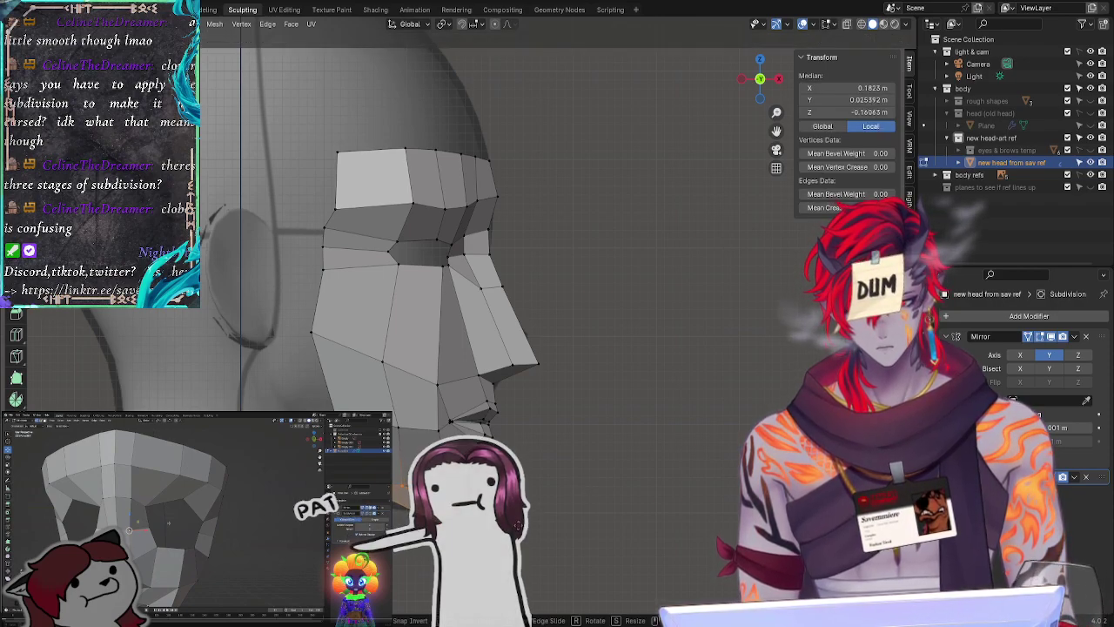
pyautogui.click(566, 487)
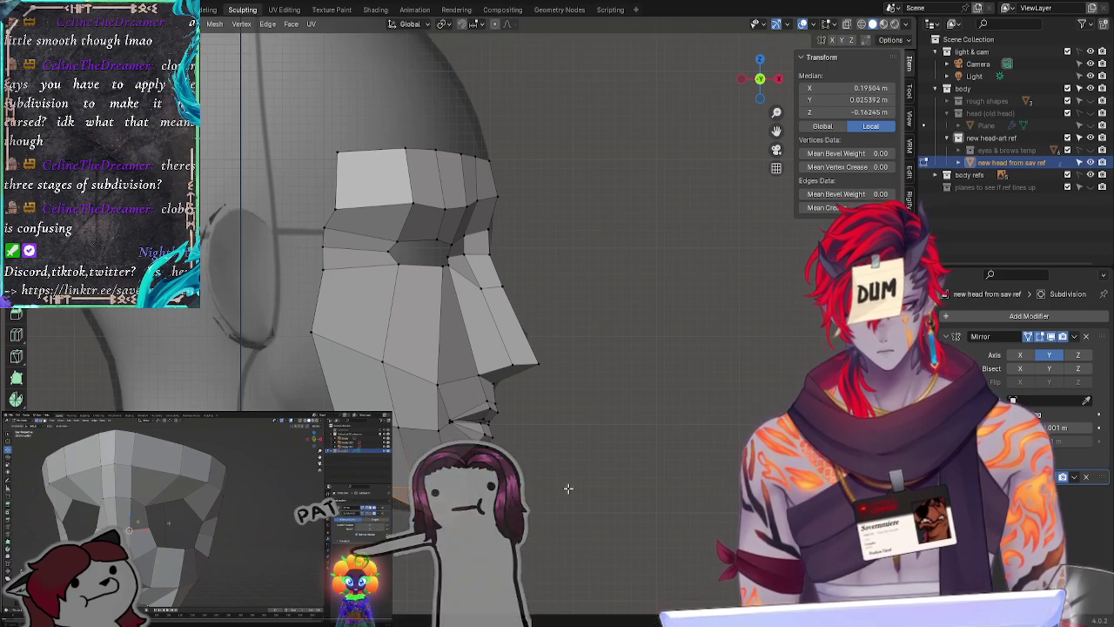
pyautogui.hotkey('ctrl', 'z')
pyautogui.hotkey('ctrl', 'z')
pyautogui.hotkey('ctrl', 'z')
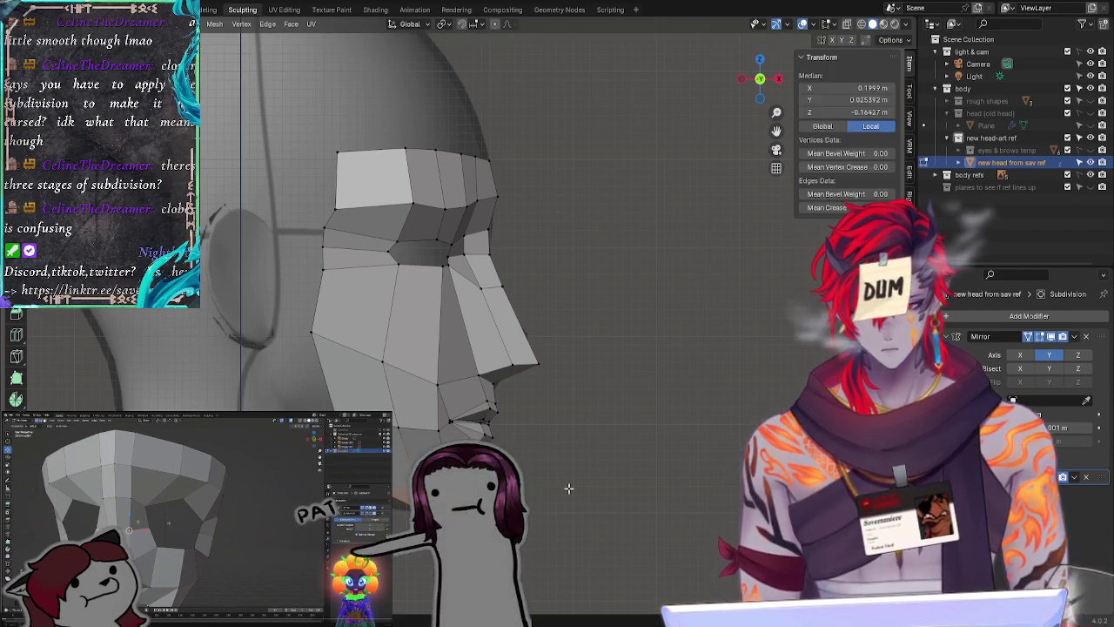
pyautogui.hotkey('ctrl', 'z')
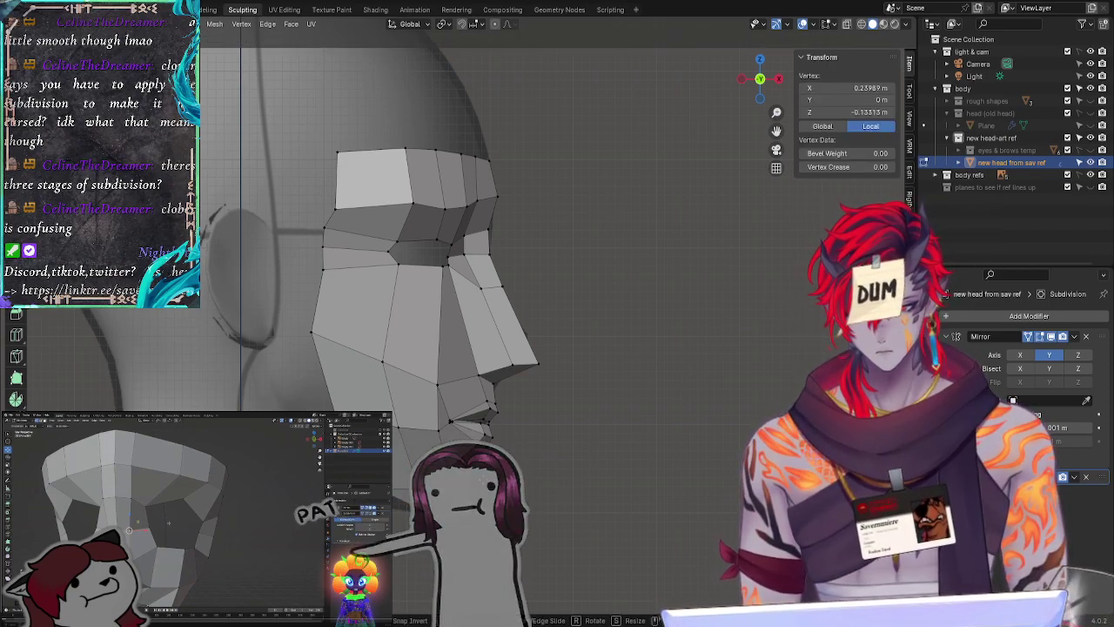
# Step: Adjust two vertices near the chin and a single lower-face vertex
pyautogui.keyDown('shift'); pyautogui.click(522, 488); pyautogui.keyUp('shift')
pyautogui.press('g')
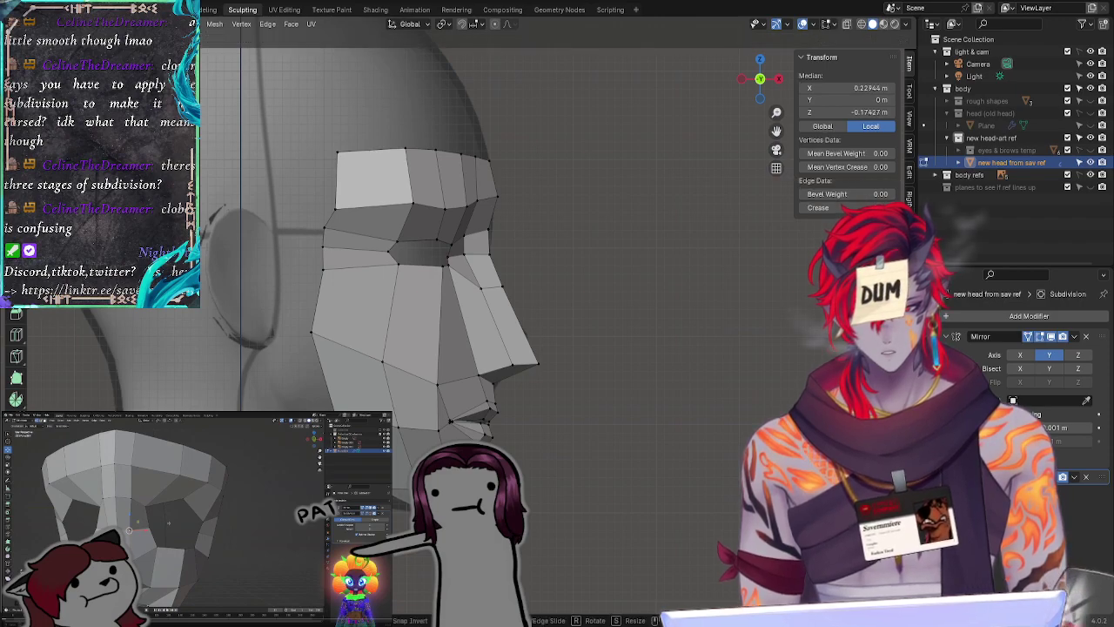
pyautogui.rightClick(609, 472)
pyautogui.click(609, 471)
pyautogui.click(407, 487)
pyautogui.press('g')
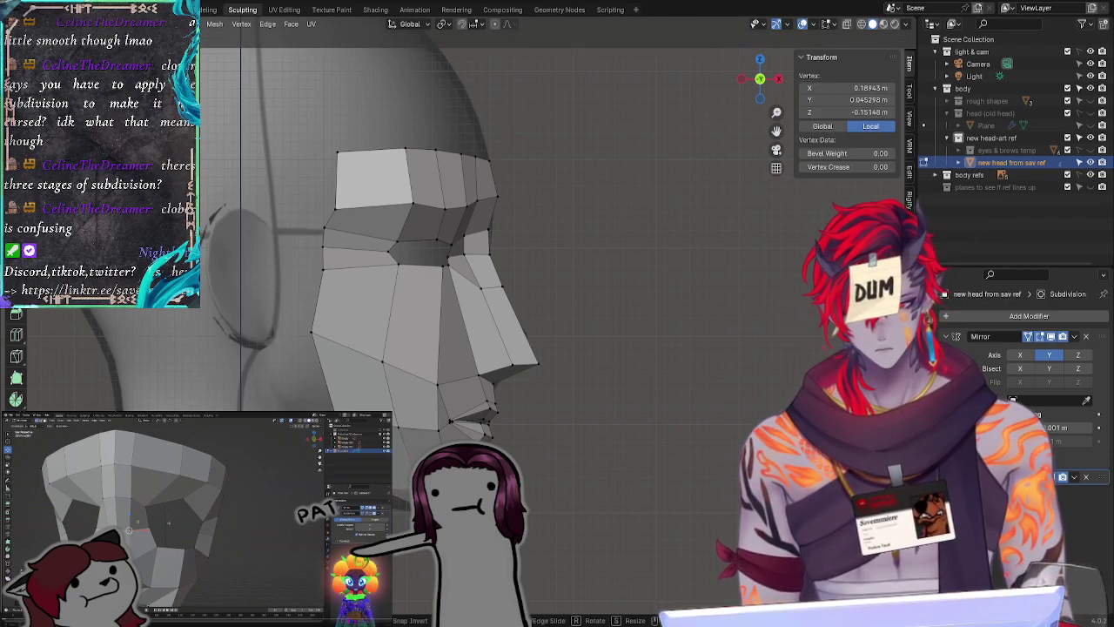
pyautogui.click(409, 487)
# Step: Shift the two nose-tip vertices slightly left and reposition the lower nose-bridge vertex
pyautogui.click(601, 485)
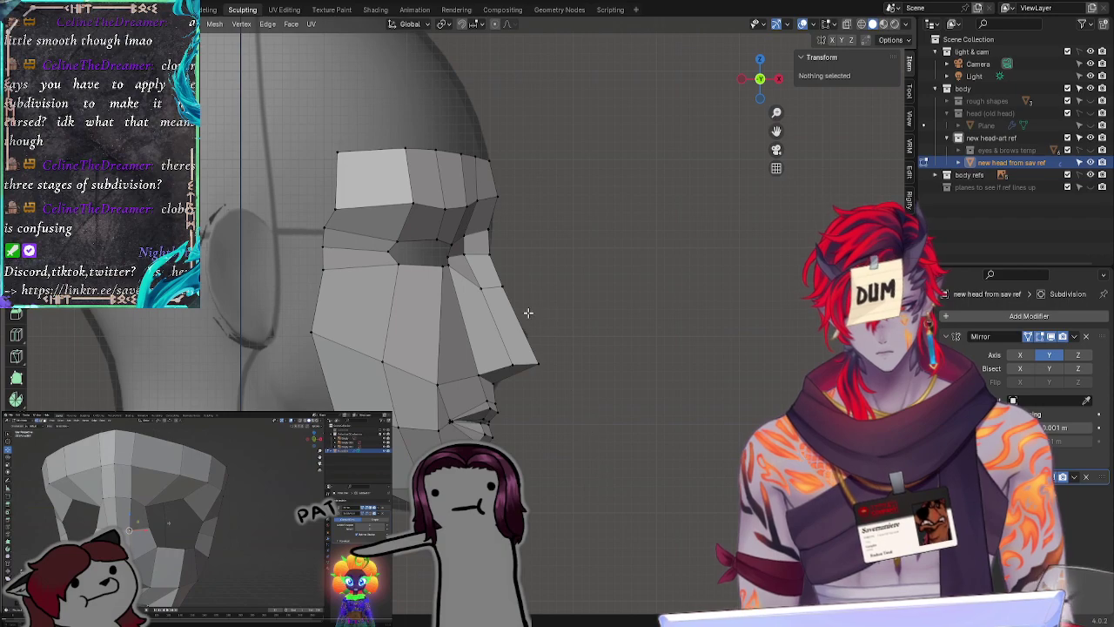
pyautogui.moveTo(504, 331); pyautogui.dragTo(546, 375)
pyautogui.press('g')
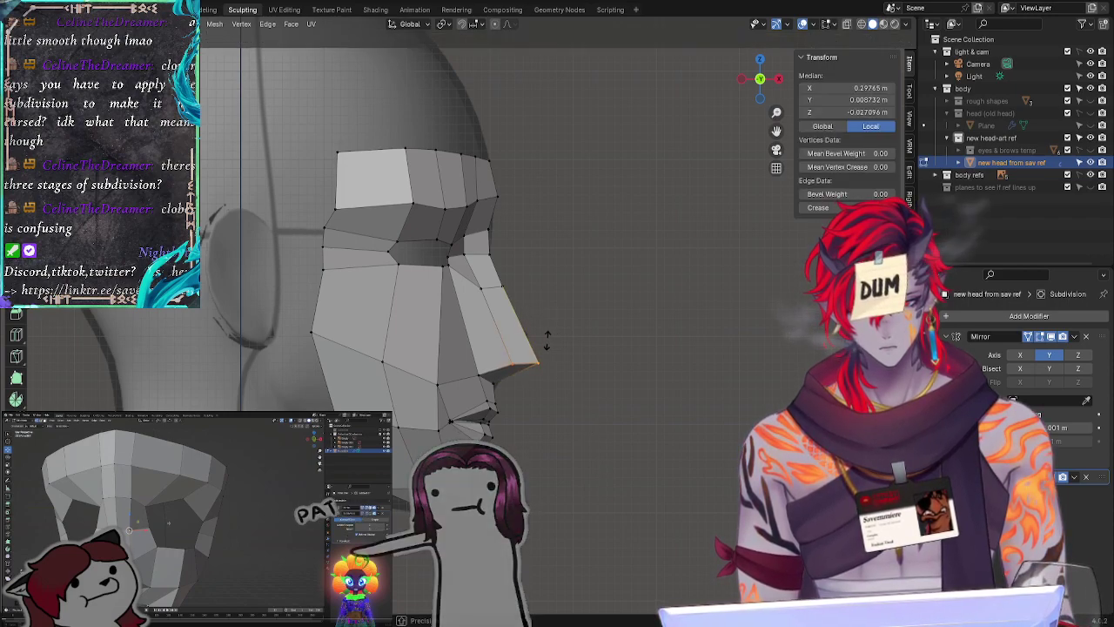
pyautogui.click(551, 338)
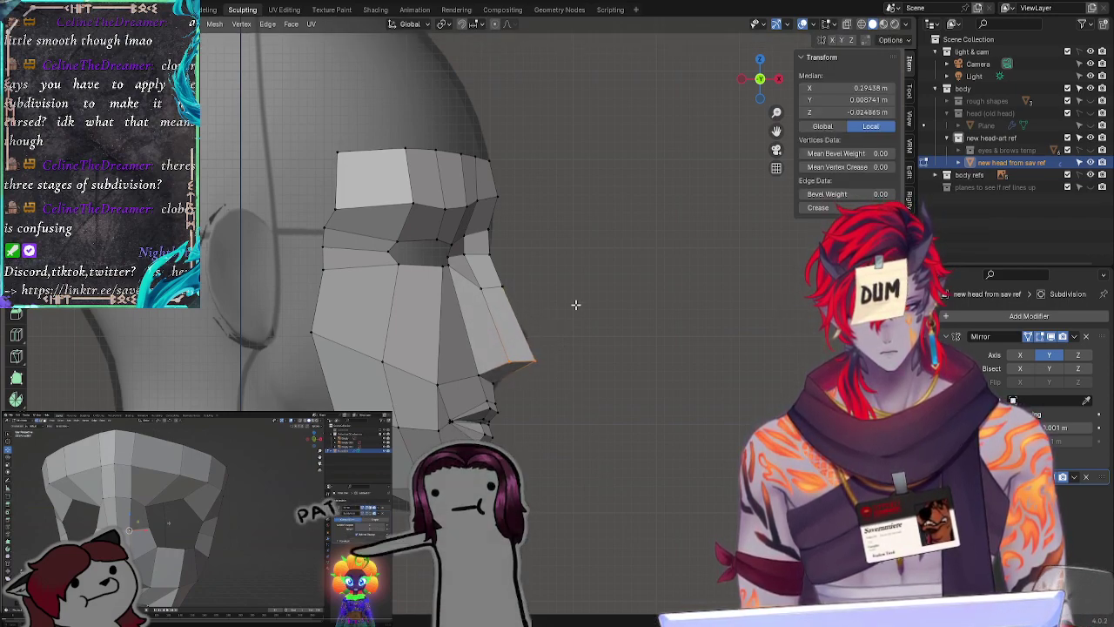
pyautogui.moveTo(545, 250); pyautogui.dragTo(493, 300)
pyautogui.press('g')
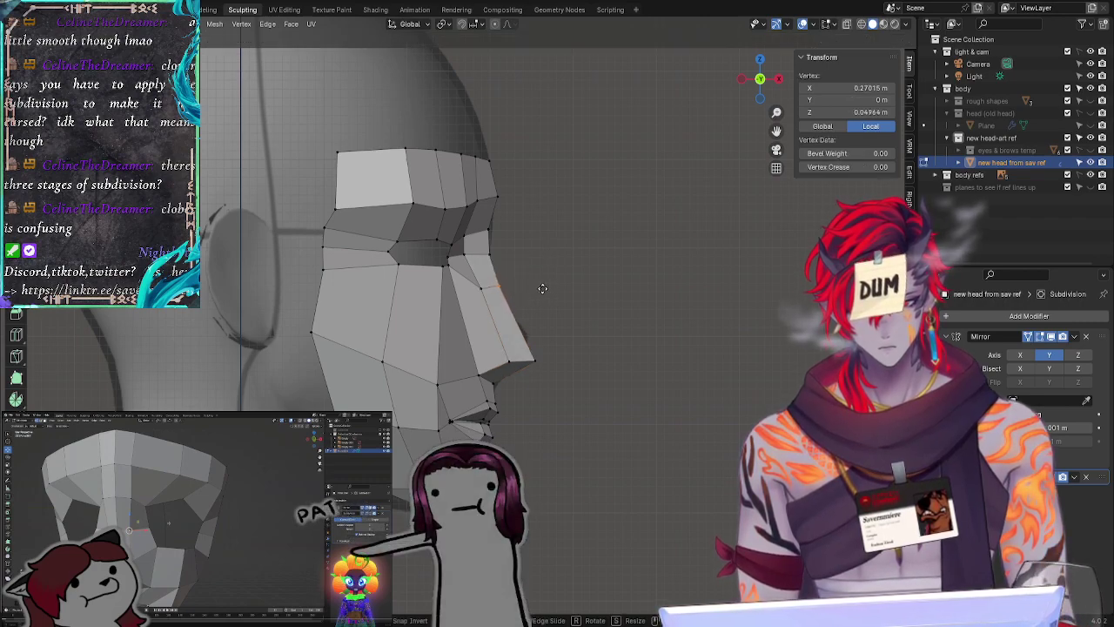
pyautogui.click(543, 290)
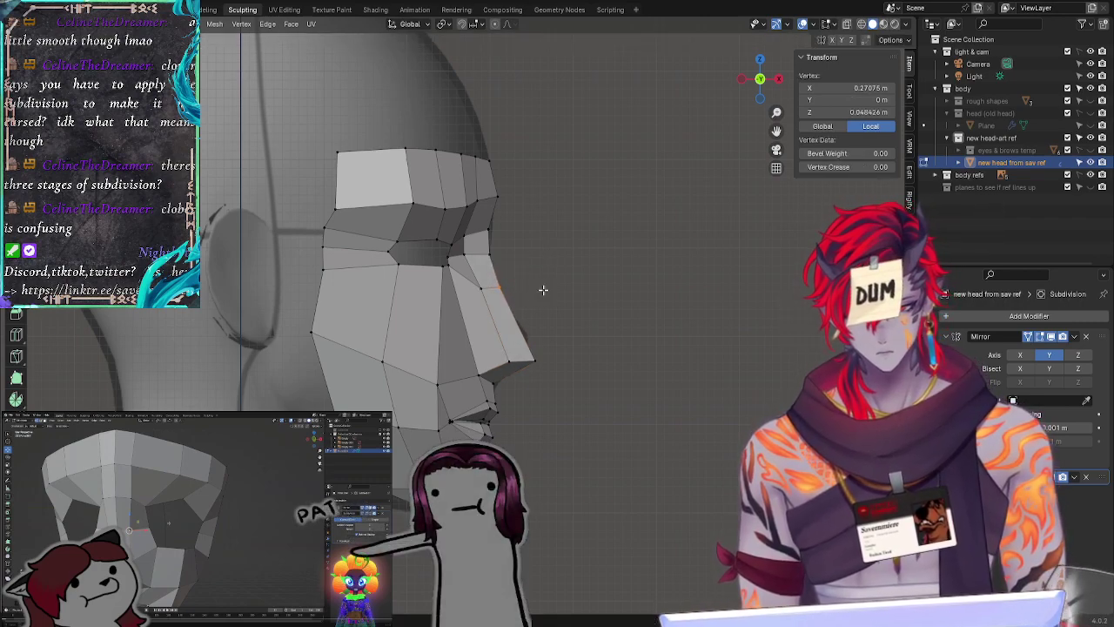
pyautogui.click(515, 248)
# Step: Nudge the vertices along the nose bridge into line with the reference
pyautogui.moveTo(477, 242)
pyautogui.mouseDown()
pyautogui.moveTo(504, 252)
pyautogui.moveTo(498, 234)
pyautogui.mouseUp()
pyautogui.press('g')
pyautogui.click(507, 252)
pyautogui.click(499, 224)
pyautogui.press('g')
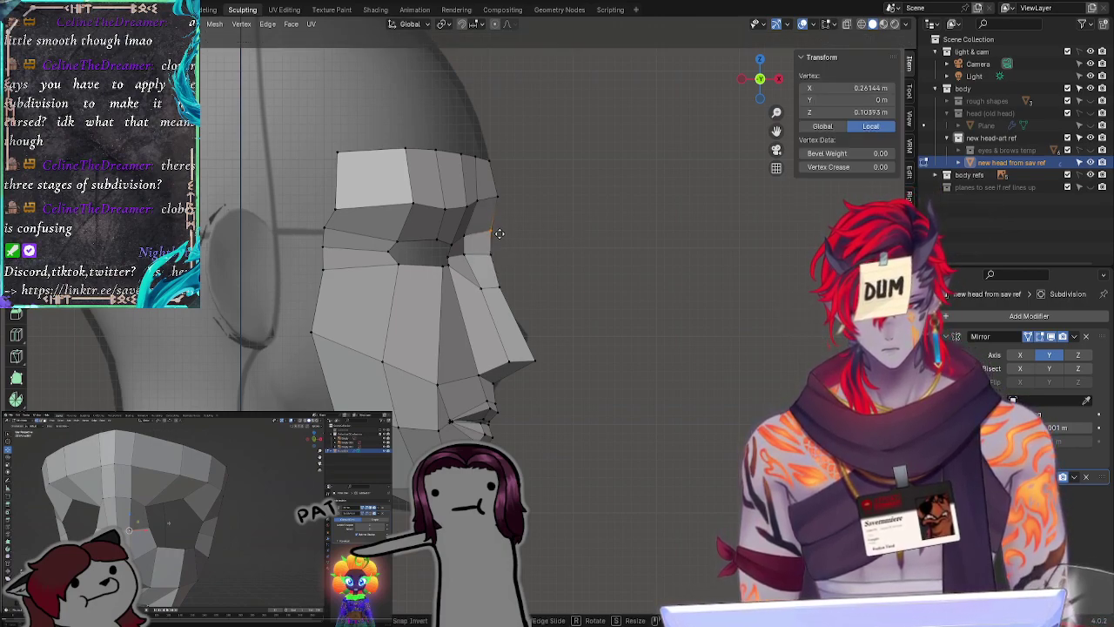
pyautogui.click(500, 236)
# Step: Adjust the brow-to-nose vertex, then measure about 0.179 m down from the nose tip
pyautogui.click(574, 218)
pyautogui.moveTo(500, 187); pyautogui.dragTo(495, 203)
pyautogui.click(495, 200)
pyautogui.press('g')
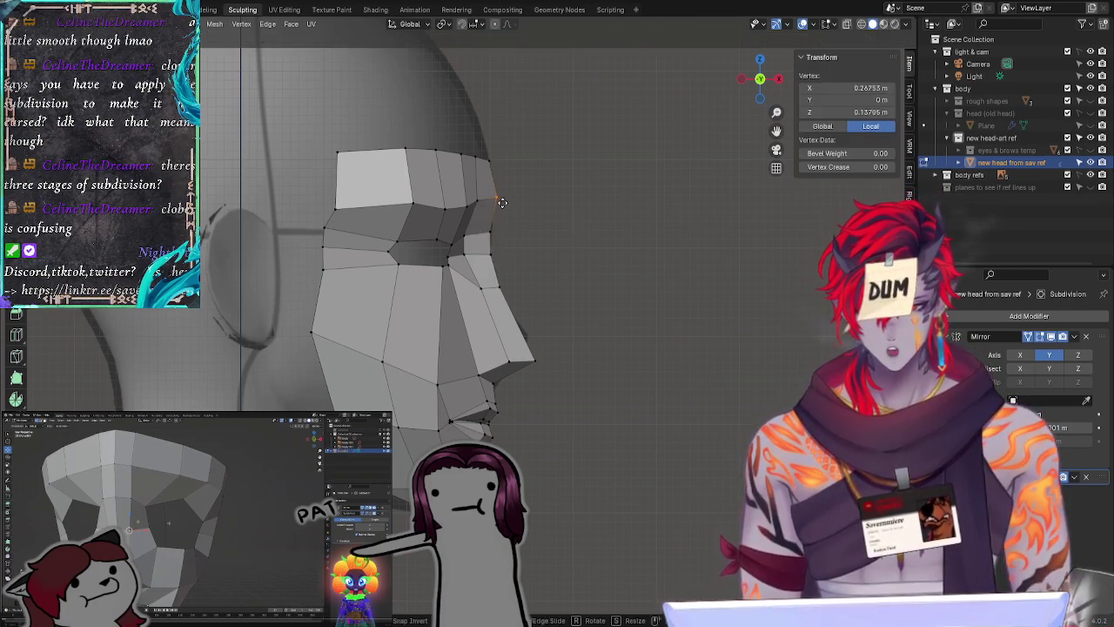
pyautogui.click(503, 202)
pyautogui.click(616, 250)
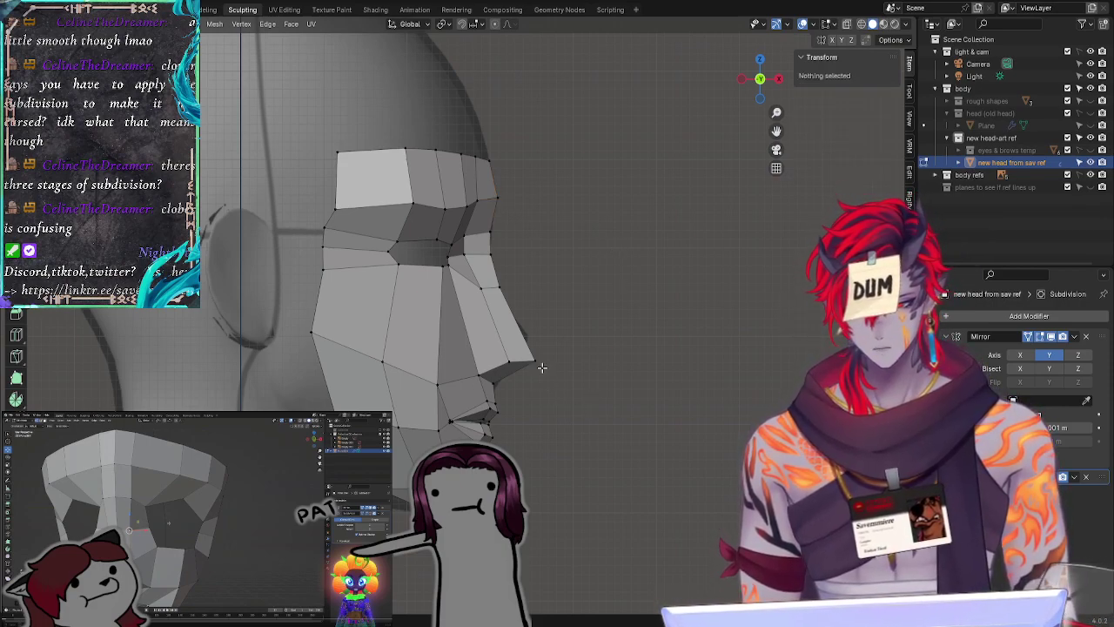
pyautogui.moveTo(535, 358)
pyautogui.mouseDown()
pyautogui.moveTo(487, 501)
pyautogui.moveTo(472, 501)
pyautogui.mouseUp()
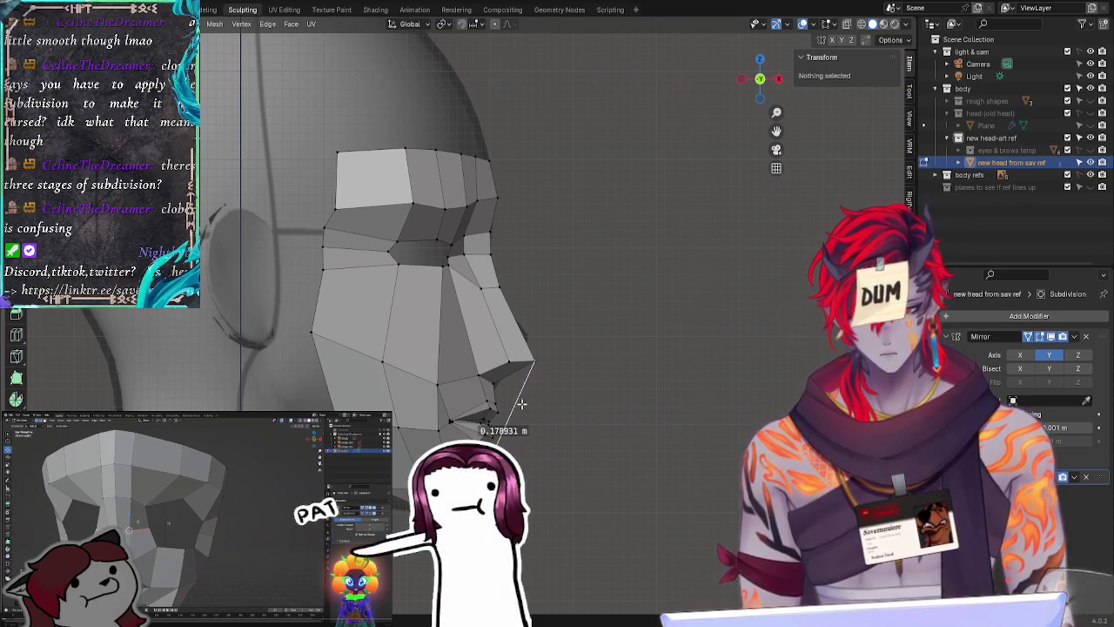
# Step: Remove the ruler, then move and scale down the mouth vertices
pyautogui.press('x')
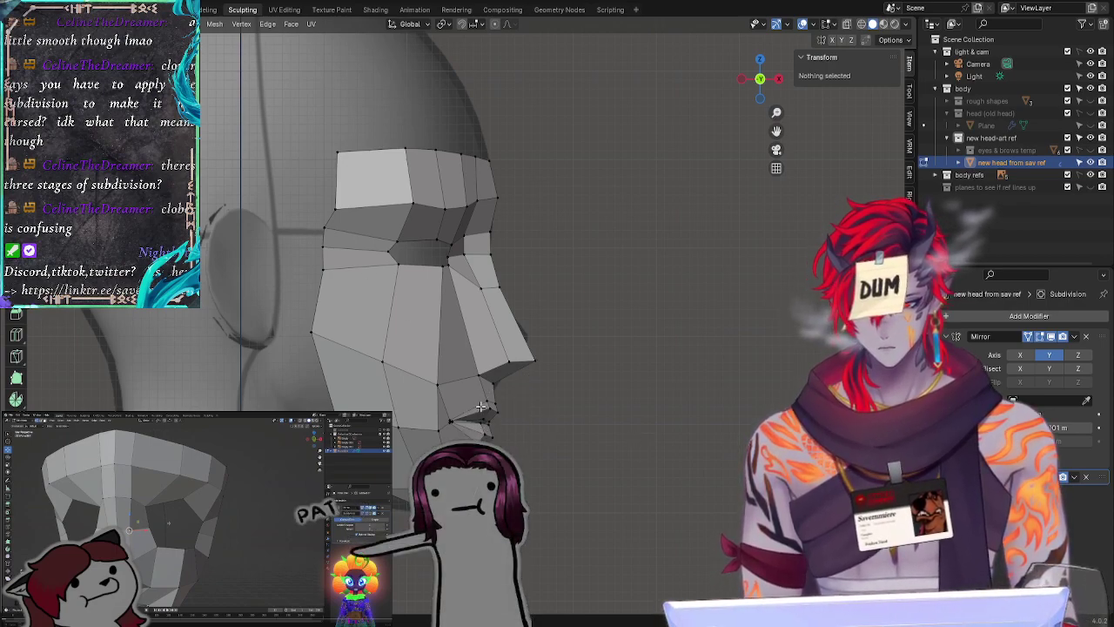
pyautogui.moveTo(494, 394)
pyautogui.keyDown('ctrl'); pyautogui.mouseDown(button='right')
pyautogui.moveTo(461, 417)
pyautogui.moveTo(492, 439)
pyautogui.moveTo(521, 418)
pyautogui.mouseUp(button='right'); pyautogui.keyUp('ctrl')
pyautogui.press('g')
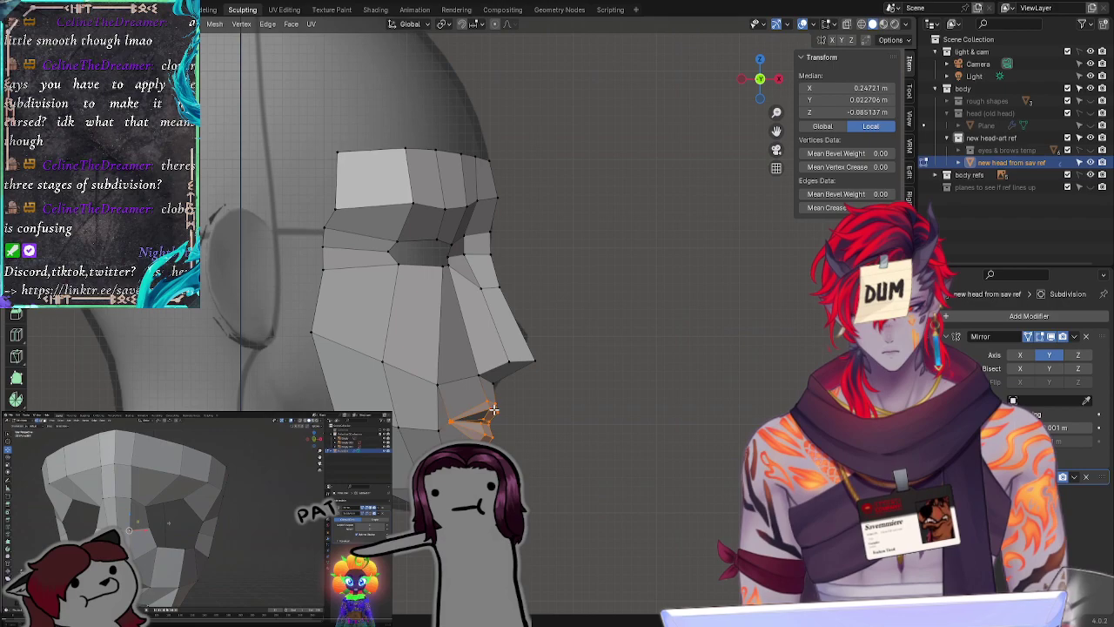
pyautogui.press('s')
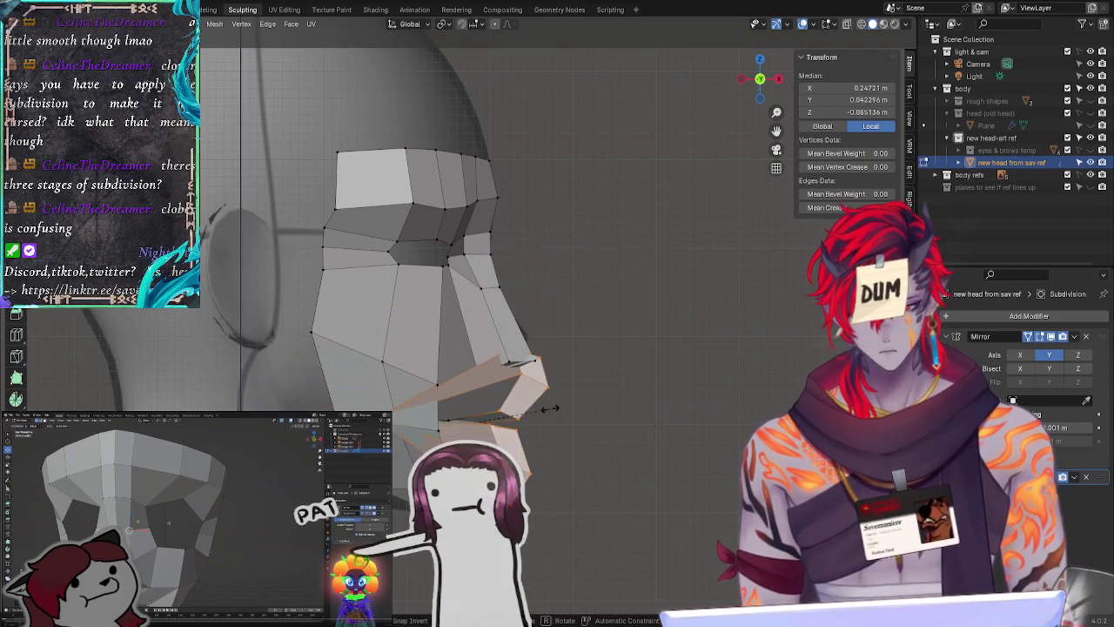
pyautogui.click(560, 416)
pyautogui.press('g')
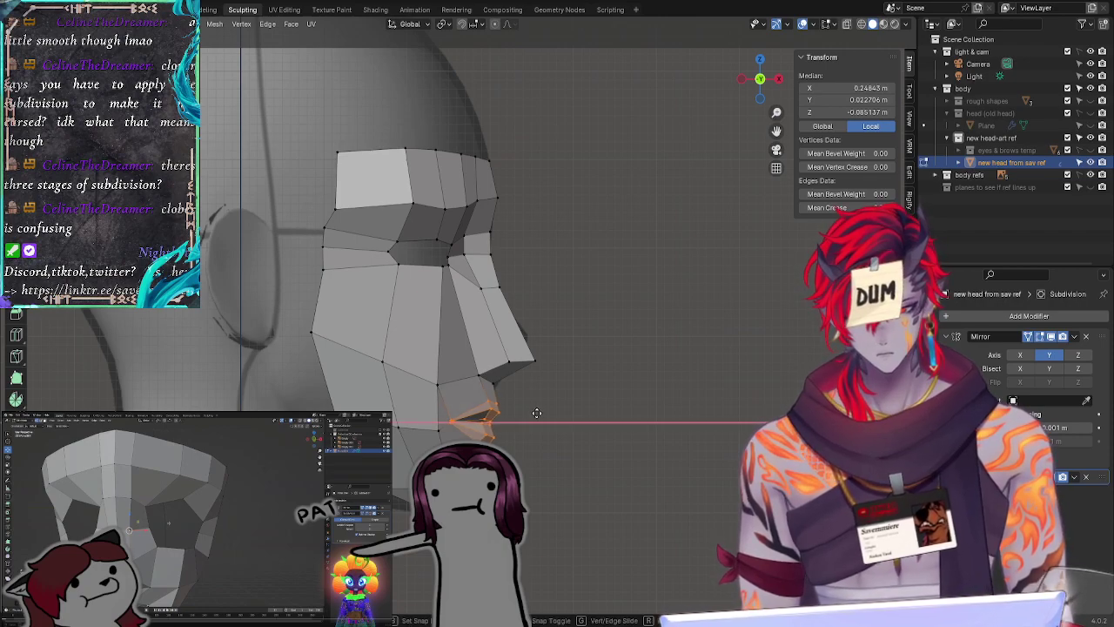
pyautogui.click(537, 412)
pyautogui.click(514, 455)
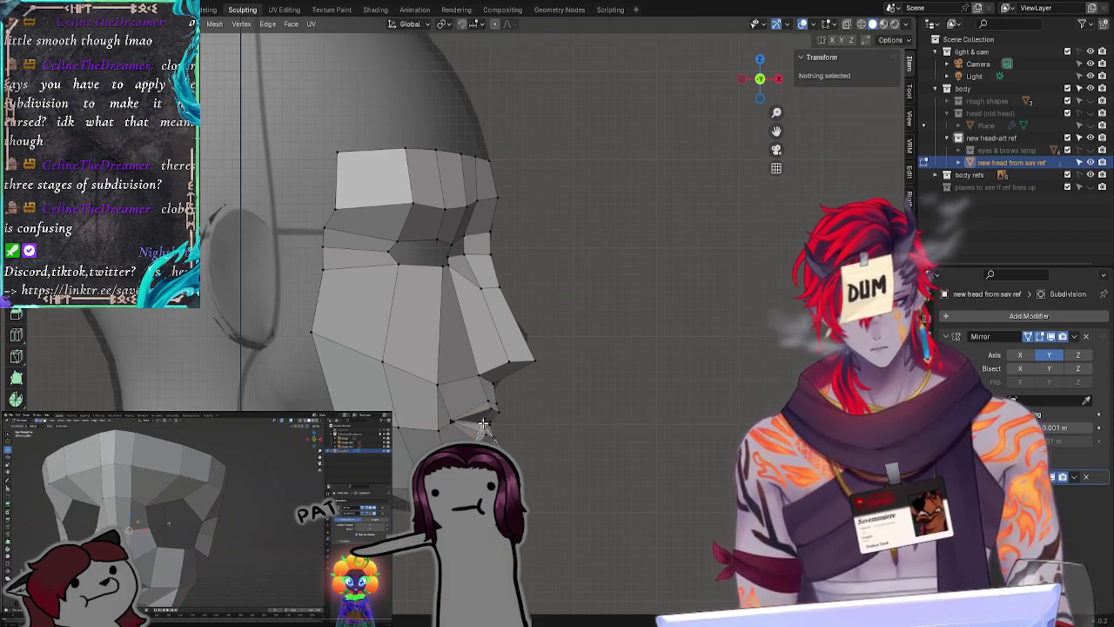
# Step: Move the lower-lip vertices along the X axis
pyautogui.keyDown('ctrl'); pyautogui.moveTo(512, 440); pyautogui.dragTo(504, 447, button='right'); pyautogui.keyUp('ctrl')
pyautogui.click(505, 449)
pyautogui.press('g')
pyautogui.press('x')
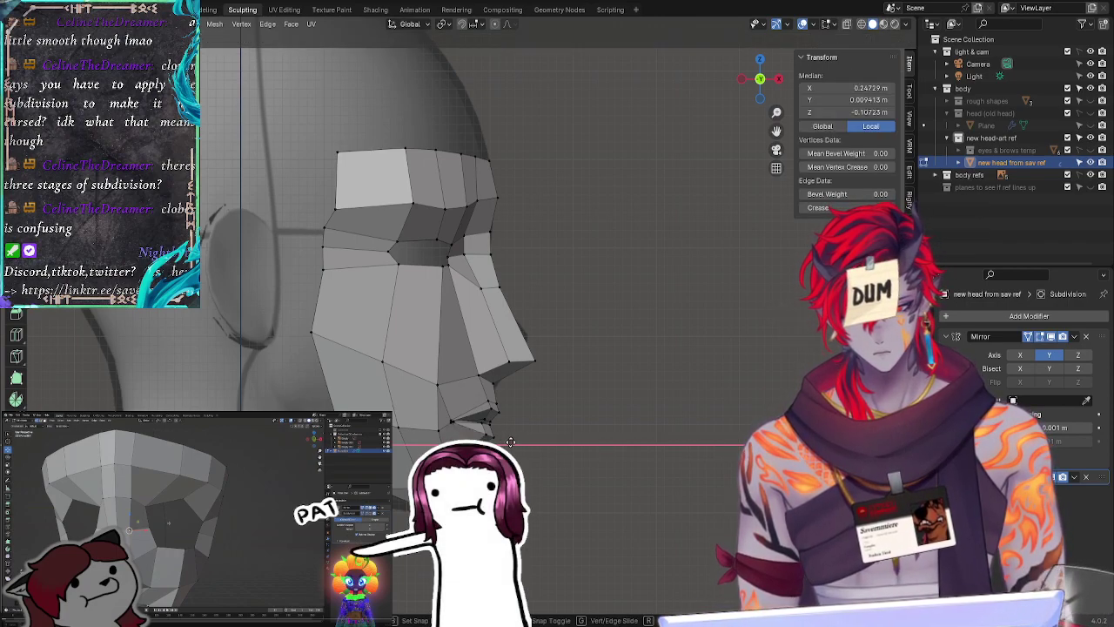
pyautogui.click(510, 442)
pyautogui.hotkey('alt', 'a')
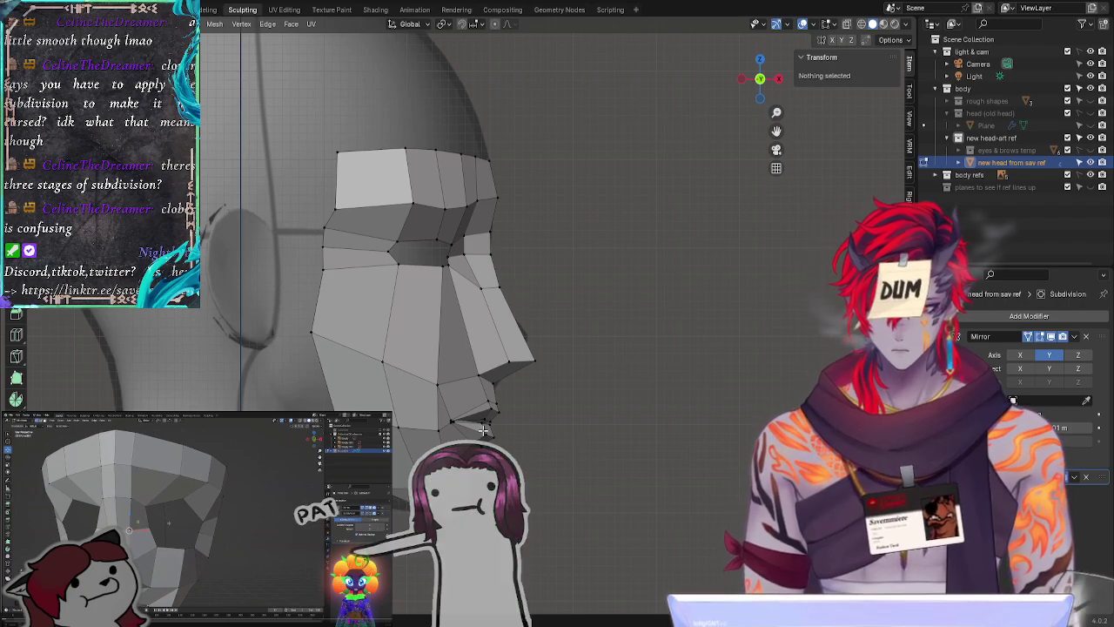
# Step: Reposition the jaw vertices, constraining the final move to the X axis
pyautogui.moveTo(498, 442); pyautogui.dragTo(477, 426)
pyautogui.press('g')
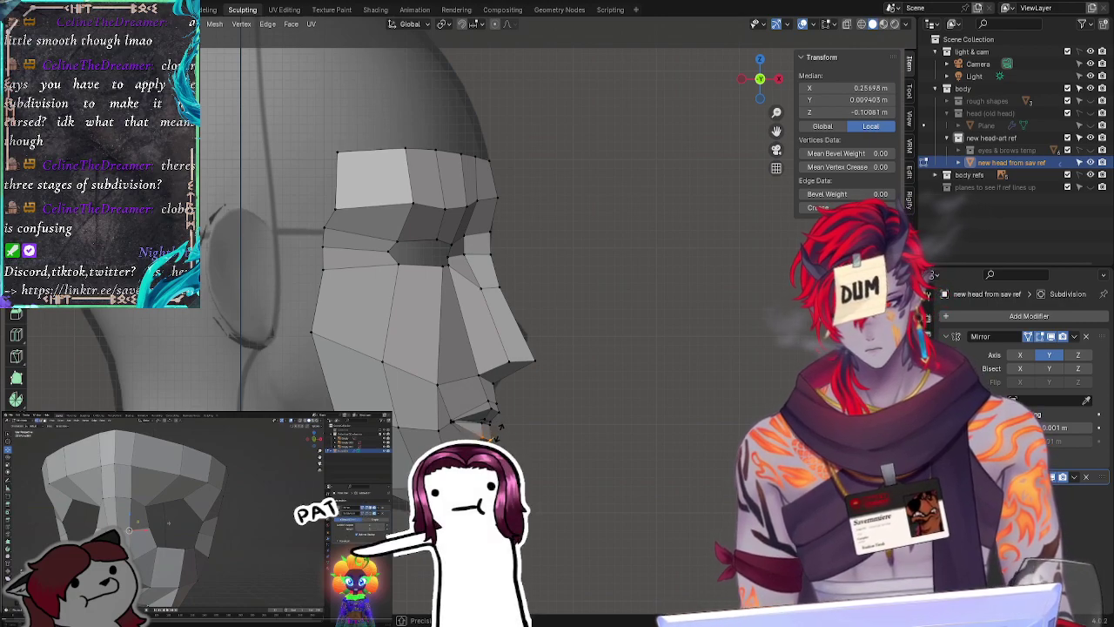
pyautogui.click(499, 432)
pyautogui.press('x')
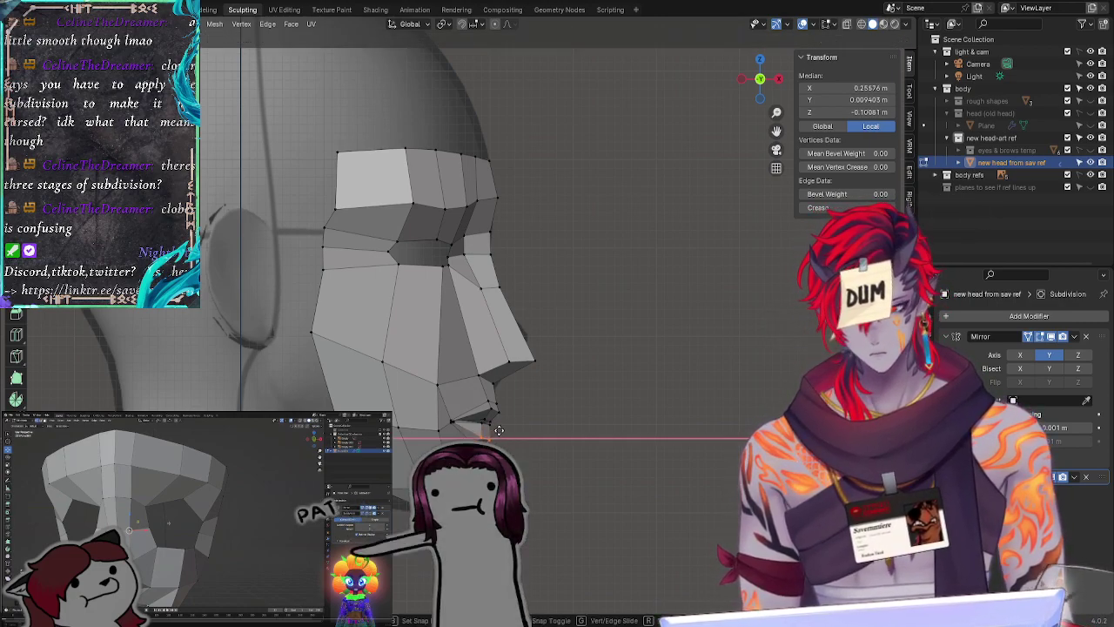
pyautogui.click(500, 430)
pyautogui.click(599, 428)
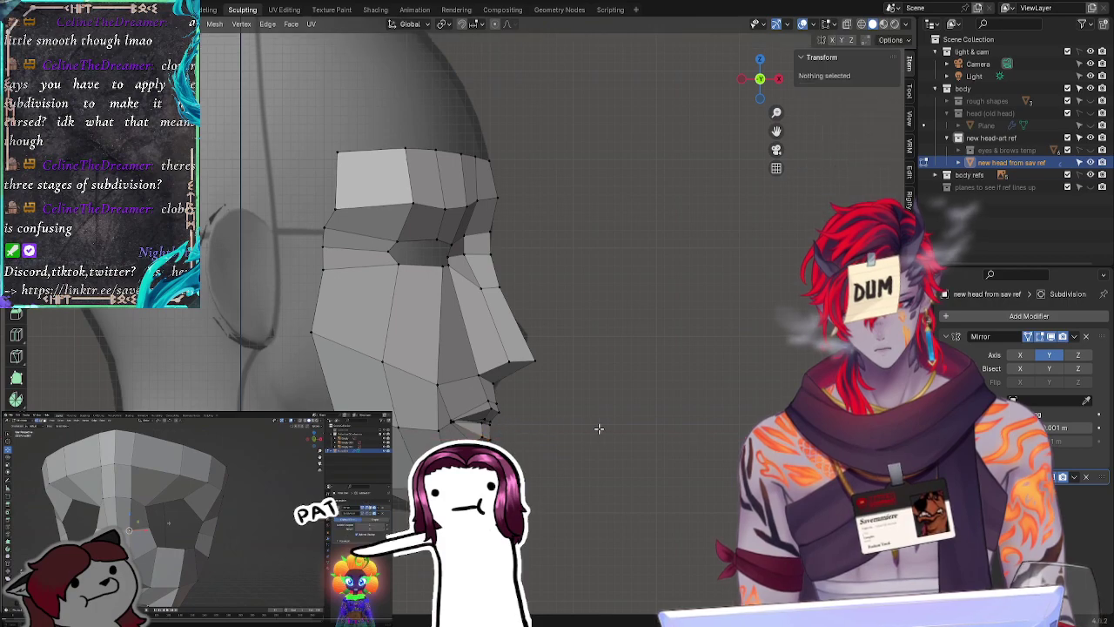
# Step: Inspect the face from an angle, then select the centre-line chin vertex in side view to move it
pyautogui.moveTo(623, 426); pyautogui.dragTo(382, 389, button='middle')
pyautogui.moveTo(365, 411); pyautogui.dragTo(406, 374)
pyautogui.click(491, 412)
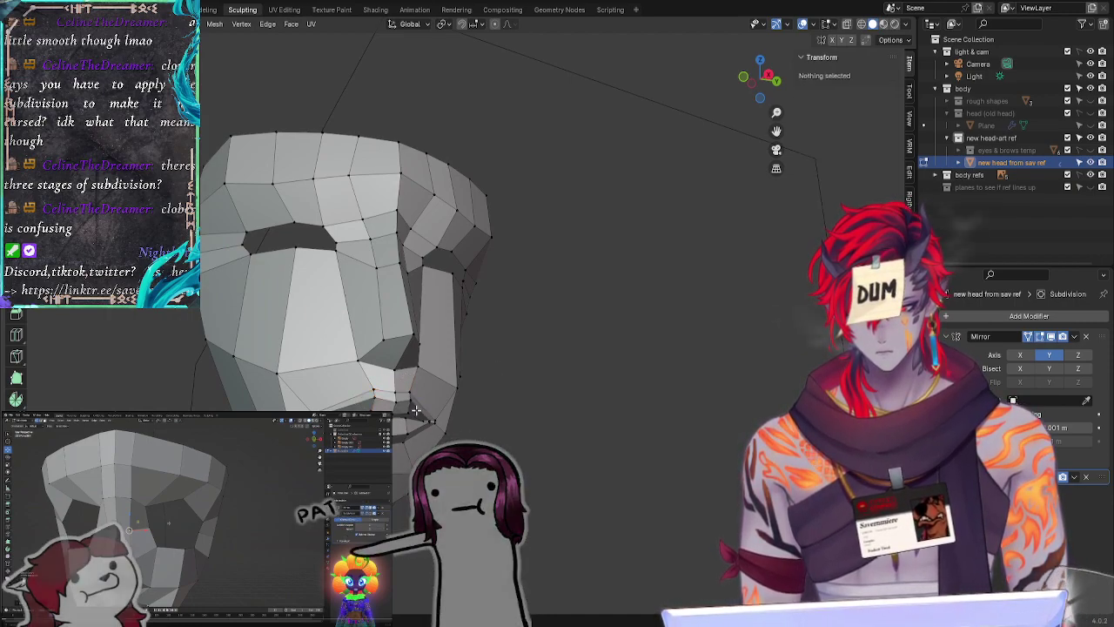
pyautogui.moveTo(367, 406); pyautogui.dragTo(416, 416)
pyautogui.click(391, 408)
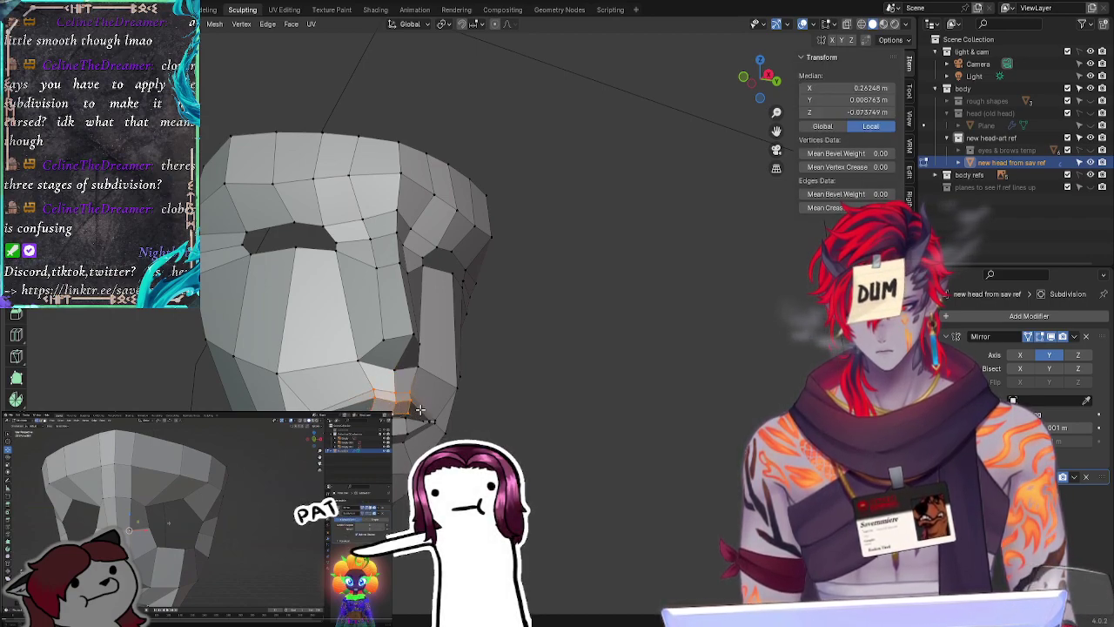
pyautogui.click(743, 76)
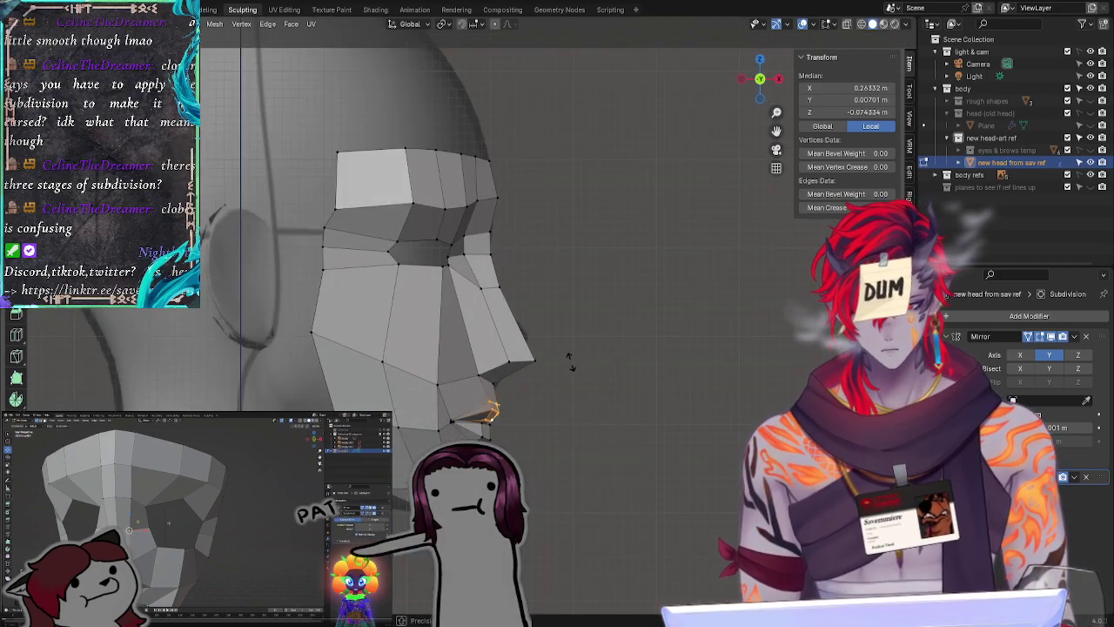
pyautogui.rightClick(567, 360)
pyautogui.press('g')
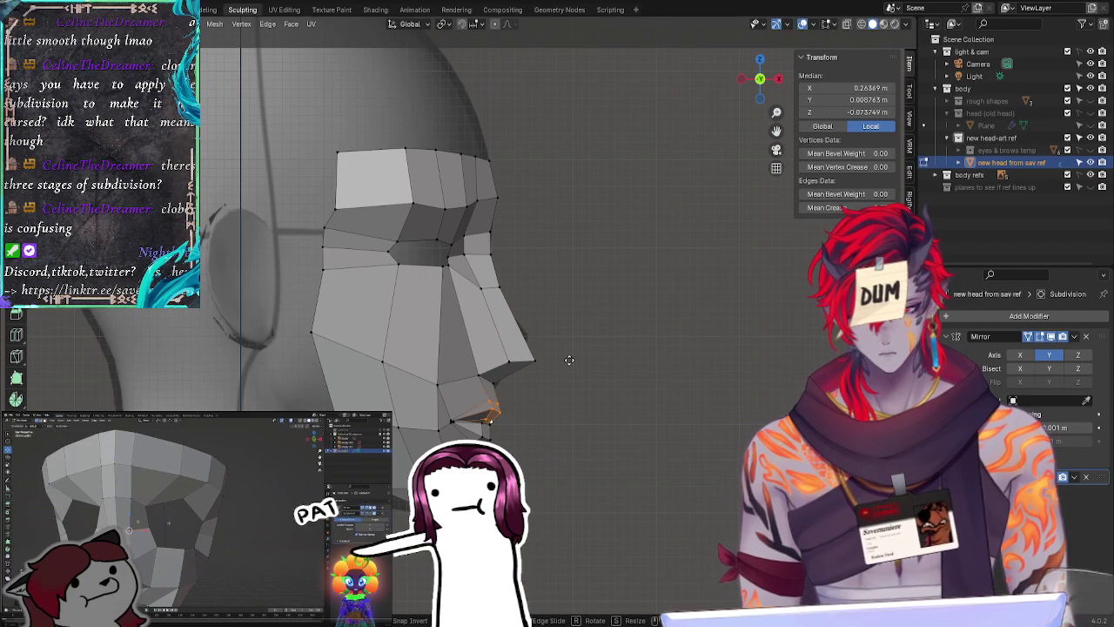
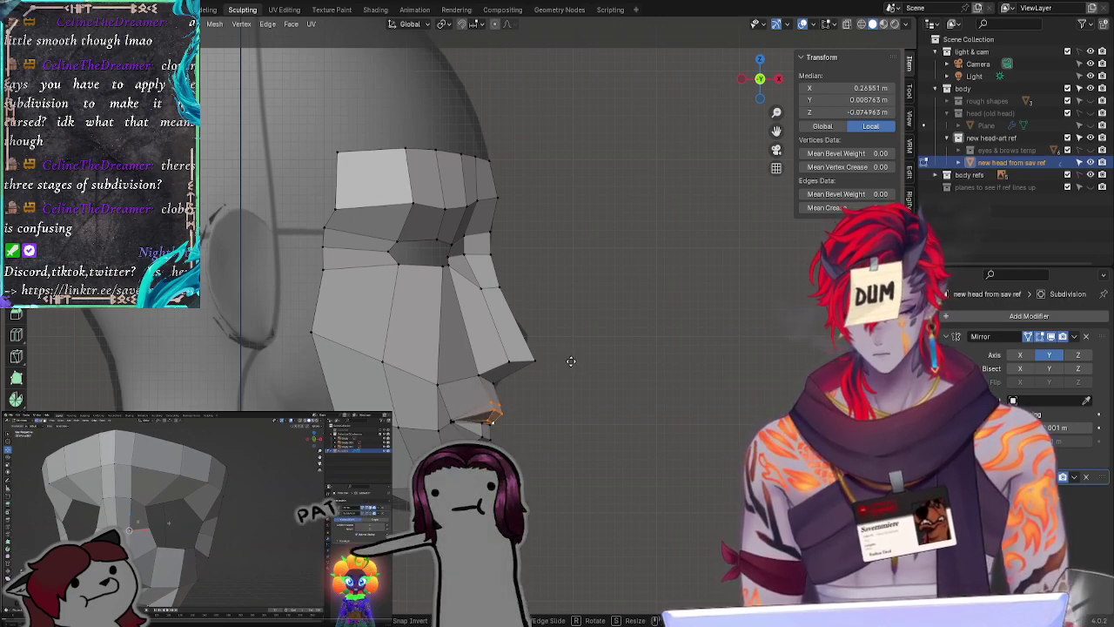
# Step: Rotate the selected chin vertices, then shift them slightly to refine the jaw profile
pyautogui.press('r')
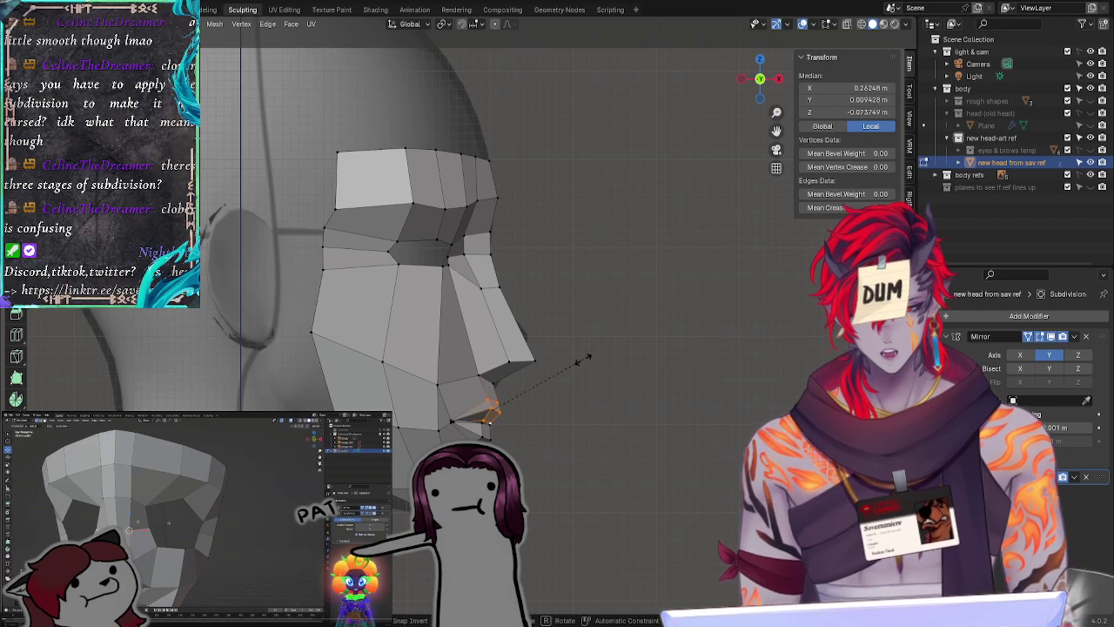
pyautogui.click(584, 348)
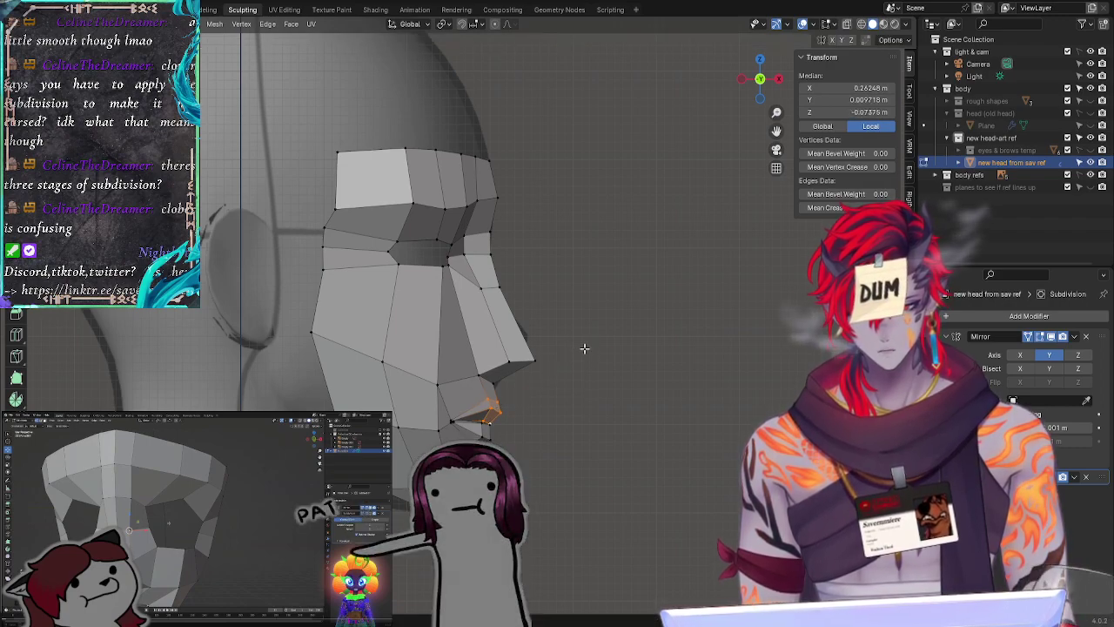
pyautogui.press('g')
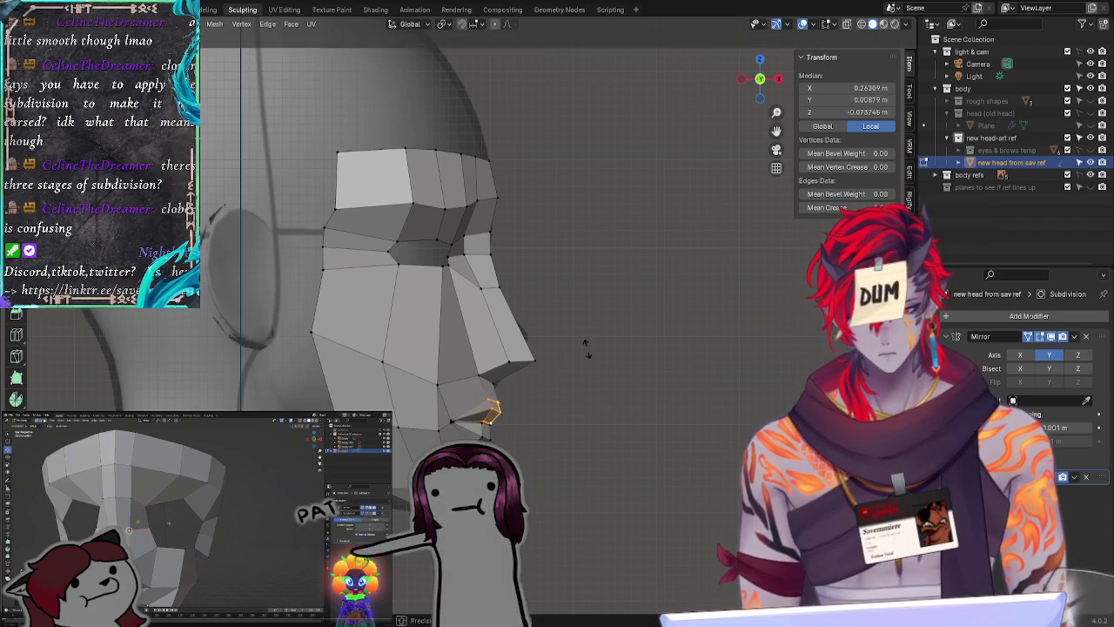
pyautogui.click(587, 349)
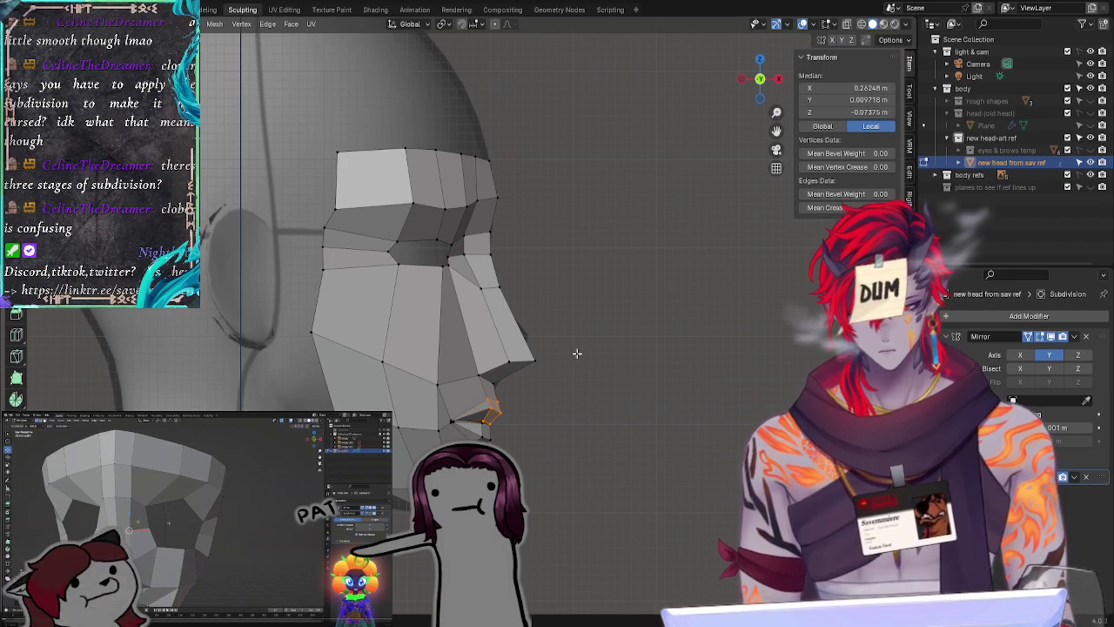
pyautogui.click(555, 404)
pyautogui.moveTo(597, 440); pyautogui.dragTo(365, 408, button='middle')
# Step: Rework the chin vertex selection, undoing back to the earlier selection
pyautogui.click(397, 407)
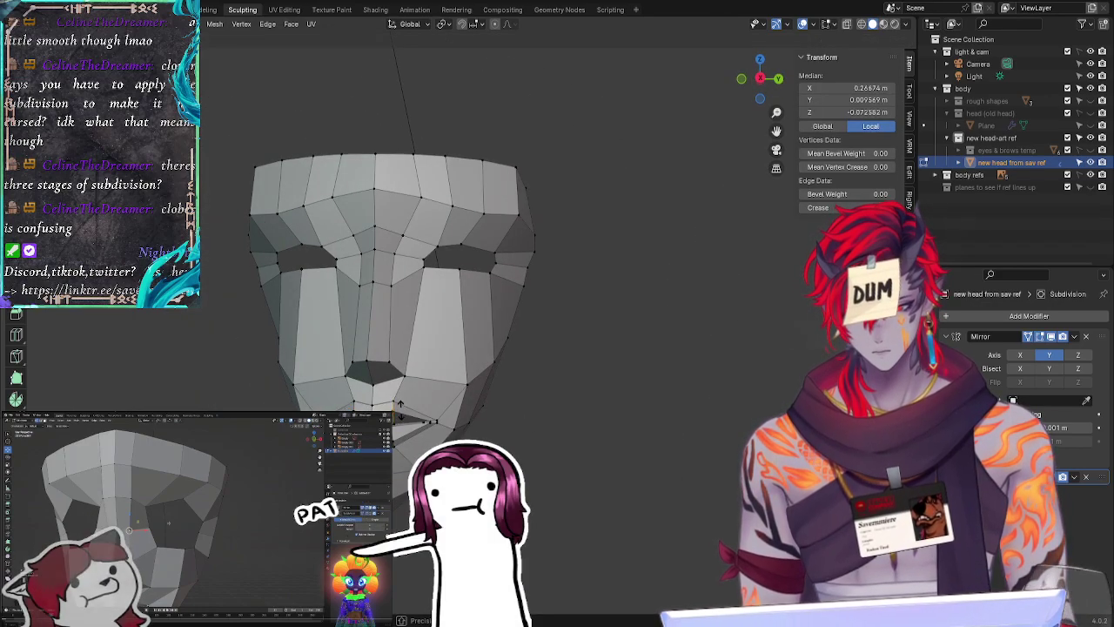
pyautogui.click(540, 471)
pyautogui.hotkey('ctrl', 'z')
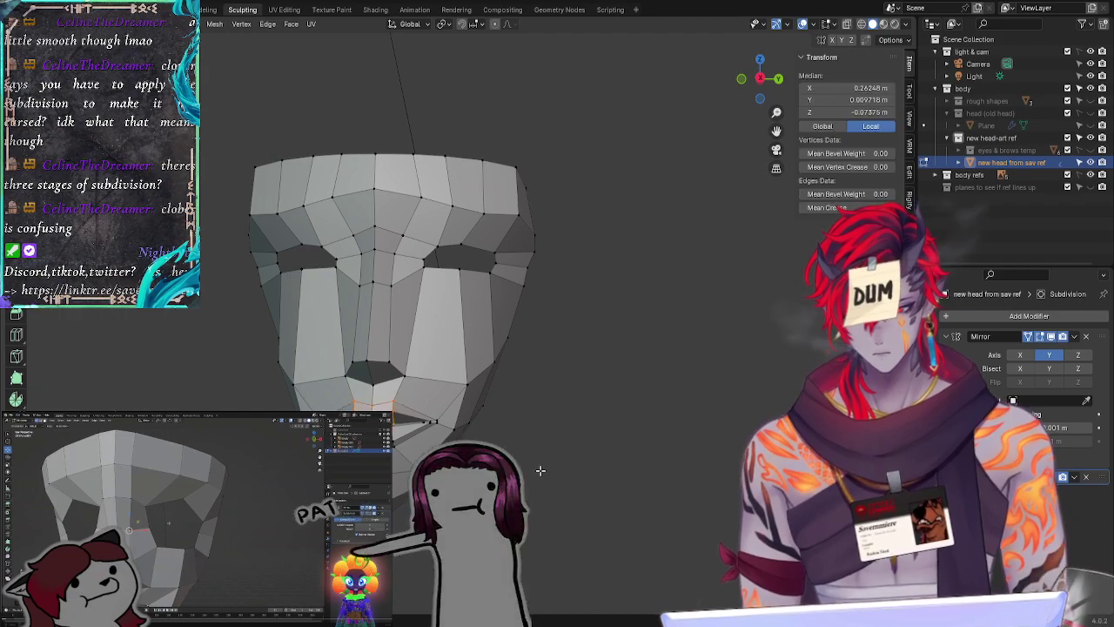
pyautogui.click(543, 469)
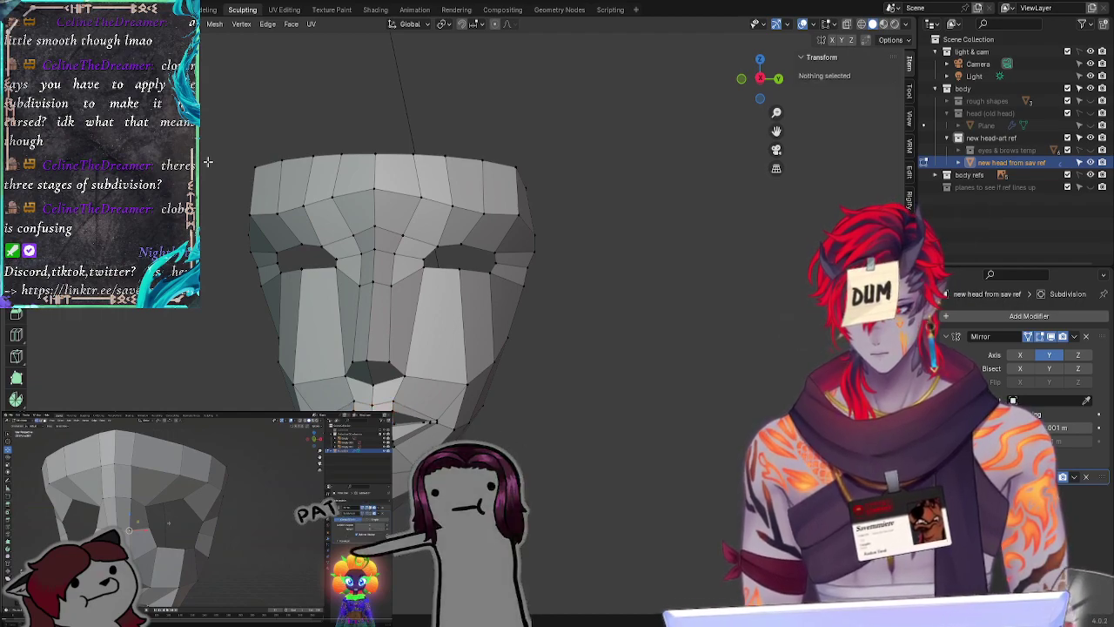
pyautogui.moveTo(535, 423)
pyautogui.mouseDown(button='middle')
pyautogui.moveTo(594, 398)
pyautogui.moveTo(597, 419)
pyautogui.moveTo(500, 414)
pyautogui.moveTo(531, 425)
pyautogui.mouseUp(button='middle')
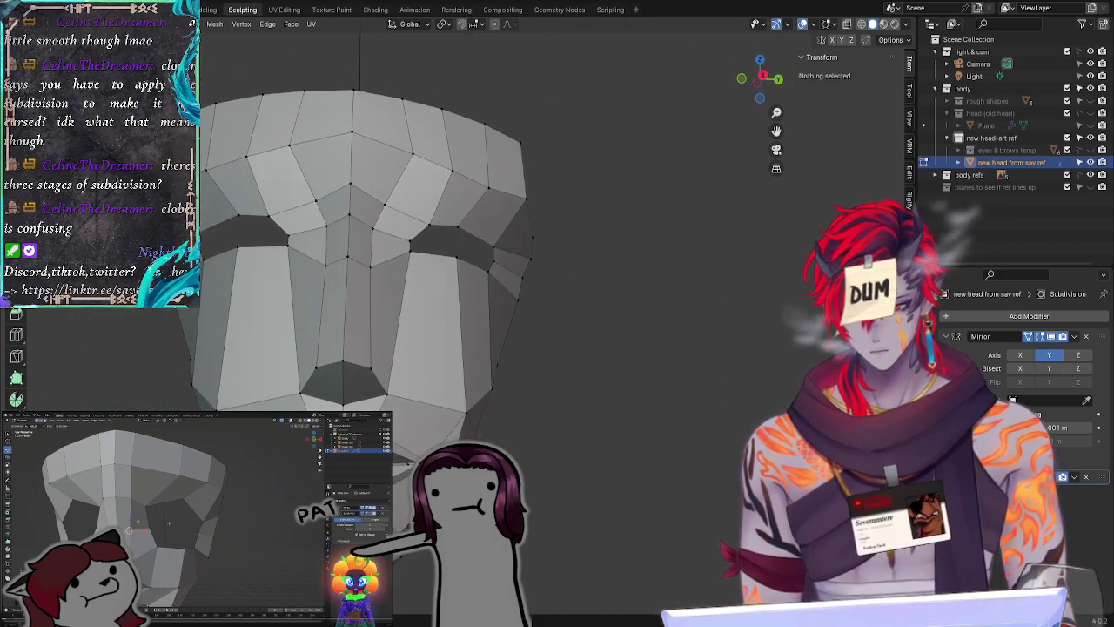
pyautogui.hotkey('ctrl', 'z')
pyautogui.hotkey('ctrl', 'z')
pyautogui.moveTo(539, 525); pyautogui.dragTo(531, 491, button='middle')
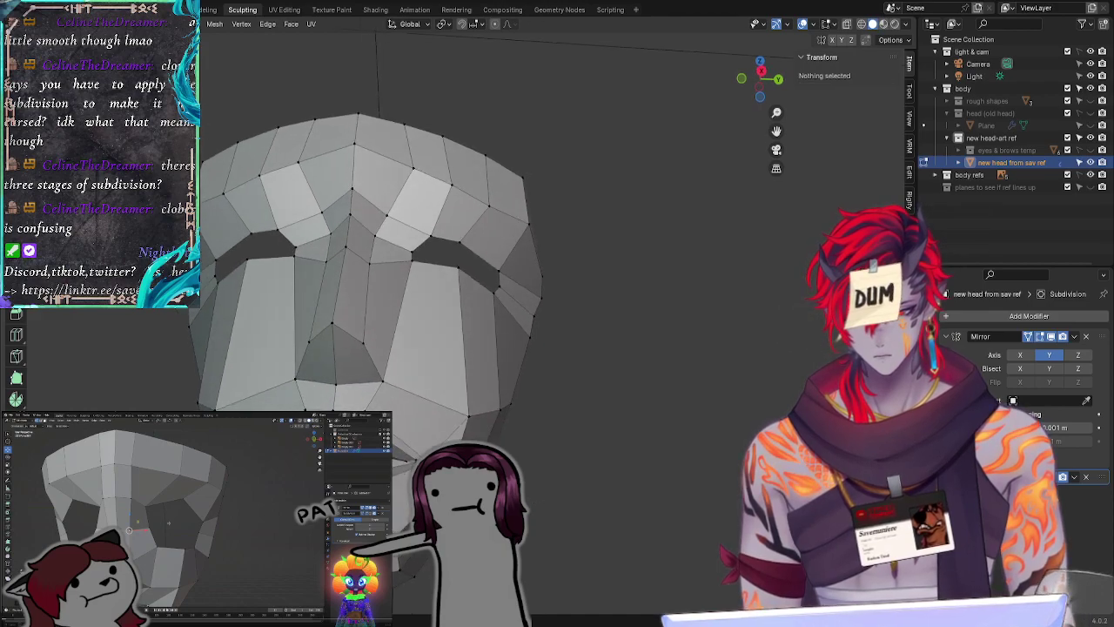
# Step: Move a vertex beside the eye socket, then pick a jaw vertex
pyautogui.click(402, 454)
pyautogui.press('g')
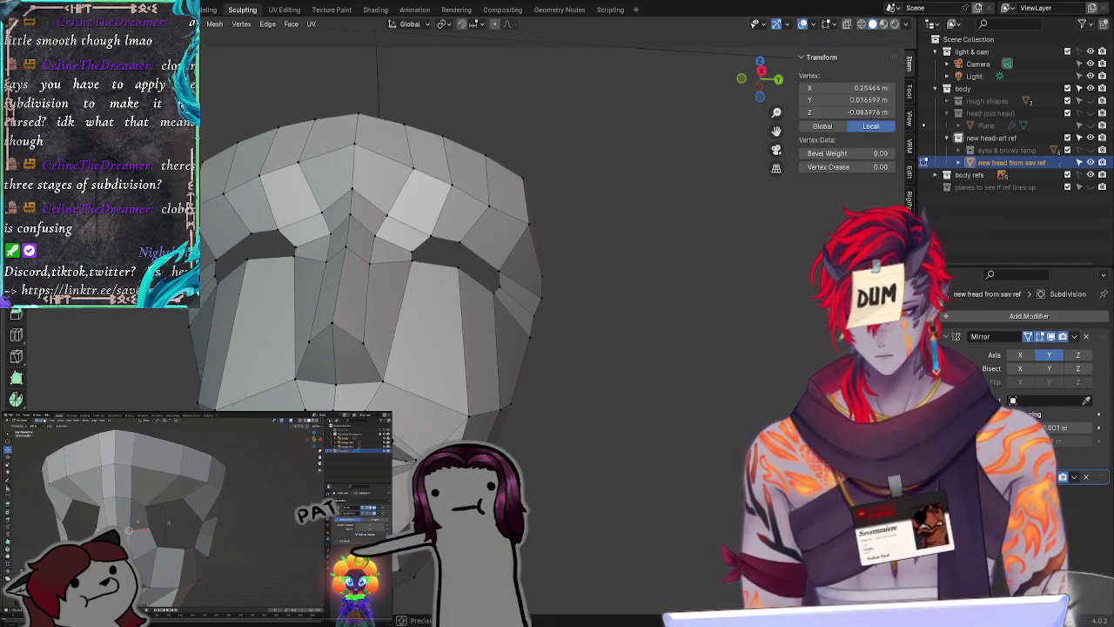
pyautogui.click(402, 454)
pyautogui.click(484, 454)
pyautogui.moveTo(539, 482); pyautogui.dragTo(535, 517, button='middle')
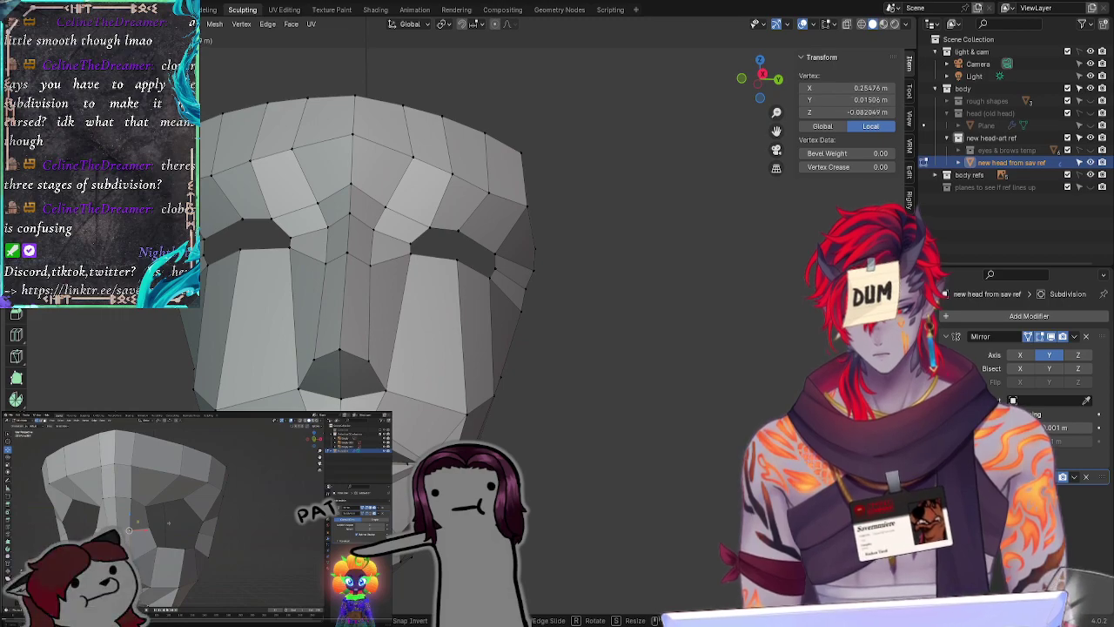
pyautogui.click(566, 455)
pyautogui.click(566, 455)
# Step: In front view, move a vertex near the eye to match the reference art
pyautogui.click(762, 76)
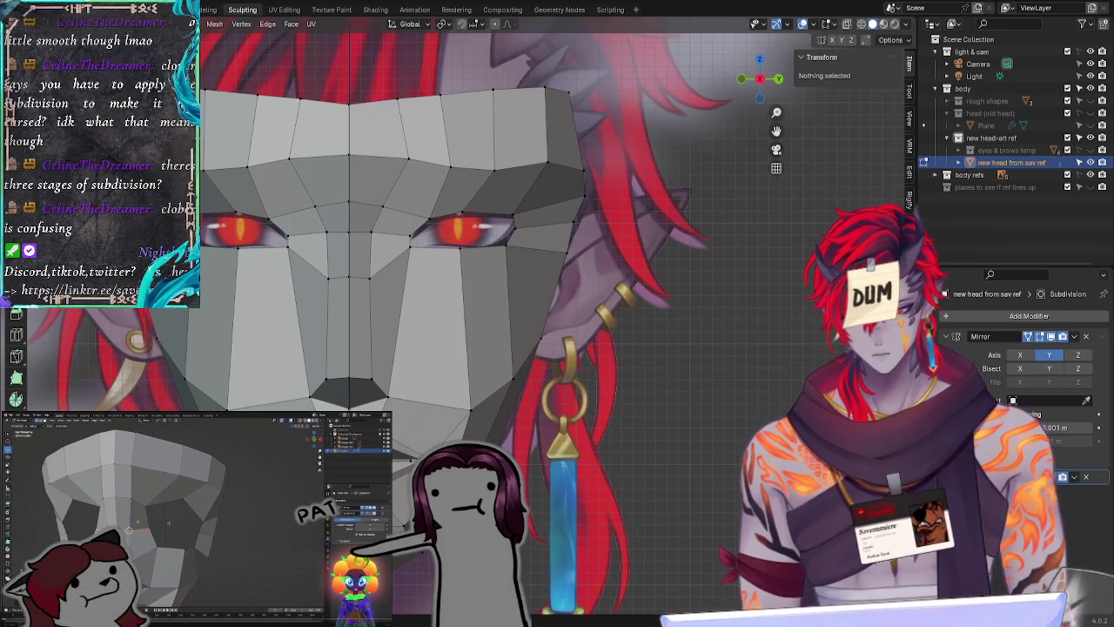
pyautogui.click(370, 457)
pyautogui.press('g')
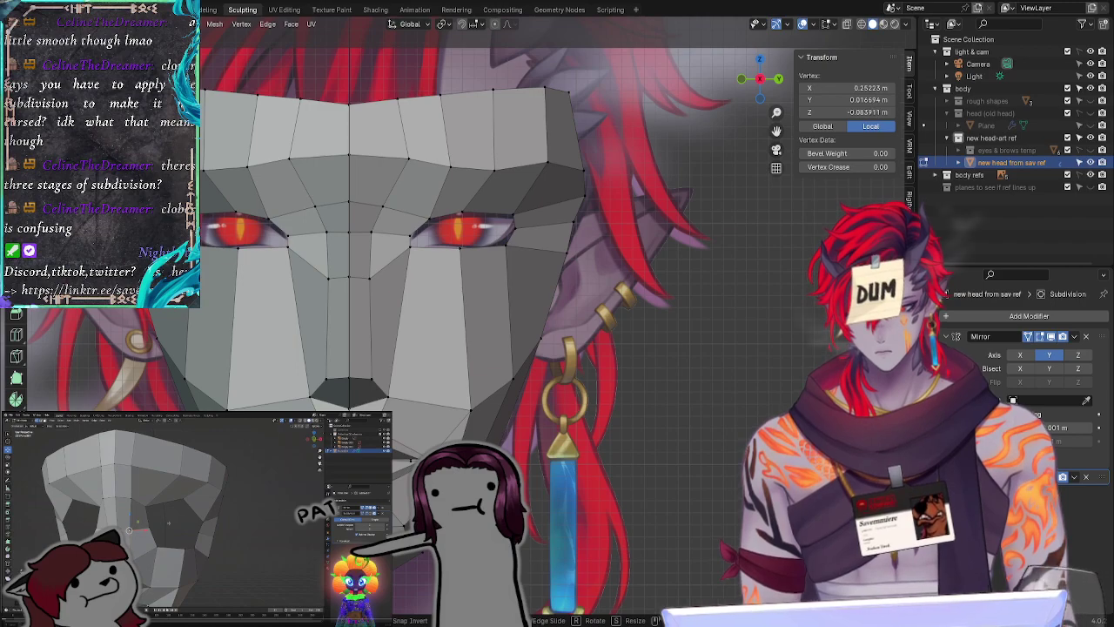
pyautogui.click(399, 482)
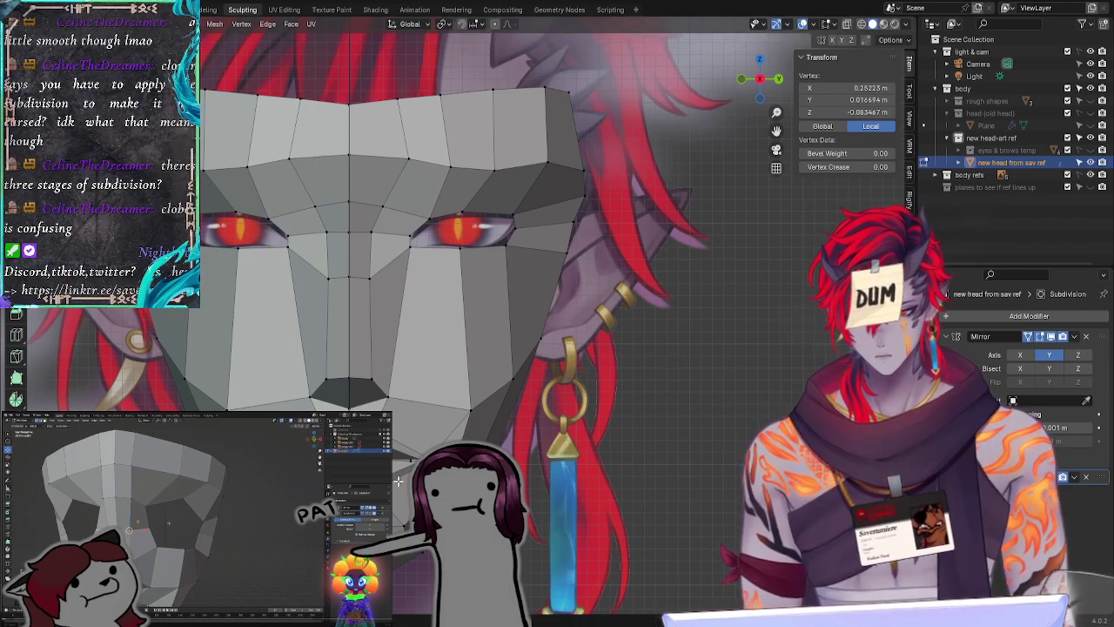
# Step: In side view, shift the vertex along X to fix its depth, then adjust it again
pyautogui.click(741, 79)
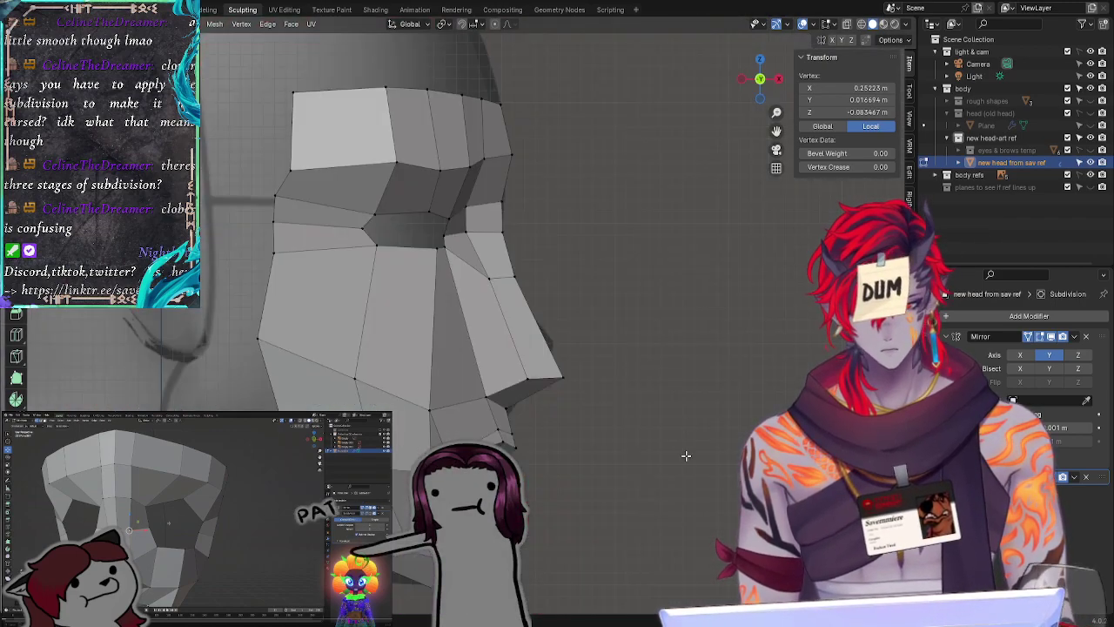
pyautogui.press('g')
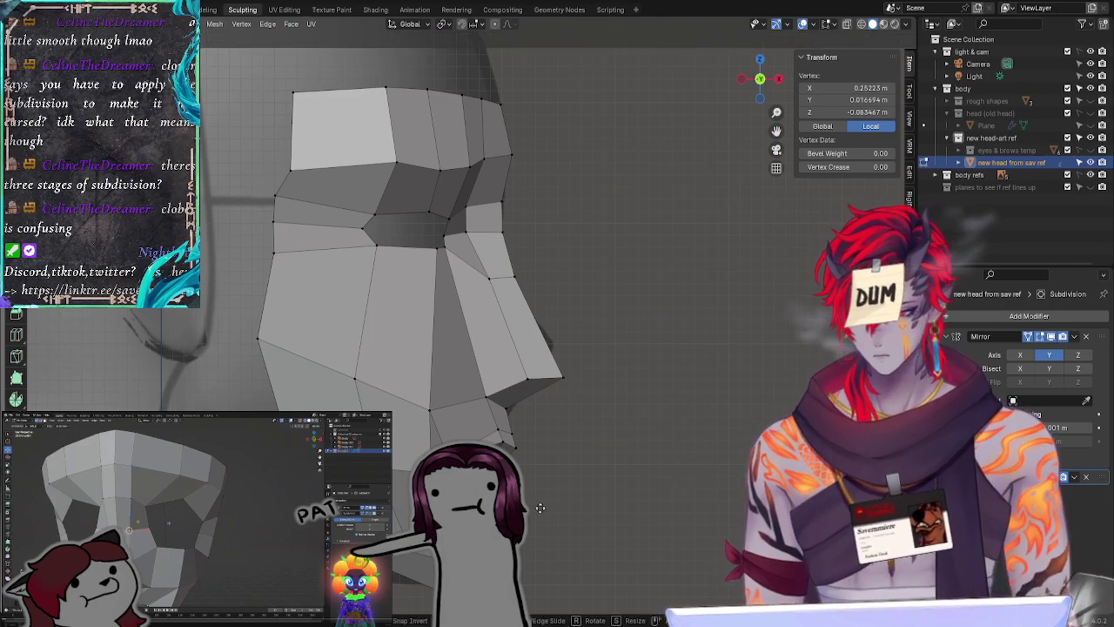
pyautogui.press('x')
pyautogui.click(542, 509)
pyautogui.moveTo(542, 509)
pyautogui.mouseDown(button='middle')
pyautogui.moveTo(622, 510)
pyautogui.moveTo(542, 497)
pyautogui.mouseUp(button='middle')
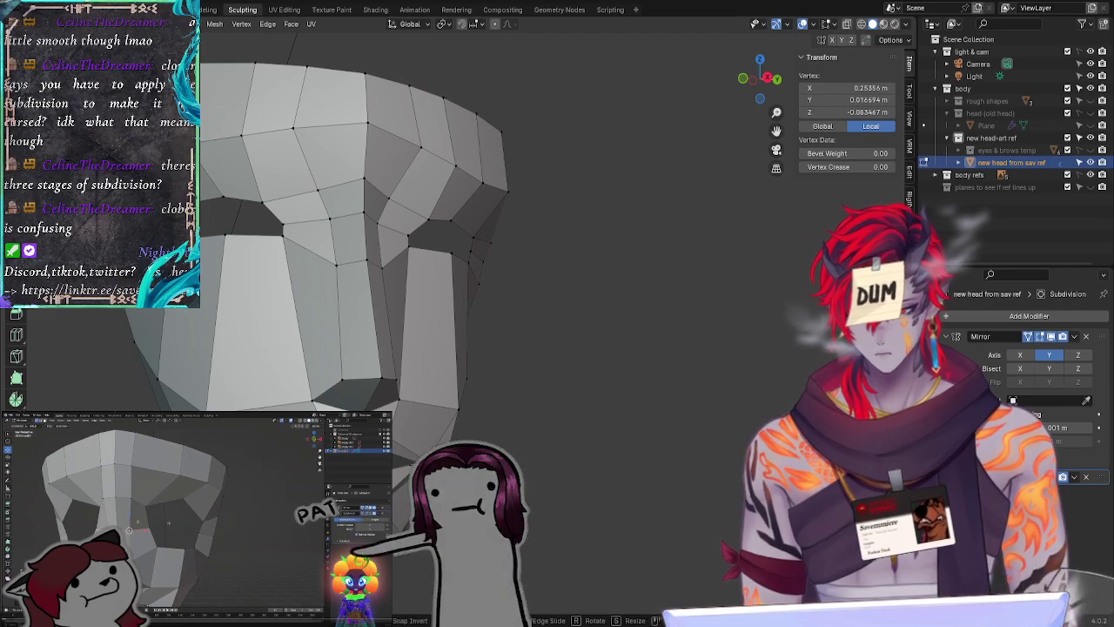
pyautogui.press('g')
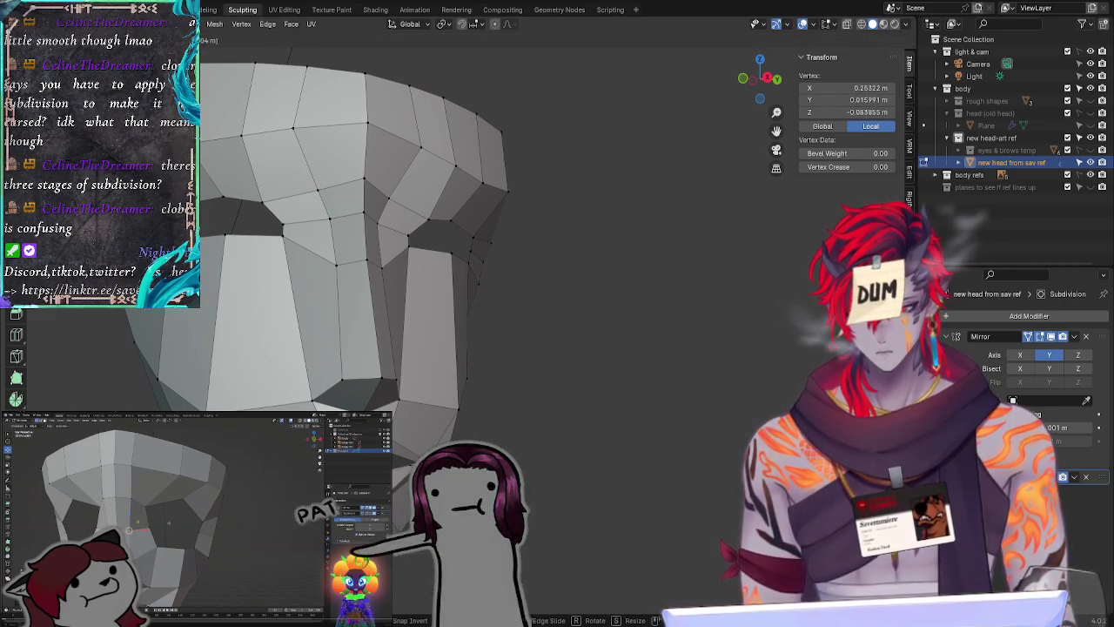
pyautogui.click(539, 525)
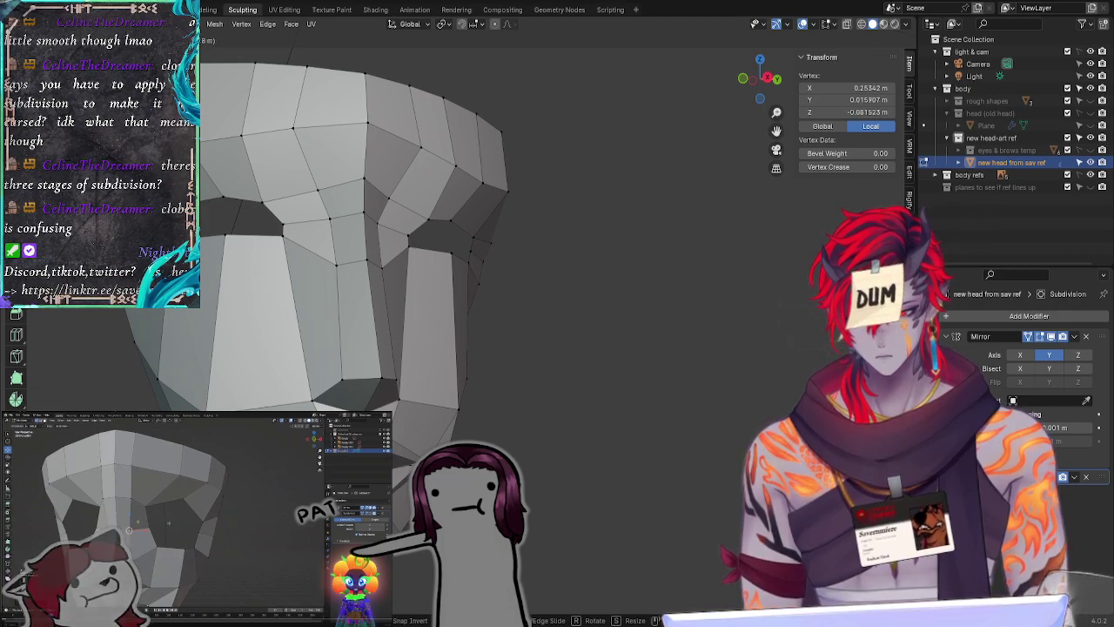
pyautogui.click(539, 526)
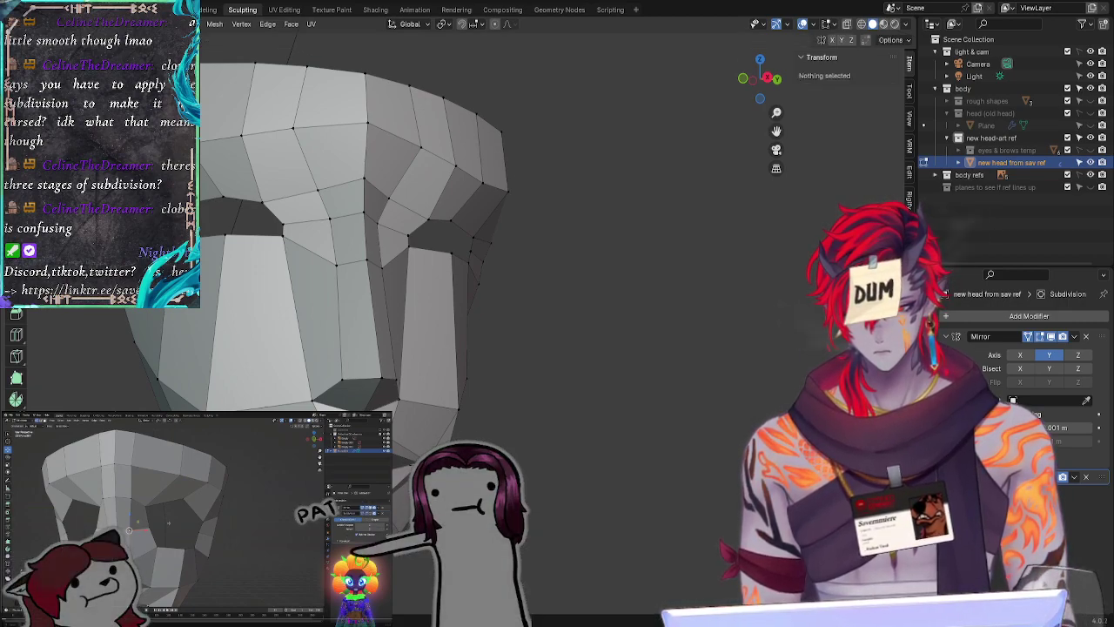
pyautogui.click(392, 457)
# Step: Move the mouth vertex along X, then vertically to a height of -0.084001
pyautogui.scroll(3, 502, 415)
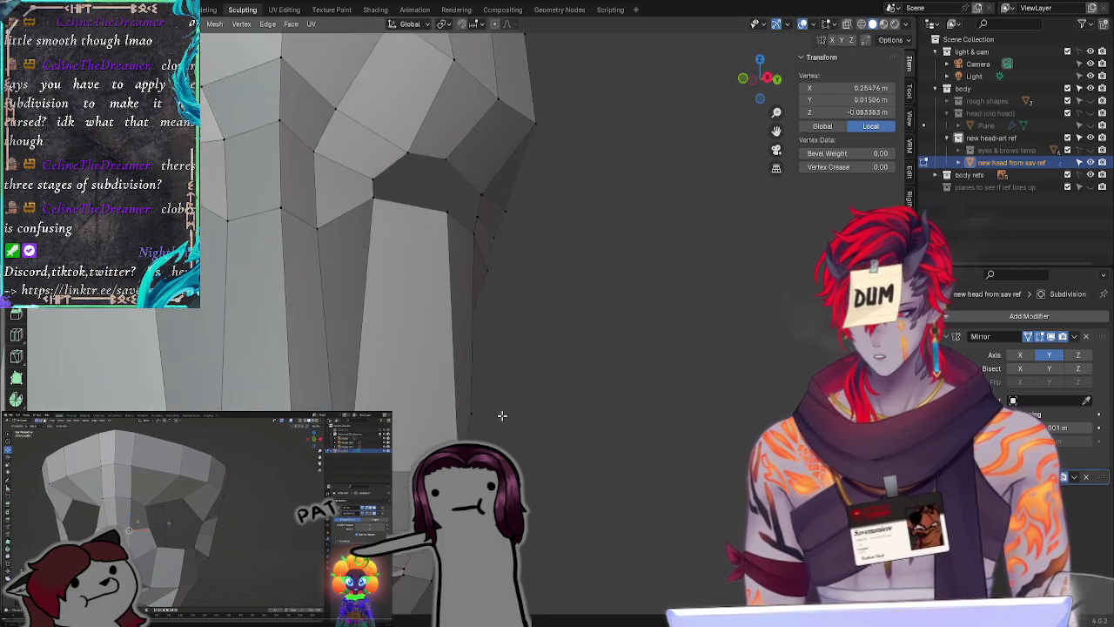
pyautogui.keyDown('shift'); pyautogui.moveTo(527, 485); pyautogui.dragTo(656, 294, button='middle'); pyautogui.keyUp('shift')
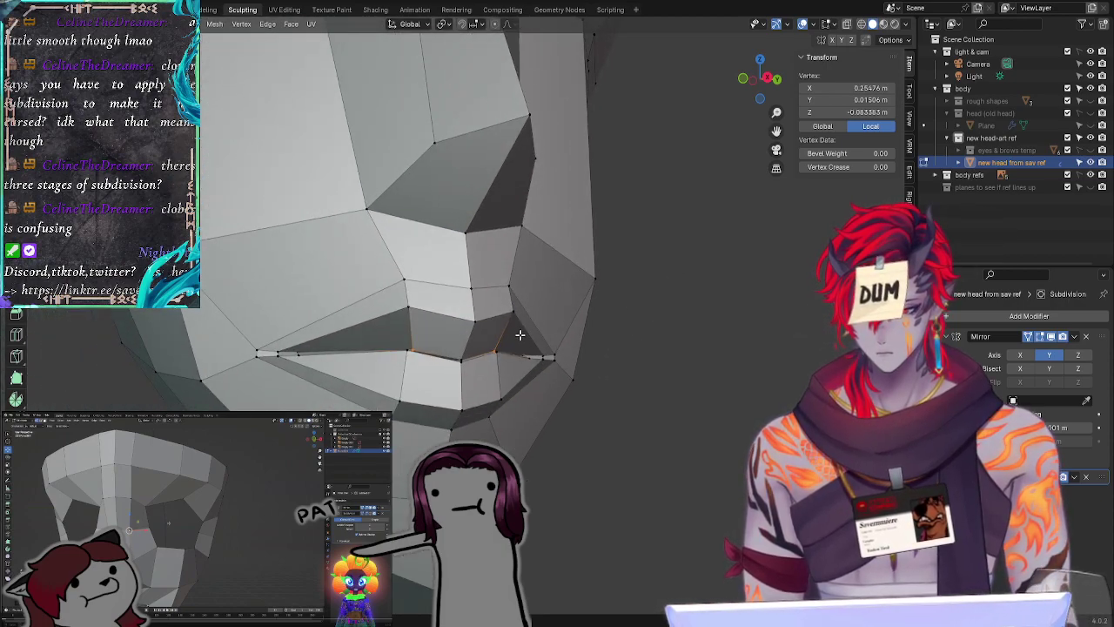
pyautogui.press('g')
pyautogui.press('x')
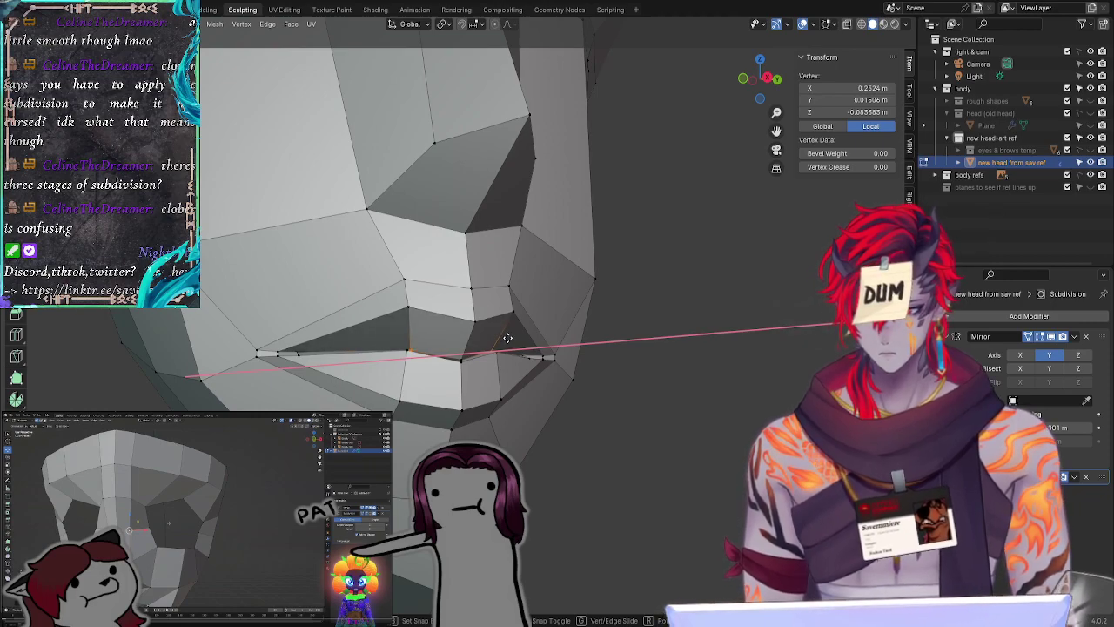
pyautogui.click(508, 337)
pyautogui.press('g')
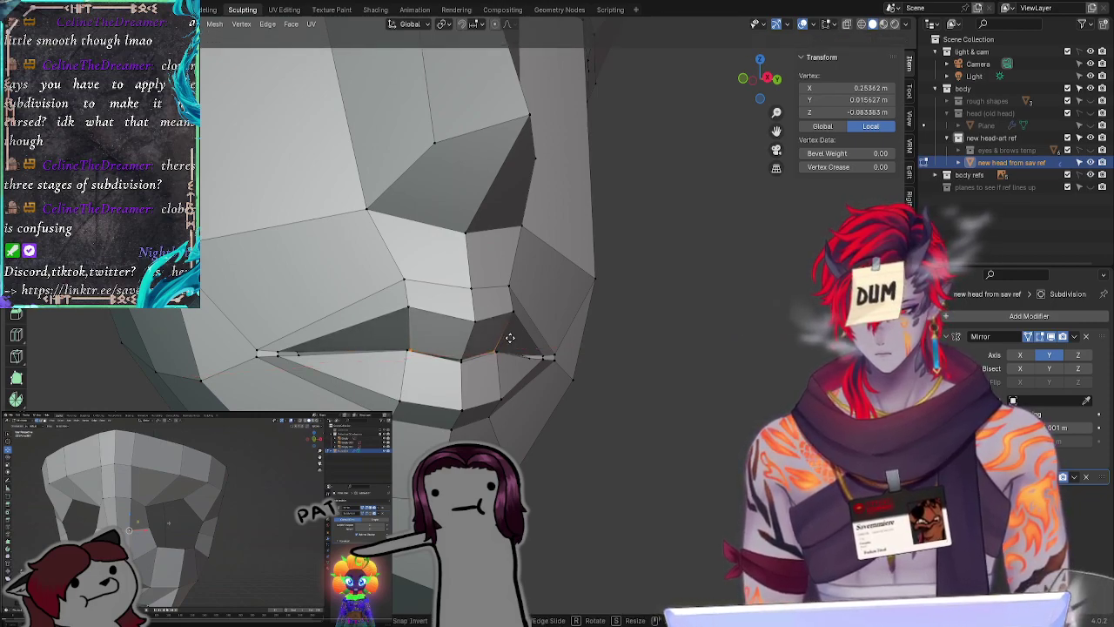
pyautogui.click(511, 338)
pyautogui.press('g')
pyautogui.press('z')
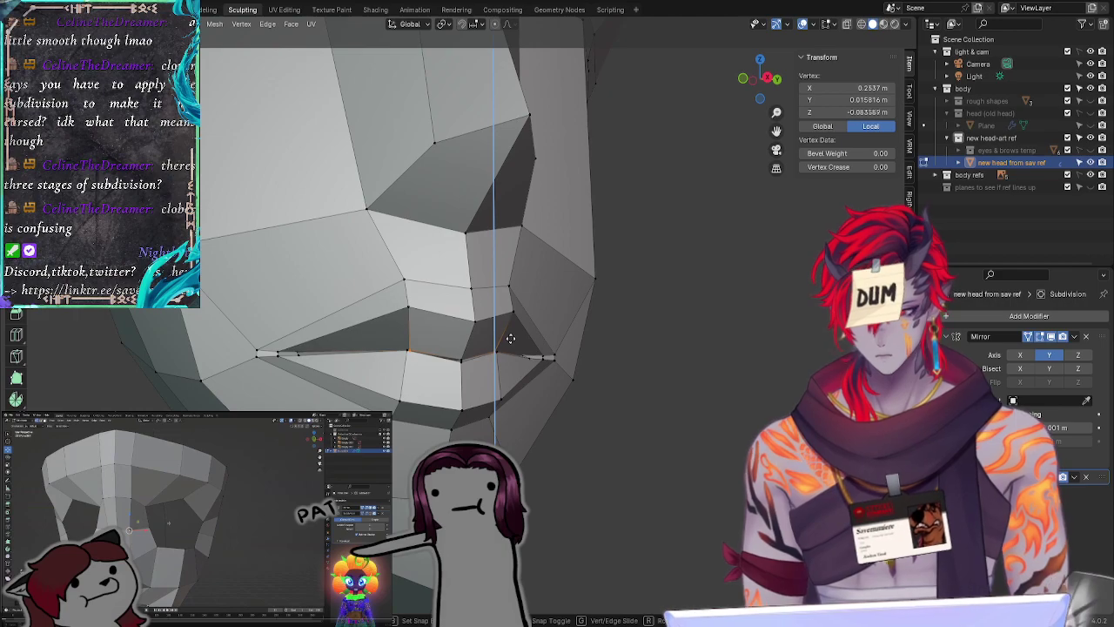
pyautogui.click(510, 340)
# Step: Cancel an X-axis move in front view and reset the mouth vertex selection
pyautogui.press('KP_1')
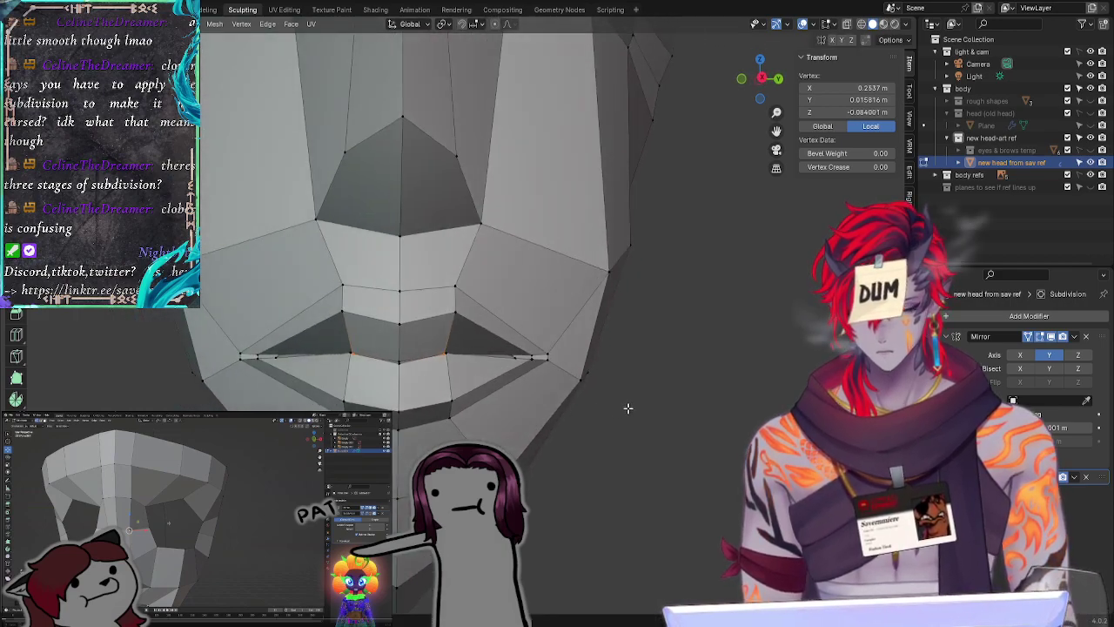
pyautogui.press('g')
pyautogui.press('x')
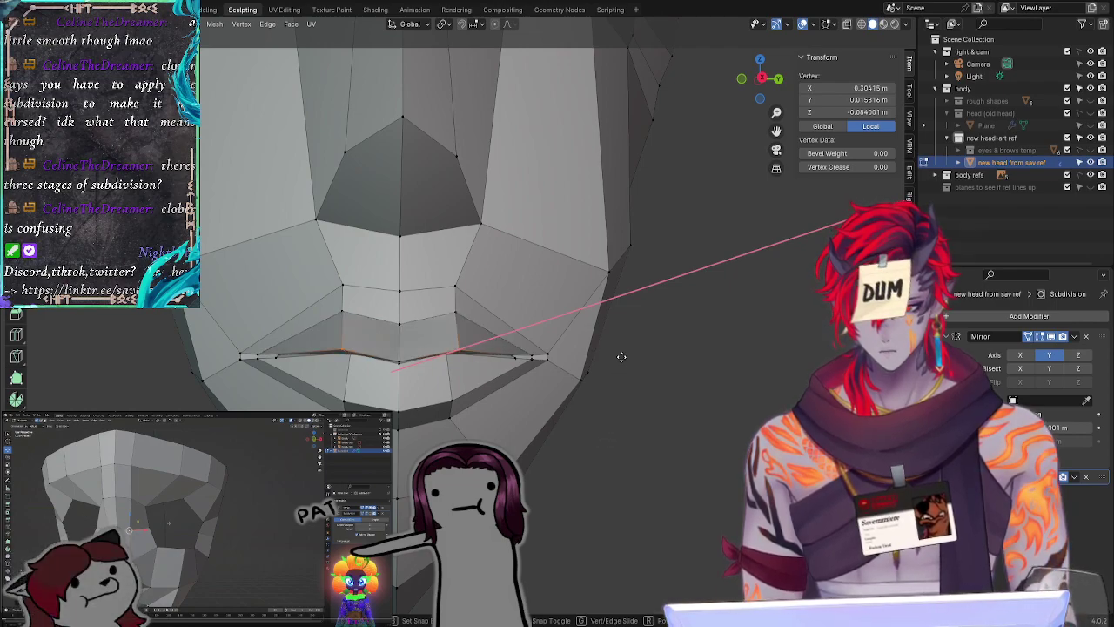
pyautogui.press('Escape')
pyautogui.moveTo(602, 433); pyautogui.dragTo(478, 439, button='middle')
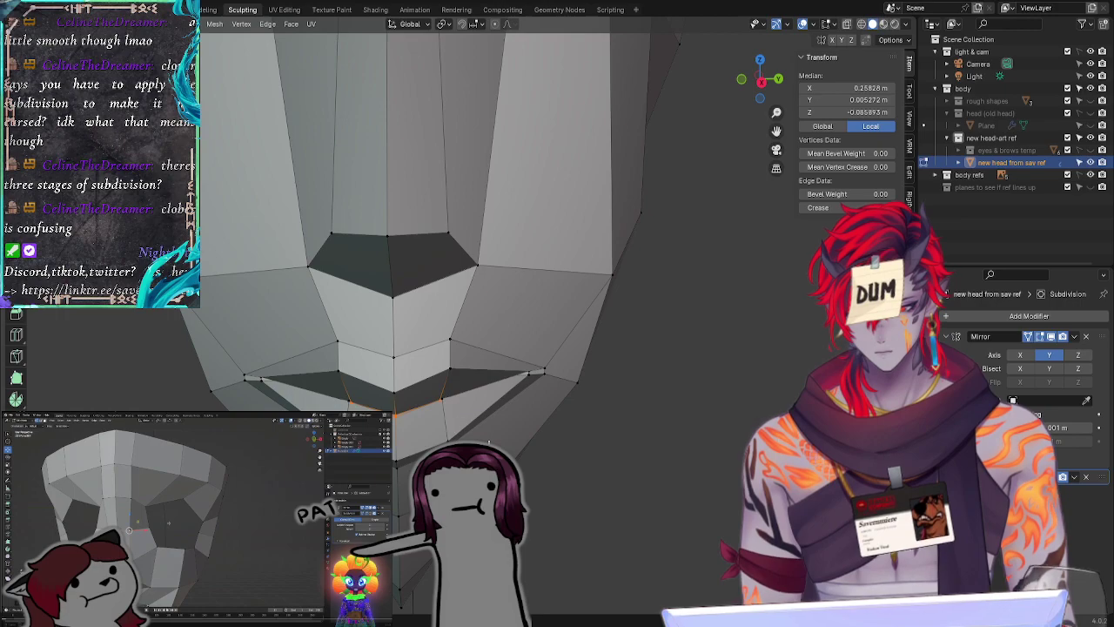
pyautogui.click(401, 420)
pyautogui.hotkey('ctrl', 'z')
pyautogui.keyDown('shift'); pyautogui.click(405, 414); pyautogui.keyUp('shift')
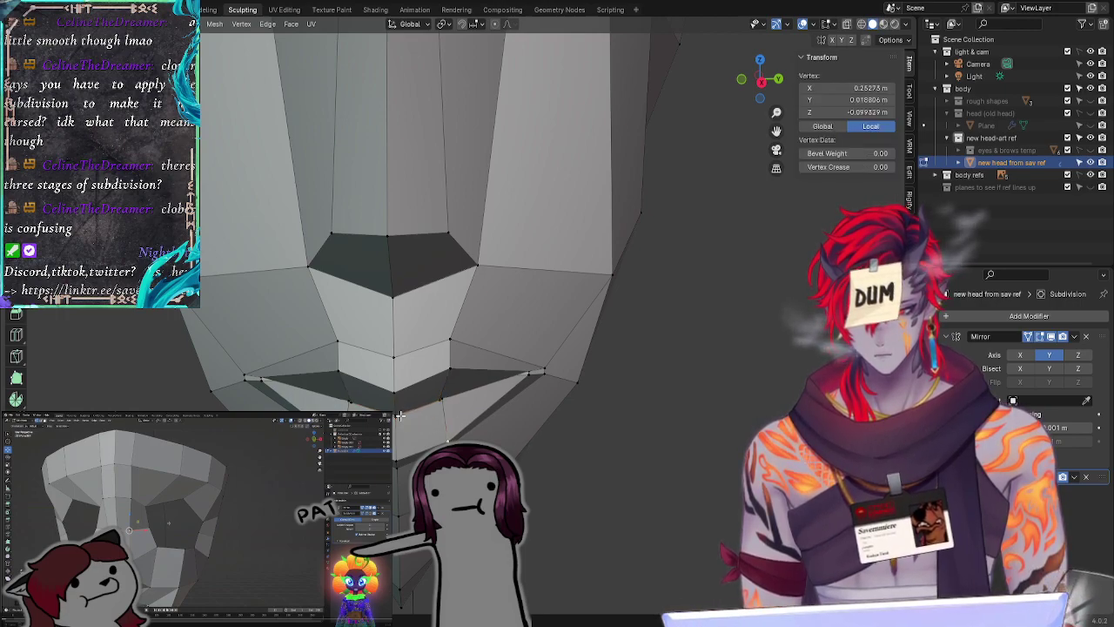
pyautogui.keyDown('shift'); pyautogui.click(405, 413); pyautogui.keyUp('shift')
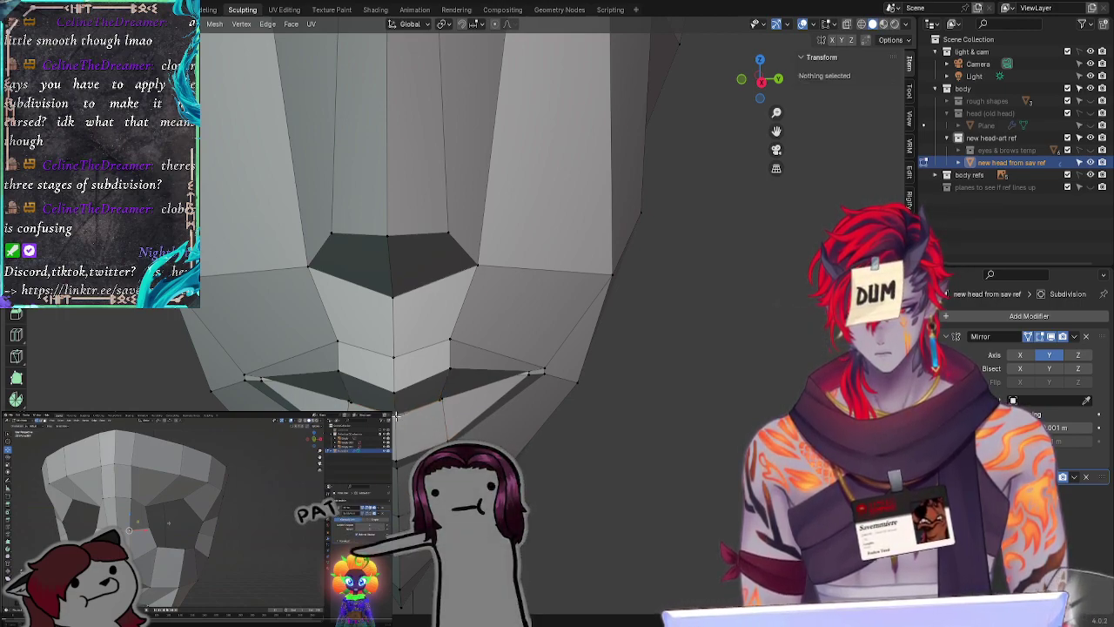
# Step: Move a vertex on the mouth line to a new position
pyautogui.click(396, 416)
pyautogui.press('g')
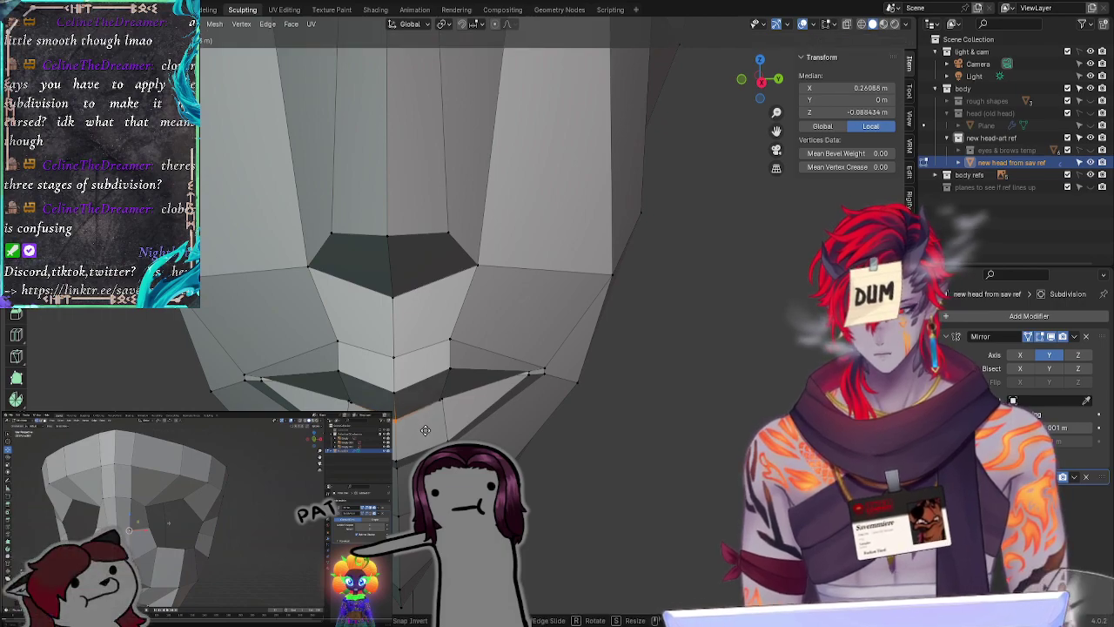
pyautogui.click(422, 427)
pyautogui.click(592, 462)
pyautogui.moveTo(592, 462); pyautogui.dragTo(662, 430, button='middle')
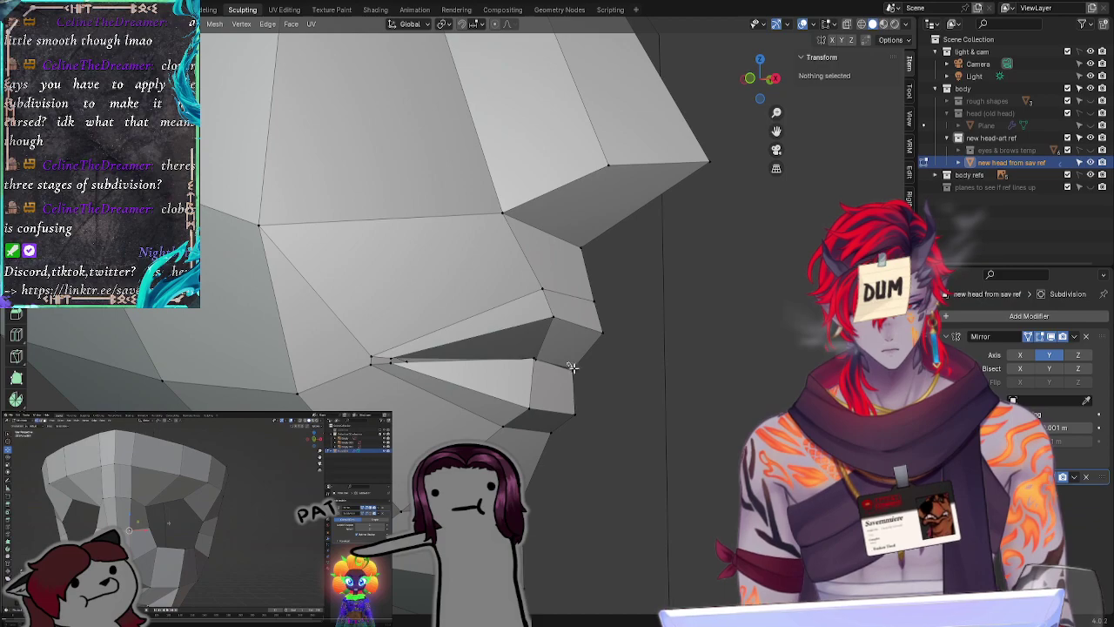
# Step: Reposition the mouth-corner vertex from a three-quarter view
pyautogui.click(572, 367)
pyautogui.press('g')
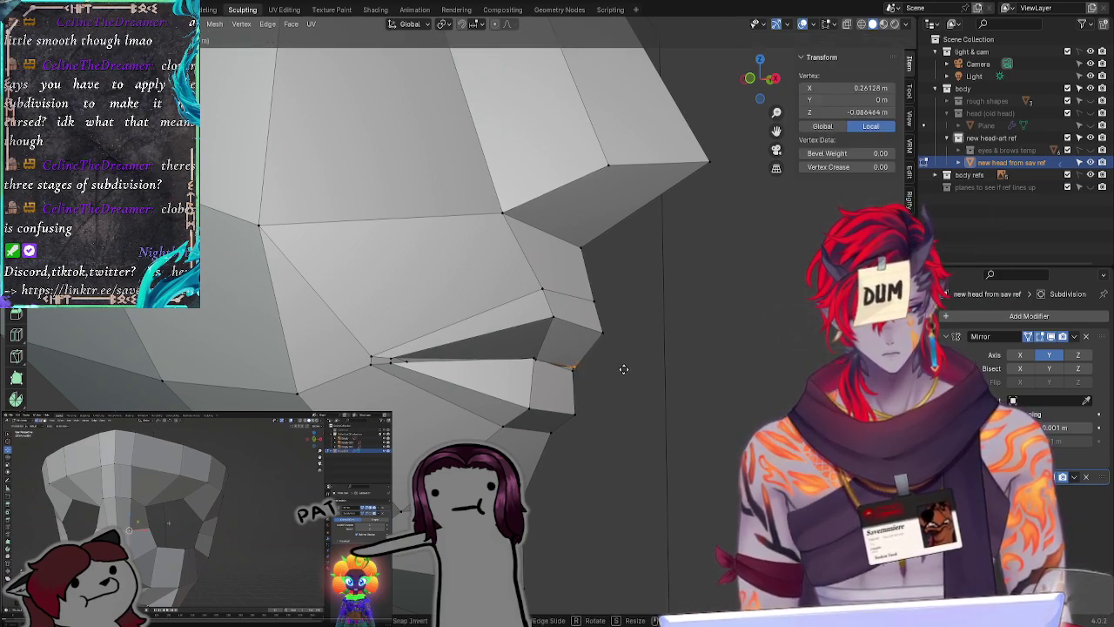
pyautogui.click(620, 369)
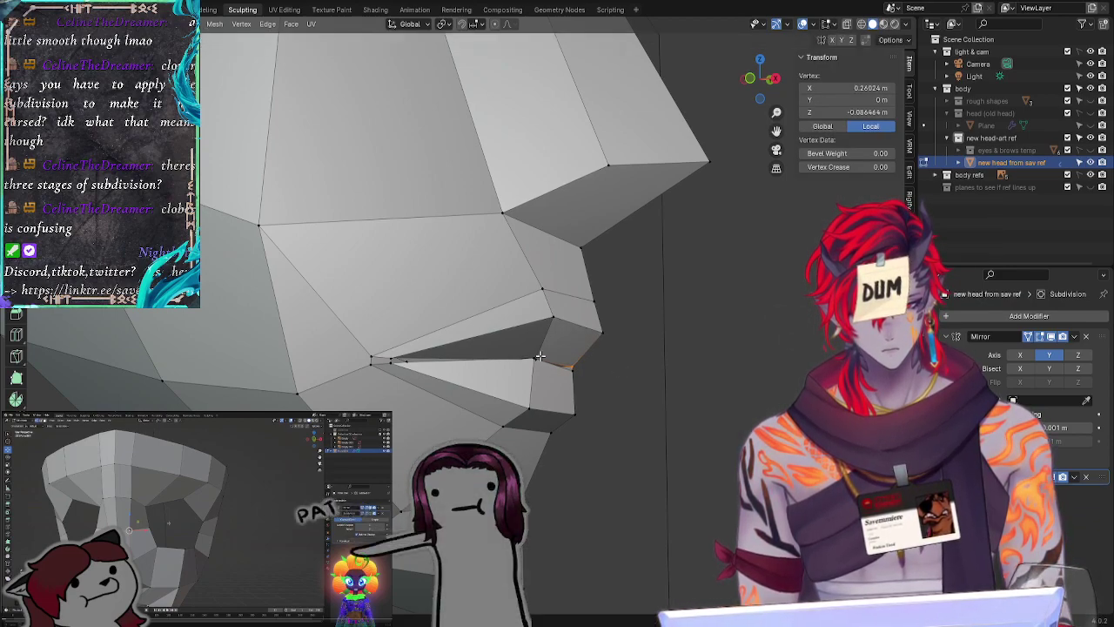
pyautogui.click(687, 415)
pyautogui.moveTo(687, 415); pyautogui.dragTo(397, 386, button='middle')
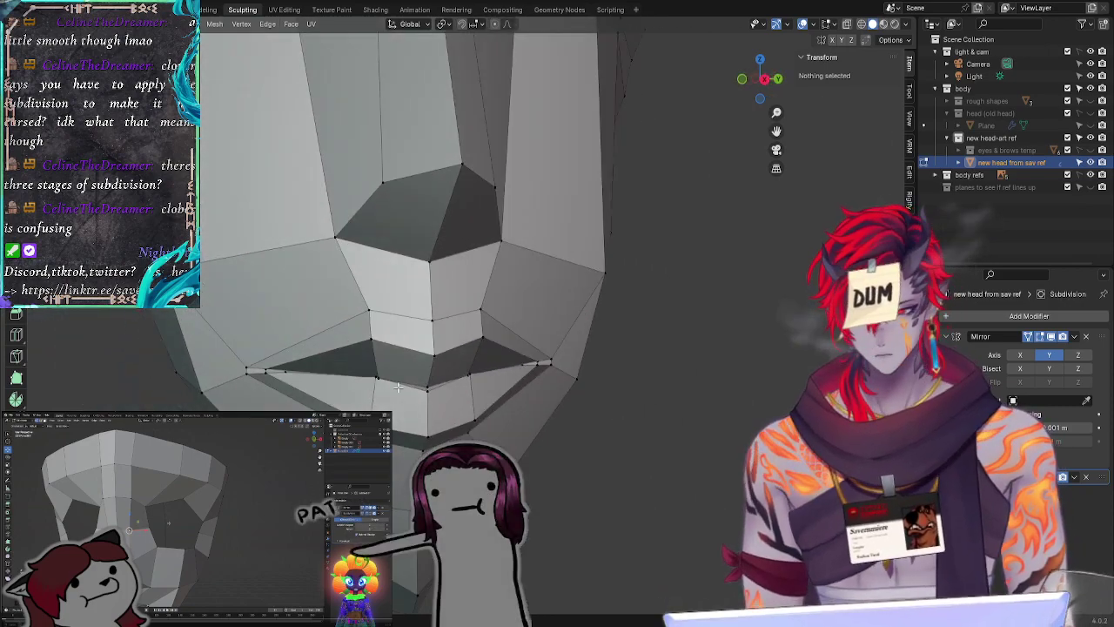
# Step: Adjust a lip-line vertex vertically, then along the X axis from the side
pyautogui.click(373, 376)
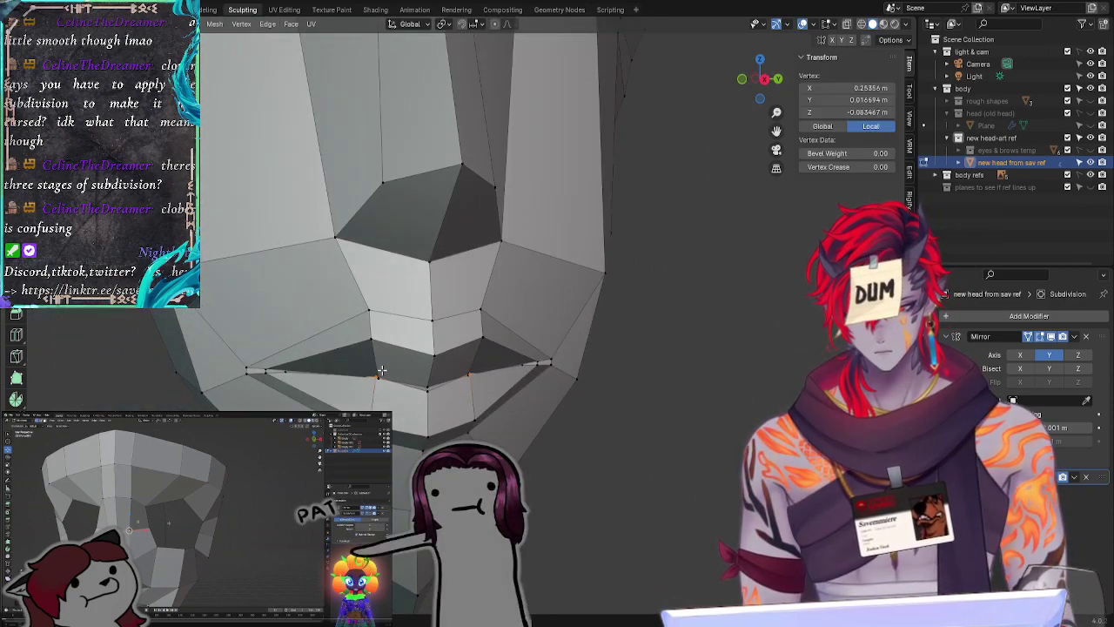
pyautogui.press('g')
pyautogui.press('z')
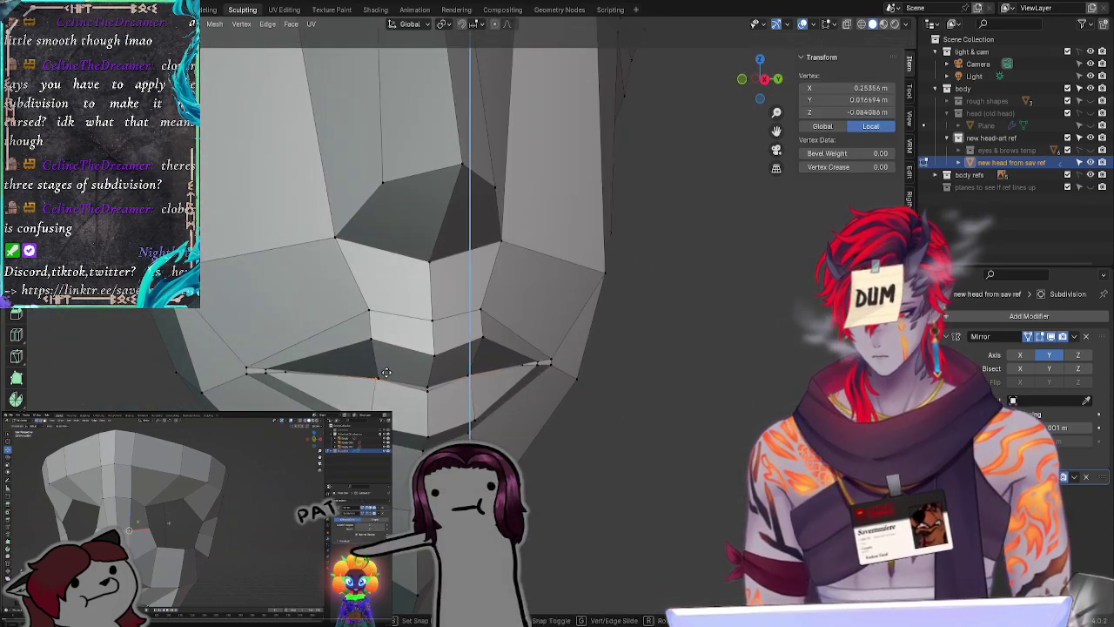
pyautogui.click(386, 374)
pyautogui.moveTo(592, 467); pyautogui.dragTo(651, 467, button='middle')
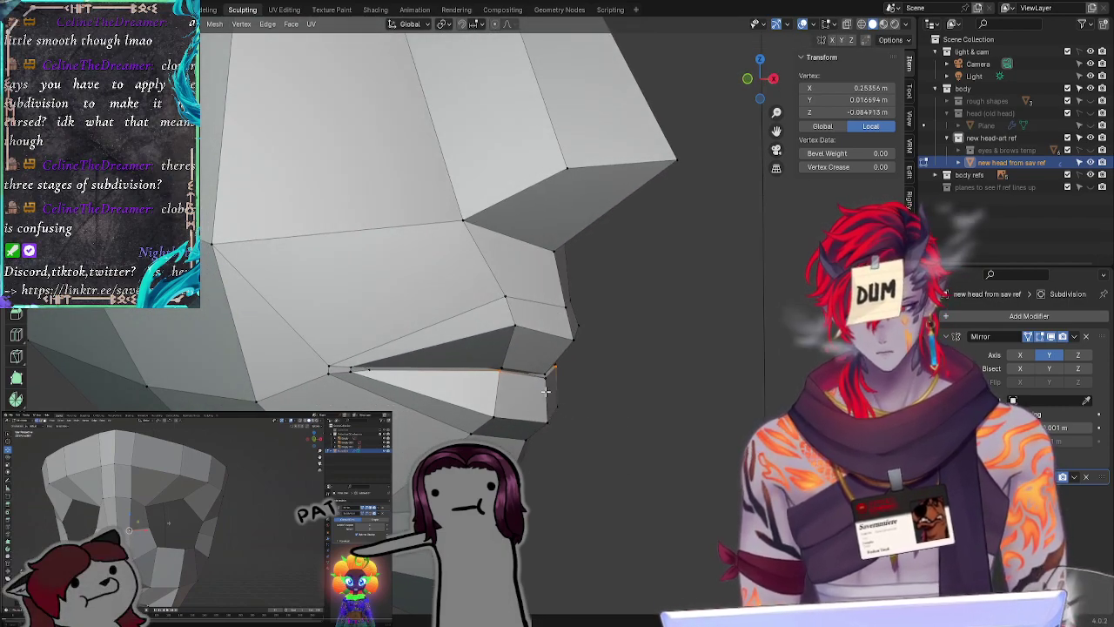
pyautogui.press('g')
pyautogui.press('z')
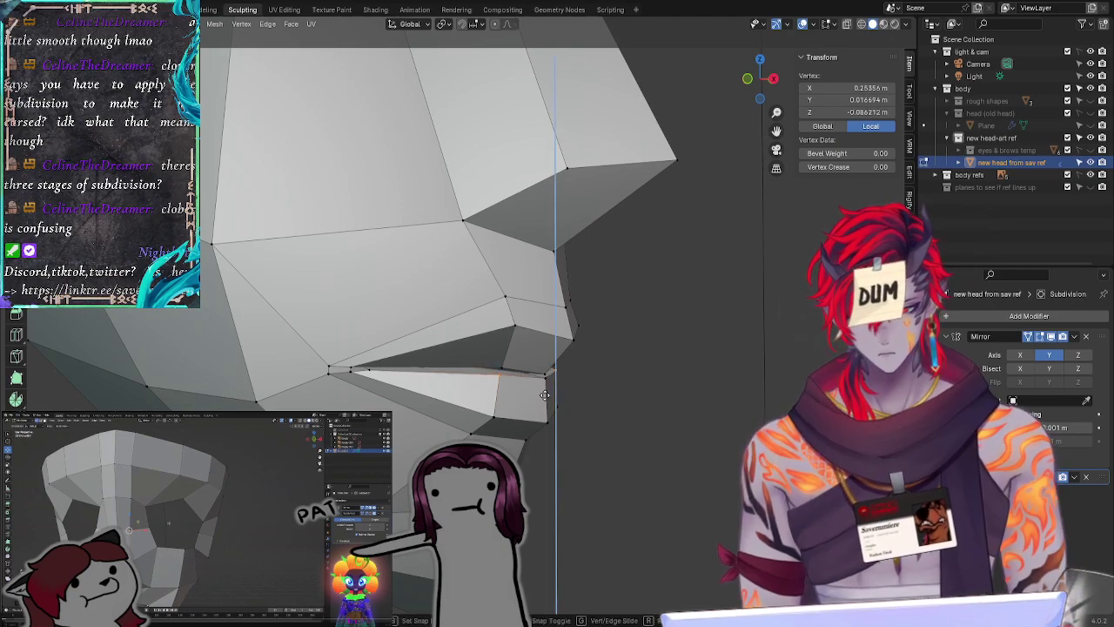
pyautogui.press('z')
pyautogui.press('x')
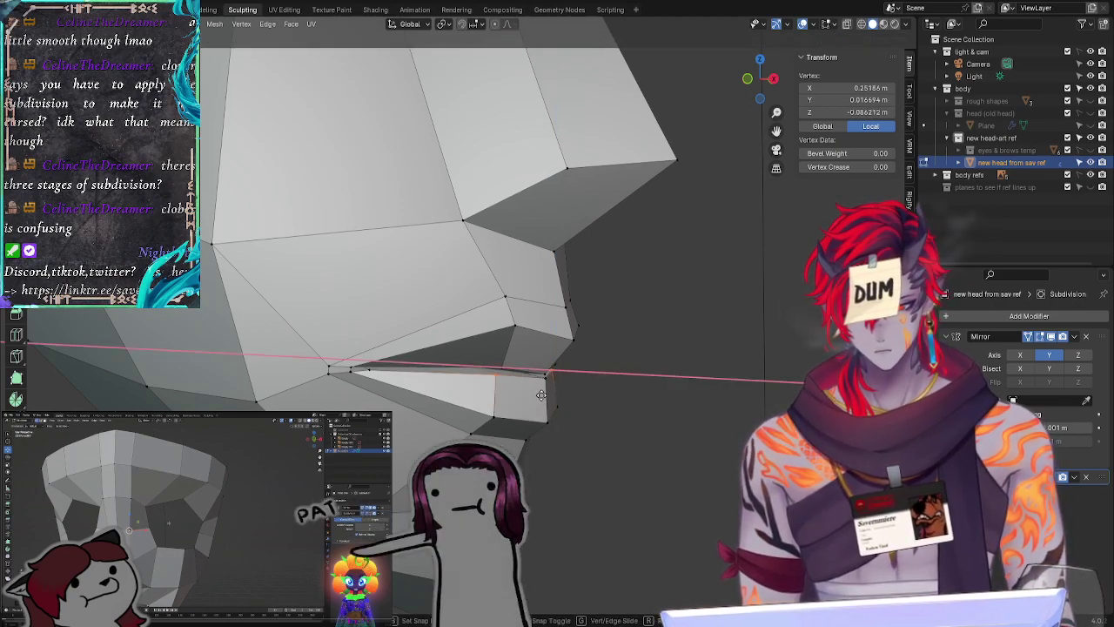
pyautogui.click(541, 395)
pyautogui.click(633, 420)
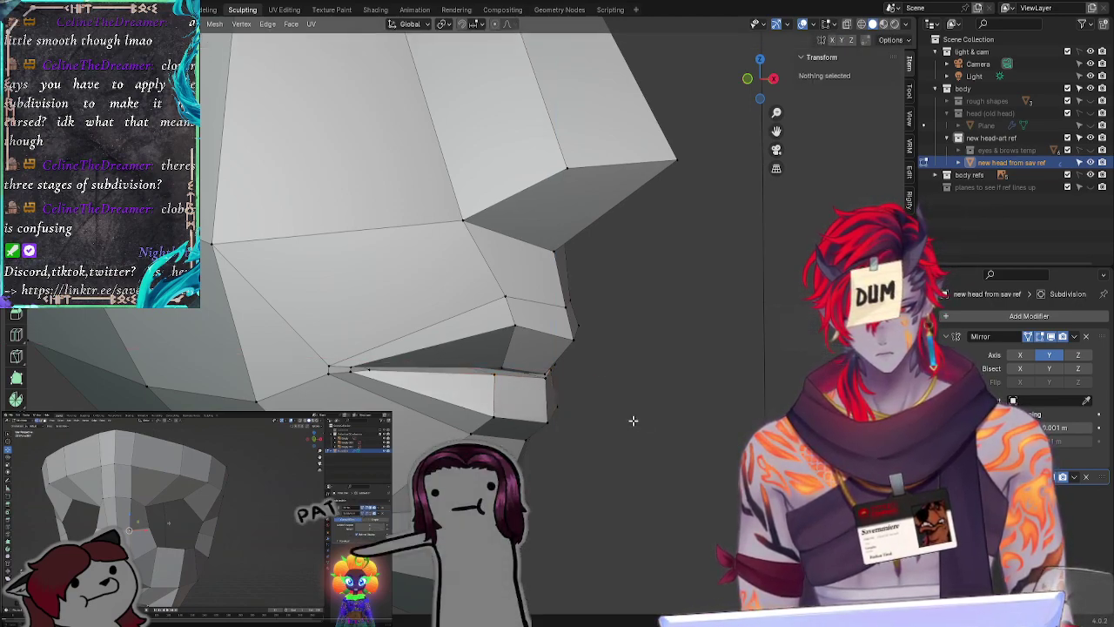
pyautogui.moveTo(632, 420); pyautogui.dragTo(670, 421, button='middle')
# Step: Fine-tune the mouth-corner vertex with X nudges and a slight lowering
pyautogui.click(581, 371)
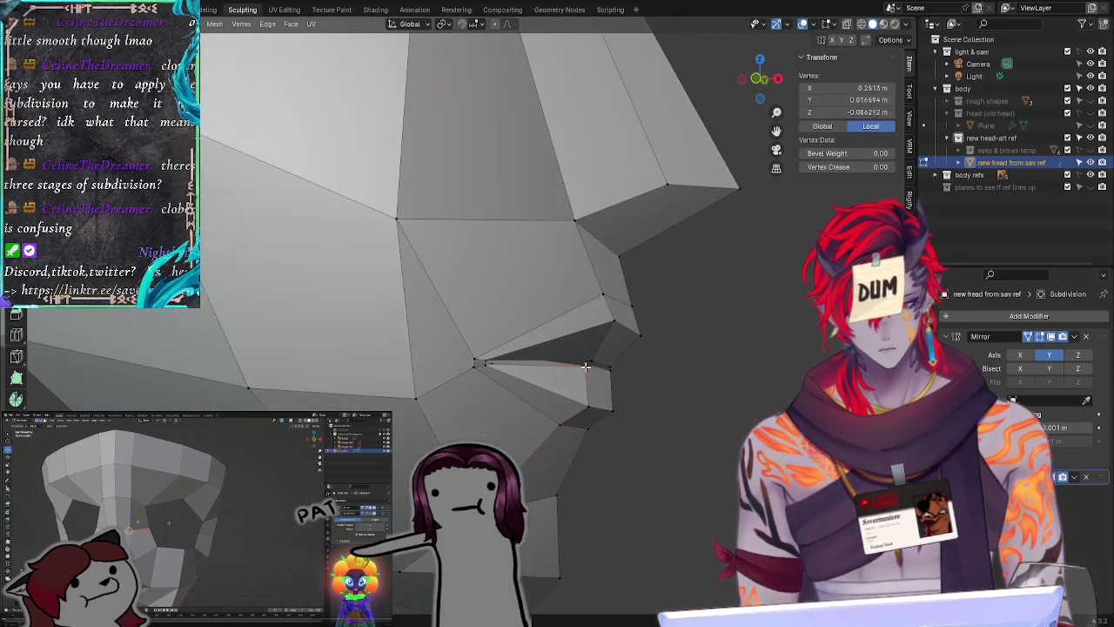
pyautogui.press('g')
pyautogui.press('x')
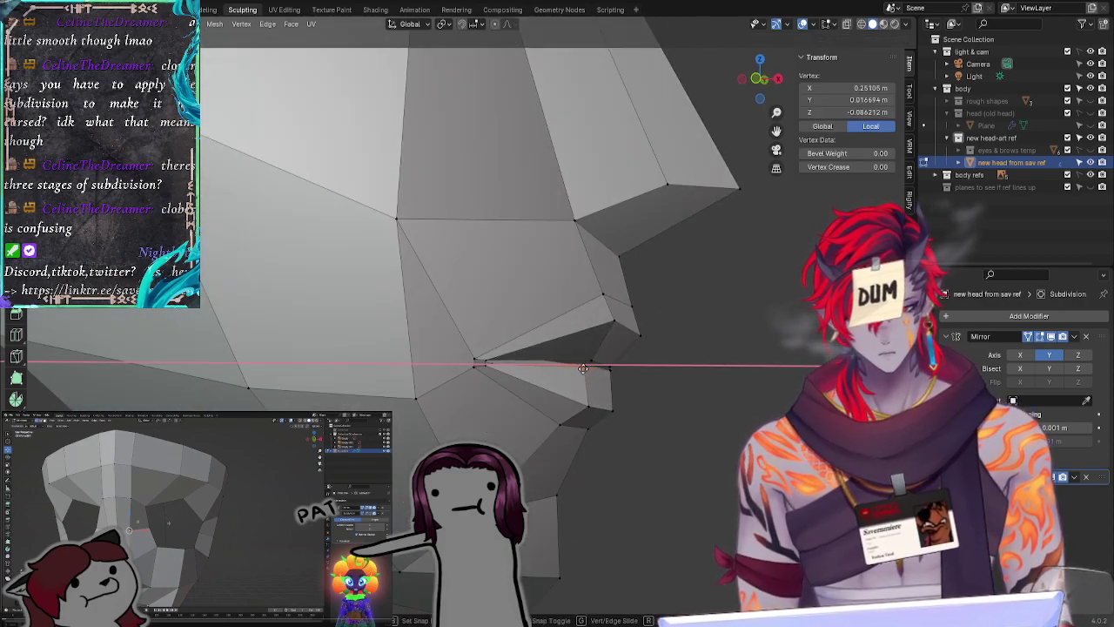
pyautogui.click(585, 372)
pyautogui.press('g')
pyautogui.press('z')
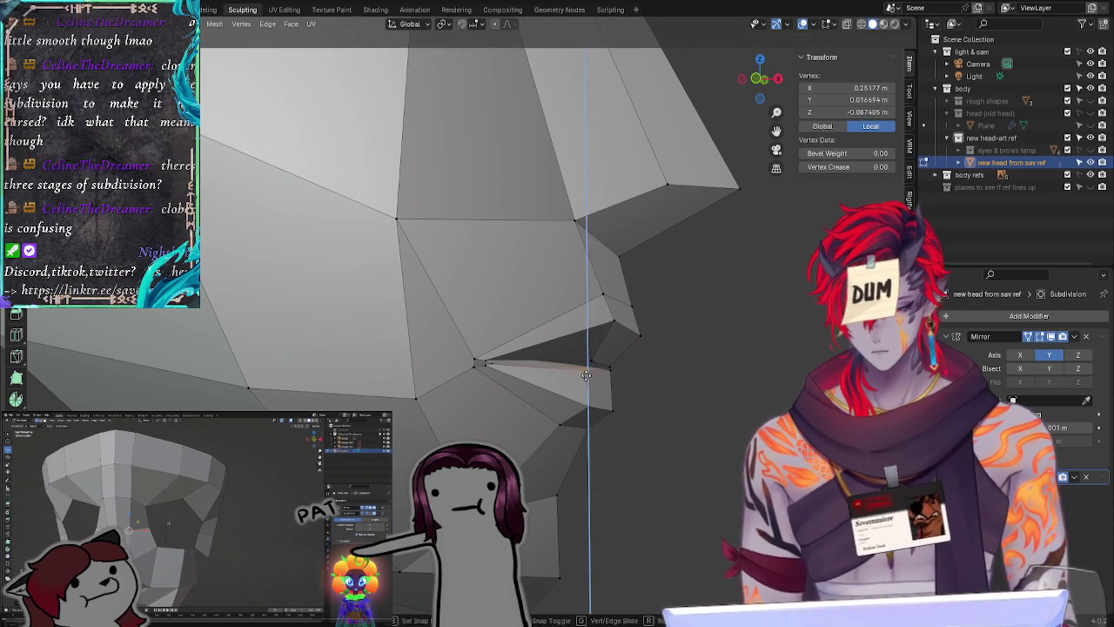
pyautogui.click(587, 374)
pyautogui.press('g')
pyautogui.press('x')
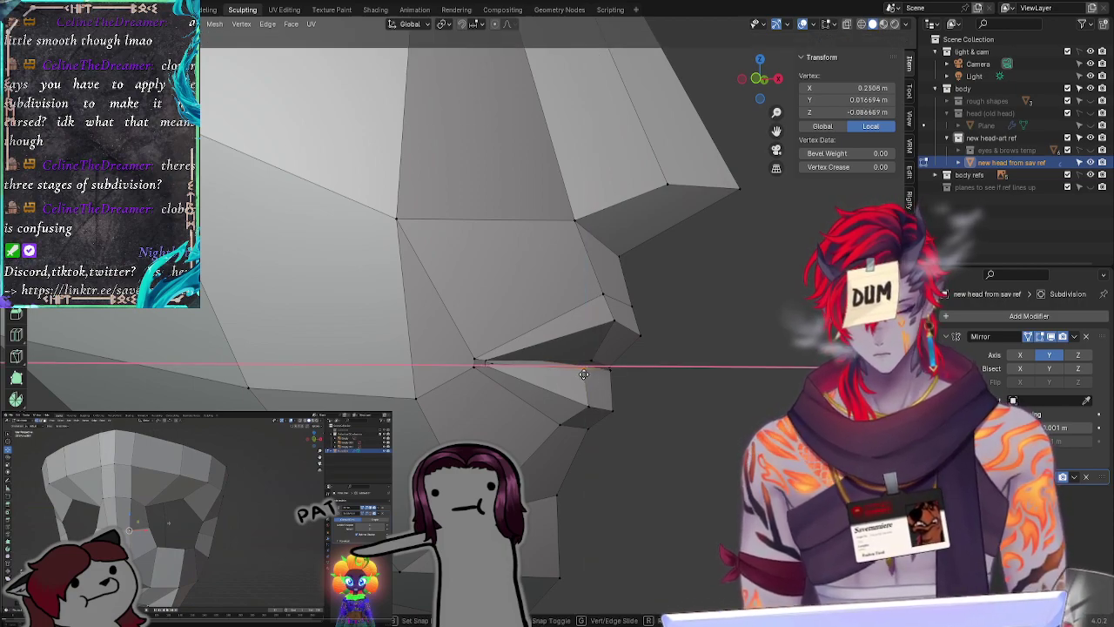
pyautogui.click(585, 374)
pyautogui.click(706, 400)
pyautogui.moveTo(705, 400); pyautogui.dragTo(538, 369, button='middle')
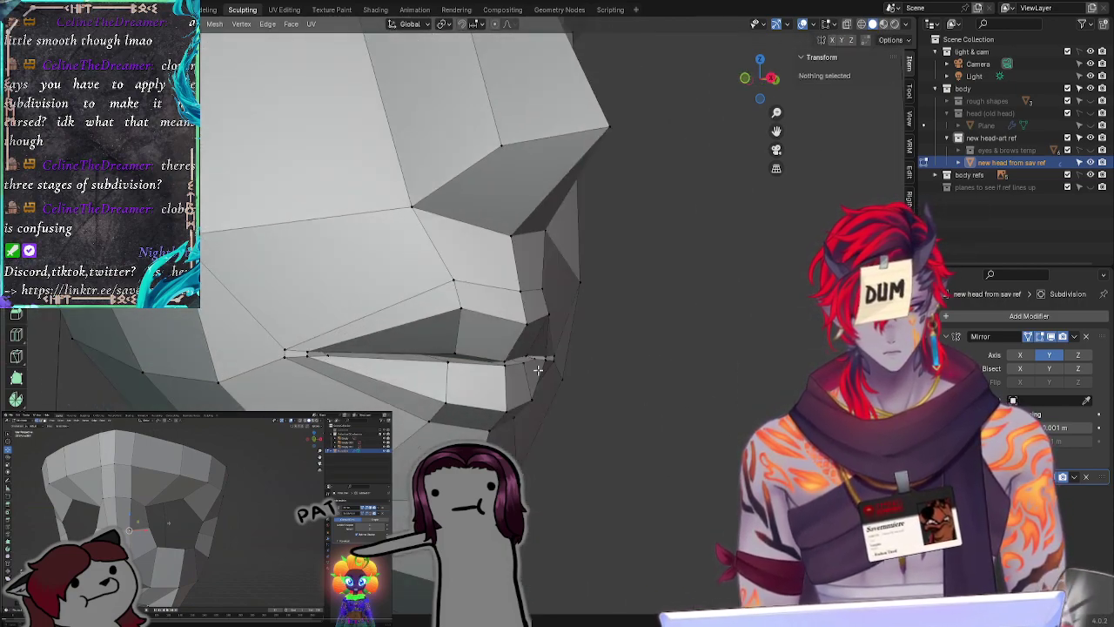
# Step: Slide the upper-lip vertex along the mouth edges twice
pyautogui.click(451, 344)
pyautogui.moveTo(450, 345); pyautogui.dragTo(588, 400, button='middle')
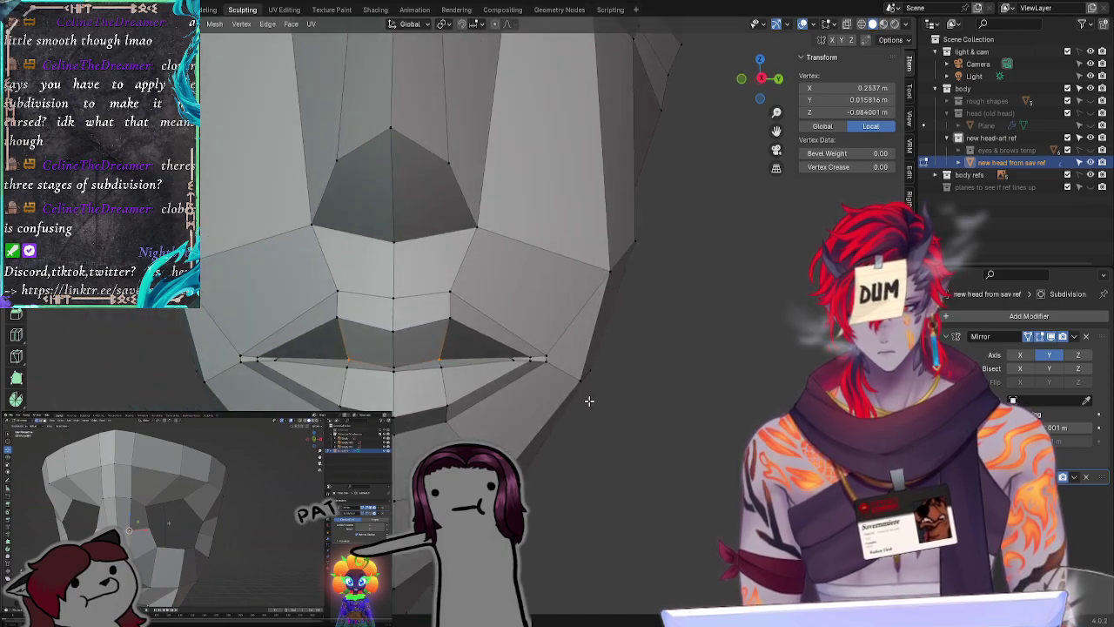
pyautogui.press('g')
pyautogui.press('x')
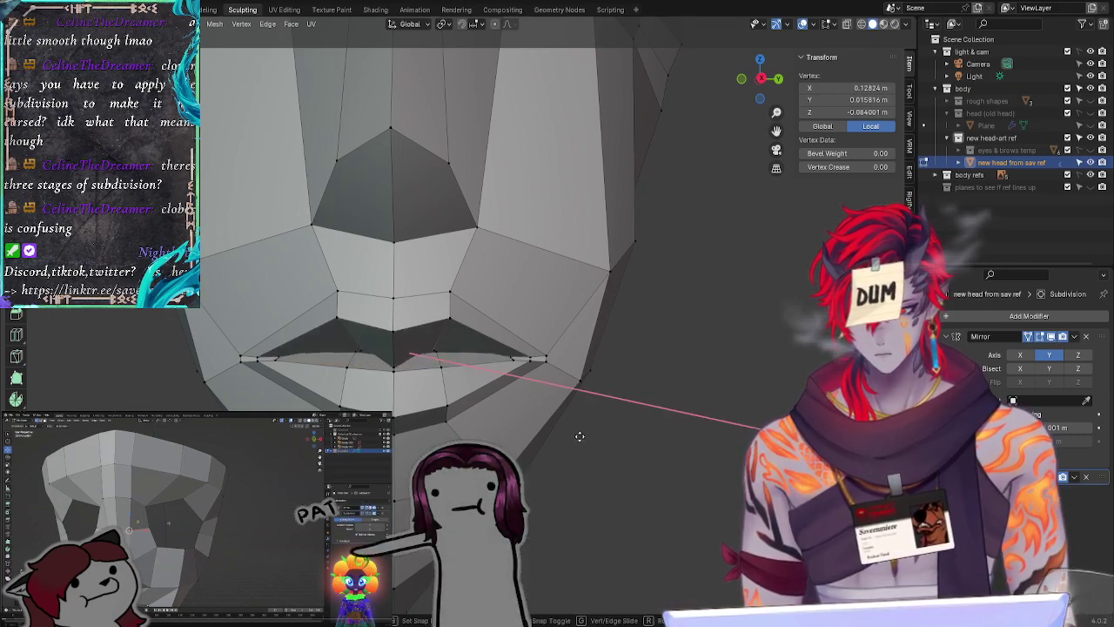
pyautogui.press('g')
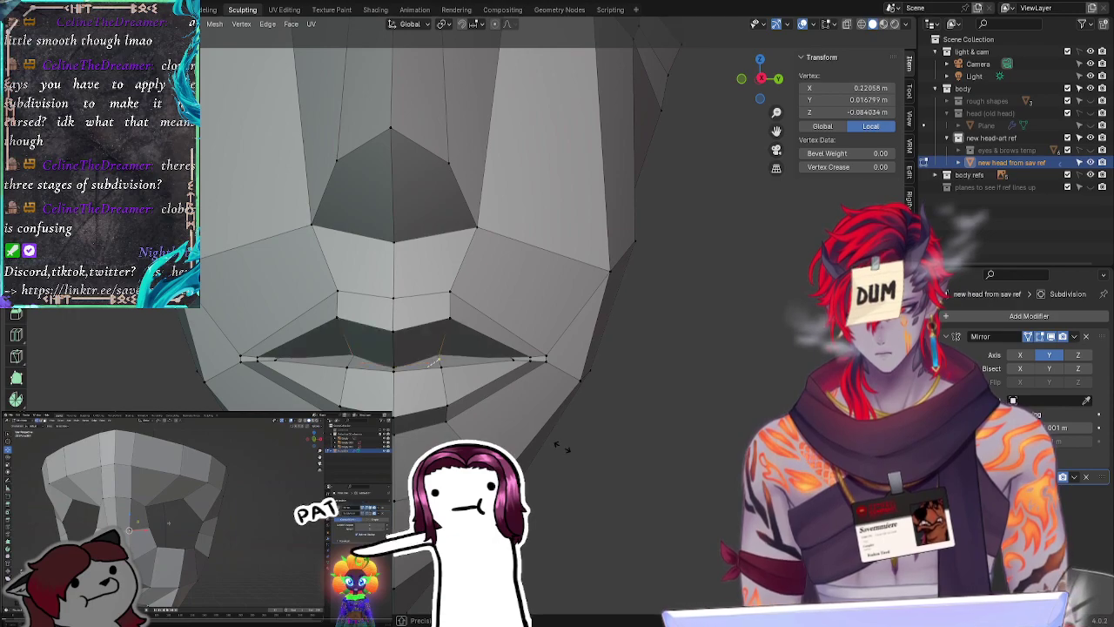
pyautogui.click(563, 450)
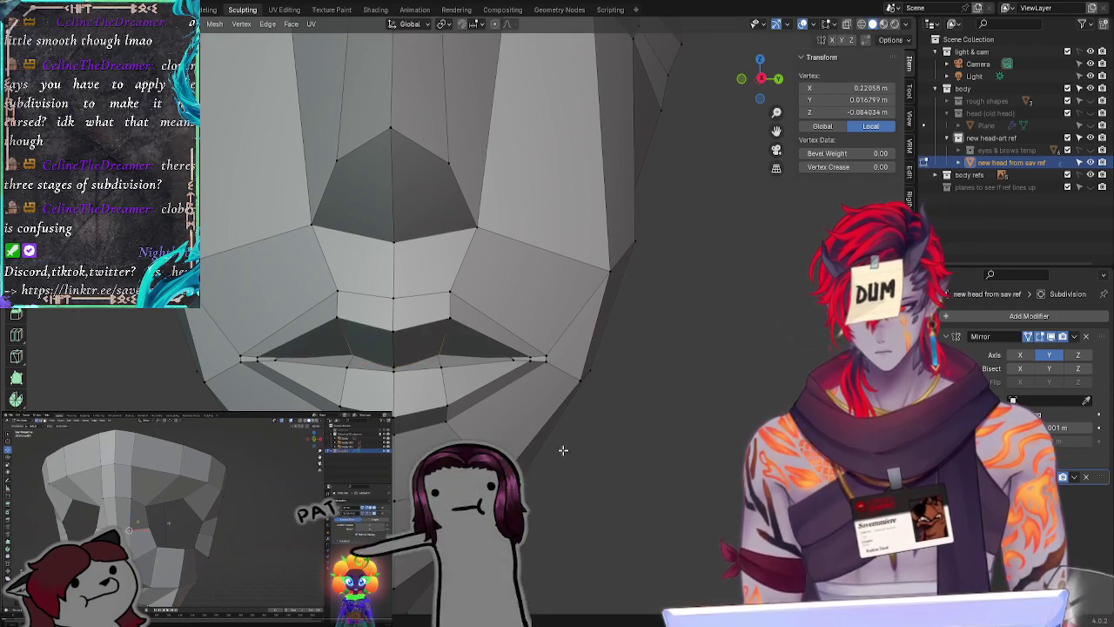
pyautogui.press('g')
pyautogui.press('g')
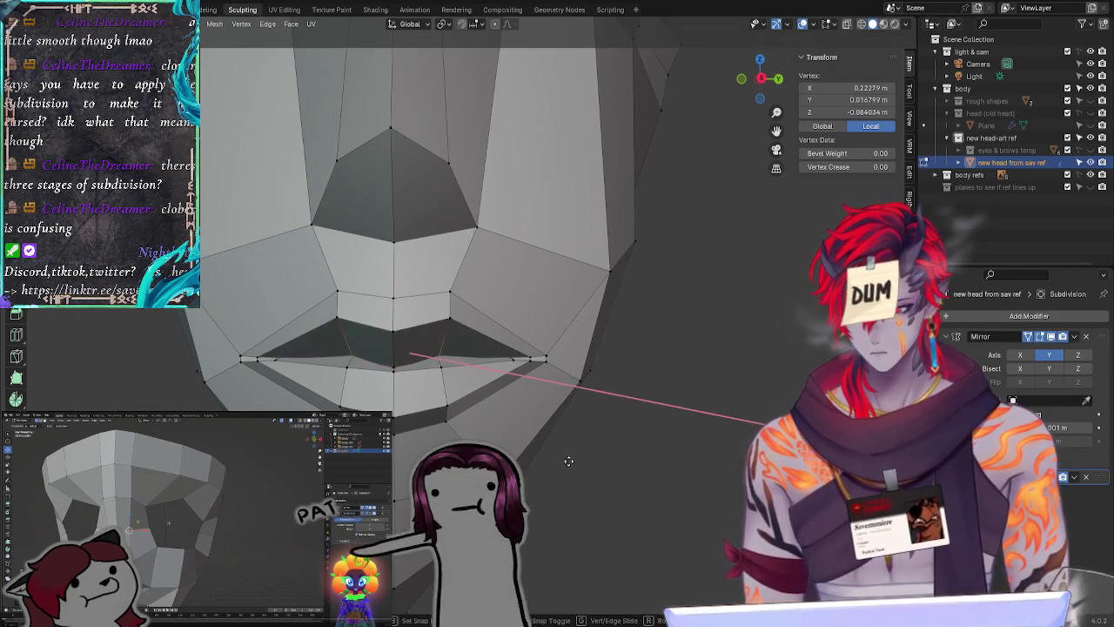
pyautogui.click(563, 446)
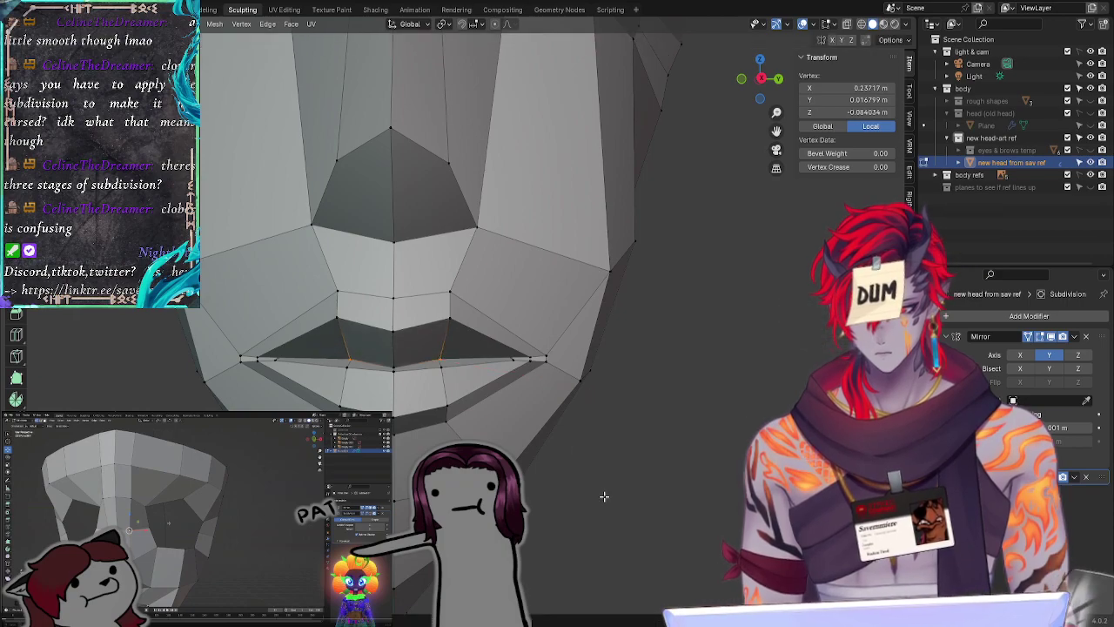
# Step: Nudge the lower-lip vertex along the X axis
pyautogui.click(442, 370)
pyautogui.press('g')
pyautogui.press('x')
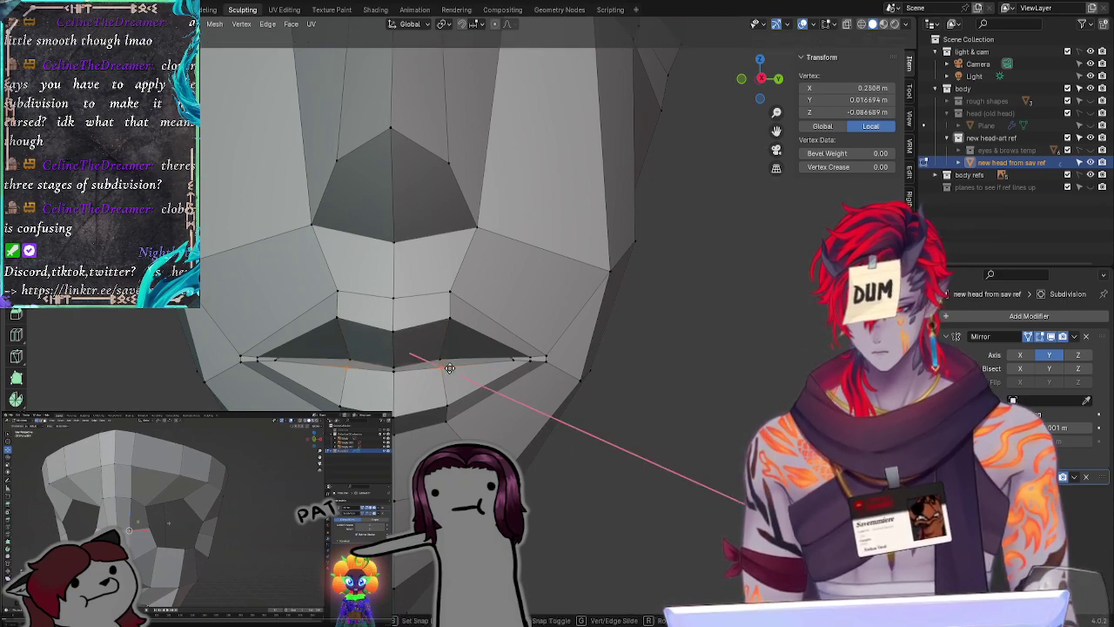
pyautogui.click(446, 367)
pyautogui.click(587, 507)
pyautogui.moveTo(586, 507); pyautogui.dragTo(426, 410, button='middle')
# Step: Move a lip-line vertex along X, then freely to refine its position
pyautogui.click(414, 392)
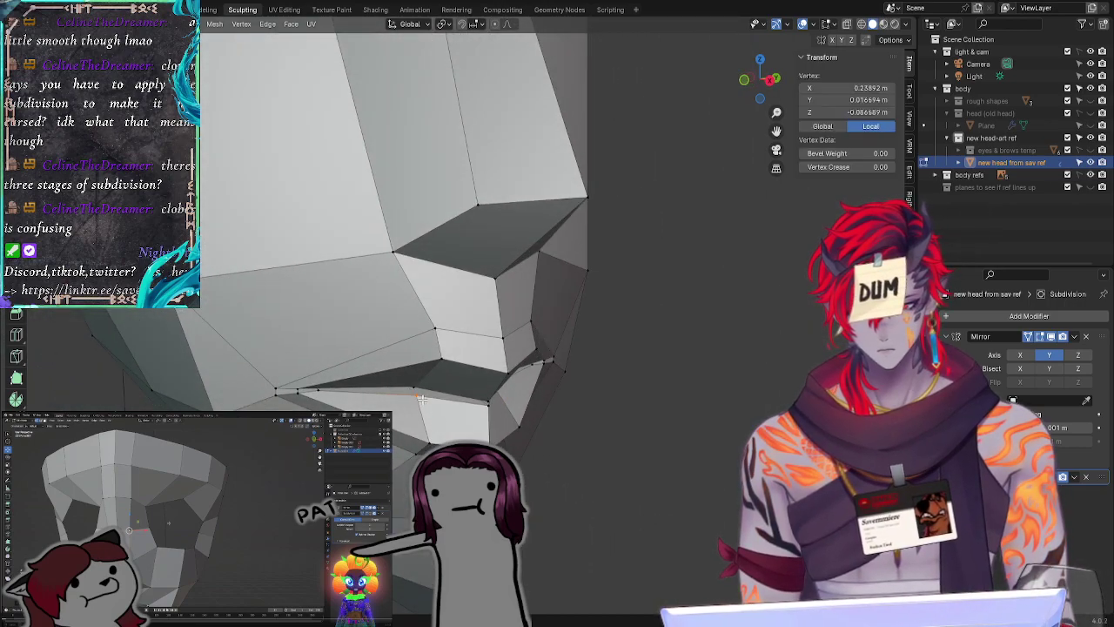
pyautogui.press('g')
pyautogui.press('x')
pyautogui.click(427, 405)
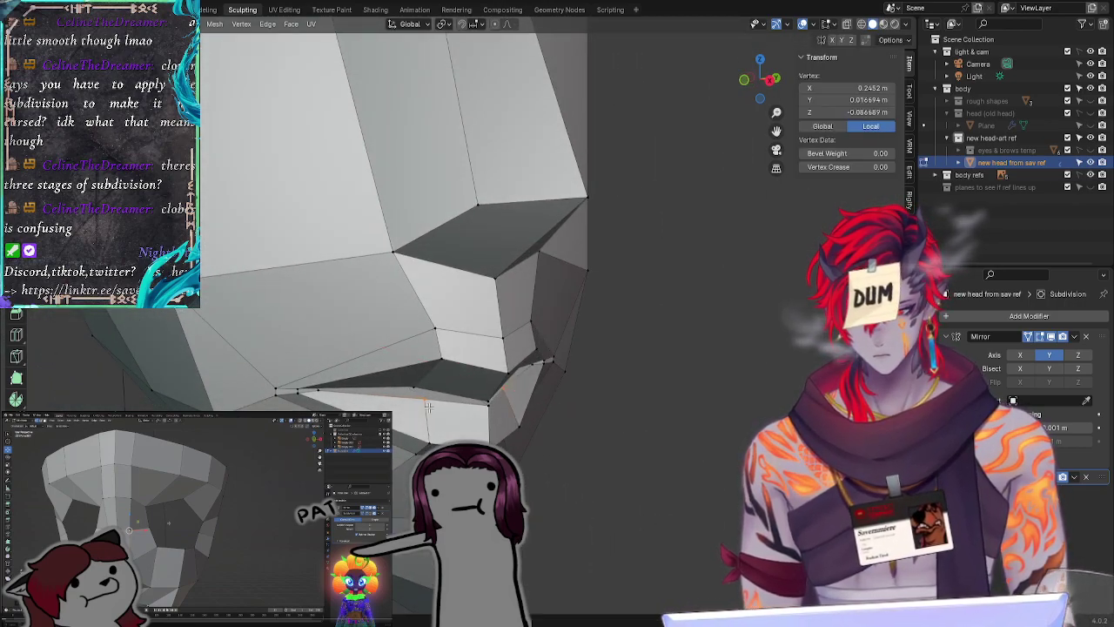
pyautogui.press('g')
pyautogui.click(429, 411)
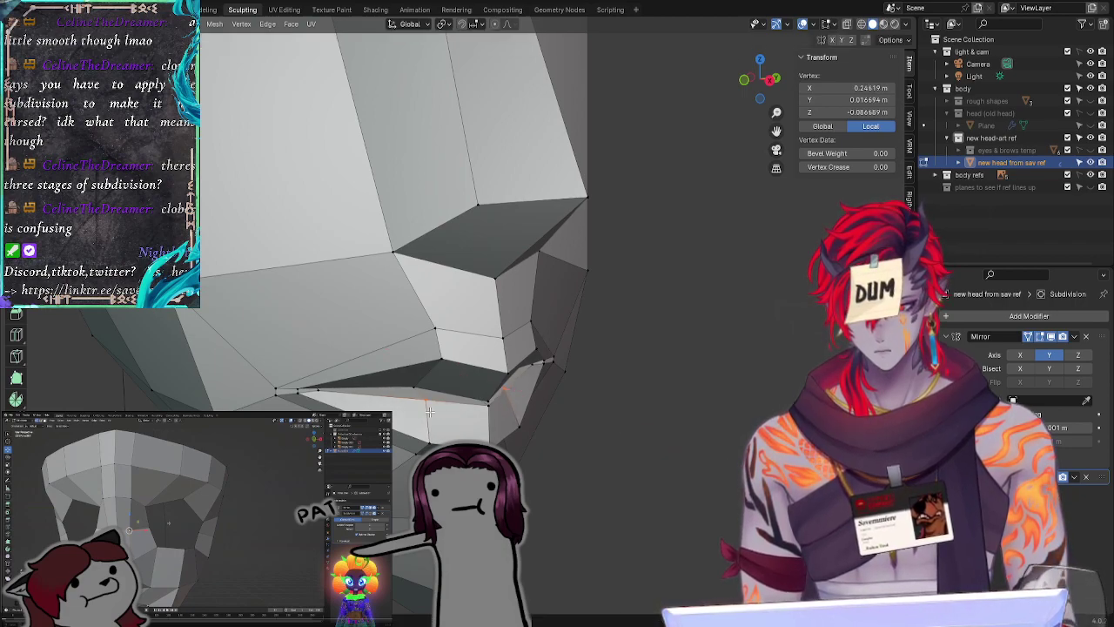
# Step: Reposition the lower-lip vertex several times, shifting it right and back
pyautogui.press('g')
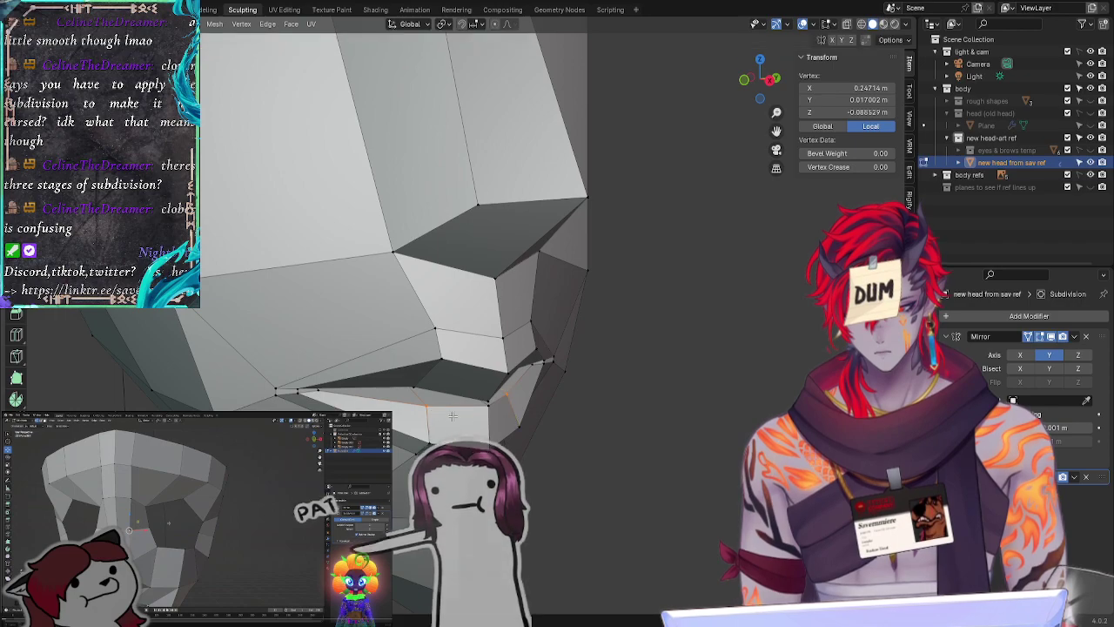
pyautogui.click(493, 411)
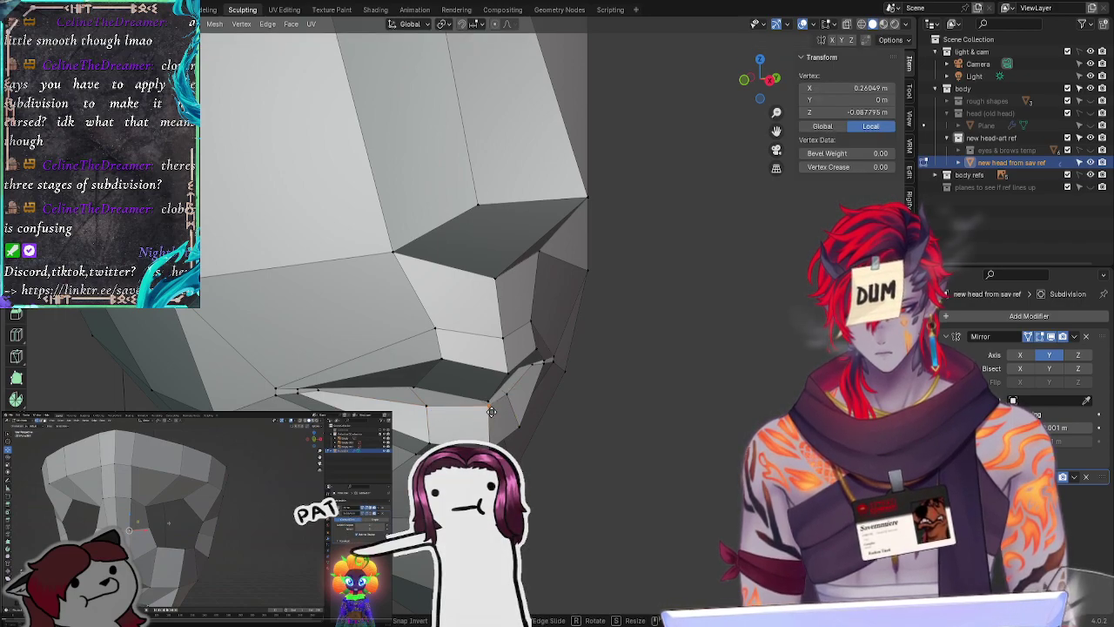
pyautogui.press('g')
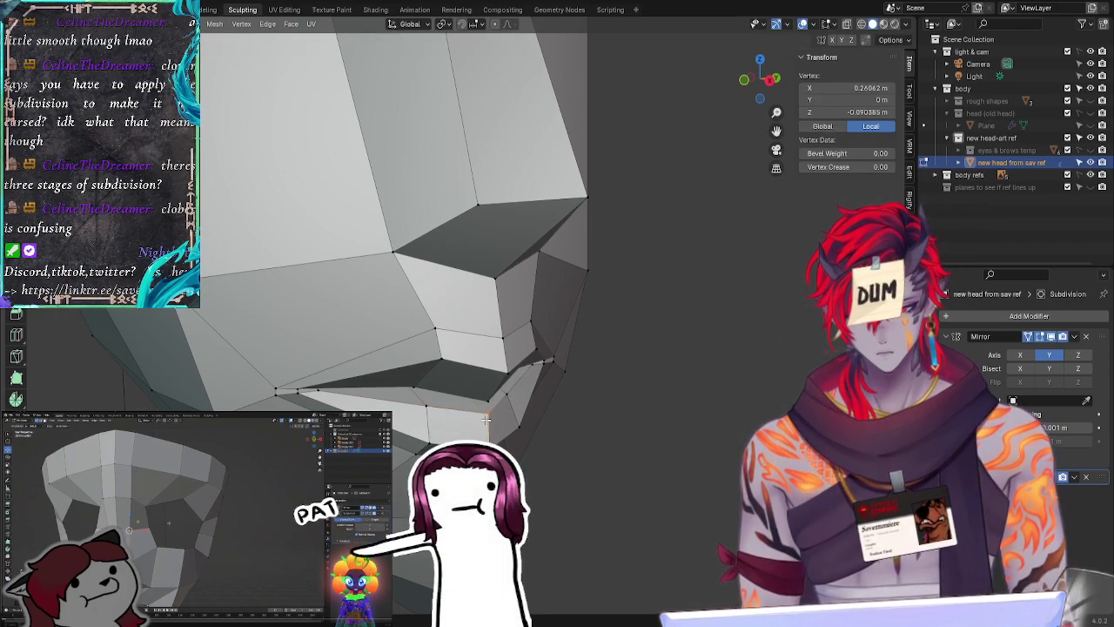
pyautogui.click(482, 416)
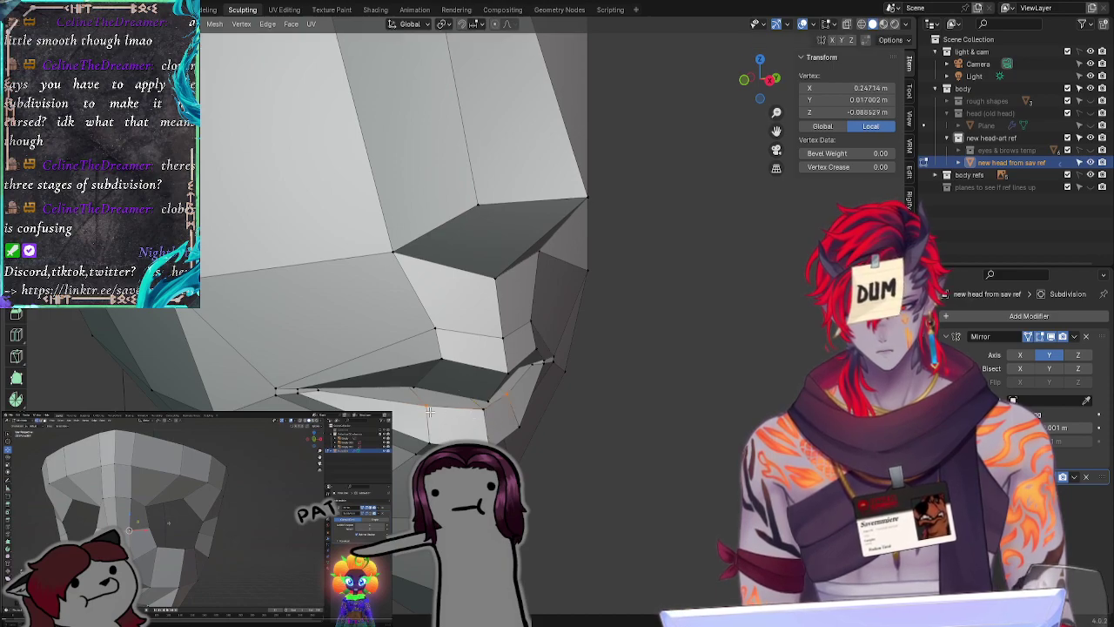
pyautogui.press('g')
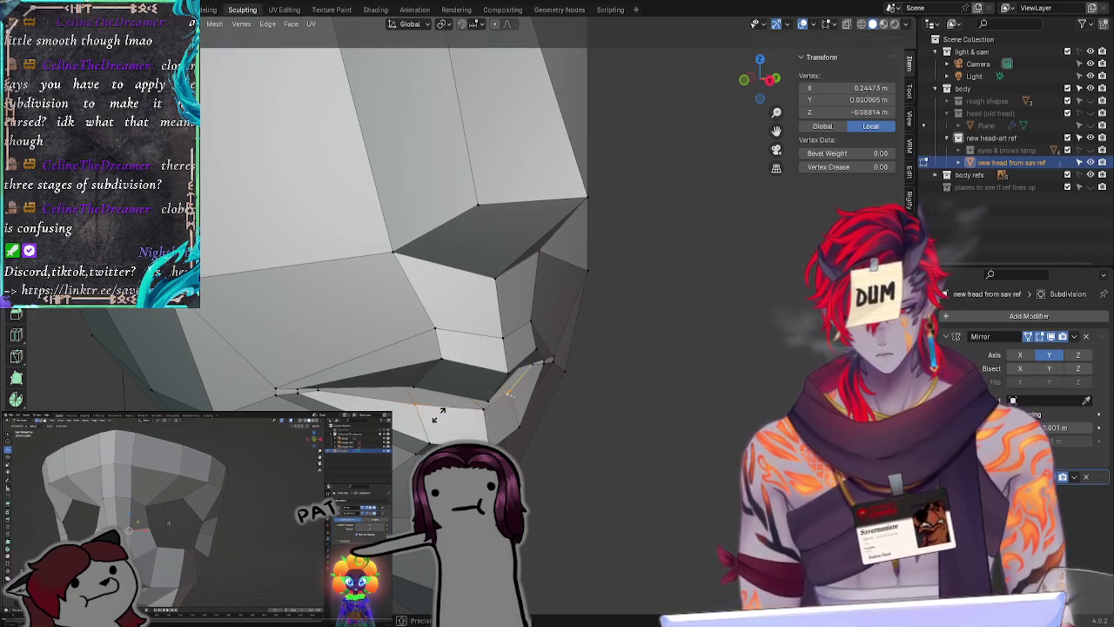
pyautogui.click(439, 416)
# Step: Lower the lip vertex vertically, switching the constraint from X to Z
pyautogui.press('g')
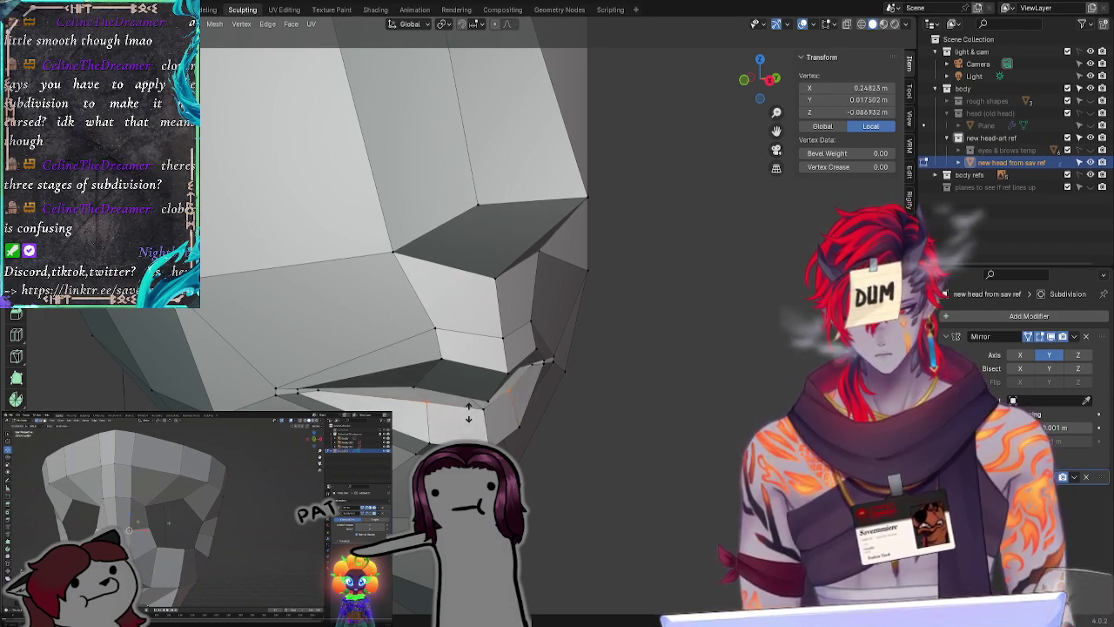
pyautogui.press('x')
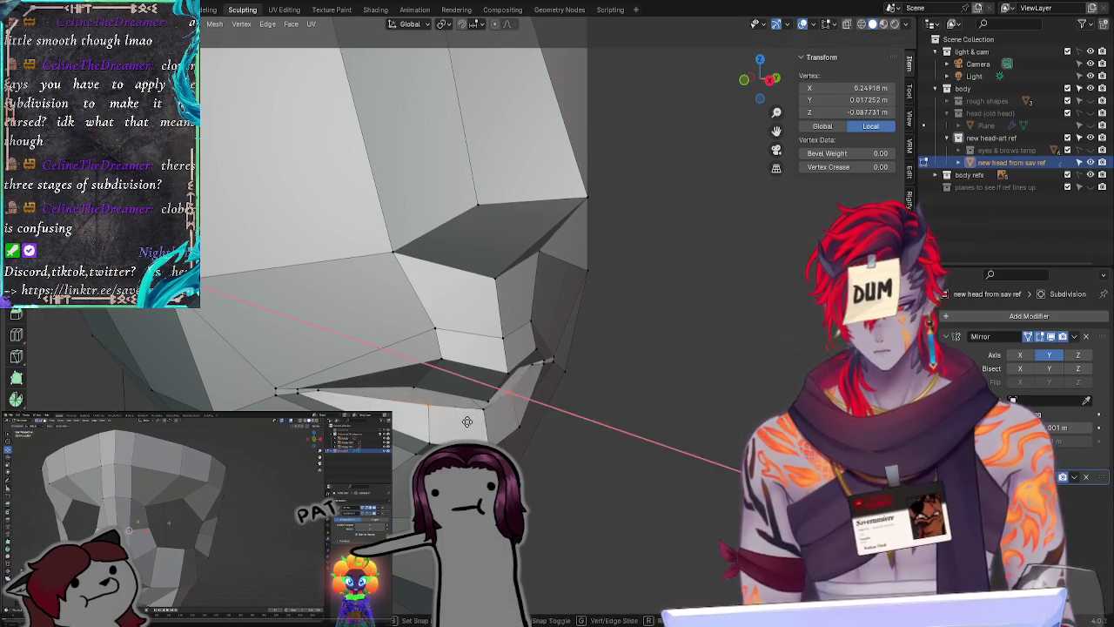
pyautogui.press('z')
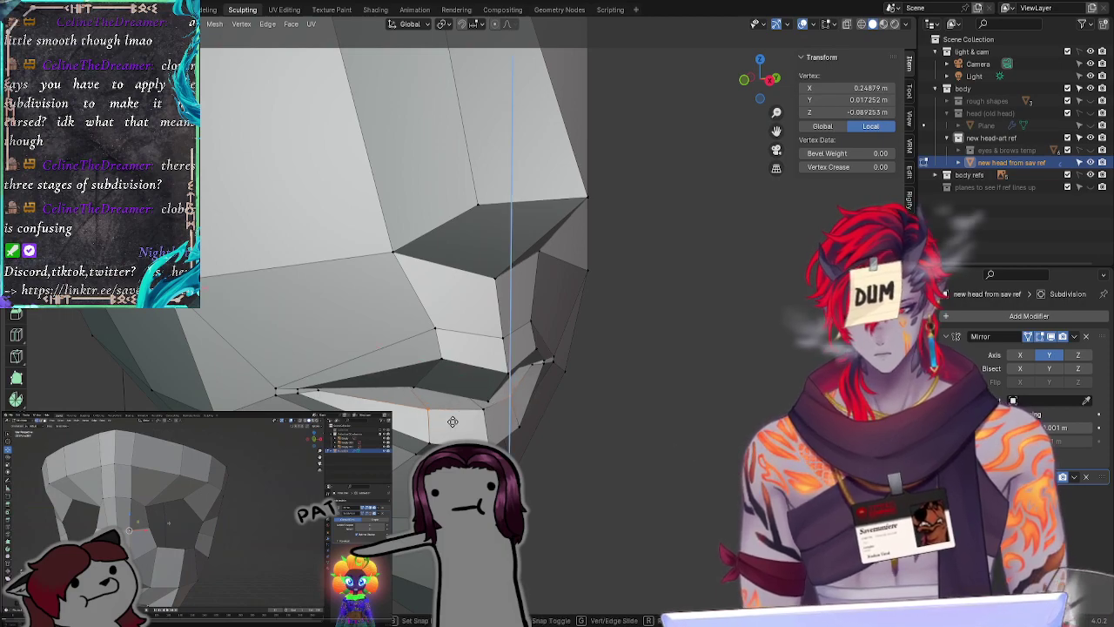
pyautogui.click(452, 421)
pyautogui.click(686, 481)
pyautogui.moveTo(696, 475); pyautogui.dragTo(510, 396, button='middle')
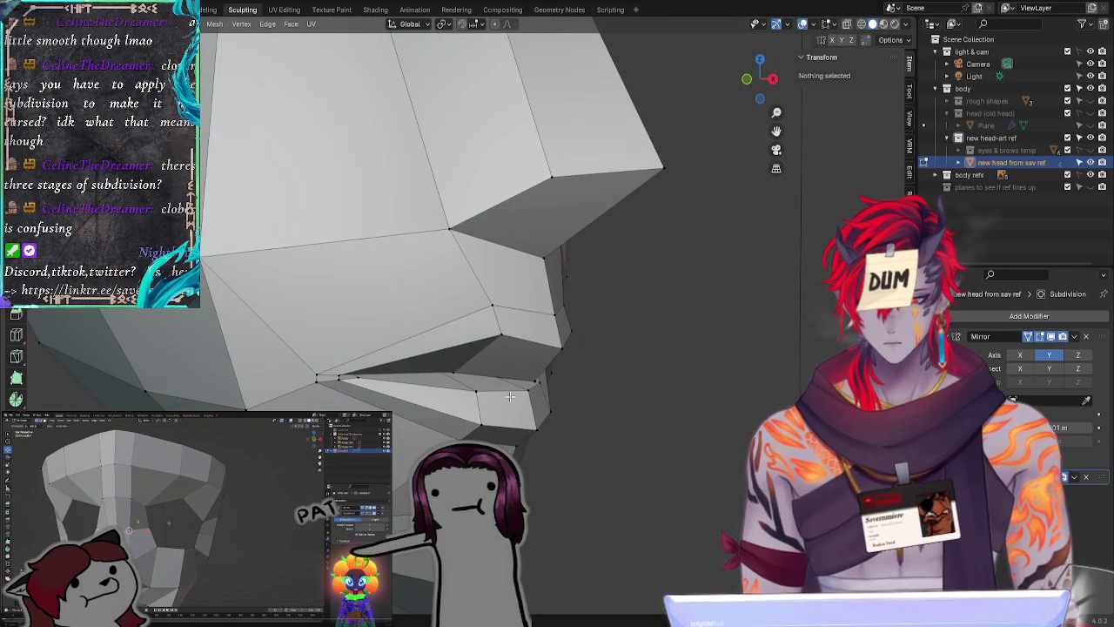
pyautogui.moveTo(533, 377); pyautogui.dragTo(427, 409, button='middle')
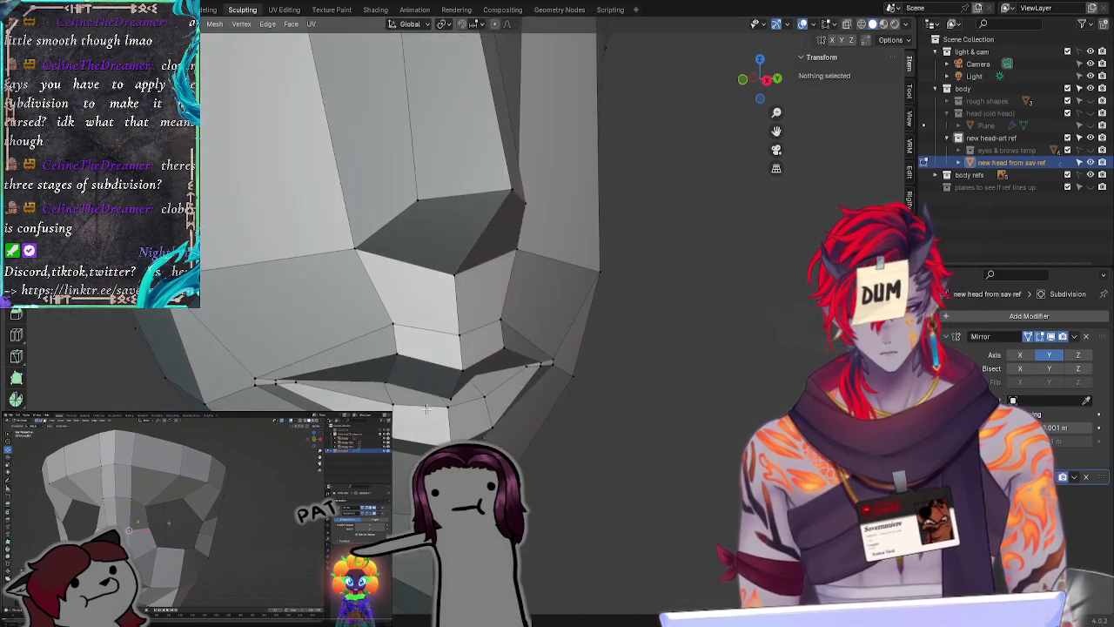
# Step: Adjust another lower-lip vertex along a single axis
pyautogui.click(451, 405)
pyautogui.press('g')
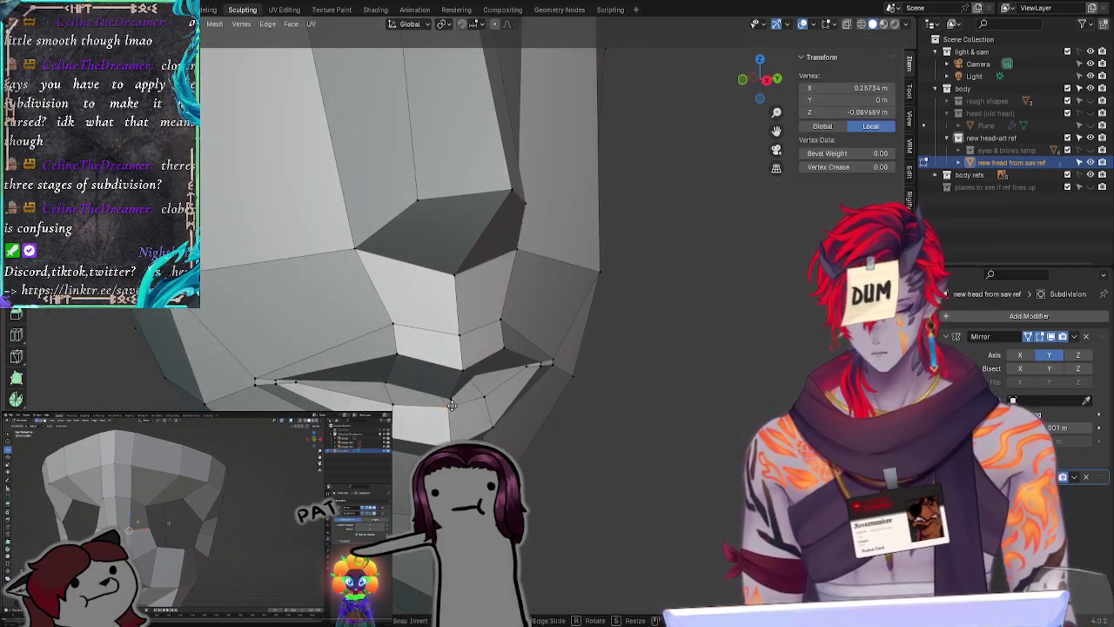
pyautogui.press('z')
pyautogui.click(447, 407)
pyautogui.click(616, 467)
pyautogui.moveTo(616, 468); pyautogui.dragTo(653, 455, button='middle')
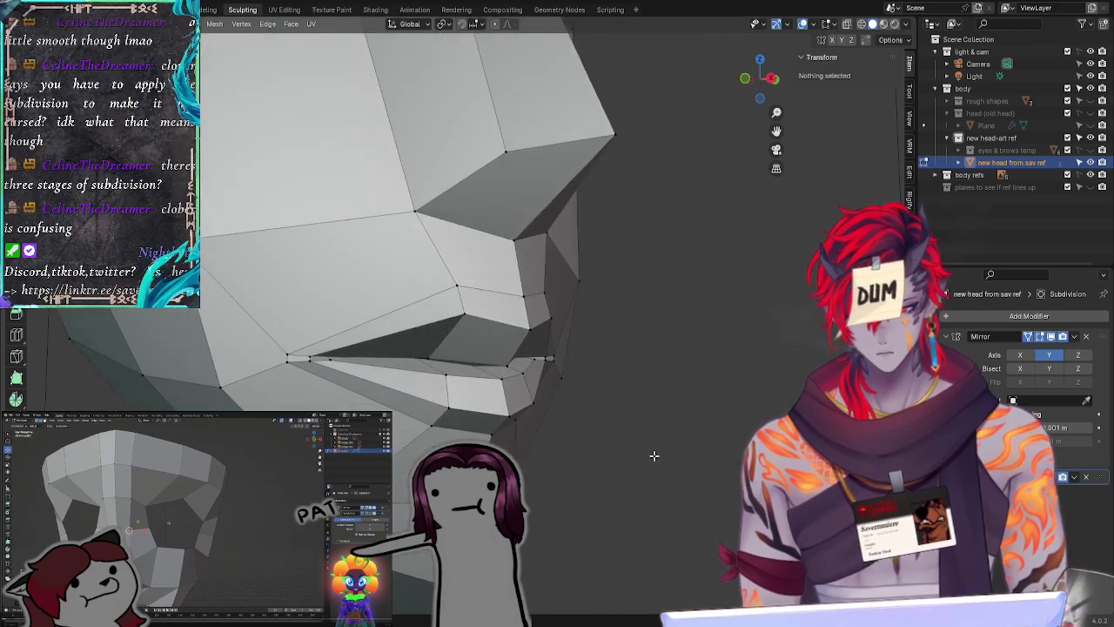
# Step: In front view, drag the centre lower-lip vertex down toward Z -0.10356
pyautogui.click(508, 412)
pyautogui.press('KP_1')
pyautogui.press('g')
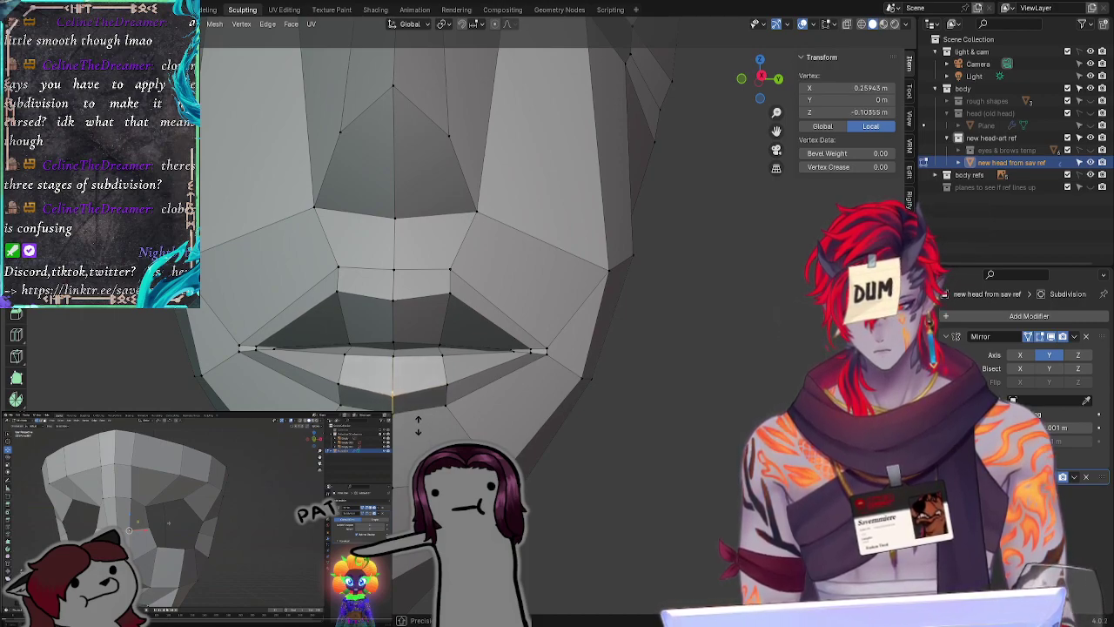
# Step: Confirm the centre lip vertex, then nudge a lower-lip vertex along X from an angled view
pyautogui.click(418, 425)
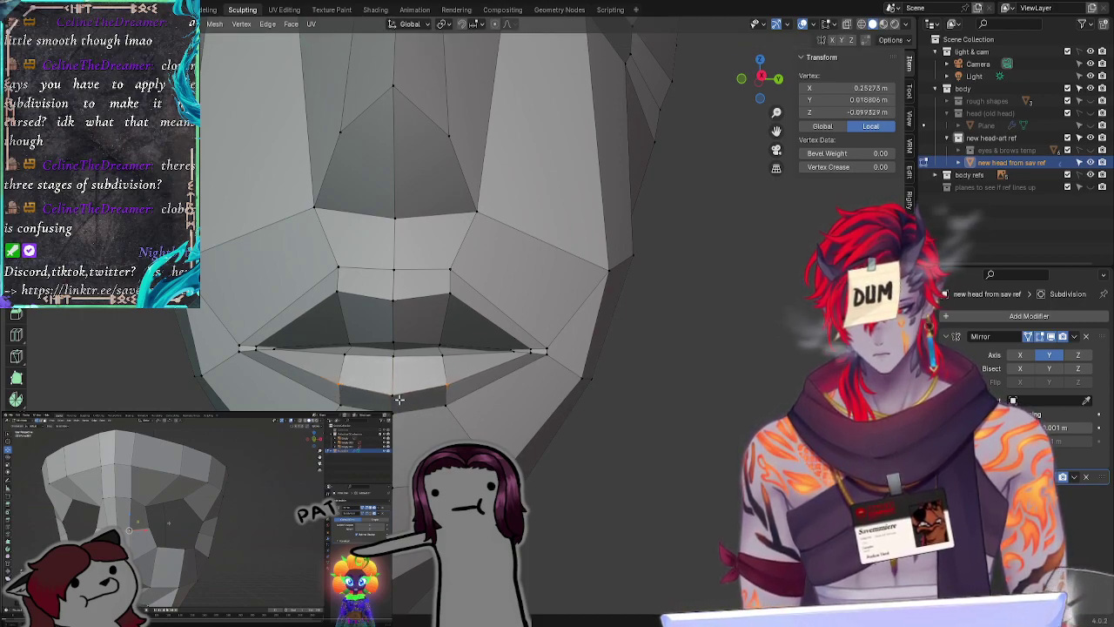
pyautogui.click(591, 480)
pyautogui.moveTo(591, 479)
pyautogui.mouseDown(button='middle')
pyautogui.moveTo(656, 497)
pyautogui.moveTo(575, 478)
pyautogui.mouseUp(button='middle')
pyautogui.click(468, 415)
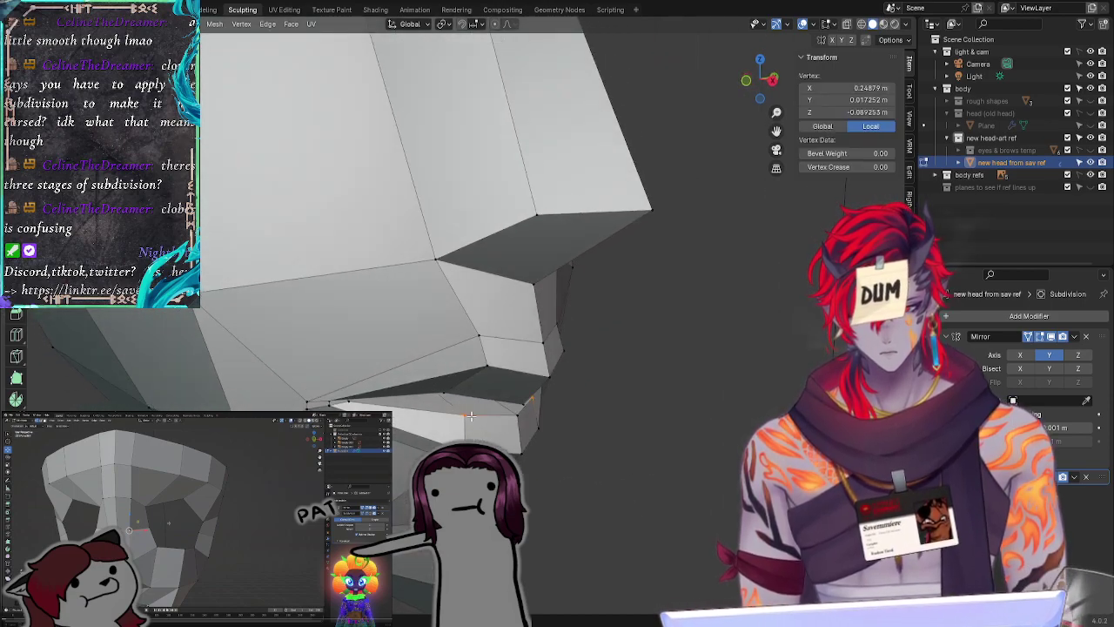
pyautogui.press('g')
pyautogui.press('x')
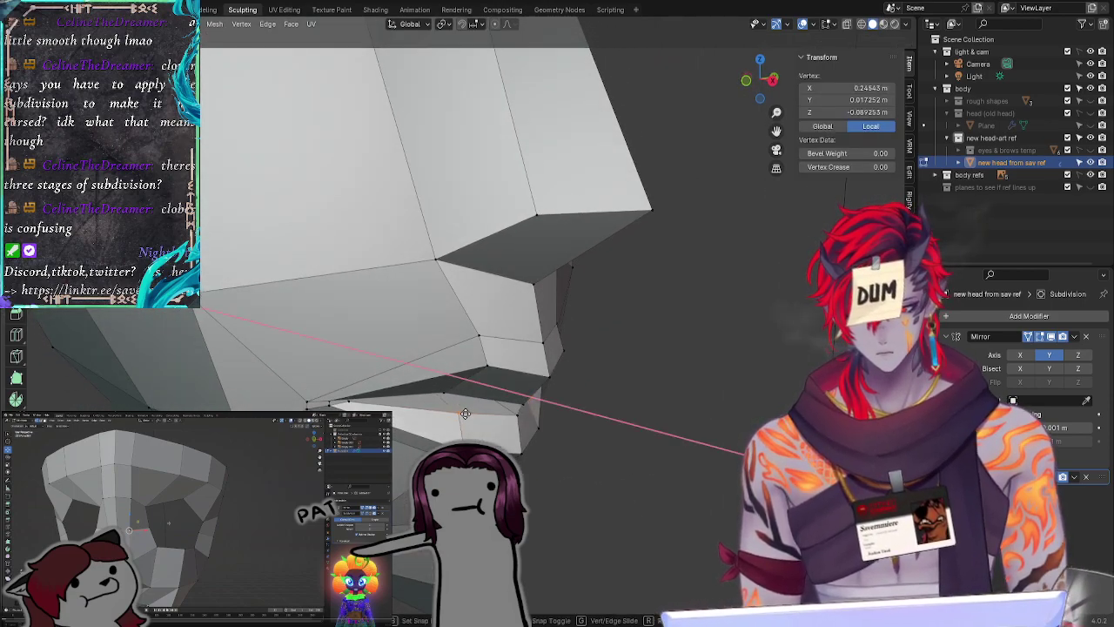
pyautogui.click(466, 413)
pyautogui.click(664, 470)
pyautogui.moveTo(664, 470)
pyautogui.mouseDown(button='middle')
pyautogui.moveTo(687, 455)
pyautogui.moveTo(670, 454)
pyautogui.mouseUp(button='middle')
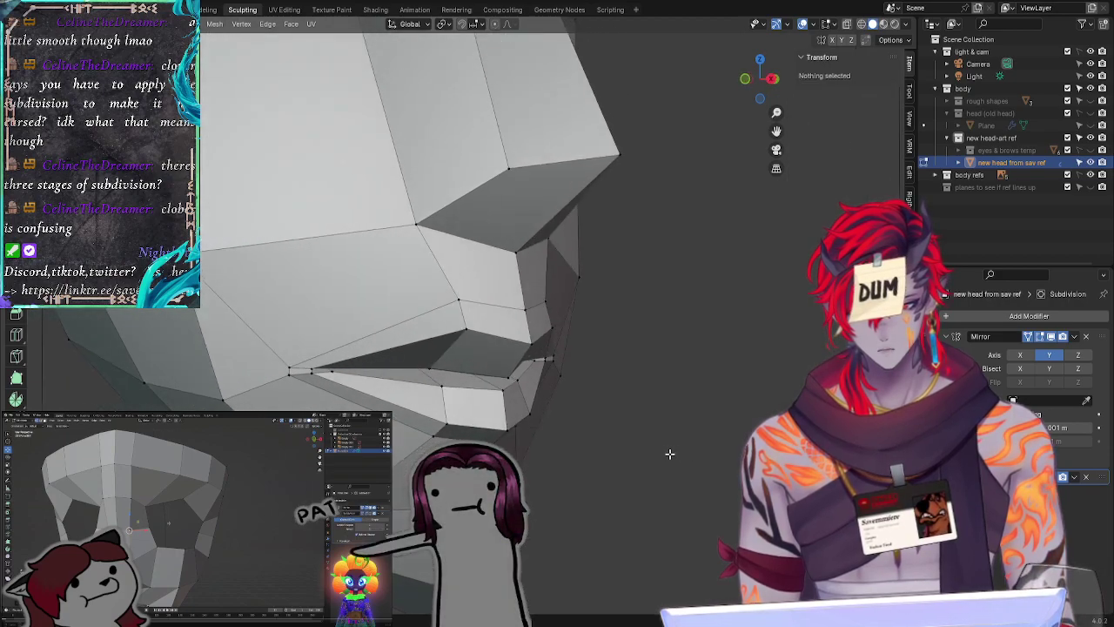
# Step: Shift a vertex on the lip line along the X axis
pyautogui.click(335, 371)
pyautogui.press('g')
pyautogui.press('x')
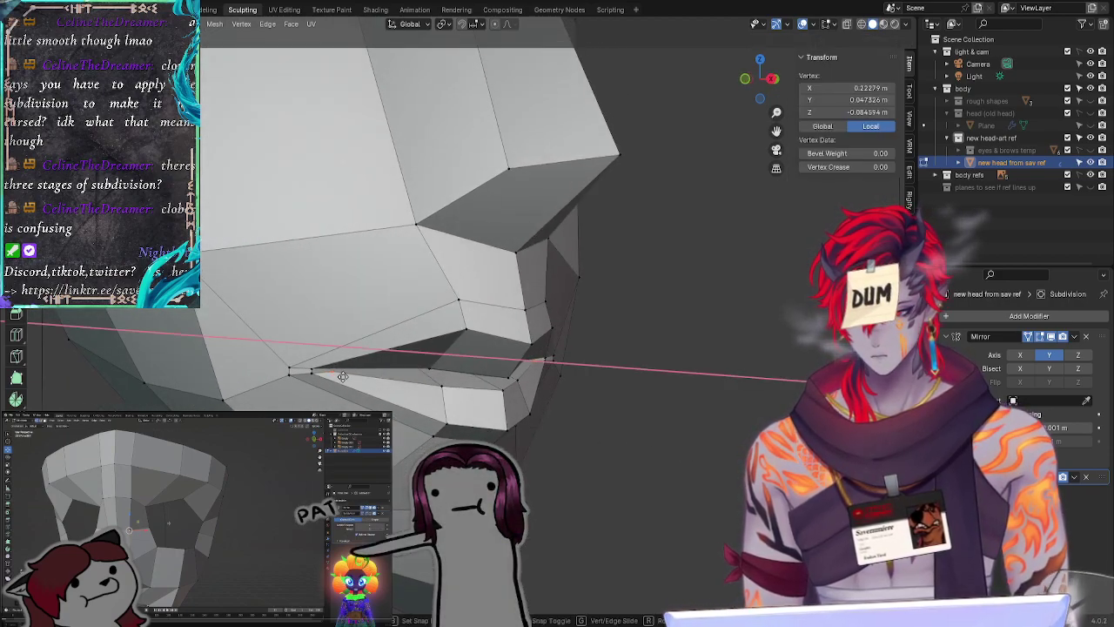
pyautogui.click(339, 371)
pyautogui.click(632, 458)
pyautogui.moveTo(632, 458); pyautogui.dragTo(653, 442, button='middle')
# Step: Move an upper-lip vertex along X, then view the mouth from the front
pyautogui.click(400, 353)
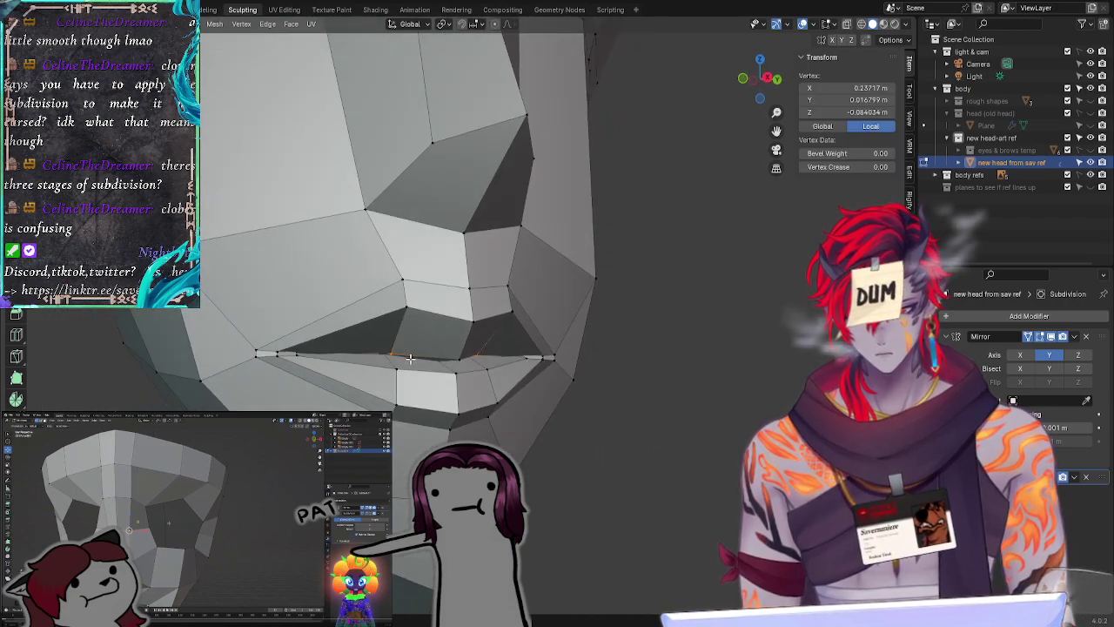
pyautogui.press('g')
pyautogui.press('x')
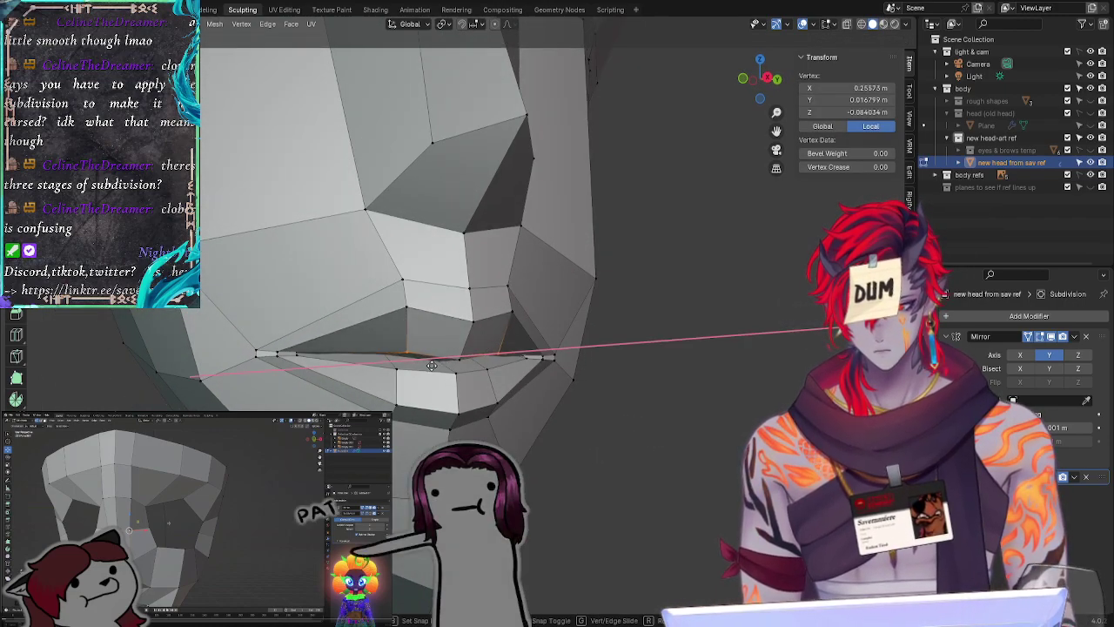
pyautogui.click(432, 366)
pyautogui.click(631, 443)
pyautogui.moveTo(632, 443); pyautogui.dragTo(394, 410, button='middle')
# Step: Reposition a lower-lip vertex from the front view
pyautogui.click(374, 373)
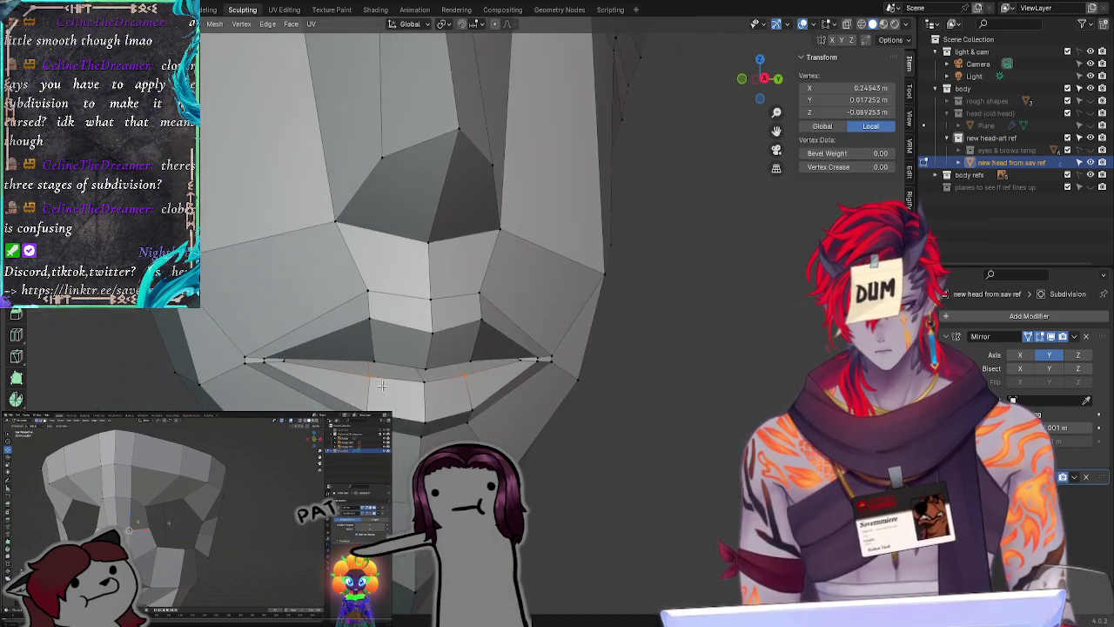
pyautogui.press('g')
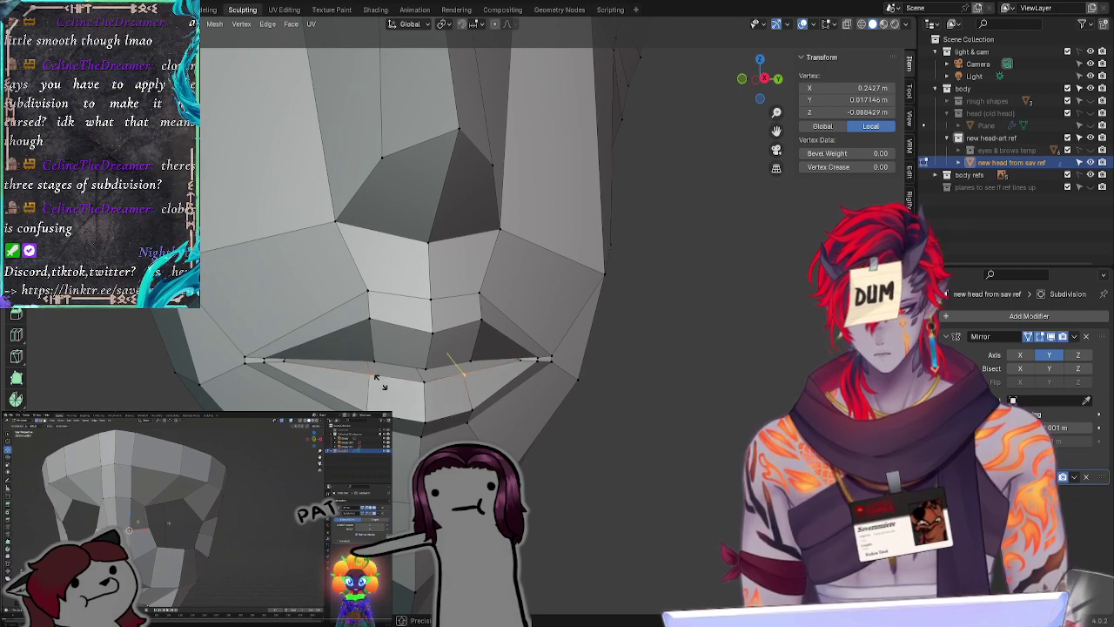
pyautogui.click(383, 384)
pyautogui.click(582, 451)
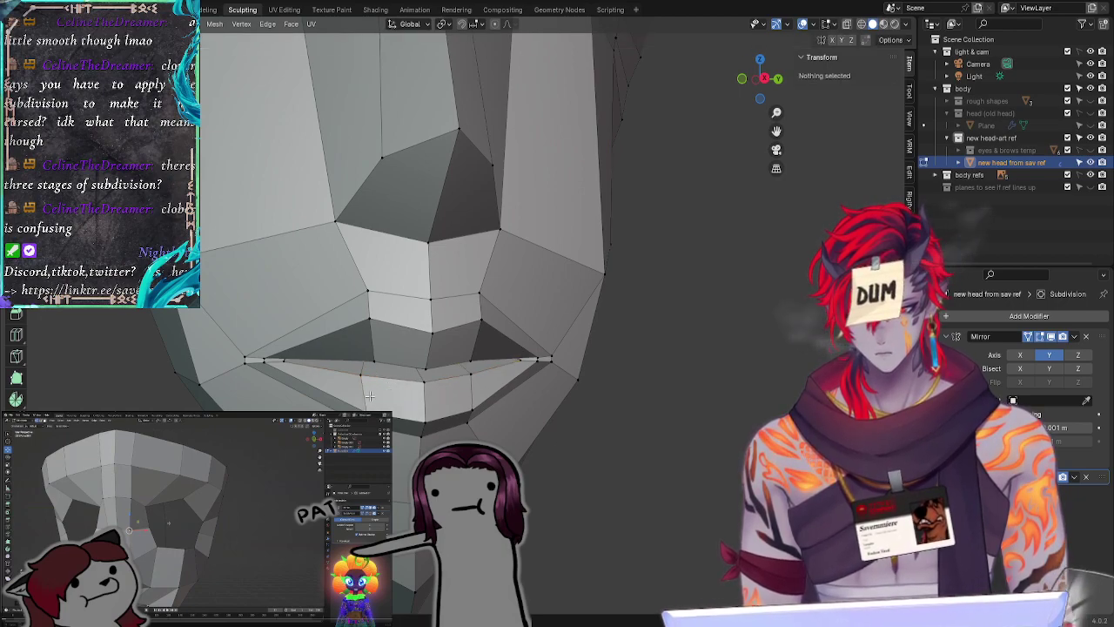
pyautogui.moveTo(612, 452); pyautogui.dragTo(535, 436, button='middle')
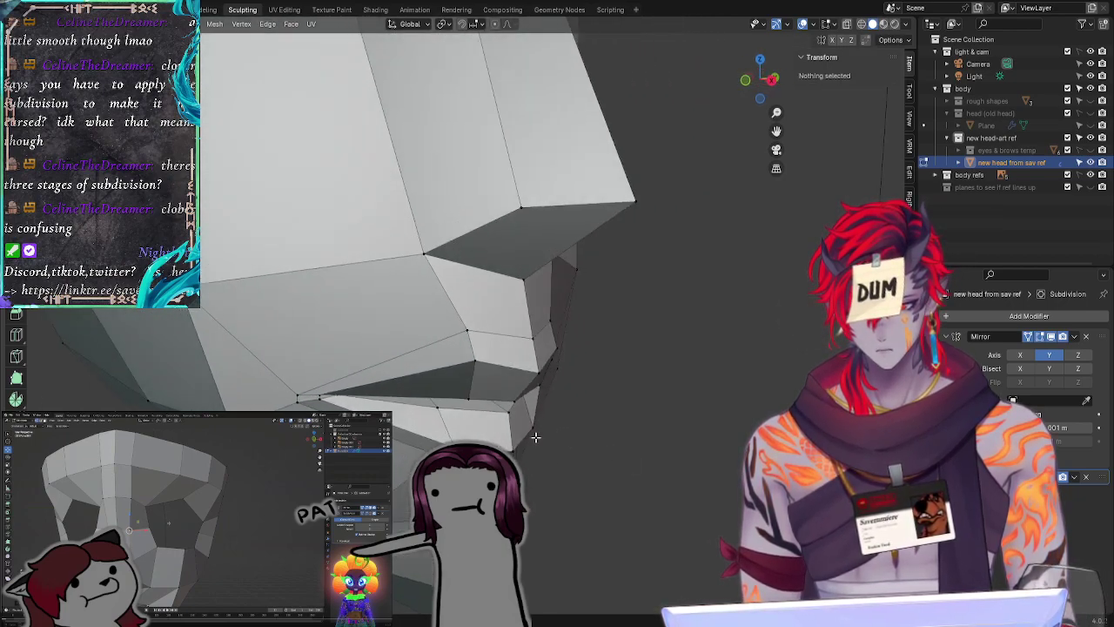
# Step: Slide the vertex under the lower lip inward to about Z -0.0862 m, then check the side profile
pyautogui.click(437, 409)
pyautogui.press('g')
pyautogui.press('x')
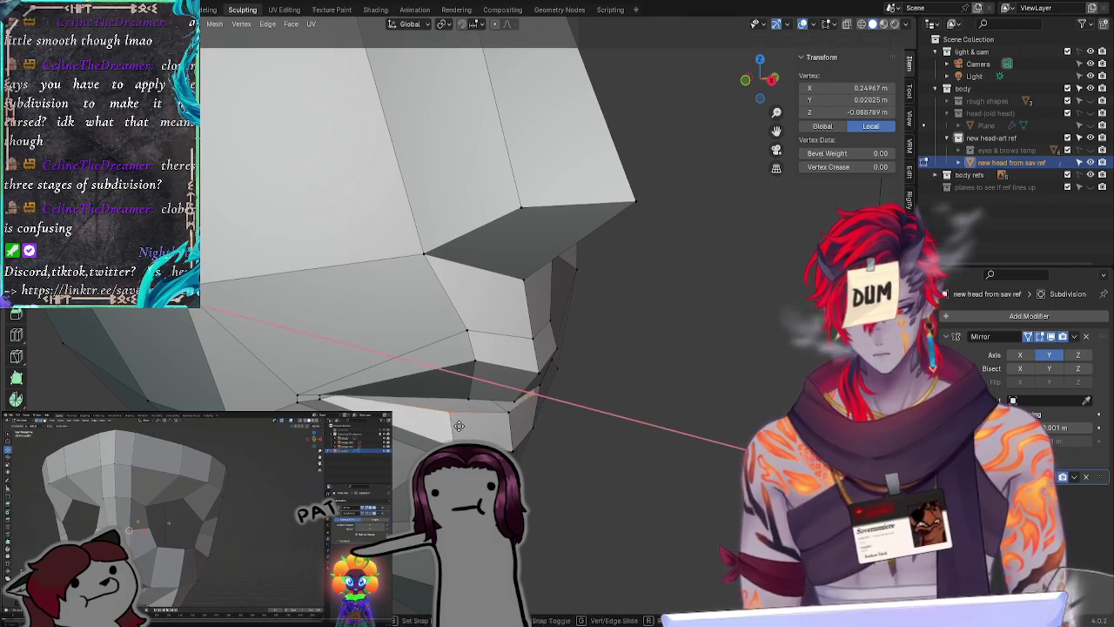
pyautogui.press('g')
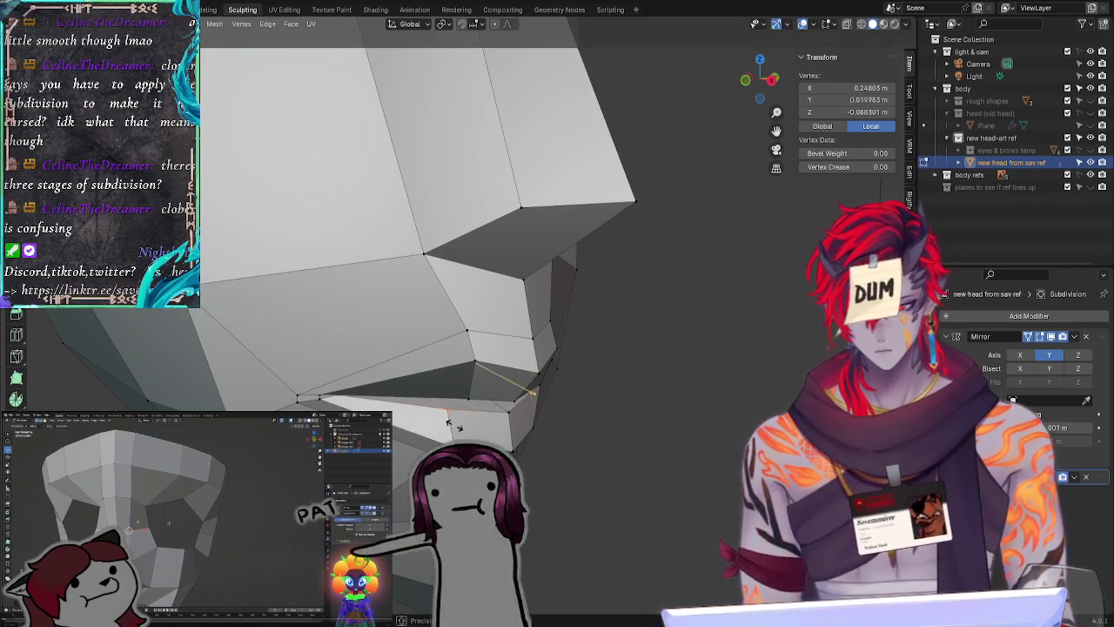
pyautogui.click(452, 427)
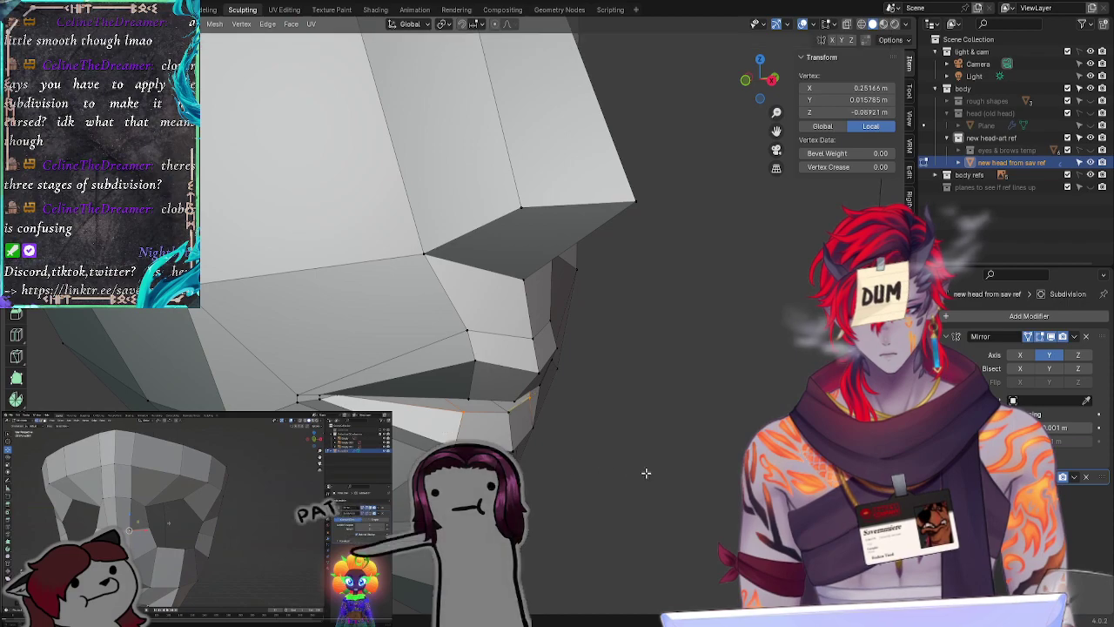
pyautogui.click(647, 473)
pyautogui.moveTo(647, 472); pyautogui.dragTo(582, 438, button='middle')
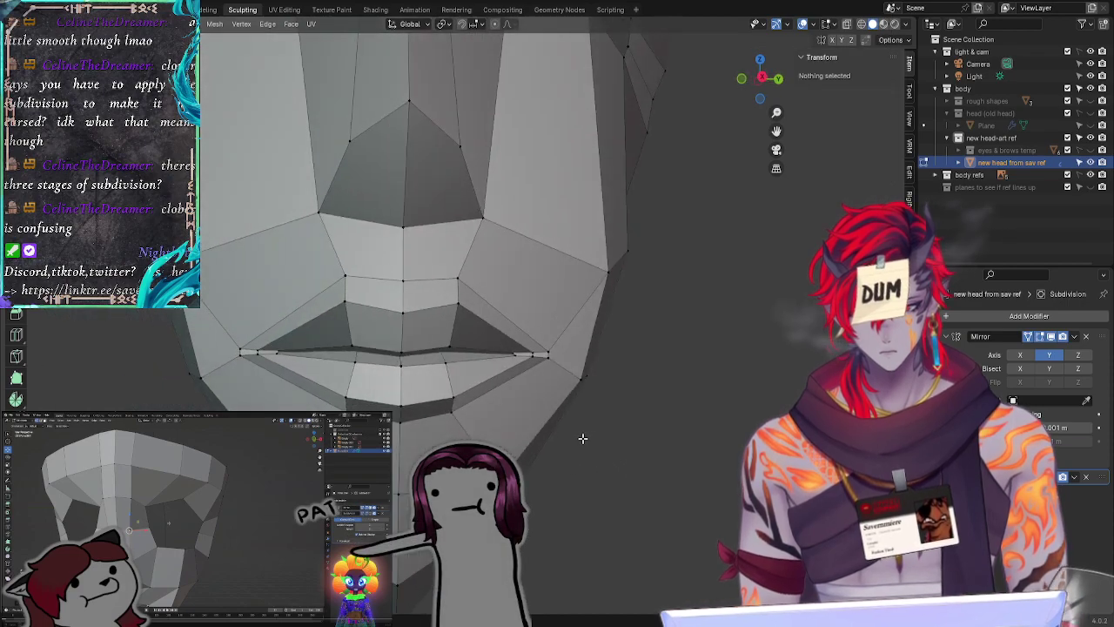
pyautogui.click(761, 80)
pyautogui.moveTo(669, 305); pyautogui.dragTo(664, 305, button='middle')
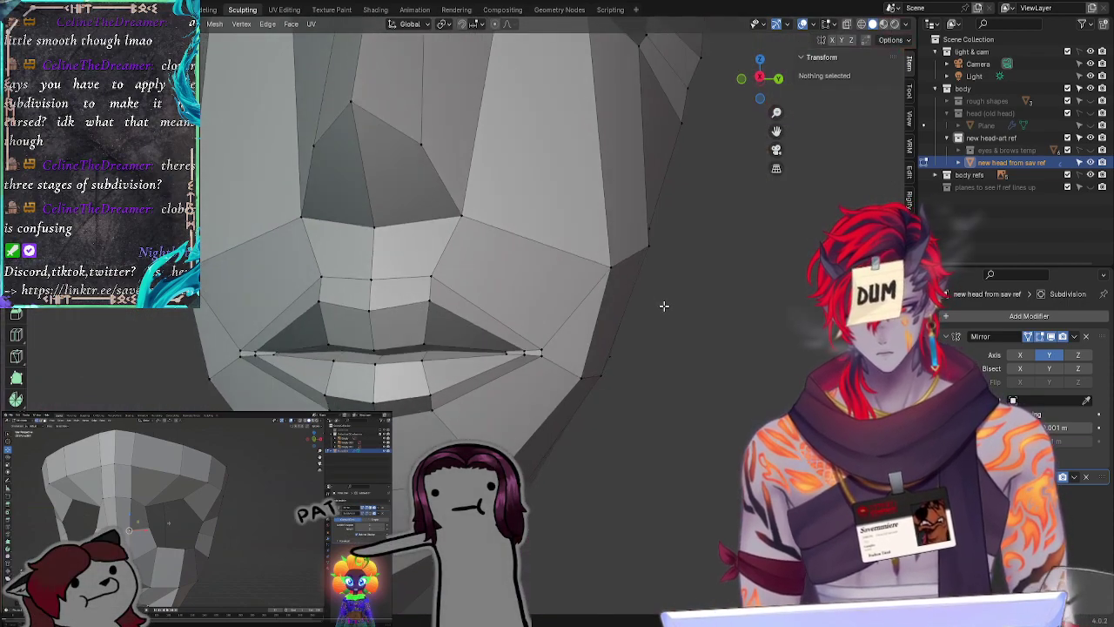
pyautogui.moveTo(664, 305); pyautogui.dragTo(754, 419)
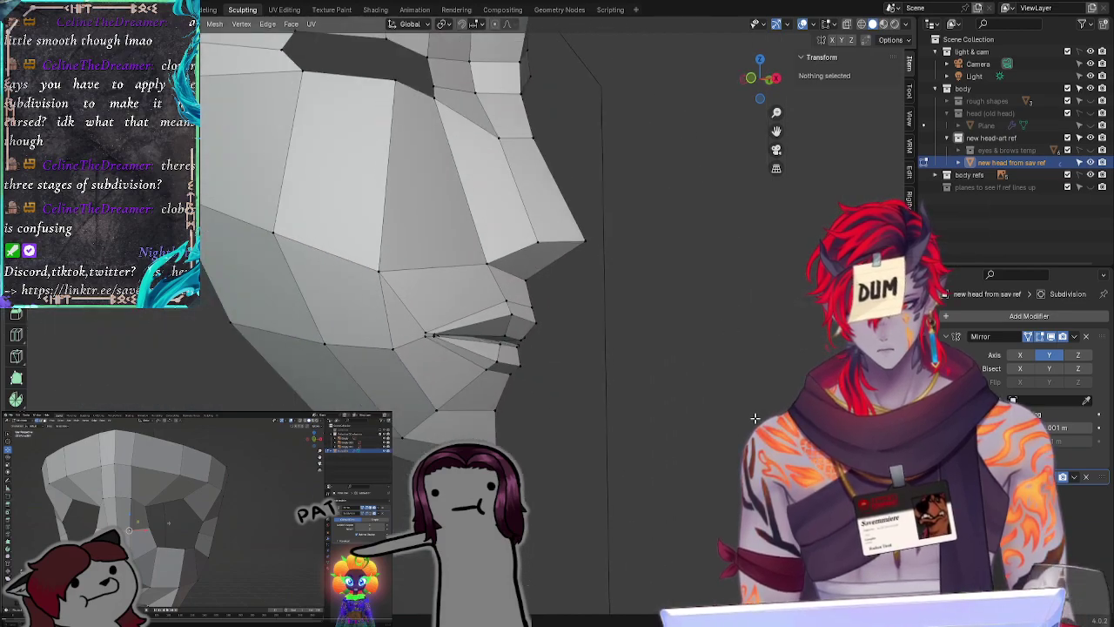
# Step: In side view, slide a chin vertex down along the jaw and fine-tune its position
pyautogui.click(751, 78)
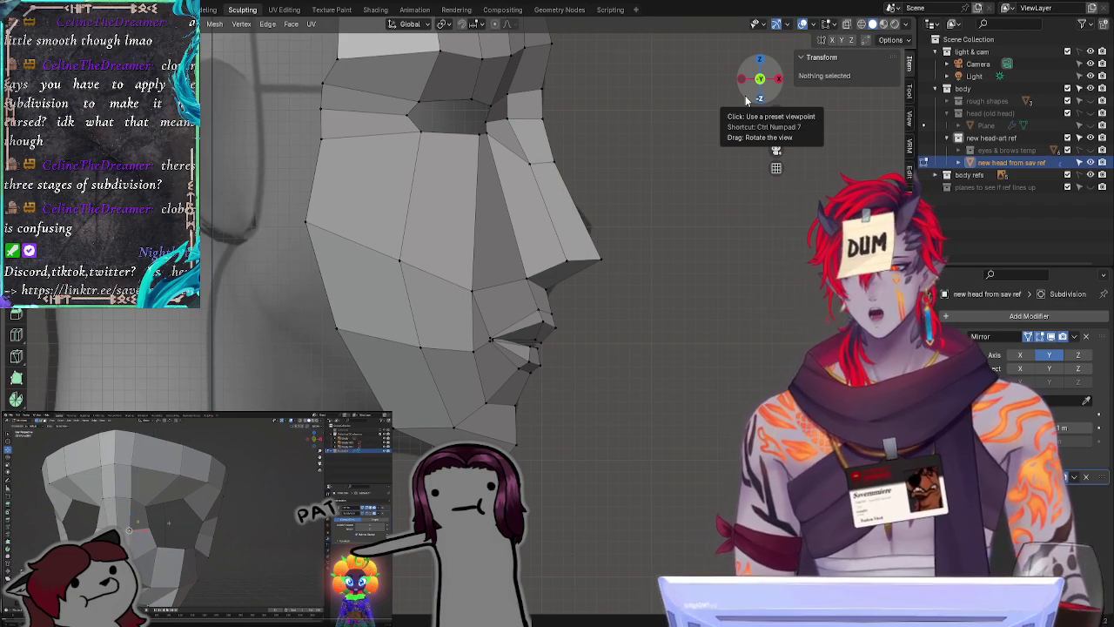
pyautogui.click(518, 409)
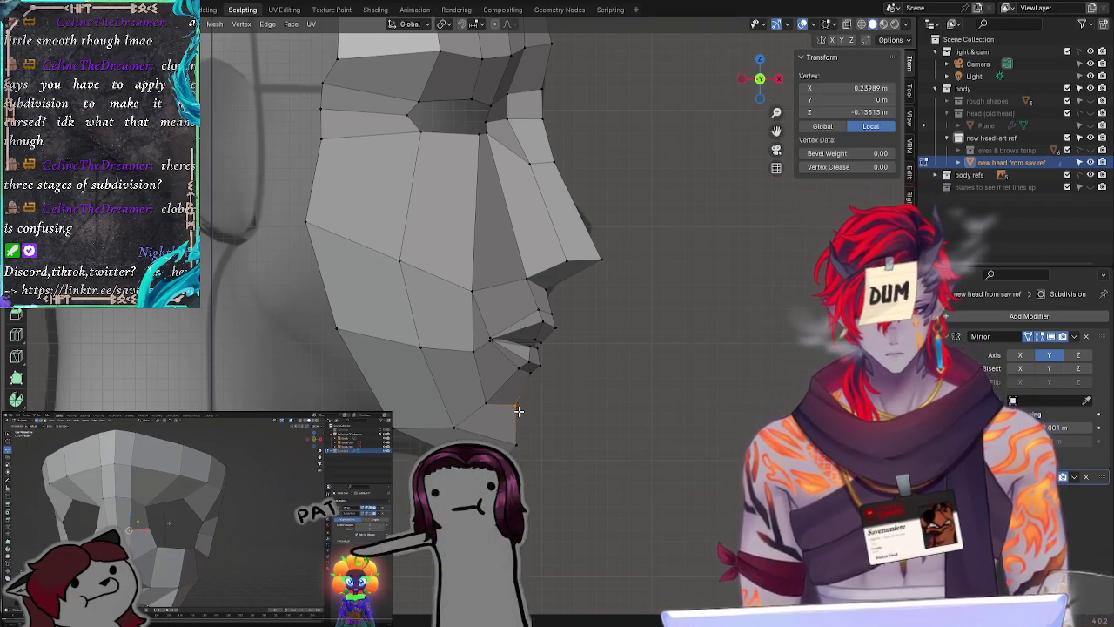
pyautogui.hotkey('shift', 'v')
pyautogui.click(537, 408)
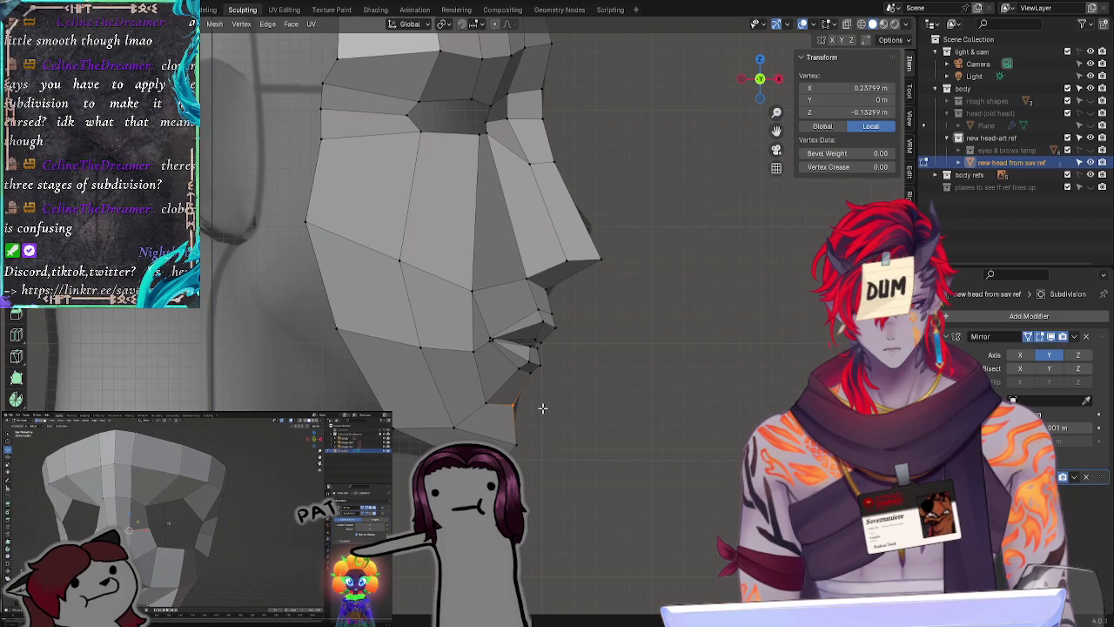
pyautogui.hotkey('shift', 'v')
pyautogui.press('g')
pyautogui.press('g')
pyautogui.press('g')
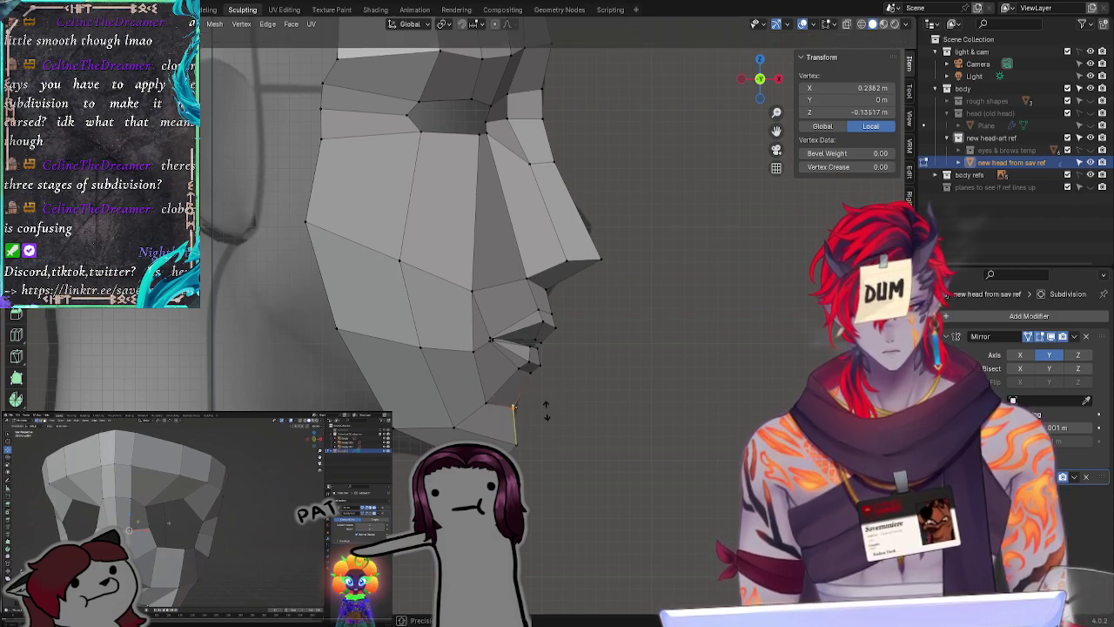
pyautogui.press('g')
pyautogui.click(516, 446)
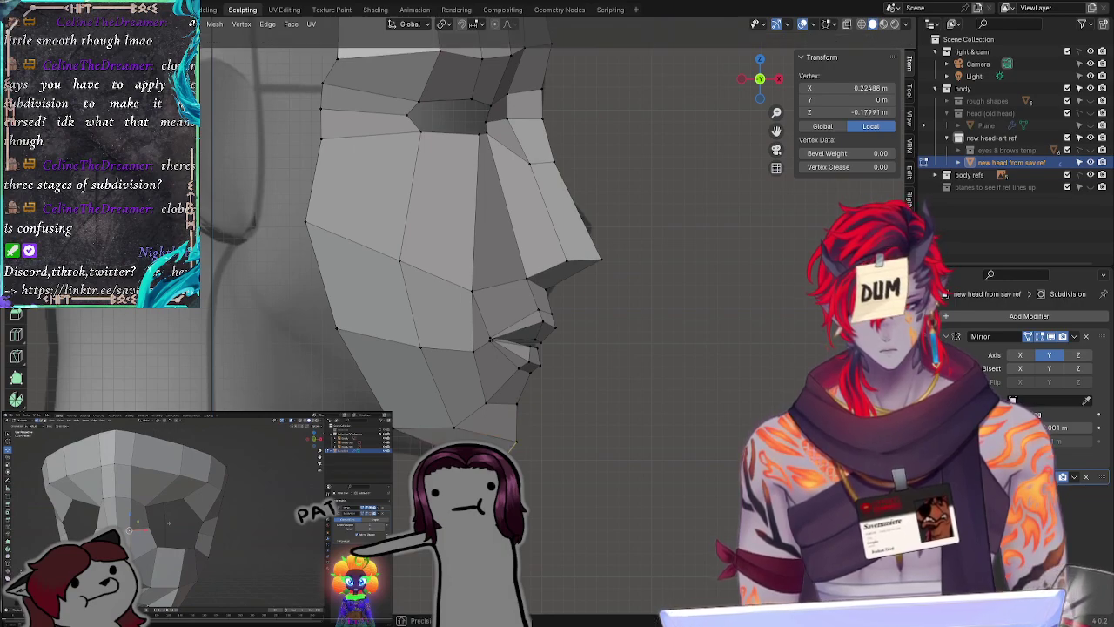
pyautogui.press('g')
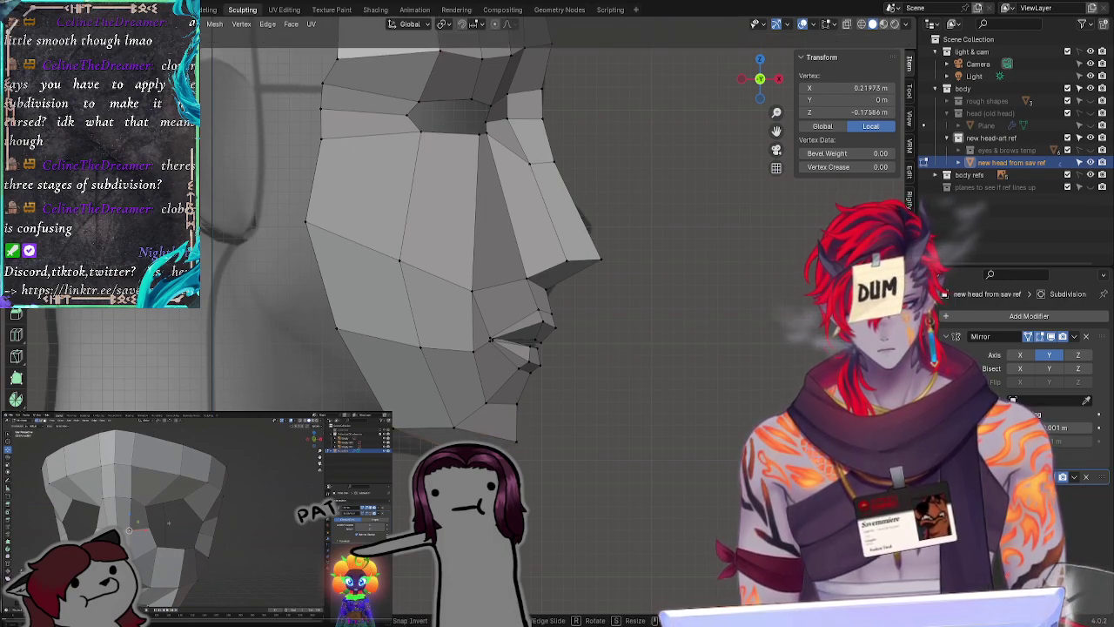
pyautogui.click(513, 457)
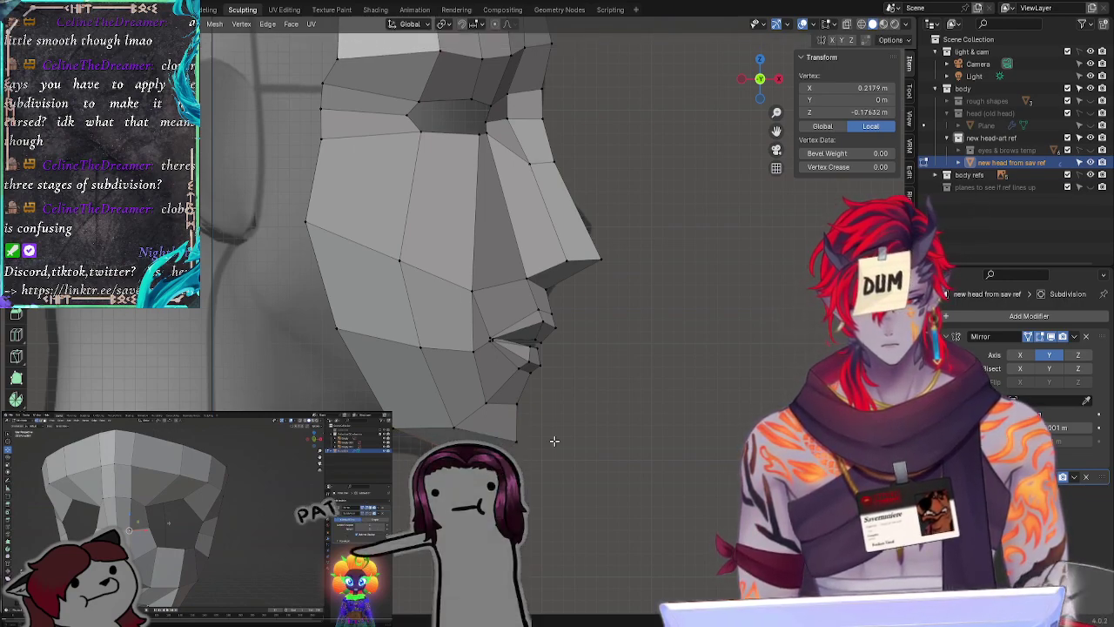
# Step: Slide the chin tip vertex and raise the nose tip vertex along their edges
pyautogui.click(554, 440)
pyautogui.click(516, 442)
pyautogui.press('g')
pyautogui.press('g')
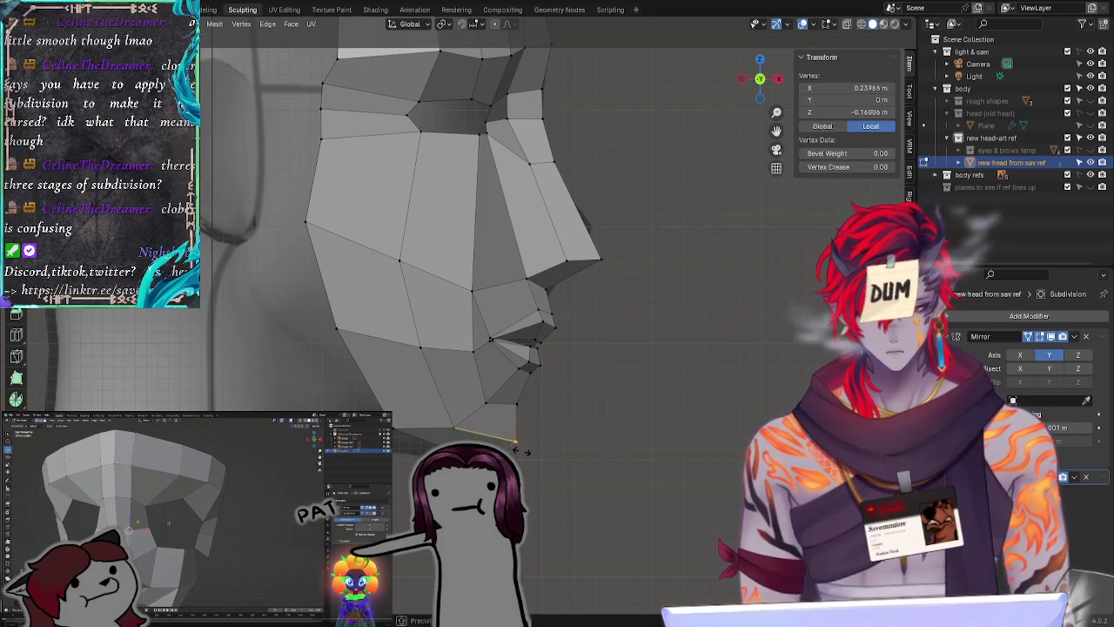
pyautogui.click(522, 451)
pyautogui.click(597, 258)
pyautogui.press('g')
pyautogui.press('g')
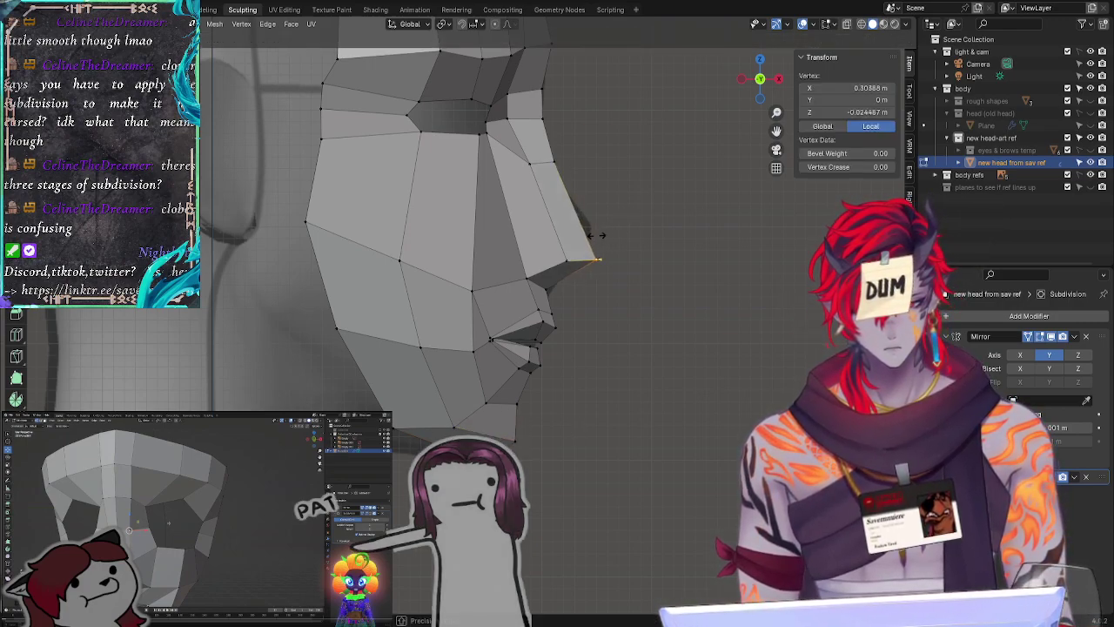
pyautogui.click(597, 235)
# Step: Adjust a nose bridge vertex, then shift the nose bridge edge along X
pyautogui.click(562, 167)
pyautogui.press('g')
pyautogui.press('g')
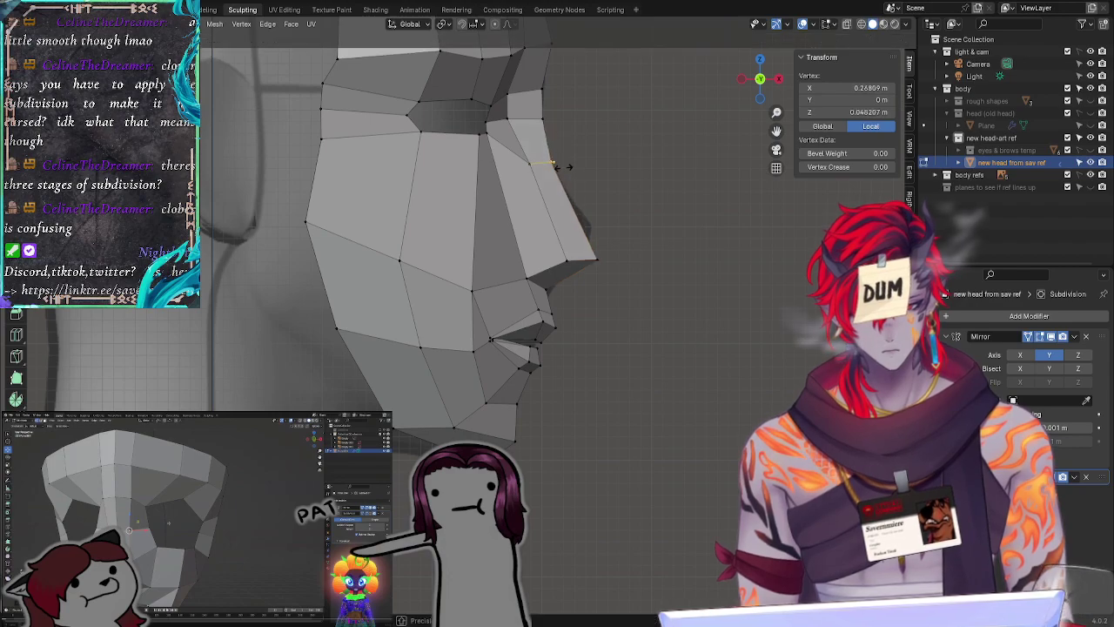
pyautogui.click(565, 165)
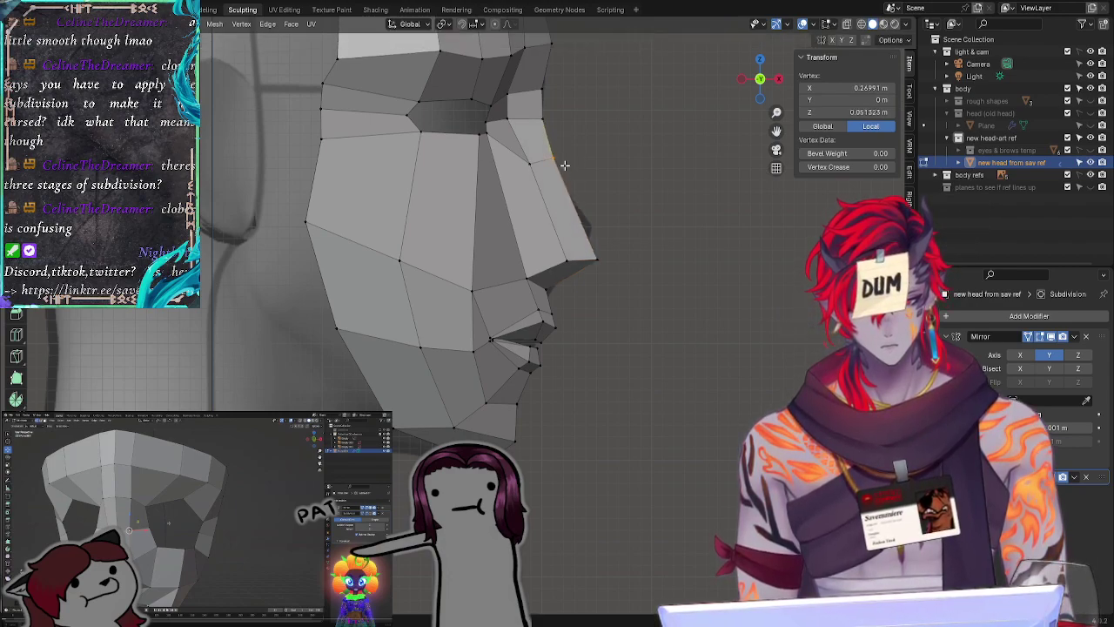
pyautogui.moveTo(520, 167); pyautogui.dragTo(522, 165)
pyautogui.press('g')
pyautogui.press('g')
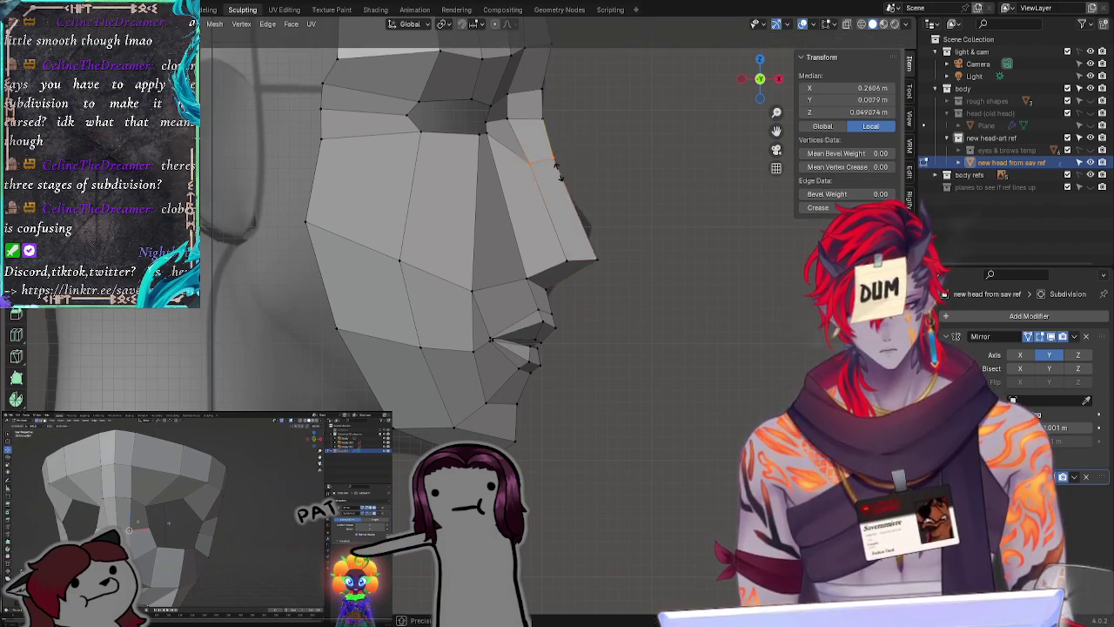
pyautogui.press('g')
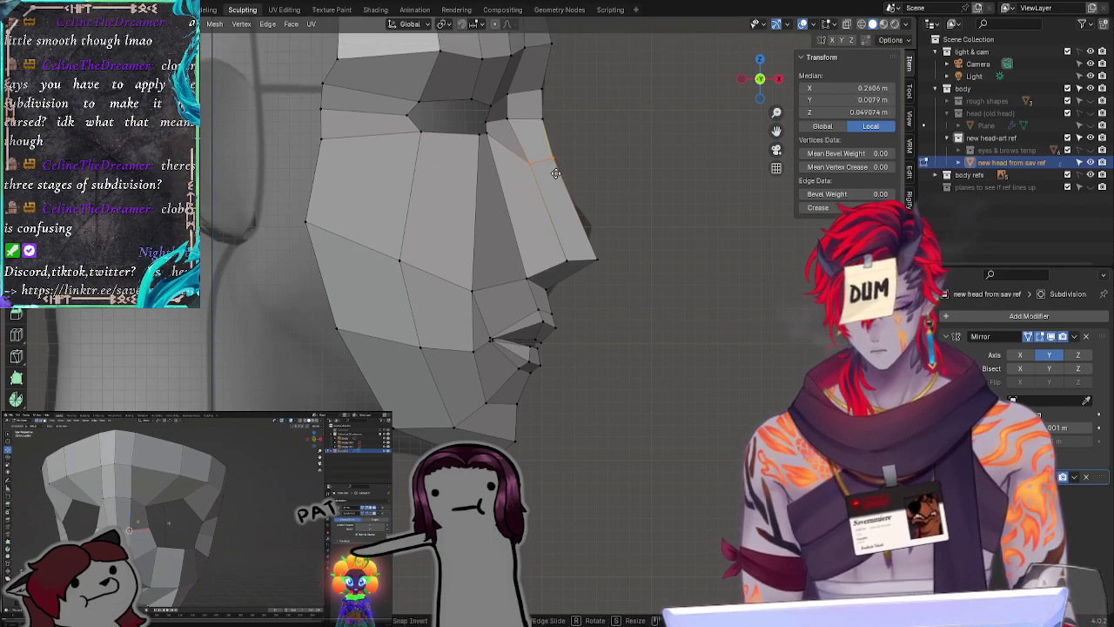
pyautogui.press('x')
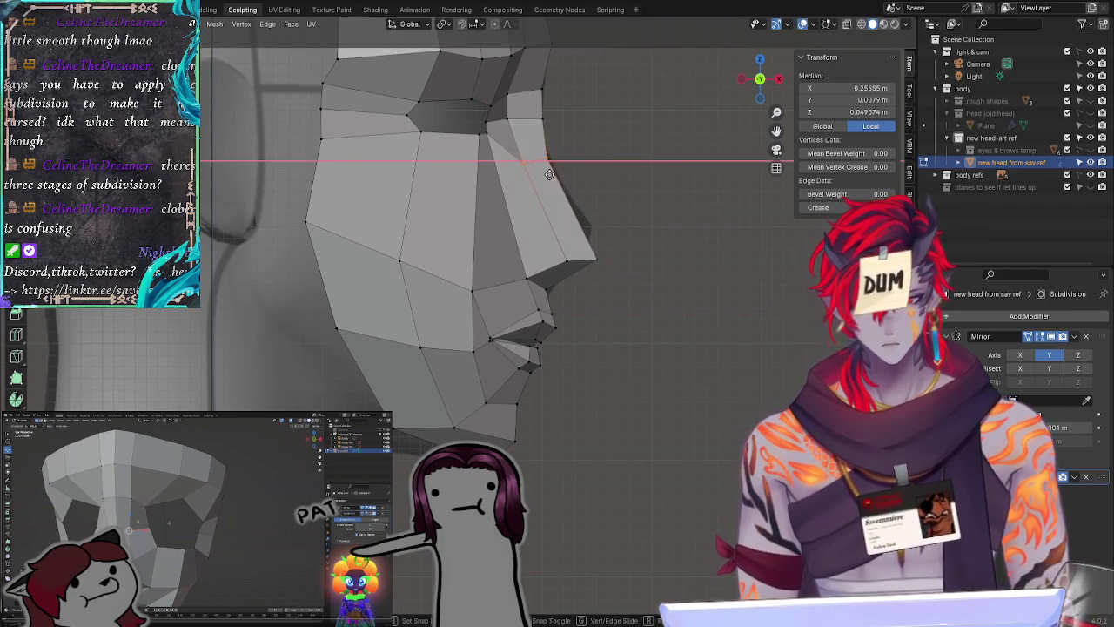
pyautogui.click(551, 176)
# Step: Lower the edge under the nose along Z and slide it forward
pyautogui.moveTo(608, 212); pyautogui.dragTo(606, 281)
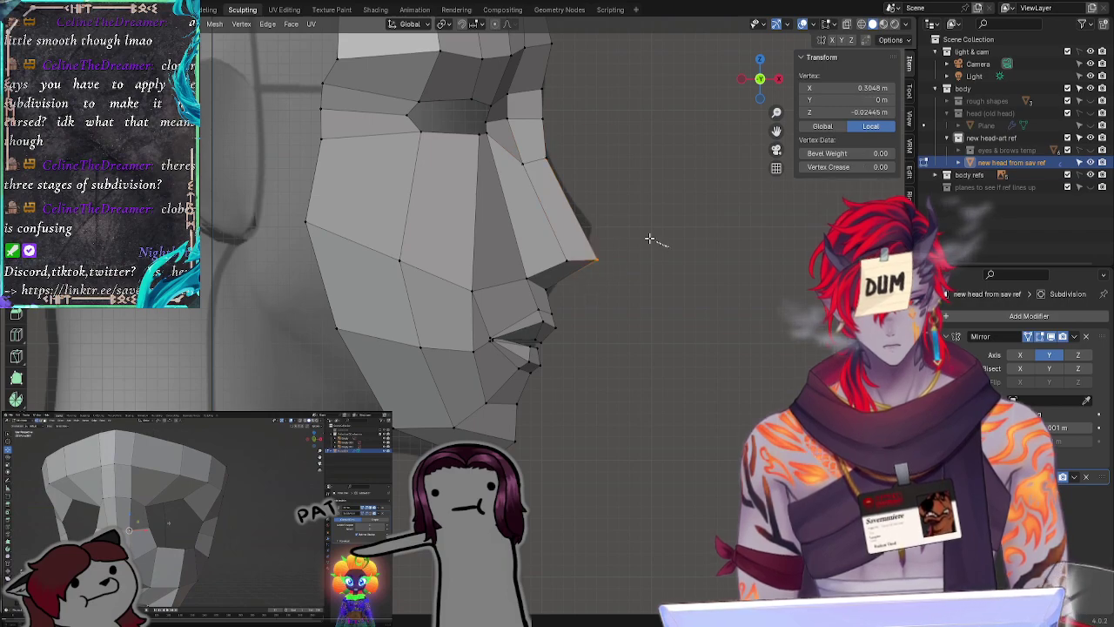
pyautogui.moveTo(649, 239); pyautogui.dragTo(643, 257)
pyautogui.press('g')
pyautogui.press('z')
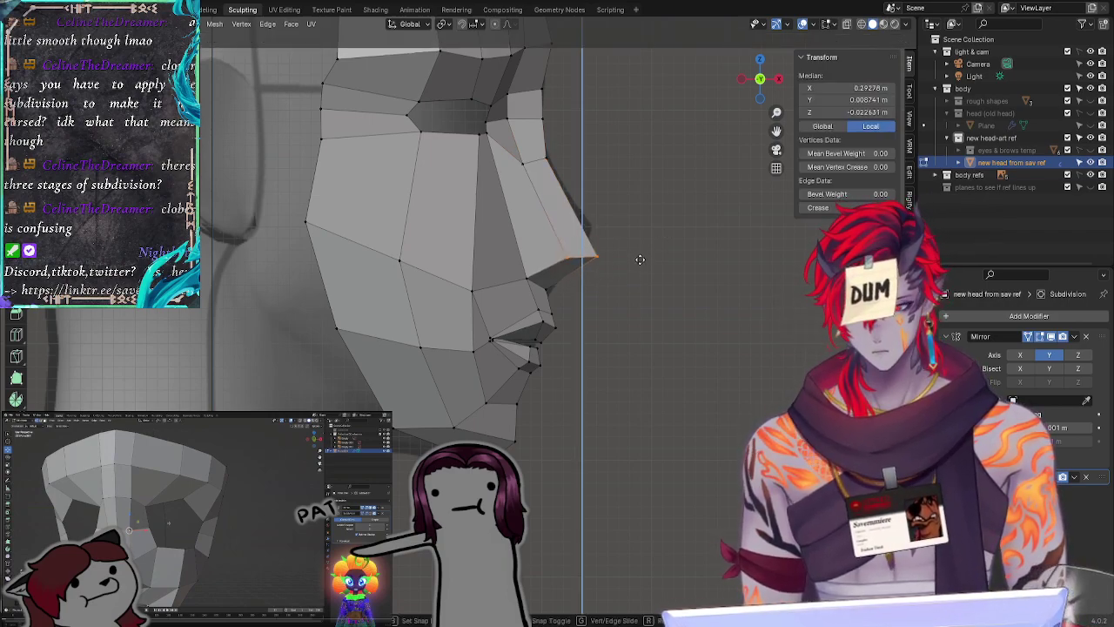
pyautogui.click(634, 259)
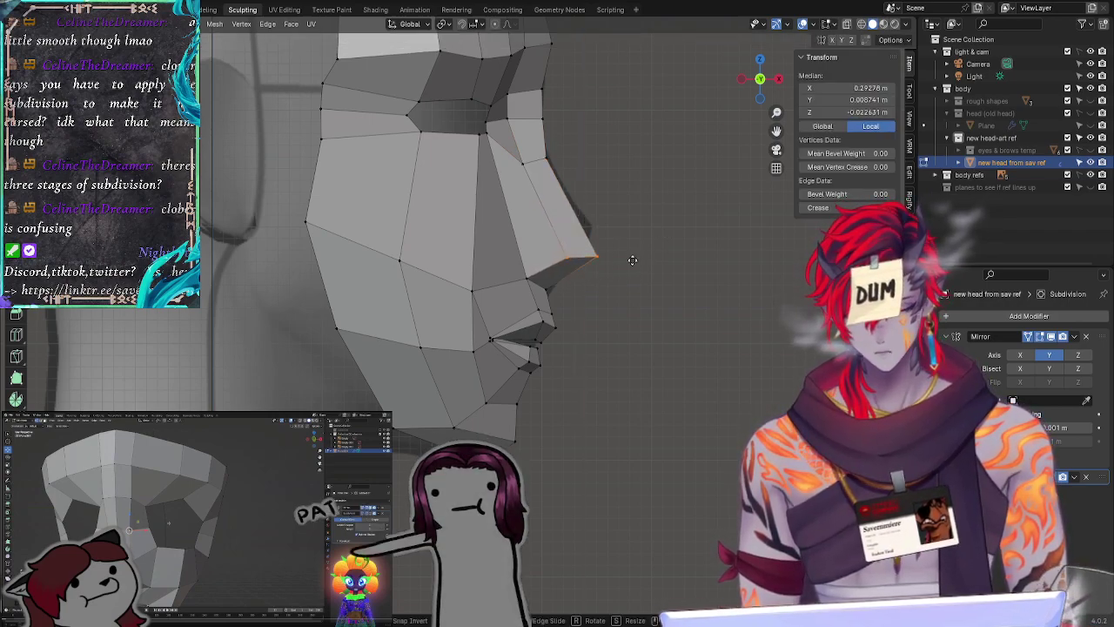
pyautogui.press('g')
pyautogui.press('g')
pyautogui.press('g')
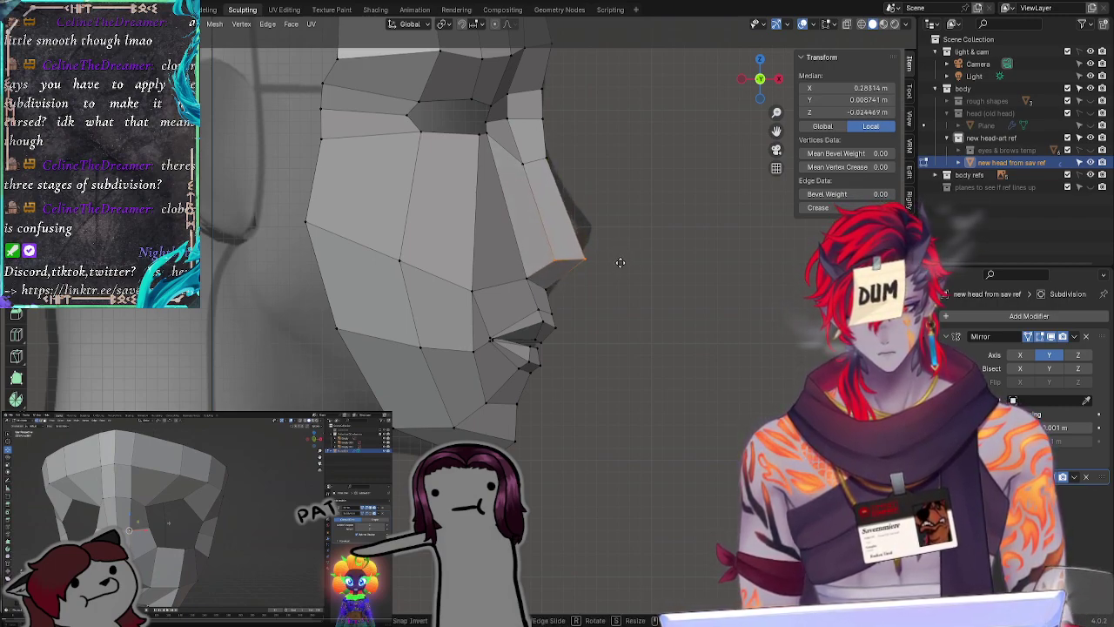
pyautogui.click(632, 259)
pyautogui.click(647, 283)
pyautogui.hotkey('ctrl', 'z')
# Step: Toggle subdivision levels 2, 0 and 1 to preview the smoothed head
pyautogui.click(743, 305)
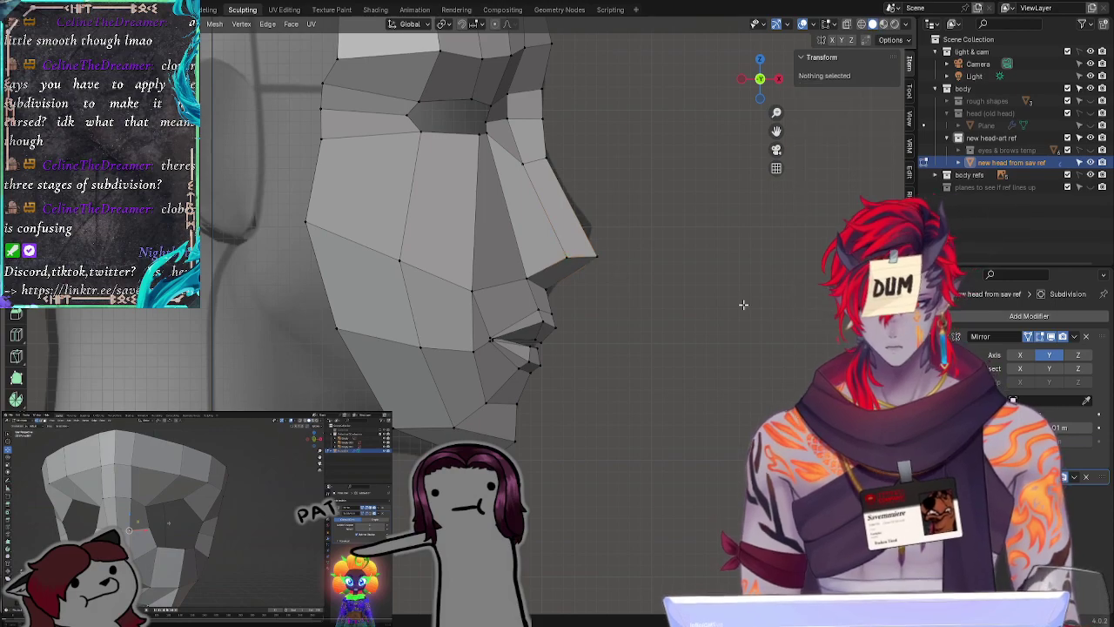
pyautogui.hotkey('ctrl', '2')
pyautogui.hotkey('ctrl', '0')
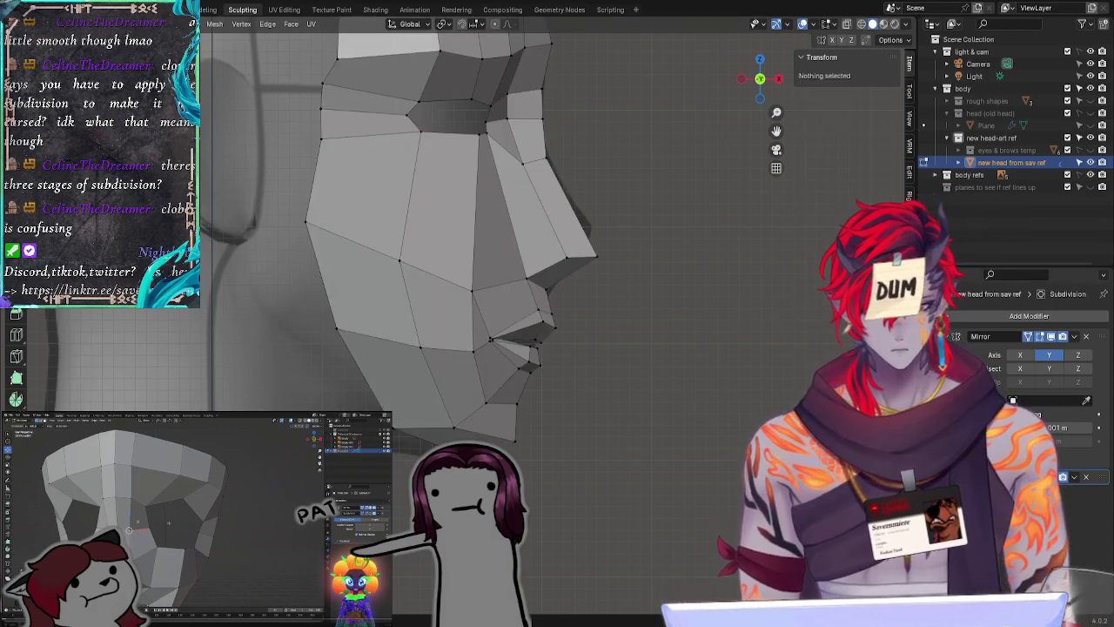
pyautogui.hotkey('ctrl', '1')
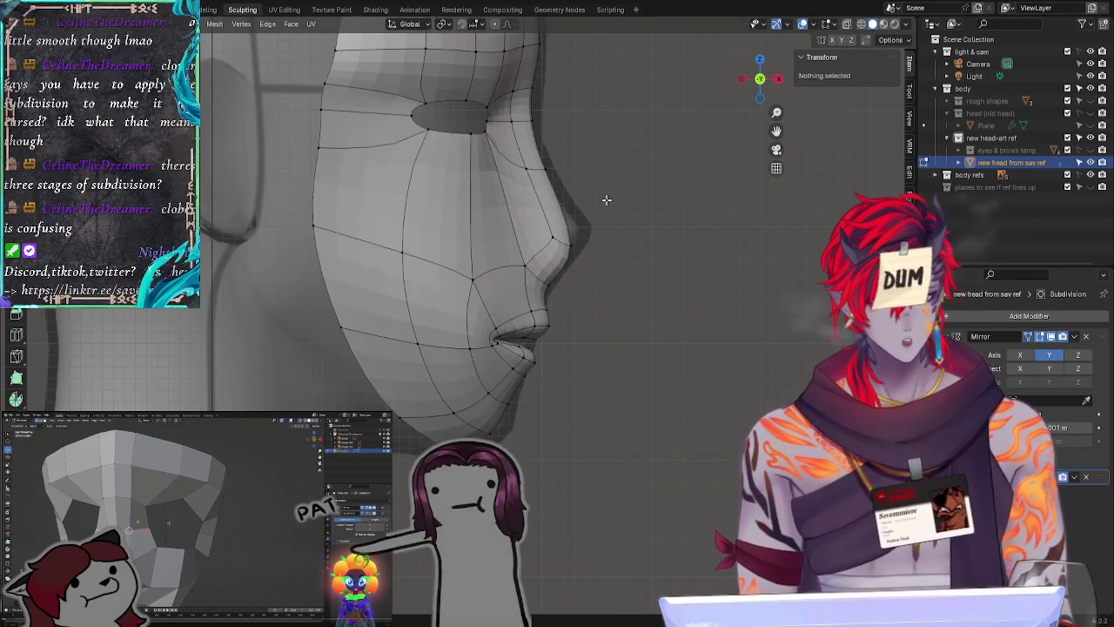
# Step: Push the nose tip edge outward, then orbit to view the head from above
pyautogui.click(592, 265)
pyautogui.press('g')
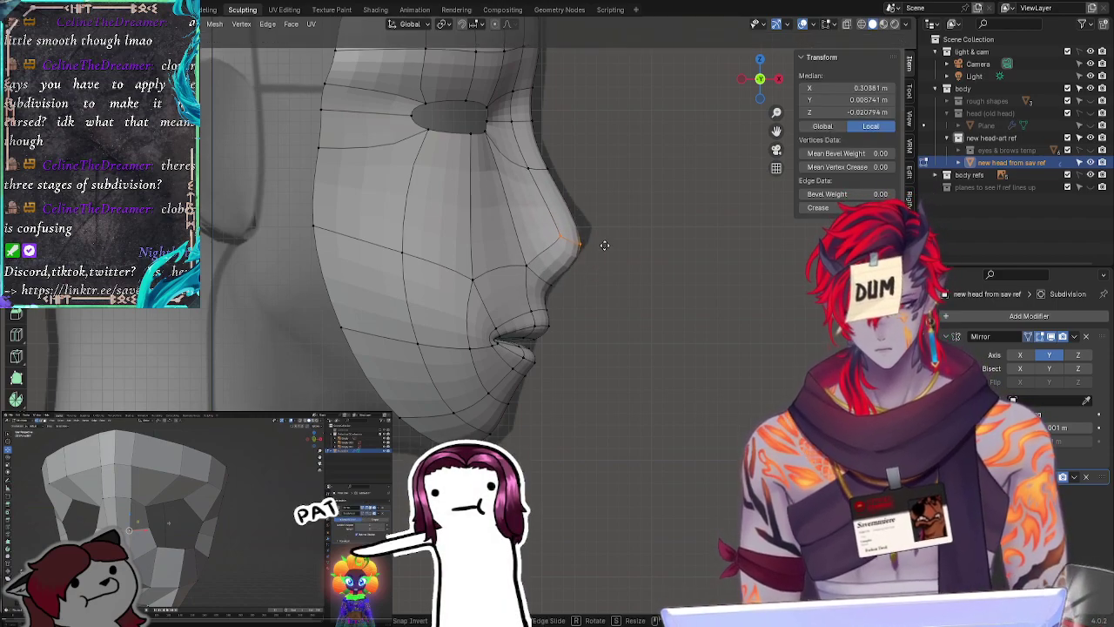
pyautogui.click(607, 239)
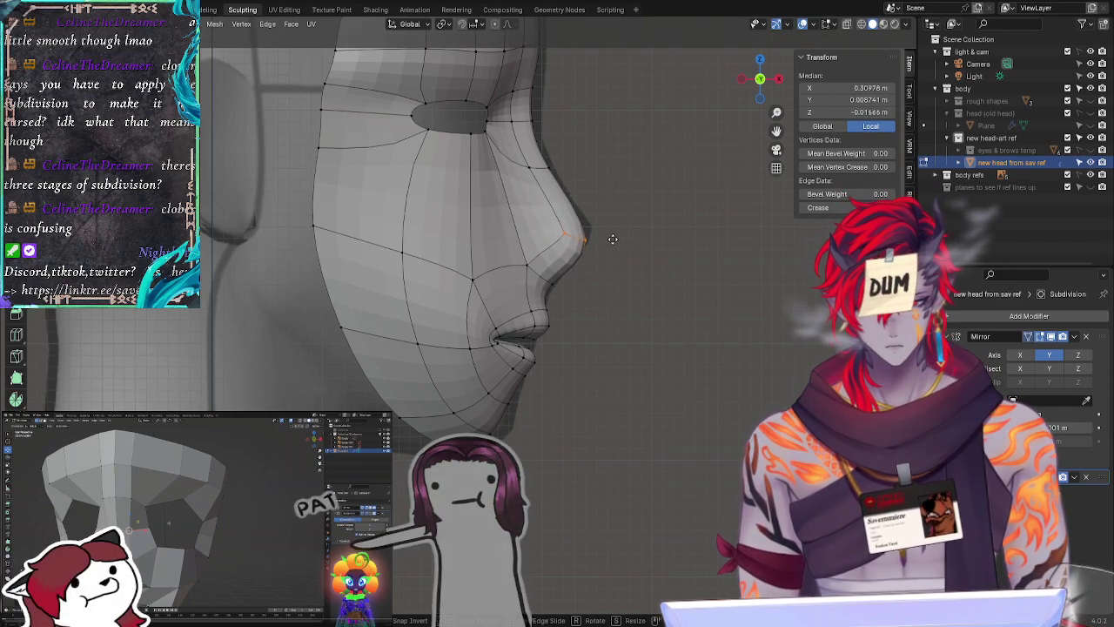
pyautogui.click(537, 118)
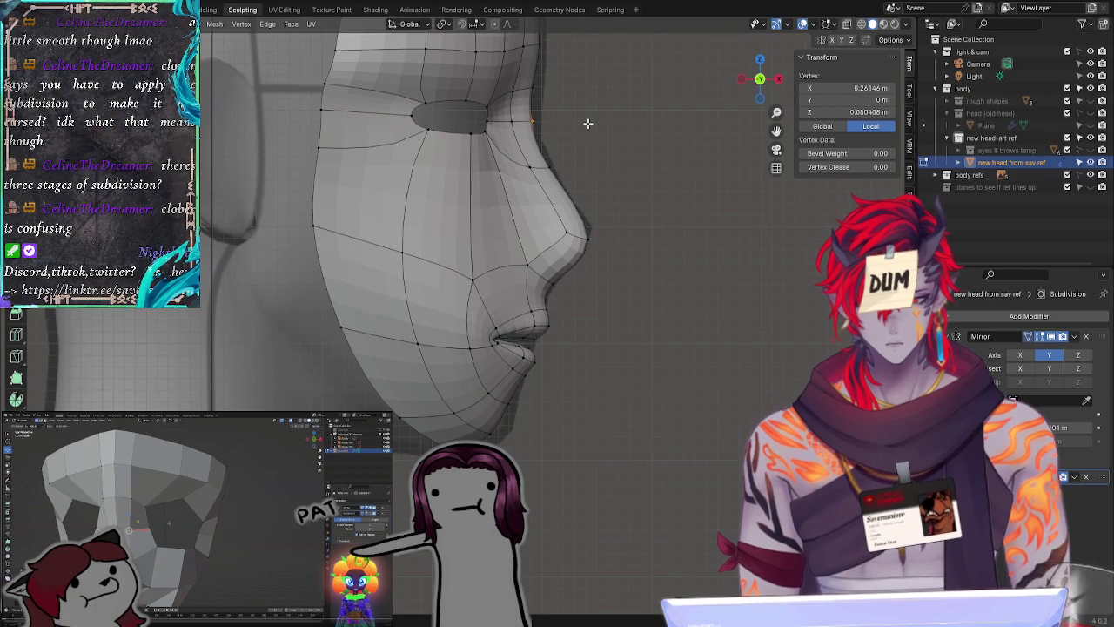
pyautogui.click(587, 124)
pyautogui.moveTo(651, 124); pyautogui.dragTo(624, 243, button='middle')
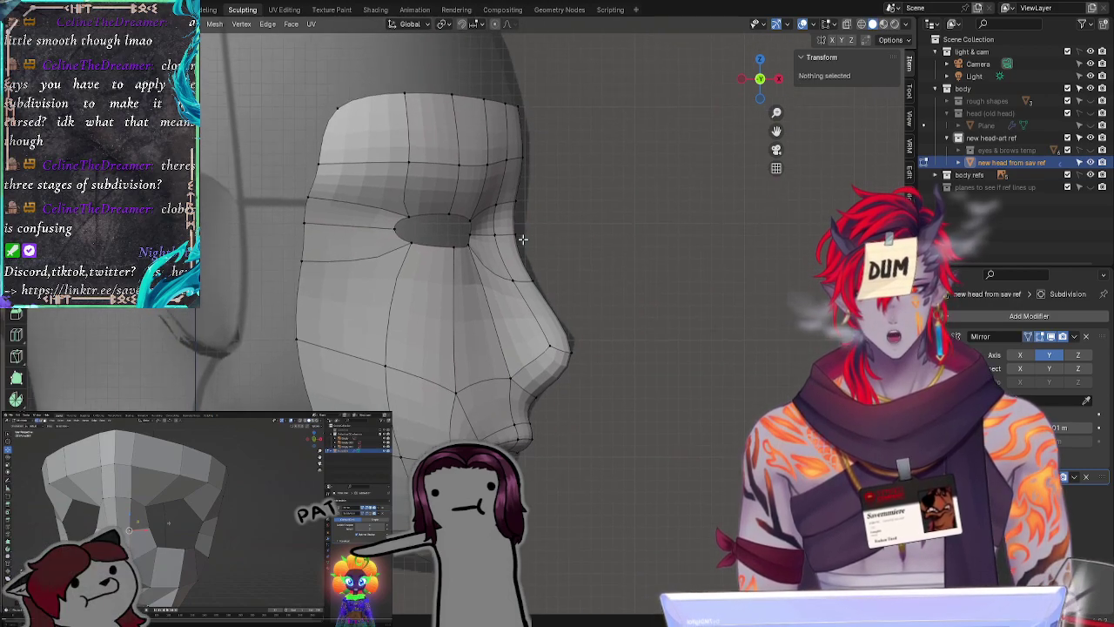
# Step: Slide the forehead-to-nose-bridge vertex strip slightly outward and down
pyautogui.keyDown('ctrl'); pyautogui.moveTo(508, 218); pyautogui.dragTo(522, 122, button='right'); pyautogui.keyUp('ctrl')
pyautogui.click(549, 244)
pyautogui.moveTo(549, 244)
pyautogui.keyDown('ctrl'); pyautogui.mouseDown(button='right')
pyautogui.moveTo(482, 183)
pyautogui.moveTo(523, 92)
pyautogui.moveTo(495, 181)
pyautogui.moveTo(531, 256)
pyautogui.moveTo(614, 112)
pyautogui.mouseUp(button='right'); pyautogui.keyUp('ctrl')
pyautogui.click(566, 138)
pyautogui.press('g')
pyautogui.press('g')
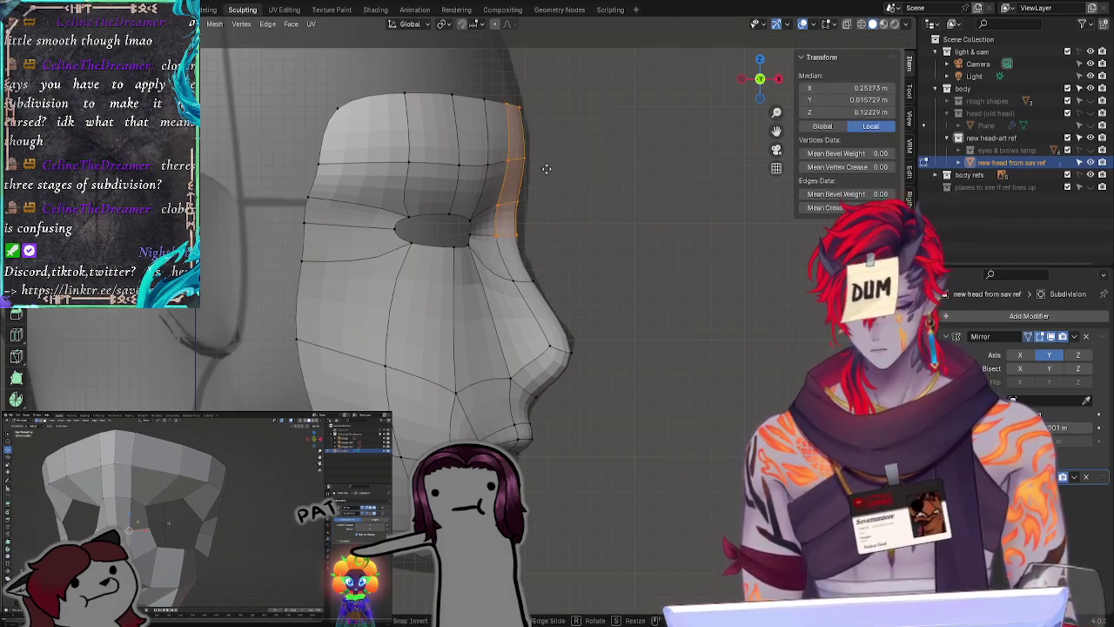
pyautogui.click(550, 168)
pyautogui.press('g')
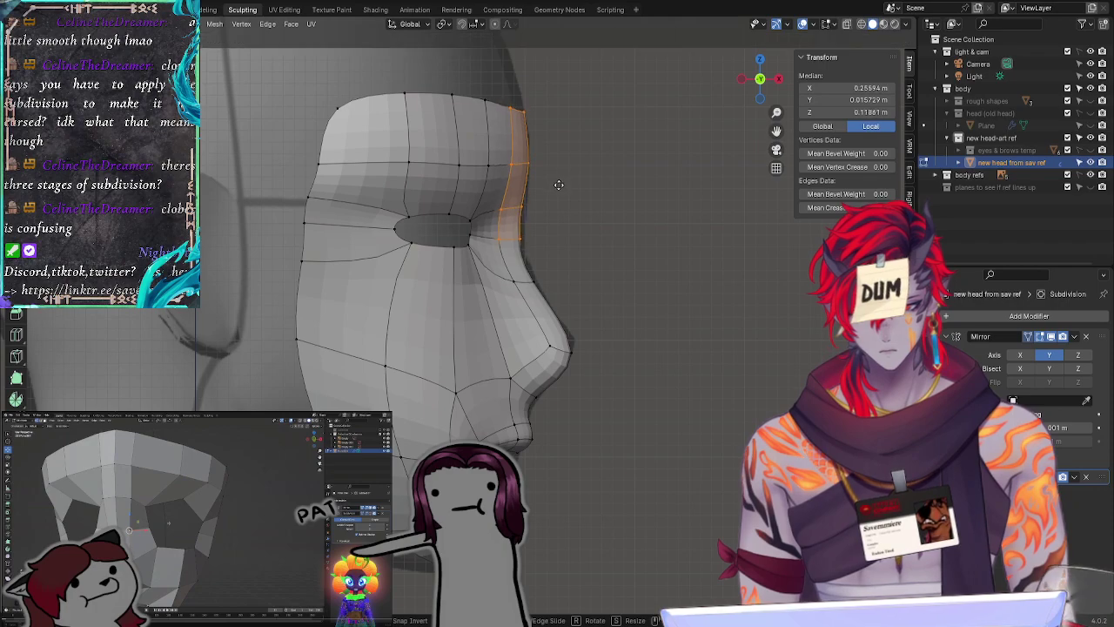
pyautogui.click(559, 186)
pyautogui.click(634, 199)
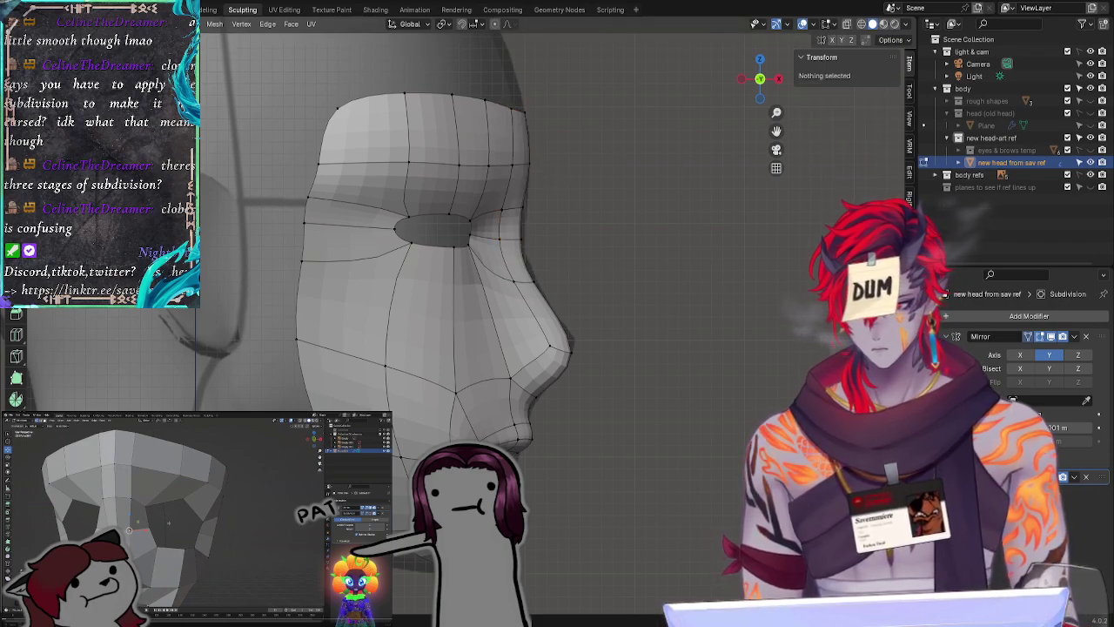
# Step: Move the nose tip vertex right and down, then slide it along its edge
pyautogui.click(535, 237)
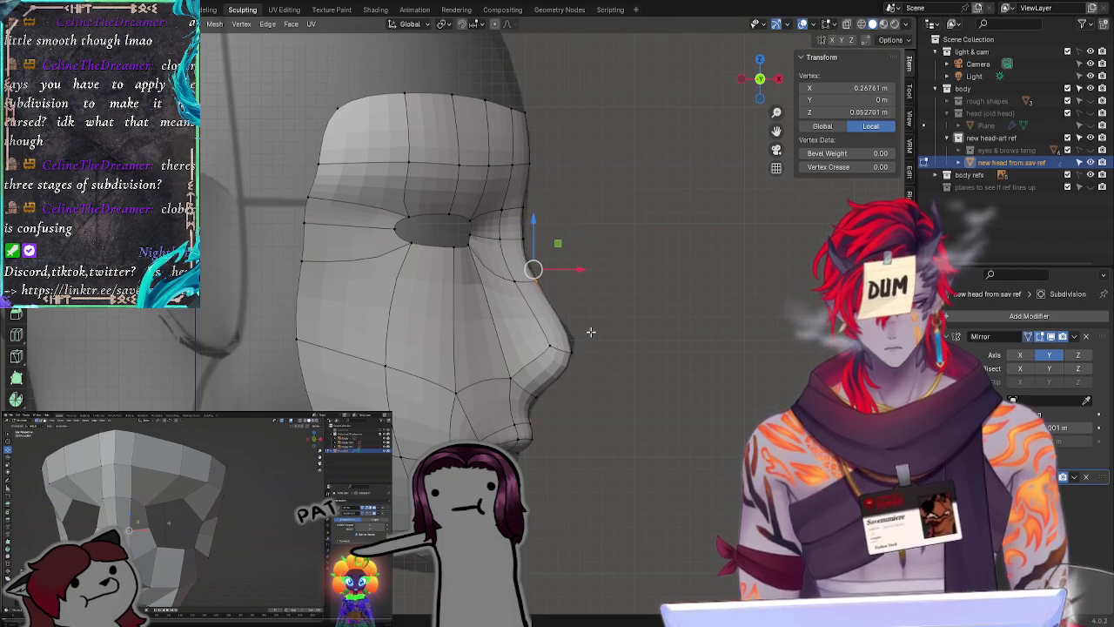
pyautogui.click(582, 363)
pyautogui.press('g')
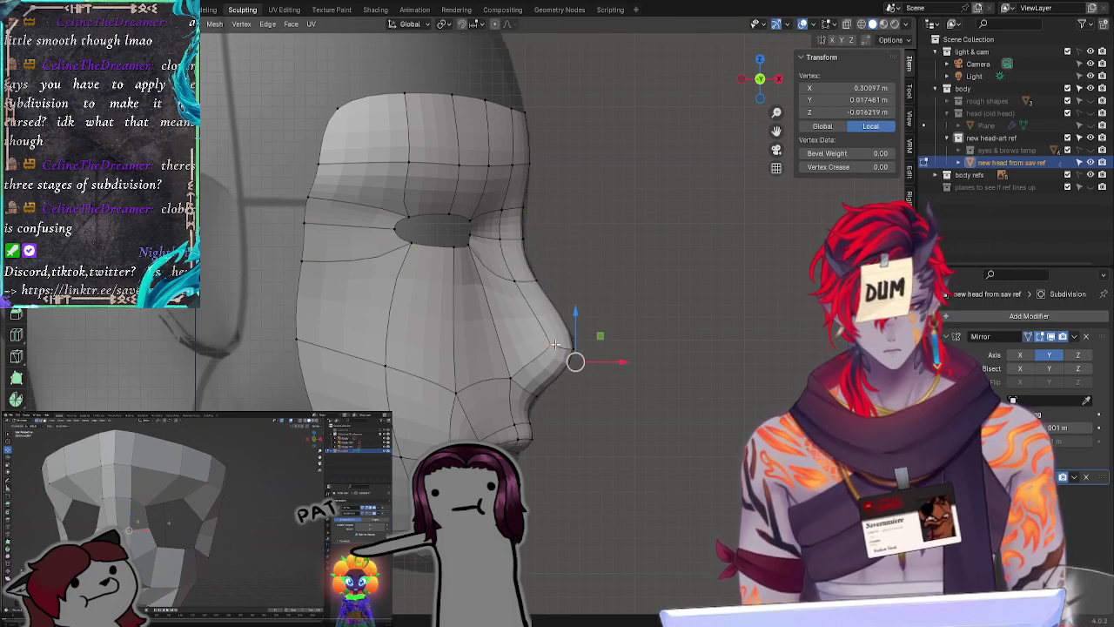
pyautogui.click(576, 361)
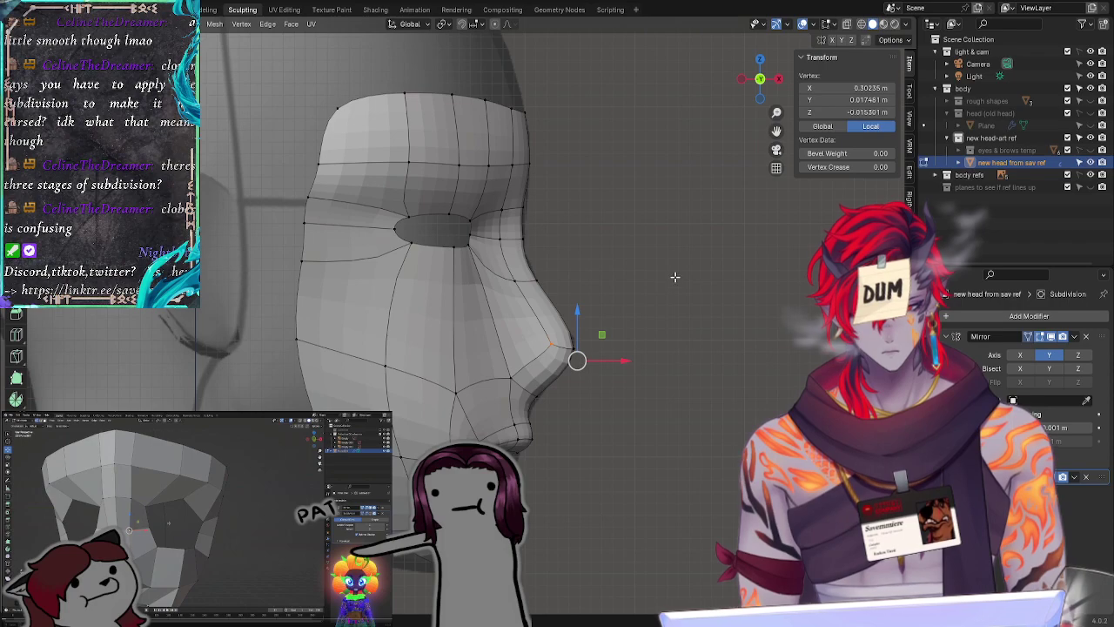
pyautogui.press('g')
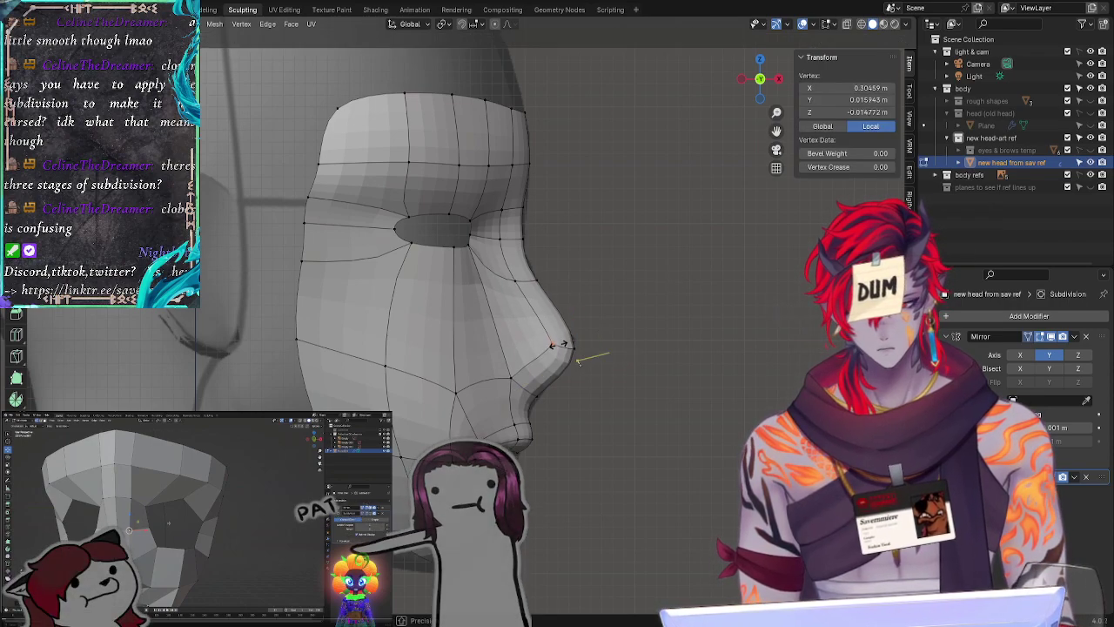
pyautogui.click(562, 344)
pyautogui.click(677, 368)
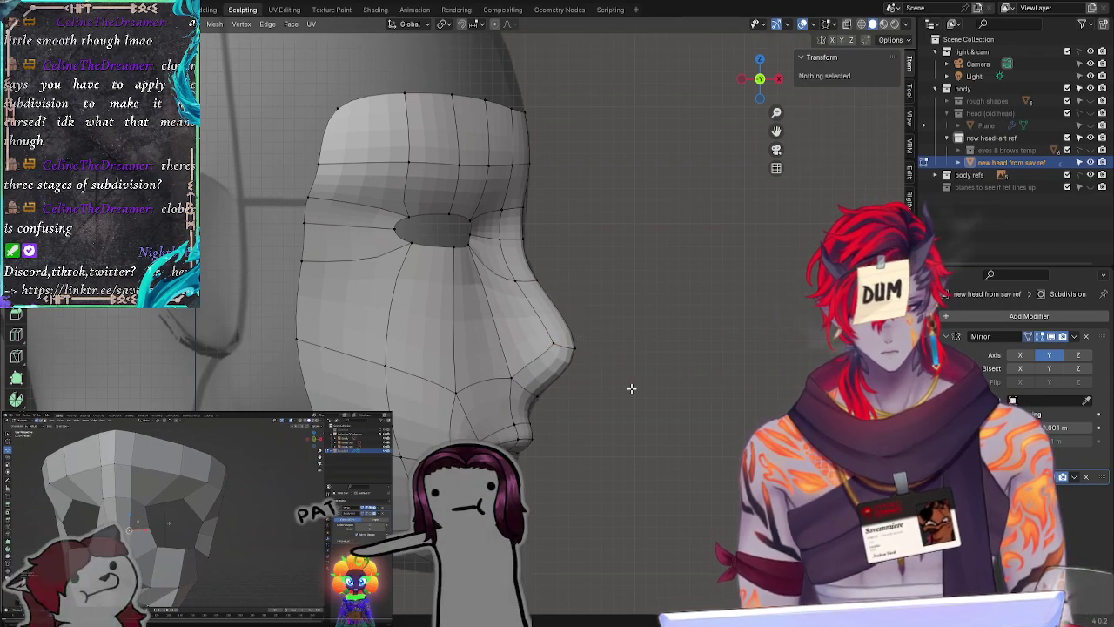
# Step: Slide the lower nose vertex and a nose wing vertex along their edges
pyautogui.click(539, 398)
pyautogui.press('g')
pyautogui.press('g')
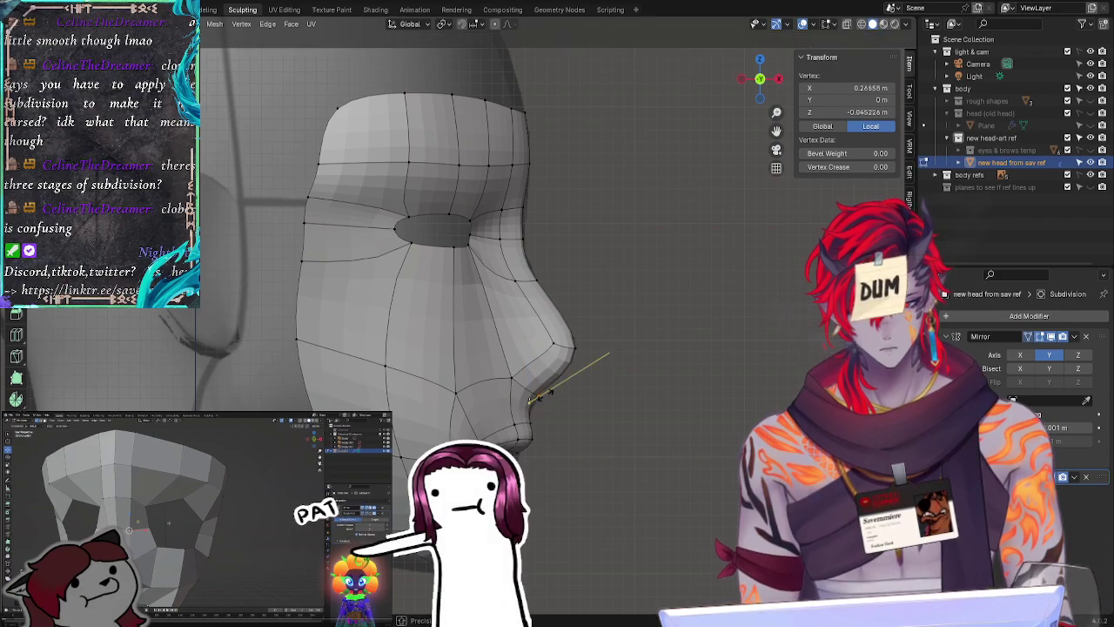
pyautogui.click(534, 383)
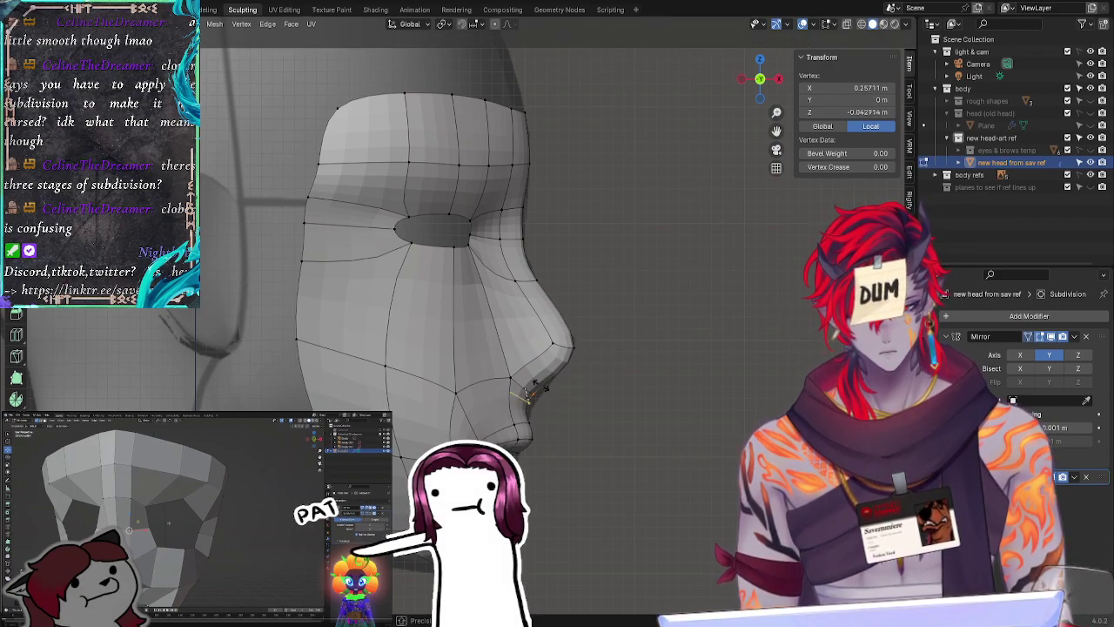
pyautogui.press('c')
pyautogui.click(540, 386)
pyautogui.hotkey('alt', 'a')
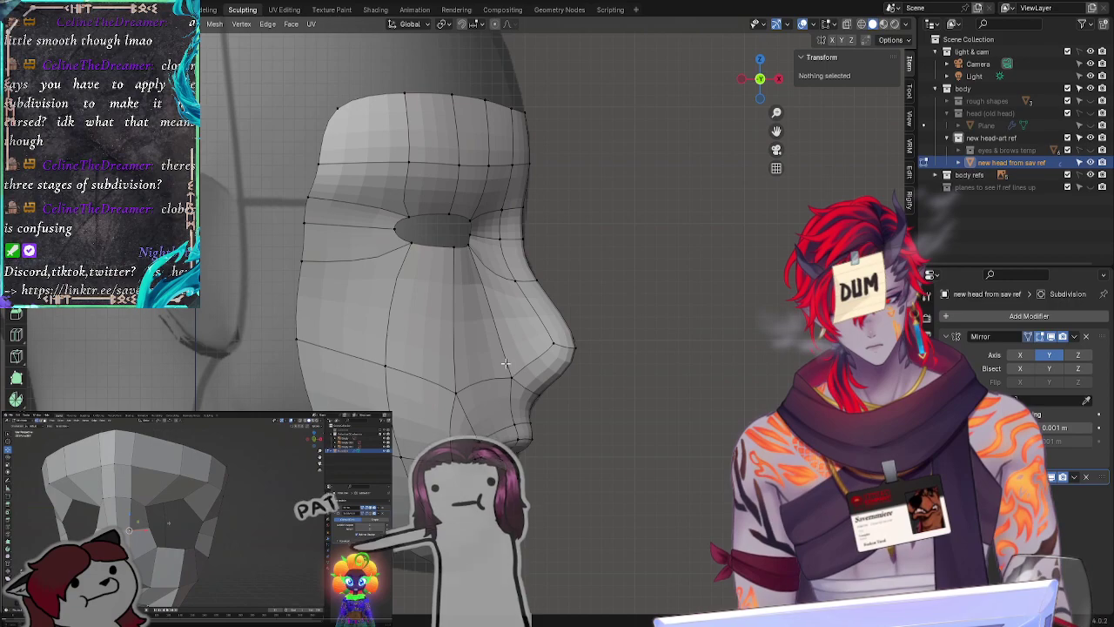
pyautogui.click(510, 377)
pyautogui.press('g')
pyautogui.press('g')
pyautogui.click(517, 383)
pyautogui.click(636, 408)
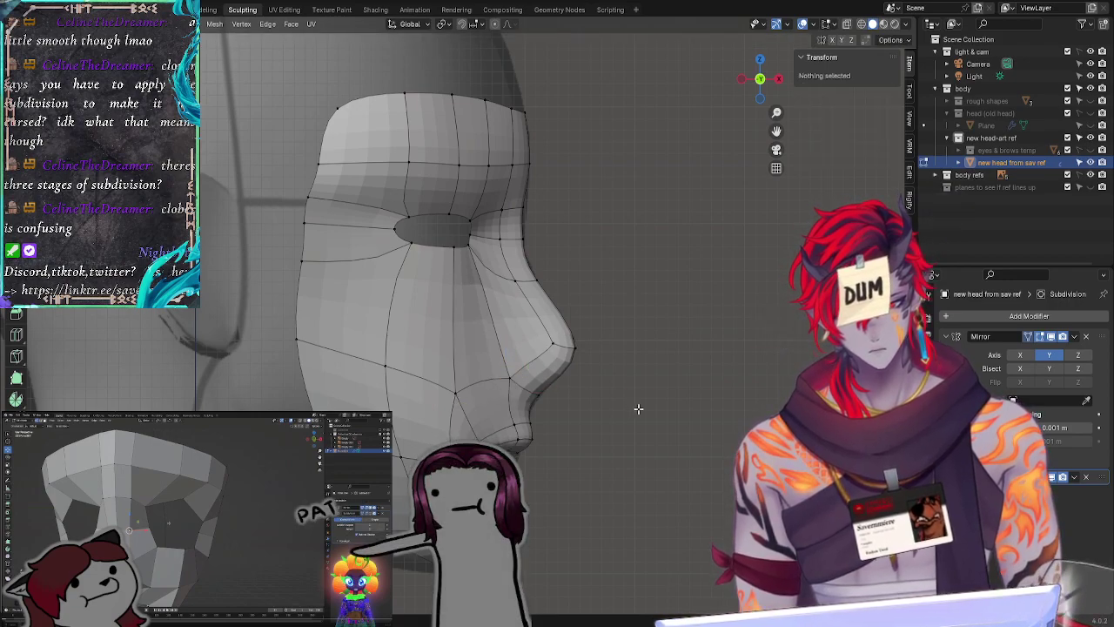
# Step: Slide the vertices under the nose and raise the chin vertices
pyautogui.keyDown('alt'); pyautogui.click(539, 570); pyautogui.keyUp('alt')
pyautogui.press('g')
pyautogui.press('g')
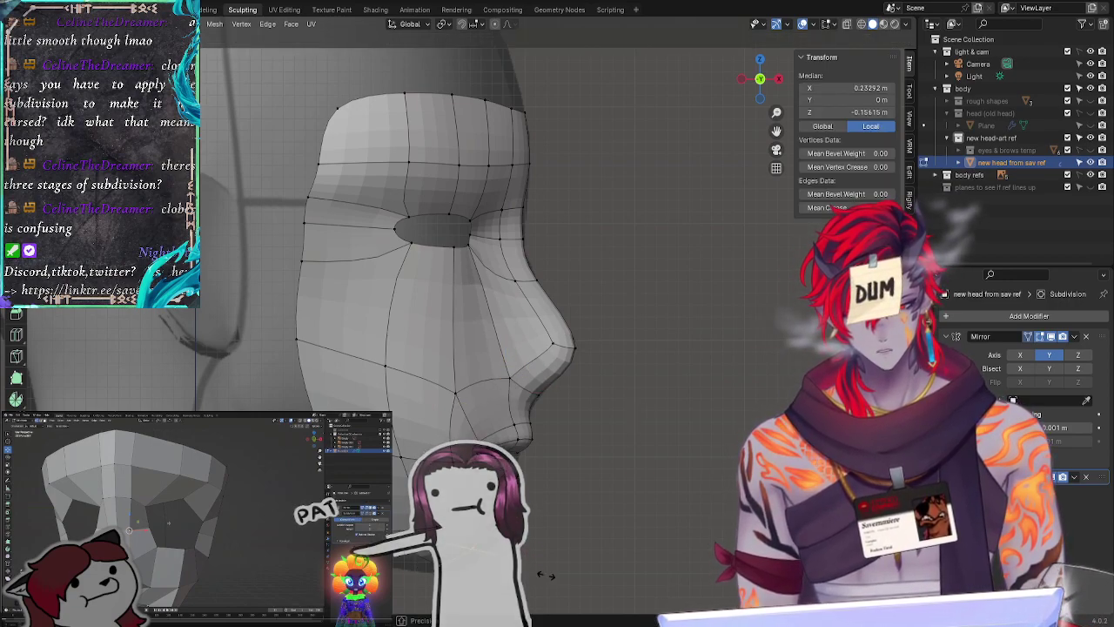
pyautogui.click(568, 528)
pyautogui.click(586, 529)
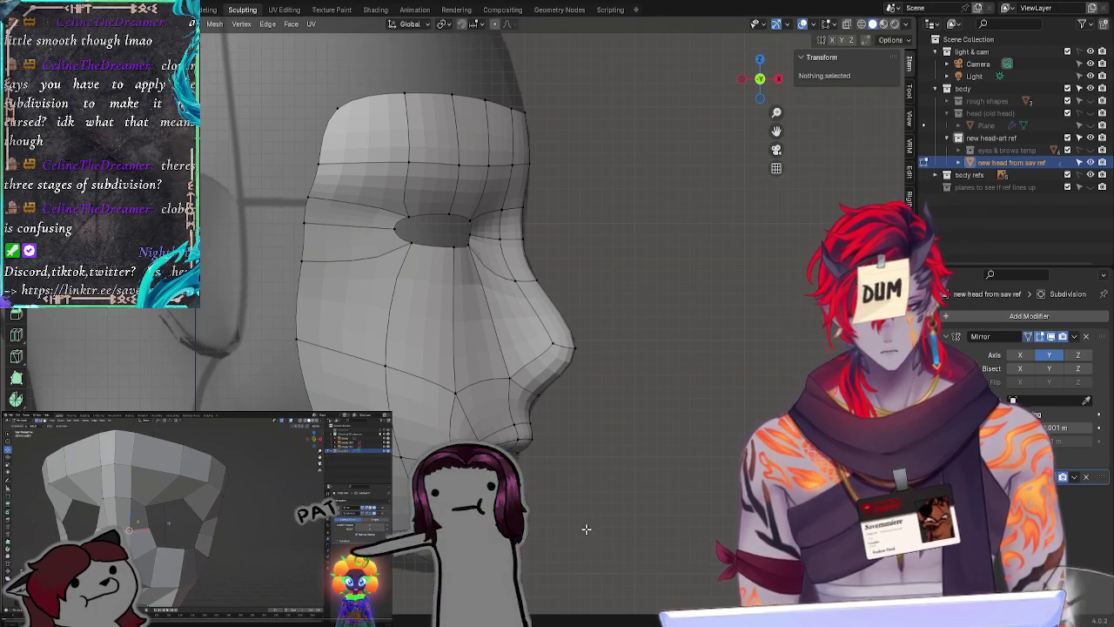
pyautogui.keyDown('alt'); pyautogui.click(529, 545); pyautogui.keyUp('alt')
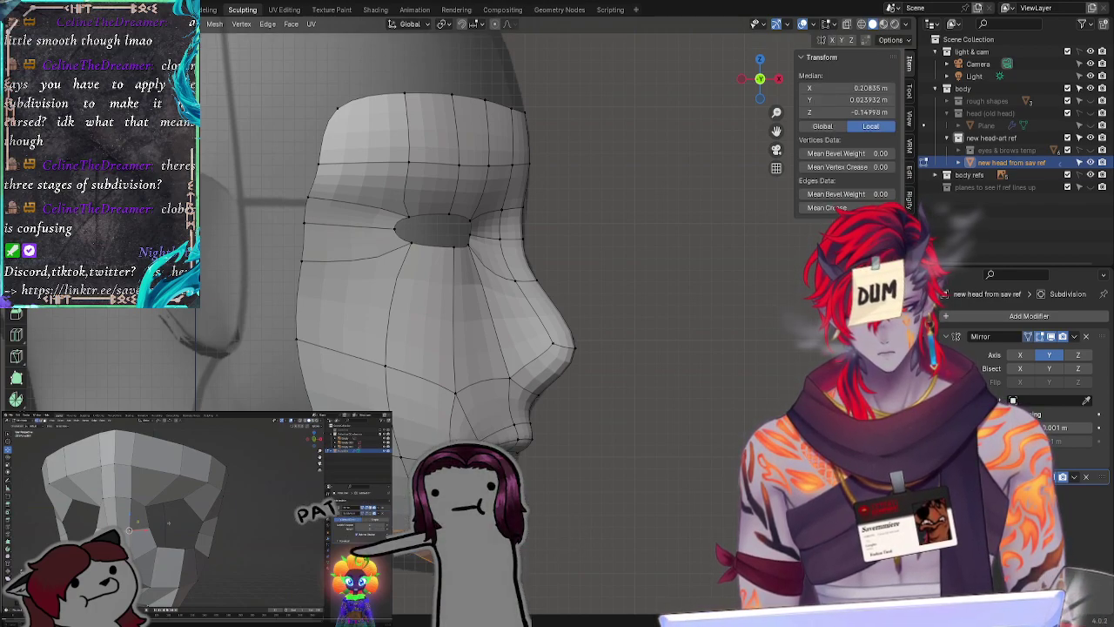
pyautogui.press('g')
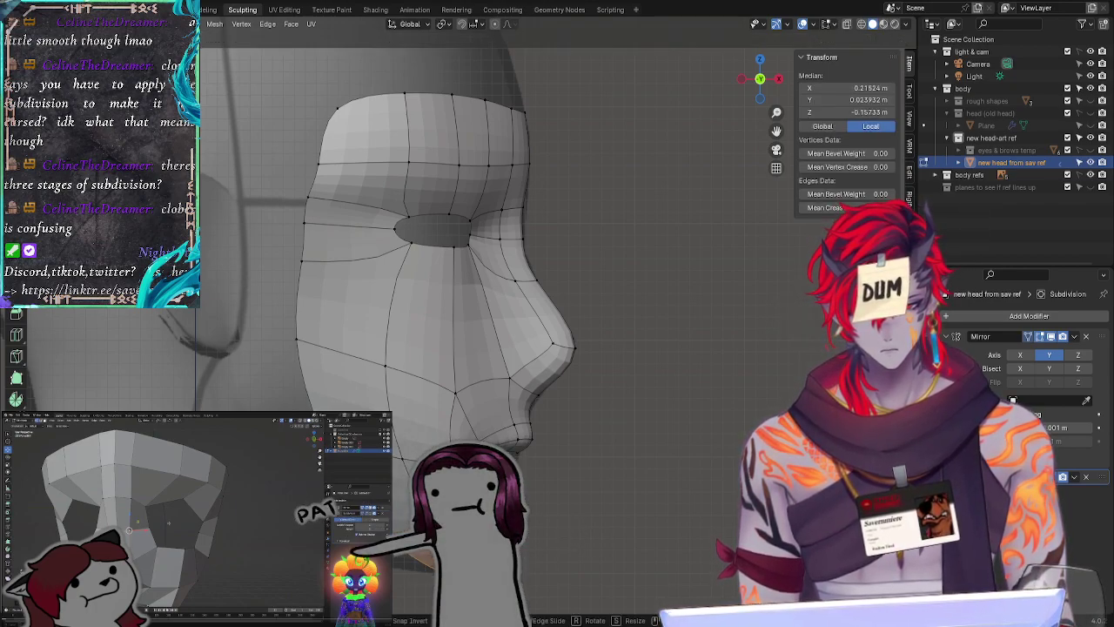
pyautogui.click(526, 497)
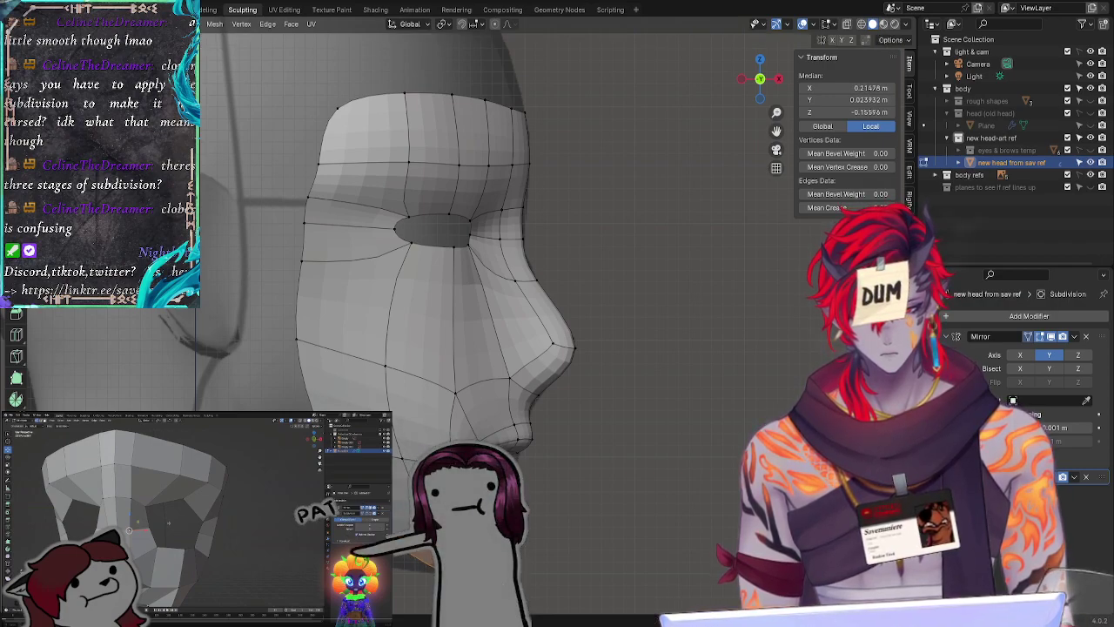
pyautogui.click(527, 497)
# Step: Nudge the mouth vertices and edges into place
pyautogui.keyDown('alt'); pyautogui.click(522, 540); pyautogui.keyUp('alt')
pyautogui.press('g')
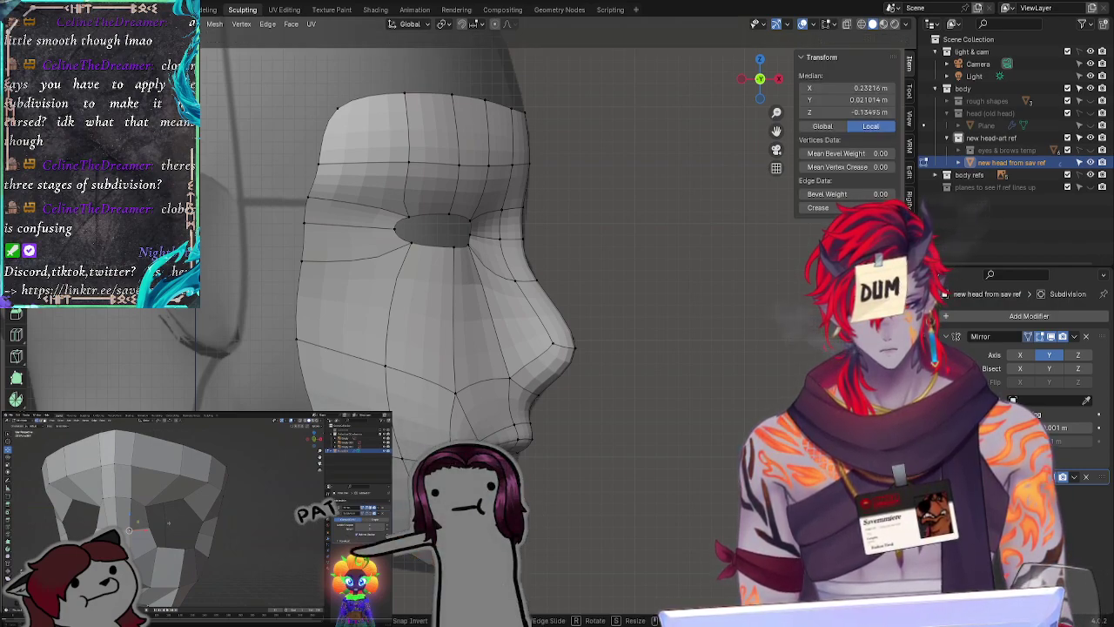
pyautogui.click(527, 541)
pyautogui.click(562, 544)
pyautogui.hotkey('ctrl', 'z')
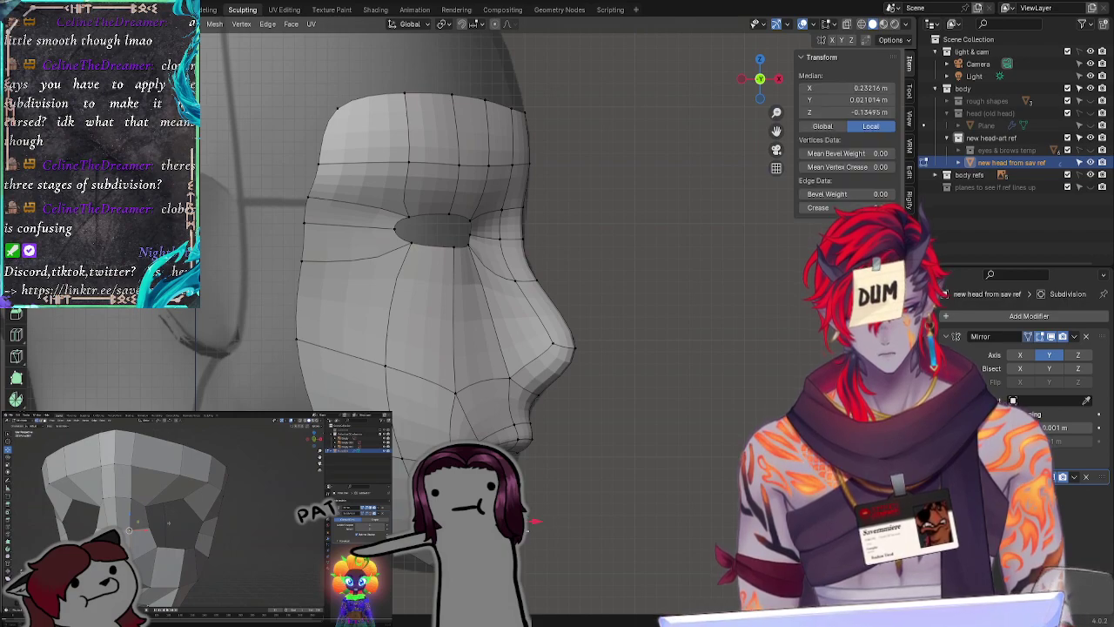
pyautogui.press('g')
pyautogui.click(538, 536)
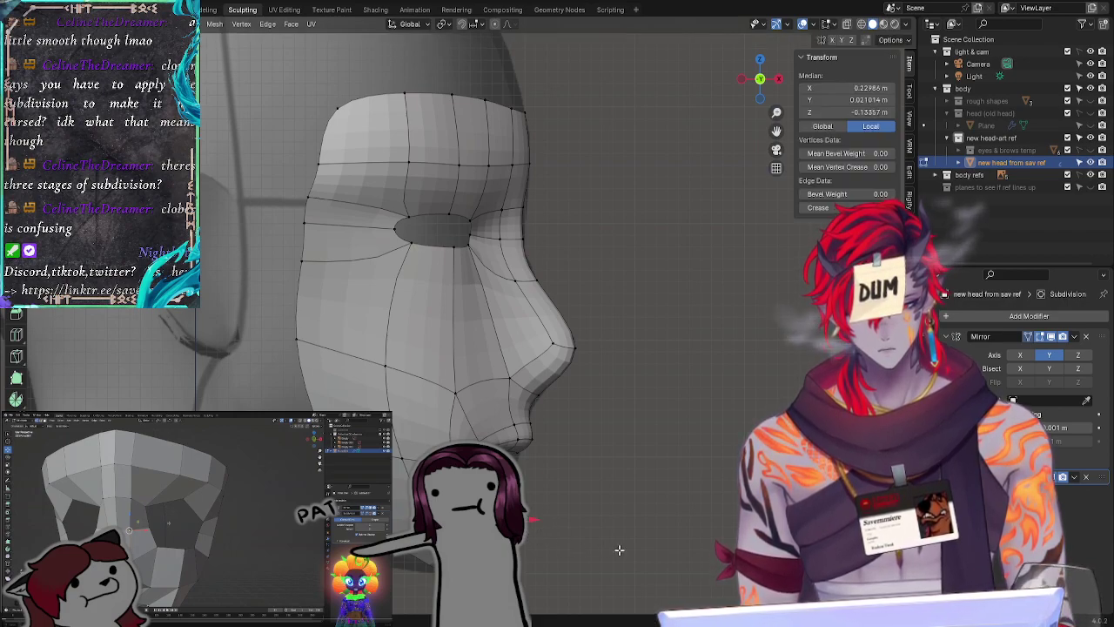
pyautogui.click(620, 550)
pyautogui.keyDown('alt'); pyautogui.click(525, 555); pyautogui.keyUp('alt')
pyautogui.press('g')
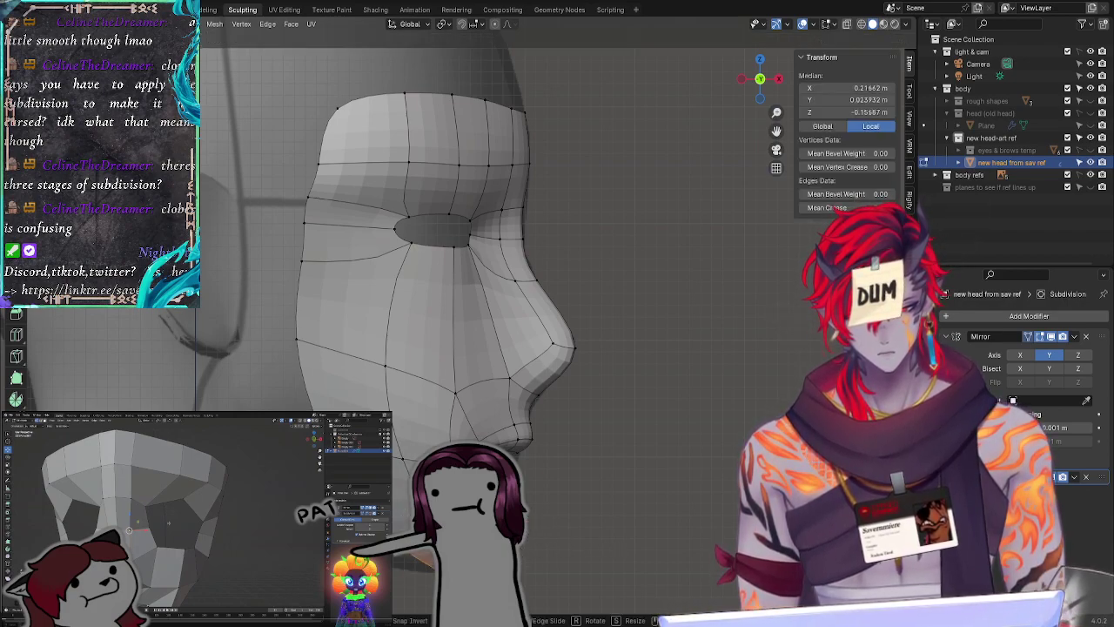
pyautogui.click(525, 555)
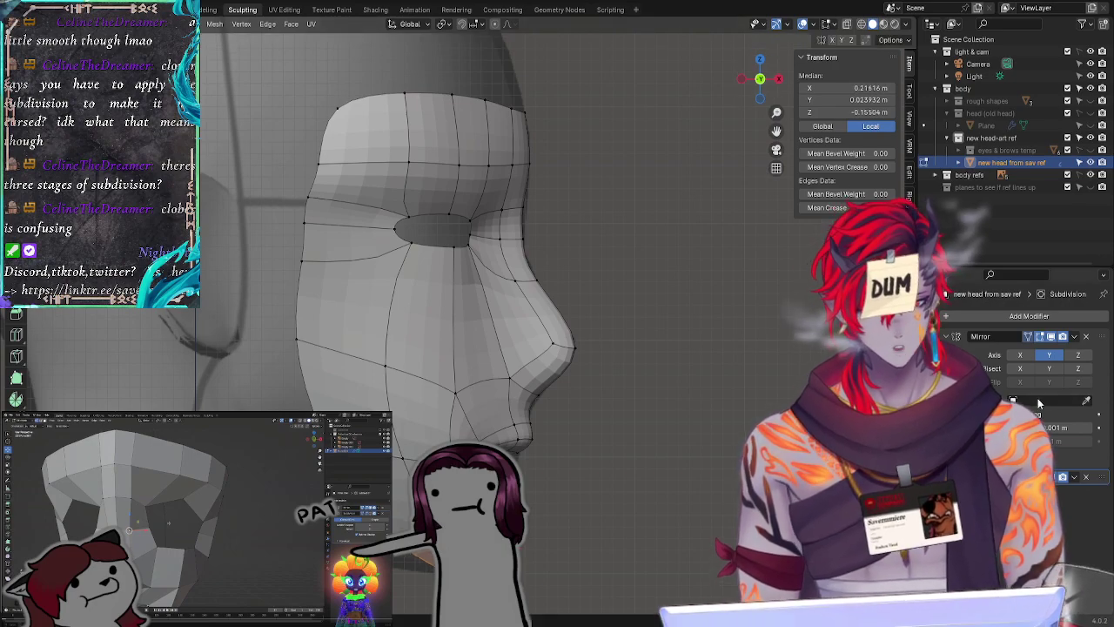
# Step: Disable the subdivision viewport preview and orbit around the low-poly head
pyautogui.click(1041, 477)
pyautogui.hotkey('alt', 'a')
pyautogui.moveTo(686, 453); pyautogui.dragTo(551, 442, button='middle')
pyautogui.moveTo(598, 457); pyautogui.dragTo(681, 504, button='middle')
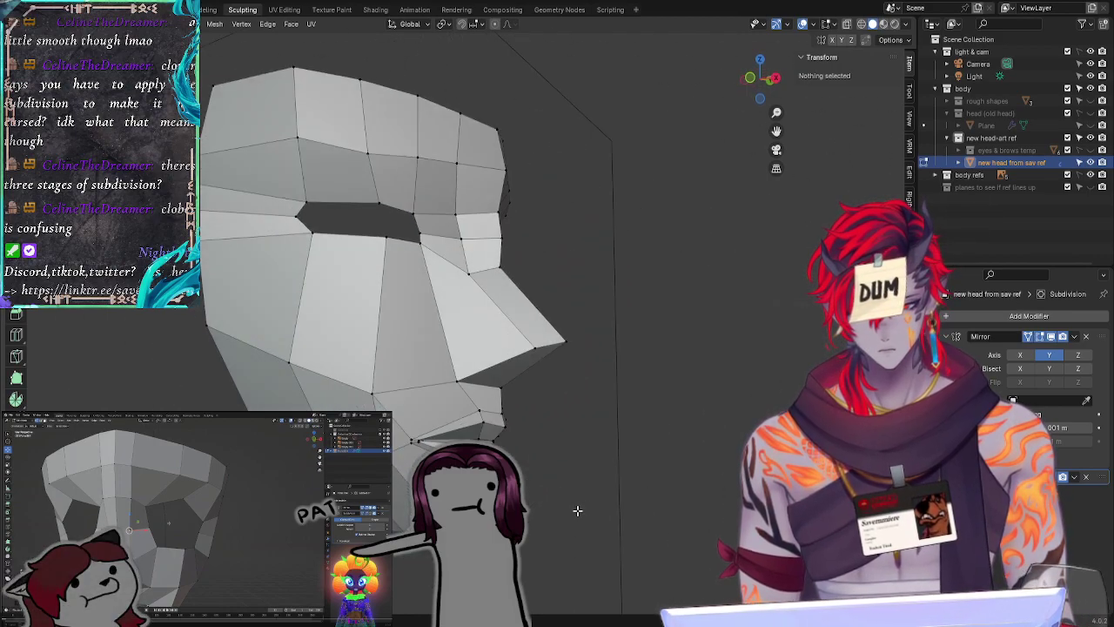
pyautogui.moveTo(577, 511); pyautogui.dragTo(507, 504, button='middle')
# Step: Compare the head with the front reference view, save the file, and orbit to an angle
pyautogui.click(760, 79)
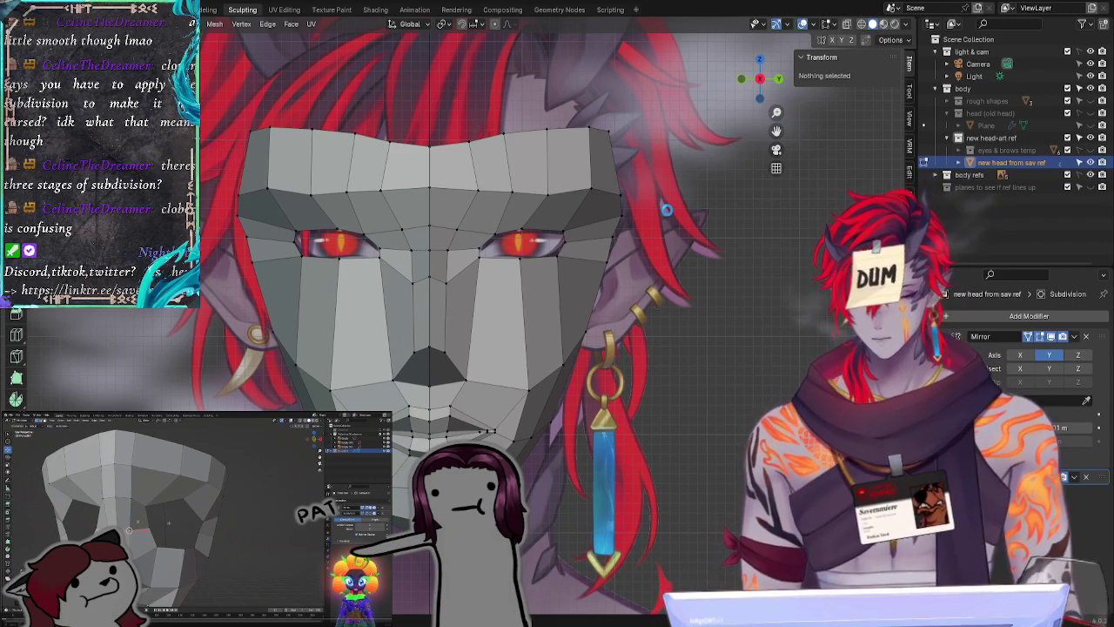
pyautogui.hotkey('ctrl', 's')
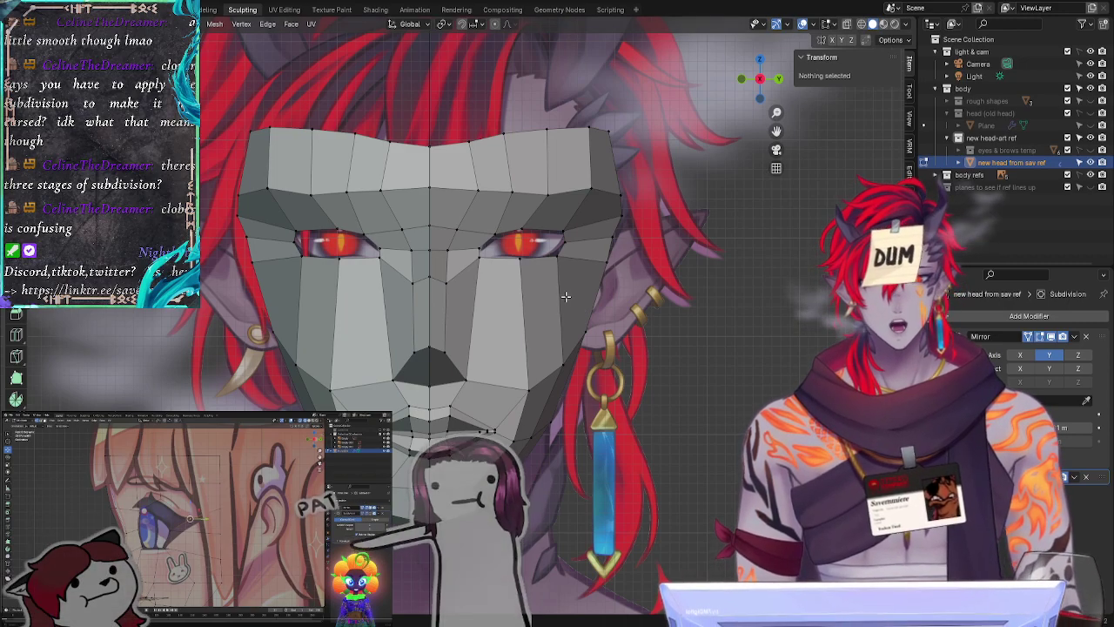
pyautogui.moveTo(566, 340); pyautogui.dragTo(600, 337, button='middle')
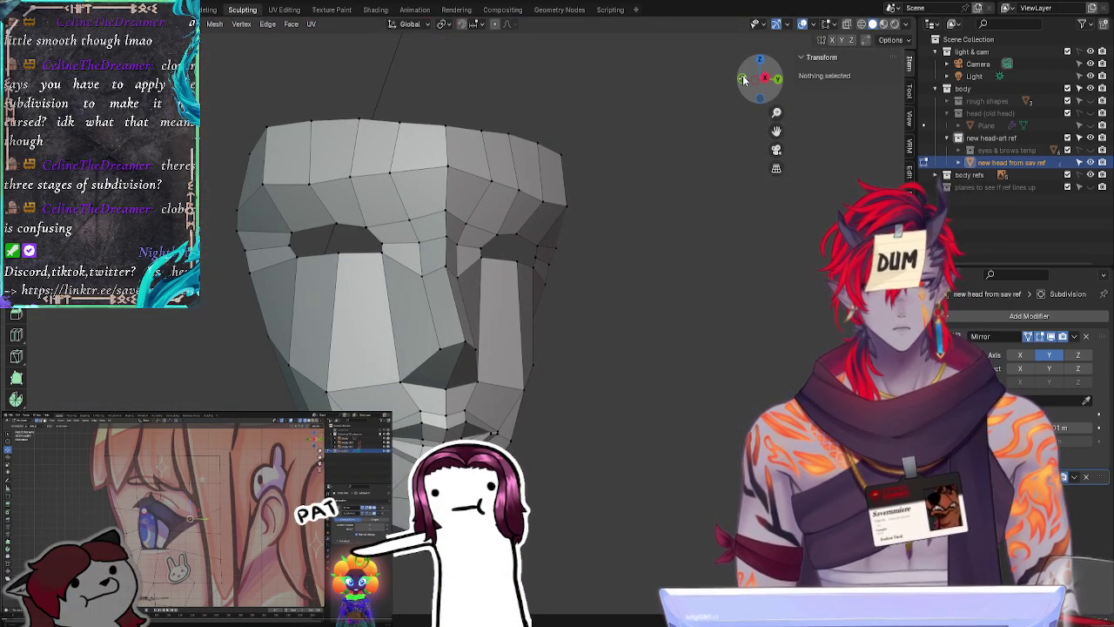
# Step: Snap to the side view over the profile reference, then select and clear the brow and eye vertices
pyautogui.click(743, 79)
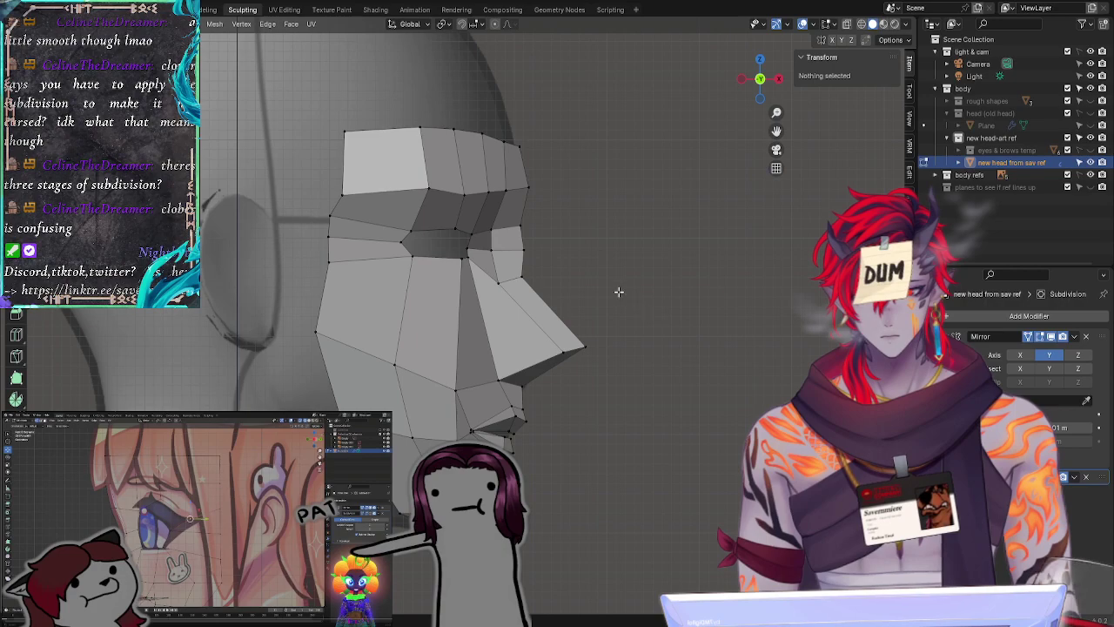
pyautogui.moveTo(407, 206); pyautogui.dragTo(438, 292)
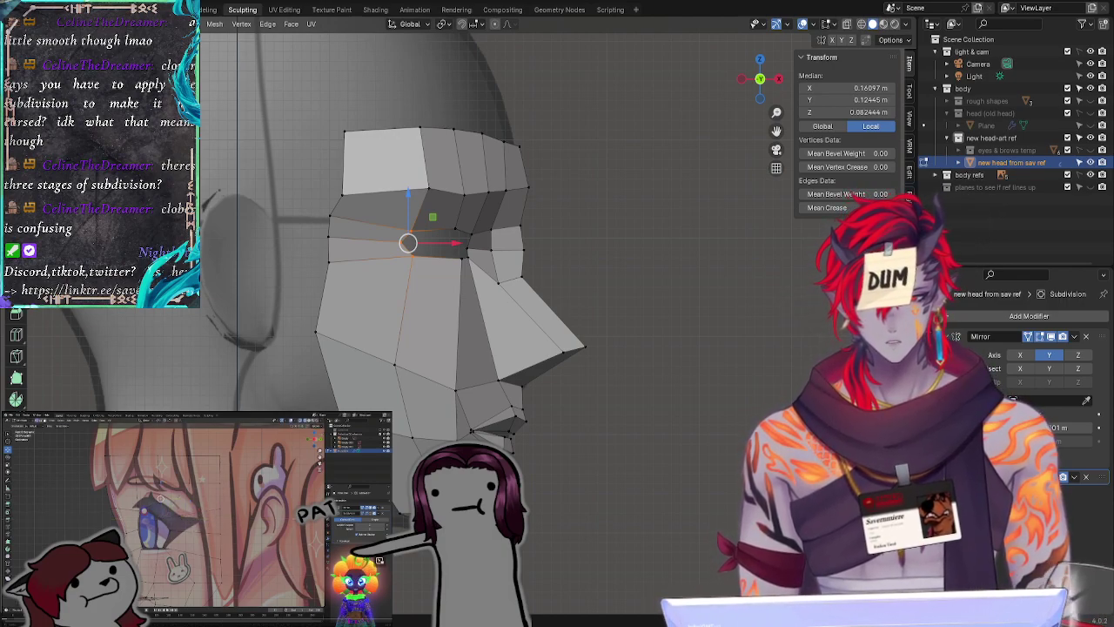
pyautogui.click(639, 364)
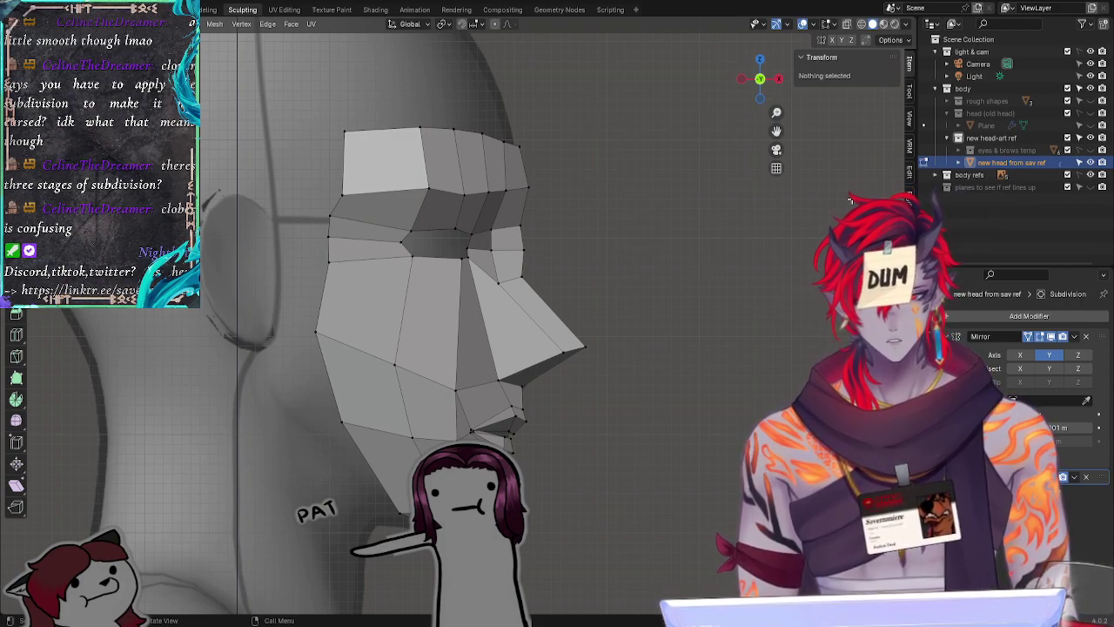
# Step: Enable X-ray with Alt+Z and toggle the head mesh's visibility to compare it with the reference
pyautogui.hotkey('alt', 'z')
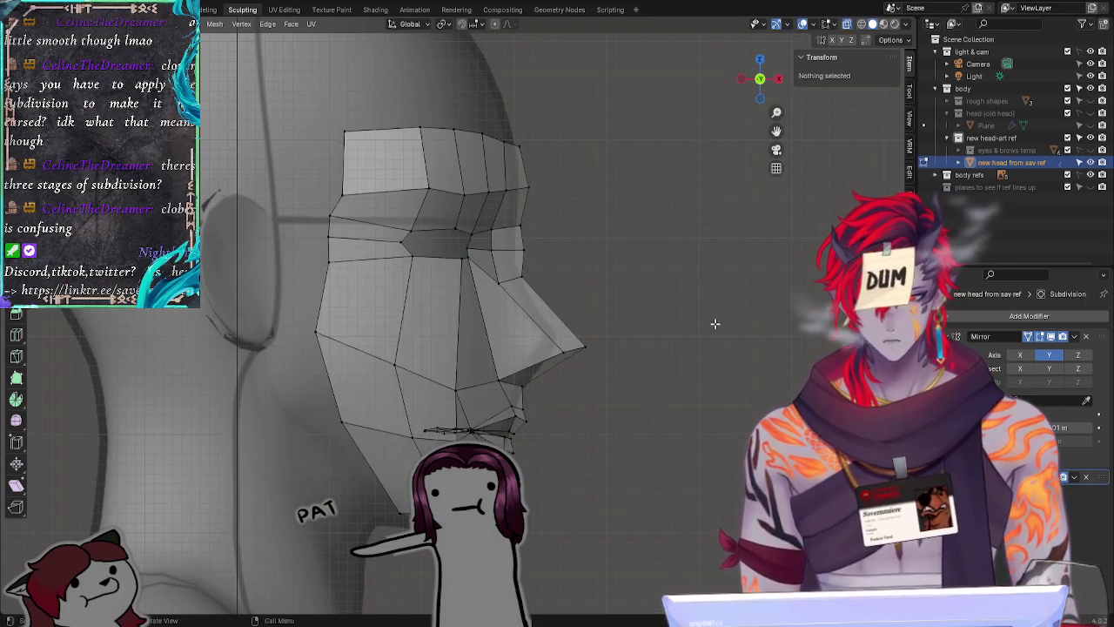
pyautogui.click(1090, 163)
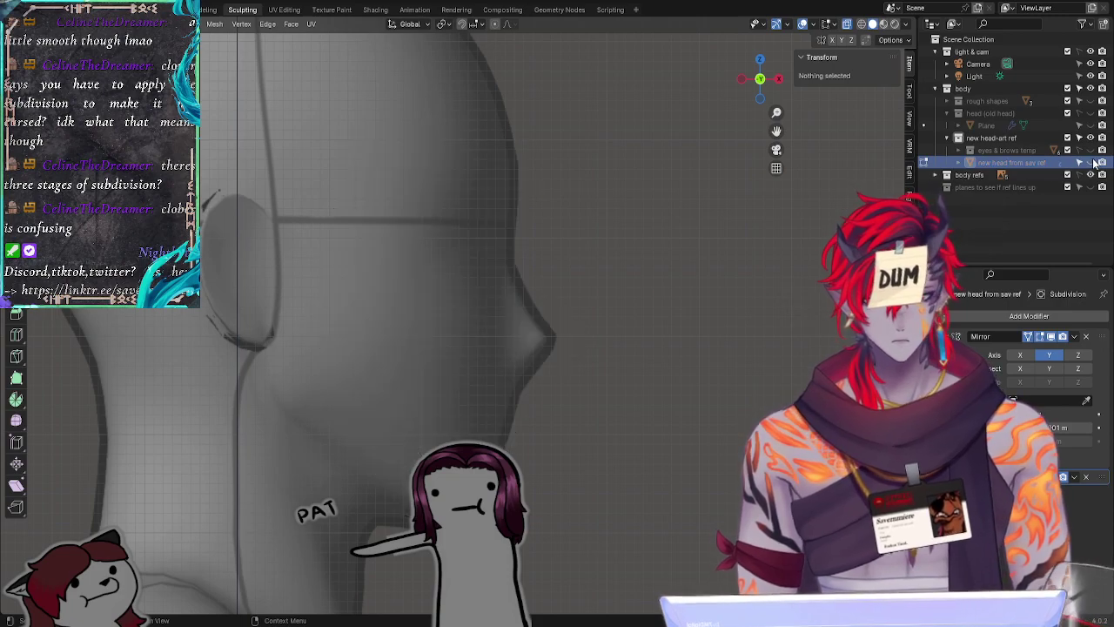
pyautogui.click(1092, 163)
pyautogui.click(1091, 163)
pyautogui.click(1091, 162)
pyautogui.click(1092, 163)
pyautogui.click(1091, 163)
pyautogui.click(1091, 162)
pyautogui.click(1092, 162)
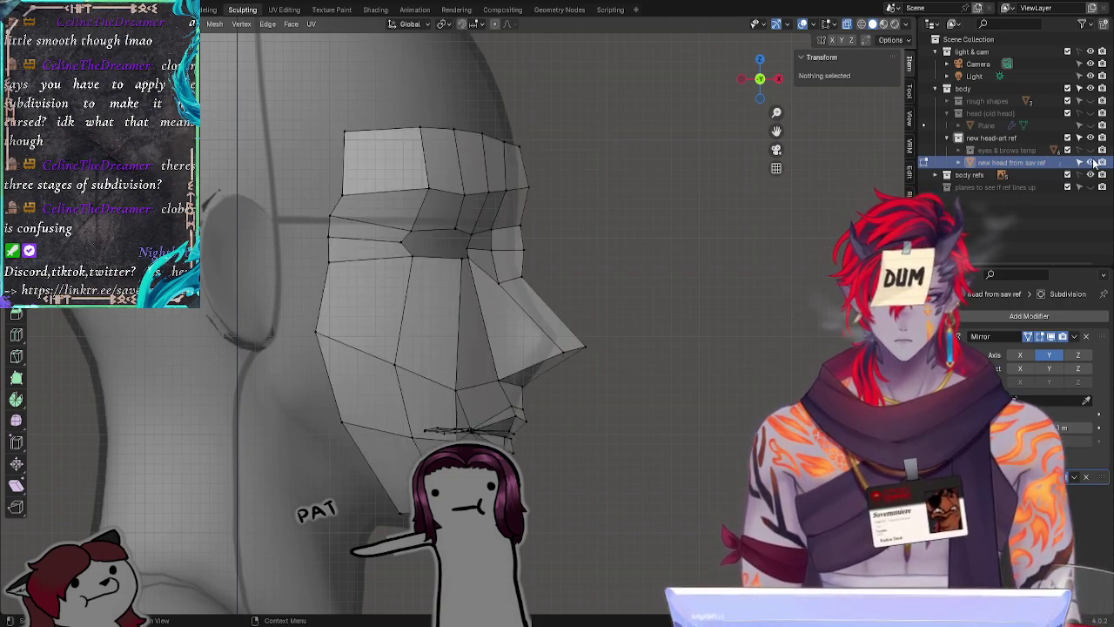
pyautogui.click(1091, 163)
pyautogui.click(1091, 163)
pyautogui.click(1091, 162)
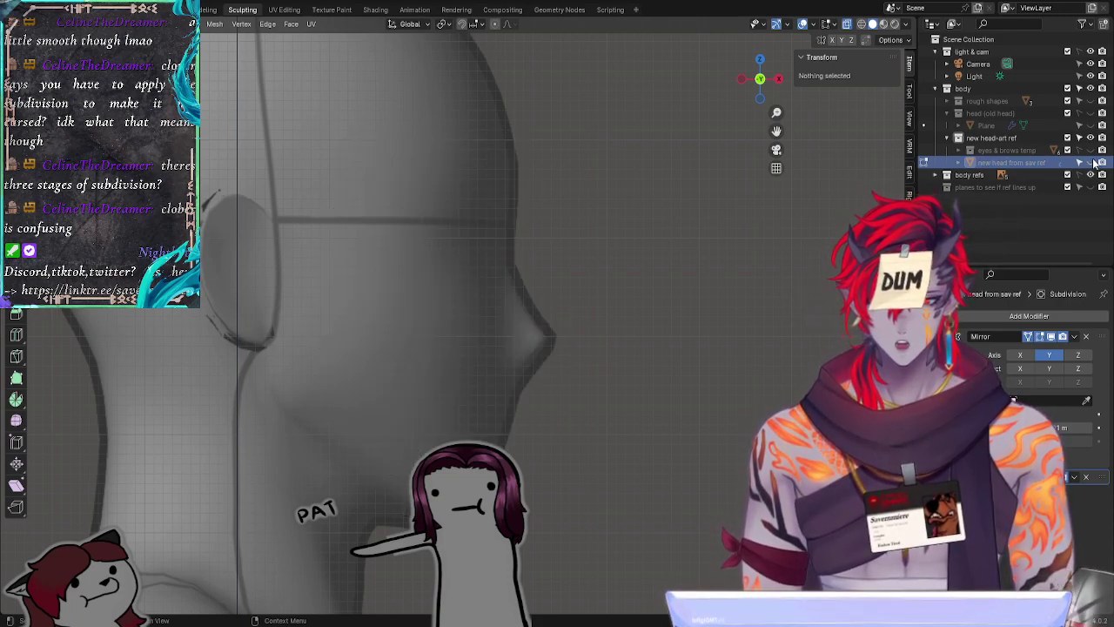
pyautogui.click(1091, 163)
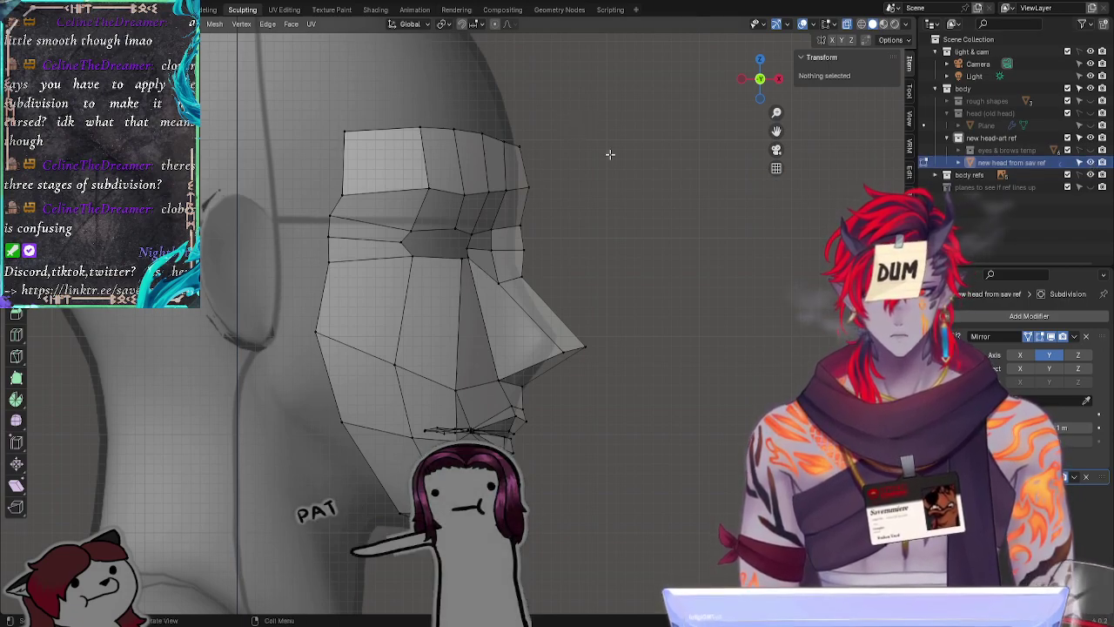
# Step: Shift the whole head mesh along the X axis
pyautogui.press('a')
pyautogui.press('g')
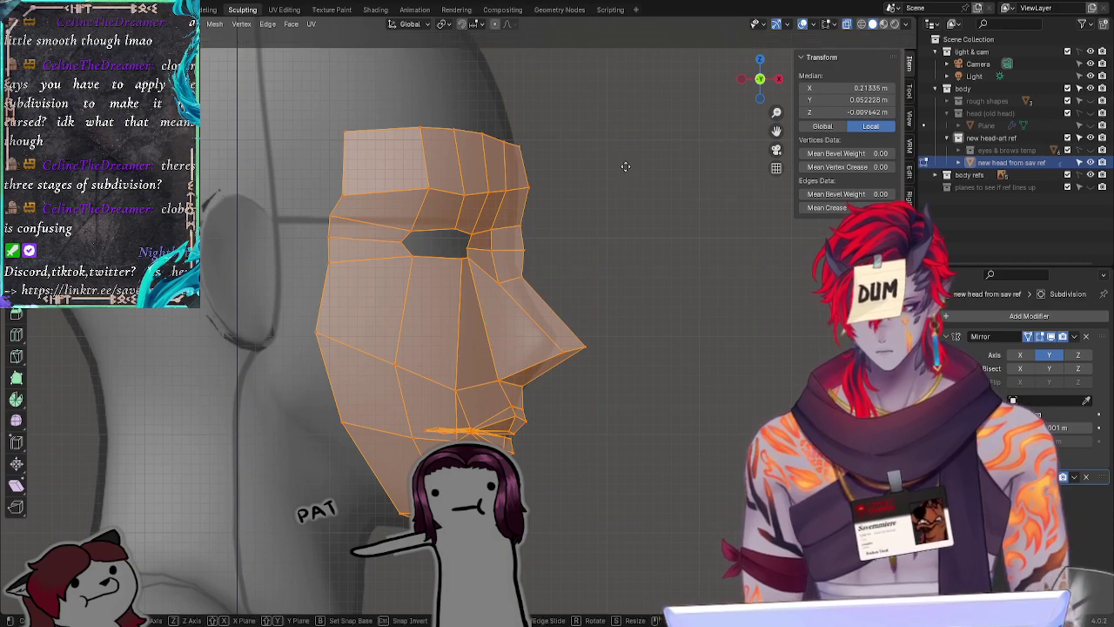
pyautogui.press('x')
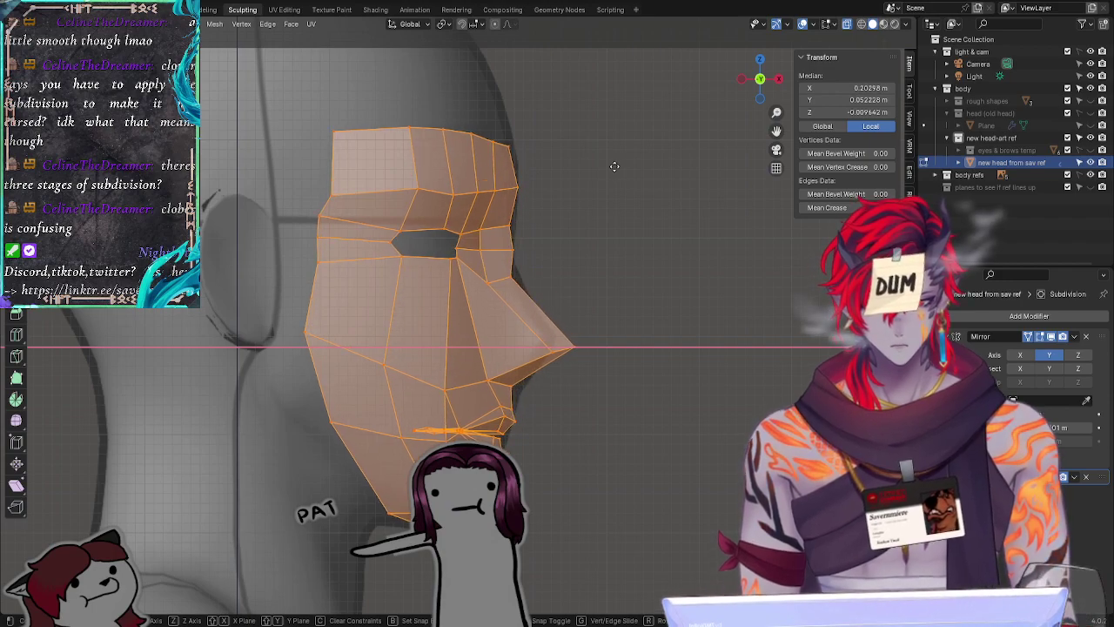
pyautogui.click(617, 167)
pyautogui.hotkey('alt', 'a')
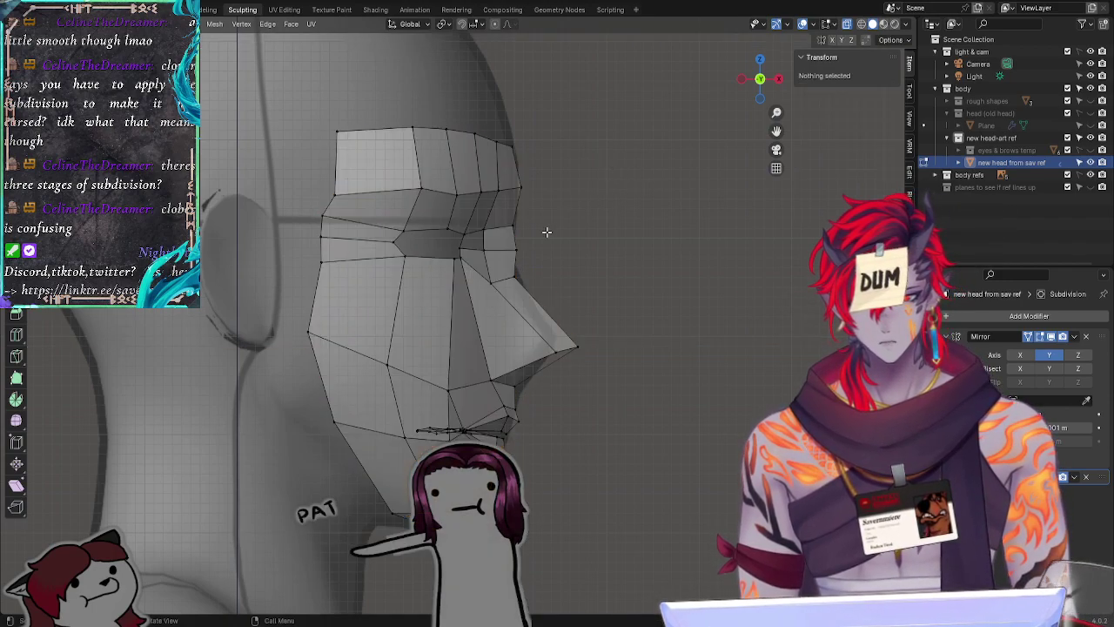
# Step: Move the brow-ridge vertex slightly back along X
pyautogui.moveTo(523, 233); pyautogui.dragTo(525, 258)
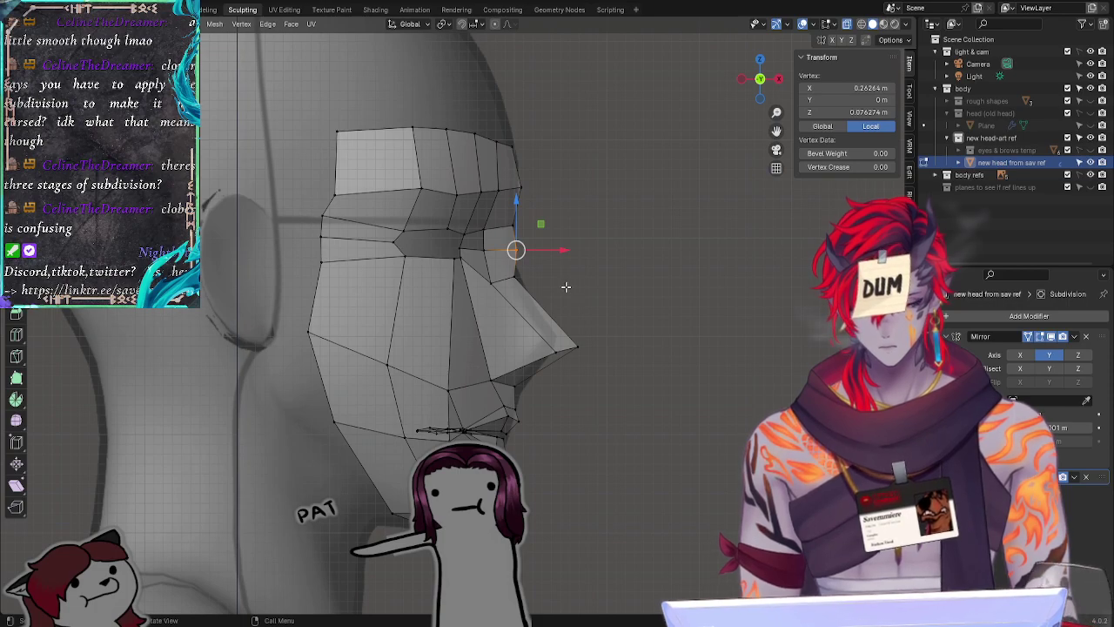
pyautogui.press('g')
pyautogui.press('x')
pyautogui.click(556, 287)
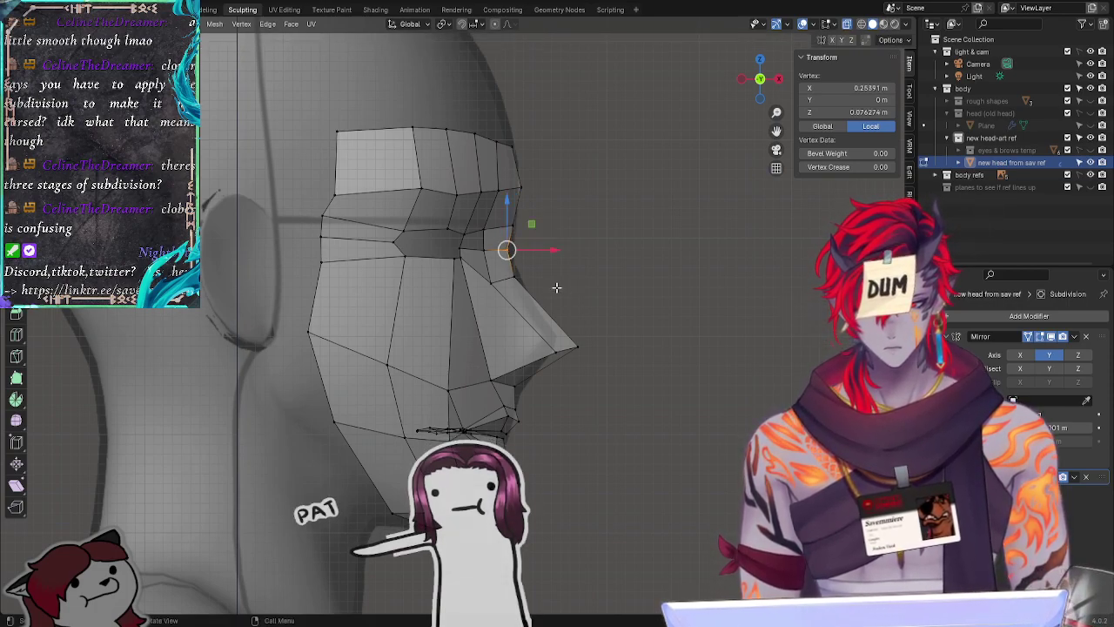
pyautogui.hotkey('alt', 'a')
# Step: Lower the nose-bridge vertices where the bridge meets the eye socket
pyautogui.moveTo(525, 265); pyautogui.dragTo(526, 283)
pyautogui.press('g')
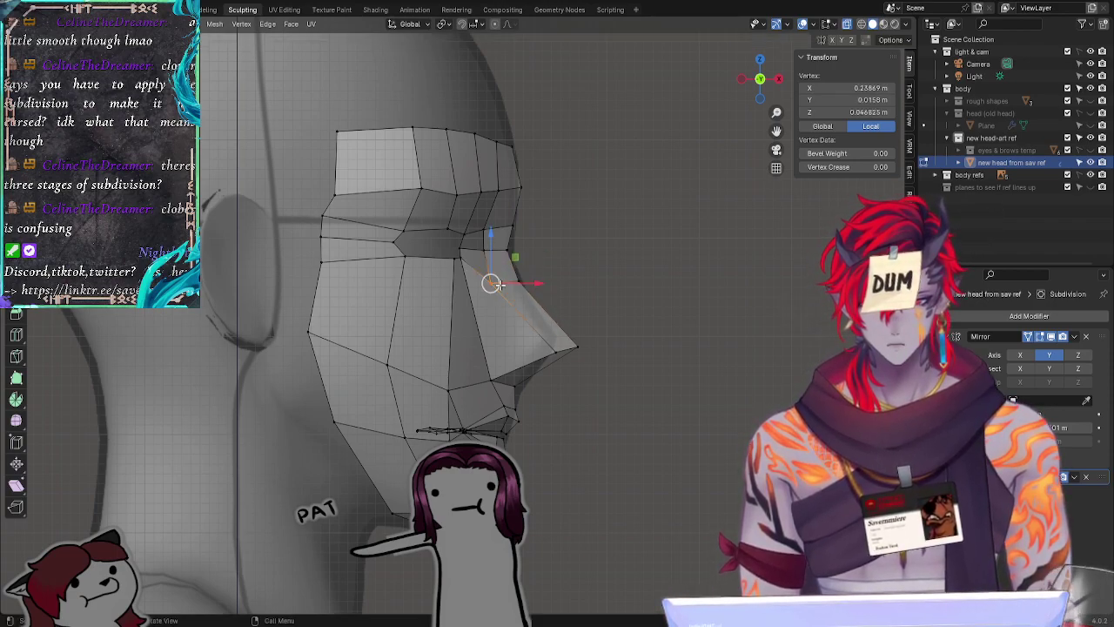
pyautogui.click(500, 279)
pyautogui.hotkey('alt', 'a')
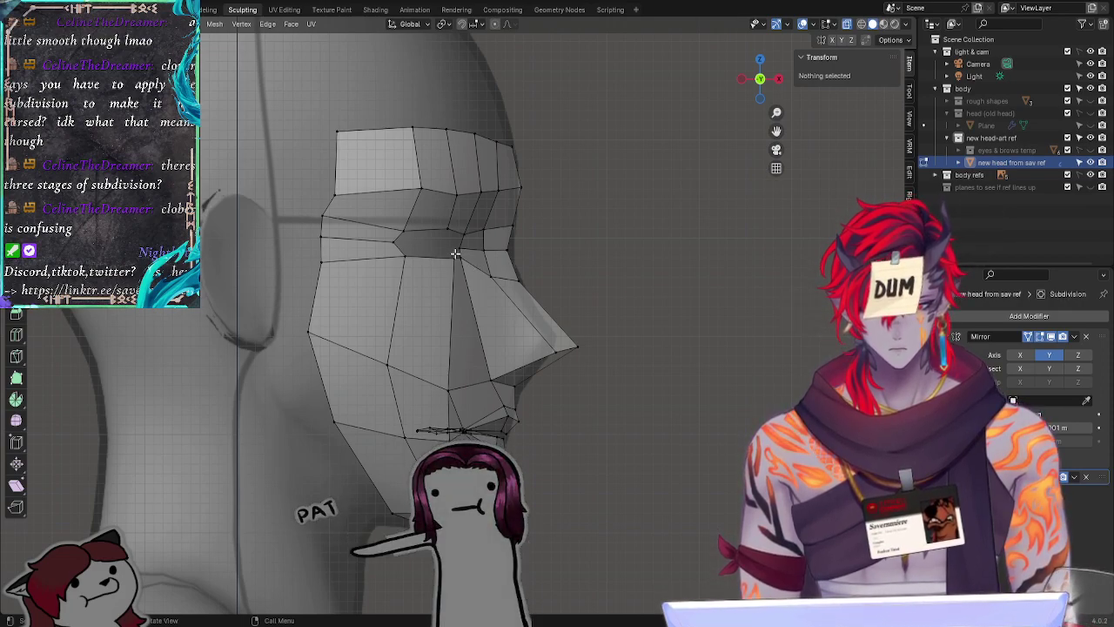
pyautogui.click(489, 271)
pyautogui.press('g')
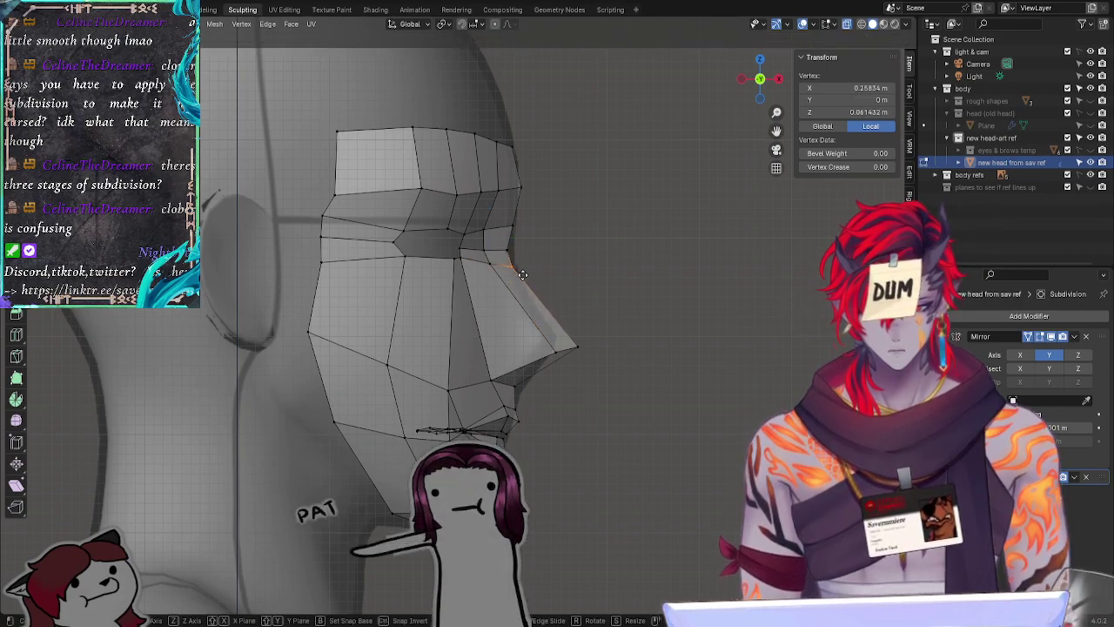
pyautogui.click(522, 271)
pyautogui.click(630, 233)
# Step: Adjust the top-of-nose edge, leaving the brow-corner and top-of-nose vertices in place
pyautogui.click(497, 248)
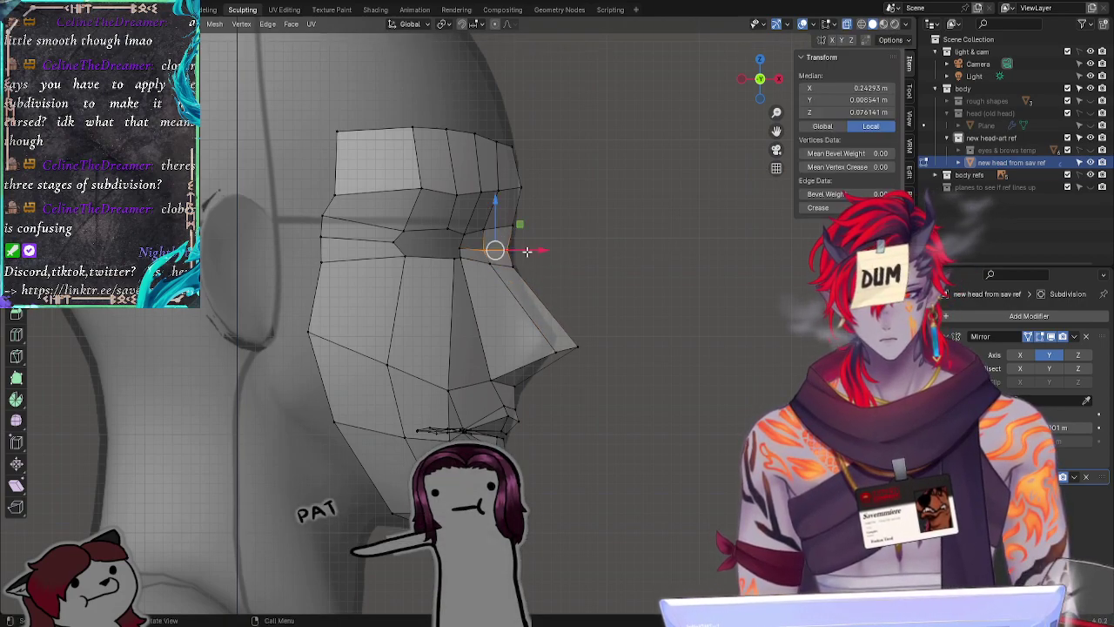
pyautogui.press('g')
pyautogui.click(528, 250)
pyautogui.click(627, 262)
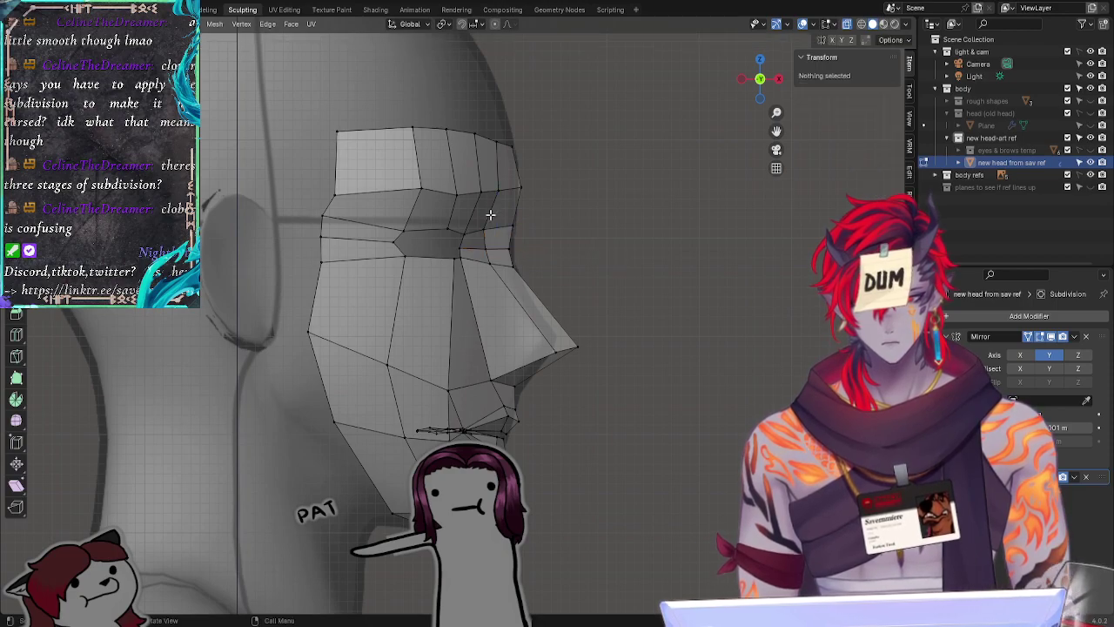
pyautogui.click(494, 229)
pyautogui.press('g')
pyautogui.rightClick(522, 231)
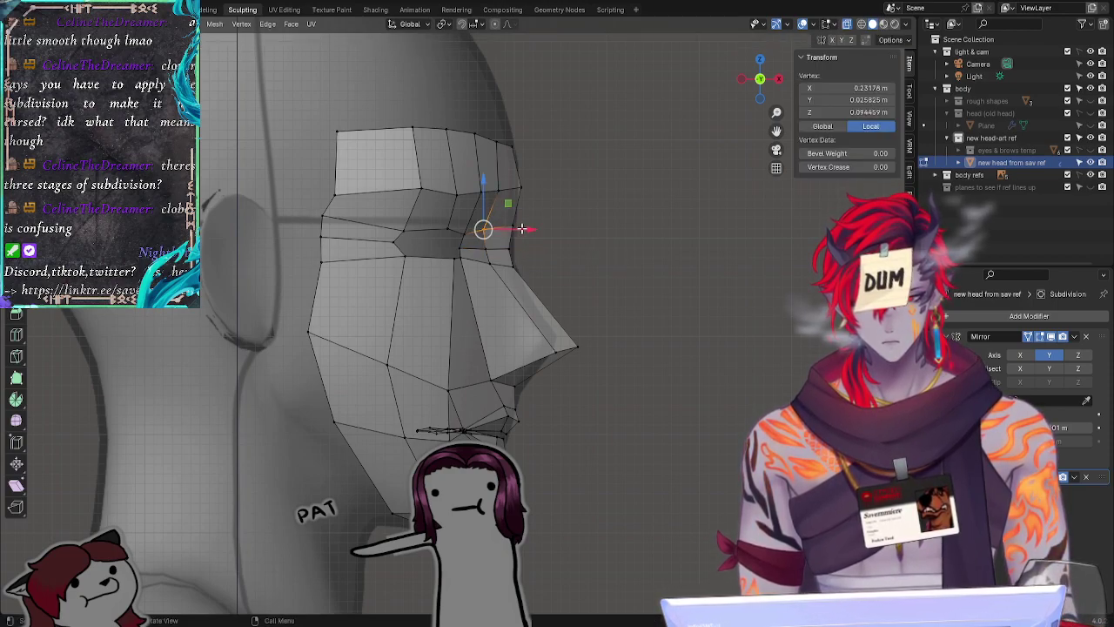
pyautogui.click(516, 233)
pyautogui.click(514, 228)
pyautogui.press('g')
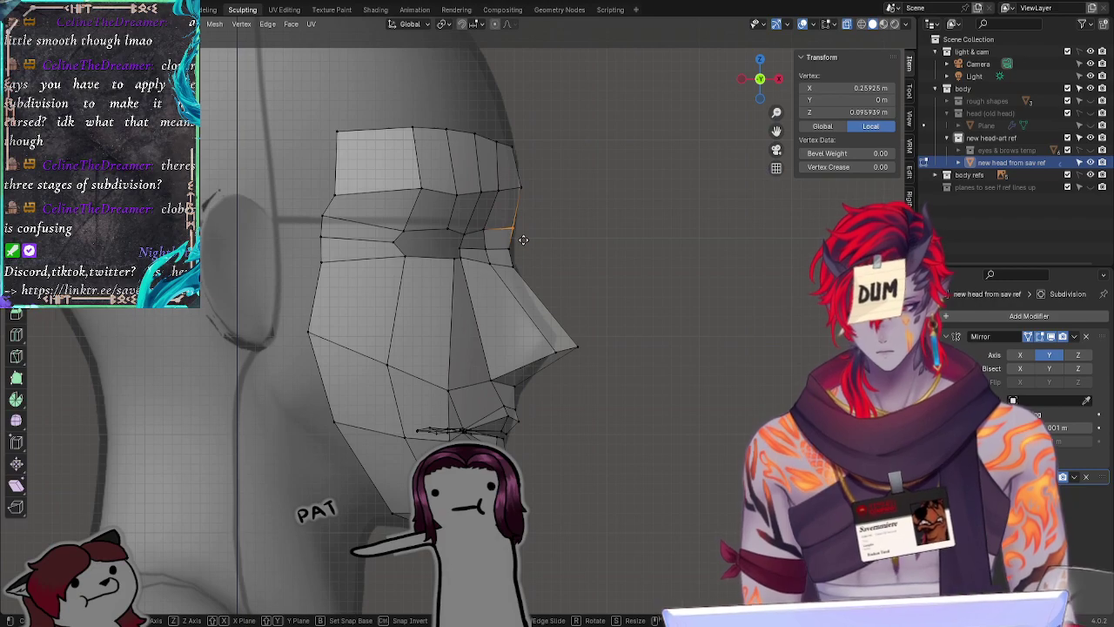
pyautogui.click(522, 241)
pyautogui.click(528, 252)
# Step: Nudge the two lower nose-bridge vertices slightly right
pyautogui.click(506, 251)
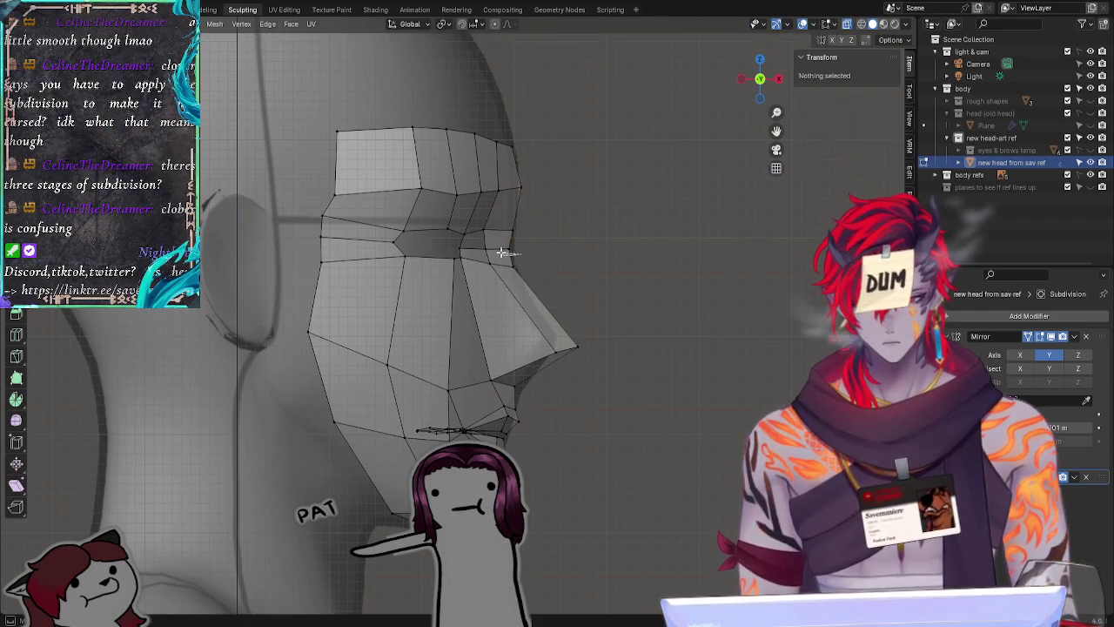
pyautogui.keyDown('shift'); pyautogui.click(485, 248); pyautogui.keyUp('shift')
pyautogui.press('g')
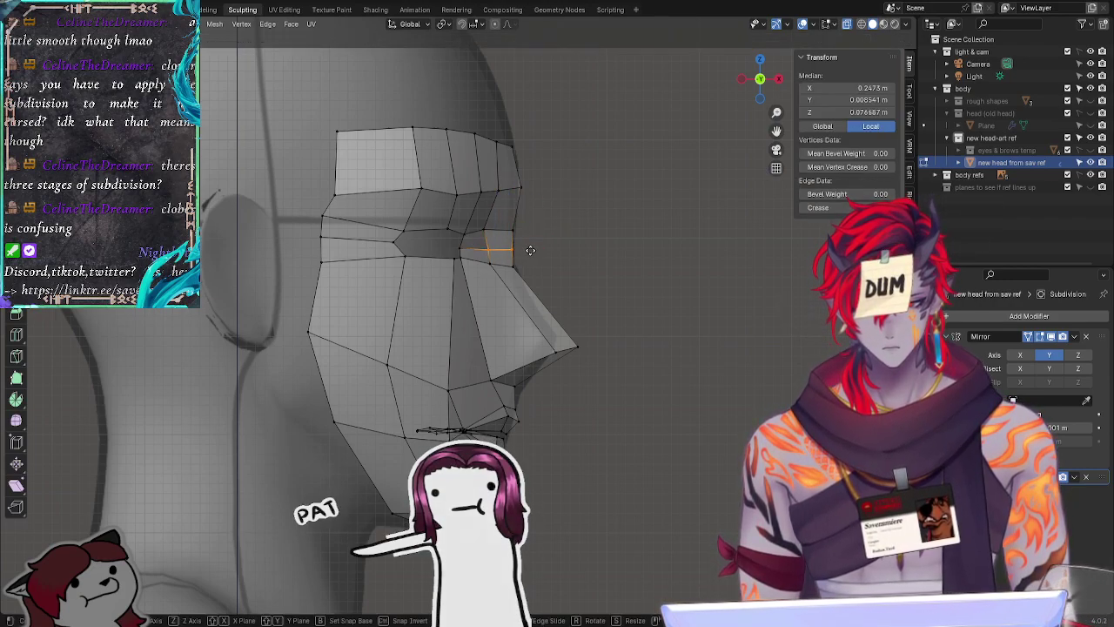
pyautogui.click(530, 250)
pyautogui.hotkey('alt', 'a')
pyautogui.click(487, 248)
pyautogui.press('g')
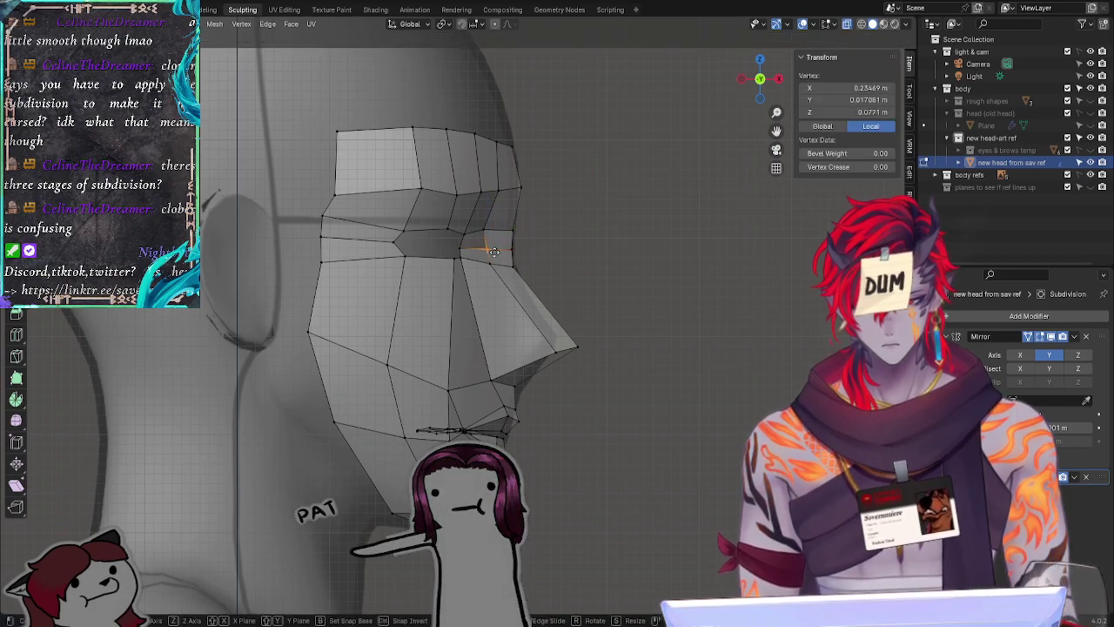
pyautogui.rightClick(534, 261)
pyautogui.hotkey('alt', 'a')
# Step: Reposition the outer and lower nose-bridge vertices to smooth the profile
pyautogui.click(522, 247)
pyautogui.press('g')
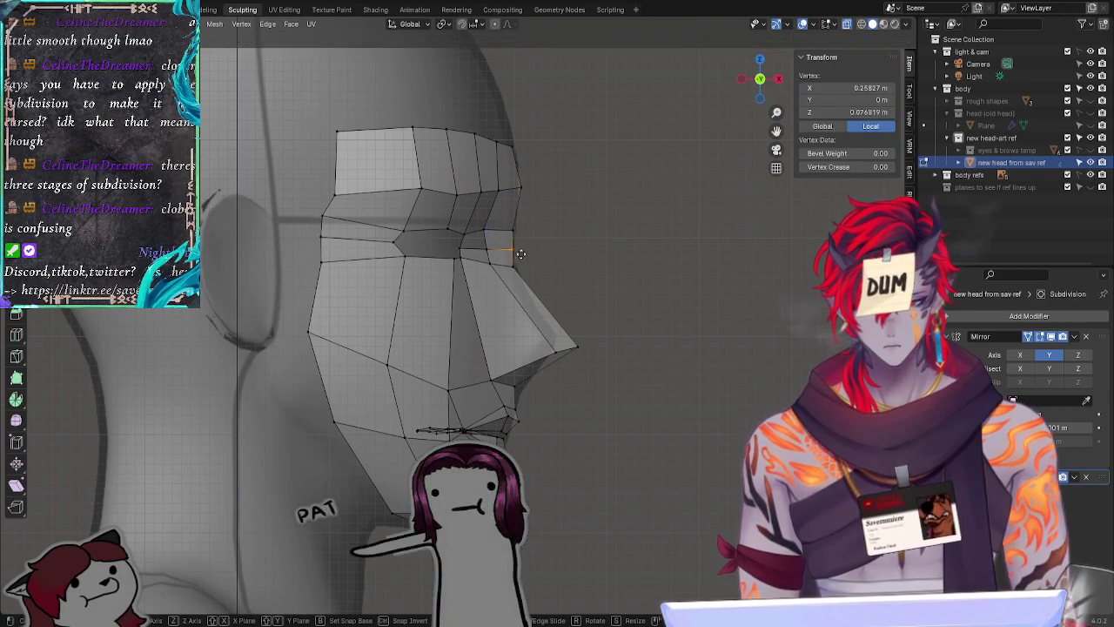
pyautogui.click(518, 255)
pyautogui.hotkey('alt', 'a')
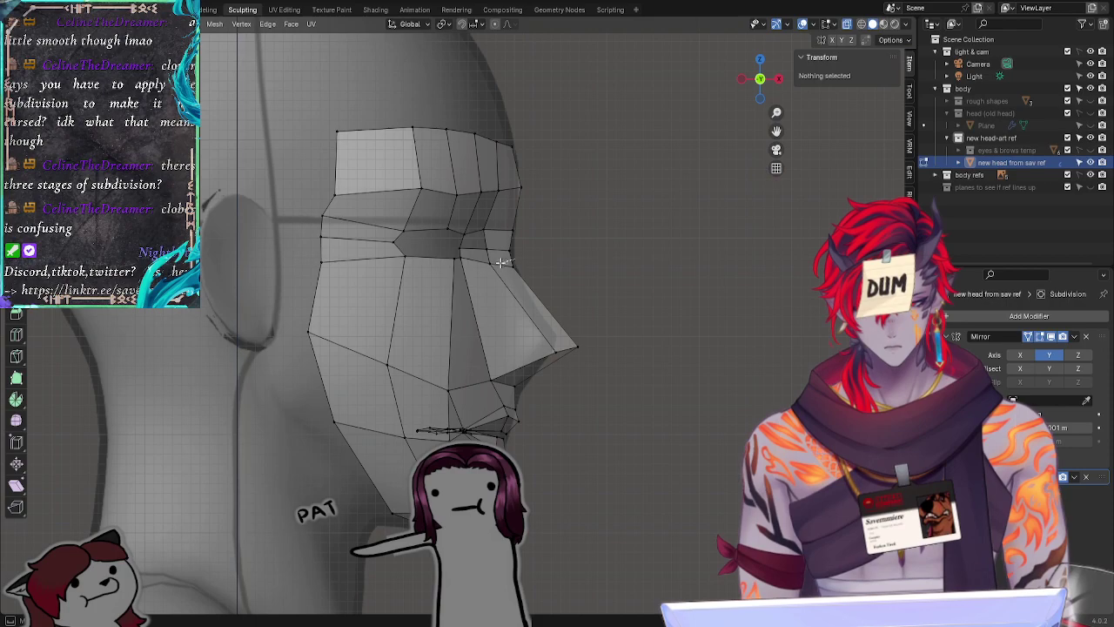
pyautogui.click(525, 272)
pyautogui.press('g')
pyautogui.click(530, 276)
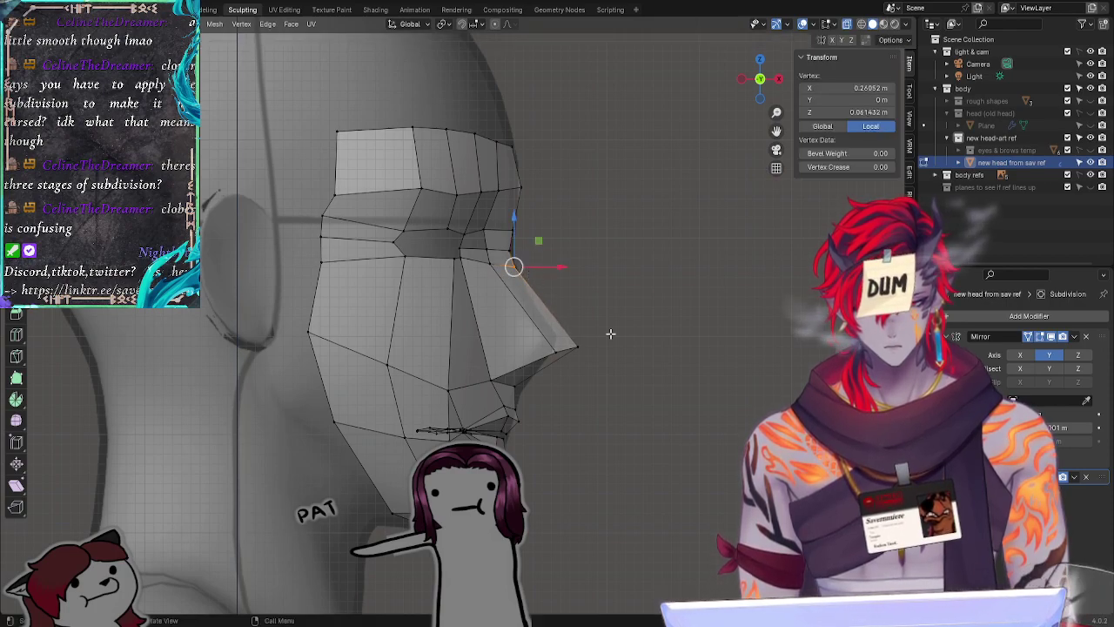
pyautogui.hotkey('alt', 'a')
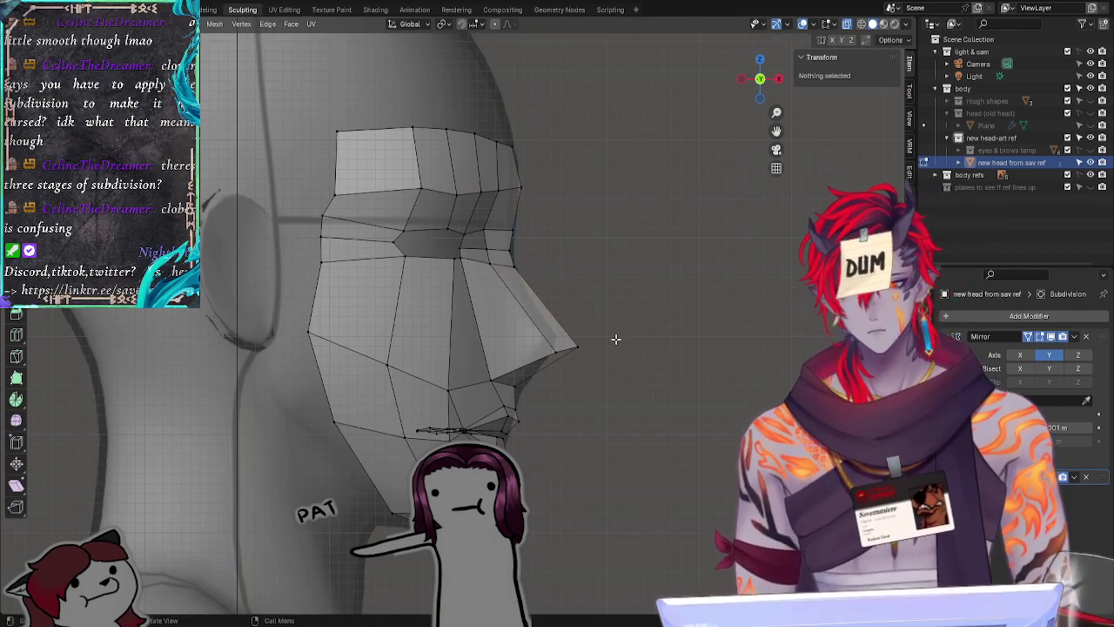
# Step: Move the nose-tip vertex to reshape the tip, then orbit to a three-quarter angle
pyautogui.click(559, 345)
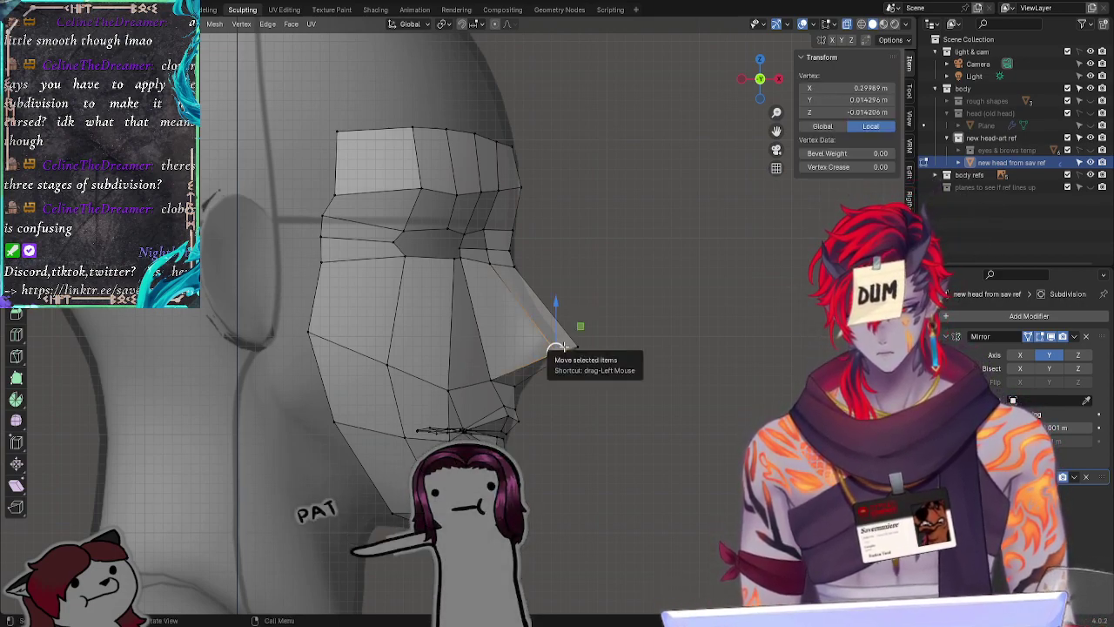
pyautogui.press('g')
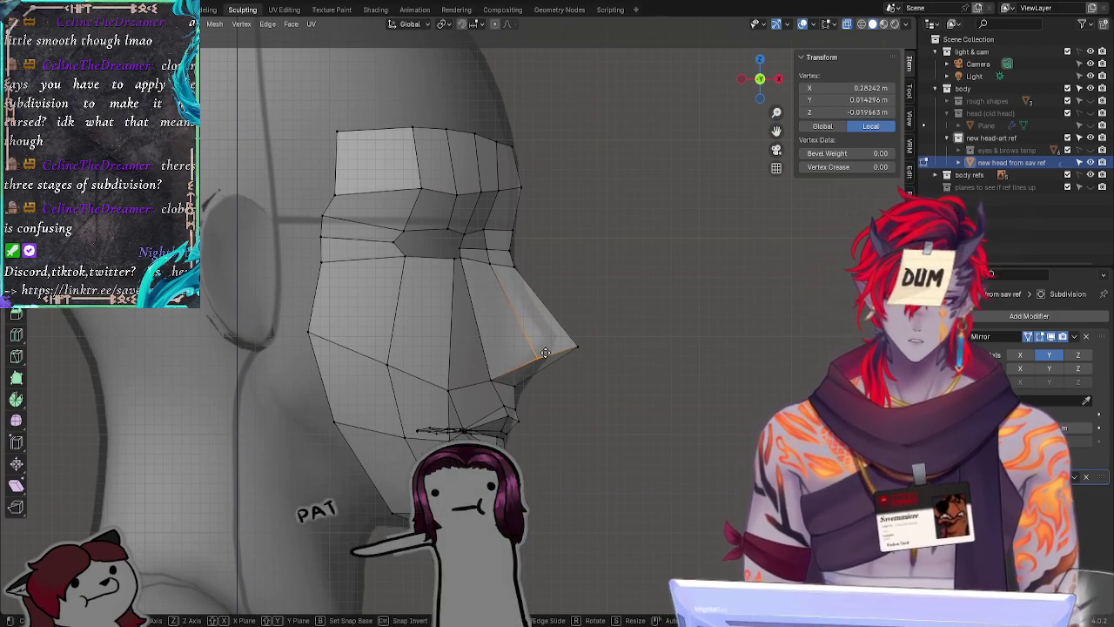
pyautogui.click(545, 352)
pyautogui.click(674, 417)
pyautogui.moveTo(731, 435); pyautogui.dragTo(555, 445, button='middle')
# Step: Move a nose-side vertex along Y and return to the straight side view
pyautogui.click(531, 364)
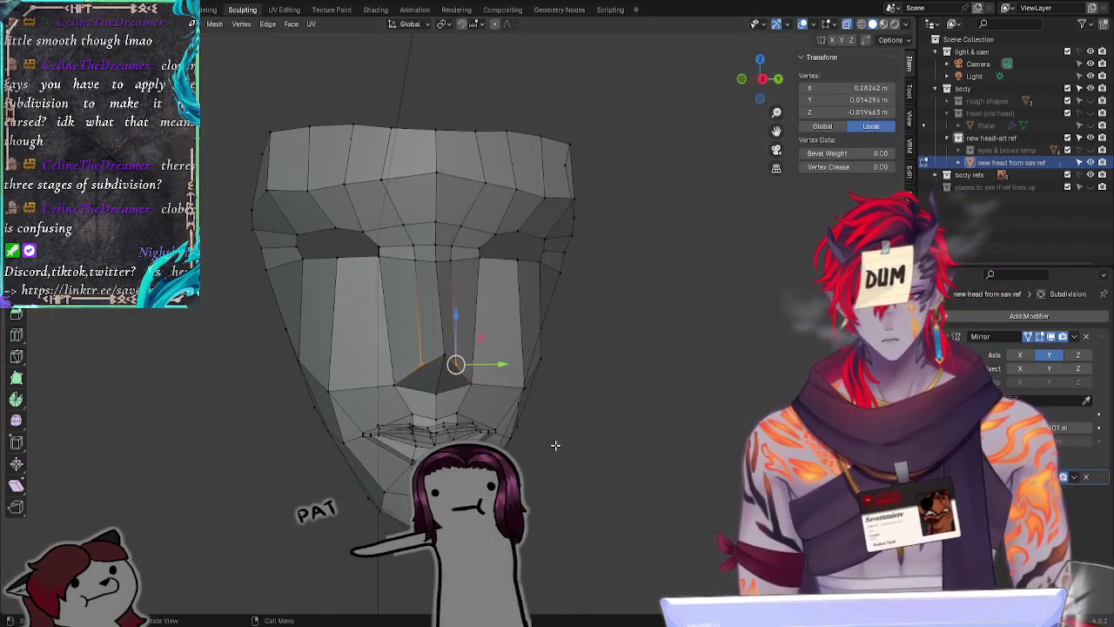
pyautogui.press('g')
pyautogui.press('y')
pyautogui.click(564, 448)
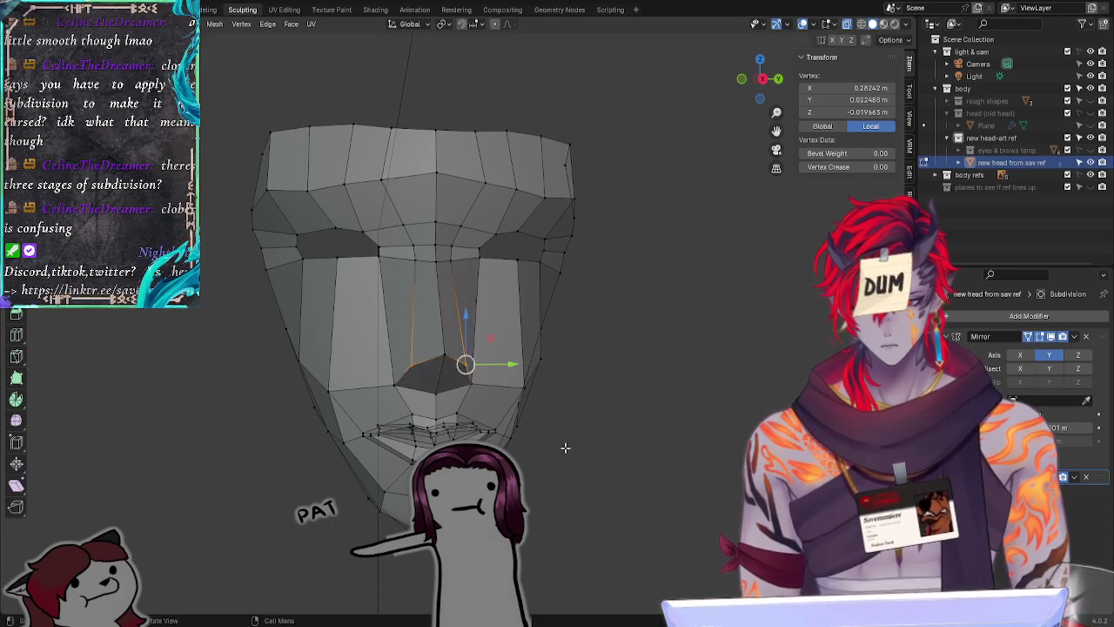
pyautogui.click(579, 487)
pyautogui.moveTo(579, 486); pyautogui.dragTo(663, 483, button='middle')
pyautogui.click(747, 80)
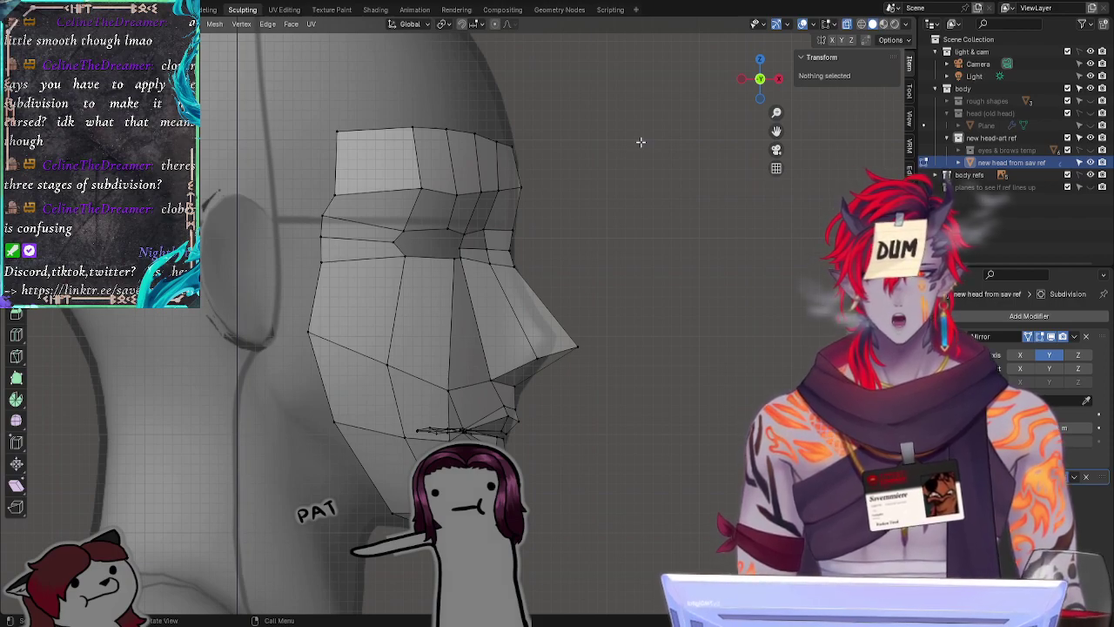
# Step: Fine-tune the nose-tip vertex position in the side profile
pyautogui.click(483, 251)
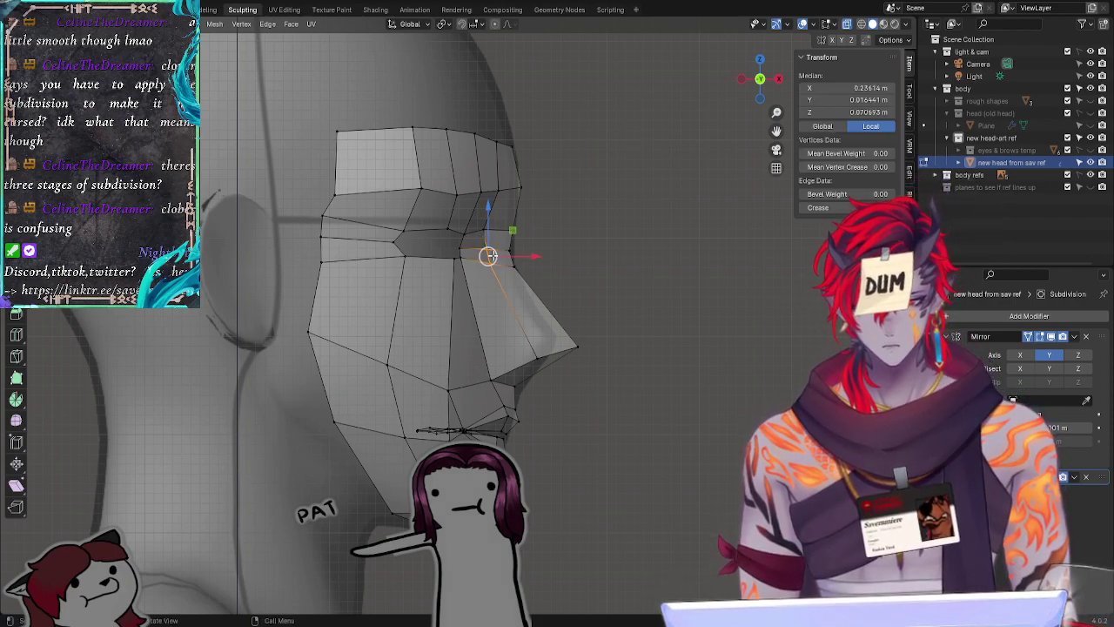
pyautogui.press('g')
pyautogui.press('Escape')
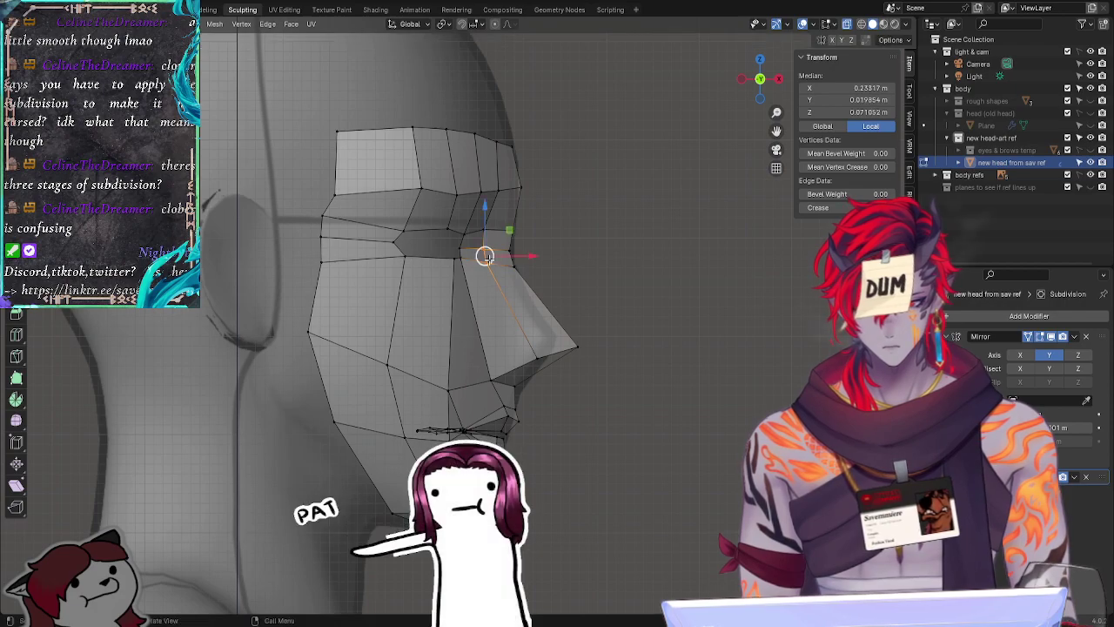
pyautogui.click(539, 355)
pyautogui.press('g')
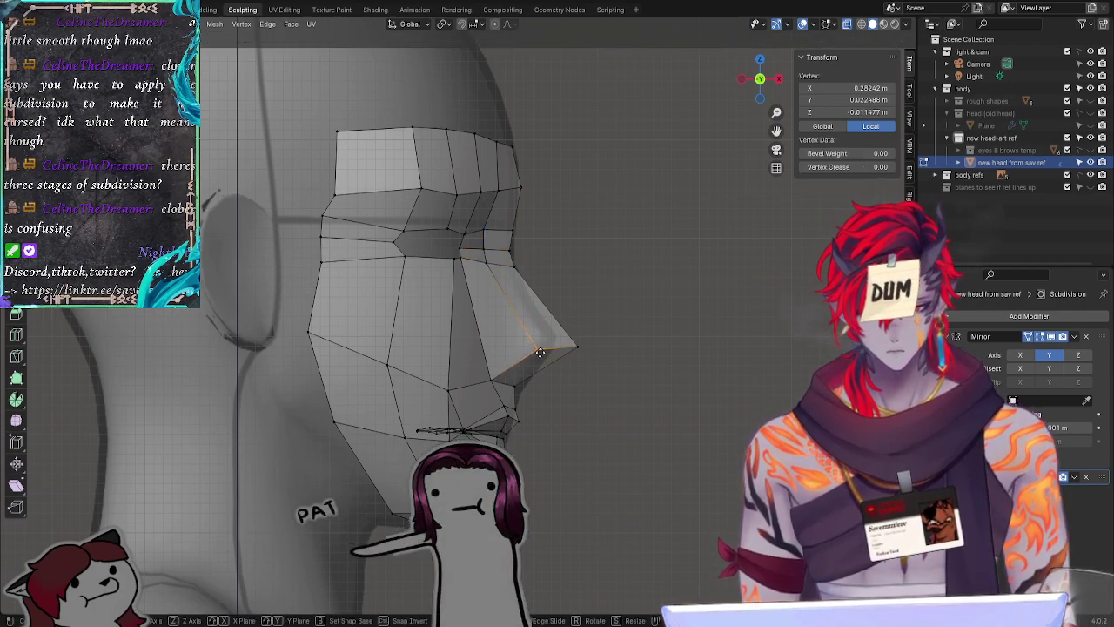
pyautogui.click(538, 352)
pyautogui.click(599, 430)
# Step: Raise and pull back the nostril-wing vertex under the nose
pyautogui.click(492, 379)
pyautogui.press('g')
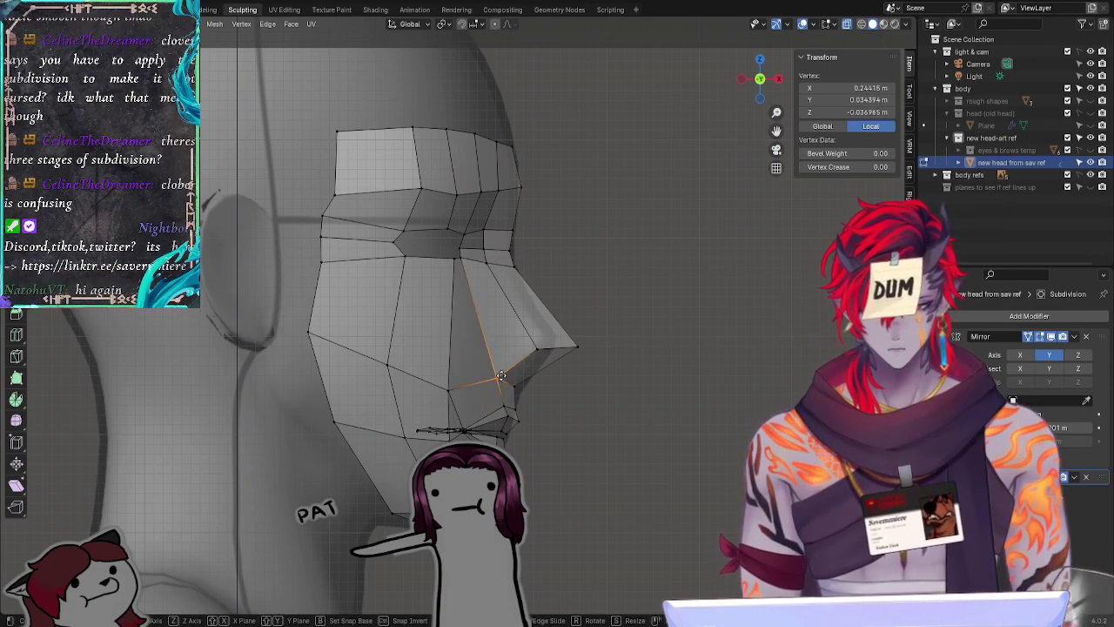
pyautogui.click(496, 378)
pyautogui.click(656, 442)
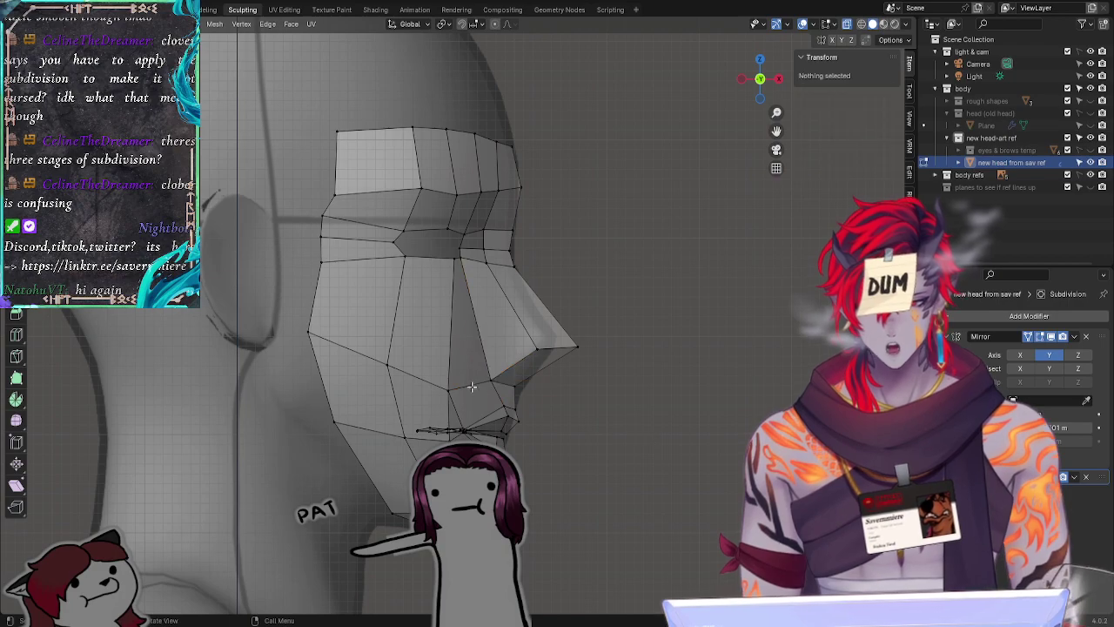
pyautogui.click(490, 377)
pyautogui.press('g')
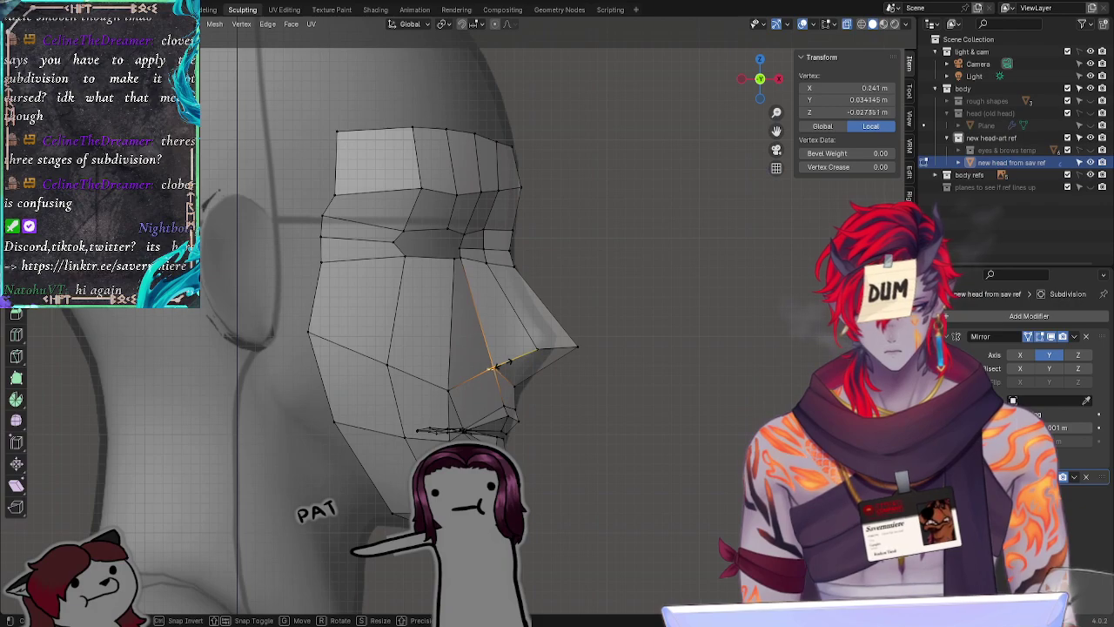
pyautogui.click(497, 365)
pyautogui.click(691, 459)
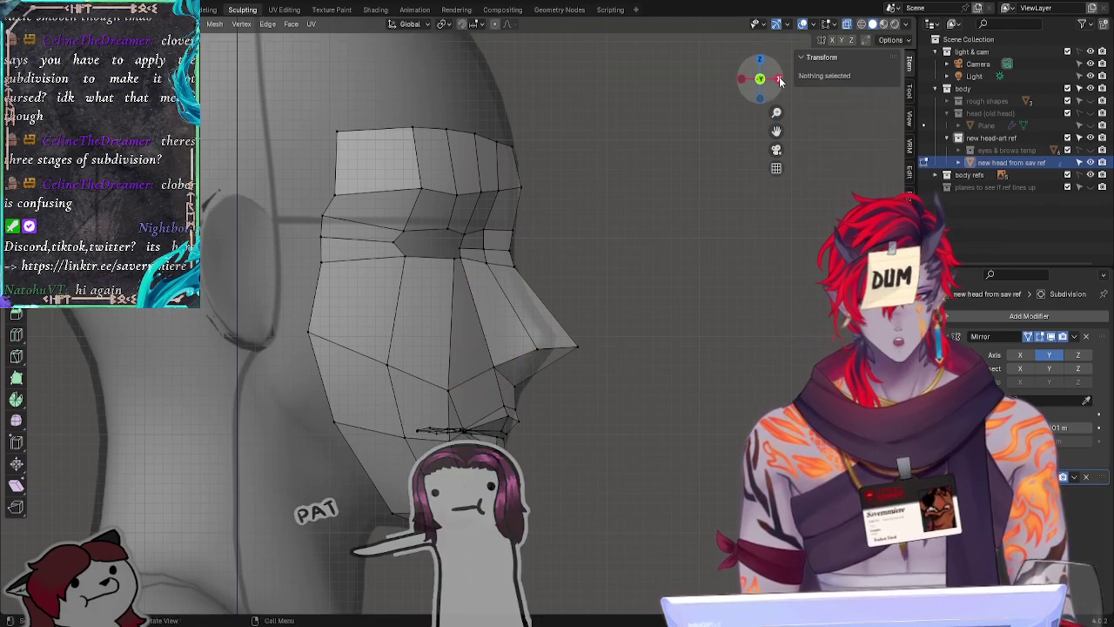
# Step: In front view, move the vertex beside the nose down to match the reference
pyautogui.click(780, 80)
pyautogui.click(466, 366)
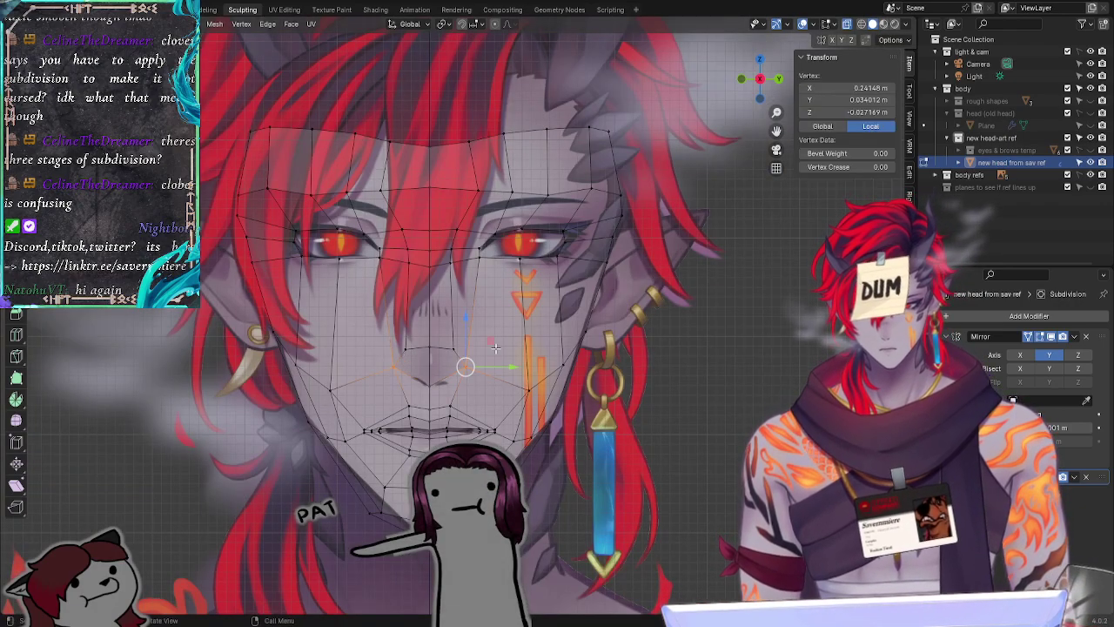
pyautogui.press('g')
pyautogui.click(462, 389)
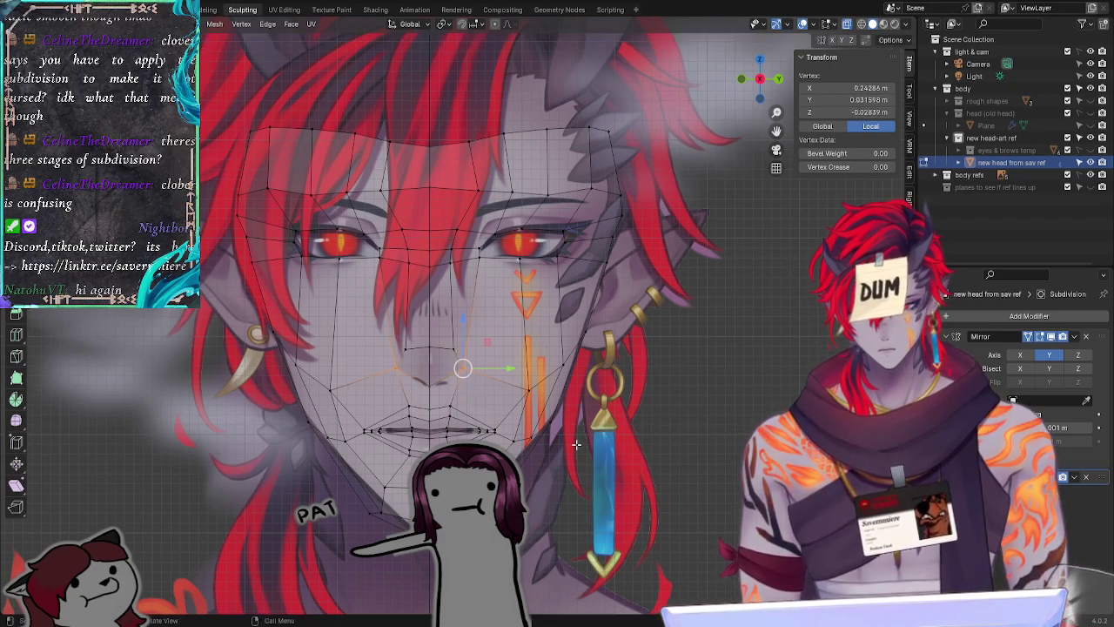
pyautogui.hotkey('alt', 'a')
# Step: Move the vertex group around the nose and a lower-cheek vertex into line with the reference
pyautogui.keyDown('ctrl'); pyautogui.moveTo(455, 336); pyautogui.dragTo(401, 336, button='right'); pyautogui.keyUp('ctrl')
pyautogui.moveTo(456, 348); pyautogui.dragTo(453, 349)
pyautogui.press('g')
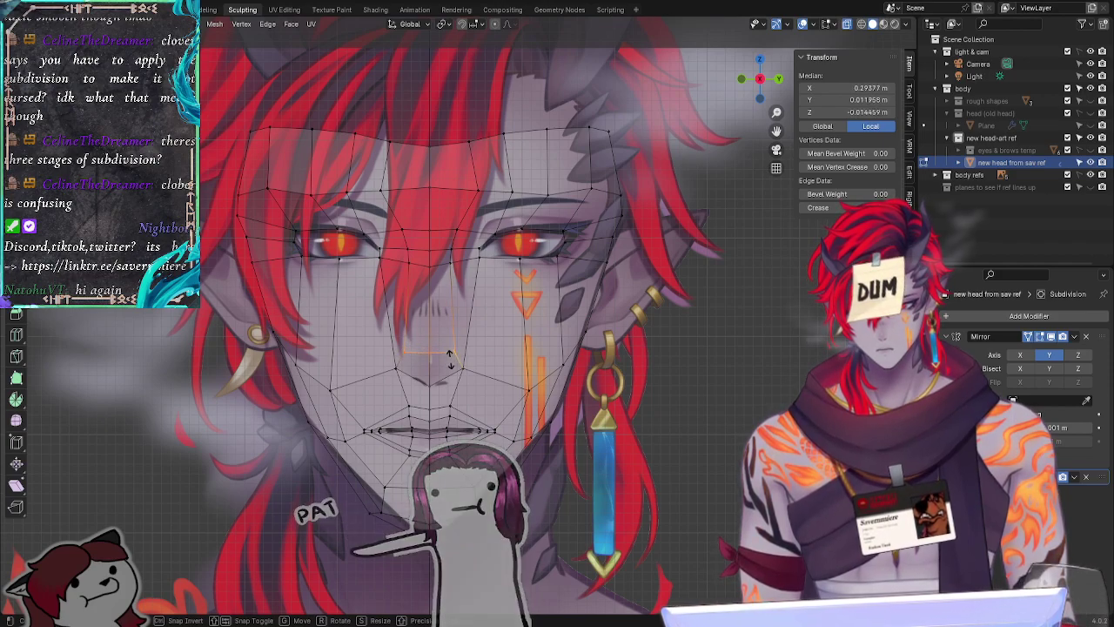
pyautogui.click(447, 357)
pyautogui.press('g')
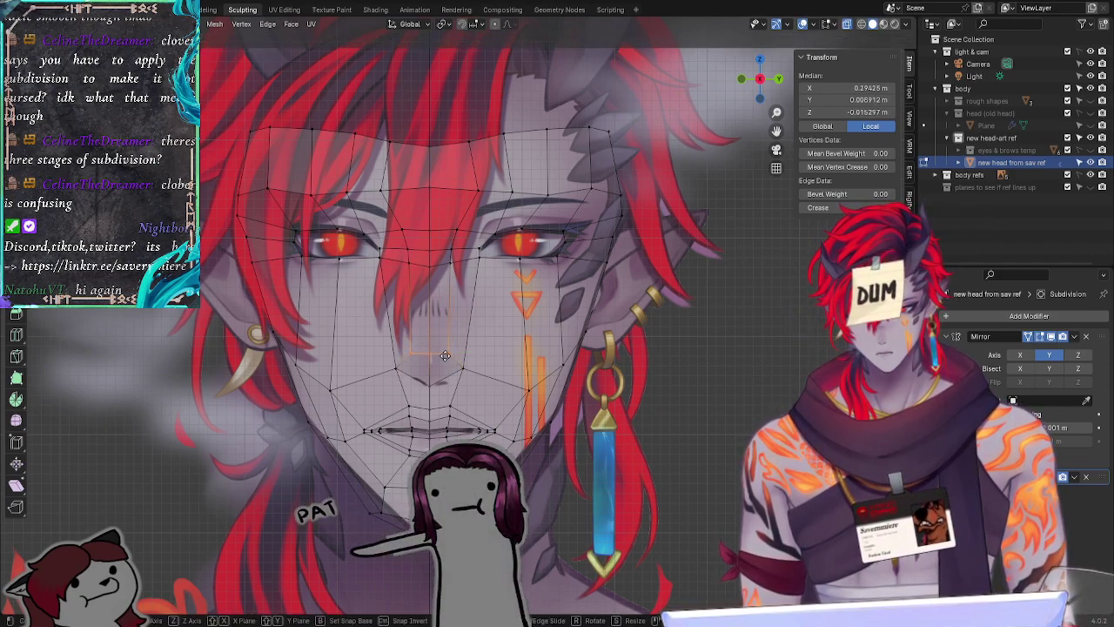
pyautogui.click(445, 356)
pyautogui.click(525, 393)
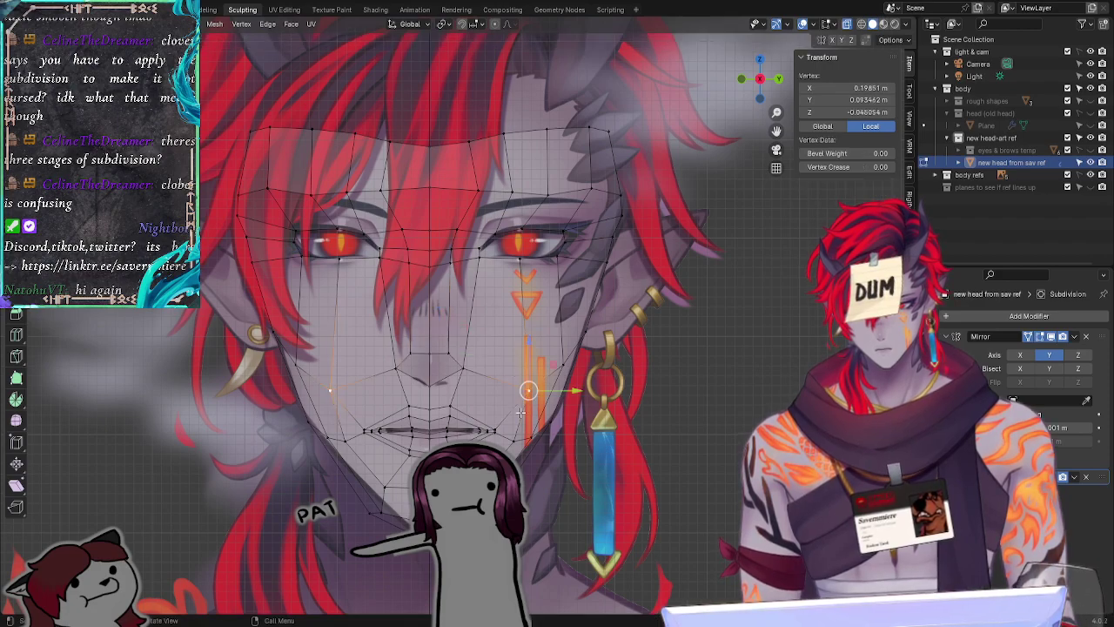
pyautogui.press('g')
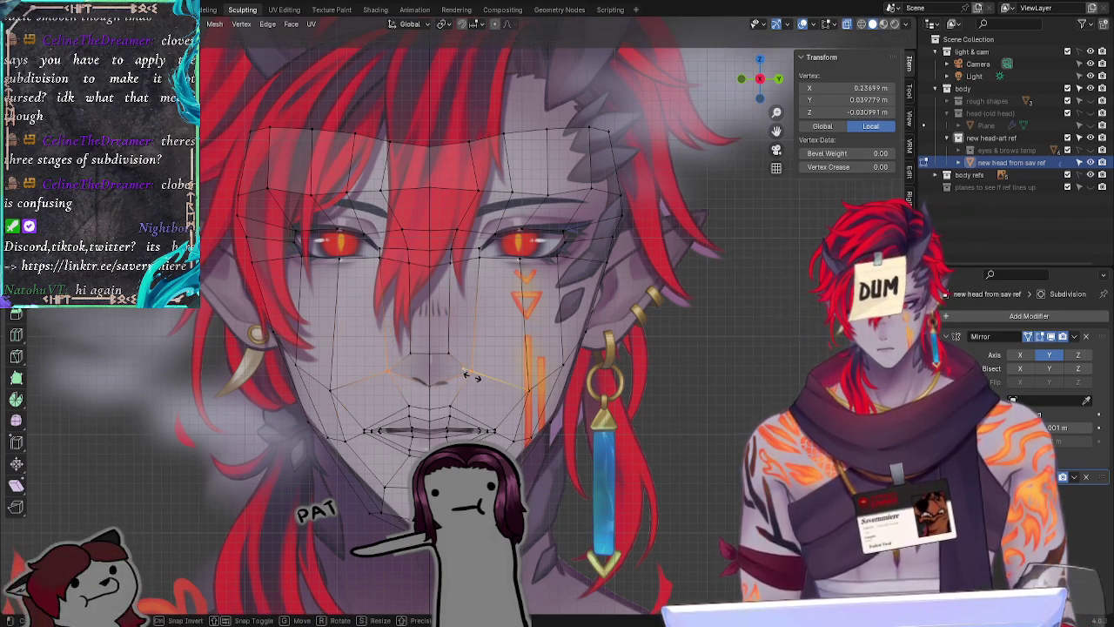
pyautogui.click(469, 372)
# Step: Edge-slide the inner-eye vertices along their edges
pyautogui.moveTo(476, 239); pyautogui.dragTo(491, 268)
pyautogui.press('g')
pyautogui.press('g')
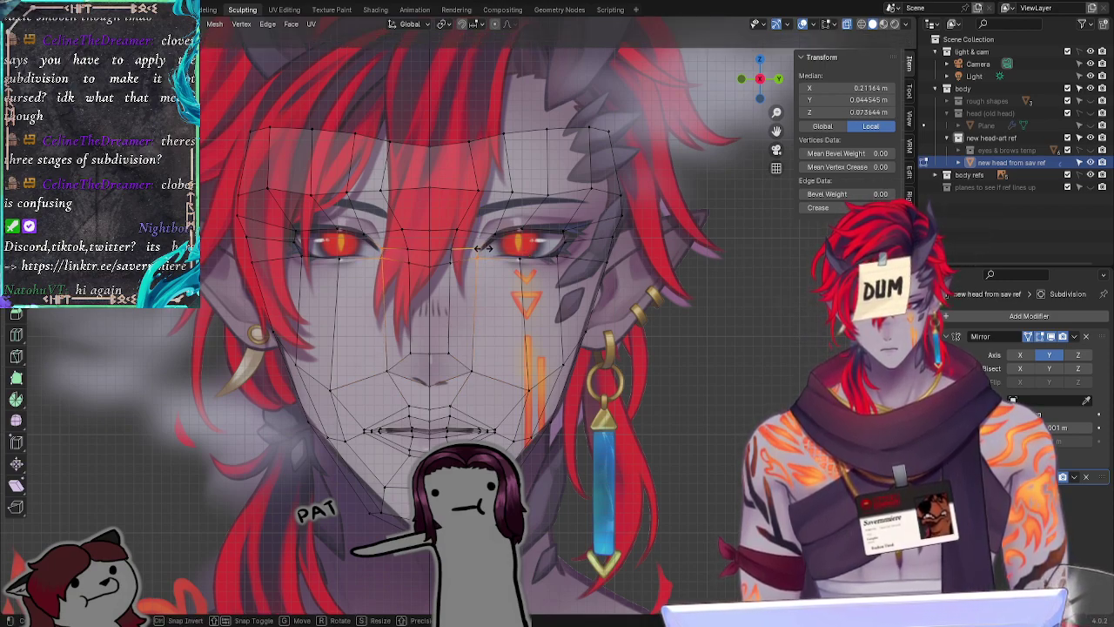
pyautogui.click(478, 250)
pyautogui.click(674, 410)
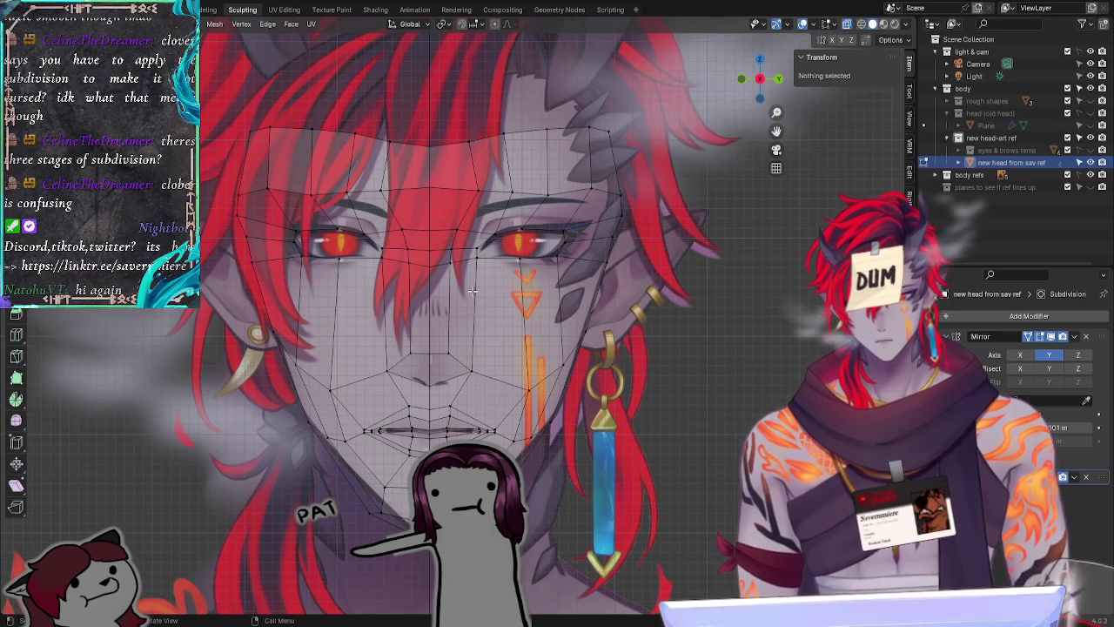
# Step: Reposition a vertex beside the nose toward the mouth corner
pyautogui.click(471, 372)
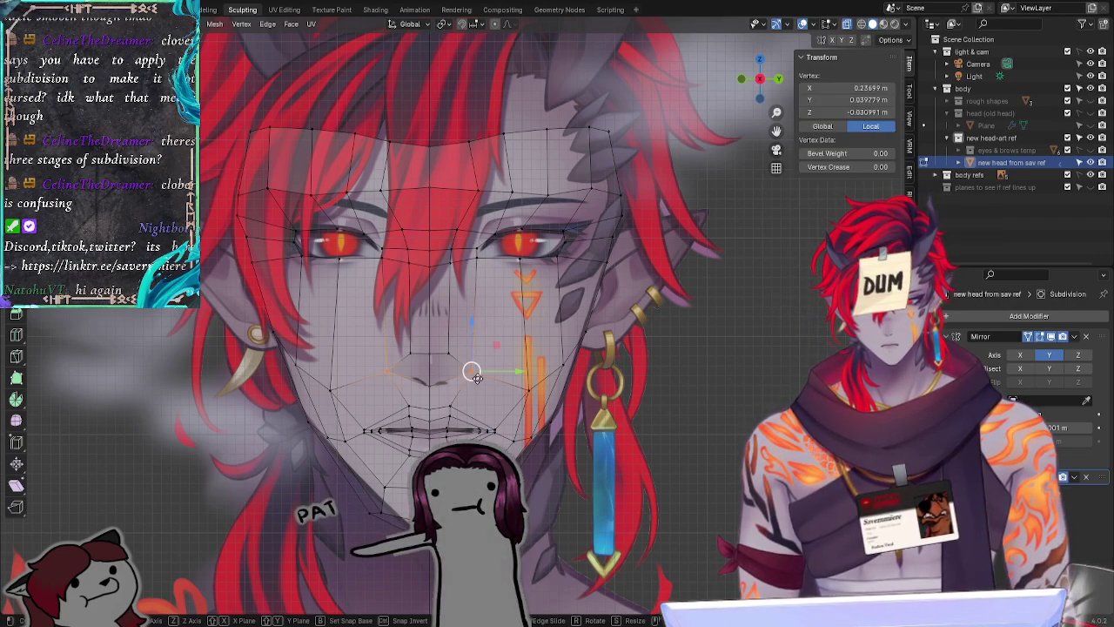
pyautogui.press('g')
pyautogui.press('Escape')
pyautogui.press('g')
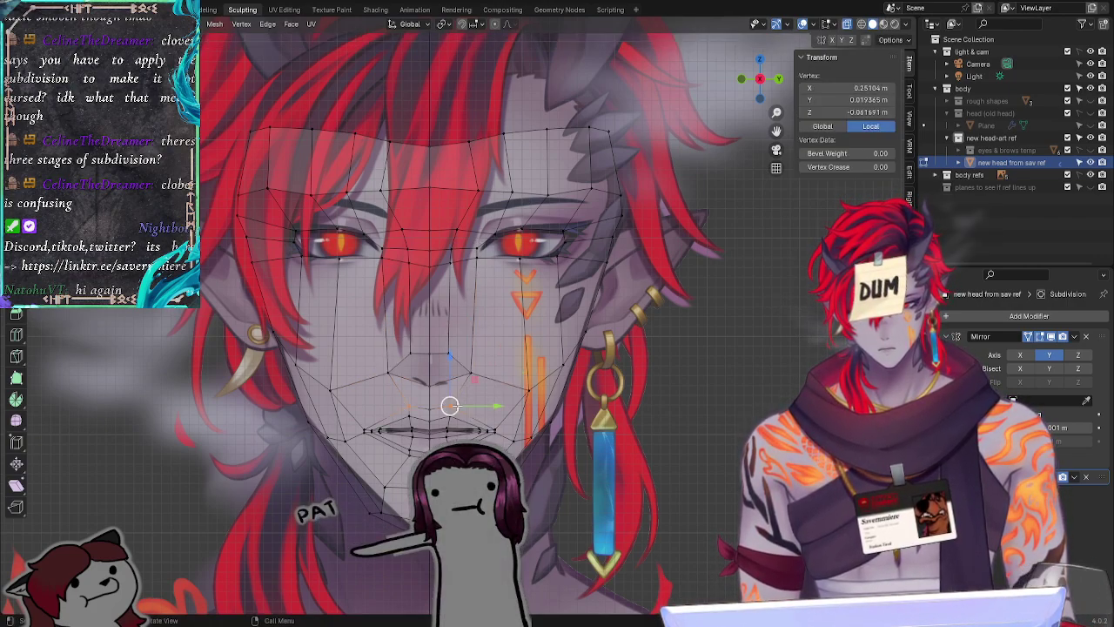
pyautogui.click(478, 431)
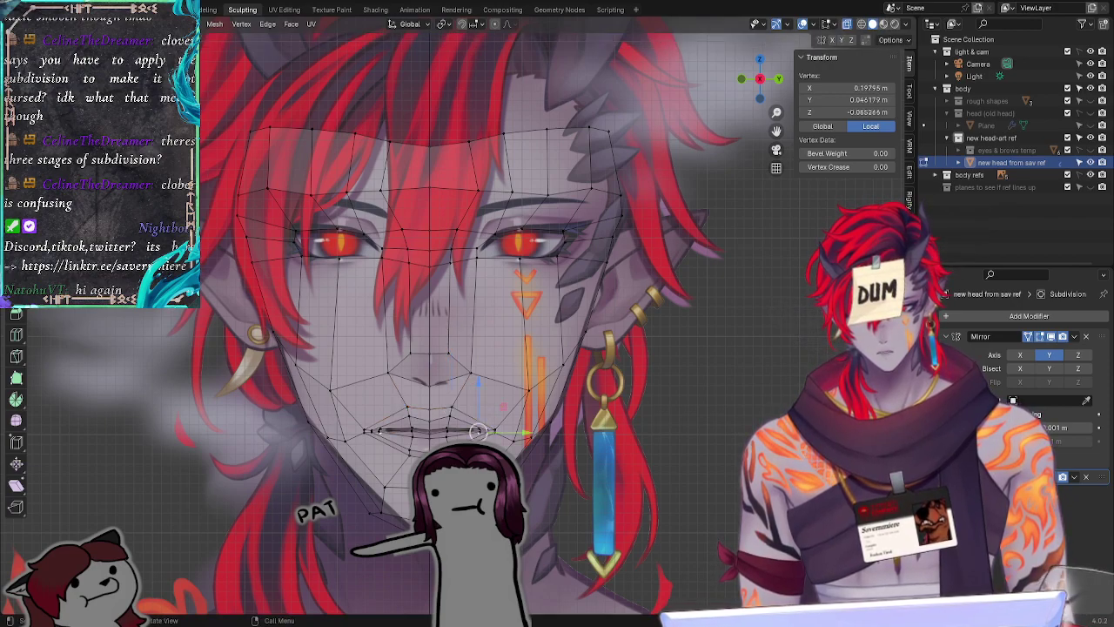
# Step: Nudge the mouth edge loop, undoing the second adjustment
pyautogui.keyDown('alt'); pyautogui.click(451, 427); pyautogui.keyUp('alt')
pyautogui.press('g')
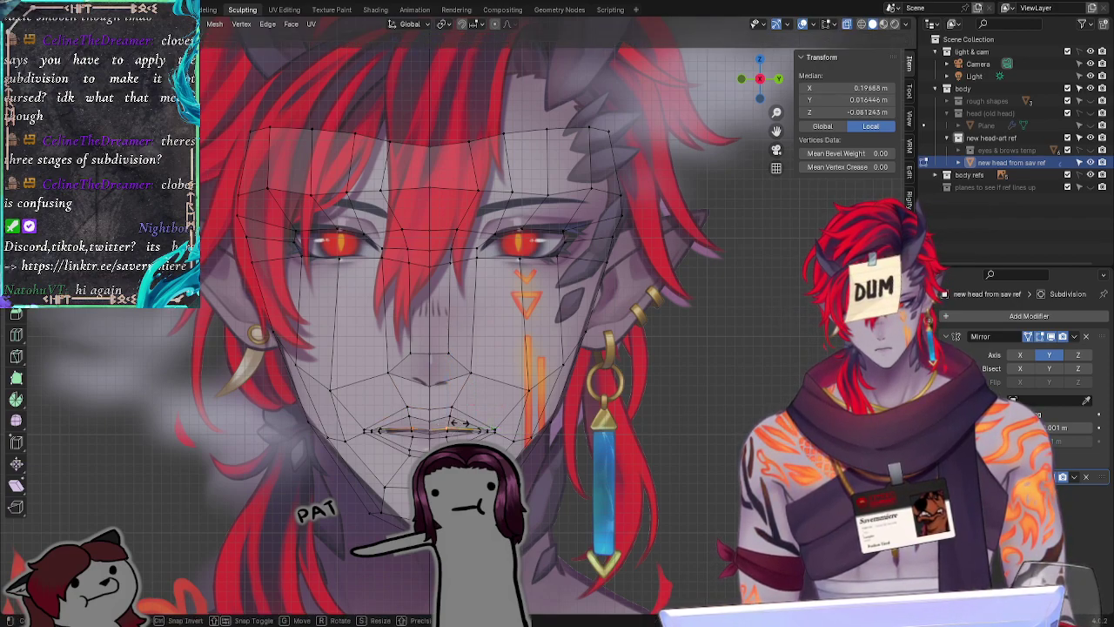
pyautogui.click(456, 425)
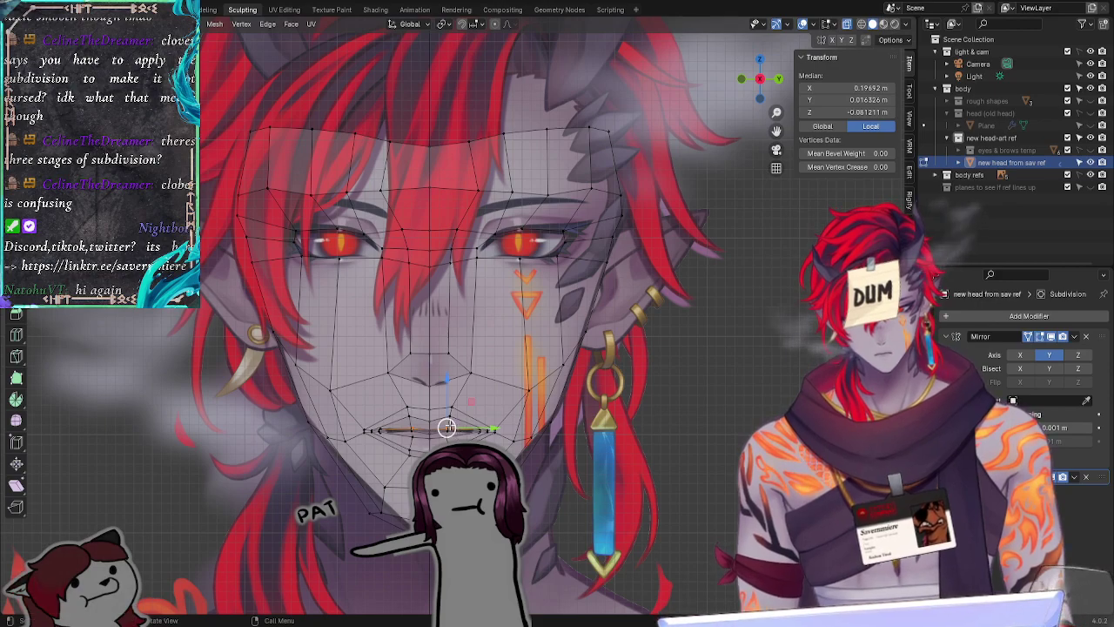
pyautogui.press('g')
pyautogui.click(448, 428)
pyautogui.hotkey('ctrl', 'z')
pyautogui.click(691, 462)
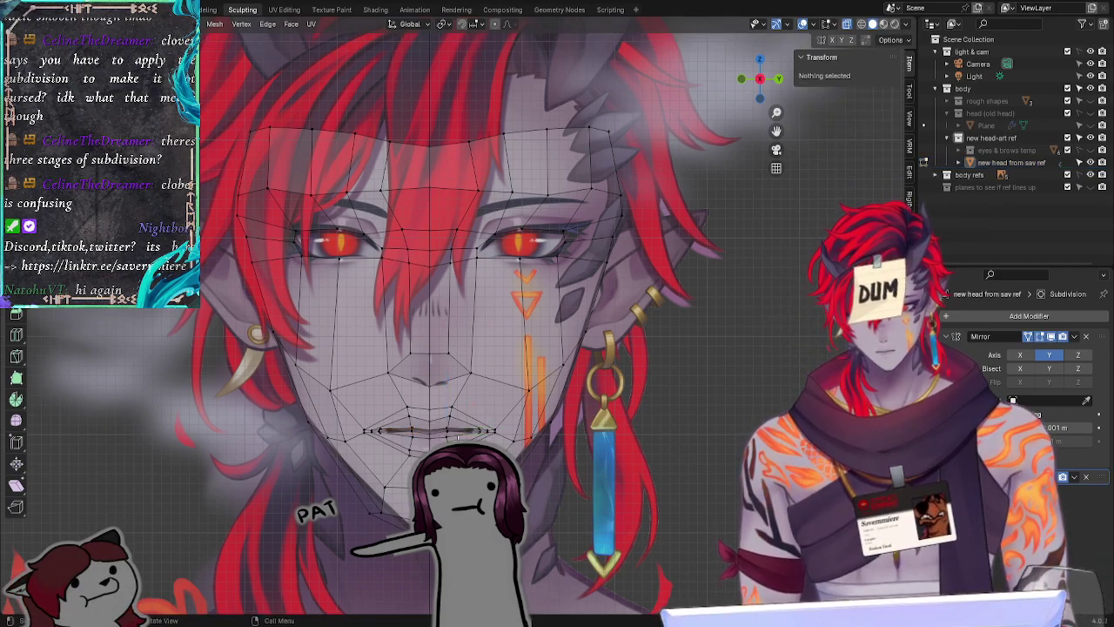
# Step: Move a mouth vertex in front view over the reference art
pyautogui.moveTo(735, 456); pyautogui.dragTo(732, 429, button='middle')
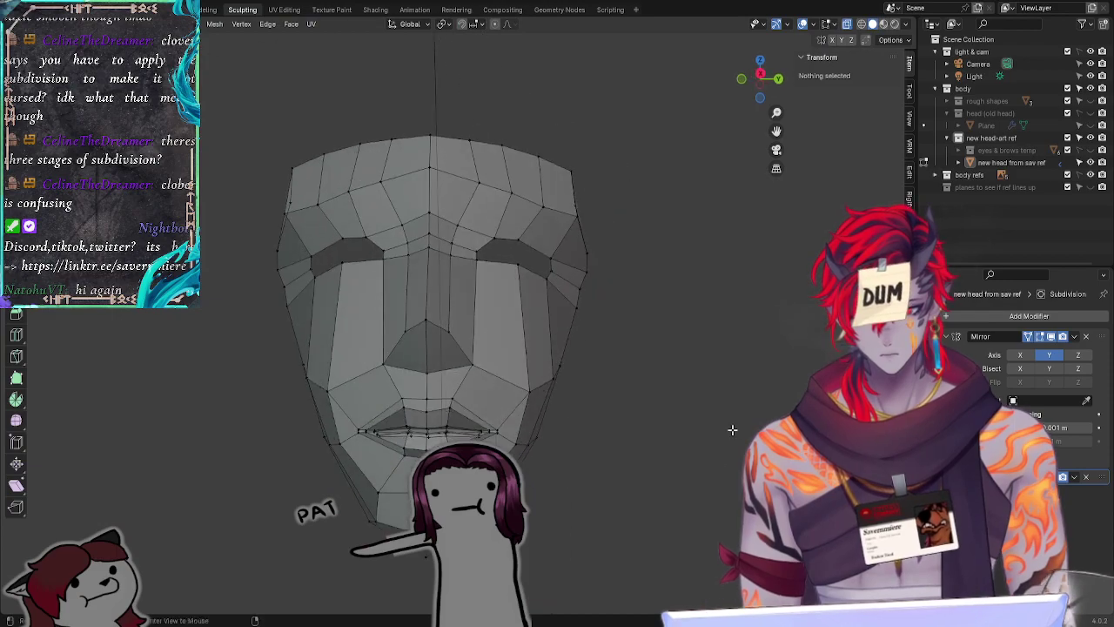
pyautogui.click(456, 424)
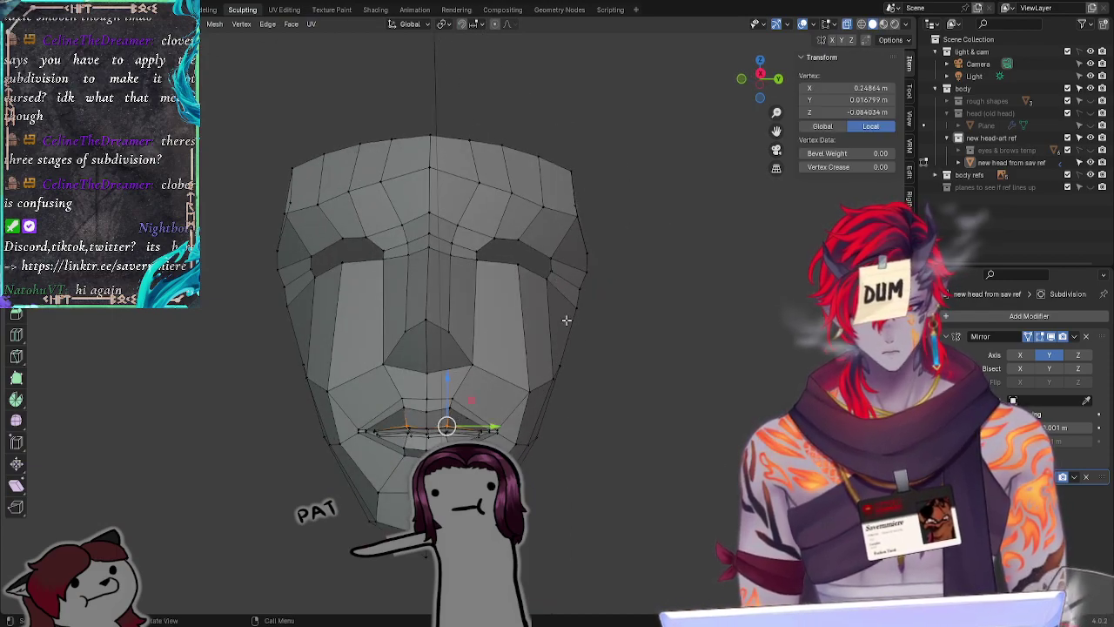
pyautogui.press('KP_Divide')
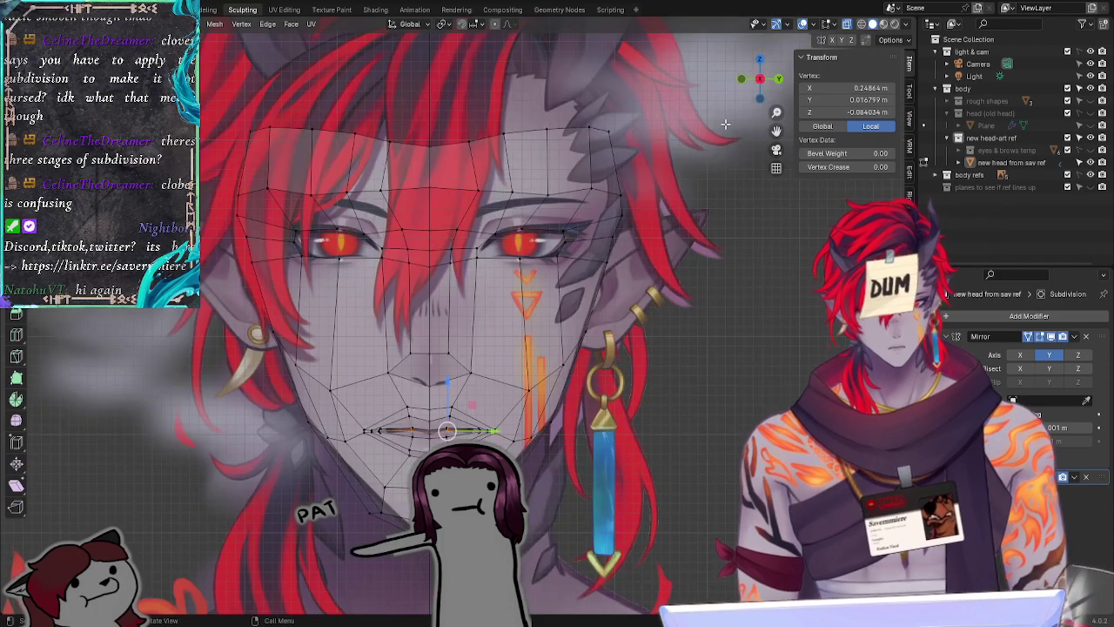
pyautogui.press('g')
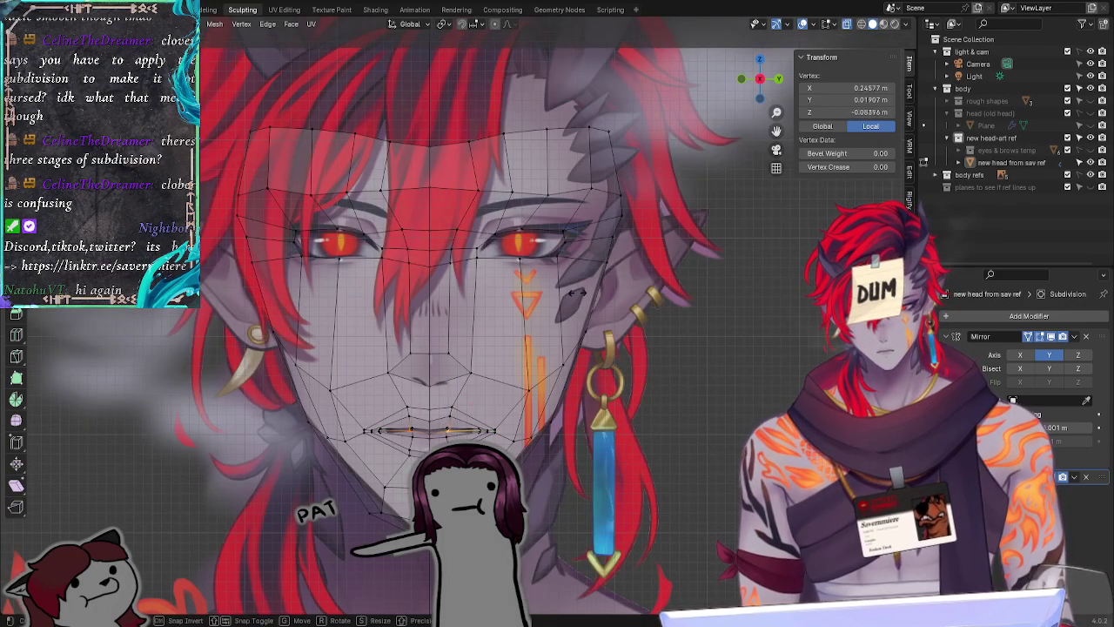
pyautogui.moveTo(576, 294)
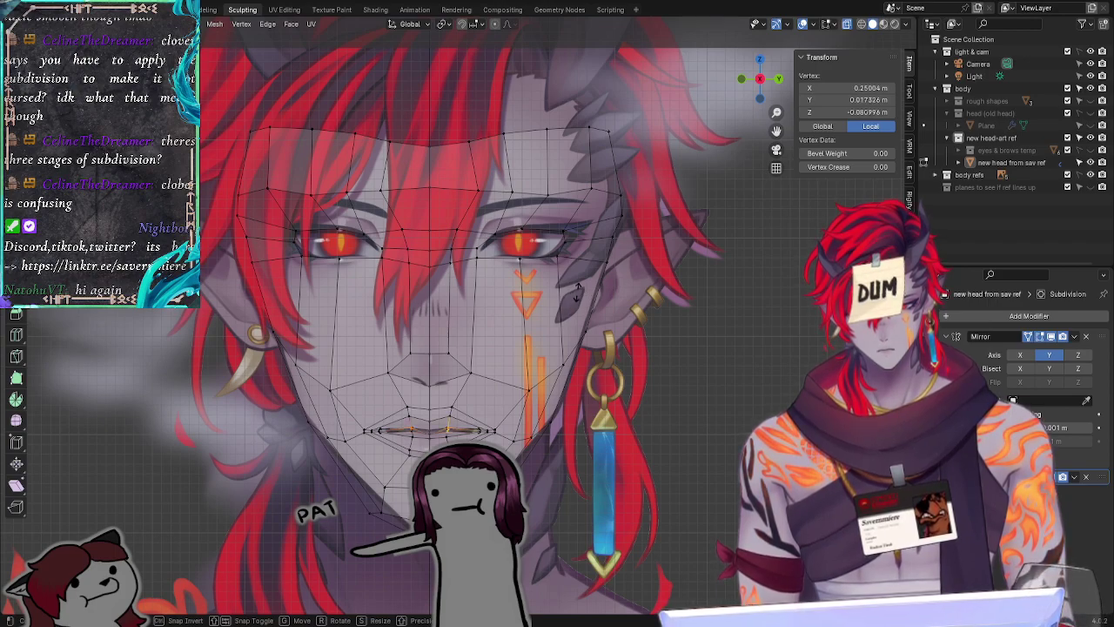
pyautogui.click(576, 293)
pyautogui.click(688, 375)
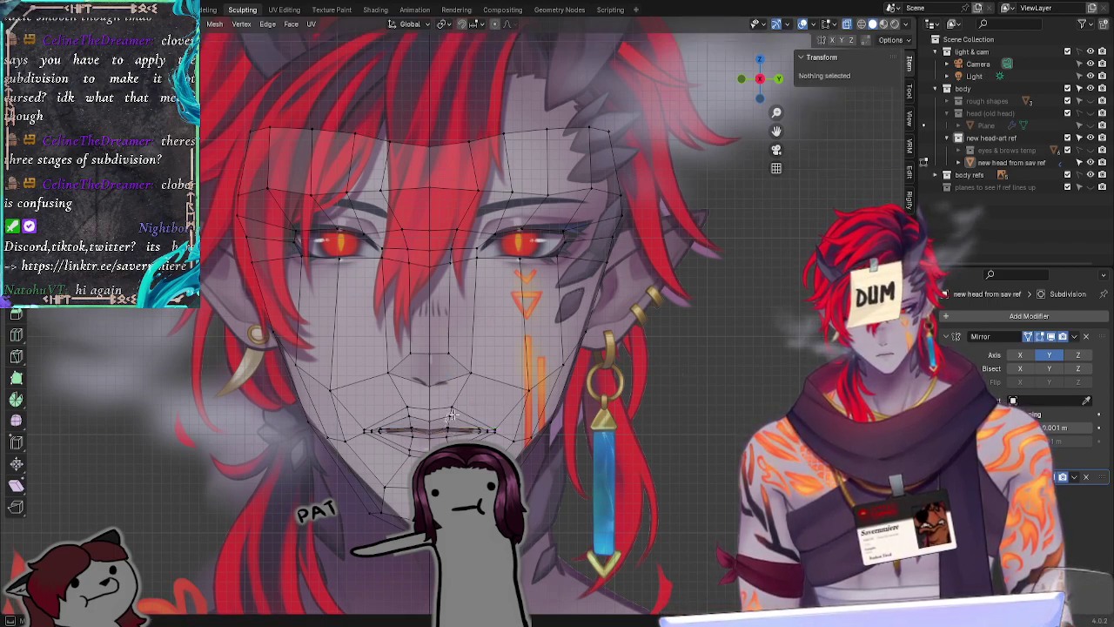
# Step: Lift the upper-lip vertex to about Y 0.0228 m, Z -0.0711 m and check in perspective
pyautogui.click(452, 413)
pyautogui.press('g')
pyautogui.press('g')
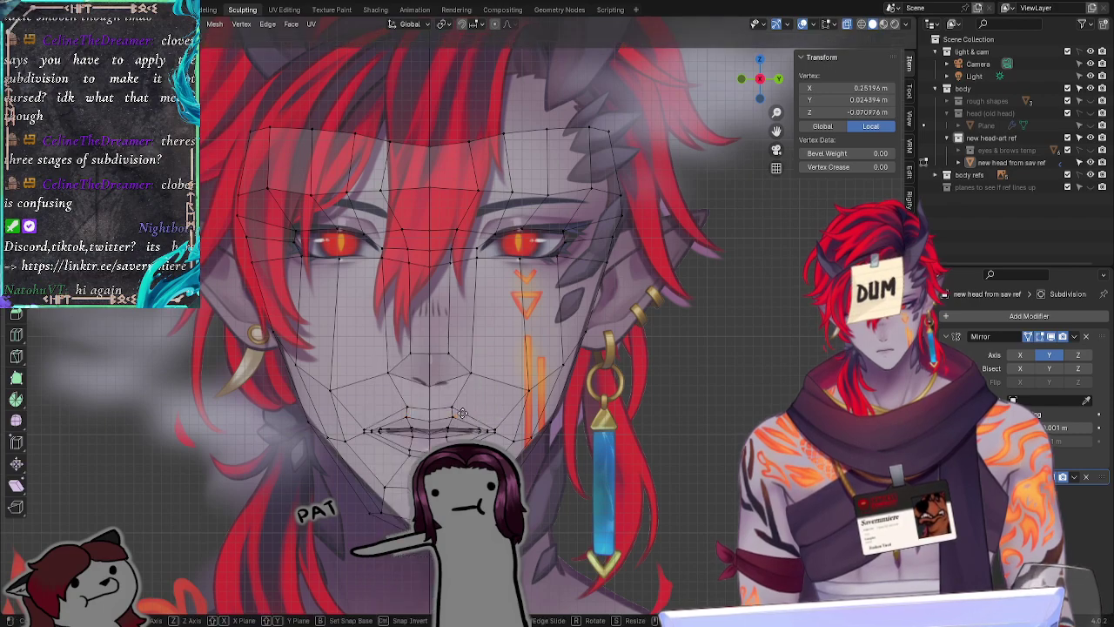
pyautogui.click(470, 413)
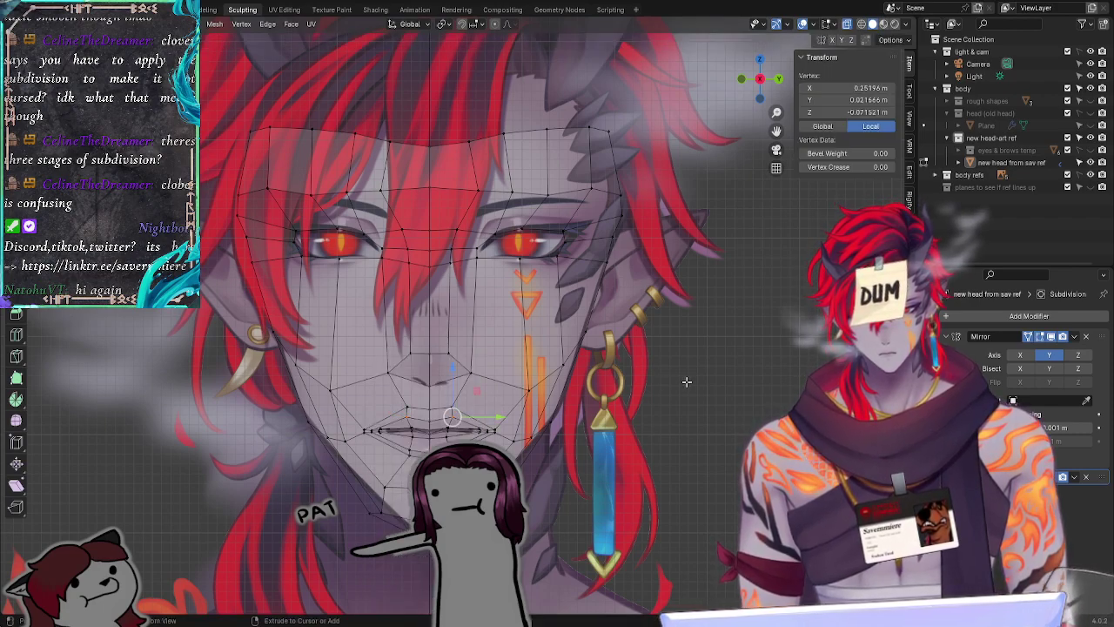
pyautogui.press('g')
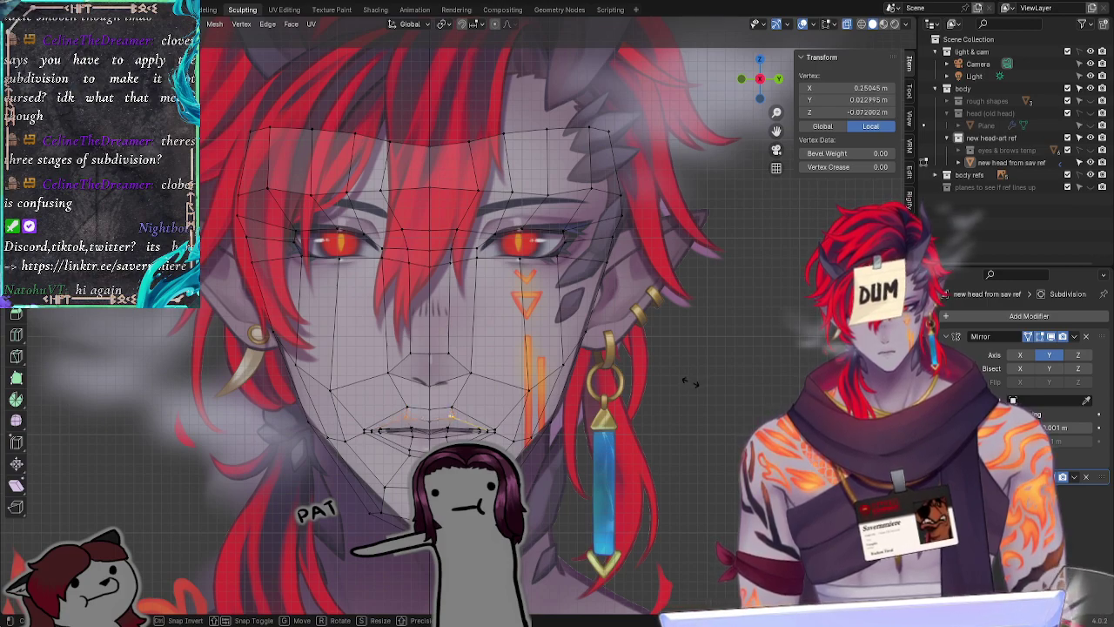
pyautogui.click(690, 382)
pyautogui.press('g')
pyautogui.press('g')
pyautogui.click(691, 380)
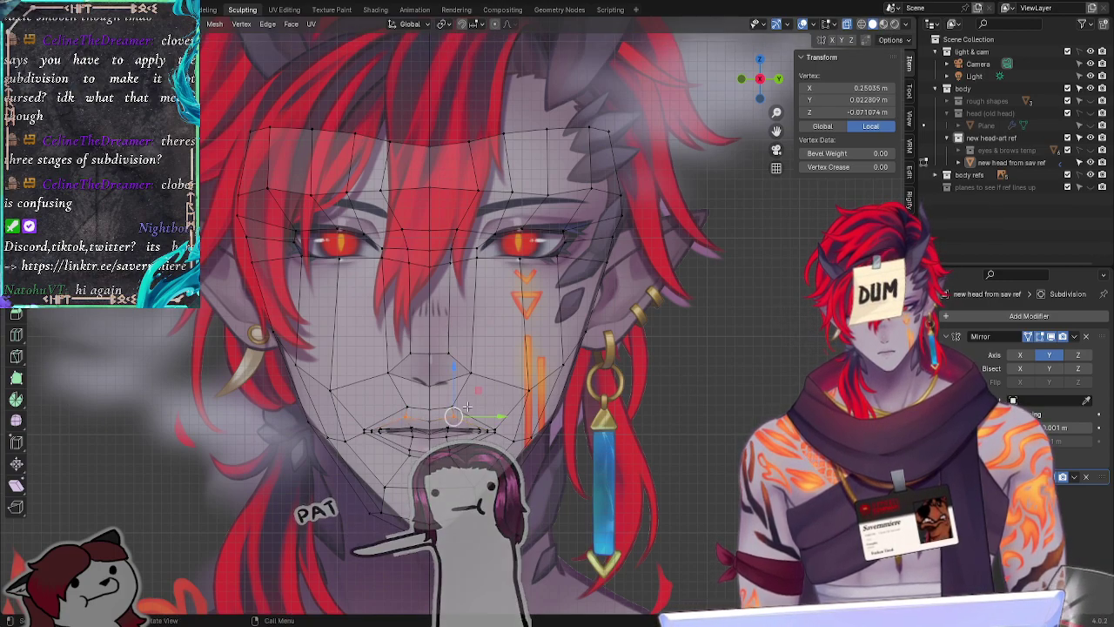
pyautogui.press('g')
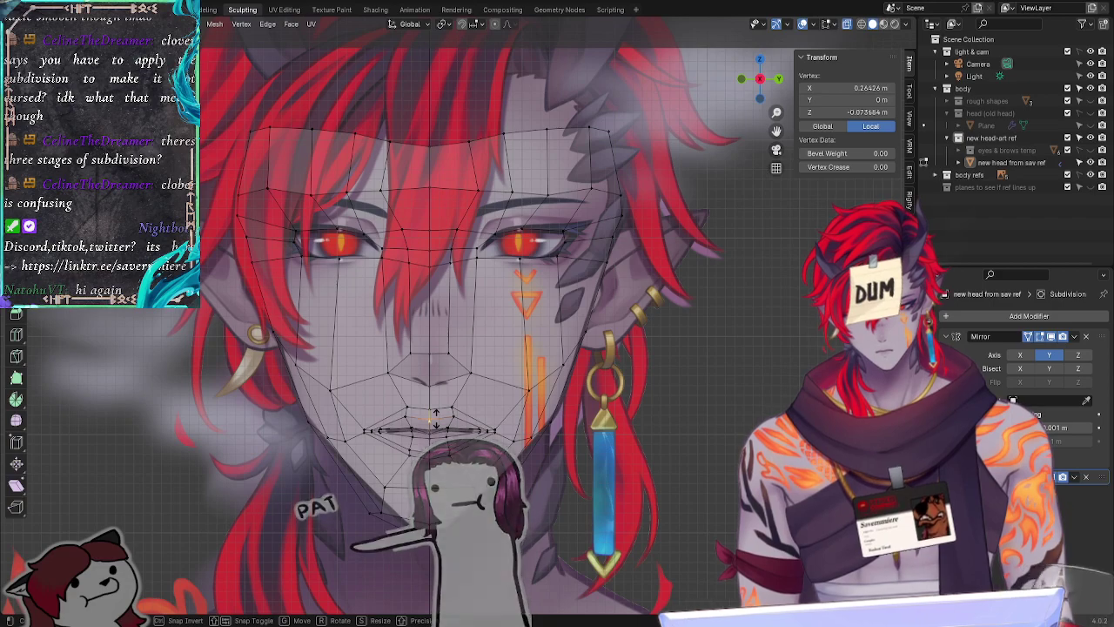
pyautogui.click(436, 419)
pyautogui.click(628, 408)
pyautogui.moveTo(624, 408); pyautogui.dragTo(641, 393, button='middle')
# Step: Nudge a mouth vertex onto the lip line of the reference drawing
pyautogui.click(446, 419)
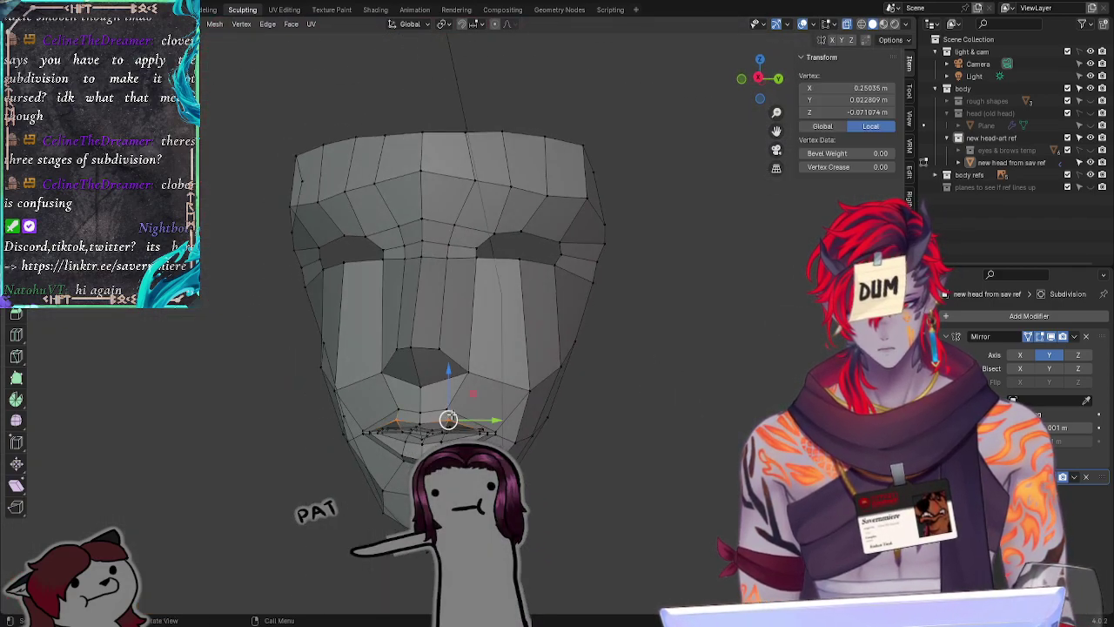
pyautogui.press('g')
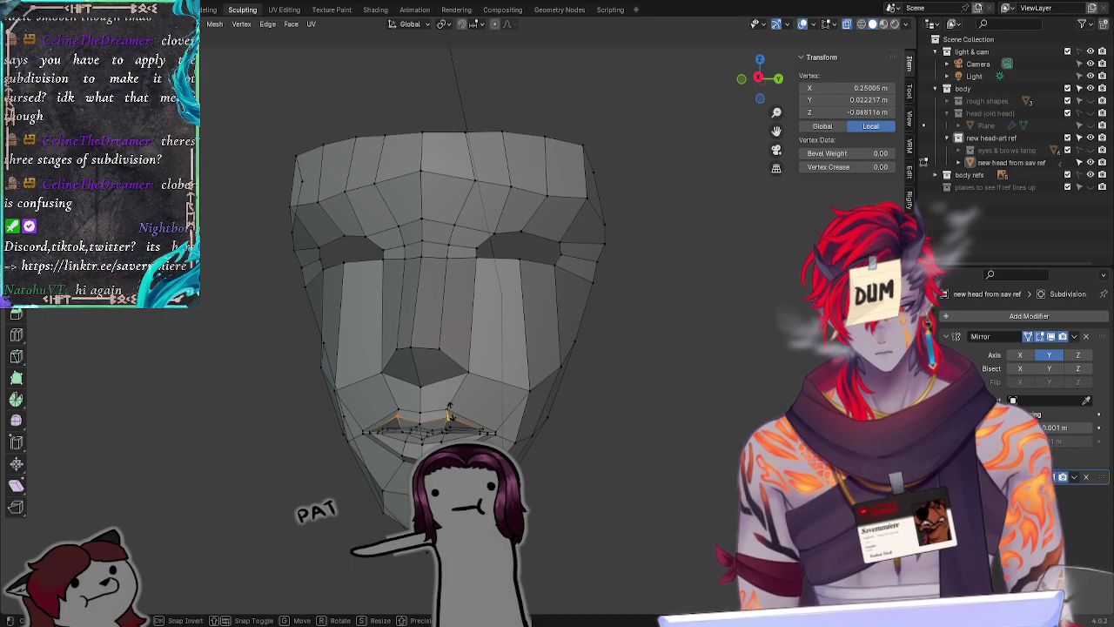
pyautogui.click(449, 416)
pyautogui.click(666, 384)
# Step: From a three-quarter view, reposition a chin vertex in two small moves
pyautogui.moveTo(578, 357); pyautogui.dragTo(467, 424, button='middle')
pyautogui.click(467, 421)
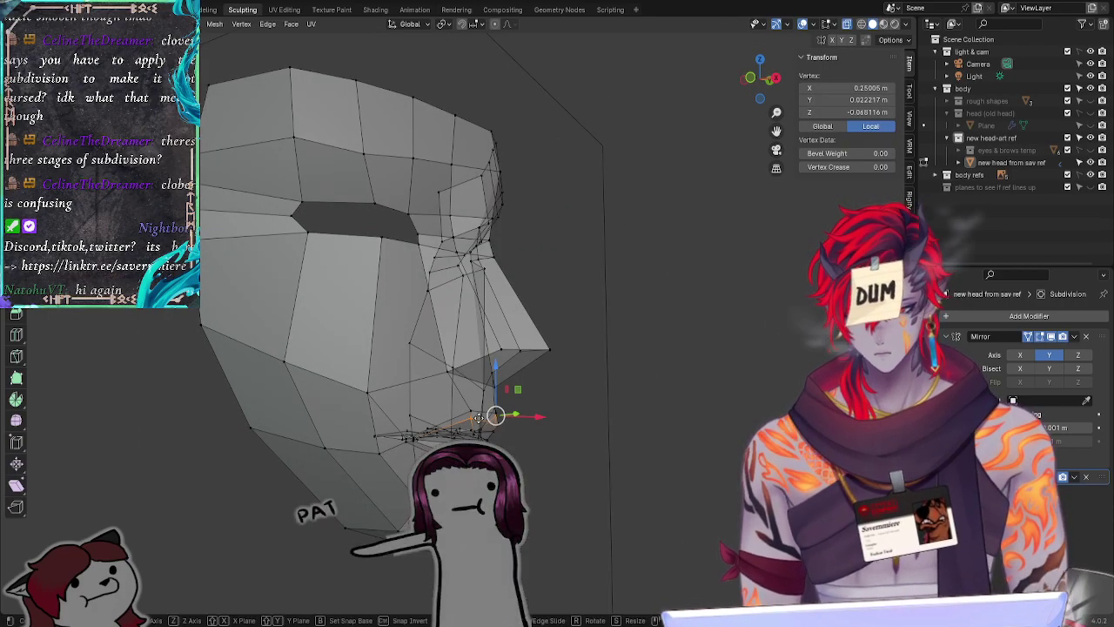
pyautogui.press('g')
pyautogui.click(477, 420)
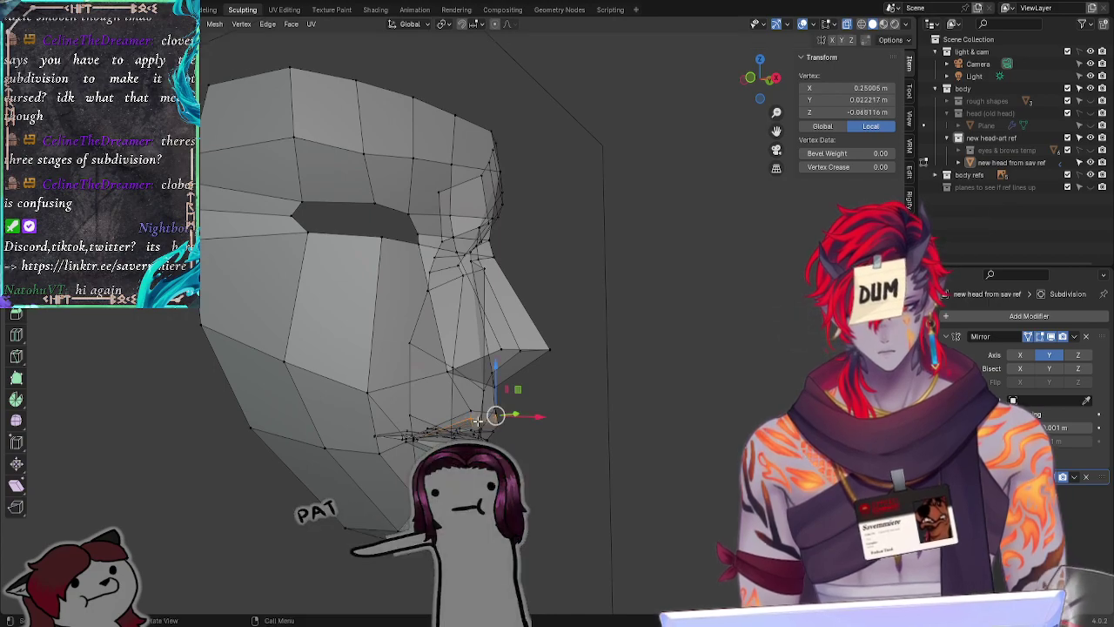
pyautogui.press('g')
pyautogui.click(480, 422)
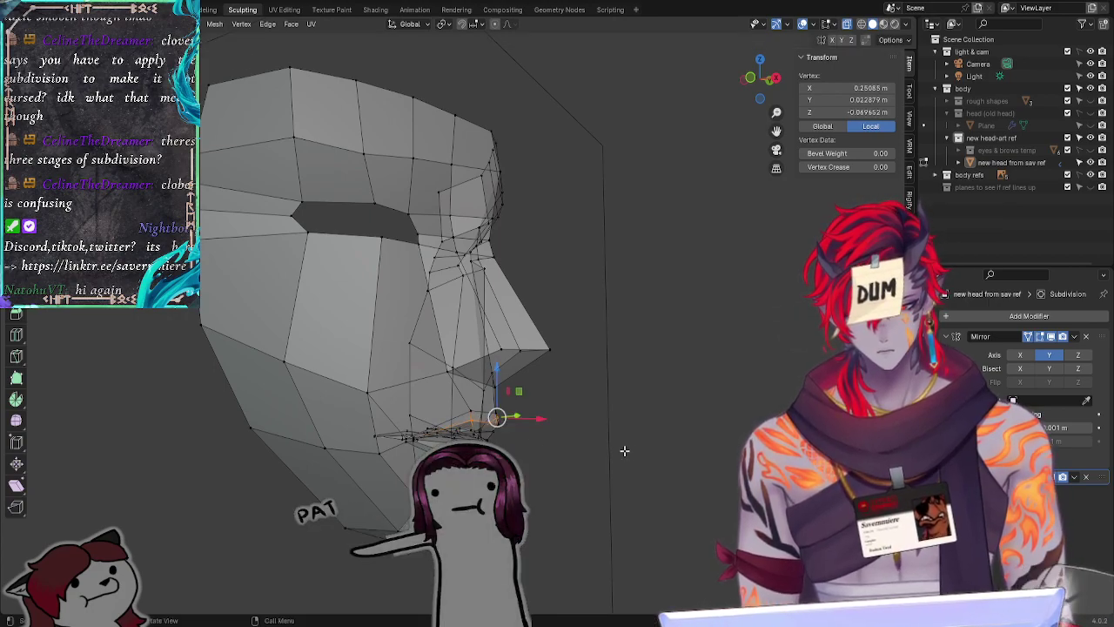
pyautogui.click(625, 449)
# Step: From the front, realign another mouth vertex with the reference mouth
pyautogui.moveTo(661, 440); pyautogui.dragTo(562, 430, button='middle')
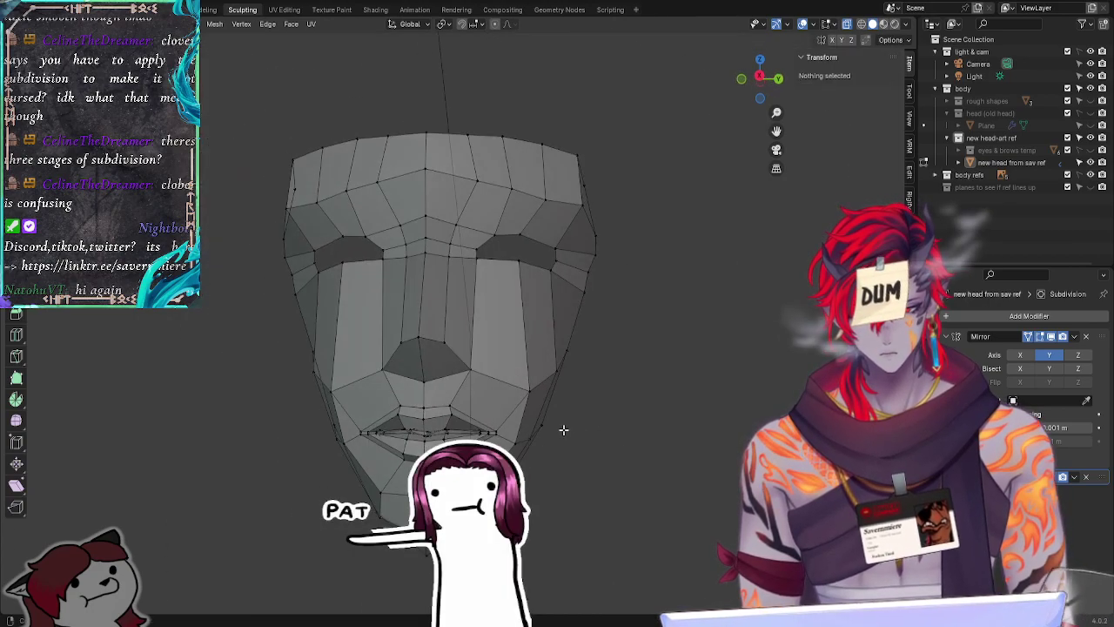
pyautogui.click(430, 422)
pyautogui.press('g')
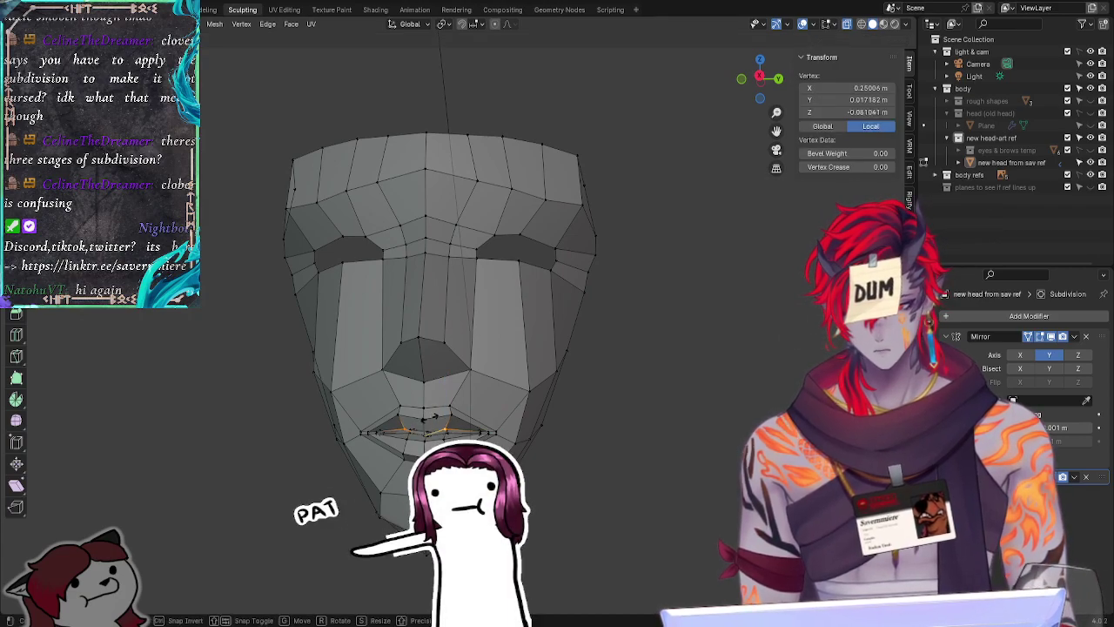
pyautogui.click(429, 416)
pyautogui.click(649, 395)
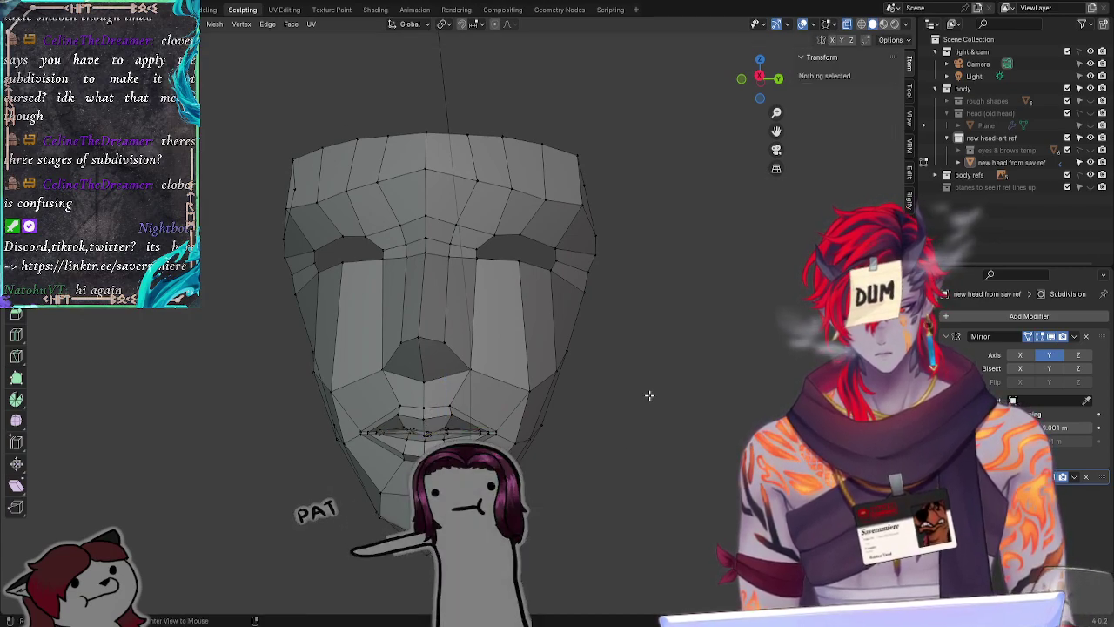
# Step: Snap to the X-axis orthographic view with the reference art behind the mesh
pyautogui.moveTo(649, 395)
pyautogui.mouseDown(button='middle')
pyautogui.moveTo(667, 365)
pyautogui.moveTo(644, 393)
pyautogui.mouseUp(button='middle')
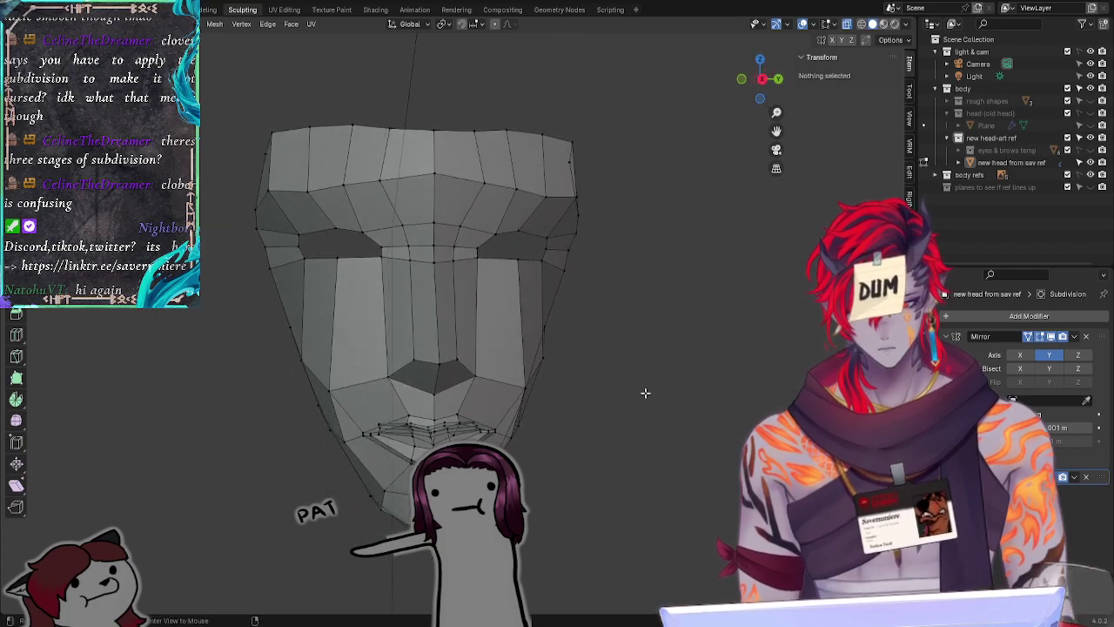
pyautogui.click(762, 80)
pyautogui.moveTo(684, 343); pyautogui.dragTo(745, 348, button='middle')
pyautogui.click(762, 77)
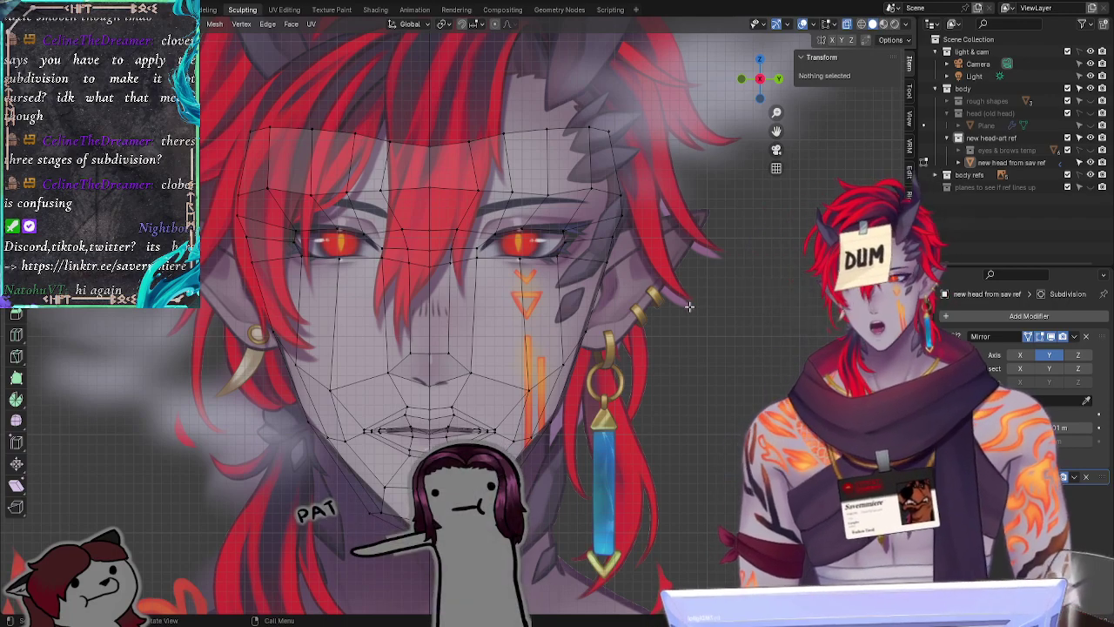
# Step: Move the inner eye-corner vertex onto the reference eye
pyautogui.click(477, 256)
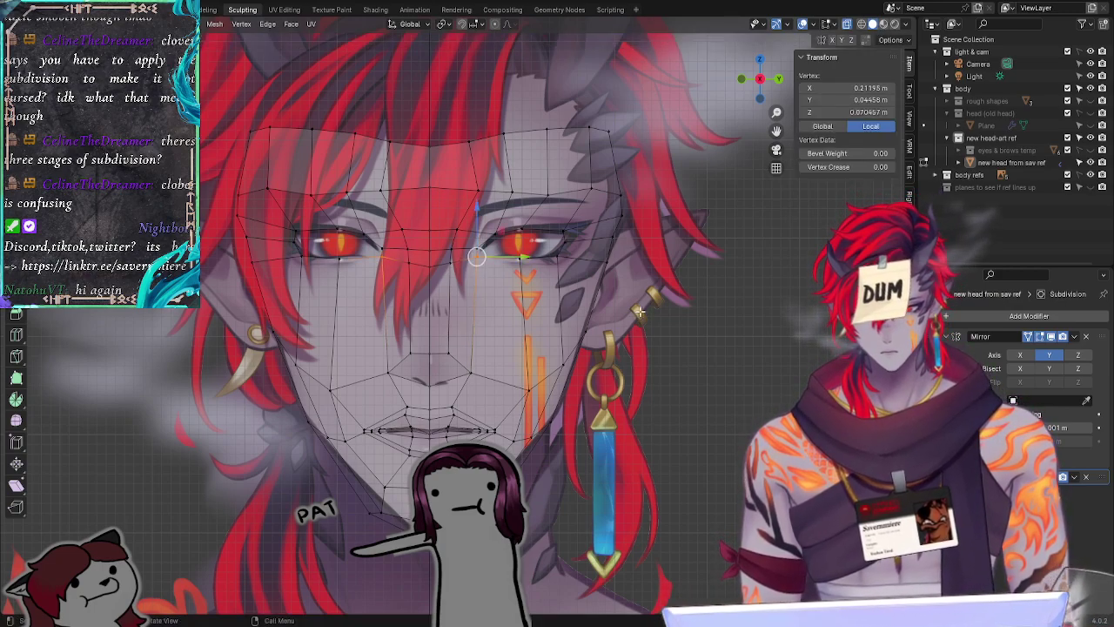
pyautogui.click(492, 254)
pyautogui.click(475, 248)
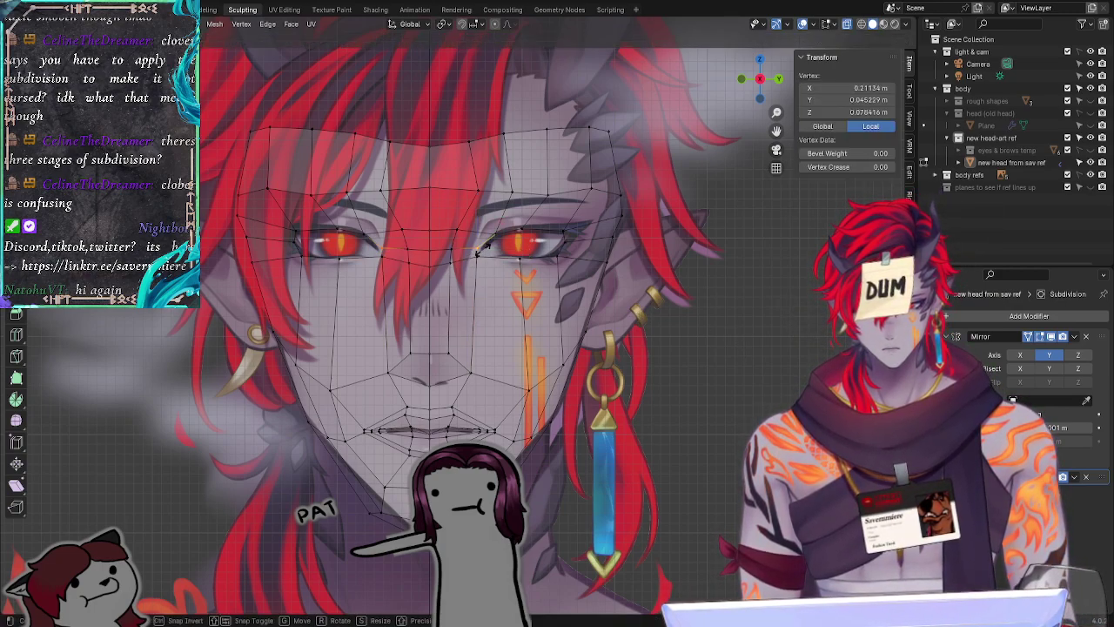
pyautogui.press('g')
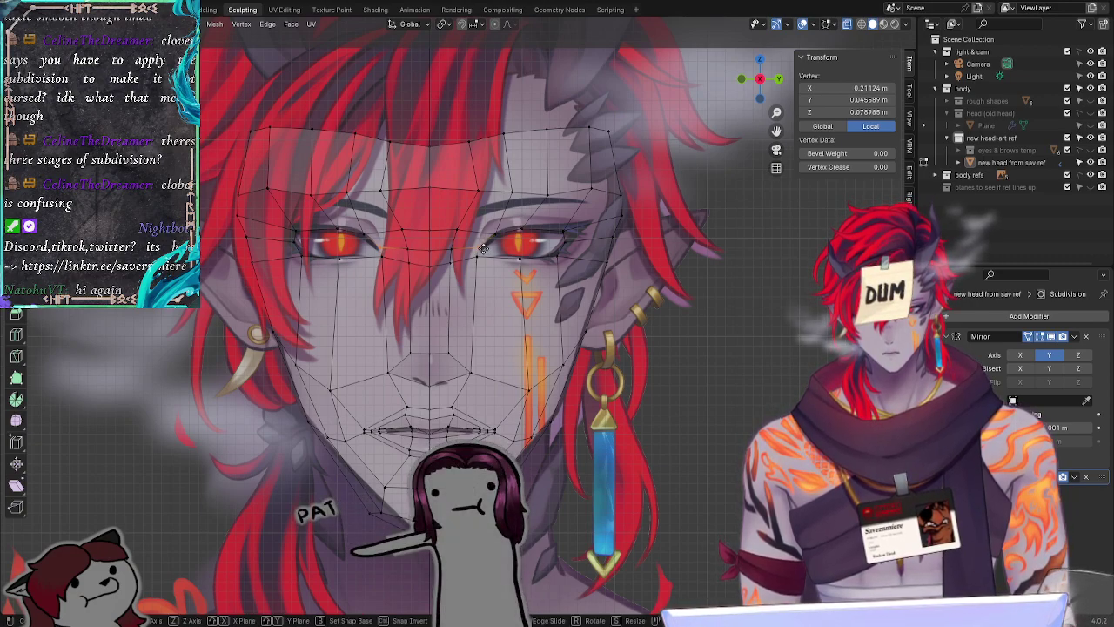
pyautogui.click(478, 242)
# Step: Place the lower eyelid vertex along the eye's lower edge
pyautogui.click(695, 355)
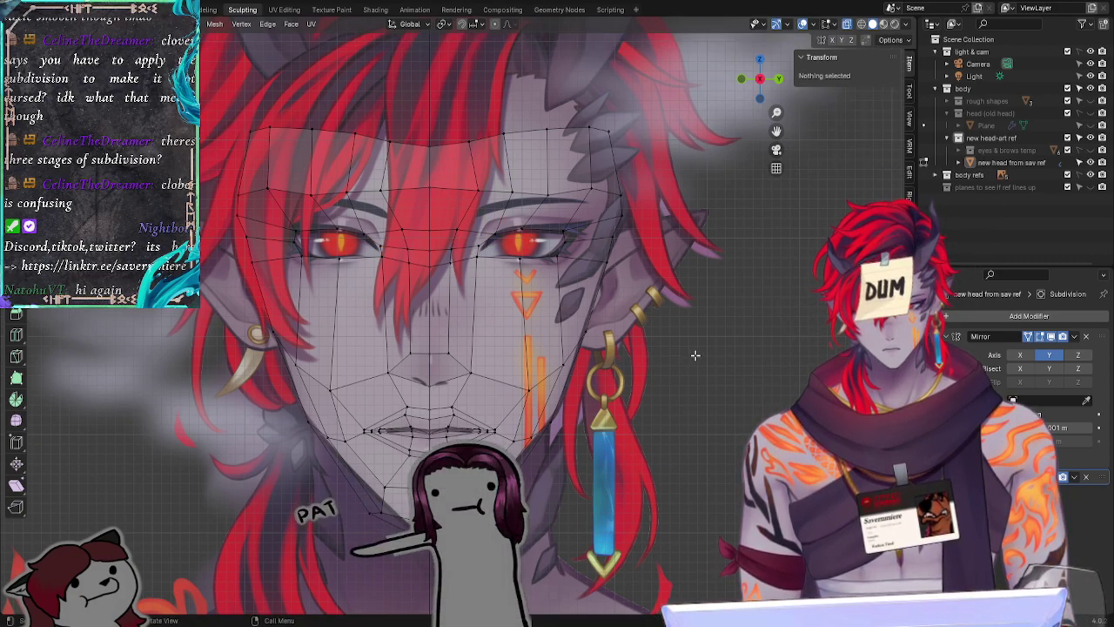
pyautogui.click(516, 253)
pyautogui.press('g')
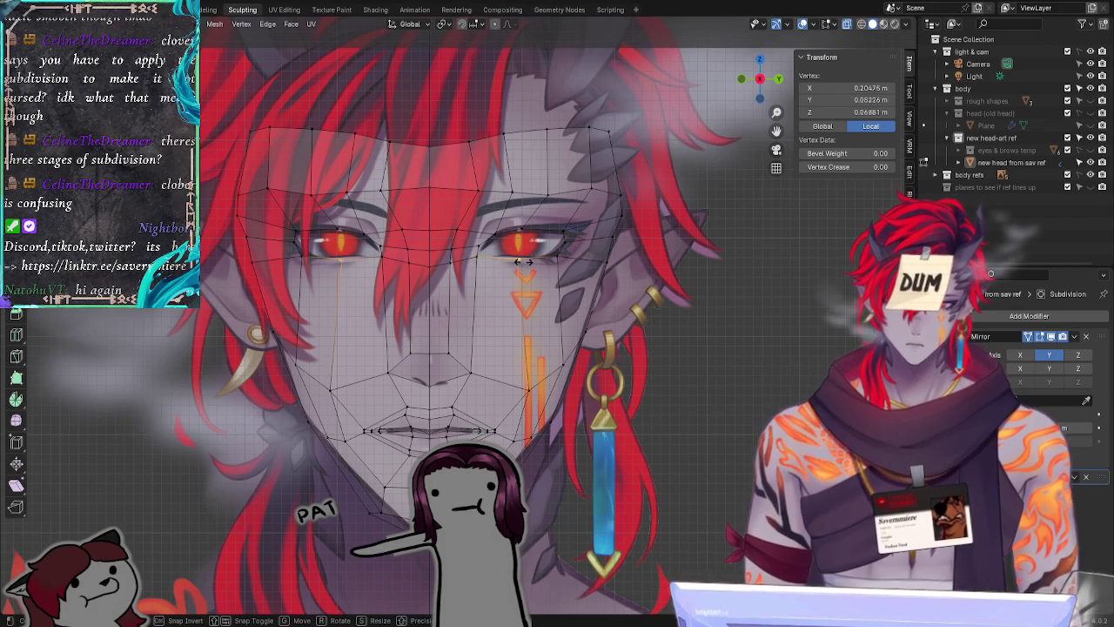
pyautogui.click(557, 258)
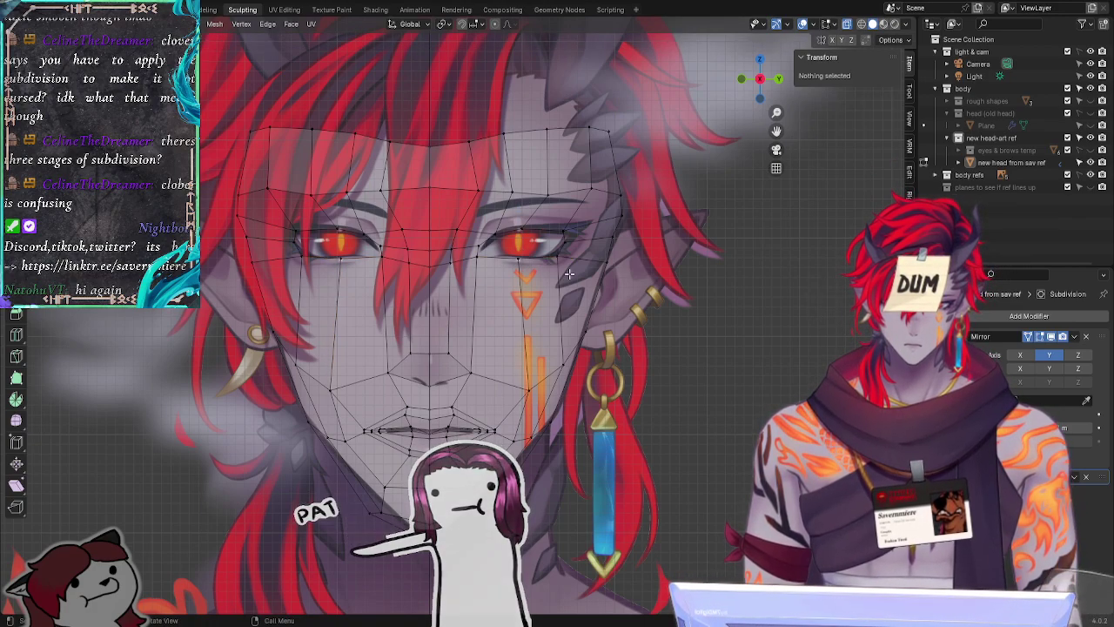
pyautogui.press('g')
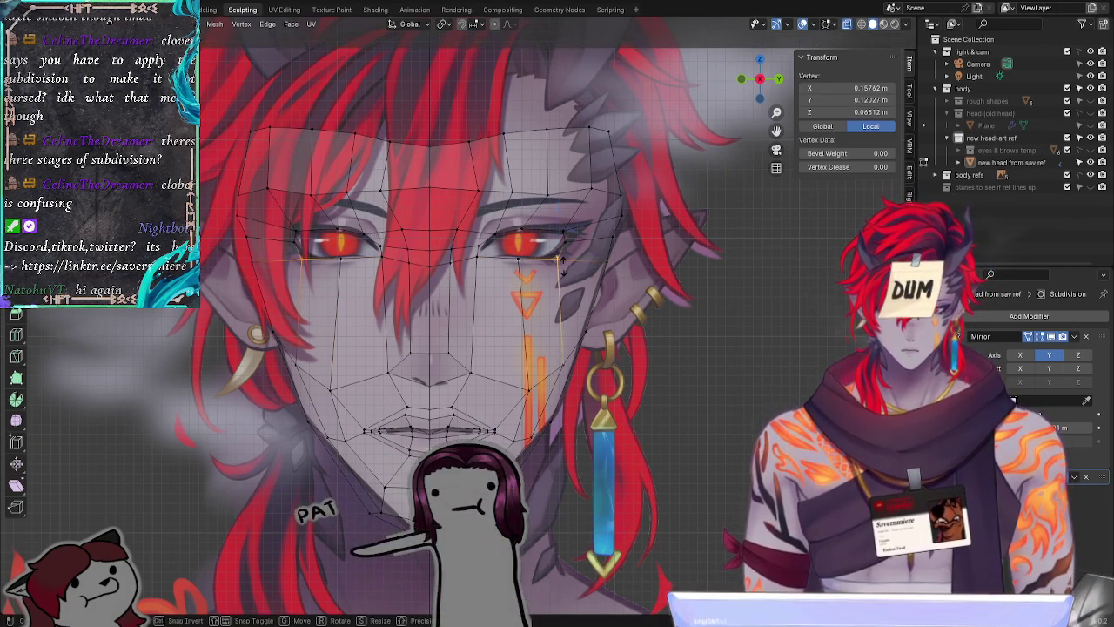
pyautogui.click(564, 261)
# Step: Adjust the outer and lower eye-corner vertices to match the reference eye
pyautogui.hotkey('alt', 'a')
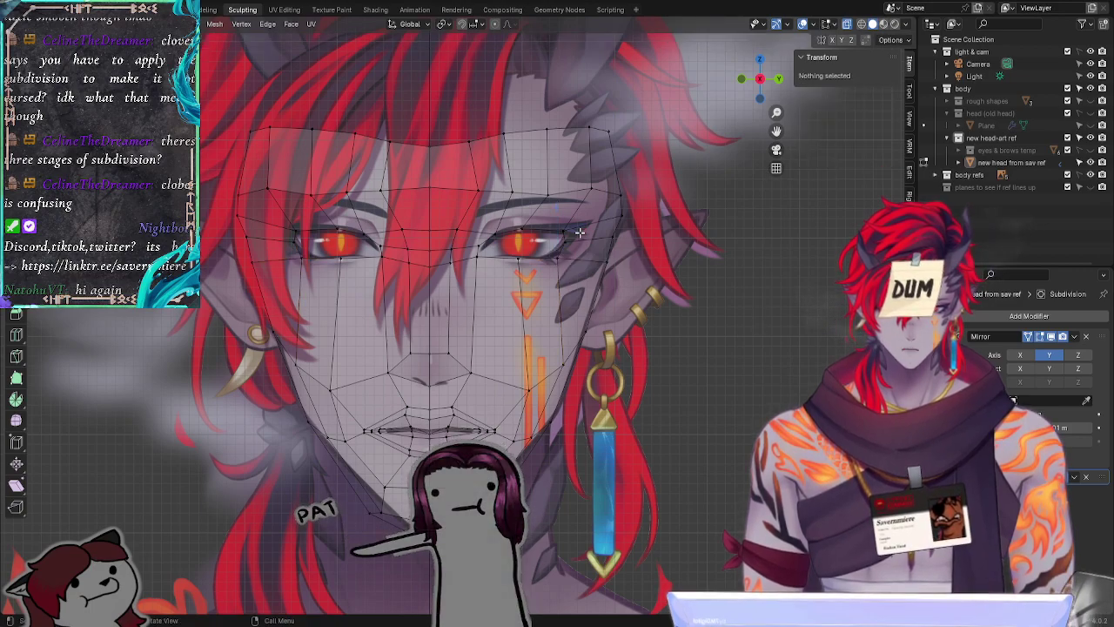
pyautogui.moveTo(566, 225); pyautogui.dragTo(565, 236)
pyautogui.click(563, 231)
pyautogui.press('g')
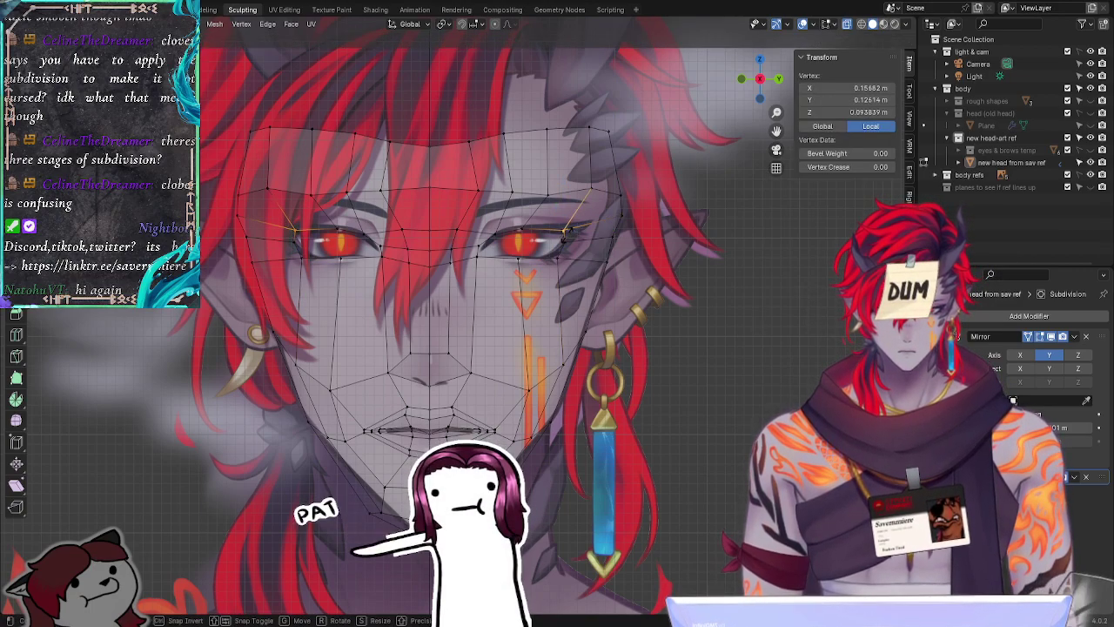
pyautogui.click(570, 239)
pyautogui.hotkey('alt', 'a')
pyautogui.moveTo(575, 240); pyautogui.dragTo(569, 248)
pyautogui.press('g')
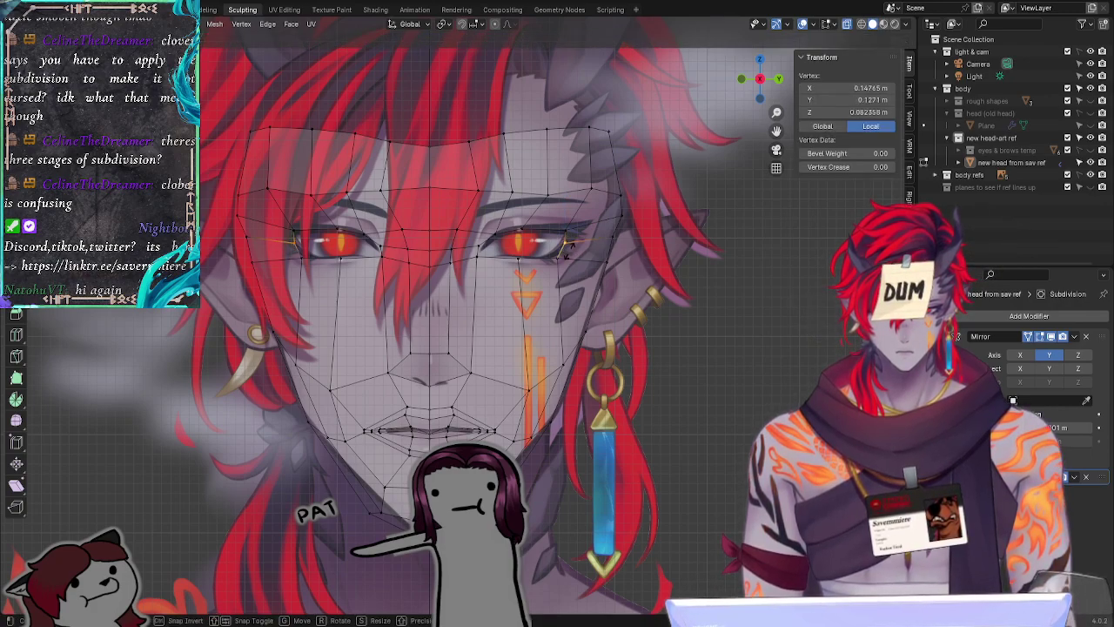
pyautogui.click(568, 250)
# Step: Set a face-outline vertex and an outer-brow vertex onto the reference edges
pyautogui.click(622, 246)
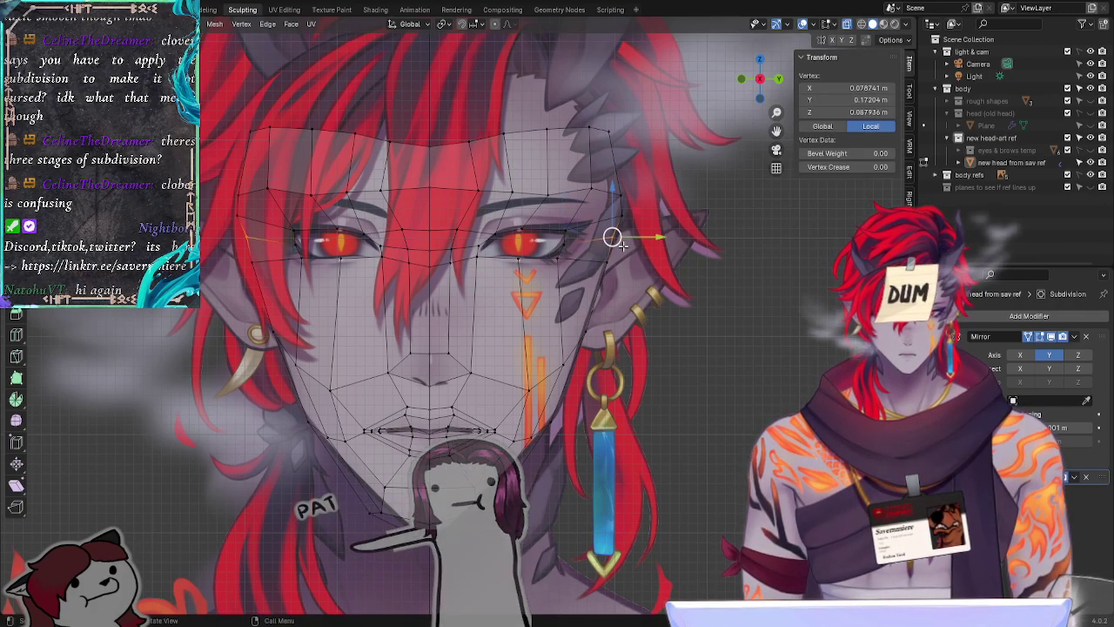
pyautogui.press('g')
pyautogui.click(629, 247)
pyautogui.click(614, 194)
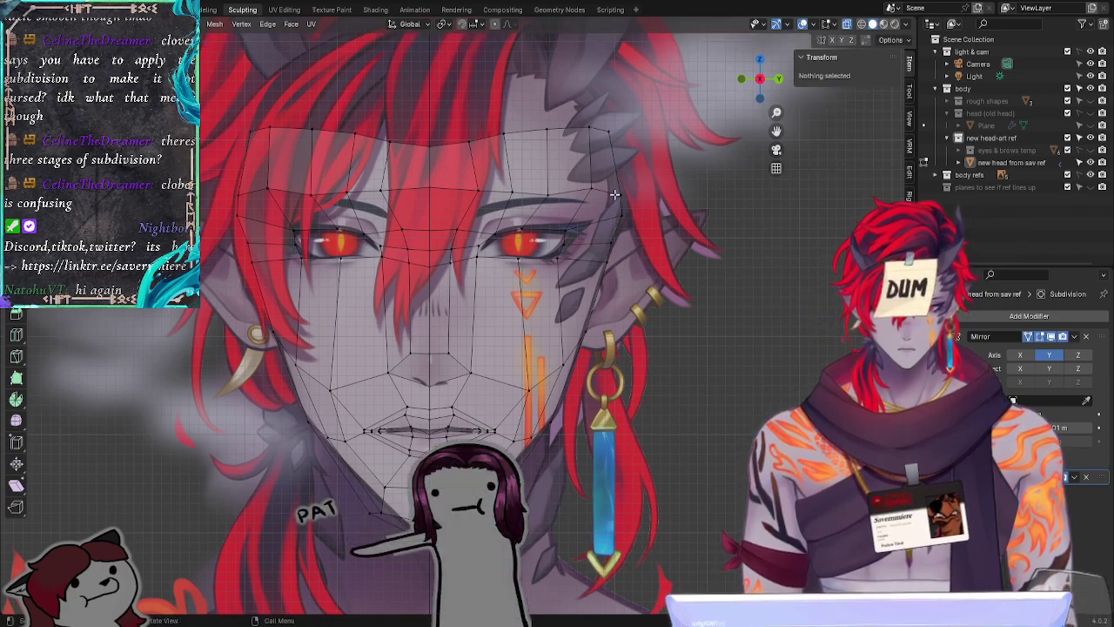
pyautogui.click(627, 207)
pyautogui.press('g')
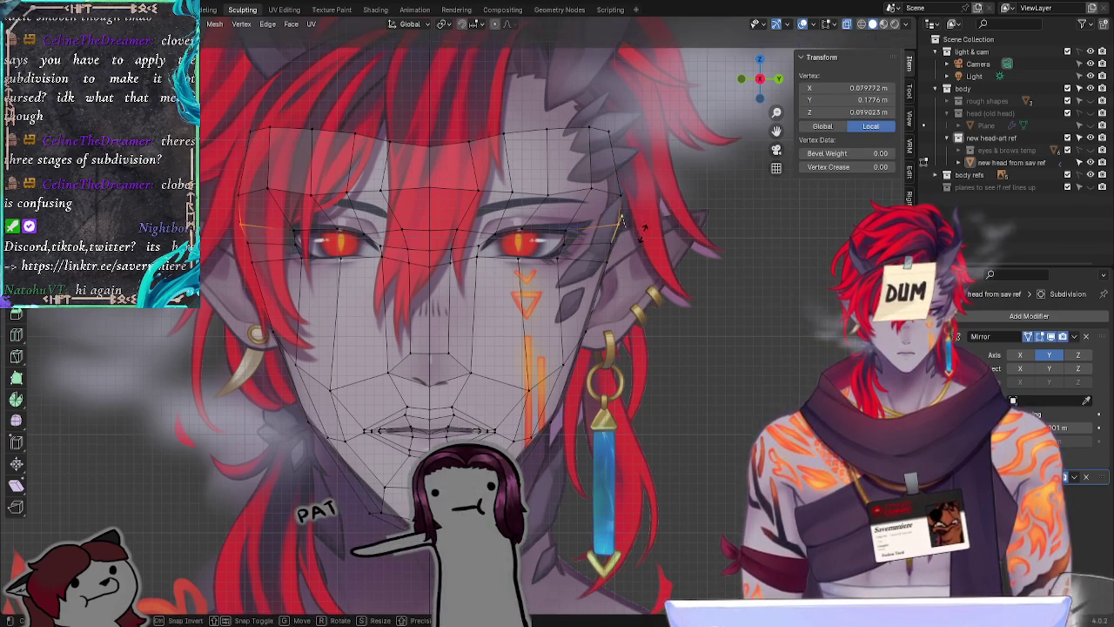
pyautogui.click(645, 234)
pyautogui.hotkey('alt', 'a')
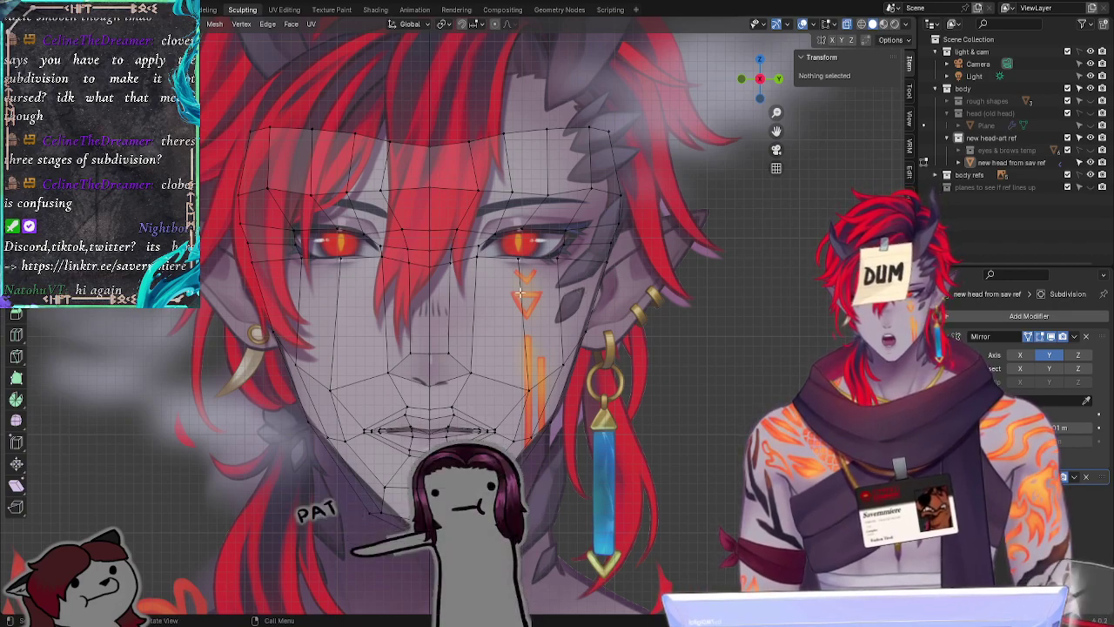
# Step: Slide the outer eye-corner vertex and edge along the Y axis
pyautogui.click(578, 226)
pyautogui.press('g')
pyautogui.press('y')
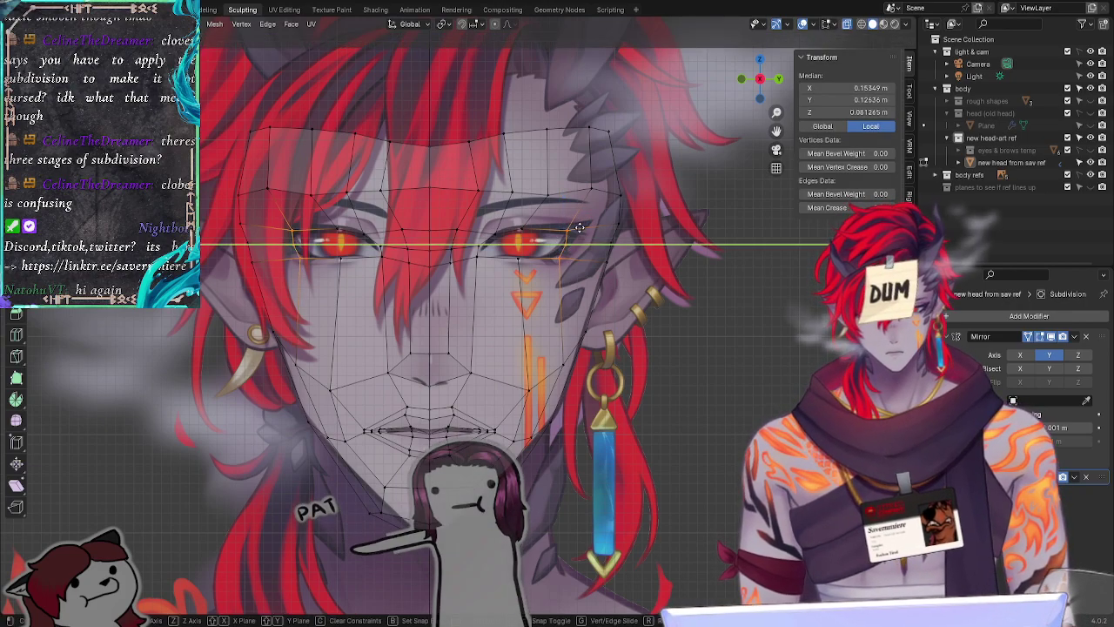
pyautogui.click(569, 244)
pyautogui.hotkey('alt', 'a')
pyautogui.moveTo(557, 220); pyautogui.dragTo(578, 252)
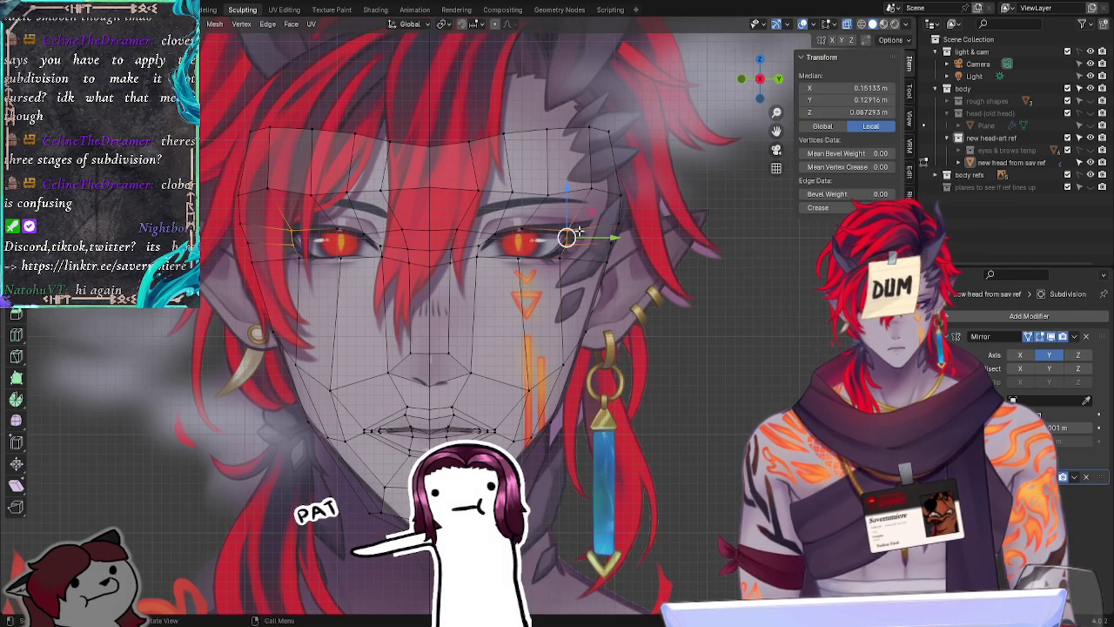
pyautogui.press('g')
pyautogui.press('y')
pyautogui.click(571, 230)
pyautogui.hotkey('alt', 'a')
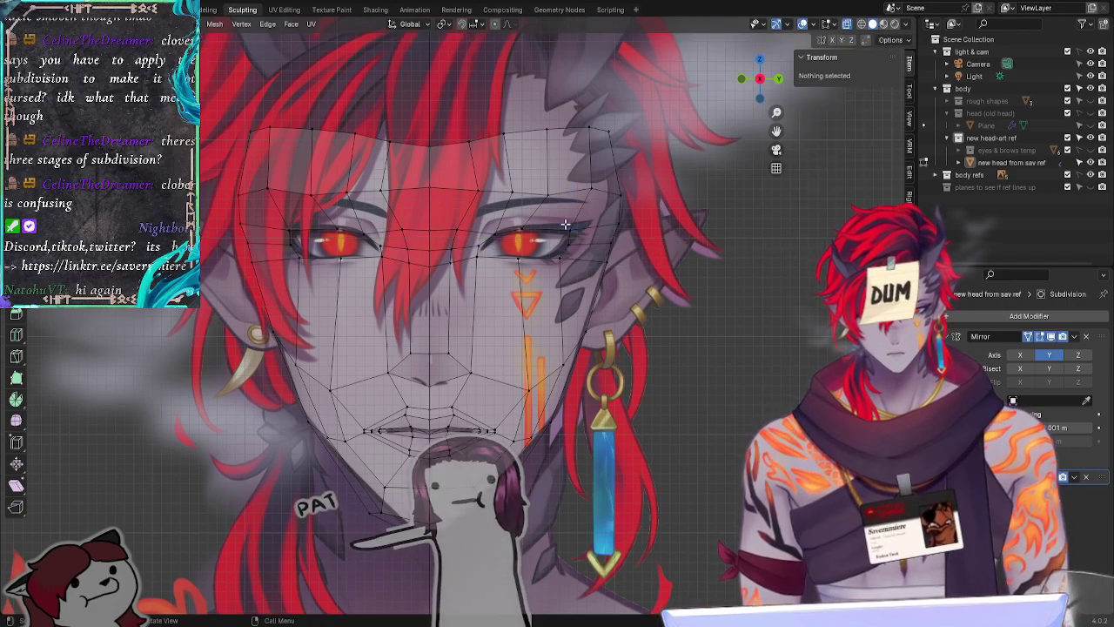
# Step: Fine-tune the eye-corner vertices with Y- and Z-constrained moves
pyautogui.click(577, 228)
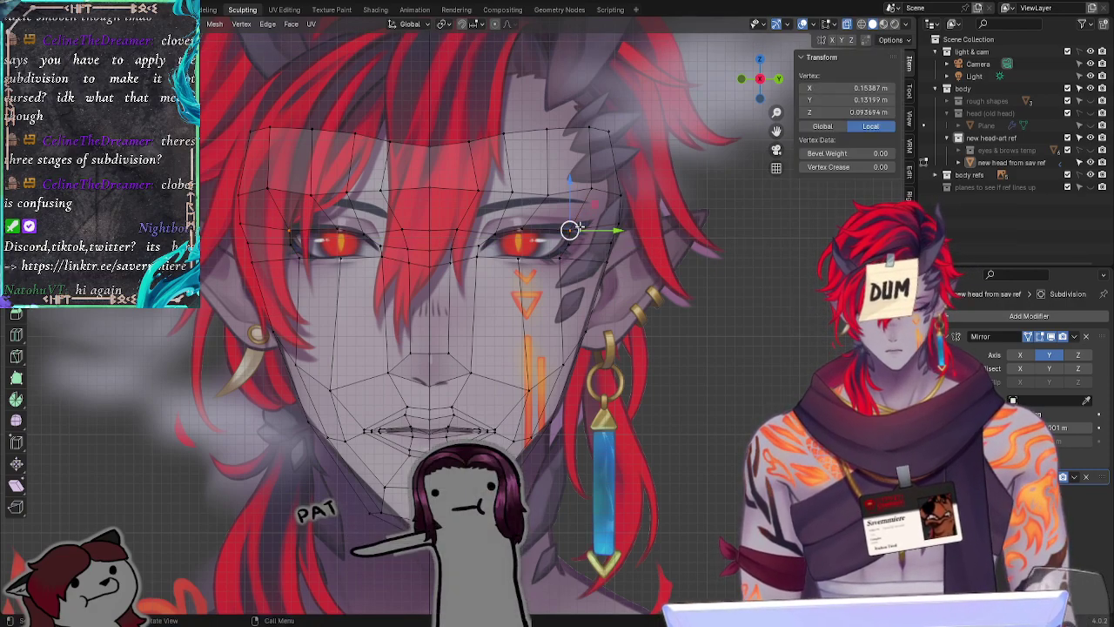
pyautogui.hotkey('ctrl', 'z')
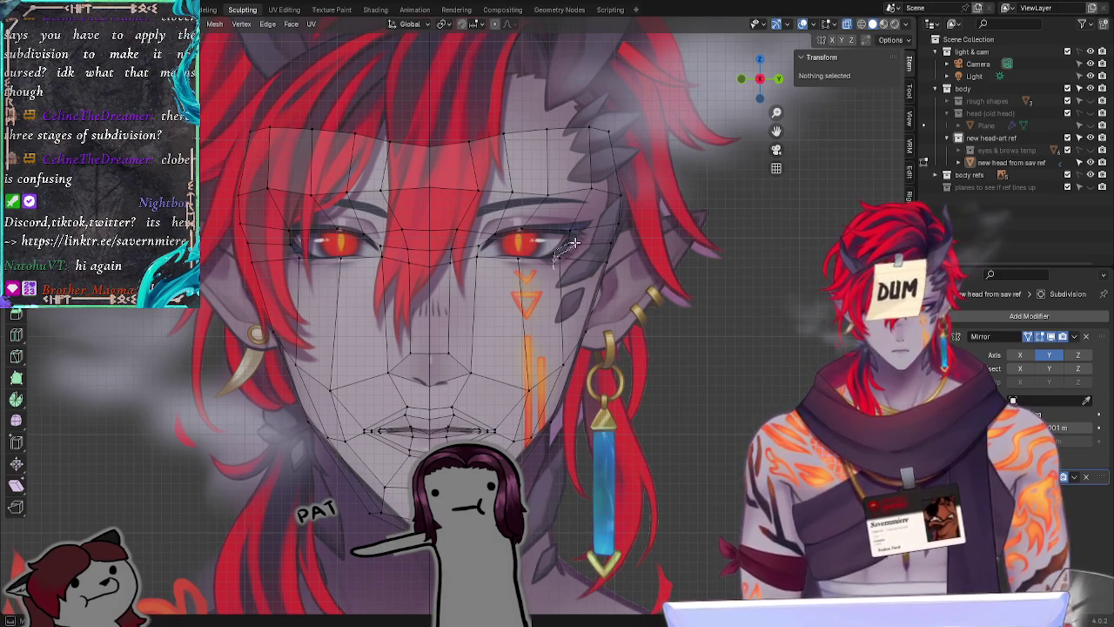
pyautogui.click(570, 242)
pyautogui.press('g')
pyautogui.press('y')
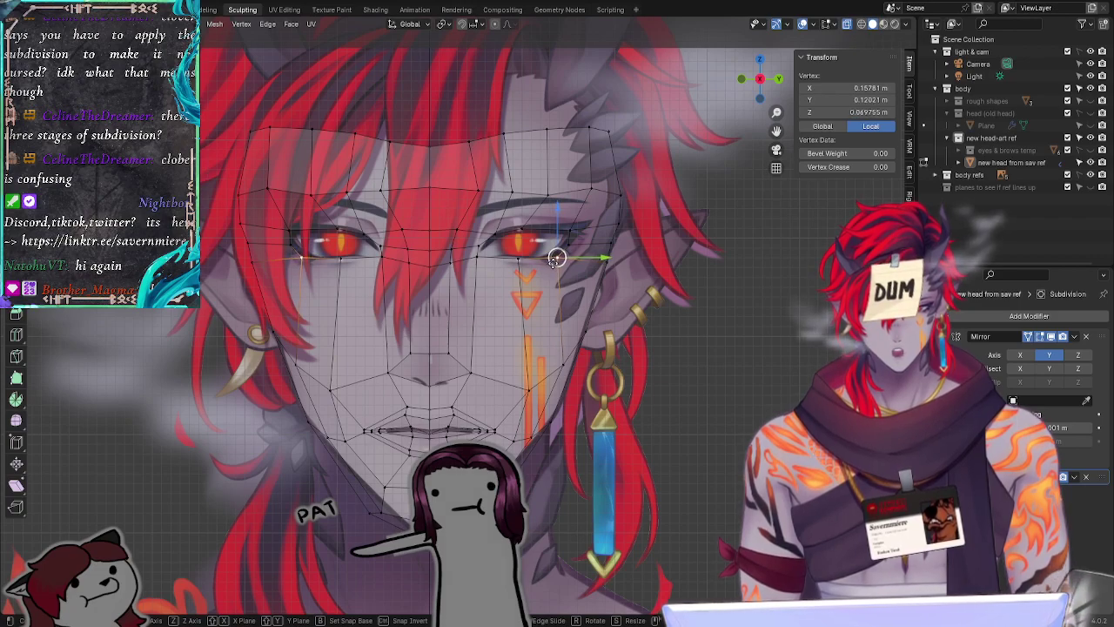
pyautogui.click(535, 259)
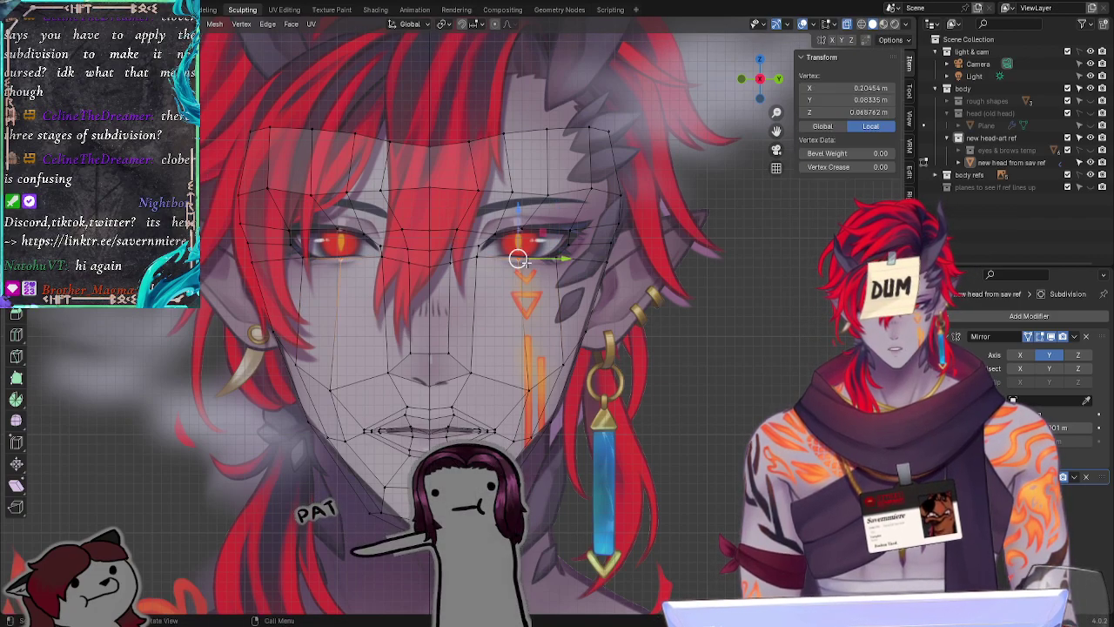
pyautogui.moveTo(518, 258); pyautogui.dragTo(559, 251)
pyautogui.press('z')
pyautogui.hotkey('alt', 'a')
pyautogui.click(569, 230)
pyautogui.click(558, 252)
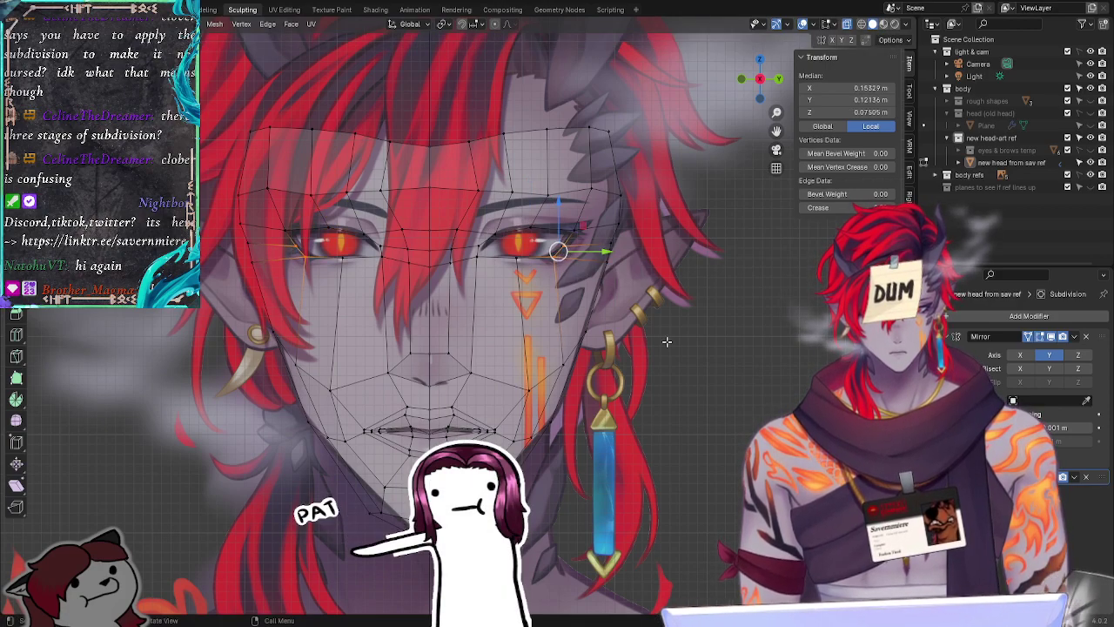
# Step: Move an eye vertex and the upper eyelid vertex to follow the reference eye
pyautogui.click(516, 259)
pyautogui.press('g')
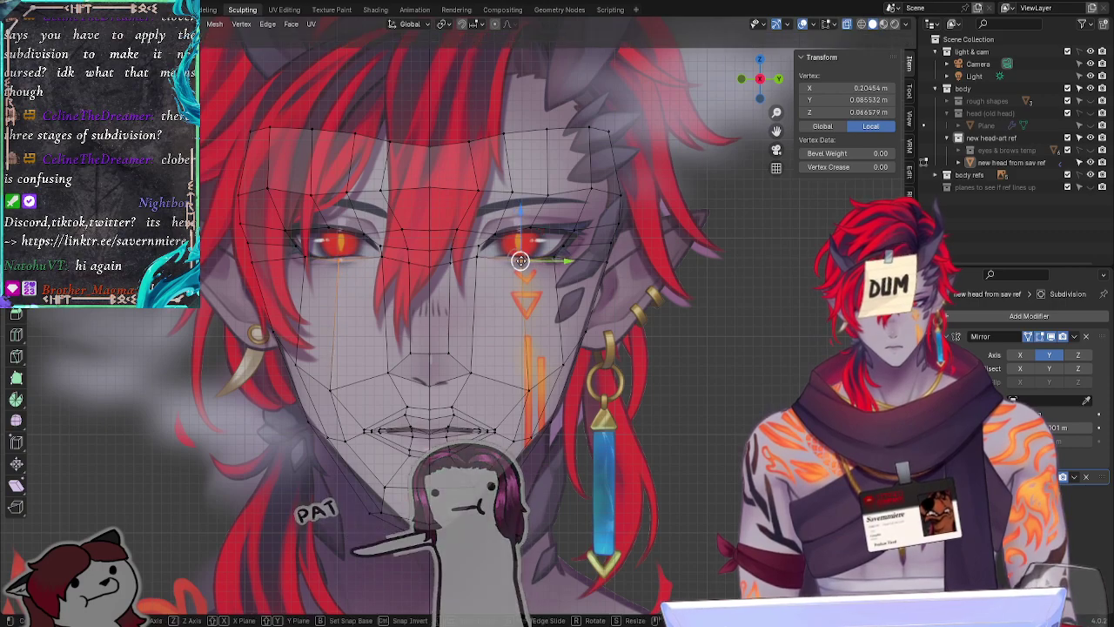
pyautogui.rightClick(522, 259)
pyautogui.moveTo(516, 259); pyautogui.dragTo(478, 257)
pyautogui.click(725, 294)
pyautogui.click(531, 228)
pyautogui.click(465, 250)
# Step: Reposition the inner lower-eyelid vertex against the reference
pyautogui.click(477, 257)
pyautogui.click(686, 321)
pyautogui.click(477, 254)
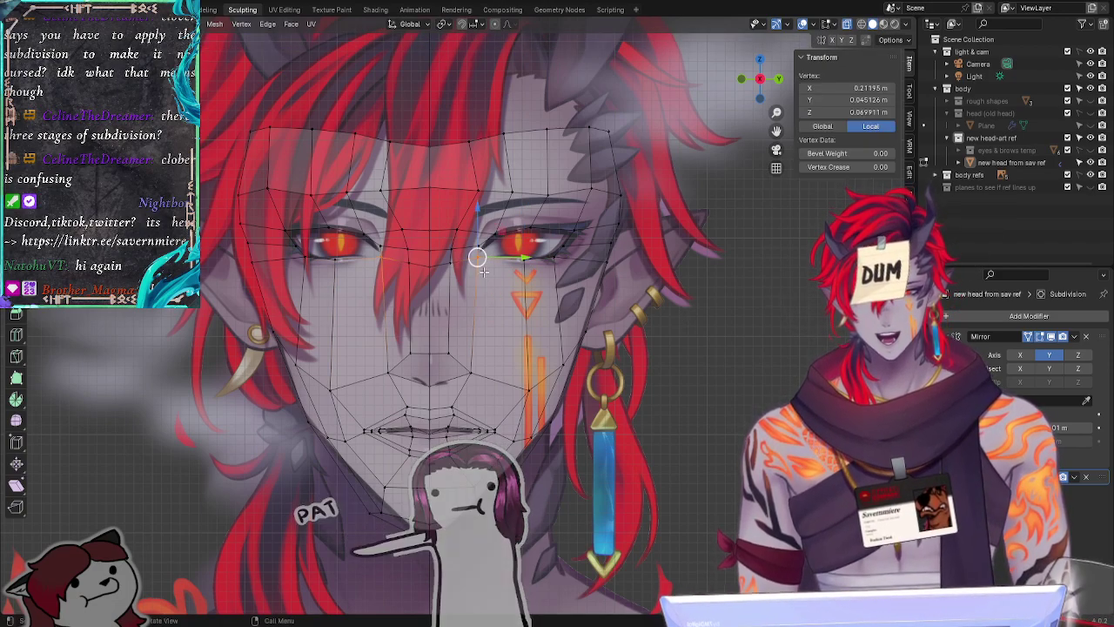
pyautogui.press('g')
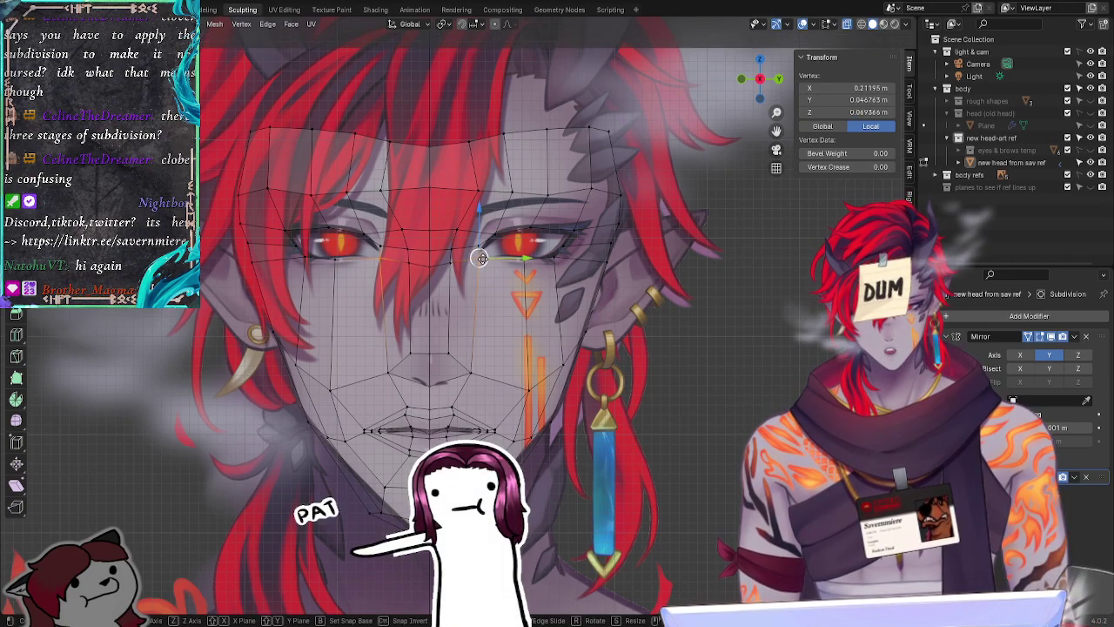
pyautogui.click(481, 256)
pyautogui.click(676, 337)
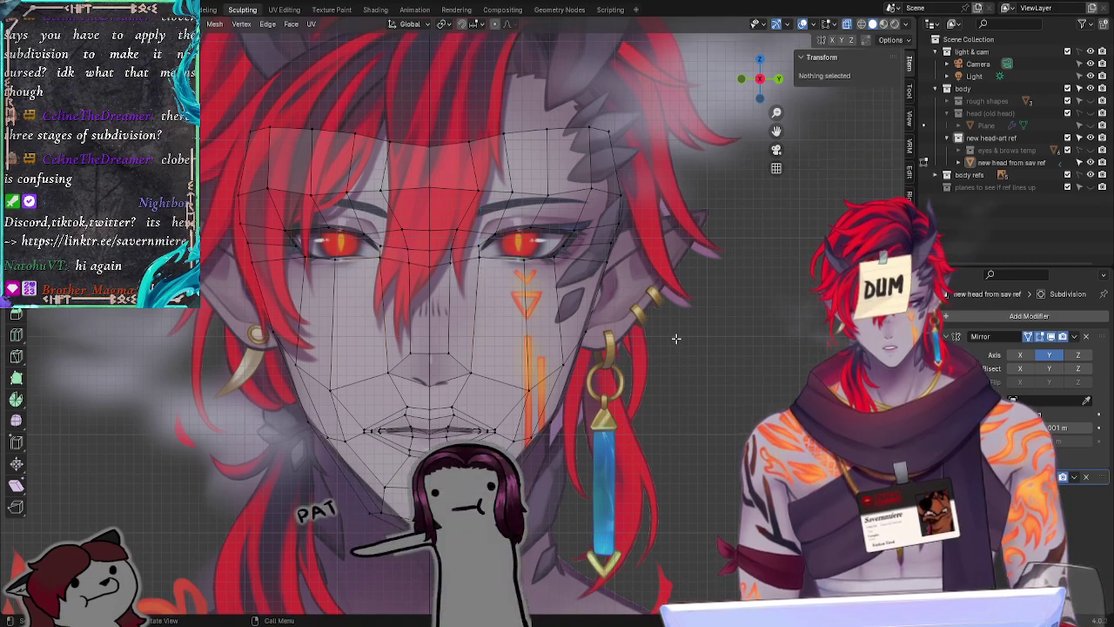
# Step: Nudge the inner eye vertex to about Z 0.0715 m, check in 3D, and save subdivided plane start adjust.blend
pyautogui.click(477, 255)
pyautogui.press('g')
pyautogui.click(481, 256)
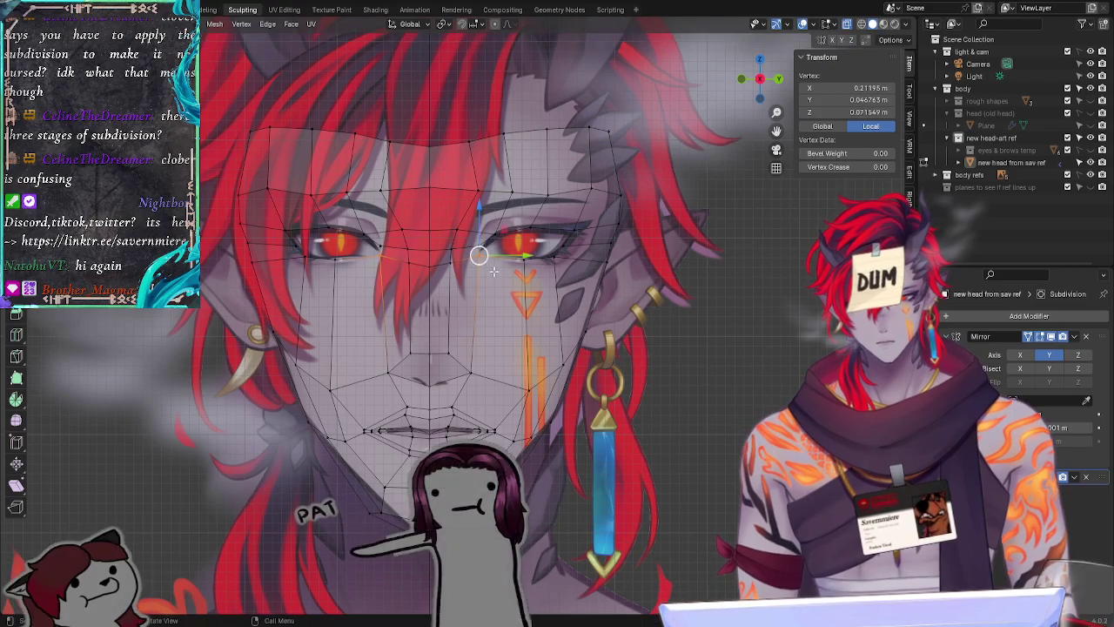
pyautogui.click(750, 336)
pyautogui.moveTo(741, 335)
pyautogui.mouseDown(button='middle')
pyautogui.moveTo(826, 332)
pyautogui.moveTo(738, 340)
pyautogui.mouseUp(button='middle')
pyautogui.hotkey('ctrl', 's')
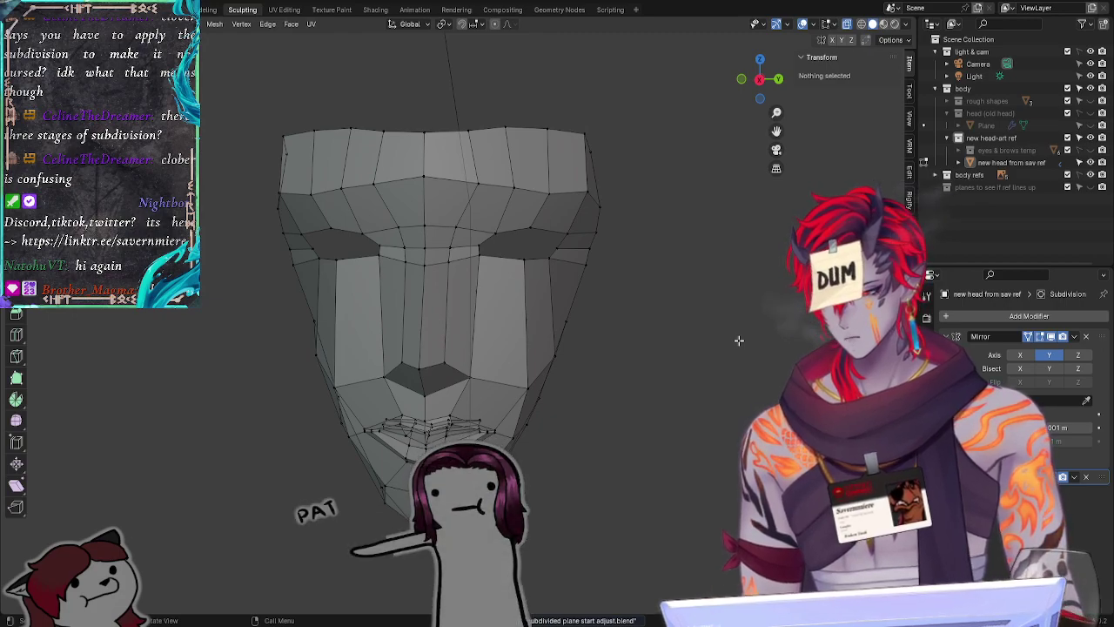
# Step: From a side-on view, move the upper eye-socket vertex along Y
pyautogui.click(762, 85)
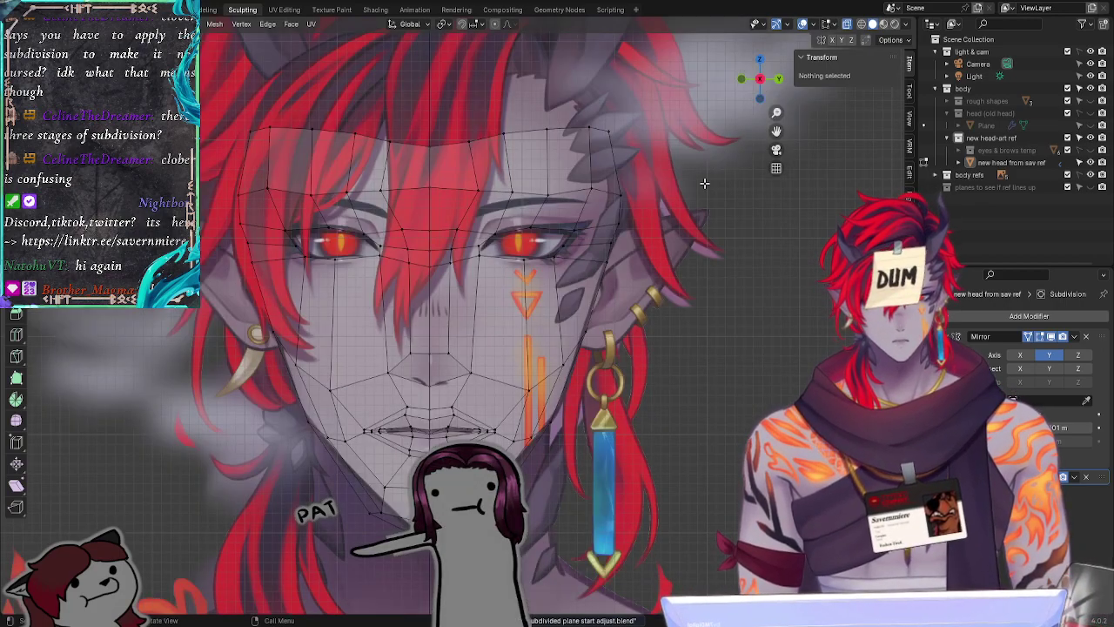
pyautogui.moveTo(735, 352)
pyautogui.mouseDown(button='middle')
pyautogui.moveTo(729, 378)
pyautogui.moveTo(739, 334)
pyautogui.mouseUp(button='middle')
pyautogui.moveTo(676, 388); pyautogui.dragTo(545, 316, button='middle')
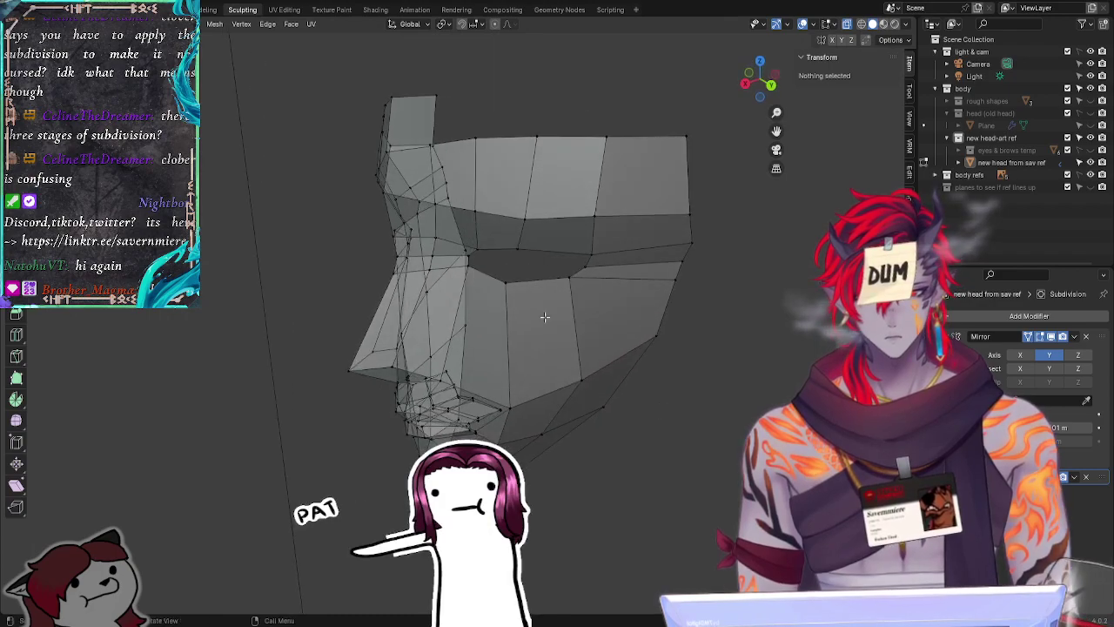
pyautogui.click(571, 276)
pyautogui.press('g')
pyautogui.press('y')
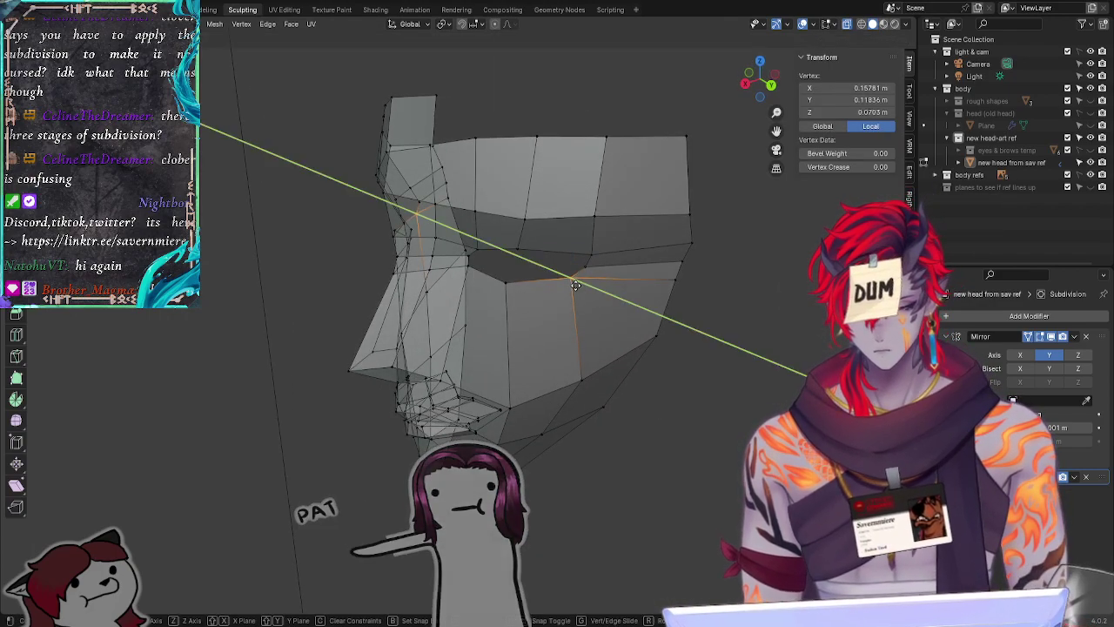
pyautogui.click(575, 285)
pyautogui.click(653, 412)
# Step: Move the lower eye-socket vertex along X and then along Y
pyautogui.moveTo(644, 418)
pyautogui.mouseDown(button='middle')
pyautogui.moveTo(683, 430)
pyautogui.moveTo(723, 400)
pyautogui.moveTo(609, 402)
pyautogui.moveTo(730, 394)
pyautogui.moveTo(713, 409)
pyautogui.moveTo(627, 405)
pyautogui.mouseUp(button='middle')
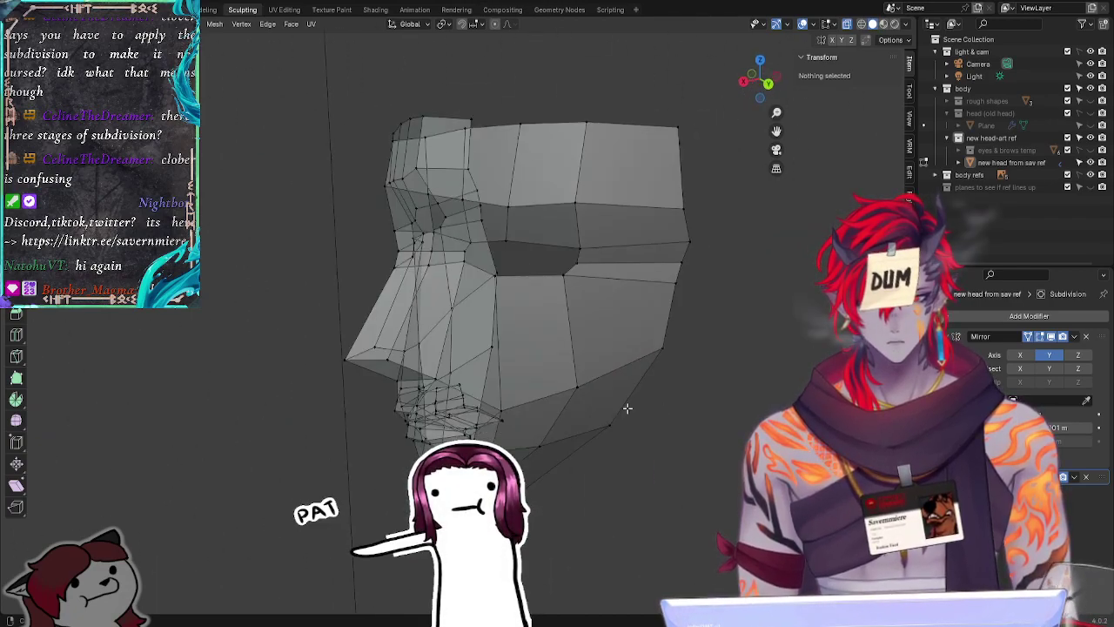
pyautogui.click(564, 275)
pyautogui.press('g')
pyautogui.press('x')
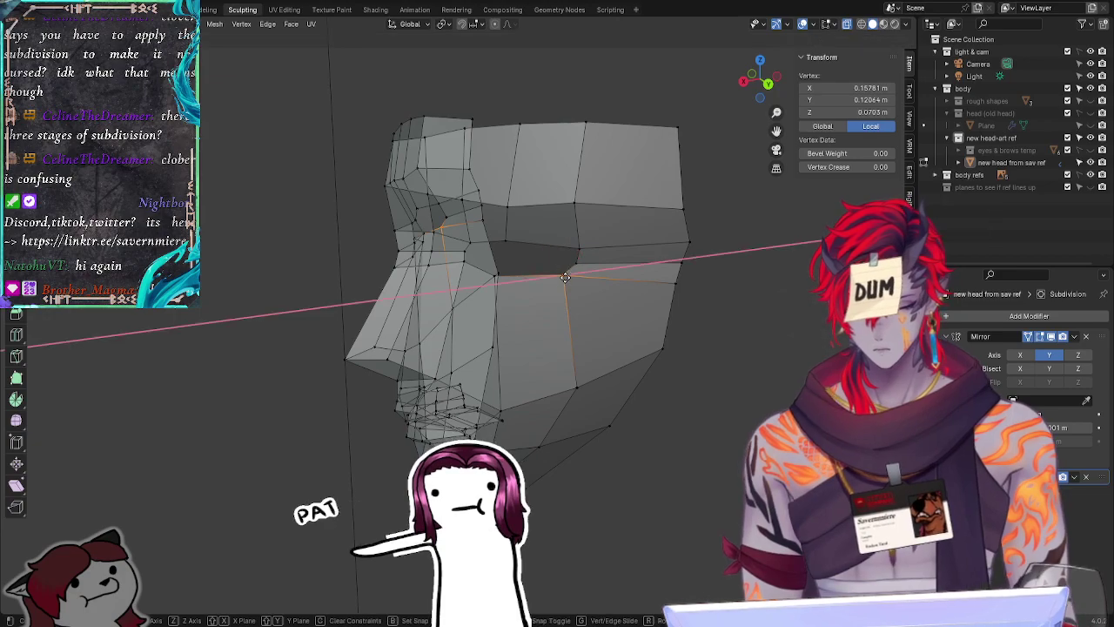
pyautogui.click(557, 289)
pyautogui.press('g')
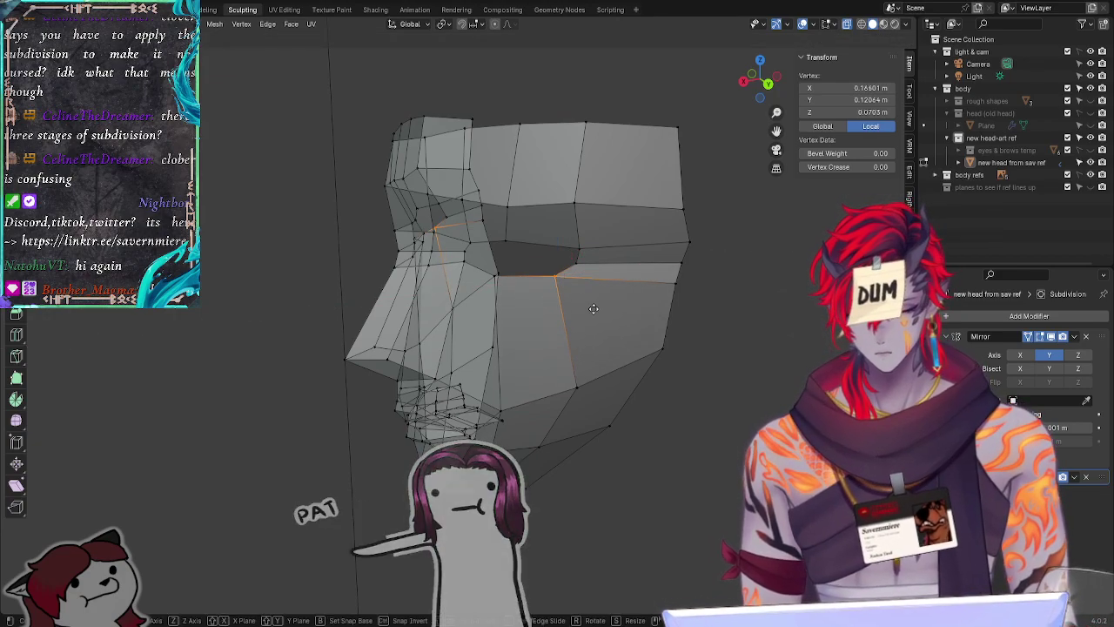
pyautogui.press('y')
pyautogui.click(596, 316)
# Step: Undo the last eye-socket vertex move after checking from the front
pyautogui.click(706, 378)
pyautogui.moveTo(706, 378); pyautogui.dragTo(652, 308, button='middle')
pyautogui.hotkey('ctrl', 'z')
pyautogui.hotkey('ctrl', 'z')
pyautogui.click(786, 378)
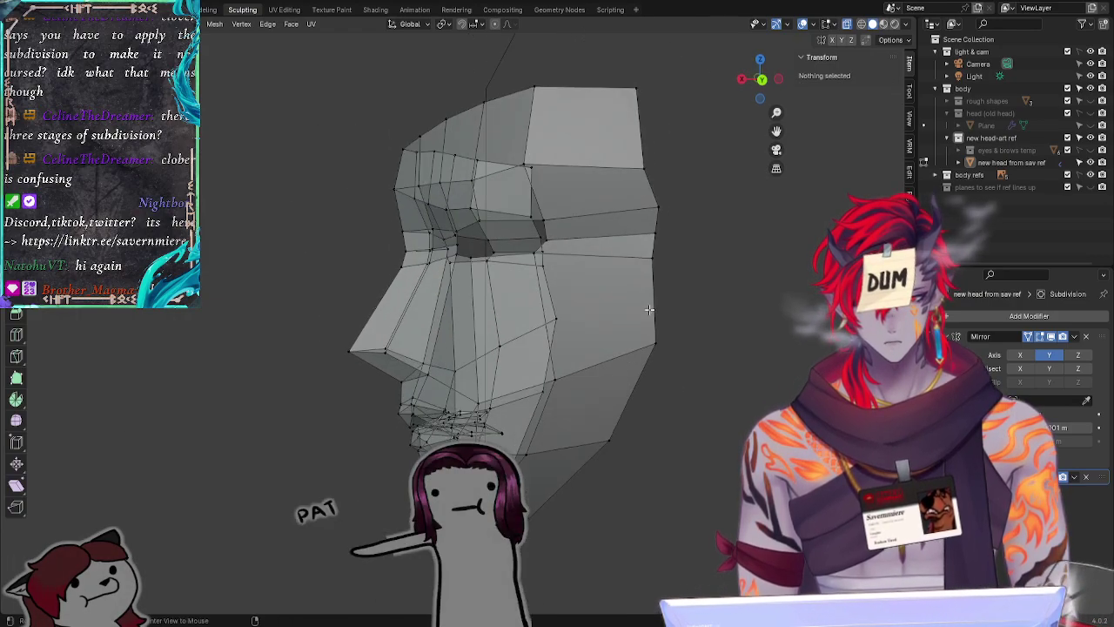
# Step: In the orthographic side view, slide the cheek vertices below the eye along X
pyautogui.click(760, 79)
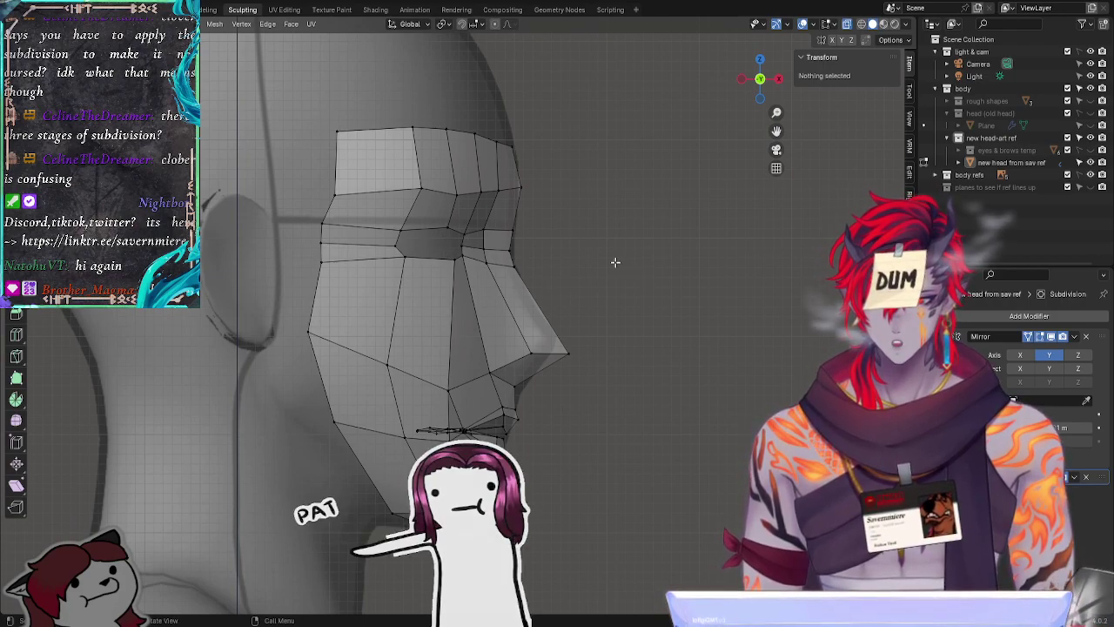
pyautogui.click(398, 241)
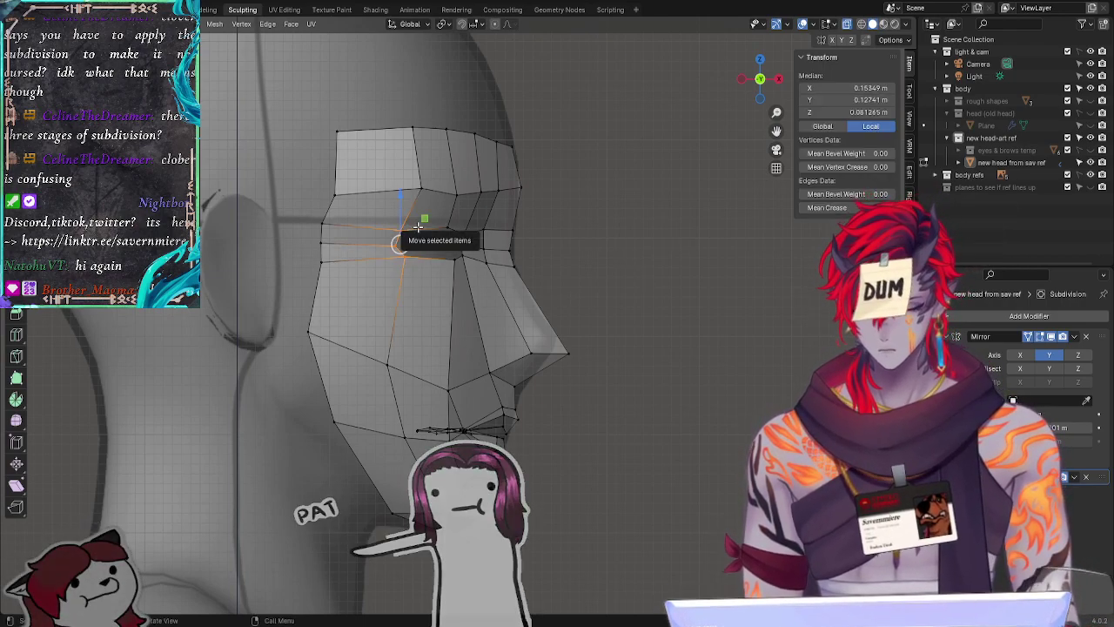
pyautogui.press('g')
pyautogui.press('x')
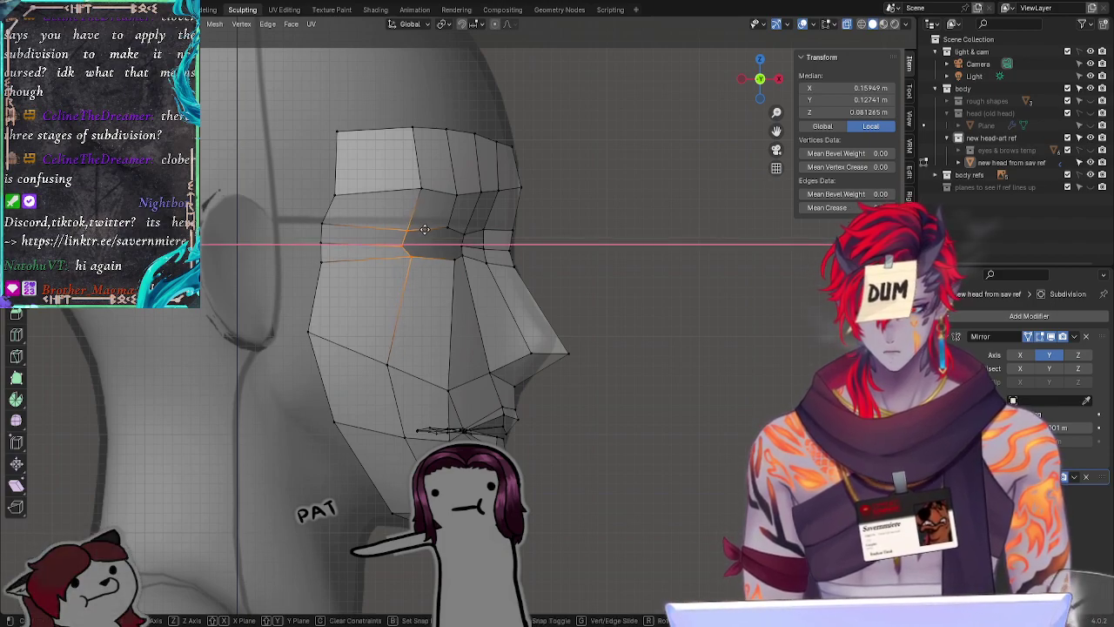
pyautogui.click(425, 229)
pyautogui.click(734, 273)
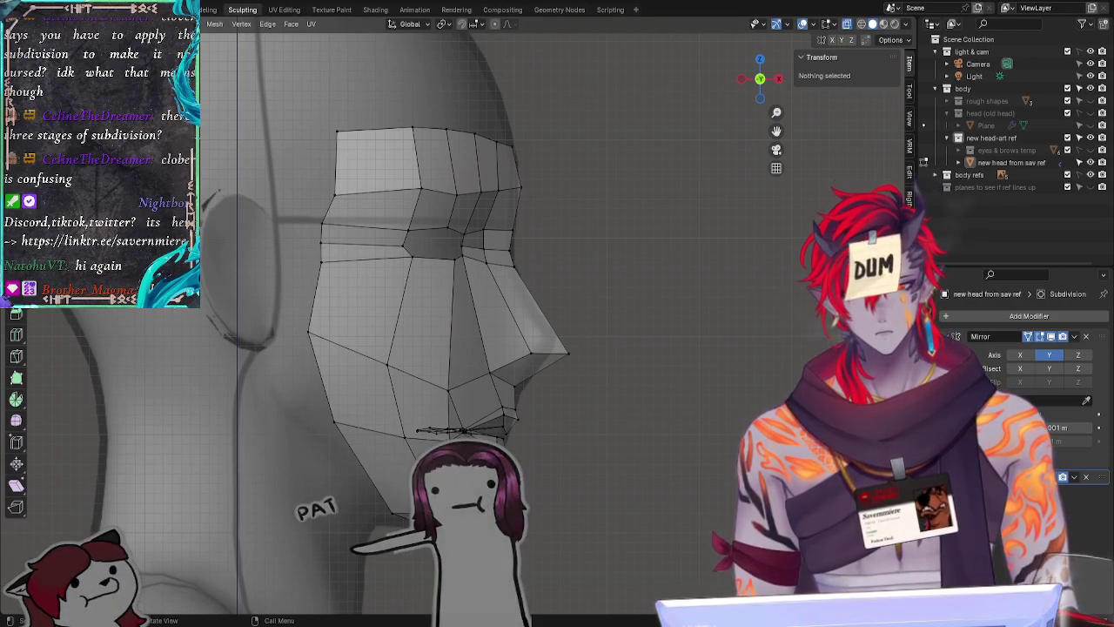
# Step: Select the inner eye-corner vertices beside the nose bridge
pyautogui.moveTo(464, 223); pyautogui.dragTo(466, 262)
pyautogui.click(465, 261)
pyautogui.press('Return')
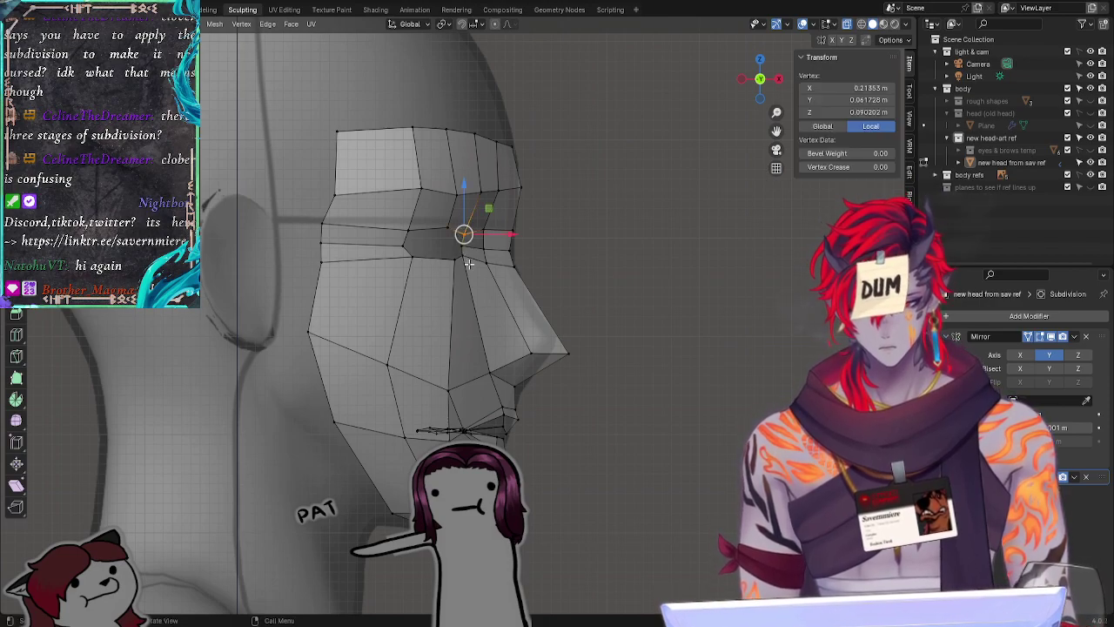
pyautogui.click(612, 276)
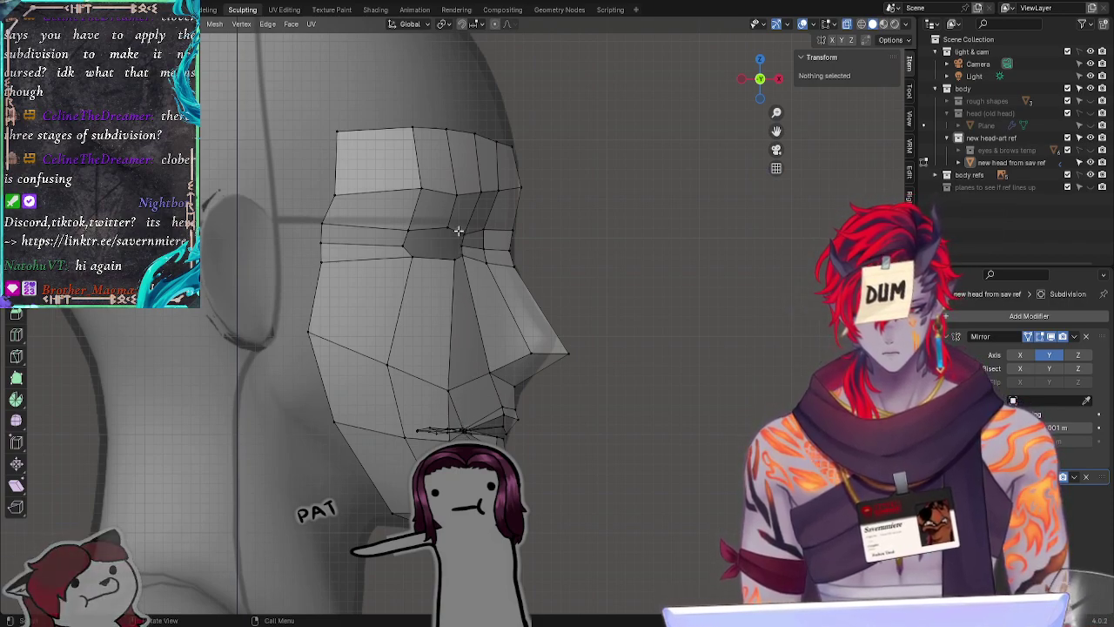
pyautogui.click(464, 272)
pyautogui.click(609, 317)
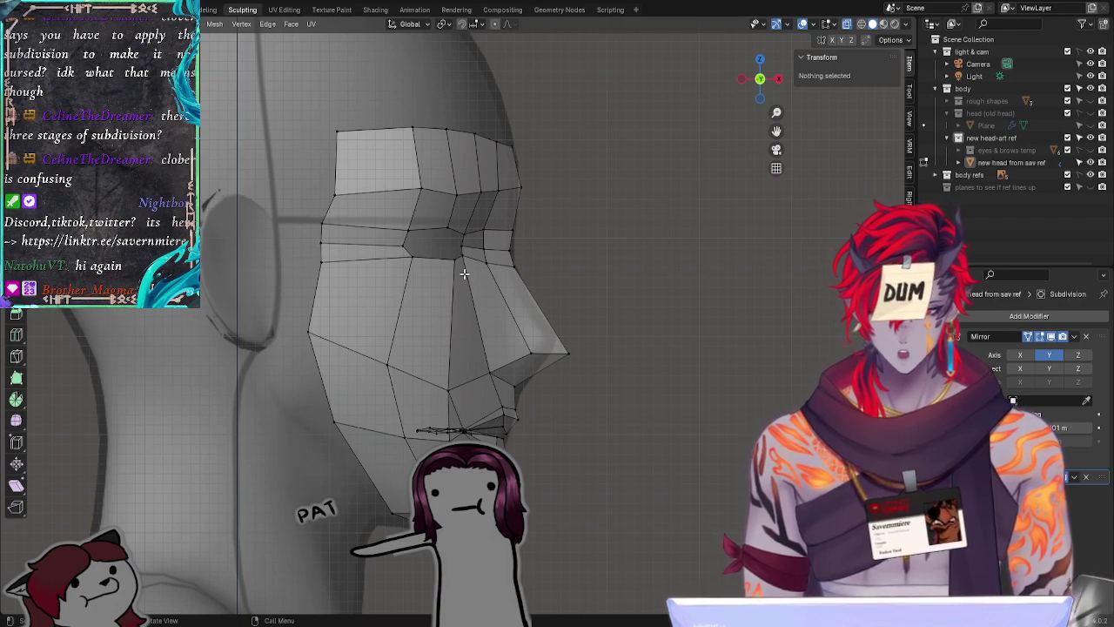
# Step: Slide the nose-bridge edge along the X axis
pyautogui.click(469, 233)
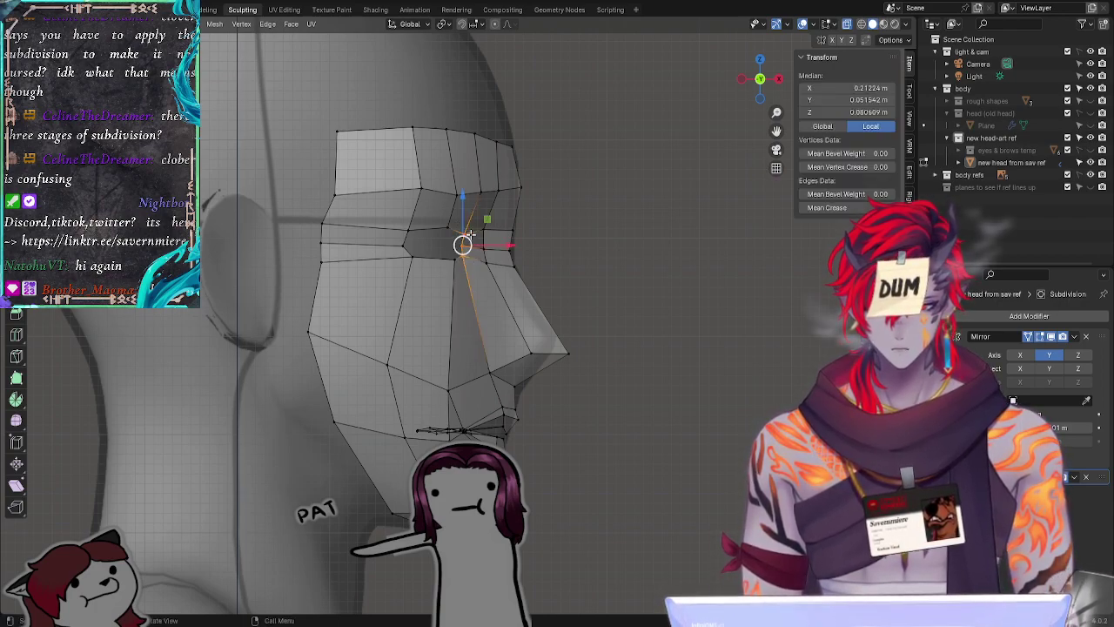
pyautogui.press('g')
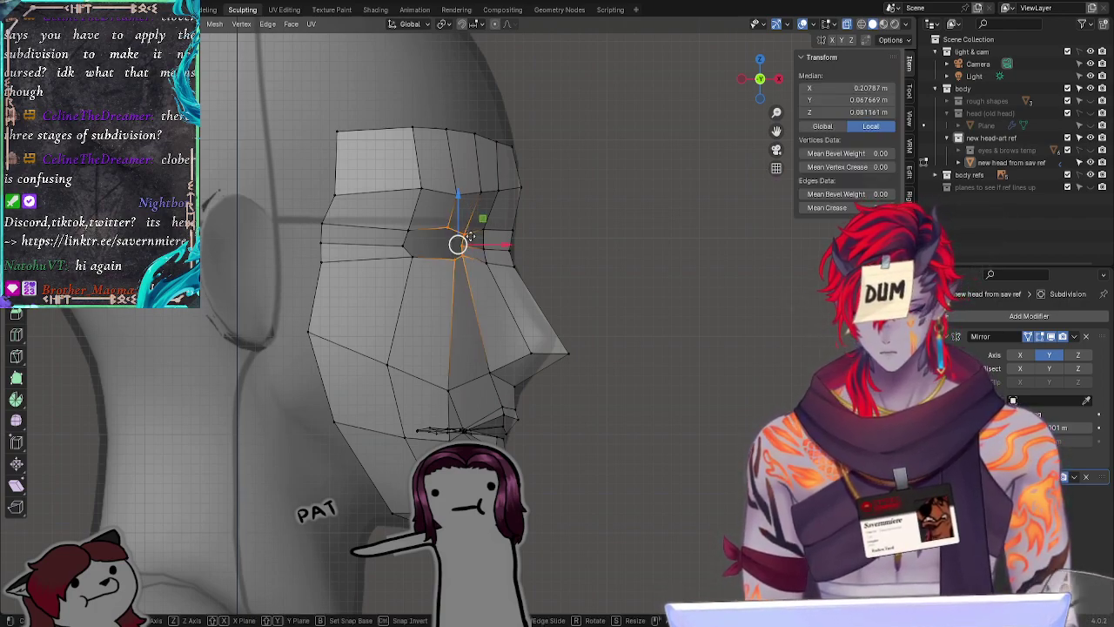
pyautogui.press('x')
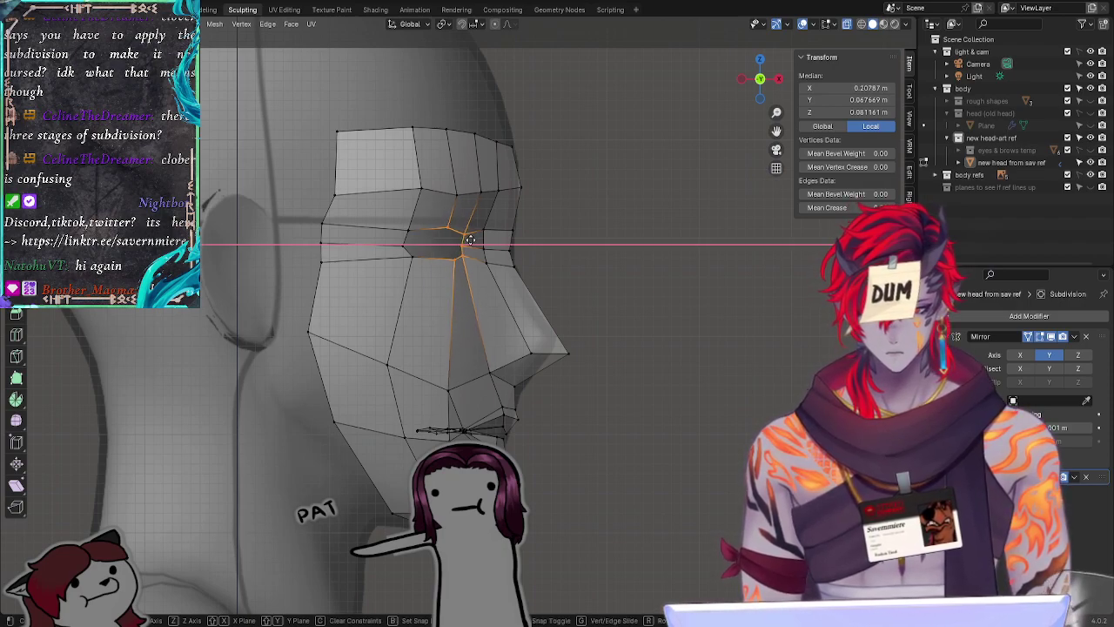
pyautogui.click(470, 240)
pyautogui.click(596, 259)
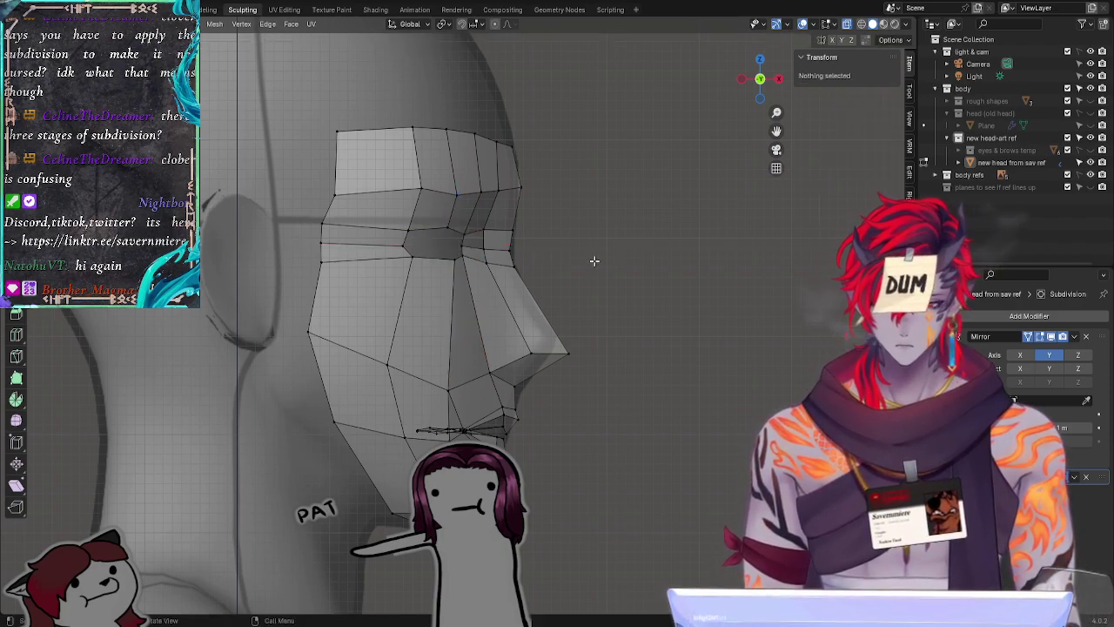
# Step: Shift the inner eye-corner vertex along the X axis
pyautogui.click(460, 232)
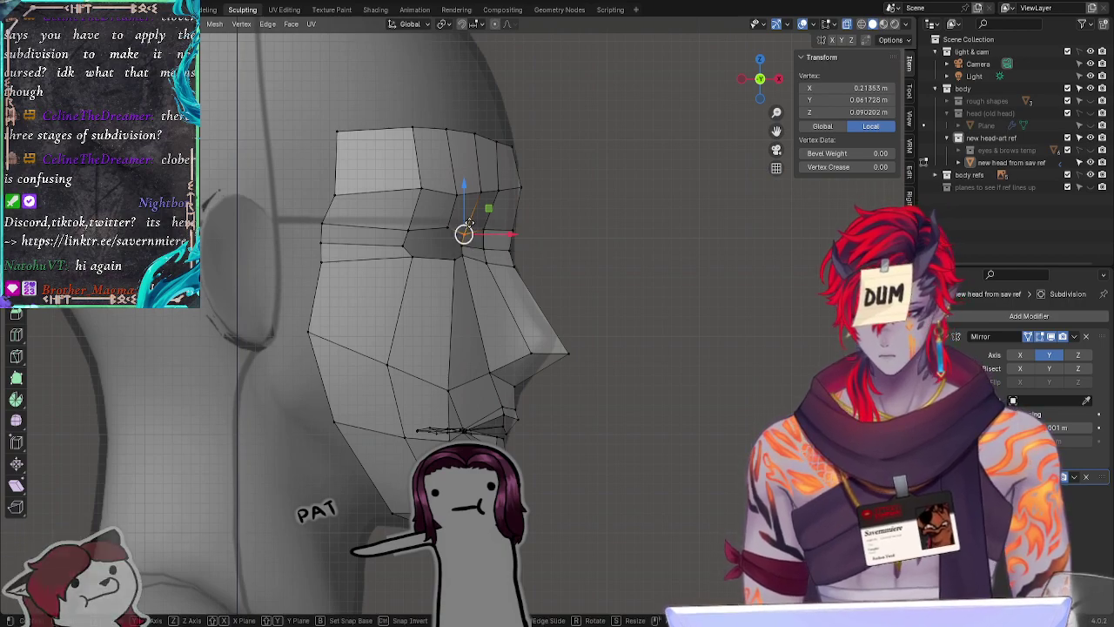
pyautogui.press('g')
pyautogui.press('x')
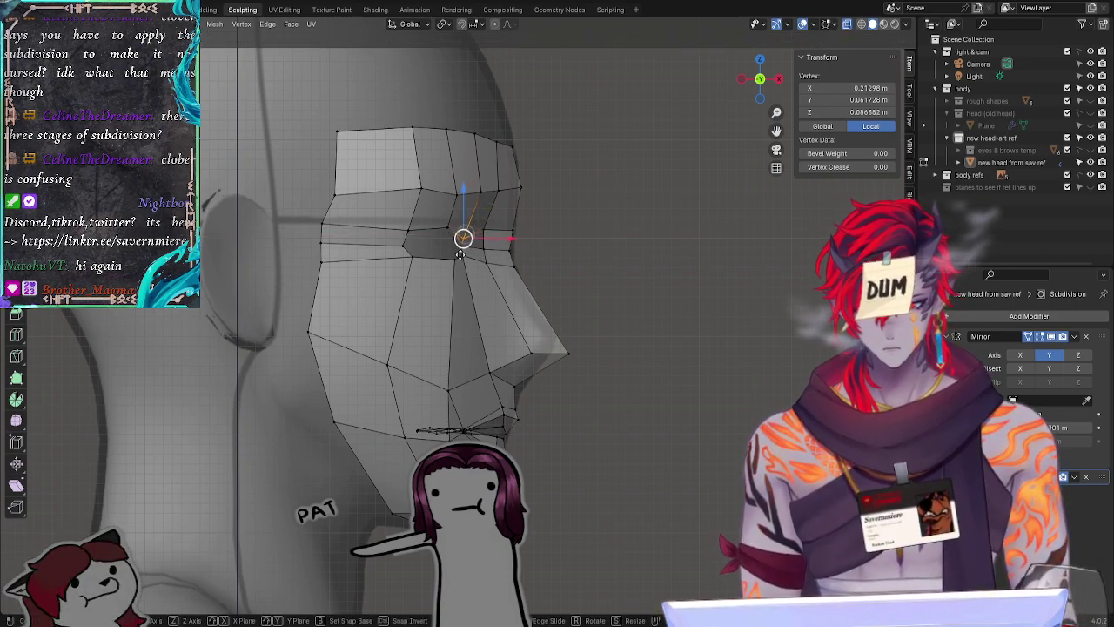
pyautogui.click(463, 233)
pyautogui.click(656, 269)
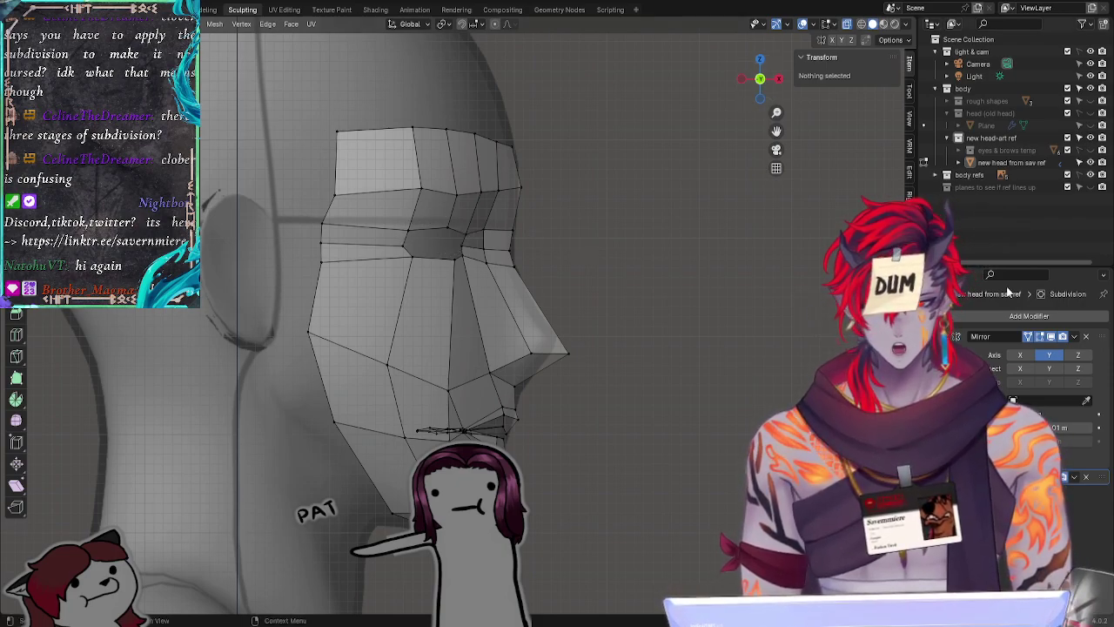
# Step: Toggle the head mesh's visibility repeatedly to compare it against the reference art, then select the under-nose vertex
pyautogui.click(1090, 164)
pyautogui.click(1090, 164)
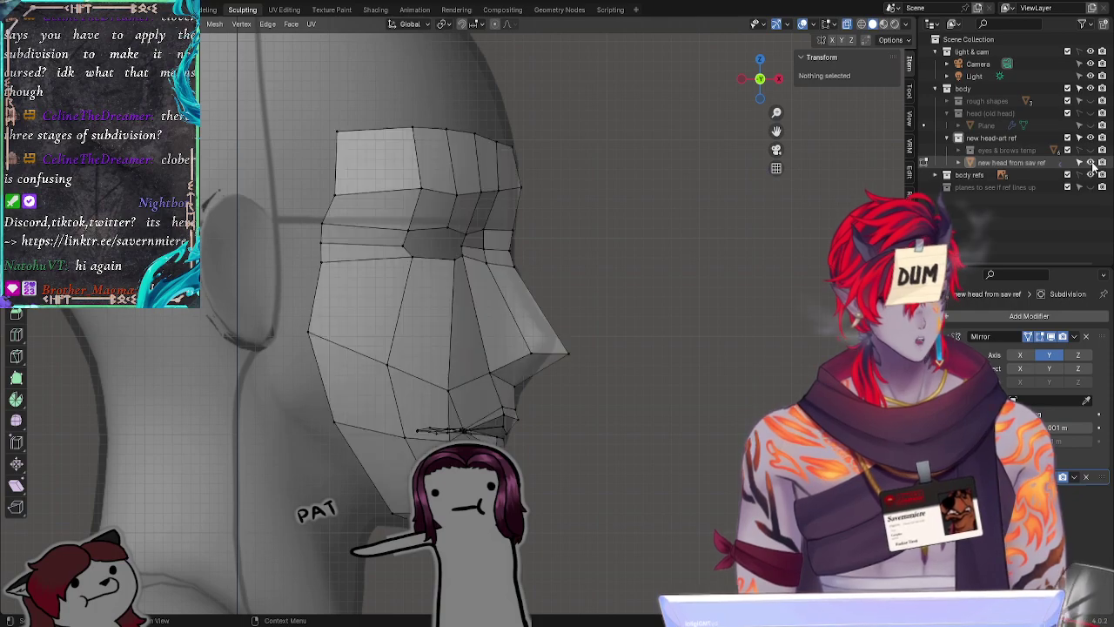
pyautogui.click(1090, 164)
pyautogui.click(1090, 163)
pyautogui.click(1090, 163)
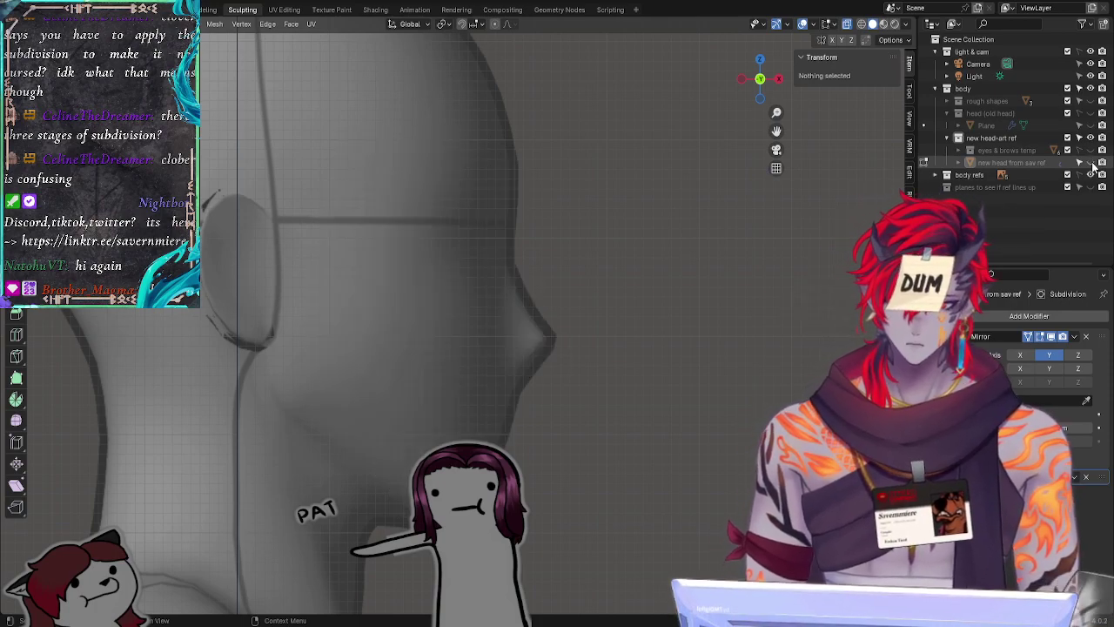
pyautogui.click(1092, 164)
pyautogui.click(1092, 164)
pyautogui.click(1092, 164)
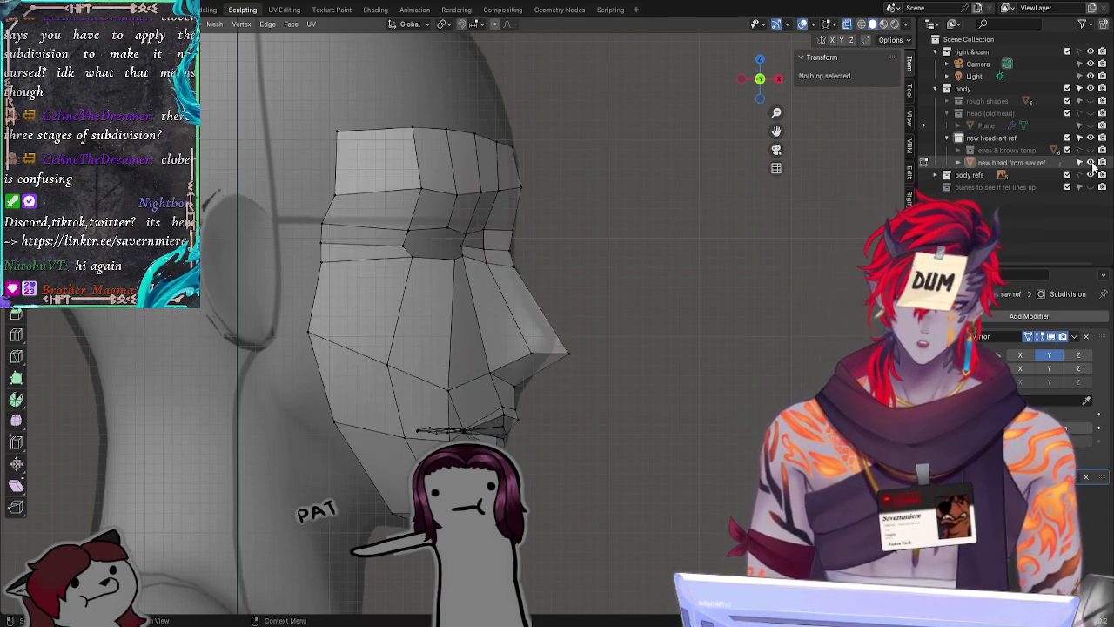
pyautogui.click(1092, 164)
pyautogui.click(1092, 165)
pyautogui.click(1092, 164)
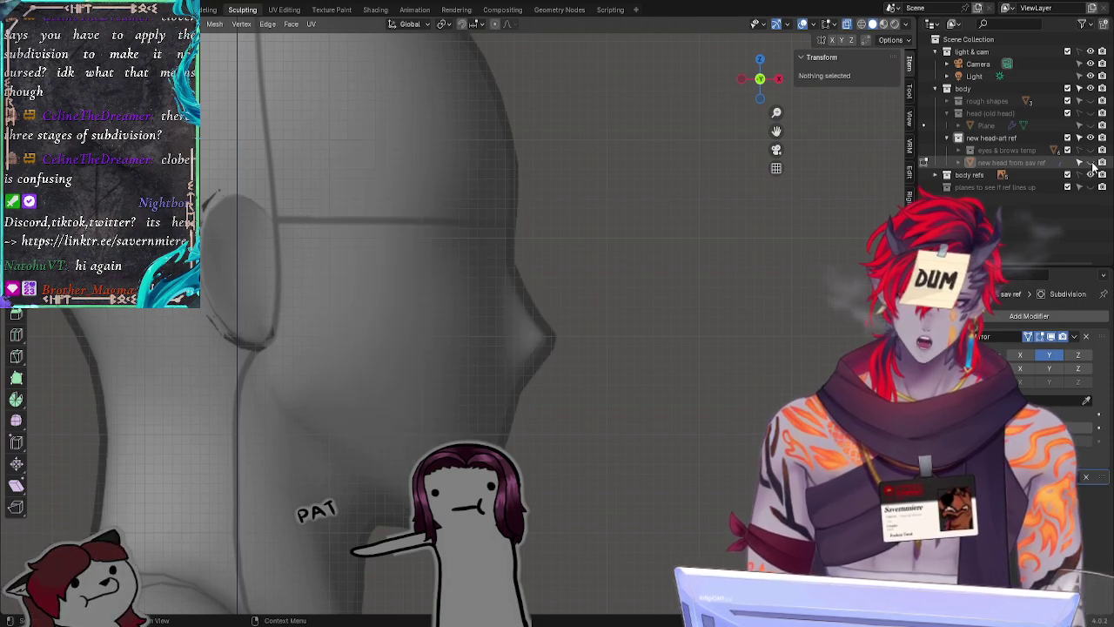
pyautogui.click(1092, 165)
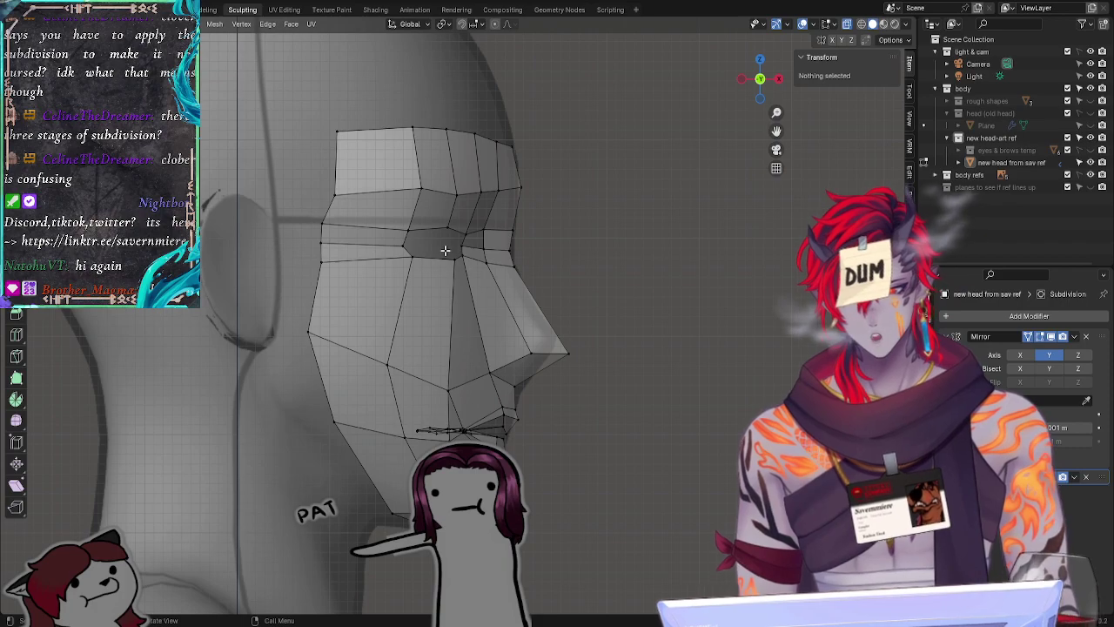
pyautogui.click(1092, 163)
pyautogui.click(1092, 165)
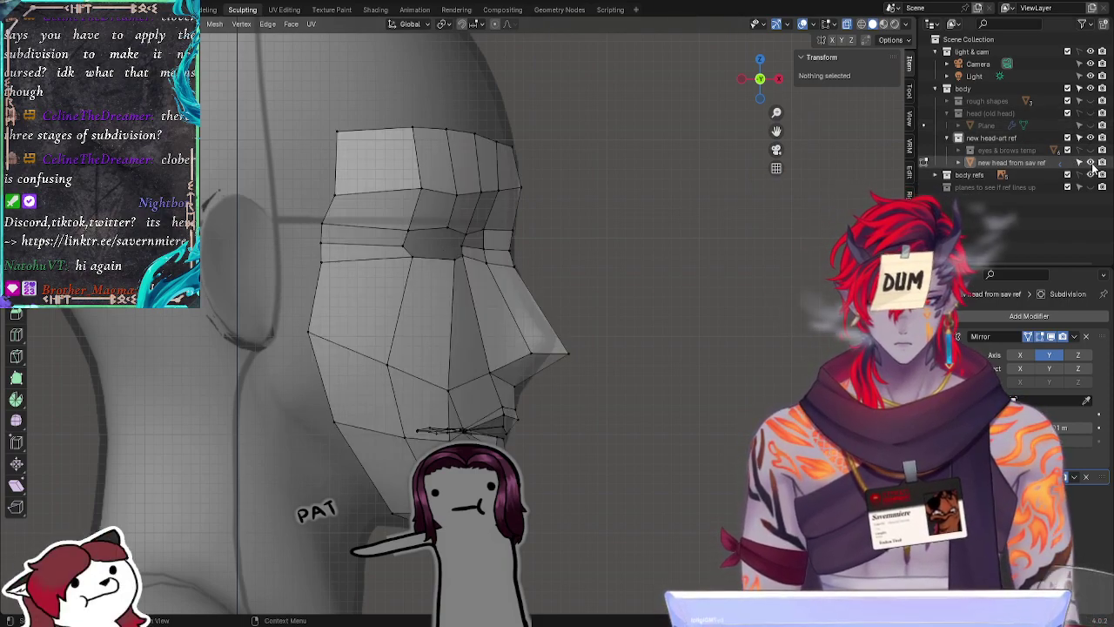
pyautogui.click(1092, 165)
pyautogui.click(1092, 163)
pyautogui.click(1092, 163)
pyautogui.click(1092, 164)
pyautogui.click(1092, 164)
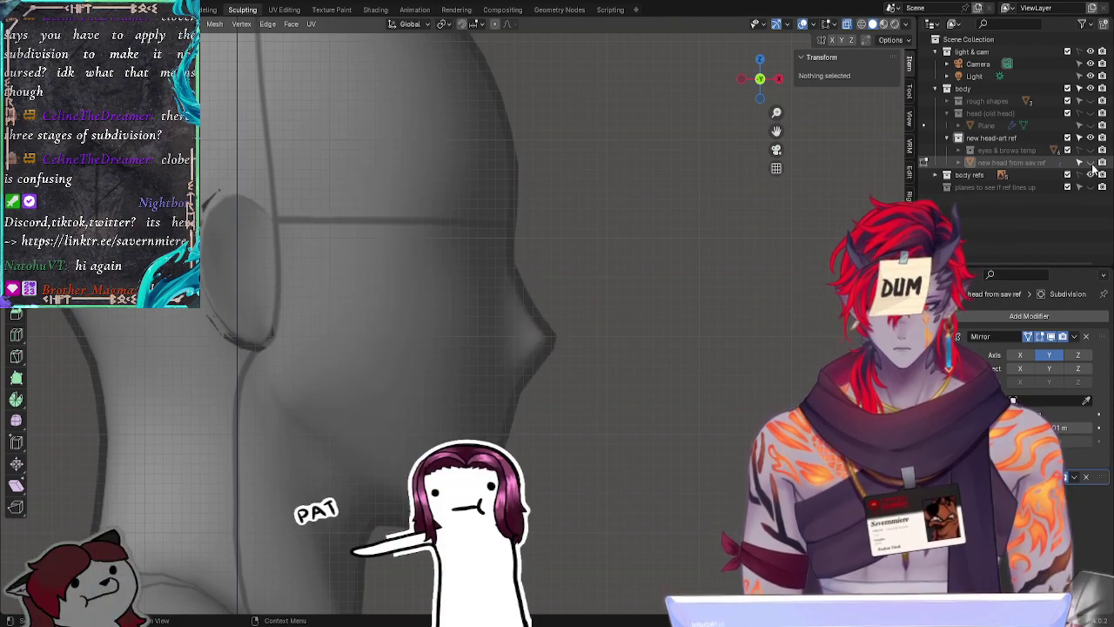
pyautogui.click(1092, 163)
pyautogui.click(1092, 164)
pyautogui.click(1092, 163)
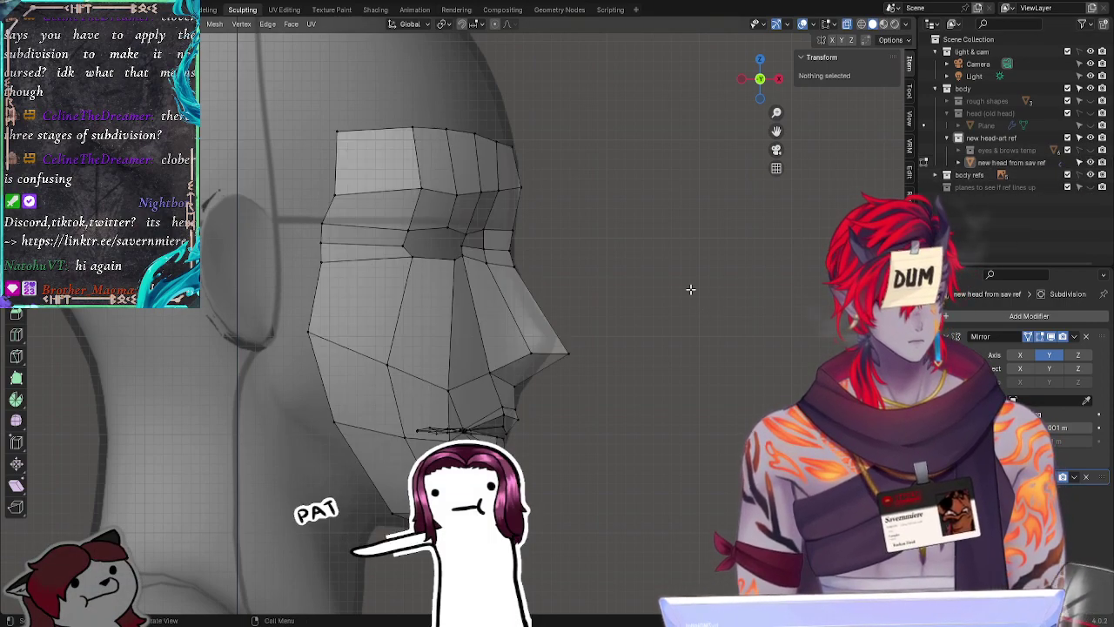
pyautogui.click(501, 366)
# Step: Move the vertex under the nose tip along the X axis
pyautogui.press('g')
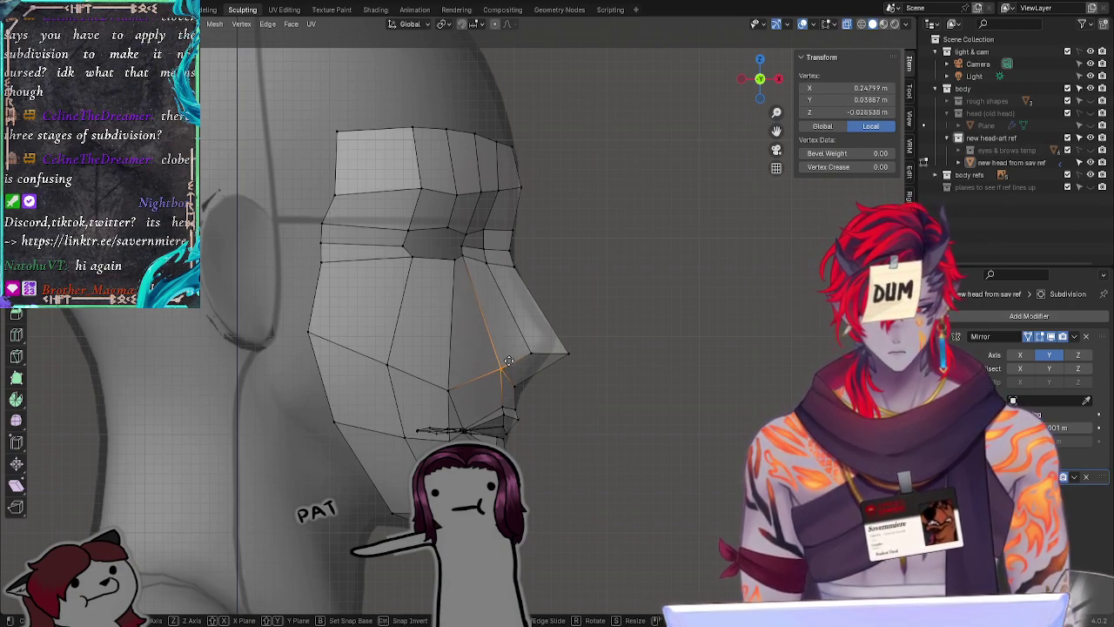
pyautogui.press('x')
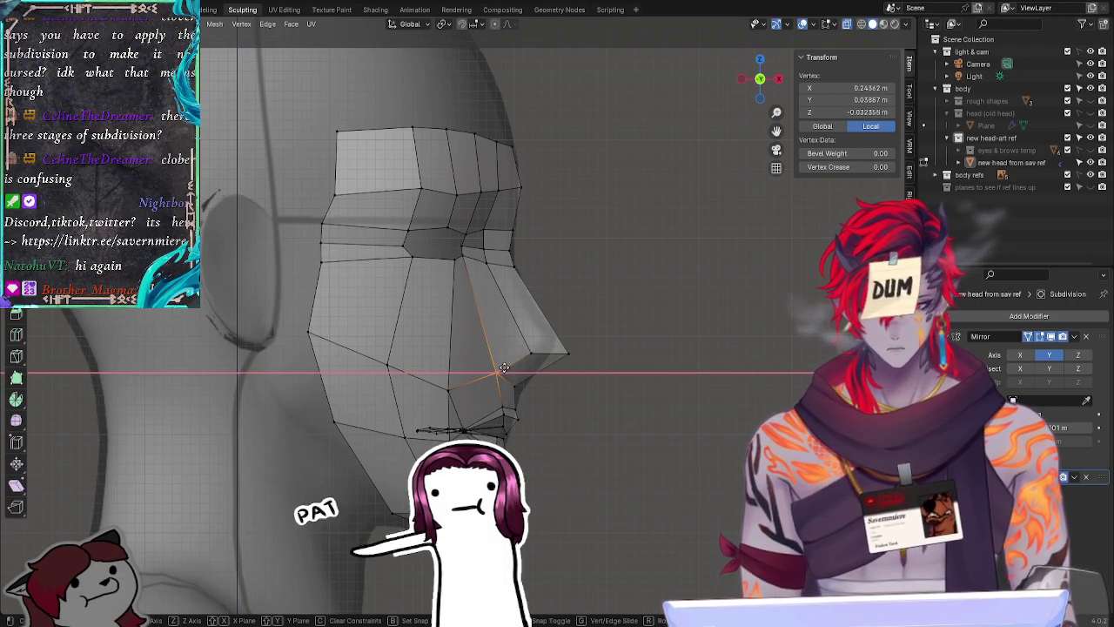
pyautogui.click(509, 368)
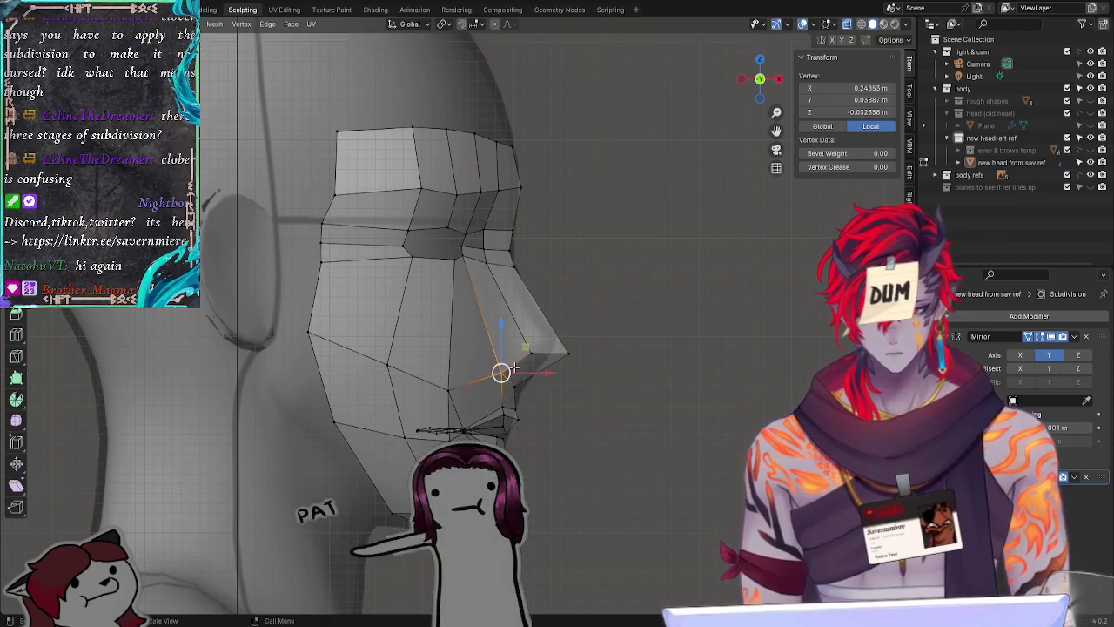
pyautogui.click(624, 399)
# Step: Reposition the nose-tip vertex, first vertically along Z, then along X
pyautogui.click(514, 378)
pyautogui.press('g')
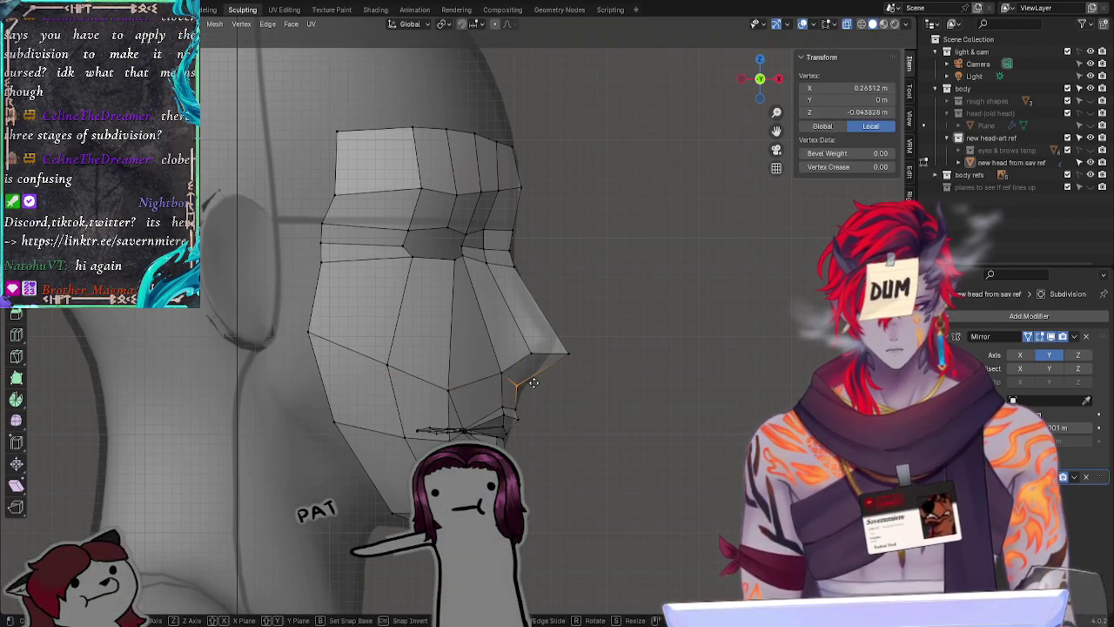
pyautogui.press('z')
pyautogui.click(536, 381)
pyautogui.press('g')
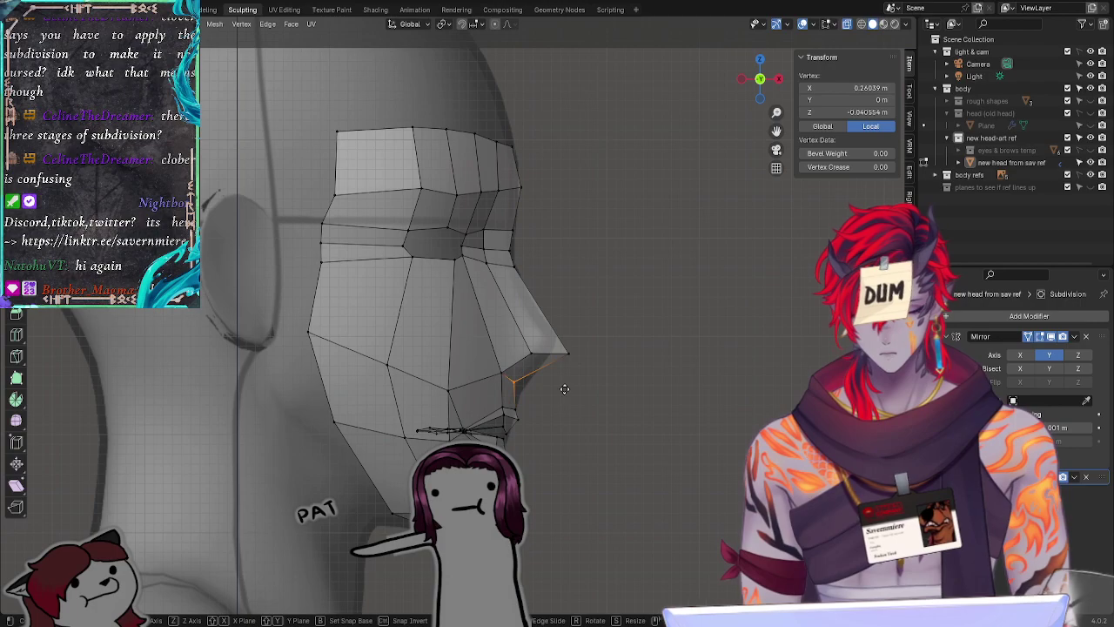
pyautogui.press('x')
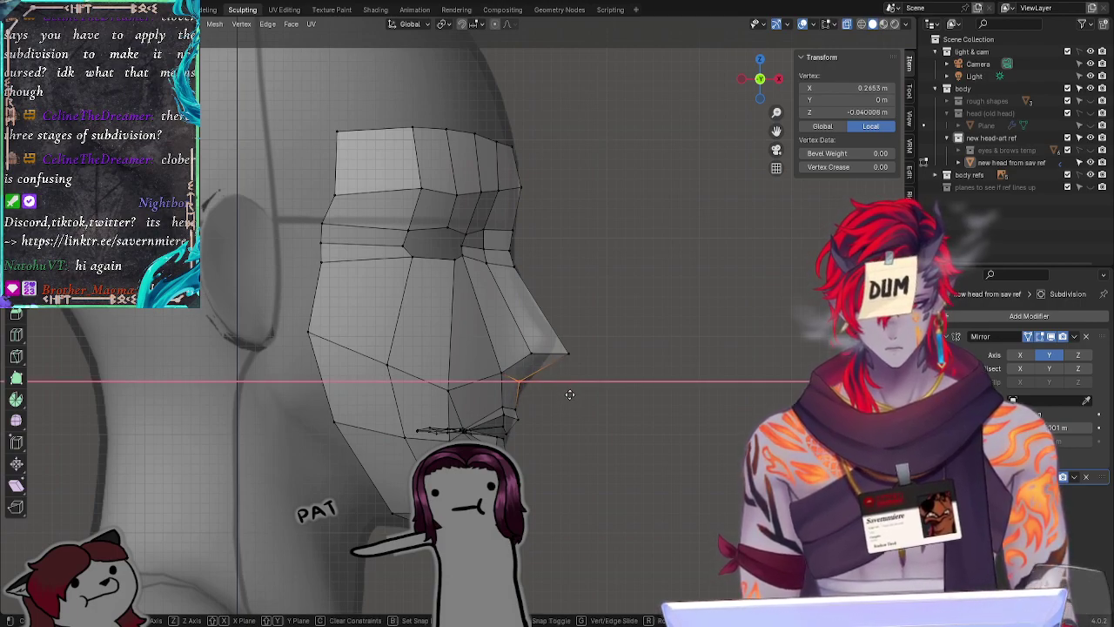
pyautogui.click(570, 394)
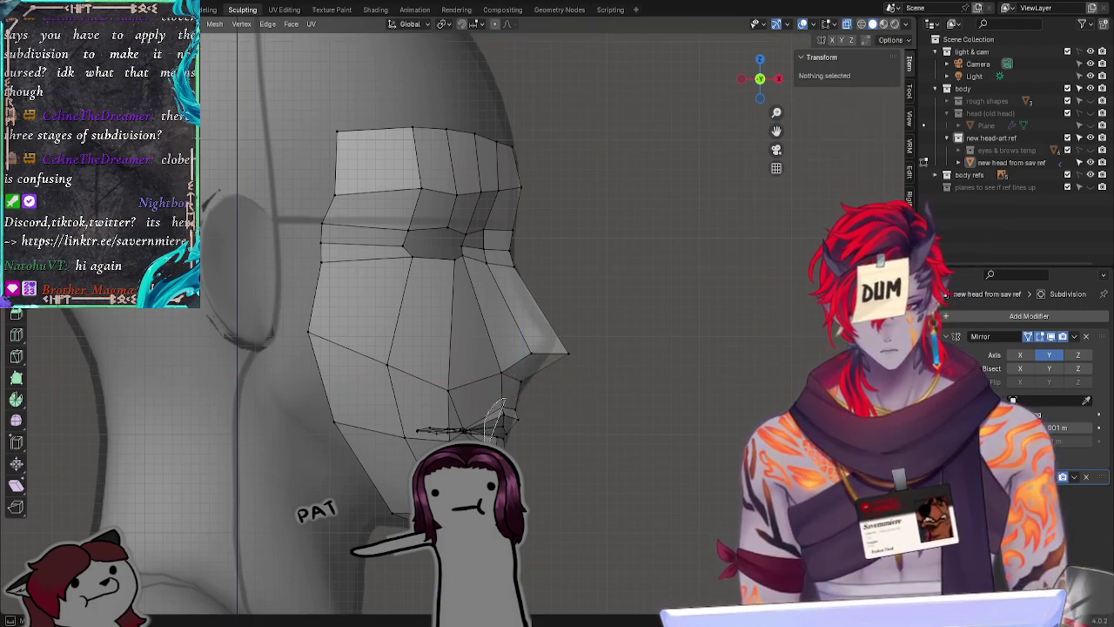
pyautogui.click(550, 445)
# Step: Box-select the group of vertices under the nose and shift them along X
pyautogui.moveTo(460, 473); pyautogui.dragTo(531, 396)
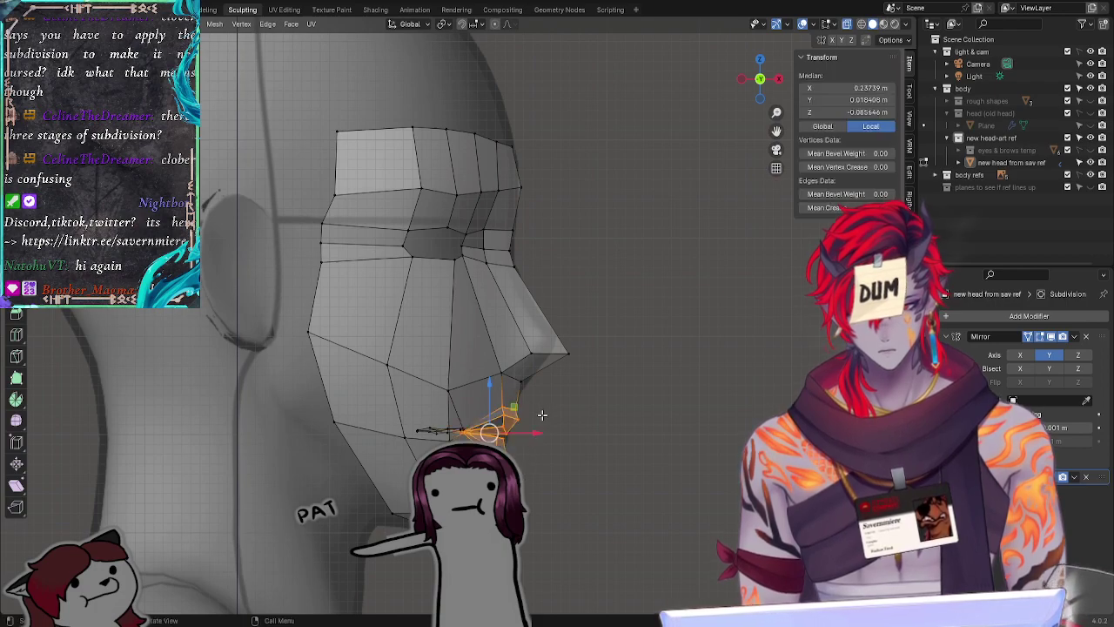
pyautogui.click(567, 440)
pyautogui.moveTo(549, 470)
pyautogui.mouseDown()
pyautogui.moveTo(470, 439)
pyautogui.moveTo(545, 399)
pyautogui.mouseUp()
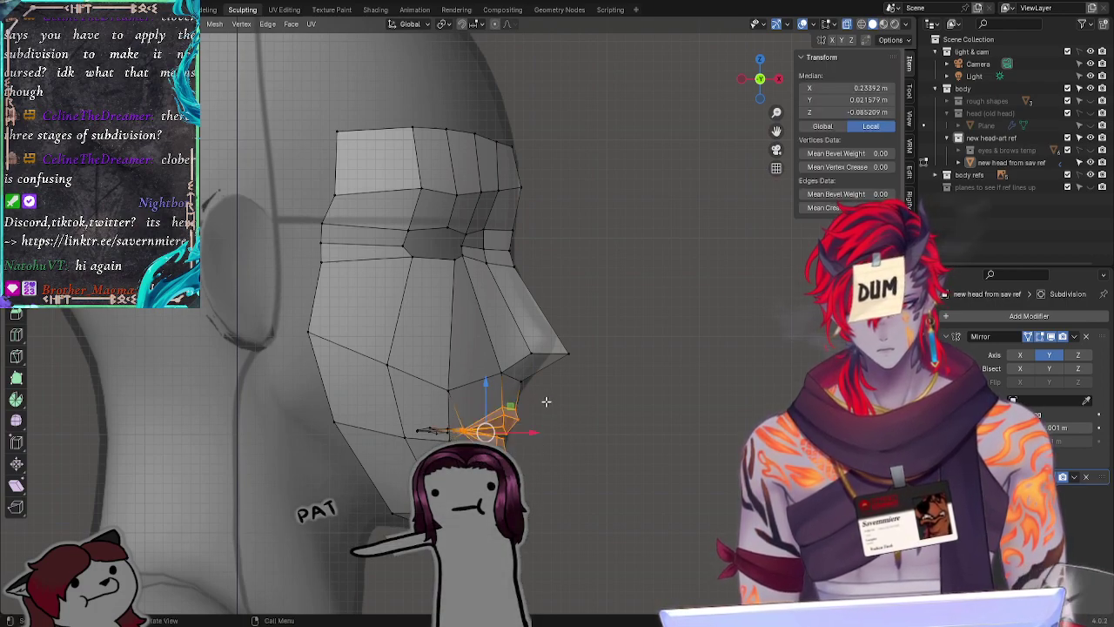
pyautogui.press('g')
pyautogui.press('x')
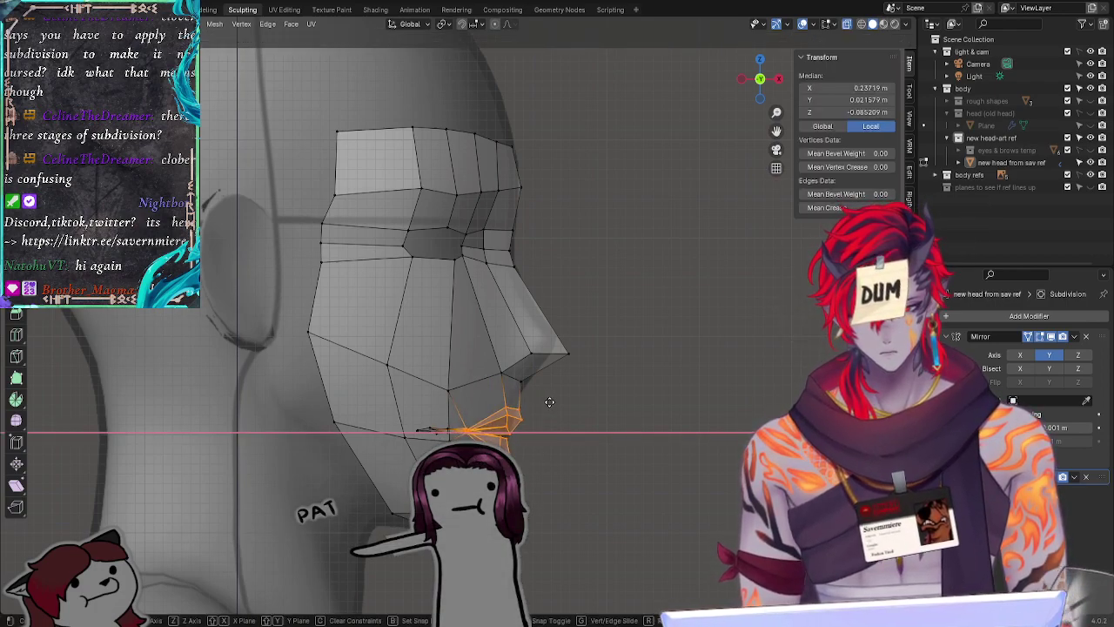
pyautogui.click(549, 402)
pyautogui.click(617, 400)
# Step: Move the nostril vertex under the nose tip freely to a new position
pyautogui.moveTo(522, 376); pyautogui.dragTo(528, 387)
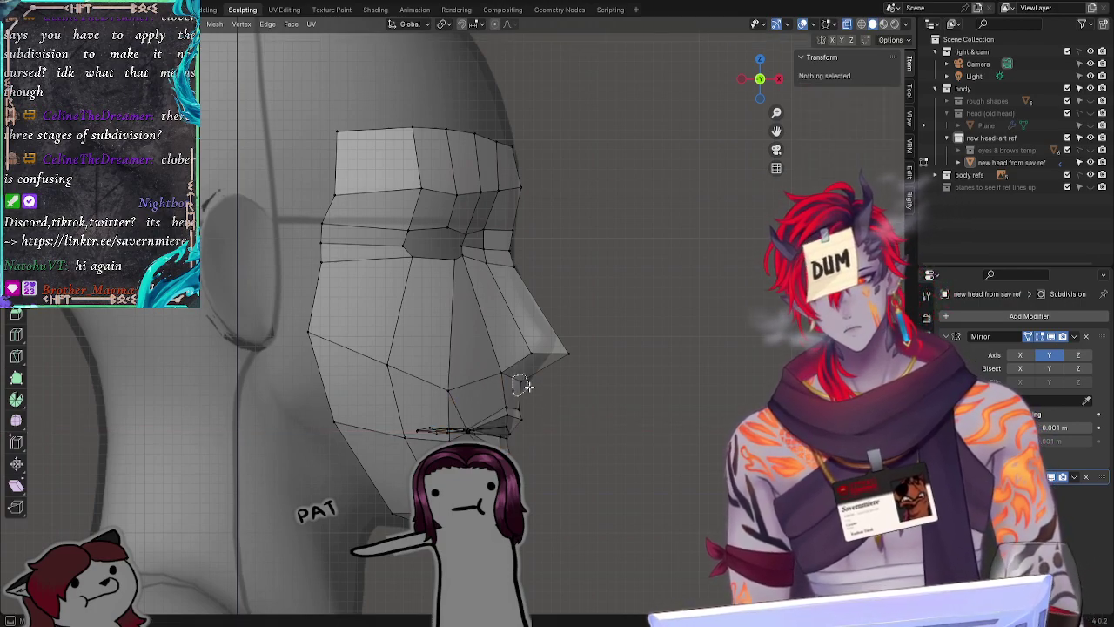
pyautogui.click(523, 380)
pyautogui.press('g')
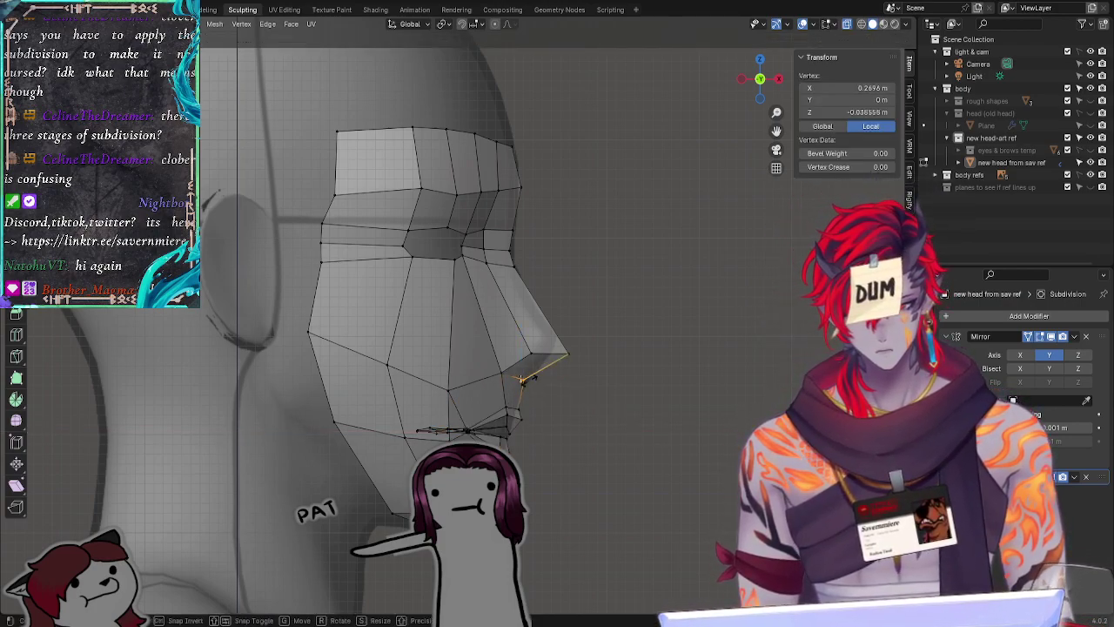
pyautogui.press('g')
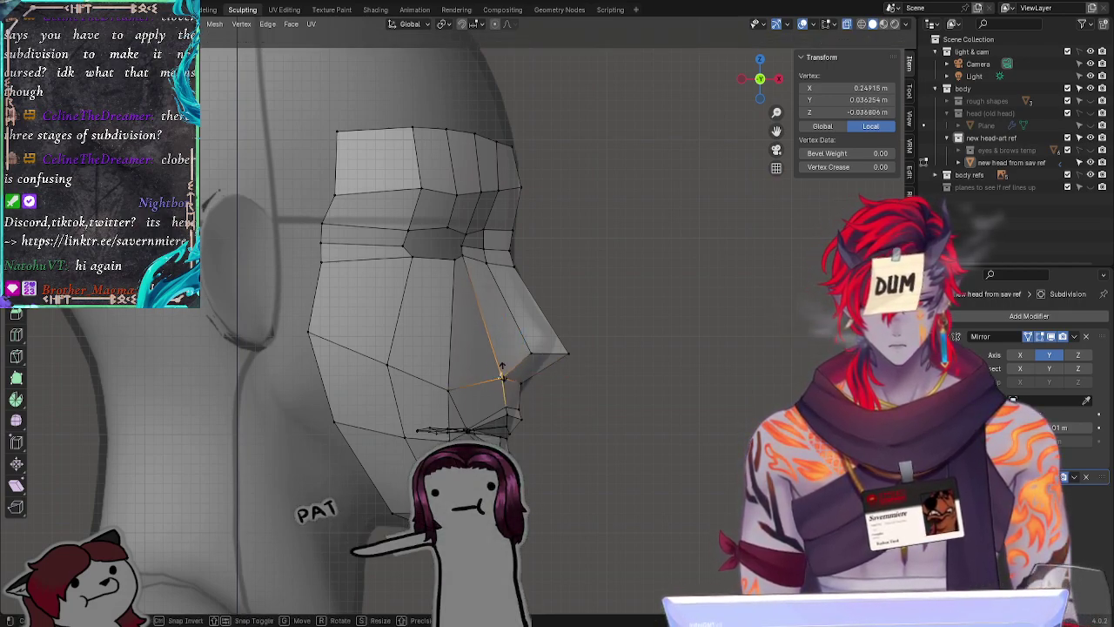
pyautogui.click(502, 376)
pyautogui.click(690, 396)
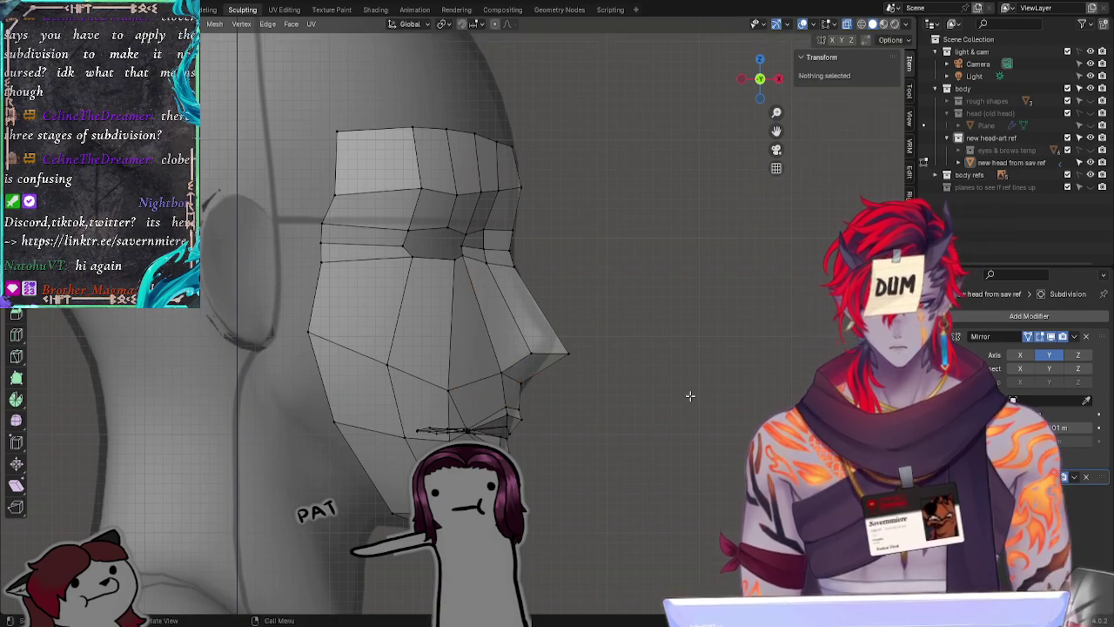
# Step: In front view, shift the nostril vertex beside the nose inward to match the front reference
pyautogui.click(781, 83)
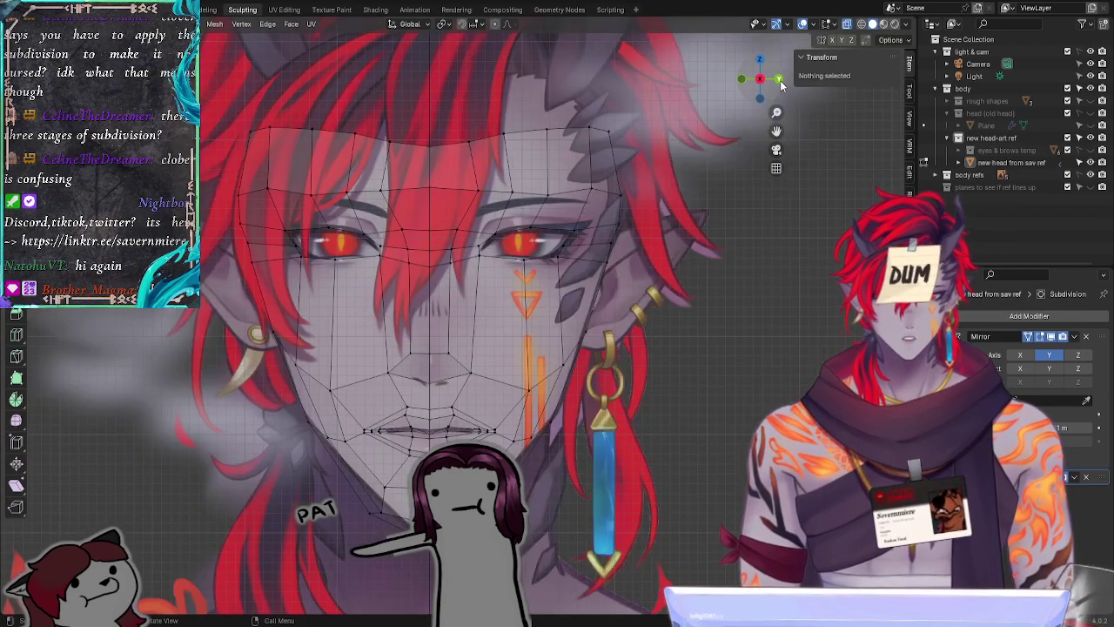
pyautogui.click(396, 376)
pyautogui.press('g')
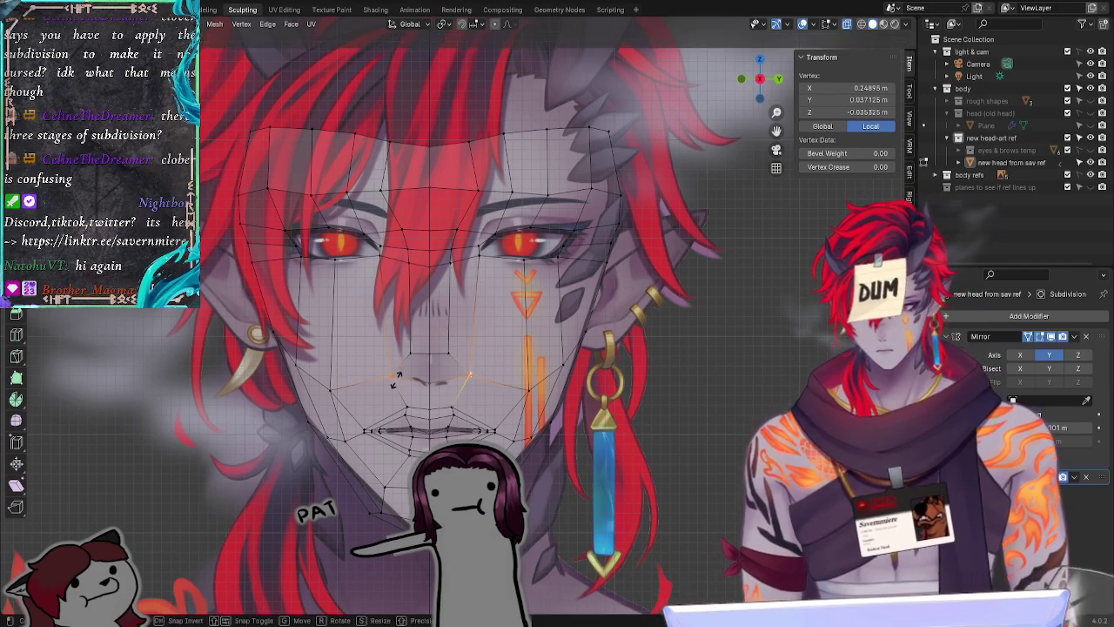
pyautogui.press('x')
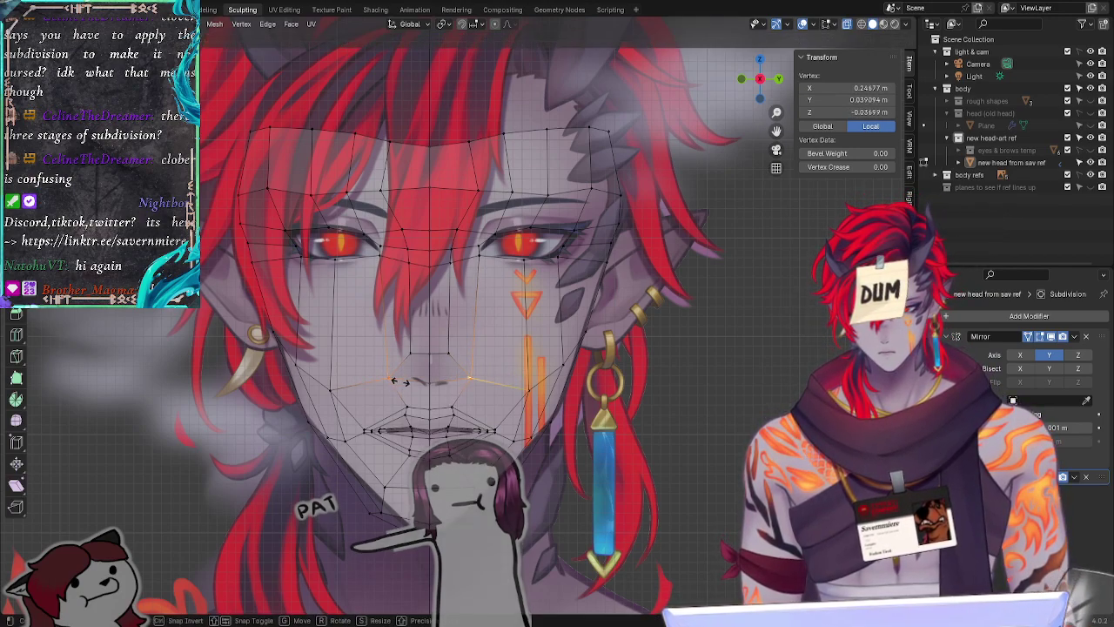
pyautogui.press('x')
pyautogui.click(396, 380)
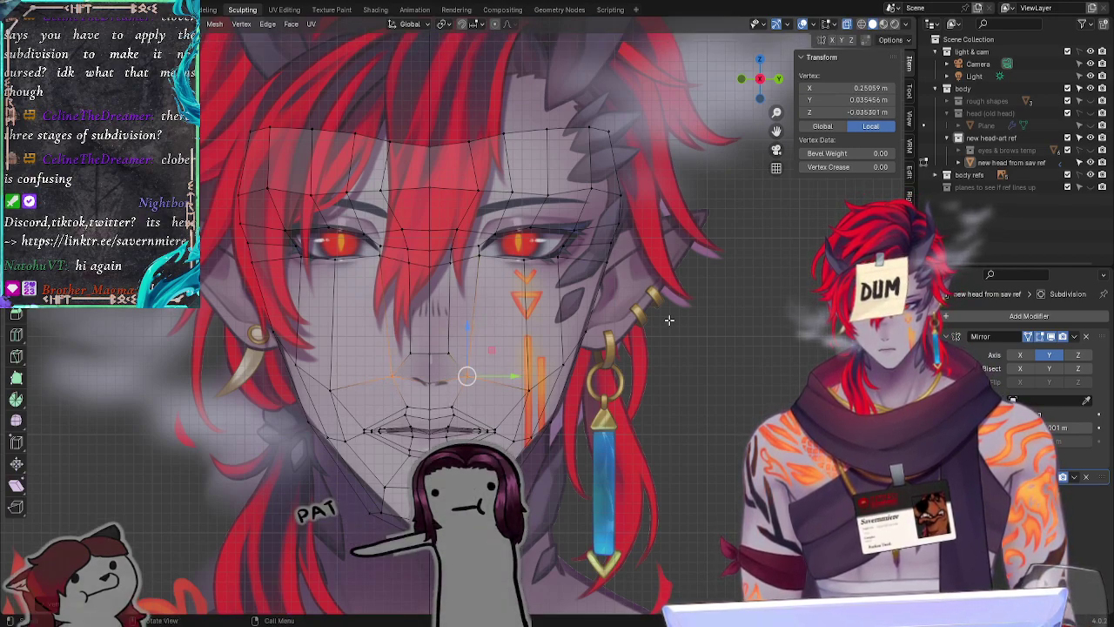
pyautogui.click(669, 322)
pyautogui.click(740, 84)
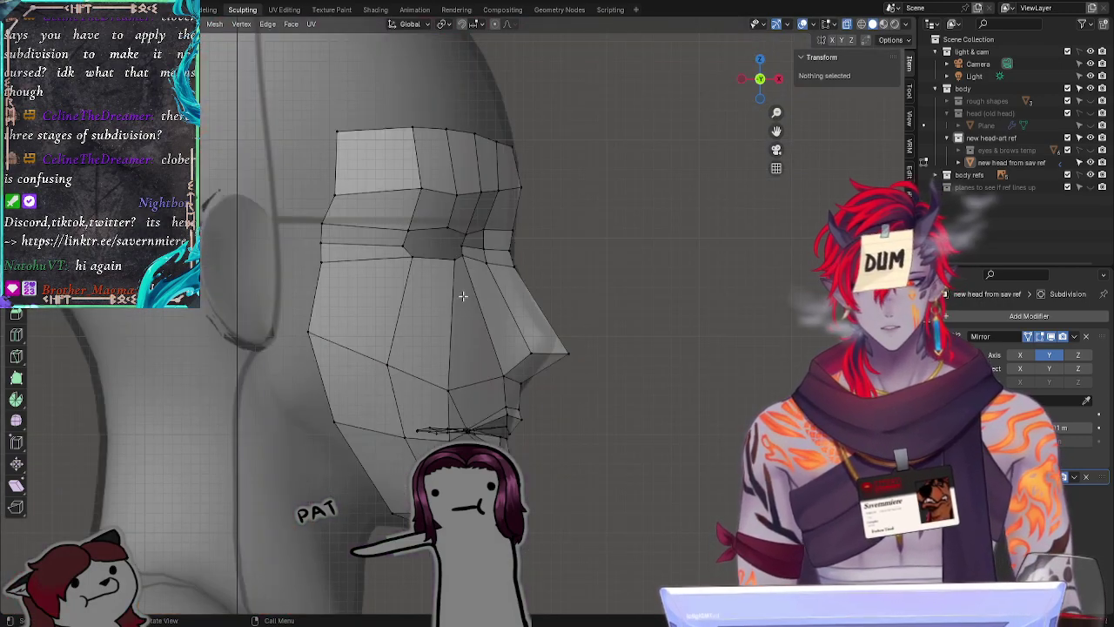
# Step: Select a vertical edge loop on the cheek and shift it along X
pyautogui.keyDown('alt'); pyautogui.click(409, 243); pyautogui.keyUp('alt')
pyautogui.click(691, 268)
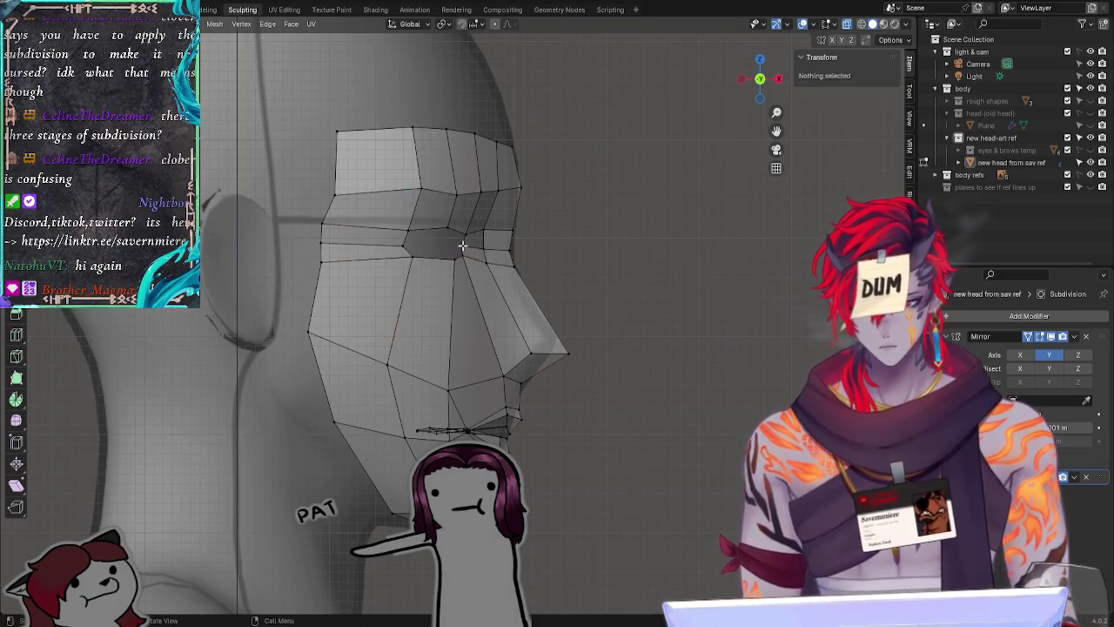
pyautogui.keyDown('alt'); pyautogui.click(465, 264); pyautogui.keyUp('alt')
pyautogui.hotkey('ctrl', 'z')
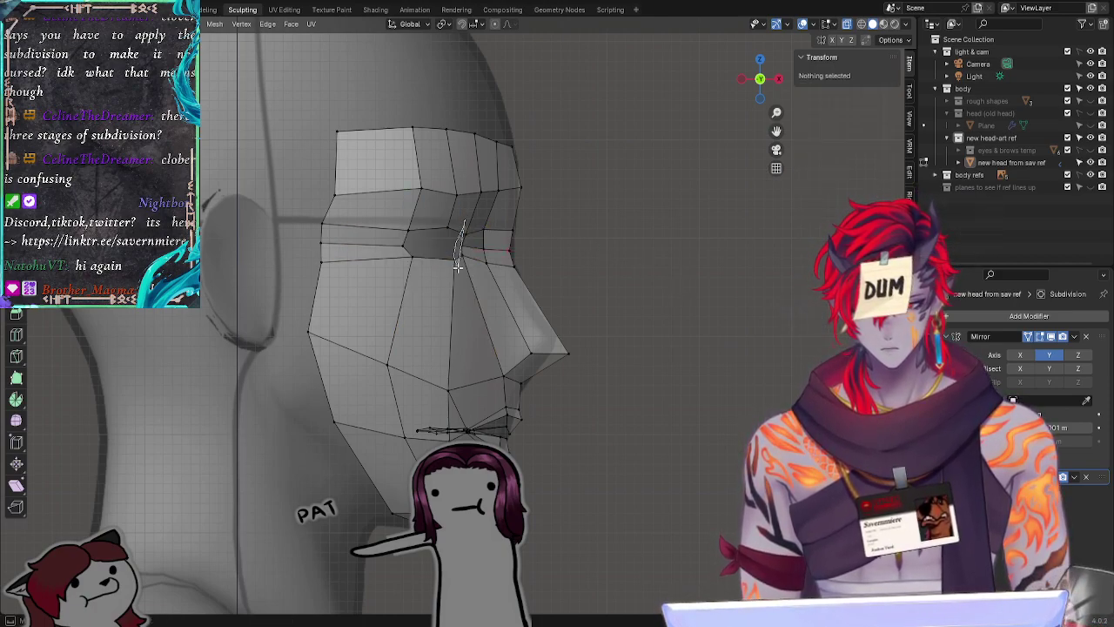
pyautogui.keyDown('alt'); pyautogui.click(463, 237); pyautogui.keyUp('alt')
pyautogui.press('g')
pyautogui.press('x')
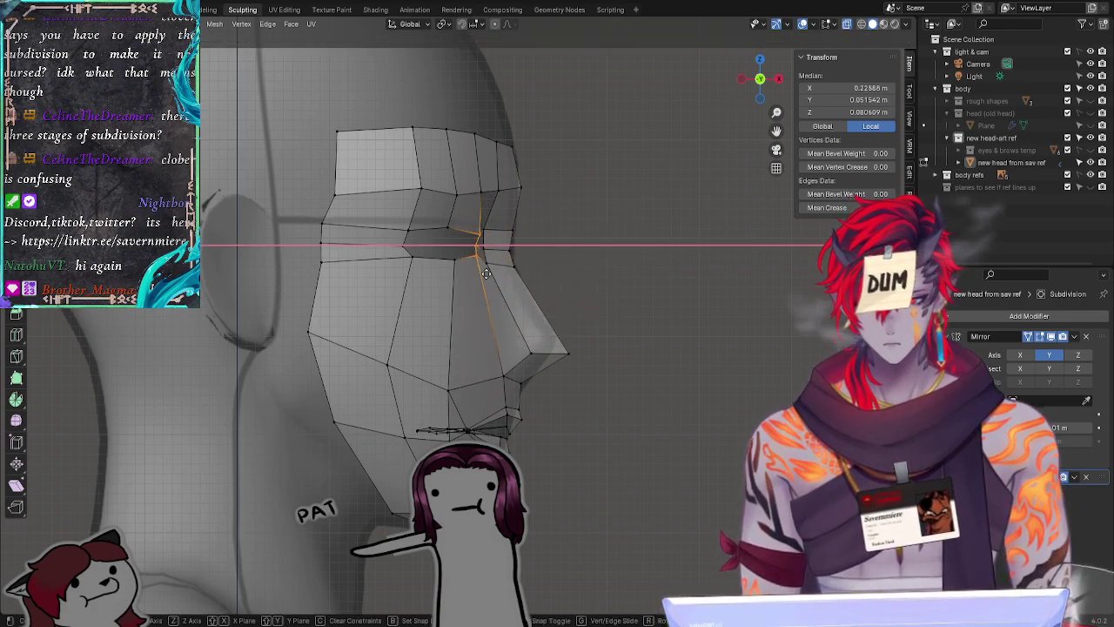
pyautogui.click(485, 273)
pyautogui.click(647, 259)
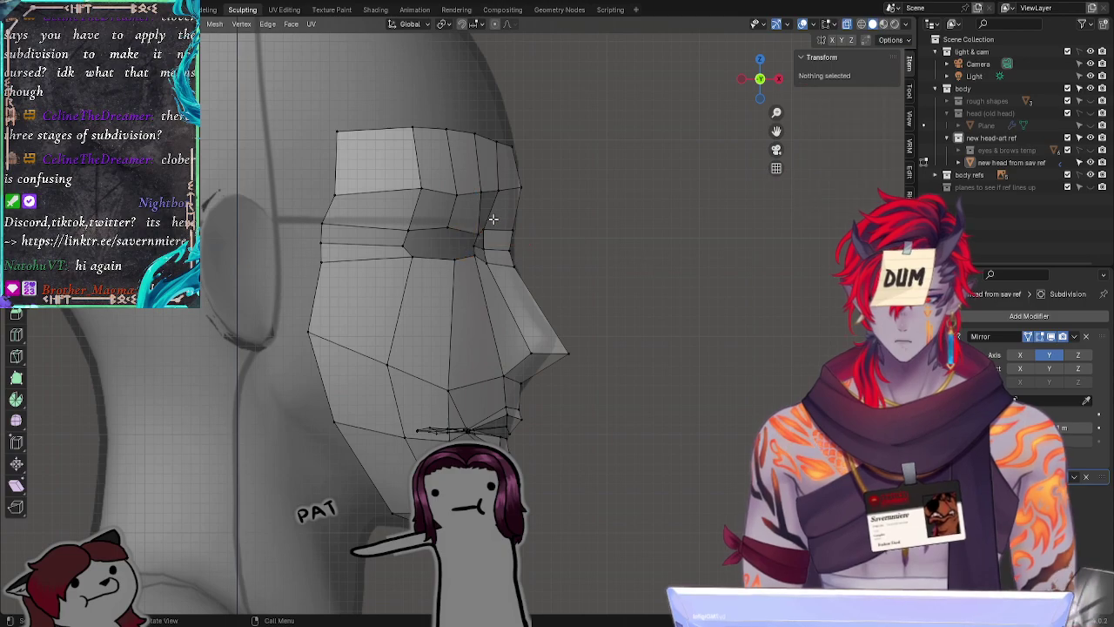
# Step: Box-select the vertices beside the nose bridge and move them along X
pyautogui.click(485, 261)
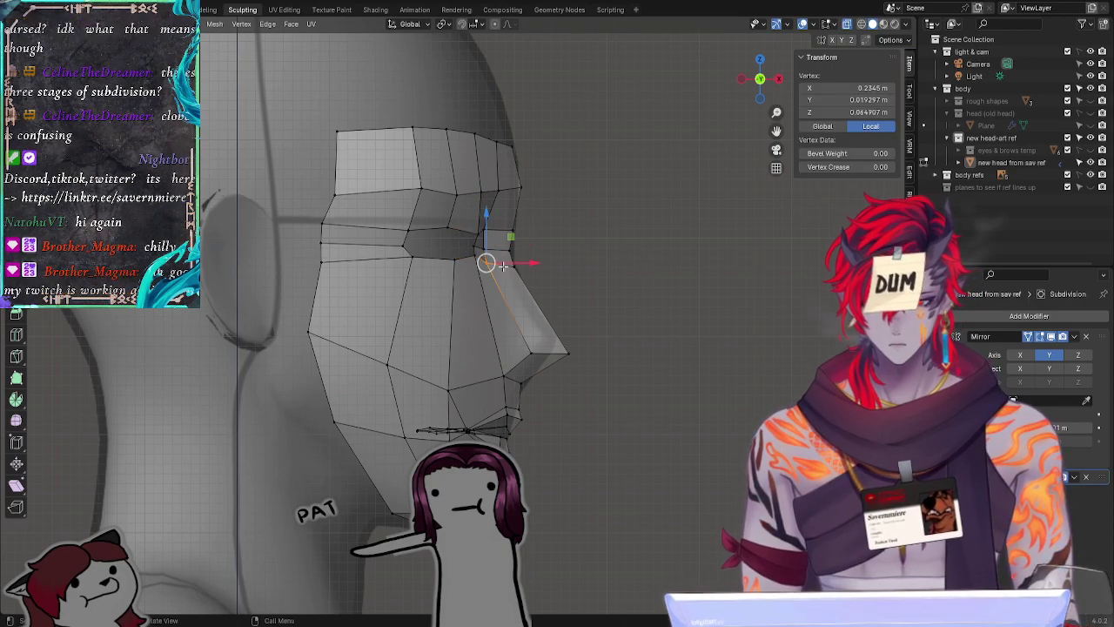
pyautogui.click(643, 235)
pyautogui.moveTo(479, 217); pyautogui.dragTo(493, 286)
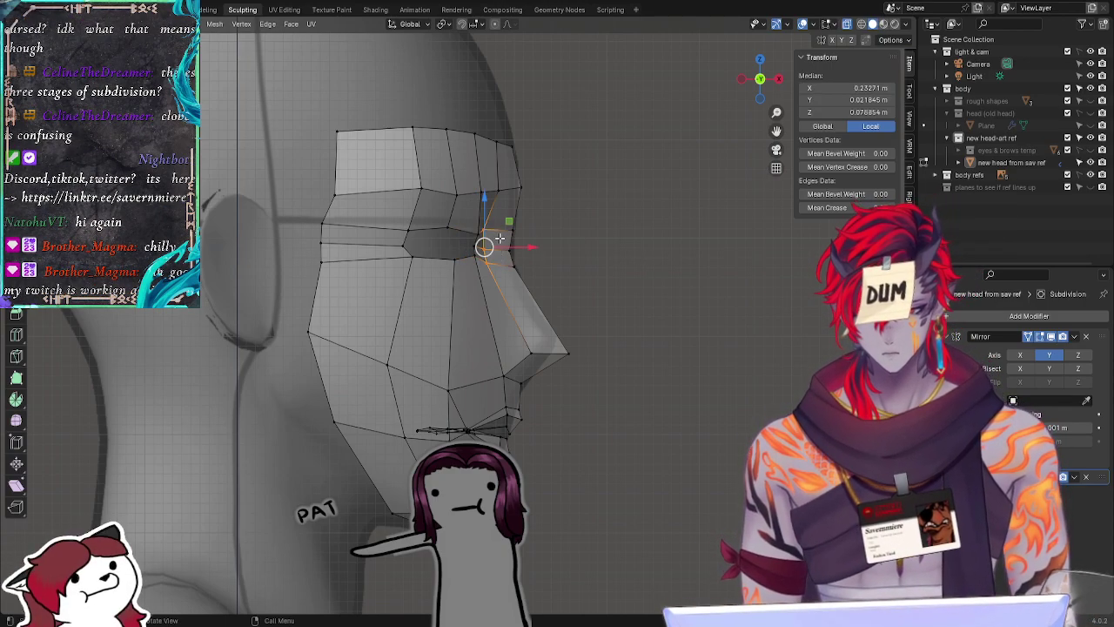
pyautogui.press('g')
pyautogui.press('x')
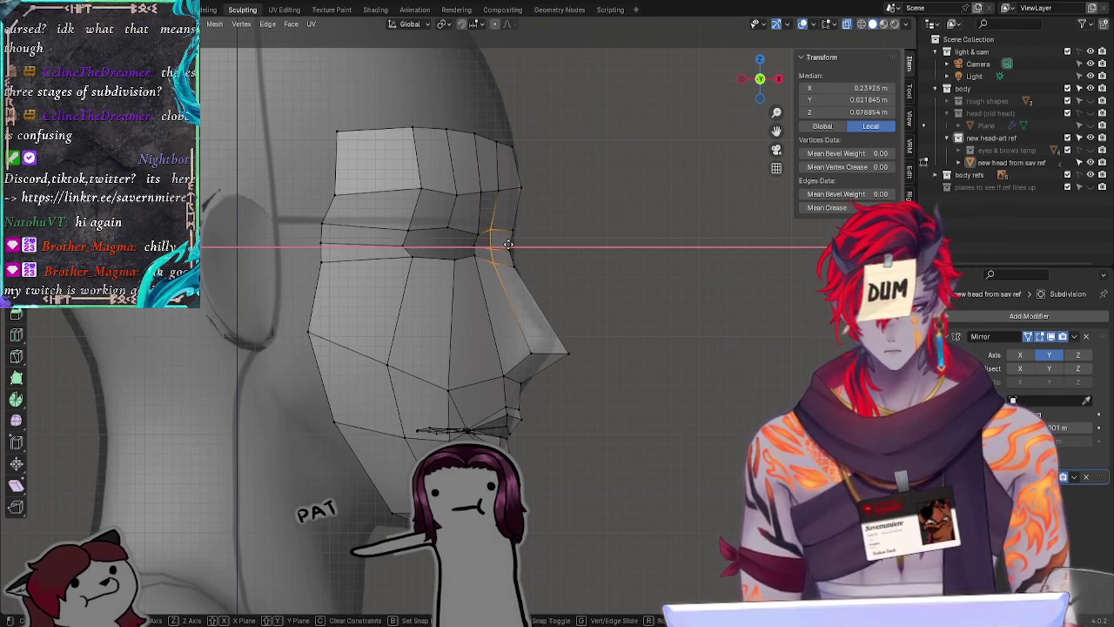
pyautogui.click(505, 244)
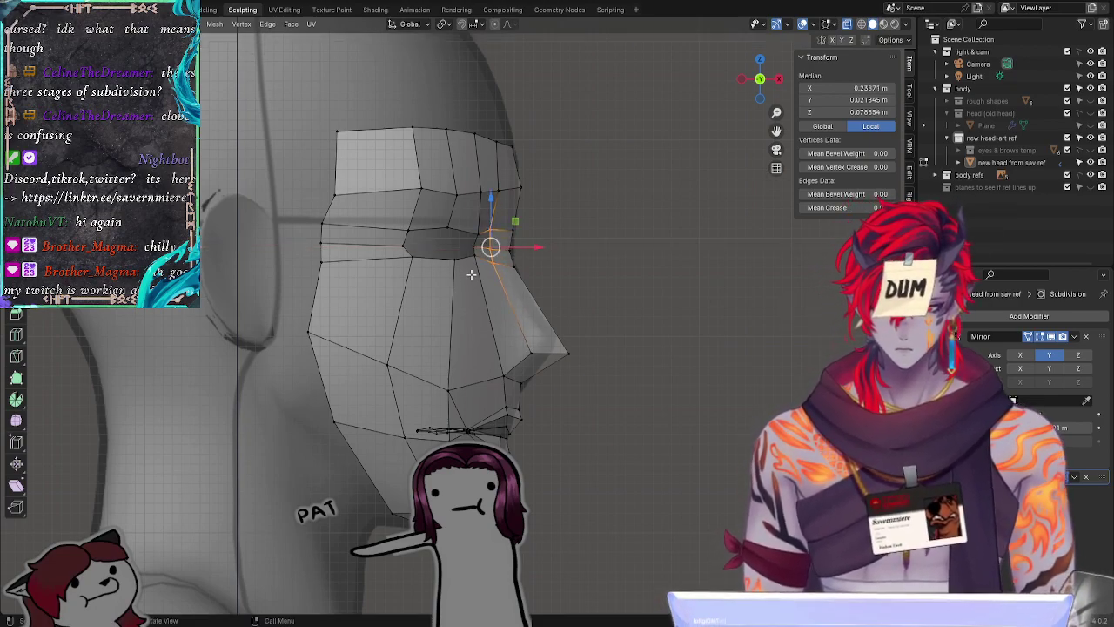
# Step: Box-select the inner eye-corner vertices and nudge them along X
pyautogui.click(618, 278)
pyautogui.moveTo(465, 221); pyautogui.dragTo(485, 263)
pyautogui.press('g')
pyautogui.press('x')
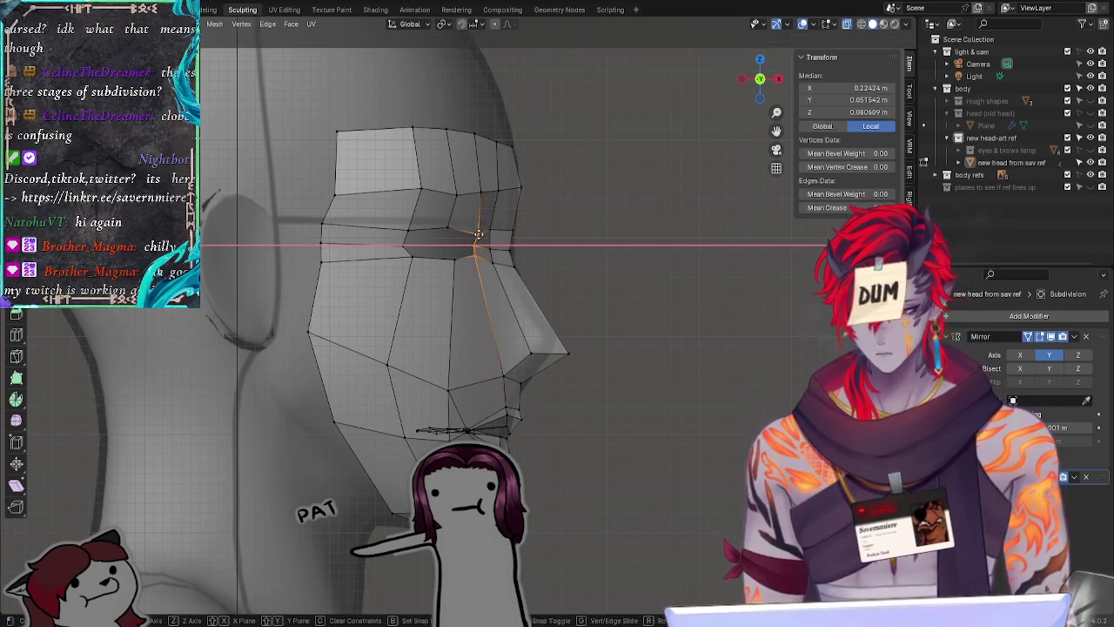
pyautogui.click(478, 241)
pyautogui.click(662, 277)
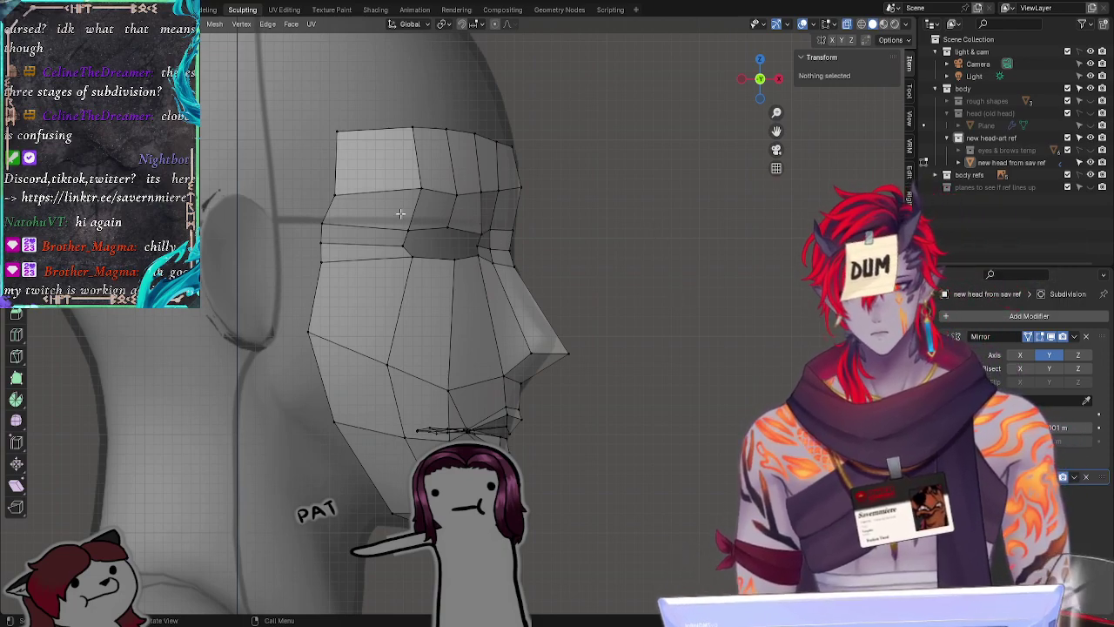
# Step: Shift the vertical edge loop through the eye area along X
pyautogui.keyDown('alt'); pyautogui.click(408, 241); pyautogui.keyUp('alt')
pyautogui.press('g')
pyautogui.press('x')
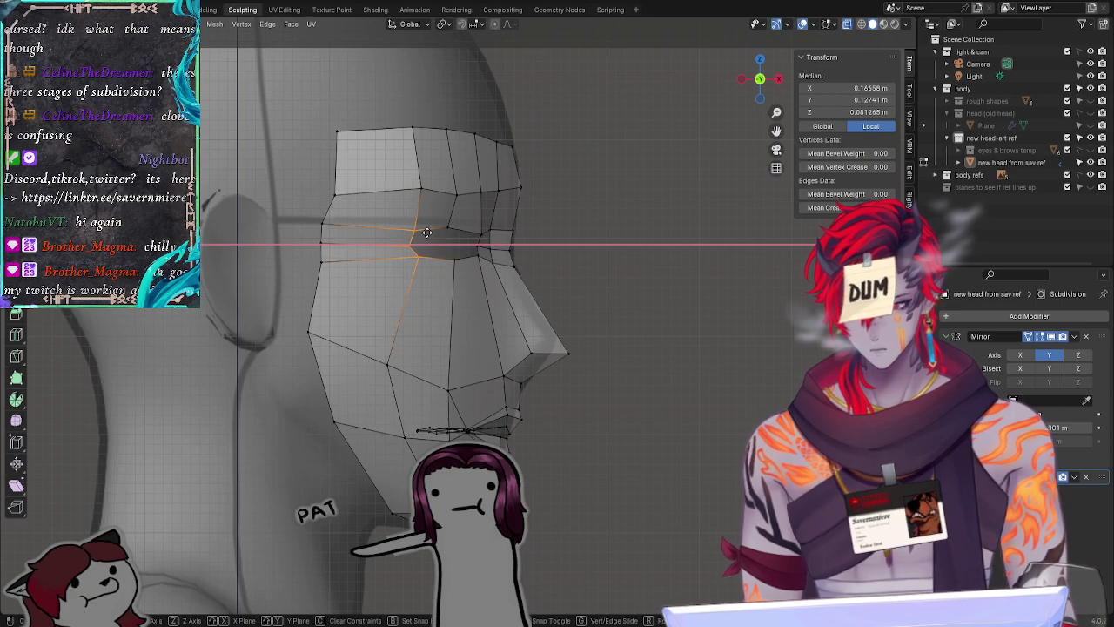
pyautogui.click(429, 233)
pyautogui.click(690, 251)
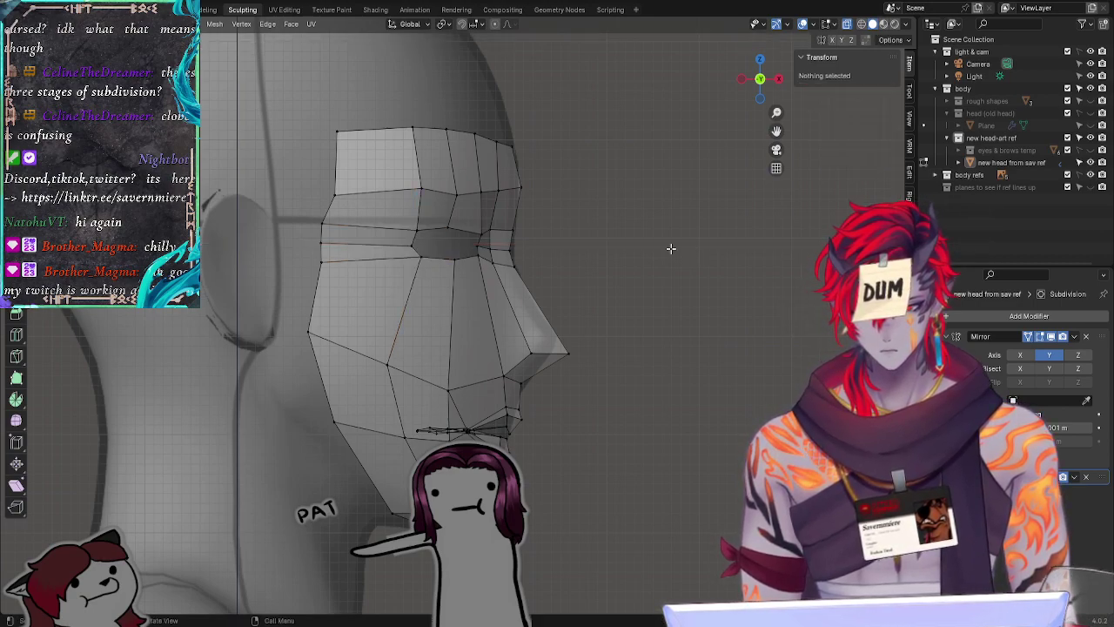
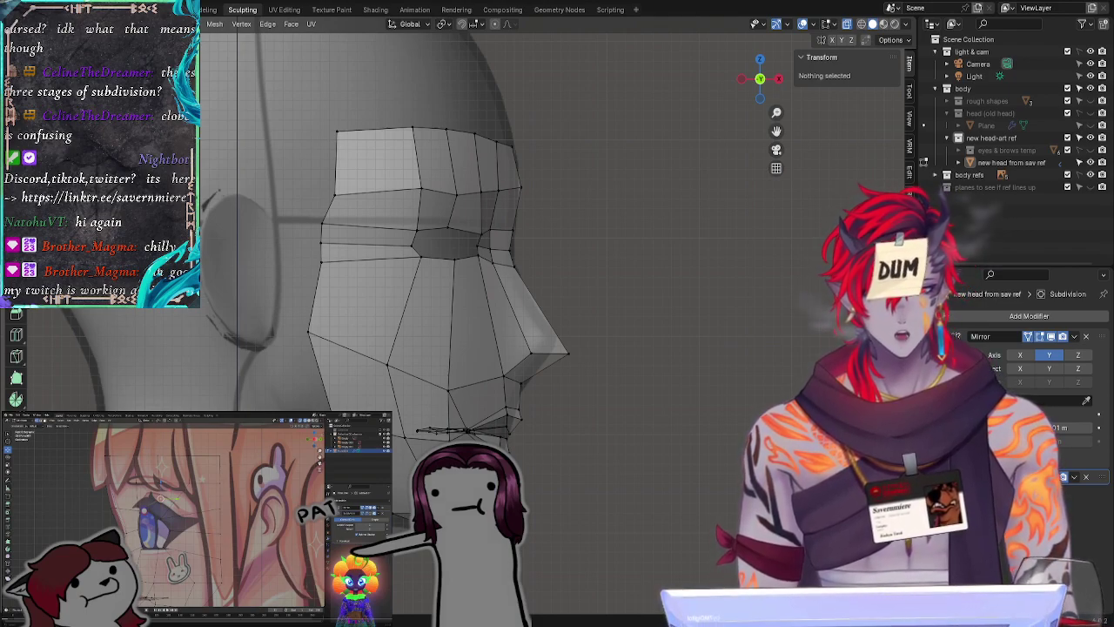
# Step: Compare against the reference, then slide the upper and lower eye-corner vertices along X
pyautogui.click(1091, 162)
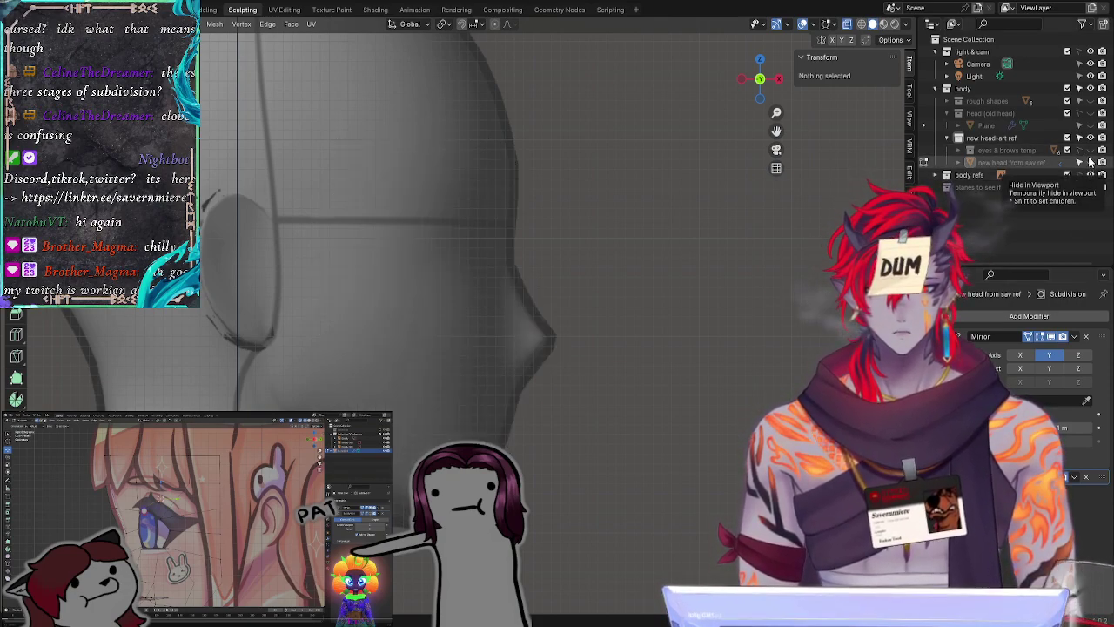
pyautogui.click(1090, 162)
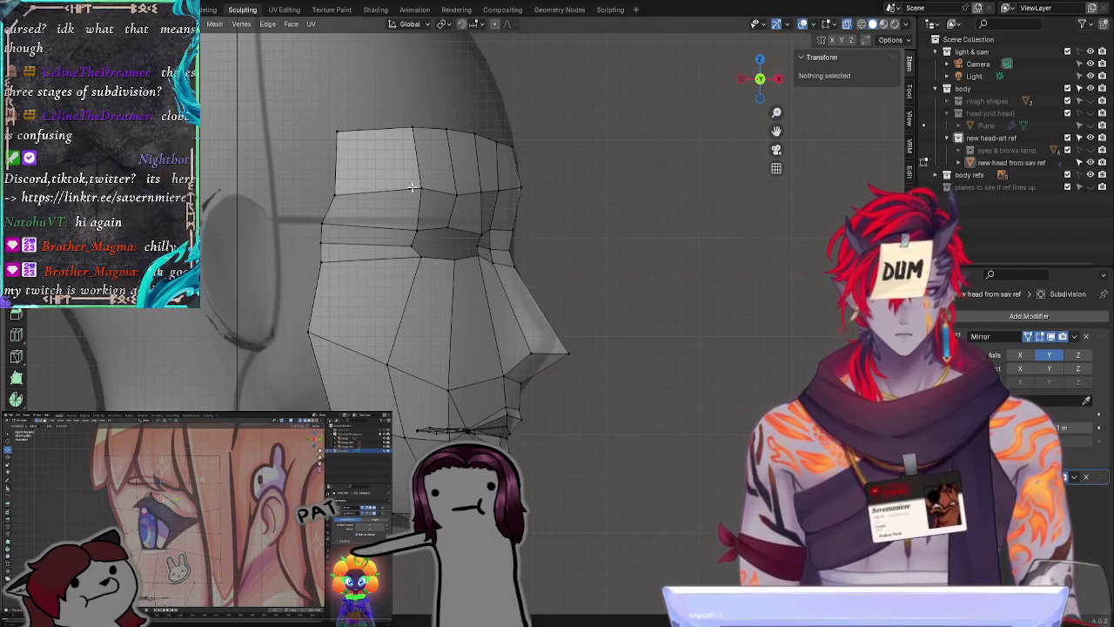
pyautogui.click(483, 232)
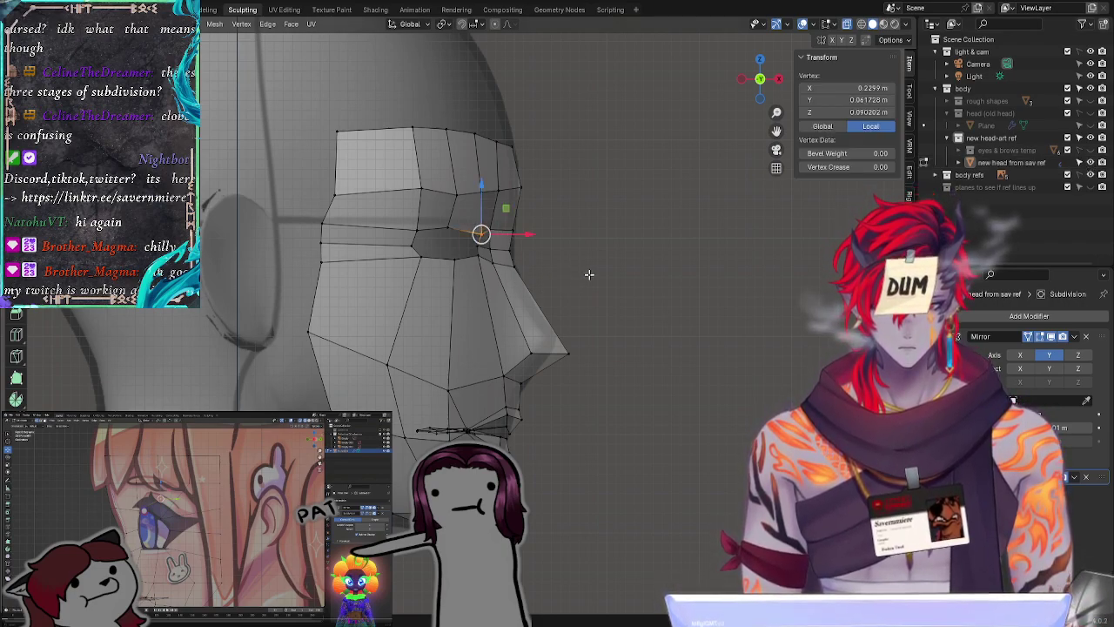
pyautogui.press('g')
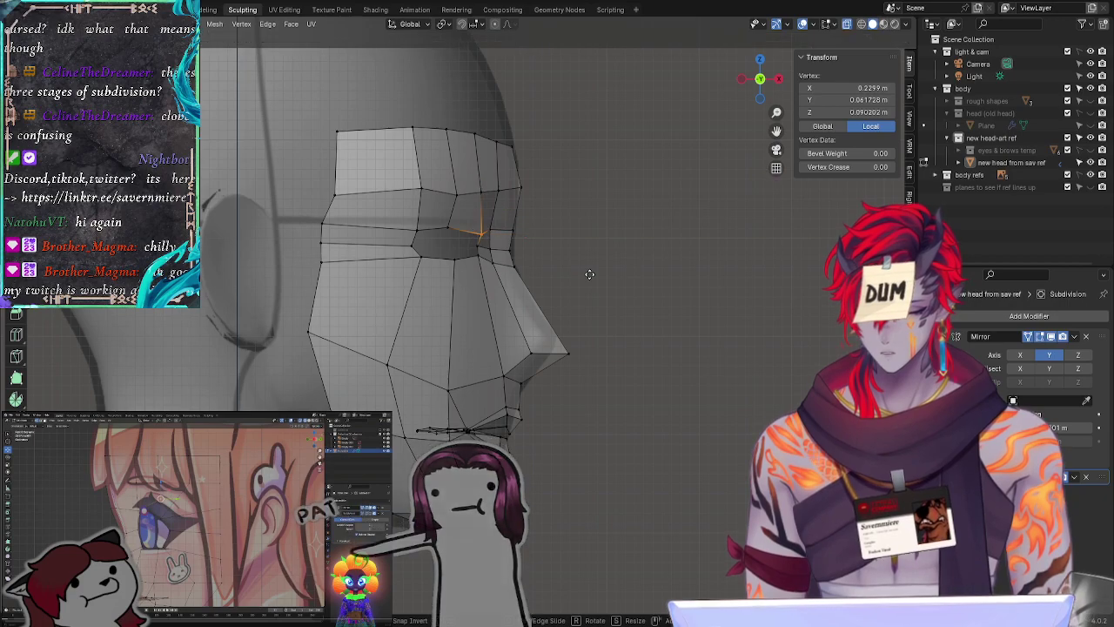
pyautogui.press('x')
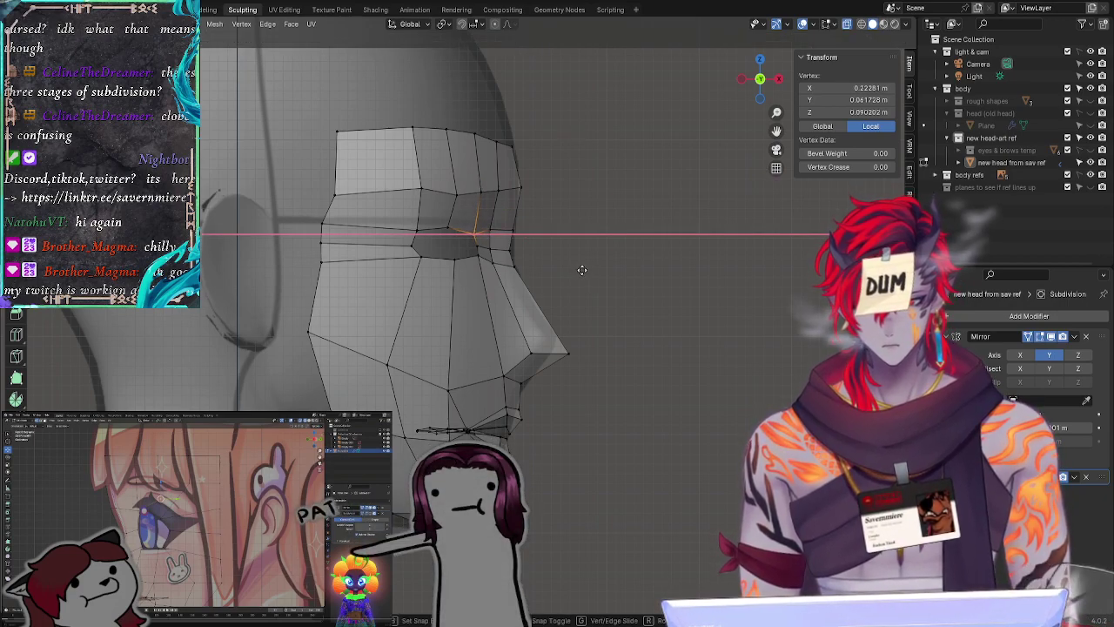
pyautogui.click(582, 270)
pyautogui.click(688, 302)
pyautogui.click(479, 246)
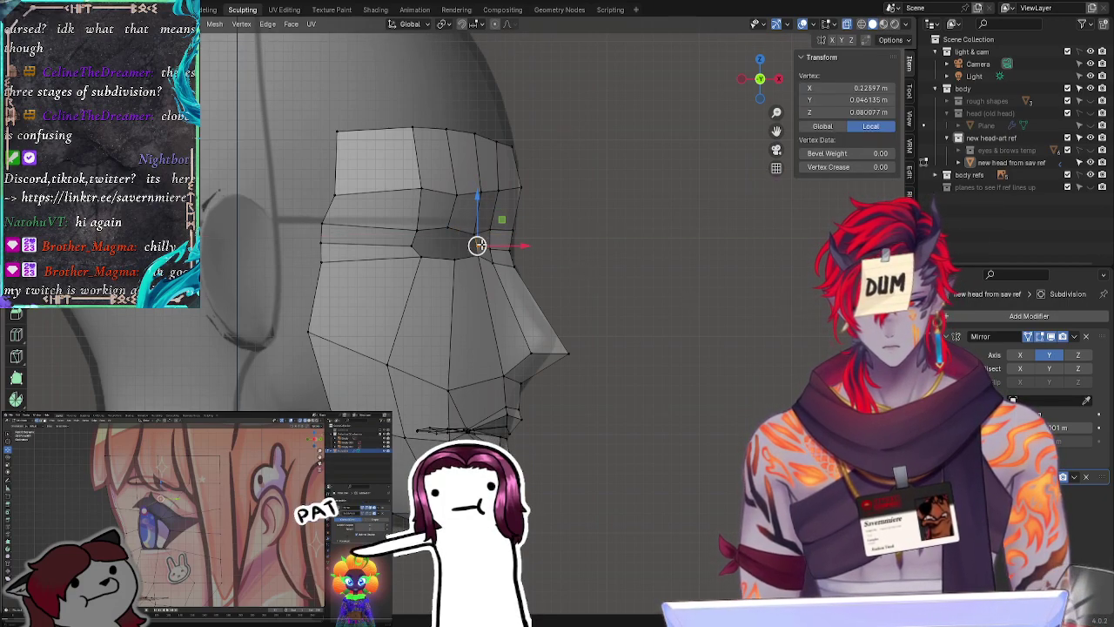
pyautogui.press('g')
pyautogui.press('x')
pyautogui.click(474, 245)
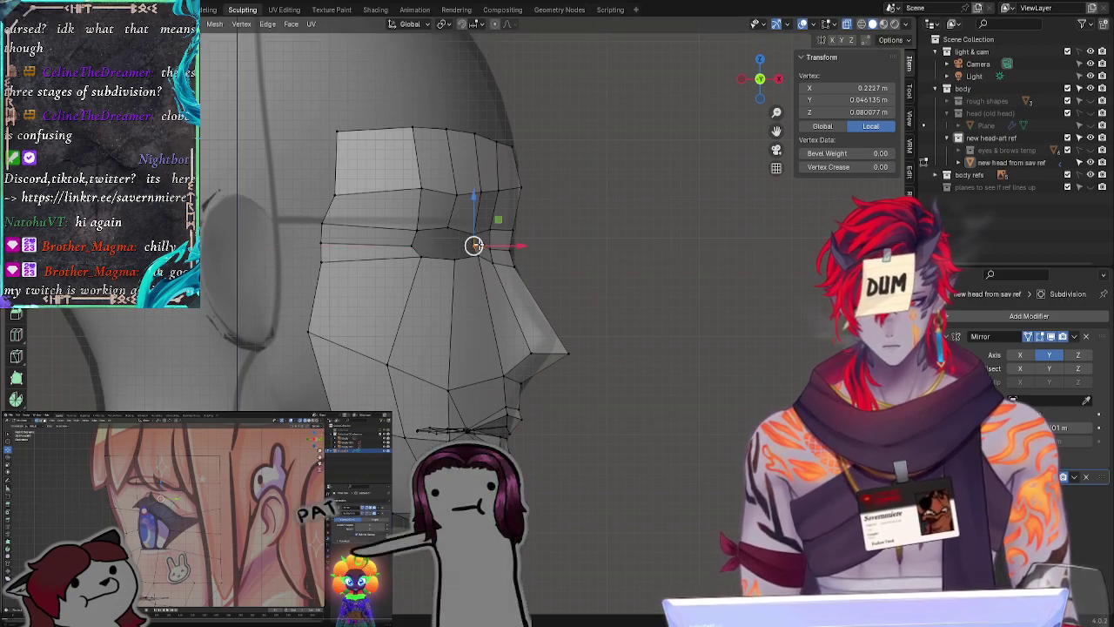
# Step: Nudge two more eye-corner vertices slightly along X
pyautogui.hotkey('alt', 'a')
pyautogui.click(478, 256)
pyautogui.press('g')
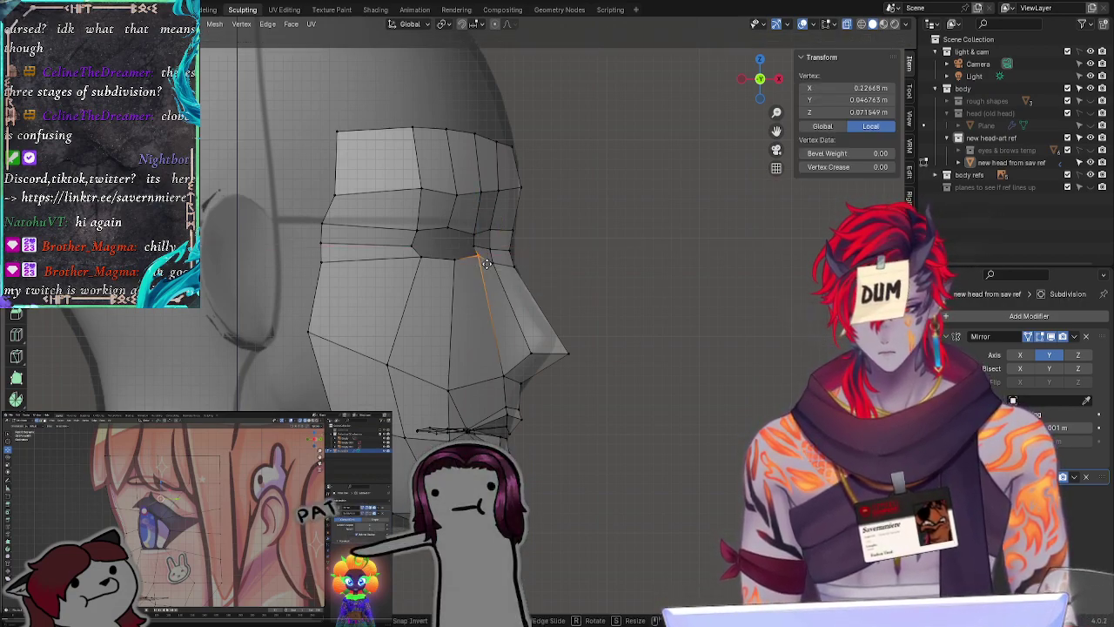
pyautogui.press('x')
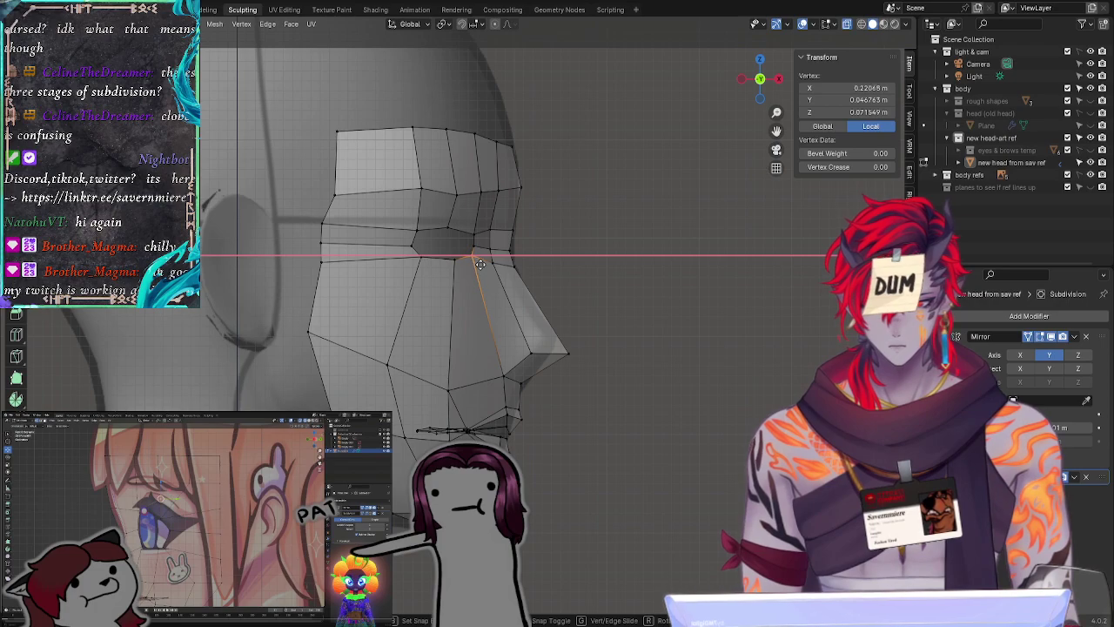
pyautogui.click(475, 262)
pyautogui.hotkey('alt', 'a')
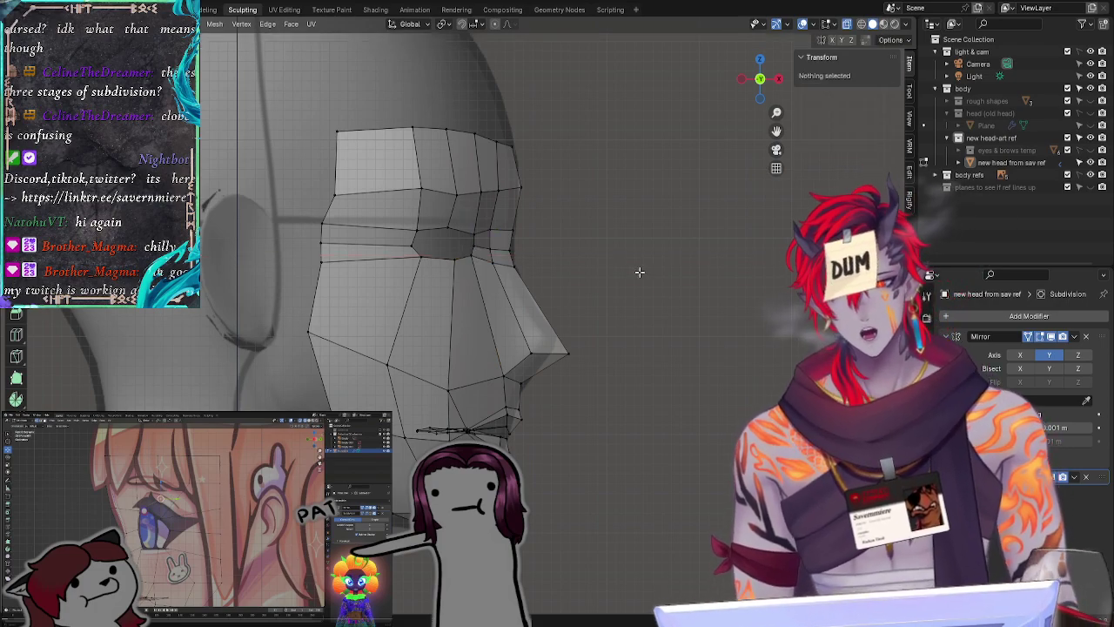
pyautogui.click(473, 231)
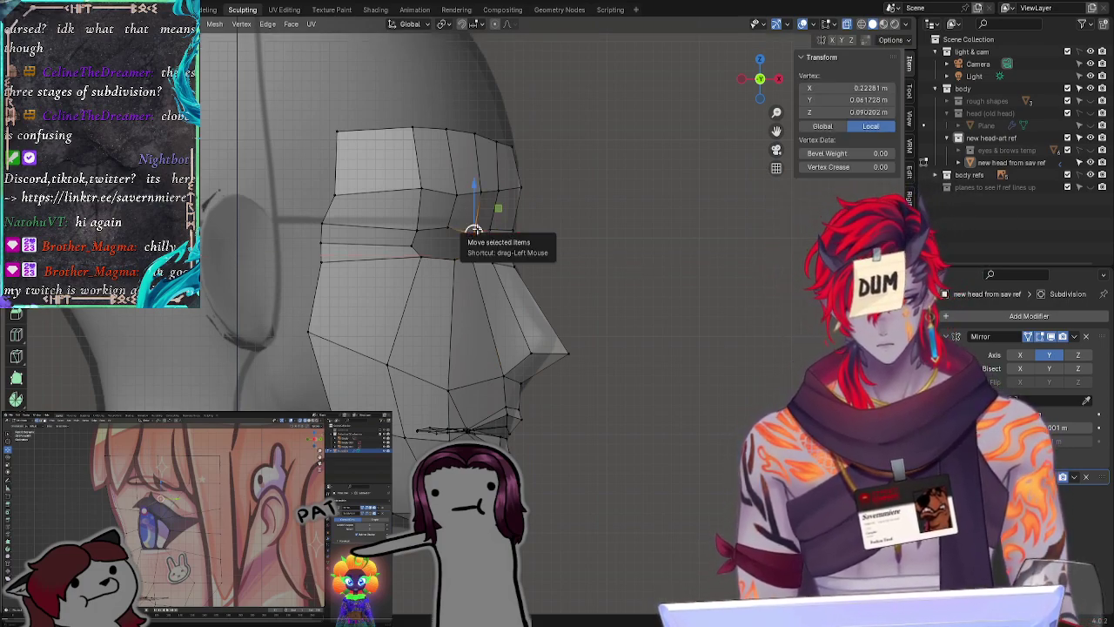
pyautogui.press('g')
pyautogui.press('x')
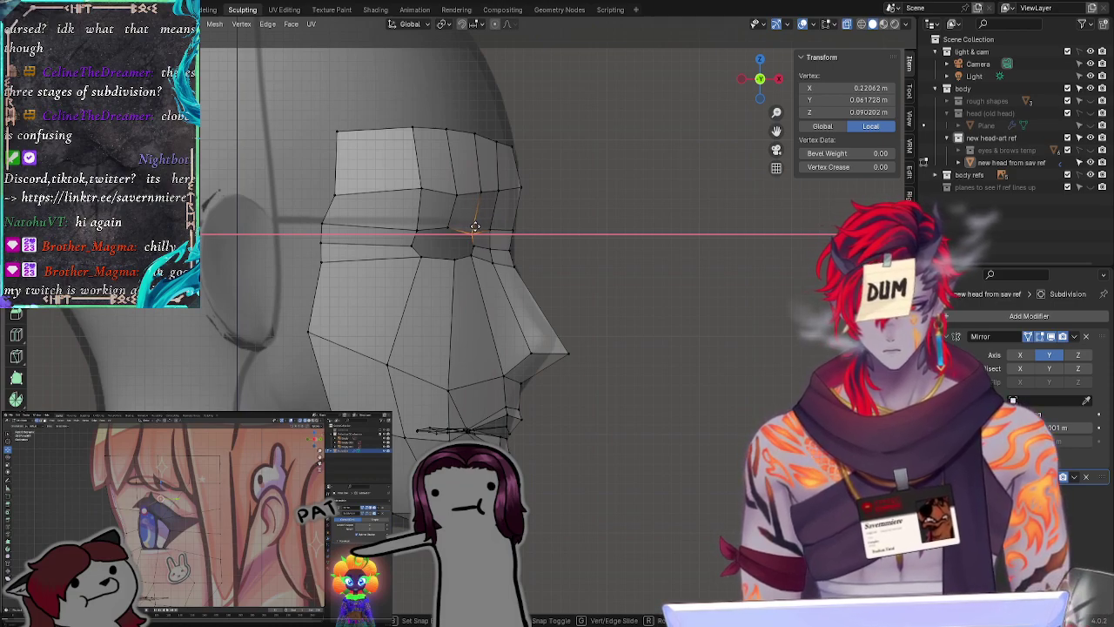
pyautogui.click(471, 233)
pyautogui.hotkey('alt', 'a')
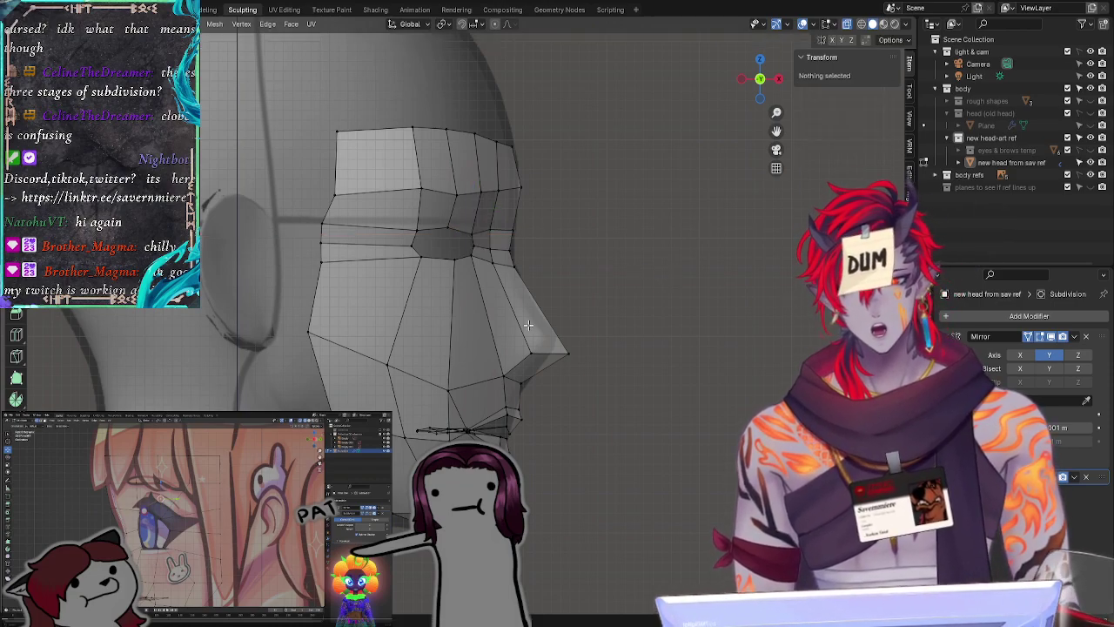
# Step: Recheck against the reference and shift the face's front-edge vertices along X
pyautogui.click(473, 233)
pyautogui.click(1089, 163)
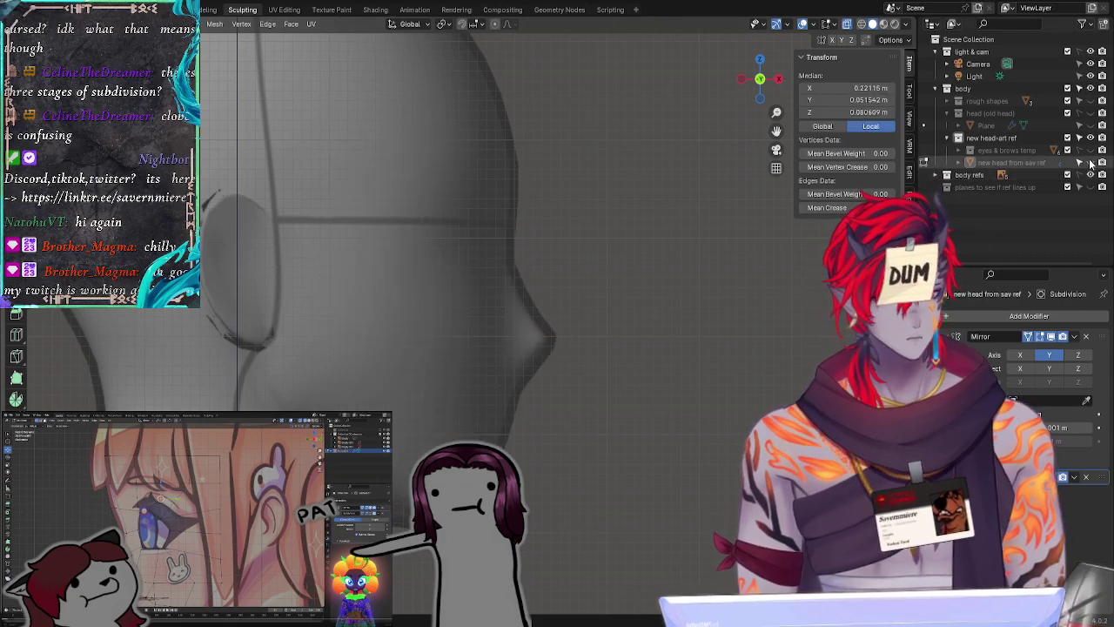
pyautogui.click(1089, 163)
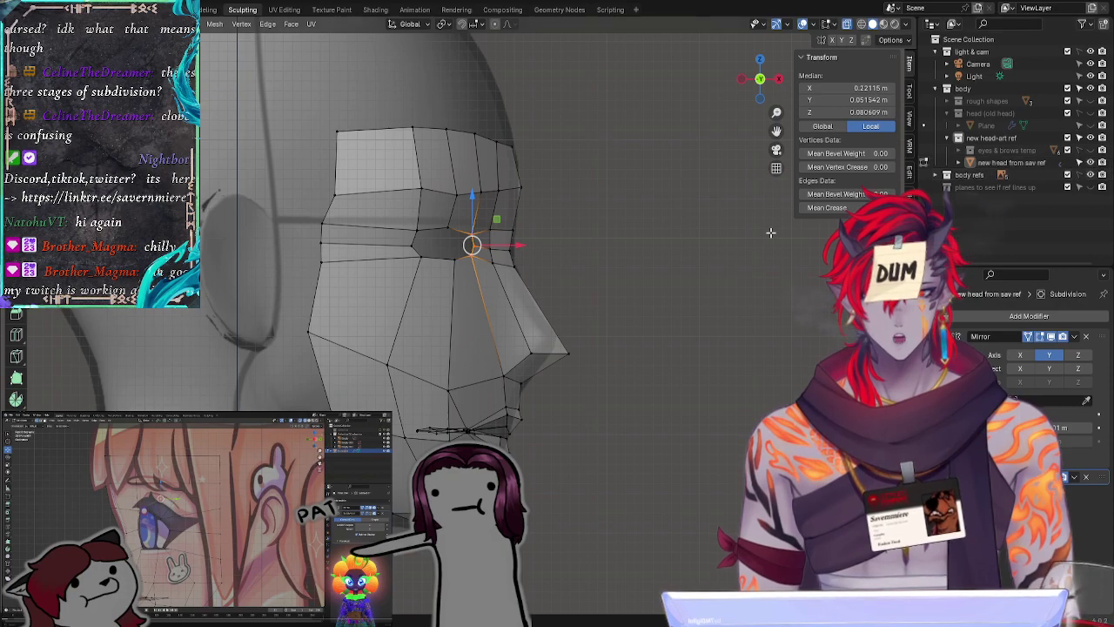
pyautogui.hotkey('alt', 'a')
pyautogui.moveTo(473, 225)
pyautogui.mouseDown()
pyautogui.moveTo(487, 261)
pyautogui.moveTo(501, 135)
pyautogui.moveTo(472, 222)
pyautogui.mouseUp()
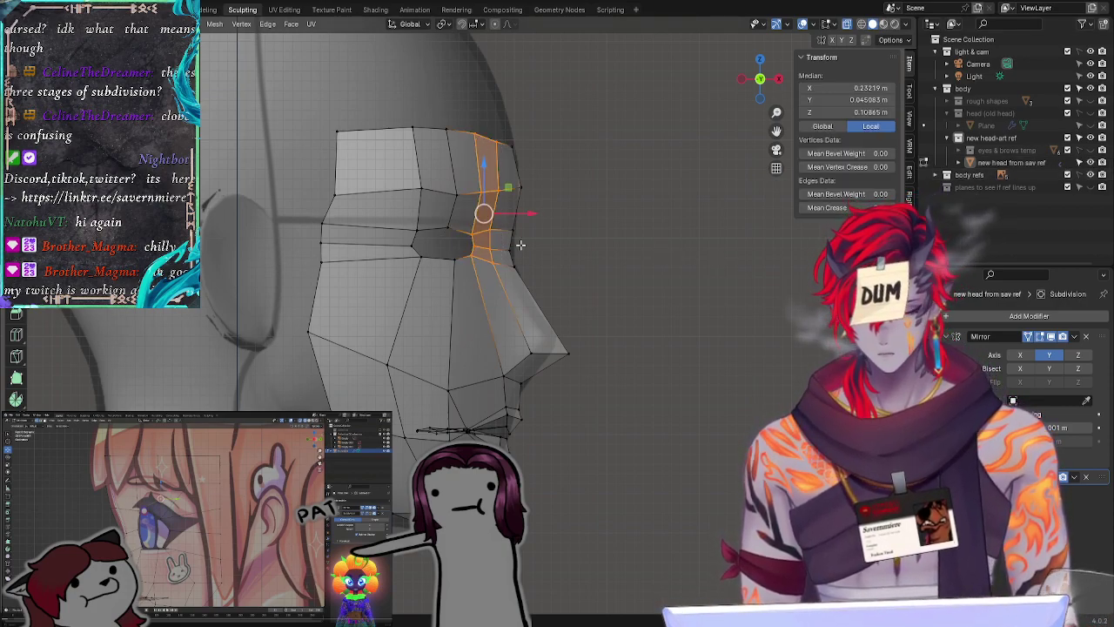
pyautogui.press('g')
pyautogui.press('x')
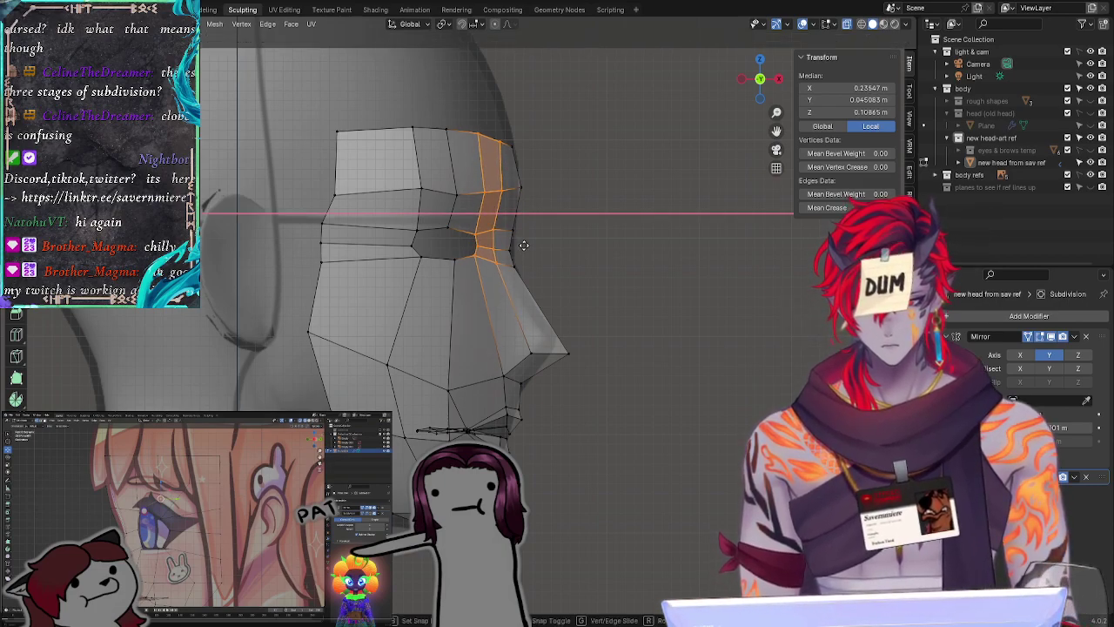
pyautogui.click(524, 246)
pyautogui.hotkey('alt', 'a')
# Step: Move the nose-side inner eye-corner vertex along X
pyautogui.moveTo(472, 223); pyautogui.dragTo(482, 228)
pyautogui.hotkey('alt', 'a')
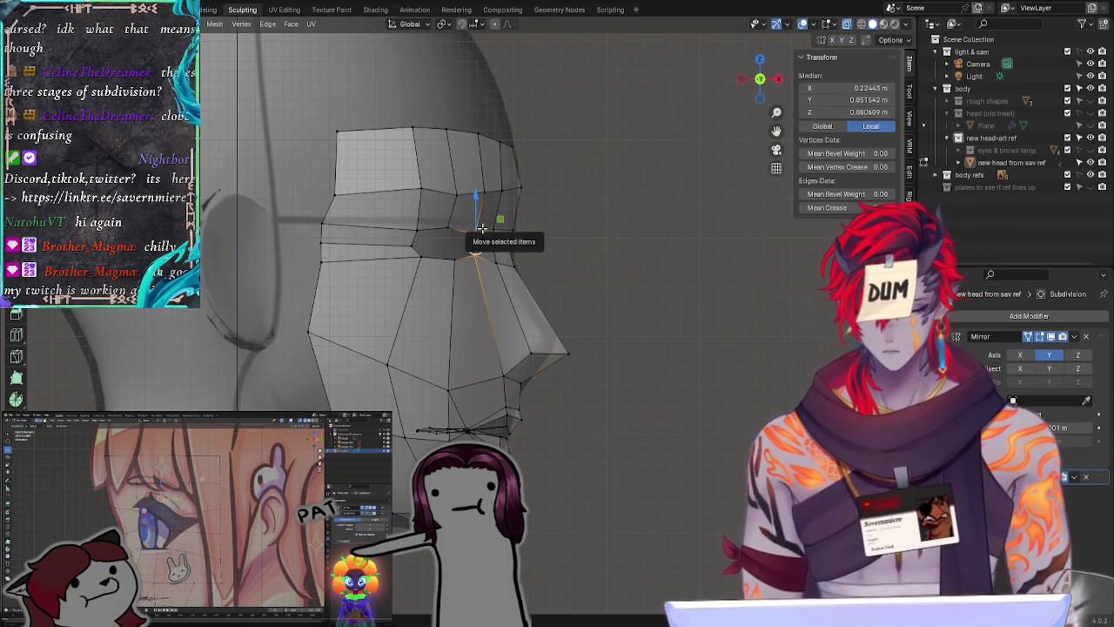
pyautogui.press('g')
pyautogui.press('x')
pyautogui.click(476, 240)
pyautogui.click(650, 287)
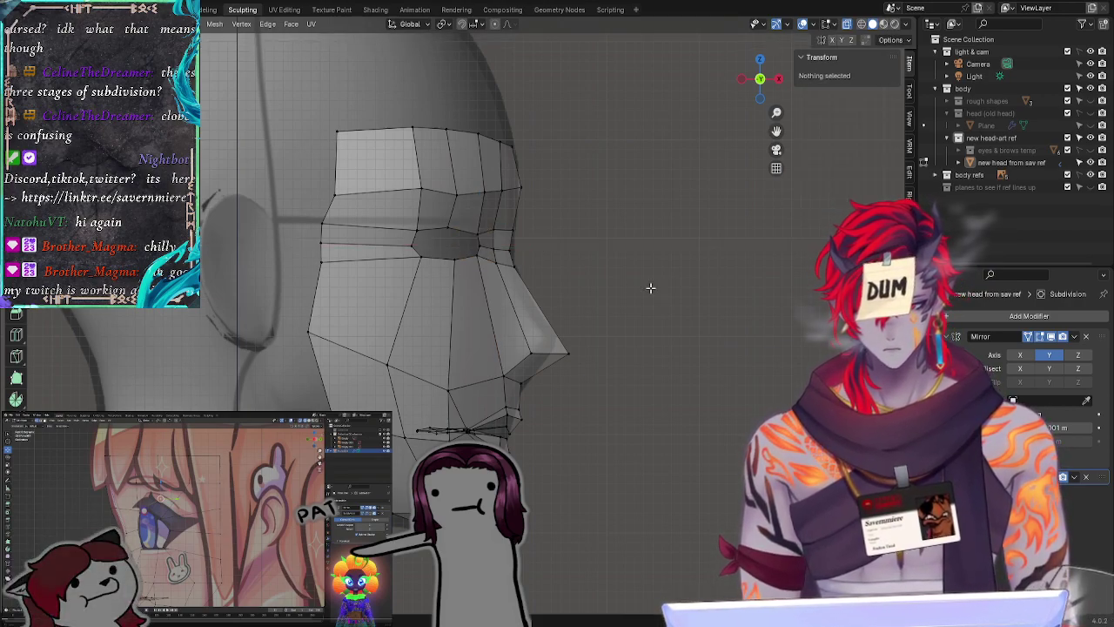
# Step: Shift the edge loop along the nose and mouth along X, then select the mouth-corner vertex
pyautogui.keyDown('alt'); pyautogui.click(454, 239); pyautogui.keyUp('alt')
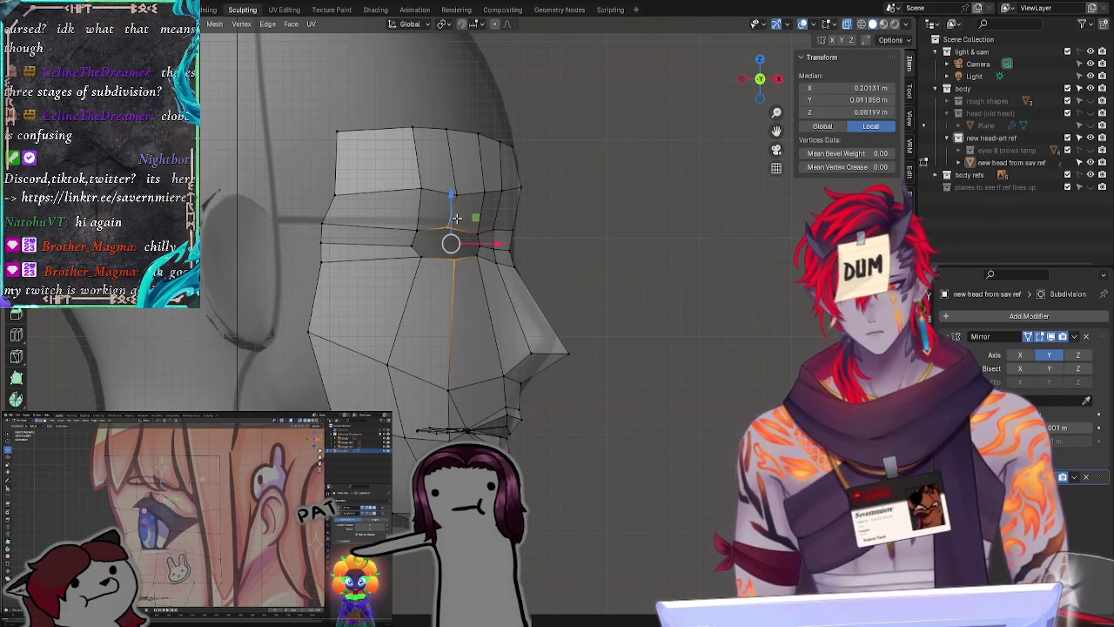
pyautogui.press('g')
pyautogui.press('x')
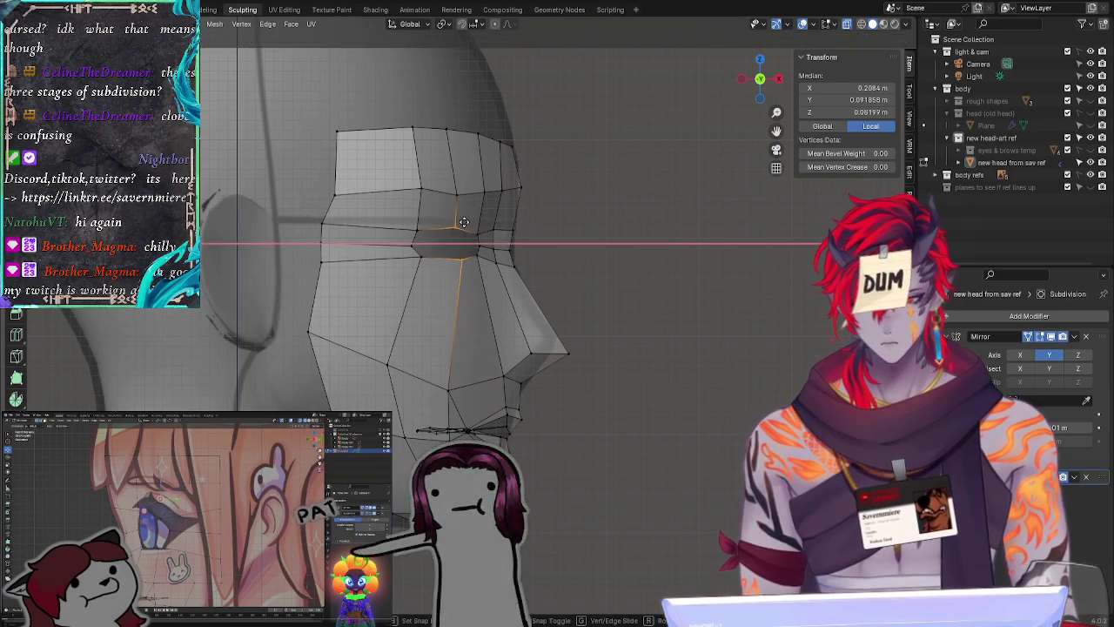
pyautogui.click(461, 222)
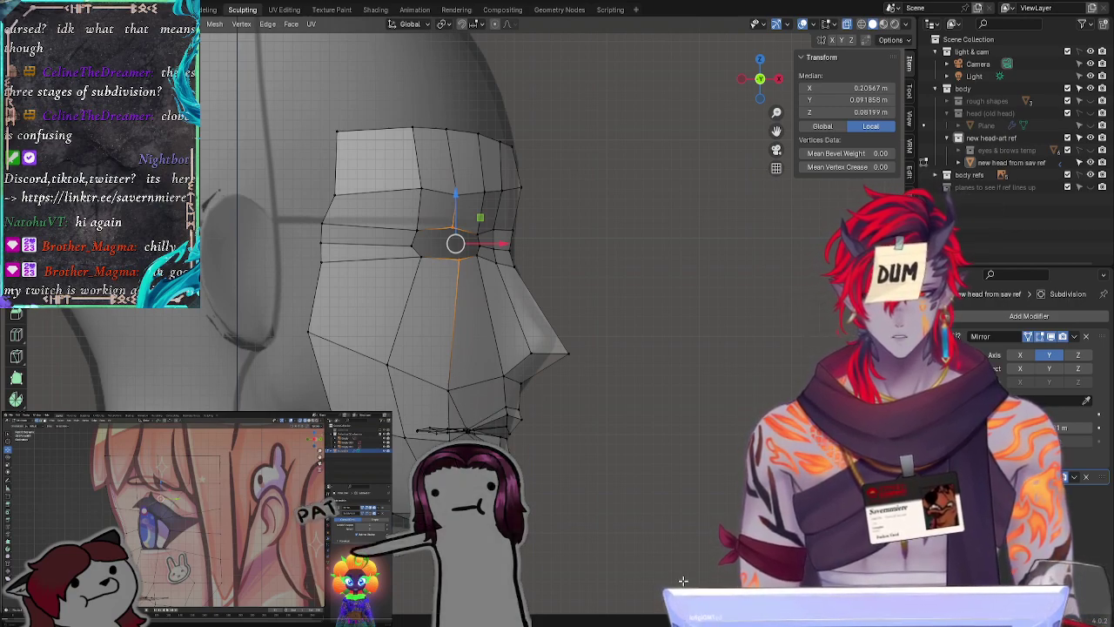
pyautogui.click(462, 382)
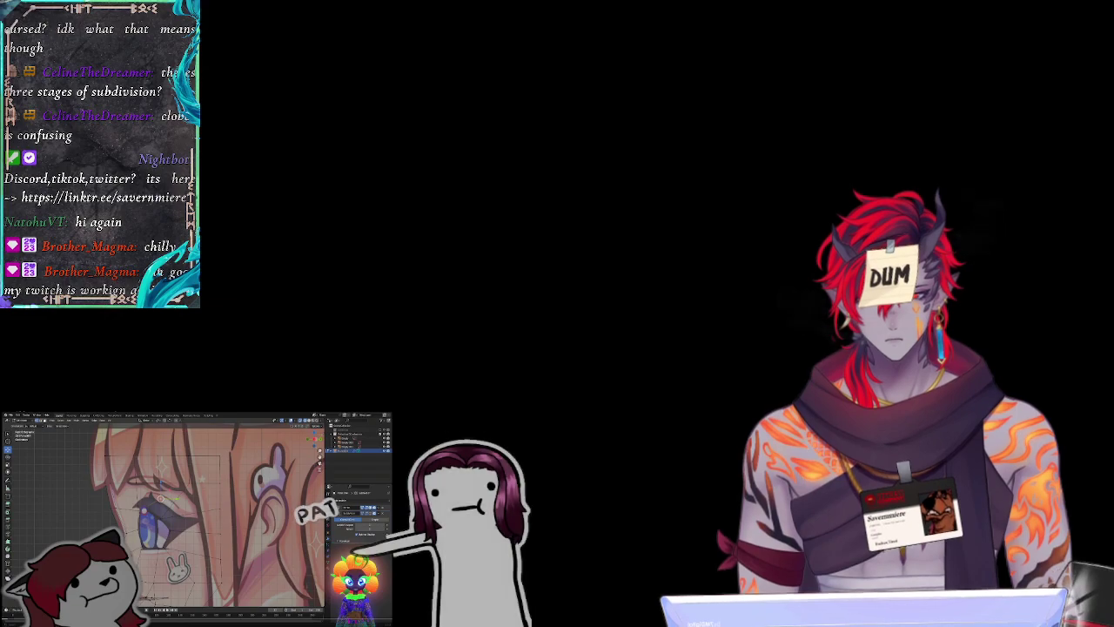
# Step: Begin a free move of the selected mouth-corner vertex
pyautogui.press('g')
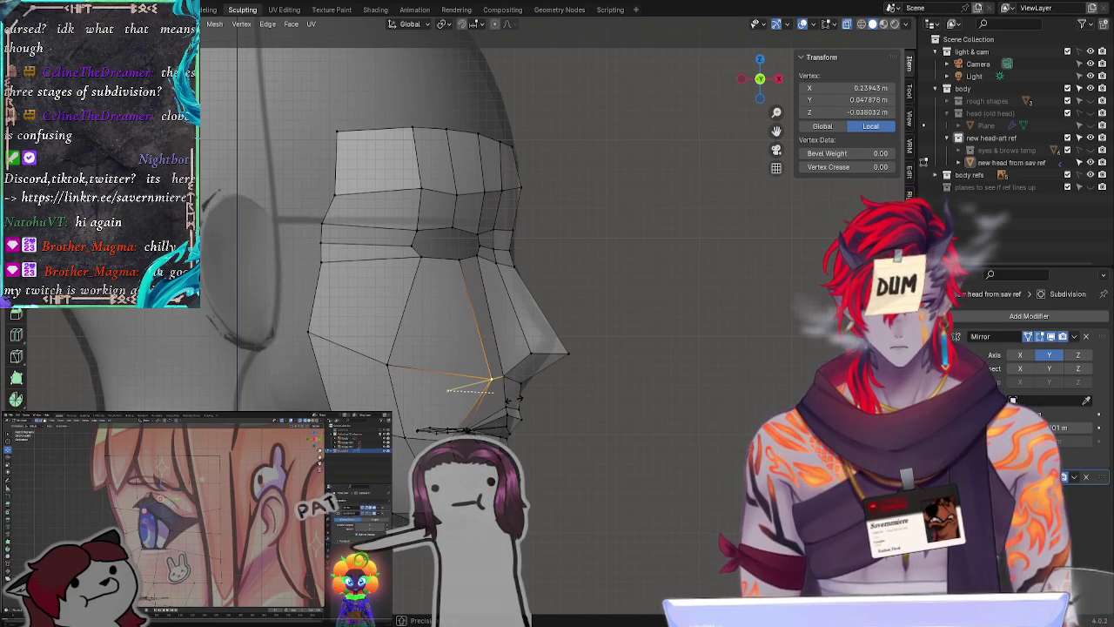
# Step: Place the mouth-corner vertex further left, refining its position from the front view
pyautogui.click(478, 399)
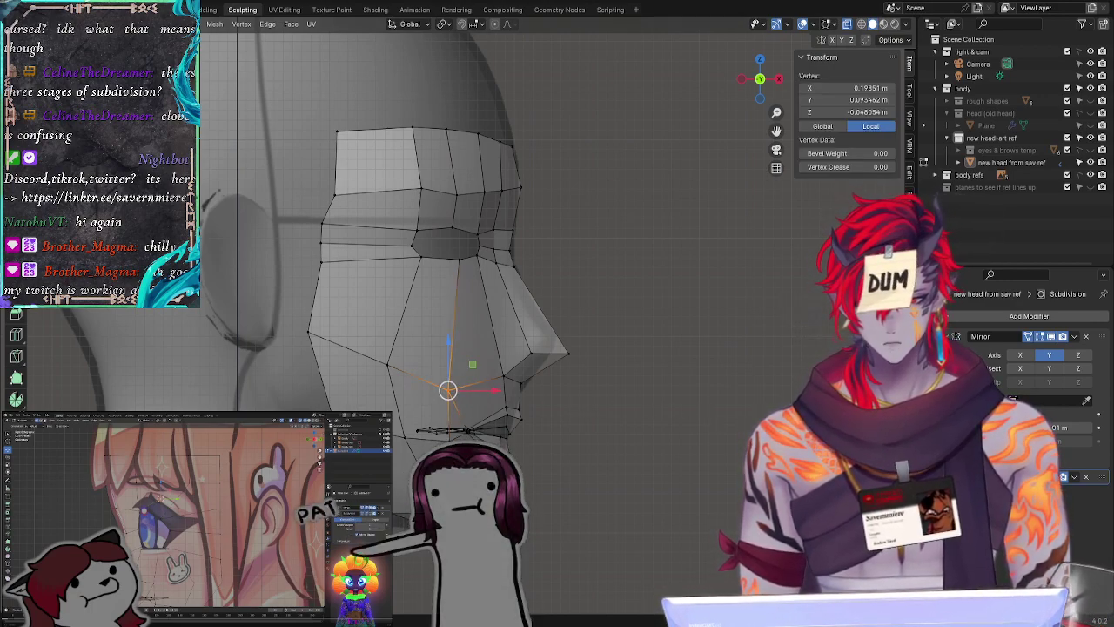
pyautogui.click(778, 78)
pyautogui.press('g')
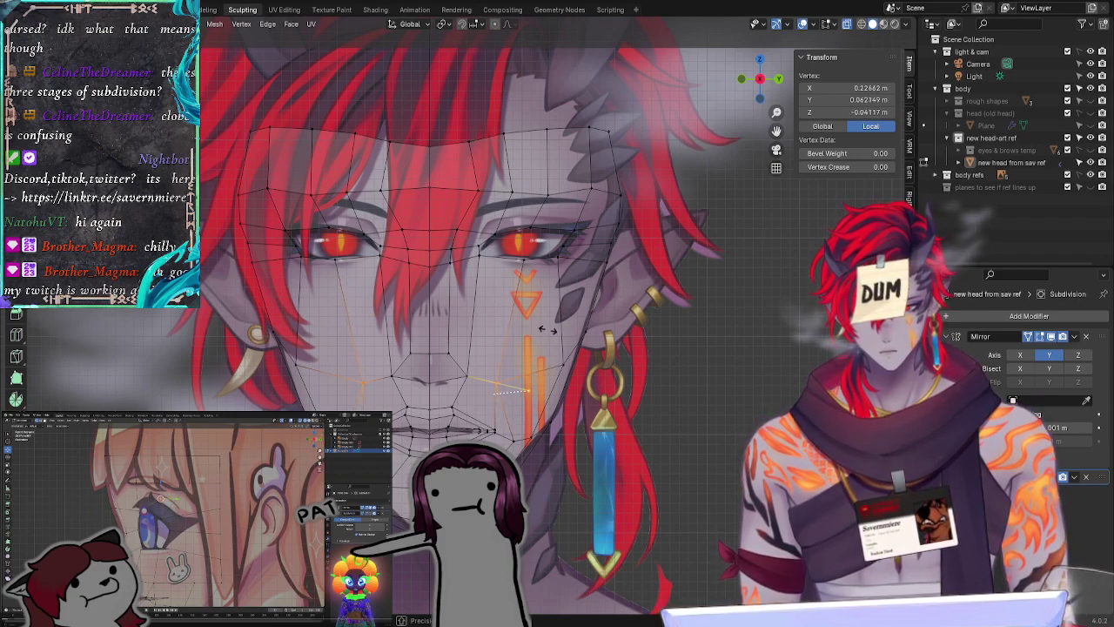
pyautogui.click(561, 331)
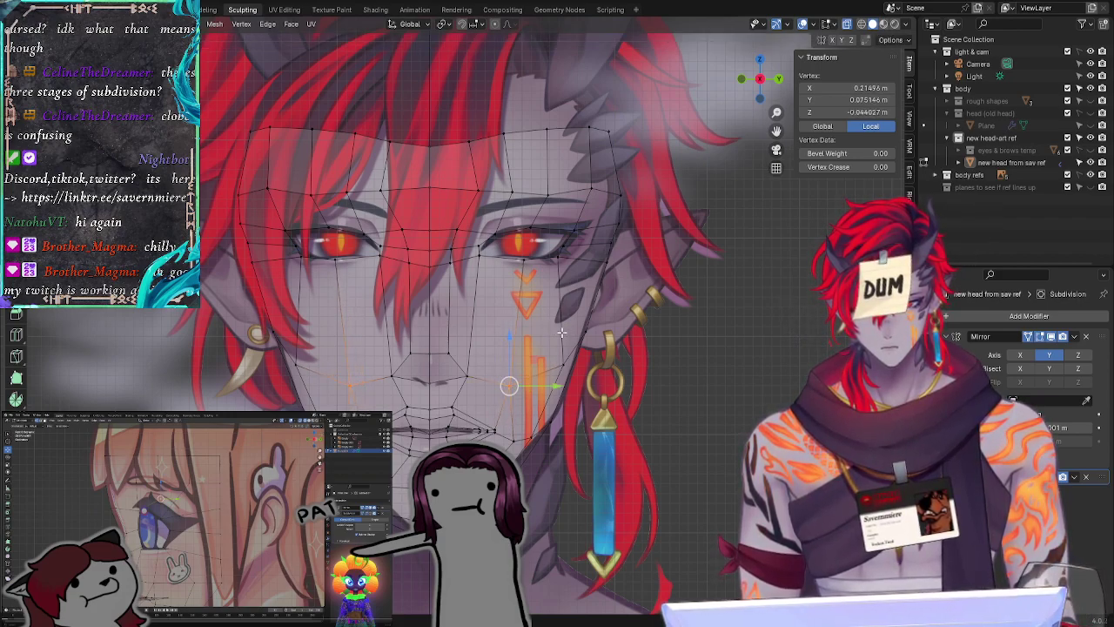
pyautogui.press('g')
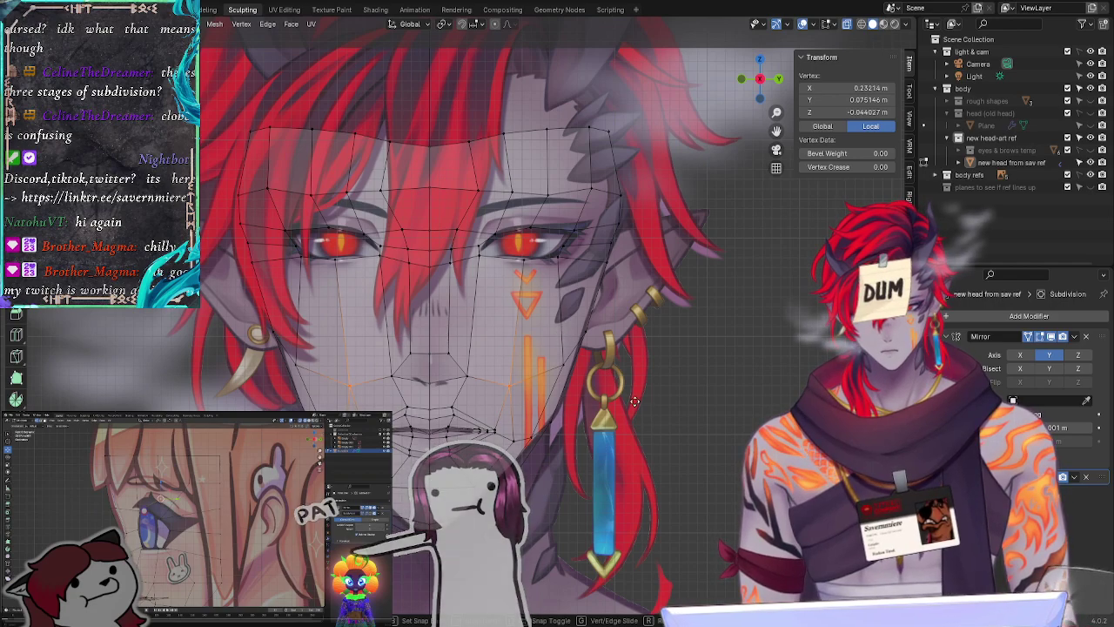
pyautogui.click(694, 449)
pyautogui.click(700, 382)
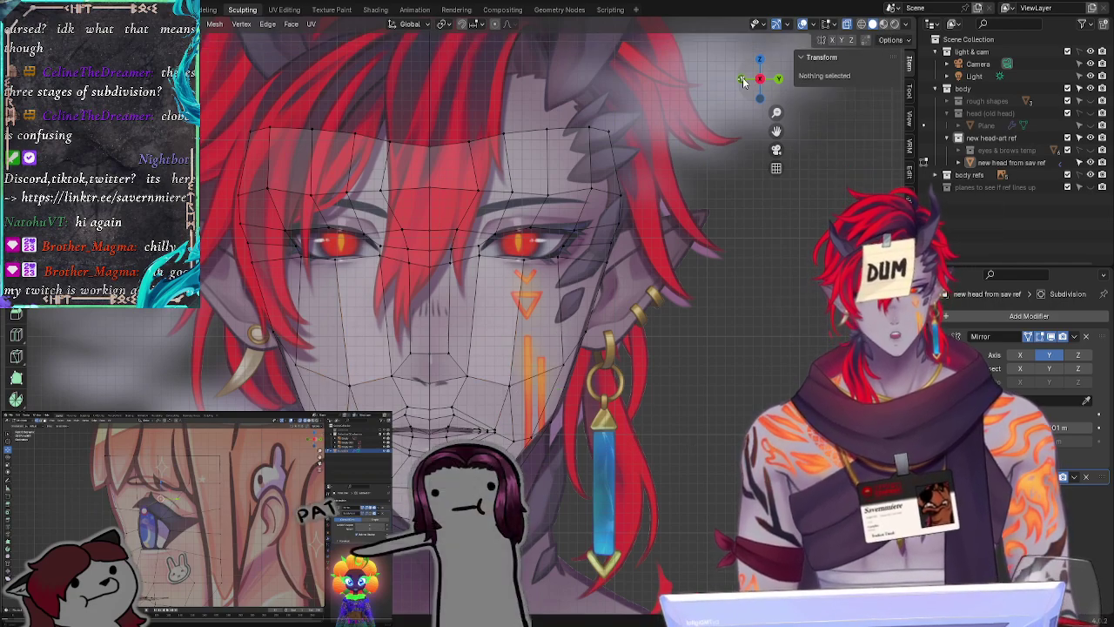
# Step: In side view, undo the last move and shift the nose-base vertex along X
pyautogui.click(742, 79)
pyautogui.hotkey('ctrl', 'z')
pyautogui.hotkey('ctrl', 'z')
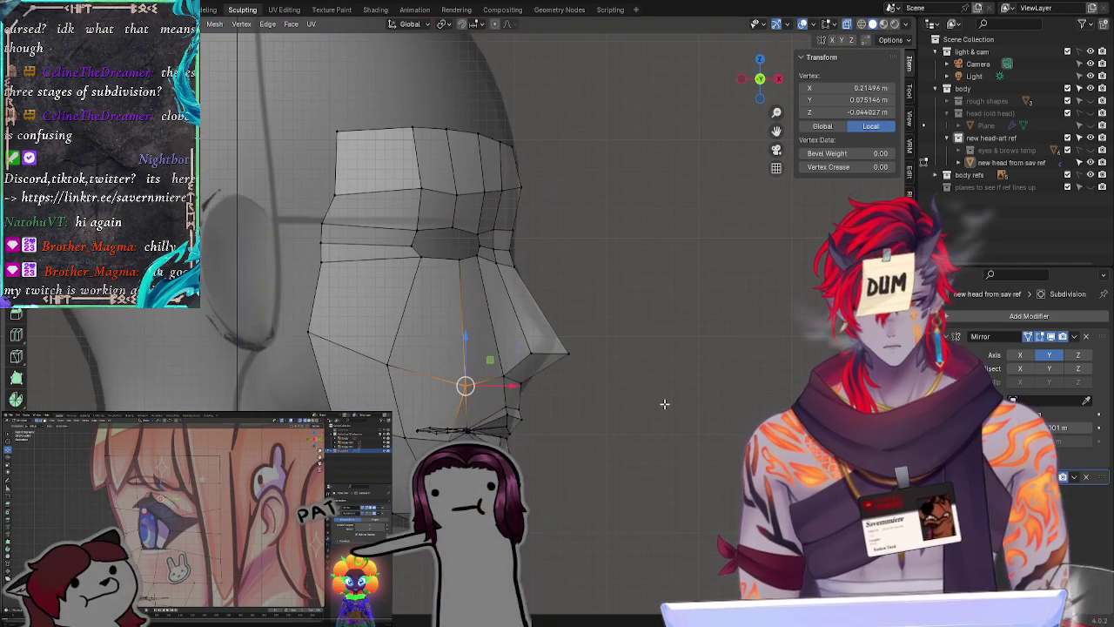
pyautogui.press('g')
pyautogui.press('x')
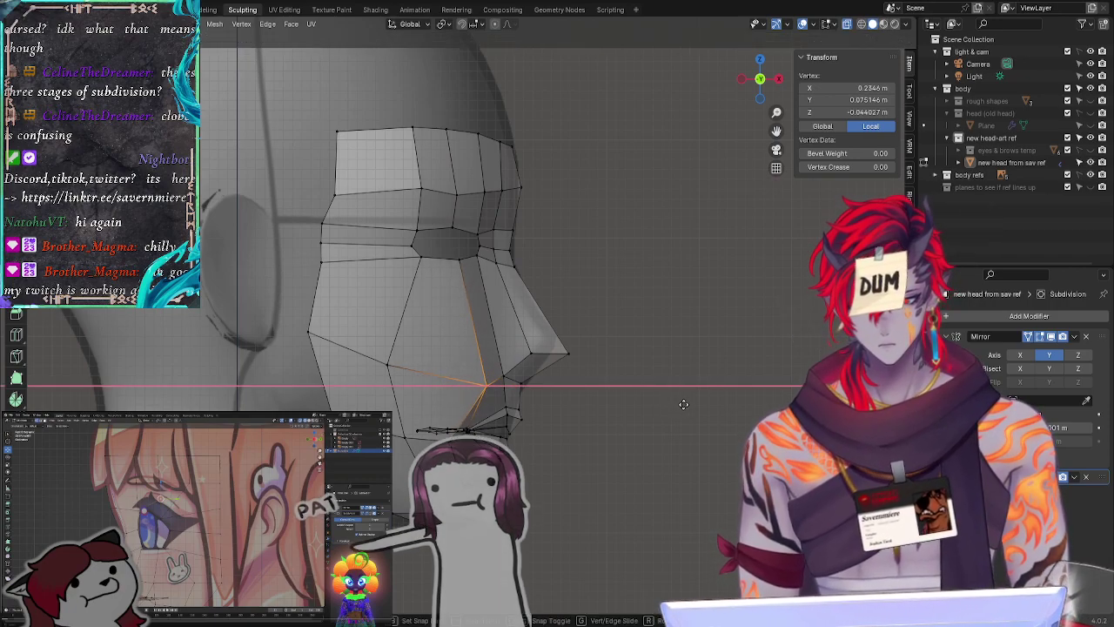
pyautogui.click(684, 403)
pyautogui.click(732, 437)
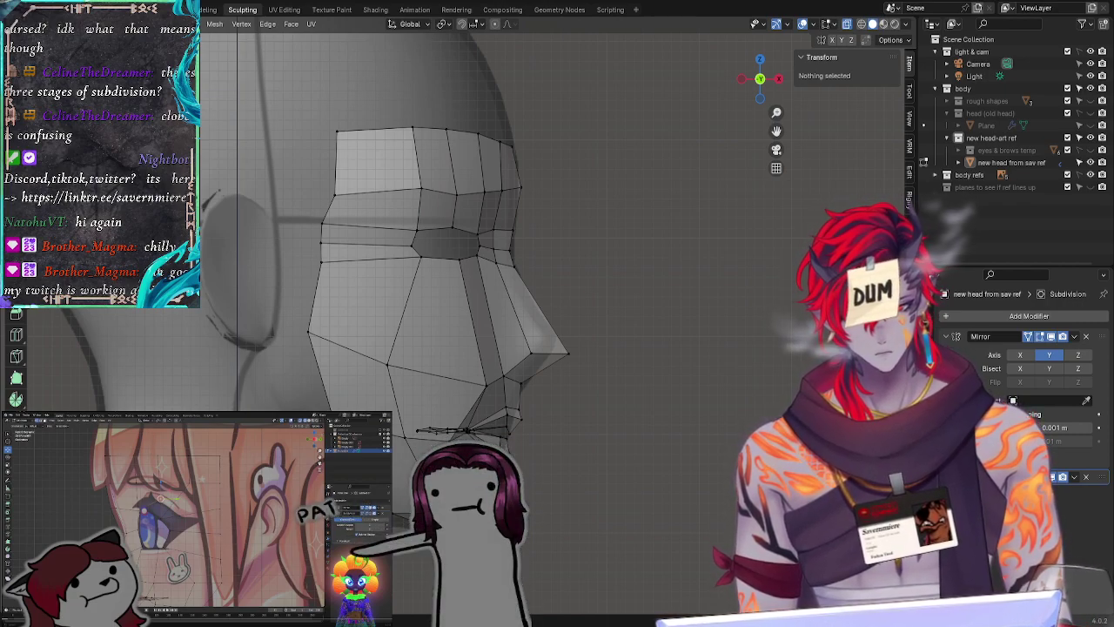
# Step: Lower the nose-tip and nose-base vertices along Z, then push the nose base along X
pyautogui.click(519, 381)
pyautogui.press('g')
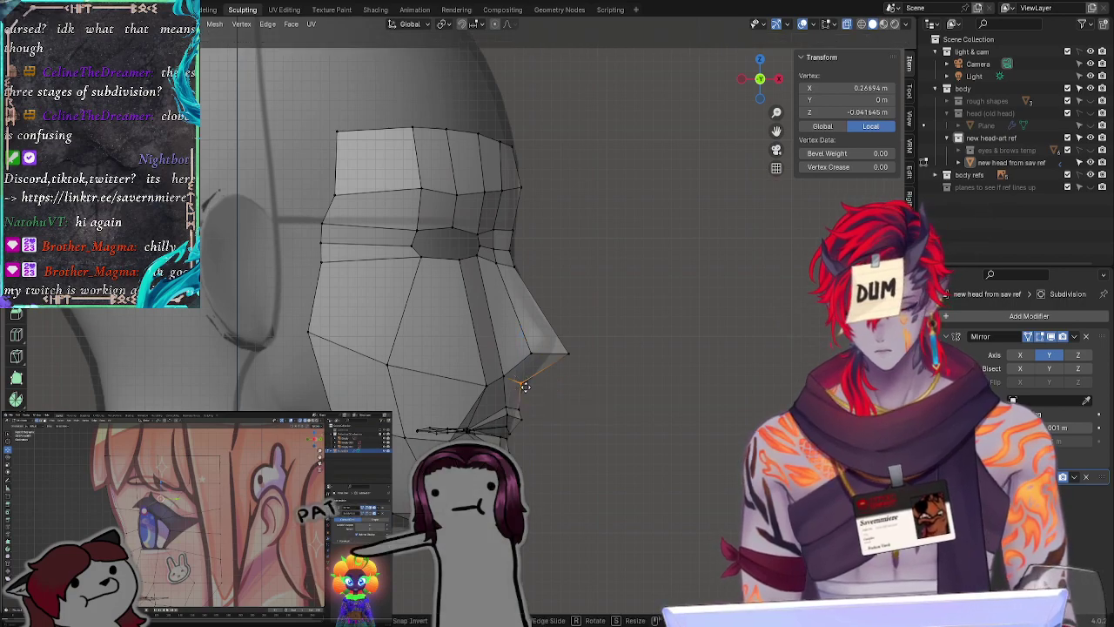
pyautogui.press('z')
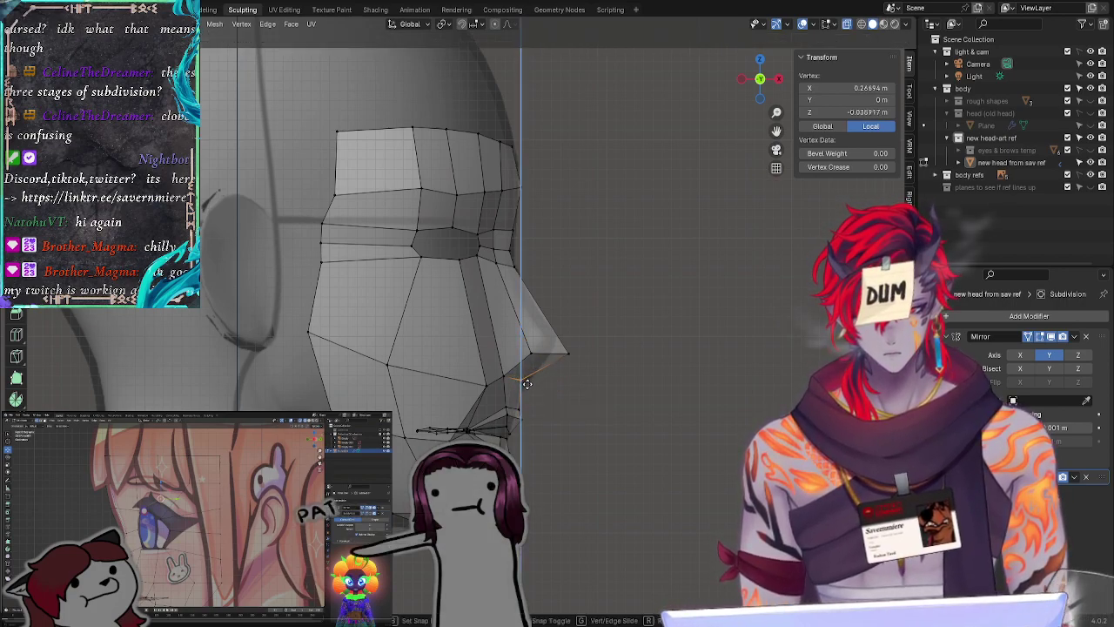
pyautogui.click(530, 386)
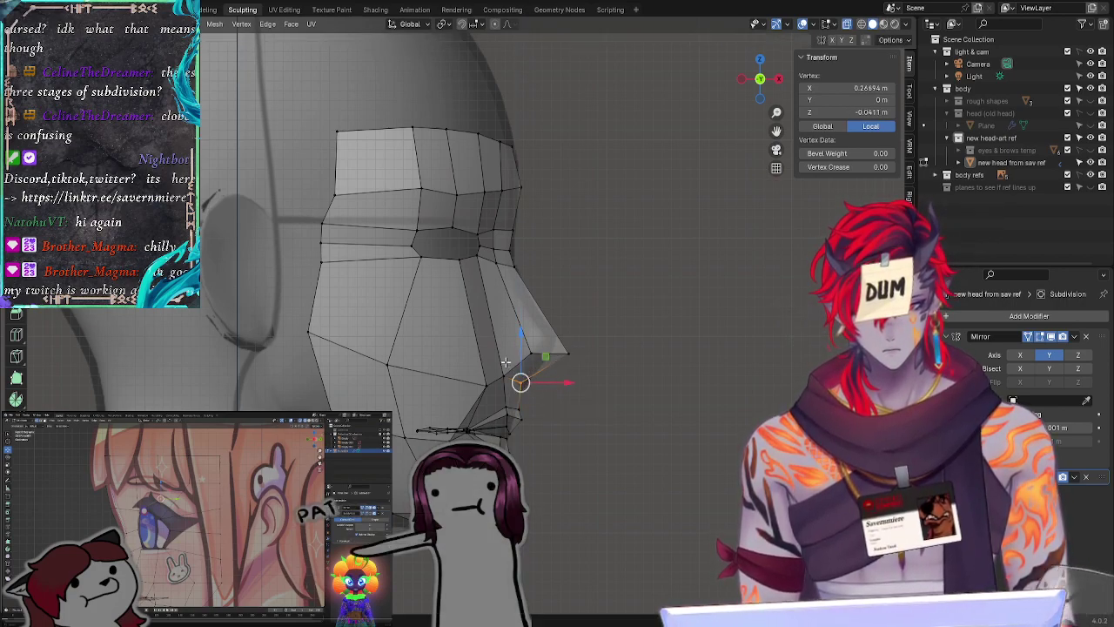
pyautogui.click(504, 376)
pyautogui.click(583, 408)
pyautogui.click(524, 384)
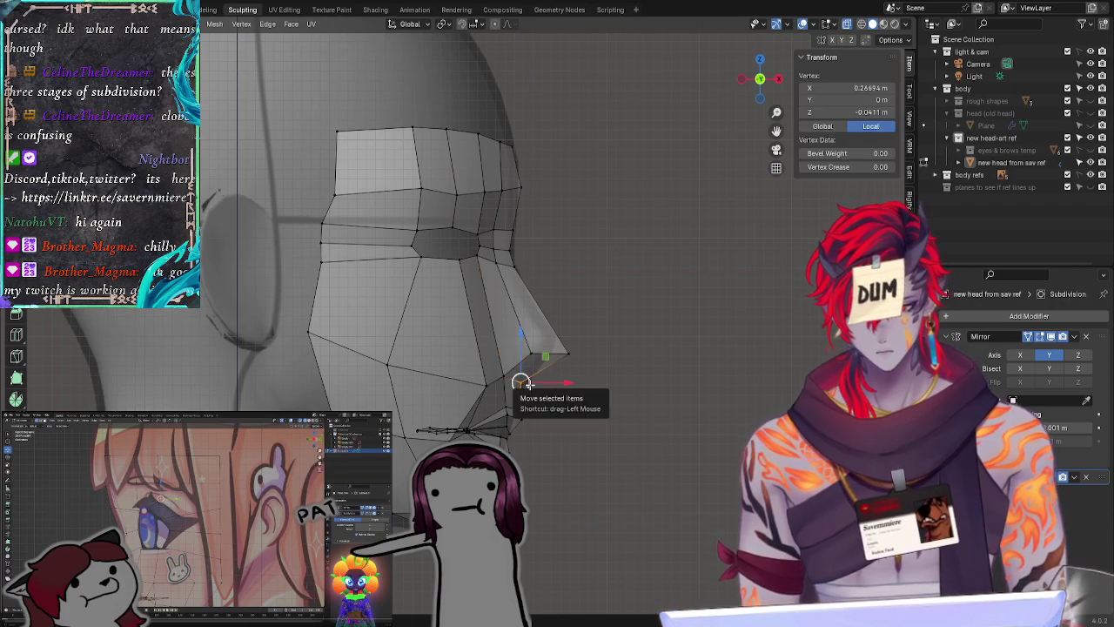
pyautogui.press('g')
pyautogui.press('z')
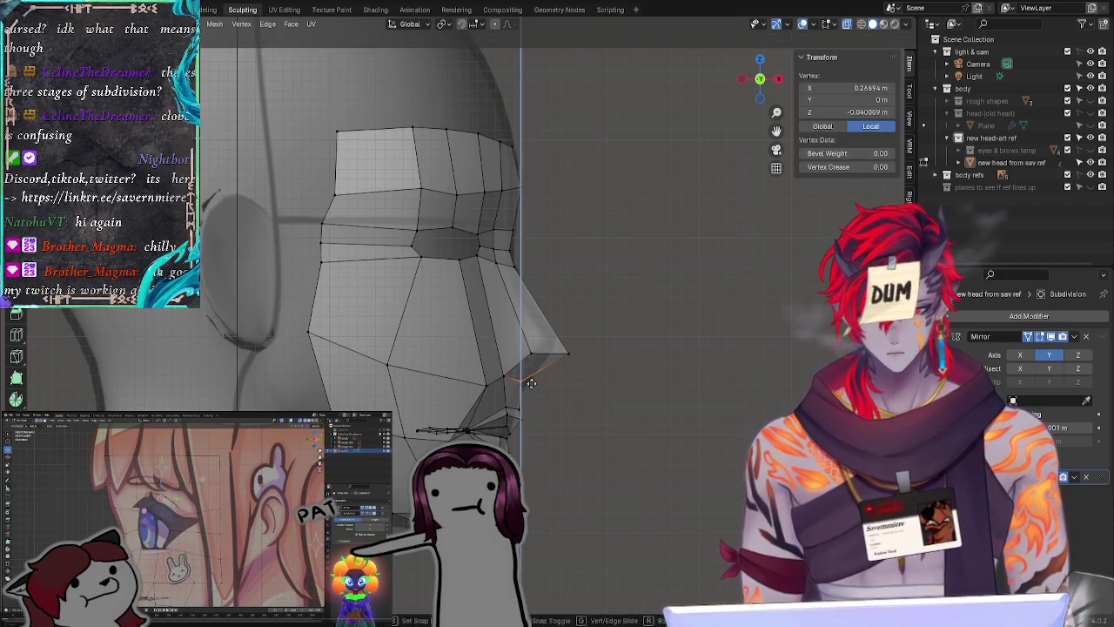
pyautogui.click(530, 384)
pyautogui.press('g')
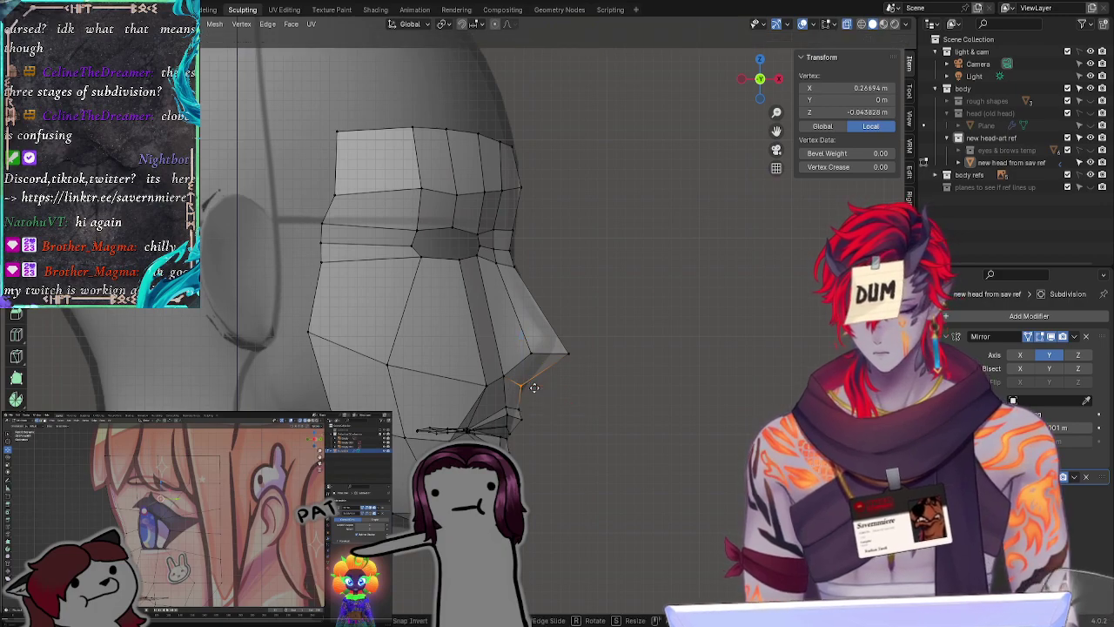
pyautogui.press('x')
pyautogui.click(538, 383)
pyautogui.click(606, 402)
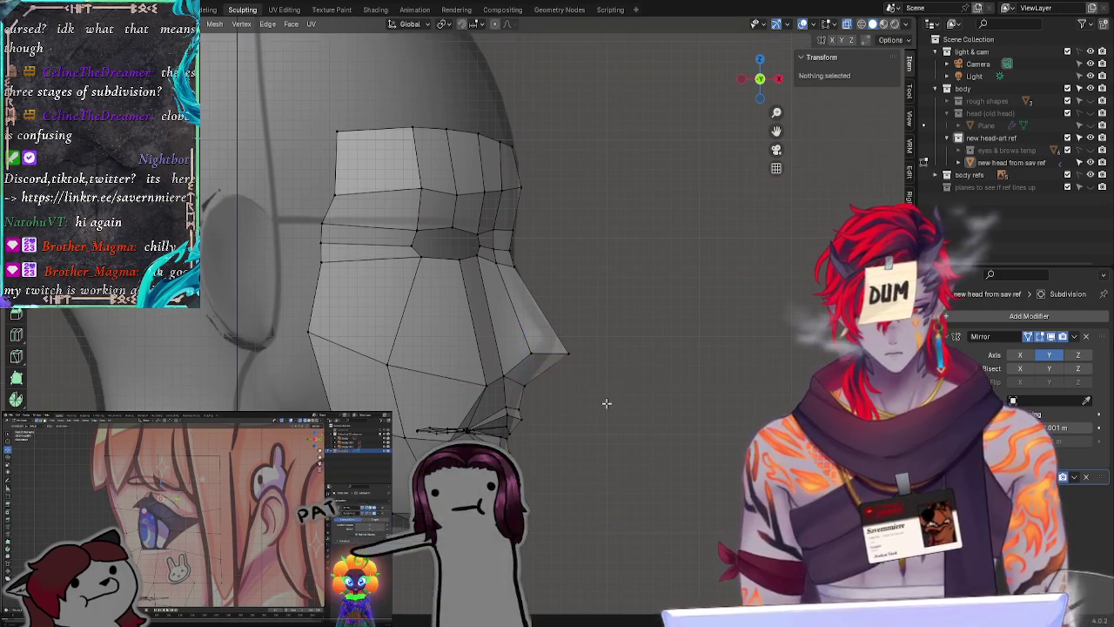
# Step: Nudge the vertex on the nose's lower edge slightly into place
pyautogui.click(502, 369)
pyautogui.press('g')
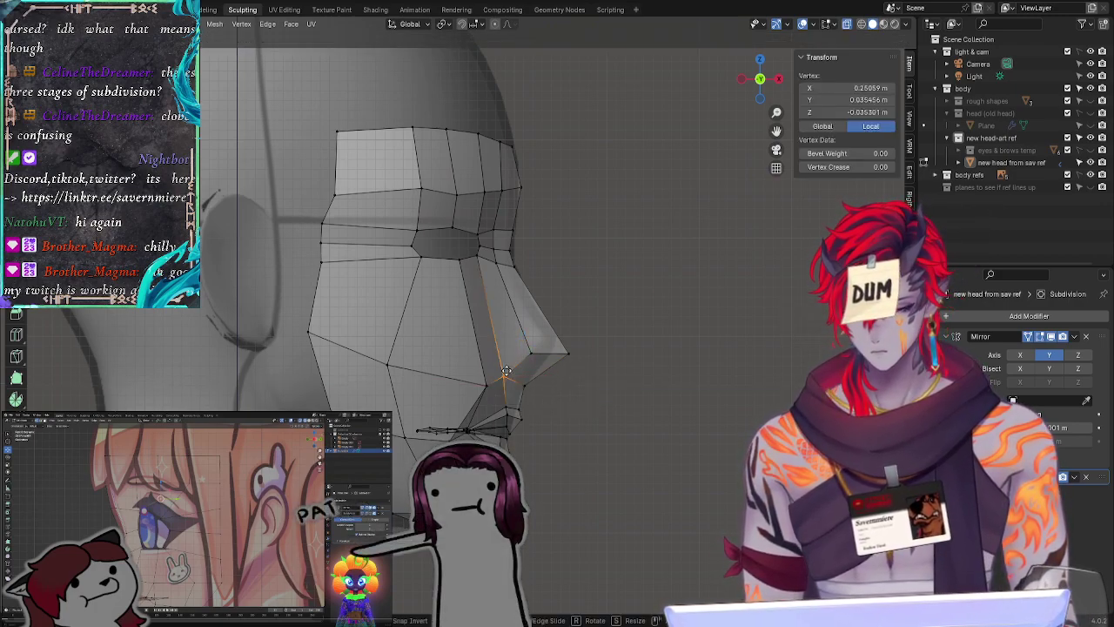
pyautogui.press('z')
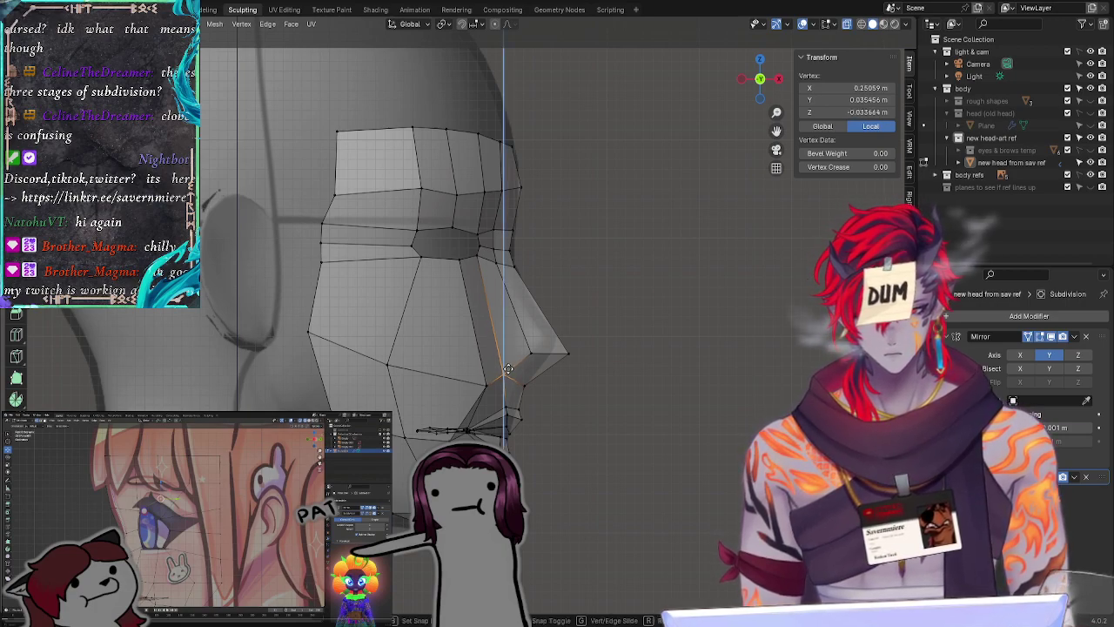
pyautogui.press('Escape')
pyautogui.click(710, 401)
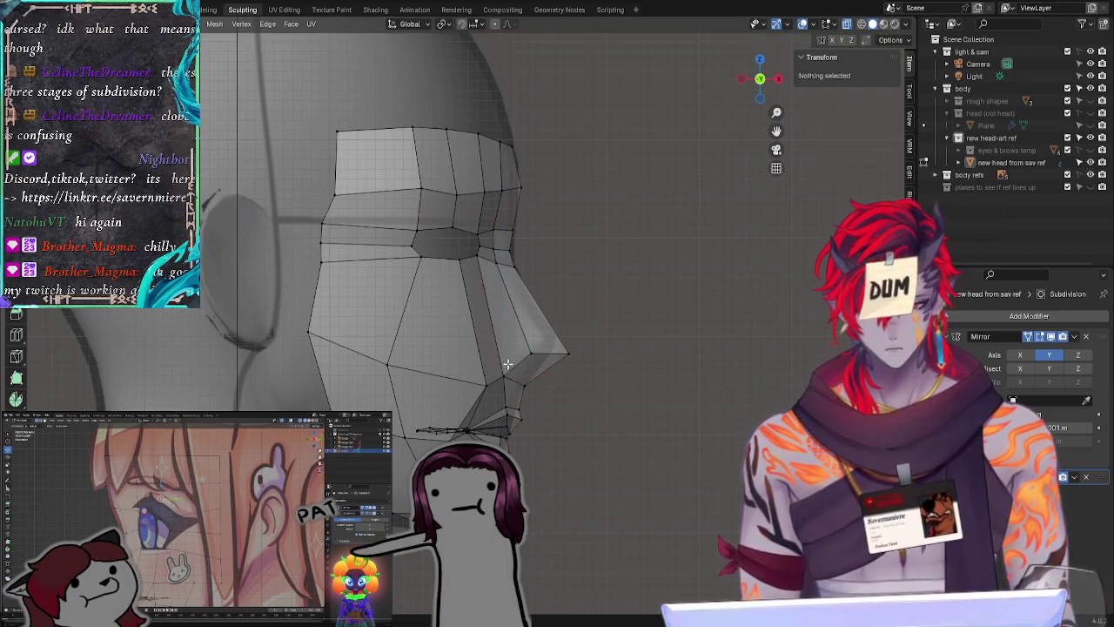
pyautogui.click(504, 373)
pyautogui.press('g')
pyautogui.moveTo(510, 375); pyautogui.dragTo(504, 374)
pyautogui.click(662, 391)
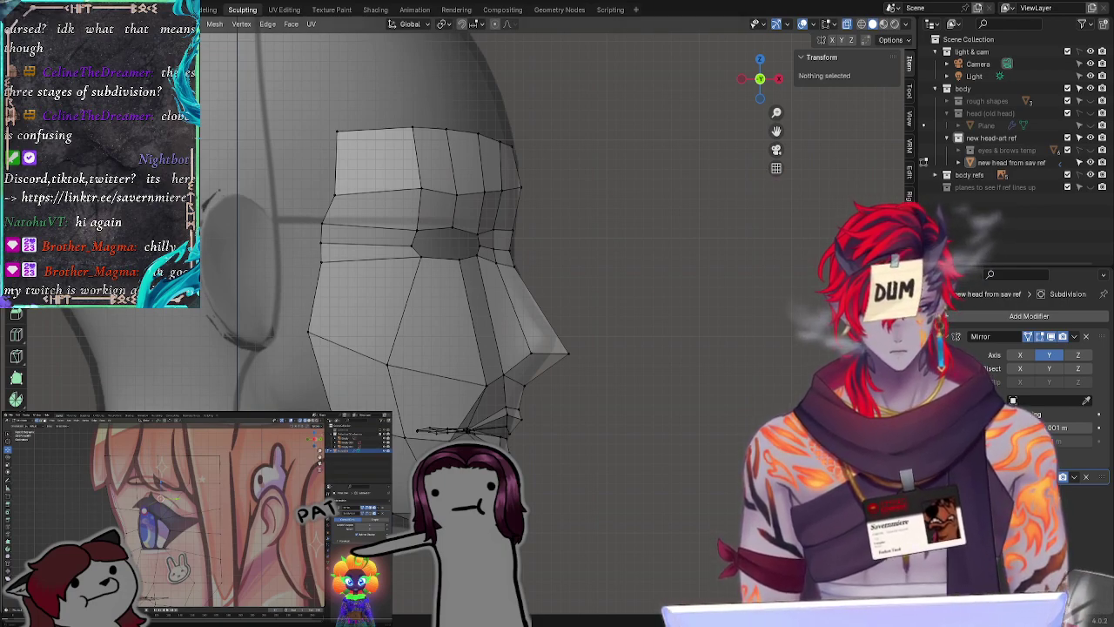
# Step: Reposition the vertex below the nose and turn off X-ray for solid shading
pyautogui.click(487, 386)
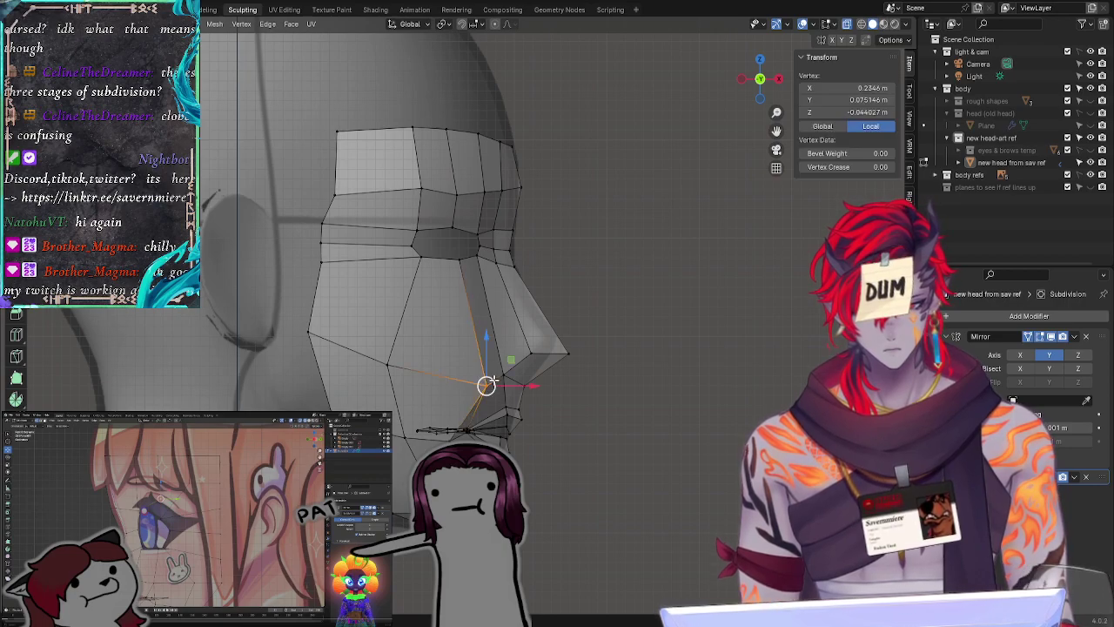
pyautogui.press('g')
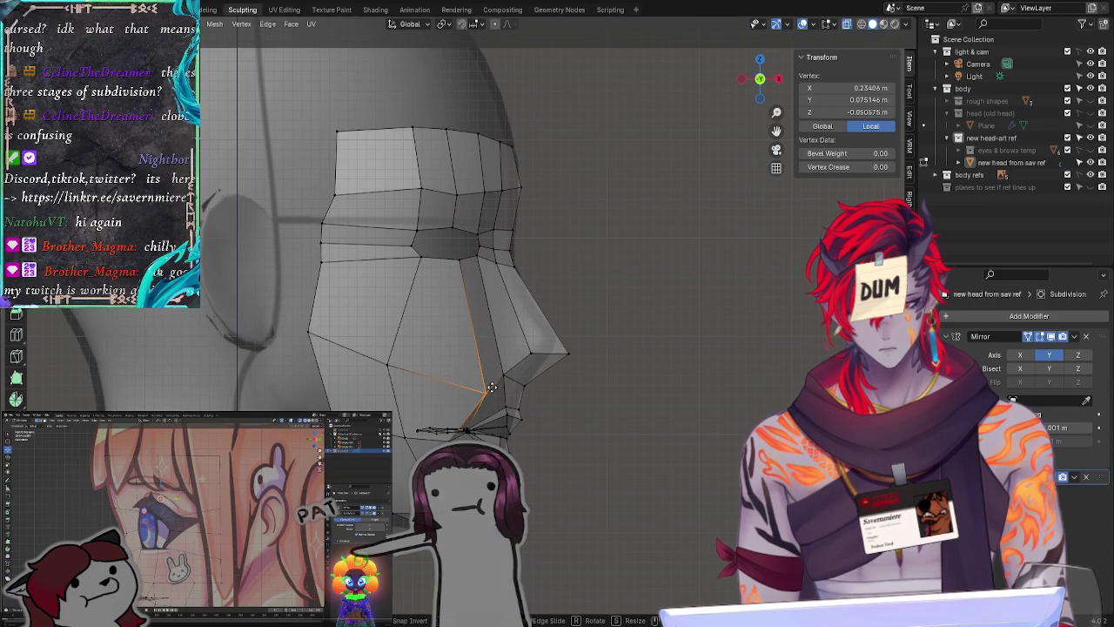
pyautogui.click(487, 392)
pyautogui.click(446, 424)
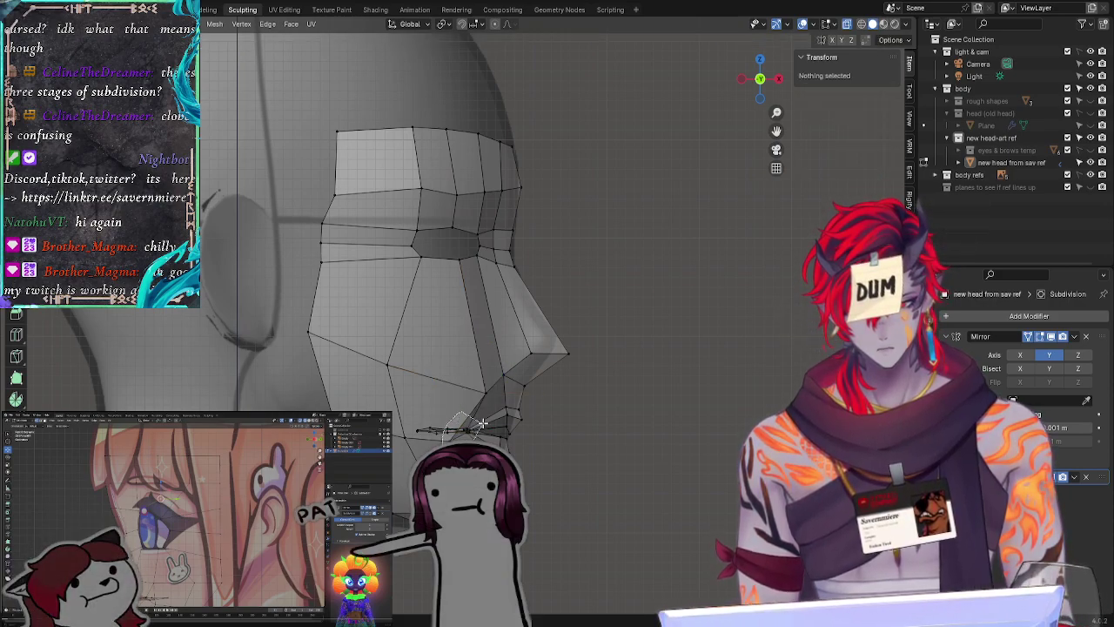
pyautogui.keyDown('ctrl'); pyautogui.moveTo(483, 423); pyautogui.dragTo(447, 435, button='right'); pyautogui.keyUp('ctrl')
pyautogui.click(663, 448)
pyautogui.hotkey('alt', 'z')
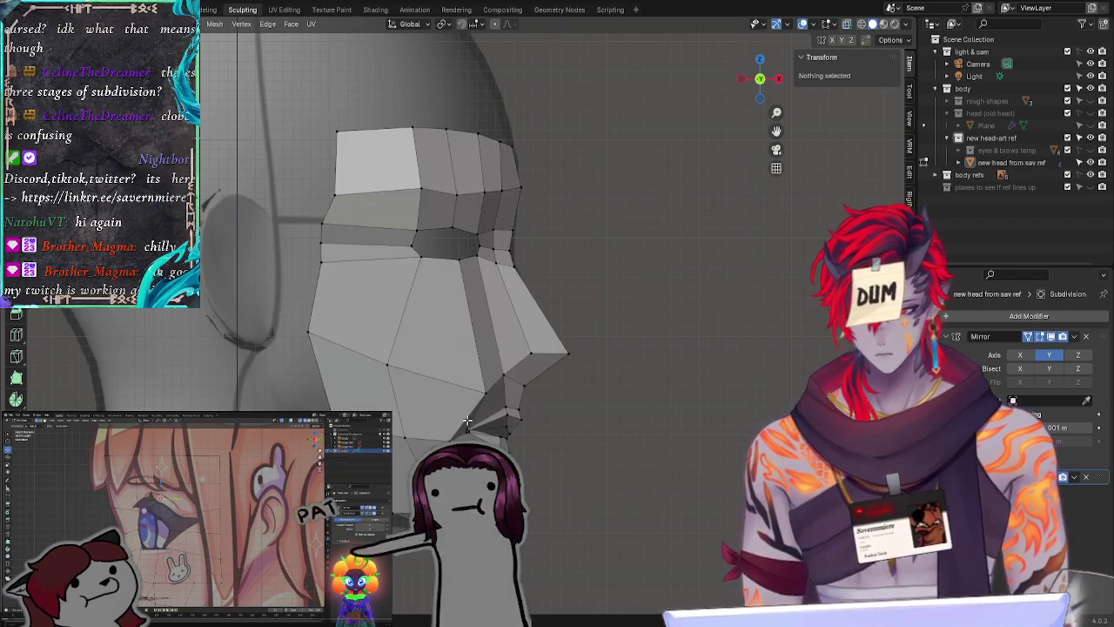
# Step: Move and rotate the lip-corner vertex down and to the left
pyautogui.click(467, 422)
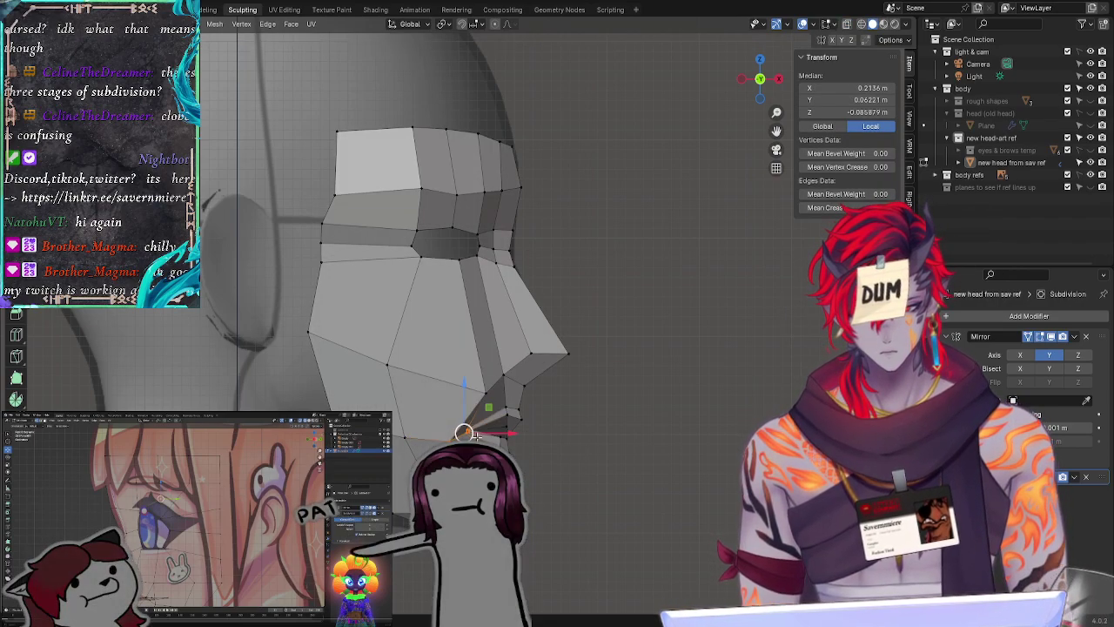
pyautogui.moveTo(468, 431)
pyautogui.mouseDown()
pyautogui.moveTo(457, 438)
pyautogui.moveTo(464, 433)
pyautogui.mouseUp()
pyautogui.press('r')
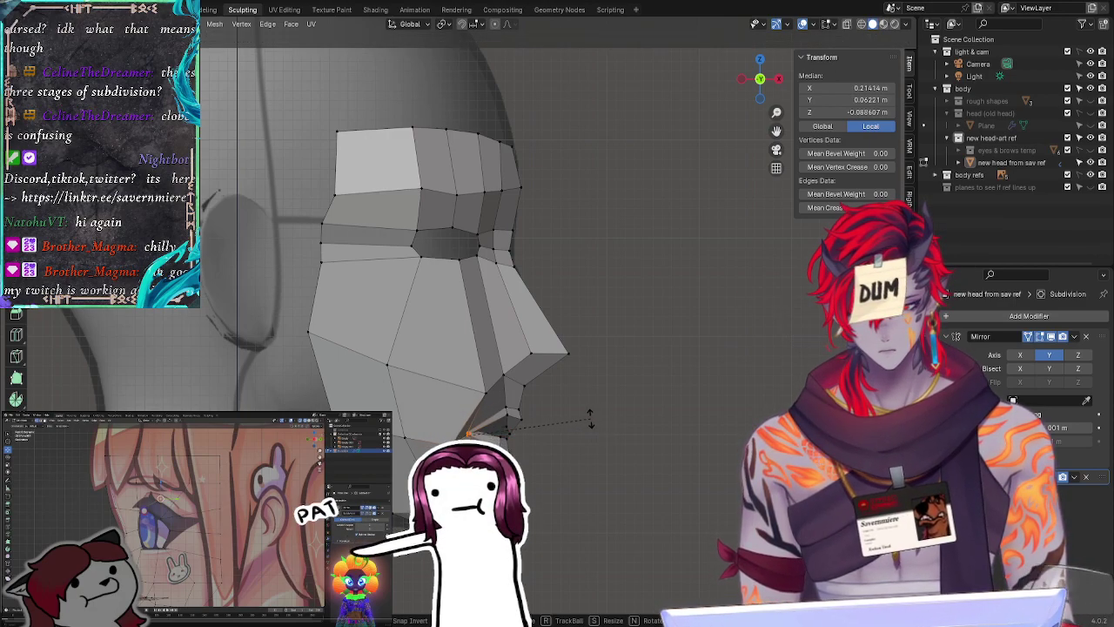
pyautogui.click(666, 450)
pyautogui.click(667, 450)
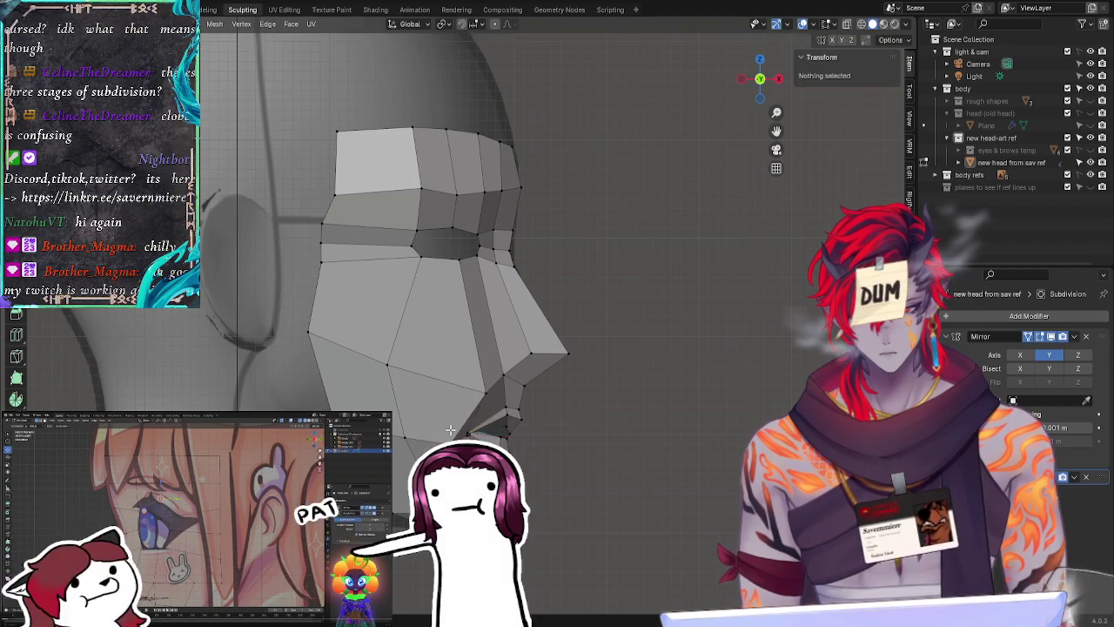
pyautogui.click(466, 432)
pyautogui.press('g')
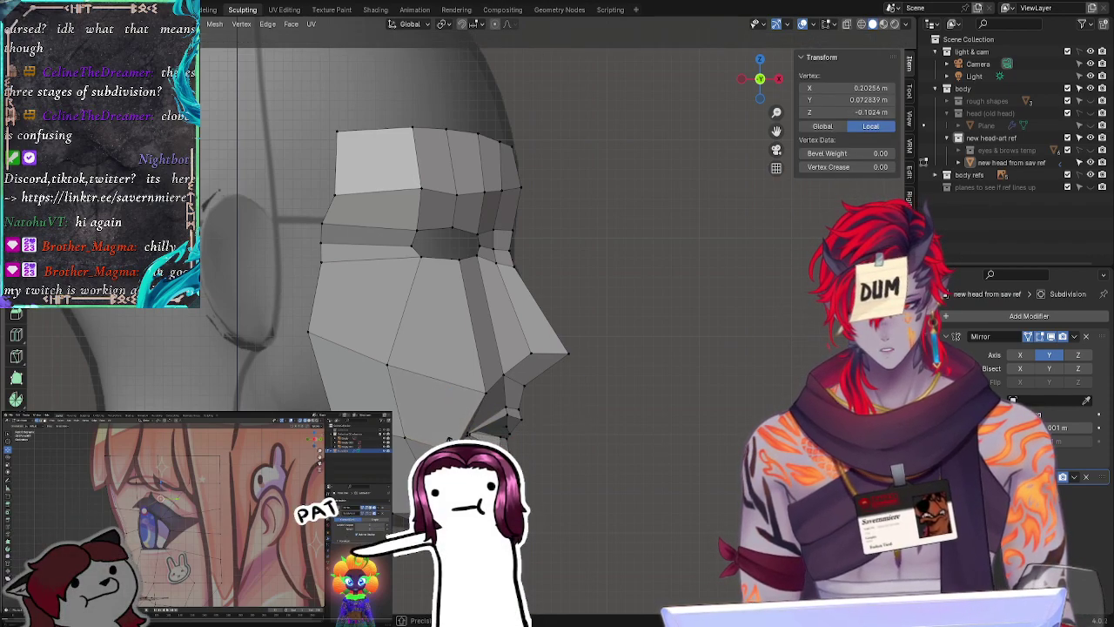
pyautogui.rightClick(449, 431)
pyautogui.press('g')
pyautogui.press('g')
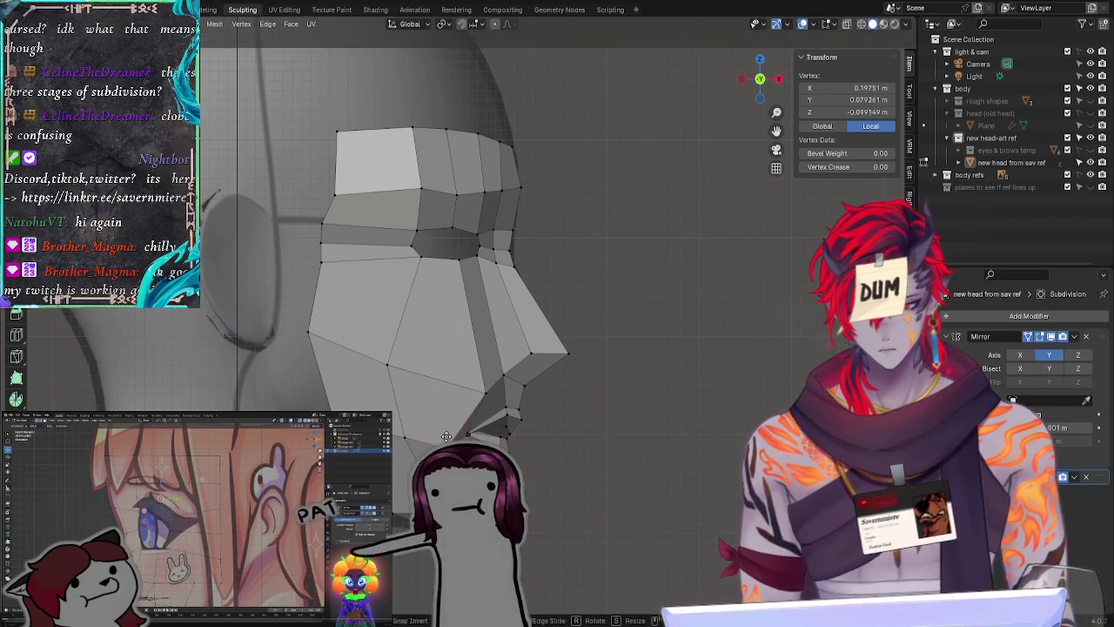
pyautogui.click(447, 437)
# Step: Push the vertex near the mouth corner forward to X 0.2379 m
pyautogui.click(486, 380)
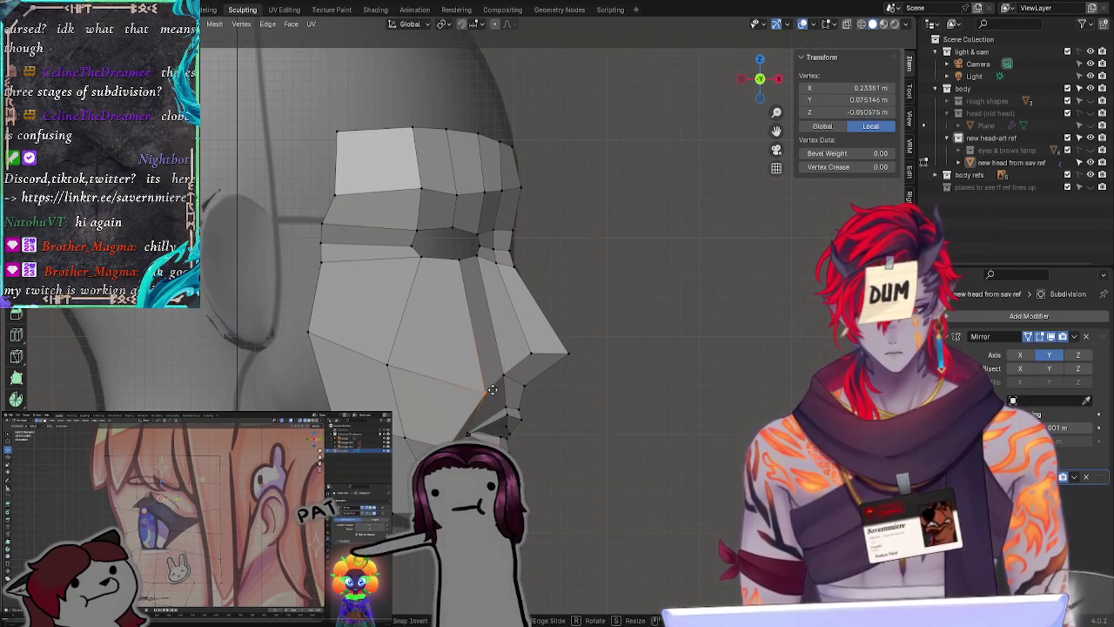
pyautogui.press('g')
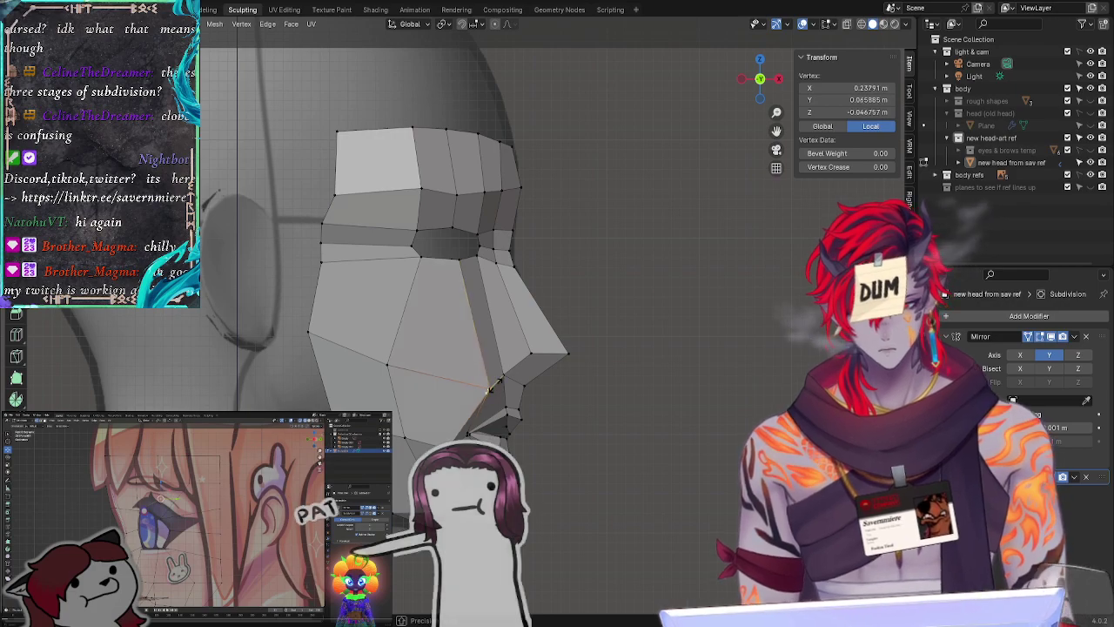
pyautogui.click(510, 385)
pyautogui.click(711, 412)
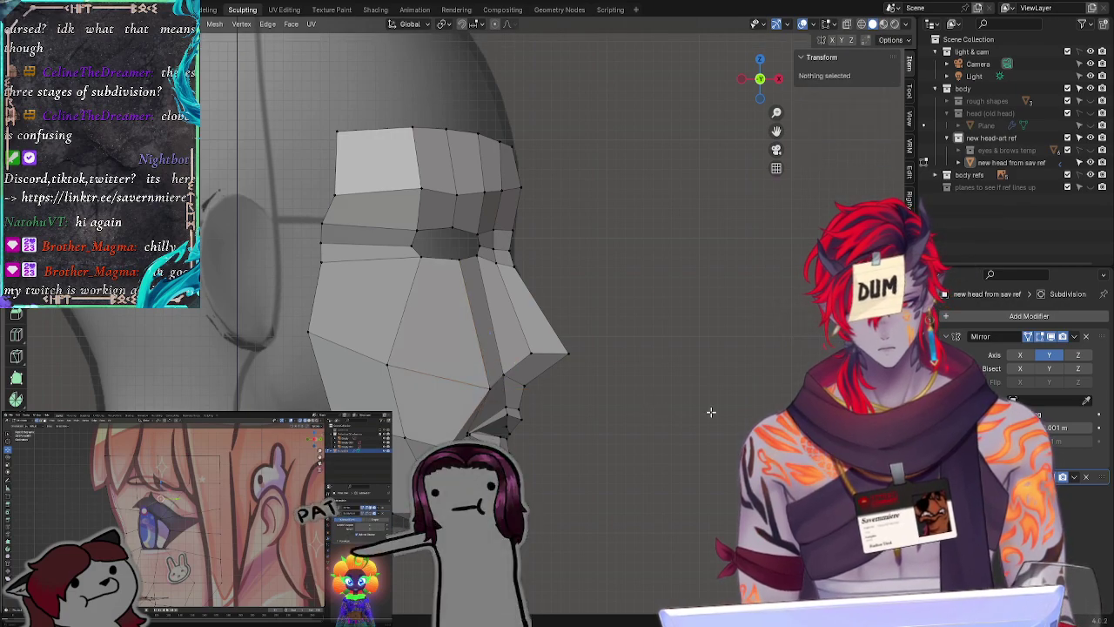
pyautogui.click(778, 79)
# Step: Slide the chin and cheek vertex along its edges in three small adjustments
pyautogui.click(514, 380)
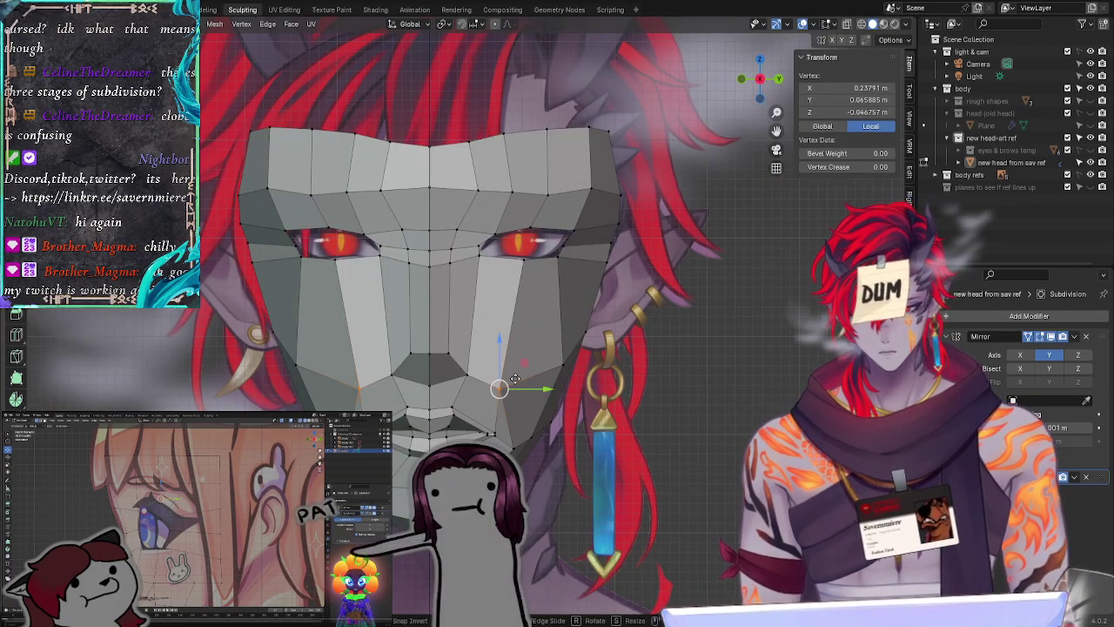
pyautogui.press('g')
pyautogui.press('g')
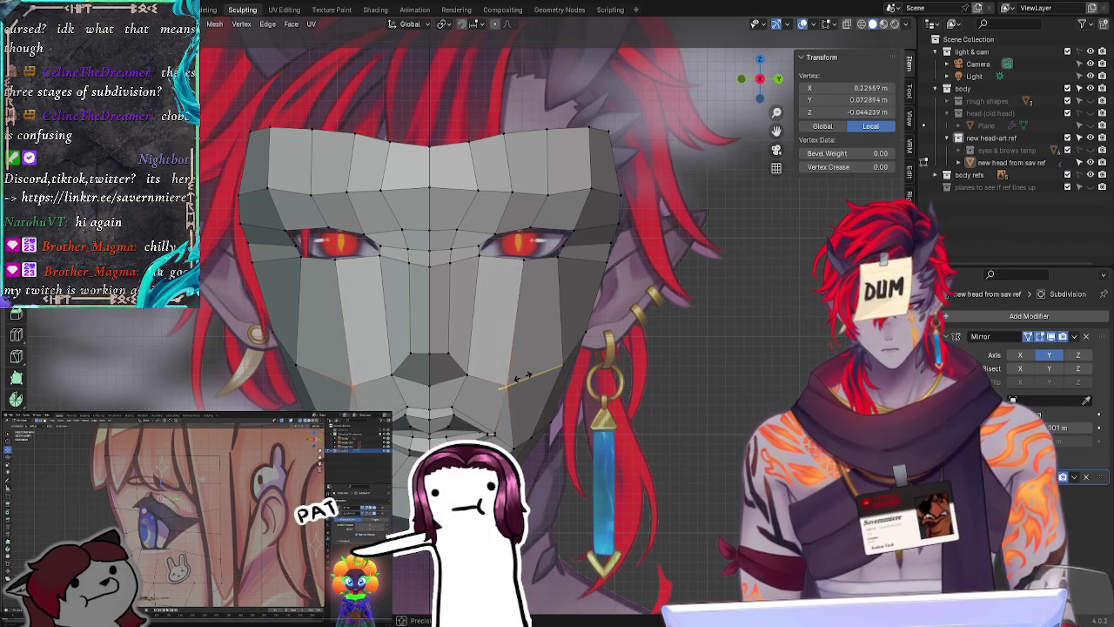
pyautogui.click(521, 376)
pyautogui.press('g')
pyautogui.press('g')
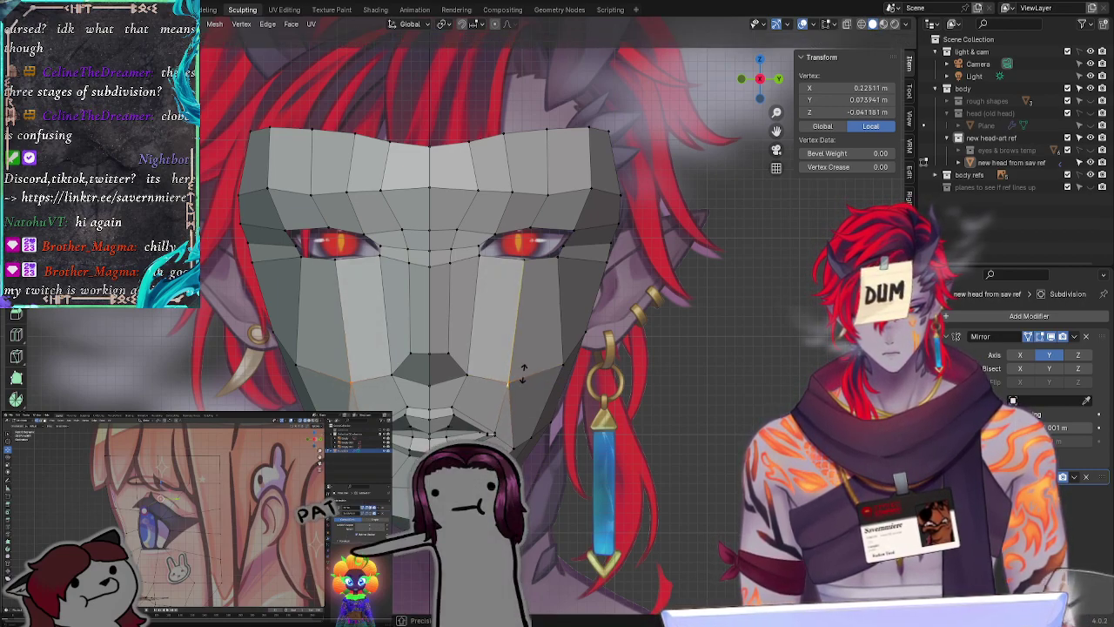
pyautogui.click(514, 367)
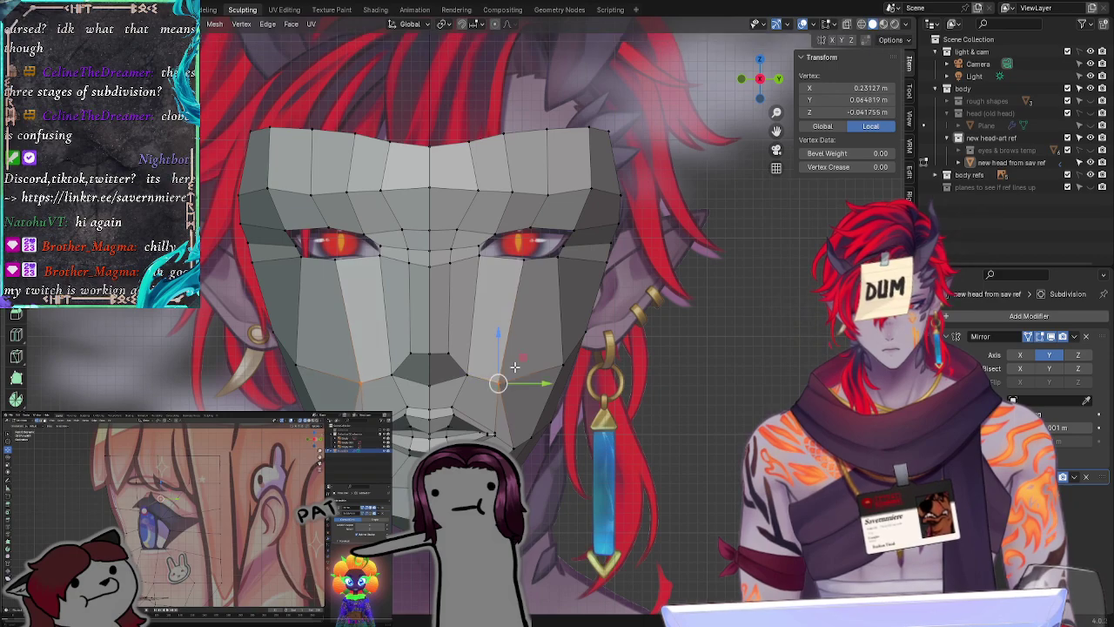
pyautogui.press('g')
pyautogui.press('g')
pyautogui.click(514, 366)
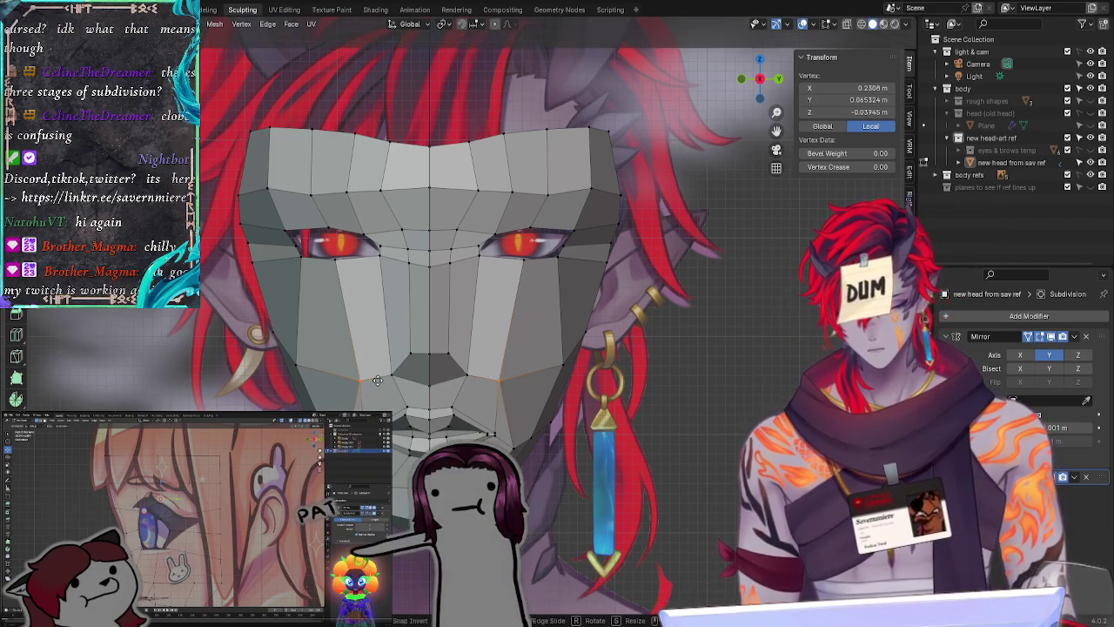
# Step: Reposition the mouth-corner vertex, cancelling a further slide attempt
pyautogui.press('g')
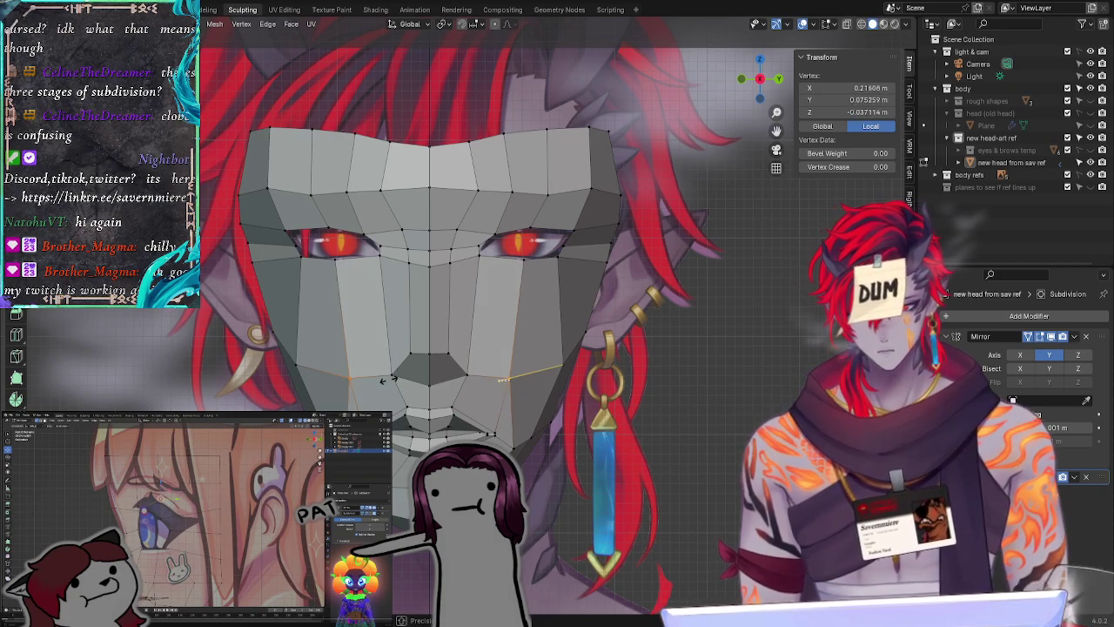
pyautogui.click(386, 379)
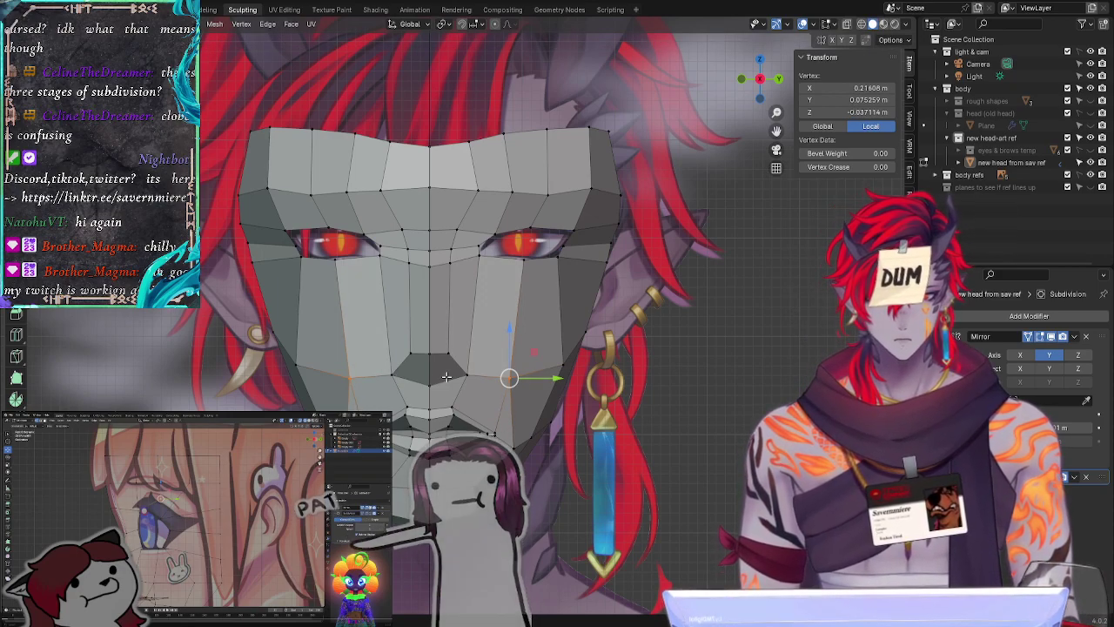
pyautogui.press('g')
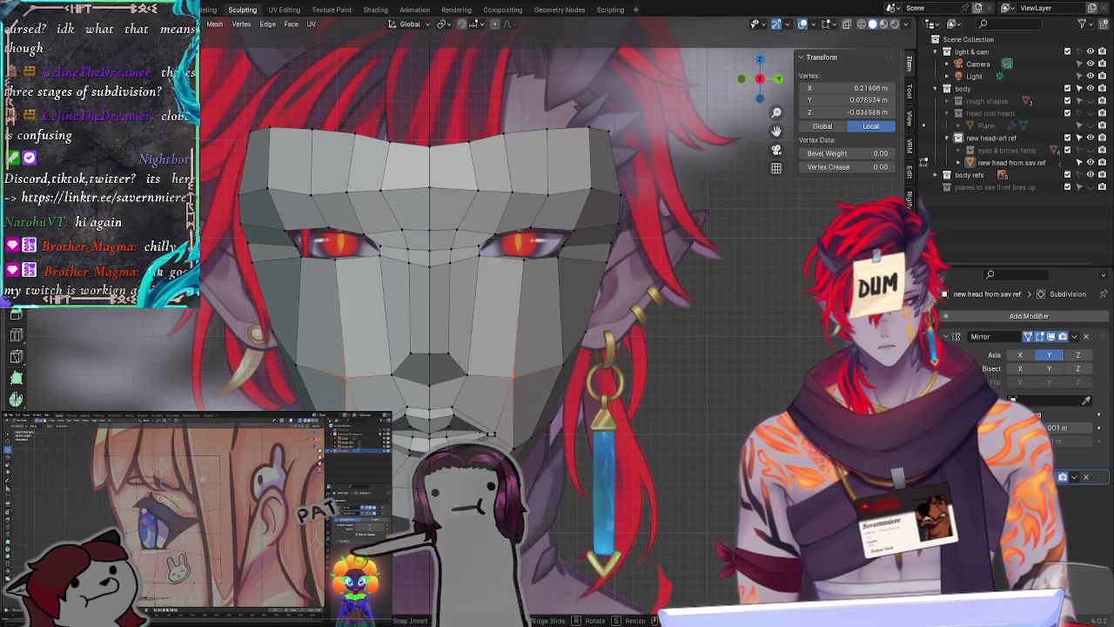
pyautogui.press('g')
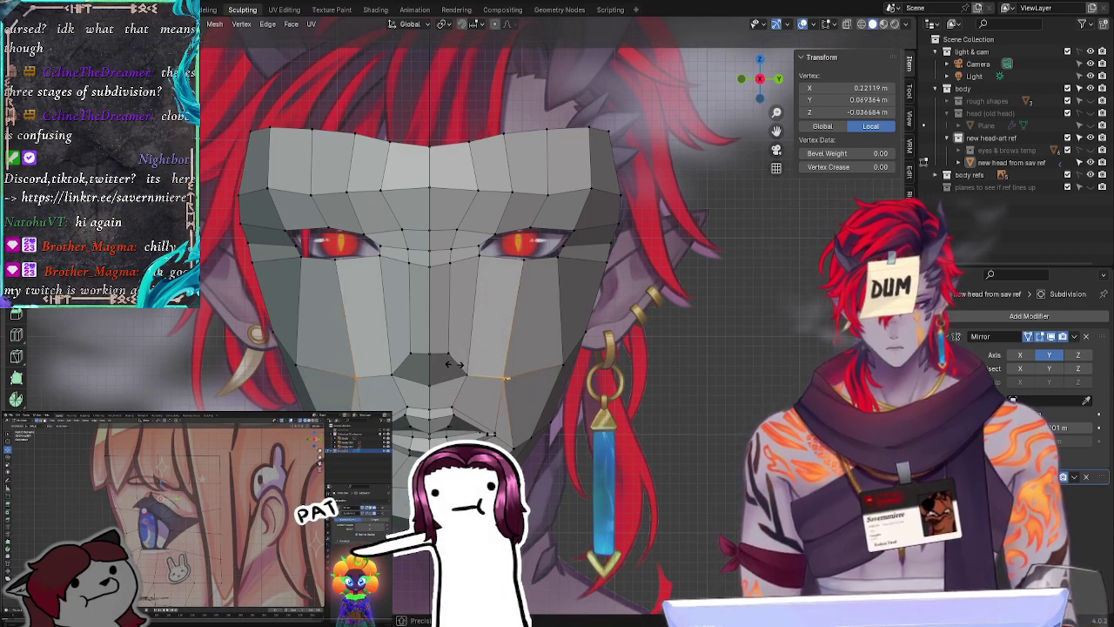
pyautogui.press('g')
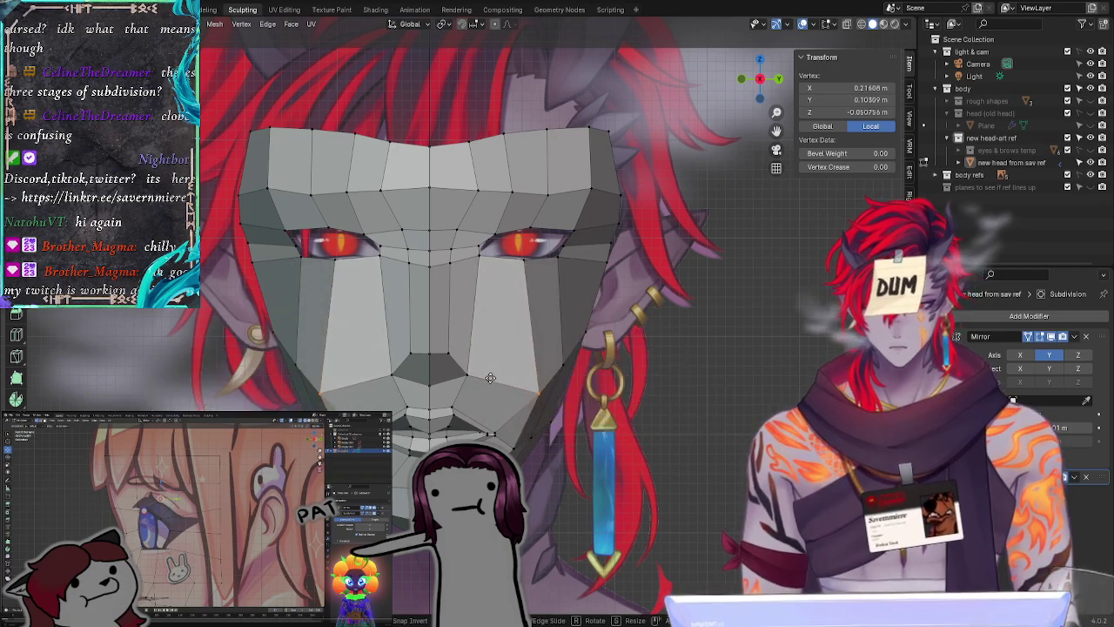
pyautogui.rightClick(491, 377)
pyautogui.click(715, 403)
# Step: Slide the lower-cheek vertex to narrow the jaw line, then orbit to the profile
pyautogui.click(511, 380)
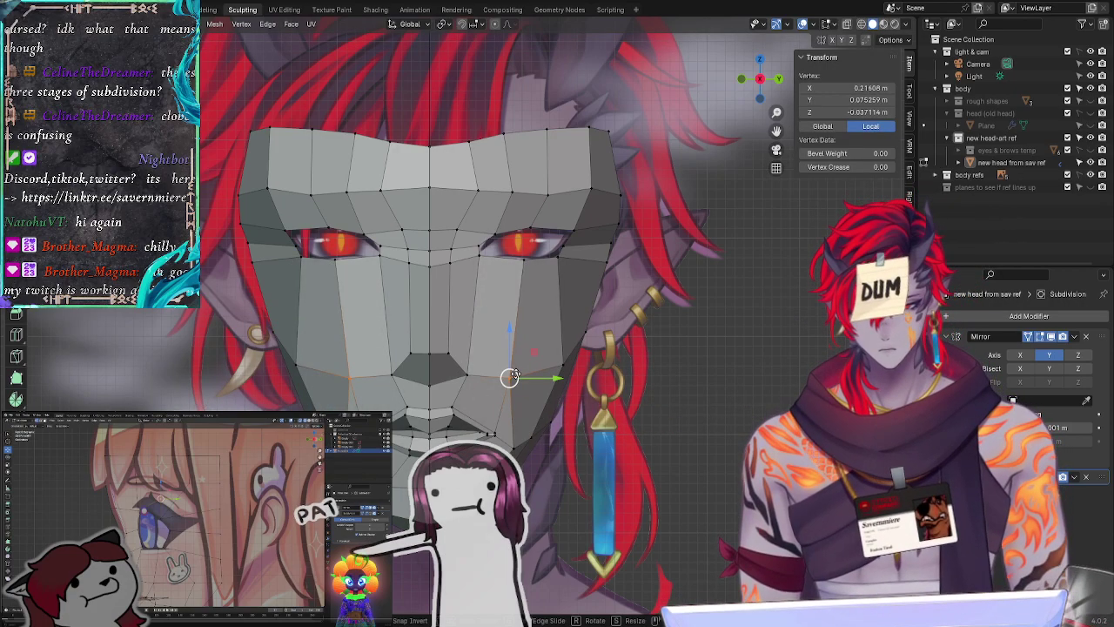
pyautogui.hotkey('alt', 'a')
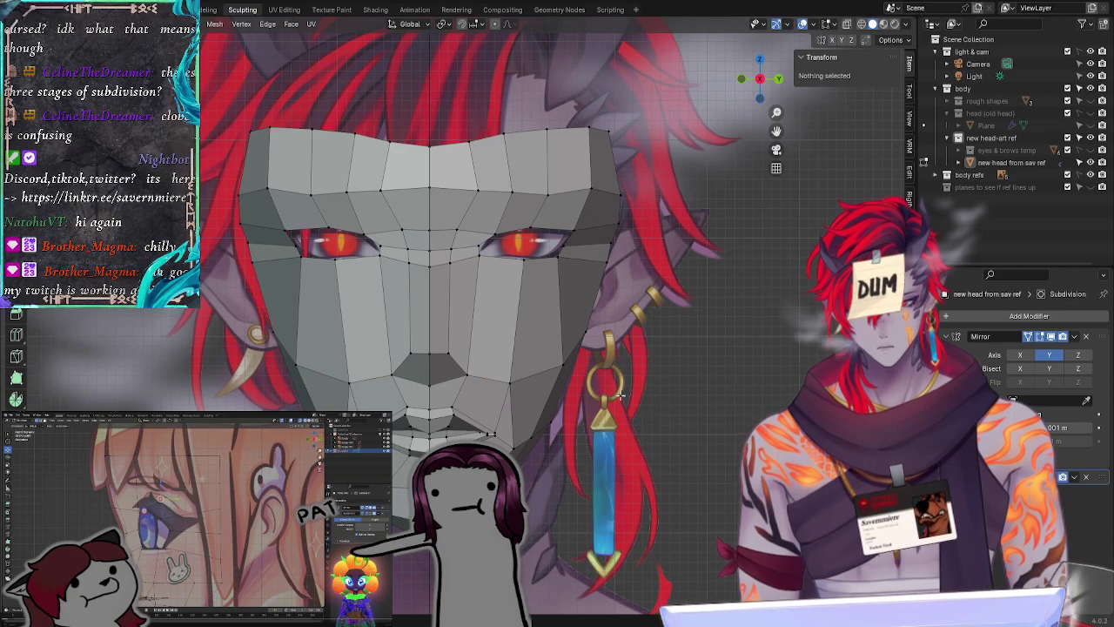
pyautogui.click(511, 444)
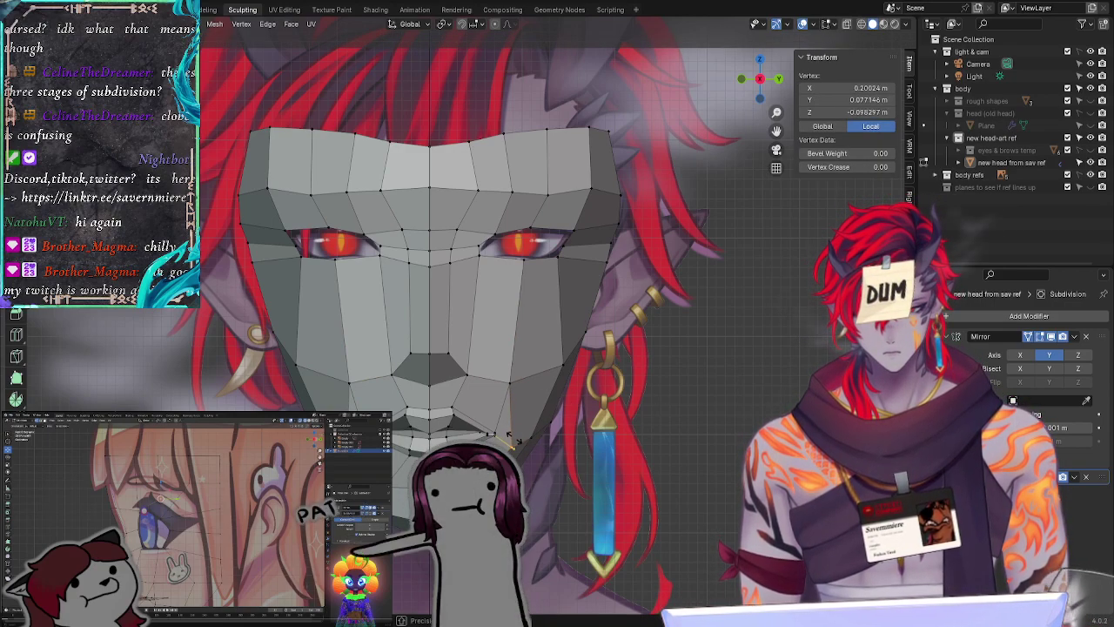
pyautogui.click(514, 440)
pyautogui.click(661, 447)
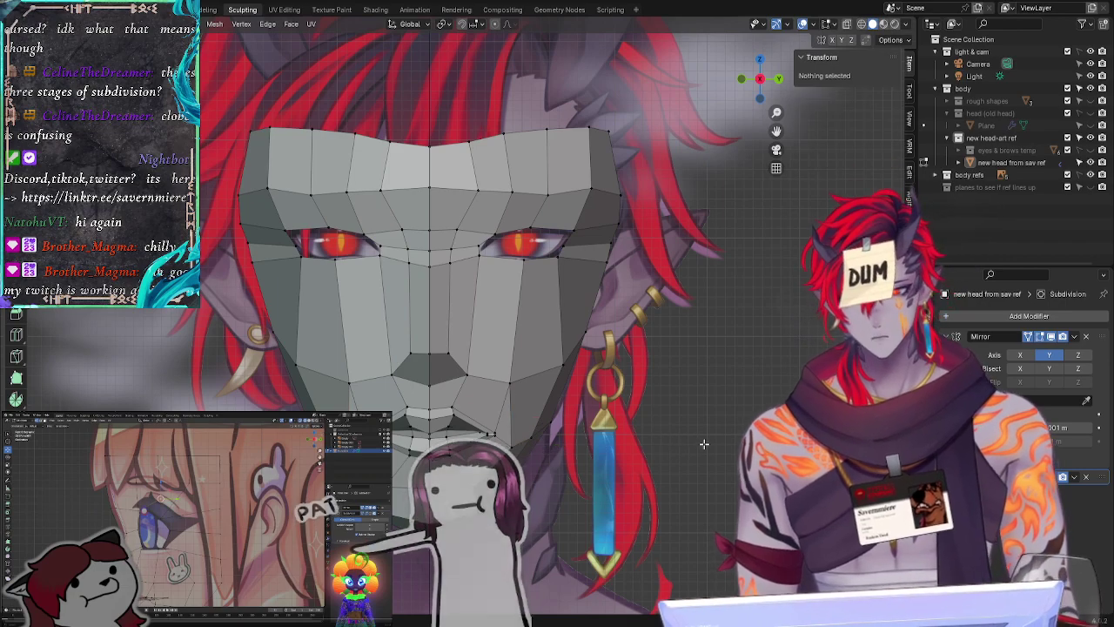
pyautogui.moveTo(704, 442); pyautogui.dragTo(583, 441, button='middle')
# Step: In a side view, move the vertex below the nose along the X axis
pyautogui.click(457, 381)
pyautogui.click(749, 443)
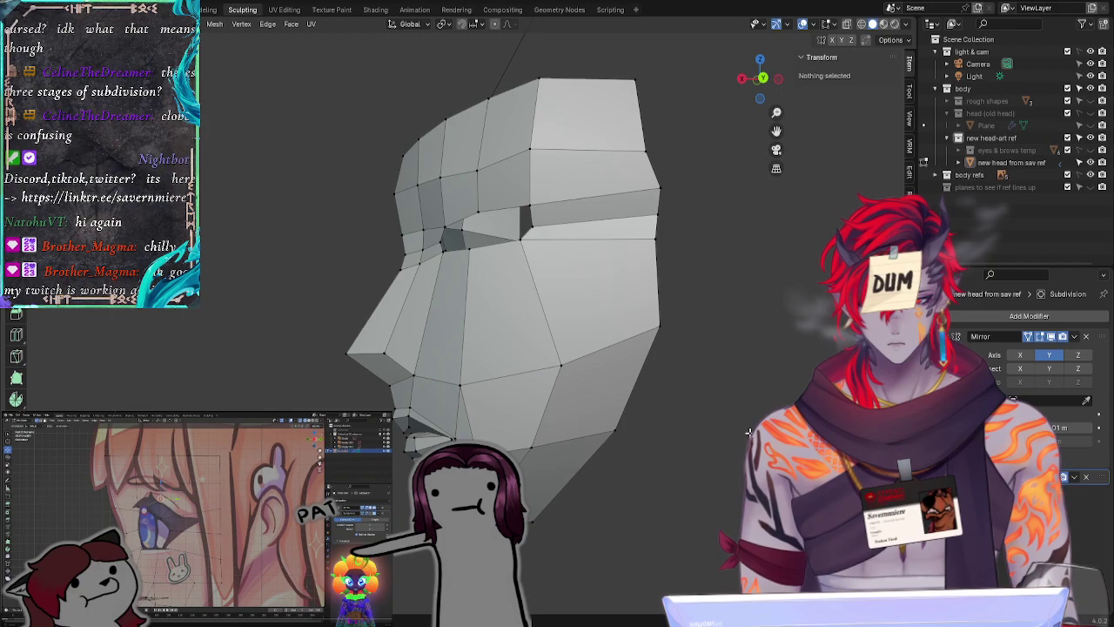
pyautogui.moveTo(752, 444); pyautogui.dragTo(462, 410, button='middle')
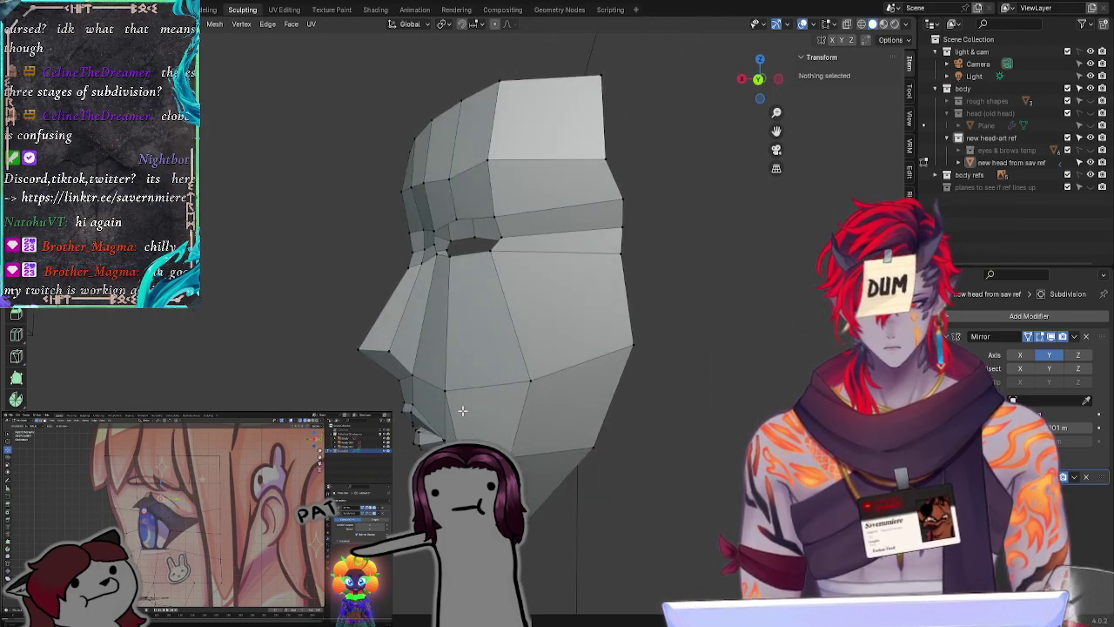
pyautogui.click(442, 389)
pyautogui.press('g')
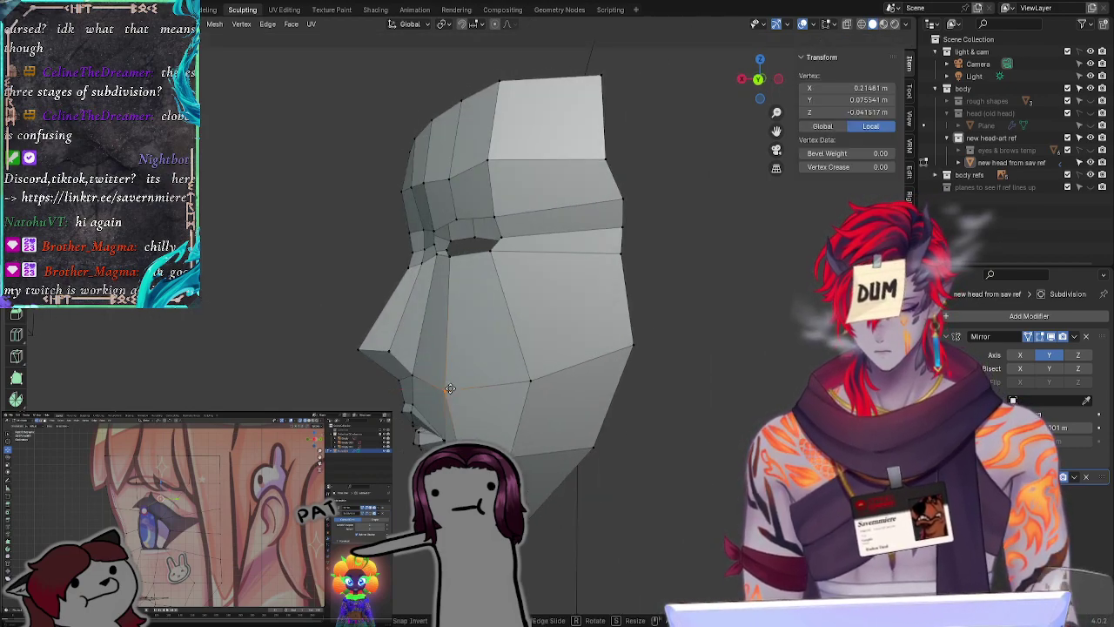
pyautogui.press('x')
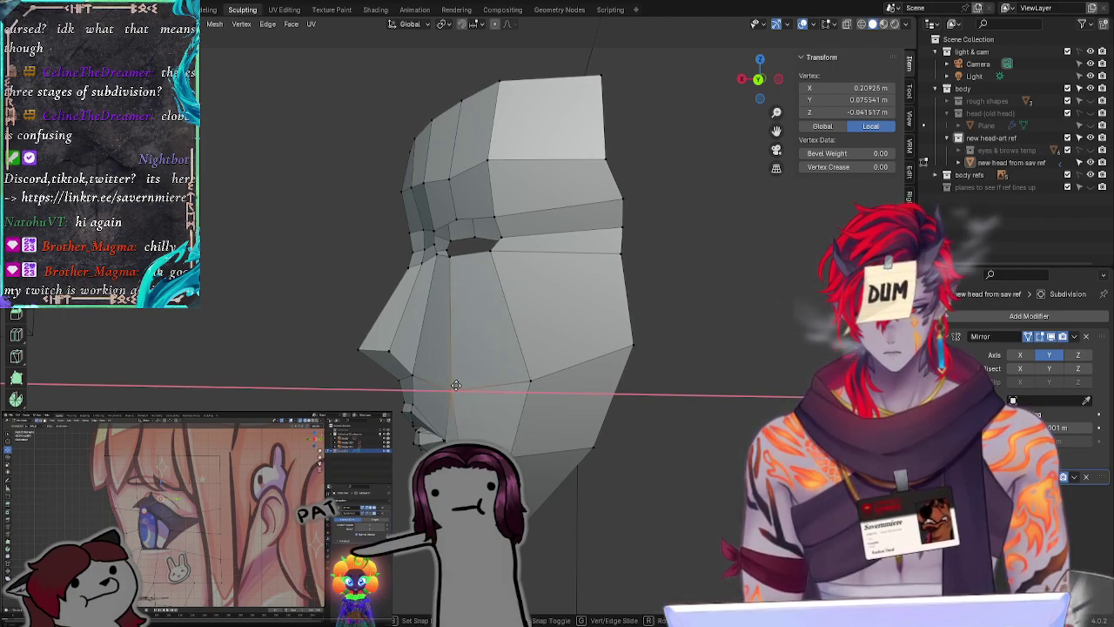
pyautogui.click(443, 386)
# Step: Move the lower chin vertex along X twice to refine the jaw profile
pyautogui.click(463, 462)
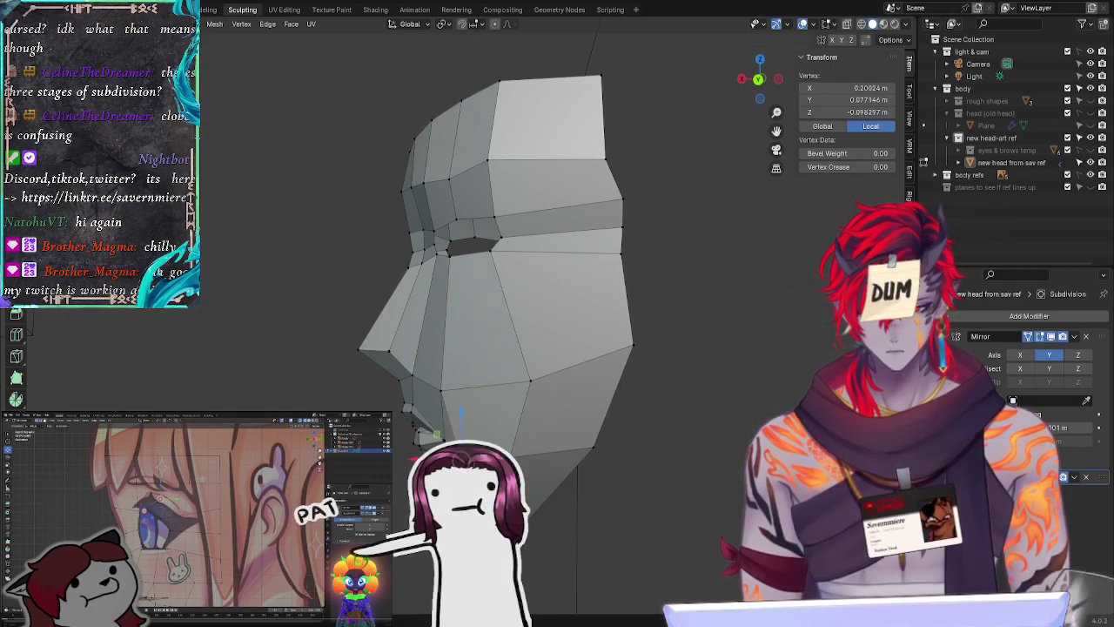
pyautogui.press('g')
pyautogui.press('x')
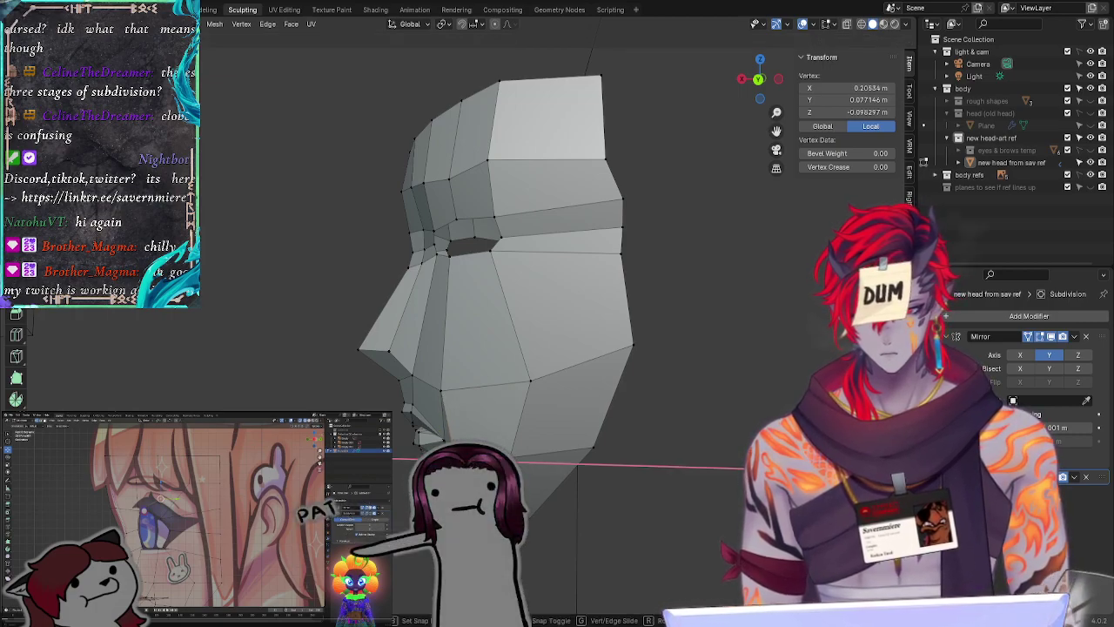
pyautogui.click(454, 400)
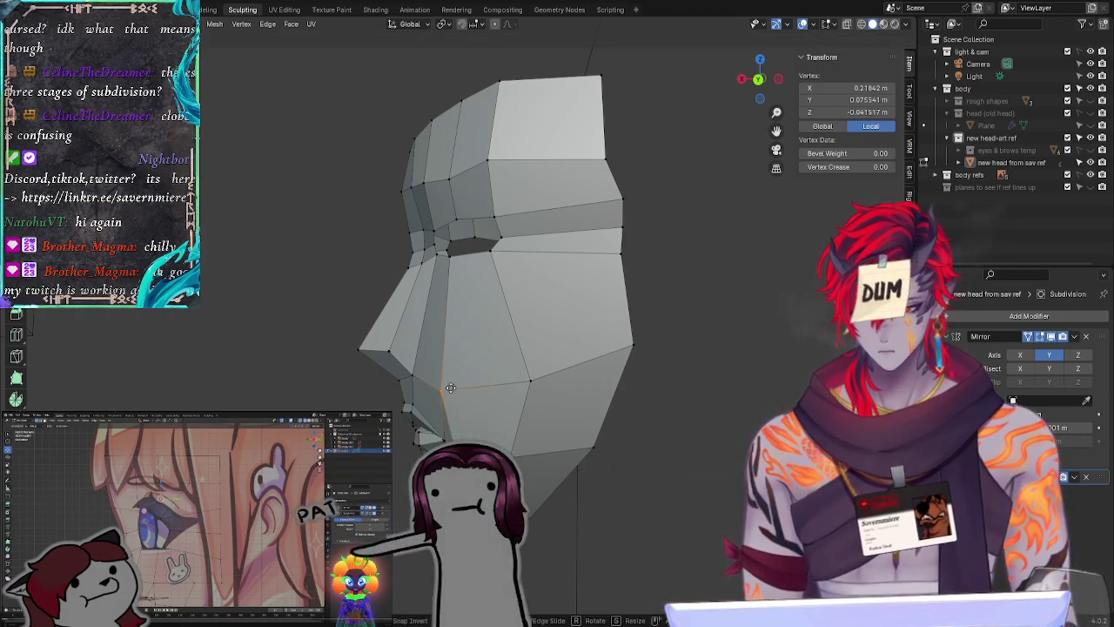
pyautogui.press('g')
pyautogui.press('x')
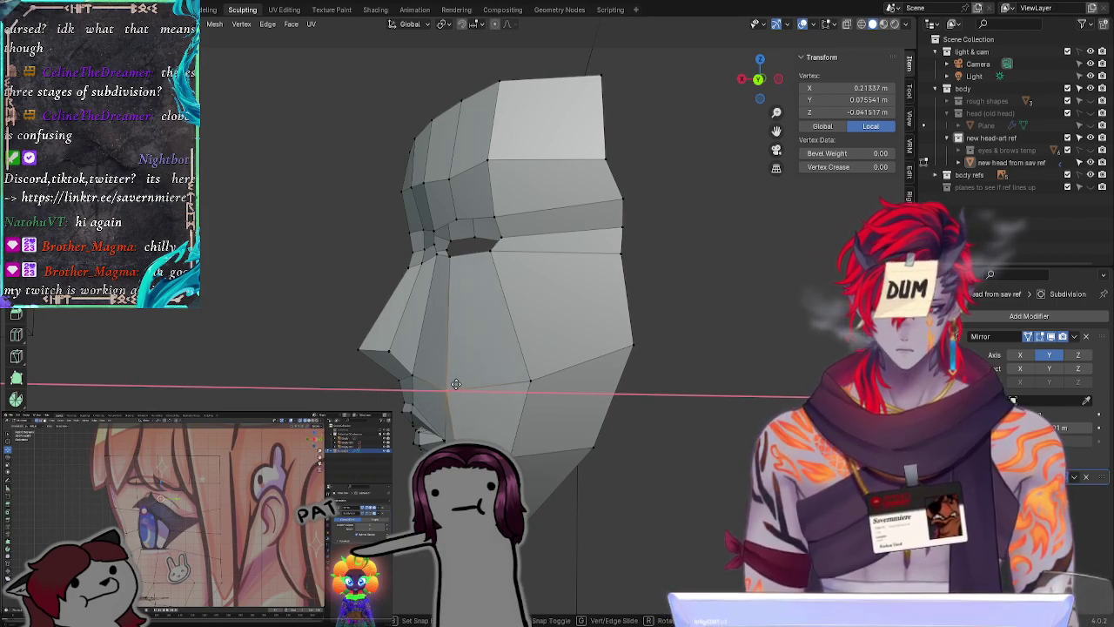
pyautogui.click(454, 383)
pyautogui.hotkey('alt', 'a')
# Step: Move a mouth vertex along X twice, then slide it slightly along its edge
pyautogui.moveTo(661, 453); pyautogui.dragTo(527, 488, button='middle')
pyautogui.click(469, 456)
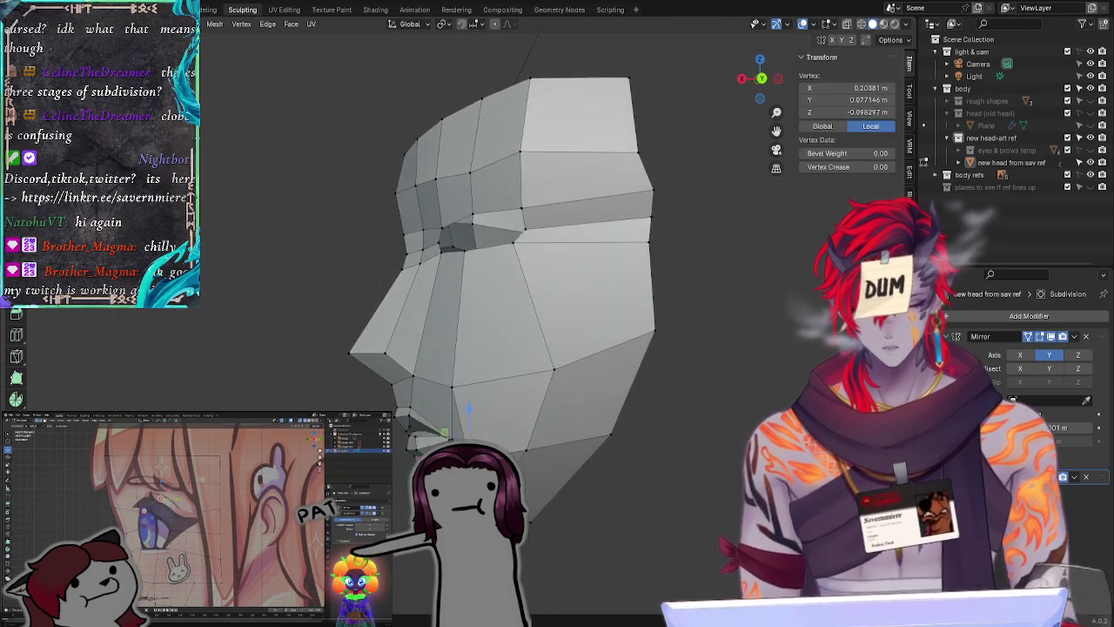
pyautogui.press('g')
pyautogui.press('x')
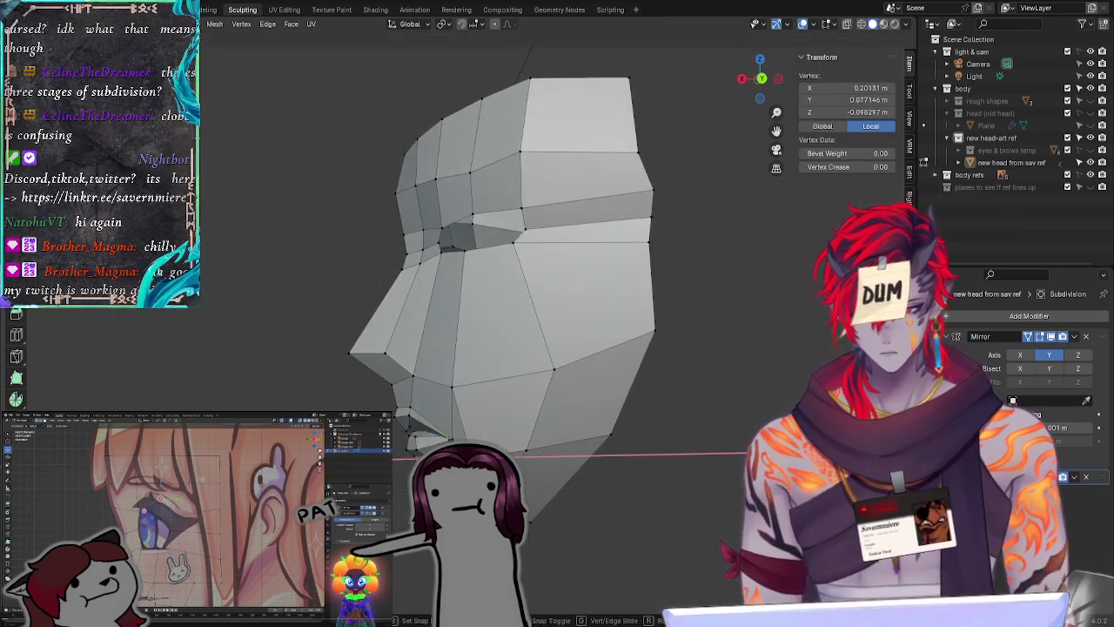
pyautogui.click(446, 381)
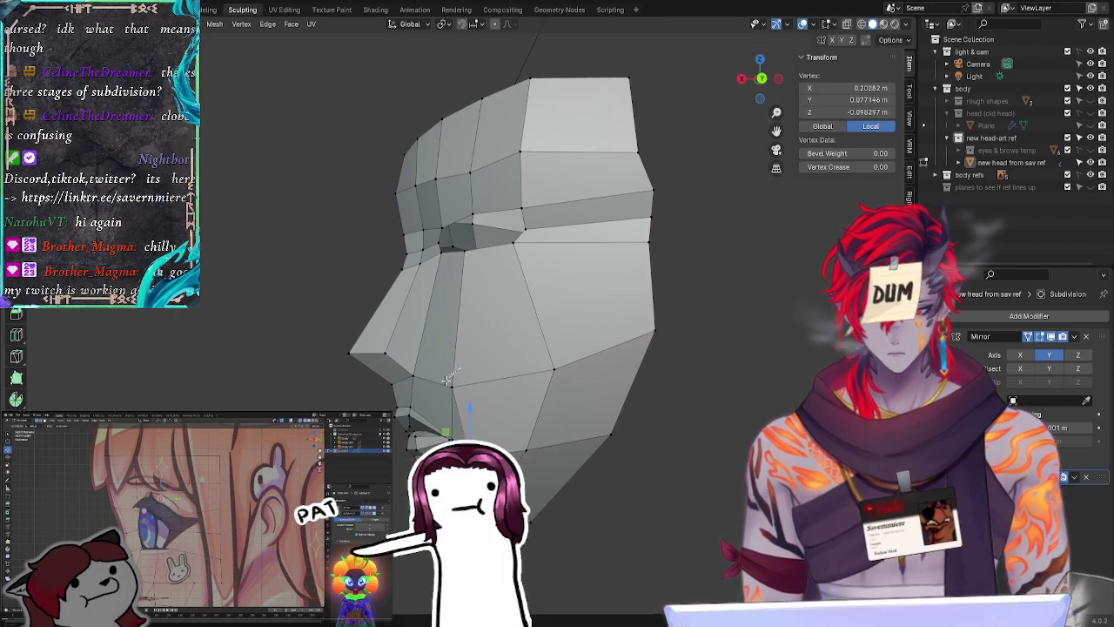
pyautogui.press('g')
pyautogui.press('x')
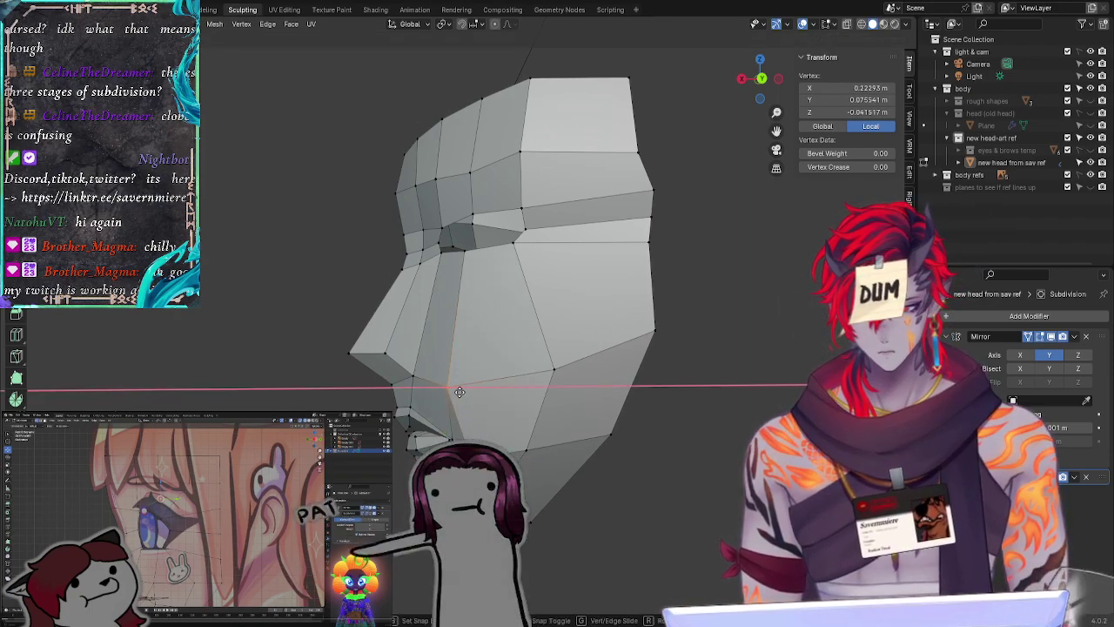
pyautogui.click(460, 391)
pyautogui.press('g')
pyautogui.press('g')
pyautogui.click(457, 390)
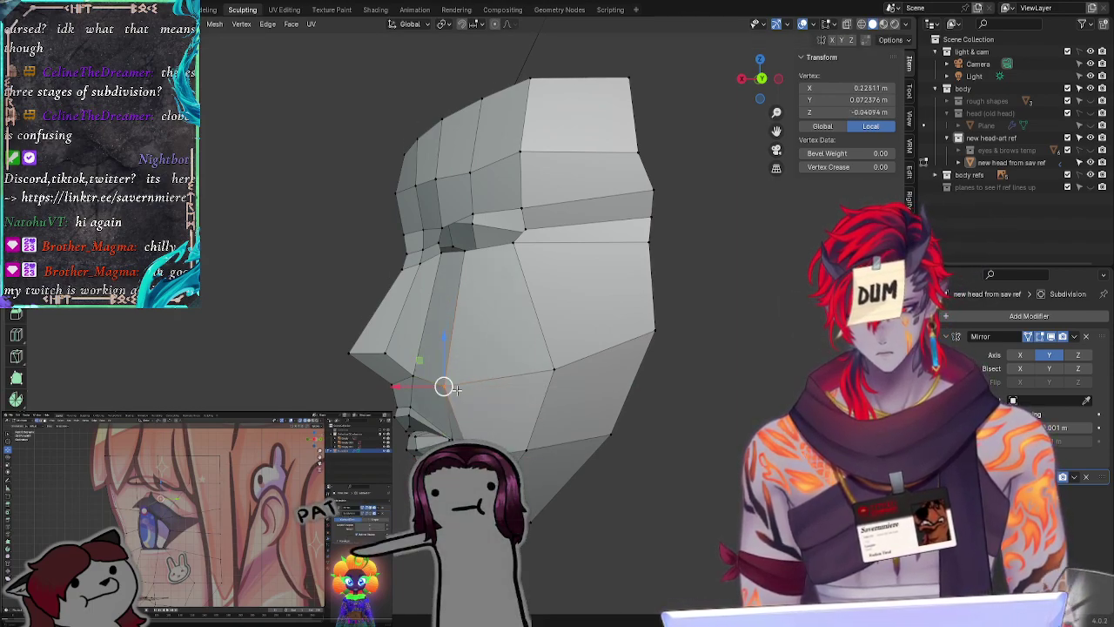
pyautogui.hotkey('alt', 'a')
# Step: Slide another mouth vertex along its edge, then view the face three-quarter
pyautogui.click(470, 451)
pyautogui.press('g')
pyautogui.press('g')
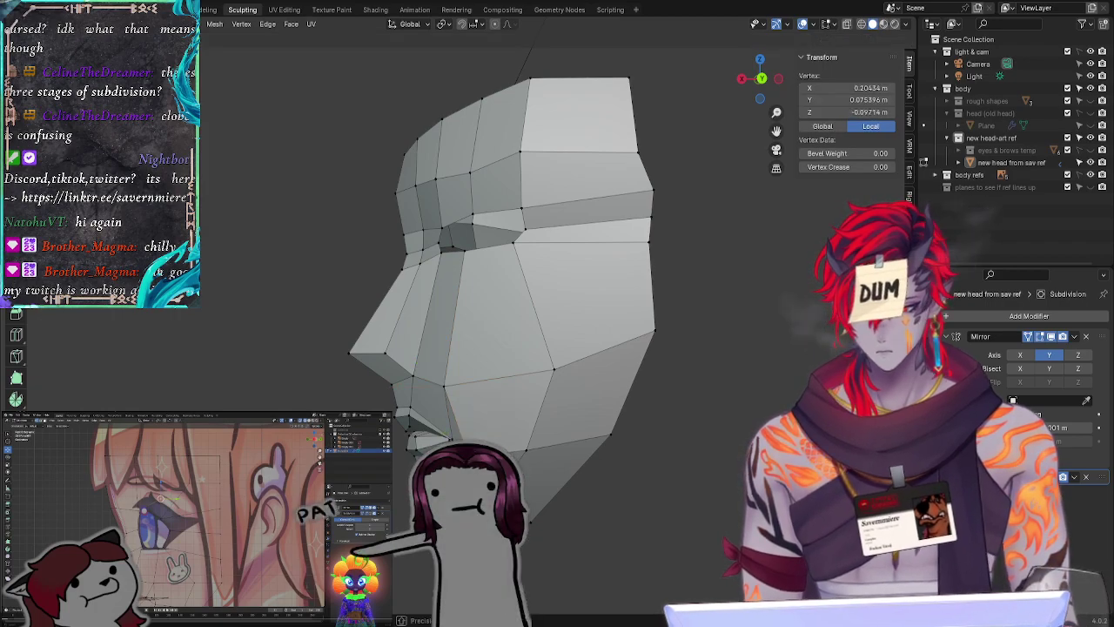
pyautogui.click(468, 450)
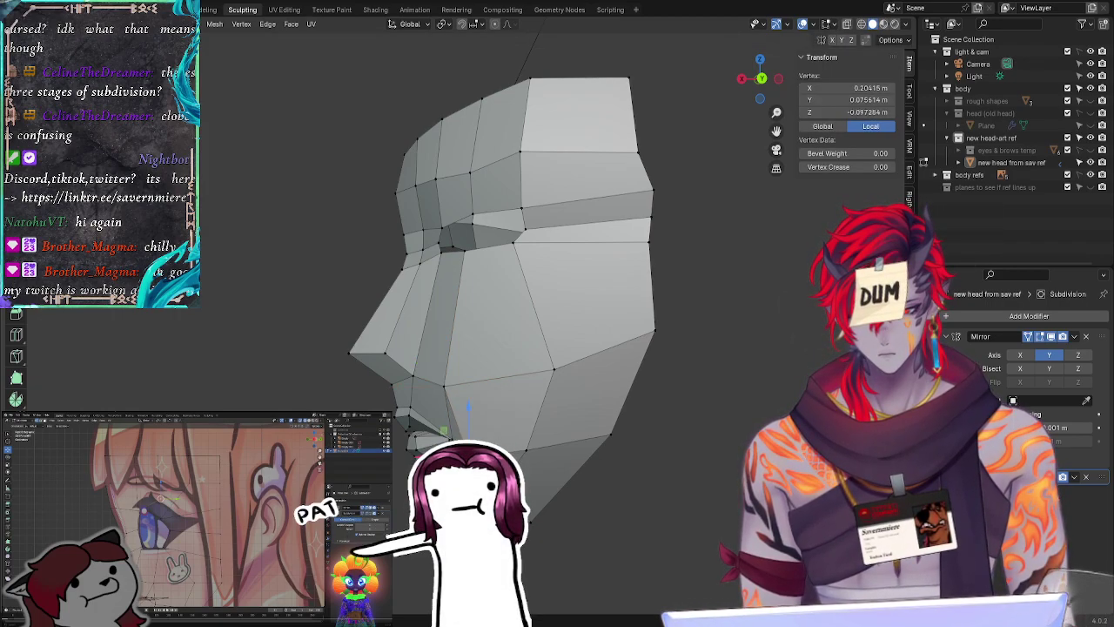
pyautogui.hotkey('alt', 'a')
pyautogui.moveTo(406, 379); pyautogui.dragTo(497, 376, button='middle')
# Step: Reposition a vertex near the mouth with a small move
pyautogui.click(500, 394)
pyautogui.press('g')
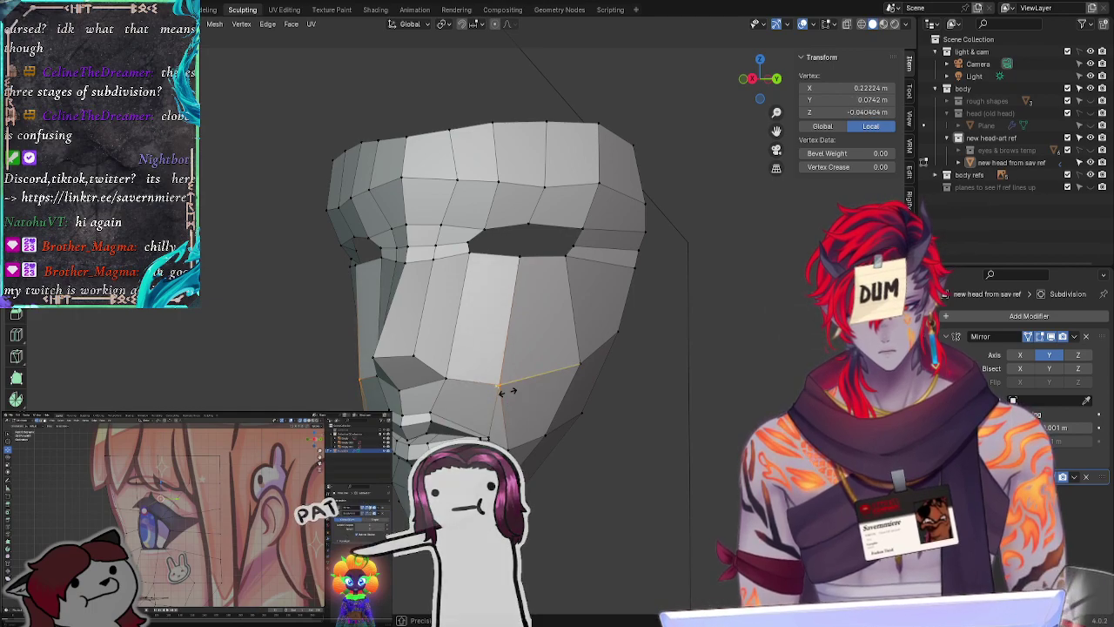
pyautogui.click(507, 392)
pyautogui.moveTo(495, 386); pyautogui.dragTo(499, 388)
pyautogui.click(559, 450)
pyautogui.moveTo(574, 457); pyautogui.dragTo(592, 470, button='middle')
# Step: Slide a cheek vertex along its edge and adjust a vertex near the mouth
pyautogui.click(491, 438)
pyautogui.press('g')
pyautogui.press('g')
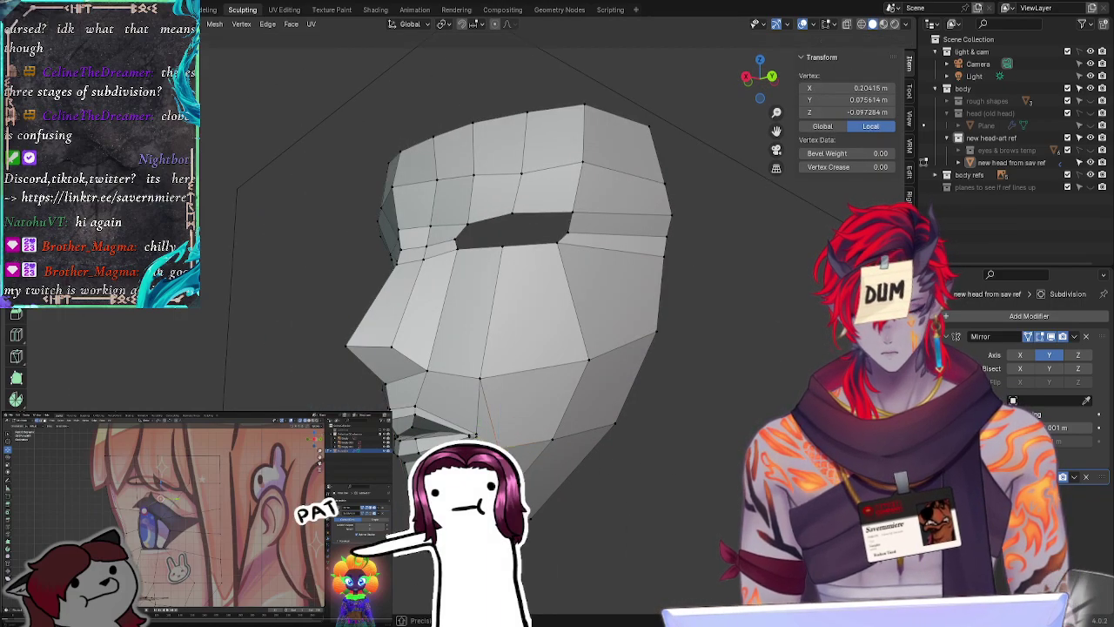
pyautogui.click(501, 444)
pyautogui.click(621, 522)
pyautogui.moveTo(621, 522); pyautogui.dragTo(596, 493, button='middle')
pyautogui.click(473, 483)
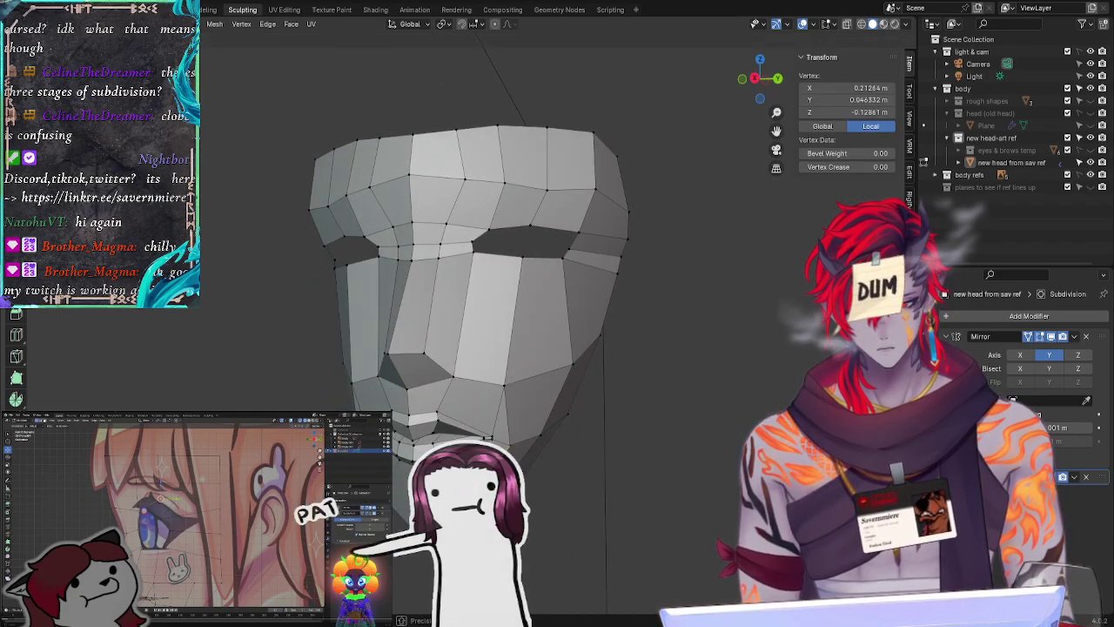
pyautogui.click(489, 437)
pyautogui.click(593, 496)
pyautogui.moveTo(636, 490); pyautogui.dragTo(512, 490, button='middle')
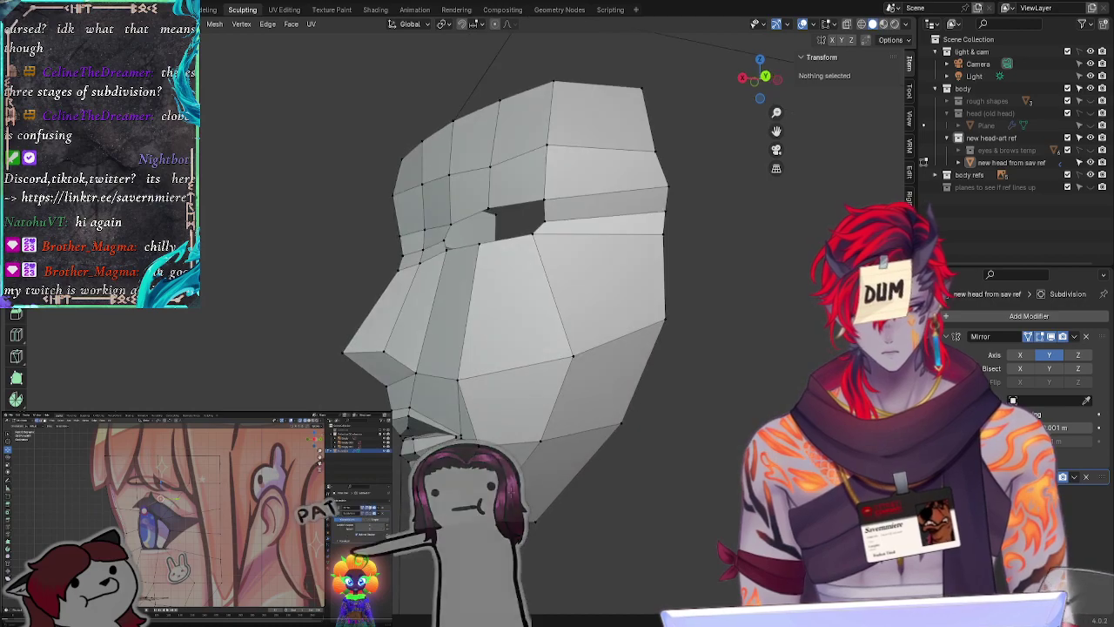
# Step: Slide the vertex beside the eye opening and try adjusting a cheek vertex
pyautogui.click(517, 472)
pyautogui.press('g')
pyautogui.press('g')
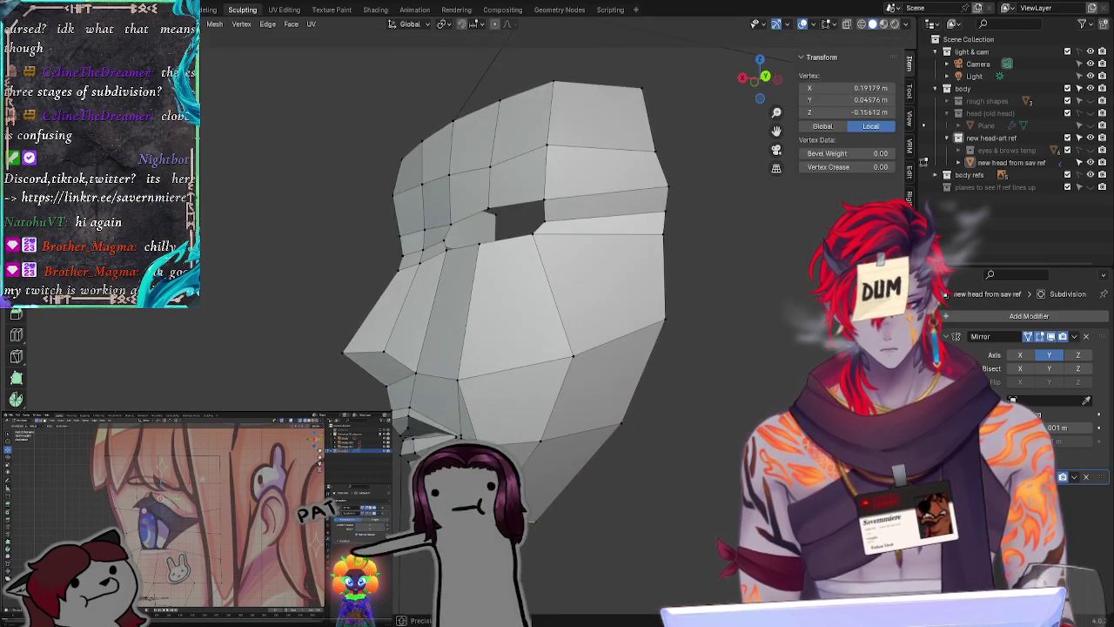
pyautogui.click(533, 521)
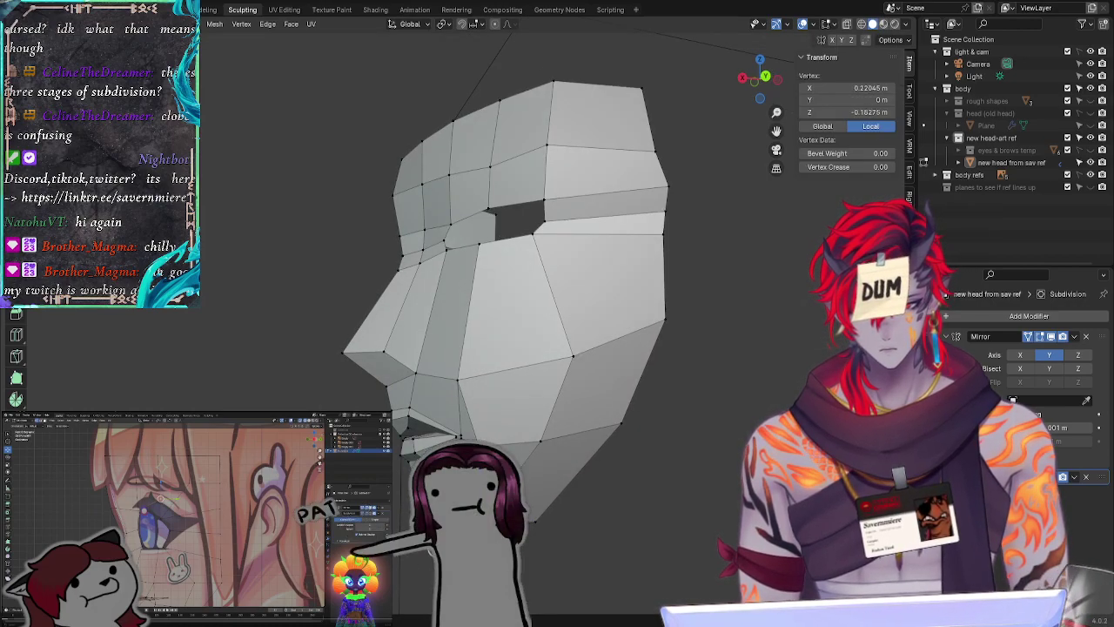
pyautogui.hotkey('alt', 'a')
pyautogui.moveTo(533, 505); pyautogui.dragTo(513, 492, button='middle')
pyautogui.click(492, 436)
pyautogui.hotkey('alt', 'a')
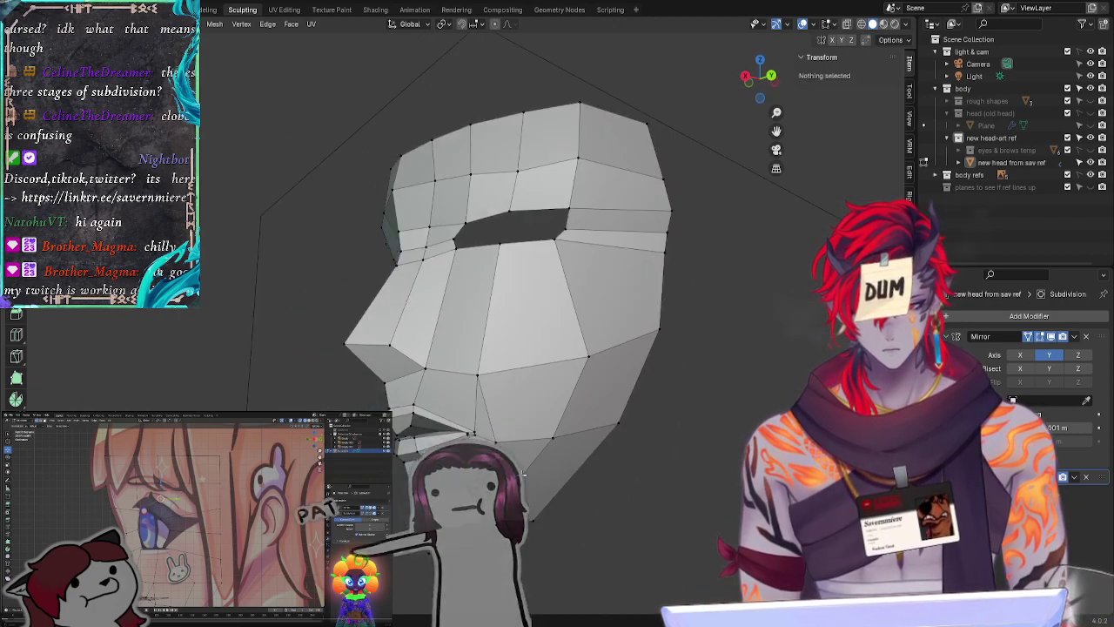
pyautogui.click(495, 442)
pyautogui.press('g')
pyautogui.press('g')
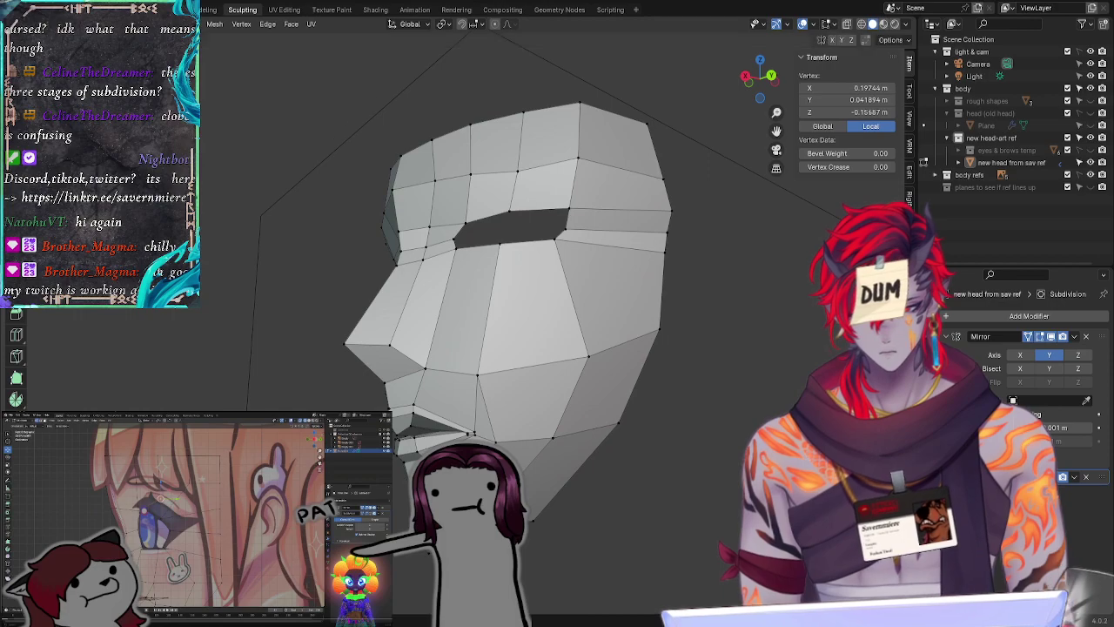
pyautogui.hotkey('alt', 'a')
# Step: Undo the recent vertex slides while checking both sides of the face
pyautogui.moveTo(219, 523); pyautogui.dragTo(406, 528, button='middle')
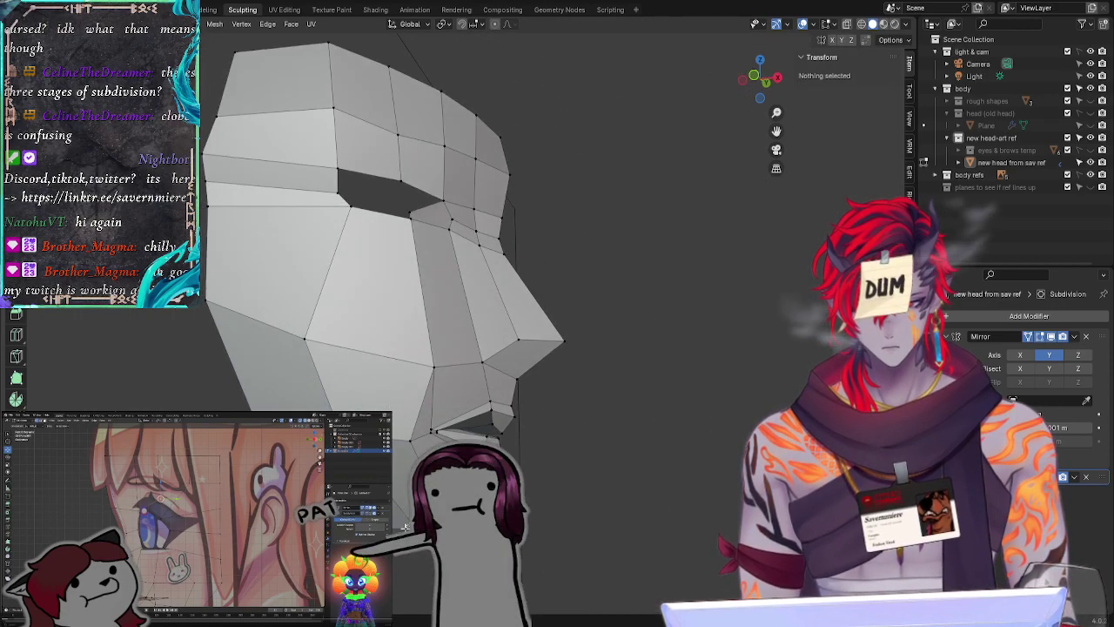
pyautogui.hotkey('ctrl', 'z')
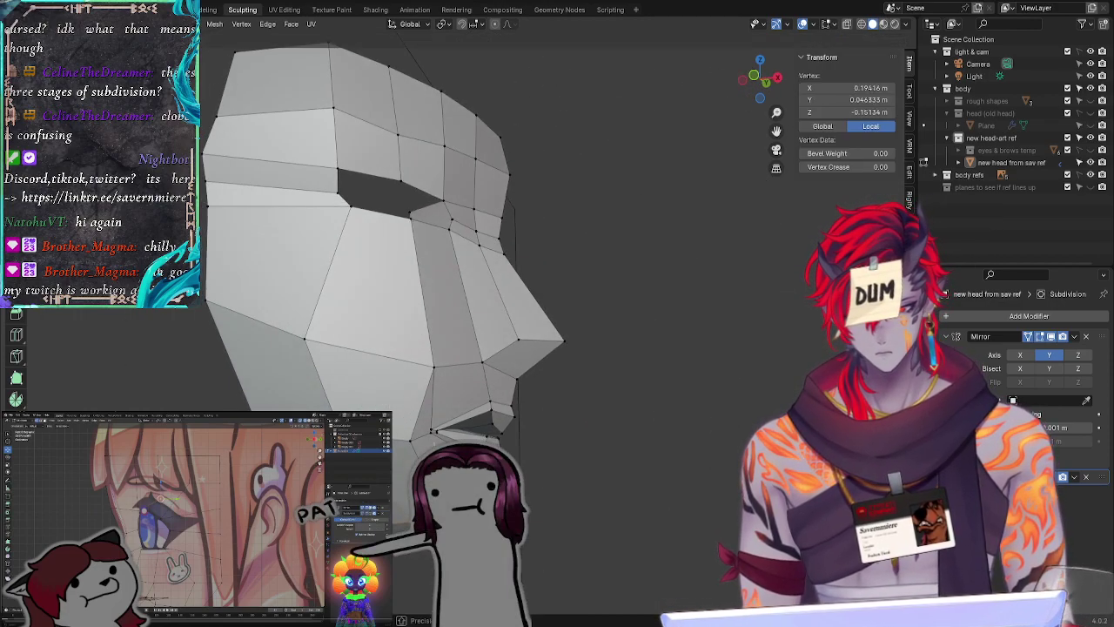
pyautogui.click(407, 517)
pyautogui.hotkey('alt', 'a')
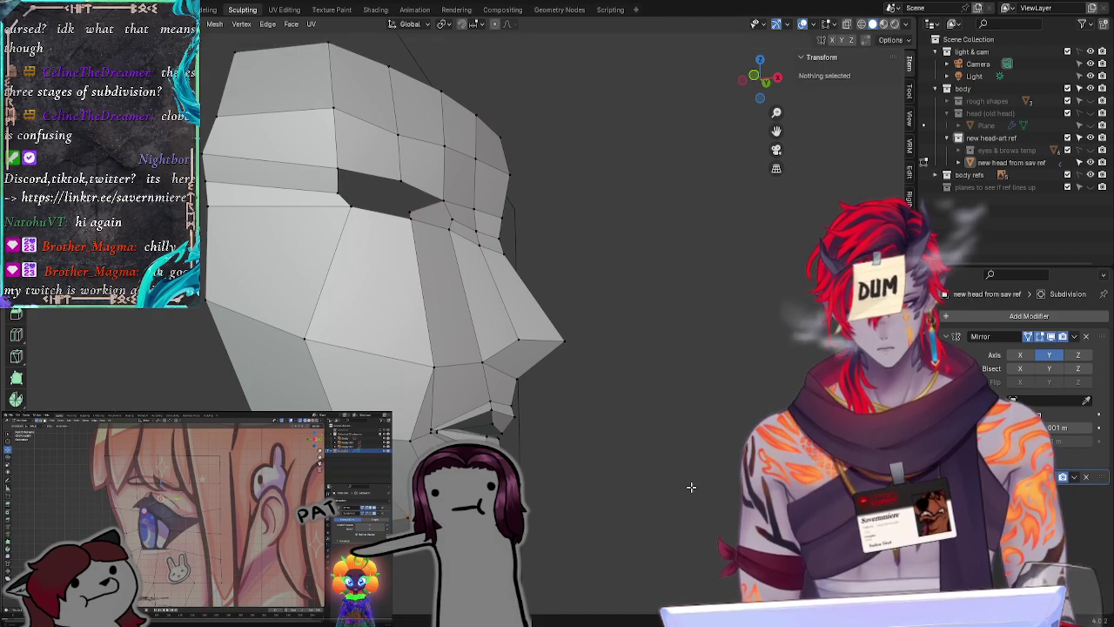
pyautogui.moveTo(691, 487); pyautogui.dragTo(446, 491, button='middle')
pyautogui.hotkey('ctrl', 'z')
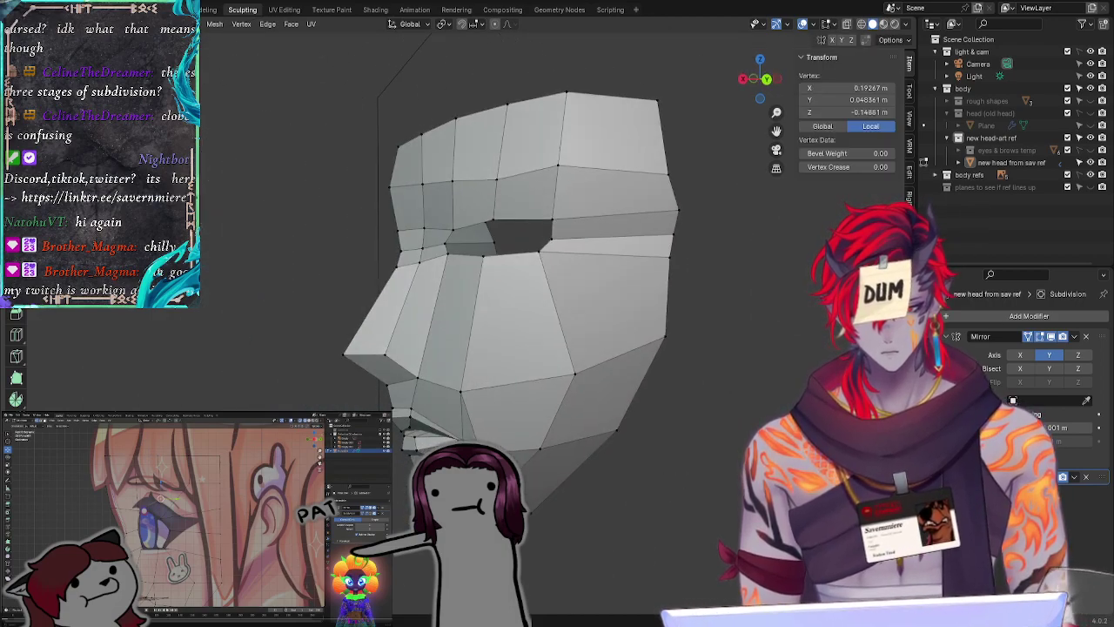
pyautogui.press('Return')
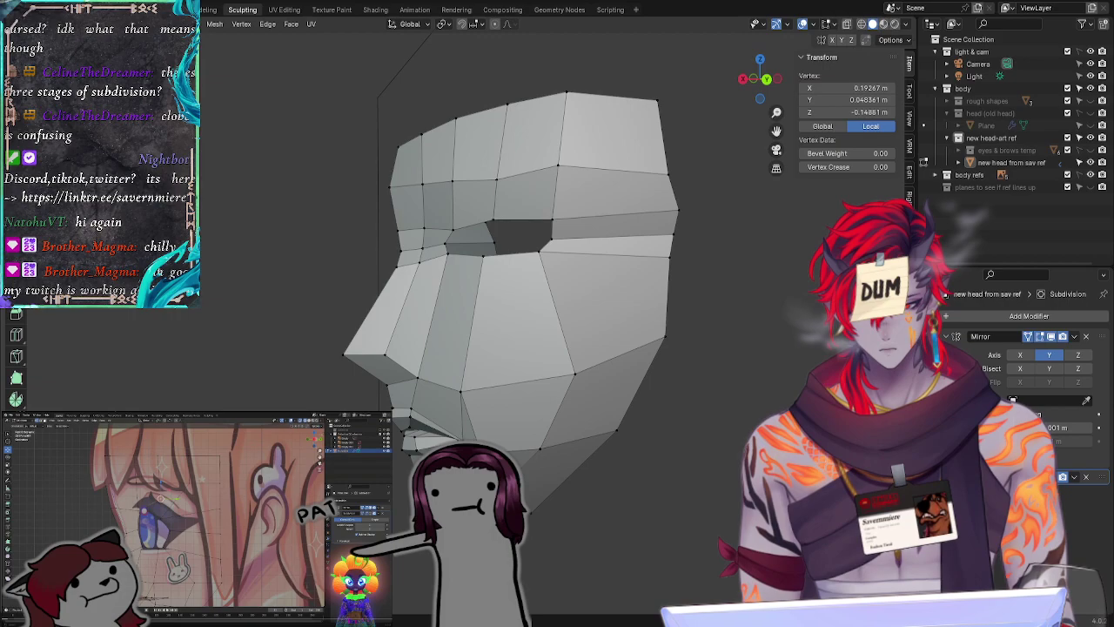
# Step: Nudge the selected vertex slightly along Y, then slightly along X
pyautogui.press('g')
pyautogui.press('y')
pyautogui.press('Return')
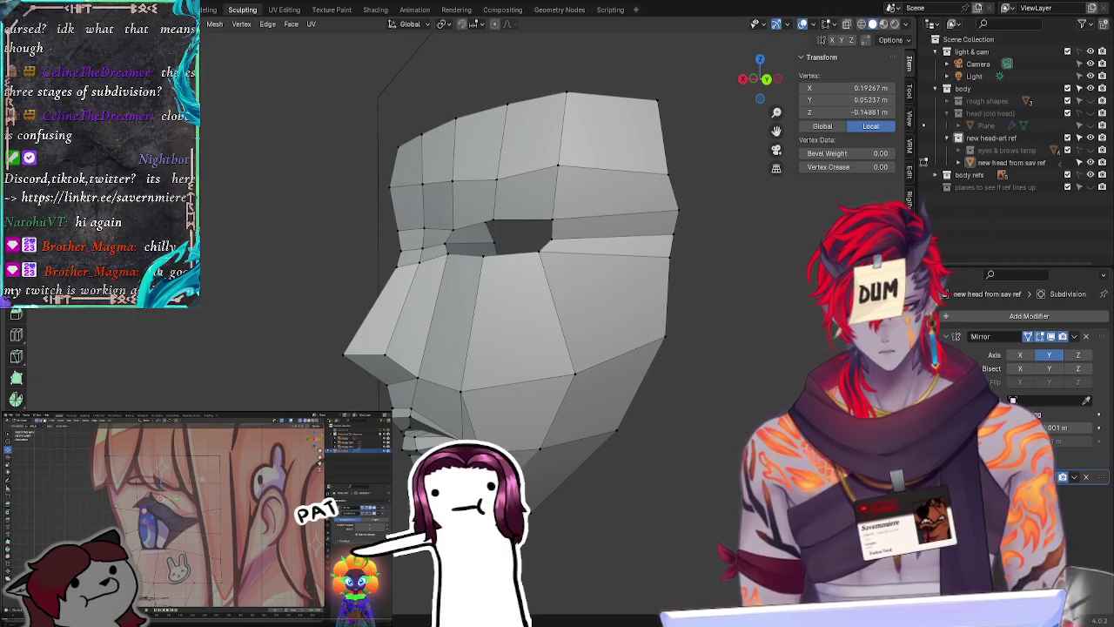
pyautogui.press('g')
pyautogui.press('x')
pyautogui.press('Return')
pyautogui.hotkey('alt', 'a')
pyautogui.moveTo(287, 444); pyautogui.dragTo(489, 458, button='middle')
# Step: Push the centre-line chin vertex forward along X to 0.2439 m, then check front and side views
pyautogui.click(486, 442)
pyautogui.click(639, 502)
pyautogui.moveTo(639, 502); pyautogui.dragTo(441, 503, button='middle')
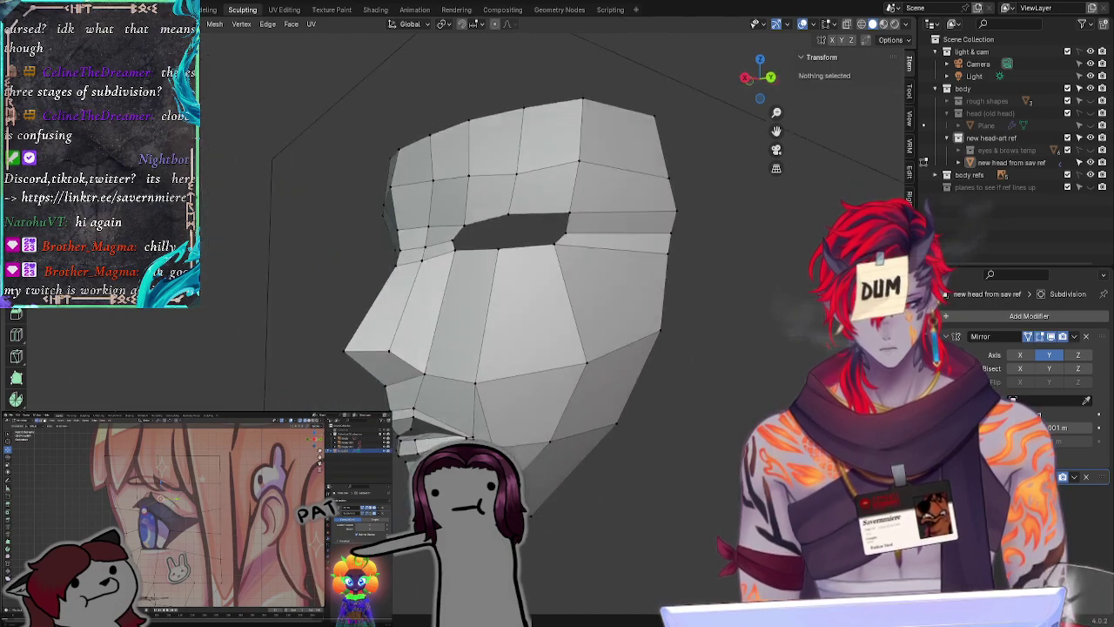
pyautogui.moveTo(507, 514); pyautogui.dragTo(425, 515, button='middle')
pyautogui.click(425, 519)
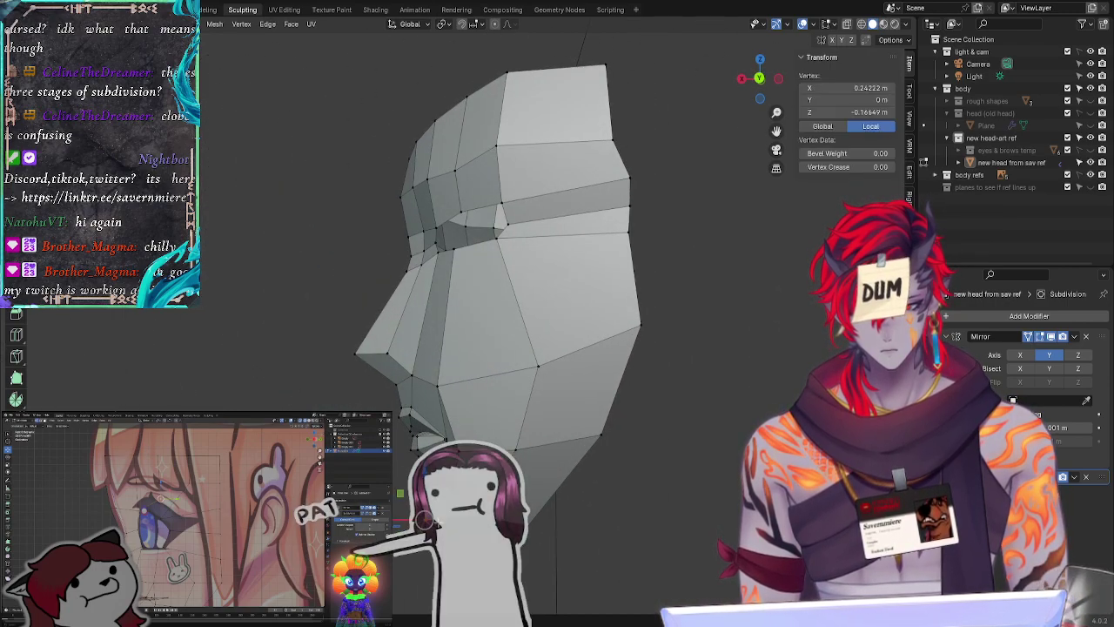
pyautogui.press('g')
pyautogui.press('x')
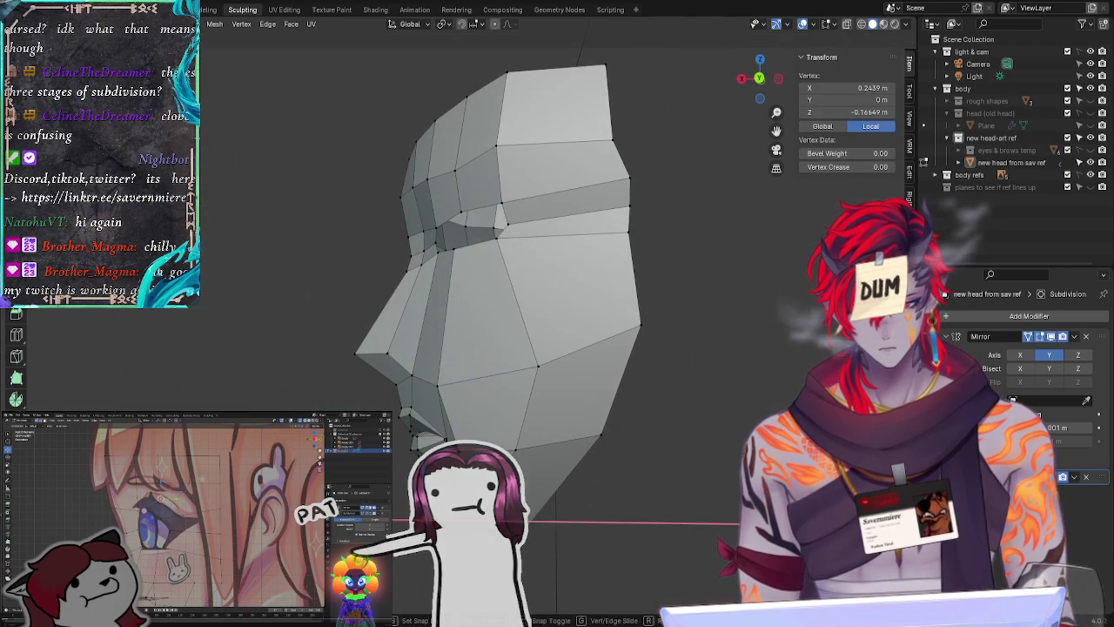
pyautogui.click(425, 519)
pyautogui.click(296, 395)
pyautogui.moveTo(295, 395); pyautogui.dragTo(369, 388, button='middle')
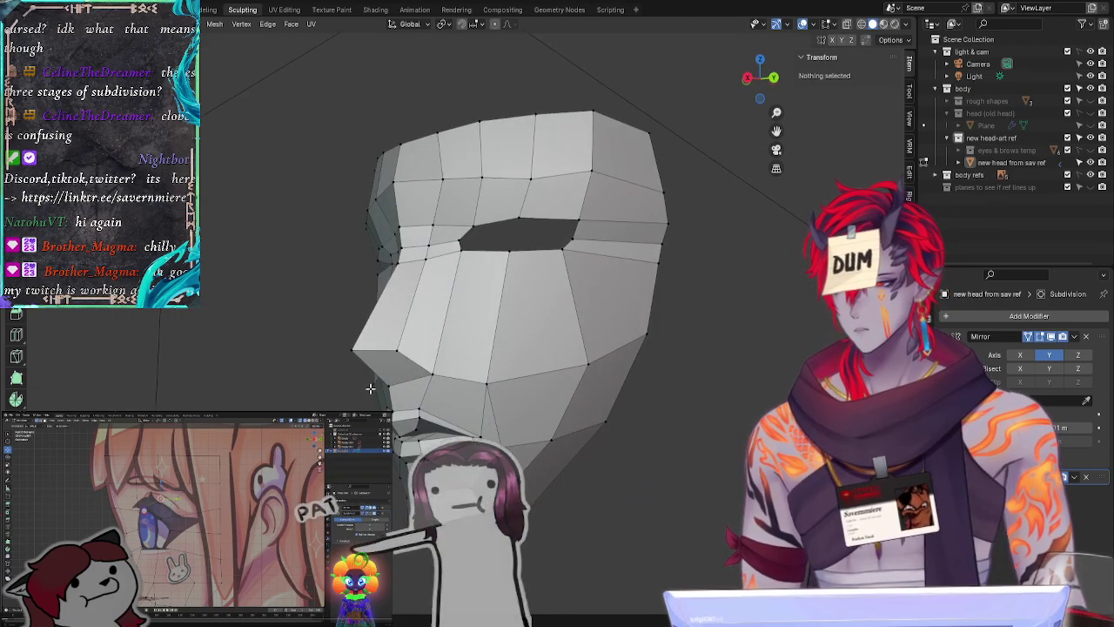
pyautogui.press('KP_1')
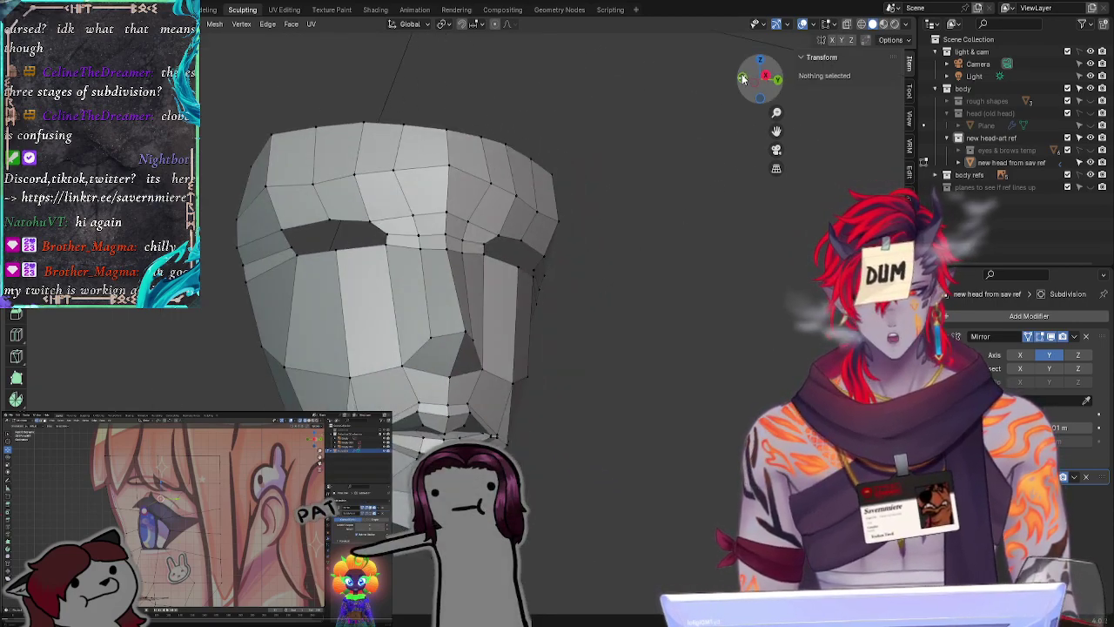
pyautogui.press('KP_3')
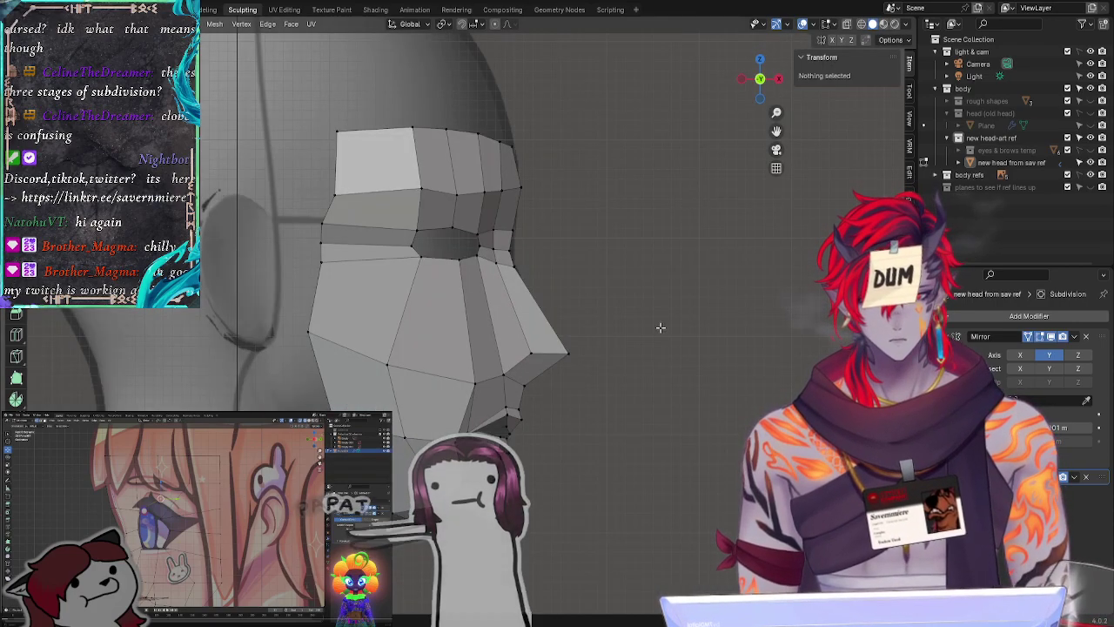
# Step: Raise the vertex under the nose tip and pull it slightly back along X
pyautogui.click(517, 408)
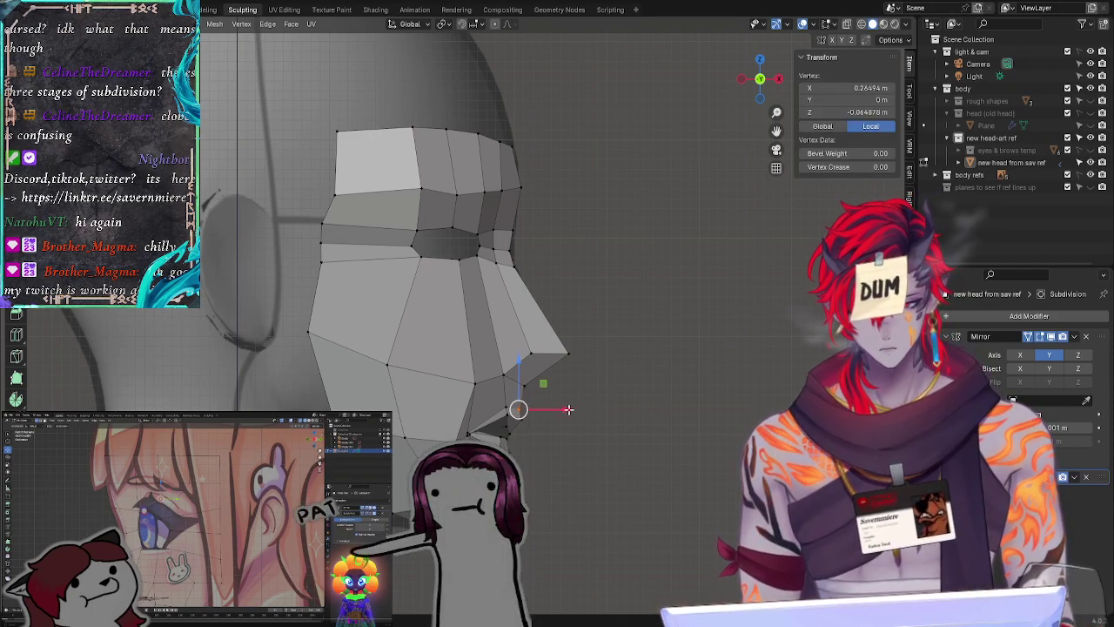
pyautogui.moveTo(569, 409); pyautogui.dragTo(564, 409)
pyautogui.press('g')
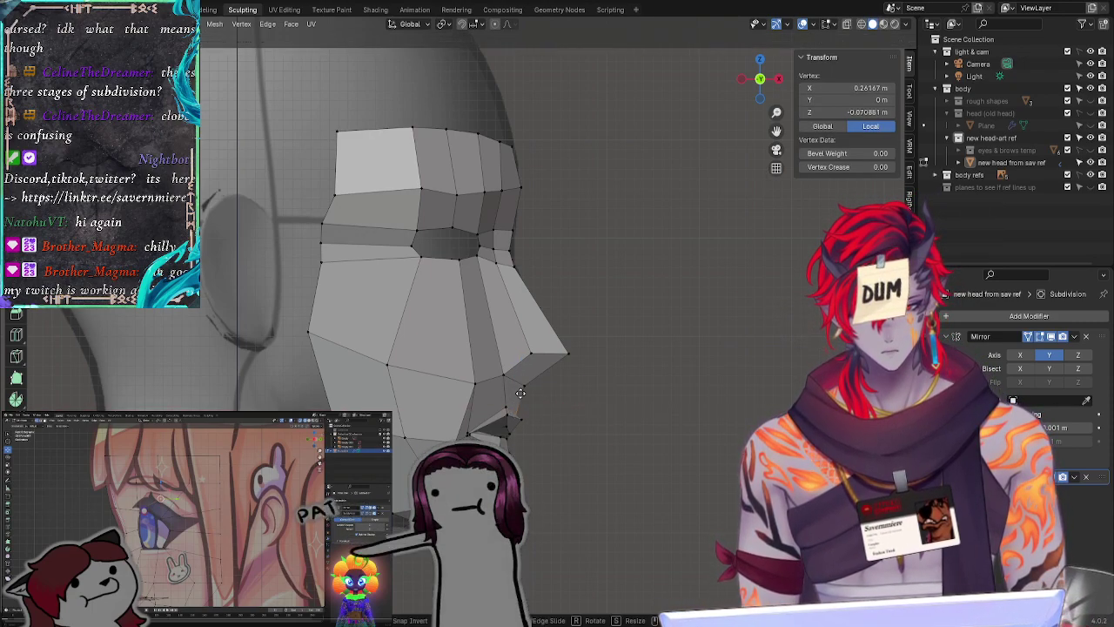
pyautogui.click(524, 395)
pyautogui.hotkey('ctrl', 'z')
pyautogui.hotkey('ctrl', 'z')
pyautogui.click(522, 381)
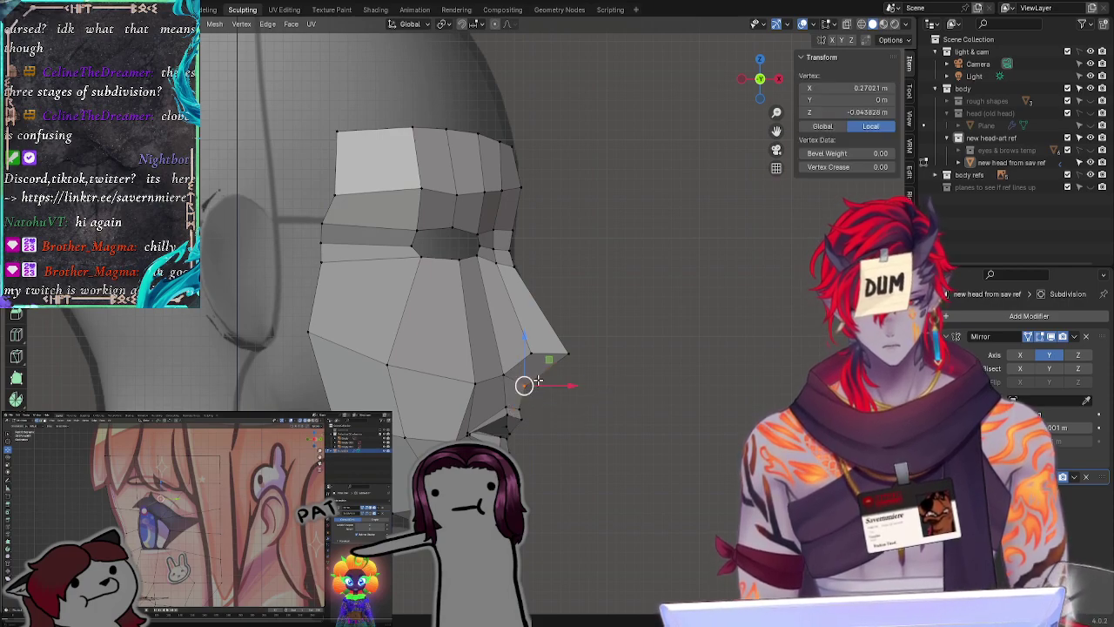
pyautogui.moveTo(528, 337); pyautogui.dragTo(520, 331)
pyautogui.moveTo(571, 384); pyautogui.dragTo(569, 385)
# Step: Shift the nose tip along X and push the lower chin vertex forward to X 0.24595 m
pyautogui.click(567, 354)
pyautogui.moveTo(607, 353); pyautogui.dragTo(614, 354)
pyautogui.click(661, 397)
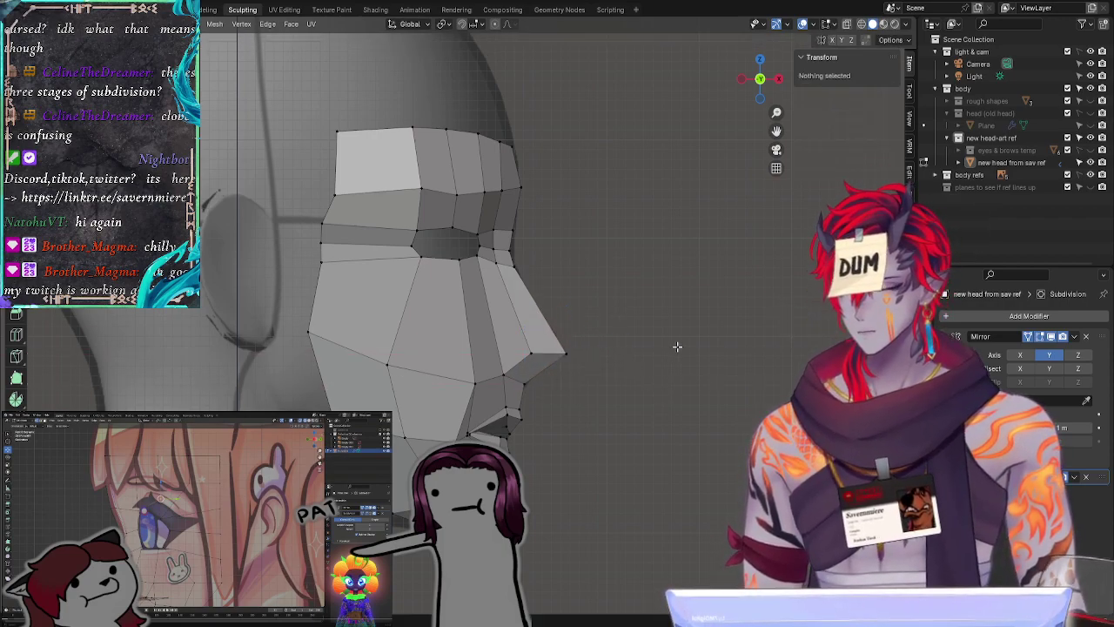
pyautogui.click(520, 415)
pyautogui.moveTo(557, 414); pyautogui.dragTo(567, 412)
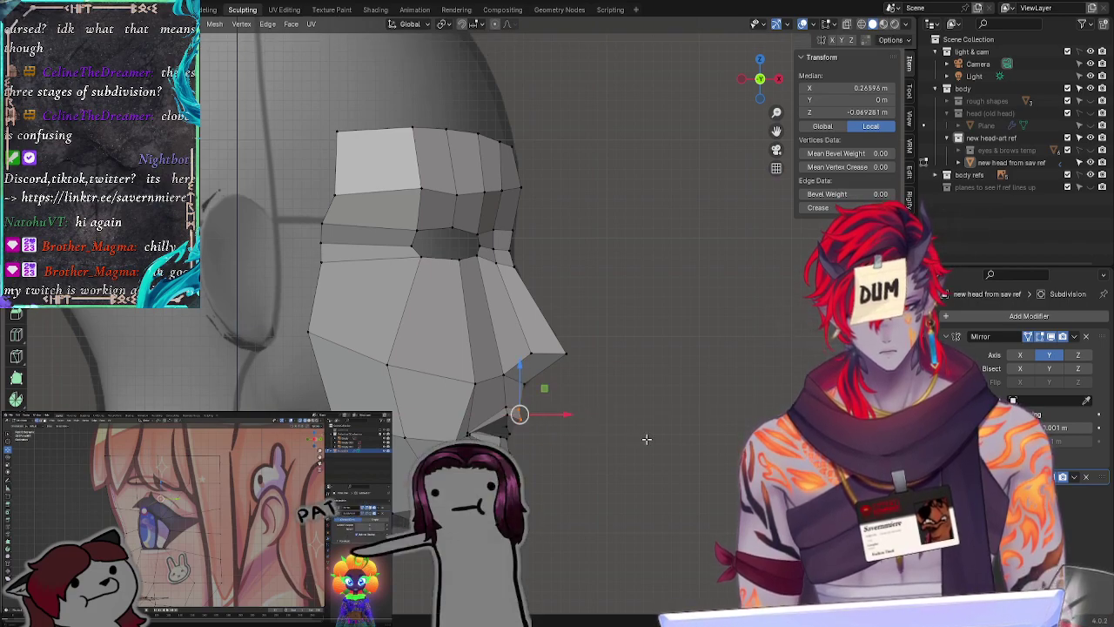
pyautogui.click(676, 435)
pyautogui.moveTo(676, 435); pyautogui.dragTo(408, 461, button='middle')
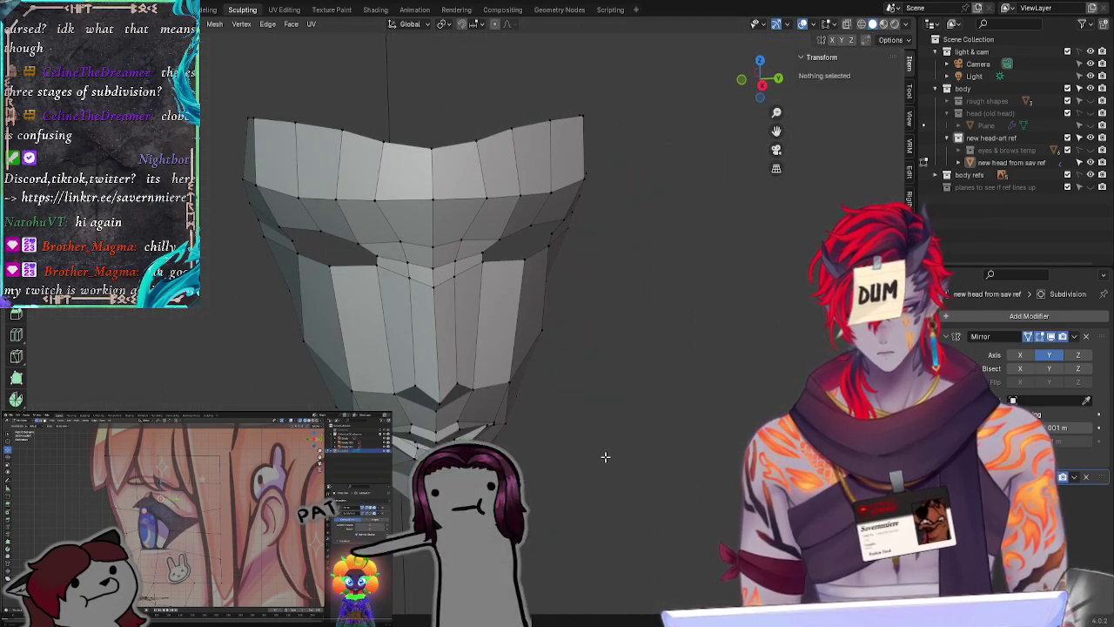
# Step: Move a vertex under the nose along the X axis
pyautogui.moveTo(605, 456); pyautogui.dragTo(457, 421, button='middle')
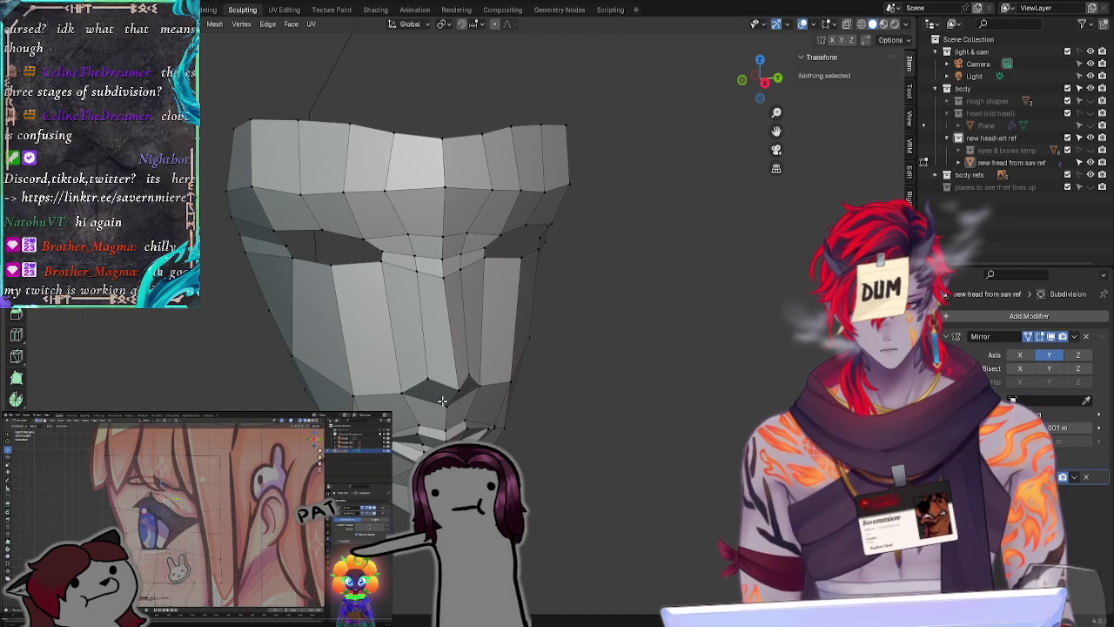
pyautogui.click(446, 419)
pyautogui.press('g')
pyautogui.press('x')
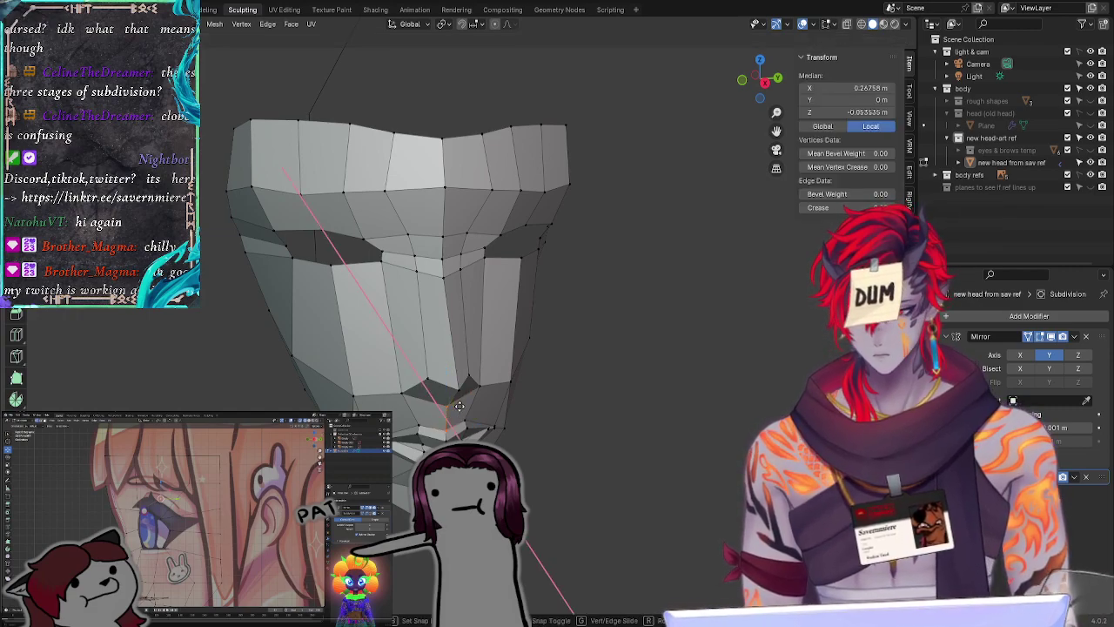
pyautogui.click(457, 405)
pyautogui.click(616, 427)
pyautogui.moveTo(550, 443); pyautogui.dragTo(617, 443, button='middle')
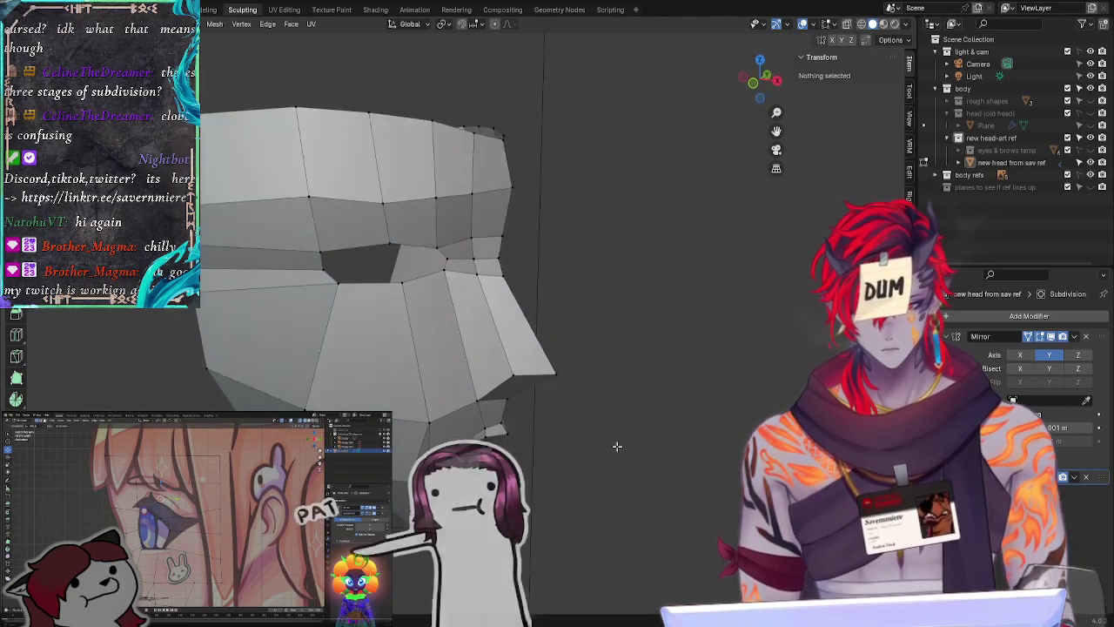
# Step: Try moving a second under-nose vertex along X, then undo it
pyautogui.click(503, 402)
pyautogui.press('g')
pyautogui.press('x')
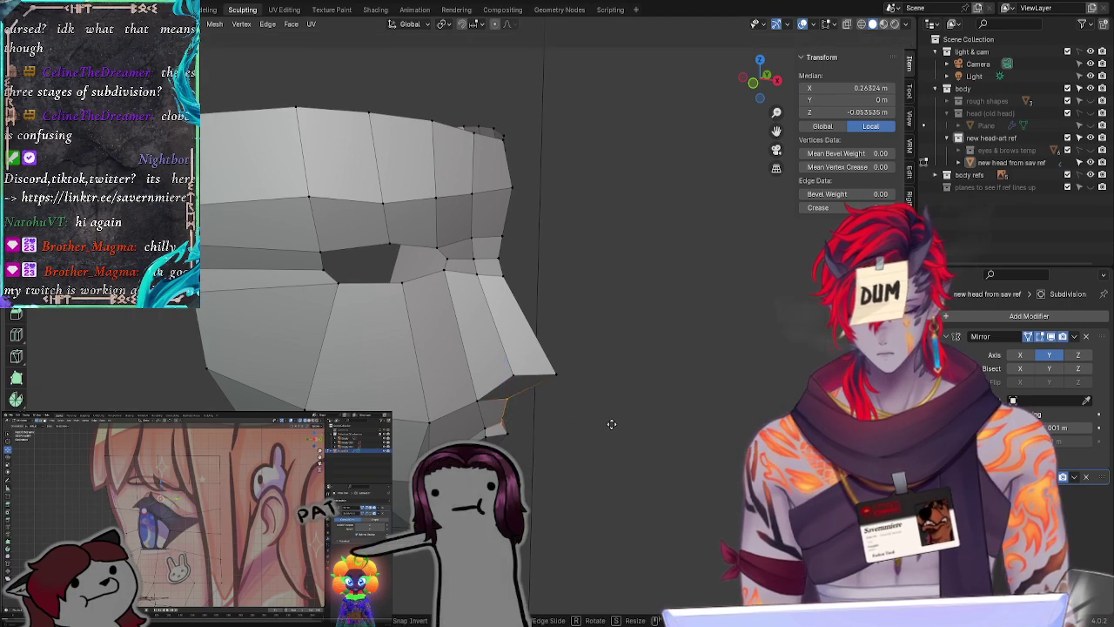
pyautogui.click(608, 423)
pyautogui.click(642, 423)
pyautogui.moveTo(641, 423); pyautogui.dragTo(601, 423, button='middle')
pyautogui.hotkey('ctrl', 'z')
pyautogui.click(622, 423)
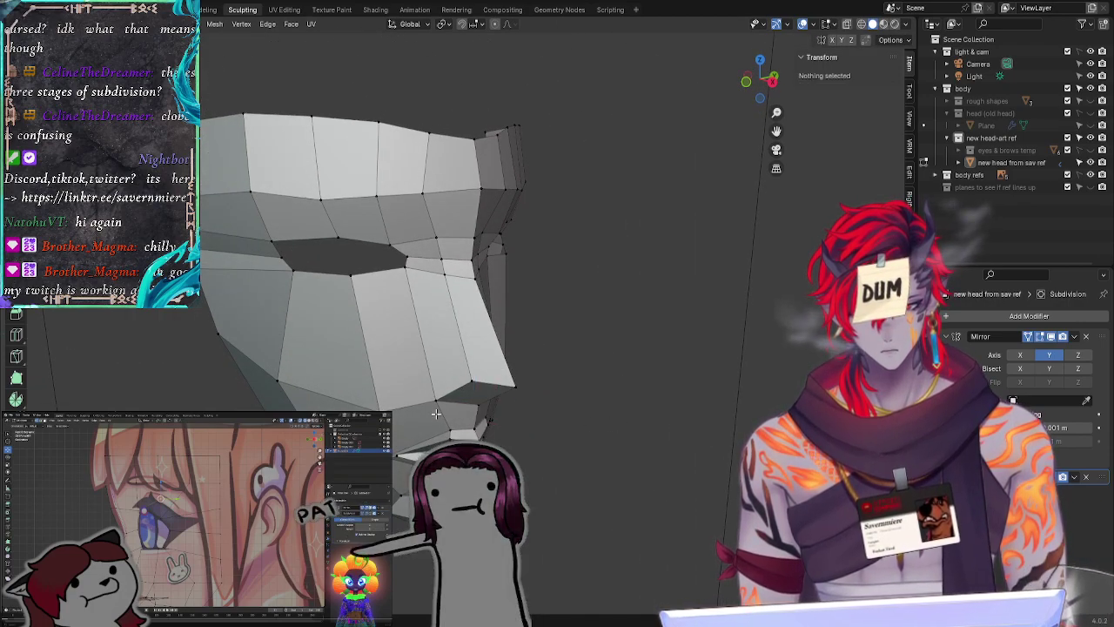
# Step: Shift the vertex at the side of the nose along X
pyautogui.click(444, 403)
pyautogui.press('g')
pyautogui.press('x')
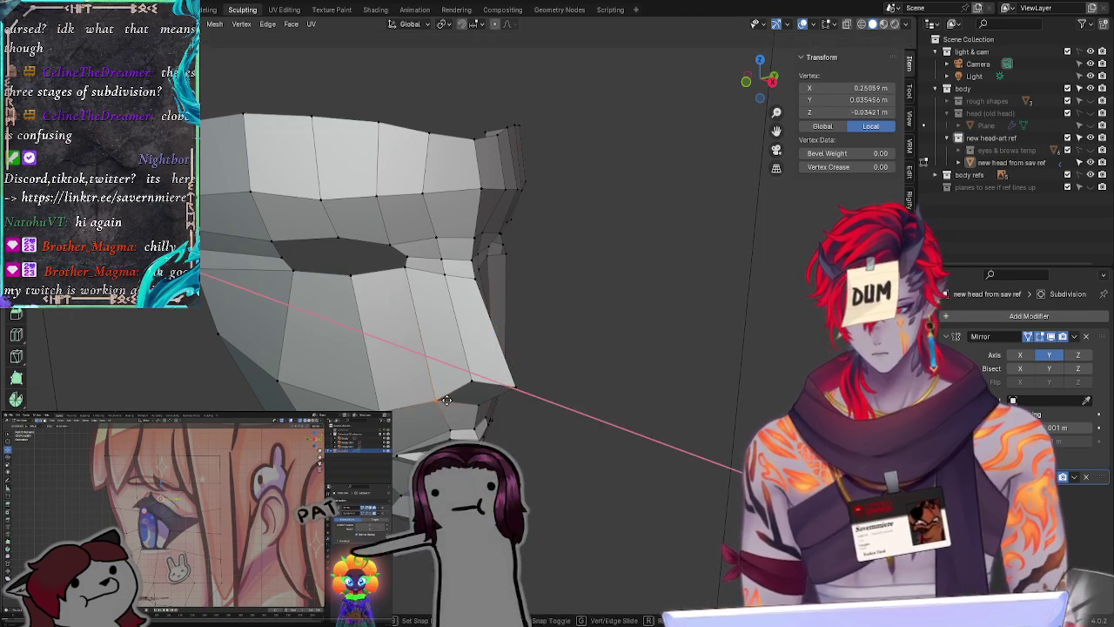
pyautogui.click(450, 403)
pyautogui.click(633, 427)
pyautogui.moveTo(644, 424); pyautogui.dragTo(682, 442, button='middle')
# Step: Move the lower nose-side vertex along X
pyautogui.click(498, 388)
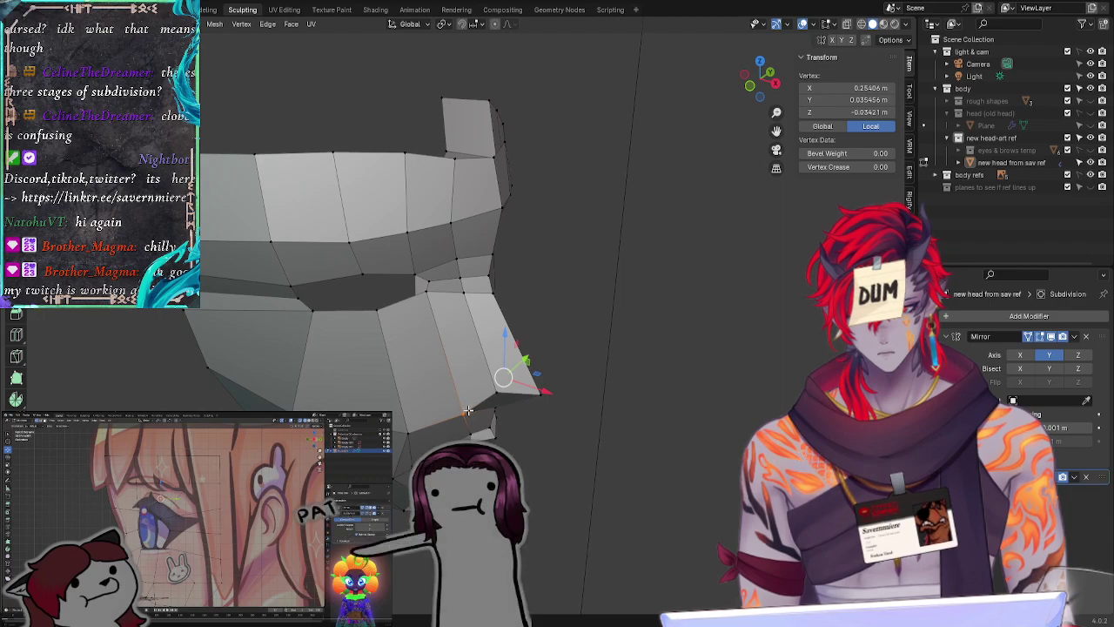
pyautogui.click(467, 411)
pyautogui.press('g')
pyautogui.press('x')
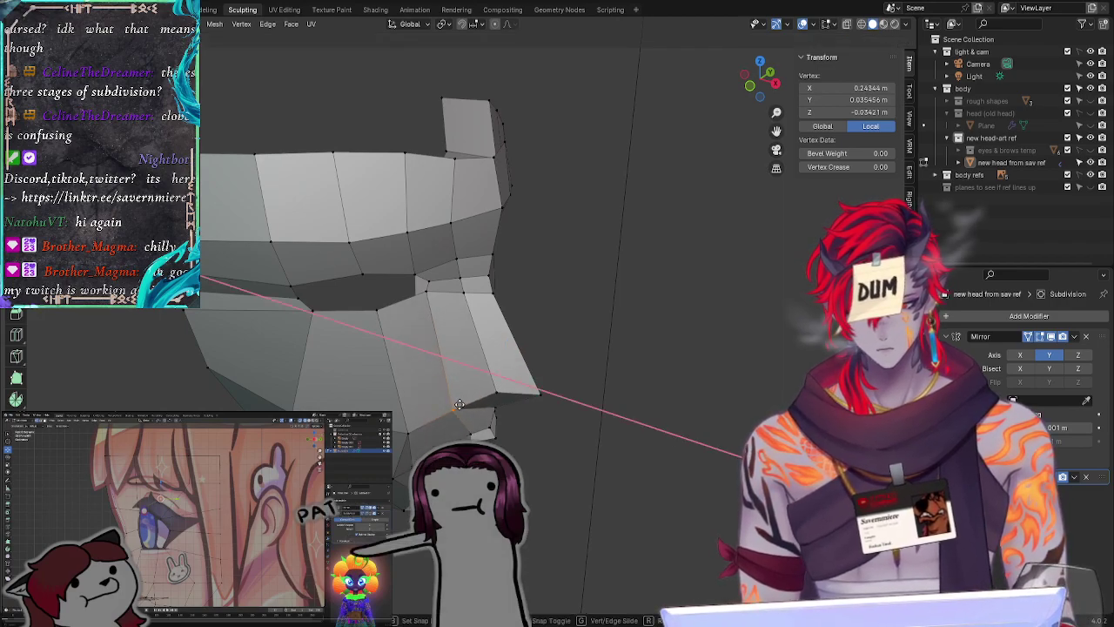
pyautogui.click(460, 404)
pyautogui.click(649, 433)
pyautogui.moveTo(654, 427); pyautogui.dragTo(476, 397, button='middle')
# Step: Move the vertex beside the nostril along the X axis
pyautogui.click(476, 396)
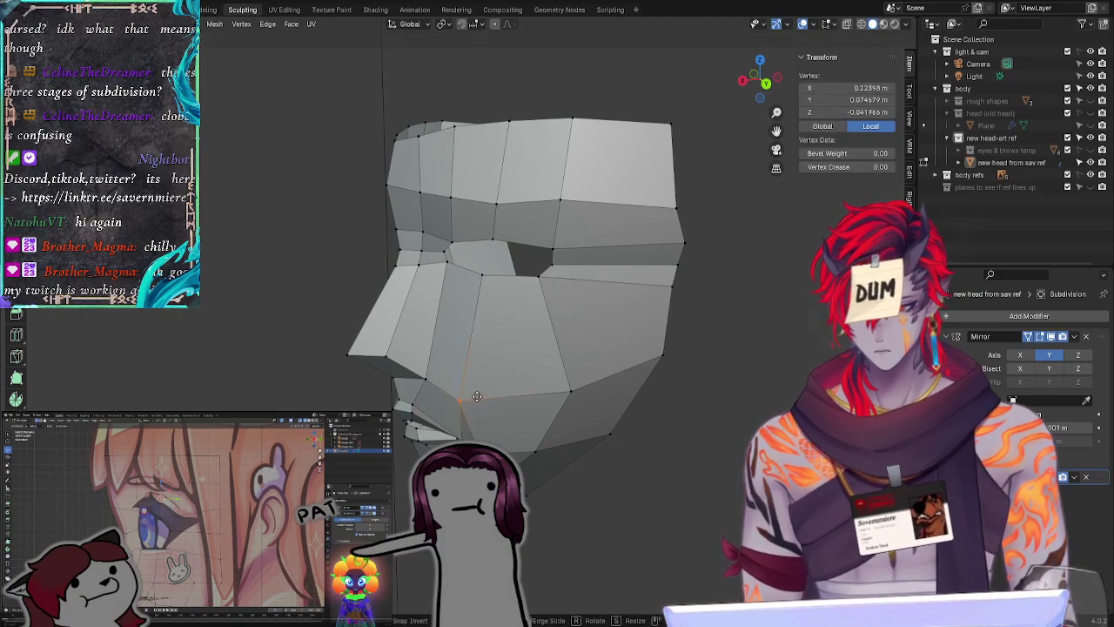
pyautogui.press('x')
pyautogui.click(469, 396)
pyautogui.click(248, 356)
pyautogui.moveTo(235, 352); pyautogui.dragTo(387, 386, button='middle')
# Step: Move the nose-base vertex along X and check it against the front reference portrait
pyautogui.click(484, 427)
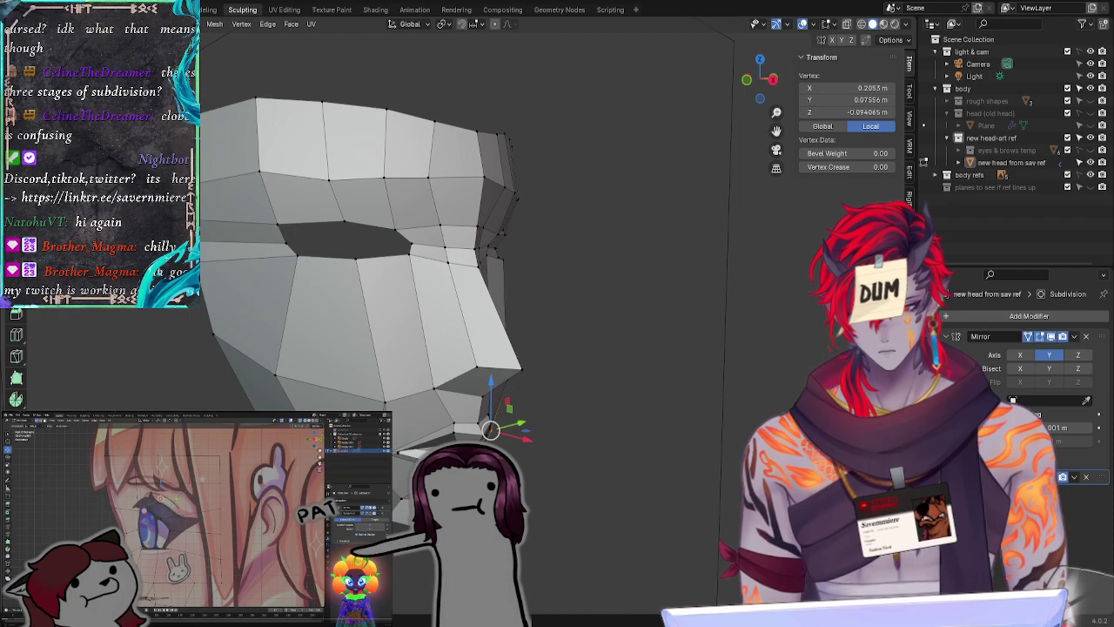
pyautogui.press('g')
pyautogui.press('x')
pyautogui.click(490, 375)
pyautogui.moveTo(722, 402); pyautogui.dragTo(693, 260, button='middle')
pyautogui.click(623, 410)
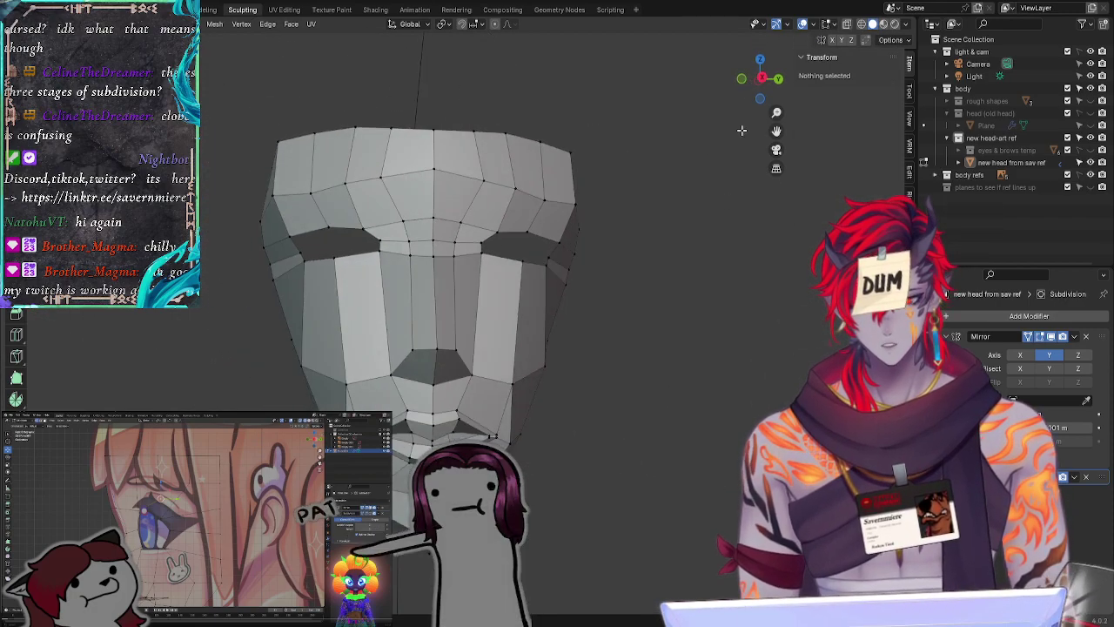
pyautogui.click(762, 78)
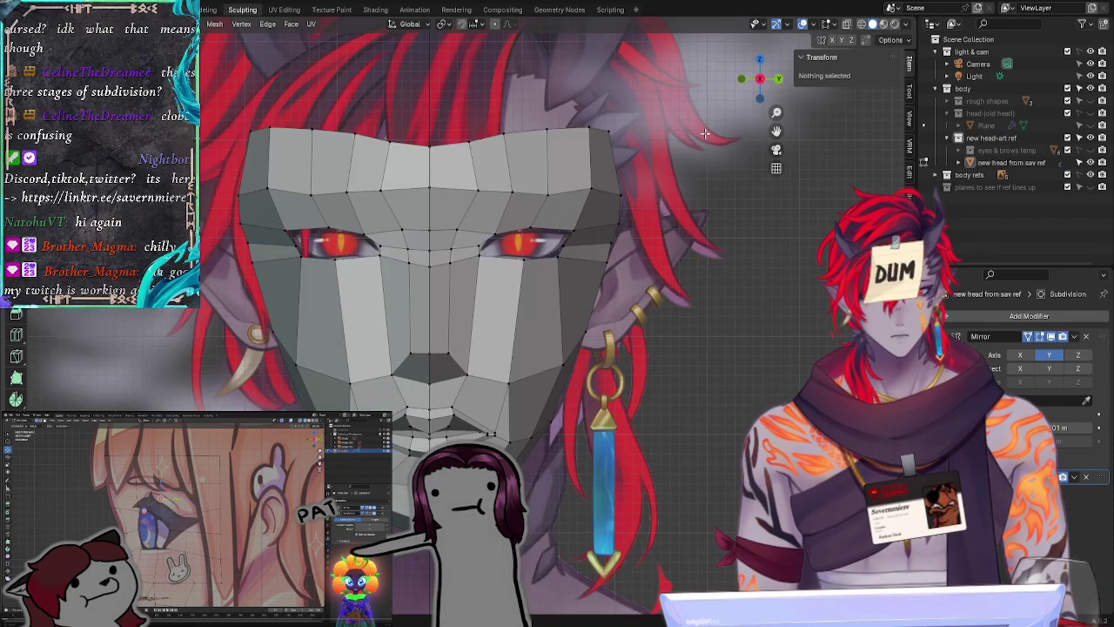
# Step: Reposition the chin vertices, moving a lower chin vertex and then a pair of chin vertices together
pyautogui.click(452, 428)
pyautogui.press('g')
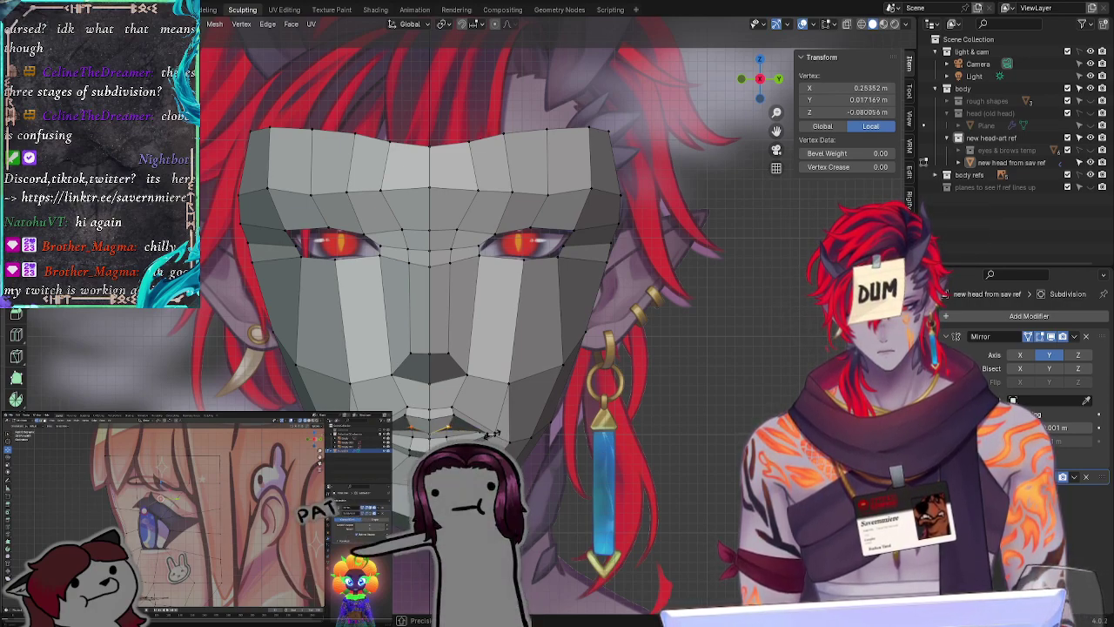
pyautogui.click(488, 434)
pyautogui.hotkey('alt', 'a')
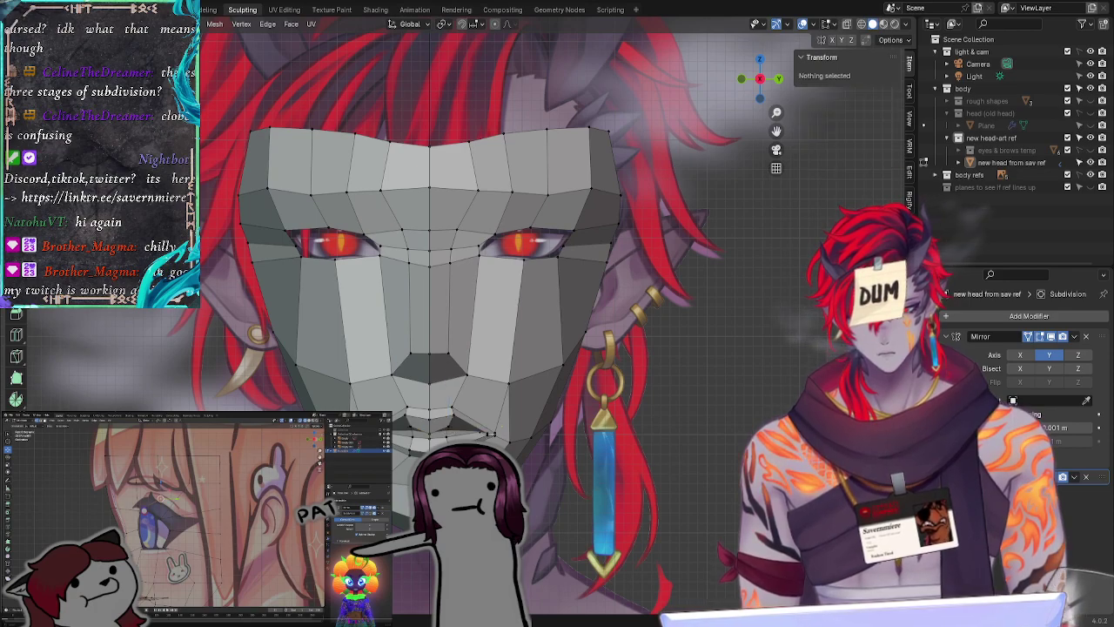
pyautogui.click(460, 458)
pyautogui.press('g')
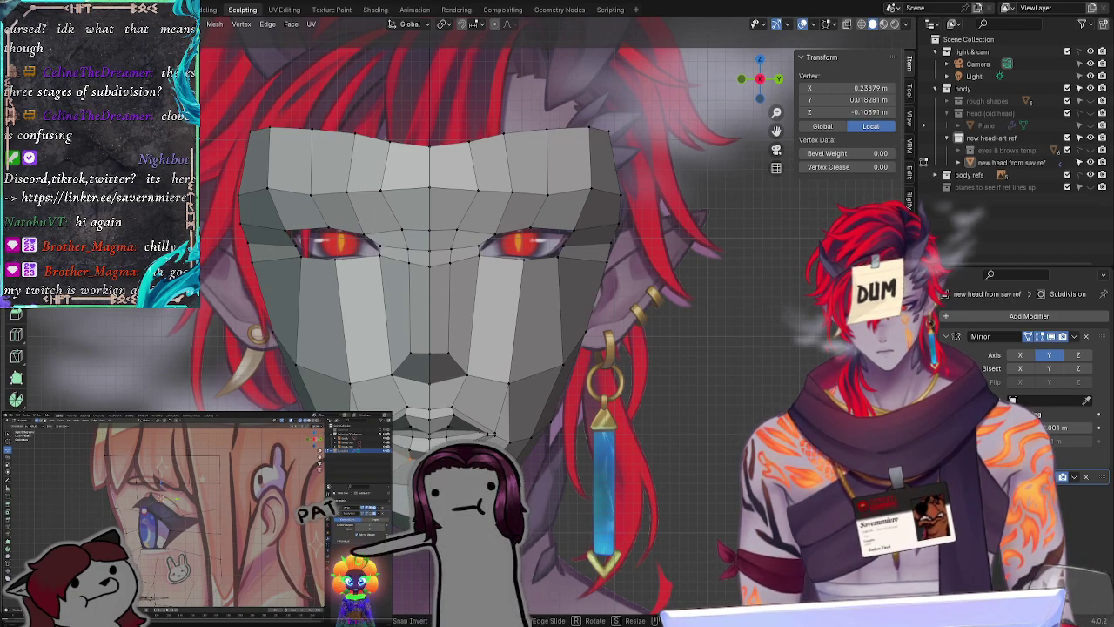
pyautogui.click(491, 433)
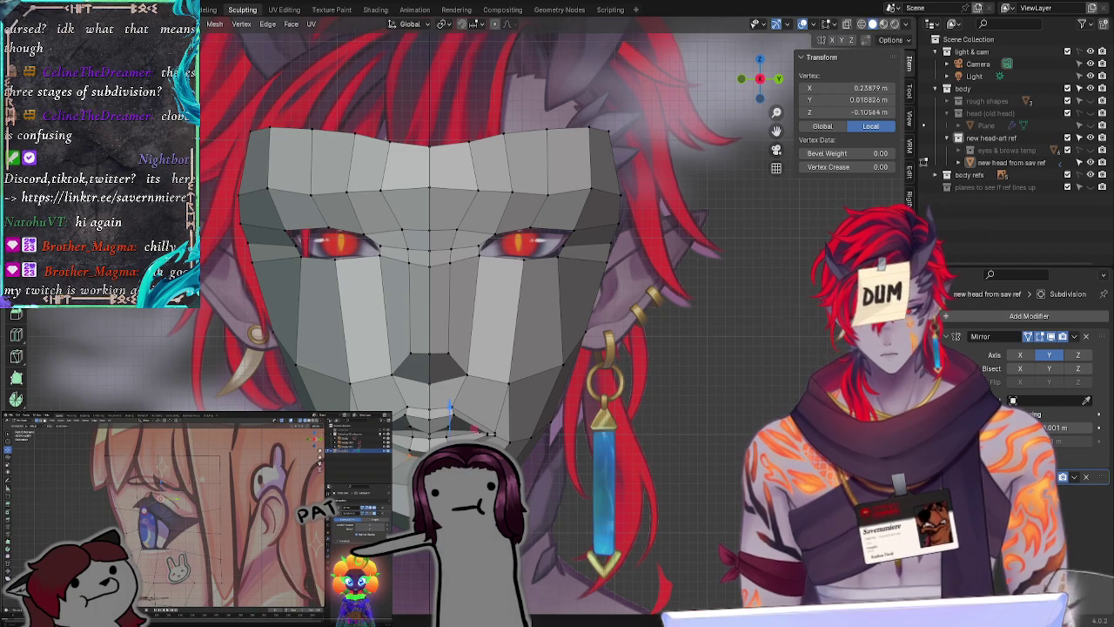
pyautogui.keyDown('shift'); pyautogui.click(428, 448); pyautogui.keyUp('shift')
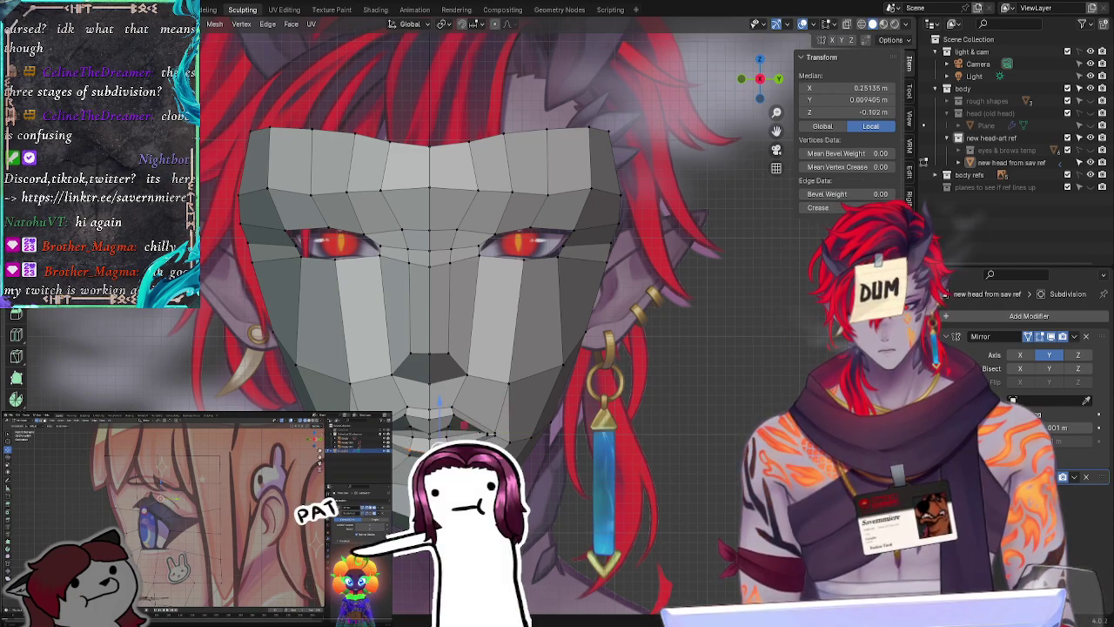
pyautogui.press('g')
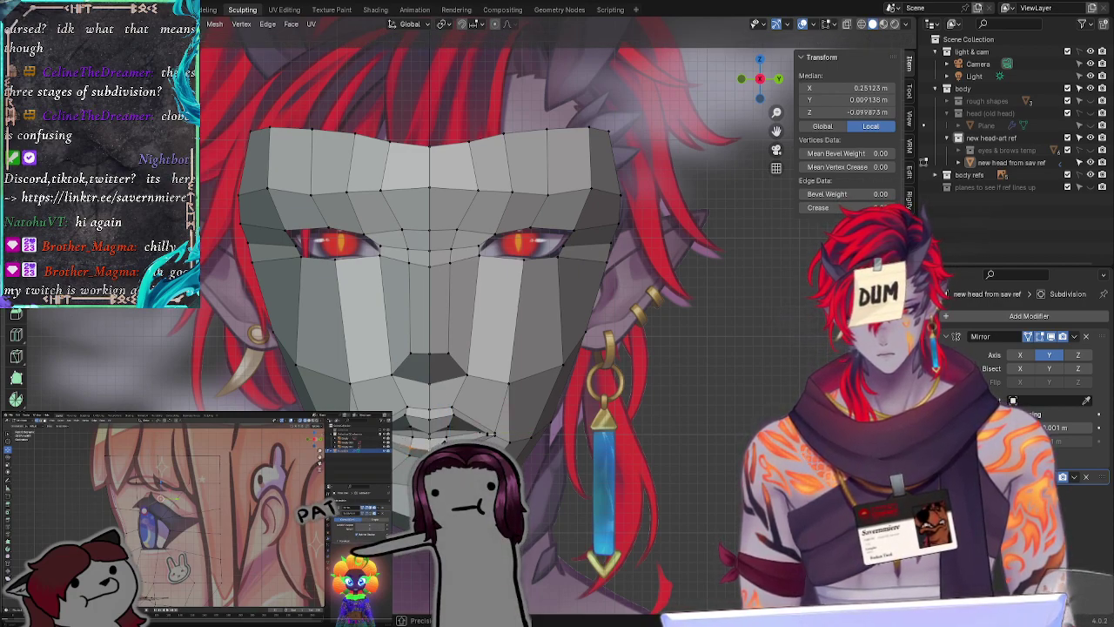
pyautogui.click(670, 432)
pyautogui.click(671, 433)
# Step: Back in front view, move the right eyebrow vertex down to the eye's outer corner
pyautogui.moveTo(763, 401); pyautogui.dragTo(685, 412, button='middle')
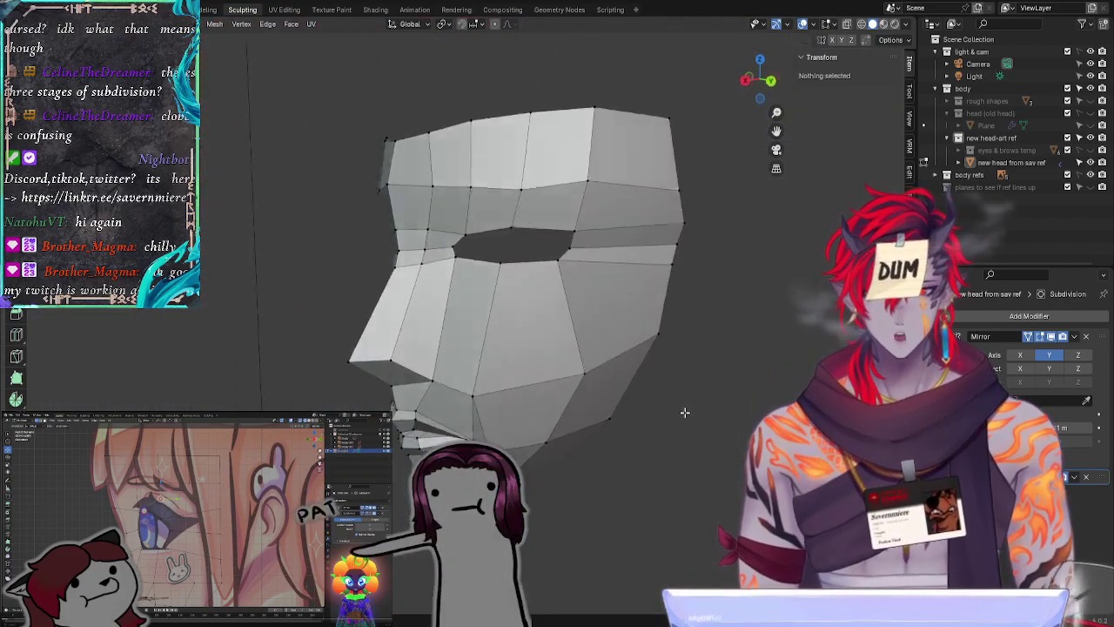
pyautogui.press('KP_1')
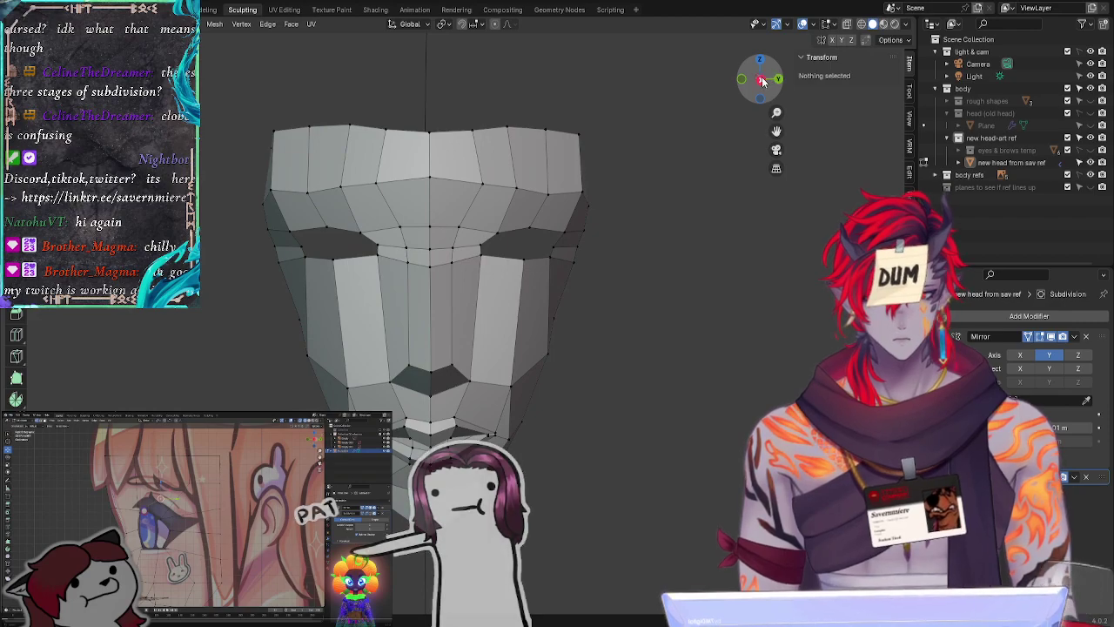
pyautogui.click(761, 81)
pyautogui.click(760, 80)
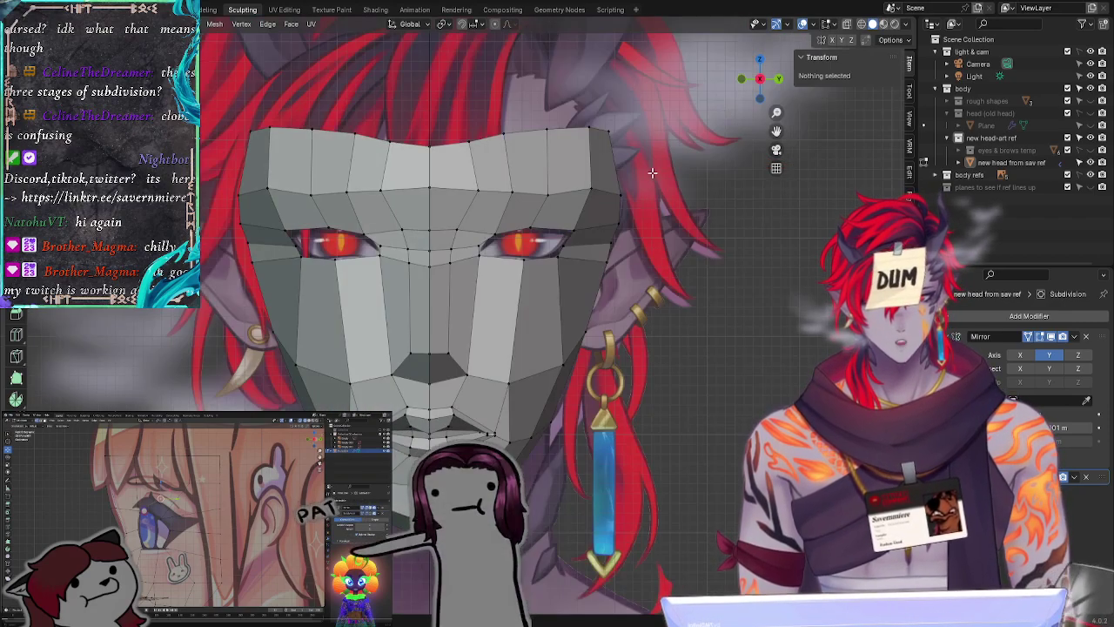
pyautogui.click(576, 224)
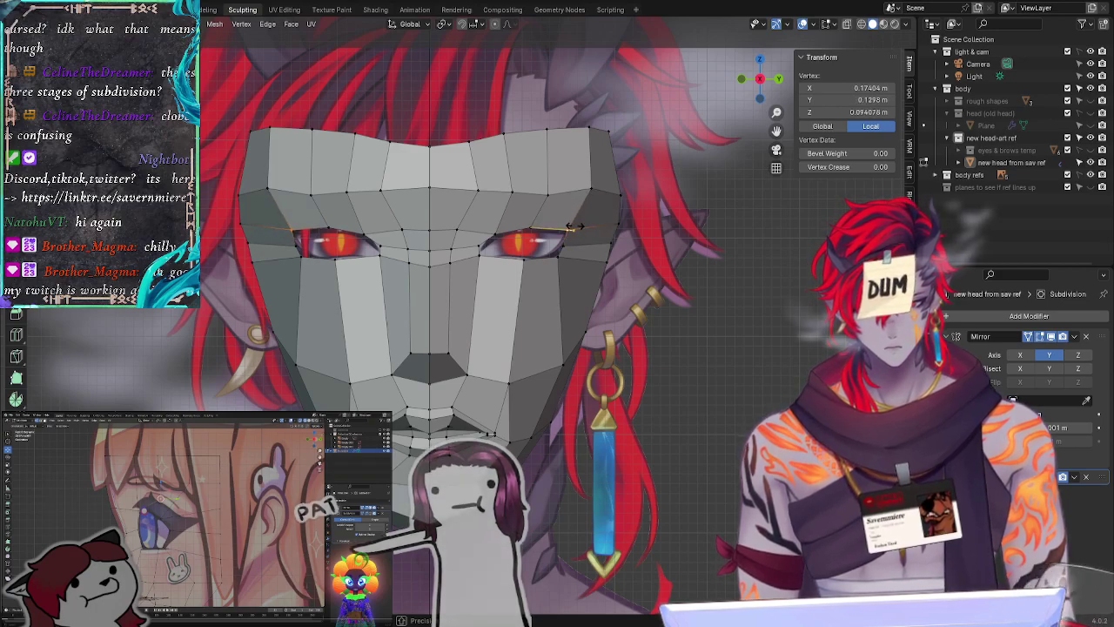
pyautogui.click(570, 233)
pyautogui.press('g')
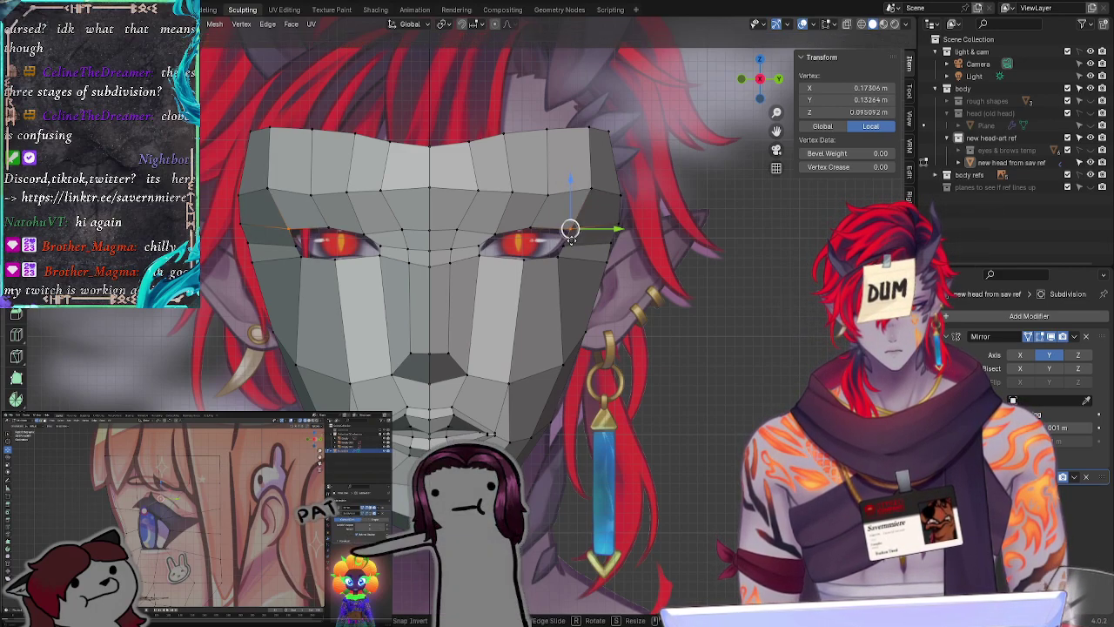
pyautogui.click(617, 271)
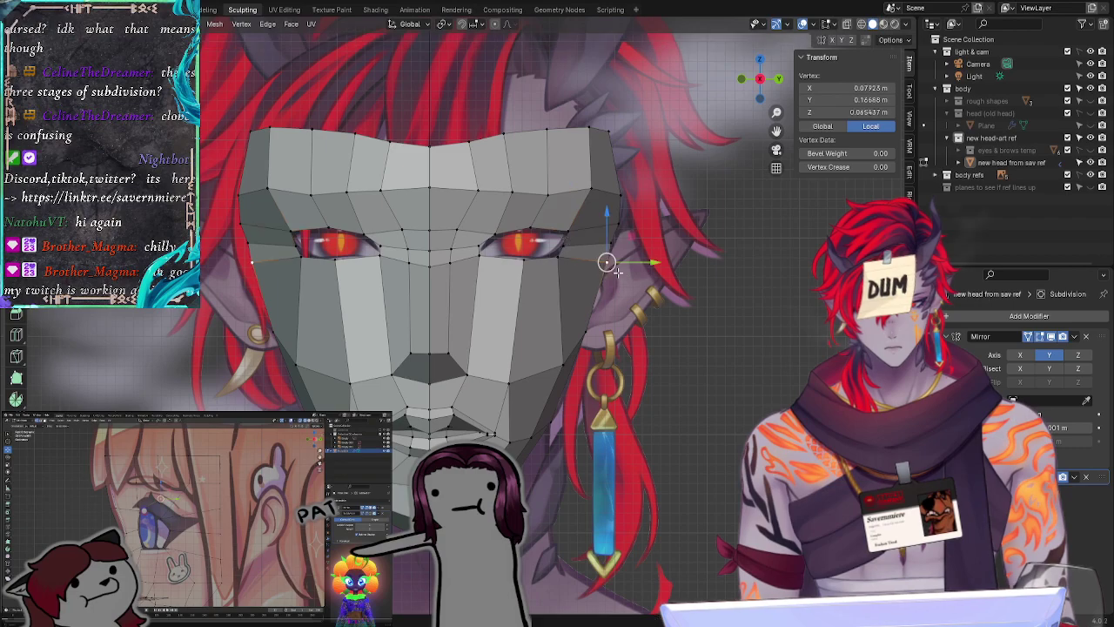
# Step: Fine-tune the vertex beside the right eye and check the lower-eyelid vertex
pyautogui.click(560, 245)
pyautogui.press('g')
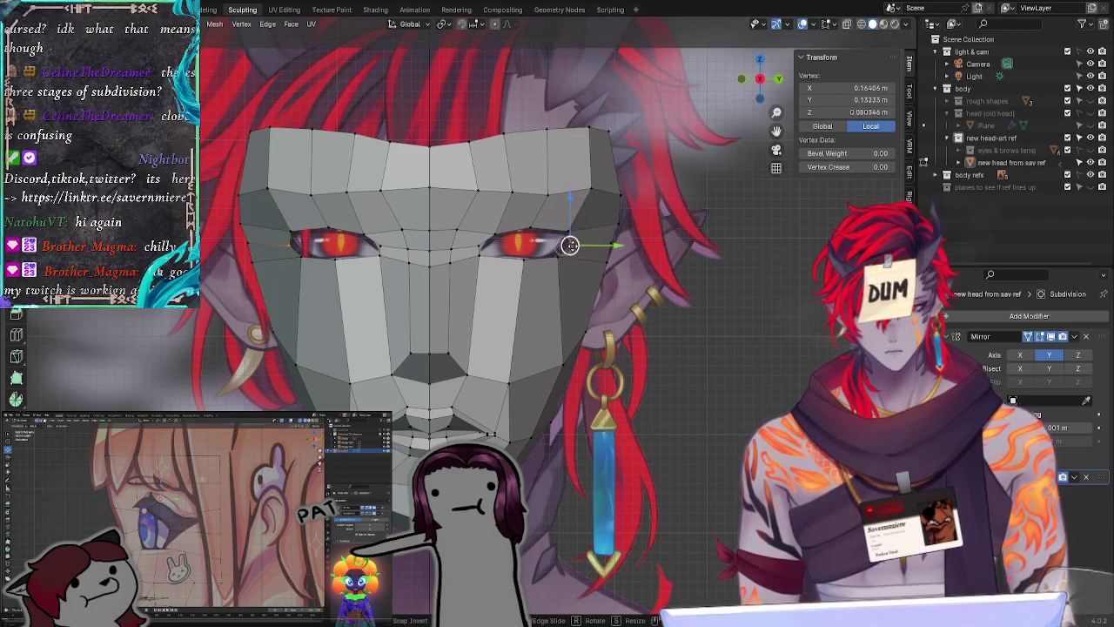
pyautogui.click(556, 257)
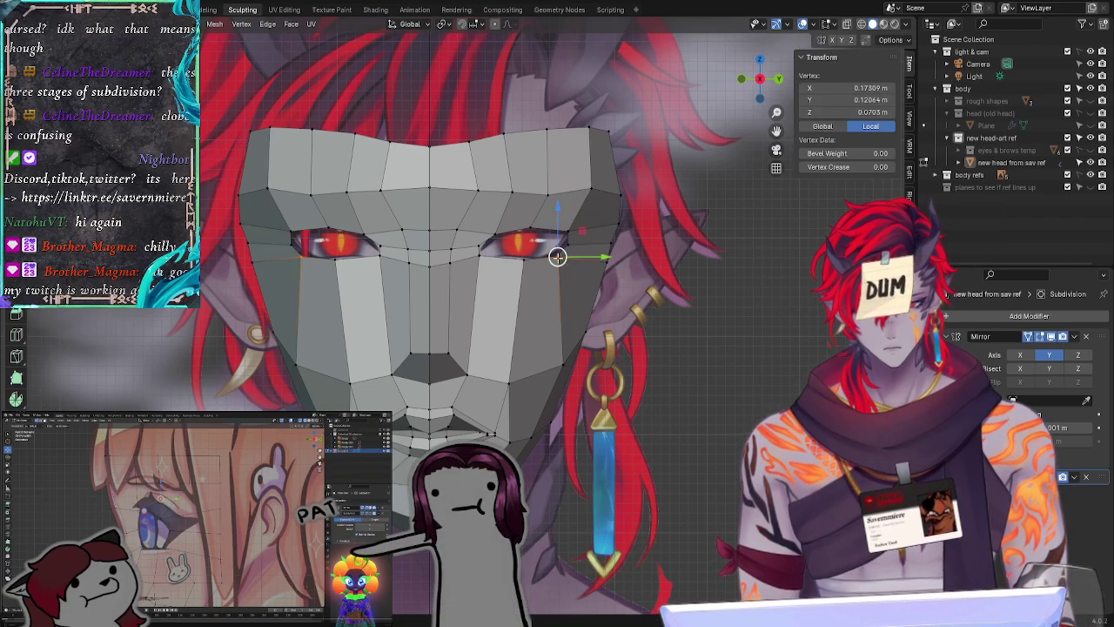
pyautogui.press('g')
pyautogui.click(555, 249)
pyautogui.press('g')
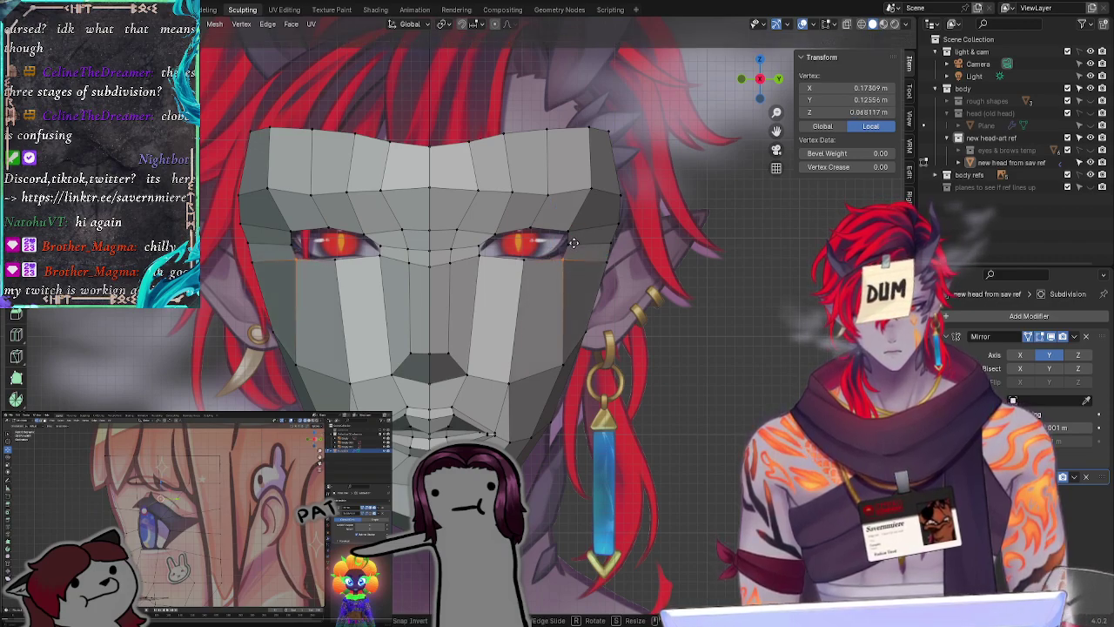
pyautogui.click(565, 242)
pyautogui.click(522, 256)
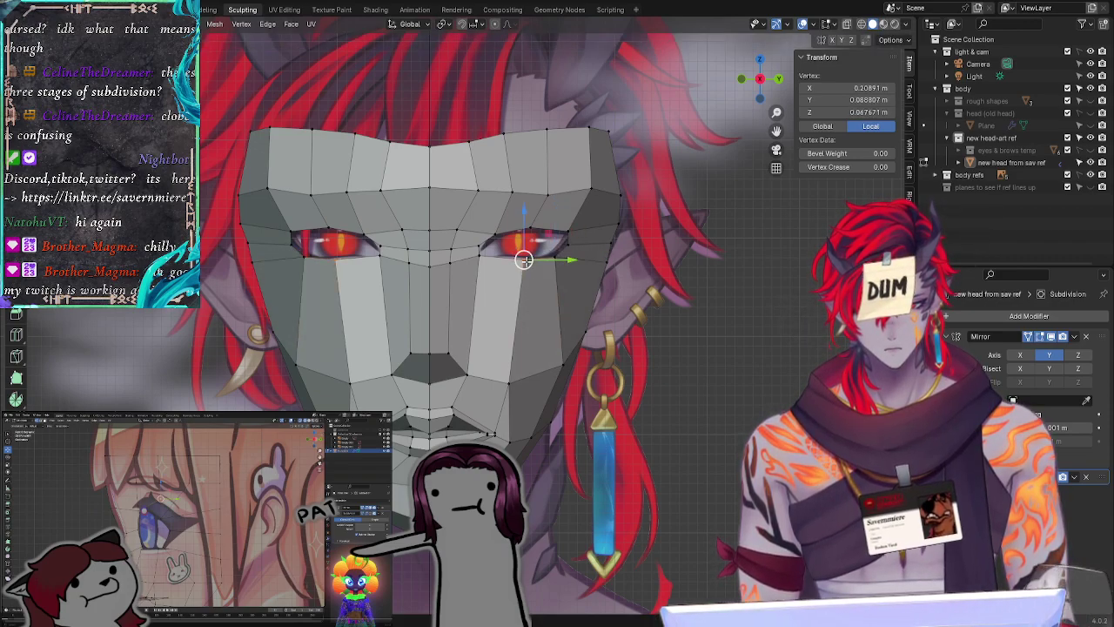
pyautogui.press('g')
pyautogui.click(523, 258)
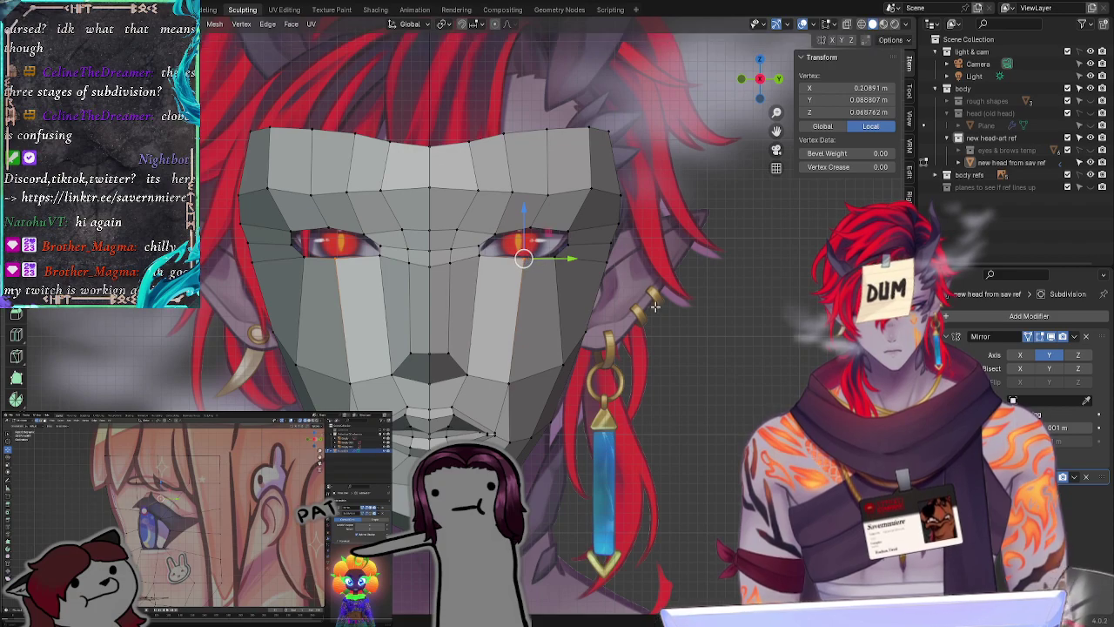
# Step: Slide the under-eye vertex along Y and test small nudges on jaw and lower-cheek vertices
pyautogui.click(509, 384)
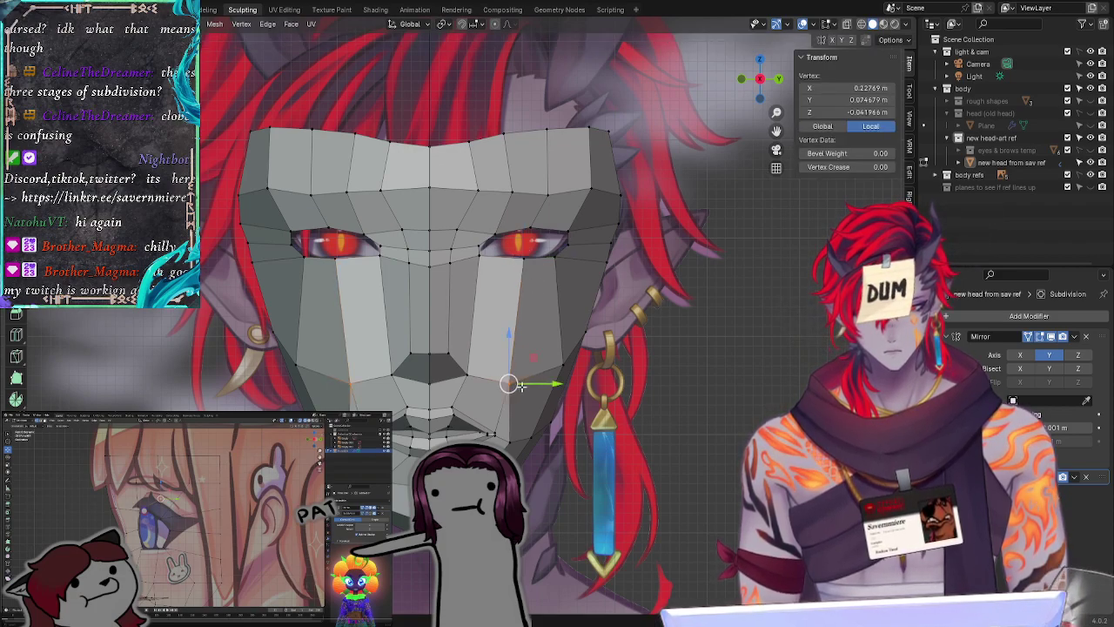
pyautogui.moveTo(550, 383); pyautogui.dragTo(558, 382)
pyautogui.hotkey('alt', 'a')
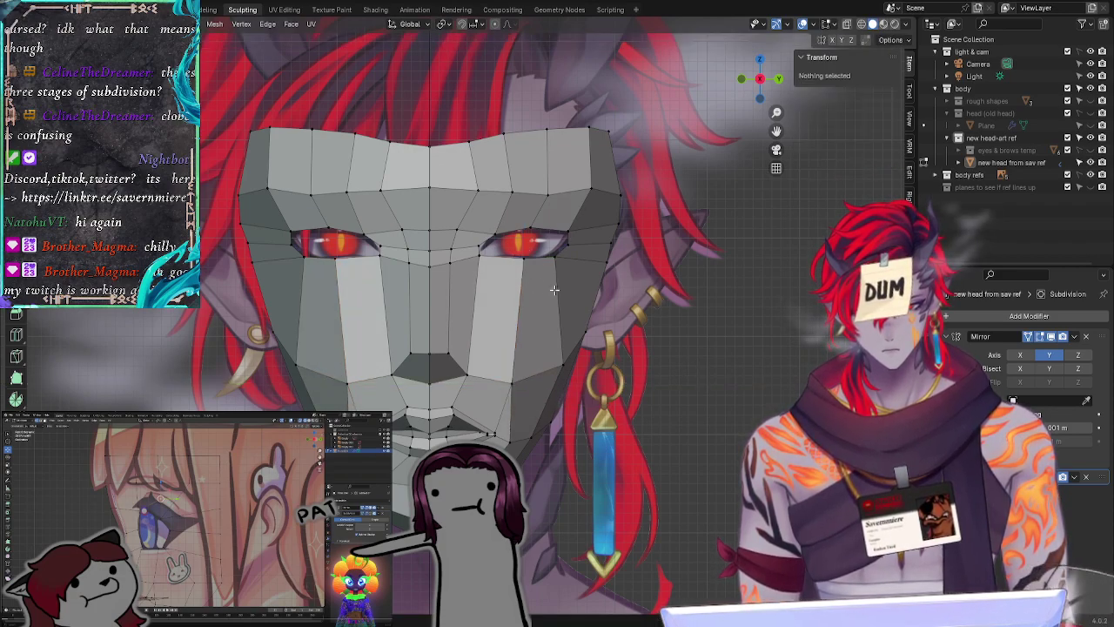
pyautogui.click(521, 261)
pyautogui.press('g')
pyautogui.press('y')
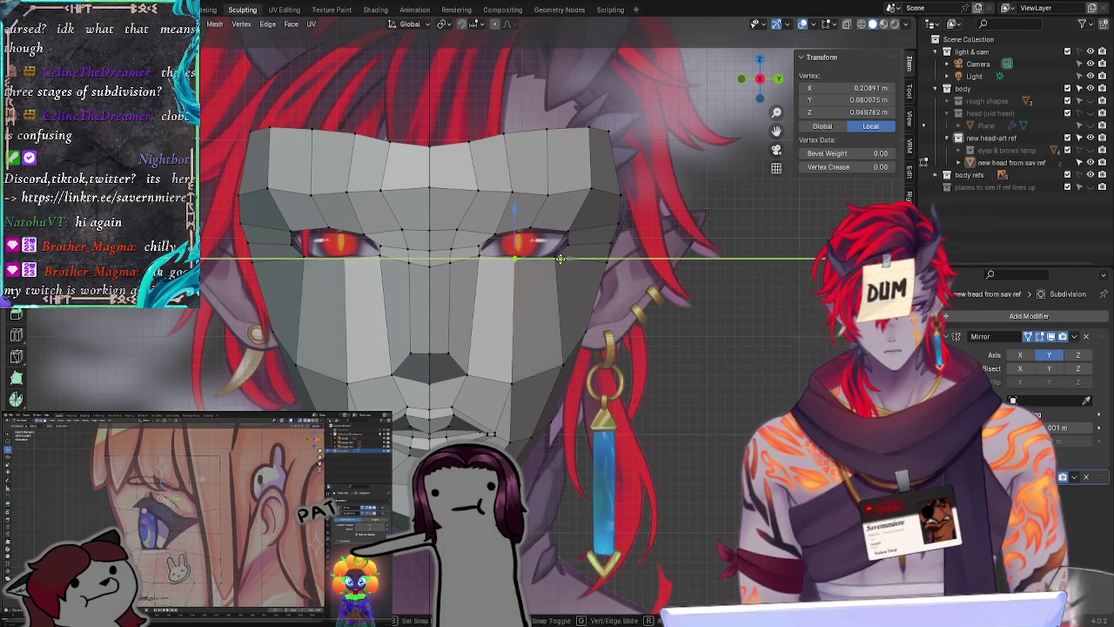
pyautogui.moveTo(561, 259); pyautogui.dragTo(562, 258)
pyautogui.click(515, 382)
pyautogui.moveTo(516, 382); pyautogui.dragTo(520, 384)
pyautogui.click(515, 383)
pyautogui.click(663, 345)
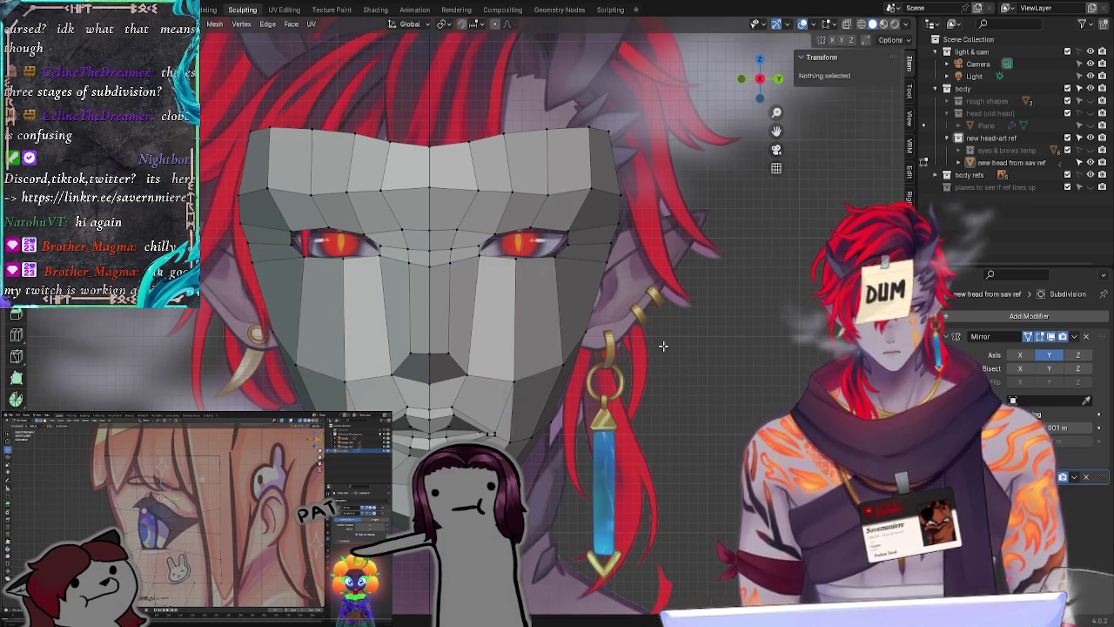
pyautogui.click(564, 364)
pyautogui.click(712, 349)
# Step: Slide the jaw vertex near the mouth corner and the next jawline vertex along Y
pyautogui.click(509, 442)
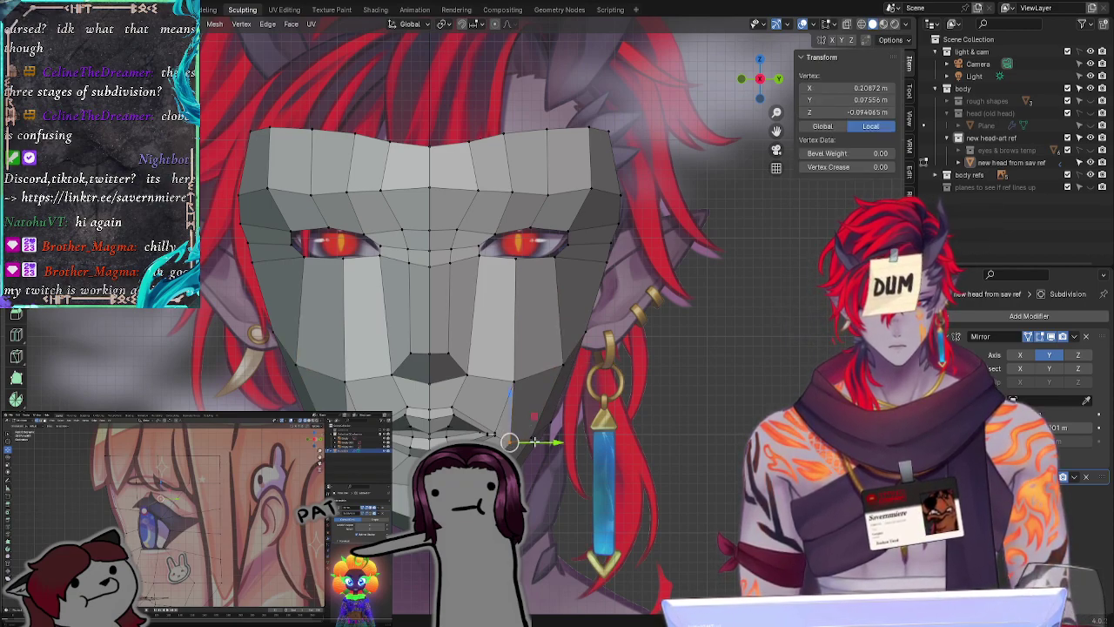
pyautogui.press('g')
pyautogui.press('y')
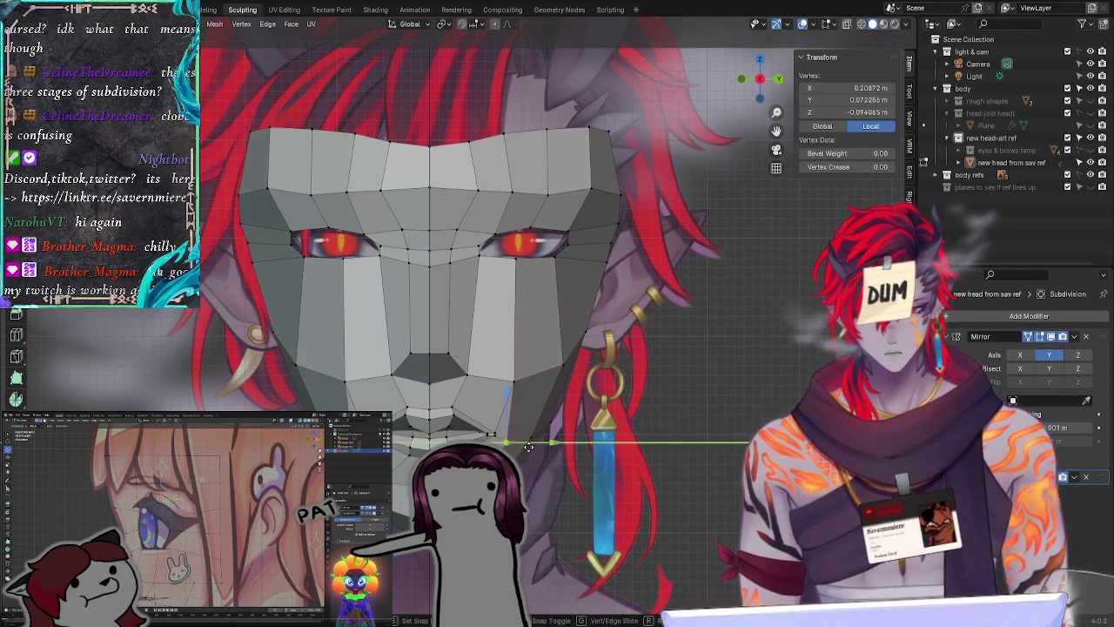
pyautogui.click(507, 441)
pyautogui.hotkey('alt', 'a')
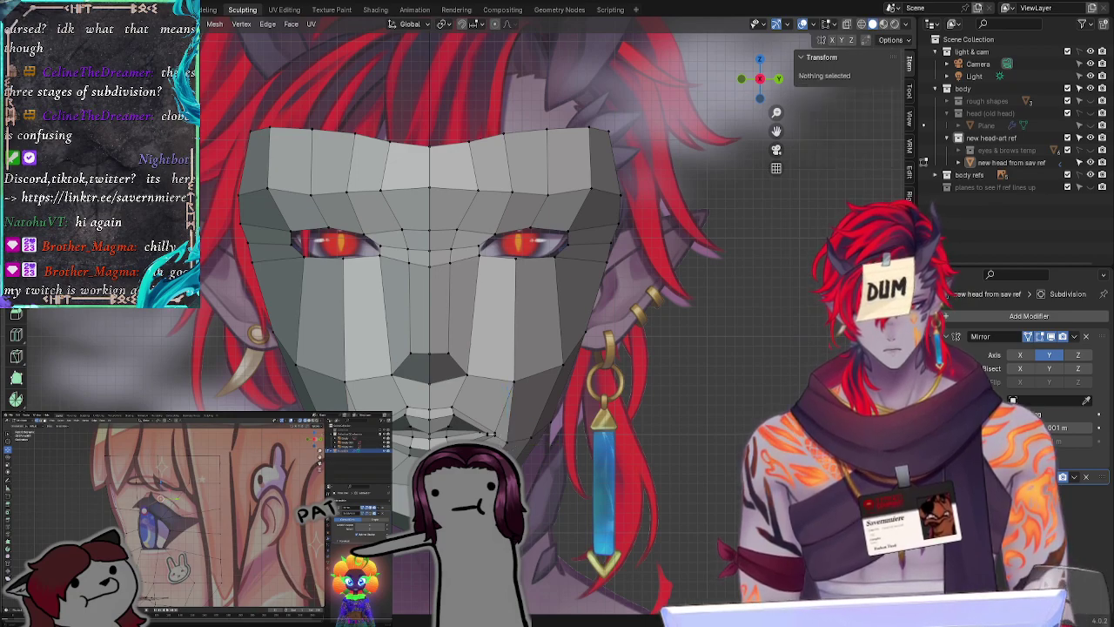
pyautogui.click(528, 501)
pyautogui.press('g')
pyautogui.press('y')
pyautogui.click(528, 501)
pyautogui.hotkey('alt', 'a')
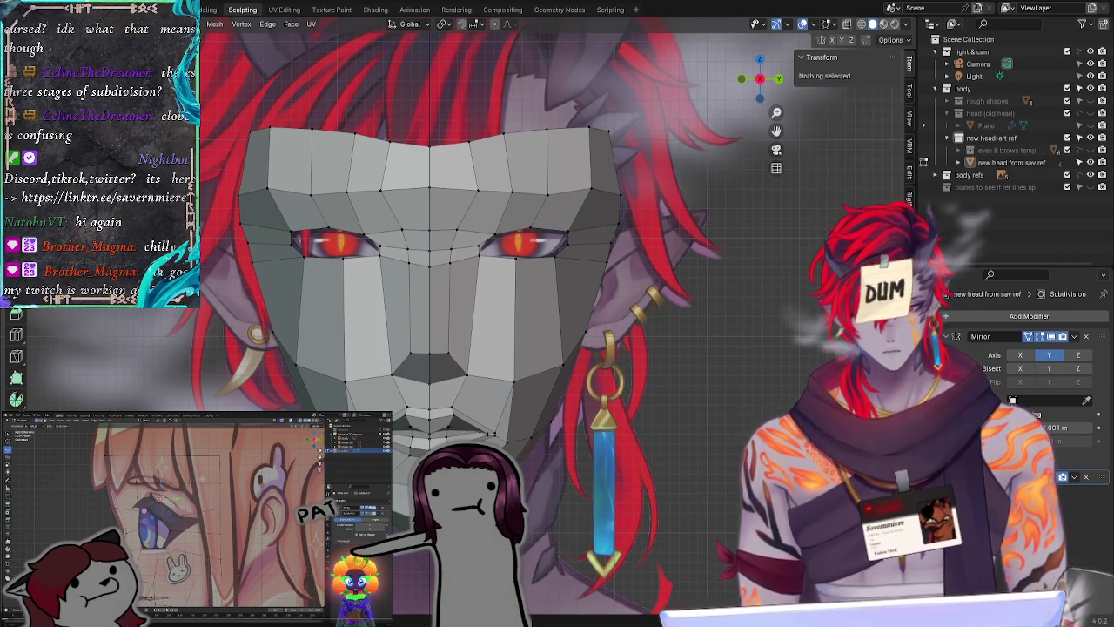
# Step: Slide two more jawline vertices along Y to match the reference depth
pyautogui.click(528, 502)
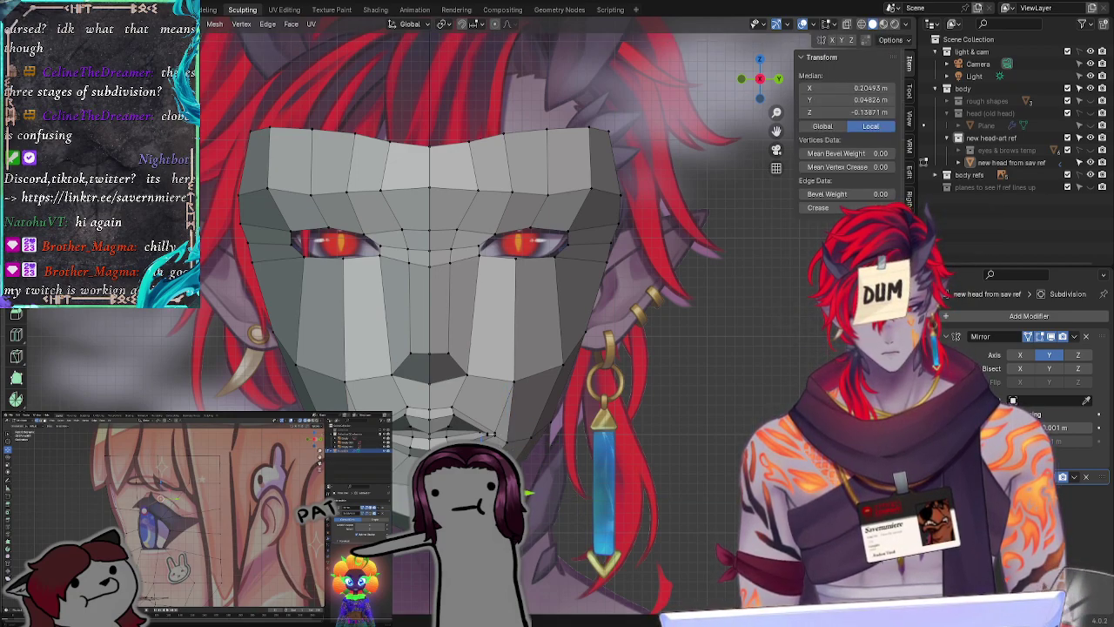
pyautogui.press('g')
pyautogui.press('y')
pyautogui.click(528, 501)
pyautogui.hotkey('alt', 'a')
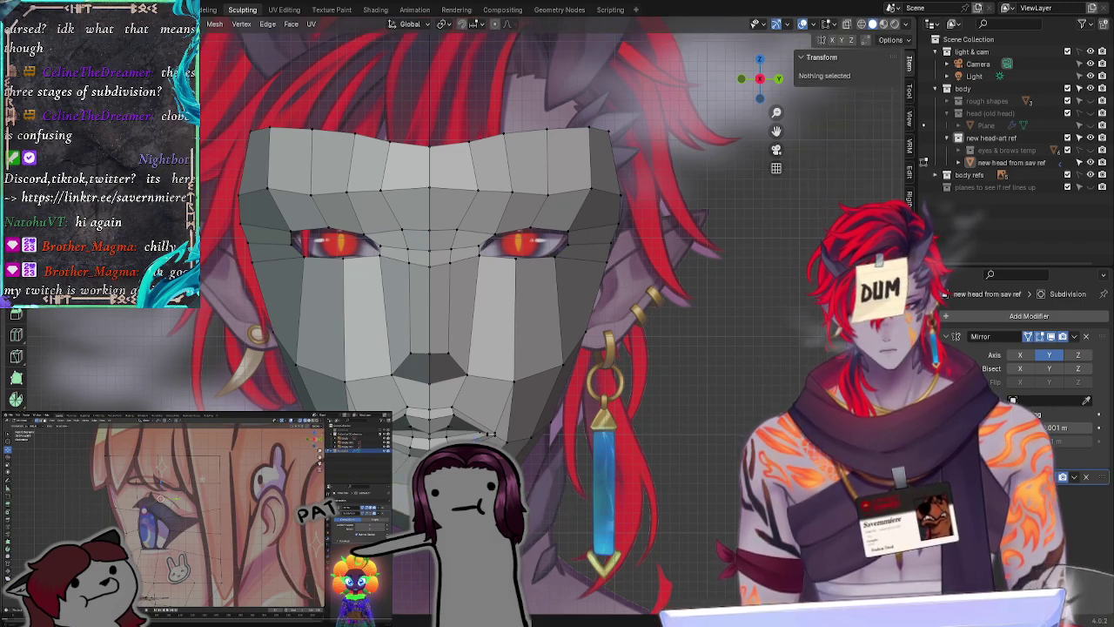
pyautogui.click(528, 501)
pyautogui.press('g')
pyautogui.press('y')
pyautogui.click(528, 501)
pyautogui.click(624, 480)
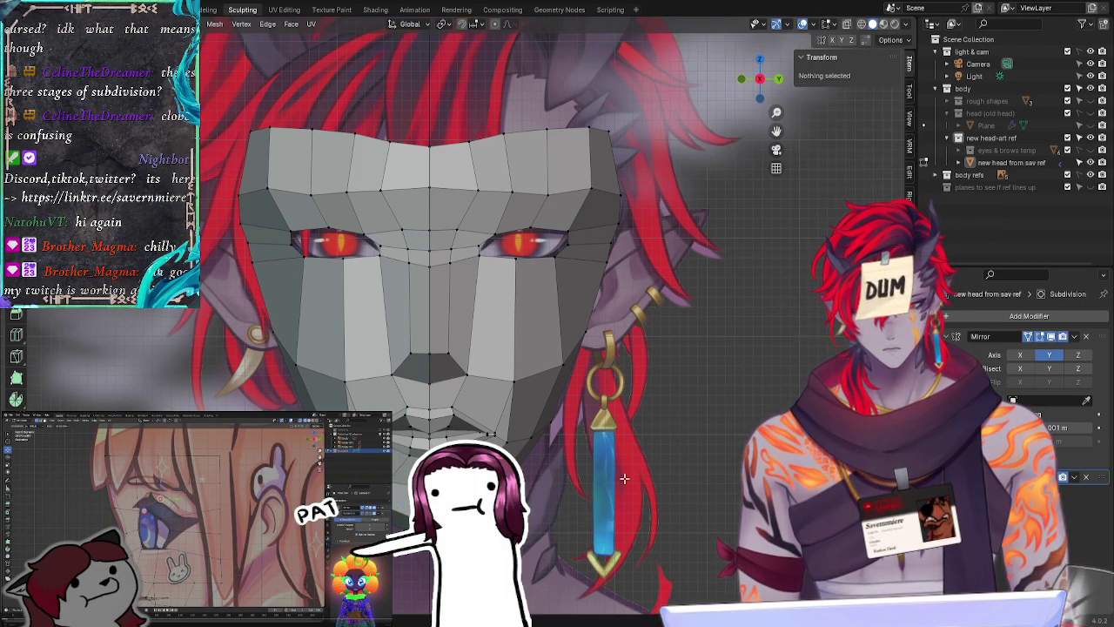
# Step: Move a lower cheek vertex along Y, then lower it in two Z moves
pyautogui.click(528, 503)
pyautogui.press('g')
pyautogui.press('y')
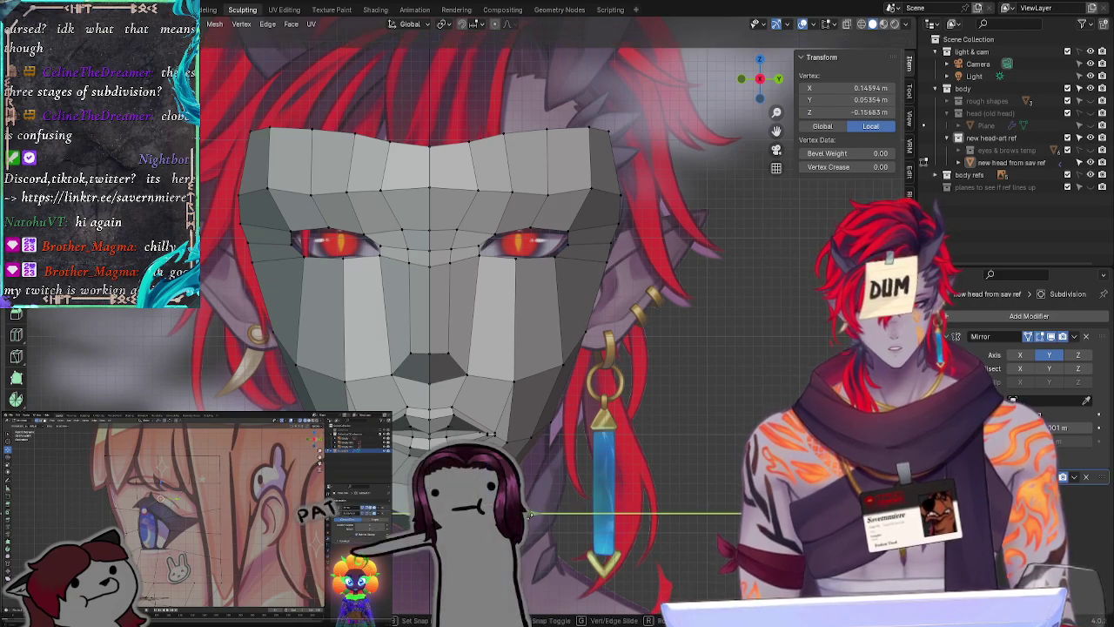
pyautogui.click(536, 514)
pyautogui.press('g')
pyautogui.press('z')
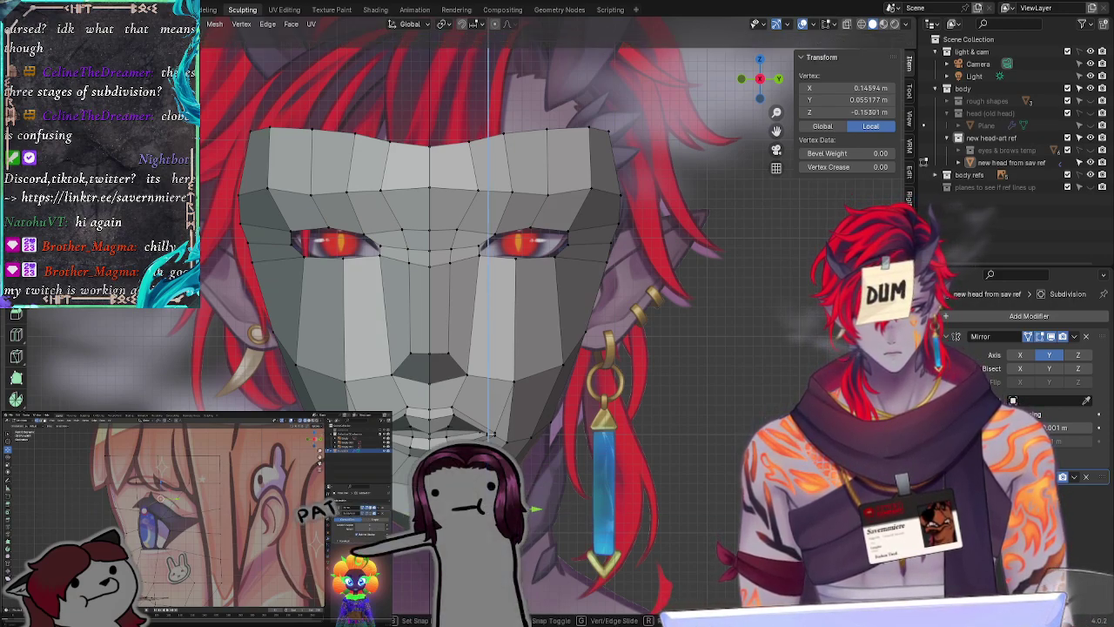
pyautogui.click(533, 509)
pyautogui.press('g')
pyautogui.press('z')
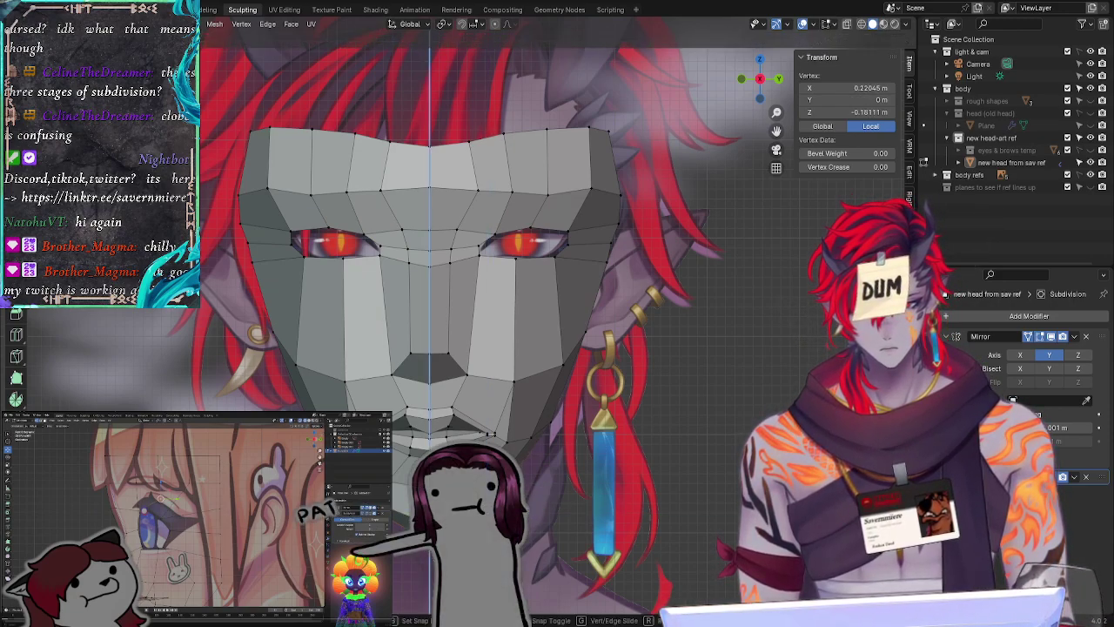
pyautogui.click(529, 506)
# Step: Shift the jaw edge formed with its neighbouring vertex slightly along Y
pyautogui.keyDown('shift'); pyautogui.click(529, 506); pyautogui.keyUp('shift')
pyautogui.press('g')
pyautogui.press('y')
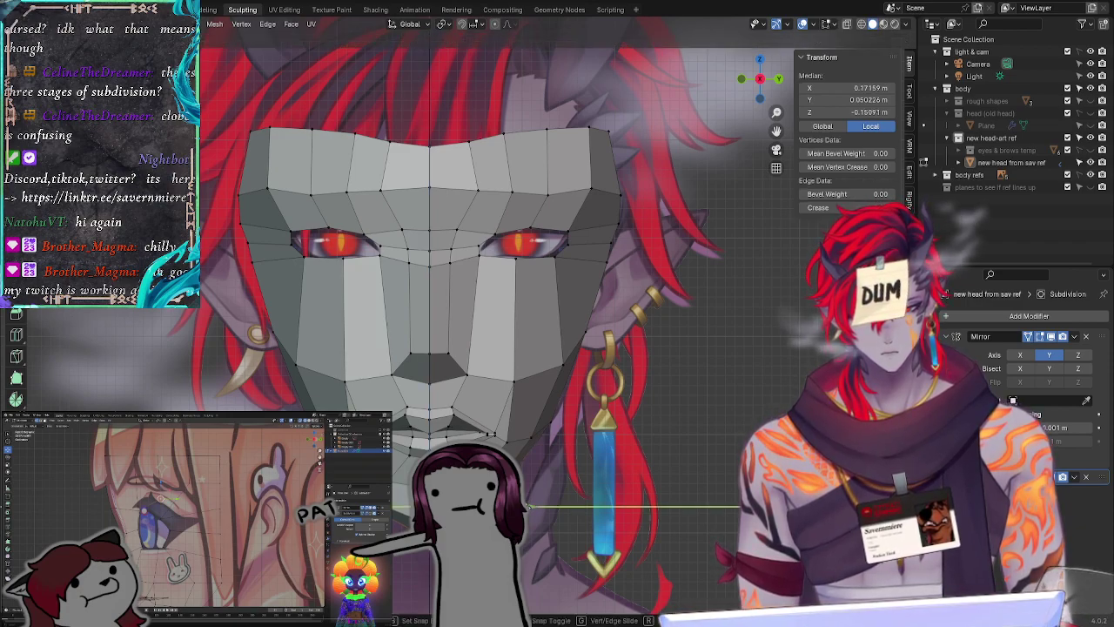
pyautogui.click(530, 507)
pyautogui.hotkey('alt', 'a')
# Step: Adjust a single jaw vertex slightly along Y, discarding an attempted vertical move
pyautogui.click(531, 509)
pyautogui.press('g')
pyautogui.press('y')
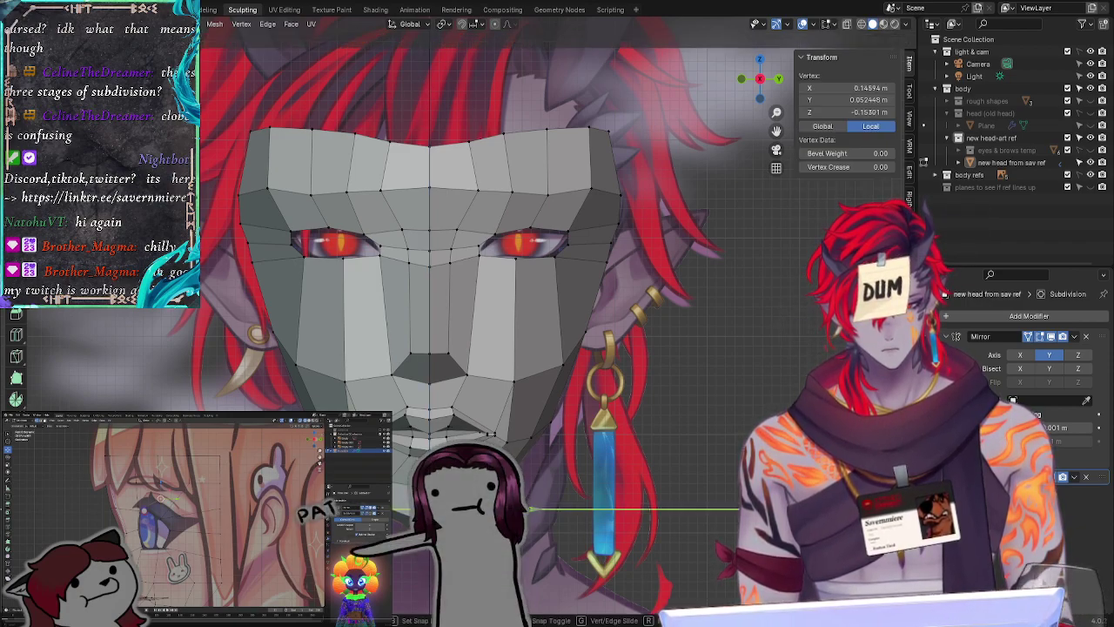
pyautogui.click(529, 508)
pyautogui.press('g')
pyautogui.press('z')
pyautogui.rightClick(490, 433)
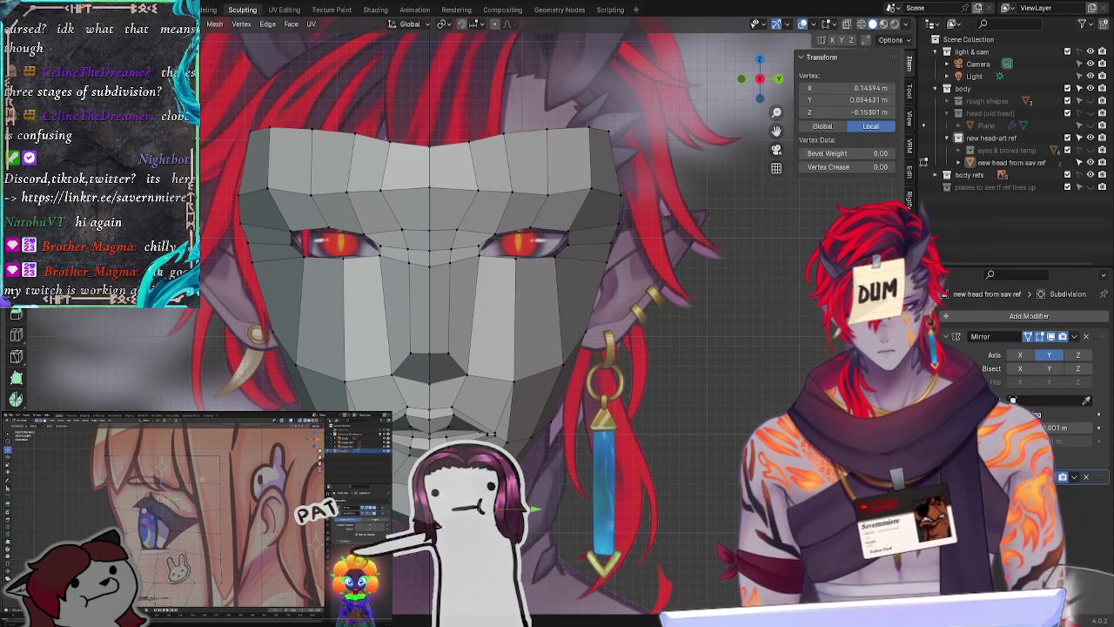
pyautogui.press('g')
pyautogui.press('y')
pyautogui.click(486, 433)
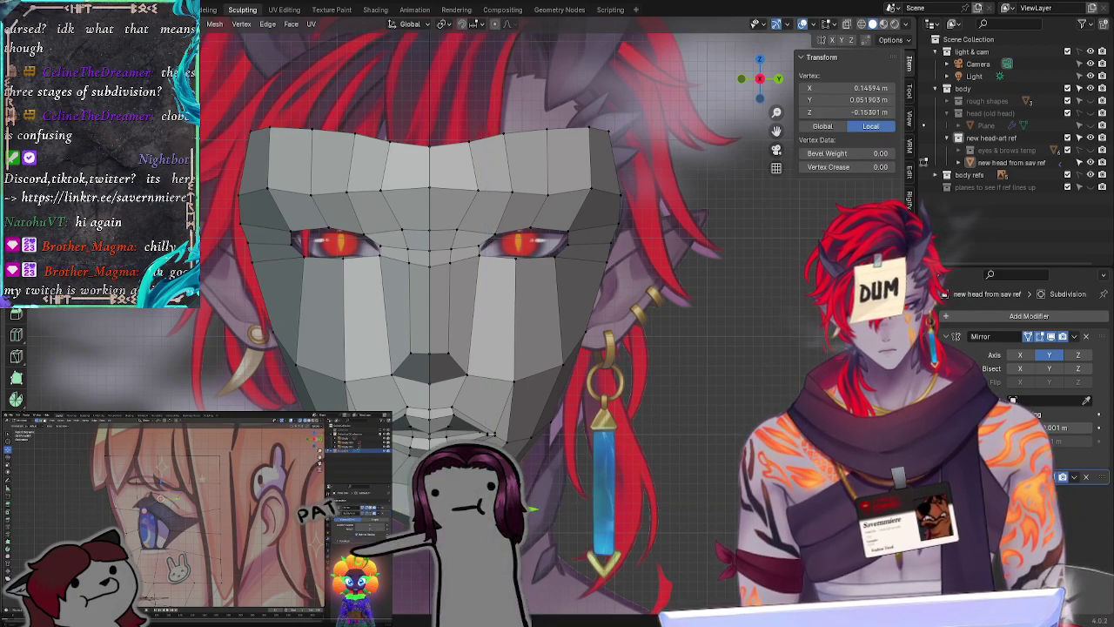
pyautogui.hotkey('alt', 'a')
# Step: Try moving neighbouring jaw vertices, switching the constraint between Y and Z
pyautogui.click(478, 503)
pyautogui.press('g')
pyautogui.press('y')
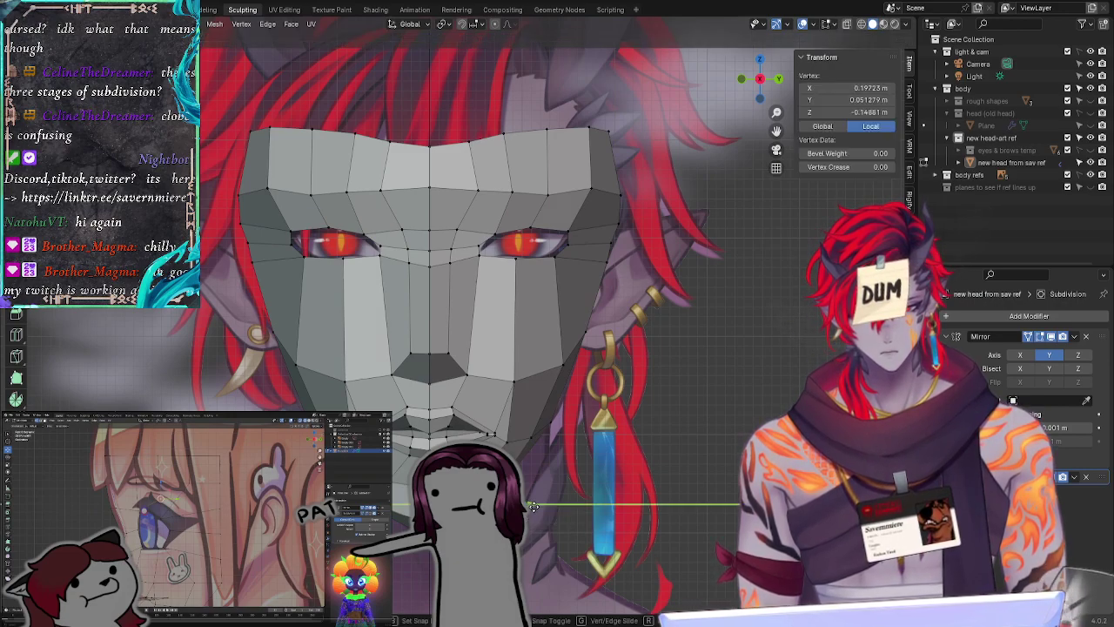
pyautogui.click(530, 506)
pyautogui.hotkey('alt', 'a')
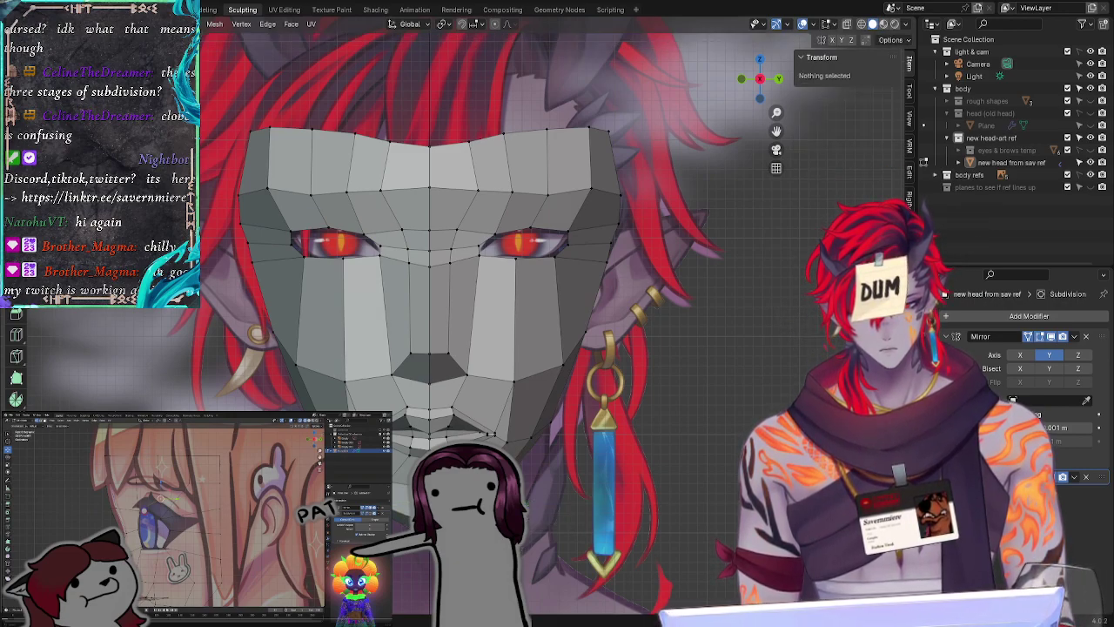
pyautogui.click(531, 508)
pyautogui.press('g')
pyautogui.hotkey('shift', 'x')
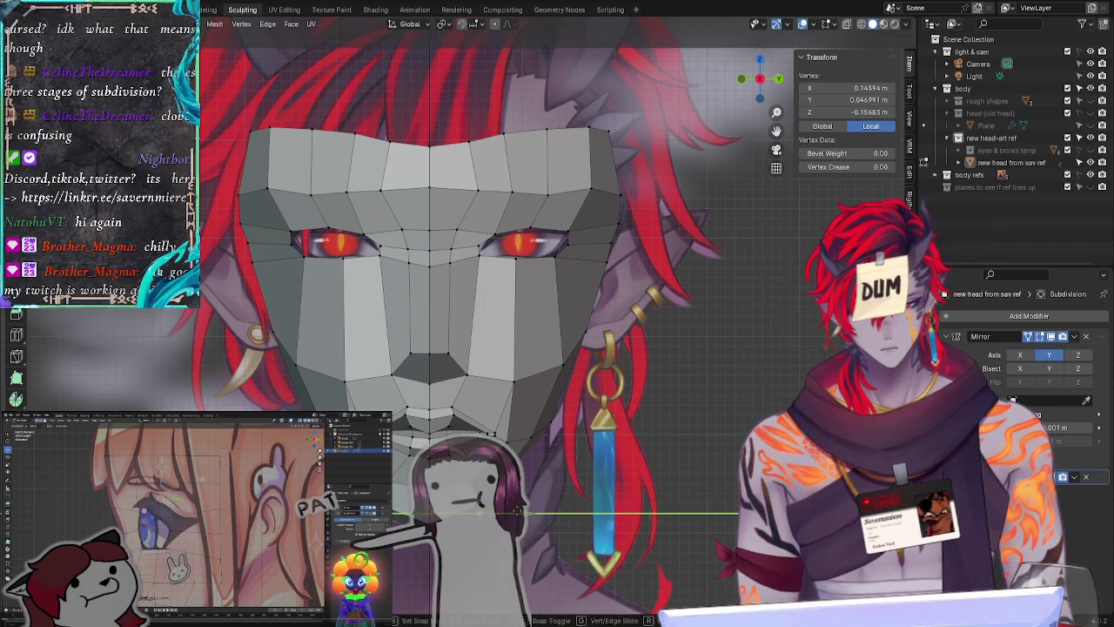
pyautogui.press('z')
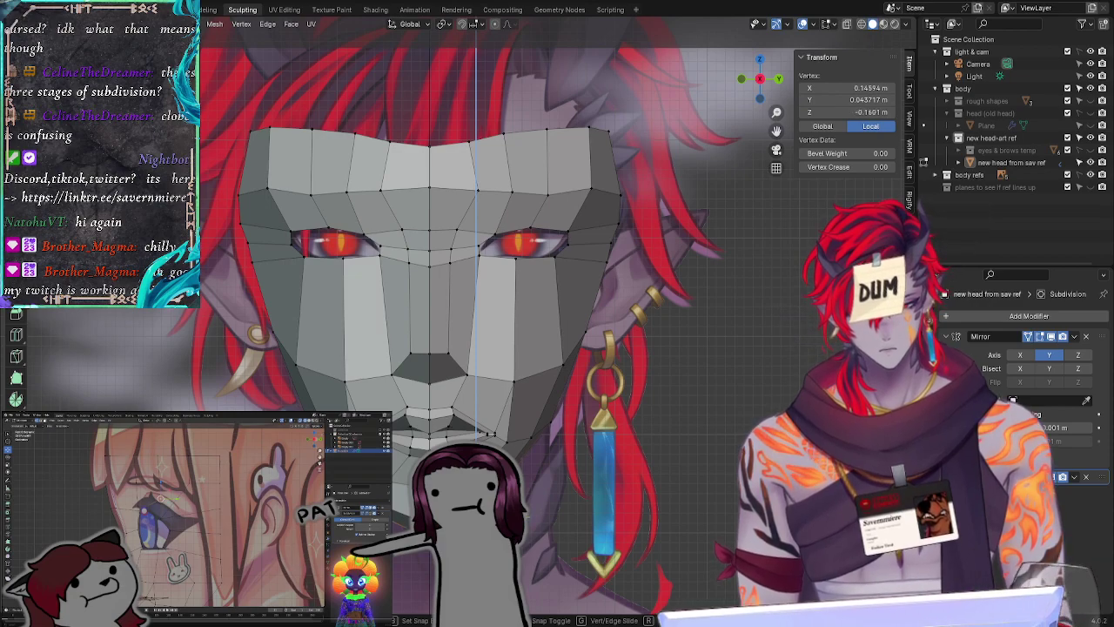
pyautogui.press('y')
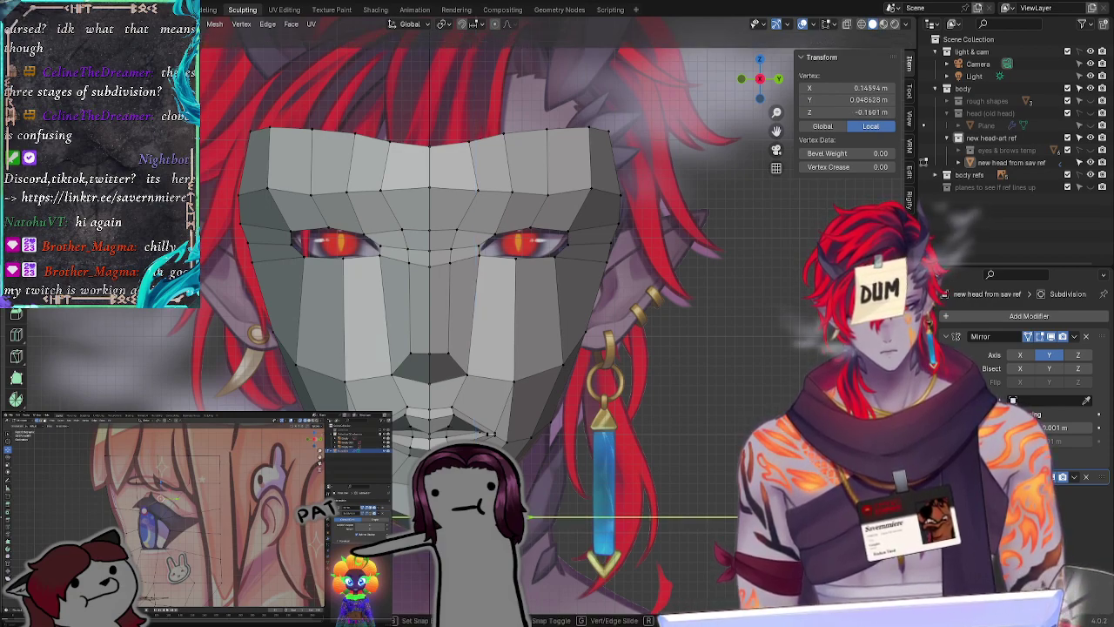
pyautogui.click(529, 511)
pyautogui.click(654, 456)
# Step: Undo the last jaw moves and place the lower jaw vertex at Y 0.046991 m, Z -0.15737 m
pyautogui.hotkey('ctrl', 'z')
pyautogui.hotkey('ctrl', 'z')
pyautogui.click(650, 451)
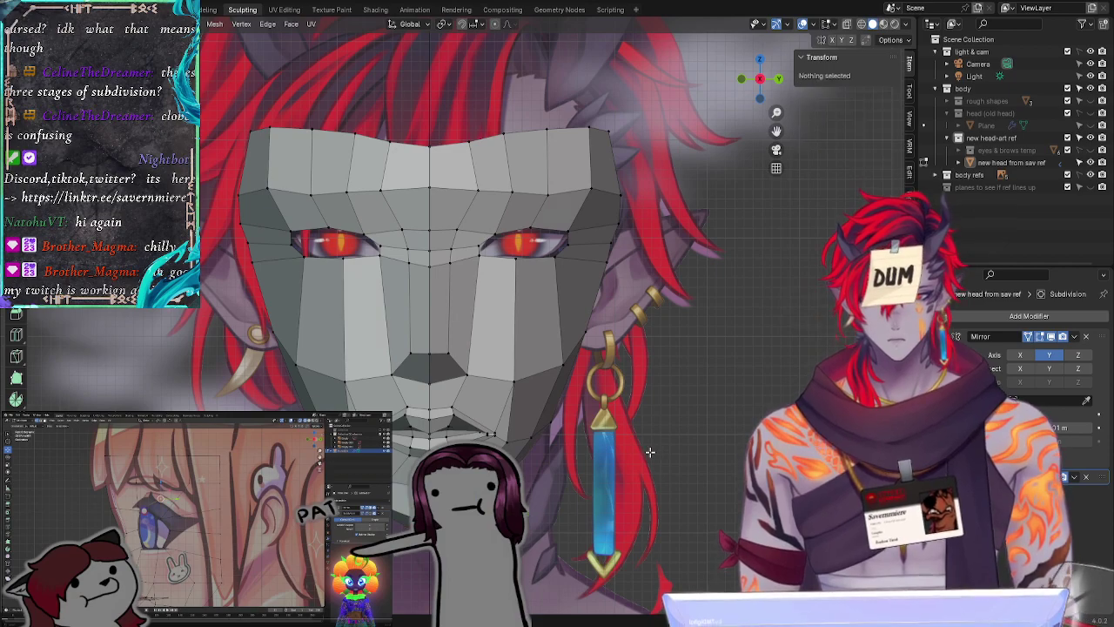
pyautogui.hotkey('ctrl', 'z')
pyautogui.hotkey('ctrl', 'z')
pyautogui.hotkey('ctrl', 'z')
pyautogui.hotkey('ctrl', 'z')
pyautogui.hotkey('ctrl', 'z')
pyautogui.hotkey('ctrl', 'z')
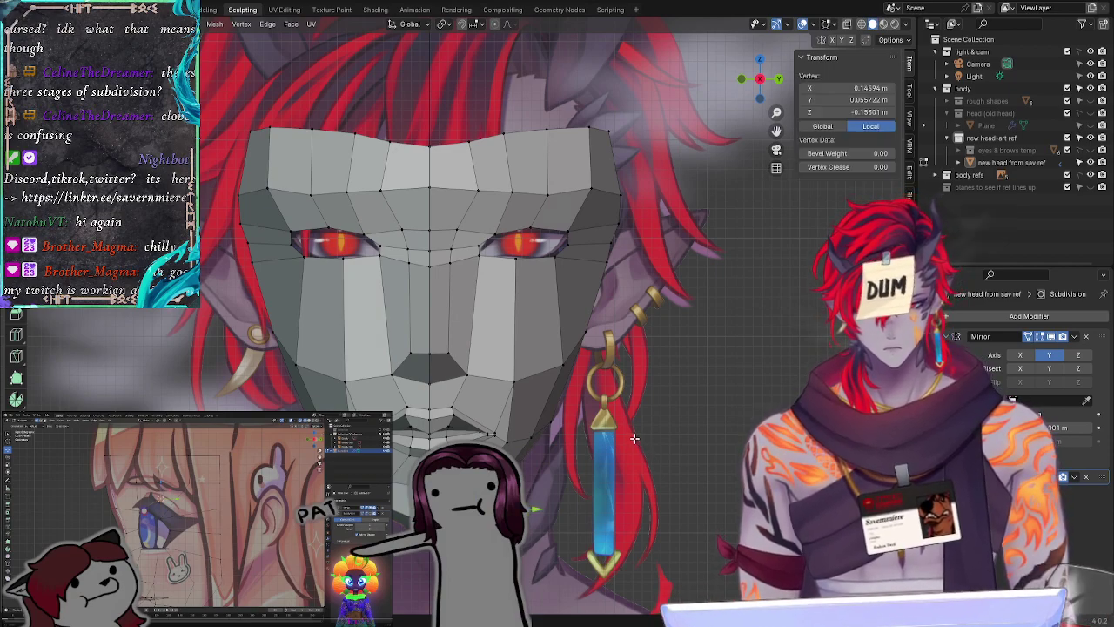
pyautogui.hotkey('ctrl', 'z')
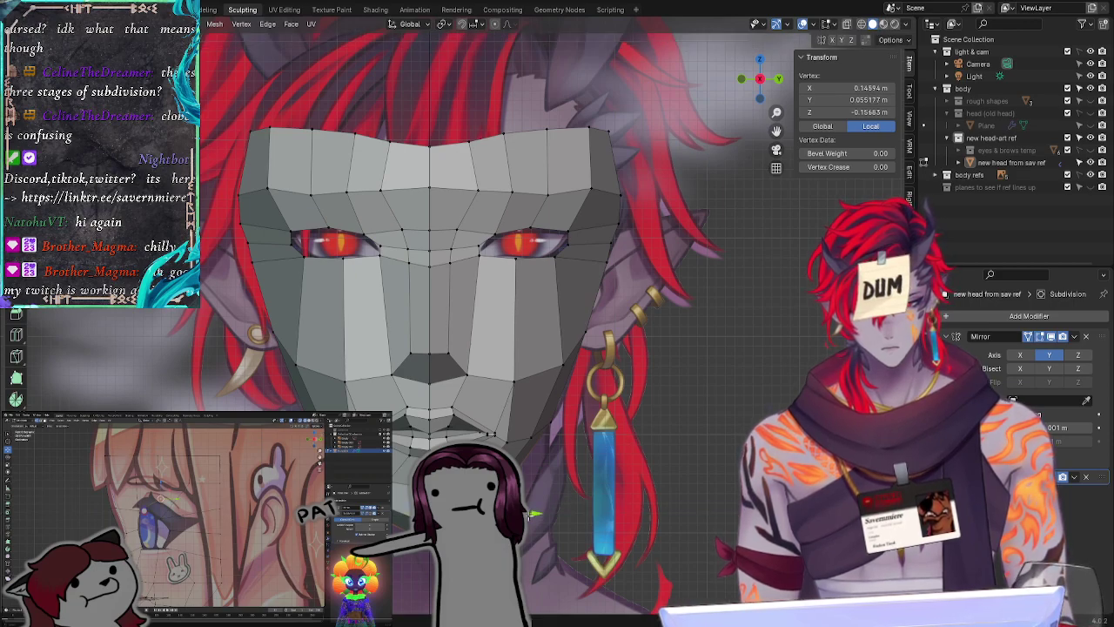
pyautogui.press('g')
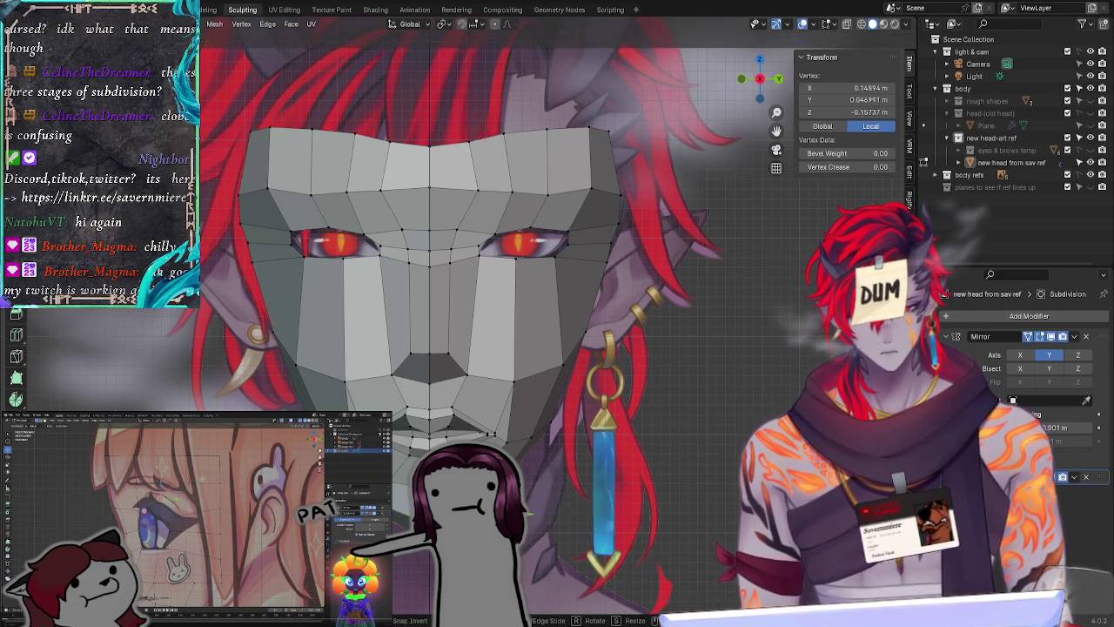
pyautogui.click(527, 513)
pyautogui.click(706, 410)
# Step: In an angled view, shift a jaw vertex along X and nudge its height
pyautogui.moveTo(712, 375); pyautogui.dragTo(601, 383, button='middle')
pyautogui.click(583, 382)
pyautogui.press('g')
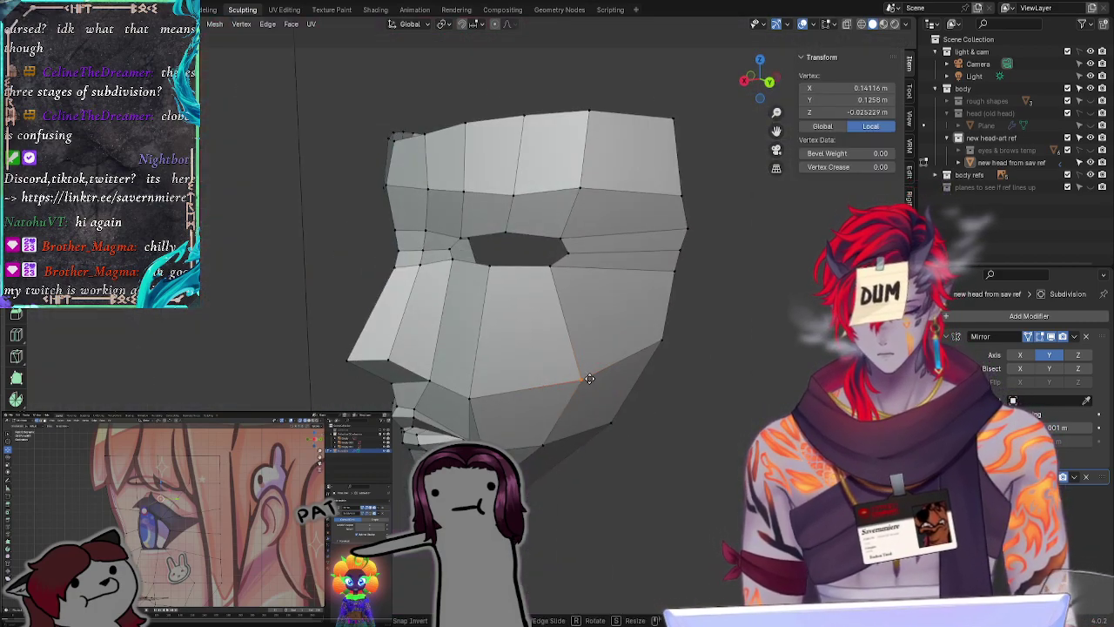
pyautogui.press('x')
pyautogui.click(583, 382)
pyautogui.moveTo(575, 382); pyautogui.dragTo(583, 395)
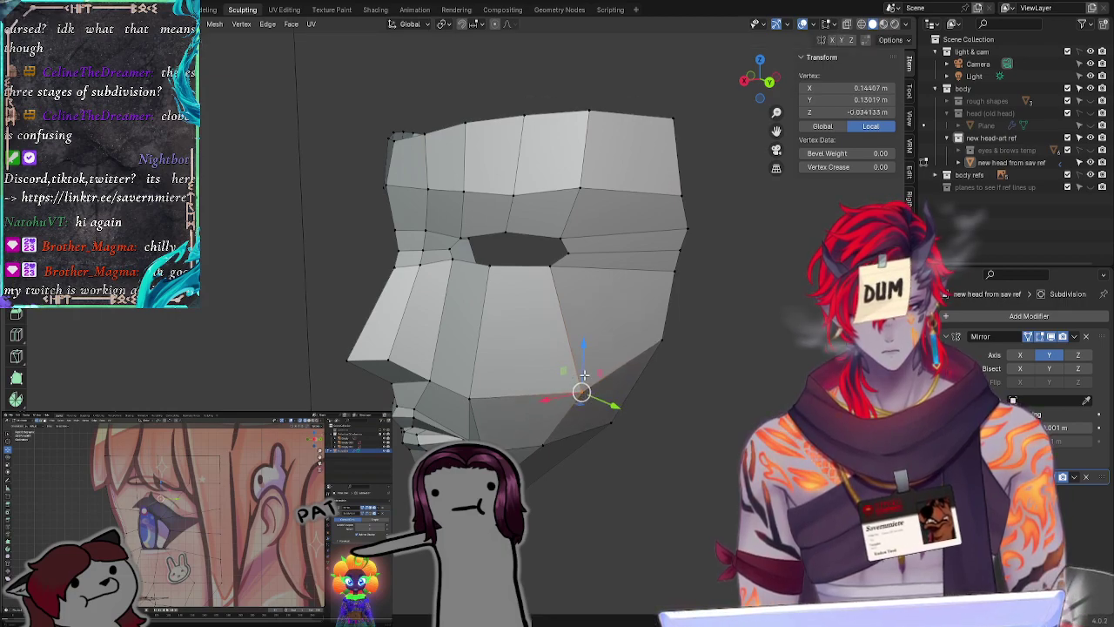
pyautogui.moveTo(583, 342); pyautogui.dragTo(615, 405)
pyautogui.click(612, 514)
# Step: In front orthographic view, move a cheek vertex up and inward
pyautogui.moveTo(589, 529)
pyautogui.mouseDown(button='middle')
pyautogui.moveTo(671, 509)
pyautogui.moveTo(554, 522)
pyautogui.moveTo(574, 513)
pyautogui.mouseUp(button='middle')
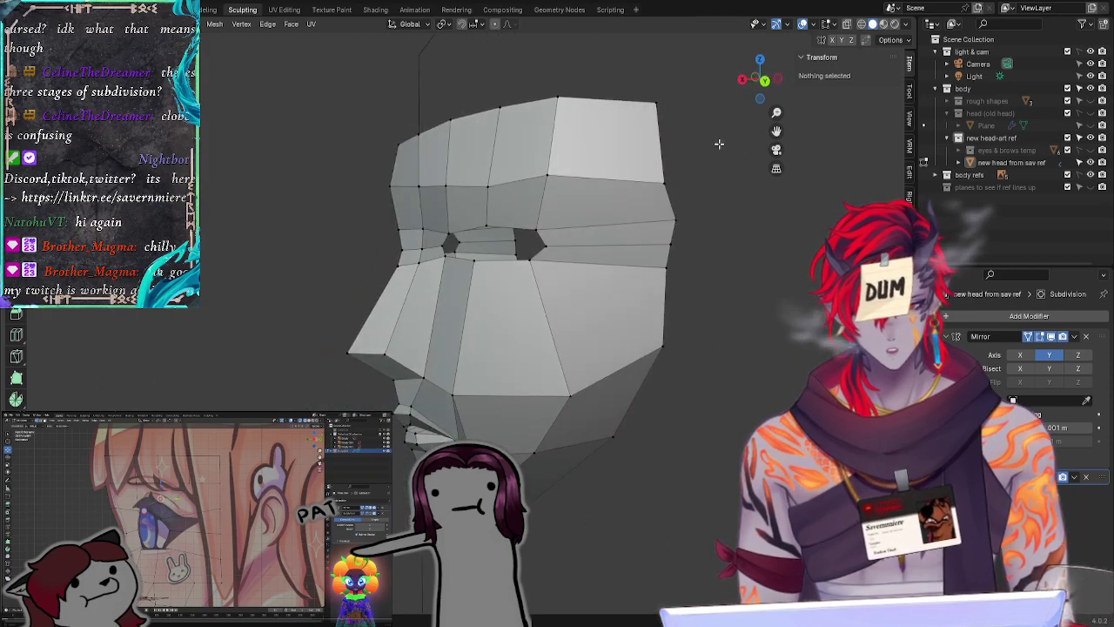
pyautogui.click(743, 82)
pyautogui.keyDown('ctrl'); pyautogui.moveTo(585, 373); pyautogui.dragTo(588, 377, button='right'); pyautogui.keyUp('ctrl')
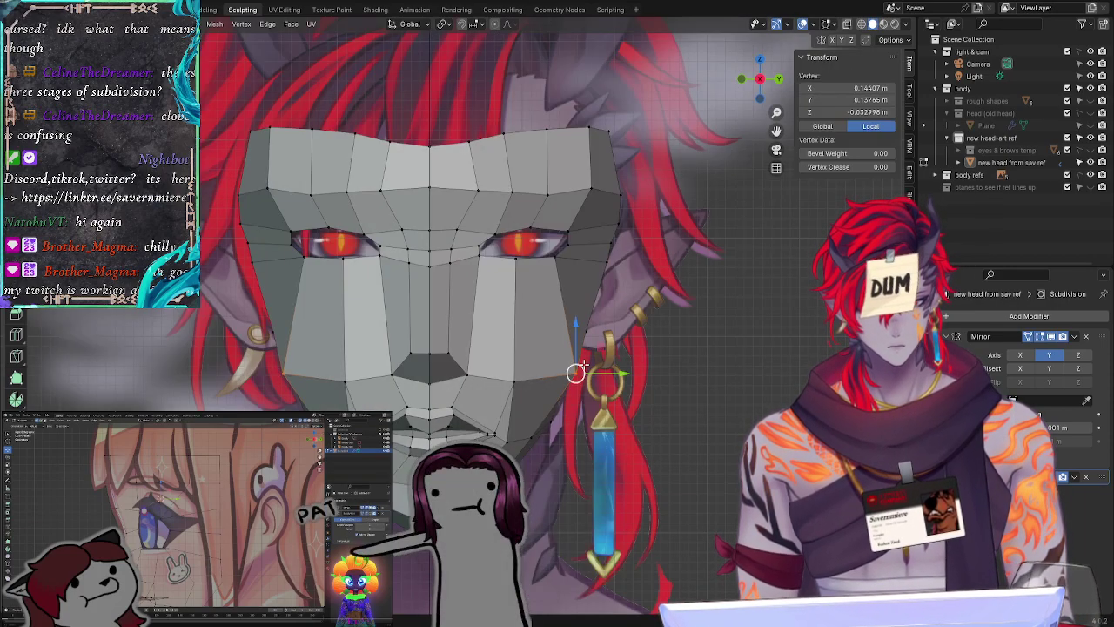
pyautogui.moveTo(576, 373); pyautogui.dragTo(570, 364)
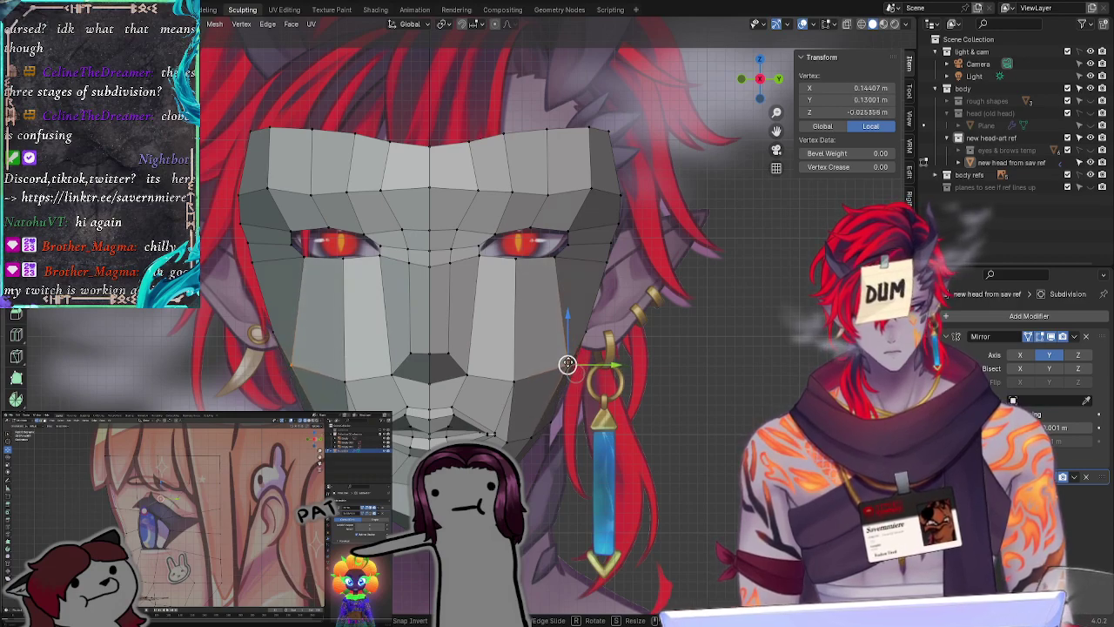
pyautogui.click(654, 294)
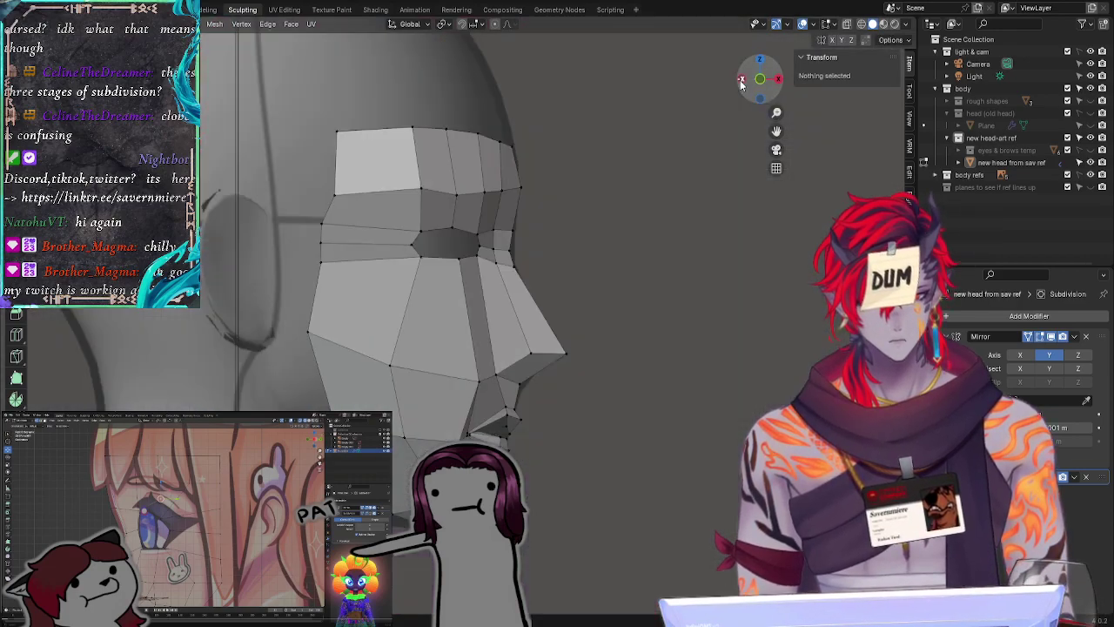
# Step: In side view, raise an eye-socket rim vertex and push the lower socket edge forward to X 0.18346 m
pyautogui.click(740, 80)
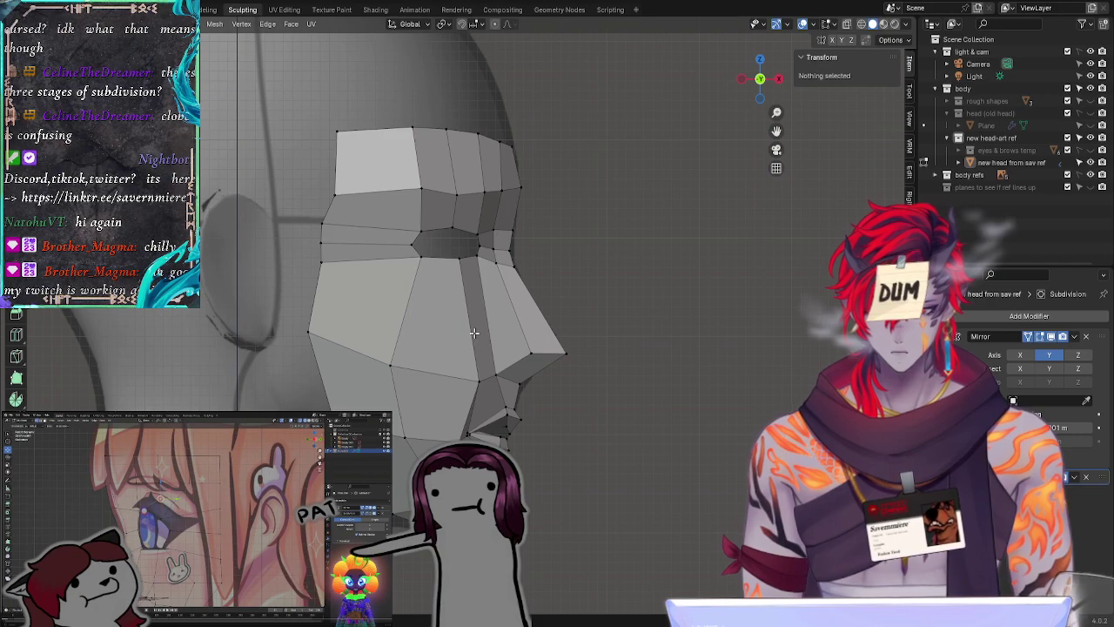
pyautogui.click(458, 256)
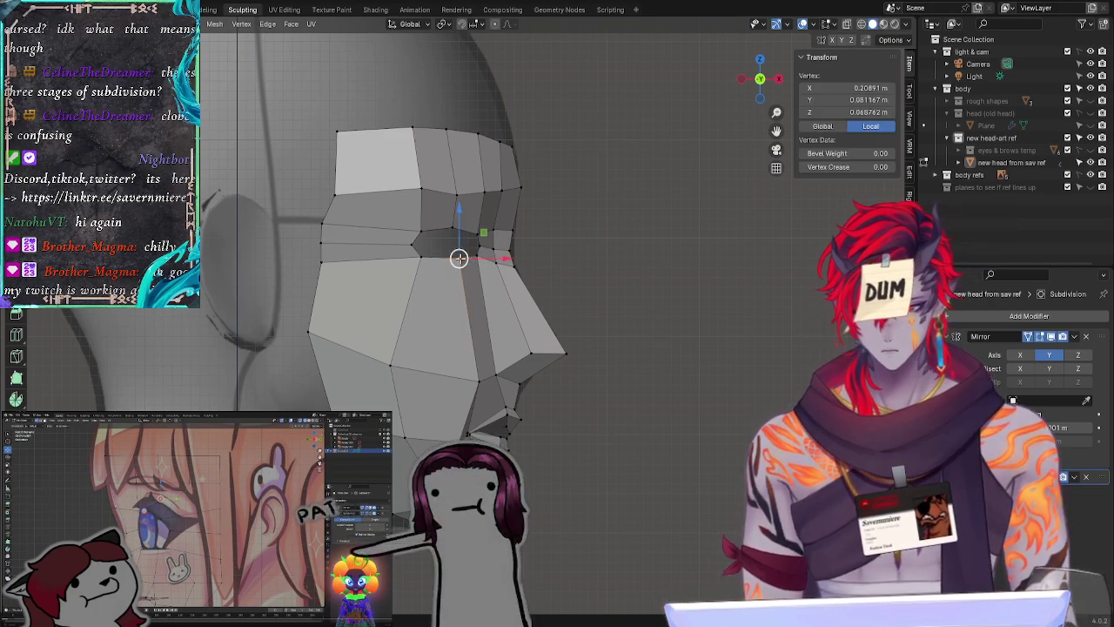
pyautogui.press('g')
pyautogui.press('z')
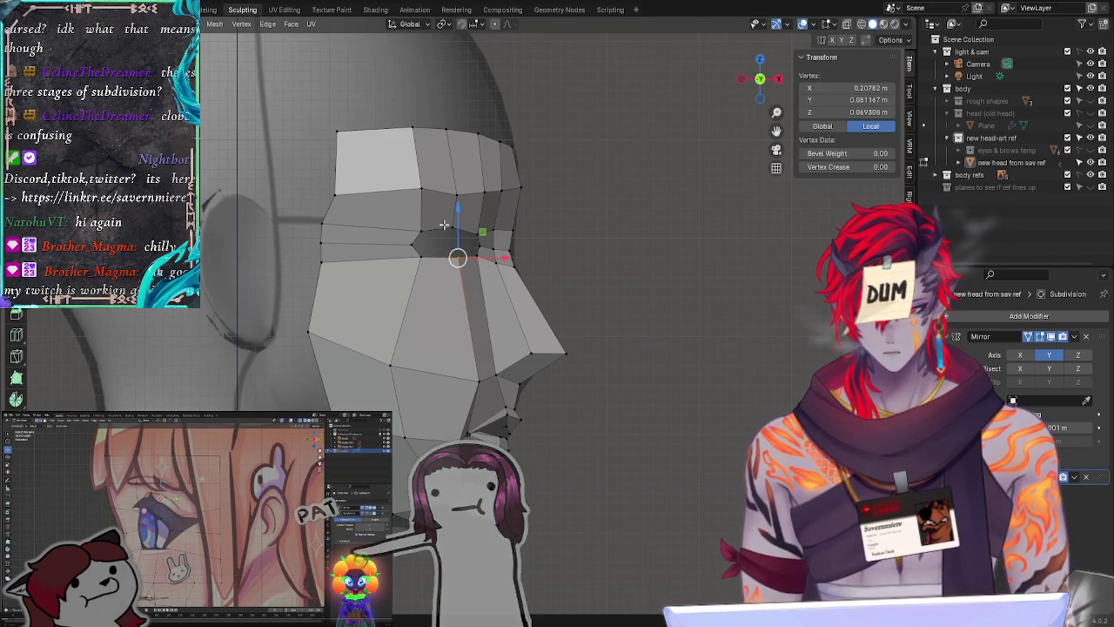
pyautogui.click(451, 223)
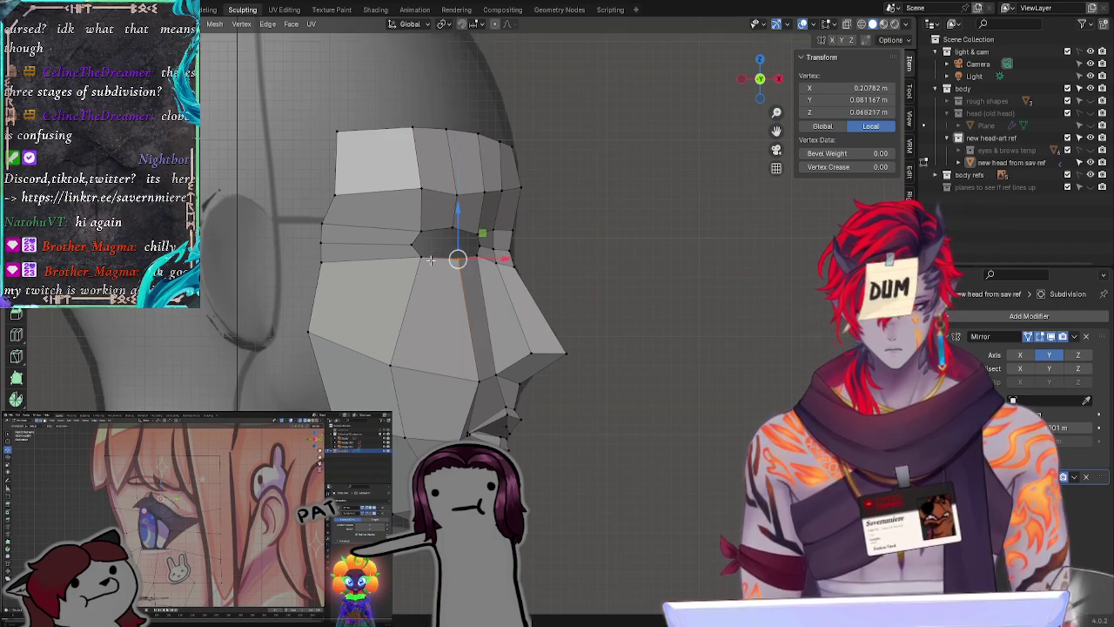
pyautogui.click(421, 257)
pyautogui.press('g')
pyautogui.press('x')
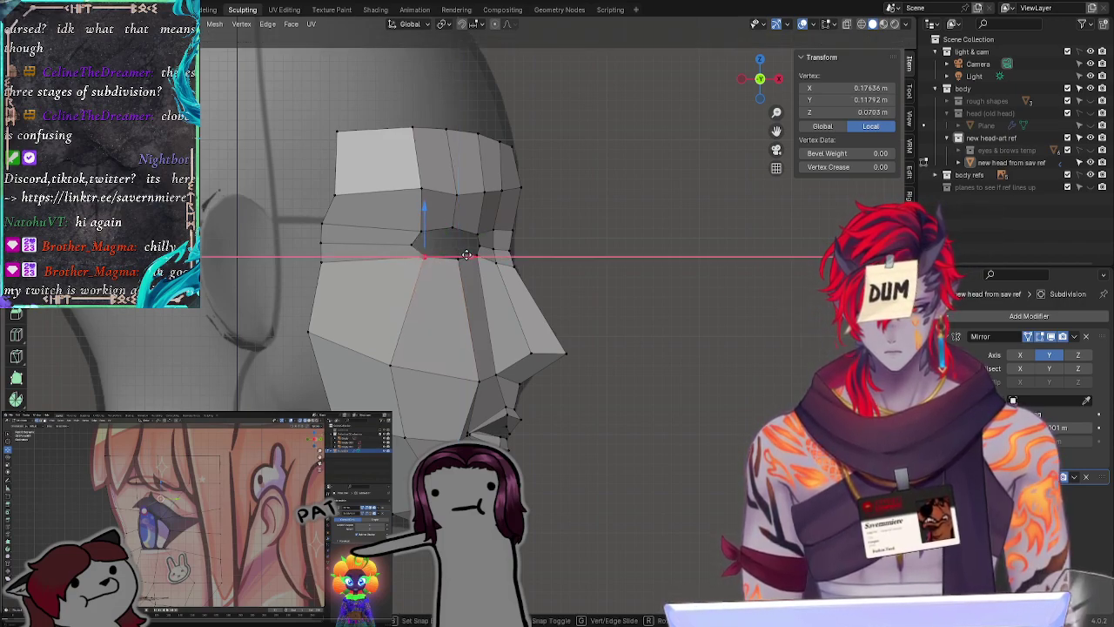
pyautogui.press('Escape')
pyautogui.click(444, 241)
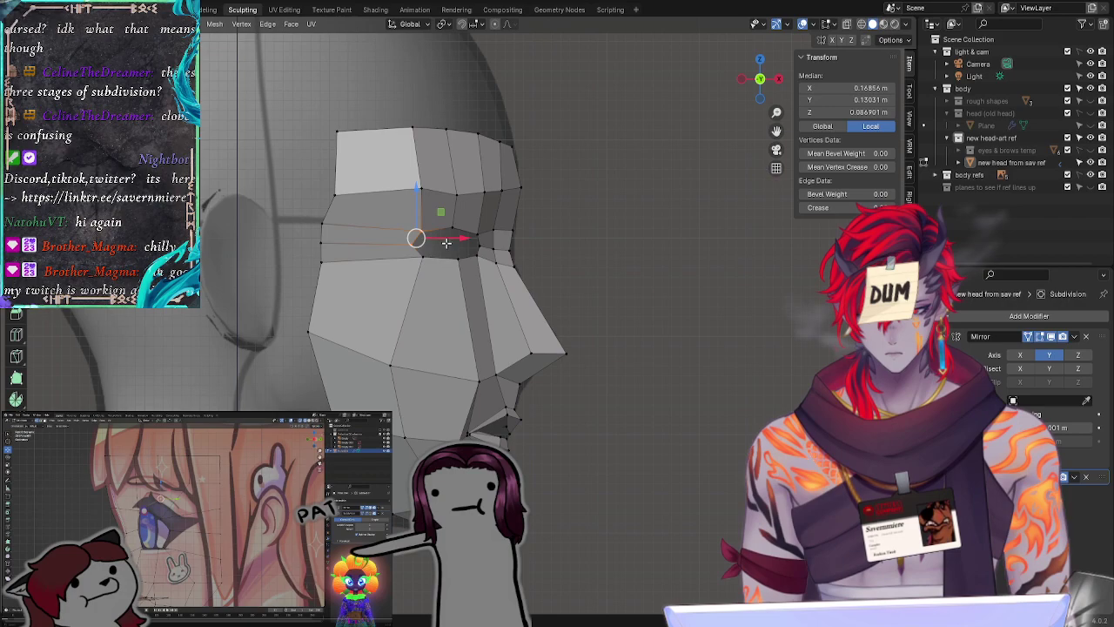
pyautogui.moveTo(459, 236); pyautogui.dragTo(481, 254)
pyautogui.hotkey('alt', 'a')
pyautogui.click(423, 257)
# Step: Move the inner eye-rim vertex inward and raise it to the reference eye line
pyautogui.click(447, 225)
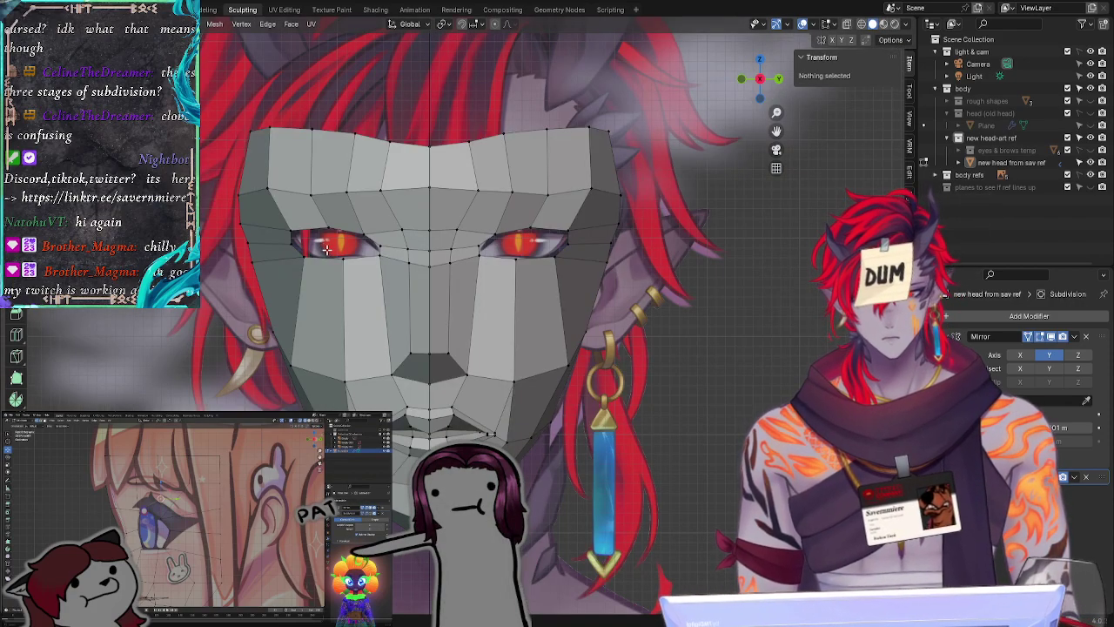
pyautogui.click(346, 258)
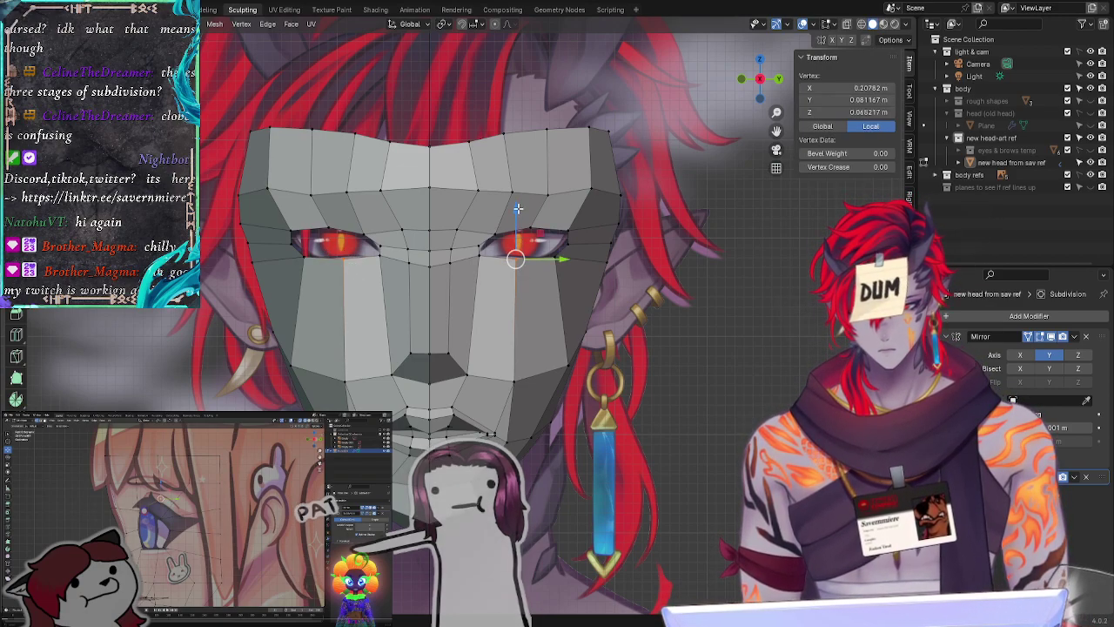
pyautogui.press('g')
pyautogui.press('z')
pyautogui.click(517, 209)
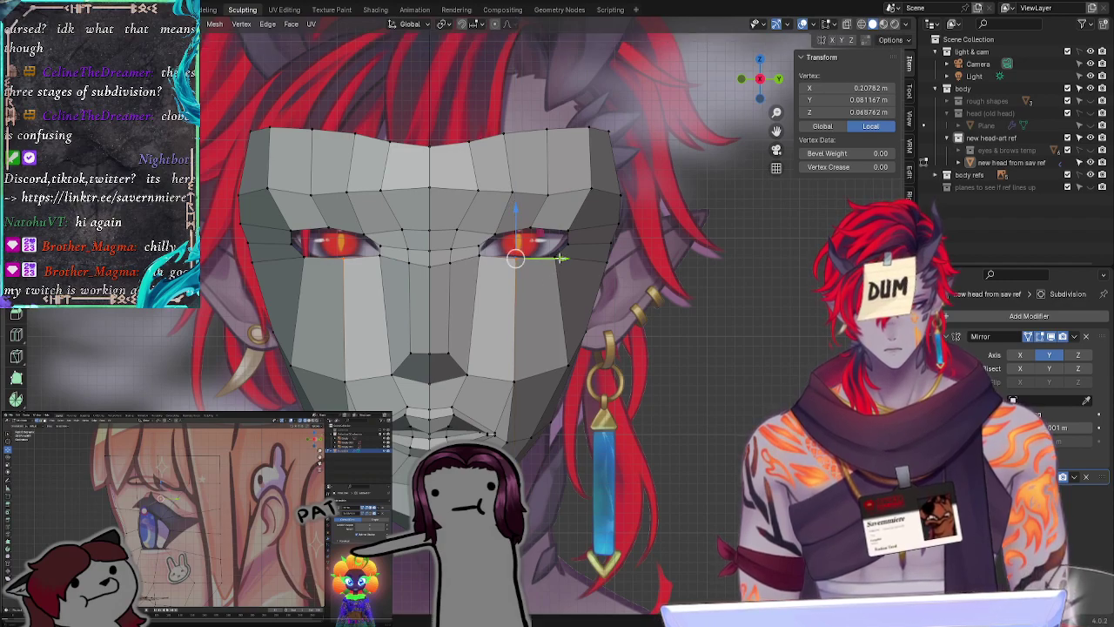
pyautogui.moveTo(561, 258); pyautogui.dragTo(555, 258)
pyautogui.moveTo(512, 208); pyautogui.dragTo(554, 230)
# Step: Fit pairs of brow vertices to the drawn brow, shifting them right, down and slightly up
pyautogui.click(547, 195)
pyautogui.click(746, 216)
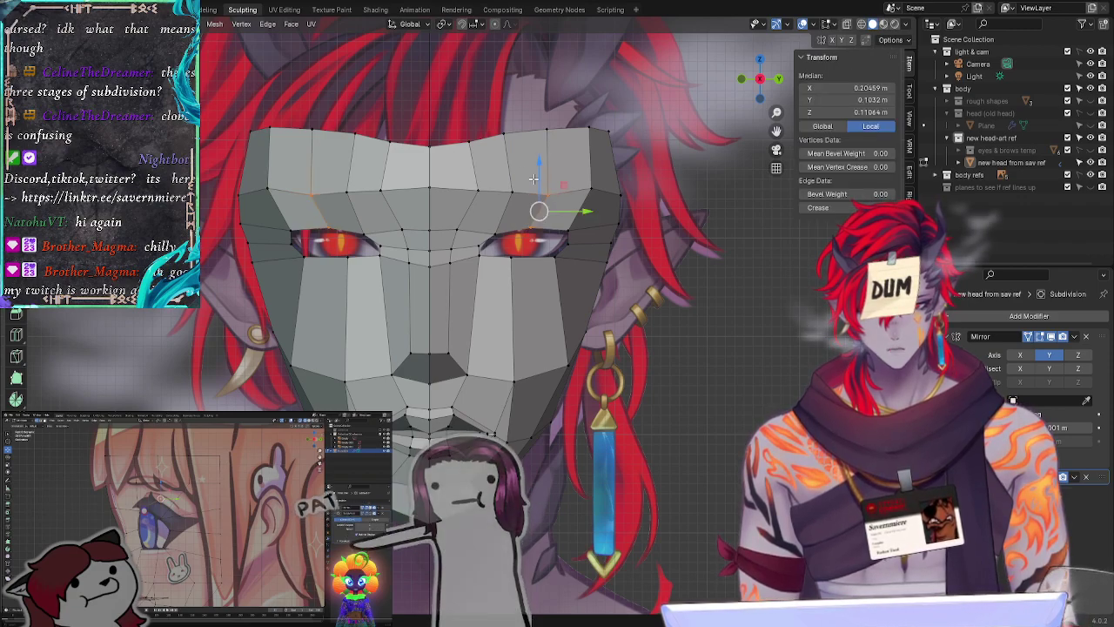
pyautogui.click(698, 123)
pyautogui.click(506, 216)
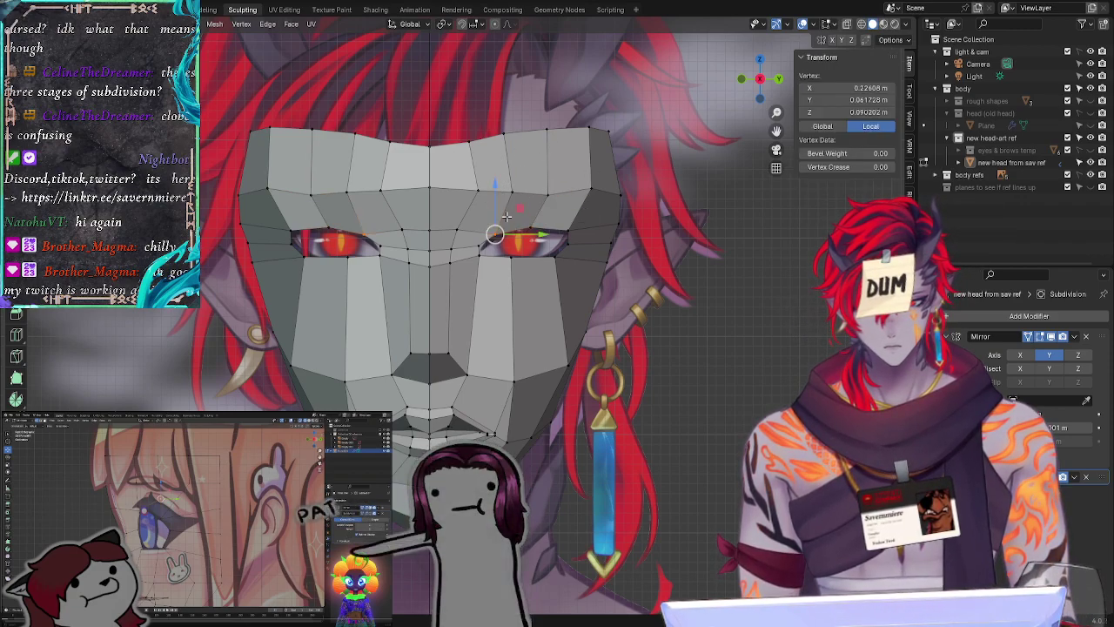
pyautogui.keyDown('shift'); pyautogui.click(514, 191); pyautogui.keyUp('shift')
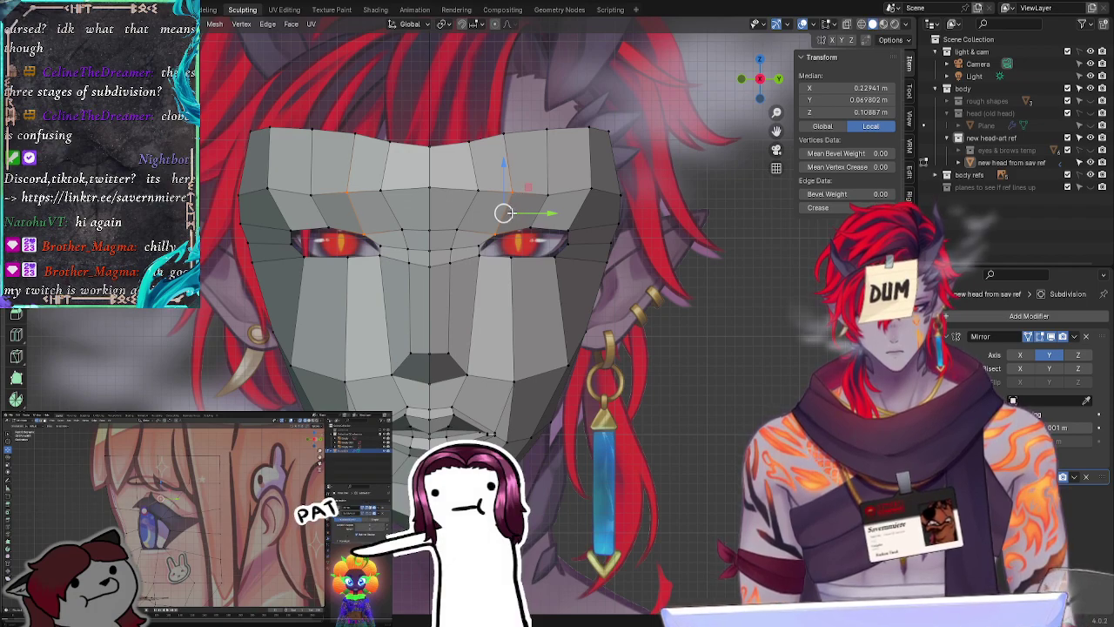
pyautogui.moveTo(503, 213); pyautogui.dragTo(512, 209)
pyautogui.moveTo(556, 179); pyautogui.dragTo(520, 235)
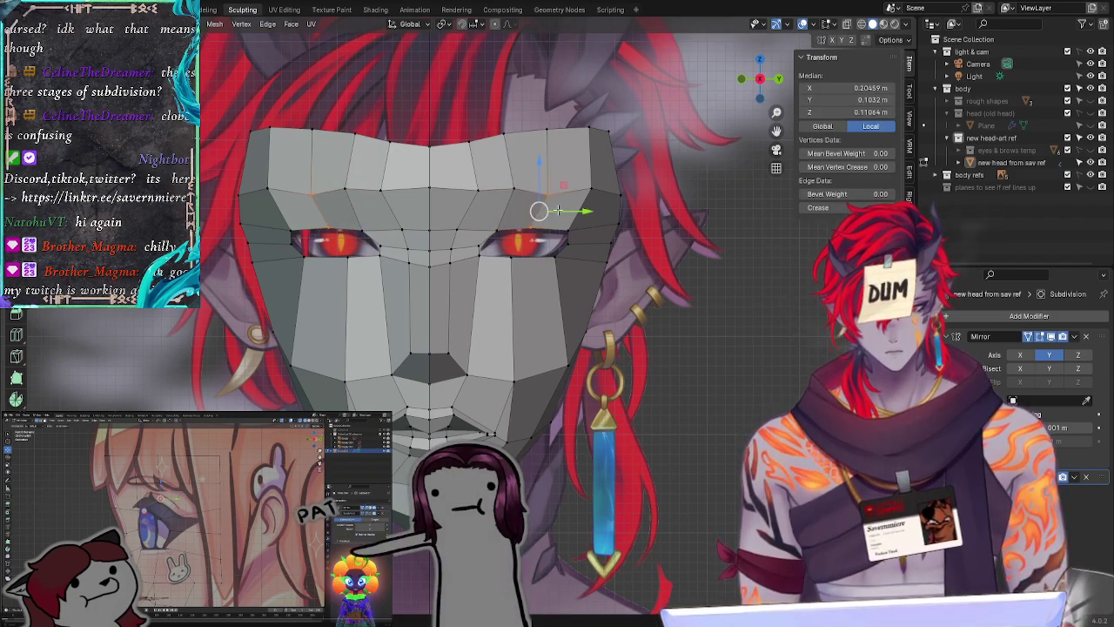
pyautogui.moveTo(565, 182); pyautogui.dragTo(583, 214)
pyautogui.moveTo(541, 165); pyautogui.dragTo(541, 161)
# Step: Move the inner eye-corner vertex onto the reference eye, ending at Y 0.053229 m, Z 0.083897 m
pyautogui.click(516, 236)
pyautogui.click(501, 233)
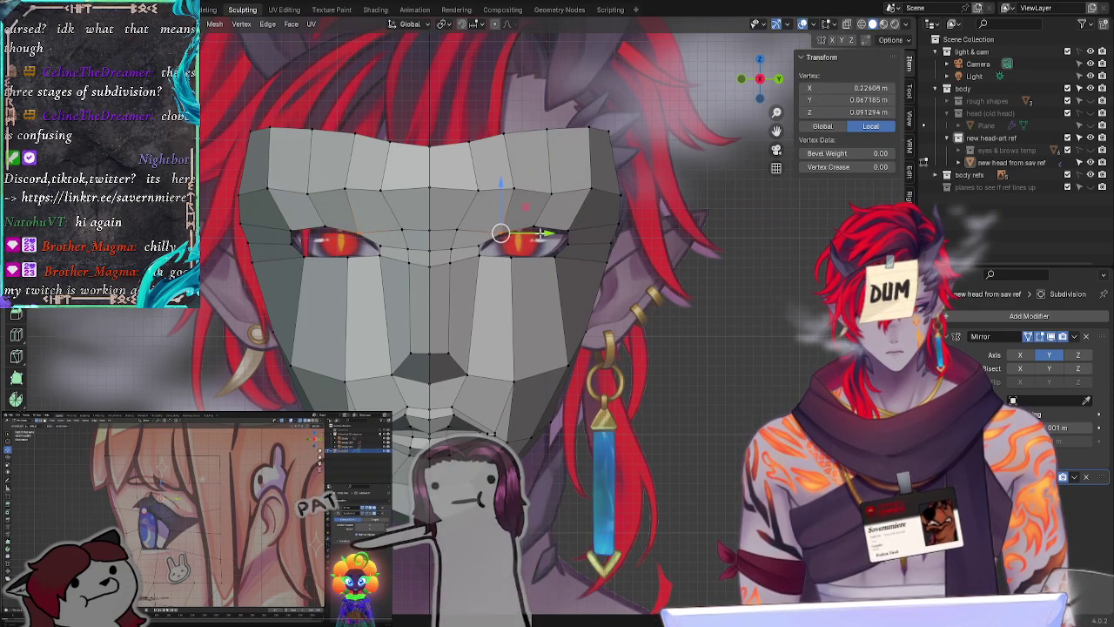
pyautogui.press('g')
pyautogui.click(526, 199)
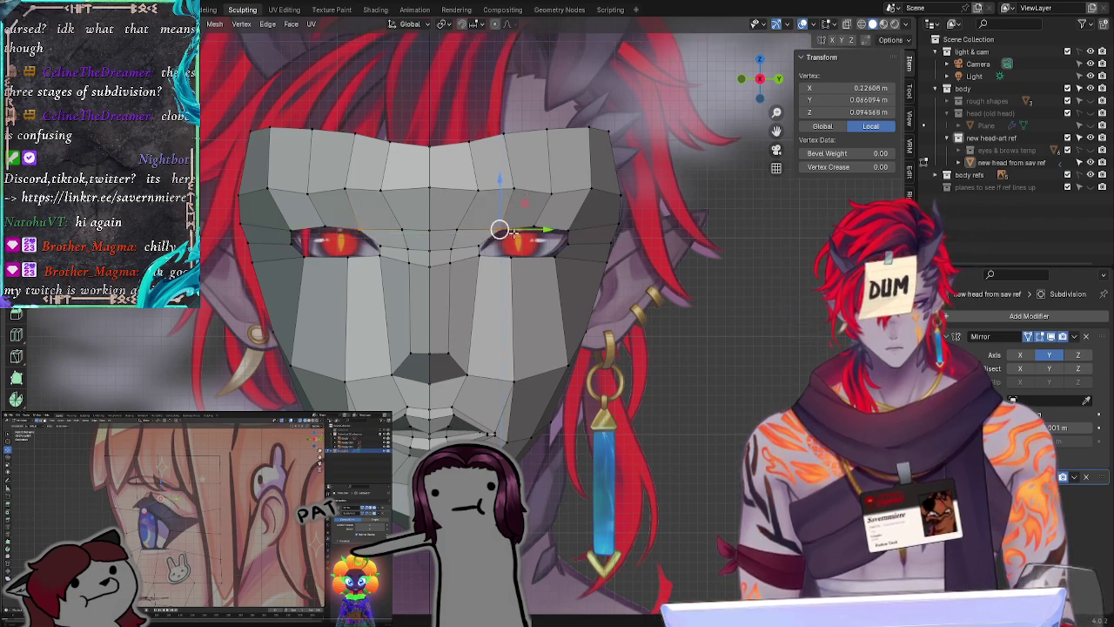
pyautogui.press('g')
pyautogui.press('z')
pyautogui.click(502, 180)
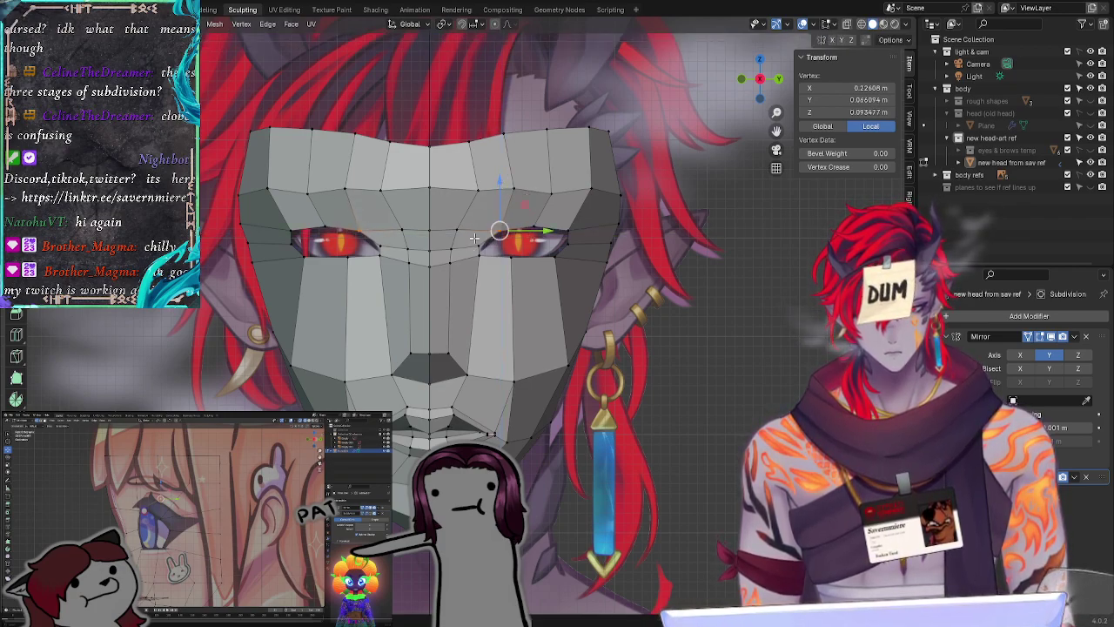
pyautogui.moveTo(479, 246); pyautogui.dragTo(514, 213)
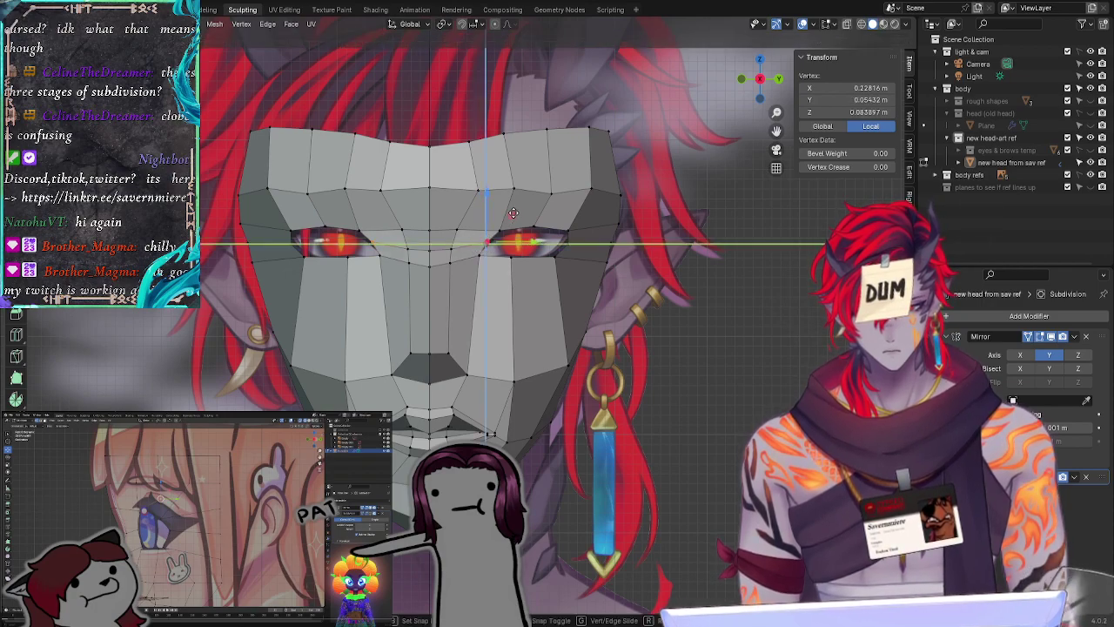
pyautogui.click(511, 214)
# Step: In side view, nudge two eye-socket vertices along X and lower one slightly
pyautogui.hotkey('alt', 'a')
pyautogui.moveTo(511, 217); pyautogui.dragTo(601, 311, button='middle')
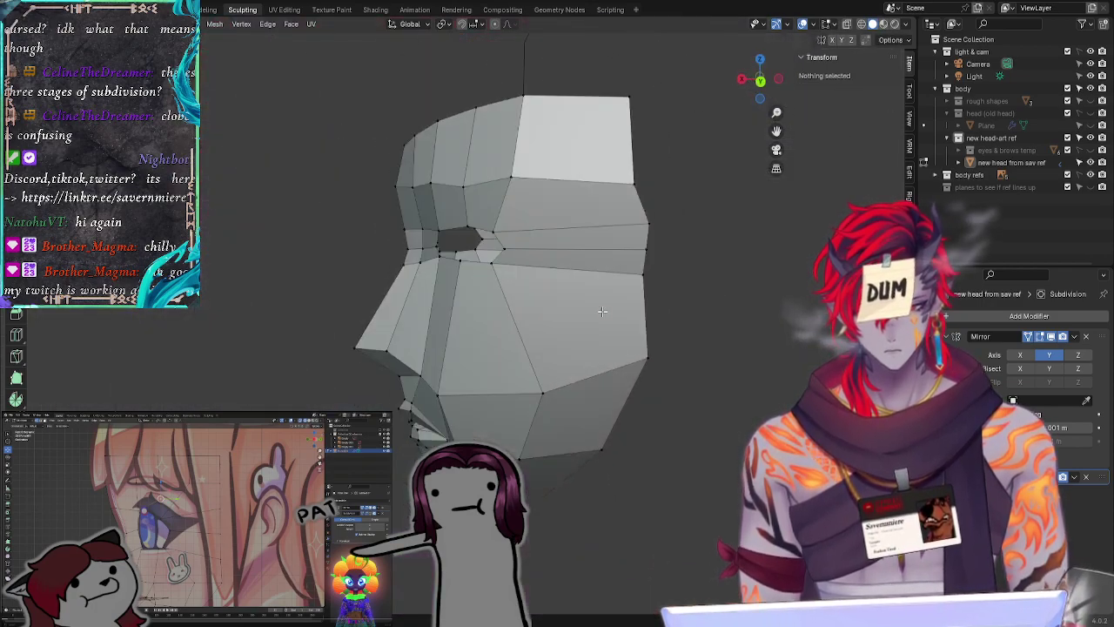
pyautogui.click(437, 247)
pyautogui.moveTo(389, 247); pyautogui.dragTo(395, 246)
pyautogui.click(355, 243)
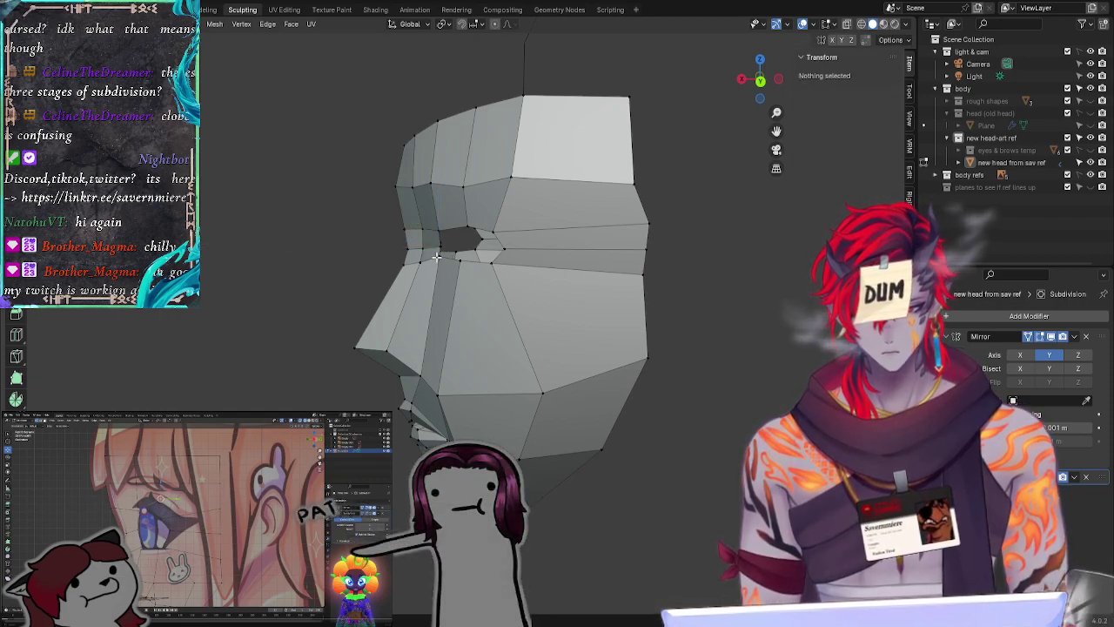
pyautogui.click(439, 257)
pyautogui.moveTo(395, 256); pyautogui.dragTo(391, 258)
pyautogui.moveTo(436, 209); pyautogui.dragTo(436, 213)
pyautogui.click(321, 230)
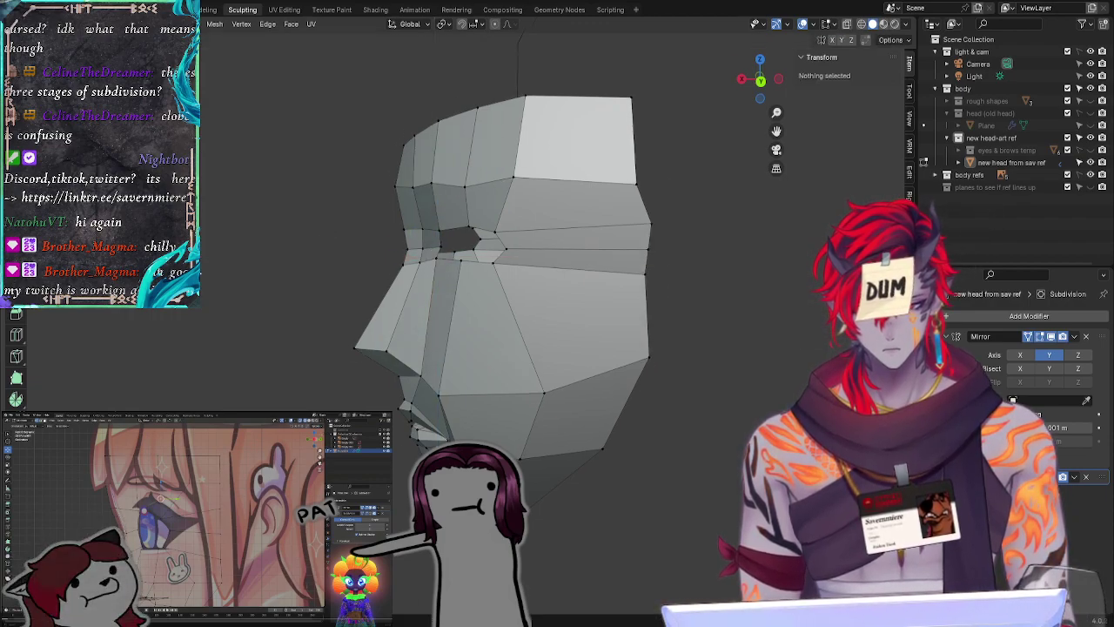
# Step: In front view, move the eye-line vertex with its X axis locked
pyautogui.moveTo(321, 231); pyautogui.dragTo(496, 243, button='middle')
pyautogui.click(509, 254)
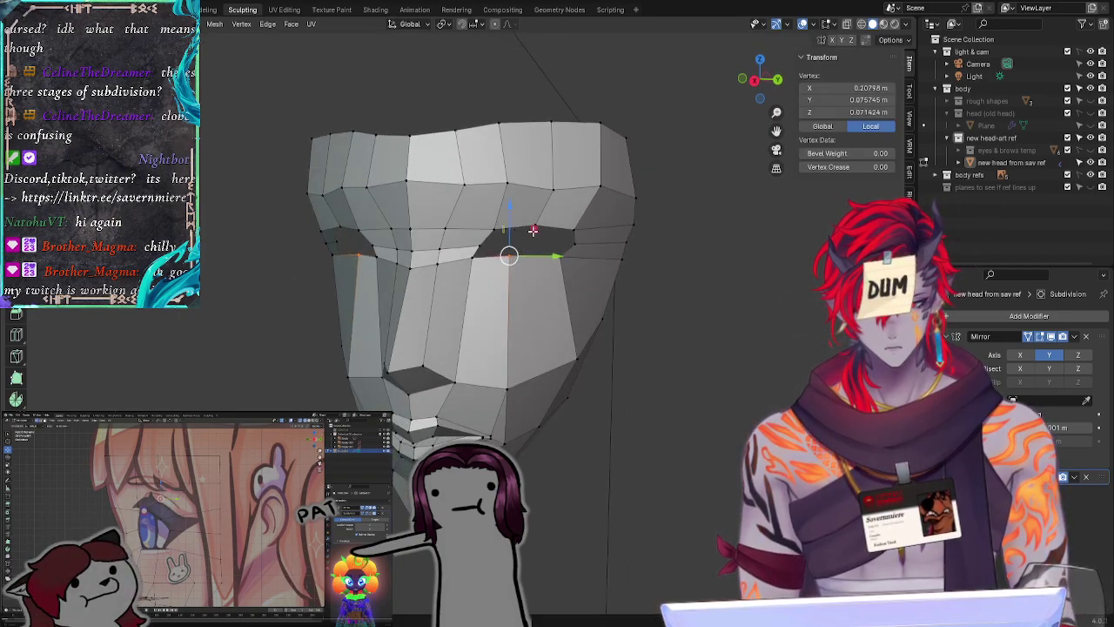
pyautogui.press('g')
pyautogui.hotkey('shift', 'x')
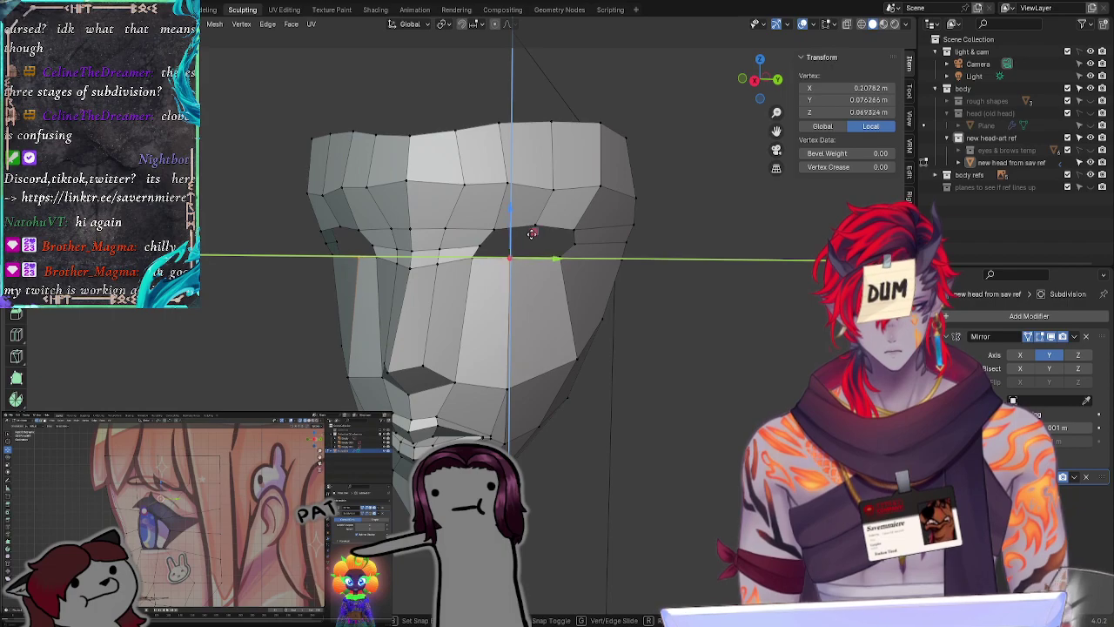
pyautogui.click(550, 260)
# Step: Shift a vertex beside the eye slightly outward
pyautogui.click(658, 327)
pyautogui.moveTo(659, 327); pyautogui.dragTo(486, 297, button='middle')
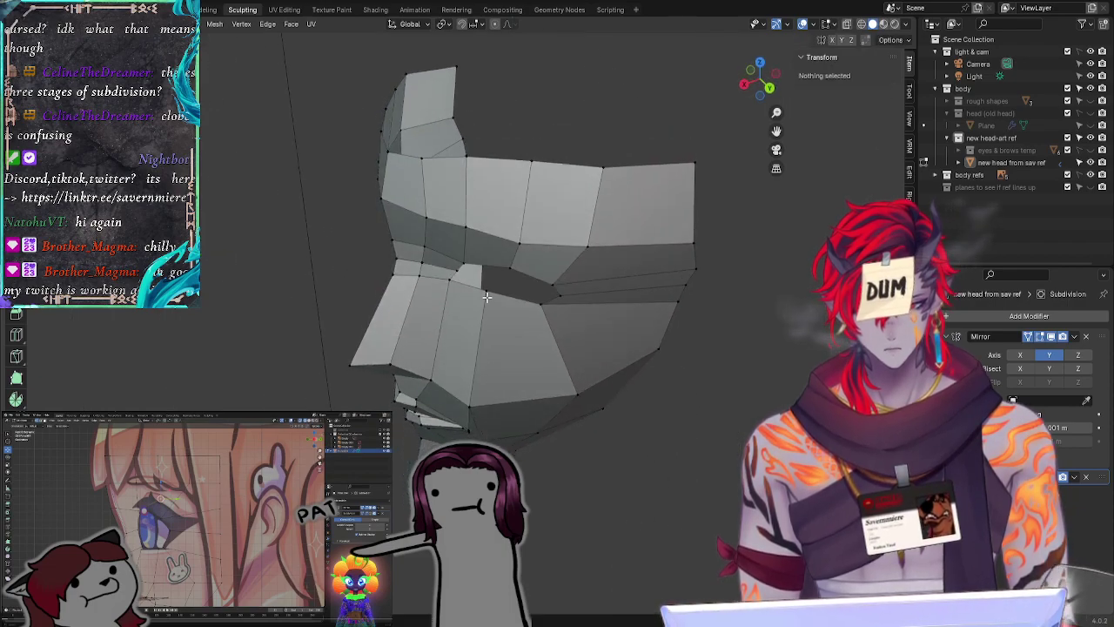
pyautogui.click(487, 293)
pyautogui.click(659, 349)
pyautogui.moveTo(658, 353); pyautogui.dragTo(765, 348, button='middle')
pyautogui.click(512, 257)
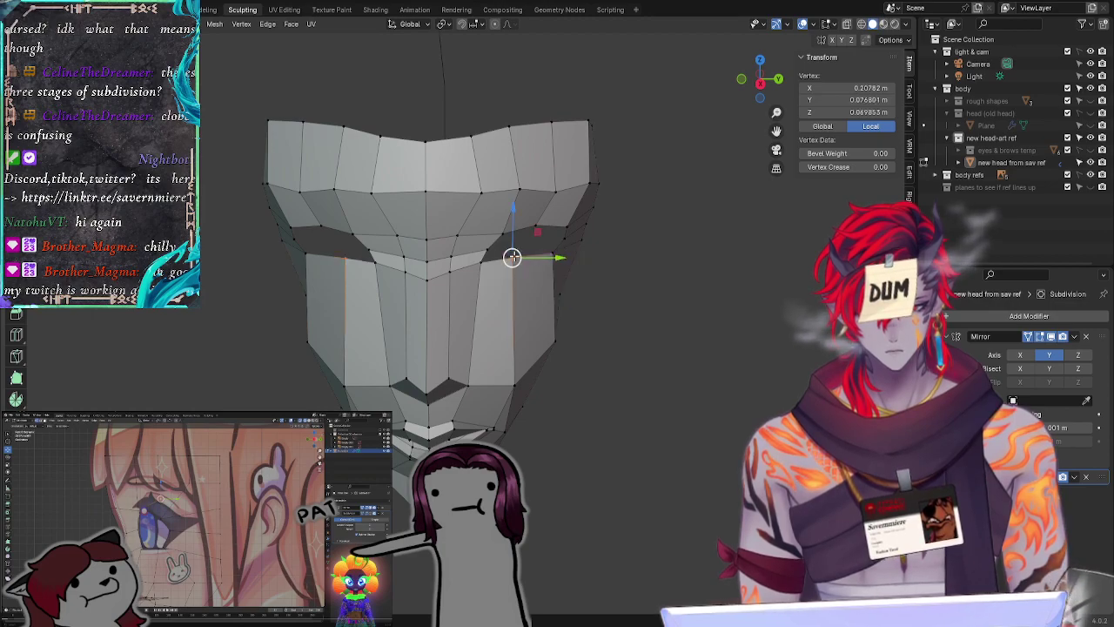
pyautogui.moveTo(512, 258); pyautogui.dragTo(508, 232)
pyautogui.click(656, 356)
# Step: In side profile, move two nose-bridge vertices along the X axis
pyautogui.moveTo(656, 356); pyautogui.dragTo(470, 350, button='middle')
pyautogui.click(441, 264)
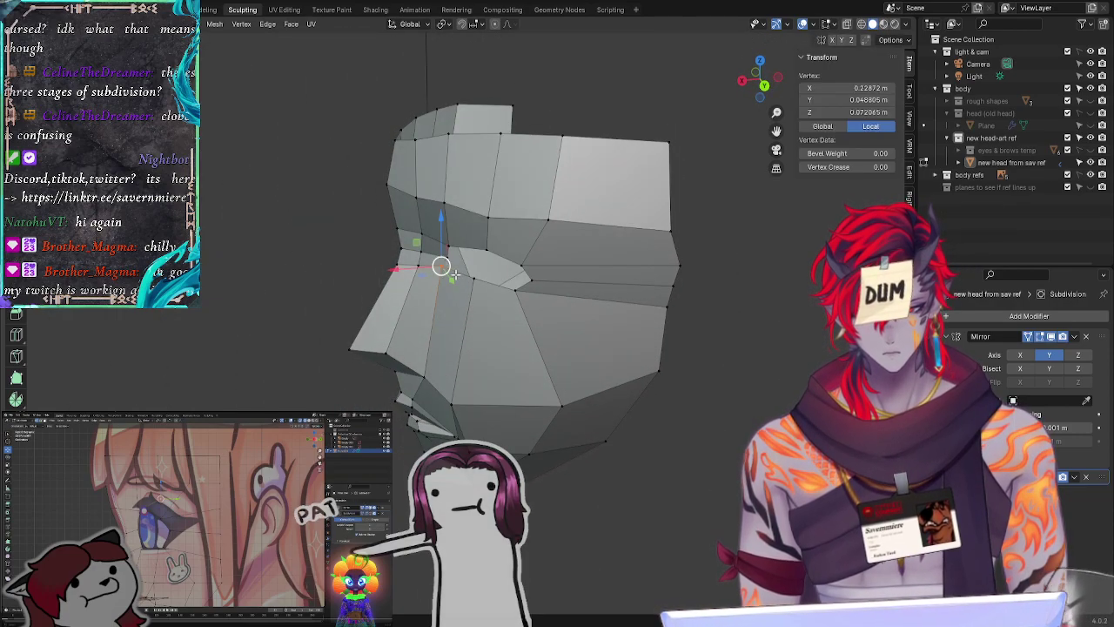
pyautogui.press('g')
pyautogui.press('x')
pyautogui.click(401, 271)
pyautogui.click(308, 288)
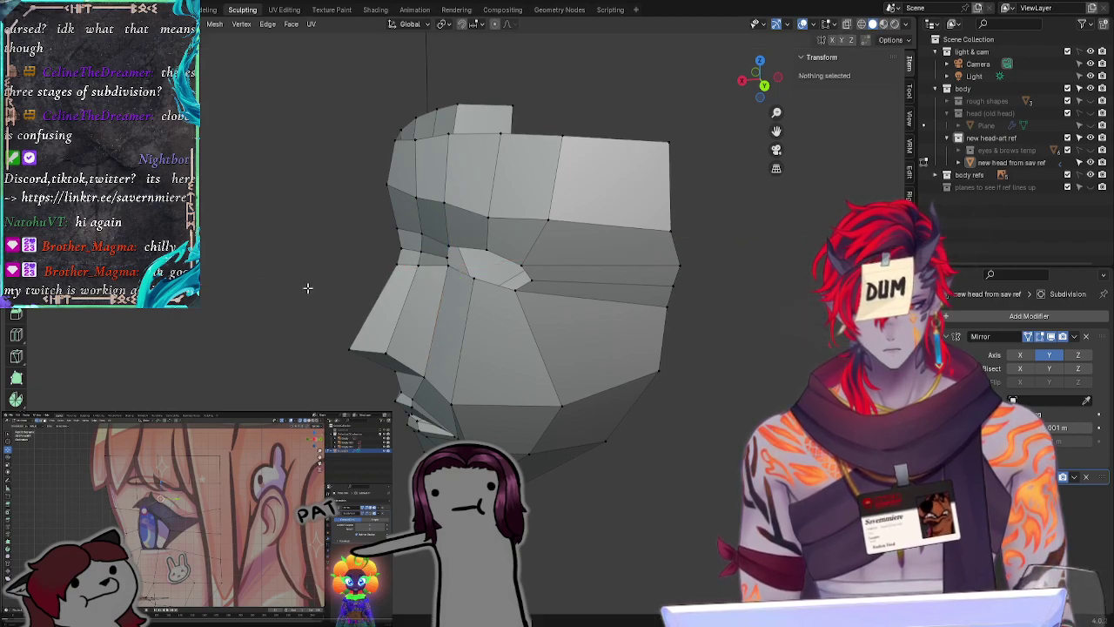
pyautogui.moveTo(308, 288); pyautogui.dragTo(269, 246, button='middle')
pyautogui.click(449, 240)
pyautogui.press('g')
pyautogui.press('x')
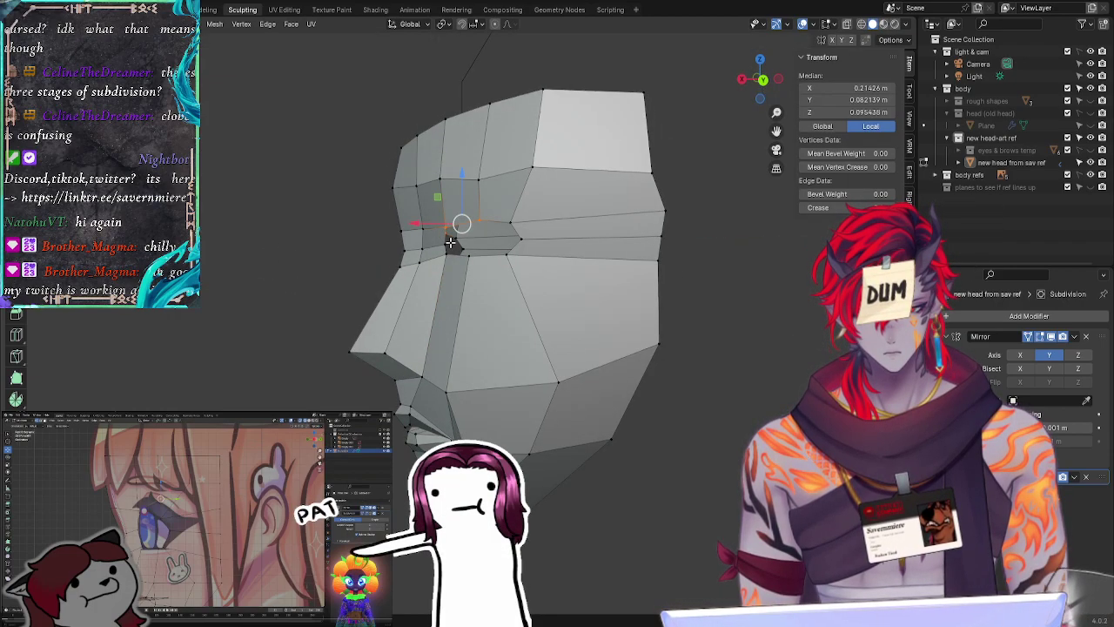
pyautogui.click(398, 245)
# Step: Move the vertex in front of the eye socket along X, then vertically along Z
pyautogui.click(287, 259)
pyautogui.moveTo(286, 258); pyautogui.dragTo(422, 253, button='middle')
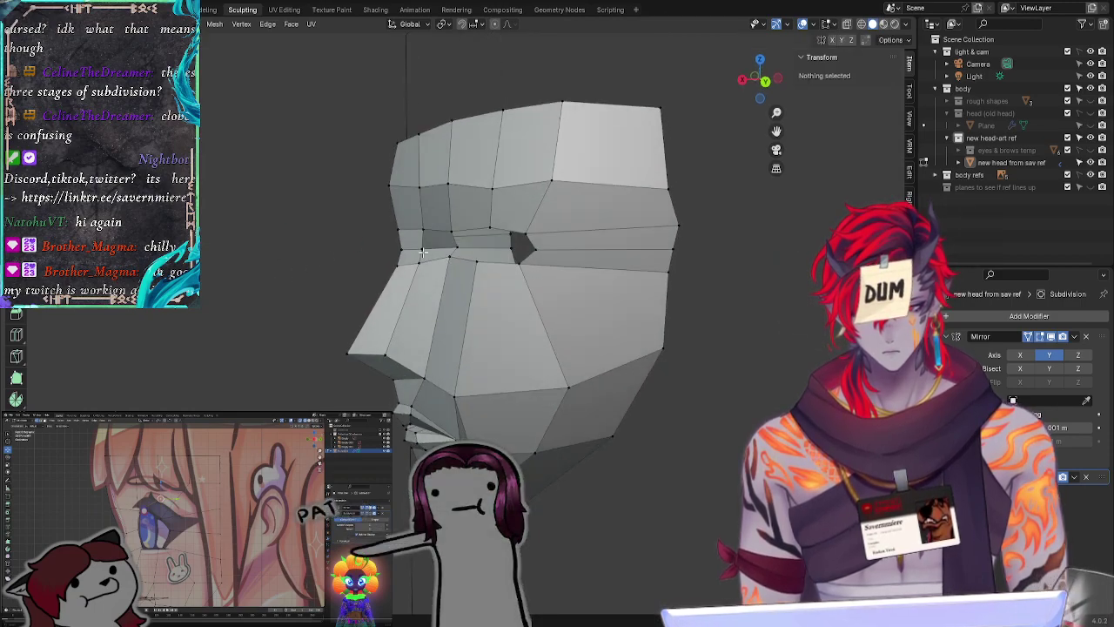
pyautogui.click(453, 245)
pyautogui.press('g')
pyautogui.press('x')
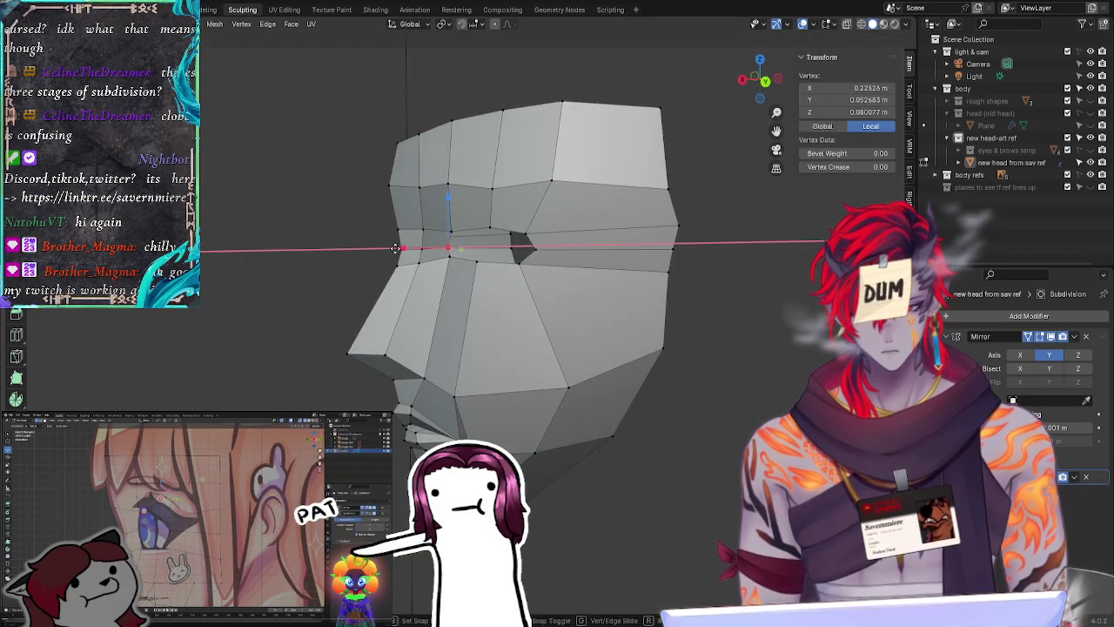
pyautogui.click(396, 249)
pyautogui.press('g')
pyautogui.press('z')
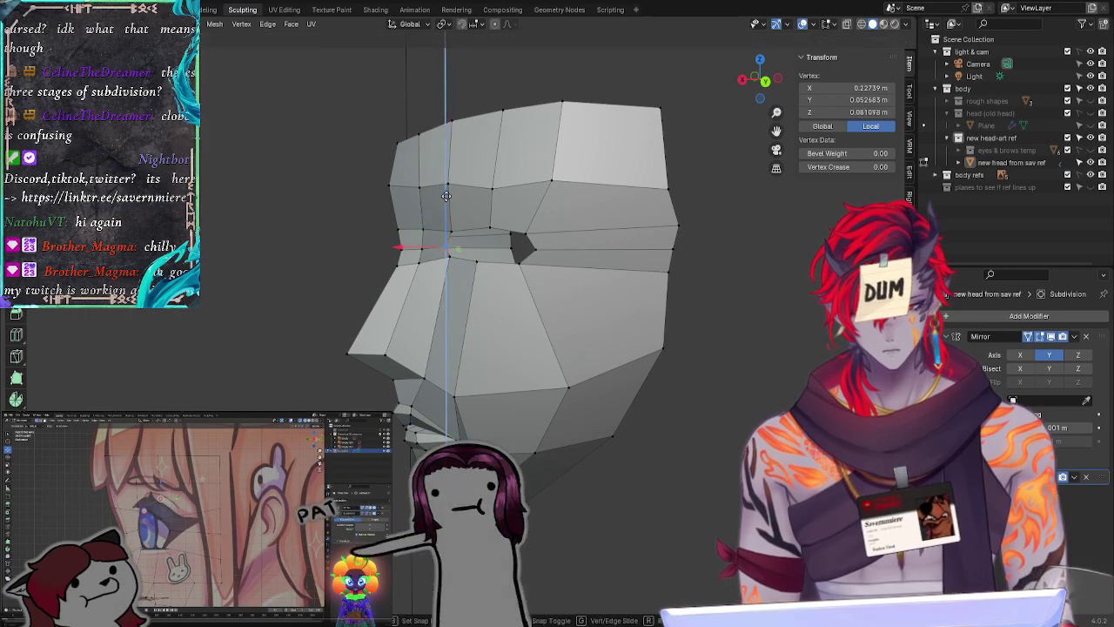
pyautogui.click(446, 197)
# Step: Select the brow vertices one by one to check their positions
pyautogui.hotkey('alt', 'a')
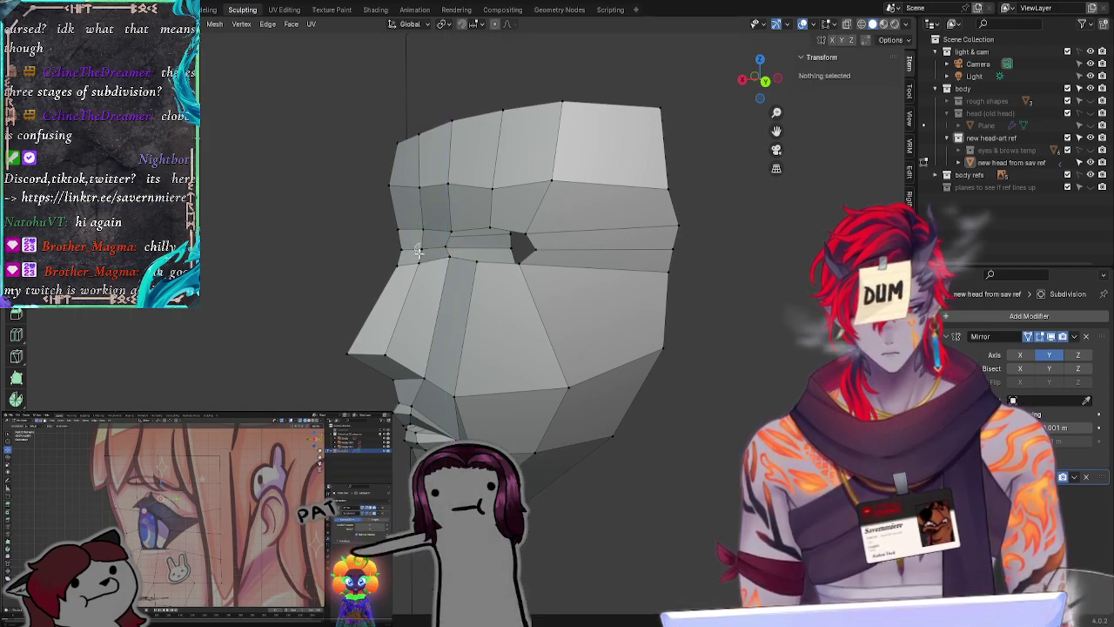
pyautogui.click(420, 250)
pyautogui.click(395, 252)
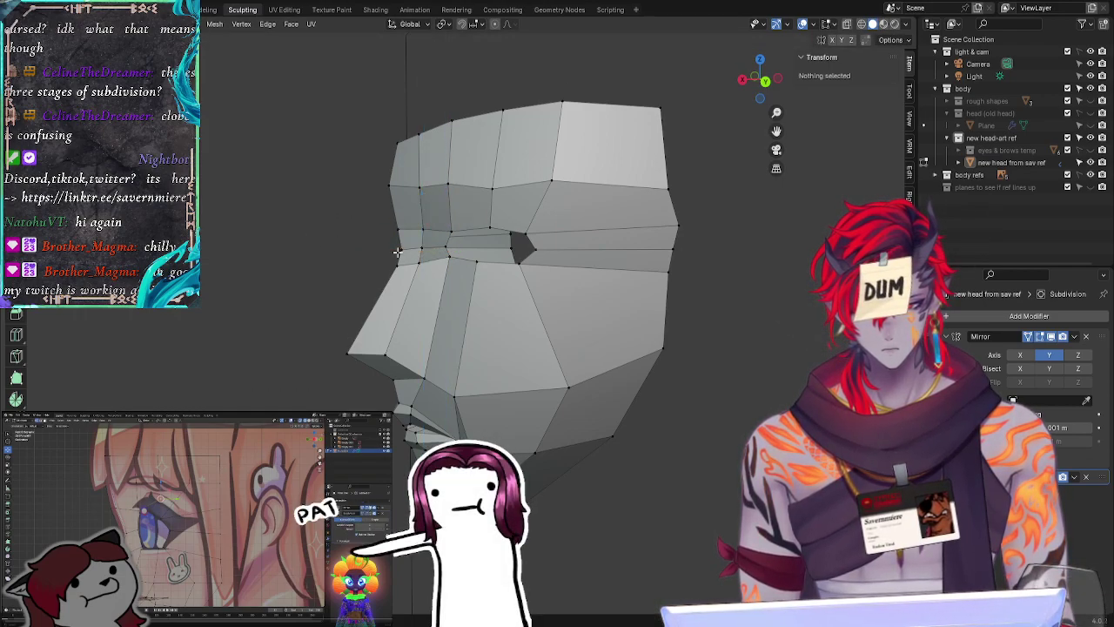
pyautogui.click(403, 248)
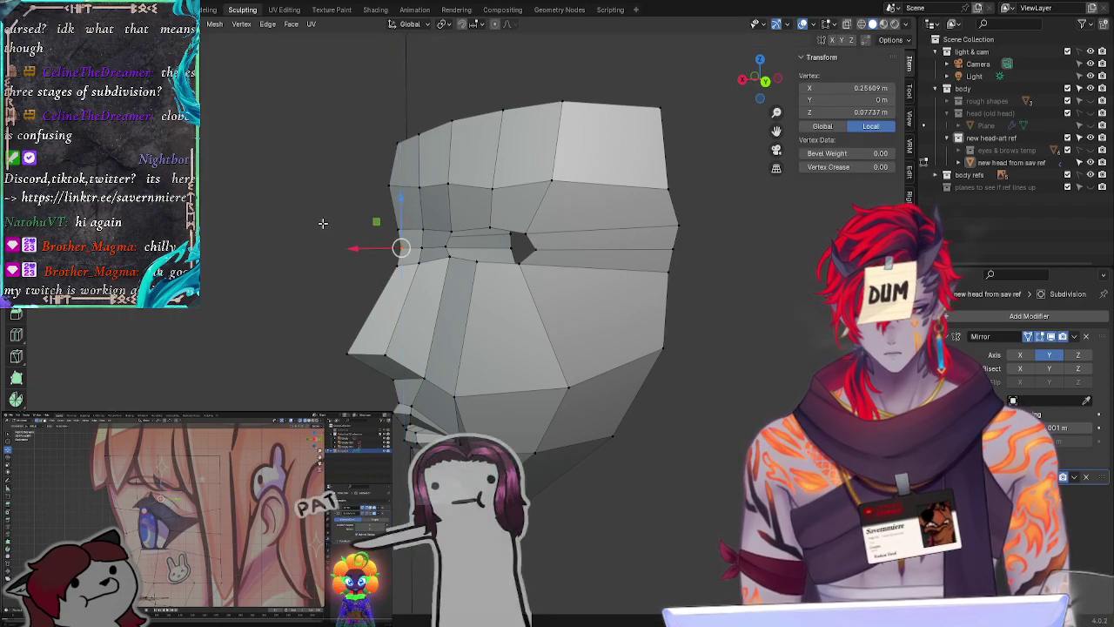
pyautogui.click(397, 249)
# Step: Shift the two nose-bridge vertices sideways and lower the brow vertex above them
pyautogui.moveTo(397, 249); pyautogui.dragTo(497, 253, button='middle')
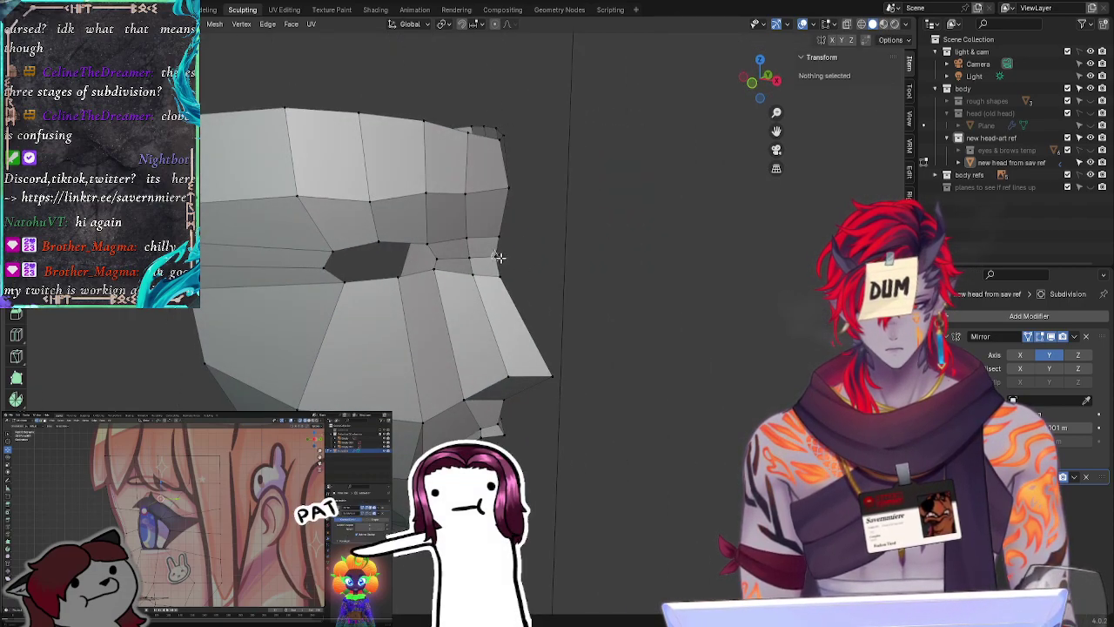
pyautogui.click(499, 255)
pyautogui.click(622, 261)
pyautogui.keyDown('ctrl'); pyautogui.moveTo(499, 223); pyautogui.dragTo(507, 228, button='right'); pyautogui.keyUp('ctrl')
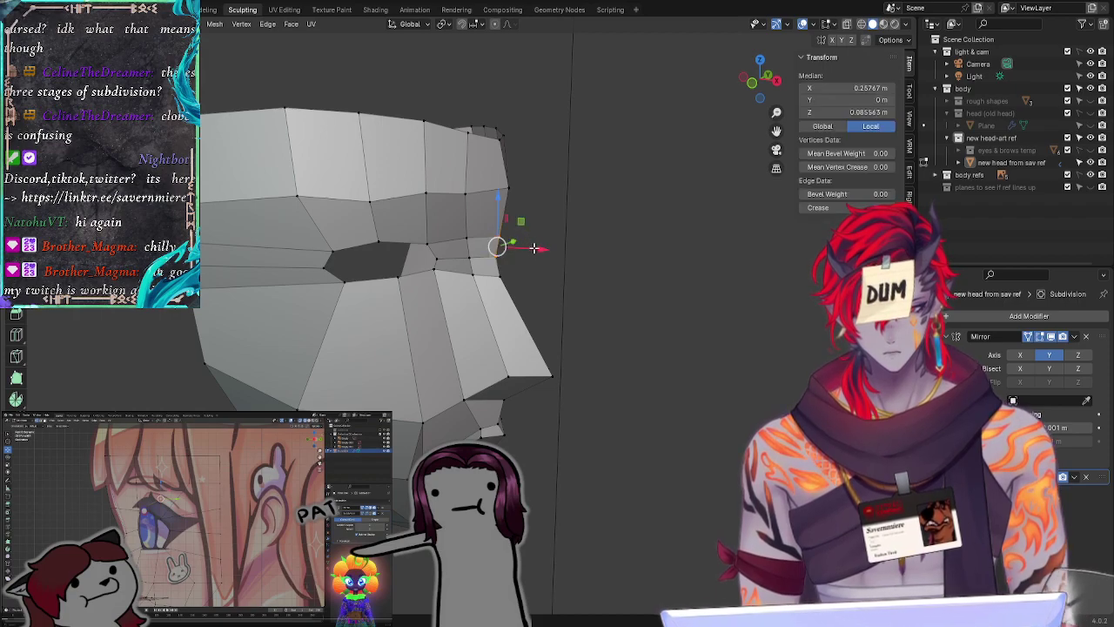
pyautogui.moveTo(530, 249); pyautogui.dragTo(530, 249)
pyautogui.click(508, 187)
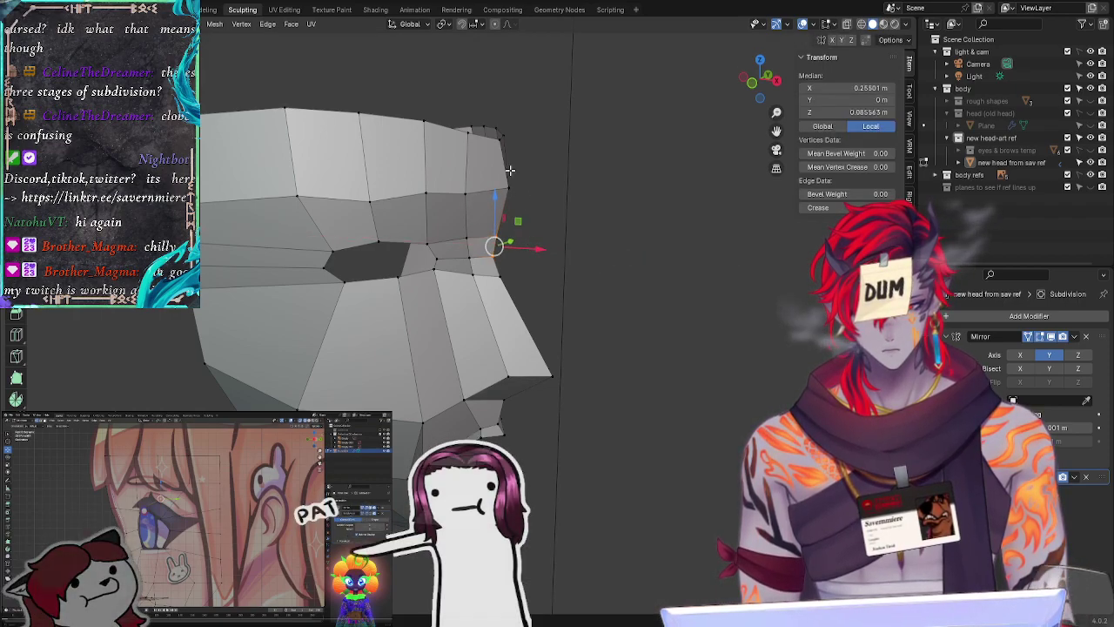
pyautogui.moveTo(509, 134); pyautogui.dragTo(511, 138)
pyautogui.click(609, 239)
pyautogui.click(508, 191)
pyautogui.click(664, 253)
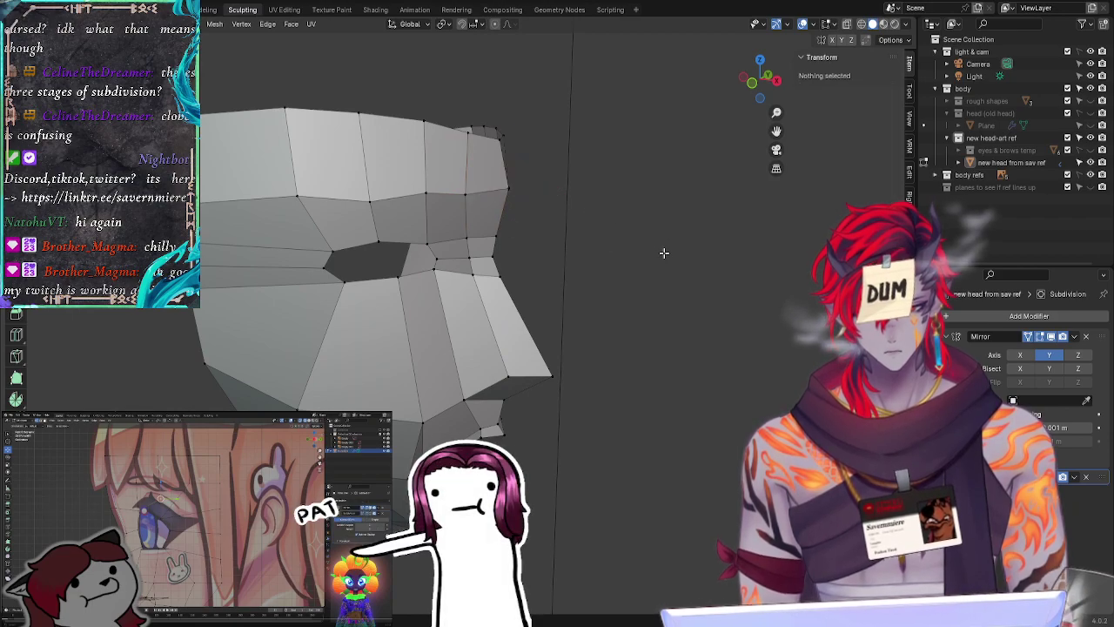
# Step: Move the centre brow vertex vertically, then check the side profile and return toward front view
pyautogui.moveTo(664, 253); pyautogui.dragTo(531, 261, button='middle')
pyautogui.click(420, 193)
pyautogui.moveTo(420, 145); pyautogui.dragTo(446, 167)
pyautogui.click(228, 278)
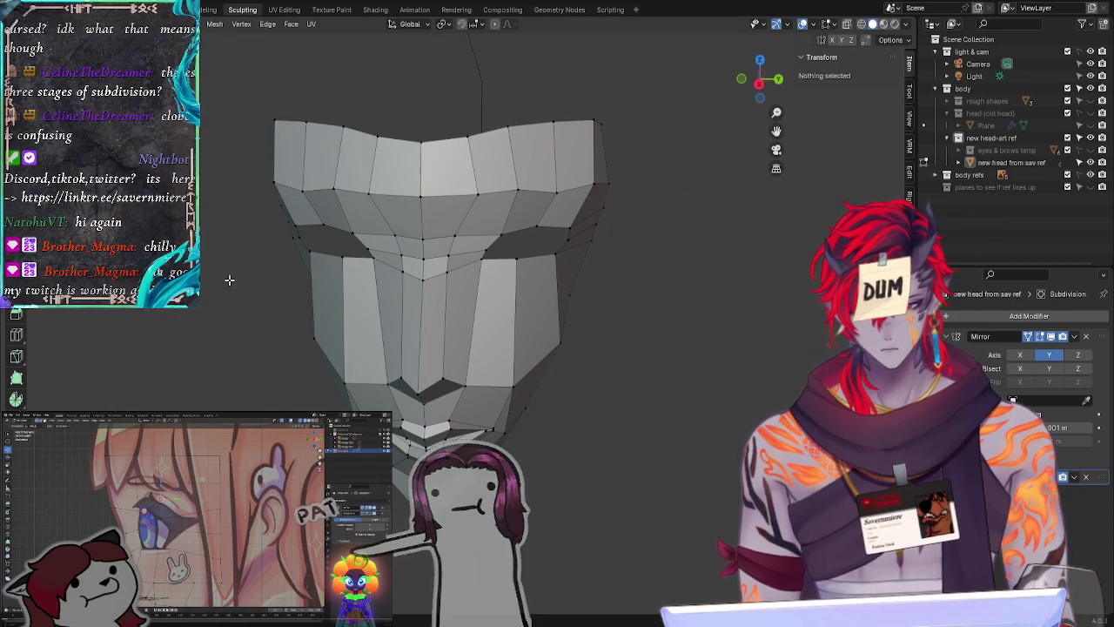
pyautogui.moveTo(229, 279)
pyautogui.mouseDown(button='middle')
pyautogui.moveTo(260, 285)
pyautogui.moveTo(219, 291)
pyautogui.mouseUp(button='middle')
pyautogui.moveTo(252, 365); pyautogui.dragTo(448, 272, button='middle')
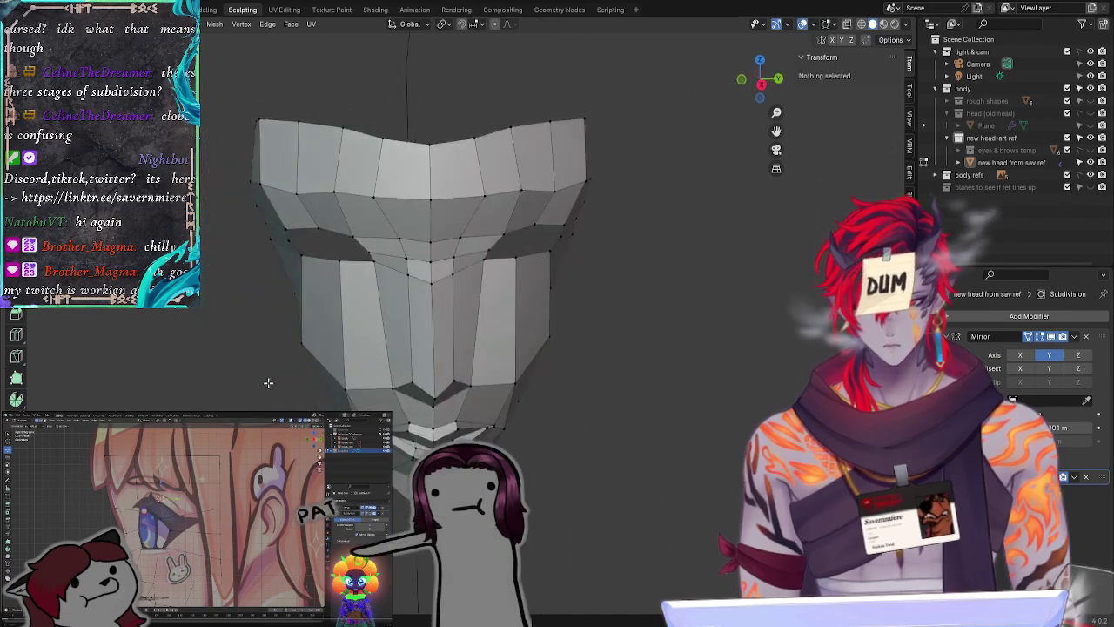
pyautogui.click(458, 237)
pyautogui.press('g')
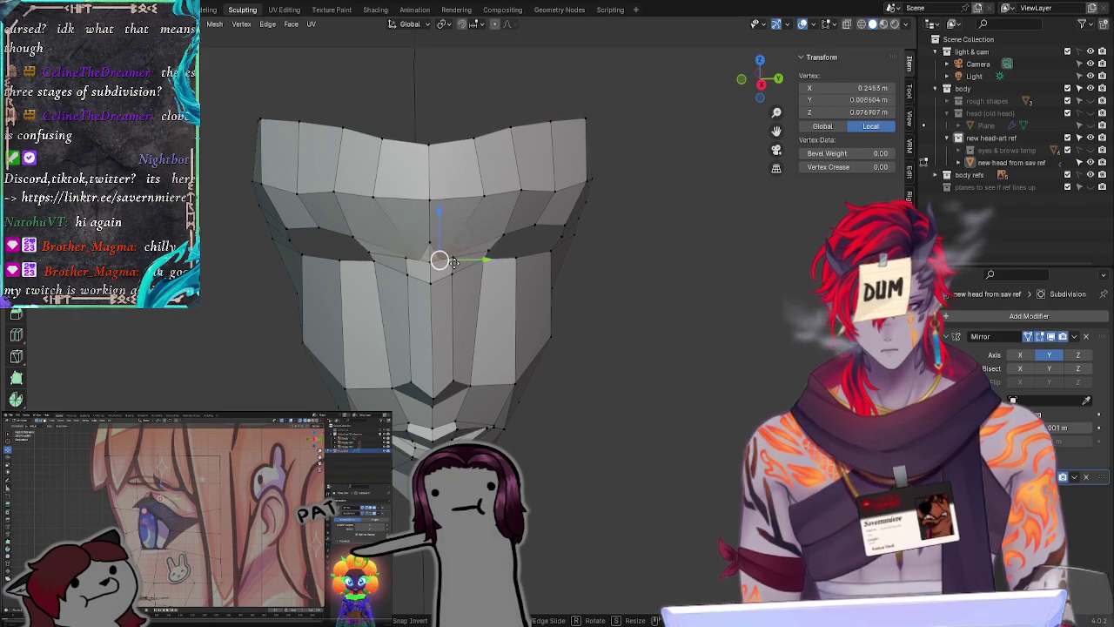
pyautogui.rightClick(477, 228)
pyautogui.click(578, 433)
pyautogui.moveTo(228, 402); pyautogui.dragTo(221, 388, button='middle')
# Step: Over the reference, move the upper eye rim and a lower eyelid vertex onto the drawn eye
pyautogui.click(760, 82)
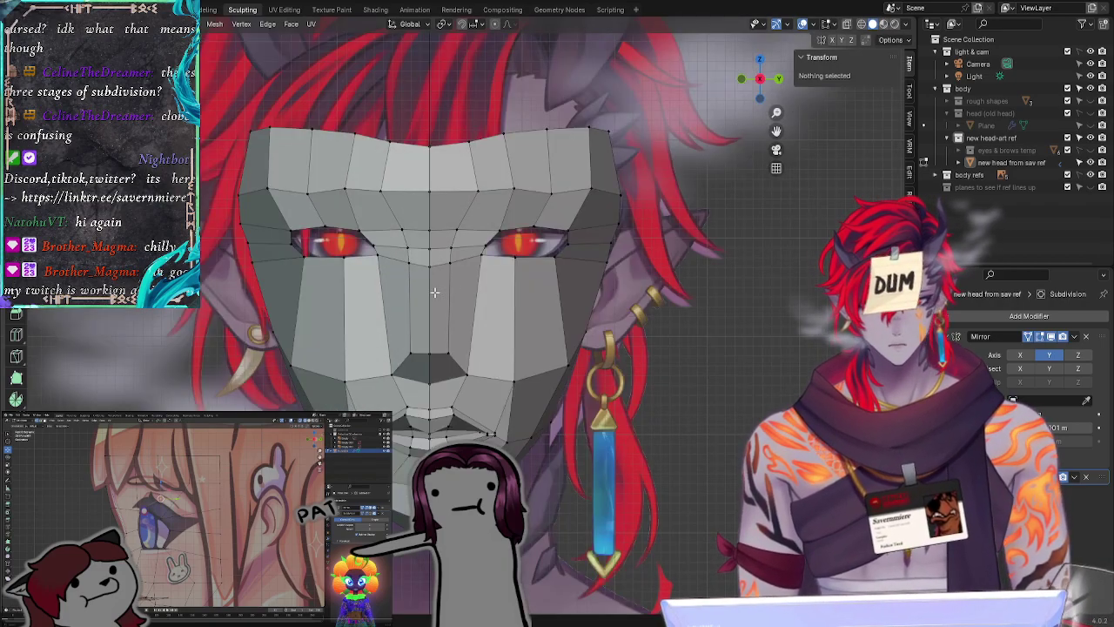
pyautogui.moveTo(317, 236)
pyautogui.keyDown('ctrl'); pyautogui.mouseDown(button='right')
pyautogui.moveTo(348, 218)
pyautogui.moveTo(351, 235)
pyautogui.mouseUp(button='right'); pyautogui.keyUp('ctrl')
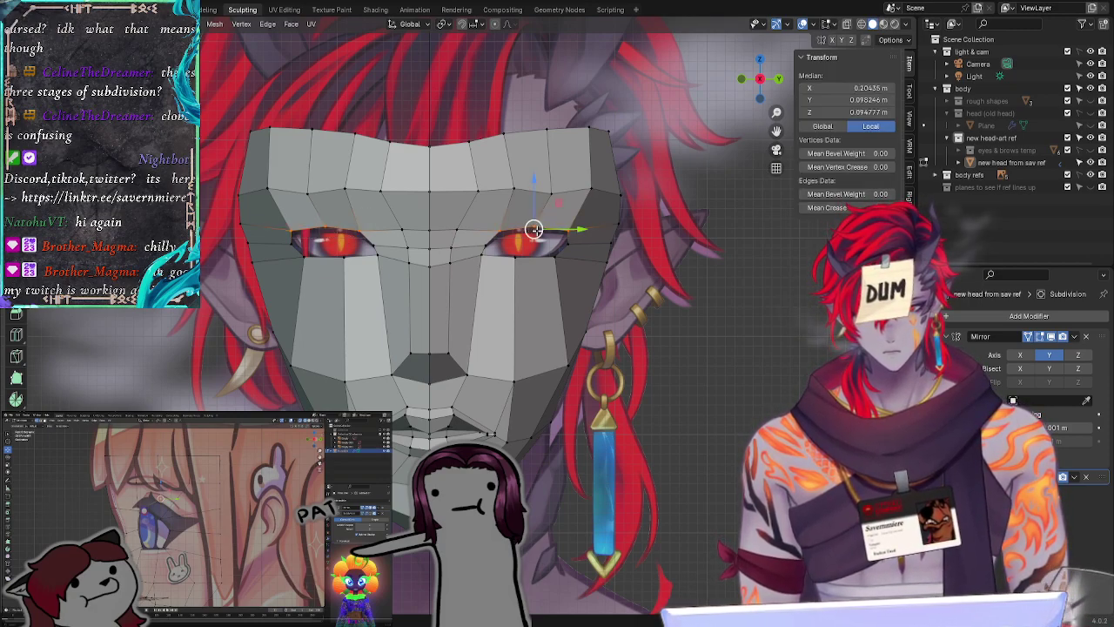
pyautogui.moveTo(534, 229); pyautogui.dragTo(534, 232)
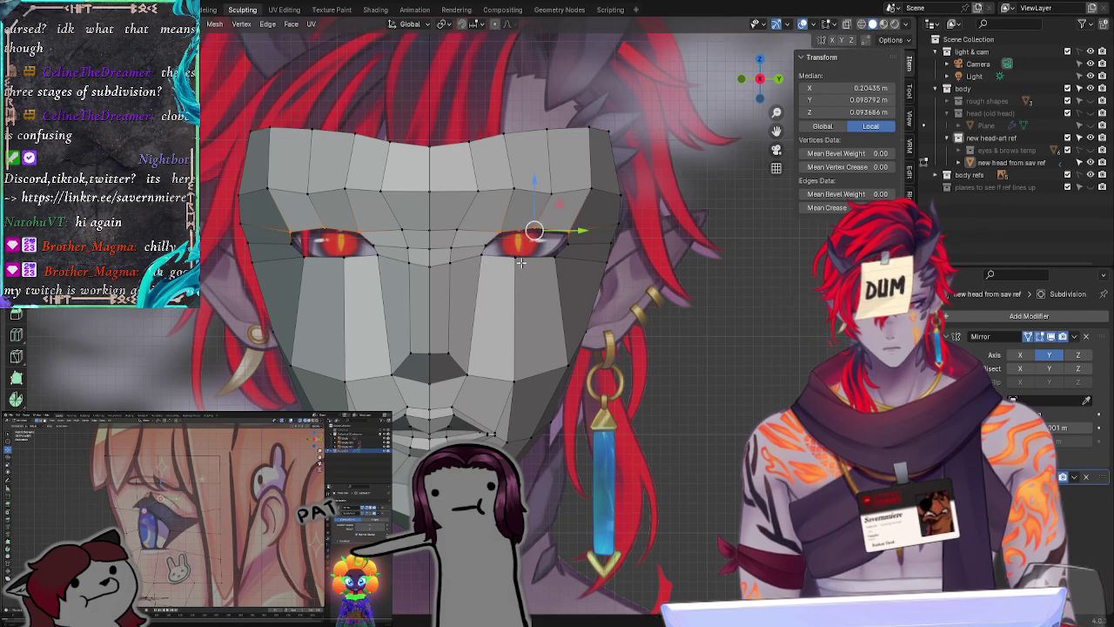
pyautogui.keyDown('ctrl'); pyautogui.moveTo(550, 259); pyautogui.dragTo(546, 247, button='right'); pyautogui.keyUp('ctrl')
pyautogui.moveTo(514, 259)
pyautogui.mouseDown()
pyautogui.moveTo(465, 259)
pyautogui.moveTo(493, 233)
pyautogui.moveTo(530, 229)
pyautogui.mouseUp()
# Step: Pull the outer eye corner outward and adjust the lower eyelid vertices to the reference
pyautogui.keyDown('ctrl'); pyautogui.moveTo(508, 221); pyautogui.dragTo(510, 226, button='right'); pyautogui.keyUp('ctrl')
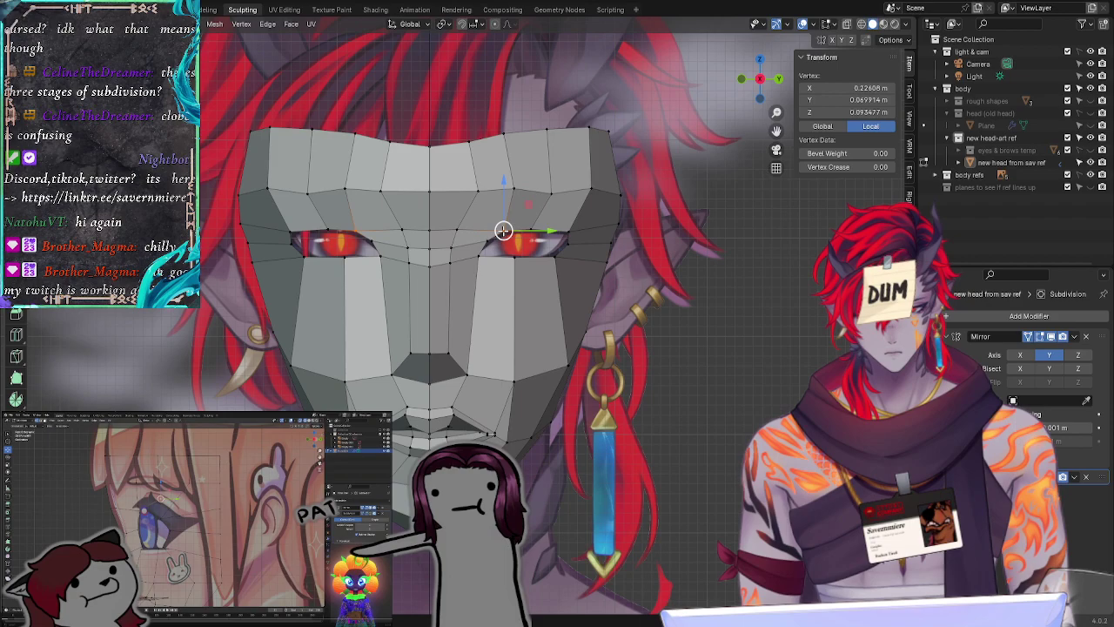
pyautogui.moveTo(502, 230); pyautogui.dragTo(553, 256)
pyautogui.click(556, 257)
pyautogui.click(551, 306)
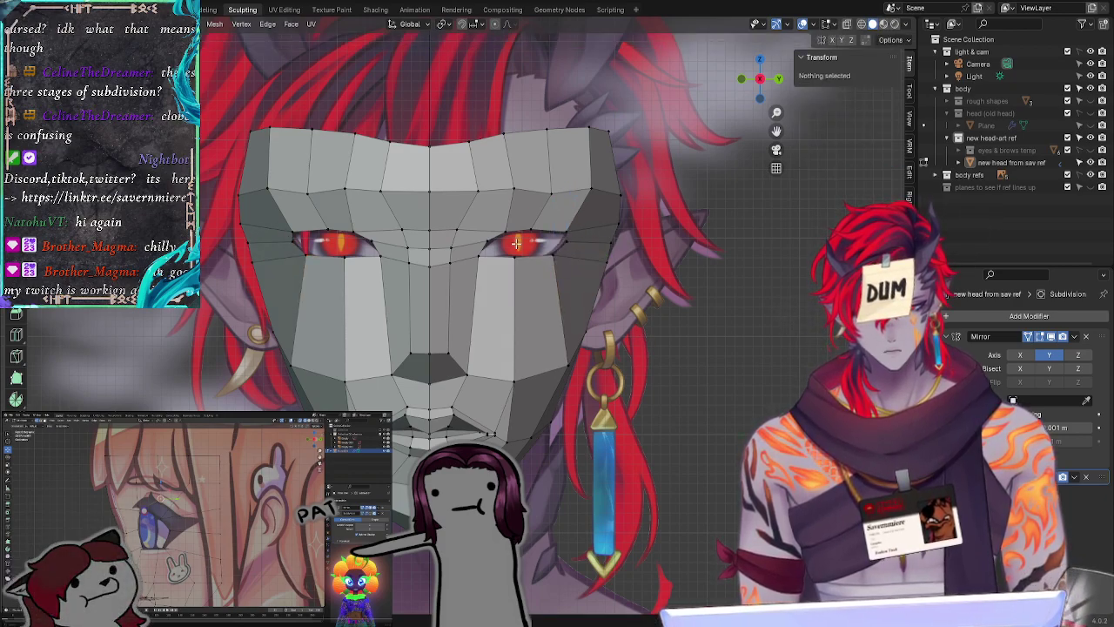
pyautogui.click(514, 260)
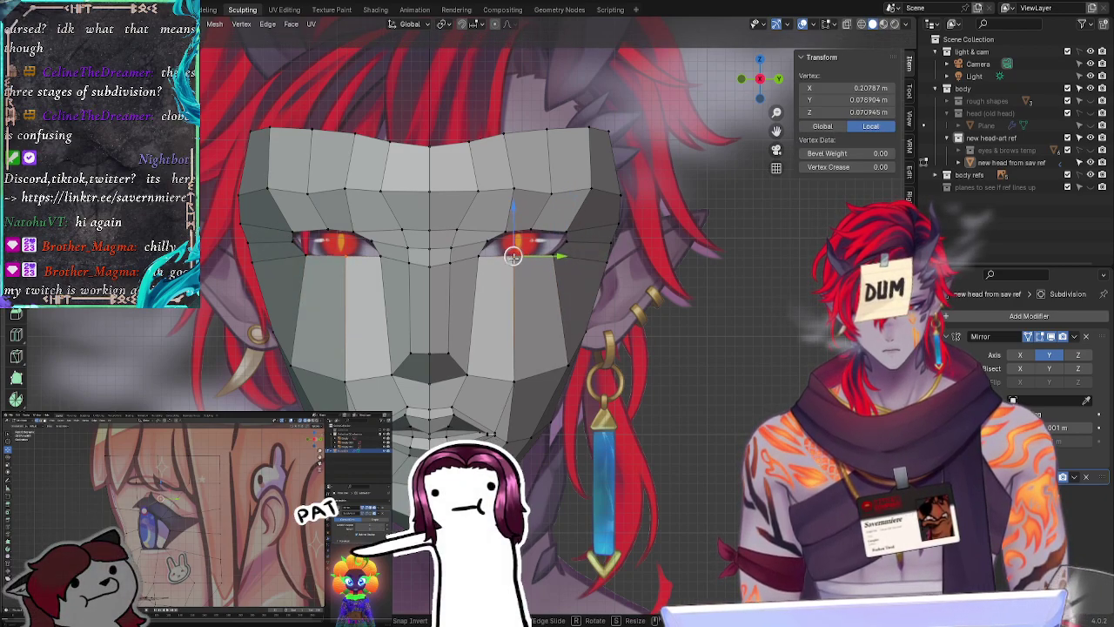
pyautogui.click(623, 326)
pyautogui.click(516, 257)
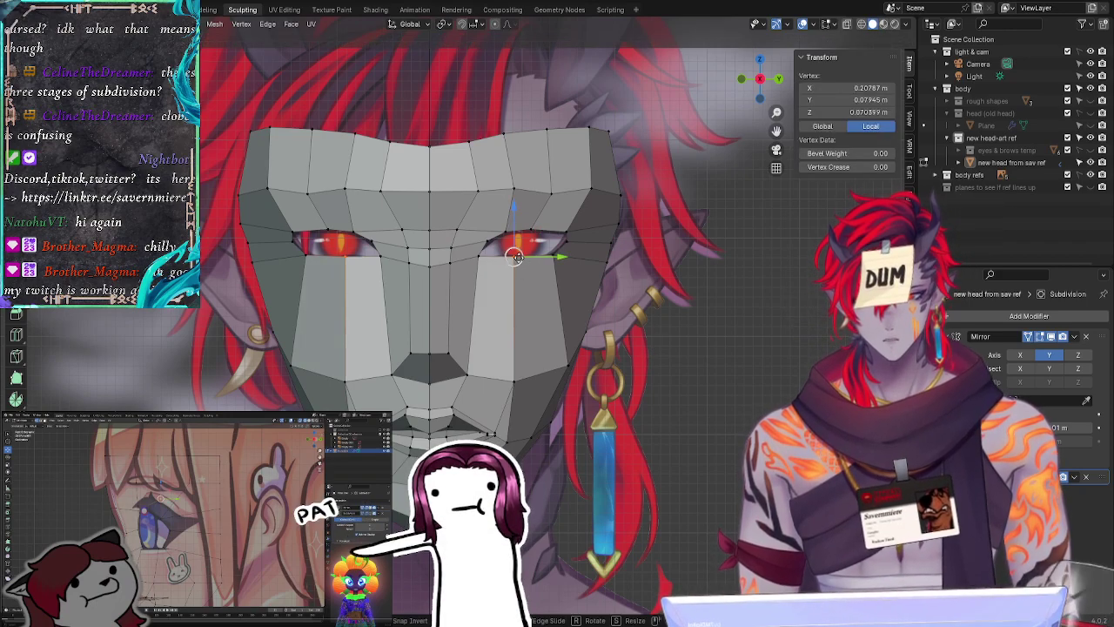
pyautogui.hotkey('alt', 'a')
pyautogui.moveTo(517, 261)
pyautogui.mouseDown()
pyautogui.moveTo(534, 228)
pyautogui.moveTo(571, 257)
pyautogui.moveTo(577, 221)
pyautogui.mouseUp()
# Step: Nudge the inner eye-corner vertex and align the outer corner vertex, then view the head alone
pyautogui.click(684, 308)
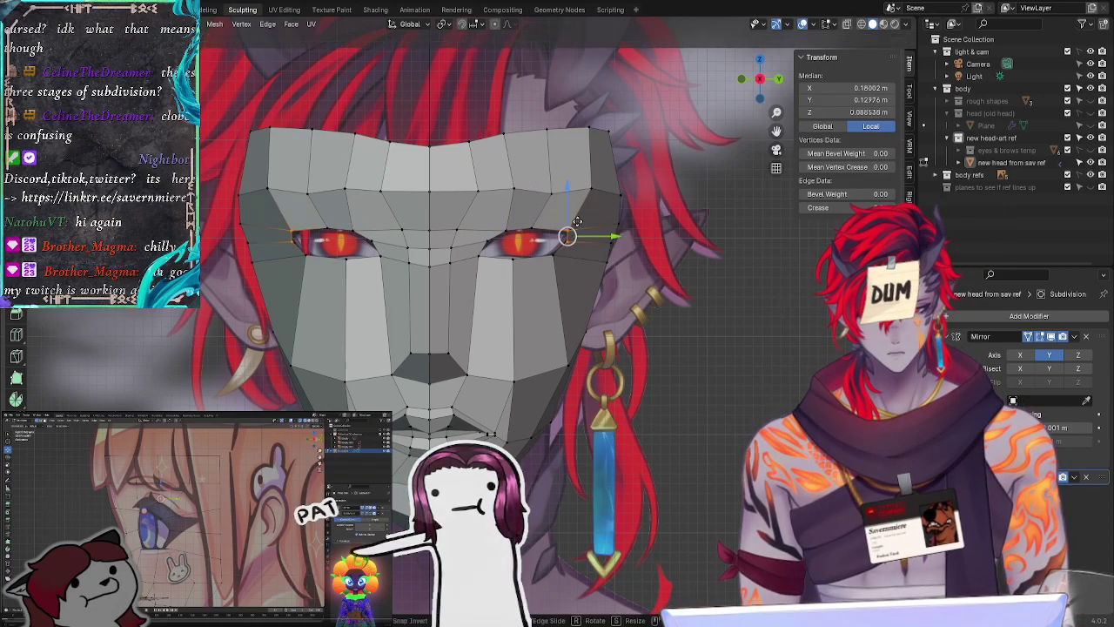
pyautogui.click(488, 240)
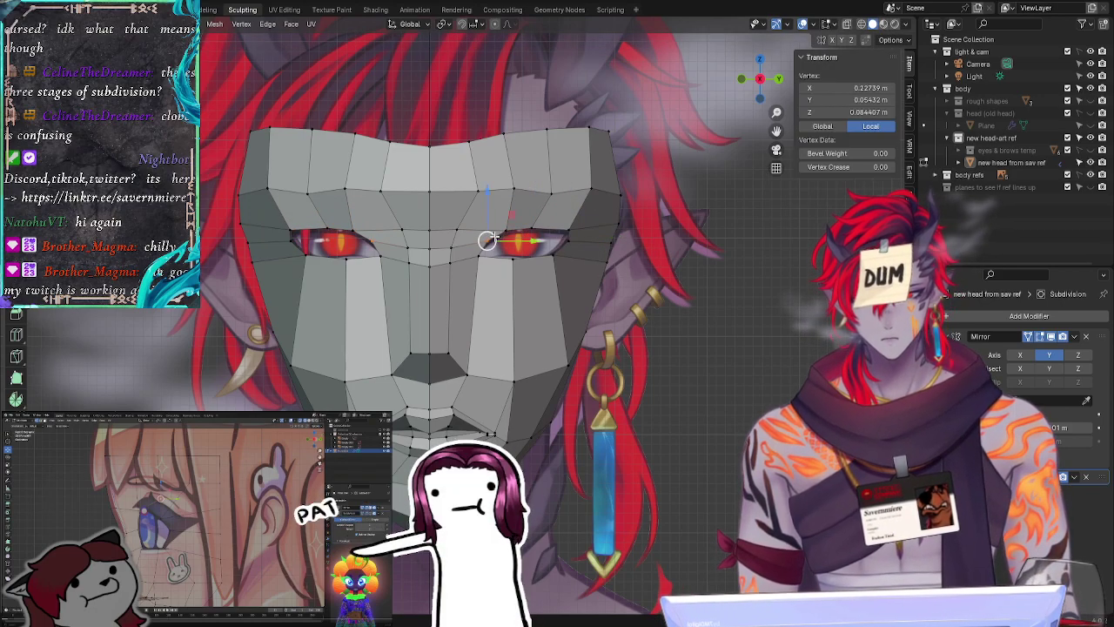
pyautogui.moveTo(494, 236); pyautogui.dragTo(494, 234)
pyautogui.click(735, 326)
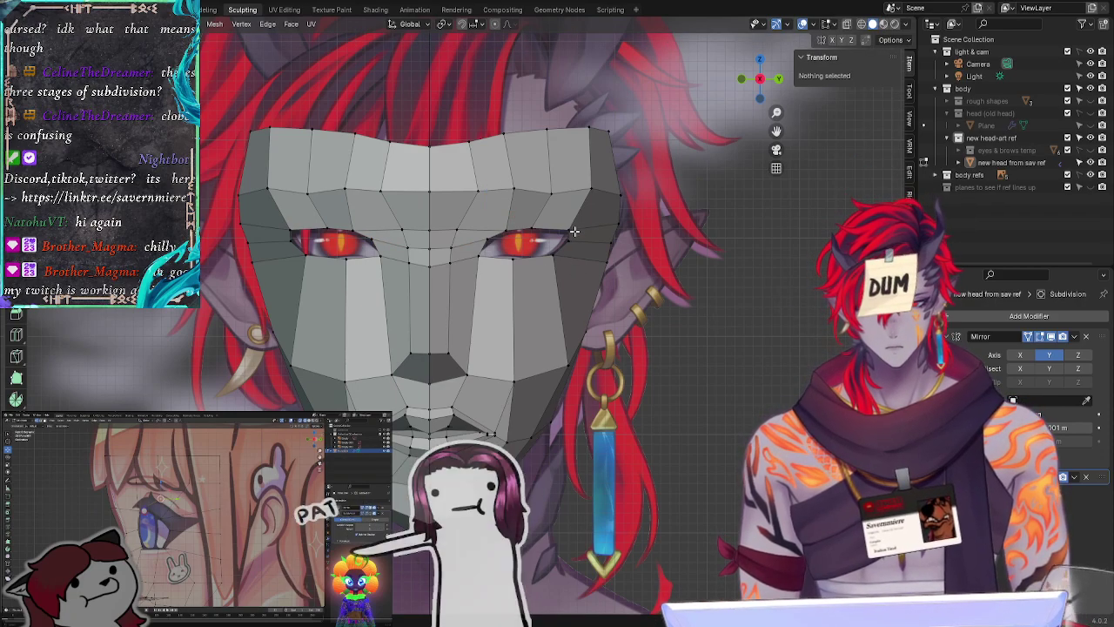
pyautogui.click(566, 228)
pyautogui.press('g')
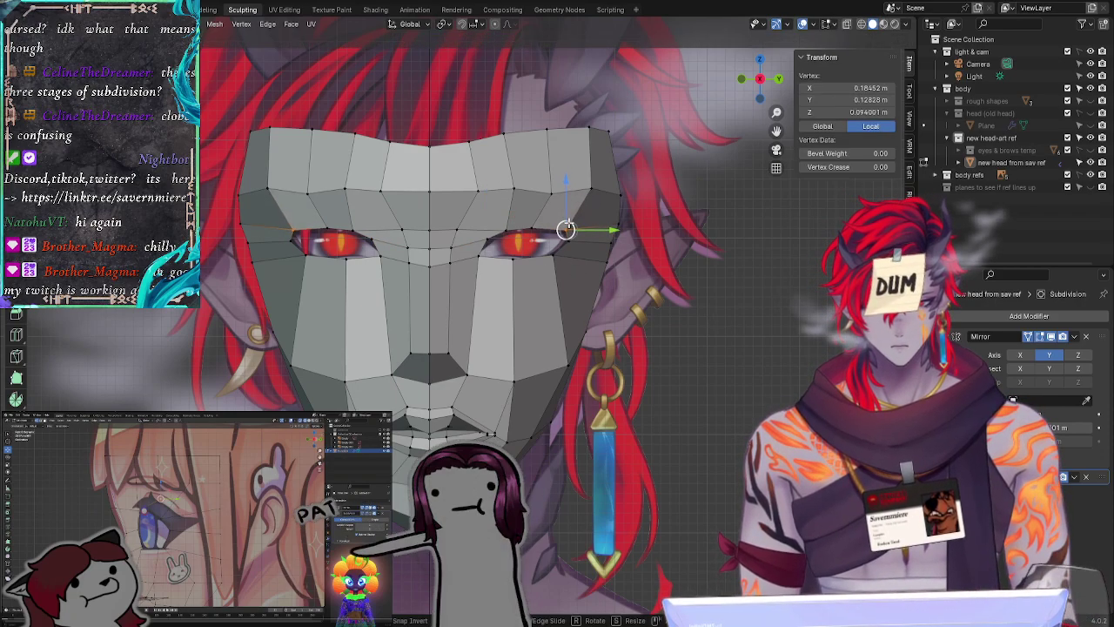
pyautogui.hotkey('alt', 'a')
pyautogui.moveTo(567, 229); pyautogui.dragTo(682, 375, button='middle')
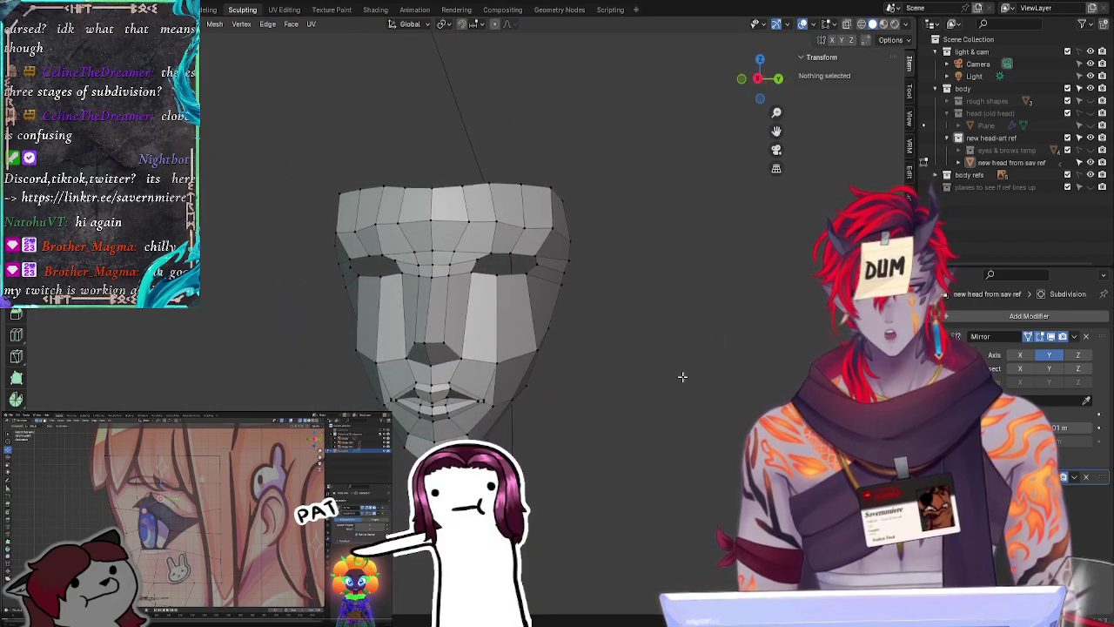
# Step: Save 'subdivided plane start adjust.blend', preview at subdivision level 1, then revert to level 0
pyautogui.hotkey('ctrl', 's')
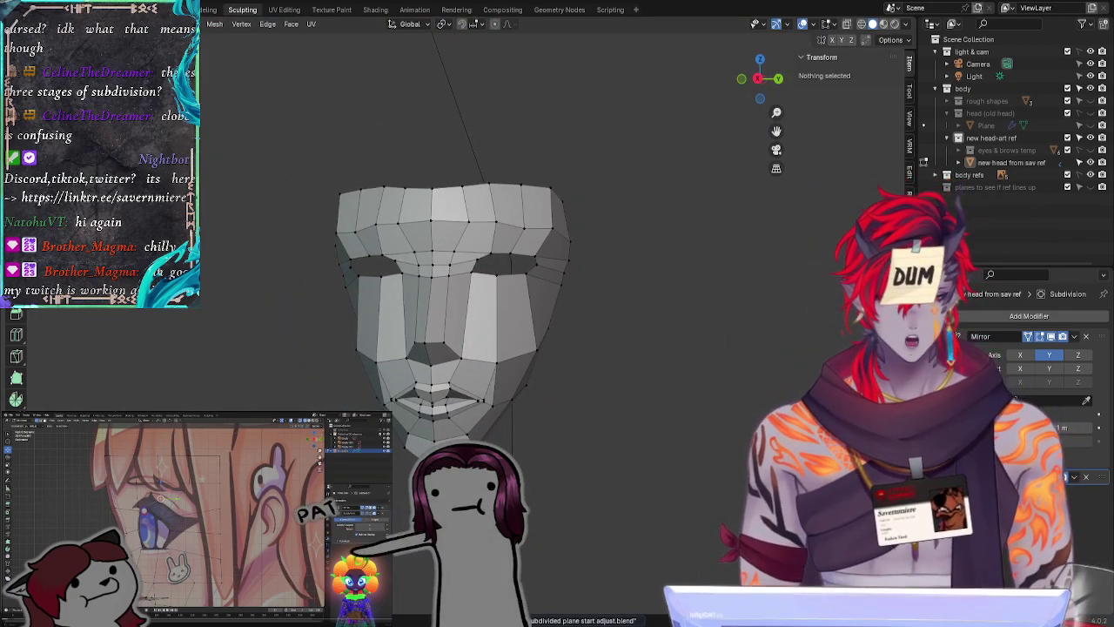
pyautogui.hotkey('ctrl', '1')
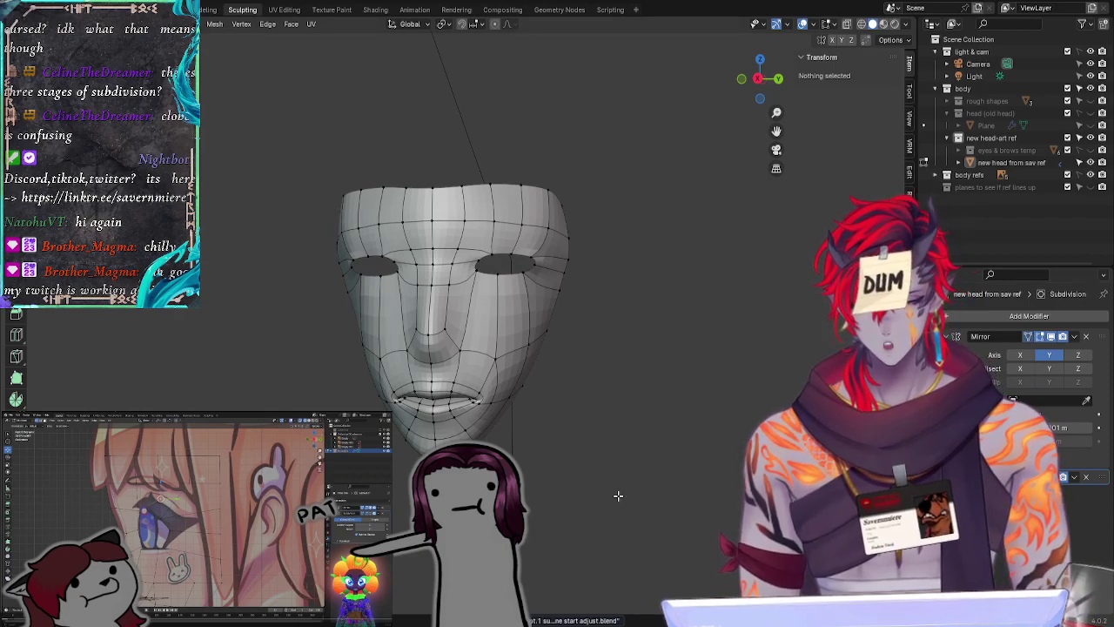
pyautogui.moveTo(618, 496)
pyautogui.mouseDown(button='middle')
pyautogui.moveTo(703, 489)
pyautogui.moveTo(611, 493)
pyautogui.mouseUp(button='middle')
pyautogui.hotkey('ctrl', '0')
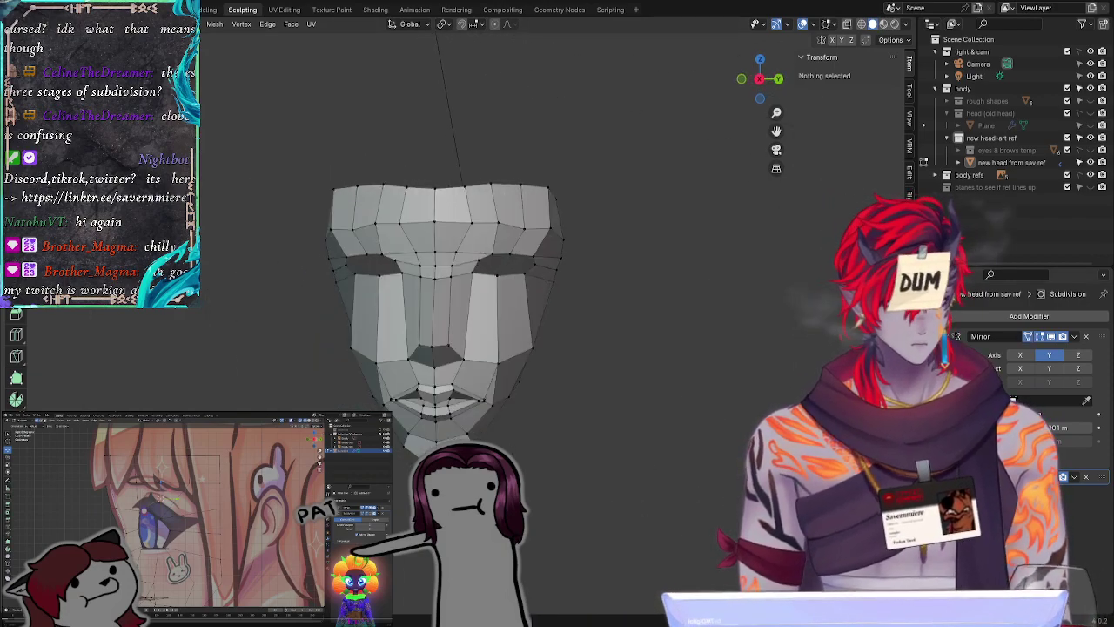
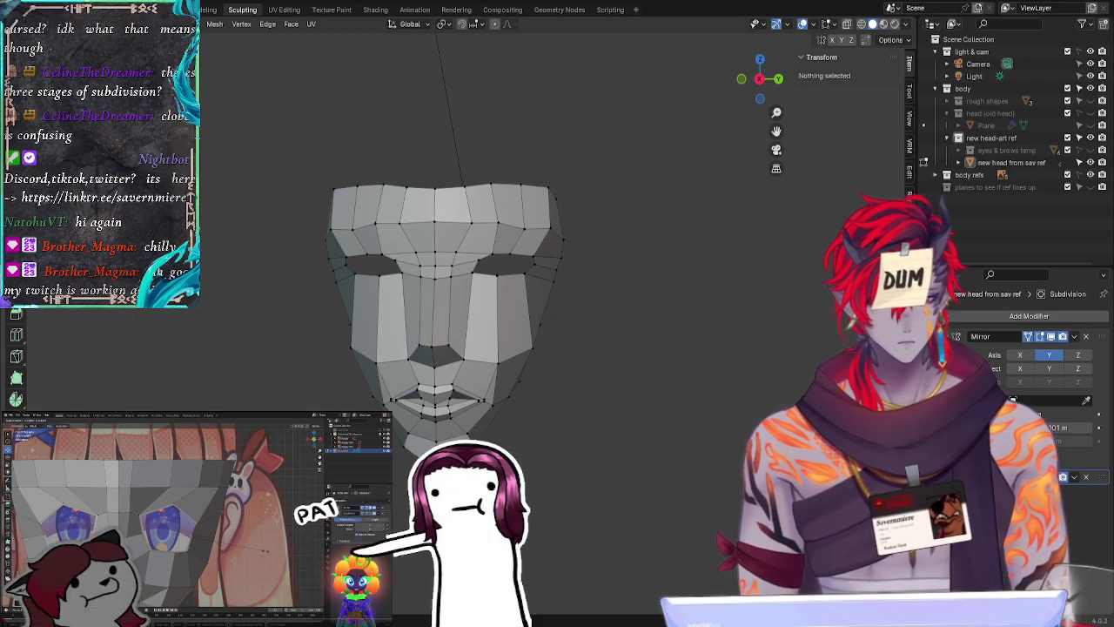
# Step: Lasso-select the vertices around the eye hole and cancel a trial move
pyautogui.moveTo(706, 380); pyautogui.dragTo(739, 361, button='middle')
pyautogui.scroll(2, 669, 348)
pyautogui.scroll(3, 669, 348)
pyautogui.moveTo(688, 311); pyautogui.dragTo(584, 301, button='middle')
pyautogui.scroll(-4, 584, 301)
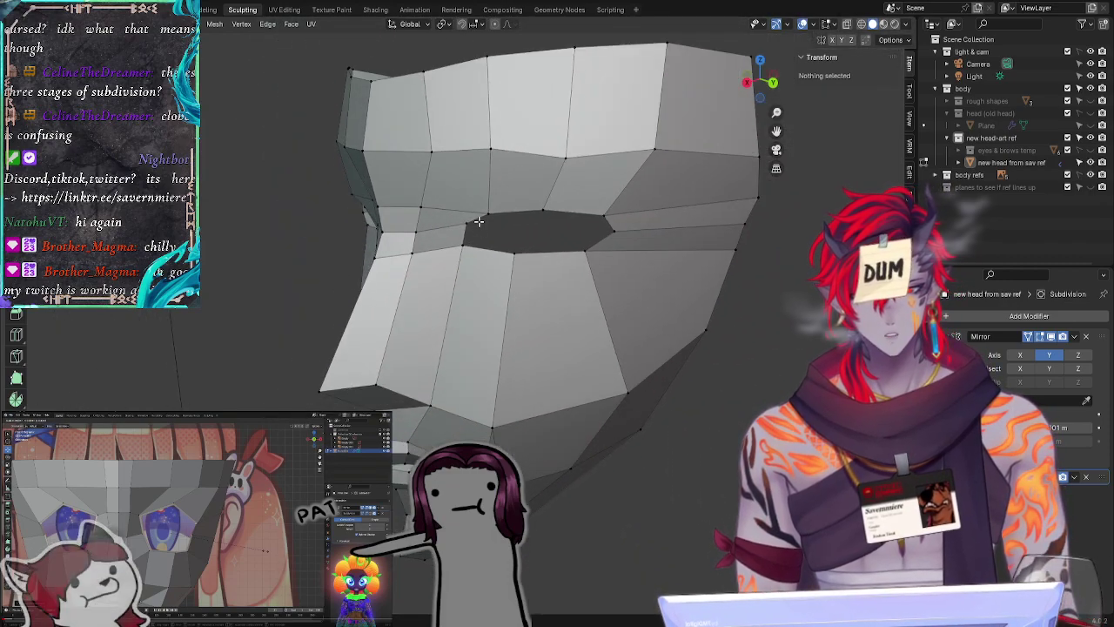
pyautogui.moveTo(475, 204)
pyautogui.mouseDown()
pyautogui.moveTo(509, 309)
pyautogui.moveTo(605, 202)
pyautogui.mouseUp()
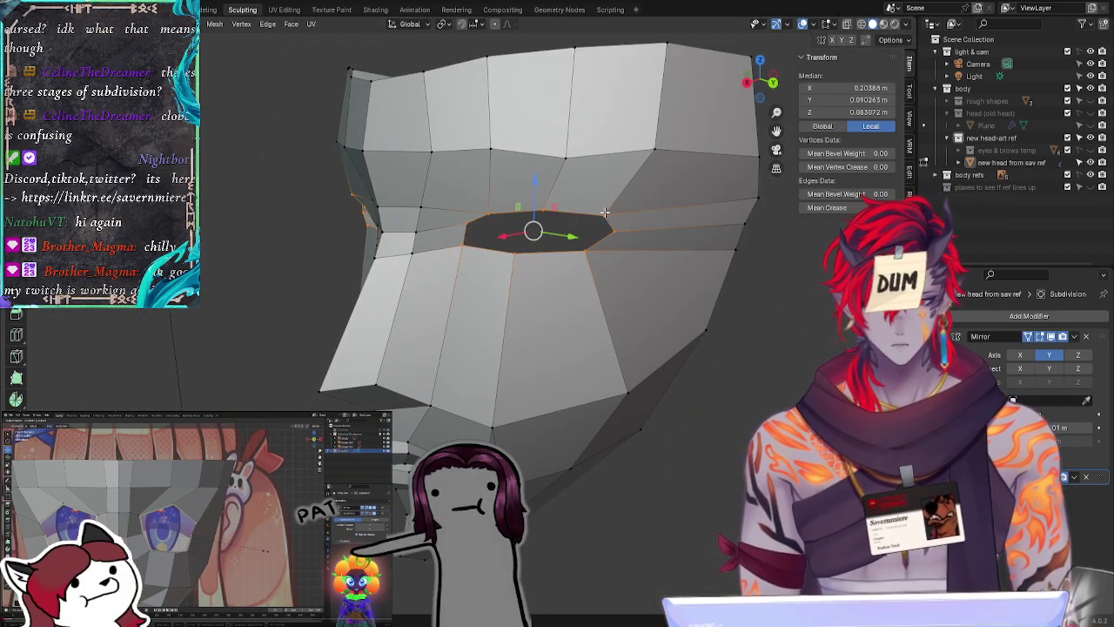
pyautogui.press('g')
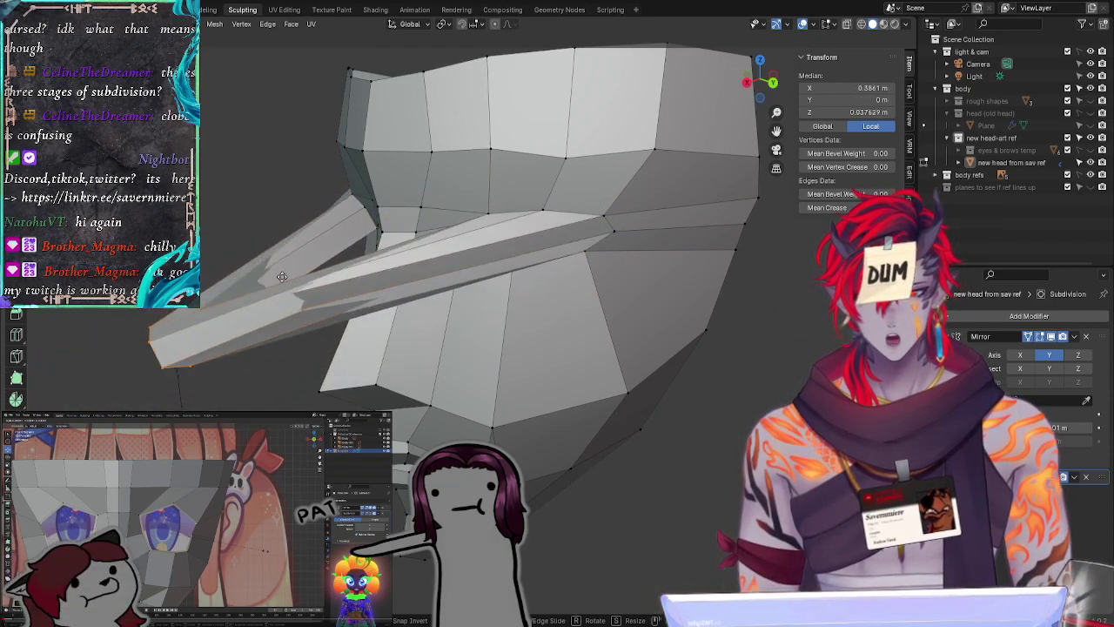
pyautogui.rightClick(524, 230)
# Step: Try moving and extruding the eye-hole edges from side and front views, cancelling each attempt
pyautogui.moveTo(176, 334); pyautogui.dragTo(311, 315, button='middle')
pyautogui.scroll(-3, 675, 354)
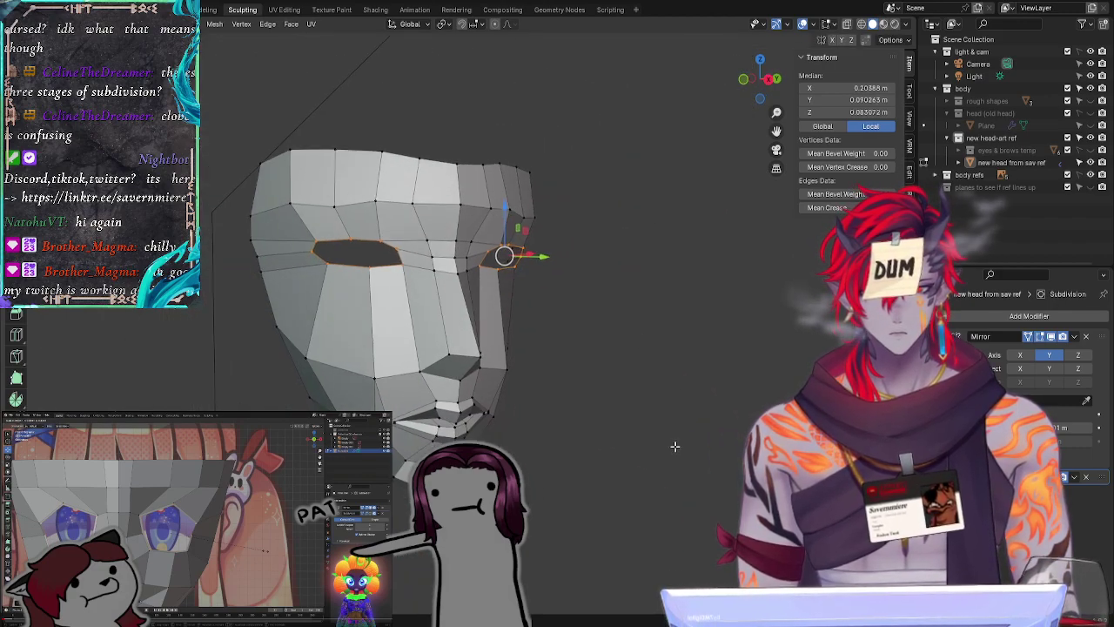
pyautogui.press('g')
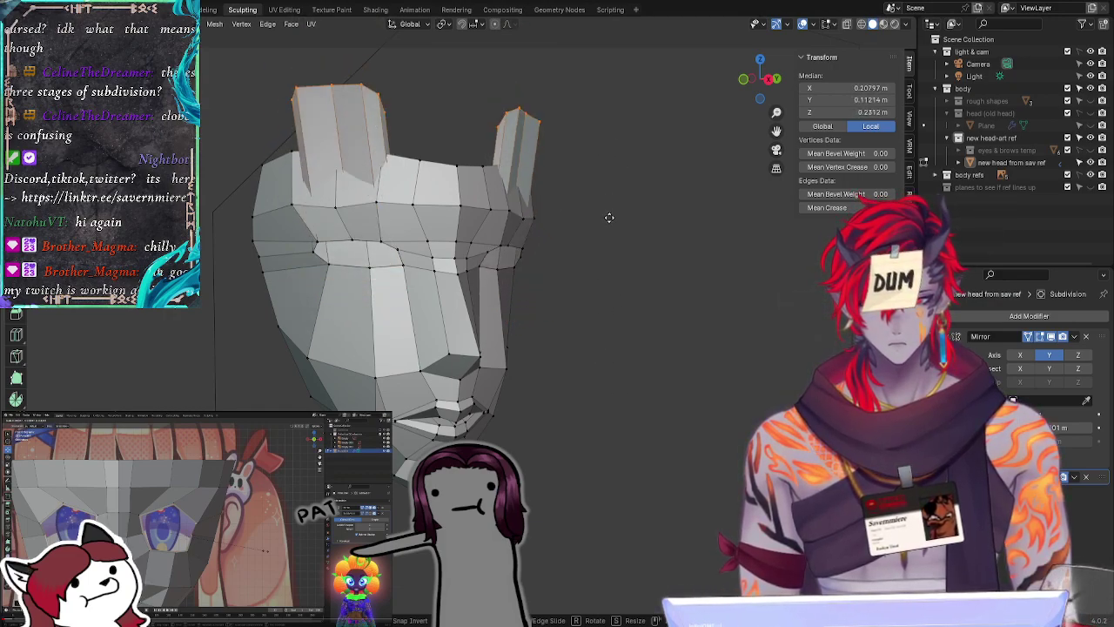
pyautogui.rightClick(652, 349)
pyautogui.moveTo(651, 348); pyautogui.dragTo(685, 392, button='middle')
pyautogui.press('g')
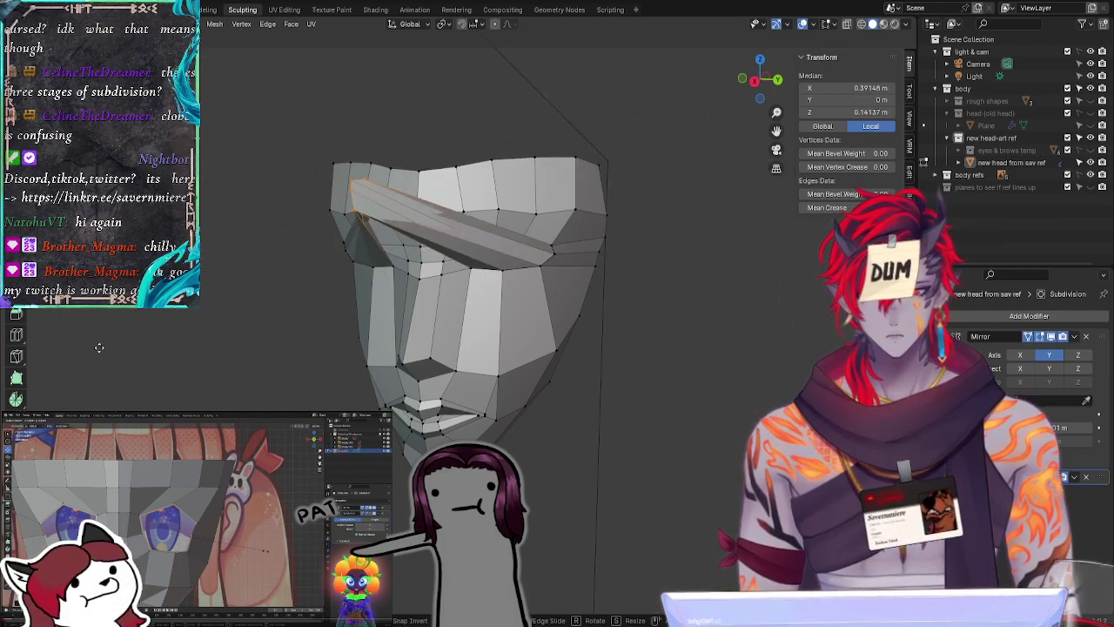
pyautogui.rightClick(582, 391)
pyautogui.click(742, 77)
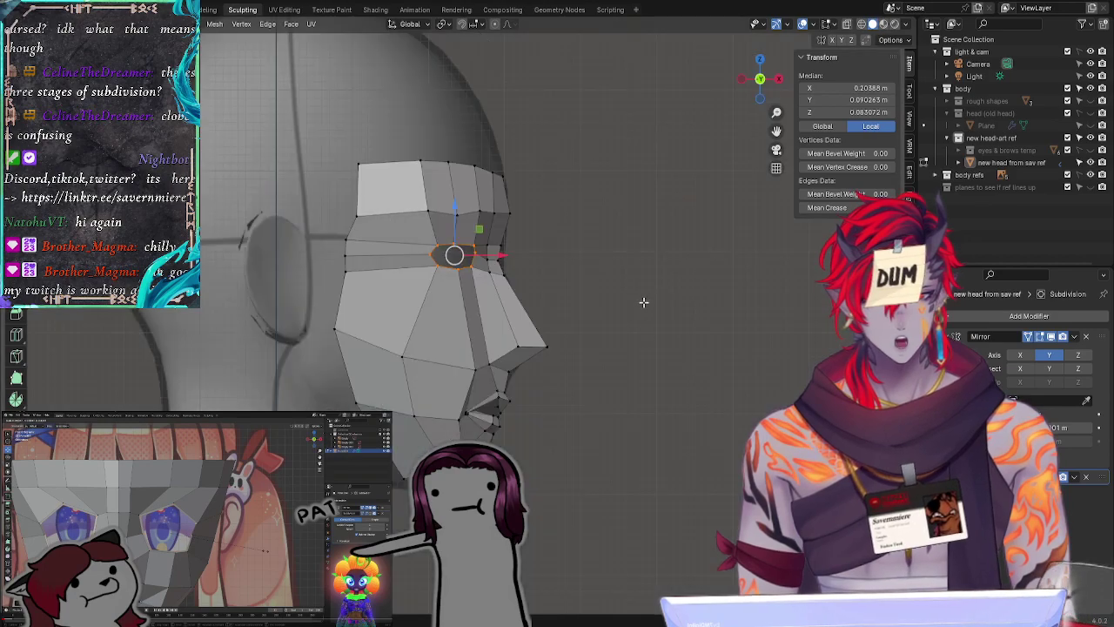
pyautogui.press('e')
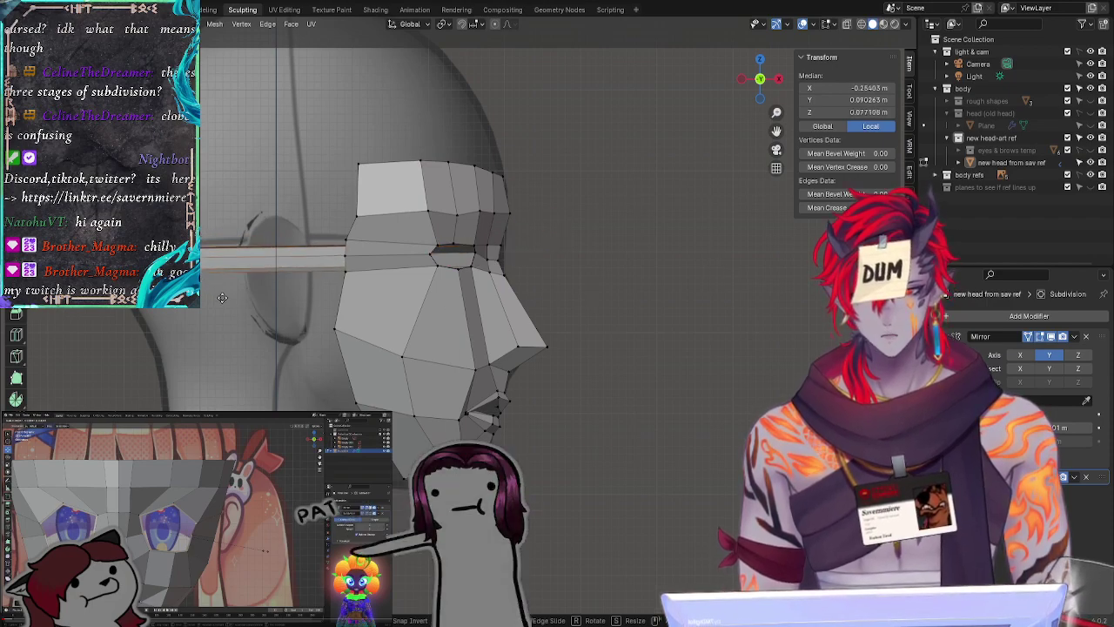
pyautogui.press('Escape')
# Step: Shift the eye-socket edges sideways along the X axis
pyautogui.moveTo(714, 298); pyautogui.dragTo(585, 322, button='middle')
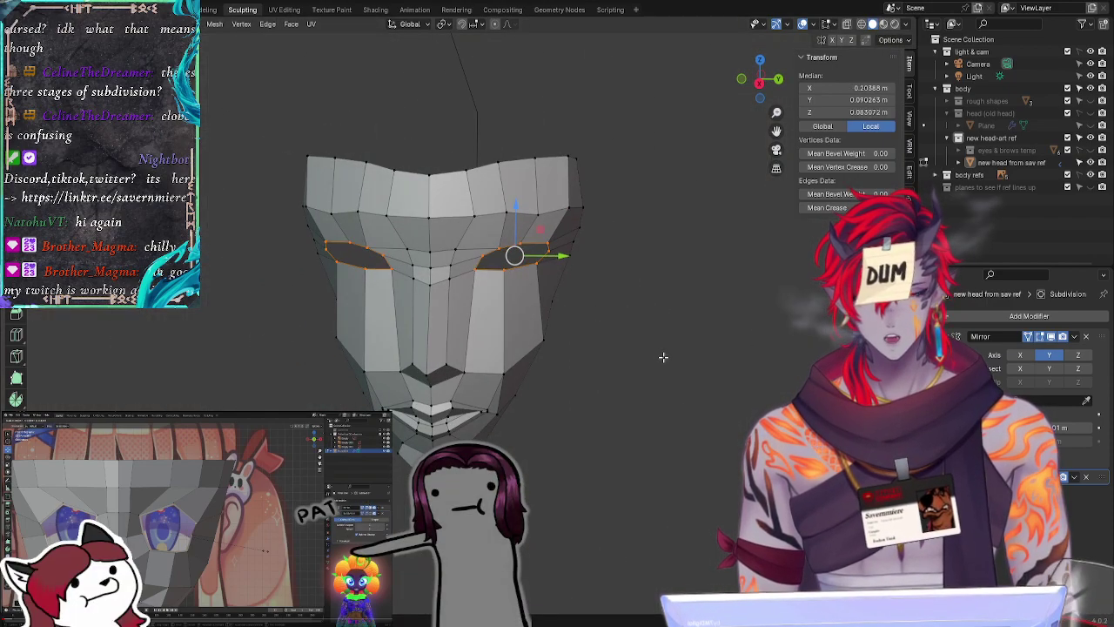
pyautogui.scroll(4, 653, 304)
pyautogui.moveTo(643, 265); pyautogui.dragTo(679, 280, button='middle')
pyautogui.press('g')
pyautogui.press('g')
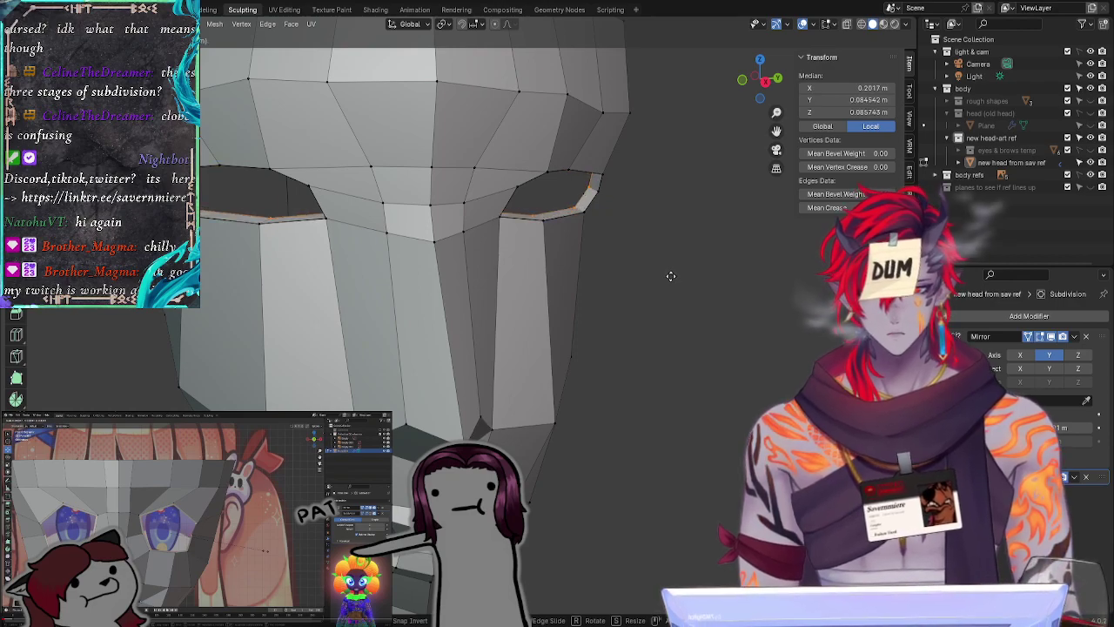
pyautogui.press('x')
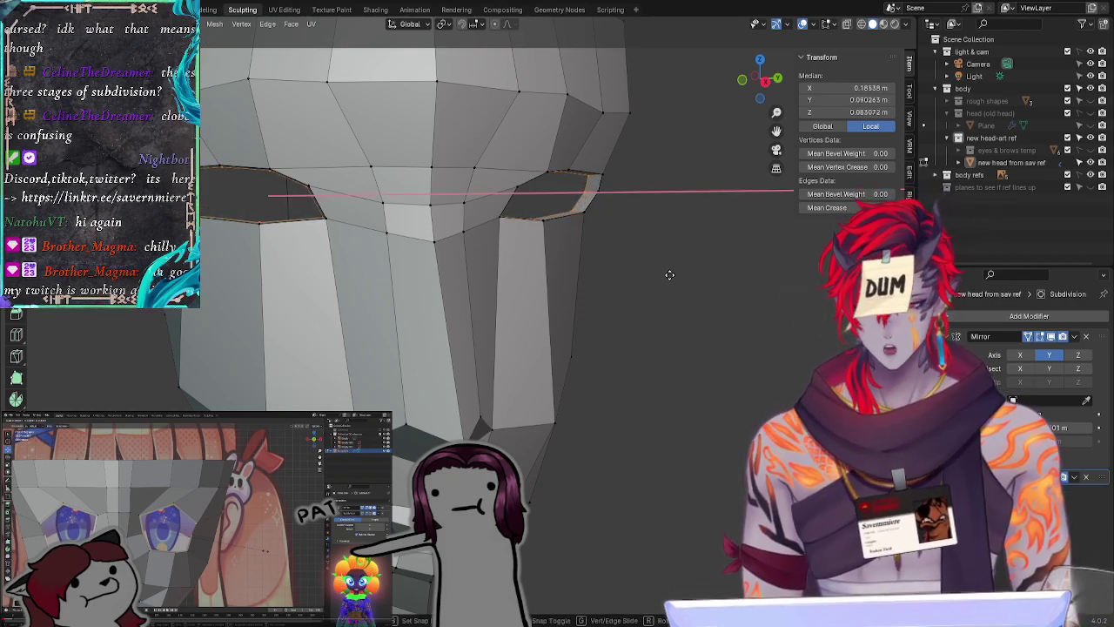
pyautogui.click(666, 270)
# Step: Move the eye loops along X again, then undo those adjustments
pyautogui.moveTo(715, 325); pyautogui.dragTo(348, 370, button='middle')
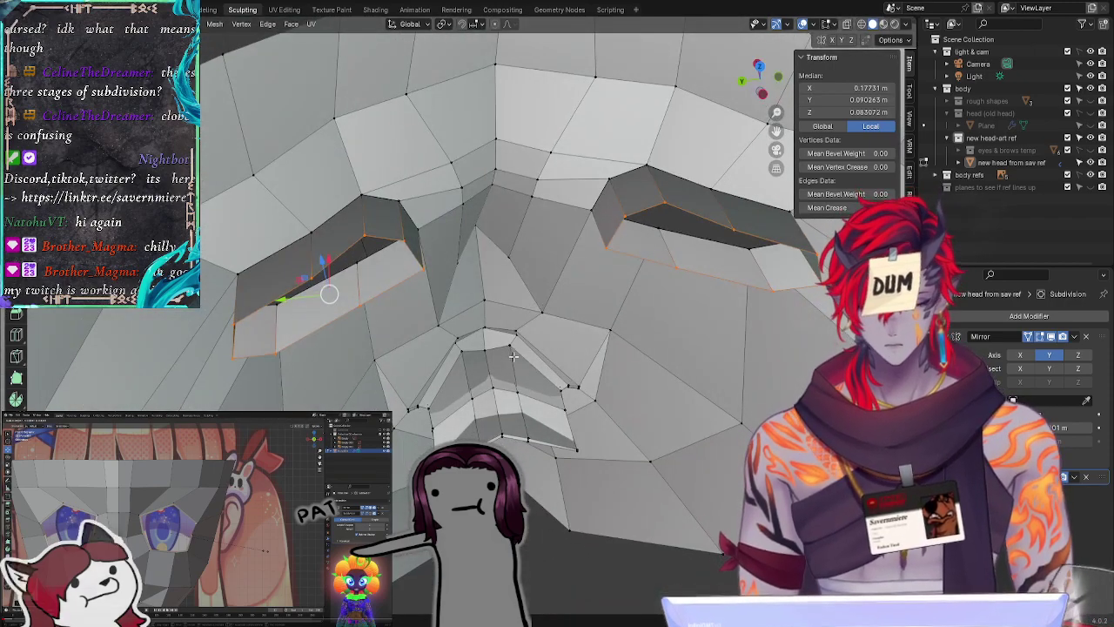
pyautogui.press('x')
pyautogui.click(539, 348)
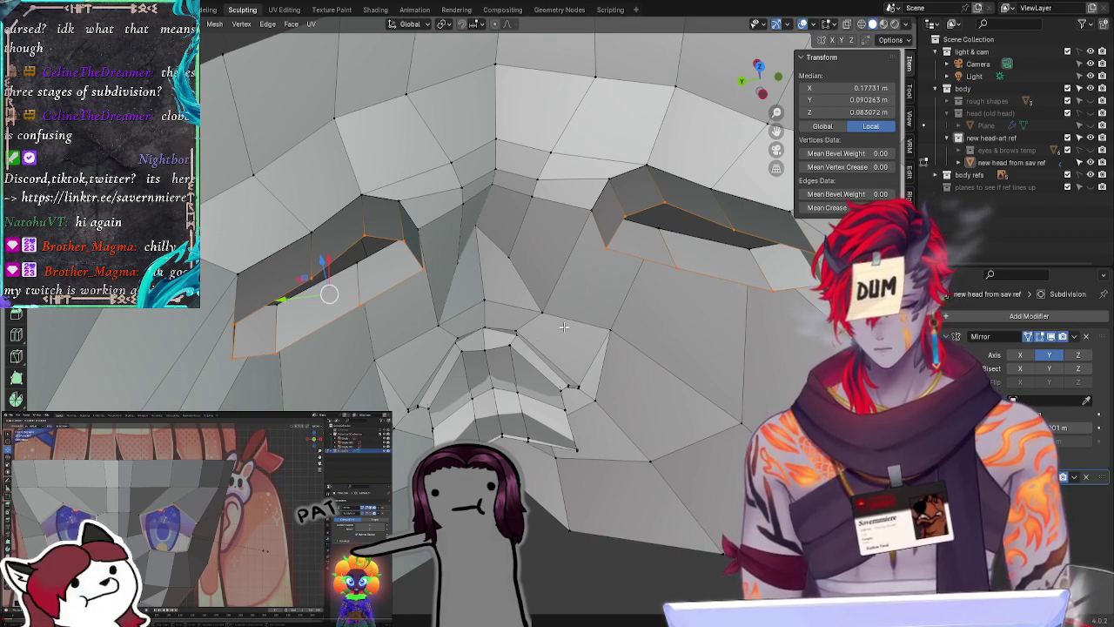
pyautogui.press('g')
pyautogui.press('x')
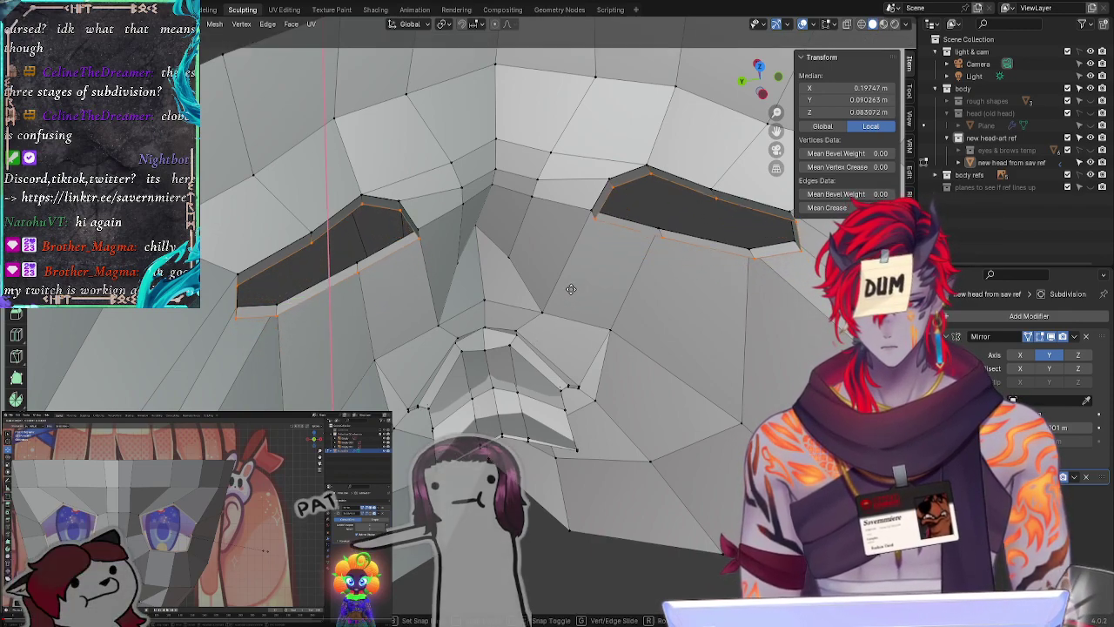
pyautogui.click(570, 290)
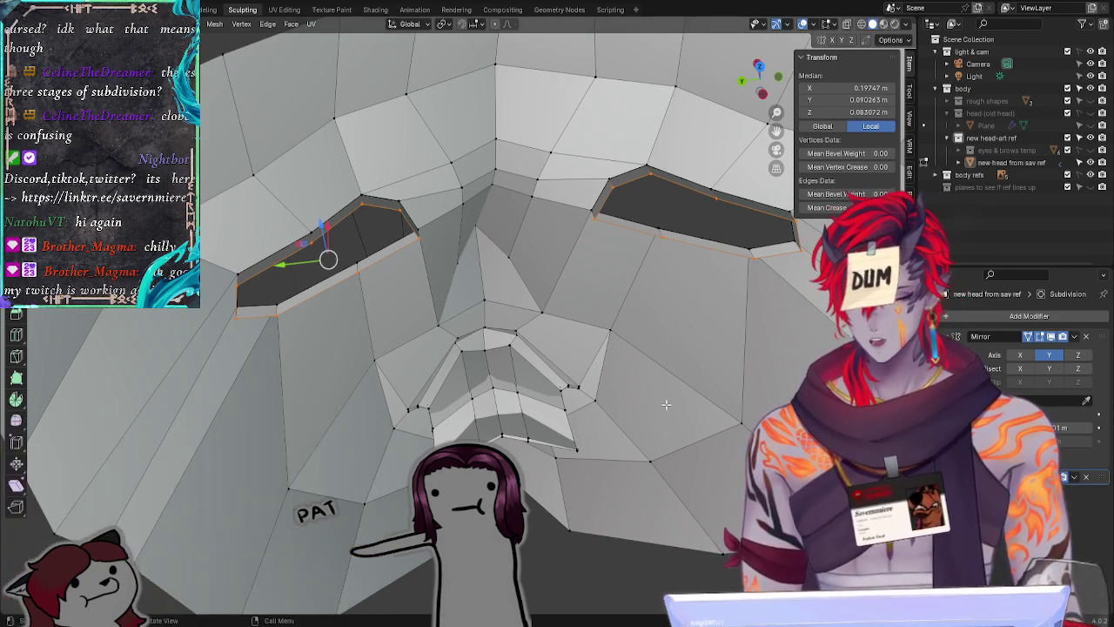
pyautogui.hotkey('ctrl', 'z')
pyautogui.hotkey('ctrl', 'z')
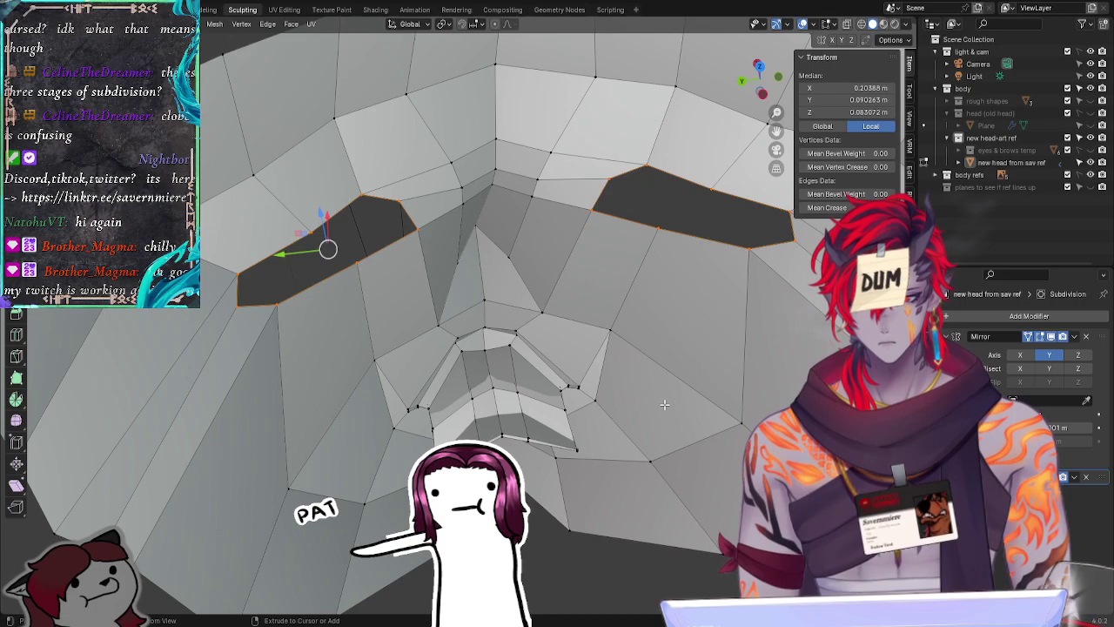
# Step: Scale the eye loops to a new opening size and clear the selection
pyautogui.press('g')
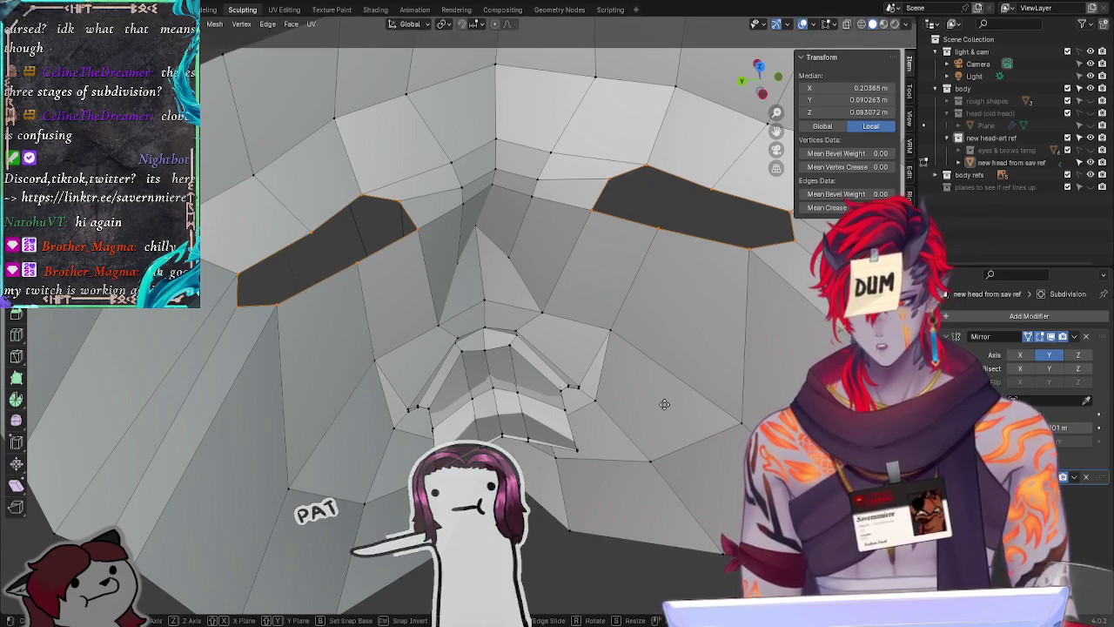
pyautogui.press('s')
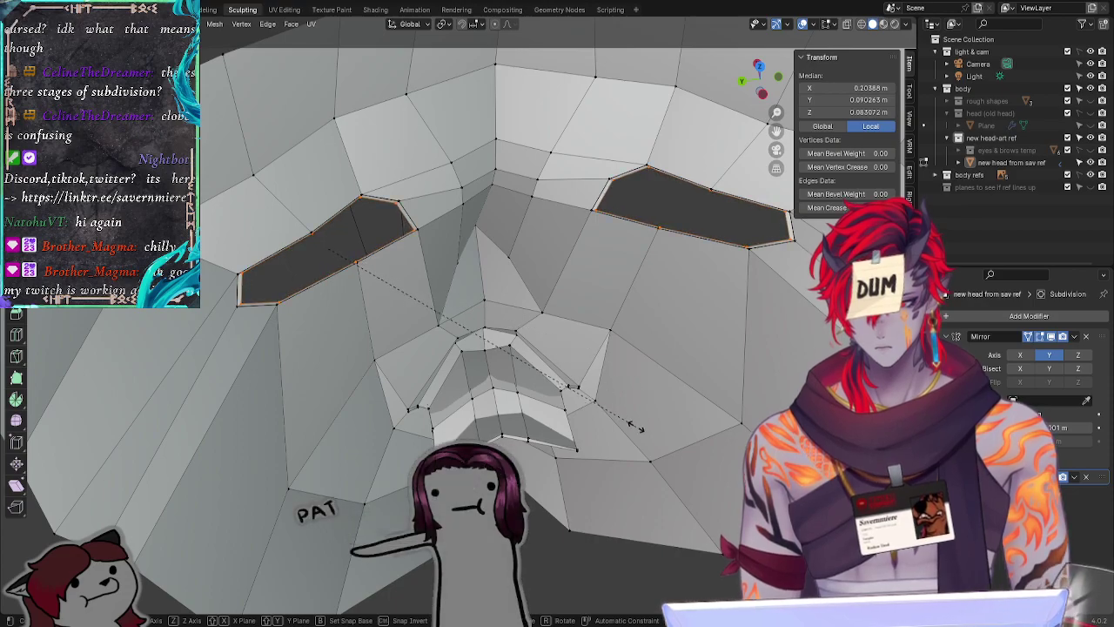
pyautogui.click(635, 426)
pyautogui.moveTo(736, 378); pyautogui.dragTo(658, 335, button='middle')
pyautogui.click(721, 365)
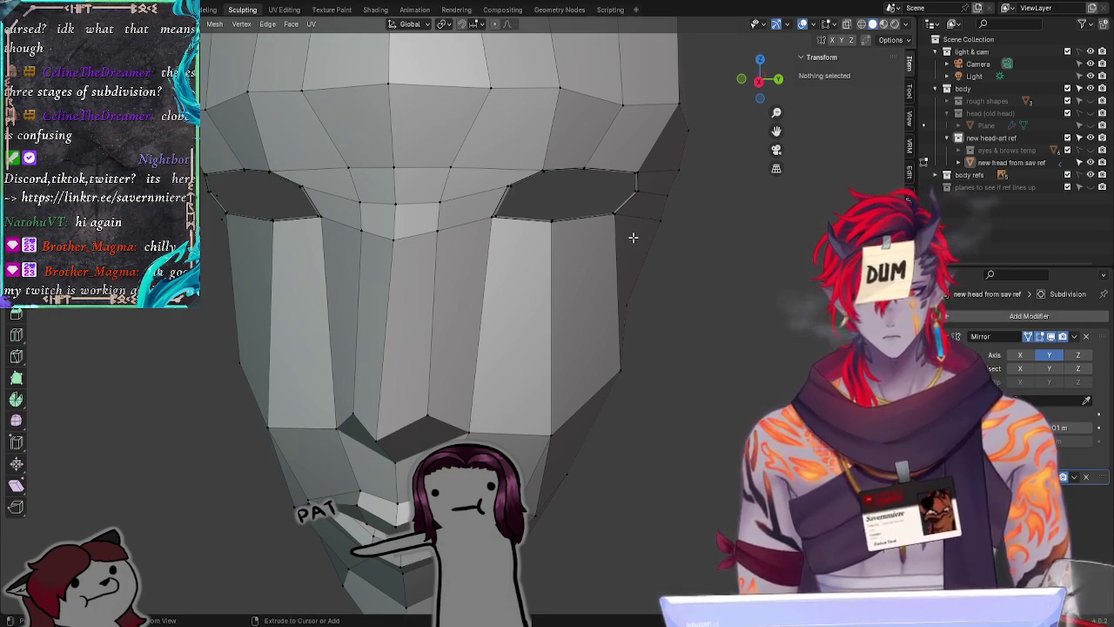
# Step: Rescale both eye-socket edge loops, then undo to restore their selection
pyautogui.keyDown('alt'); pyautogui.click(636, 239); pyautogui.keyUp('alt')
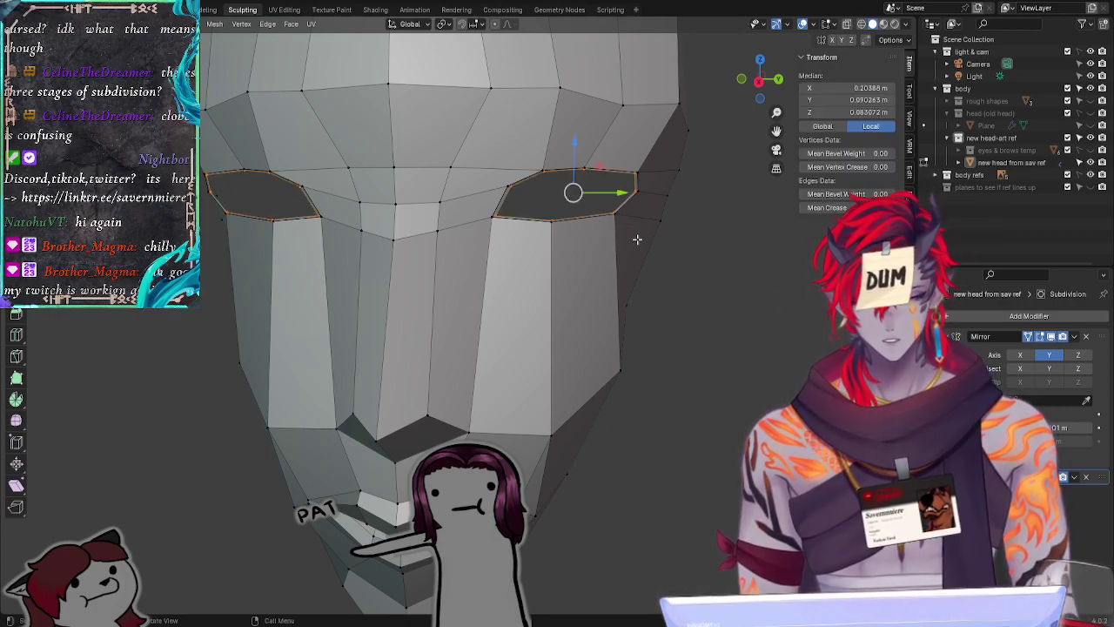
pyautogui.press('s')
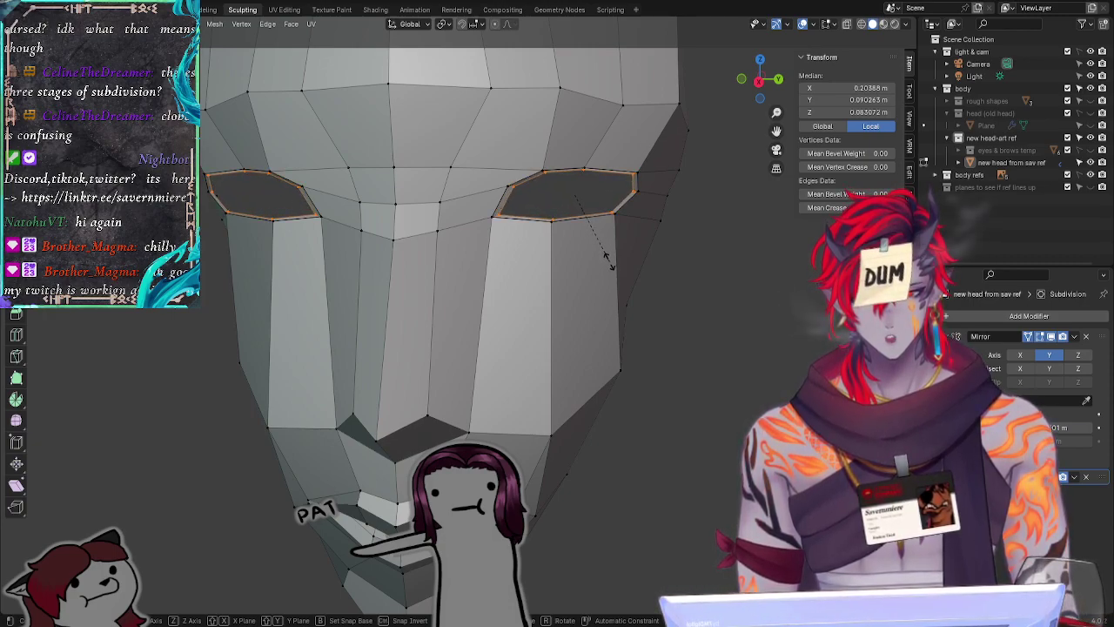
pyautogui.click(609, 263)
pyautogui.click(732, 297)
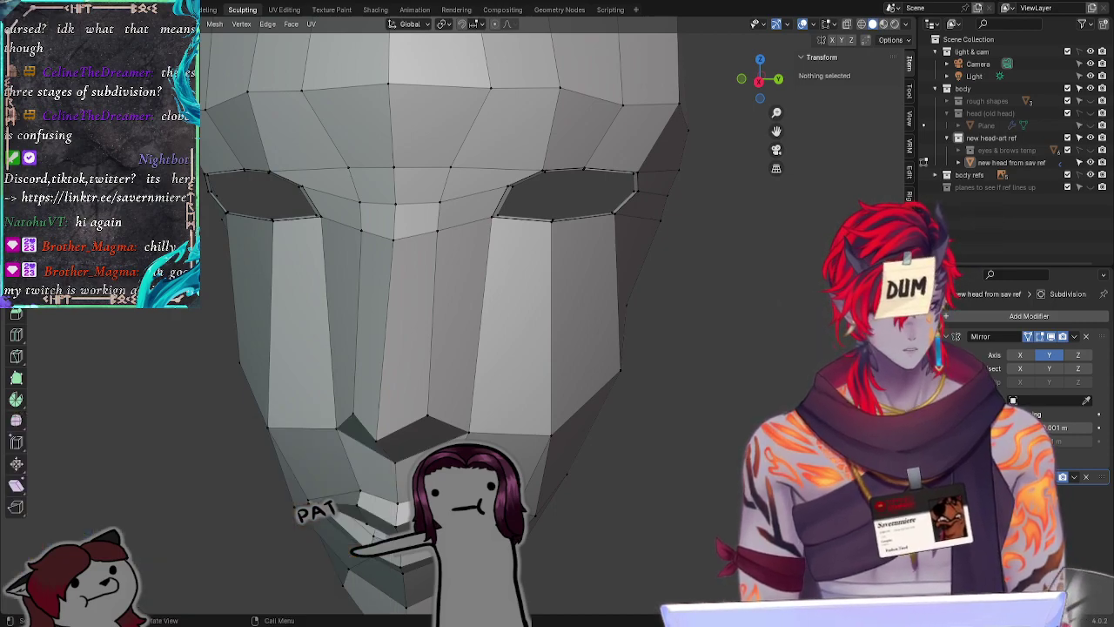
pyautogui.hotkey('ctrl', 'z')
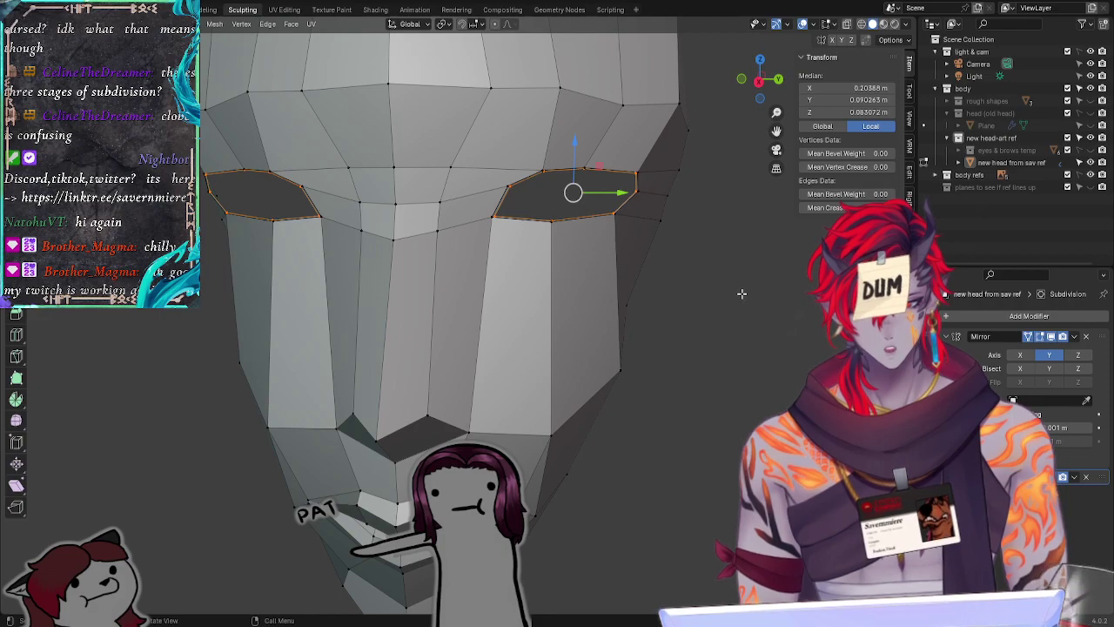
# Step: Zoom and pan to a close-up of the right eye opening
pyautogui.scroll(6, 700, 226)
pyautogui.keyDown('shift'); pyautogui.moveTo(700, 226); pyautogui.dragTo(444, 267, button='middle'); pyautogui.keyUp('shift')
pyautogui.scroll(-3, 669, 191)
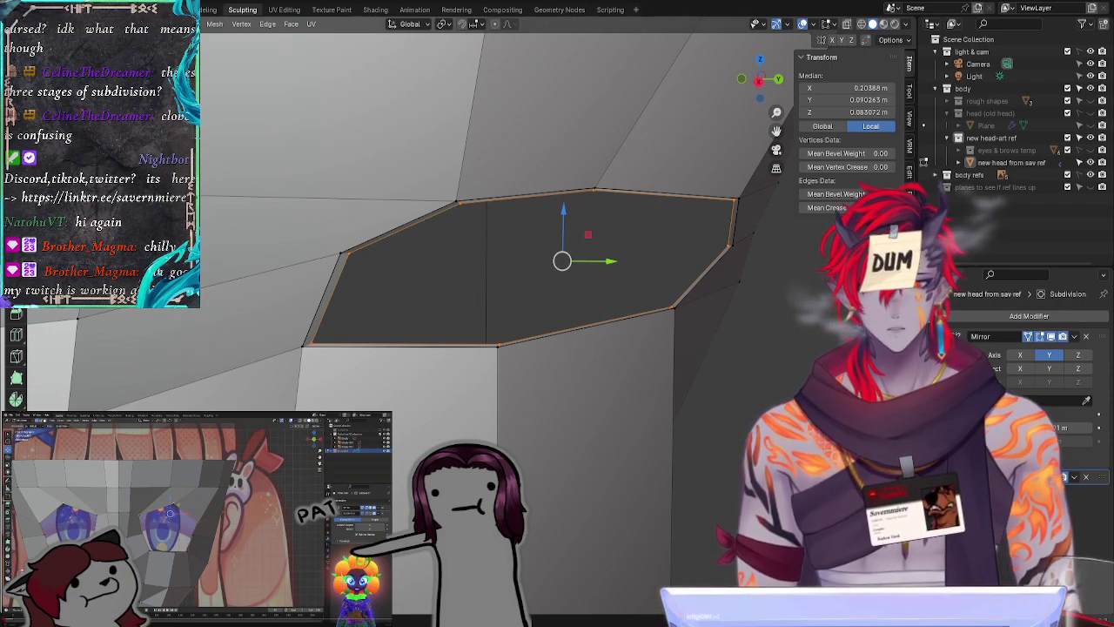
# Step: Undo and test selections on the eye-opening loop, then clear the selection
pyautogui.hotkey('ctrl', 'z')
pyautogui.keyDown('shift'); pyautogui.click(456, 201); pyautogui.keyUp('shift')
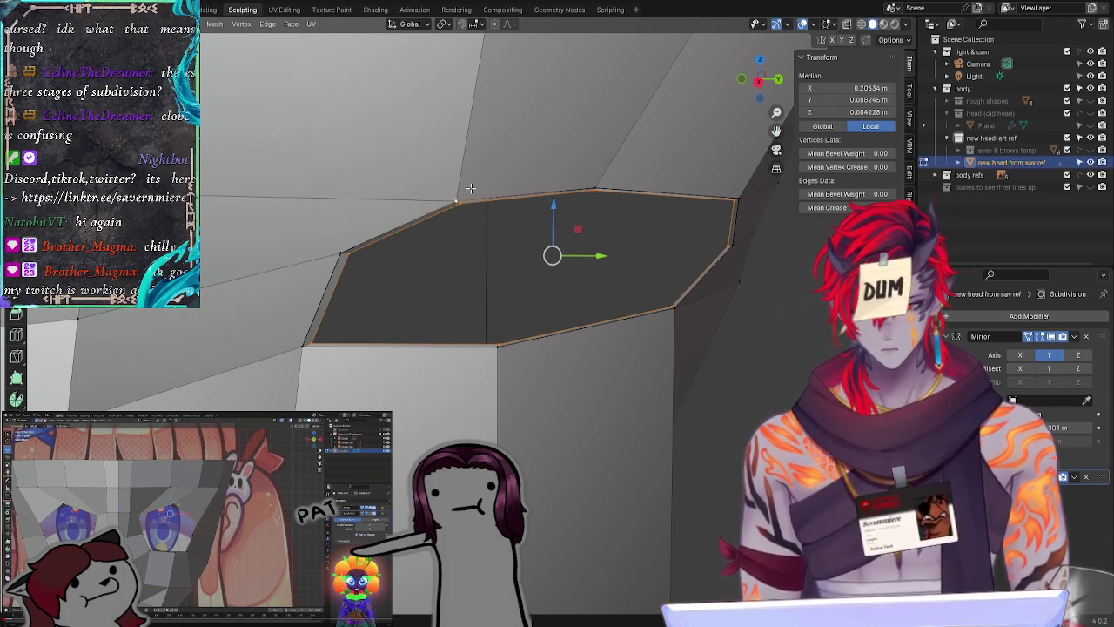
pyautogui.click(501, 160)
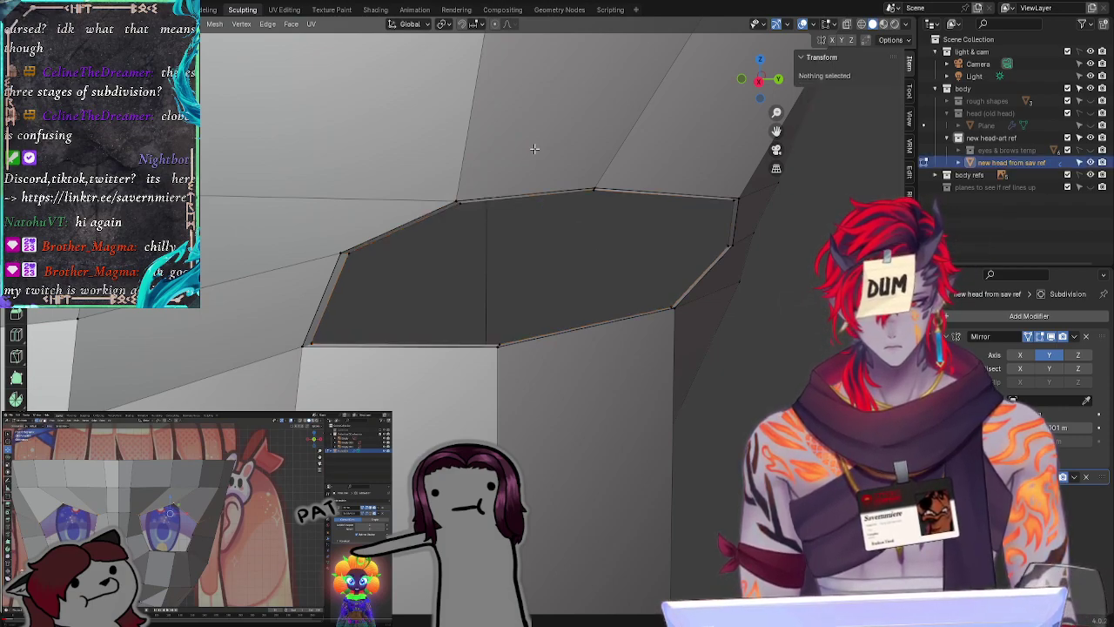
pyautogui.keyDown('alt'); pyautogui.click(594, 188); pyautogui.keyUp('alt')
pyautogui.rightClick(593, 188)
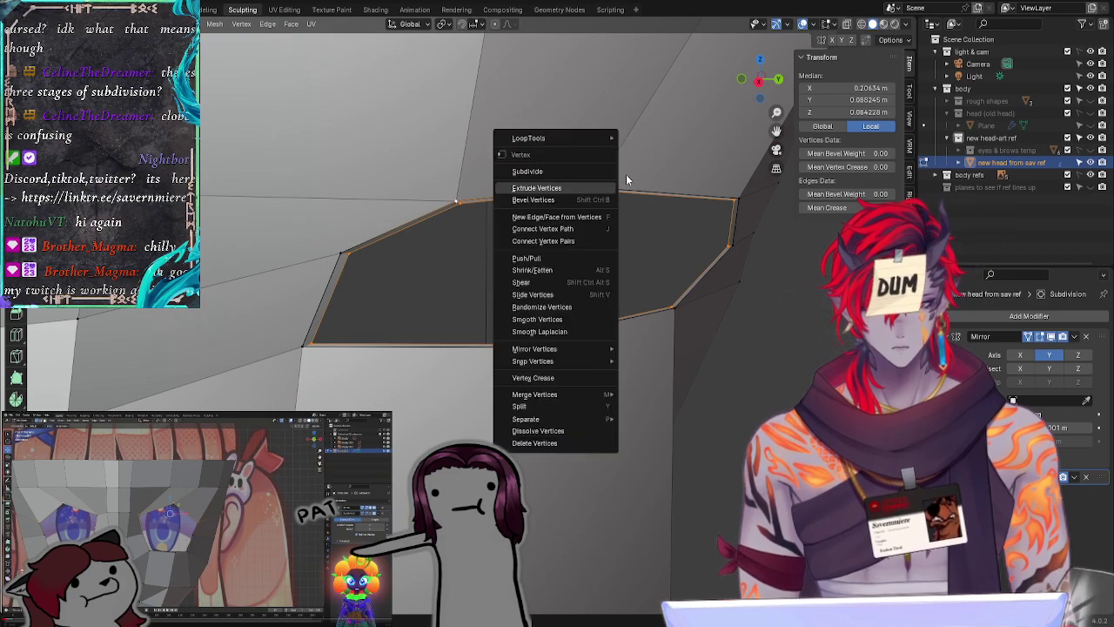
pyautogui.click(626, 174)
pyautogui.hotkey('alt', 'a')
# Step: Select the eye-hole rim vertices one by one until the whole boundary ring is selected
pyautogui.click(594, 188)
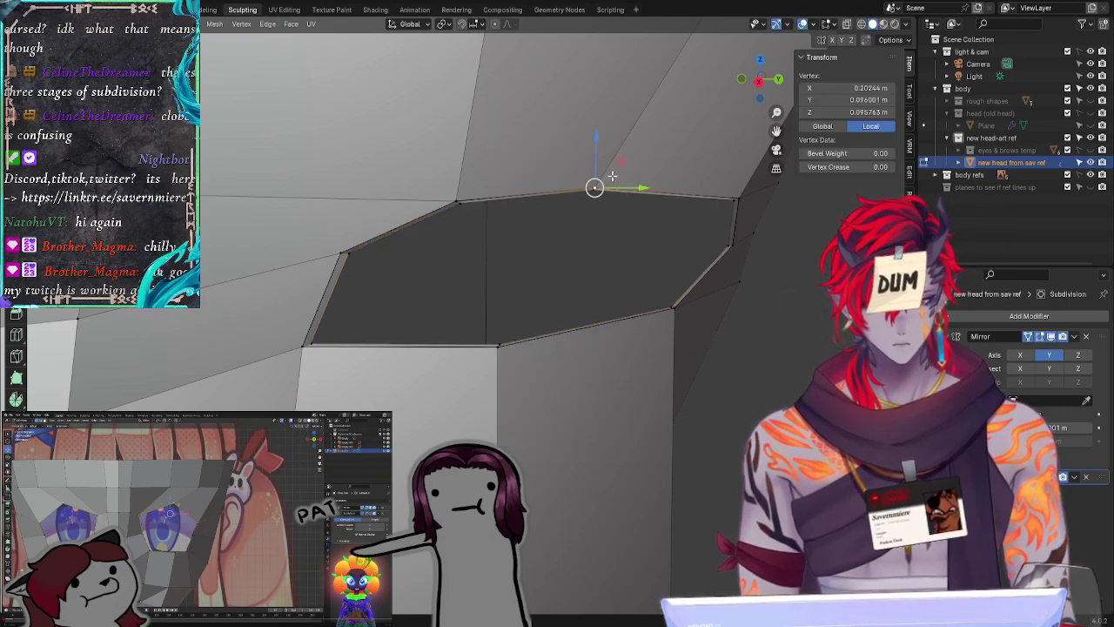
pyautogui.keyDown('shift'); pyautogui.click(458, 201); pyautogui.keyUp('shift')
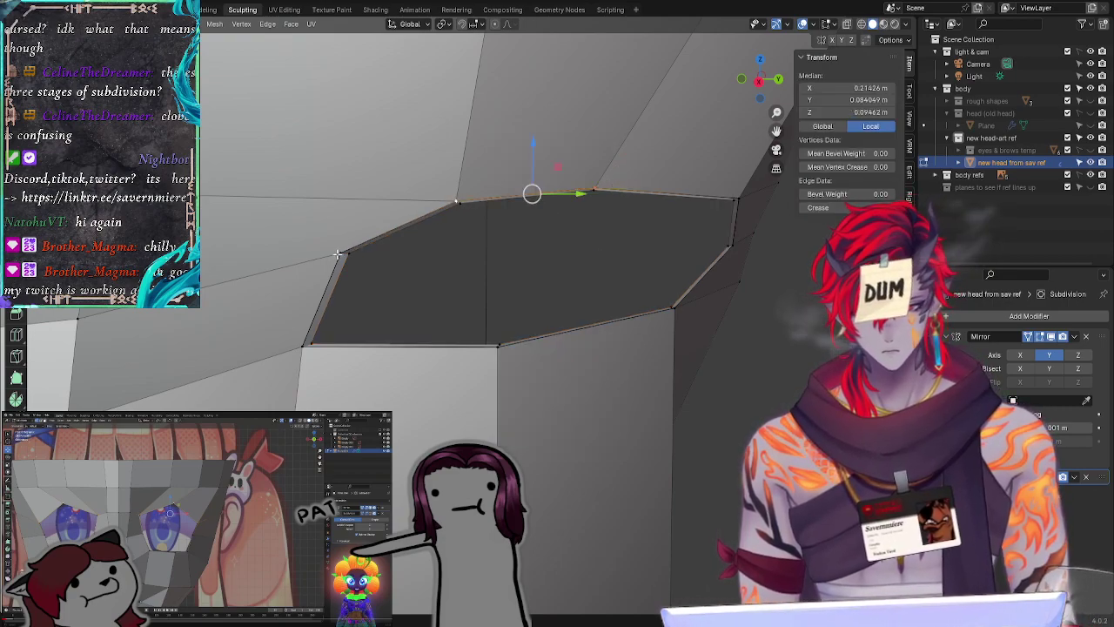
pyautogui.keyDown('shift'); pyautogui.click(339, 253); pyautogui.keyUp('shift')
pyautogui.keyDown('shift'); pyautogui.click(302, 344); pyautogui.keyUp('shift')
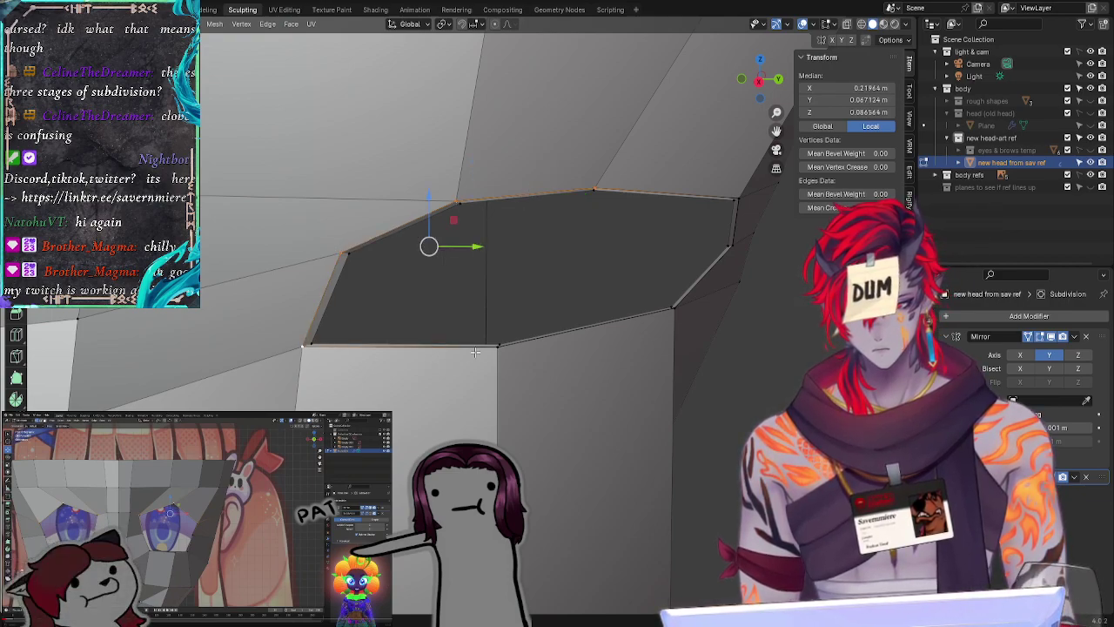
pyautogui.keyDown('shift'); pyautogui.click(497, 345); pyautogui.keyUp('shift')
pyautogui.keyDown('shift'); pyautogui.click(675, 308); pyautogui.keyUp('shift')
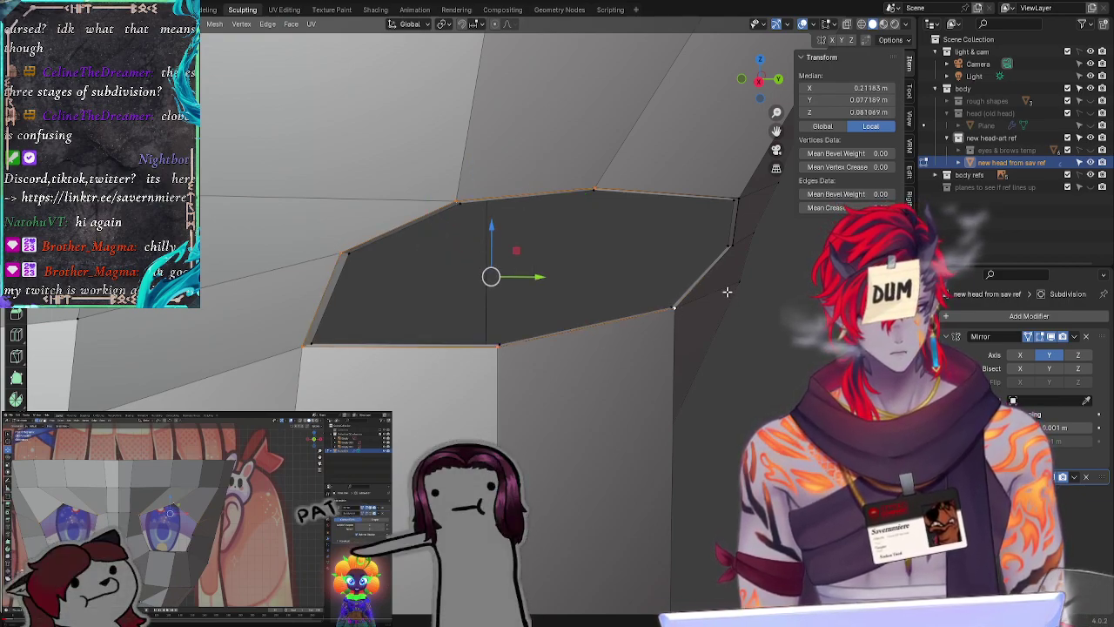
pyautogui.moveTo(789, 293); pyautogui.dragTo(806, 337, button='middle')
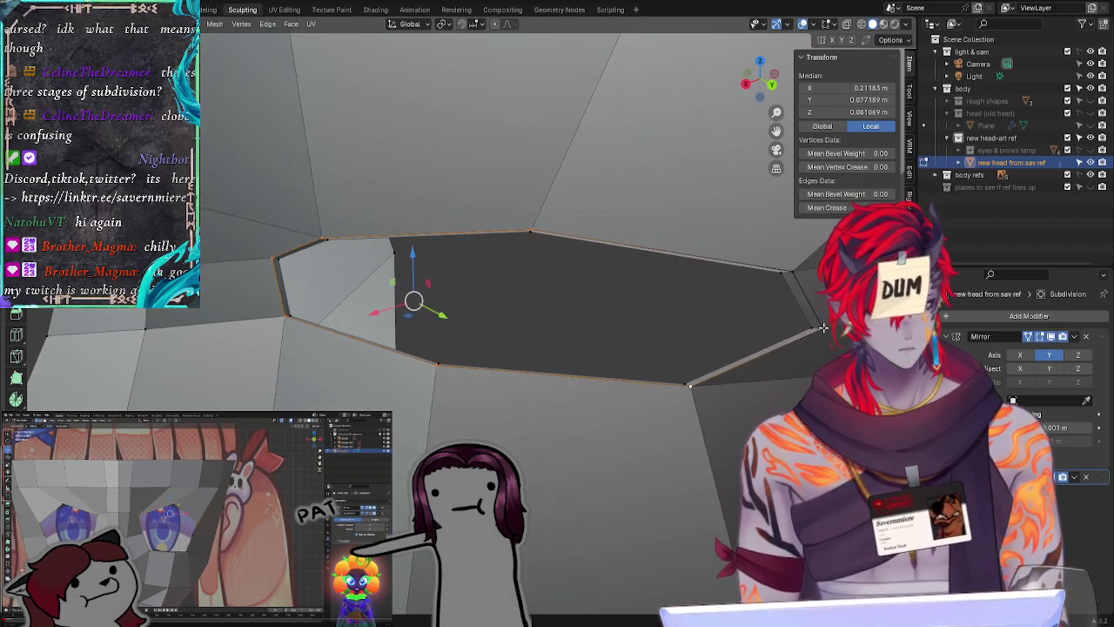
pyautogui.keyDown('shift'); pyautogui.click(822, 328); pyautogui.keyUp('shift')
pyautogui.keyDown('shift'); pyautogui.click(794, 270); pyautogui.keyUp('shift')
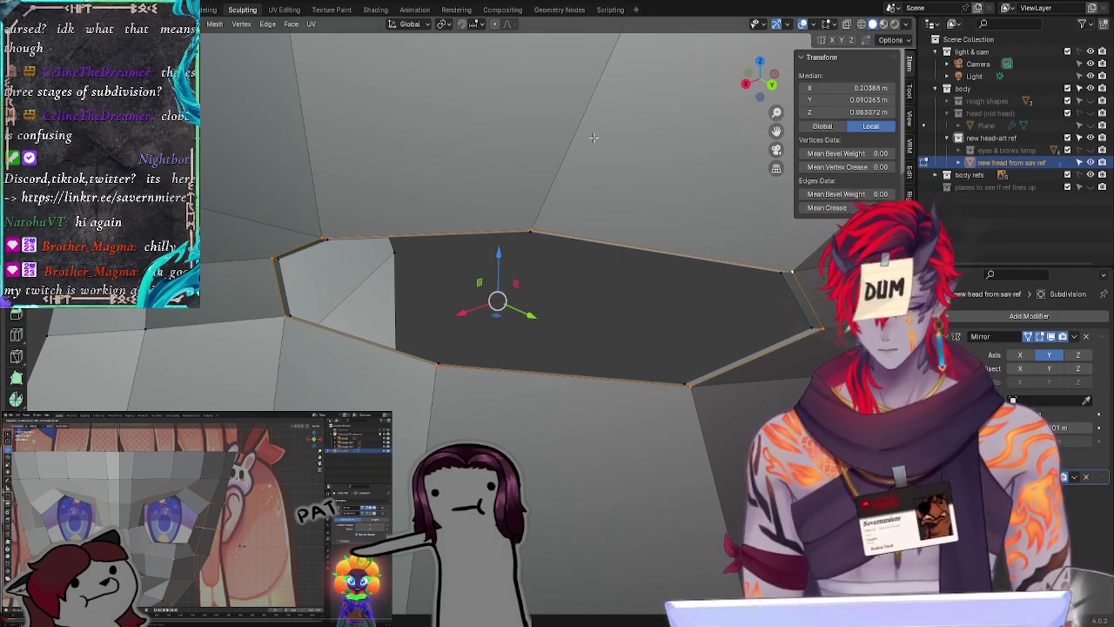
# Step: Scale the eye rims vertically along Z from a front view
pyautogui.scroll(-9, 609, 261)
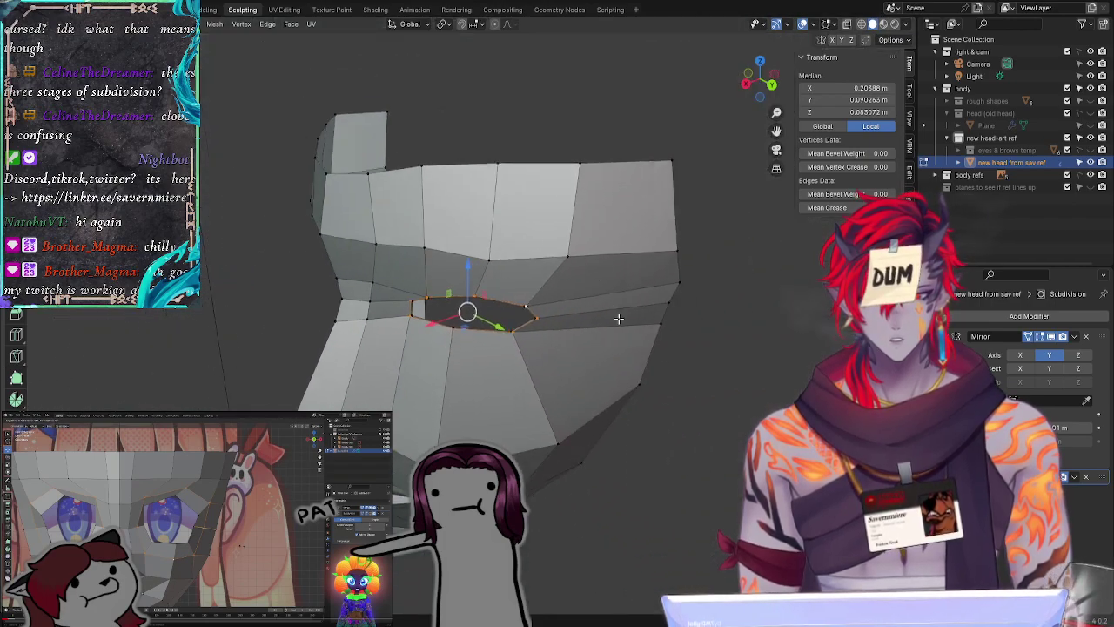
pyautogui.moveTo(615, 373); pyautogui.dragTo(610, 417, button='middle')
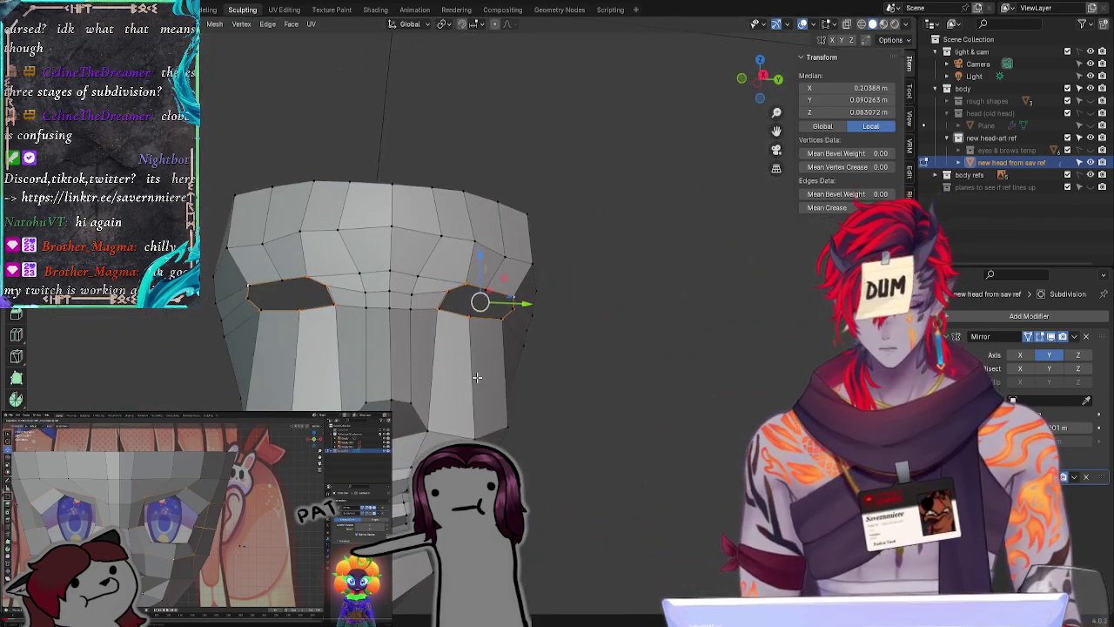
pyautogui.press('s')
pyautogui.press('z')
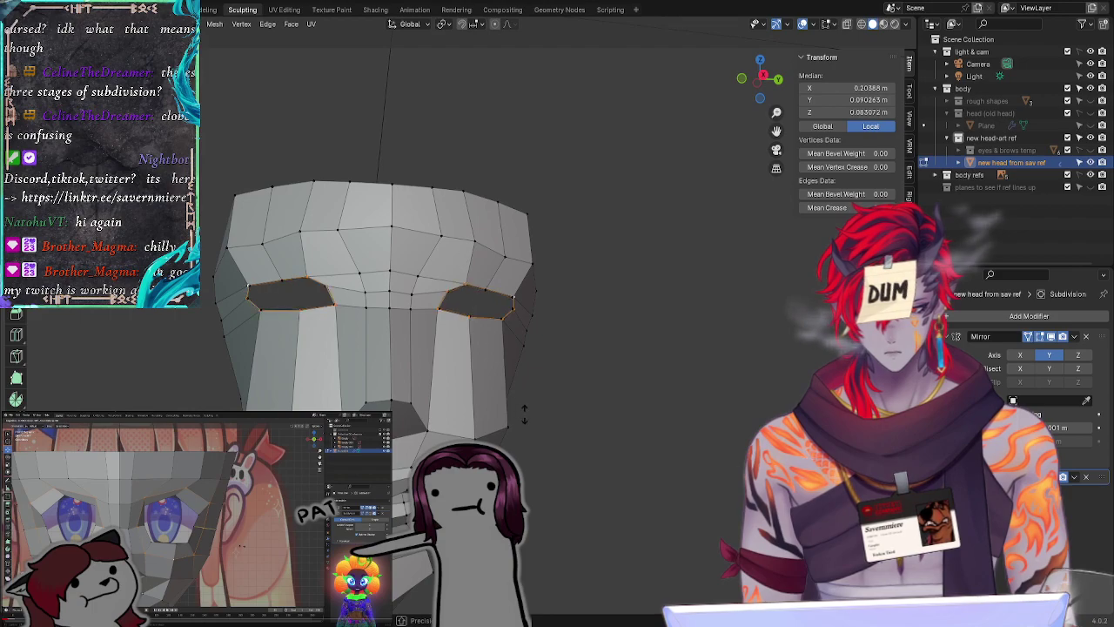
pyautogui.click(456, 260)
# Step: Try extruding the eye-hole rim loop several times, cancelling each extrusion
pyautogui.moveTo(655, 421); pyautogui.dragTo(615, 443, button='middle')
pyautogui.press('e')
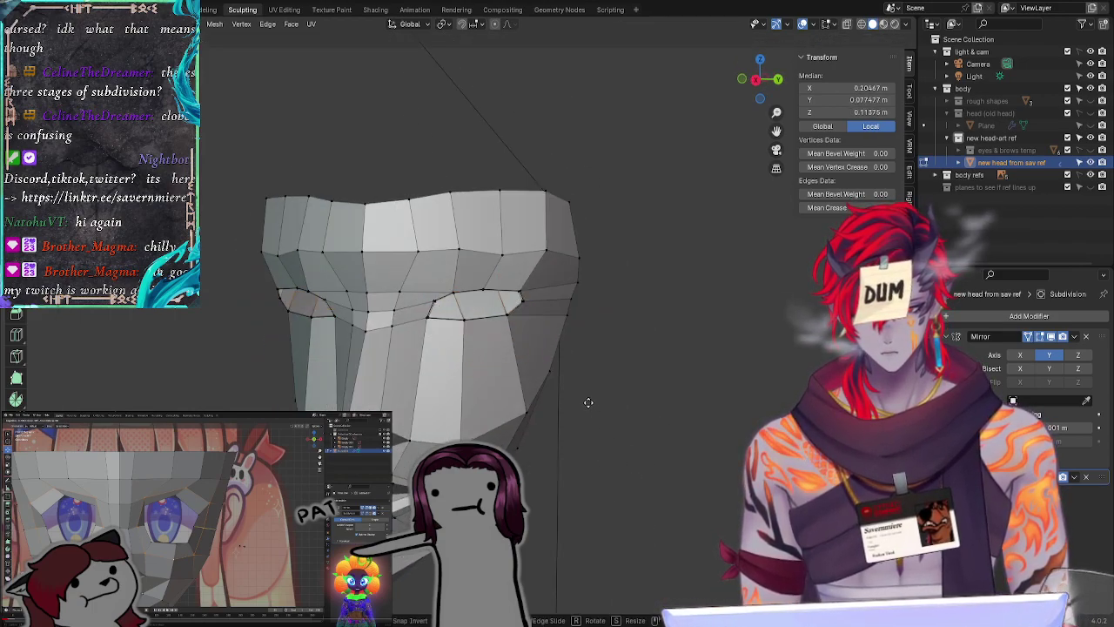
pyautogui.rightClick(600, 437)
pyautogui.keyDown('ctrl'); pyautogui.moveTo(646, 479); pyautogui.dragTo(602, 305, button='middle'); pyautogui.keyUp('ctrl')
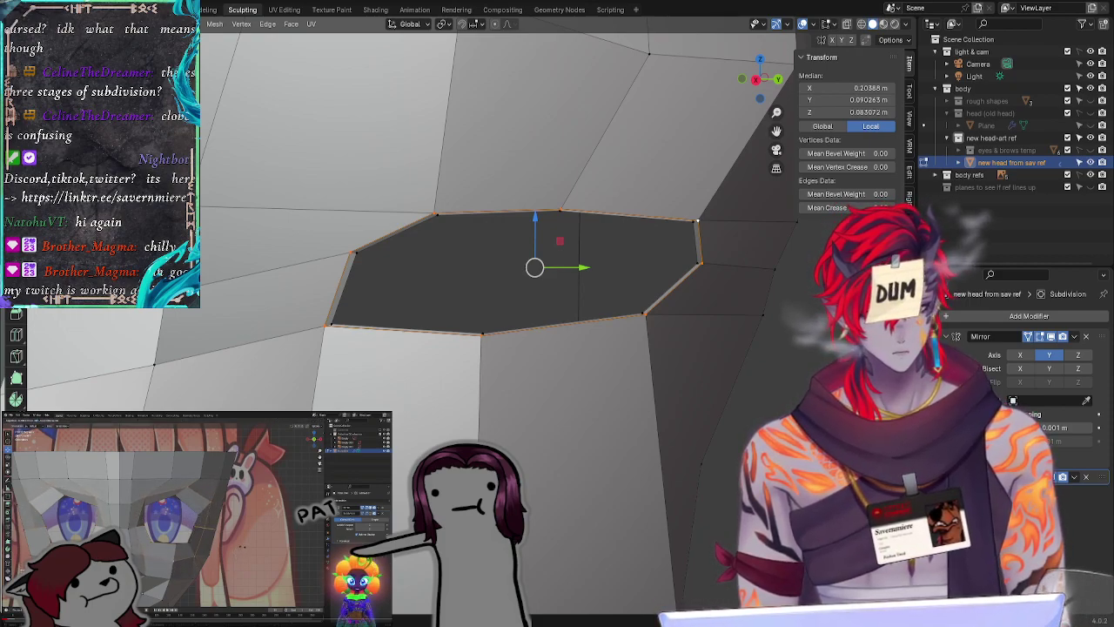
pyautogui.press('e')
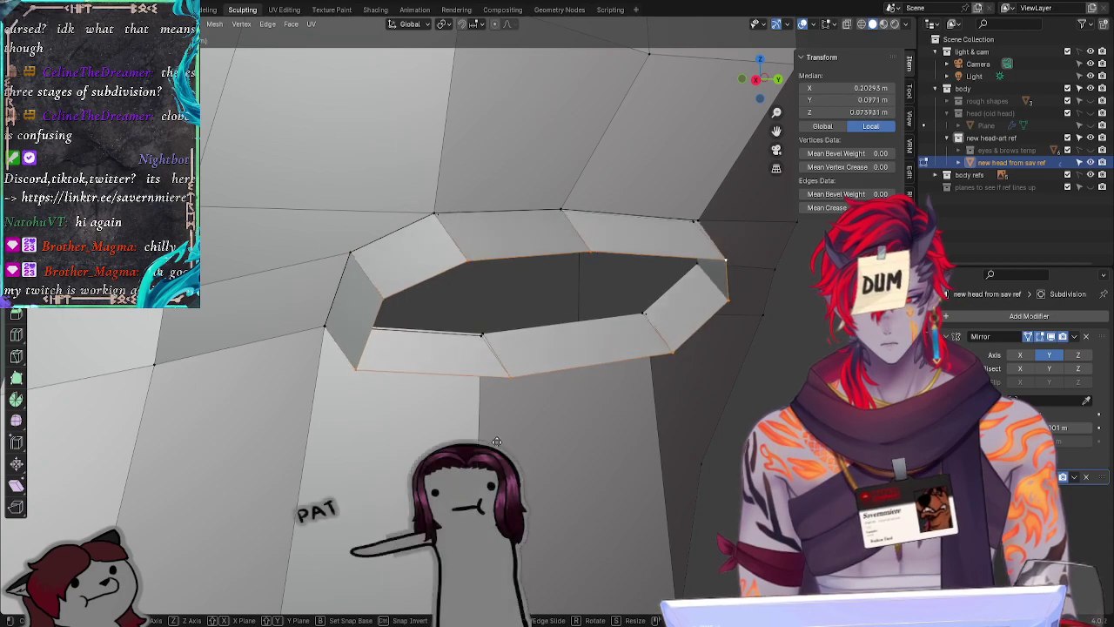
pyautogui.rightClick(542, 422)
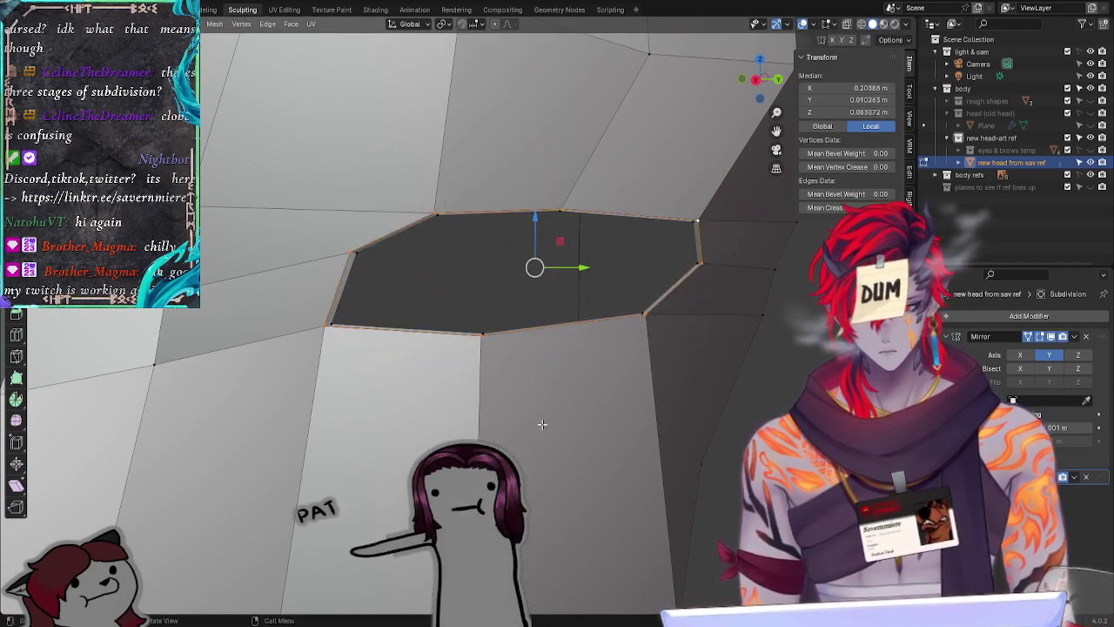
pyautogui.moveTo(542, 423); pyautogui.dragTo(287, 435, button='middle')
pyautogui.press('e')
pyautogui.press('g')
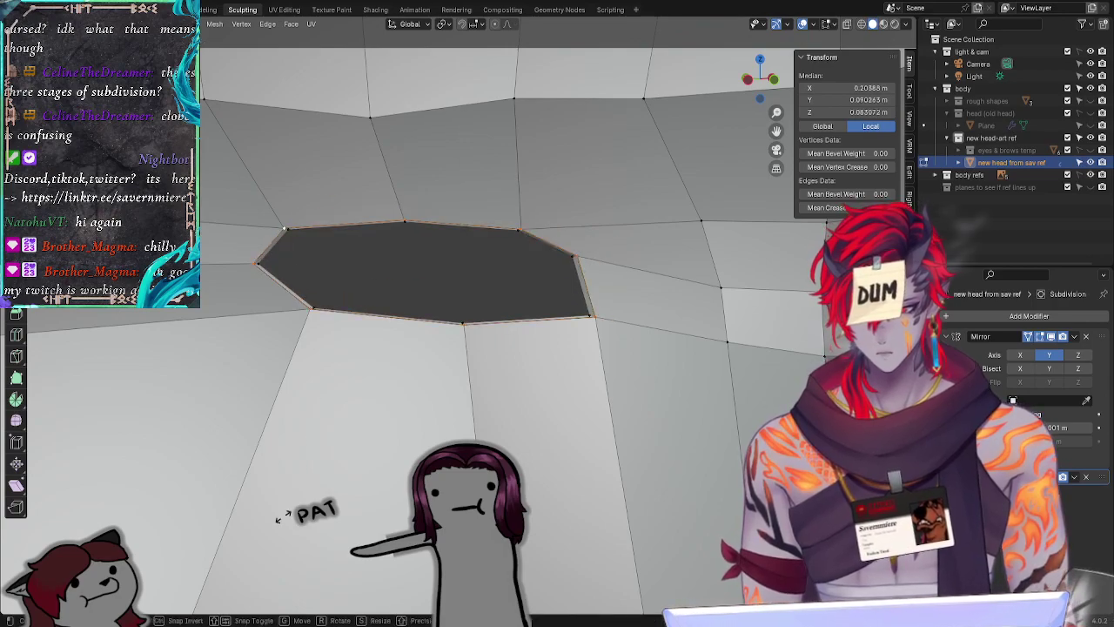
pyautogui.rightClick(373, 352)
pyautogui.moveTo(373, 352); pyautogui.dragTo(554, 432, button='middle')
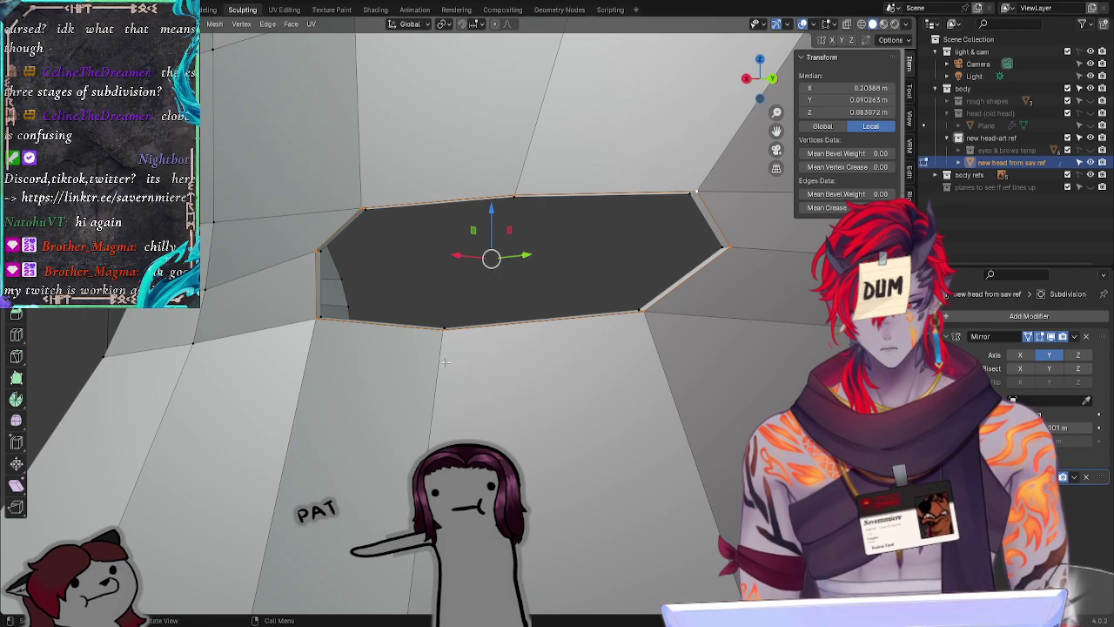
# Step: Restore the full rim selection, add the upper-right corner vertex, and cancel a trial scale
pyautogui.click(444, 327)
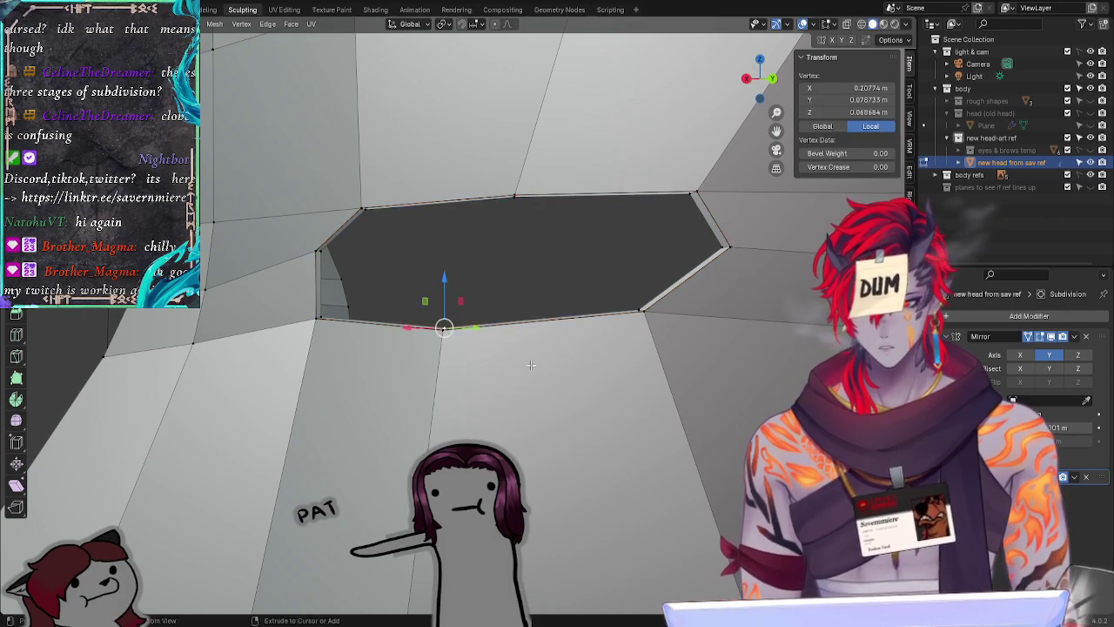
pyautogui.hotkey('ctrl', 'z')
pyautogui.moveTo(493, 410); pyautogui.dragTo(479, 453, button='middle')
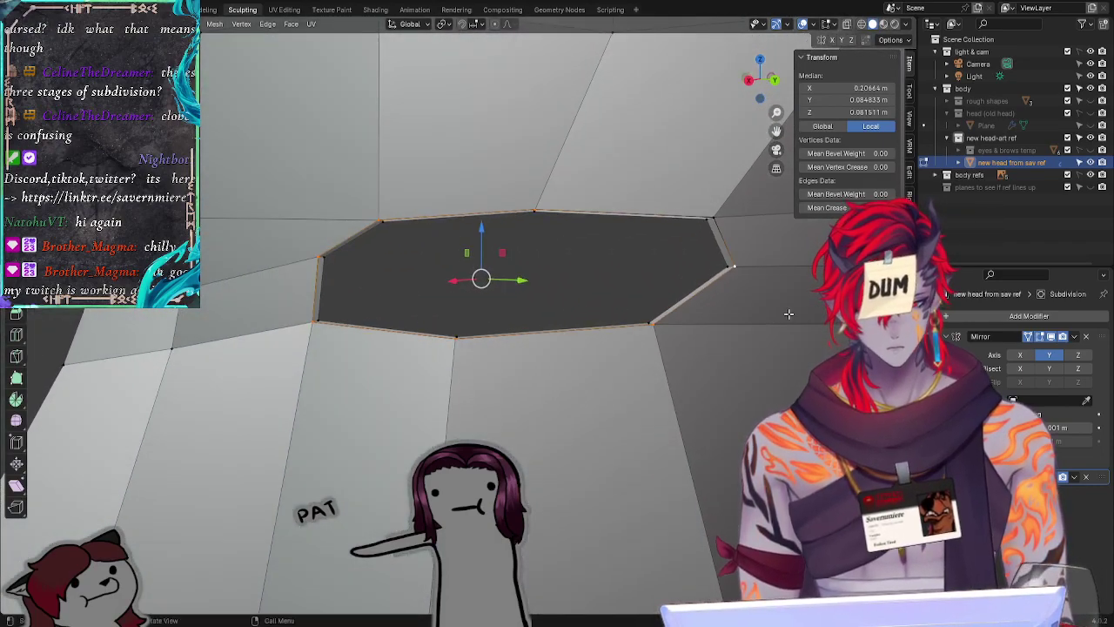
pyautogui.keyDown('shift'); pyautogui.click(722, 225); pyautogui.keyUp('shift')
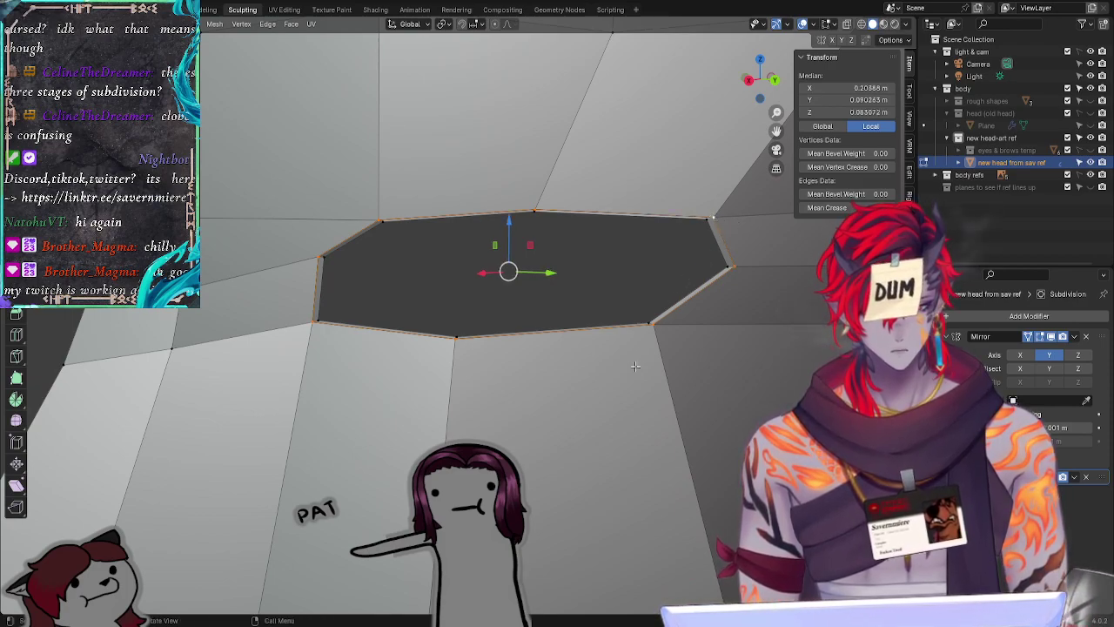
pyautogui.press('s')
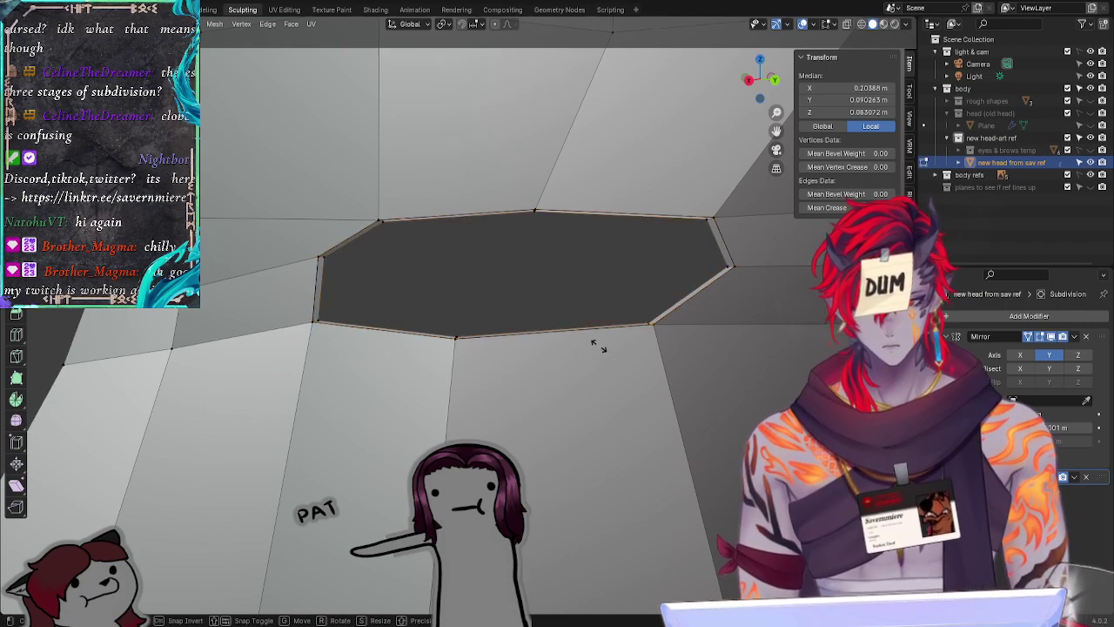
pyautogui.rightClick(524, 228)
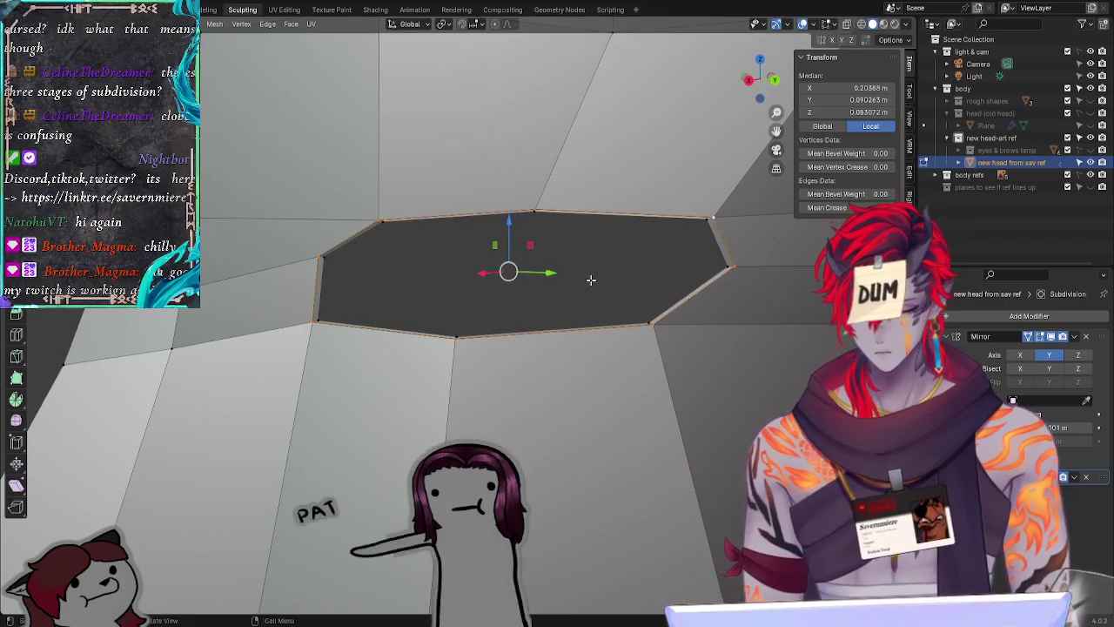
# Step: Cancel further extrude and scale attempts on the rim, leaving it unchanged
pyautogui.press('e')
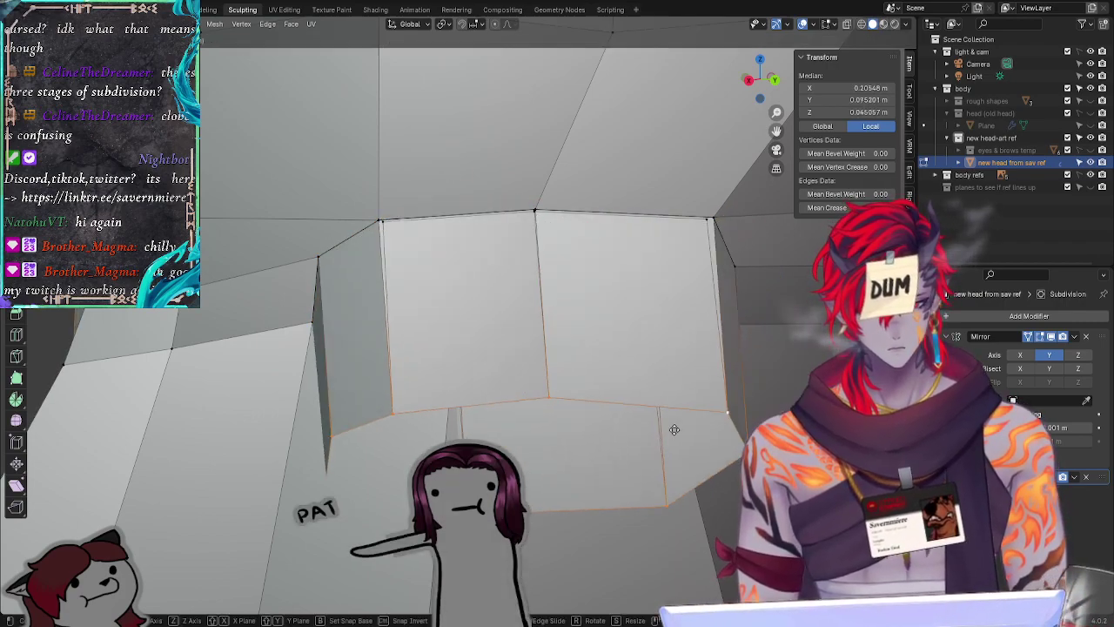
pyautogui.press('Escape')
pyautogui.press('s')
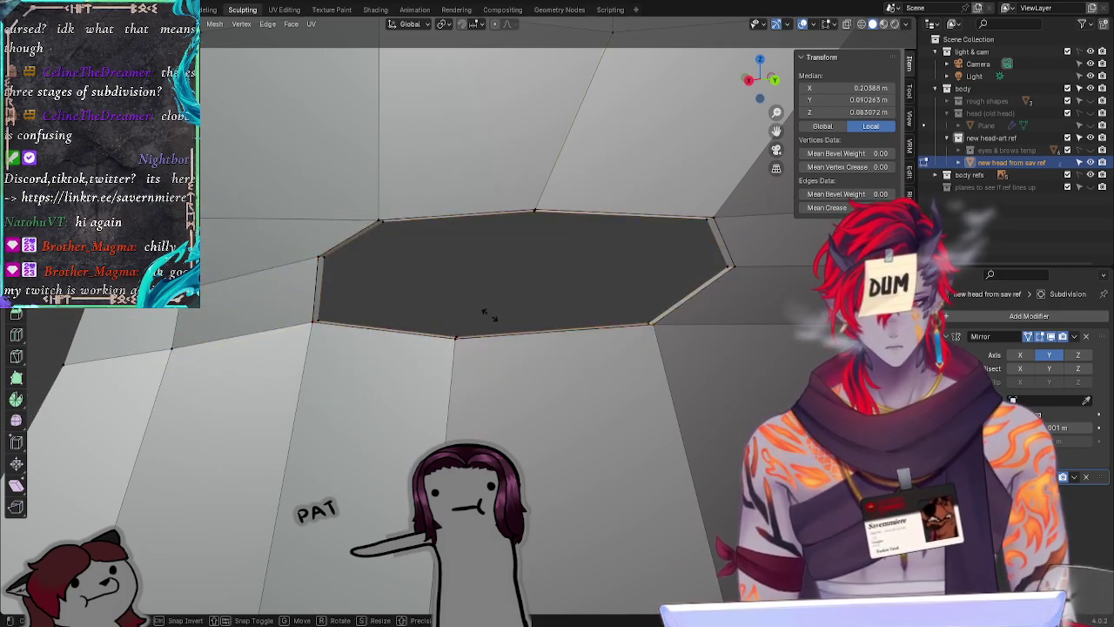
pyautogui.press('Escape')
pyautogui.press('s')
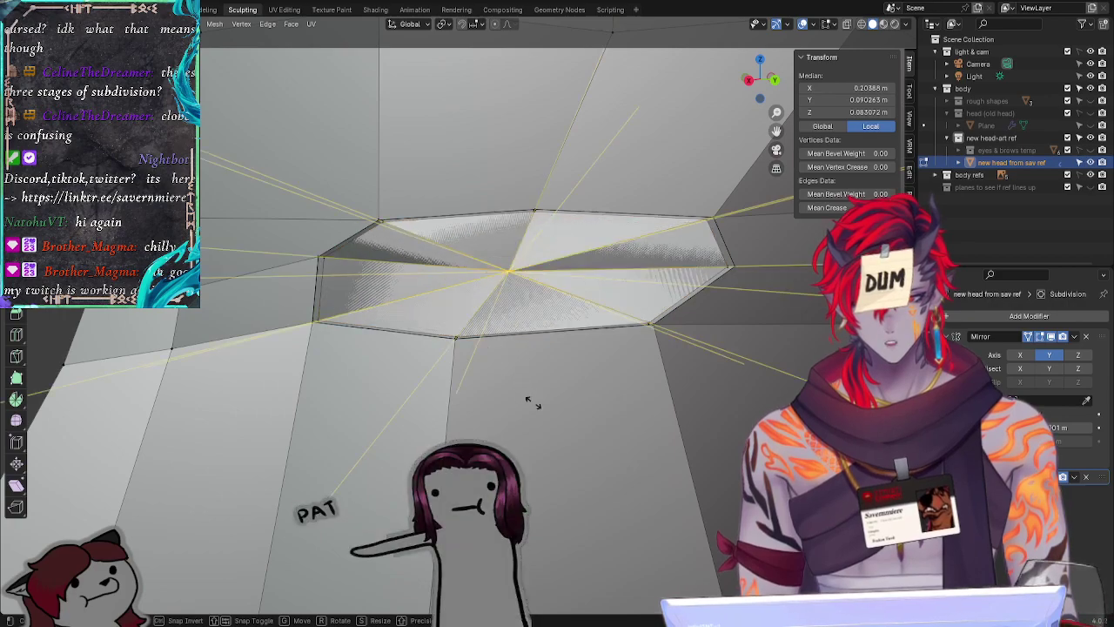
pyautogui.press('Escape')
pyautogui.press('s')
pyautogui.press('Escape')
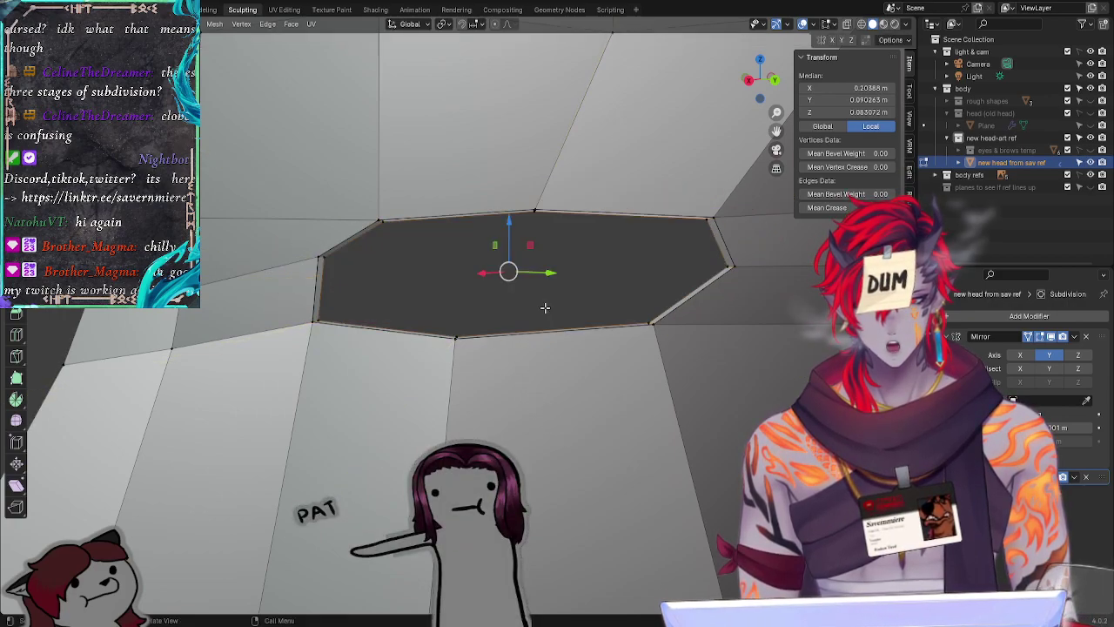
pyautogui.keyDown('ctrl'); pyautogui.moveTo(571, 376); pyautogui.dragTo(612, 470, button='middle'); pyautogui.keyUp('ctrl')
pyautogui.moveTo(431, 427); pyautogui.dragTo(525, 423, button='middle')
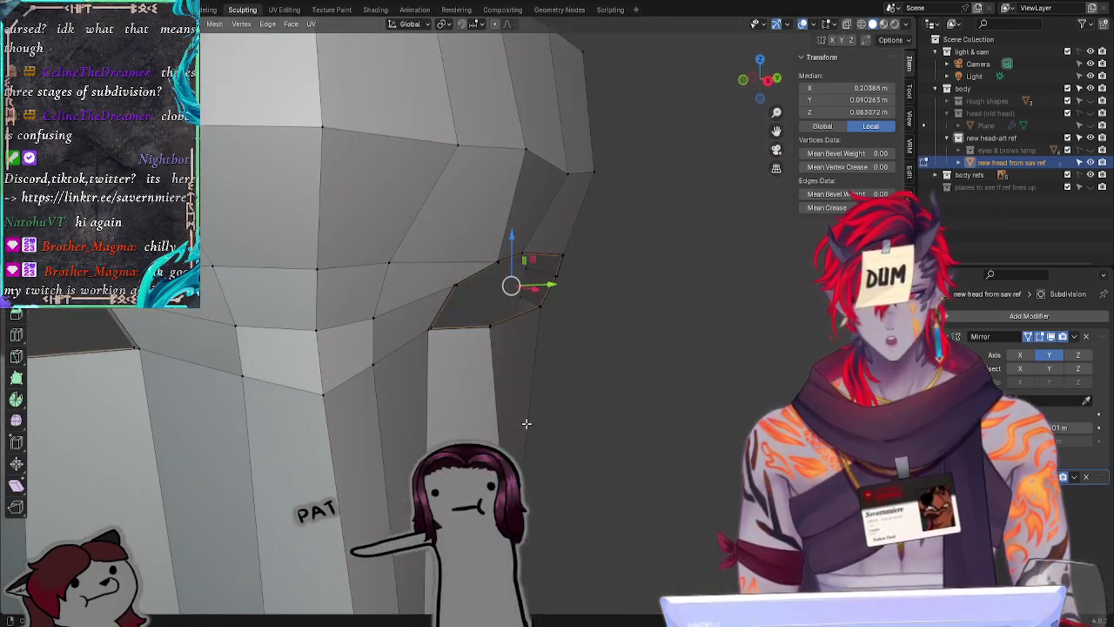
# Step: Undo the leftover rim extrusion, box-select the rim vertices, and cancel a vertex slide
pyautogui.hotkey('ctrl', 'z')
pyautogui.hotkey('ctrl', 'z')
pyautogui.hotkey('ctrl', 'z')
pyautogui.hotkey('ctrl', 'z')
pyautogui.hotkey('ctrl', 'z')
pyautogui.hotkey('ctrl', 'z')
pyautogui.hotkey('ctrl', 'z')
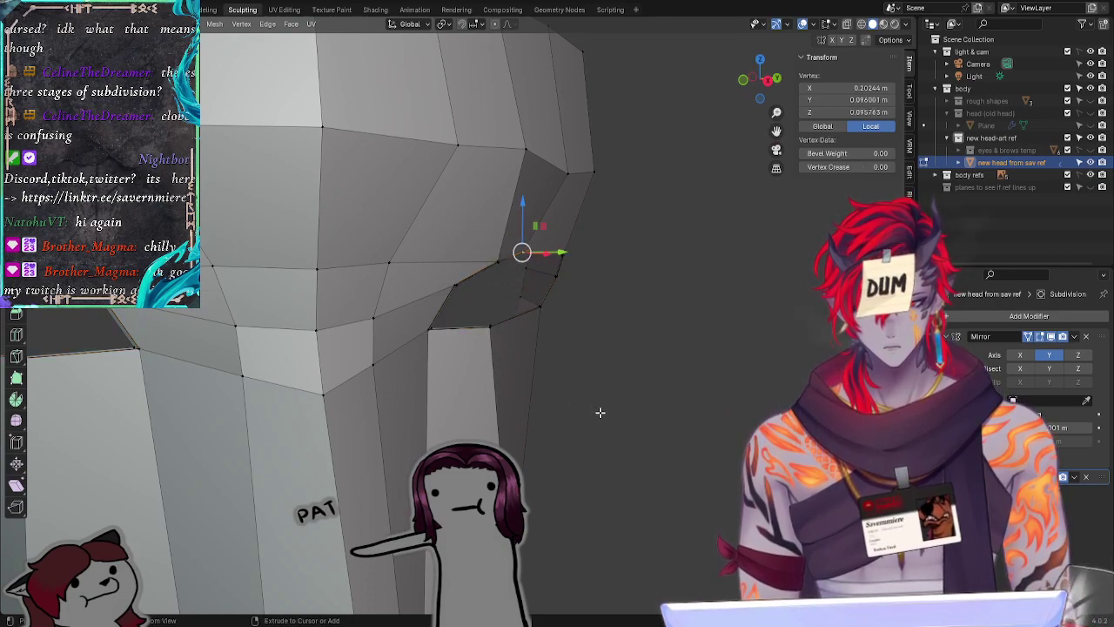
pyautogui.hotkey('ctrl', 'z')
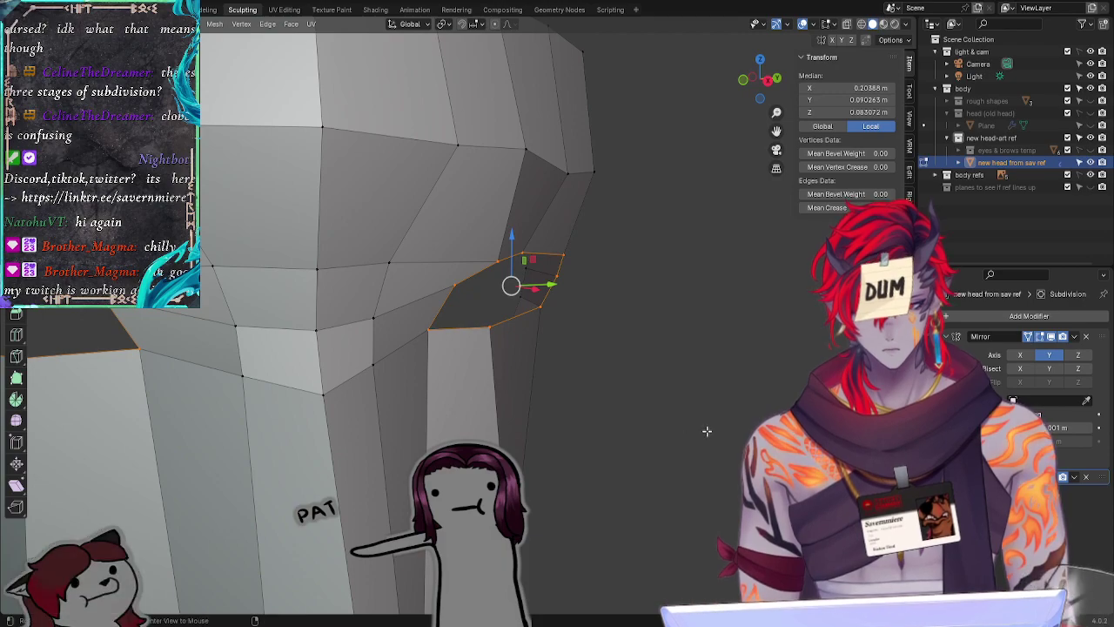
pyautogui.moveTo(706, 430); pyautogui.dragTo(636, 424, button='middle')
pyautogui.hotkey('ctrl', 'z')
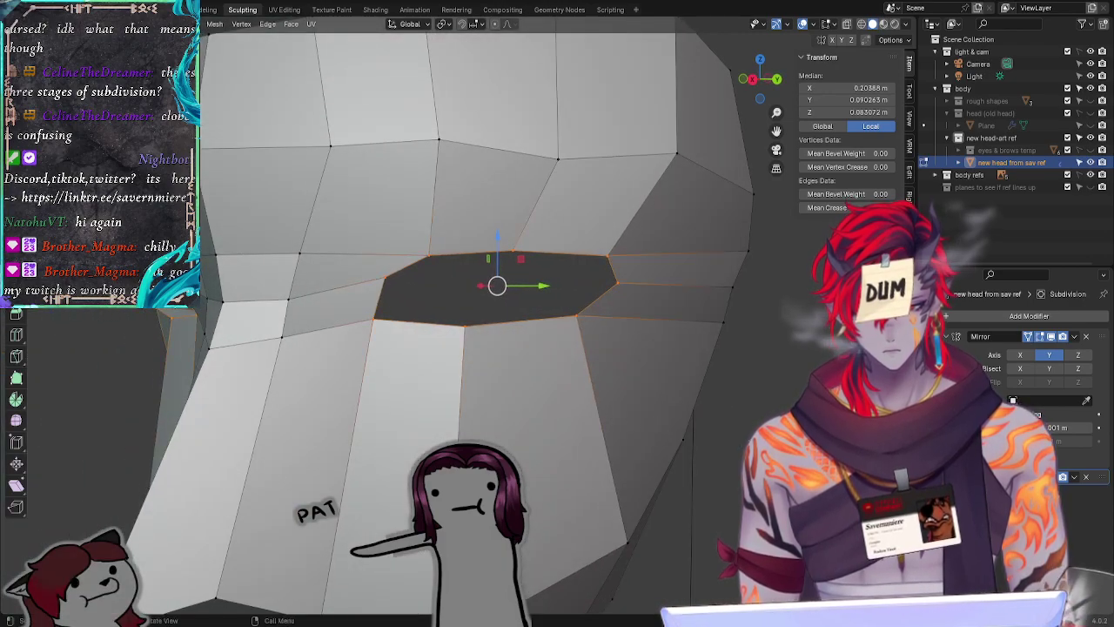
pyautogui.hotkey('alt', 'a')
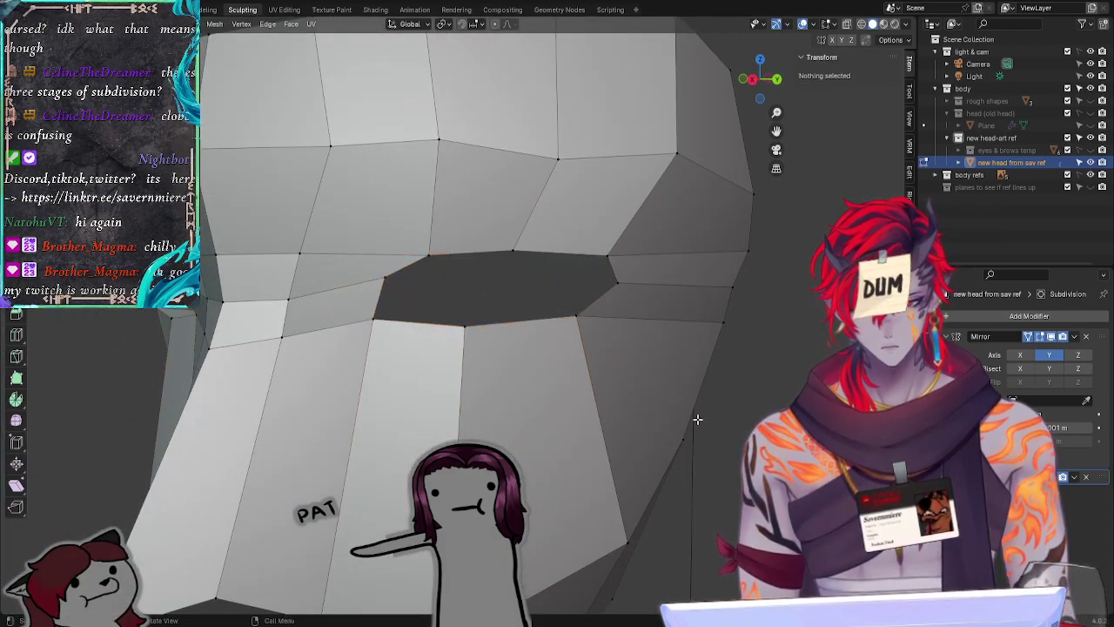
pyautogui.moveTo(428, 228)
pyautogui.keyDown('ctrl'); pyautogui.mouseDown(button='right')
pyautogui.moveTo(366, 264)
pyautogui.moveTo(641, 328)
pyautogui.moveTo(610, 225)
pyautogui.mouseUp(button='right'); pyautogui.keyUp('ctrl')
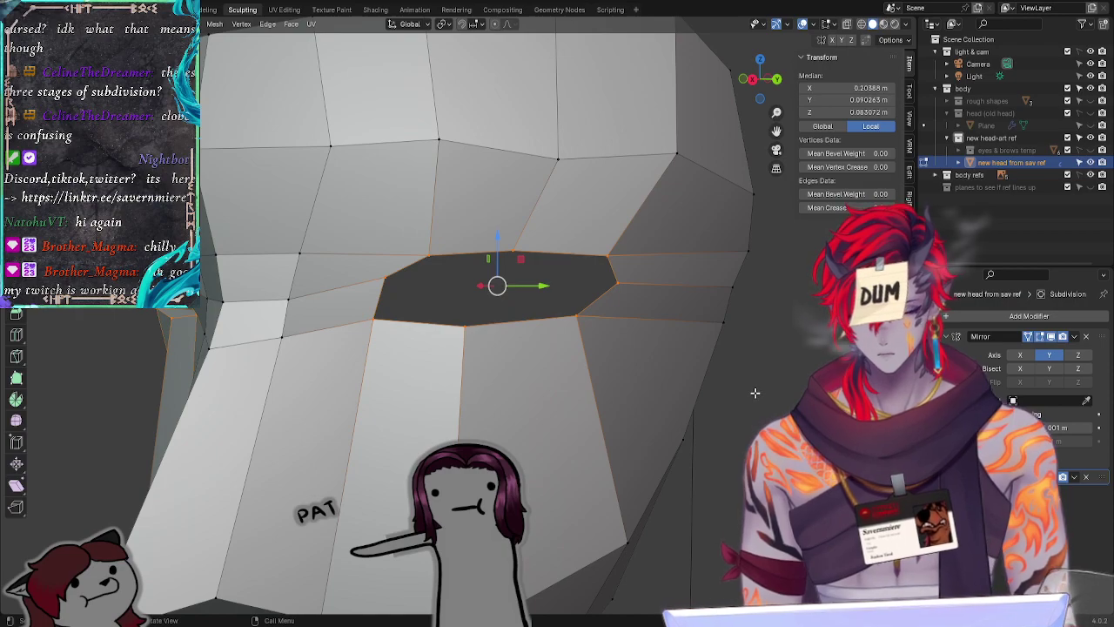
pyautogui.hotkey('shift', 'v')
pyautogui.press('Escape')
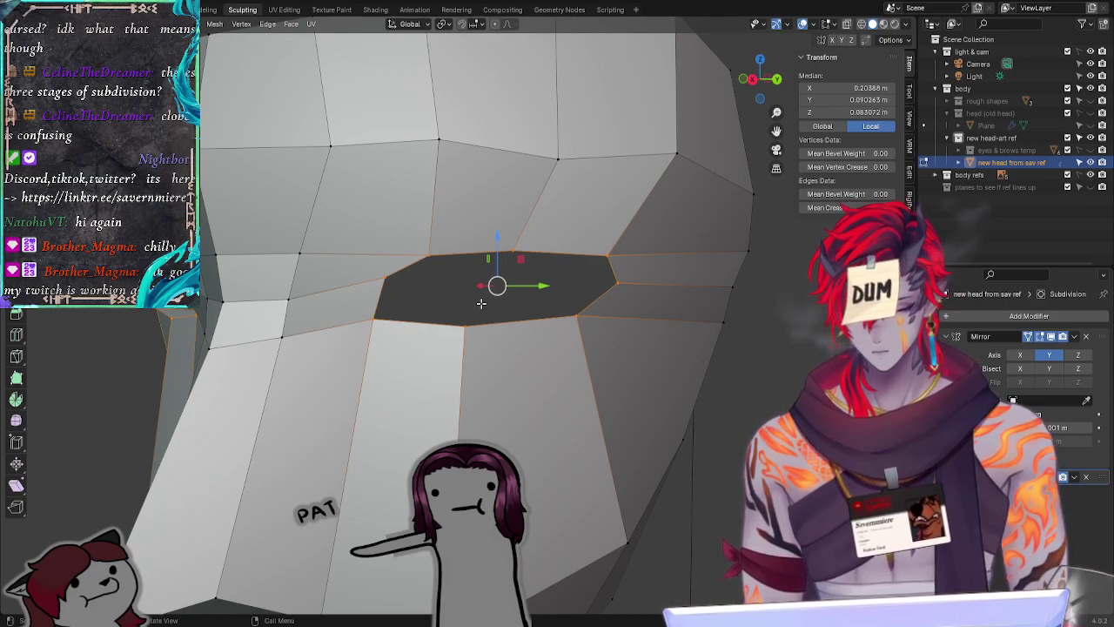
# Step: Move the eye hole's rim loop to a new position, then reselect and nudge it again
pyautogui.press('g')
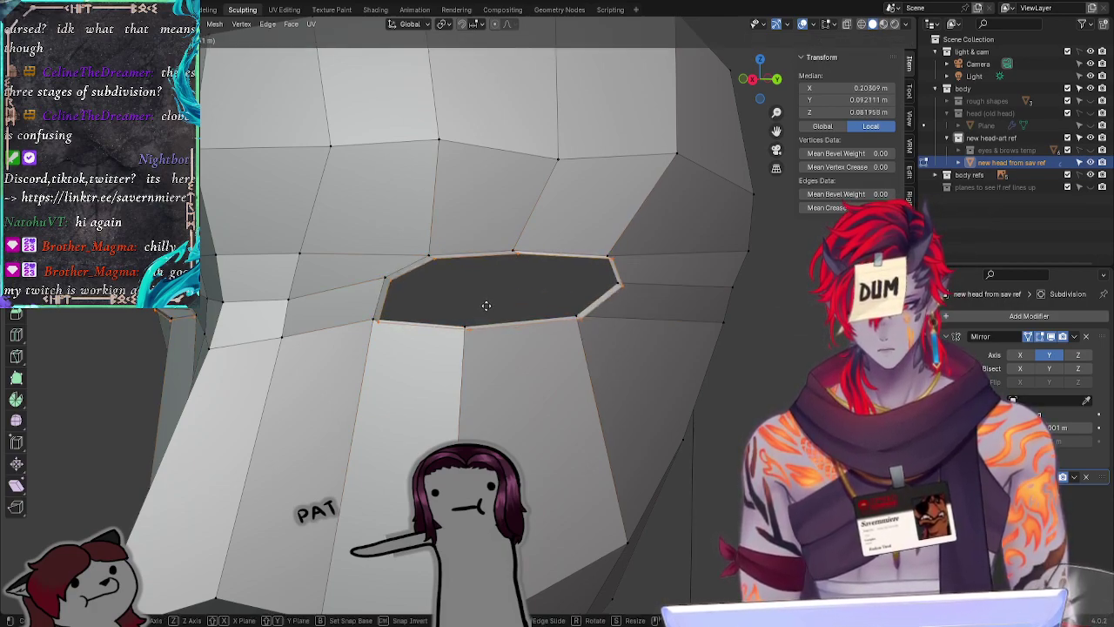
pyautogui.click(500, 306)
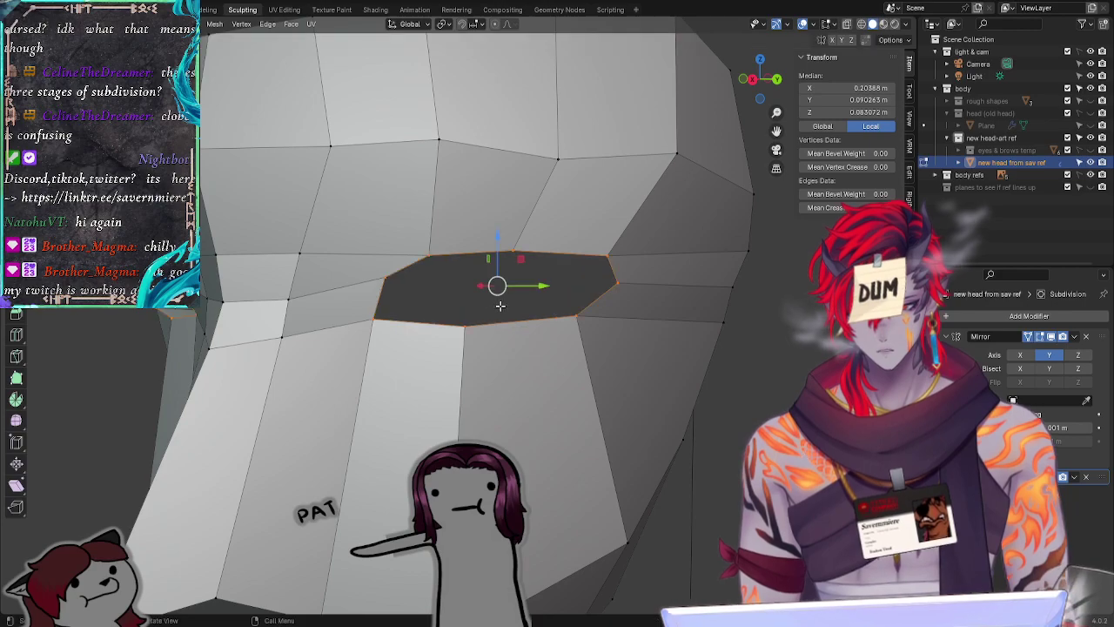
pyautogui.rightClick(801, 369)
pyautogui.click(813, 353)
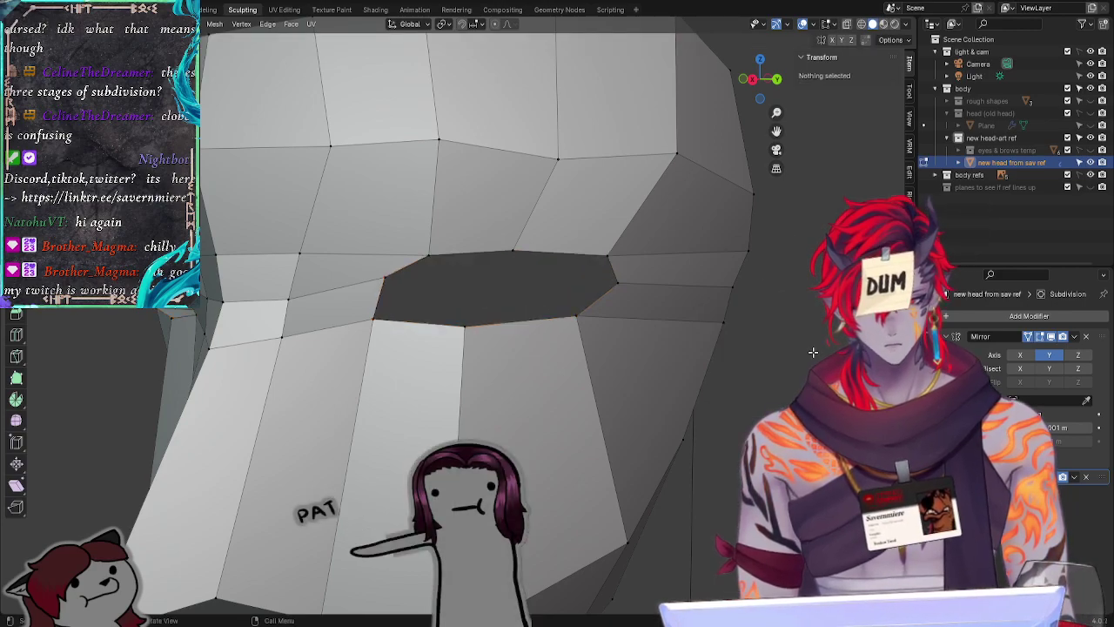
pyautogui.keyDown('alt'); pyautogui.click(513, 247); pyautogui.keyUp('alt')
pyautogui.press('g')
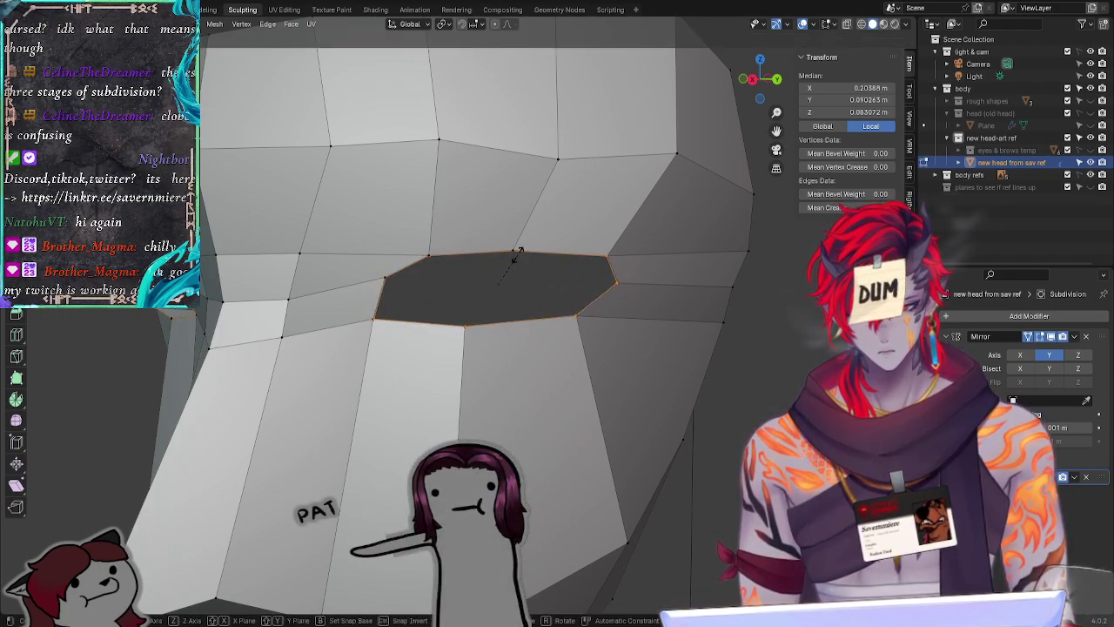
pyautogui.click(521, 258)
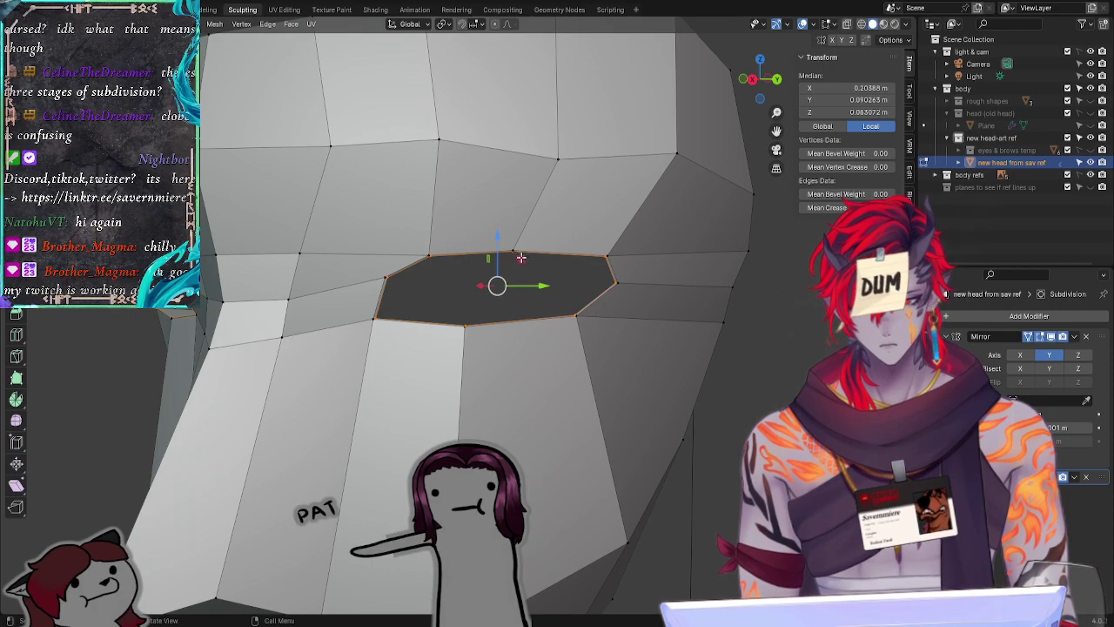
pyautogui.scroll(6, 686, 287)
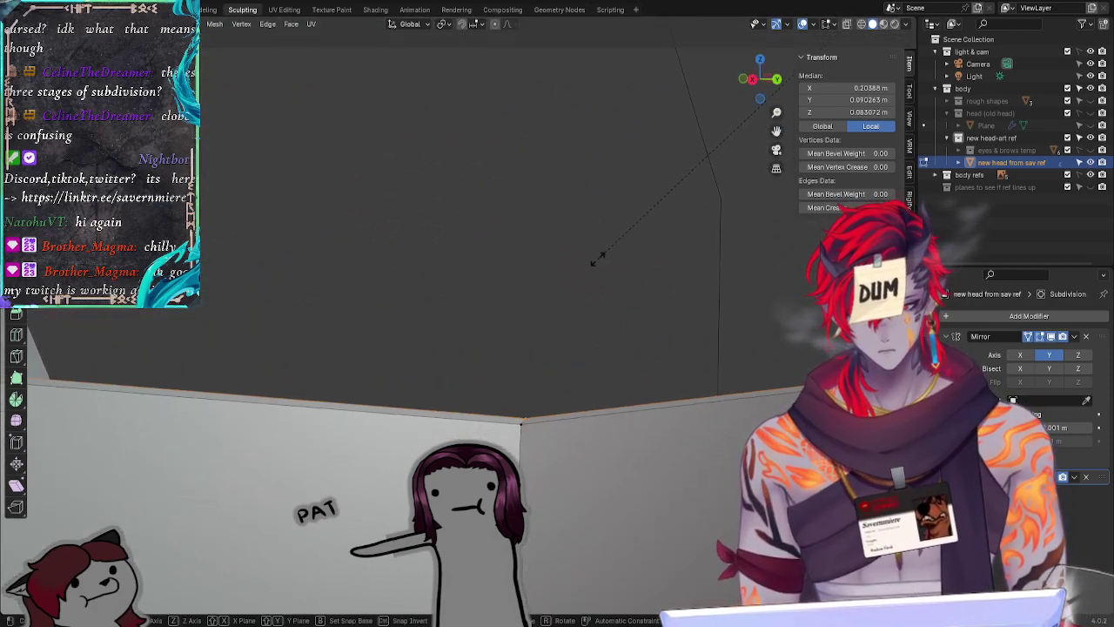
# Step: Select the eye hole's corner, left-side and bottom-edge vertices
pyautogui.click(532, 437)
pyautogui.moveTo(323, 405); pyautogui.dragTo(467, 373, button='middle')
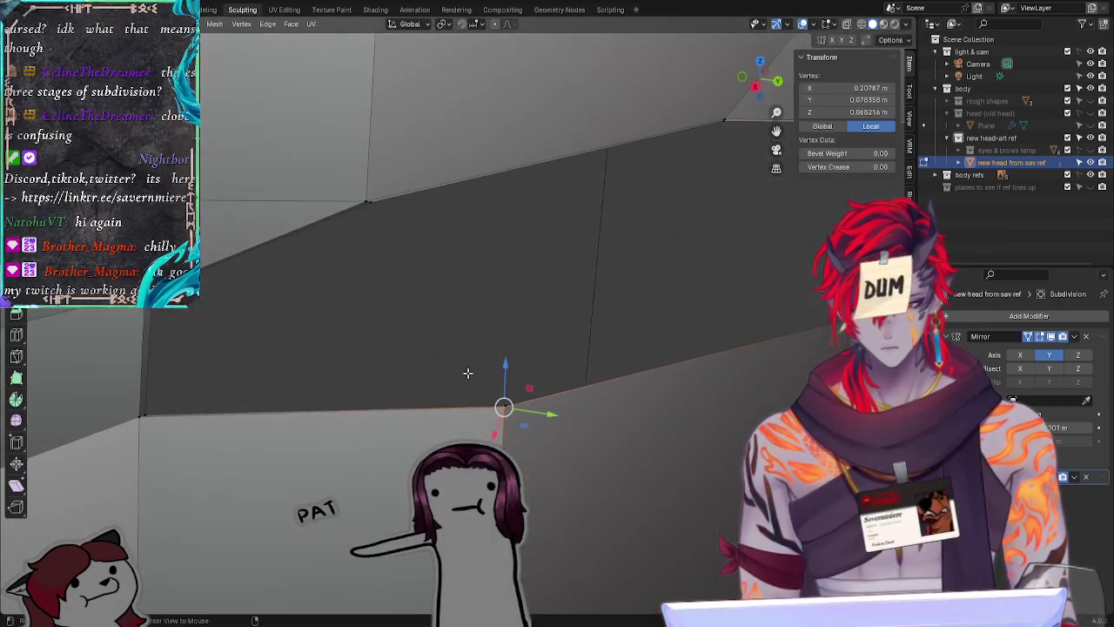
pyautogui.keyDown('shift'); pyautogui.click(144, 416); pyautogui.keyUp('shift')
pyautogui.keyDown('shift'); pyautogui.click(225, 264); pyautogui.keyUp('shift')
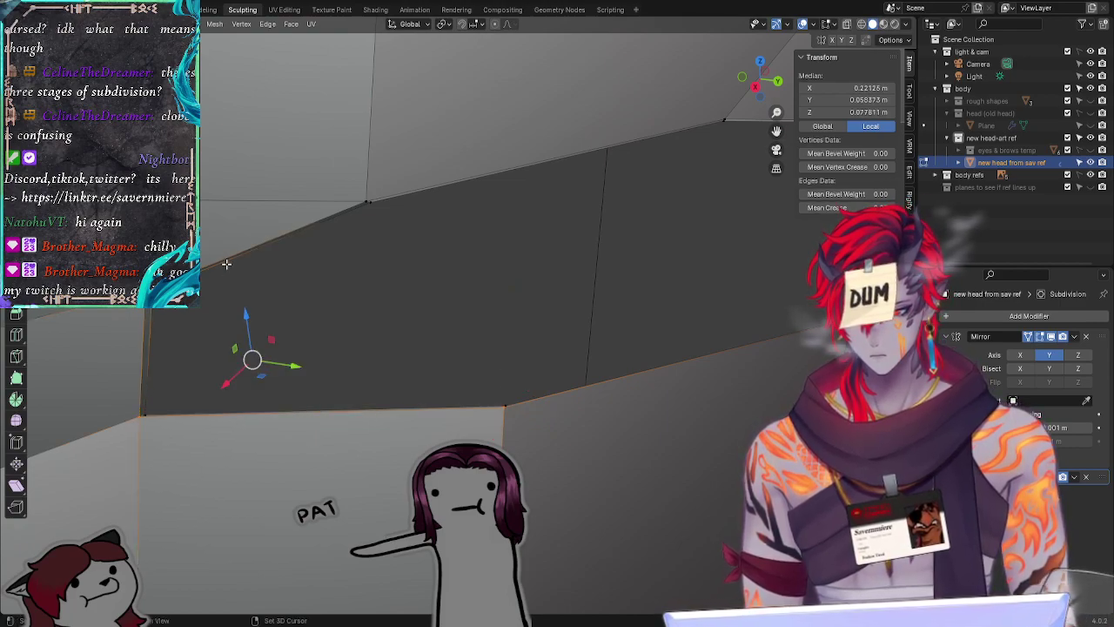
pyautogui.click(248, 311)
pyautogui.click(144, 304)
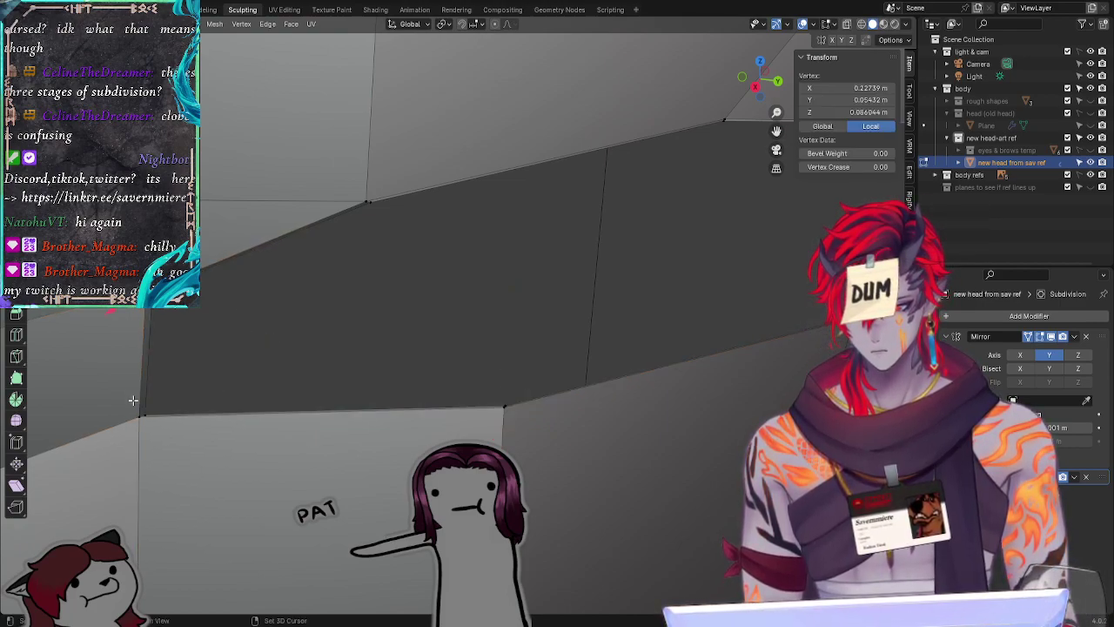
pyautogui.keyDown('shift'); pyautogui.click(140, 416); pyautogui.keyUp('shift')
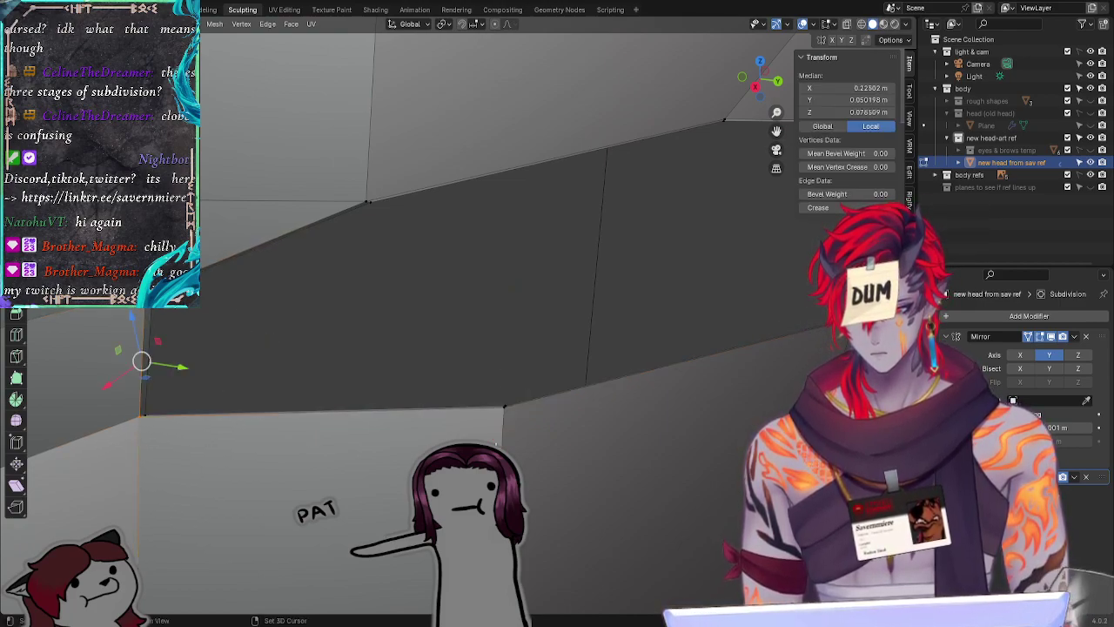
pyautogui.keyDown('shift'); pyautogui.click(508, 407); pyautogui.keyUp('shift')
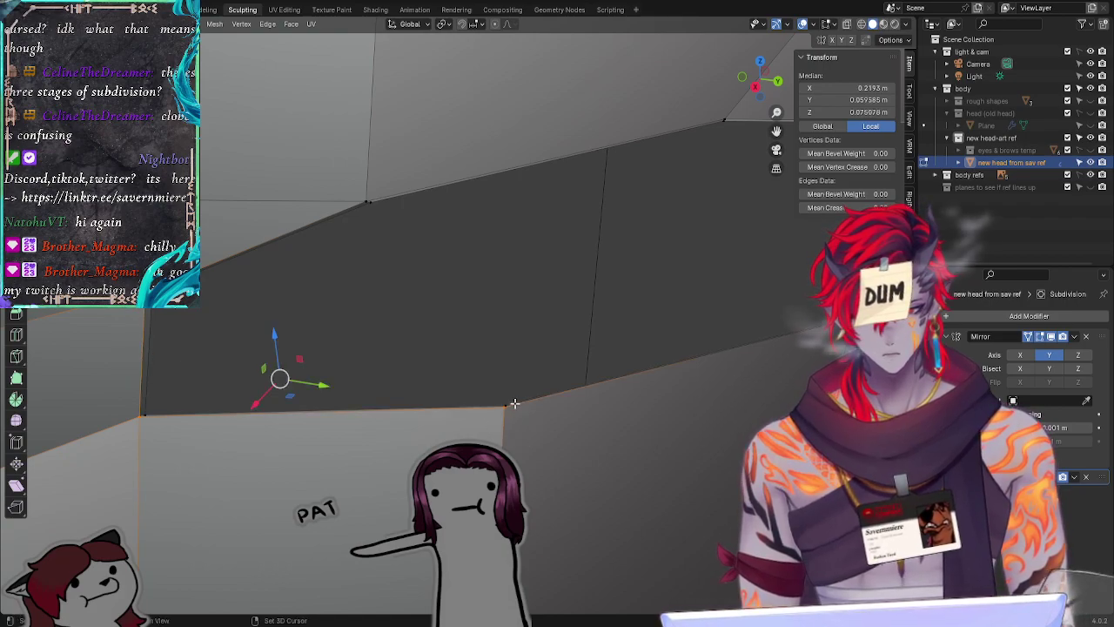
pyautogui.keyDown('shift'); pyautogui.click(367, 197); pyautogui.keyUp('shift')
# Step: Add the upper-left vertex and the vertices below the hole to the selection
pyautogui.keyDown('shift'); pyautogui.moveTo(616, 247); pyautogui.dragTo(394, 297, button='middle'); pyautogui.keyUp('shift')
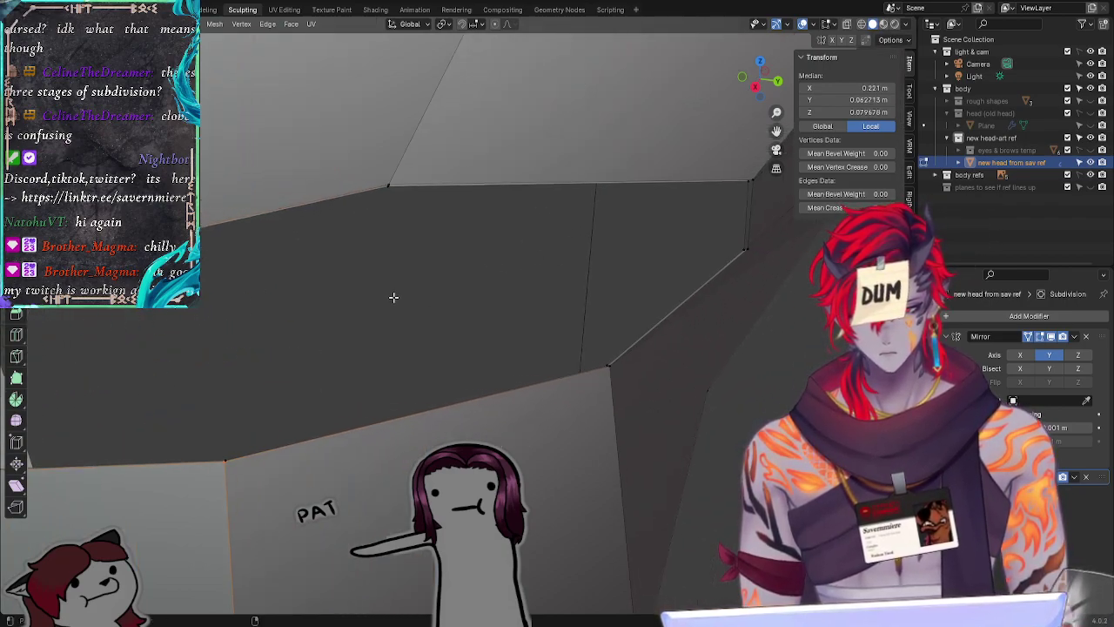
pyautogui.moveTo(469, 271); pyautogui.dragTo(382, 270, button='middle')
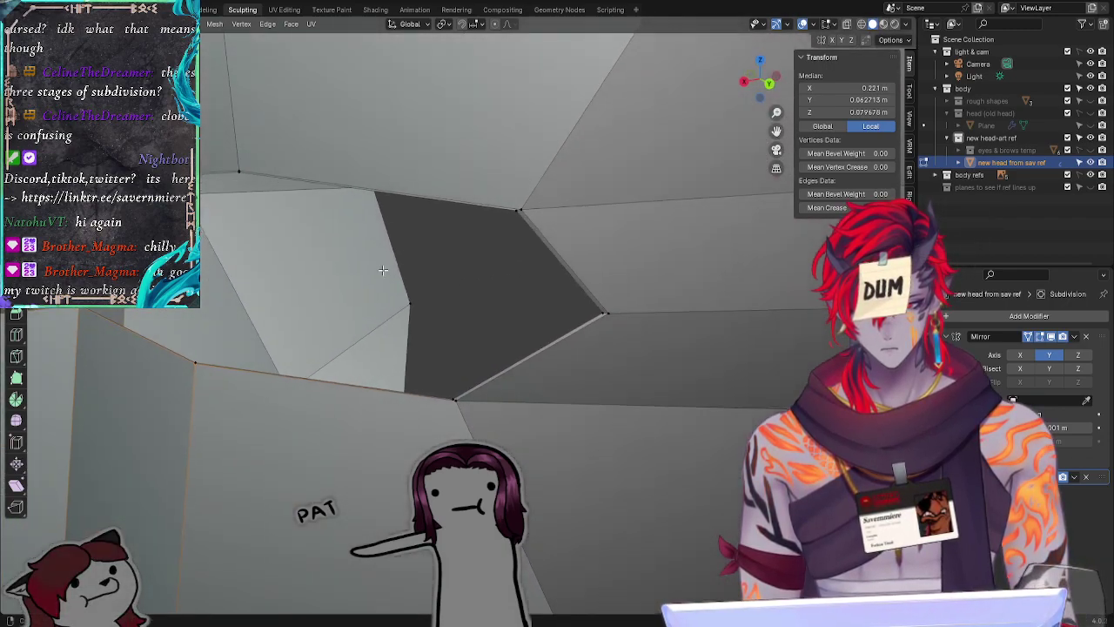
pyautogui.keyDown('shift'); pyautogui.click(240, 167); pyautogui.keyUp('shift')
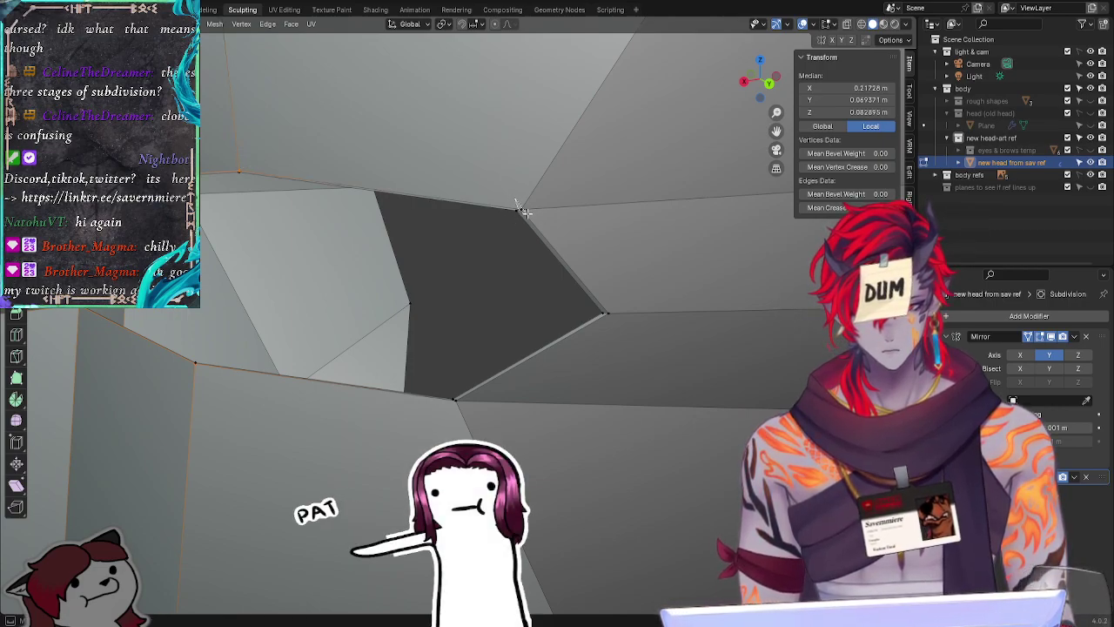
pyautogui.keyDown('shift'); pyautogui.click(604, 314); pyautogui.keyUp('shift')
pyautogui.keyDown('shift'); pyautogui.click(605, 315); pyautogui.keyUp('shift')
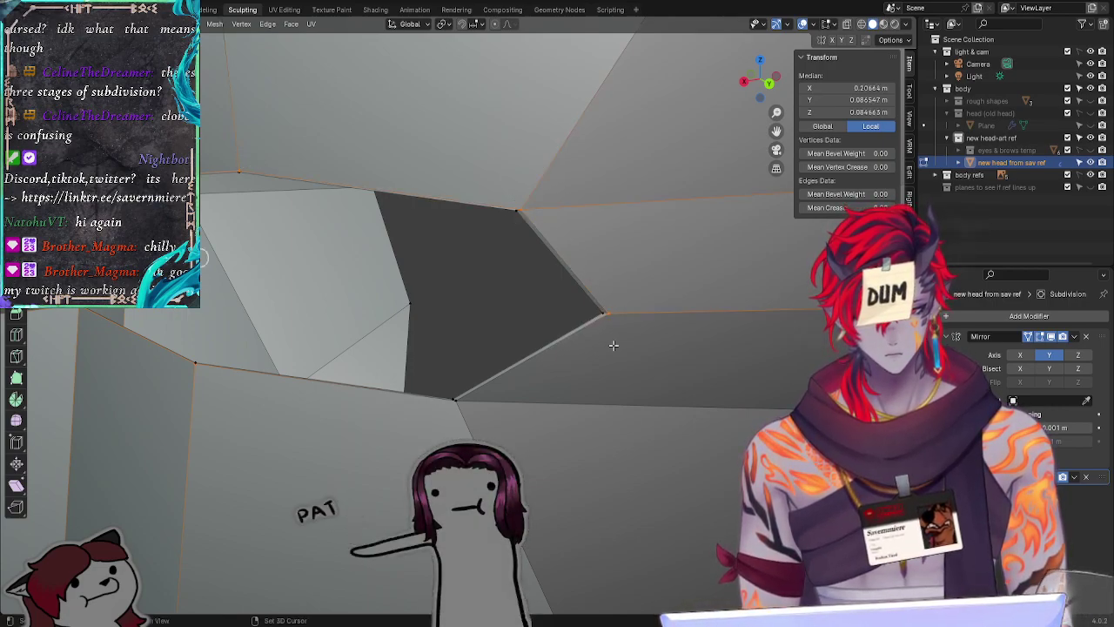
pyautogui.keyDown('shift'); pyautogui.click(456, 402); pyautogui.keyUp('shift')
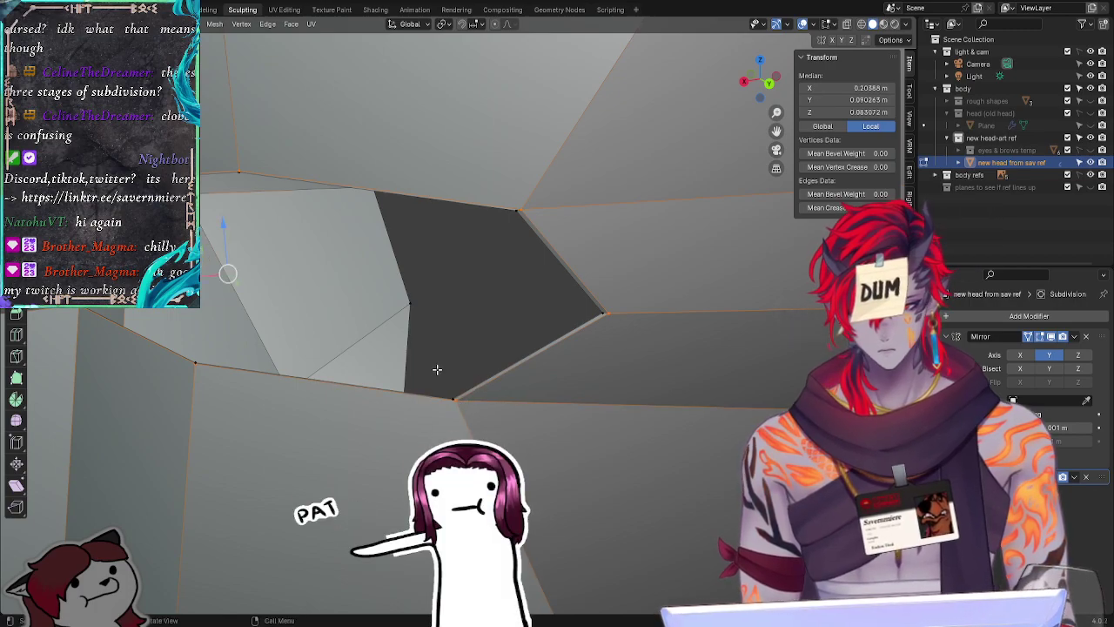
# Step: Move the selected eye-area vertices into place, then begin sliding them along the mesh
pyautogui.press('g')
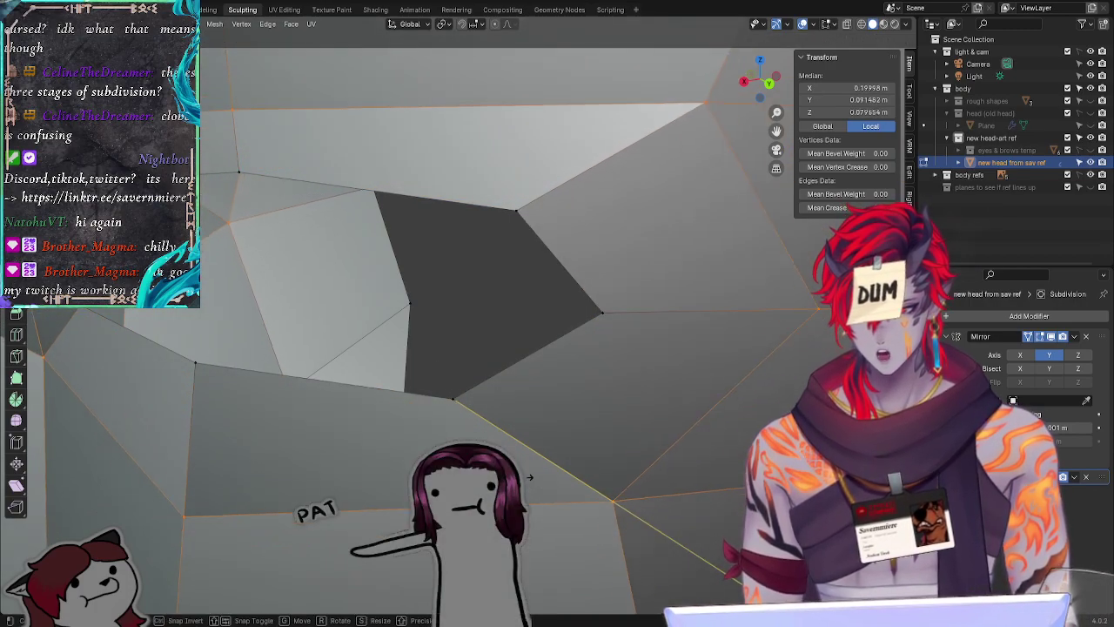
pyautogui.click(529, 477)
pyautogui.moveTo(425, 372); pyautogui.dragTo(365, 291, button='middle')
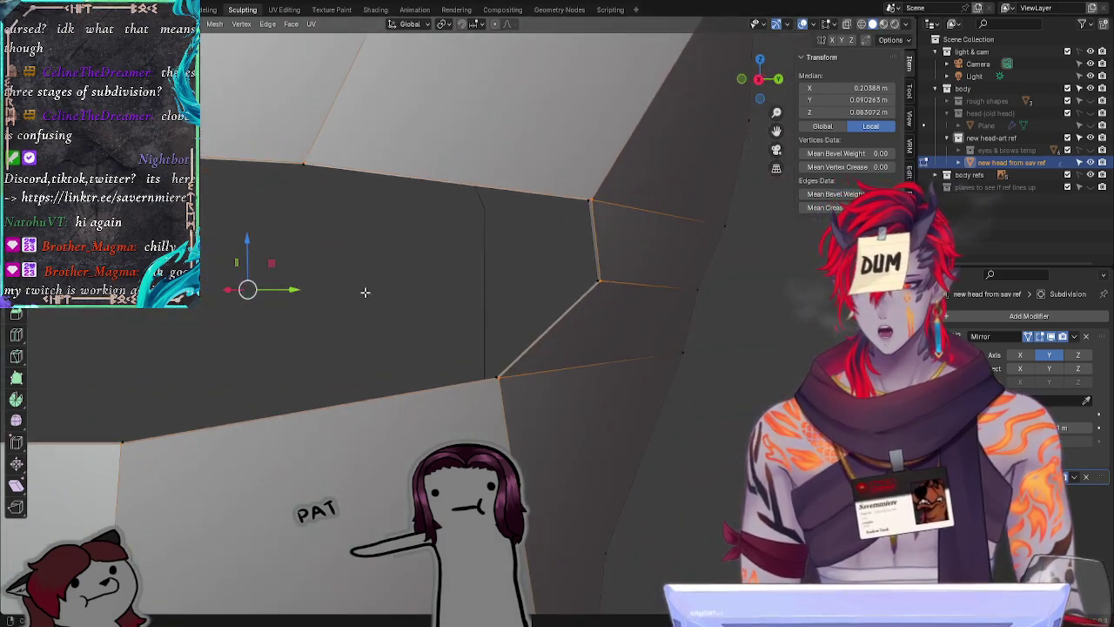
pyautogui.scroll(-7, 571, 401)
pyautogui.press('g')
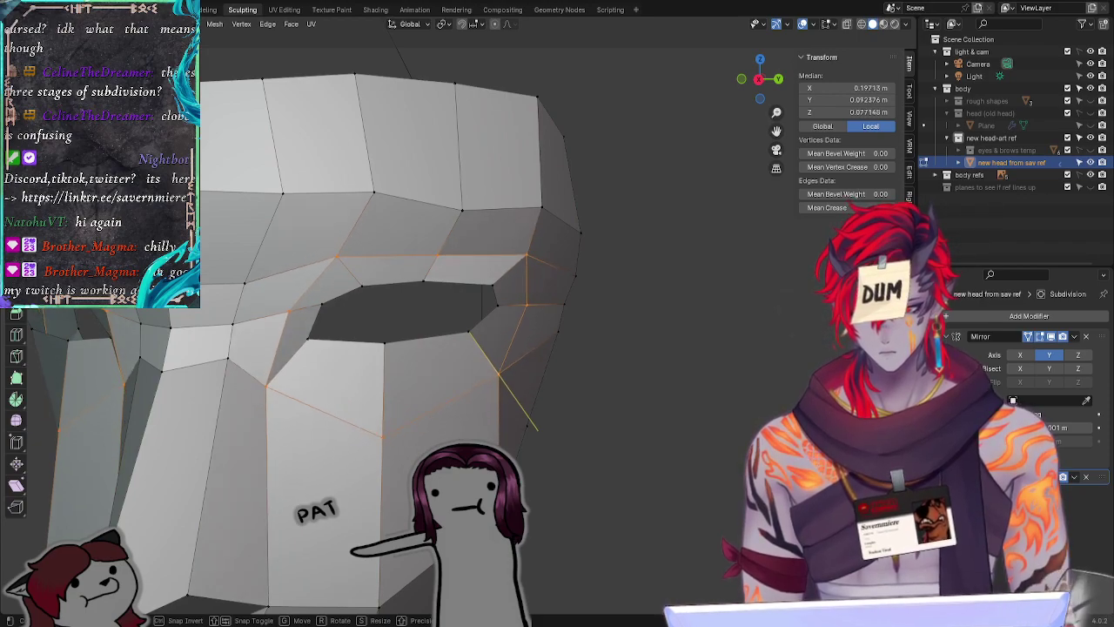
# Step: In front view, move and scale the eye-ring vertices to fit the reference eyes
pyautogui.click(550, 439)
pyautogui.moveTo(550, 439); pyautogui.dragTo(524, 445, button='middle')
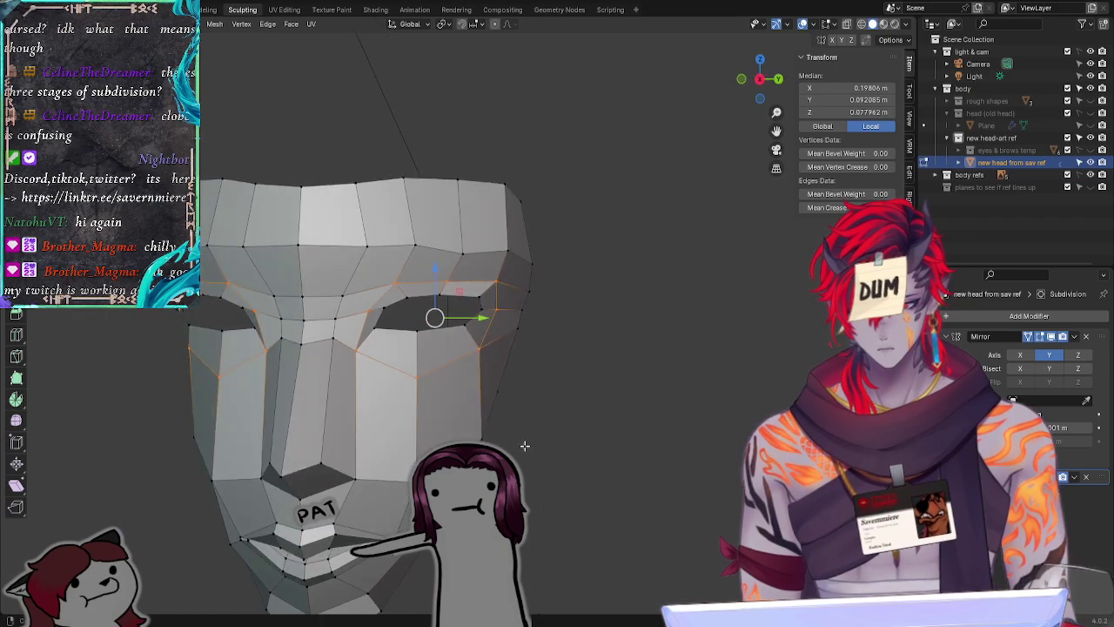
pyautogui.click(759, 77)
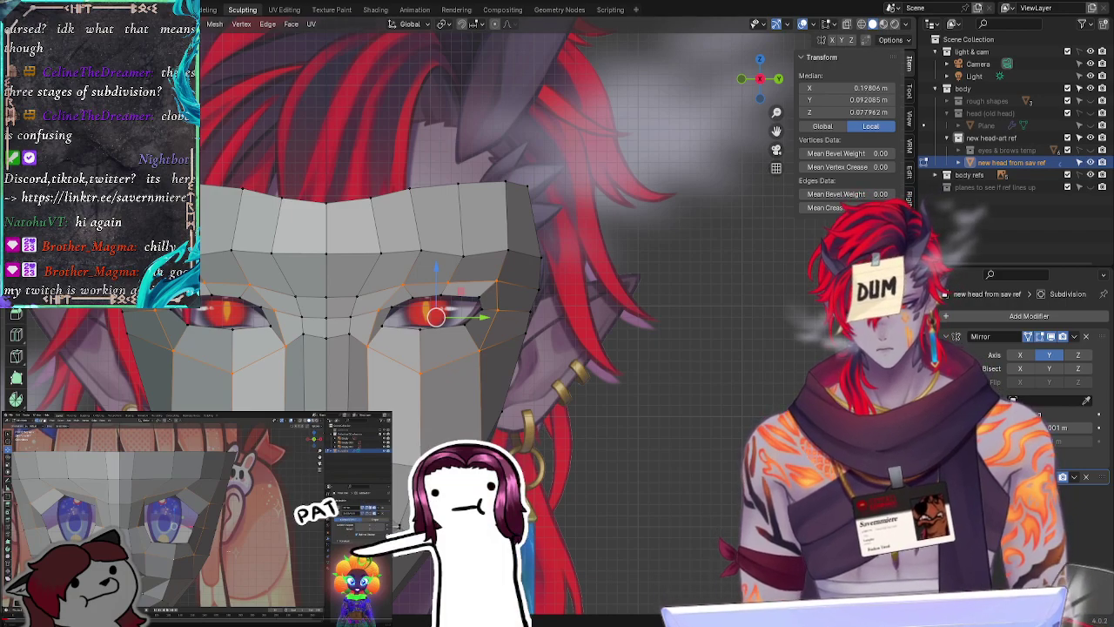
pyautogui.press('g')
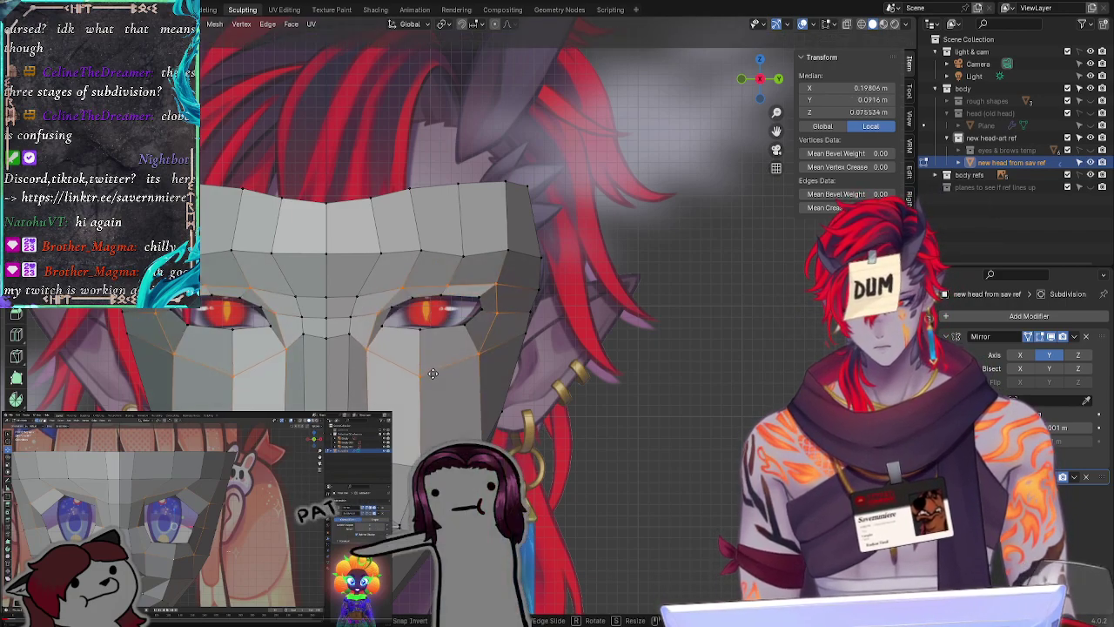
pyautogui.click(420, 377)
pyautogui.press('s')
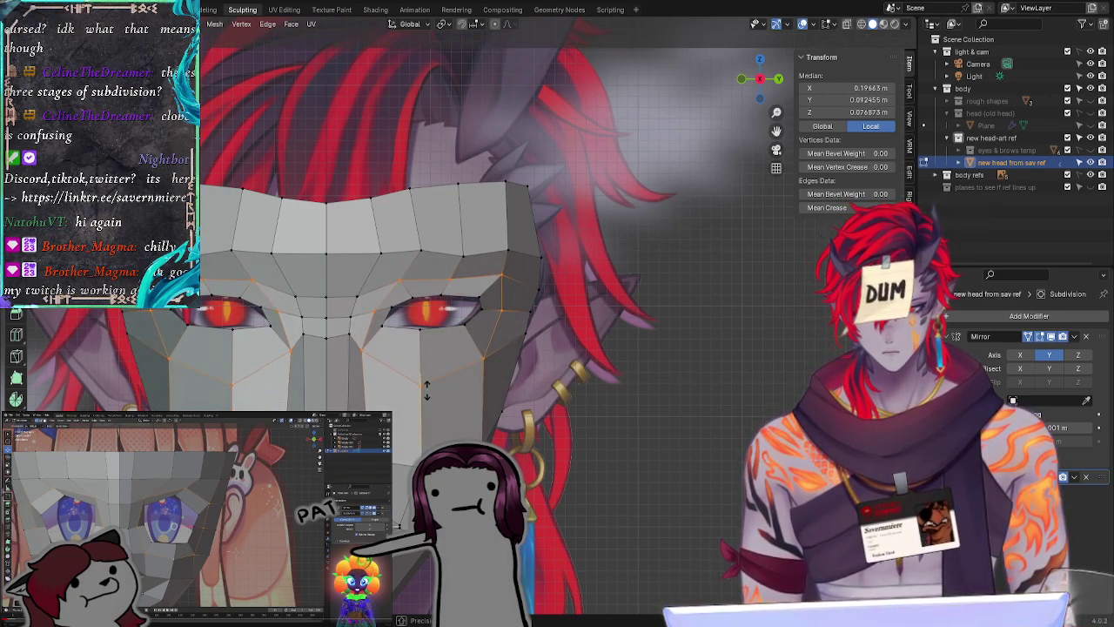
pyautogui.click(428, 390)
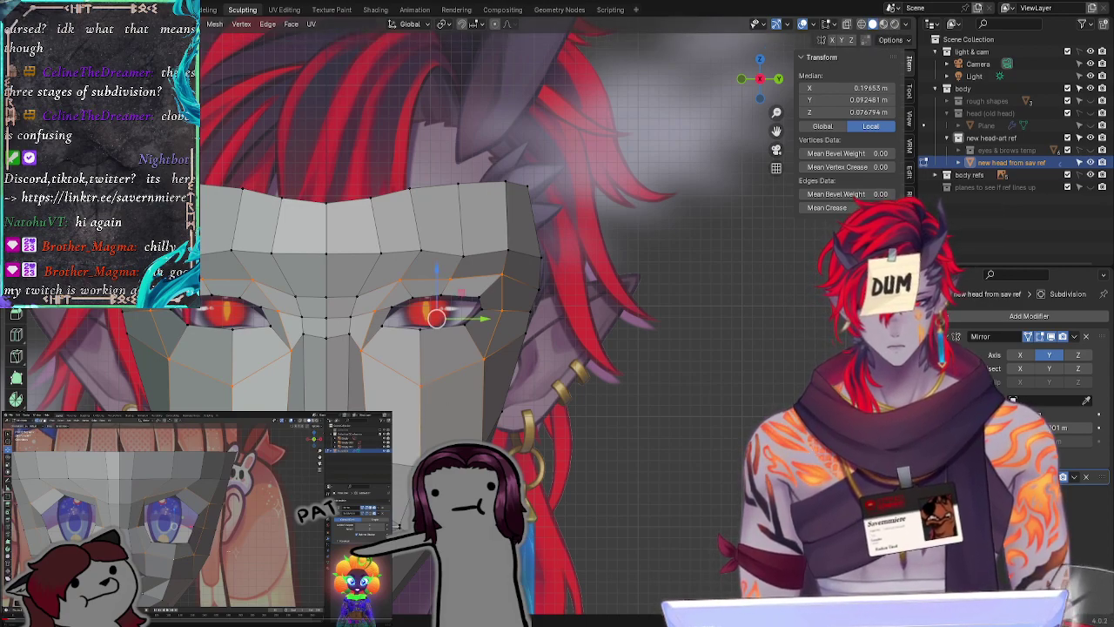
# Step: Toggle X-ray to compare the face mesh with the reference, then return to solid shading
pyautogui.hotkey('alt', 'z')
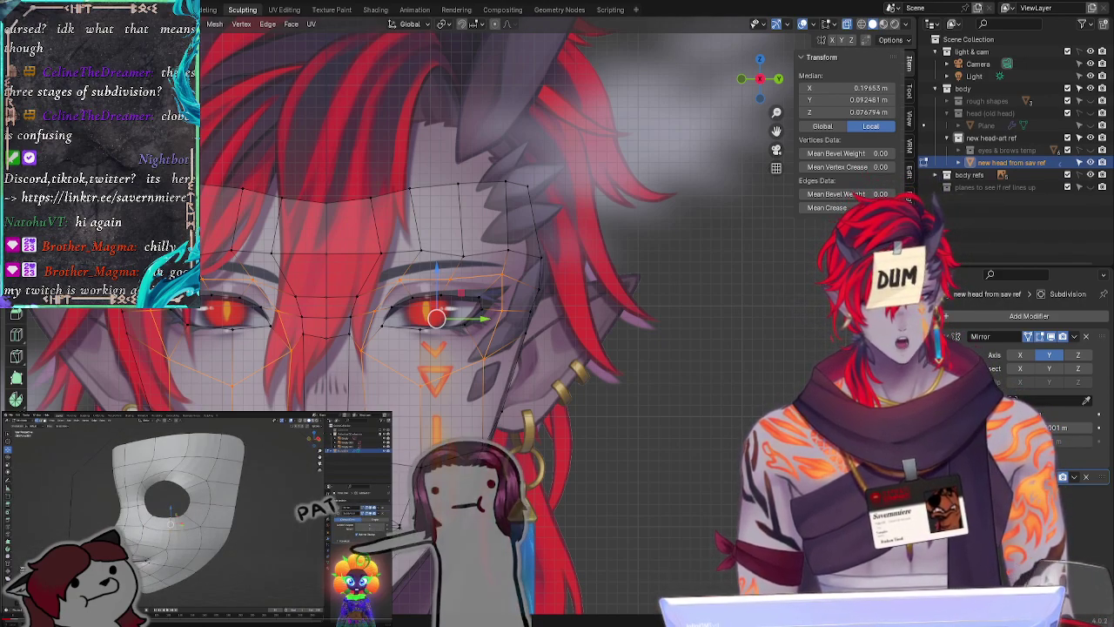
pyautogui.rightClick(800, 324)
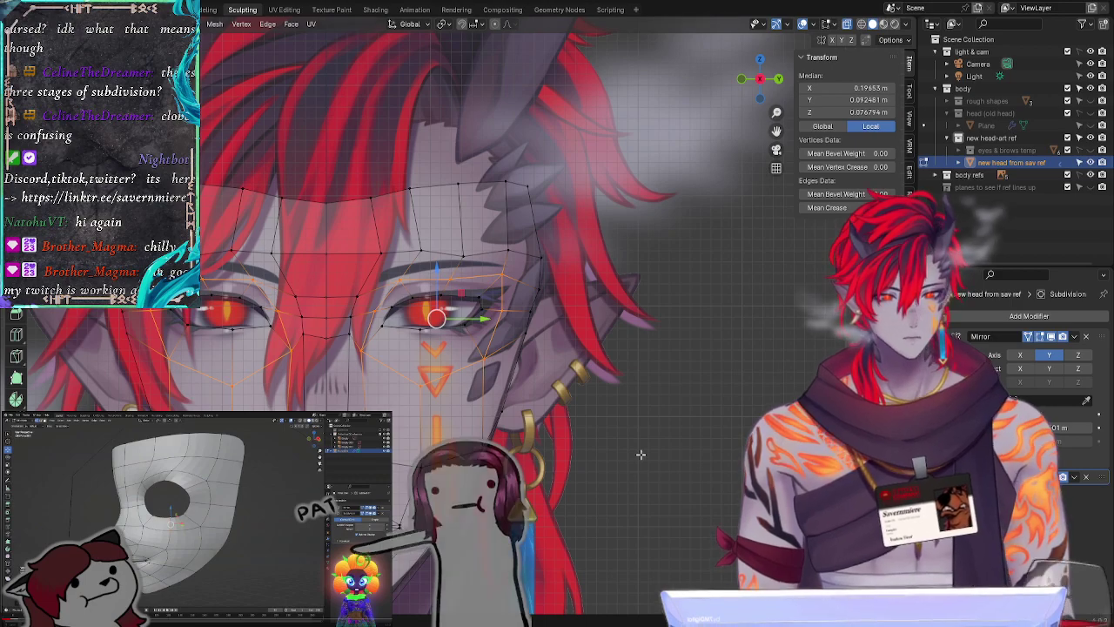
pyautogui.moveTo(659, 439)
pyautogui.keyDown('ctrl'); pyautogui.mouseDown(button='middle')
pyautogui.moveTo(669, 432)
pyautogui.moveTo(629, 475)
pyautogui.moveTo(706, 401)
pyautogui.moveTo(720, 403)
pyautogui.mouseUp(button='middle'); pyautogui.keyUp('ctrl')
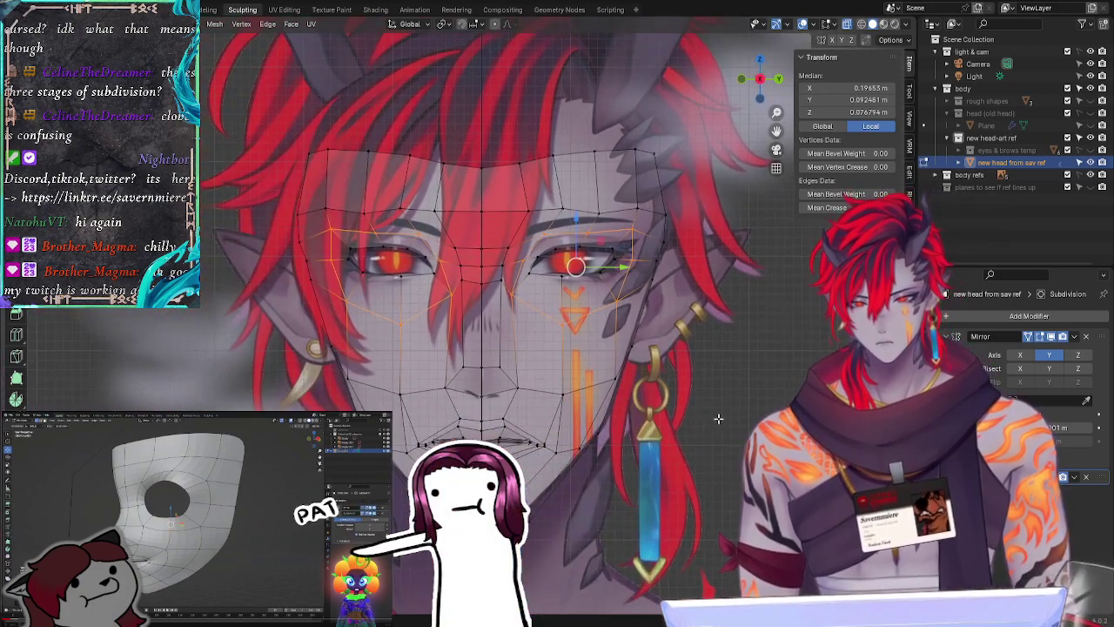
pyautogui.hotkey('alt', 'z')
pyautogui.scroll(2, 766, 385)
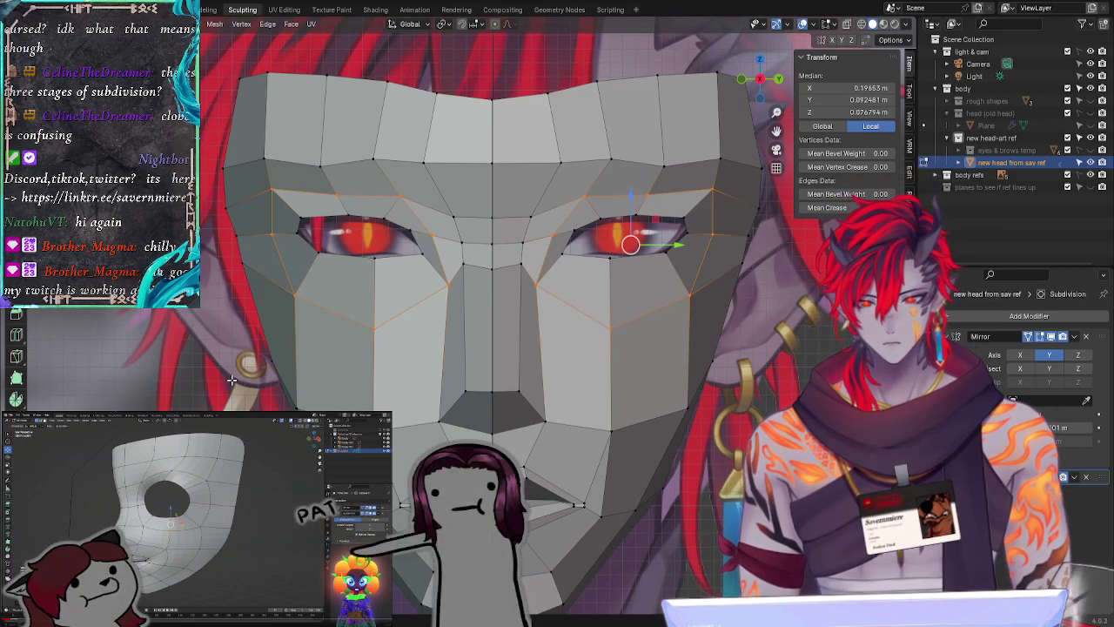
# Step: Nudge the inner eye-corner vertex slightly and orbit to check the head's shape
pyautogui.hotkey('alt', 'a')
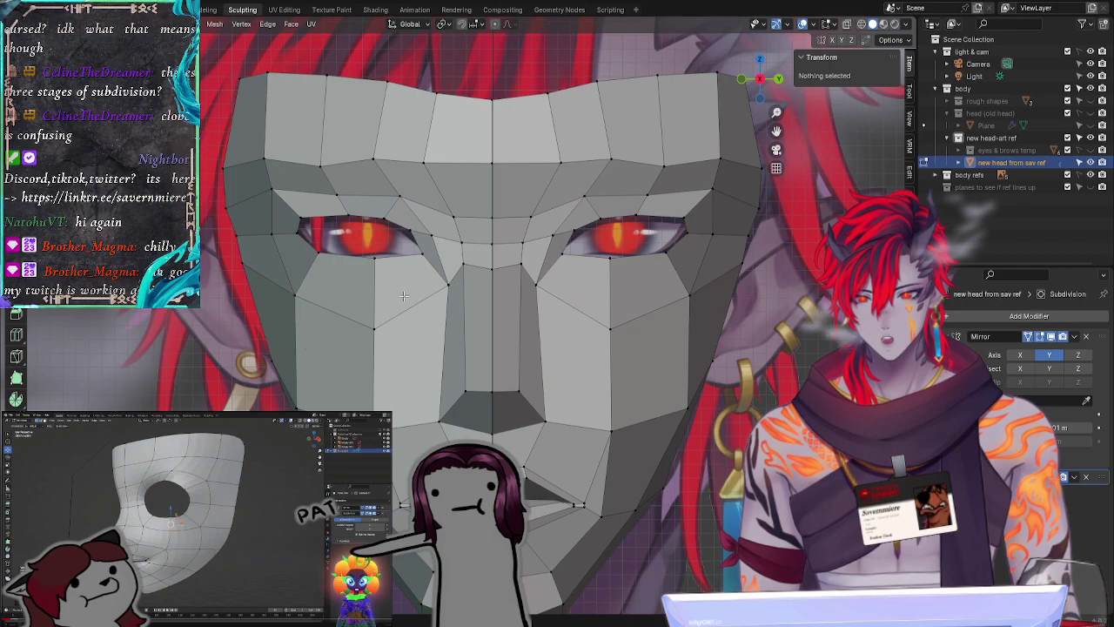
pyautogui.click(366, 257)
pyautogui.press('g')
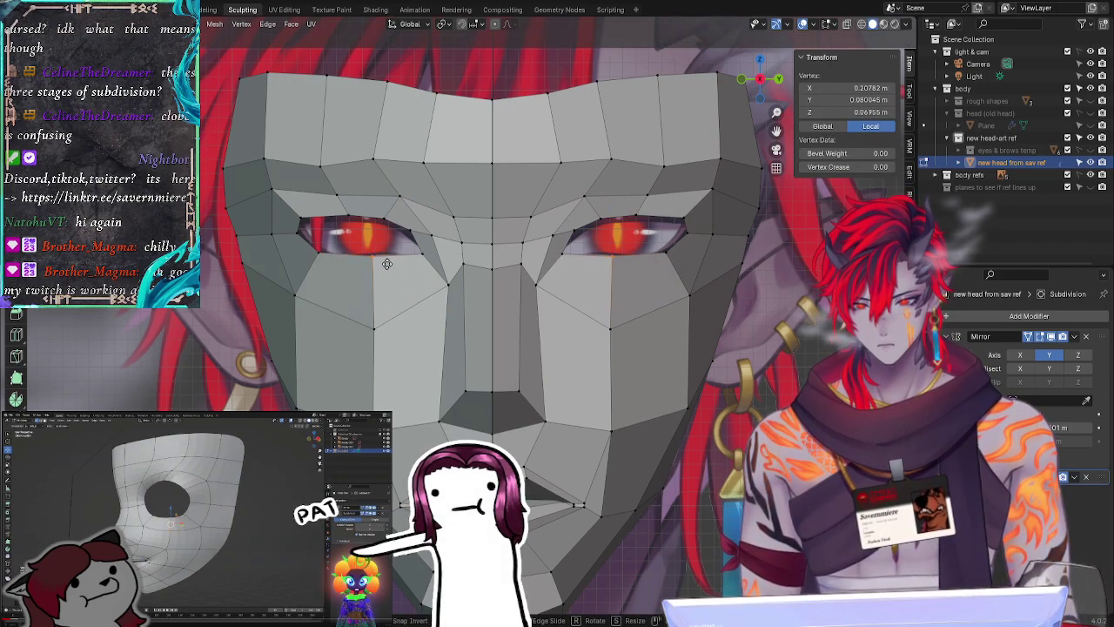
pyautogui.click(388, 264)
pyautogui.moveTo(242, 392); pyautogui.dragTo(324, 423, button='middle')
pyautogui.moveTo(317, 383); pyautogui.dragTo(443, 372, button='middle')
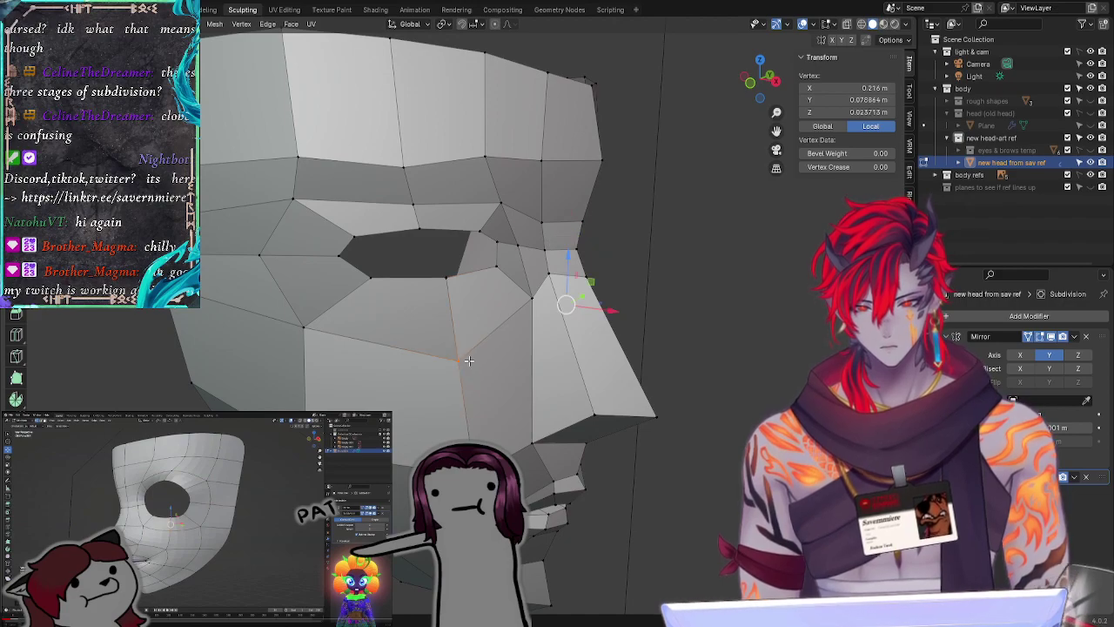
# Step: Scale the selected cheek vertices and reposition them below the eye
pyautogui.press('s')
pyautogui.click(475, 359)
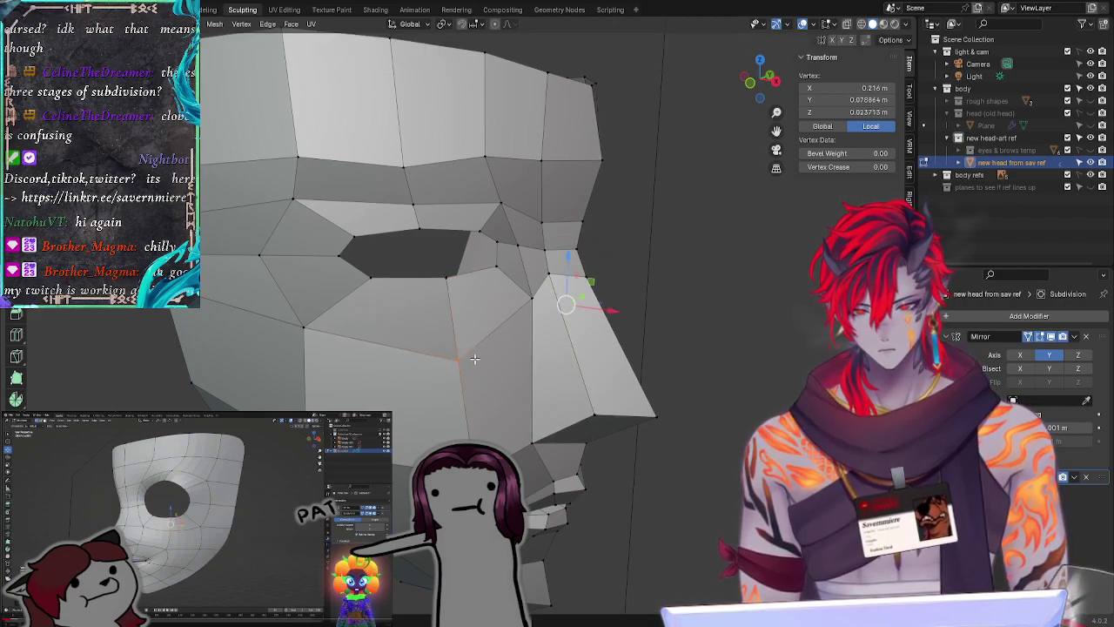
pyautogui.press('s')
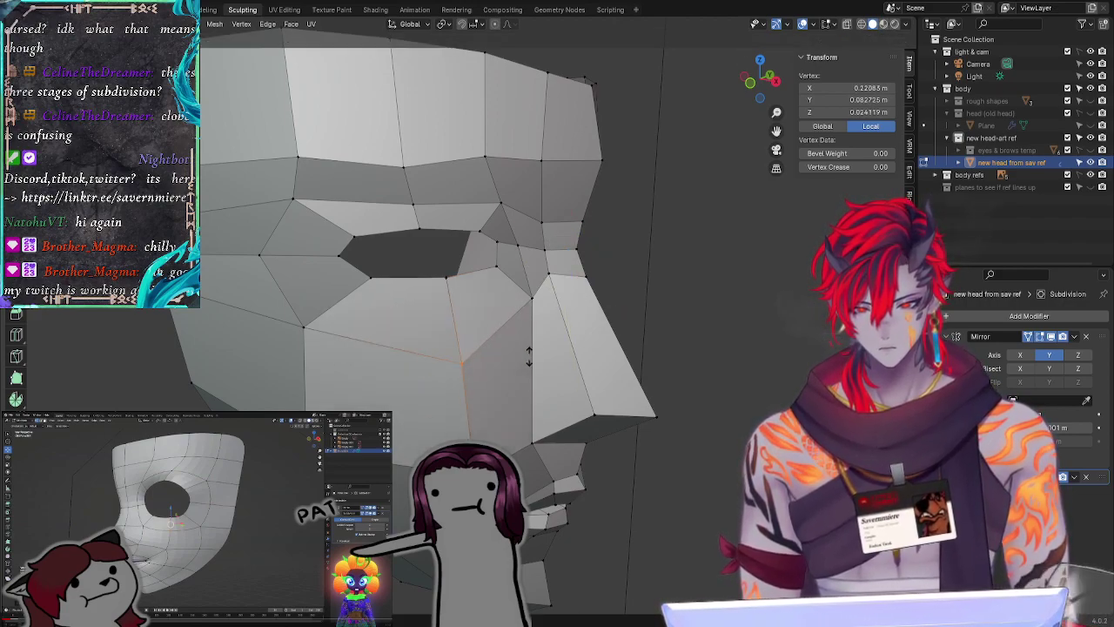
pyautogui.click(514, 350)
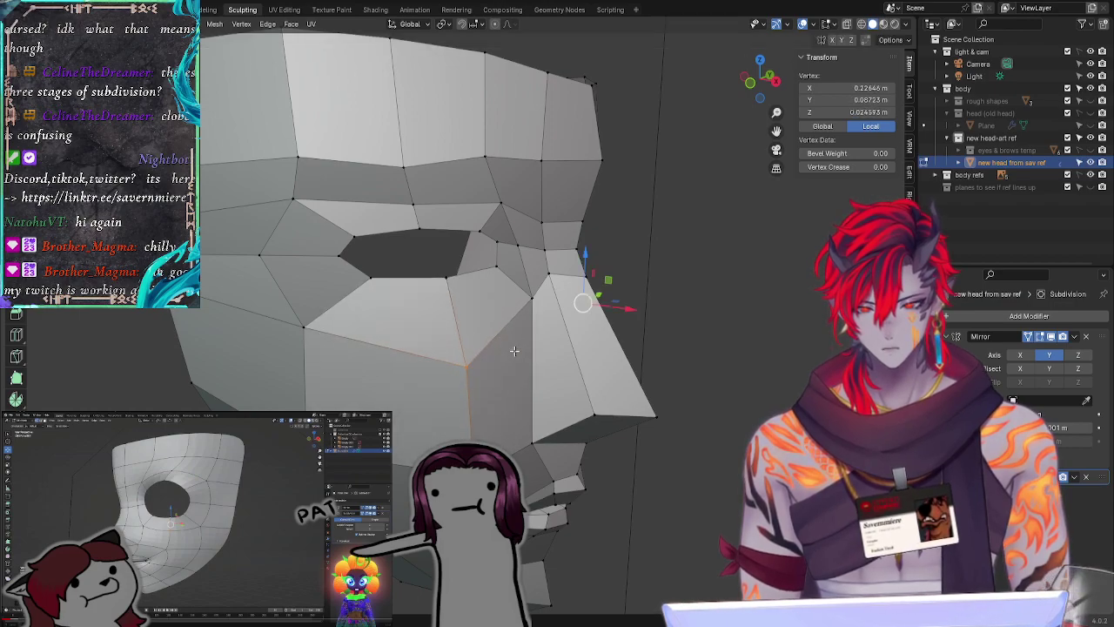
pyautogui.moveTo(771, 377); pyautogui.dragTo(797, 367, button='middle')
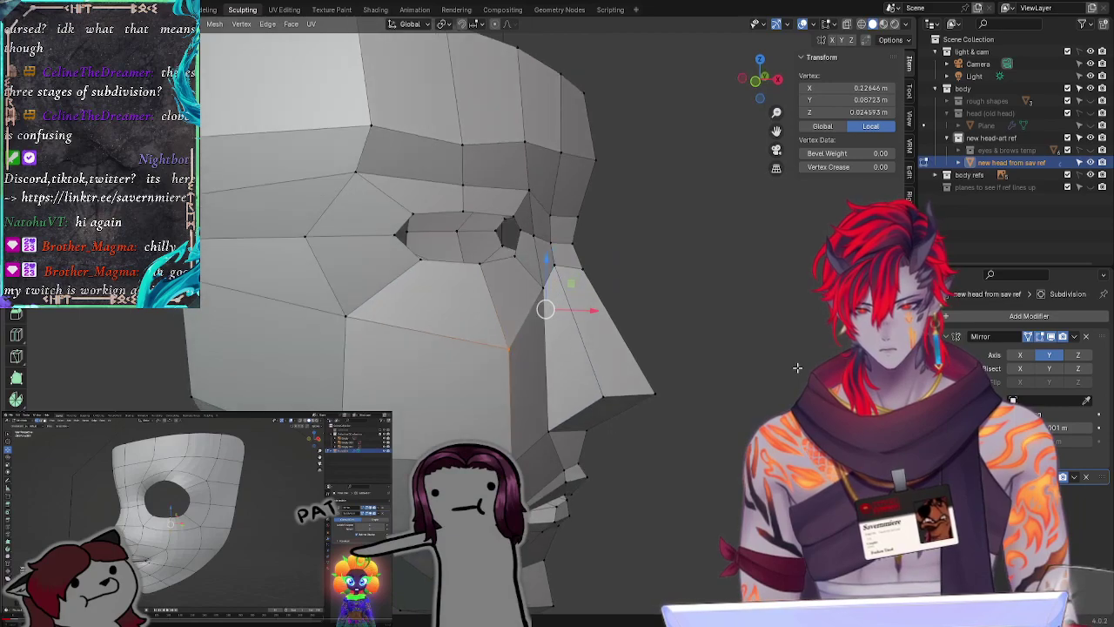
pyautogui.press('g')
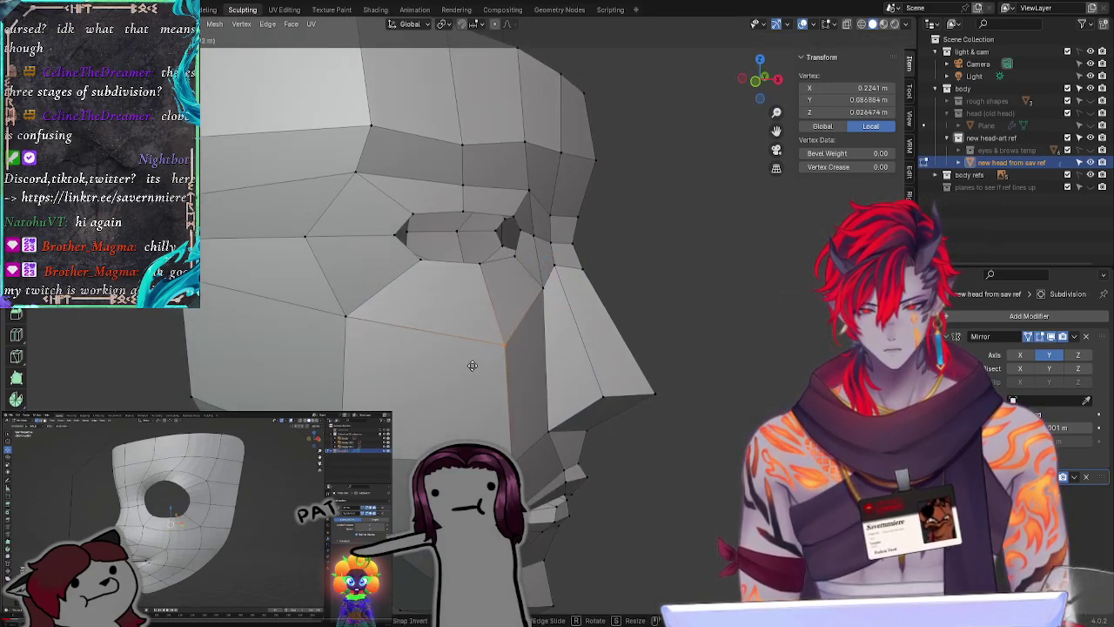
pyautogui.click(542, 308)
pyautogui.click(738, 330)
pyautogui.moveTo(738, 331); pyautogui.dragTo(608, 324, button='middle')
pyautogui.scroll(-4, 627, 357)
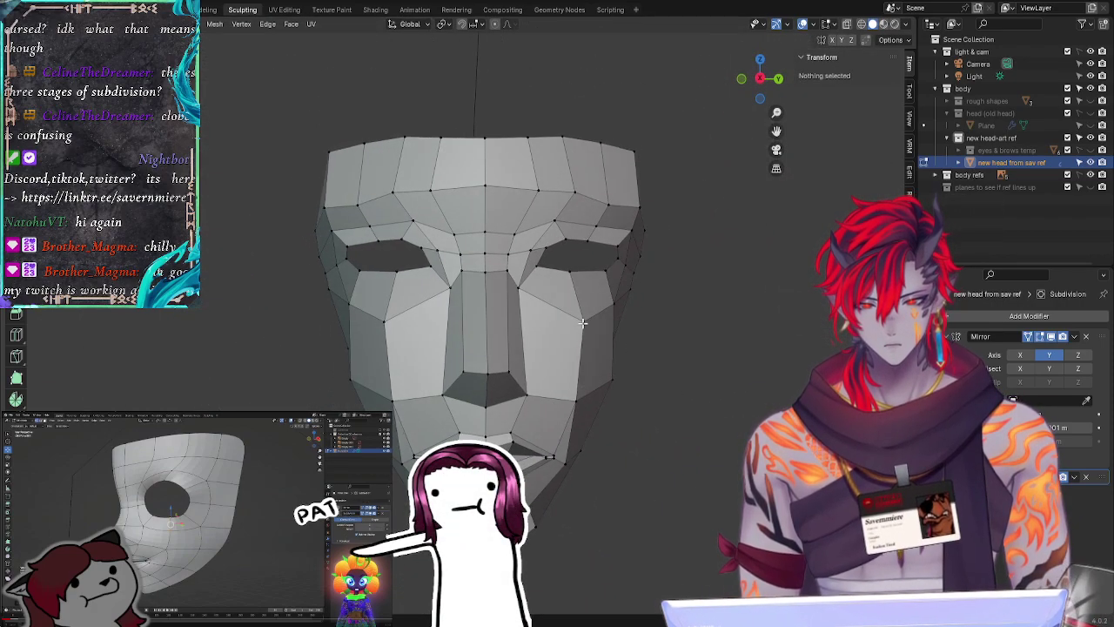
# Step: Pull the cheek vertex beside the nose slightly lower and pick a vertex along the cheek edge
pyautogui.click(584, 317)
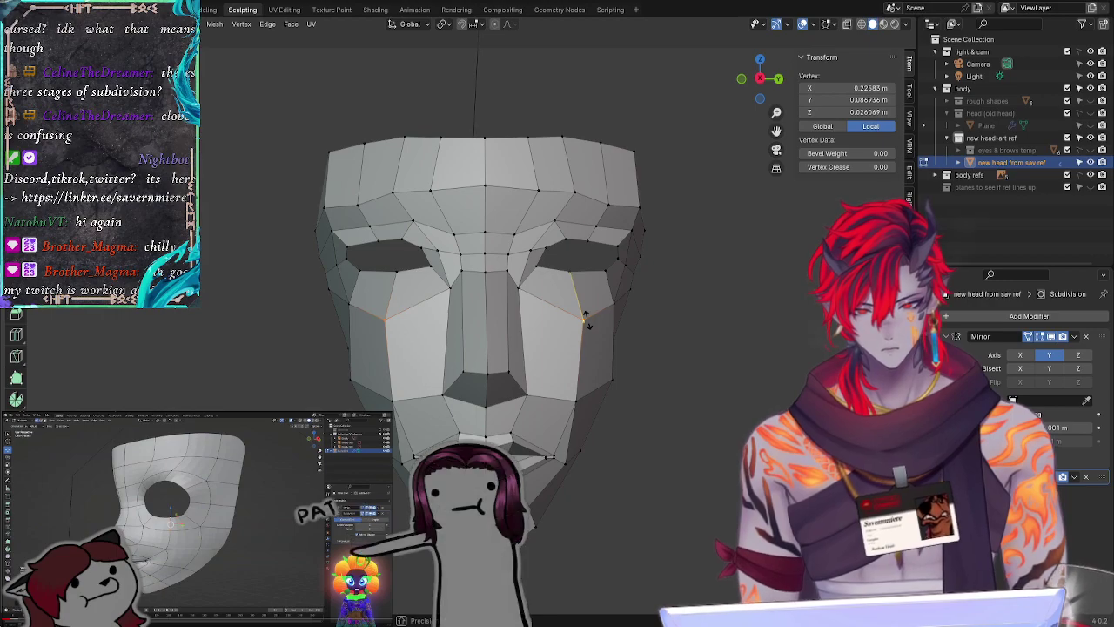
pyautogui.moveTo(587, 315); pyautogui.dragTo(584, 324)
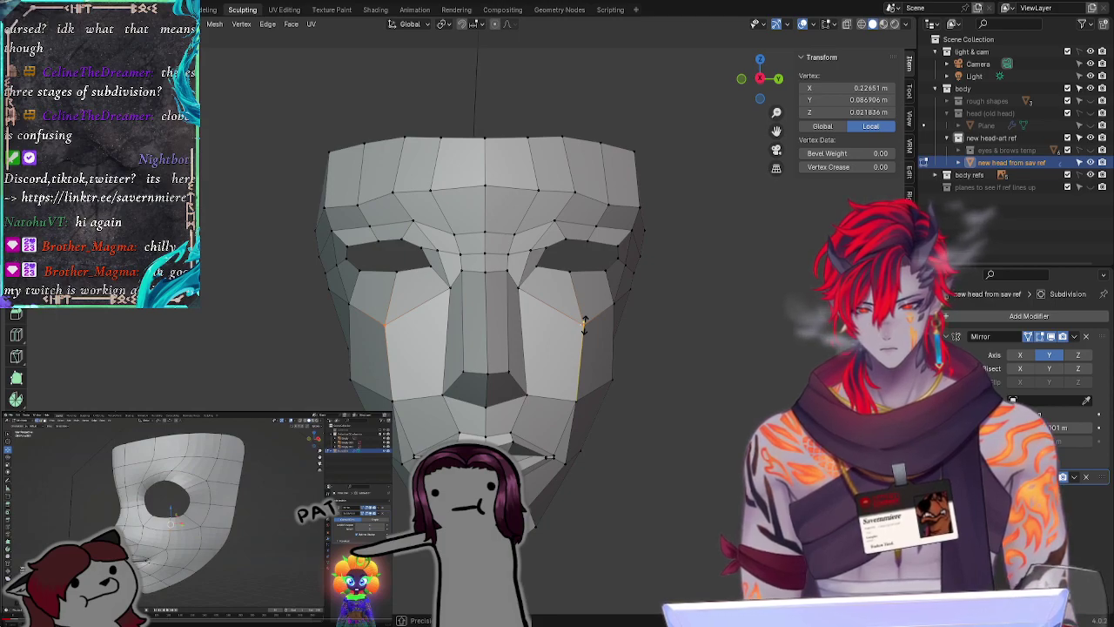
pyautogui.click(589, 347)
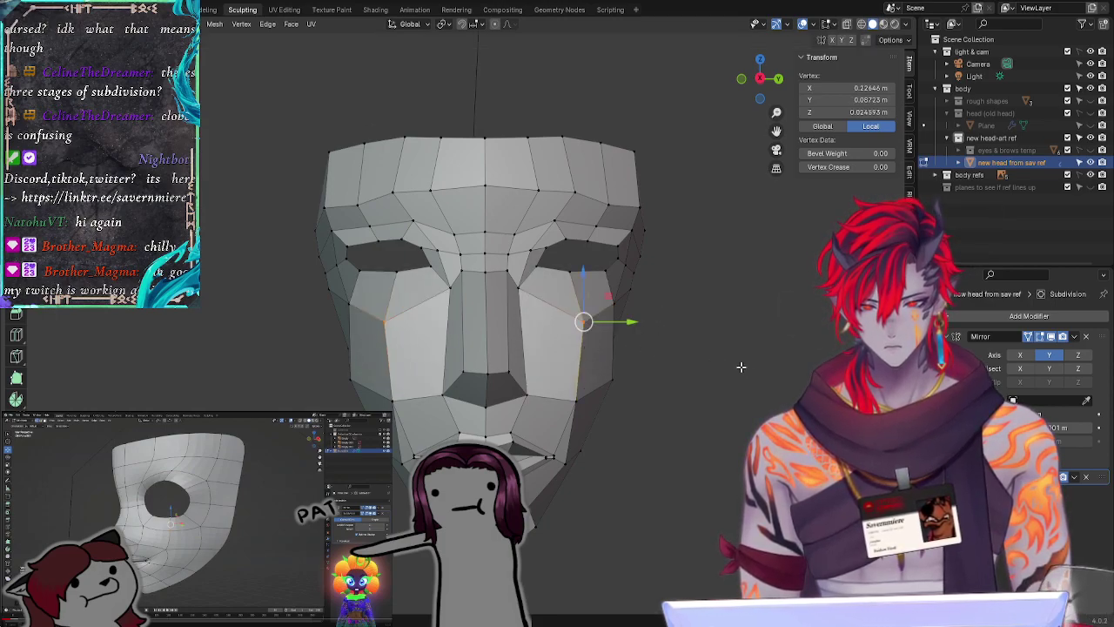
pyautogui.click(743, 369)
pyautogui.click(573, 320)
pyautogui.click(743, 370)
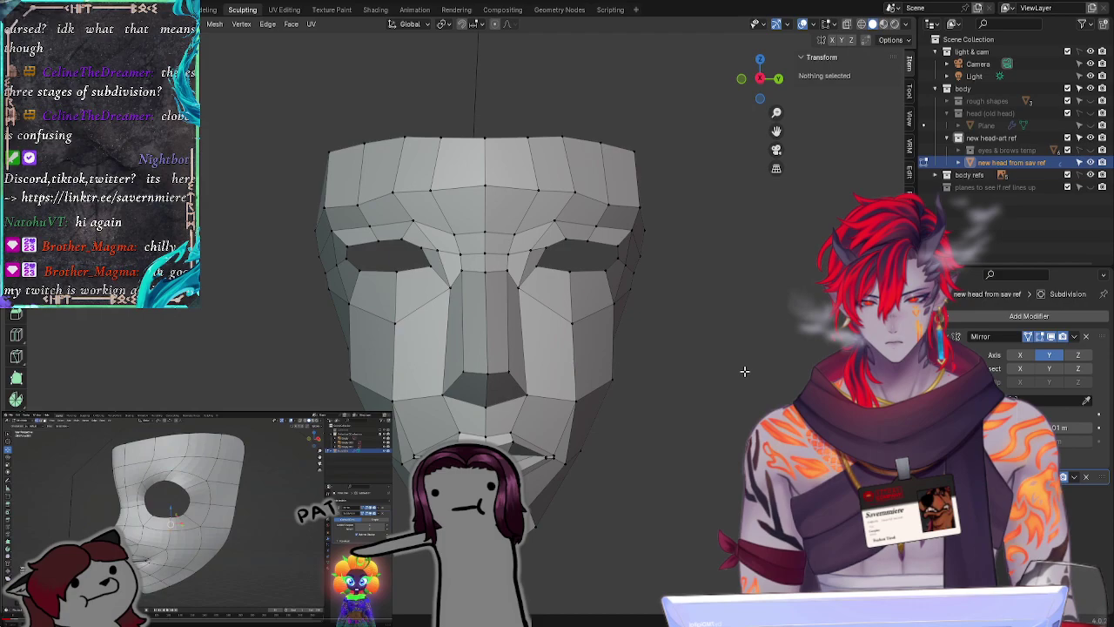
pyautogui.moveTo(743, 370); pyautogui.dragTo(511, 370, button='middle')
pyautogui.click(485, 360)
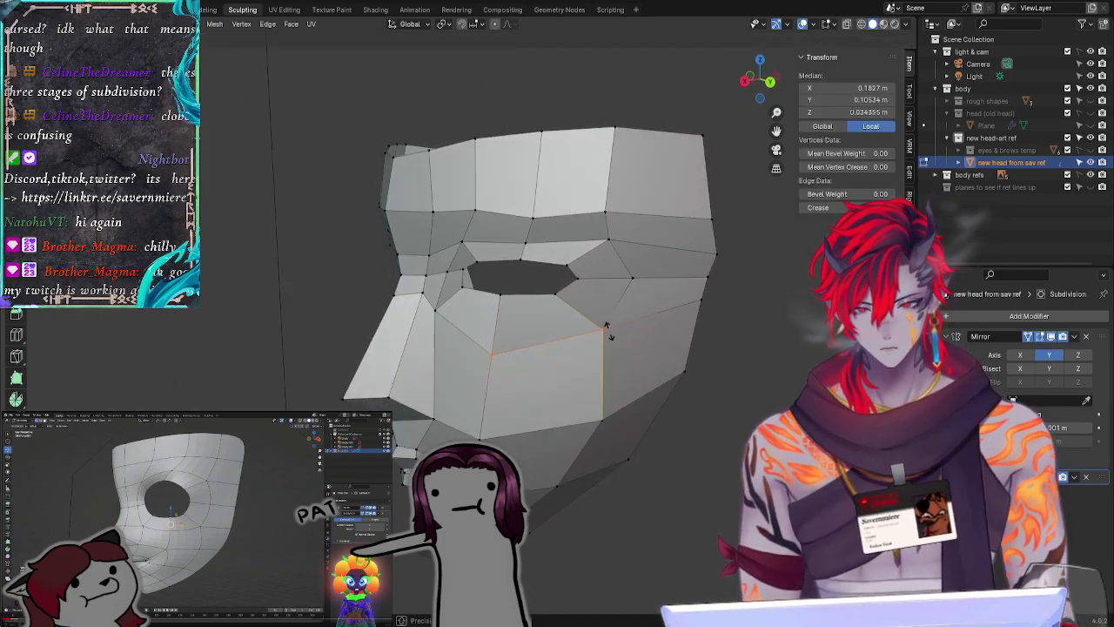
# Step: Nudge the vertex at the top of the eye hole sideways along X
pyautogui.click(686, 342)
pyautogui.moveTo(686, 342); pyautogui.dragTo(500, 263, button='middle')
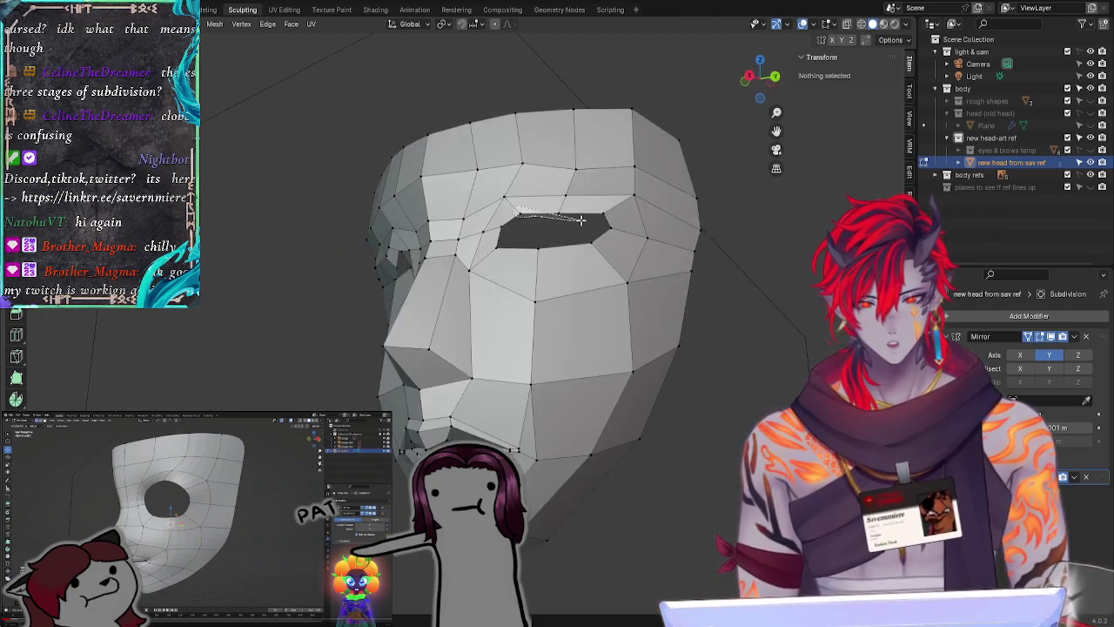
pyautogui.click(533, 216)
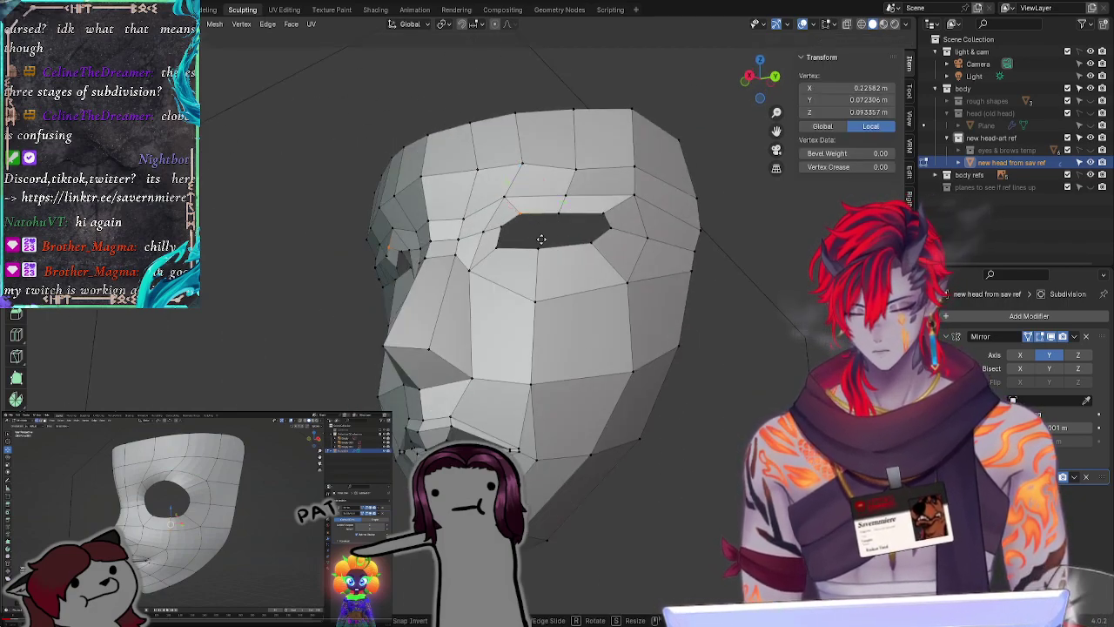
pyautogui.press('x')
pyautogui.click(541, 238)
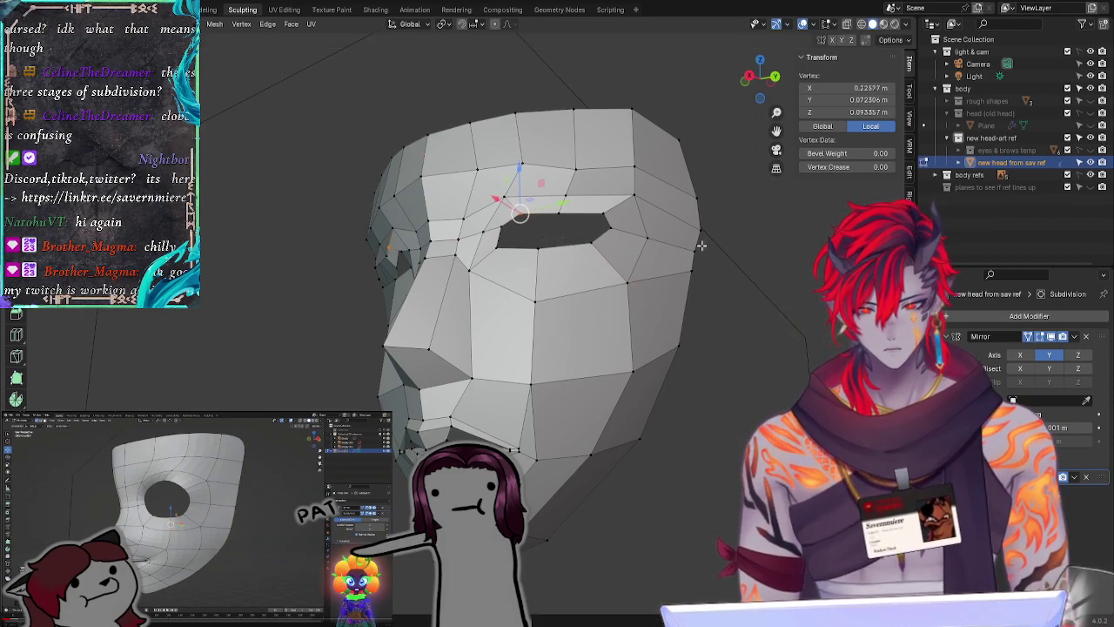
# Step: Shift the brow vertices above the eye slightly to the left
pyautogui.click(701, 237)
pyautogui.moveTo(706, 240); pyautogui.dragTo(744, 255, button='middle')
pyautogui.scroll(3, 745, 255)
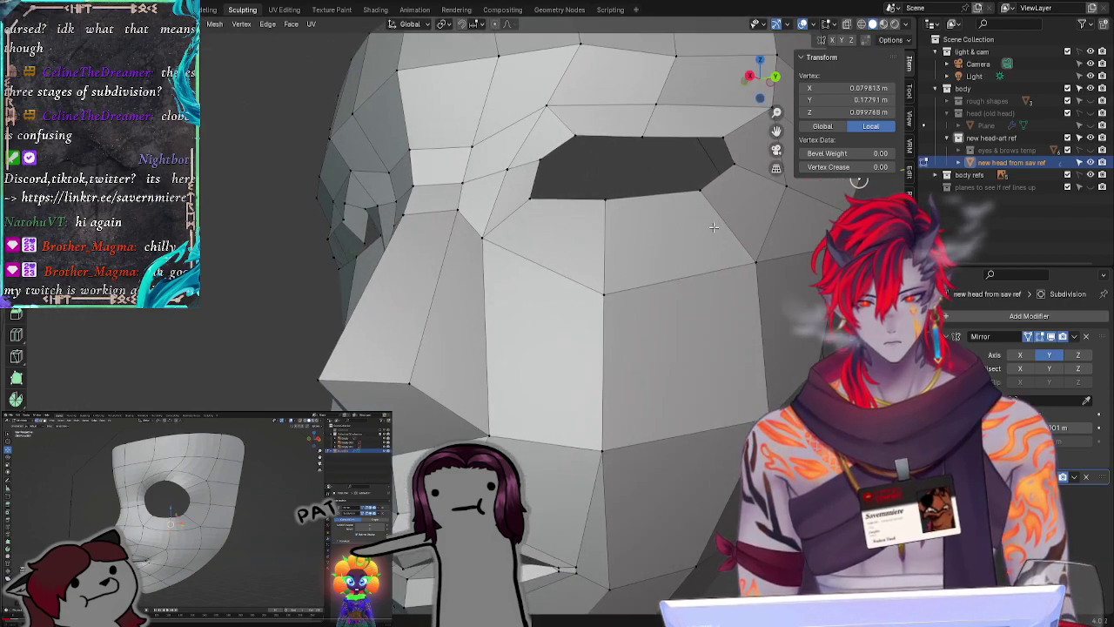
pyautogui.keyDown('shift'); pyautogui.moveTo(598, 102); pyautogui.dragTo(548, 244, button='middle'); pyautogui.keyUp('shift')
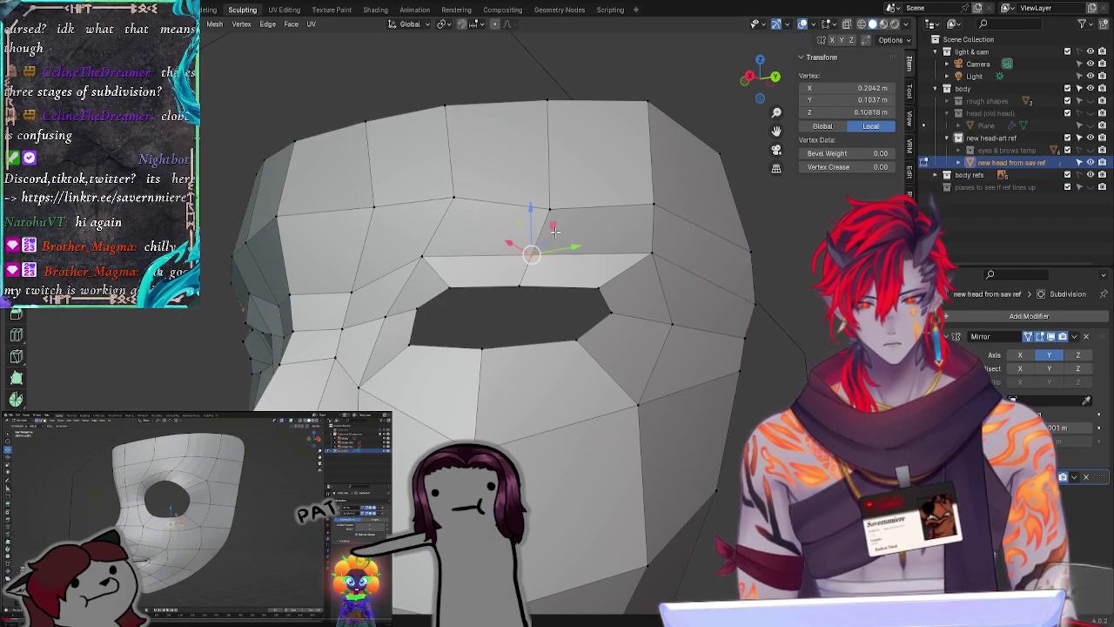
pyautogui.press('g')
pyautogui.click(549, 229)
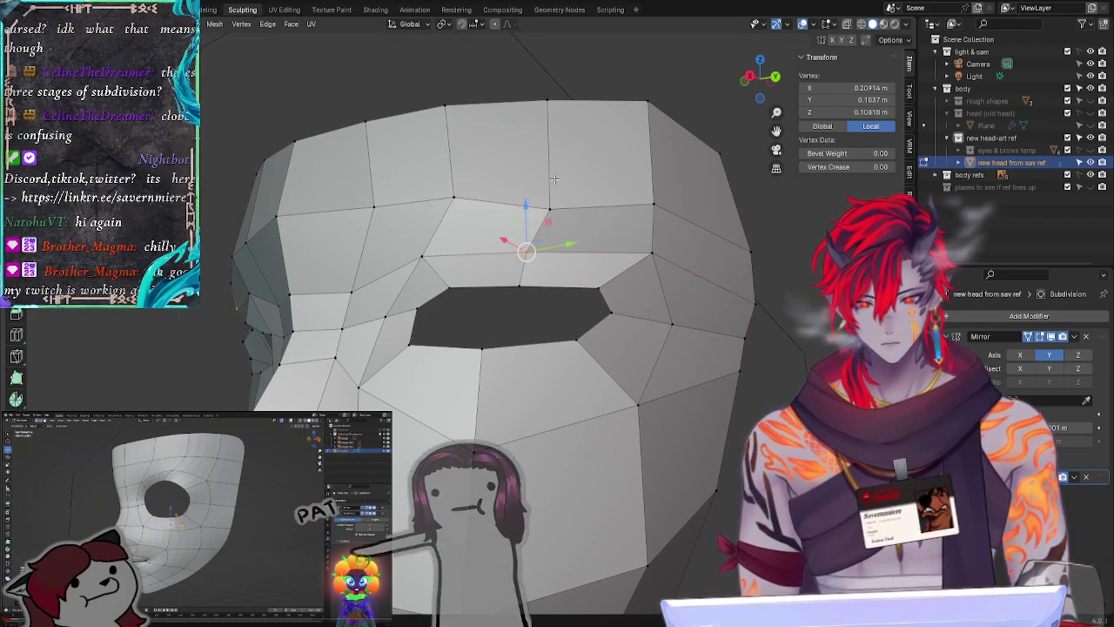
pyautogui.click(554, 210)
pyautogui.click(541, 203)
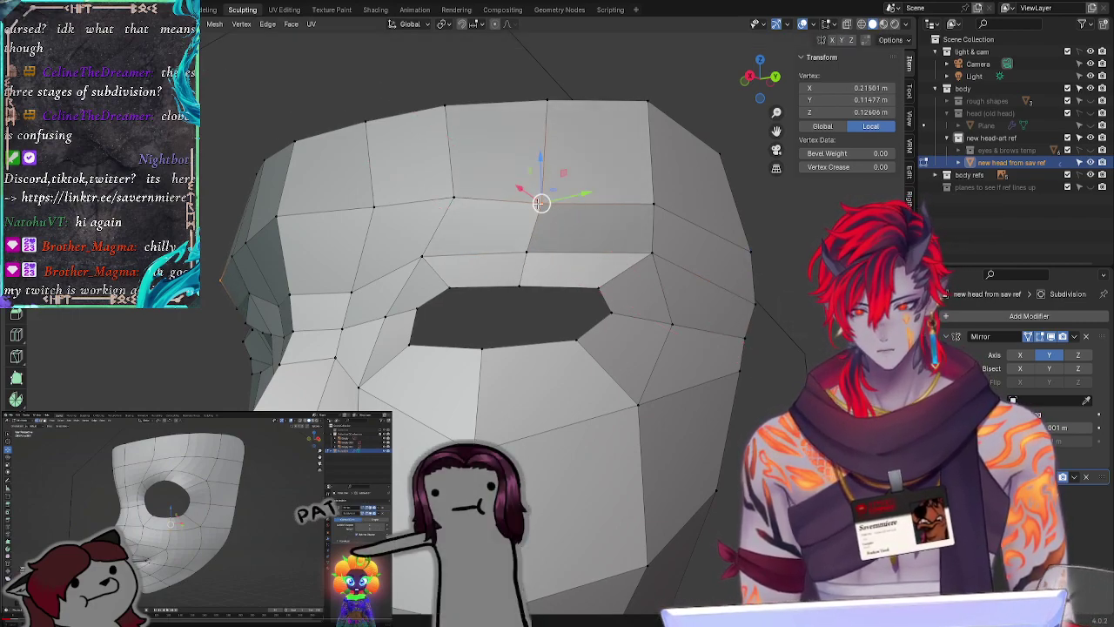
# Step: In straight side view, lower an eye-socket rim vertex along Z
pyautogui.moveTo(520, 298); pyautogui.dragTo(481, 388, button='middle')
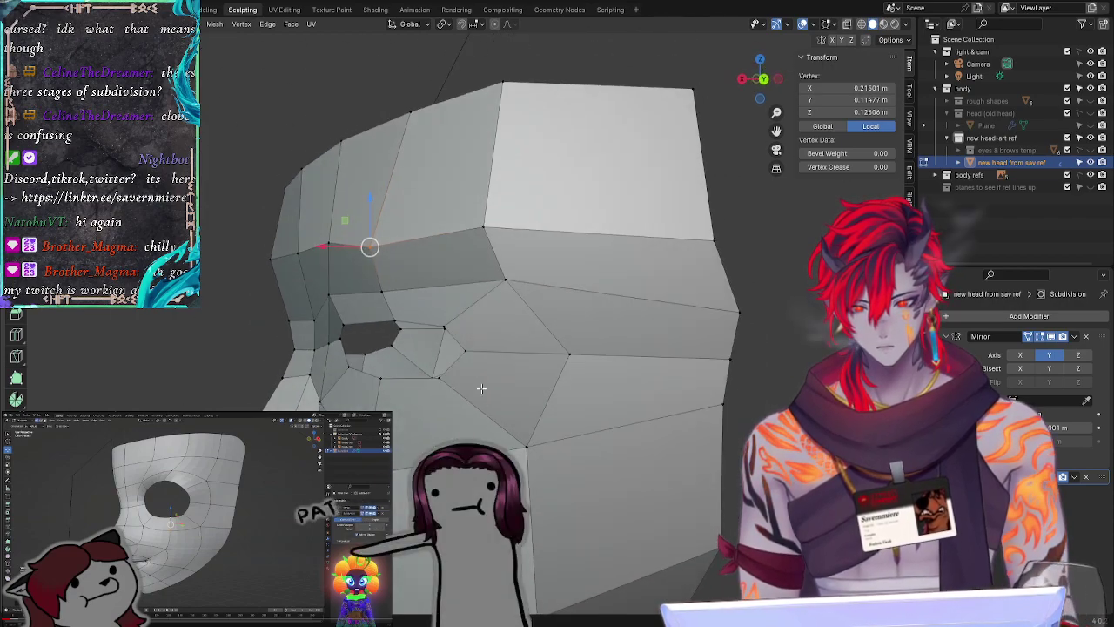
pyautogui.click(742, 81)
pyautogui.click(741, 80)
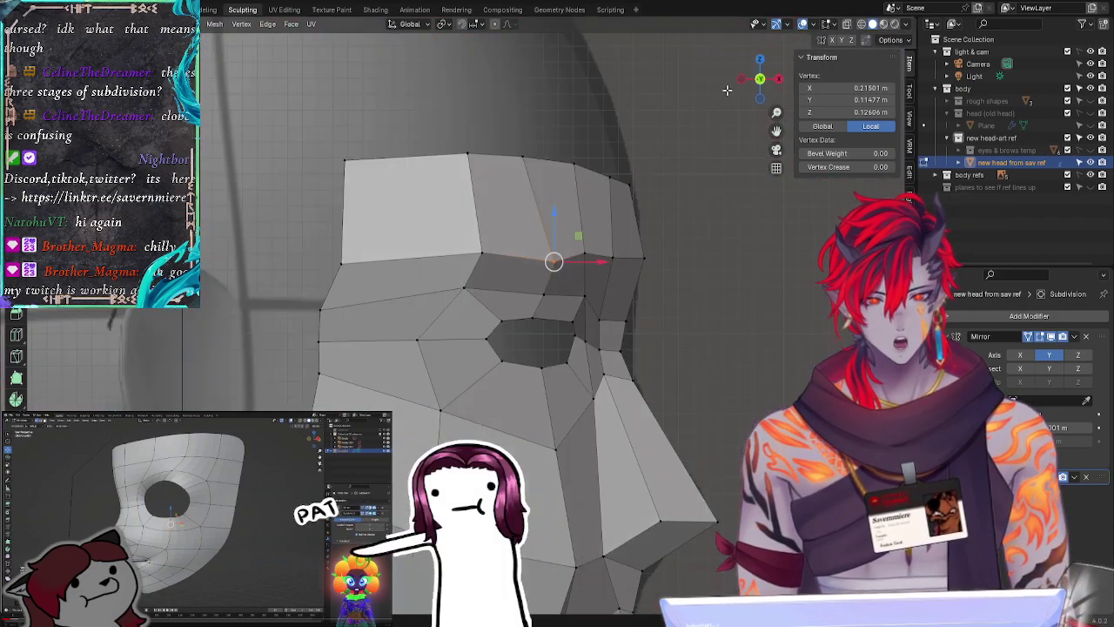
pyautogui.click(742, 288)
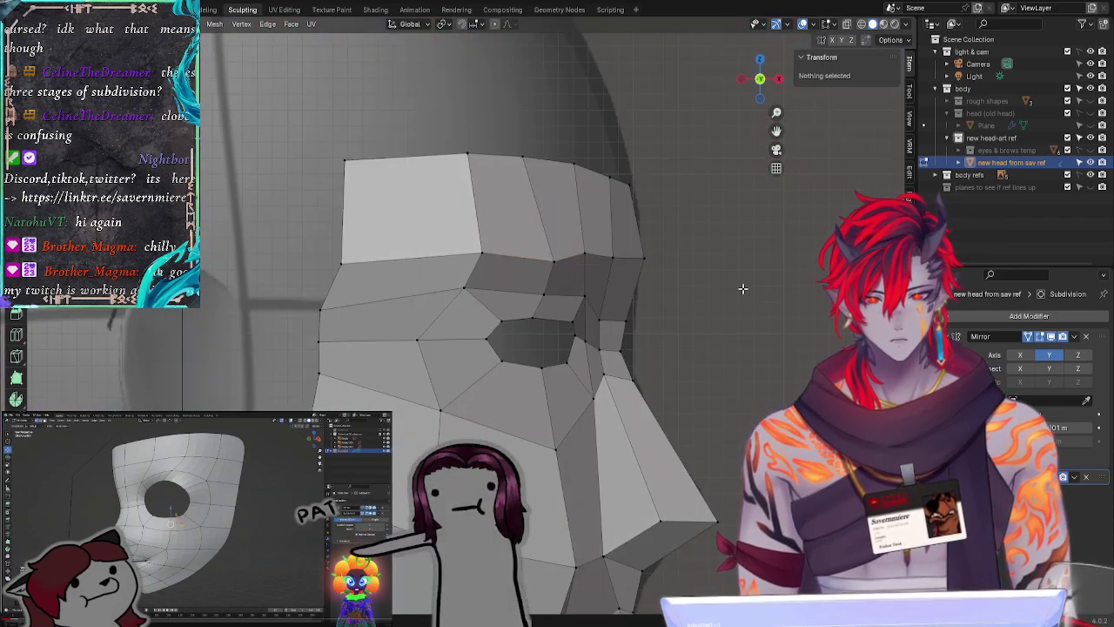
pyautogui.click(574, 338)
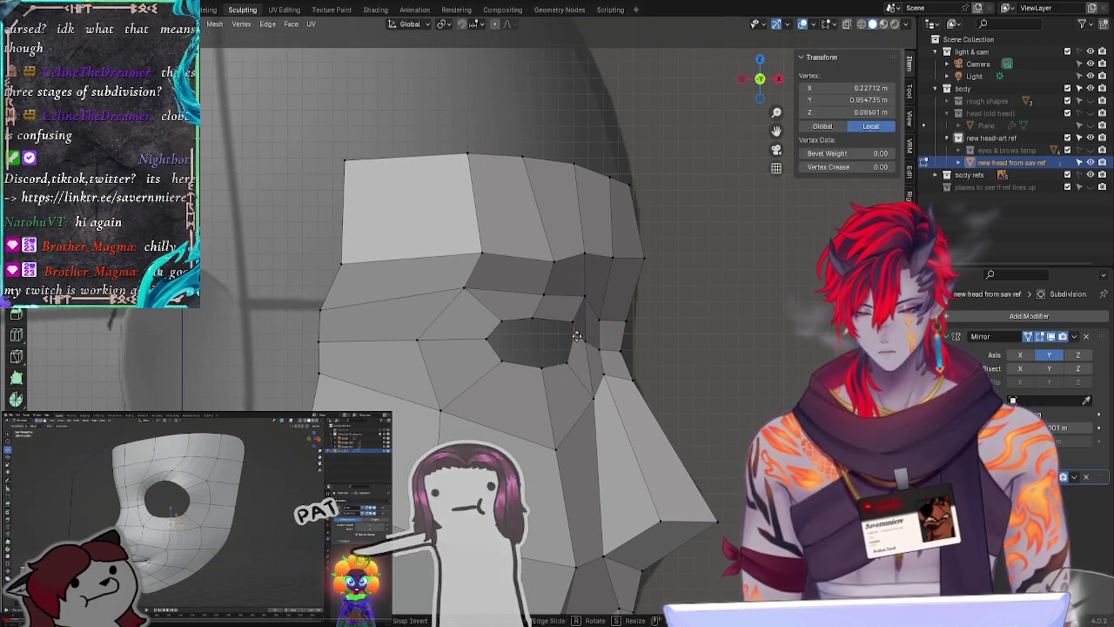
pyautogui.press('g')
pyautogui.press('z')
pyautogui.click(573, 339)
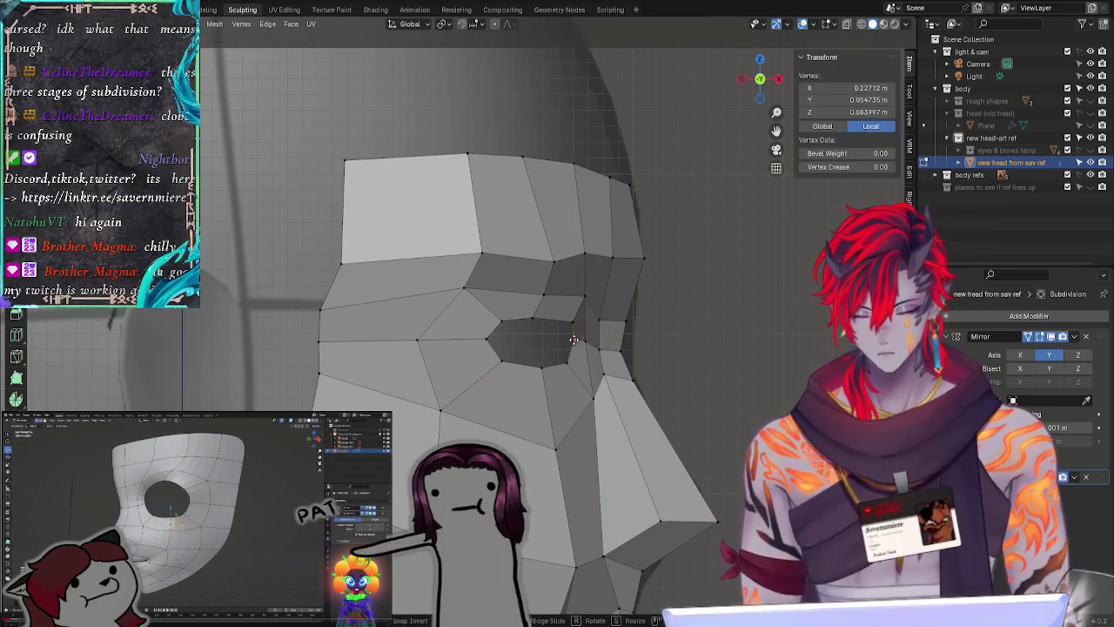
pyautogui.click(571, 340)
# Step: Nudge another eye-rim vertex up and sideways, checking from a three-quarter view
pyautogui.moveTo(574, 369); pyautogui.dragTo(576, 367)
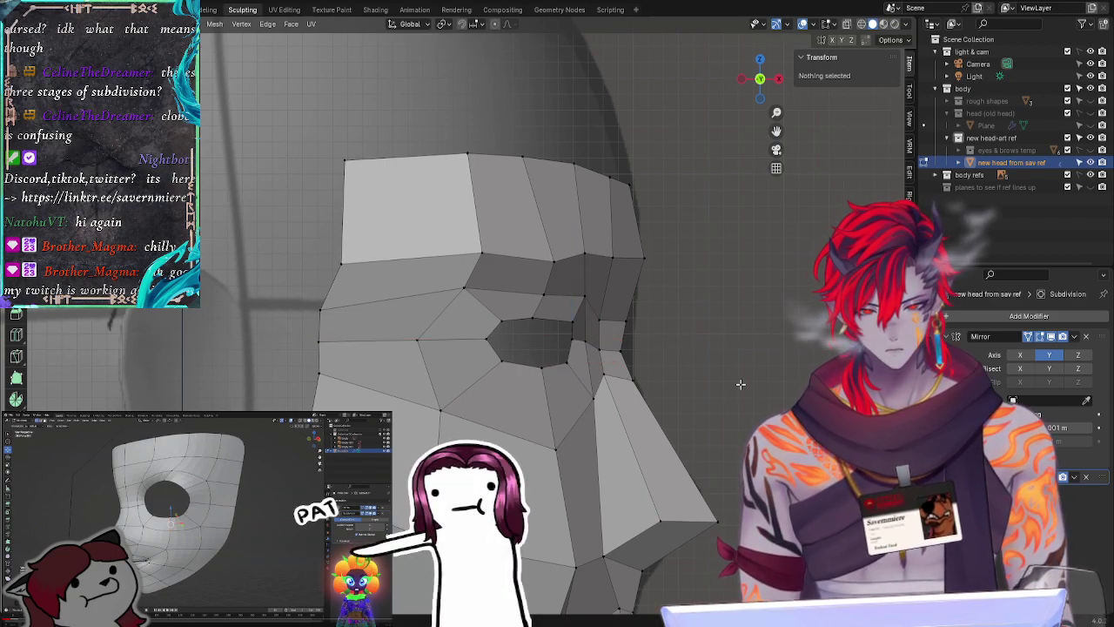
pyautogui.click(574, 320)
pyautogui.press('g')
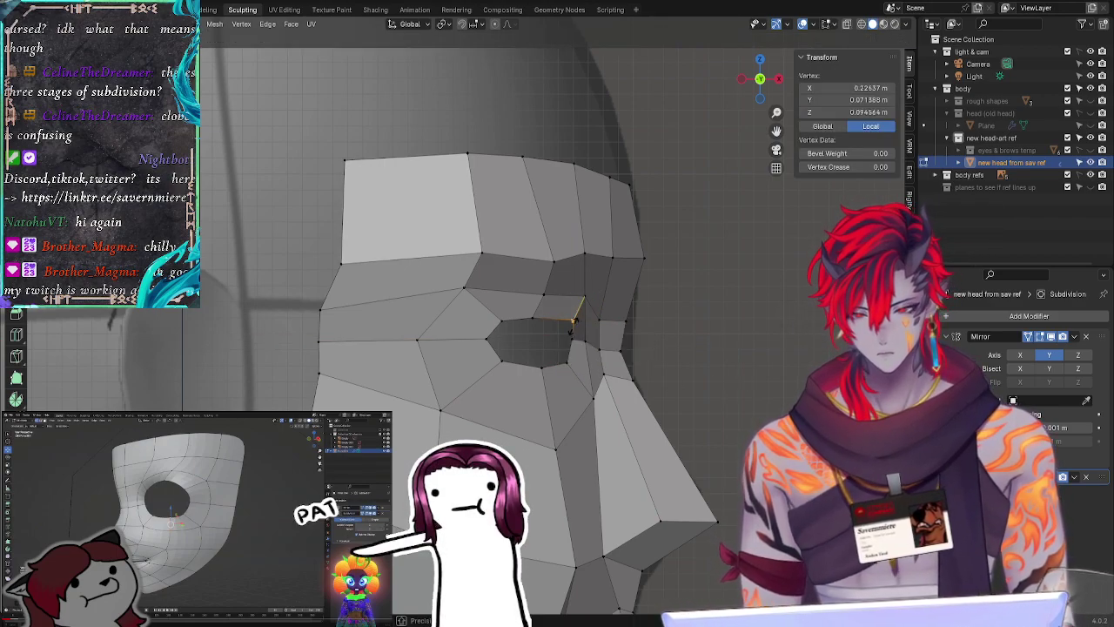
pyautogui.click(576, 325)
pyautogui.click(751, 351)
pyautogui.hotkey('ctrl', 'z')
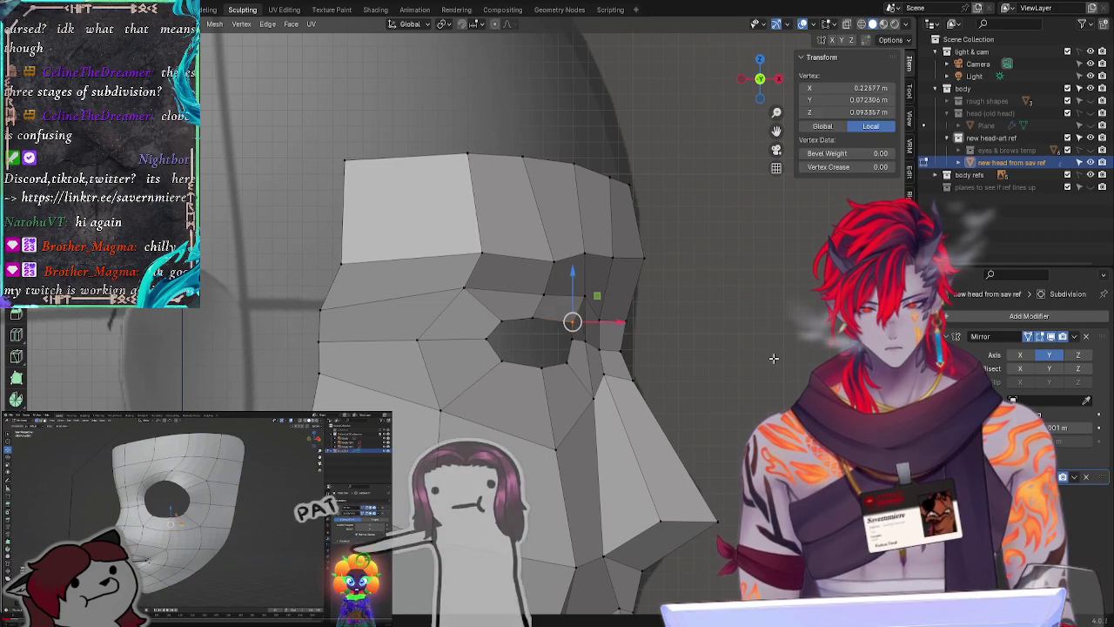
pyautogui.moveTo(773, 358); pyautogui.dragTo(704, 371, button='middle')
pyautogui.press('g')
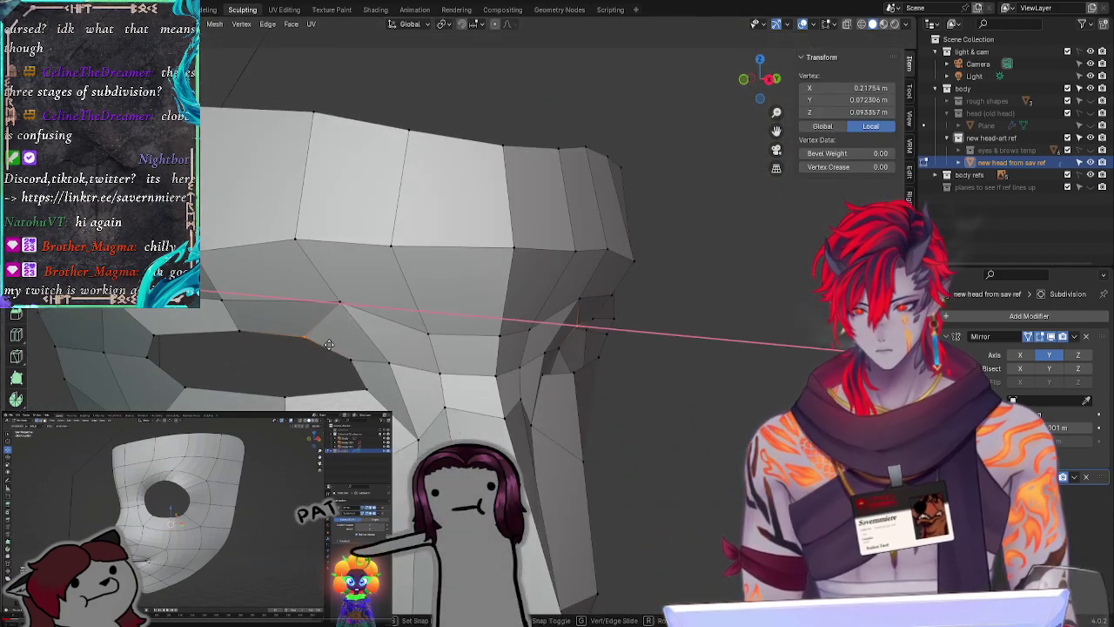
pyautogui.click(331, 347)
pyautogui.click(192, 349)
pyautogui.moveTo(280, 363); pyautogui.dragTo(259, 358, button='middle')
# Step: Return to the front reference view and turn on the Subdivision edit-mode smoothing preview
pyautogui.click(766, 79)
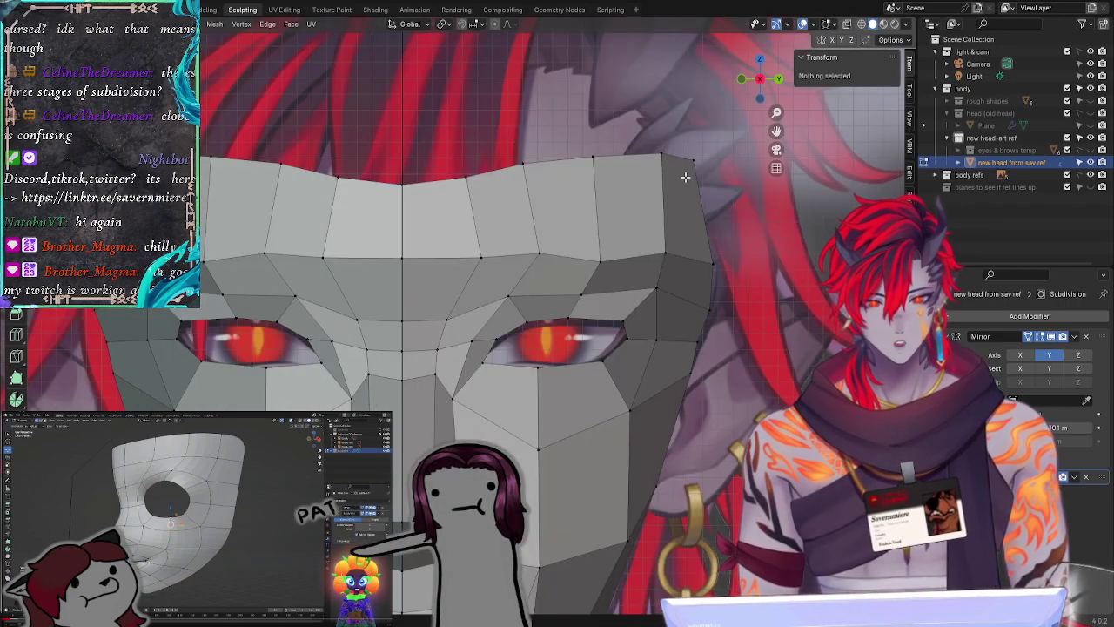
pyautogui.click(484, 362)
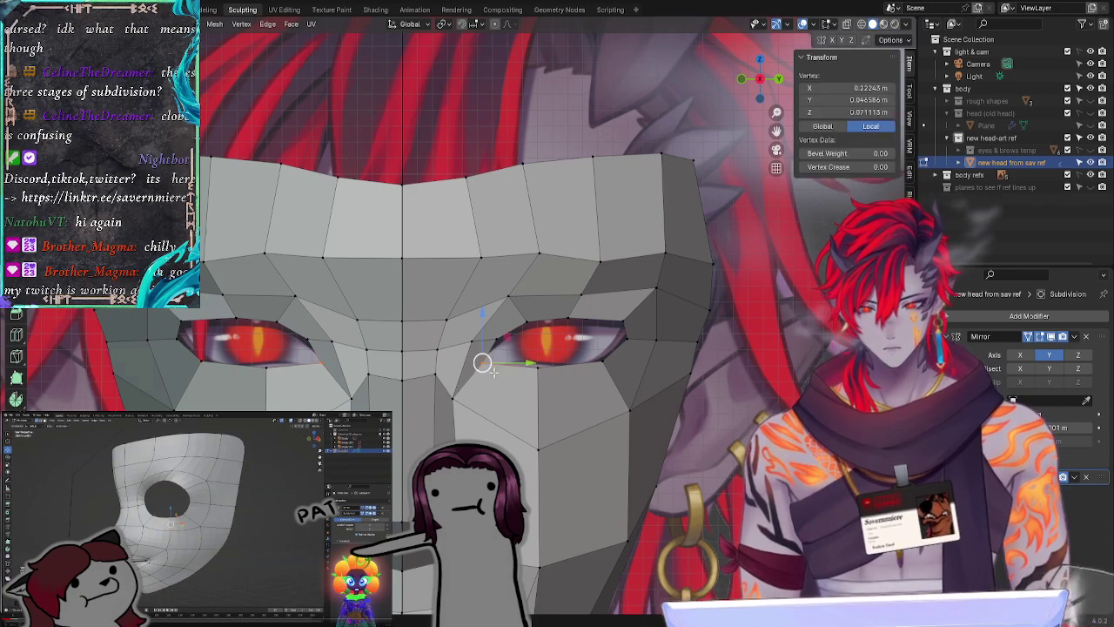
pyautogui.hotkey('alt', 'a')
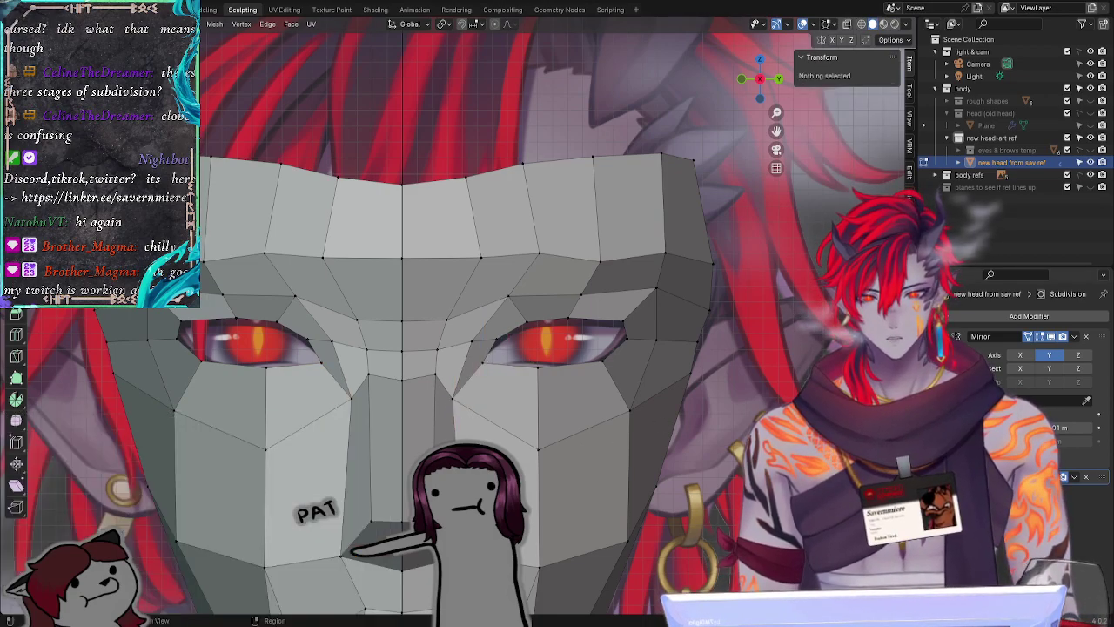
pyautogui.click(1051, 476)
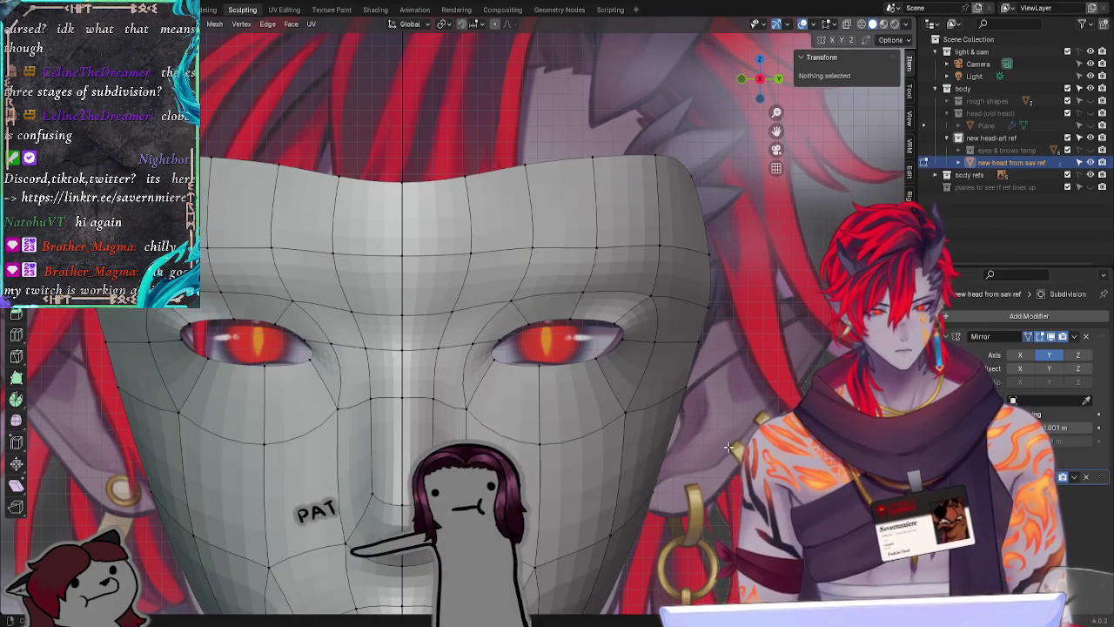
# Step: Move the vertex below the eye hole and the eye-rim vertex along X
pyautogui.scroll(-3, 729, 447)
pyautogui.moveTo(729, 447); pyautogui.dragTo(609, 498, button='middle')
pyautogui.click(454, 359)
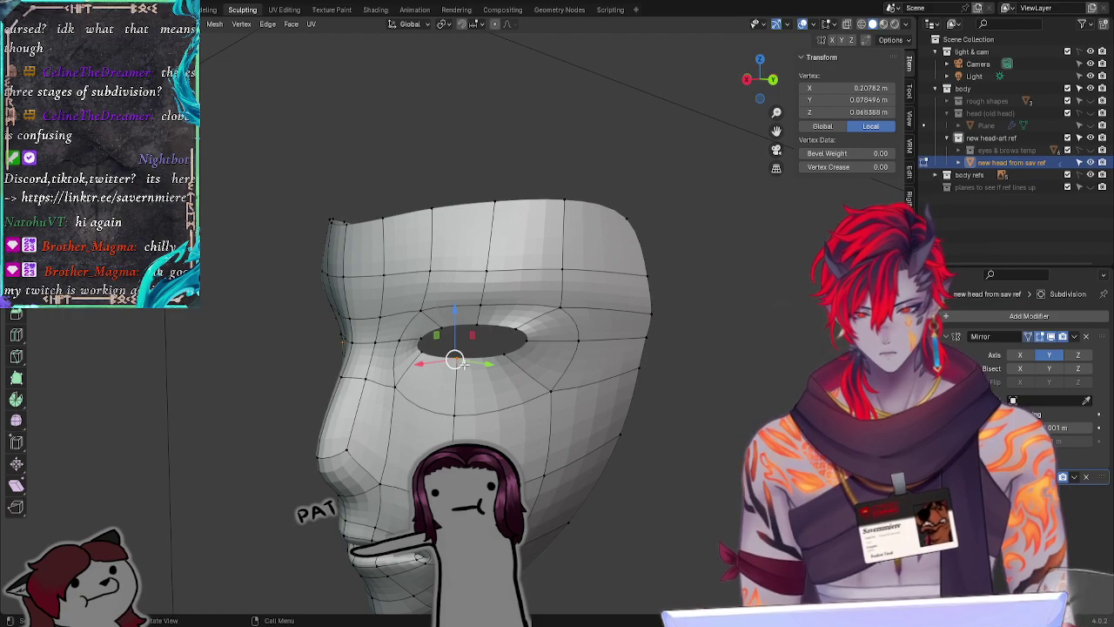
pyautogui.press('g')
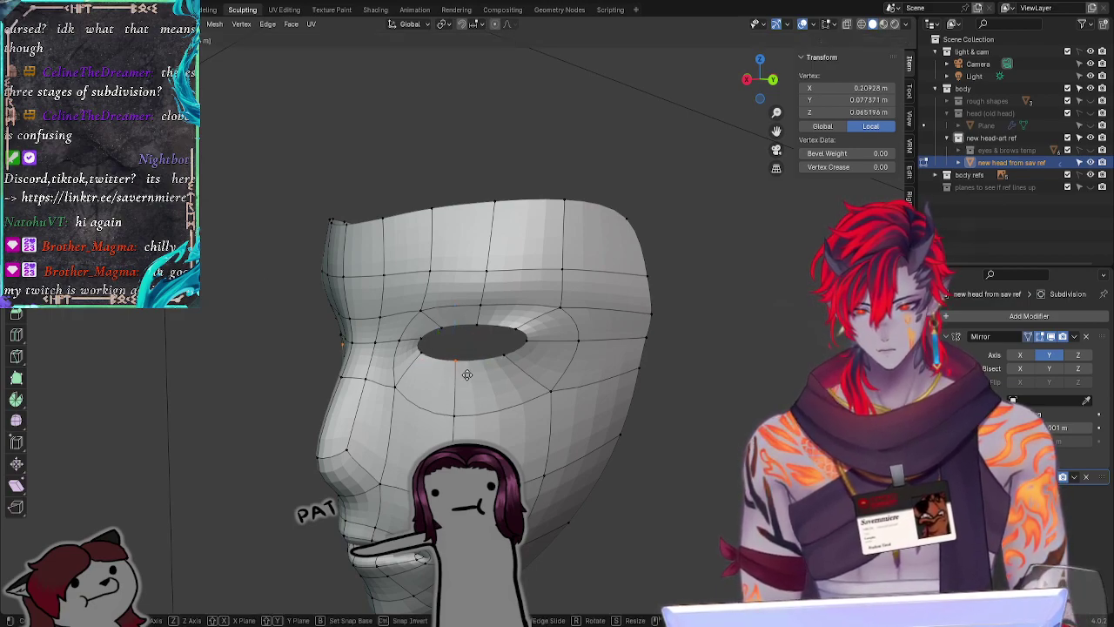
pyautogui.press('x')
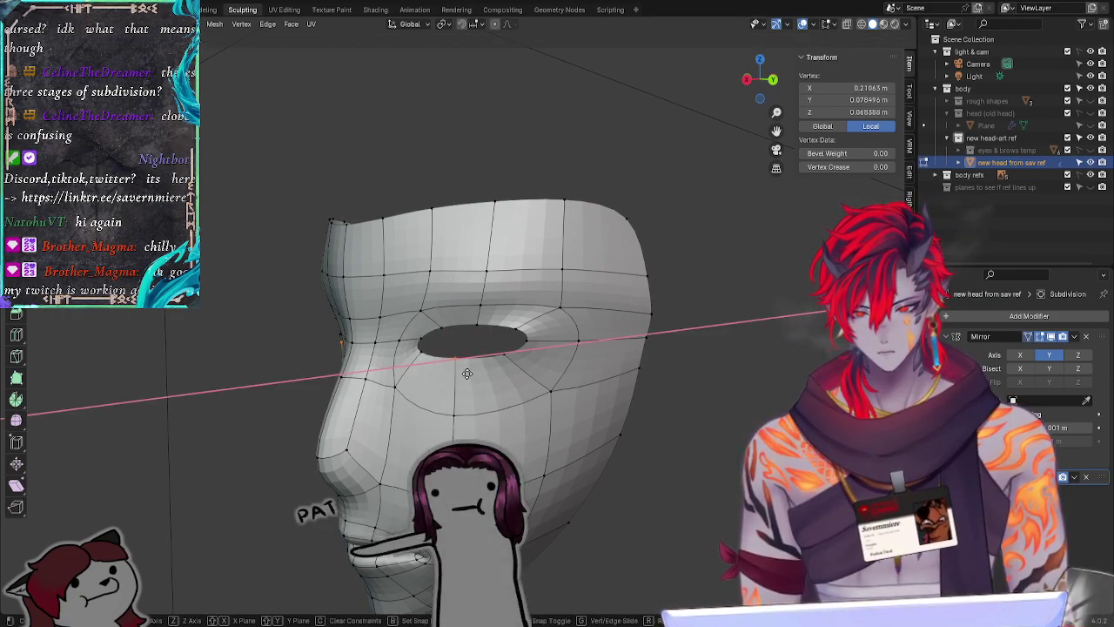
pyautogui.click(467, 373)
pyautogui.press('g')
pyautogui.press('x')
pyautogui.click(470, 374)
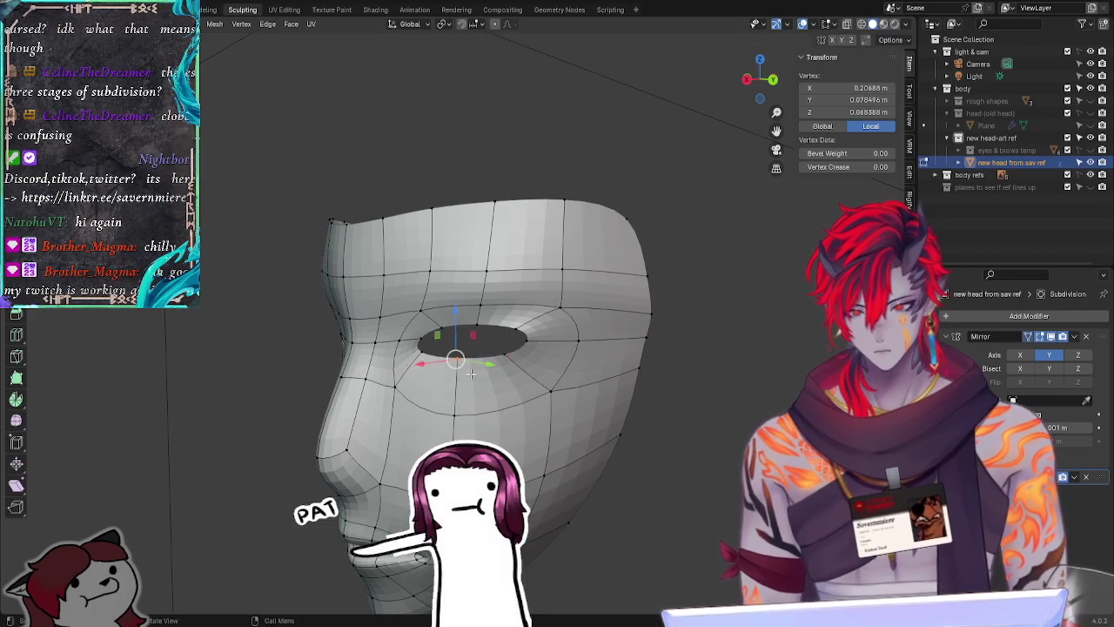
# Step: Push the cheek vertex below the eye rim outward along X
pyautogui.click(464, 423)
pyautogui.press('g')
pyautogui.press('x')
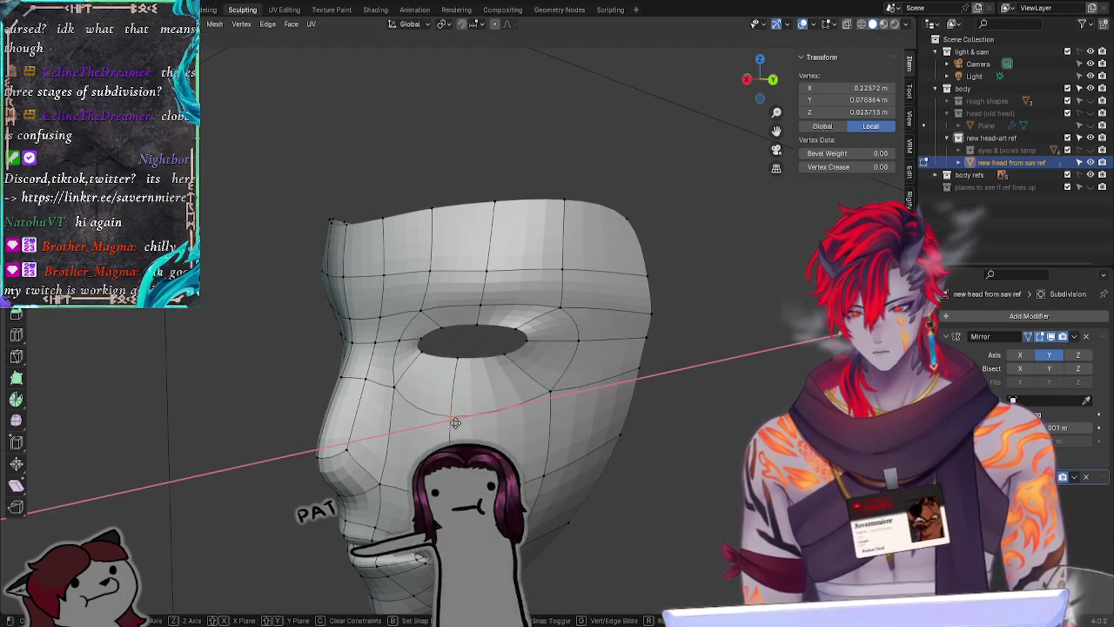
pyautogui.click(453, 423)
pyautogui.click(144, 386)
pyautogui.moveTo(145, 385); pyautogui.dragTo(403, 319, button='middle')
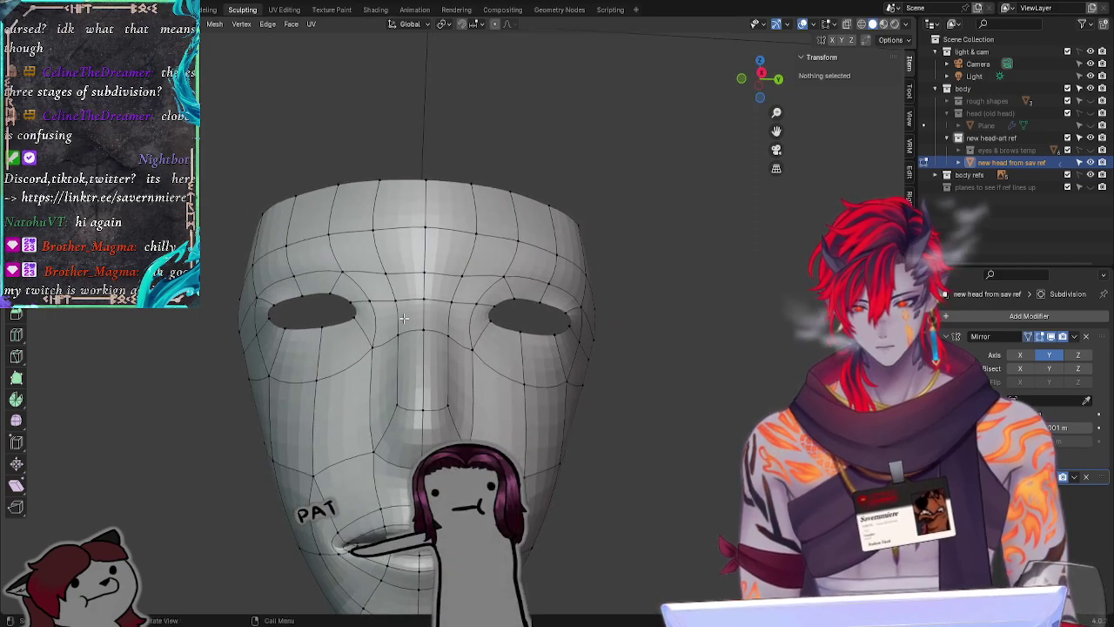
# Step: In the reference axis view, reposition the lower-cheek jaw vertices to follow the reference
pyautogui.press('KP_3')
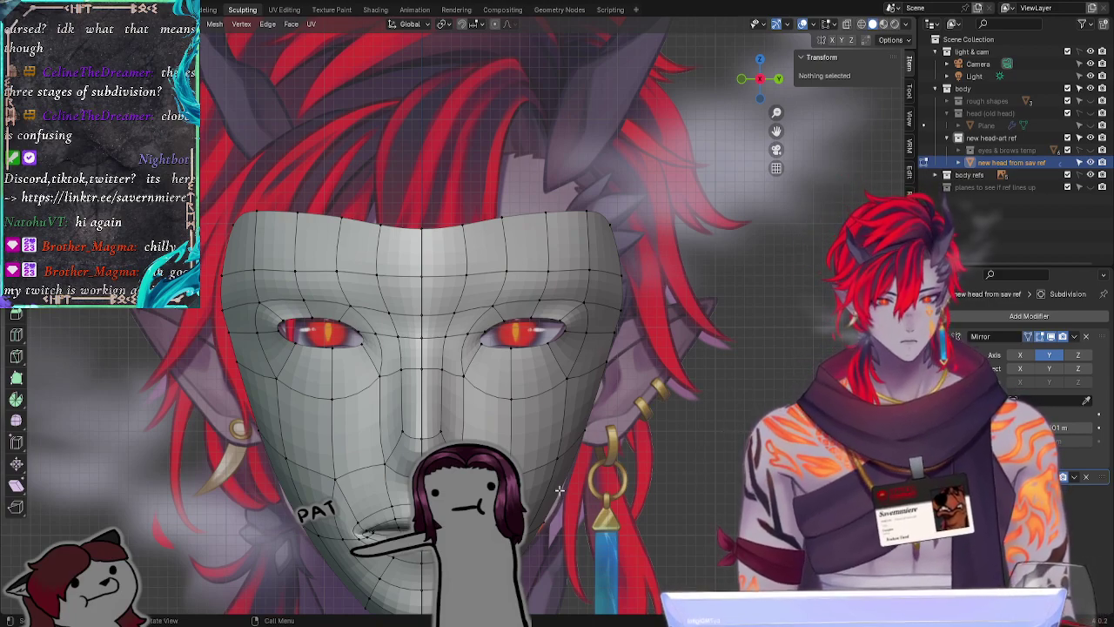
pyautogui.click(548, 522)
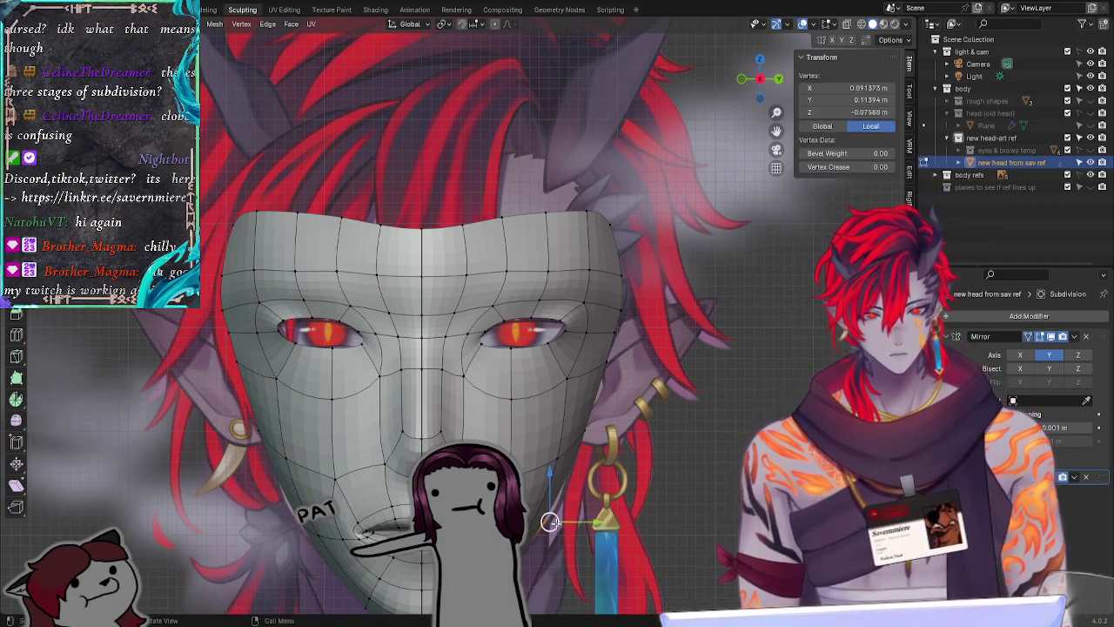
pyautogui.press('g')
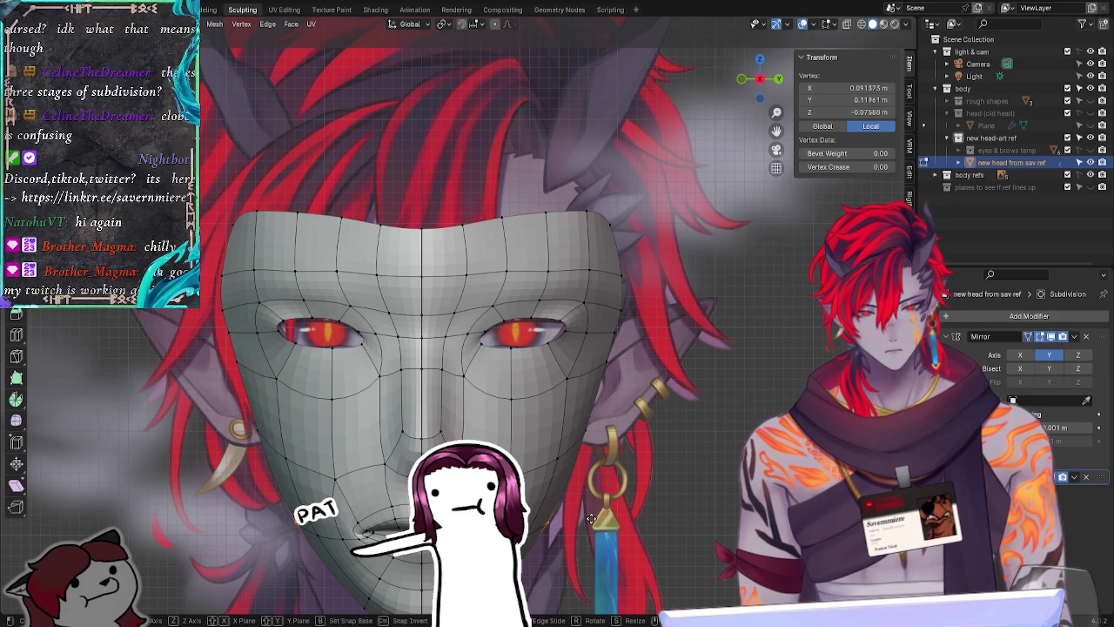
pyautogui.click(589, 517)
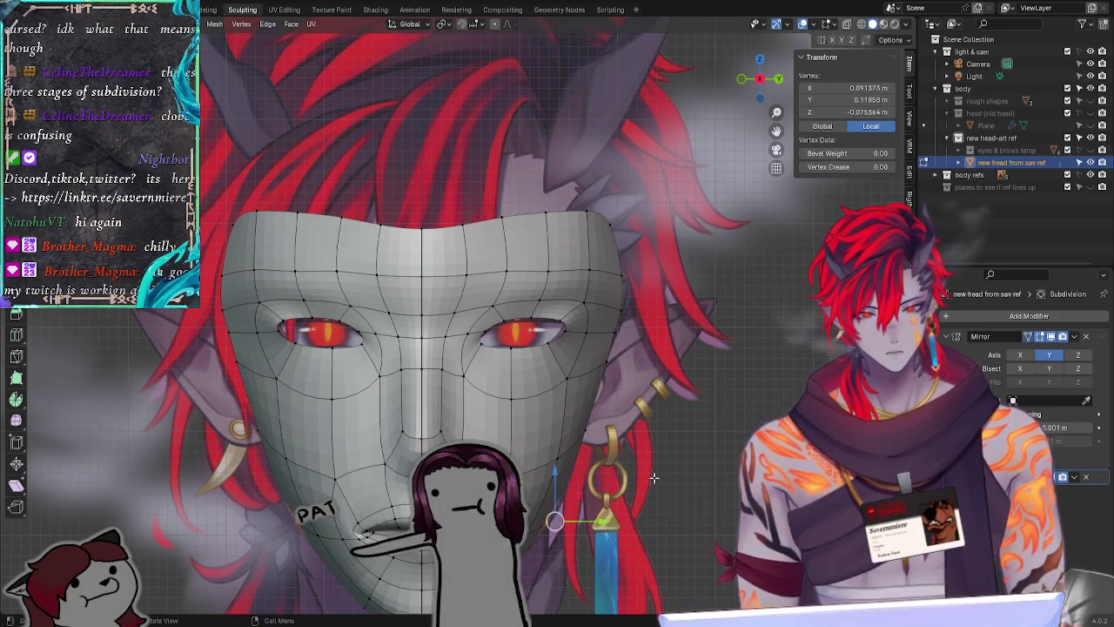
pyautogui.click(653, 478)
pyautogui.click(586, 418)
pyautogui.press('g')
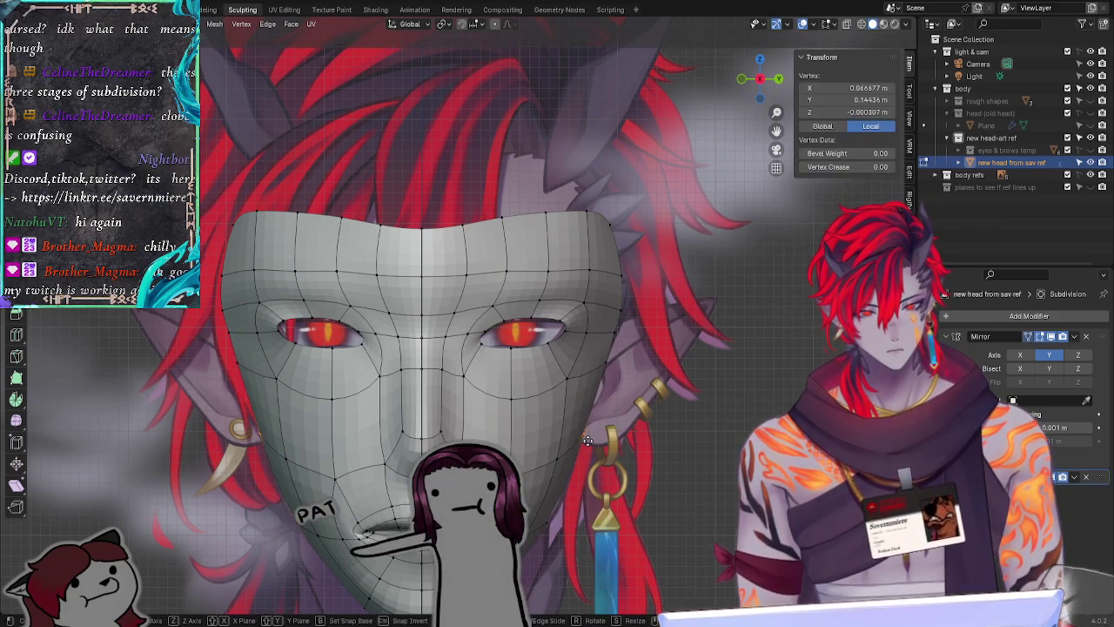
pyautogui.click(586, 442)
pyautogui.click(632, 509)
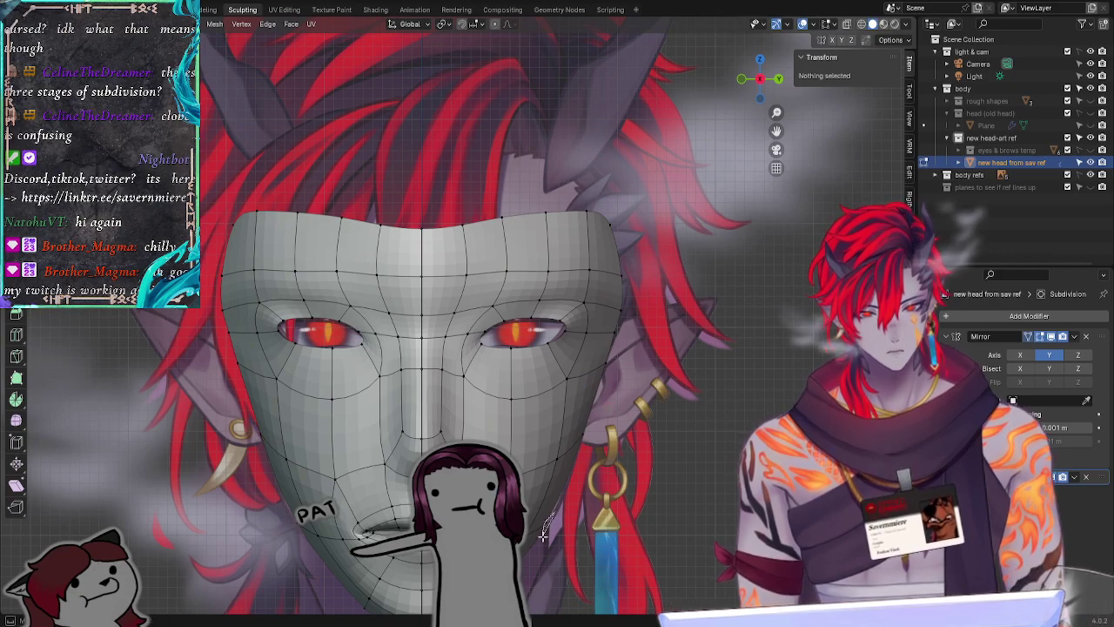
# Step: Adjust more jaw vertices to match the reference jawline
pyautogui.click(542, 534)
pyautogui.press('g')
pyautogui.click(559, 517)
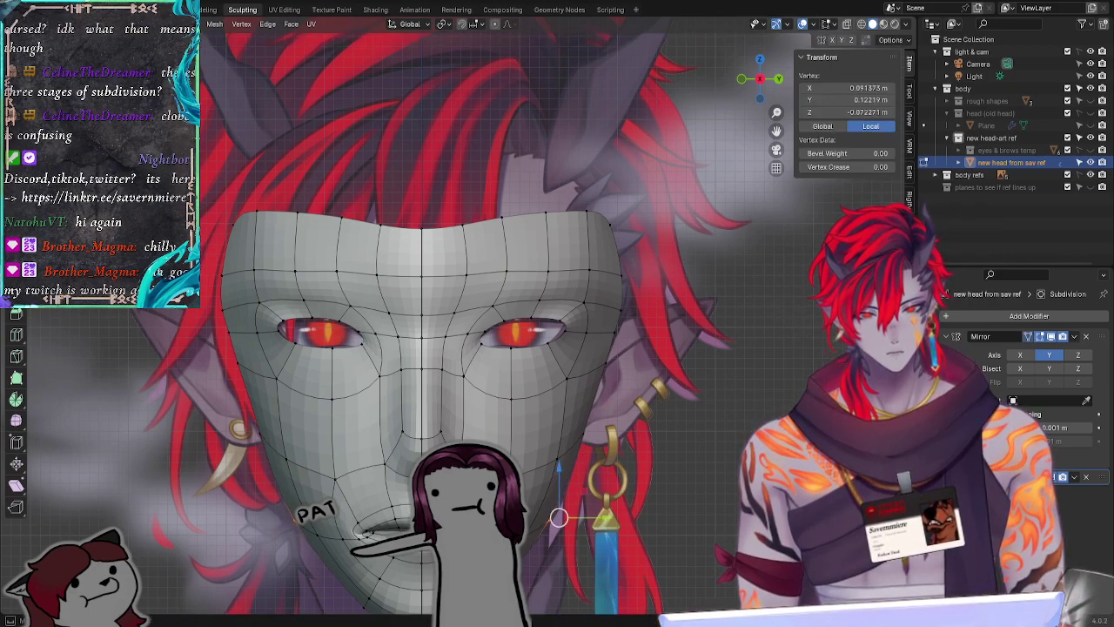
pyautogui.press('g')
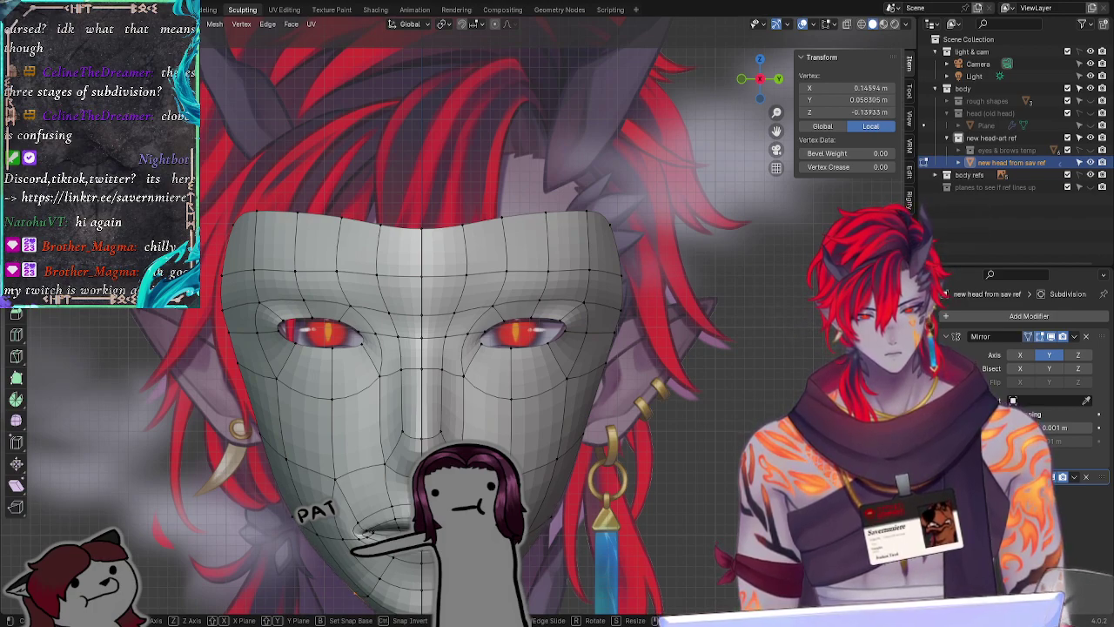
pyautogui.click(531, 597)
pyautogui.click(564, 522)
pyautogui.press('g')
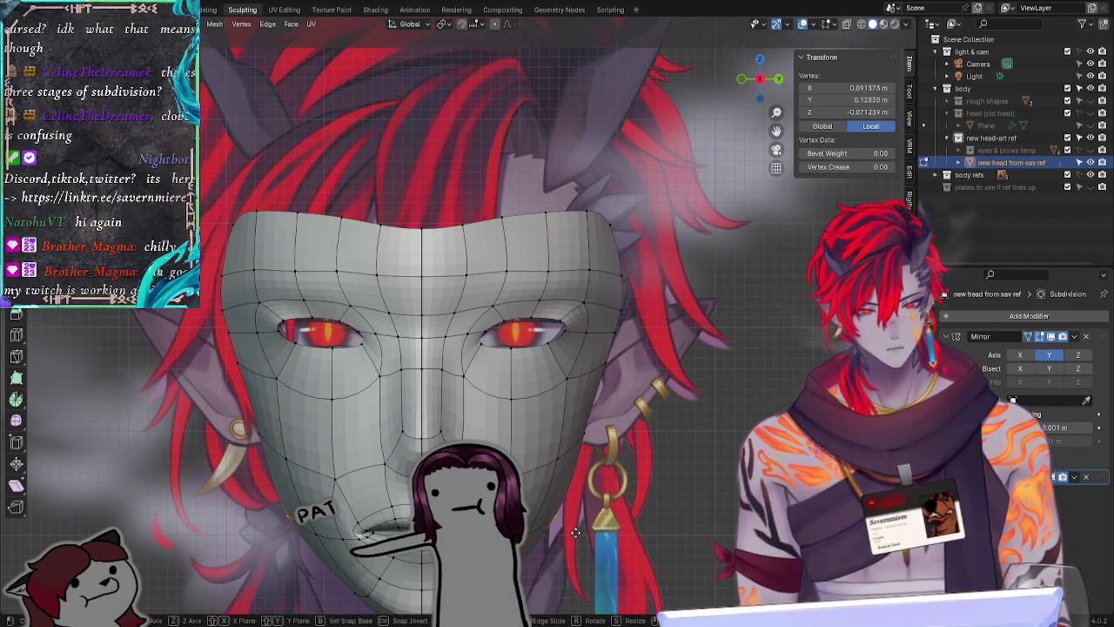
pyautogui.click(573, 530)
pyautogui.hotkey('alt', 'a')
# Step: Fine-tune the jaw vertices near the chin and turn off the subdivision smoothing preview
pyautogui.click(532, 539)
pyautogui.press('g')
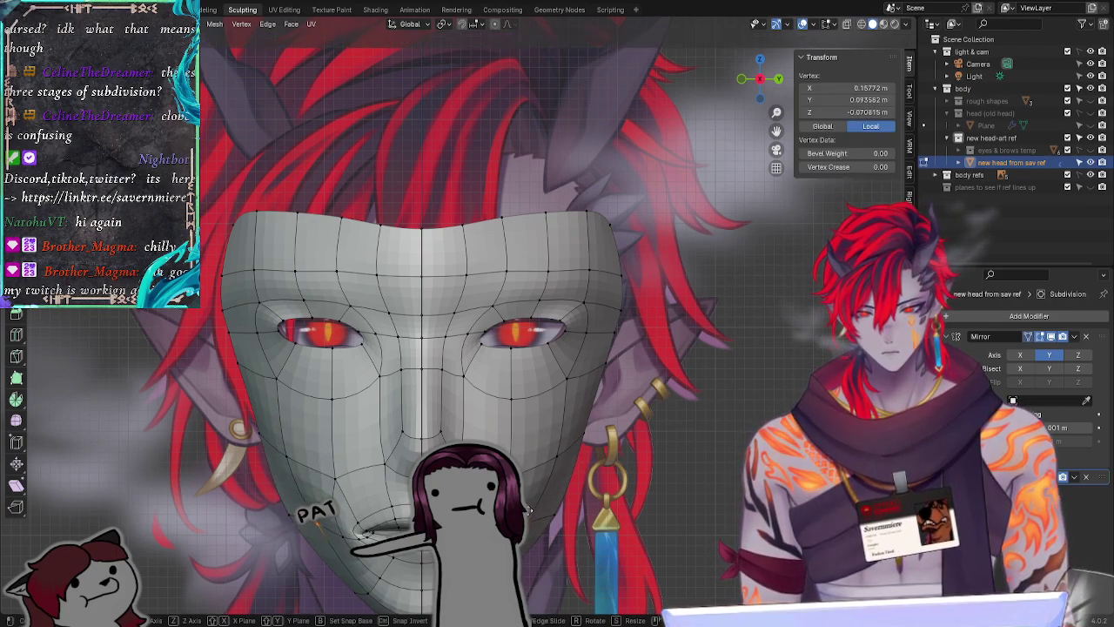
pyautogui.click(529, 510)
pyautogui.click(577, 533)
pyautogui.click(525, 537)
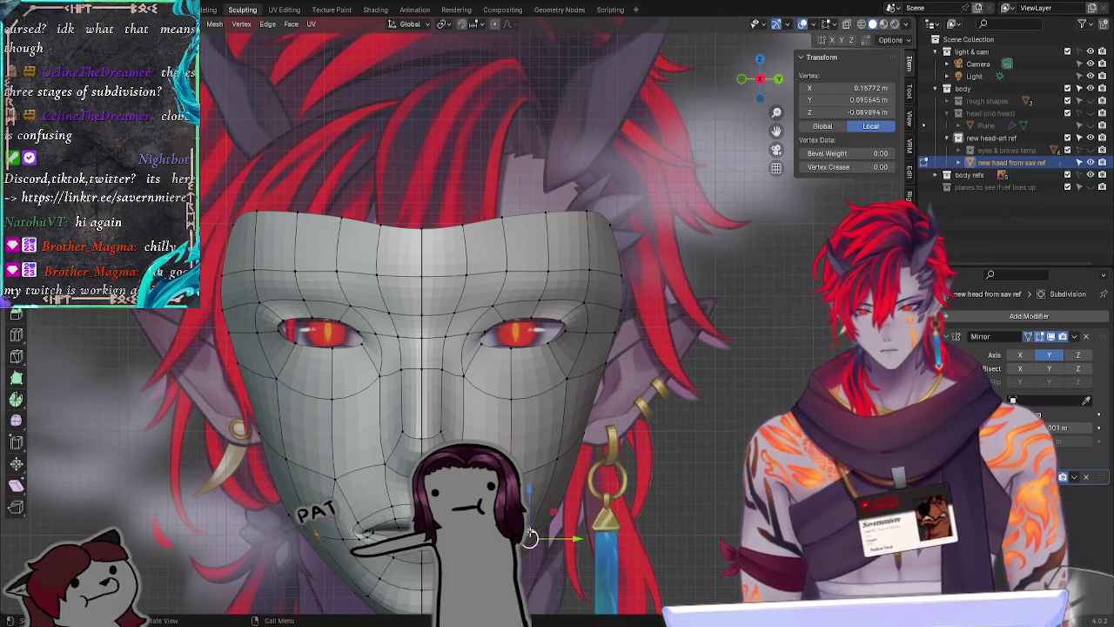
pyautogui.press('g')
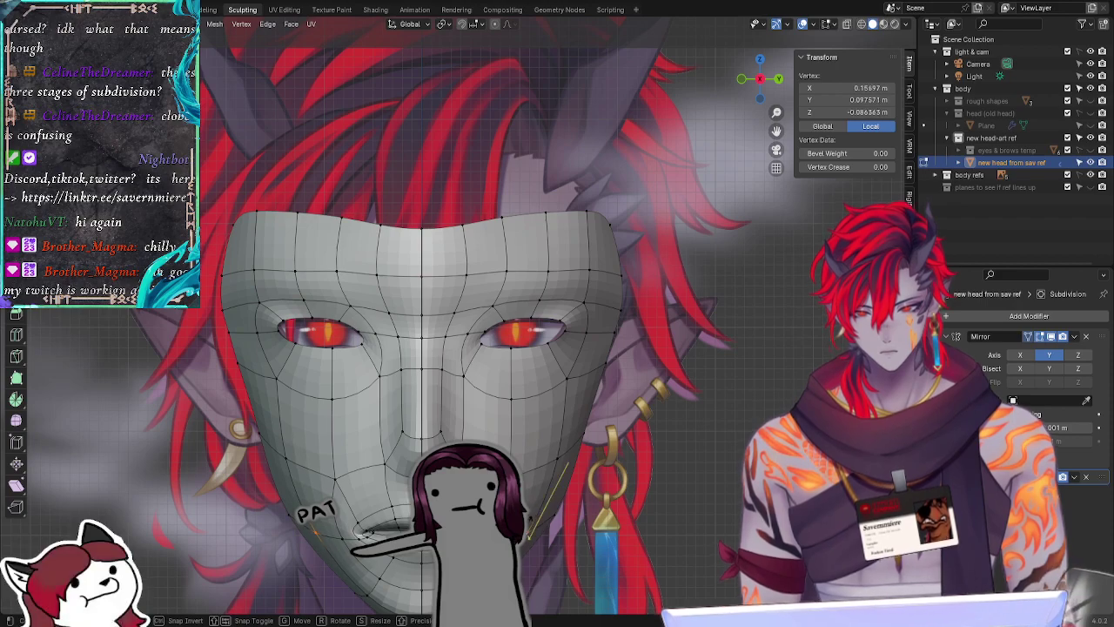
pyautogui.click(531, 535)
pyautogui.click(726, 490)
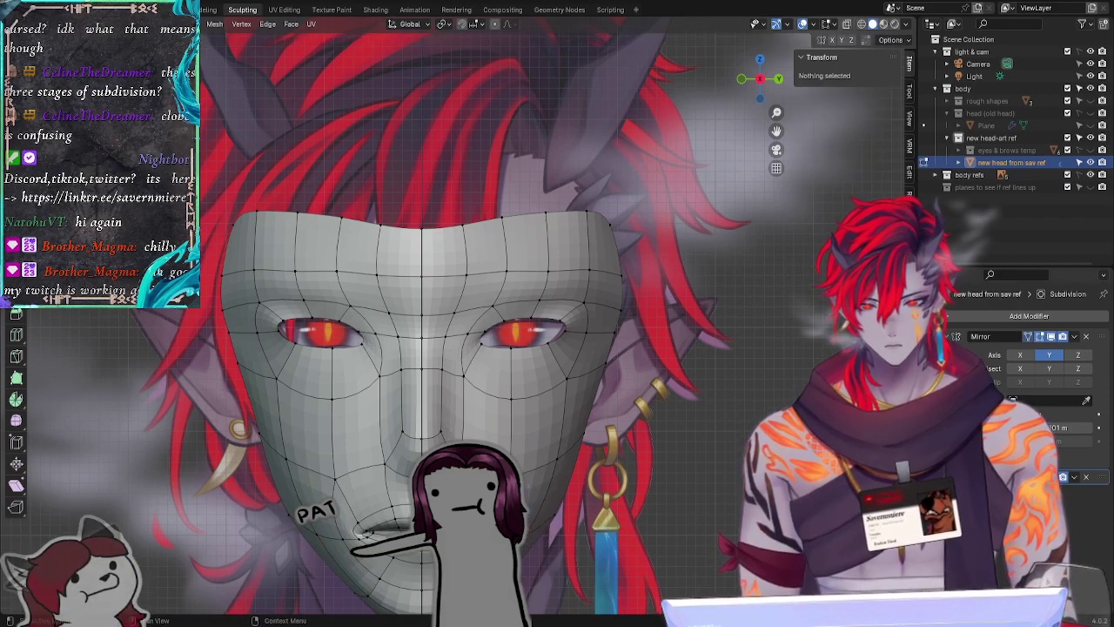
pyautogui.click(1050, 477)
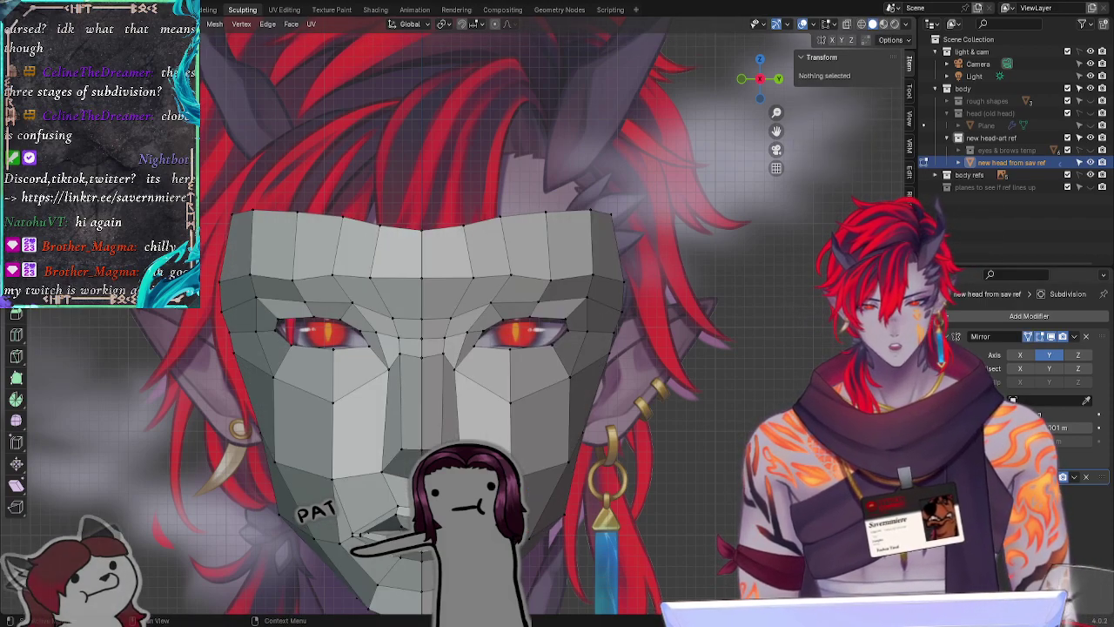
pyautogui.moveTo(565, 487)
pyautogui.mouseDown(button='middle')
pyautogui.moveTo(704, 450)
pyautogui.moveTo(647, 497)
pyautogui.moveTo(565, 467)
pyautogui.mouseUp(button='middle')
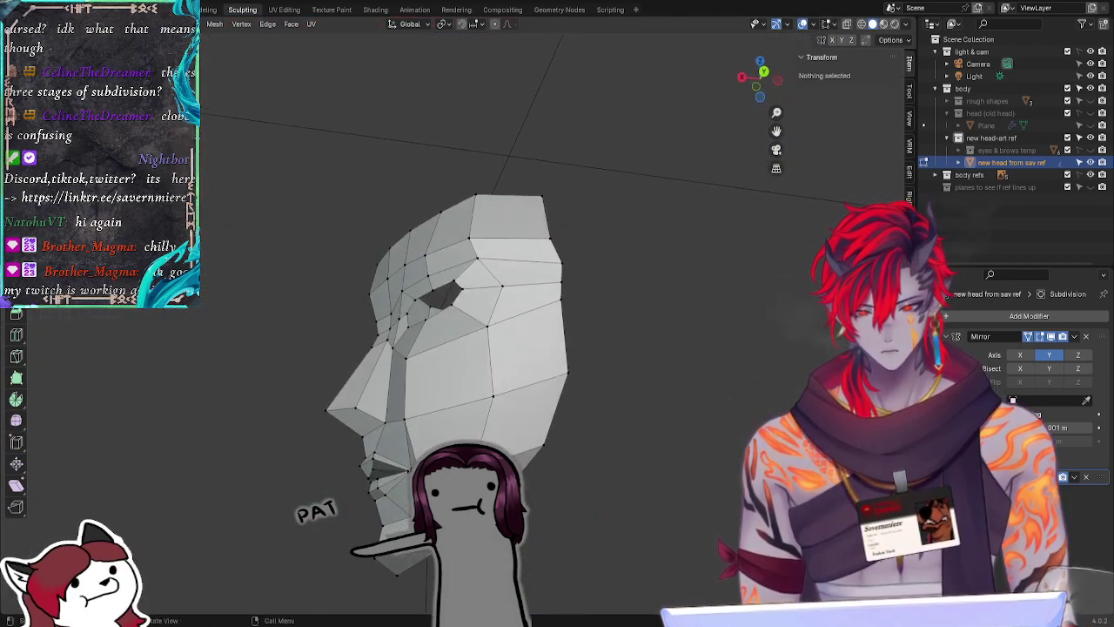
pyautogui.click(424, 532)
pyautogui.press('g')
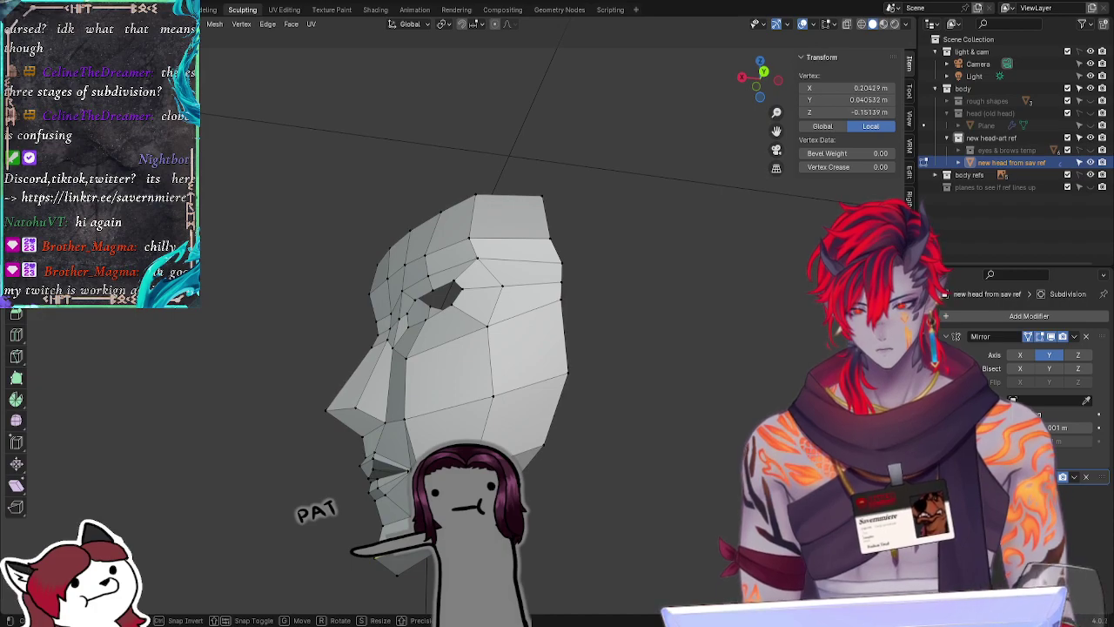
pyautogui.click(612, 523)
pyautogui.click(612, 522)
pyautogui.moveTo(520, 528); pyautogui.dragTo(766, 247, button='middle')
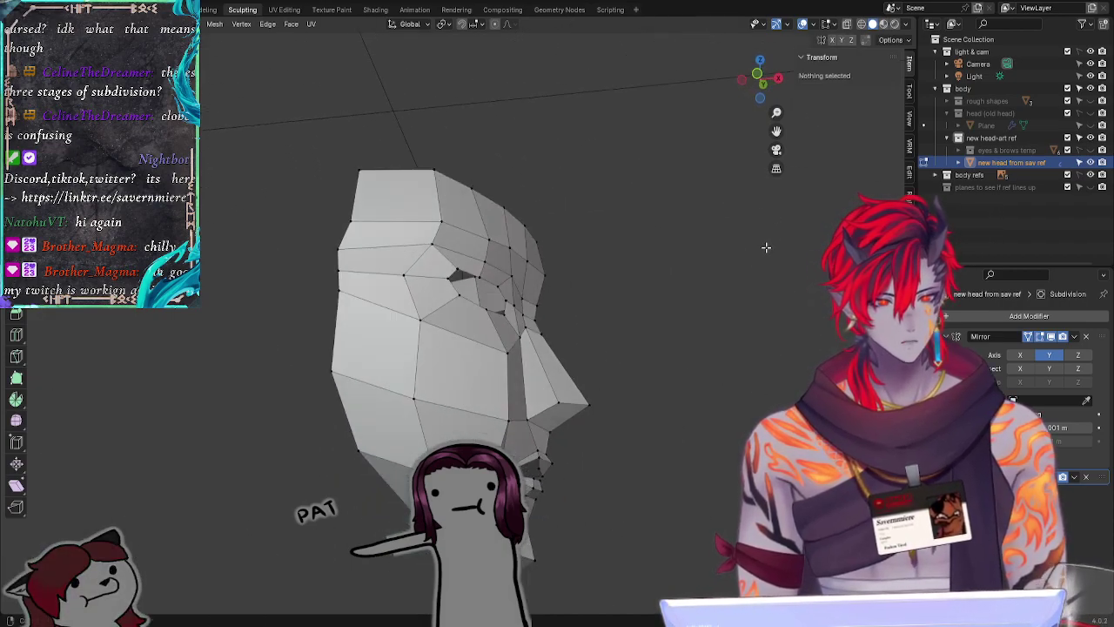
pyautogui.click(758, 74)
pyautogui.hotkey('alt', 'z')
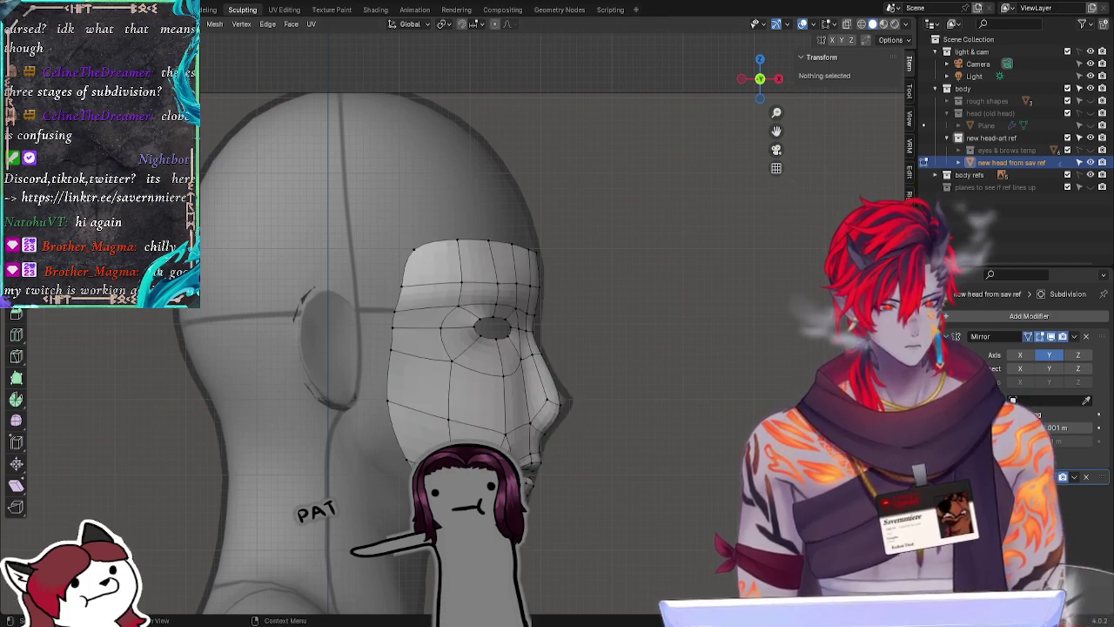
pyautogui.hotkey('alt', 'z')
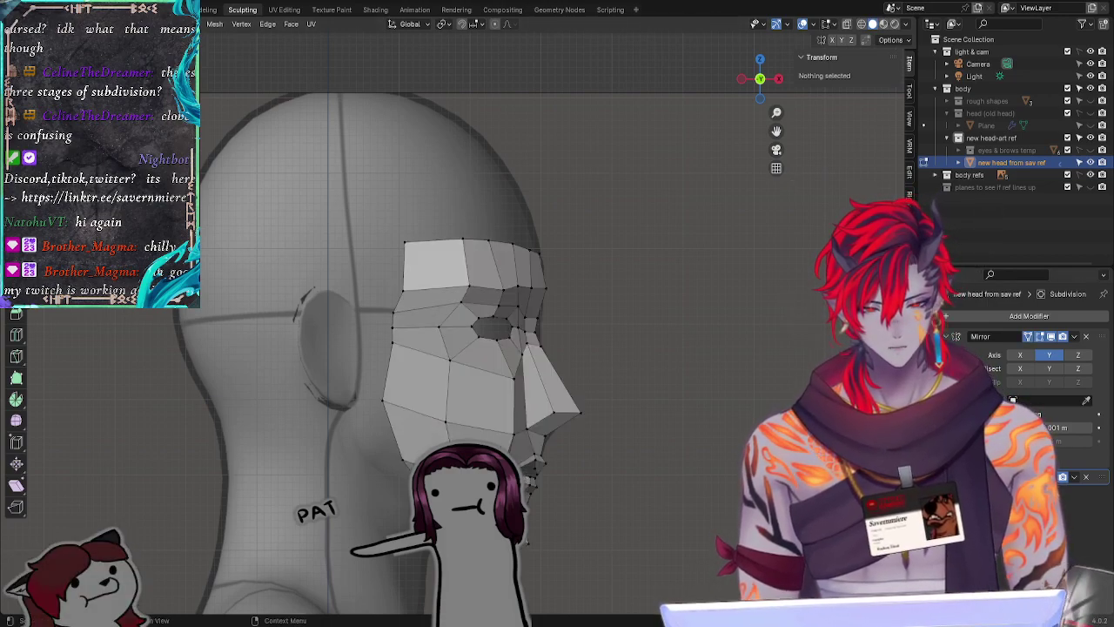
pyautogui.hotkey('ctrl', '2')
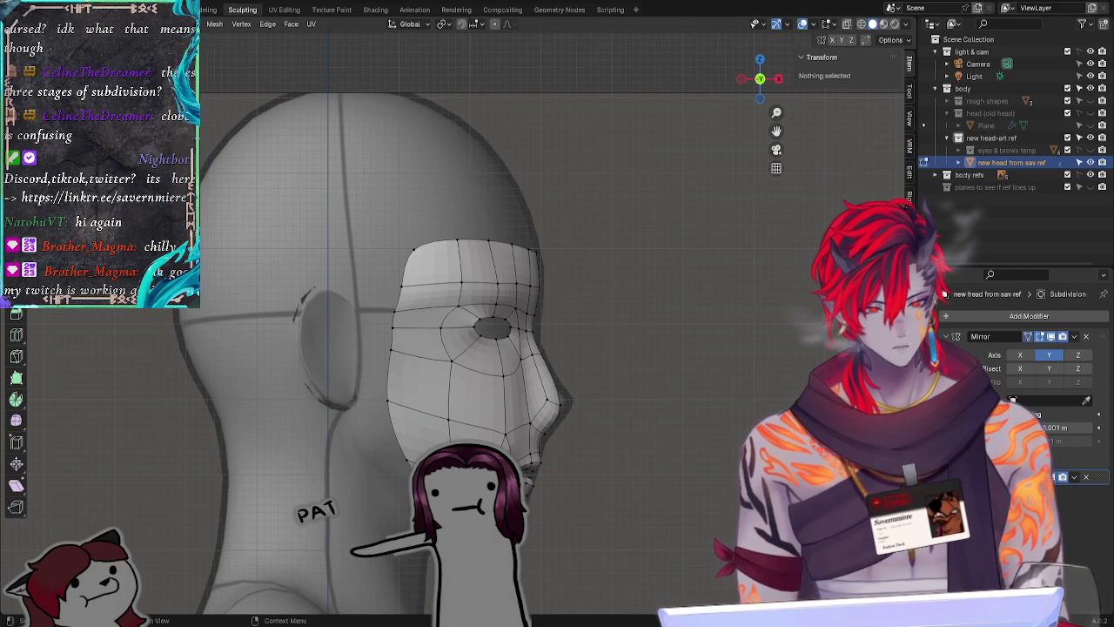
pyautogui.hotkey('ctrl', '0')
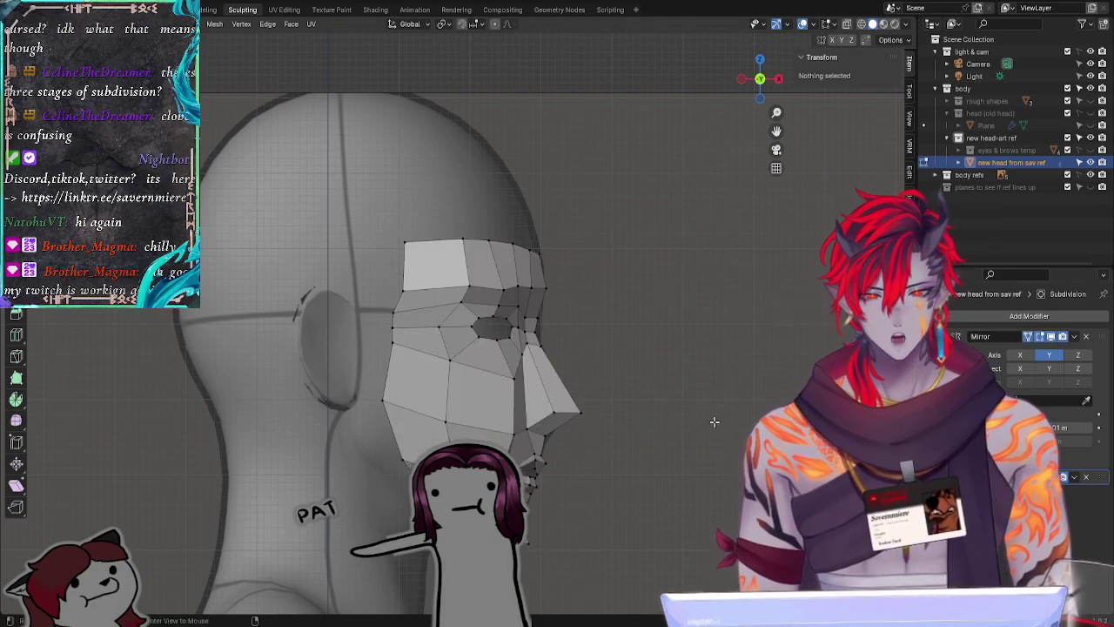
pyautogui.moveTo(752, 367); pyautogui.dragTo(694, 349, button='middle')
# Step: Move a cheek vertex on the face mask slightly
pyautogui.moveTo(627, 351); pyautogui.dragTo(492, 398, button='middle')
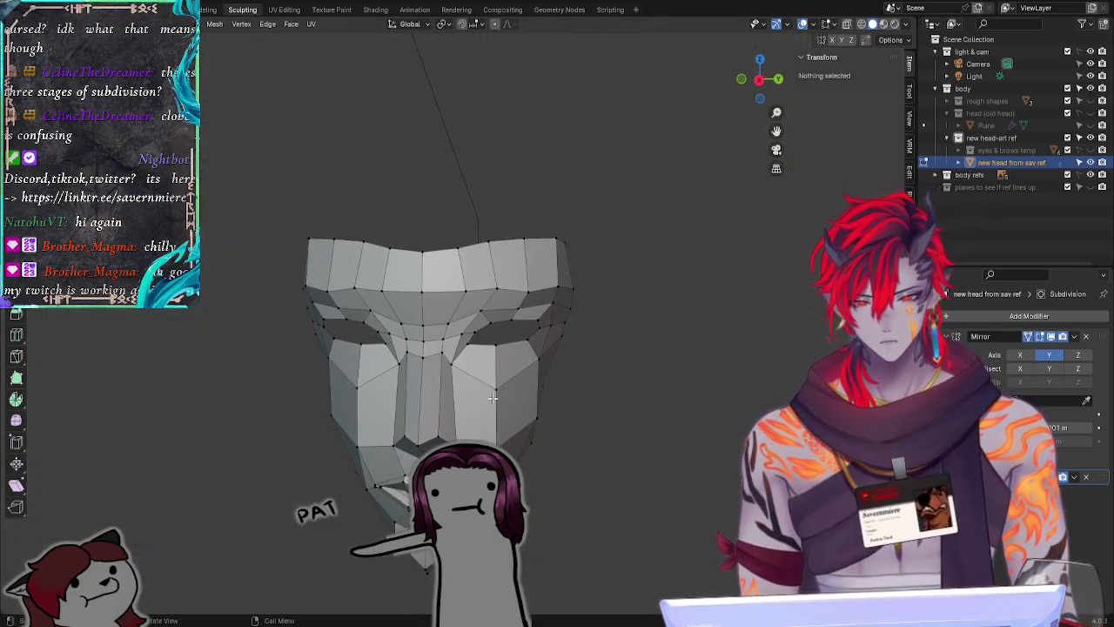
pyautogui.click(496, 389)
pyautogui.press('g')
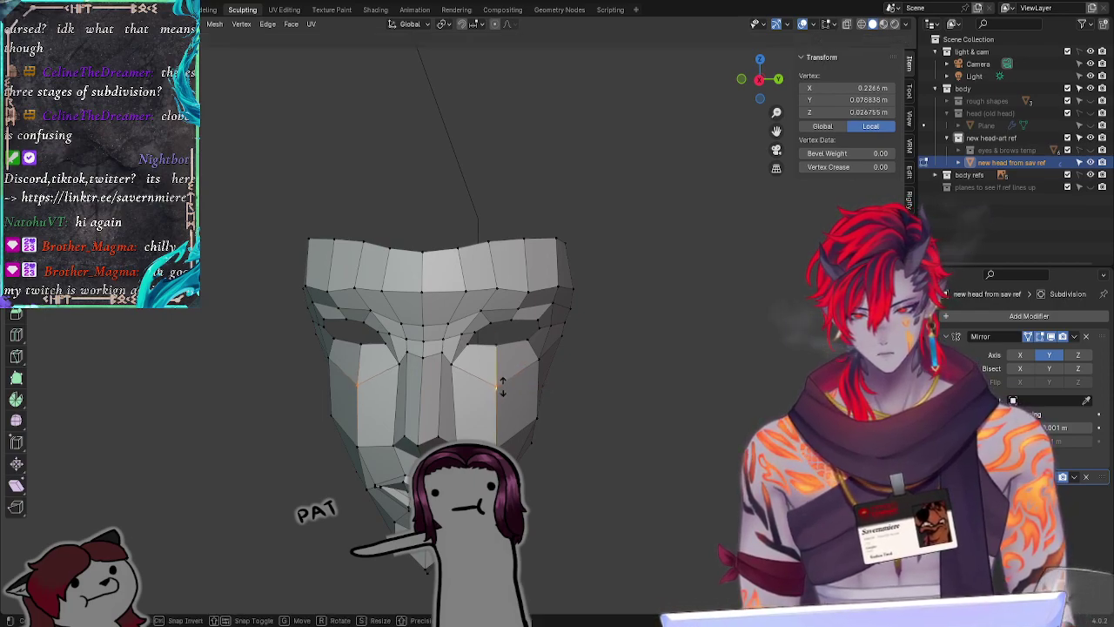
pyautogui.click(502, 386)
pyautogui.click(719, 398)
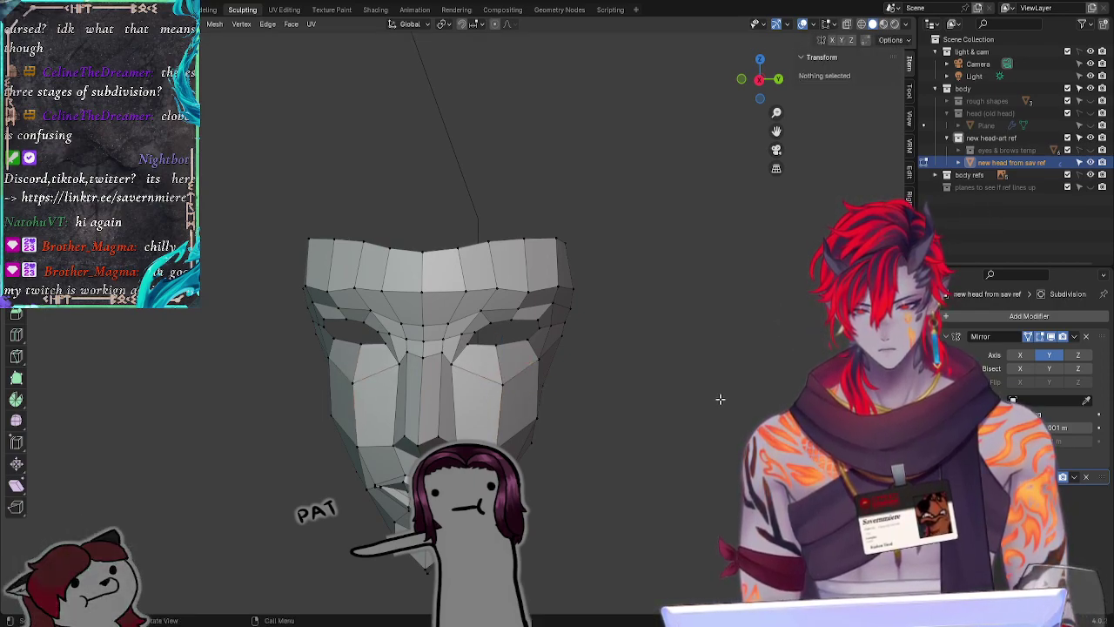
# Step: Edge-slide the vertex below the eye socket downward along its edge
pyautogui.moveTo(719, 398); pyautogui.dragTo(677, 381, button='middle')
pyautogui.click(478, 376)
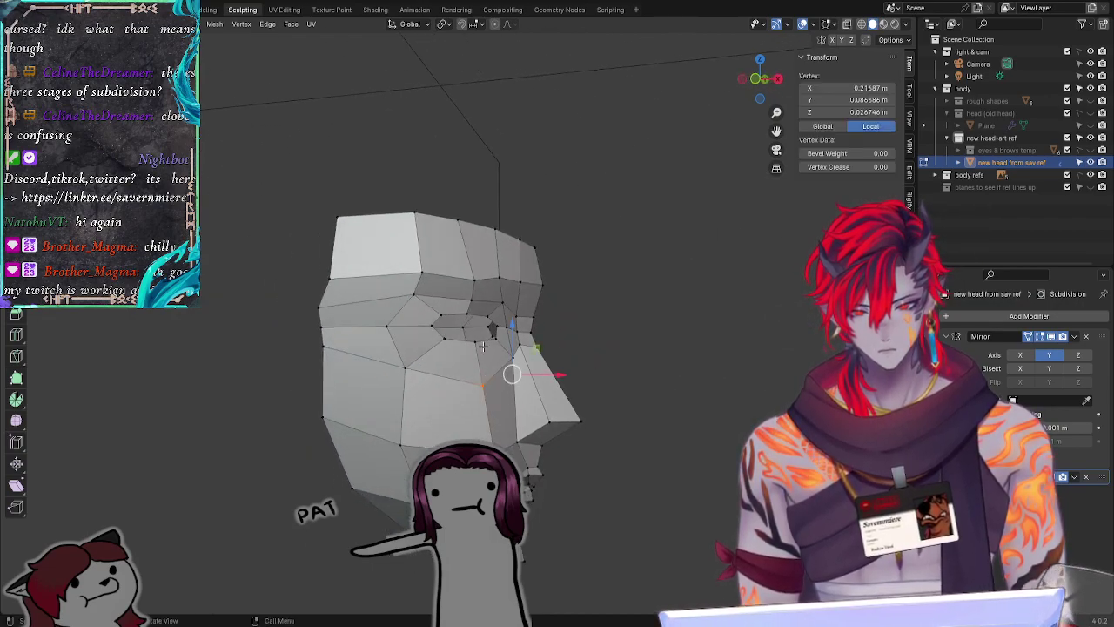
pyautogui.press('g')
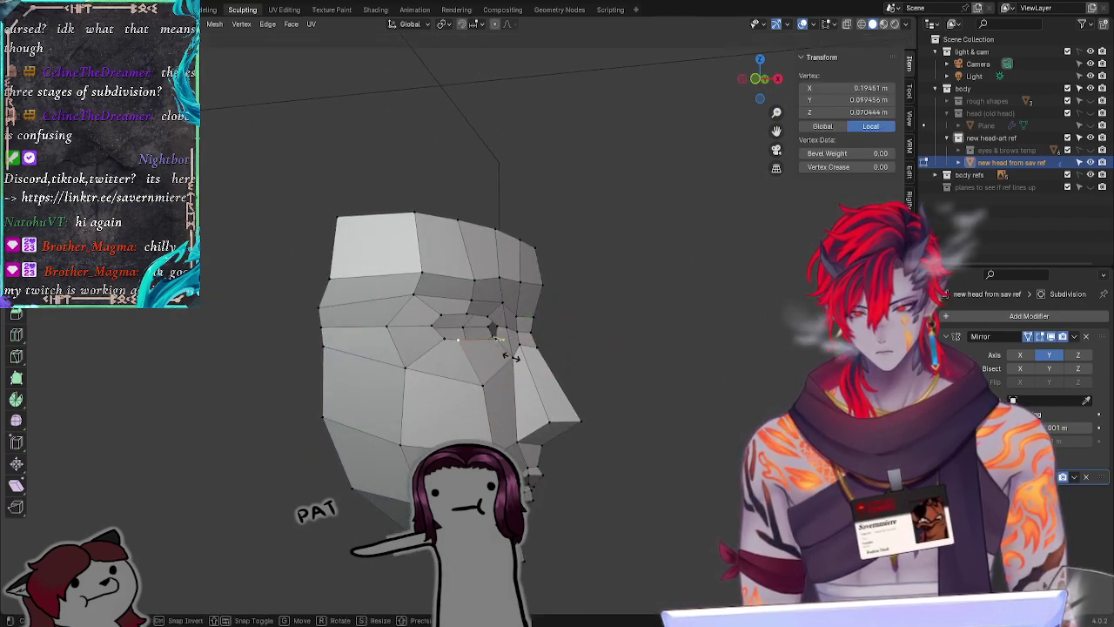
pyautogui.click(516, 362)
pyautogui.moveTo(703, 351); pyautogui.dragTo(487, 357, button='middle')
pyautogui.press('g')
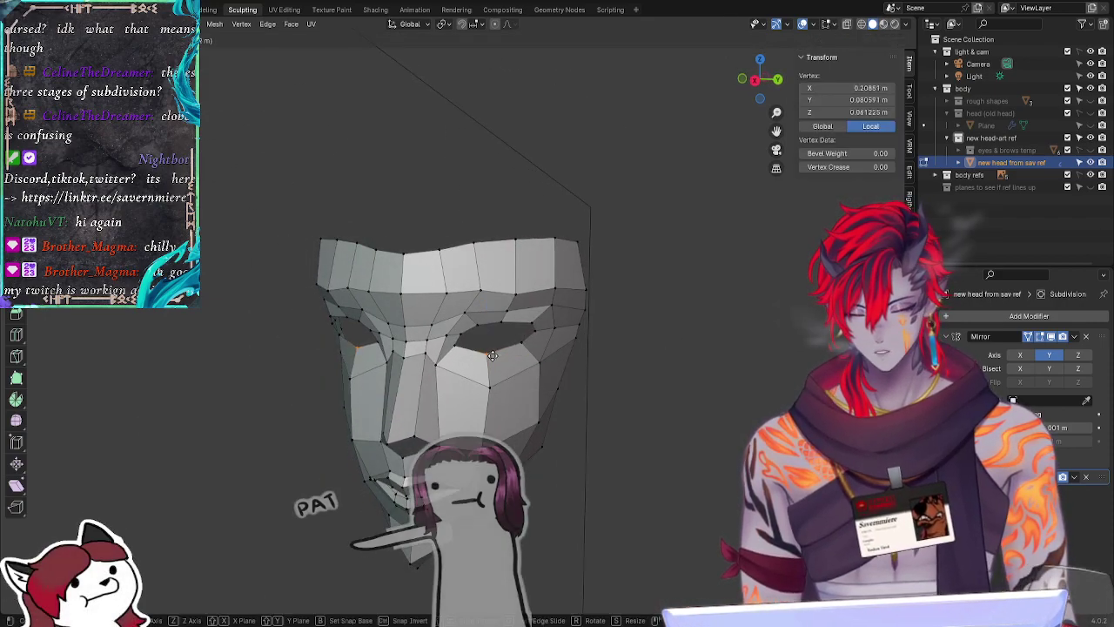
pyautogui.press('g')
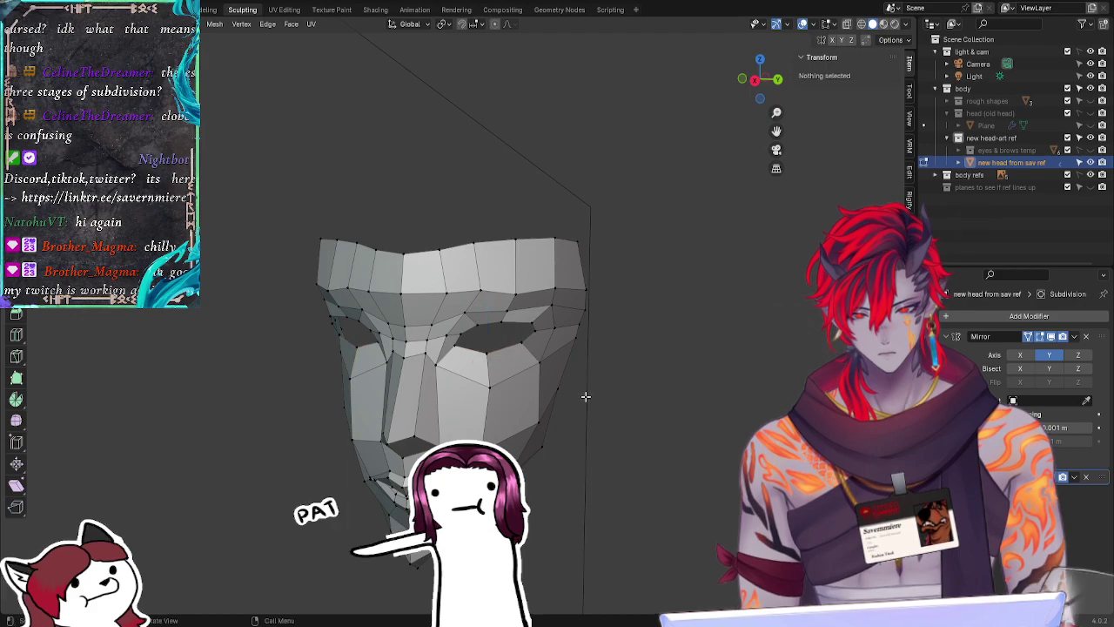
pyautogui.click(494, 383)
pyautogui.click(663, 411)
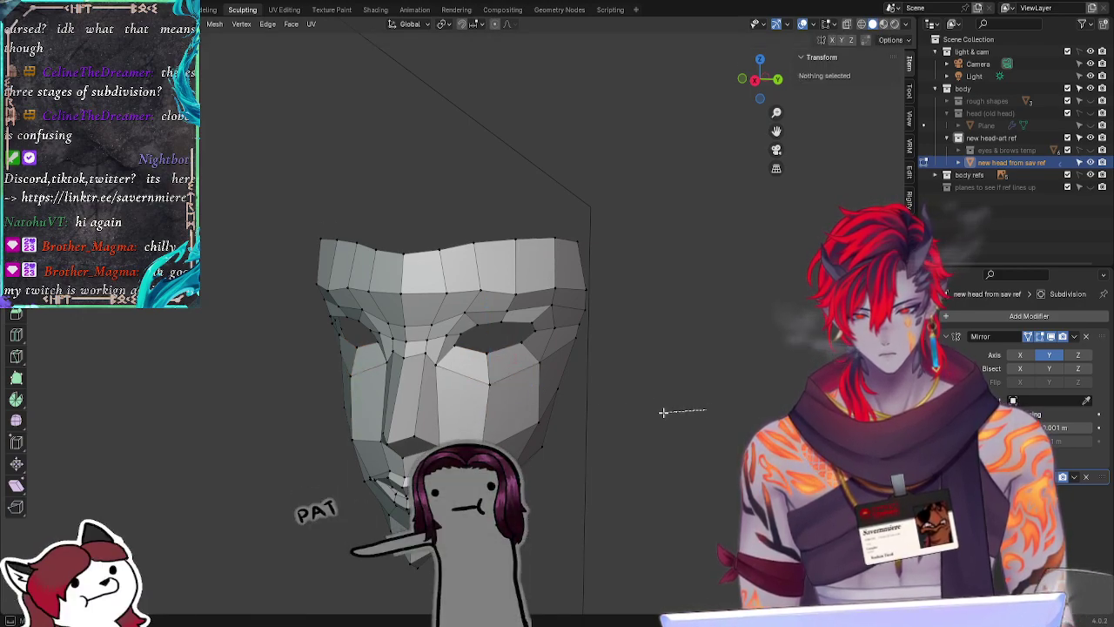
# Step: Slide a cheek vertex up, then push it out along Y and lower it along Z
pyautogui.moveTo(686, 414); pyautogui.dragTo(582, 411, button='middle')
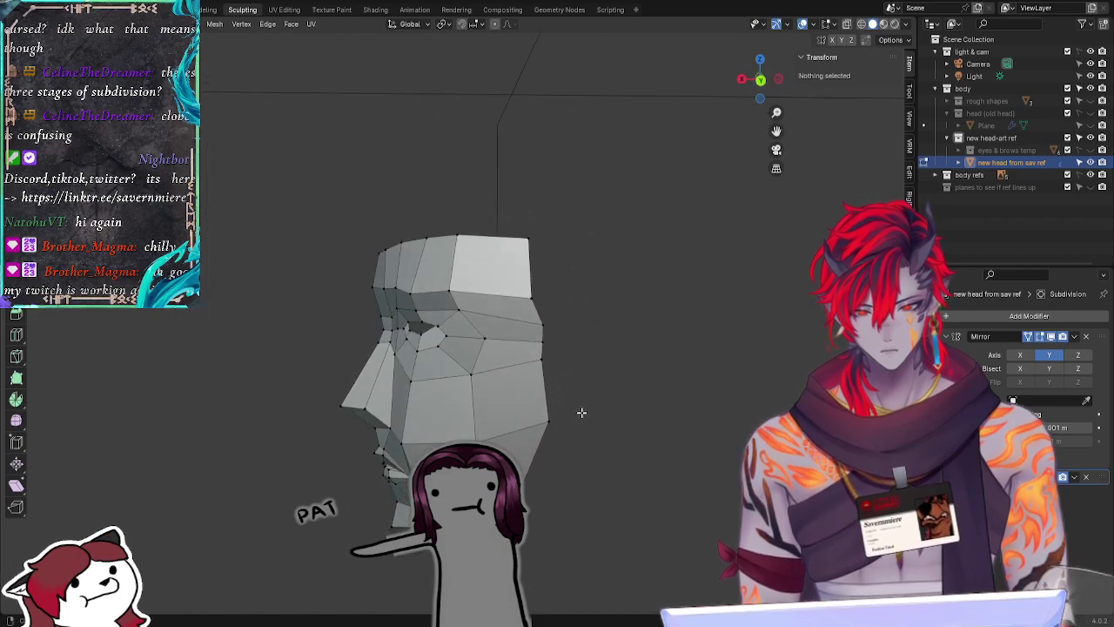
pyautogui.click(469, 375)
pyautogui.press('g')
pyautogui.press('g')
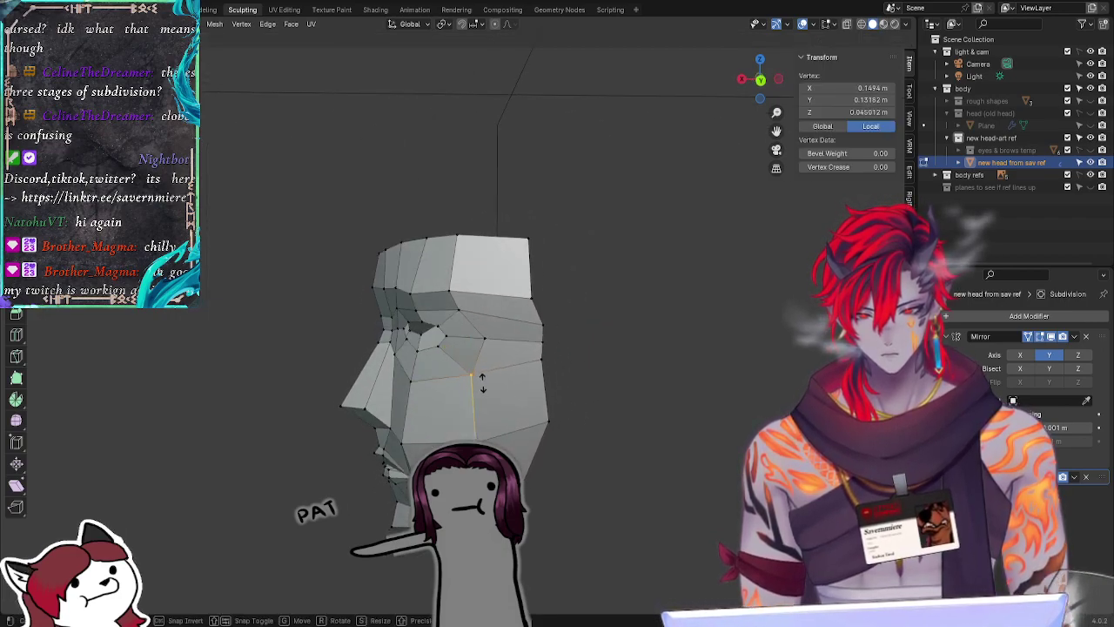
pyautogui.click(473, 369)
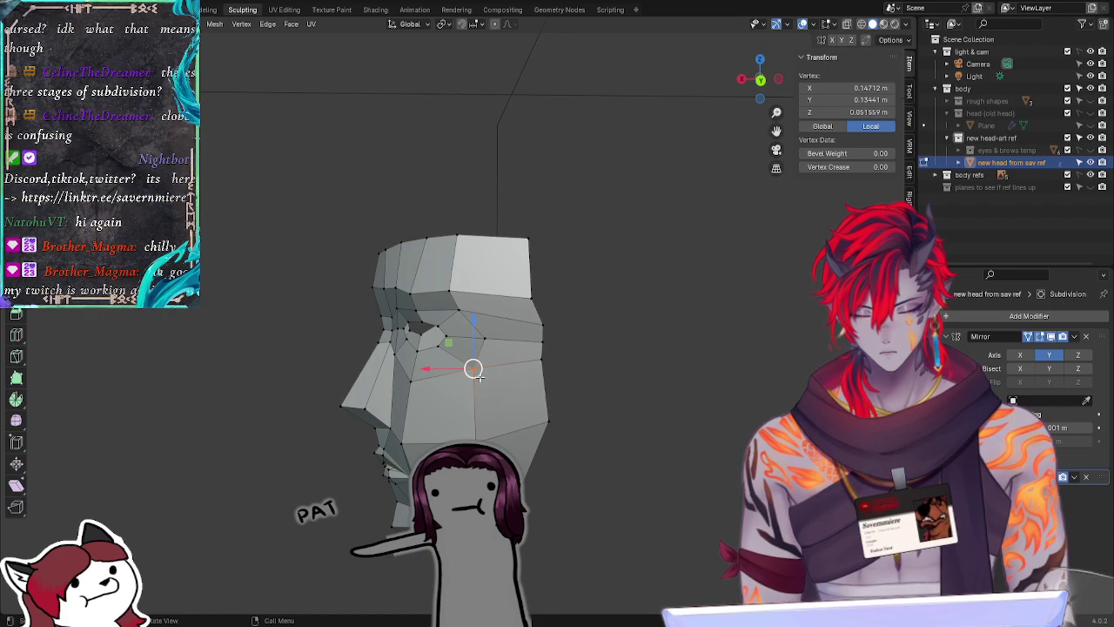
pyautogui.moveTo(583, 389); pyautogui.dragTo(584, 383, button='middle')
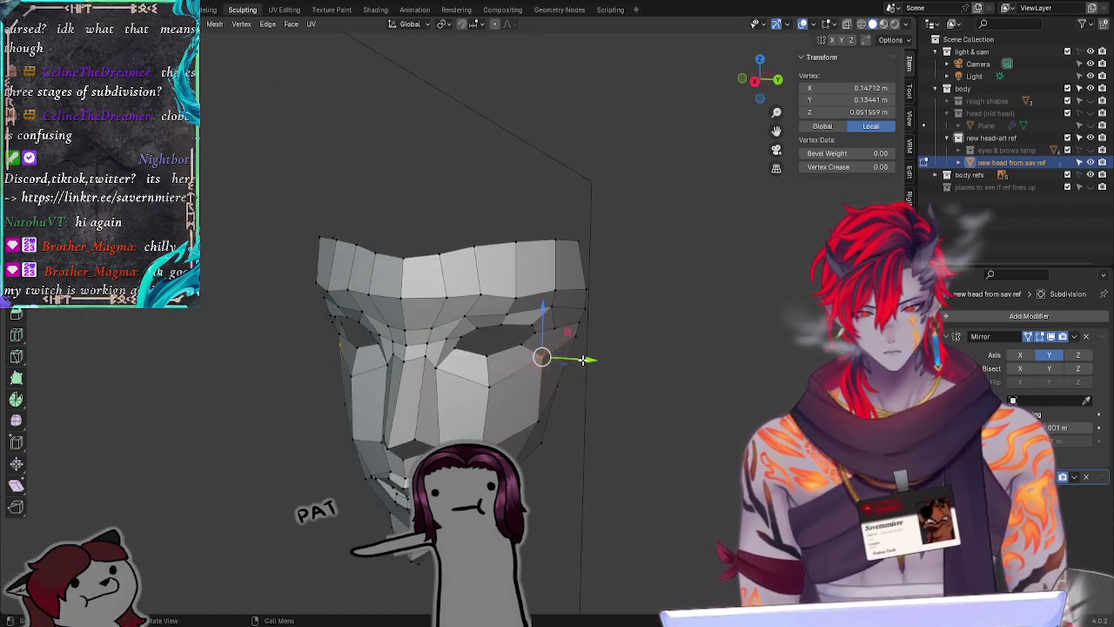
pyautogui.moveTo(583, 360); pyautogui.dragTo(593, 361)
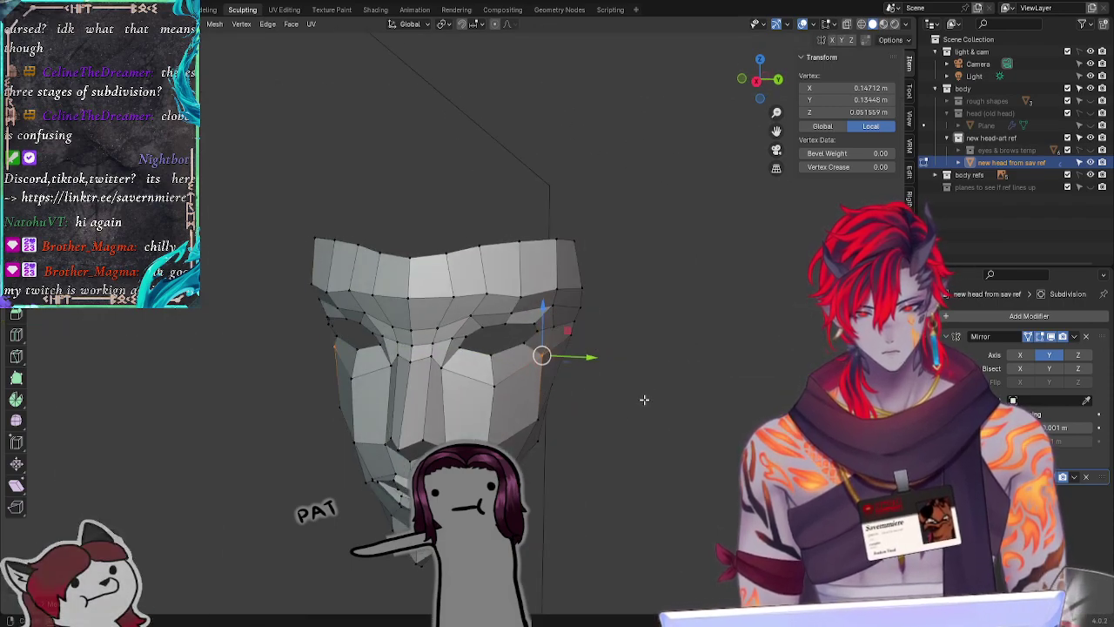
pyautogui.moveTo(644, 397); pyautogui.dragTo(558, 424, button='middle')
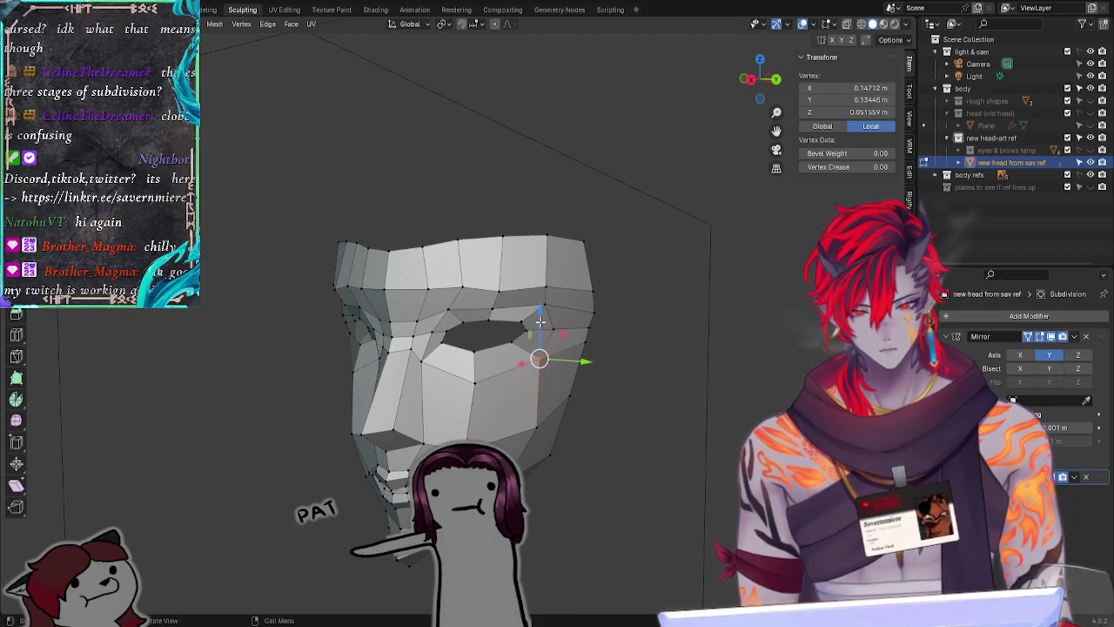
pyautogui.moveTo(540, 315); pyautogui.dragTo(540, 321)
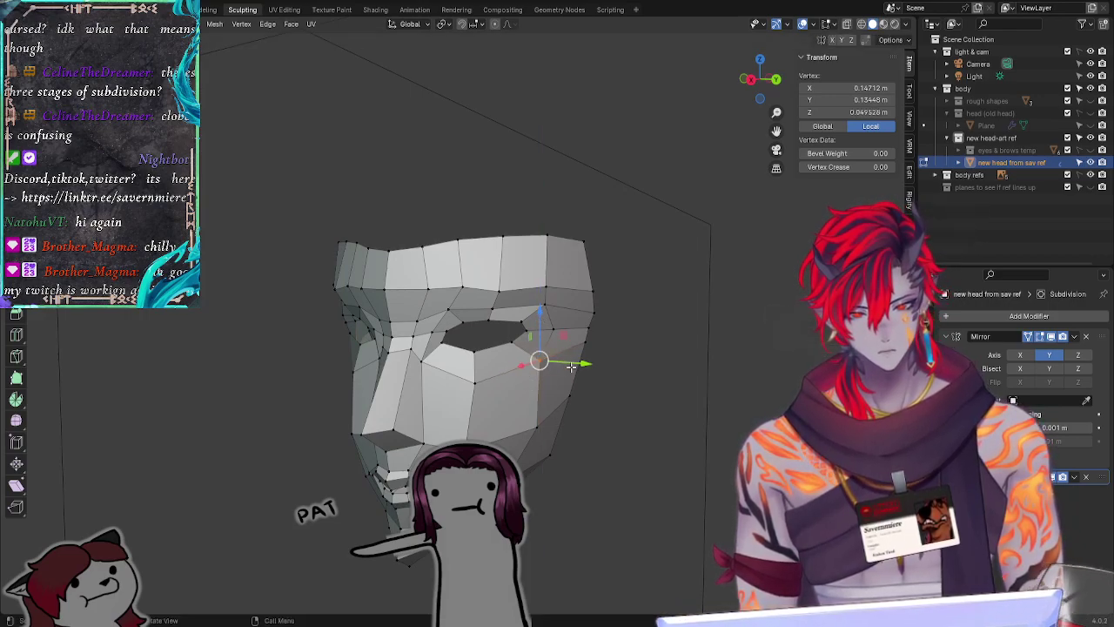
pyautogui.moveTo(571, 367); pyautogui.dragTo(541, 370)
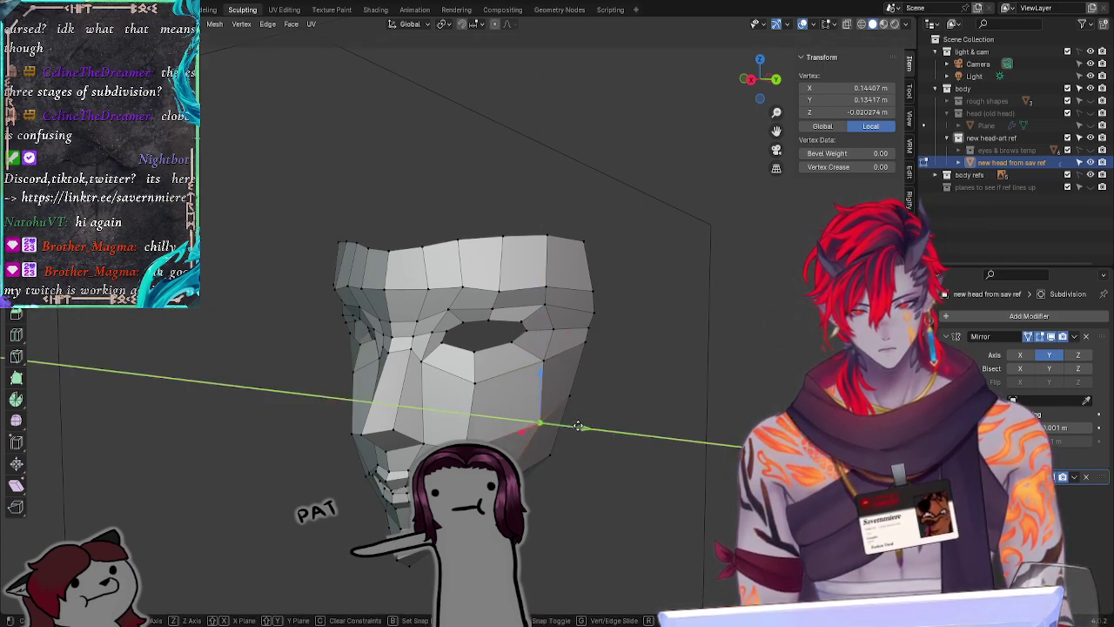
# Step: Nudge two cheek vertices beneath the eye socket along Y, pushing one out and easing it back
pyautogui.moveTo(585, 426); pyautogui.dragTo(589, 425)
pyautogui.click(646, 402)
pyautogui.moveTo(646, 403); pyautogui.dragTo(534, 356, button='middle')
pyautogui.click(538, 363)
pyautogui.moveTo(585, 375); pyautogui.dragTo(579, 374)
pyautogui.click(600, 406)
pyautogui.moveTo(599, 406); pyautogui.dragTo(542, 368, button='middle')
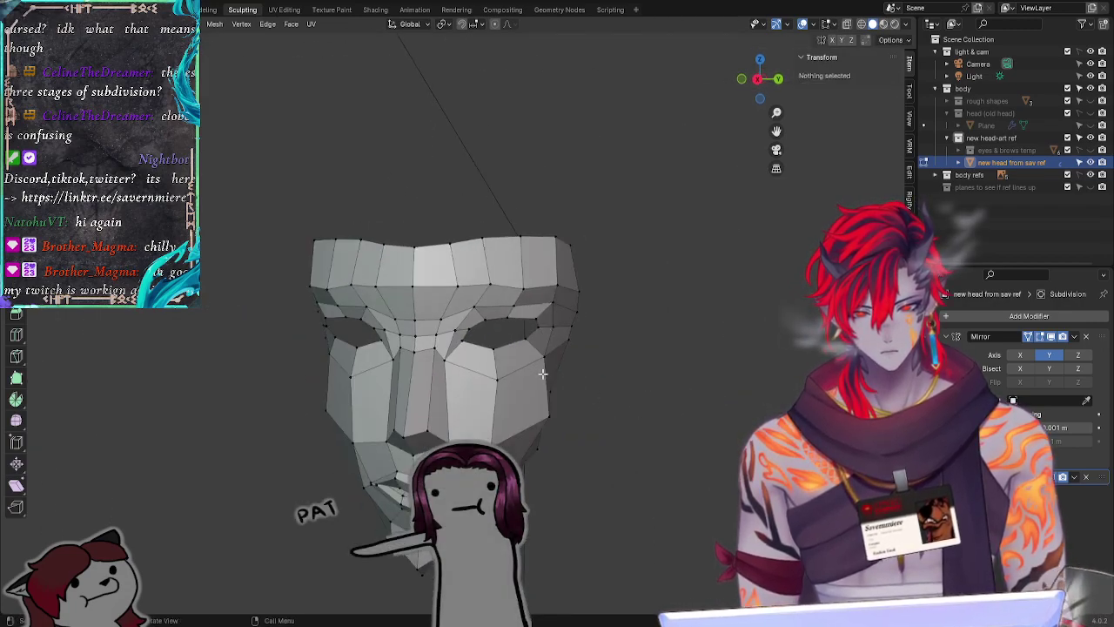
pyautogui.click(544, 356)
pyautogui.moveTo(593, 356); pyautogui.dragTo(598, 358)
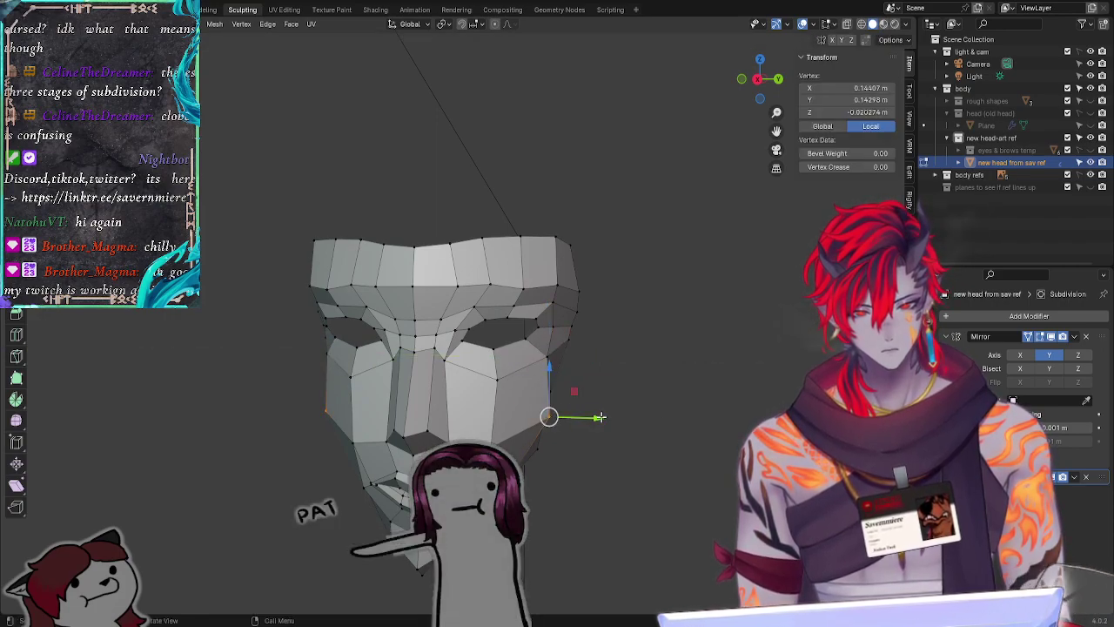
pyautogui.moveTo(597, 417); pyautogui.dragTo(595, 417)
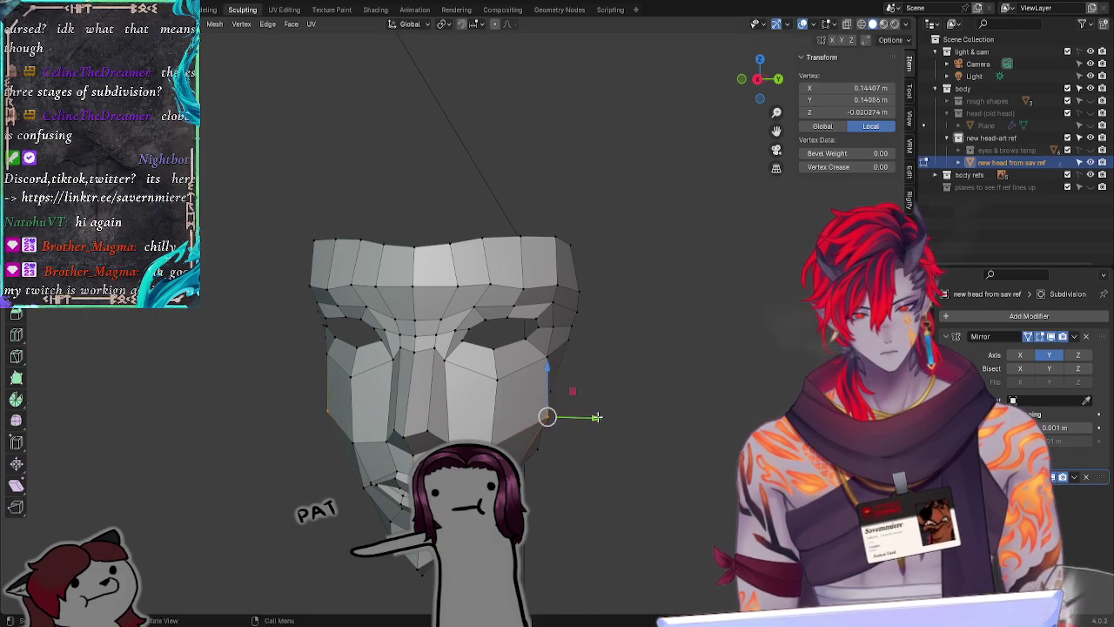
pyautogui.click(664, 458)
# Step: Move a jaw vertex along the Y axis and check it from the front
pyautogui.moveTo(664, 458); pyautogui.dragTo(566, 445, button='middle')
pyautogui.click(491, 442)
pyautogui.press('g')
pyautogui.press('z')
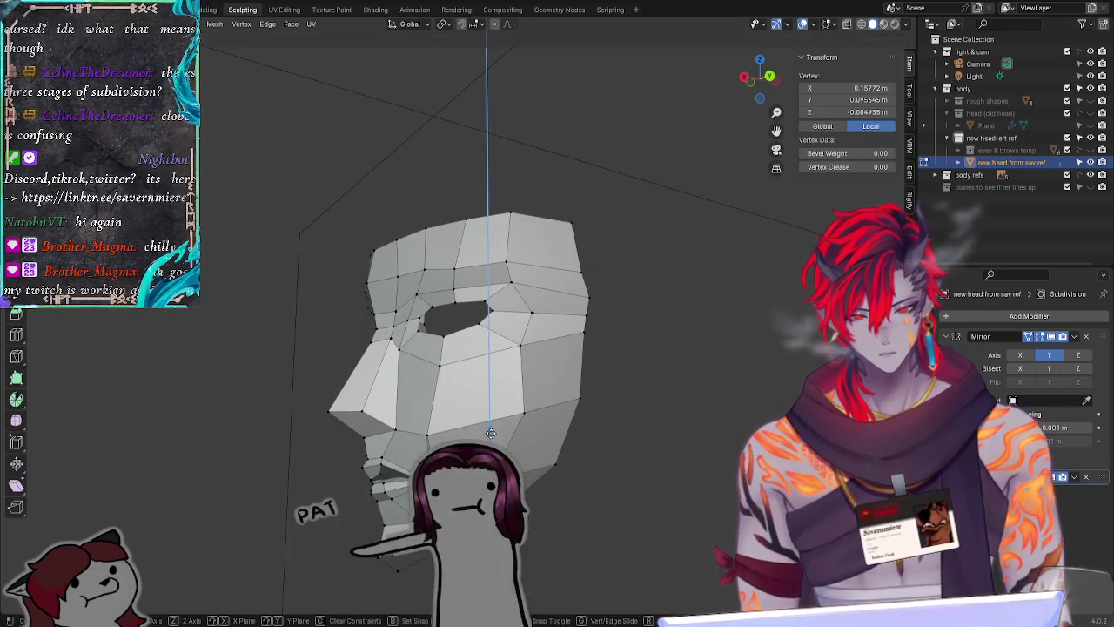
pyautogui.press('y')
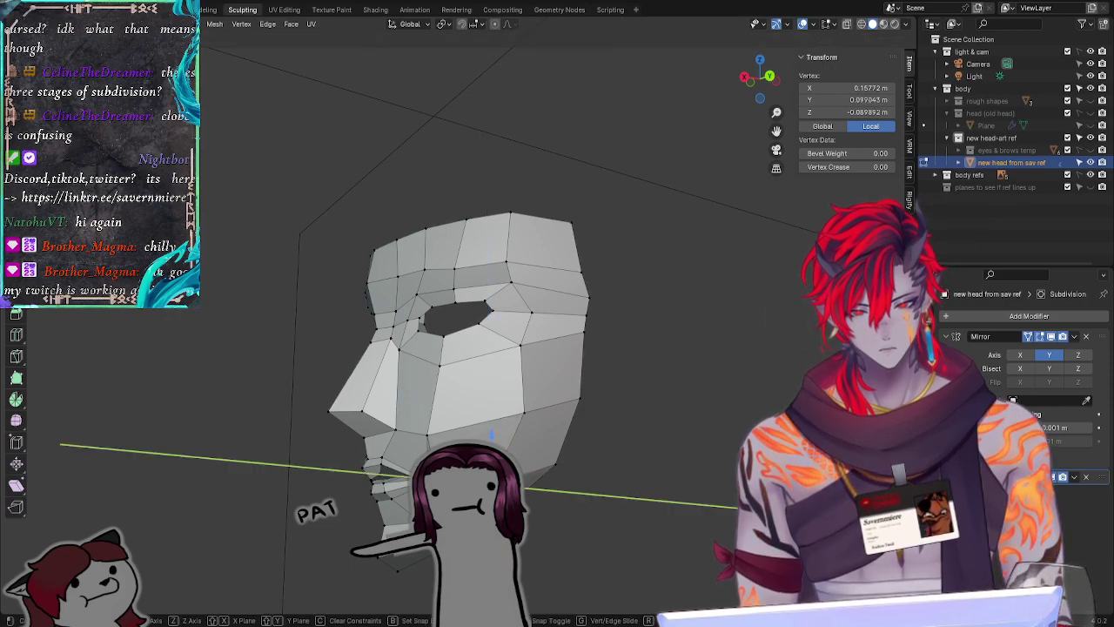
pyautogui.click(542, 537)
pyautogui.click(542, 537)
pyautogui.moveTo(542, 537)
pyautogui.mouseDown(button='middle')
pyautogui.moveTo(641, 543)
pyautogui.moveTo(551, 548)
pyautogui.mouseUp(button='middle')
pyautogui.click(502, 492)
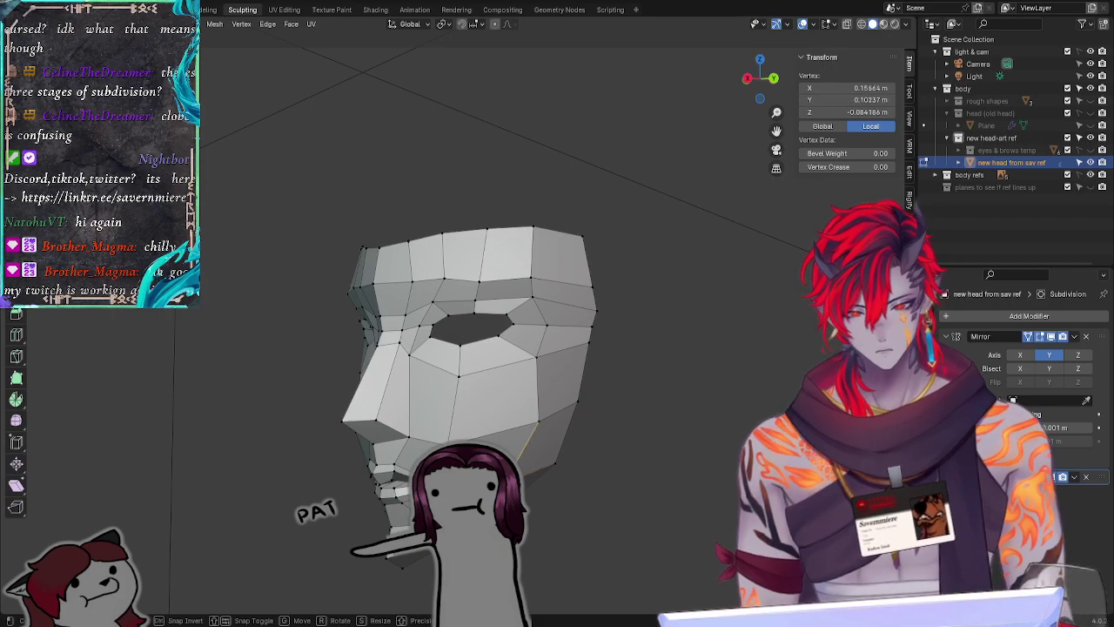
pyautogui.click(625, 517)
pyautogui.moveTo(625, 518); pyautogui.dragTo(571, 517, button='middle')
# Step: Shift a jaw vertex at the back of the head along Y
pyautogui.moveTo(615, 452); pyautogui.dragTo(517, 442, button='middle')
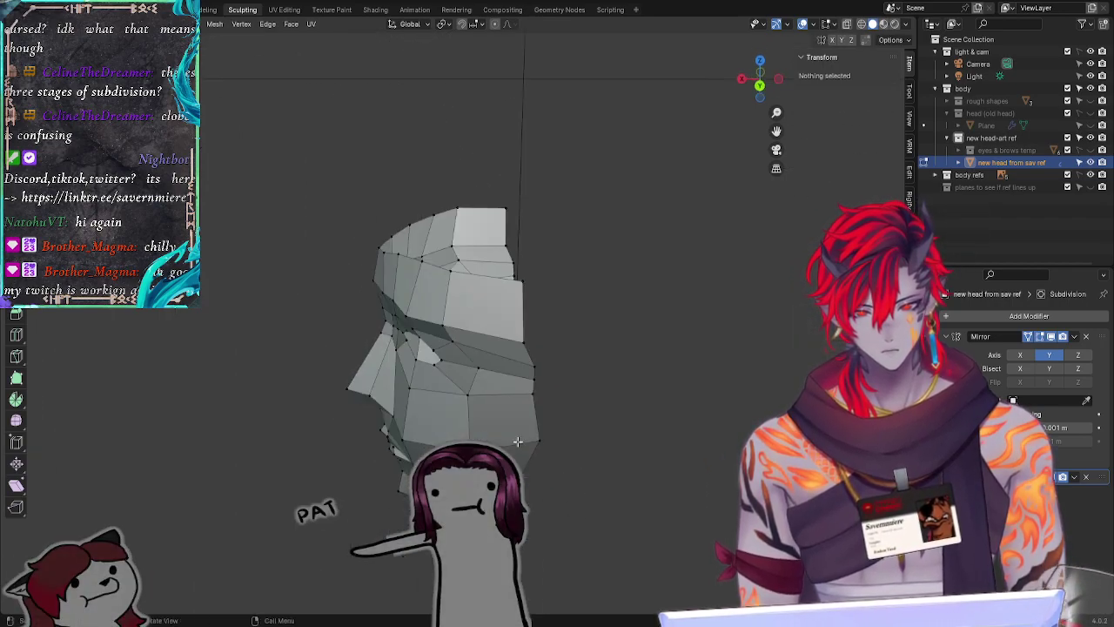
pyautogui.click(547, 444)
pyautogui.press('g')
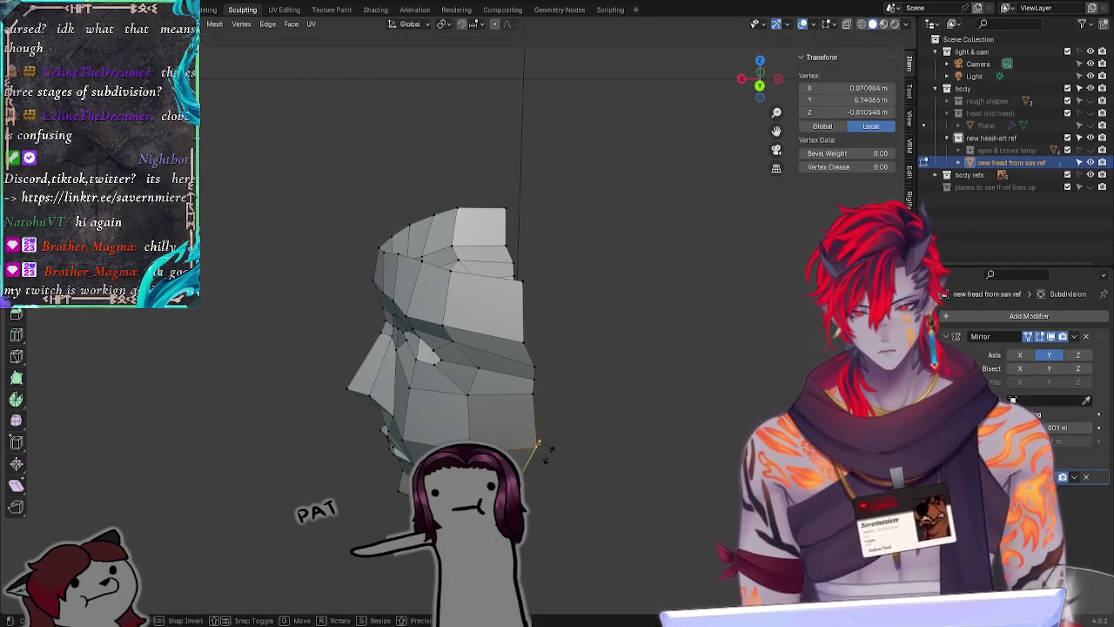
pyautogui.click(554, 458)
pyautogui.moveTo(554, 458); pyautogui.dragTo(527, 458, button='middle')
pyautogui.click(536, 446)
pyautogui.moveTo(540, 468); pyautogui.dragTo(539, 476)
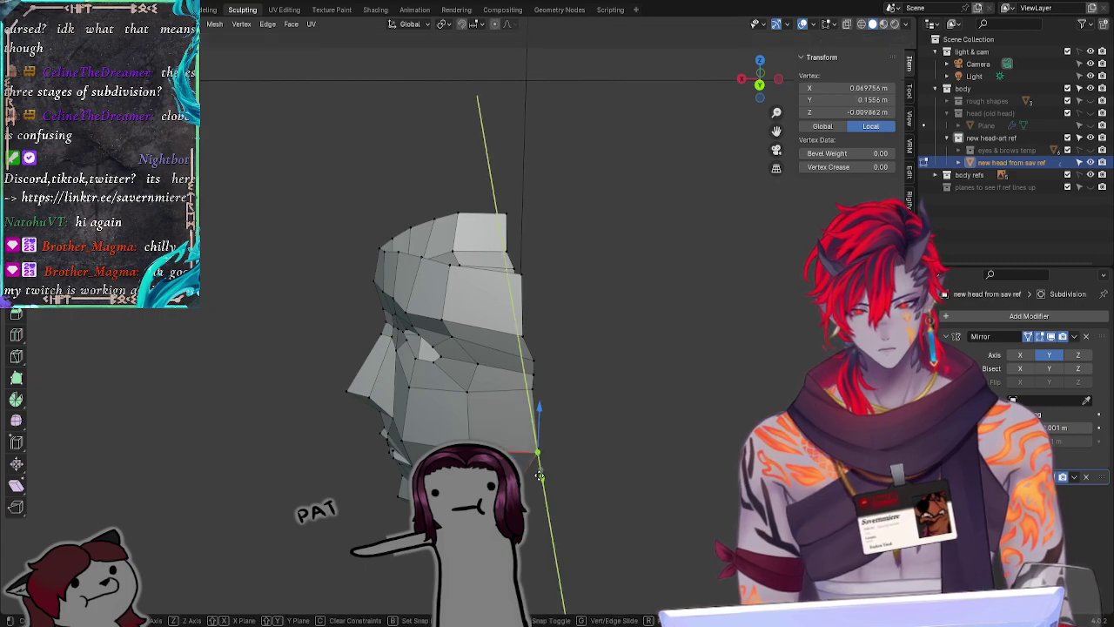
pyautogui.click(540, 474)
pyautogui.moveTo(534, 450); pyautogui.dragTo(593, 356, button='middle')
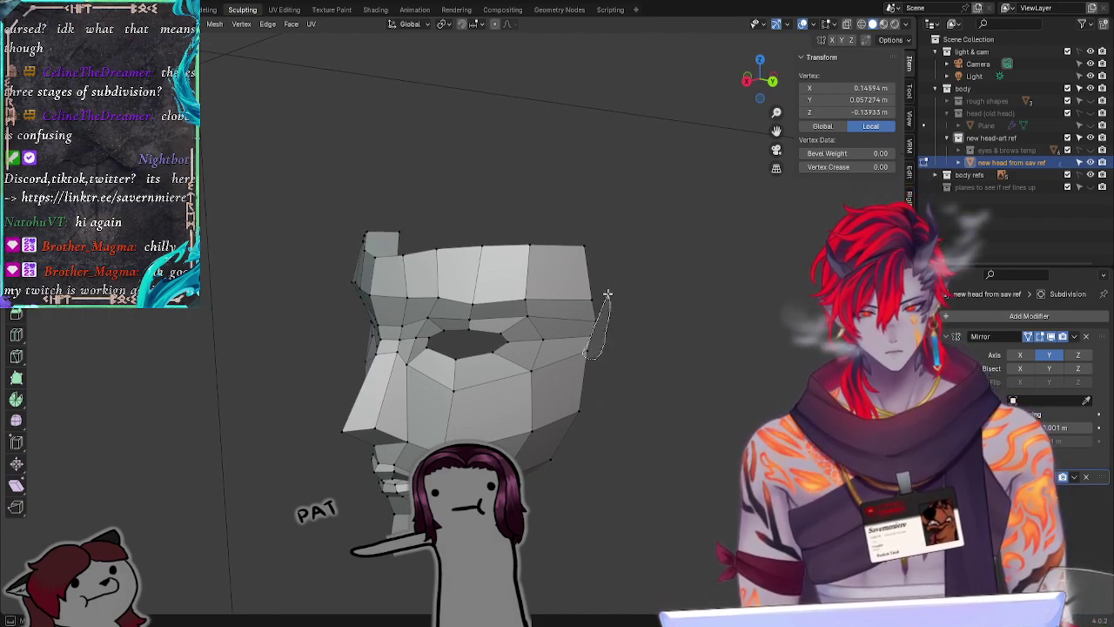
# Step: Nudge the right-side vertices and a vertex below the eye hole slightly in depth
pyautogui.keyDown('ctrl'); pyautogui.moveTo(608, 294); pyautogui.dragTo(588, 275, button='right'); pyautogui.keyUp('ctrl')
pyautogui.moveTo(632, 332); pyautogui.dragTo(632, 334)
pyautogui.click(624, 440)
pyautogui.moveTo(623, 441); pyautogui.dragTo(545, 376, button='middle')
pyautogui.click(535, 374)
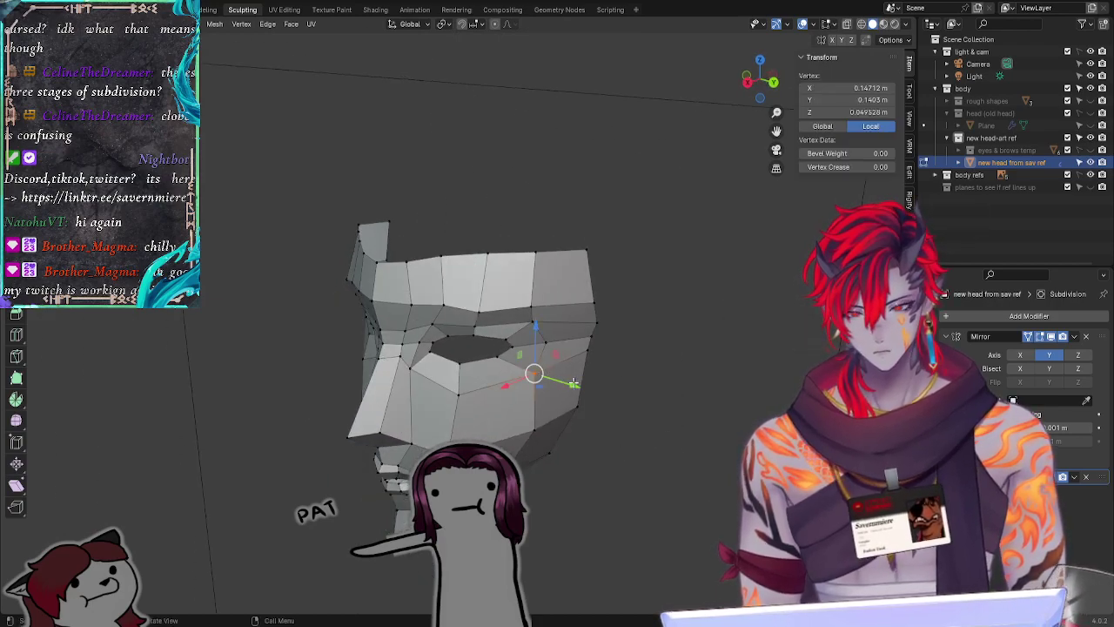
pyautogui.moveTo(573, 383); pyautogui.dragTo(579, 388)
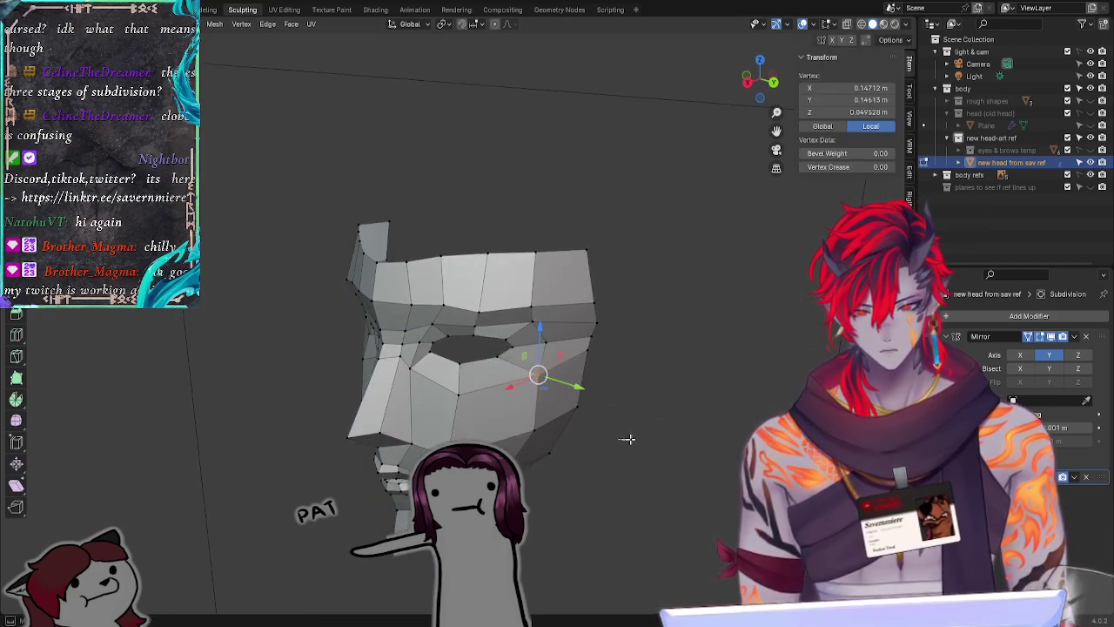
pyautogui.click(626, 437)
# Step: Move the lower cheek vertex slightly along Y, then view the mask from the front
pyautogui.moveTo(585, 463); pyautogui.dragTo(548, 425, button='middle')
pyautogui.click(542, 423)
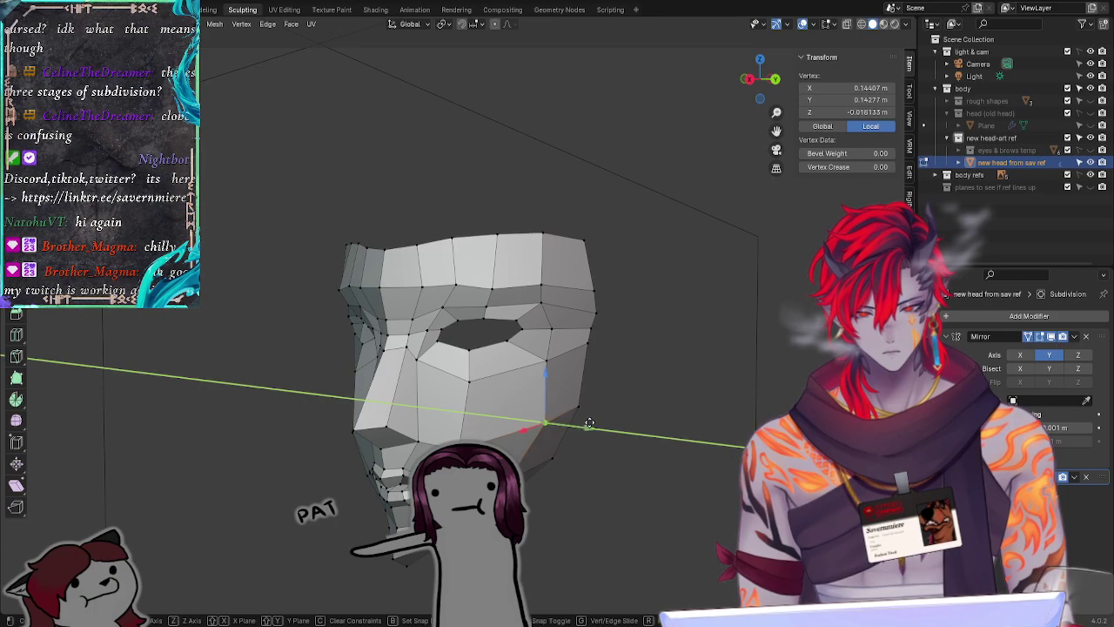
pyautogui.moveTo(590, 423); pyautogui.dragTo(592, 425)
pyautogui.click(612, 477)
pyautogui.moveTo(612, 477); pyautogui.dragTo(629, 505, button='middle')
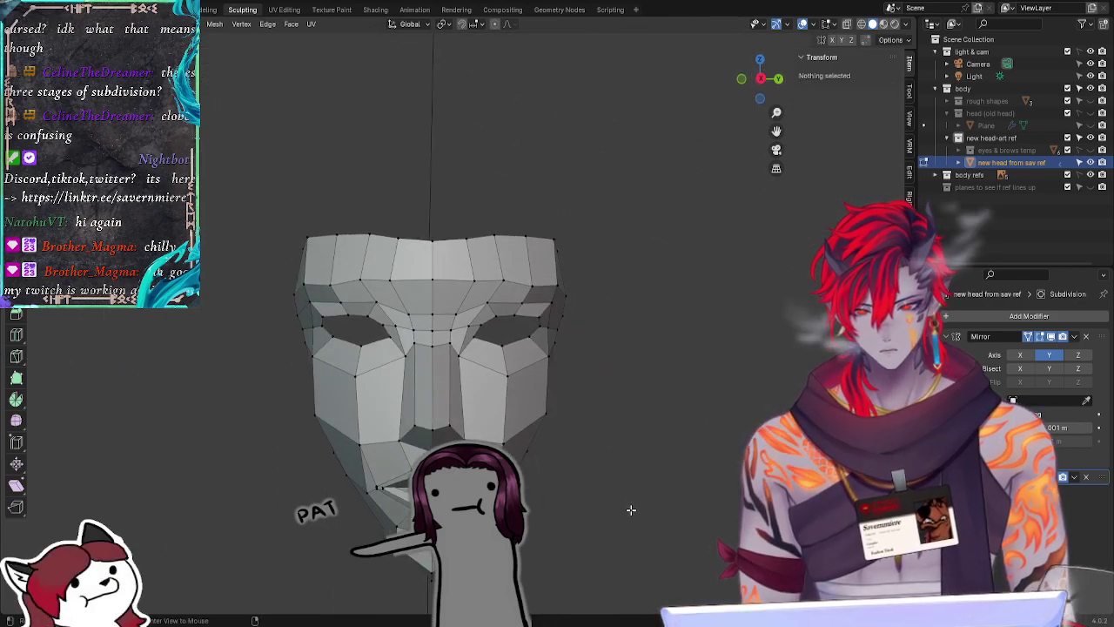
# Step: Nudge the eye-corner vertex slightly down and along X
pyautogui.click(500, 342)
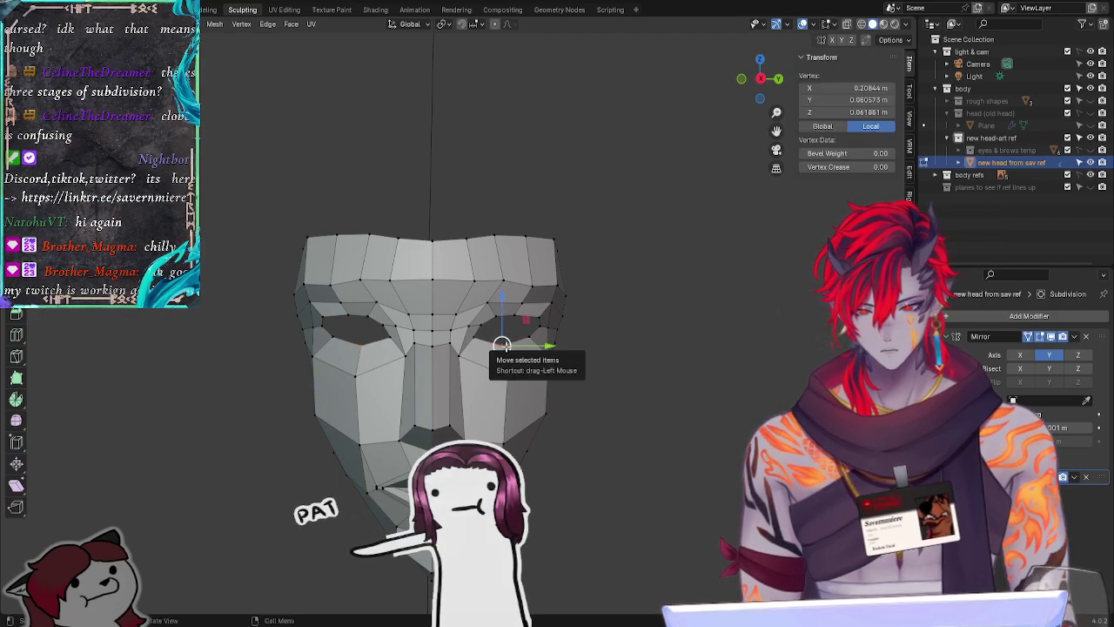
pyautogui.moveTo(500, 346); pyautogui.dragTo(502, 347)
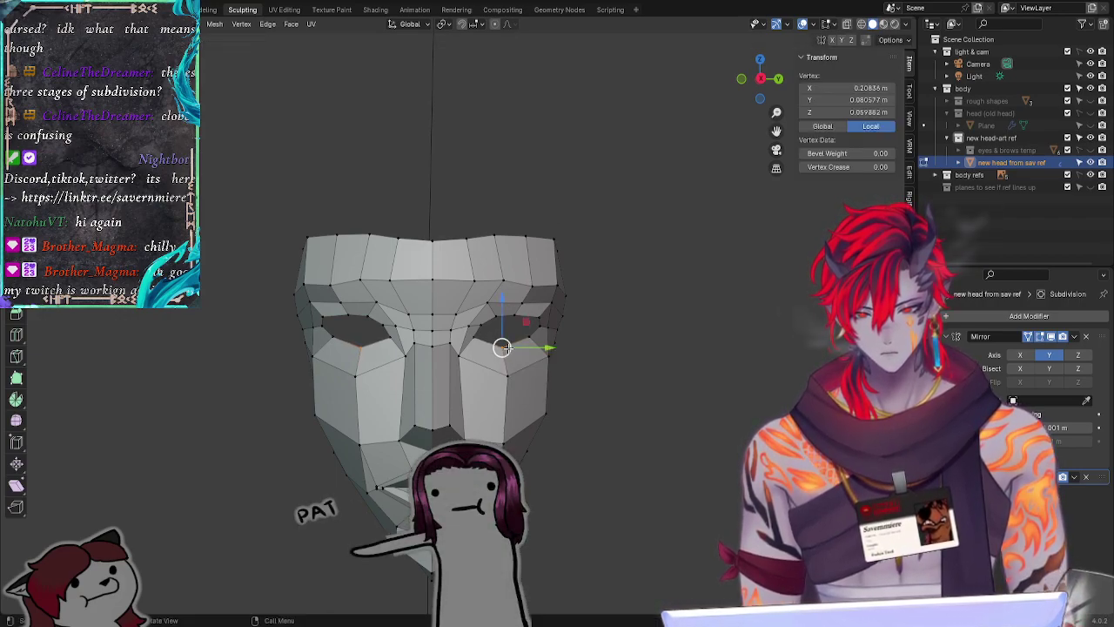
pyautogui.moveTo(541, 354); pyautogui.dragTo(397, 383, button='middle')
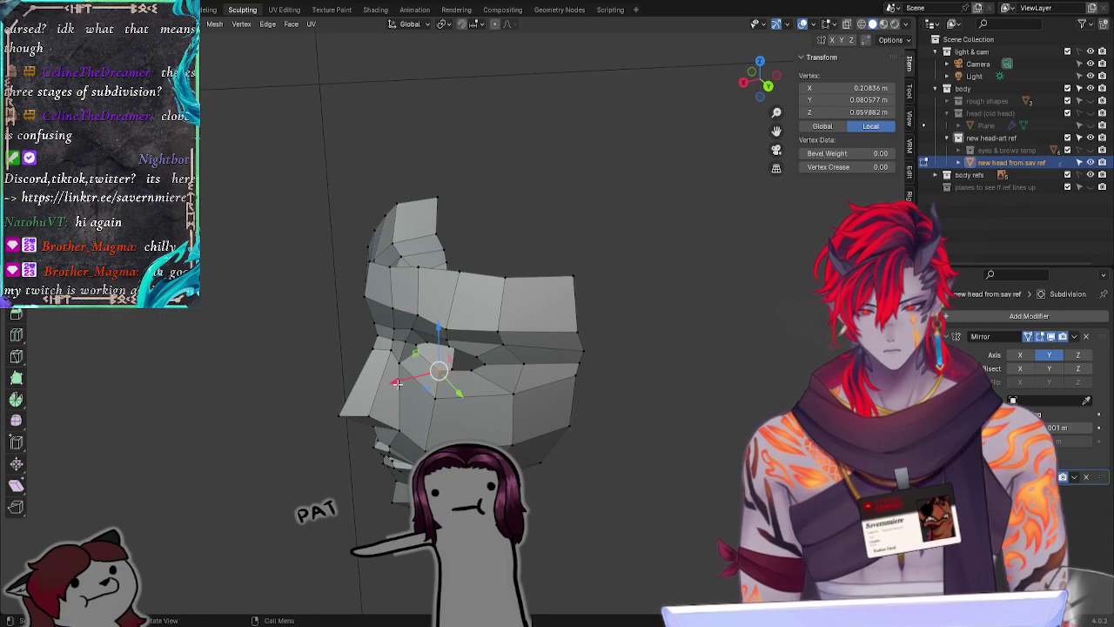
pyautogui.moveTo(395, 381); pyautogui.dragTo(419, 390)
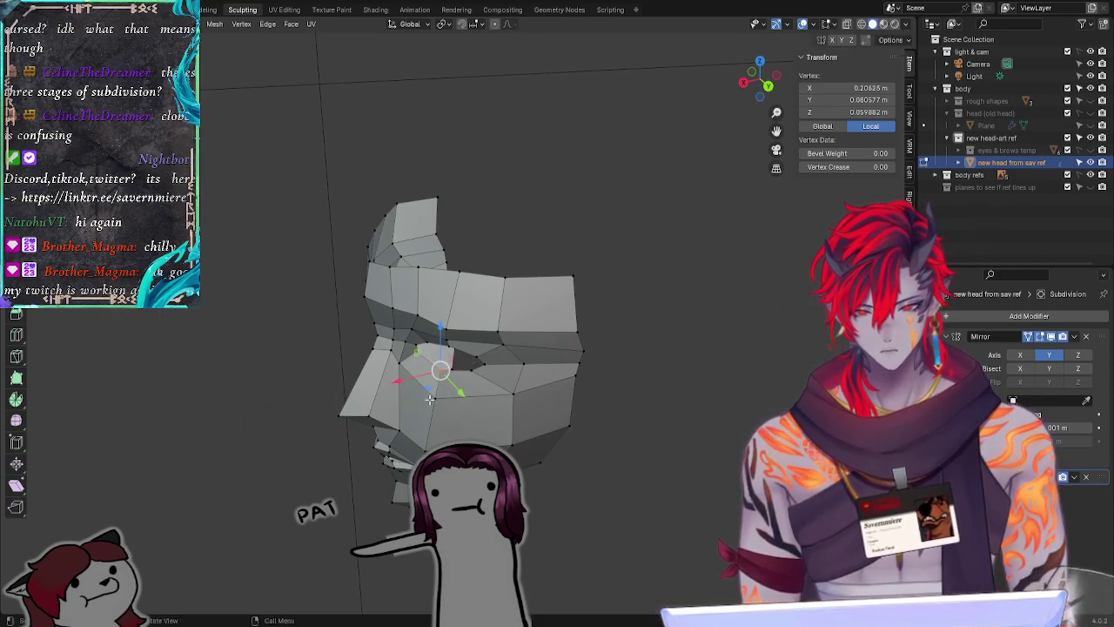
pyautogui.click(226, 414)
pyautogui.moveTo(222, 411); pyautogui.dragTo(294, 365, button='middle')
# Step: Shift the inner eye-corner vertex along the X axis
pyautogui.click(449, 432)
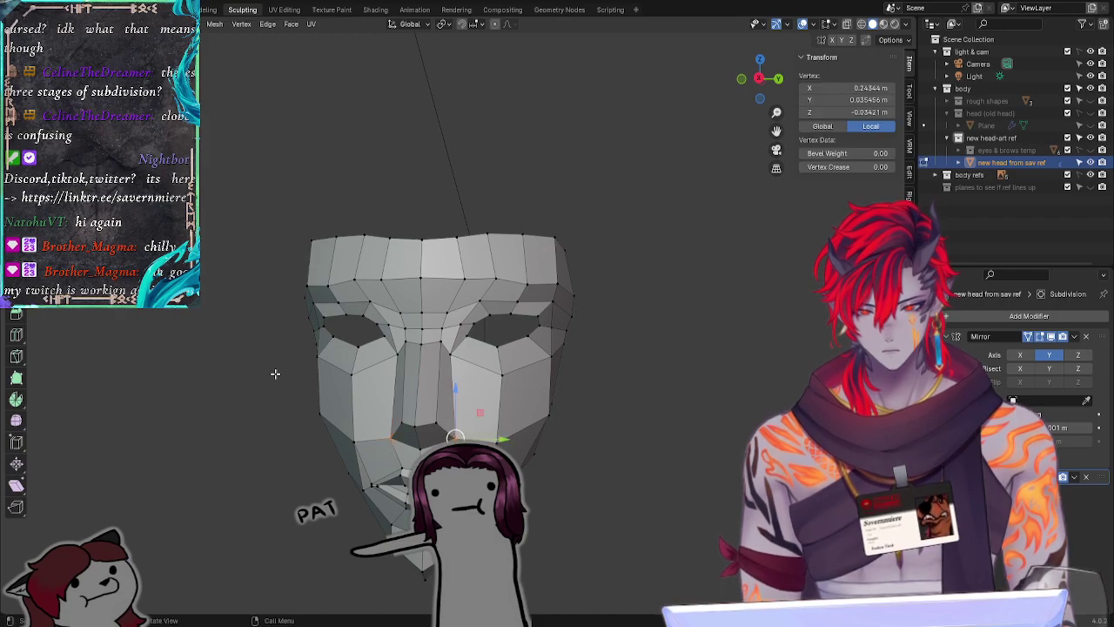
pyautogui.click(275, 373)
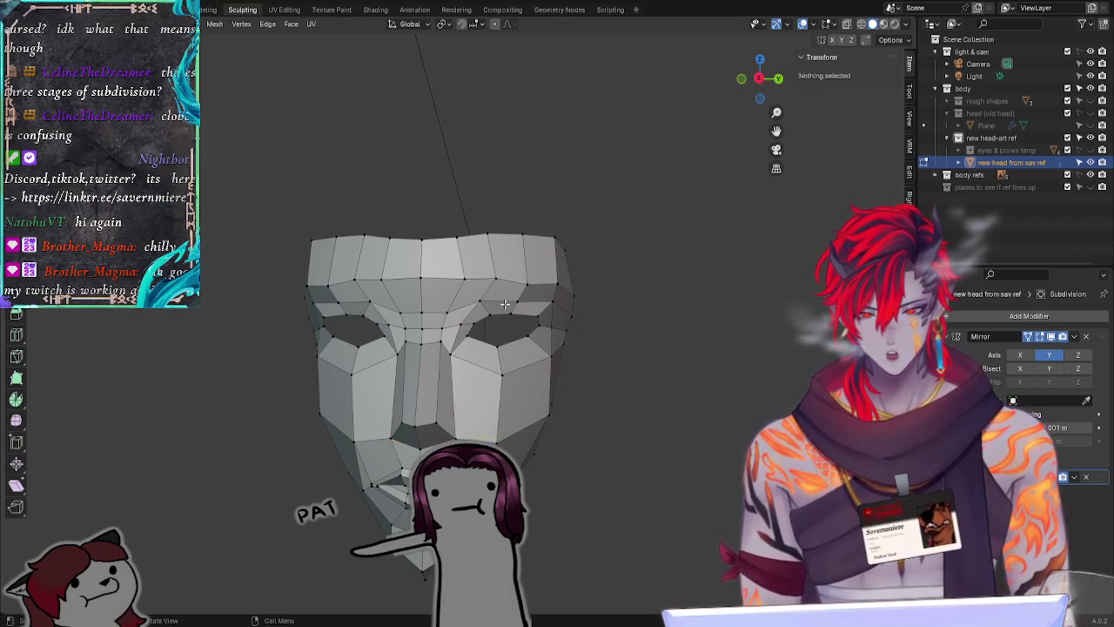
pyautogui.click(478, 301)
pyautogui.moveTo(693, 359); pyautogui.dragTo(433, 368, button='middle')
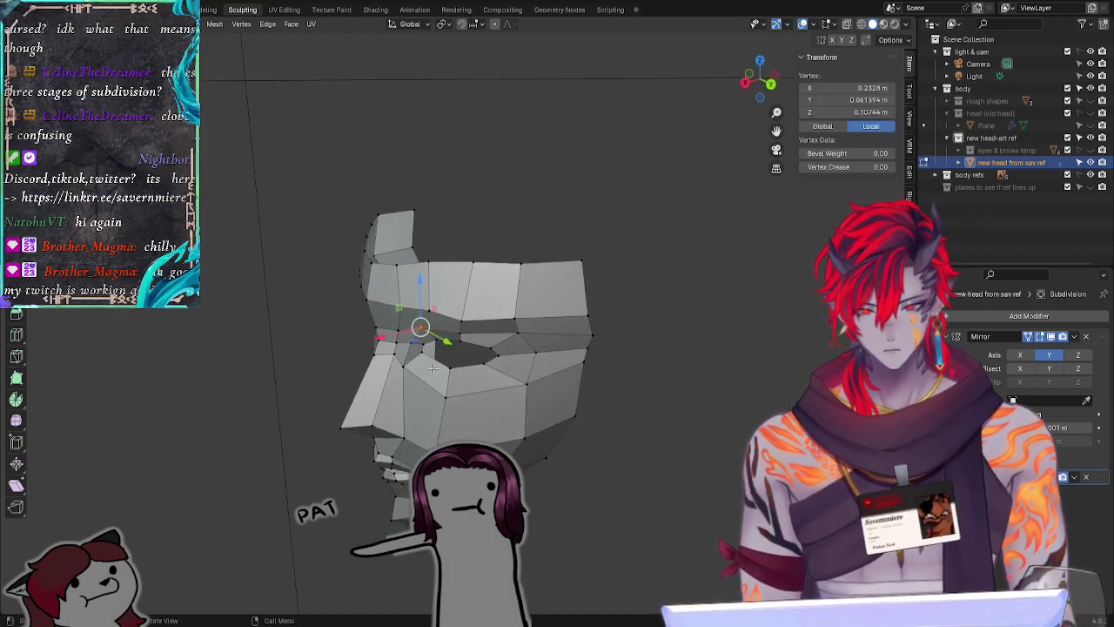
pyautogui.press('g')
pyautogui.press('x')
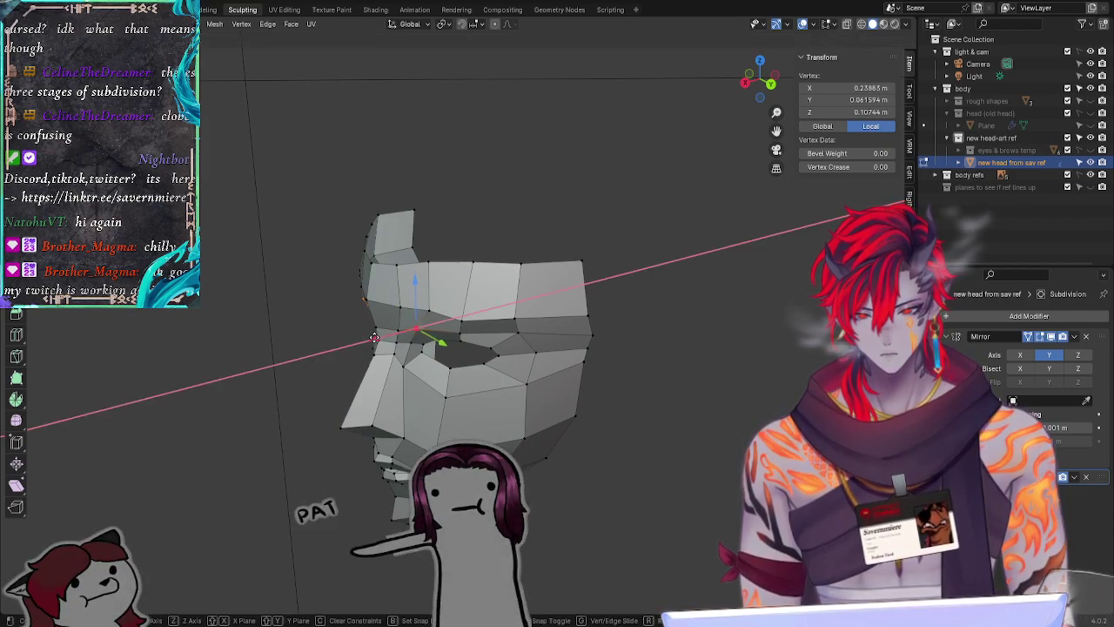
pyautogui.click(372, 338)
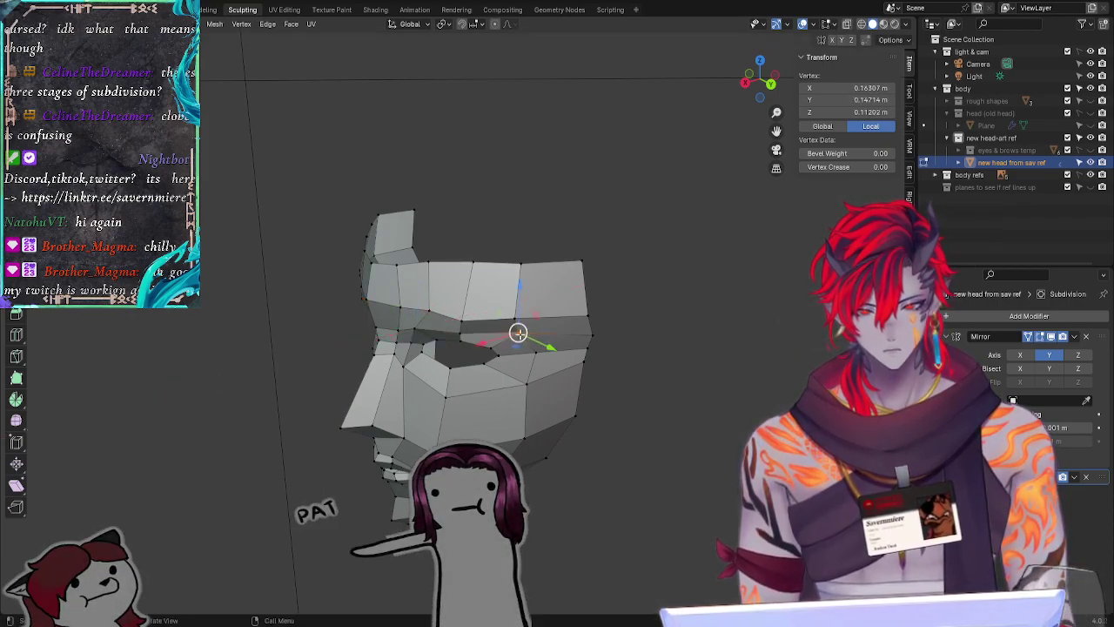
# Step: Fine-tune the same eye-socket vertex twice more along X
pyautogui.press('g')
pyautogui.press('x')
pyautogui.click(469, 346)
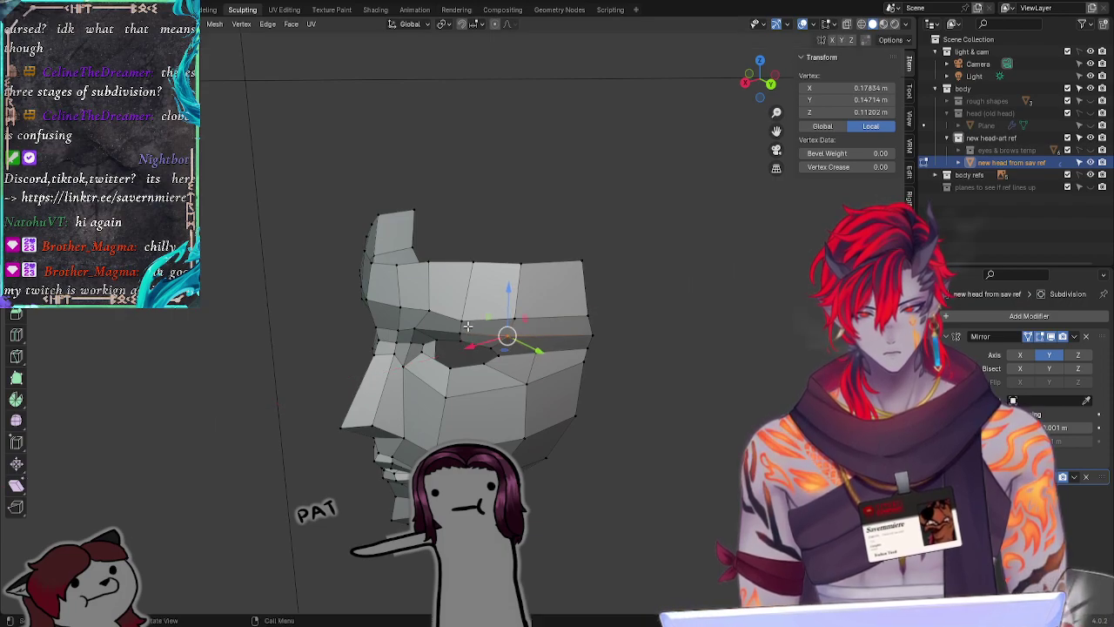
pyautogui.press('g')
pyautogui.press('x')
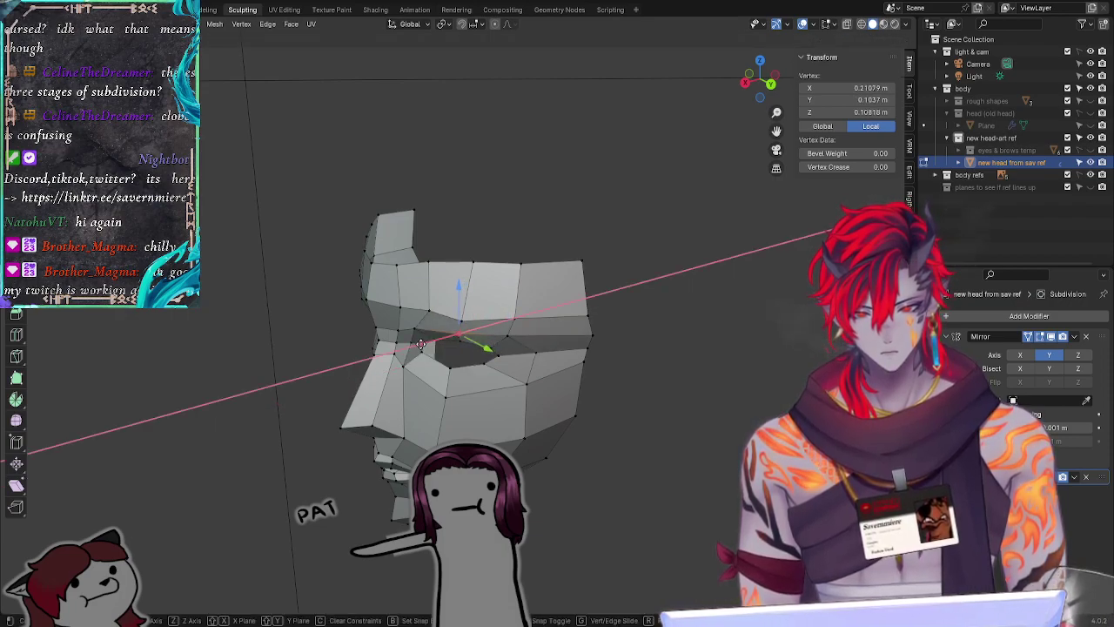
pyautogui.click(420, 343)
pyautogui.click(621, 407)
# Step: Move a lower eye-hole rim vertex and a cheek vertex along X
pyautogui.moveTo(644, 409)
pyautogui.keyDown('alt'); pyautogui.mouseDown()
pyautogui.moveTo(656, 417)
pyautogui.moveTo(701, 368)
pyautogui.moveTo(635, 404)
pyautogui.mouseUp(); pyautogui.keyUp('alt')
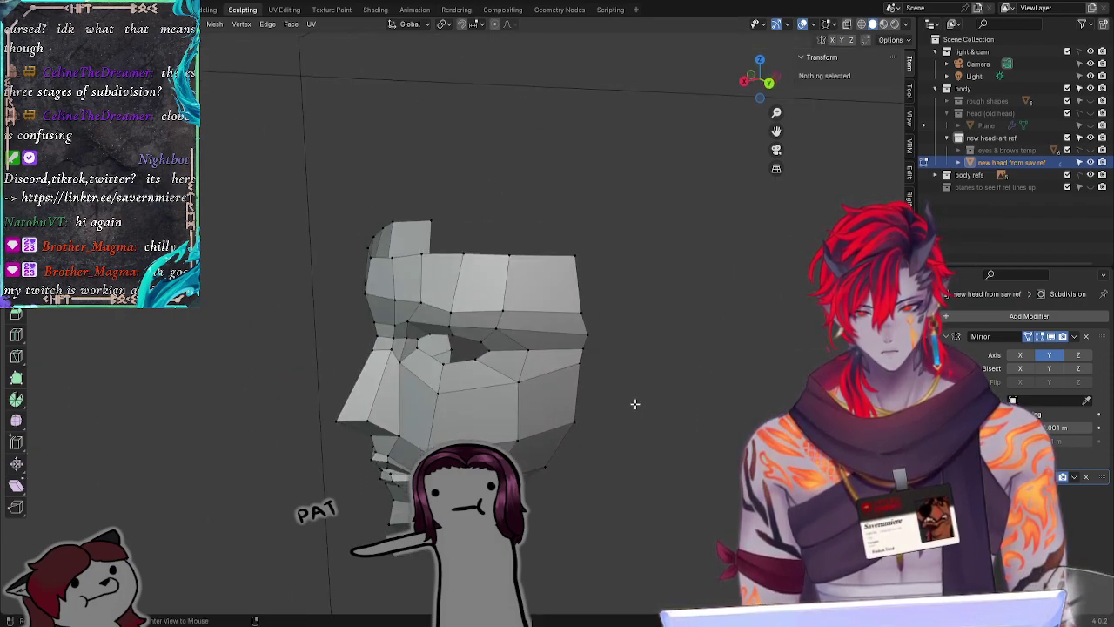
pyautogui.click(515, 348)
pyautogui.press('g')
pyautogui.press('x')
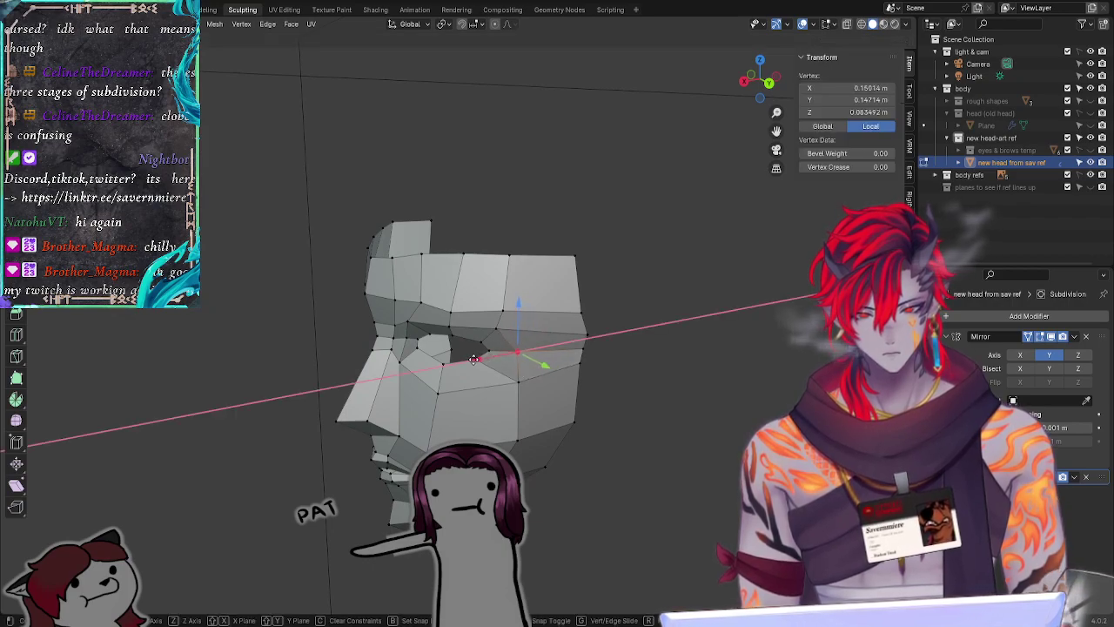
pyautogui.click(472, 361)
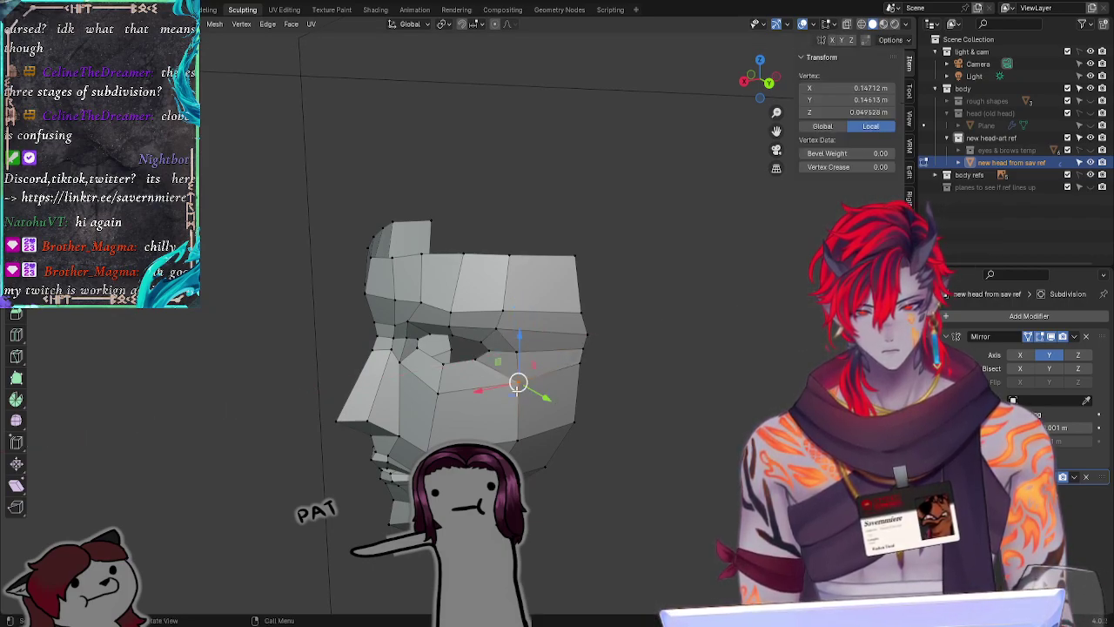
pyautogui.press('g')
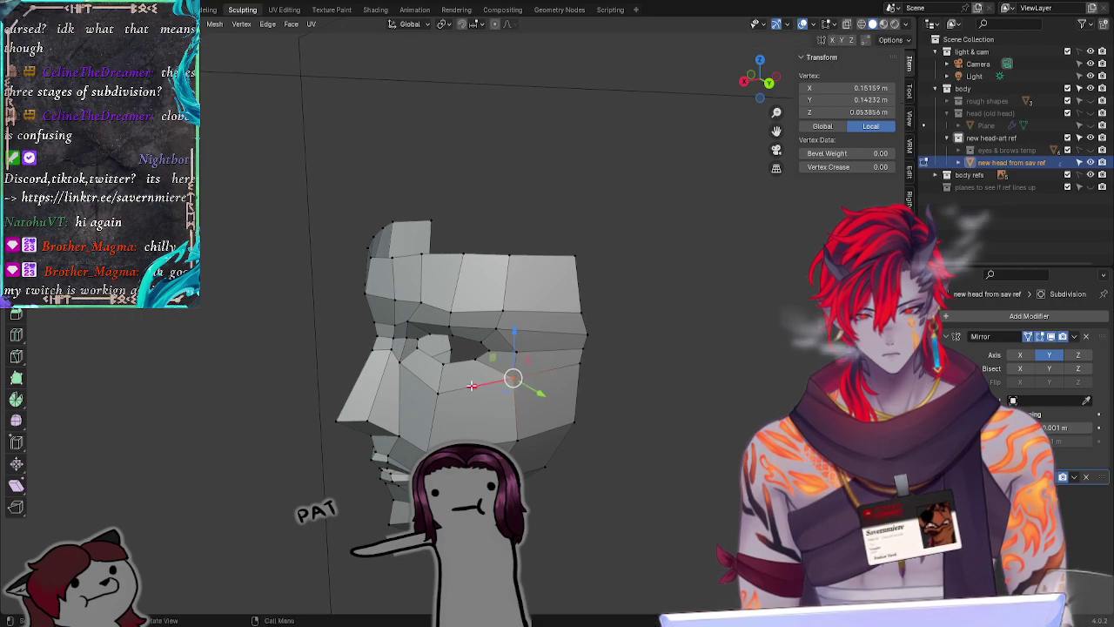
pyautogui.press('x')
pyautogui.click(469, 387)
pyautogui.click(629, 447)
# Step: Adjust the depth of two vertices on the mask's right edge along Y
pyautogui.keyDown('alt'); pyautogui.moveTo(522, 470); pyautogui.dragTo(664, 457); pyautogui.keyUp('alt')
pyautogui.click(547, 351)
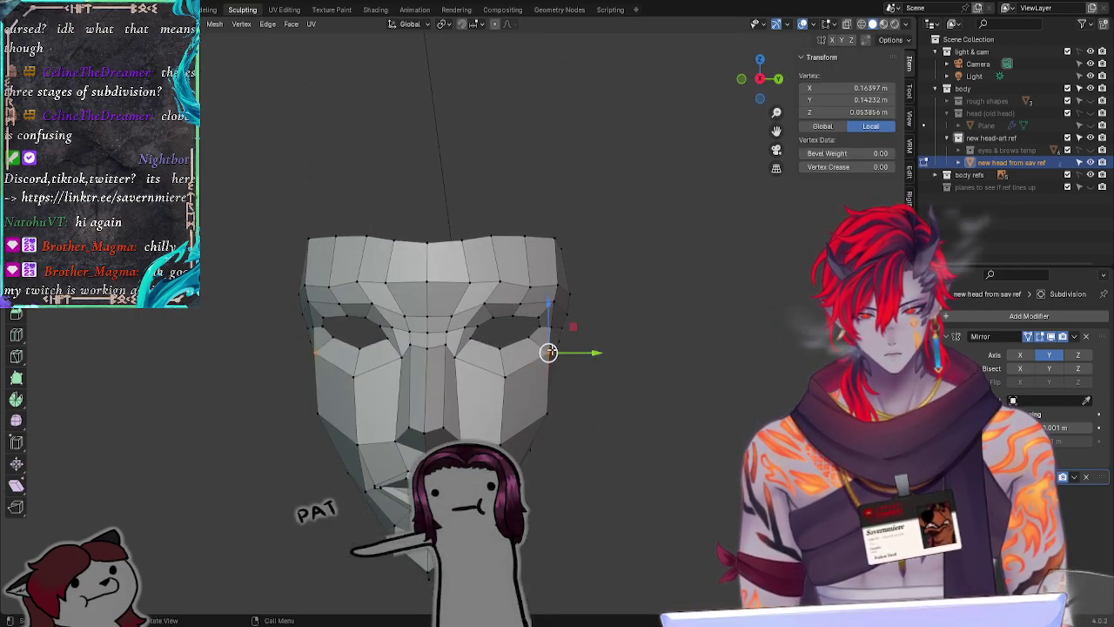
pyautogui.press('g')
pyautogui.press('y')
pyautogui.click(599, 351)
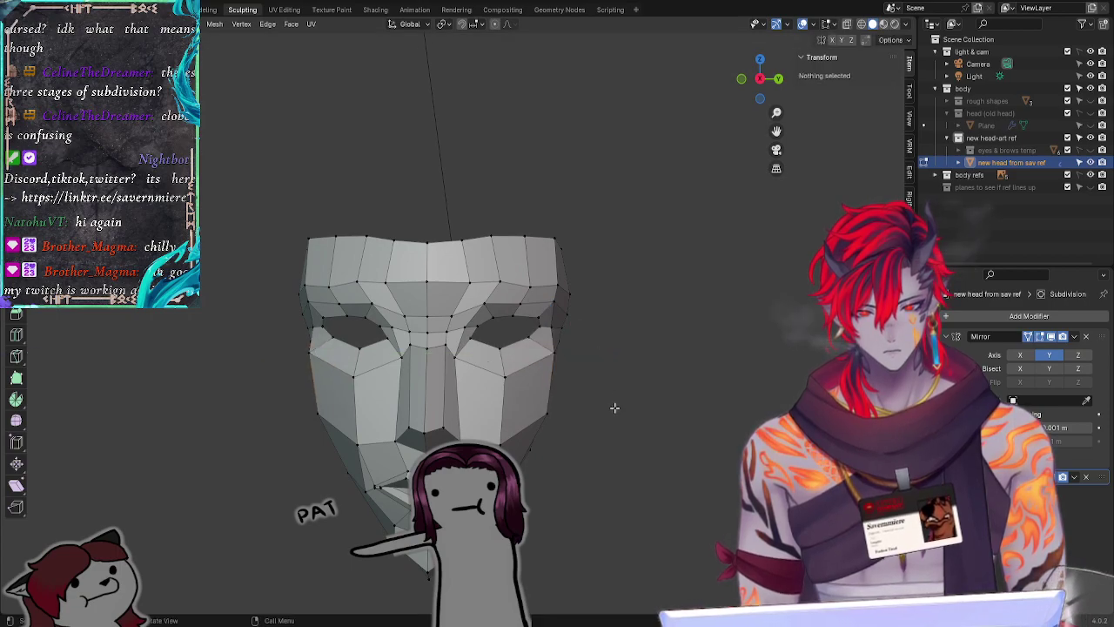
pyautogui.click(505, 376)
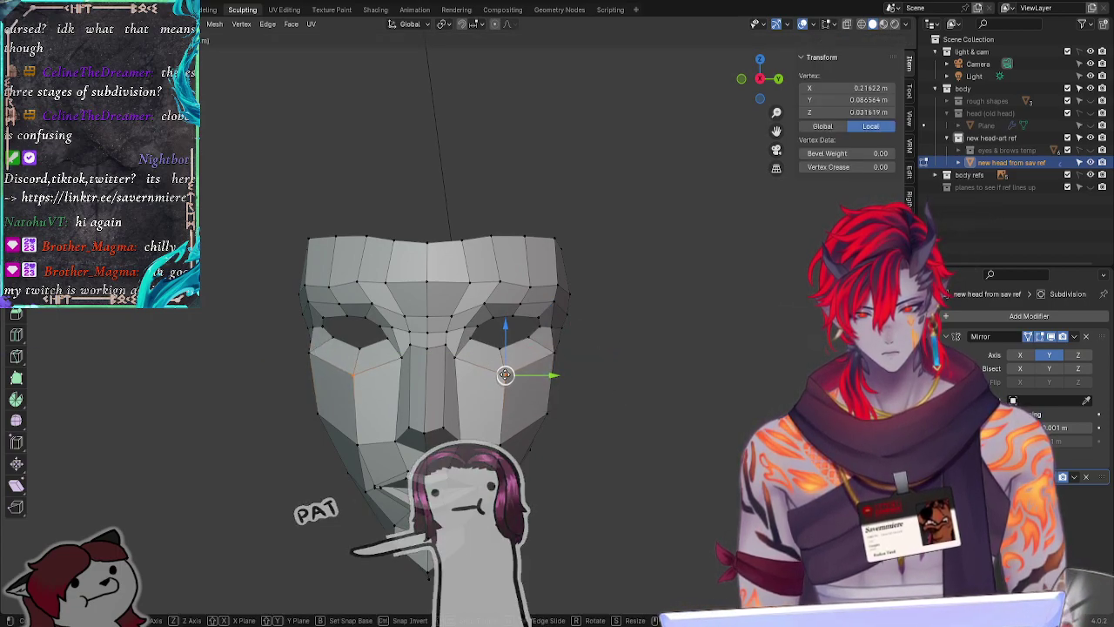
pyautogui.click(556, 352)
pyautogui.press('g')
pyautogui.press('y')
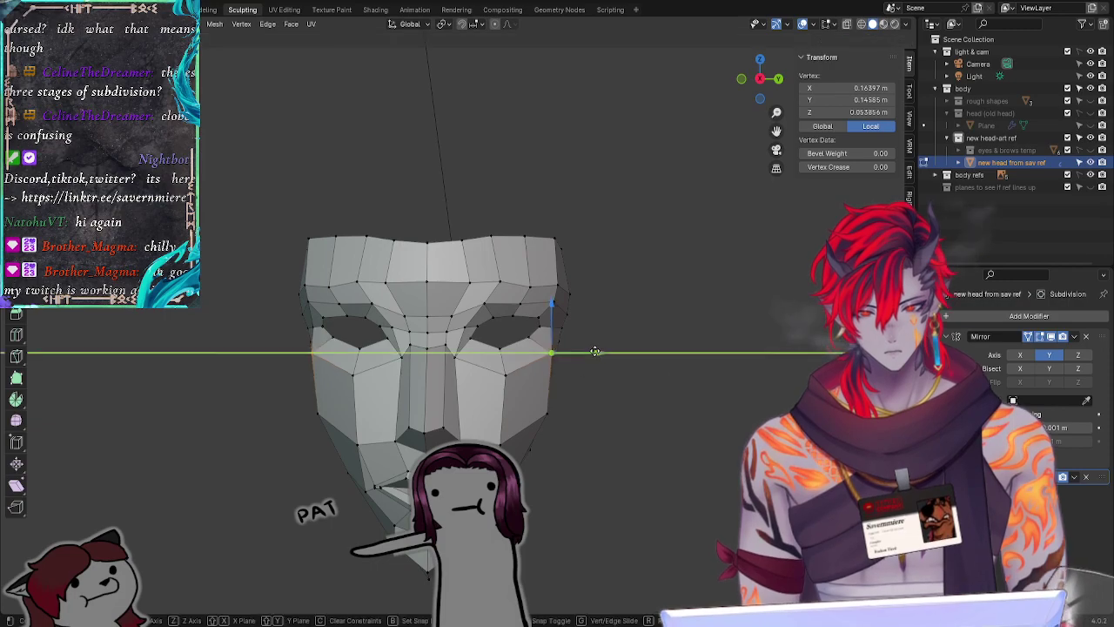
pyautogui.click(644, 335)
pyautogui.click(551, 328)
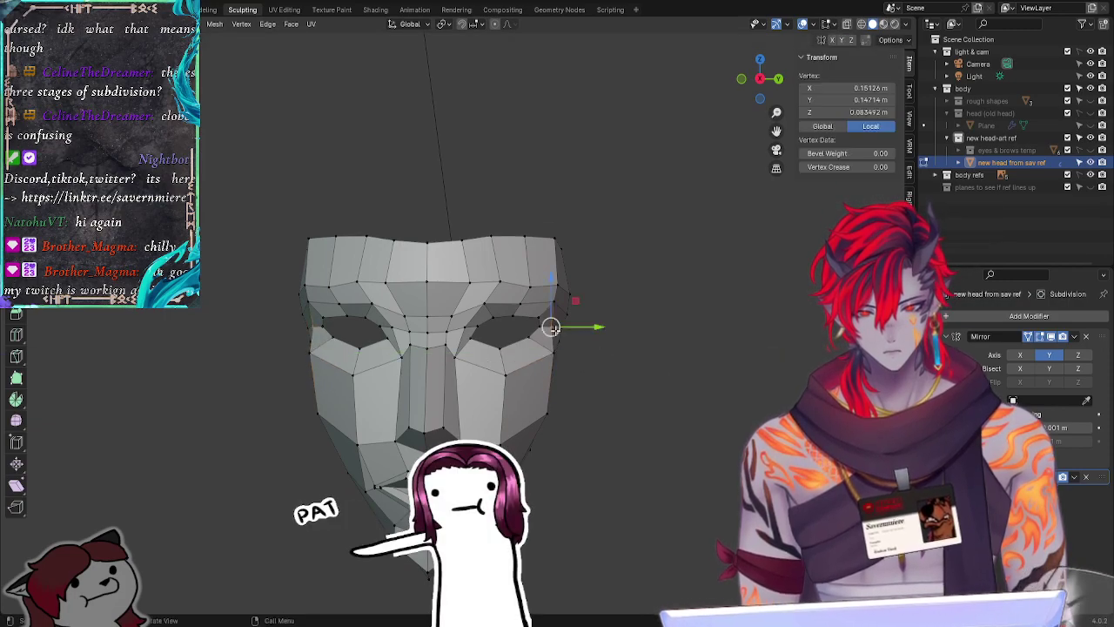
pyautogui.click(554, 329)
pyautogui.click(705, 386)
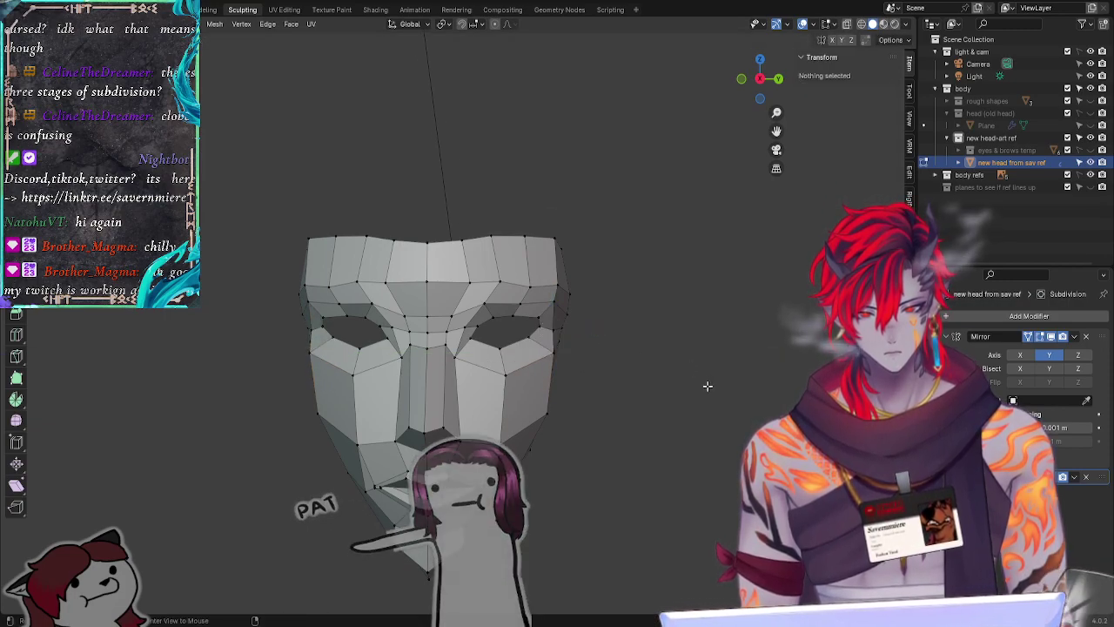
# Step: Shift the eye-hole corner vertex sideways along X
pyautogui.moveTo(706, 386); pyautogui.dragTo(571, 399, button='middle')
pyautogui.click(527, 351)
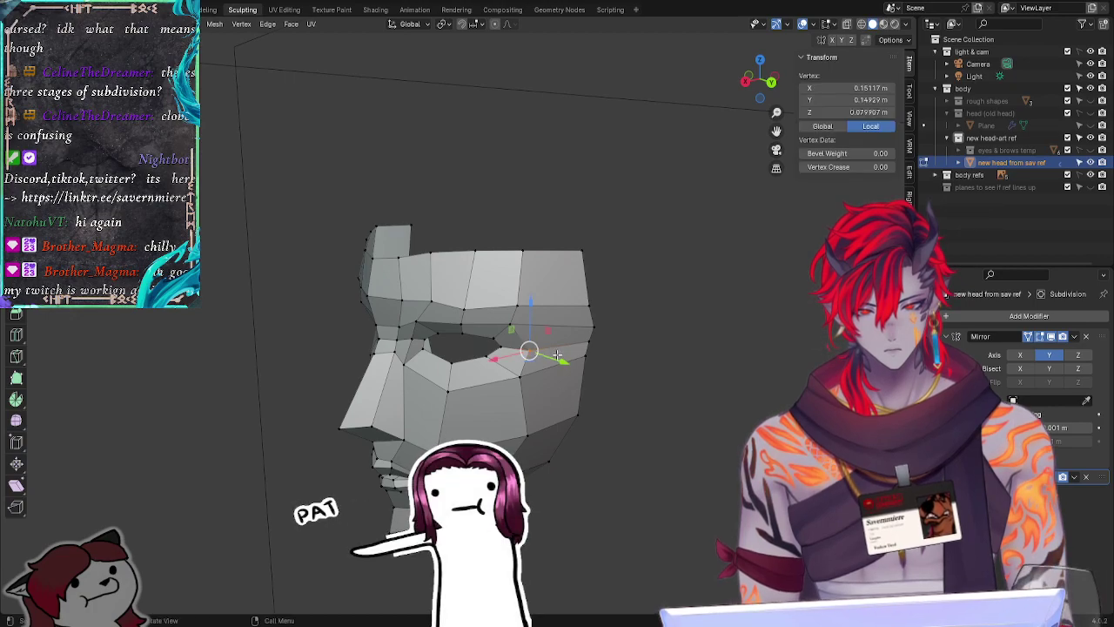
pyautogui.press('g')
pyautogui.press('x')
pyautogui.click(494, 357)
pyautogui.click(586, 392)
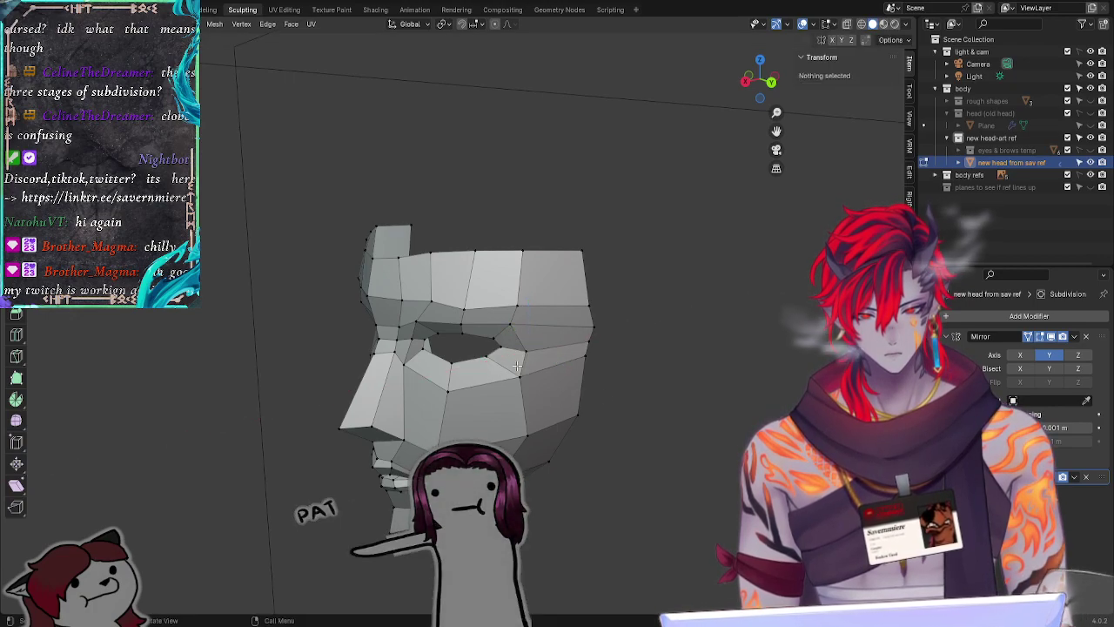
# Step: Move a vertex on the eye hole's edge along X to reshape the opening
pyautogui.moveTo(518, 365)
pyautogui.mouseDown(button='middle')
pyautogui.moveTo(530, 374)
pyautogui.moveTo(531, 358)
pyautogui.mouseUp(button='middle')
pyautogui.click(530, 352)
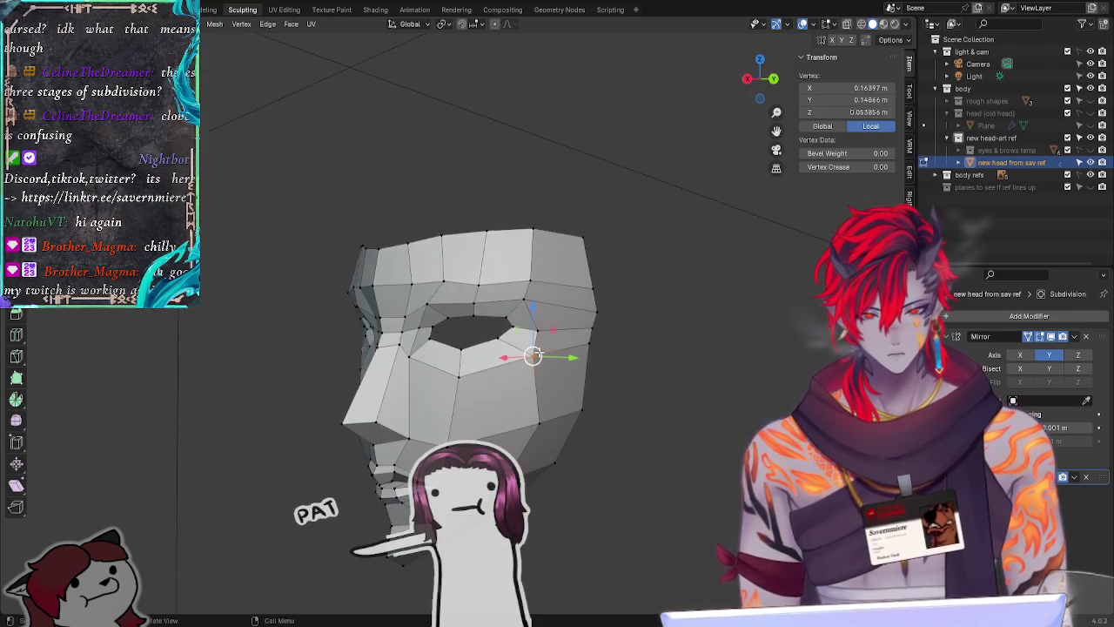
pyautogui.press('g')
pyautogui.press('x')
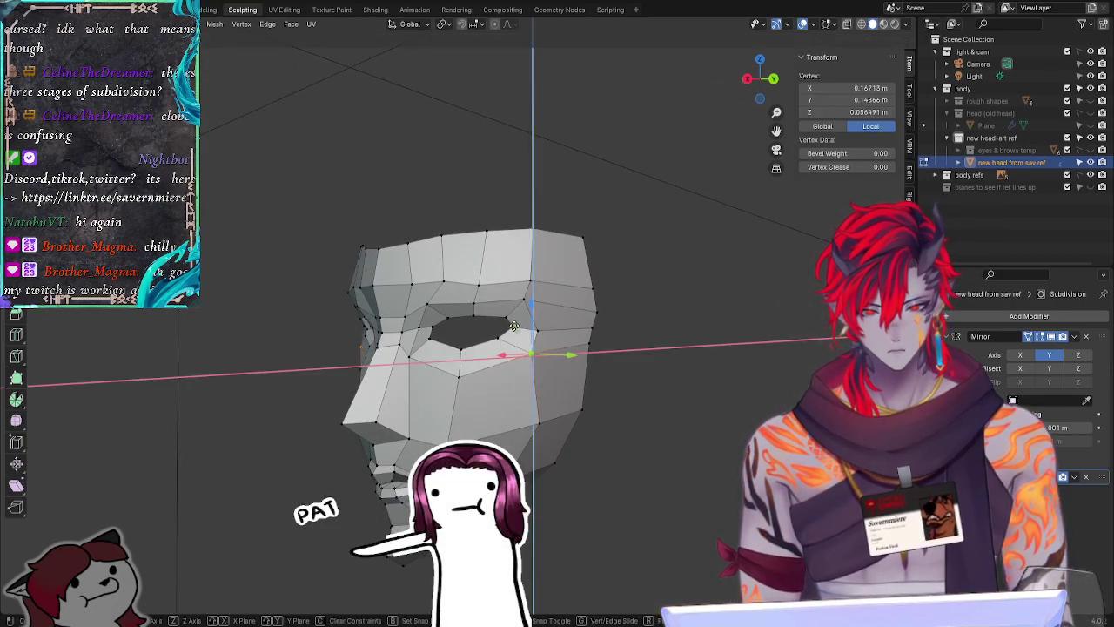
pyautogui.click(523, 335)
pyautogui.click(614, 450)
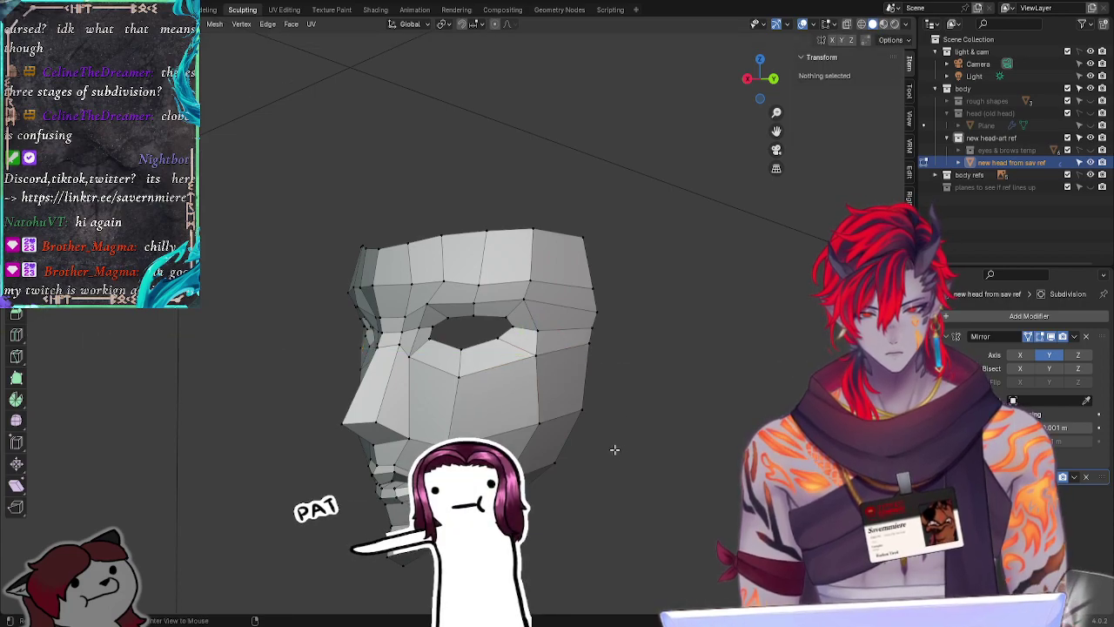
pyautogui.moveTo(615, 450); pyautogui.dragTo(588, 457, button='middle')
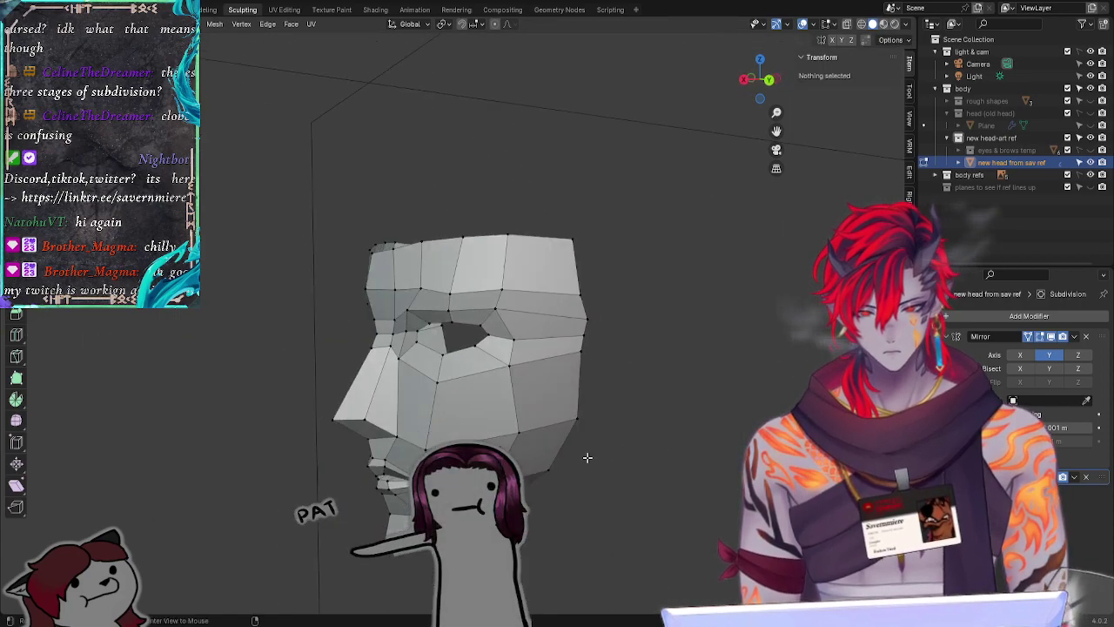
# Step: Nudge a lower-cheek vertex slightly along X, Z and Y
pyautogui.click(517, 434)
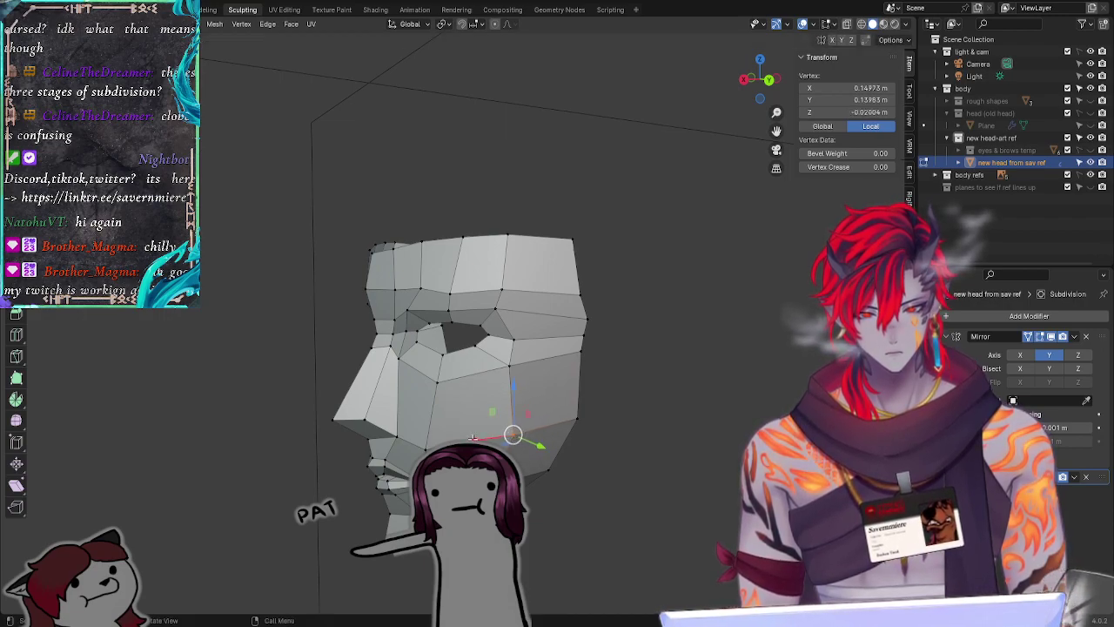
pyautogui.moveTo(472, 438); pyautogui.dragTo(475, 438)
pyautogui.moveTo(514, 385); pyautogui.dragTo(514, 382)
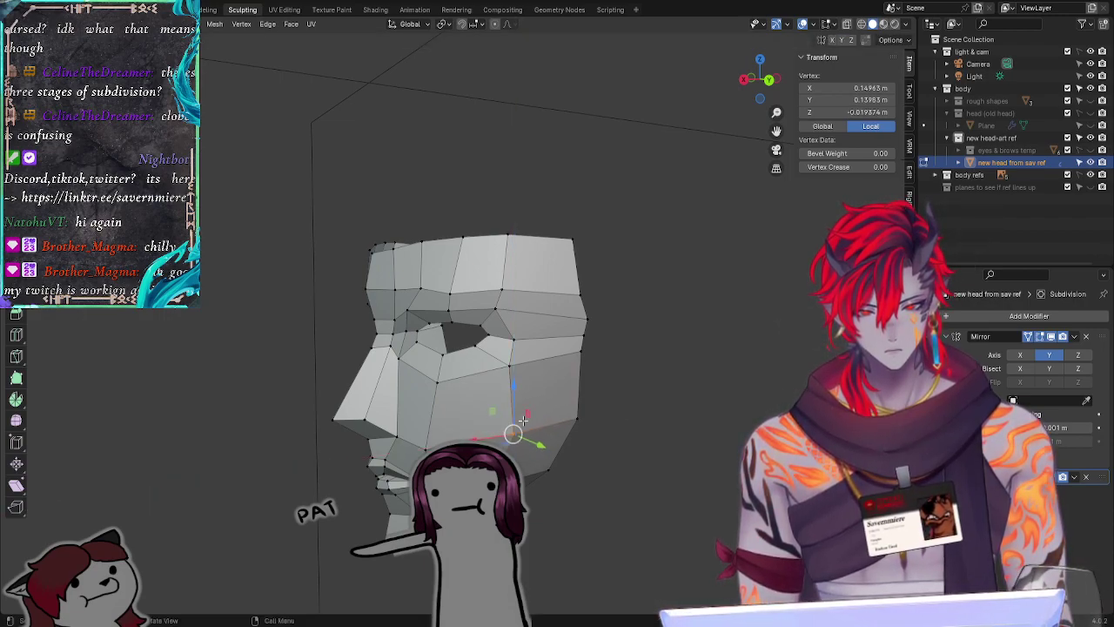
pyautogui.moveTo(535, 445); pyautogui.dragTo(543, 448)
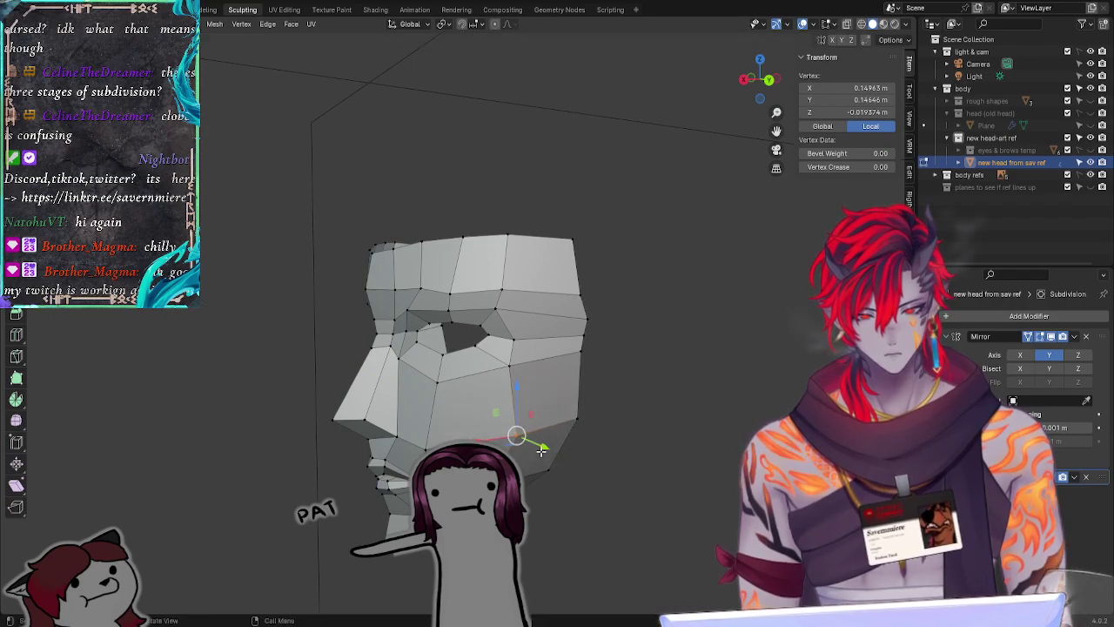
# Step: Shift the vertex beside the nose and the nose-base vertex into place
pyautogui.click(221, 465)
pyautogui.moveTo(221, 464); pyautogui.dragTo(339, 428, button='middle')
pyautogui.click(464, 426)
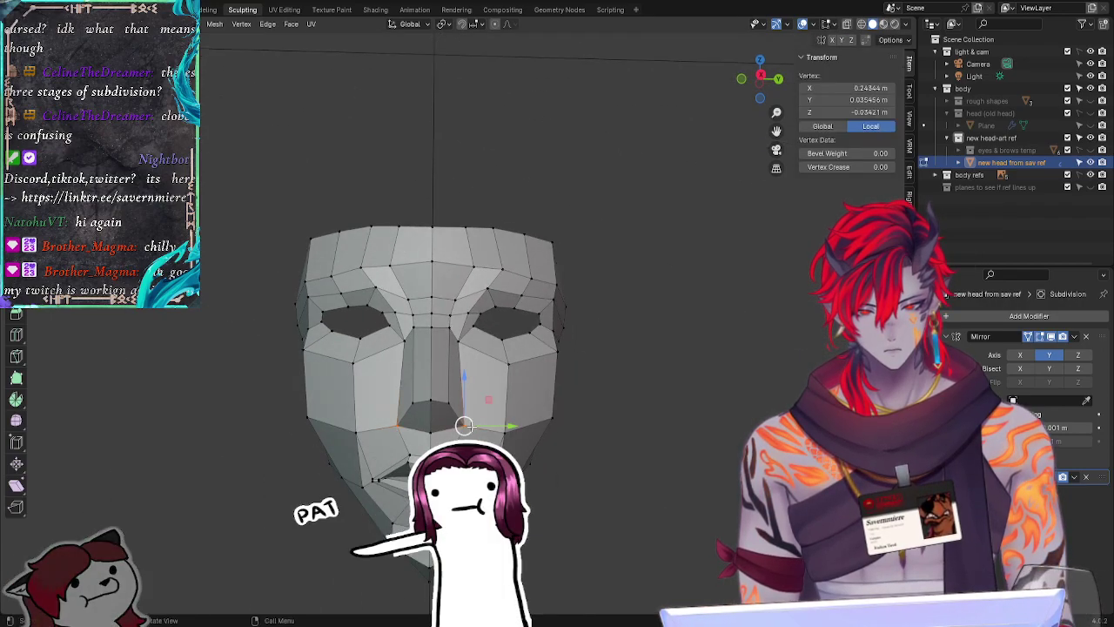
pyautogui.moveTo(488, 400); pyautogui.dragTo(489, 398)
pyautogui.click(627, 458)
pyautogui.moveTo(626, 459); pyautogui.dragTo(585, 435, button='middle')
pyautogui.click(430, 439)
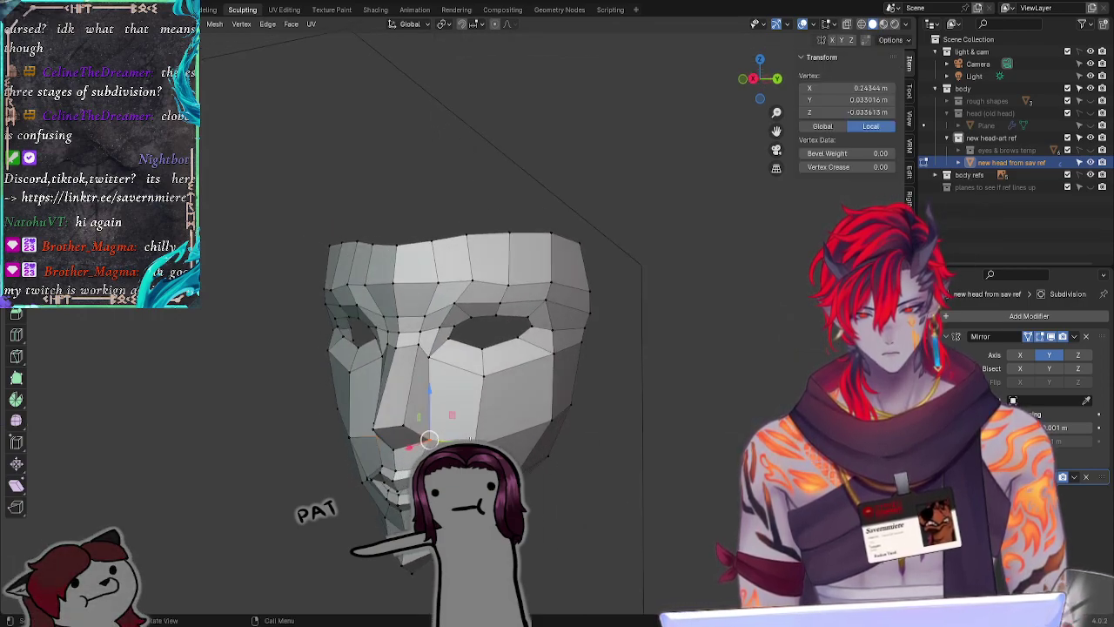
pyautogui.moveTo(474, 439); pyautogui.dragTo(477, 439)
# Step: Adjust the inner eye-corner, nose-bridge-side and nose-base vertices in depth
pyautogui.click(590, 485)
pyautogui.moveTo(604, 477); pyautogui.dragTo(638, 470, button='middle')
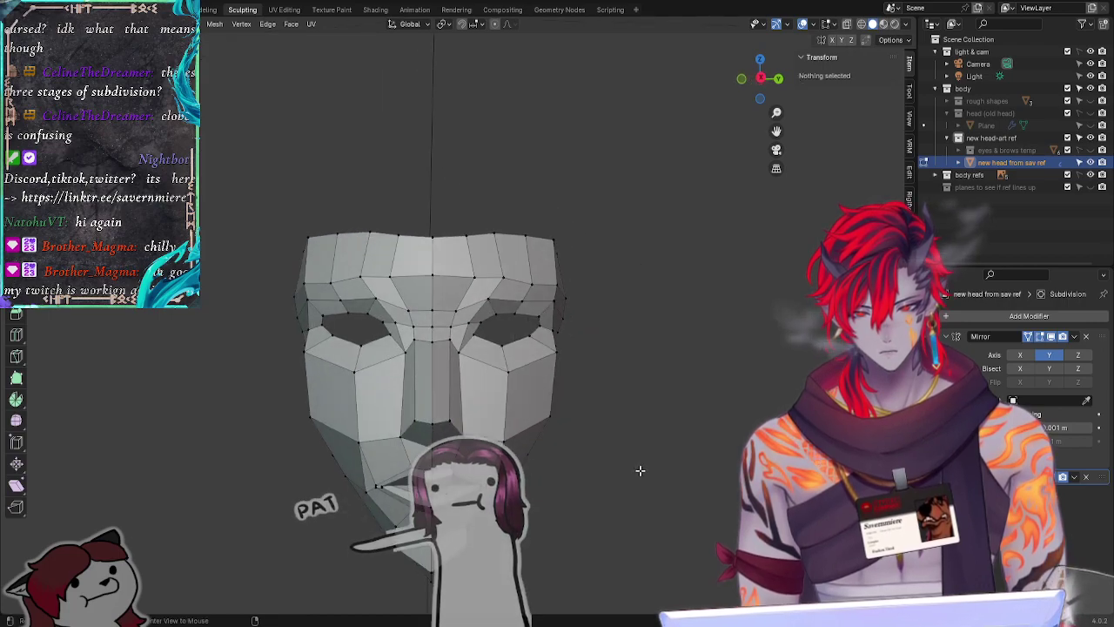
pyautogui.click(472, 334)
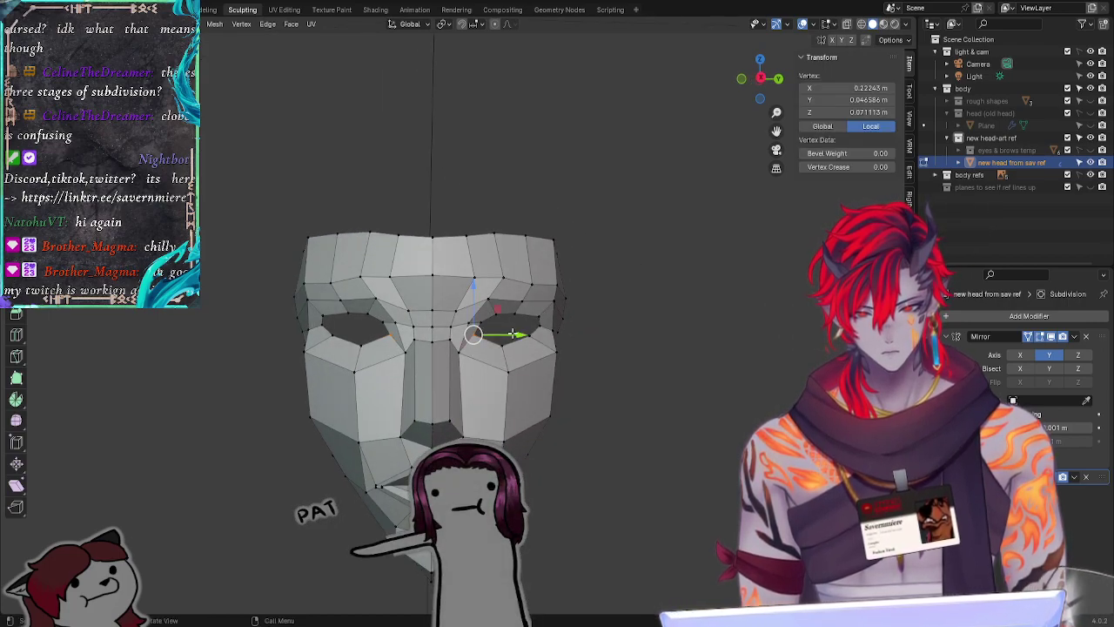
pyautogui.moveTo(514, 333); pyautogui.dragTo(511, 334)
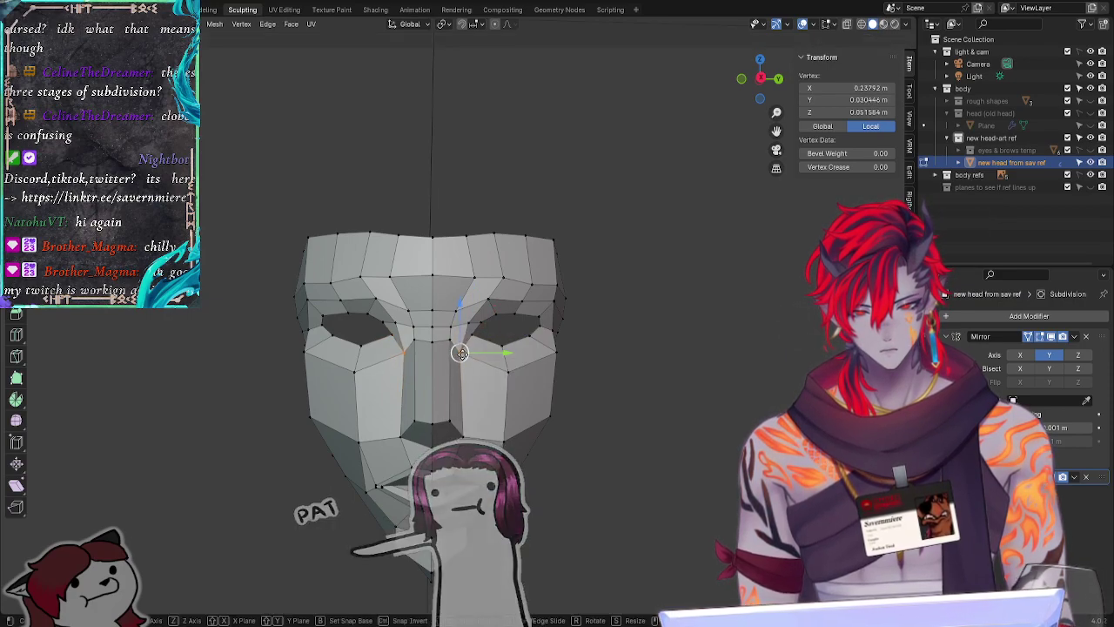
pyautogui.moveTo(459, 352); pyautogui.dragTo(461, 353)
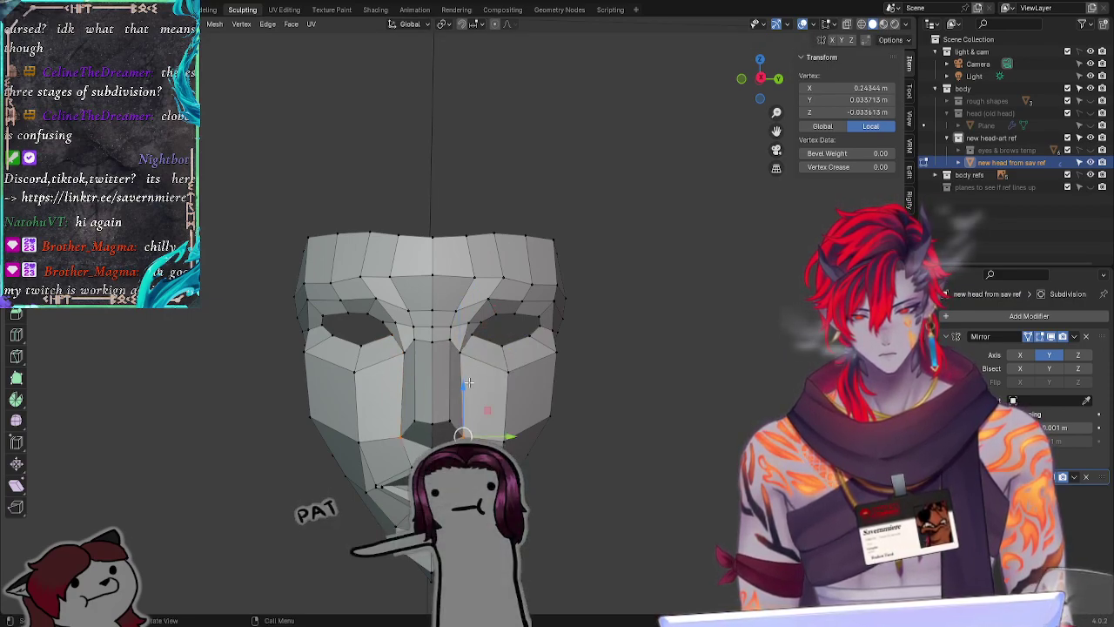
pyautogui.moveTo(462, 434); pyautogui.dragTo(466, 433)
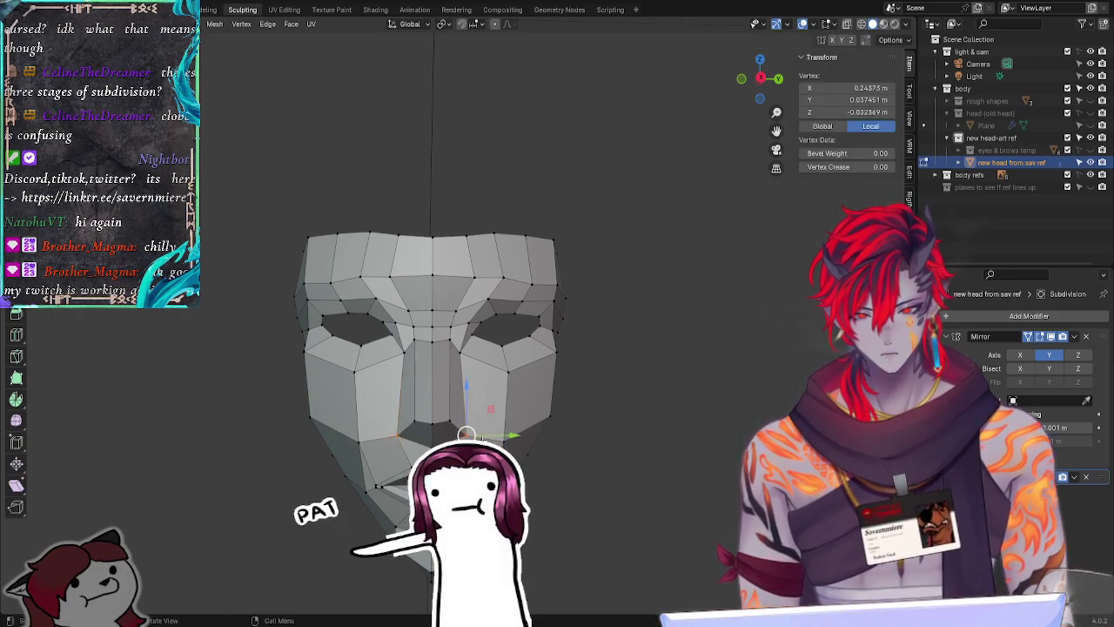
pyautogui.moveTo(513, 435); pyautogui.dragTo(511, 436)
# Step: Cancel an accidental knife cut and move the nose-bridge vertex slightly
pyautogui.click(575, 454)
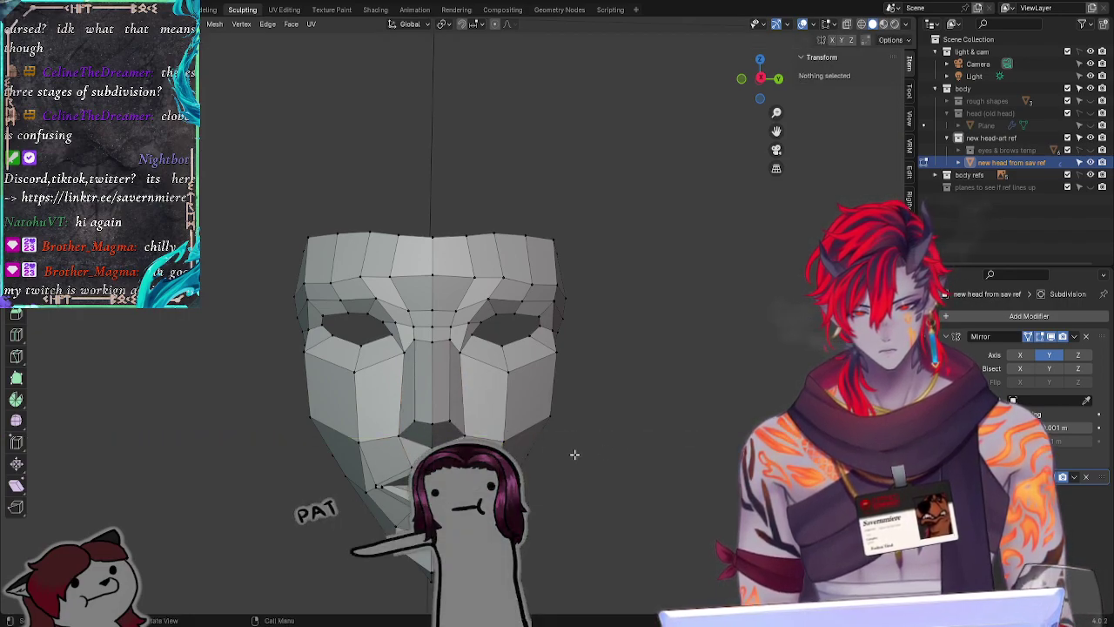
pyautogui.press('k')
pyautogui.press('Escape')
pyautogui.click(446, 423)
pyautogui.click(655, 447)
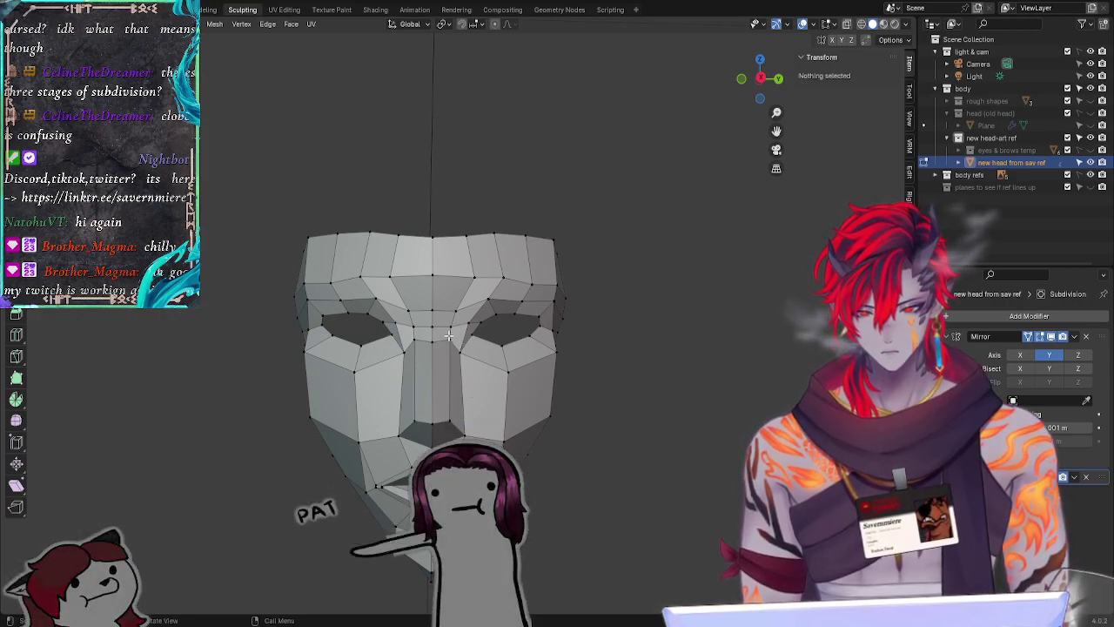
pyautogui.click(449, 339)
pyautogui.moveTo(449, 339); pyautogui.dragTo(447, 340)
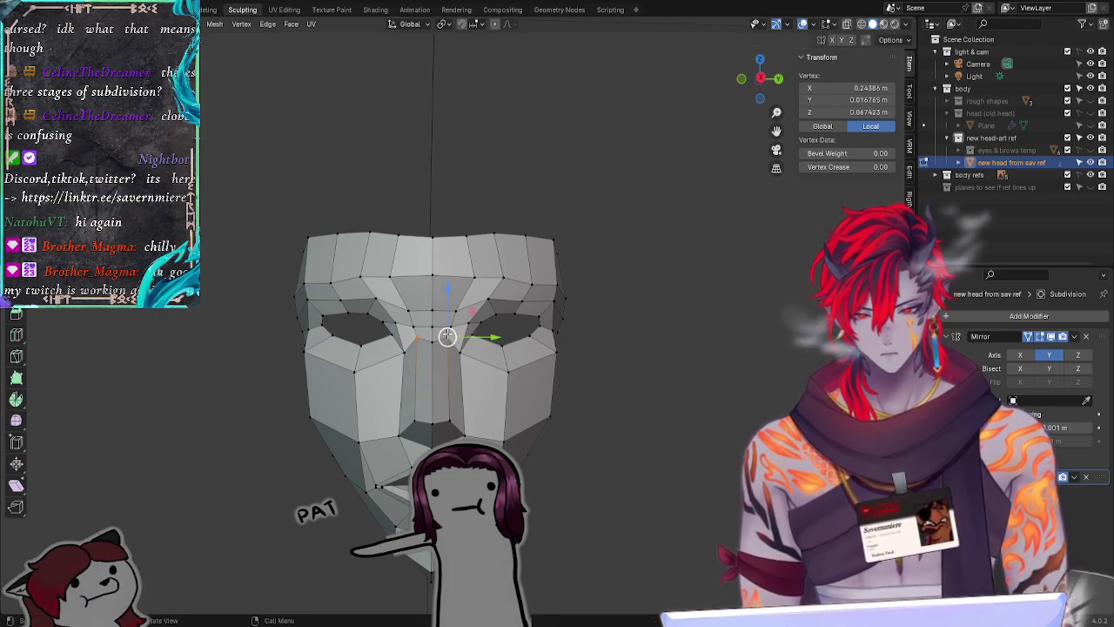
# Step: Reposition a centre-line vertex from a three-quarter view
pyautogui.click(664, 420)
pyautogui.moveTo(664, 420); pyautogui.dragTo(731, 413, button='middle')
pyautogui.press('g')
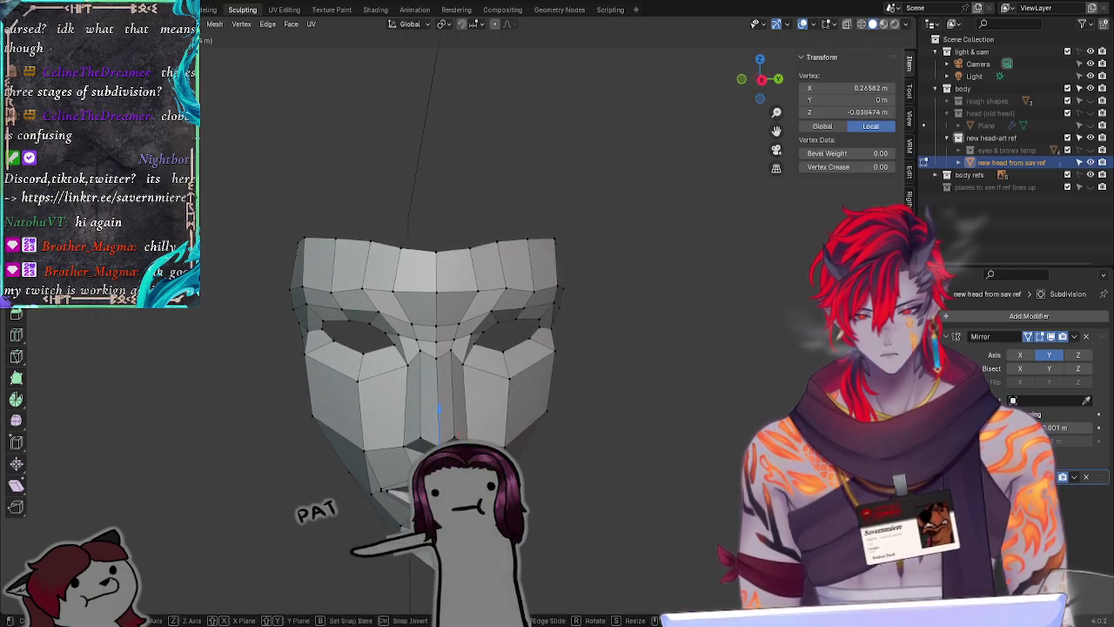
pyautogui.click(592, 483)
pyautogui.click(639, 478)
pyautogui.moveTo(644, 478); pyautogui.dragTo(636, 456, button='middle')
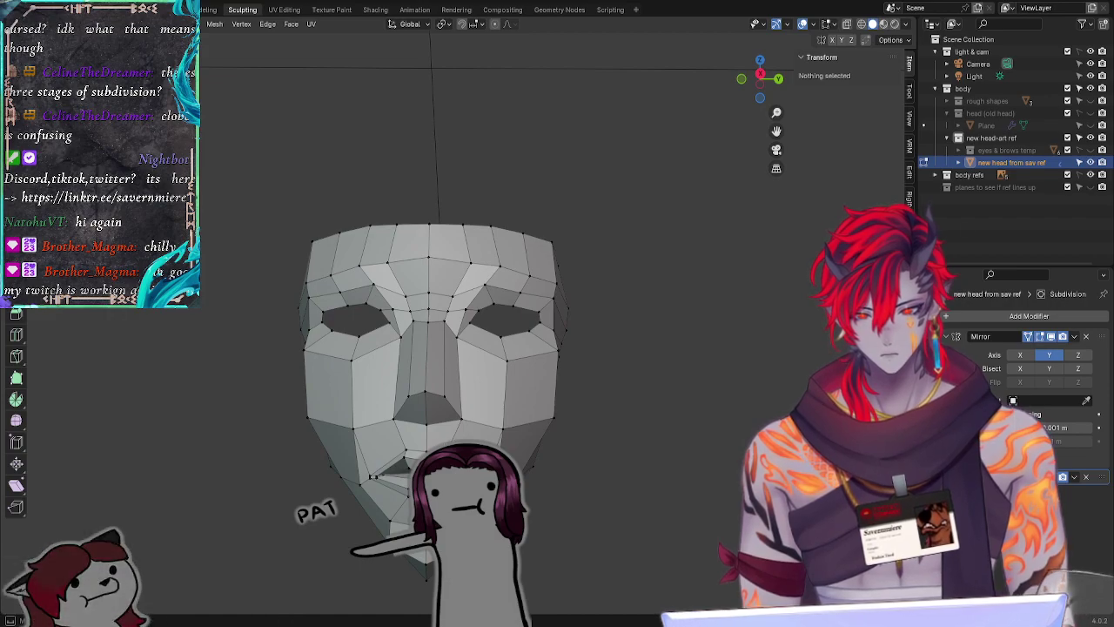
# Step: Move the nostril vertex along the X axis
pyautogui.click(447, 416)
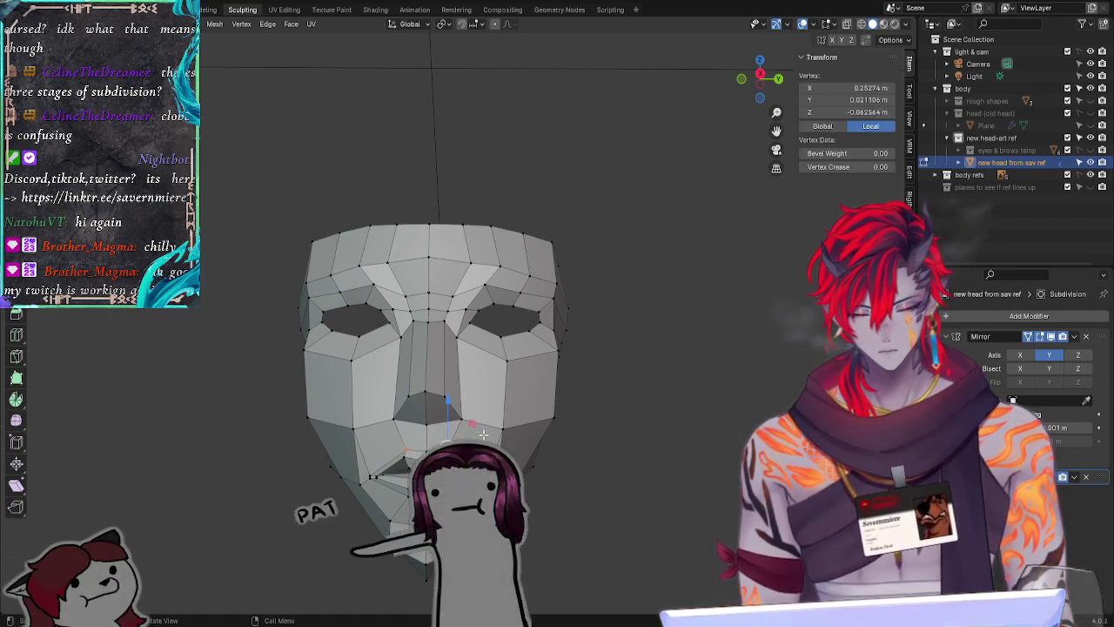
pyautogui.press('g')
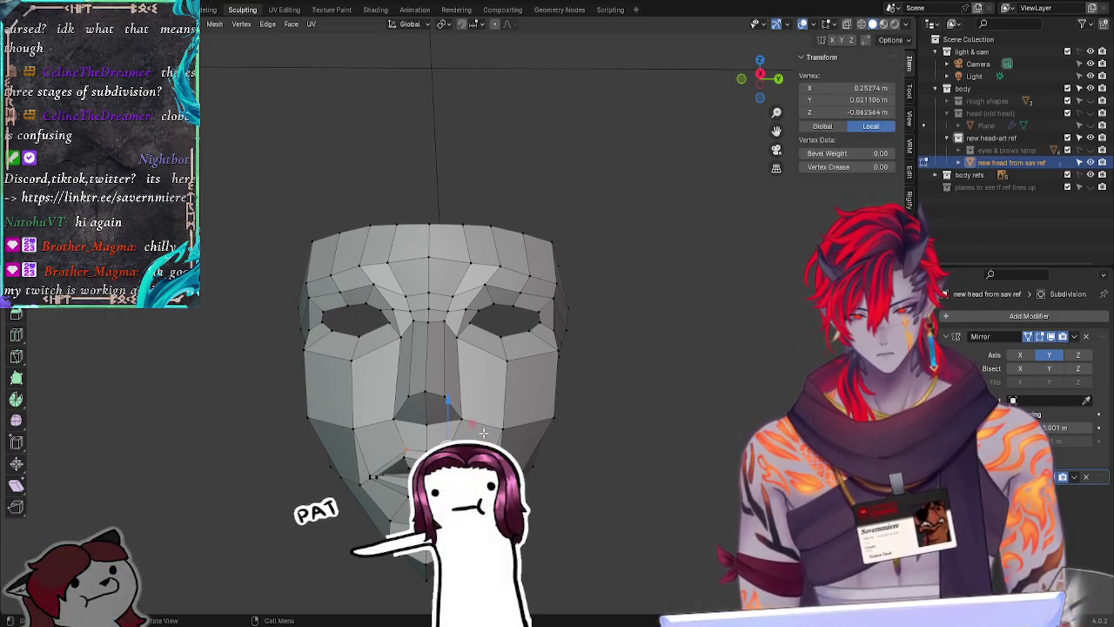
pyautogui.press('x')
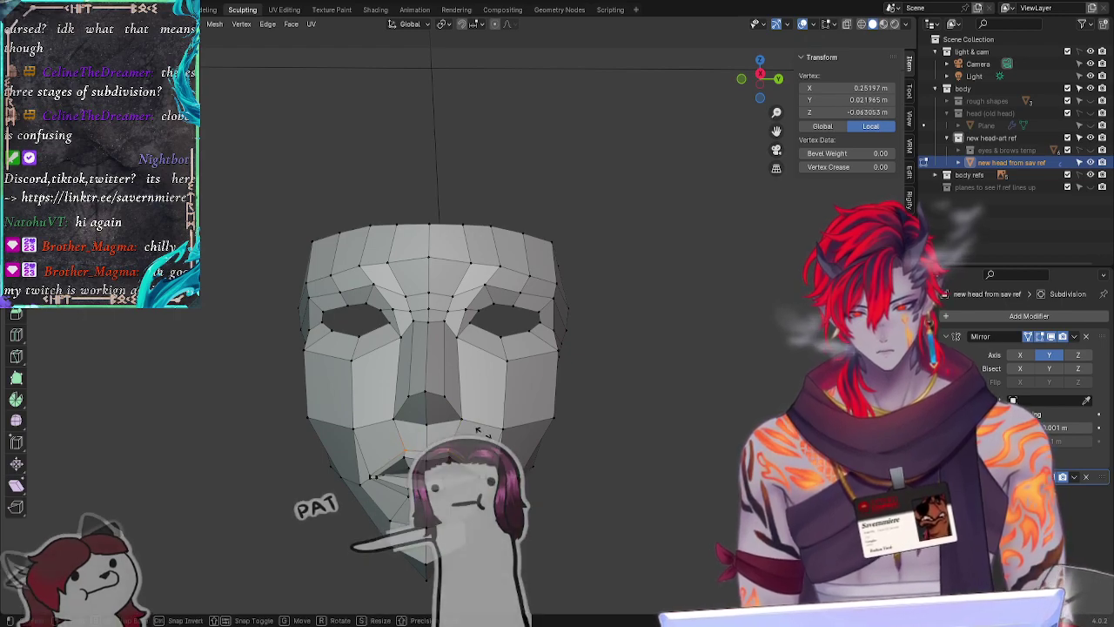
pyautogui.click(483, 433)
# Step: Reposition the mouth-corner vertices as seen from the side
pyautogui.click(602, 470)
pyautogui.moveTo(603, 470); pyautogui.dragTo(380, 504, button='middle')
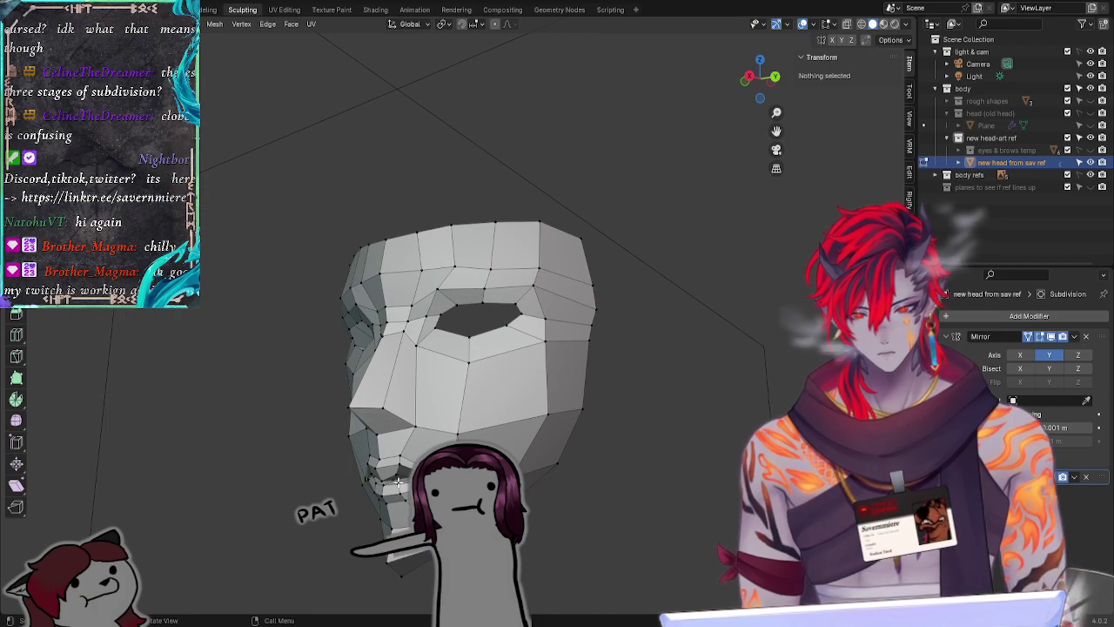
pyautogui.click(398, 480)
pyautogui.press('g')
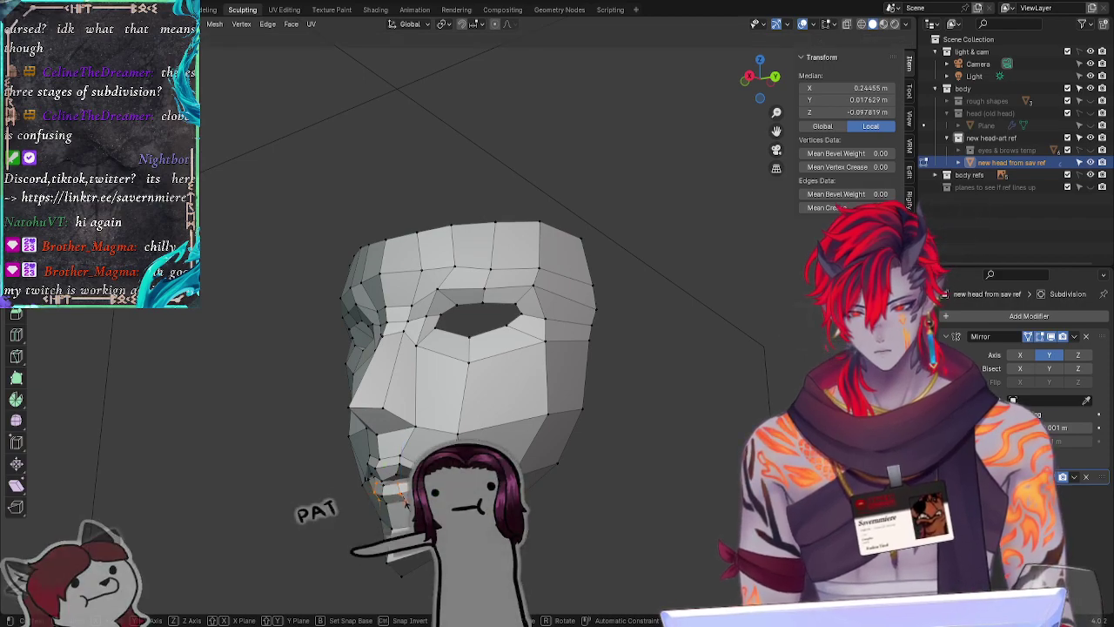
pyautogui.click(407, 504)
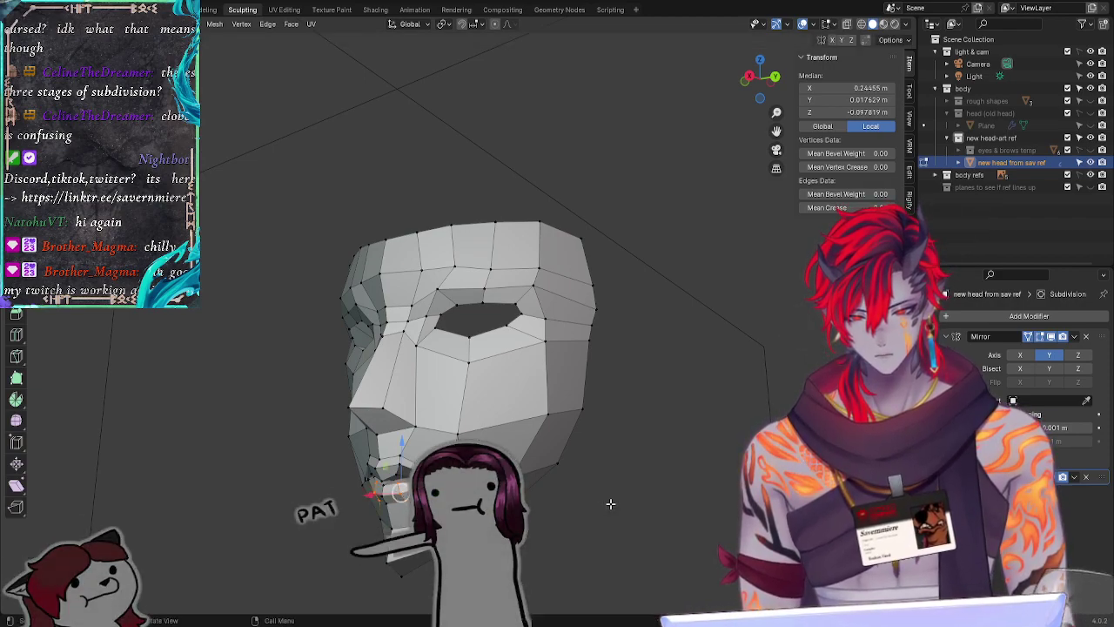
# Step: Move a jaw vertex into place, retrying after cancelling the first attempt
pyautogui.click(609, 502)
pyautogui.moveTo(531, 504); pyautogui.dragTo(700, 504, button='middle')
pyautogui.click(527, 489)
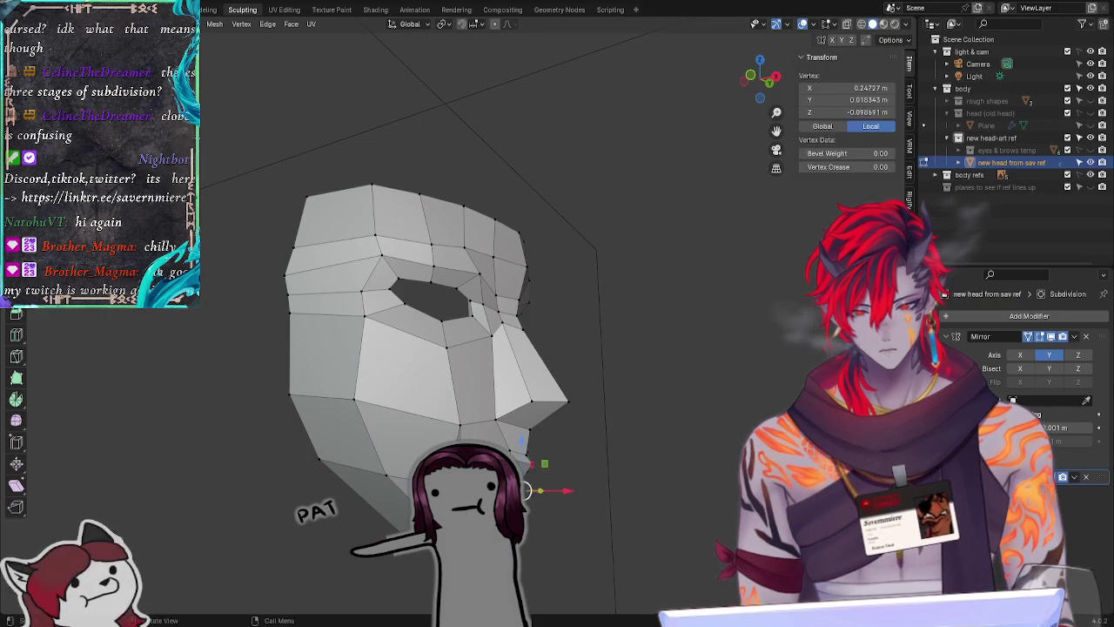
pyautogui.press('g')
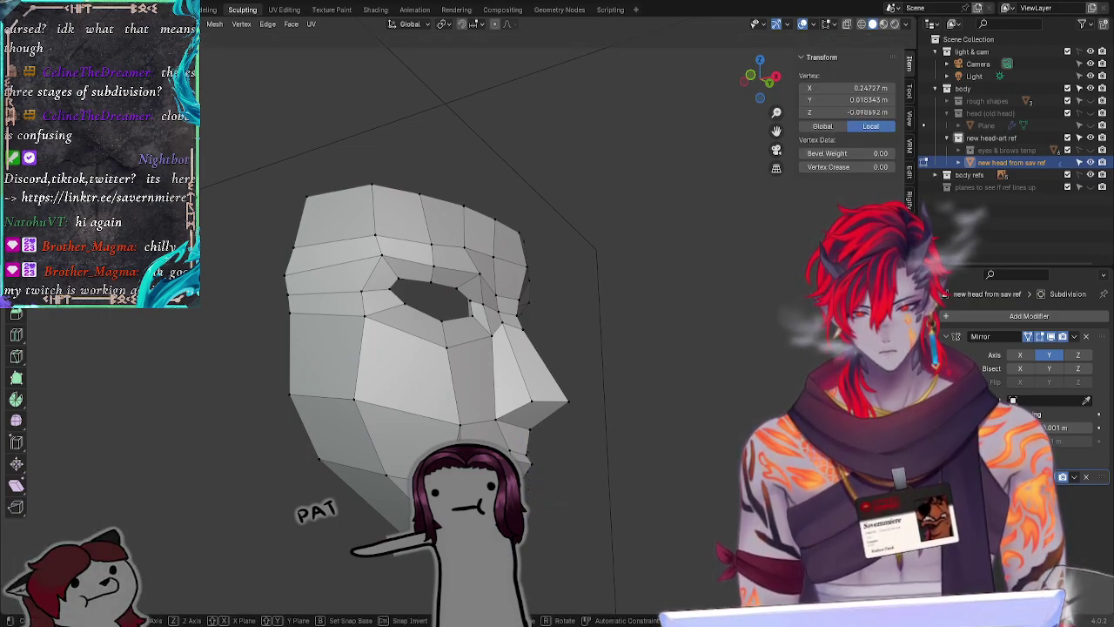
pyautogui.rightClick(539, 479)
pyautogui.moveTo(695, 492); pyautogui.dragTo(669, 517, button='middle')
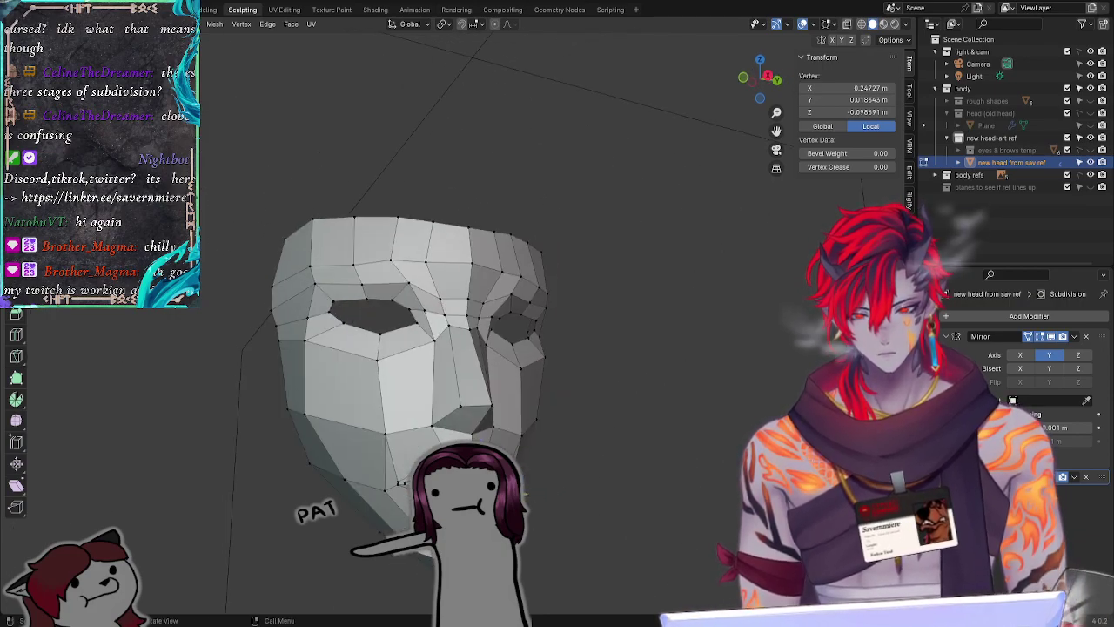
pyautogui.press('g')
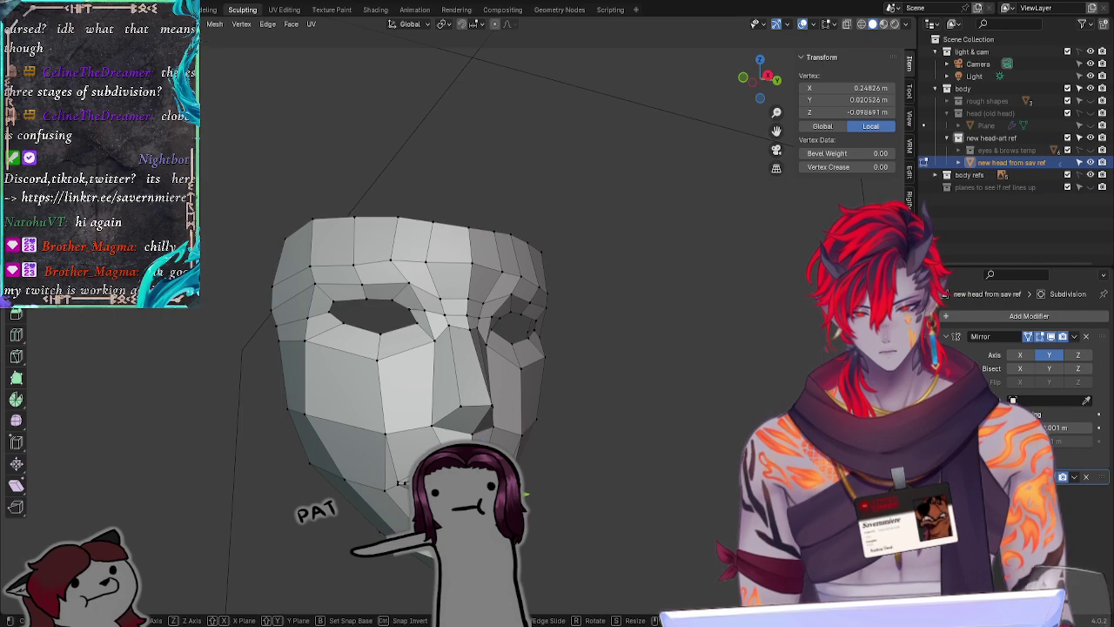
pyautogui.click(652, 490)
# Step: Switch to the straight front view to compare the mask with the reference
pyautogui.click(651, 490)
pyautogui.moveTo(652, 490); pyautogui.dragTo(630, 449, button='middle')
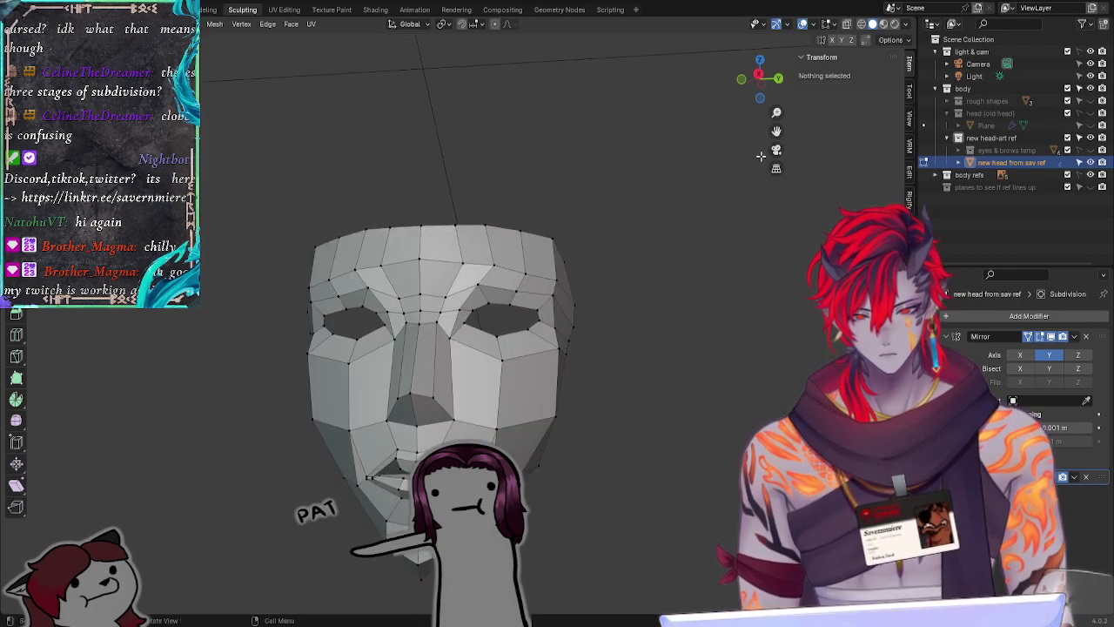
pyautogui.click(762, 84)
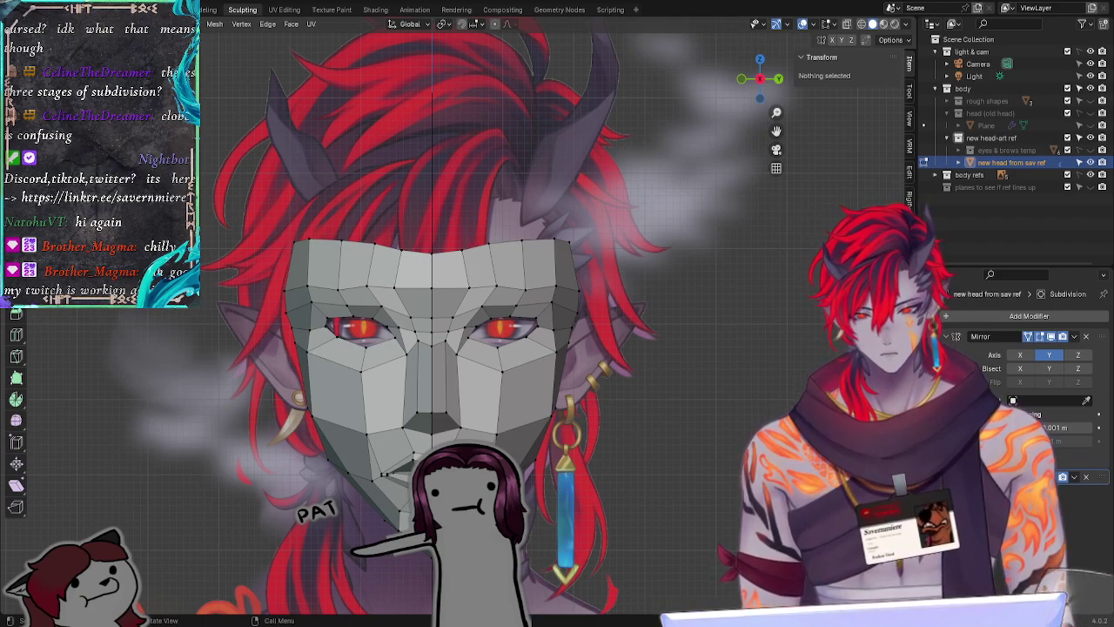
# Step: Drag a lower-face vertex near the jaw to match the reference, then deselect and orbit away
pyautogui.click(502, 425)
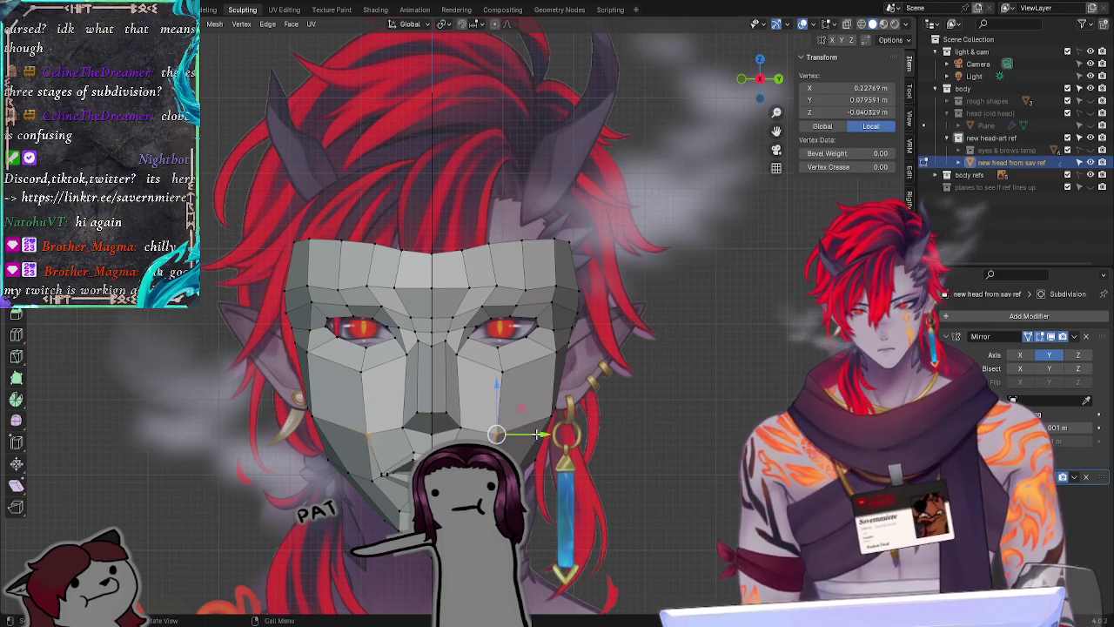
pyautogui.moveTo(541, 434); pyautogui.dragTo(525, 413)
pyautogui.hotkey('alt', 'a')
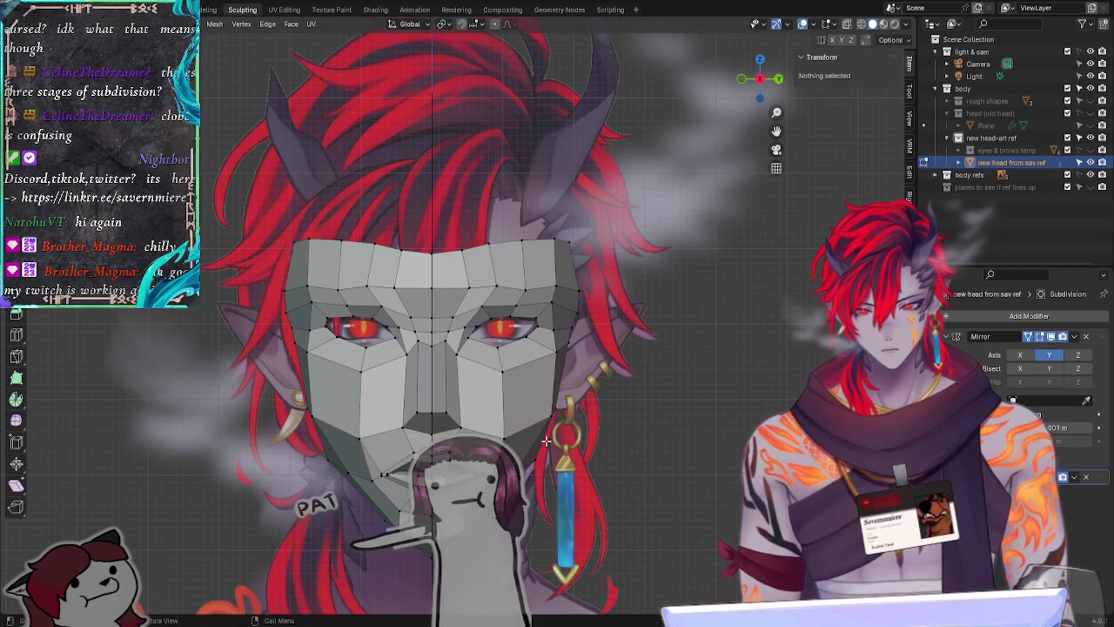
pyautogui.moveTo(679, 450); pyautogui.dragTo(465, 426, button='middle')
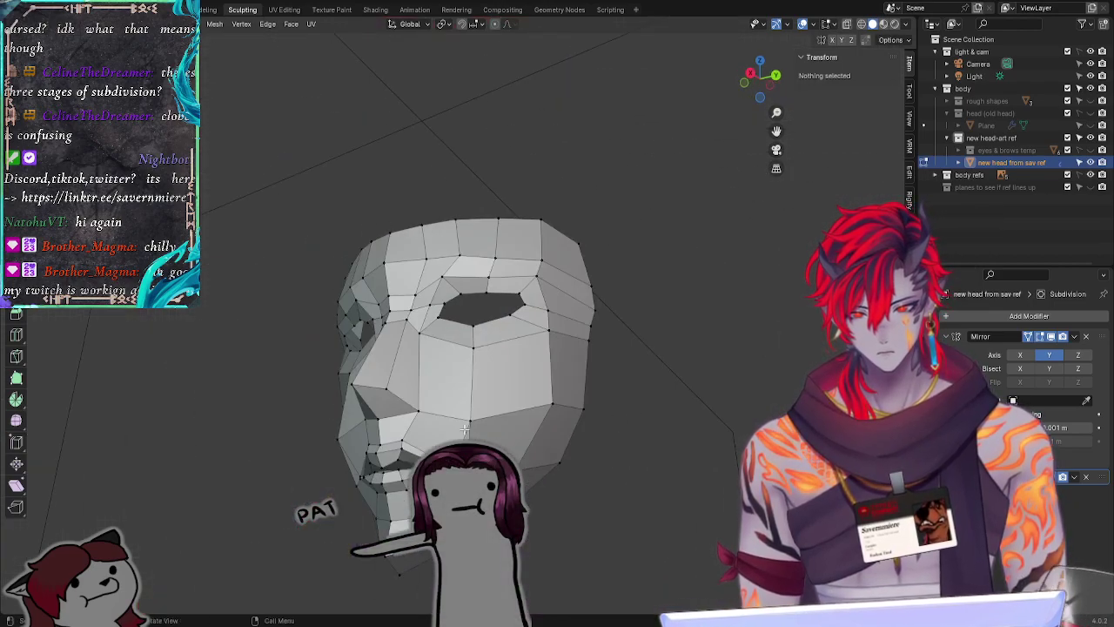
# Step: Slide a cheek vertex along its edge
pyautogui.click(474, 421)
pyautogui.press('g')
pyautogui.press('g')
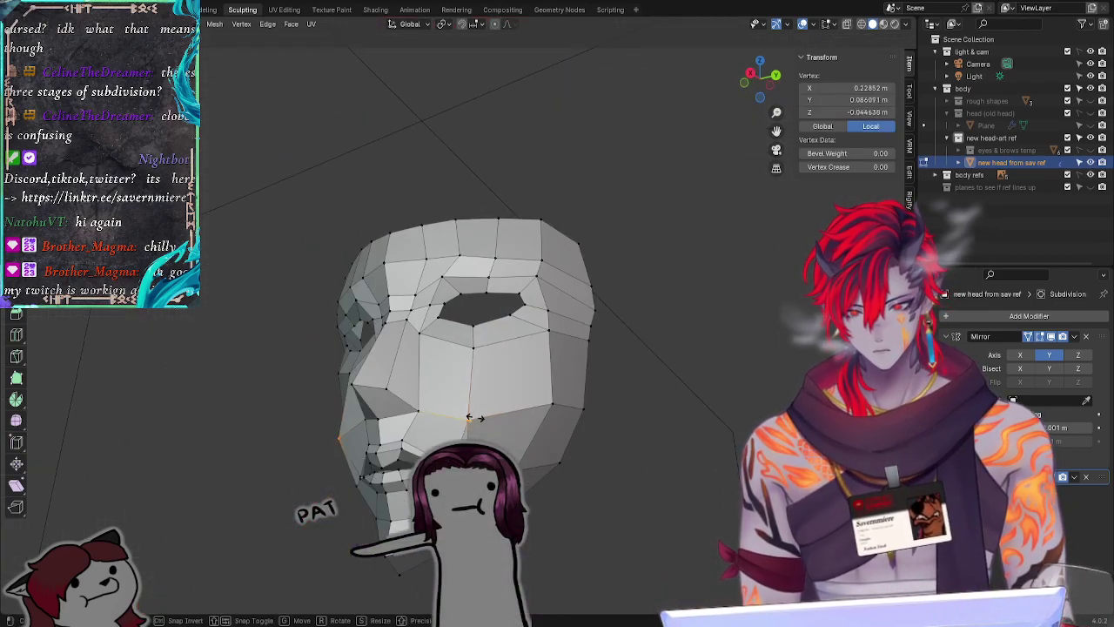
pyautogui.moveTo(470, 418); pyautogui.dragTo(470, 417)
pyautogui.click(647, 429)
# Step: From the side, move a chin vertex along X into position
pyautogui.moveTo(647, 429); pyautogui.dragTo(564, 449, button='middle')
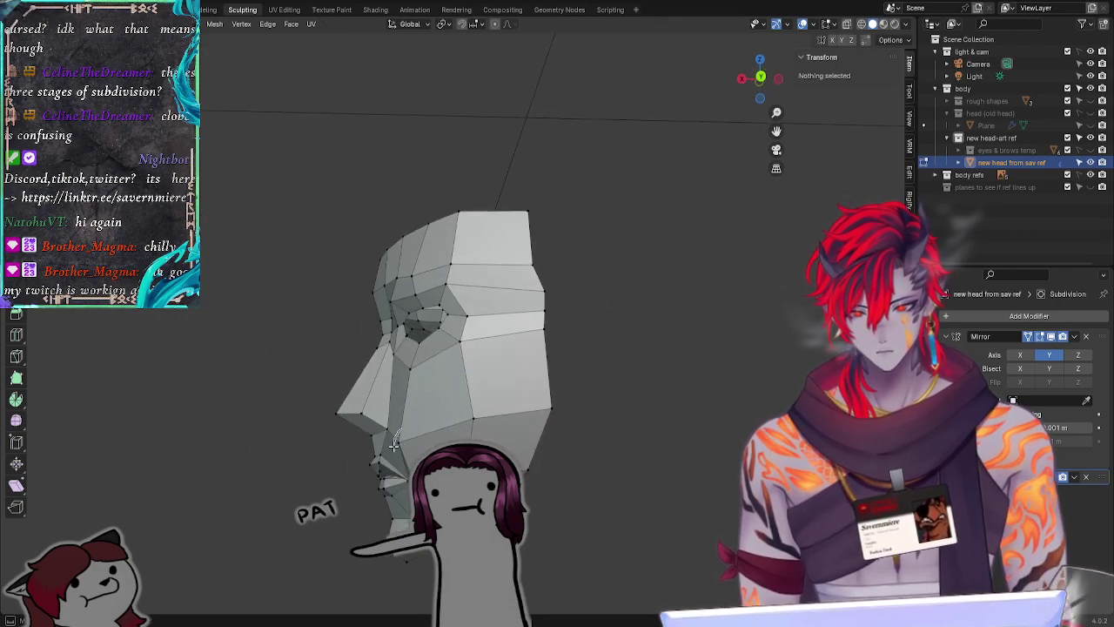
pyautogui.moveTo(396, 443); pyautogui.dragTo(413, 444)
pyautogui.press('x')
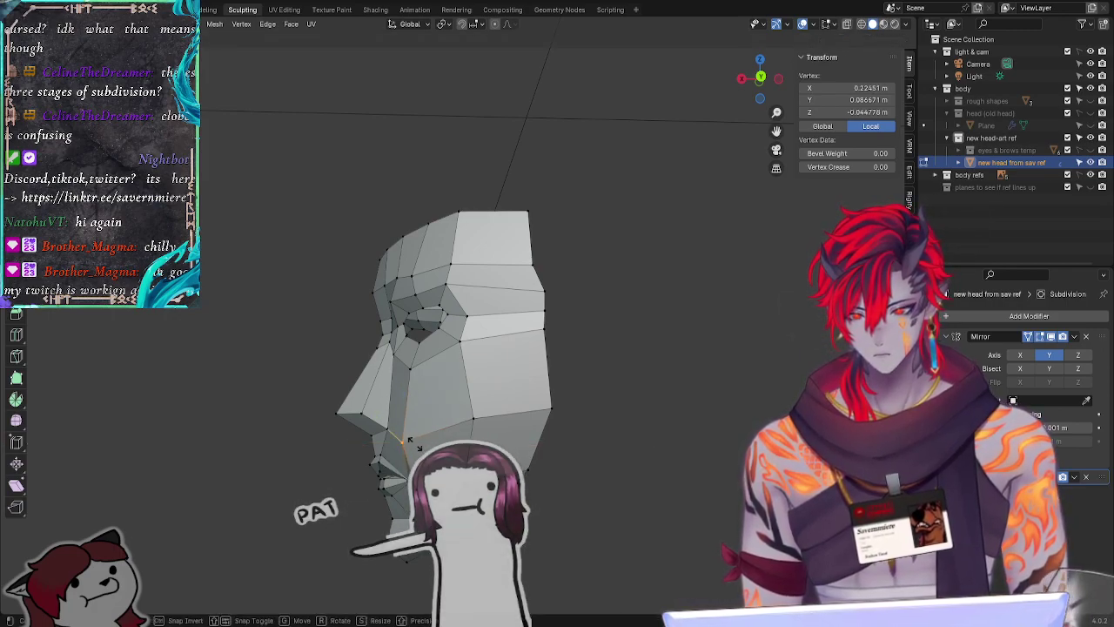
pyautogui.press('g')
pyautogui.press('g')
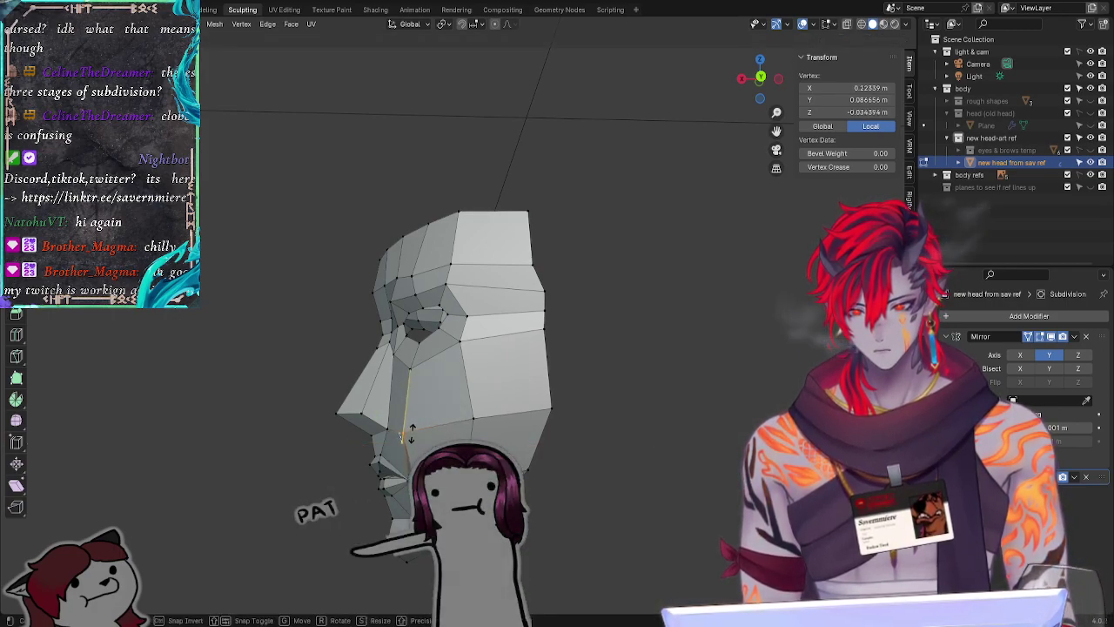
pyautogui.press('g')
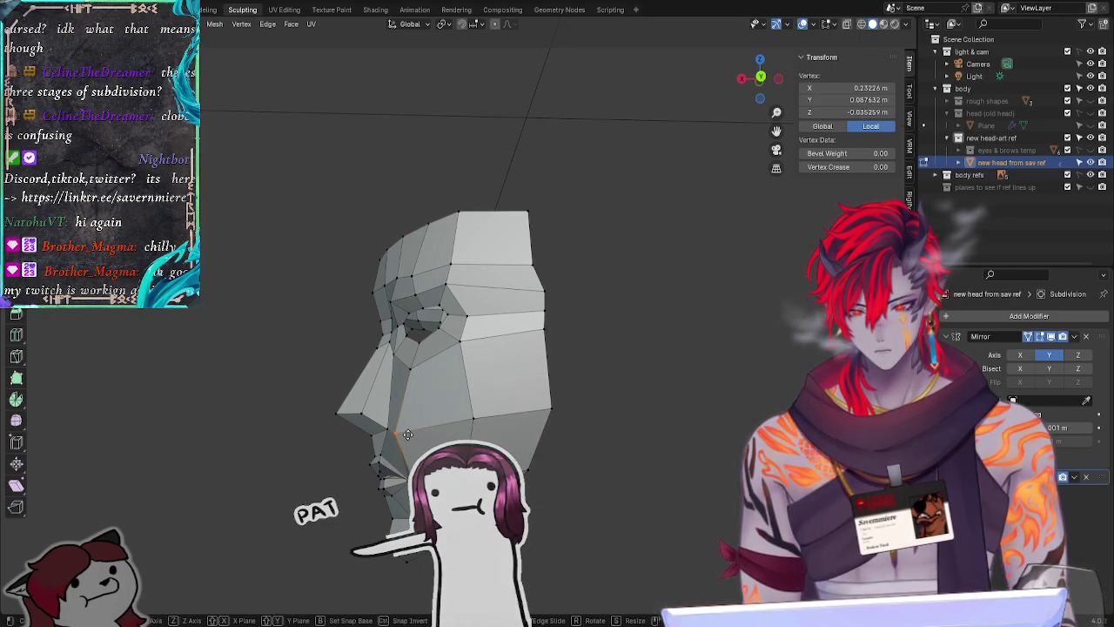
pyautogui.click(409, 434)
# Step: Reposition the vertex beside the nose
pyautogui.click(414, 370)
pyautogui.press('g')
pyautogui.press('g')
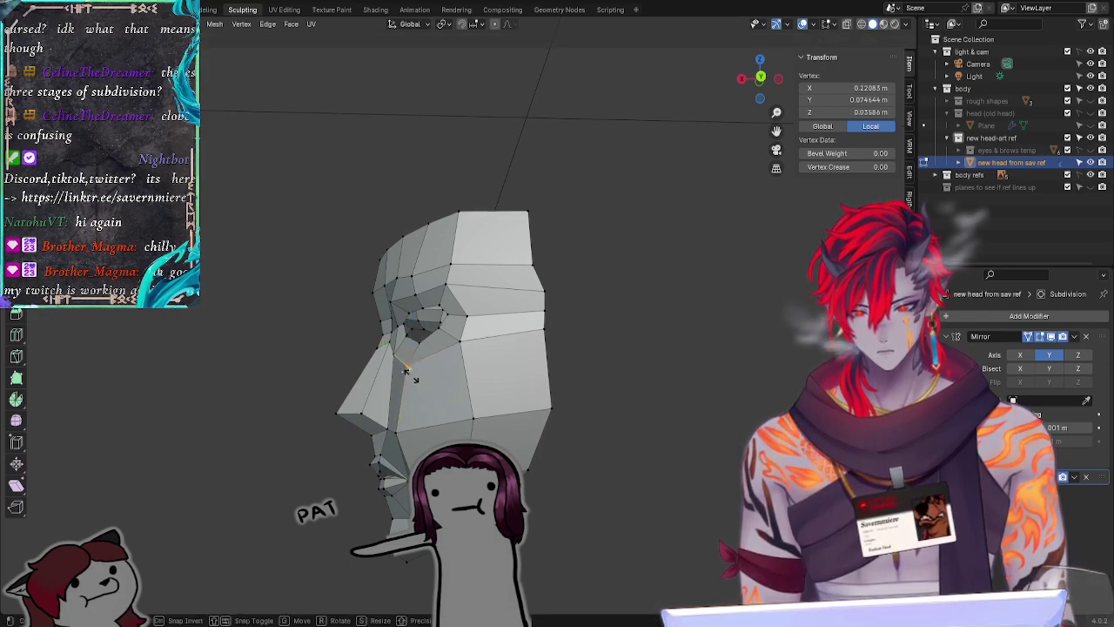
pyautogui.moveTo(406, 372); pyautogui.dragTo(359, 361)
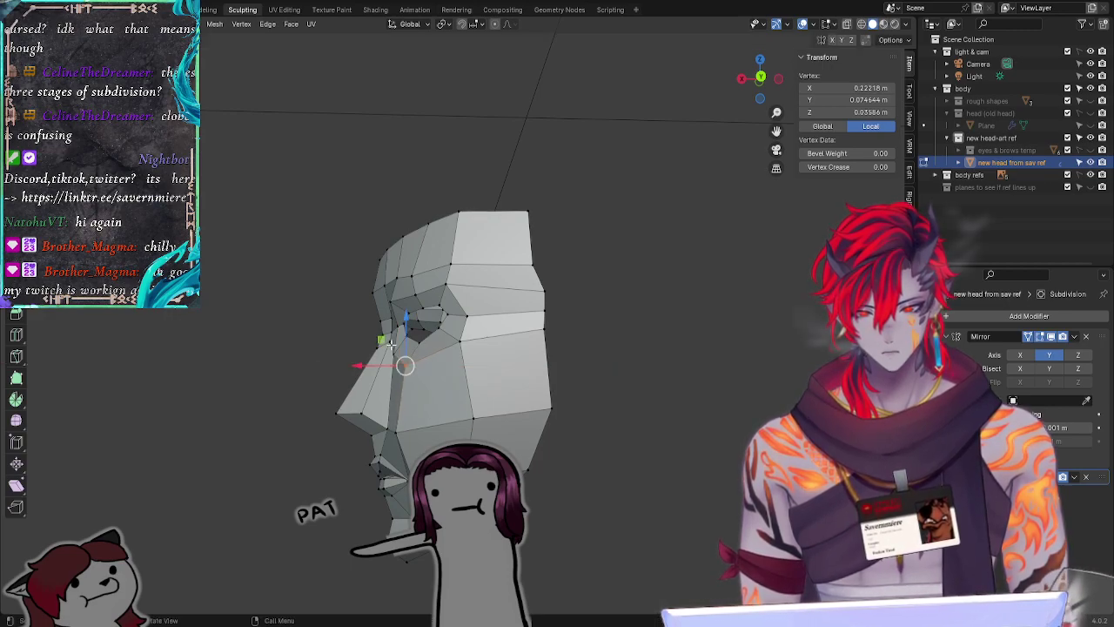
pyautogui.hotkey('alt', 'a')
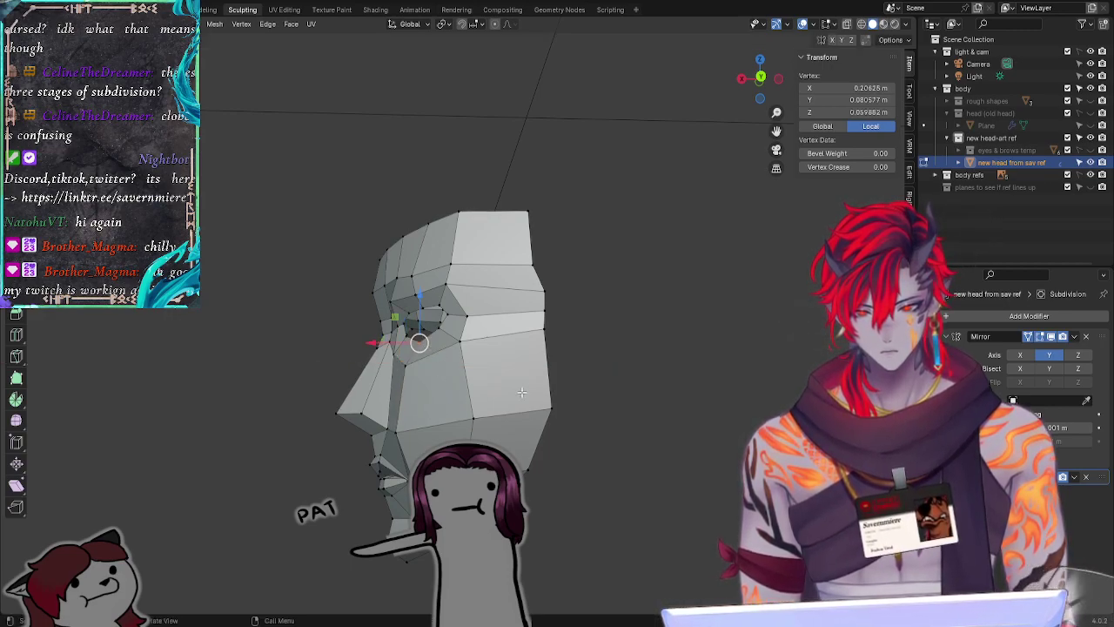
# Step: Nudge a jaw vertex along X from a three-quarter view
pyautogui.moveTo(607, 387); pyautogui.dragTo(437, 439, button='middle')
pyautogui.click(433, 427)
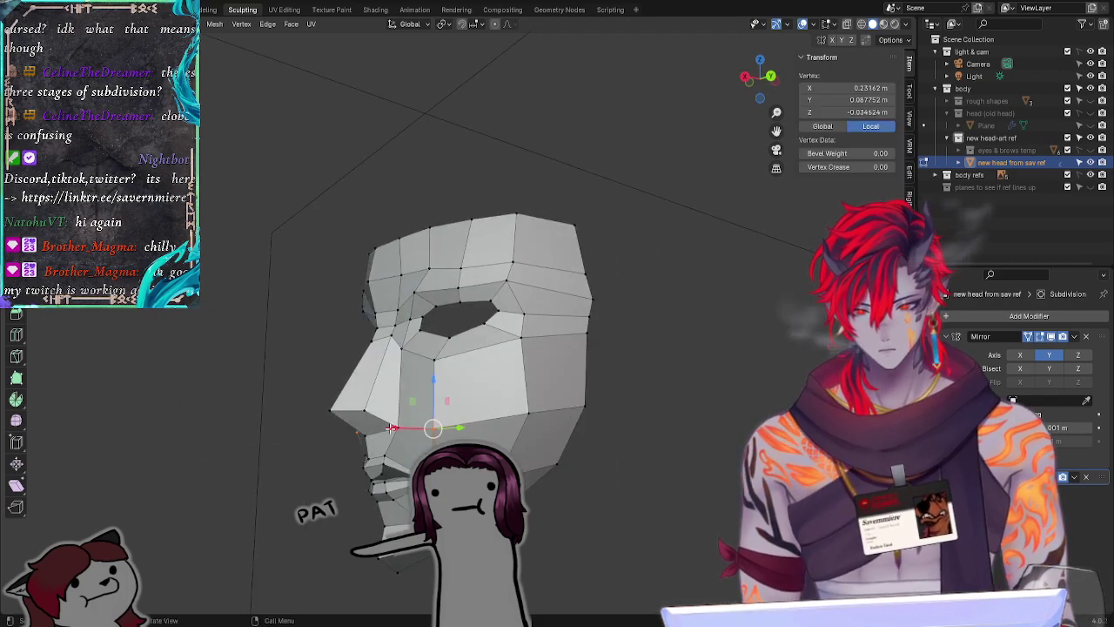
pyautogui.moveTo(391, 428); pyautogui.dragTo(395, 428)
pyautogui.click(696, 441)
# Step: Undo a Y move on a jaw vertex, then move it inward along X and up along Z
pyautogui.moveTo(696, 440); pyautogui.dragTo(487, 431, button='middle')
pyautogui.click(468, 428)
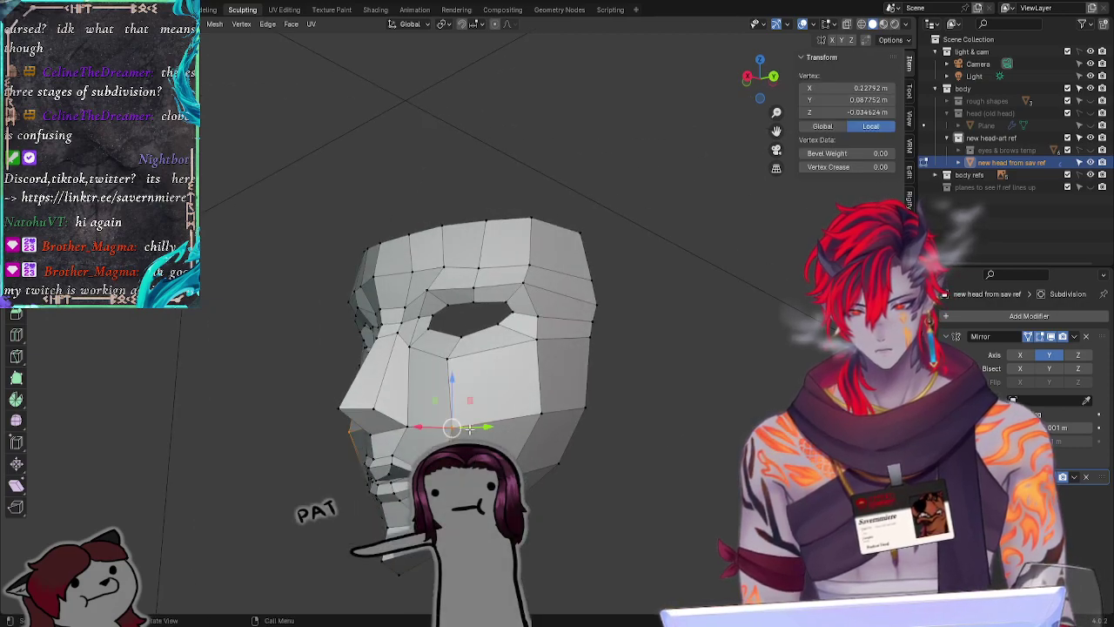
pyautogui.press('g')
pyautogui.press('y')
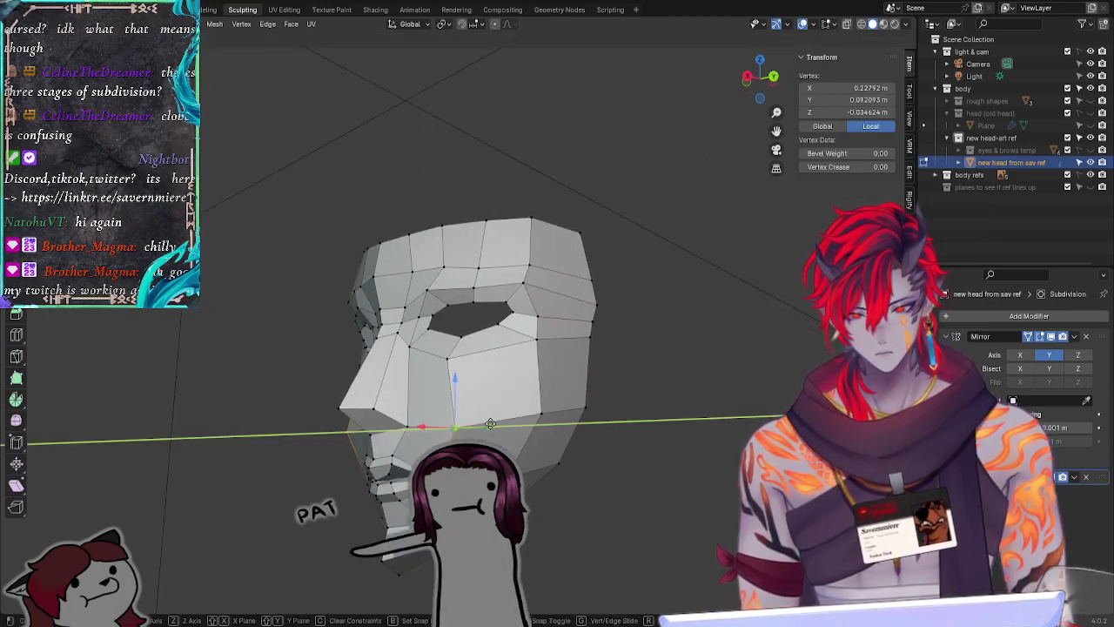
pyautogui.click(648, 446)
pyautogui.hotkey('ctrl', 'z')
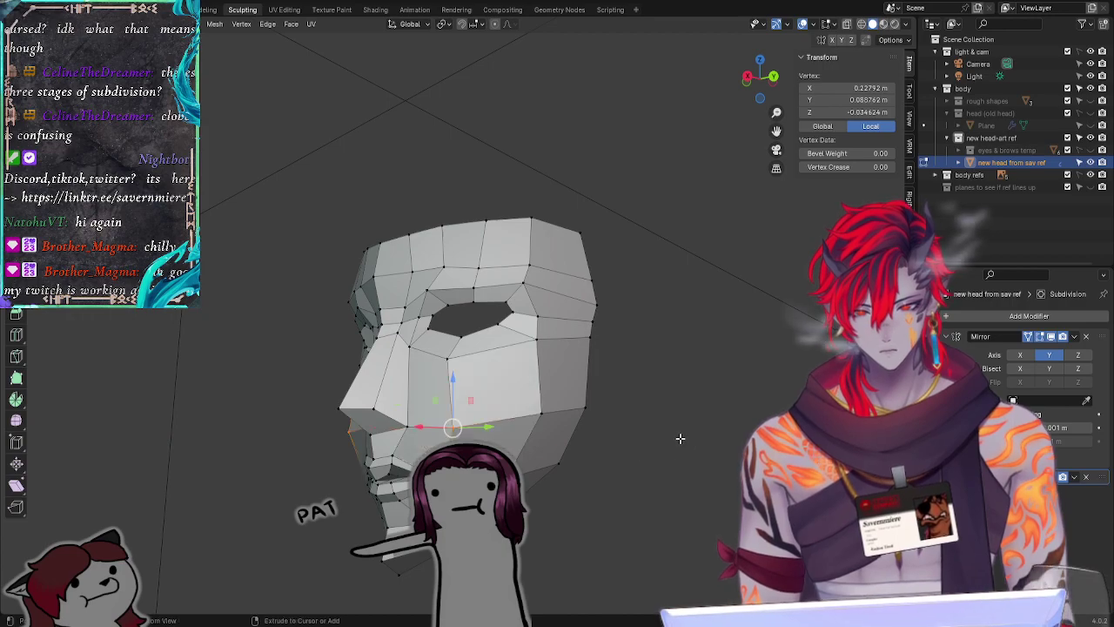
pyautogui.moveTo(746, 449); pyautogui.dragTo(652, 457, button='middle')
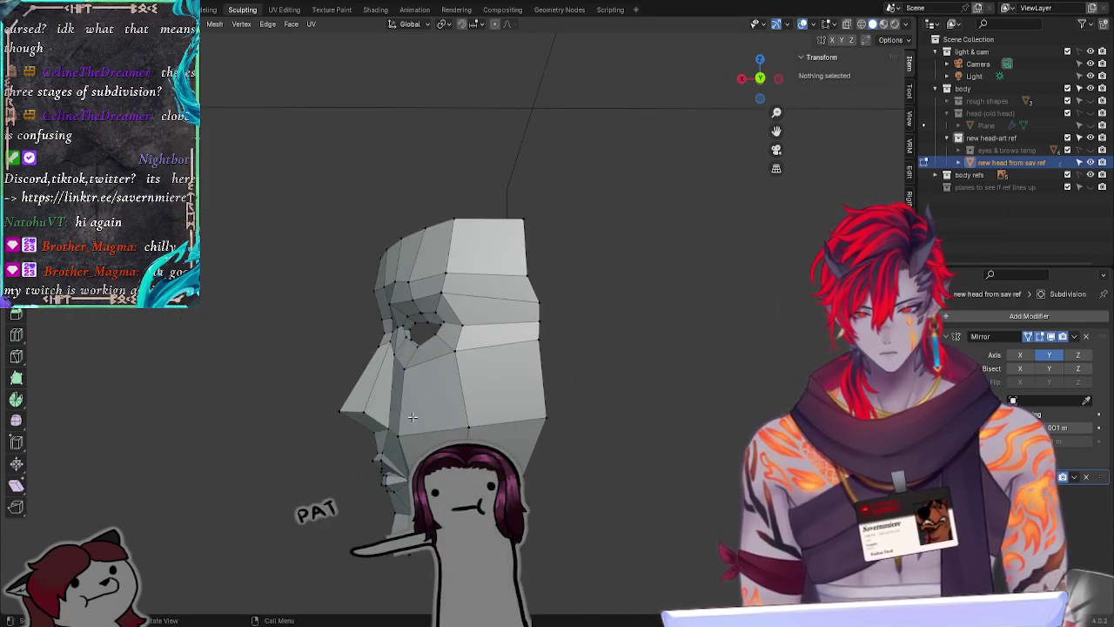
pyautogui.moveTo(350, 440); pyautogui.dragTo(359, 435)
pyautogui.moveTo(405, 381); pyautogui.dragTo(405, 378)
pyautogui.click(212, 434)
# Step: Shift a lower jaw vertex along Y
pyautogui.moveTo(212, 434); pyautogui.dragTo(299, 425, button='middle')
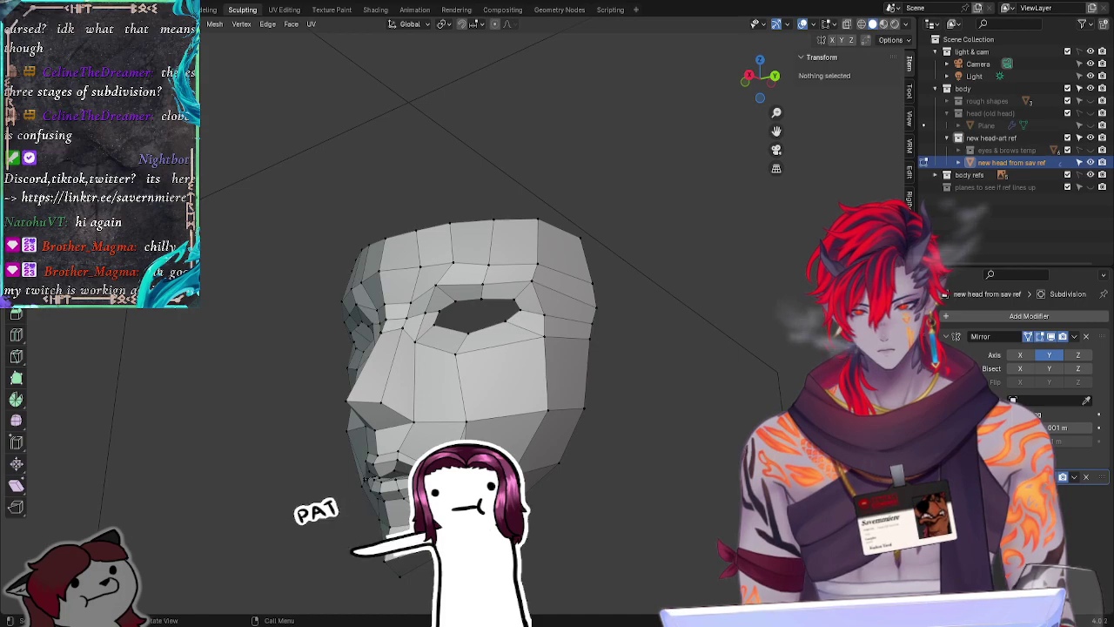
pyautogui.click(462, 485)
pyautogui.moveTo(498, 485); pyautogui.dragTo(506, 484)
pyautogui.click(649, 490)
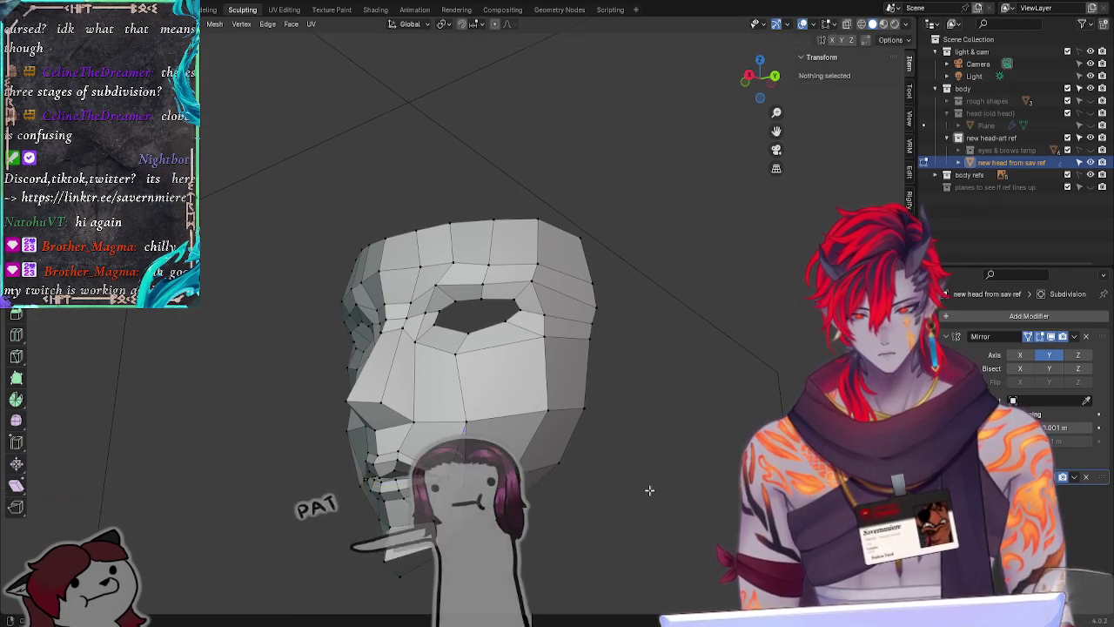
# Step: Push a vertex near the chin along X in the side profile
pyautogui.moveTo(649, 490); pyautogui.dragTo(577, 506, button='middle')
pyautogui.click(472, 488)
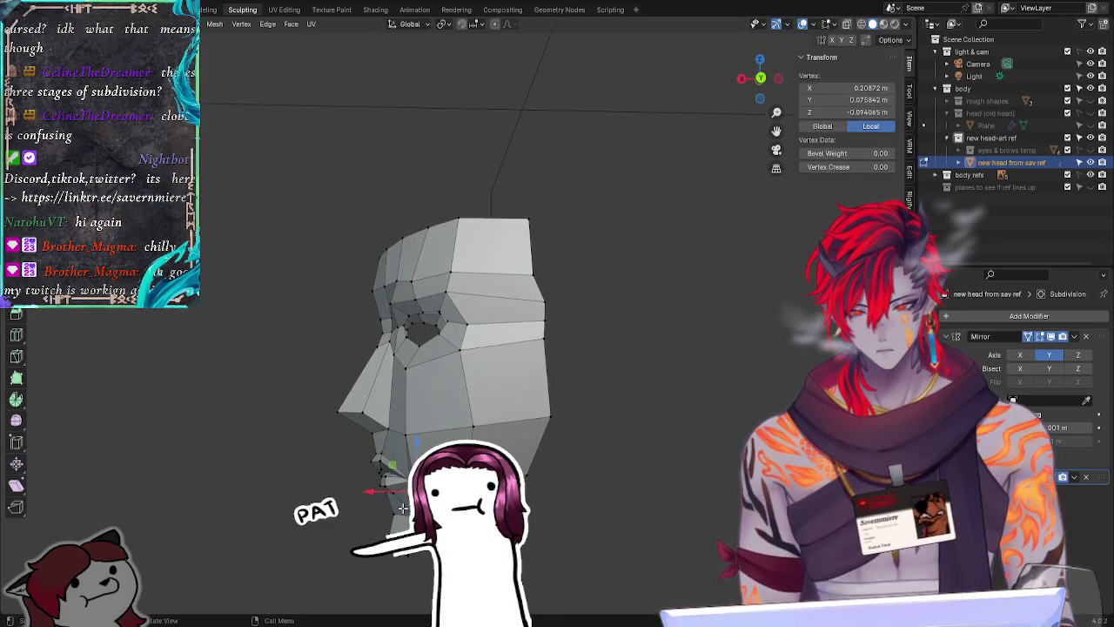
pyautogui.press('g')
pyautogui.press('x')
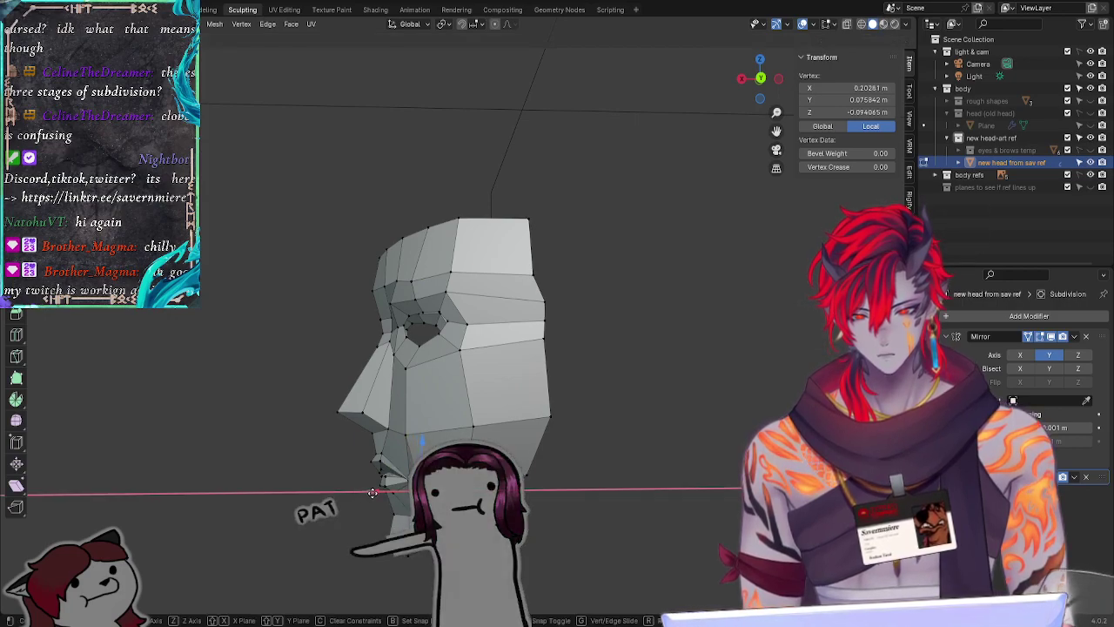
pyautogui.moveTo(372, 493); pyautogui.dragTo(372, 492)
# Step: Adjust the next vertex up the jaw along X, then pull it outward along Y
pyautogui.click(405, 434)
pyautogui.moveTo(358, 434); pyautogui.dragTo(363, 434)
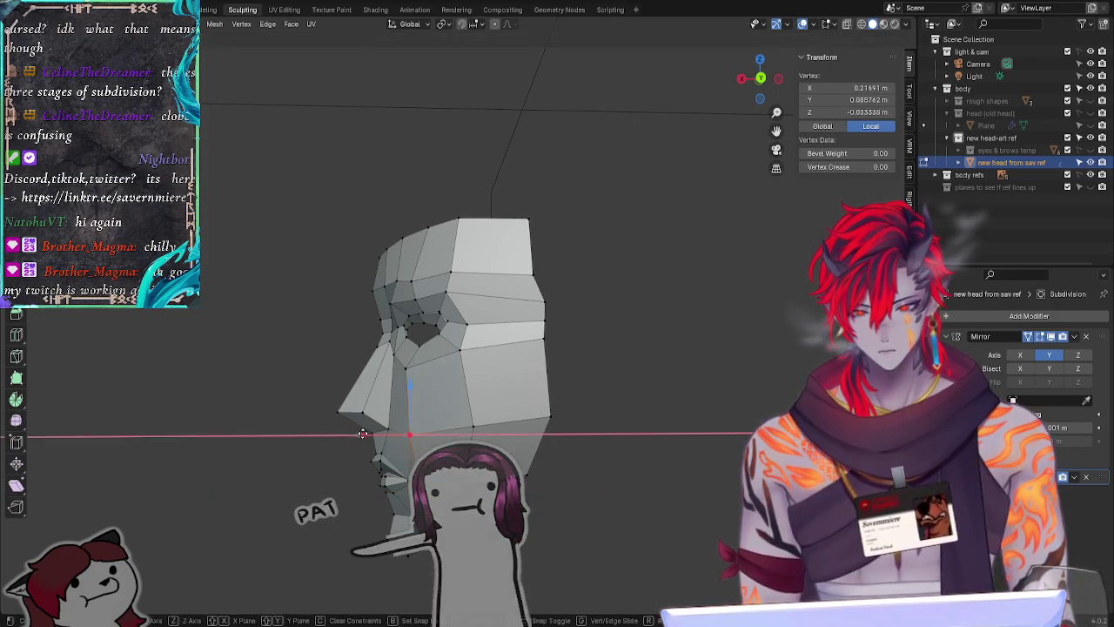
pyautogui.click(411, 435)
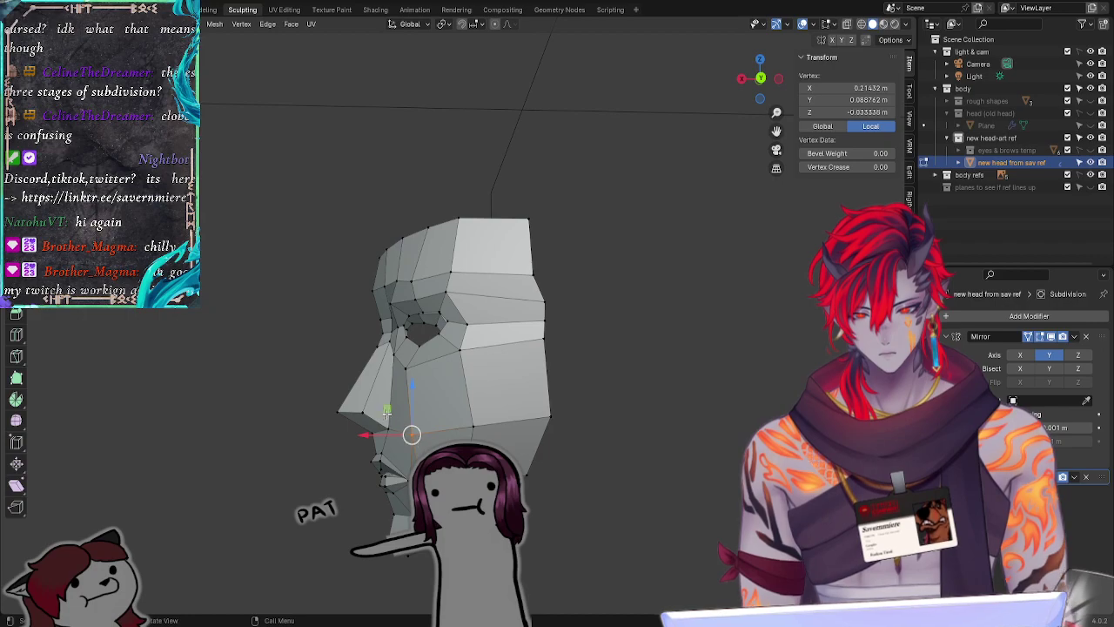
pyautogui.press('g')
pyautogui.hotkey('shift', 'y')
pyautogui.click(392, 415)
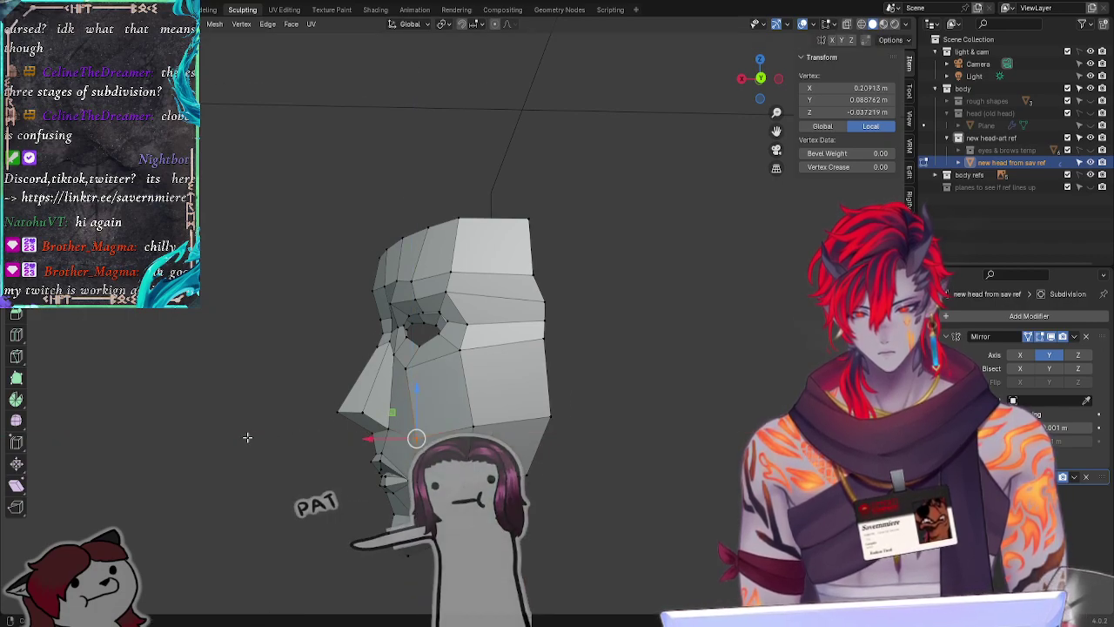
pyautogui.moveTo(246, 437); pyautogui.dragTo(400, 436, button='middle')
pyautogui.moveTo(539, 434); pyautogui.dragTo(496, 434)
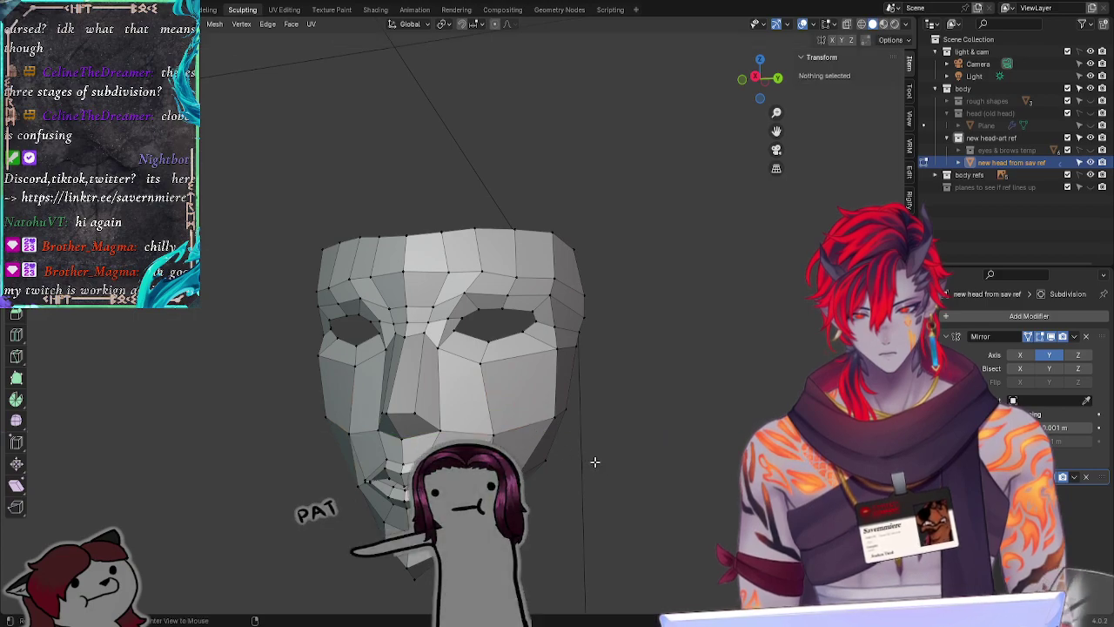
# Step: Raise the jaw vertex slightly along Z, then review the head from near-front and angled views
pyautogui.moveTo(489, 383); pyautogui.dragTo(489, 384)
pyautogui.click(638, 439)
pyautogui.moveTo(638, 439)
pyautogui.mouseDown(button='middle')
pyautogui.moveTo(644, 447)
pyautogui.moveTo(622, 452)
pyautogui.mouseUp(button='middle')
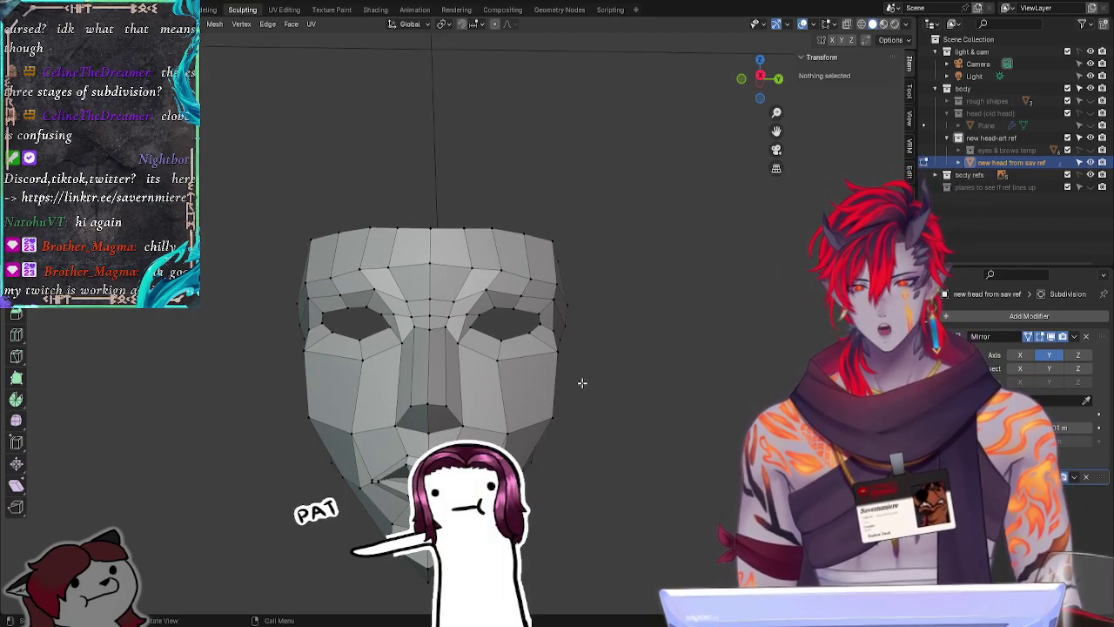
pyautogui.moveTo(644, 378)
pyautogui.mouseDown(button='middle')
pyautogui.moveTo(624, 383)
pyautogui.moveTo(655, 389)
pyautogui.mouseUp(button='middle')
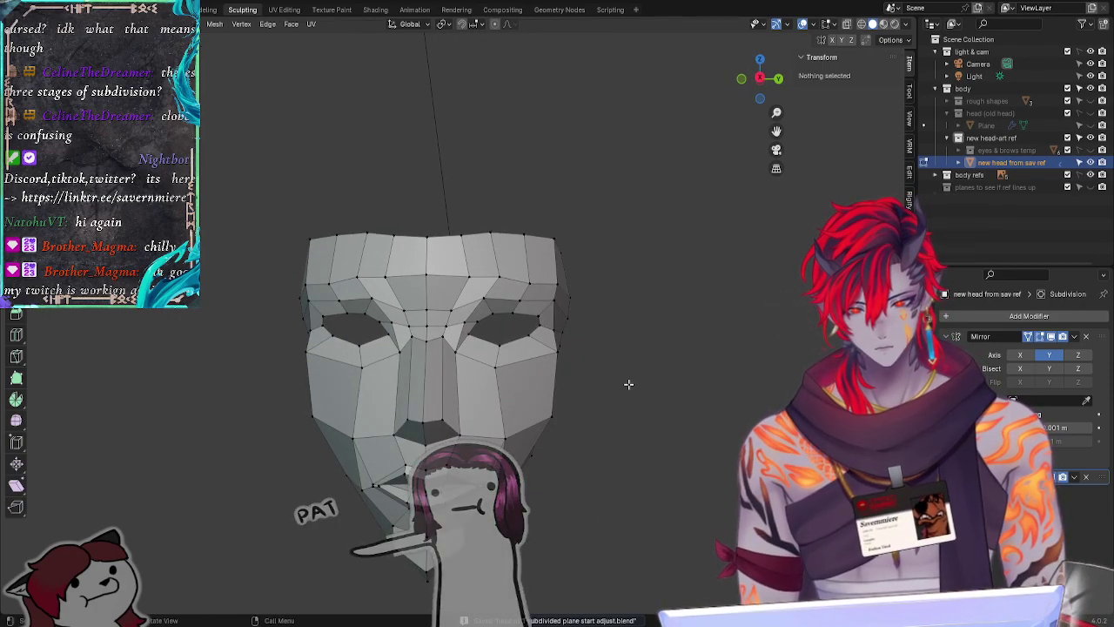
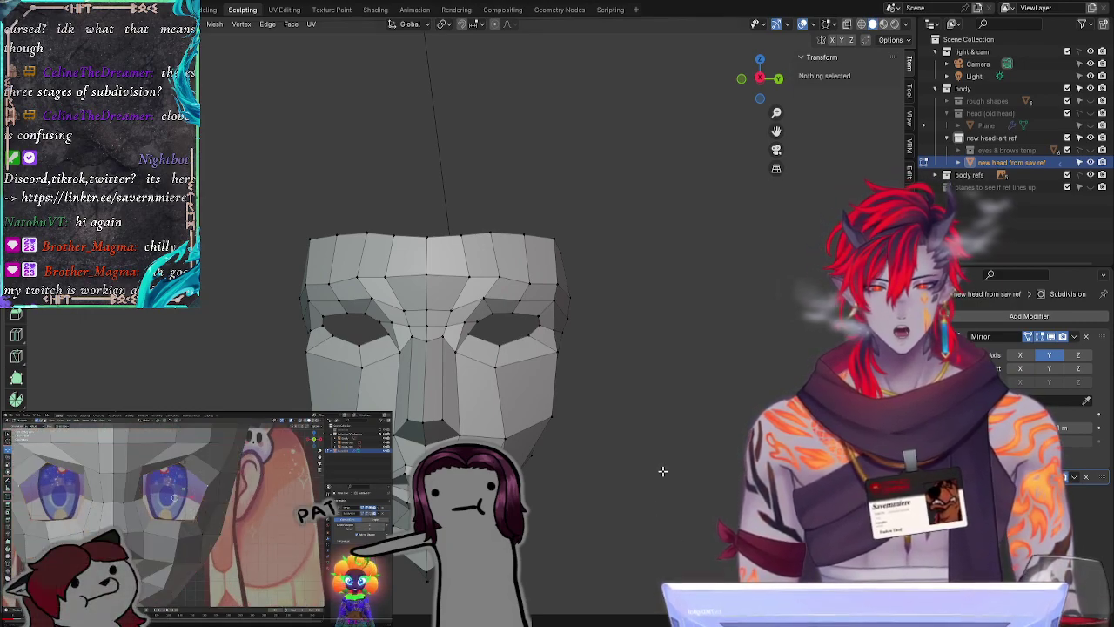
# Step: In front view, move the two cheek vertices below the right eye onto the reference art
pyautogui.click(759, 77)
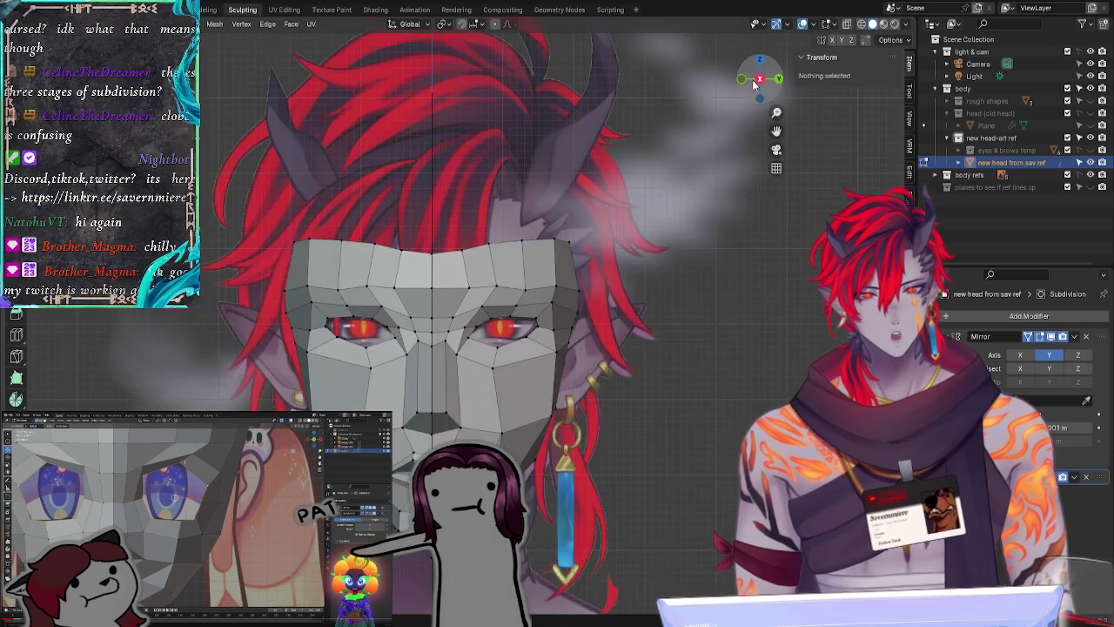
pyautogui.click(497, 346)
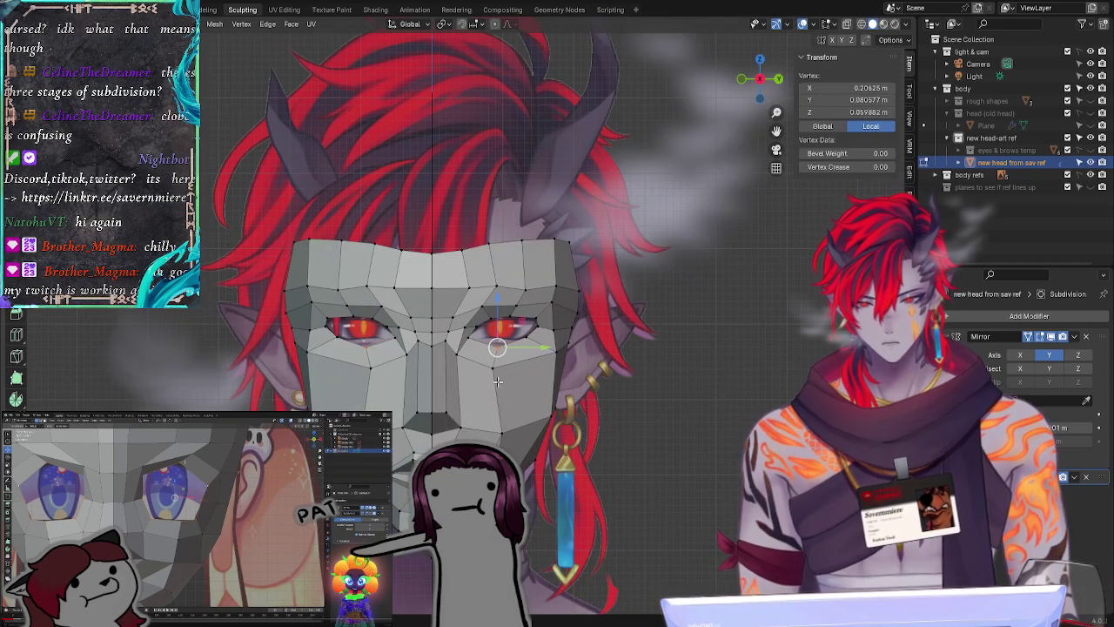
pyautogui.keyDown('shift'); pyautogui.click(493, 367); pyautogui.keyUp('shift')
pyautogui.press('g')
pyautogui.press('g')
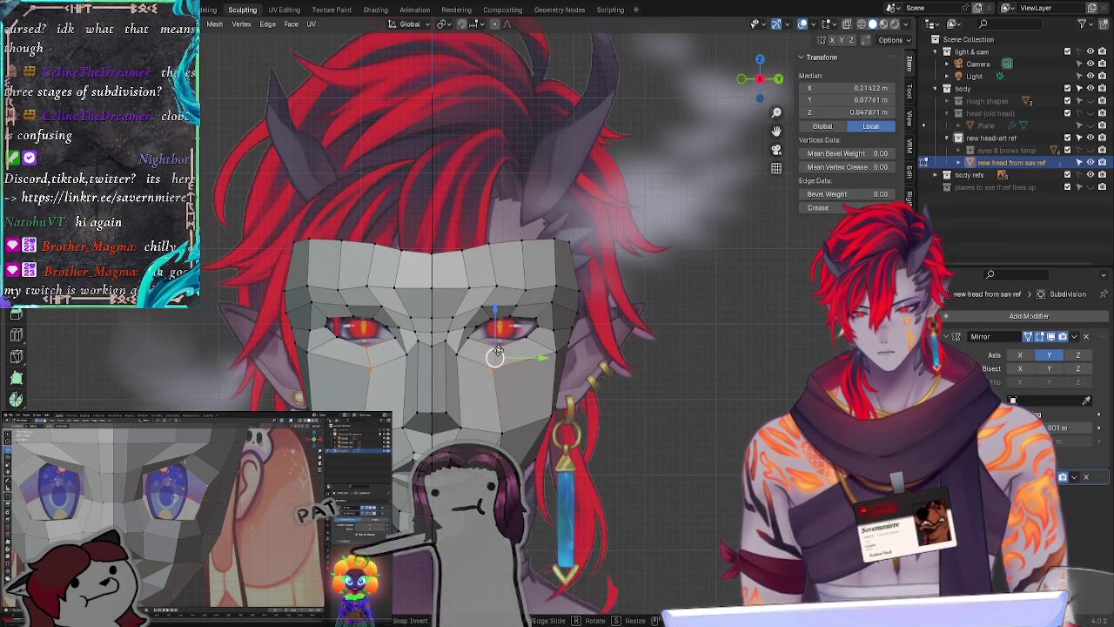
pyautogui.press('g')
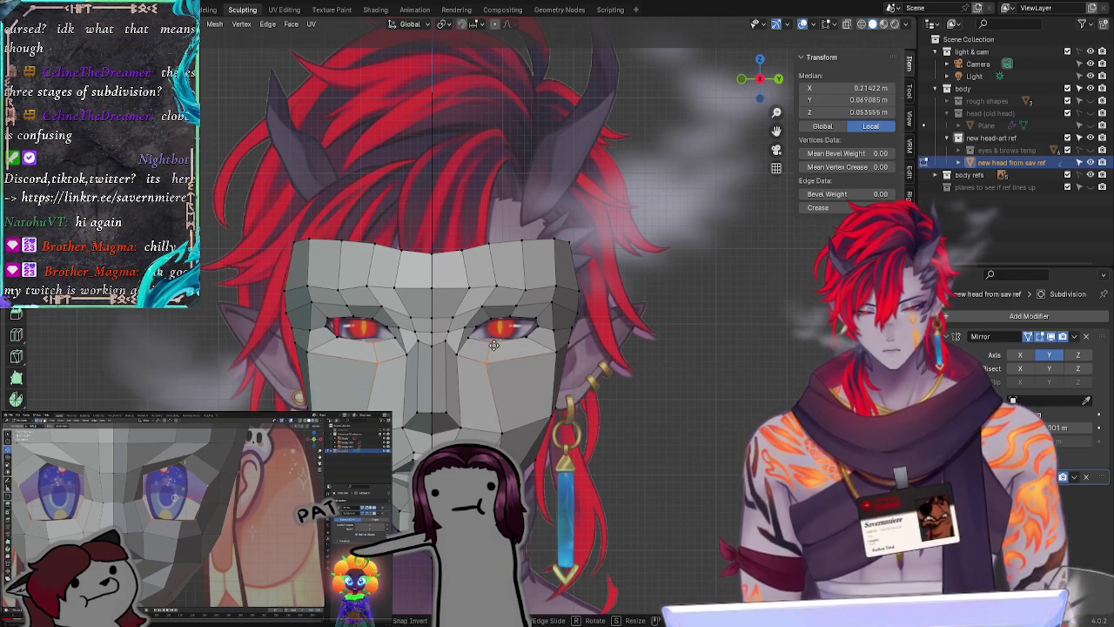
pyautogui.click(496, 346)
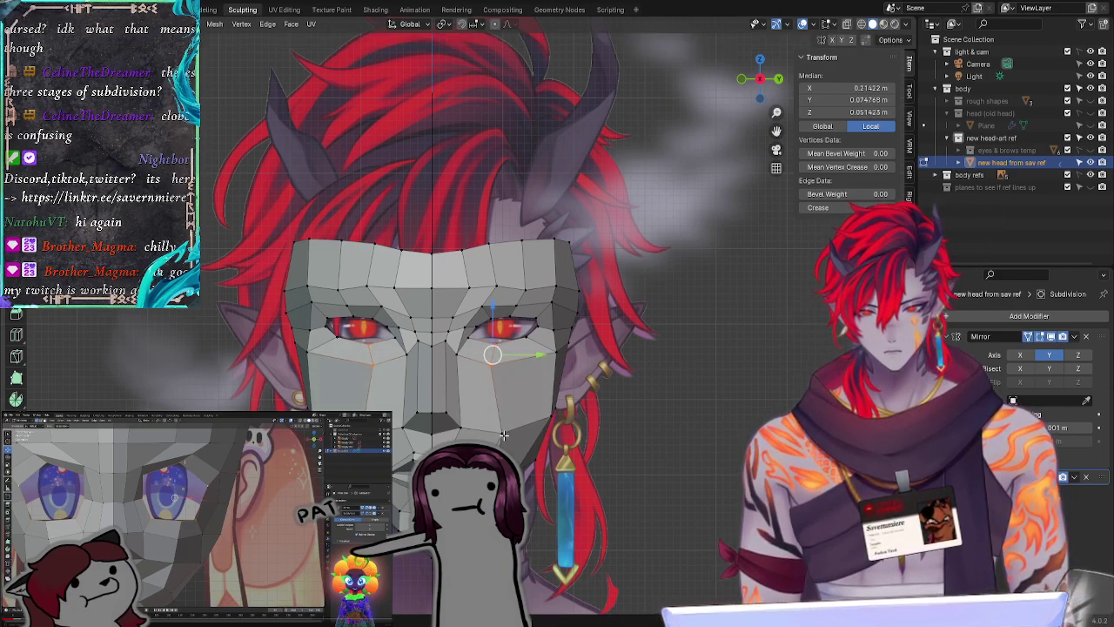
# Step: Add the lower cheek vertex and slide the cheek edges into line with the reference
pyautogui.keyDown('shift'); pyautogui.click(504, 435); pyautogui.keyUp('shift')
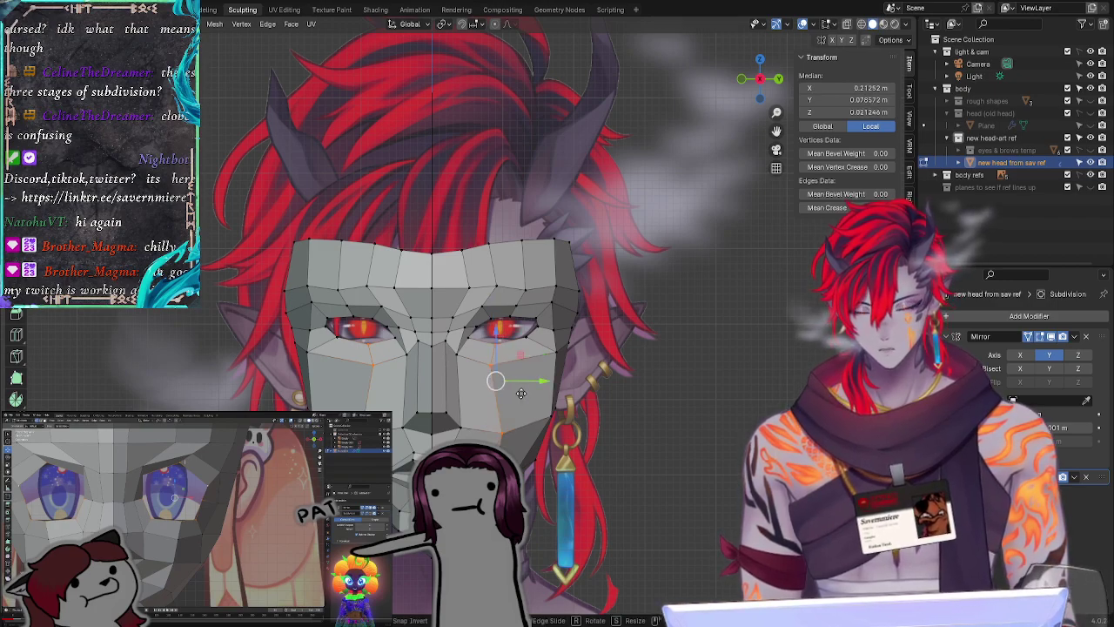
pyautogui.hotkey('shift', 'v')
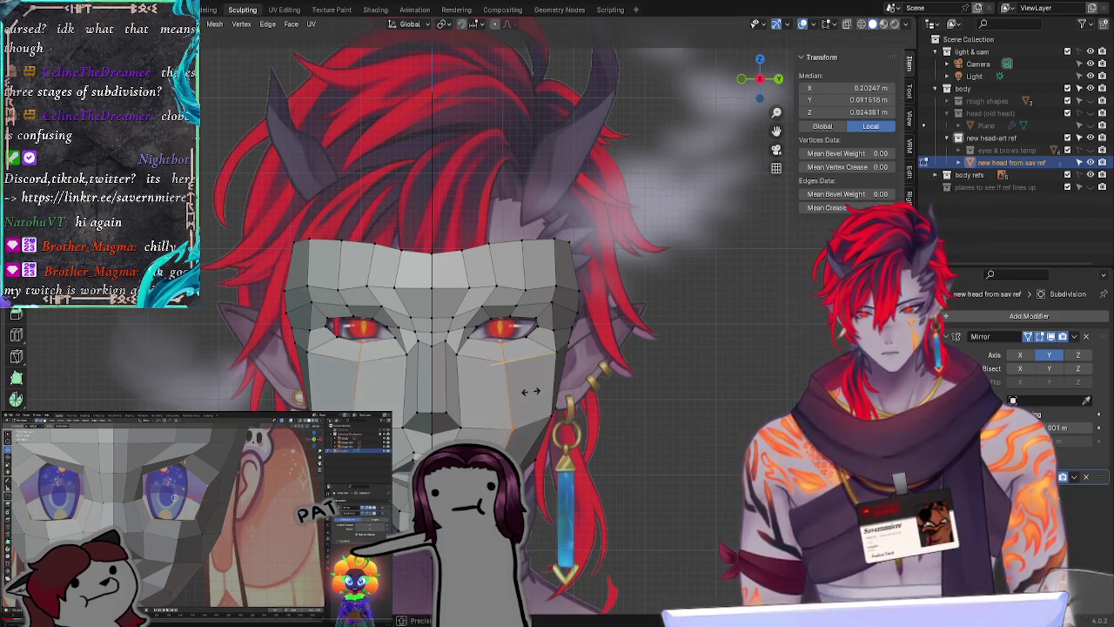
pyautogui.press('g')
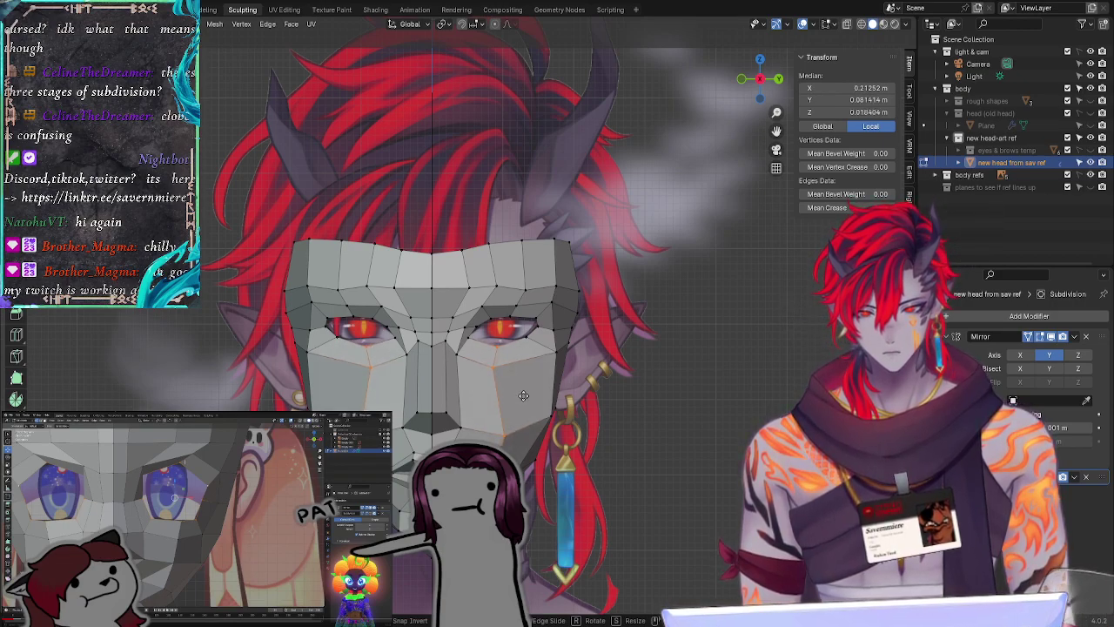
pyautogui.press('g')
pyautogui.click(524, 395)
pyautogui.hotkey('alt', 'a')
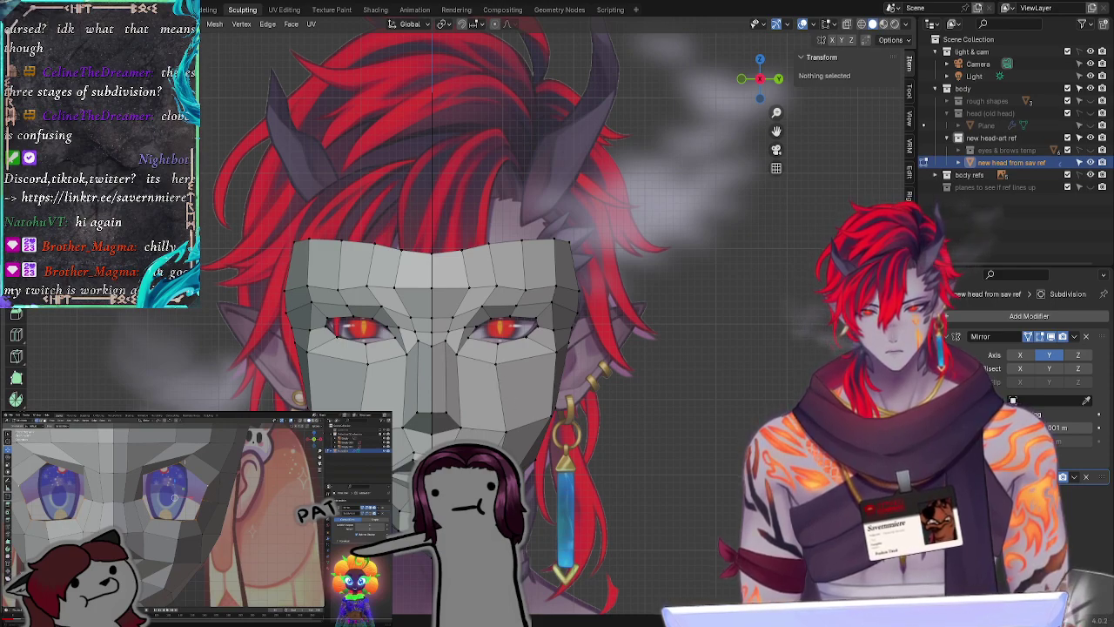
# Step: Nudge two lower cheek vertices near the jaw into place, then deselect everything
pyautogui.click(498, 479)
pyautogui.press('g')
pyautogui.click(498, 479)
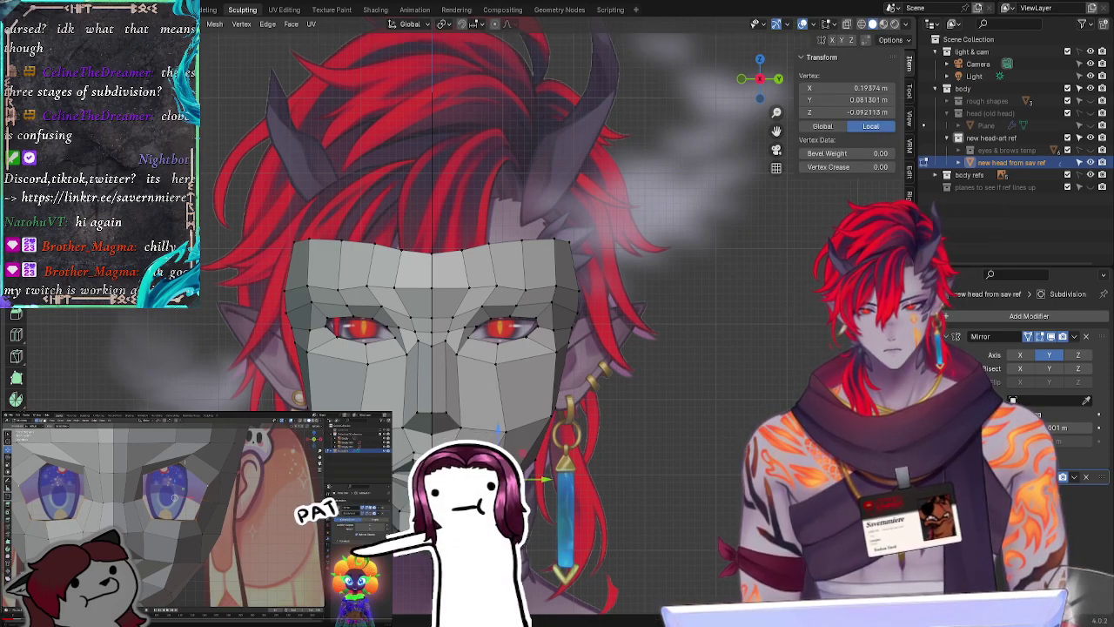
pyautogui.click(502, 431)
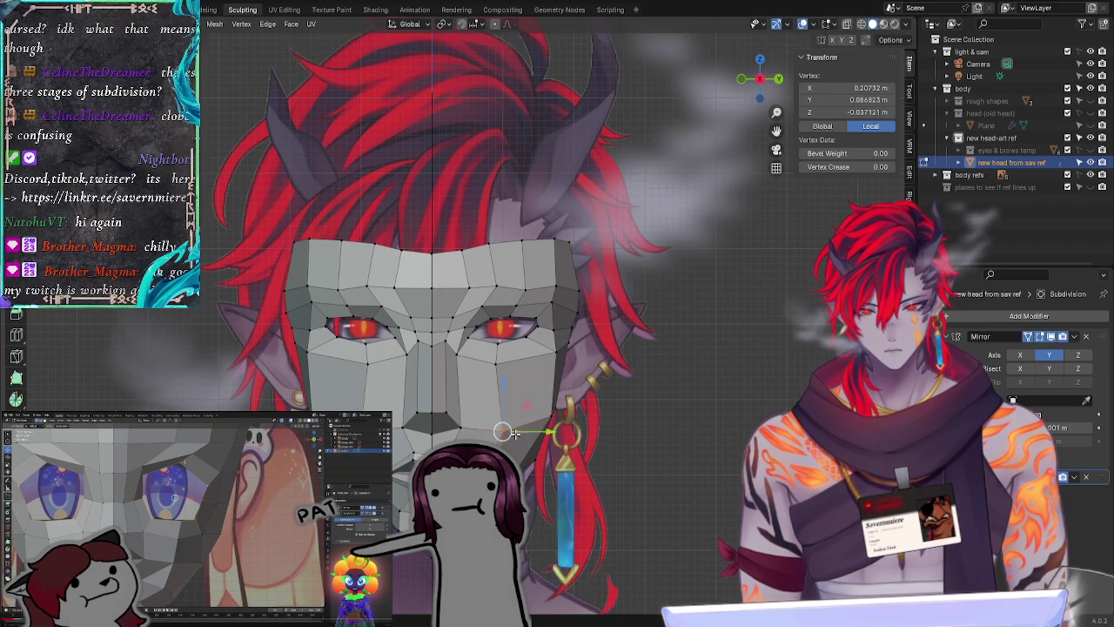
pyautogui.press('g')
pyautogui.hotkey('shift', 'x')
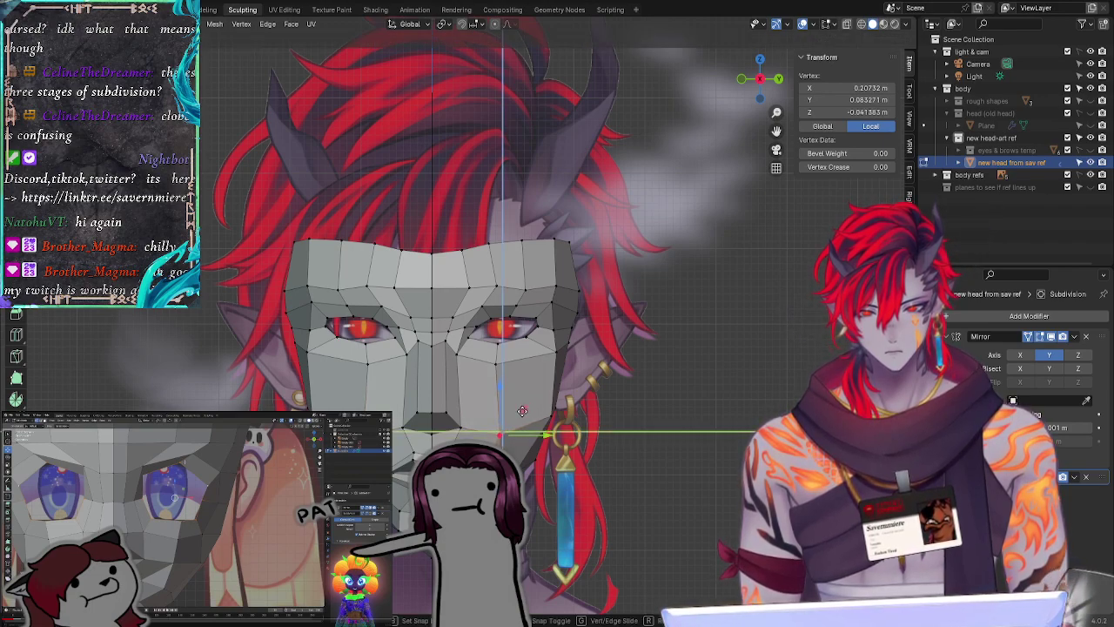
pyautogui.hotkey('alt', 'a')
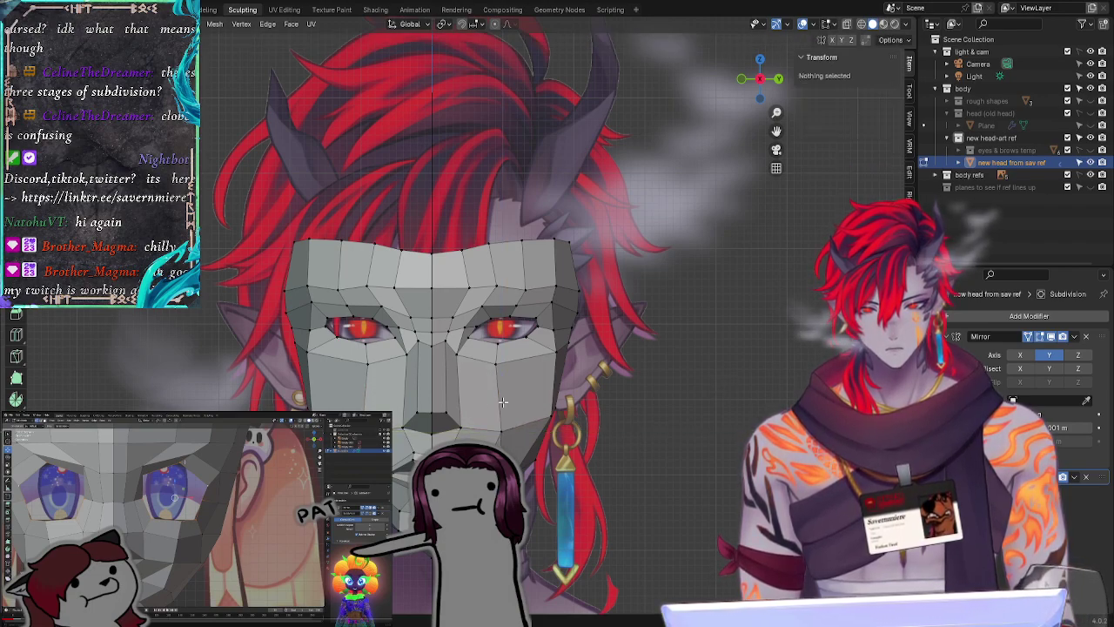
# Step: From a three-quarter view, move a cheek vertex outward along X
pyautogui.moveTo(689, 438); pyautogui.dragTo(629, 447, button='middle')
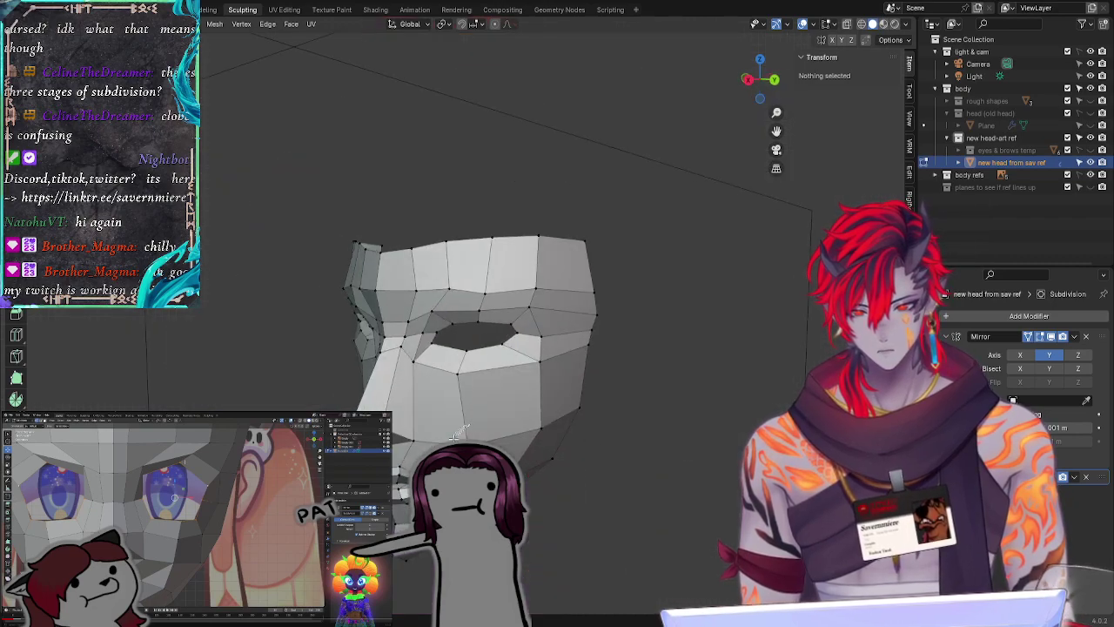
pyautogui.click(463, 435)
pyautogui.press('g')
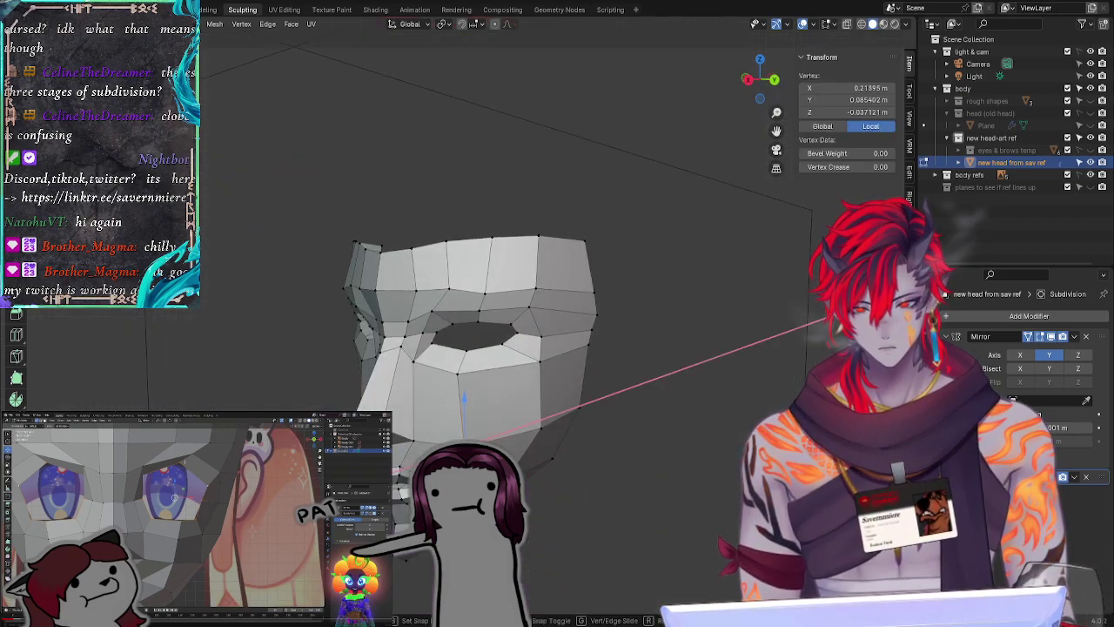
pyautogui.click(463, 439)
pyautogui.hotkey('alt', 'a')
# Step: In front view, slide and reposition the vertex below the right eye
pyautogui.moveTo(463, 409); pyautogui.dragTo(533, 390, button='middle')
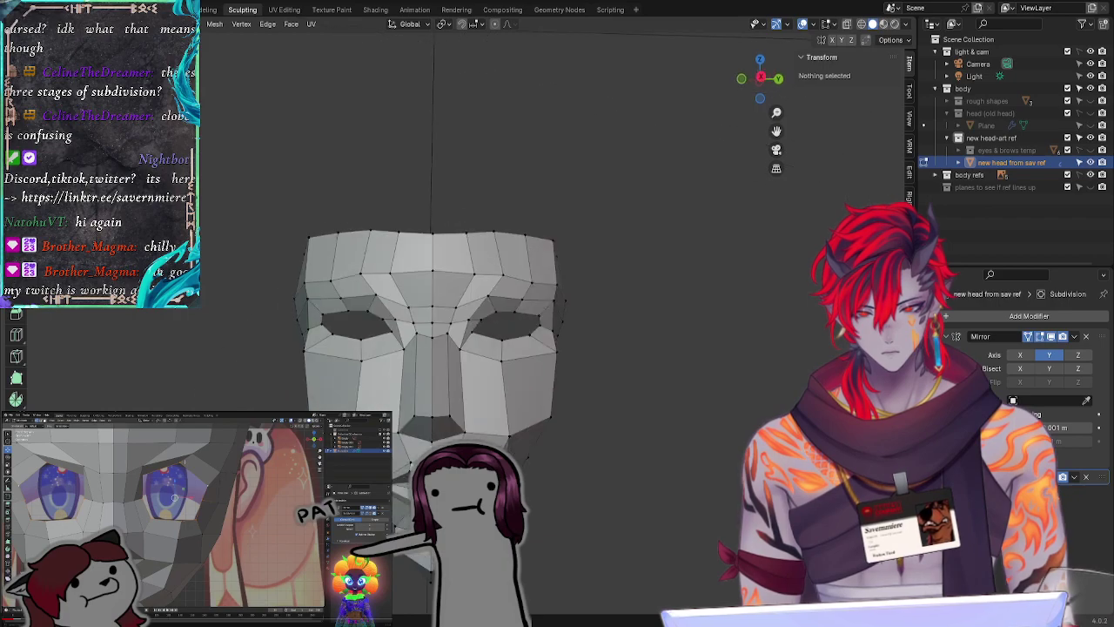
pyautogui.click(760, 78)
pyautogui.click(497, 362)
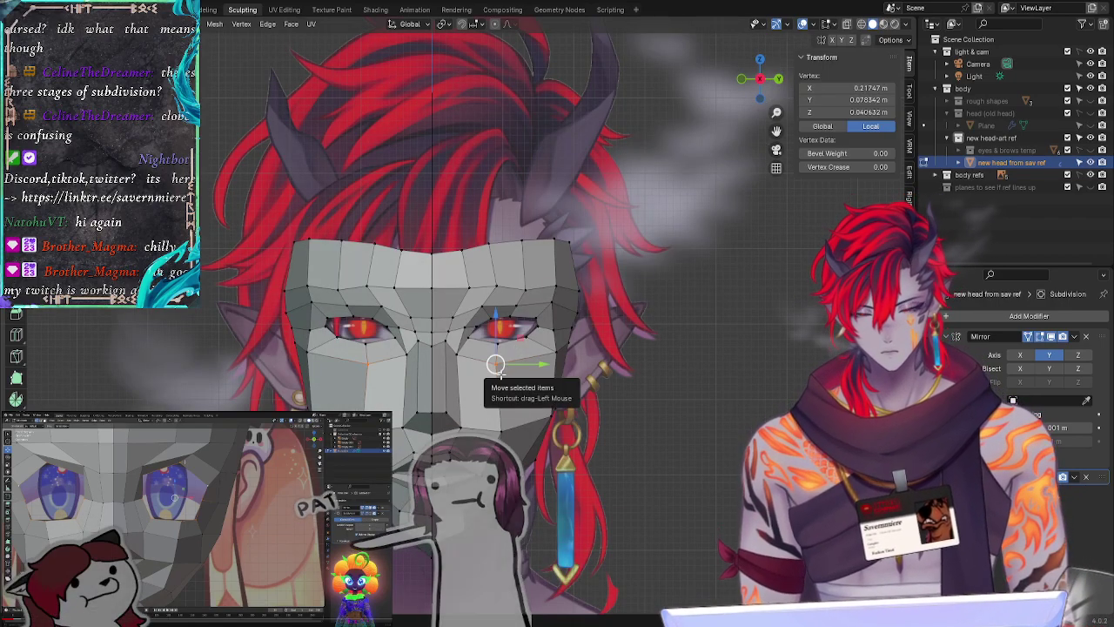
pyautogui.press('g')
pyautogui.press('g')
pyautogui.click(500, 374)
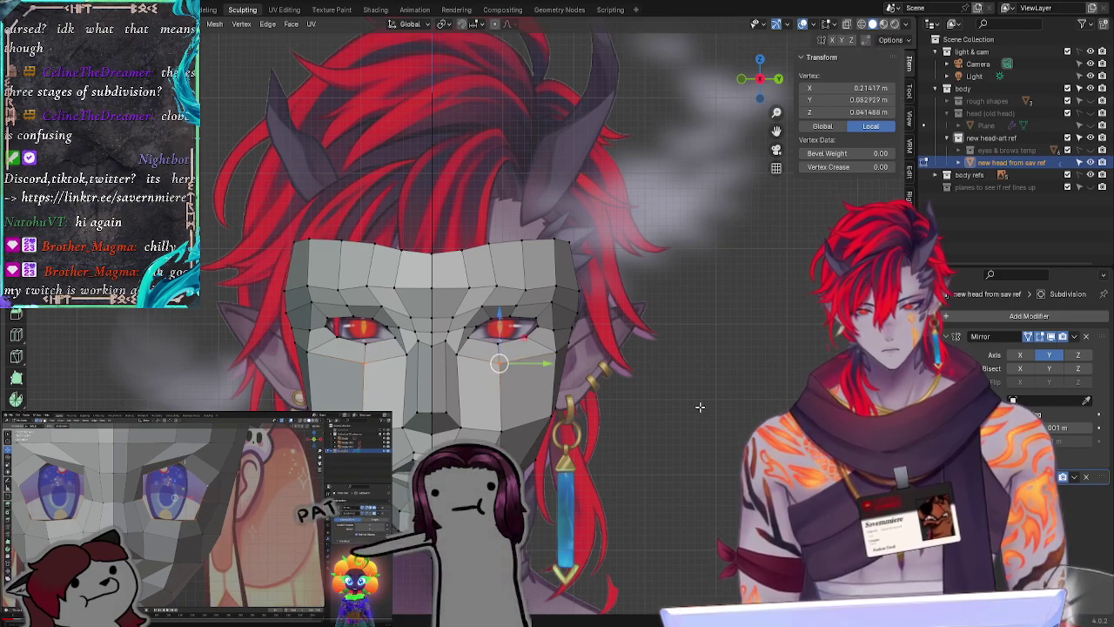
pyautogui.press('g')
pyautogui.press('g')
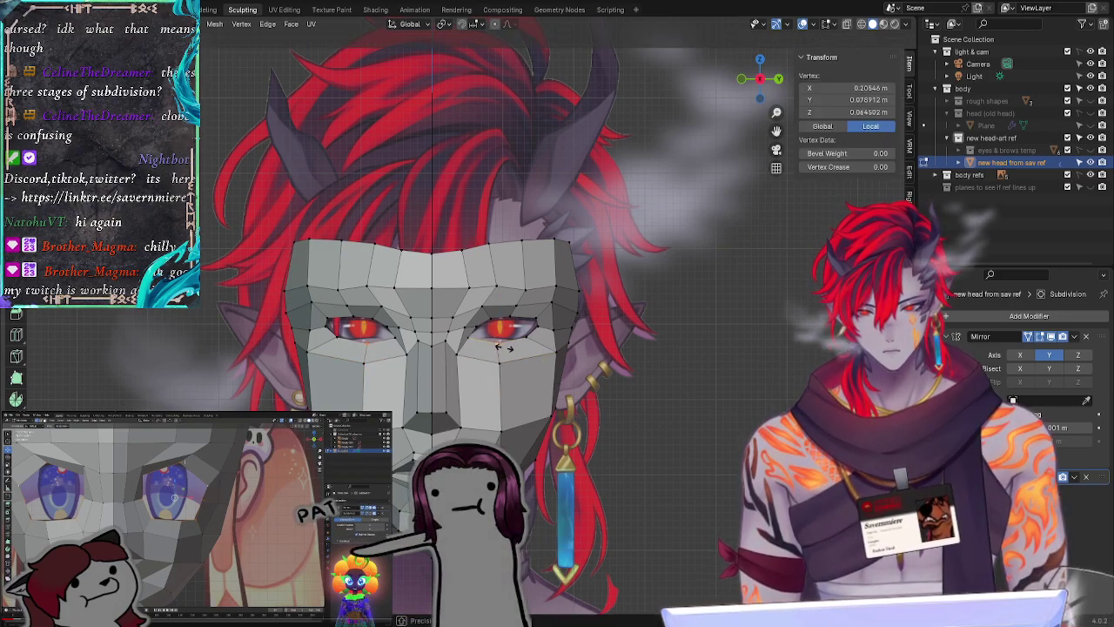
pyautogui.click(503, 348)
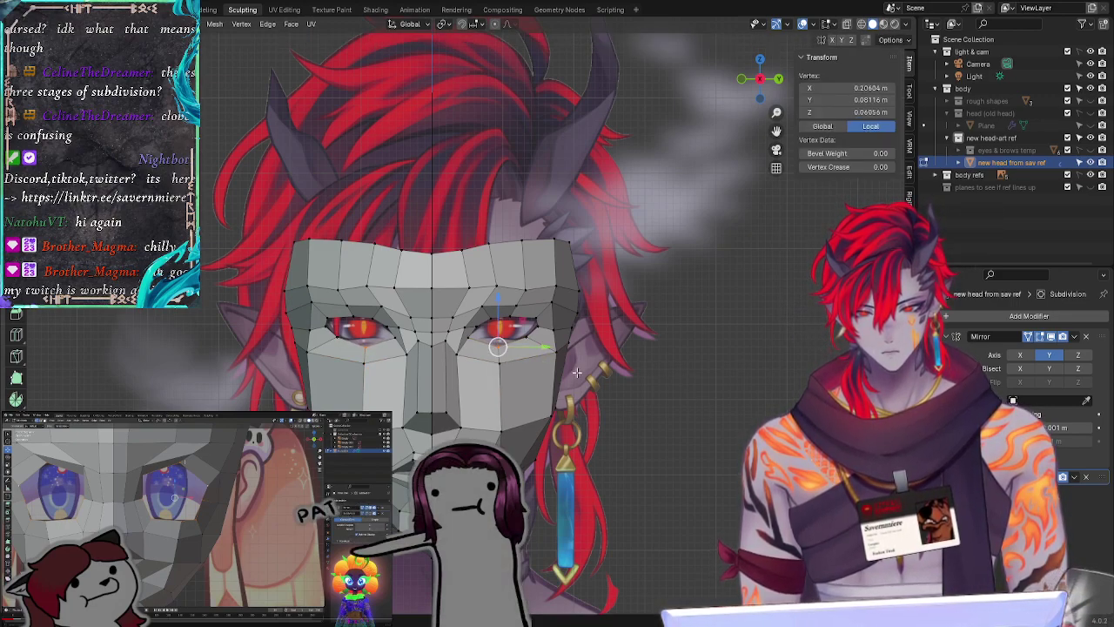
pyautogui.click(684, 405)
# Step: Slide a vertex under the eye socket down its edge and nudge it along Y
pyautogui.moveTo(696, 405); pyautogui.dragTo(628, 412, button='middle')
pyautogui.click(522, 383)
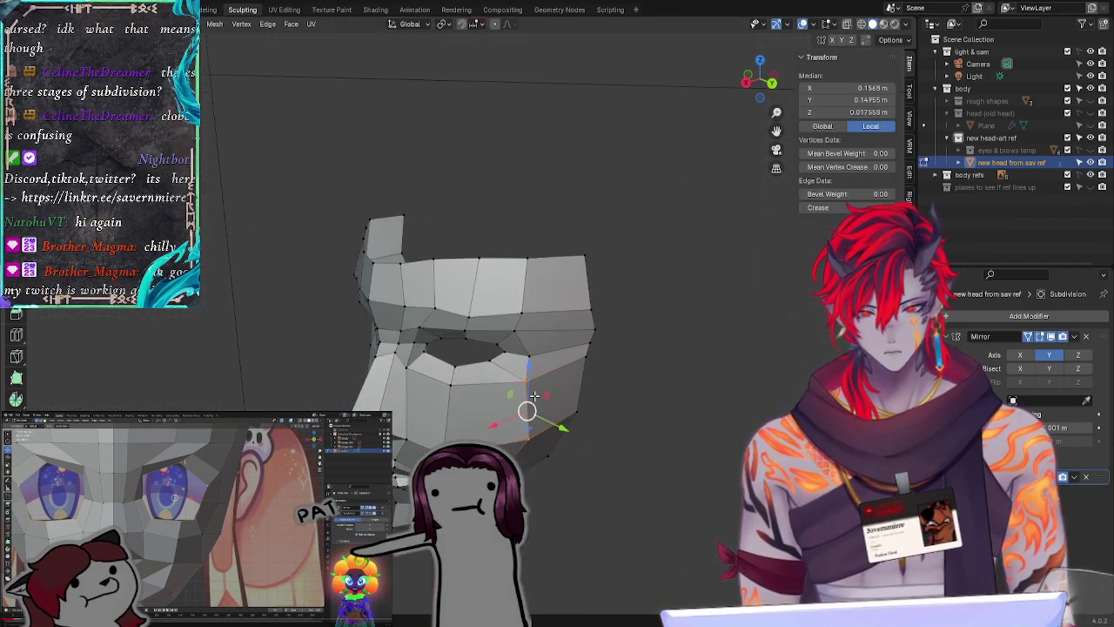
pyautogui.press('g')
pyautogui.press('g')
pyautogui.click(531, 398)
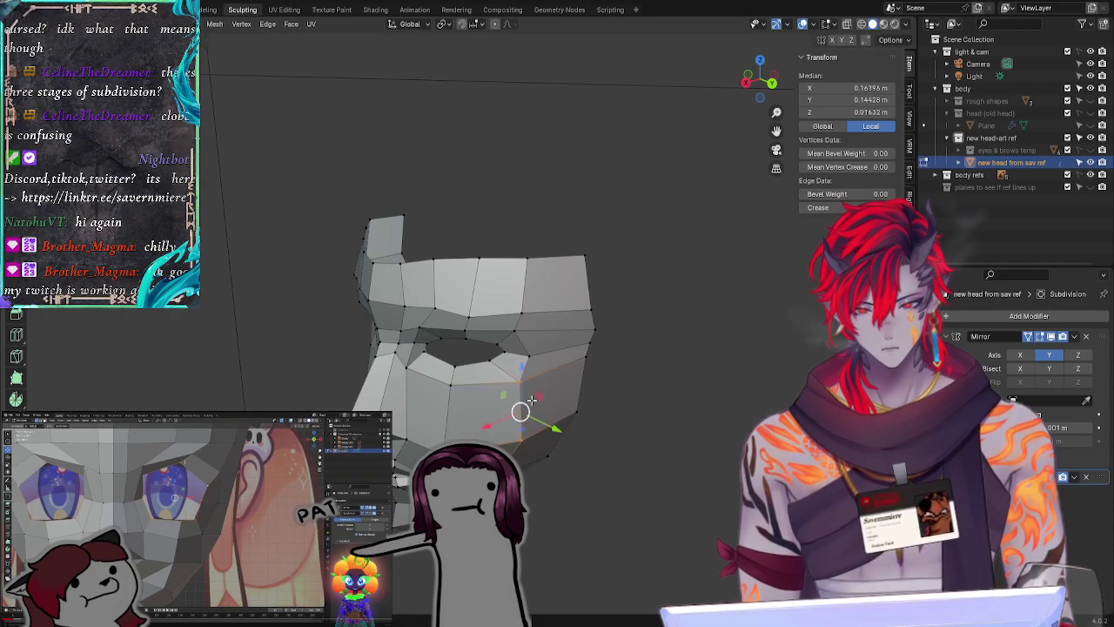
pyautogui.moveTo(554, 429); pyautogui.dragTo(560, 433)
pyautogui.click(616, 489)
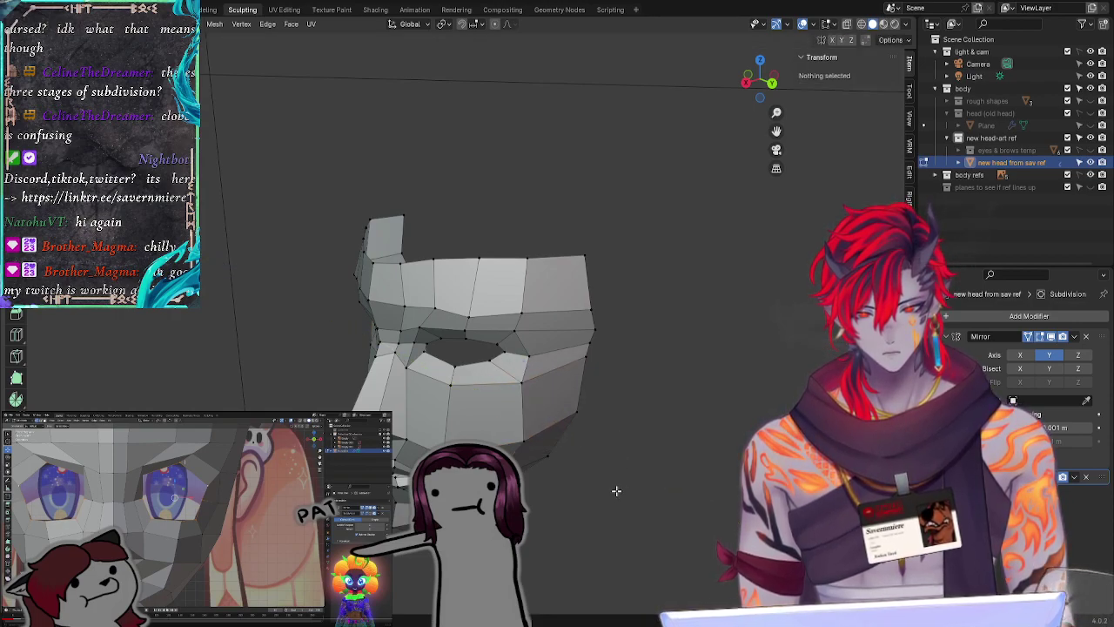
# Step: From an angled side view, slide another eye-socket vertex down its edge
pyautogui.moveTo(616, 490); pyautogui.dragTo(688, 461, button='middle')
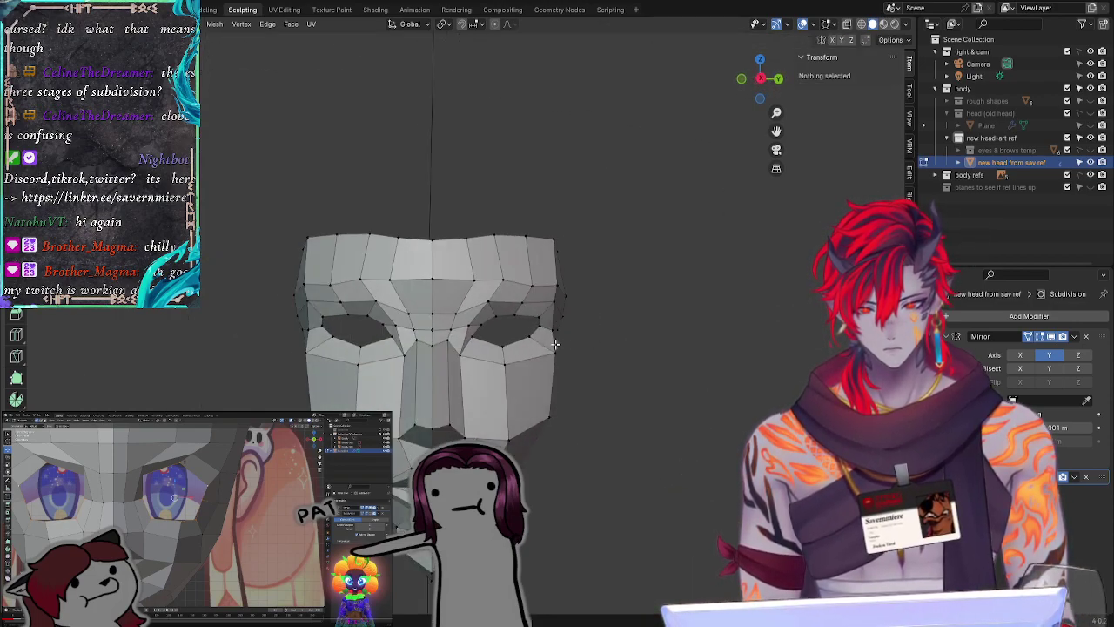
pyautogui.moveTo(561, 356); pyautogui.dragTo(571, 419, button='middle')
pyautogui.click(534, 381)
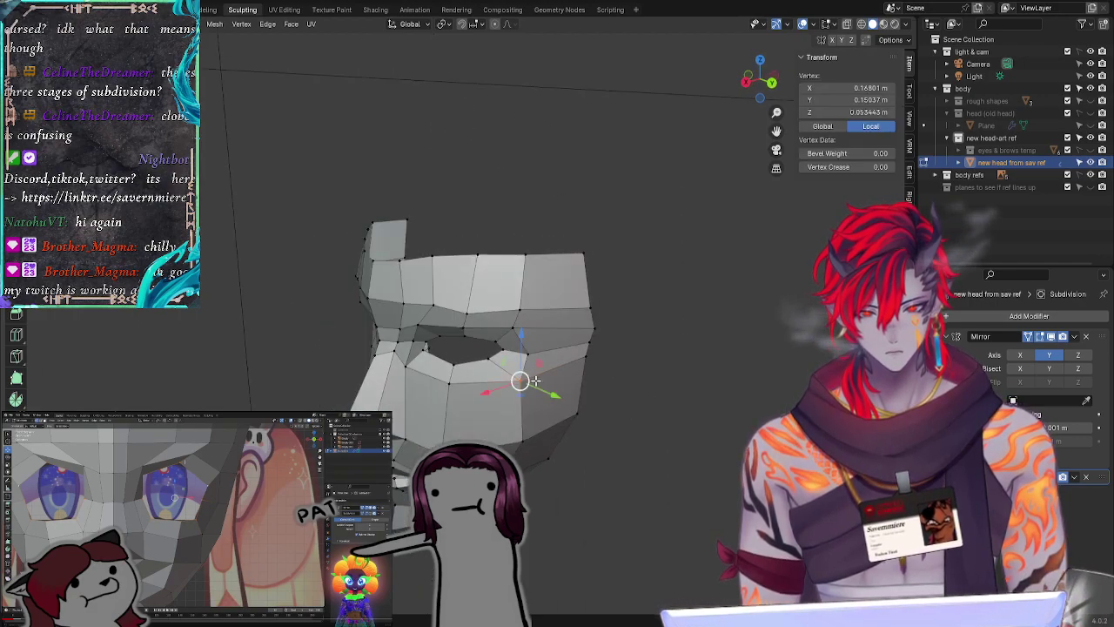
pyautogui.press('g')
pyautogui.press('g')
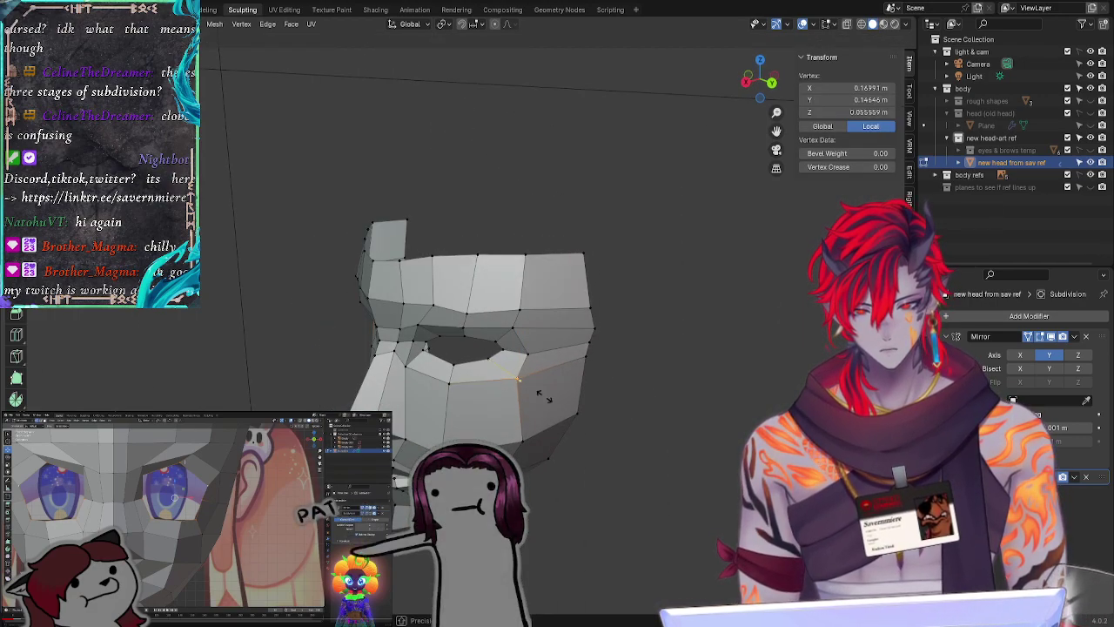
pyautogui.click(543, 398)
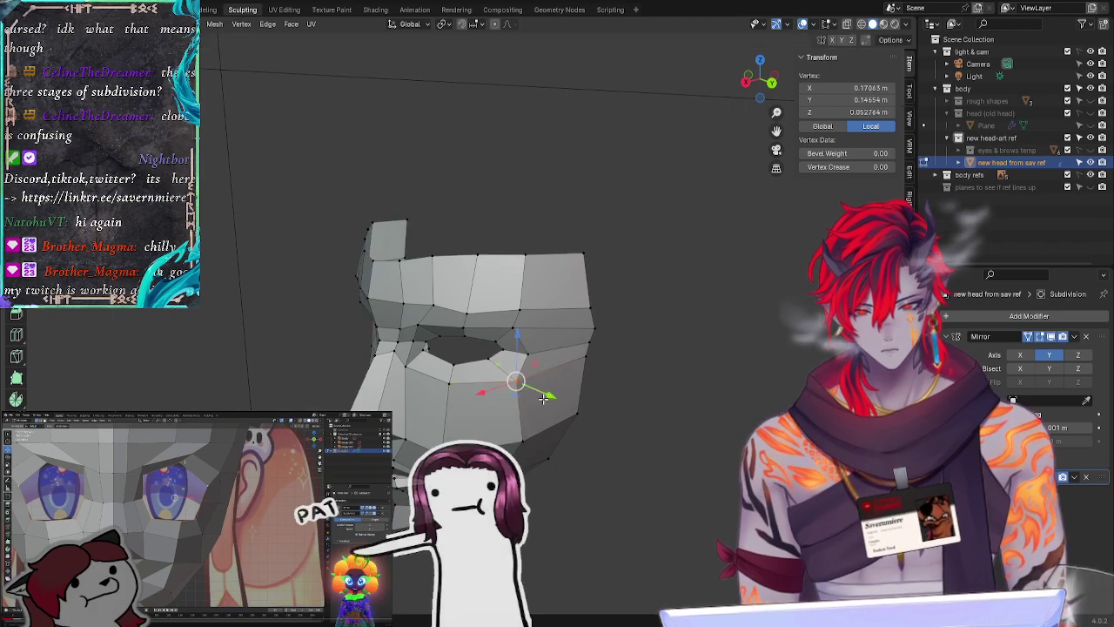
pyautogui.click(627, 470)
# Step: Slide the outer corner vertex of the right eye socket along its edge
pyautogui.moveTo(626, 470); pyautogui.dragTo(595, 391, button='middle')
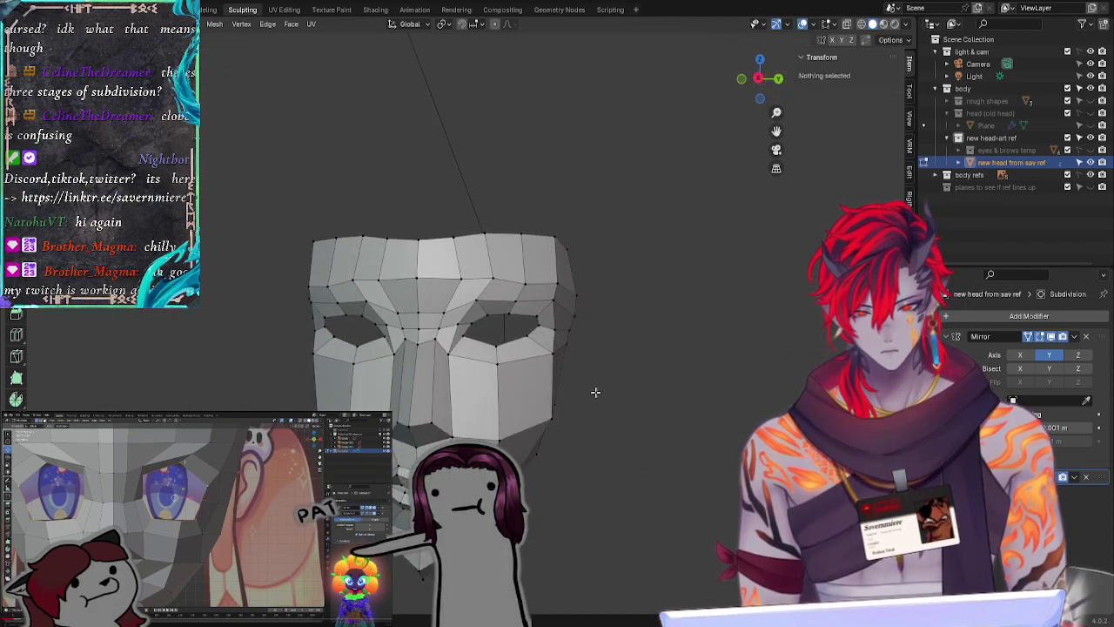
pyautogui.click(550, 352)
pyautogui.press('g')
pyautogui.press('g')
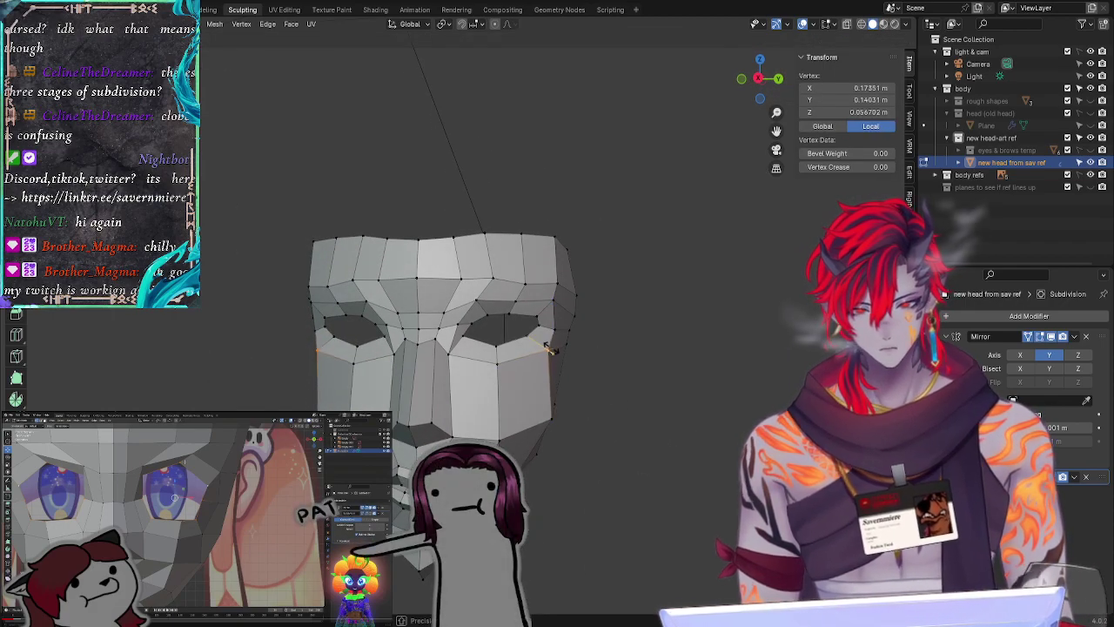
pyautogui.click(552, 353)
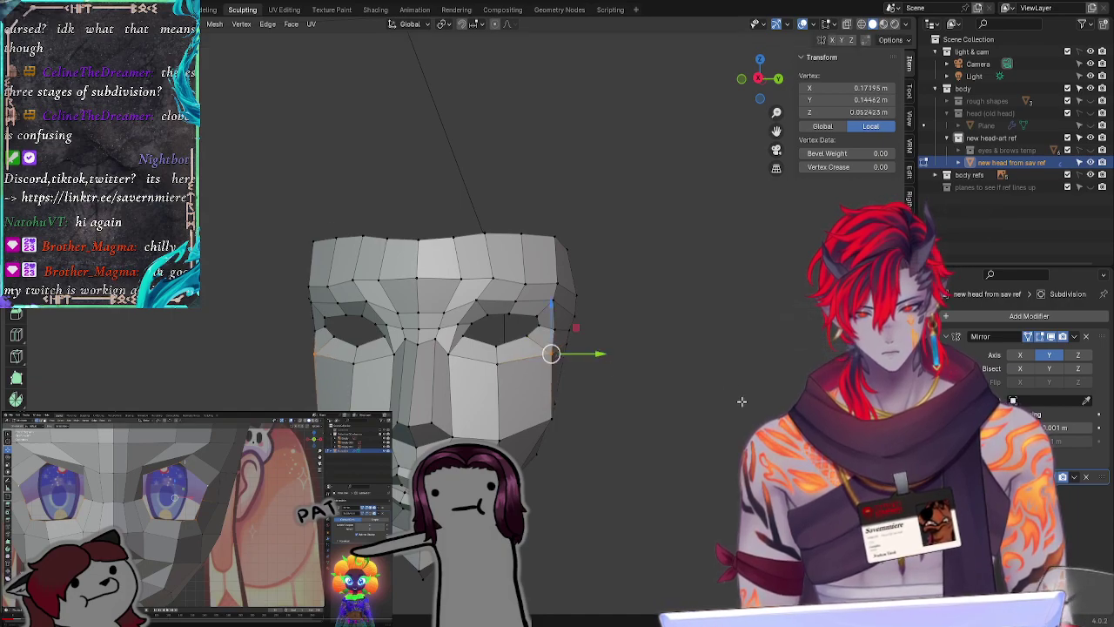
# Step: From the side, slide an eye-hole vertex and nudge it slightly sideways
pyautogui.moveTo(742, 401); pyautogui.dragTo(557, 374, button='middle')
pyautogui.click(518, 351)
pyautogui.press('g')
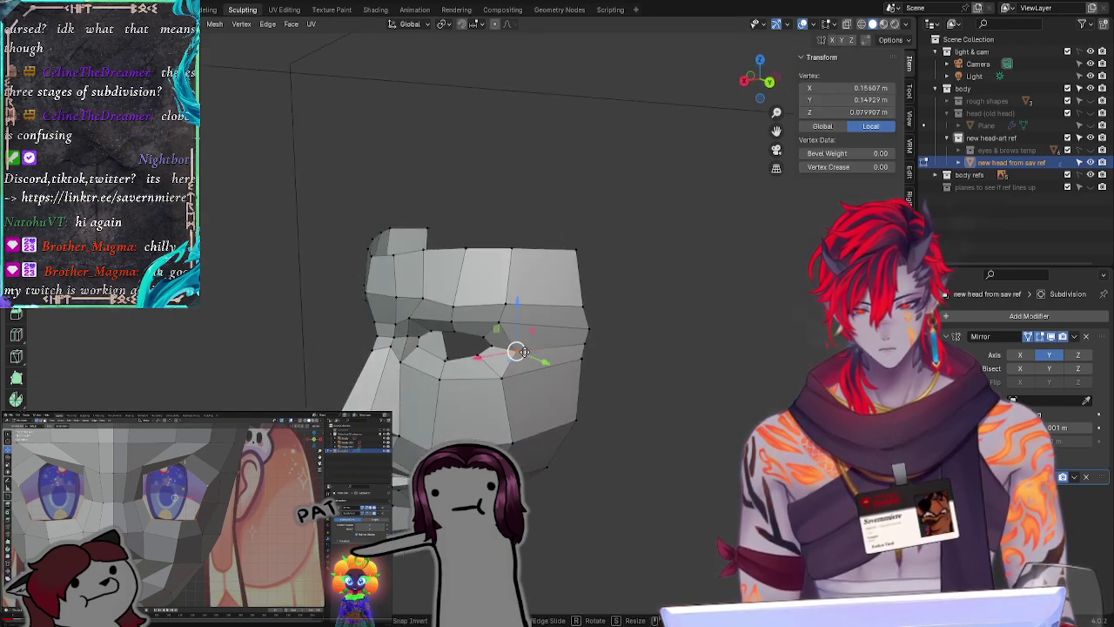
pyautogui.press('g')
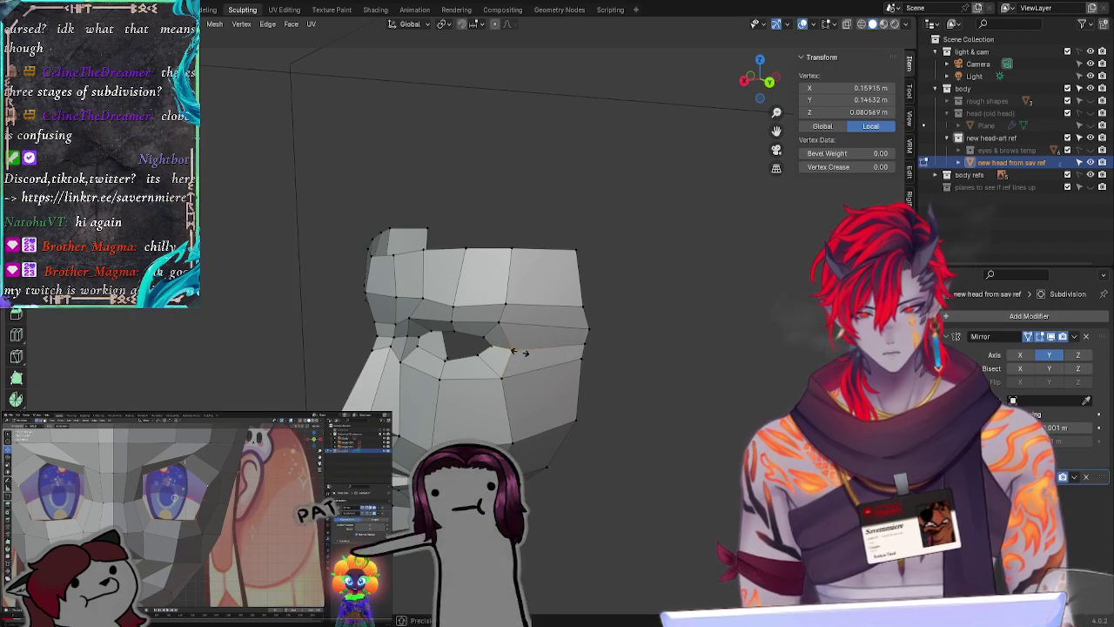
pyautogui.click(518, 351)
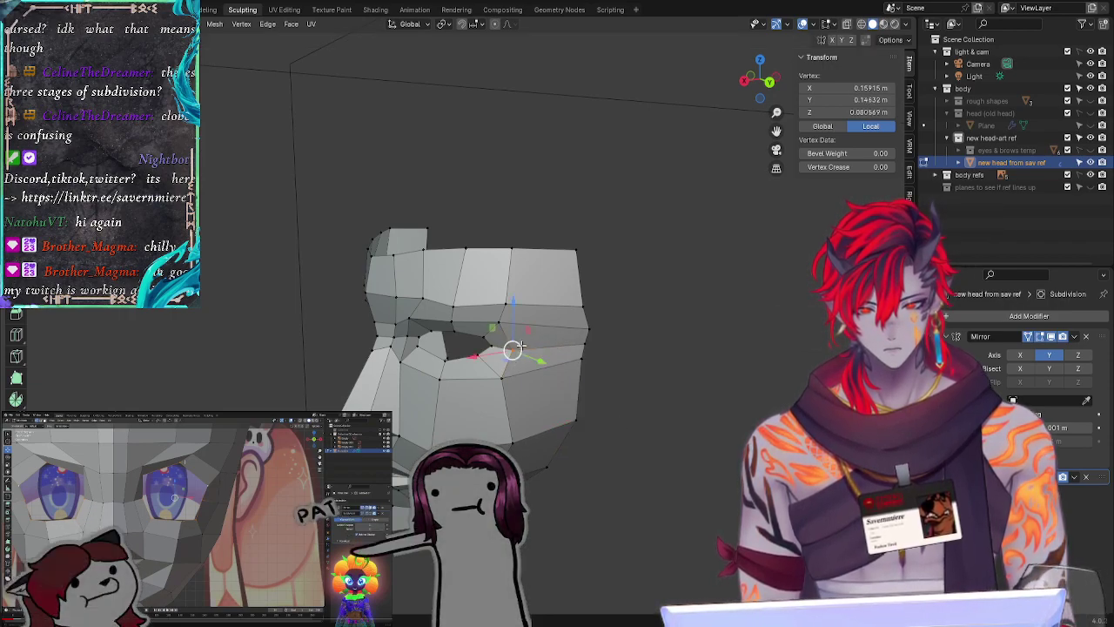
pyautogui.moveTo(539, 360); pyautogui.dragTo(542, 361)
pyautogui.click(621, 465)
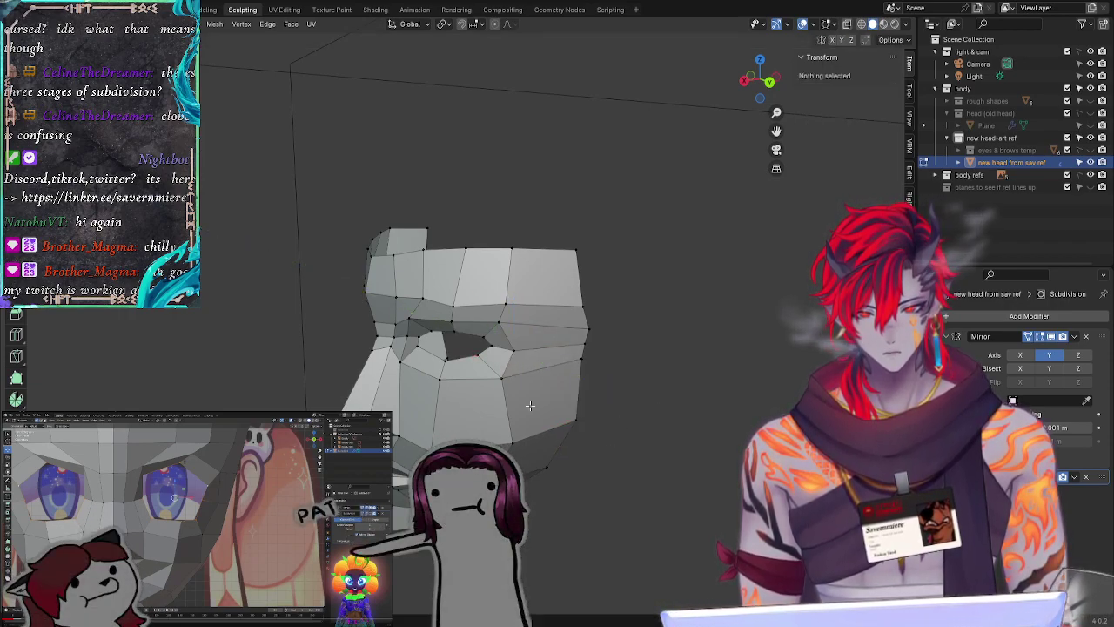
# Step: Undo a trial move, then drag the eye-socket edge vertex toward the eye's outer edge
pyautogui.click(505, 381)
pyautogui.press('g')
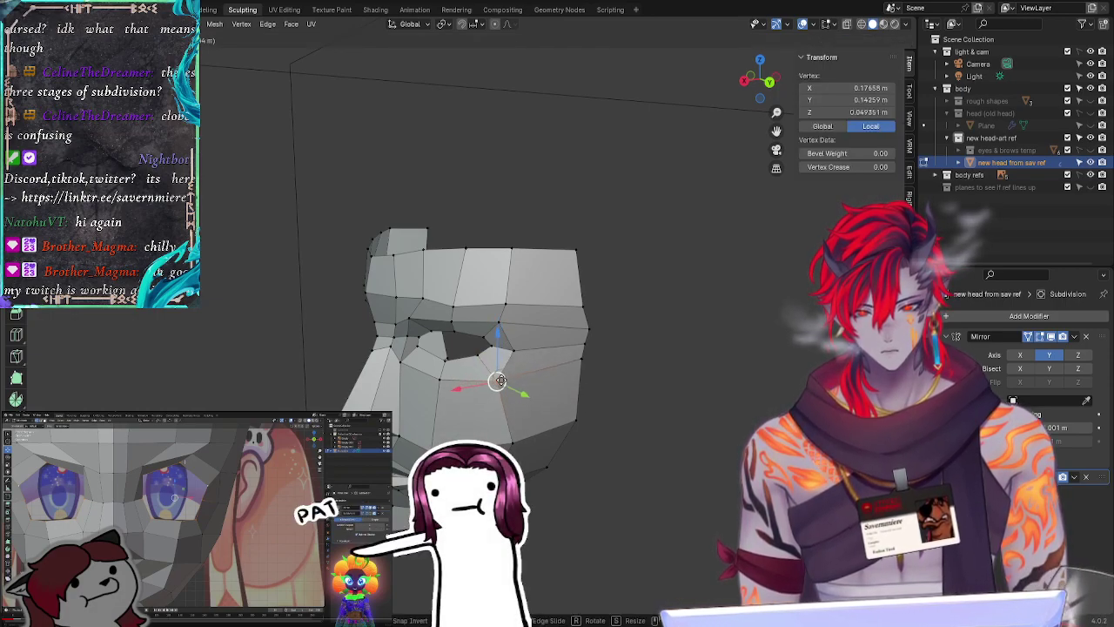
pyautogui.click(499, 378)
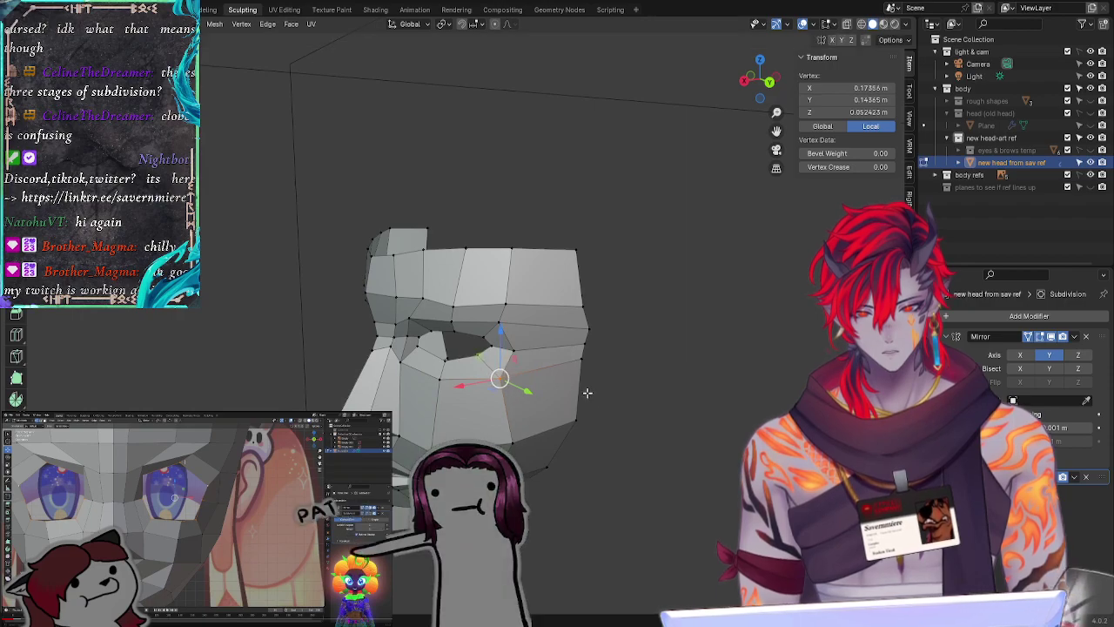
pyautogui.hotkey('ctrl', 'z')
pyautogui.moveTo(585, 469); pyautogui.dragTo(658, 456, button='middle')
pyautogui.moveTo(556, 351); pyautogui.dragTo(549, 355)
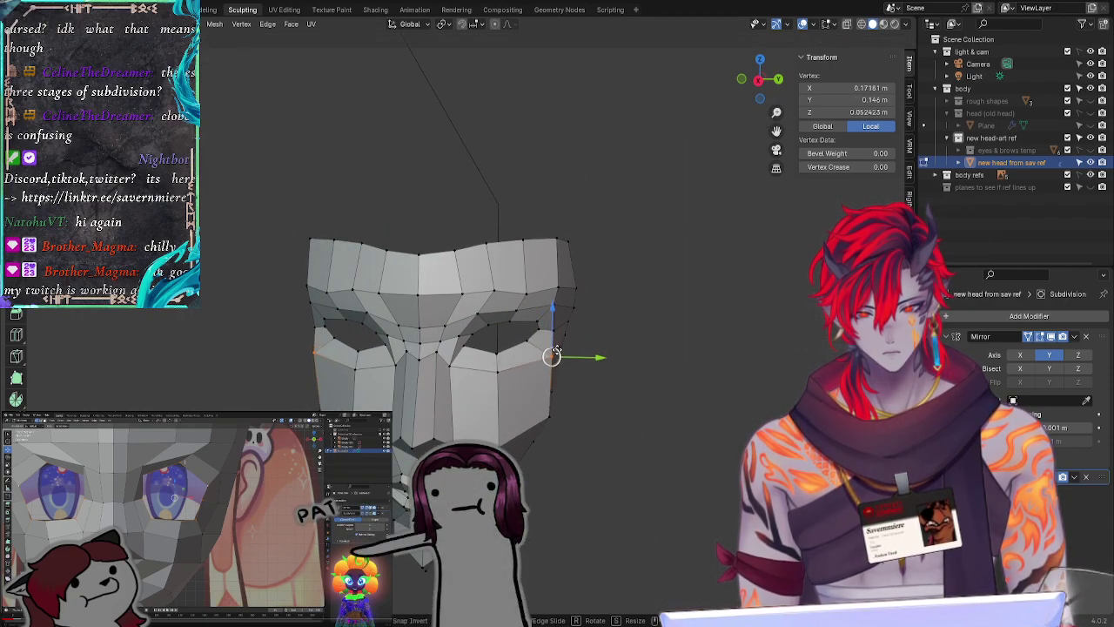
# Step: From the side view, move the eye-socket vertex along X to set its depth
pyautogui.click(548, 353)
pyautogui.moveTo(548, 353); pyautogui.dragTo(546, 418, button='middle')
pyautogui.hotkey('ctrl', 'z')
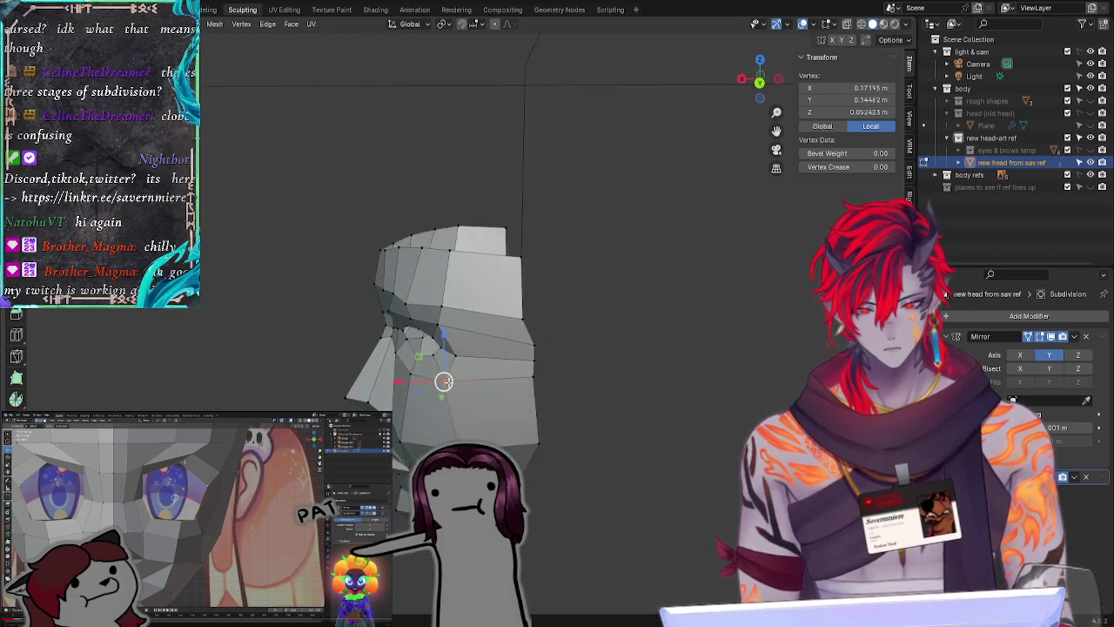
pyautogui.press('g')
pyautogui.press('x')
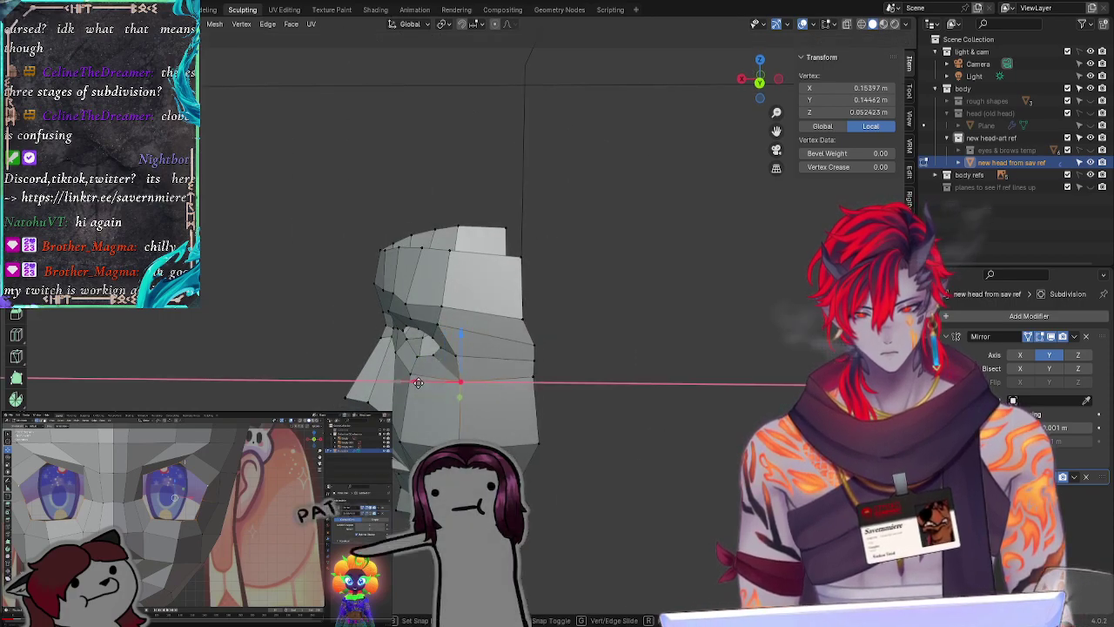
pyautogui.click(418, 383)
# Step: Move that vertex and the lower cheek vertex along X, then return to the front
pyautogui.moveTo(419, 381)
pyautogui.mouseDown(button='middle')
pyautogui.moveTo(461, 380)
pyautogui.moveTo(423, 370)
pyautogui.mouseUp(button='middle')
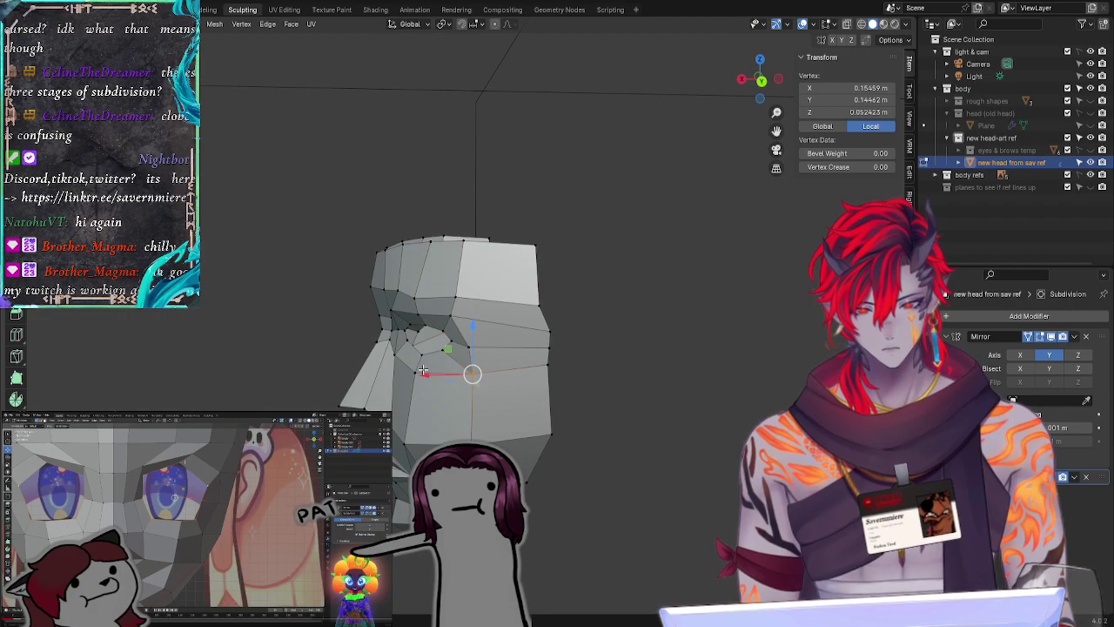
pyautogui.press('g')
pyautogui.press('x')
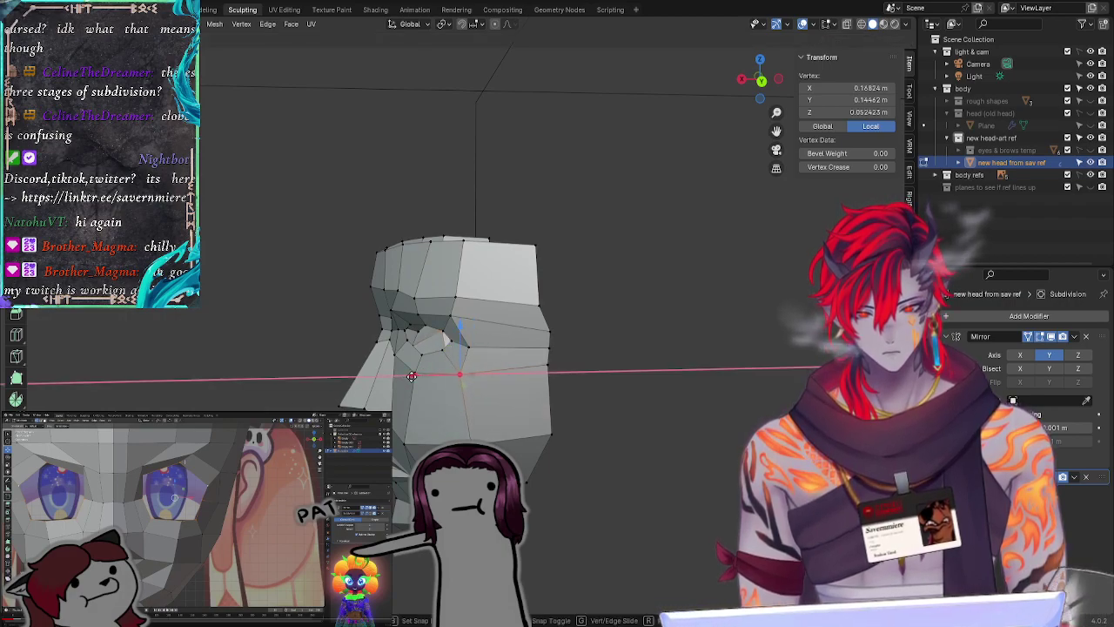
pyautogui.click(406, 376)
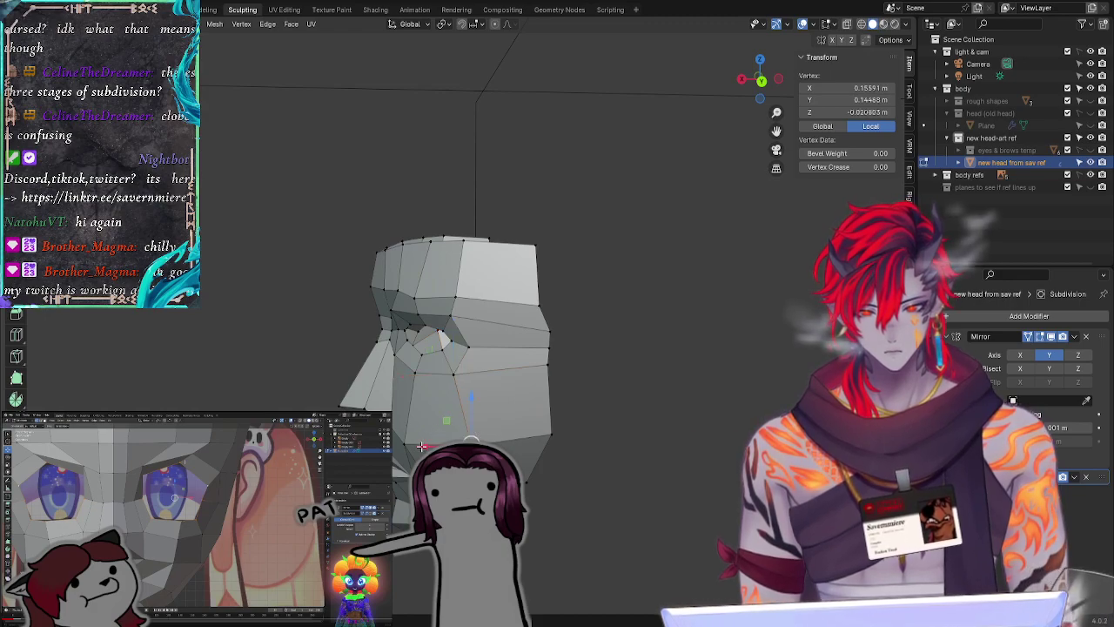
pyautogui.press('g')
pyautogui.press('x')
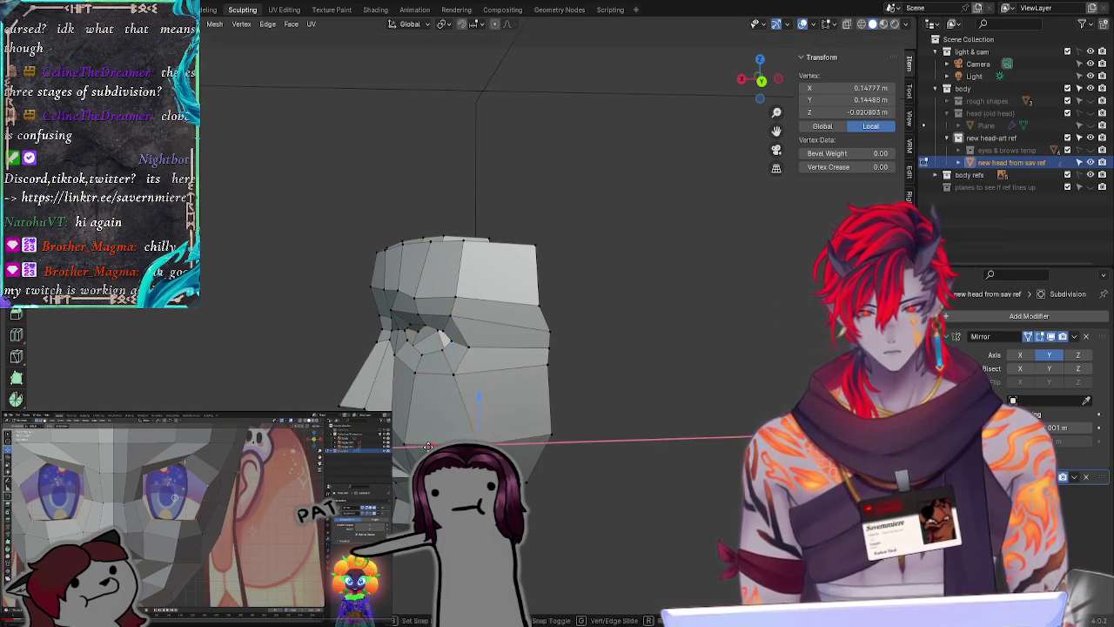
pyautogui.click(431, 446)
pyautogui.click(643, 413)
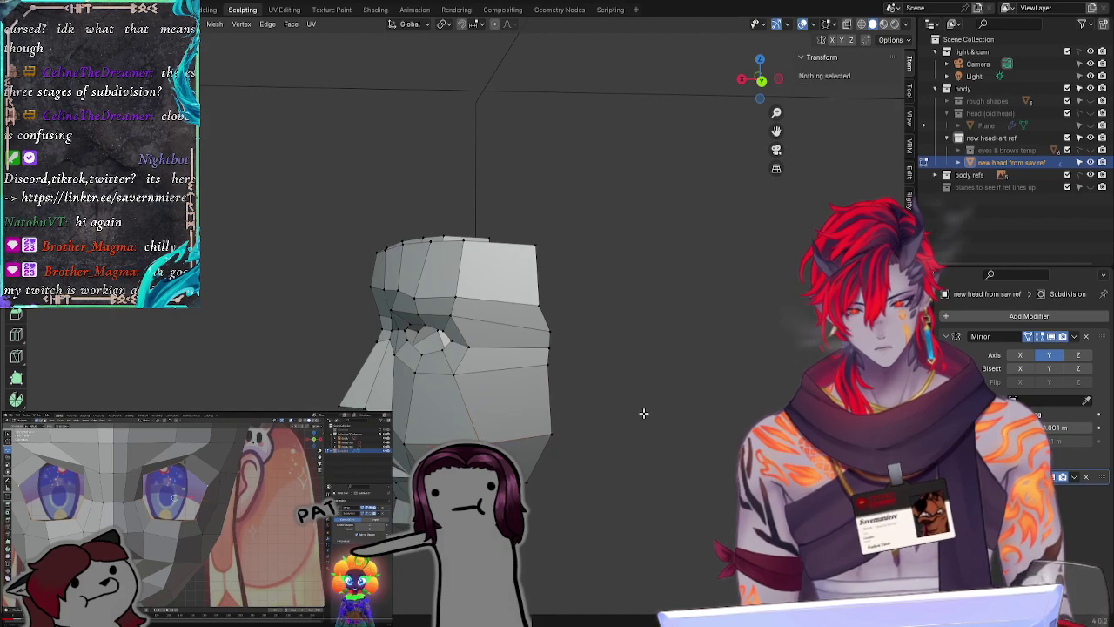
pyautogui.moveTo(300, 376); pyautogui.dragTo(419, 385, button='middle')
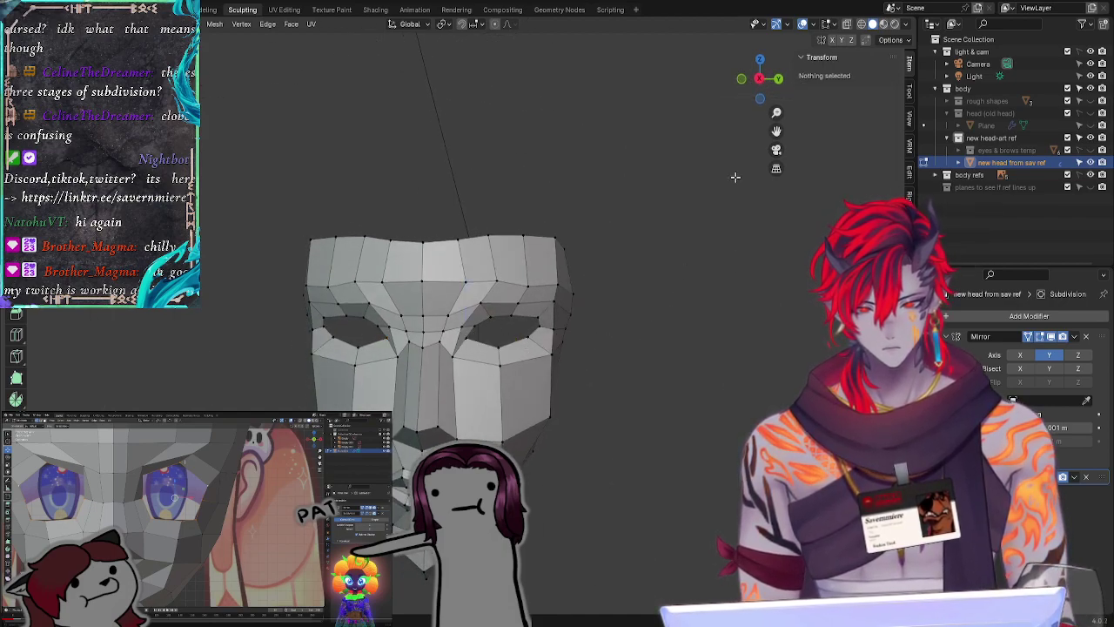
# Step: In front view, move the vertex beside the right eye lower and outward
pyautogui.click(759, 79)
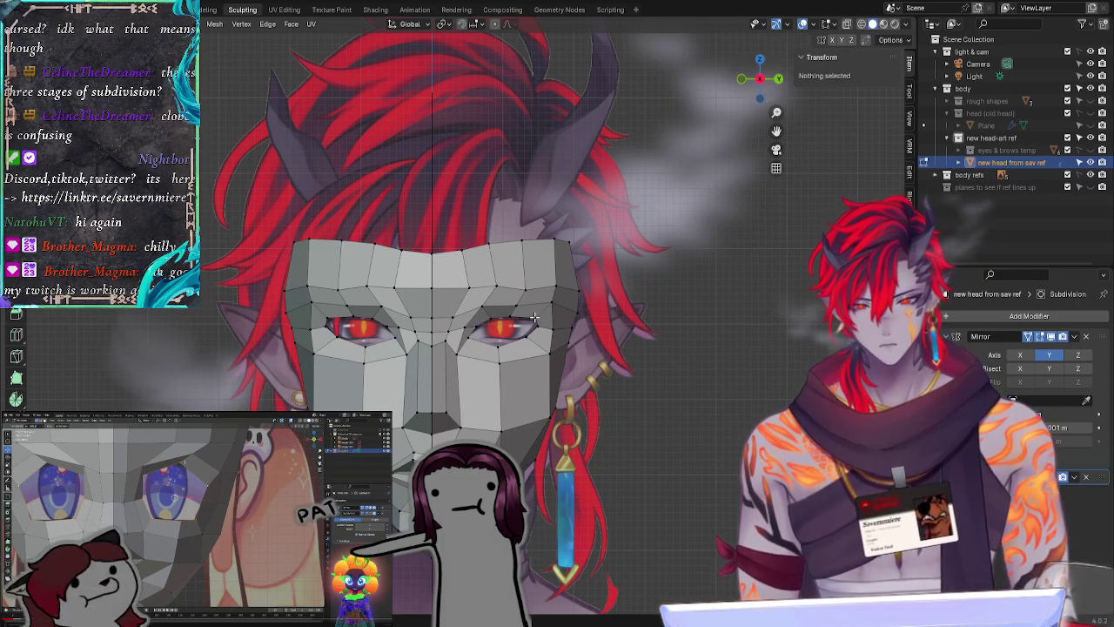
pyautogui.click(495, 336)
pyautogui.press('g')
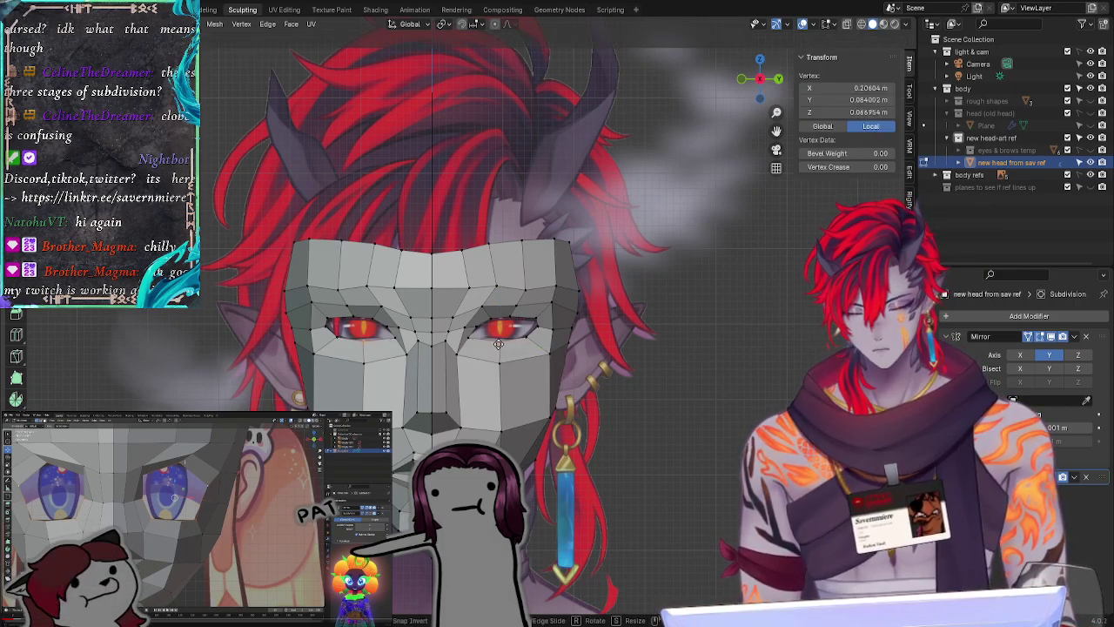
pyautogui.click(497, 344)
pyautogui.click(468, 341)
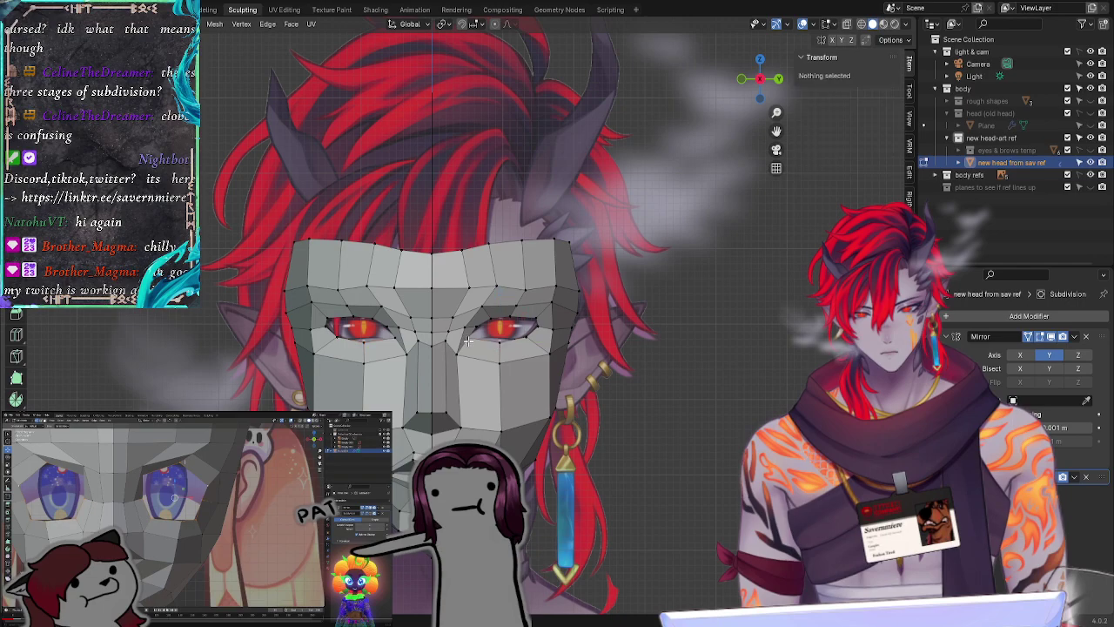
pyautogui.click(470, 340)
pyautogui.press('g')
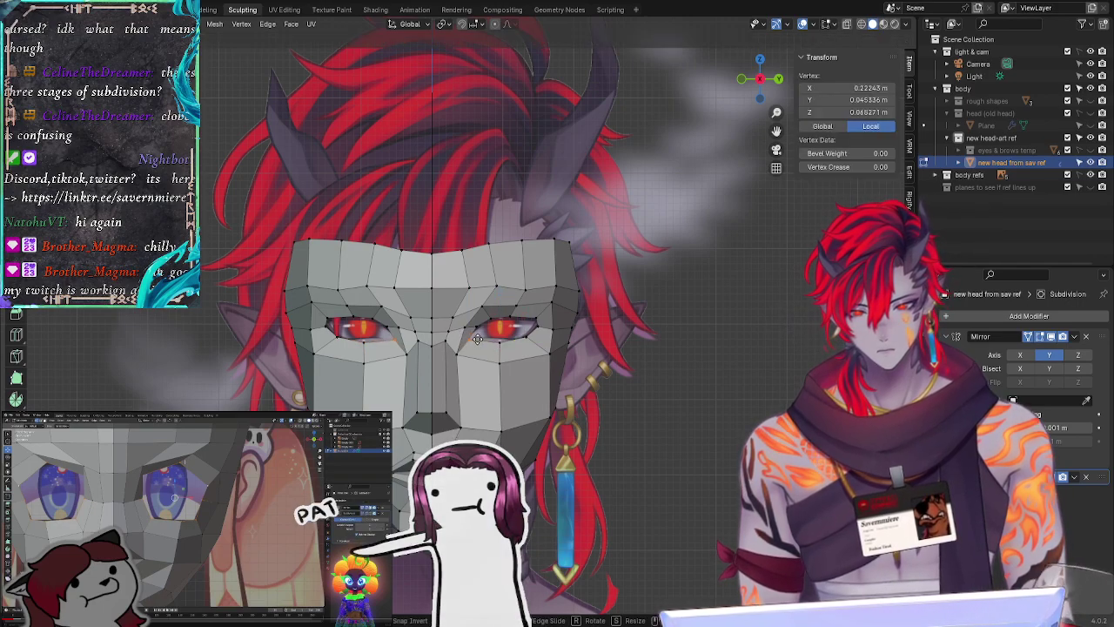
pyautogui.press('Escape')
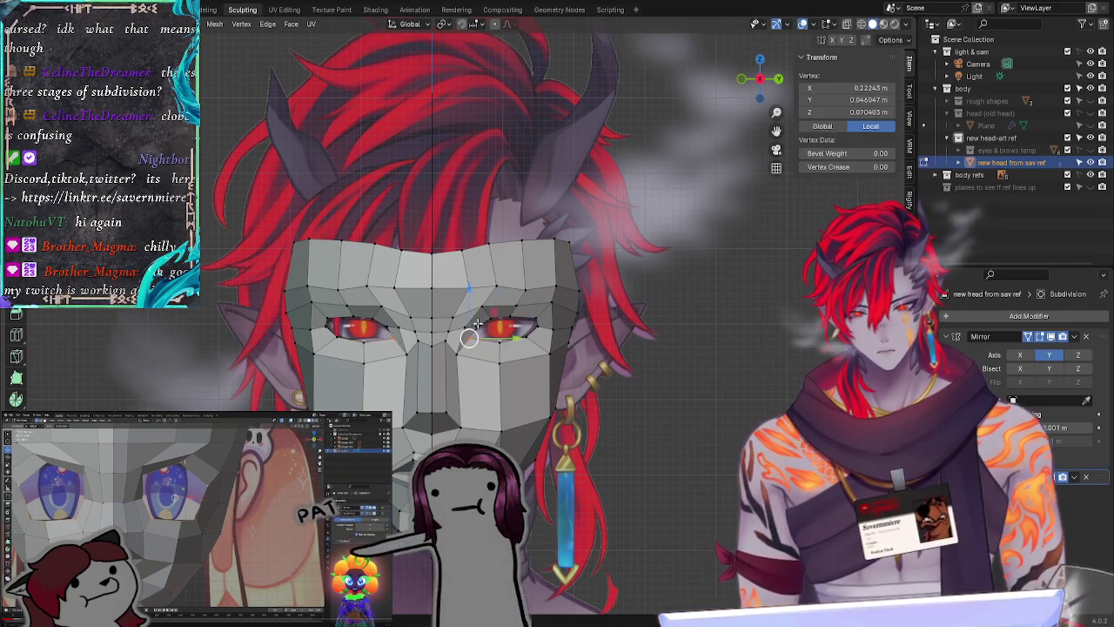
pyautogui.press('g')
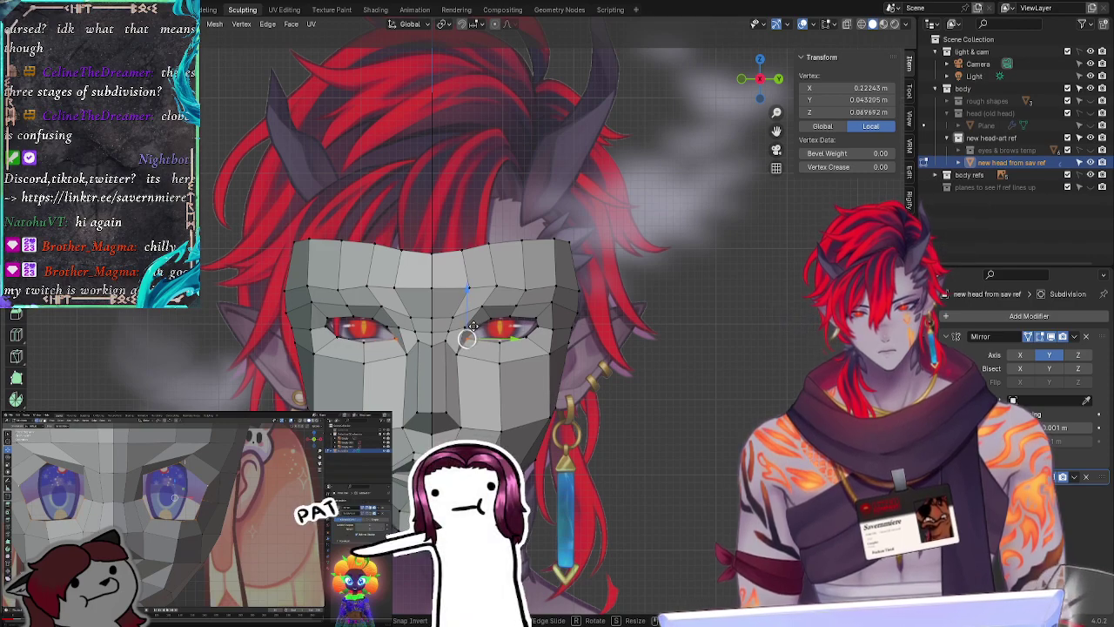
pyautogui.click(519, 355)
# Step: Place the outer eye-corner and lower eyelid vertices on the reference eye
pyautogui.click(536, 323)
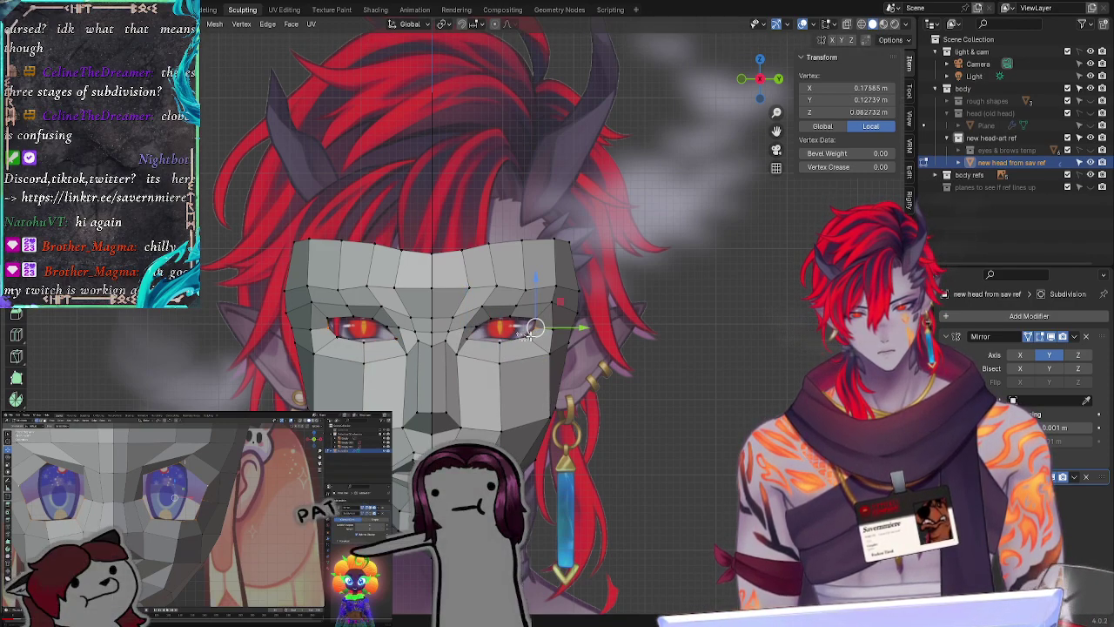
pyautogui.press('g')
pyautogui.click(527, 337)
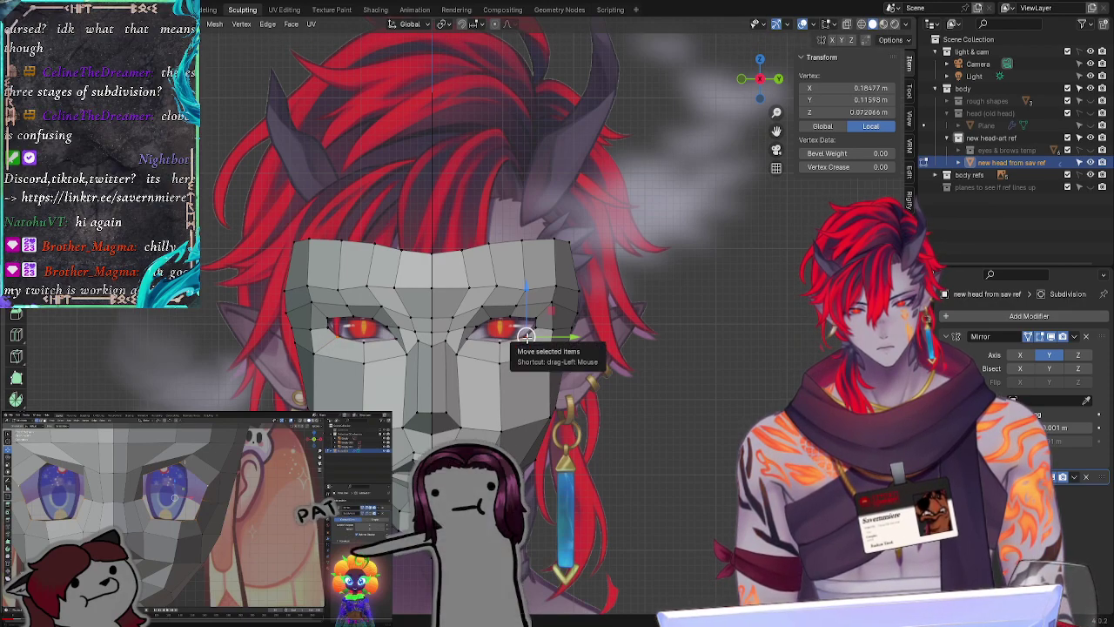
pyautogui.click(687, 367)
pyautogui.hotkey('ctrl', 'z')
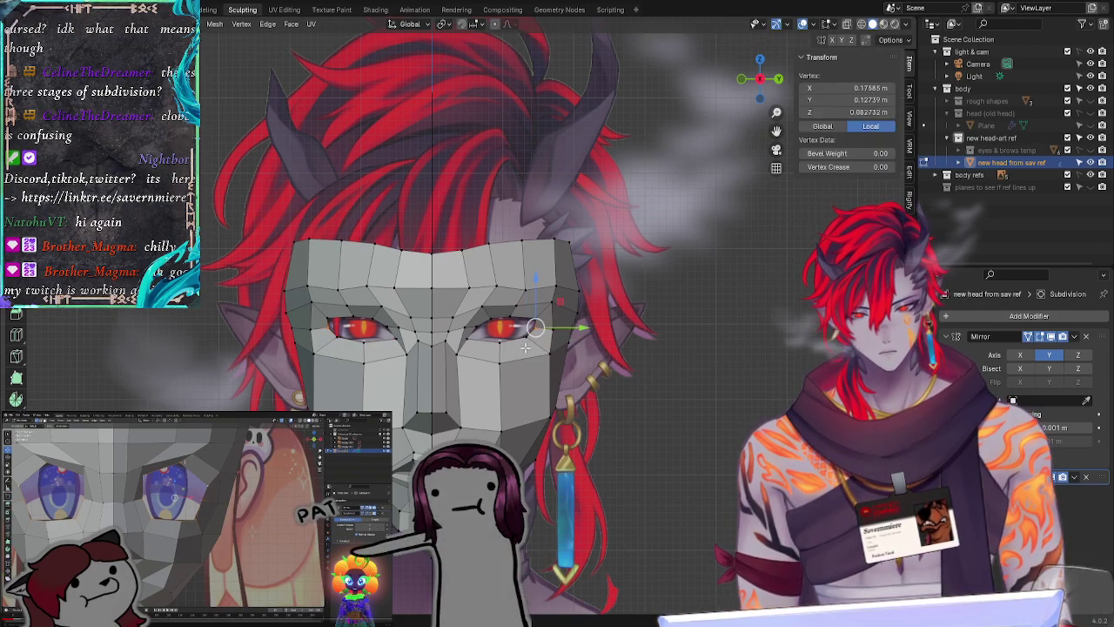
pyautogui.moveTo(528, 333); pyautogui.dragTo(522, 332)
pyautogui.press('g')
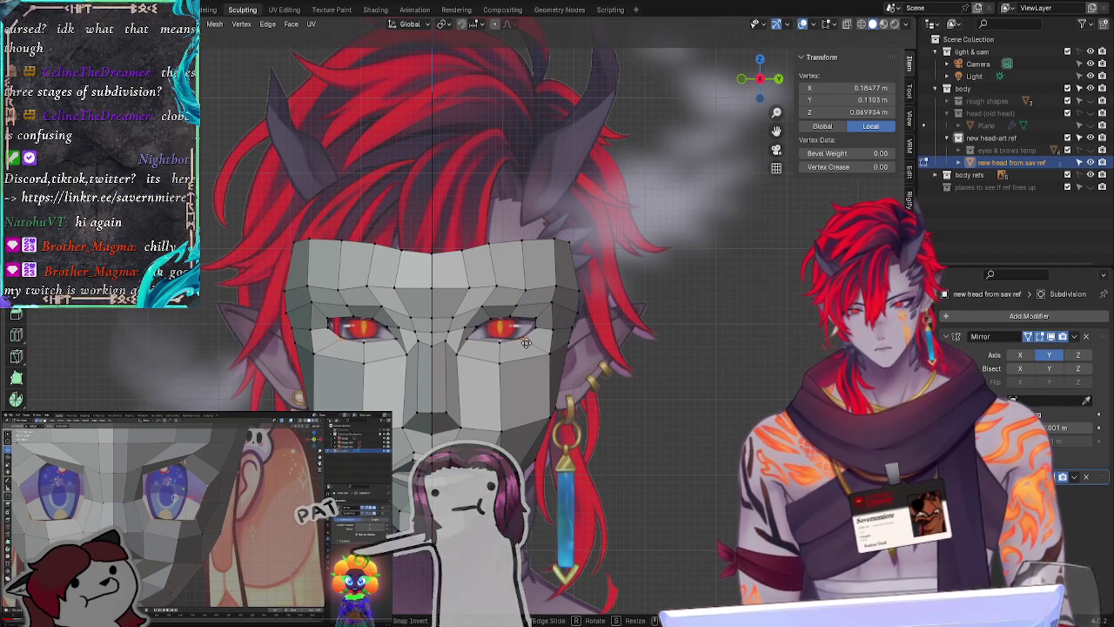
pyautogui.click(507, 345)
pyautogui.press('g')
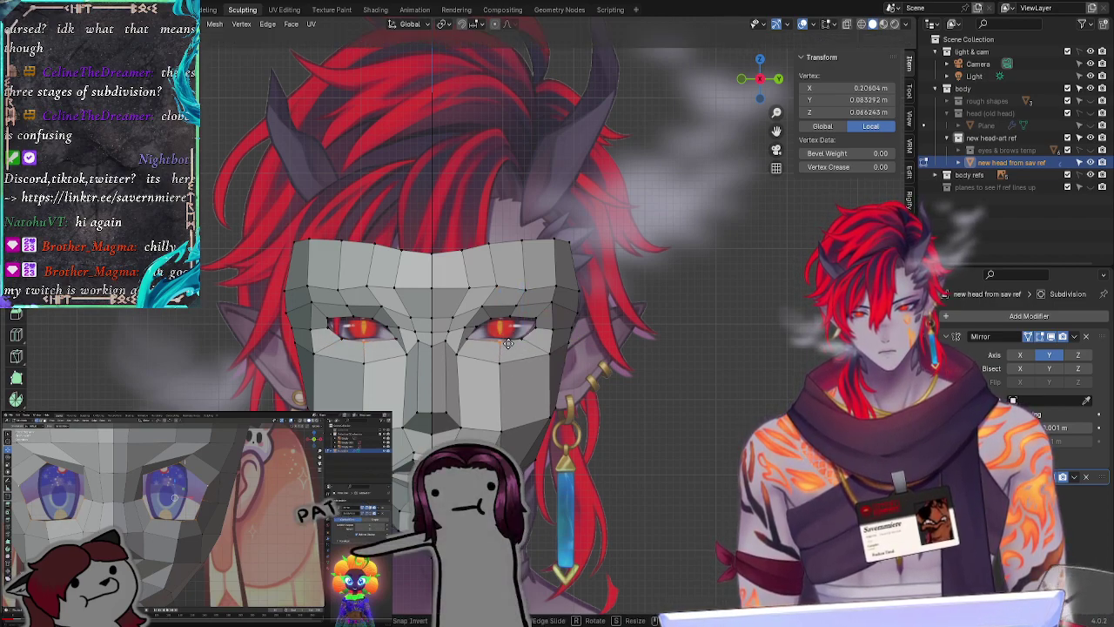
pyautogui.click(504, 343)
pyautogui.click(656, 412)
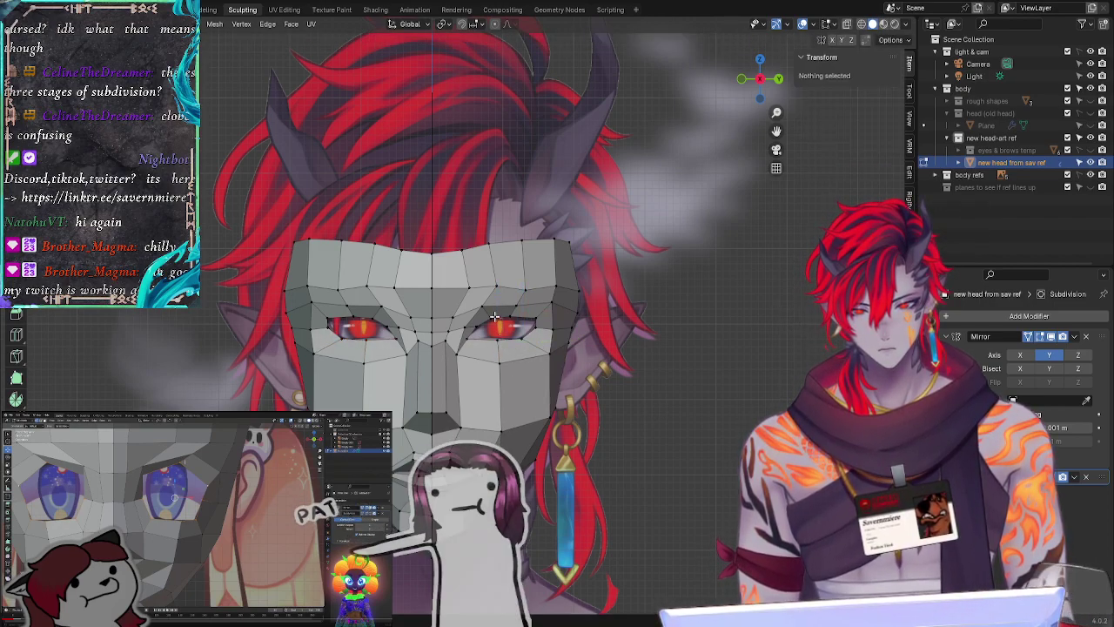
# Step: Move the inner eye-corner vertex onto the reference drawing
pyautogui.click(494, 316)
pyautogui.press('g')
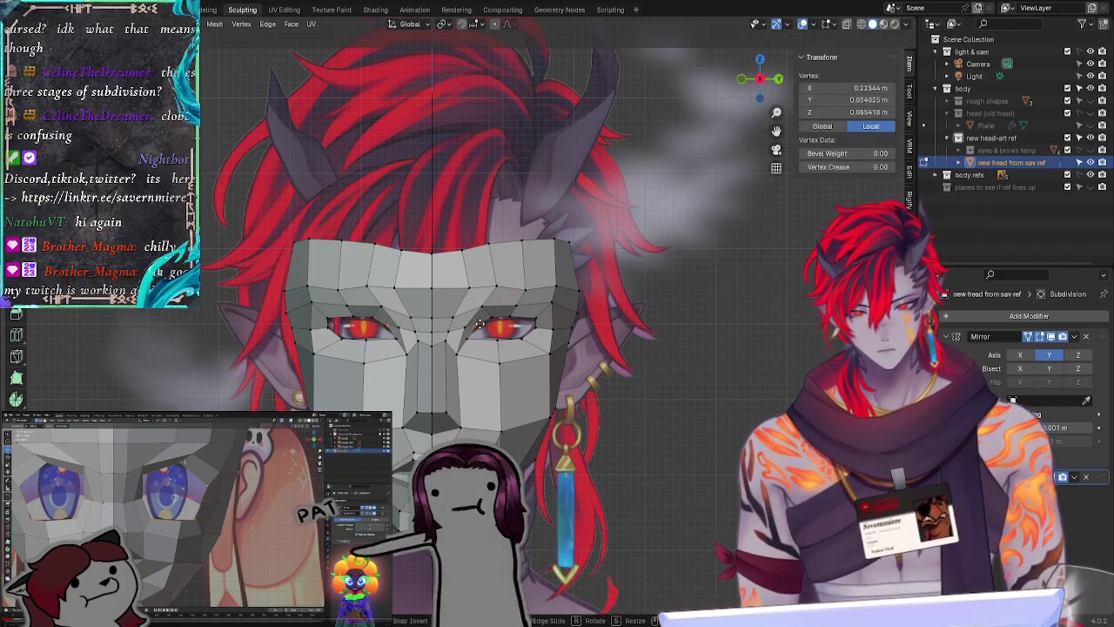
pyautogui.click(479, 323)
pyautogui.click(609, 346)
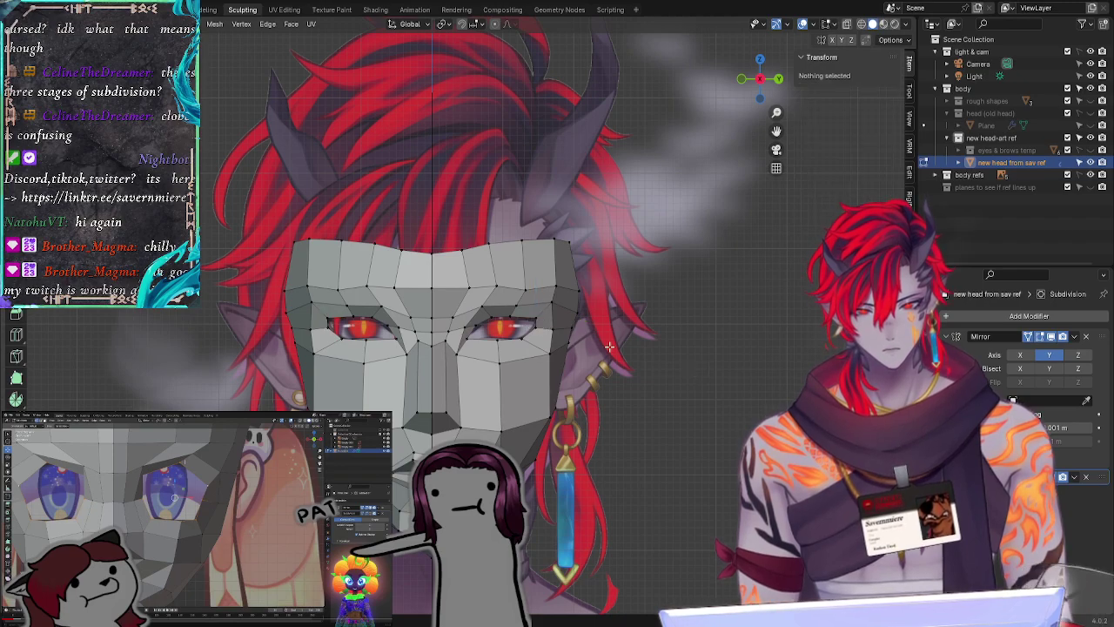
# Step: Move the vertex above the eye's outer corner lower and outward, then adjust it with its neighbour
pyautogui.click(537, 318)
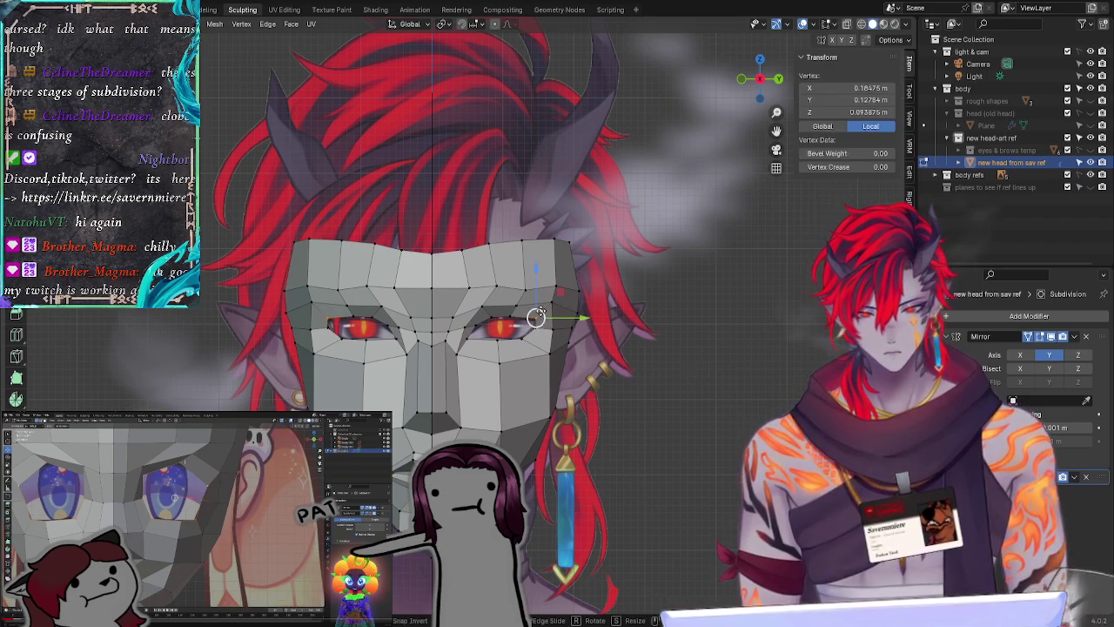
pyautogui.press('g')
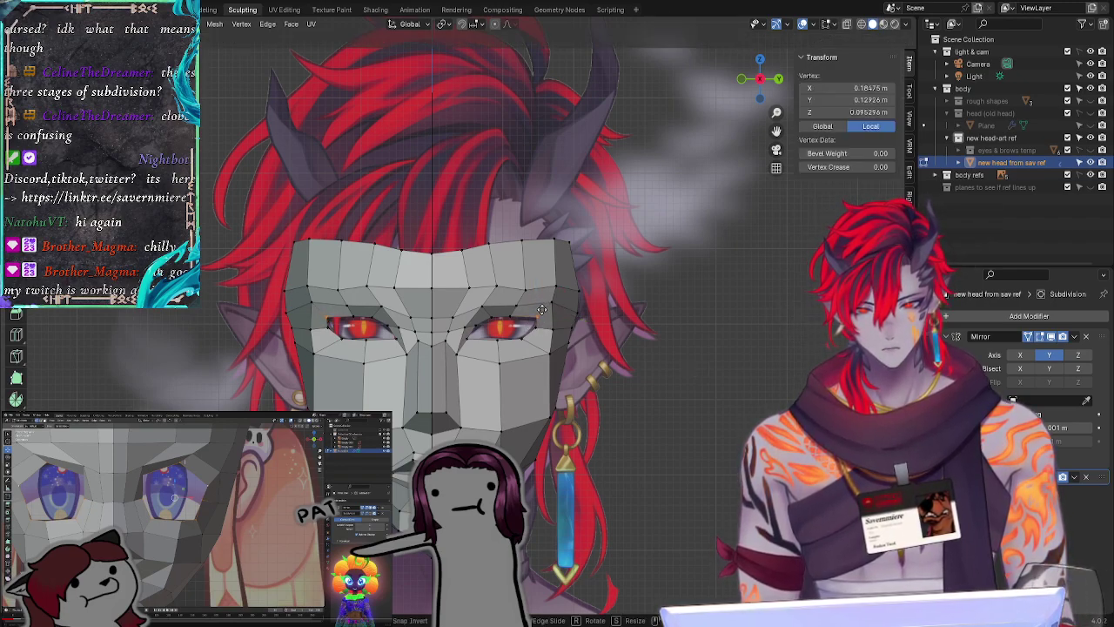
pyautogui.click(536, 334)
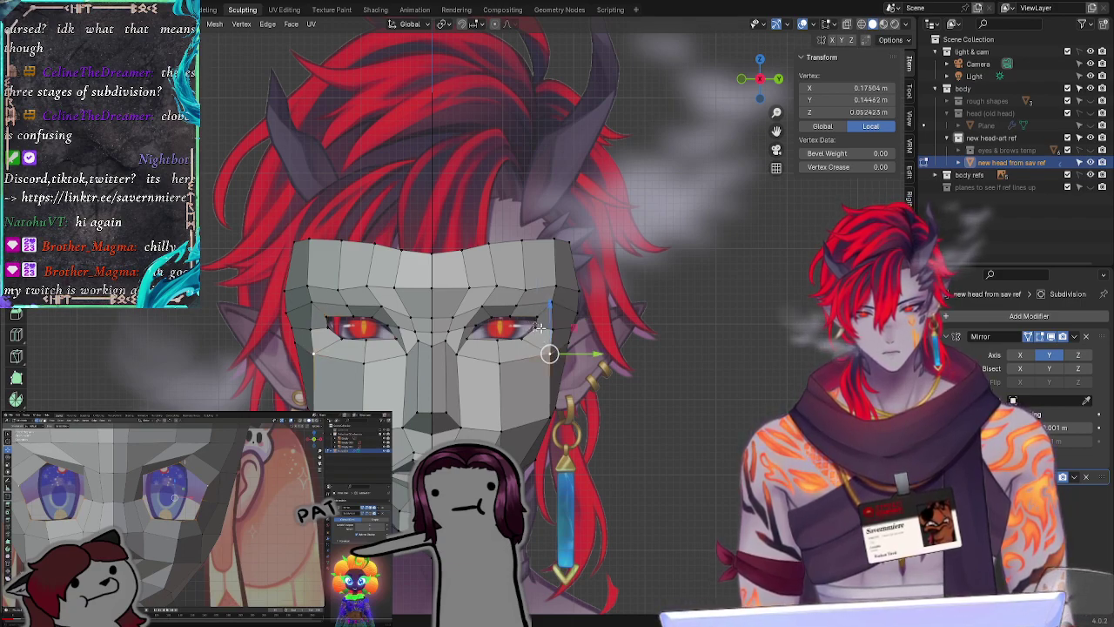
pyautogui.press('g')
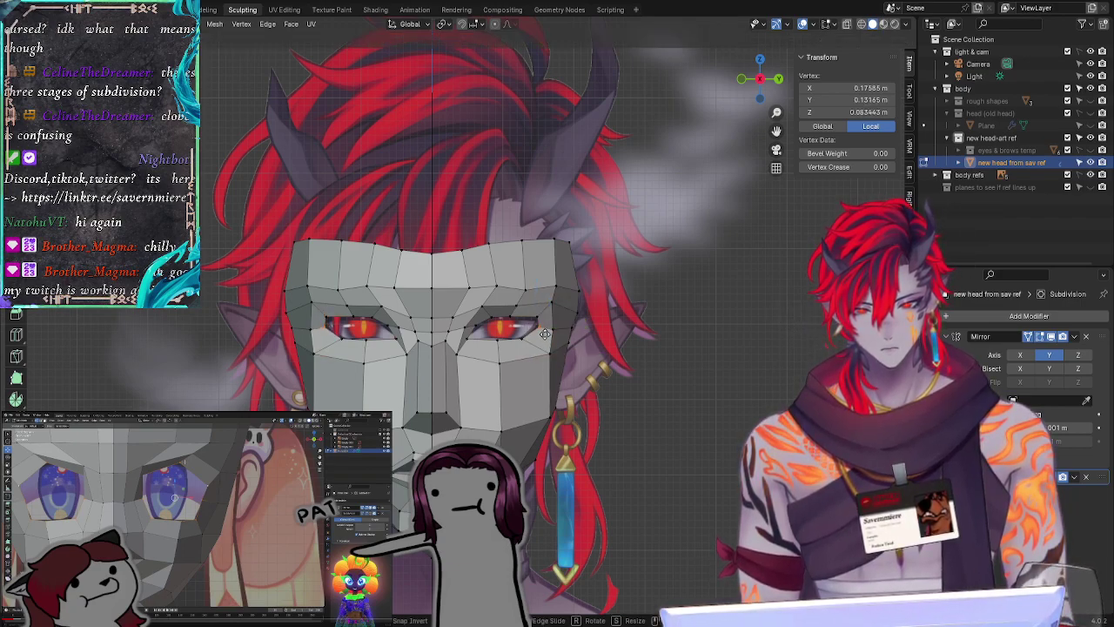
pyautogui.click(542, 333)
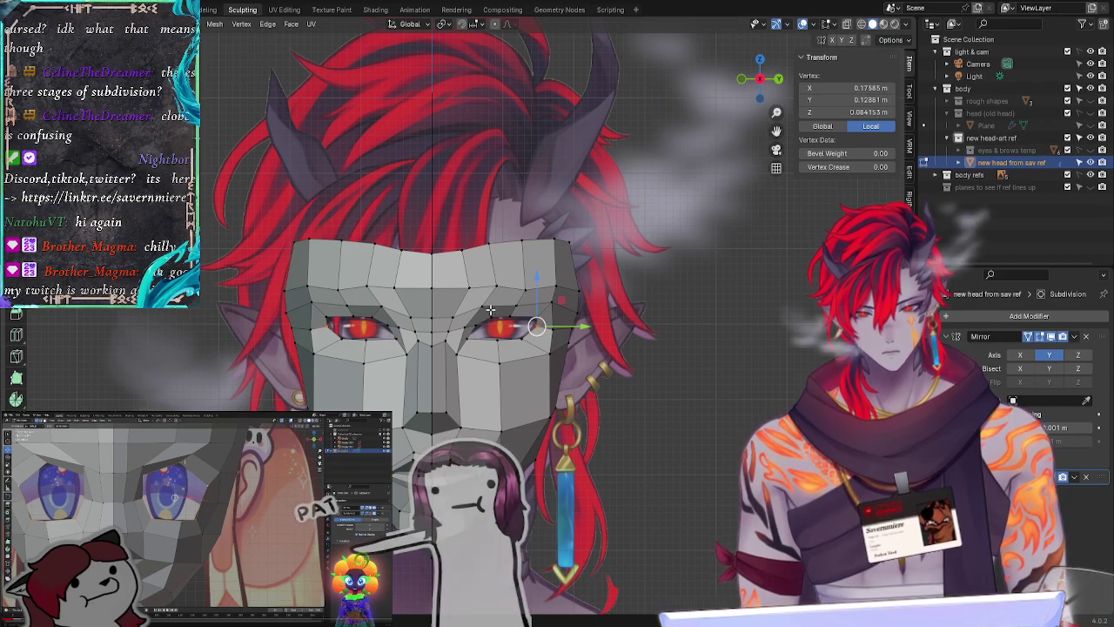
pyautogui.keyDown('shift'); pyautogui.click(541, 316); pyautogui.keyUp('shift')
pyautogui.press('g')
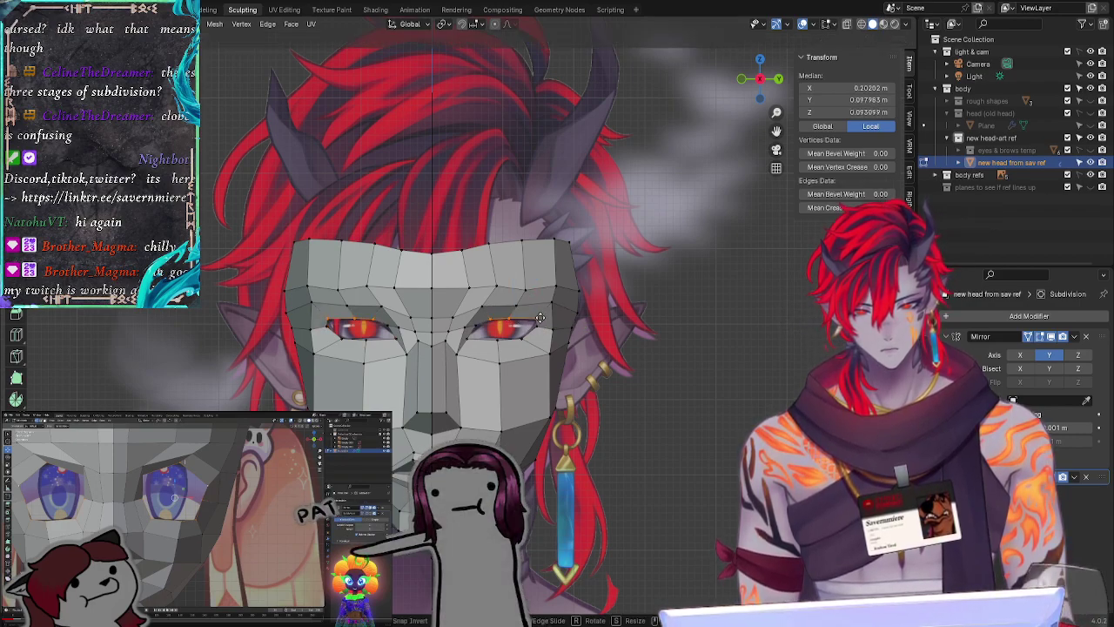
pyautogui.click(541, 317)
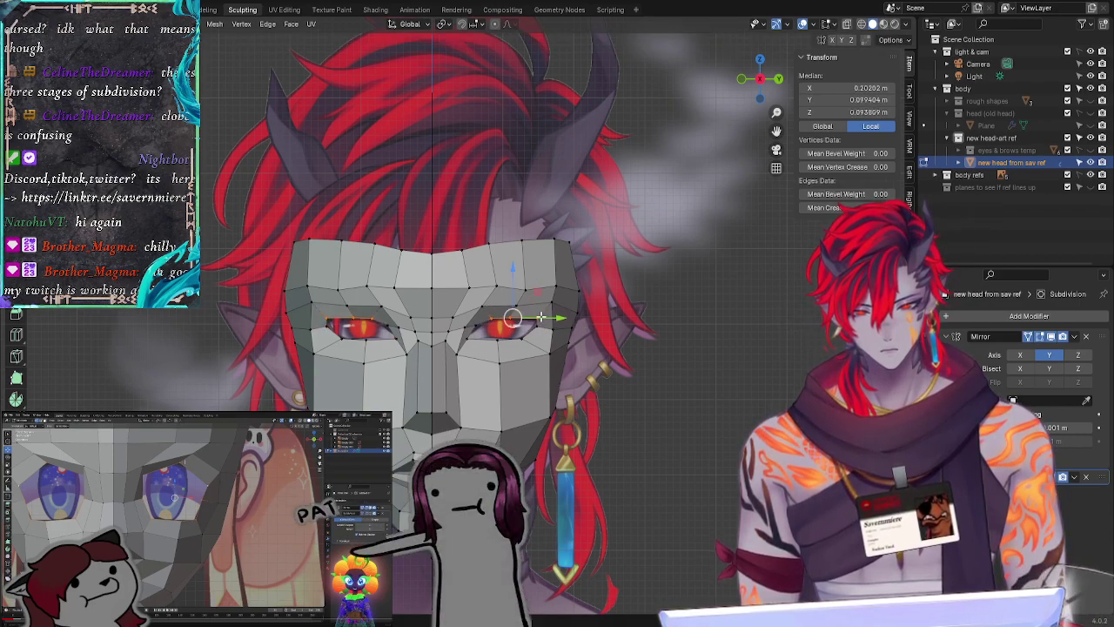
# Step: Shift the vertex beside the eye slightly, then lower it toward the nose
pyautogui.click(479, 323)
pyautogui.press('g')
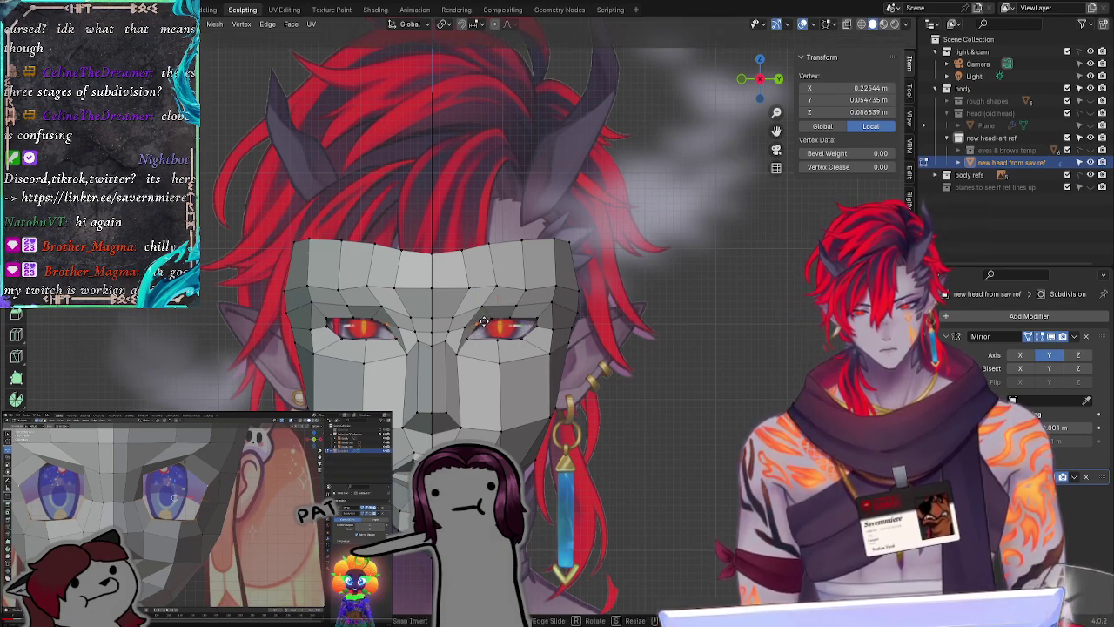
pyautogui.click(483, 323)
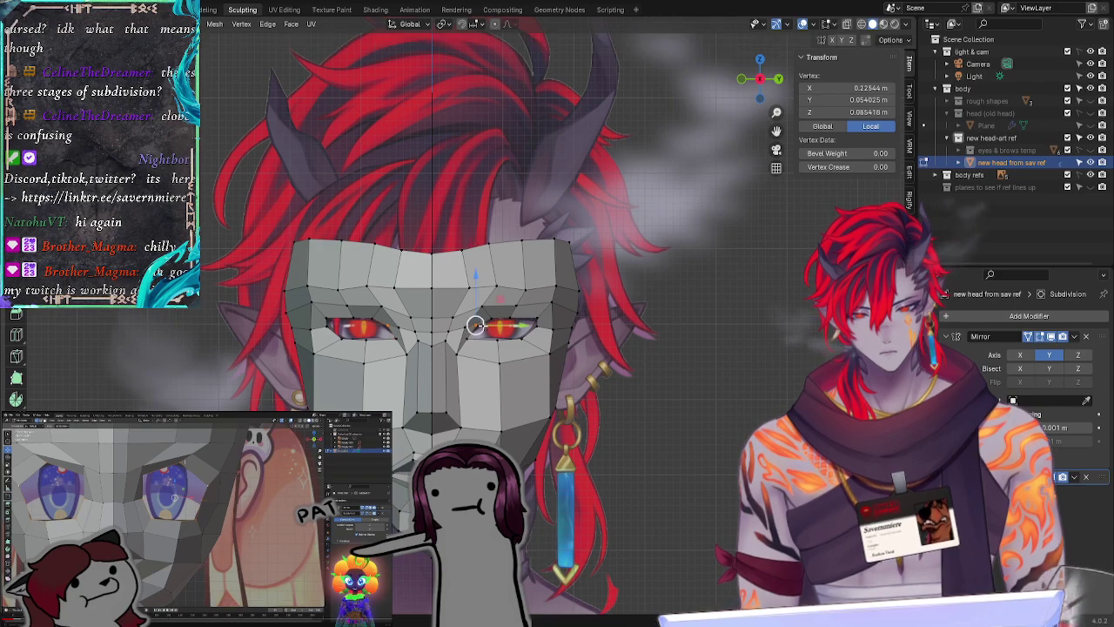
pyautogui.press('g')
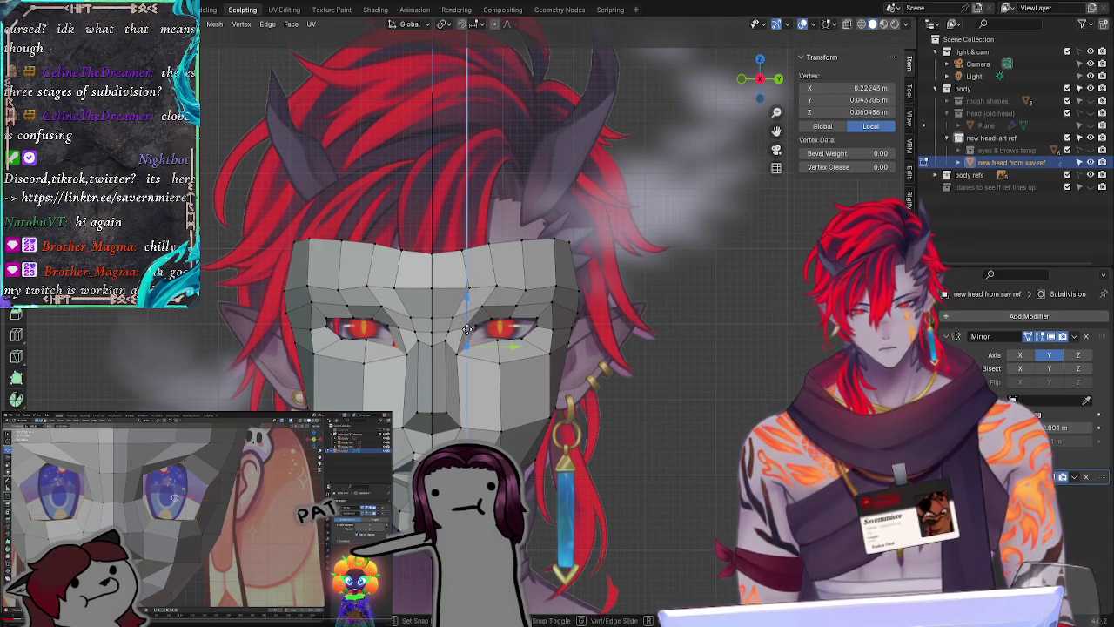
pyautogui.click(467, 338)
# Step: Reposition the inner eye-corner vertices beside the nose bridge to match the reference
pyautogui.click(498, 363)
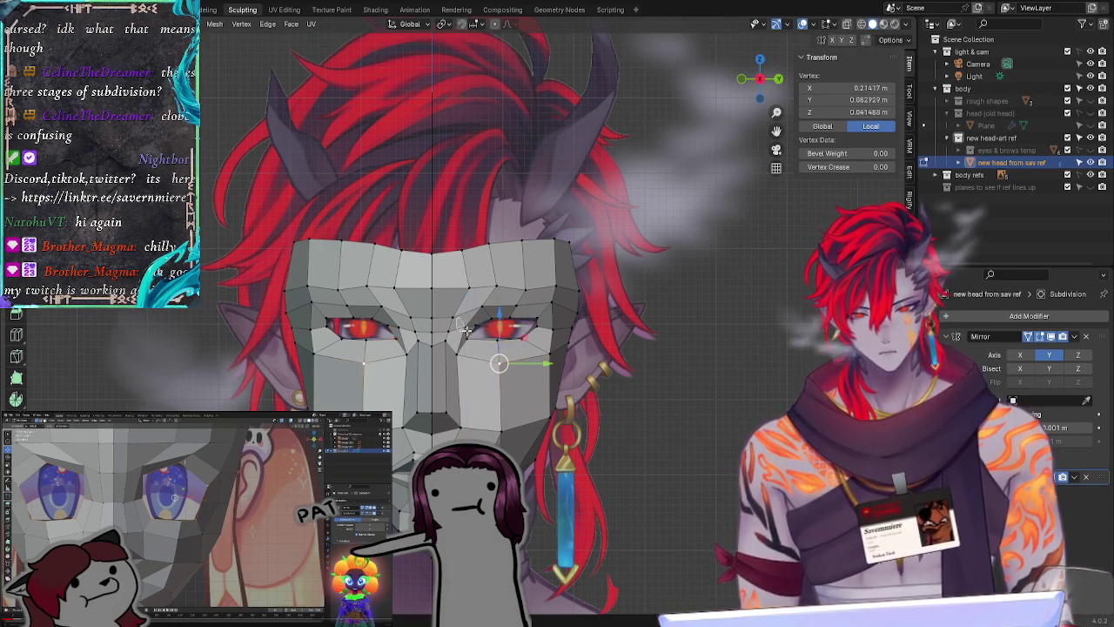
pyautogui.click(464, 323)
pyautogui.press('g')
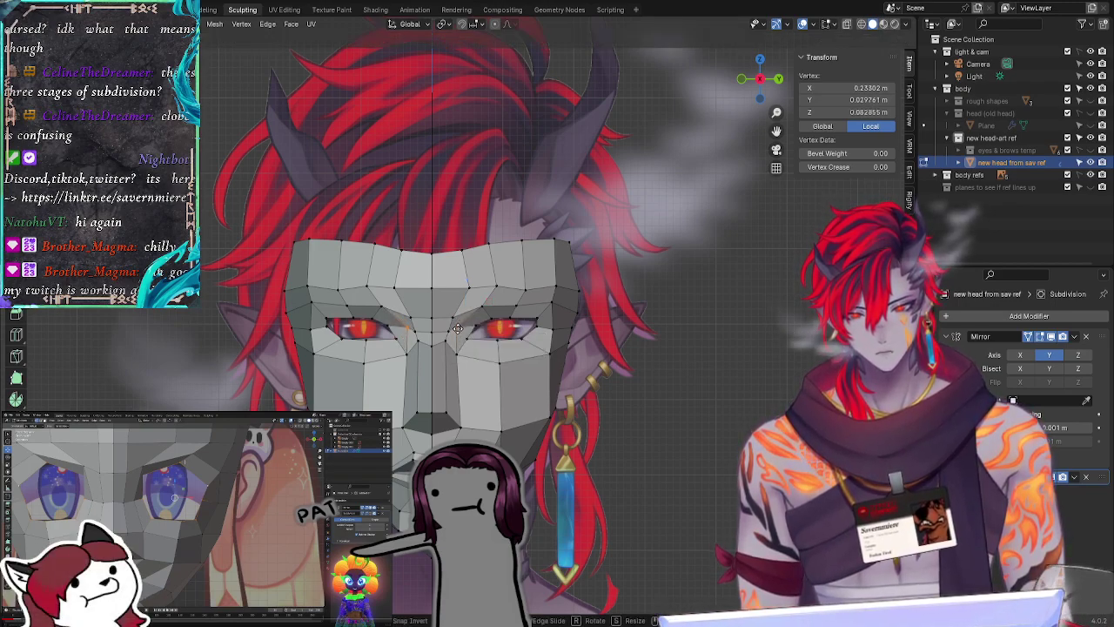
pyautogui.click(457, 328)
pyautogui.click(676, 336)
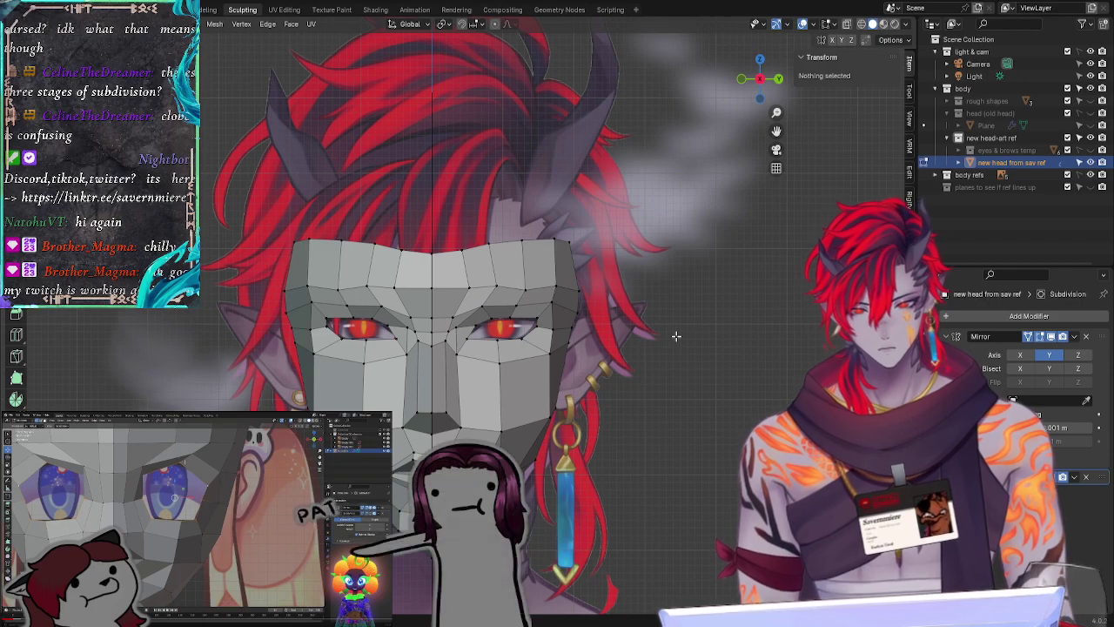
pyautogui.click(446, 328)
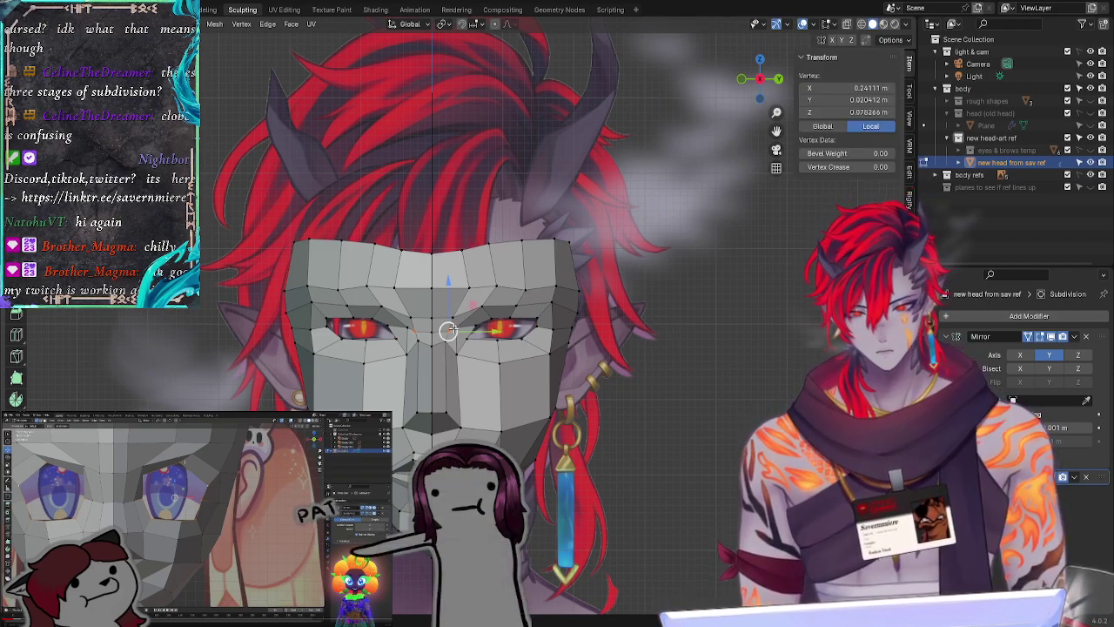
pyautogui.press('g')
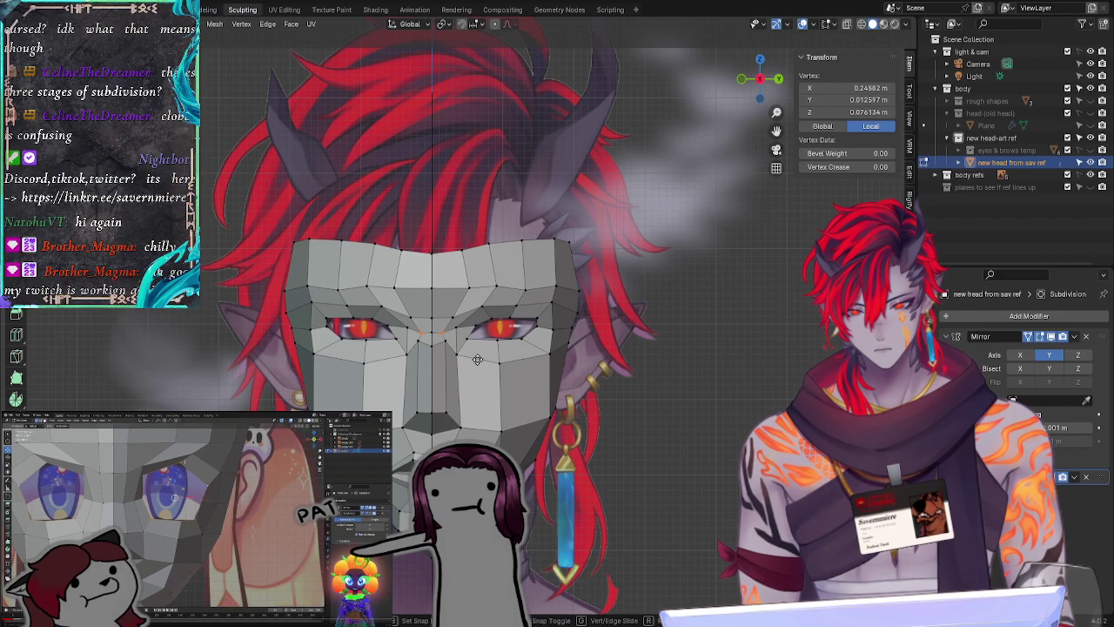
pyautogui.click(477, 360)
# Step: From a three-quarter view, move the eye hole's corner vertex to a new depth
pyautogui.click(653, 397)
pyautogui.moveTo(696, 405); pyautogui.dragTo(611, 412, button='middle')
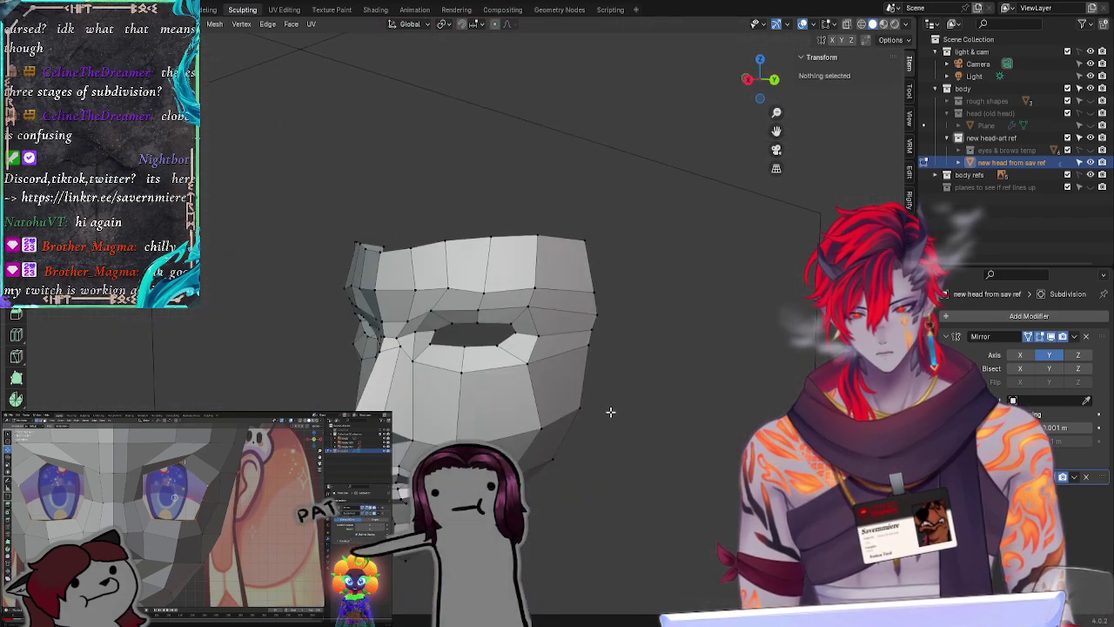
pyautogui.click(431, 337)
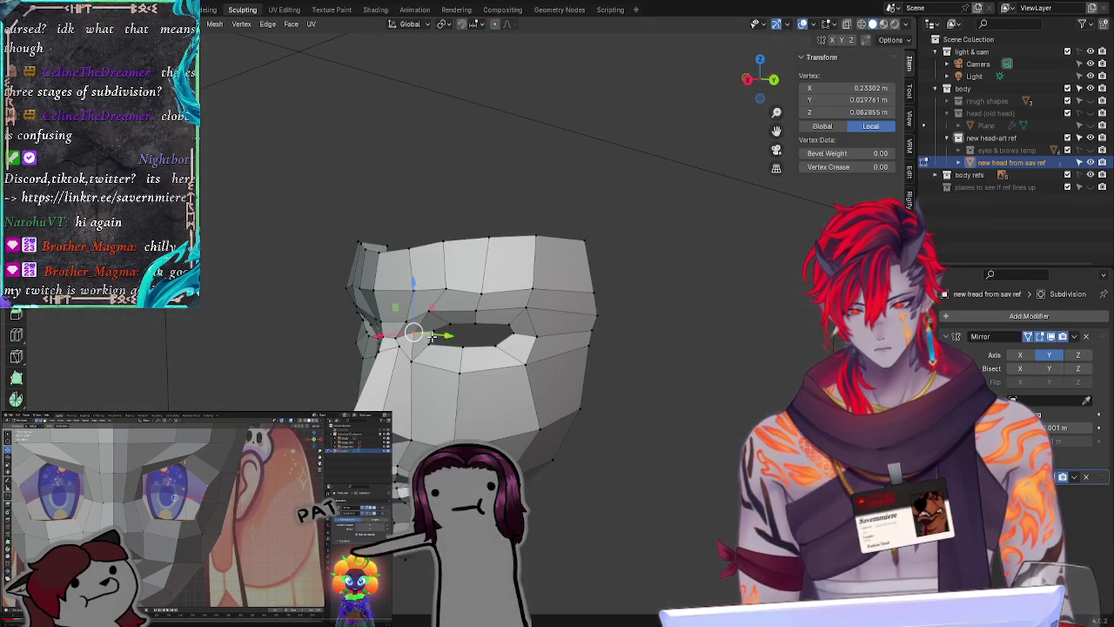
pyautogui.click(502, 359)
pyautogui.click(416, 335)
pyautogui.press('g')
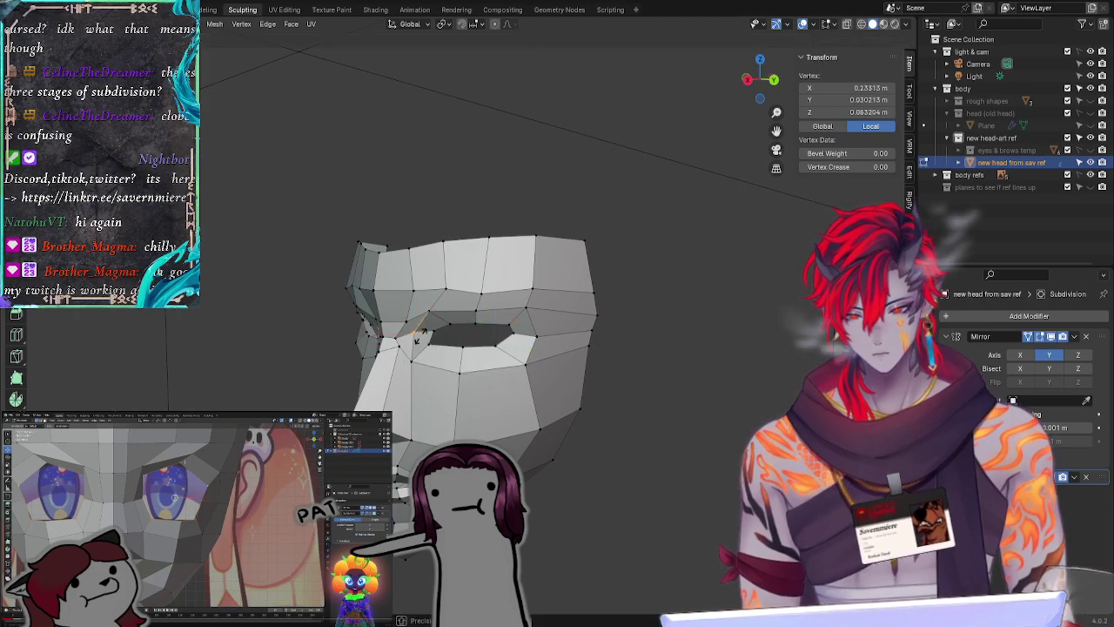
pyautogui.click(412, 332)
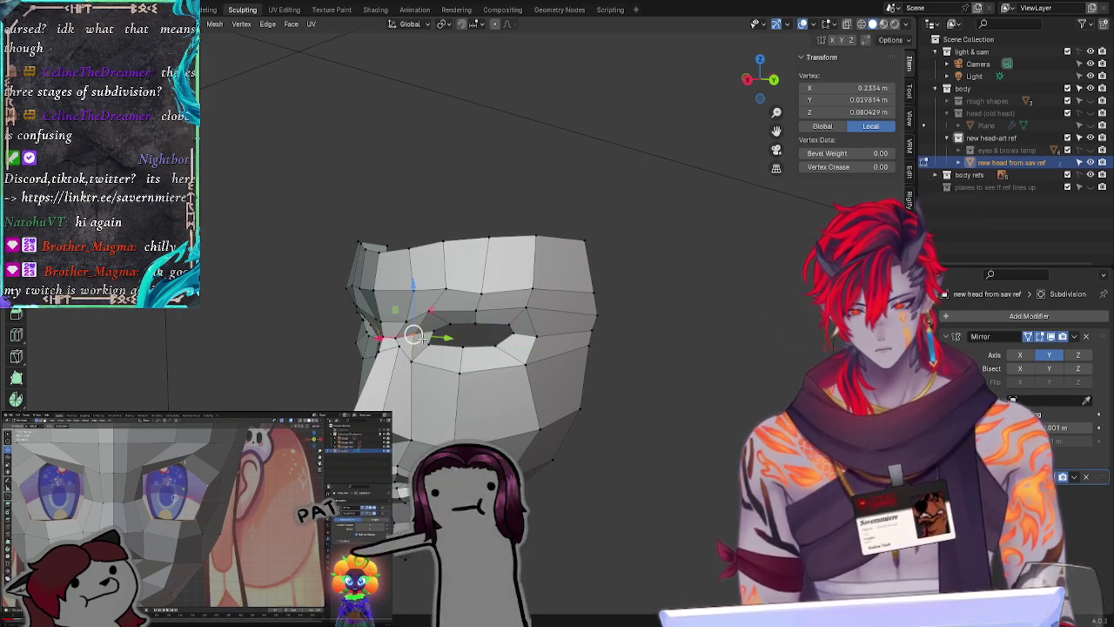
# Step: From the side, slide the eye-corner vertex and the upper eye-corner vertex into depth
pyautogui.click(653, 368)
pyautogui.moveTo(630, 375)
pyautogui.mouseDown(button='middle')
pyautogui.moveTo(681, 395)
pyautogui.moveTo(602, 410)
pyautogui.moveTo(642, 393)
pyautogui.moveTo(685, 398)
pyautogui.moveTo(603, 341)
pyautogui.moveTo(652, 351)
pyautogui.moveTo(639, 356)
pyautogui.mouseUp(button='middle')
pyautogui.moveTo(565, 358); pyautogui.dragTo(613, 376, button='middle')
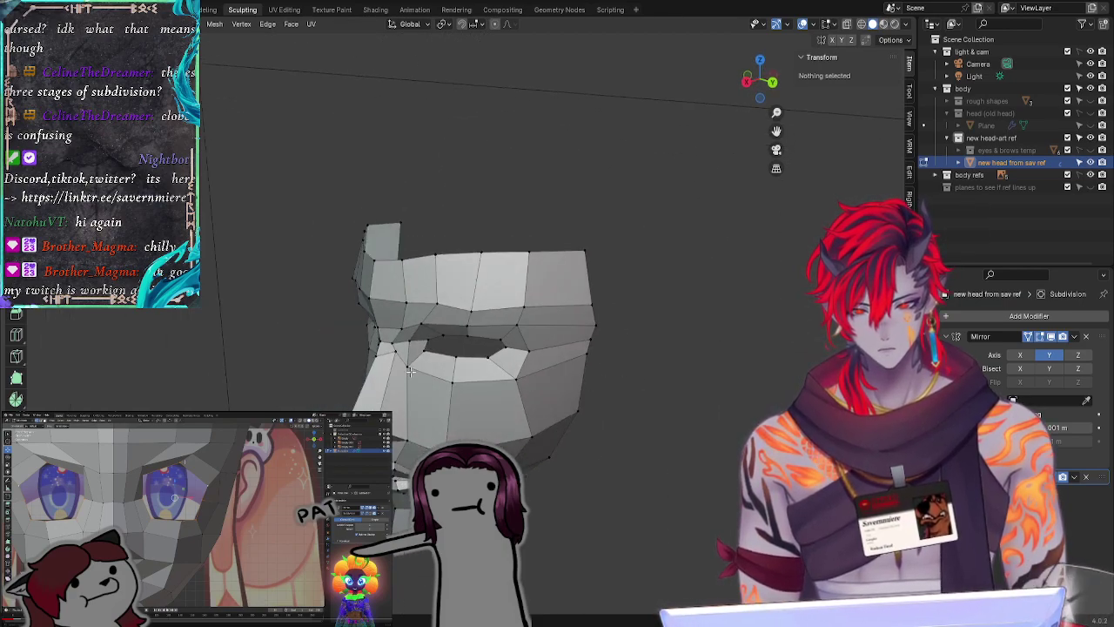
pyautogui.click(427, 339)
pyautogui.moveTo(715, 354); pyautogui.dragTo(444, 347, button='middle')
pyautogui.click(695, 351)
pyautogui.click(435, 348)
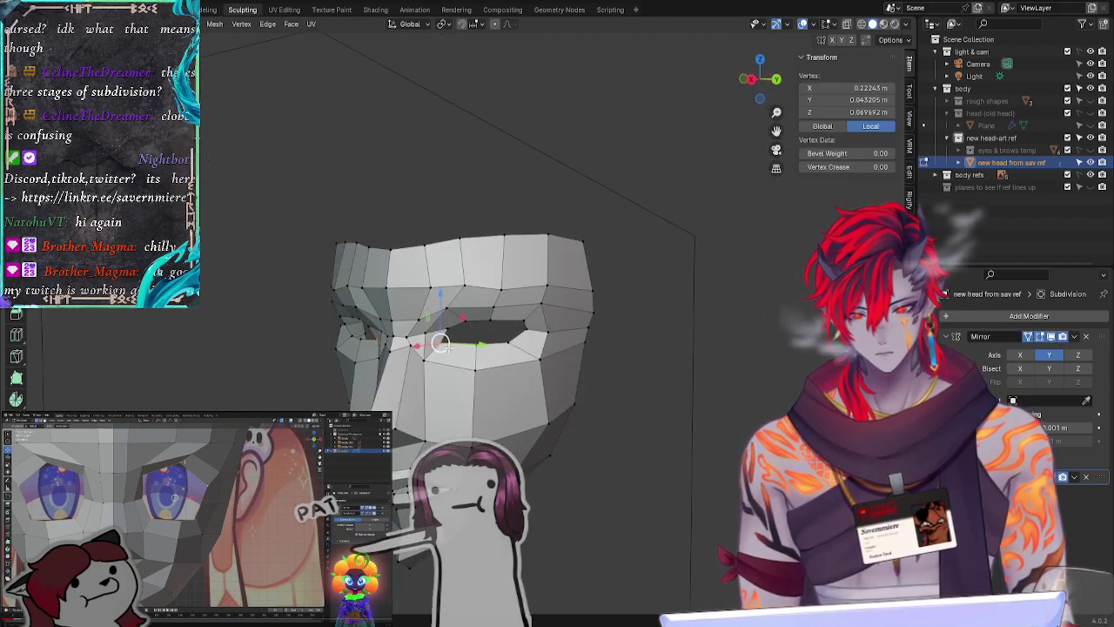
pyautogui.press('g')
pyautogui.click(450, 347)
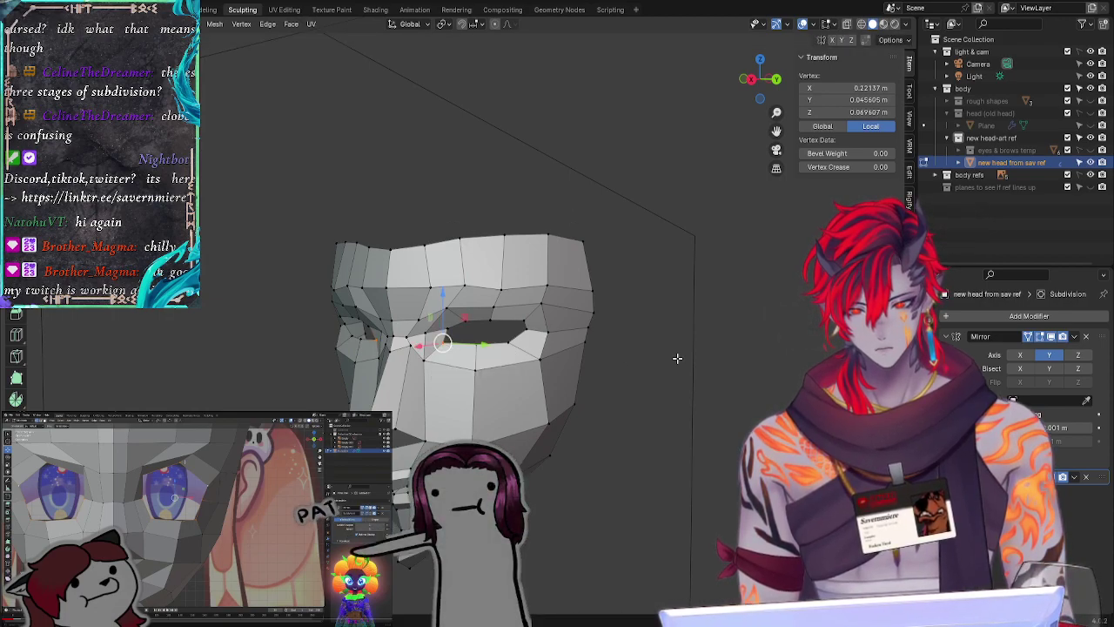
pyautogui.click(677, 358)
pyautogui.click(447, 327)
pyautogui.press('g')
pyautogui.press('g')
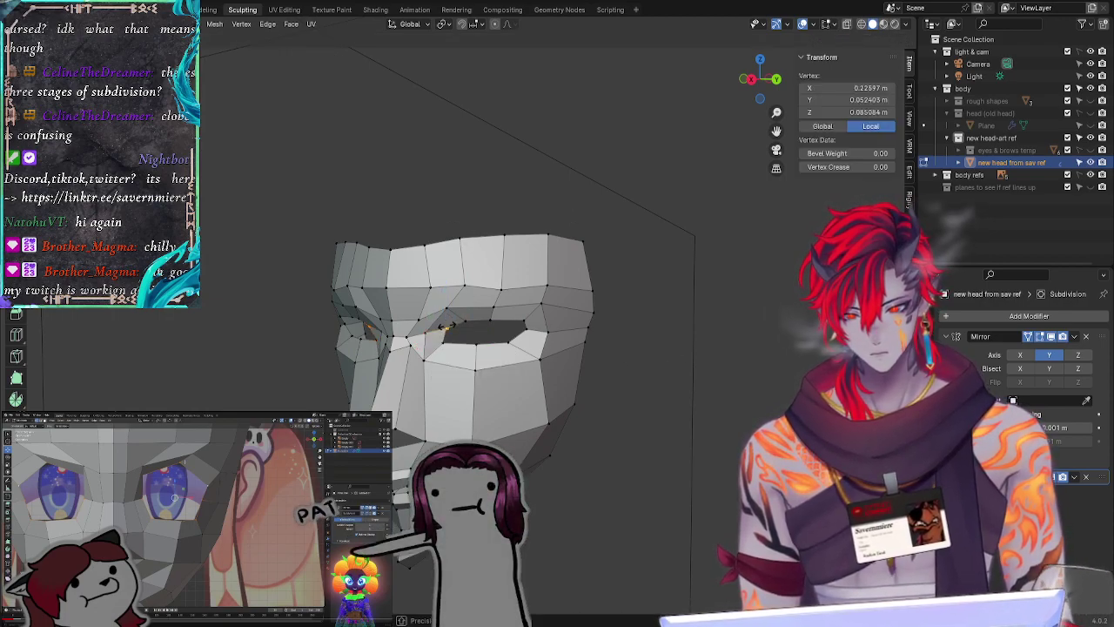
pyautogui.click(446, 327)
# Step: Seen side-on, reposition two more eye-socket vertices, then orbit back toward the front
pyautogui.click(665, 383)
pyautogui.moveTo(683, 386); pyautogui.dragTo(592, 383, button='middle')
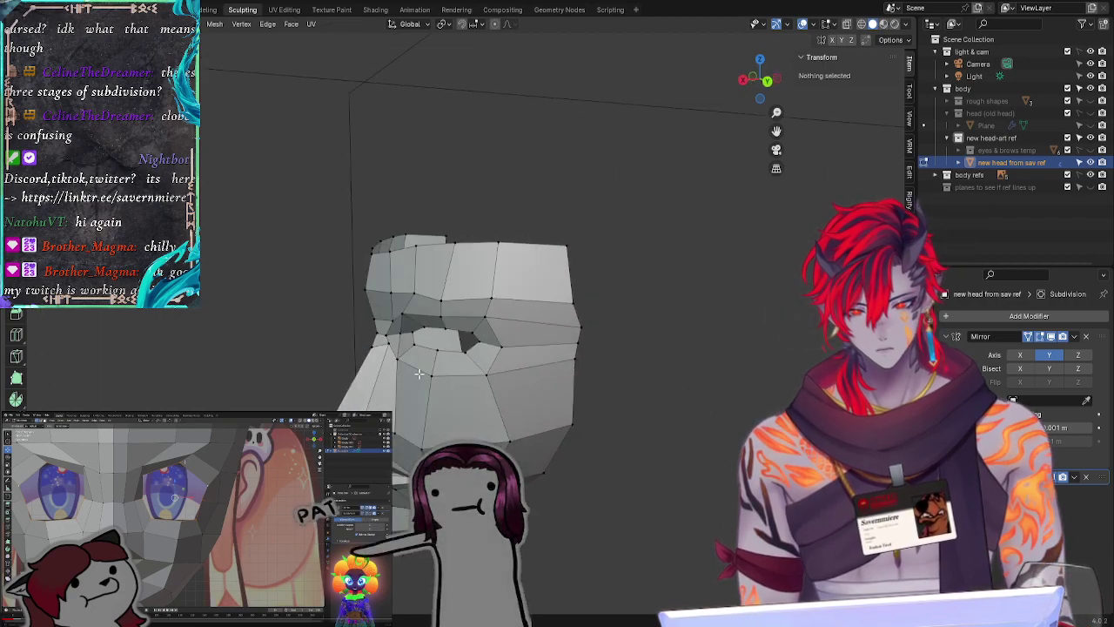
pyautogui.moveTo(399, 346); pyautogui.dragTo(409, 328, button='middle')
pyautogui.click(406, 342)
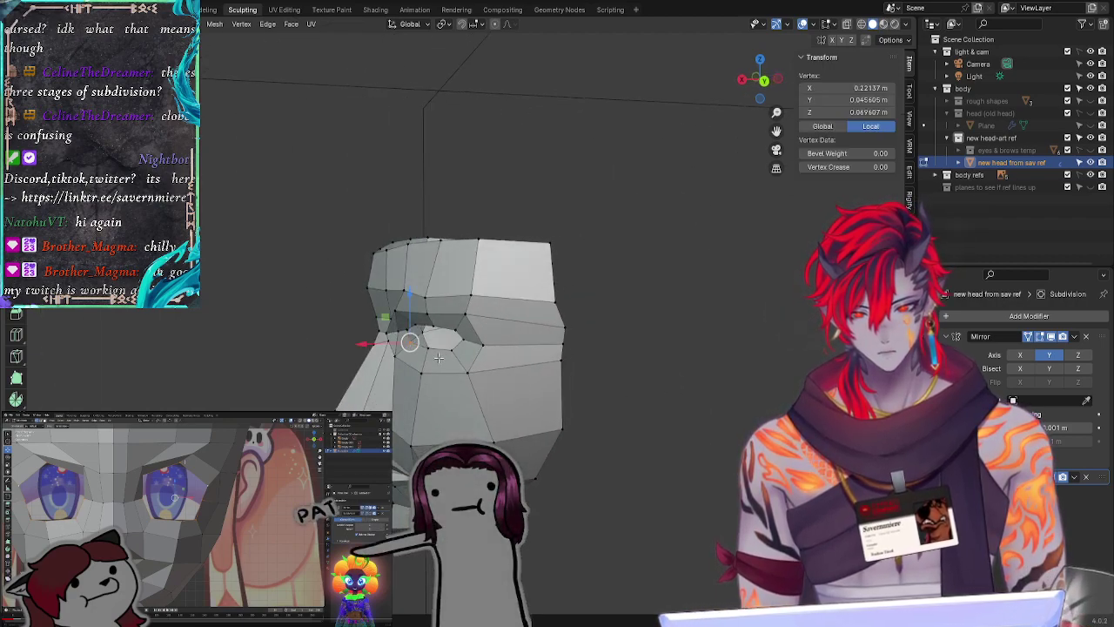
pyautogui.press('g')
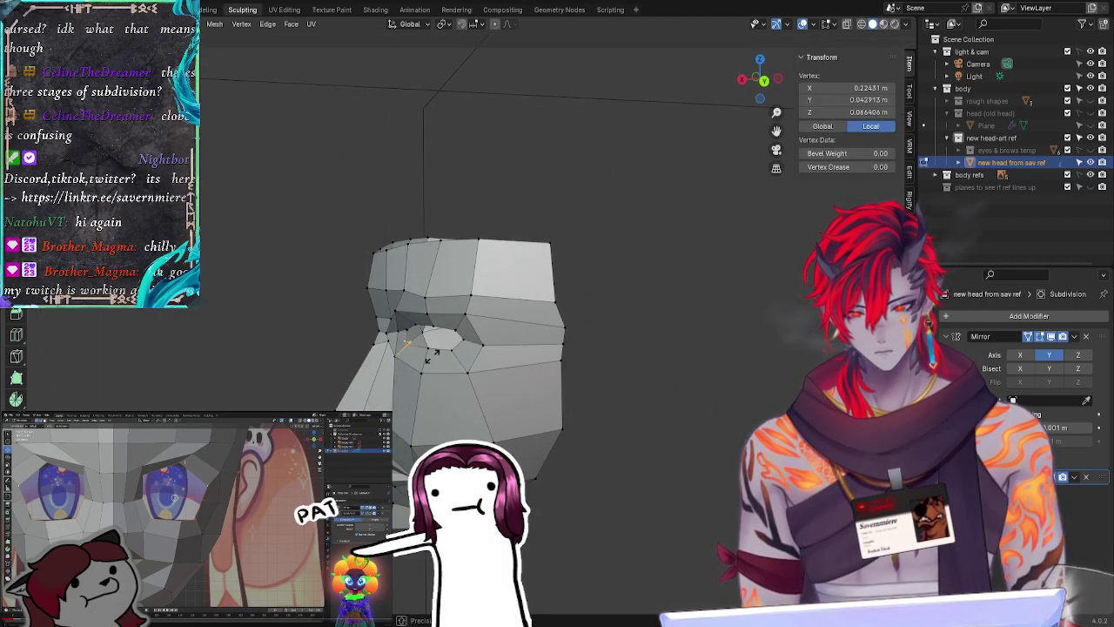
pyautogui.click(434, 357)
pyautogui.hotkey('alt', 'a')
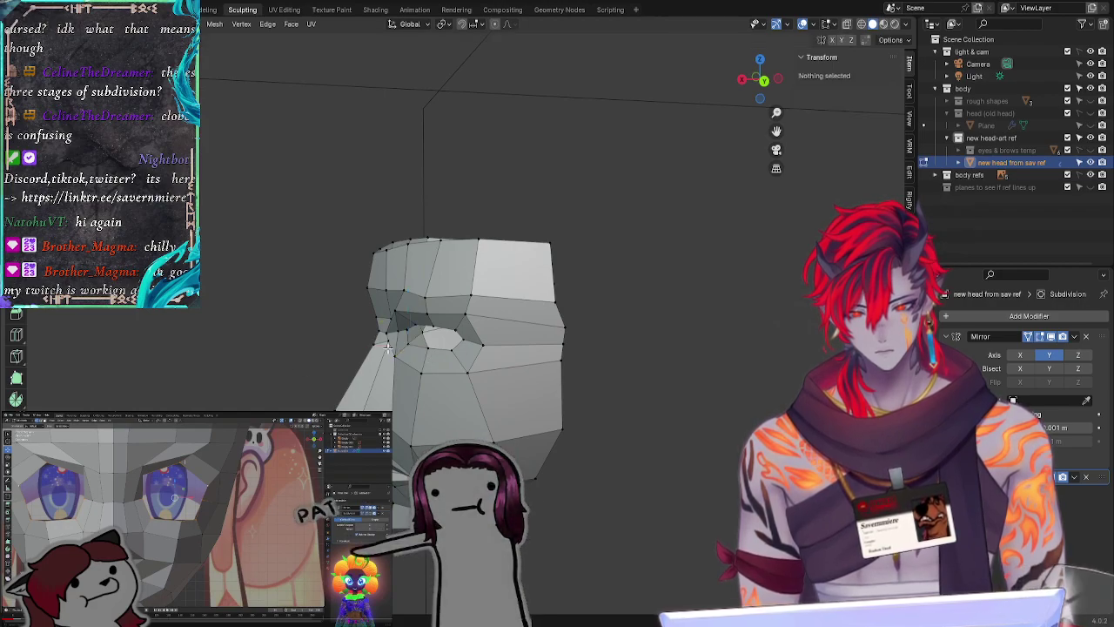
pyautogui.click(402, 327)
pyautogui.press('g')
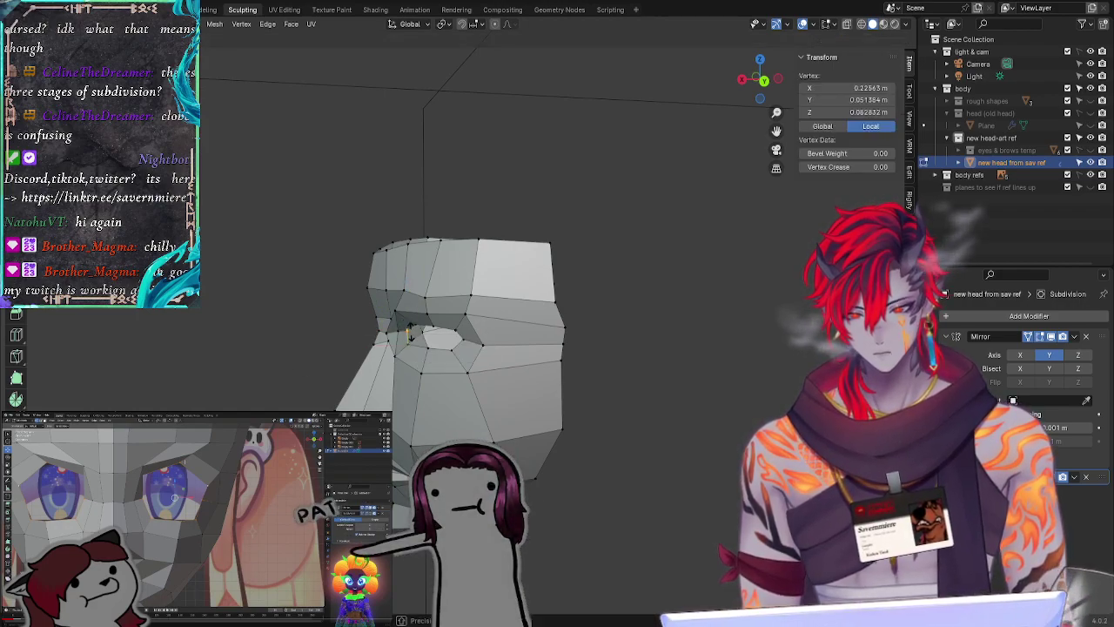
pyautogui.click(414, 331)
pyautogui.click(256, 353)
pyautogui.moveTo(256, 353); pyautogui.dragTo(373, 346, button='middle')
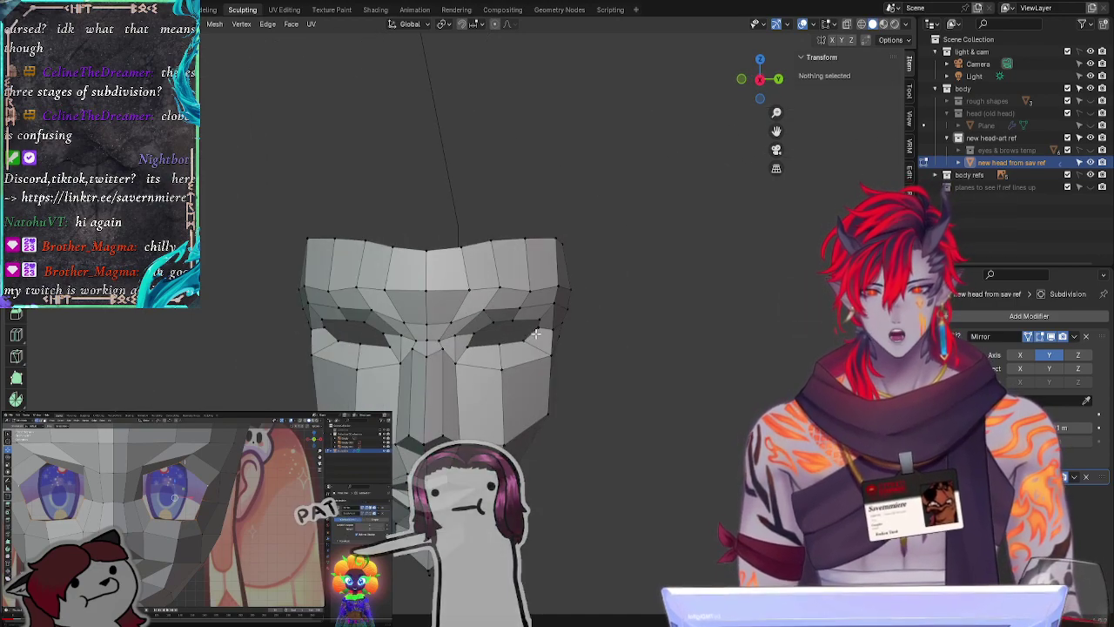
# Step: Snap to the front view over the reference art; test-move two eye vertices, leaving them unchanged
pyautogui.click(763, 84)
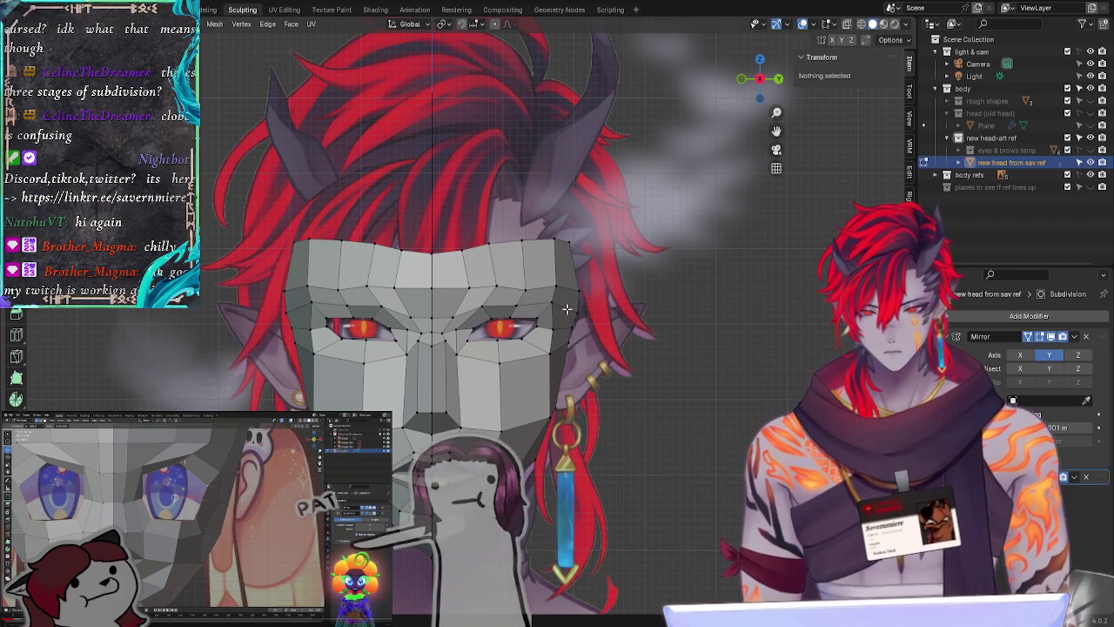
pyautogui.click(465, 342)
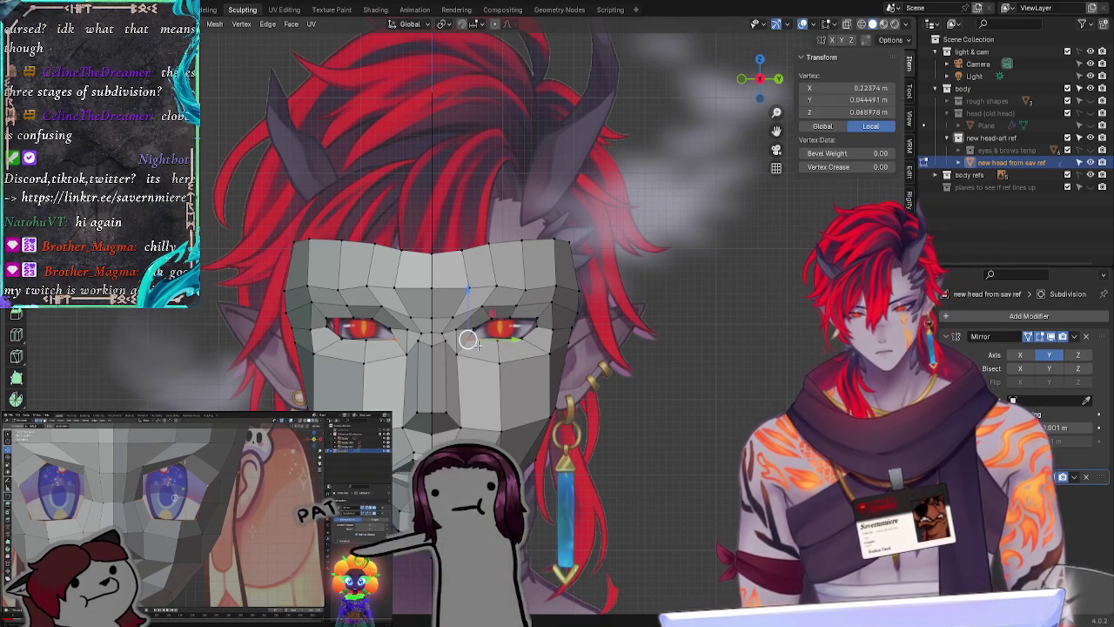
pyautogui.click(634, 370)
pyautogui.click(472, 340)
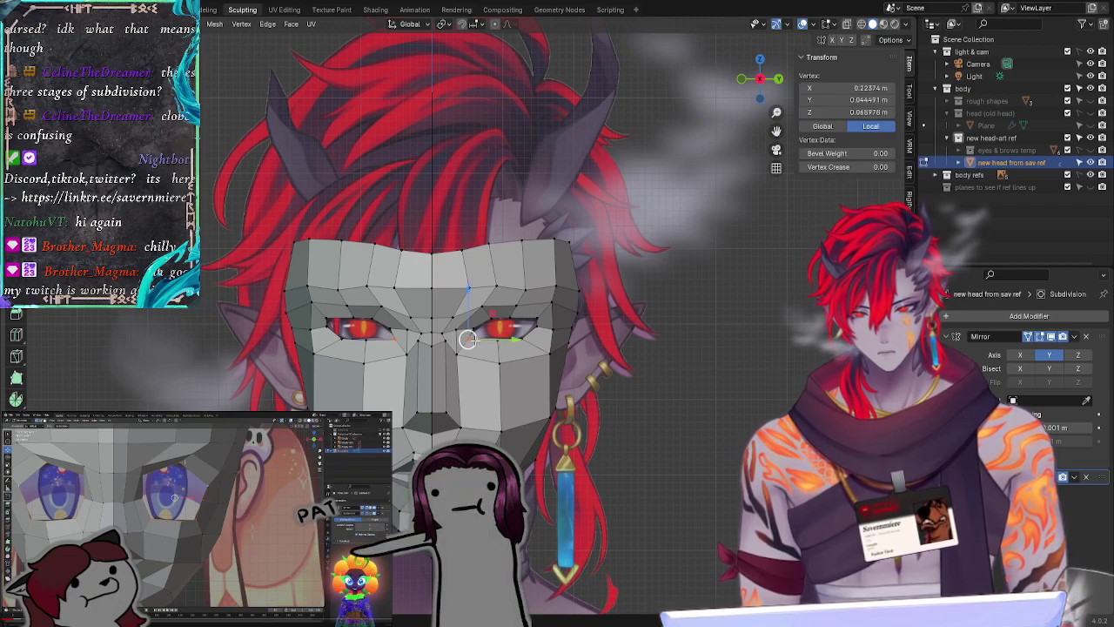
pyautogui.press('g')
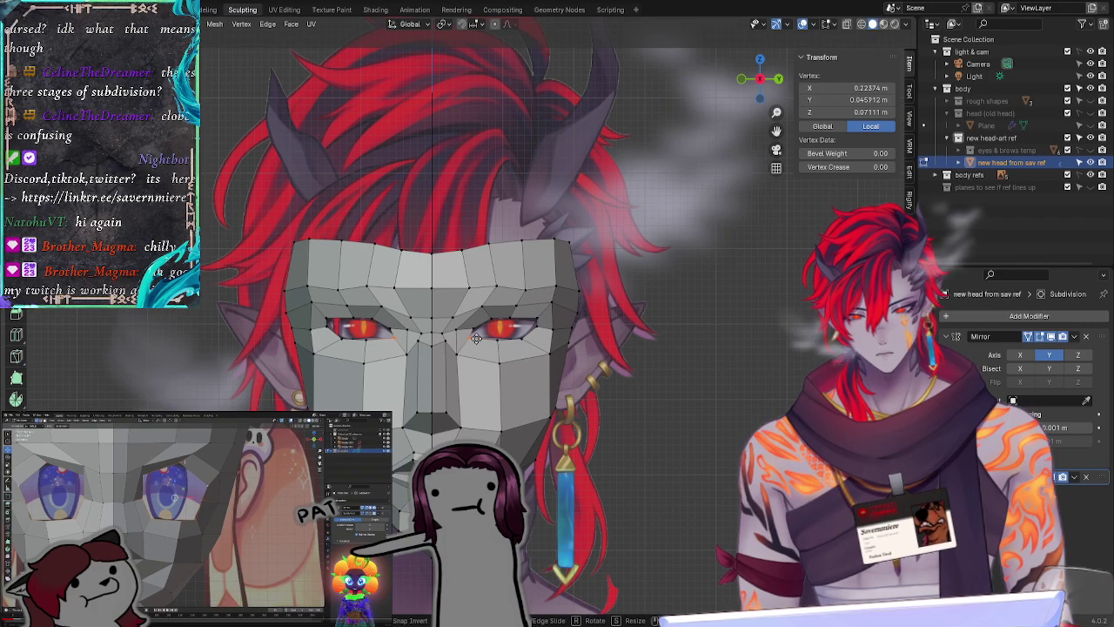
pyautogui.rightClick(476, 339)
pyautogui.click(669, 369)
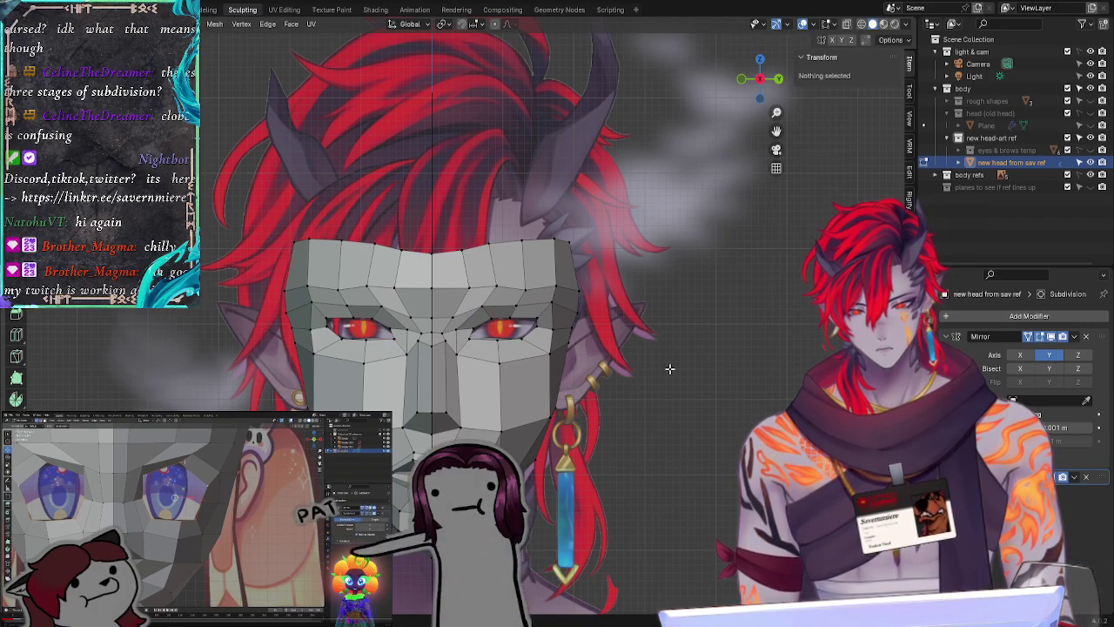
pyautogui.click(536, 326)
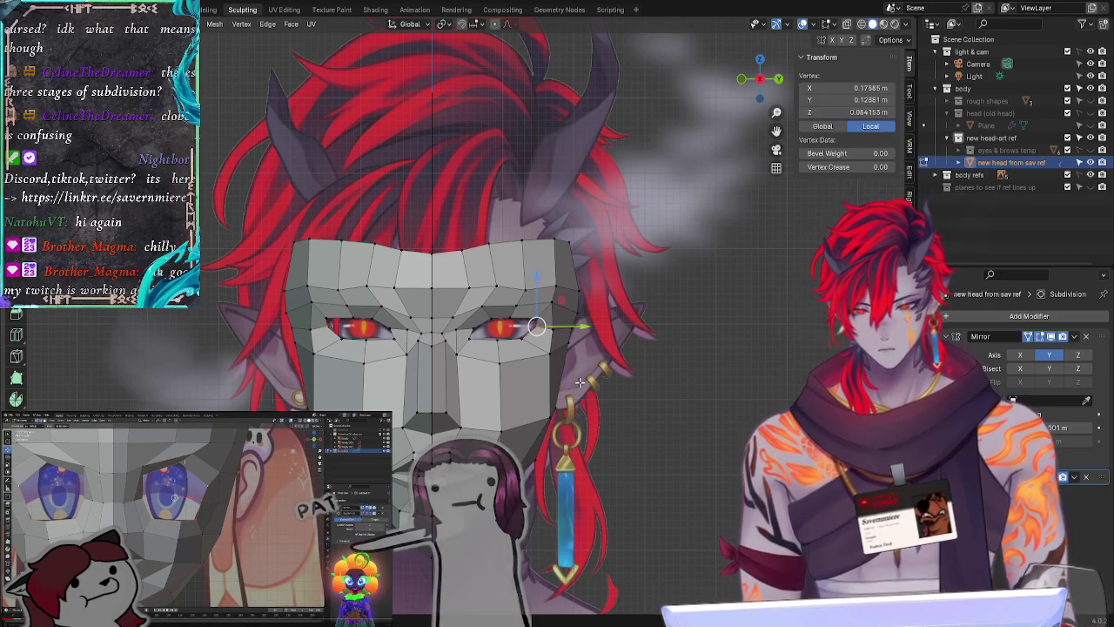
pyautogui.press('g')
pyautogui.rightClick(537, 325)
pyautogui.click(670, 390)
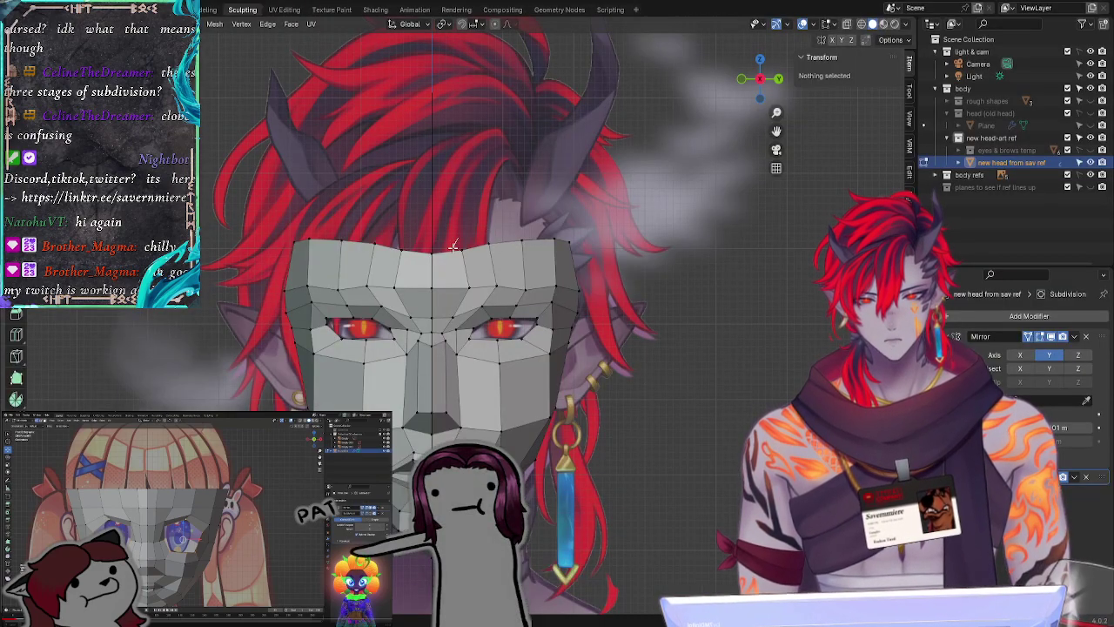
# Step: Slide the centre-line forehead vertices along their edges to follow the hairline
pyautogui.click(453, 247)
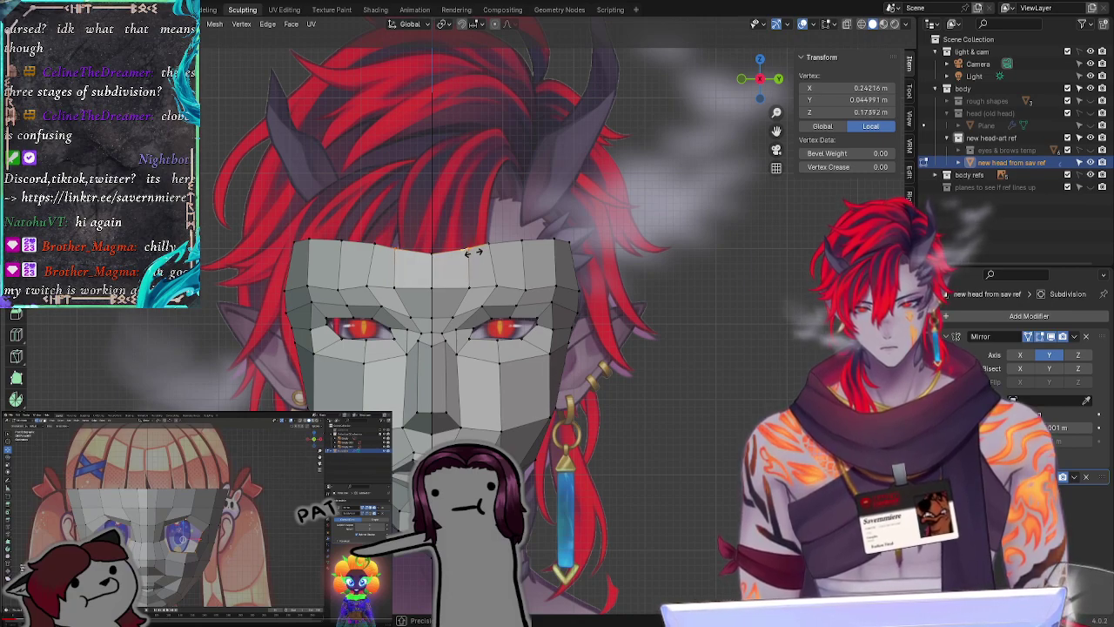
pyautogui.click(445, 254)
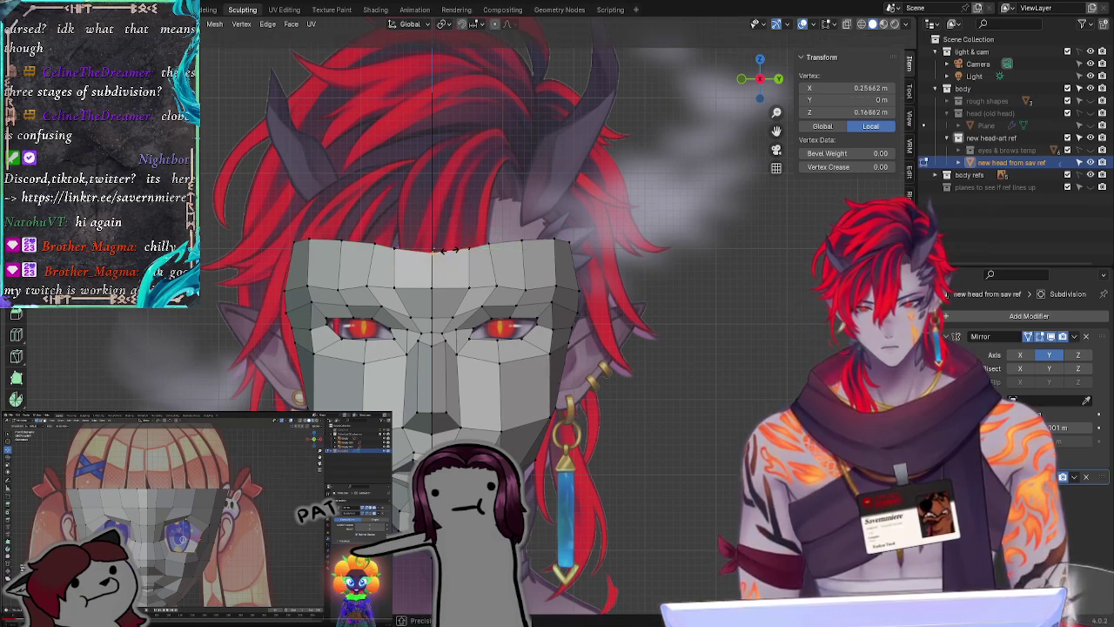
pyautogui.click(453, 248)
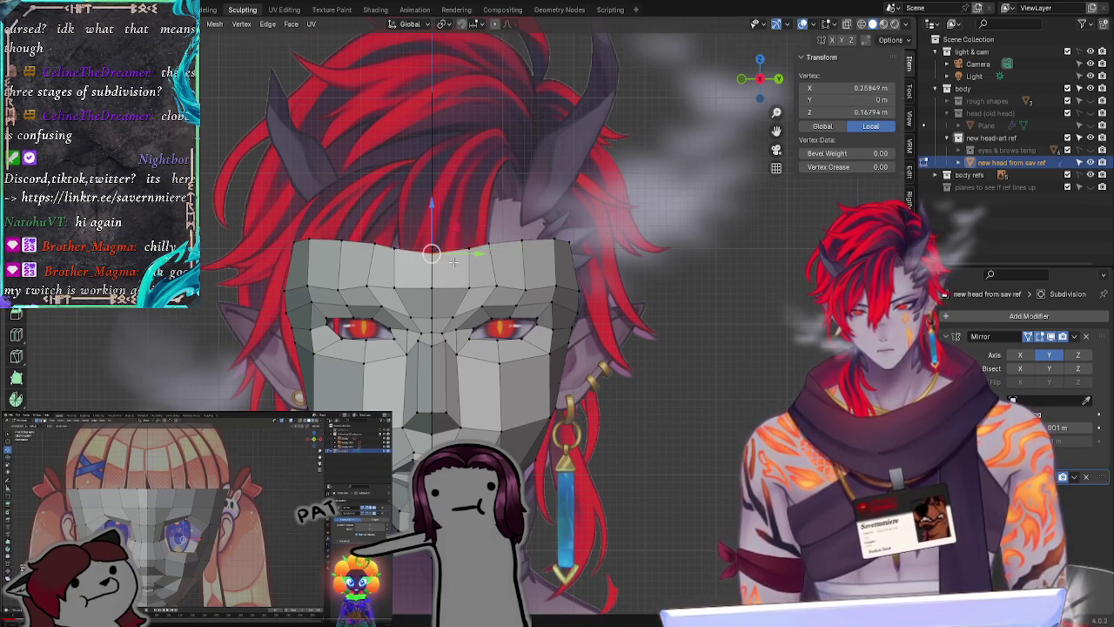
pyautogui.press('g')
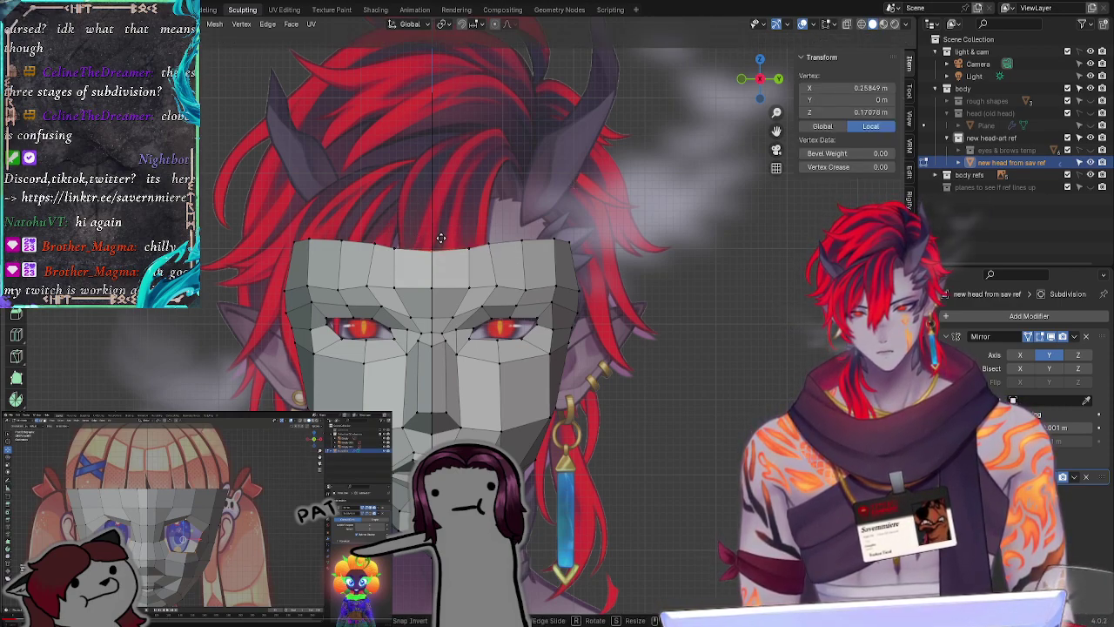
pyautogui.press('g')
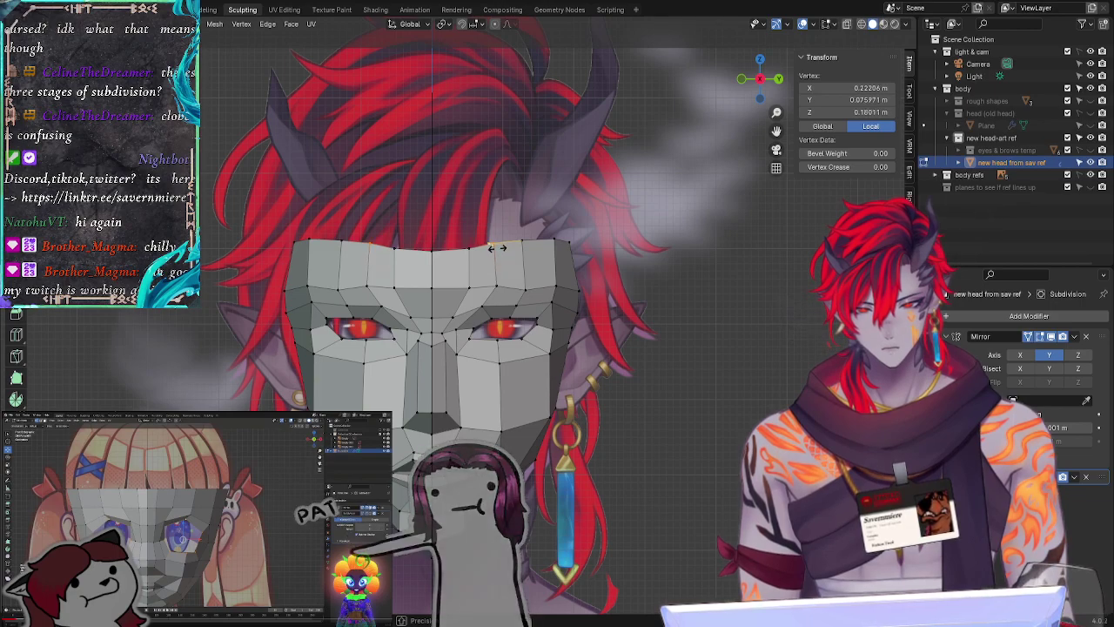
pyautogui.click(497, 248)
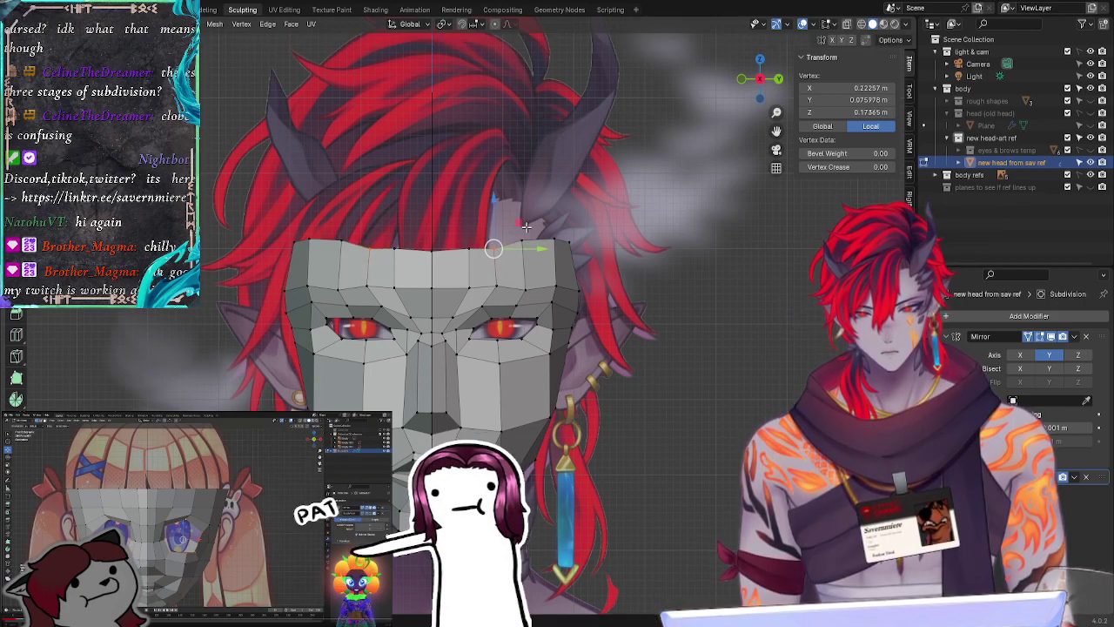
pyautogui.press('g')
pyautogui.press('g')
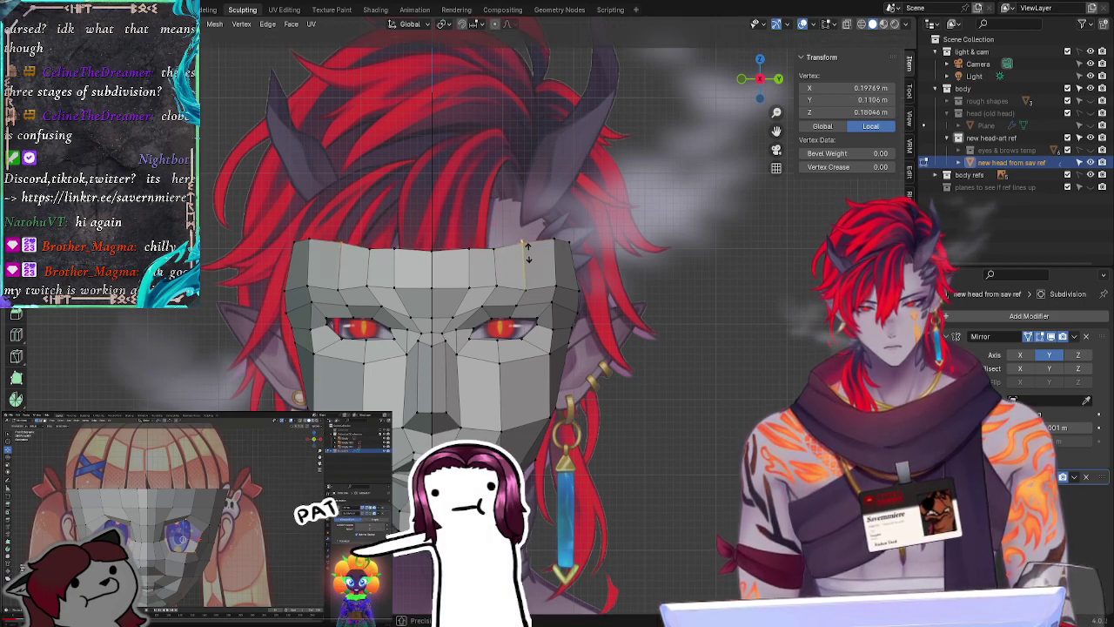
pyautogui.click(523, 248)
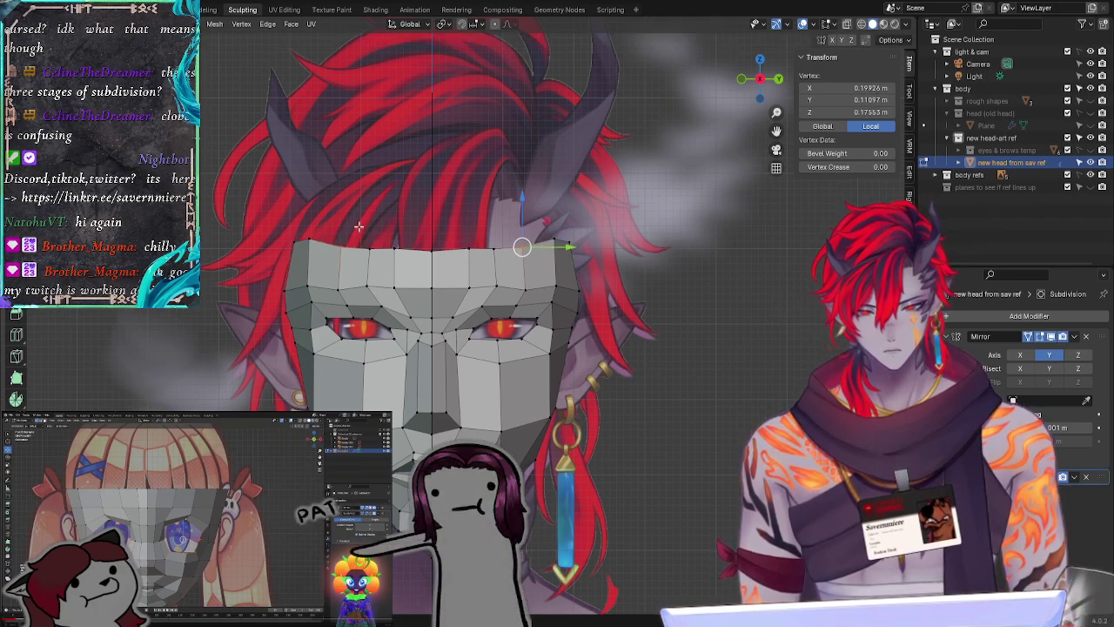
# Step: Raise the forehead's top edge vertices straight up along Z
pyautogui.moveTo(332, 258)
pyautogui.keyDown('ctrl'); pyautogui.mouseDown(button='right')
pyautogui.moveTo(522, 247)
pyautogui.moveTo(512, 240)
pyautogui.mouseUp(button='right'); pyautogui.keyUp('ctrl')
pyautogui.press('g')
pyautogui.press('g')
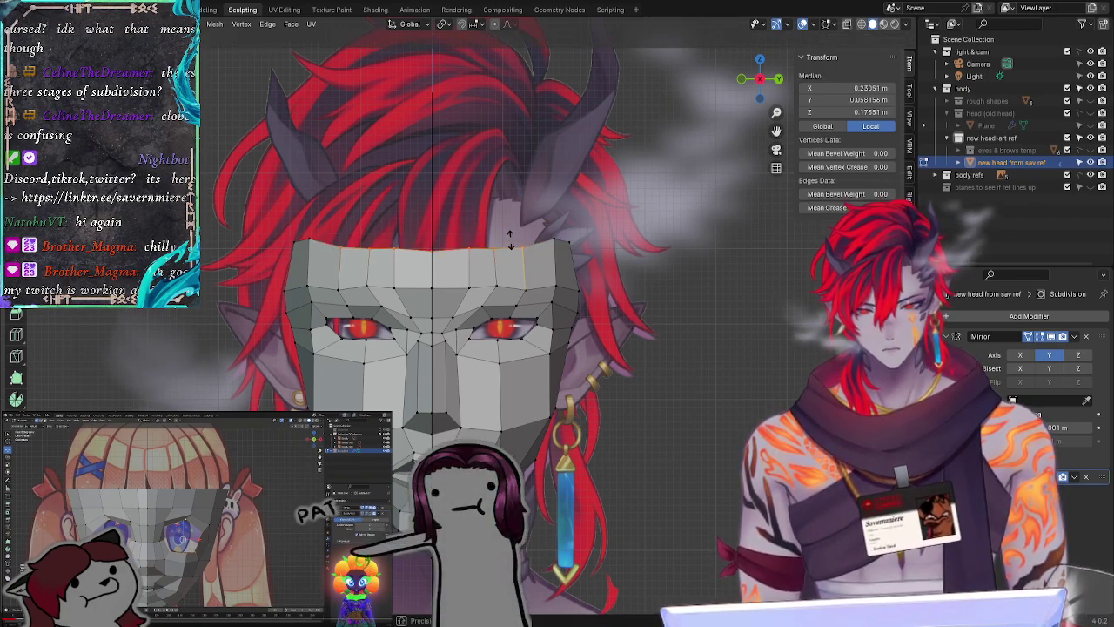
pyautogui.rightClick(514, 232)
pyautogui.press('g')
pyautogui.press('z')
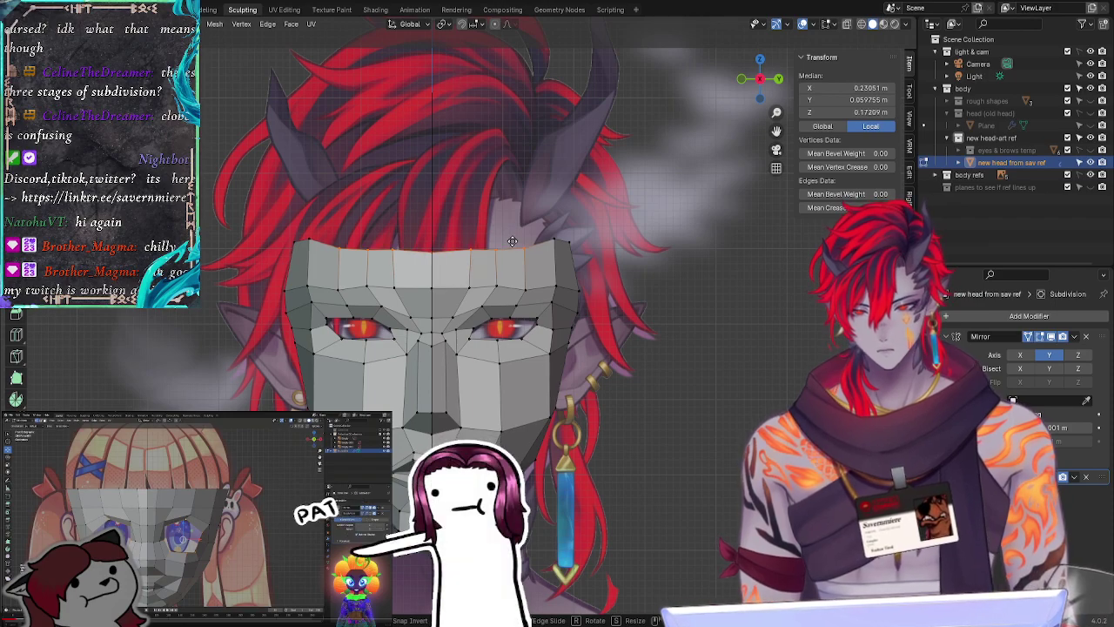
pyautogui.click(512, 238)
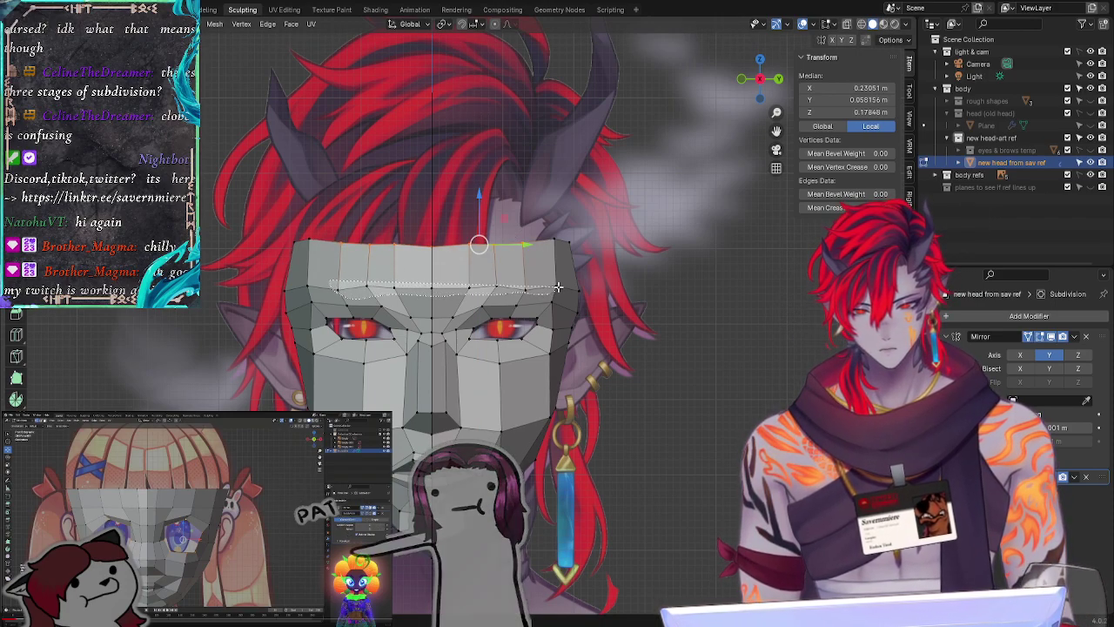
# Step: Reposition the brow-line edge loop to match the reference brows
pyautogui.keyDown('alt'); pyautogui.click(563, 283); pyautogui.keyUp('alt')
pyautogui.press('g')
pyautogui.press('z')
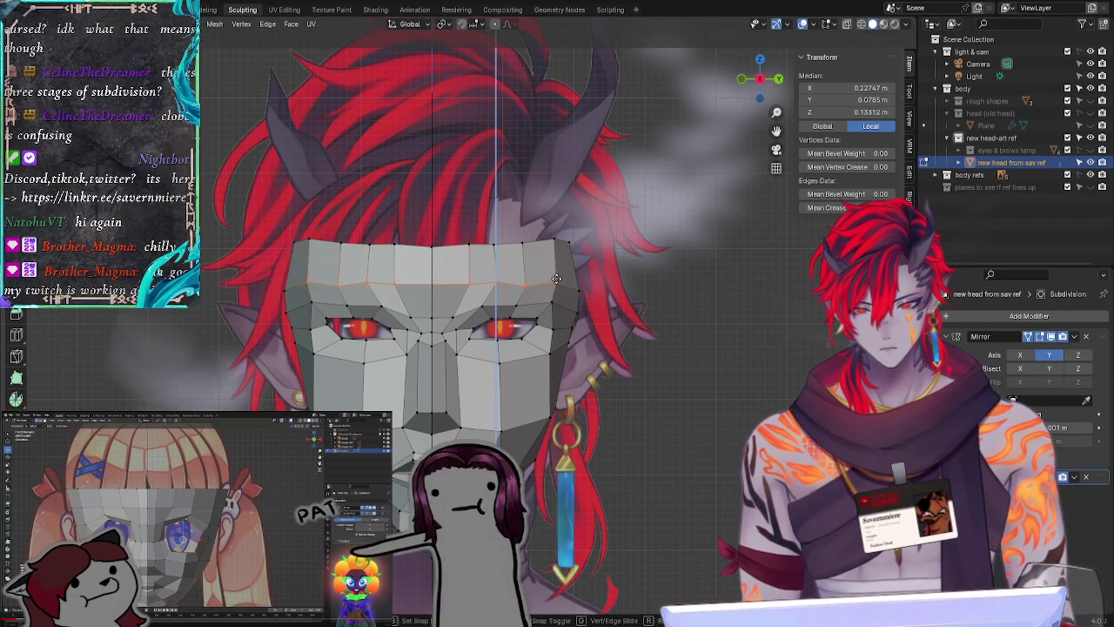
pyautogui.press('Escape')
pyautogui.hotkey('alt', 'a')
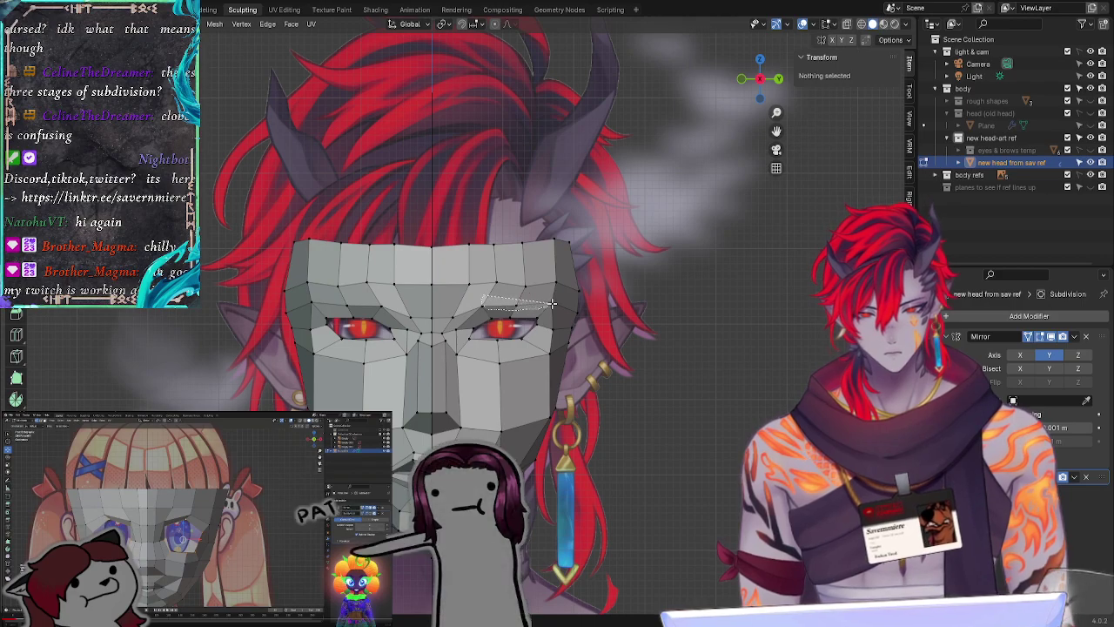
pyautogui.keyDown('alt'); pyautogui.click(553, 302); pyautogui.keyUp('alt')
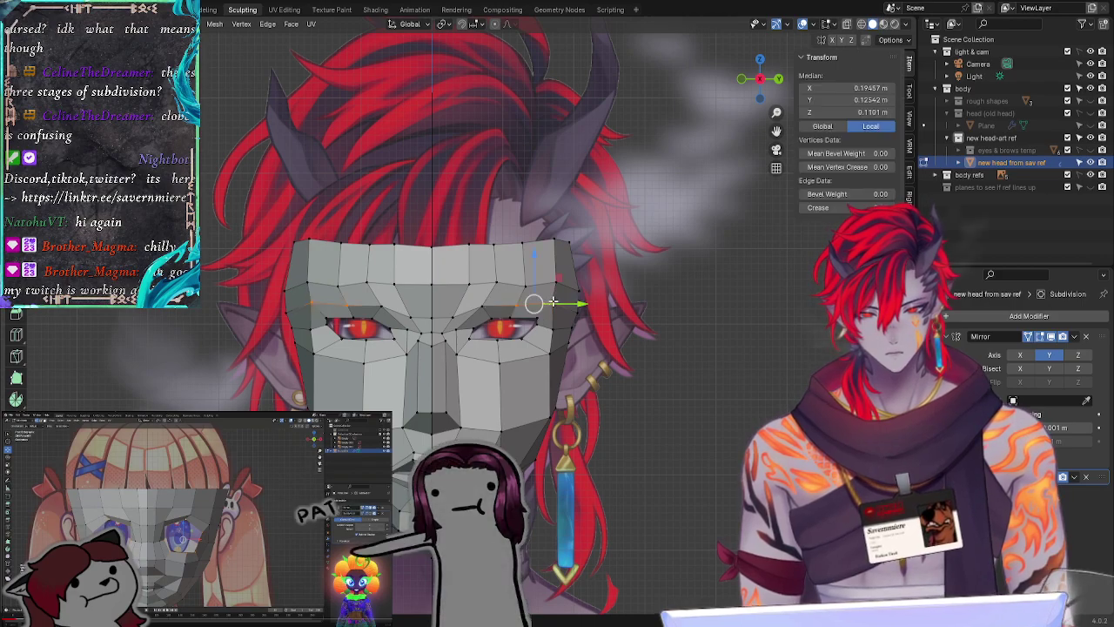
pyautogui.press('g')
pyautogui.click(491, 301)
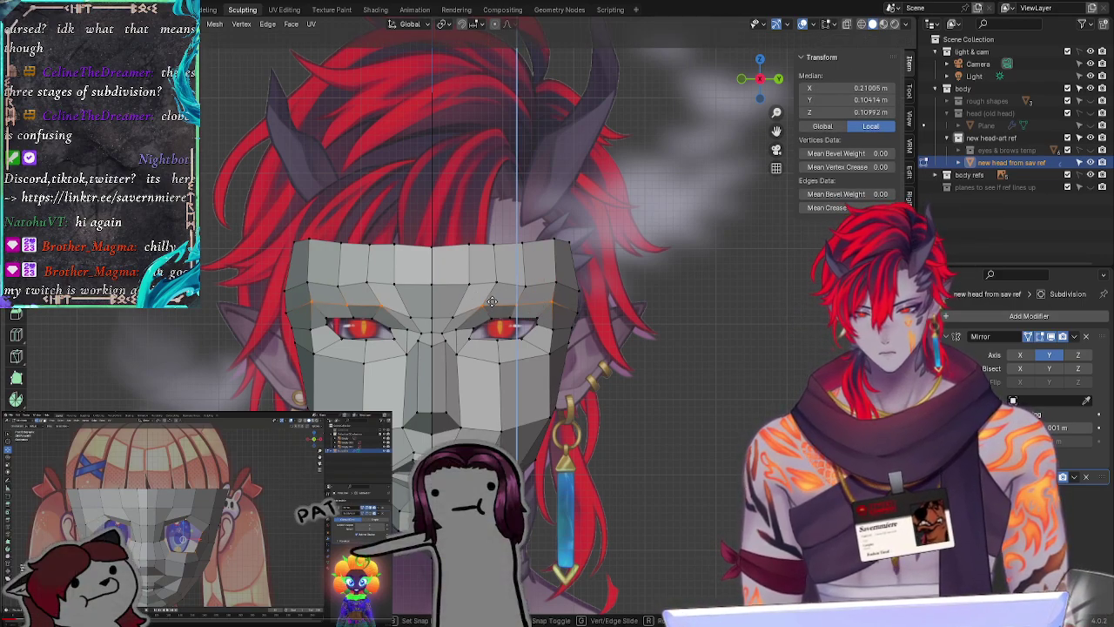
pyautogui.press('g')
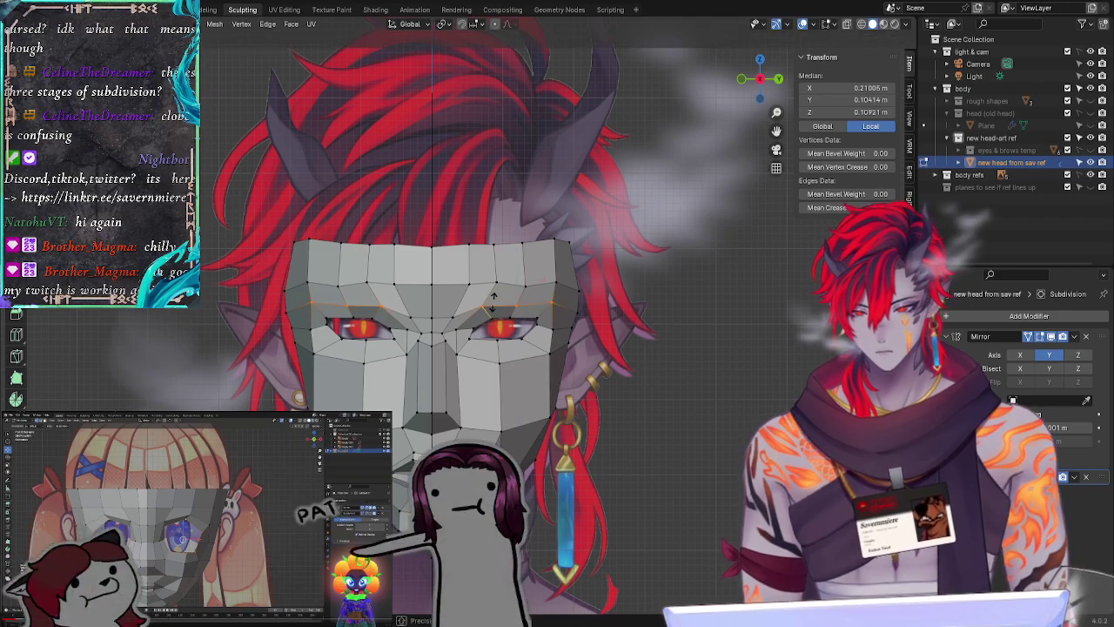
pyautogui.click(493, 300)
# Step: Adjust individual brow vertices, nudging a pair of them inward
pyautogui.hotkey('alt', 'a')
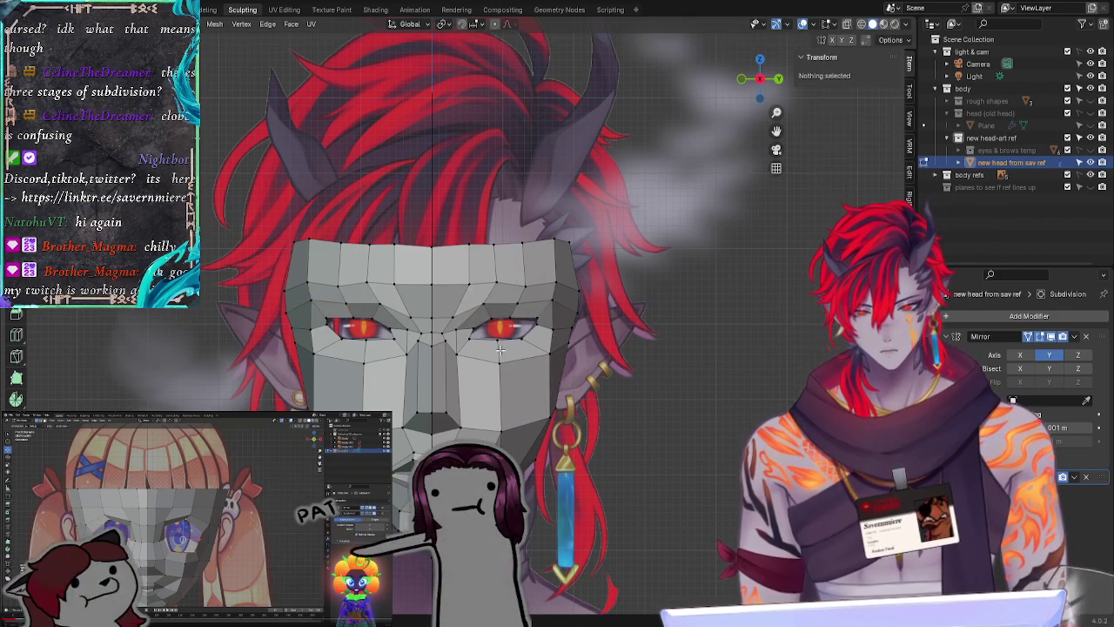
pyautogui.click(459, 312)
pyautogui.press('g')
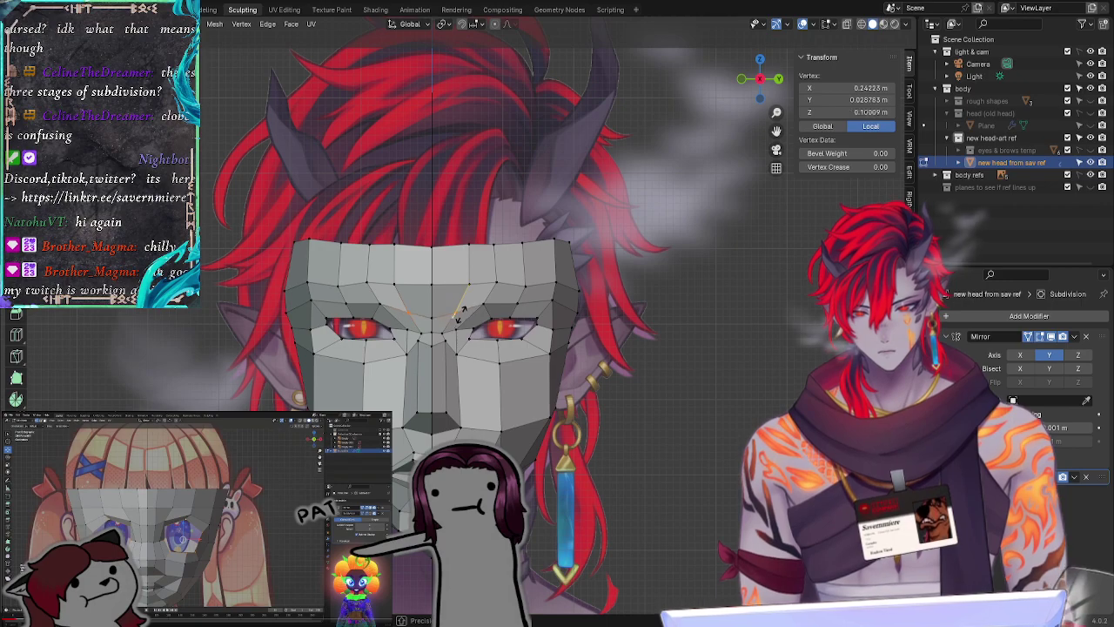
pyautogui.click(454, 308)
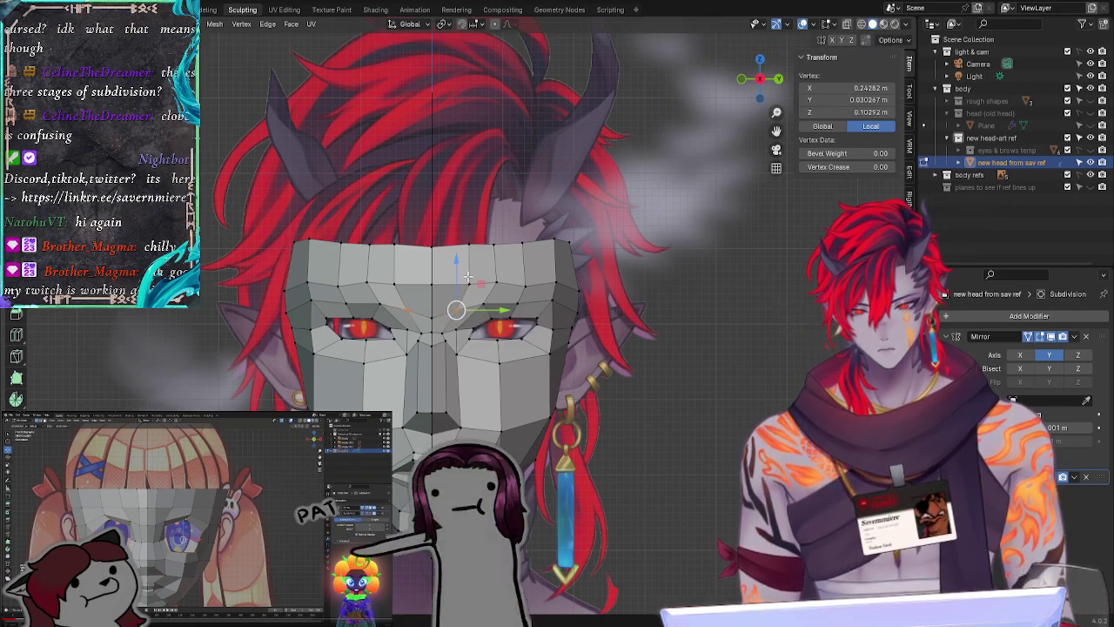
pyautogui.press('g')
pyautogui.click(469, 284)
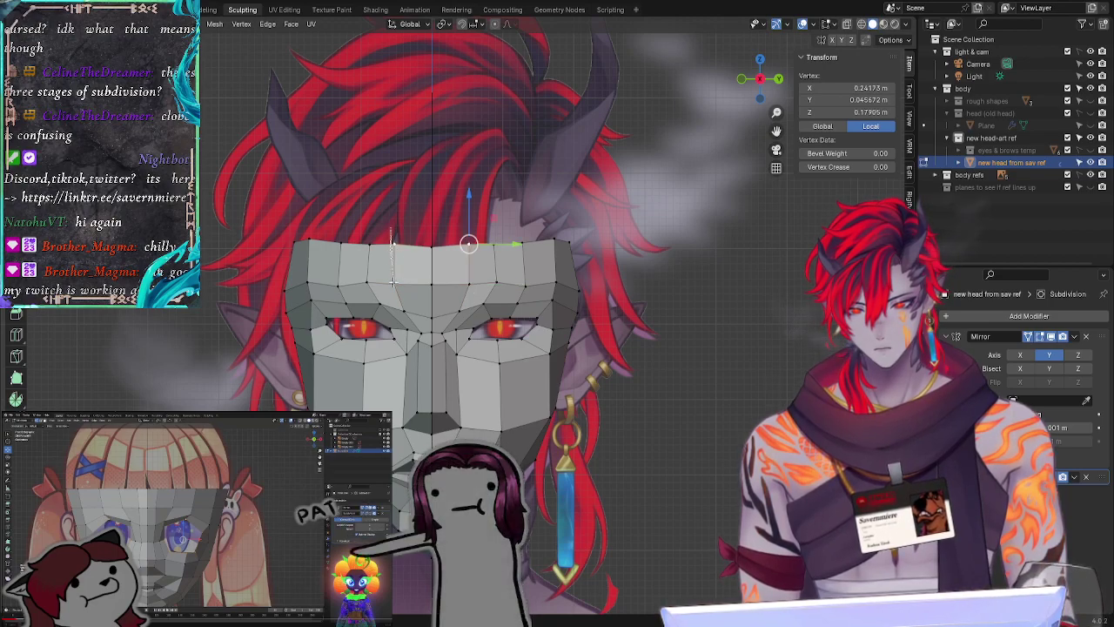
pyautogui.keyDown('shift'); pyautogui.click(410, 284); pyautogui.keyUp('shift')
pyautogui.press('g')
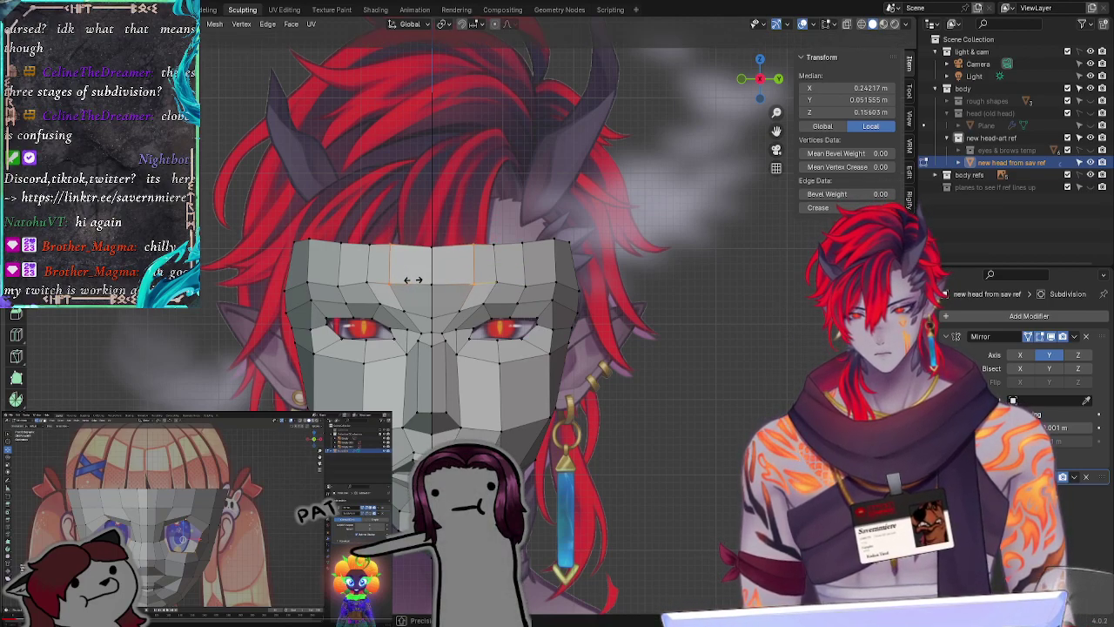
pyautogui.click(406, 279)
pyautogui.click(583, 200)
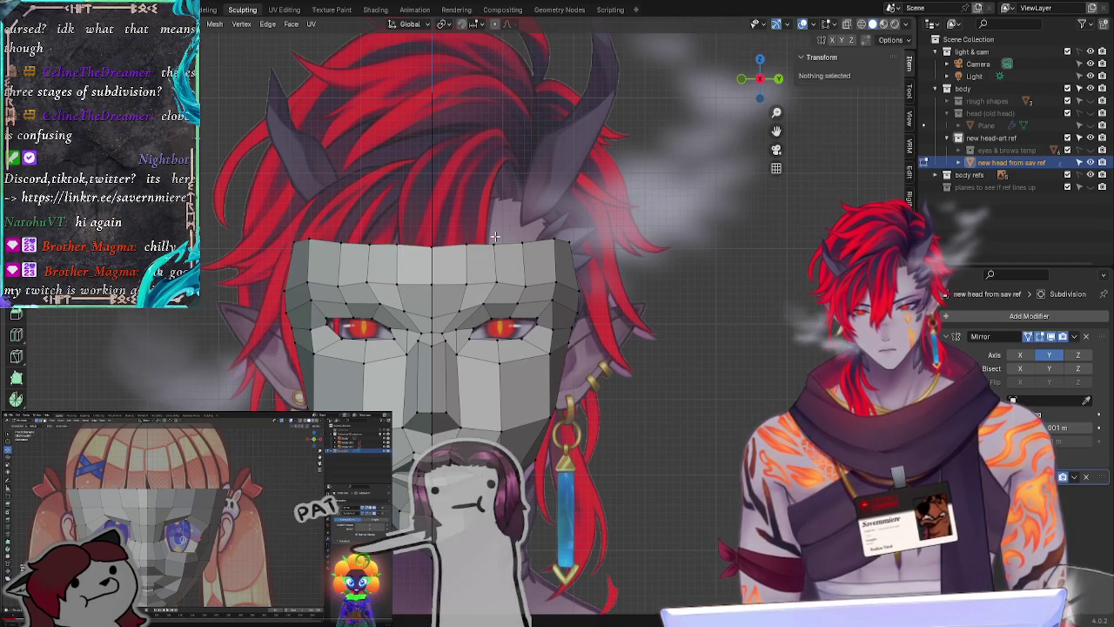
pyautogui.click(484, 297)
pyautogui.press('g')
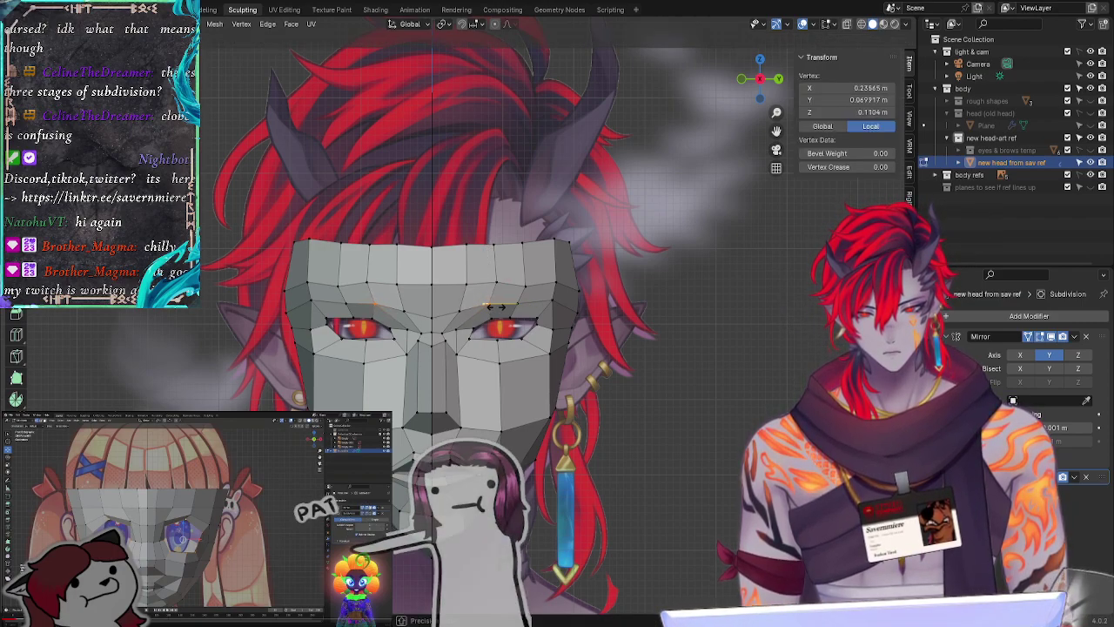
pyautogui.click(496, 307)
# Step: Move a forehead edge and a forehead vertex into place, then orbit to check depth
pyautogui.click(691, 273)
pyautogui.moveTo(487, 236); pyautogui.dragTo(504, 294)
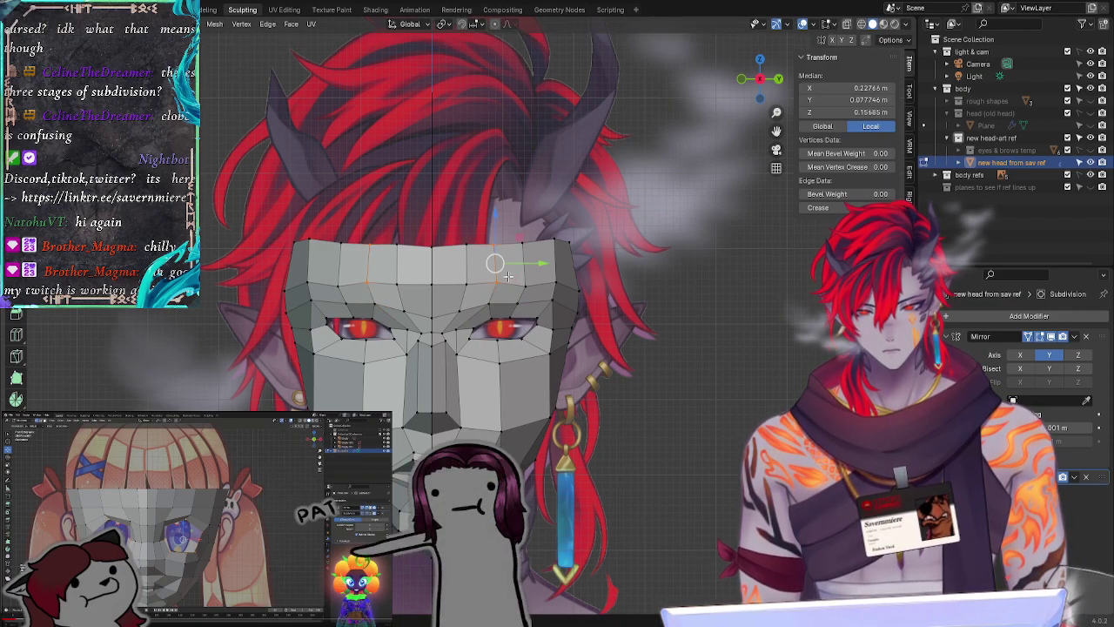
pyautogui.press('g')
pyautogui.click(515, 275)
pyautogui.hotkey('alt', 'a')
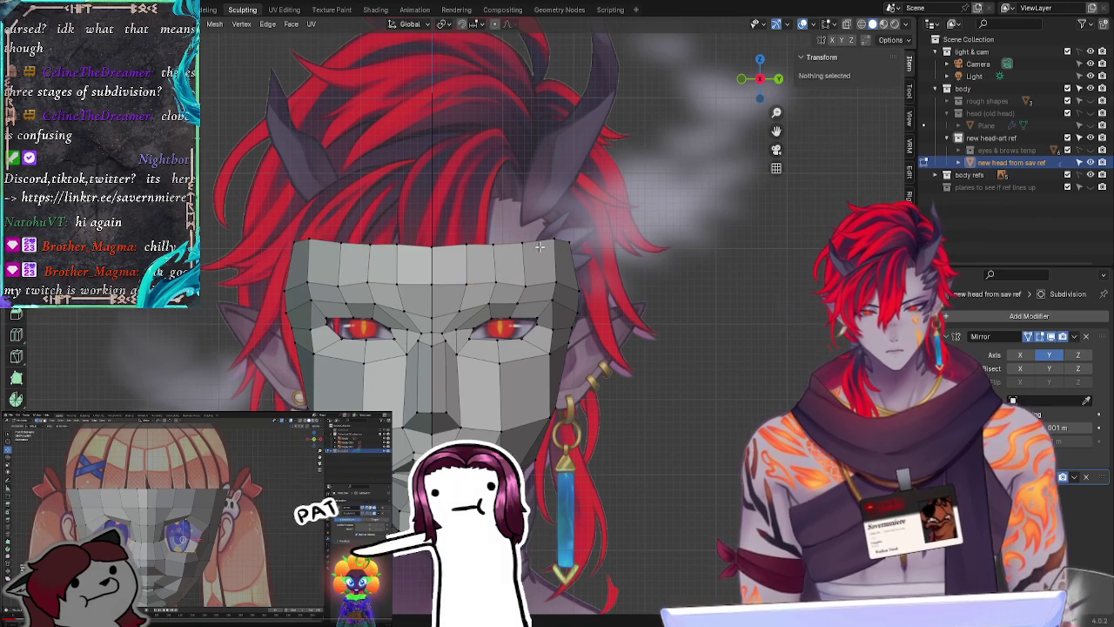
pyautogui.click(526, 284)
pyautogui.press('g')
pyautogui.click(531, 285)
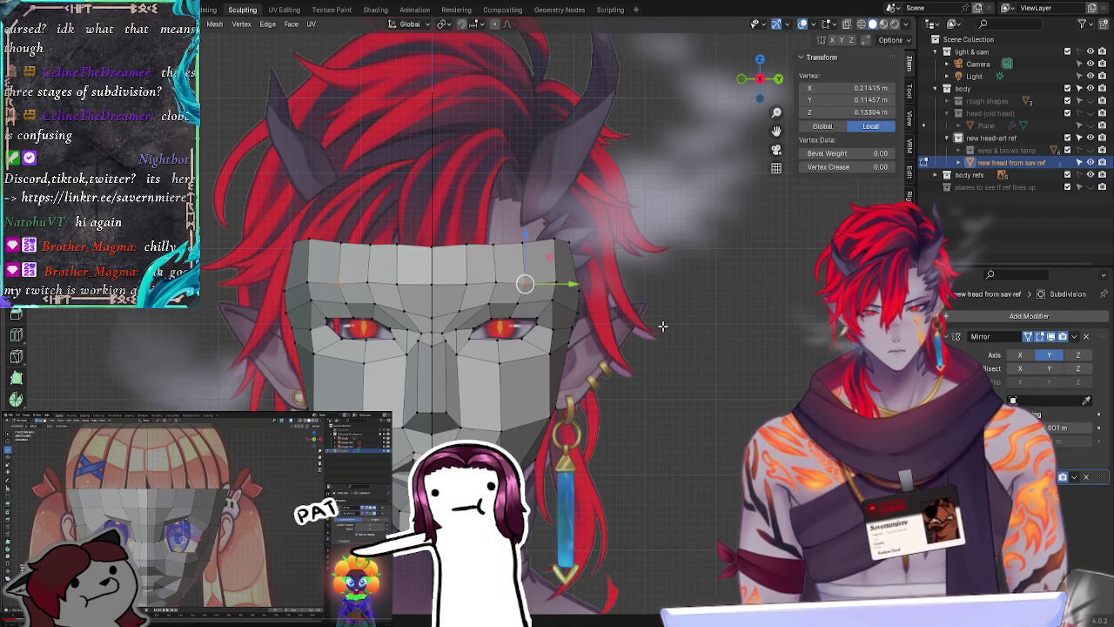
pyautogui.click(676, 334)
pyautogui.moveTo(722, 369)
pyautogui.mouseDown(button='middle')
pyautogui.moveTo(619, 366)
pyautogui.moveTo(702, 311)
pyautogui.moveTo(711, 345)
pyautogui.moveTo(731, 361)
pyautogui.moveTo(707, 364)
pyautogui.mouseUp(button='middle')
# Step: Nudge the vertex above the nose bridge slightly into place
pyautogui.click(450, 302)
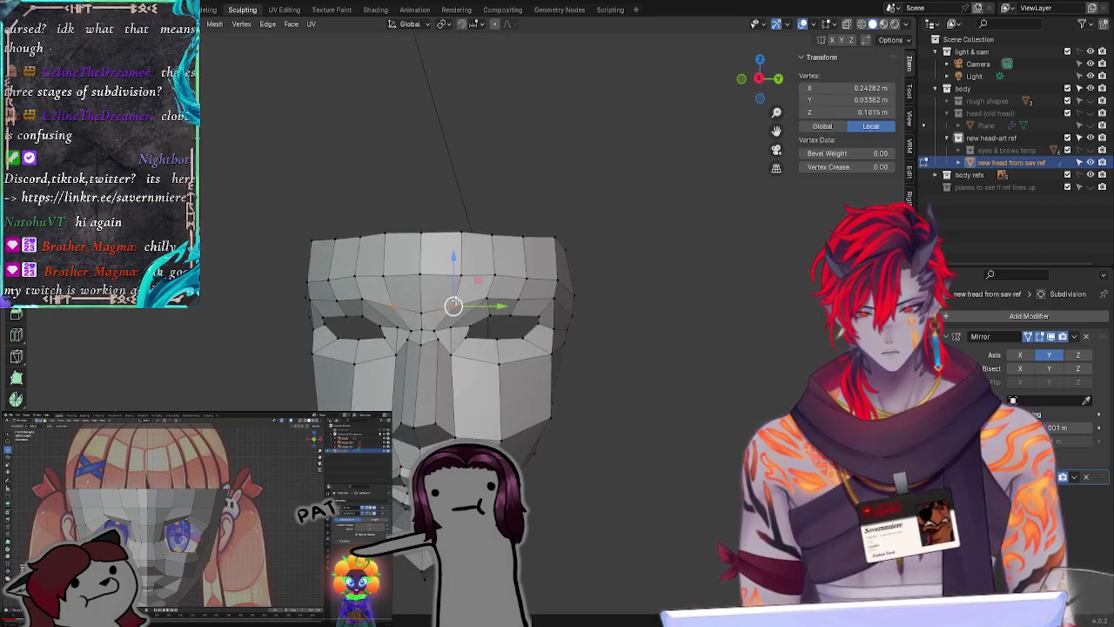
pyautogui.press('g')
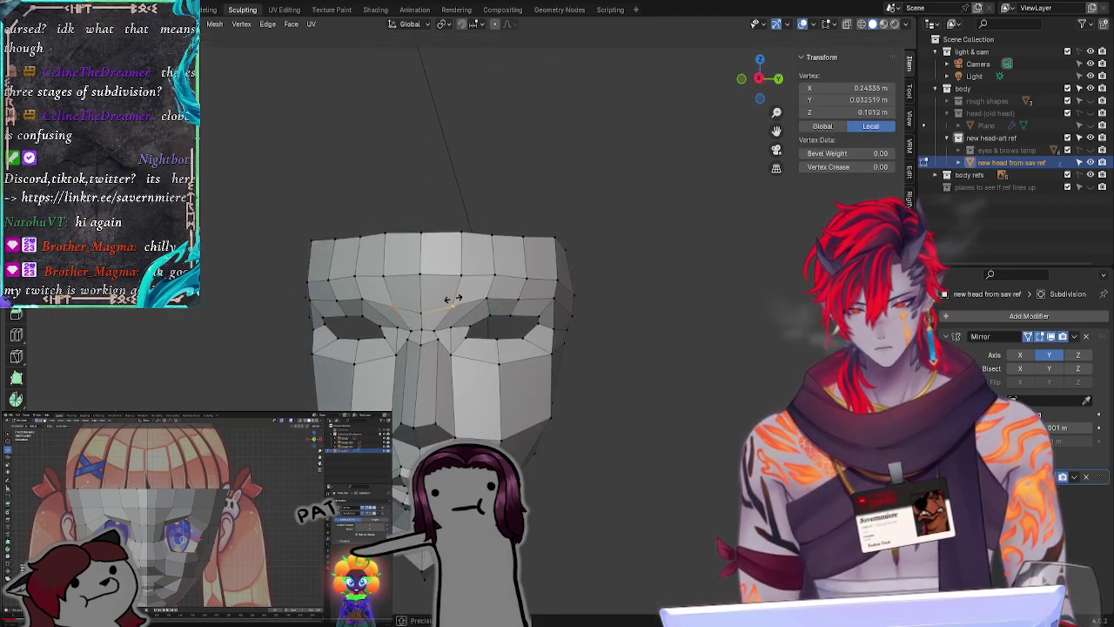
pyautogui.click(453, 297)
pyautogui.press('g')
pyautogui.press('g')
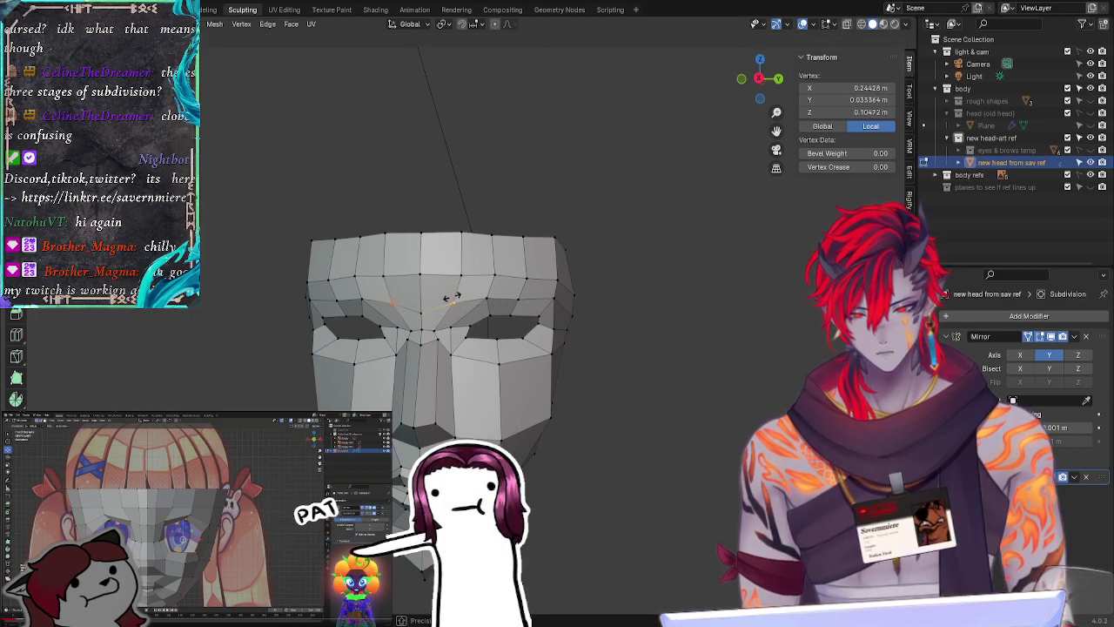
pyautogui.click(450, 295)
pyautogui.press('g')
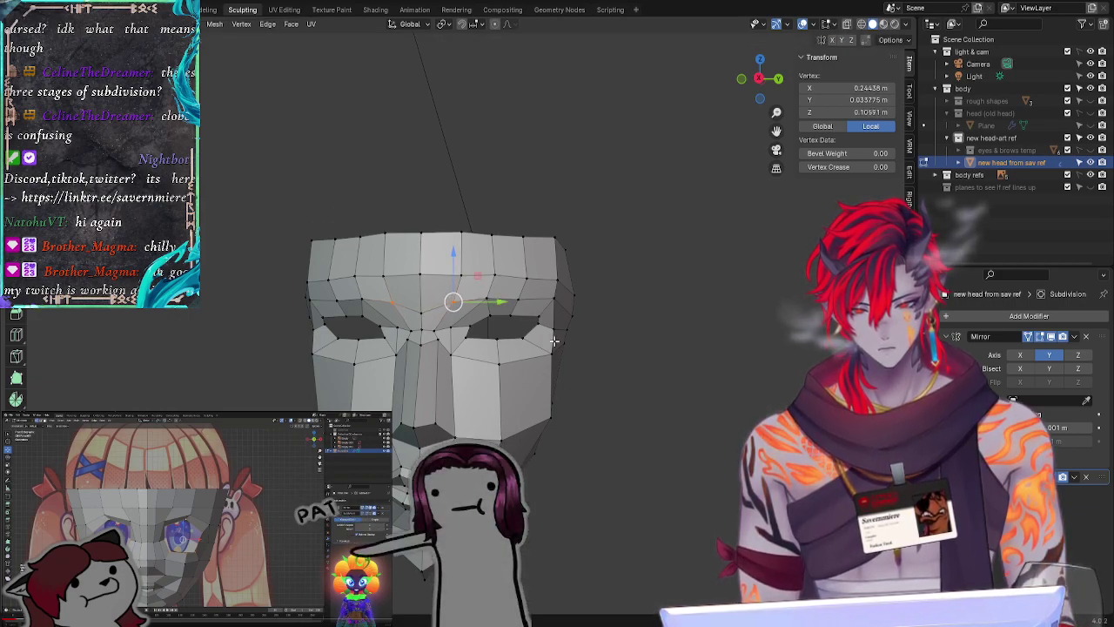
pyautogui.click(671, 380)
pyautogui.moveTo(671, 380); pyautogui.dragTo(692, 372, button='middle')
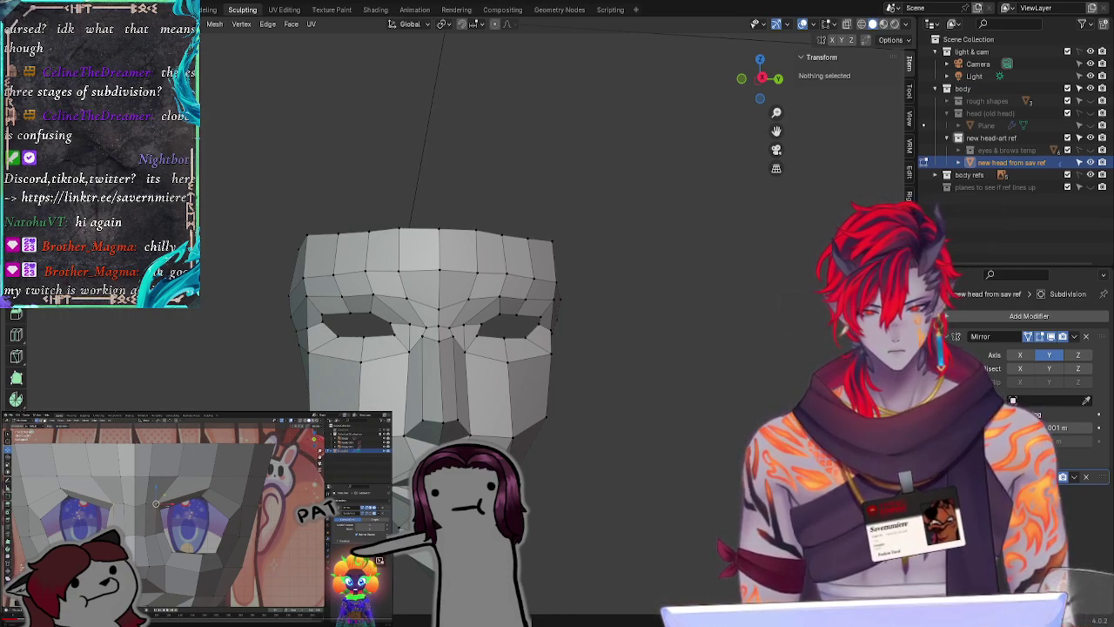
# Step: Viewing the face from below, move the eye-corner vertex to a new position
pyautogui.moveTo(637, 392); pyautogui.dragTo(652, 402, button='middle')
pyautogui.scroll(4, 652, 363)
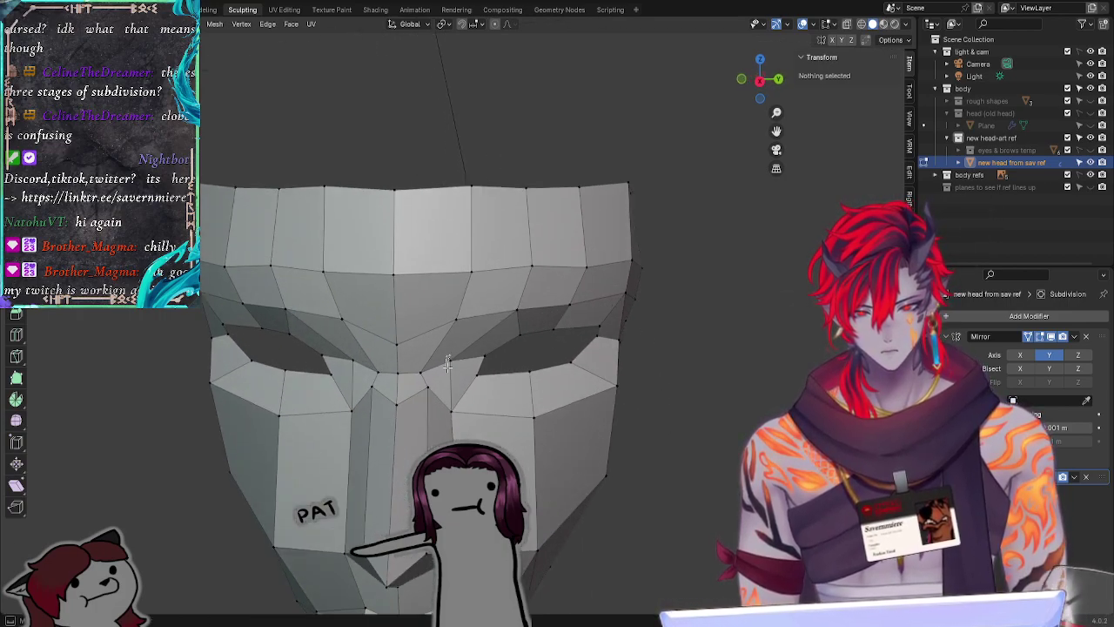
pyautogui.click(447, 363)
pyautogui.press('g')
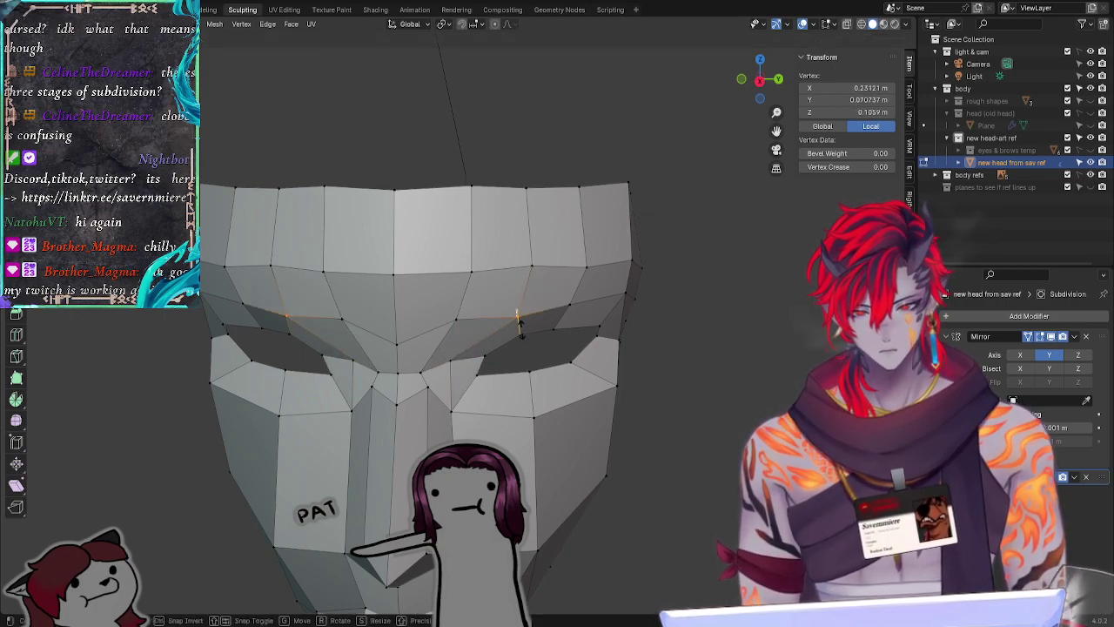
pyautogui.click(517, 321)
pyautogui.moveTo(739, 408); pyautogui.dragTo(596, 379, button='middle')
# Step: Refine that vertex with an X-constrained move followed by a Y-constrained move
pyautogui.press('g')
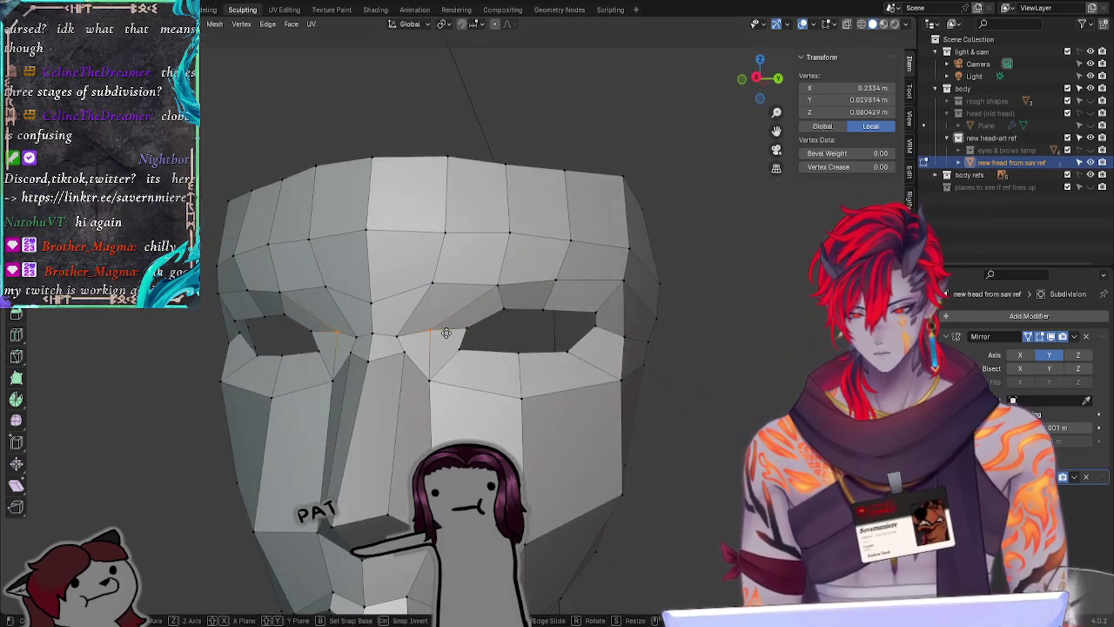
pyautogui.press('x')
pyautogui.click(444, 328)
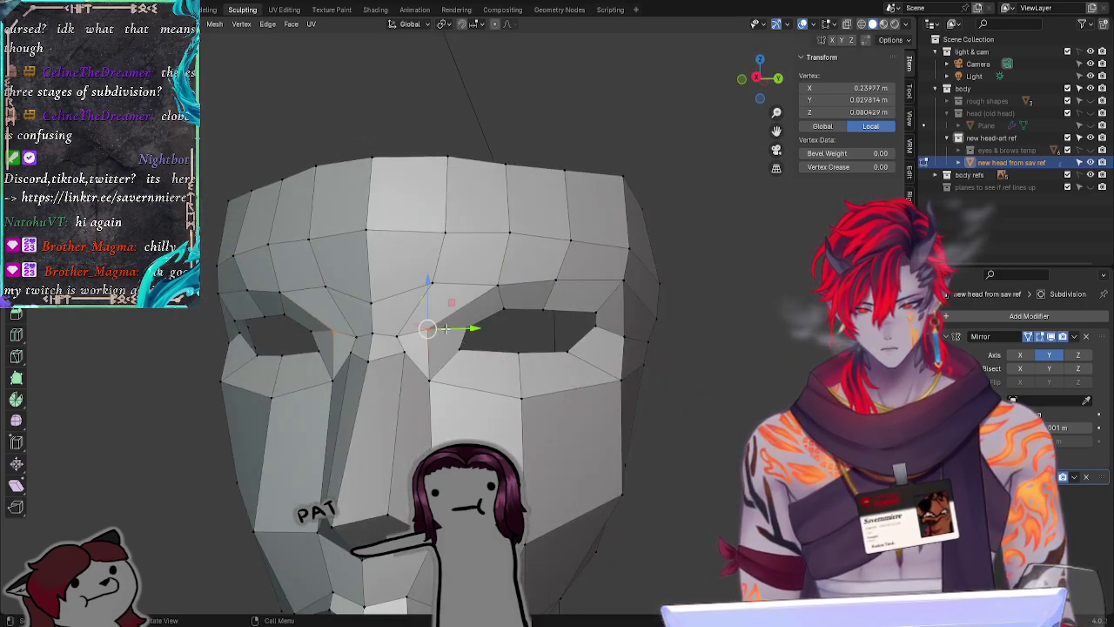
pyautogui.press('g')
pyautogui.press('y')
pyautogui.click(473, 323)
pyautogui.click(704, 391)
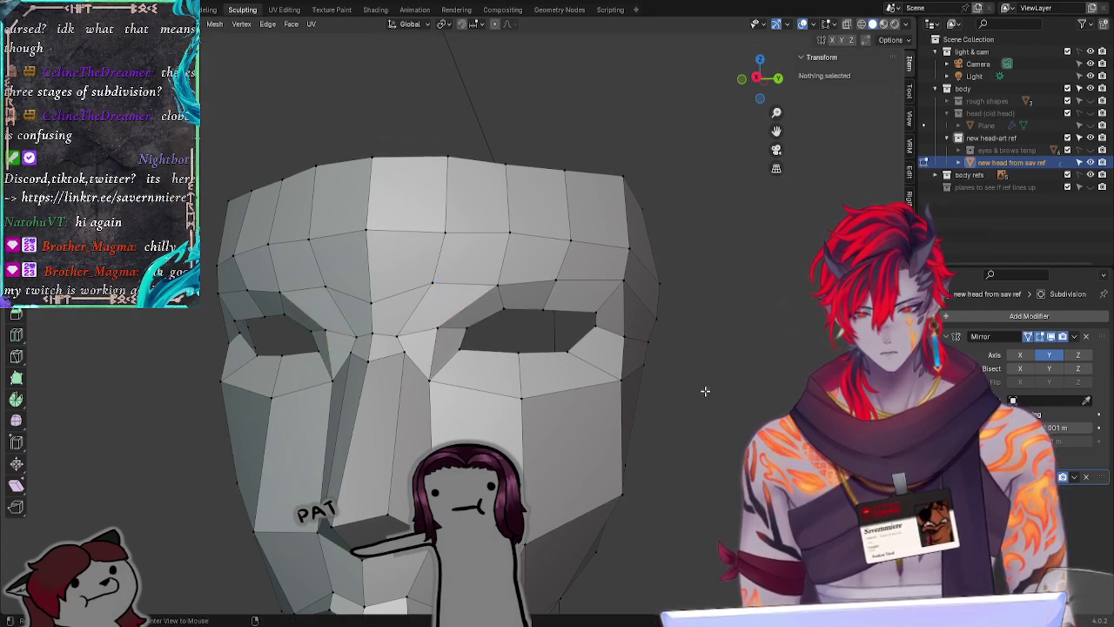
pyautogui.moveTo(704, 390)
pyautogui.mouseDown(button='middle')
pyautogui.moveTo(740, 390)
pyautogui.moveTo(703, 402)
pyautogui.mouseUp(button='middle')
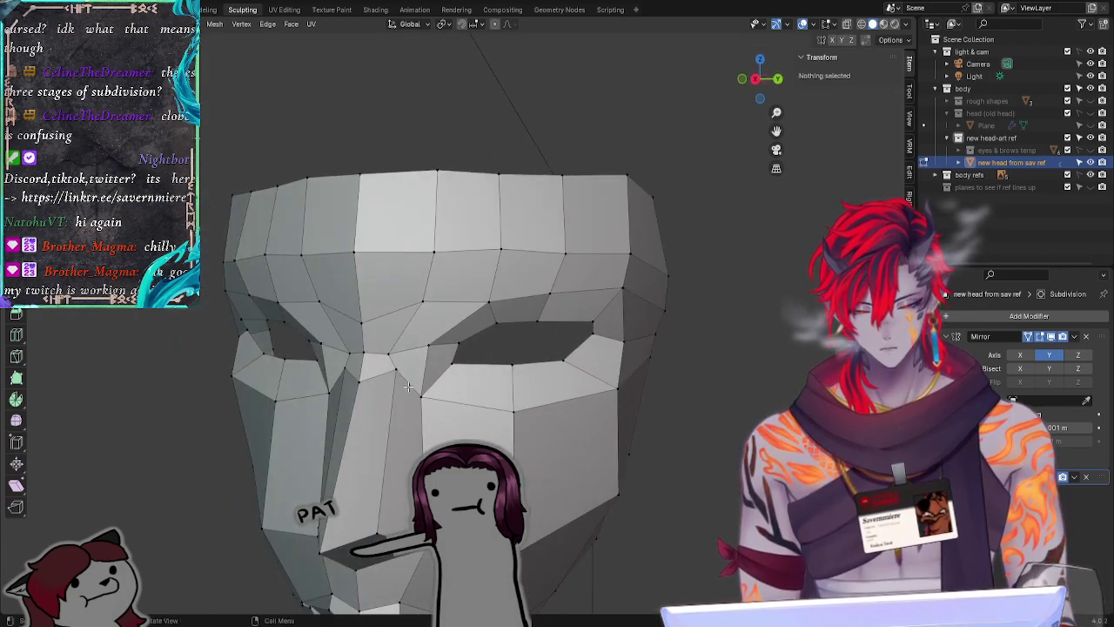
# Step: Raise the eye-socket edge vertex slightly, leaving the inner-corner vertex where it was
pyautogui.click(427, 342)
pyautogui.press('g')
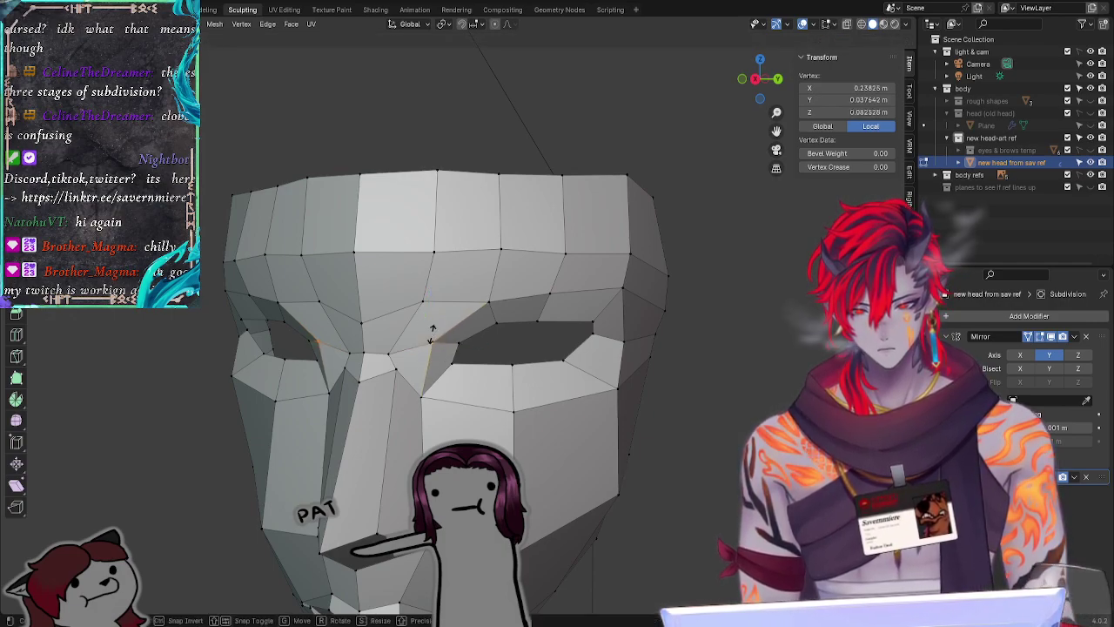
pyautogui.click(430, 337)
pyautogui.press('g')
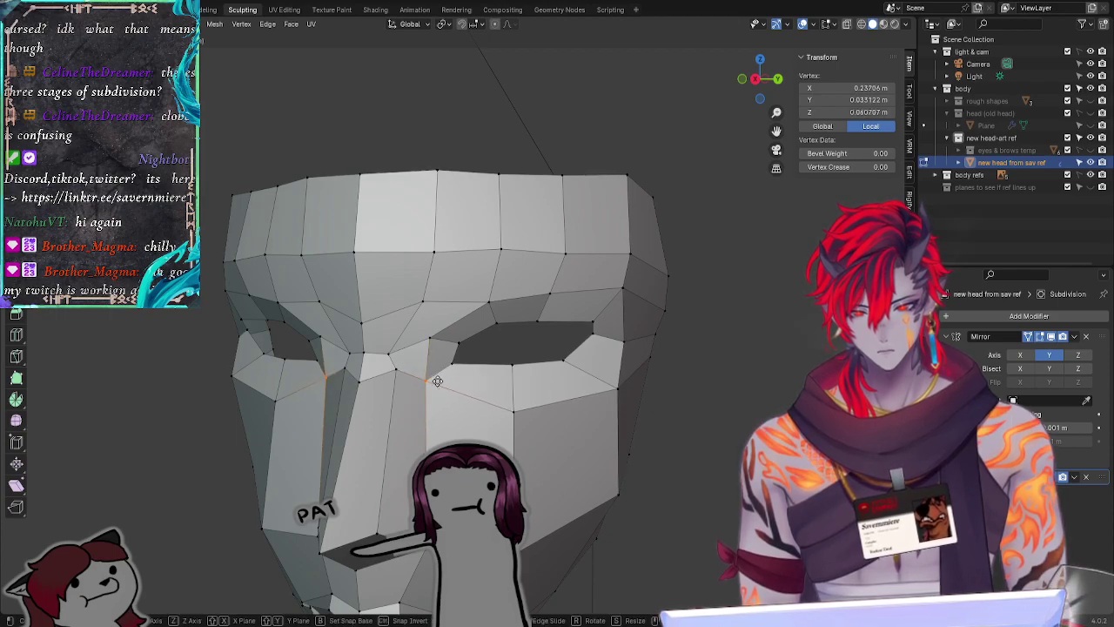
pyautogui.press('g')
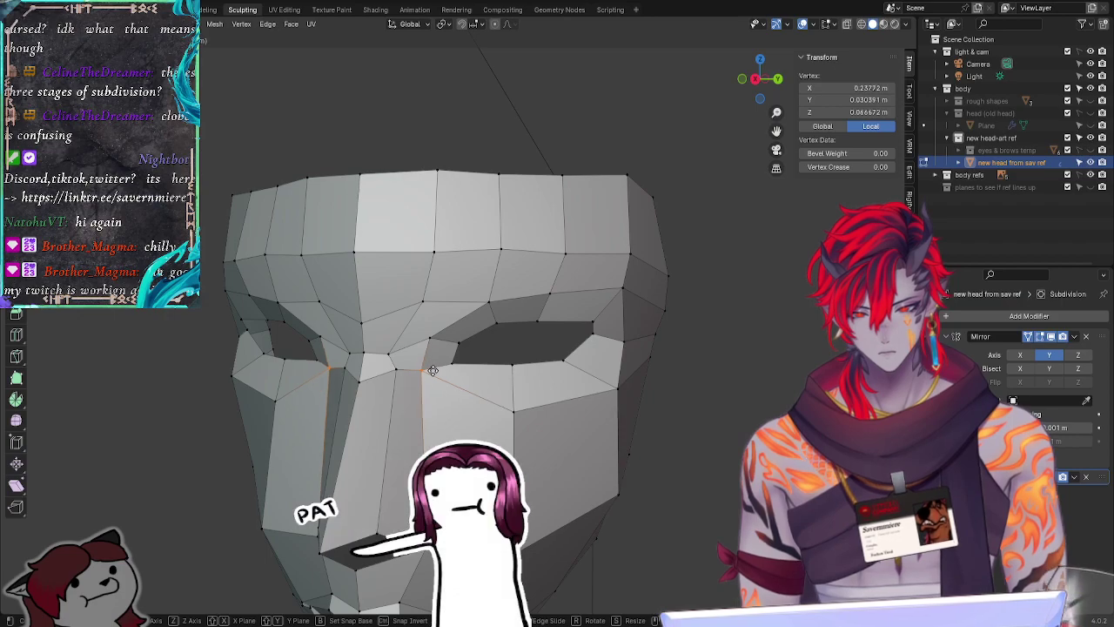
pyautogui.click(433, 371)
pyautogui.click(691, 385)
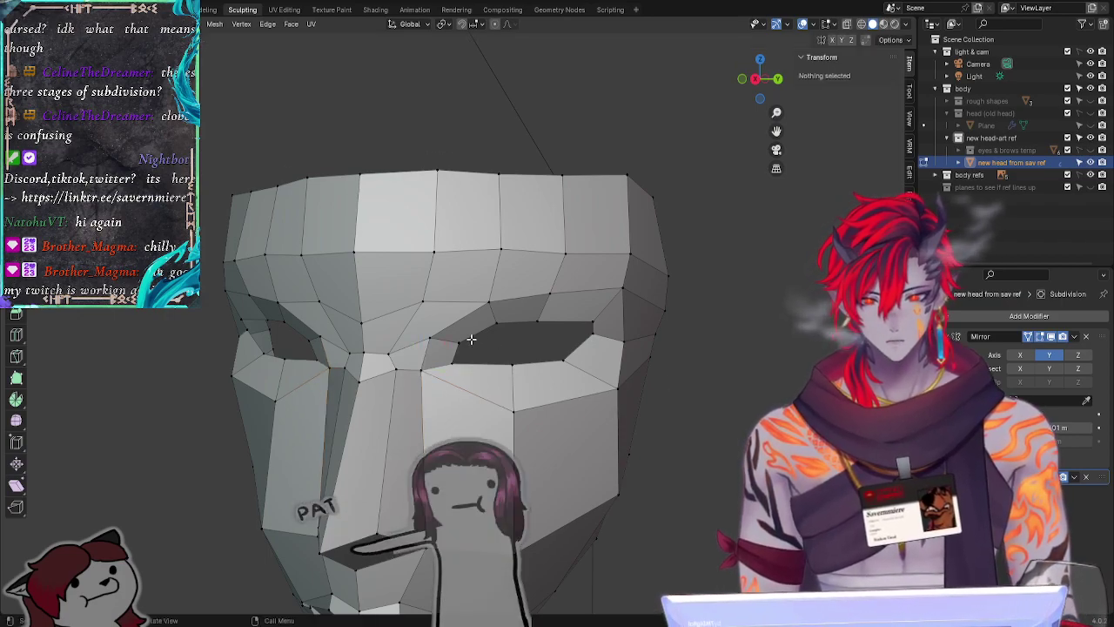
pyautogui.click(430, 339)
pyautogui.press('g')
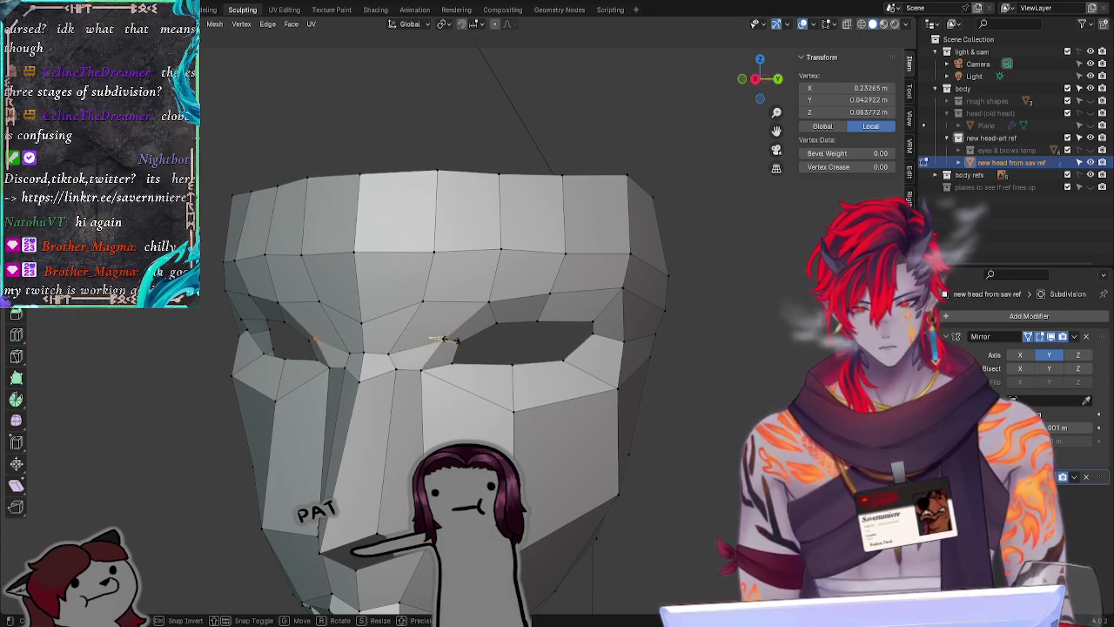
pyautogui.click(441, 338)
# Step: Shift the vertex above the eye socket and slide the brow edge left, then select central forehead vertices
pyautogui.click(385, 347)
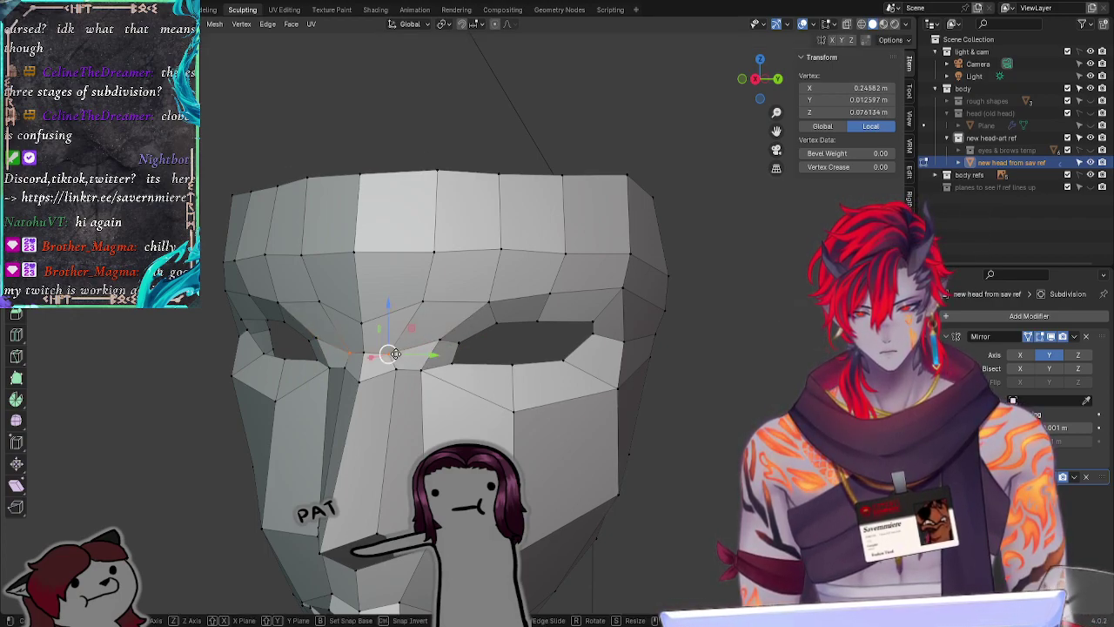
pyautogui.press('g')
pyautogui.click(398, 342)
pyautogui.hotkey('alt', 'a')
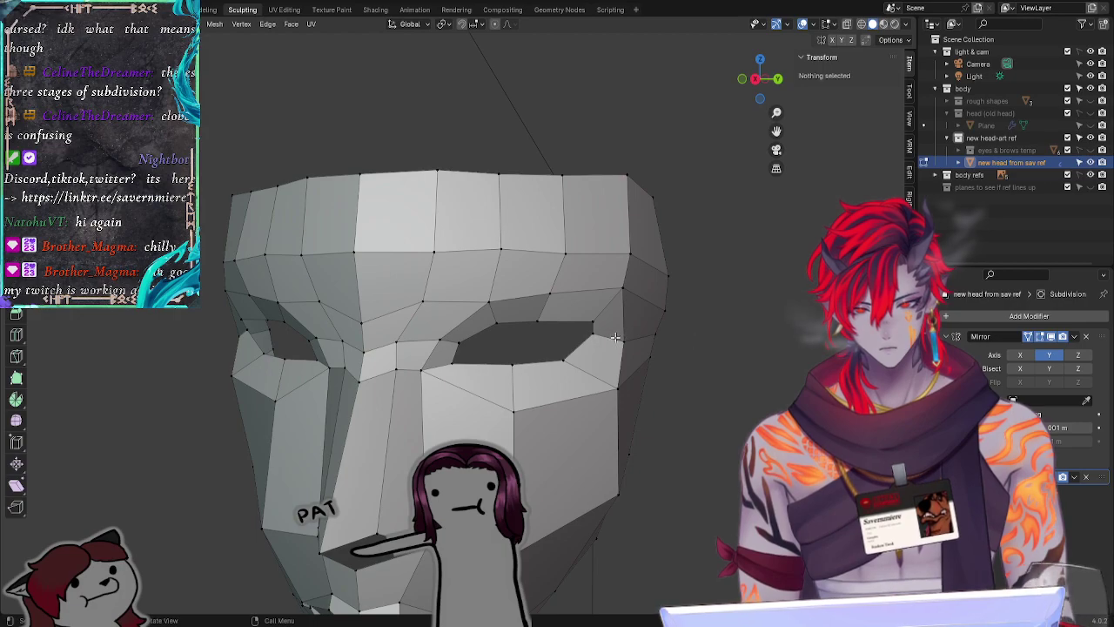
pyautogui.moveTo(415, 211); pyautogui.dragTo(445, 332)
pyautogui.press('g')
pyautogui.press('g')
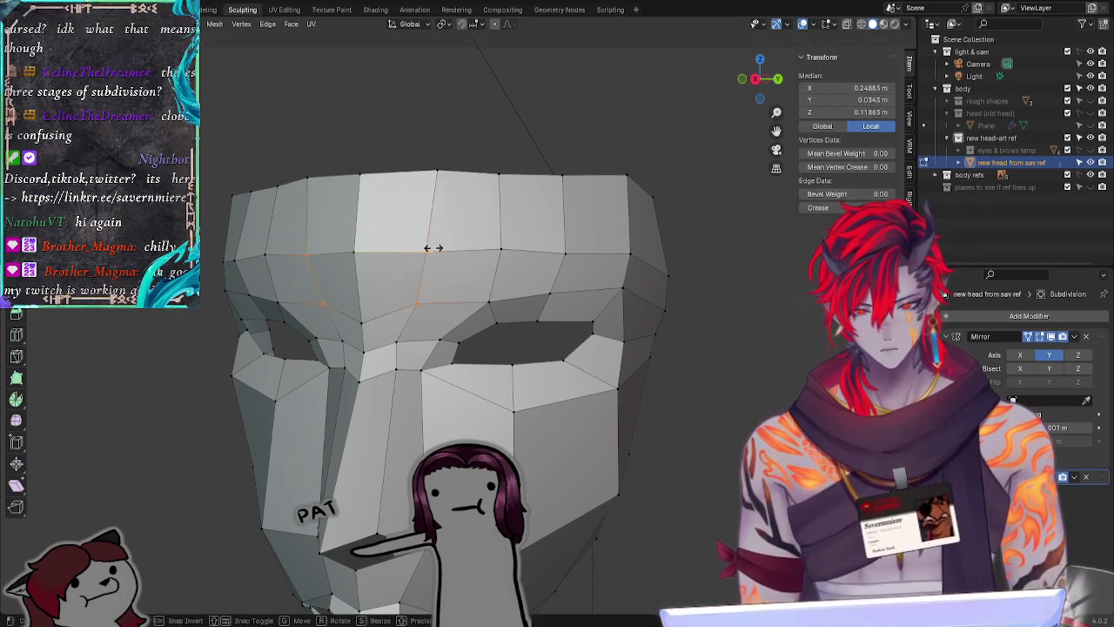
pyautogui.click(425, 248)
pyautogui.click(359, 251)
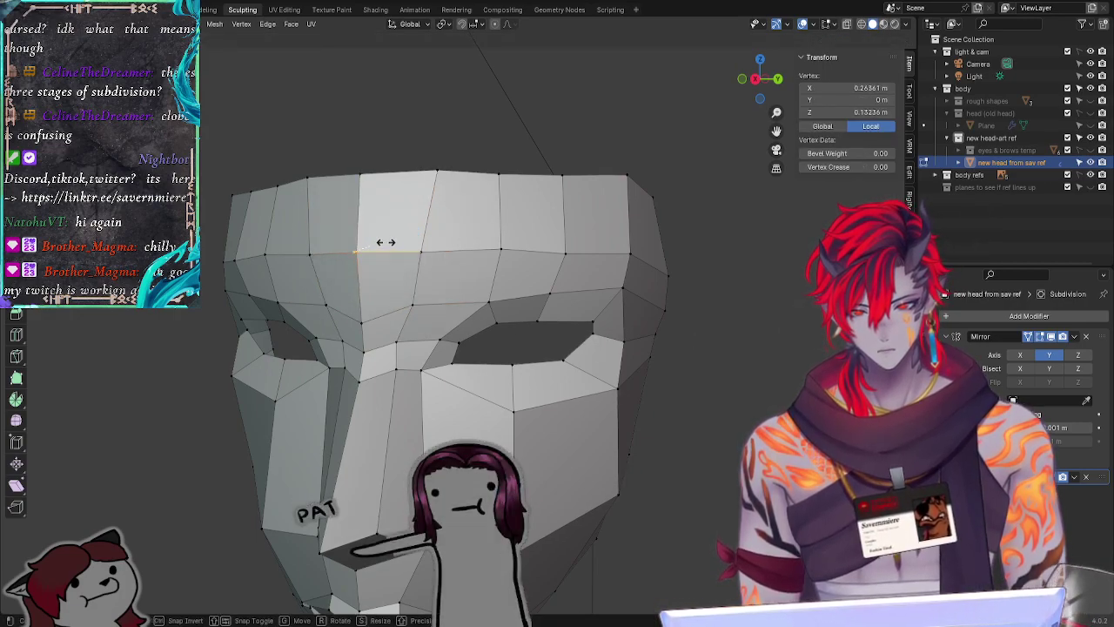
pyautogui.click(730, 349)
pyautogui.moveTo(746, 375); pyautogui.dragTo(836, 392, button='middle')
pyautogui.moveTo(461, 363); pyautogui.dragTo(379, 348)
# Step: Shift the selected forehead and brow vertices sideways along the X axis
pyautogui.press('g')
pyautogui.press('x')
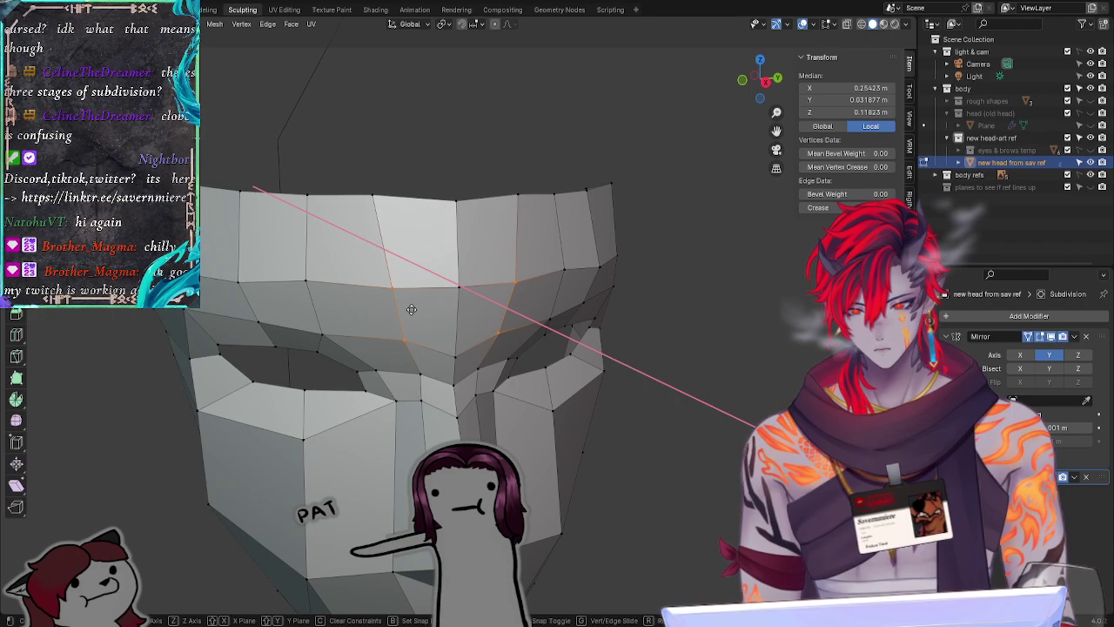
pyautogui.click(411, 309)
pyautogui.hotkey('alt', 'a')
pyautogui.moveTo(721, 403); pyautogui.dragTo(647, 400, button='middle')
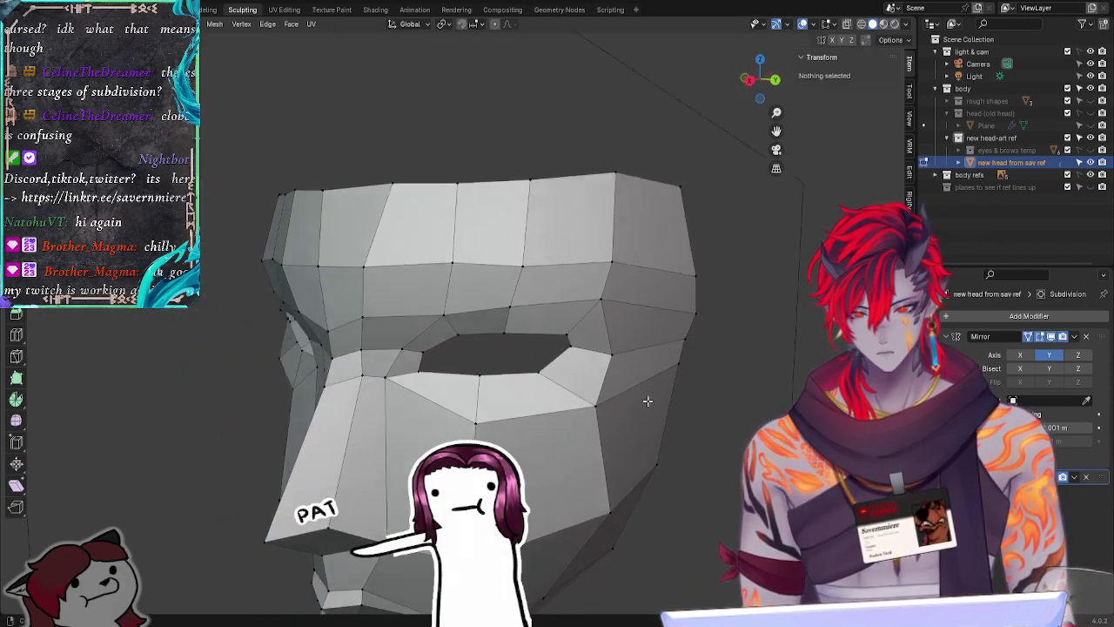
# Step: Nudge a brow vertex above the eye slightly sideways along X
pyautogui.click(361, 318)
pyautogui.press('g')
pyautogui.press('x')
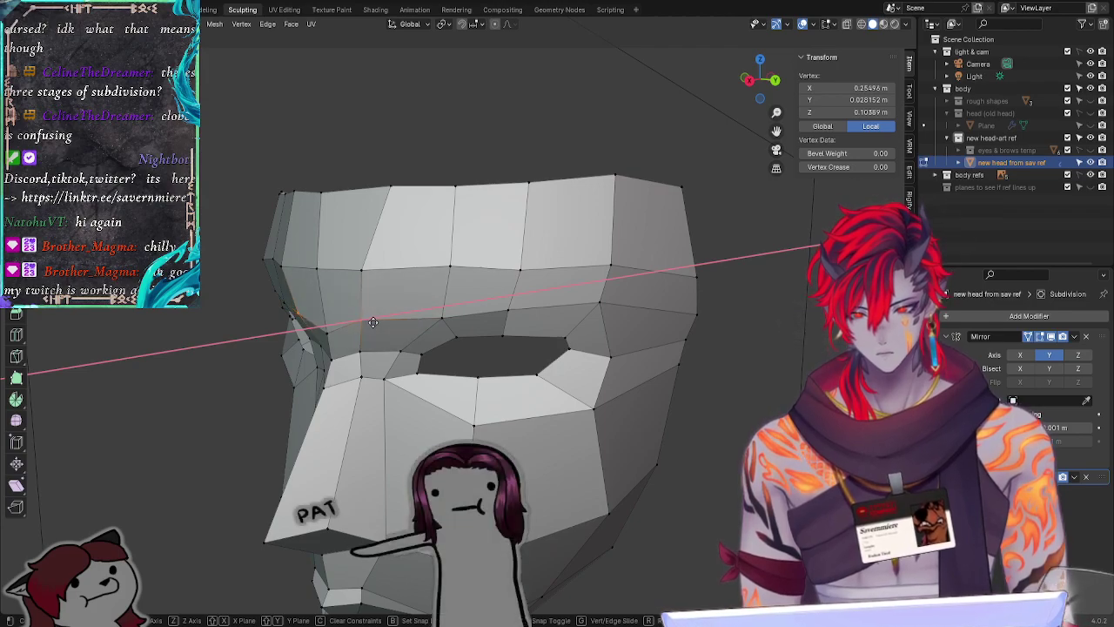
pyautogui.press('Escape')
pyautogui.click(446, 319)
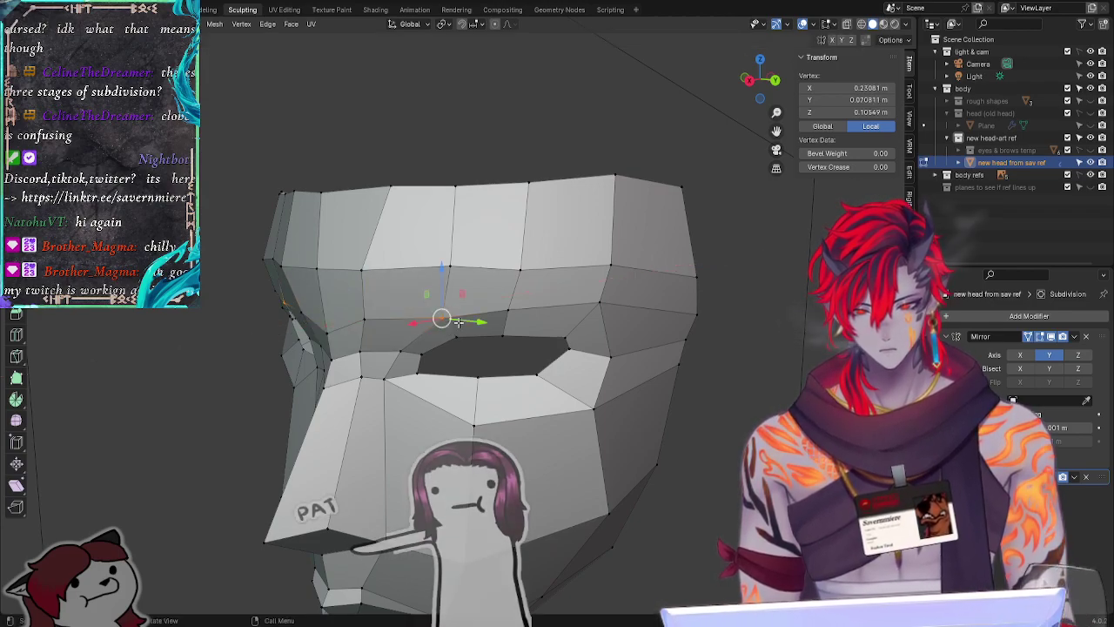
pyautogui.press('g')
pyautogui.press('x')
pyautogui.click(455, 322)
pyautogui.click(709, 374)
# Step: Shift the vertex above the inner eye corner sideways along X
pyautogui.moveTo(709, 376); pyautogui.dragTo(757, 370, button='middle')
pyautogui.click(459, 334)
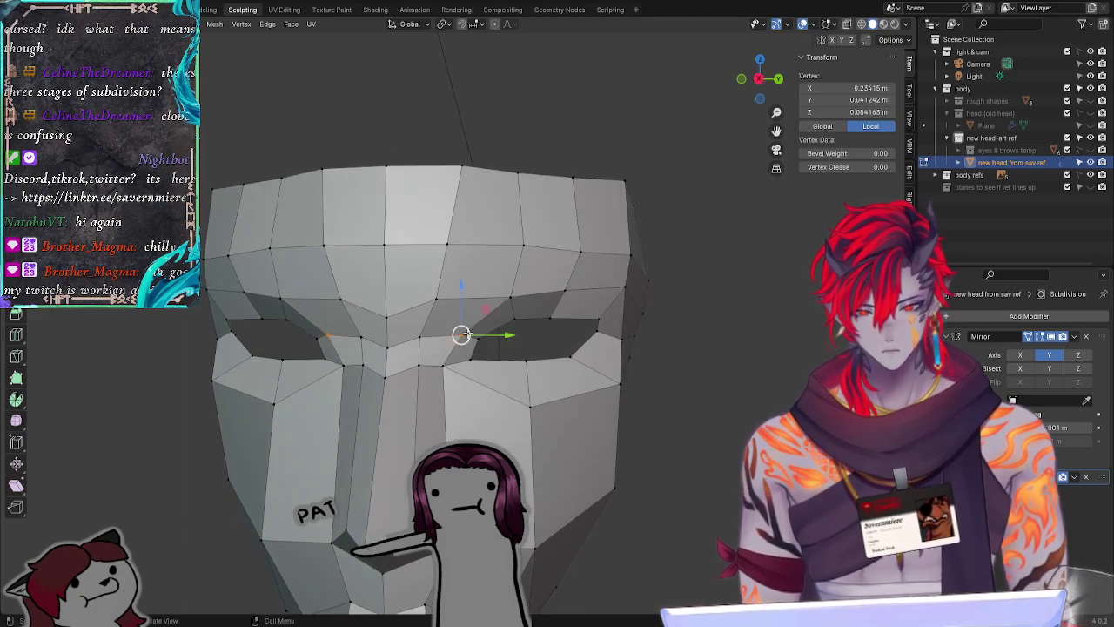
pyautogui.press('x')
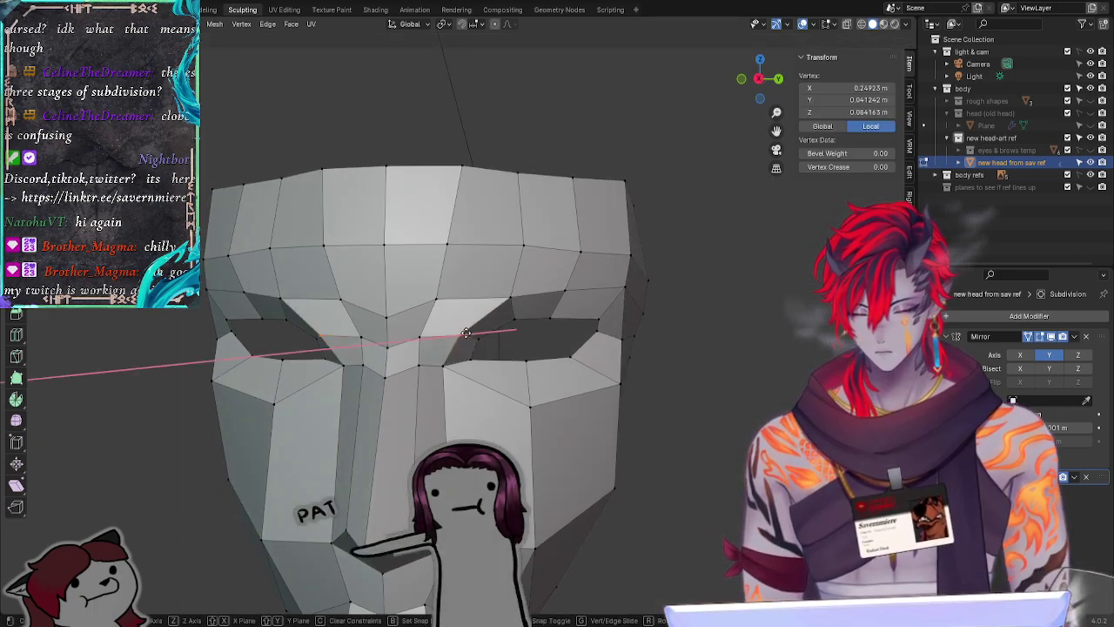
pyautogui.click(444, 366)
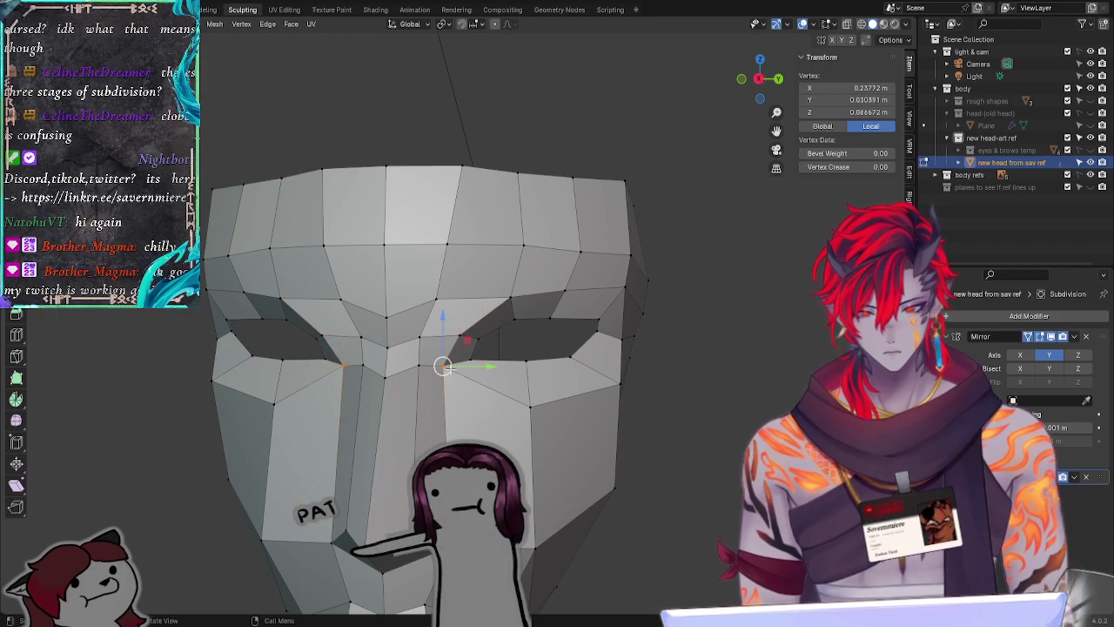
pyautogui.press('g')
pyautogui.press('x')
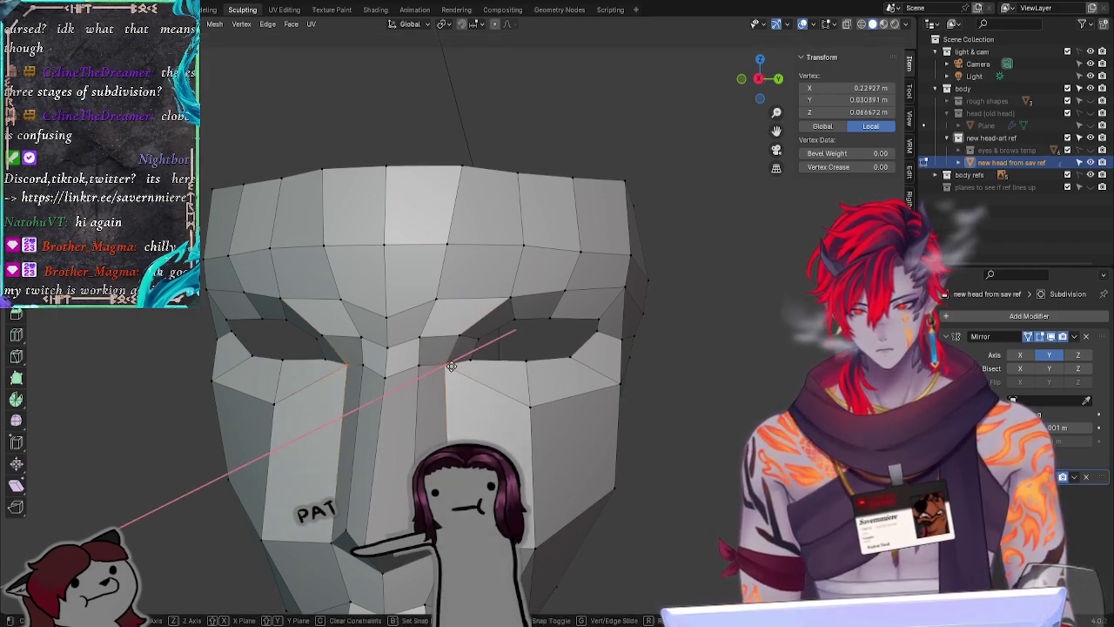
pyautogui.click(452, 366)
pyautogui.hotkey('alt', 'a')
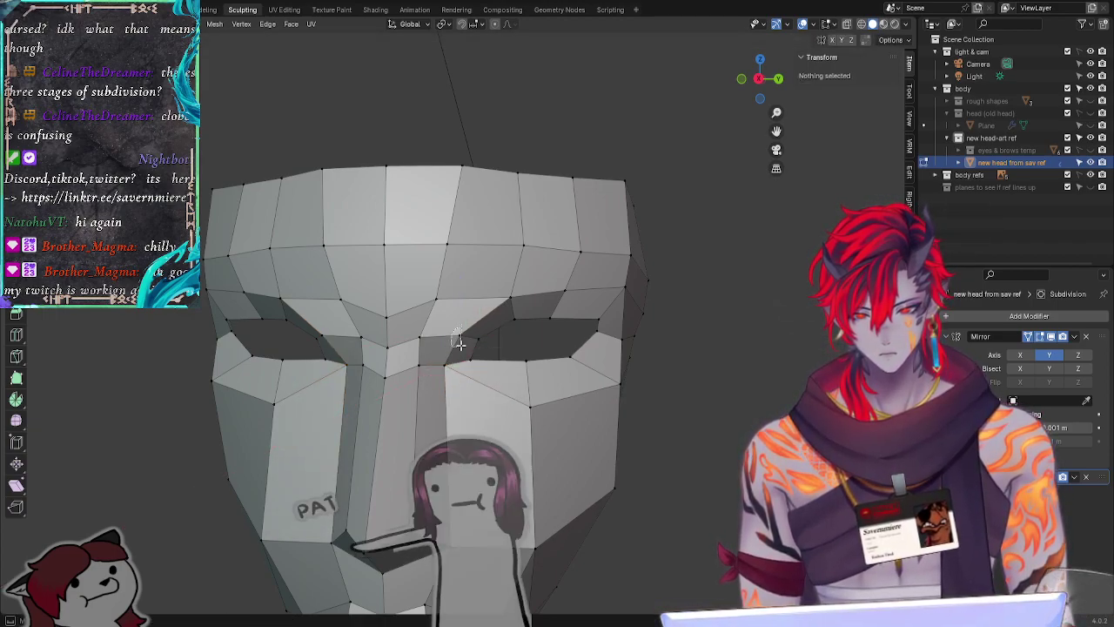
# Step: Nudge the inner eye-corner vertex slightly along X
pyautogui.click(461, 336)
pyautogui.press('g')
pyautogui.press('x')
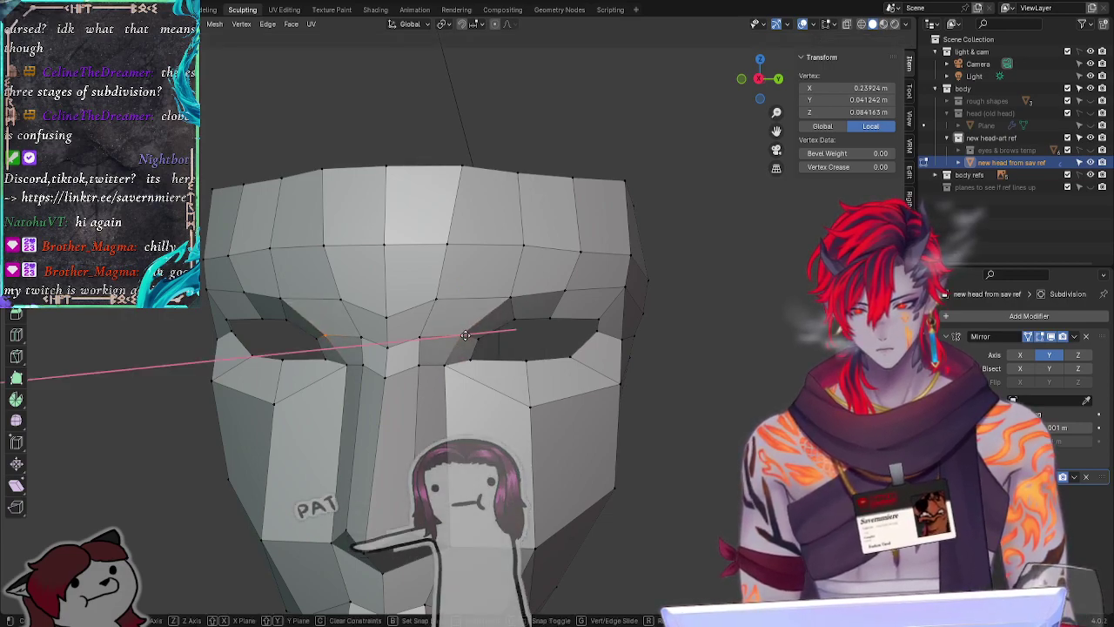
pyautogui.click(462, 334)
# Step: Edge-slide the brow vertex nearer the nose upward to lift the brow above the eyes
pyautogui.click(419, 337)
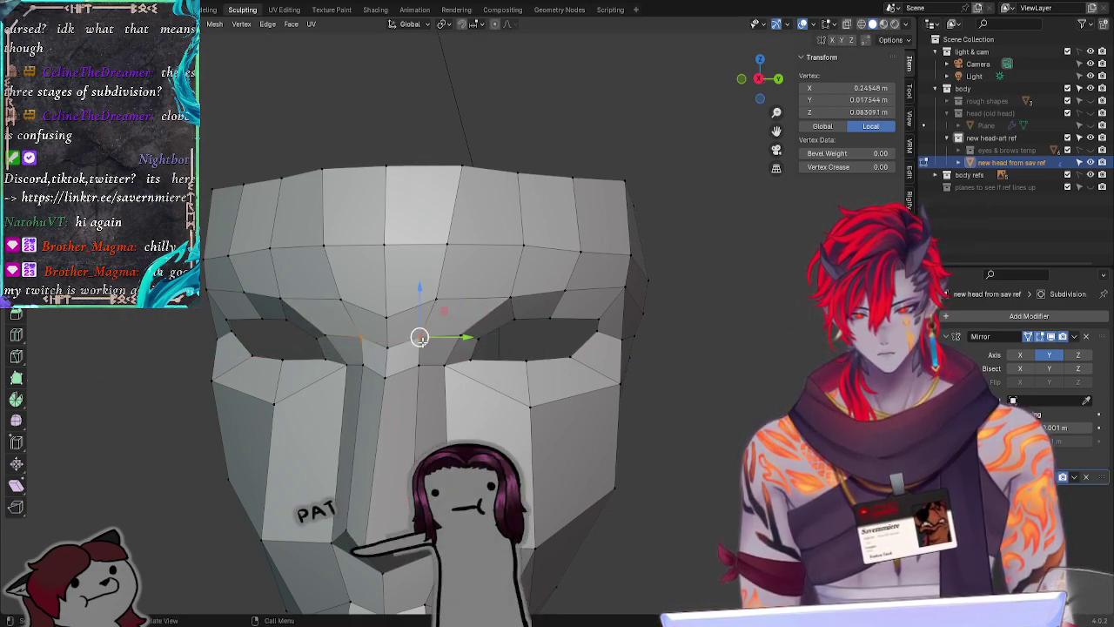
pyautogui.press('g')
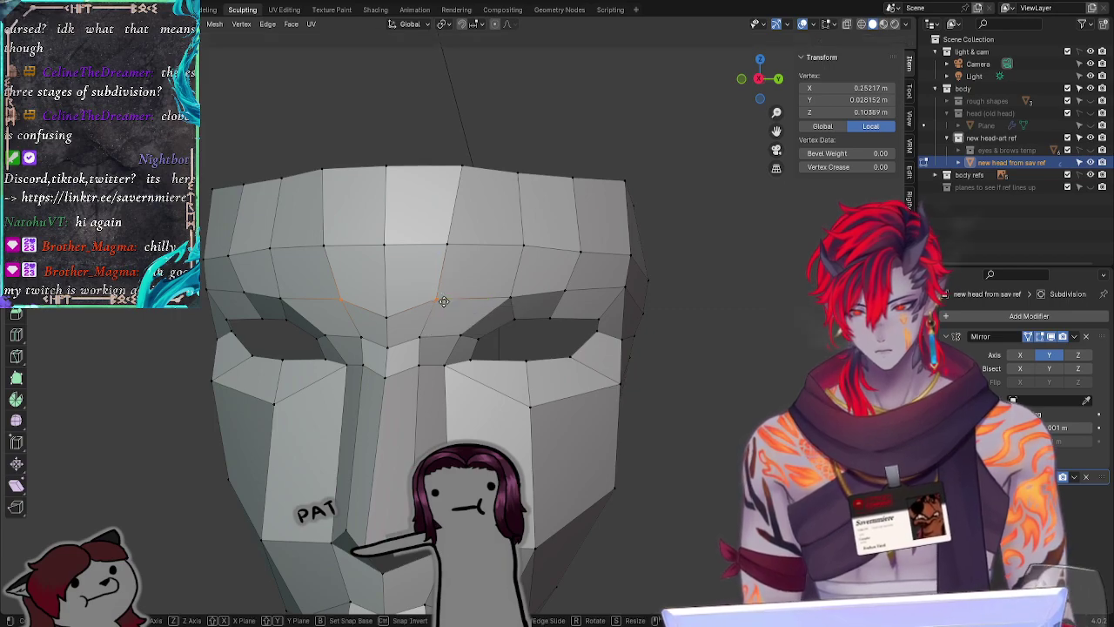
pyautogui.press('g')
pyautogui.click(449, 304)
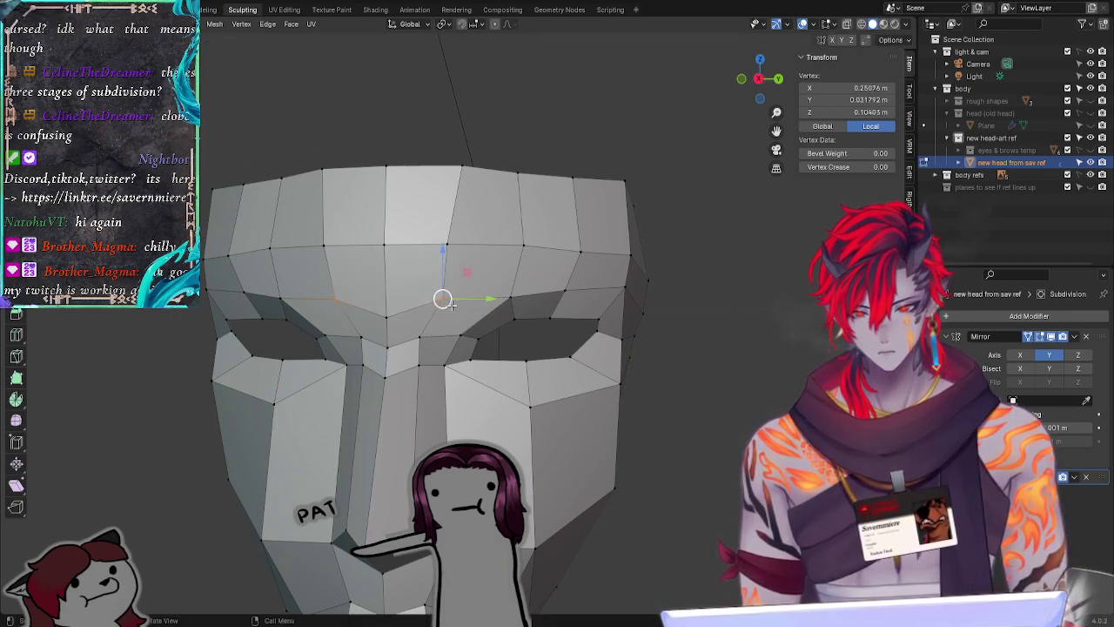
pyautogui.press('g')
pyautogui.press('g')
pyautogui.click(452, 305)
pyautogui.press('g')
pyautogui.press('g')
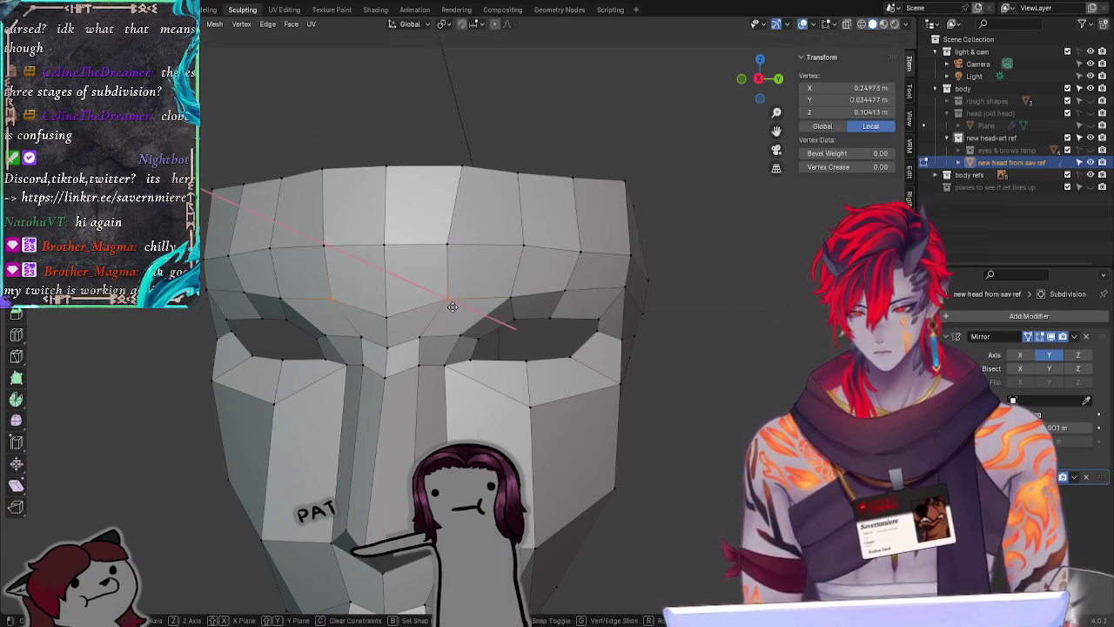
pyautogui.click(445, 305)
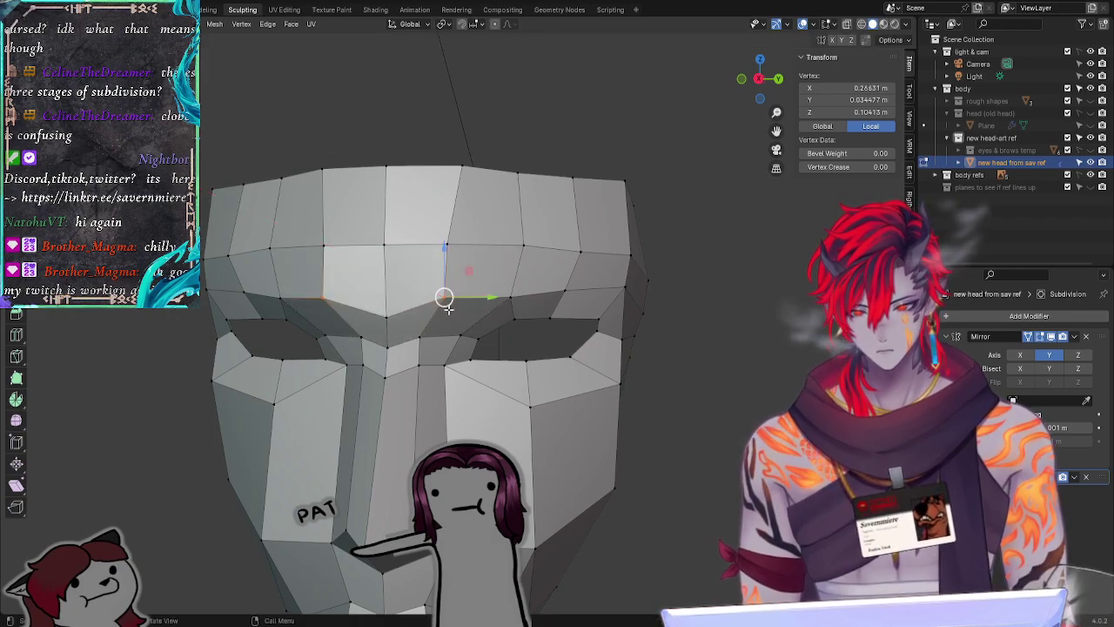
pyautogui.press('g')
pyautogui.click(455, 309)
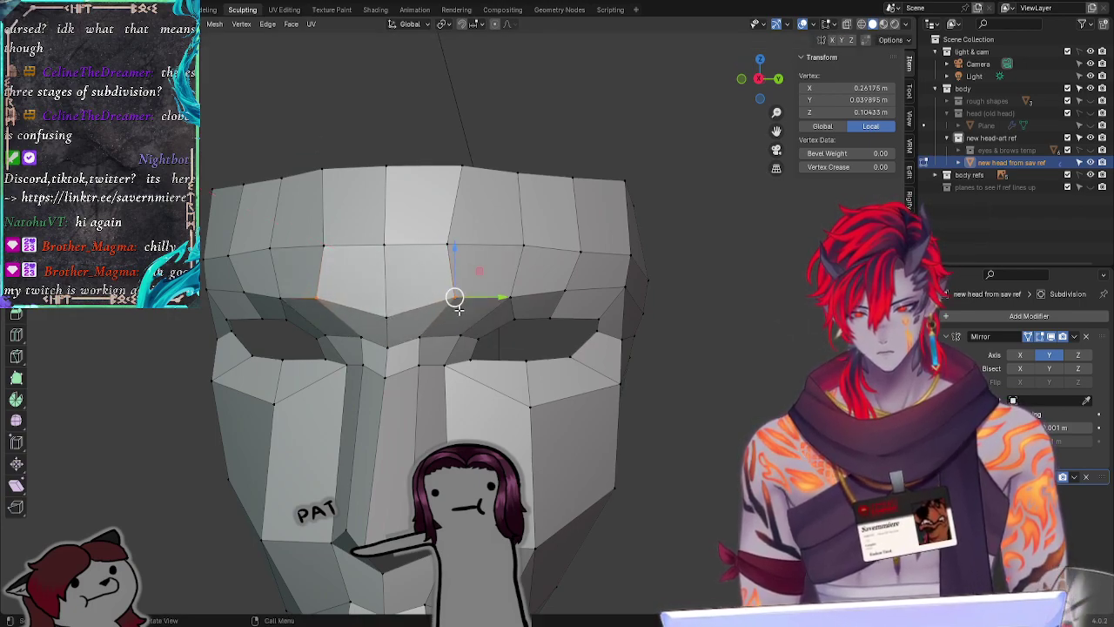
pyautogui.moveTo(670, 402); pyautogui.dragTo(707, 425, button='middle')
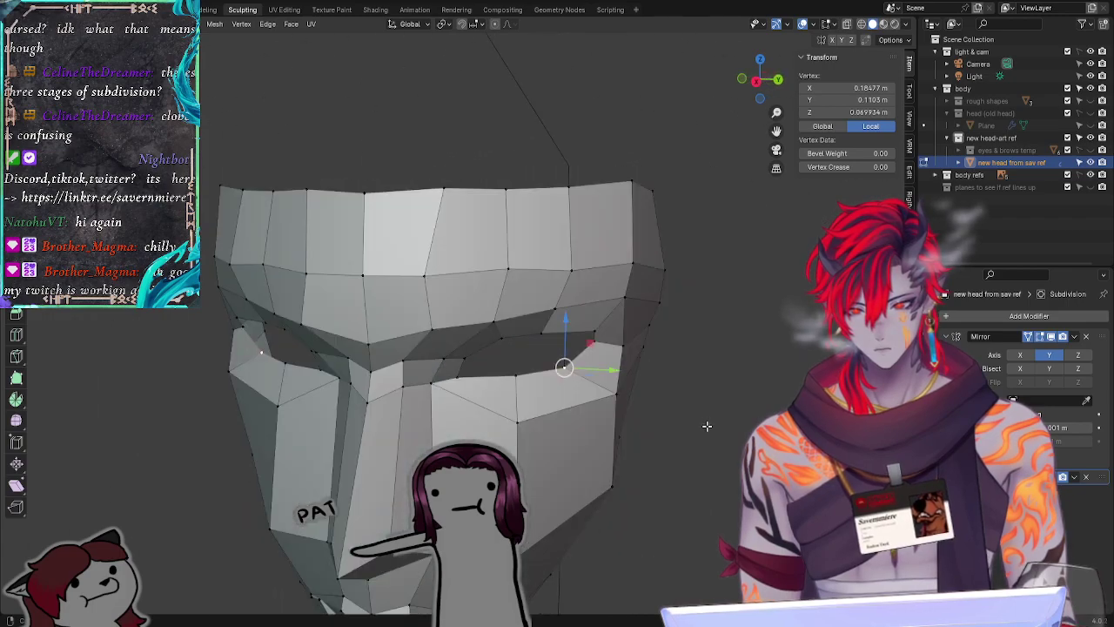
# Step: Reposition the outer eye-socket vertex onto the centre line
pyautogui.moveTo(431, 329); pyautogui.dragTo(438, 324)
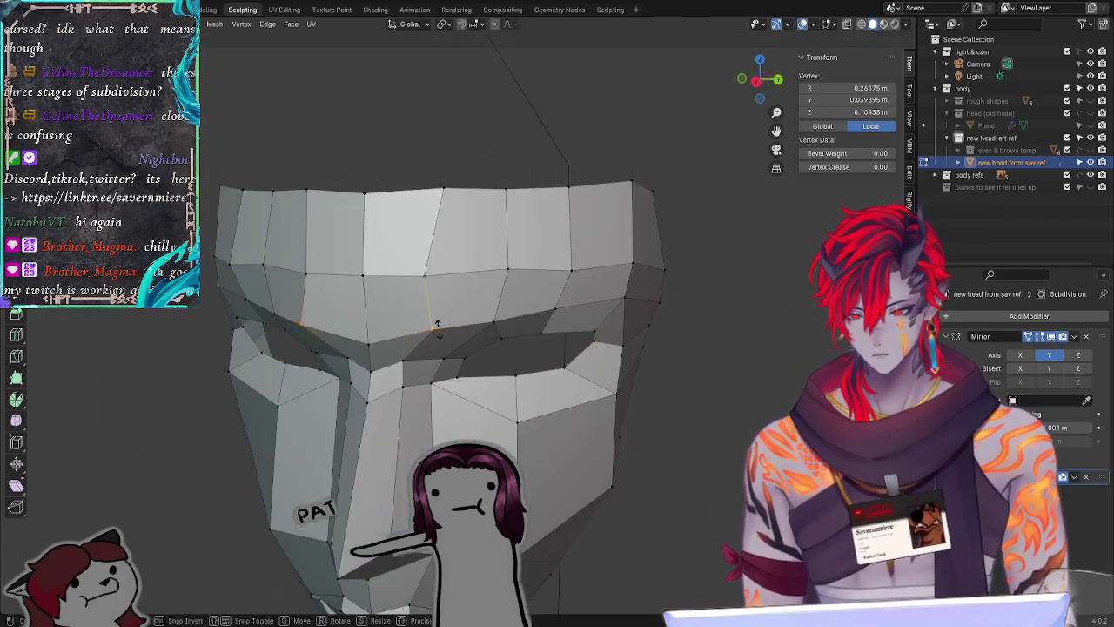
pyautogui.click(431, 329)
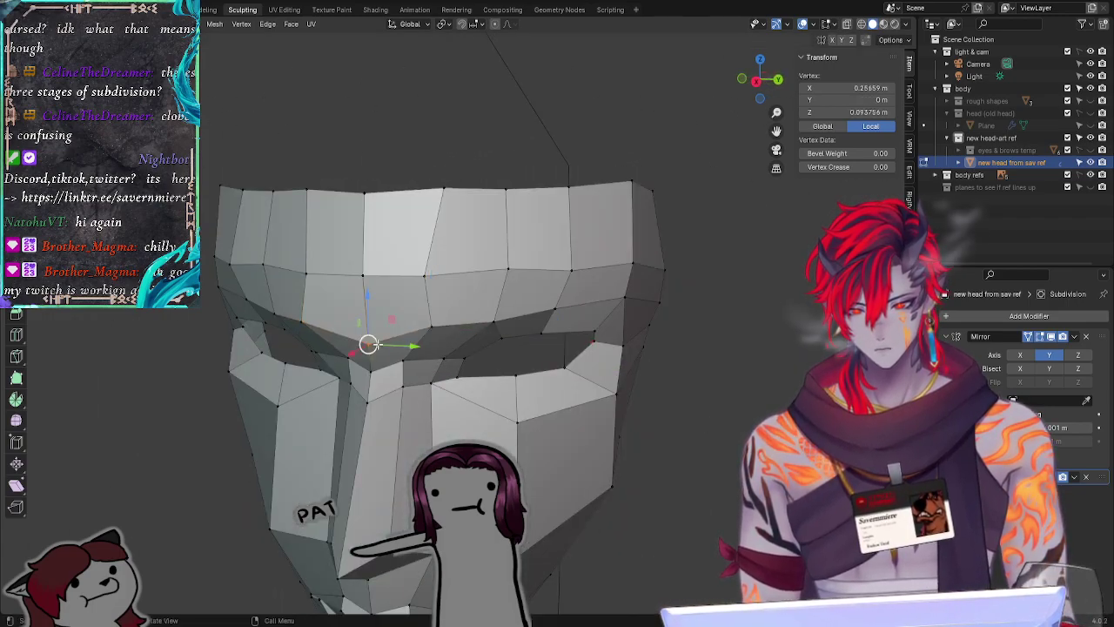
pyautogui.click(706, 369)
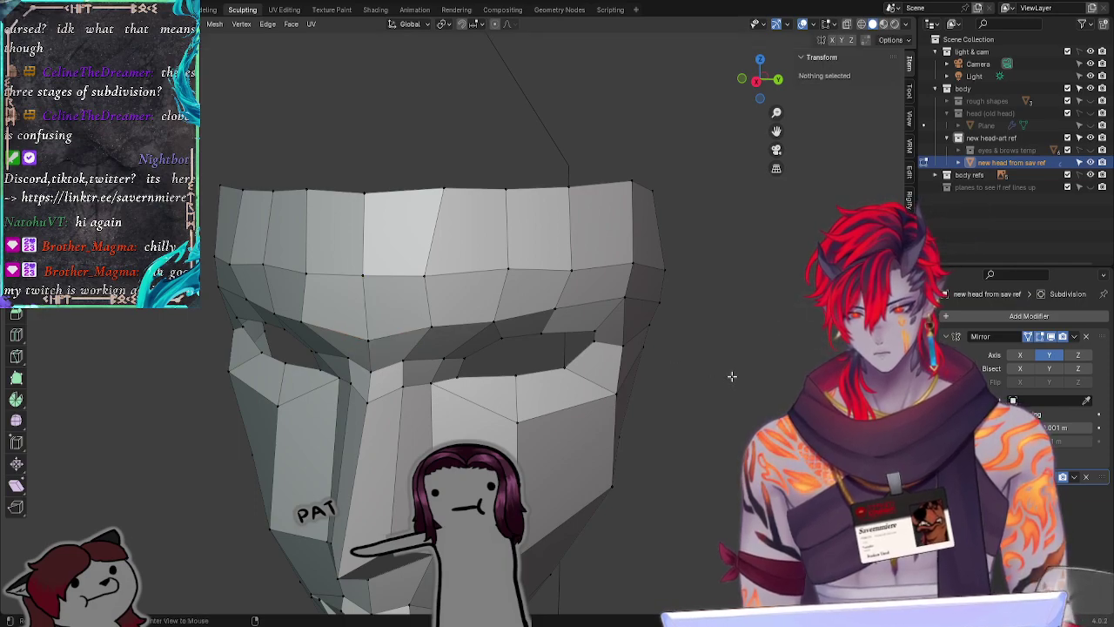
pyautogui.moveTo(731, 376); pyautogui.dragTo(708, 385, button='middle')
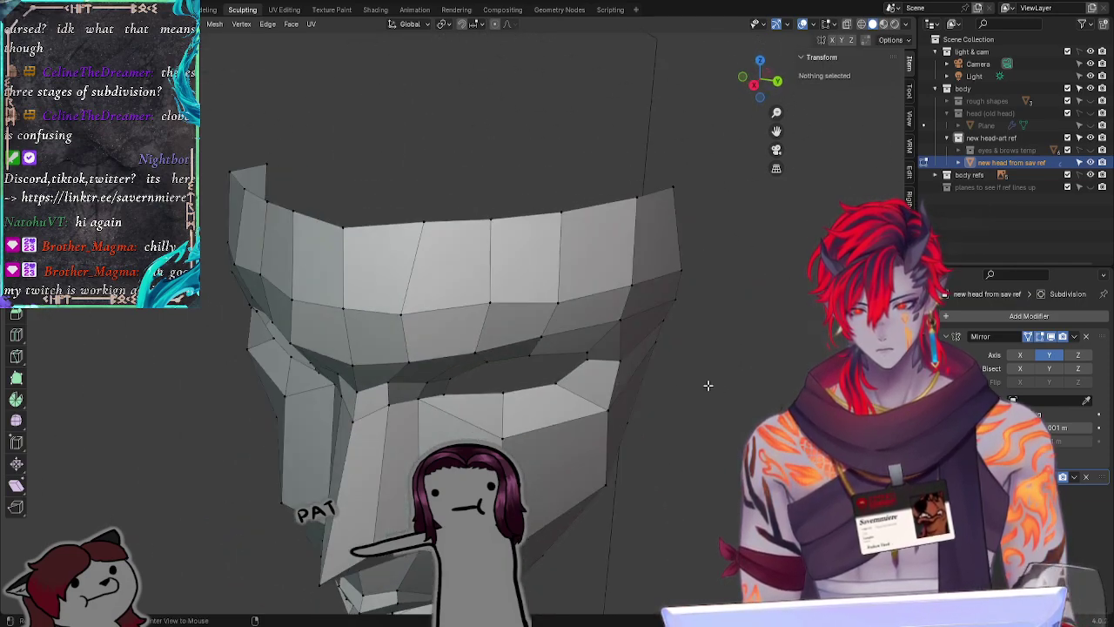
# Step: Shift the brow vertex above the eye socket along X
pyautogui.click(469, 350)
pyautogui.press('g')
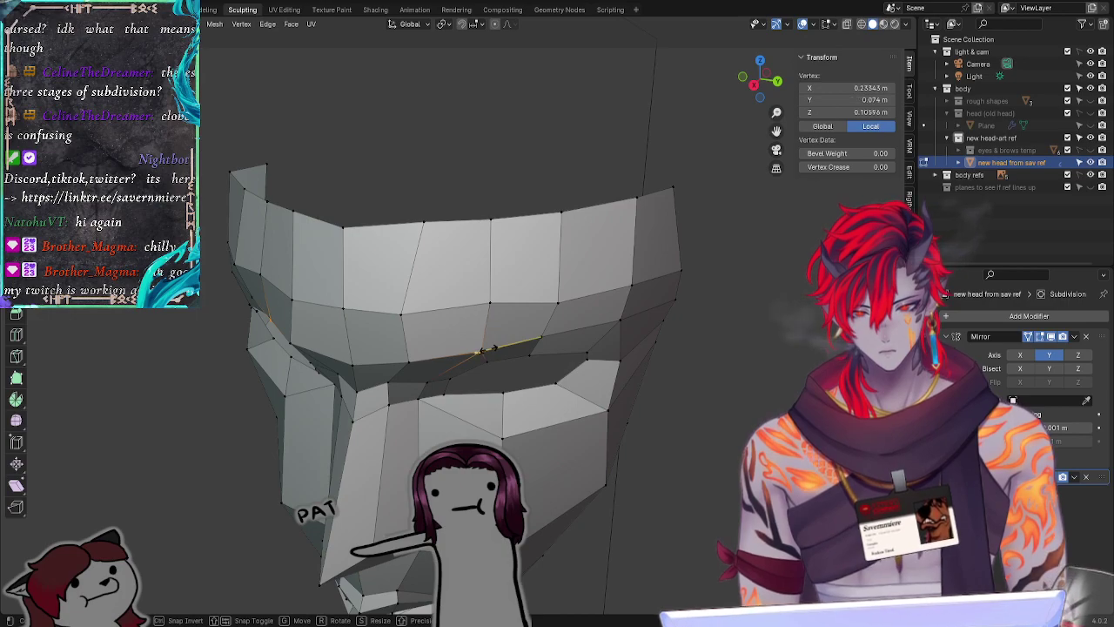
pyautogui.rightClick(488, 349)
pyautogui.press('g')
pyautogui.press('x')
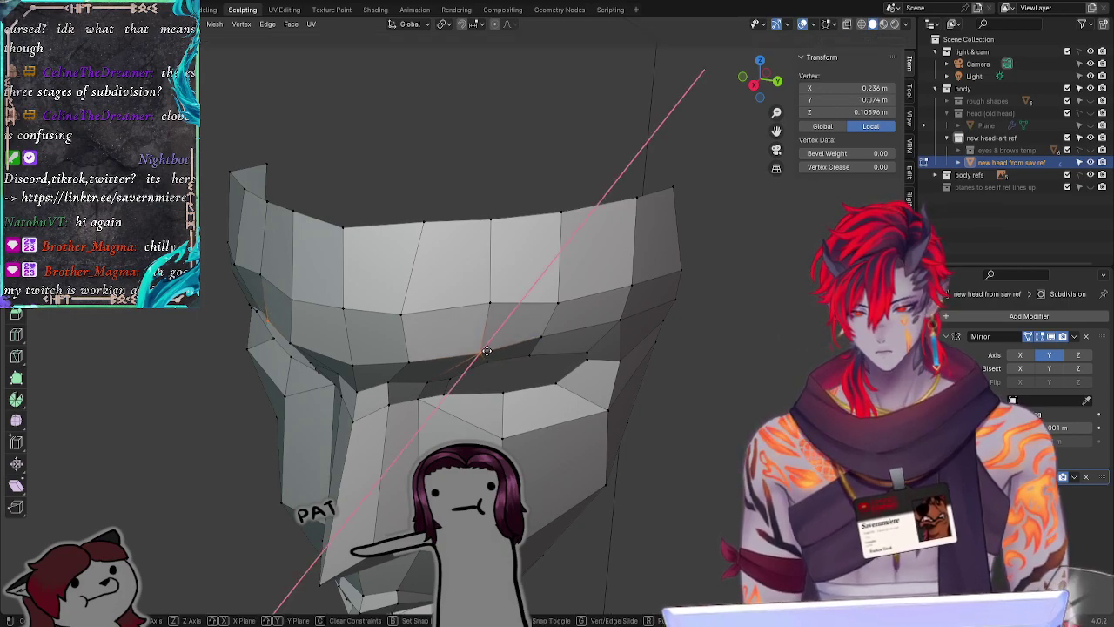
pyautogui.click(482, 353)
pyautogui.click(756, 376)
pyautogui.moveTo(756, 376); pyautogui.dragTo(401, 344, button='middle')
# Step: Move the side-of-brow vertices outward along X
pyautogui.click(336, 304)
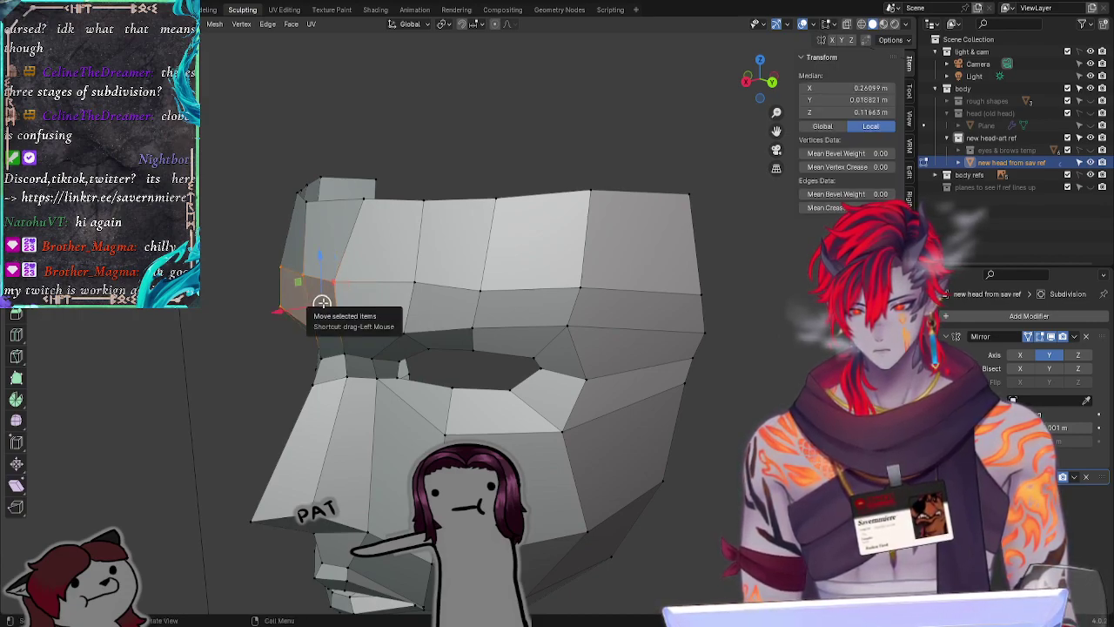
pyautogui.press('g')
pyautogui.press('x')
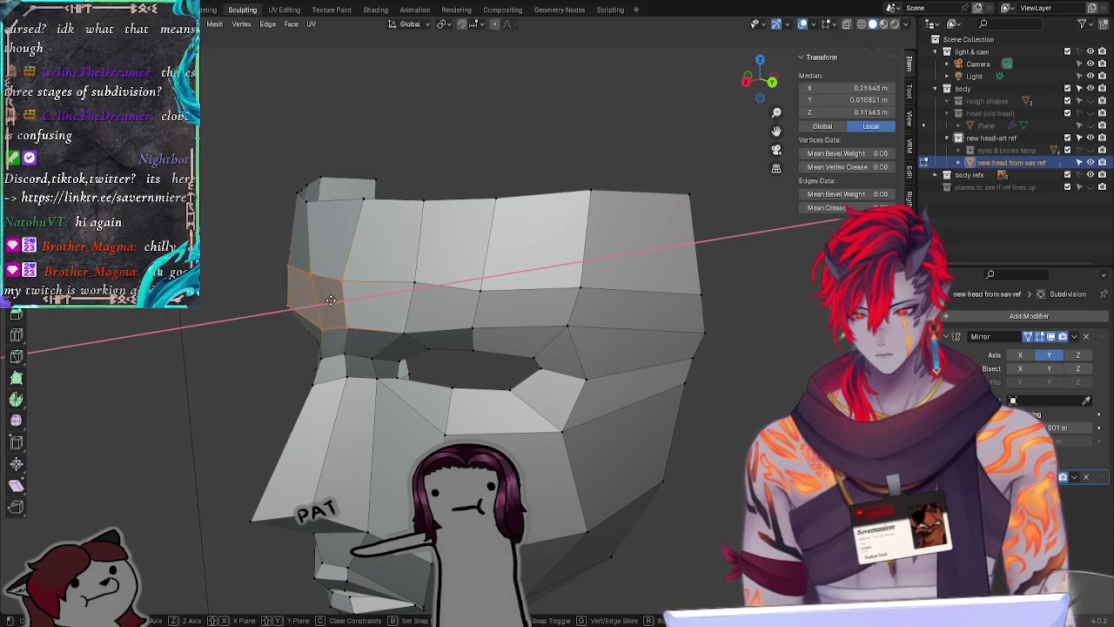
pyautogui.click(327, 299)
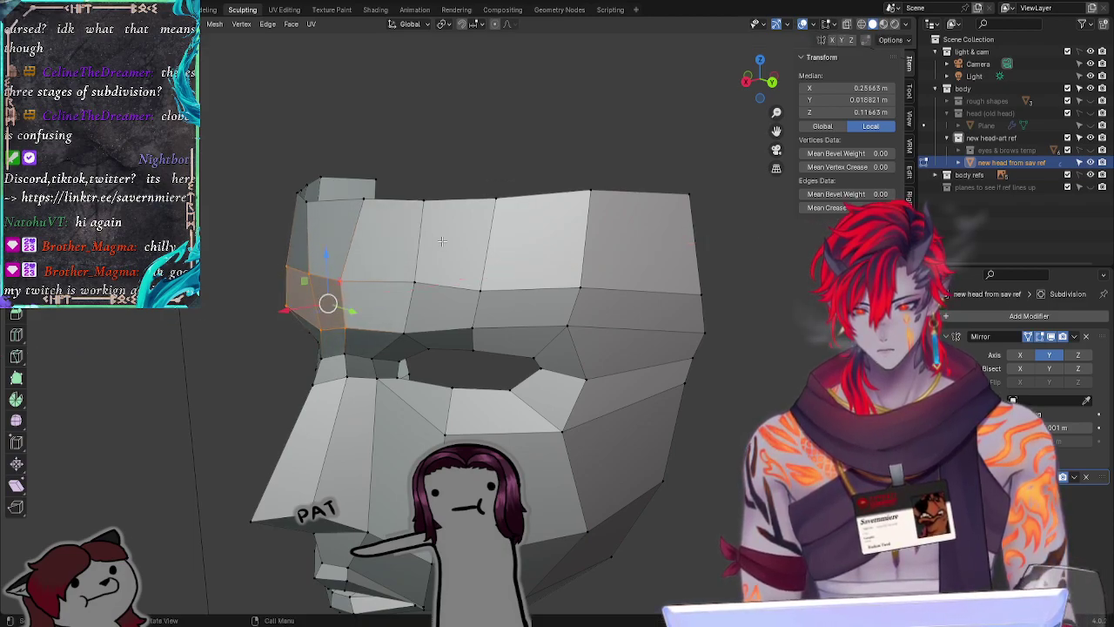
pyautogui.hotkey('alt', 'a')
# Step: Nudge the edges along the side of the face into place
pyautogui.moveTo(356, 319); pyautogui.dragTo(357, 318)
pyautogui.press('g')
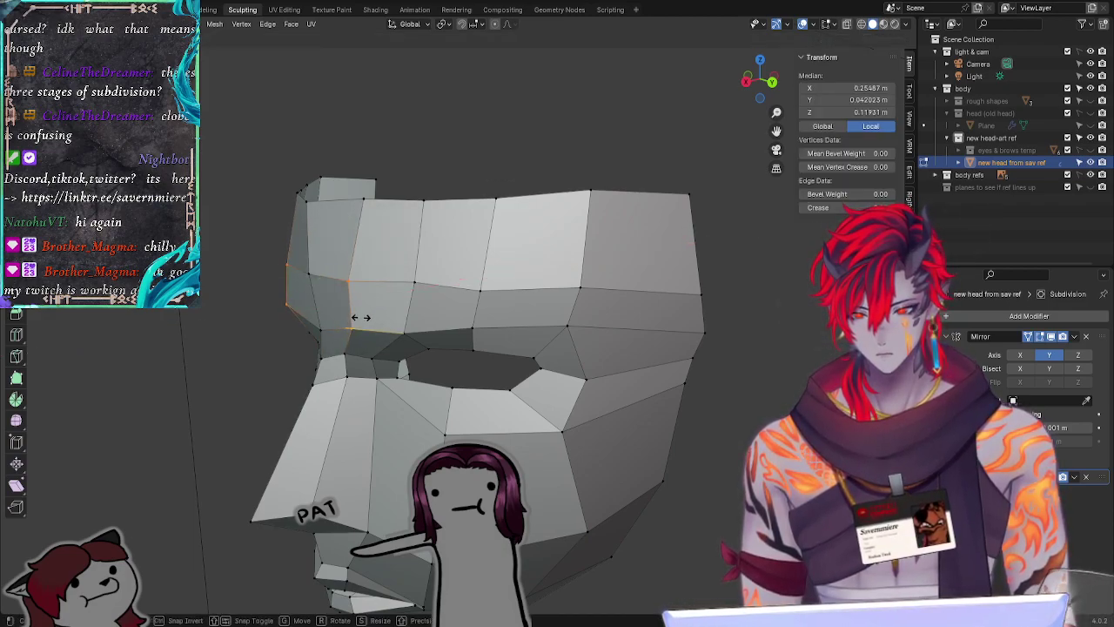
pyautogui.click(361, 317)
pyautogui.click(429, 209)
pyautogui.click(508, 142)
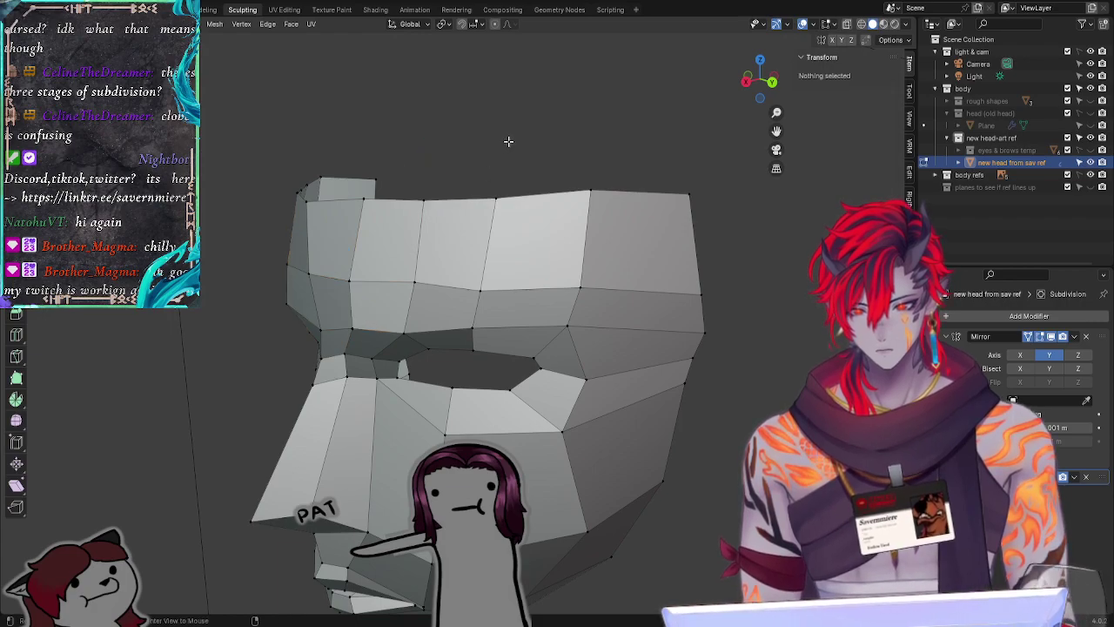
# Step: Reposition the brow vertex between the eye sockets
pyautogui.moveTo(510, 142); pyautogui.dragTo(557, 106, button='middle')
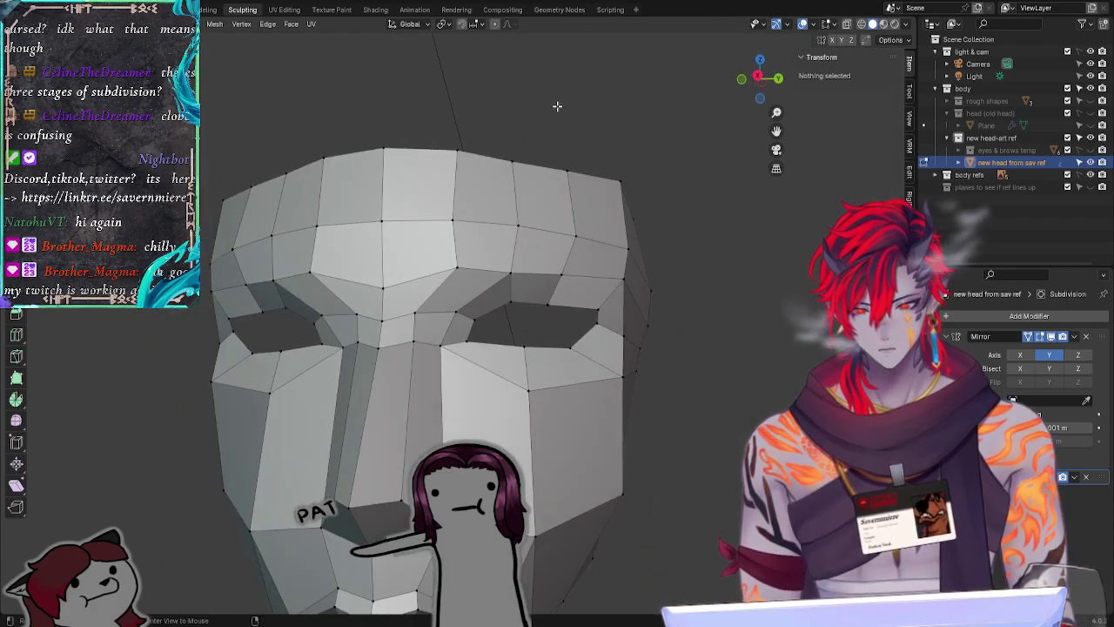
pyautogui.click(409, 310)
pyautogui.press('g')
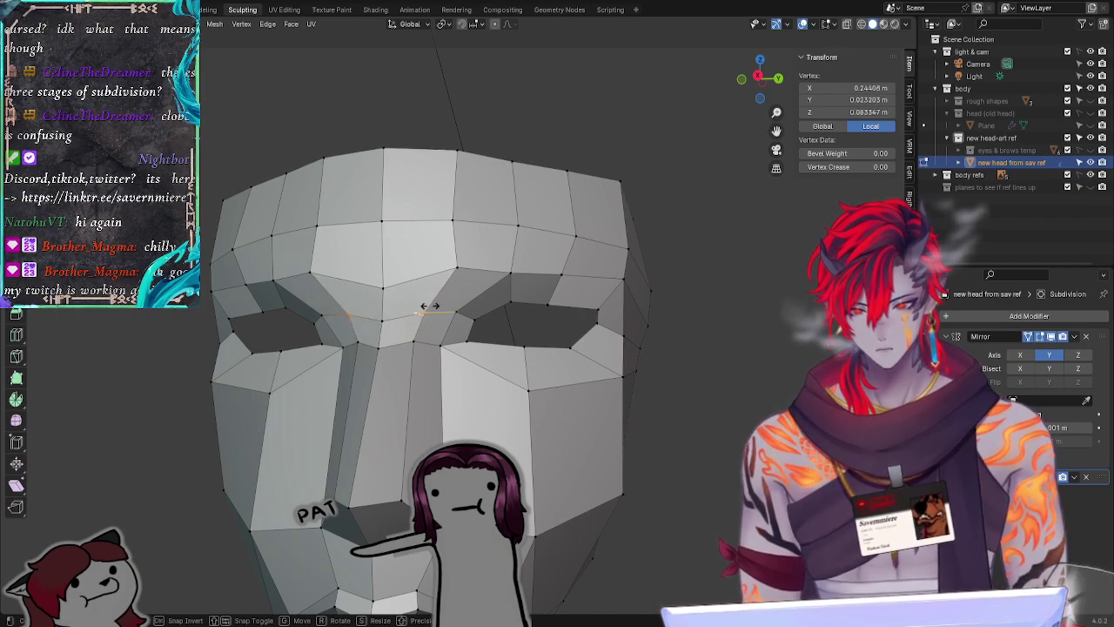
pyautogui.click(426, 306)
# Step: Adjust two vertices at the top of the nose bridge
pyautogui.moveTo(426, 306); pyautogui.dragTo(696, 386, button='middle')
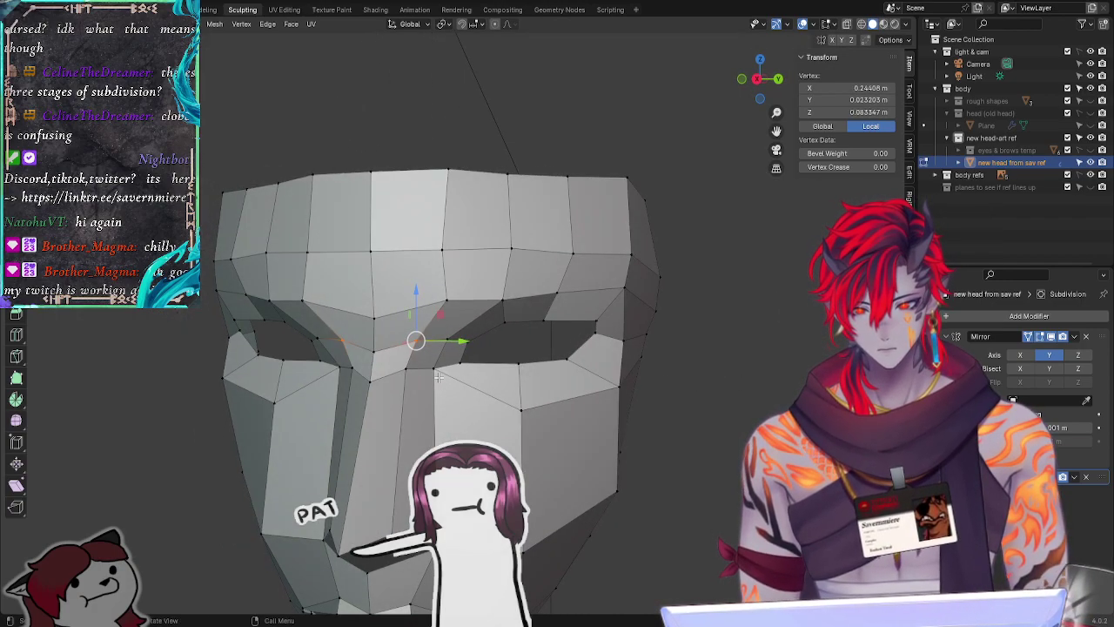
pyautogui.click(405, 368)
pyautogui.press('g')
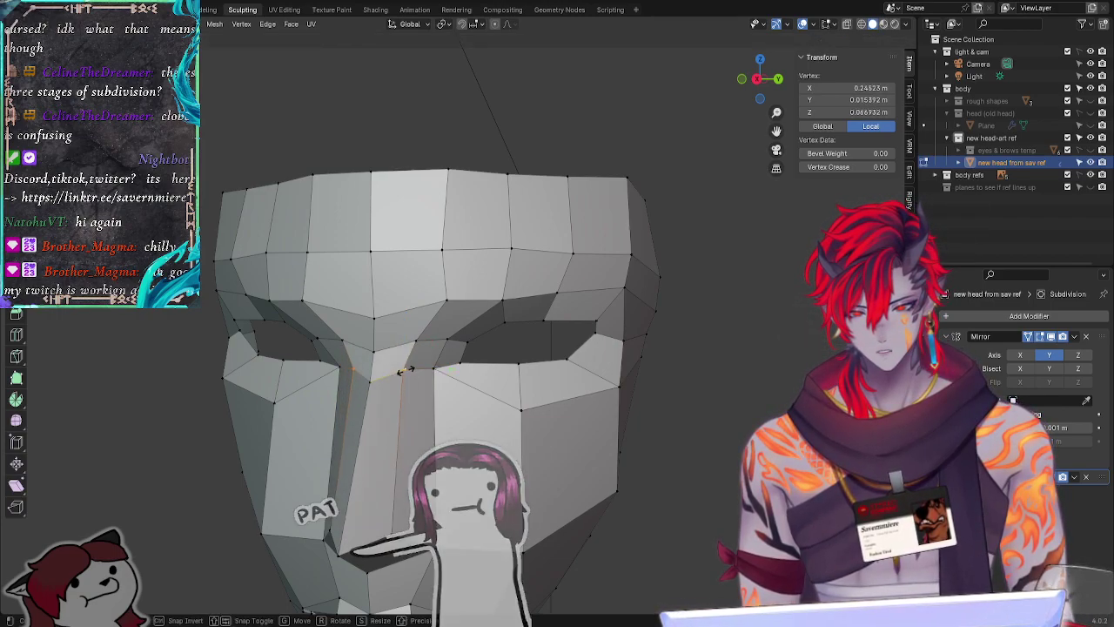
pyautogui.click(399, 370)
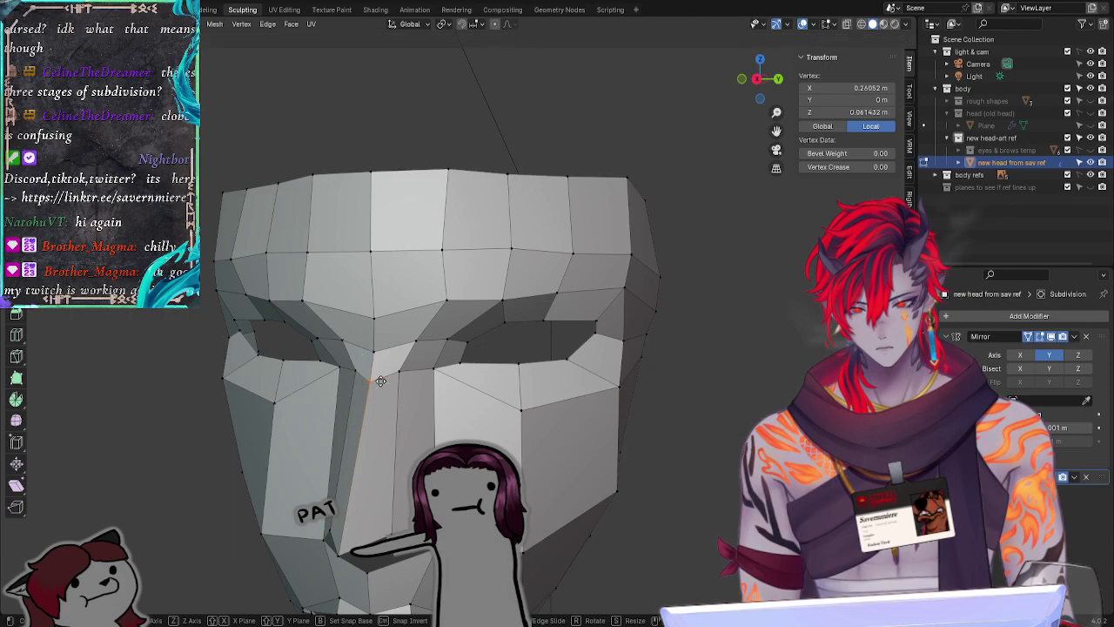
pyautogui.click(731, 407)
pyautogui.moveTo(731, 407); pyautogui.dragTo(476, 409, button='middle')
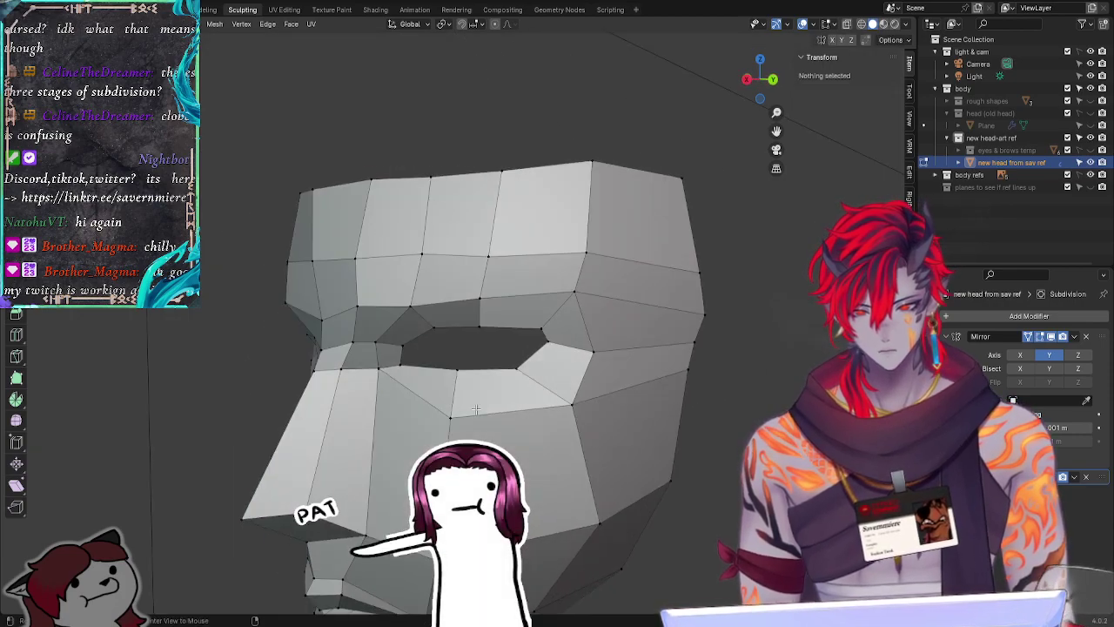
pyautogui.click(376, 367)
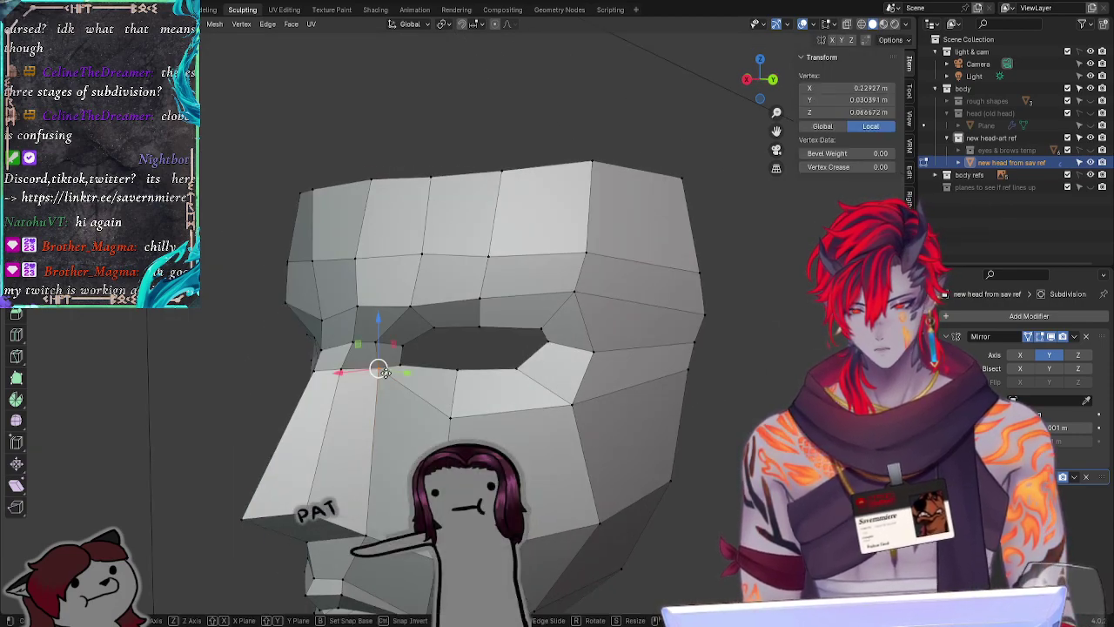
pyautogui.press('g')
pyautogui.click(374, 379)
pyautogui.click(634, 390)
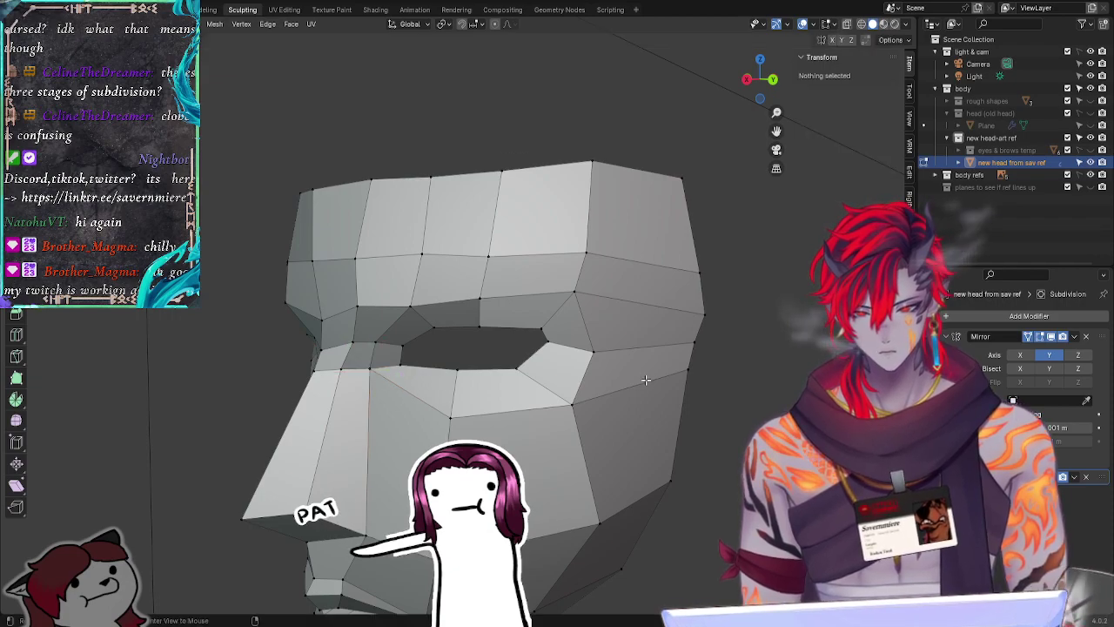
# Step: Try adjusting the inner eye-corner vertex, then undo the change
pyautogui.moveTo(616, 384); pyautogui.dragTo(459, 323, button='middle')
pyautogui.click(459, 323)
pyautogui.press('g')
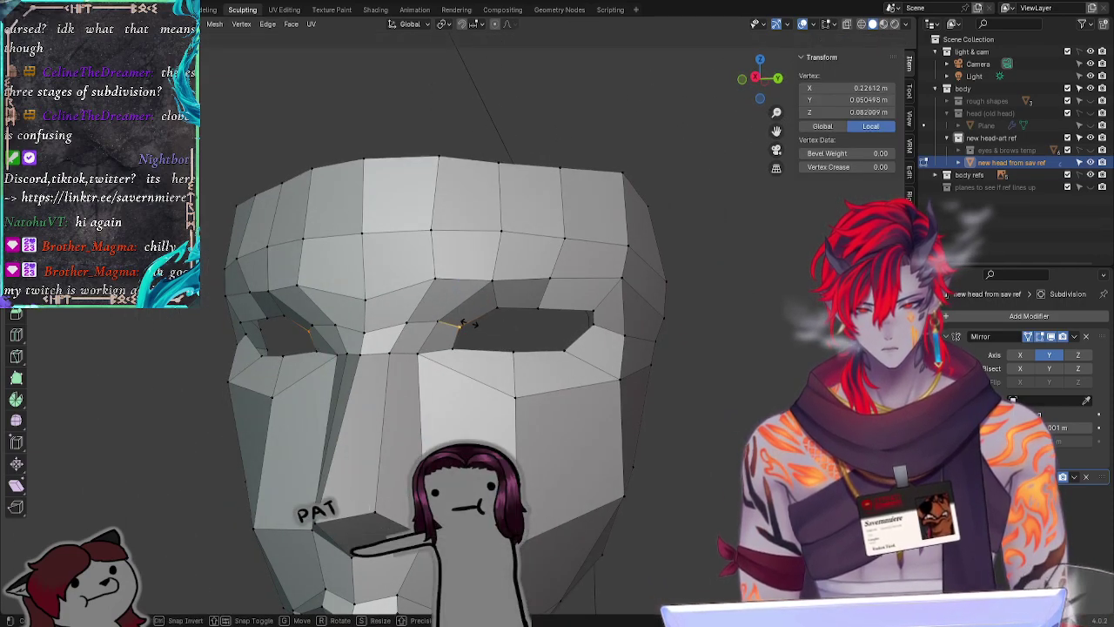
pyautogui.click(458, 326)
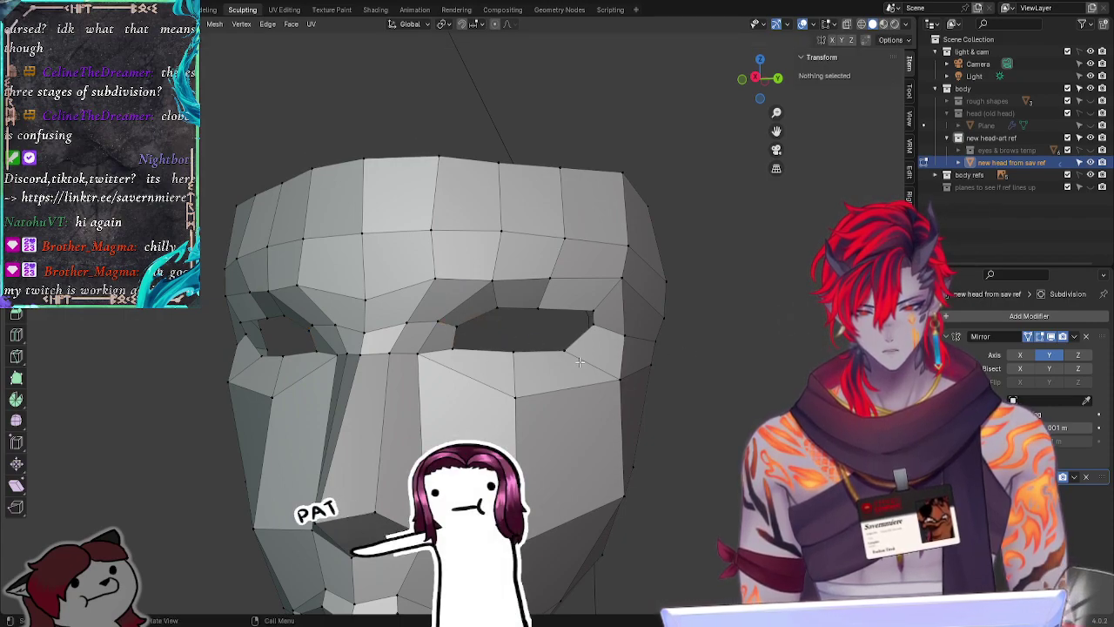
pyautogui.hotkey('ctrl', 'z')
pyautogui.hotkey('ctrl', 'z')
pyautogui.hotkey('ctrl', 'shift', 'z')
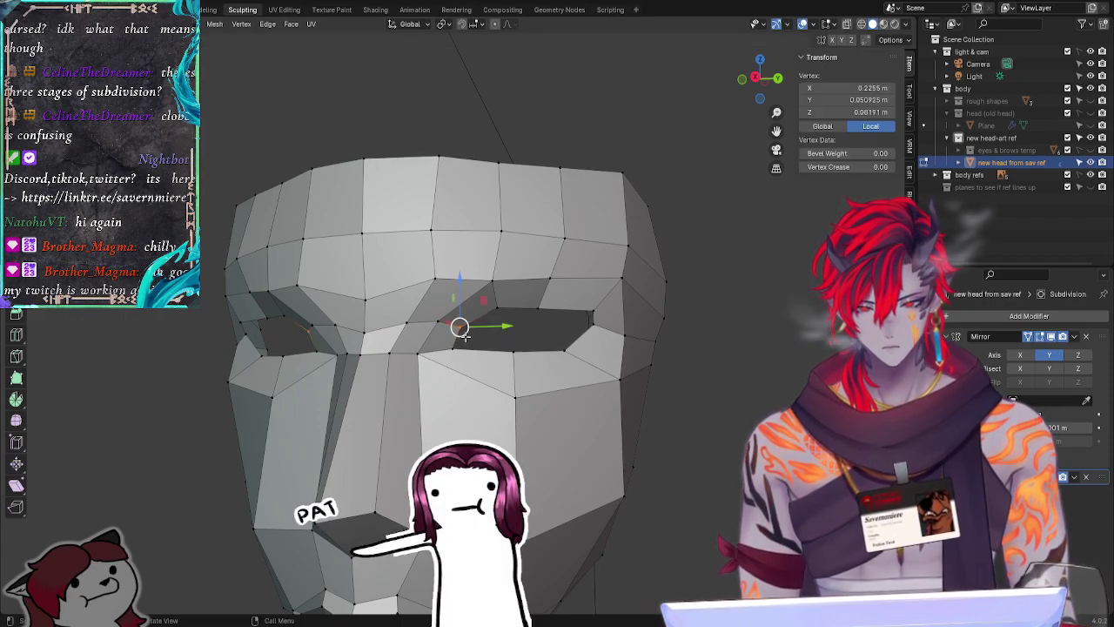
pyautogui.press('g')
pyautogui.press('g')
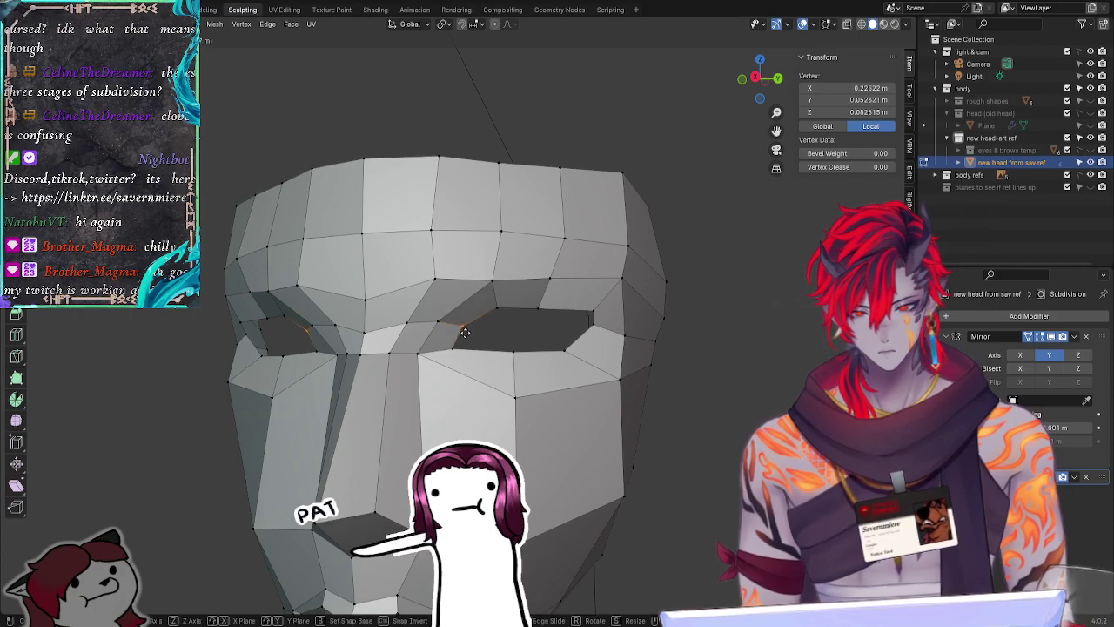
pyautogui.rightClick(464, 333)
pyautogui.hotkey('ctrl', 'z')
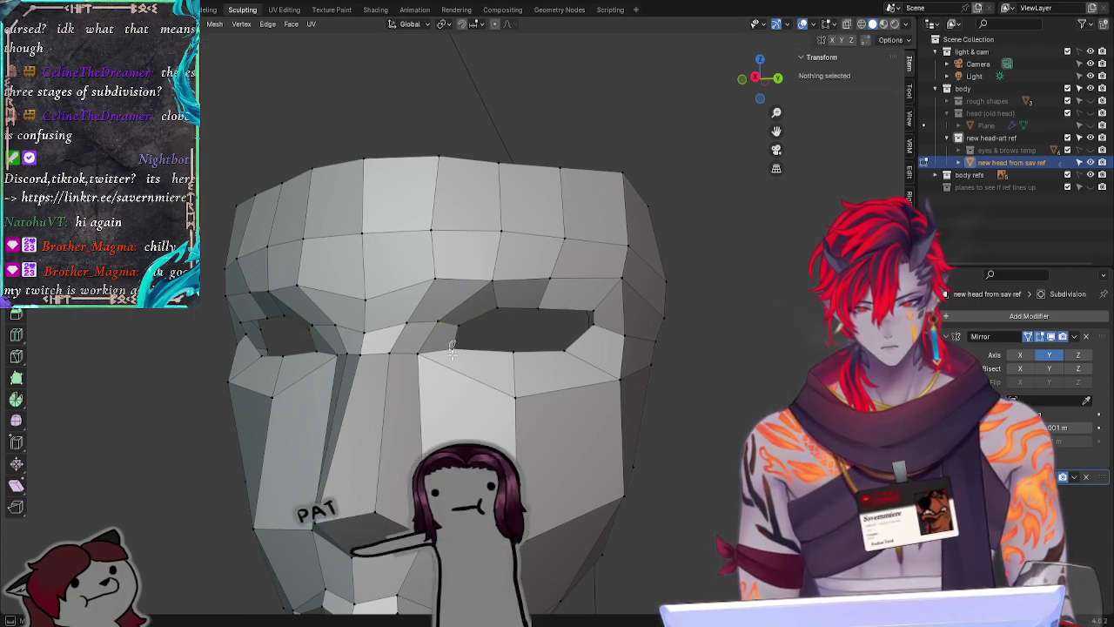
# Step: Move a vertex on the upper eye-hole rim slightly down and right
pyautogui.click(452, 350)
pyautogui.press('g')
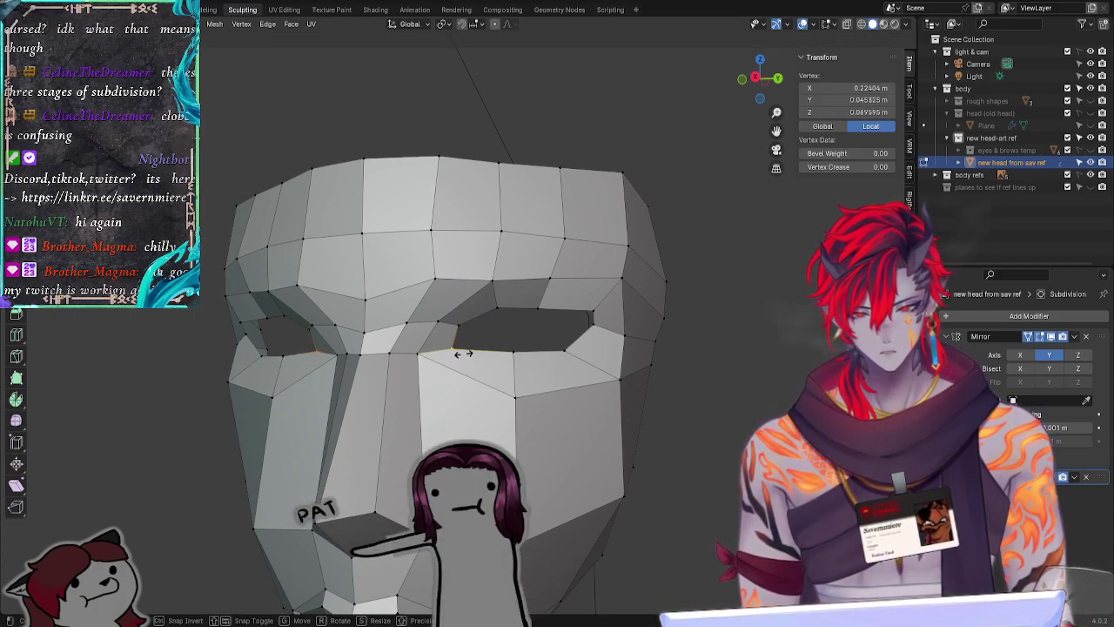
pyautogui.click(463, 355)
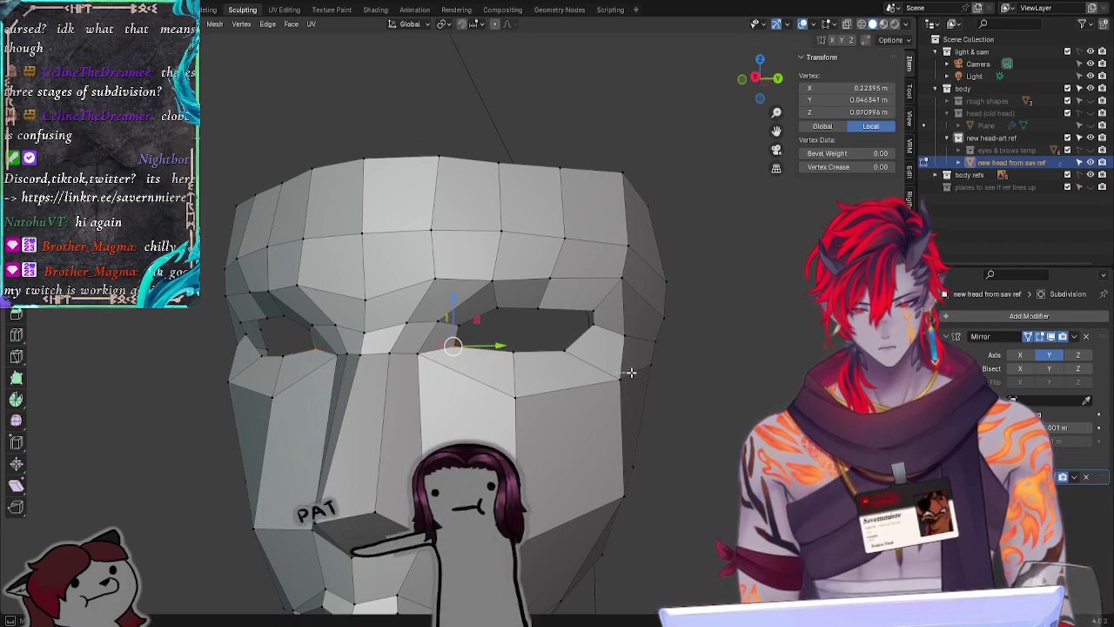
pyautogui.click(677, 388)
pyautogui.moveTo(679, 389); pyautogui.dragTo(605, 410, button='middle')
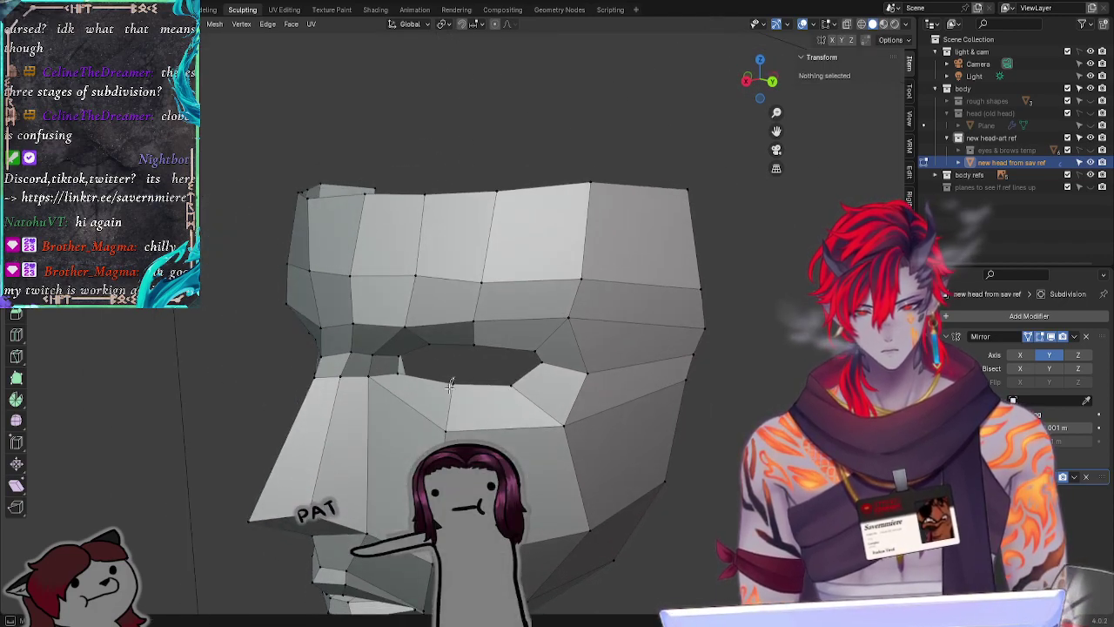
# Step: Nudge two lower eyelid vertices along the X axis
pyautogui.click(450, 386)
pyautogui.press('g')
pyautogui.press('x')
pyautogui.click(454, 381)
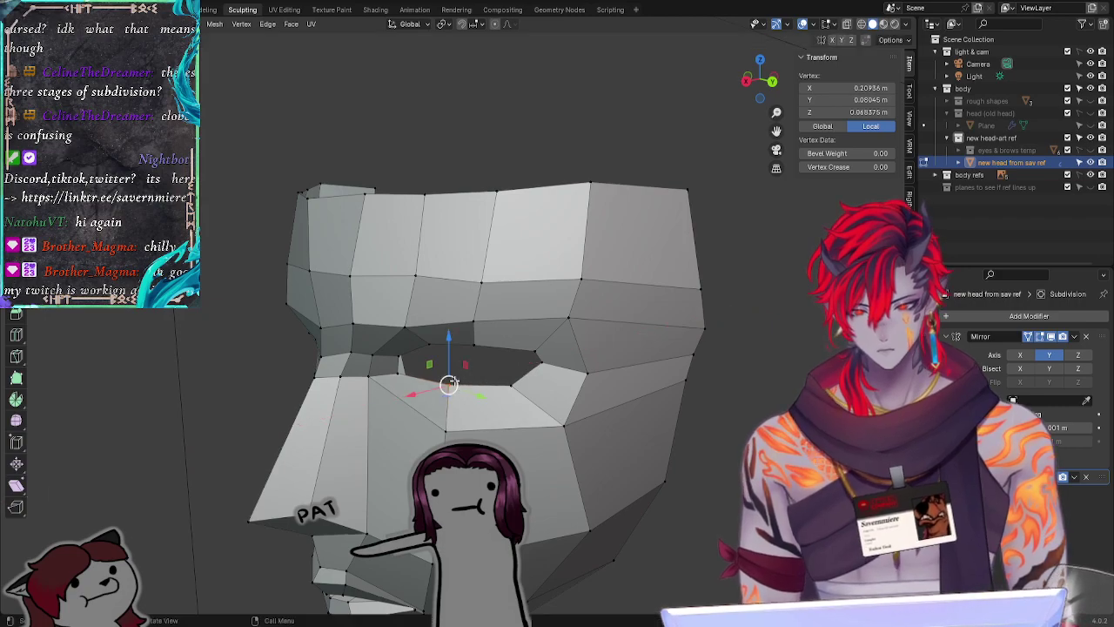
pyautogui.click(691, 397)
pyautogui.moveTo(440, 427)
pyautogui.mouseDown(button='middle')
pyautogui.moveTo(557, 418)
pyautogui.moveTo(455, 439)
pyautogui.mouseUp(button='middle')
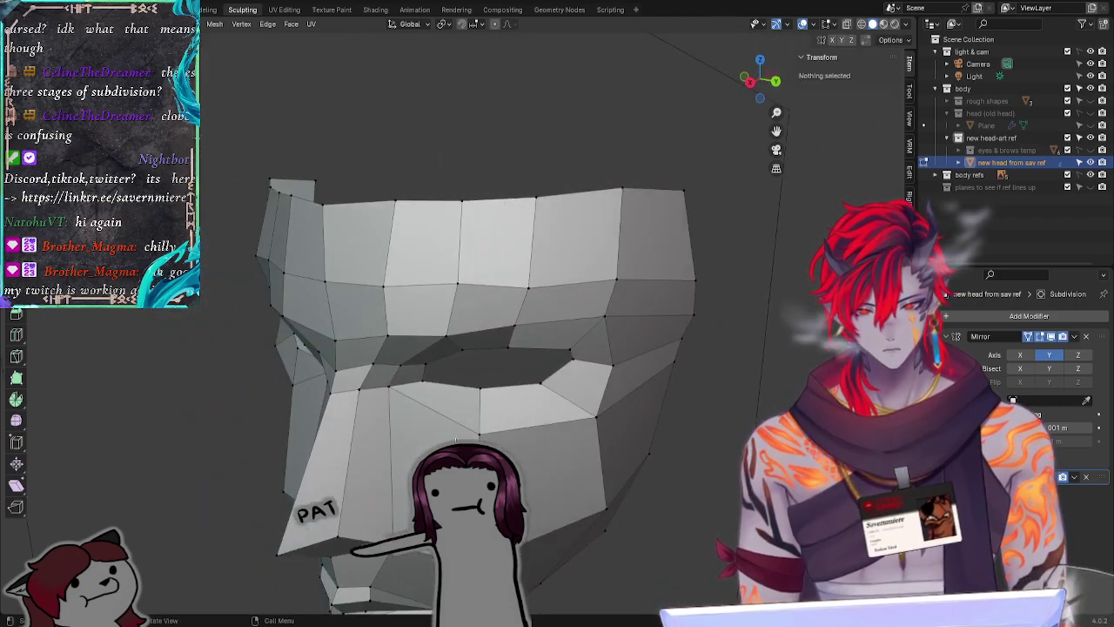
pyautogui.click(489, 430)
pyautogui.press('g')
pyautogui.press('x')
pyautogui.click(487, 433)
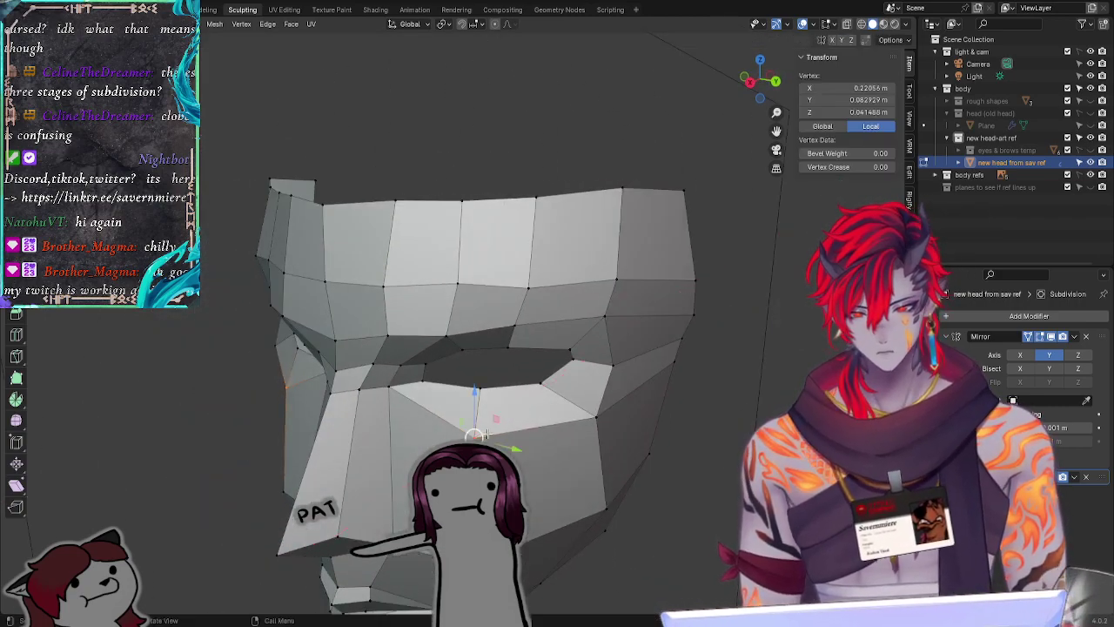
pyautogui.click(709, 429)
pyautogui.moveTo(709, 428); pyautogui.dragTo(655, 408, button='middle')
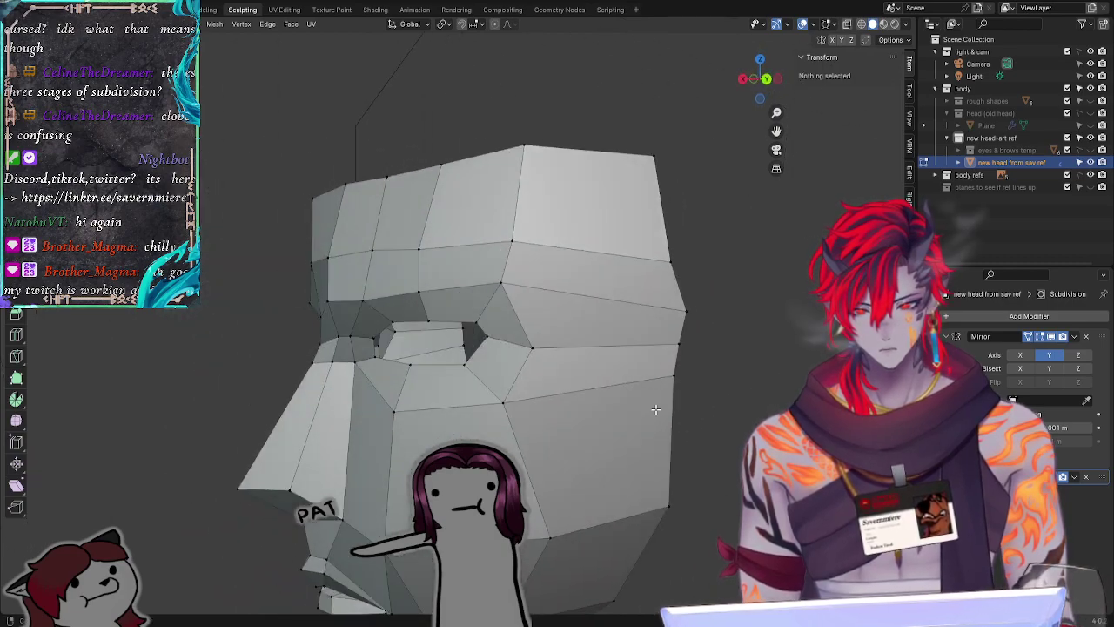
# Step: Shift the vertex below the eye hole along X to recess the socket
pyautogui.click(409, 364)
pyautogui.press('g')
pyautogui.press('x')
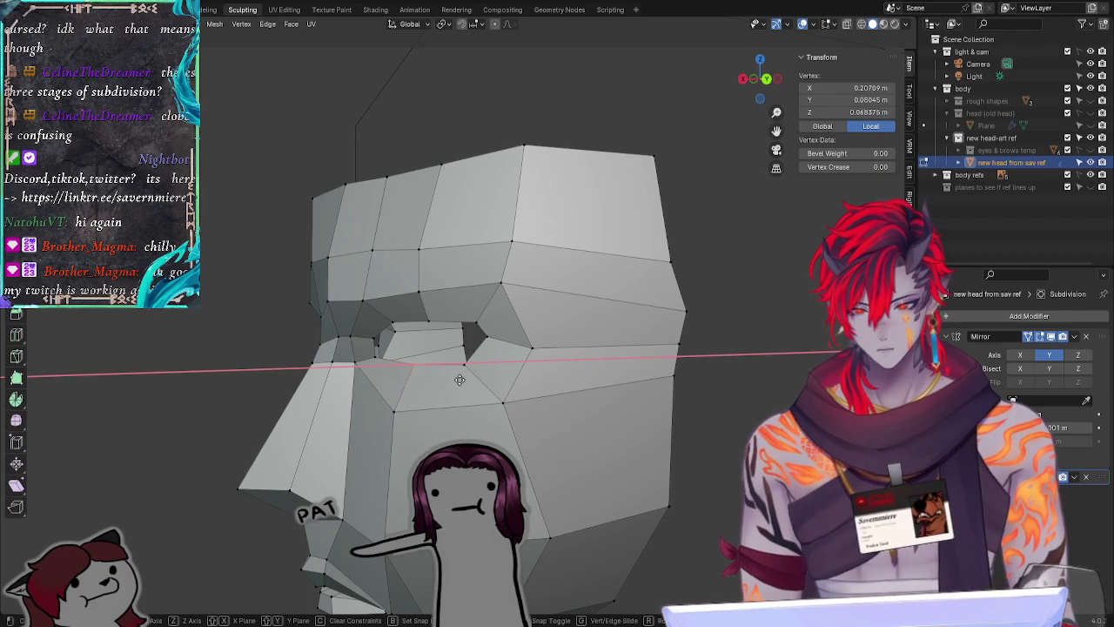
pyautogui.click(460, 379)
pyautogui.click(746, 423)
pyautogui.keyDown('alt'); pyautogui.moveTo(748, 423); pyautogui.dragTo(823, 433); pyautogui.keyUp('alt')
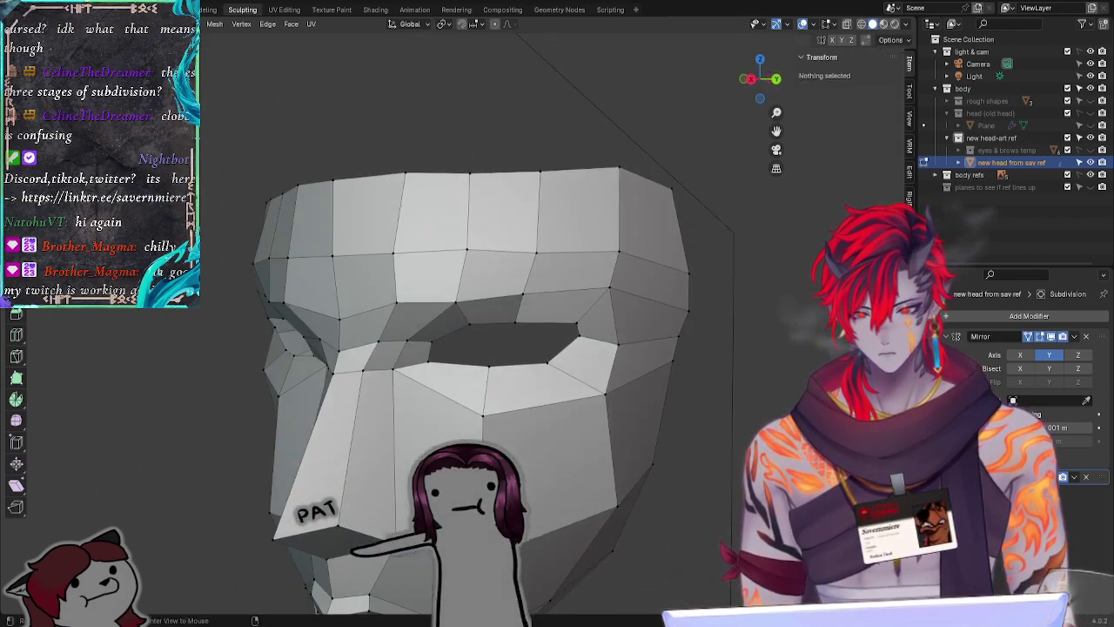
# Step: Shift the inner eye-corner vertex beside the nose bridge along the X axis
pyautogui.click(397, 365)
pyautogui.press('g')
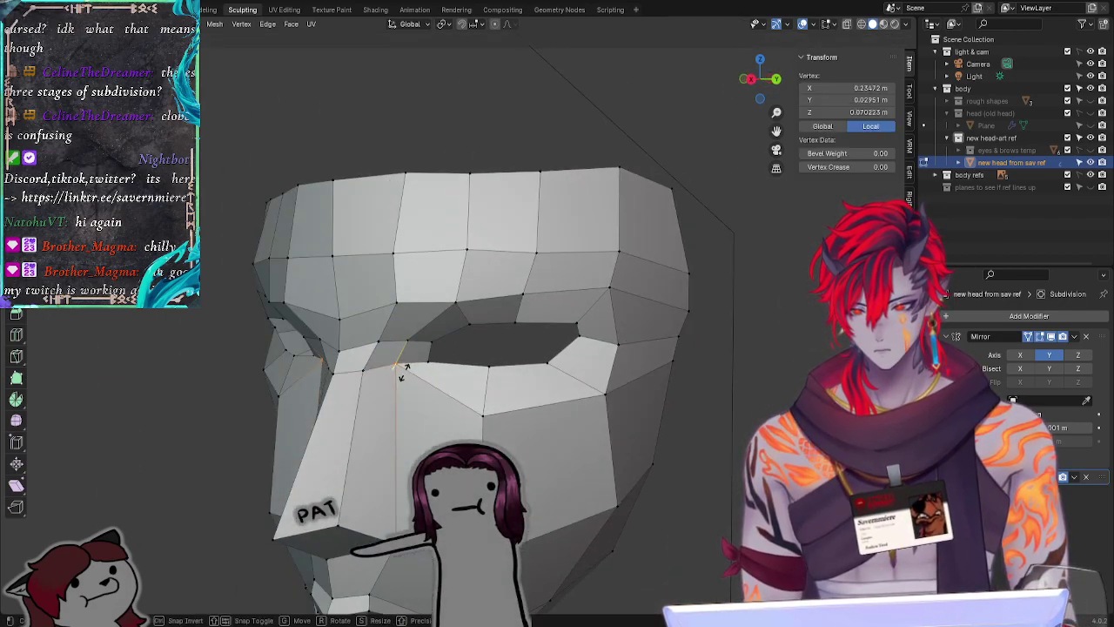
pyautogui.rightClick(402, 377)
pyautogui.press('g')
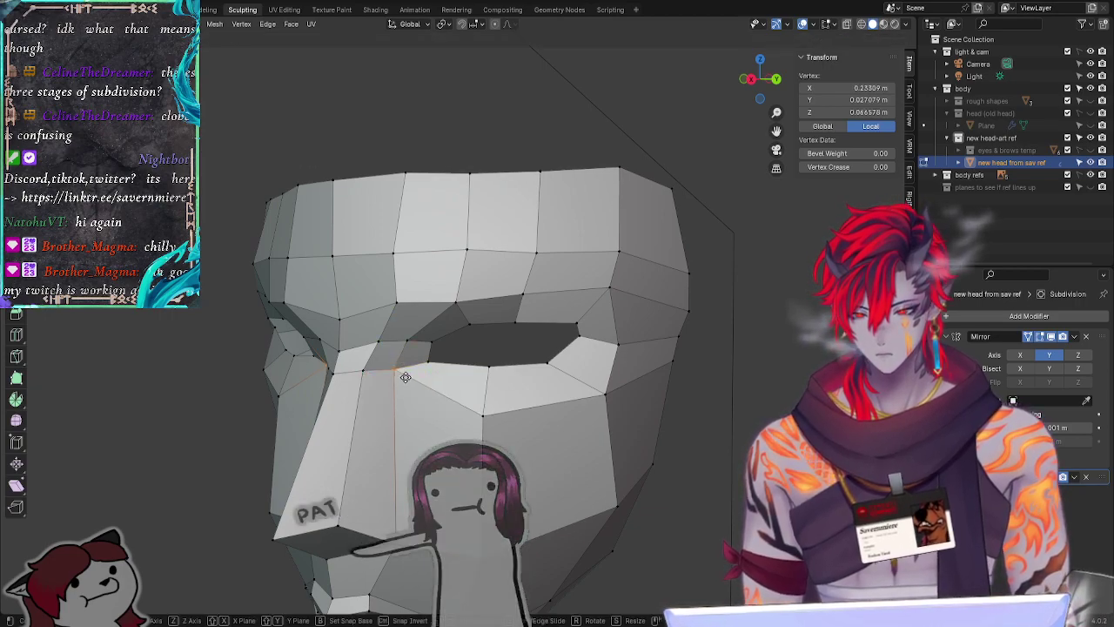
pyautogui.press('x')
pyautogui.click(407, 378)
pyautogui.hotkey('alt', 'a')
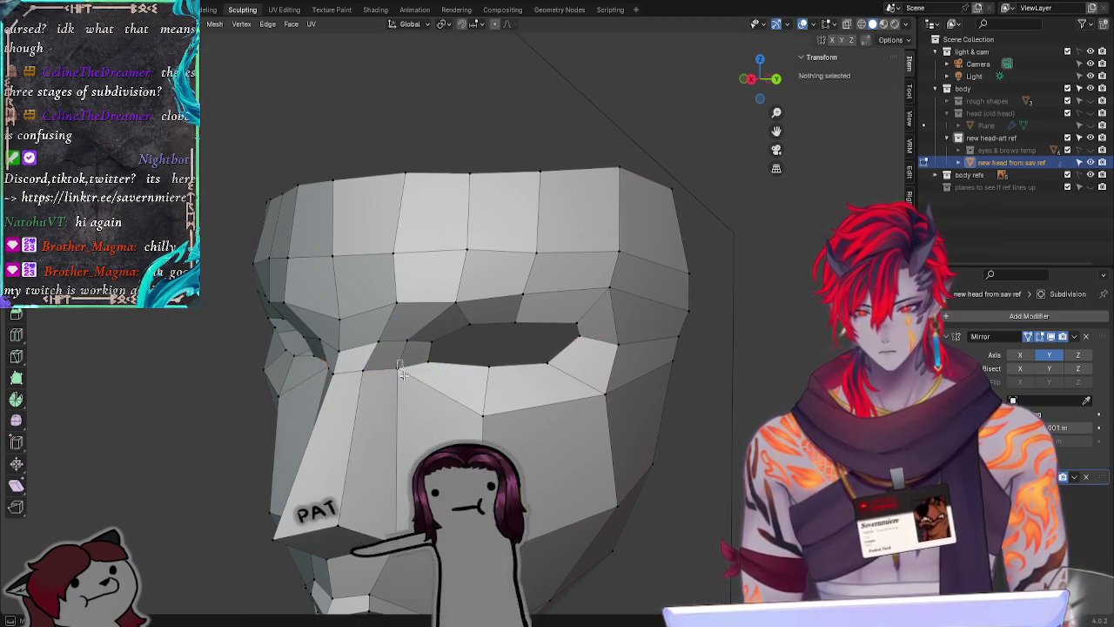
pyautogui.click(397, 366)
pyautogui.press('g')
pyautogui.press('x')
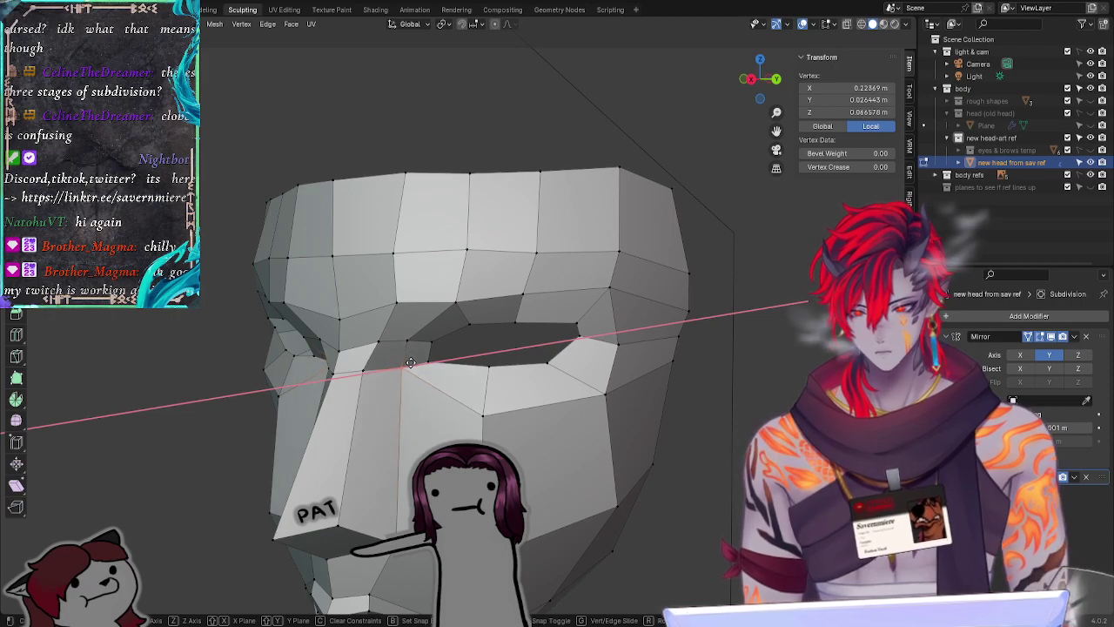
pyautogui.click(410, 362)
# Step: Move the under-eye vertex along X and adjust a vertex on the lower mesh edge
pyautogui.click(482, 414)
pyautogui.press('g')
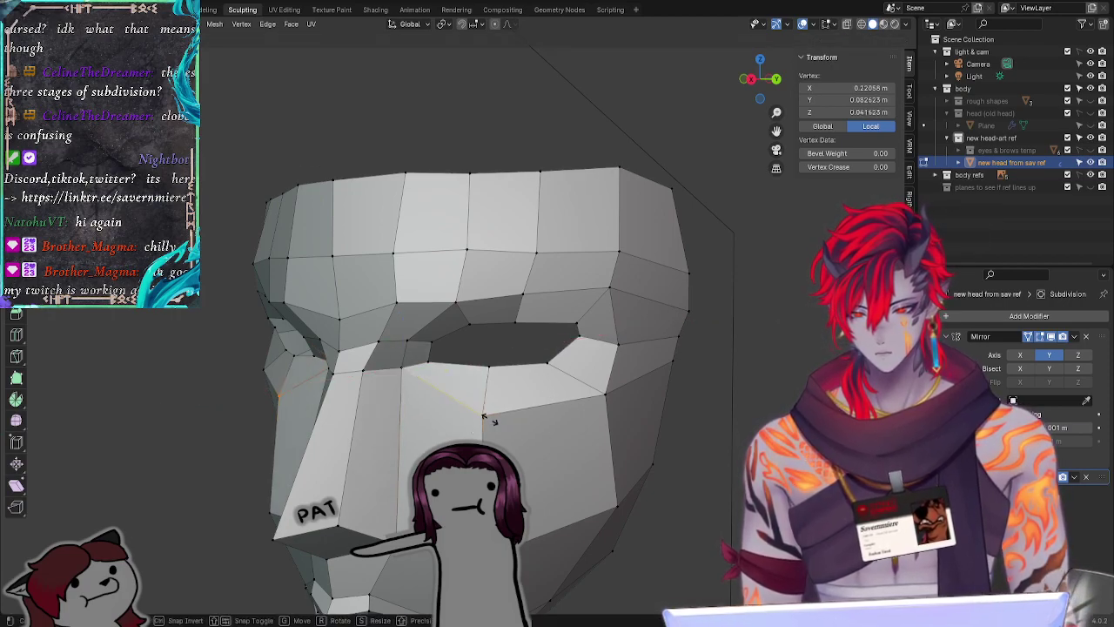
pyautogui.press('x')
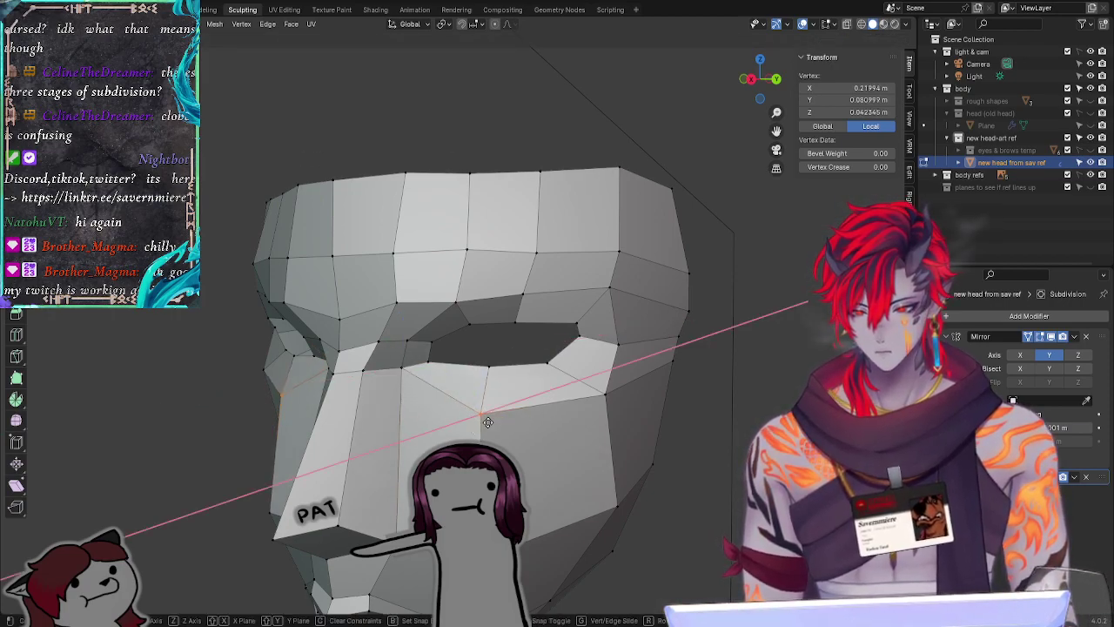
pyautogui.click(486, 428)
pyautogui.click(688, 435)
pyautogui.moveTo(688, 435); pyautogui.dragTo(725, 417, button='middle')
pyautogui.click(525, 548)
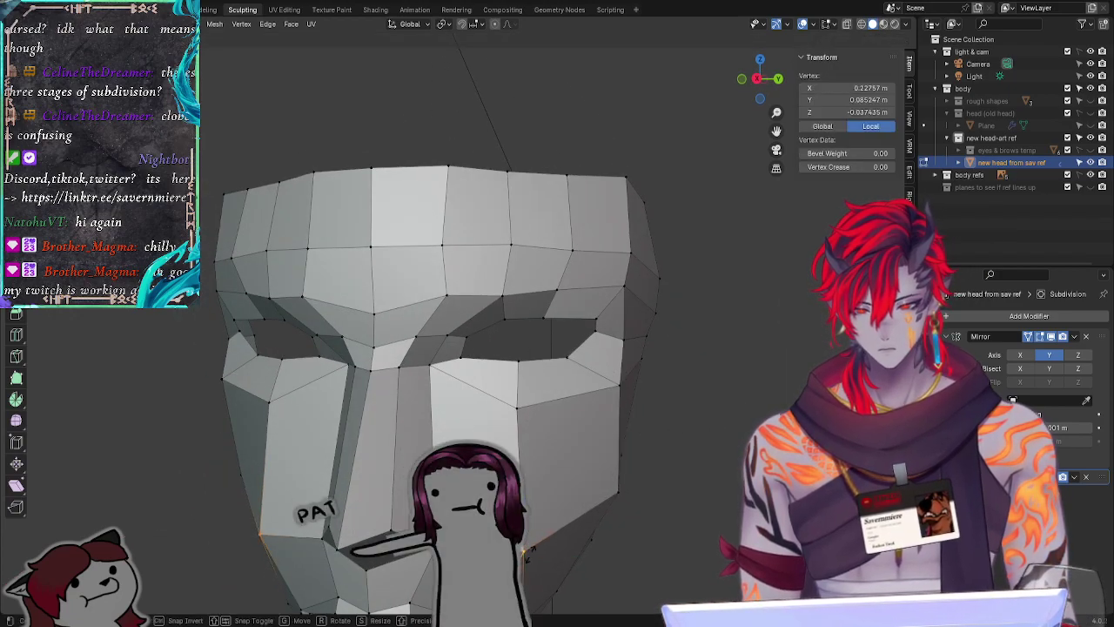
pyautogui.click(532, 557)
pyautogui.click(694, 540)
pyautogui.moveTo(694, 540); pyautogui.dragTo(579, 477, button='middle')
# Step: Reposition the eye hole's lower-rim vertex and the cheek vertex below the outer corner
pyautogui.click(491, 367)
pyautogui.press('g')
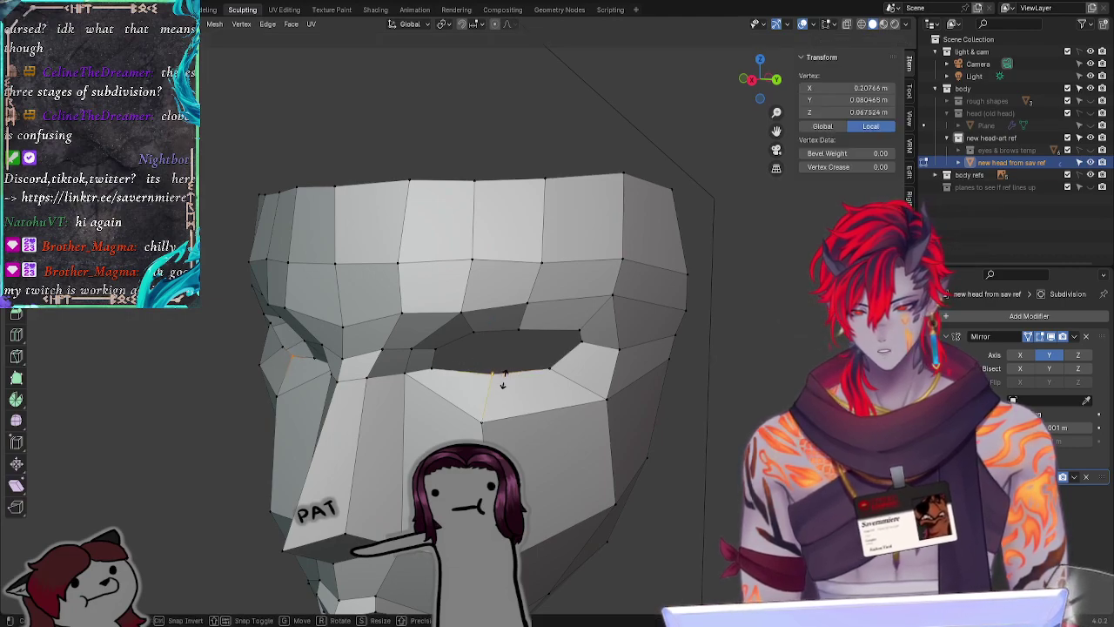
pyautogui.click(505, 380)
pyautogui.moveTo(472, 386); pyautogui.dragTo(477, 386)
pyautogui.click(607, 399)
pyautogui.press('g')
pyautogui.press('g')
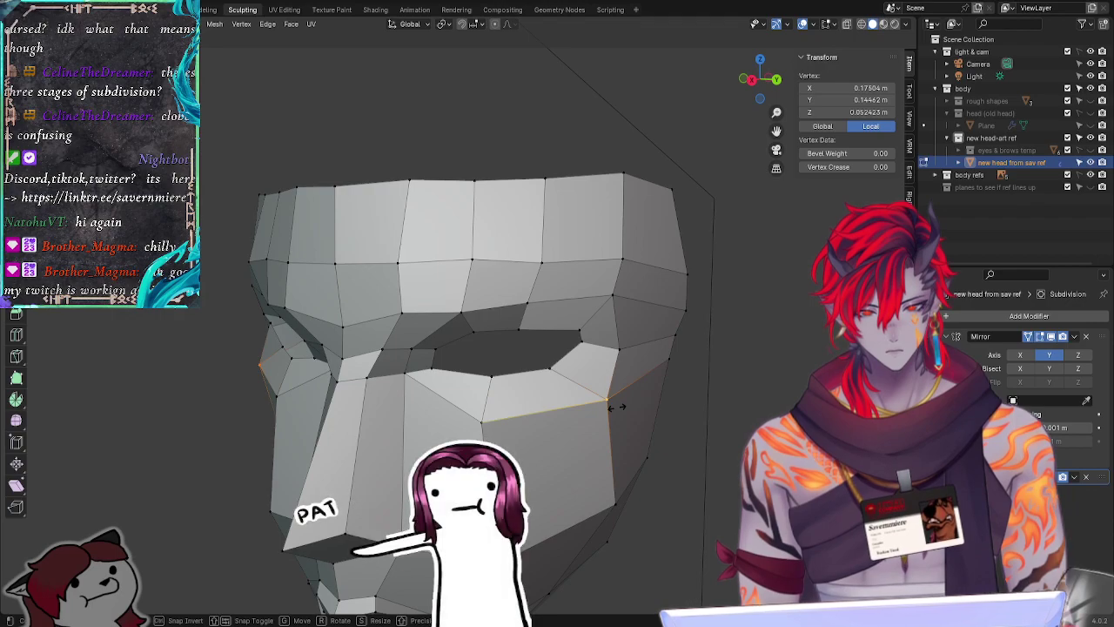
pyautogui.press('y')
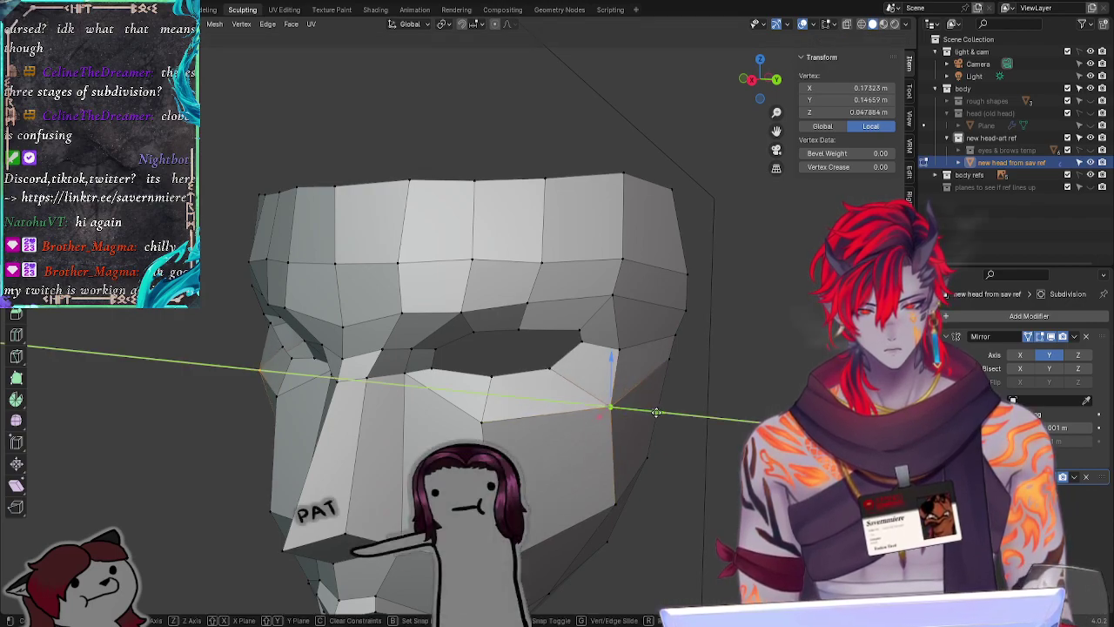
pyautogui.press('y')
pyautogui.click(649, 409)
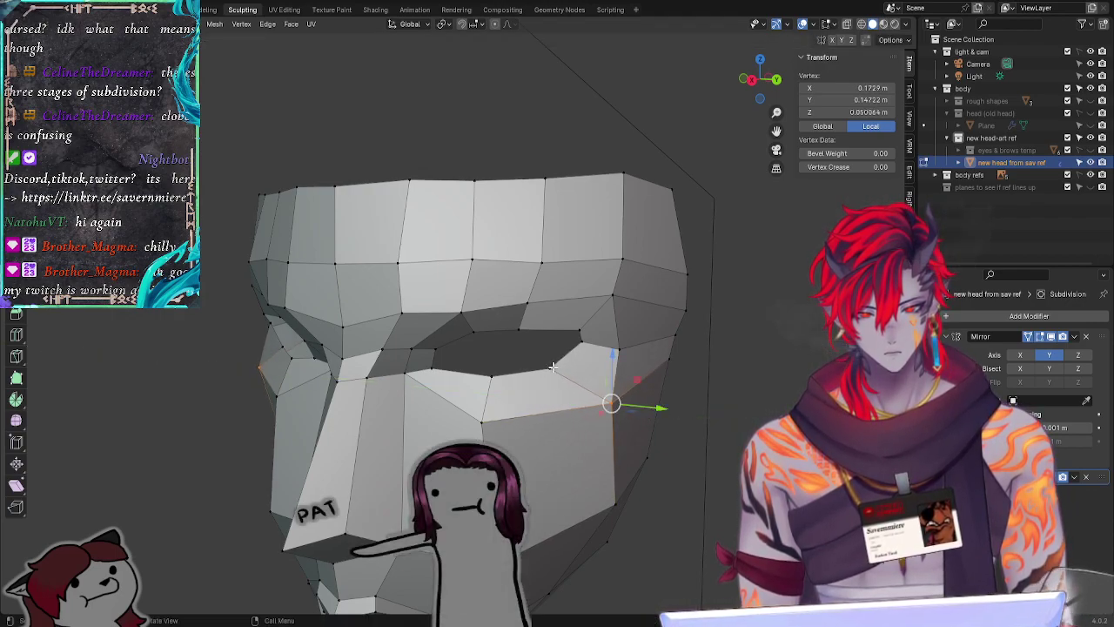
# Step: Slide the outer eye-corner vertex along its edge to taper the eye opening
pyautogui.click(552, 368)
pyautogui.press('g')
pyautogui.press('g')
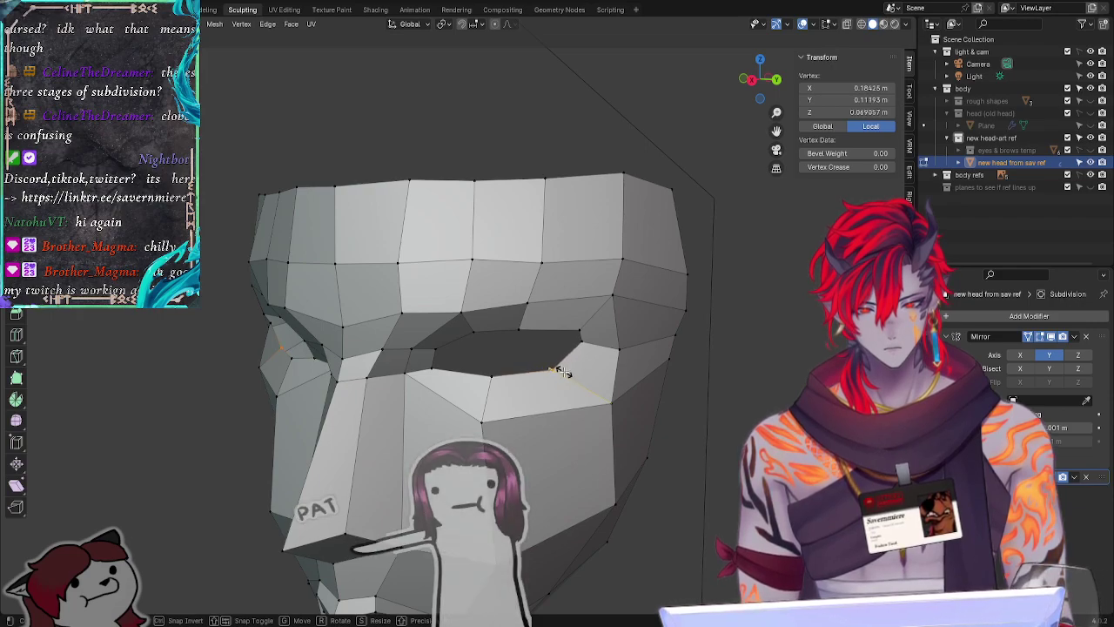
pyautogui.click(561, 371)
pyautogui.press('g')
# Step: Move the lower cheek vertex along the Y axis to follow the reference
pyautogui.press('g')
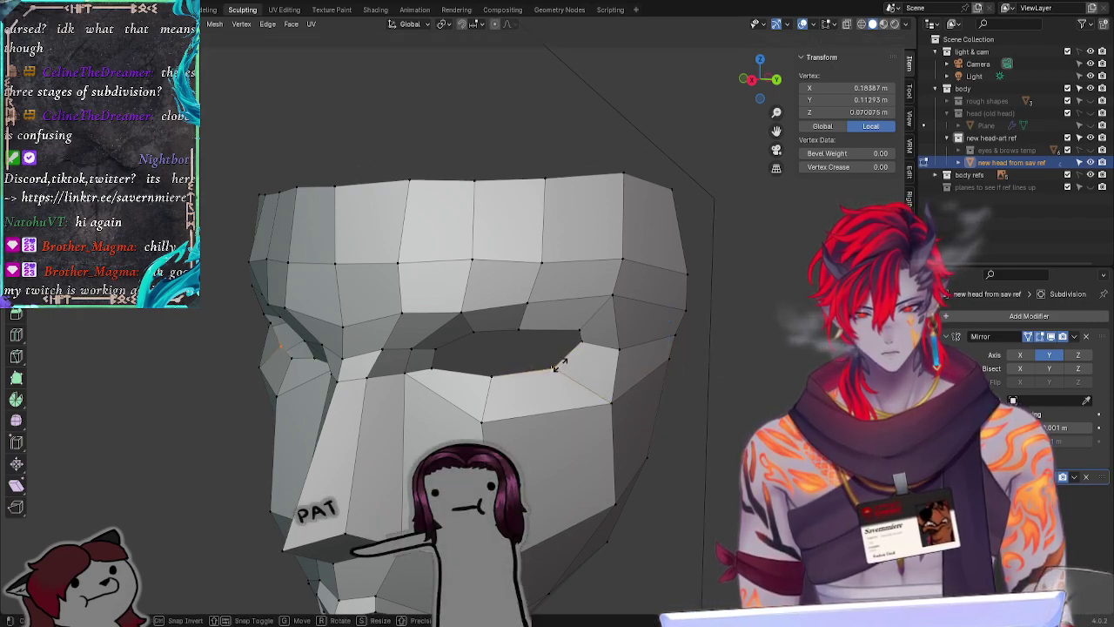
pyautogui.click(557, 372)
pyautogui.click(614, 402)
pyautogui.press('g')
pyautogui.press('g')
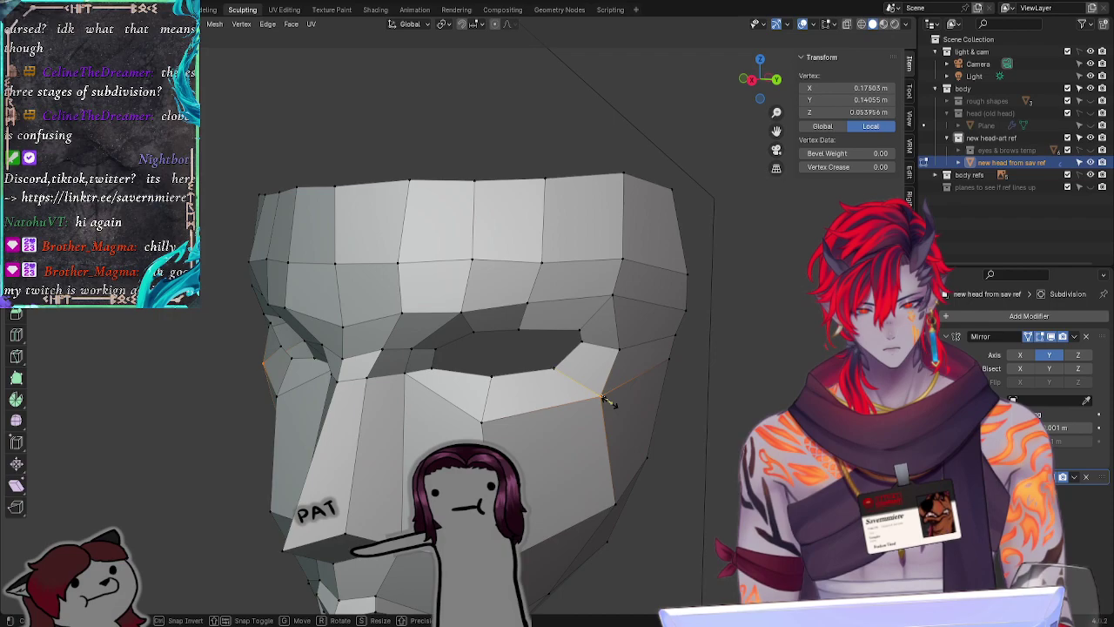
pyautogui.click(609, 402)
pyautogui.press('g')
pyautogui.press('y')
pyautogui.click(637, 396)
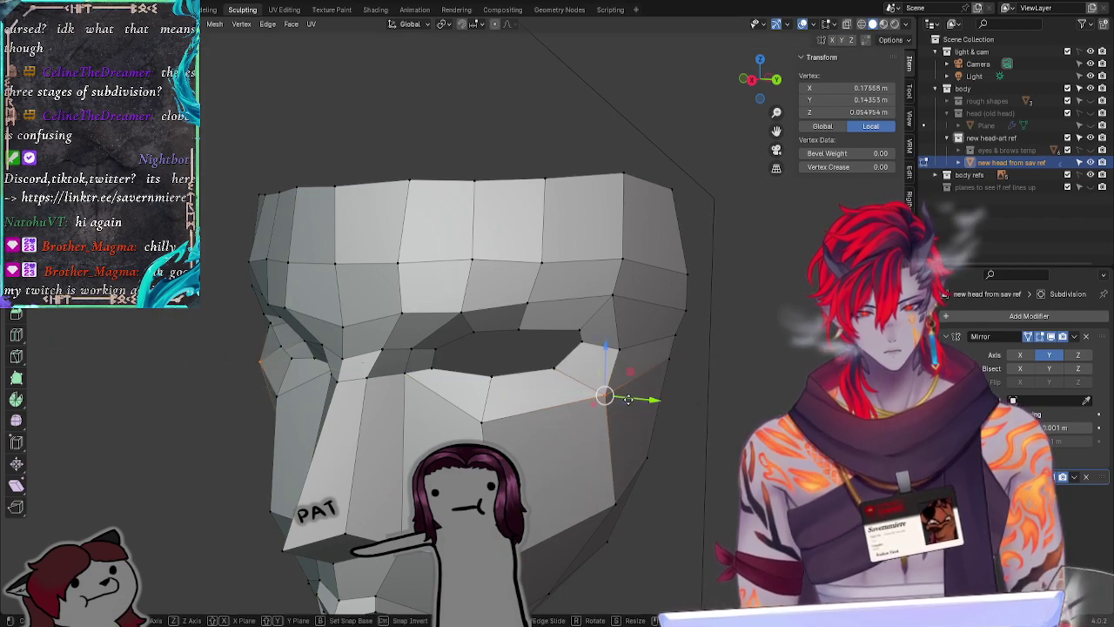
pyautogui.moveTo(647, 390); pyautogui.dragTo(655, 393)
pyautogui.click(676, 473)
pyautogui.moveTo(678, 473); pyautogui.dragTo(736, 467, button='middle')
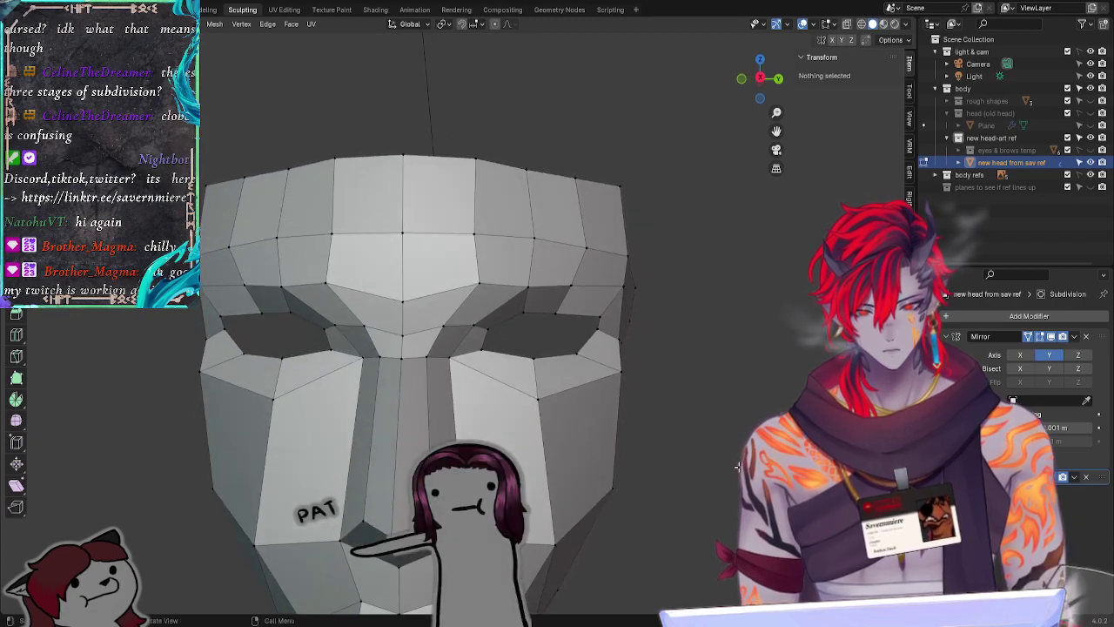
# Step: Adjust the mask's right-edge vertex and slide the edge beside the eye hole toward the nose
pyautogui.click(622, 373)
pyautogui.press('g')
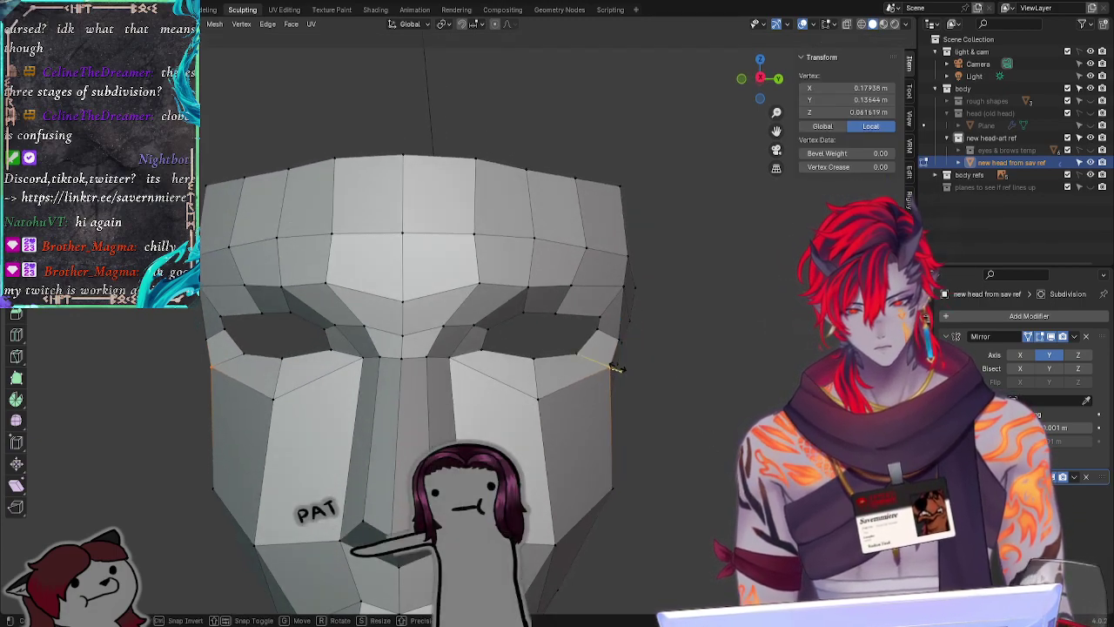
pyautogui.click(617, 367)
pyautogui.click(725, 394)
pyautogui.moveTo(726, 405); pyautogui.dragTo(648, 435, button='middle')
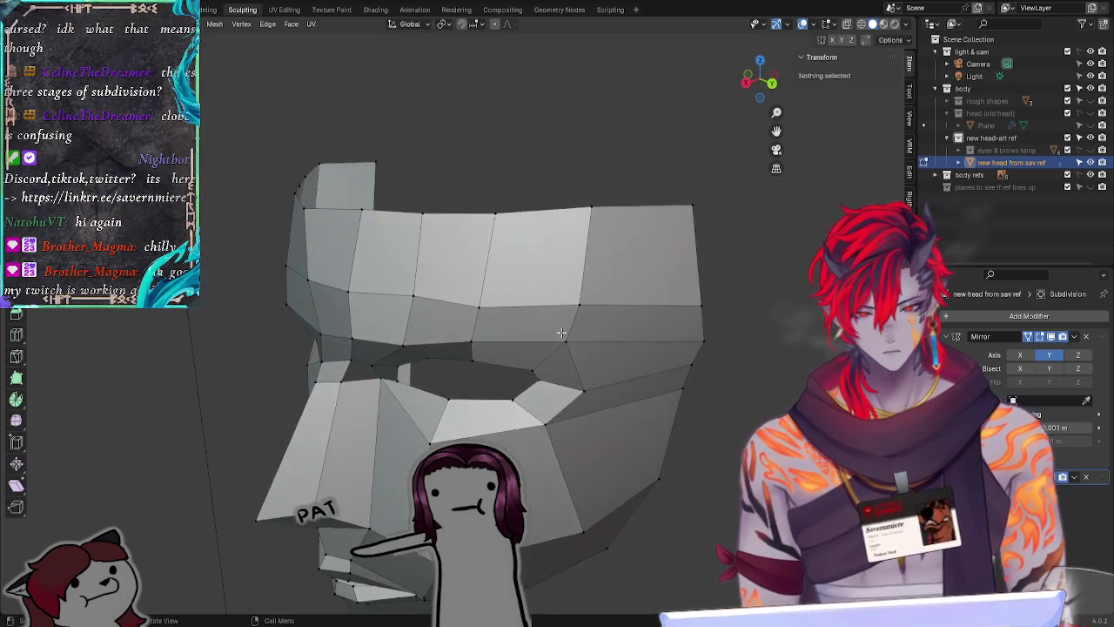
pyautogui.moveTo(561, 333); pyautogui.dragTo(587, 404)
pyautogui.press('g')
pyautogui.press('g')
pyautogui.click(585, 368)
pyautogui.click(645, 442)
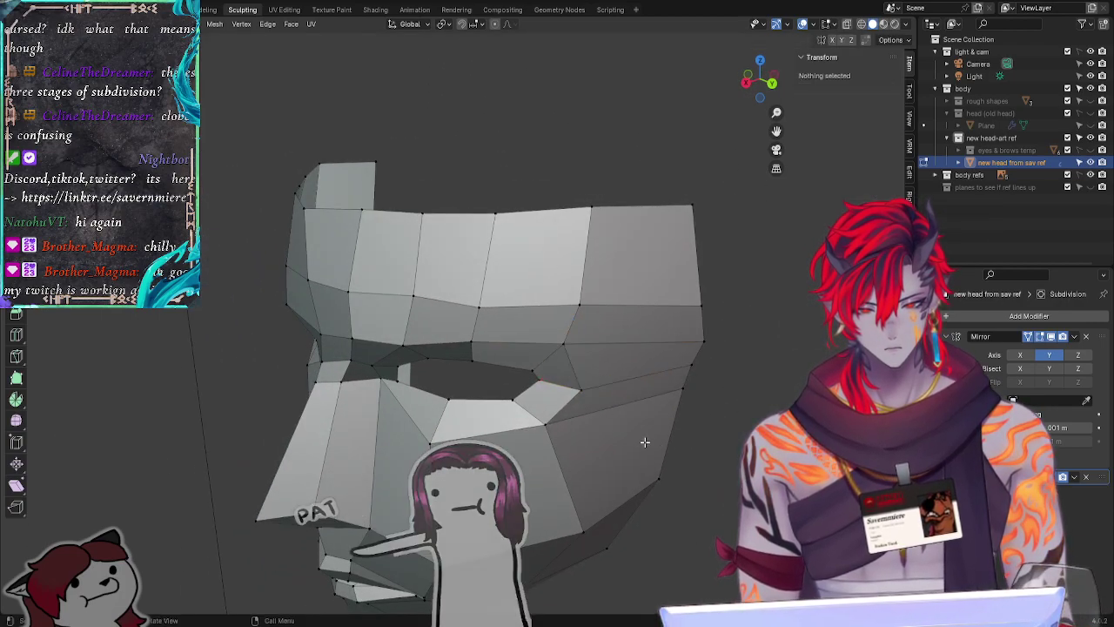
# Step: Move the eye hole's outer-corner vertex along the Y axis
pyautogui.click(574, 388)
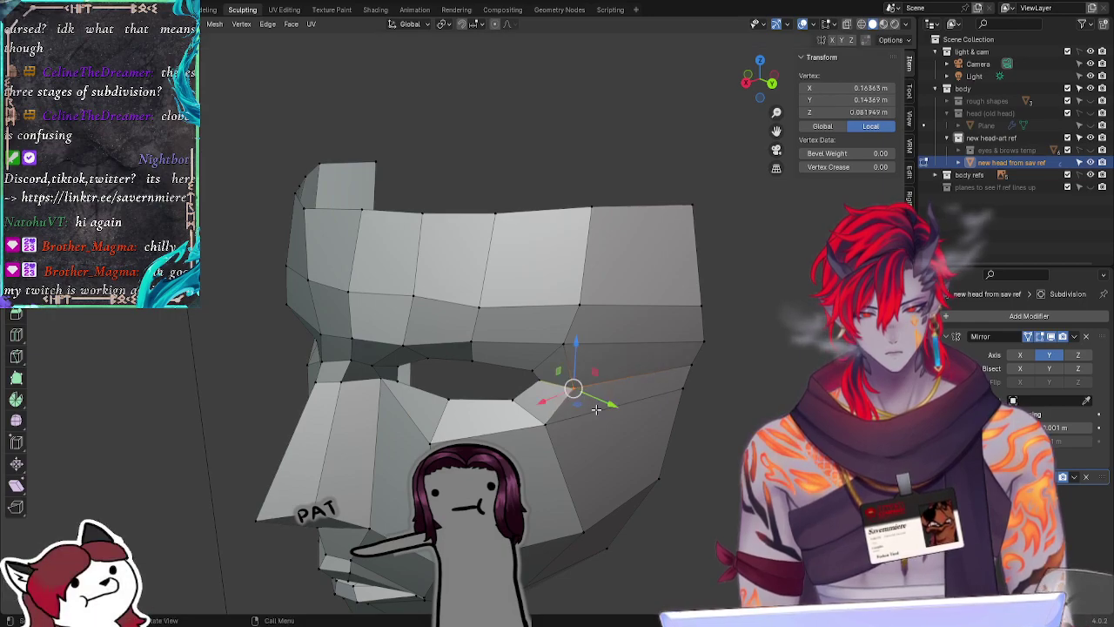
pyautogui.press('g')
pyautogui.press('y')
pyautogui.click(597, 411)
pyautogui.moveTo(597, 411); pyautogui.dragTo(598, 304, button='middle')
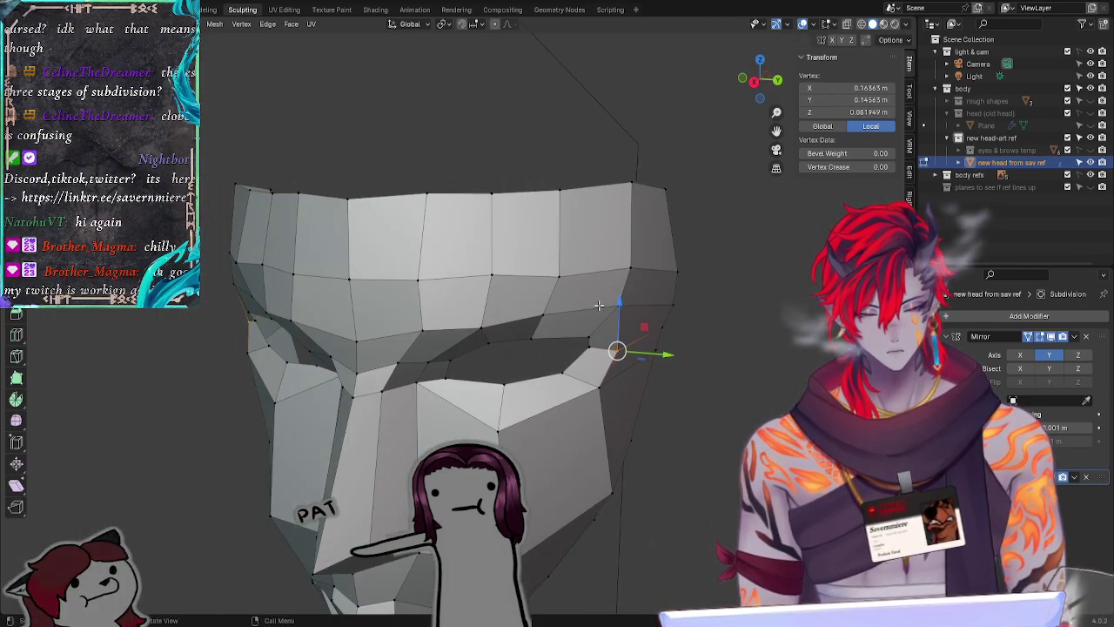
# Step: Reposition the brow vertex above the eye hole, finishing with an X-axis move
pyautogui.click(534, 313)
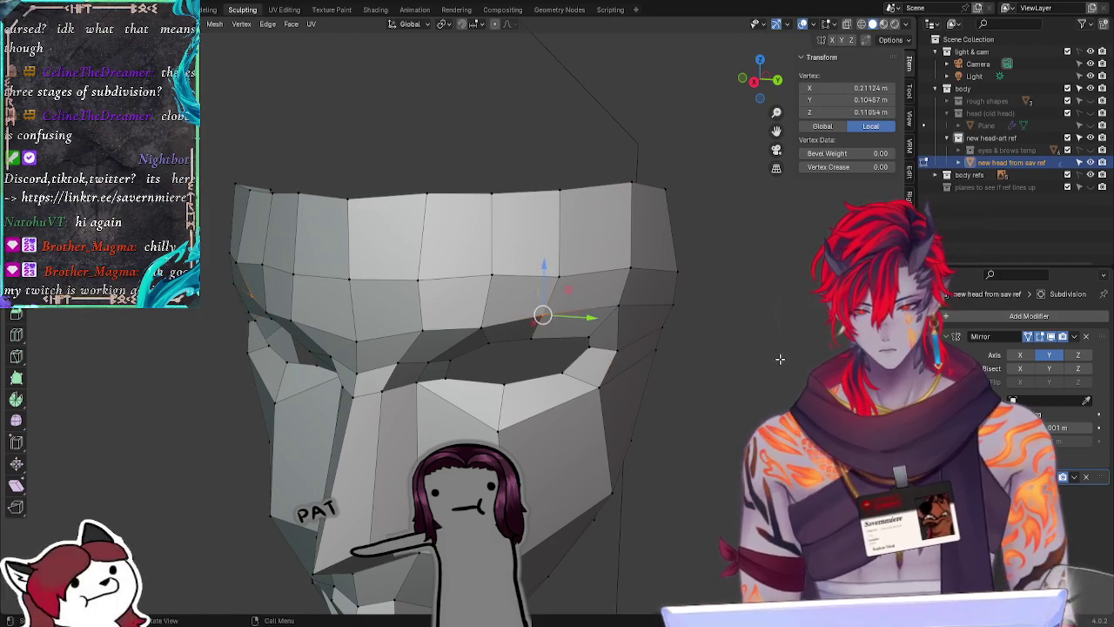
pyautogui.moveTo(534, 314); pyautogui.dragTo(678, 382, button='middle')
pyautogui.press('g')
pyautogui.press('g')
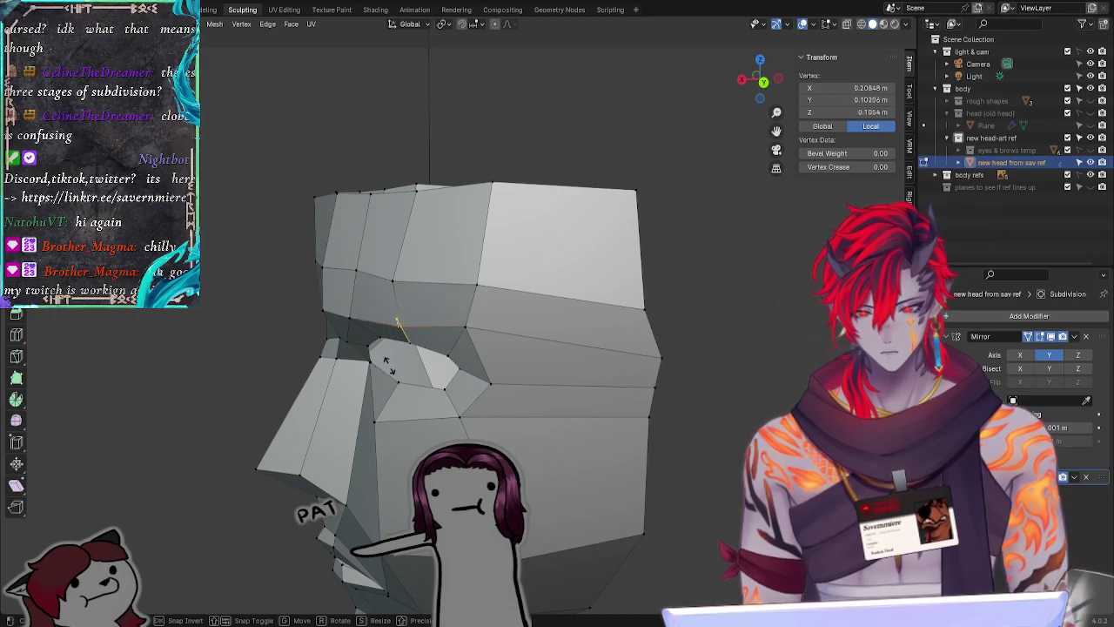
pyautogui.click(384, 360)
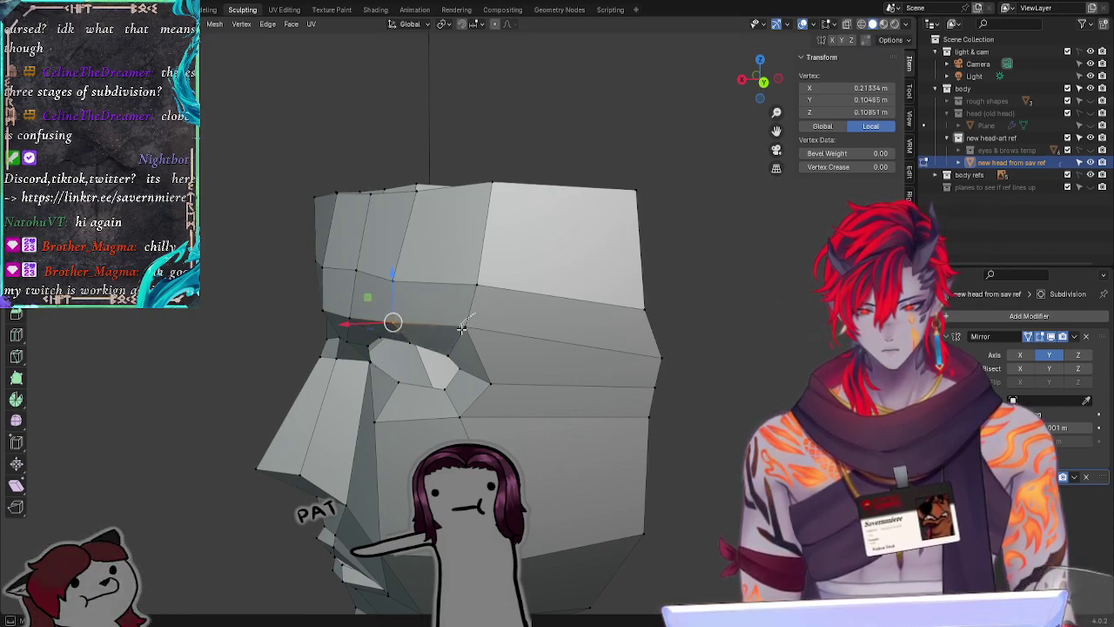
pyautogui.press('g')
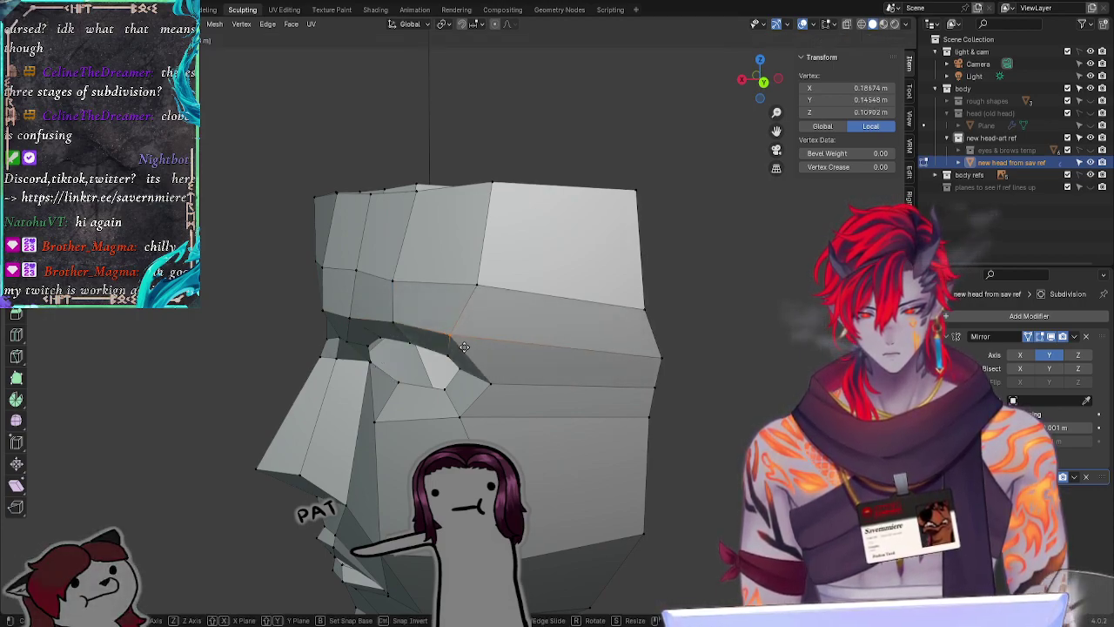
pyautogui.press('g')
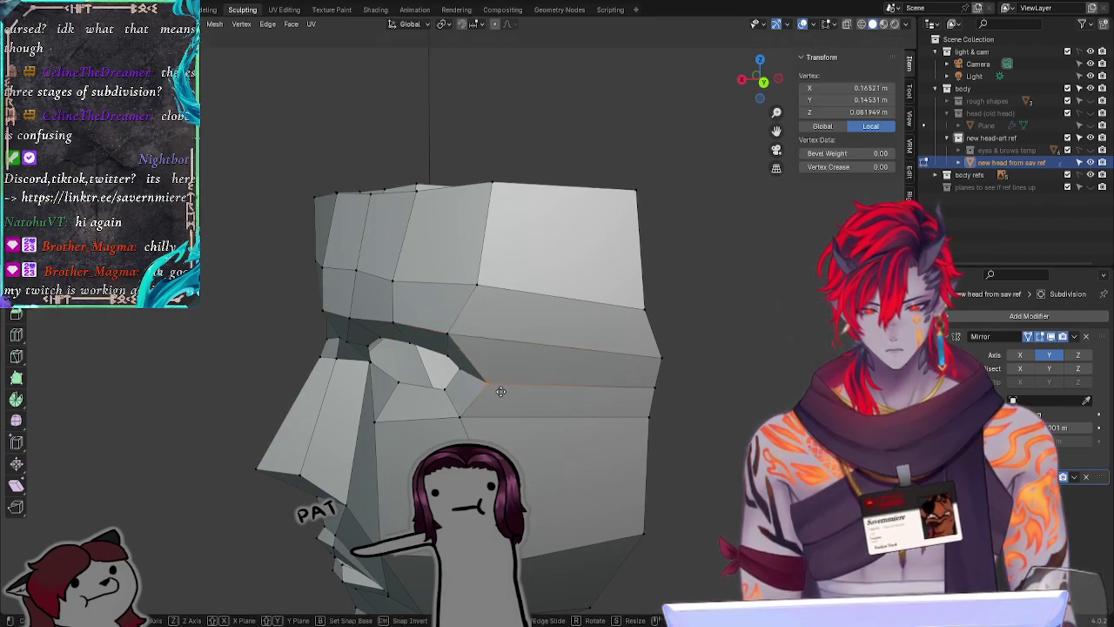
pyautogui.press('g')
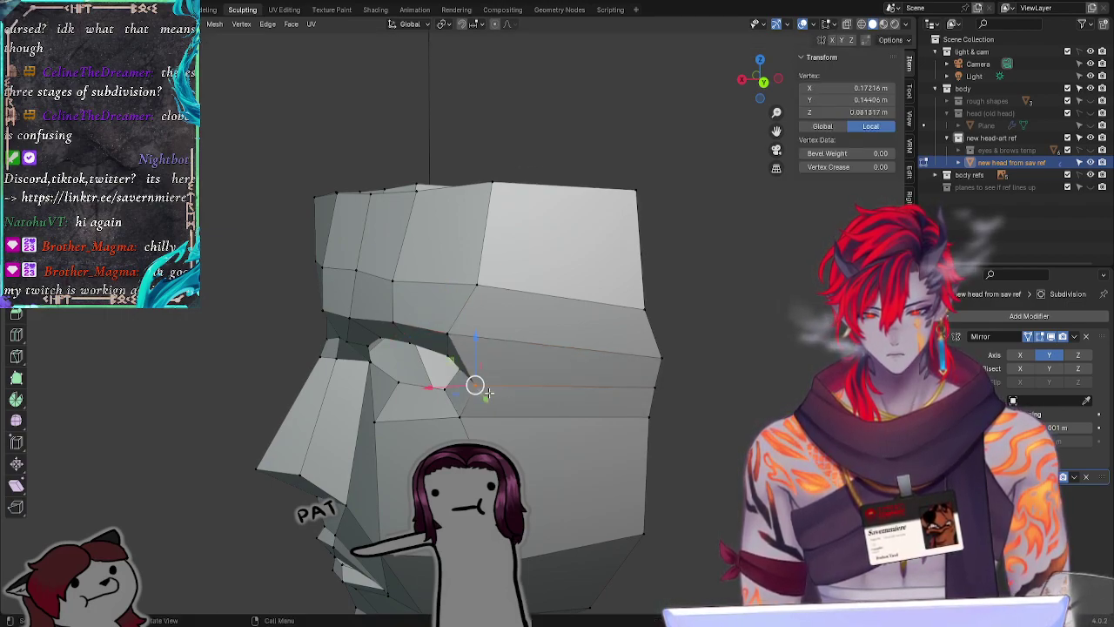
pyautogui.press('x')
pyautogui.click(426, 386)
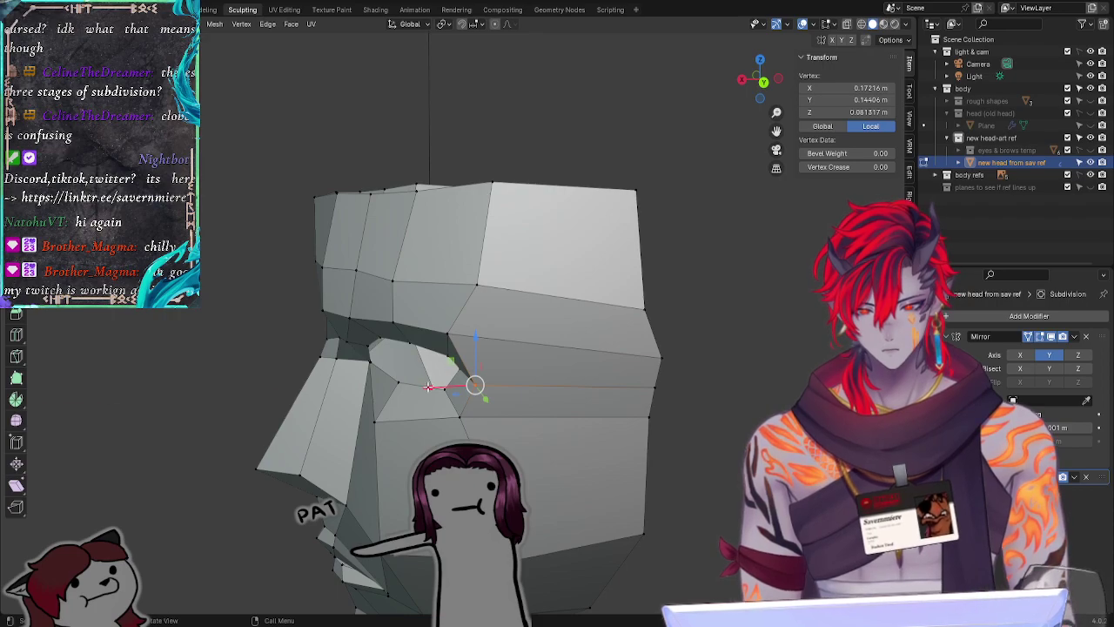
pyautogui.hotkey('alt', 'a')
pyautogui.moveTo(473, 388); pyautogui.dragTo(608, 394, button='middle')
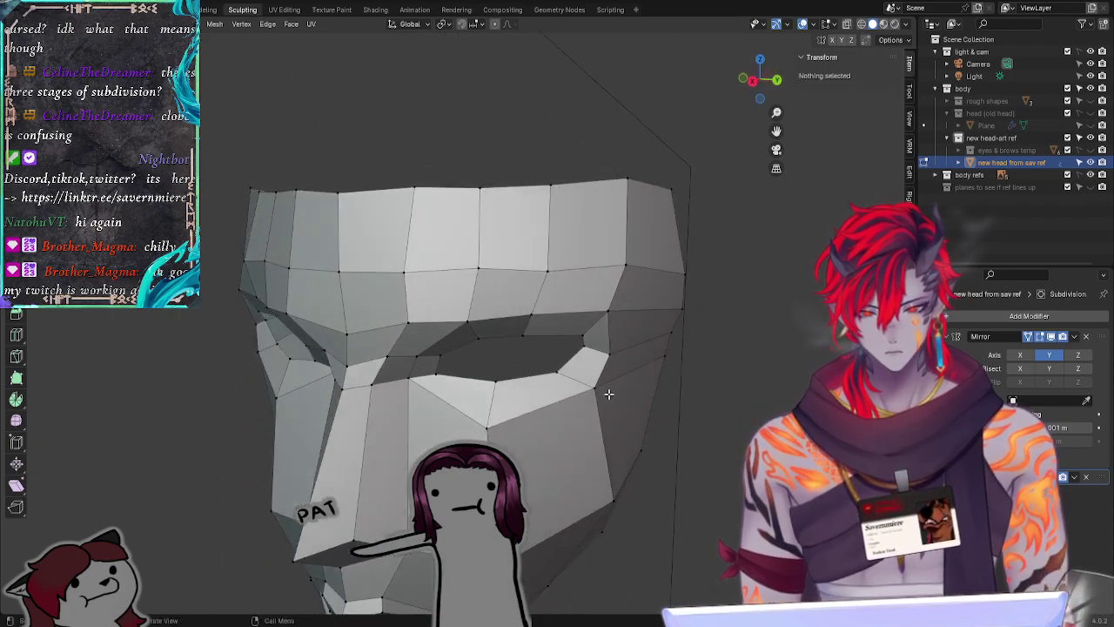
# Step: Nudge the outer brow and eye-corner vertices, then switch to front view over the reference
pyautogui.click(609, 314)
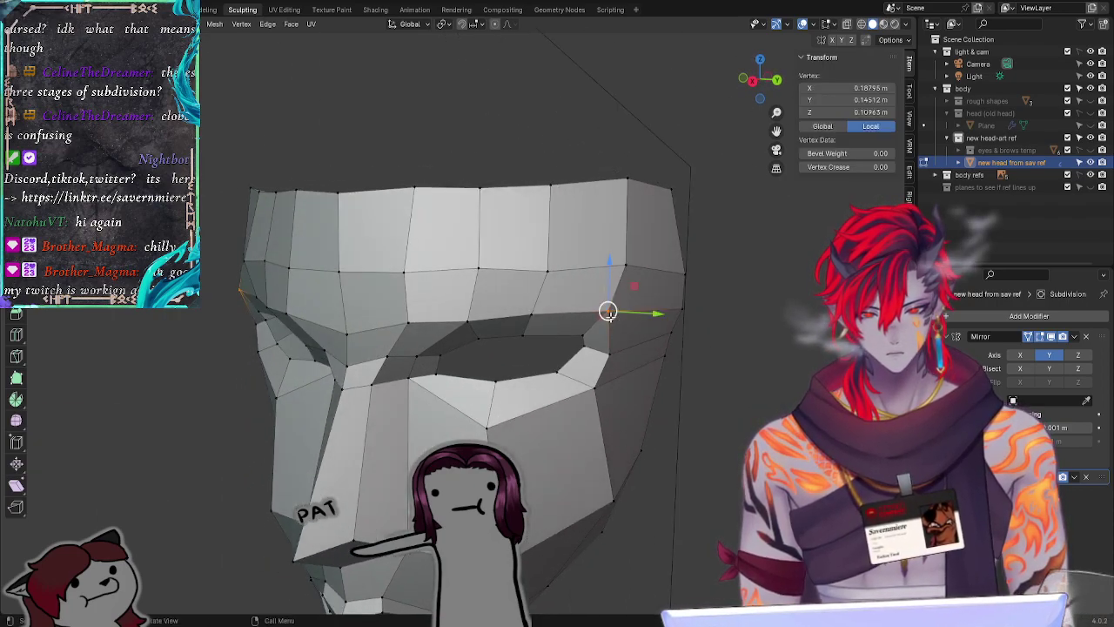
pyautogui.click(608, 319)
pyautogui.moveTo(662, 320); pyautogui.dragTo(615, 321)
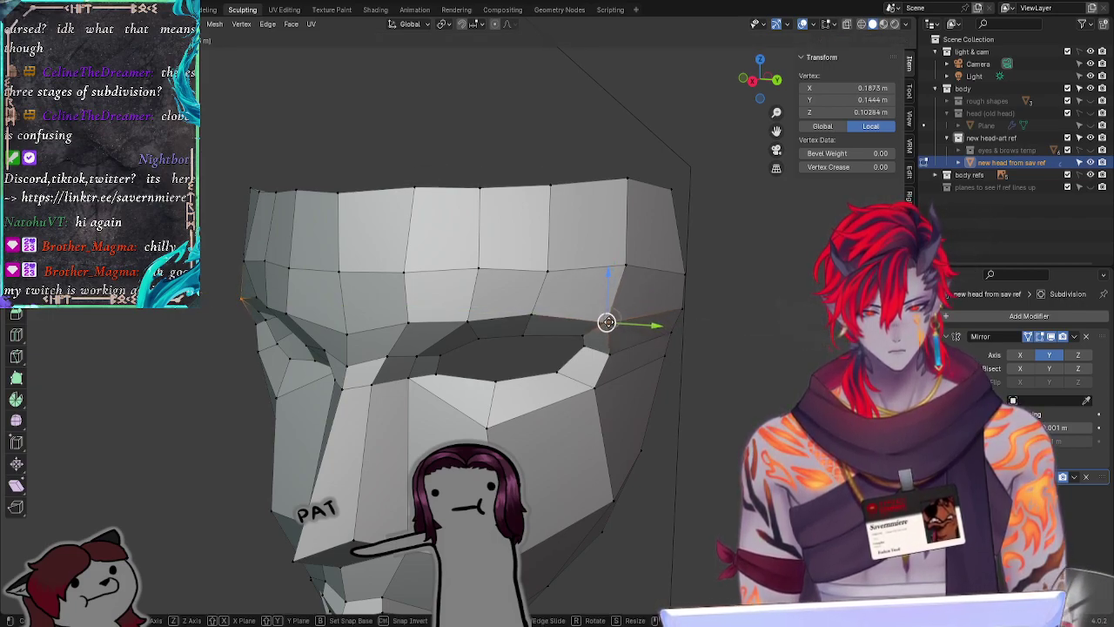
pyautogui.click(606, 322)
pyautogui.moveTo(609, 355); pyautogui.dragTo(603, 388)
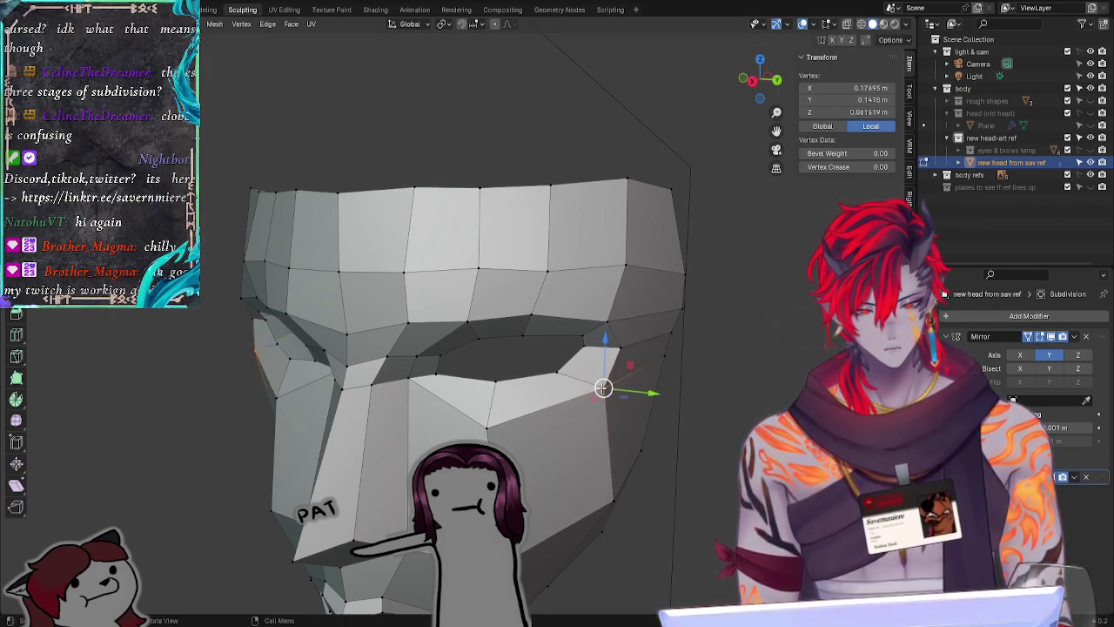
pyautogui.click(480, 425)
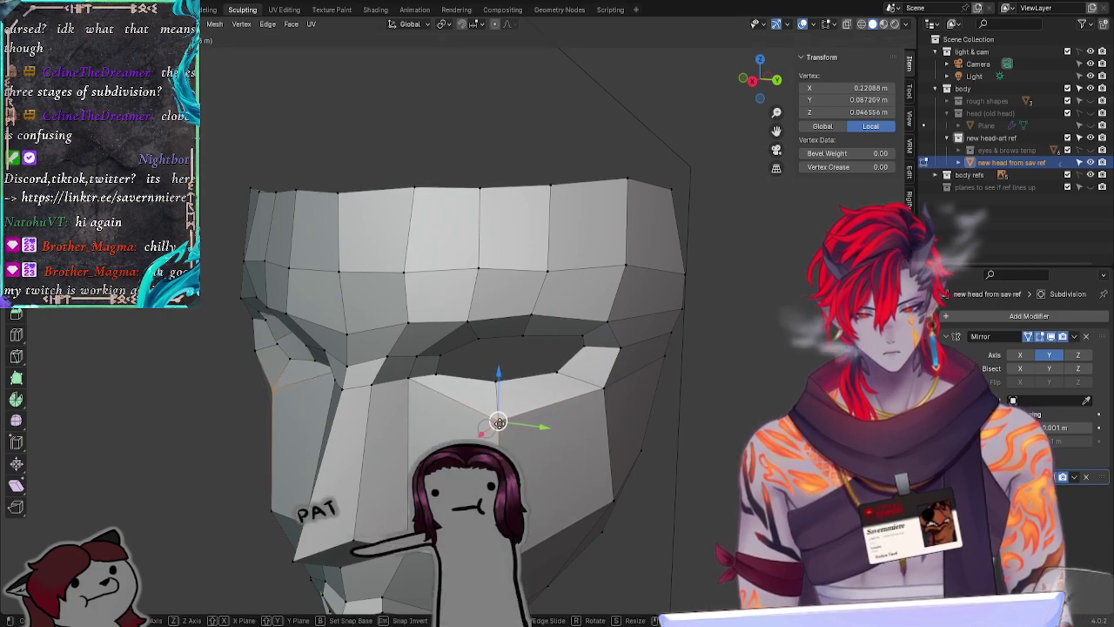
pyautogui.click(711, 313)
pyautogui.click(755, 90)
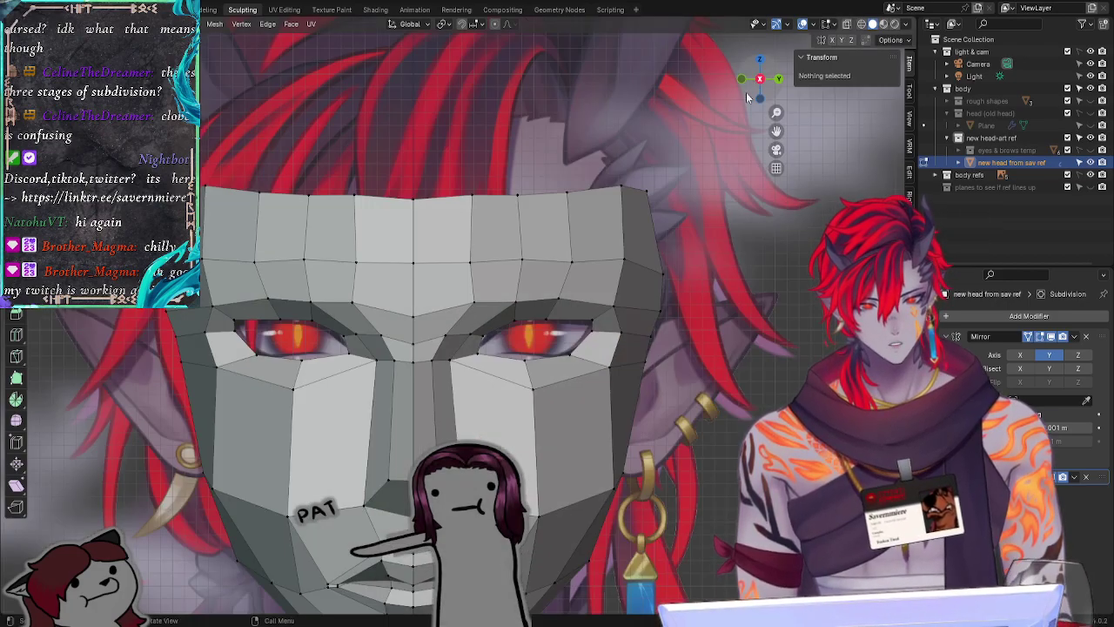
# Step: Raise the nose-bridge vertex pair between the eyes slightly, redoing the first attempt
pyautogui.click(449, 359)
pyautogui.press('g')
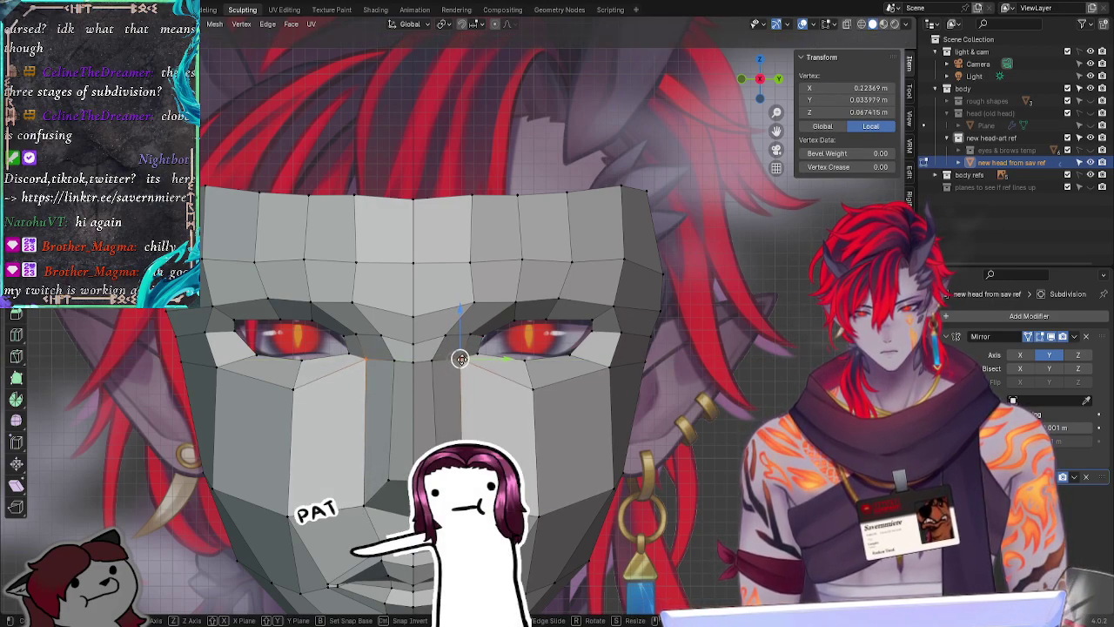
pyautogui.moveTo(455, 354); pyautogui.dragTo(462, 361)
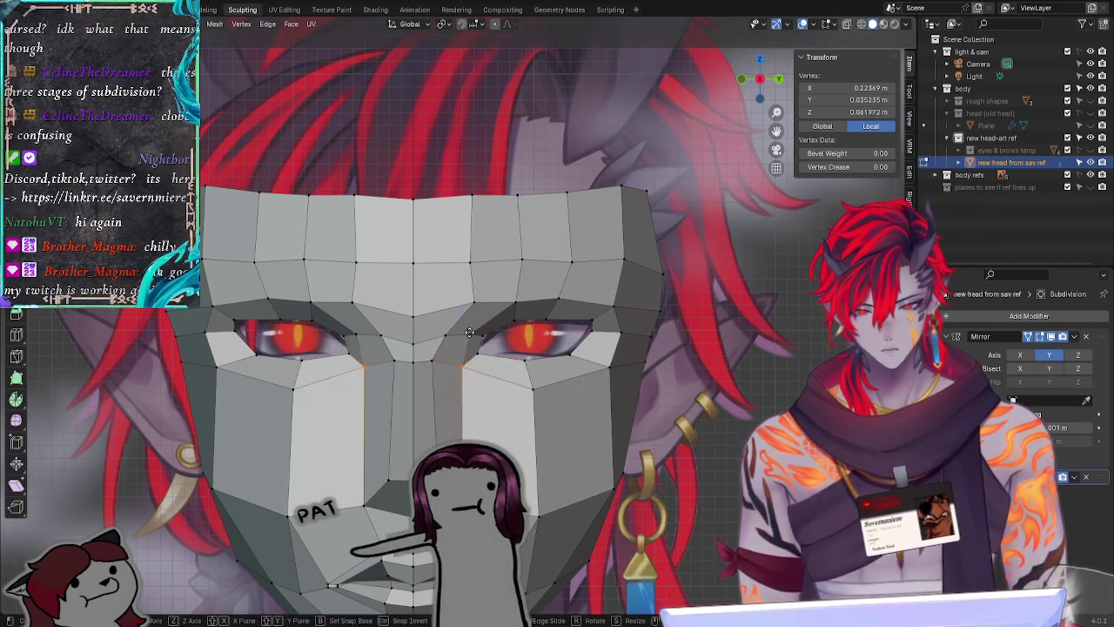
pyautogui.click(470, 374)
pyautogui.hotkey('ctrl', 'z')
pyautogui.moveTo(460, 364); pyautogui.dragTo(469, 368)
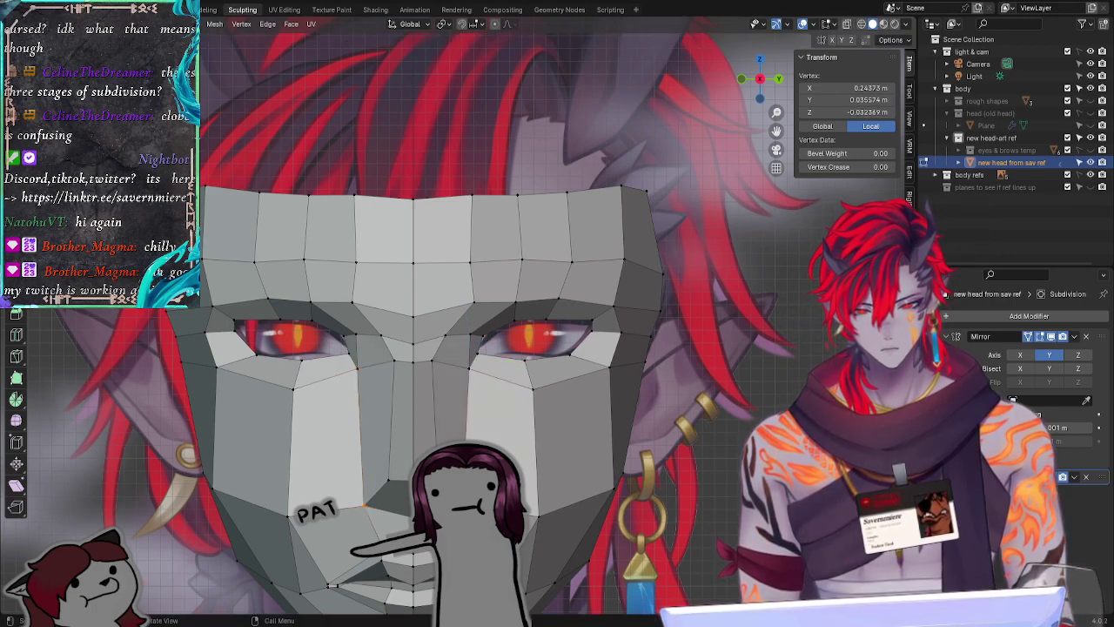
pyautogui.moveTo(463, 505); pyautogui.dragTo(465, 505)
# Step: Move the vertex between the eyes up and to the left
pyautogui.click(469, 369)
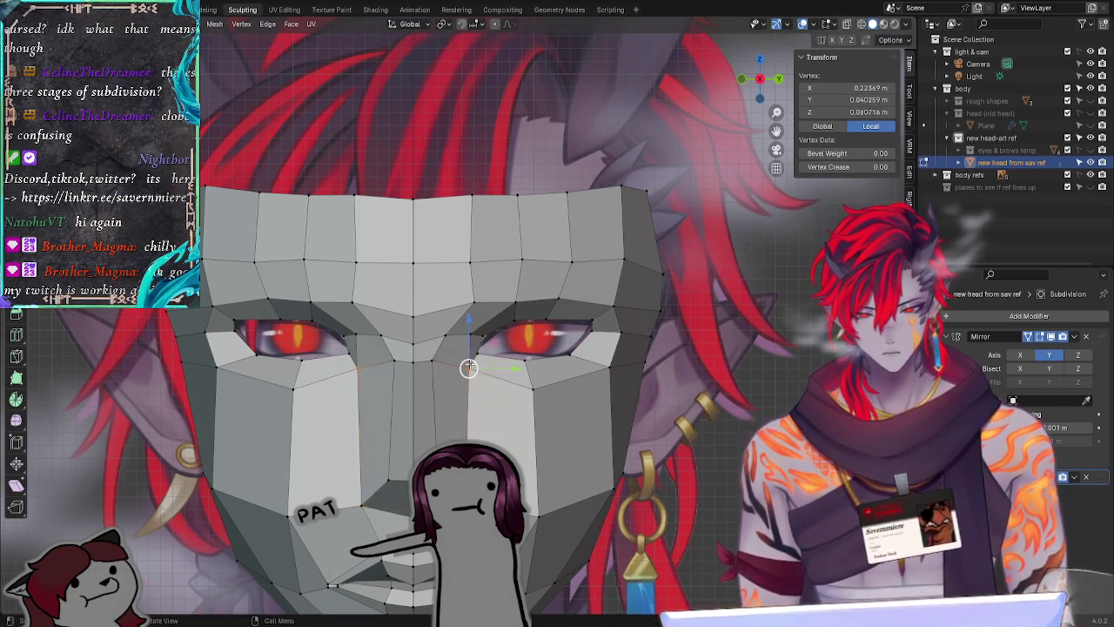
pyautogui.press('g')
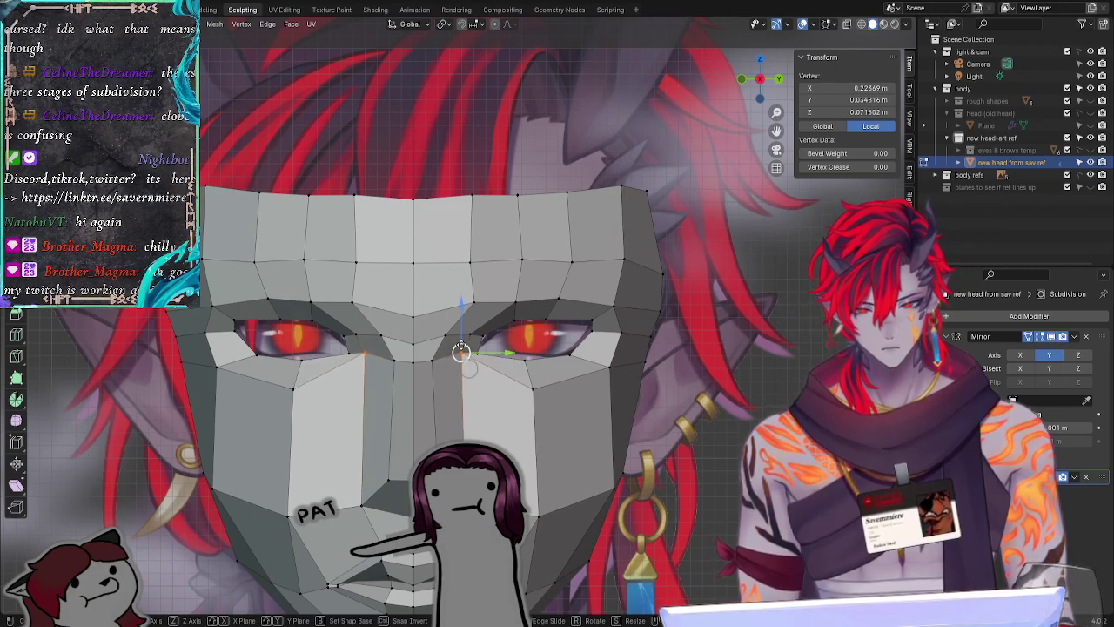
pyautogui.click(385, 334)
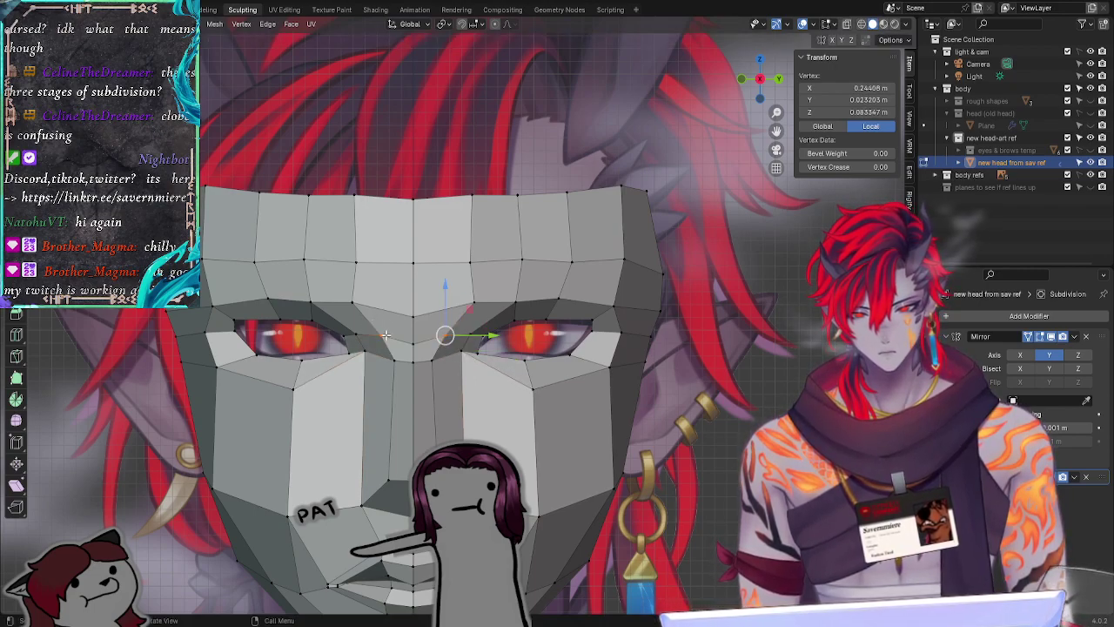
pyautogui.press('g')
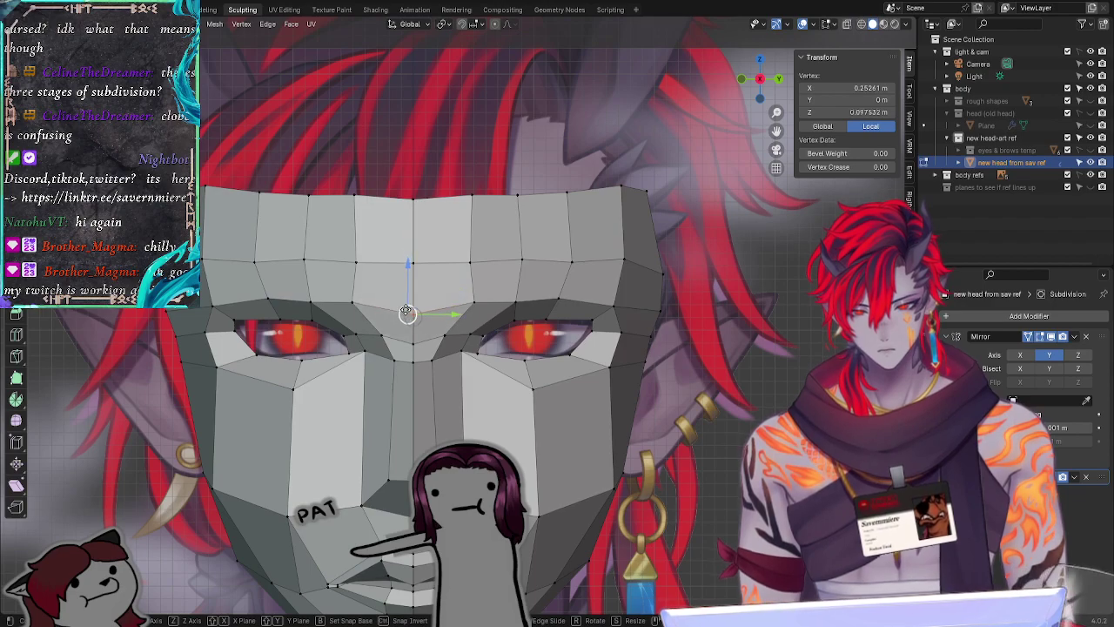
# Step: Nudge the centre vertex up while keeping it on the mirror plane
pyautogui.click(412, 315)
pyautogui.press('g')
pyautogui.hotkey('shift', 'x')
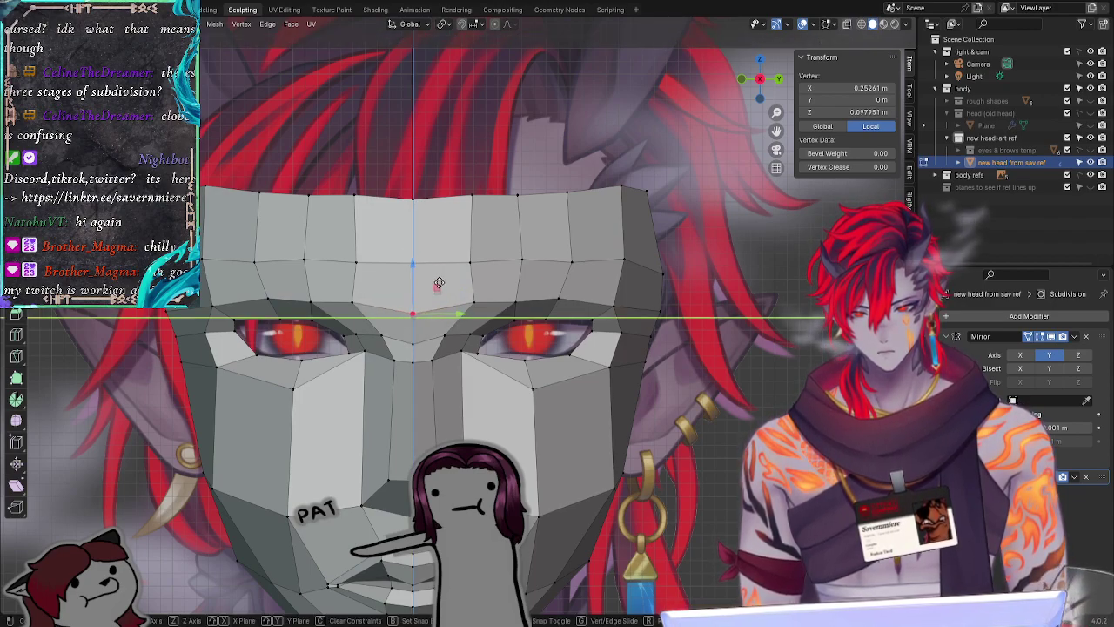
pyautogui.moveTo(439, 282); pyautogui.dragTo(439, 281)
pyautogui.moveTo(413, 263); pyautogui.dragTo(413, 257)
# Step: Shift a brow vertex and the vertex above it sideways along the Y axis
pyautogui.click(356, 300)
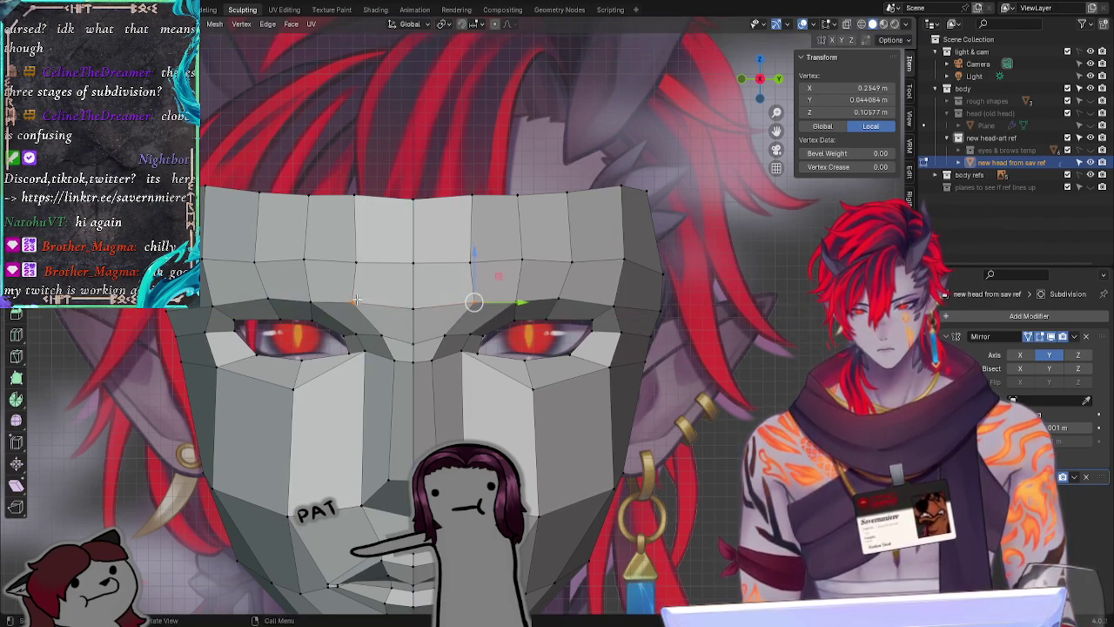
pyautogui.press('g')
pyautogui.press('y')
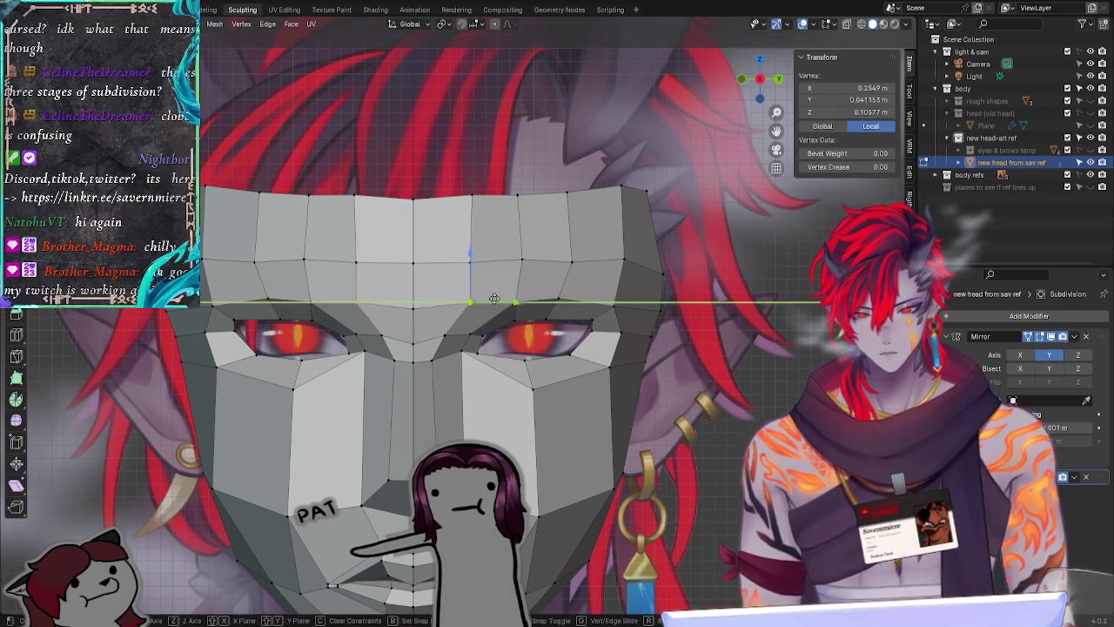
pyautogui.click(492, 297)
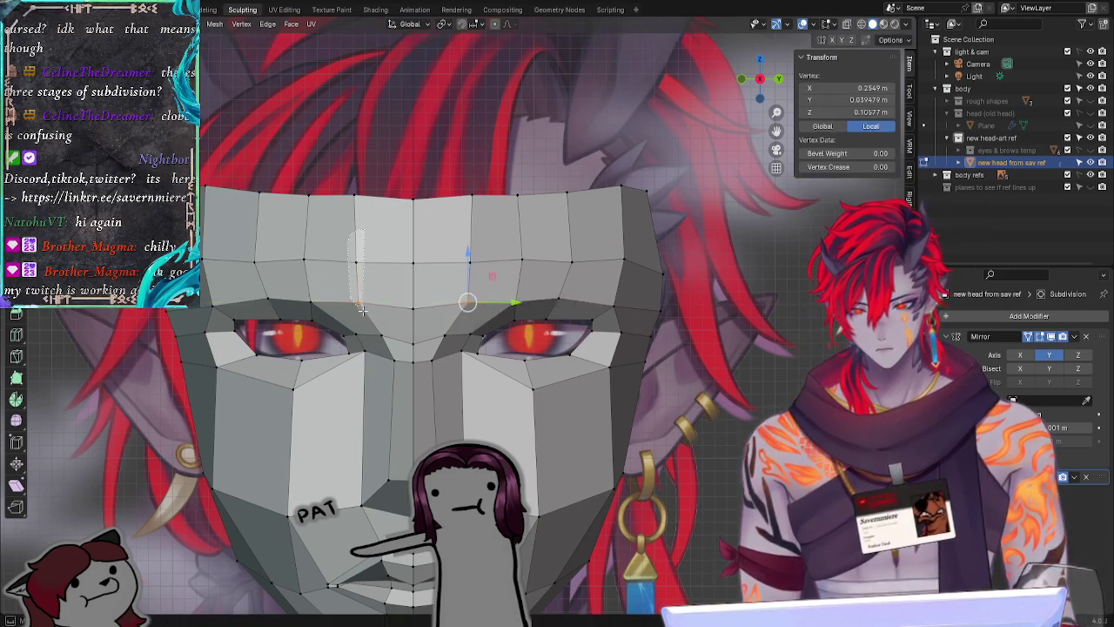
pyautogui.keyDown('shift'); pyautogui.click(470, 274); pyautogui.keyUp('shift')
pyautogui.press('g')
pyautogui.press('y')
pyautogui.click(552, 281)
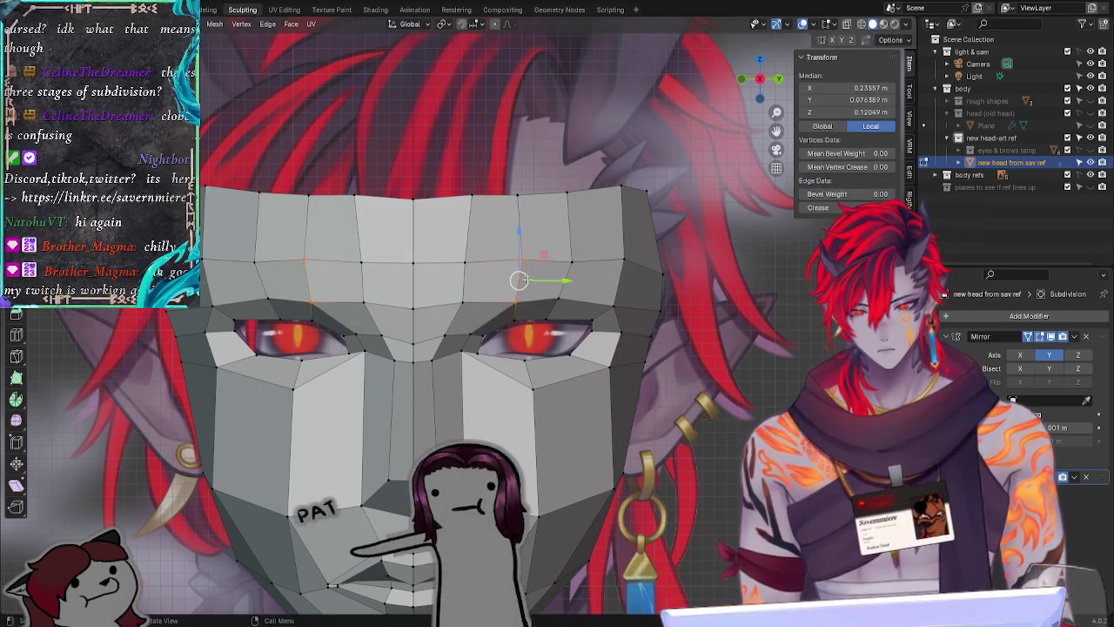
pyautogui.press('g')
pyautogui.click(529, 278)
# Step: Move the outer brow vertex along Y and fine-tune the brow corner vertex
pyautogui.click(574, 303)
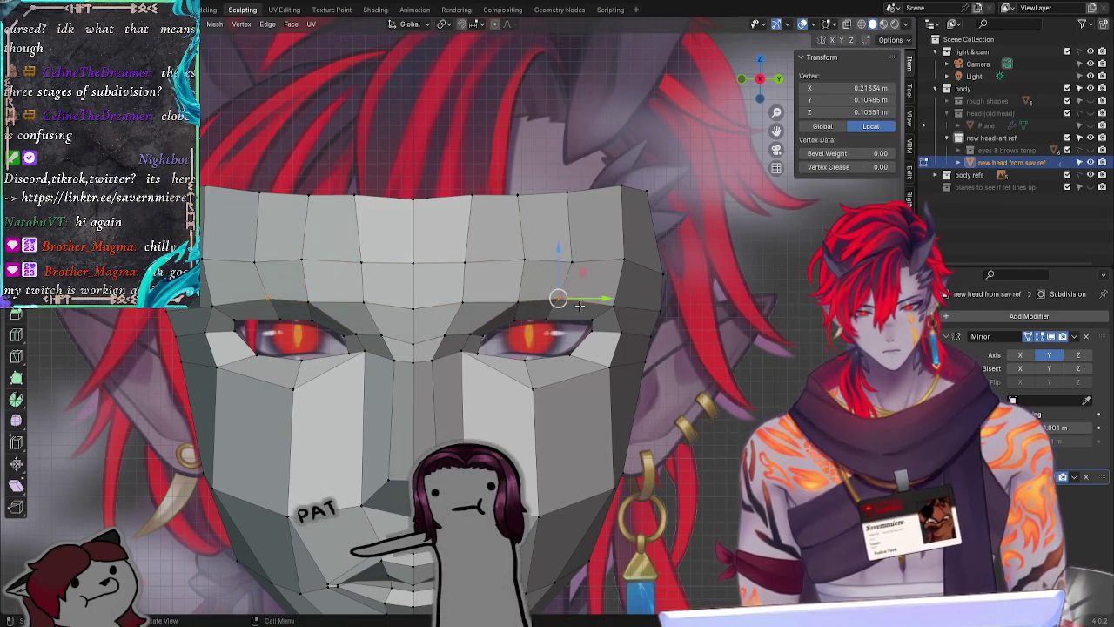
pyautogui.press('g')
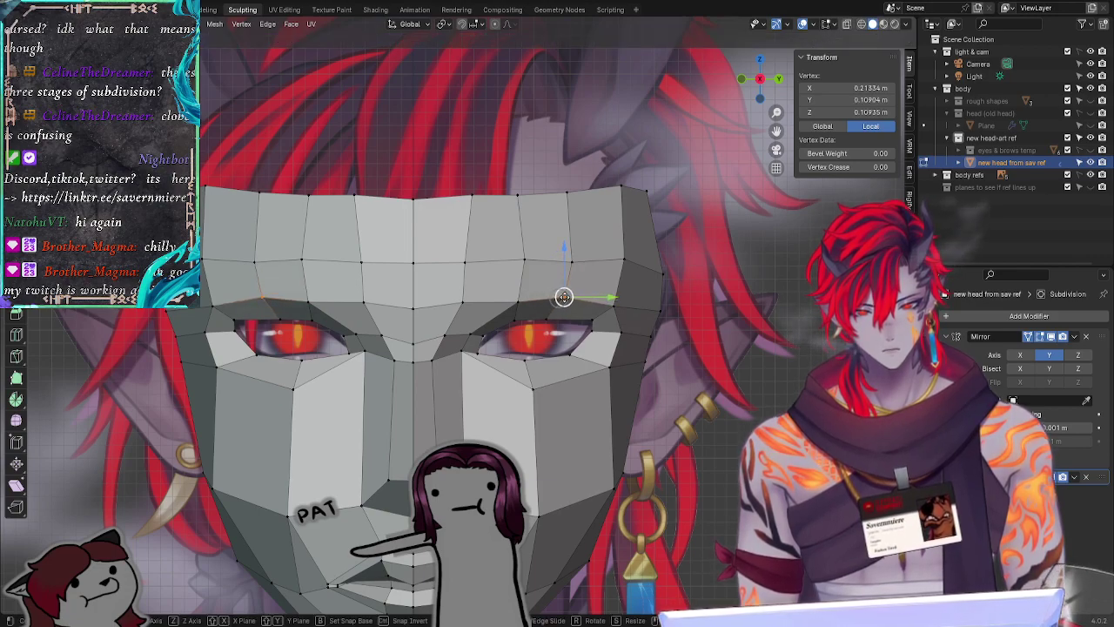
pyautogui.press('y')
pyautogui.click(623, 303)
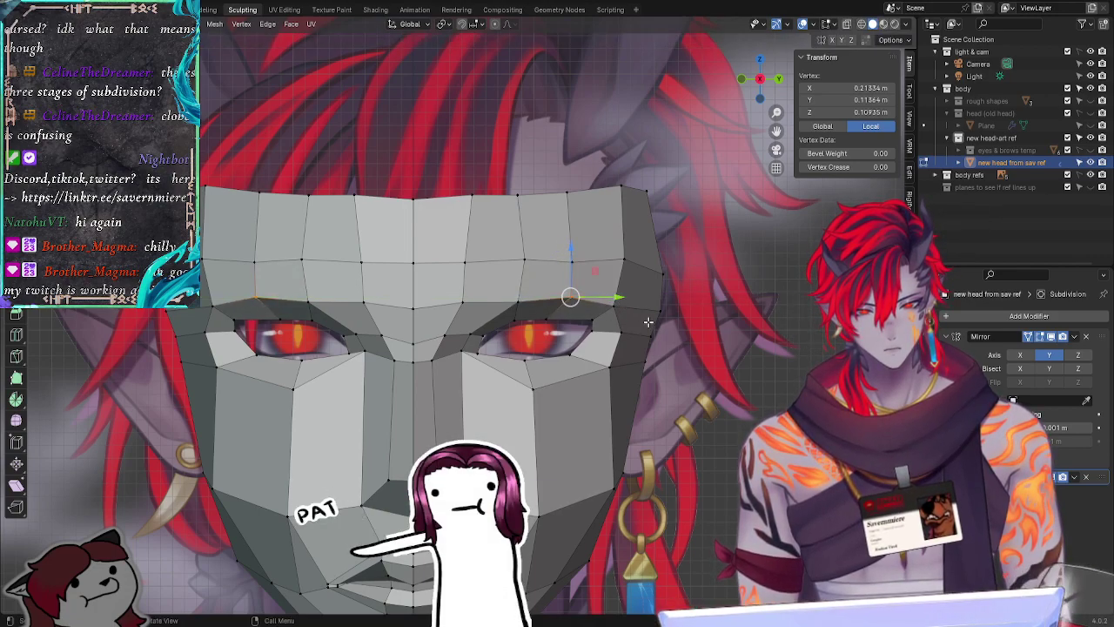
pyautogui.click(649, 335)
pyautogui.click(615, 306)
pyautogui.press('g')
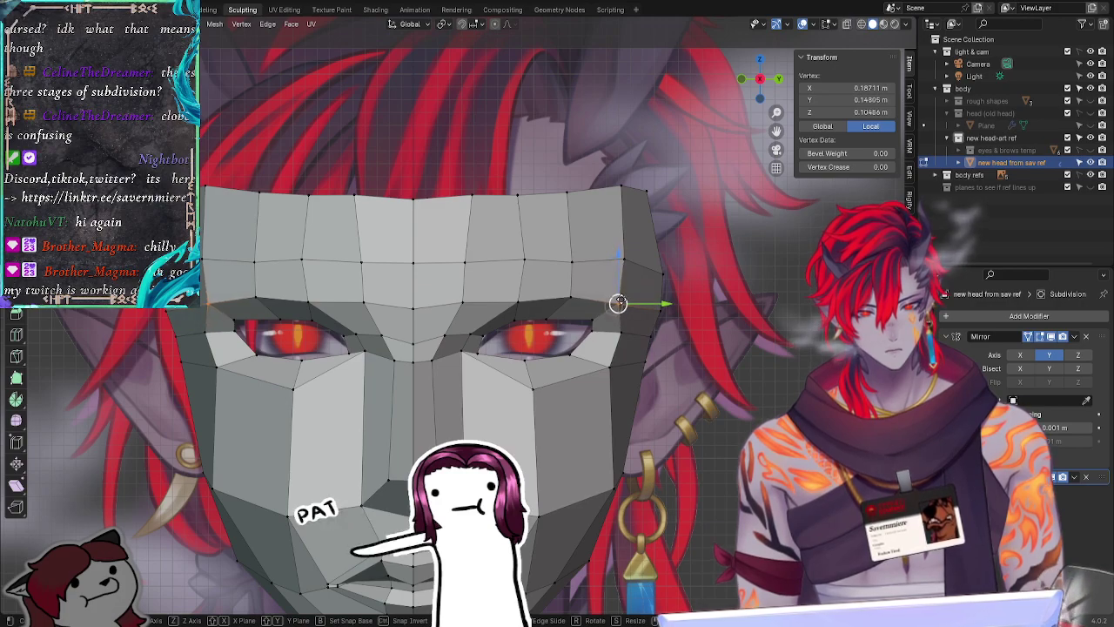
pyautogui.click(612, 303)
pyautogui.hotkey('alt', 'a')
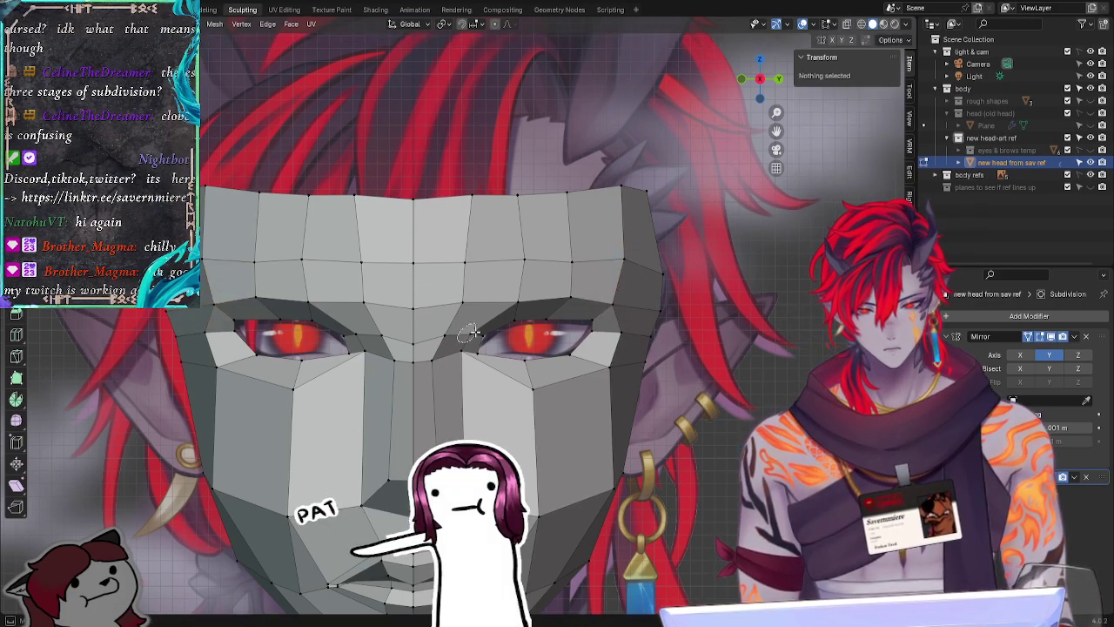
# Step: Slightly adjust the nose-bridge vertex, then view the head in perspective
pyautogui.click(469, 330)
pyautogui.hotkey('alt', 'a')
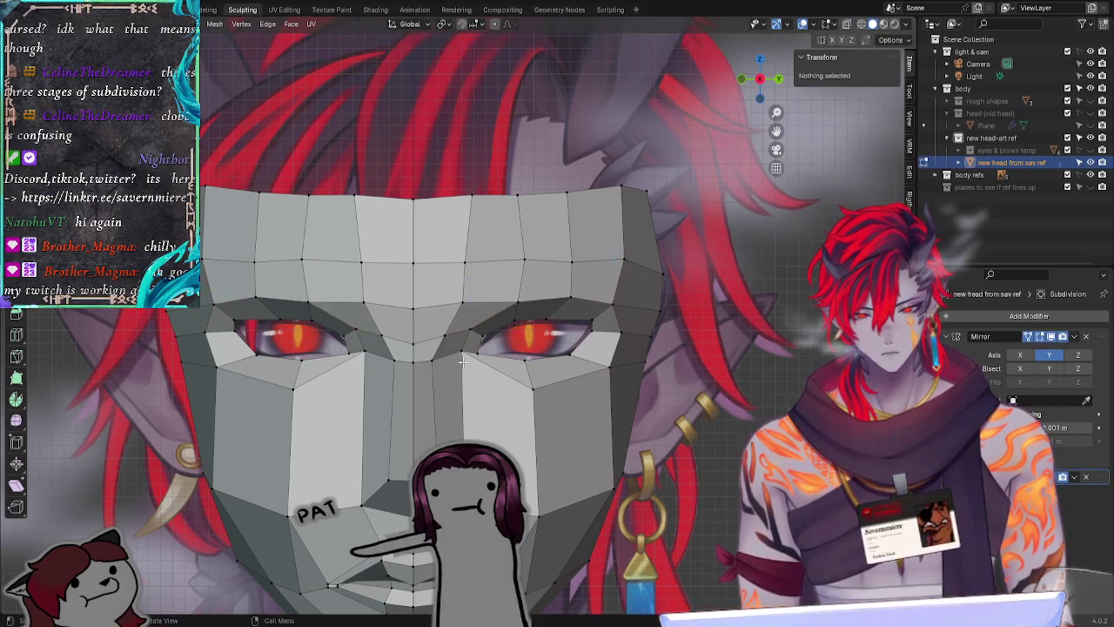
pyautogui.click(463, 354)
pyautogui.press('g')
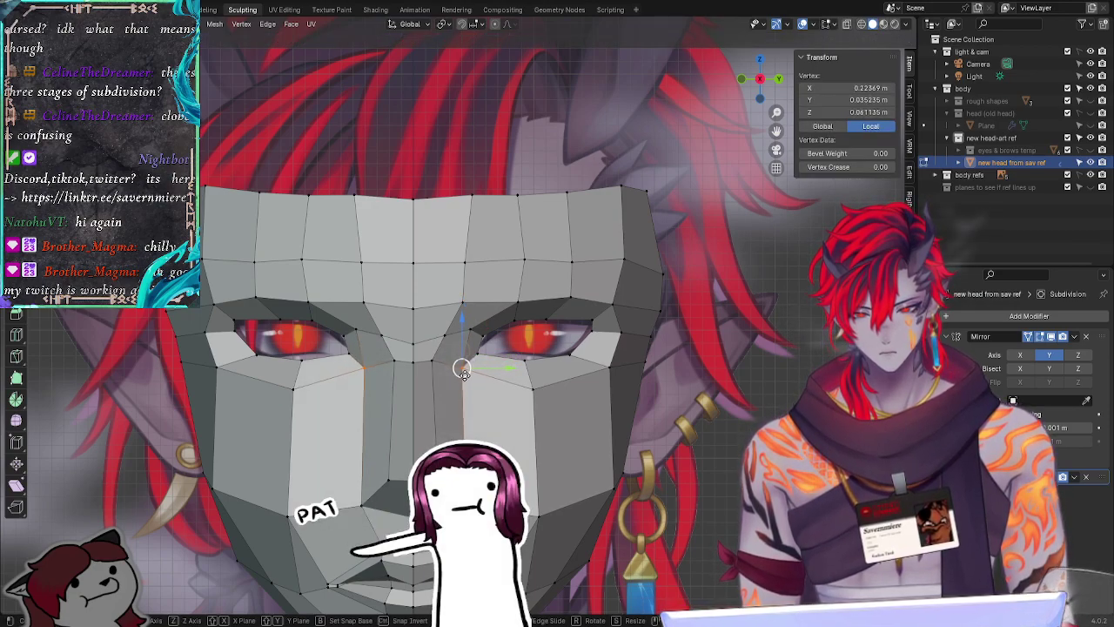
pyautogui.click(459, 370)
pyautogui.hotkey('alt', 'a')
pyautogui.moveTo(670, 370); pyautogui.dragTo(690, 400, button='middle')
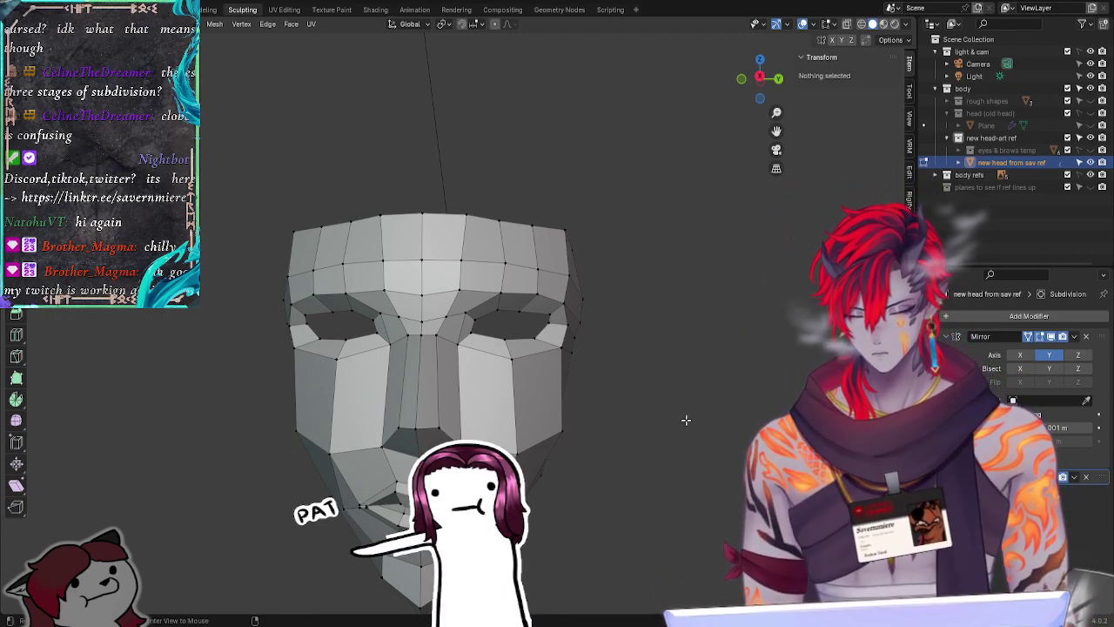
# Step: Move the vertex beside the nose slightly inward
pyautogui.moveTo(686, 419)
pyautogui.mouseDown(button='middle')
pyautogui.moveTo(676, 427)
pyautogui.moveTo(688, 419)
pyautogui.mouseUp(button='middle')
pyautogui.click(471, 440)
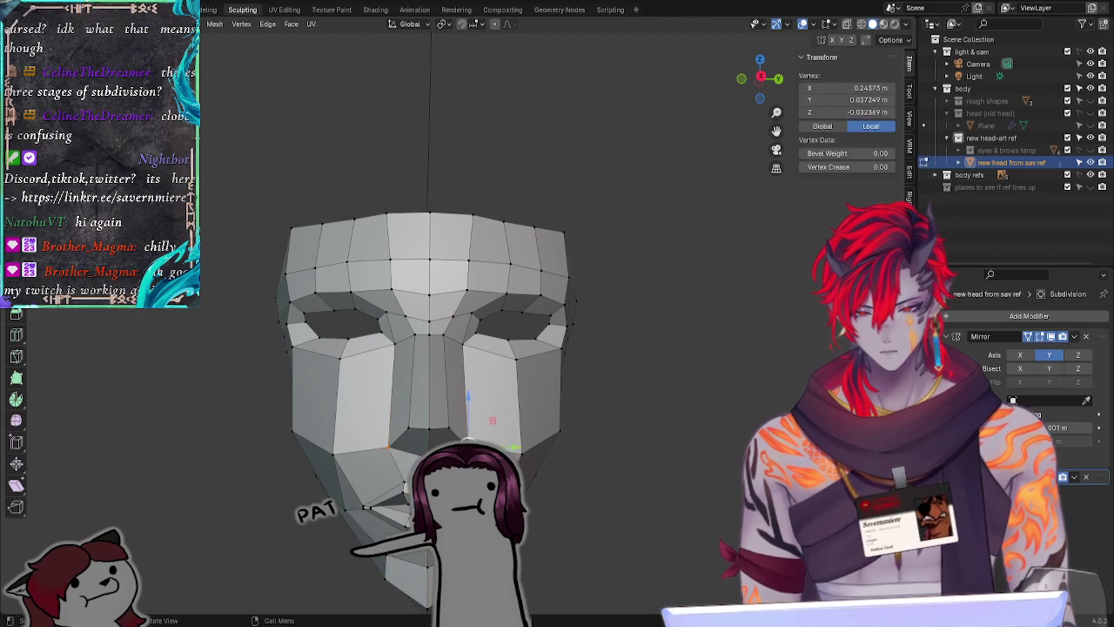
pyautogui.press('g')
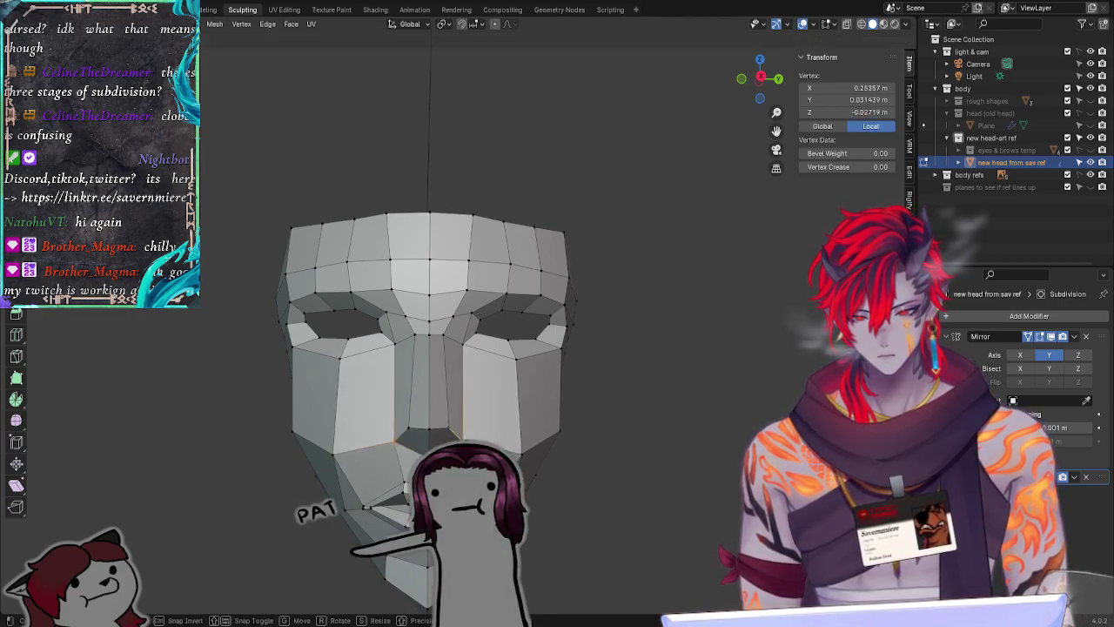
pyautogui.click(466, 372)
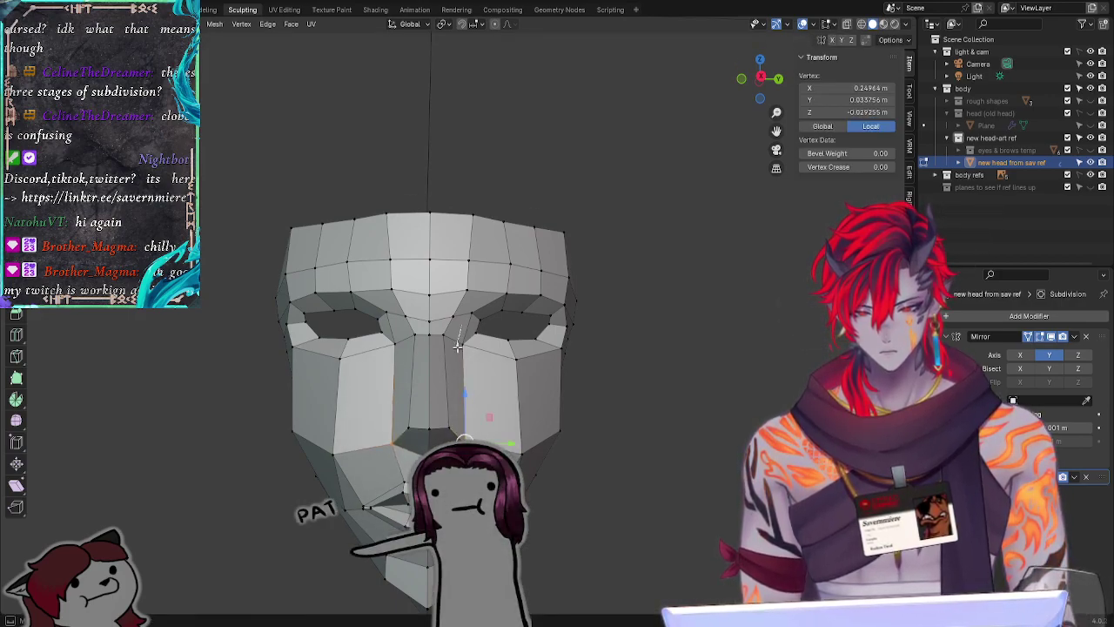
pyautogui.click(459, 342)
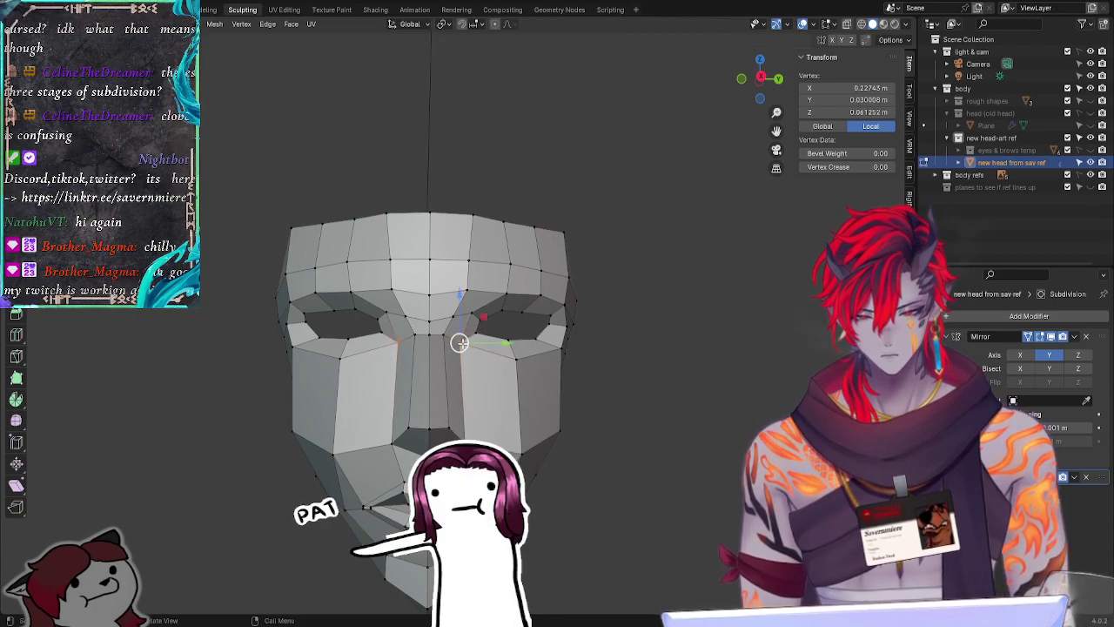
pyautogui.click(652, 405)
pyautogui.moveTo(652, 405)
pyautogui.mouseDown(button='middle')
pyautogui.moveTo(609, 415)
pyautogui.moveTo(654, 392)
pyautogui.mouseUp(button='middle')
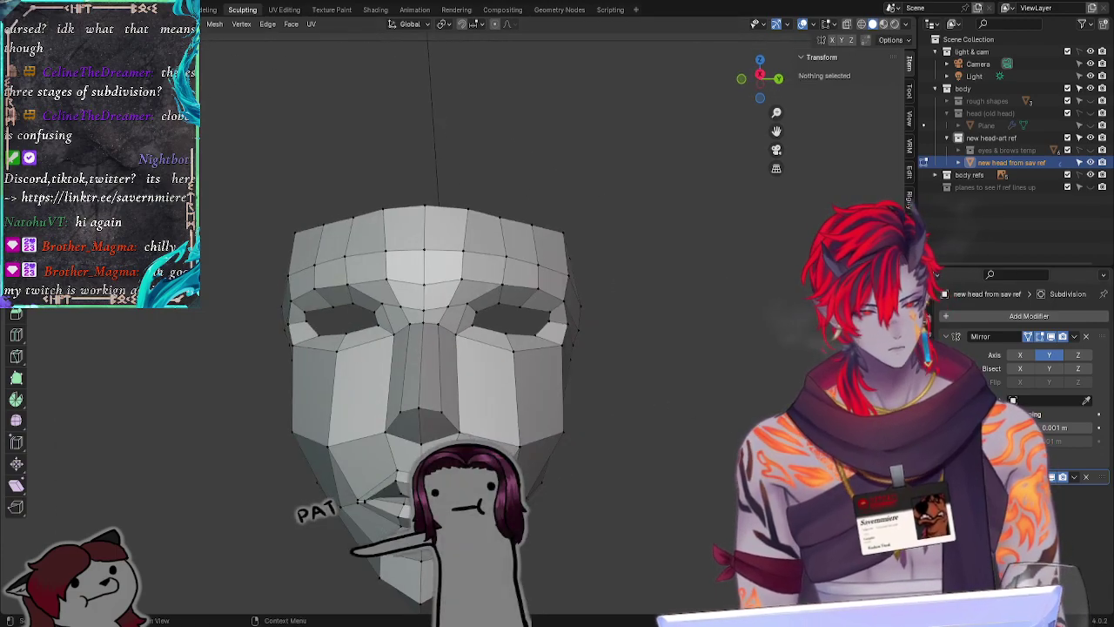
# Step: Preview the head smoothed by subdivision, then return to the low-poly cage
pyautogui.click(1040, 476)
pyautogui.moveTo(652, 463)
pyautogui.mouseDown(button='middle')
pyautogui.moveTo(545, 510)
pyautogui.moveTo(705, 464)
pyautogui.moveTo(590, 493)
pyautogui.moveTo(557, 488)
pyautogui.moveTo(663, 476)
pyautogui.moveTo(683, 452)
pyautogui.moveTo(653, 450)
pyautogui.mouseUp(button='middle')
pyautogui.hotkey('ctrl', '0')
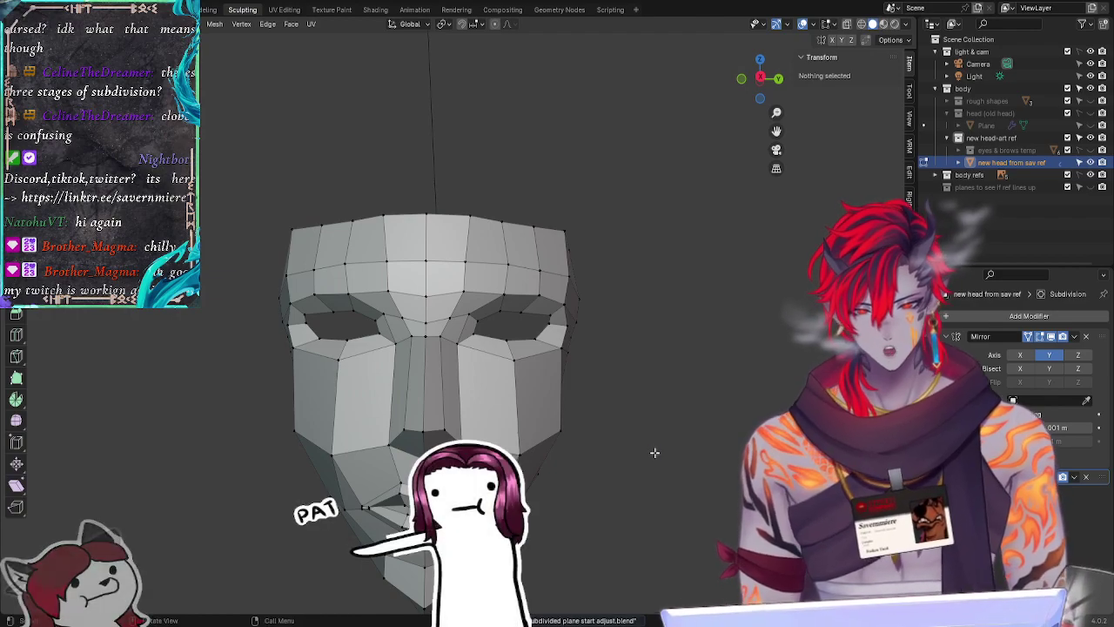
pyautogui.moveTo(696, 390); pyautogui.dragTo(674, 378, button='middle')
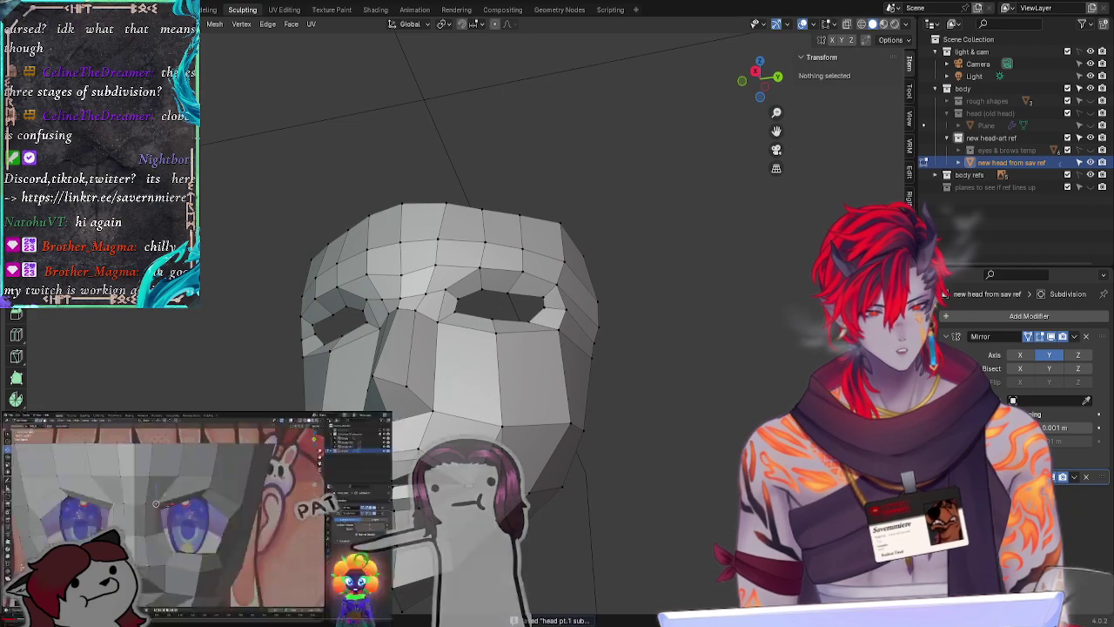
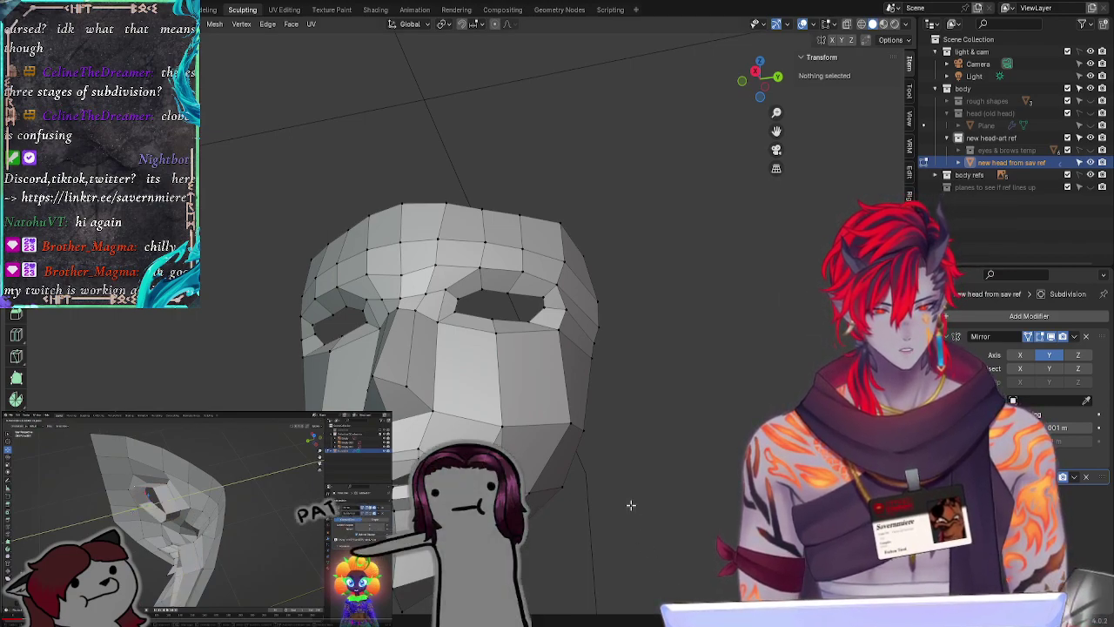
# Step: In front view, slide the edge under the right eye slightly sideways, then raise it along Z
pyautogui.scroll(5, 681, 369)
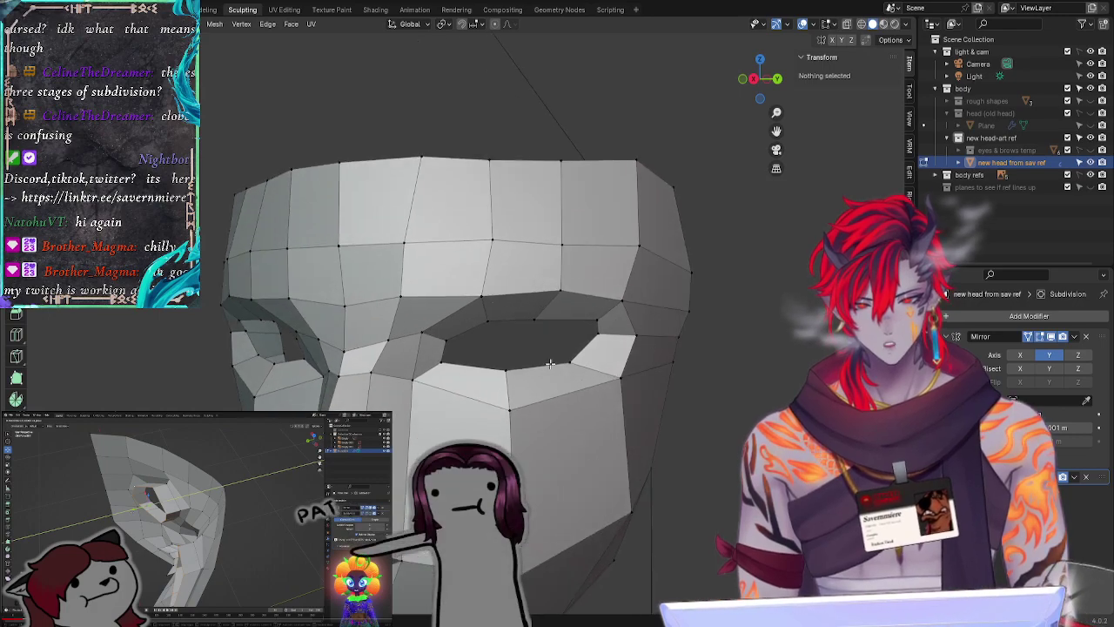
pyautogui.click(509, 374)
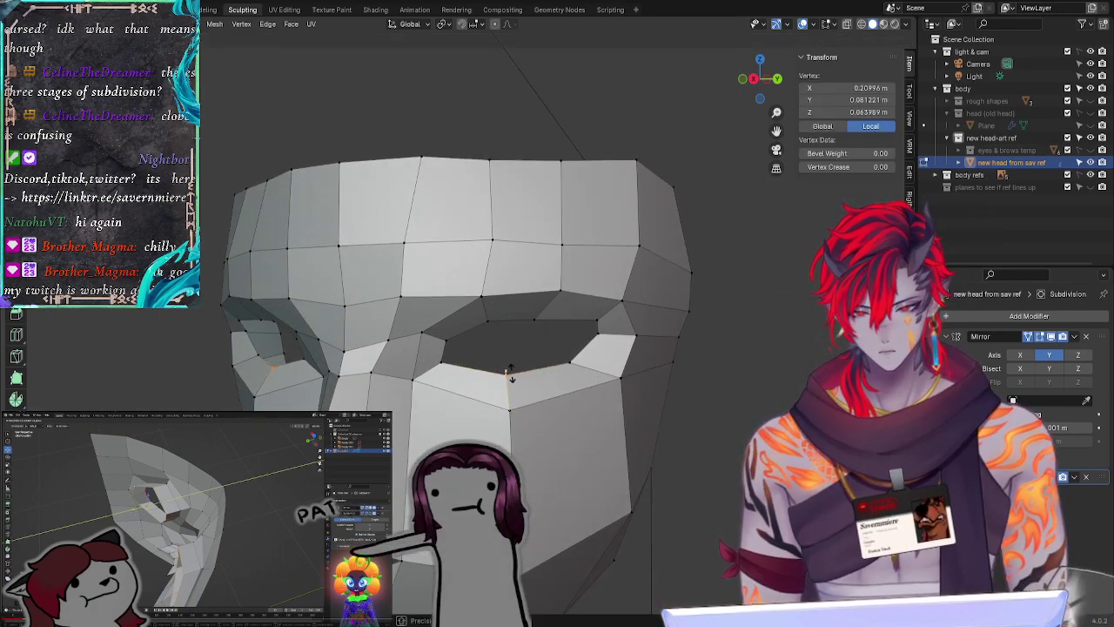
pyautogui.click(684, 408)
pyautogui.click(753, 78)
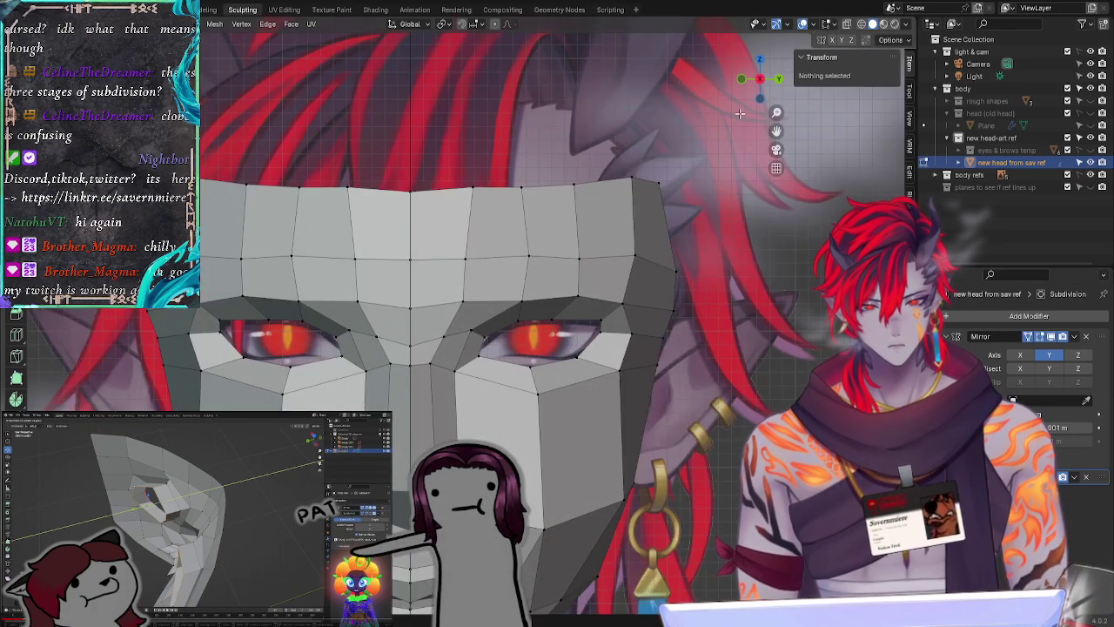
pyautogui.click(537, 380)
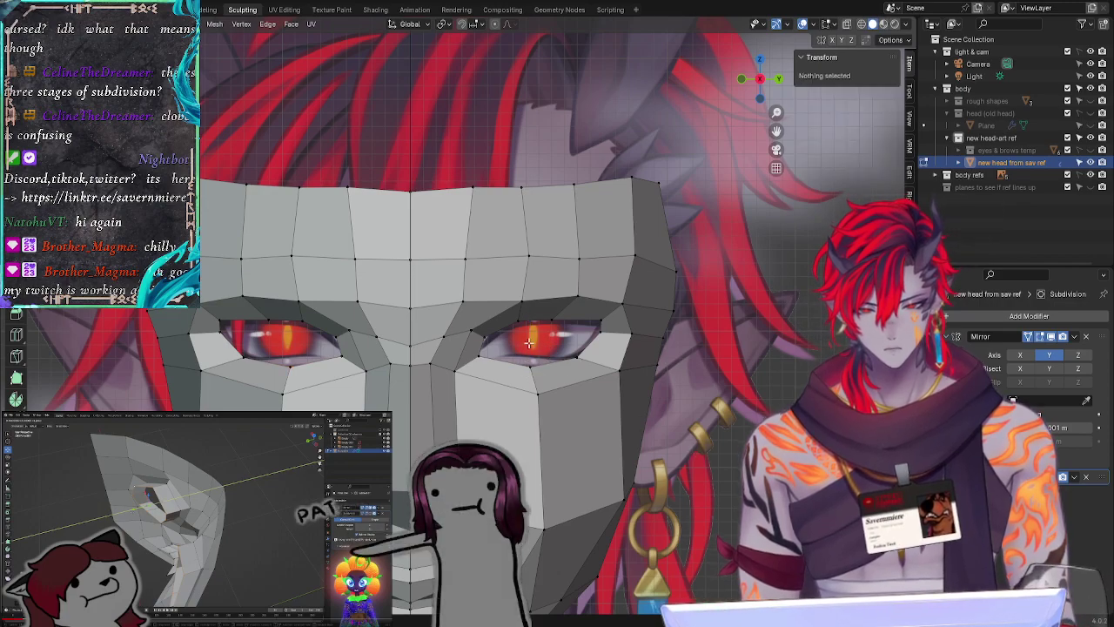
pyautogui.press('g')
pyautogui.press('g')
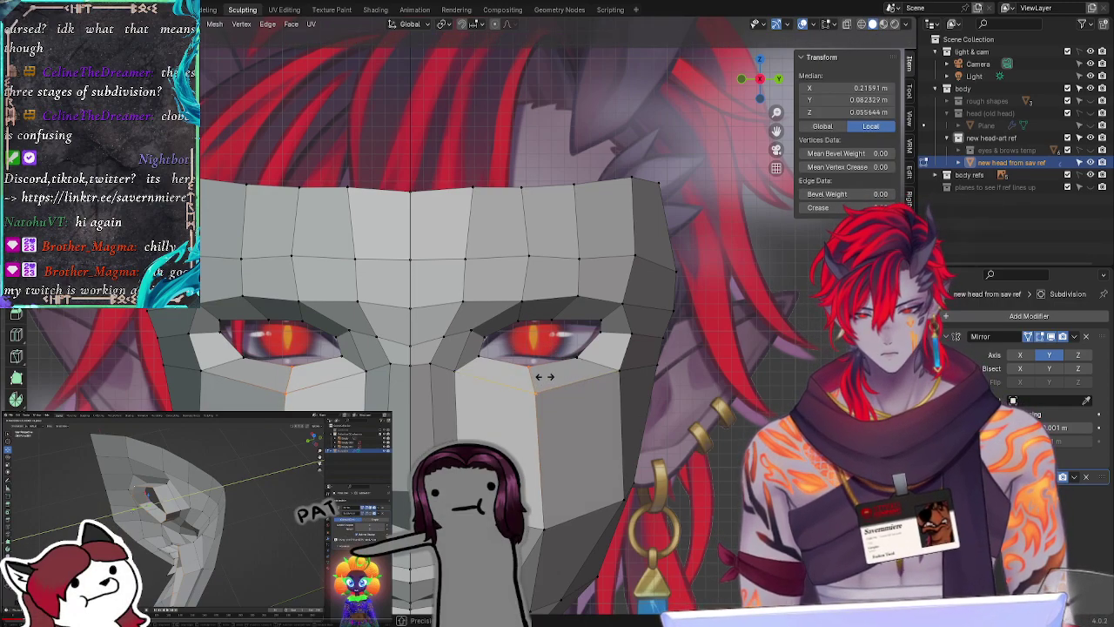
pyautogui.click(547, 377)
pyautogui.press('g')
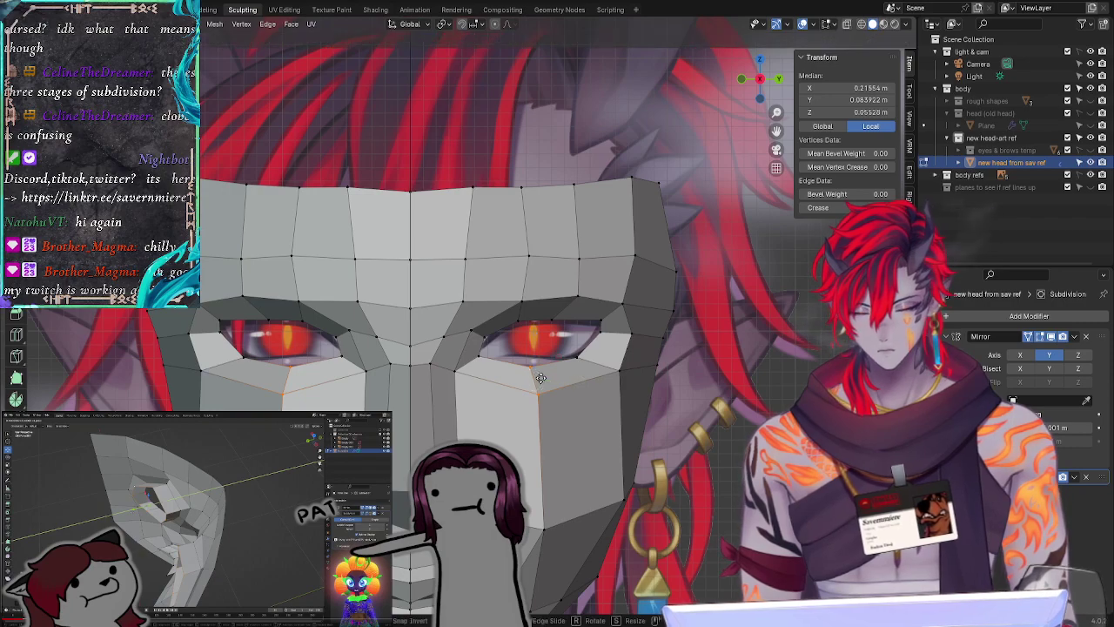
pyautogui.press('z')
pyautogui.click(541, 356)
# Step: Nudge the single vertex under the right eye slightly along Y, then deselect it
pyautogui.click(536, 364)
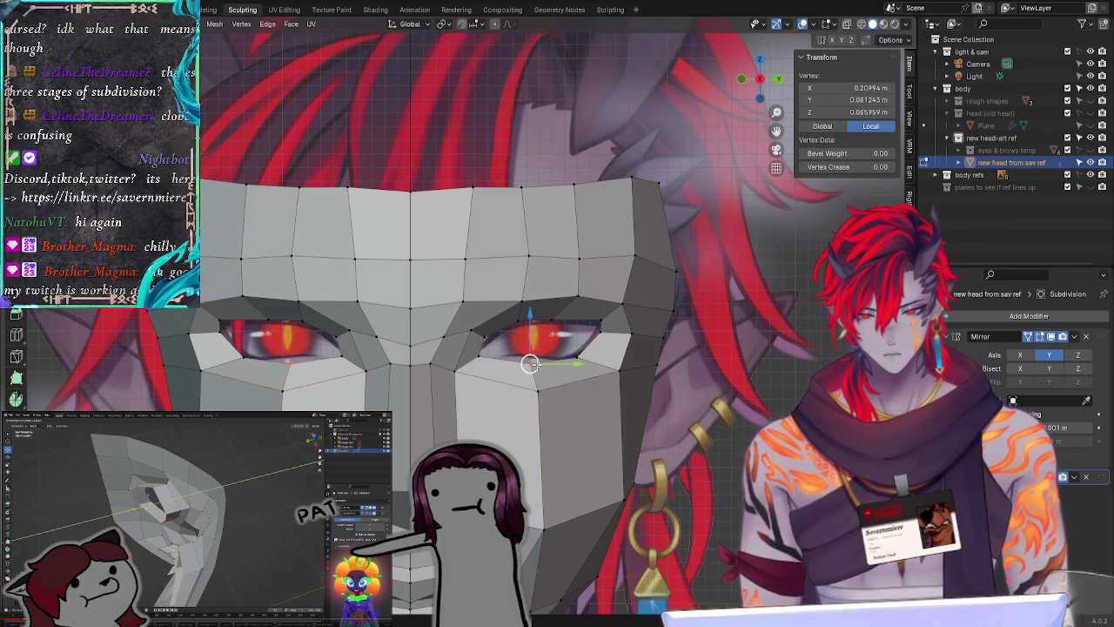
pyautogui.press('g')
pyautogui.click(537, 361)
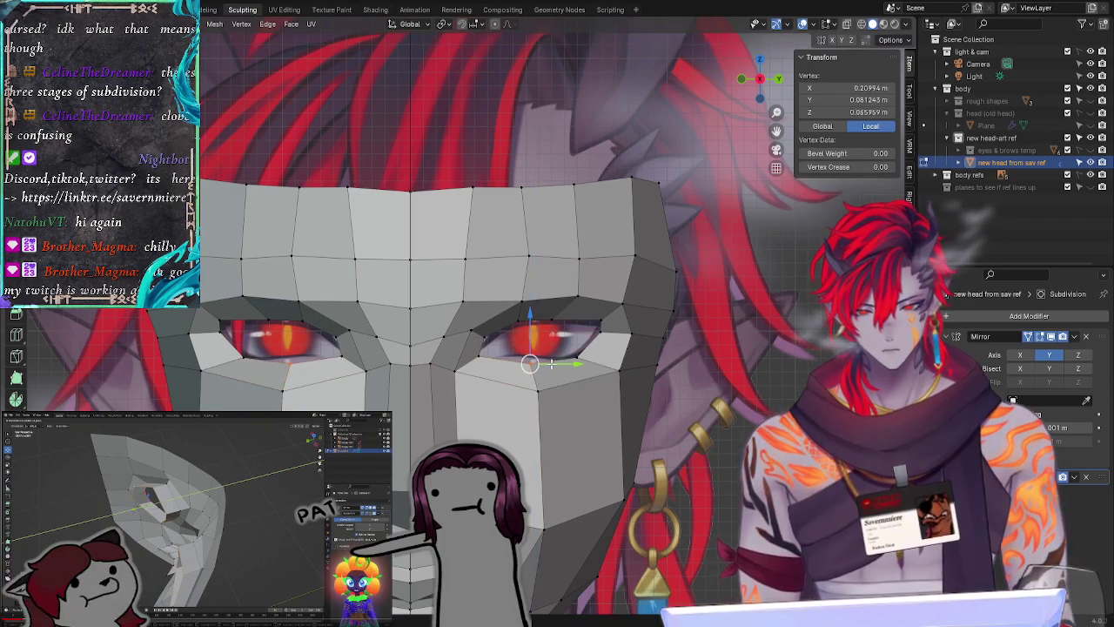
pyautogui.moveTo(550, 363); pyautogui.dragTo(555, 352)
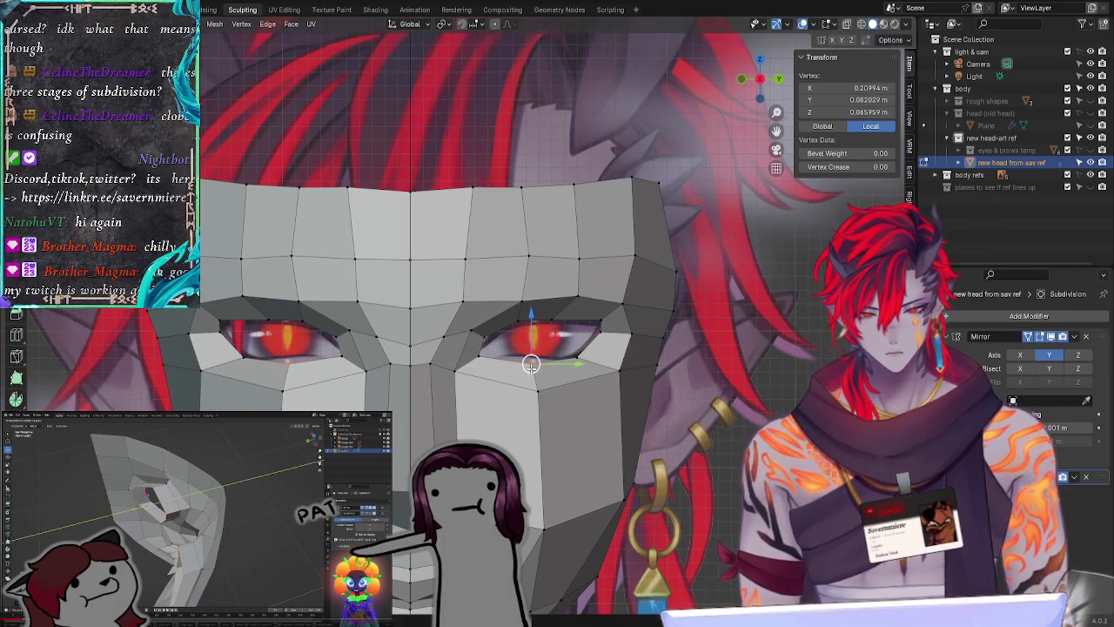
pyautogui.moveTo(531, 368); pyautogui.dragTo(479, 402, button='middle')
pyautogui.hotkey('alt', 'a')
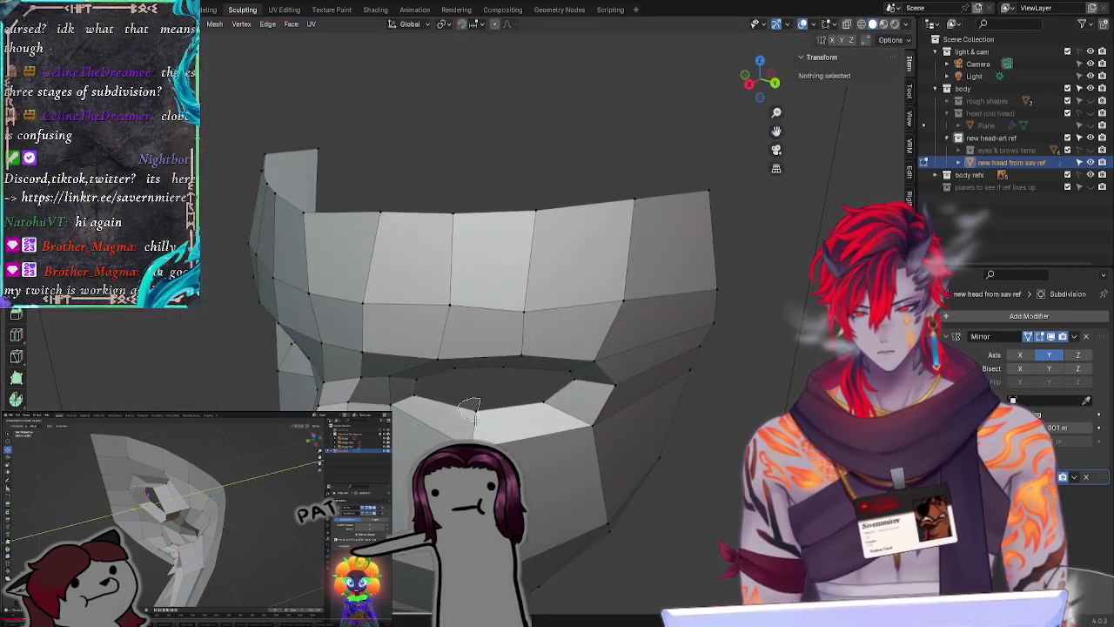
# Step: Shift a lower eye-rim vertex slightly sideways along X
pyautogui.click(471, 415)
pyautogui.moveTo(456, 426); pyautogui.dragTo(442, 440)
pyautogui.click(159, 361)
pyautogui.moveTo(160, 360); pyautogui.dragTo(214, 363, button='middle')
# Step: Select the eye-slit vertices and slide the slit's lower edges
pyautogui.click(503, 363)
pyautogui.click(528, 334)
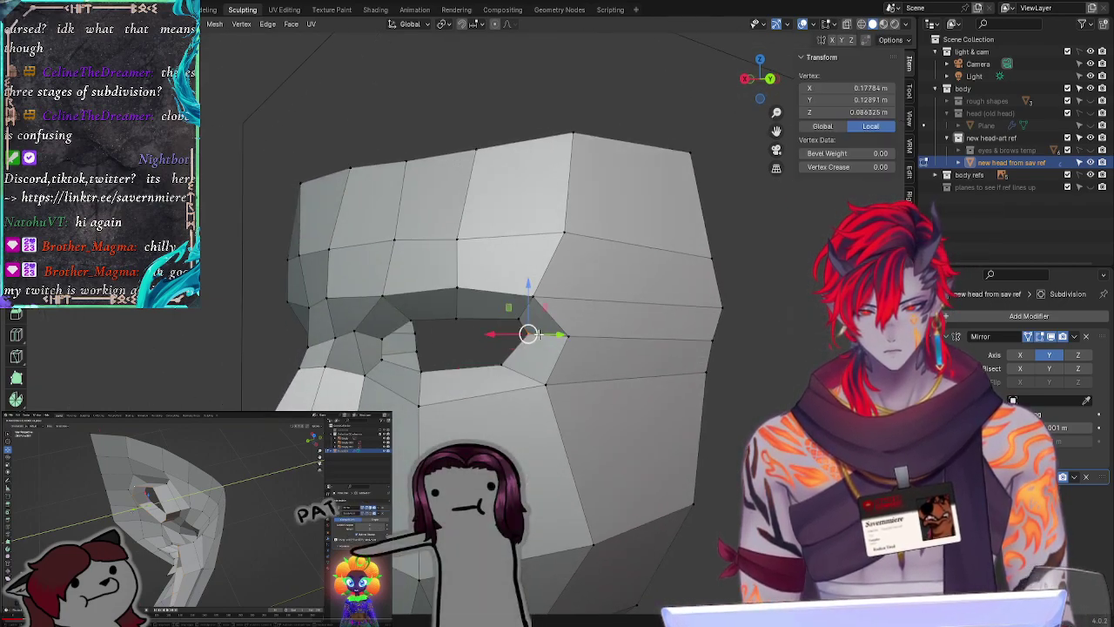
pyautogui.click(568, 335)
pyautogui.moveTo(755, 339)
pyautogui.mouseDown()
pyautogui.moveTo(515, 333)
pyautogui.moveTo(631, 329)
pyautogui.mouseUp()
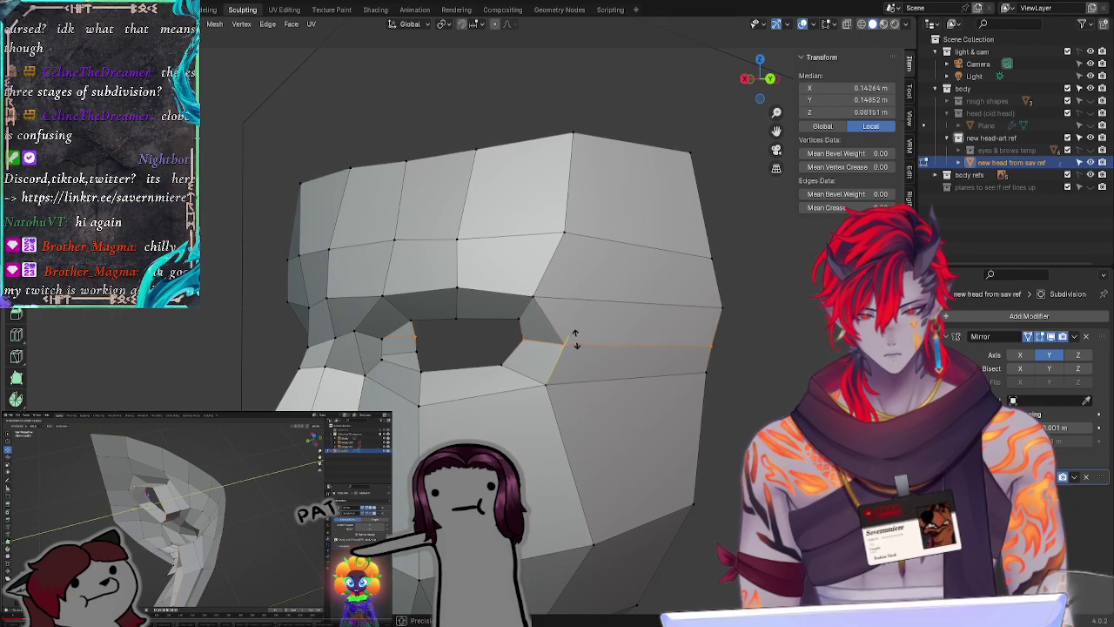
pyautogui.click(574, 339)
# Step: Slide the brow's upper edge and its top vertex to the left
pyautogui.click(520, 305)
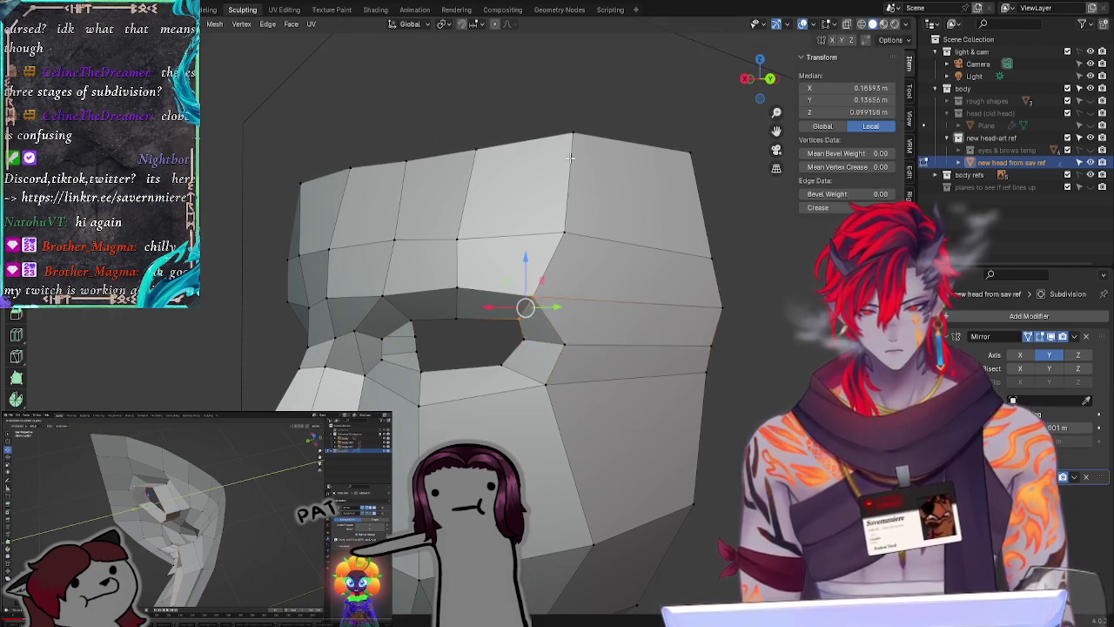
pyautogui.moveTo(556, 178); pyautogui.dragTo(593, 152)
pyautogui.press('g')
pyautogui.press('g')
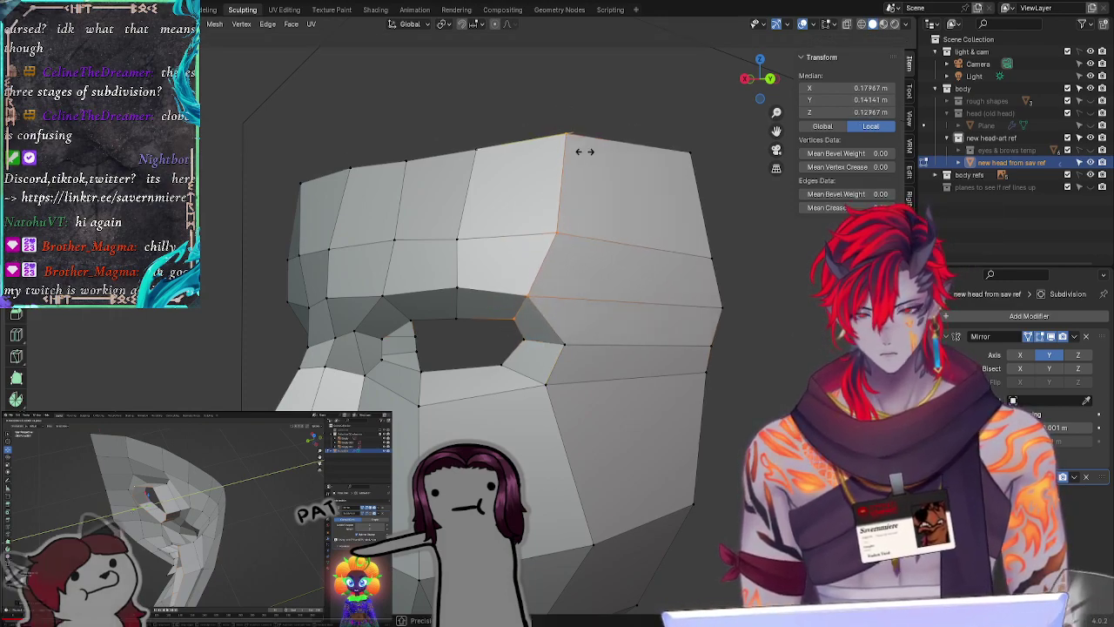
pyautogui.click(584, 151)
pyautogui.click(576, 131)
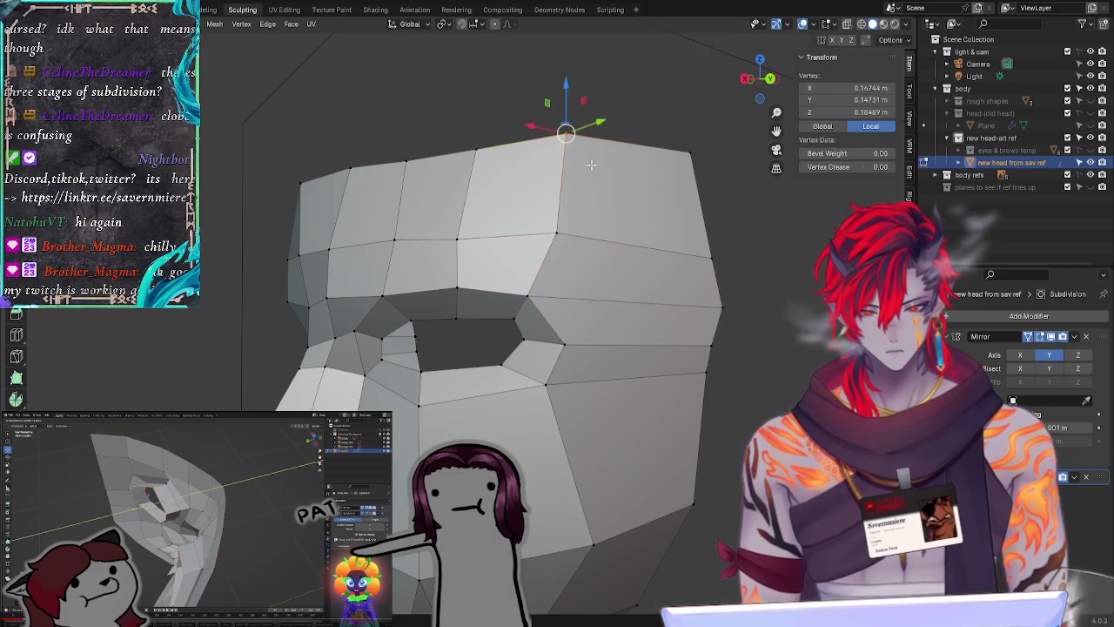
pyautogui.press('g')
pyautogui.press('g')
pyautogui.click(567, 148)
# Step: Reposition the brow's outer vertex and edge-slide a vertex beside the eye hole
pyautogui.click(557, 233)
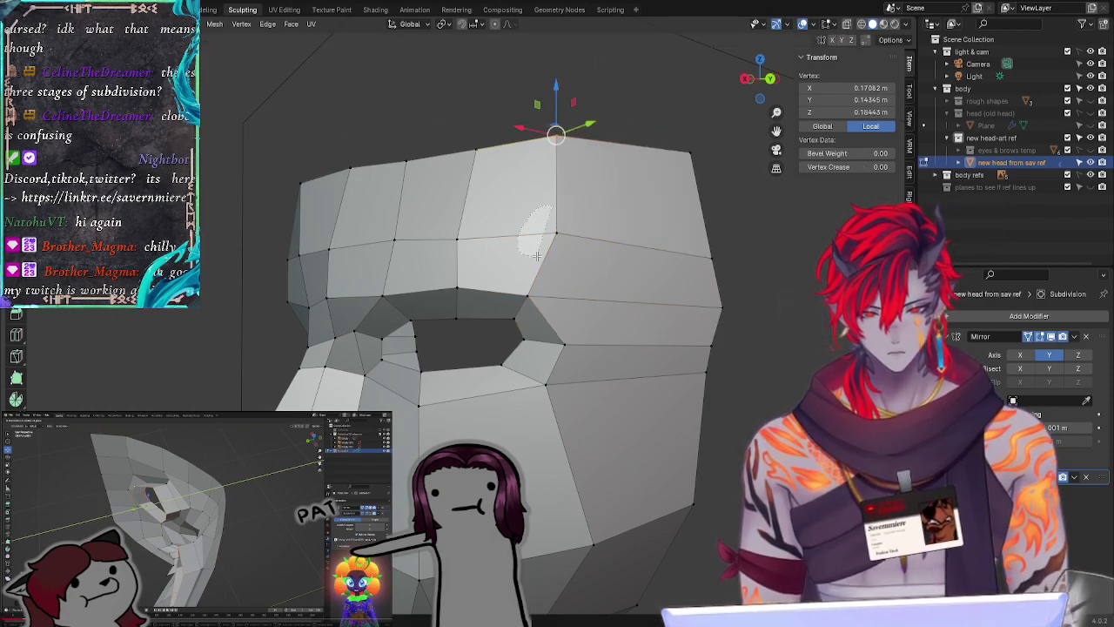
pyautogui.press('g')
pyautogui.press('g')
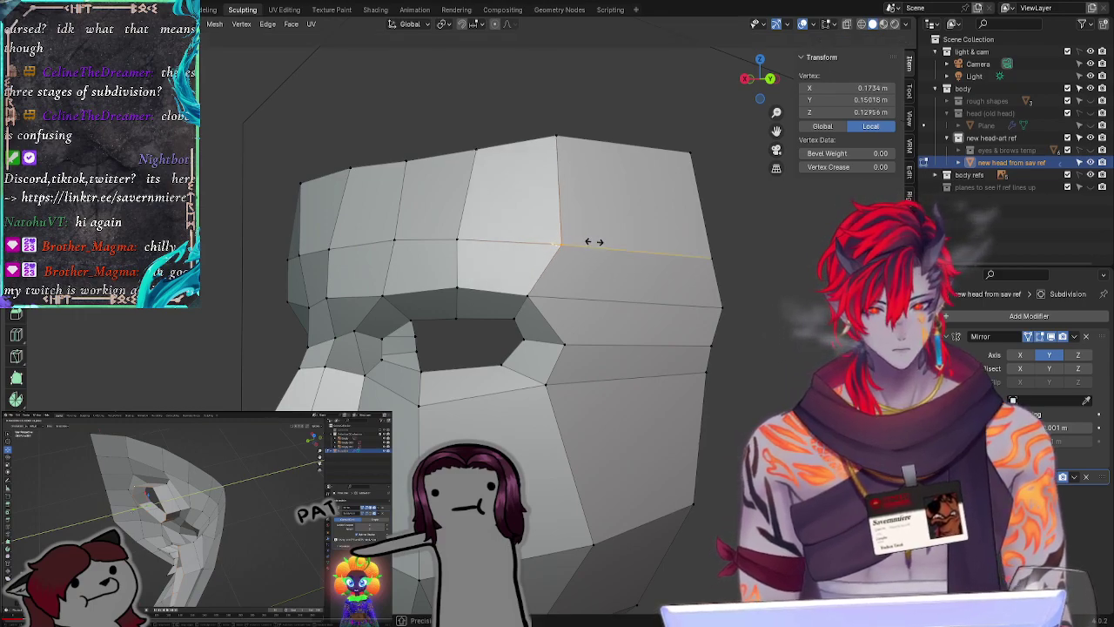
pyautogui.click(594, 241)
pyautogui.click(753, 260)
pyautogui.click(564, 344)
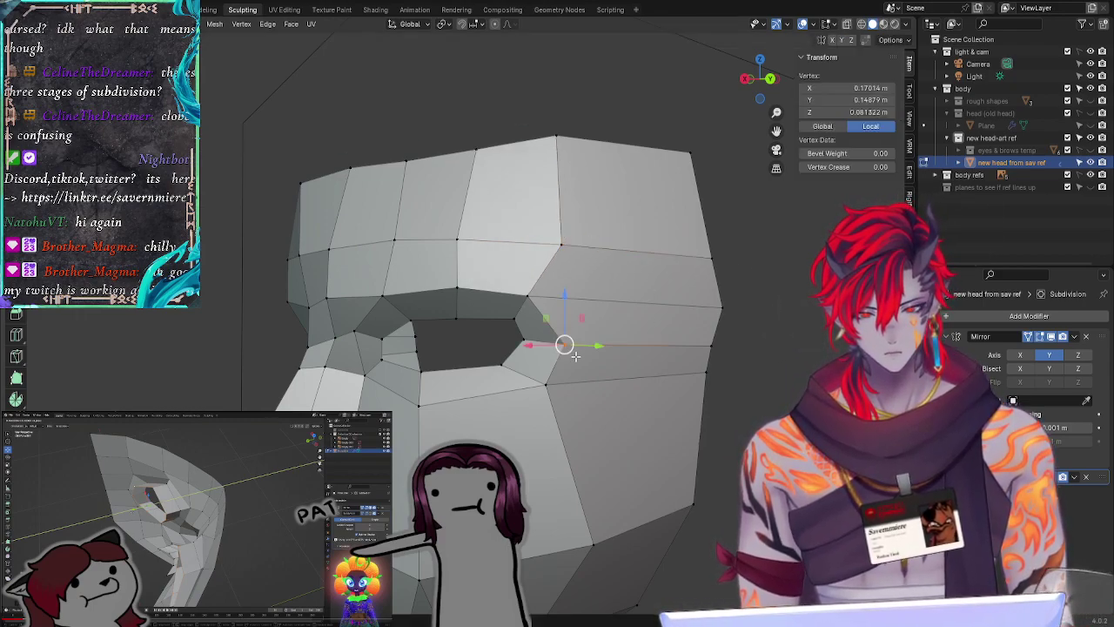
pyautogui.hotkey('shift', 'v')
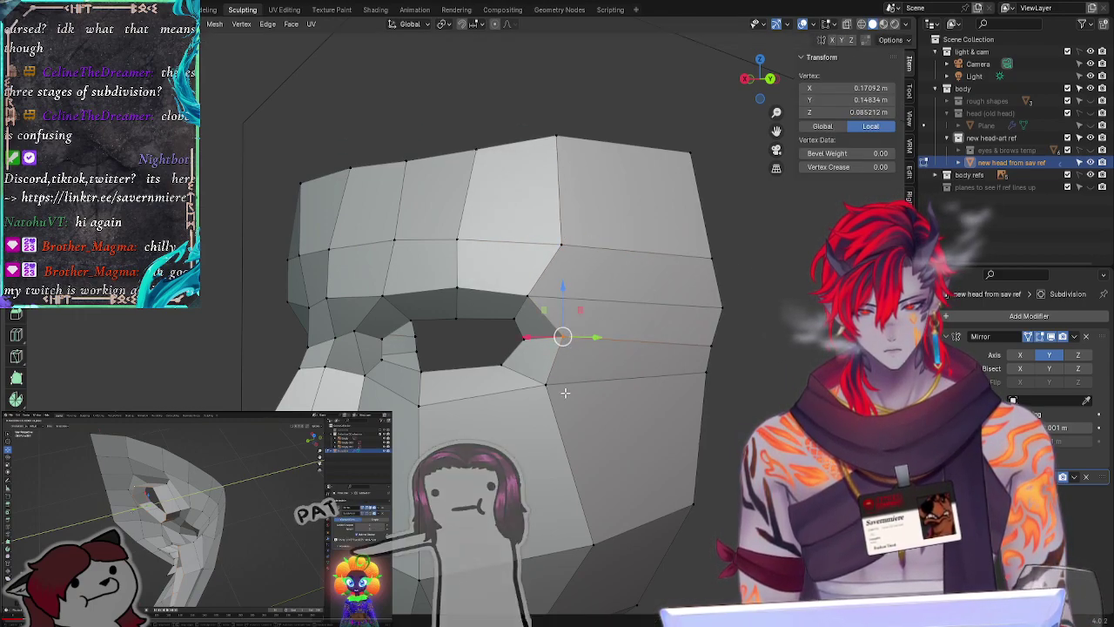
pyautogui.click(549, 393)
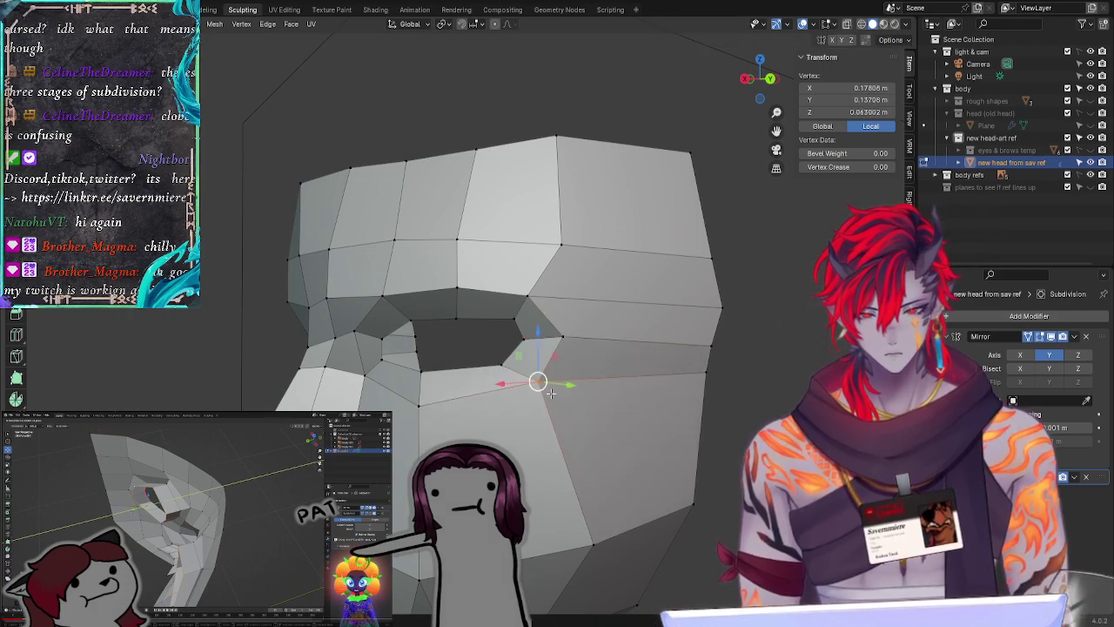
pyautogui.moveTo(608, 405); pyautogui.dragTo(748, 406, button='middle')
# Step: Slide the eye's outer-corner and upper-corner vertices along their edges
pyautogui.click(638, 338)
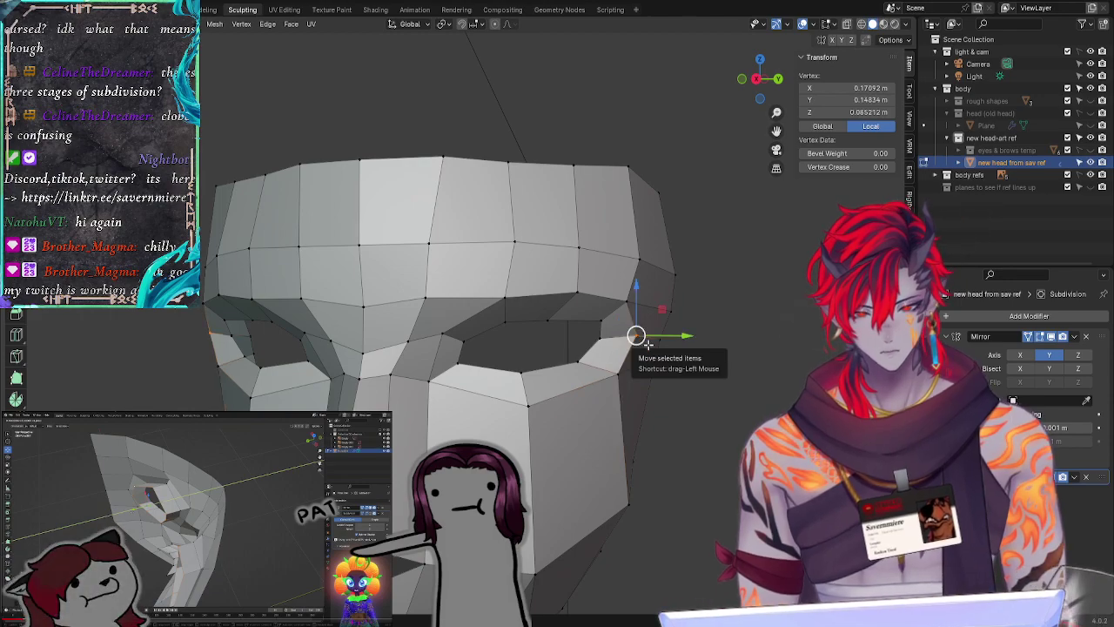
pyautogui.press('g')
pyautogui.press('g')
pyautogui.click(643, 345)
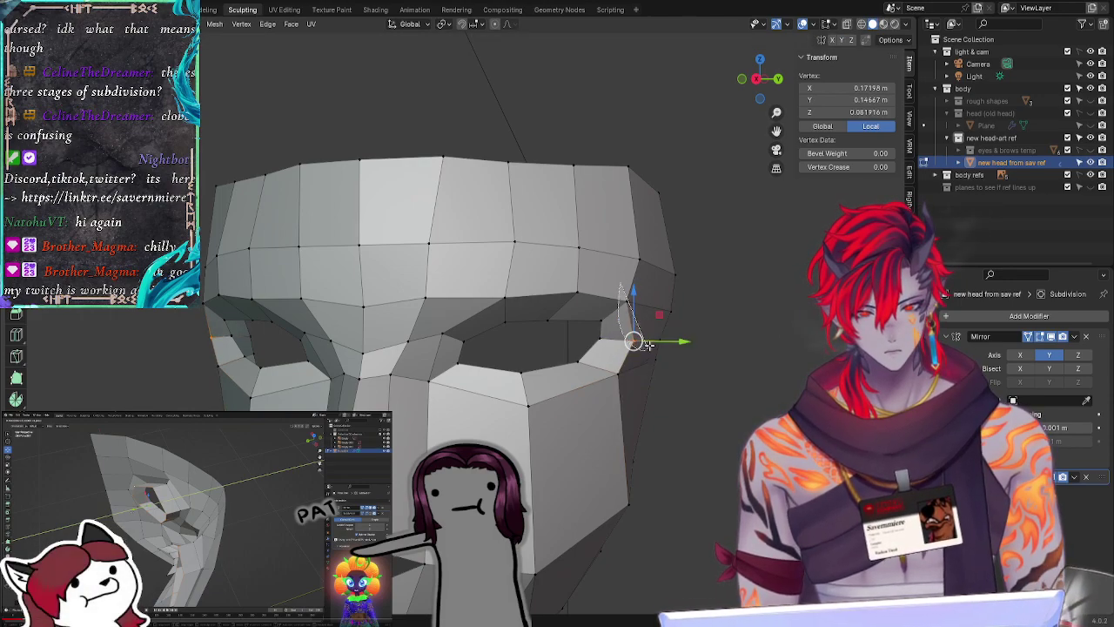
pyautogui.keyDown('shift'); pyautogui.click(626, 305); pyautogui.keyUp('shift')
pyautogui.press('g')
pyautogui.press('g')
pyautogui.hotkey('alt', 'a')
pyautogui.moveTo(648, 331); pyautogui.dragTo(669, 398, button='middle')
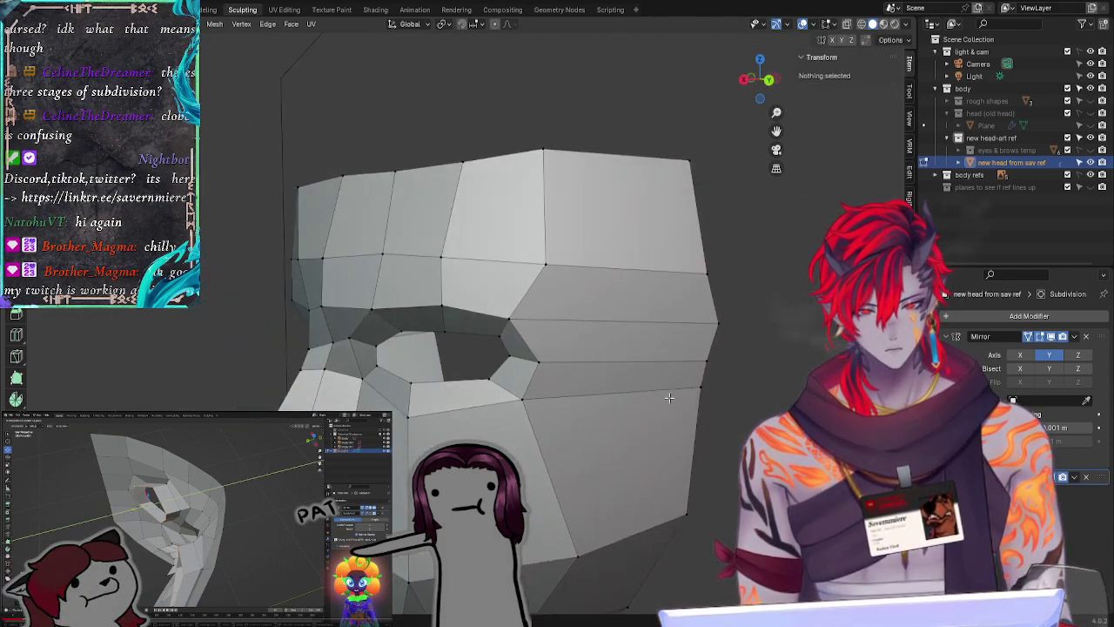
# Step: Move a vertex below the eye hole along Y and check it in front view
pyautogui.click(529, 404)
pyautogui.press('g')
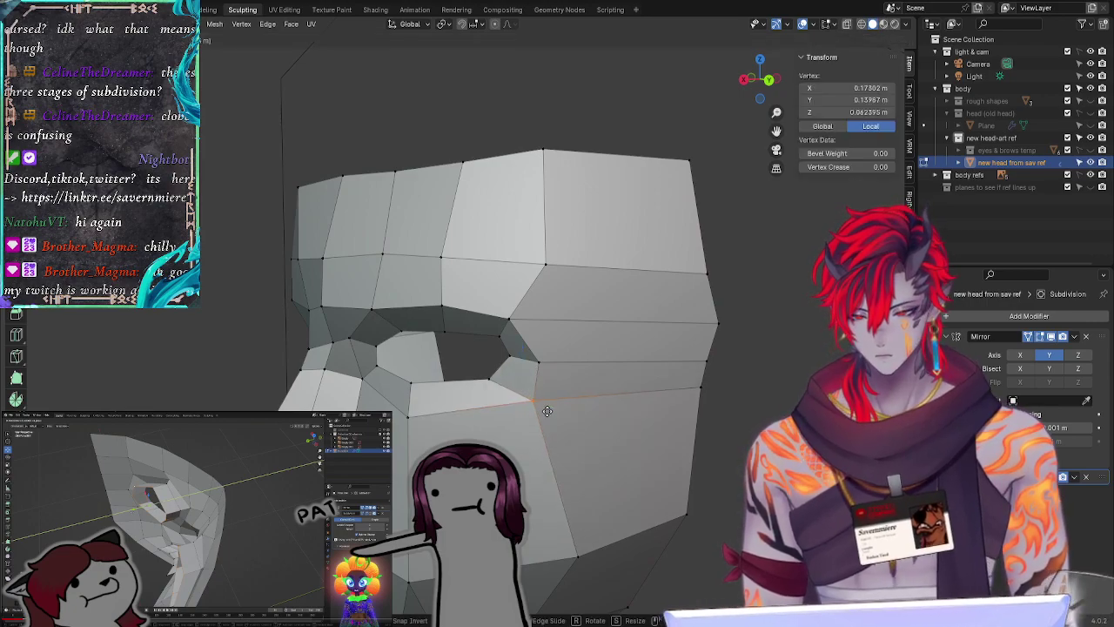
pyautogui.press('y')
pyautogui.click(531, 401)
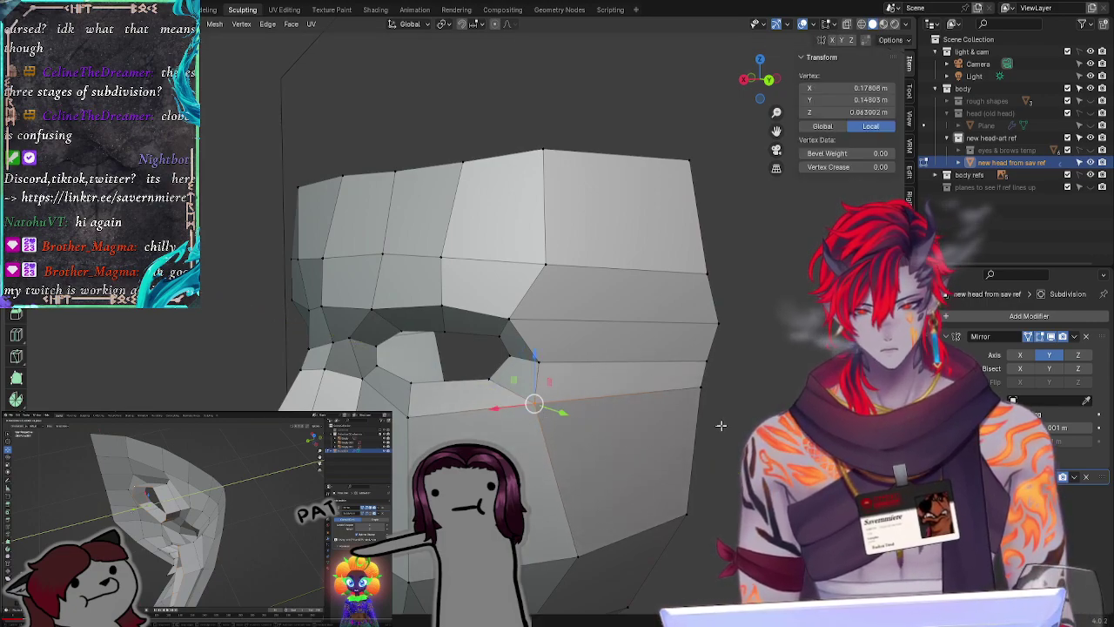
pyautogui.press('KP_1')
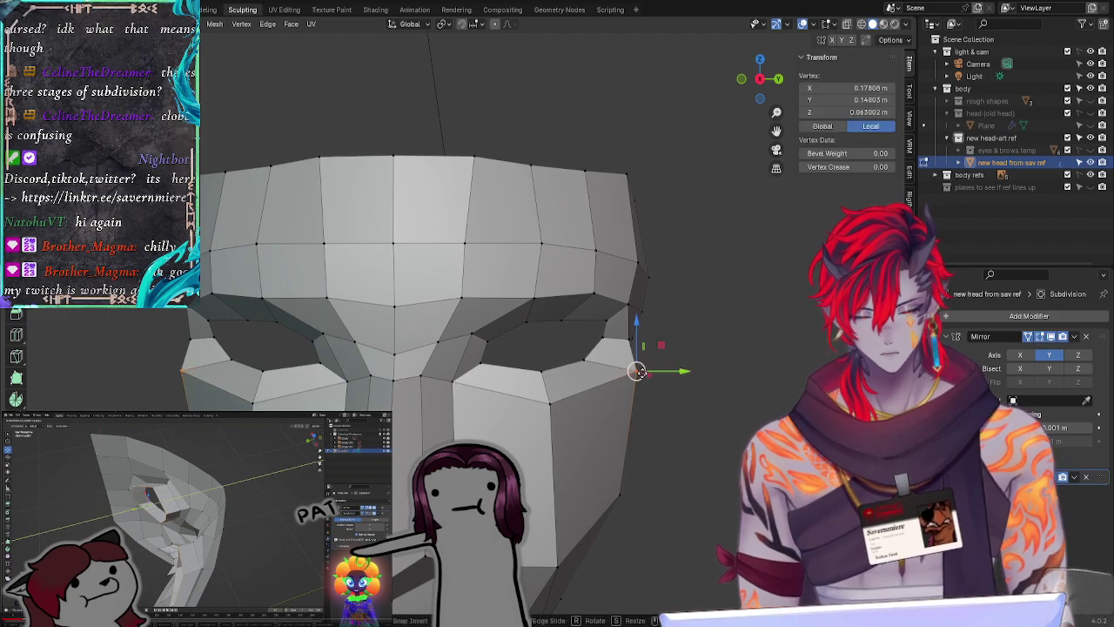
pyautogui.click(751, 398)
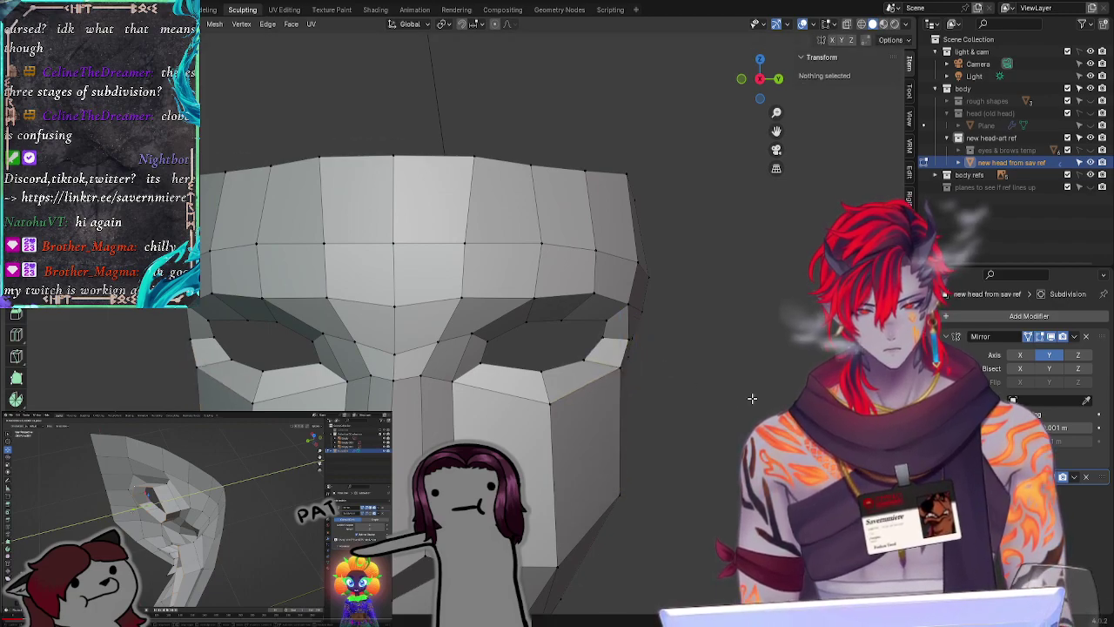
pyautogui.moveTo(752, 399); pyautogui.dragTo(590, 432, button='middle')
# Step: Move a vertex on the side of the head along the Y axis
pyautogui.click(493, 564)
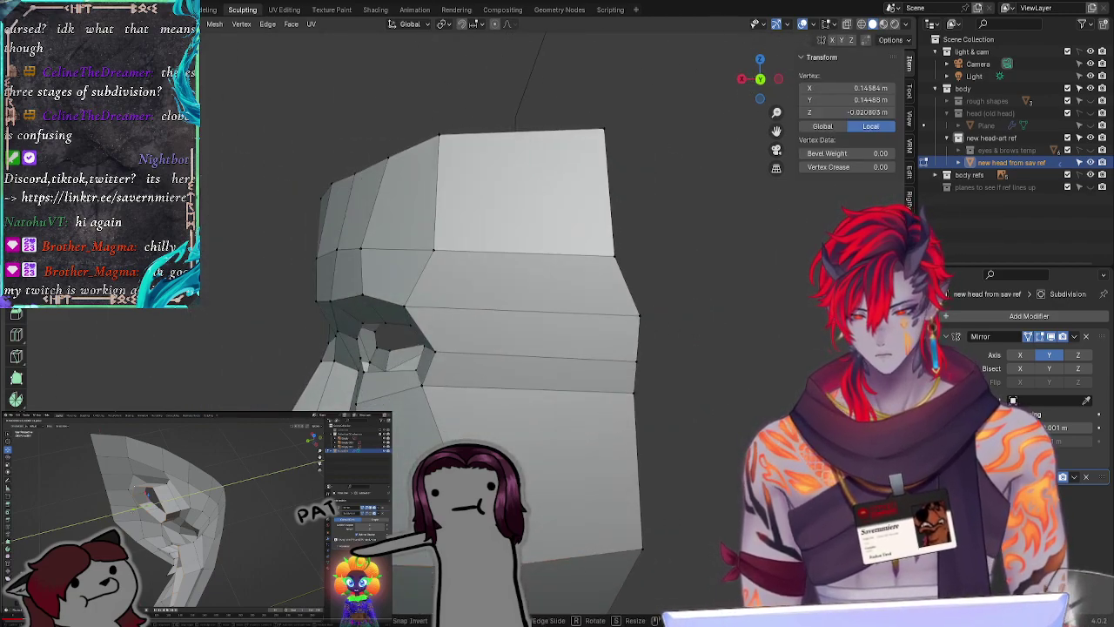
pyautogui.press('y')
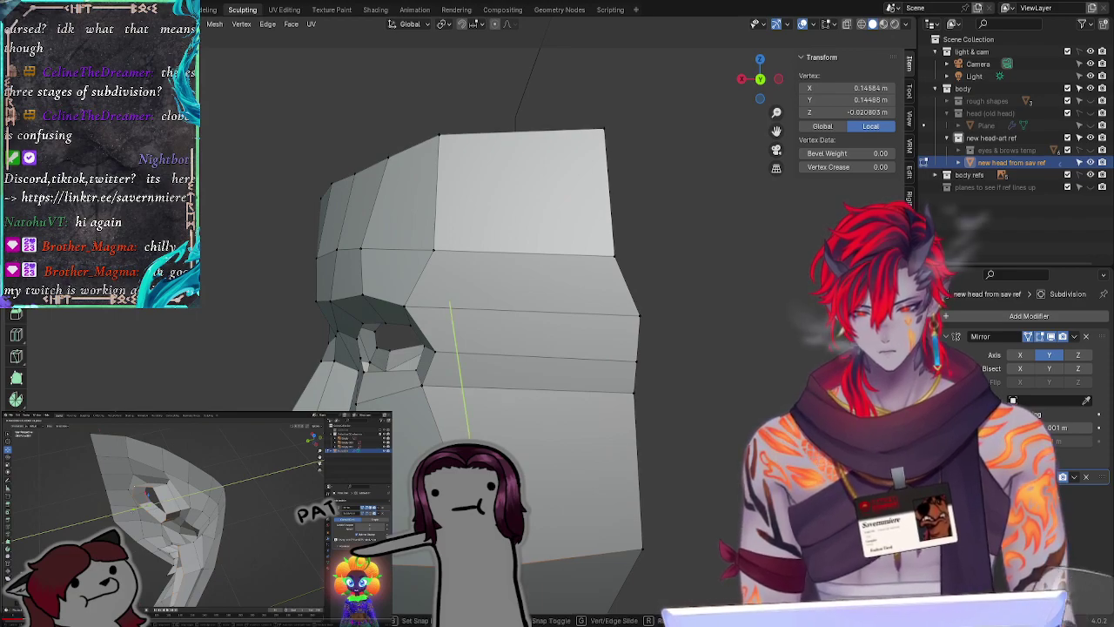
pyautogui.click(430, 583)
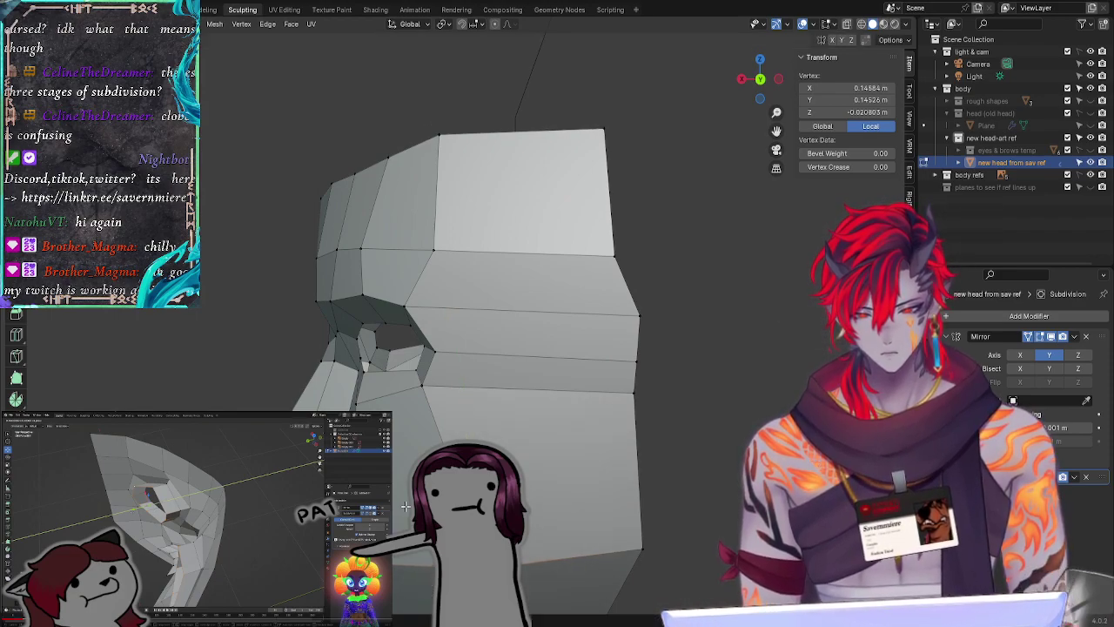
pyautogui.moveTo(407, 506); pyautogui.dragTo(528, 479, button='middle')
pyautogui.moveTo(727, 417); pyautogui.dragTo(660, 403, button='middle')
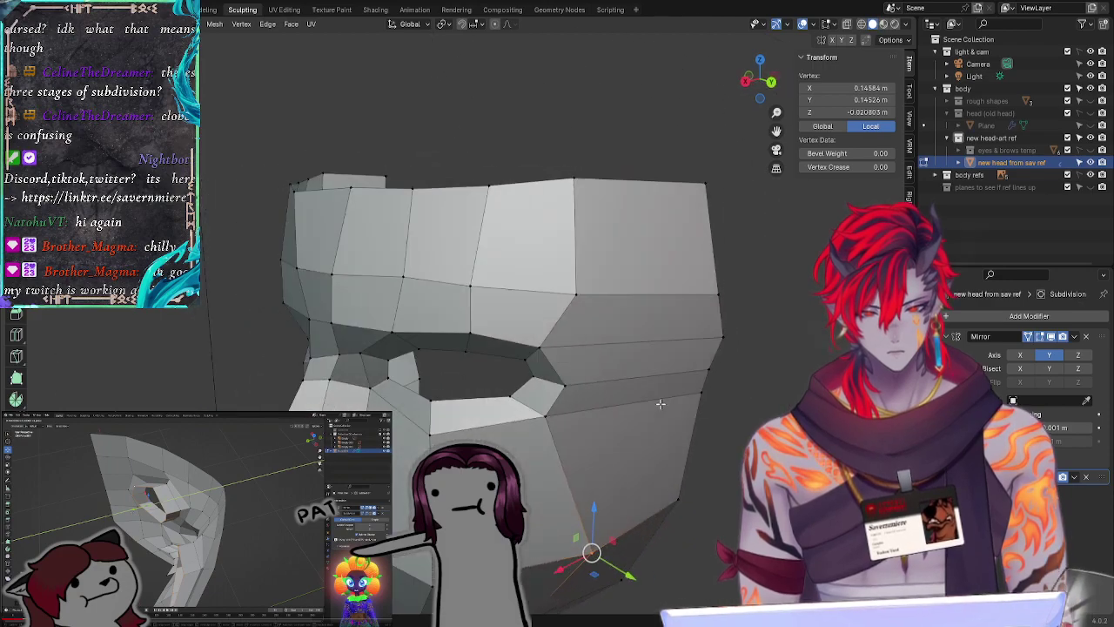
# Step: Lasso the four outer-edge vertices and slide them inward along their edges
pyautogui.moveTo(718, 278)
pyautogui.mouseDown()
pyautogui.moveTo(699, 440)
pyautogui.moveTo(740, 365)
pyautogui.mouseUp()
pyautogui.press('g')
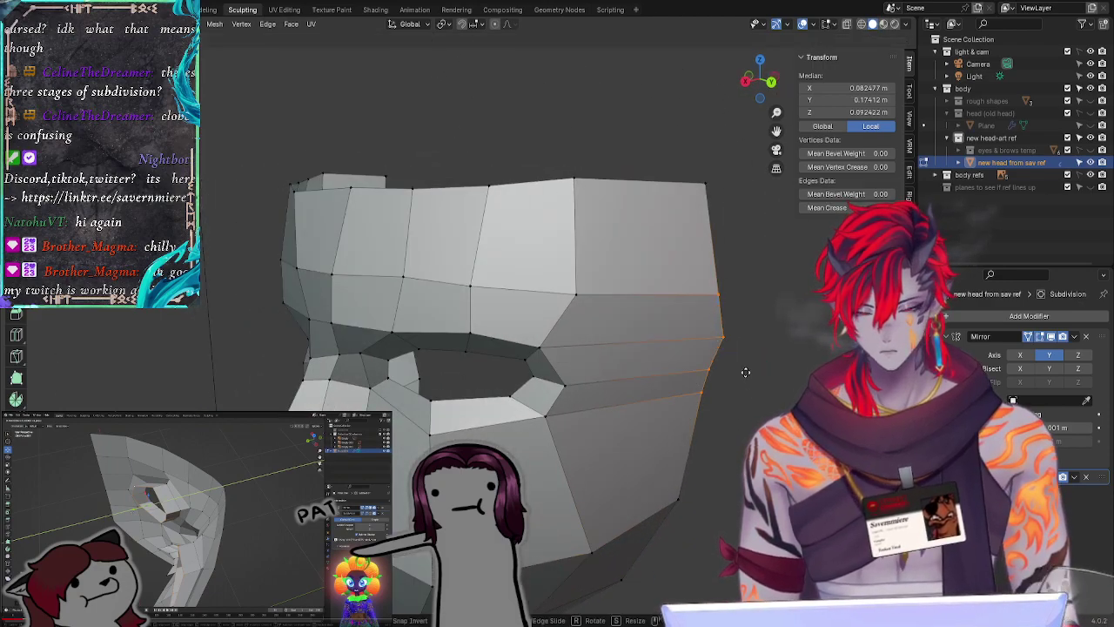
pyautogui.press('g')
pyautogui.click(767, 402)
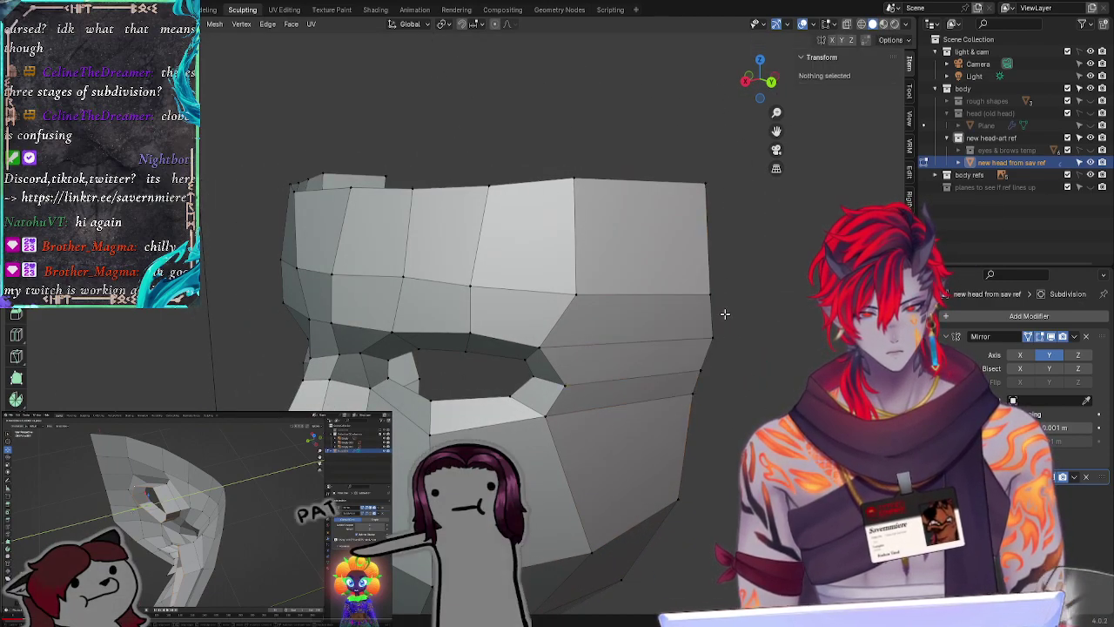
pyautogui.moveTo(688, 161)
pyautogui.mouseDown()
pyautogui.moveTo(731, 459)
pyautogui.moveTo(687, 452)
pyautogui.mouseUp()
pyautogui.click(750, 426)
pyautogui.moveTo(731, 391); pyautogui.dragTo(838, 391, button='middle')
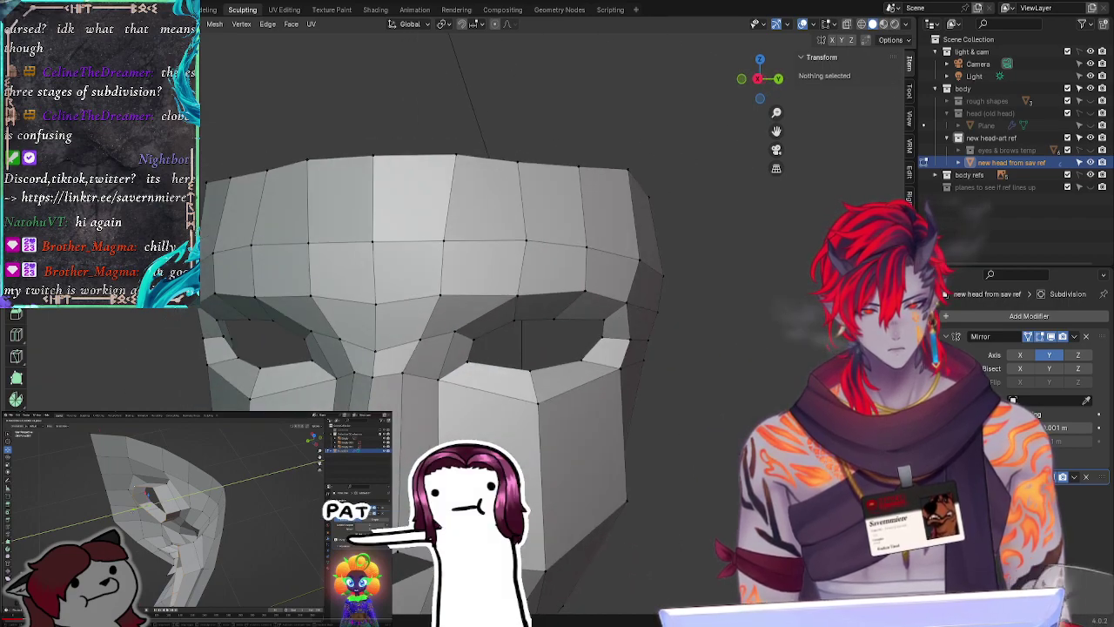
# Step: In front view, move the vertex column on the head's right edge along Y and sideways
pyautogui.click(759, 79)
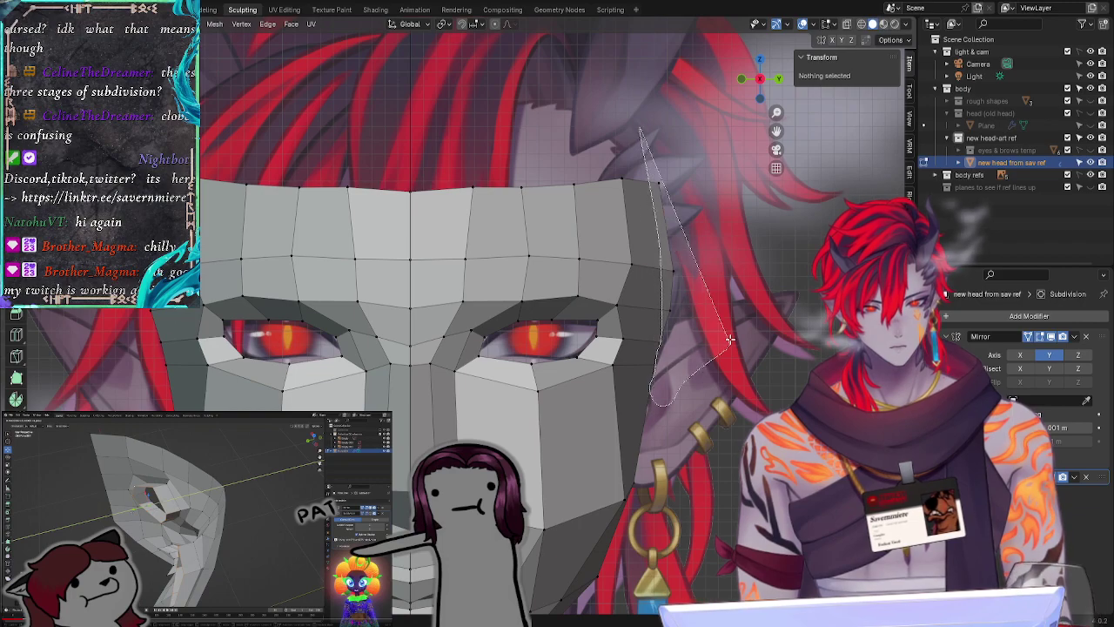
pyautogui.moveTo(668, 413); pyautogui.dragTo(630, 138)
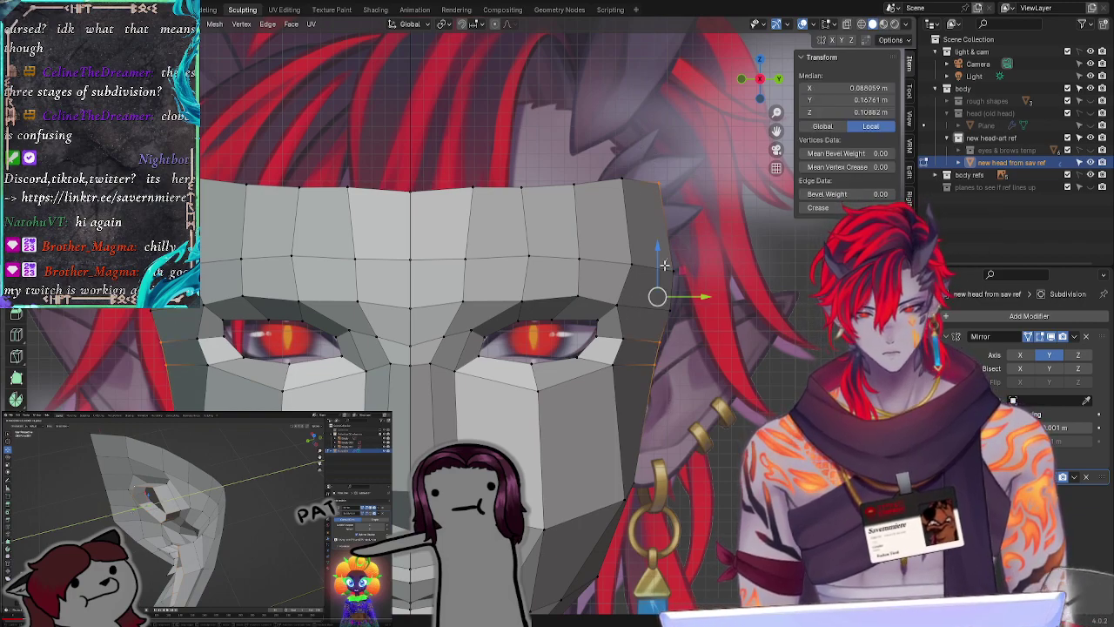
pyautogui.keyDown('shift'); pyautogui.click(671, 311); pyautogui.keyUp('shift')
pyautogui.press('g')
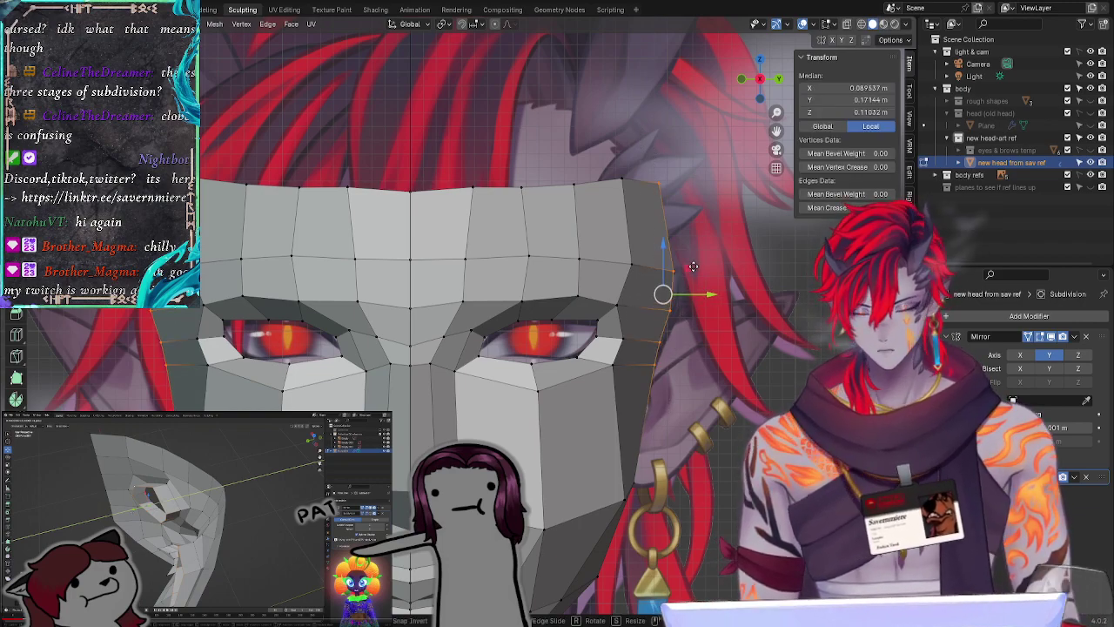
pyautogui.press('y')
pyautogui.click(705, 285)
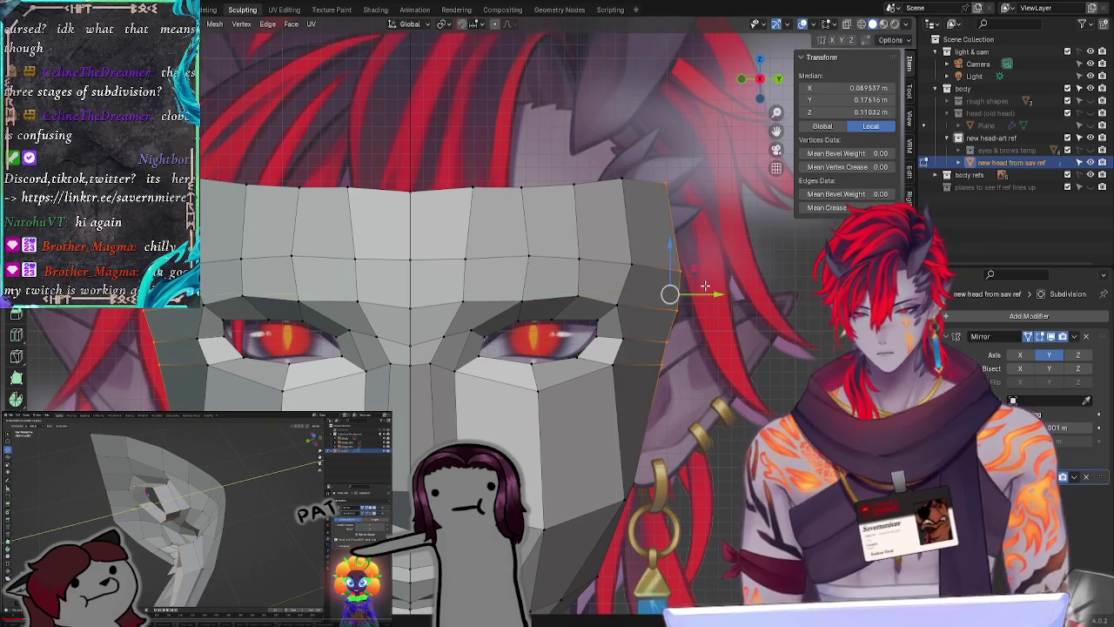
pyautogui.press('g')
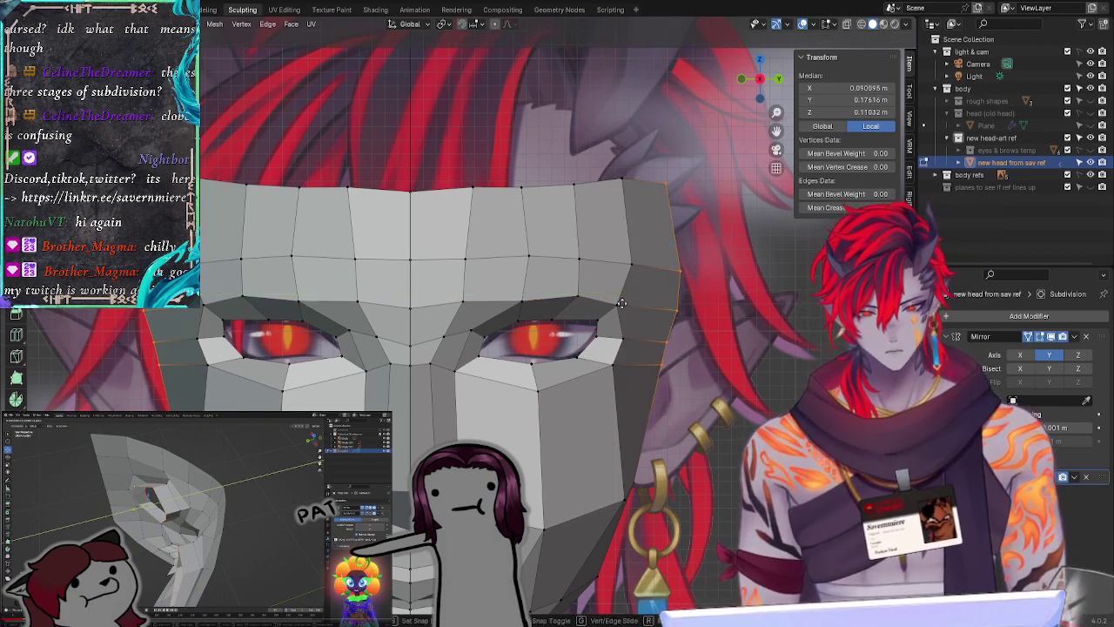
pyautogui.click(668, 201)
# Step: From a side view, shift the edge column along X, then return to front view
pyautogui.moveTo(770, 405); pyautogui.dragTo(659, 414, button='middle')
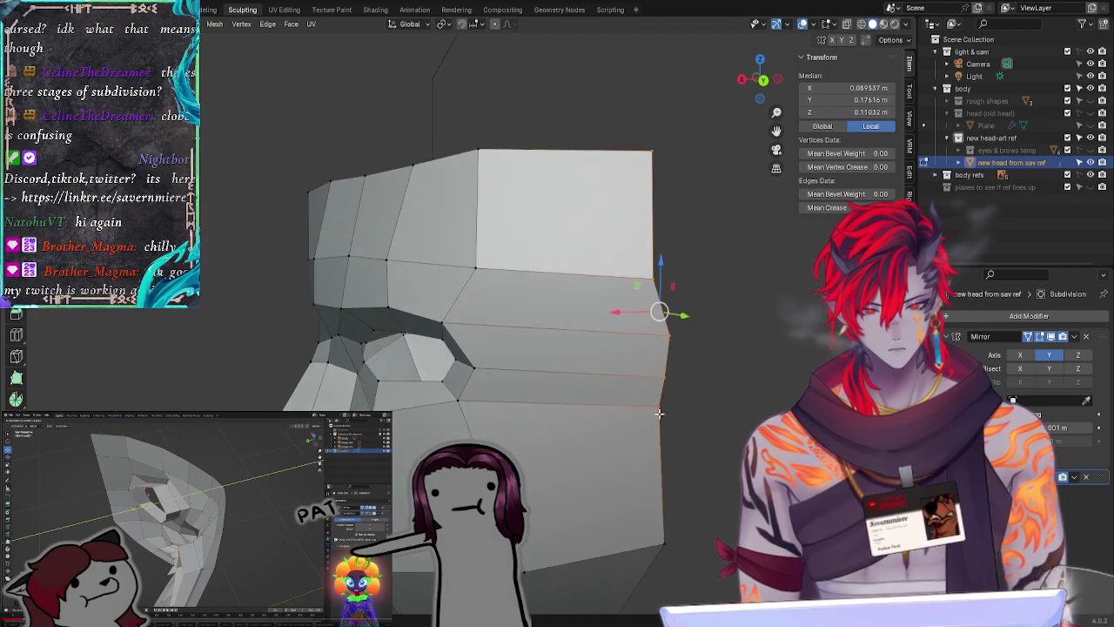
pyautogui.press('g')
pyautogui.press('x')
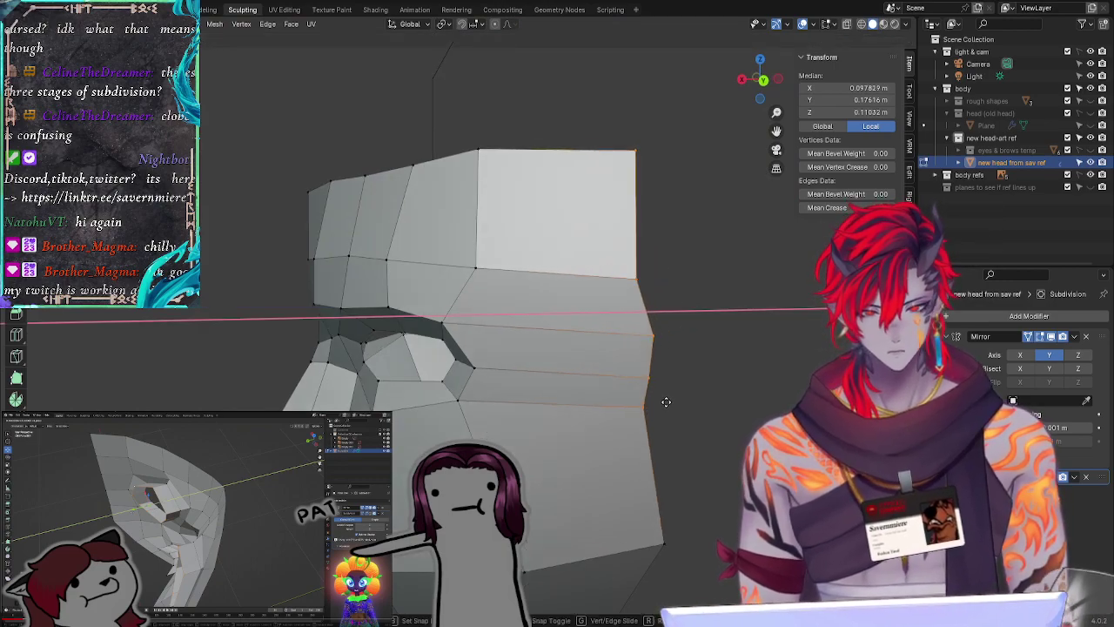
pyautogui.click(667, 403)
pyautogui.click(757, 423)
pyautogui.click(741, 80)
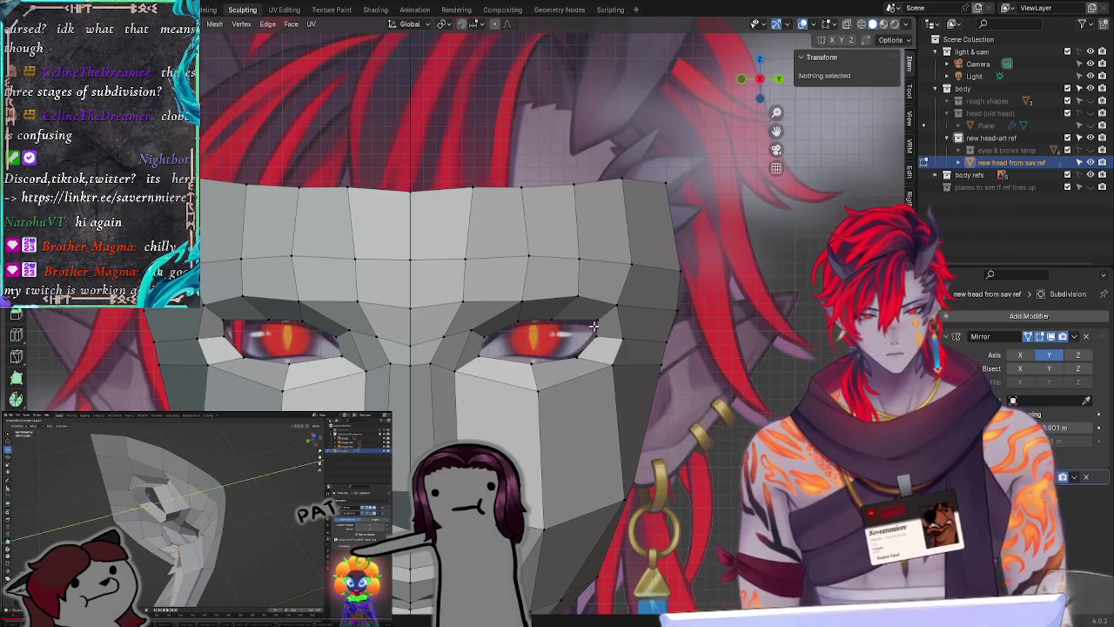
# Step: Raise the lower-lid vertex below the right eye and shift an upper-eyelid vertex right
pyautogui.click(531, 363)
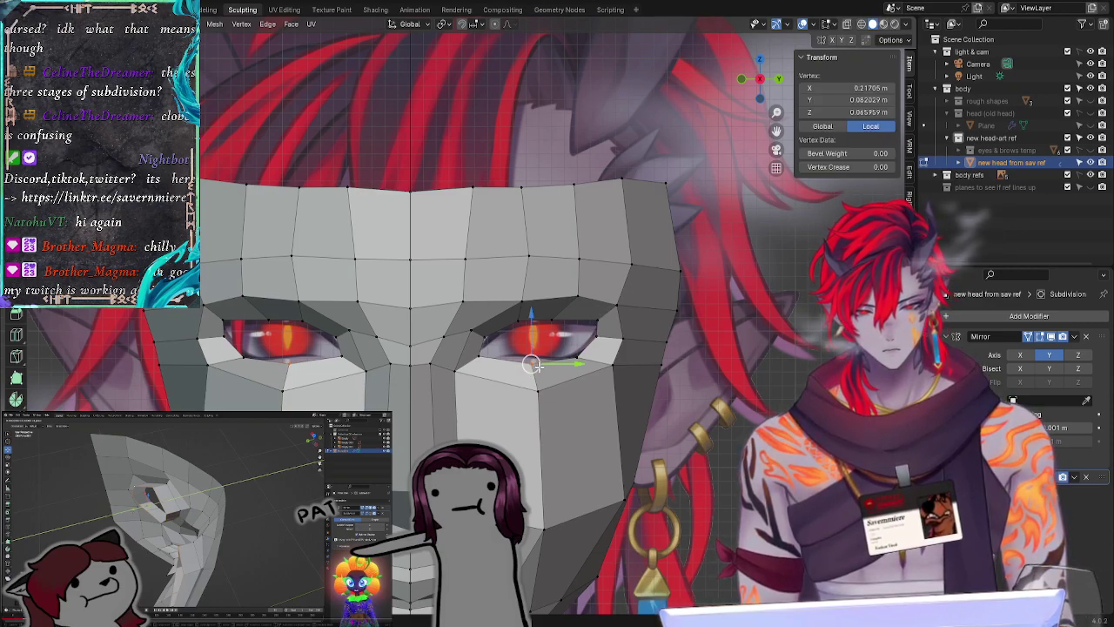
pyautogui.press('g')
pyautogui.click(538, 366)
pyautogui.hotkey('alt', 'a')
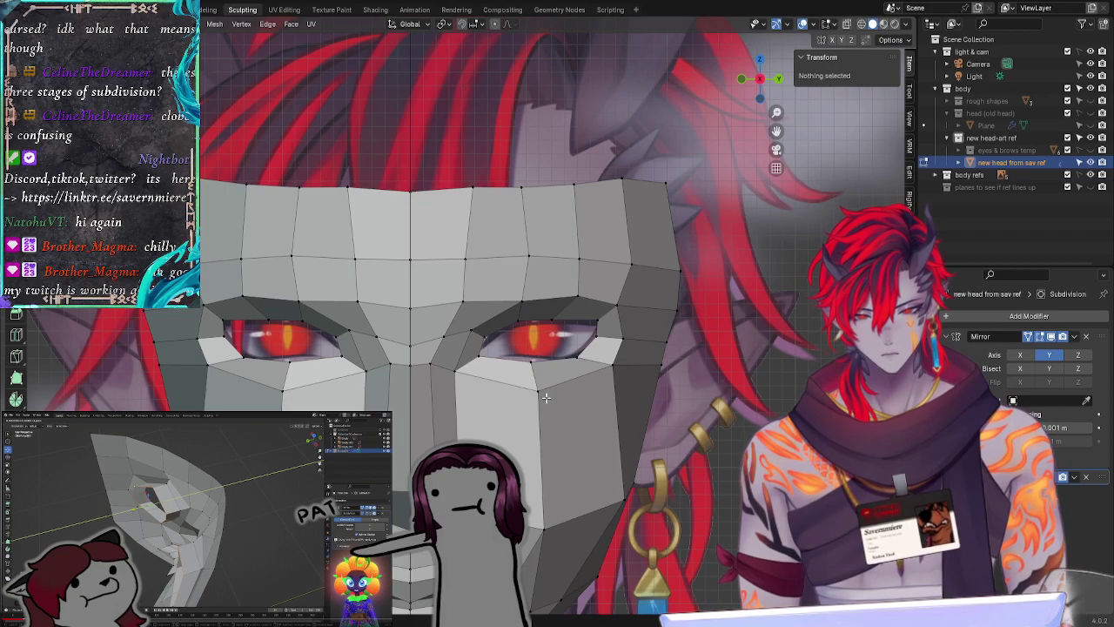
pyautogui.click(538, 391)
pyautogui.press('g')
pyautogui.click(551, 388)
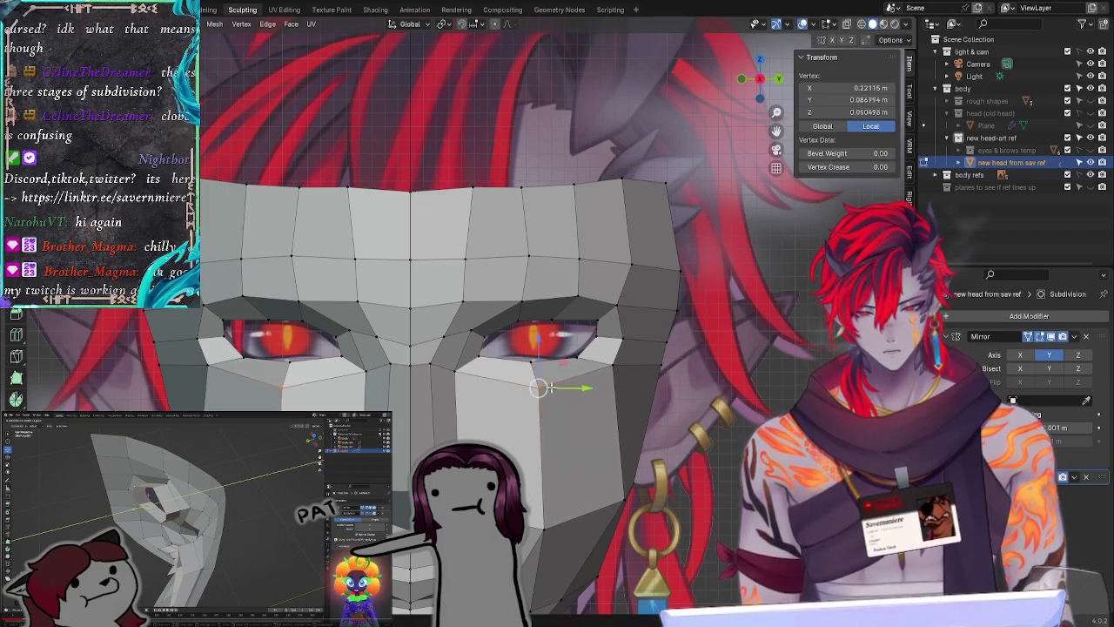
pyautogui.click(513, 320)
pyautogui.press('g')
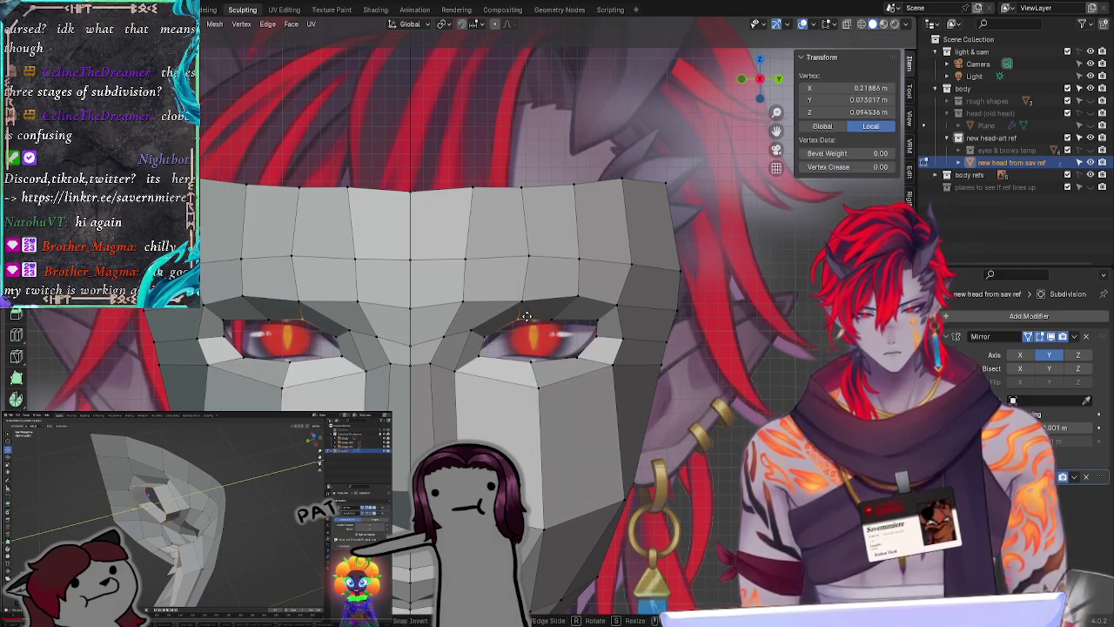
pyautogui.click(561, 322)
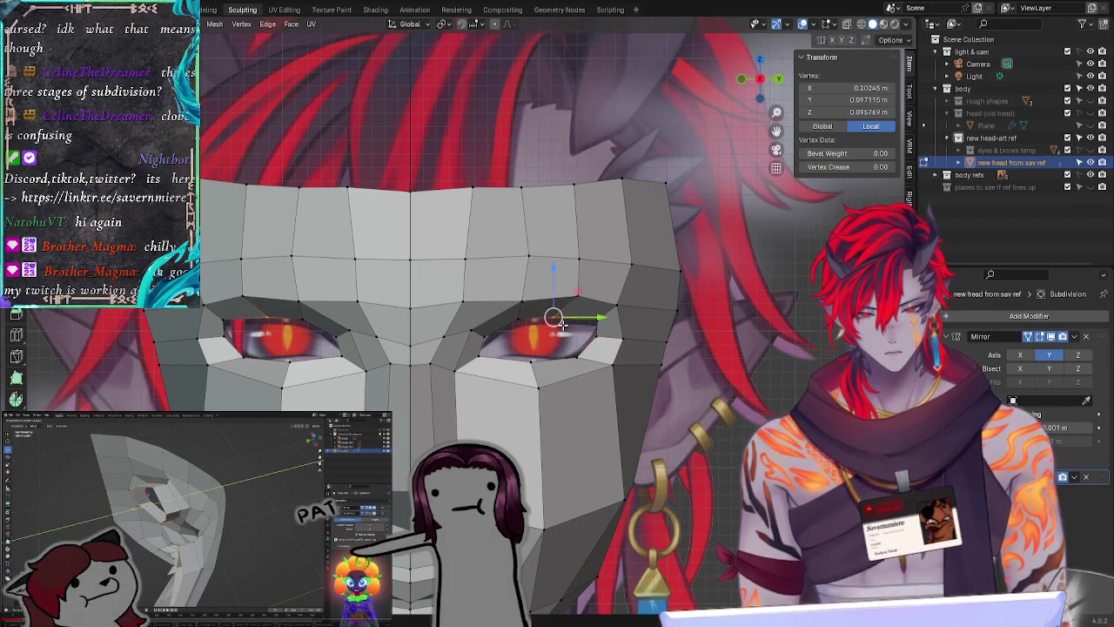
# Step: Adjust the vertex near the outer eye corner, undoing the last nudge
pyautogui.click(530, 361)
pyautogui.click(602, 323)
pyautogui.press('g')
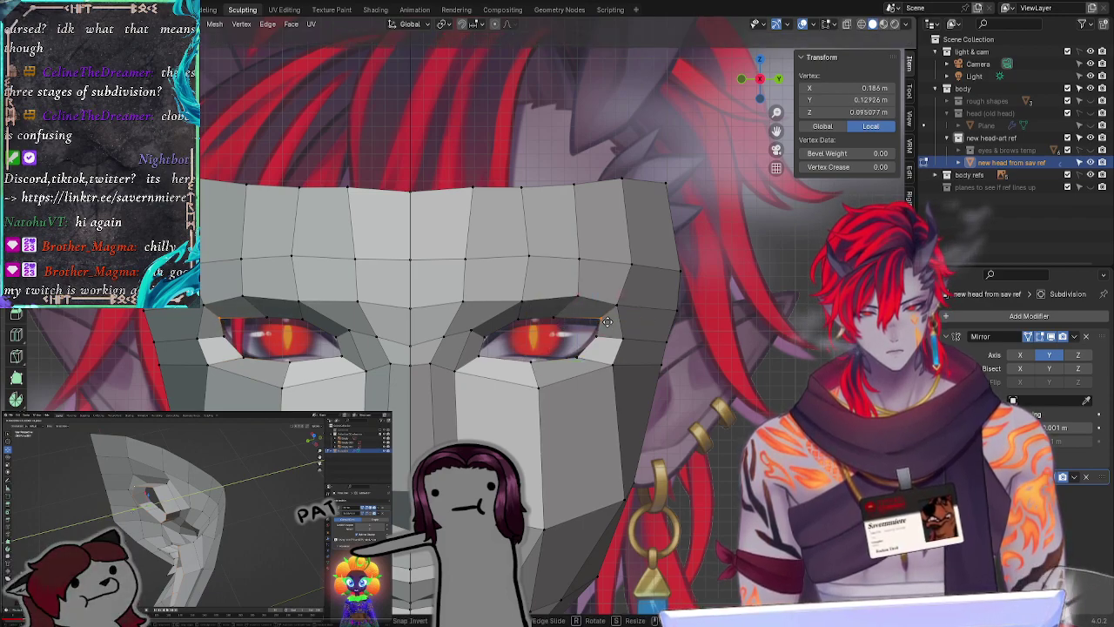
pyautogui.click(606, 322)
pyautogui.press('g')
pyautogui.click(597, 333)
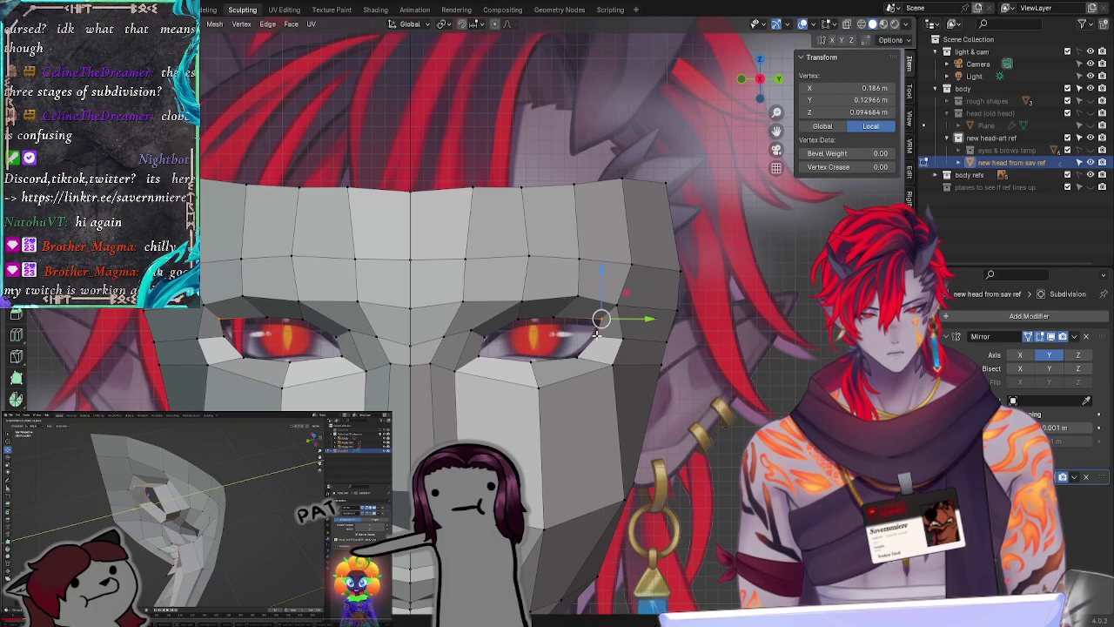
pyautogui.hotkey('ctrl', 'z')
pyautogui.click(553, 317)
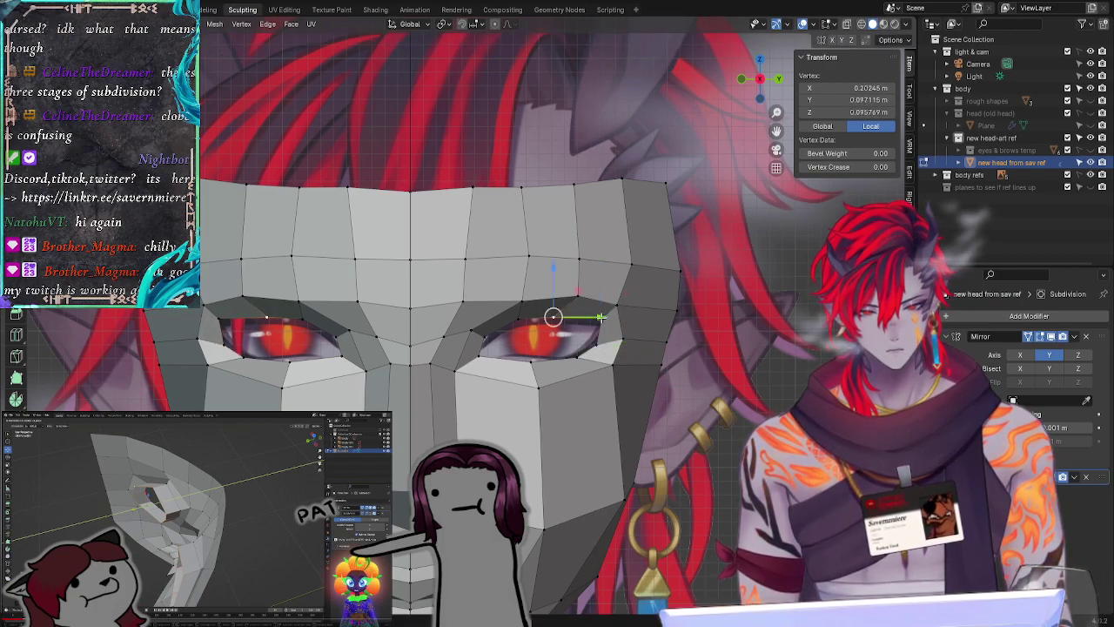
pyautogui.click(570, 347)
pyautogui.hotkey('alt', 'a')
# Step: Reposition the eye's upper outer-corner vertex, cancelling the later trial moves
pyautogui.click(603, 318)
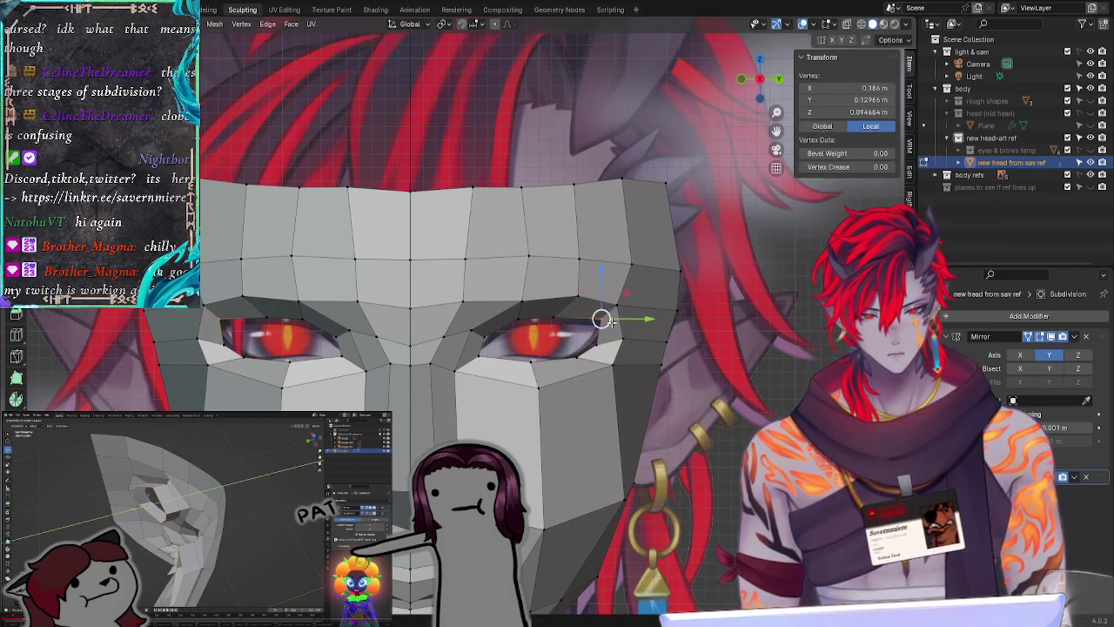
pyautogui.press('g')
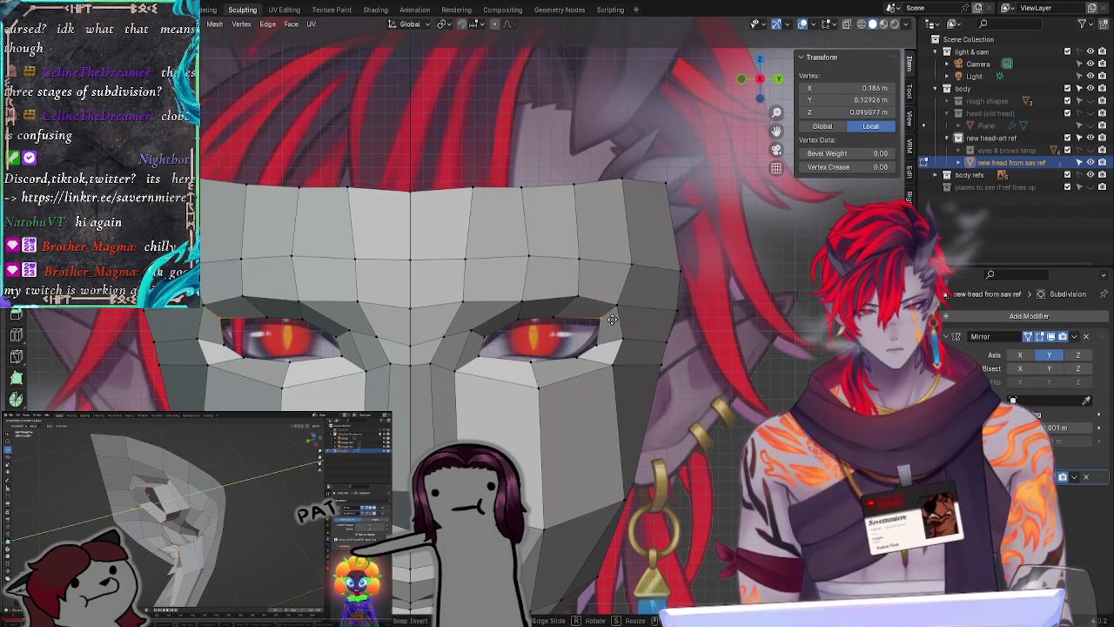
pyautogui.click(612, 322)
pyautogui.press('g')
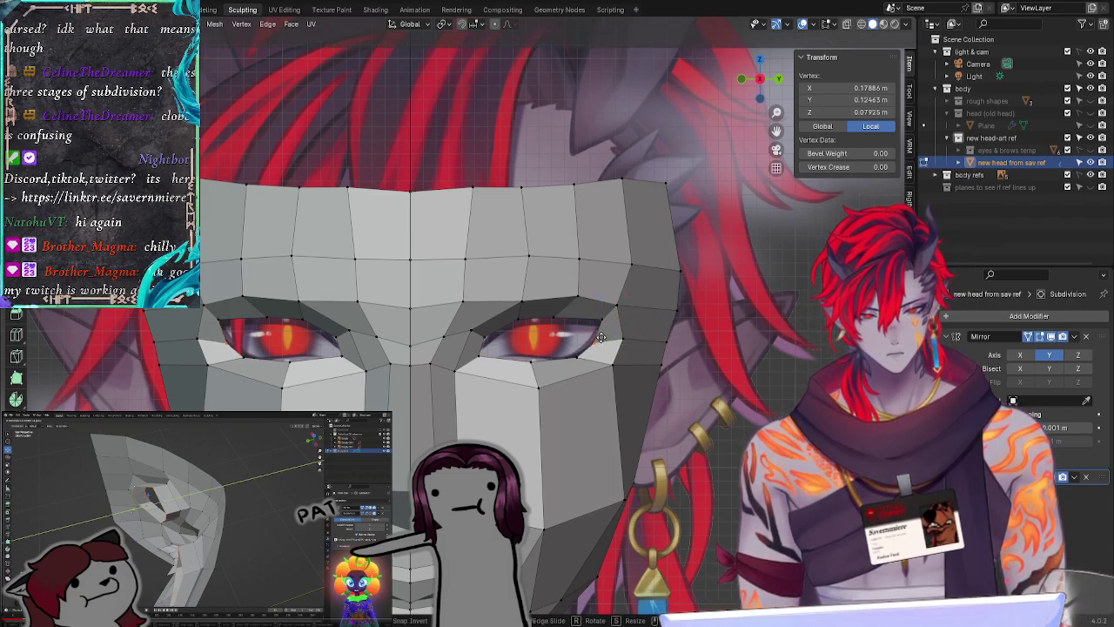
pyautogui.click(602, 333)
pyautogui.press('g')
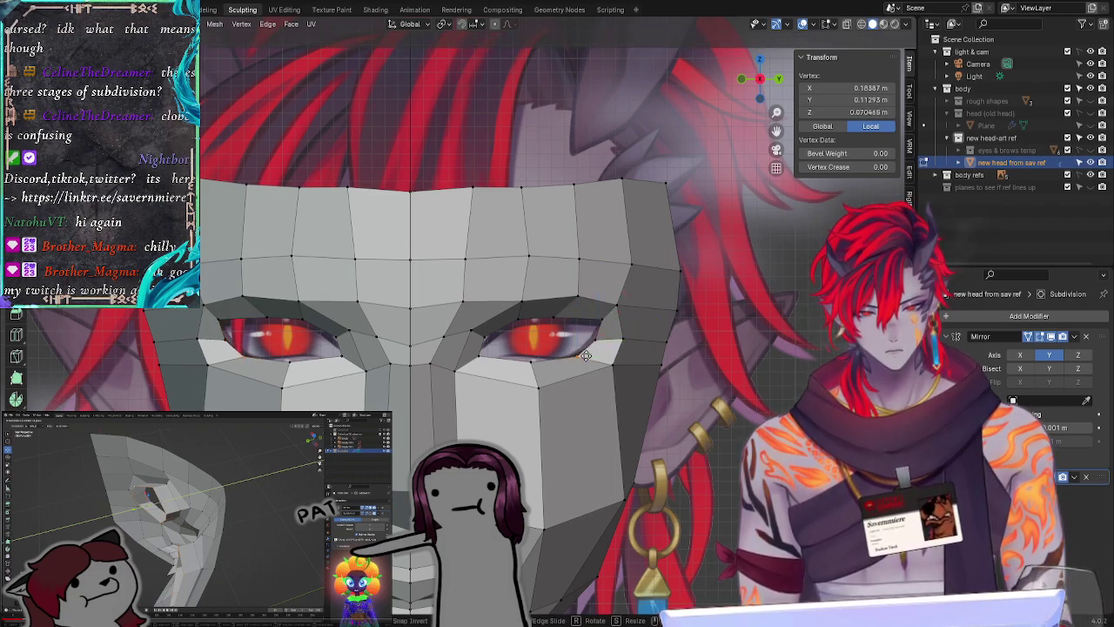
pyautogui.hotkey('shift', 'x')
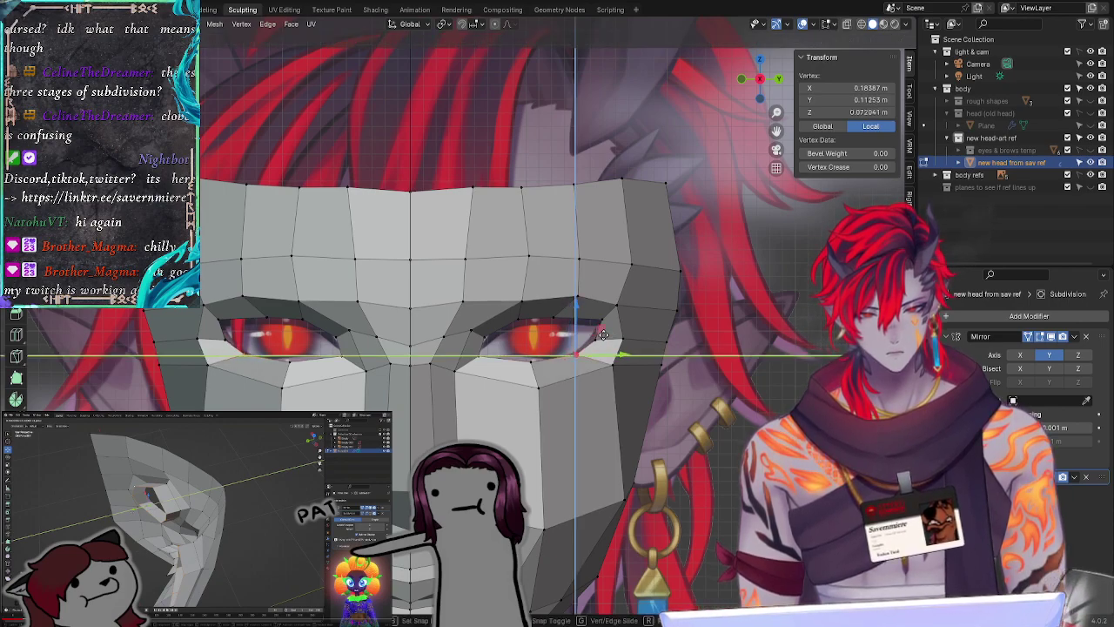
pyautogui.rightClick(600, 335)
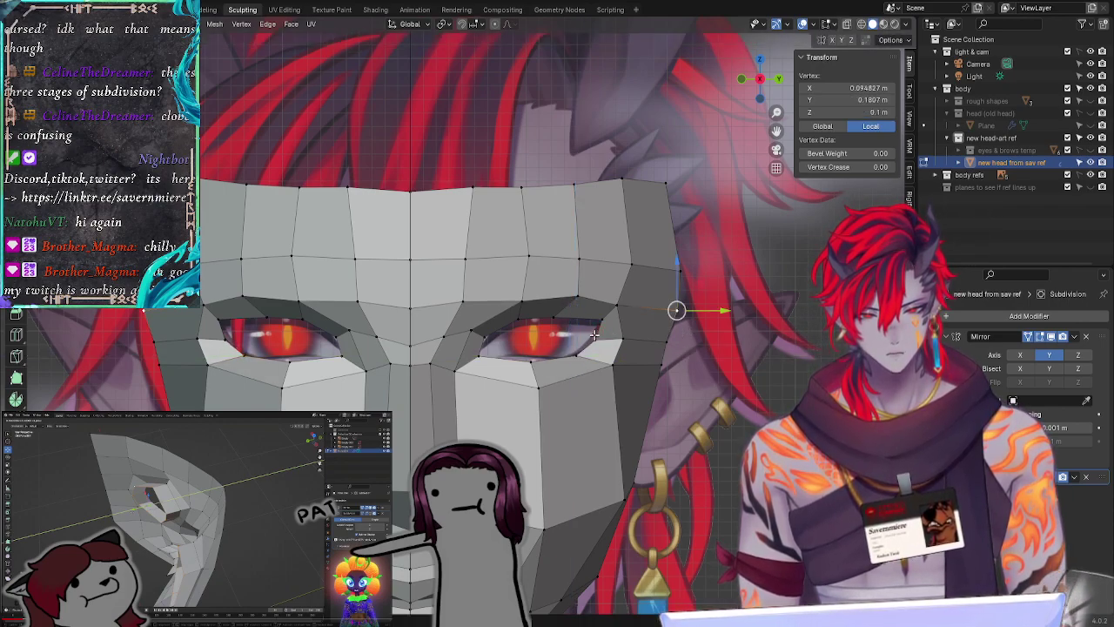
pyautogui.click(529, 360)
pyautogui.press('g')
pyautogui.rightClick(613, 365)
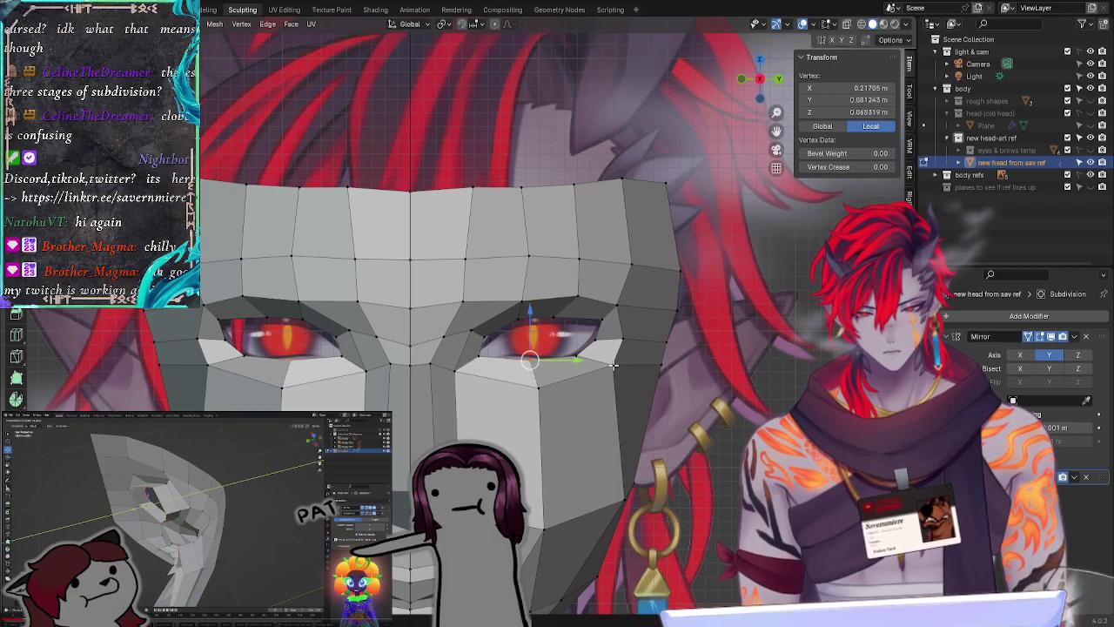
# Step: Select the lower eyelid edge loop and move it upward
pyautogui.keyDown('alt'); pyautogui.click(613, 366); pyautogui.keyUp('alt')
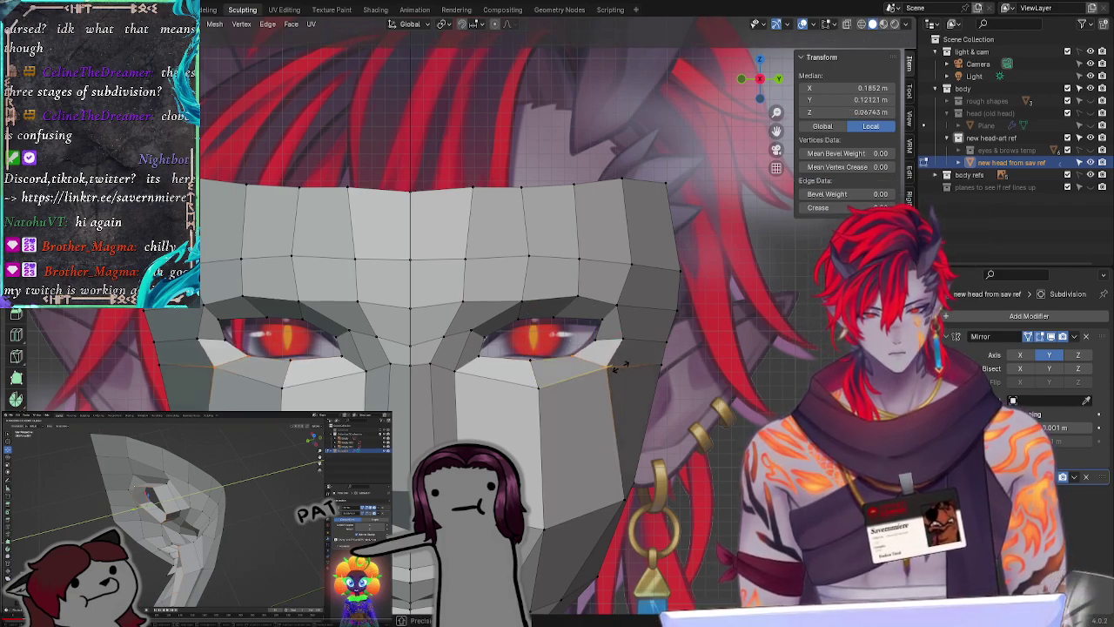
pyautogui.keyDown('alt'); pyautogui.click(616, 366); pyautogui.keyUp('alt')
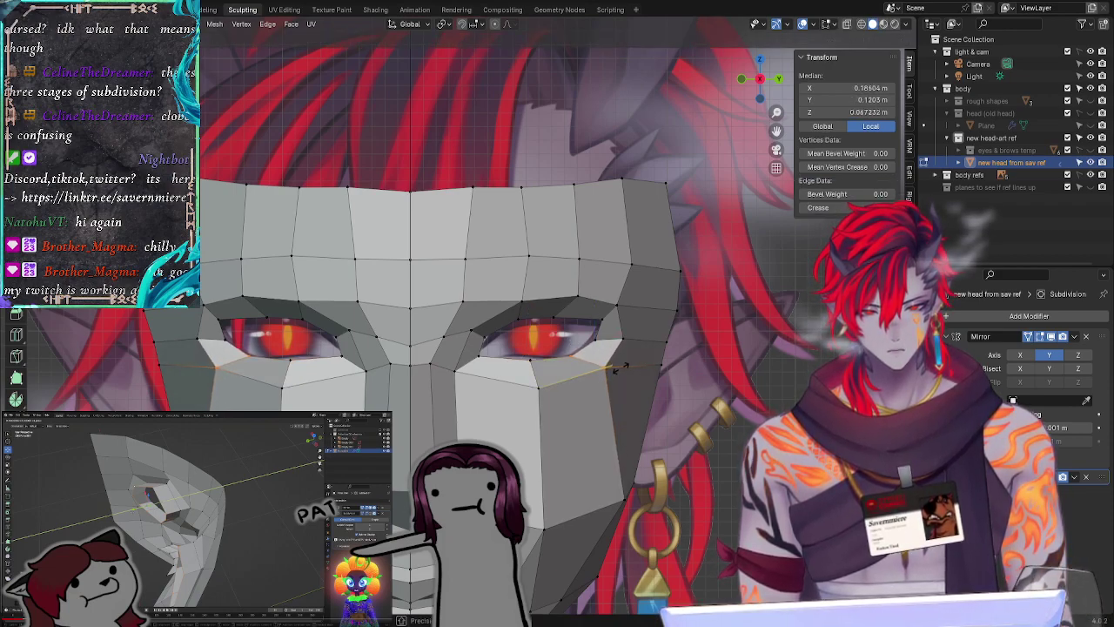
pyautogui.click(621, 368)
pyautogui.press('g')
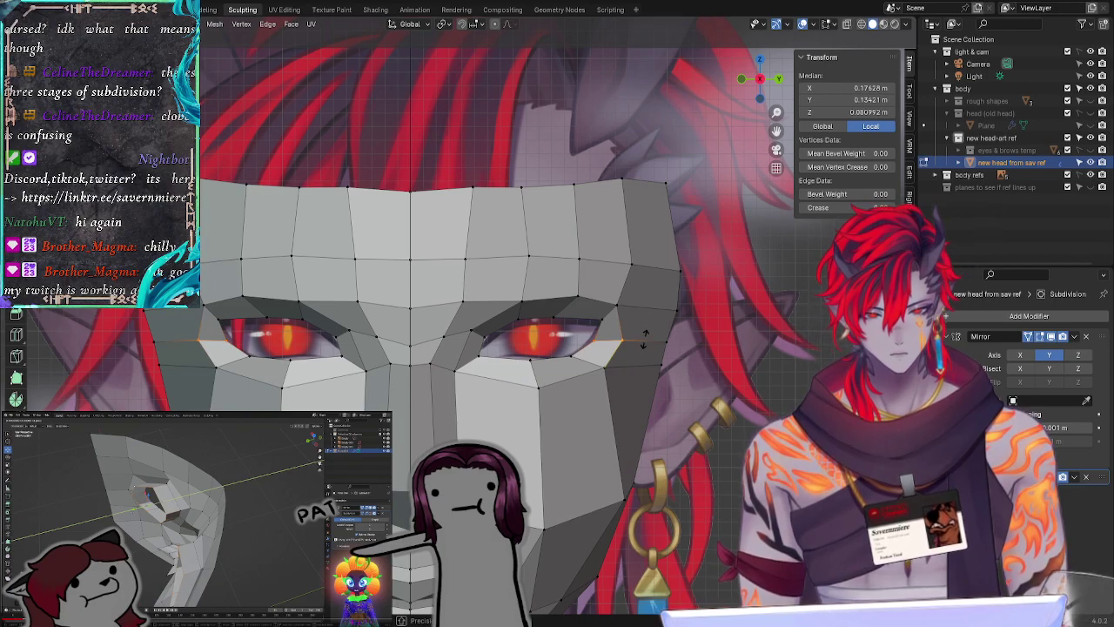
pyautogui.click(644, 339)
pyautogui.click(690, 345)
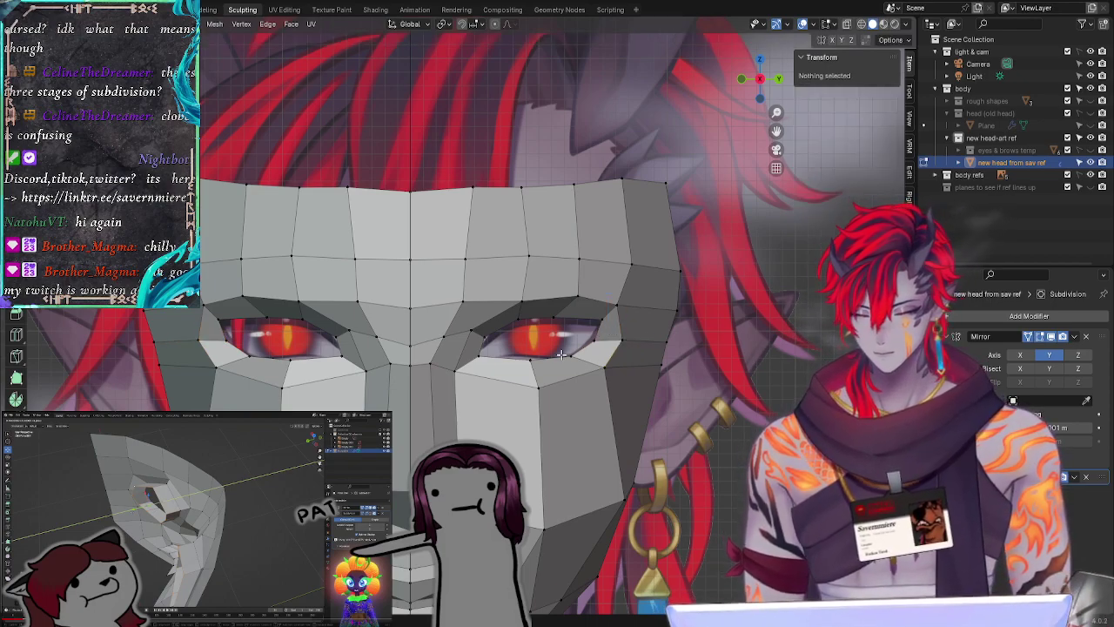
# Step: Move the inner eye-corner vertex onto the reference eye
pyautogui.click(481, 353)
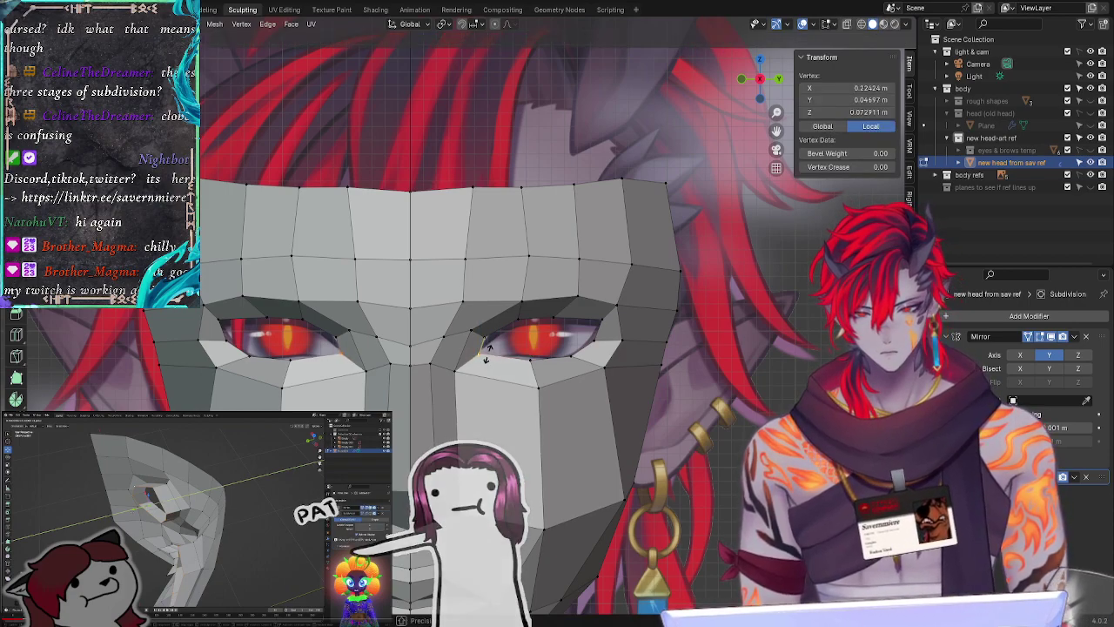
pyautogui.press('g')
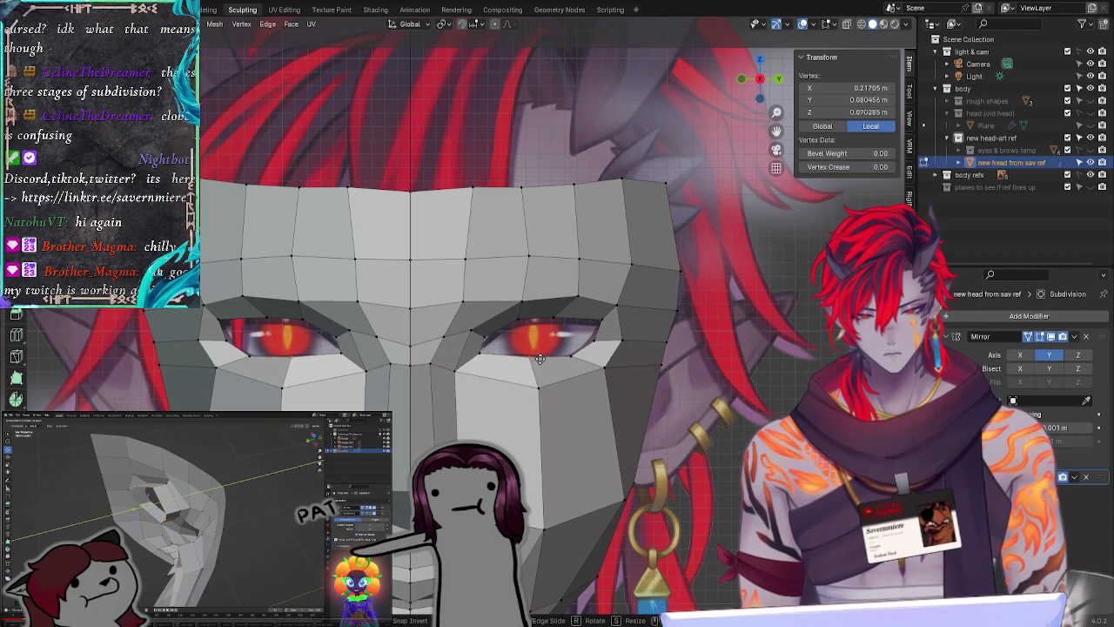
pyautogui.click(530, 358)
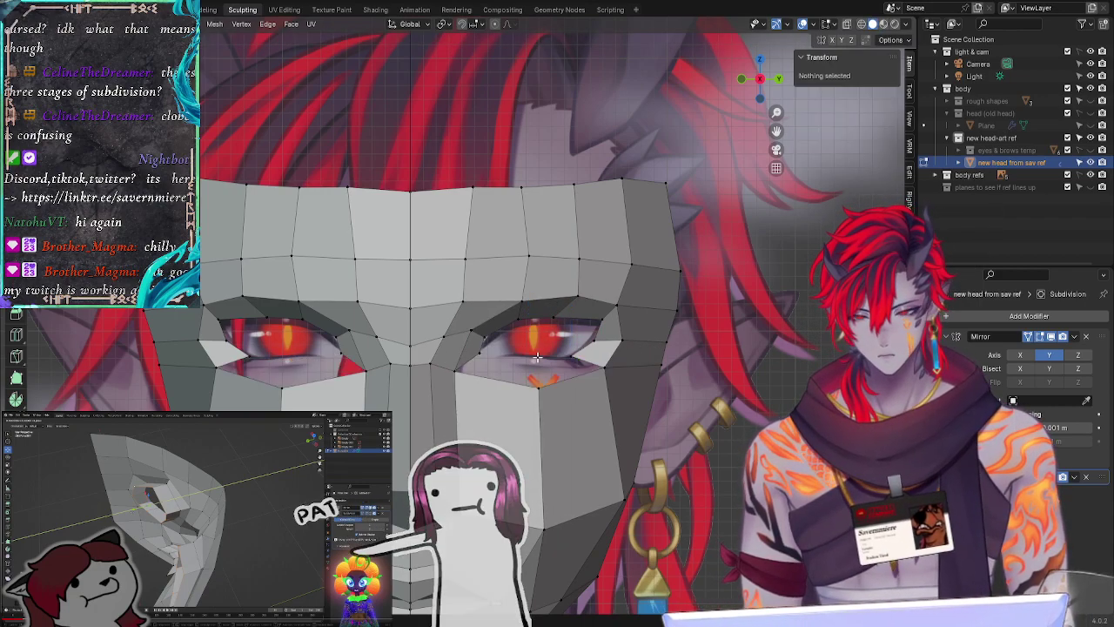
# Step: Adjust the inner eye-corner vertex and the vertex below the eye to match the reference
pyautogui.press('g')
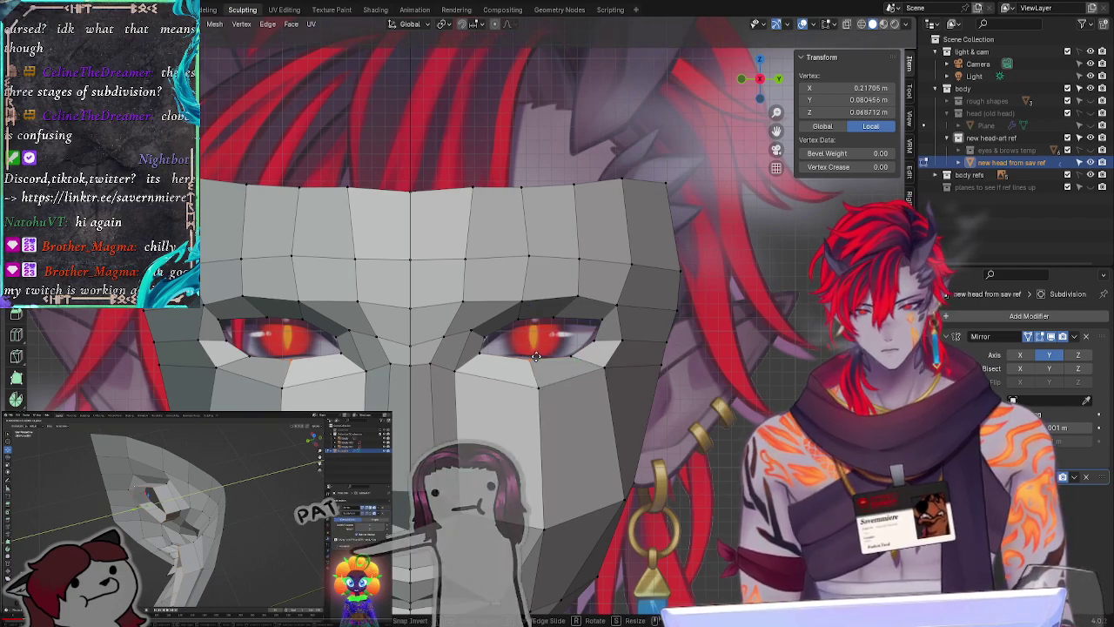
pyautogui.click(465, 405)
pyautogui.click(458, 368)
pyautogui.press('g')
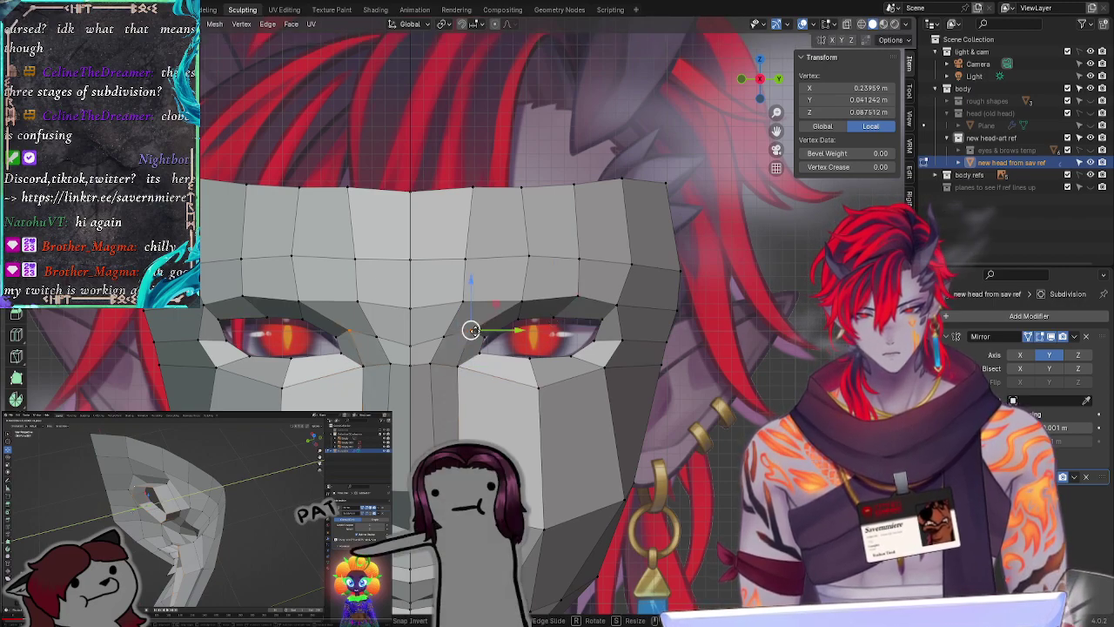
pyautogui.click(468, 328)
pyautogui.hotkey('alt', 'a')
# Step: Slide and axis-constrain the left eye-corner vertex into place on the reference eye
pyautogui.click(346, 330)
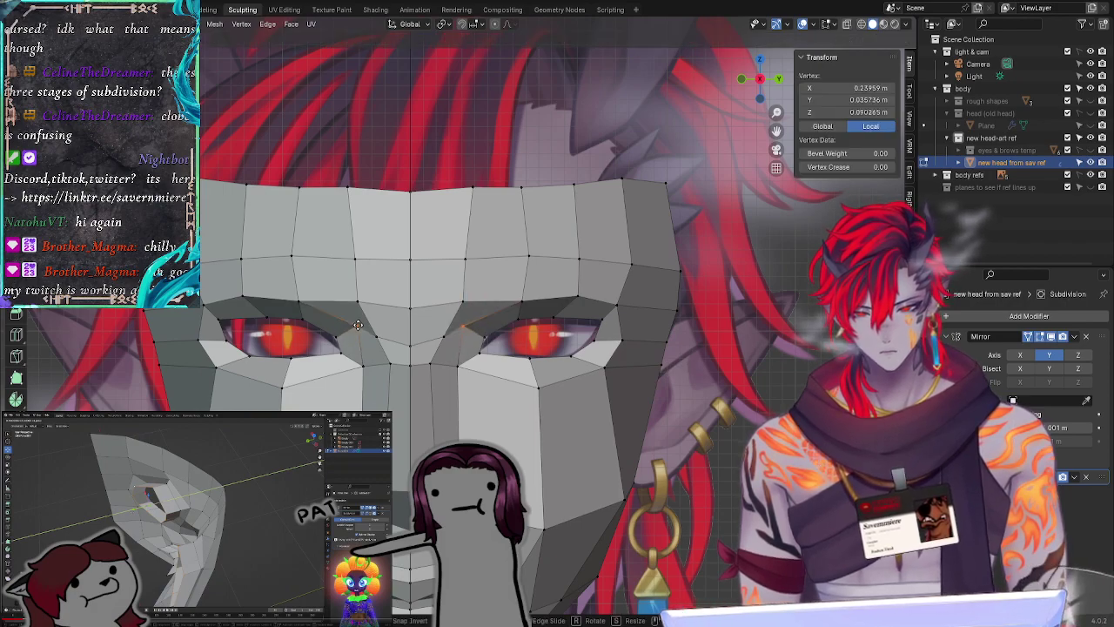
pyautogui.press('g')
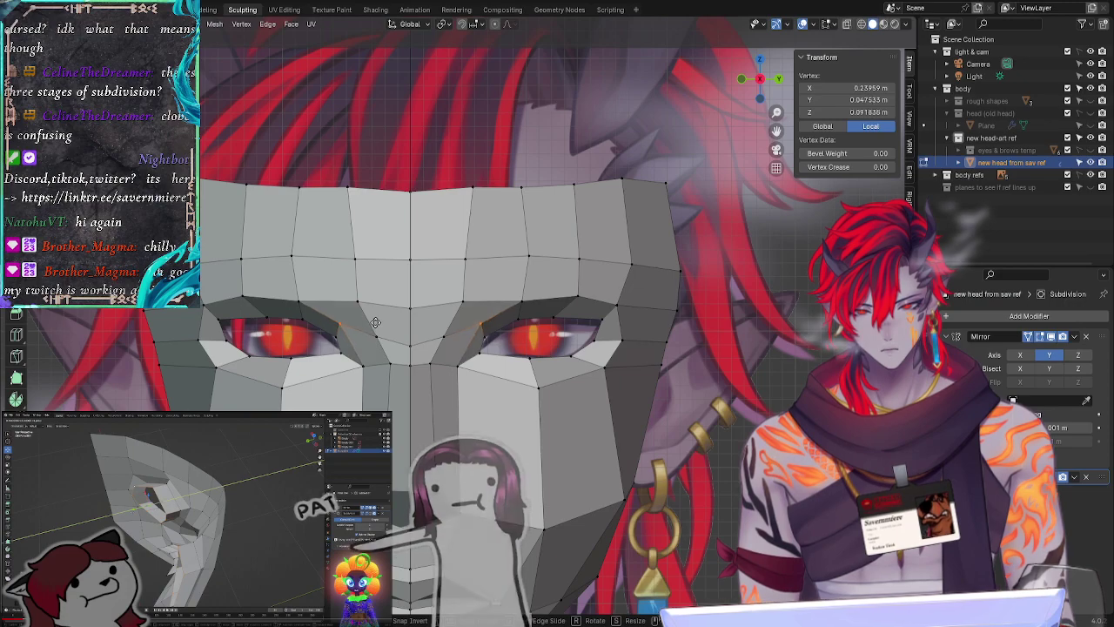
pyautogui.press('g')
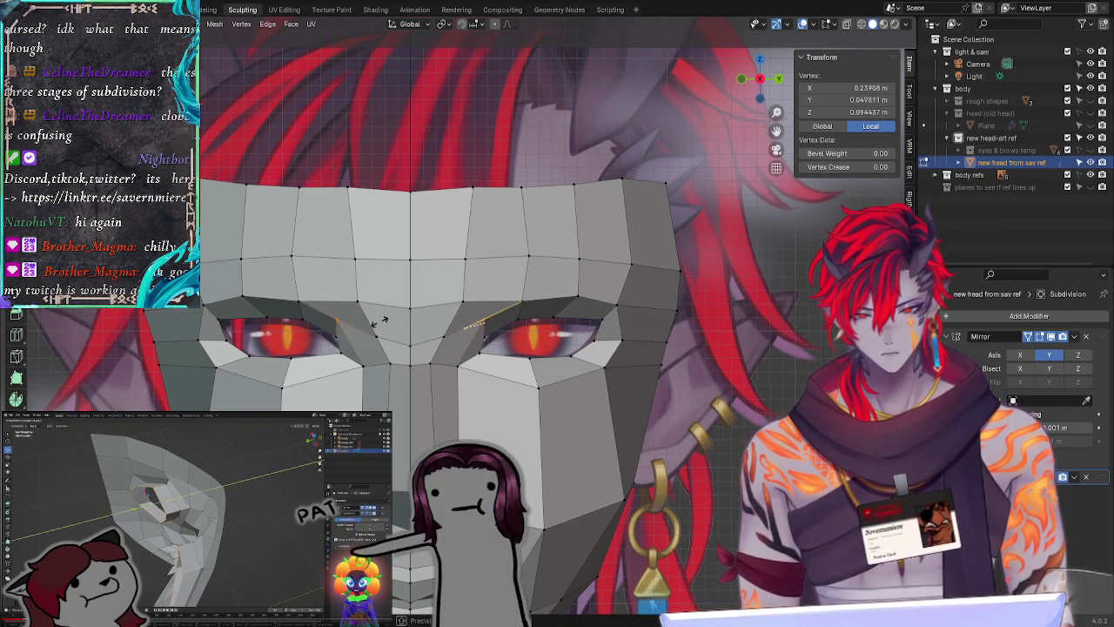
pyautogui.click(378, 322)
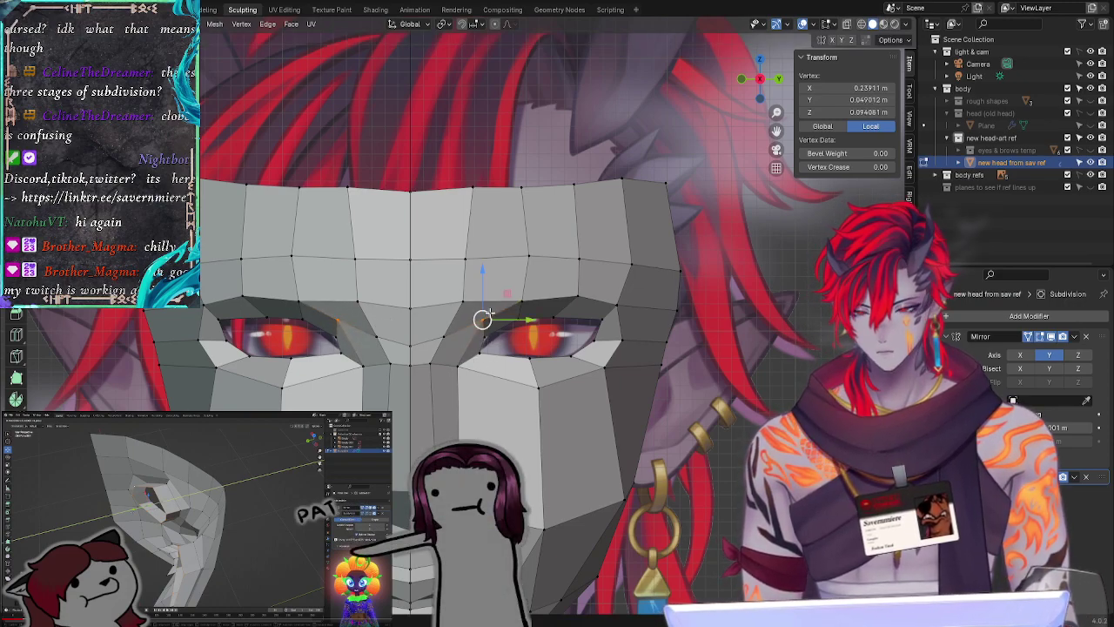
pyautogui.press('g')
pyautogui.hotkey('shift', 'x')
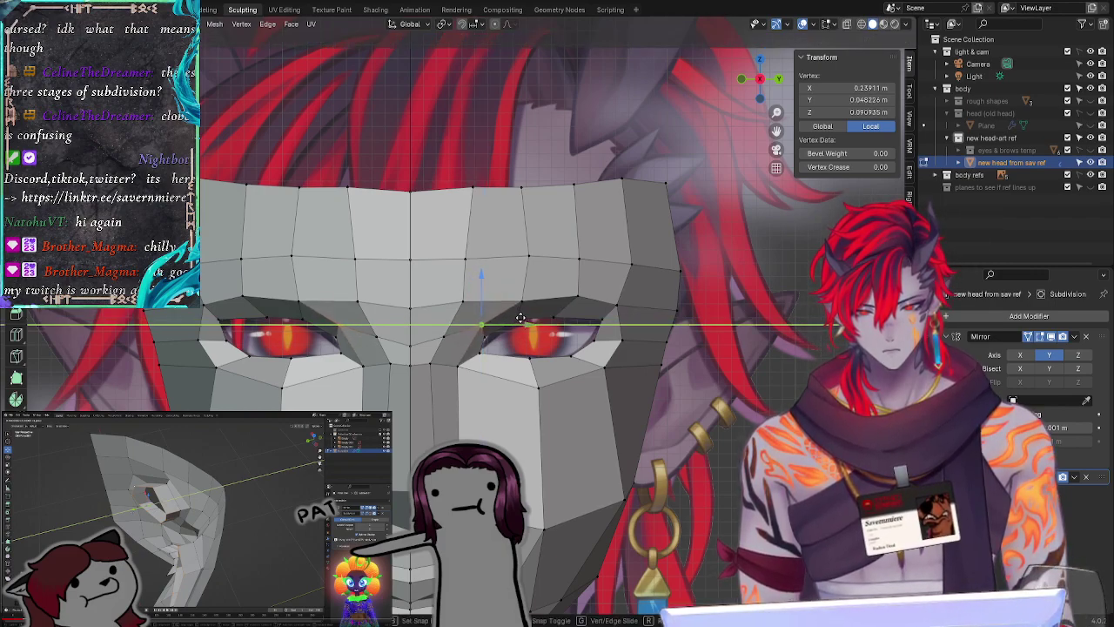
pyautogui.click(519, 319)
pyautogui.press('g')
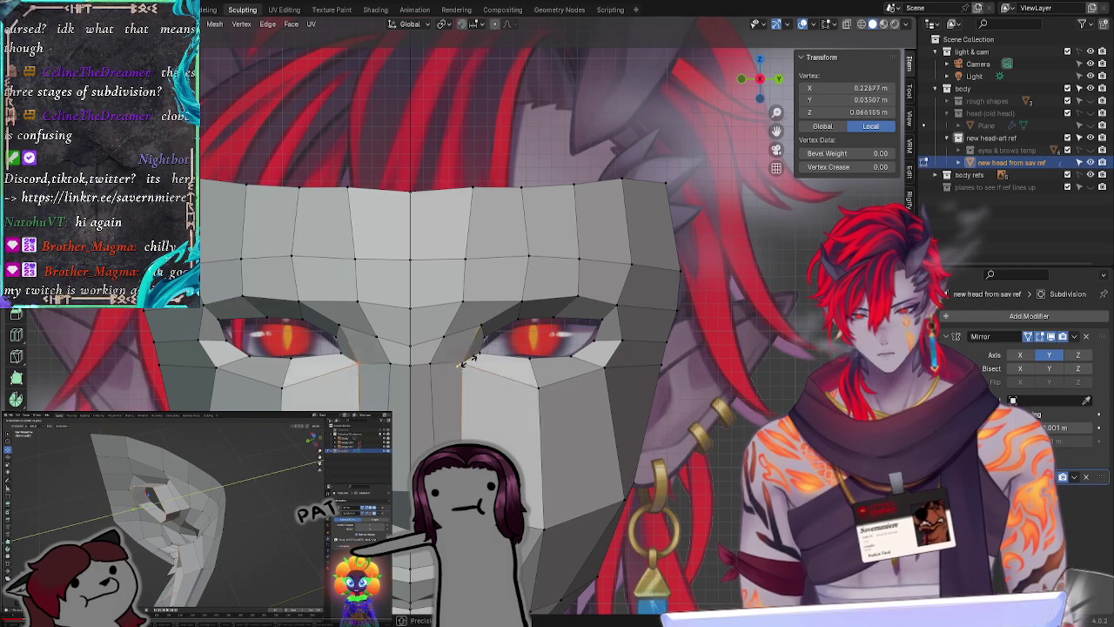
pyautogui.click(466, 361)
pyautogui.hotkey('alt', 'a')
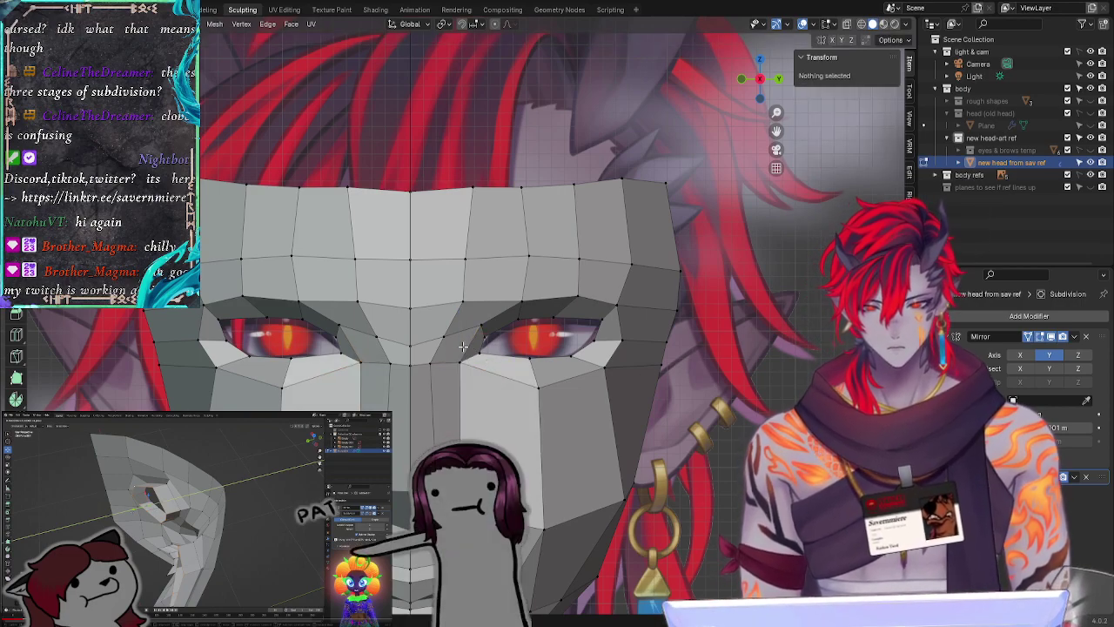
# Step: Move the nose-bridge vertex and set the inner eye corner to X 0.23545, Y 0.028338, Z 0.065467 m
pyautogui.click(463, 355)
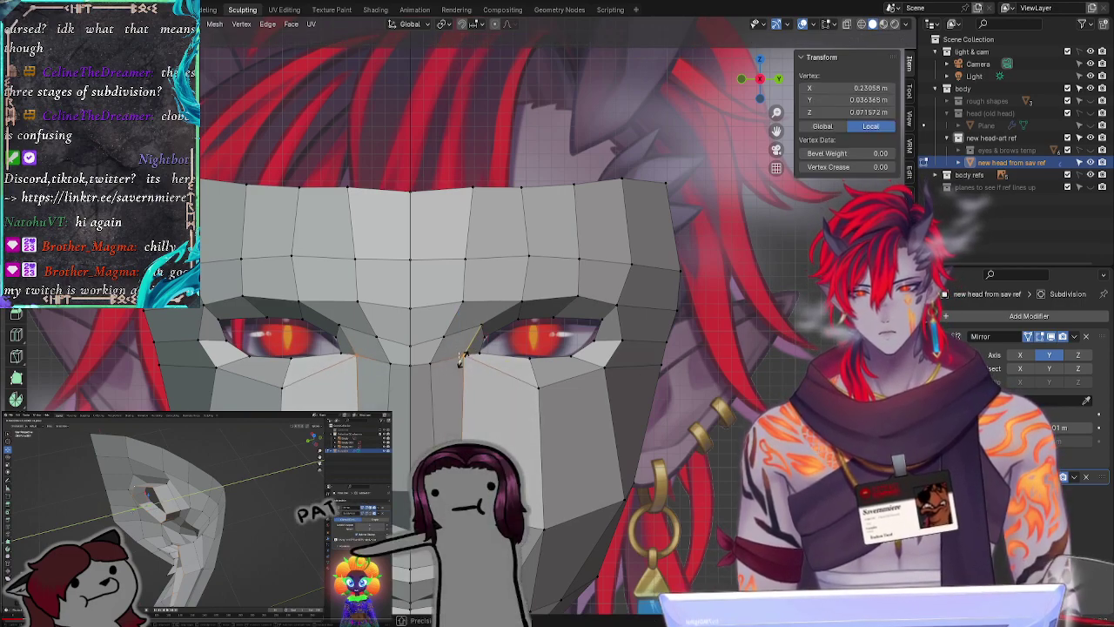
pyautogui.press('g')
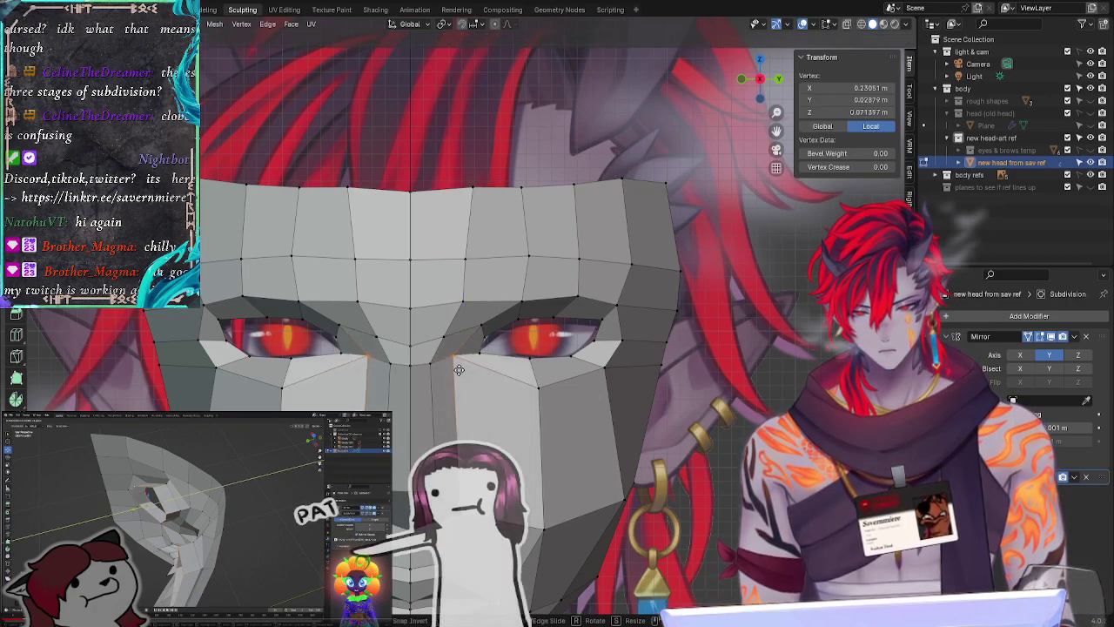
pyautogui.click(464, 370)
pyautogui.hotkey('alt', 'a')
pyautogui.click(540, 389)
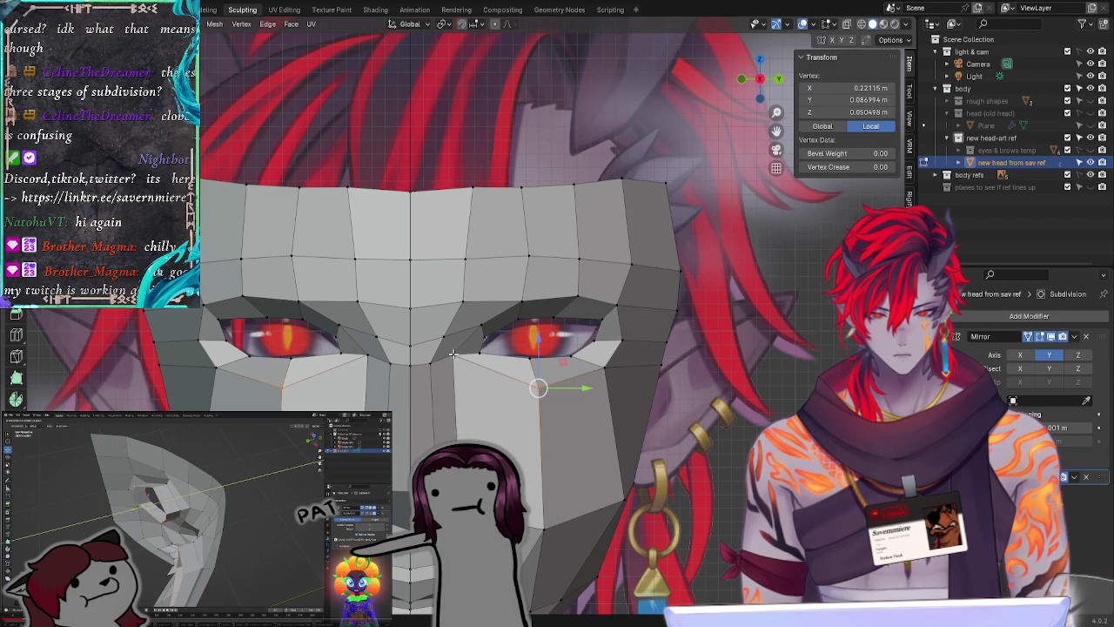
pyautogui.click(459, 359)
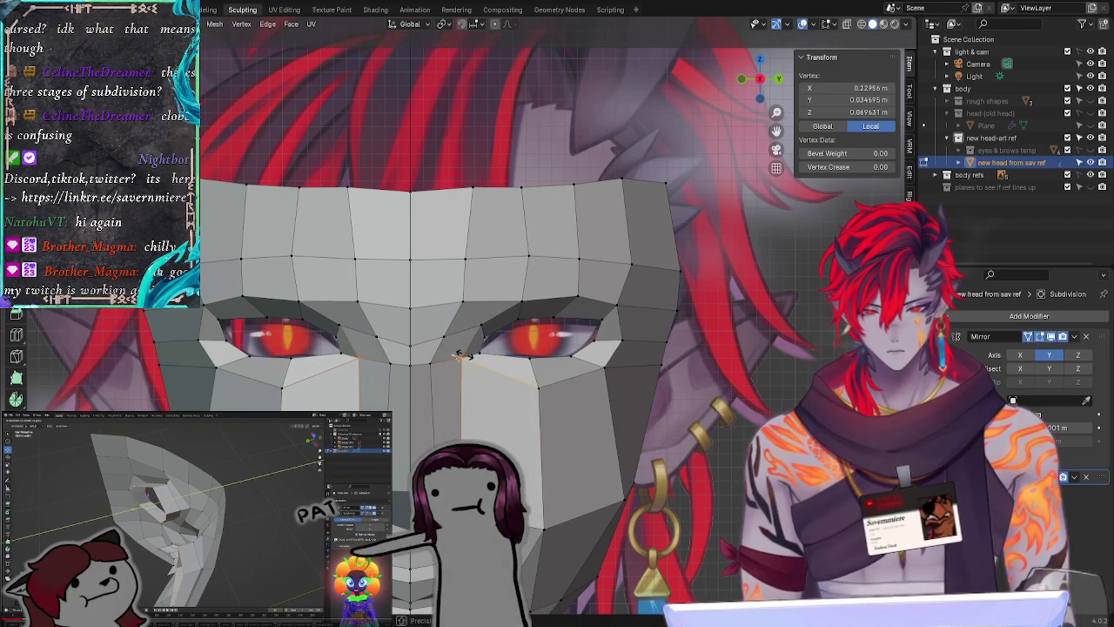
pyautogui.press('g')
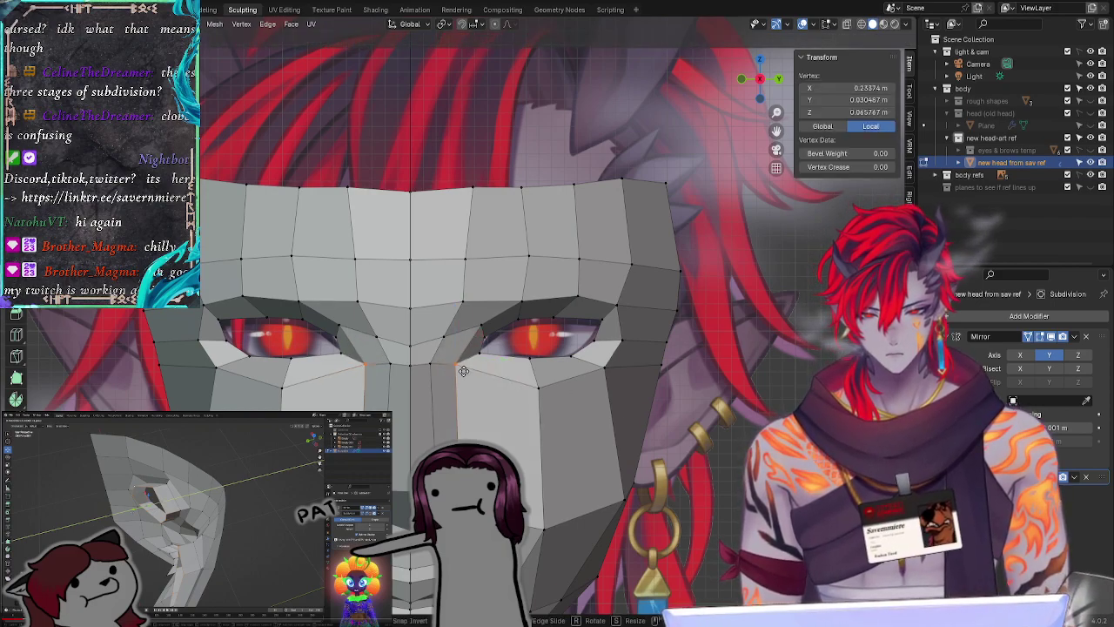
pyautogui.click(458, 365)
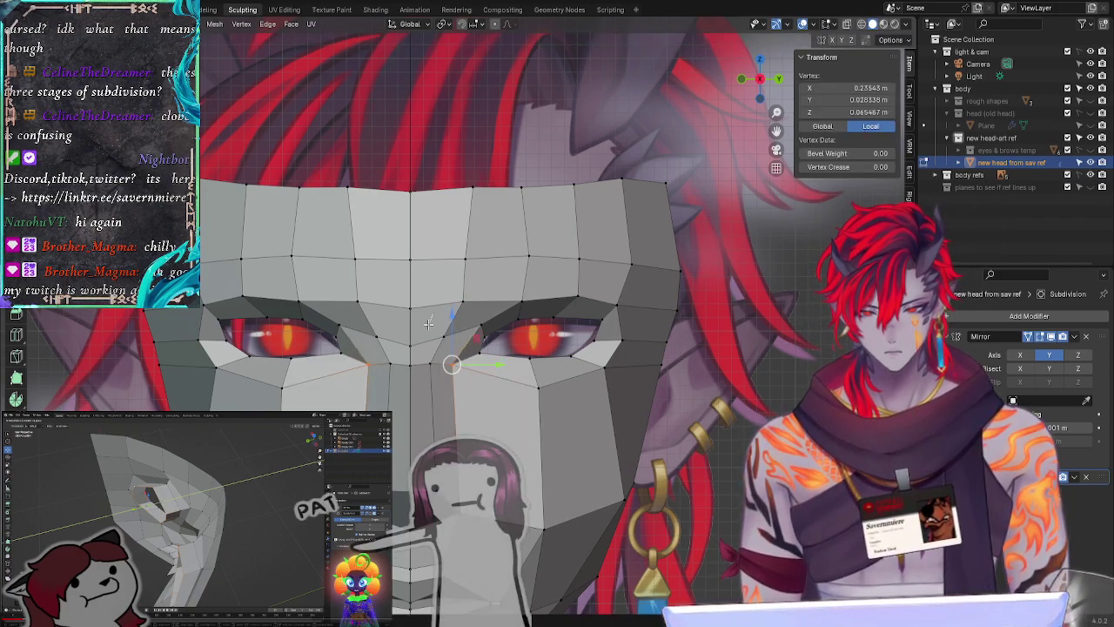
# Step: Vertex-slide the vertex between the eyes and the top forehead-edge vertex into line
pyautogui.click(442, 336)
pyautogui.press('g')
pyautogui.press('g')
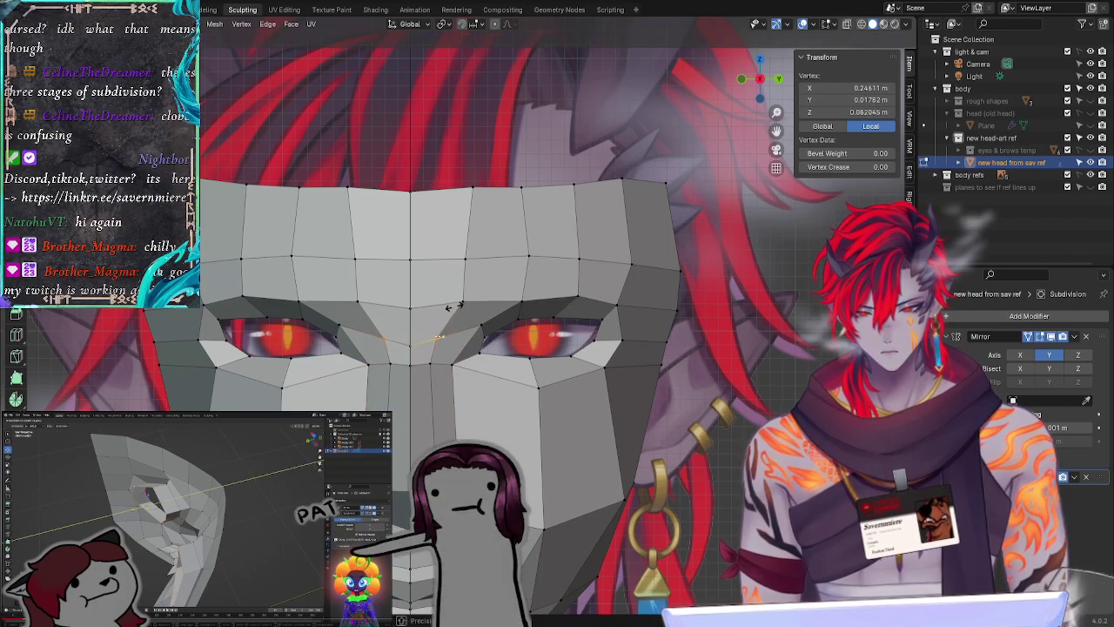
pyautogui.click(450, 306)
pyautogui.press('g')
pyautogui.press('g')
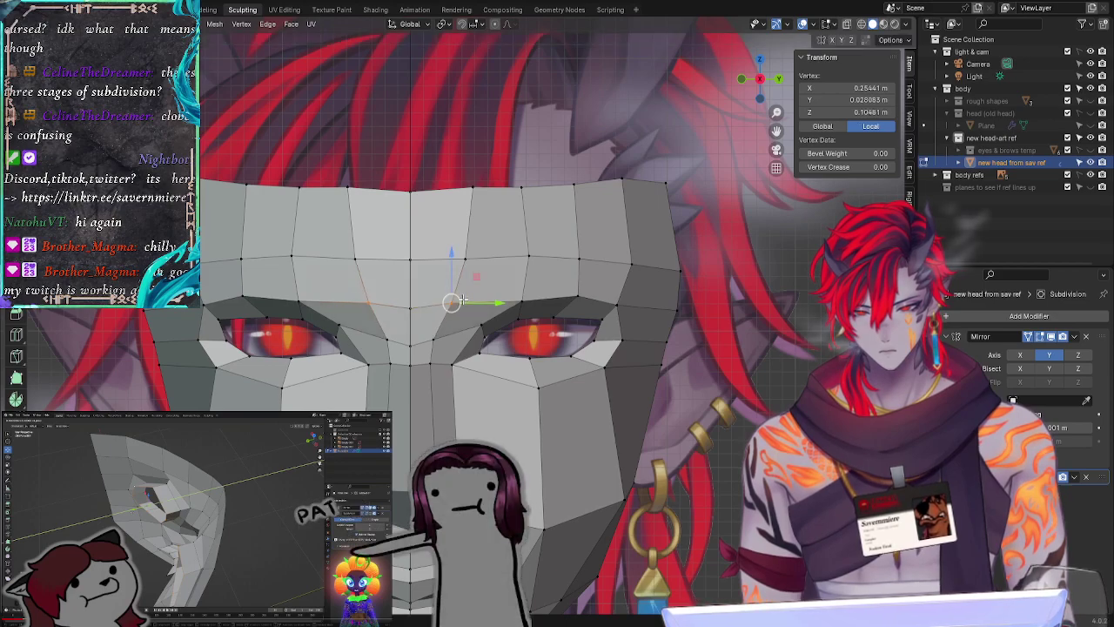
pyautogui.click(471, 258)
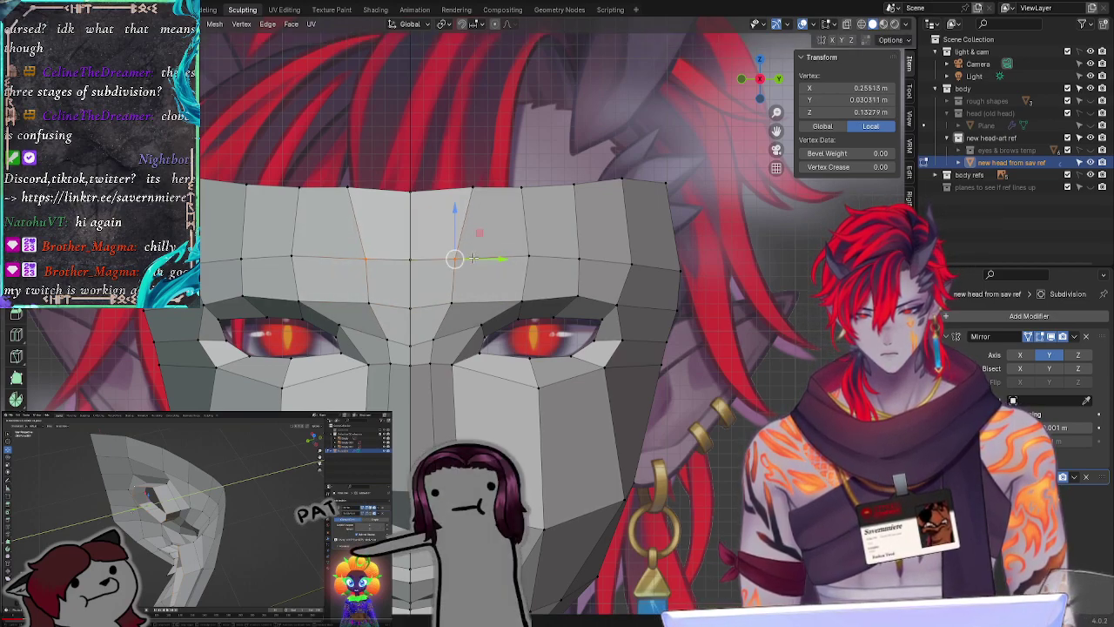
pyautogui.click(481, 180)
pyautogui.press('g')
pyautogui.press('g')
pyautogui.click(449, 286)
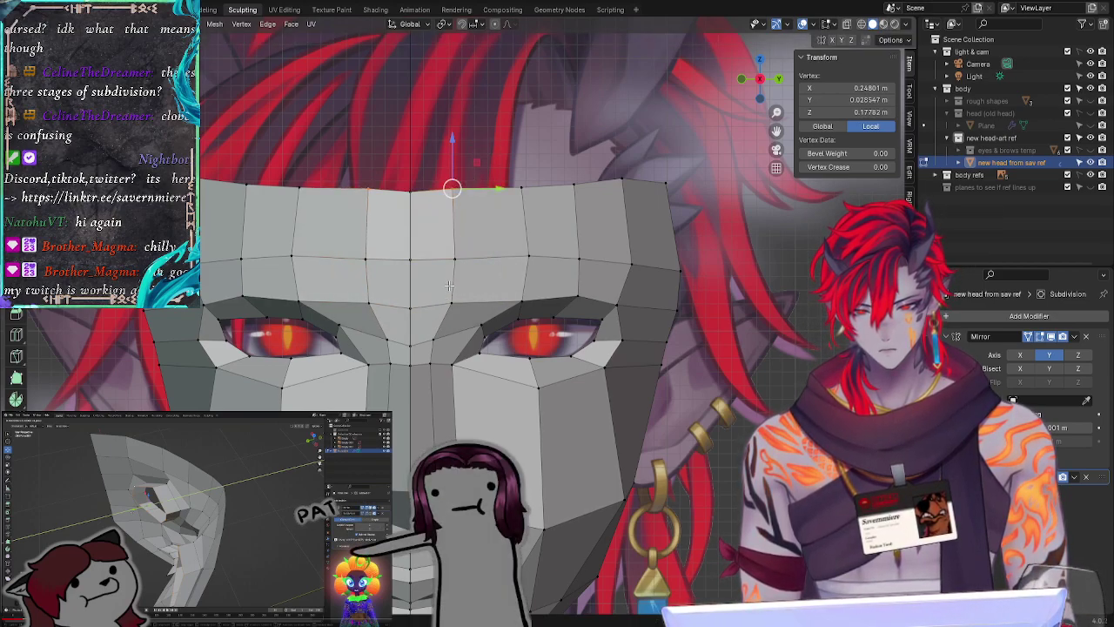
# Step: Slide the brow vertices above the eyes along their edges to follow the reference
pyautogui.click(433, 325)
pyautogui.press('g')
pyautogui.press('g')
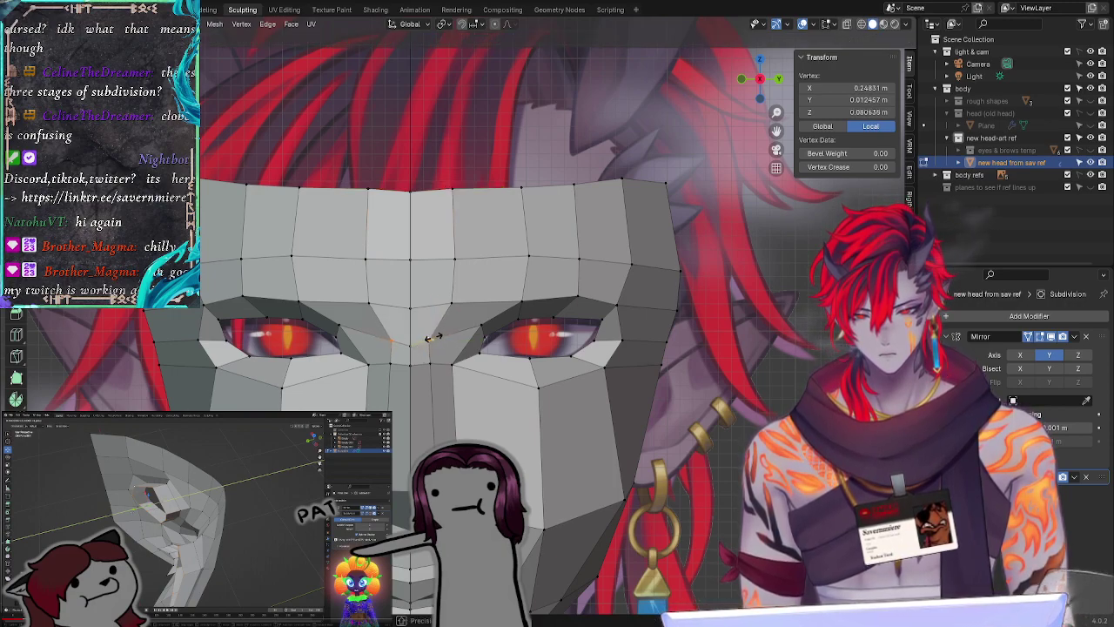
pyautogui.click(432, 337)
pyautogui.click(452, 303)
pyautogui.press('g')
pyautogui.press('g')
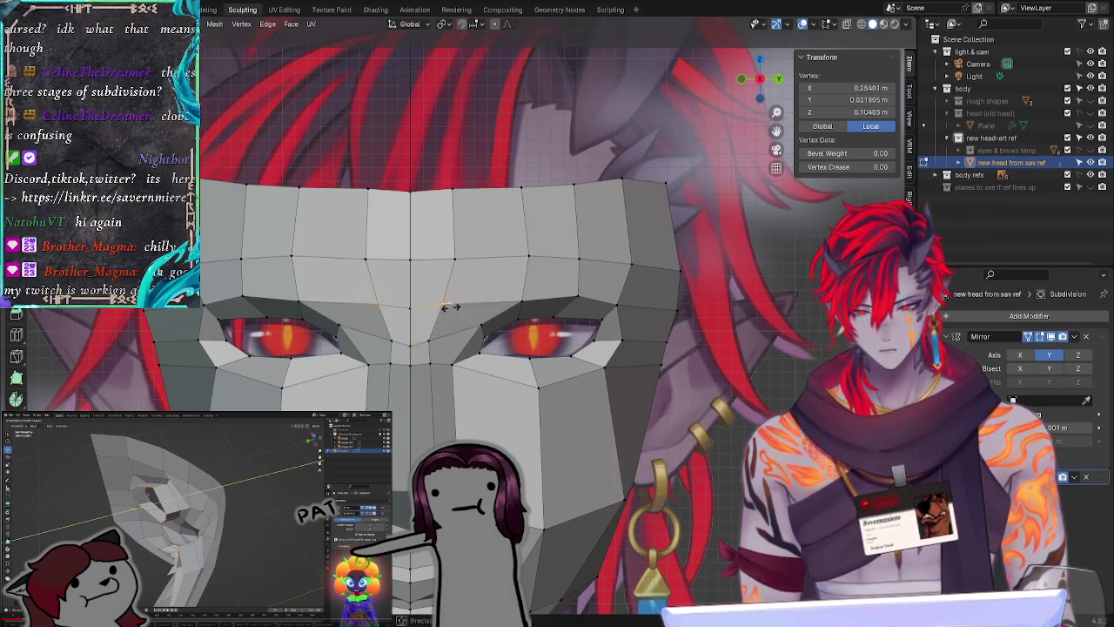
pyautogui.click(451, 307)
pyautogui.click(457, 260)
pyautogui.press('g')
pyautogui.press('g')
pyautogui.click(459, 261)
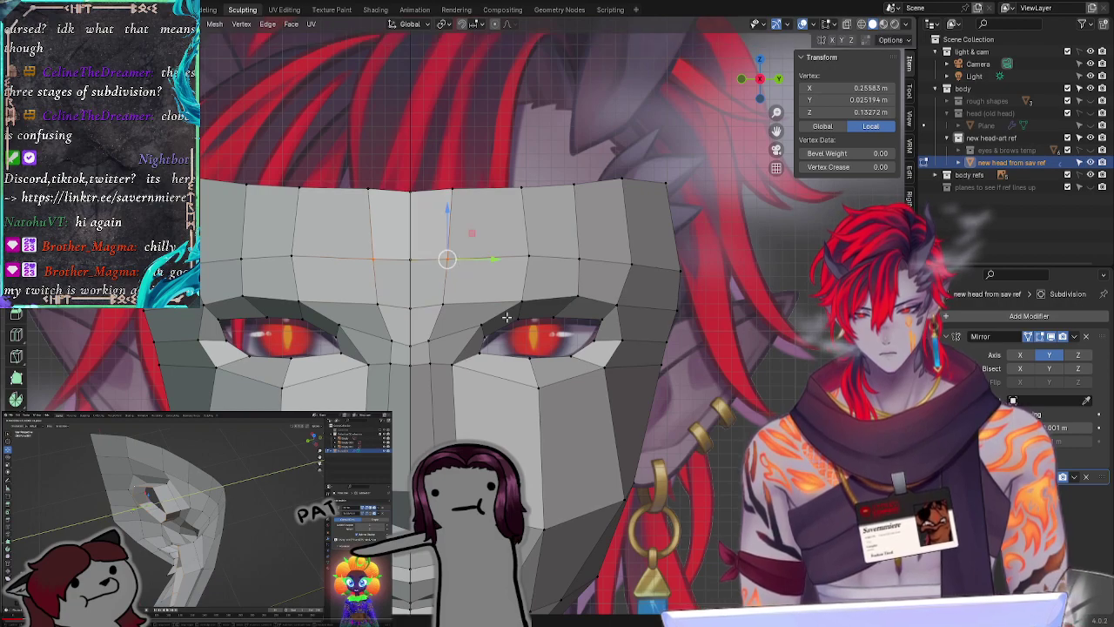
# Step: Slide the inner eye-corner vertex and bring the nose-bridge vertices onto the centre line
pyautogui.click(476, 326)
pyautogui.press('g')
pyautogui.press('g')
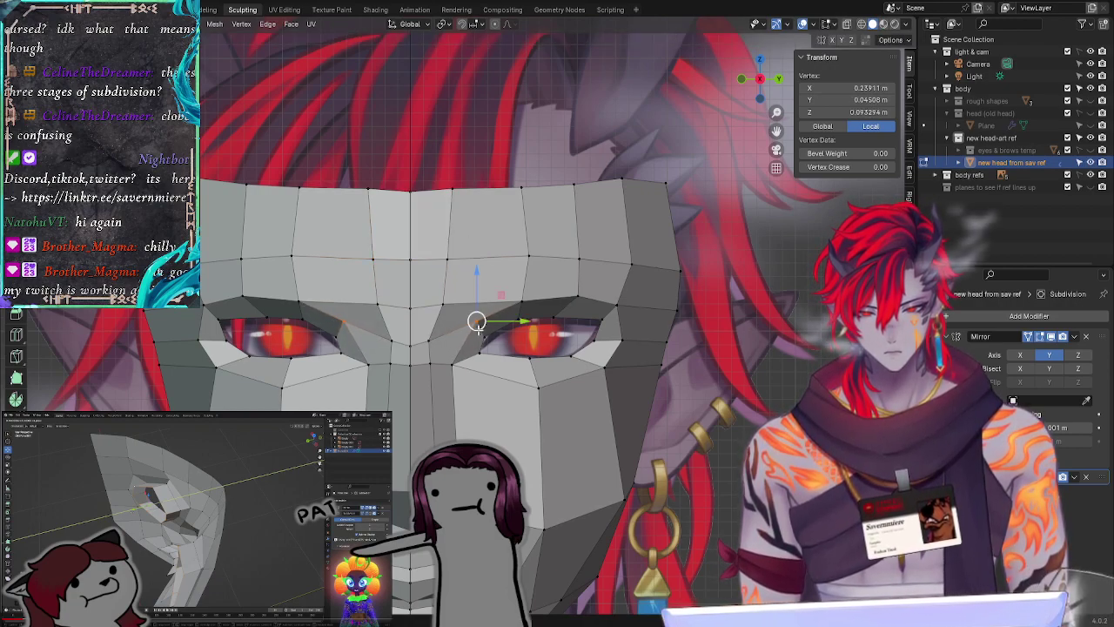
pyautogui.click(474, 327)
pyautogui.click(528, 400)
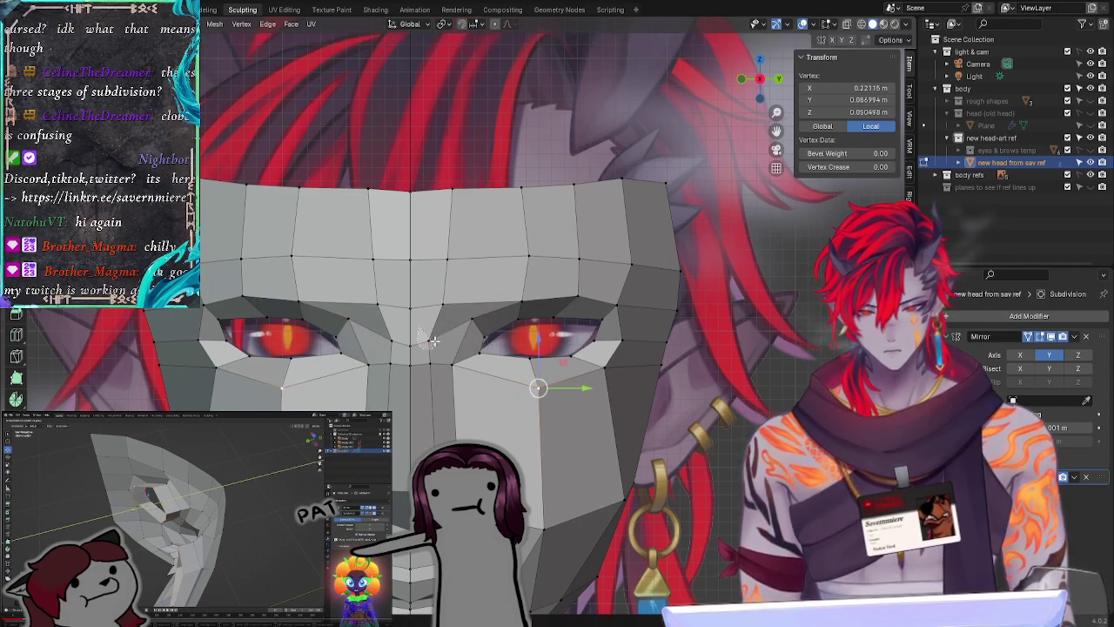
pyautogui.click(433, 340)
pyautogui.press('g')
pyautogui.press('g')
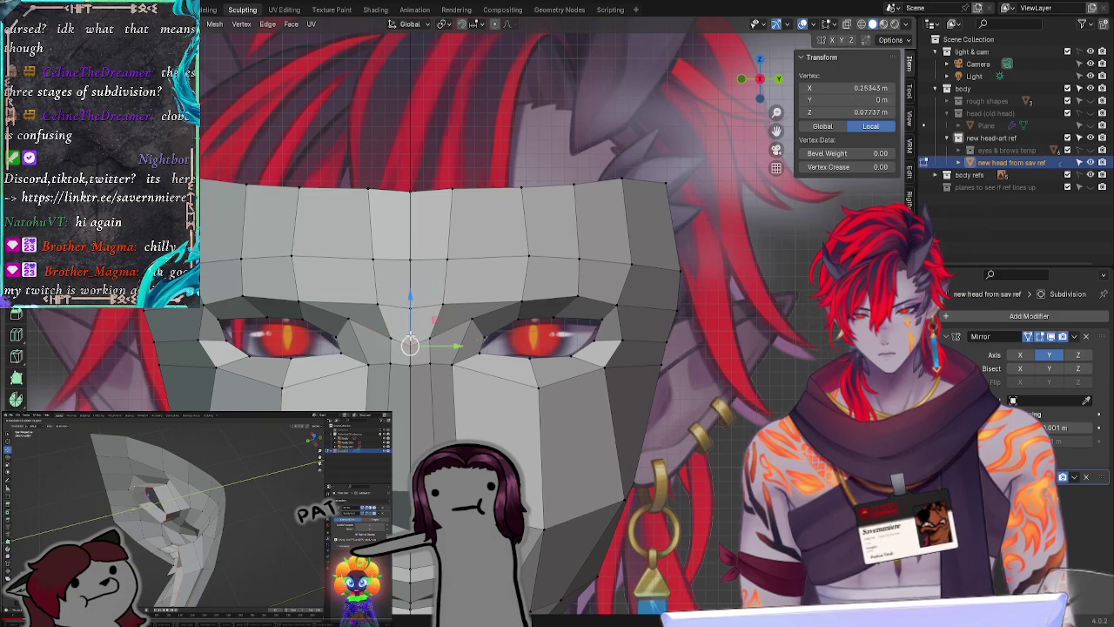
pyautogui.click(409, 335)
pyautogui.hotkey('alt', 'a')
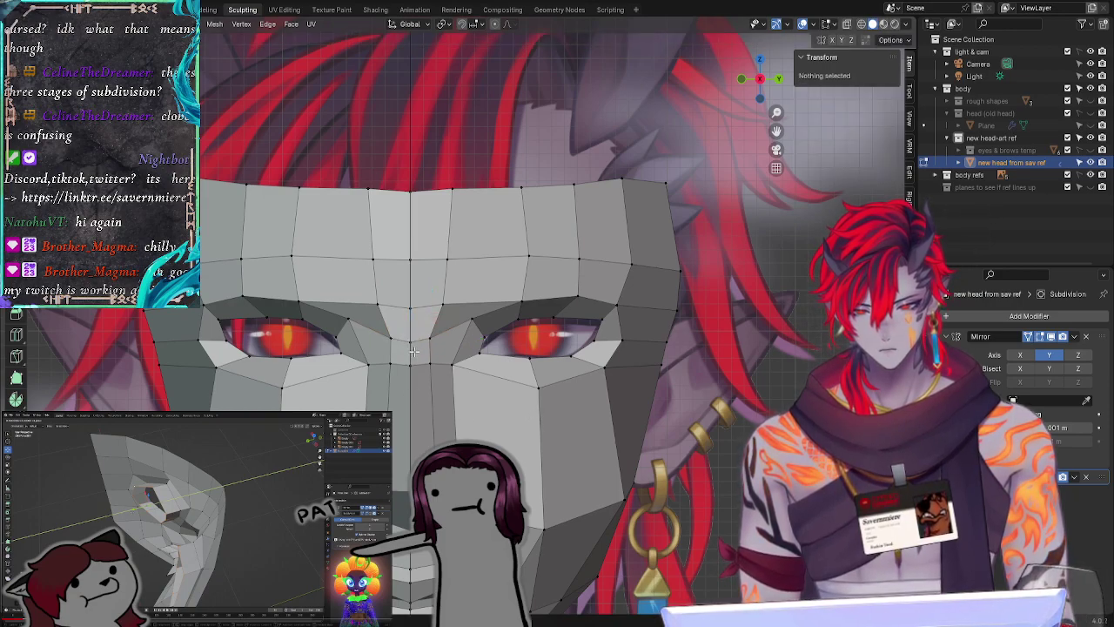
pyautogui.moveTo(419, 377); pyautogui.dragTo(431, 366)
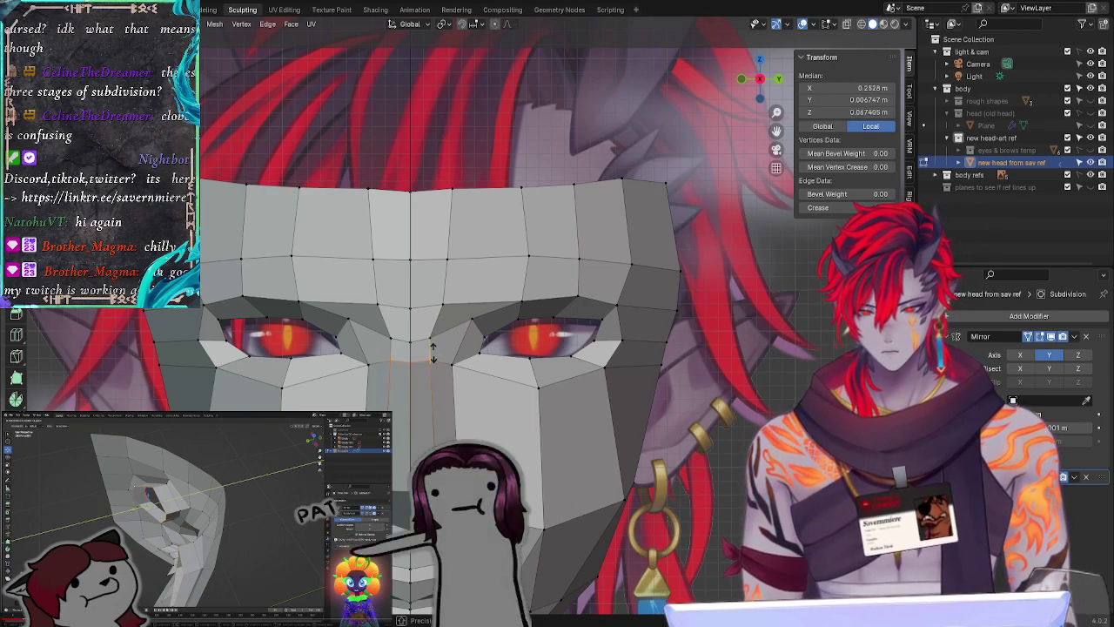
pyautogui.click(433, 339)
# Step: Place the centre-line vertex between the eyes at Y 0 m, Z 0.072566 m
pyautogui.hotkey('alt', 'a')
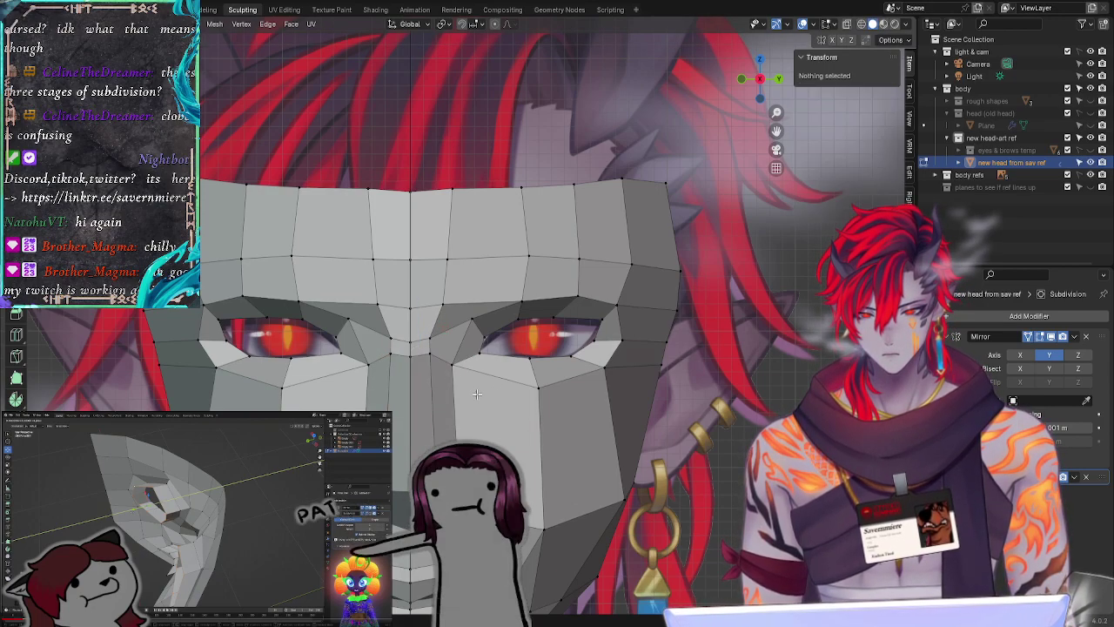
pyautogui.click(432, 357)
pyautogui.press('g')
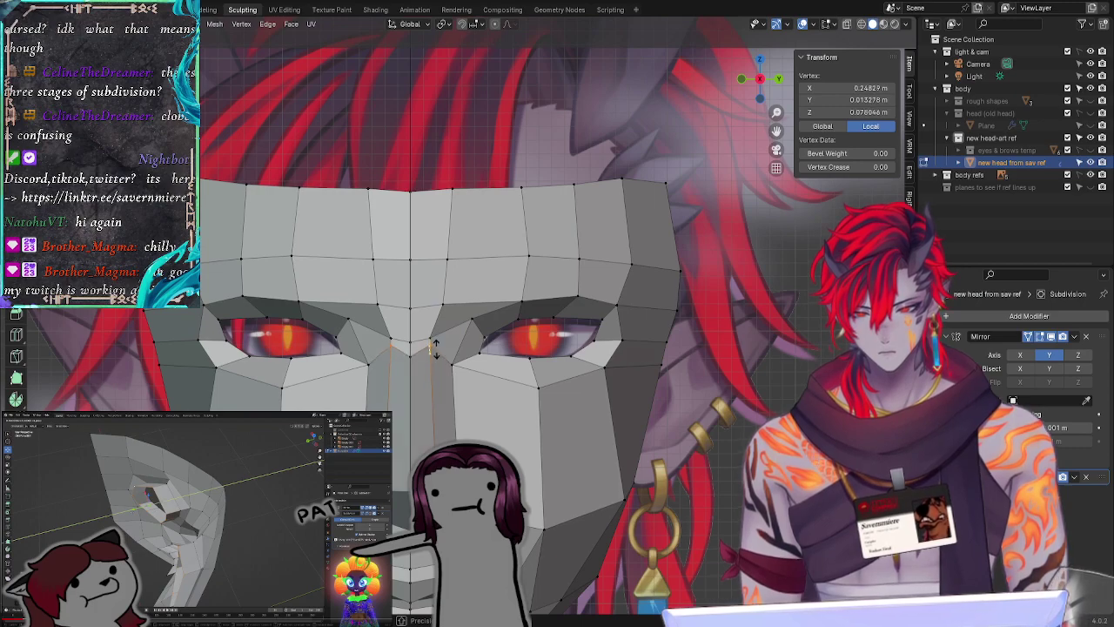
pyautogui.click(433, 357)
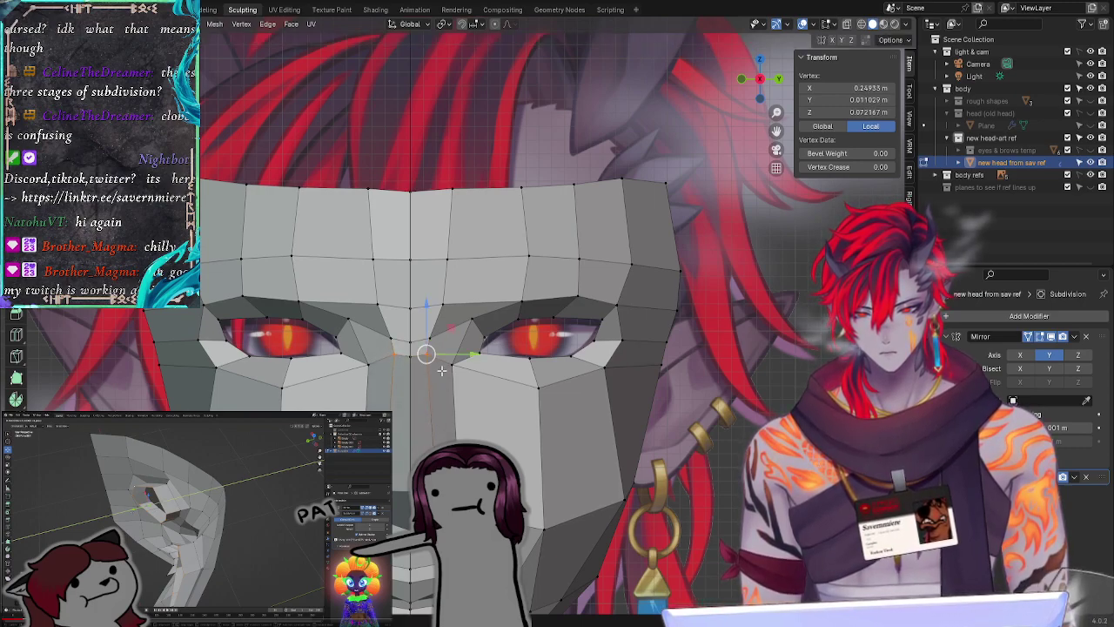
pyautogui.hotkey('alt', 'a')
pyautogui.click(413, 357)
pyautogui.press('g')
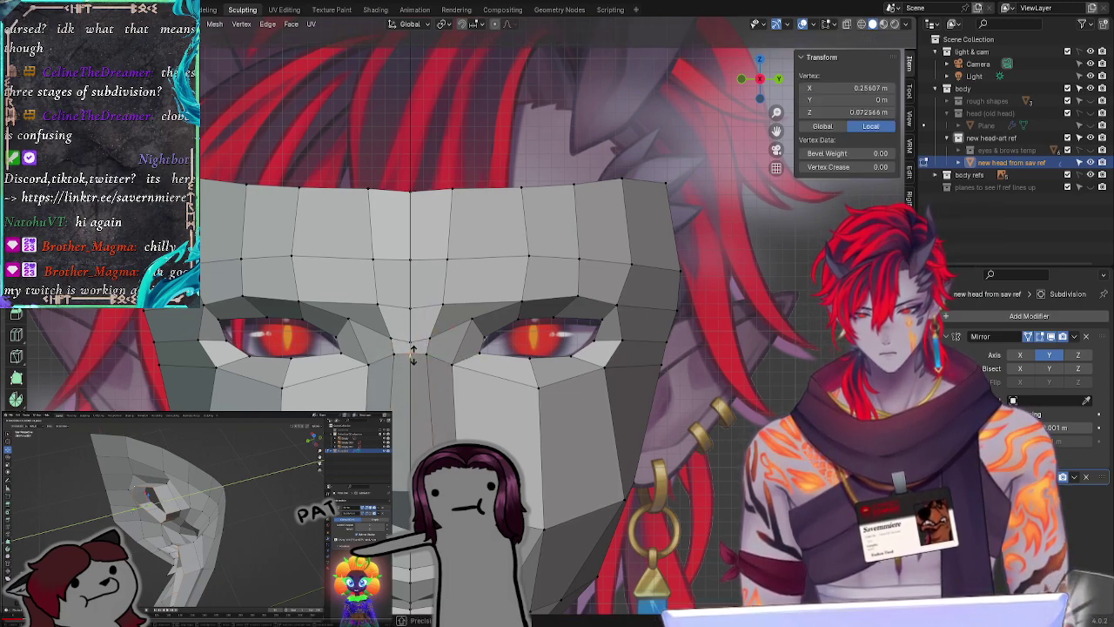
pyautogui.click(413, 355)
pyautogui.click(539, 392)
pyautogui.hotkey('alt', 'a')
pyautogui.moveTo(783, 416); pyautogui.dragTo(678, 420, button='middle')
pyautogui.click(327, 339)
# Step: Slide the eye-socket edge and the inner eye-corner vertex along their edges
pyautogui.press('g')
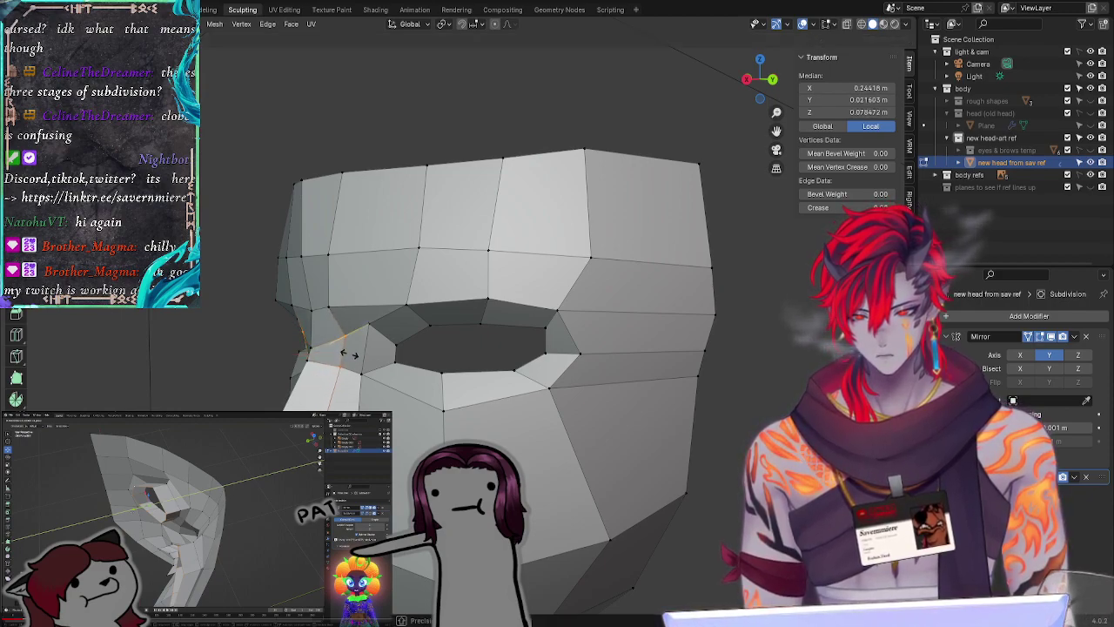
pyautogui.click(349, 354)
pyautogui.click(443, 410)
pyautogui.click(369, 323)
pyautogui.press('g')
pyautogui.press('g')
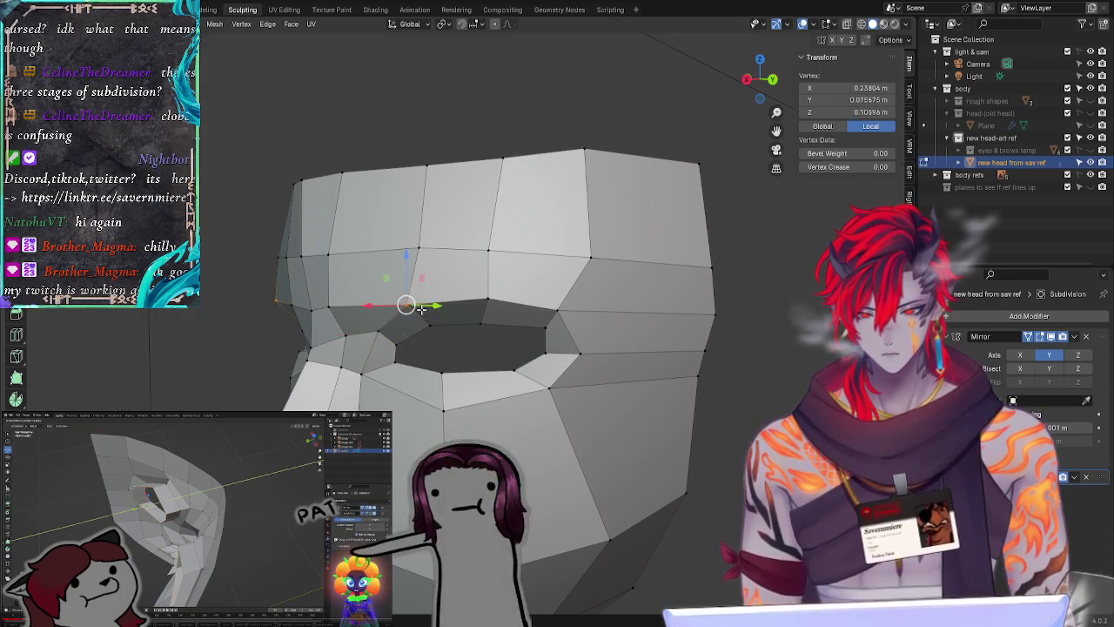
pyautogui.click(402, 322)
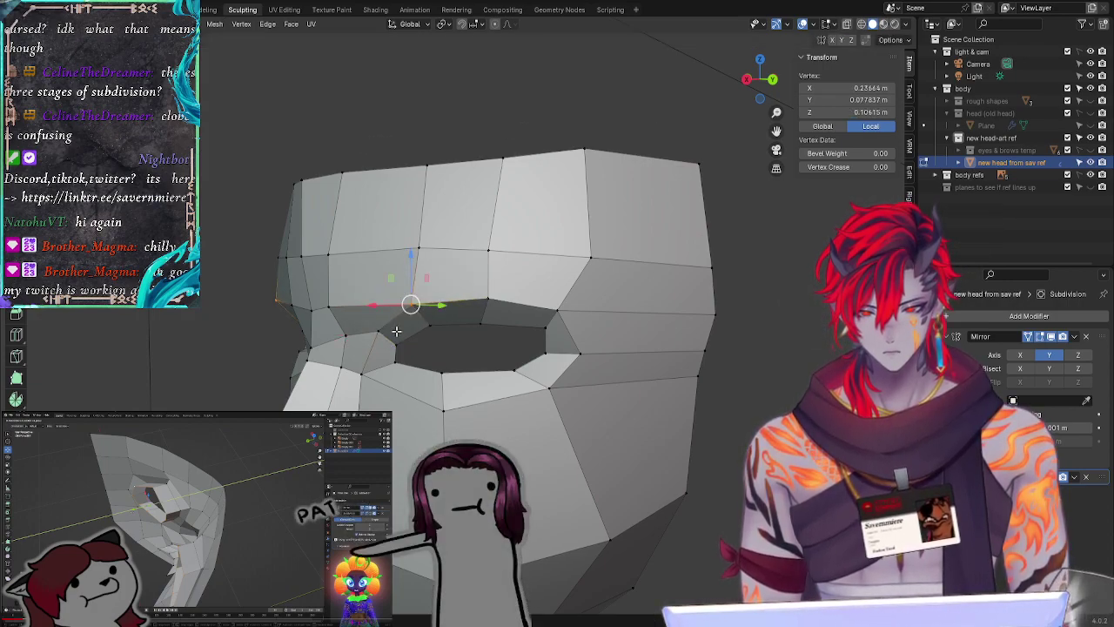
# Step: Vertex-slide the side and lower rim vertices of the eye hole into an oval curve
pyautogui.click(364, 379)
pyautogui.press('g')
pyautogui.press('g')
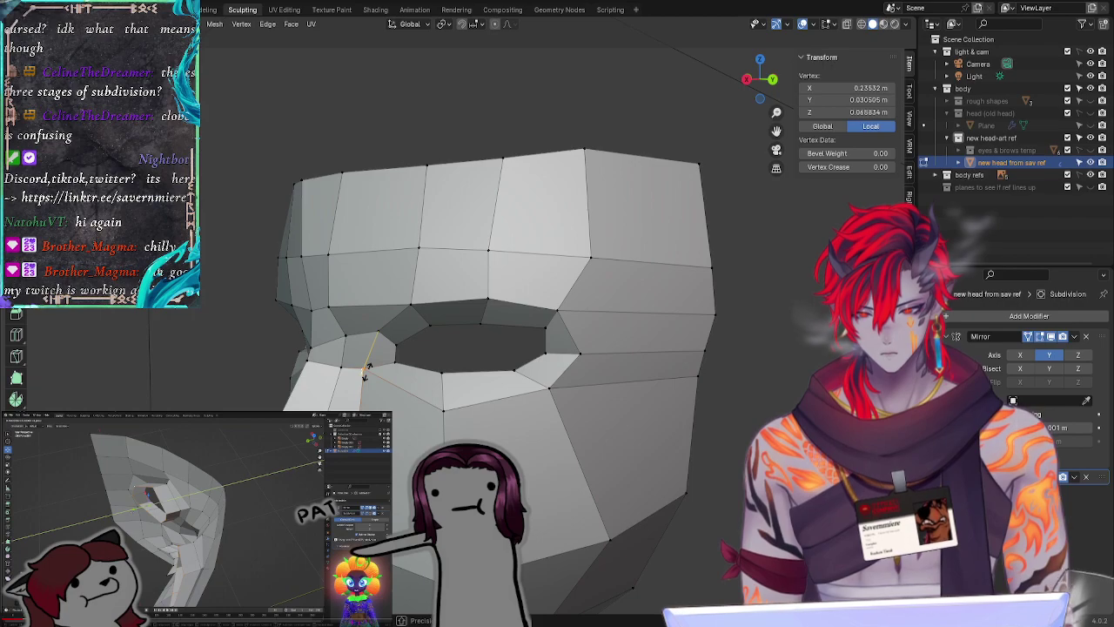
pyautogui.click(365, 370)
pyautogui.press('g')
pyautogui.press('g')
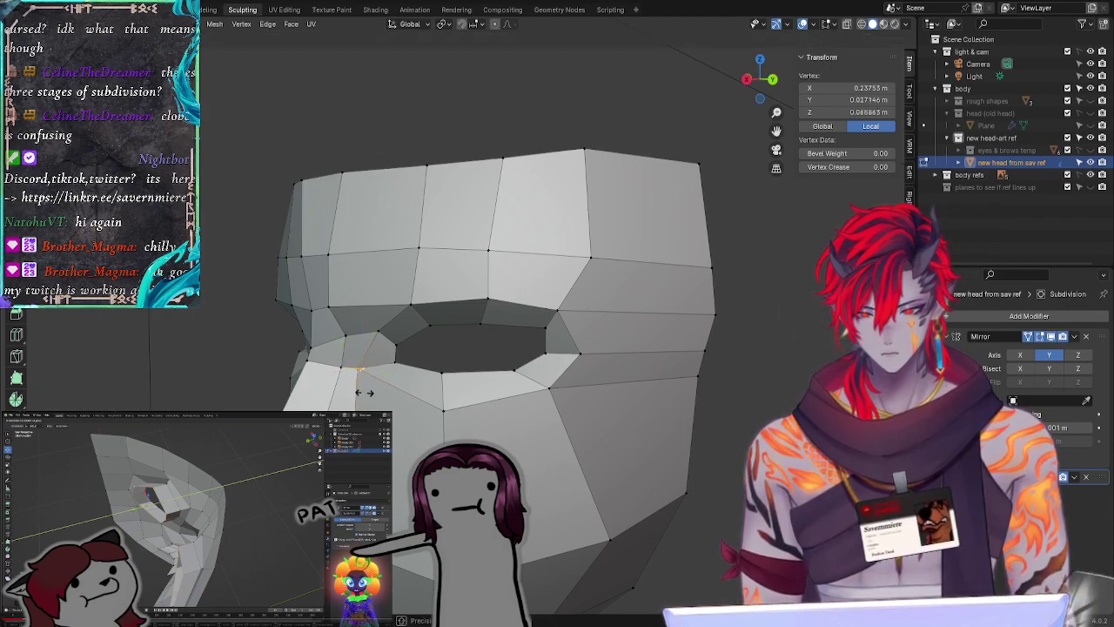
pyautogui.click(360, 392)
pyautogui.click(437, 415)
pyautogui.press('g')
pyautogui.press('g')
pyautogui.click(442, 431)
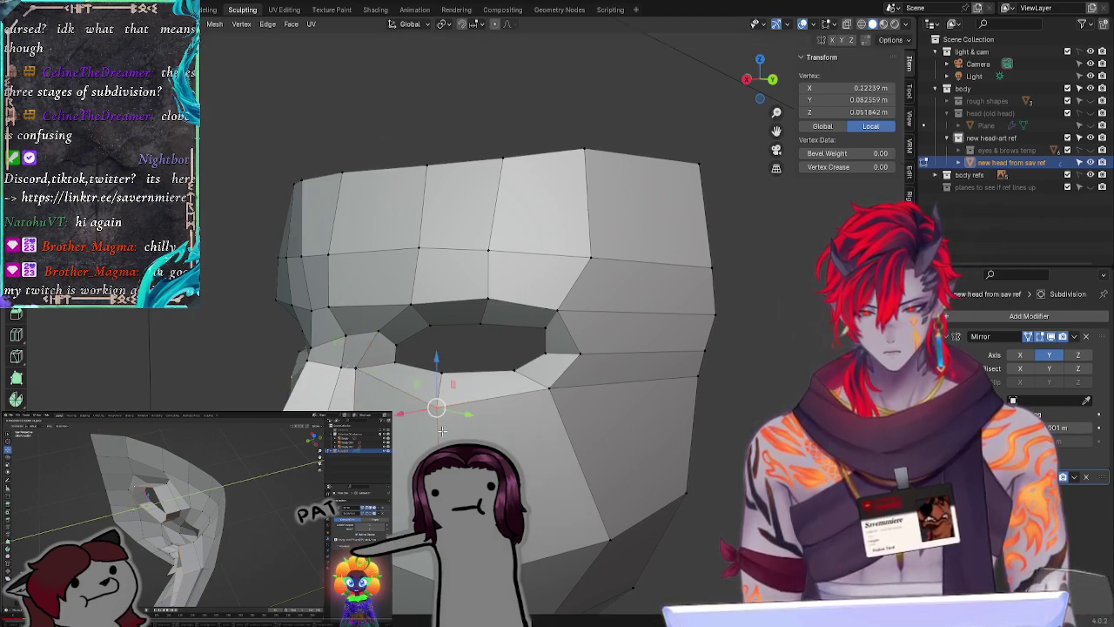
# Step: Pull the socket's outer lower corner and lower rim vertices inward to round the opening
pyautogui.click(552, 393)
pyautogui.press('g')
pyautogui.press('g')
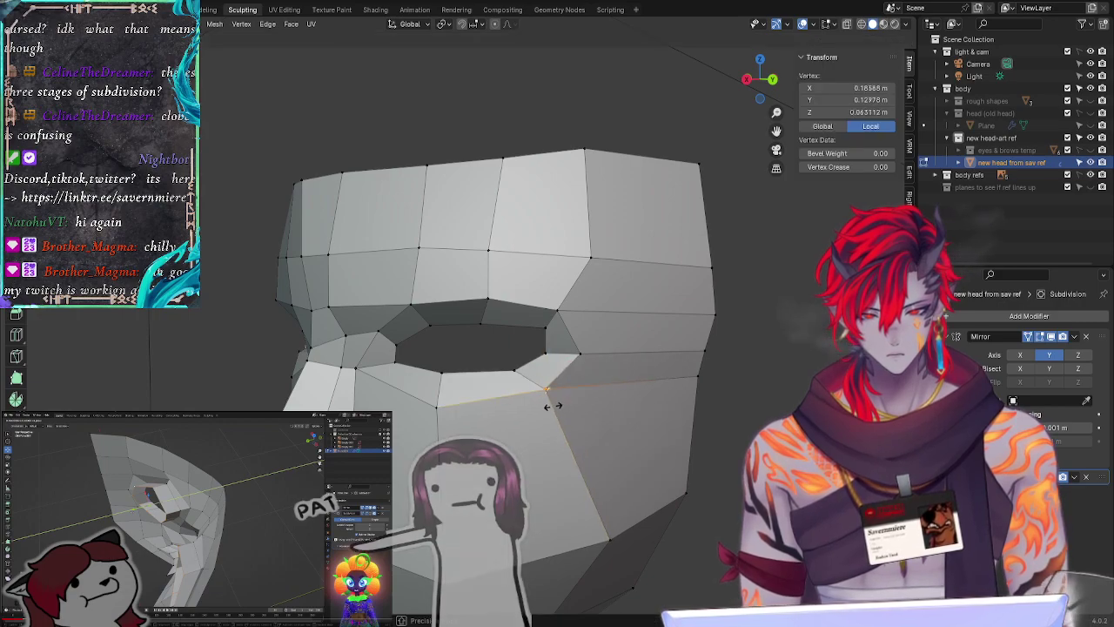
pyautogui.click(510, 365)
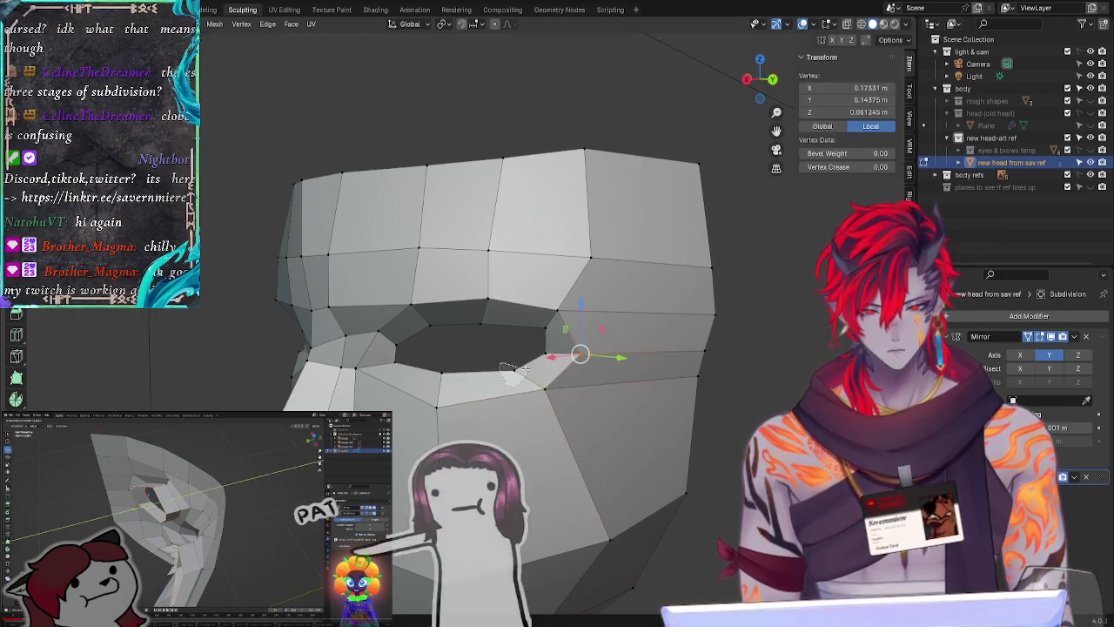
pyautogui.click(441, 366)
pyautogui.click(505, 363)
pyautogui.press('g')
pyautogui.press('g')
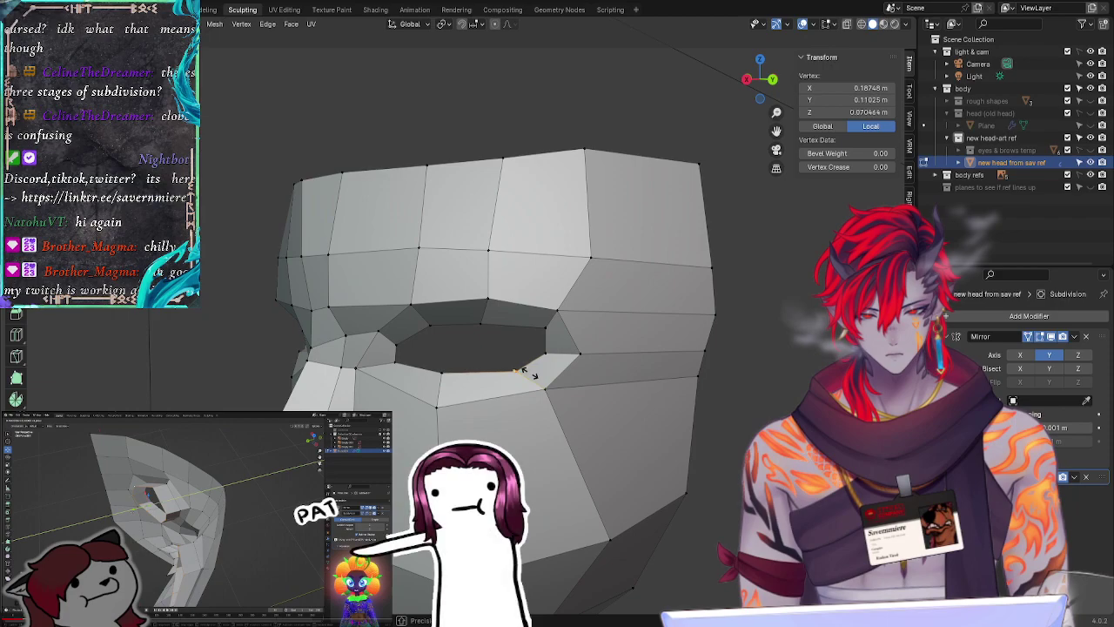
pyautogui.click(476, 372)
# Step: Slide the upper-right eye-hole vertex to round the top, then return to front view
pyautogui.click(545, 328)
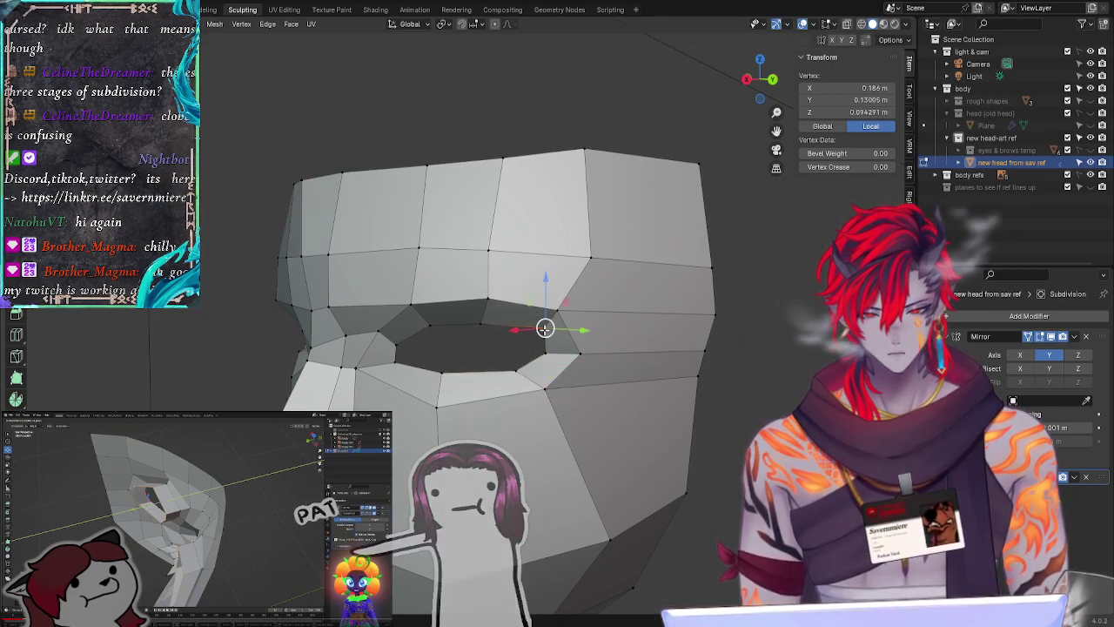
pyautogui.press('g')
pyautogui.press('g')
pyautogui.click(444, 369)
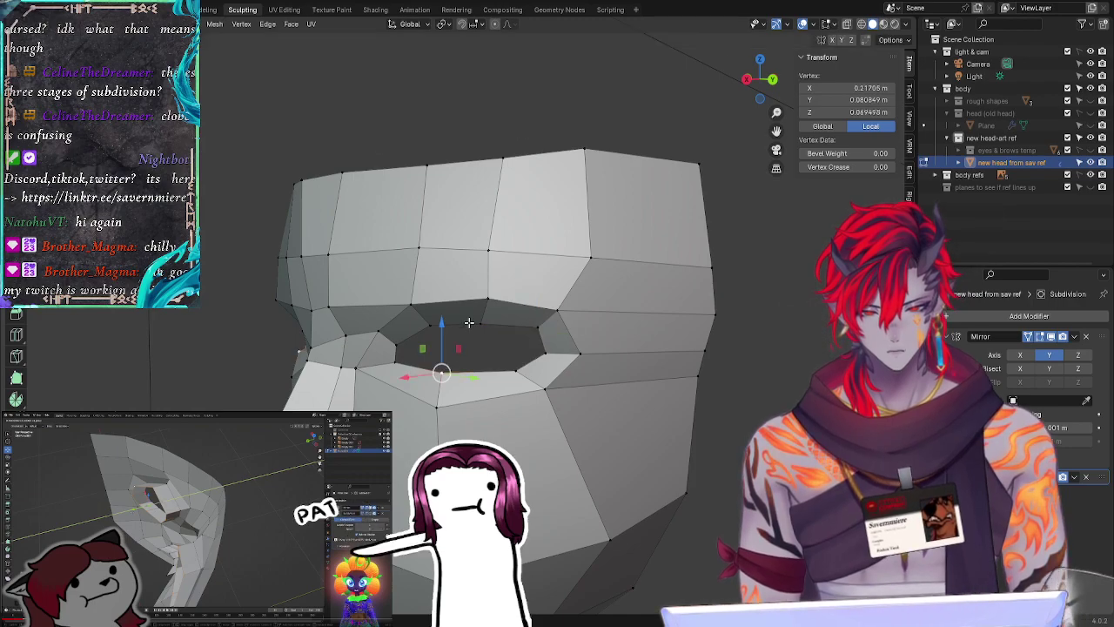
pyautogui.click(478, 322)
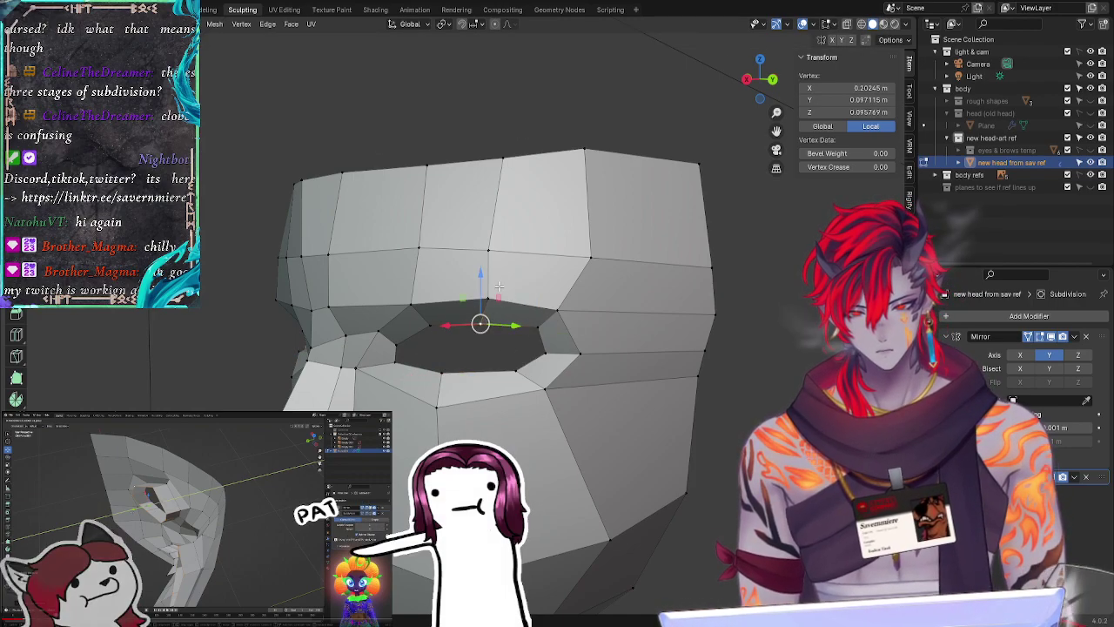
pyautogui.click(703, 350)
pyautogui.click(750, 81)
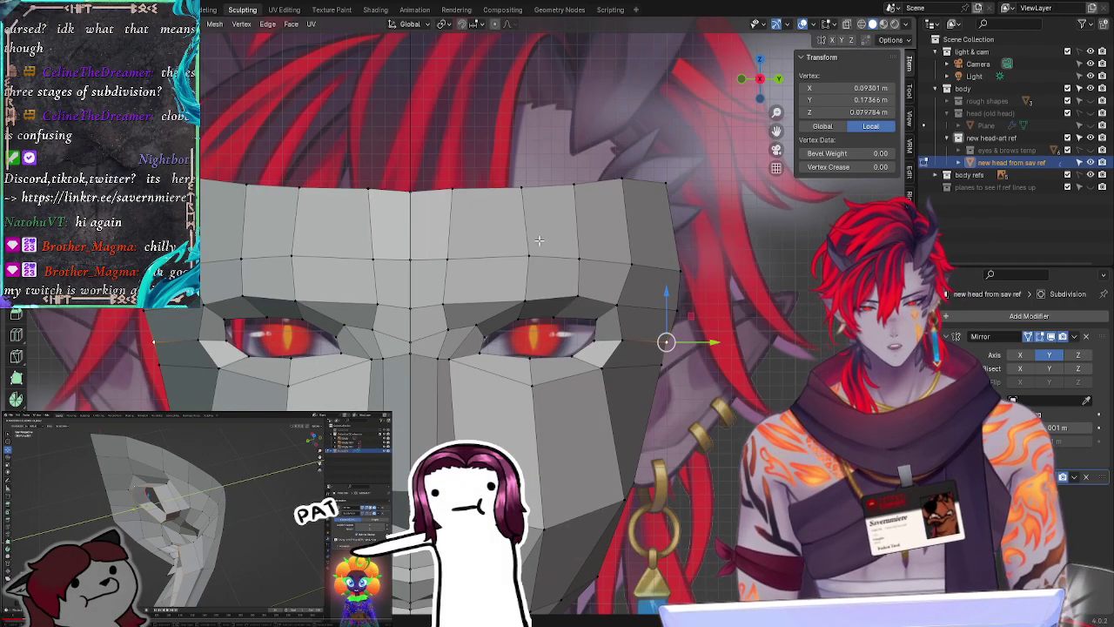
# Step: Move the outer eye-corner vertex repeatedly until it sits on the reference eye
pyautogui.click(485, 336)
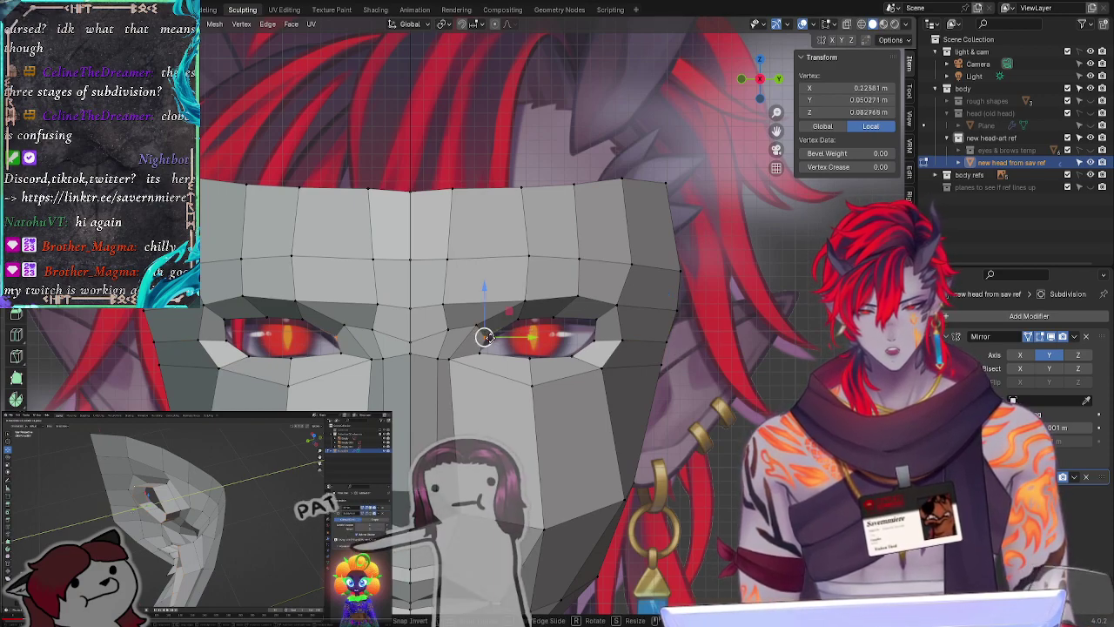
pyautogui.press('g')
pyautogui.click(490, 337)
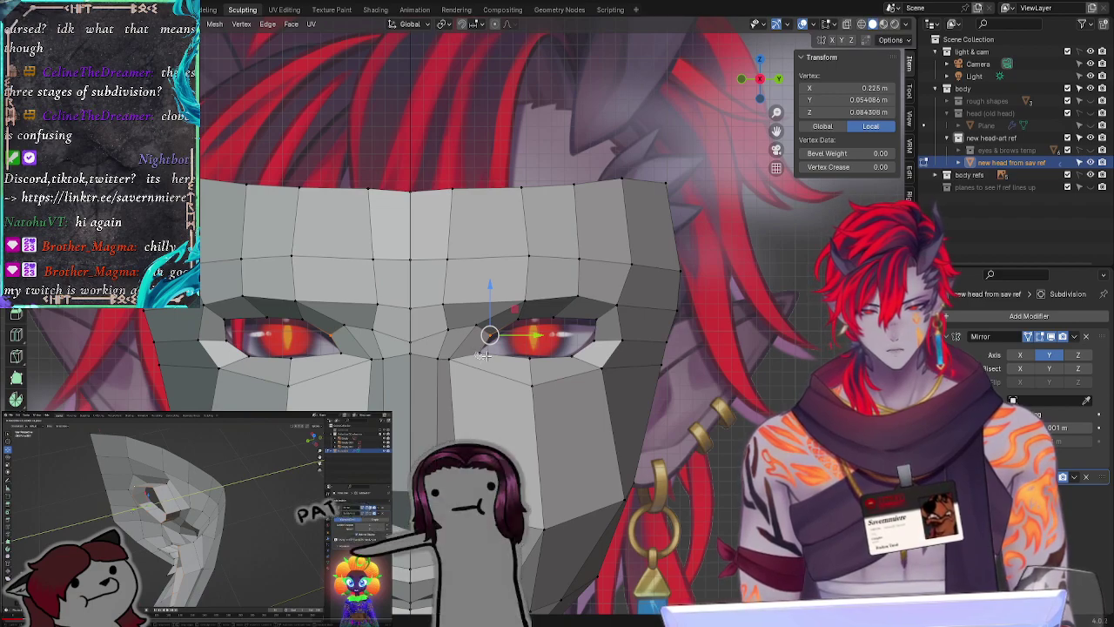
pyautogui.press('g')
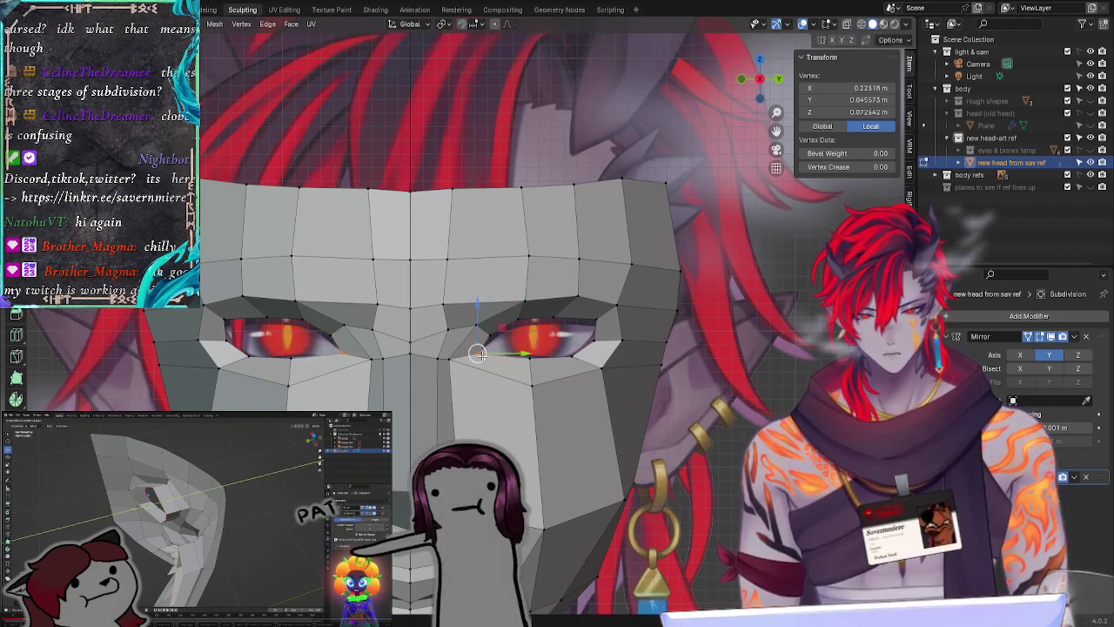
pyautogui.click(530, 358)
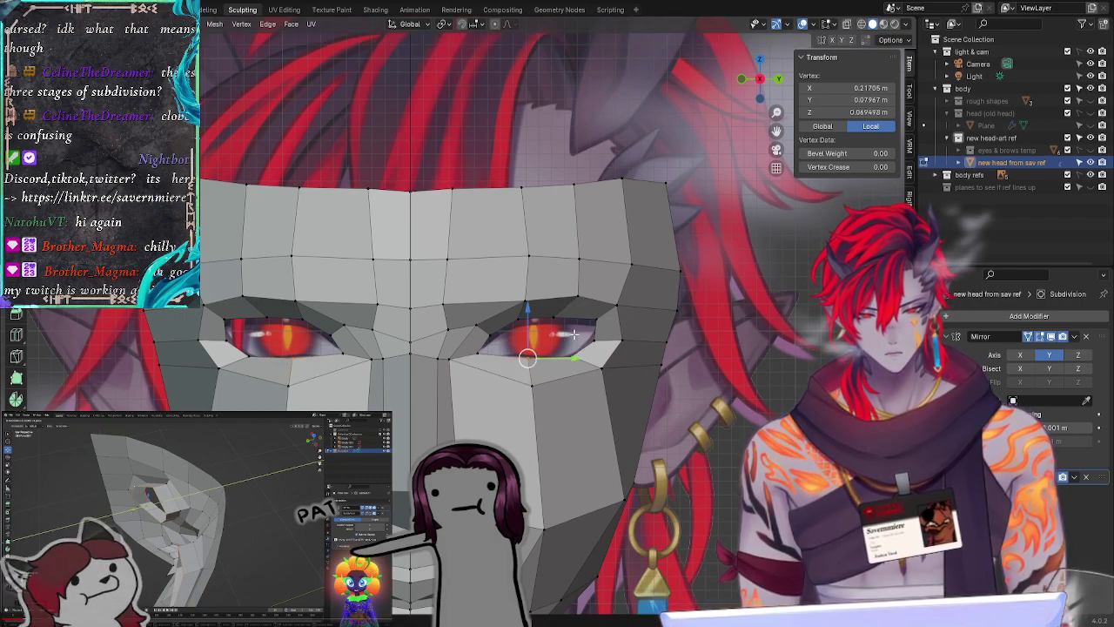
pyautogui.press('g')
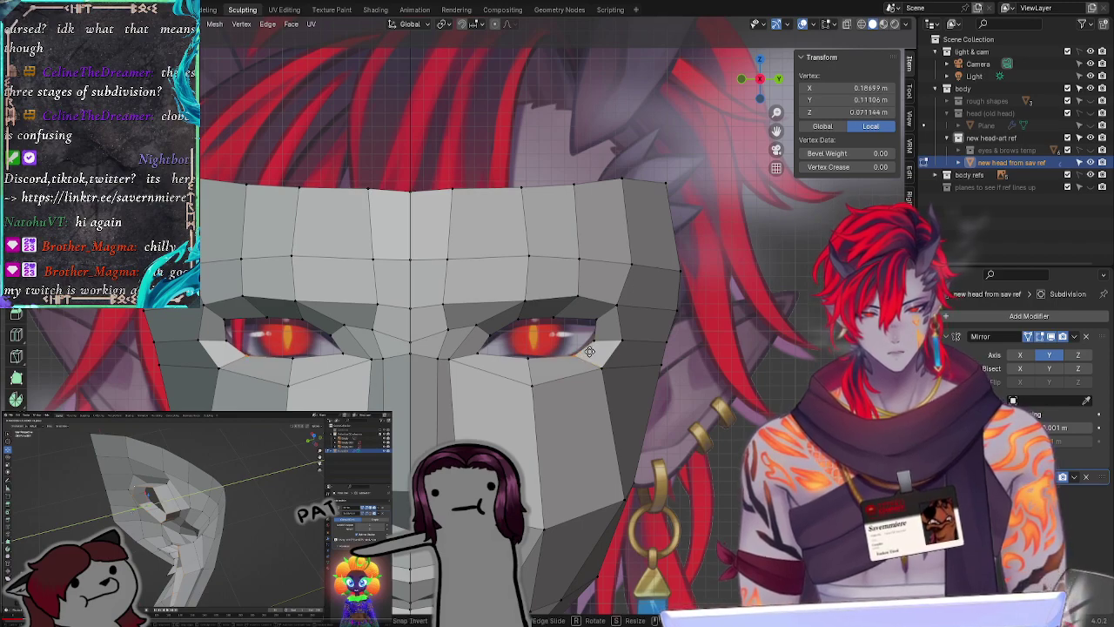
pyautogui.click(595, 341)
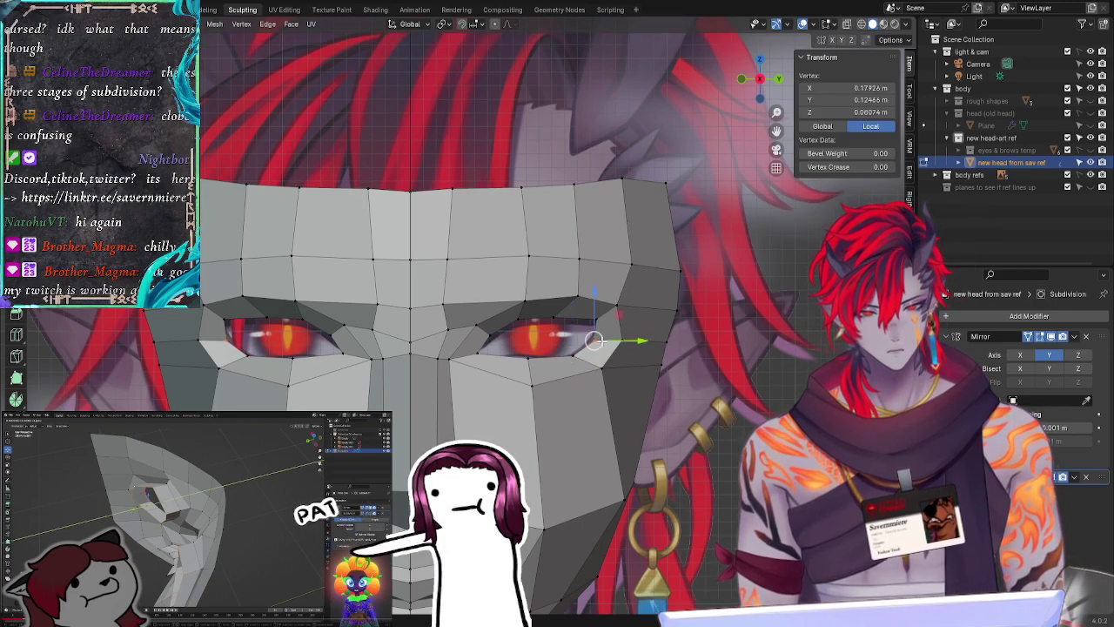
pyautogui.press('g')
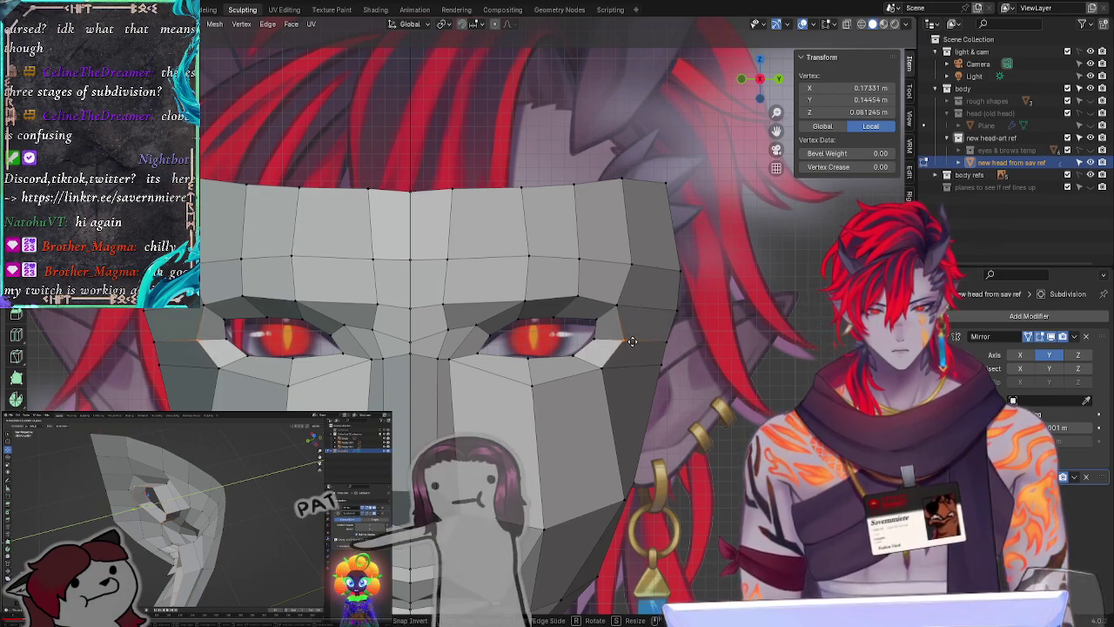
pyautogui.click(624, 339)
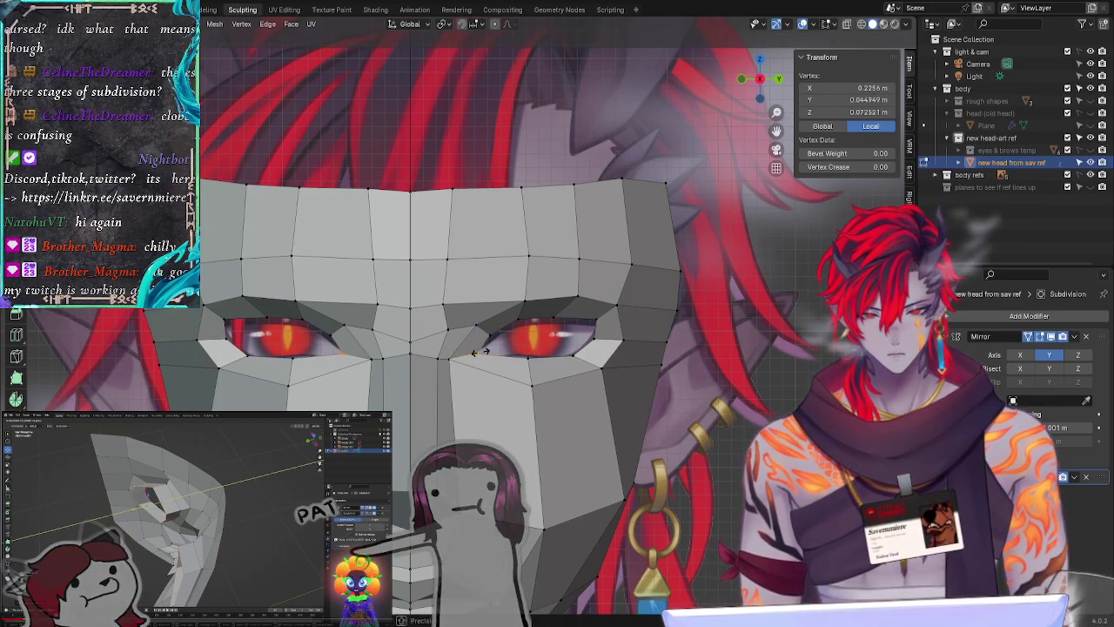
# Step: Nudge the two inner eye-corner vertices beside the nose bridge to tighten the socket
pyautogui.click(466, 351)
pyautogui.press('g')
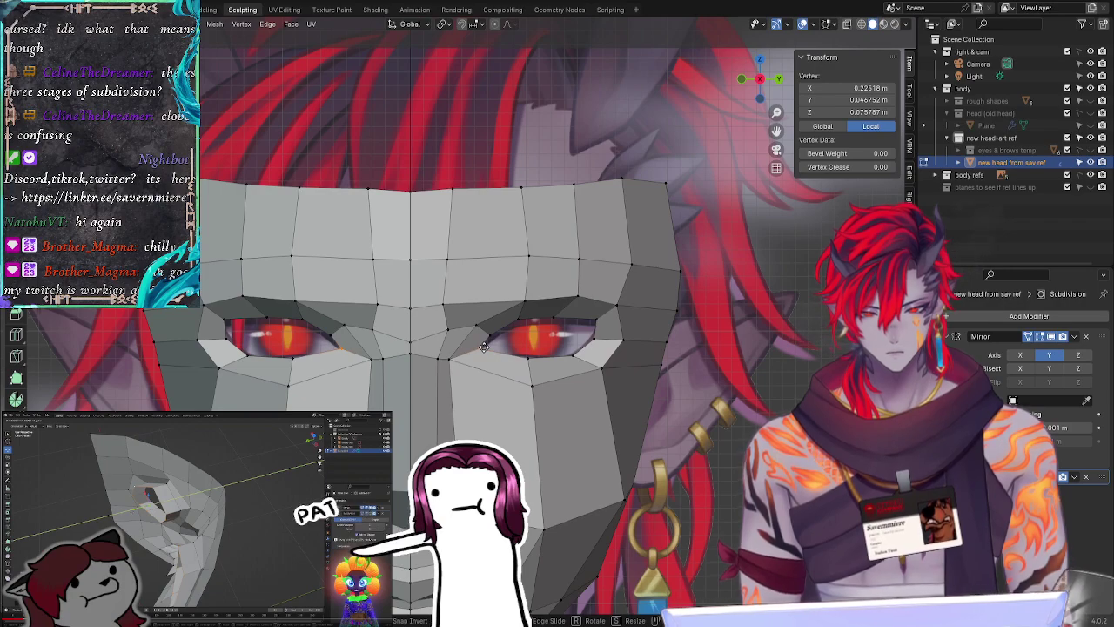
pyautogui.click(481, 345)
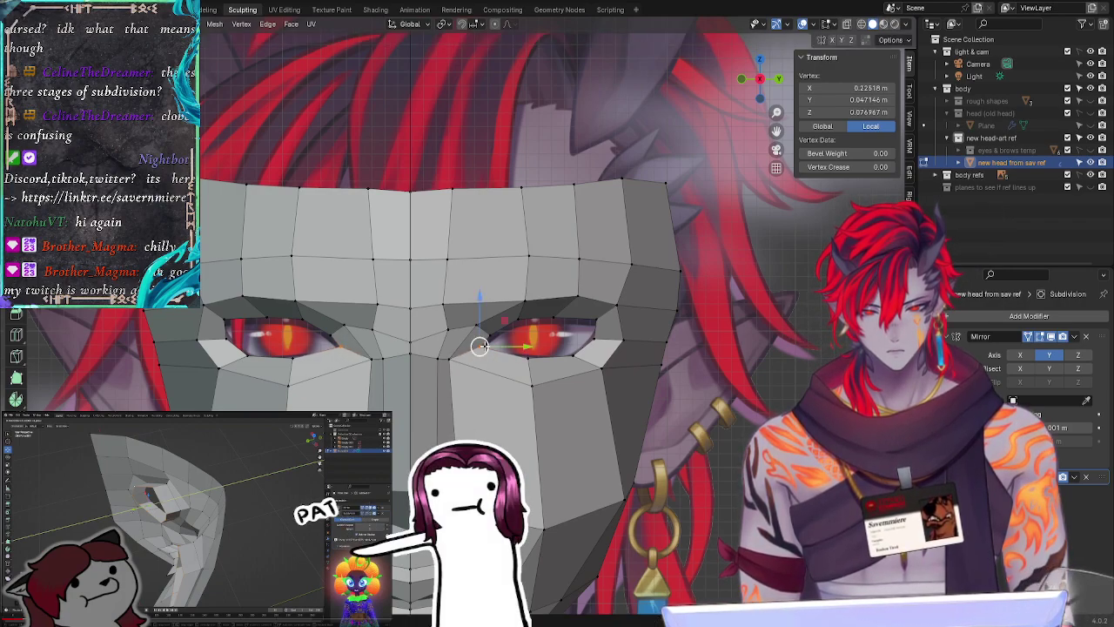
pyautogui.click(456, 369)
pyautogui.press('g')
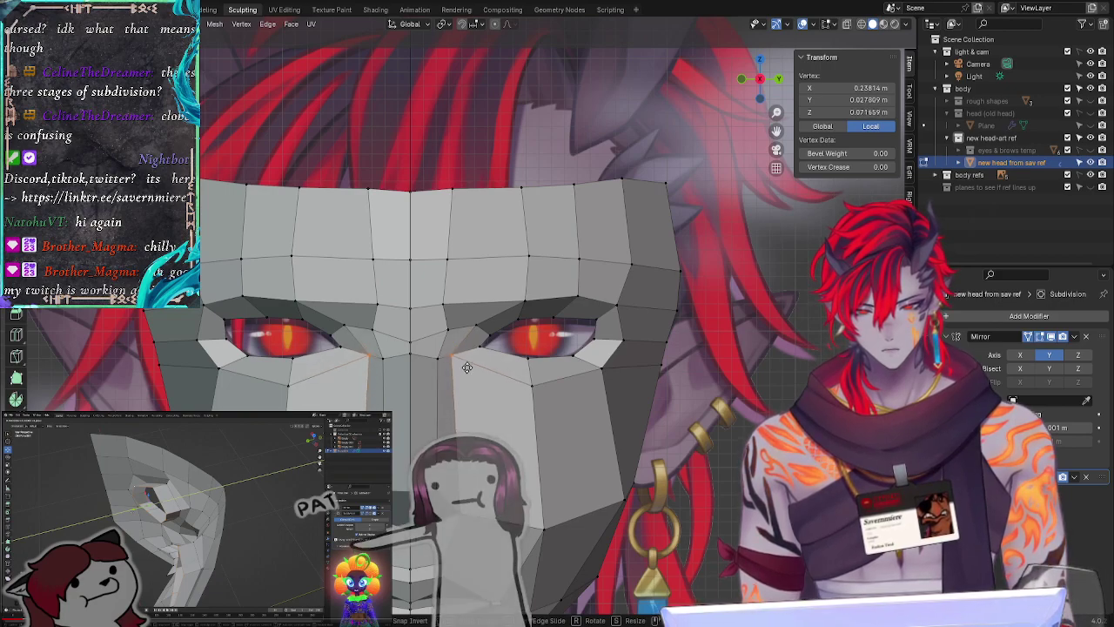
pyautogui.click(467, 367)
pyautogui.click(492, 419)
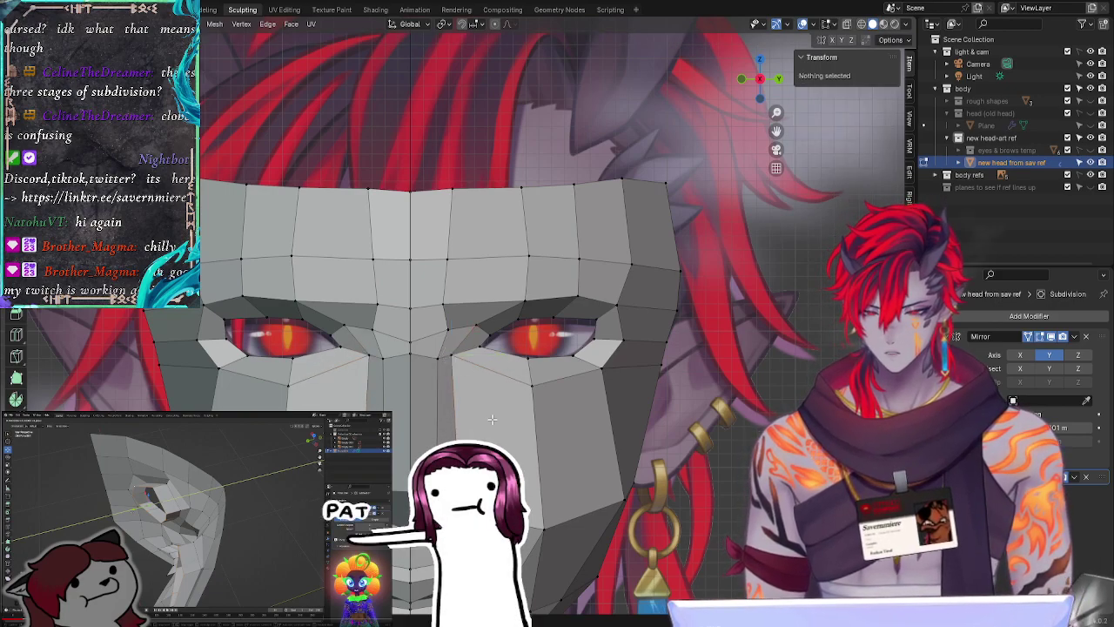
# Step: Shift the vertical edge loop beside the nose slightly up to follow the reference
pyautogui.keyDown('alt'); pyautogui.click(450, 370); pyautogui.keyUp('alt')
pyautogui.press('g')
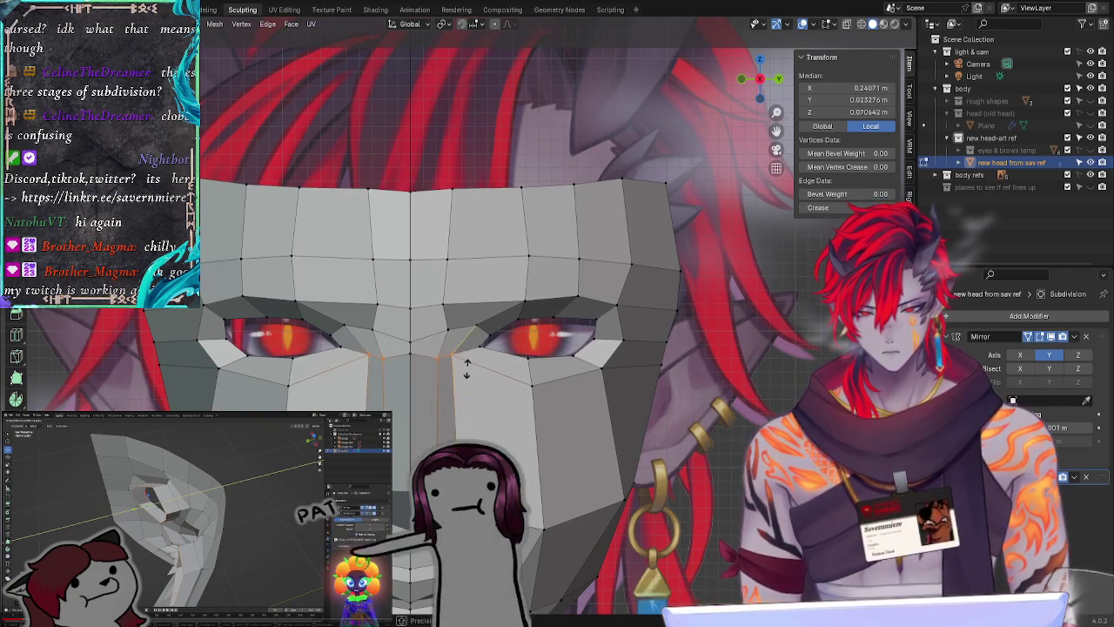
pyautogui.click(443, 355)
pyautogui.click(463, 368)
# Step: Raise the edge loop along the brow and nose bridge to line up with the reference eyes
pyautogui.keyDown('alt'); pyautogui.click(471, 328); pyautogui.keyUp('alt')
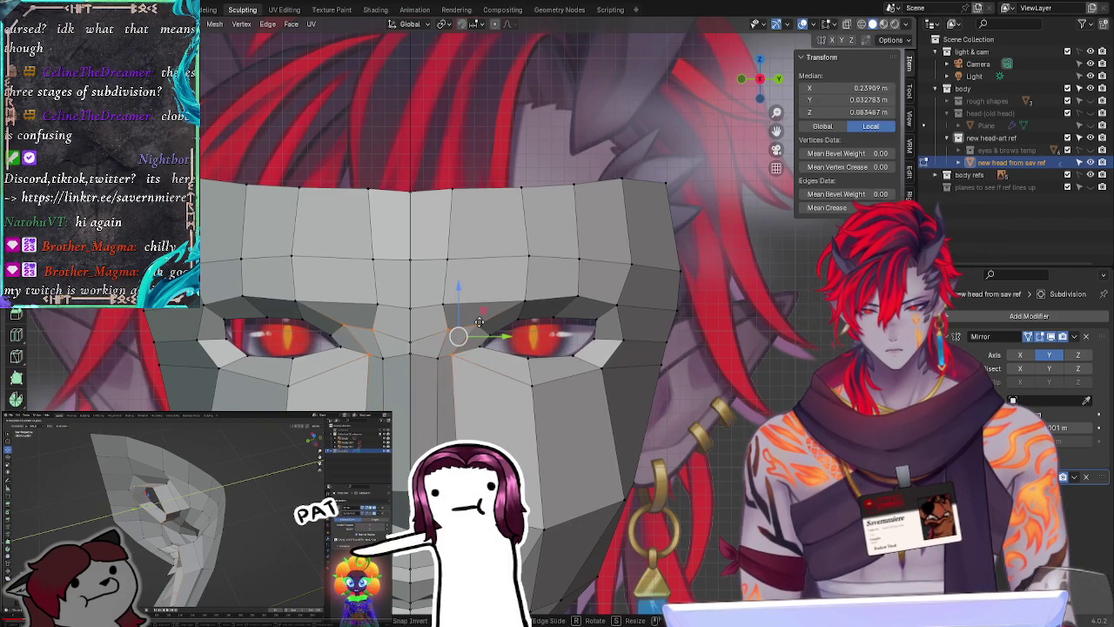
pyautogui.press('g')
pyautogui.click(479, 315)
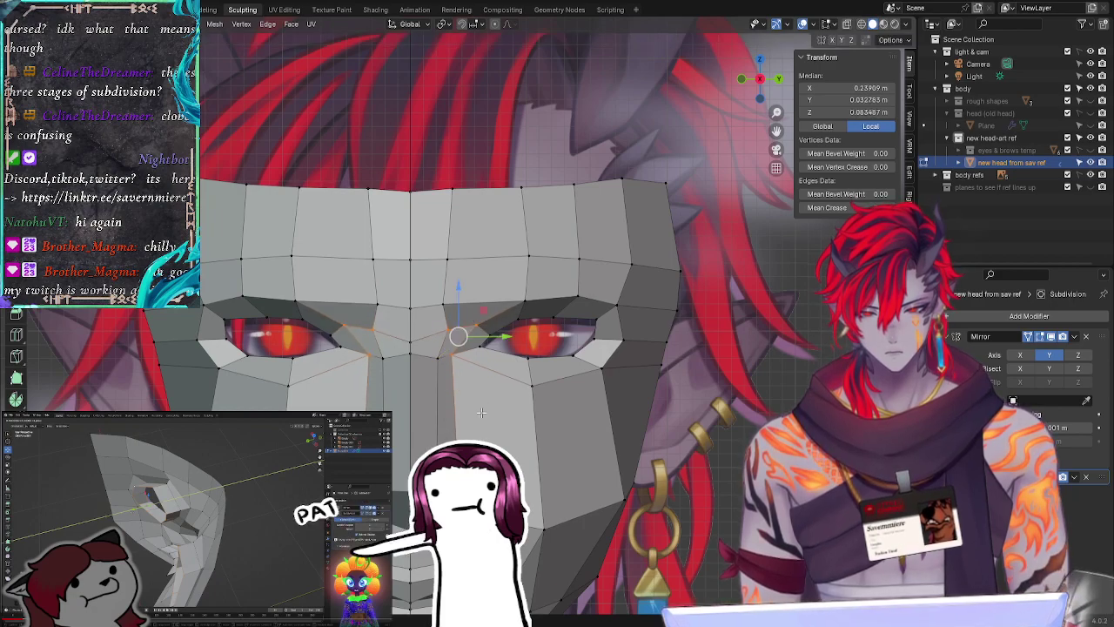
pyautogui.hotkey('alt', 'a')
# Step: Move a nose-bridge vertex up toward the brow, refining its position in two passes
pyautogui.click(451, 353)
pyautogui.press('g')
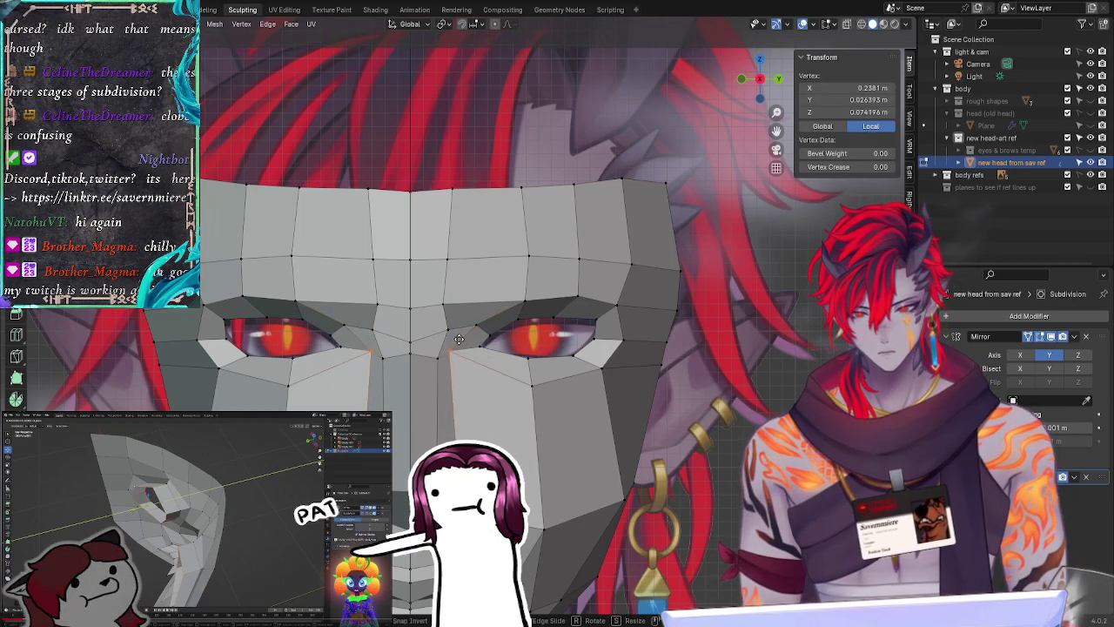
pyautogui.click(458, 340)
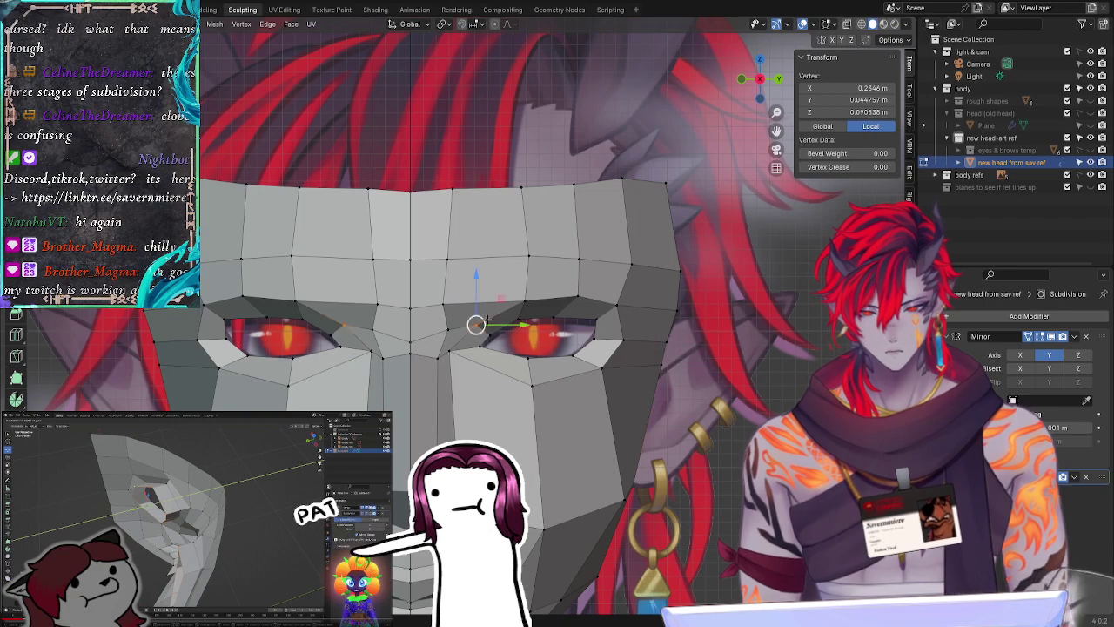
pyautogui.press('g')
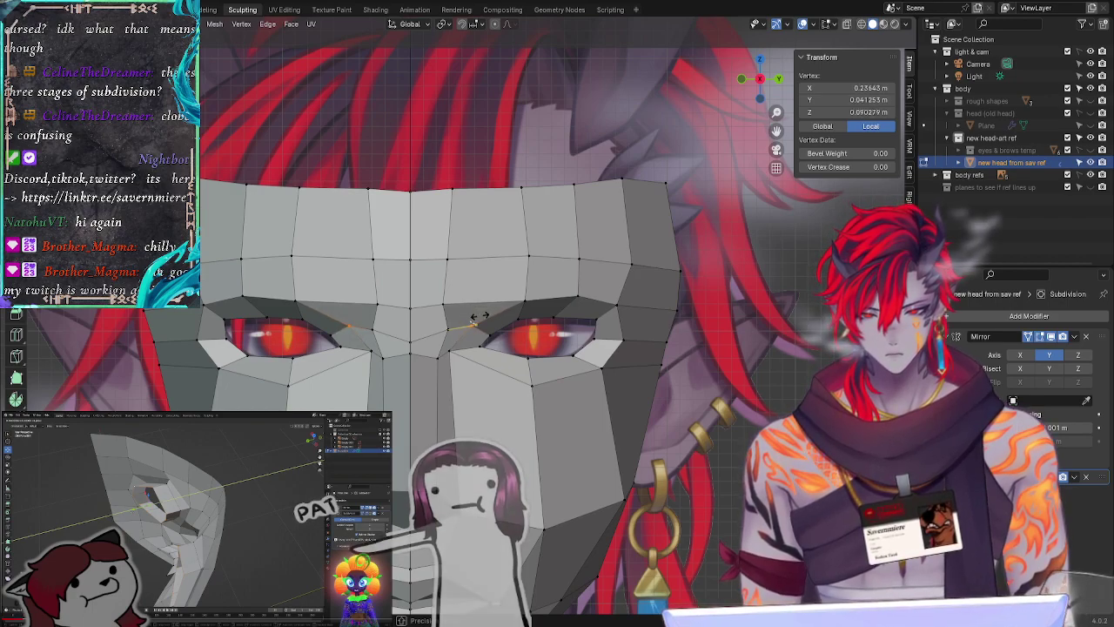
pyautogui.click(479, 317)
pyautogui.click(484, 398)
# Step: Reposition the vertex below the inner eye corner to match the reference
pyautogui.click(448, 352)
pyautogui.press('g')
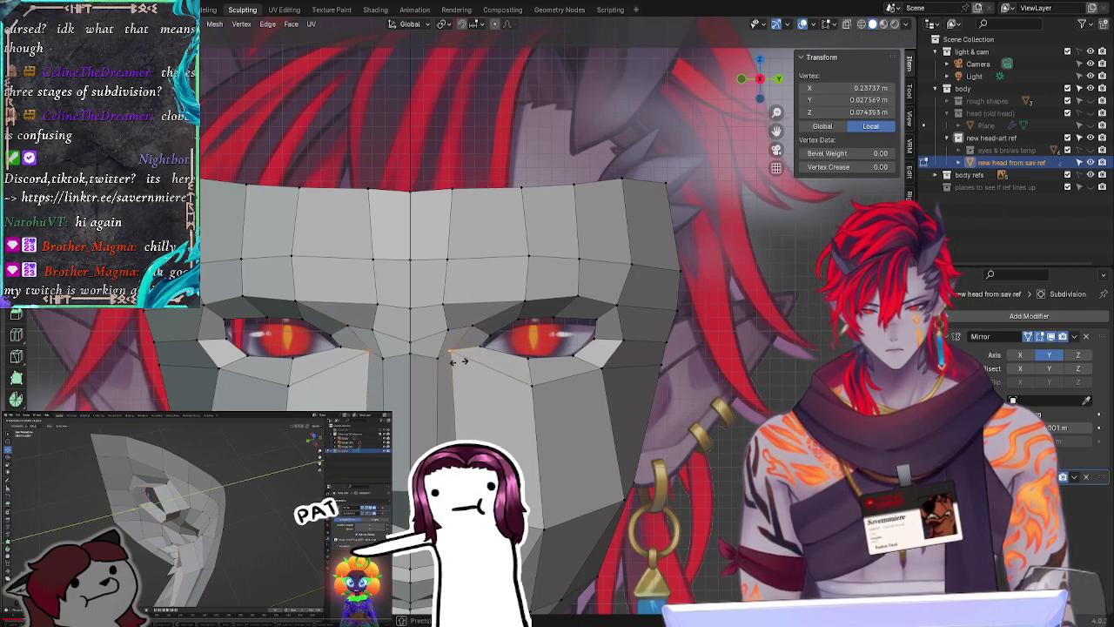
pyautogui.click(461, 359)
pyautogui.click(464, 384)
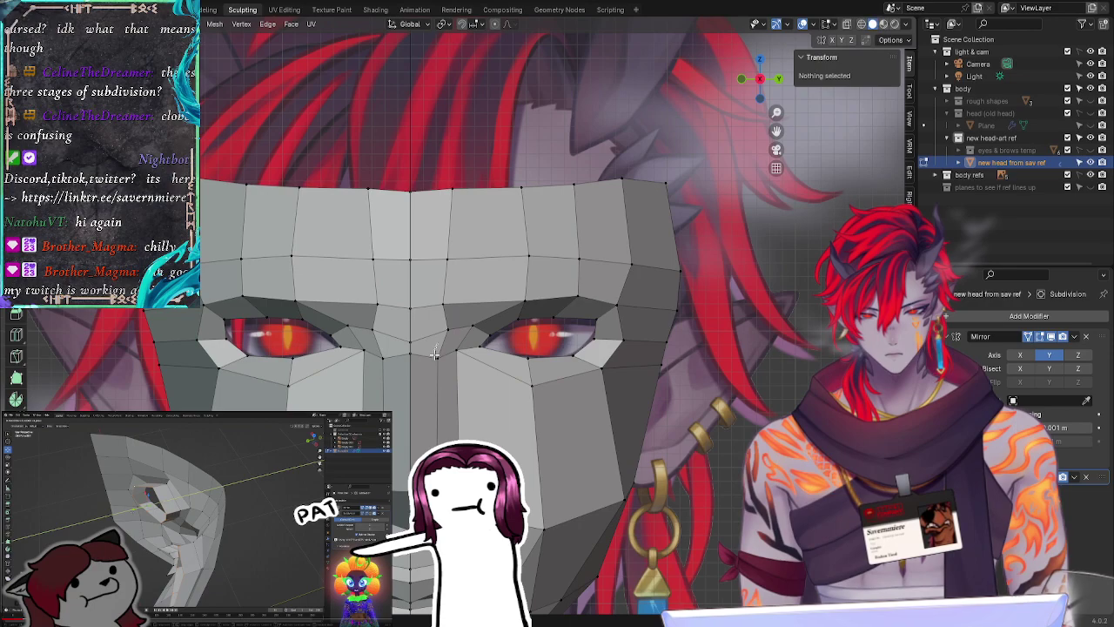
# Step: Adjust the vertex at the eye's inner corner to sit on the reference eye outline
pyautogui.click(451, 346)
pyautogui.press('g')
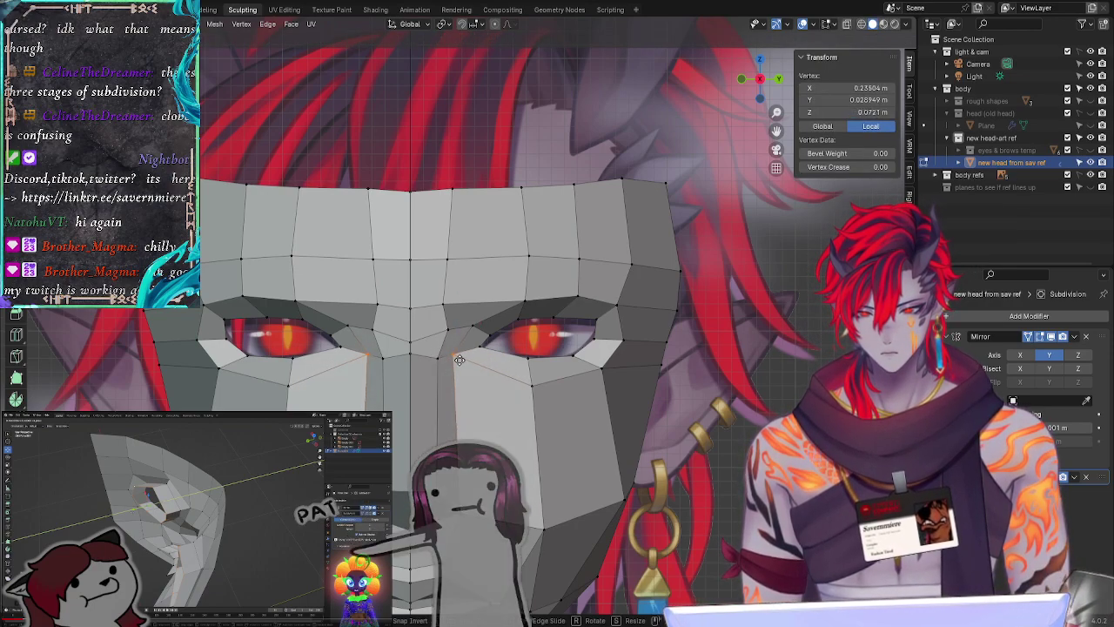
pyautogui.click(461, 357)
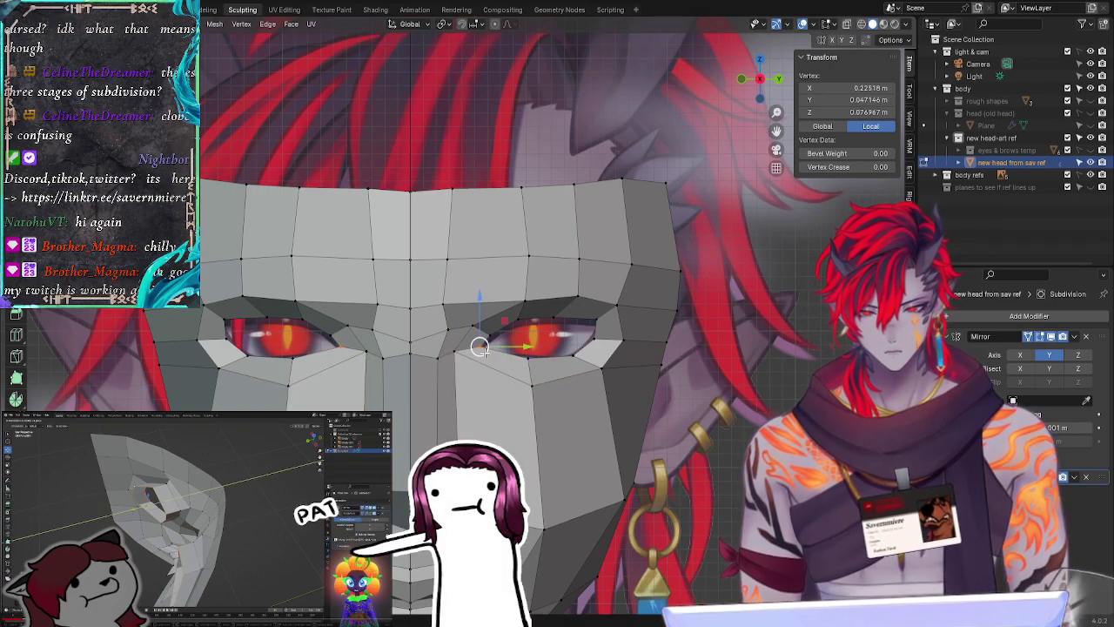
pyautogui.press('g')
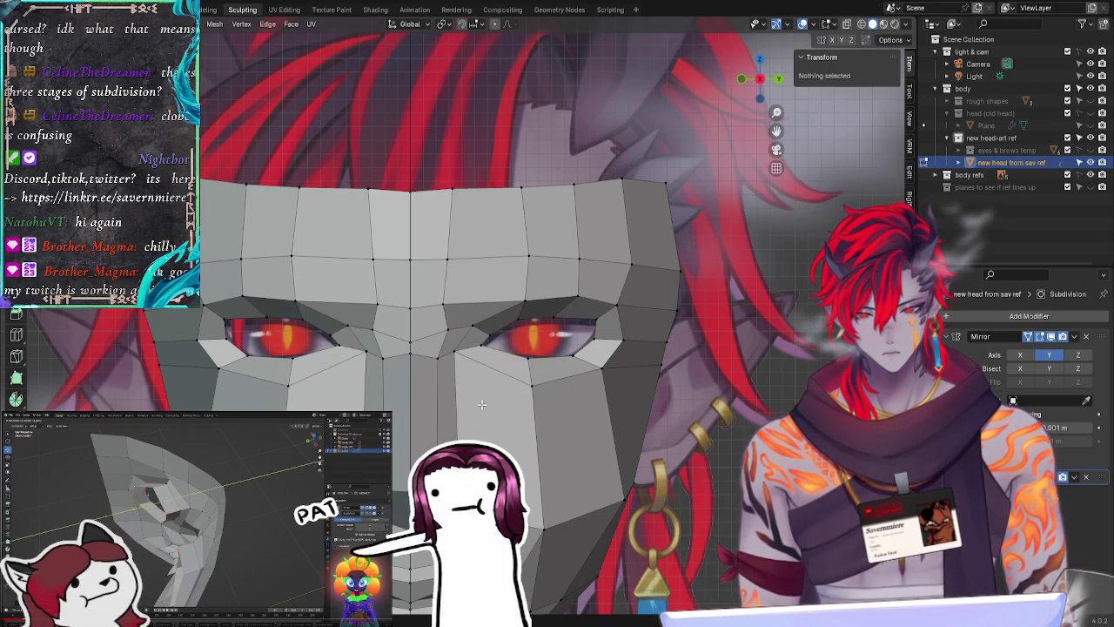
pyautogui.click(463, 361)
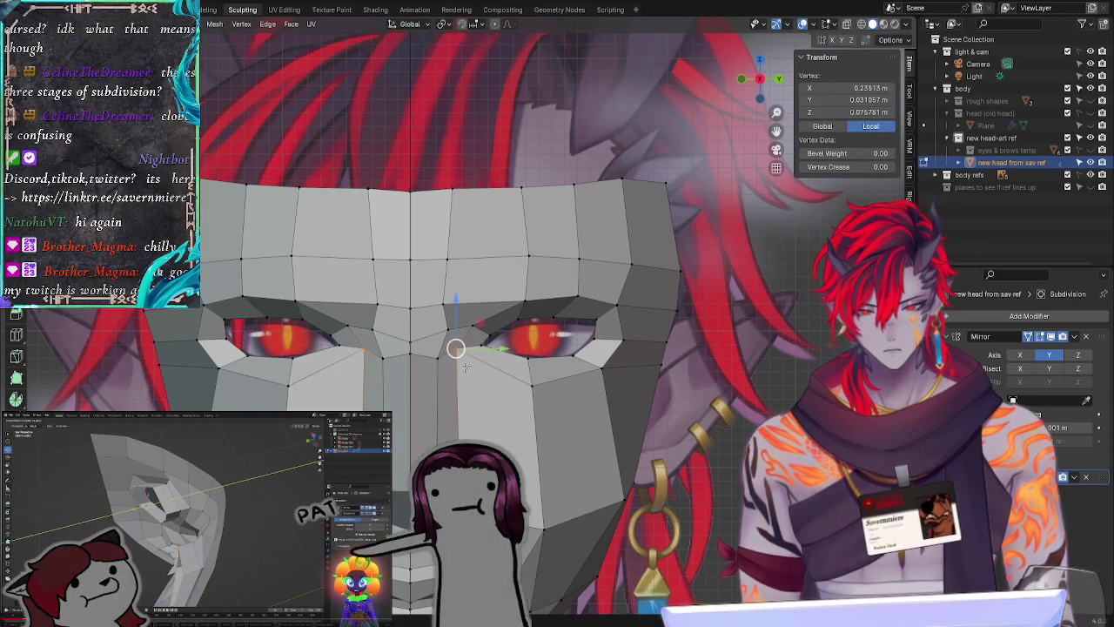
pyautogui.hotkey('alt', 'a')
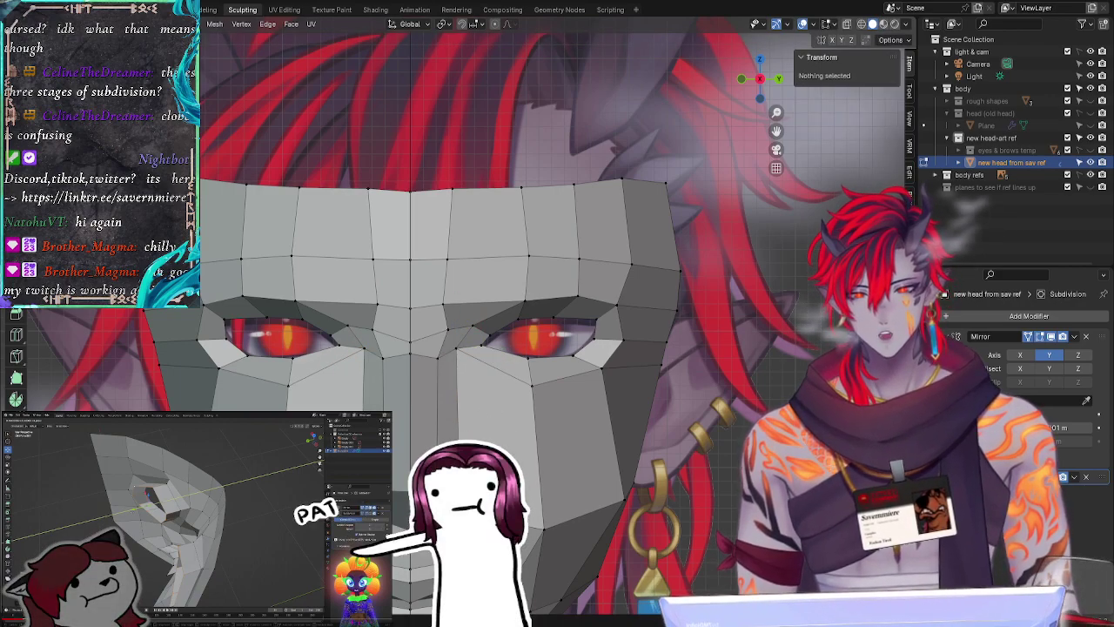
# Step: Edge-slide vertices near the nose bridge and the right eye's inner corner into place
pyautogui.click(450, 537)
pyautogui.press('g')
pyautogui.press('g')
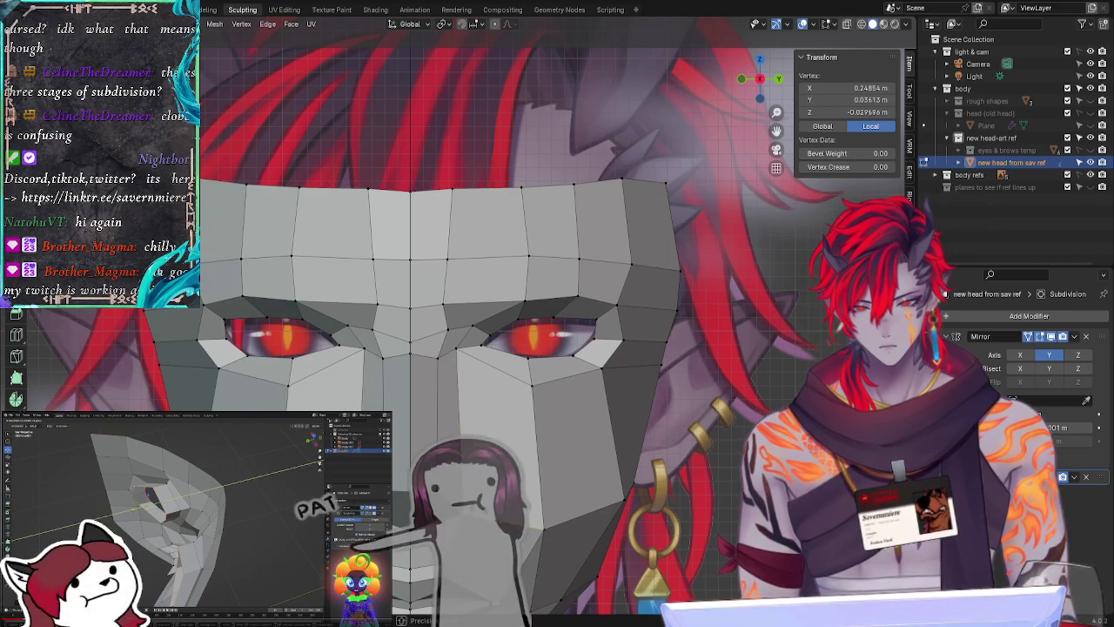
pyautogui.click(680, 456)
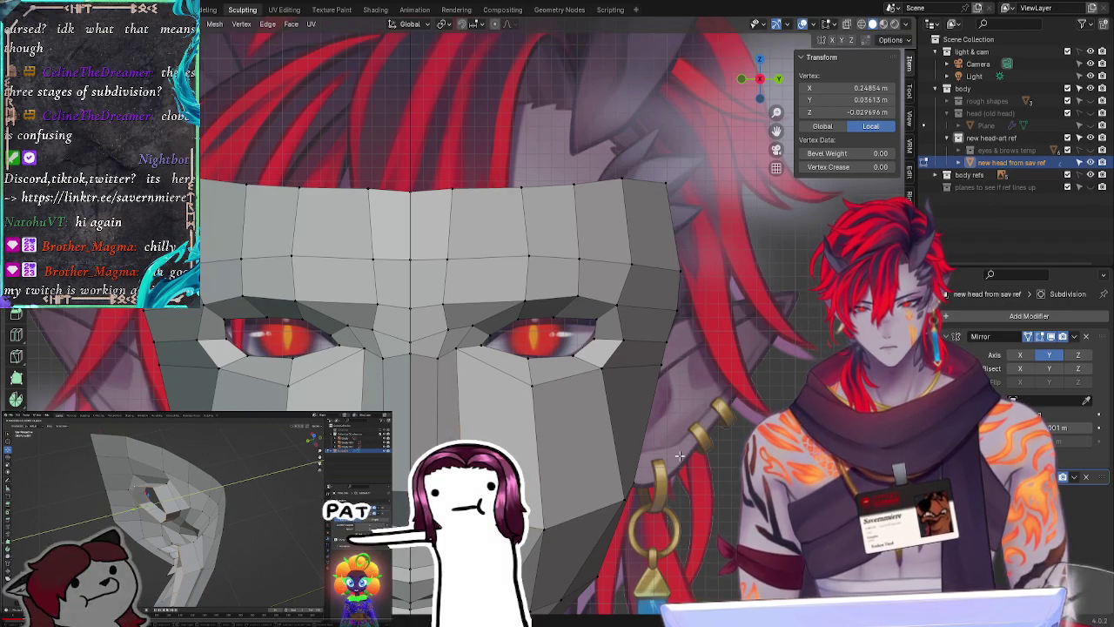
pyautogui.click(483, 347)
pyautogui.press('g')
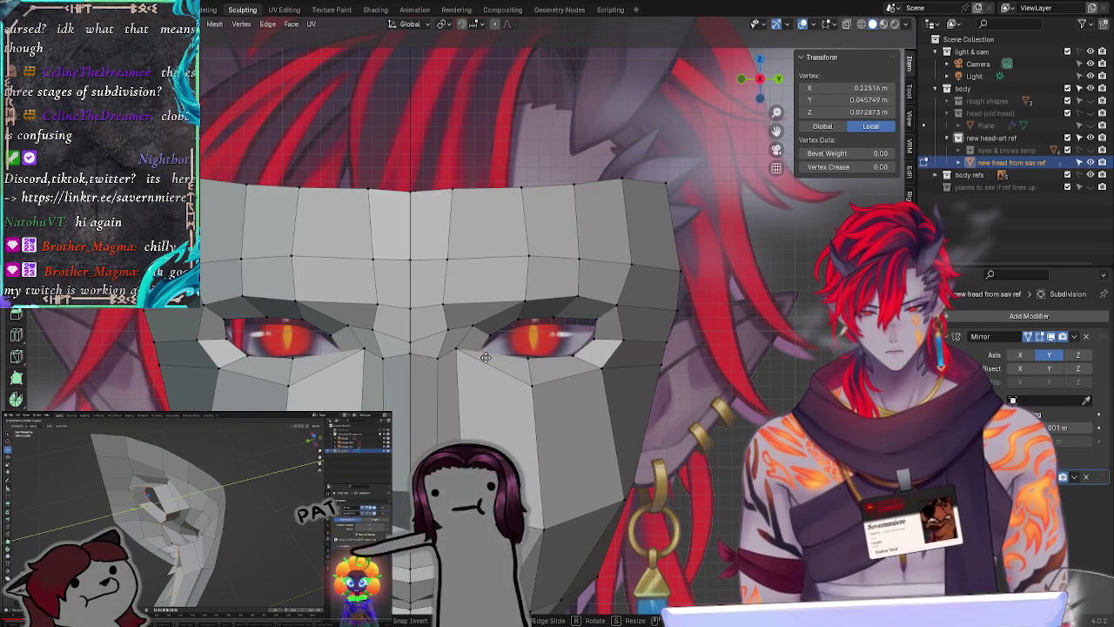
pyautogui.press('g')
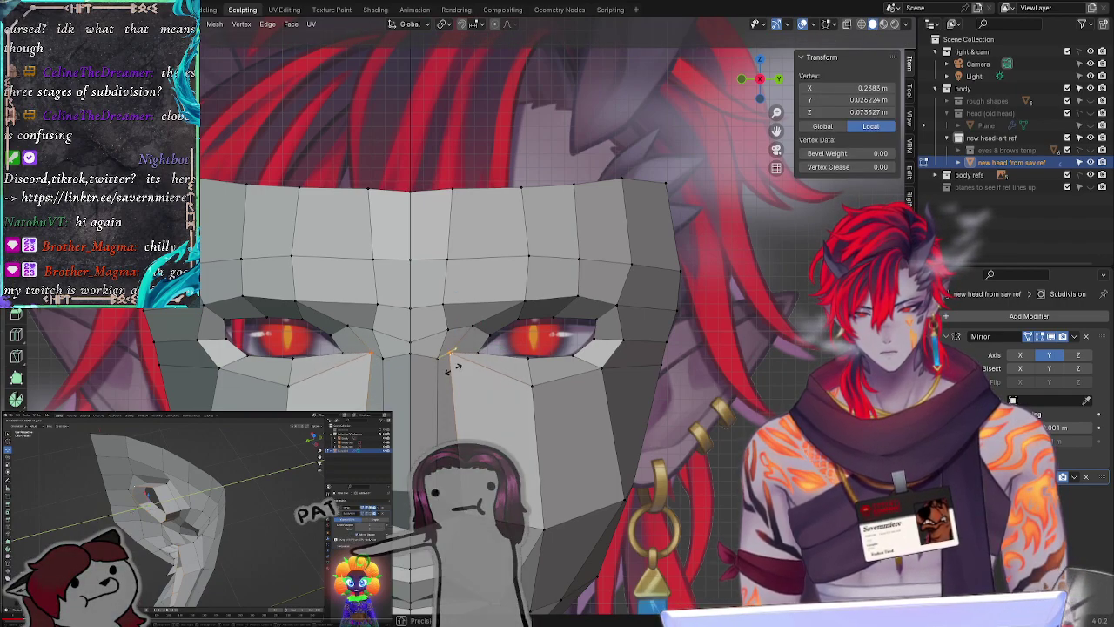
pyautogui.click(455, 370)
pyautogui.hotkey('alt', 'a')
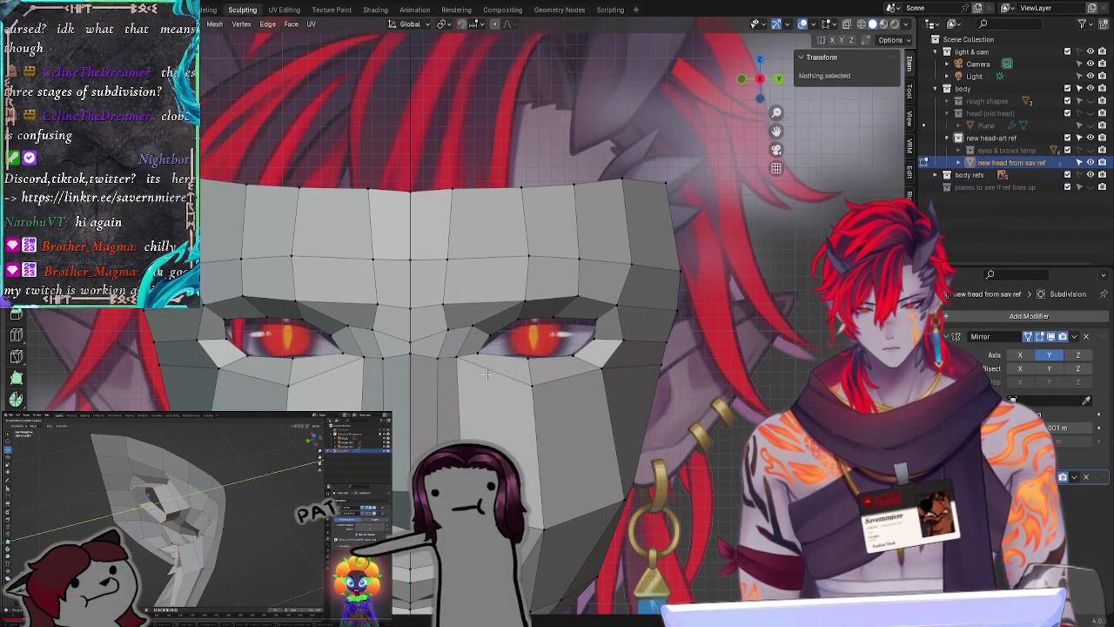
# Step: Reposition two nose-bridge vertices, moving the second along the Y axis only
pyautogui.click(463, 354)
pyautogui.press('g')
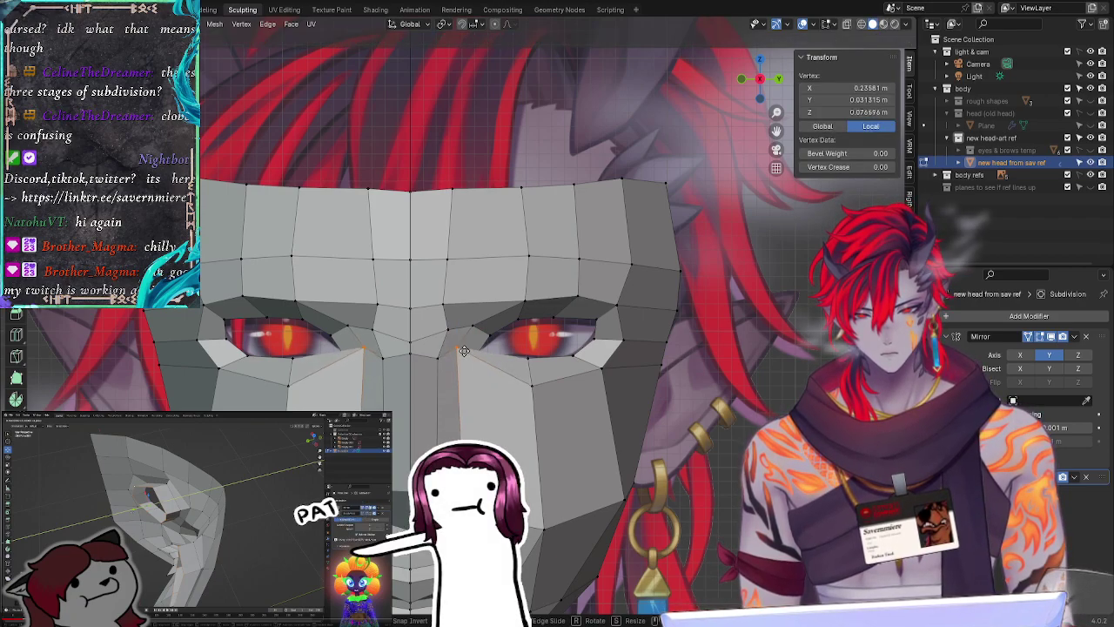
pyautogui.click(470, 357)
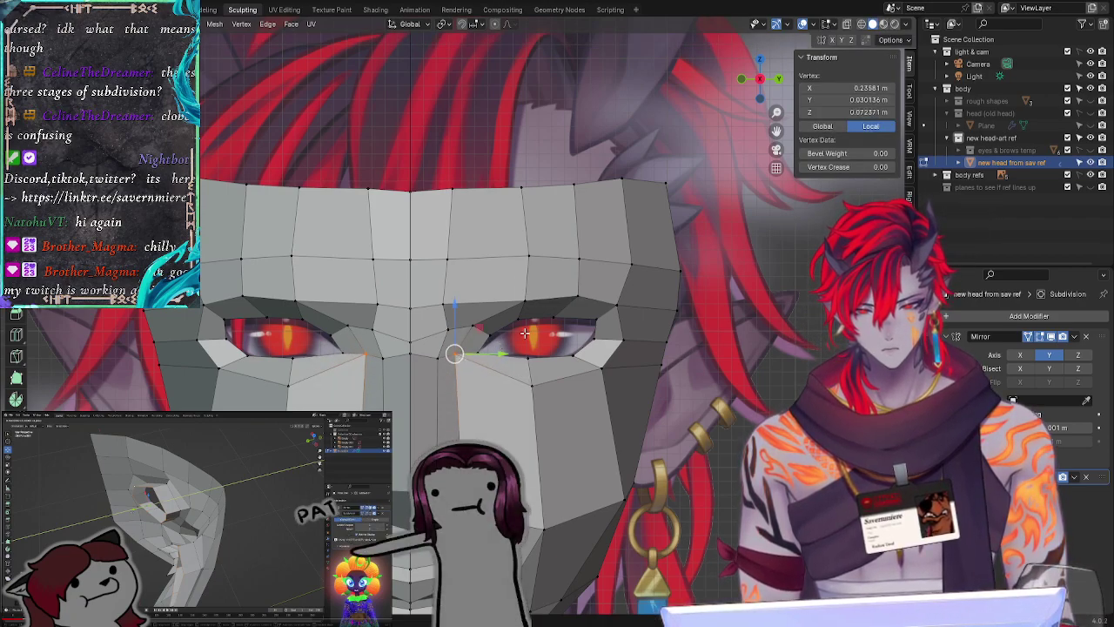
pyautogui.click(477, 351)
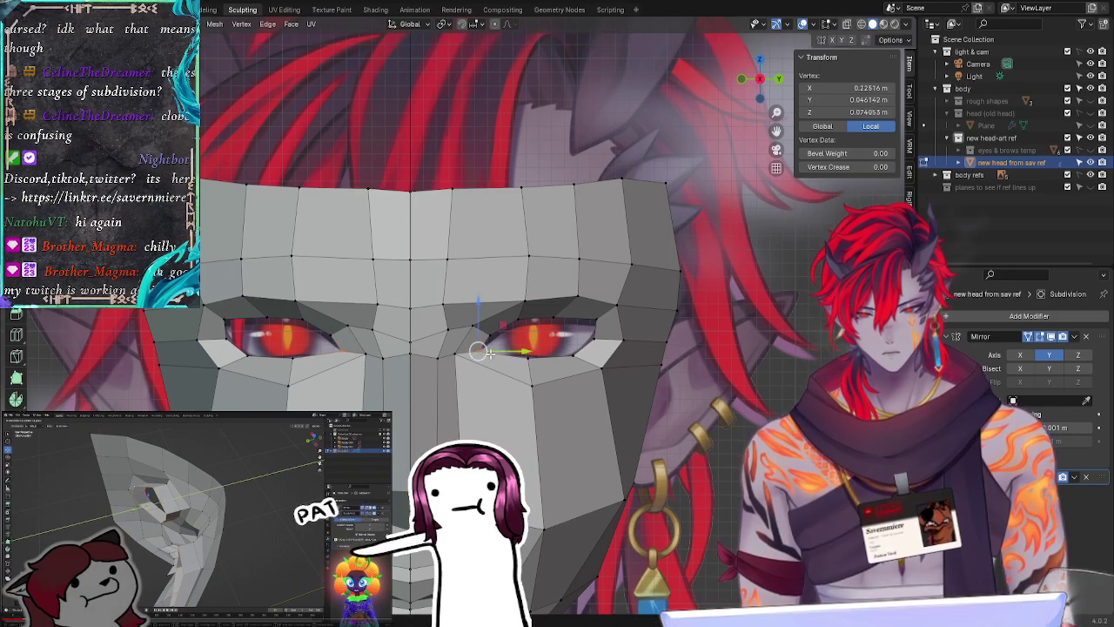
pyautogui.press('g')
pyautogui.press('y')
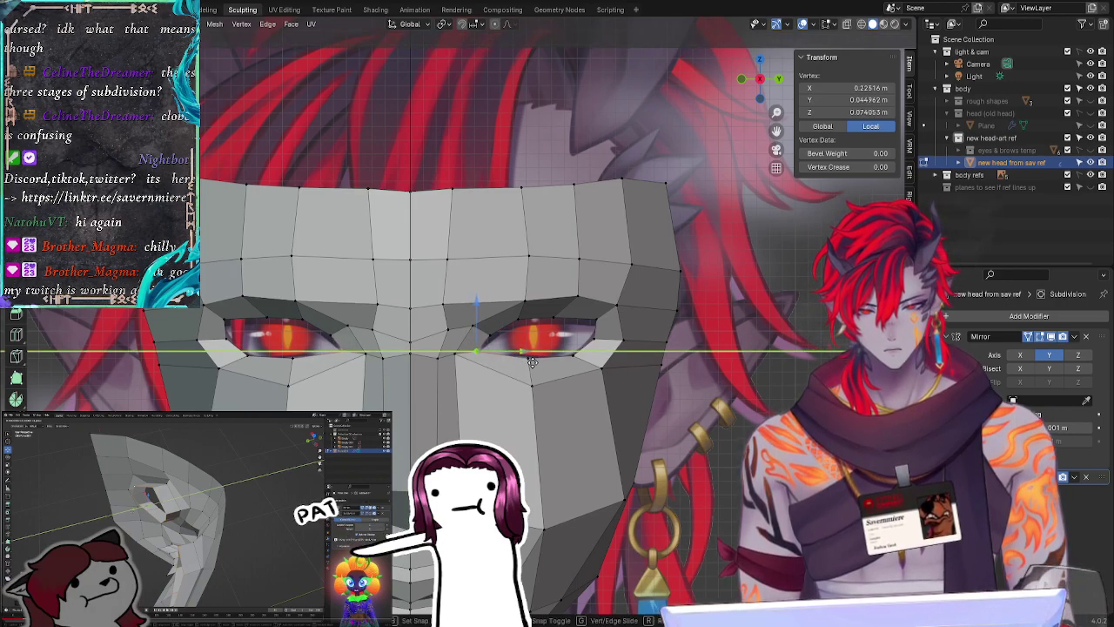
pyautogui.click(533, 362)
pyautogui.hotkey('alt', 'a')
# Step: Nudge the vertex below the right eye and raise the vertex beside the nose toward the brow
pyautogui.click(540, 391)
pyautogui.press('g')
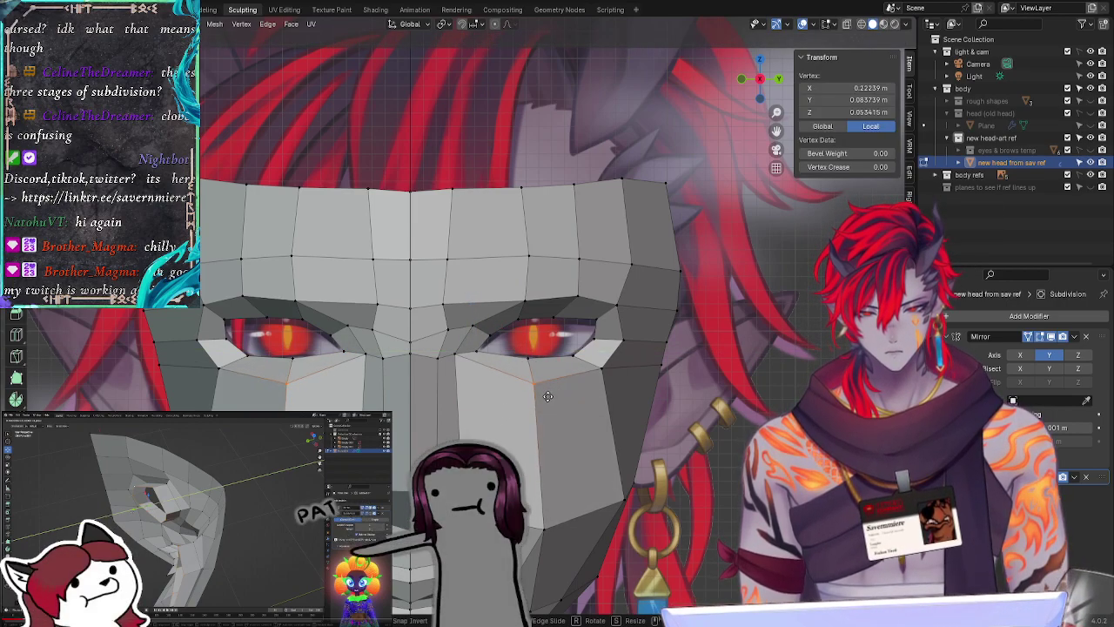
pyautogui.click(547, 399)
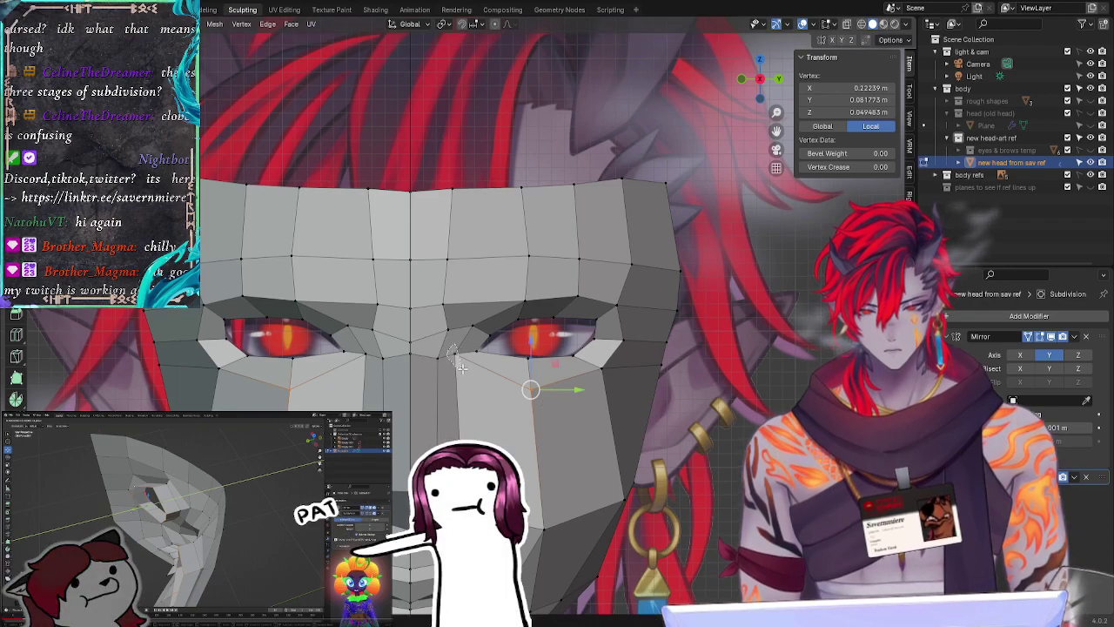
pyautogui.click(461, 367)
pyautogui.press('g')
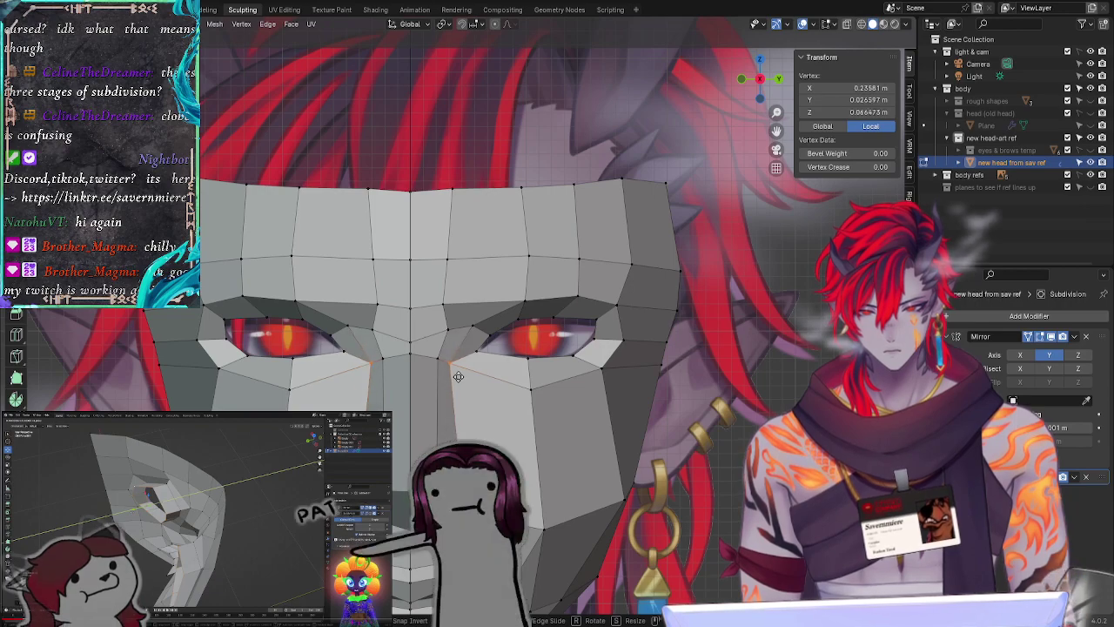
pyautogui.click(459, 375)
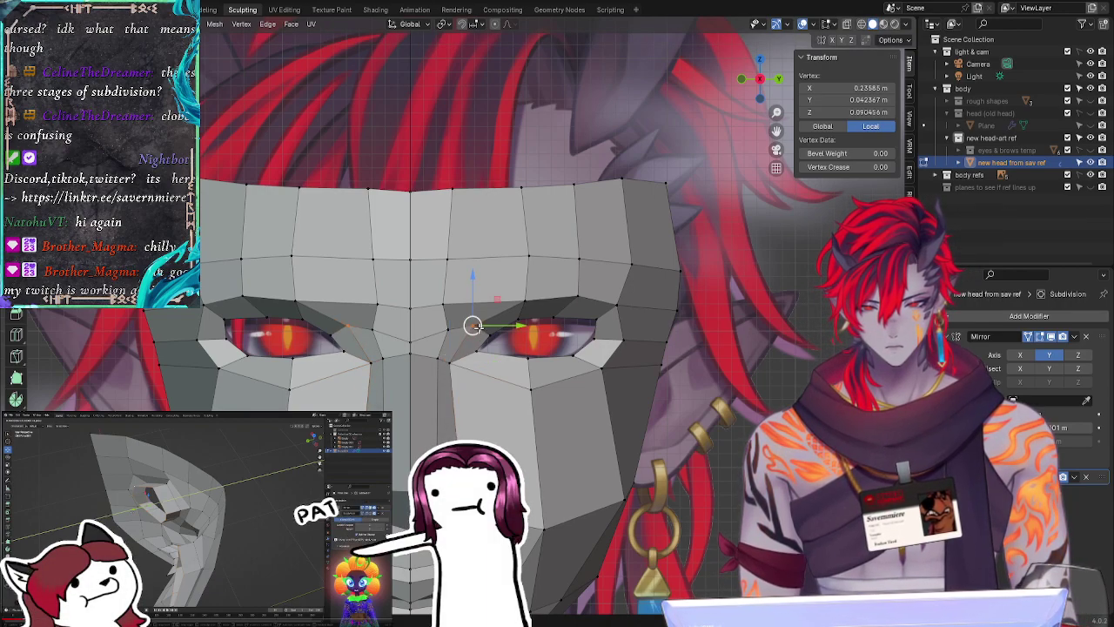
pyautogui.press('g')
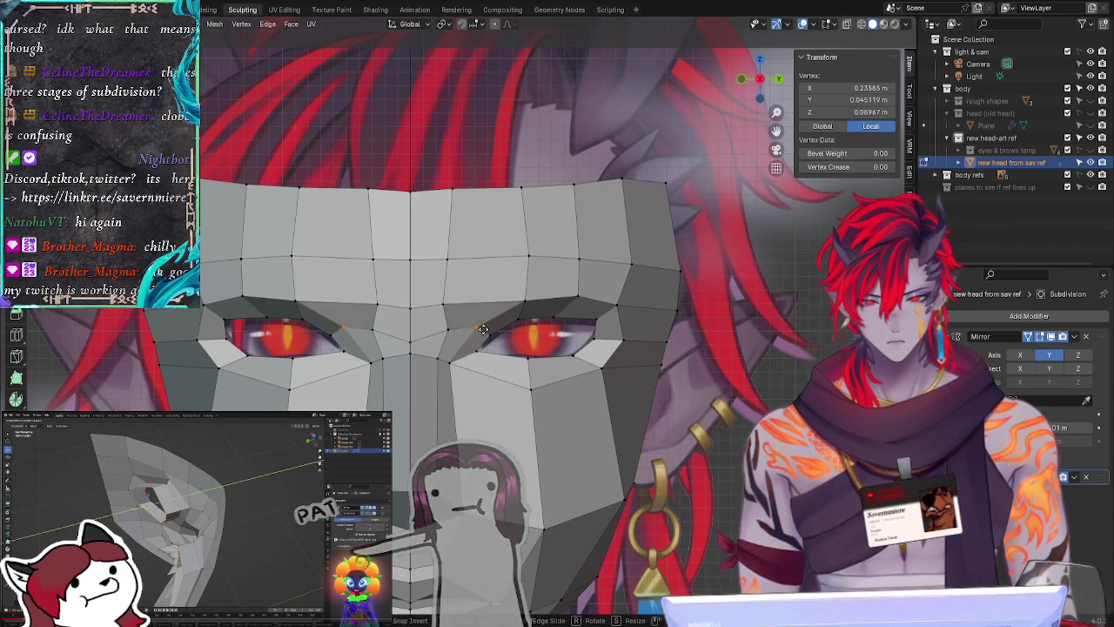
pyautogui.click(476, 328)
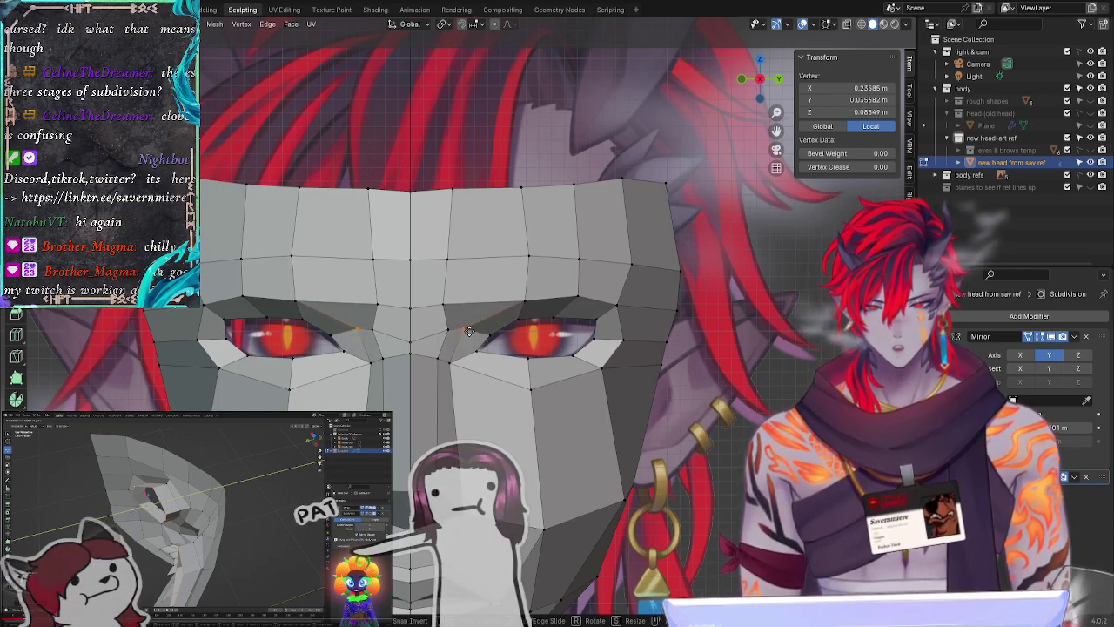
pyautogui.click(476, 328)
pyautogui.click(599, 436)
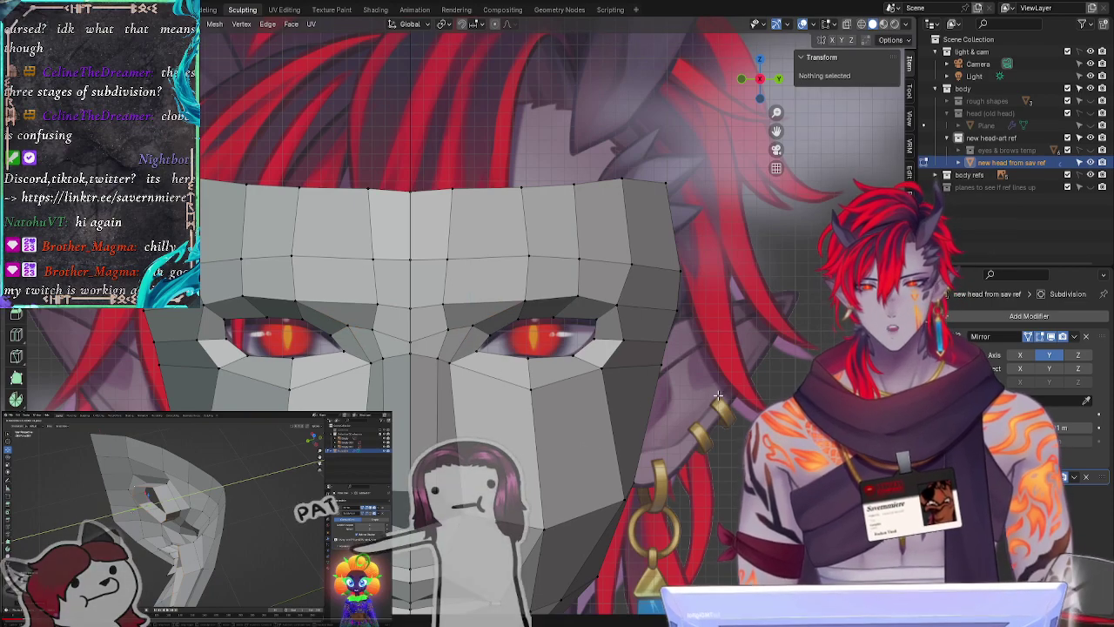
# Step: From below the brow, nudge an inner eye-socket vertex to reshape the socket
pyautogui.moveTo(718, 396); pyautogui.dragTo(402, 322, button='middle')
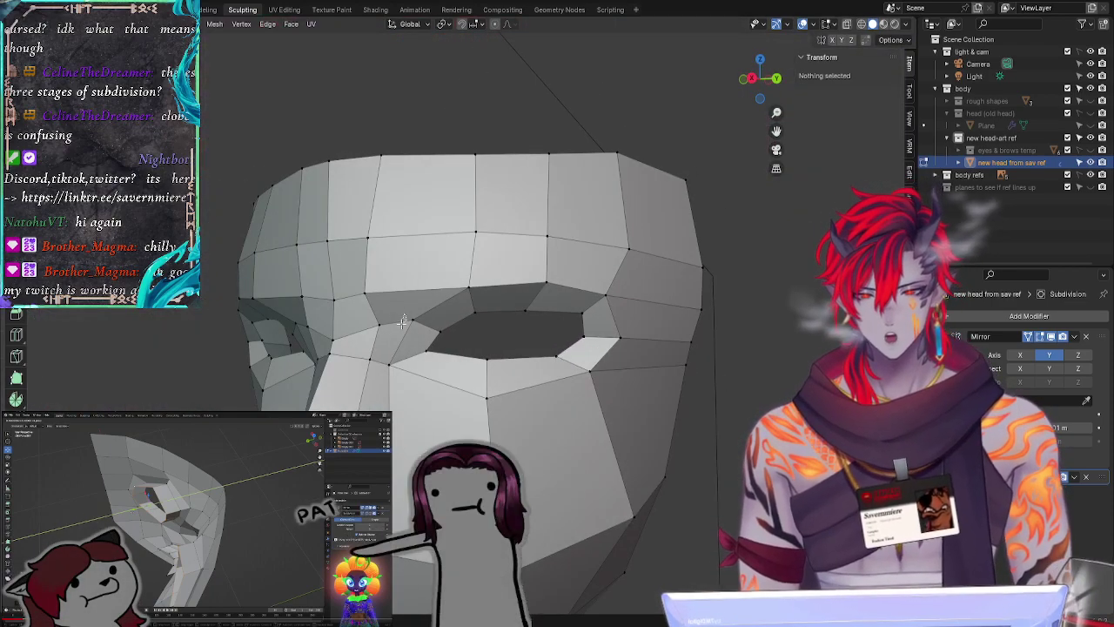
pyautogui.click(403, 321)
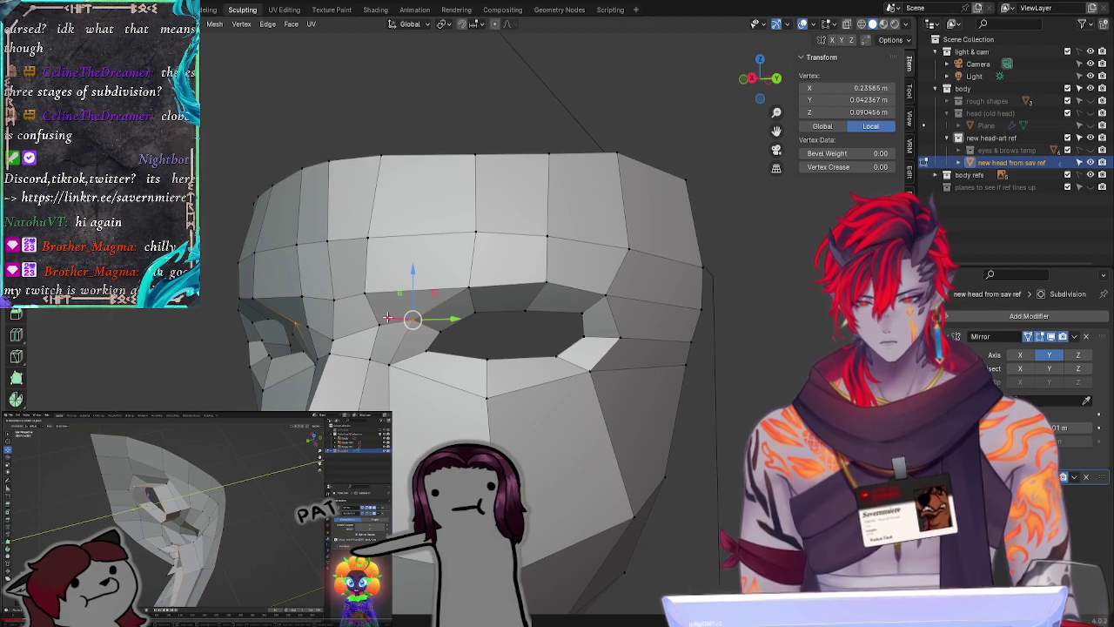
pyautogui.moveTo(388, 317); pyautogui.dragTo(385, 322)
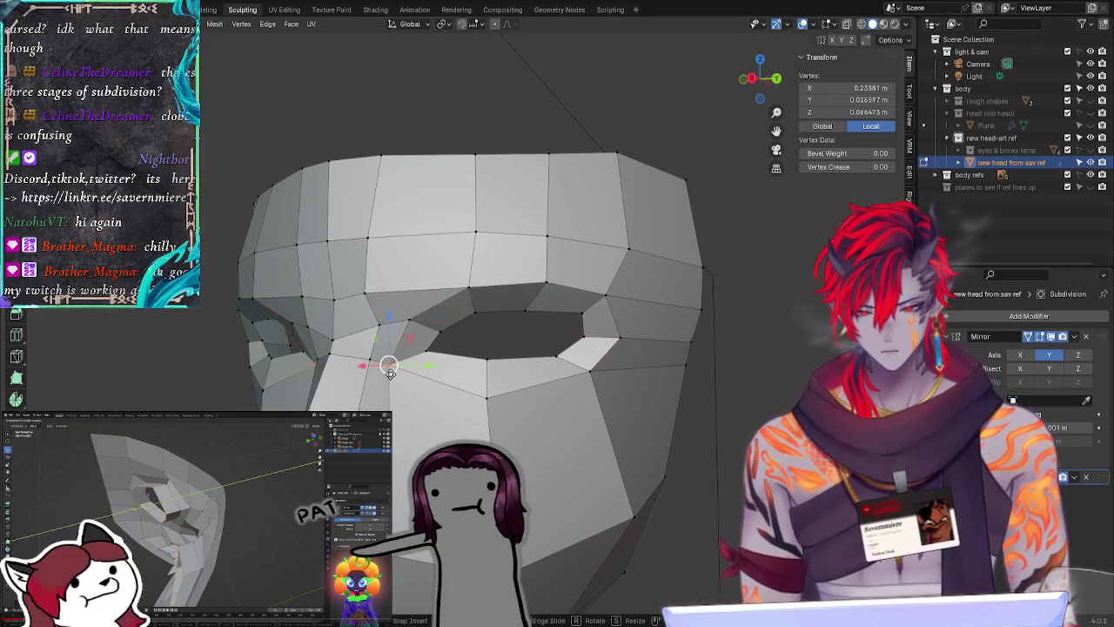
pyautogui.moveTo(389, 370); pyautogui.dragTo(370, 368)
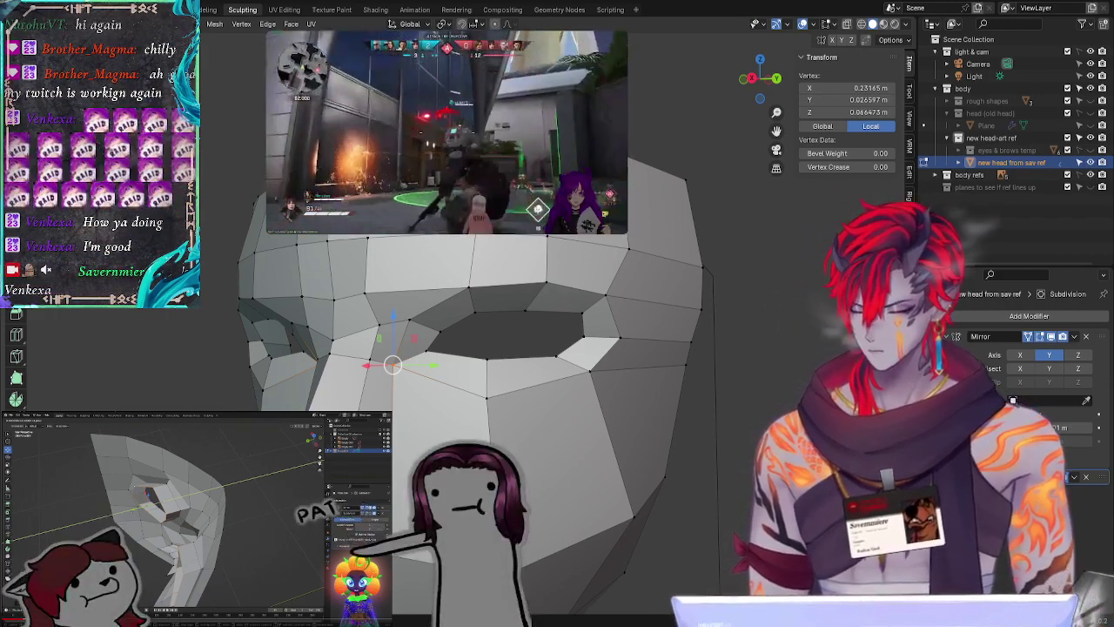
# Step: Edge-slide two more eye-loop vertices to round the socket, then orbit back to front view
pyautogui.moveTo(561, 414); pyautogui.dragTo(500, 410, button='middle')
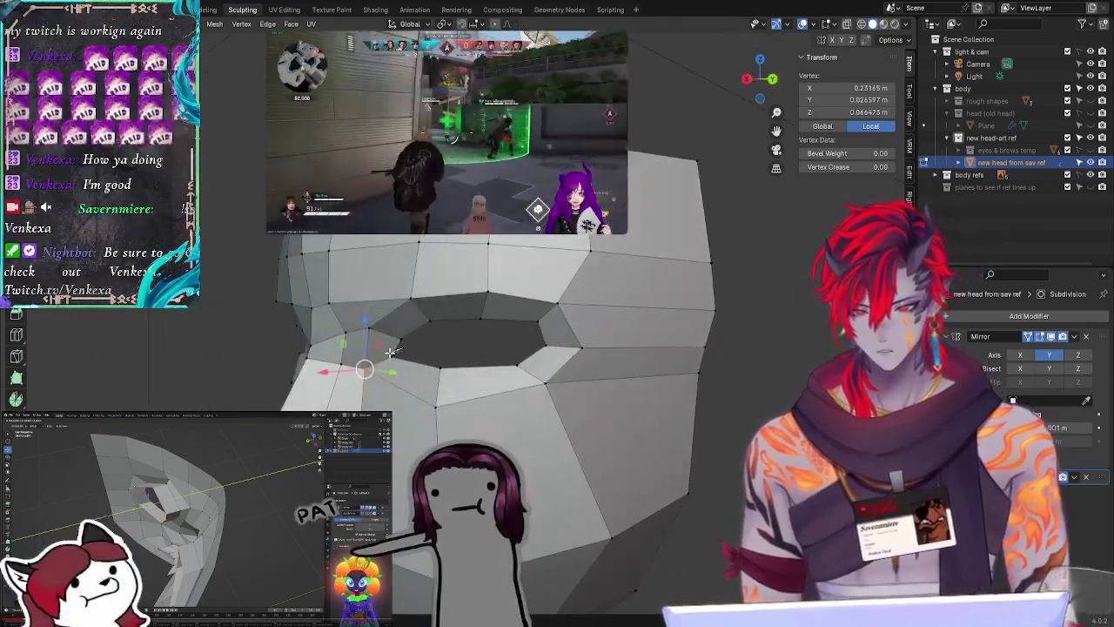
pyautogui.click(402, 364)
pyautogui.press('g')
pyautogui.press('g')
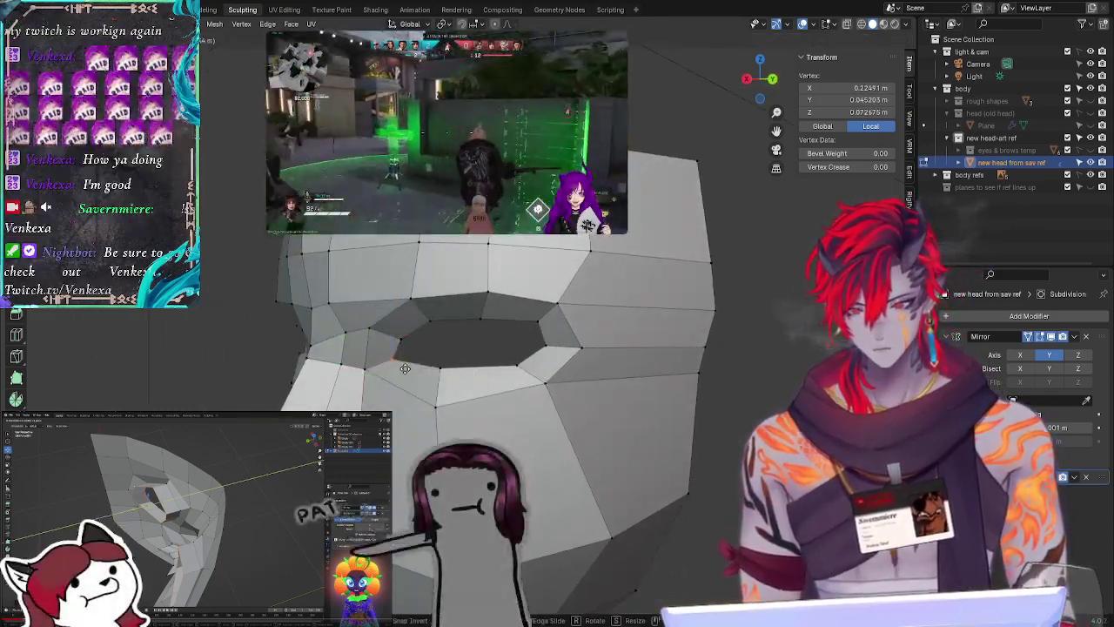
pyautogui.click(415, 336)
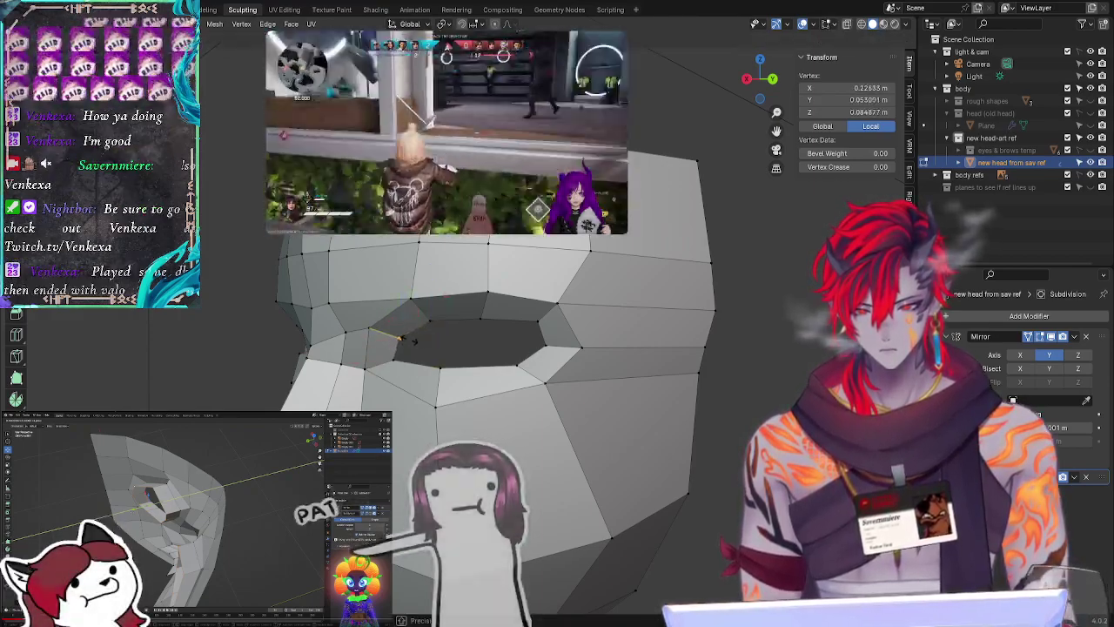
pyautogui.click(400, 339)
pyautogui.press('g')
pyautogui.press('g')
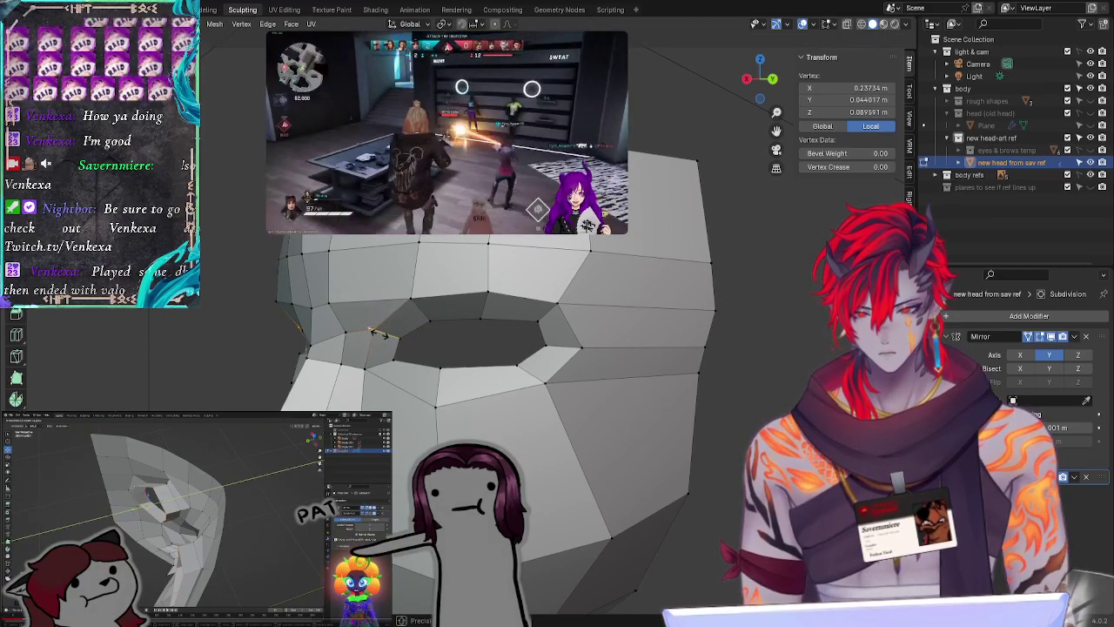
pyautogui.click(376, 333)
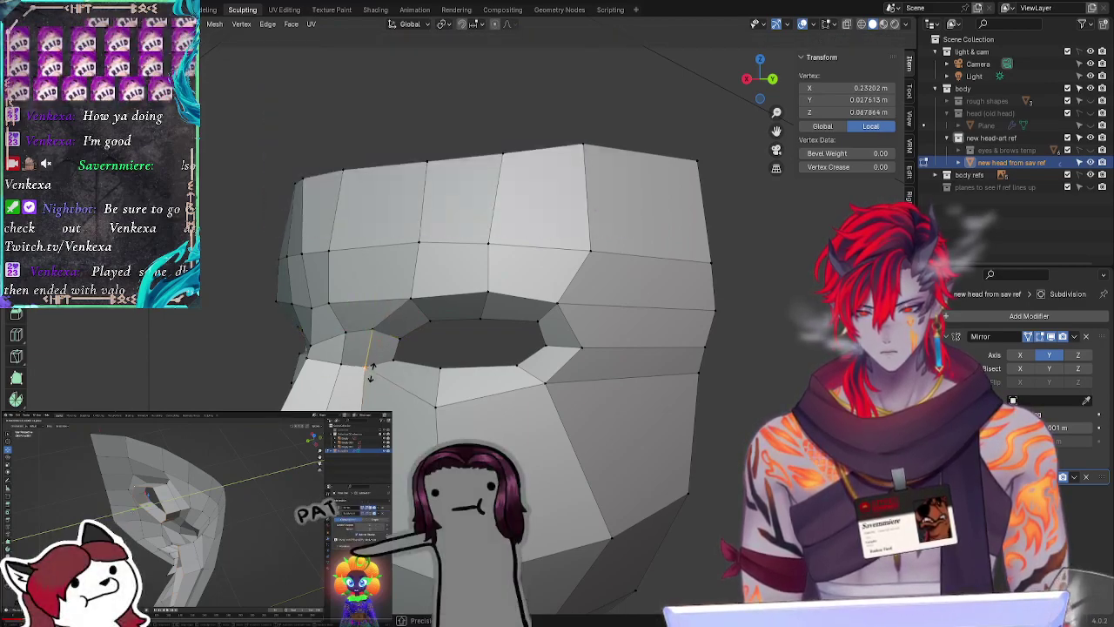
pyautogui.hotkey('alt', 'a')
pyautogui.moveTo(370, 371); pyautogui.dragTo(453, 374, button='middle')
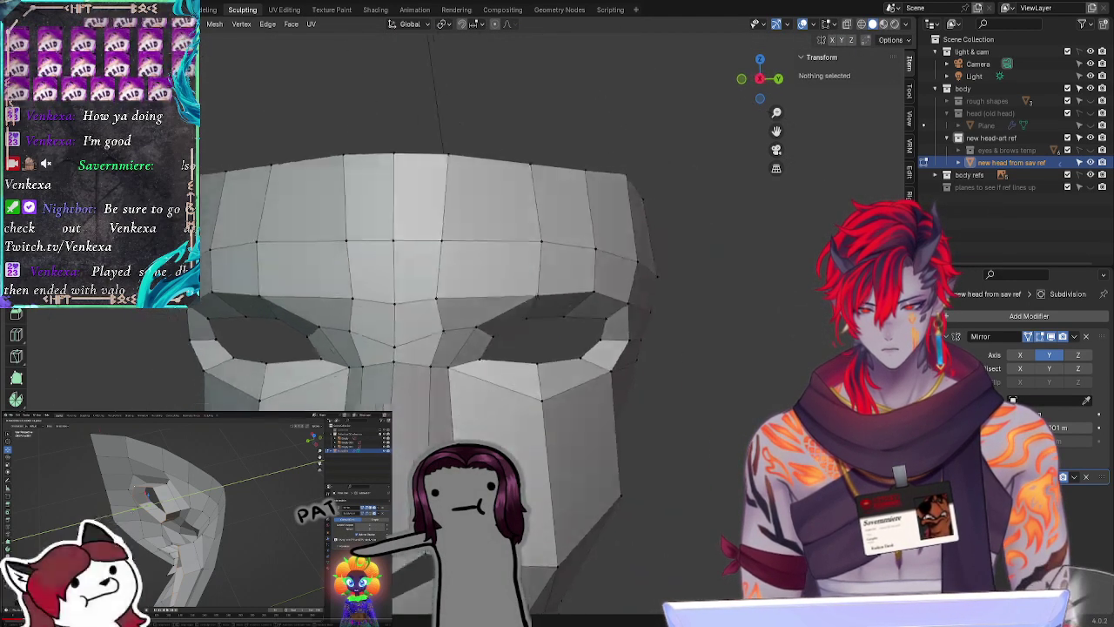
# Step: Adjust the vertices at the nose bridge and between the brows
pyautogui.click(447, 369)
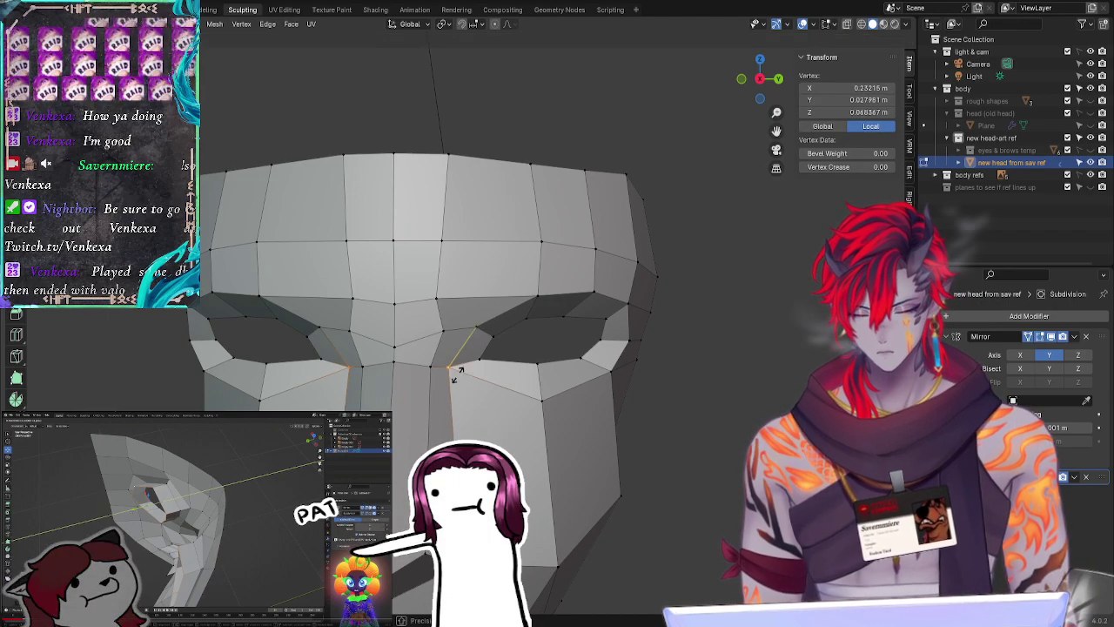
pyautogui.hotkey('alt', 'a')
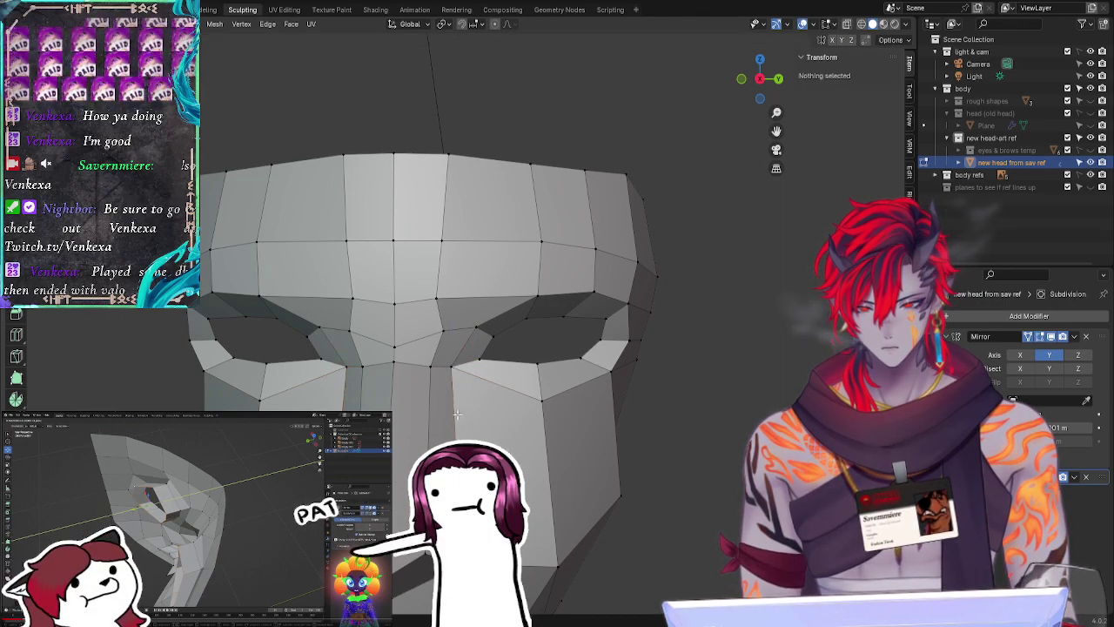
pyautogui.click(429, 373)
pyautogui.press('g')
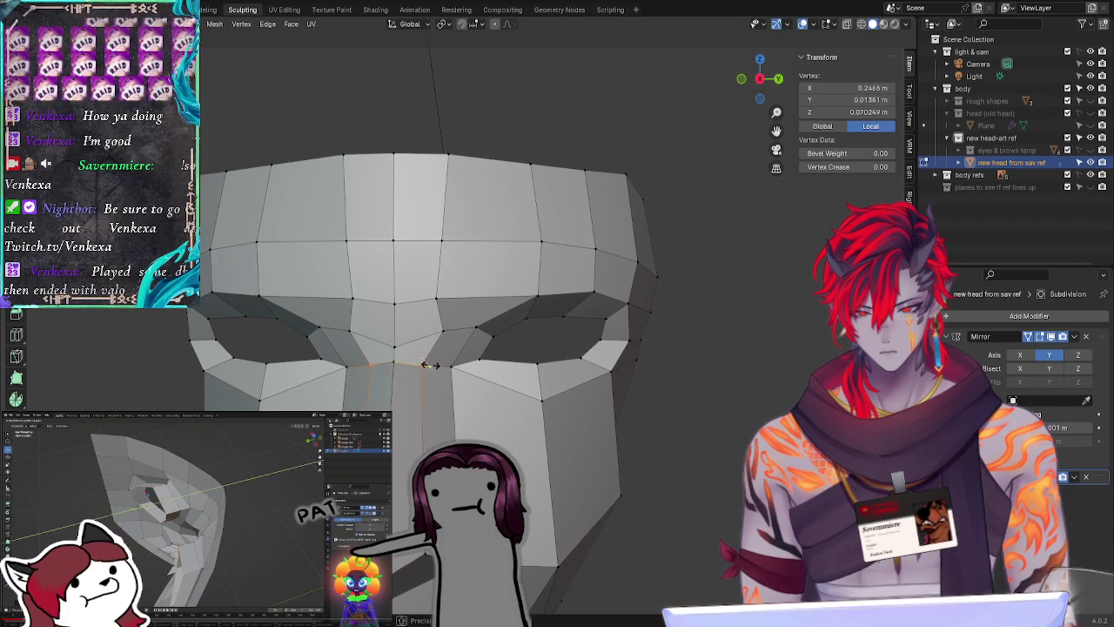
pyautogui.hotkey('alt', 'a')
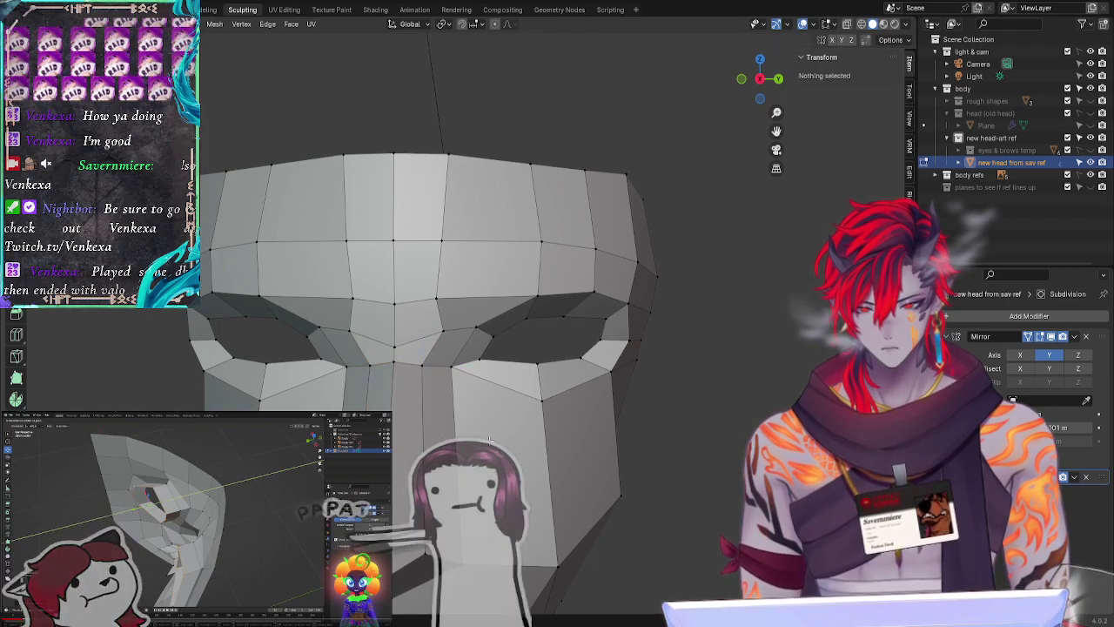
pyautogui.click(396, 346)
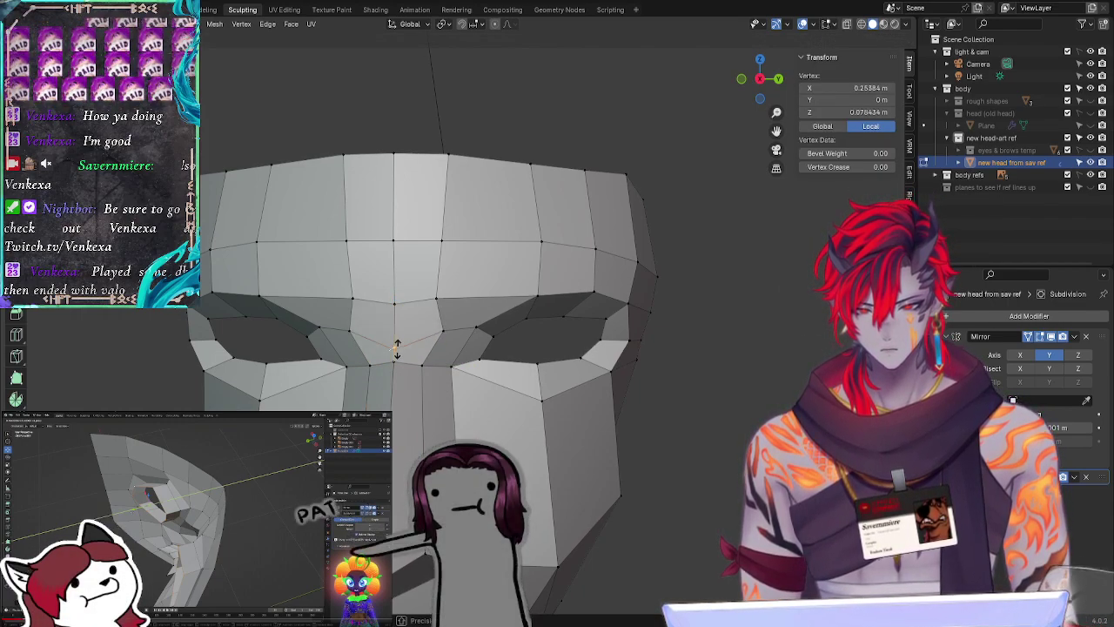
pyautogui.hotkey('alt', 'a')
# Step: Move the outer eye-socket vertex and lower it slightly, seen from the left
pyautogui.moveTo(479, 424); pyautogui.dragTo(333, 370, button='middle')
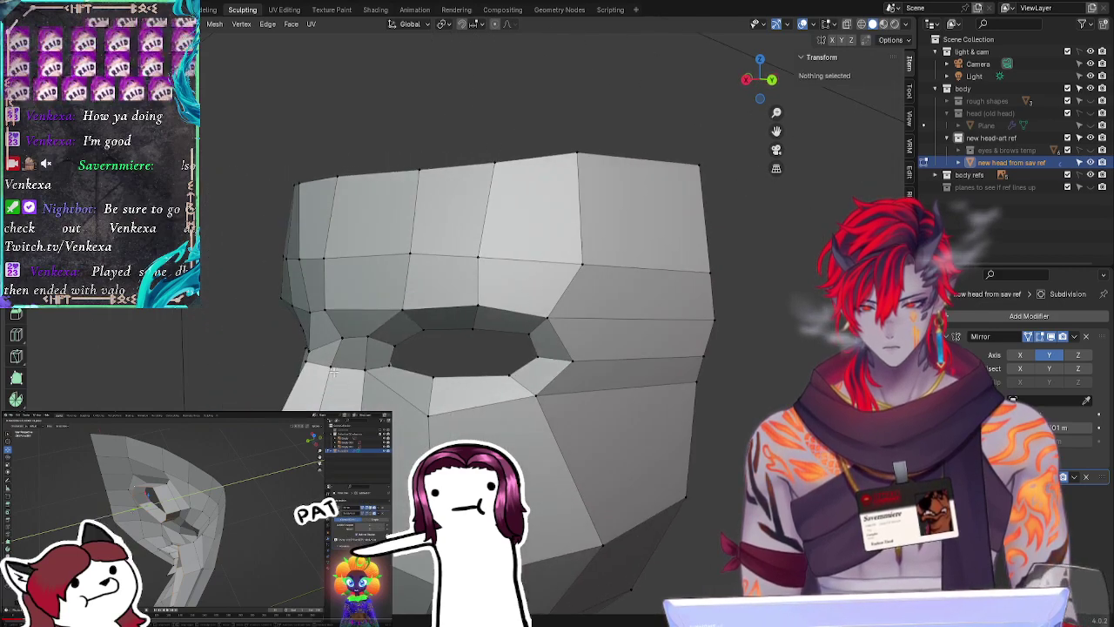
pyautogui.click(309, 351)
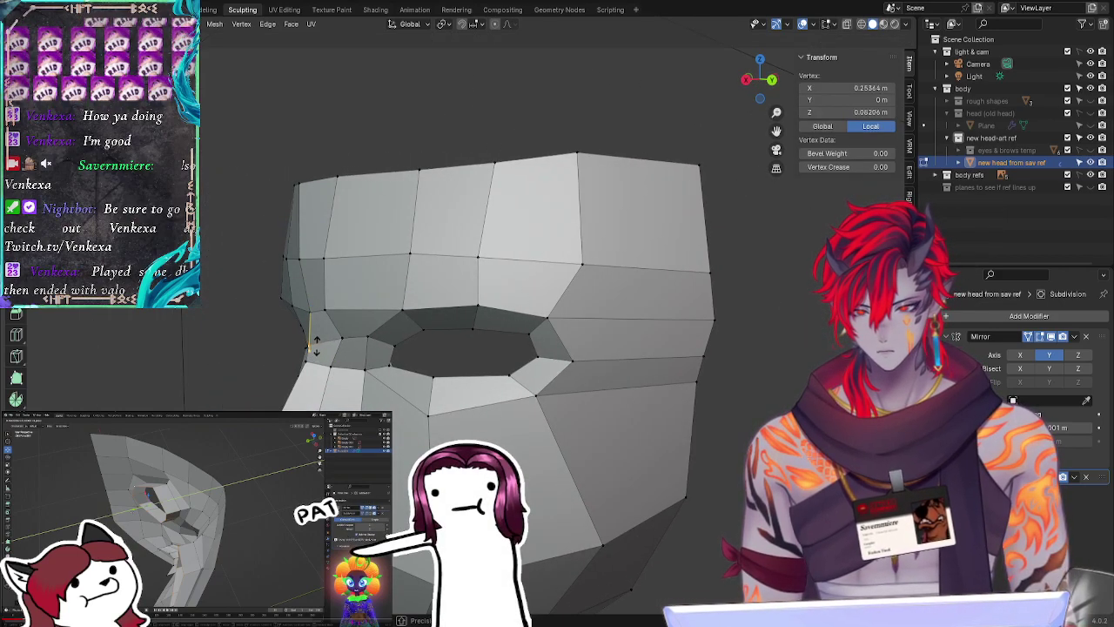
pyautogui.press('g')
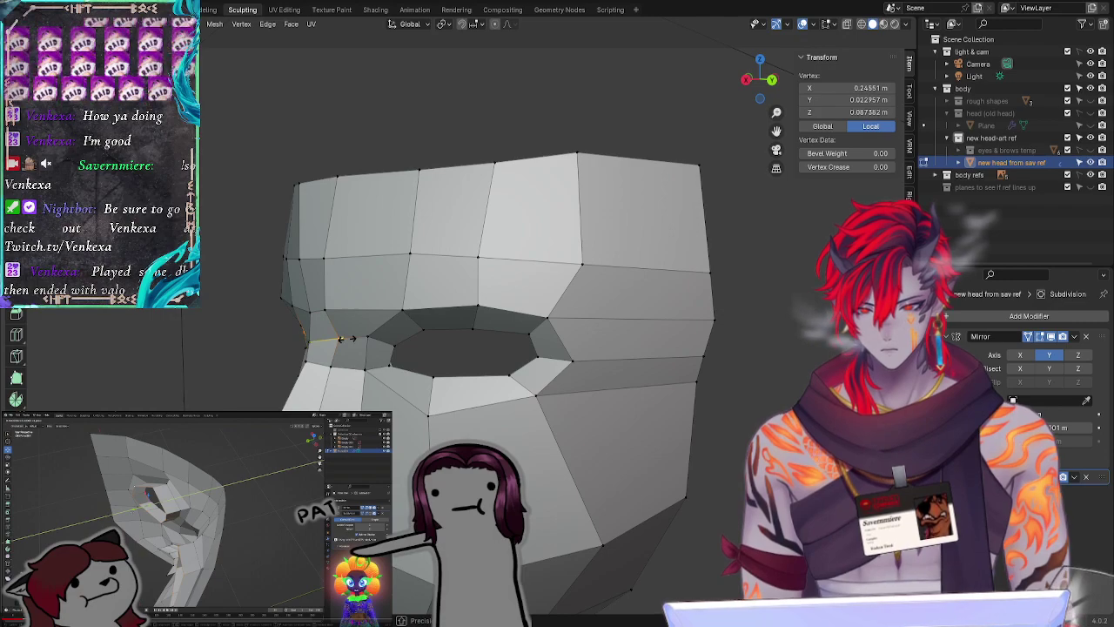
pyautogui.click(340, 339)
pyautogui.moveTo(340, 338); pyautogui.dragTo(385, 339, button='middle')
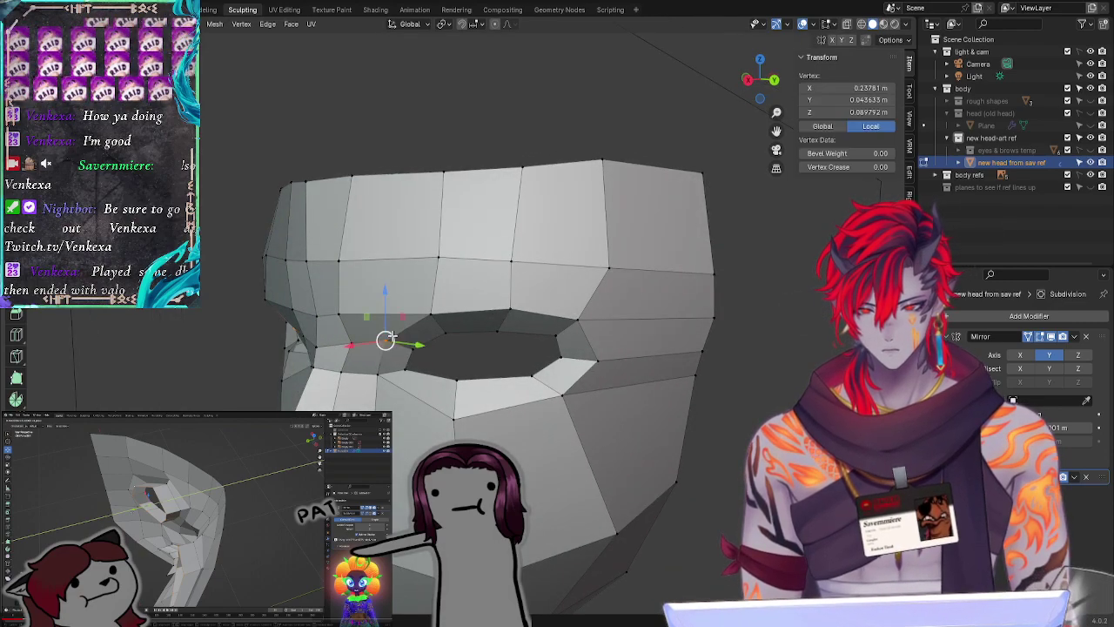
pyautogui.moveTo(386, 338); pyautogui.dragTo(383, 348)
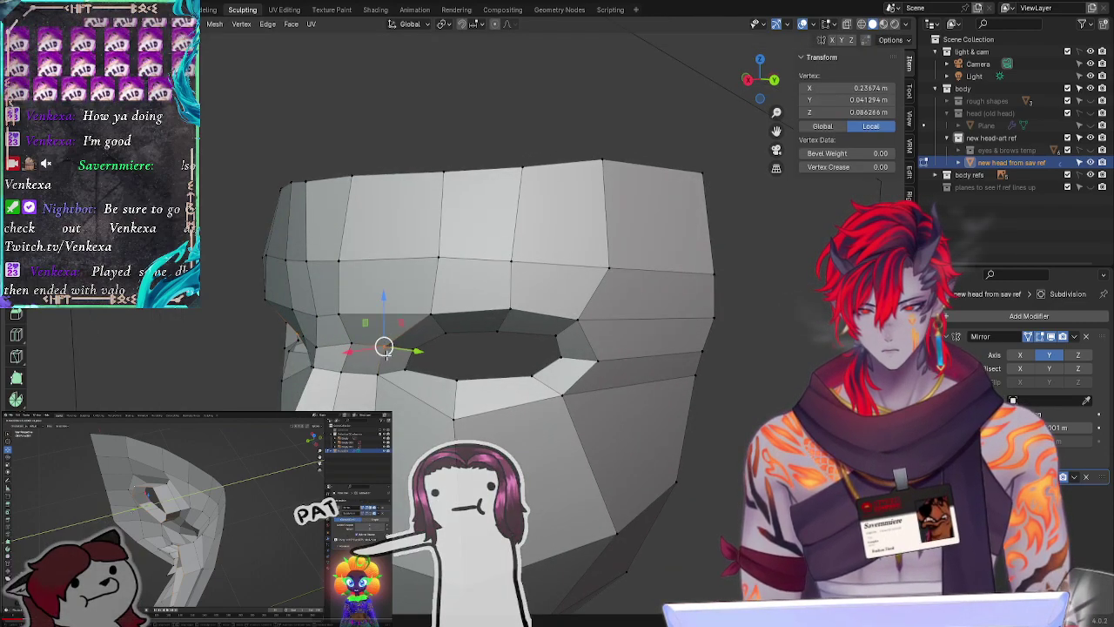
pyautogui.hotkey('alt', 'a')
# Step: Nudge the vertices above the eye socket and on its upper rim
pyautogui.moveTo(384, 348); pyautogui.dragTo(503, 328, button='middle')
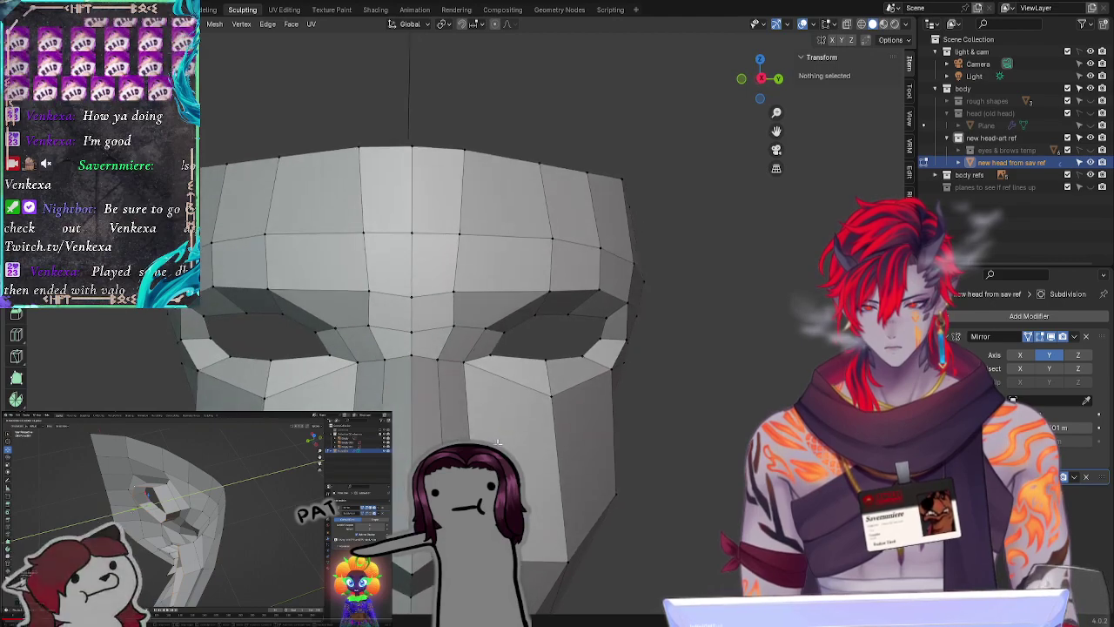
pyautogui.click(503, 328)
pyautogui.press('g')
pyautogui.hotkey('alt', 'a')
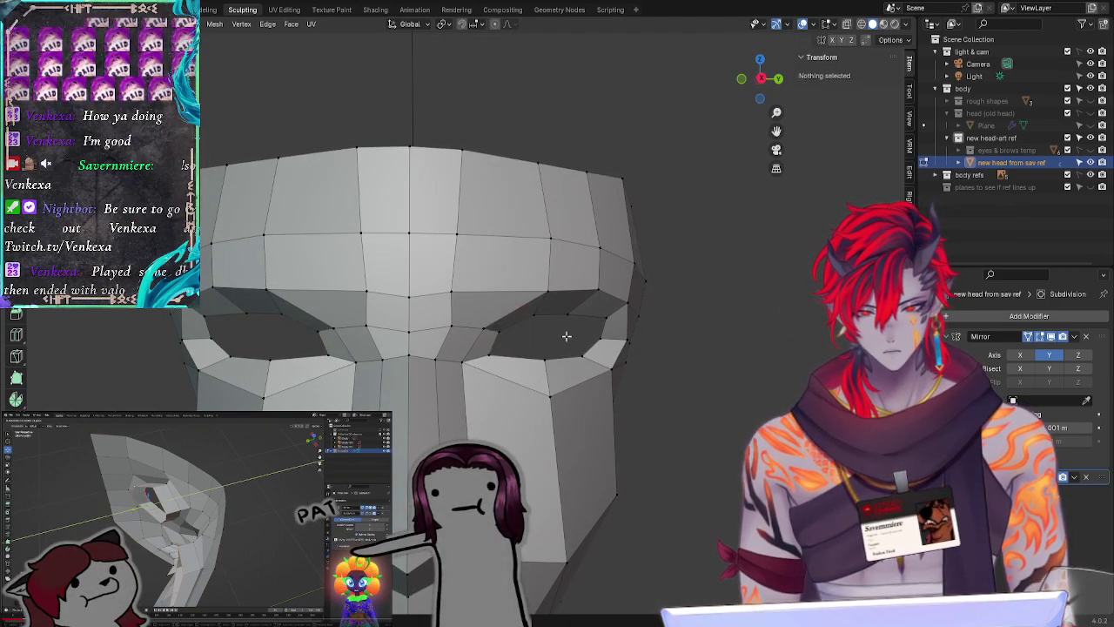
pyautogui.click(484, 324)
pyautogui.press('g')
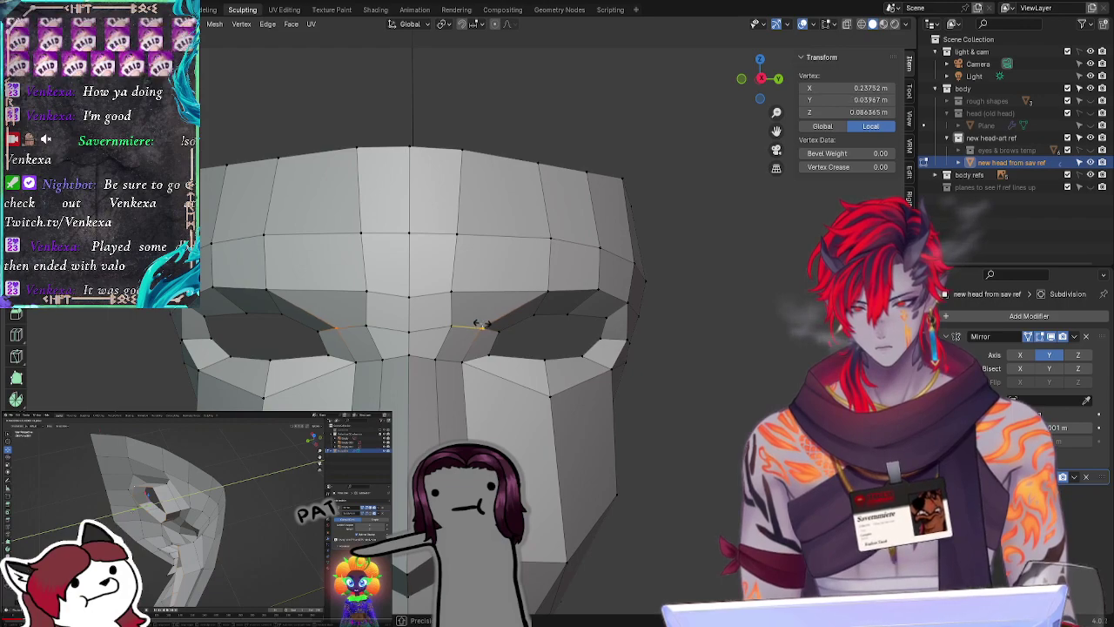
pyautogui.click(486, 325)
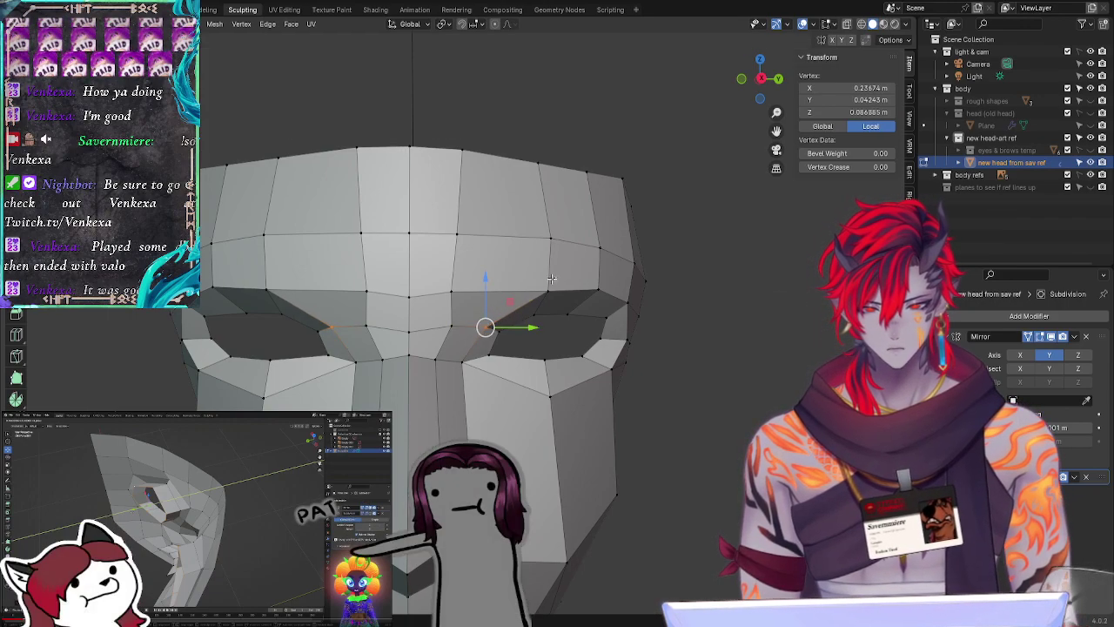
# Step: Reposition another eye-socket rim vertex, checking it from a three-quarter view
pyautogui.click(549, 290)
pyautogui.press('g')
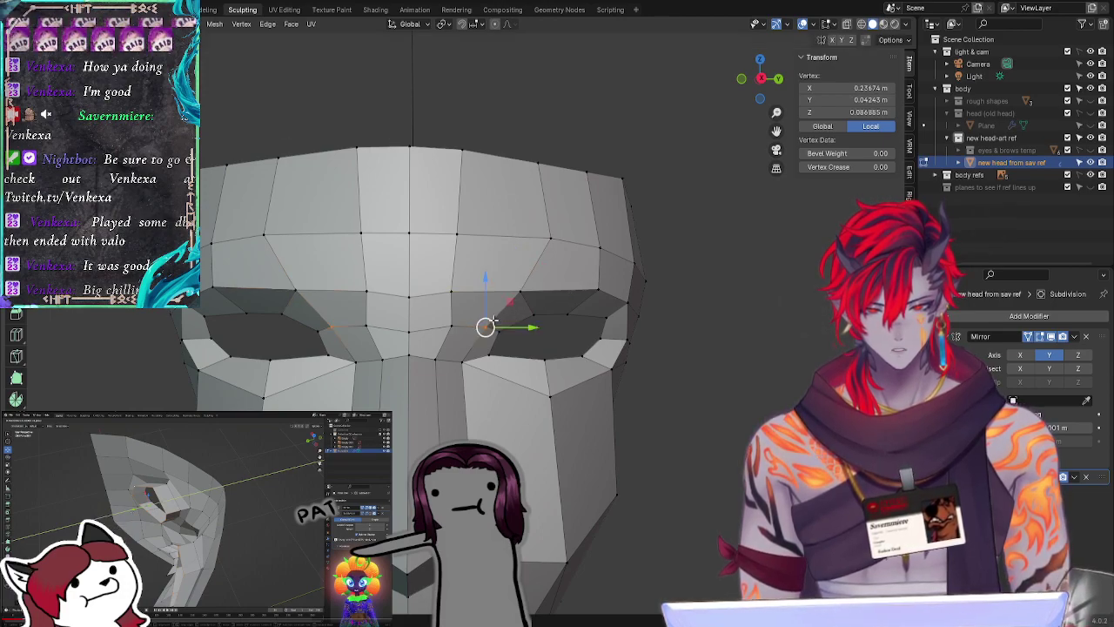
pyautogui.press('g')
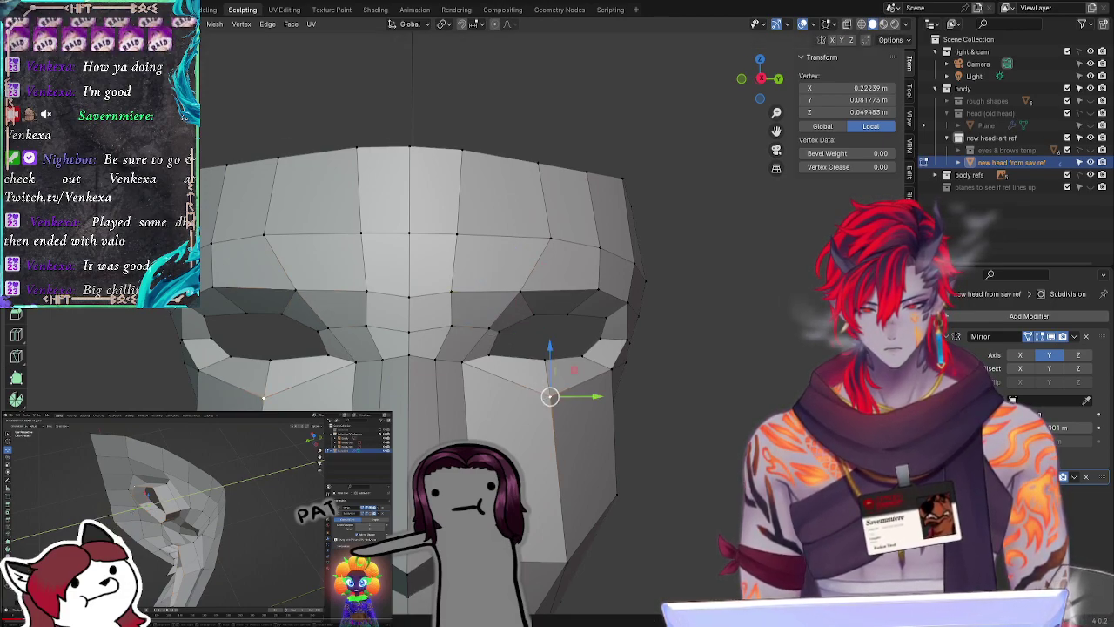
pyautogui.moveTo(574, 365); pyautogui.dragTo(502, 382, button='middle')
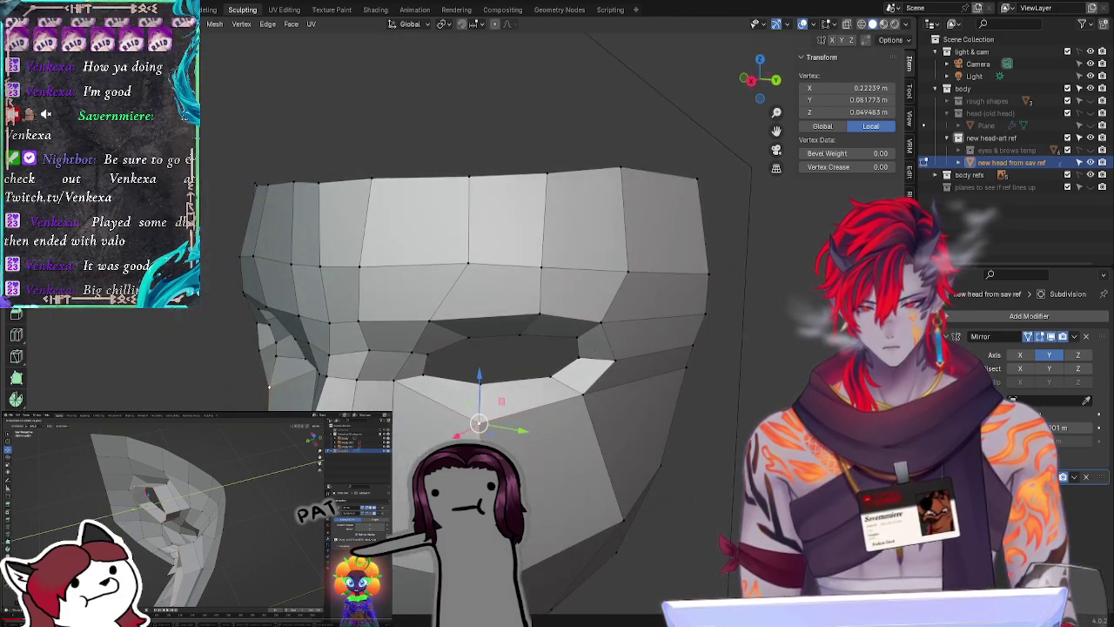
pyautogui.press('g')
pyautogui.click(426, 348)
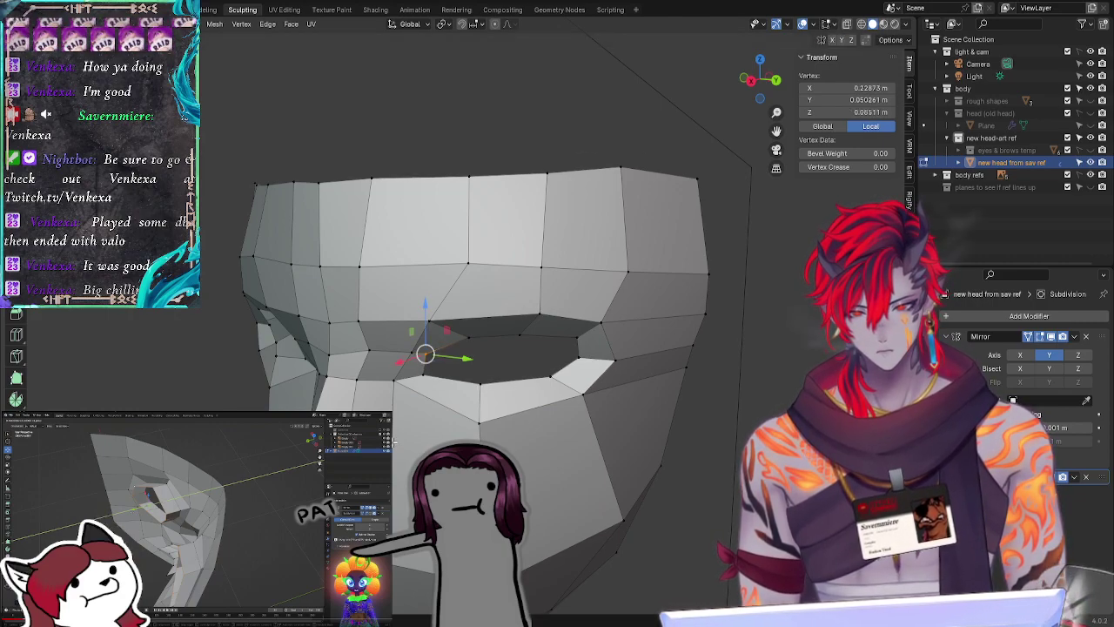
pyautogui.moveTo(426, 348); pyautogui.dragTo(446, 386, button='middle')
# Step: Slide the eye-corner vertex sideways along the X axis
pyautogui.press('g')
pyautogui.press('x')
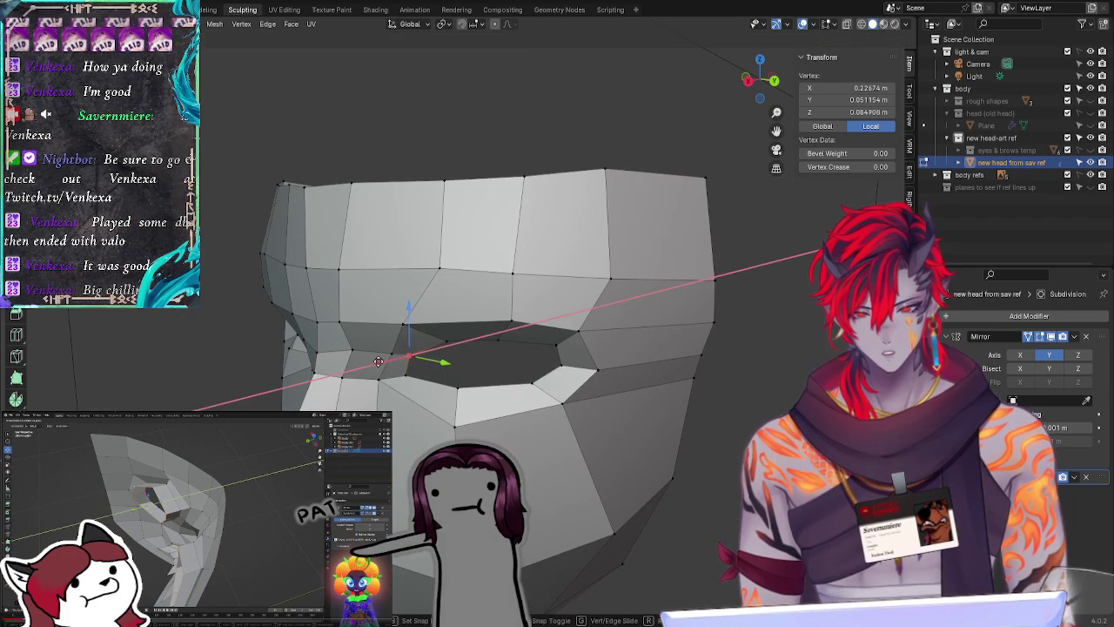
pyautogui.click(374, 362)
pyautogui.hotkey('alt', 'a')
pyautogui.click(412, 362)
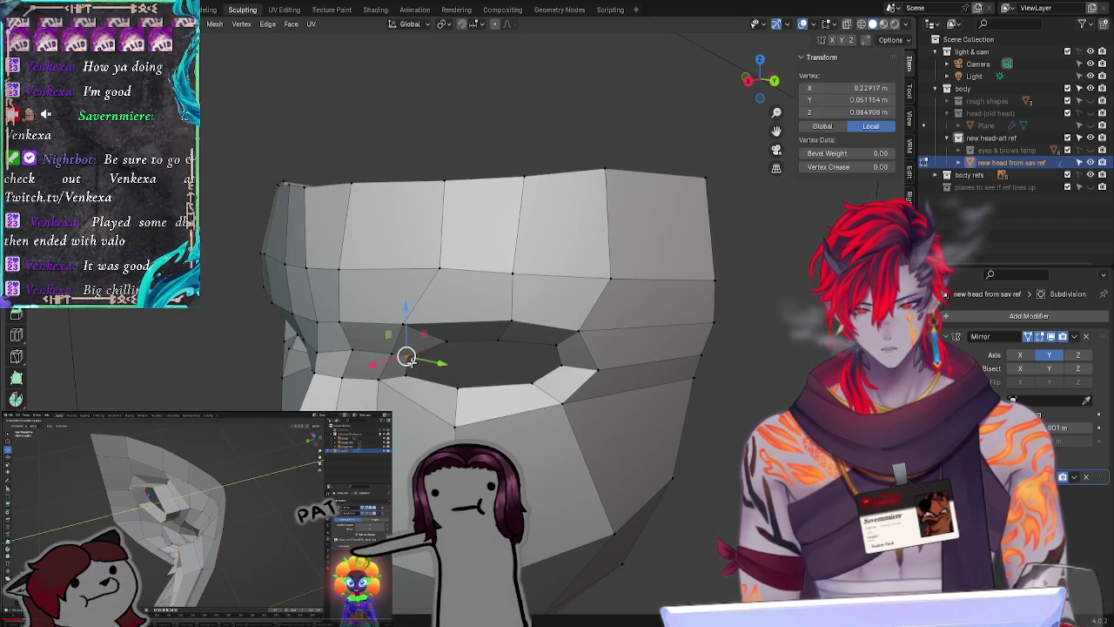
pyautogui.moveTo(373, 362); pyautogui.dragTo(377, 361)
pyautogui.click(379, 379)
pyautogui.moveTo(379, 379); pyautogui.dragTo(306, 377, button='middle')
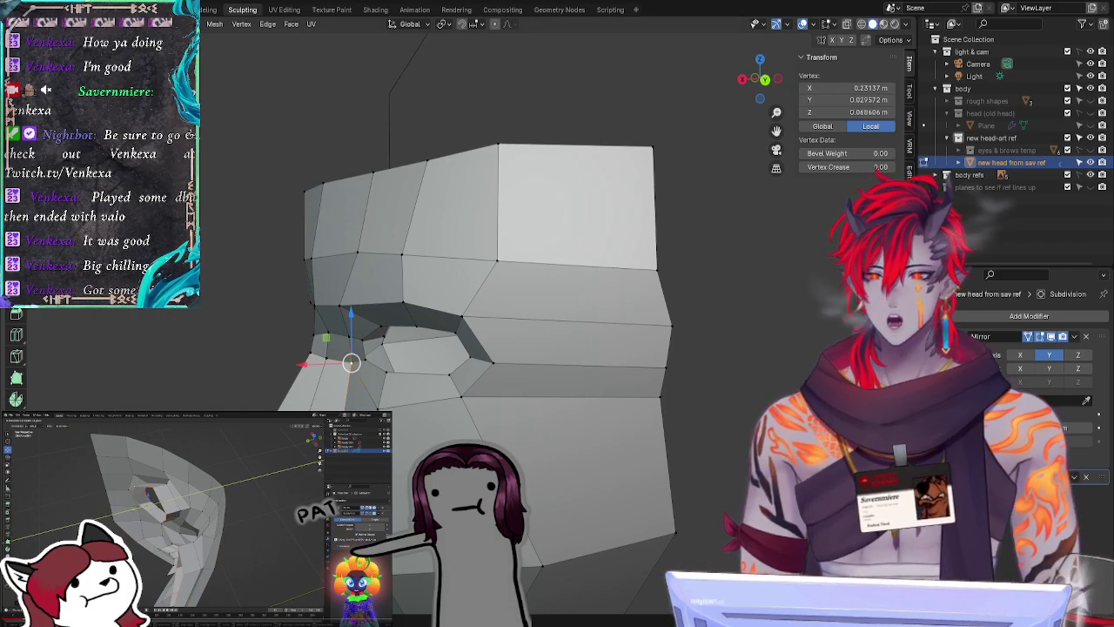
# Step: Shift two eye-socket rim vertices along the X axis
pyautogui.hotkey('alt', 'a')
pyautogui.moveTo(351, 363); pyautogui.dragTo(364, 335, button='middle')
pyautogui.click(367, 352)
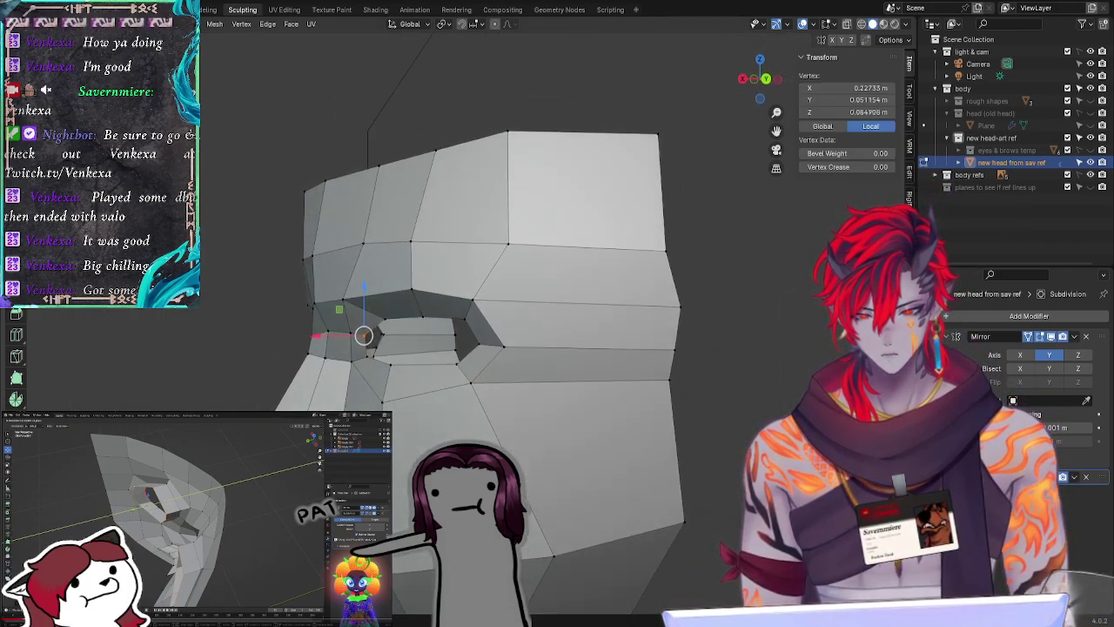
pyautogui.moveTo(318, 337); pyautogui.dragTo(324, 337)
pyautogui.click(326, 337)
pyautogui.hotkey('alt', 'a')
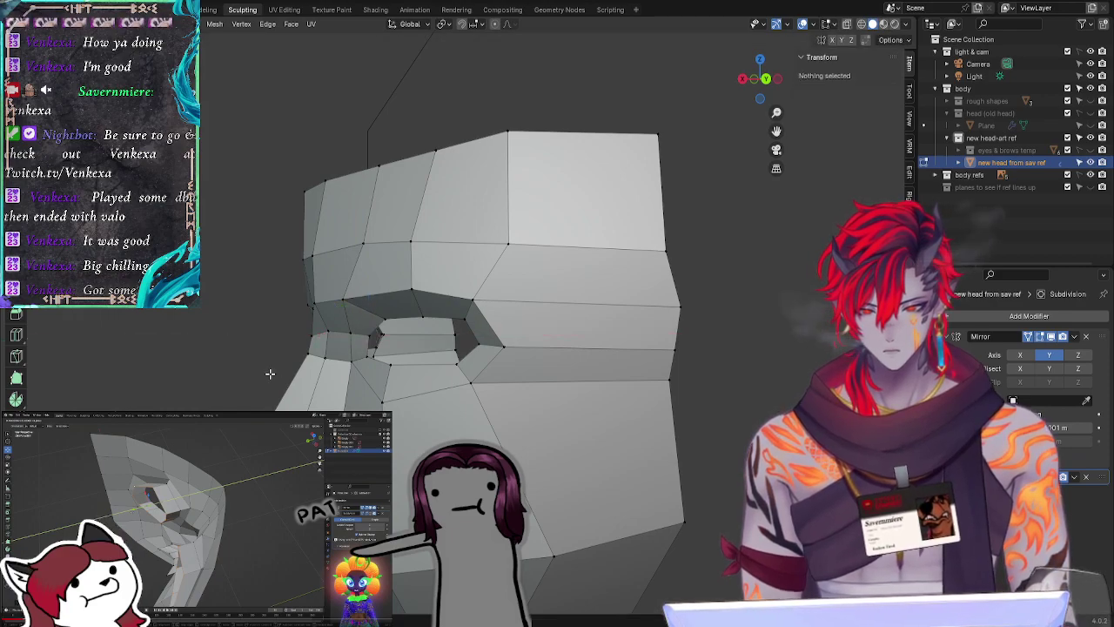
pyautogui.moveTo(325, 337); pyautogui.dragTo(243, 383, button='middle')
pyautogui.click(361, 356)
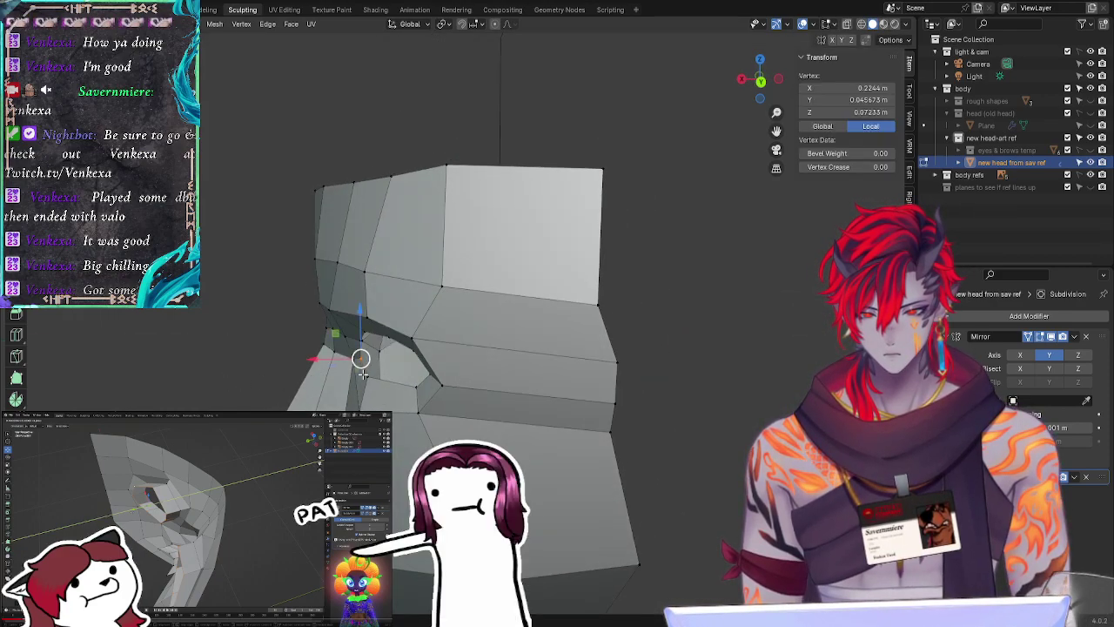
pyautogui.moveTo(306, 362); pyautogui.dragTo(309, 361)
pyautogui.click(310, 359)
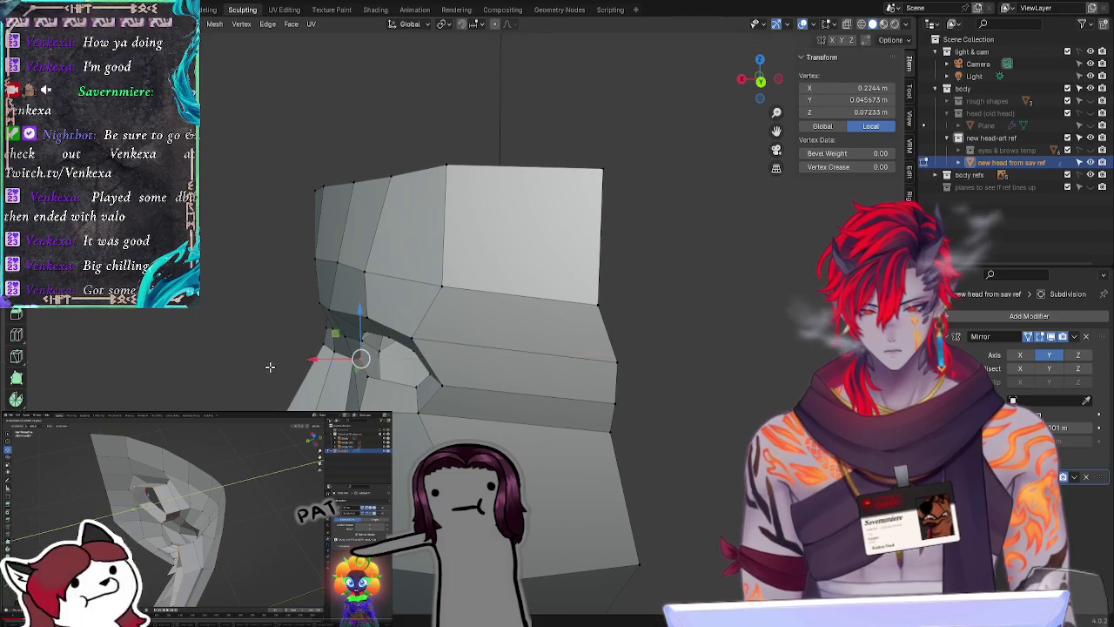
# Step: Push a socket vertex forward along Y and lower it slightly along Z
pyautogui.moveTo(310, 359); pyautogui.dragTo(452, 372, button='middle')
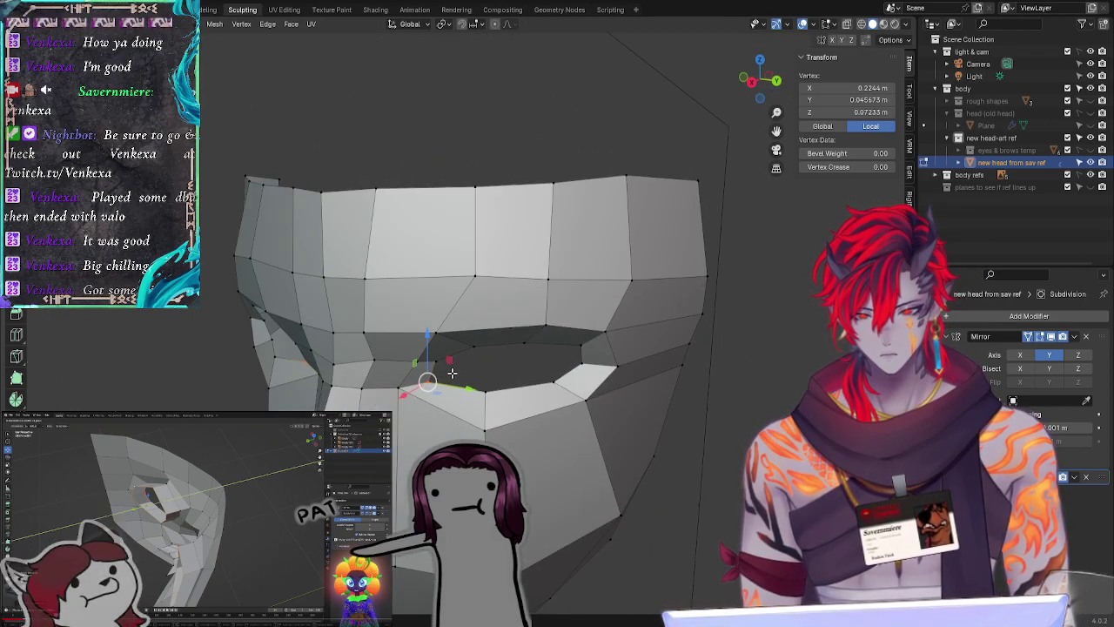
pyautogui.moveTo(470, 387); pyautogui.dragTo(480, 388)
pyautogui.moveTo(480, 388); pyautogui.dragTo(396, 437, button='middle')
pyautogui.moveTo(476, 337); pyautogui.dragTo(484, 331)
pyautogui.hotkey('alt', 'a')
pyautogui.moveTo(485, 331)
pyautogui.mouseDown(button='middle')
pyautogui.moveTo(440, 388)
pyautogui.moveTo(448, 396)
pyautogui.moveTo(500, 347)
pyautogui.mouseUp(button='middle')
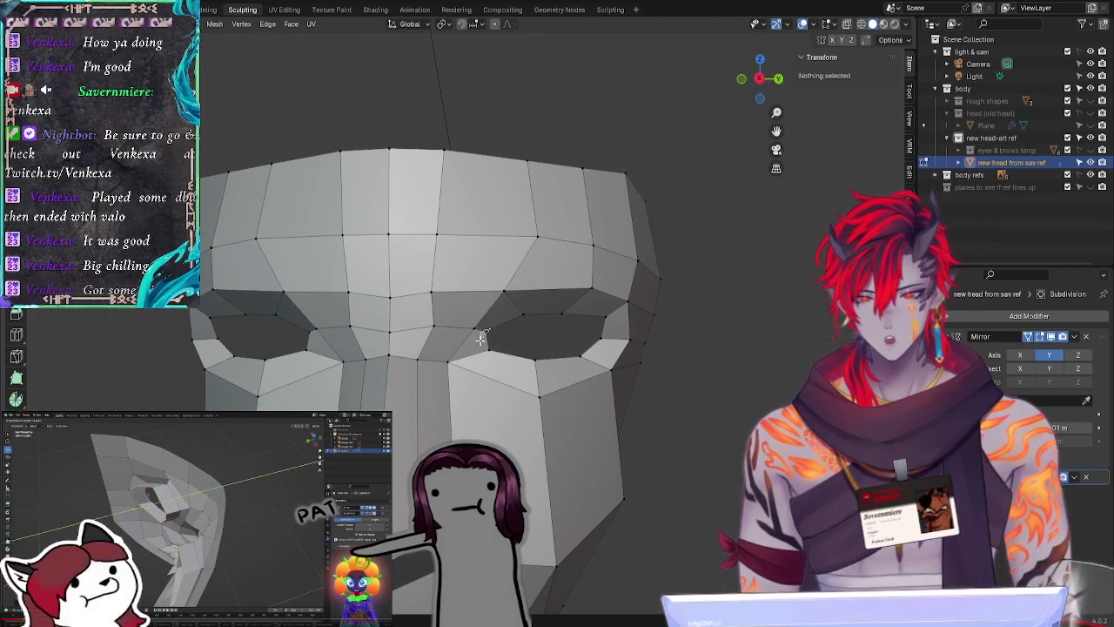
# Step: Move the inner eye-corner vertex and its neighbour along the Y axis
pyautogui.click(481, 335)
pyautogui.press('g')
pyautogui.press('y')
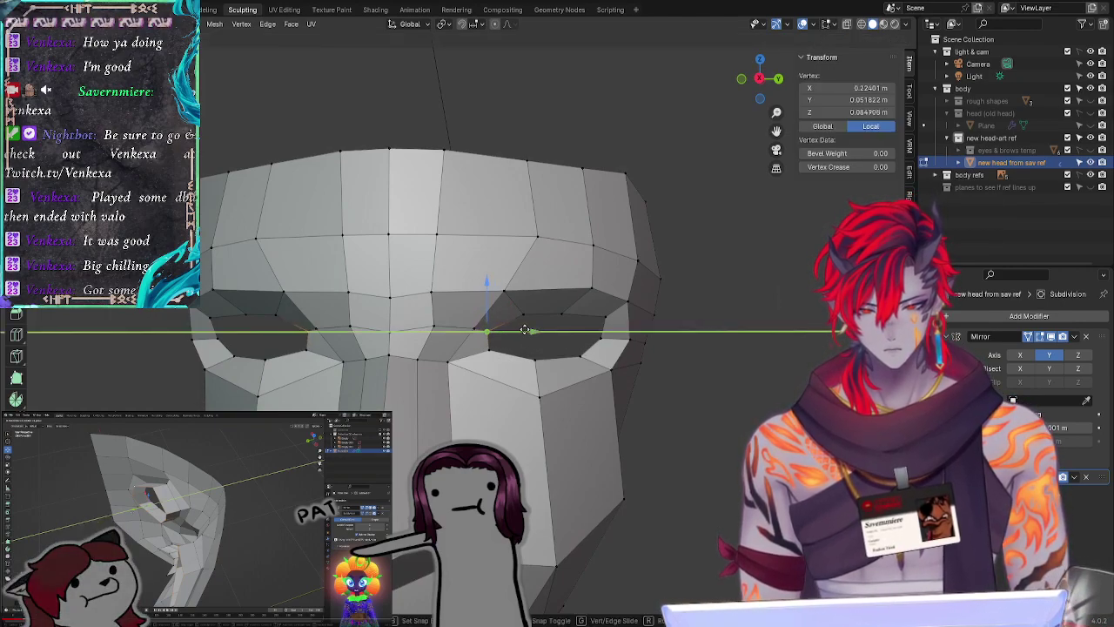
pyautogui.click(522, 328)
pyautogui.hotkey('alt', 'a')
pyautogui.click(476, 328)
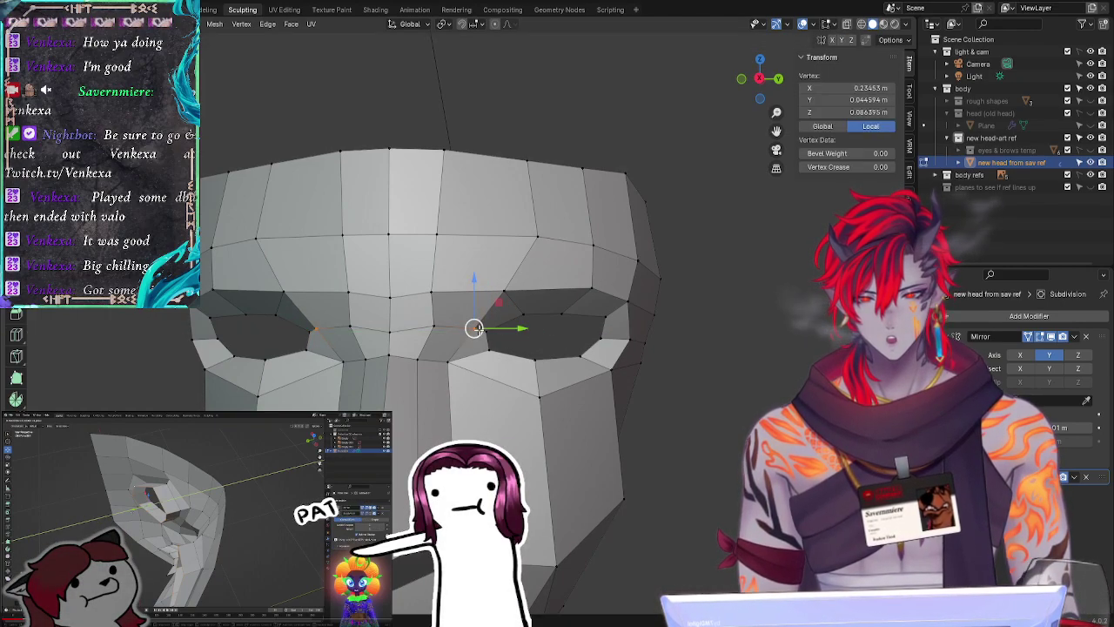
pyautogui.press('g')
pyautogui.press('y')
pyautogui.click(468, 328)
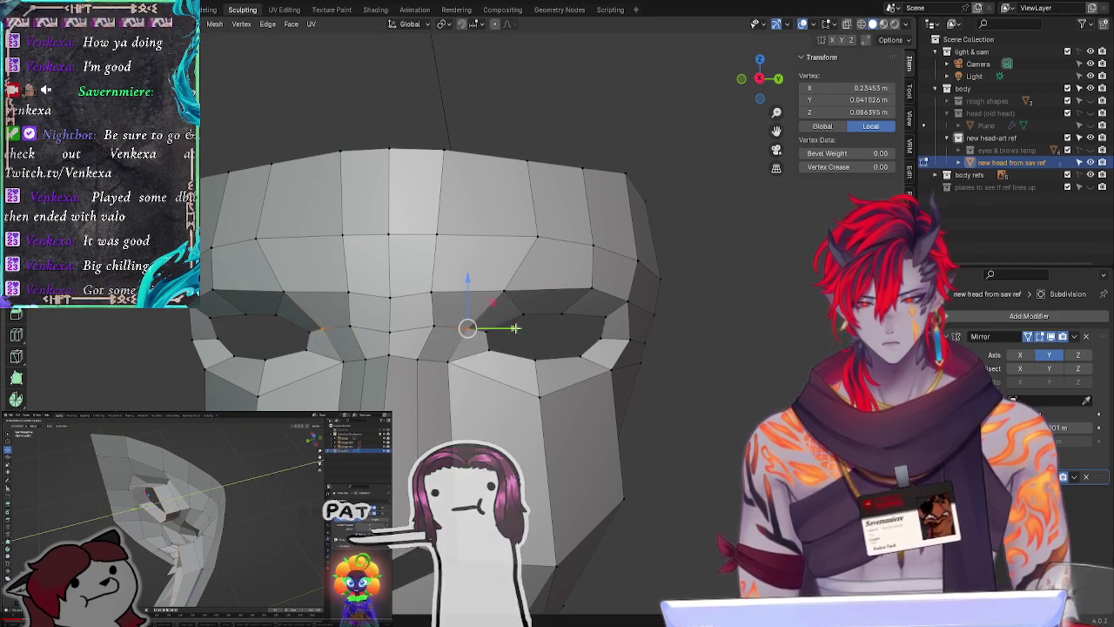
# Step: Shift the whole brow row loop along the Y axis
pyautogui.keyDown('alt'); pyautogui.click(516, 267); pyautogui.keyUp('alt')
pyautogui.press('g')
pyautogui.press('y')
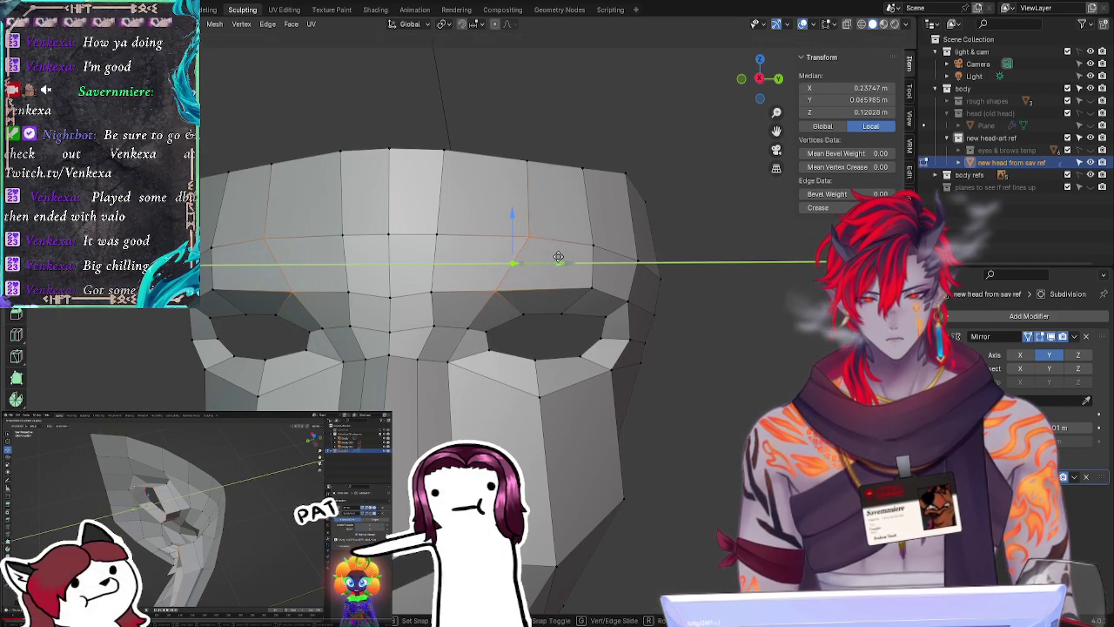
pyautogui.click(550, 259)
# Step: Move the outer eye-corner vertex vertically along Z
pyautogui.click(554, 322)
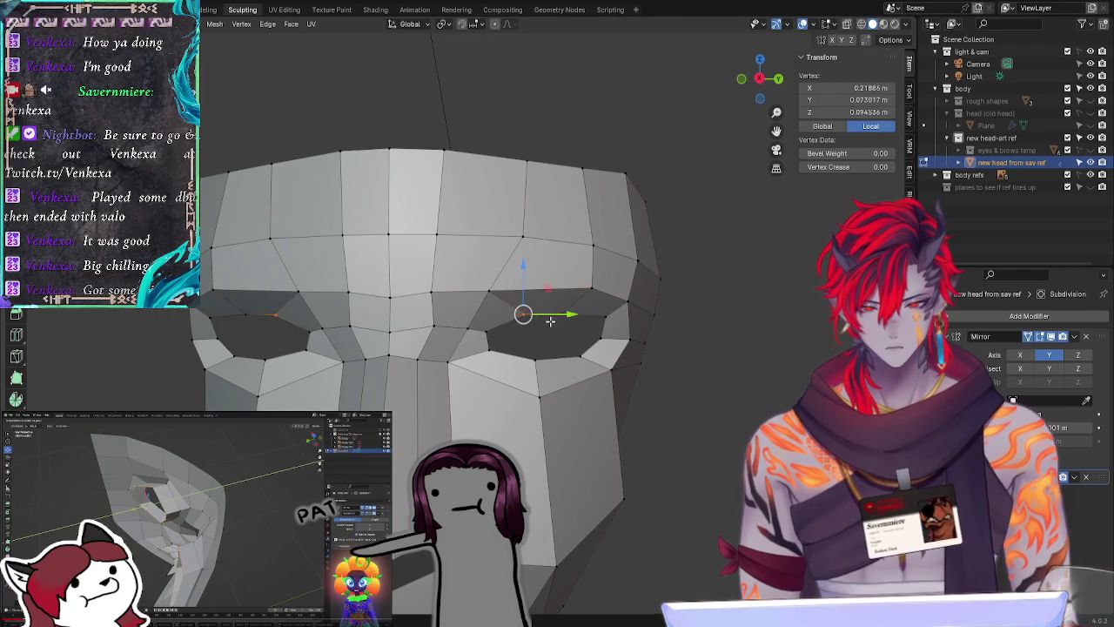
pyautogui.press('g')
pyautogui.press('z')
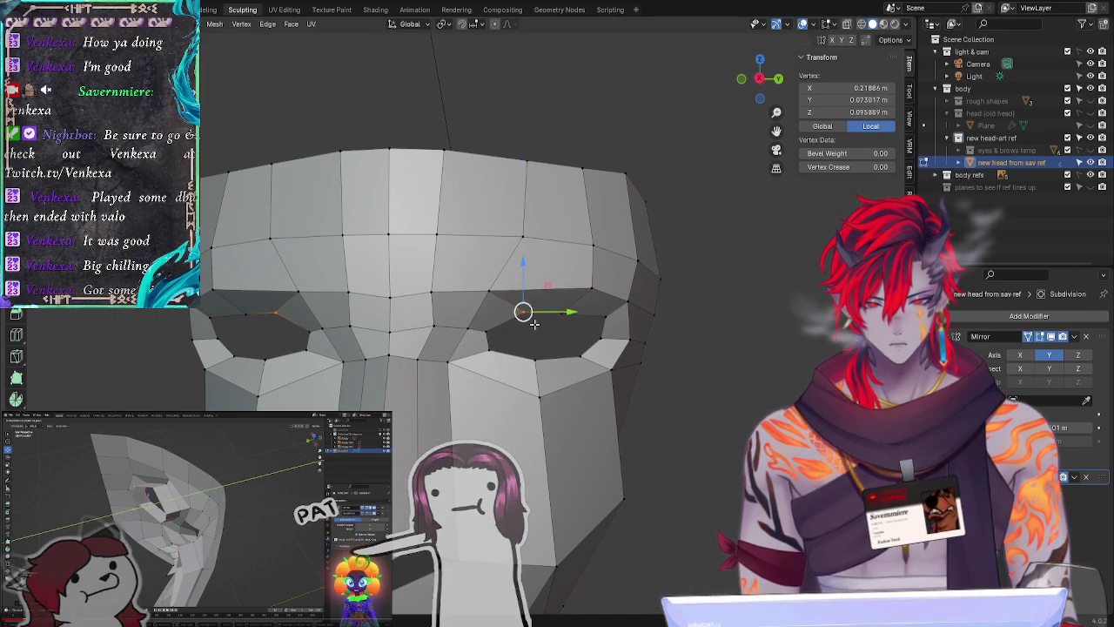
pyautogui.click(526, 250)
# Step: Move a lower-eyelid vertex along the Y axis
pyautogui.click(533, 357)
pyautogui.press('g')
pyautogui.press('y')
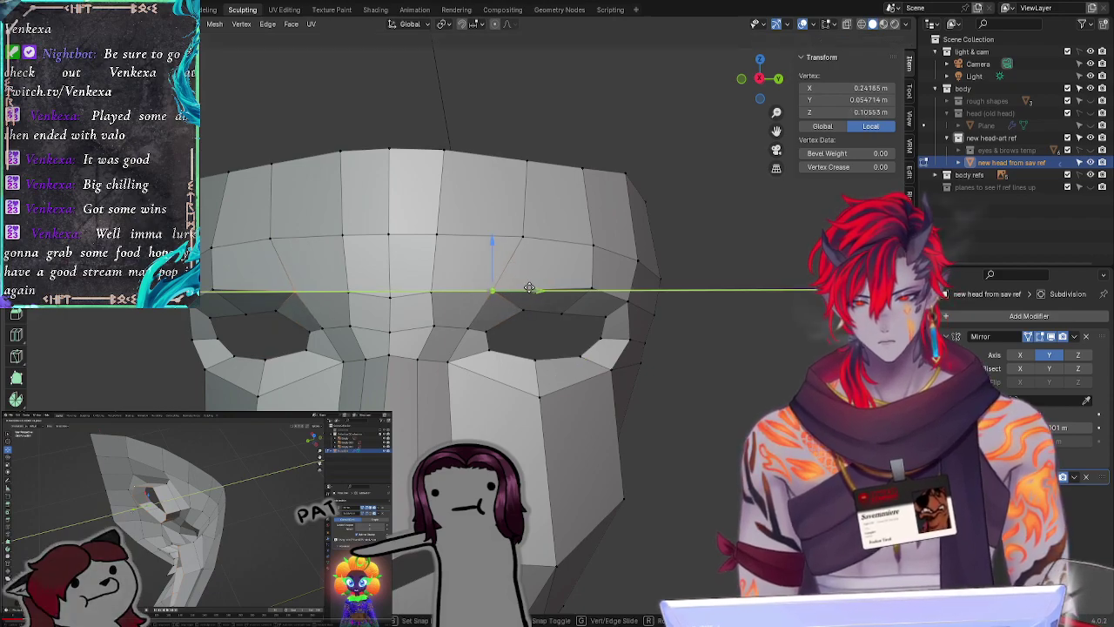
pyautogui.click(529, 285)
pyautogui.click(534, 359)
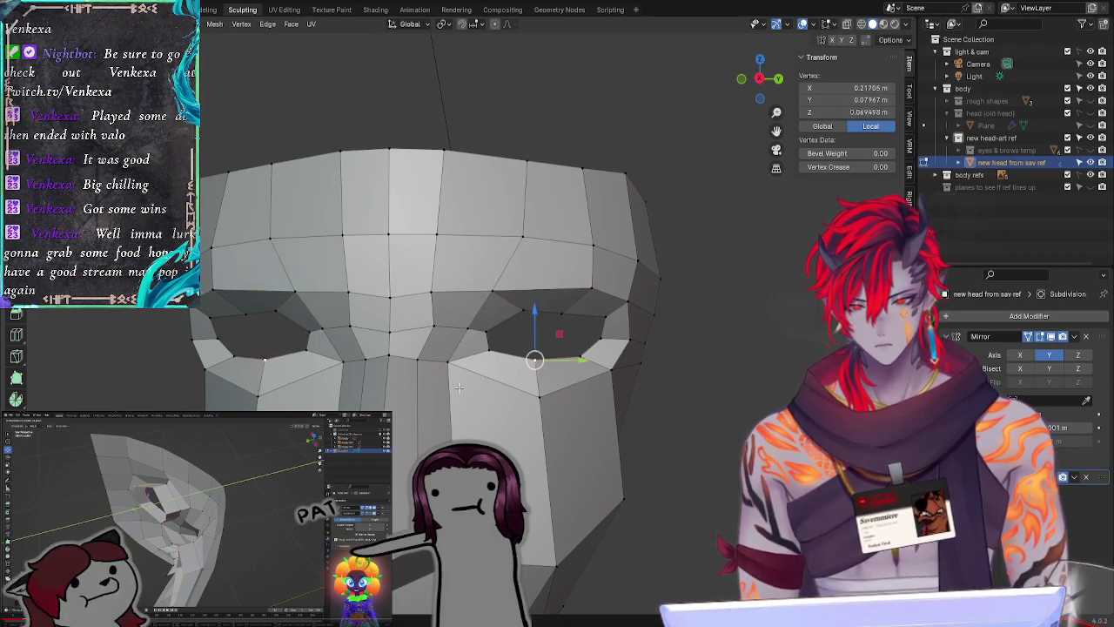
pyautogui.moveTo(452, 398)
pyautogui.mouseDown(button='middle')
pyautogui.moveTo(473, 418)
pyautogui.moveTo(455, 400)
pyautogui.mouseUp(button='middle')
# Step: Shift another eye-socket vertex along Y, then clear the selection
pyautogui.click(435, 329)
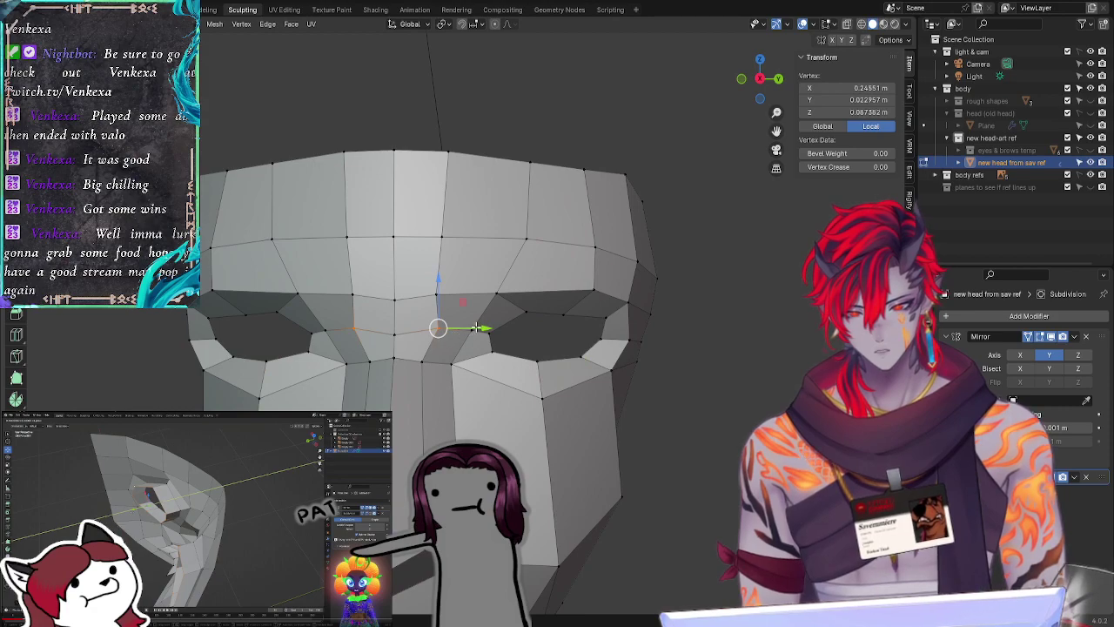
pyautogui.press('g')
pyautogui.press('y')
pyautogui.moveTo(476, 324); pyautogui.dragTo(479, 328)
pyautogui.click(393, 235)
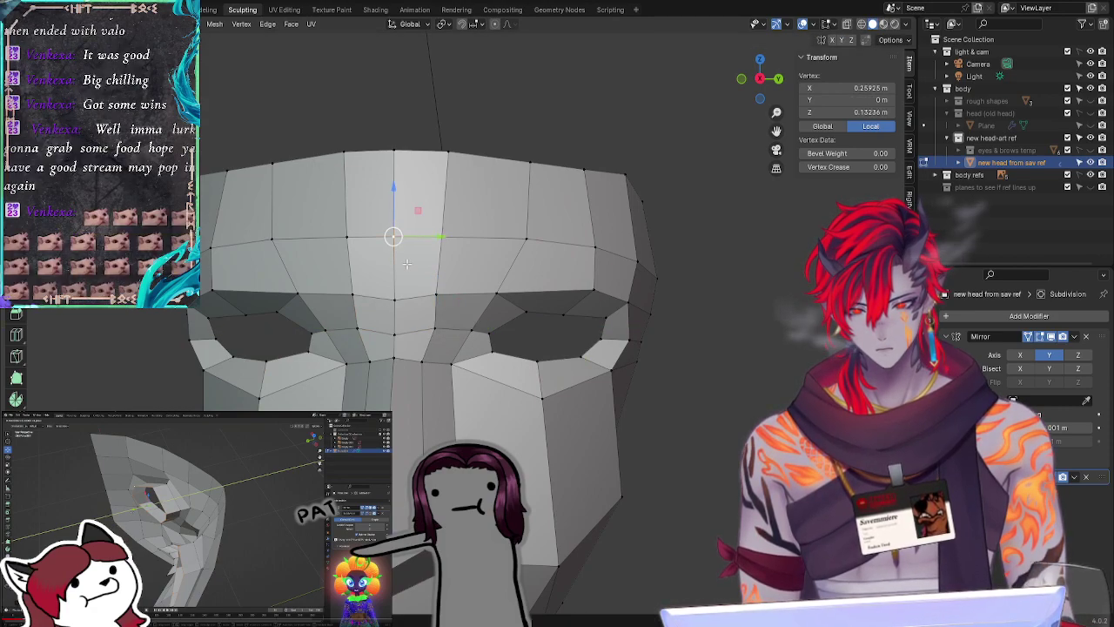
pyautogui.click(750, 357)
# Step: Lower the inner eye-corner vertex beside the nose bridge along X, to about Z 0.061606 m
pyautogui.moveTo(750, 358); pyautogui.dragTo(466, 374, button='middle')
pyautogui.click(457, 374)
pyautogui.press('g')
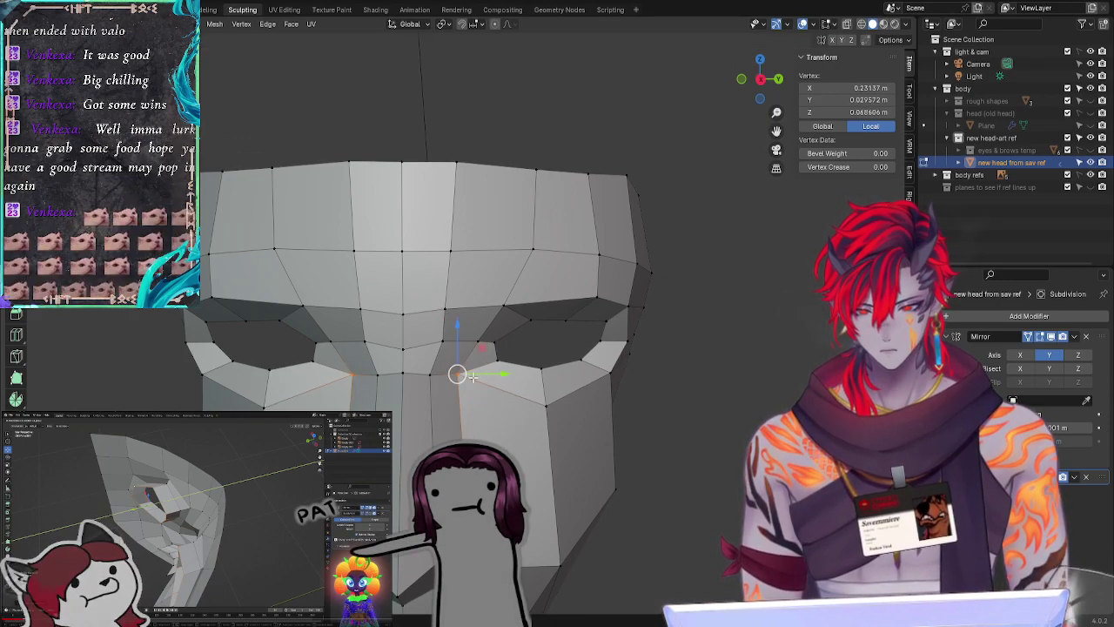
pyautogui.press('x')
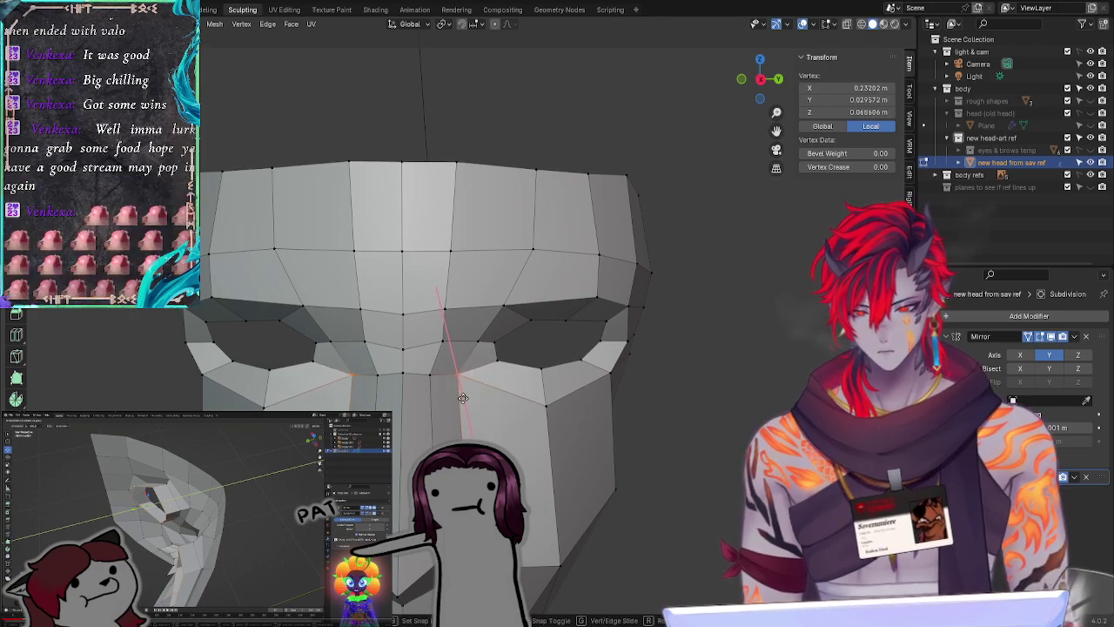
pyautogui.click(424, 335)
pyautogui.click(735, 393)
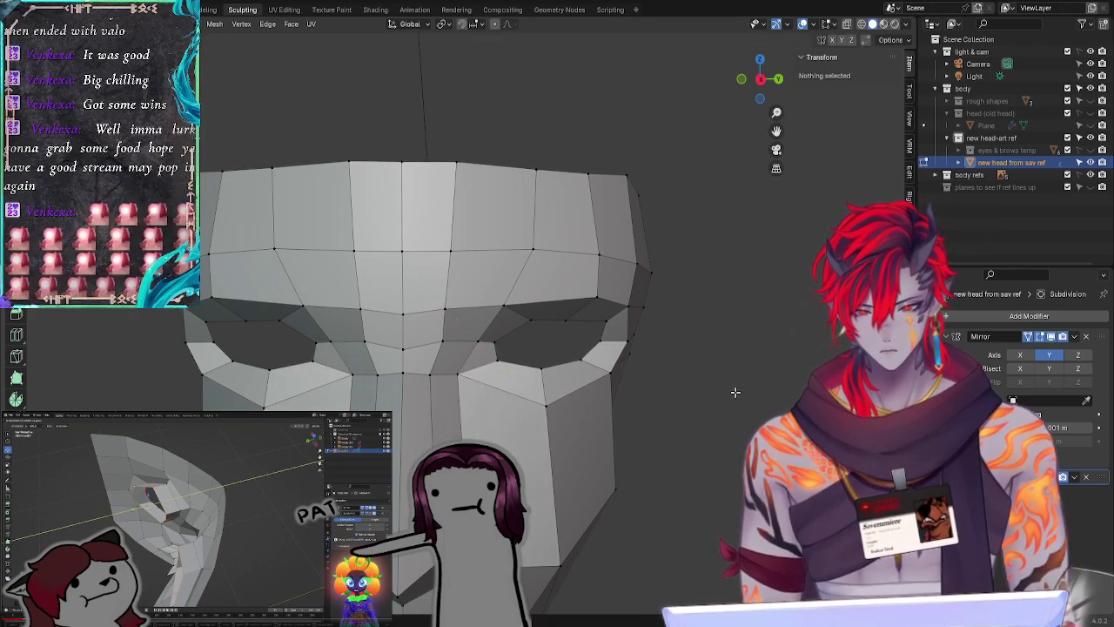
pyautogui.moveTo(736, 392); pyautogui.dragTo(613, 401, button='middle')
# Step: Switch to a straight front view framing the face over the reference art
pyautogui.click(760, 80)
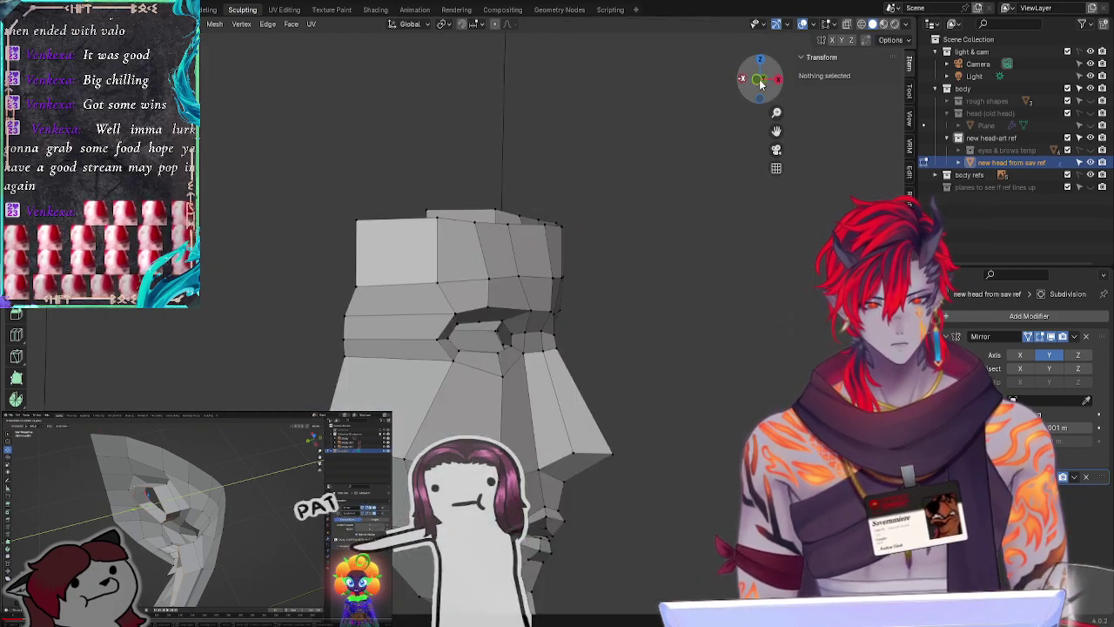
pyautogui.click(760, 80)
pyautogui.scroll(-1, 746, 356)
pyautogui.keyDown('shift'); pyautogui.moveTo(745, 356); pyautogui.dragTo(741, 374, button='middle'); pyautogui.keyUp('shift')
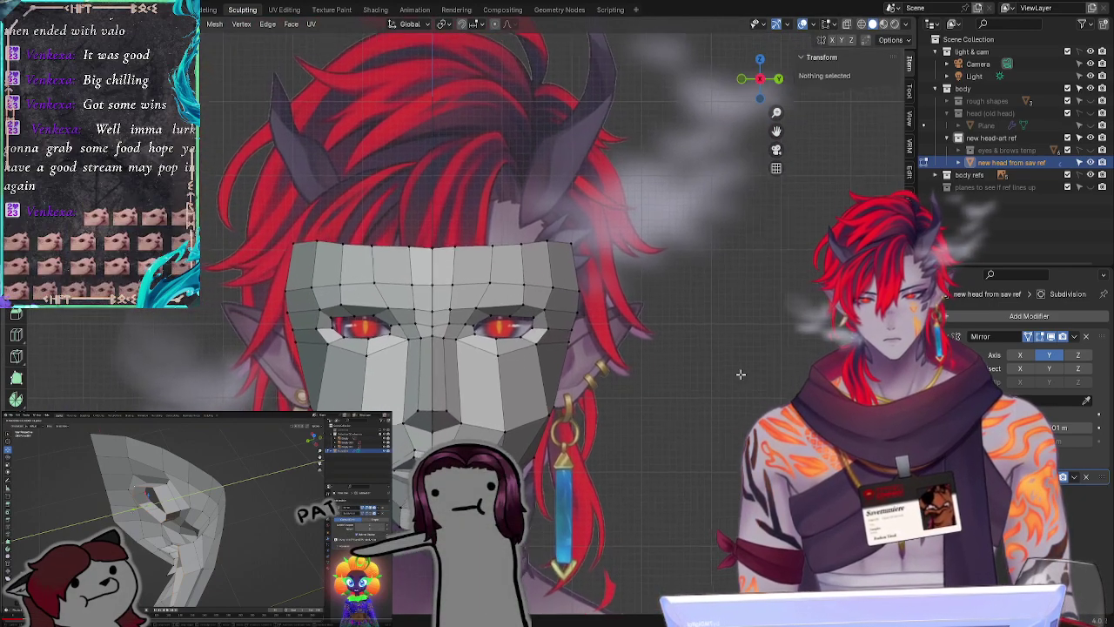
pyautogui.scroll(2, 741, 374)
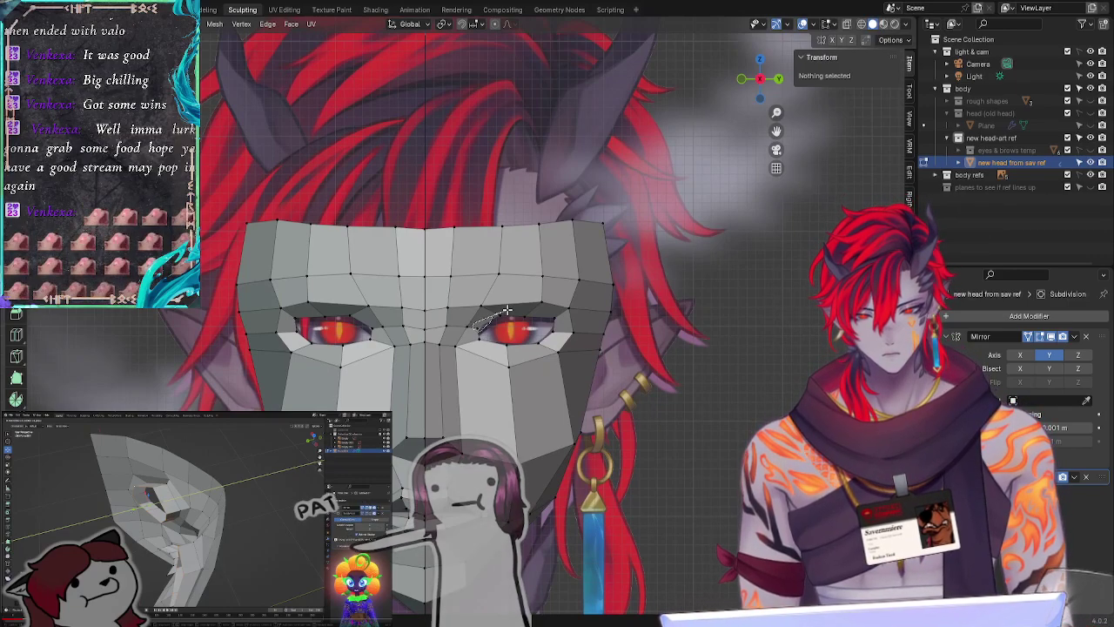
# Step: Move the inner eye-corner vertex onto the reference eye, to Y 0.045089 m and Z 0.077817 m
pyautogui.click(506, 310)
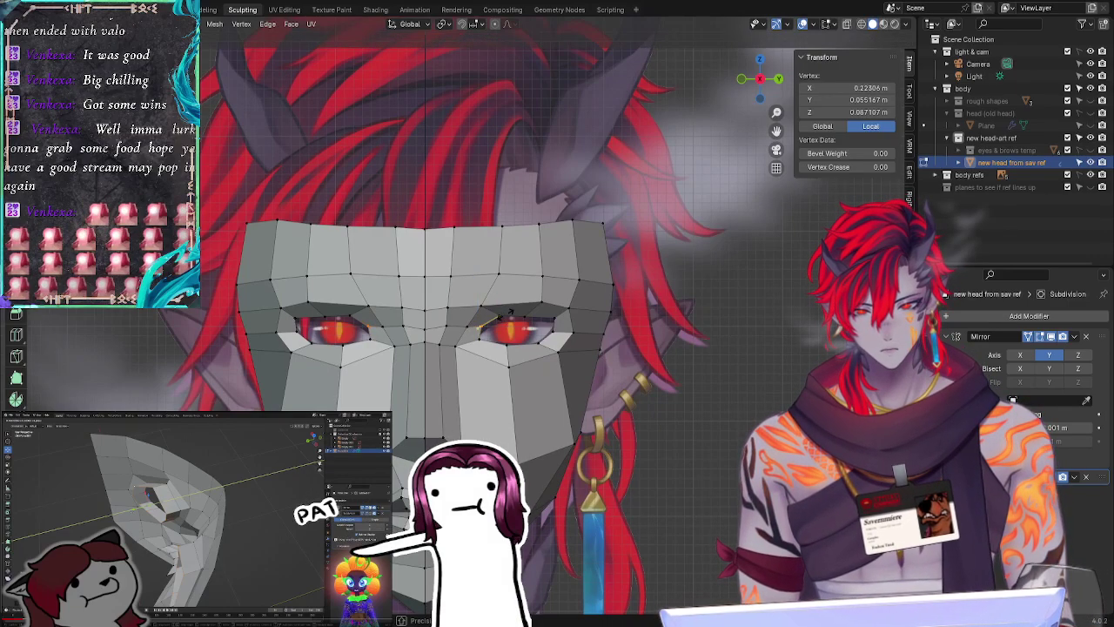
pyautogui.click(507, 314)
pyautogui.press('g')
pyautogui.click(514, 315)
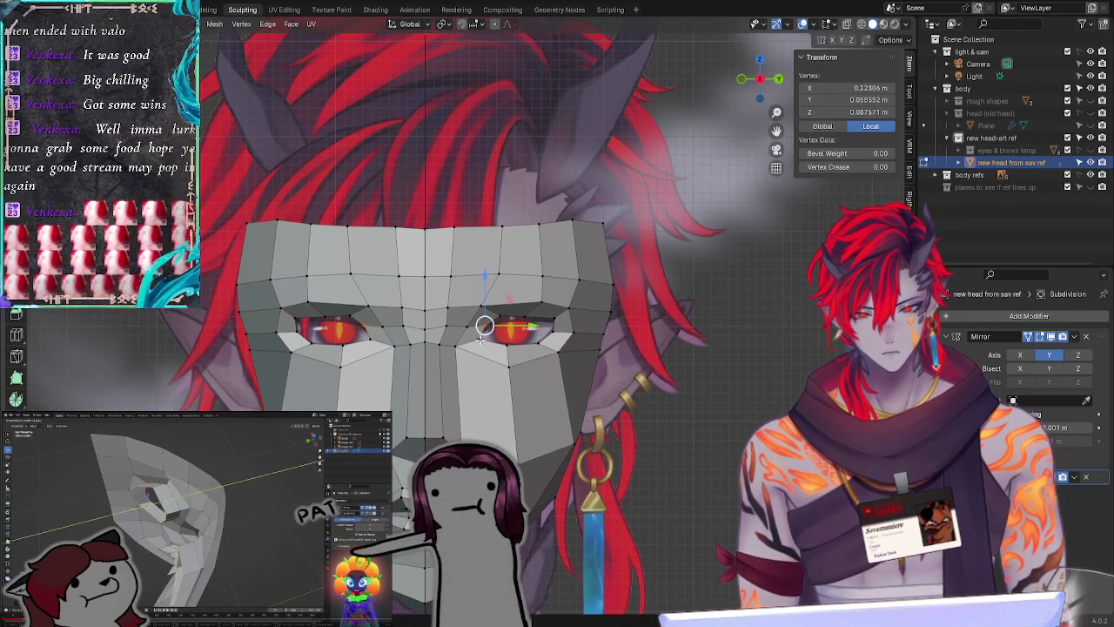
pyautogui.press('g')
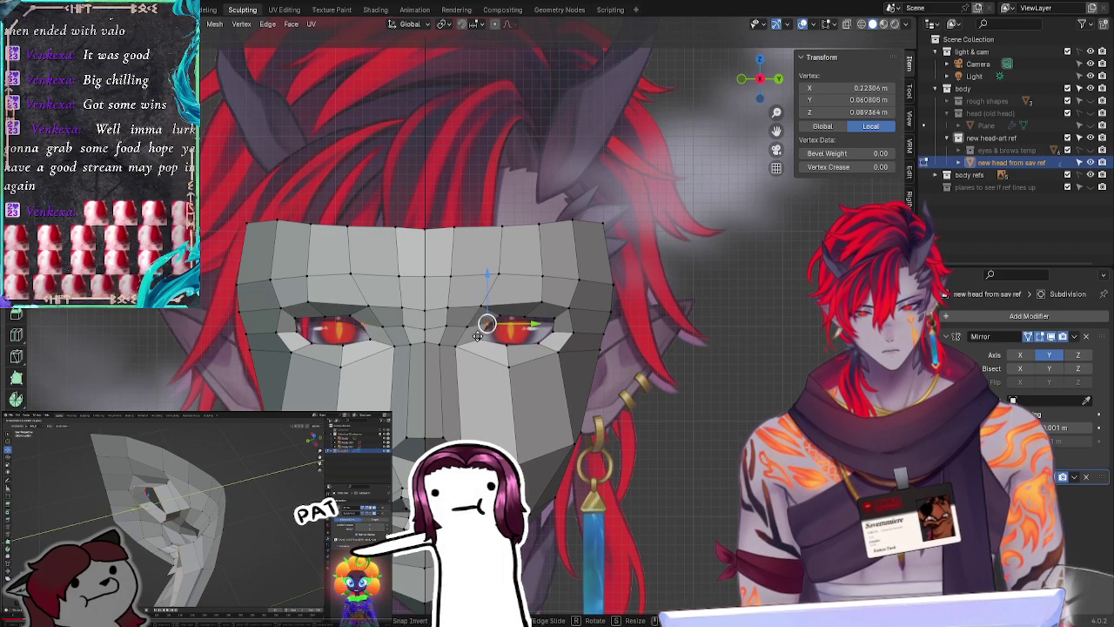
pyautogui.click(477, 335)
pyautogui.press('g')
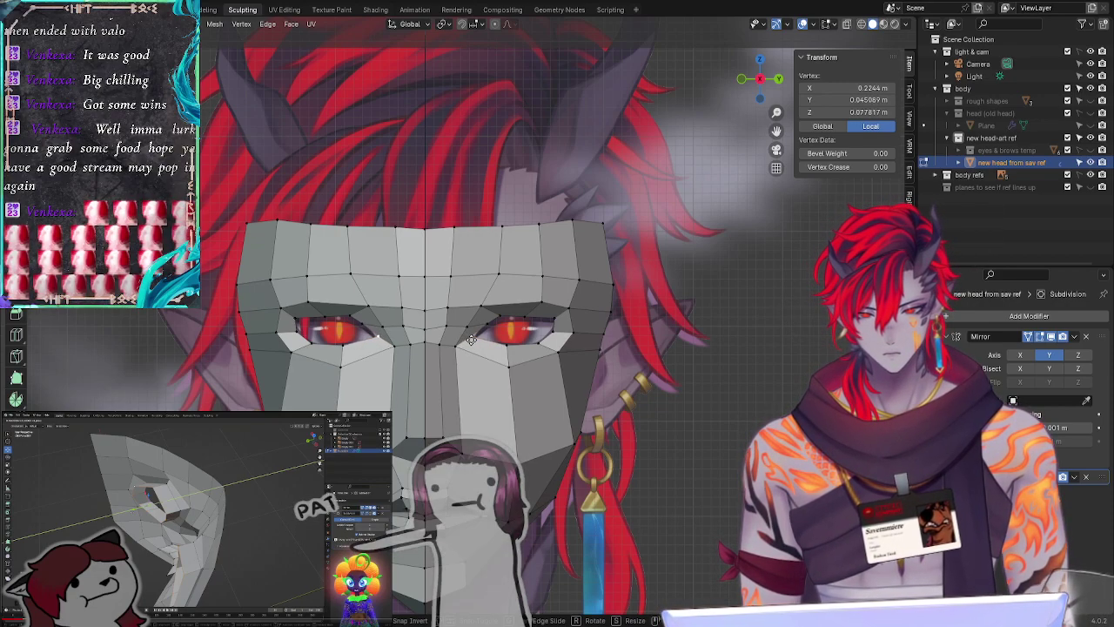
pyautogui.click(470, 338)
pyautogui.click(669, 373)
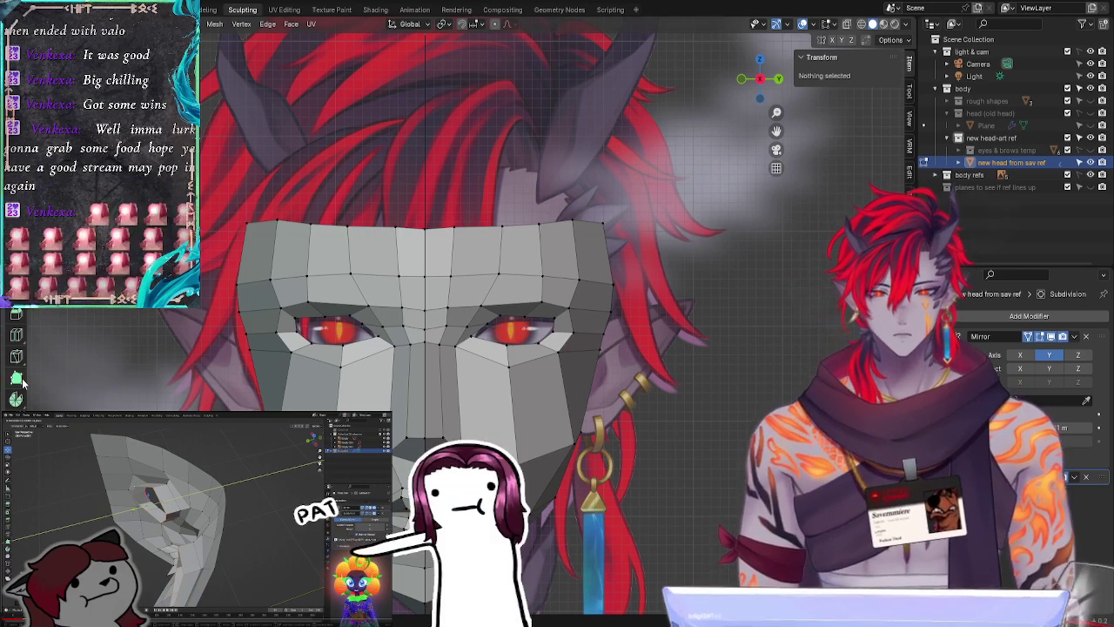
pyautogui.moveTo(470, 287); pyautogui.dragTo(626, 287, button='middle')
pyautogui.moveTo(409, 382); pyautogui.dragTo(250, 382, button='middle')
# Step: Lasso the head's side-edge vertices and widen them outward along Y
pyautogui.moveTo(249, 382)
pyautogui.keyDown('ctrl'); pyautogui.mouseDown(button='right')
pyautogui.moveTo(224, 225)
pyautogui.moveTo(254, 185)
pyautogui.mouseUp(button='right'); pyautogui.keyUp('ctrl')
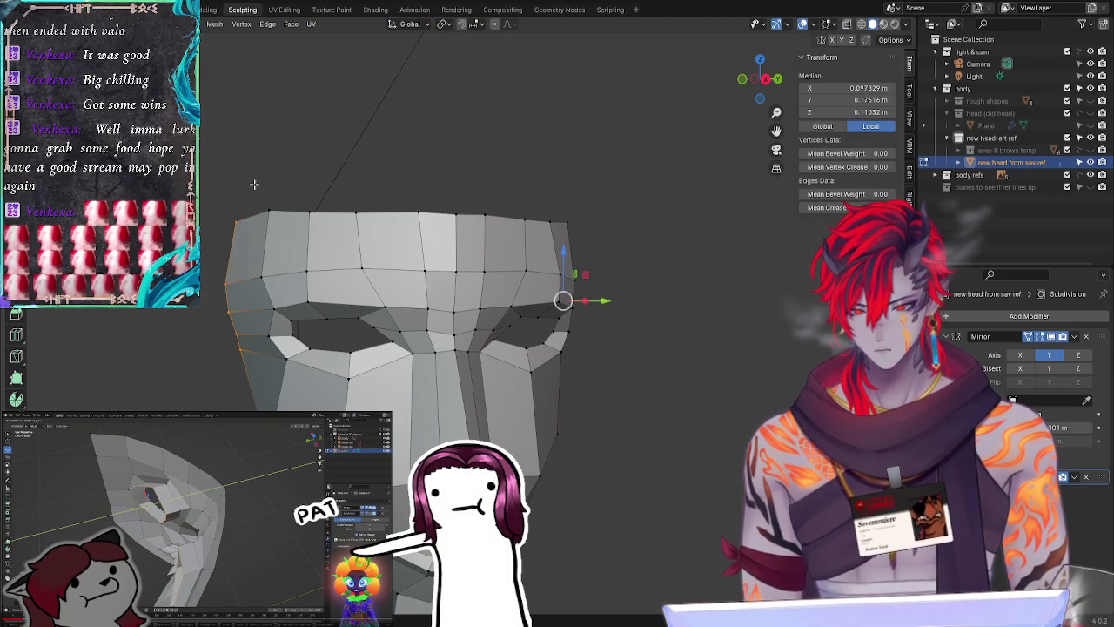
pyautogui.press('g')
pyautogui.press('y')
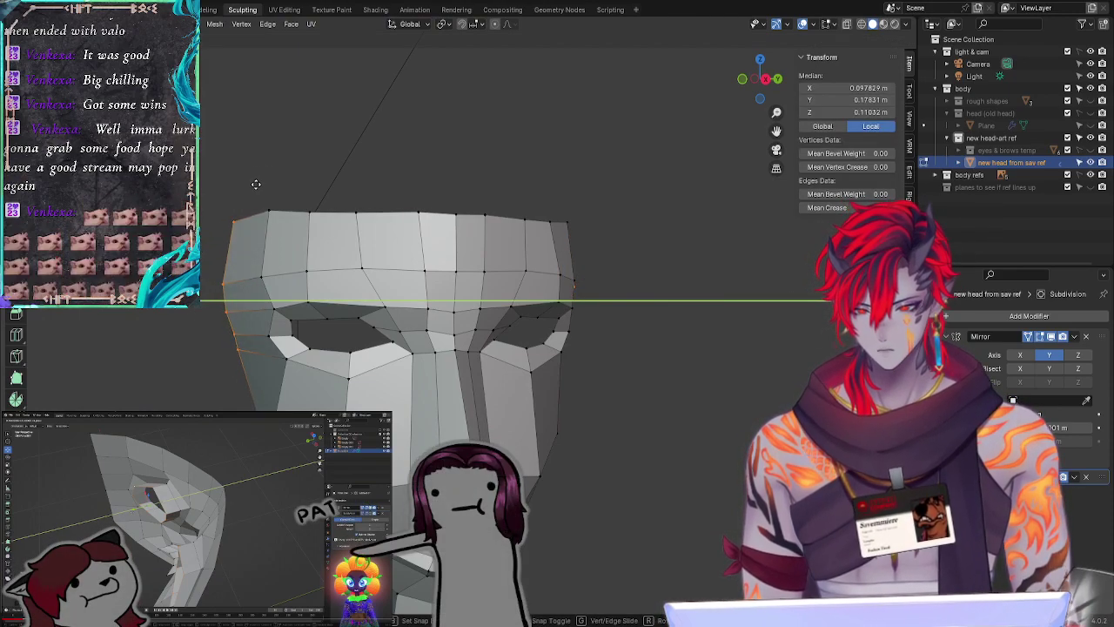
pyautogui.click(256, 184)
pyautogui.hotkey('alt', 'a')
pyautogui.moveTo(191, 405); pyautogui.dragTo(162, 403, button='middle')
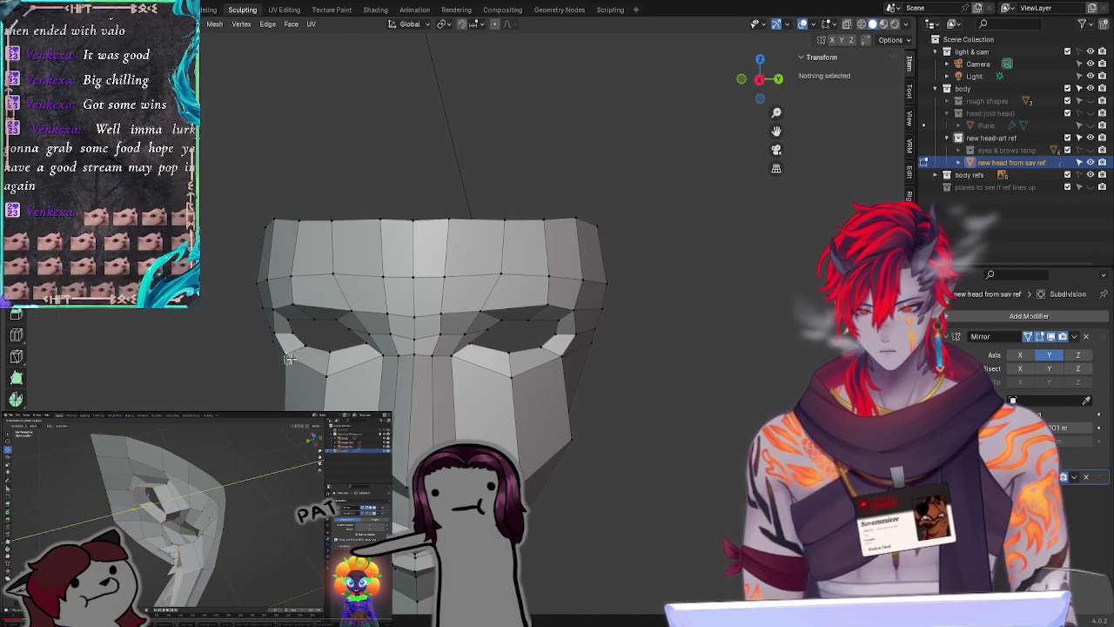
# Step: Shift the vertex beside the eye socket along the Y axis
pyautogui.click(289, 357)
pyautogui.press('g')
pyautogui.press('y')
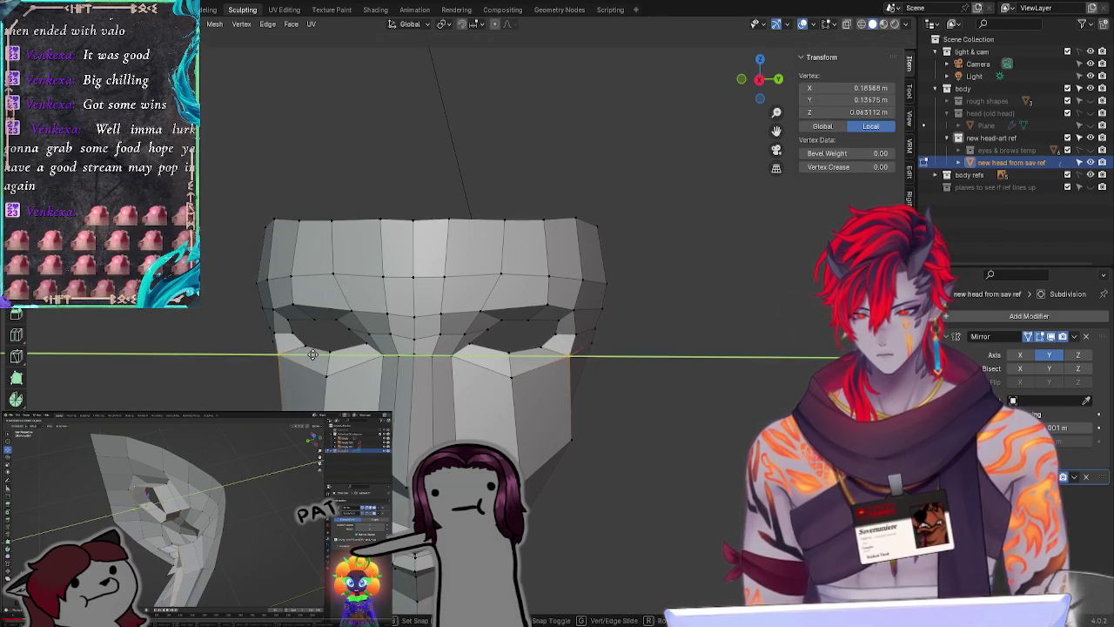
pyautogui.click(313, 355)
pyautogui.hotkey('alt', 'a')
# Step: Reshape the cheek vertex on the face's side with moves along Y and X
pyautogui.moveTo(569, 351); pyautogui.dragTo(553, 468, button='middle')
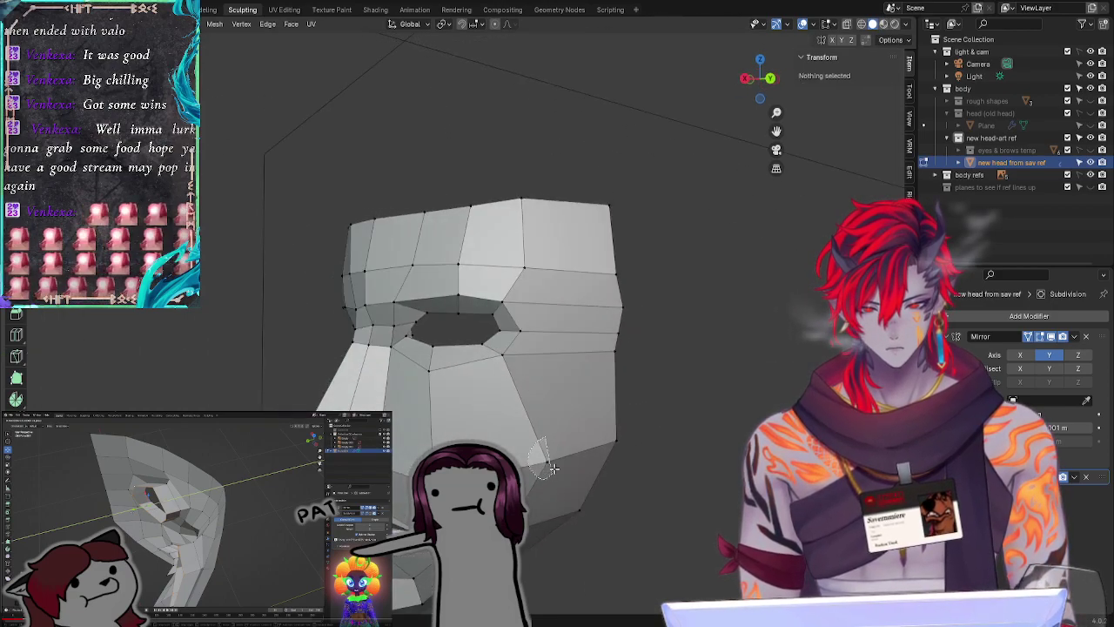
pyautogui.click(553, 468)
pyautogui.press('g')
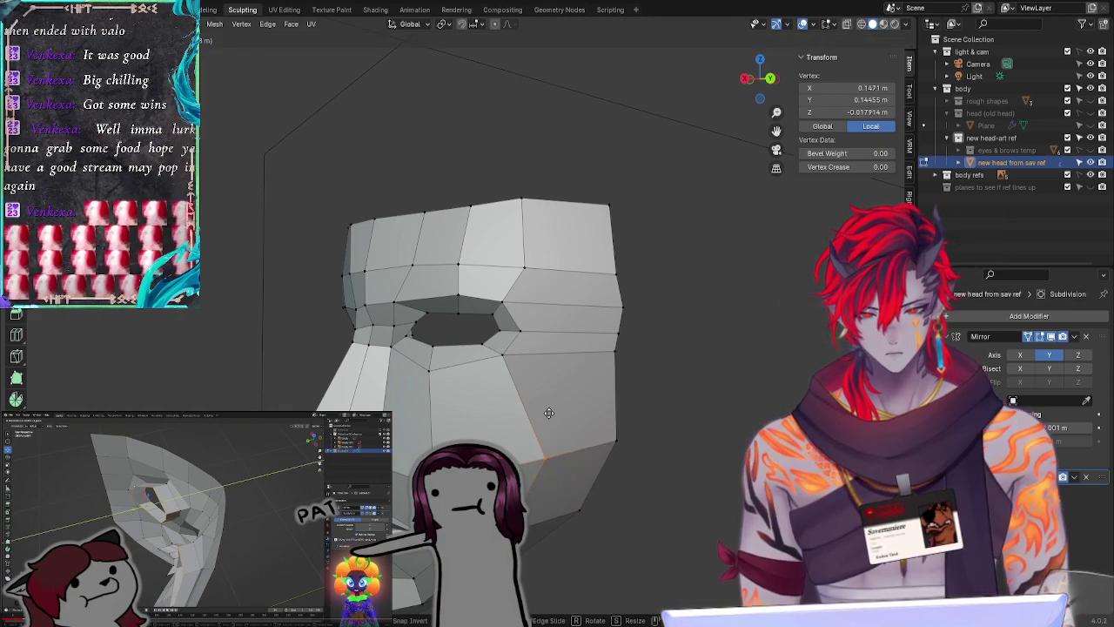
pyautogui.click(549, 411)
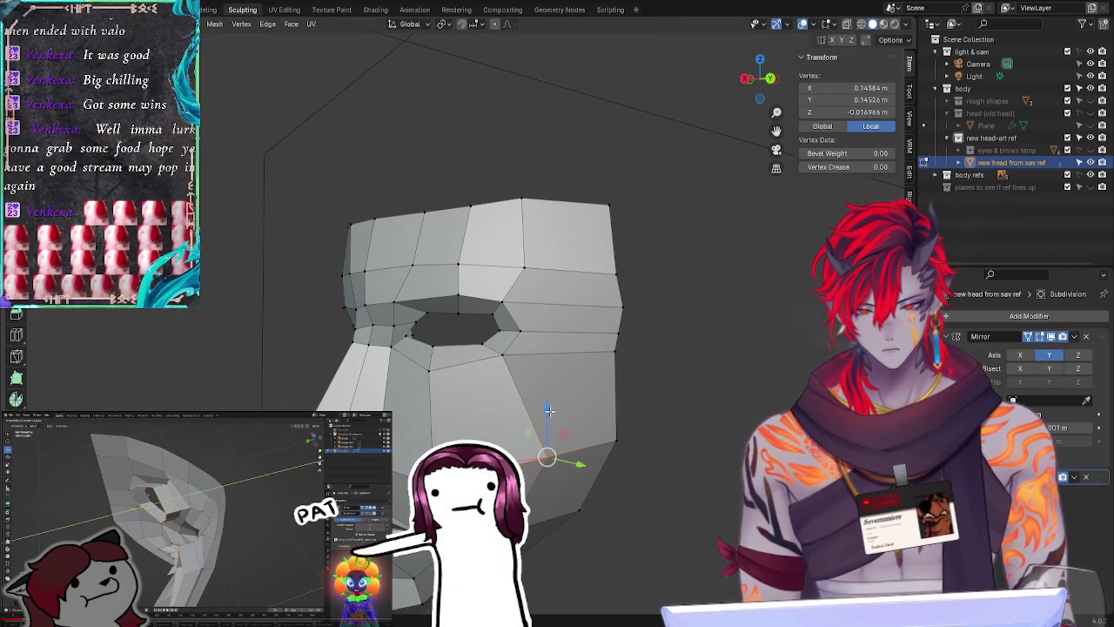
pyautogui.press('g')
pyautogui.press('y')
pyautogui.click(556, 441)
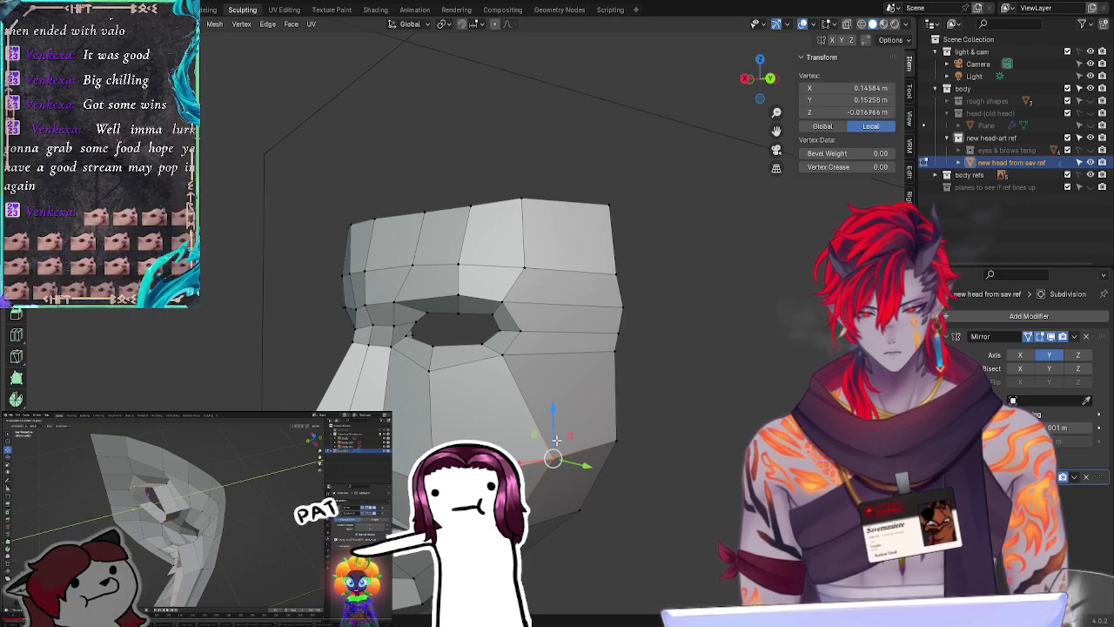
pyautogui.press('g')
pyautogui.press('x')
pyautogui.click(543, 442)
pyautogui.click(129, 367)
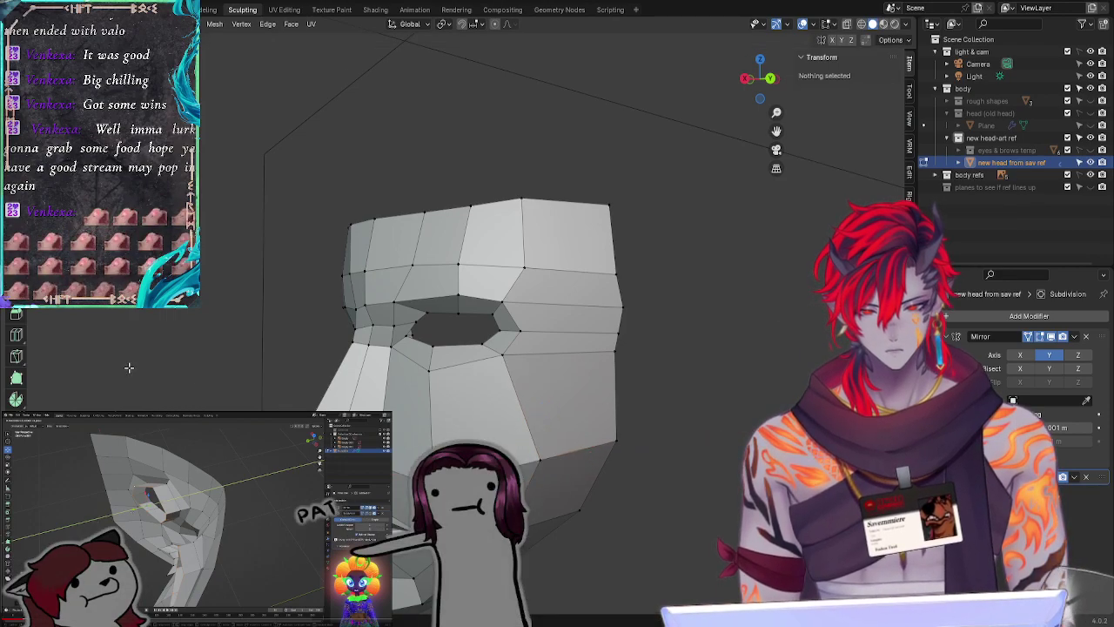
# Step: Preview the mask with Subdivision level 1 (Ctrl+1), comparing it against the low-poly form
pyautogui.moveTo(128, 367); pyautogui.dragTo(225, 364, button='middle')
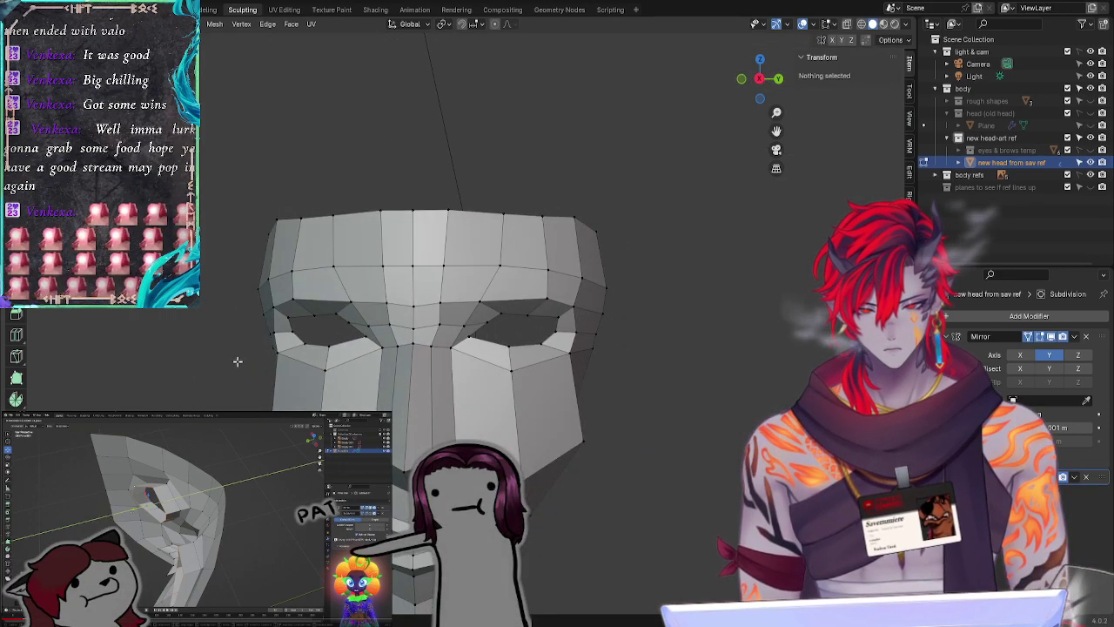
pyautogui.scroll(-3, 653, 422)
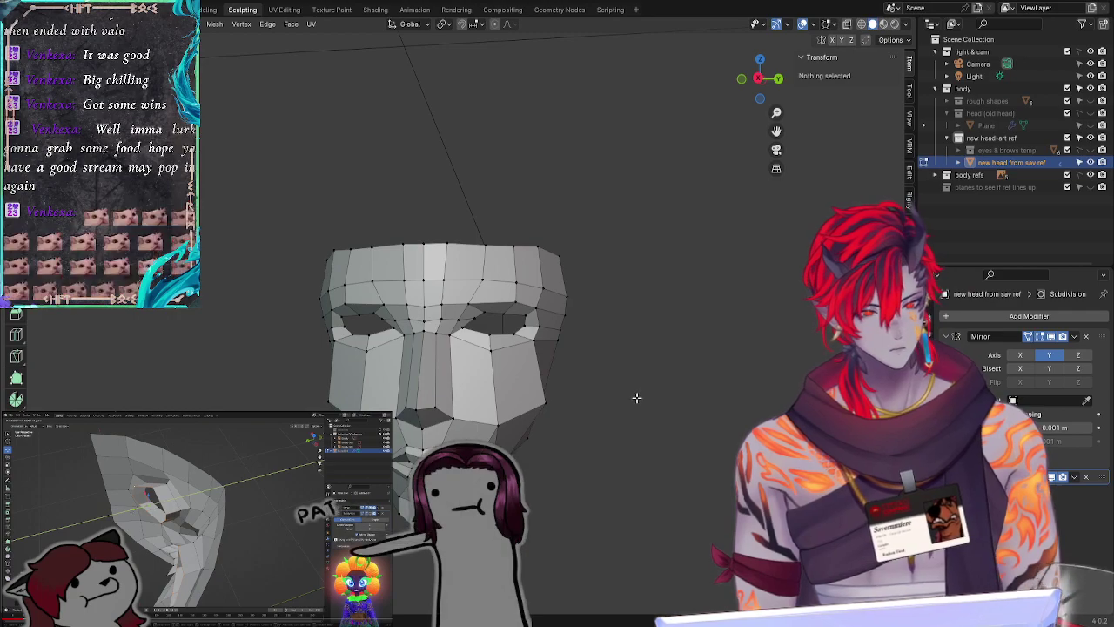
pyautogui.moveTo(584, 369); pyautogui.dragTo(96, 405, button='middle')
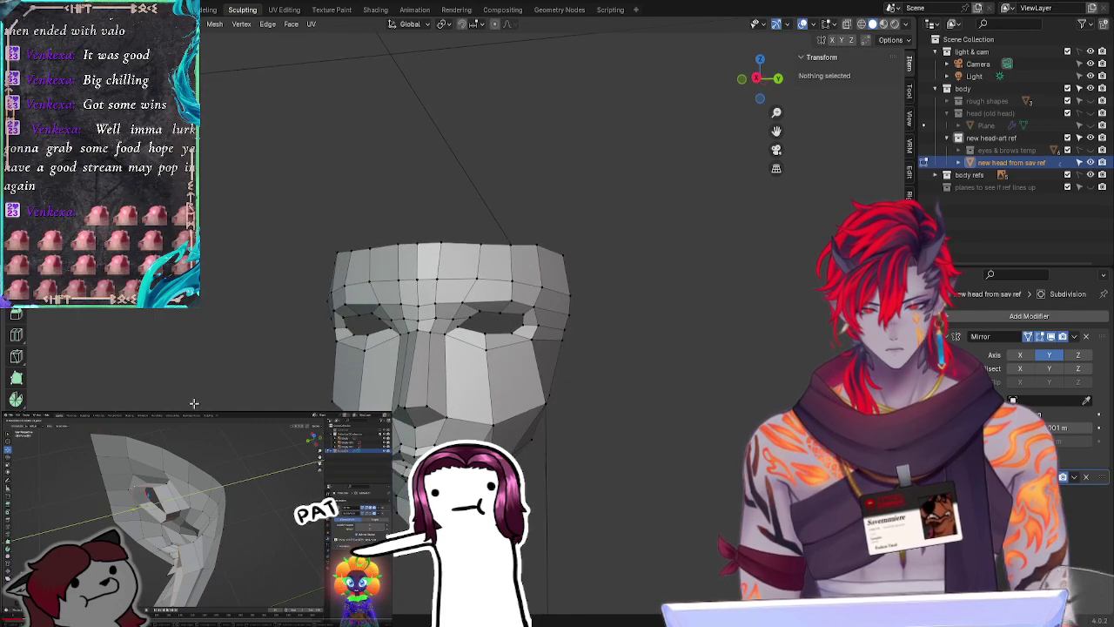
pyautogui.click(492, 425)
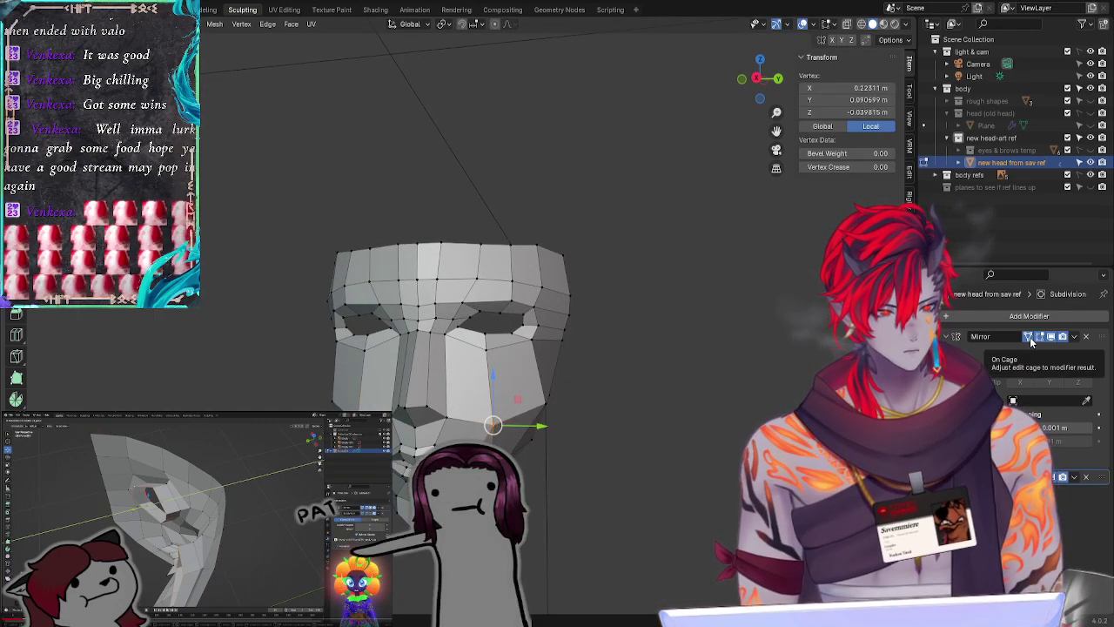
pyautogui.click(690, 456)
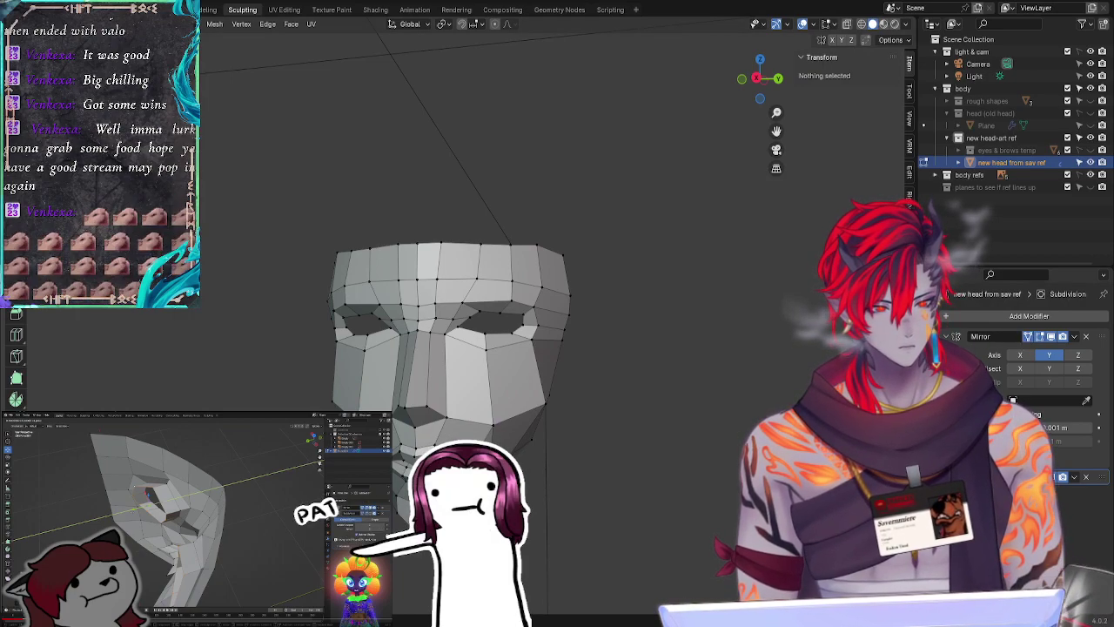
pyautogui.hotkey('ctrl', '1')
pyautogui.hotkey('ctrl', '0')
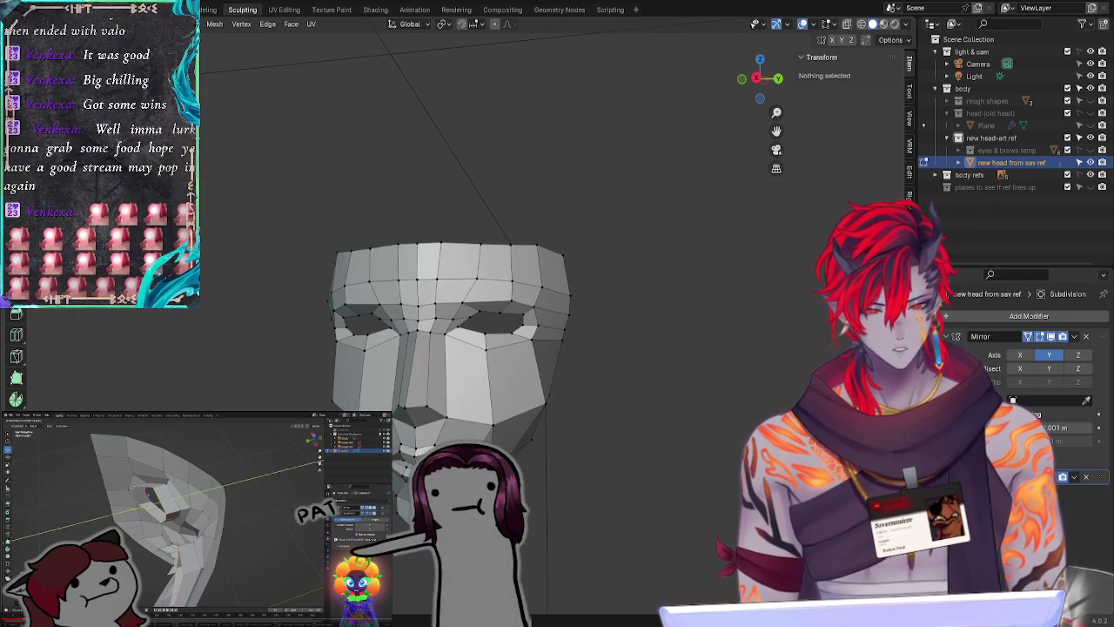
pyautogui.hotkey('ctrl', '1')
pyautogui.hotkey('ctrl', '0')
pyautogui.hotkey('ctrl', '1')
pyautogui.moveTo(655, 510); pyautogui.dragTo(724, 403, button='middle')
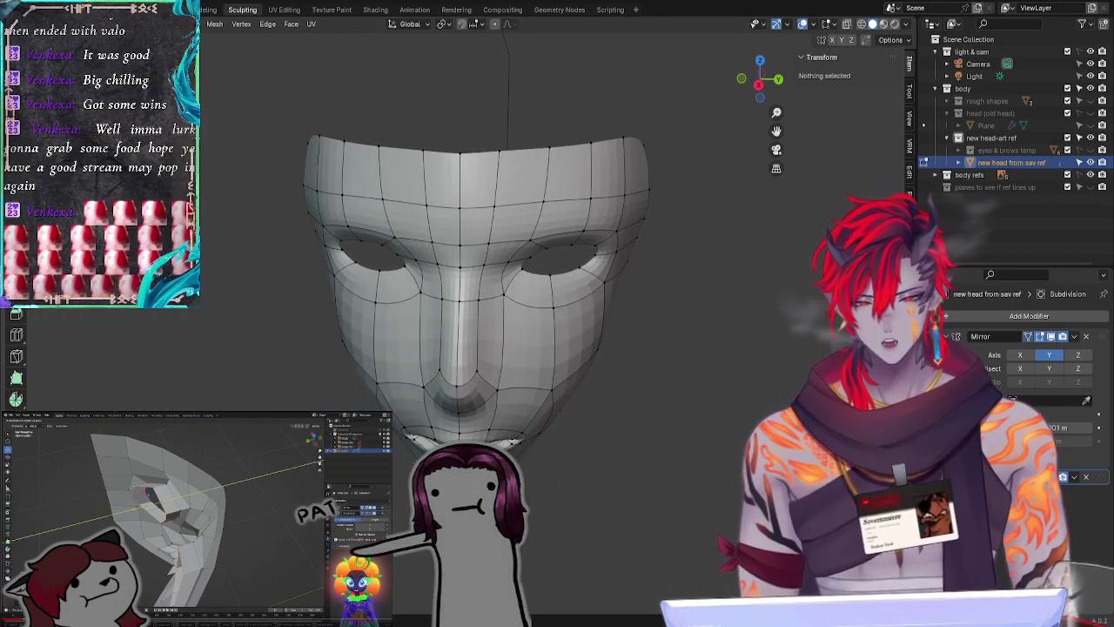
# Step: Toggle the Mirror modifier's viewport display and On Cage to compare the mirrored half
pyautogui.click(1039, 336)
pyautogui.click(1040, 337)
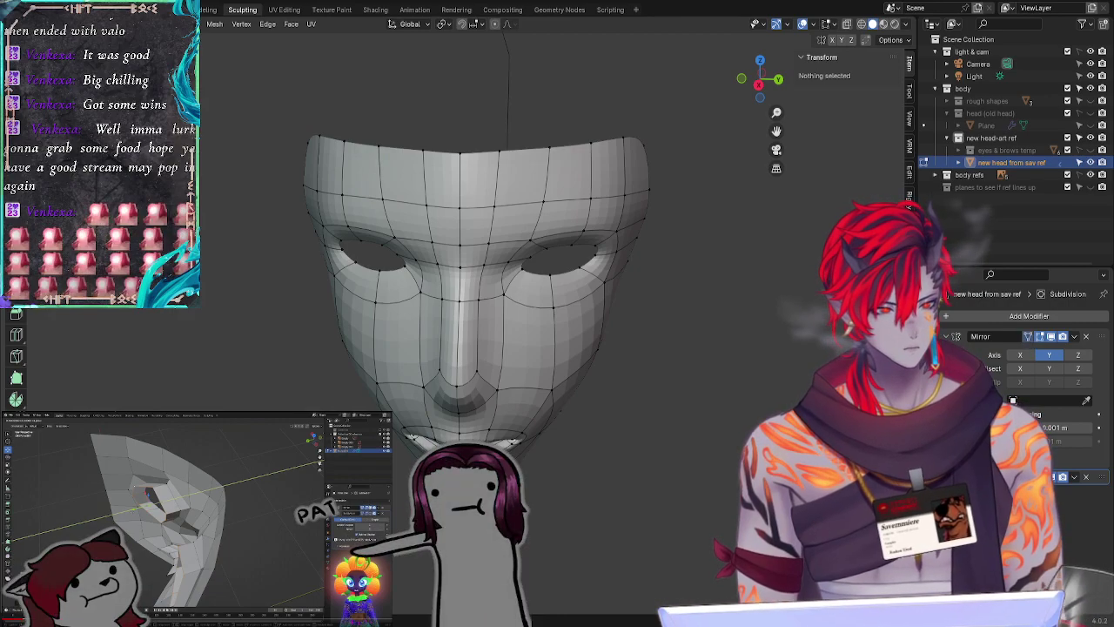
pyautogui.click(1028, 336)
pyautogui.click(1027, 337)
pyautogui.moveTo(661, 505); pyautogui.dragTo(669, 479, button='middle')
# Step: Toggle the Subdivision modifier's On Cage and viewport smoothing, leaving smoothing off
pyautogui.click(1029, 476)
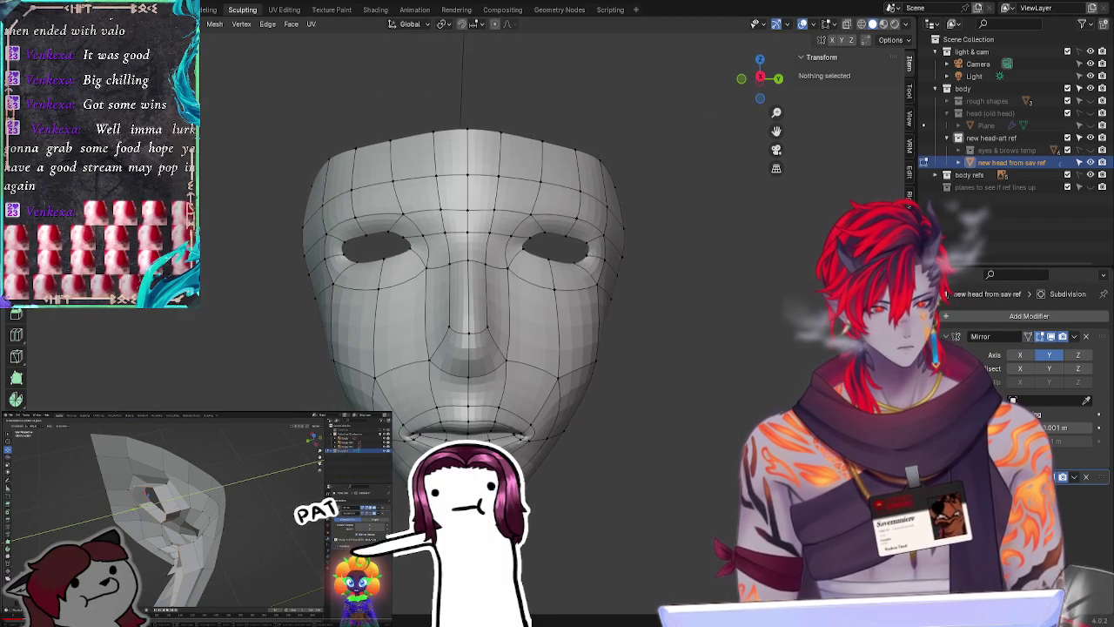
pyautogui.click(1028, 477)
pyautogui.click(1040, 477)
pyautogui.click(1040, 477)
pyautogui.click(1040, 477)
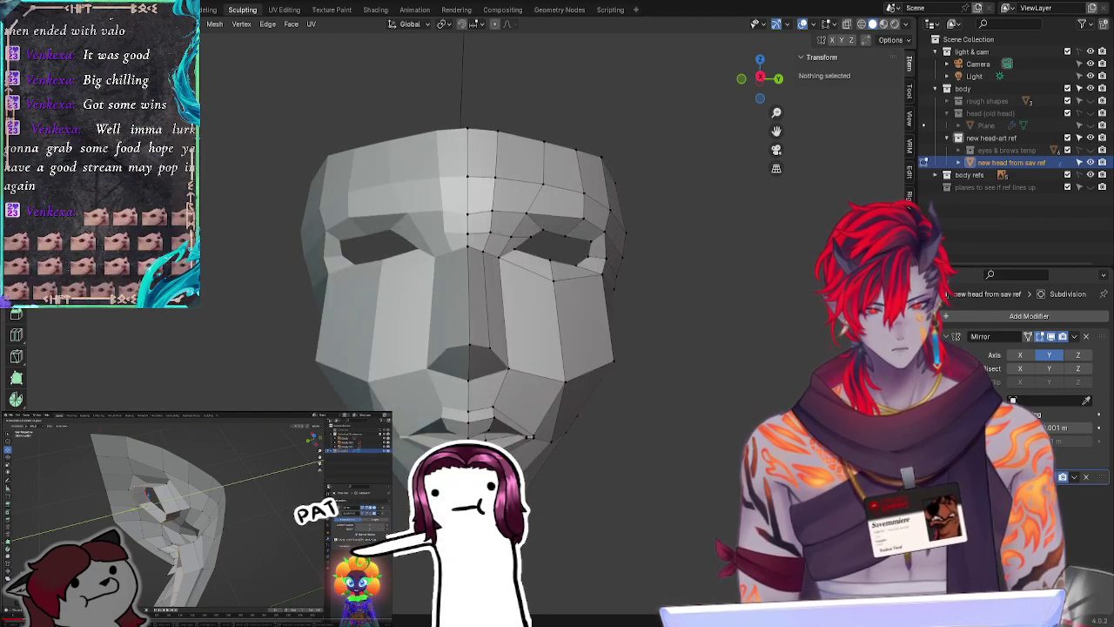
pyautogui.click(1040, 477)
pyautogui.click(1040, 476)
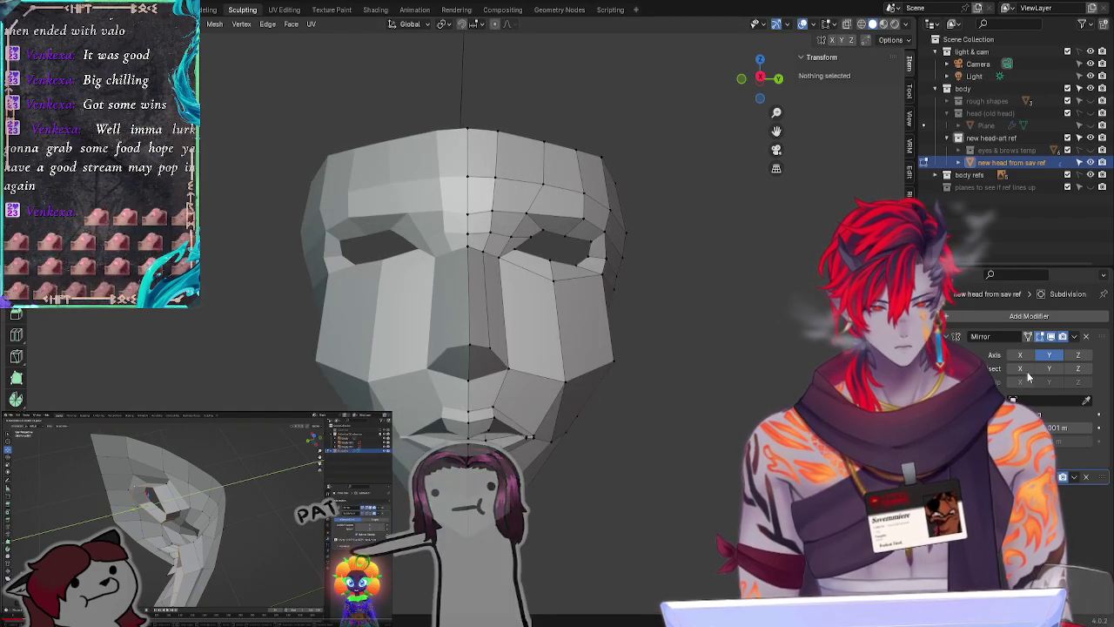
# Step: Enable On Cage on both Mirror and Subdivision with smoothing back on, viewed three-quarter
pyautogui.click(1028, 338)
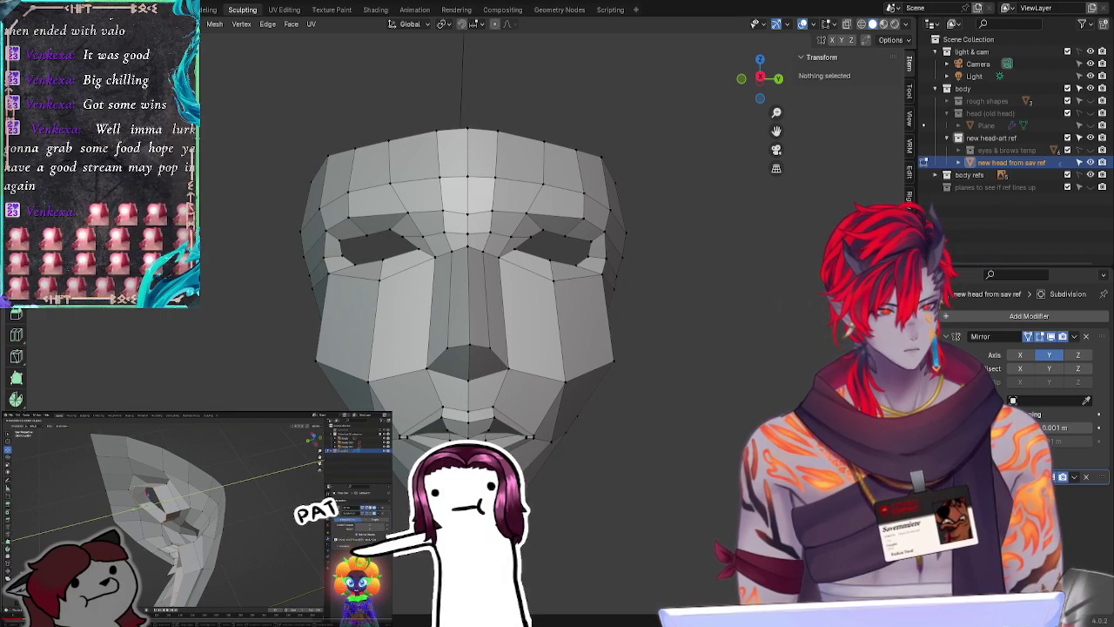
pyautogui.click(1040, 477)
pyautogui.click(1029, 476)
pyautogui.moveTo(640, 497)
pyautogui.mouseDown(button='middle')
pyautogui.moveTo(706, 496)
pyautogui.moveTo(531, 500)
pyautogui.moveTo(654, 508)
pyautogui.mouseUp(button='middle')
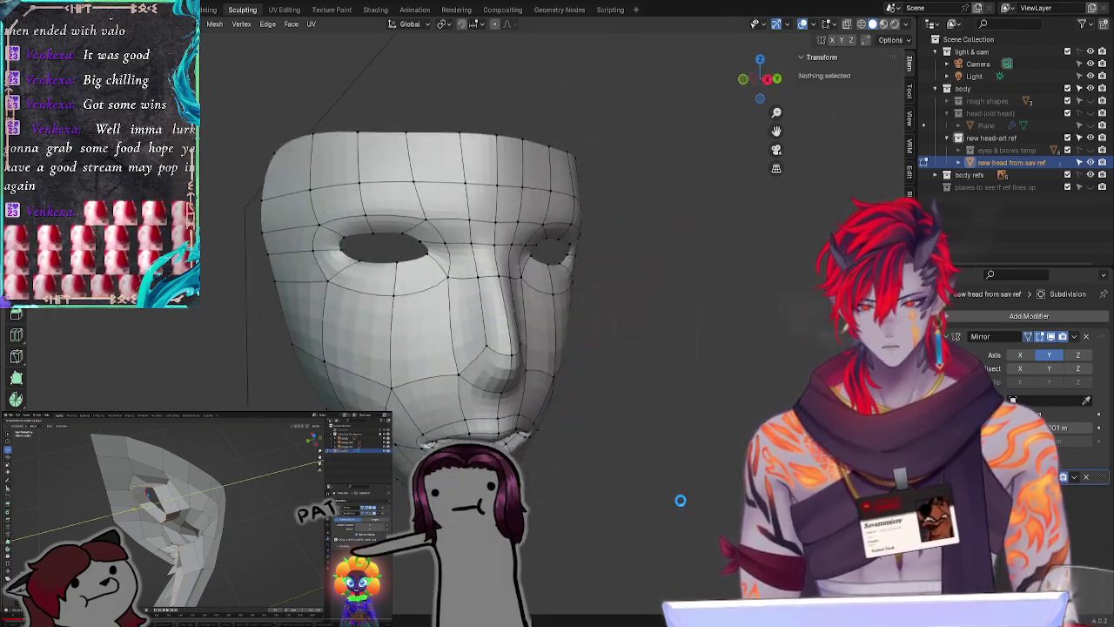
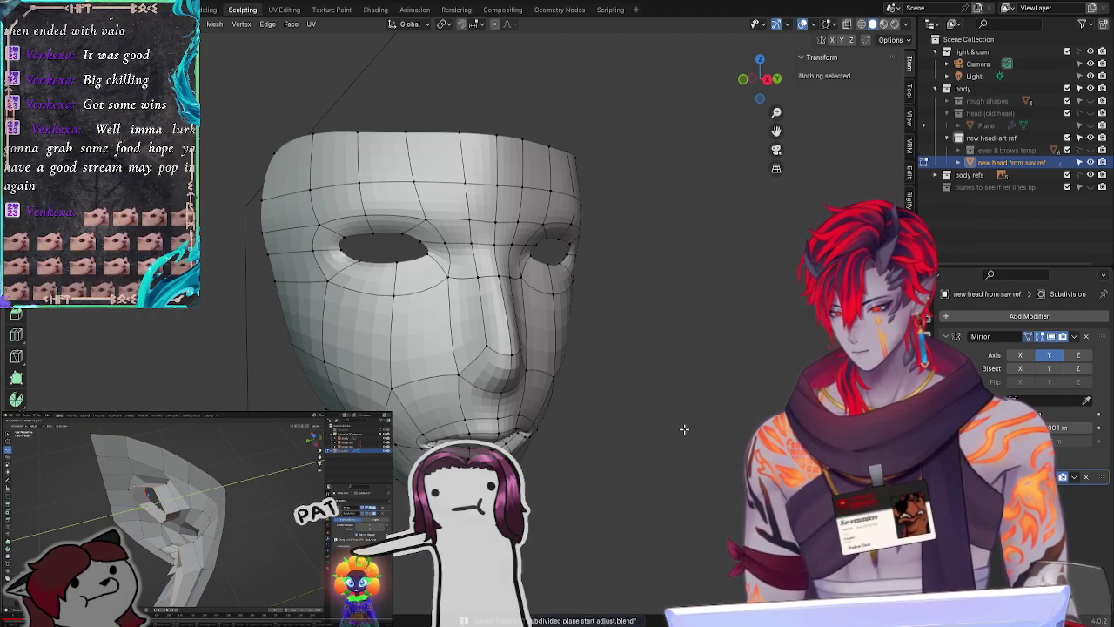
# Step: Test-move a lower-cheek vertex and the chin vertex, cancelling each move
pyautogui.moveTo(644, 454)
pyautogui.mouseDown(button='middle')
pyautogui.moveTo(703, 438)
pyautogui.moveTo(614, 475)
pyautogui.moveTo(657, 448)
pyautogui.mouseUp(button='middle')
pyautogui.click(409, 383)
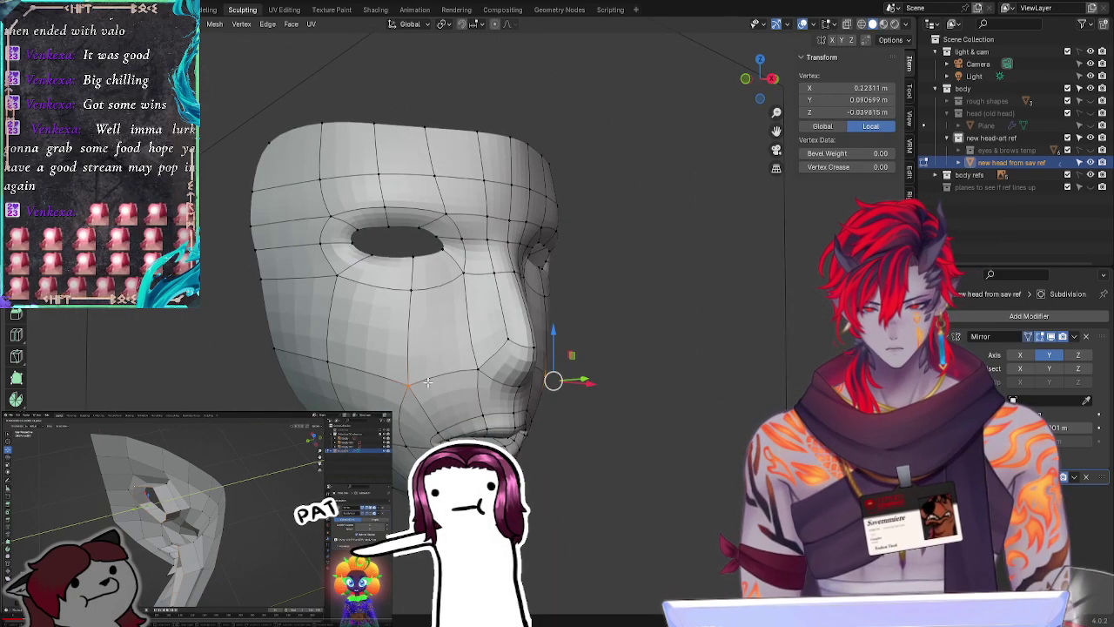
pyautogui.press('g')
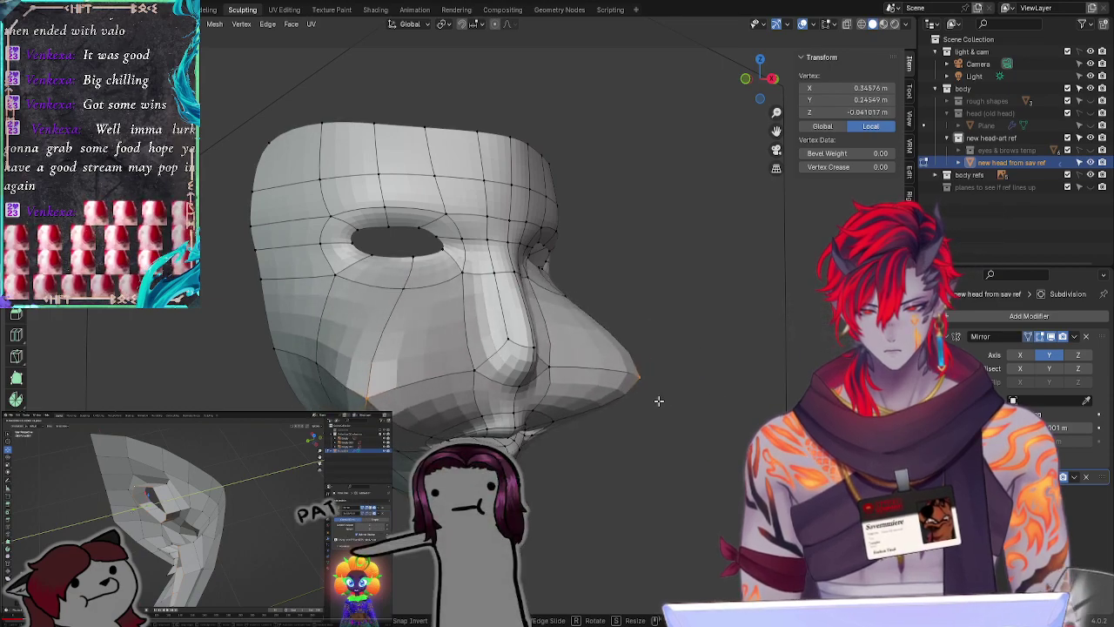
pyautogui.rightClick(673, 425)
pyautogui.moveTo(693, 490); pyautogui.dragTo(616, 498, button='middle')
pyautogui.moveTo(606, 390)
pyautogui.mouseDown()
pyautogui.moveTo(629, 390)
pyautogui.moveTo(605, 384)
pyautogui.mouseUp()
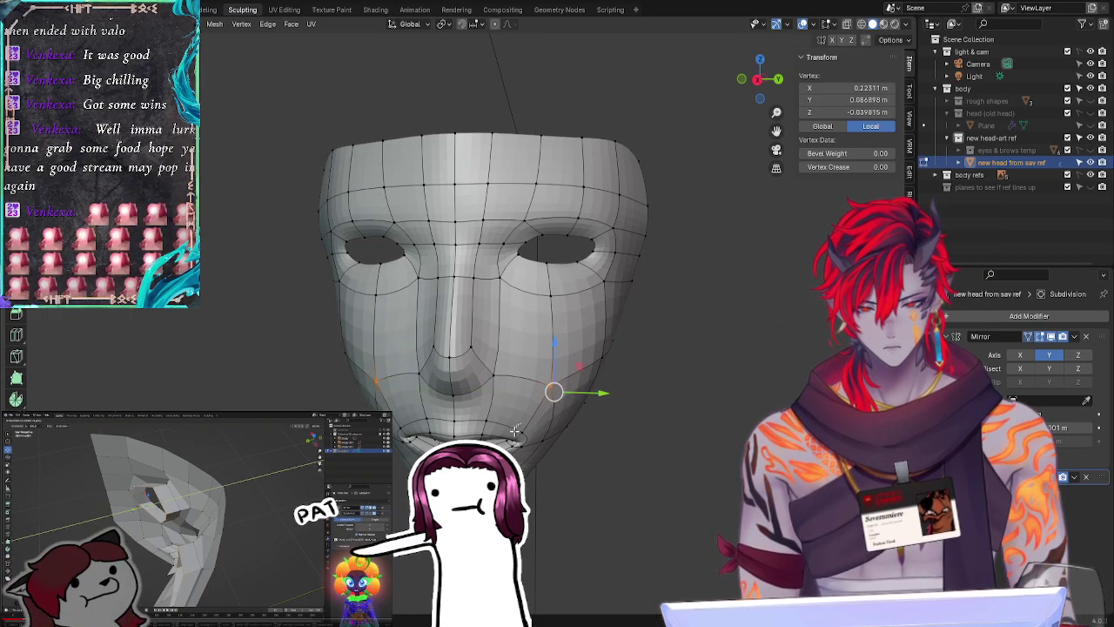
pyautogui.moveTo(566, 441); pyautogui.dragTo(568, 437)
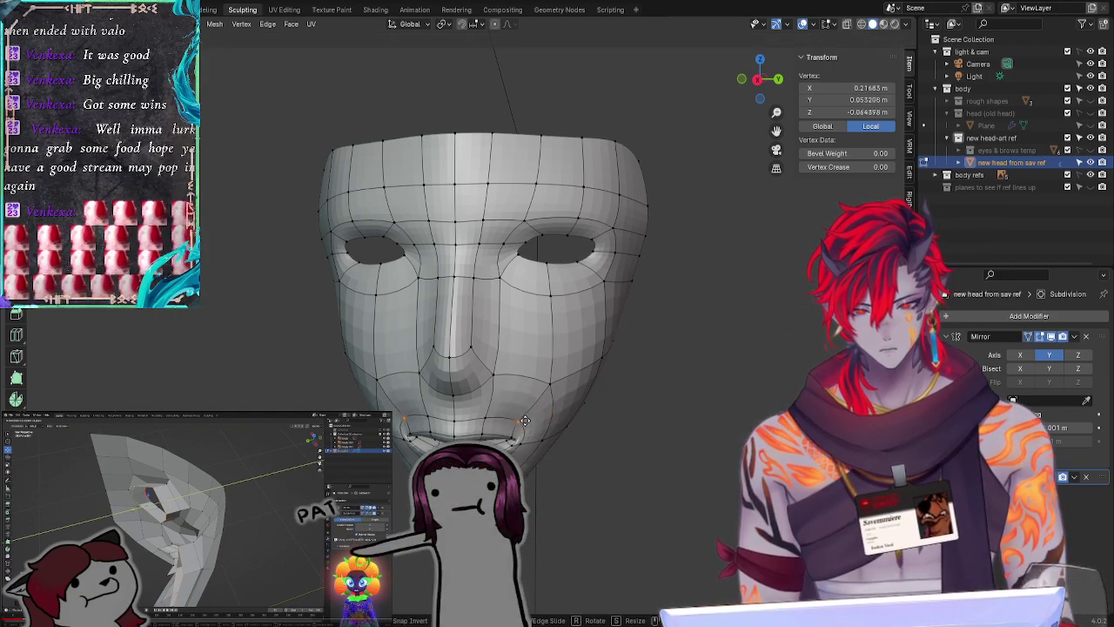
pyautogui.rightClick(516, 411)
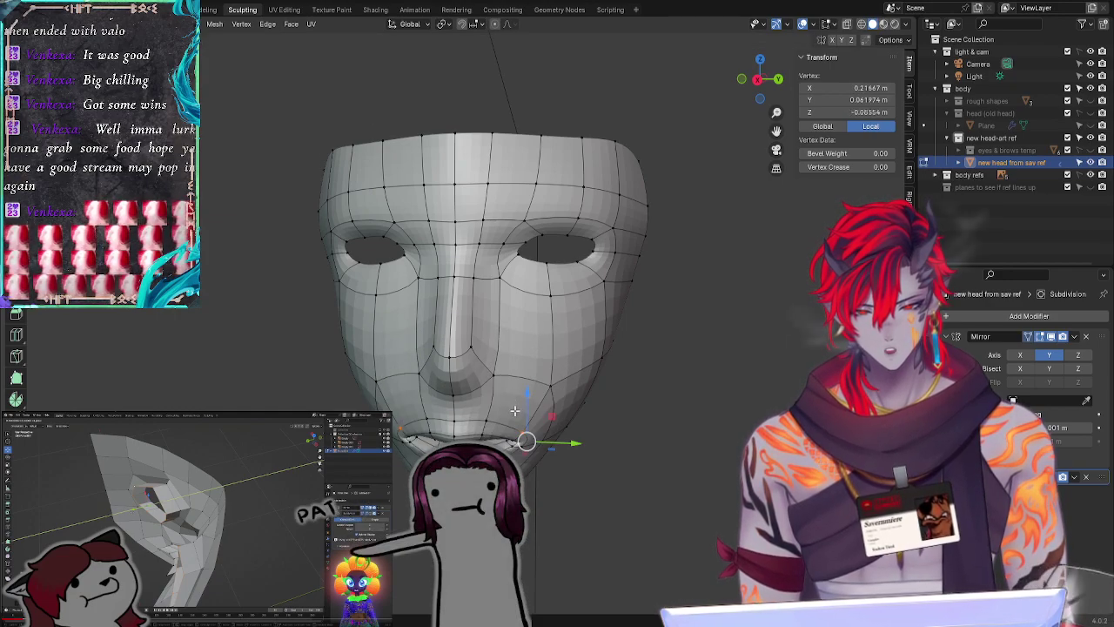
# Step: Deselect and, from a three-quarter view, hide subdivision smoothing with Ctrl+0 to show the cage
pyautogui.click(683, 455)
pyautogui.moveTo(632, 489)
pyautogui.mouseDown(button='middle')
pyautogui.moveTo(654, 450)
pyautogui.moveTo(634, 479)
pyautogui.moveTo(645, 473)
pyautogui.mouseUp(button='middle')
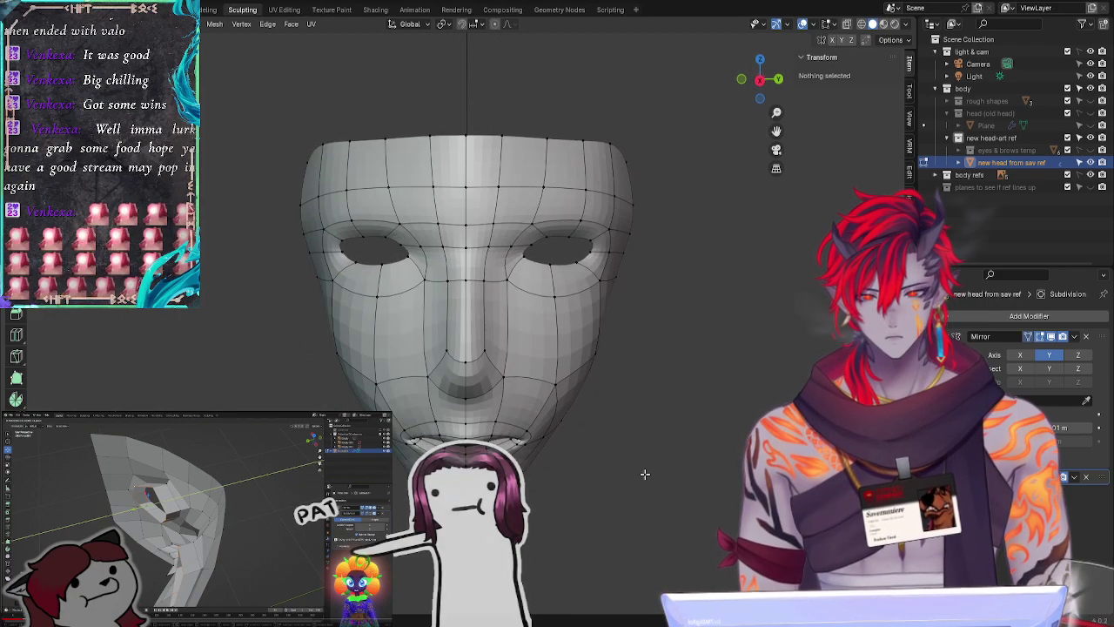
pyautogui.moveTo(659, 302); pyautogui.dragTo(731, 308, button='middle')
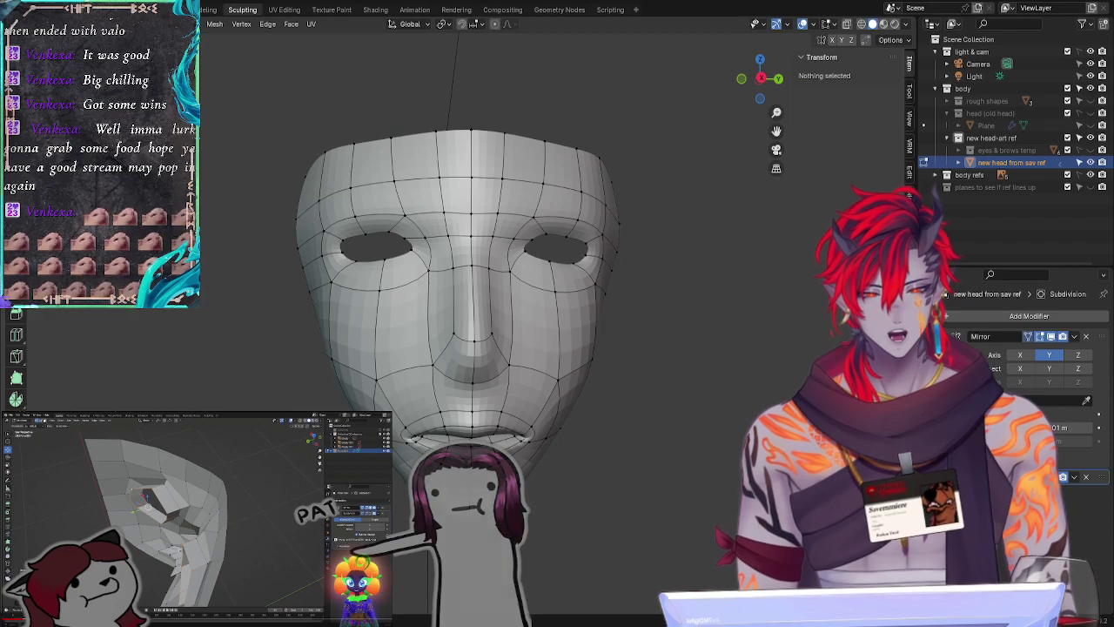
pyautogui.moveTo(688, 374); pyautogui.dragTo(651, 397, button='middle')
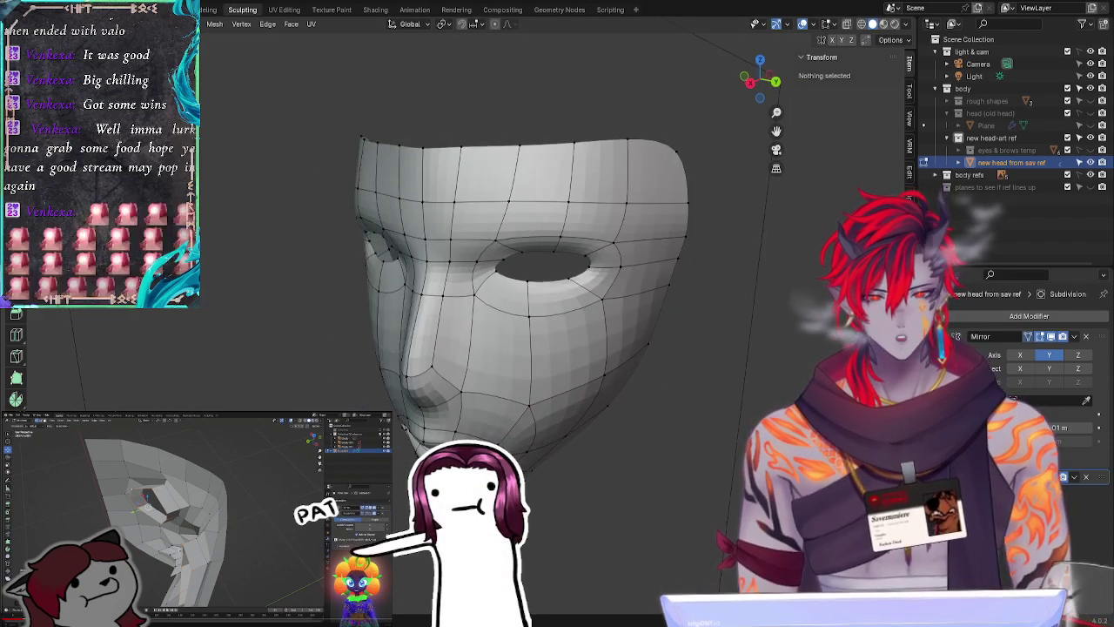
pyautogui.hotkey('ctrl', '0')
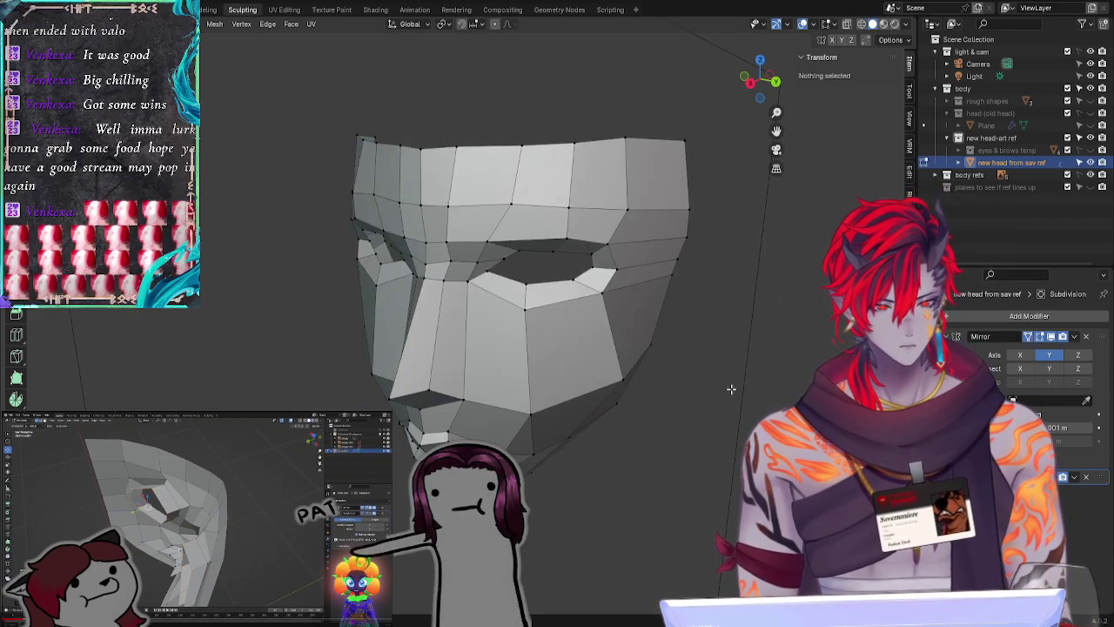
# Step: Shift the nose-bridge vertex along Y, locked to the YZ plane
pyautogui.moveTo(731, 389); pyautogui.dragTo(737, 392, button='middle')
pyautogui.click(505, 254)
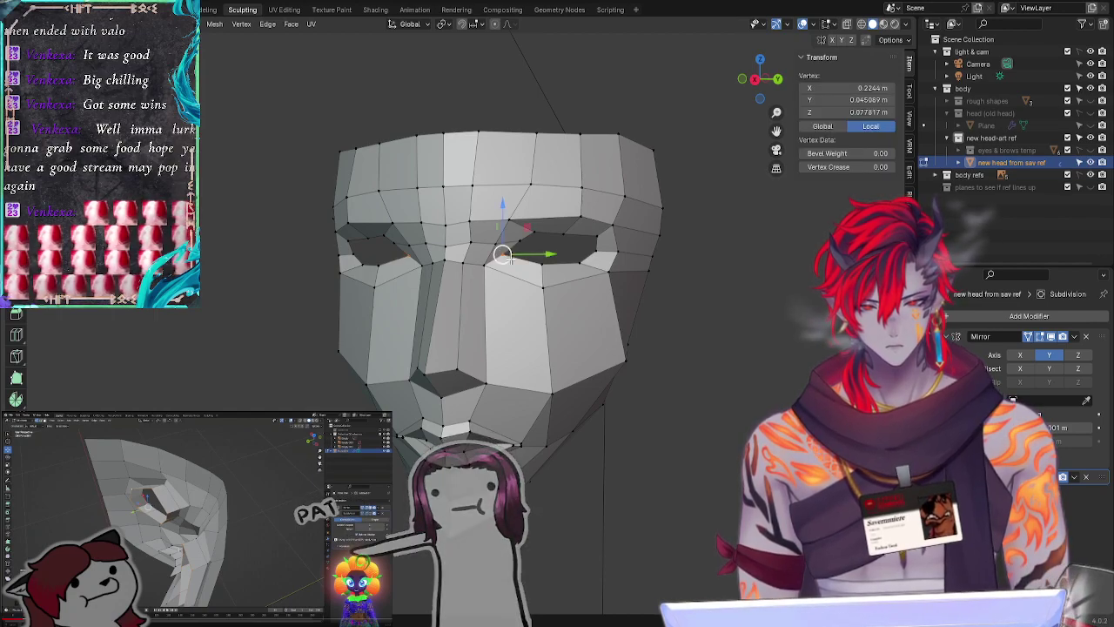
pyautogui.press('g')
pyautogui.press('y')
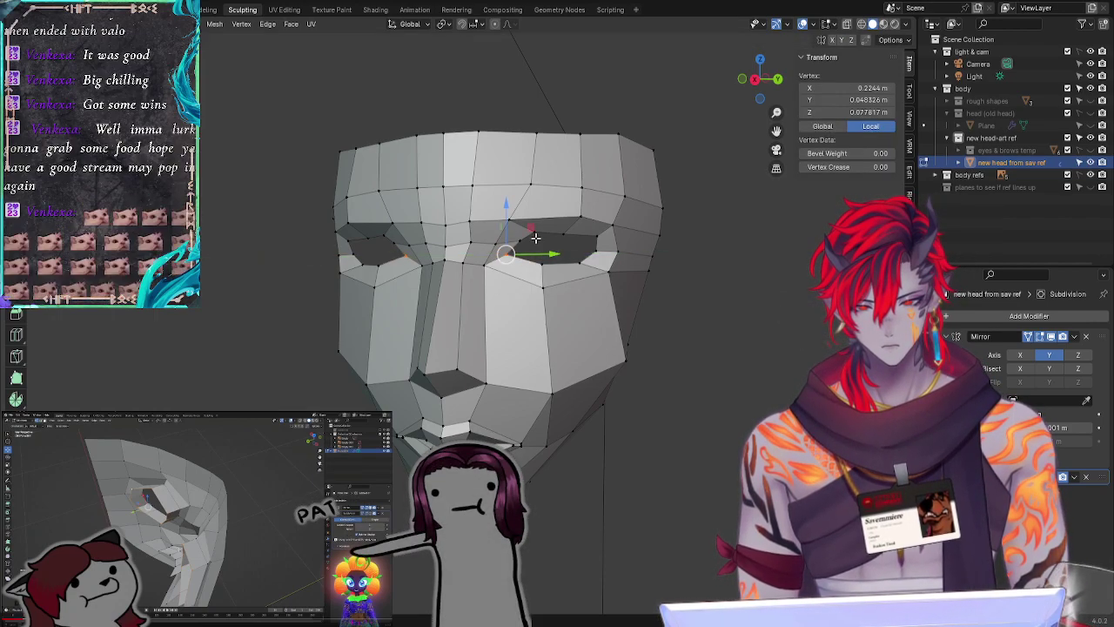
pyautogui.hotkey('shift', 'x')
pyautogui.click(523, 235)
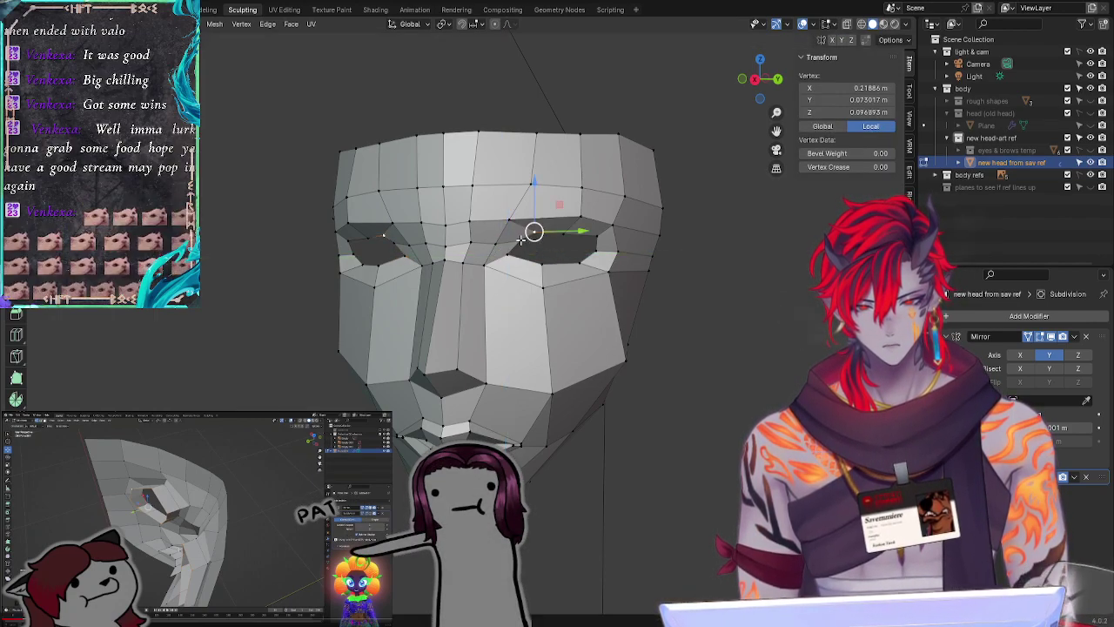
pyautogui.moveTo(561, 238); pyautogui.dragTo(505, 242)
pyautogui.hotkey('alt', 'a')
# Step: Select both eye-opening edge loops and push them inward into the mask
pyautogui.click(511, 253)
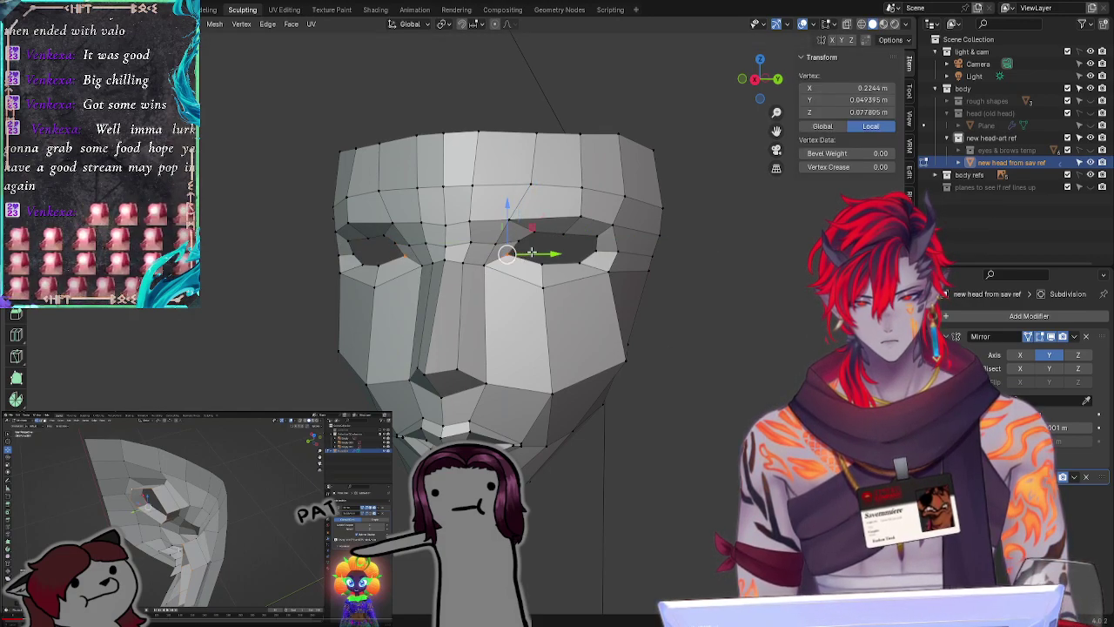
pyautogui.click(668, 356)
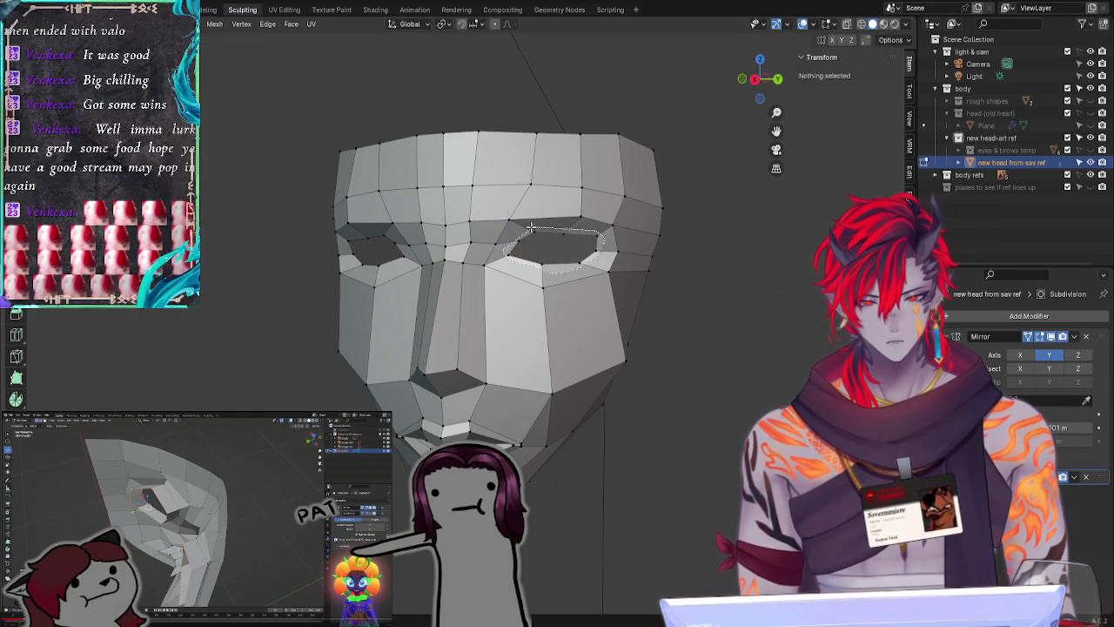
pyautogui.keyDown('ctrl'); pyautogui.moveTo(531, 227); pyautogui.dragTo(533, 228, button='right'); pyautogui.keyUp('ctrl')
pyautogui.moveTo(721, 377)
pyautogui.mouseDown(button='middle')
pyautogui.moveTo(551, 463)
pyautogui.moveTo(587, 459)
pyautogui.moveTo(577, 467)
pyautogui.mouseUp(button='middle')
pyautogui.press('g')
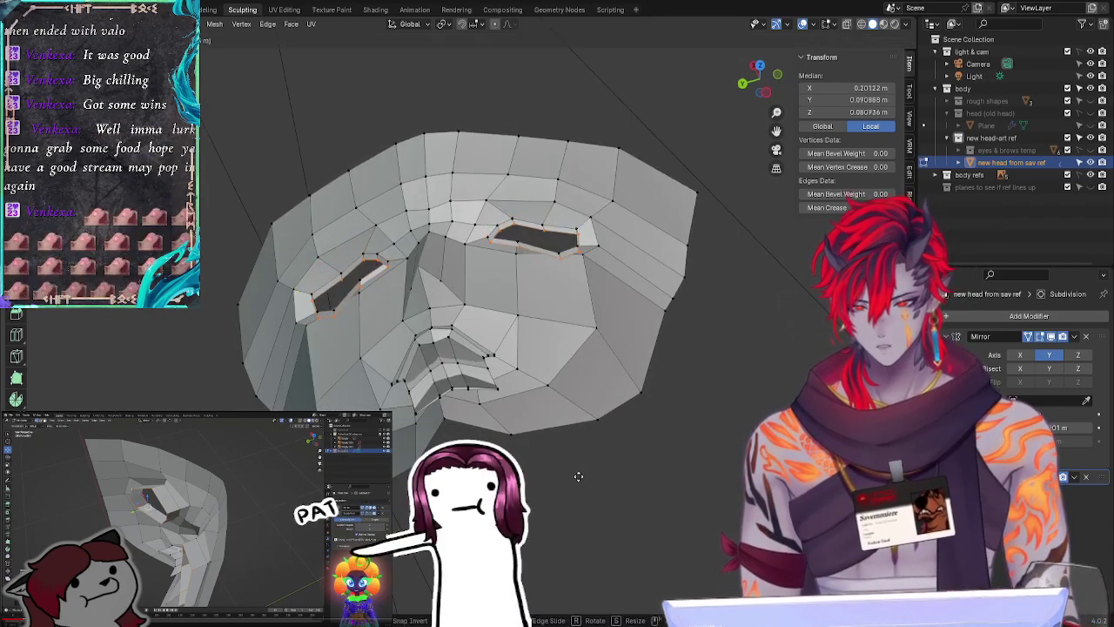
pyautogui.click(610, 516)
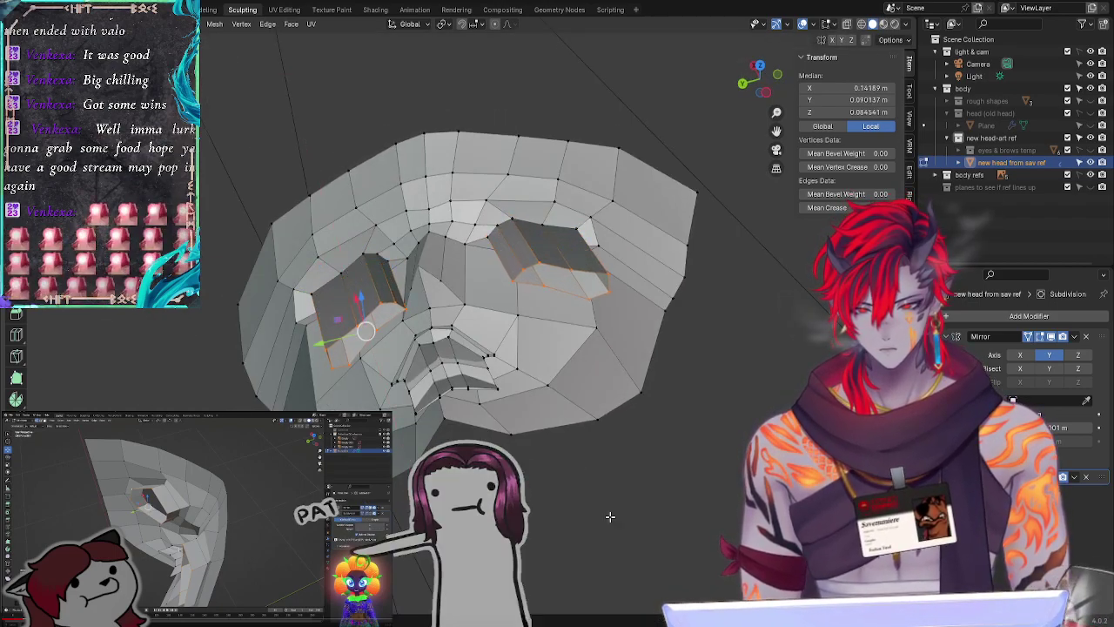
pyautogui.moveTo(366, 514); pyautogui.dragTo(634, 461, button='middle')
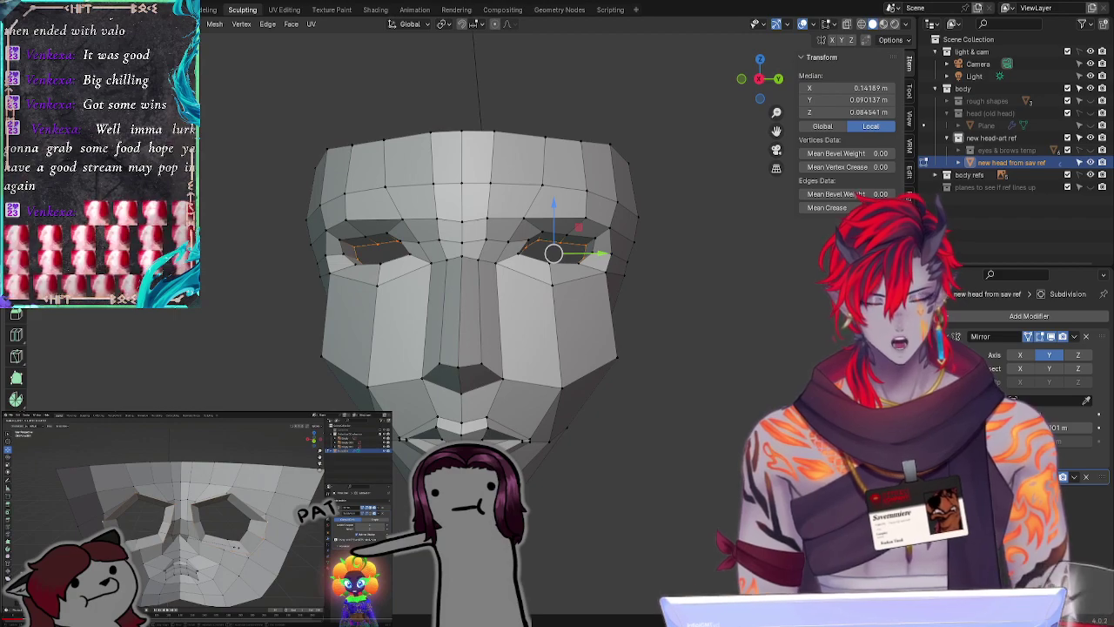
pyautogui.moveTo(697, 442); pyautogui.dragTo(397, 438, button='middle')
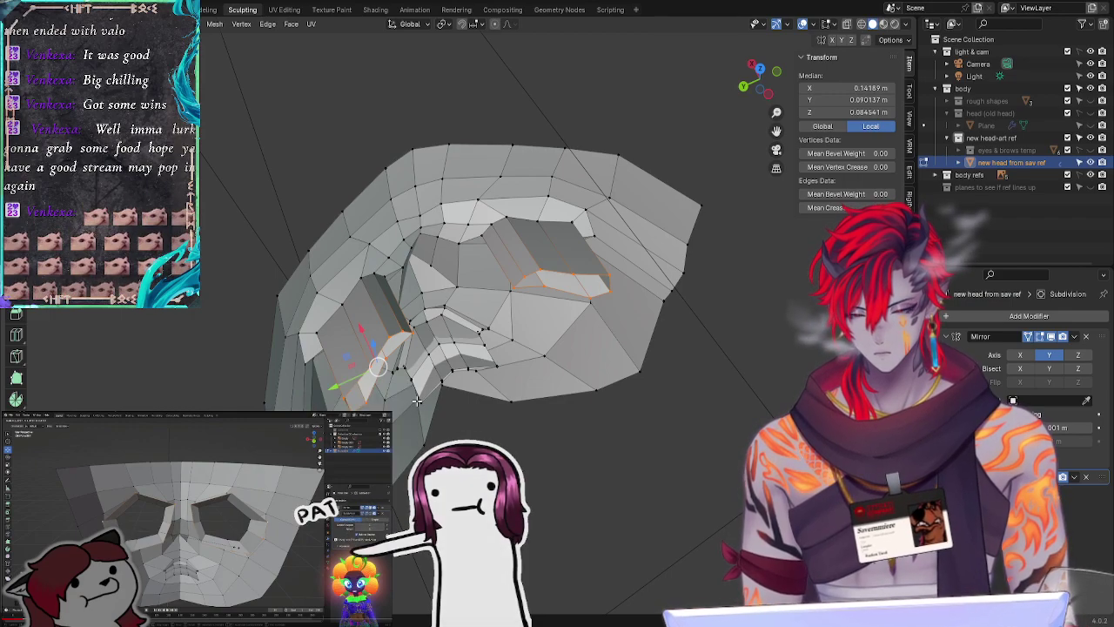
# Step: Shift both eye loops sideways along X and scale them
pyautogui.press('g')
pyautogui.press('x')
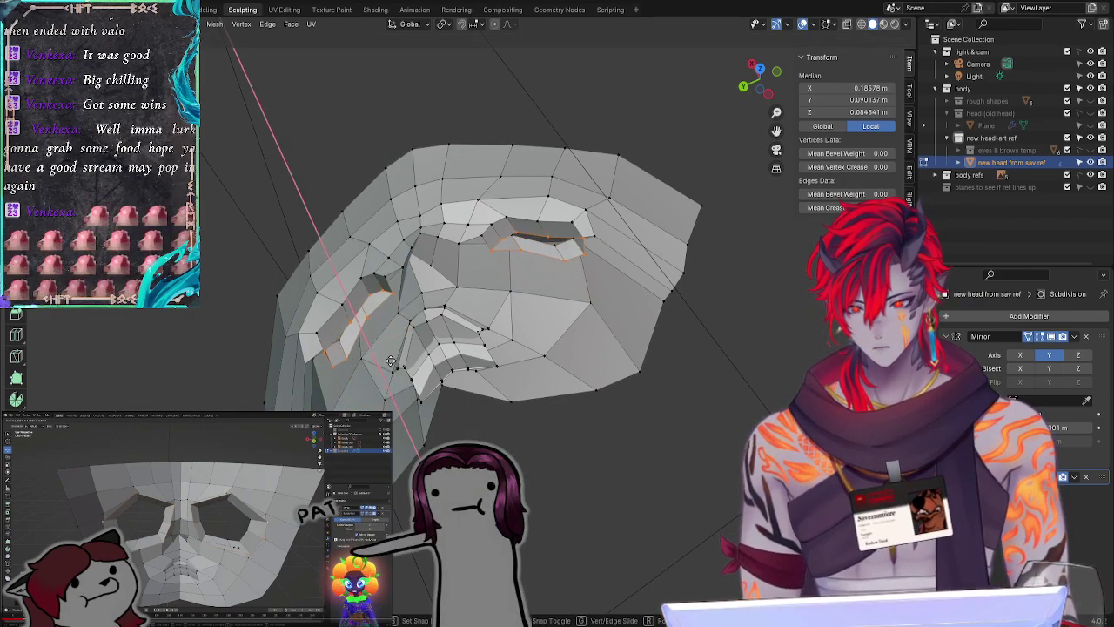
pyautogui.click(391, 364)
pyautogui.moveTo(608, 517); pyautogui.dragTo(554, 455, button='middle')
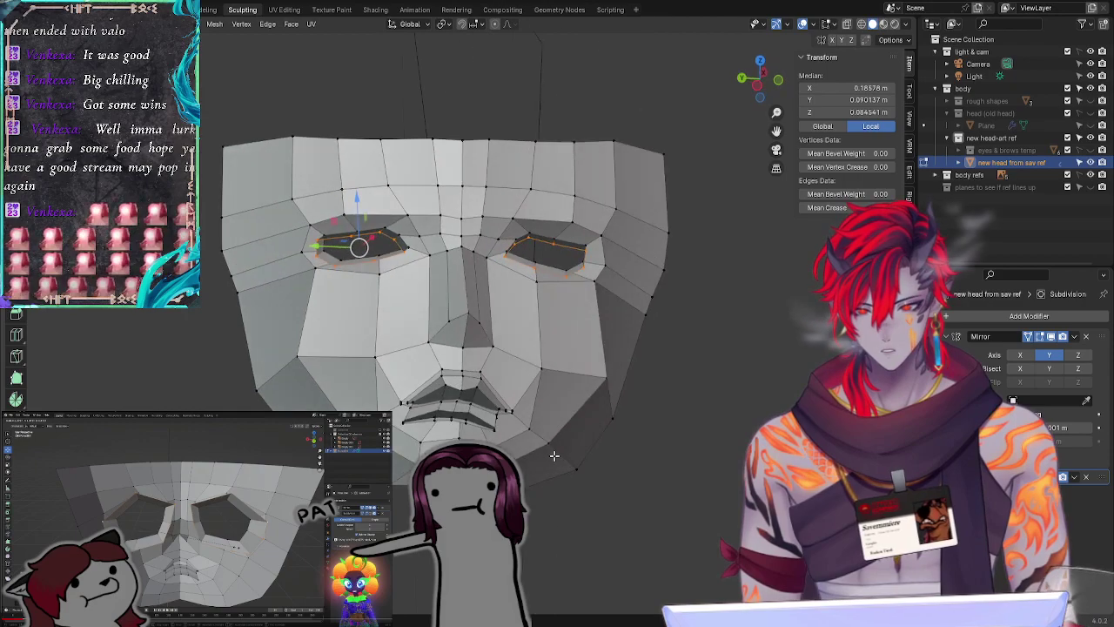
pyautogui.press('s')
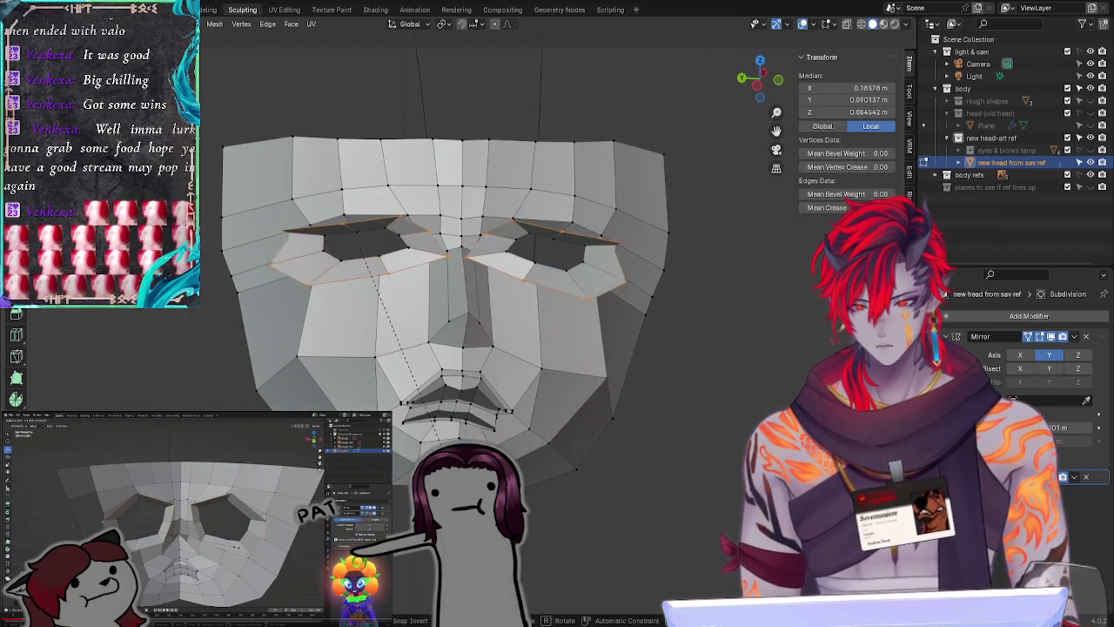
pyautogui.click(528, 479)
pyautogui.moveTo(529, 480); pyautogui.dragTo(503, 557, button='middle')
# Step: Reposition the eye loops, enlarge them outward, then rescale them from a side view
pyautogui.press('g')
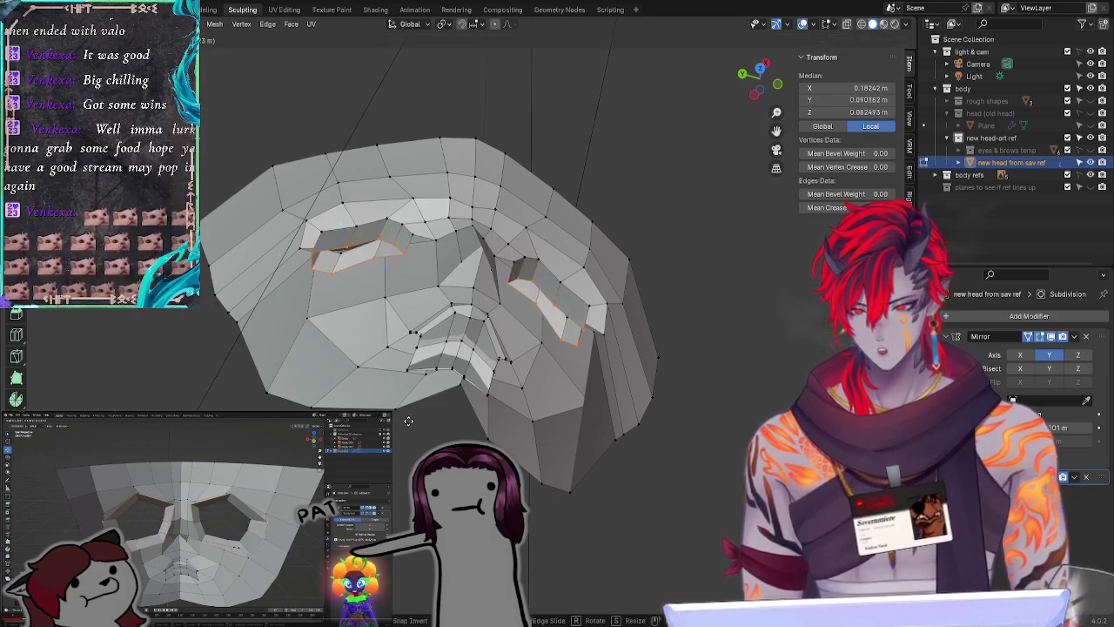
pyautogui.click(404, 427)
pyautogui.press('s')
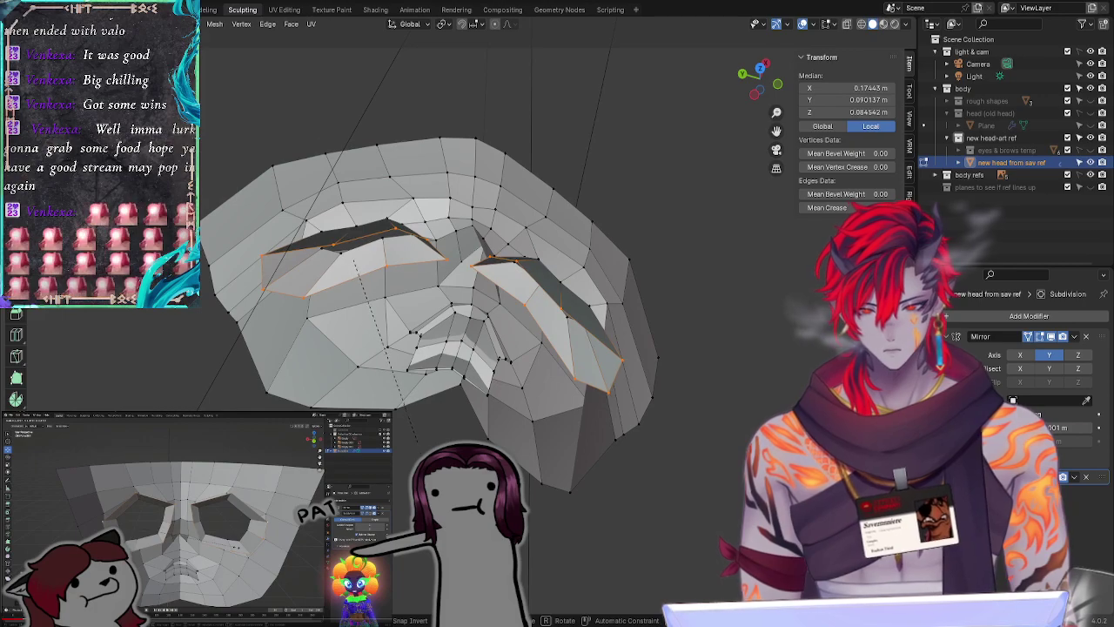
pyautogui.click(422, 440)
pyautogui.moveTo(422, 440); pyautogui.dragTo(440, 392, button='middle')
pyautogui.press('s')
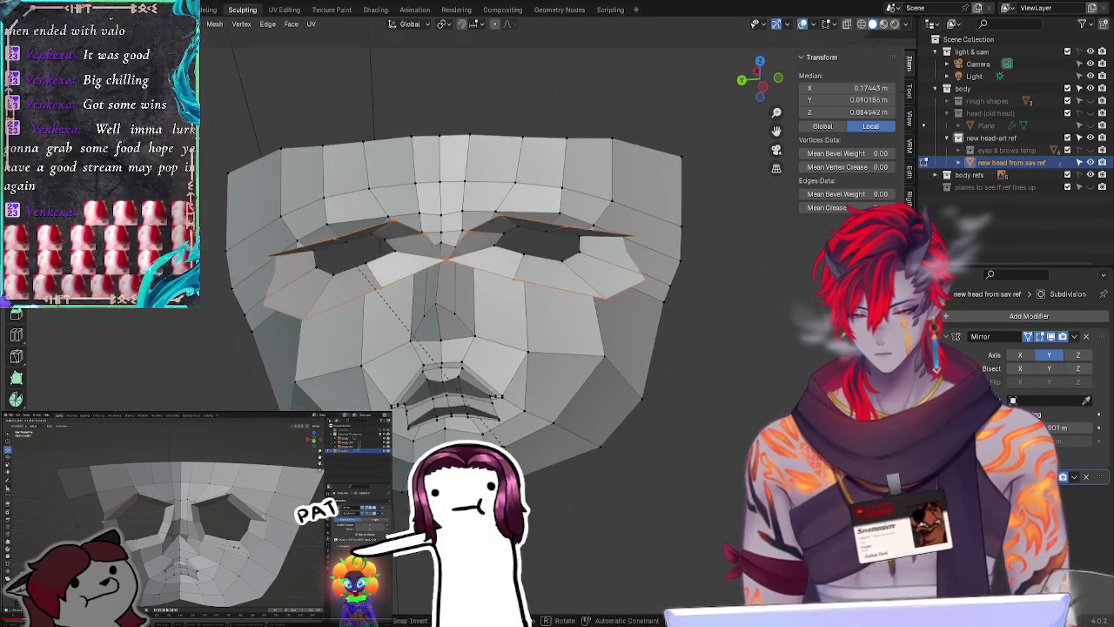
pyautogui.click(501, 418)
pyautogui.moveTo(660, 460); pyautogui.dragTo(179, 409, button='middle')
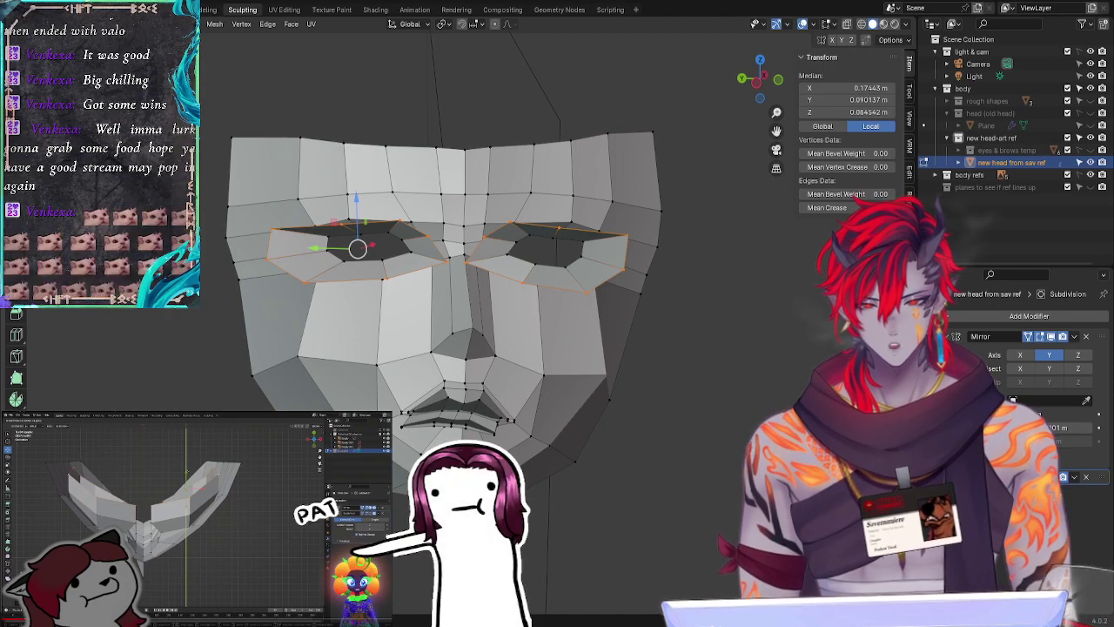
# Step: Move two inner eye-corner vertices vertically along Z, then nudge one corner vertex
pyautogui.moveTo(659, 425); pyautogui.dragTo(756, 391, button='middle')
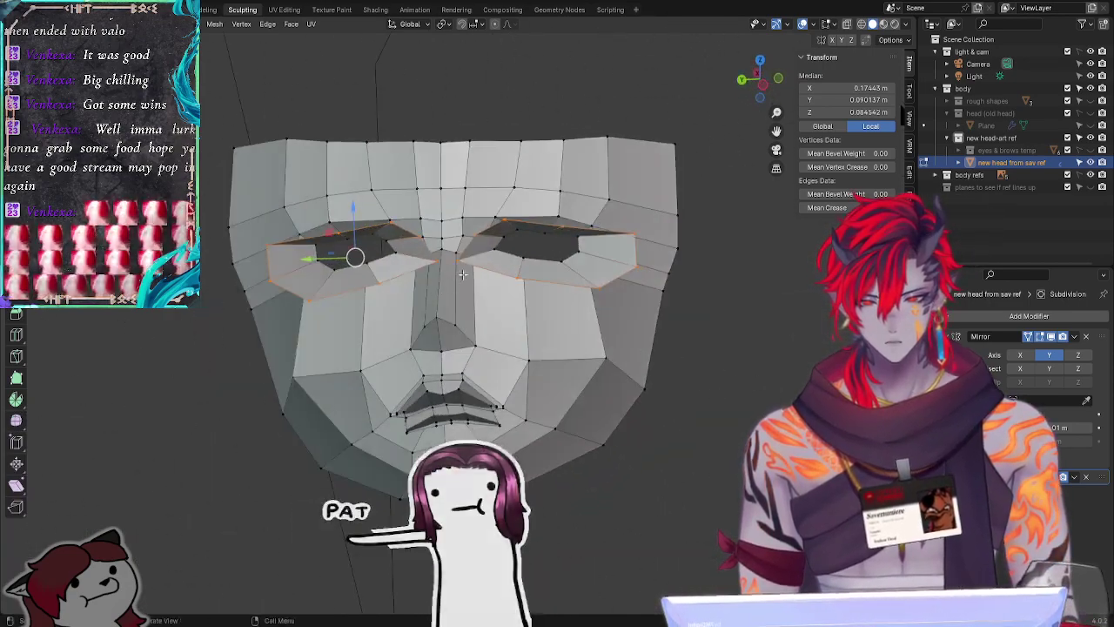
pyautogui.click(501, 249)
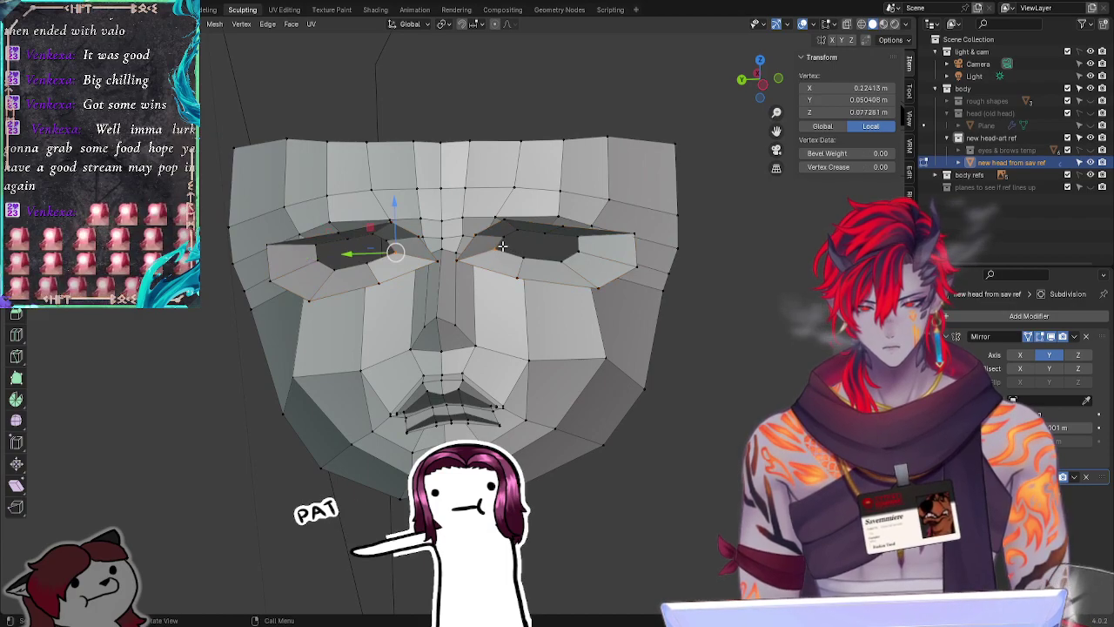
pyautogui.keyDown('shift'); pyautogui.click(458, 263); pyautogui.keyUp('shift')
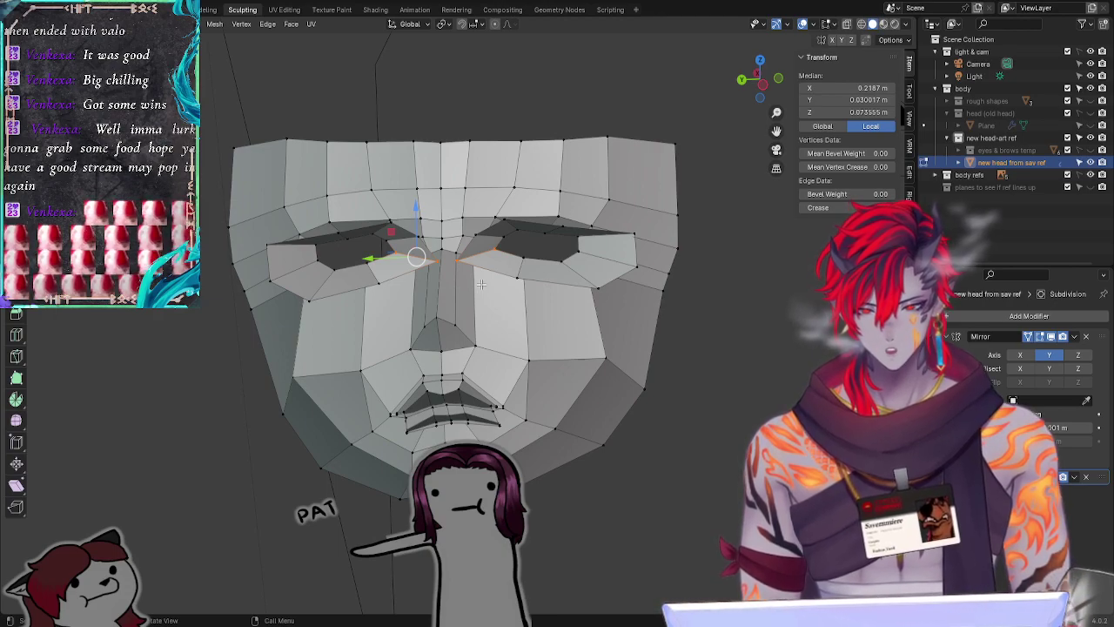
pyautogui.press('g')
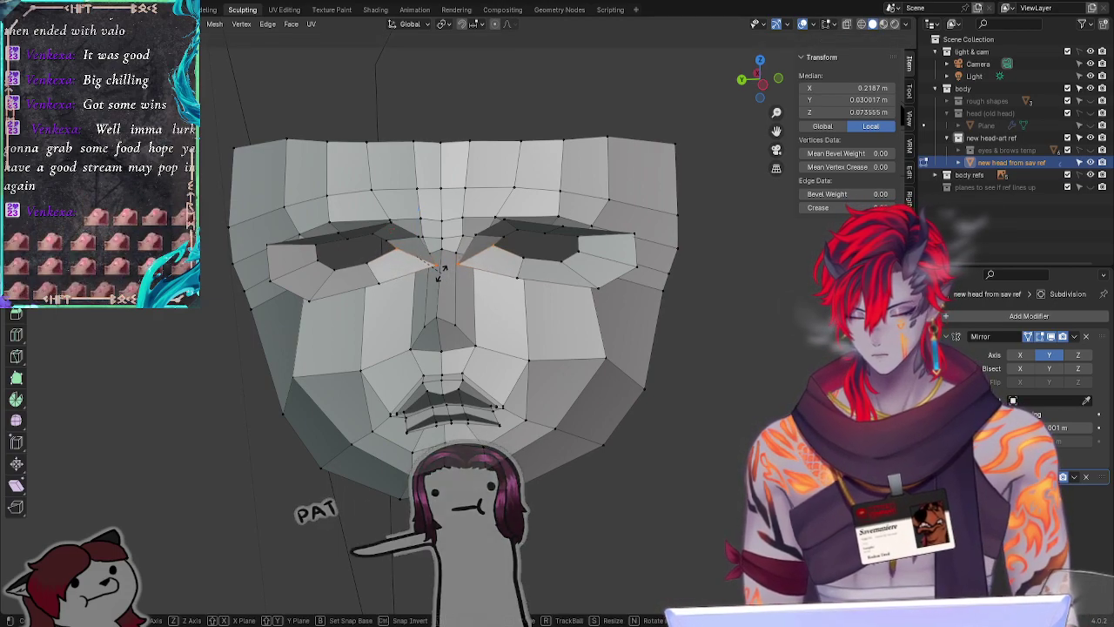
pyautogui.press('z')
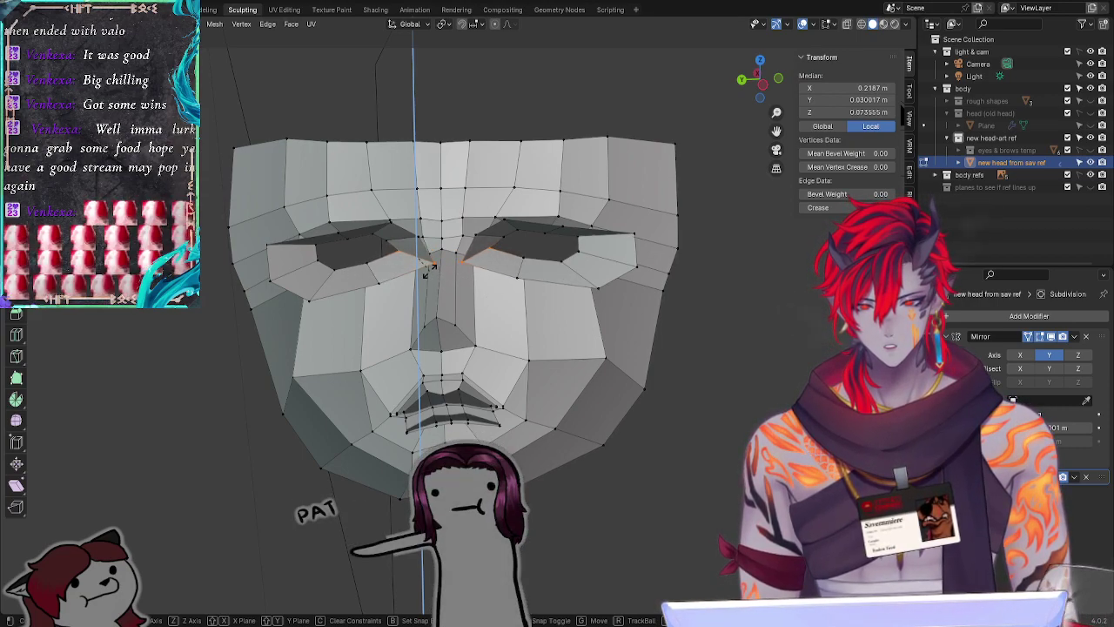
pyautogui.click(431, 272)
pyautogui.click(470, 266)
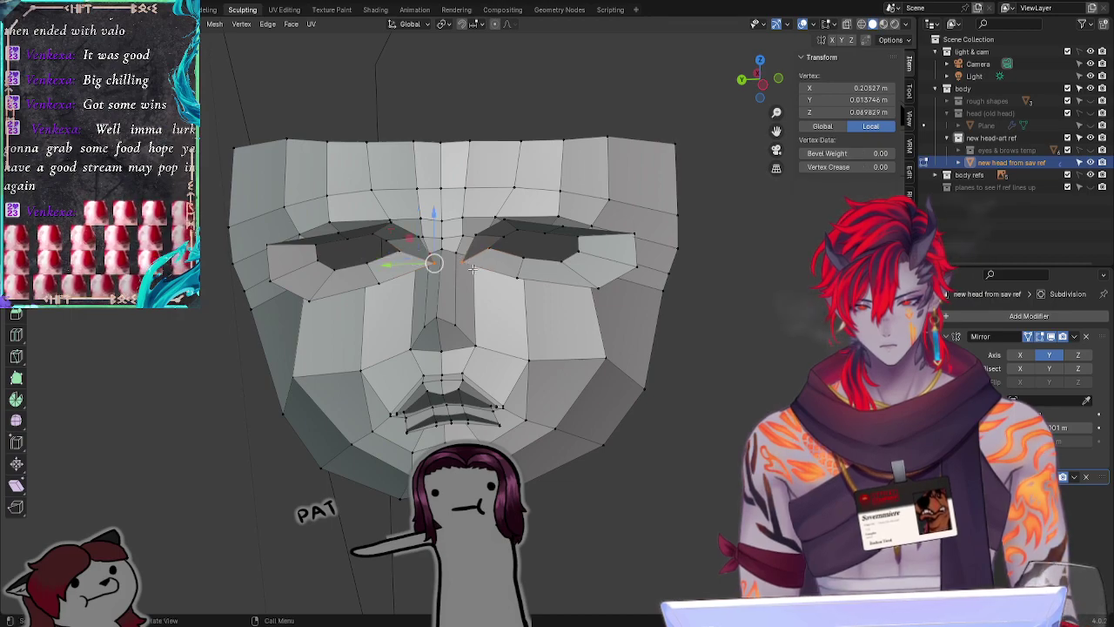
pyautogui.press('g')
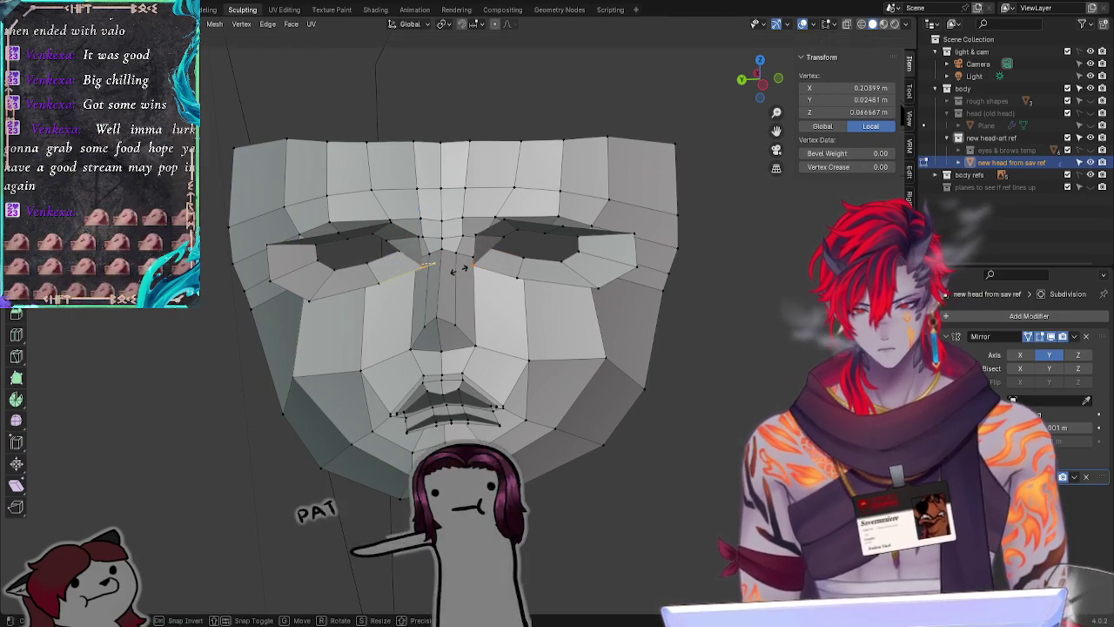
pyautogui.click(460, 270)
# Step: Restore the eye-socket loop selection and push the loops forward along X into a brow ridge
pyautogui.hotkey('alt', 'a')
pyautogui.moveTo(790, 296)
pyautogui.mouseDown(button='middle')
pyautogui.moveTo(686, 291)
pyautogui.moveTo(768, 292)
pyautogui.mouseUp(button='middle')
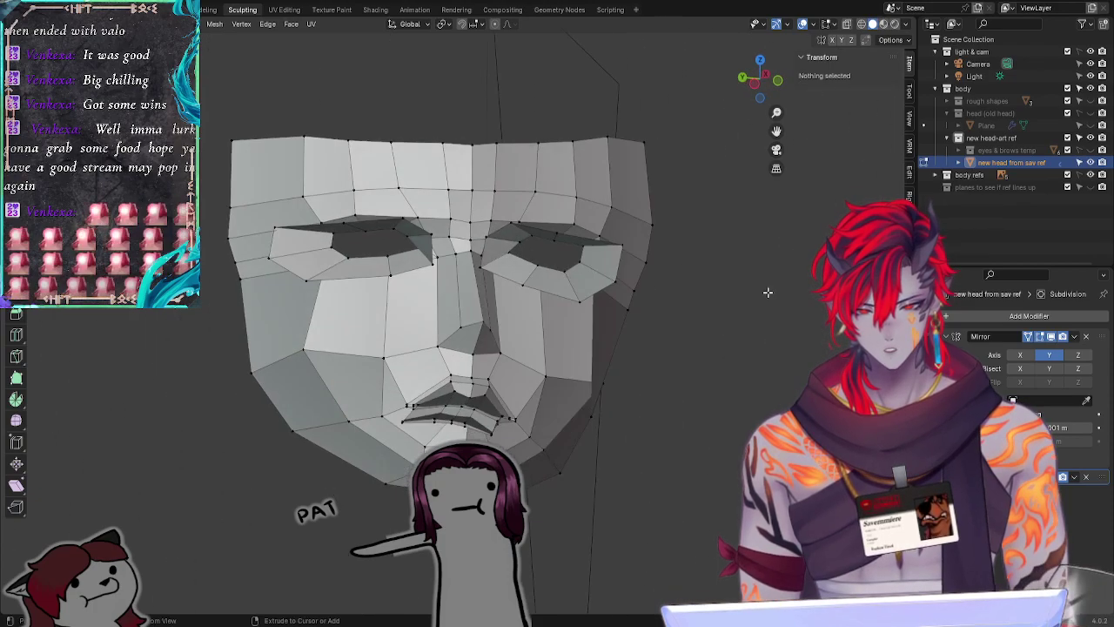
pyautogui.hotkey('ctrl', 'z')
pyautogui.hotkey('ctrl', 'z')
pyautogui.hotkey('ctrl', 'z')
pyautogui.hotkey('ctrl', 'z')
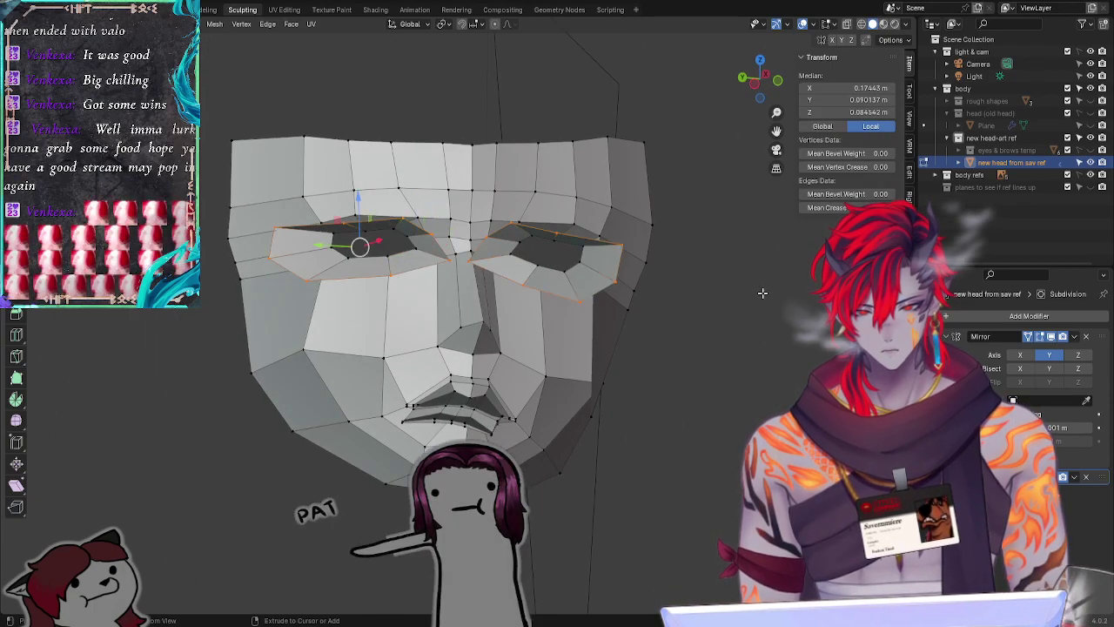
pyautogui.moveTo(755, 301); pyautogui.dragTo(687, 386, button='middle')
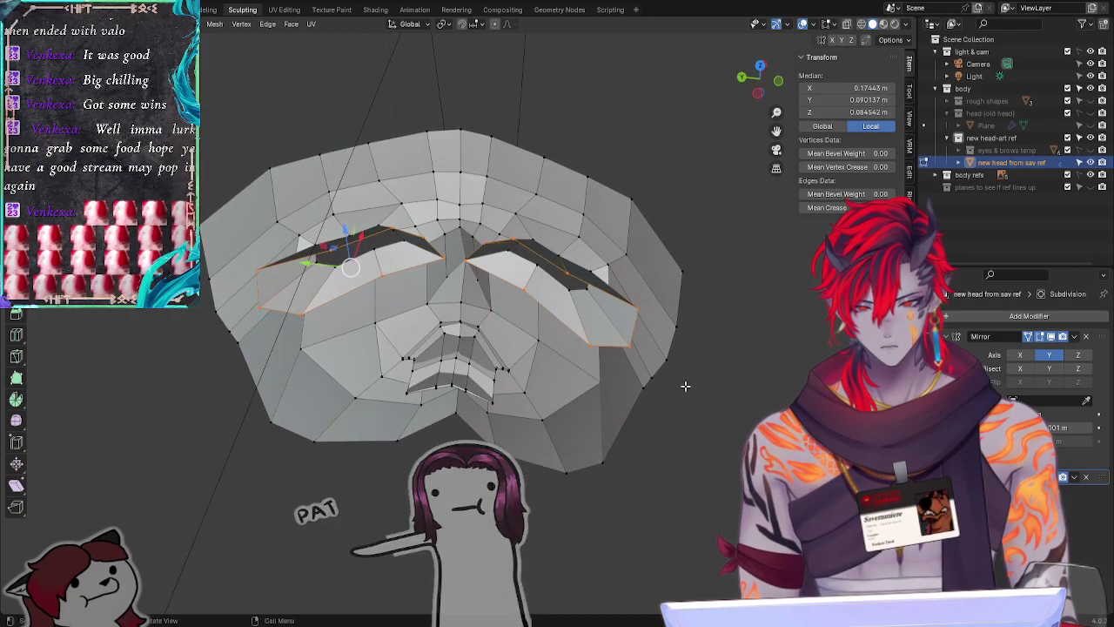
pyautogui.press('g')
pyautogui.press('x')
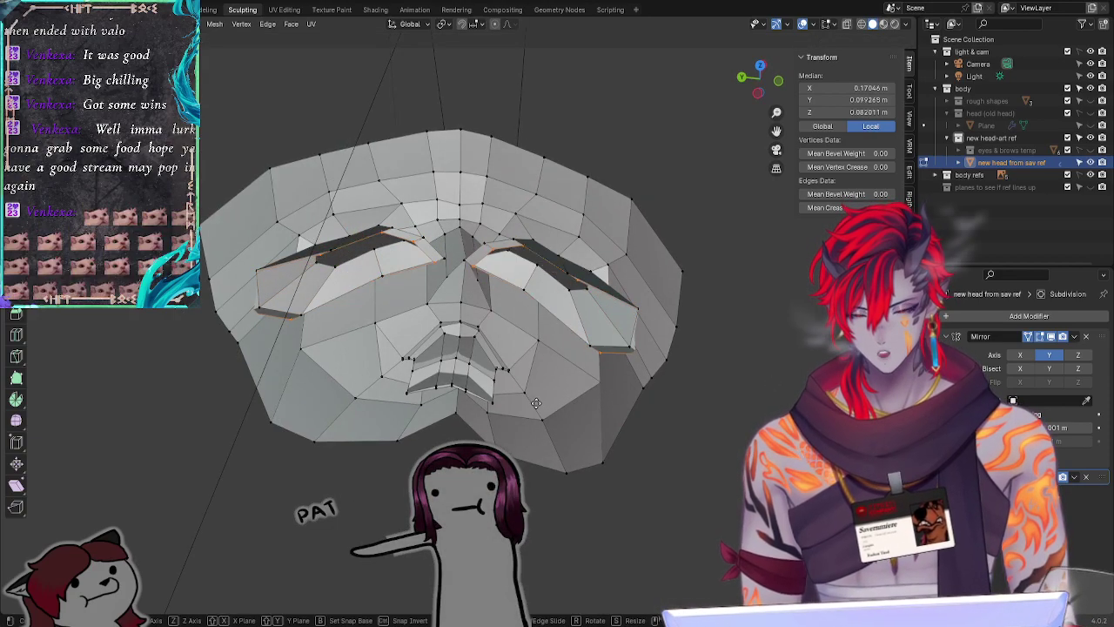
pyautogui.click(530, 419)
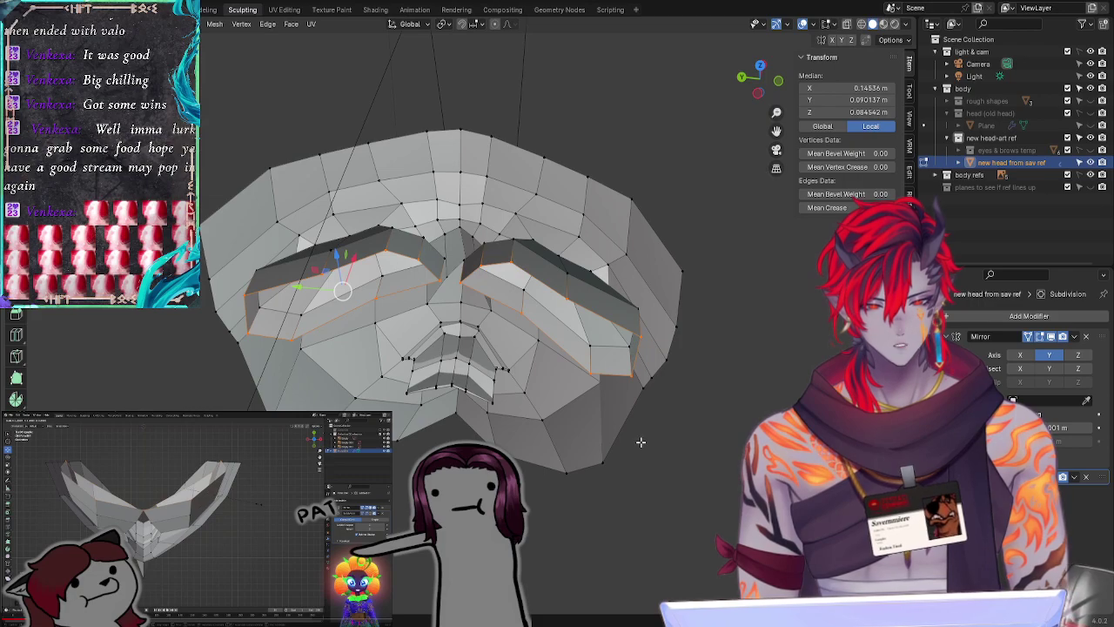
# Step: Rotate the selected brow vertices from a top-down view
pyautogui.moveTo(693, 440); pyautogui.dragTo(766, 557, button='middle')
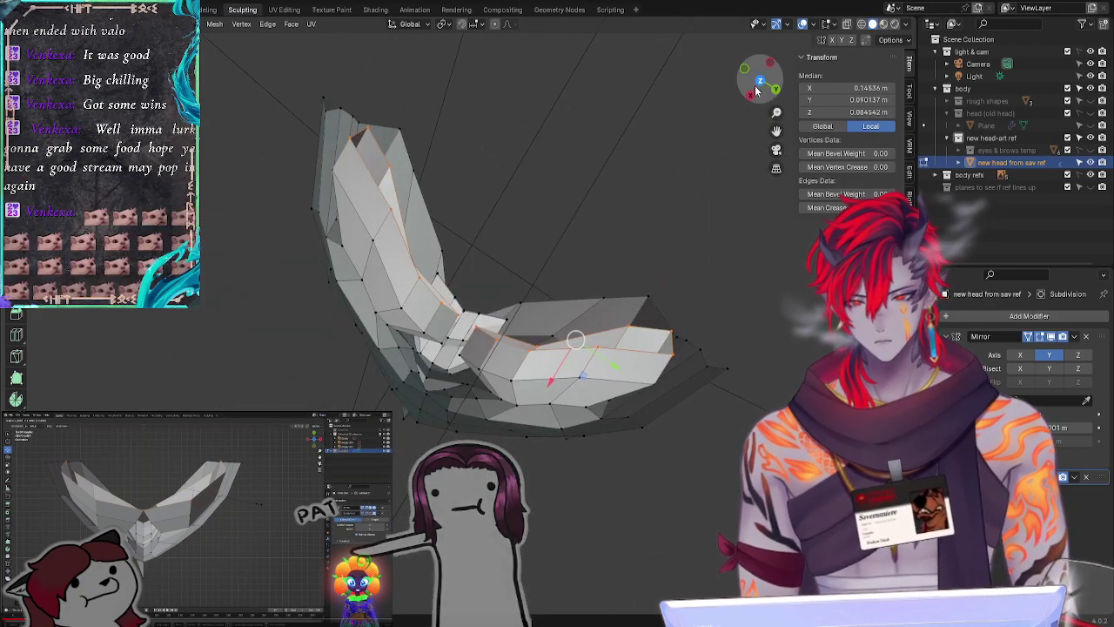
pyautogui.click(759, 81)
pyautogui.moveTo(629, 205); pyautogui.dragTo(493, 196, button='middle')
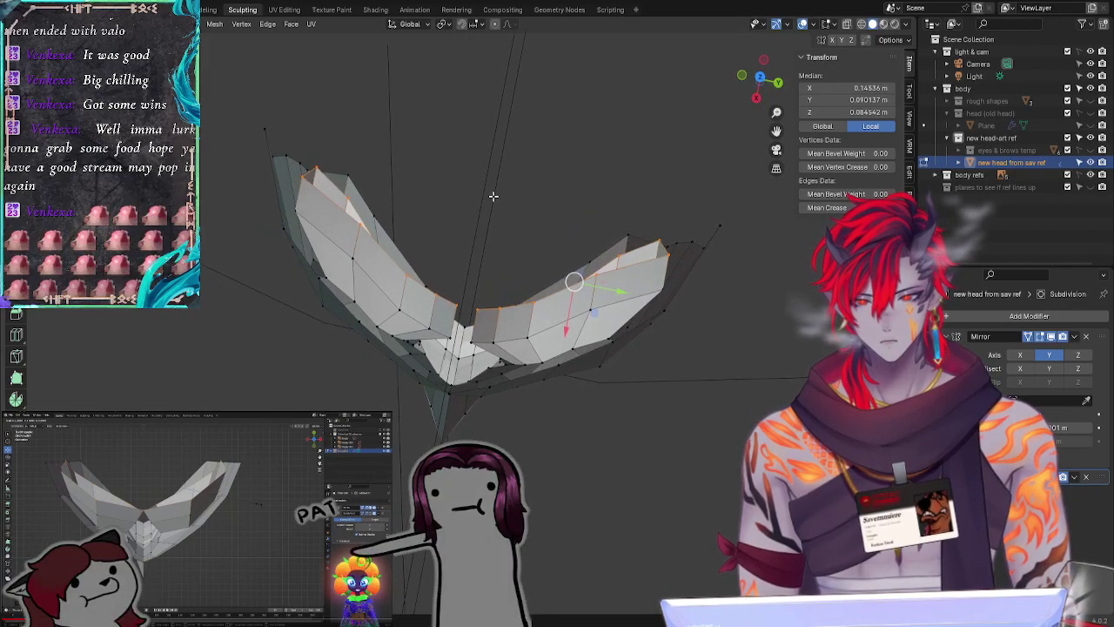
pyautogui.press('r')
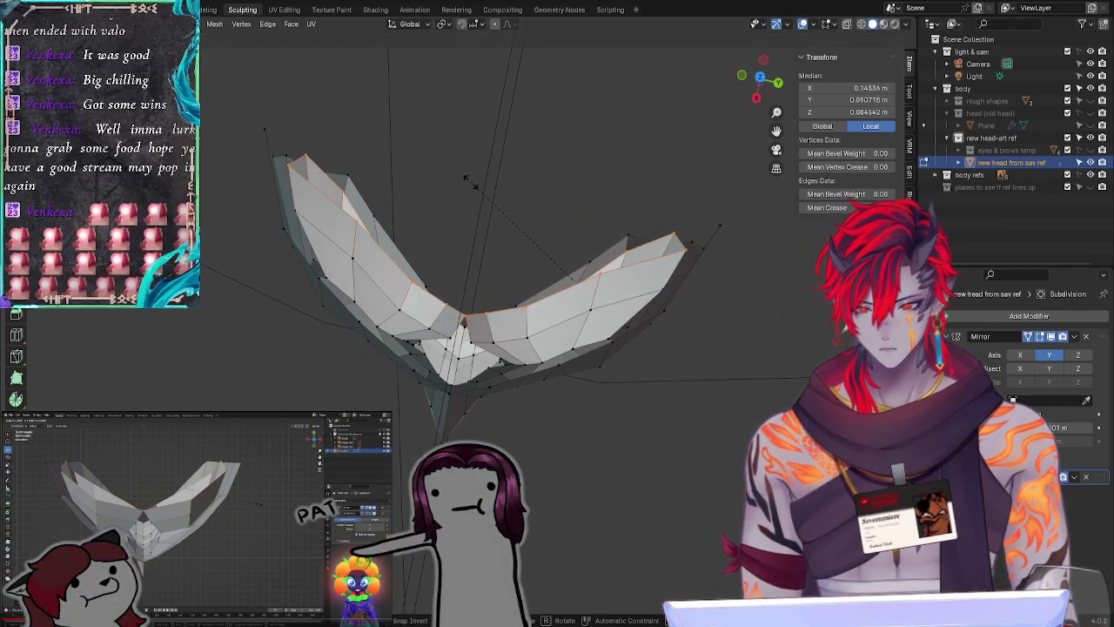
pyautogui.click(467, 176)
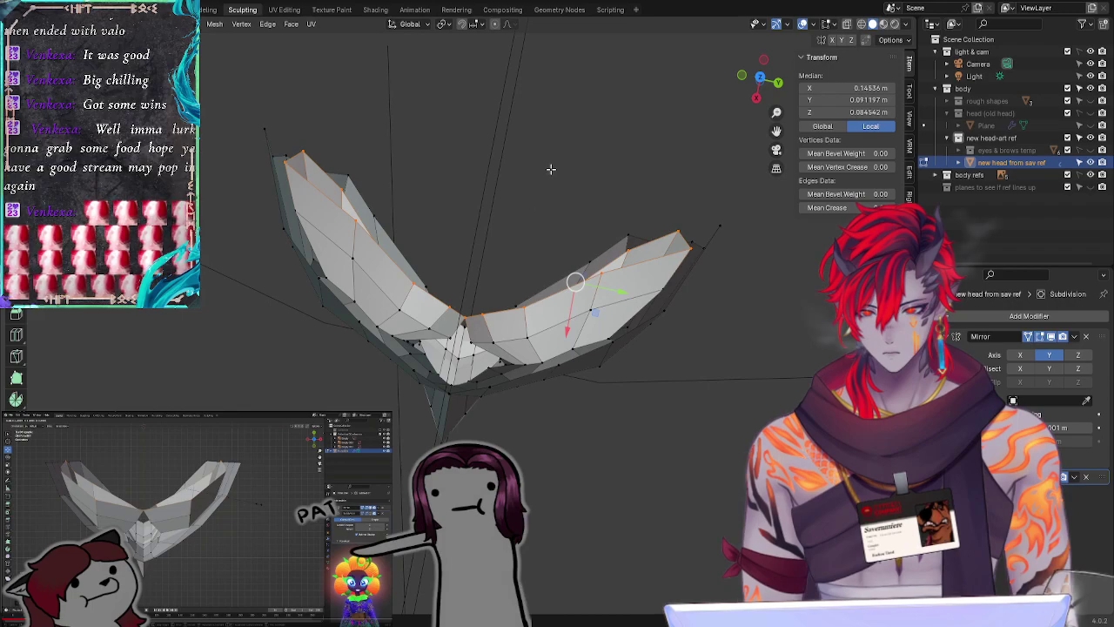
# Step: Inspect the mask from front, behind and below, zooming in on the nose
pyautogui.moveTo(573, 143); pyautogui.dragTo(328, 36, button='middle')
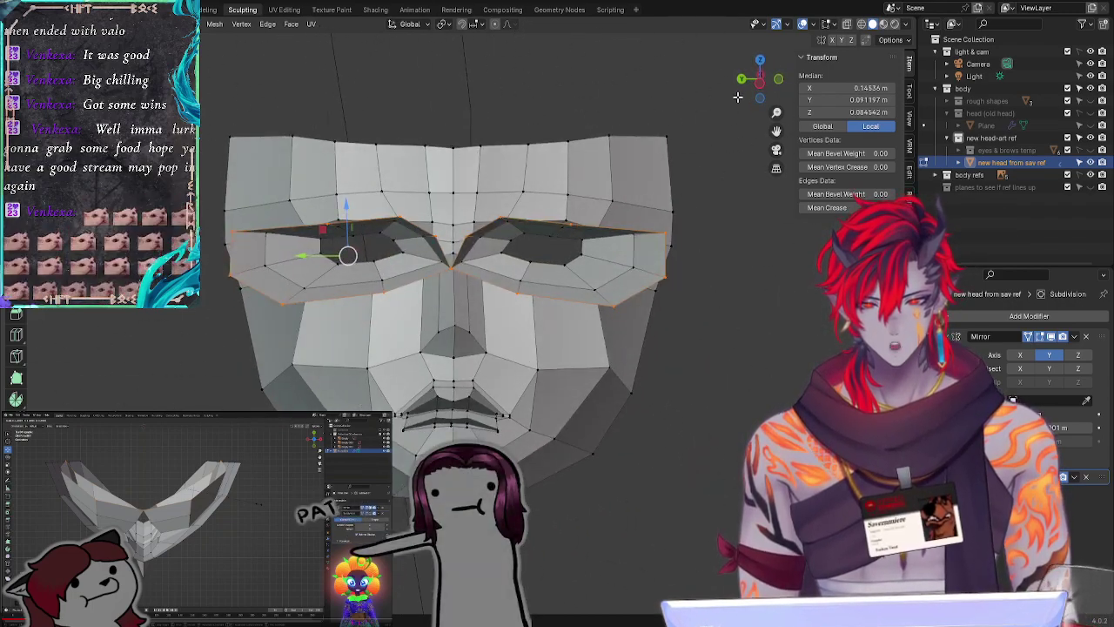
pyautogui.click(762, 83)
pyautogui.click(762, 84)
pyautogui.moveTo(770, 261); pyautogui.dragTo(499, 321, button='middle')
pyautogui.moveTo(500, 321); pyautogui.dragTo(450, 270)
pyautogui.moveTo(460, 310); pyautogui.dragTo(459, 266, button='middle')
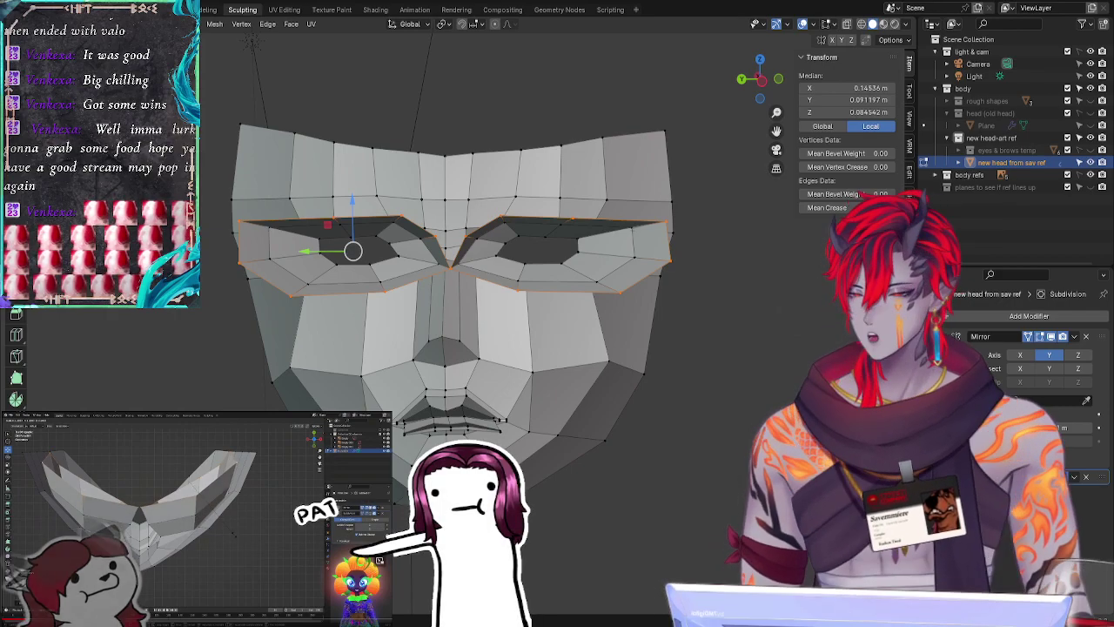
pyautogui.moveTo(703, 373); pyautogui.dragTo(696, 488, button='middle')
pyautogui.keyDown('ctrl'); pyautogui.moveTo(562, 502); pyautogui.dragTo(441, 216, button='middle'); pyautogui.keyUp('ctrl')
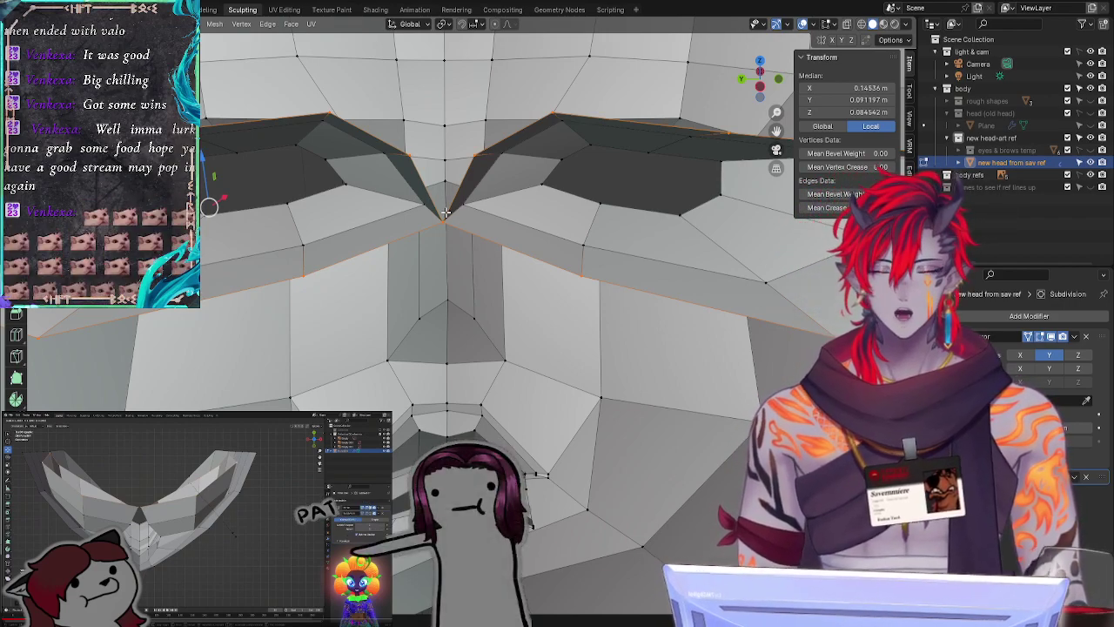
pyautogui.moveTo(487, 183); pyautogui.dragTo(484, 241, button='middle')
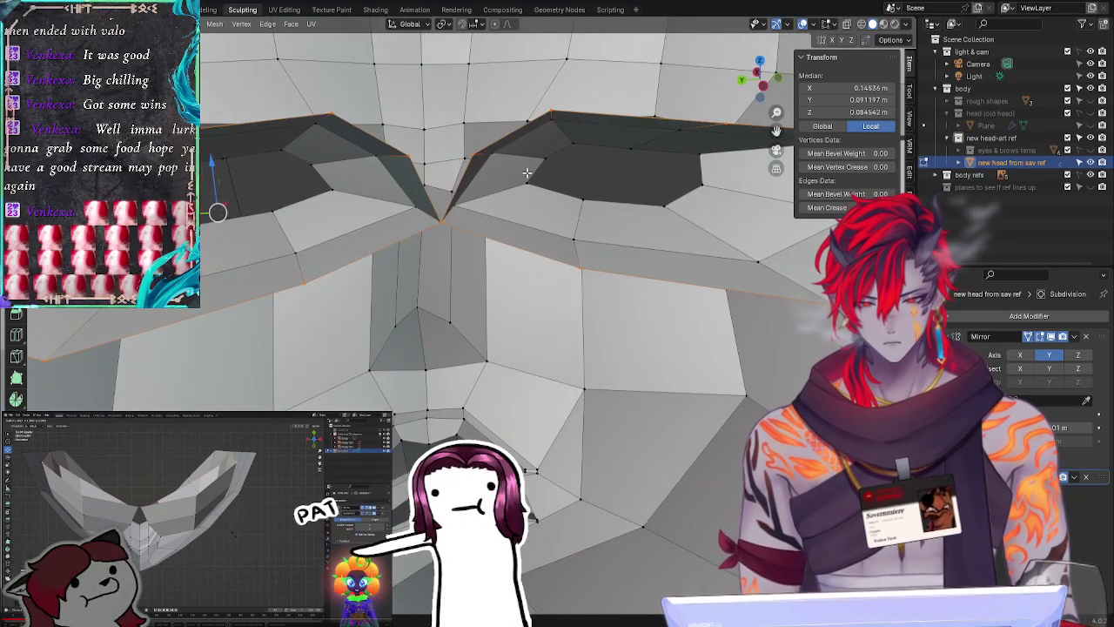
# Step: Select the upper eyelid and inner eye-corner vertices and move them along Y
pyautogui.moveTo(542, 151); pyautogui.dragTo(552, 159)
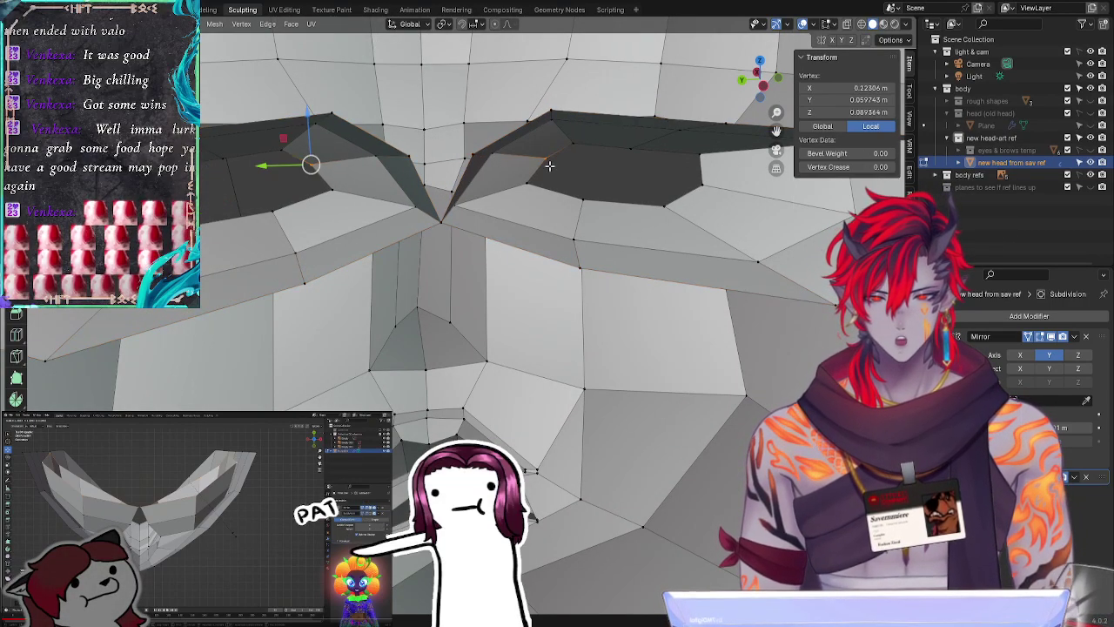
pyautogui.moveTo(568, 183)
pyautogui.mouseDown(button='middle')
pyautogui.moveTo(557, 194)
pyautogui.moveTo(547, 181)
pyautogui.mouseUp(button='middle')
pyautogui.keyDown('shift'); pyautogui.click(502, 152); pyautogui.keyUp('shift')
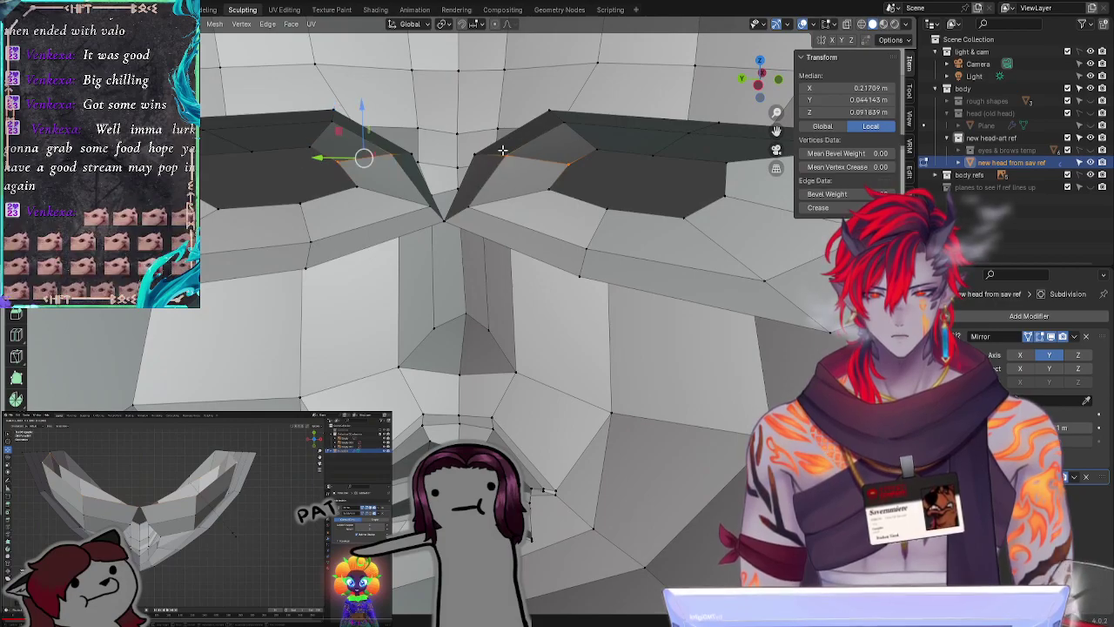
pyautogui.keyDown('shift'); pyautogui.click(481, 159); pyautogui.keyUp('shift')
pyautogui.moveTo(528, 192)
pyautogui.mouseDown(button='middle')
pyautogui.moveTo(503, 160)
pyautogui.moveTo(535, 208)
pyautogui.moveTo(509, 188)
pyautogui.mouseUp(button='middle')
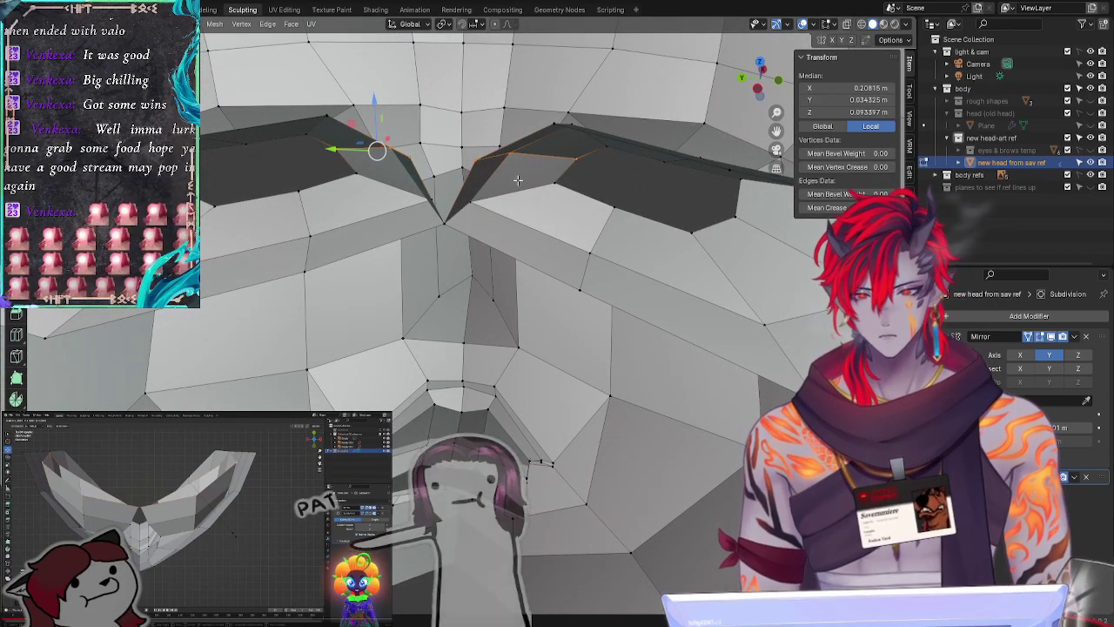
pyautogui.press('g')
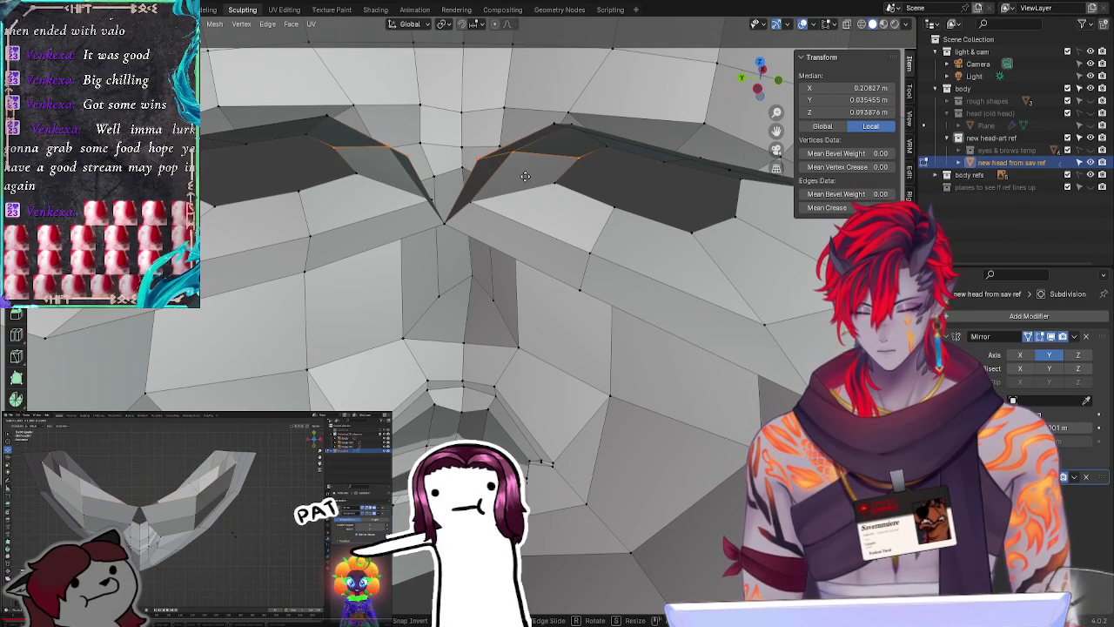
pyautogui.press('y')
pyautogui.click(528, 178)
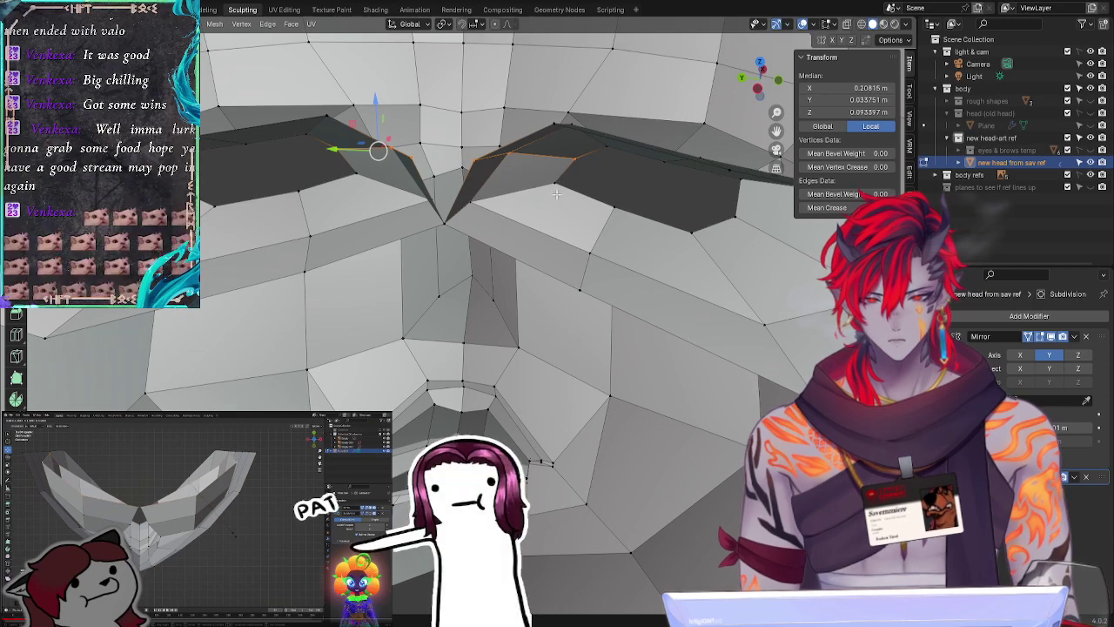
# Step: Select three lower eyelid vertices and move them along Y
pyautogui.click(487, 205)
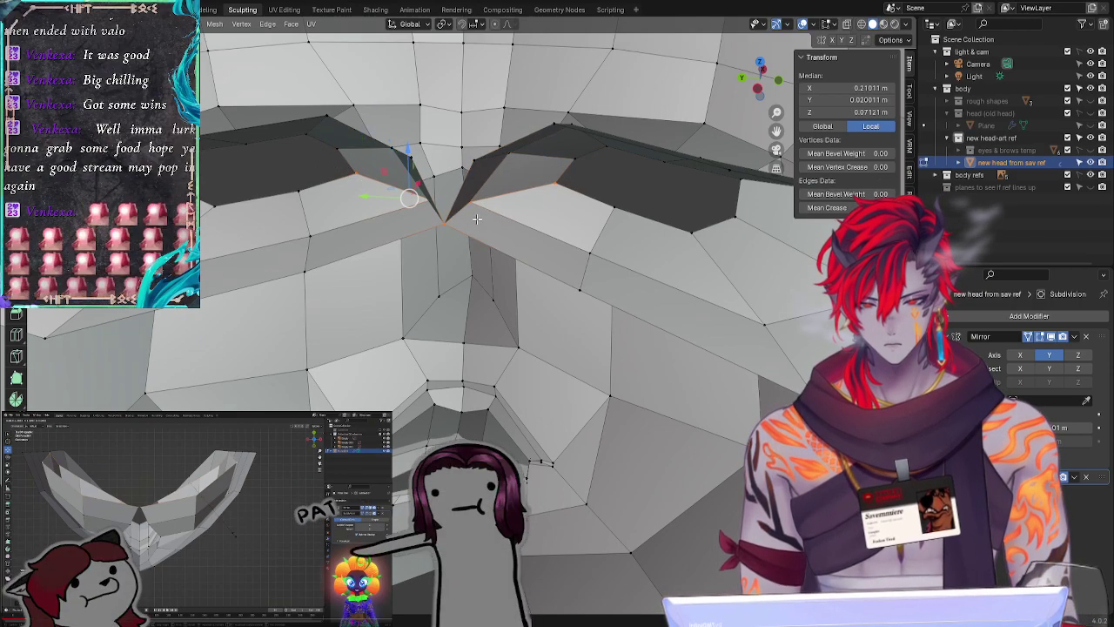
pyautogui.click(445, 221)
pyautogui.keyDown('shift'); pyautogui.click(558, 178); pyautogui.keyUp('shift')
pyautogui.keyDown('shift'); pyautogui.click(448, 224); pyautogui.keyUp('shift')
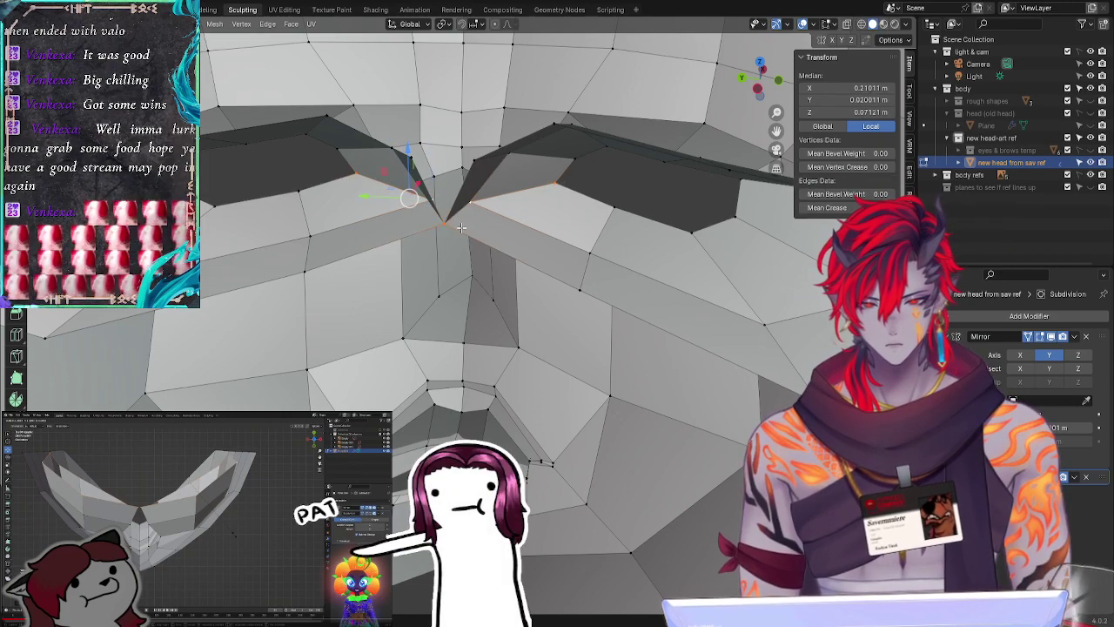
pyautogui.press('g')
pyautogui.press('y')
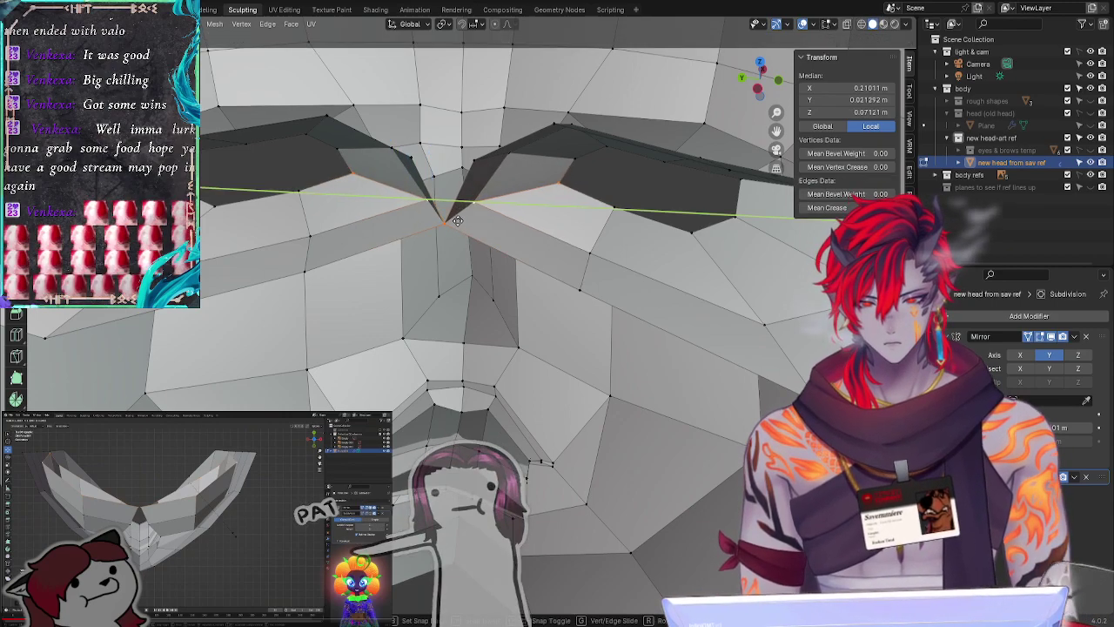
pyautogui.click(466, 220)
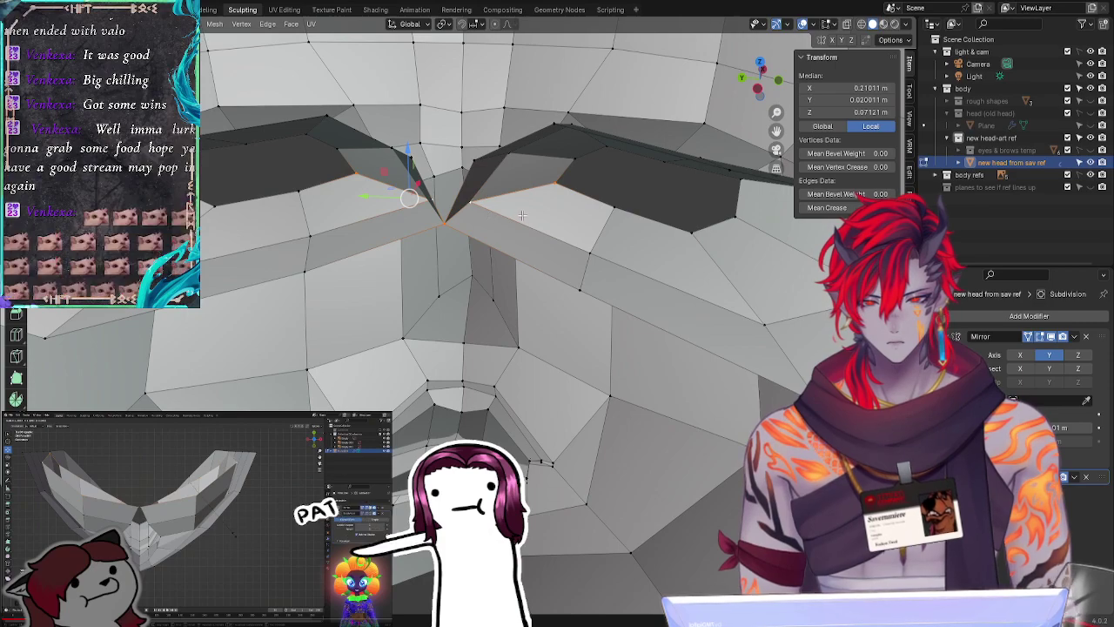
# Step: Undo the eyelid edits back to one eye-corner vertex and shift it further left
pyautogui.hotkey('ctrl', 'z')
pyautogui.hotkey('ctrl', 'z')
pyautogui.hotkey('ctrl', 'z')
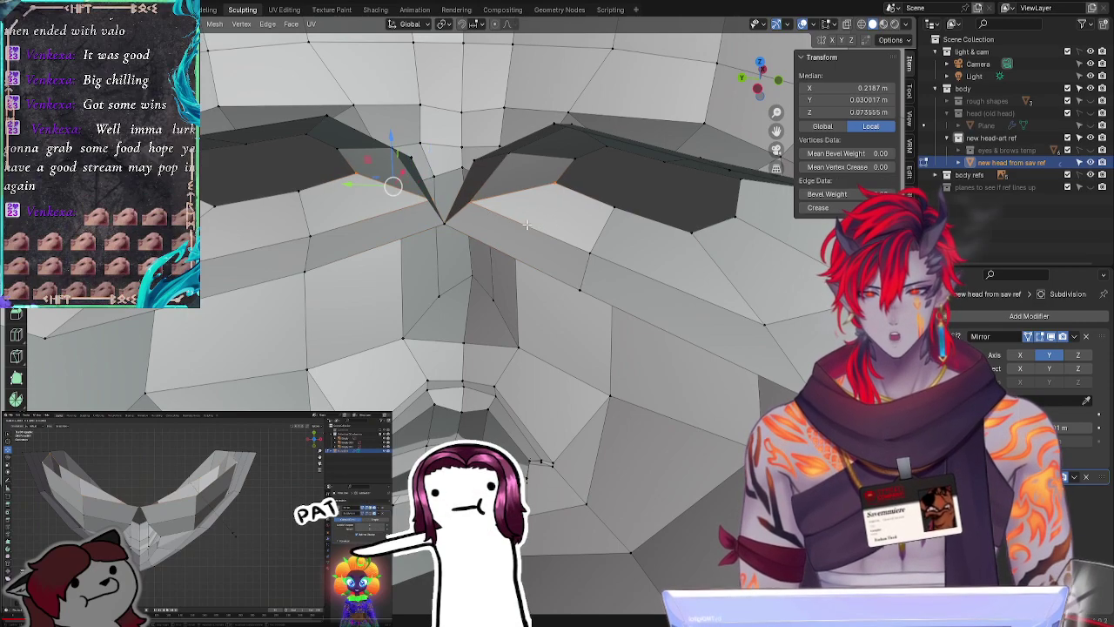
pyautogui.hotkey('ctrl', 'z')
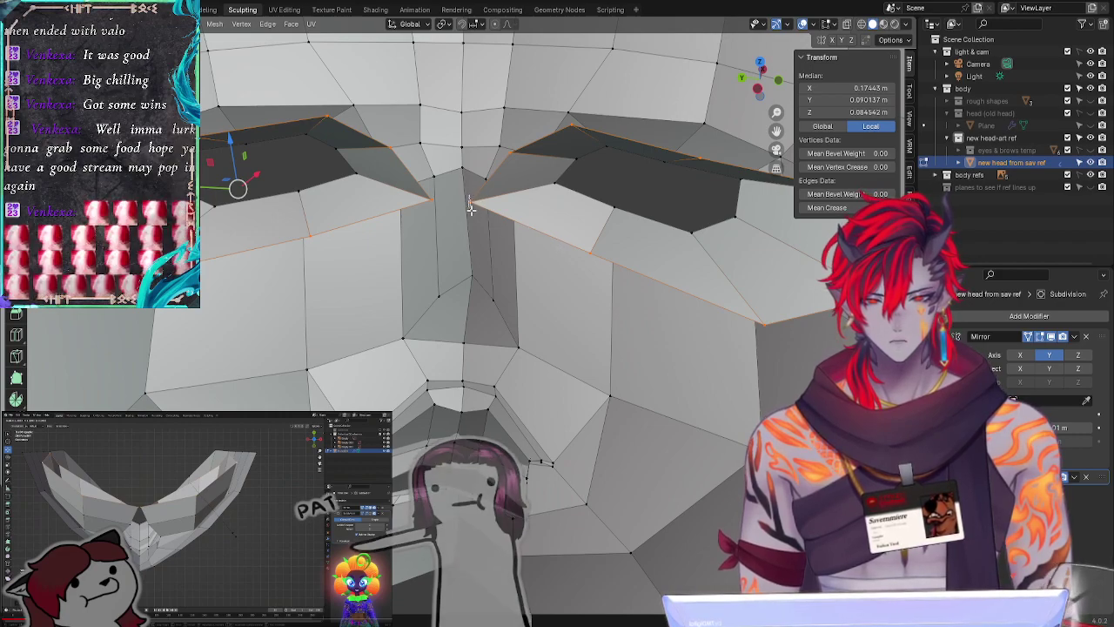
pyautogui.hotkey('ctrl', 'z')
pyautogui.press('g')
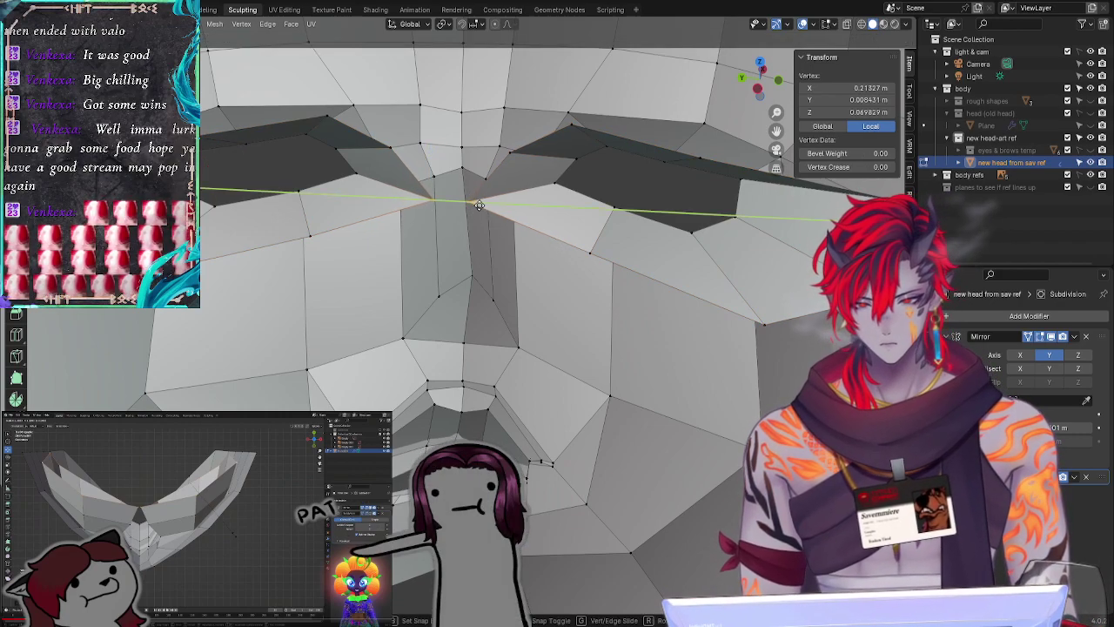
pyautogui.click(462, 204)
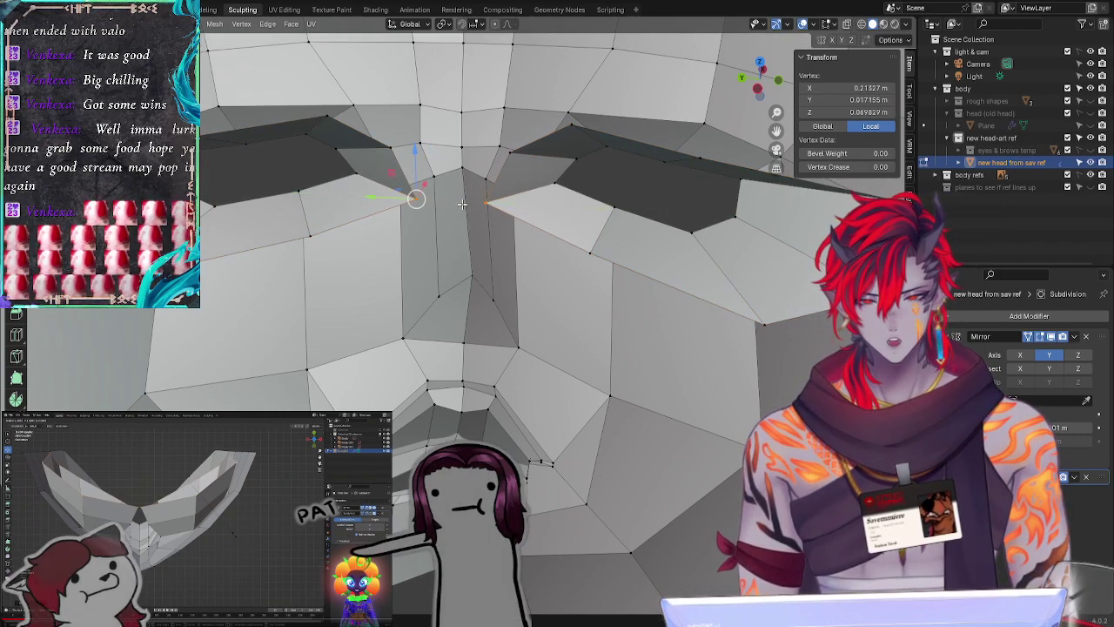
# Step: Move the inner eye-corner vertex along Y, undo, then redo the move
pyautogui.click(511, 152)
pyautogui.press('g')
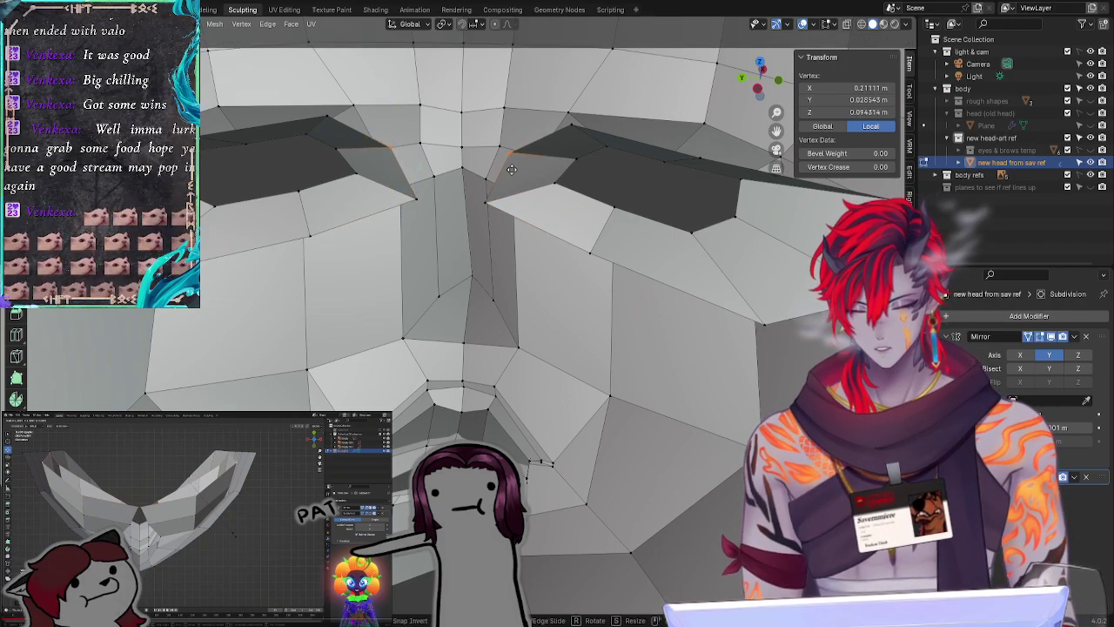
pyautogui.press('y')
pyautogui.click(522, 169)
pyautogui.hotkey('ctrl', 'z')
pyautogui.hotkey('ctrl', 'z')
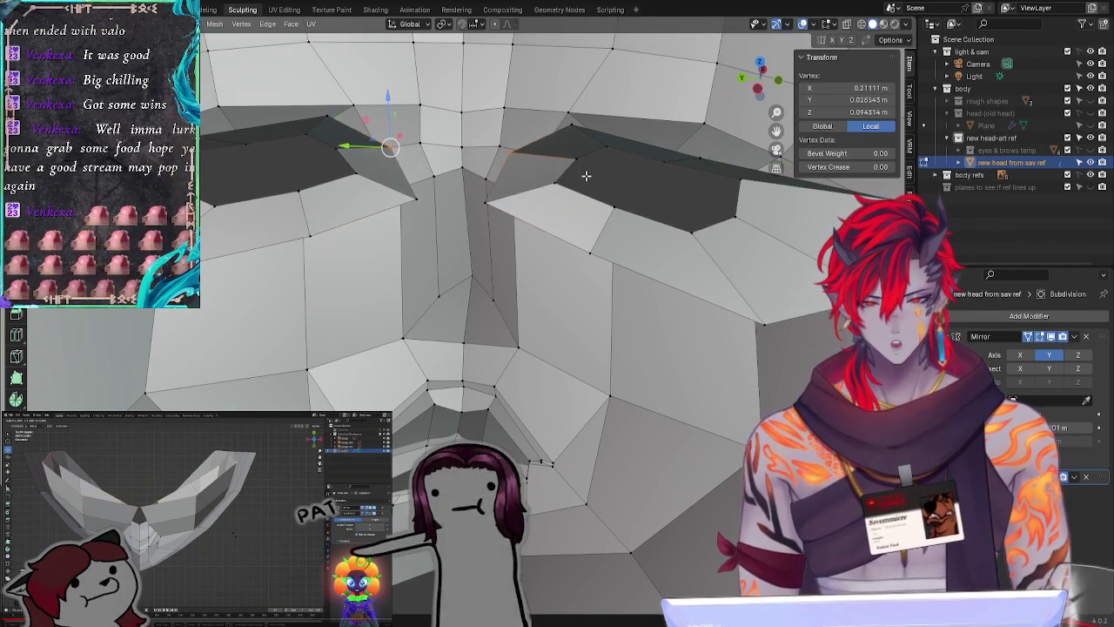
pyautogui.hotkey('ctrl', 'z')
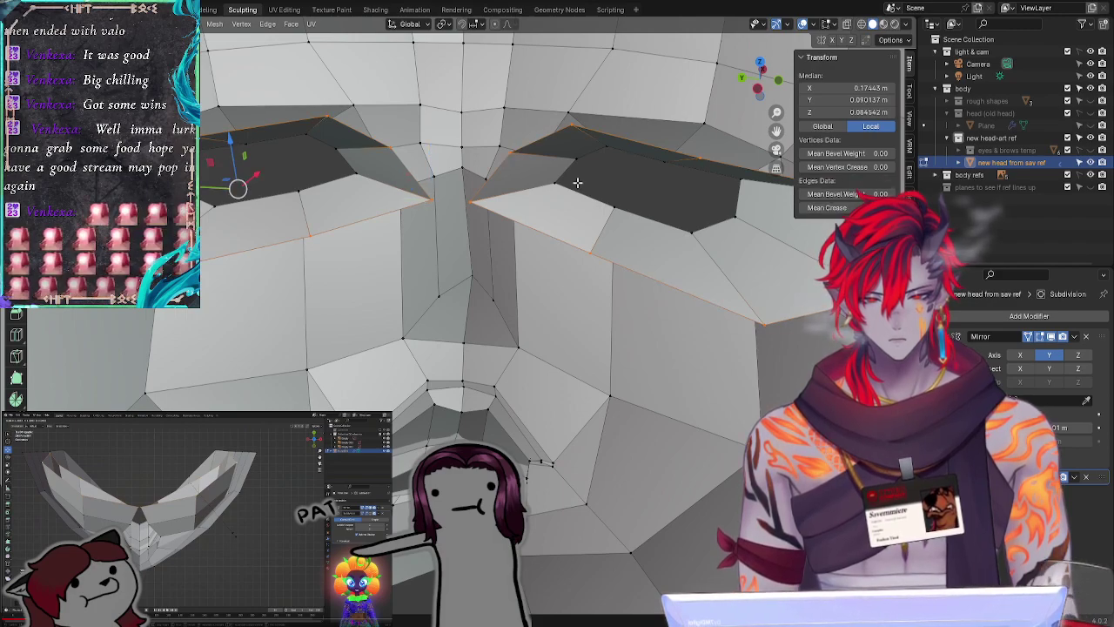
pyautogui.hotkey('ctrl', 'shift', 'z')
pyautogui.hotkey('ctrl', 'shift', 'z')
pyautogui.hotkey('ctrl', 'shift', 'z')
# Step: Rotate four eye-rim vertices, cancel trial scale and Y moves, then undo the corner edits
pyautogui.click(560, 177)
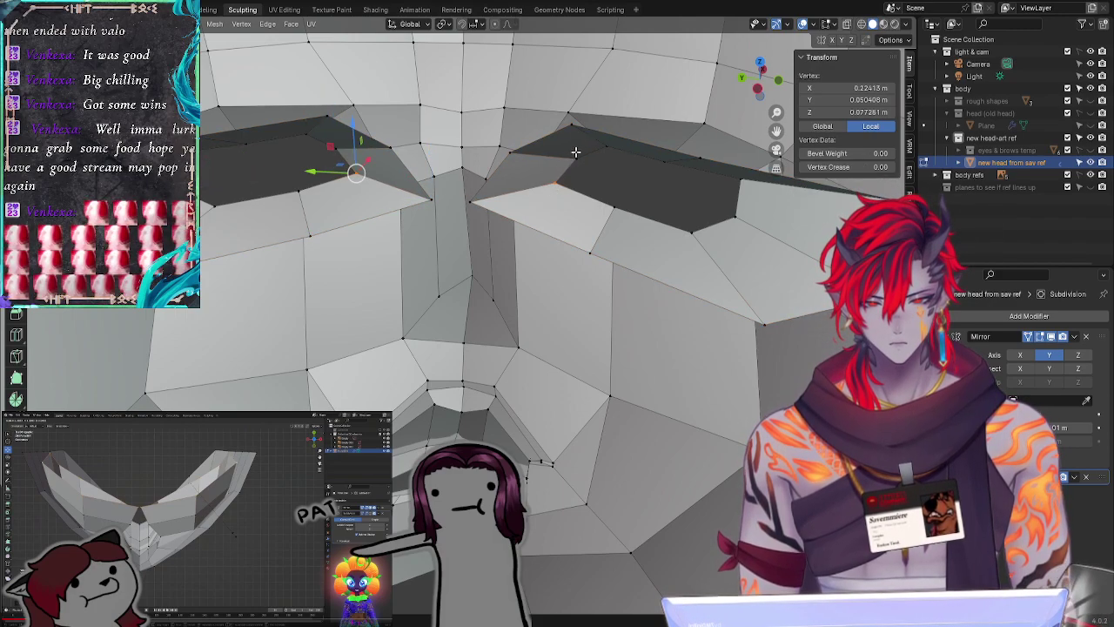
pyautogui.keyDown('shift'); pyautogui.click(576, 158); pyautogui.keyUp('shift')
pyautogui.keyDown('shift'); pyautogui.click(507, 154); pyautogui.keyUp('shift')
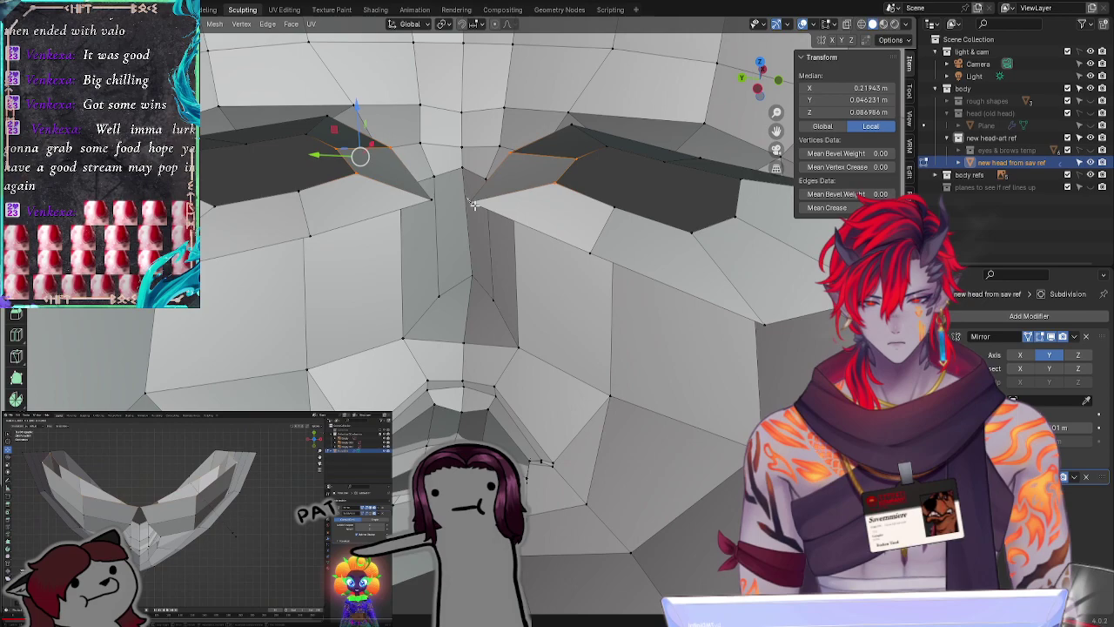
pyautogui.keyDown('shift'); pyautogui.click(472, 204); pyautogui.keyUp('shift')
pyautogui.press('r')
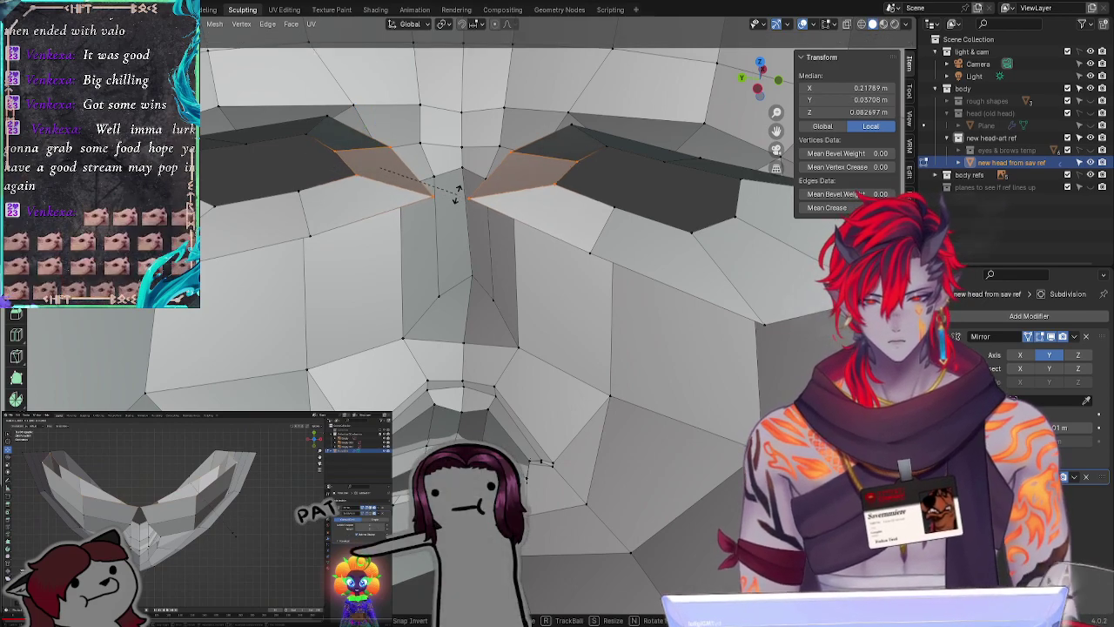
pyautogui.click(497, 211)
pyautogui.press('s')
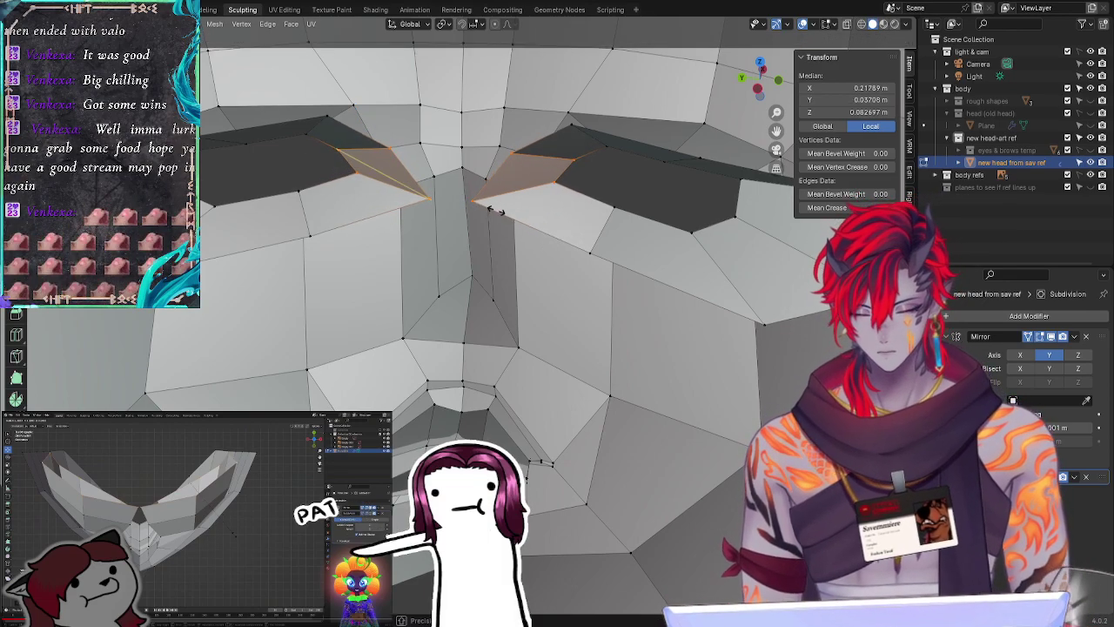
pyautogui.rightClick(489, 207)
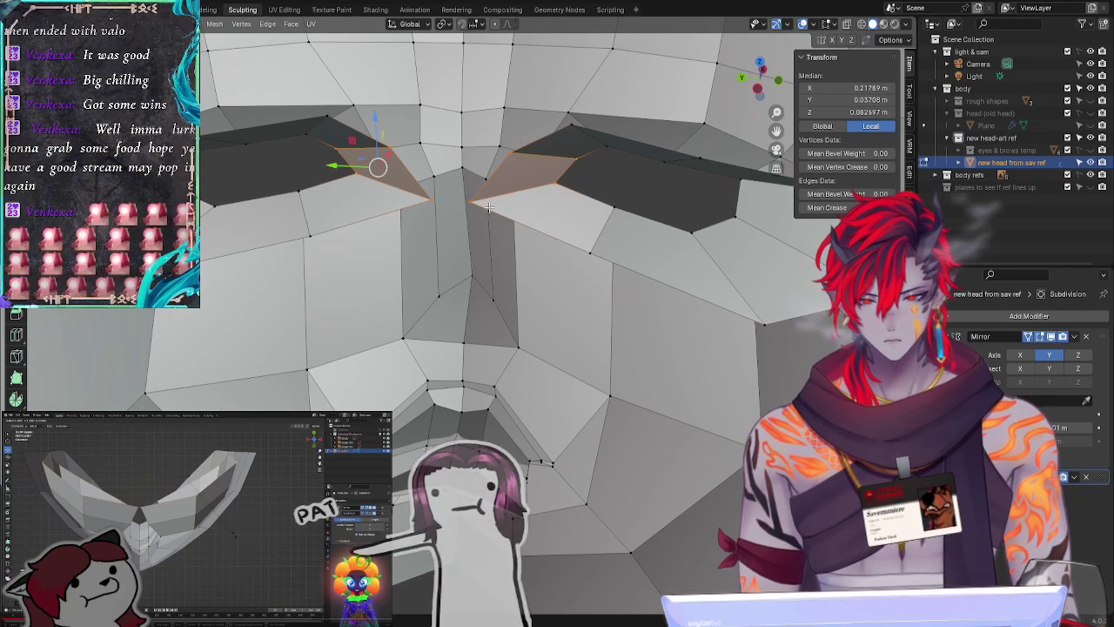
pyautogui.press('g')
pyautogui.press('y')
pyautogui.rightClick(538, 174)
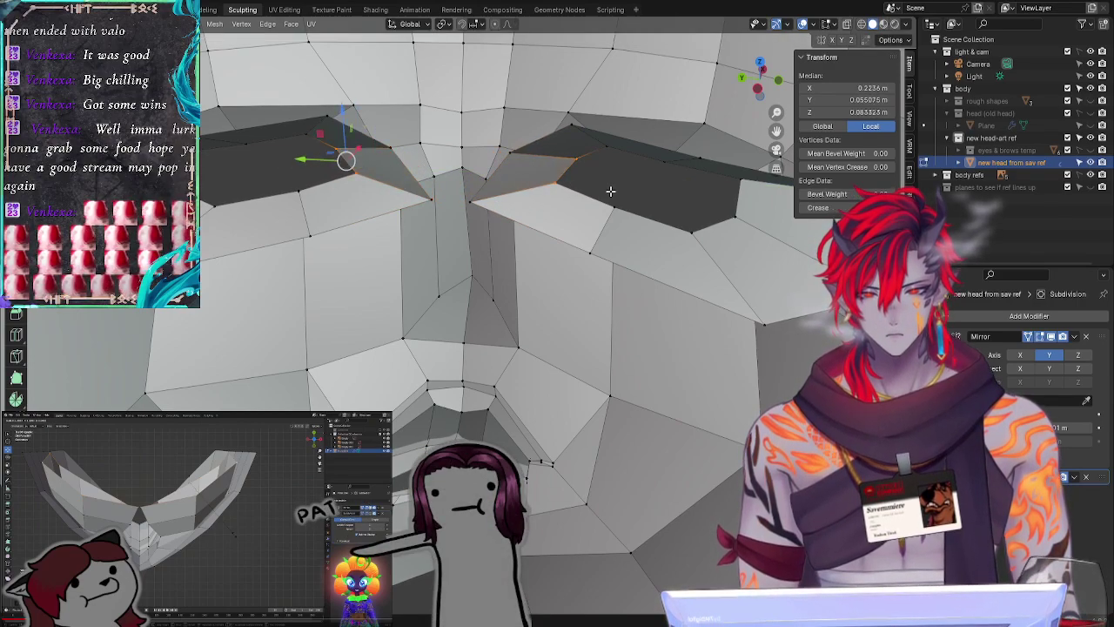
pyautogui.hotkey('ctrl', 'z')
pyautogui.hotkey('ctrl', 'z')
pyautogui.hotkey('ctrl', 'z')
pyautogui.hotkey('ctrl', 'z')
pyautogui.hotkey('ctrl', 'z')
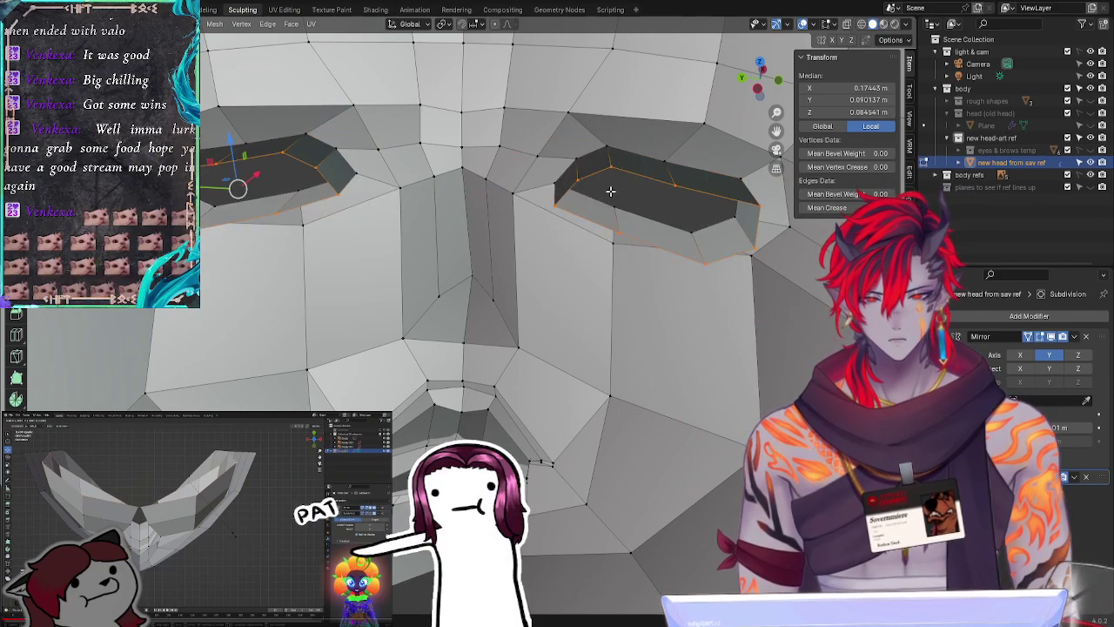
# Step: Orbit and zoom around the eye loops, then snap to front view over the reference face
pyautogui.moveTo(614, 222); pyautogui.dragTo(720, 124, button='middle')
pyautogui.moveTo(757, 87); pyautogui.dragTo(629, 270, button='middle')
pyautogui.moveTo(667, 164); pyautogui.dragTo(589, 286, button='middle')
pyautogui.scroll(-4, 589, 286)
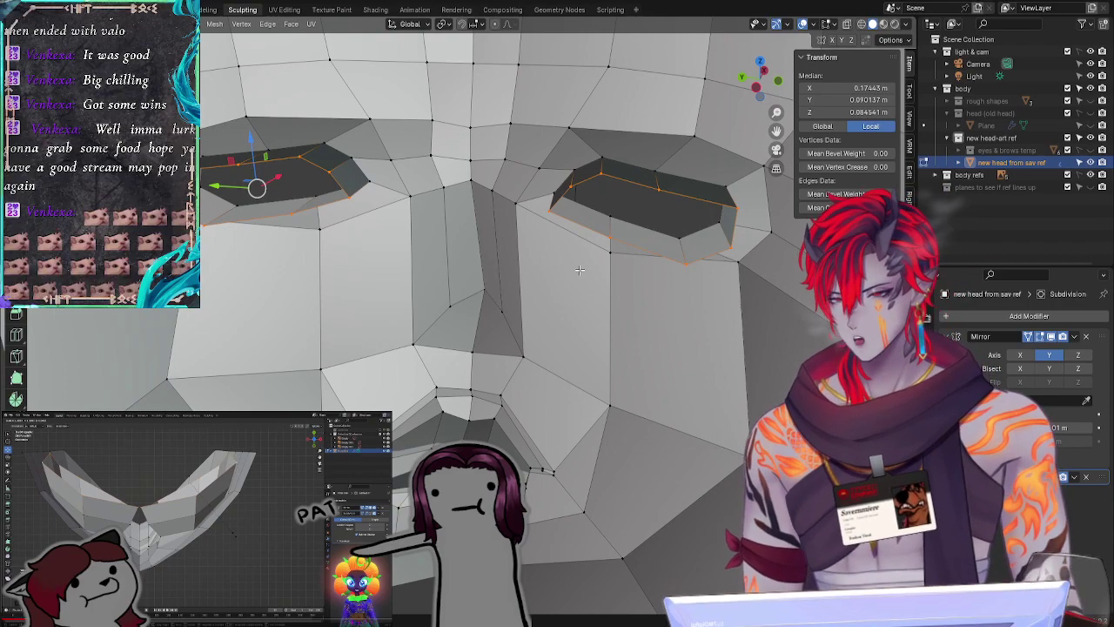
pyautogui.moveTo(583, 265); pyautogui.dragTo(635, 287, button='middle')
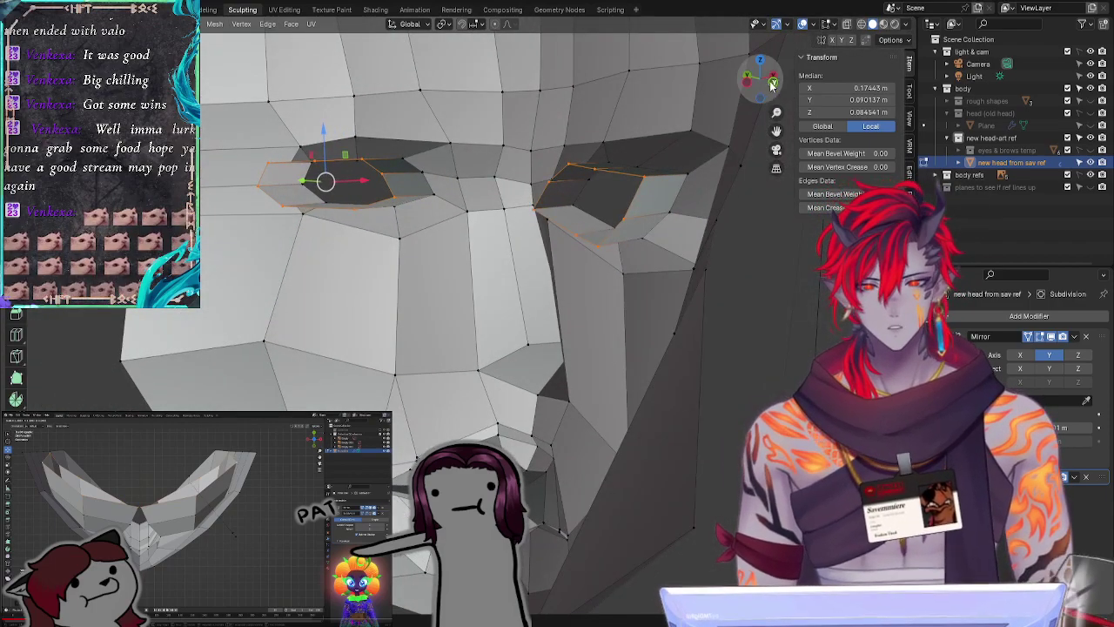
pyautogui.click(754, 90)
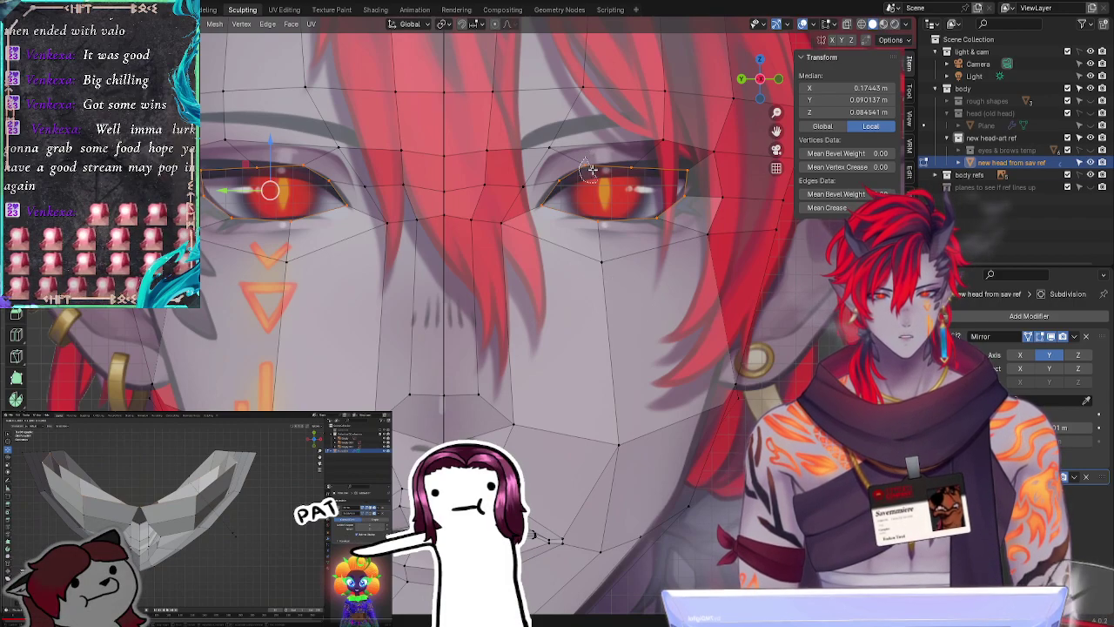
# Step: Inspect the eye rim from a three-quarter view, then return to the front reference view
pyautogui.click(631, 165)
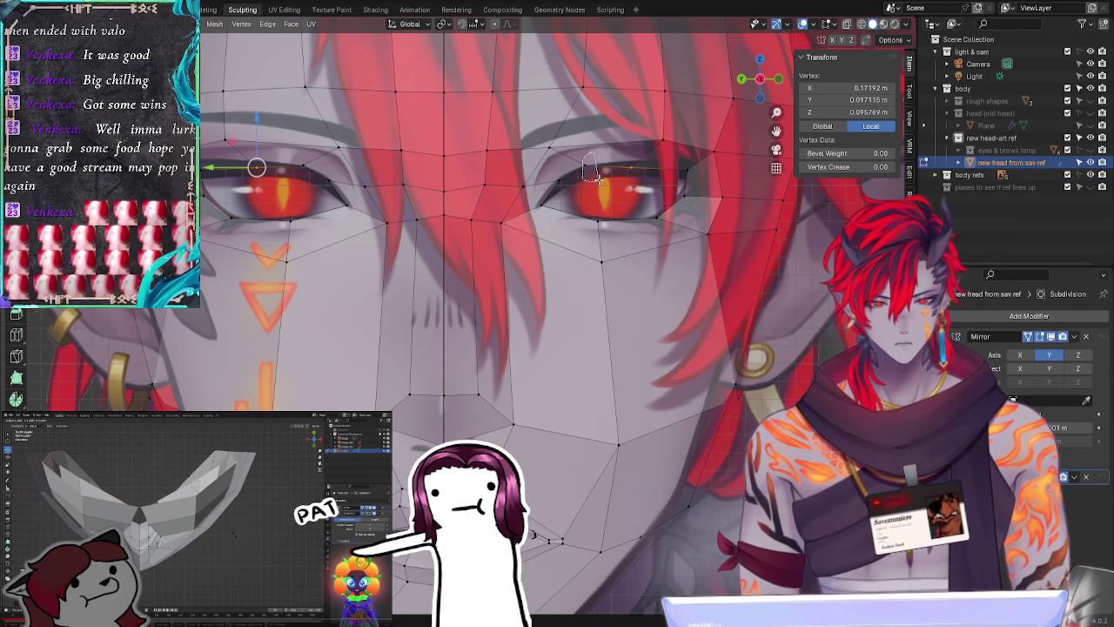
pyautogui.hotkey('alt', 'z')
pyautogui.moveTo(600, 192); pyautogui.dragTo(415, 221, button='middle')
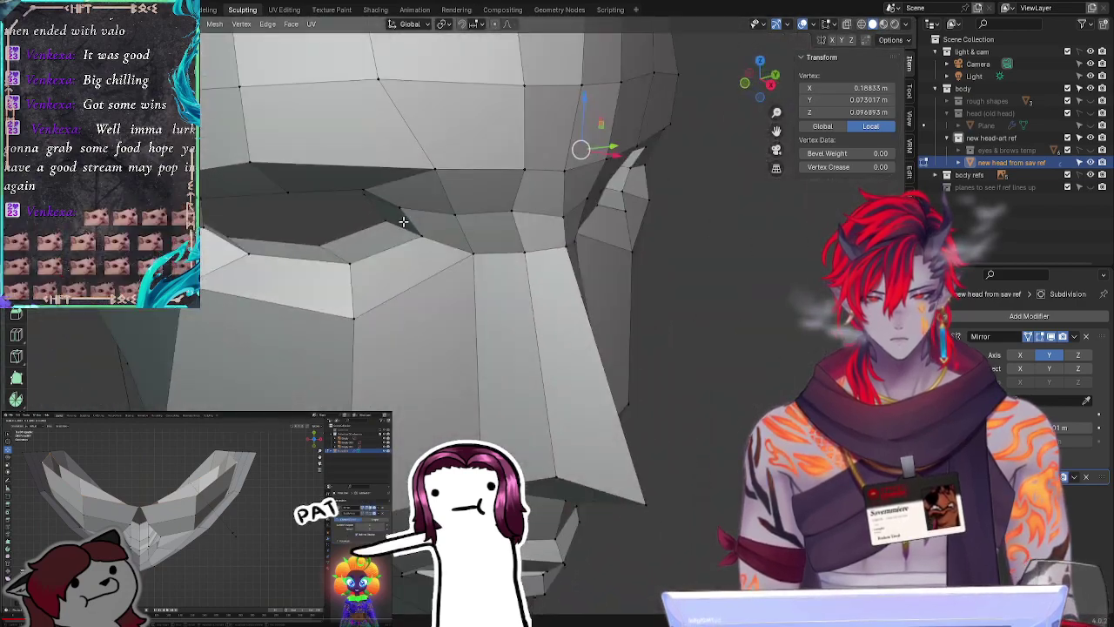
pyautogui.hotkey('alt', 'z')
pyautogui.click(770, 84)
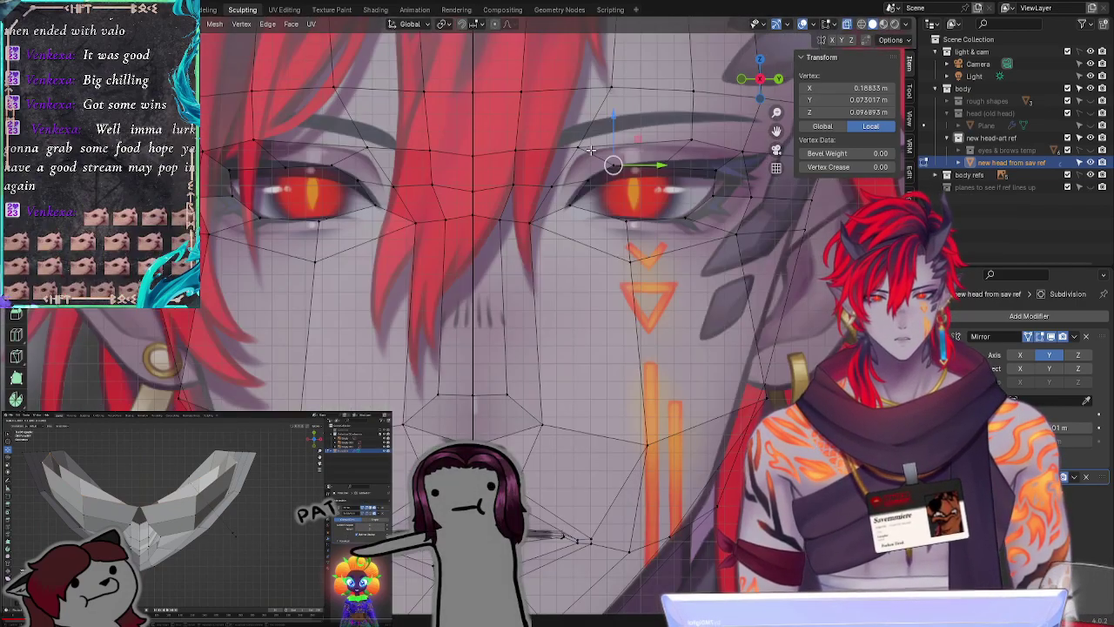
pyautogui.click(648, 192)
pyautogui.click(630, 205)
pyautogui.click(656, 195)
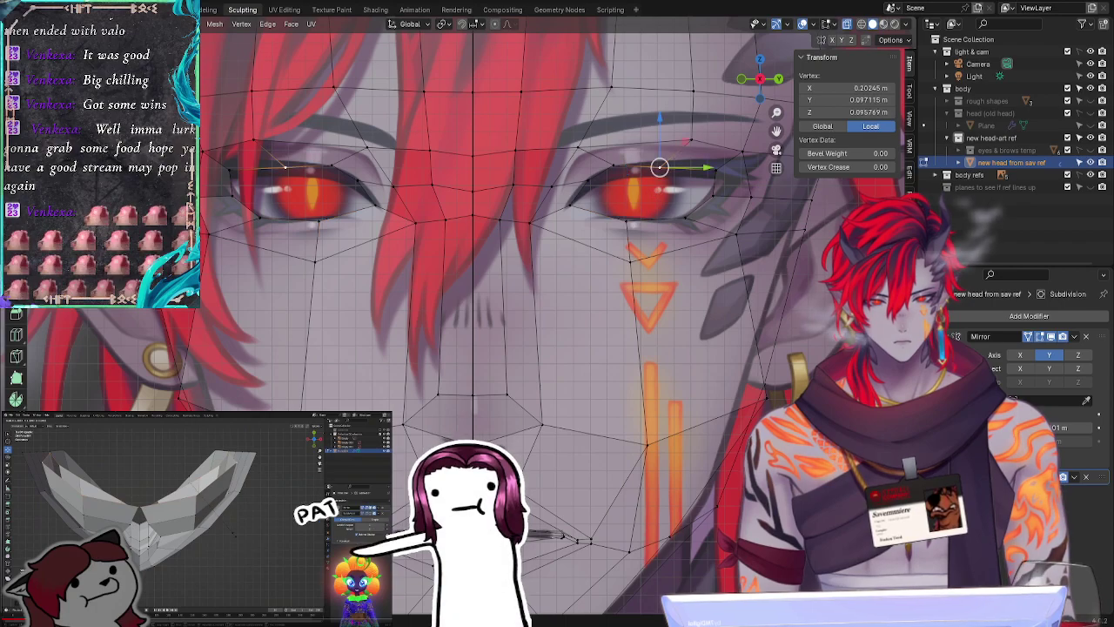
pyautogui.hotkey('alt', 'a')
# Step: Lower the upper-eyelid vertex onto the reference eye outline
pyautogui.click(613, 164)
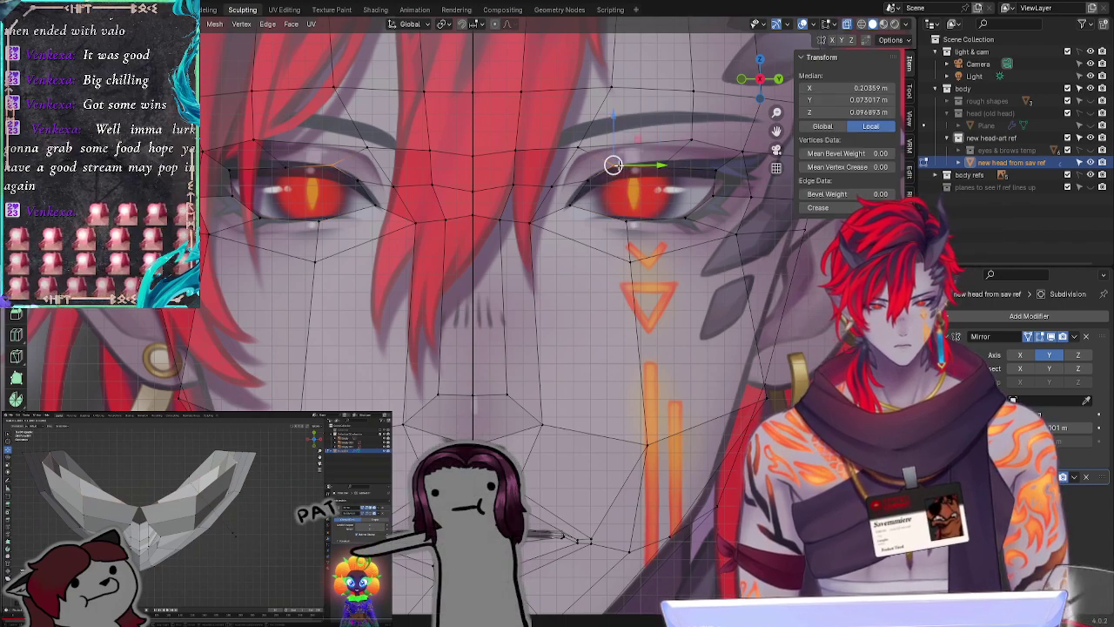
pyautogui.moveTo(614, 164); pyautogui.dragTo(632, 190)
pyautogui.press('z')
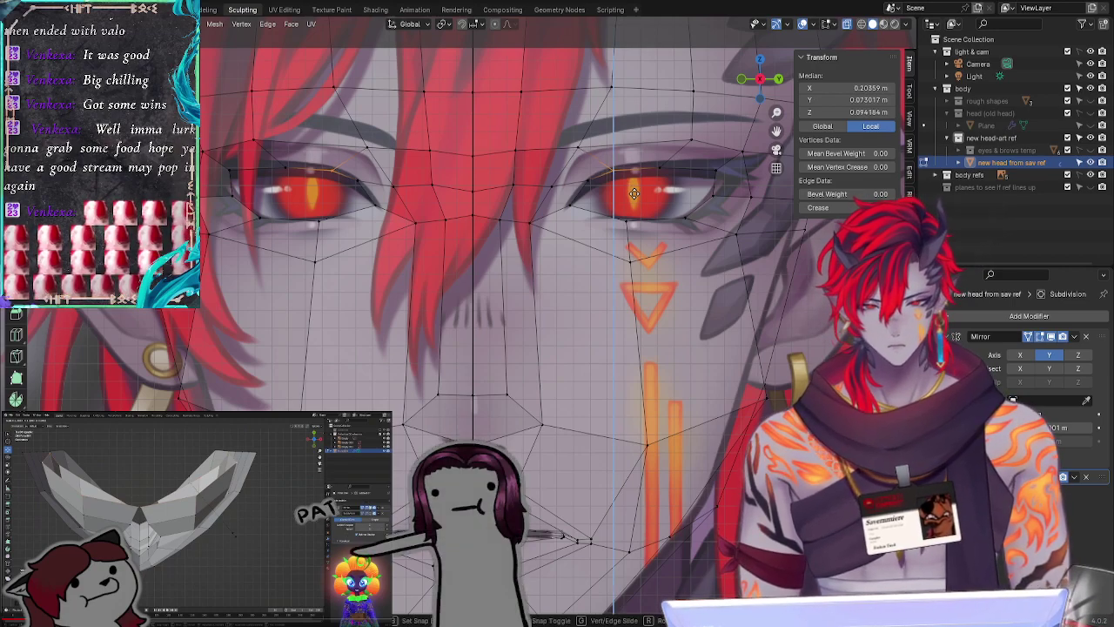
pyautogui.rightClick(634, 193)
pyautogui.press('g')
pyautogui.press('g')
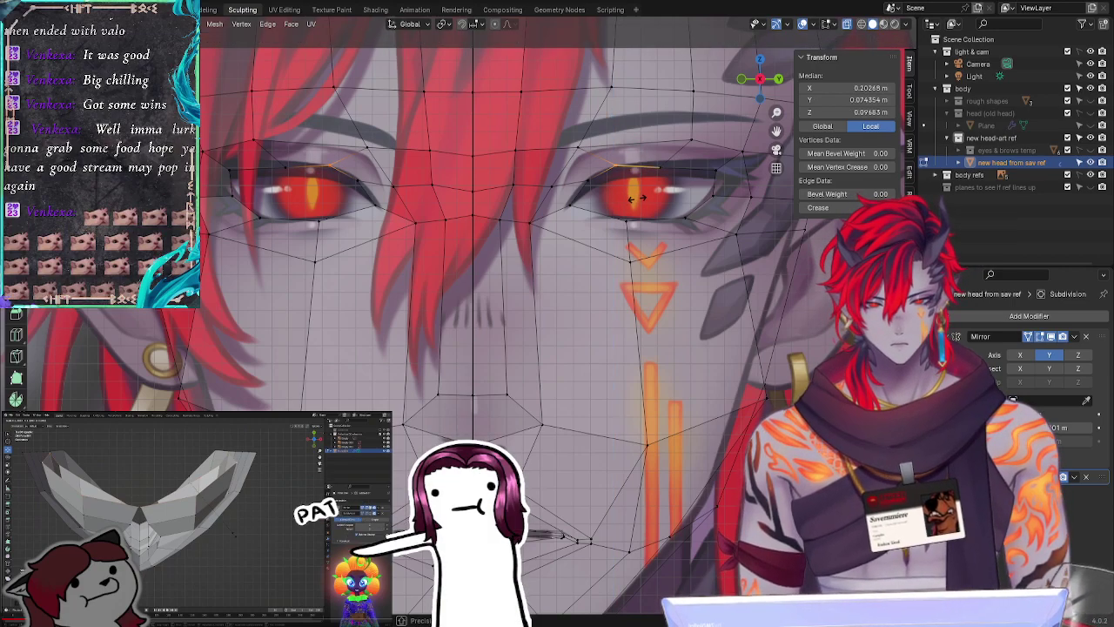
pyautogui.rightClick(637, 198)
pyautogui.press('g')
pyautogui.click(639, 204)
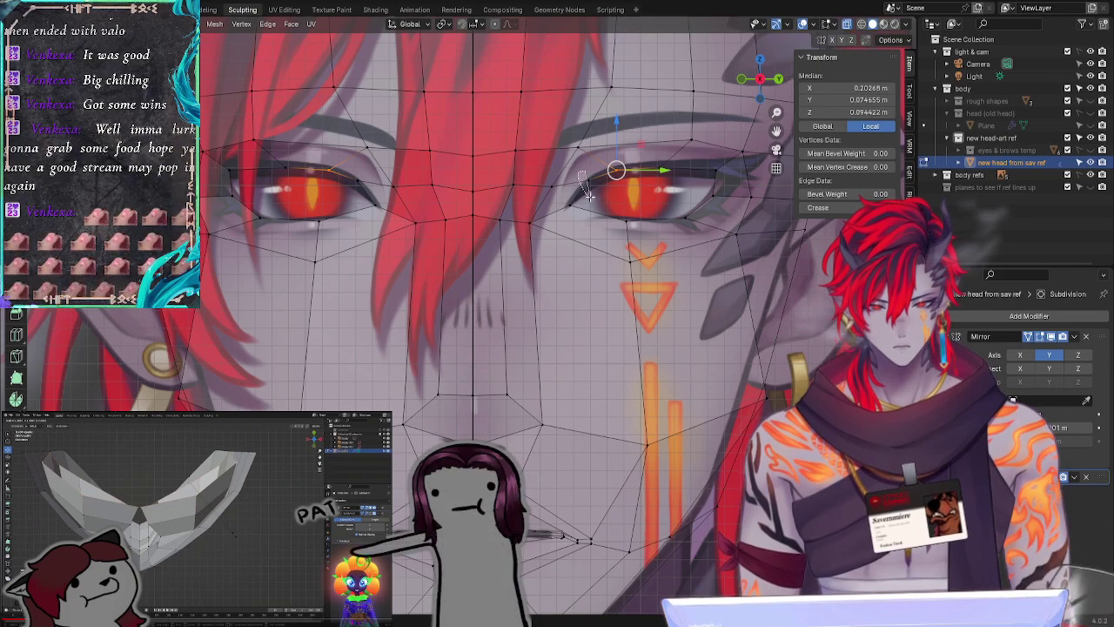
pyautogui.press('g')
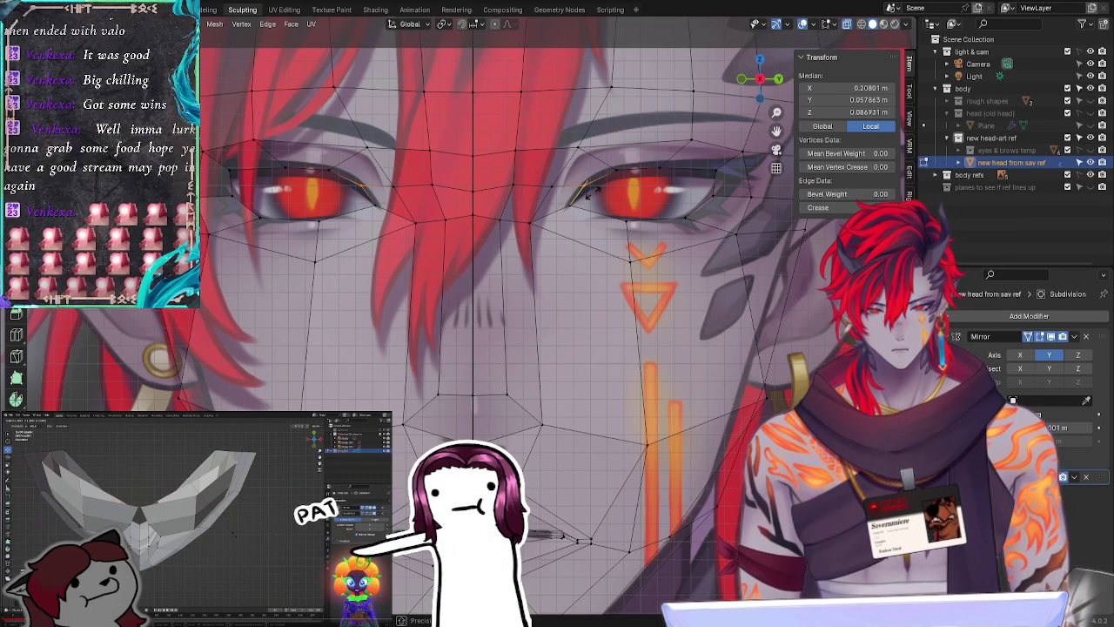
pyautogui.click(593, 190)
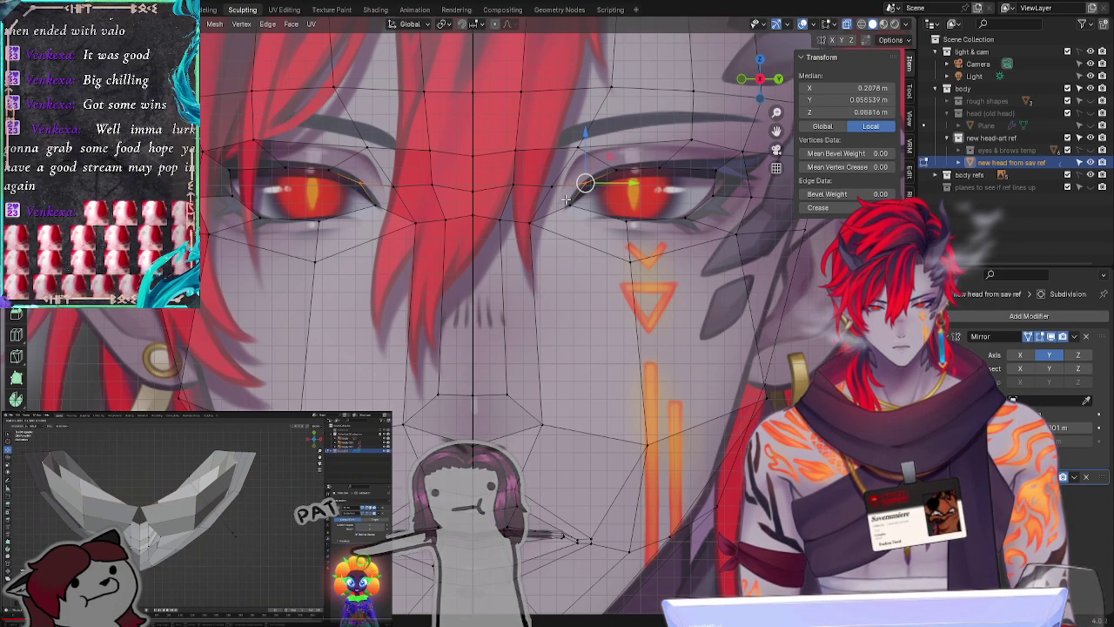
# Step: Place the lower inner-corner eyelid vertex on the reference eye's inner corner
pyautogui.click(570, 207)
pyautogui.press('g')
pyautogui.press('g')
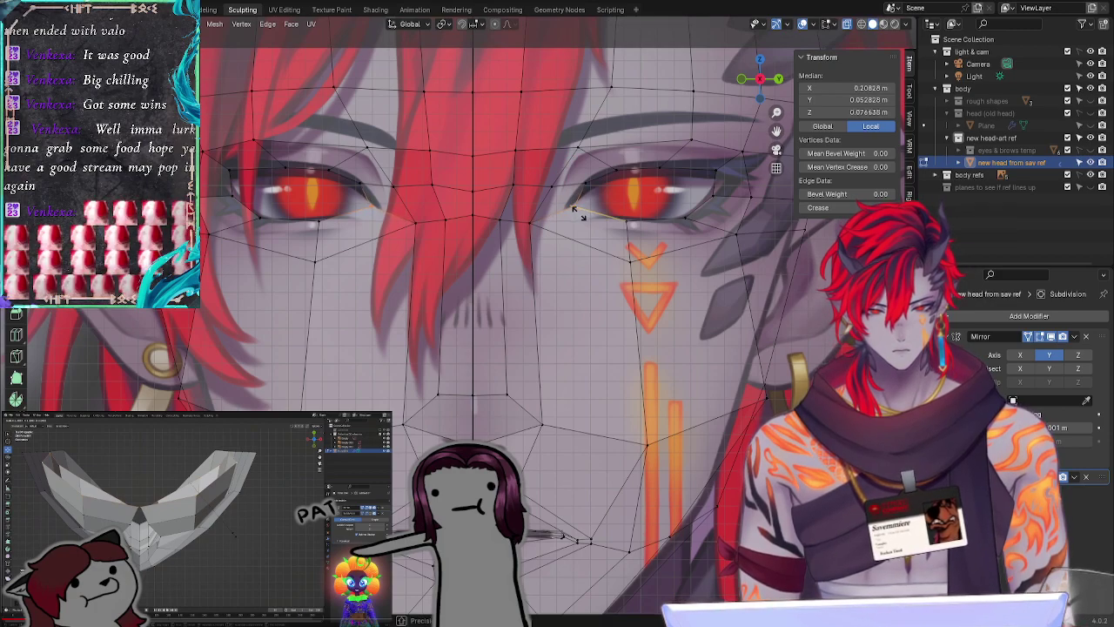
pyautogui.press('g')
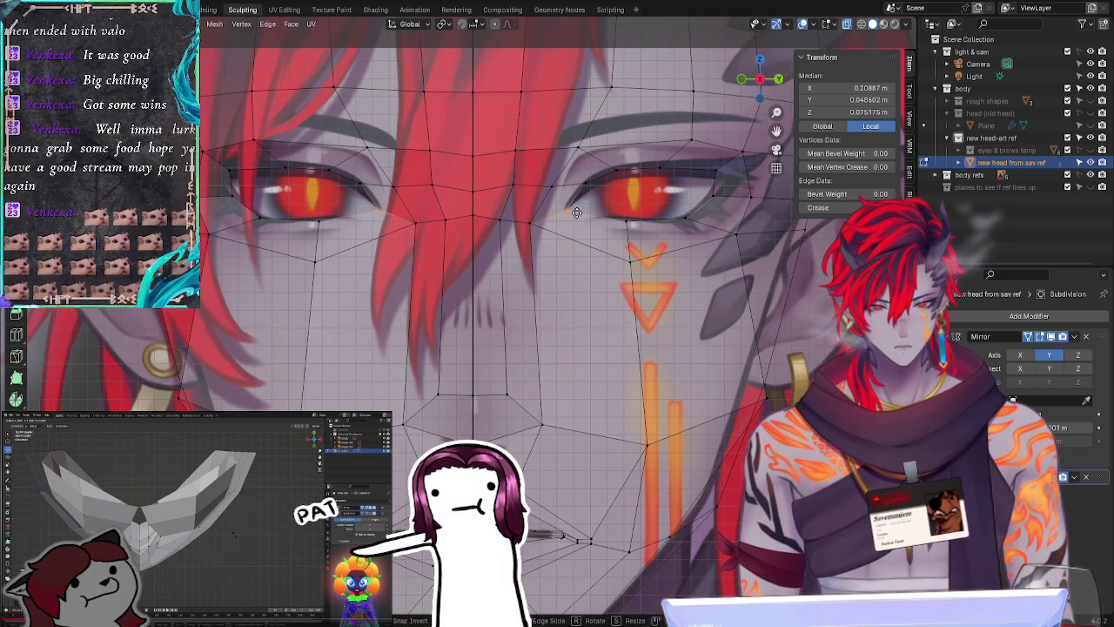
pyautogui.click(576, 212)
pyautogui.click(645, 197)
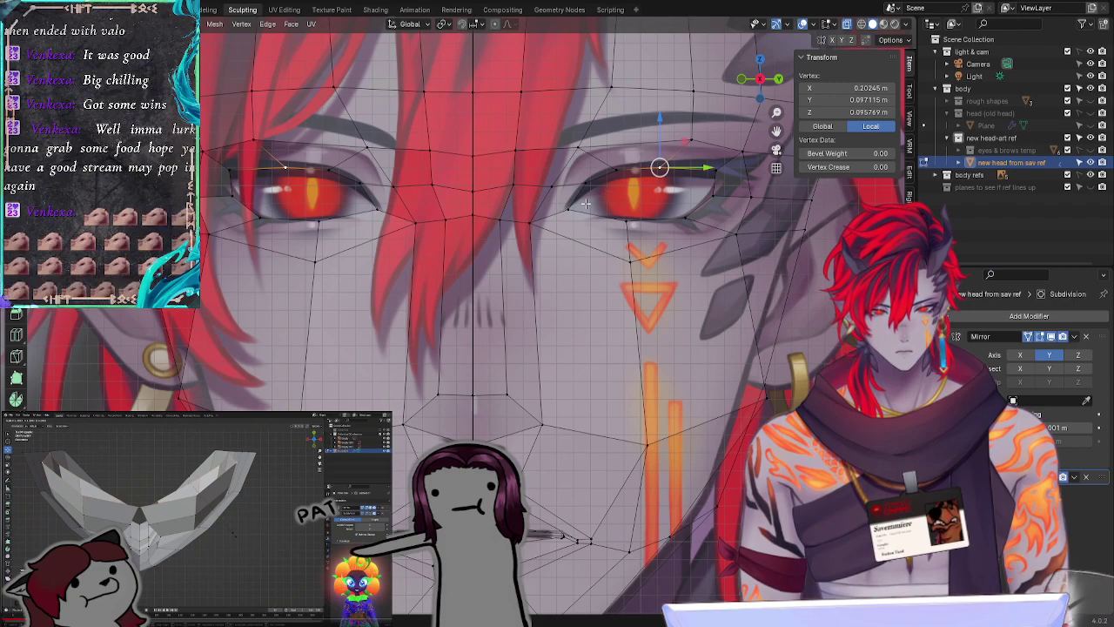
pyautogui.hotkey('ctrl', 'z')
pyautogui.press('g')
pyautogui.press('g')
pyautogui.press('g')
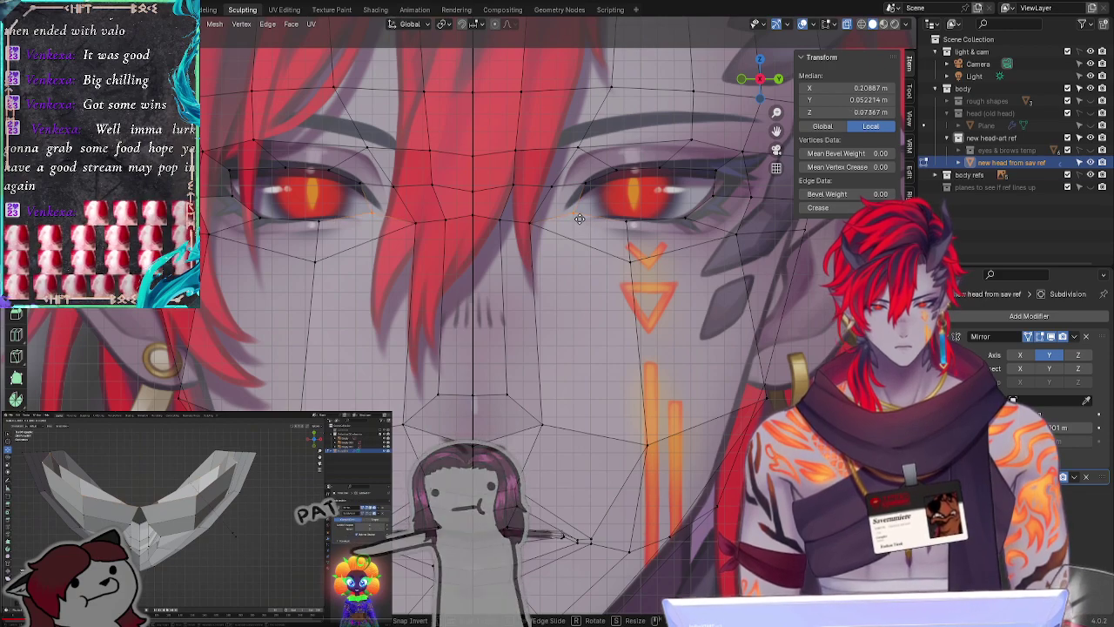
pyautogui.click(580, 218)
# Step: Move the eye-corner edge vertices outward toward the reference outline
pyautogui.click(632, 189)
pyautogui.keyDown('shift'); pyautogui.click(620, 217); pyautogui.keyUp('shift')
pyautogui.press('g')
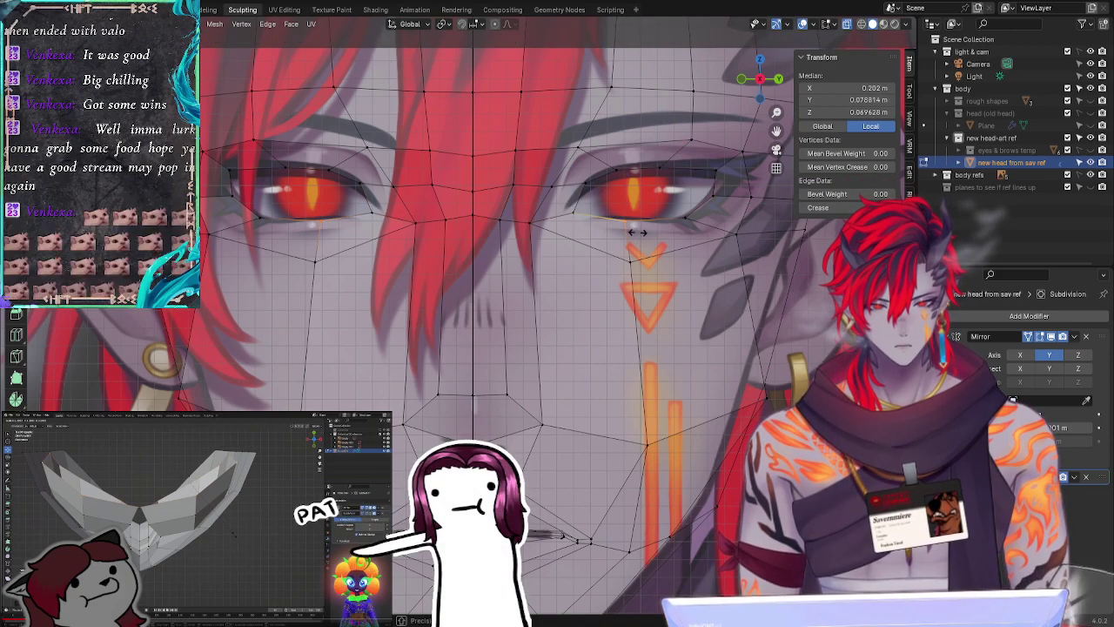
pyautogui.click(630, 231)
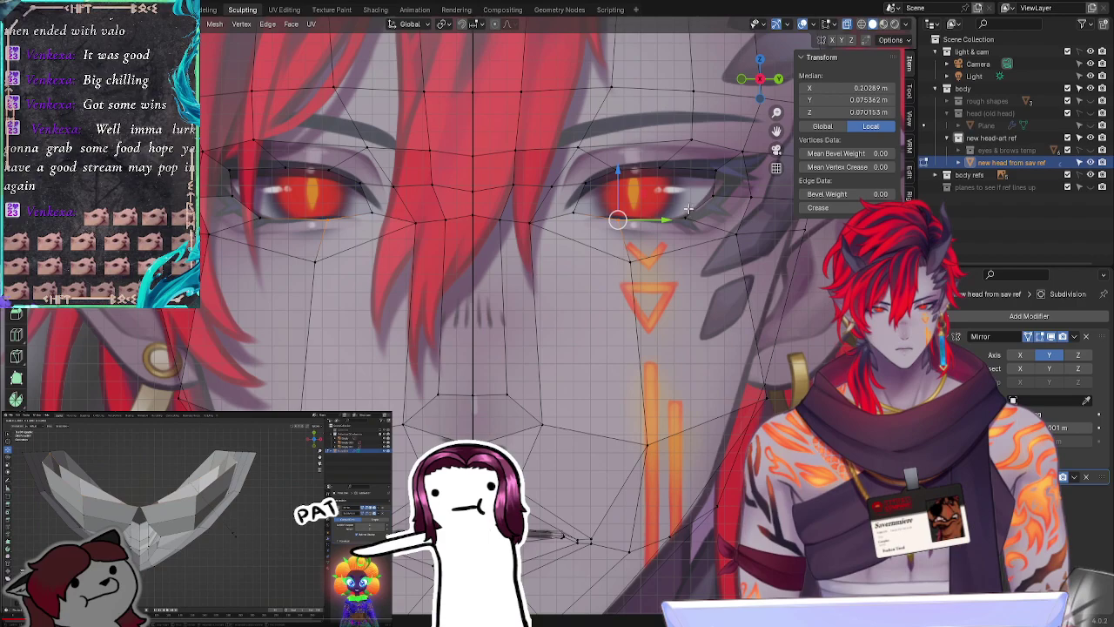
pyautogui.press('g')
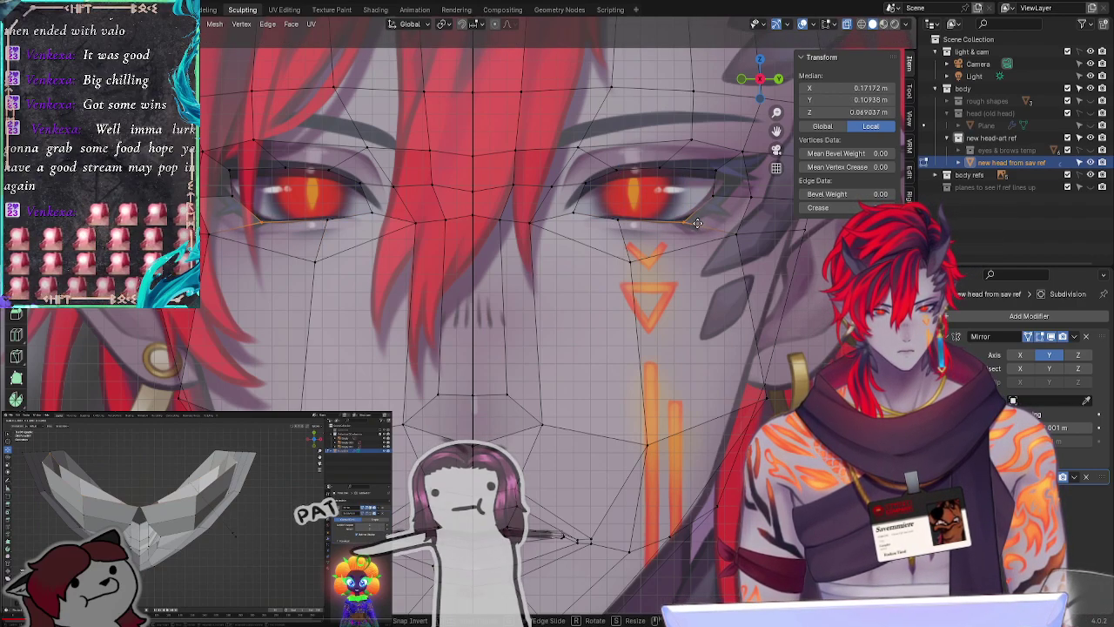
pyautogui.click(696, 221)
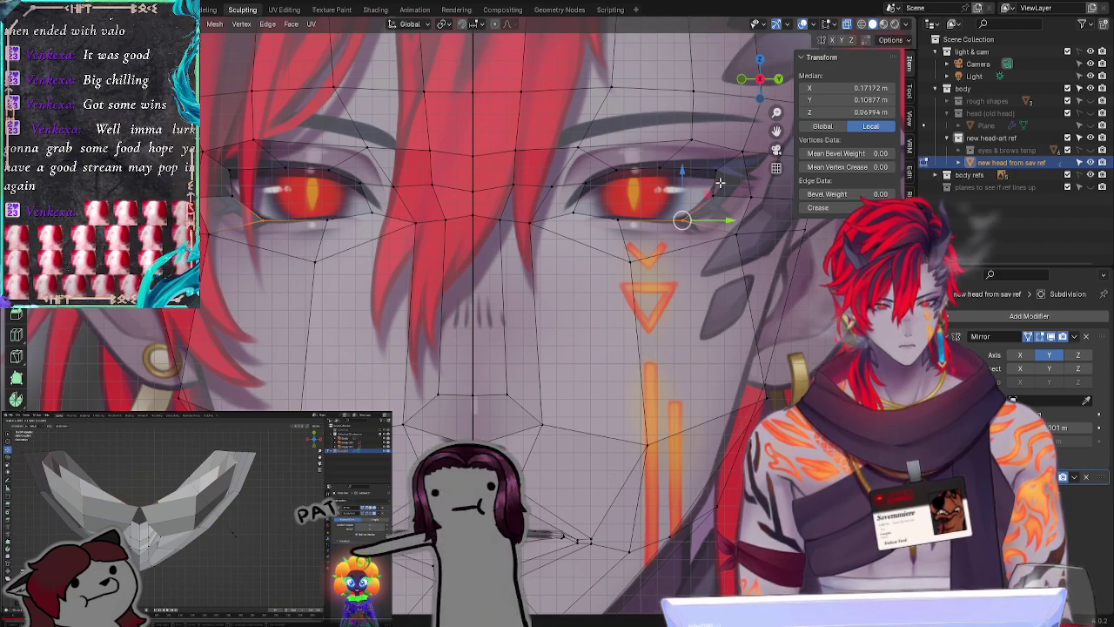
# Step: Pull the upper outer eye-corner vertex and corner edge down and right onto the outline
pyautogui.click(715, 171)
pyautogui.press('g')
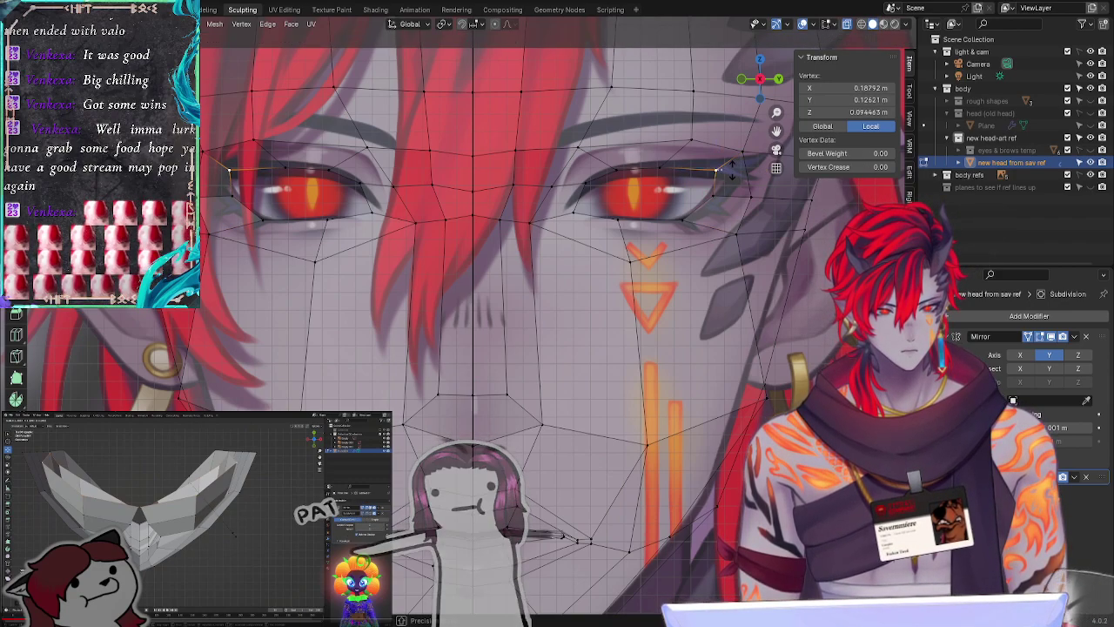
pyautogui.click(734, 170)
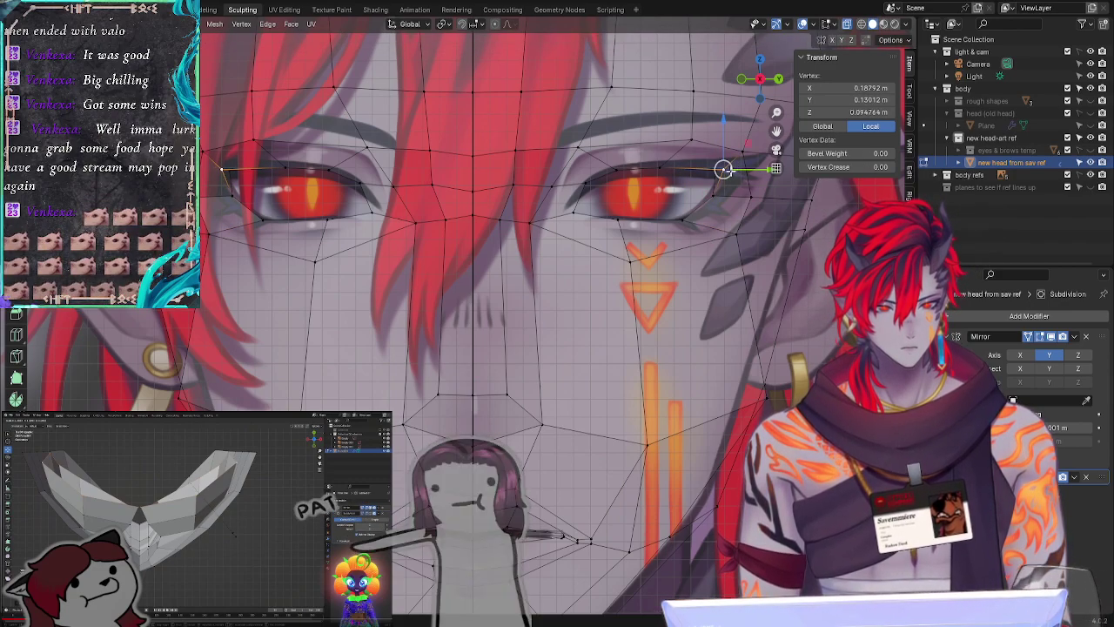
pyautogui.click(710, 195)
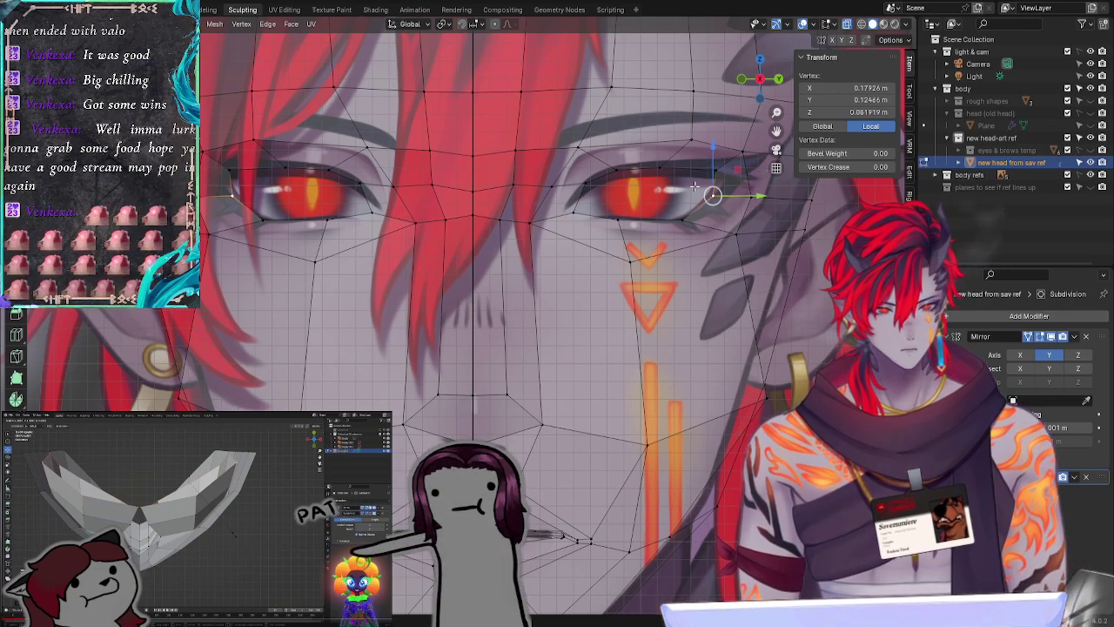
pyautogui.keyDown('shift'); pyautogui.click(719, 170); pyautogui.keyUp('shift')
pyautogui.press('g')
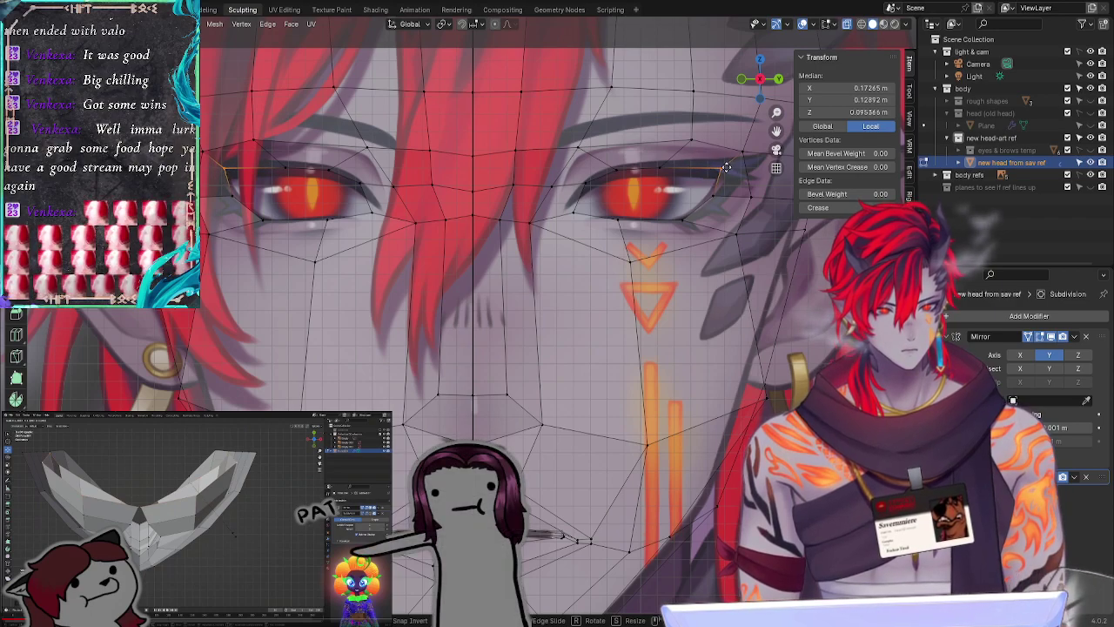
pyautogui.moveTo(726, 166); pyautogui.dragTo(739, 197)
# Step: Nudge the lower eyelid and outer eye-corner vertices rightward along the reference
pyautogui.click(703, 222)
pyautogui.press('g')
pyautogui.click(709, 222)
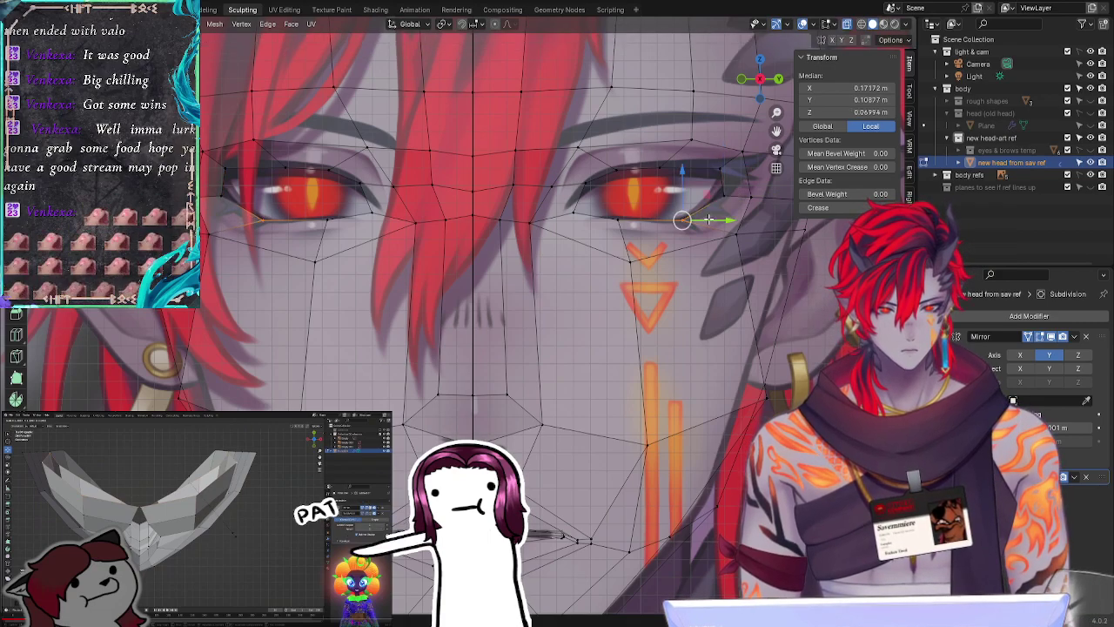
pyautogui.press('g')
pyautogui.click(719, 220)
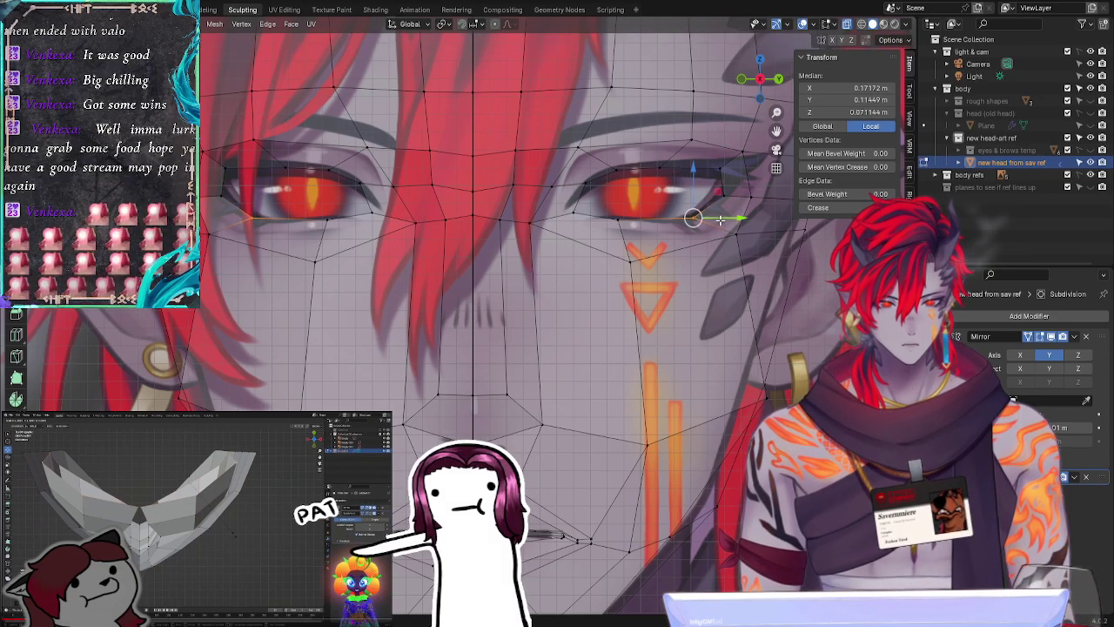
pyautogui.click(654, 197)
pyautogui.click(728, 199)
pyautogui.press('g')
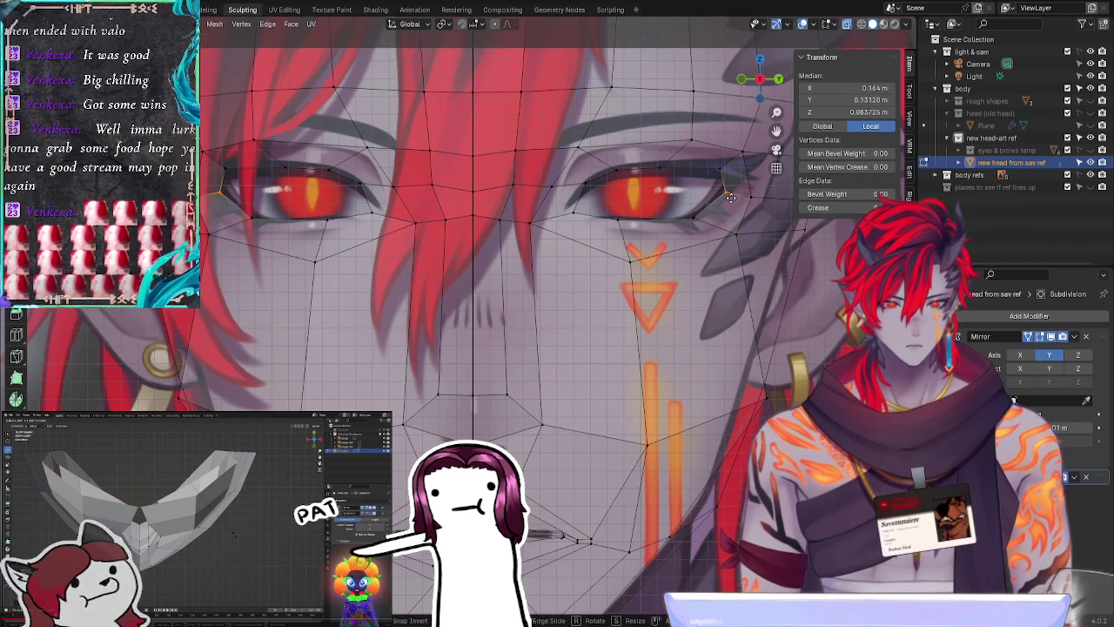
pyautogui.click(727, 199)
# Step: Shift the upper eyelid loop onto the reference eye's upper edge
pyautogui.hotkey('alt', 'a')
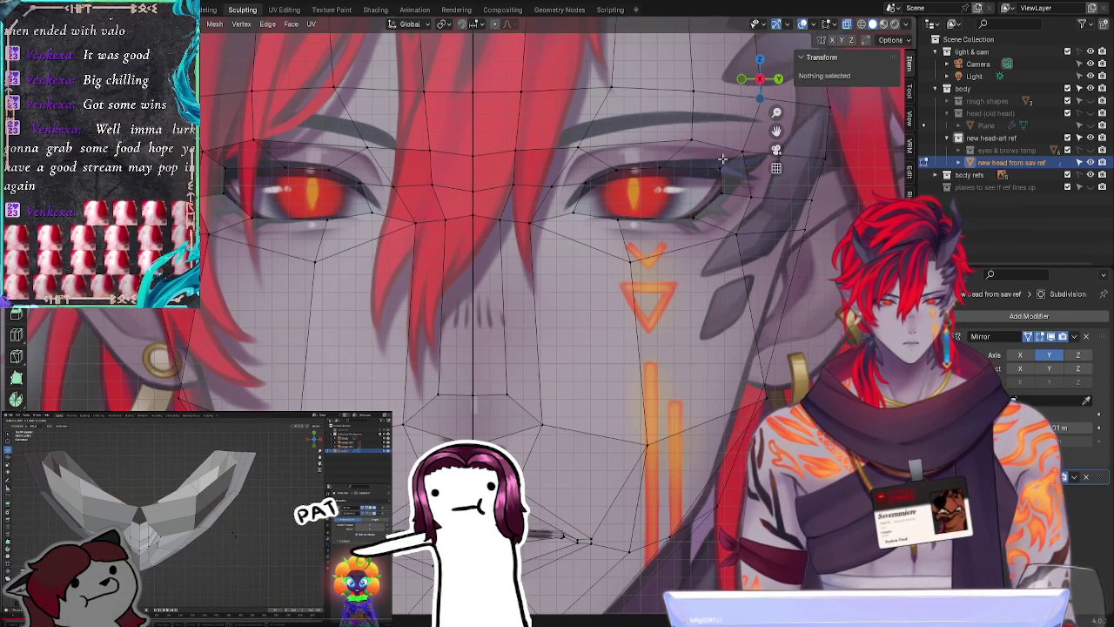
pyautogui.keyDown('alt'); pyautogui.click(719, 161); pyautogui.keyUp('alt')
pyautogui.press('g')
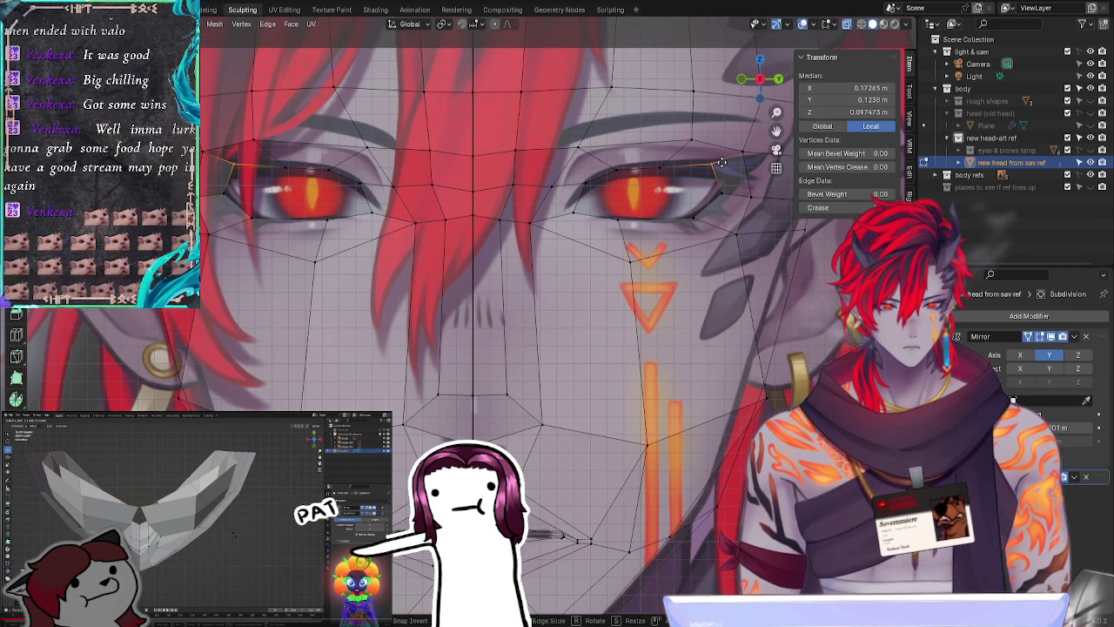
pyautogui.click(730, 163)
# Step: Box-select the eye-corner vertices and slide them inward
pyautogui.click(735, 198)
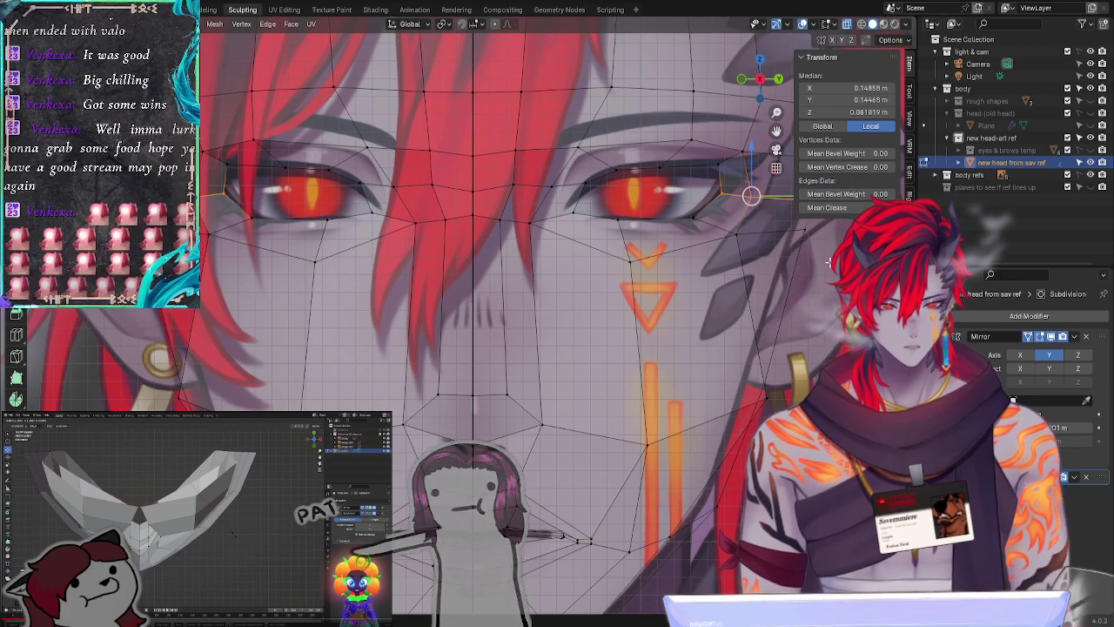
pyautogui.click(844, 232)
pyautogui.moveTo(707, 212); pyautogui.dragTo(837, 181)
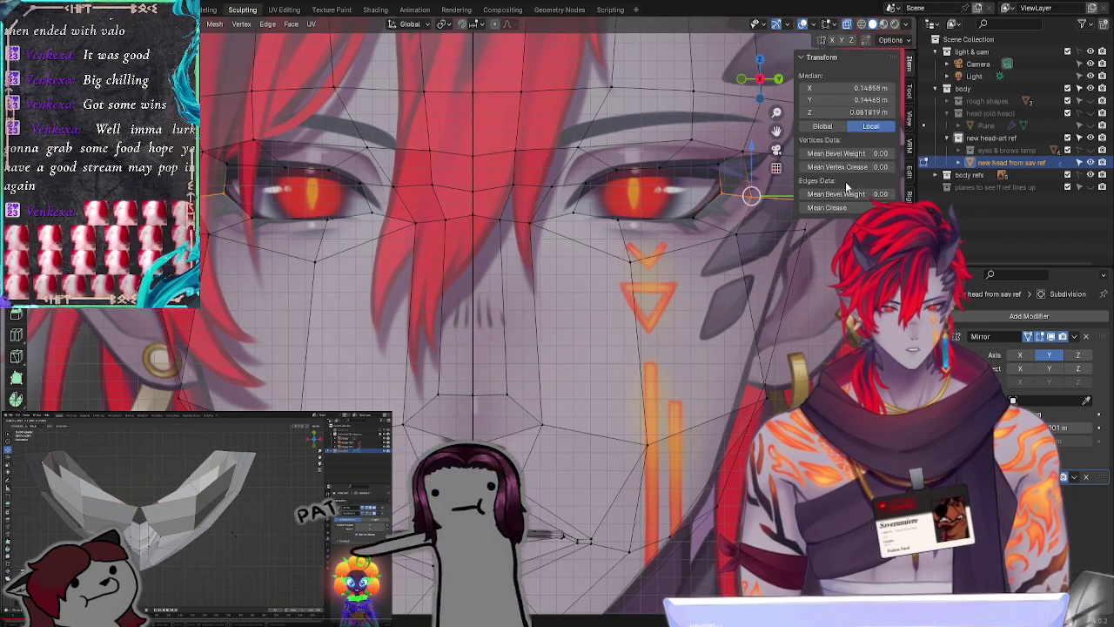
pyautogui.click(840, 240)
pyautogui.moveTo(694, 213); pyautogui.dragTo(818, 190)
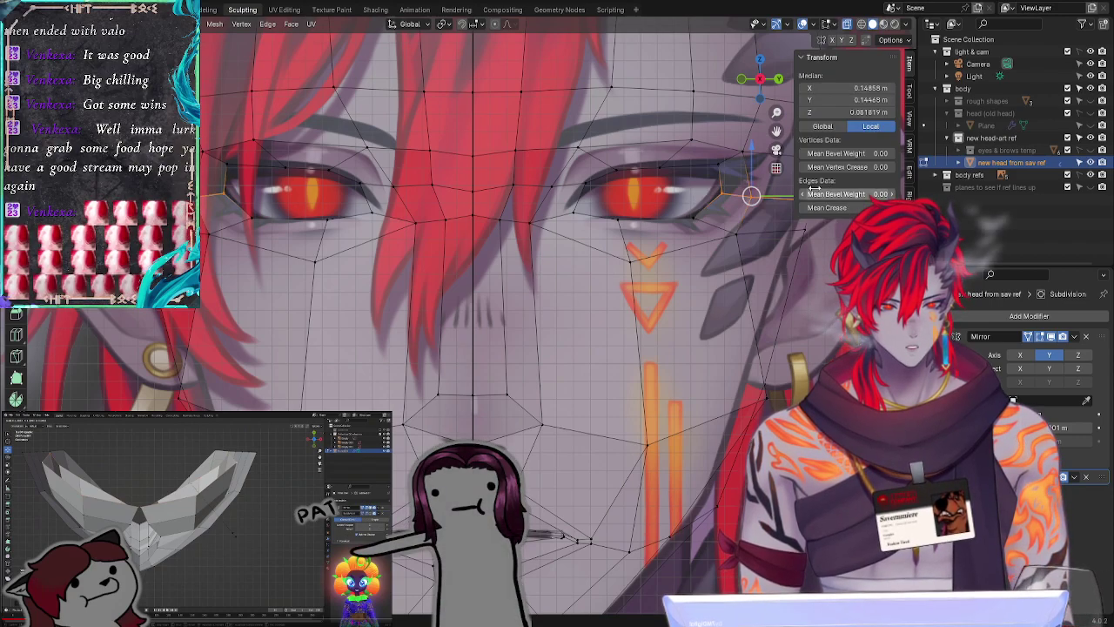
pyautogui.press('g')
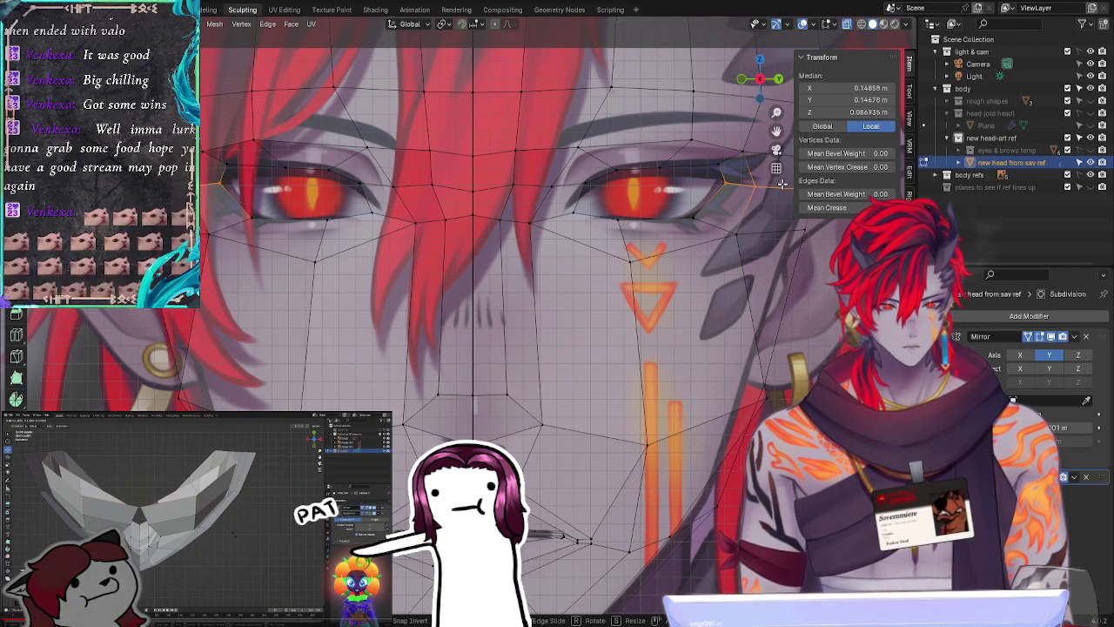
pyautogui.click(782, 183)
# Step: Reposition the eye-corner vertices and the eyelid vertices around the corner
pyautogui.moveTo(710, 154); pyautogui.dragTo(728, 174)
pyautogui.press('g')
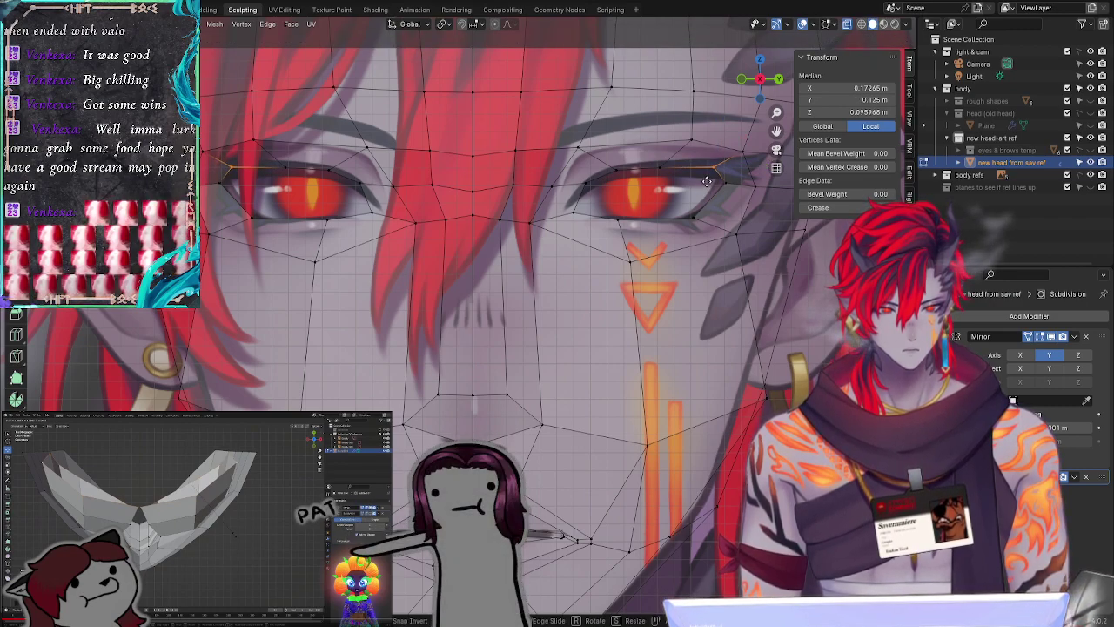
pyautogui.click(707, 181)
pyautogui.click(705, 198)
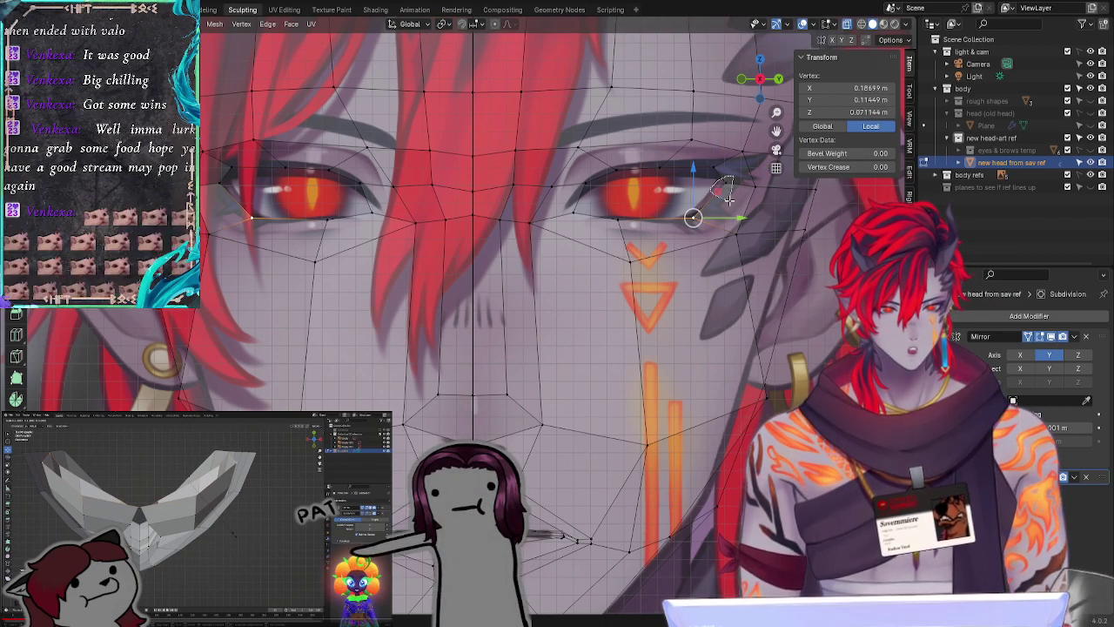
pyautogui.moveTo(729, 201); pyautogui.dragTo(752, 185)
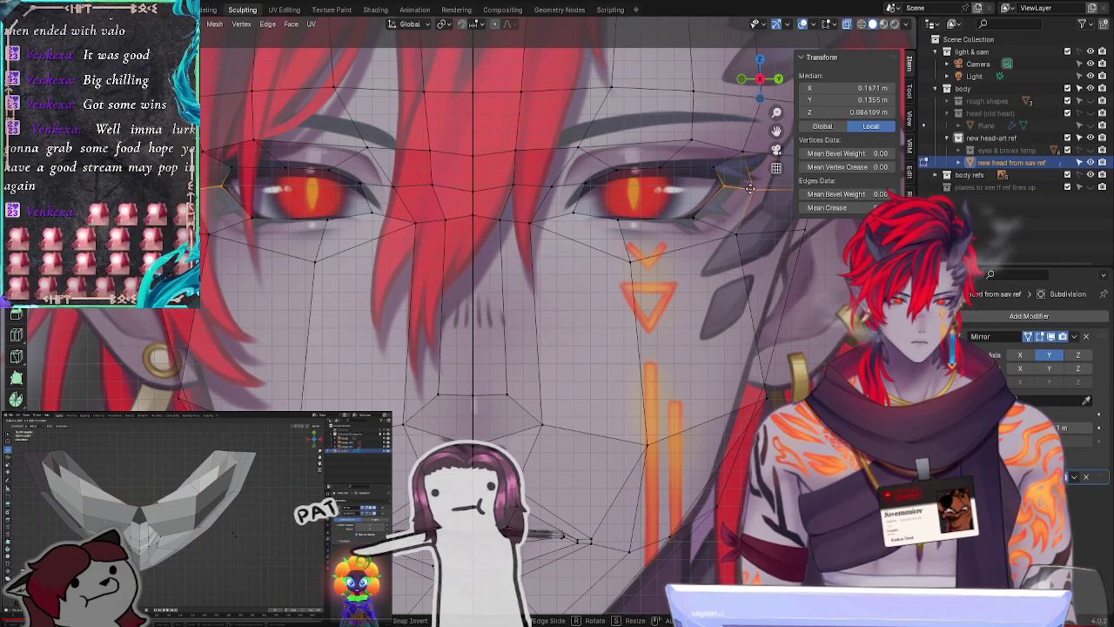
pyautogui.click(753, 187)
# Step: Move the lower eyelid vertices and the outer eye-corner vertex to trace the outline
pyautogui.moveTo(673, 208)
pyautogui.mouseDown()
pyautogui.moveTo(765, 245)
pyautogui.moveTo(750, 240)
pyautogui.mouseUp()
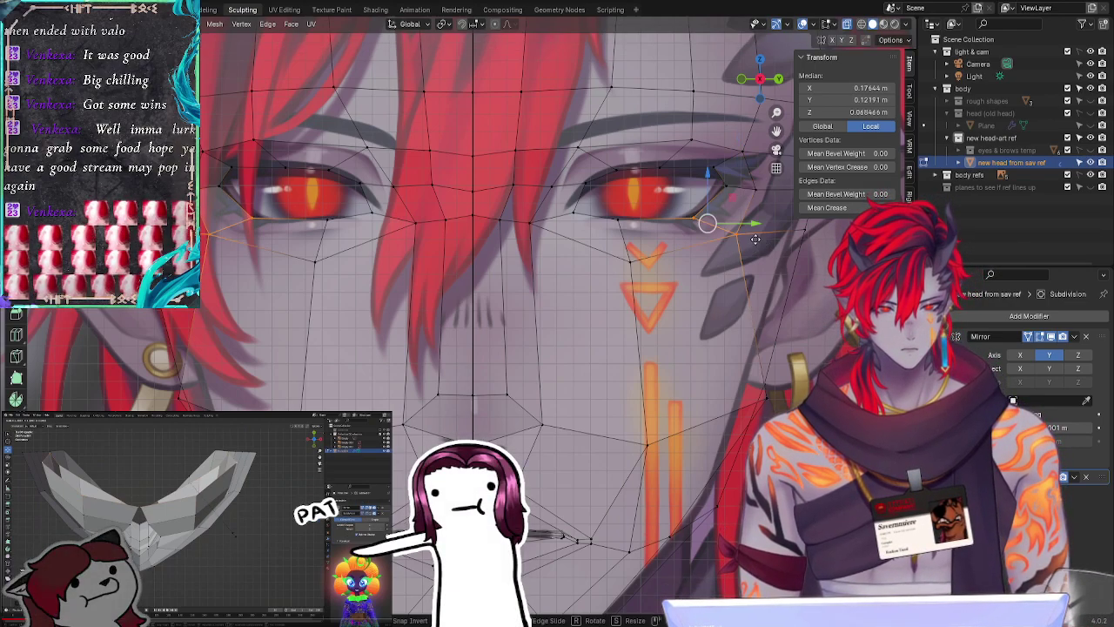
pyautogui.press('g')
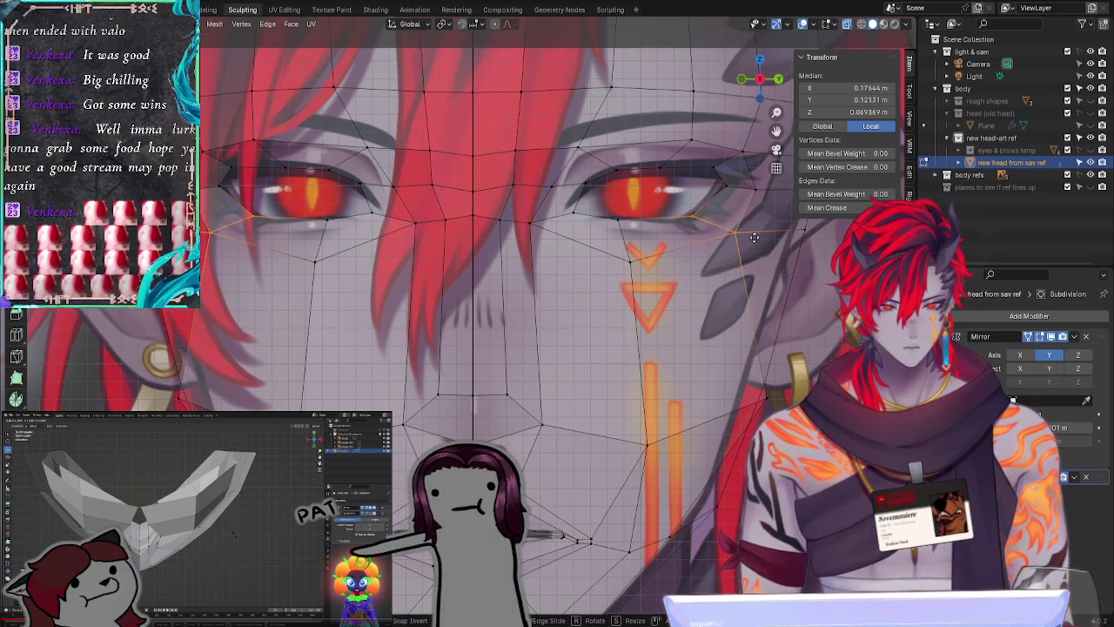
pyautogui.click(753, 237)
pyautogui.click(721, 181)
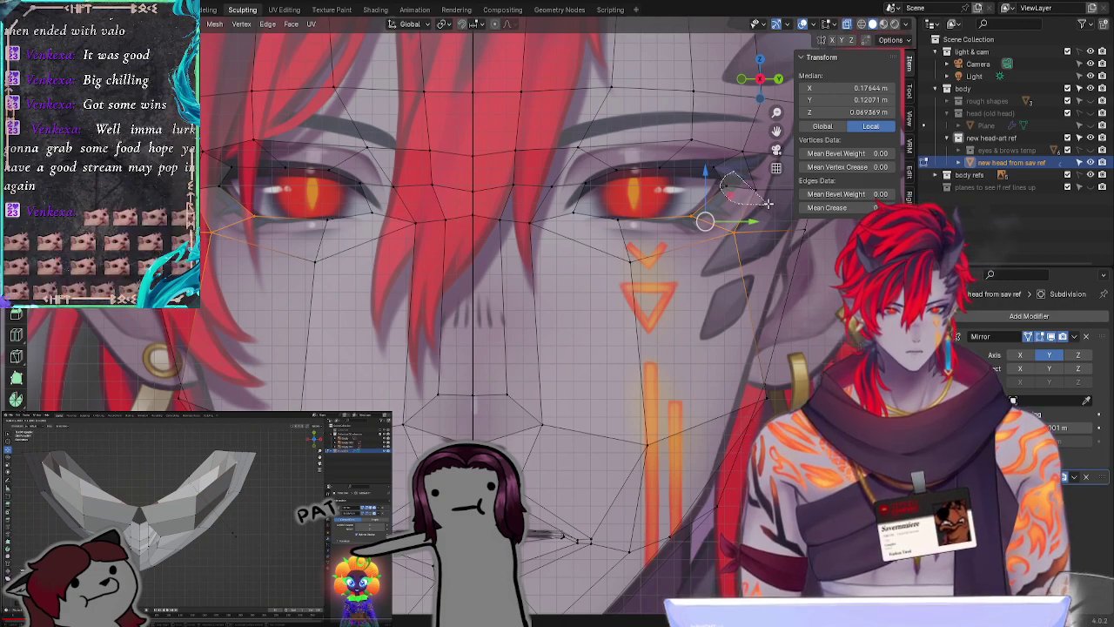
pyautogui.press('g')
pyautogui.click(758, 192)
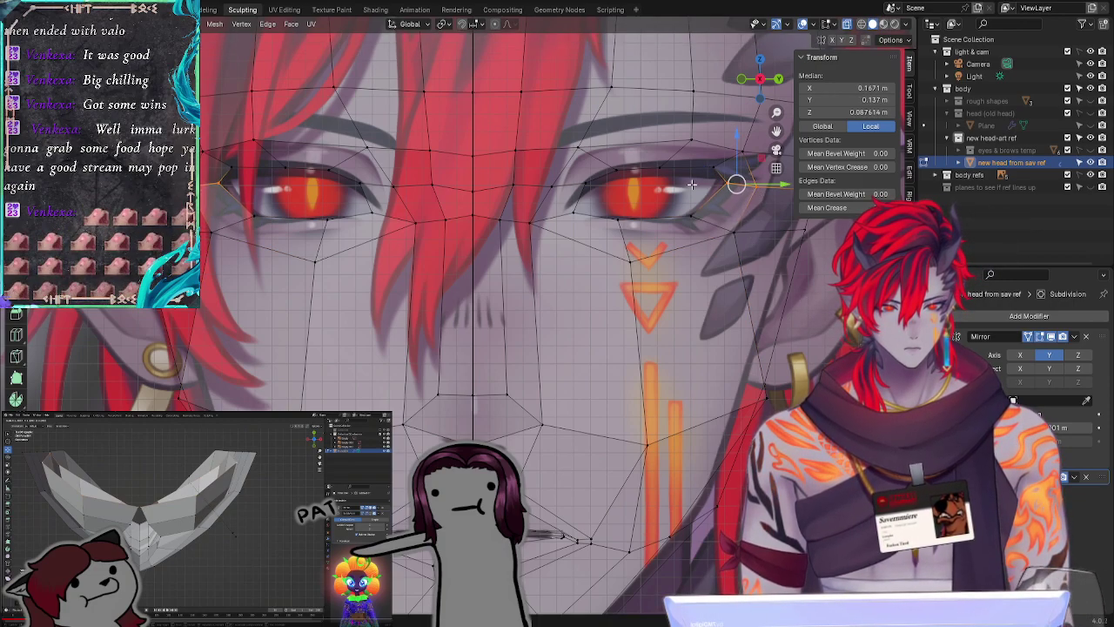
# Step: Align the overlapping eye-corner vertices and their right neighbour to the tapered outer tip
pyautogui.click(693, 214)
pyautogui.moveTo(715, 174); pyautogui.dragTo(738, 195)
pyautogui.press('g')
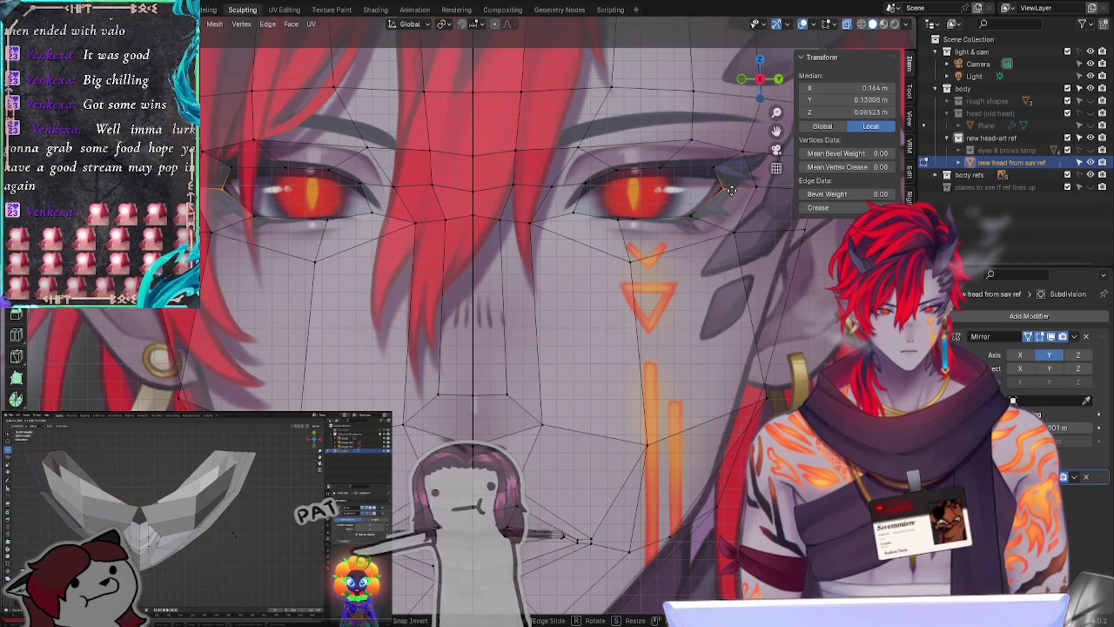
pyautogui.click(732, 190)
pyautogui.click(762, 194)
pyautogui.press('g')
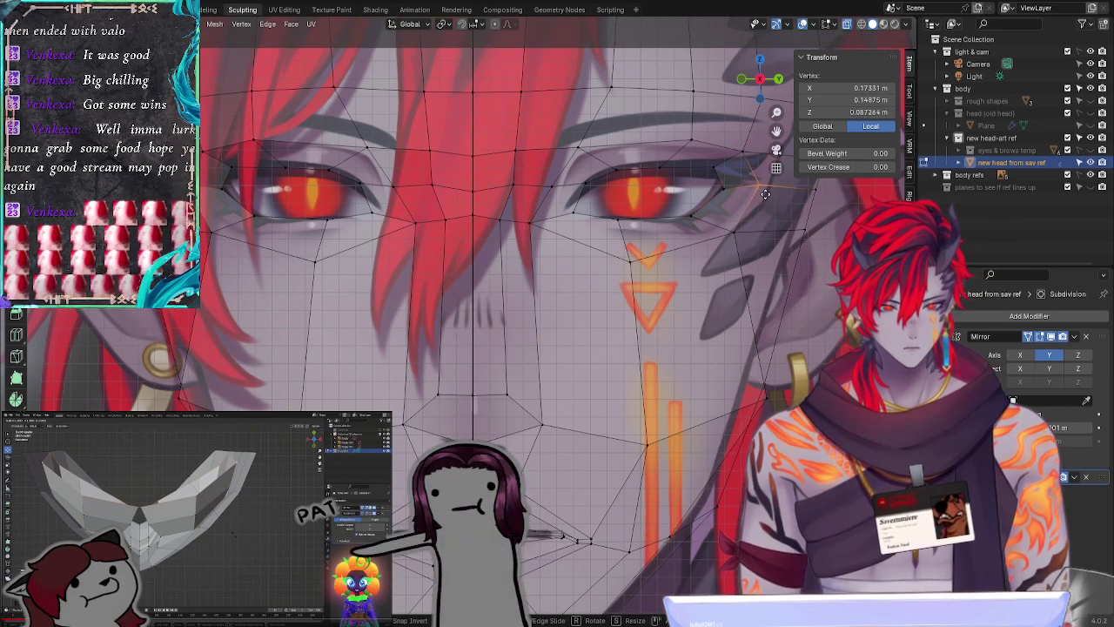
pyautogui.click(766, 194)
pyautogui.moveTo(608, 211); pyautogui.dragTo(628, 228)
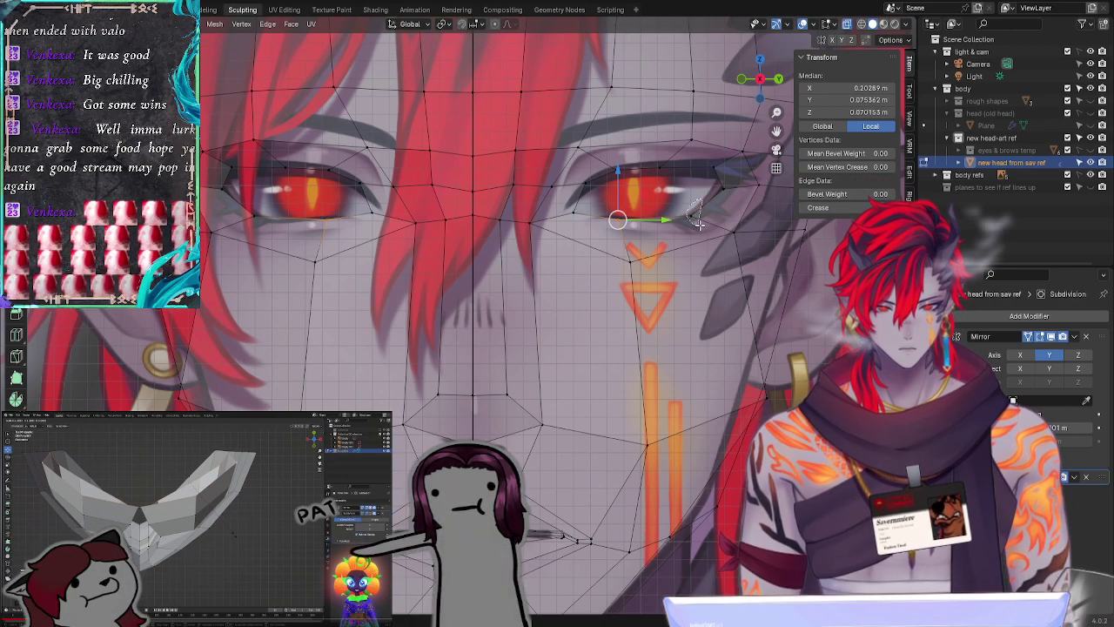
# Step: Move three lower eyelid vertices onto the reference eye's lower outline
pyautogui.click(698, 223)
pyautogui.press('g')
pyautogui.click(696, 228)
pyautogui.click(621, 234)
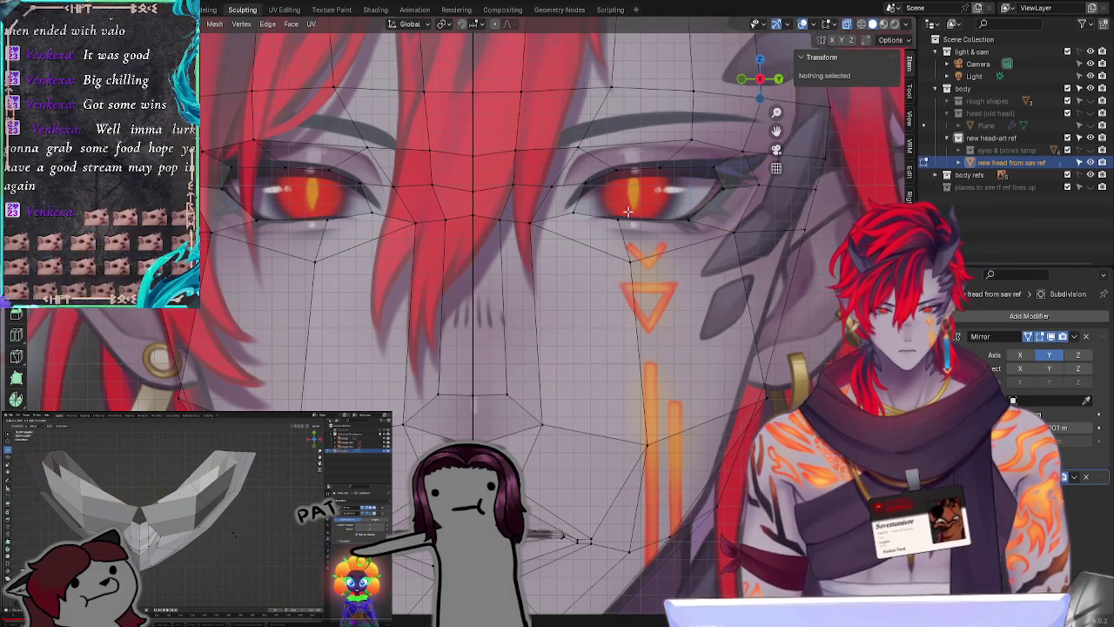
pyautogui.press('g')
pyautogui.click(637, 226)
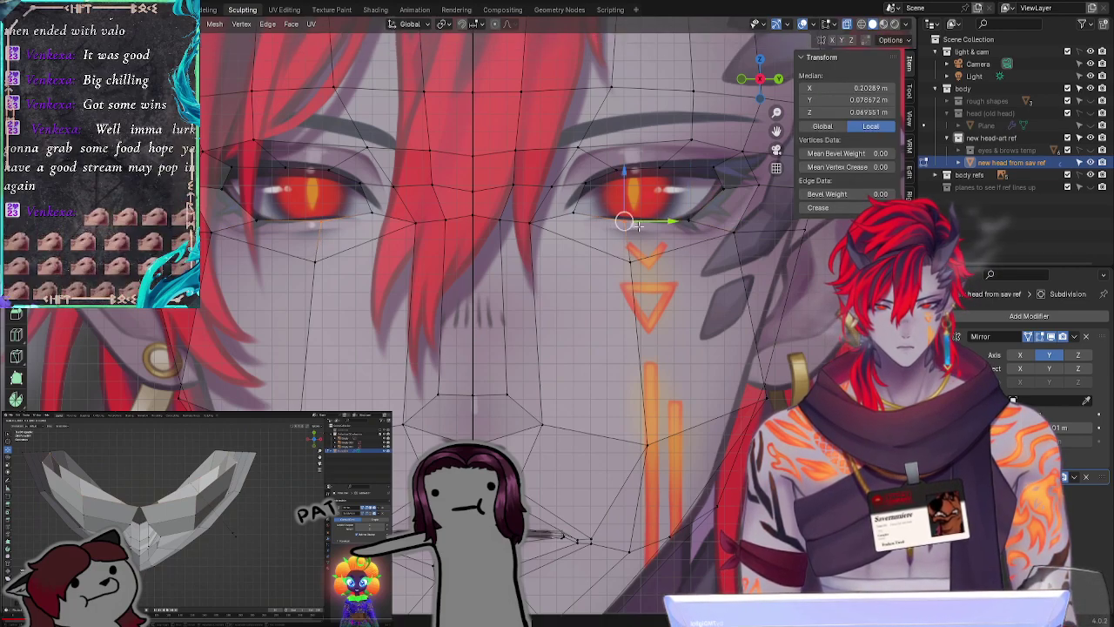
pyautogui.click(575, 212)
pyautogui.press('g')
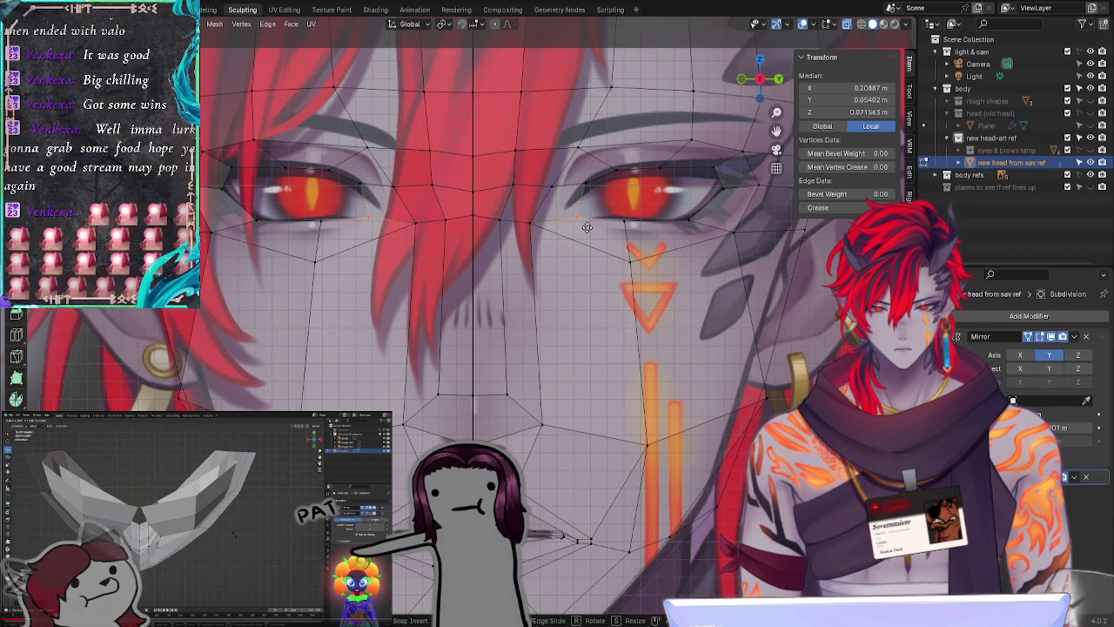
pyautogui.click(585, 227)
# Step: Adjust the vertex above the eye and slide a lower-eyelid vertex to the right
pyautogui.click(589, 174)
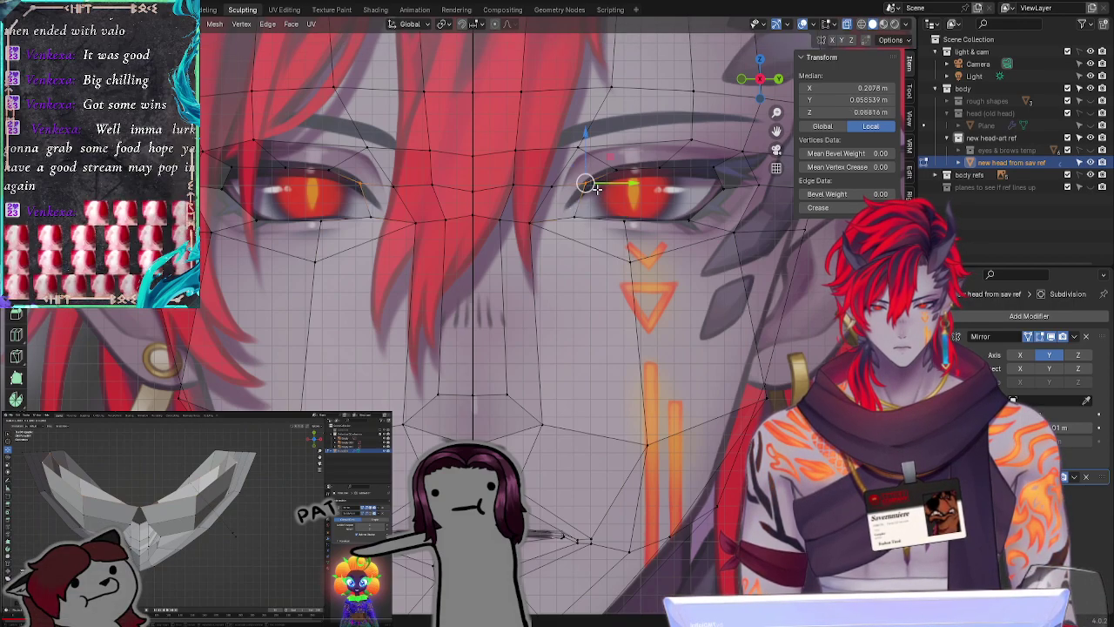
pyautogui.press('g')
pyautogui.click(585, 187)
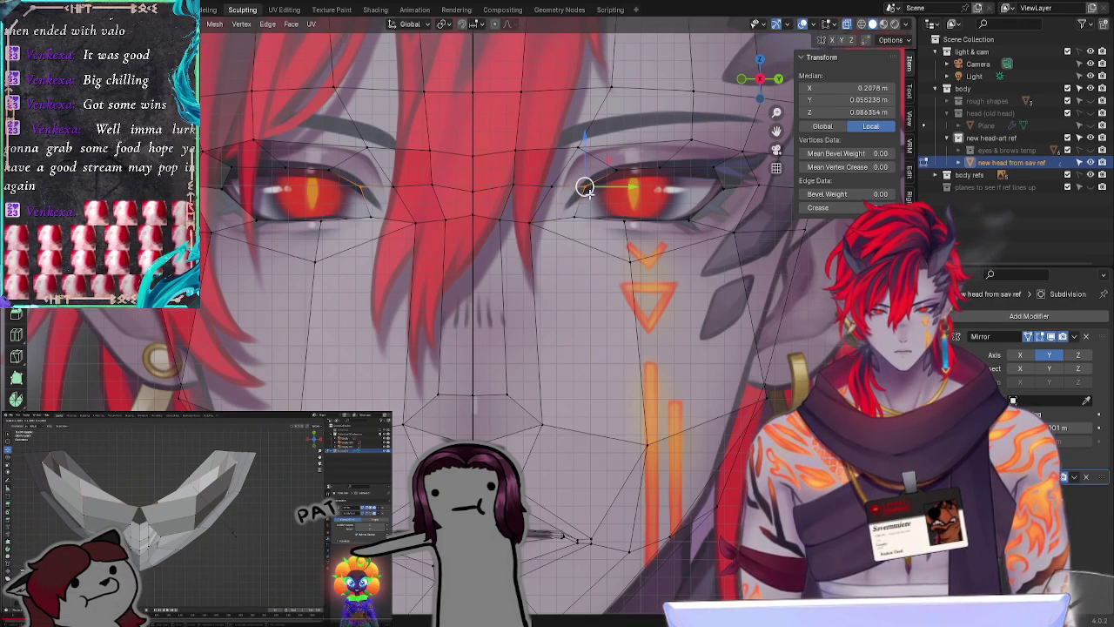
pyautogui.press('g')
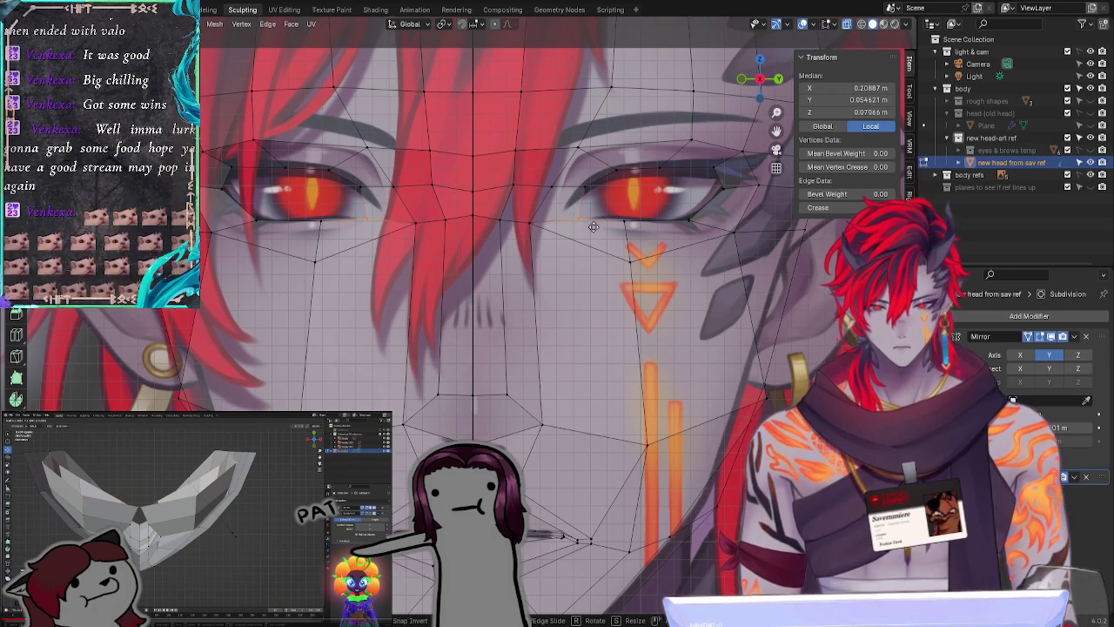
pyautogui.click(581, 174)
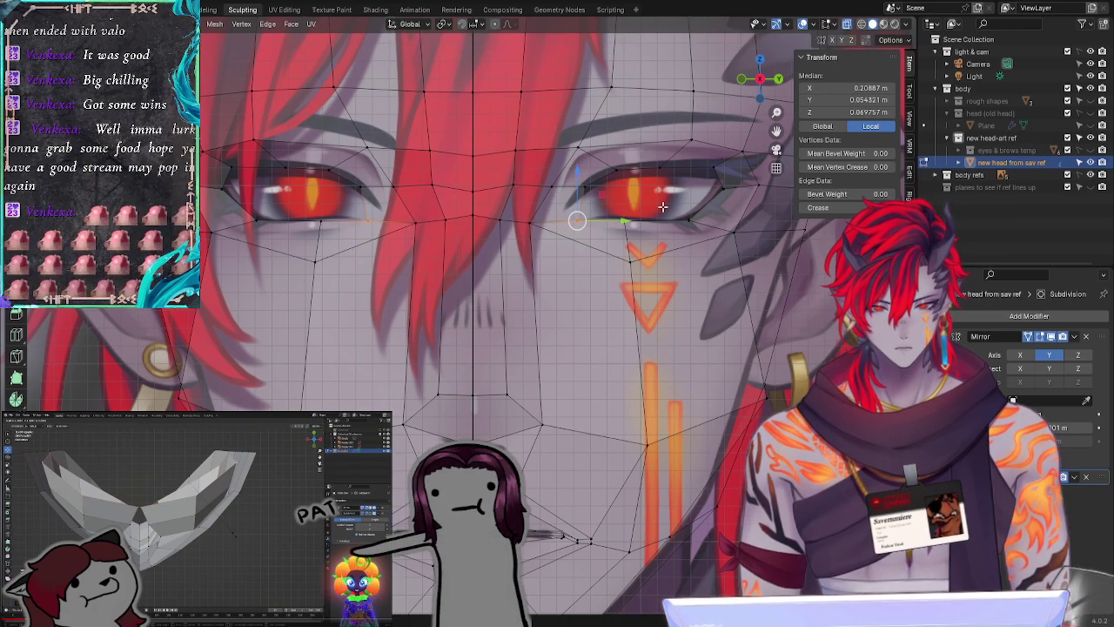
pyautogui.click(642, 226)
pyautogui.press('g')
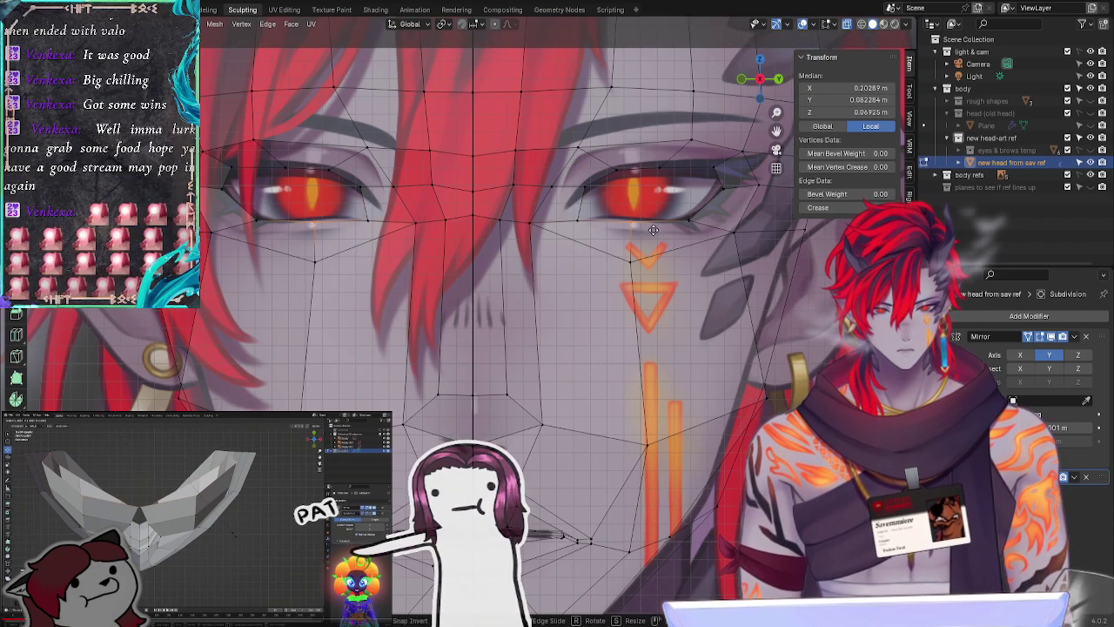
pyautogui.click(655, 228)
# Step: Reposition the cheek vertex and the under-eye and lower-lid vertices around the eye
pyautogui.click(642, 260)
pyautogui.press('g')
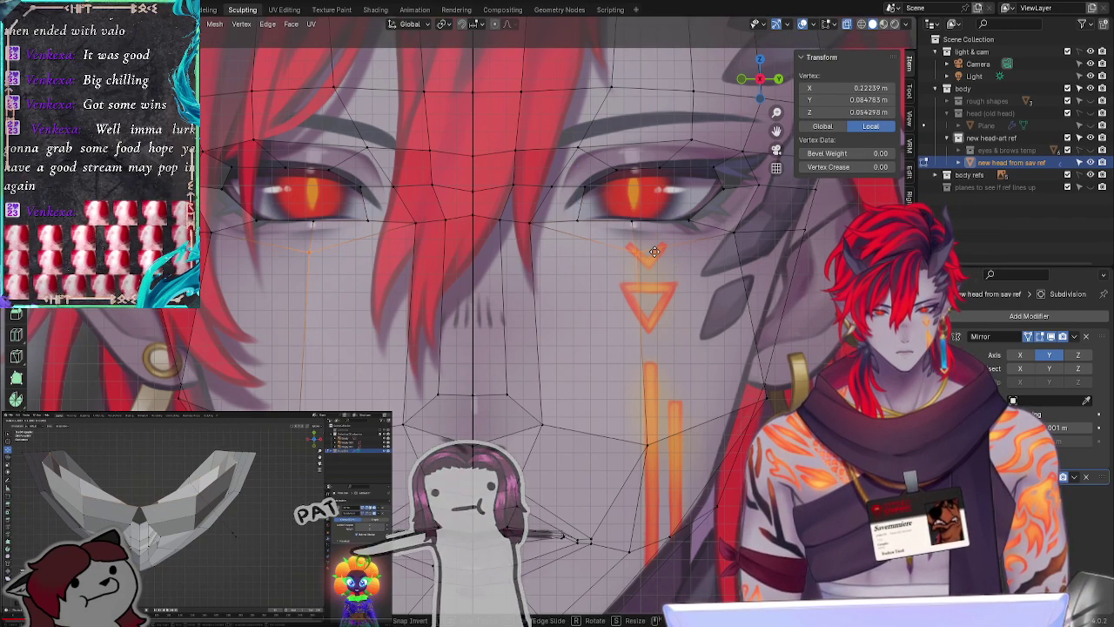
pyautogui.click(653, 253)
pyautogui.click(537, 228)
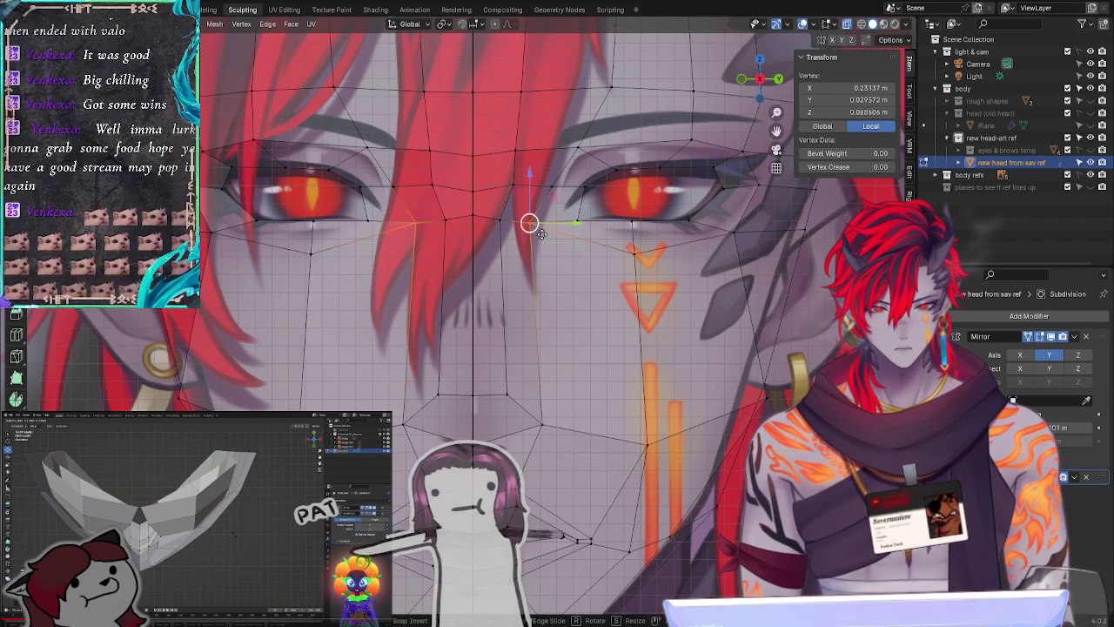
pyautogui.press('g')
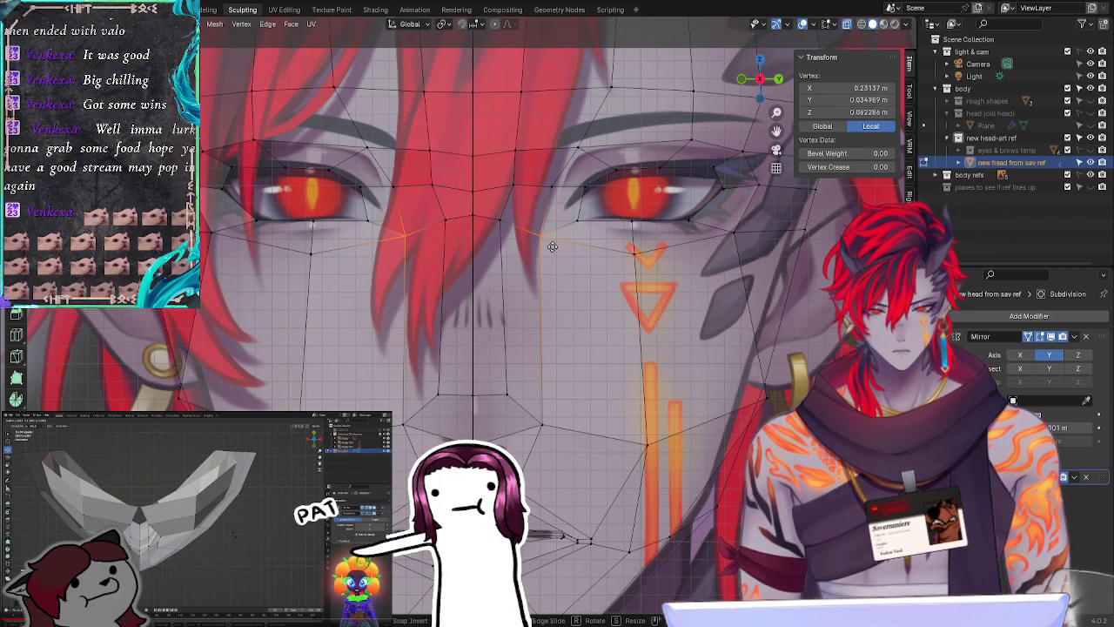
pyautogui.click(545, 243)
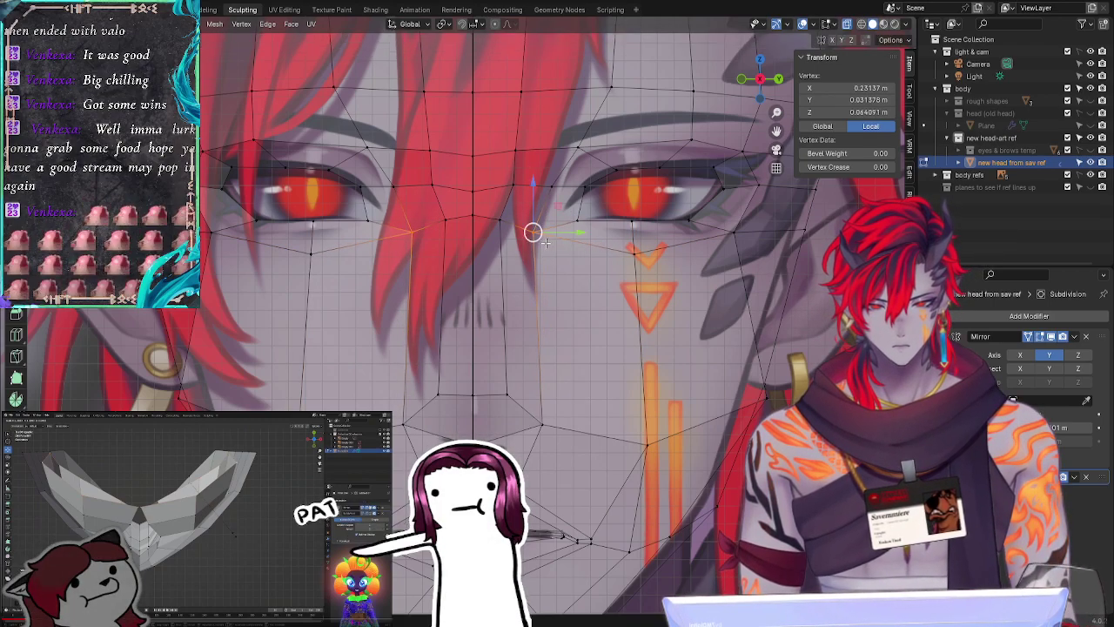
pyautogui.click(547, 190)
pyautogui.press('g')
pyautogui.click(543, 173)
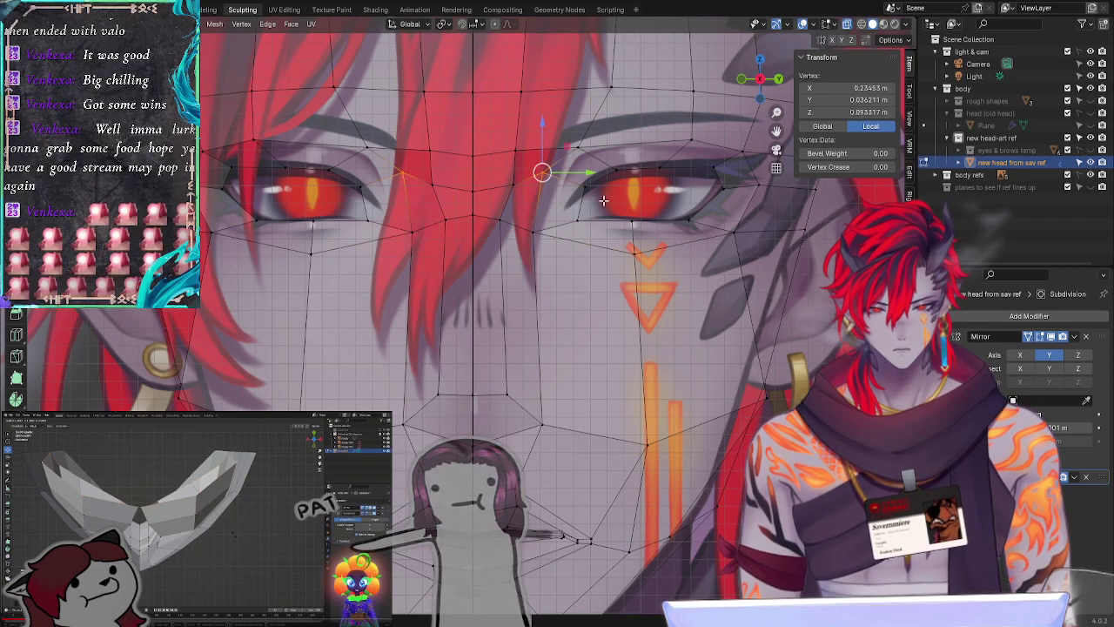
# Step: Start repositioning the vertex at the eye's inner upper corner
pyautogui.hotkey('alt', 'a')
pyautogui.click(582, 181)
pyautogui.press('g')
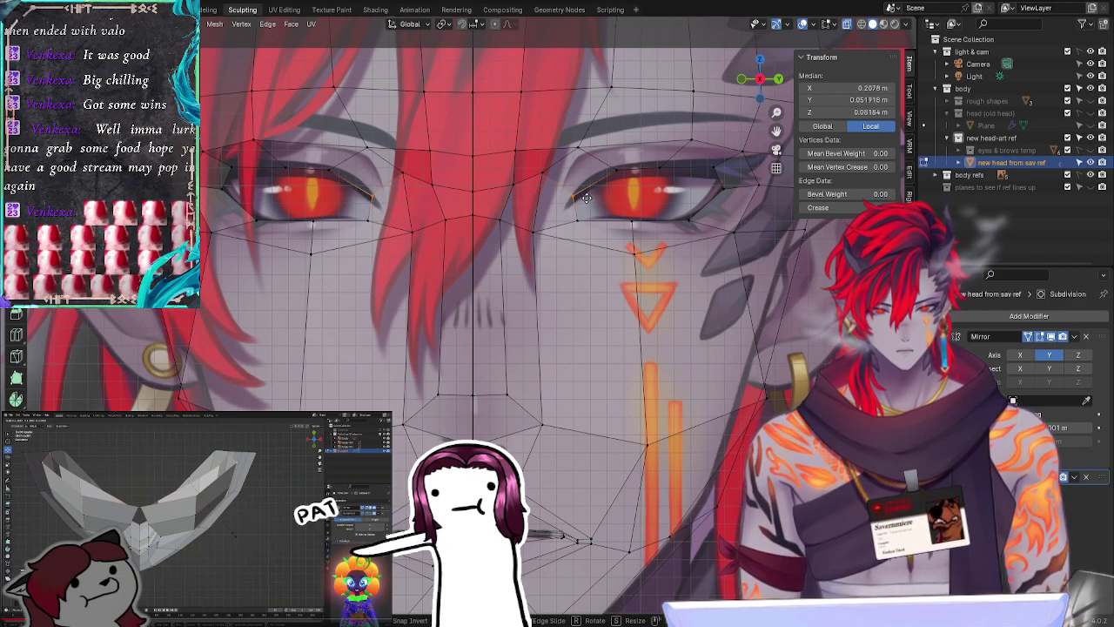
# Step: Set the inner-corner vertex and move the upper-eyelid vertices onto the reference's drawn upper lid
pyautogui.click(582, 194)
pyautogui.click(664, 178)
pyautogui.moveTo(602, 158); pyautogui.dragTo(623, 187)
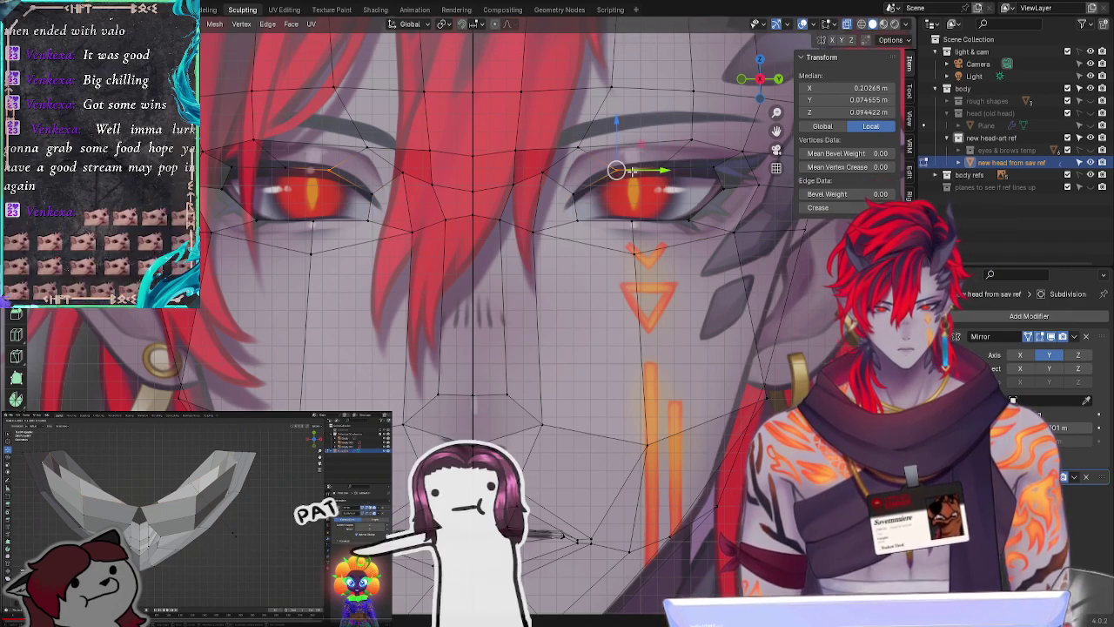
pyautogui.press('g')
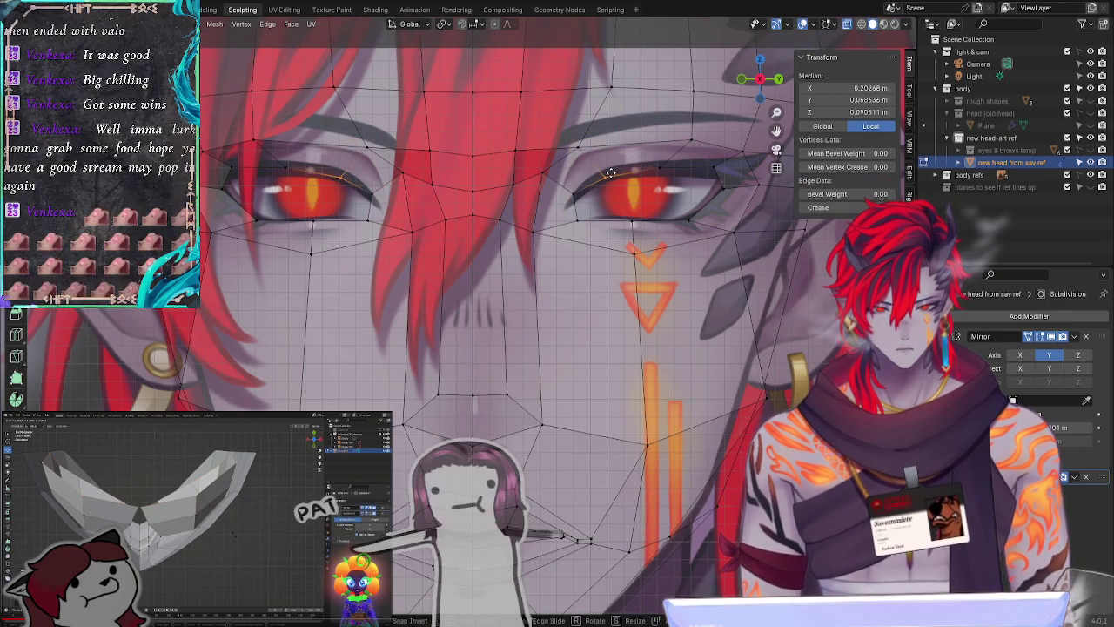
pyautogui.click(613, 167)
pyautogui.click(597, 141)
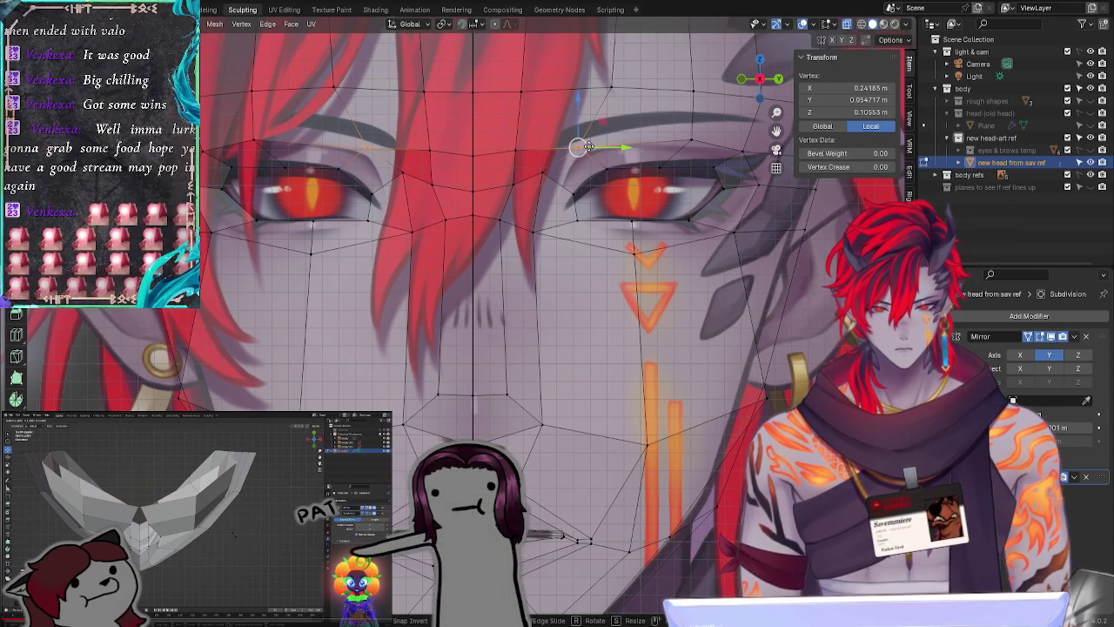
pyautogui.press('g')
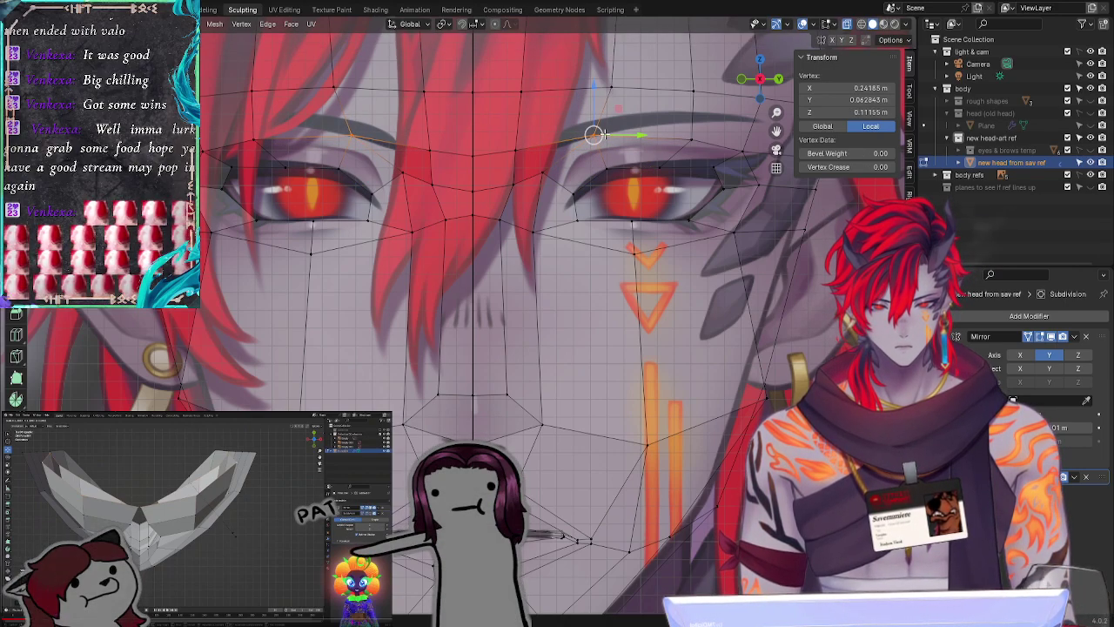
pyautogui.click(706, 130)
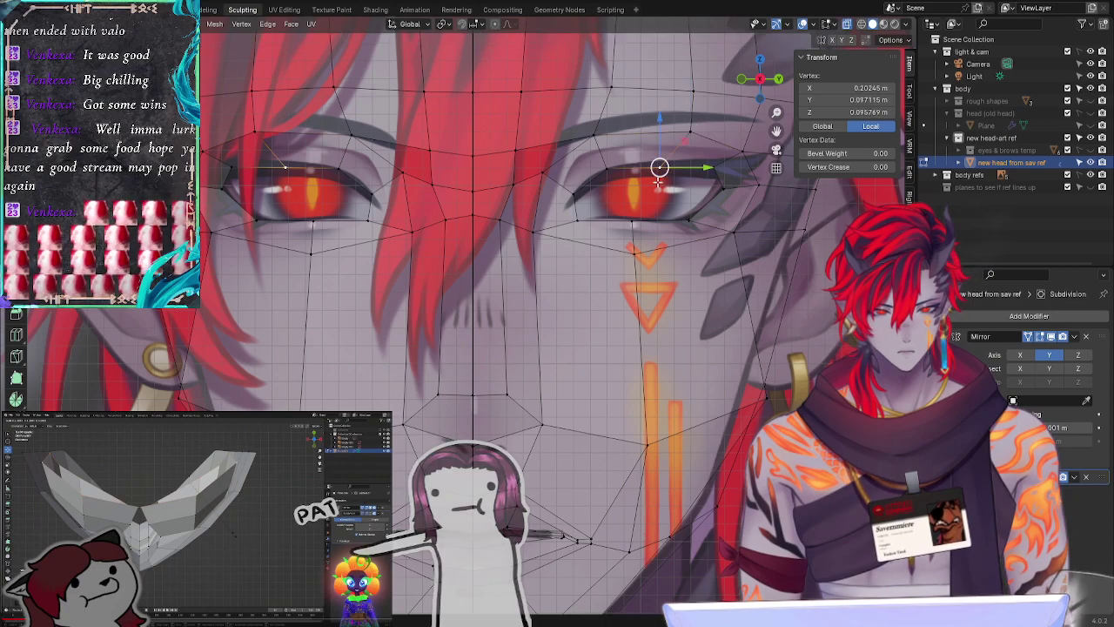
pyautogui.click(654, 167)
pyautogui.press('g')
pyautogui.click(659, 193)
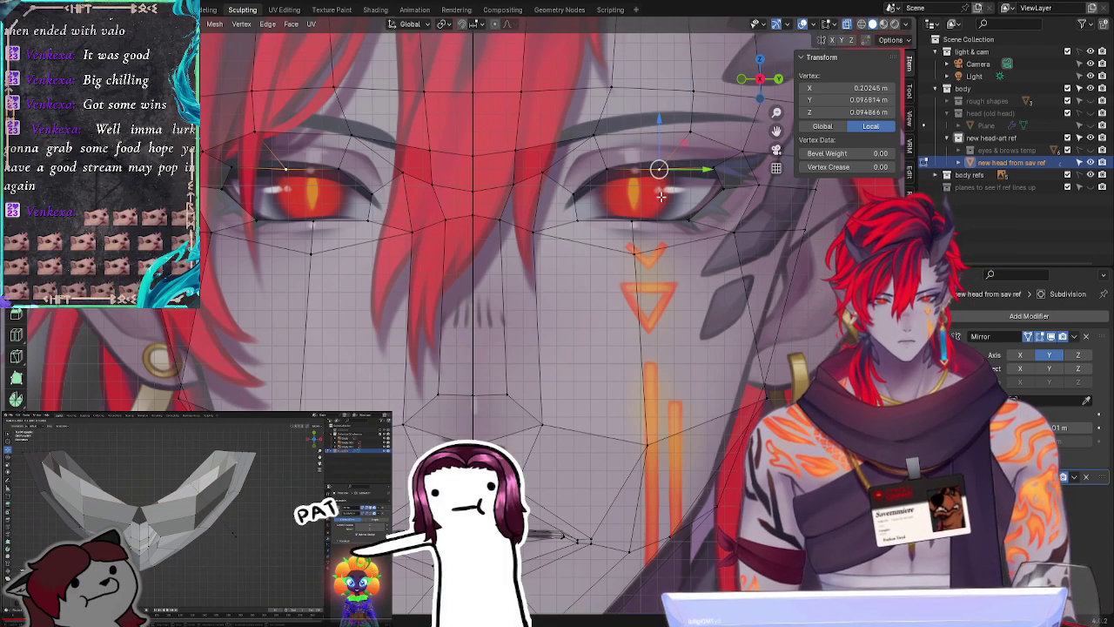
# Step: Reposition the remaining upper-lid vertices and drop the inner eye-corner vertex onto the lower lid
pyautogui.click(667, 208)
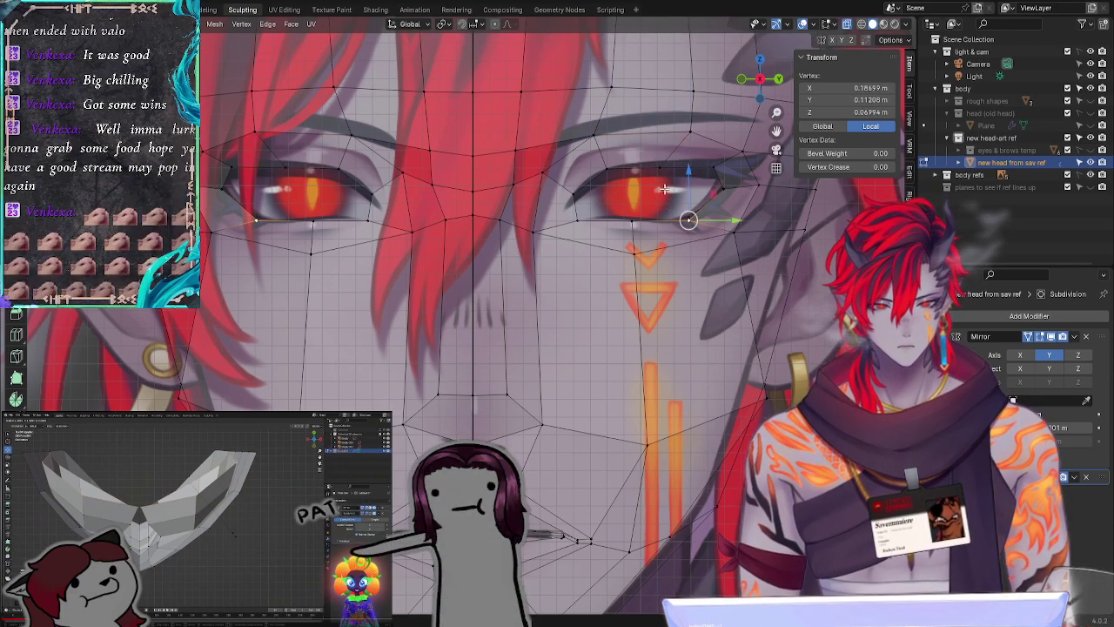
pyautogui.keyDown('ctrl'); pyautogui.moveTo(675, 147); pyautogui.dragTo(687, 159, button='right'); pyautogui.keyUp('ctrl')
pyautogui.press('g')
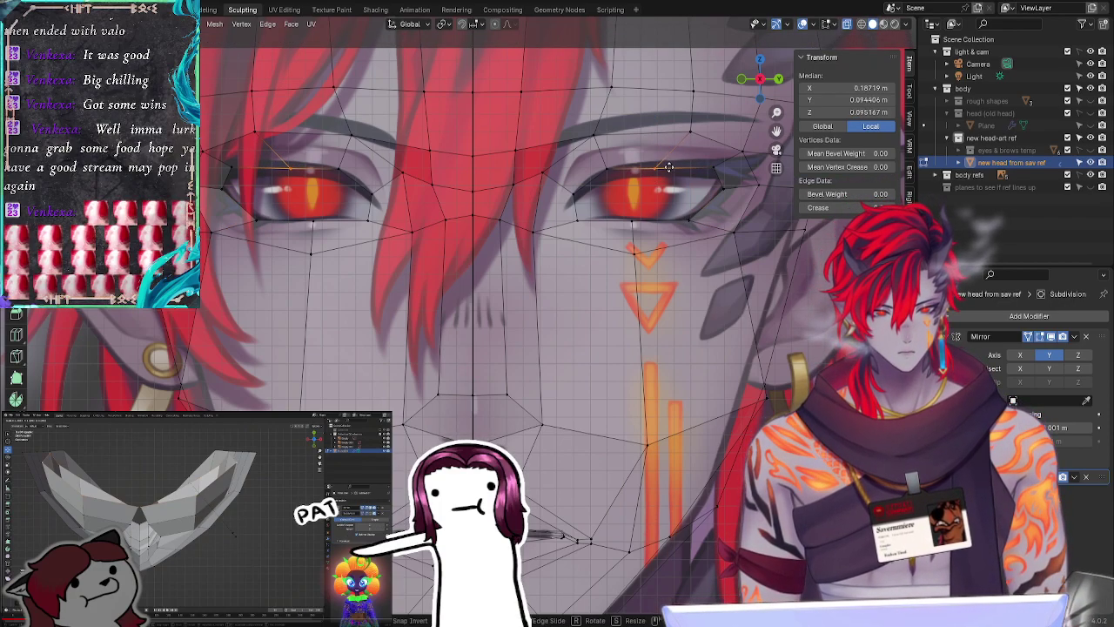
pyautogui.click(666, 164)
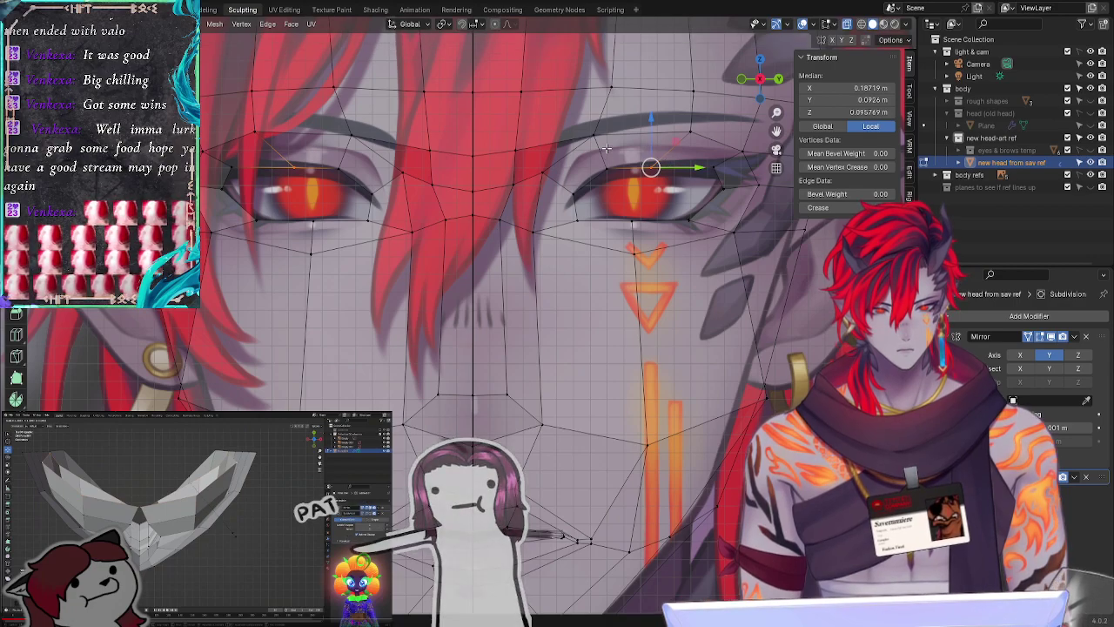
pyautogui.moveTo(600, 153)
pyautogui.keyDown('ctrl'); pyautogui.mouseDown(button='right')
pyautogui.moveTo(614, 177)
pyautogui.moveTo(588, 198)
pyautogui.mouseUp(button='right'); pyautogui.keyUp('ctrl')
pyautogui.press('g')
pyautogui.click(615, 170)
pyautogui.press('g')
pyautogui.click(589, 198)
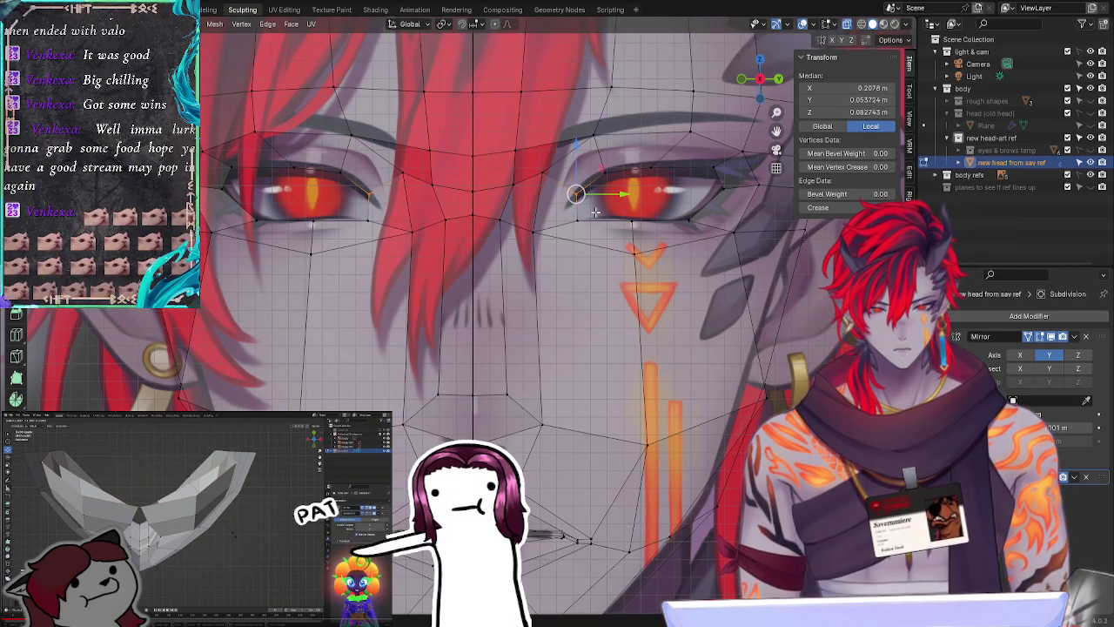
pyautogui.press('g')
pyautogui.click(595, 226)
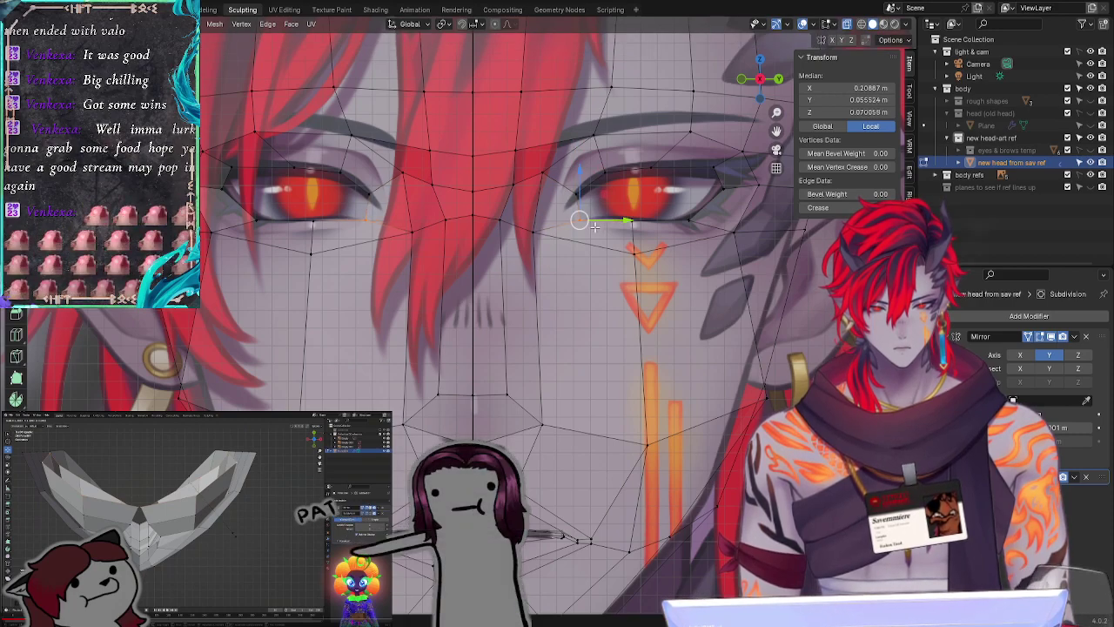
# Step: Shift the lower-lid vertex left and fit the inner eye-corner edge and vertices to the reference
pyautogui.click(641, 222)
pyautogui.press('g')
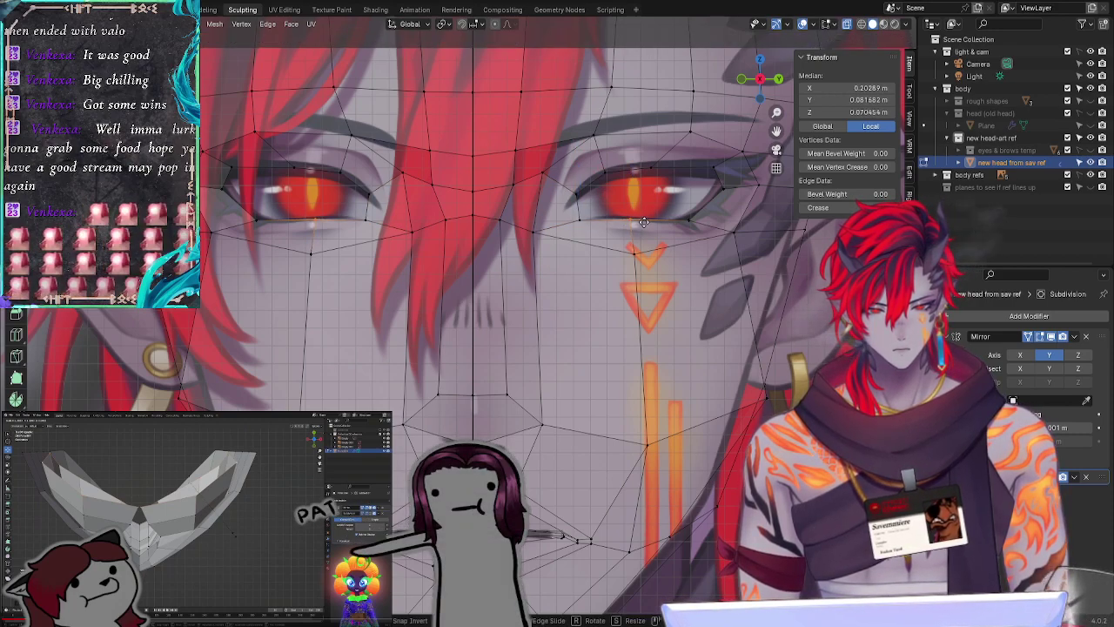
pyautogui.click(596, 222)
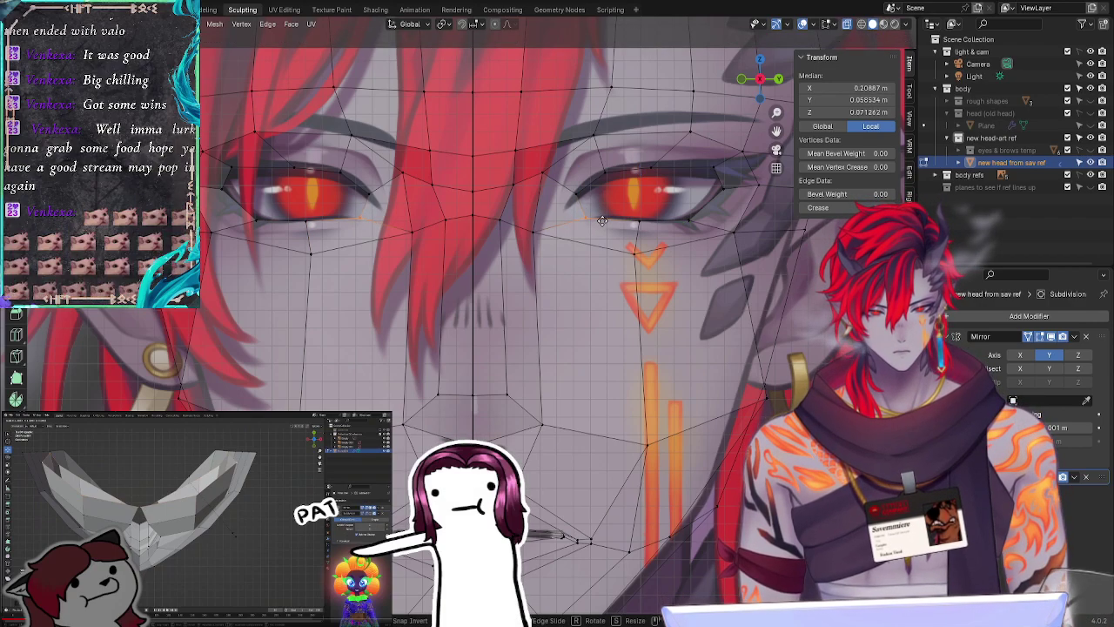
pyautogui.click(602, 221)
pyautogui.moveTo(567, 184); pyautogui.dragTo(593, 230)
pyautogui.click(581, 301)
pyautogui.press('g')
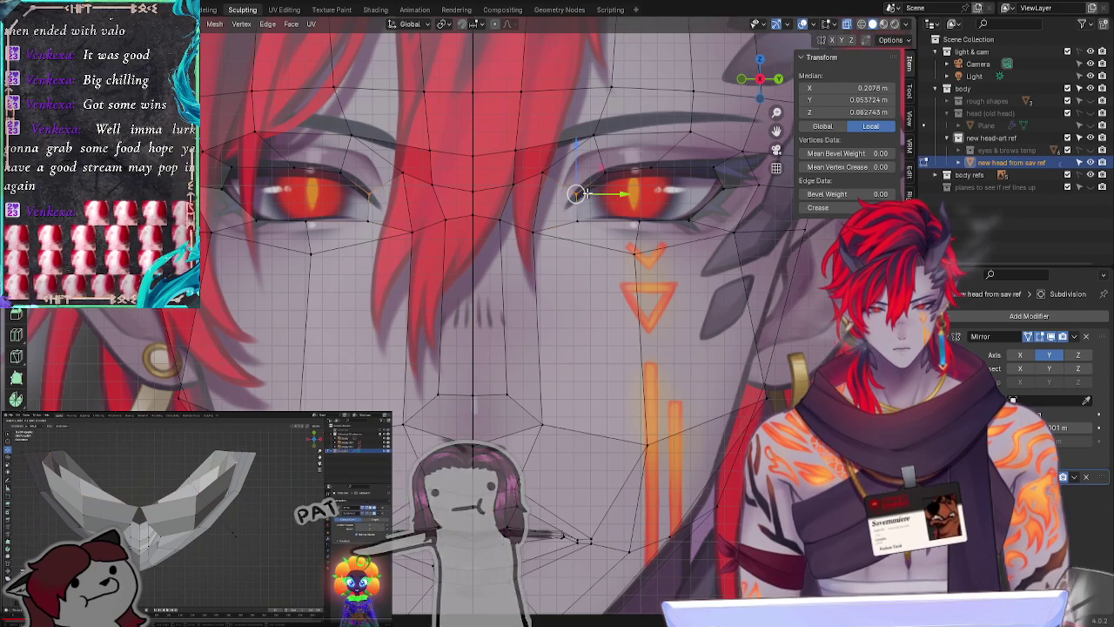
pyautogui.click(587, 189)
pyautogui.click(579, 222)
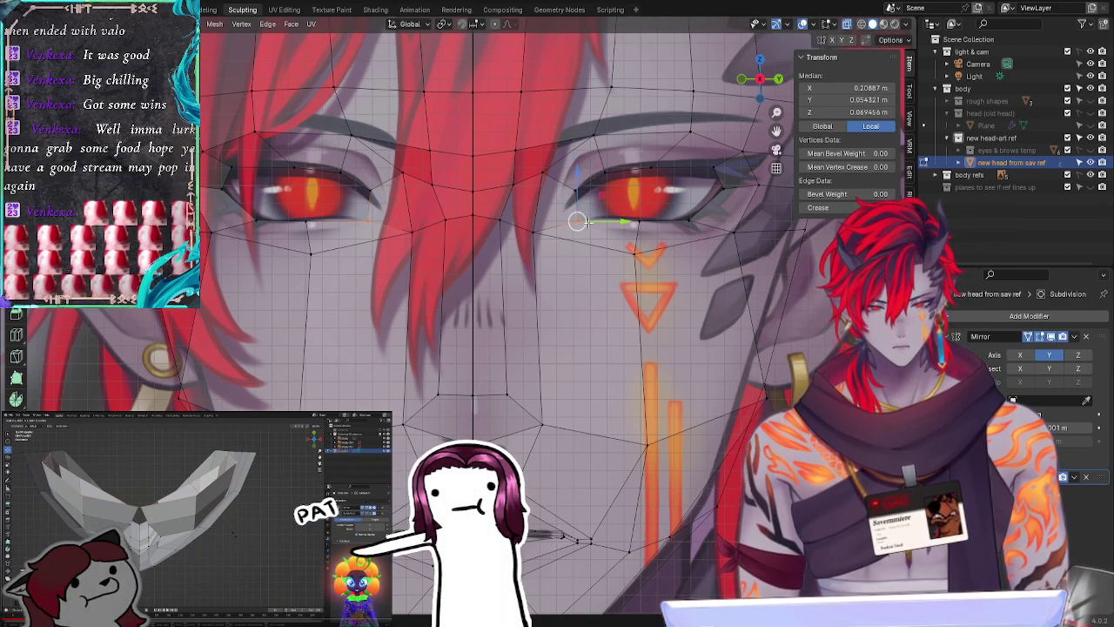
pyautogui.press('g')
pyautogui.click(592, 223)
pyautogui.press('g')
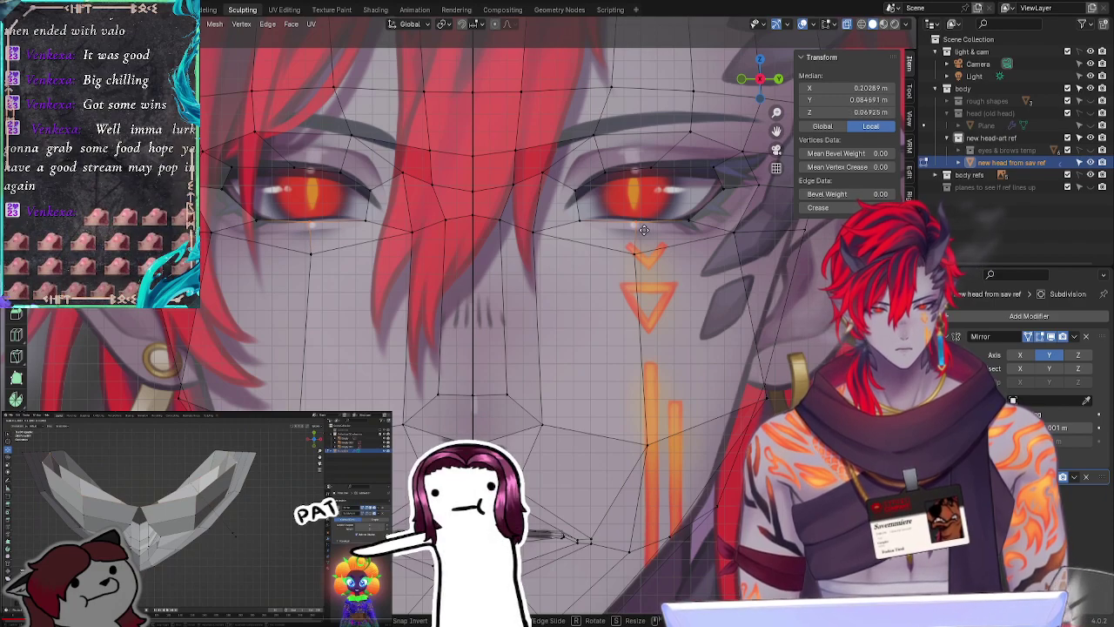
pyautogui.click(632, 224)
# Step: Fit the upper-eyelid edge to the drawn lid and lower the lower-eyelid vertices under the eye
pyautogui.click(657, 180)
pyautogui.press('g')
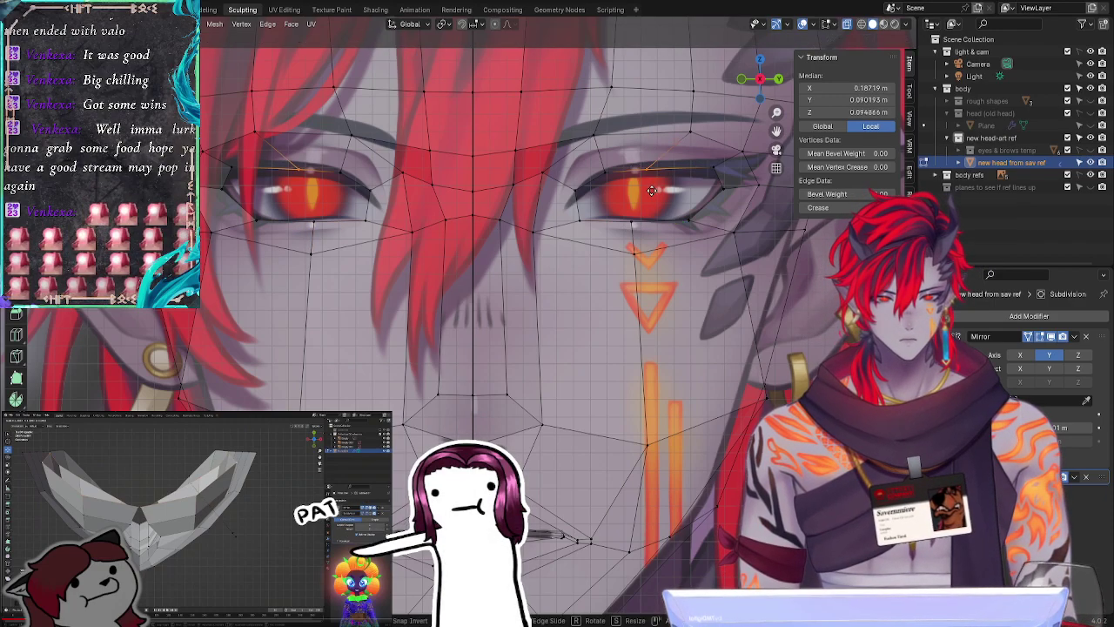
pyautogui.click(660, 185)
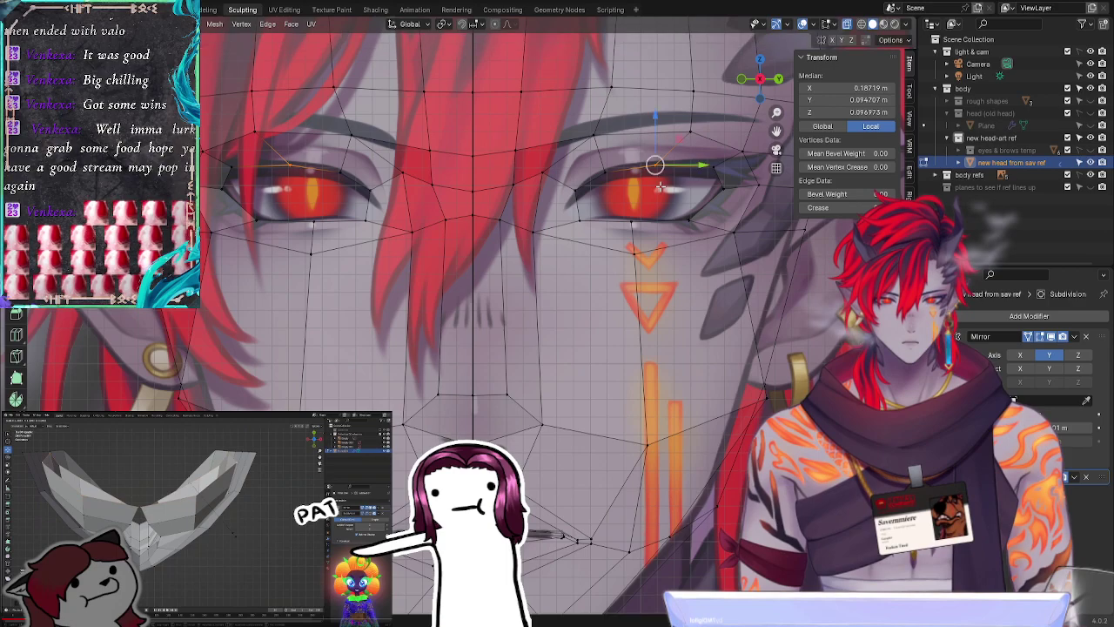
pyautogui.moveTo(619, 212); pyautogui.dragTo(665, 257)
pyautogui.press('g')
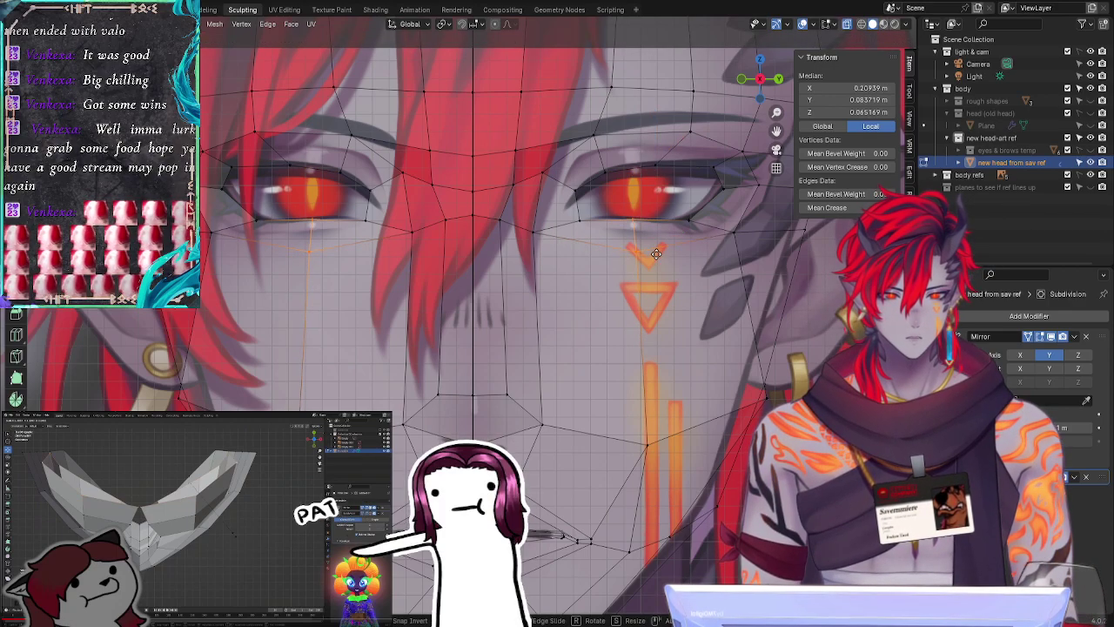
pyautogui.click(670, 259)
pyautogui.hotkey('alt', 'a')
pyautogui.moveTo(692, 233); pyautogui.dragTo(684, 205)
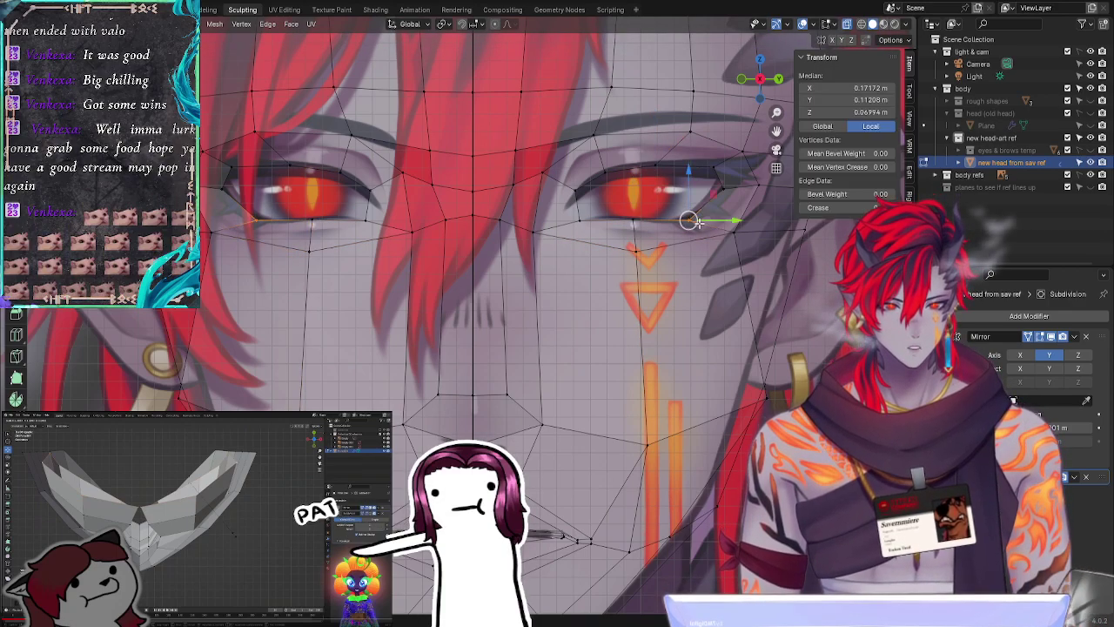
pyautogui.press('g')
pyautogui.click(695, 213)
pyautogui.press('g')
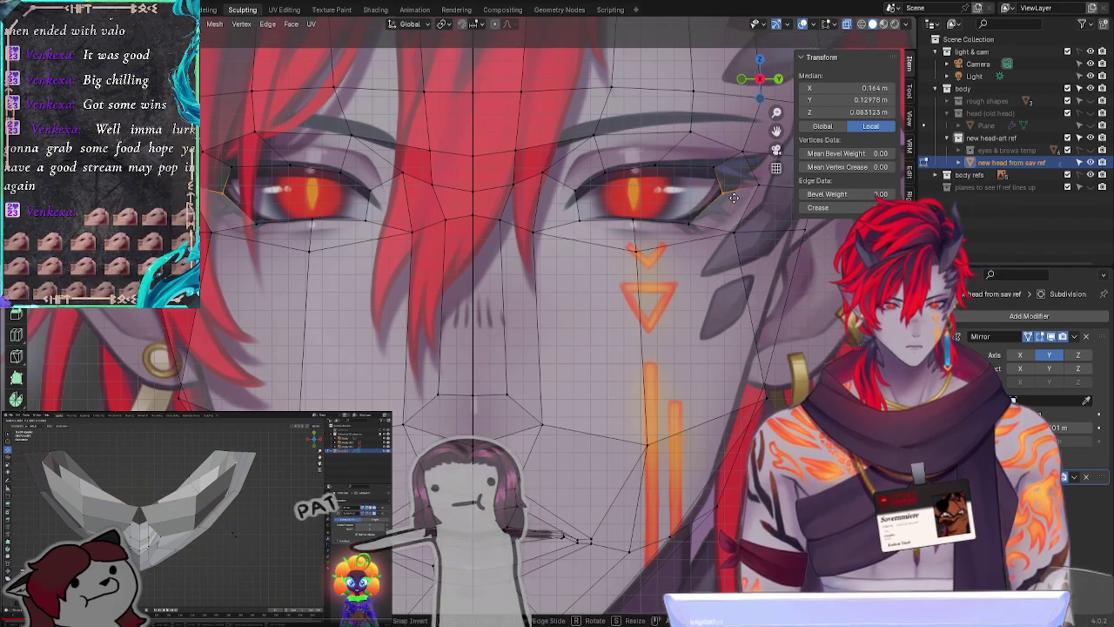
pyautogui.click(735, 193)
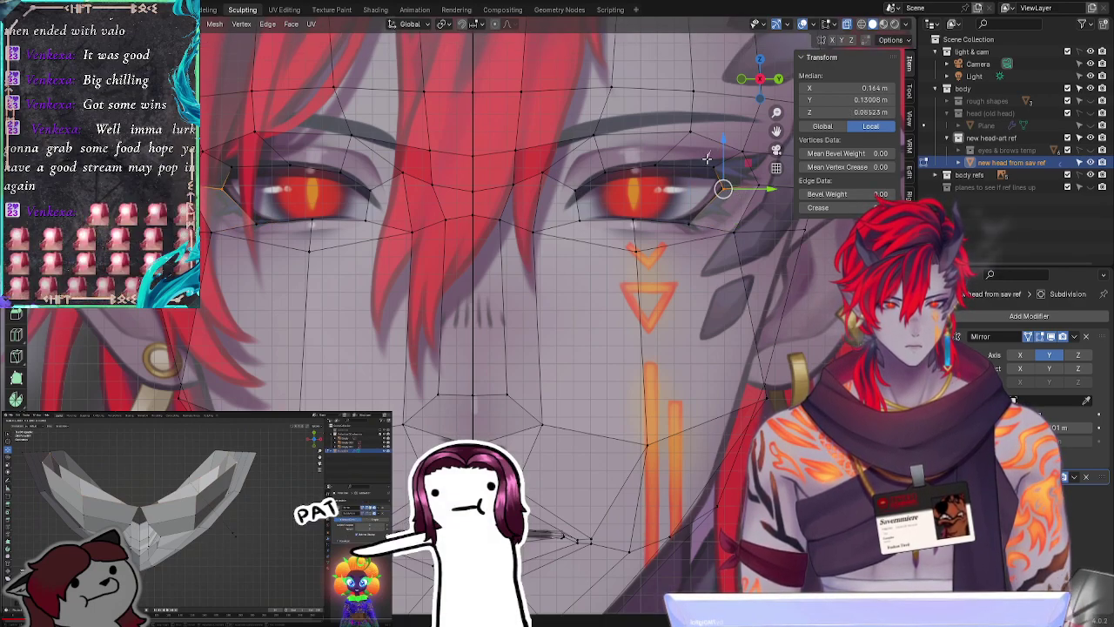
# Step: Place the outer eye corner on the reference and set the middle lower-lid vertex on the lash line
pyautogui.moveTo(707, 158); pyautogui.dragTo(725, 174)
pyautogui.press('g')
pyautogui.click(721, 174)
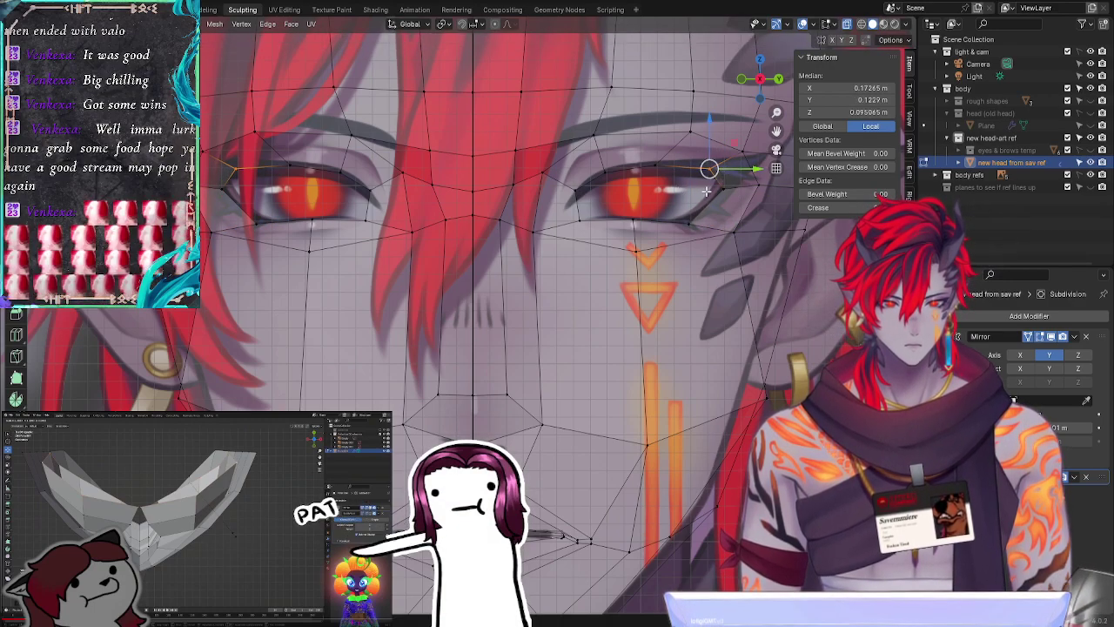
pyautogui.click(704, 219)
pyautogui.press('g')
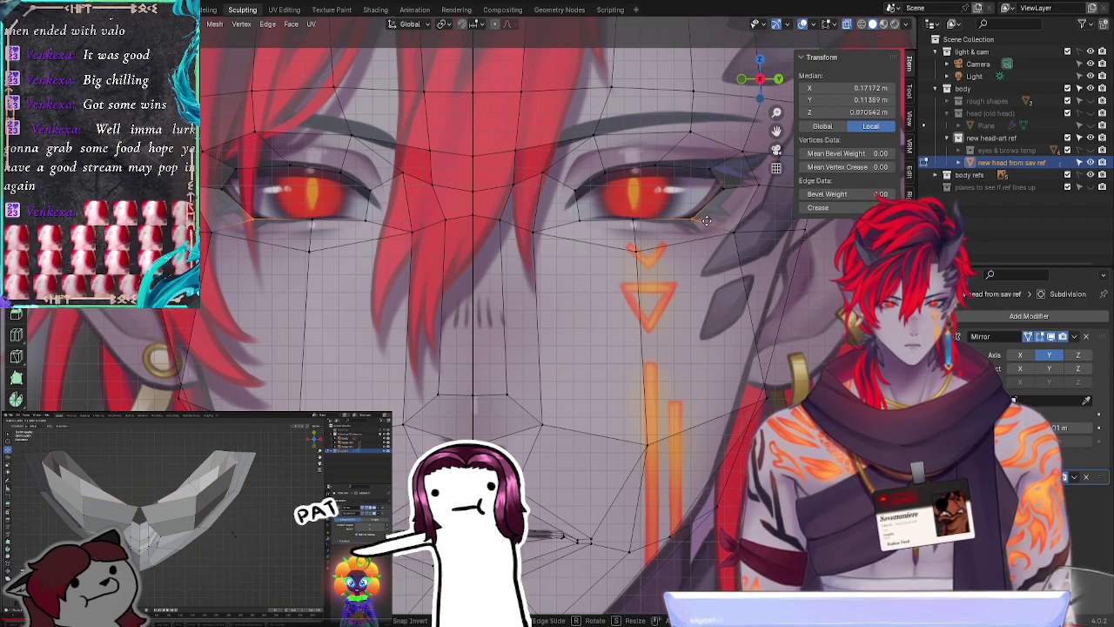
pyautogui.click(706, 221)
pyautogui.press('g')
pyautogui.click(708, 223)
pyautogui.click(642, 224)
pyautogui.press('g')
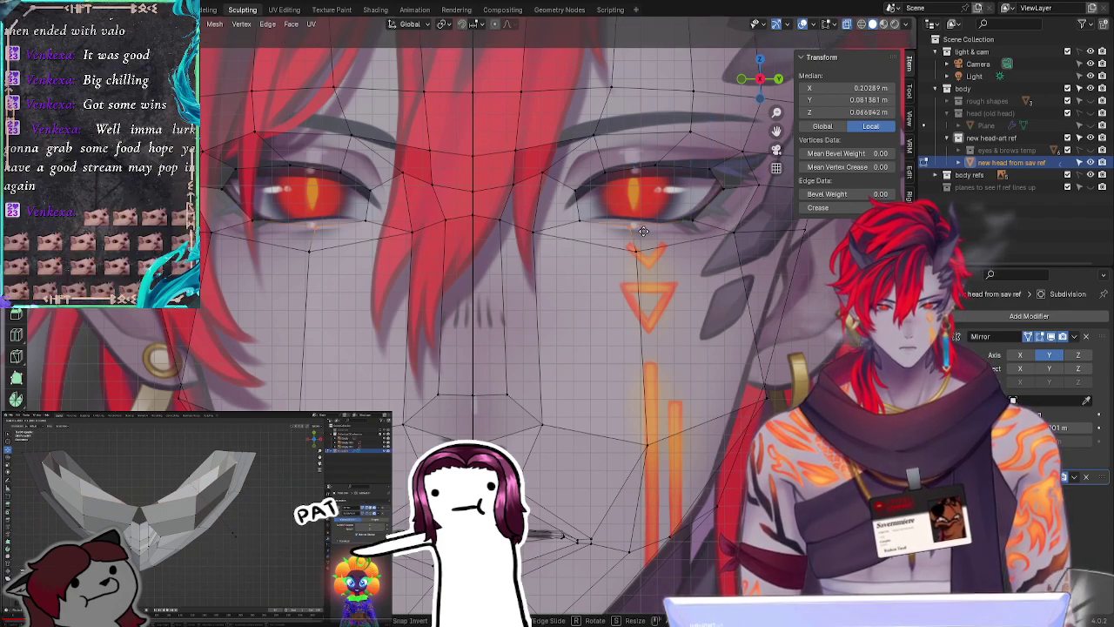
pyautogui.click(650, 224)
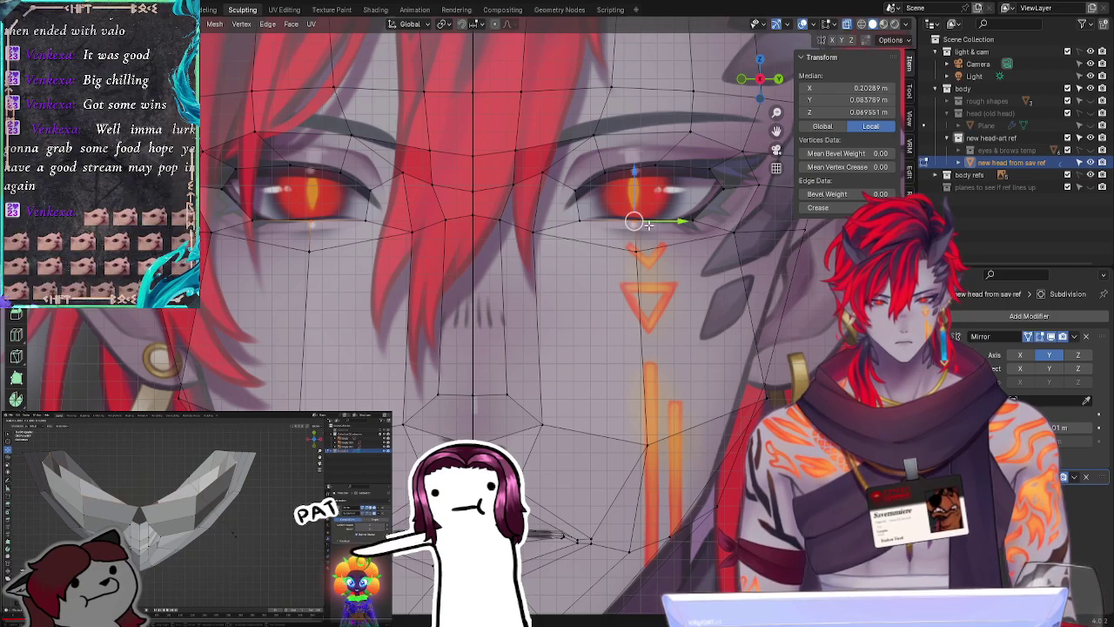
# Step: Adjust the vertices below and beside the eye and the two inner-corner vertices
pyautogui.click(632, 259)
pyautogui.press('g')
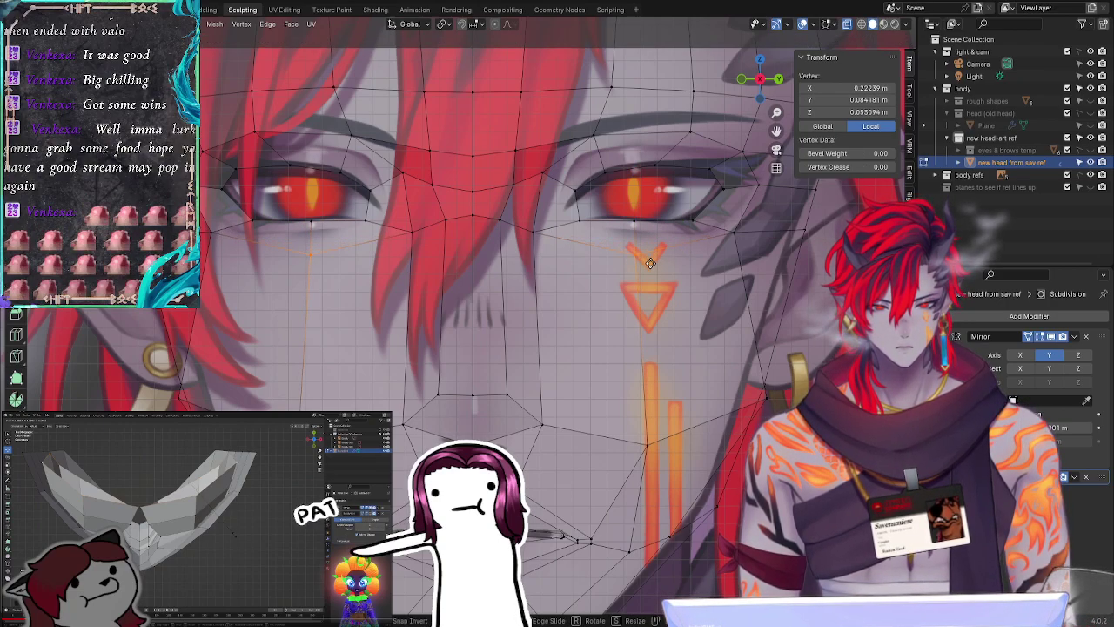
pyautogui.click(649, 272)
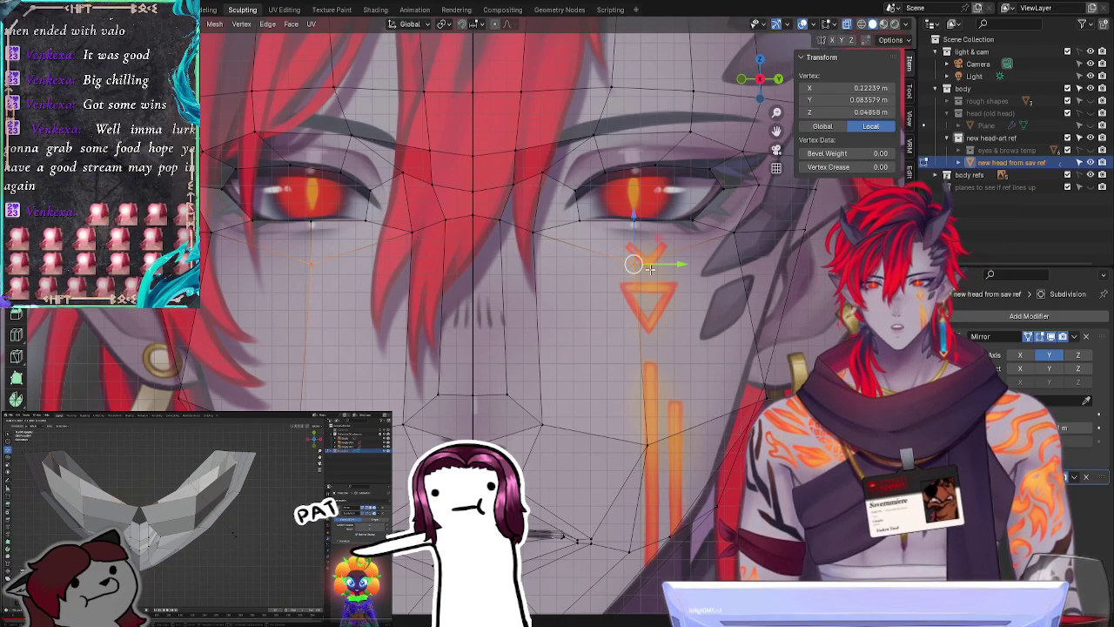
pyautogui.click(517, 221)
pyautogui.press('g')
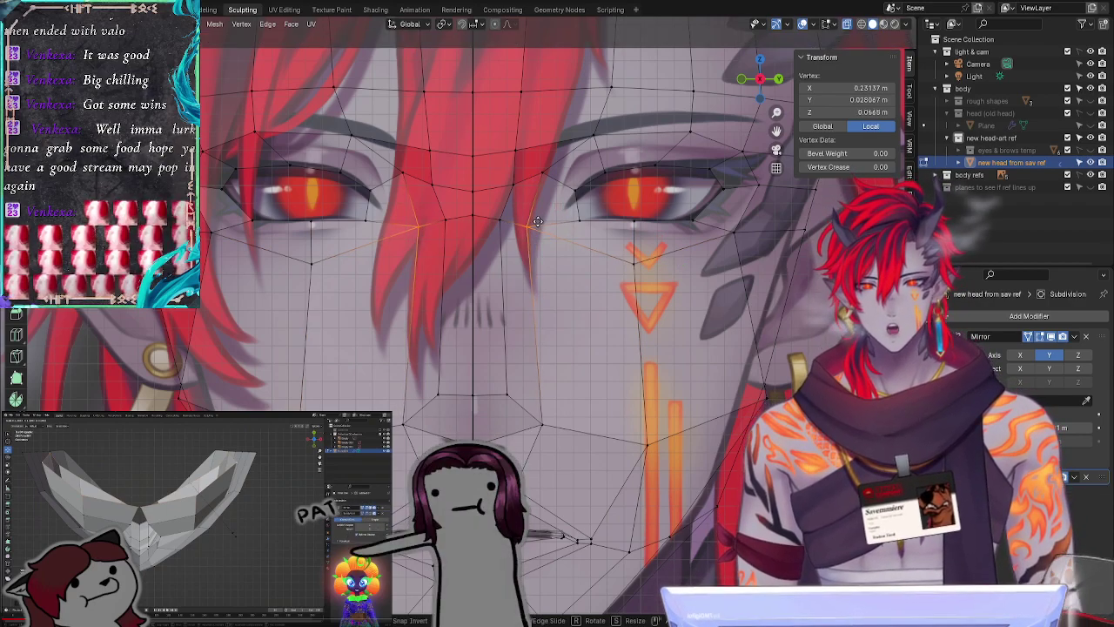
pyautogui.click(574, 216)
pyautogui.moveTo(594, 226); pyautogui.dragTo(590, 226)
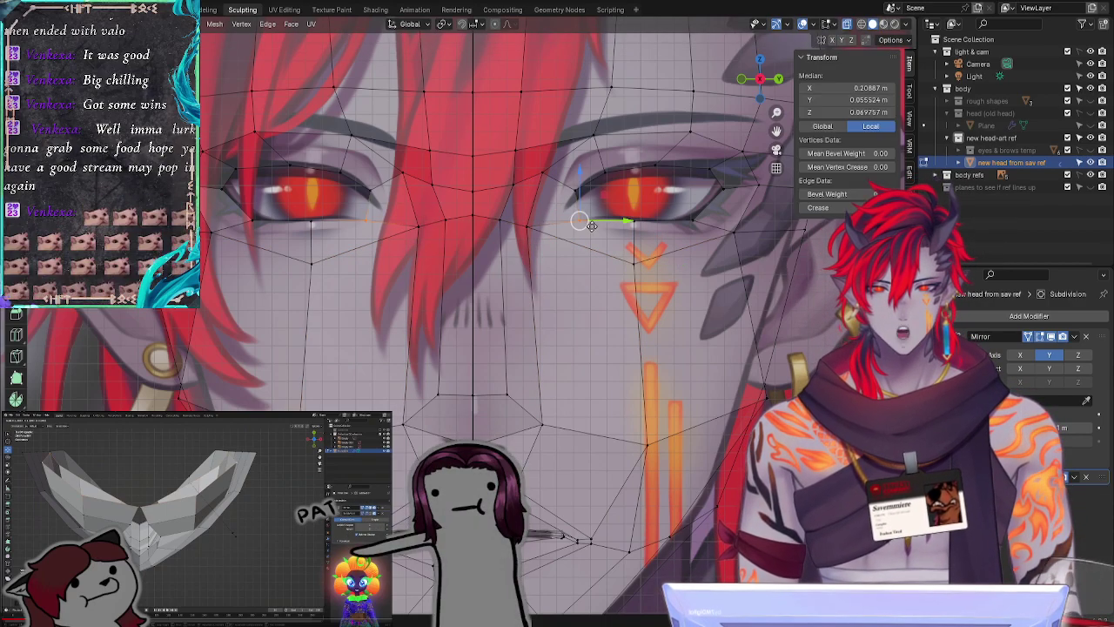
pyautogui.press('g')
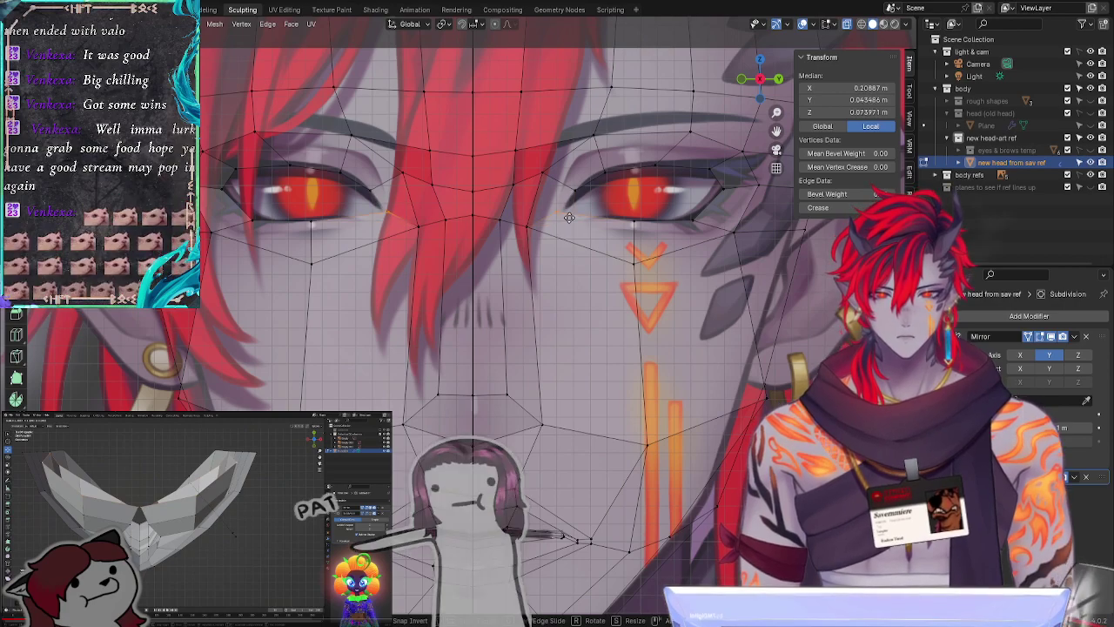
pyautogui.click(569, 217)
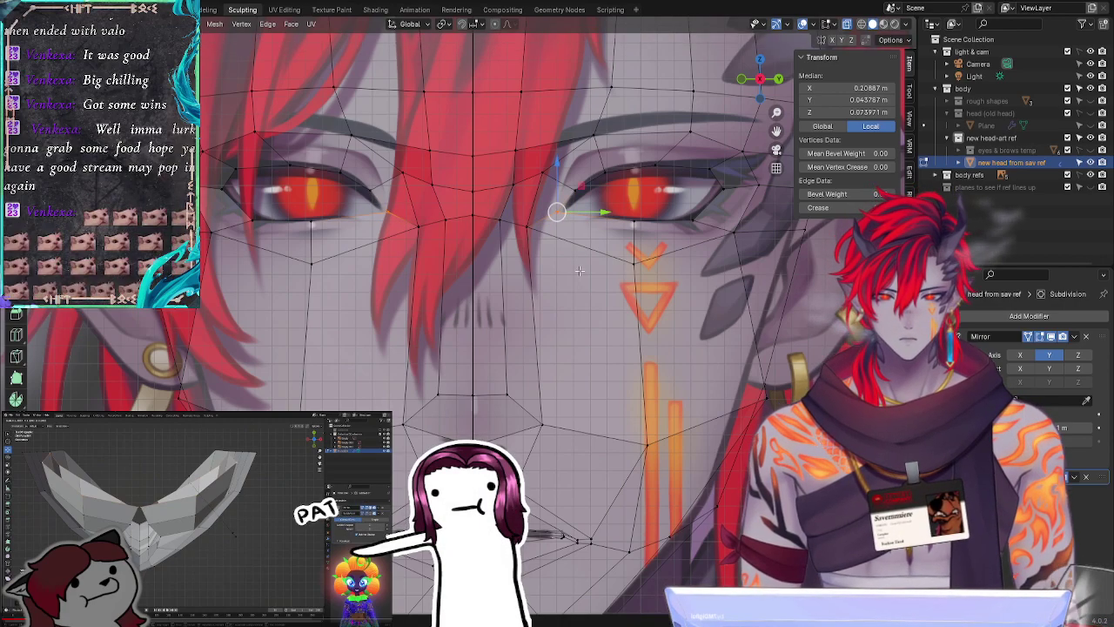
pyautogui.click(633, 221)
pyautogui.press('g')
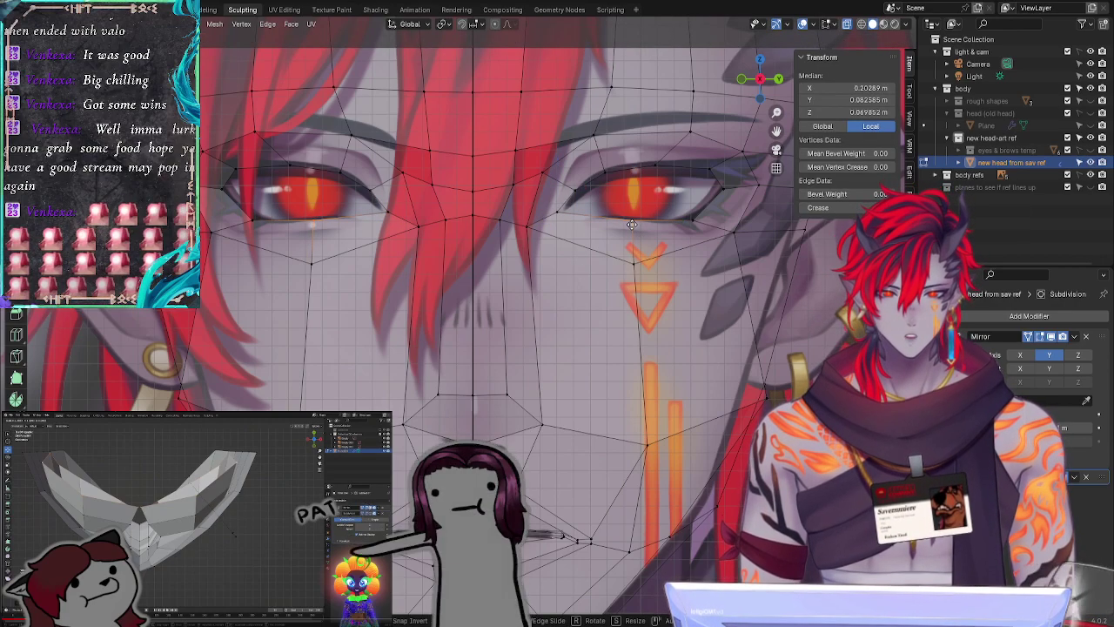
pyautogui.click(633, 220)
# Step: Nudge the inner-eye vertex right and move its neighbouring vertex below into place
pyautogui.click(571, 186)
pyautogui.press('g')
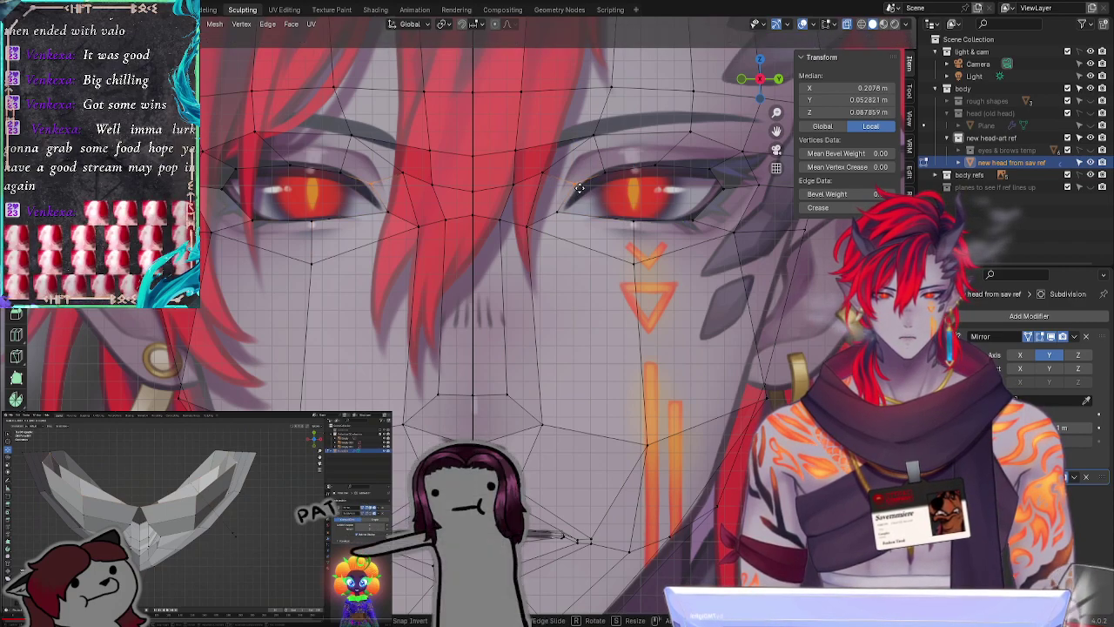
pyautogui.click(577, 188)
pyautogui.click(557, 211)
pyautogui.press('g')
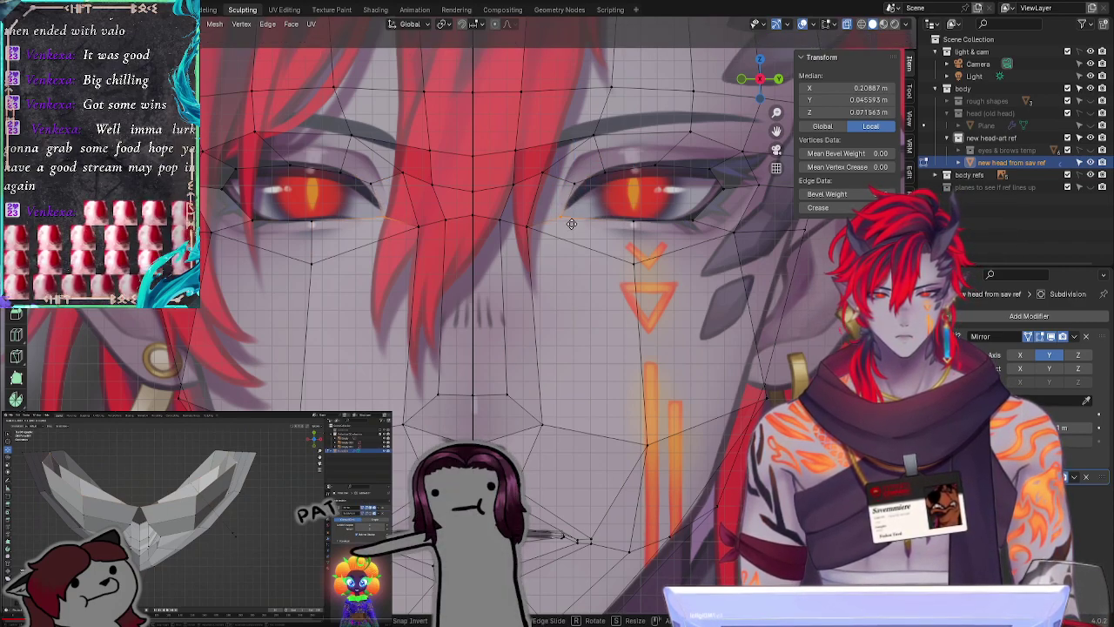
pyautogui.click(572, 224)
pyautogui.click(569, 275)
# Step: Set the inner eye-corner vertex precisely on the reference eye's inner corner
pyautogui.click(573, 191)
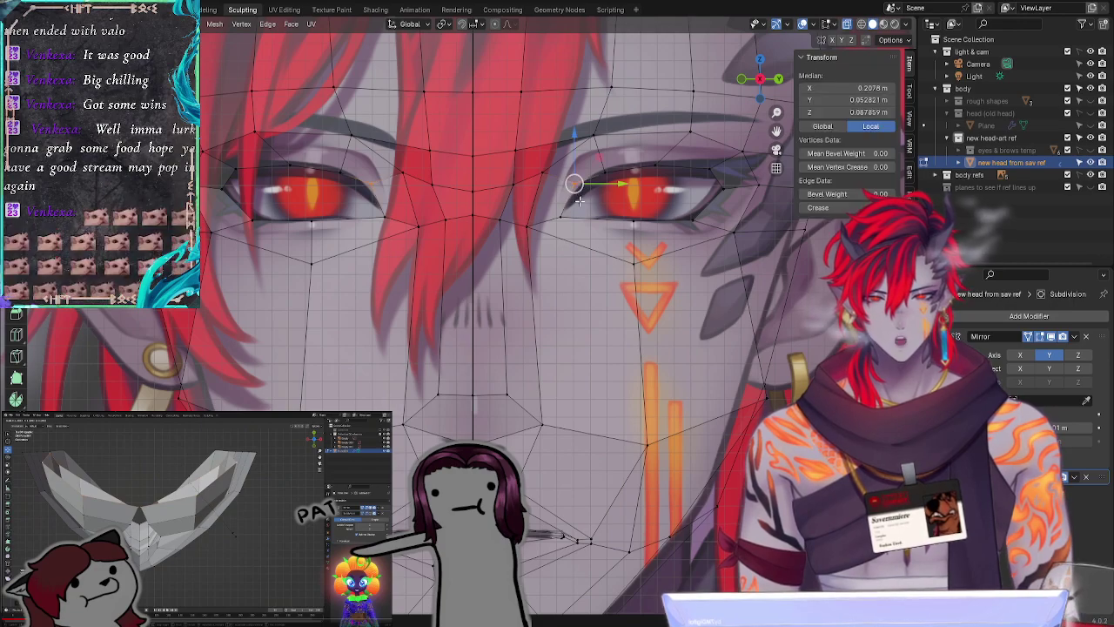
pyautogui.press('g')
pyautogui.click(569, 195)
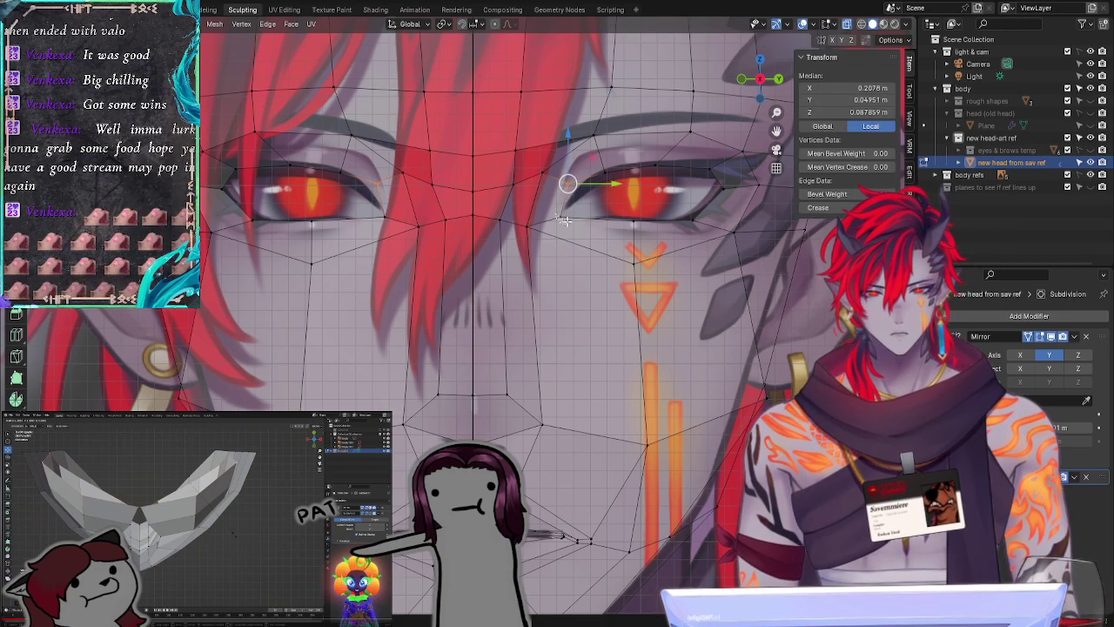
pyautogui.click(564, 221)
pyautogui.press('g')
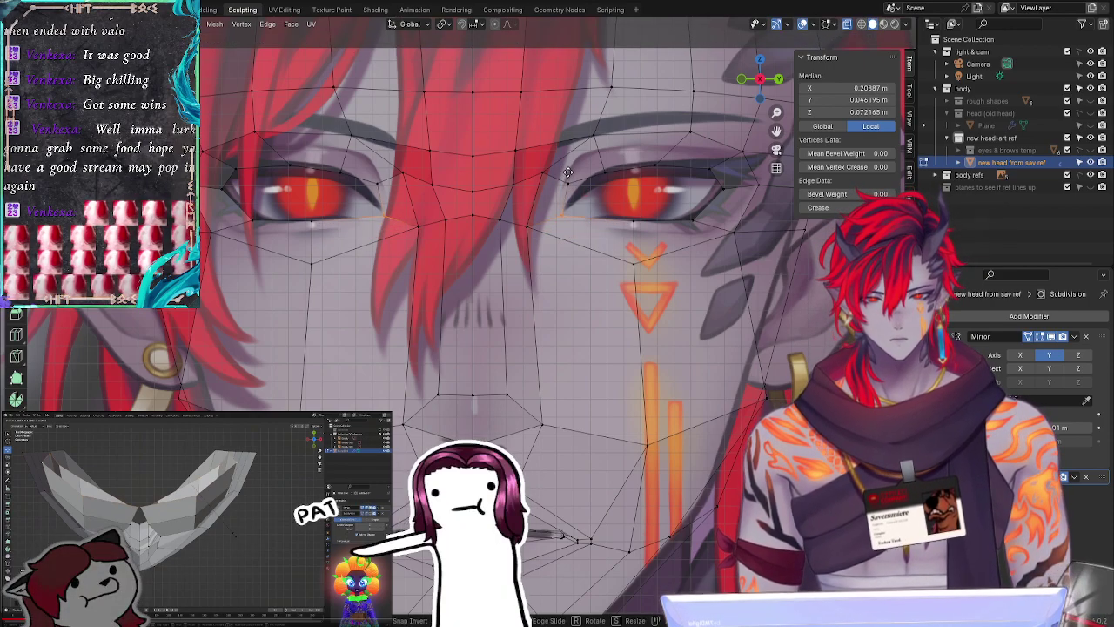
pyautogui.click(567, 175)
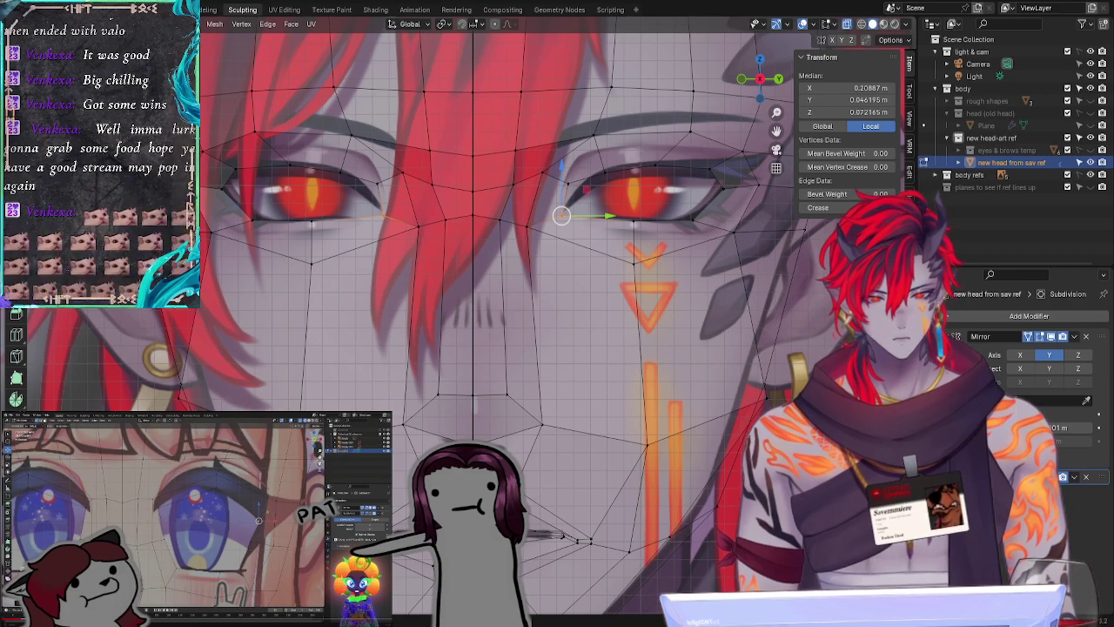
pyautogui.click(559, 359)
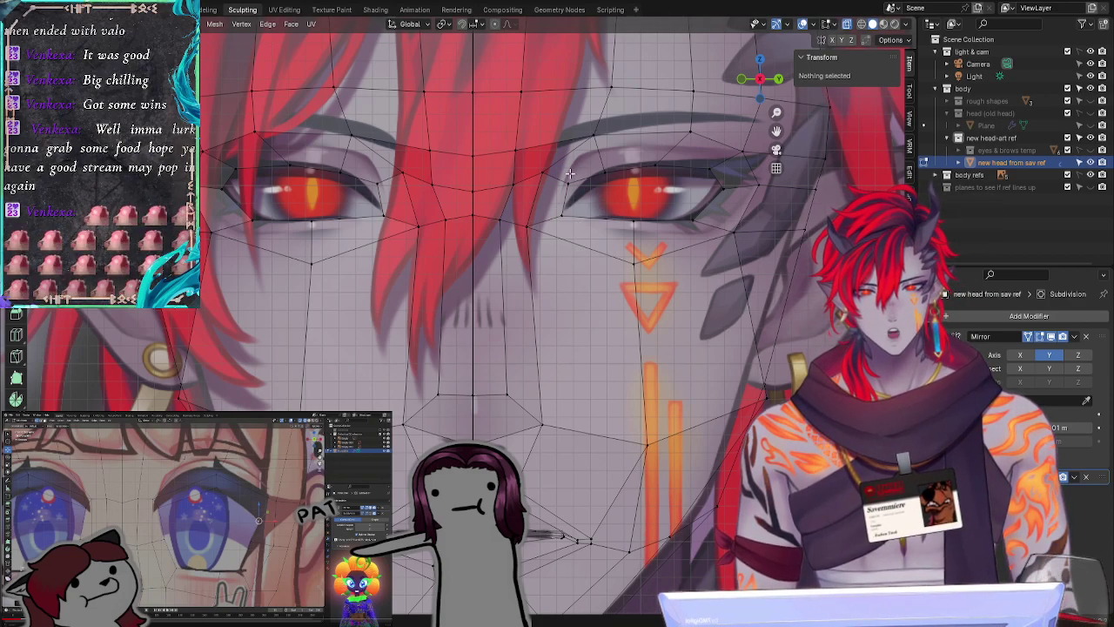
# Step: Move the lower inner-corner vertices down and left to match the reference eye corner
pyautogui.moveTo(539, 175); pyautogui.dragTo(589, 187)
pyautogui.click(595, 245)
pyautogui.moveTo(522, 207); pyautogui.dragTo(593, 247)
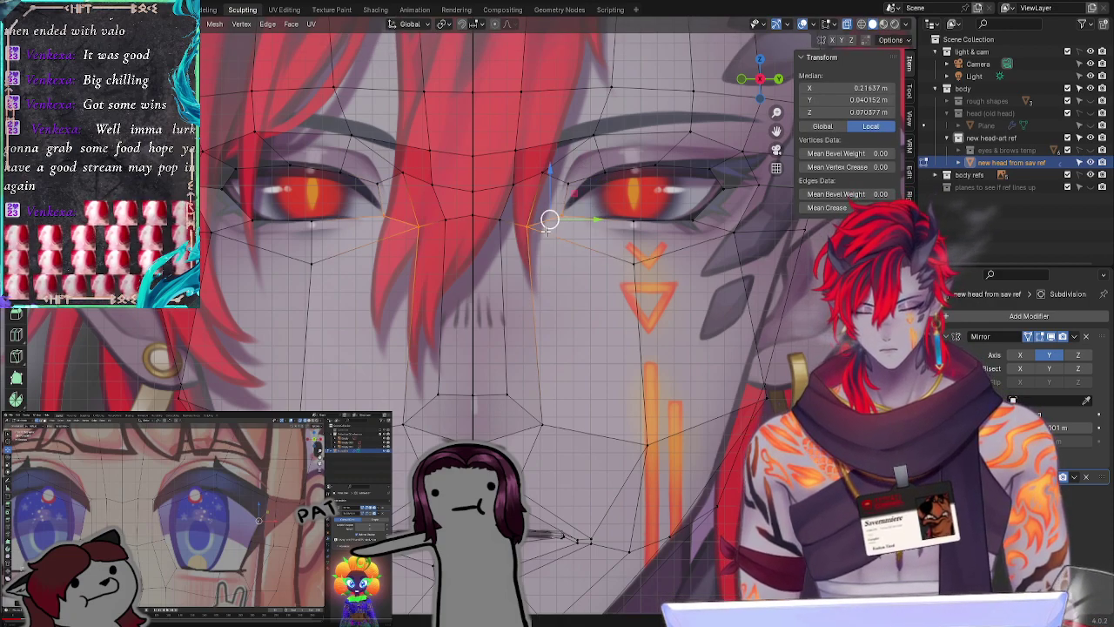
pyautogui.press('g')
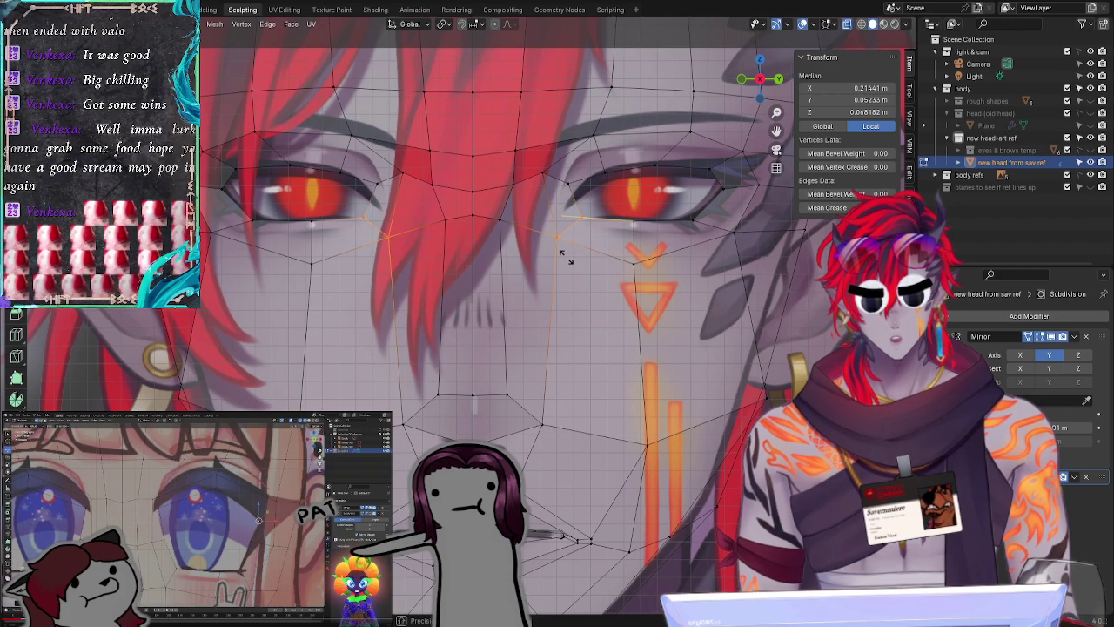
pyautogui.click(566, 258)
pyautogui.press('g')
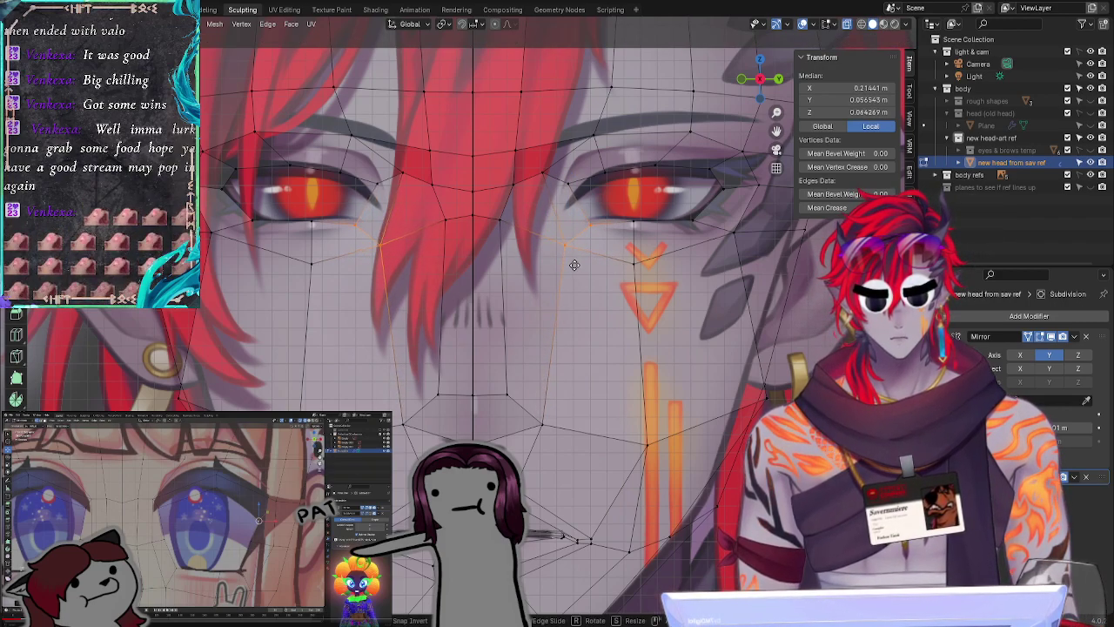
pyautogui.click(575, 265)
pyautogui.press('g')
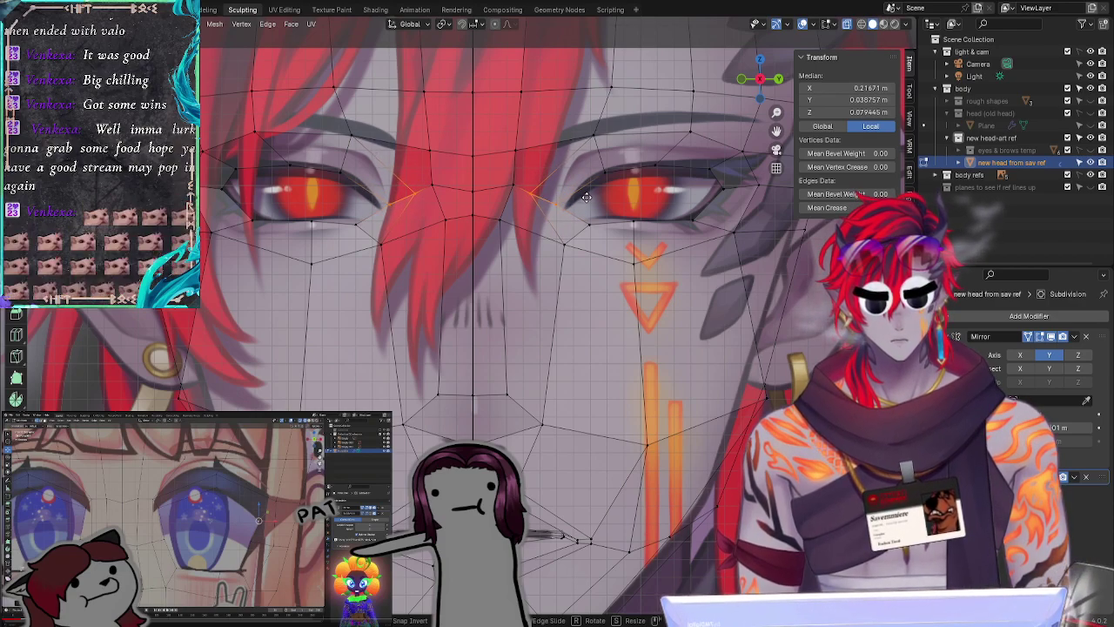
pyautogui.click(541, 188)
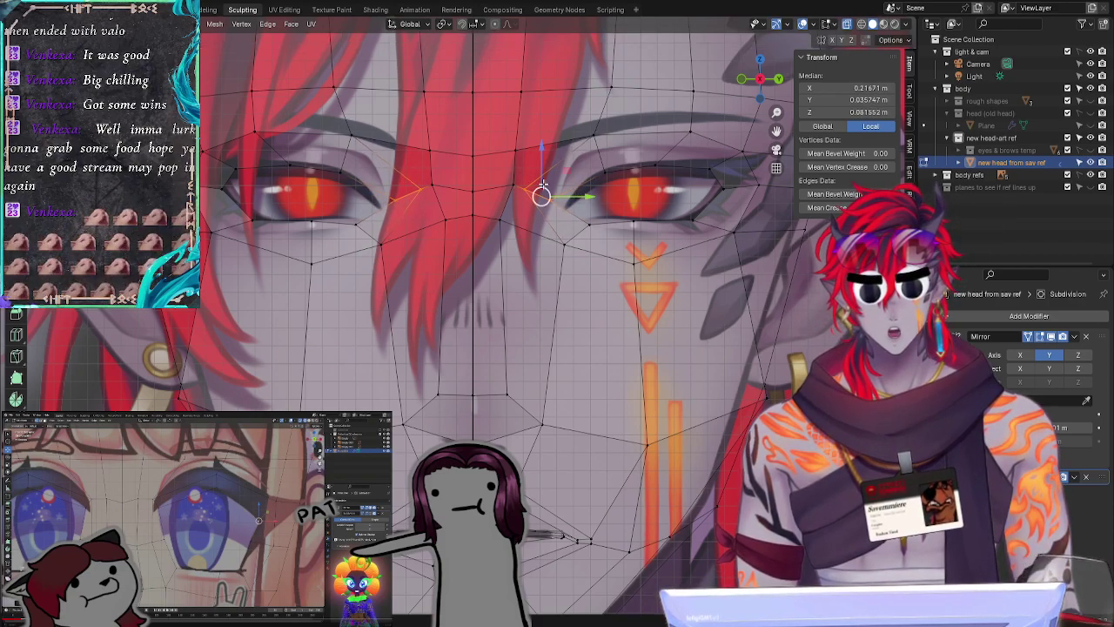
# Step: Place the eye-rim vertex, the overlapping rim vertices and the next lower-lid vertex onto the drawn eyelid
pyautogui.click(518, 192)
pyautogui.press('g')
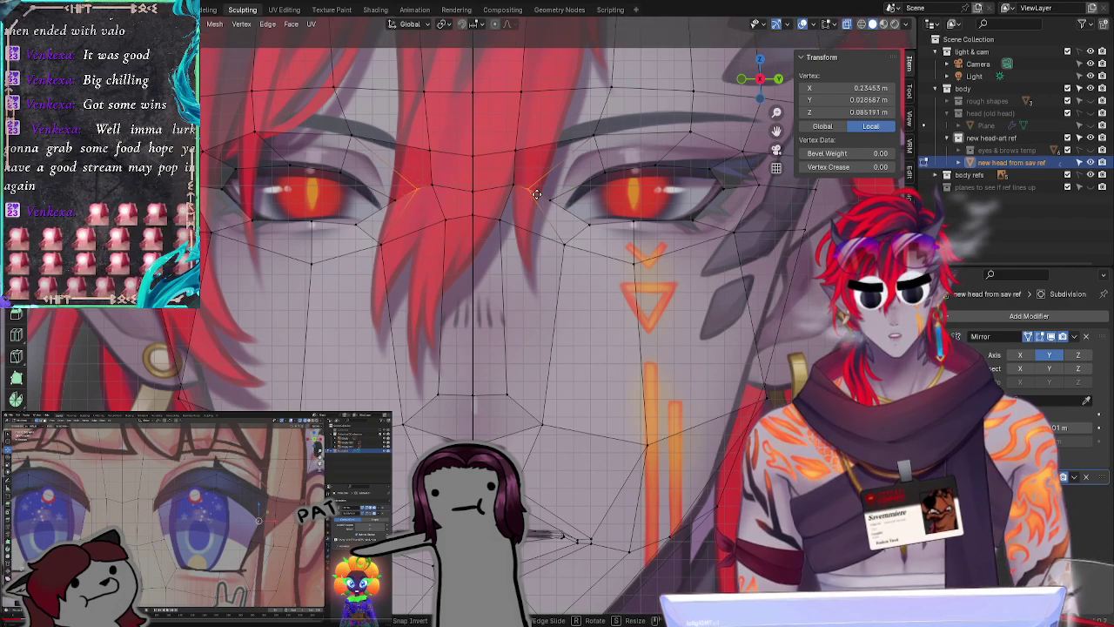
pyautogui.click(570, 249)
pyautogui.moveTo(602, 210); pyautogui.dragTo(579, 234)
pyautogui.press('g')
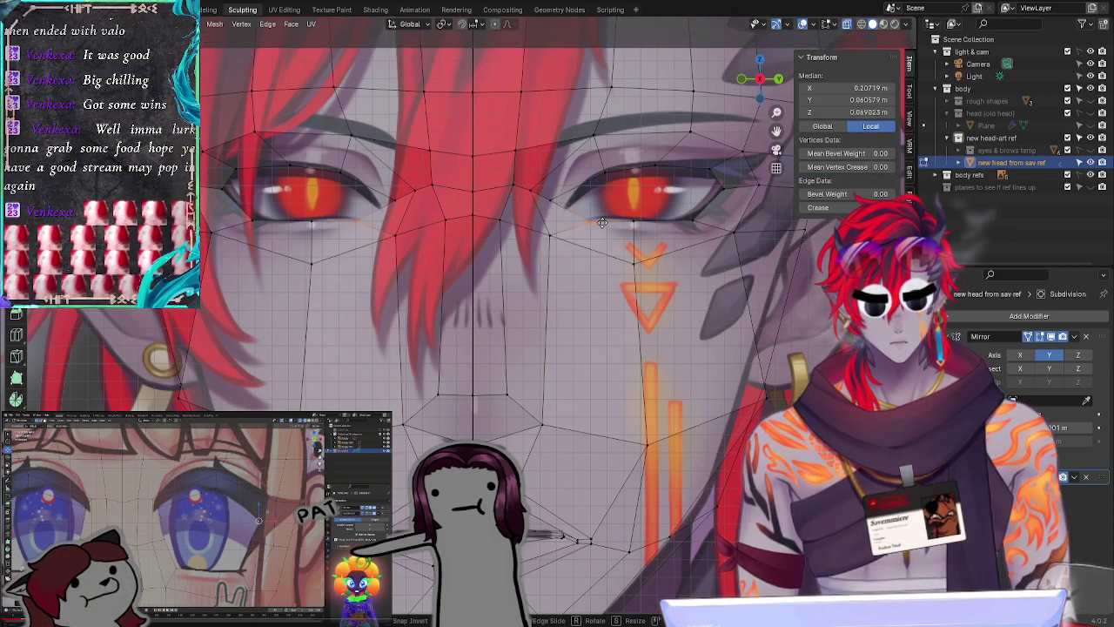
pyautogui.click(590, 221)
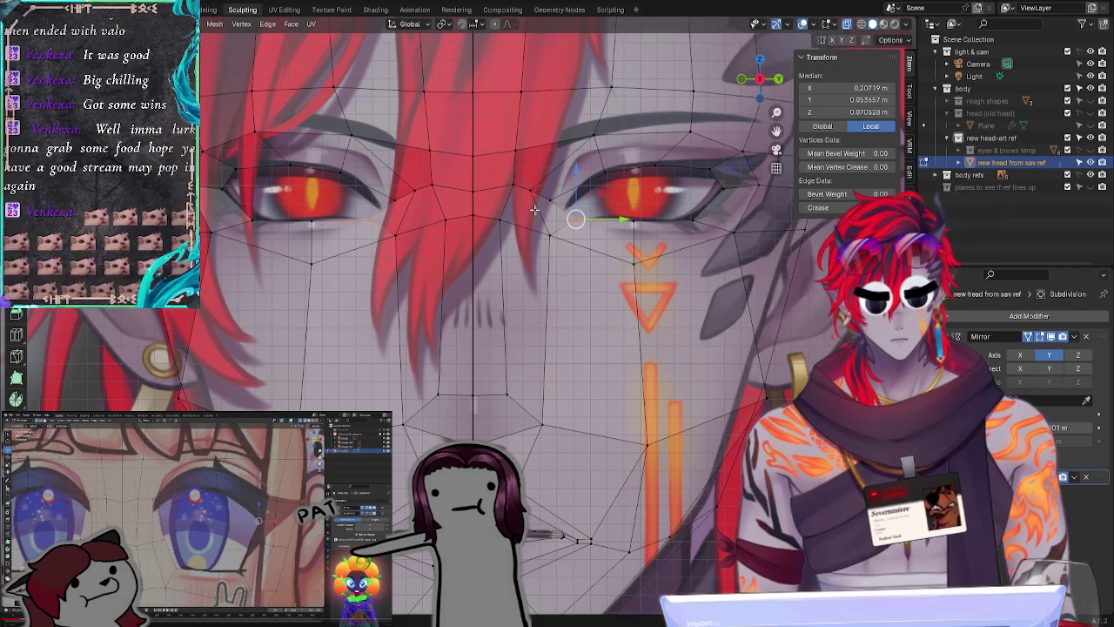
pyautogui.click(548, 232)
pyautogui.press('g')
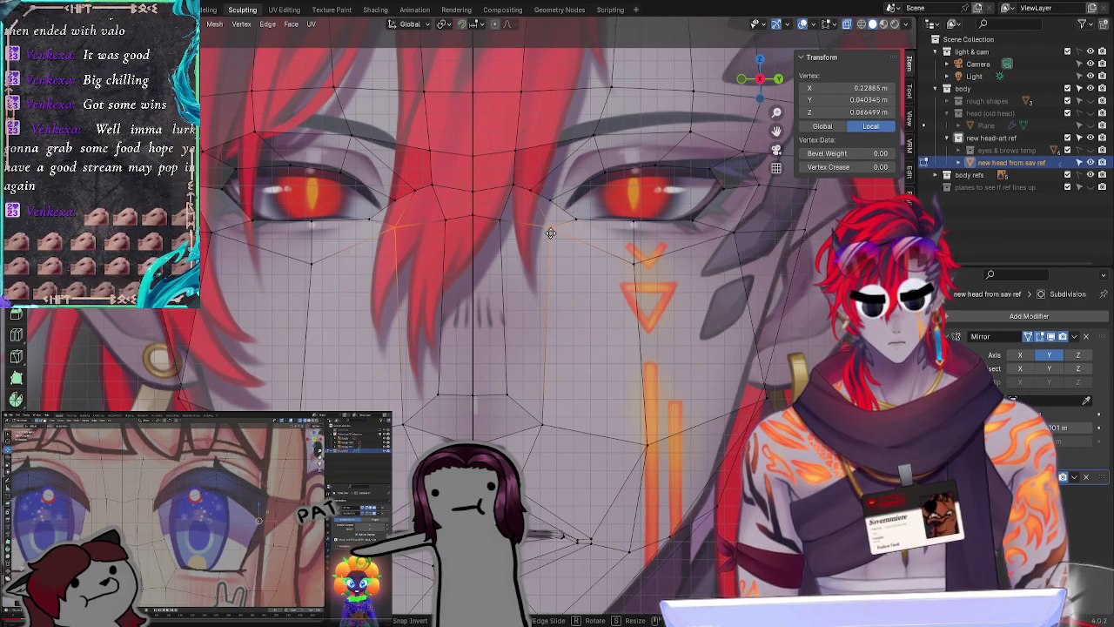
pyautogui.click(539, 237)
# Step: Align the overlapping lower-rim and lower-lid vertices, then slide the cheek vertex below the eye lower
pyautogui.click(603, 199)
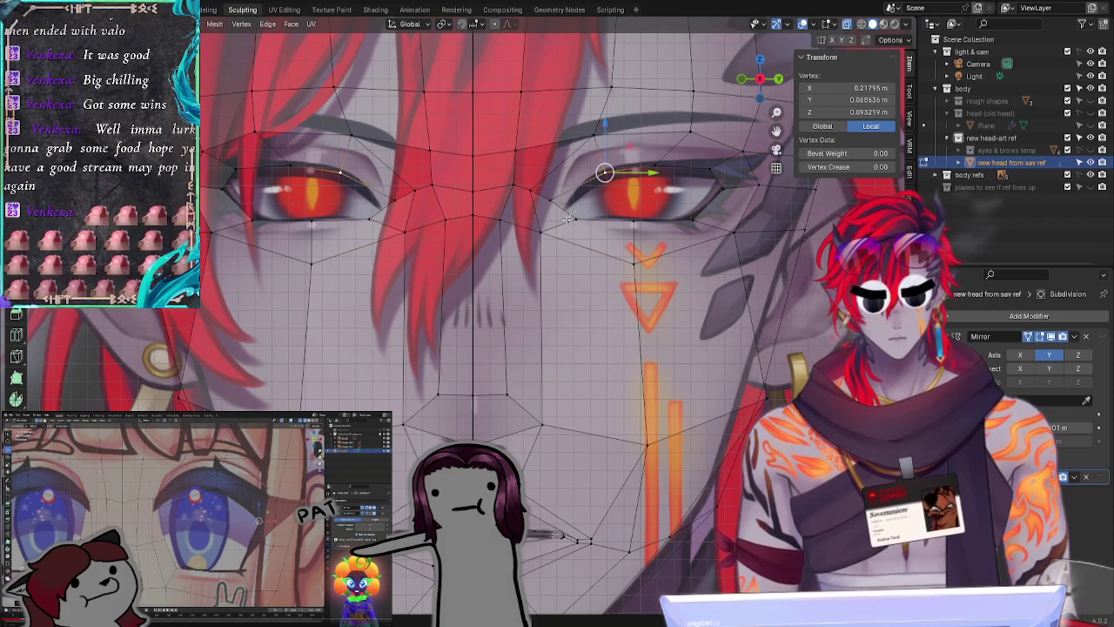
pyautogui.moveTo(567, 212); pyautogui.dragTo(585, 225)
pyautogui.press('g')
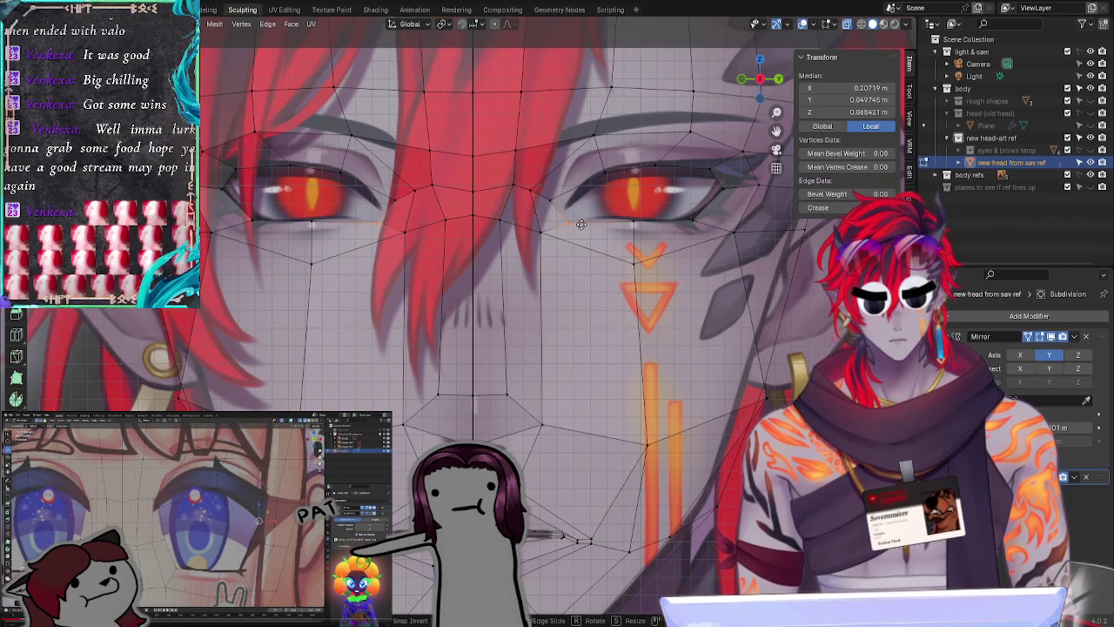
pyautogui.click(580, 222)
pyautogui.click(644, 230)
pyautogui.press('g')
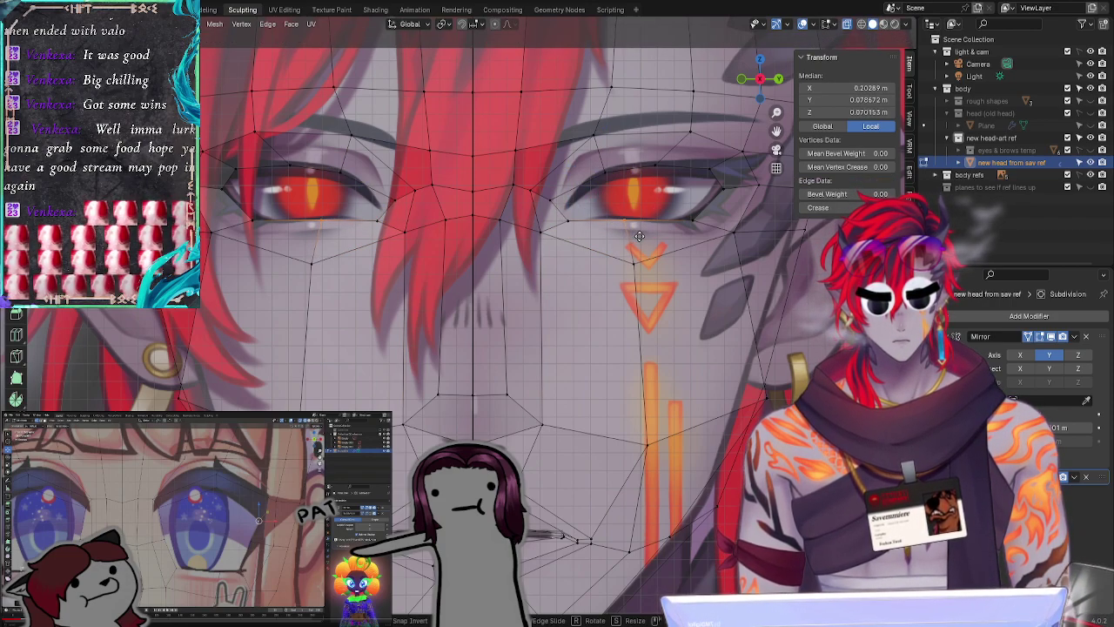
pyautogui.click(639, 236)
pyautogui.click(641, 268)
pyautogui.press('g')
pyautogui.press('g')
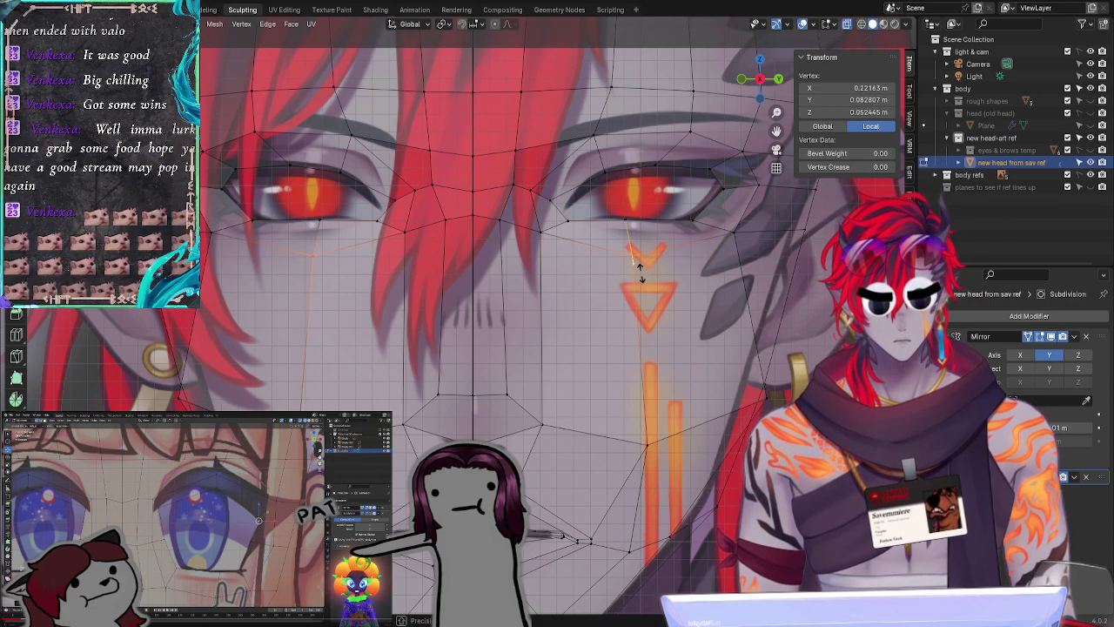
pyautogui.click(636, 270)
# Step: In solid shading, slide the cheek vertex beside the nose along its edge, leaving the lower cheek vertex unchanged
pyautogui.hotkey('alt', 'z')
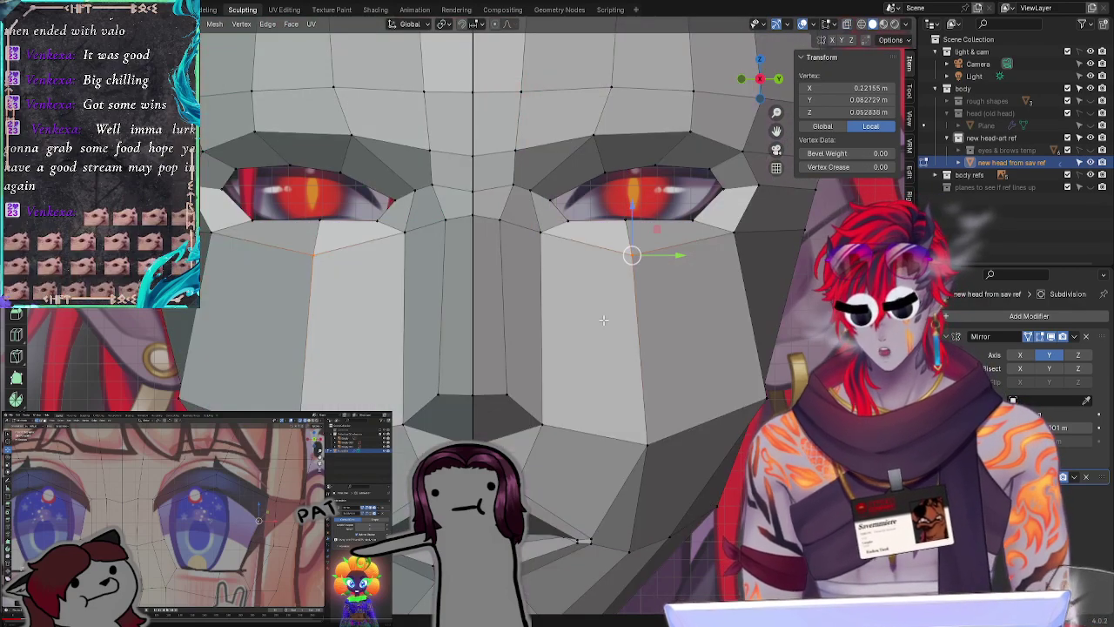
pyautogui.hotkey('alt', 'a')
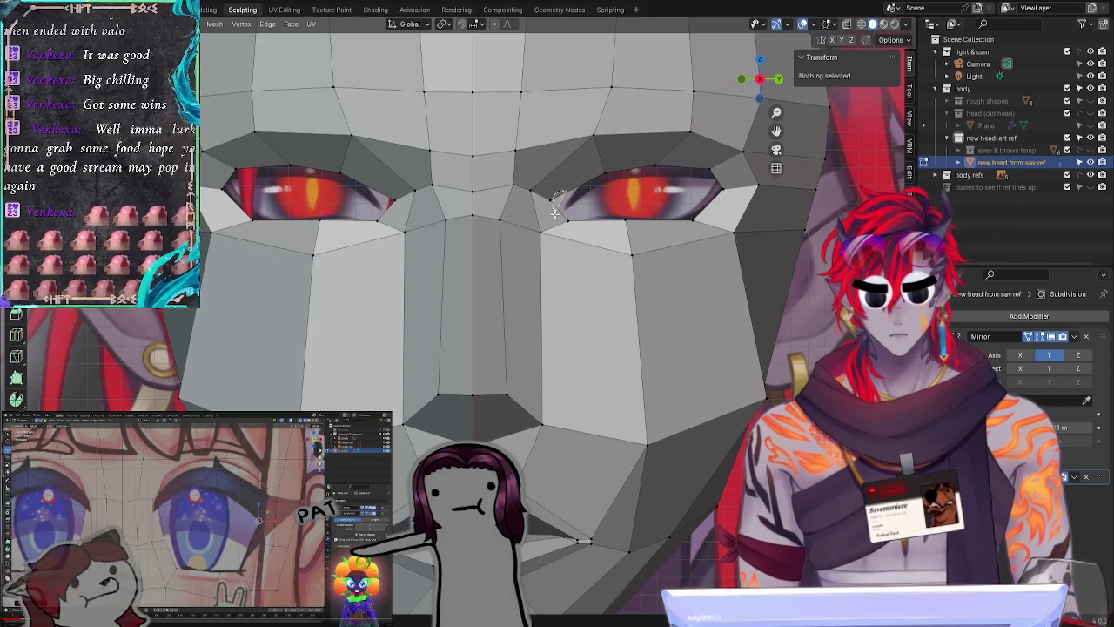
pyautogui.click(651, 444)
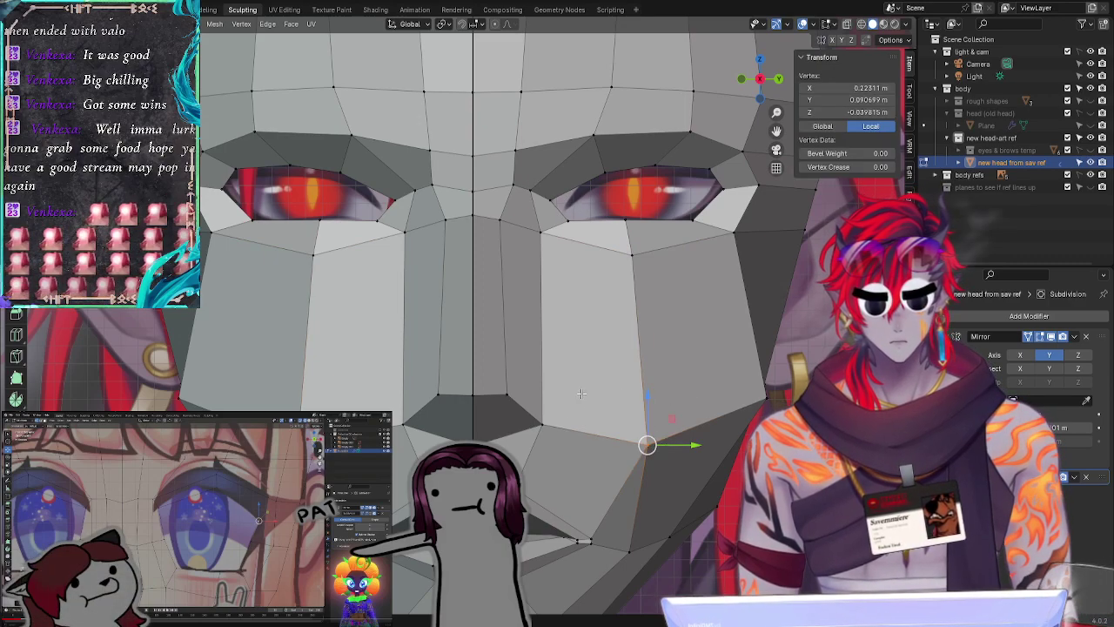
pyautogui.moveTo(571, 389)
pyautogui.mouseDown()
pyautogui.moveTo(597, 442)
pyautogui.moveTo(581, 409)
pyautogui.mouseUp()
pyautogui.moveTo(548, 387)
pyautogui.mouseDown()
pyautogui.moveTo(553, 438)
pyautogui.moveTo(561, 432)
pyautogui.mouseUp()
pyautogui.hotkey('shift', 'v')
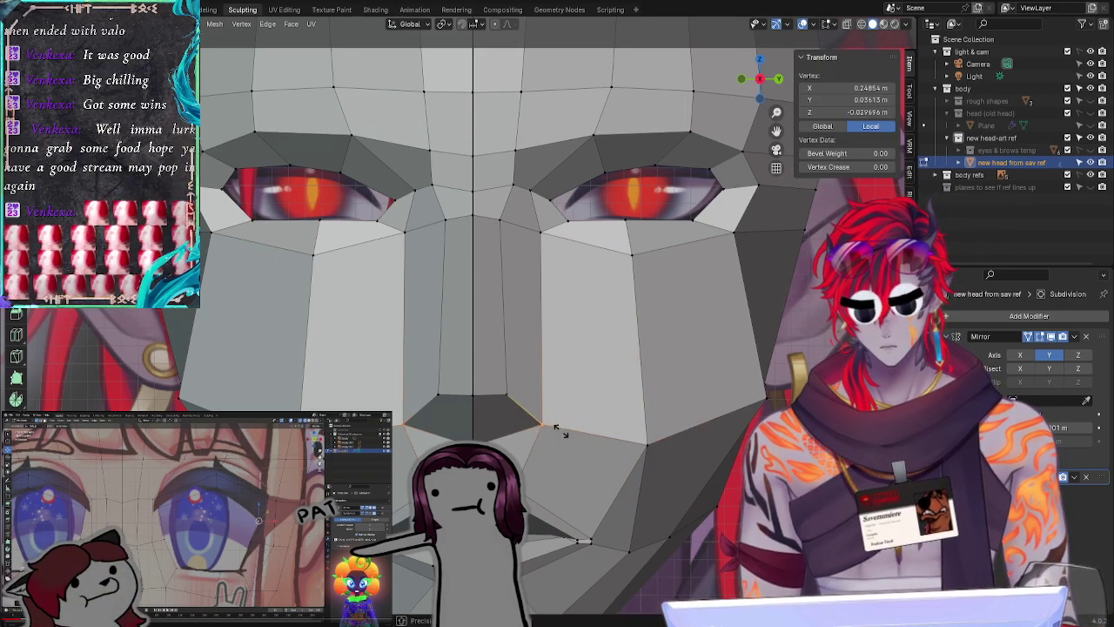
pyautogui.click(569, 436)
pyautogui.moveTo(663, 400); pyautogui.dragTo(643, 466)
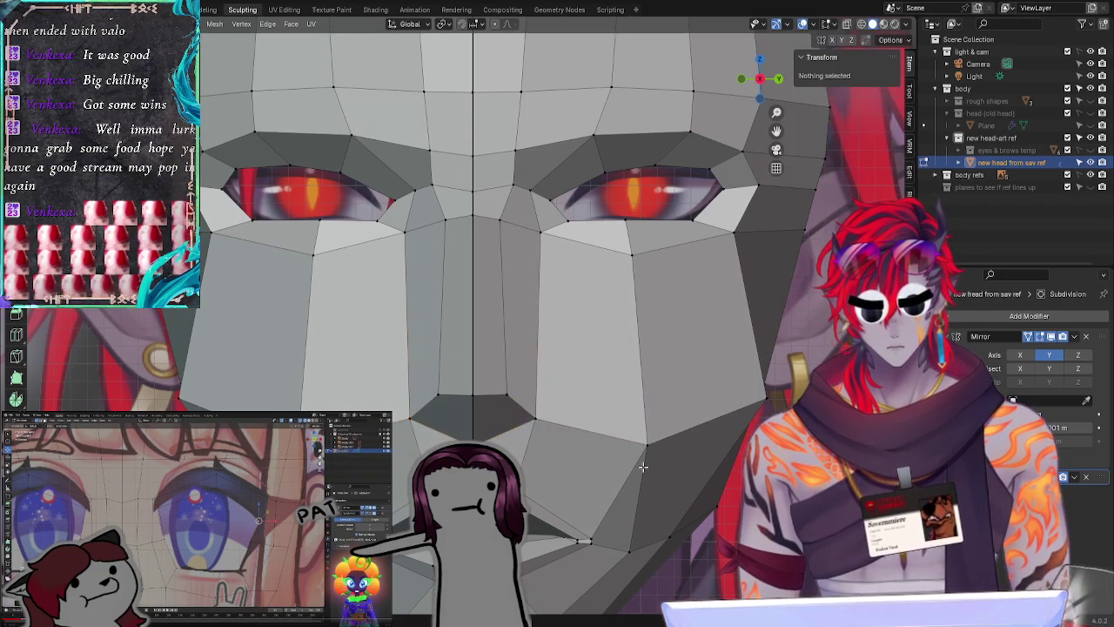
pyautogui.click(650, 444)
pyautogui.press('g')
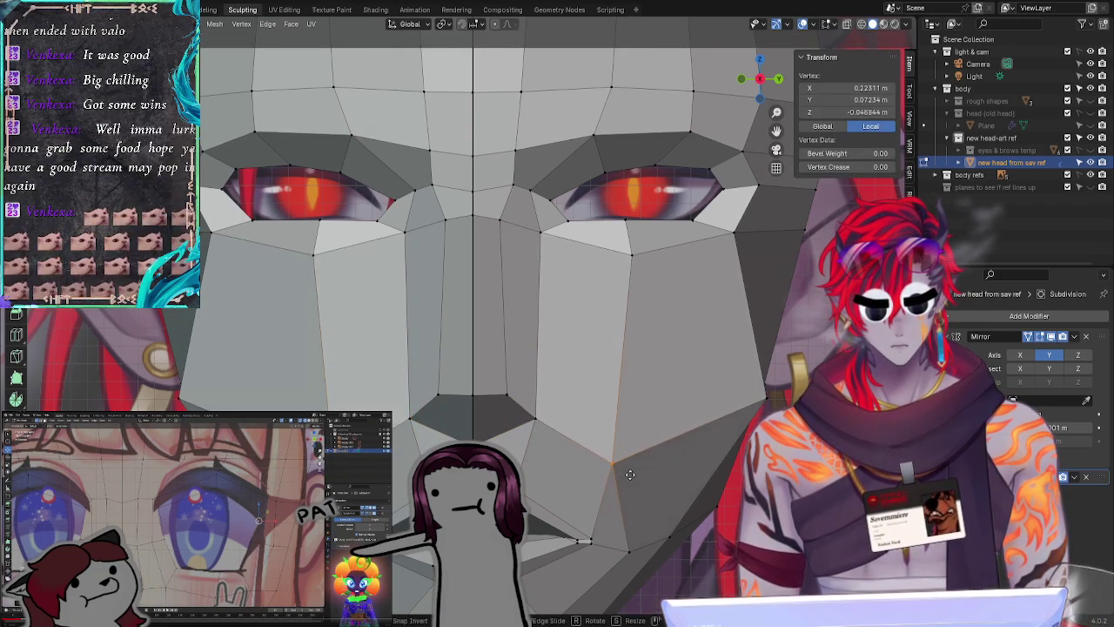
pyautogui.rightClick(651, 459)
# Step: Undo a stray inner-corner adjustment and raise the brow-ridge vertex pair above the upper lid
pyautogui.click(537, 229)
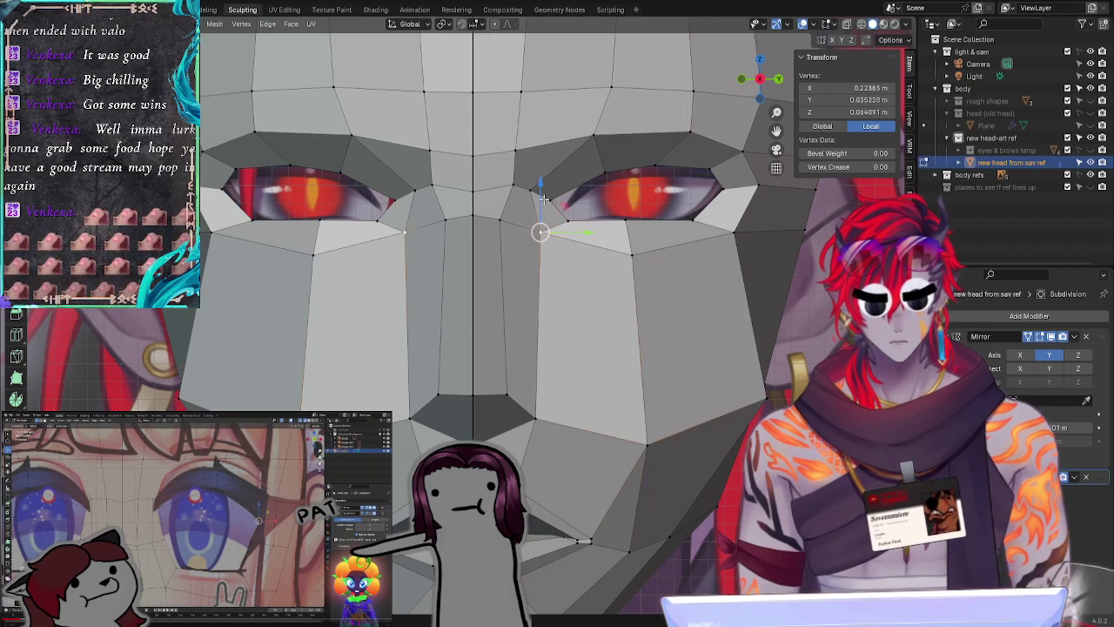
pyautogui.moveTo(541, 215); pyautogui.dragTo(543, 224)
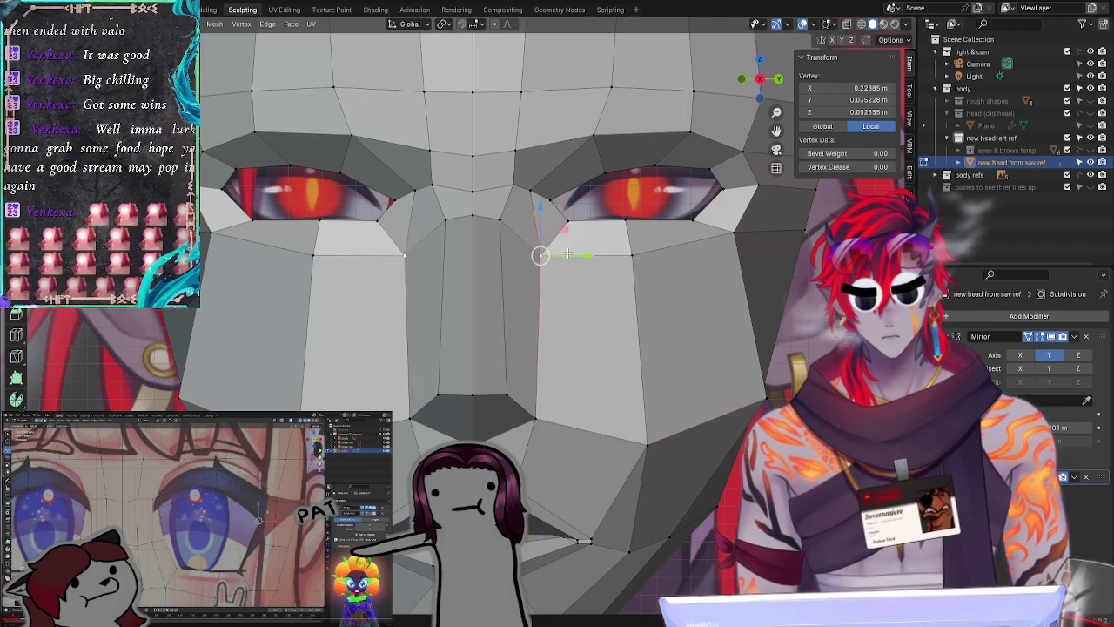
pyautogui.hotkey('ctrl', 'z')
pyautogui.hotkey('ctrl', 'z')
pyautogui.hotkey('ctrl', 'z')
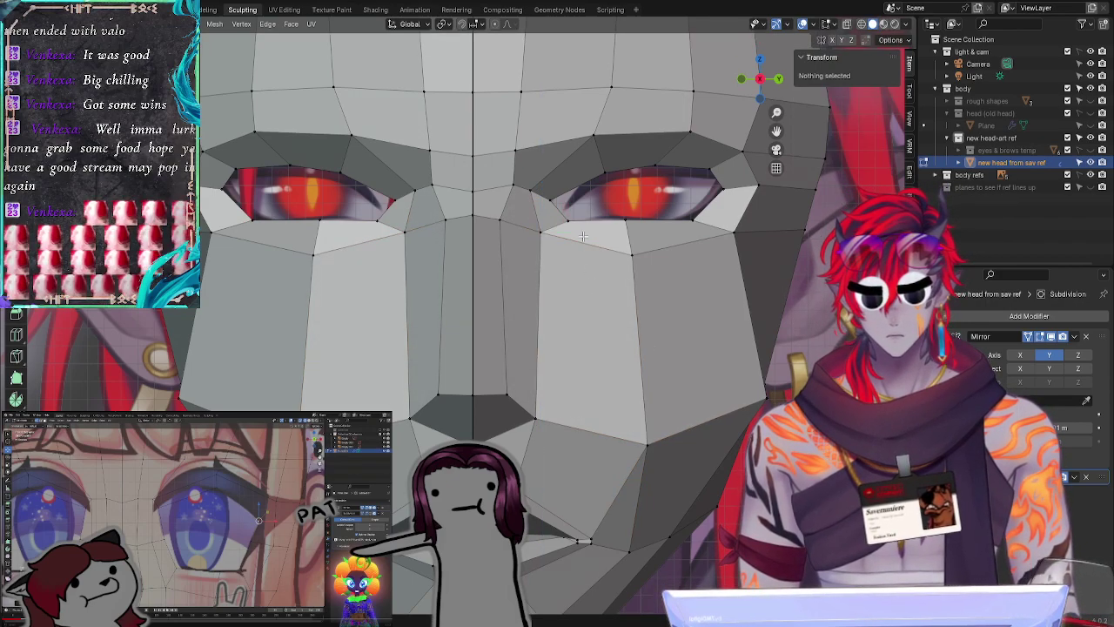
pyautogui.click(557, 205)
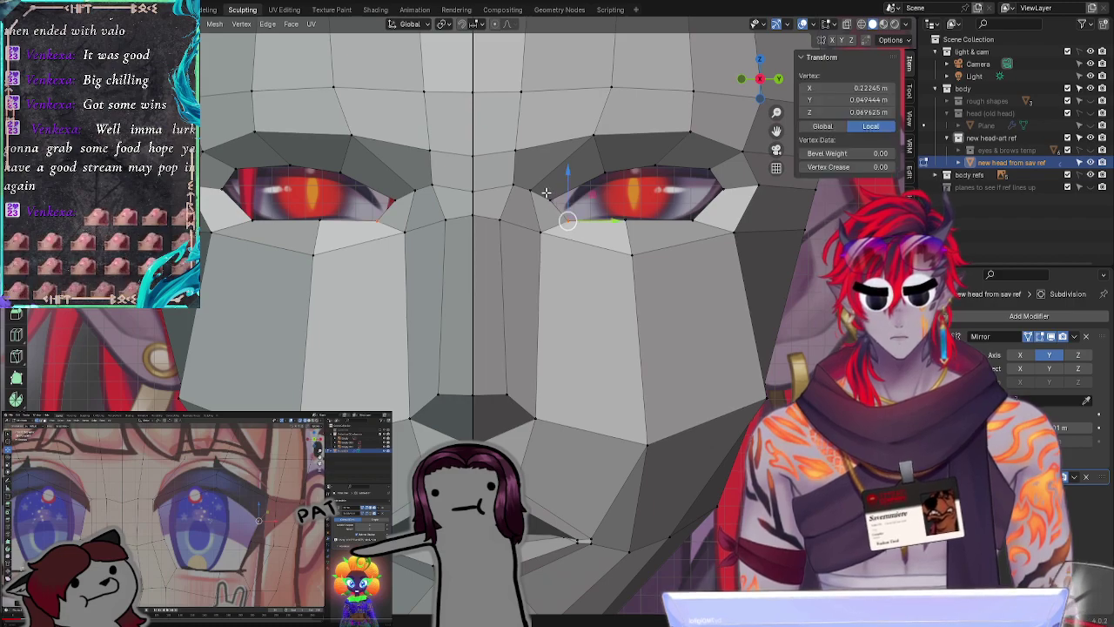
pyautogui.click(608, 174)
pyautogui.keyDown('shift'); pyautogui.click(597, 136); pyautogui.keyUp('shift')
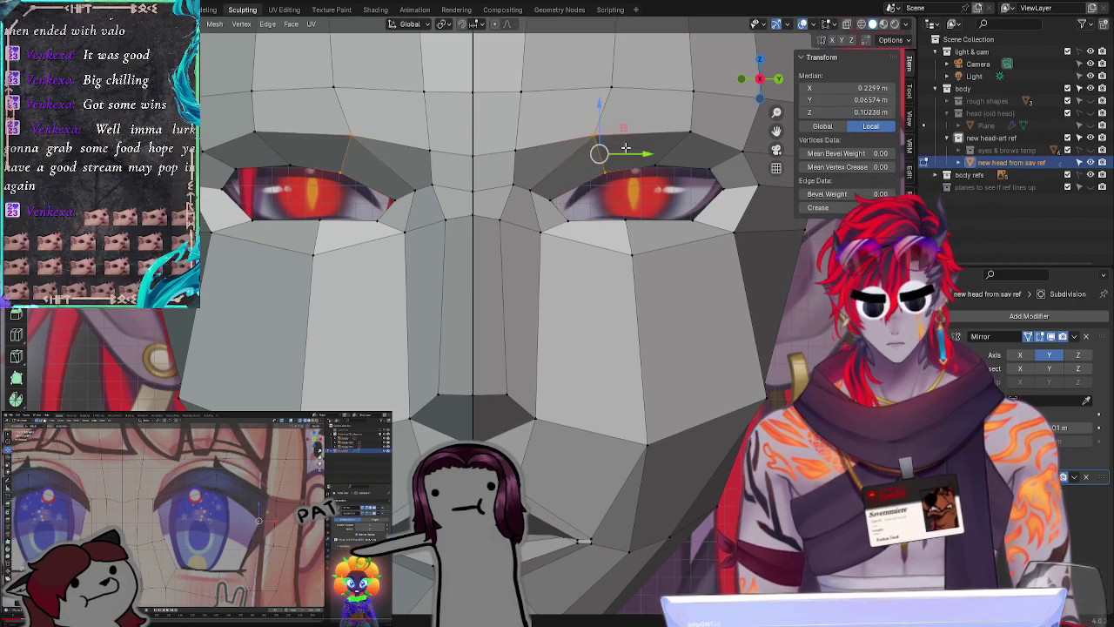
pyautogui.press('g')
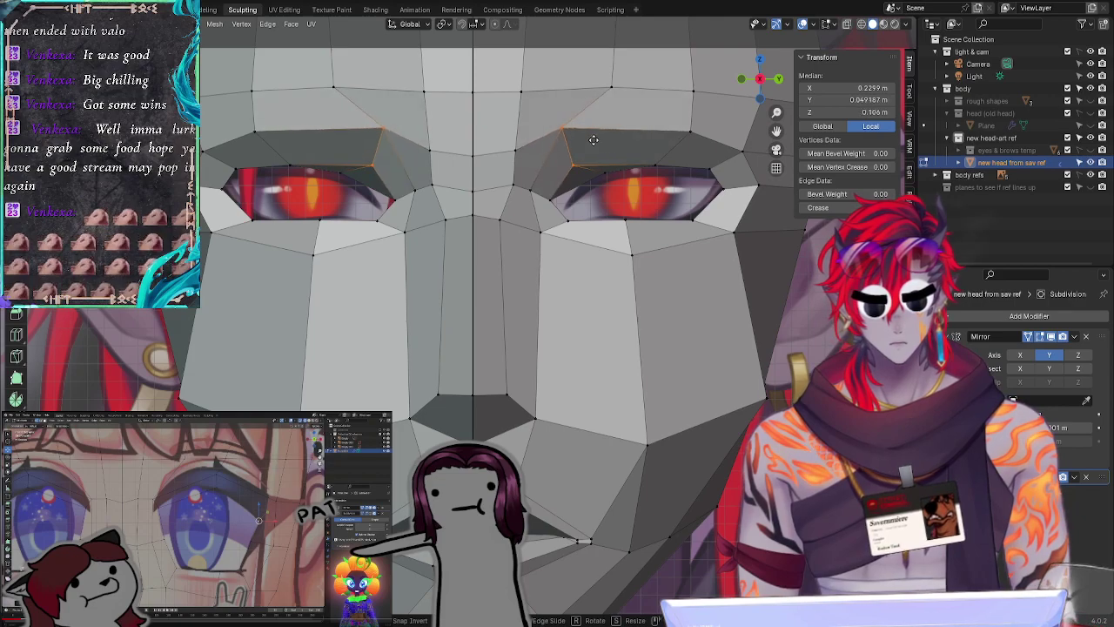
pyautogui.click(619, 143)
# Step: Select the brow edge above the eye and cancel a trial move of it
pyautogui.click(641, 185)
pyautogui.keyDown('ctrl'); pyautogui.moveTo(612, 200); pyautogui.dragTo(619, 120, button='right'); pyautogui.keyUp('ctrl')
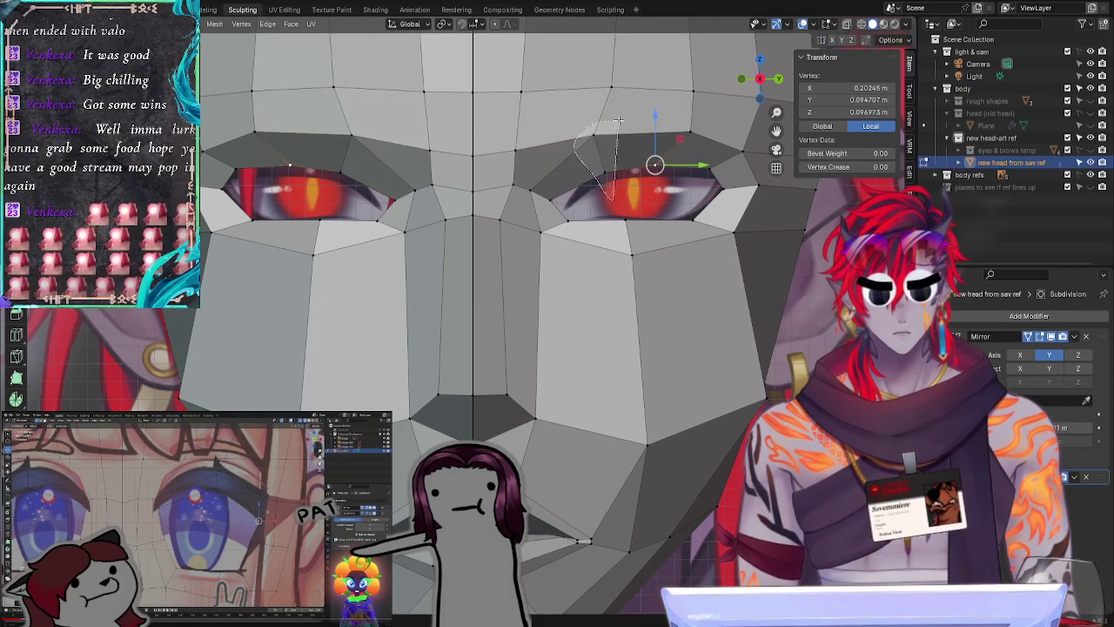
pyautogui.moveTo(617, 119); pyautogui.dragTo(612, 135)
pyautogui.press('g')
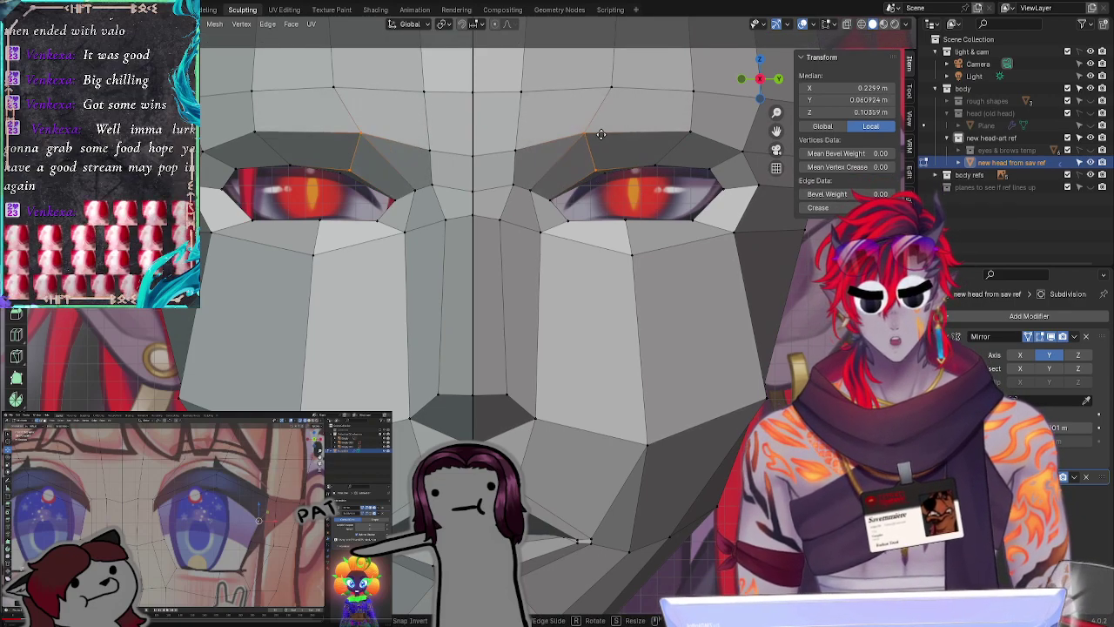
pyautogui.rightClick(608, 135)
# Step: With X-ray on, move the upper-eyelid edge loop down onto the drawn lid
pyautogui.hotkey('alt', 'z')
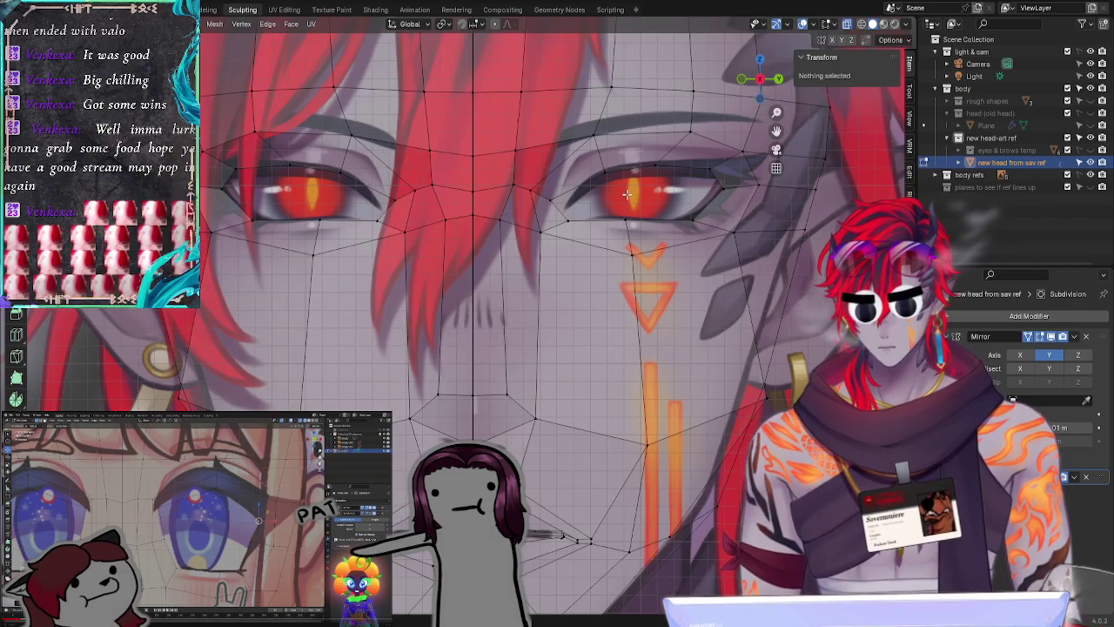
pyautogui.moveTo(627, 199); pyautogui.dragTo(620, 126)
pyautogui.hotkey('alt', 'a')
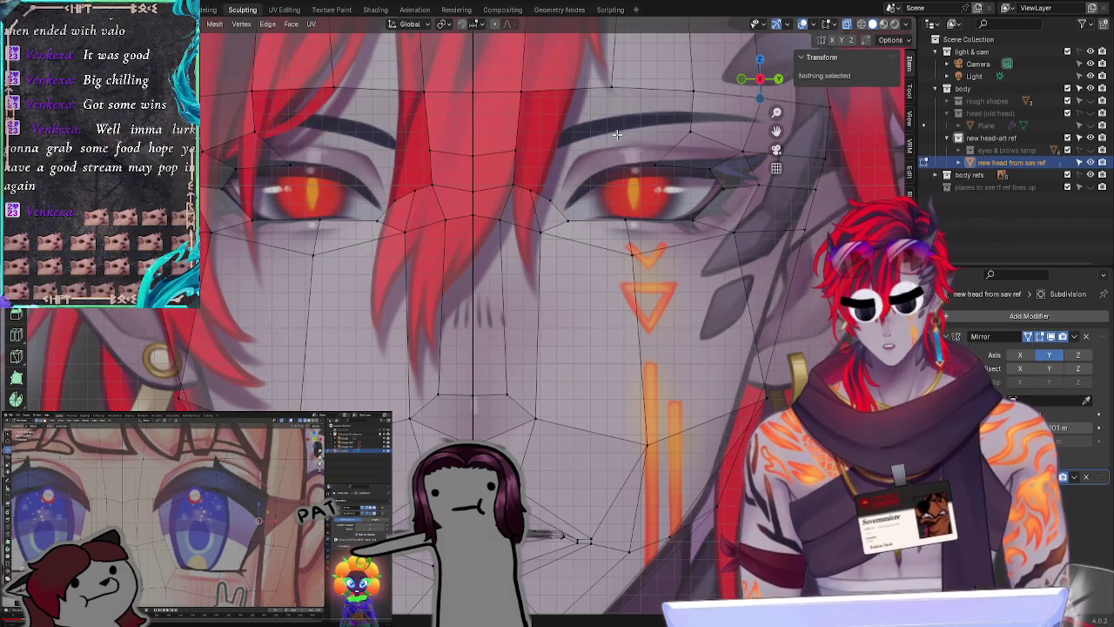
pyautogui.keyDown('alt'); pyautogui.click(616, 133); pyautogui.keyUp('alt')
pyautogui.press('g')
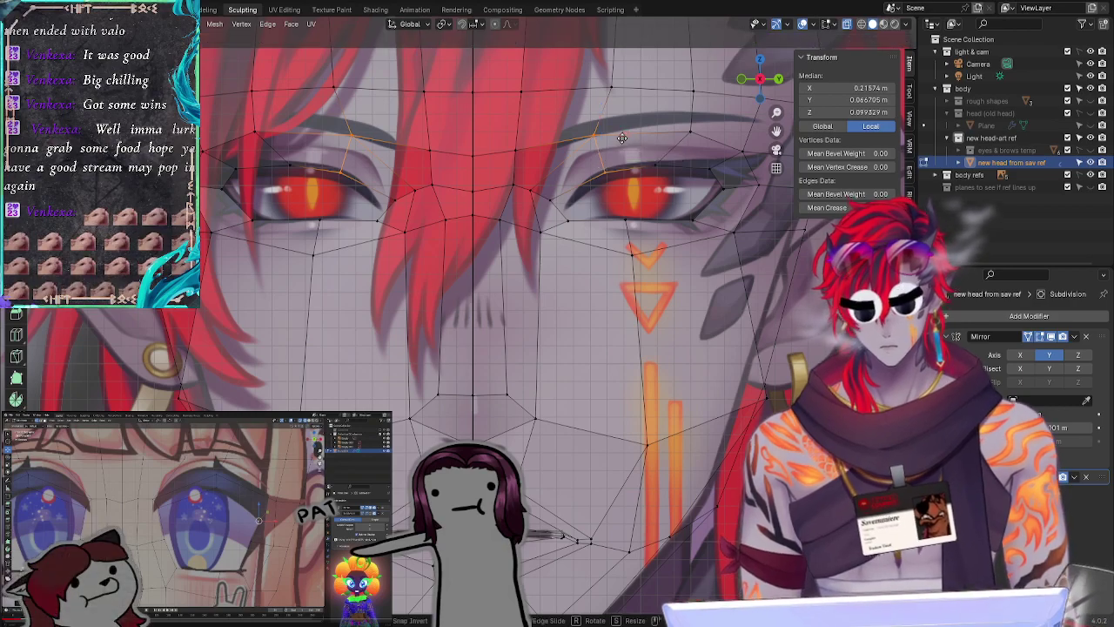
pyautogui.click(620, 141)
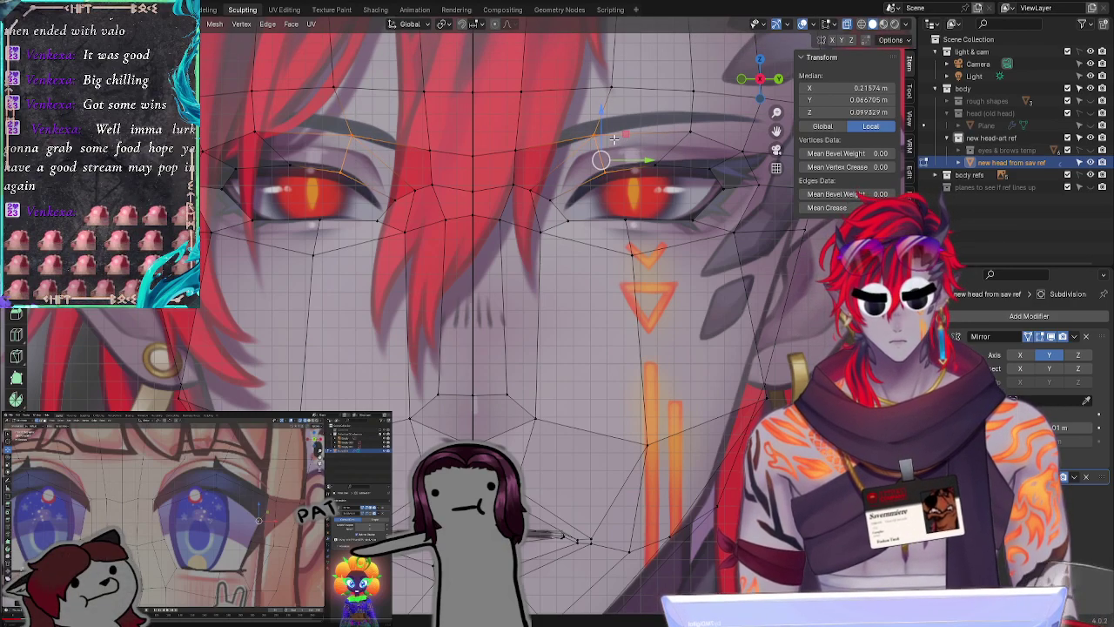
pyautogui.press('g')
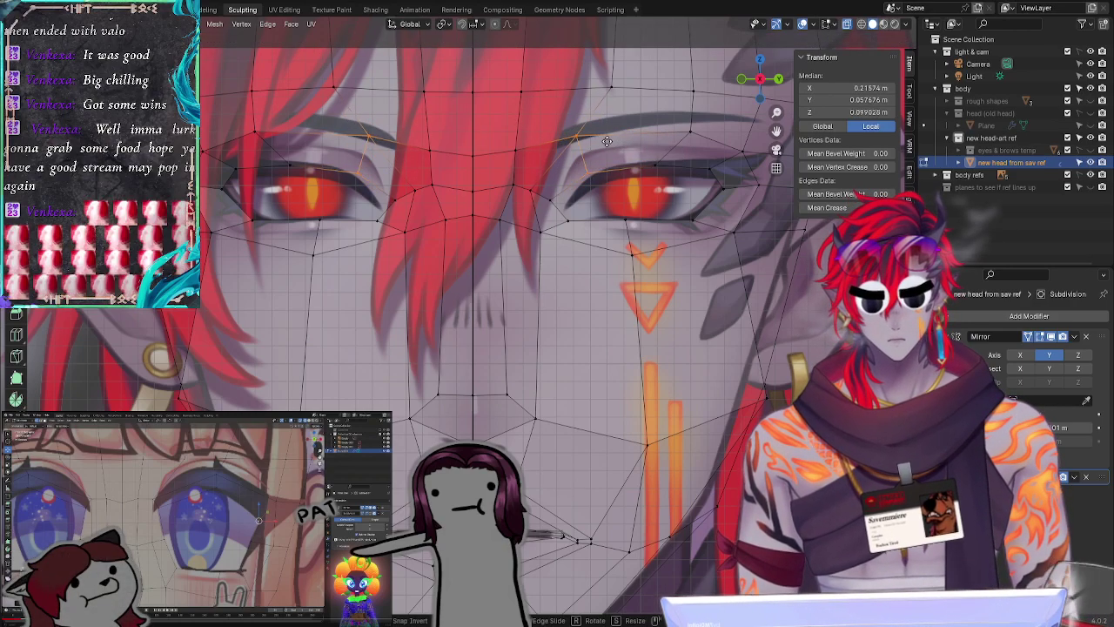
pyautogui.click(607, 140)
pyautogui.press('g')
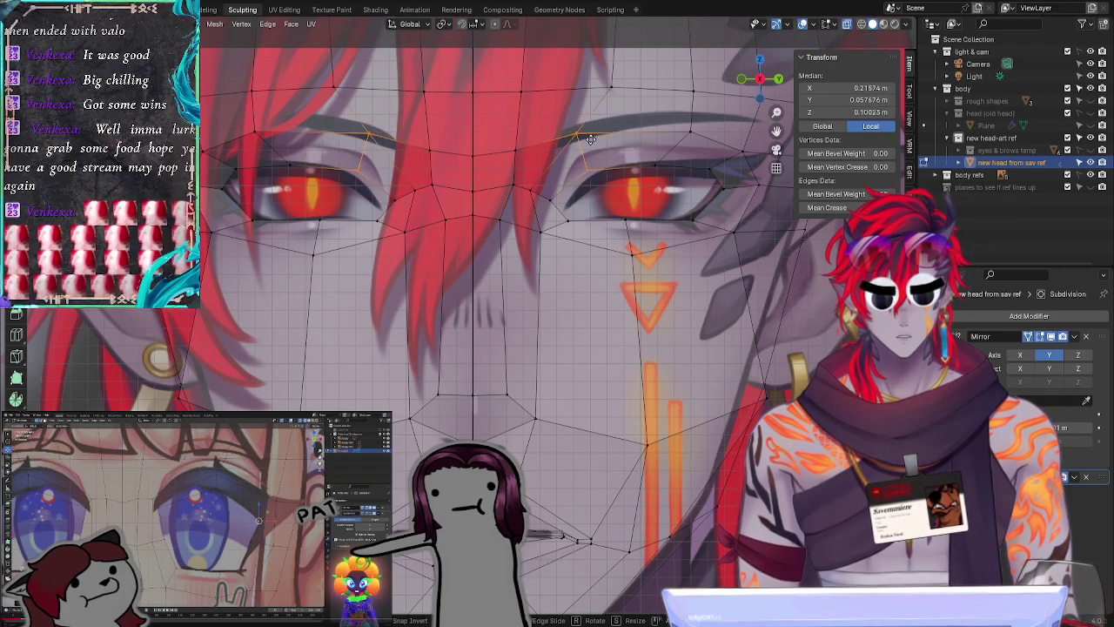
pyautogui.click(573, 205)
# Step: Move the lower-eyelid vertices and a vertex under the eye onto the drawn lower lid
pyautogui.keyDown('ctrl'); pyautogui.moveTo(554, 223); pyautogui.dragTo(564, 249, button='right'); pyautogui.keyUp('ctrl')
pyautogui.press('g')
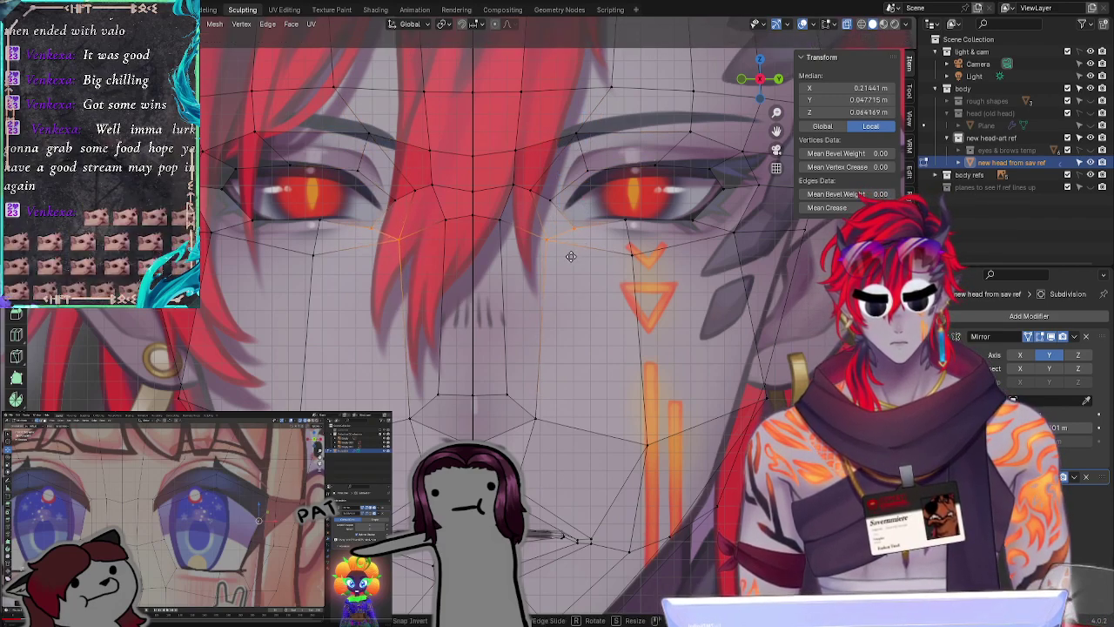
pyautogui.click(575, 250)
pyautogui.click(535, 244)
pyautogui.press('g')
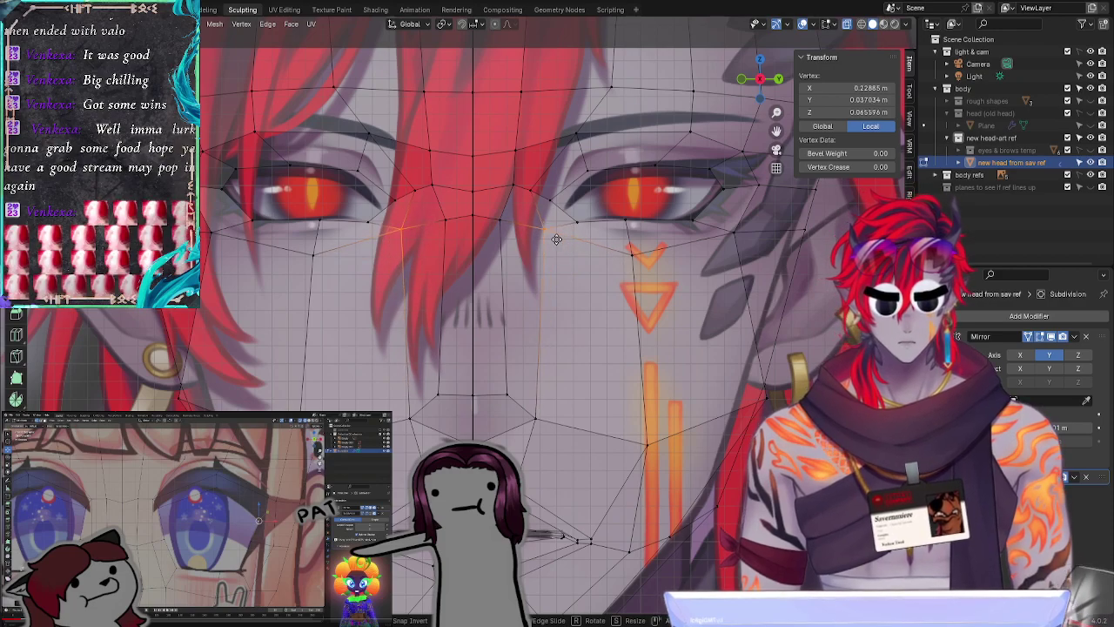
pyautogui.click(560, 233)
# Step: Fine-tune the vertices beside the eye and the upper-lid vertices onto the reference lid, then deselect
pyautogui.moveTo(567, 205); pyautogui.dragTo(590, 227)
pyautogui.press('g')
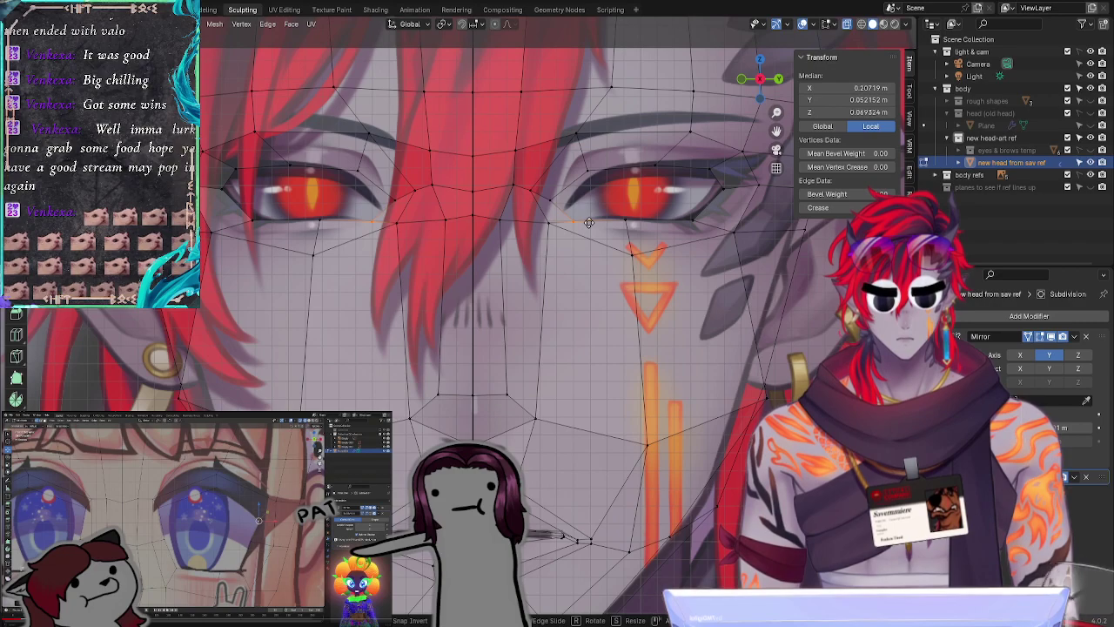
pyautogui.click(584, 223)
pyautogui.moveTo(579, 161); pyautogui.dragTo(593, 183)
pyautogui.press('g')
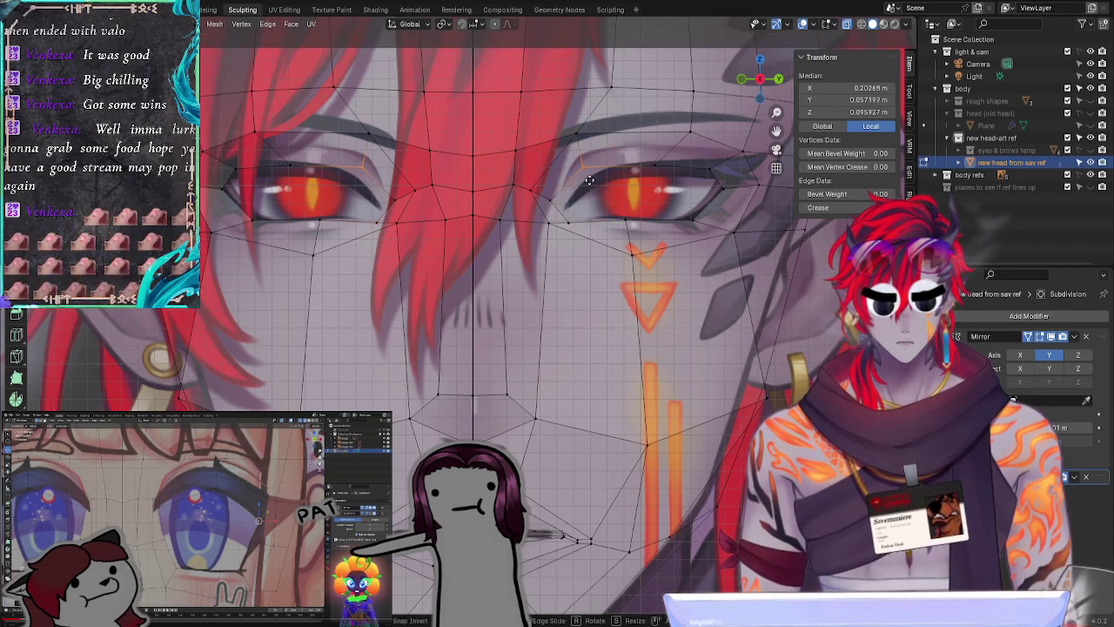
pyautogui.click(590, 183)
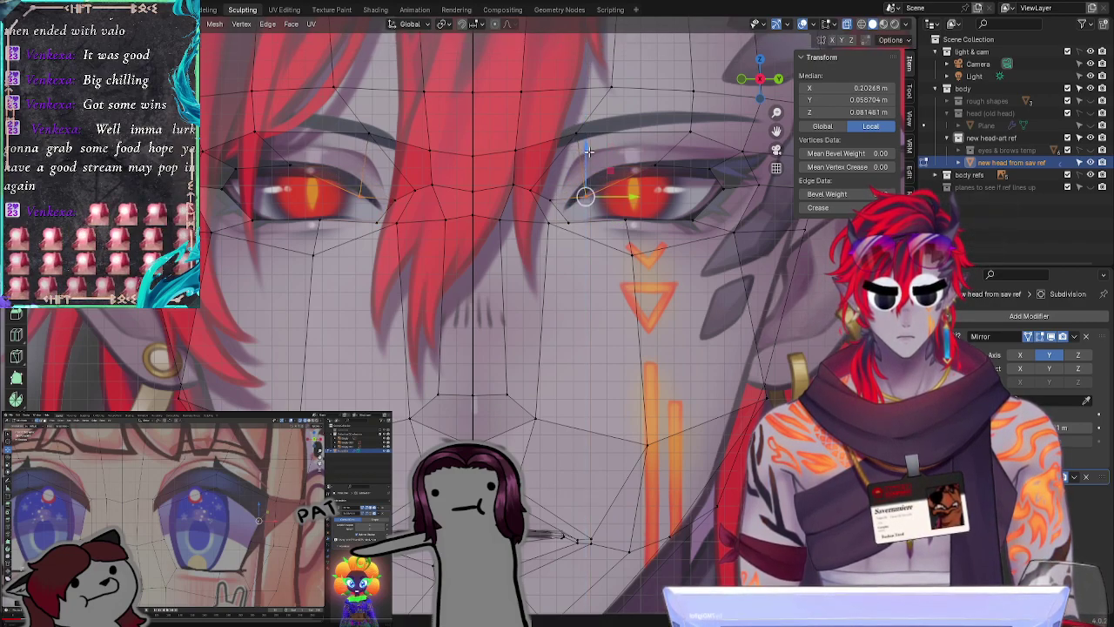
pyautogui.moveTo(588, 179)
pyautogui.mouseDown()
pyautogui.moveTo(587, 158)
pyautogui.moveTo(581, 174)
pyautogui.mouseUp()
pyautogui.hotkey('alt', 'a')
pyautogui.moveTo(681, 139); pyautogui.dragTo(650, 184)
pyautogui.press('g')
pyautogui.click(659, 190)
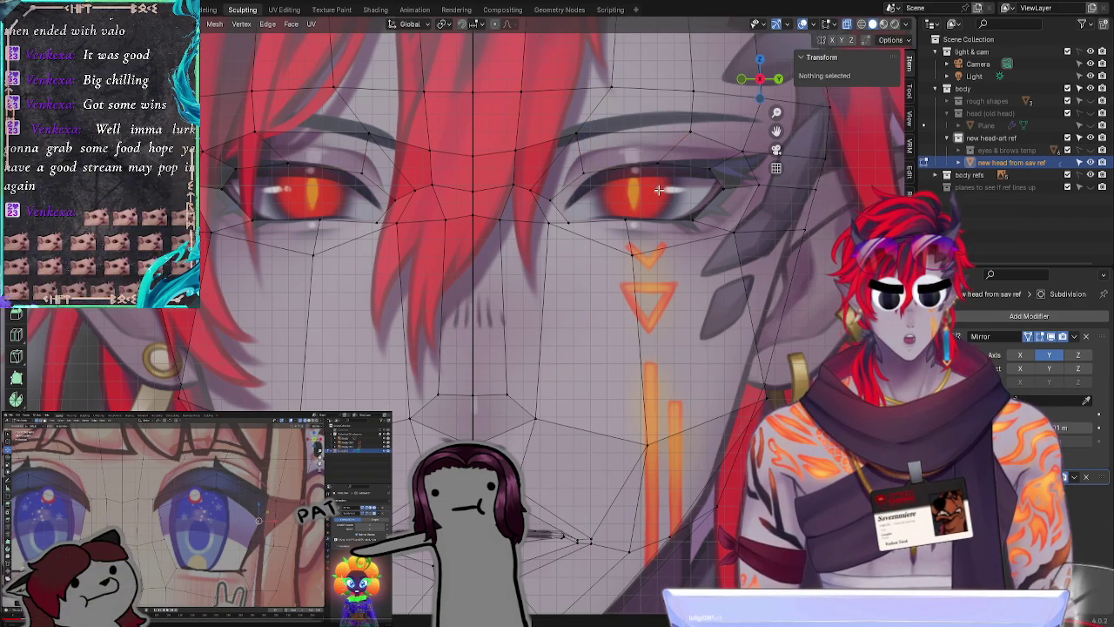
# Step: Nudge an upper-eyelid vertex left and move a brow-ridge vertex up and outward
pyautogui.scroll(-3, 654, 200)
pyautogui.click(598, 210)
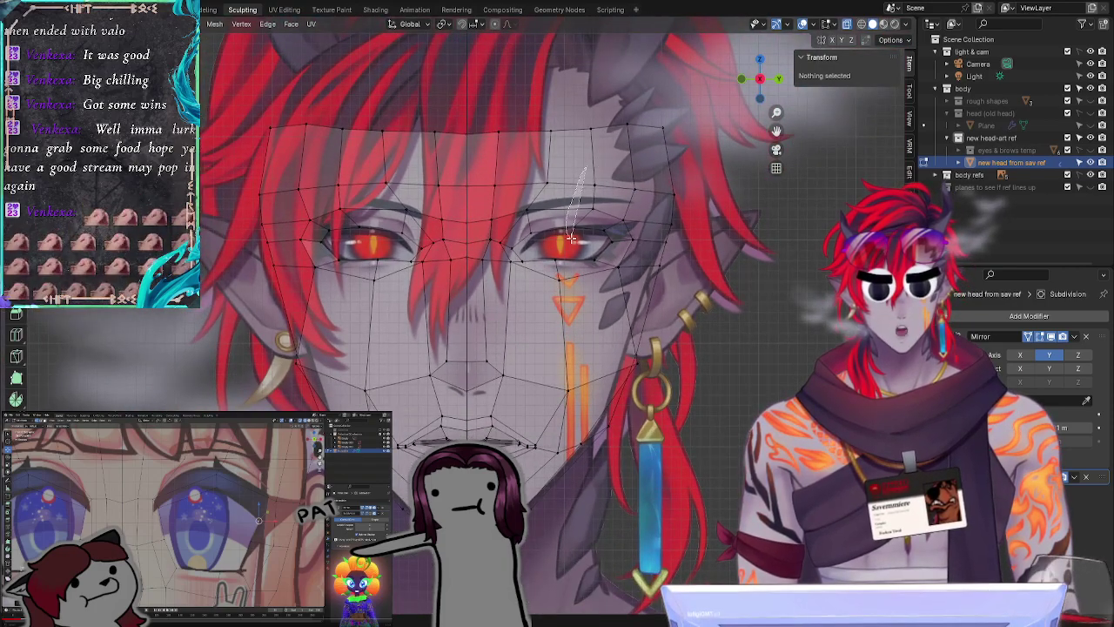
pyautogui.press('g')
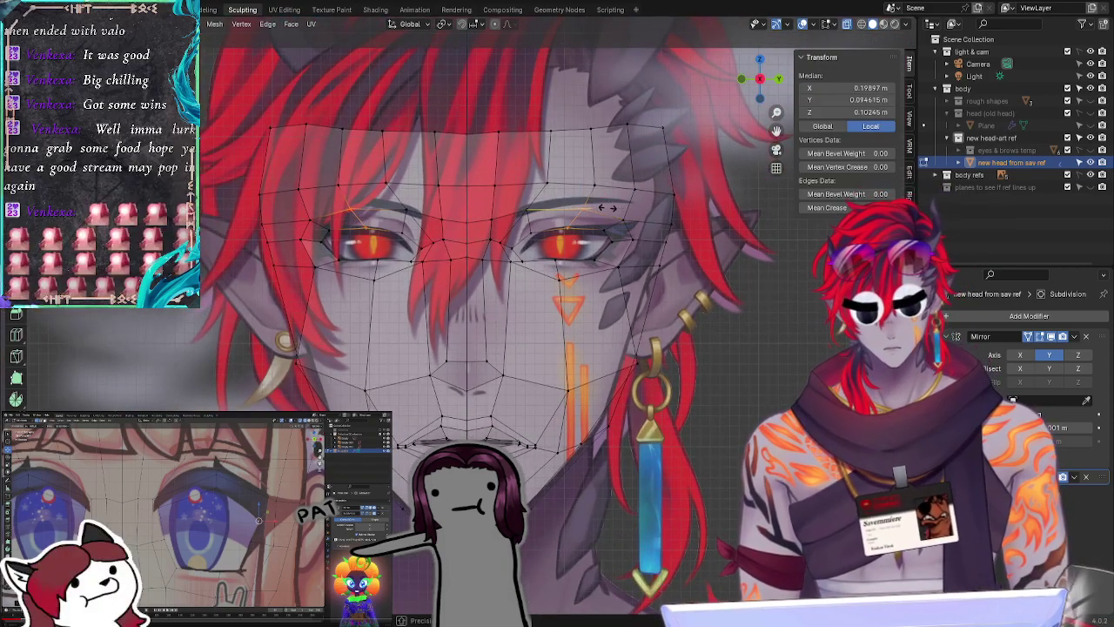
pyautogui.click(611, 208)
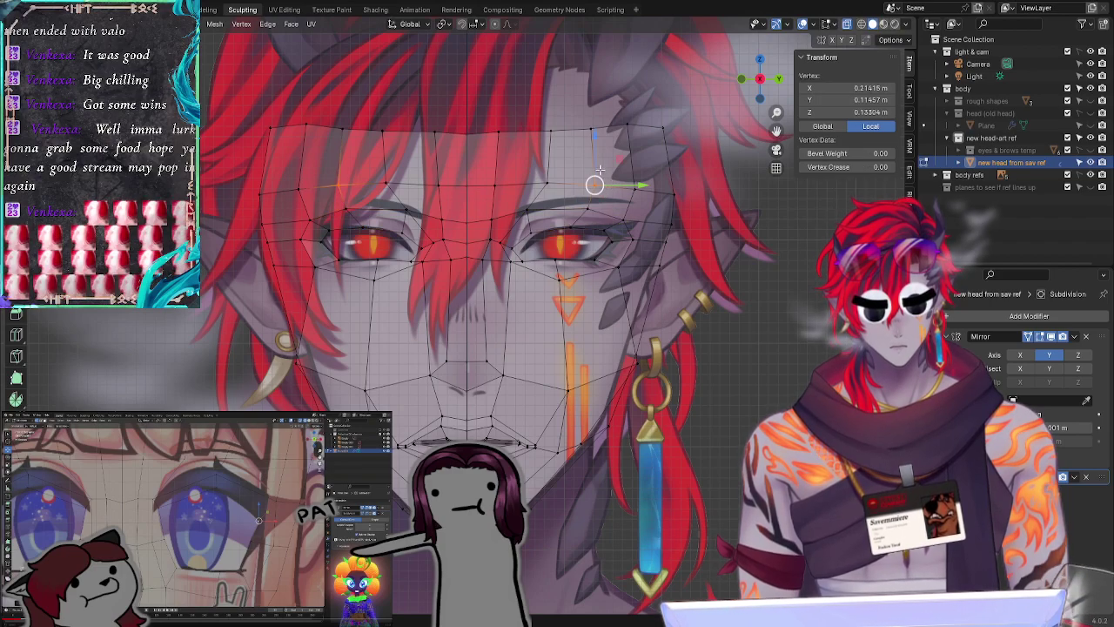
pyautogui.click(596, 160)
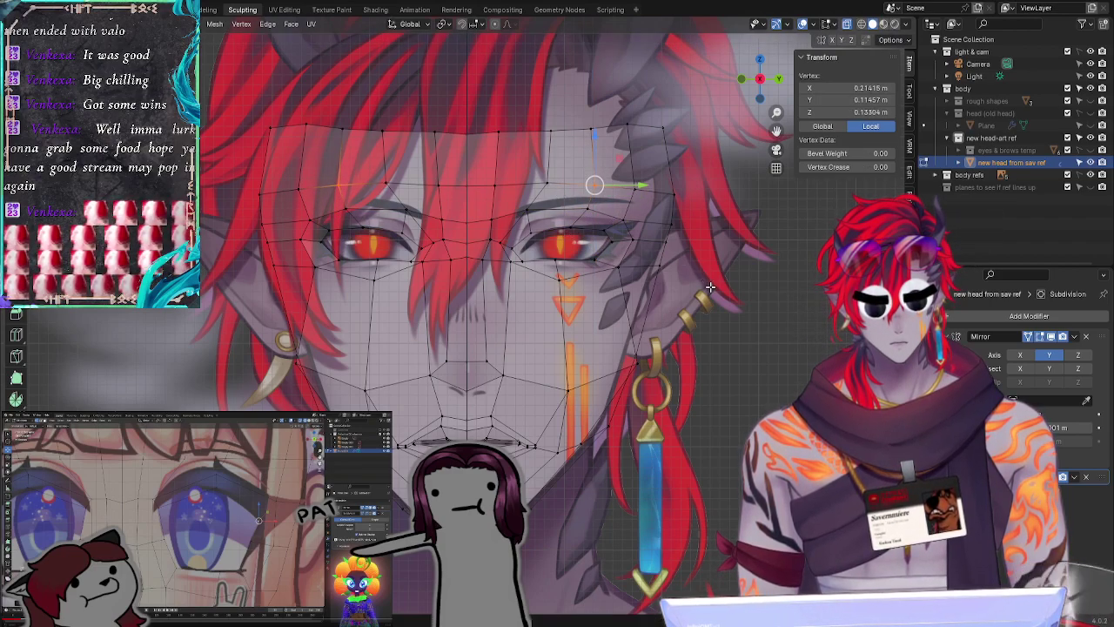
pyautogui.press('g')
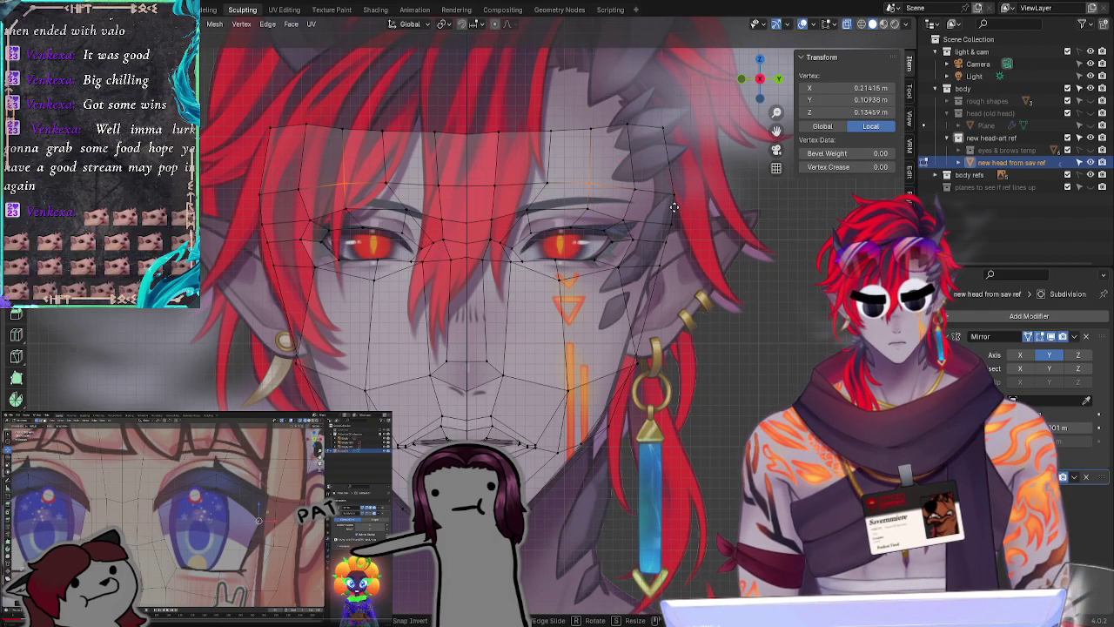
pyautogui.click(678, 202)
pyautogui.press('g')
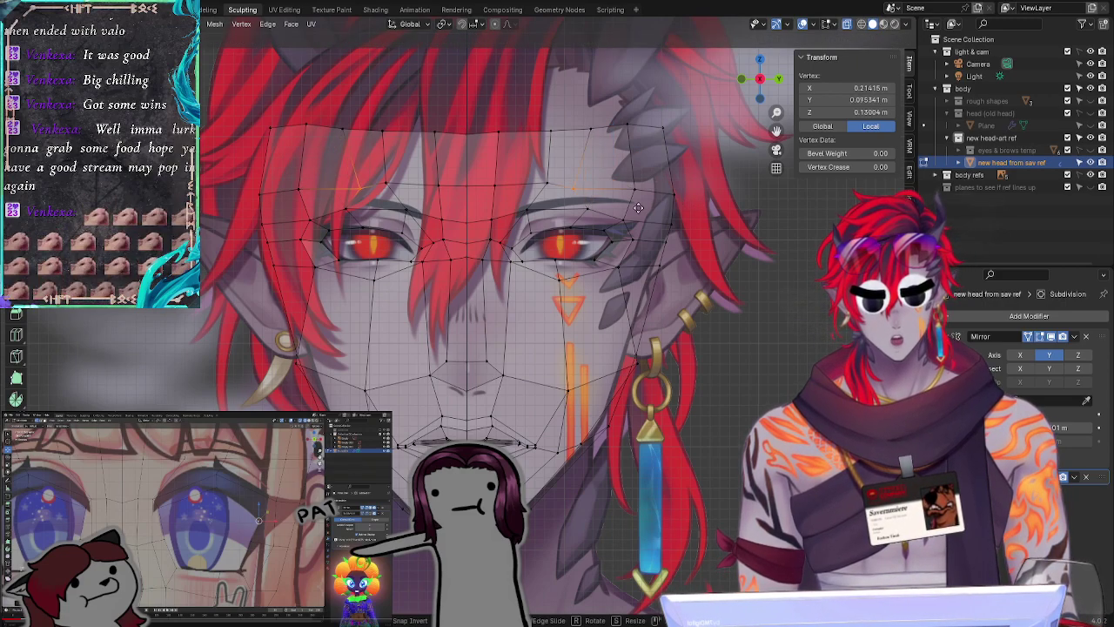
pyautogui.click(657, 198)
# Step: Reposition the upper-eyelid vertices, trying and undoing a move of one upper-lid vertex
pyautogui.hotkey('ctrl', 'z')
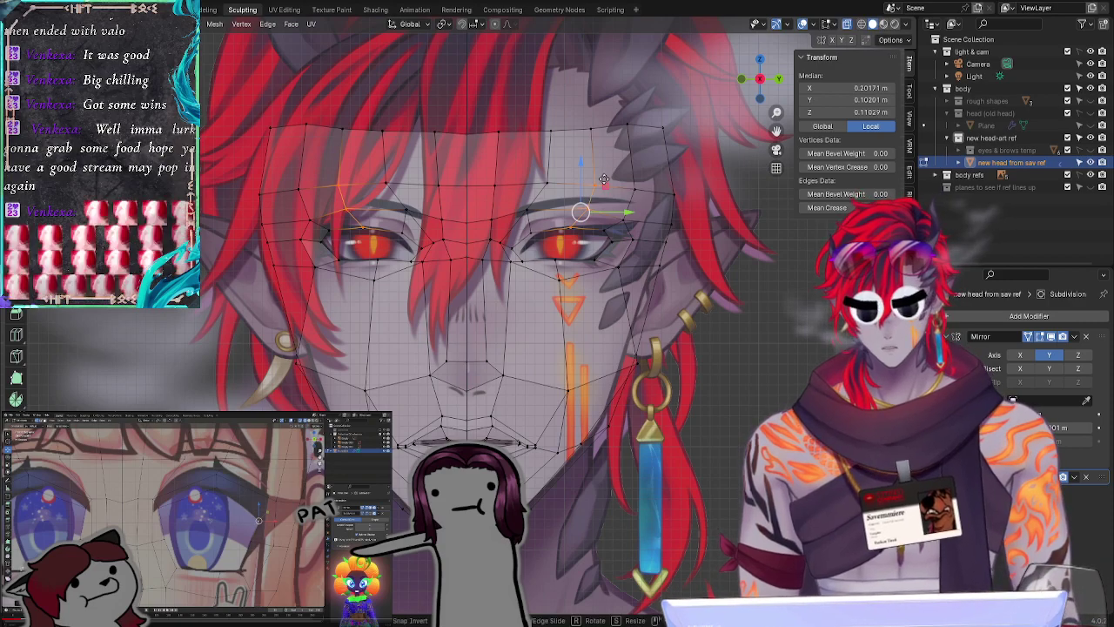
pyautogui.press('g')
pyautogui.click(602, 178)
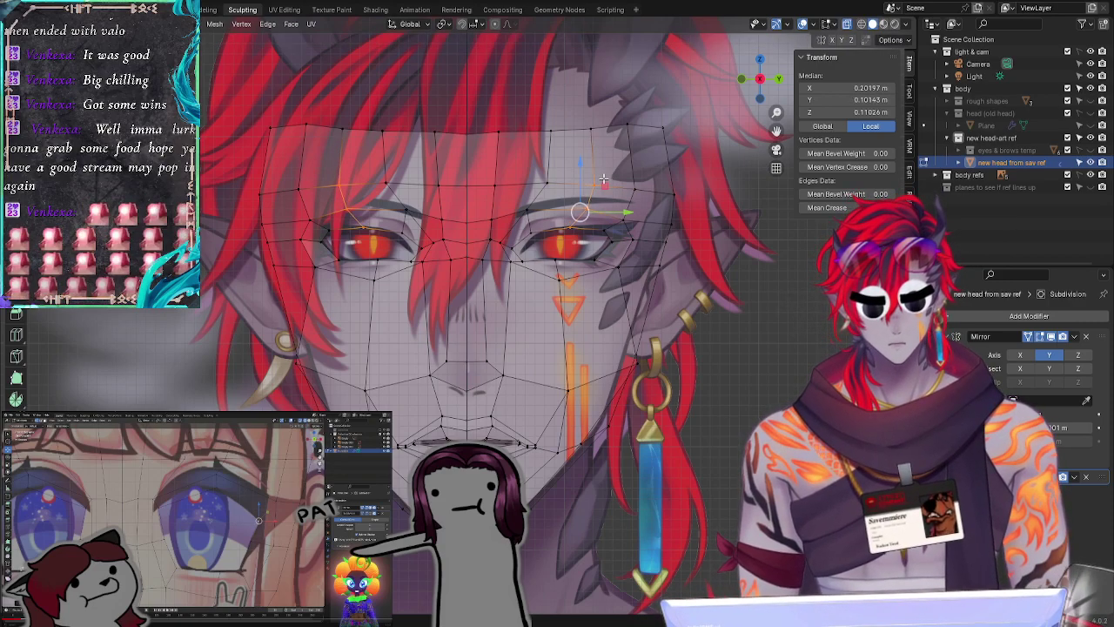
pyautogui.click(563, 226)
pyautogui.press('g')
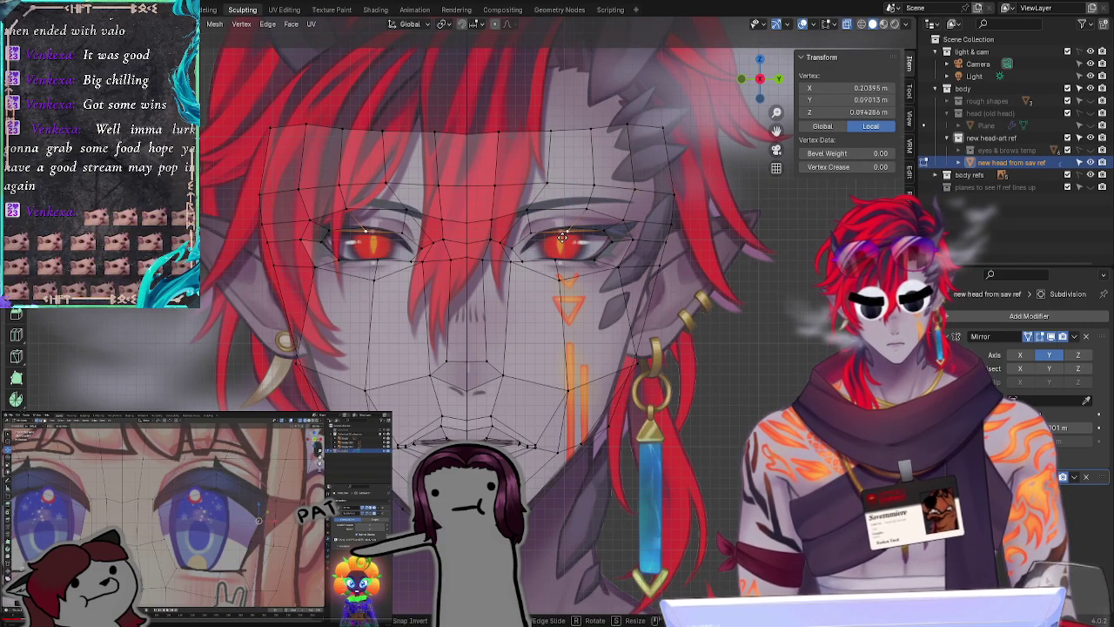
pyautogui.click(563, 236)
pyautogui.hotkey('ctrl', 'z')
pyautogui.hotkey('ctrl', 'z')
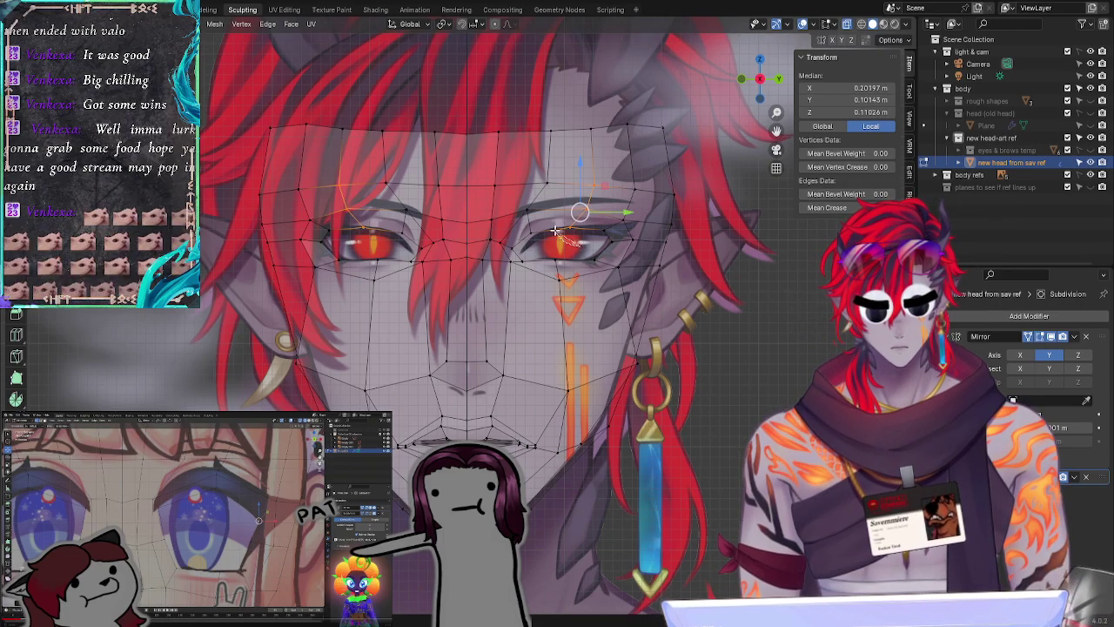
# Step: Edge-slide the eye's lower-rim edge and move the vertex below the eye onto the cheek line
pyautogui.click(576, 243)
pyautogui.press('g')
pyautogui.press('g')
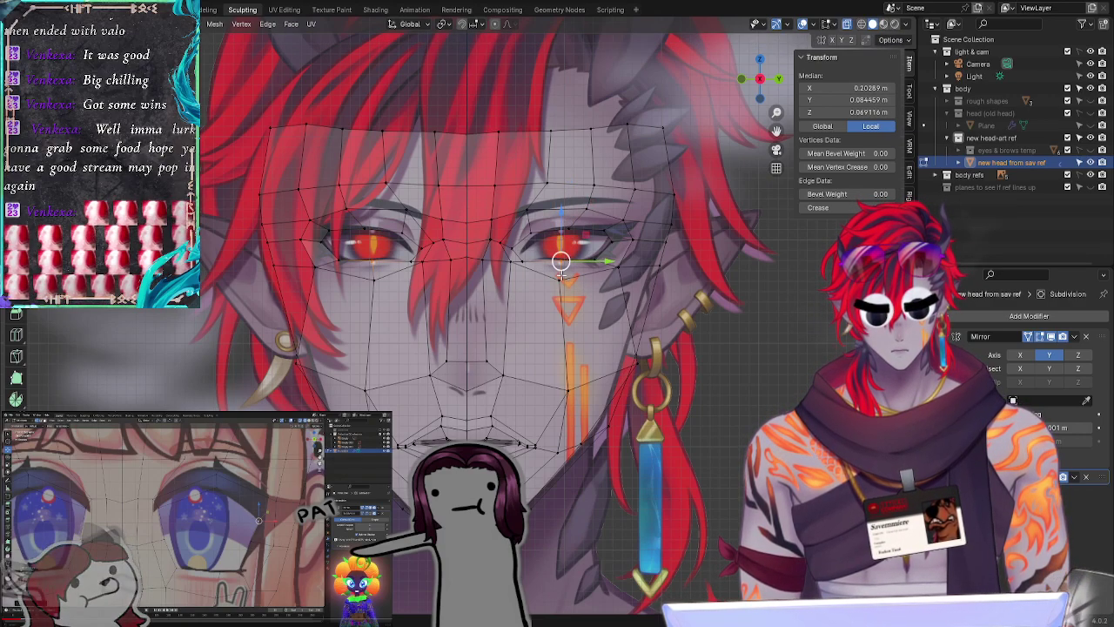
pyautogui.click(561, 271)
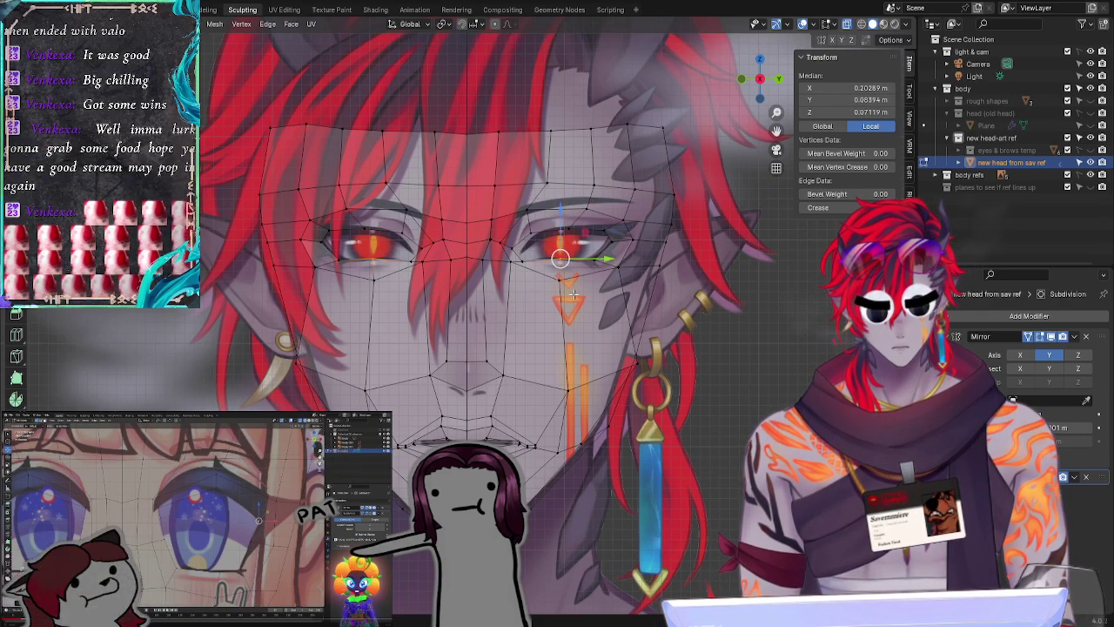
pyautogui.click(561, 275)
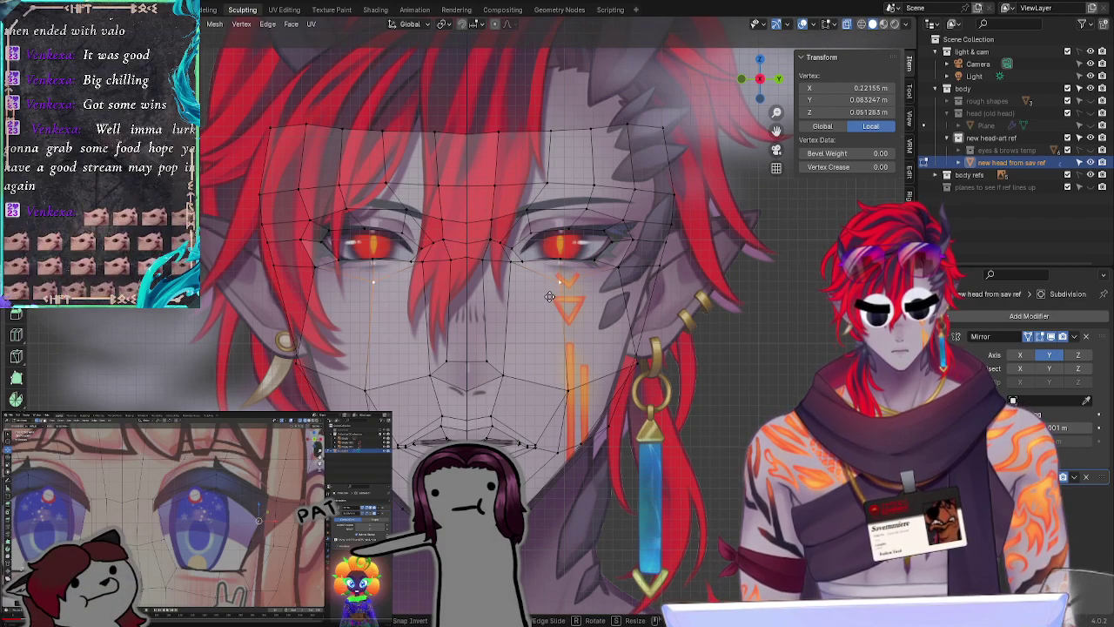
pyautogui.click(549, 299)
pyautogui.press('g')
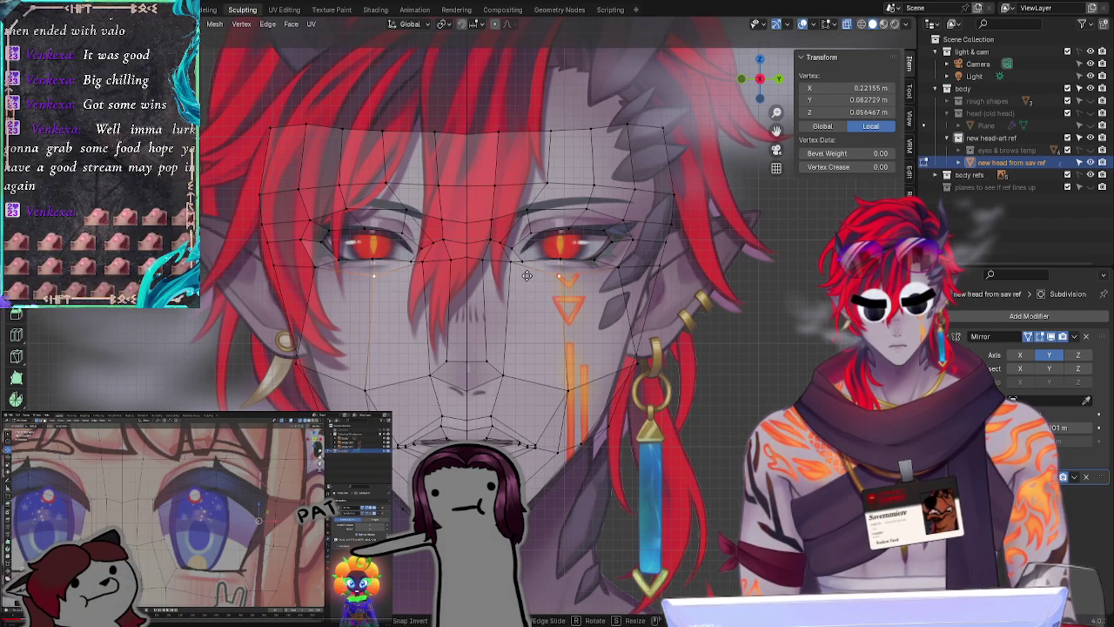
pyautogui.click(528, 284)
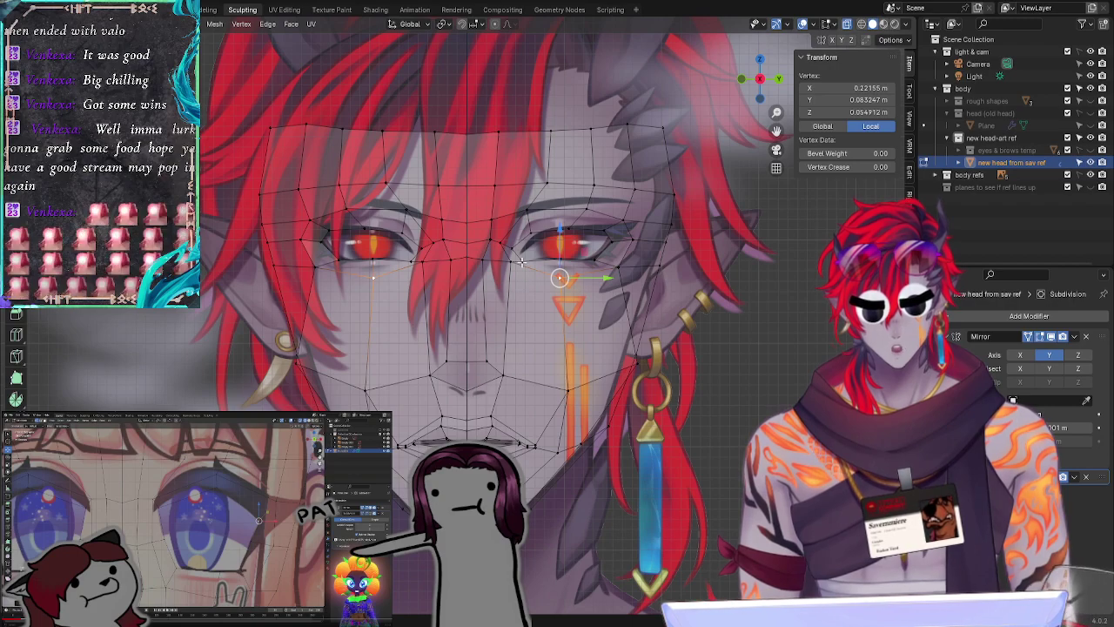
pyautogui.hotkey('alt', 'a')
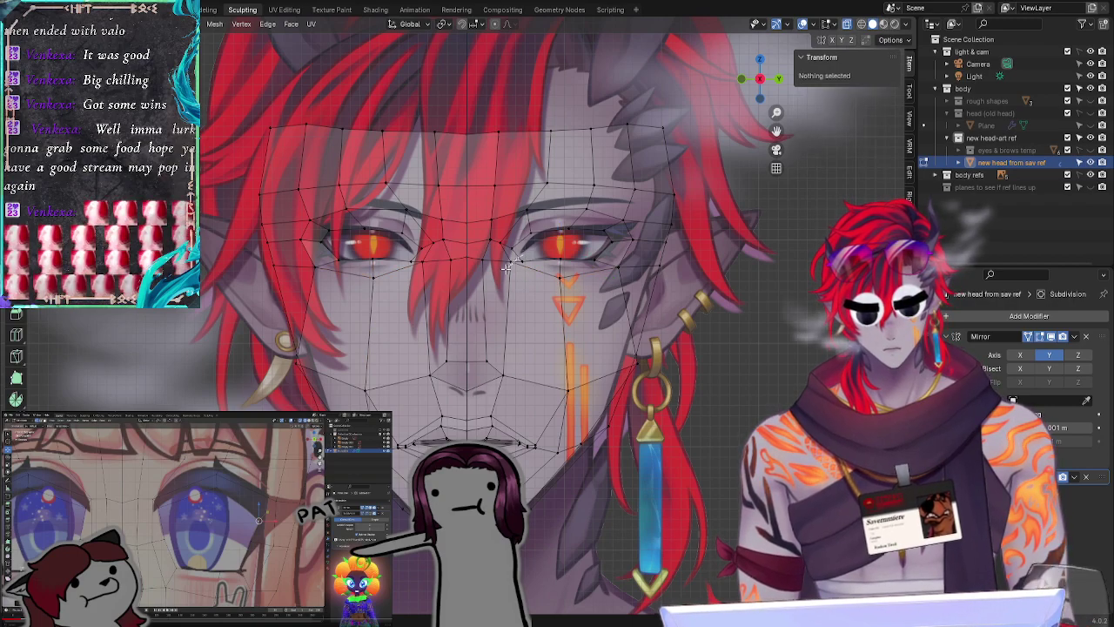
# Step: Move the vertex between the eye and nose slightly left and up
pyautogui.click(514, 271)
pyautogui.press('g')
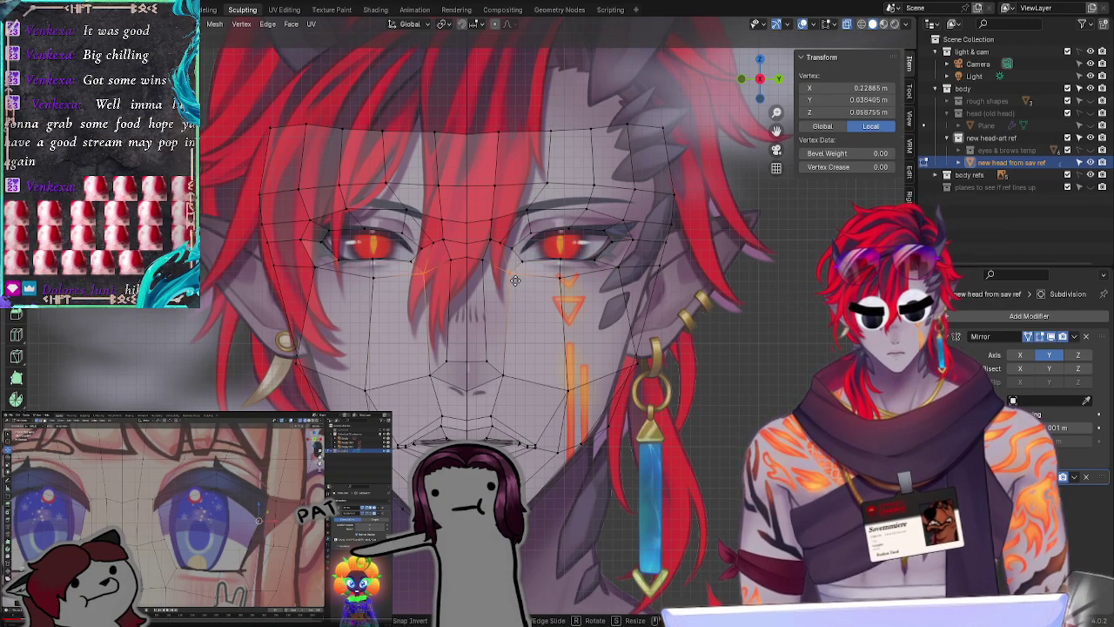
pyautogui.click(516, 280)
pyautogui.press('g')
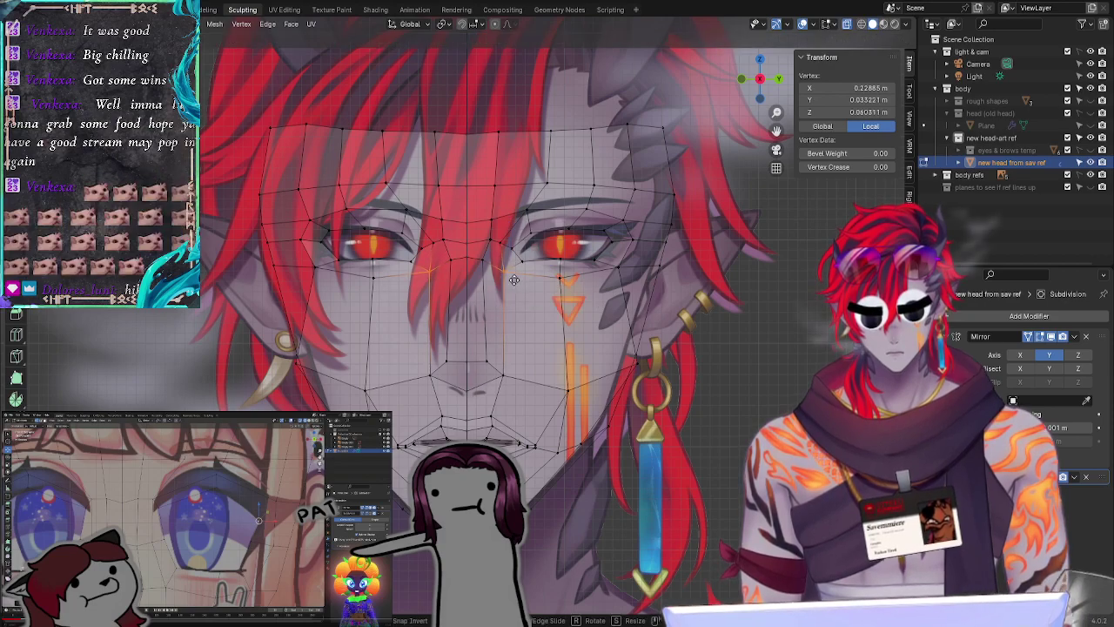
pyautogui.click(515, 277)
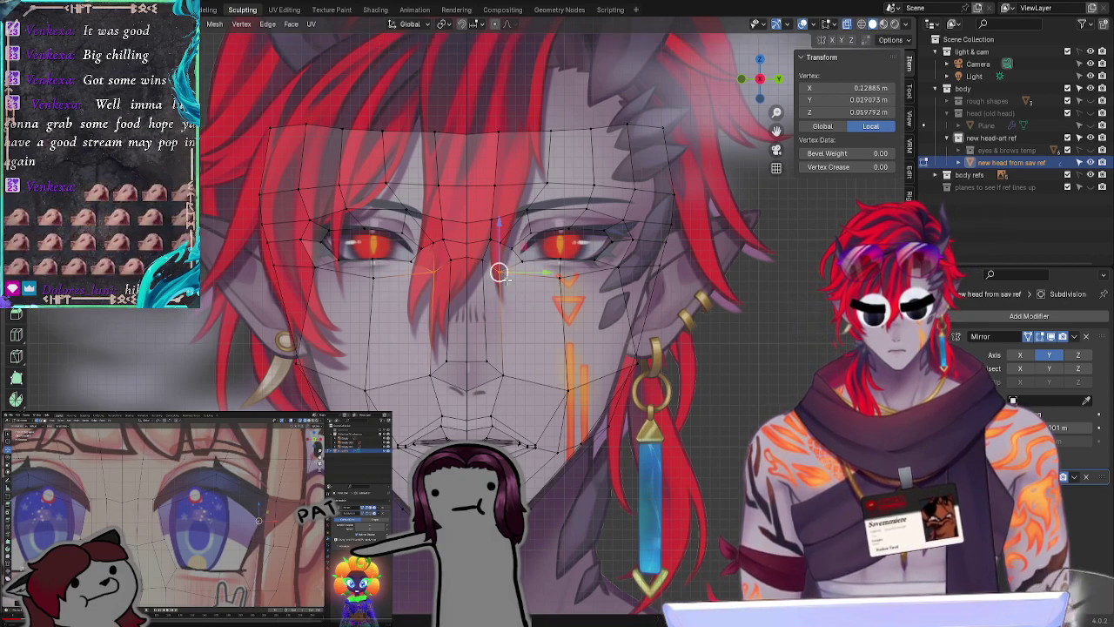
pyautogui.click(537, 310)
# Step: Shift the inner-eye-corner vertex beside the nose bridge, then begin moving an upper-eyelid vertex
pyautogui.click(519, 265)
pyautogui.press('g')
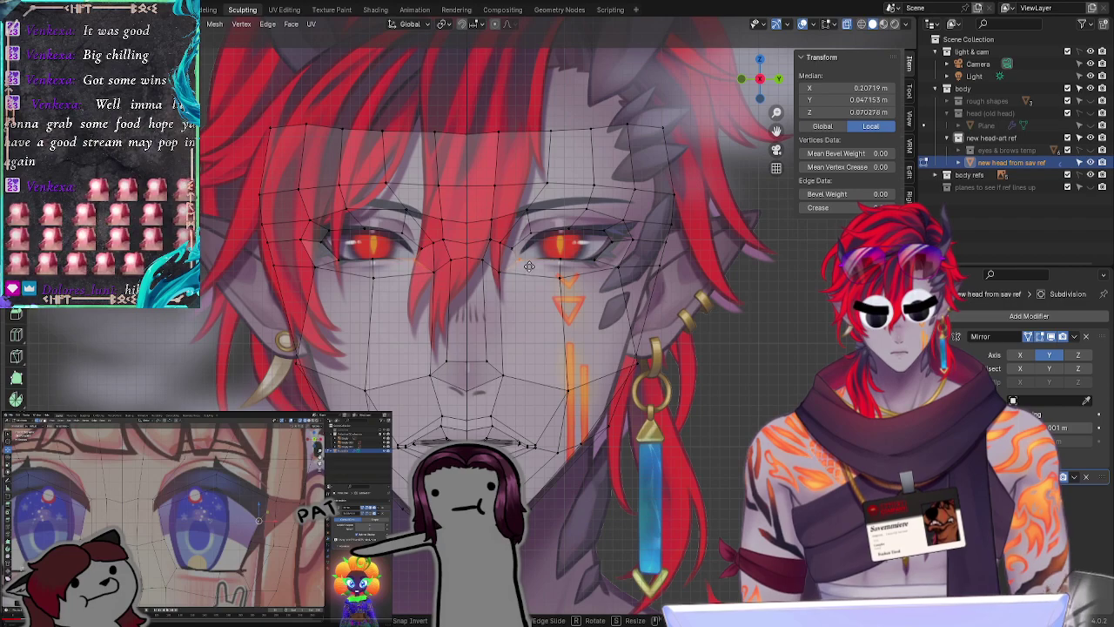
pyautogui.click(532, 268)
pyautogui.click(540, 343)
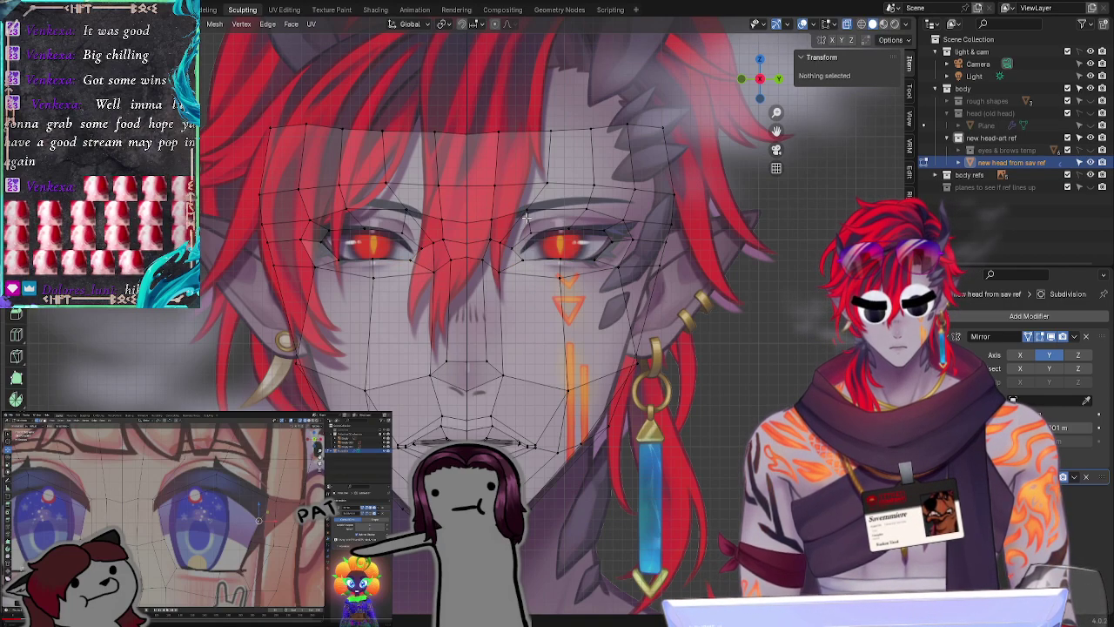
pyautogui.click(527, 233)
pyautogui.press('g')
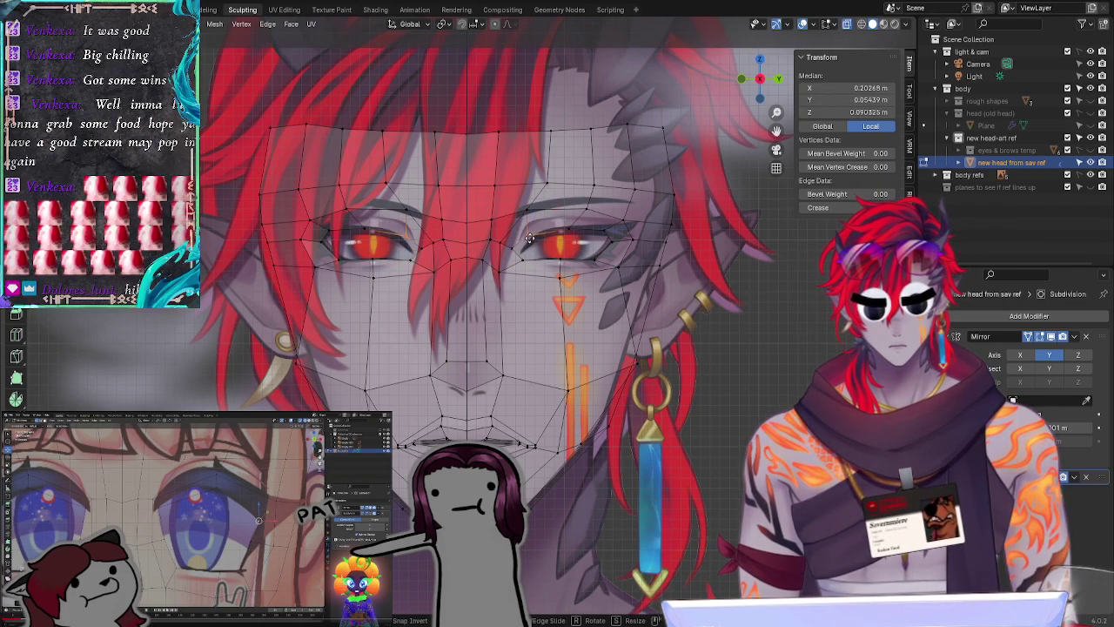
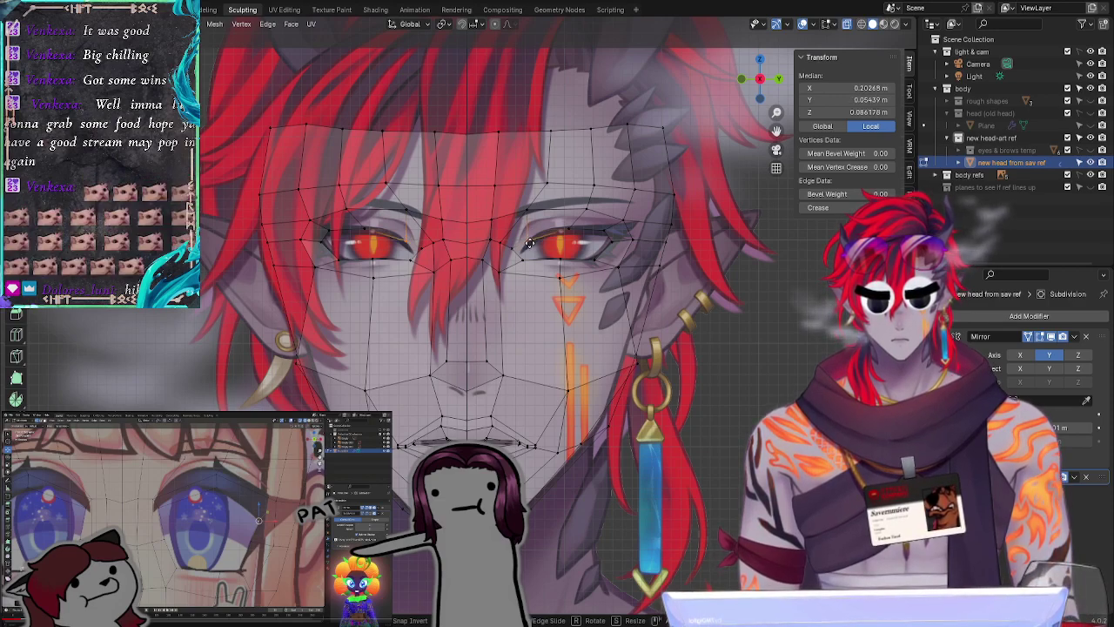
# Step: Shift a vertex near the right eye's inner corner rightward and slide another along its edge
pyautogui.click(528, 241)
pyautogui.click(530, 268)
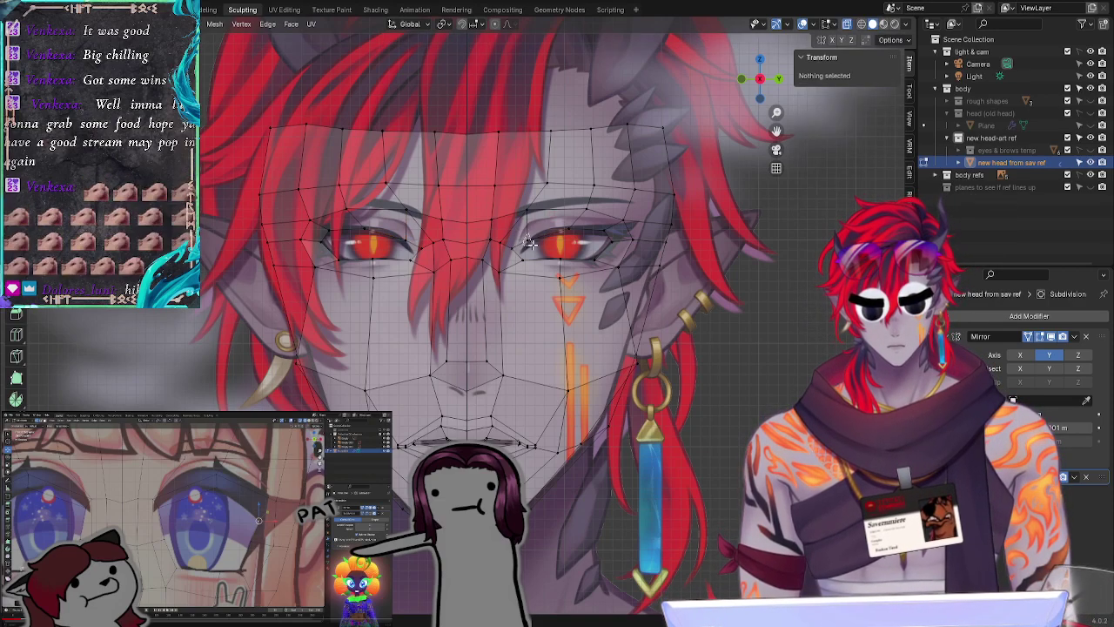
pyautogui.click(530, 240)
pyautogui.press('g')
pyautogui.click(533, 234)
pyautogui.press('g')
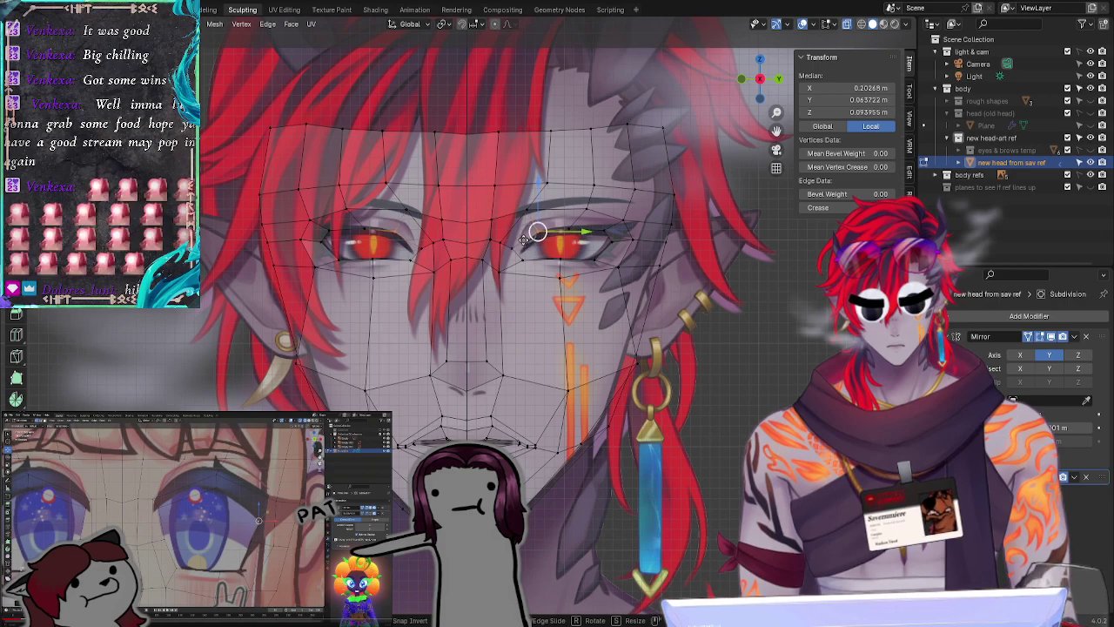
pyautogui.click(514, 245)
# Step: Drop the right eye's inner-corner vertex lower to follow the eye outline
pyautogui.click(514, 253)
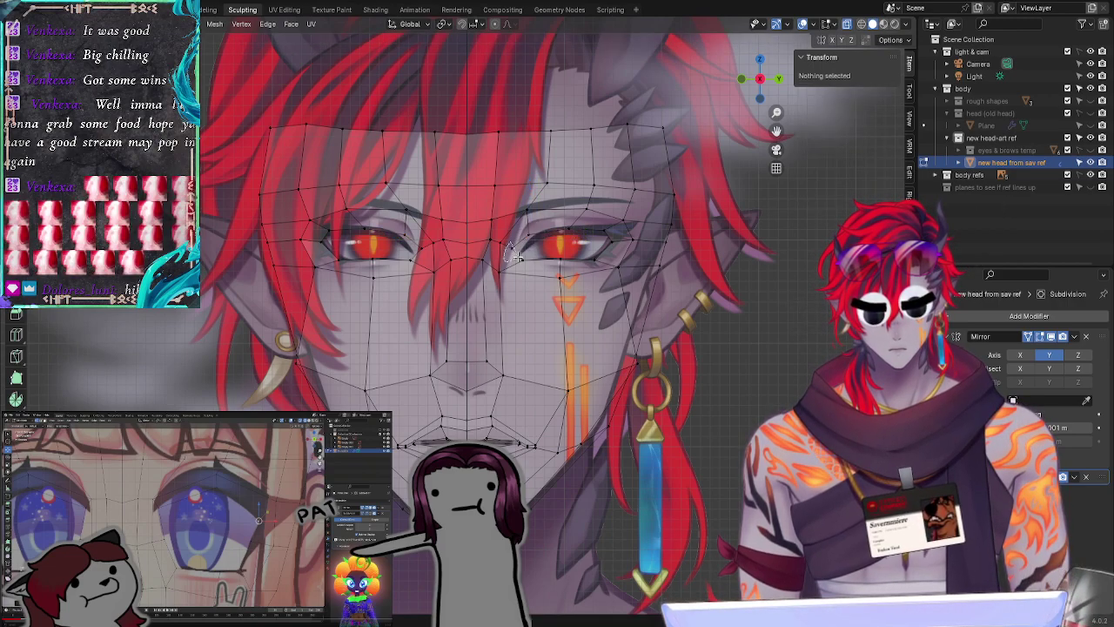
pyautogui.click(516, 253)
pyautogui.press('g')
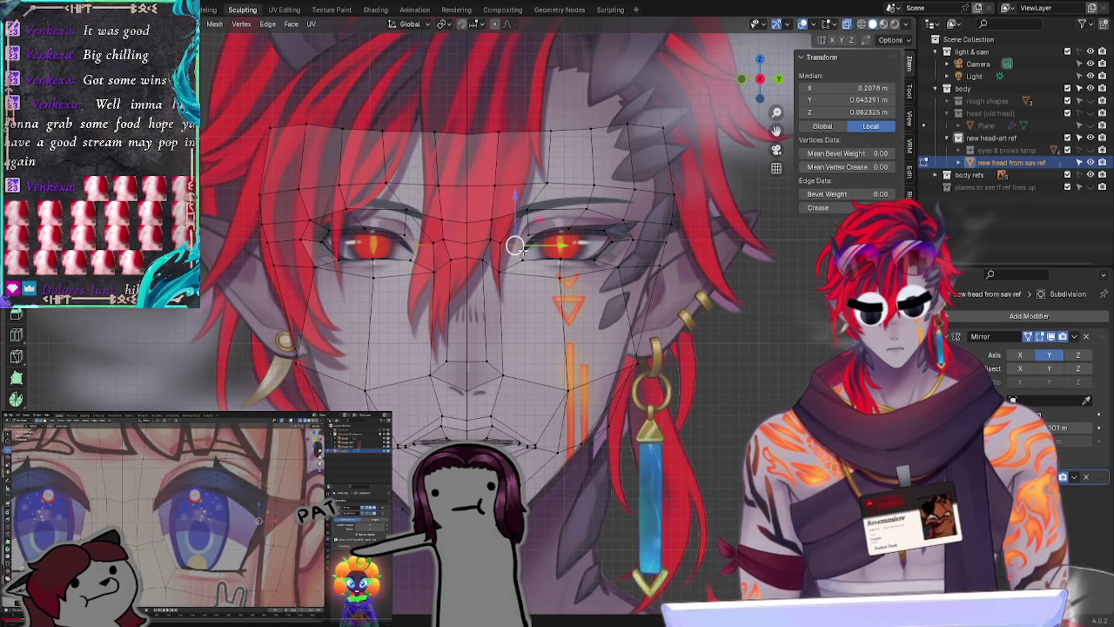
pyautogui.click(534, 271)
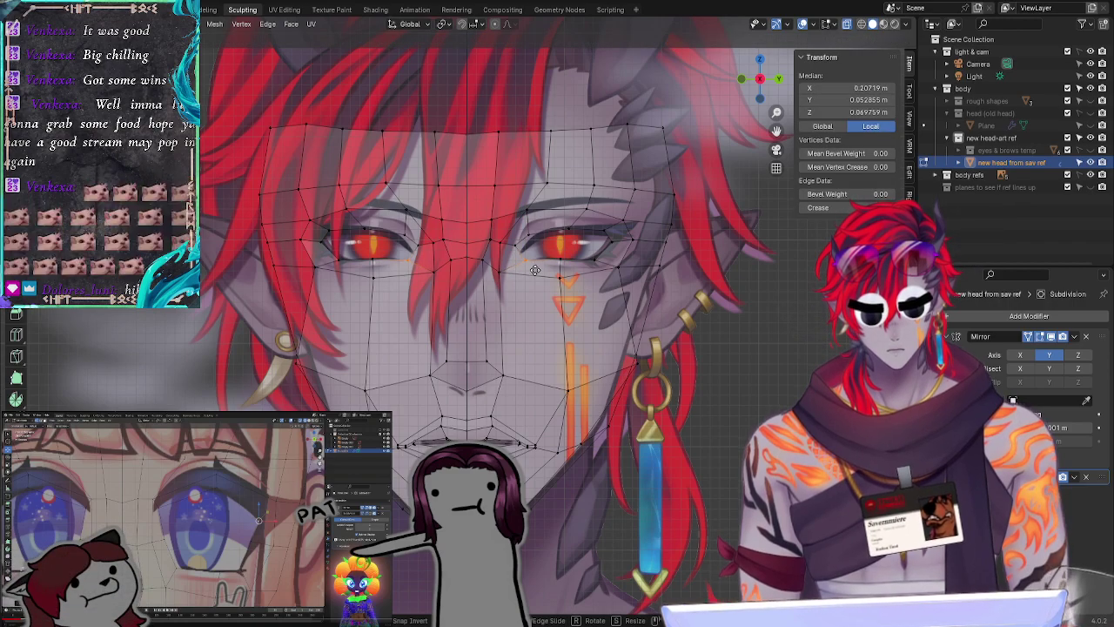
pyautogui.click(534, 268)
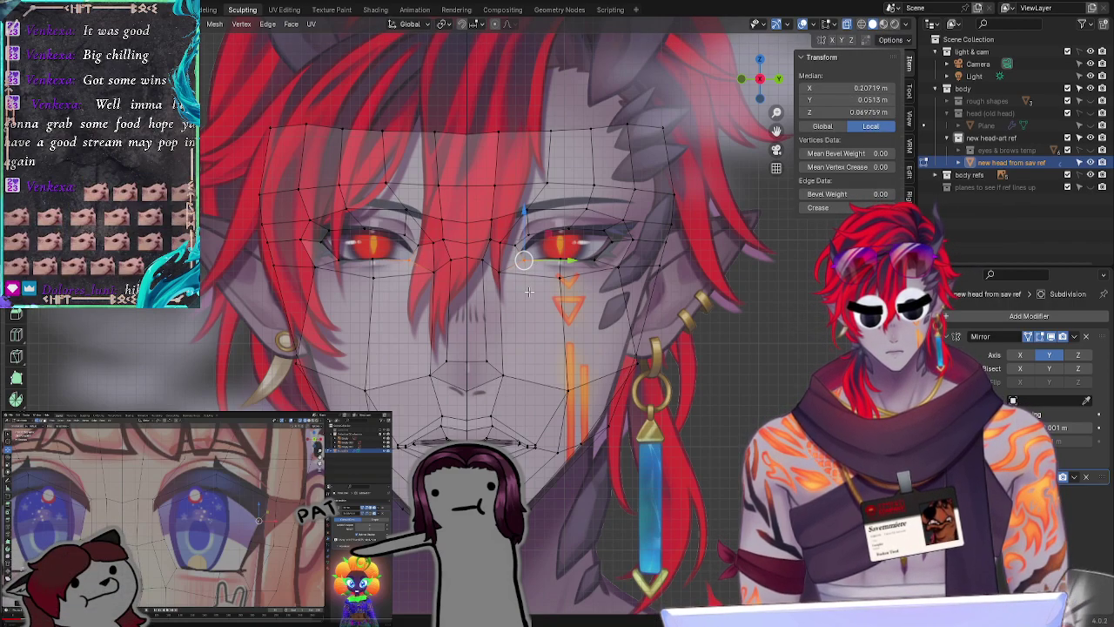
pyautogui.click(530, 329)
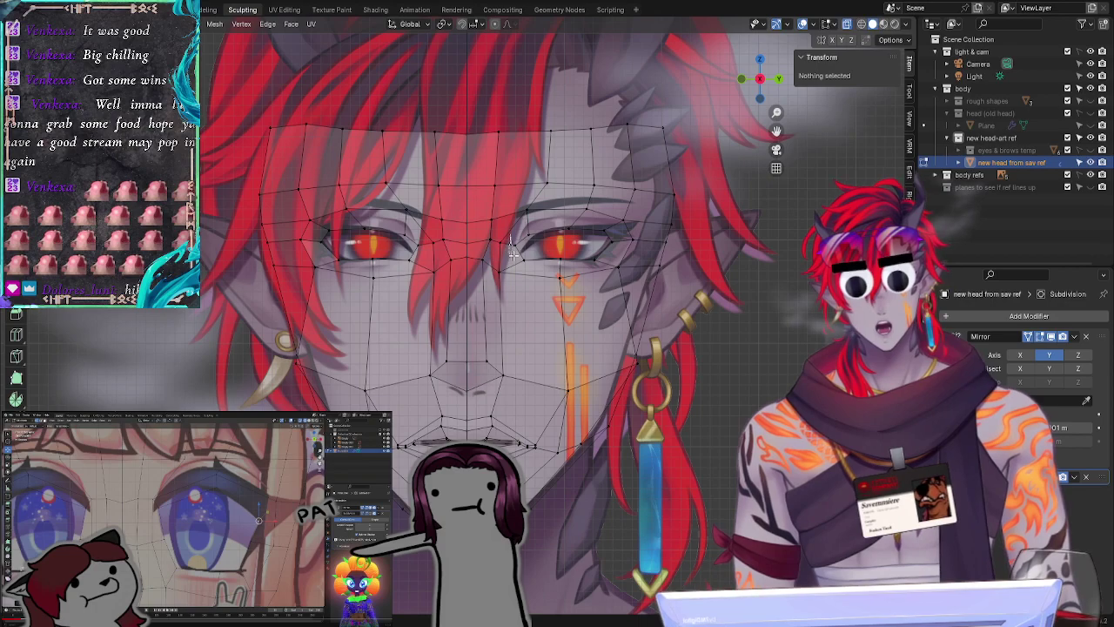
# Step: Nudge a vertex beside the right eye onto the outline, then undo the small nudges
pyautogui.click(531, 234)
pyautogui.press('g')
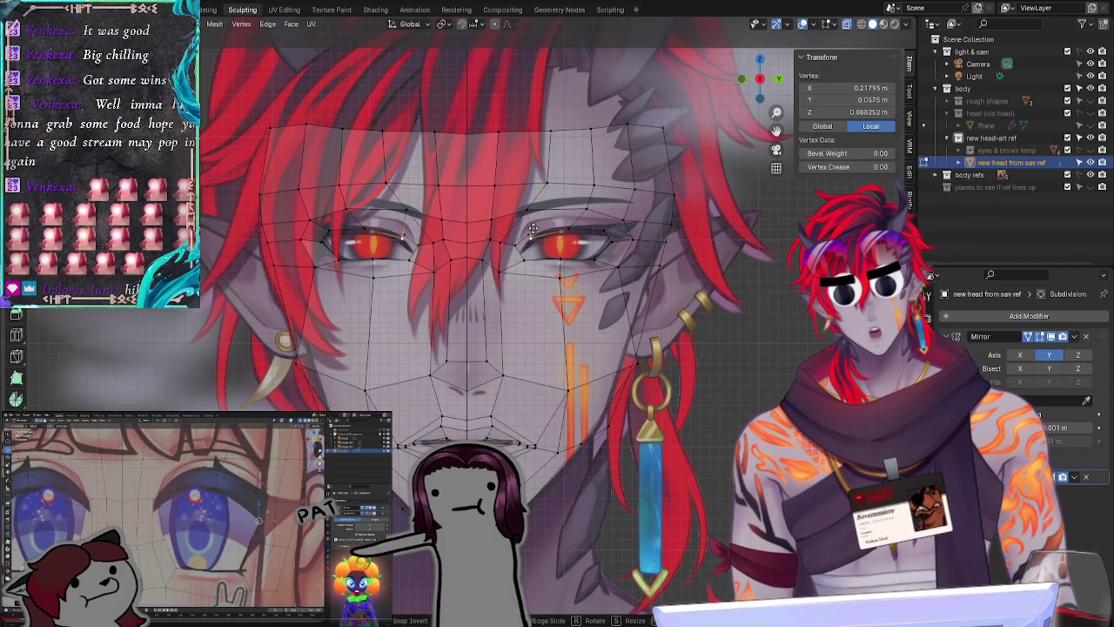
pyautogui.click(528, 233)
pyautogui.click(530, 329)
pyautogui.hotkey('ctrl', 'z')
pyautogui.hotkey('ctrl', 'z')
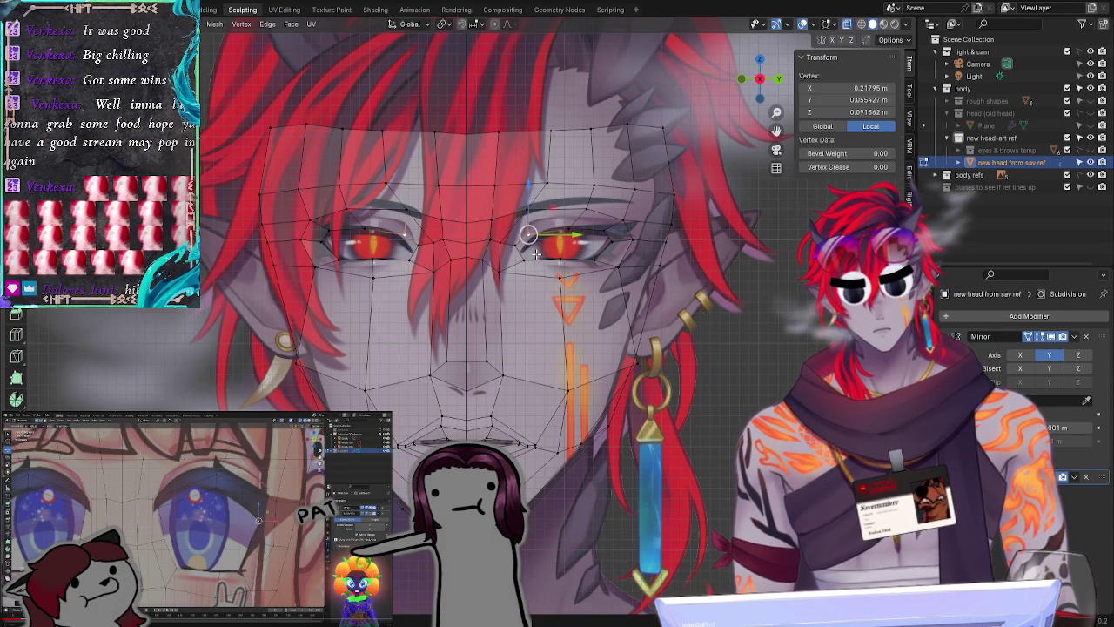
pyautogui.click(530, 313)
# Step: Move the right eye's rim vertices down and right, then grab the inner-corner vertex
pyautogui.click(531, 232)
pyautogui.press('g')
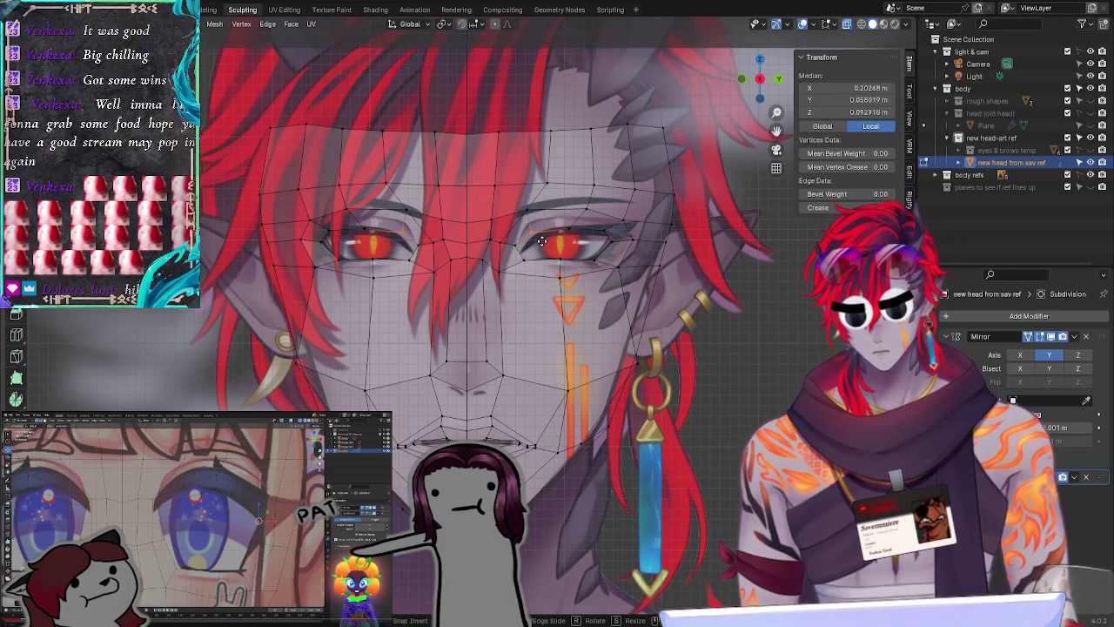
pyautogui.click(543, 244)
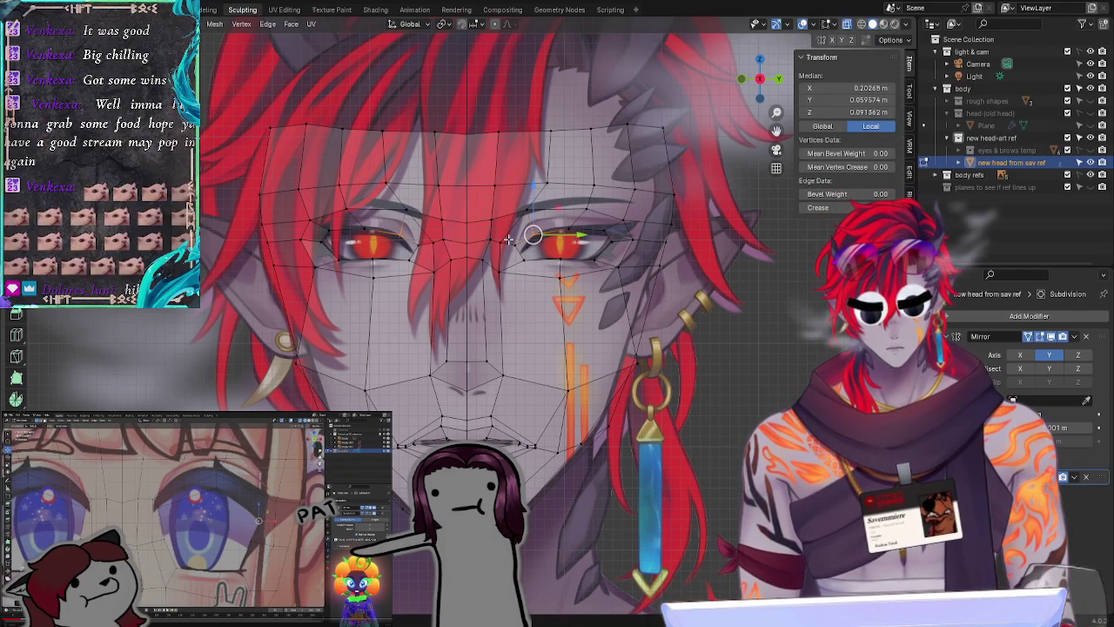
pyautogui.click(515, 246)
pyautogui.press('g')
pyautogui.click(520, 257)
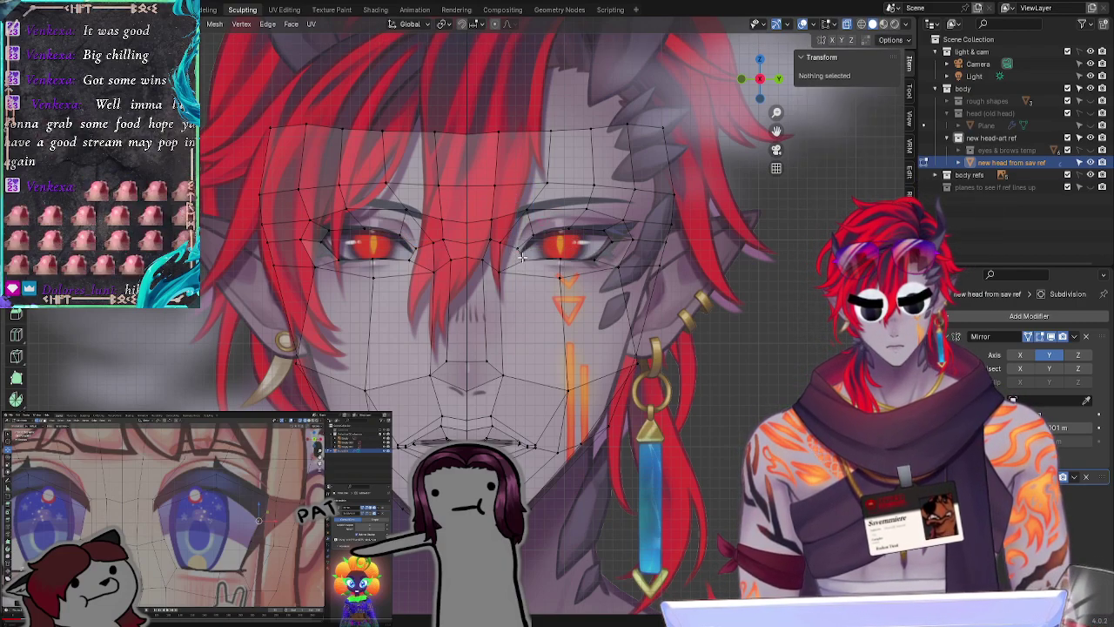
# Step: Raise another right-eye rim vertex upward along the eye outline
pyautogui.click(526, 261)
pyautogui.press('g')
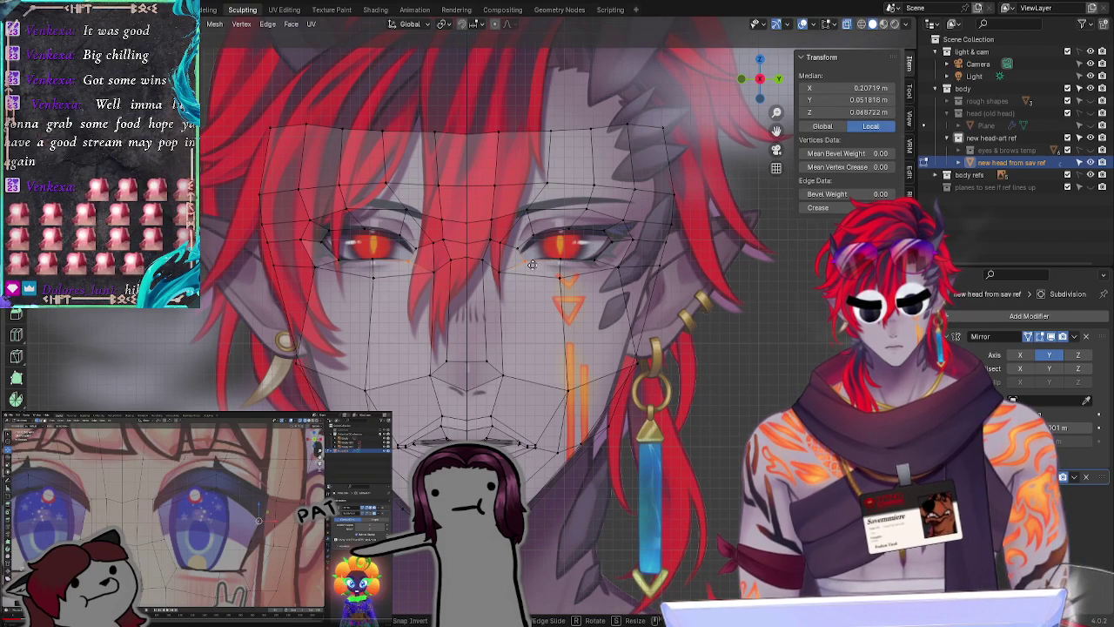
pyautogui.press('g')
pyautogui.click(536, 239)
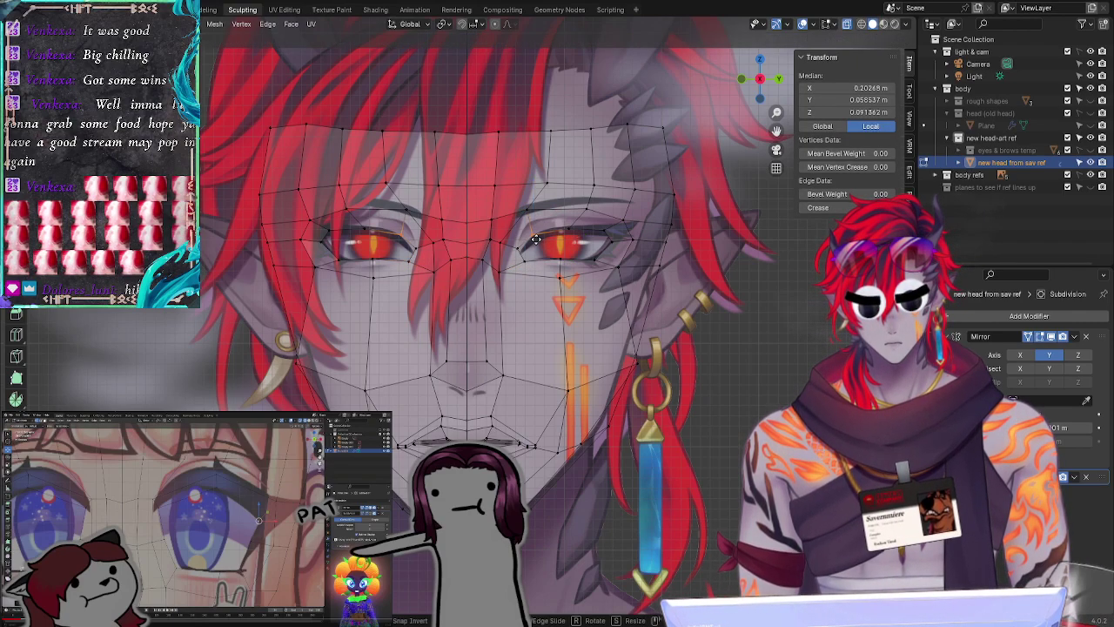
pyautogui.click(536, 239)
pyautogui.click(509, 368)
# Step: Slide the forehead edge above the right eye left and nudge the upper forehead vertex
pyautogui.click(548, 169)
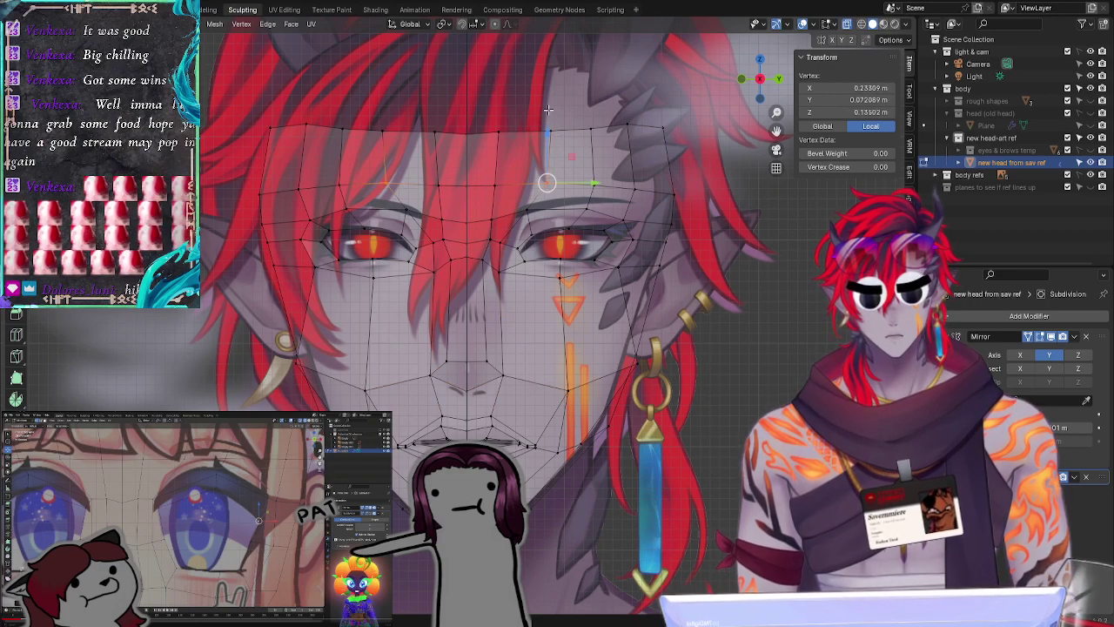
pyautogui.keyDown('shift'); pyautogui.click(549, 132); pyautogui.keyUp('shift')
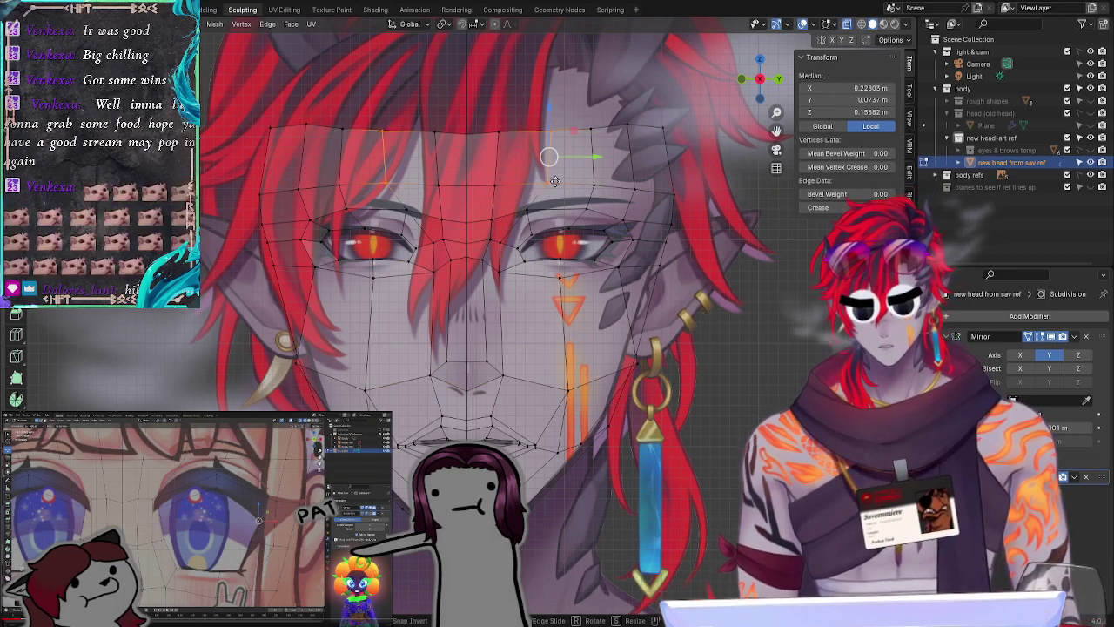
pyautogui.press('g')
pyautogui.click(545, 181)
pyautogui.keyDown('ctrl'); pyautogui.moveTo(487, 122); pyautogui.dragTo(501, 193, button='right'); pyautogui.keyUp('ctrl')
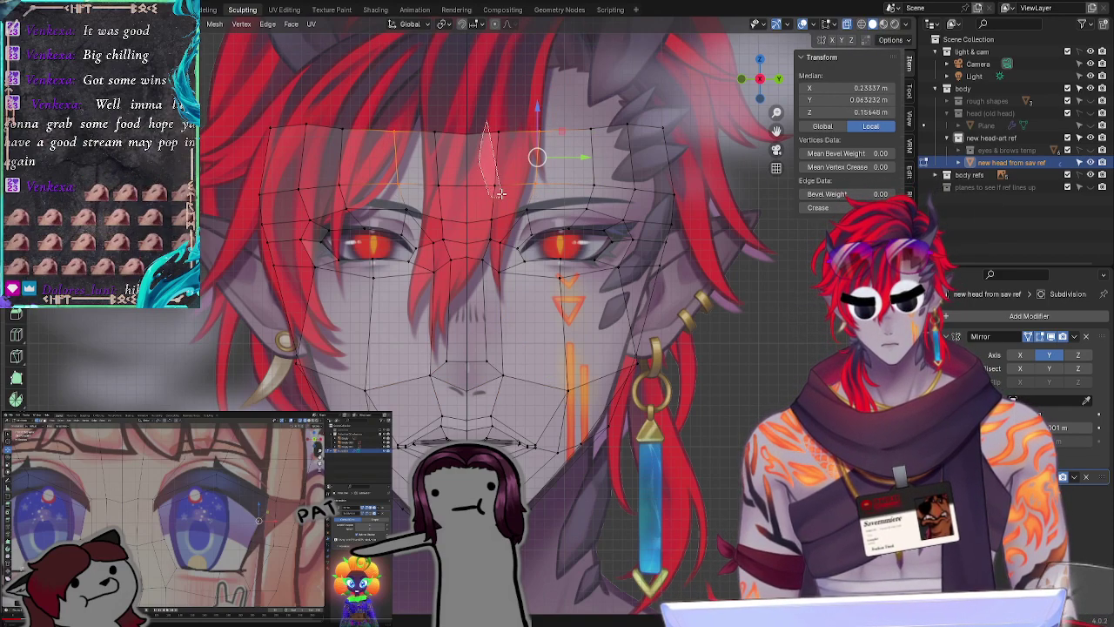
pyautogui.click(492, 185)
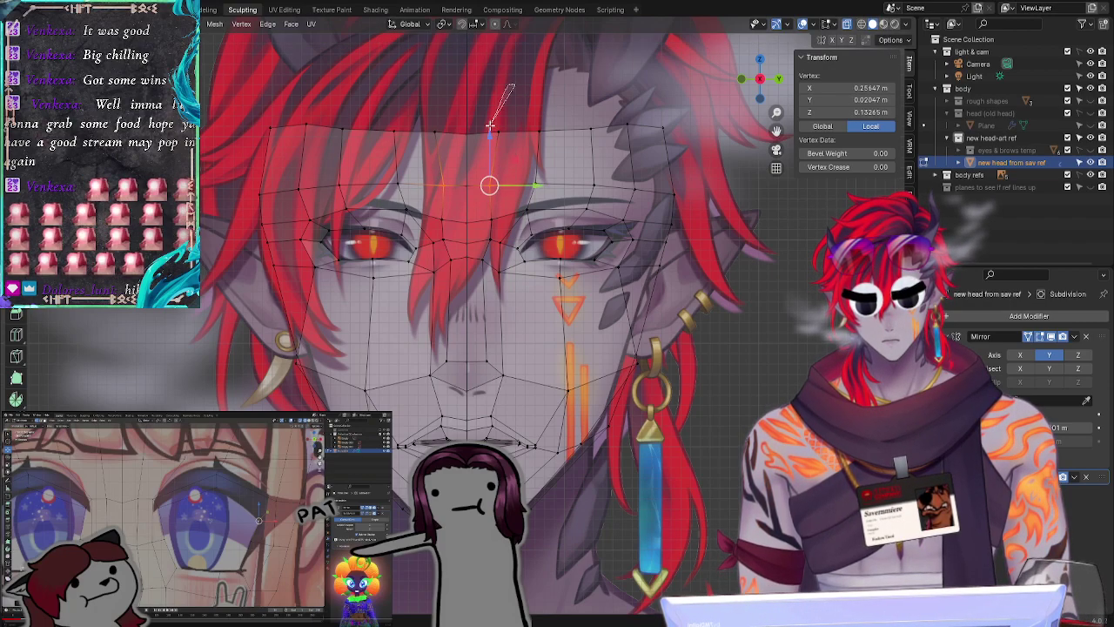
pyautogui.keyDown('ctrl'); pyautogui.moveTo(490, 125); pyautogui.dragTo(510, 153, button='right'); pyautogui.keyUp('ctrl')
pyautogui.press('g')
pyautogui.click(505, 144)
# Step: Move the vertex between the eyes onto the mirror centre line
pyautogui.click(493, 221)
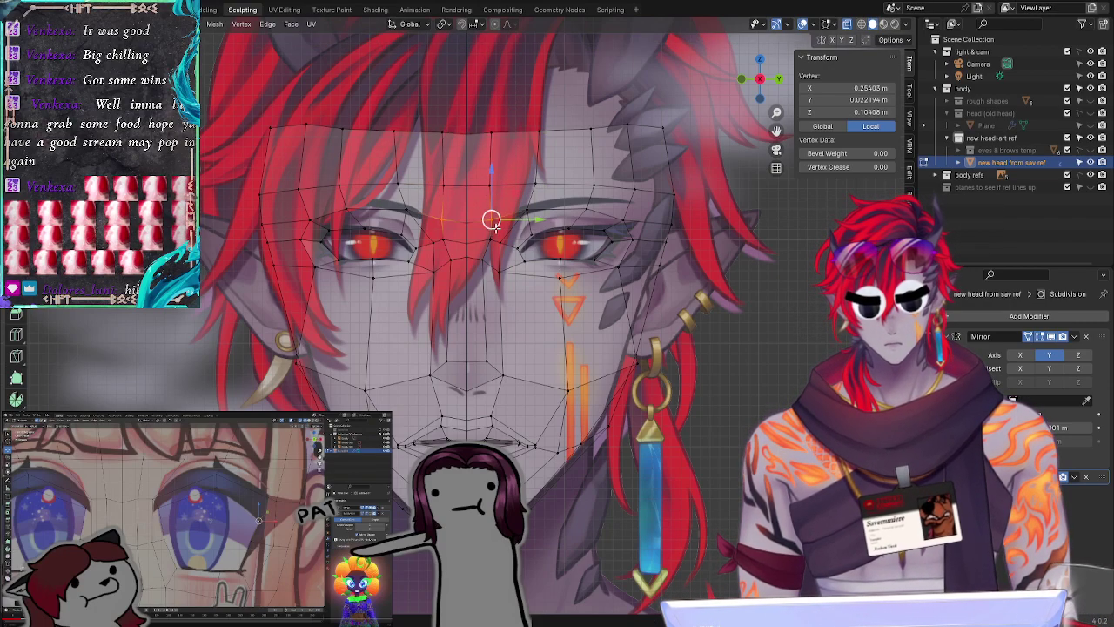
pyautogui.press('g')
pyautogui.click(491, 231)
pyautogui.press('g')
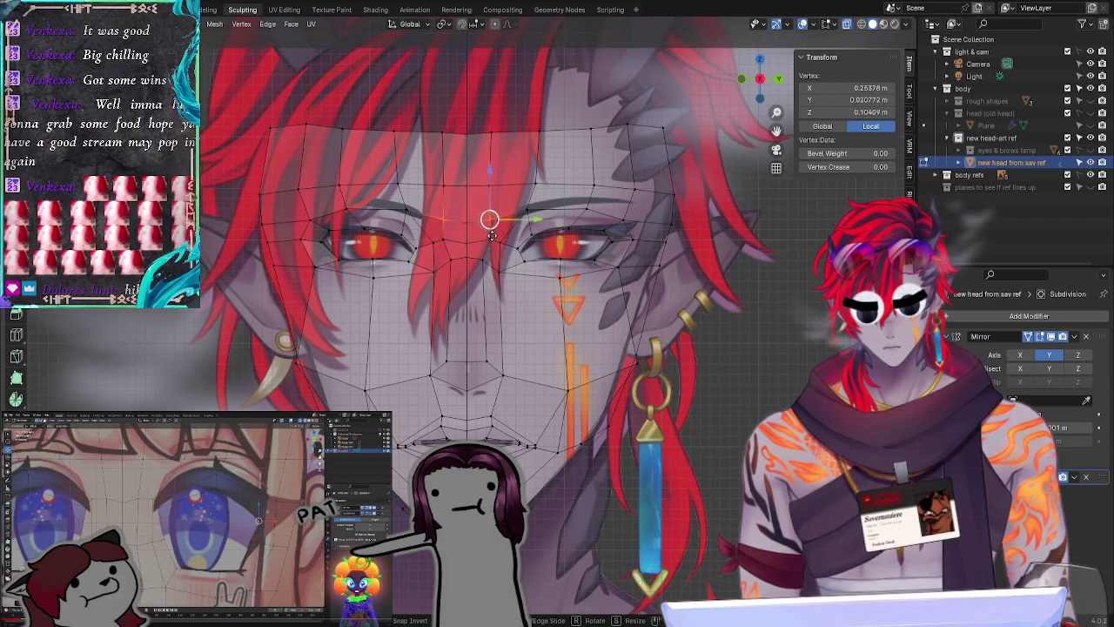
pyautogui.click(492, 234)
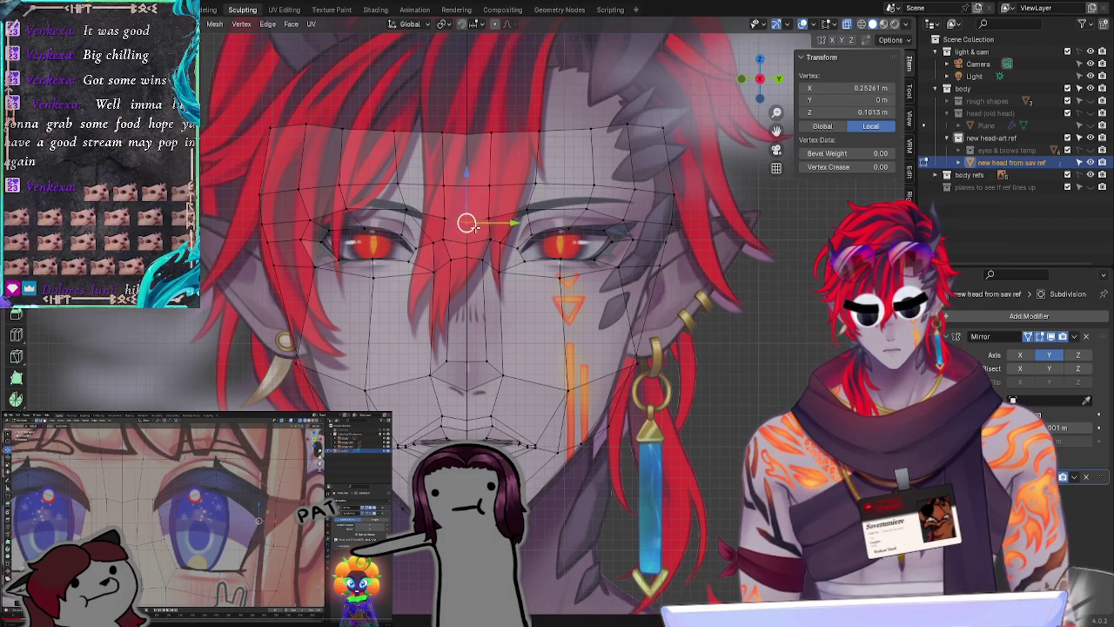
# Step: Reposition the nose-bridge vertex and the vertex just below it
pyautogui.click(484, 240)
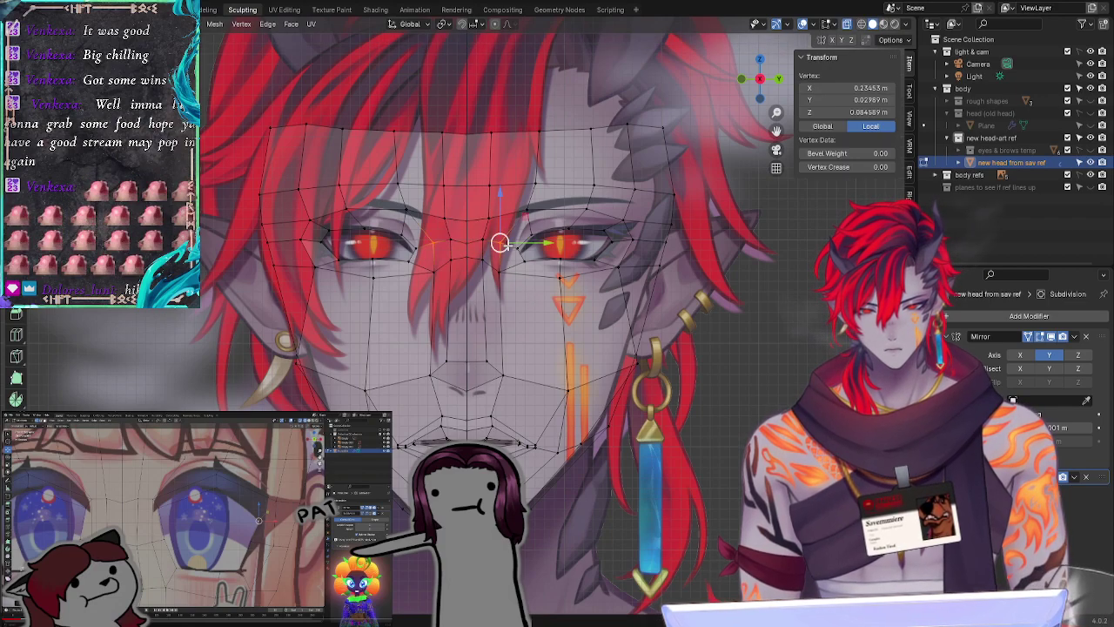
pyautogui.press('g')
pyautogui.click(499, 245)
pyautogui.click(502, 282)
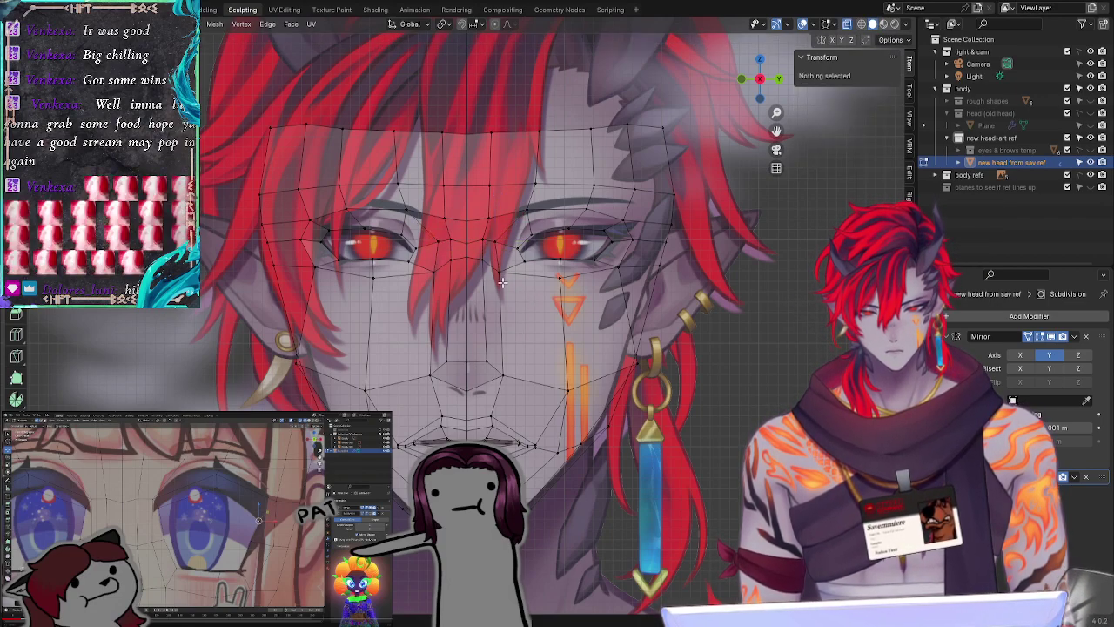
pyautogui.moveTo(506, 282); pyautogui.dragTo(504, 277)
pyautogui.press('g')
pyautogui.click(505, 270)
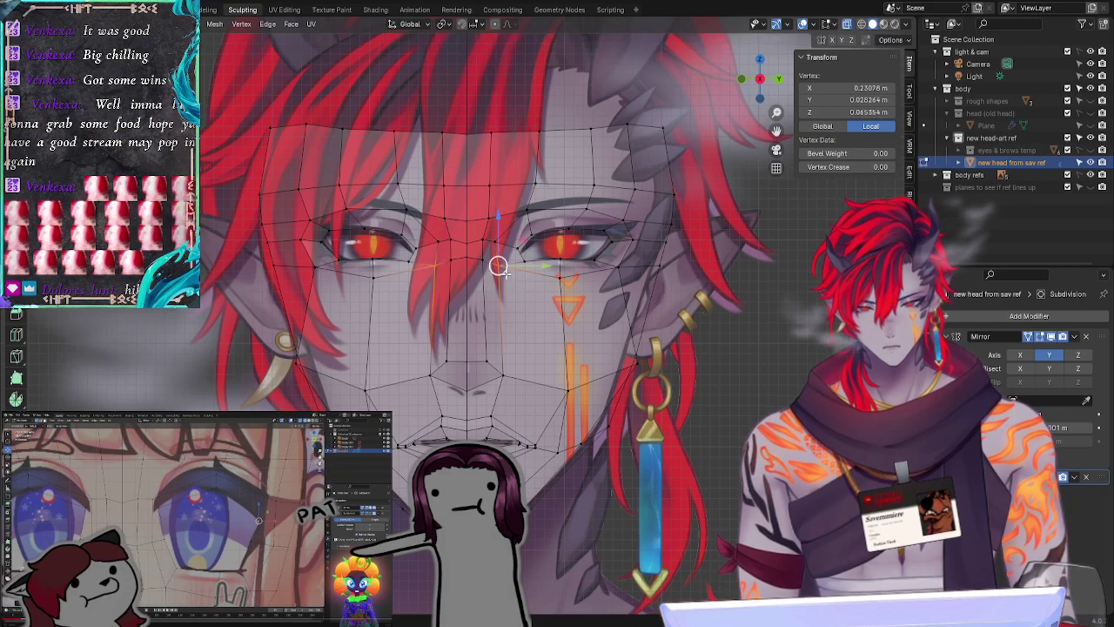
pyautogui.click(524, 336)
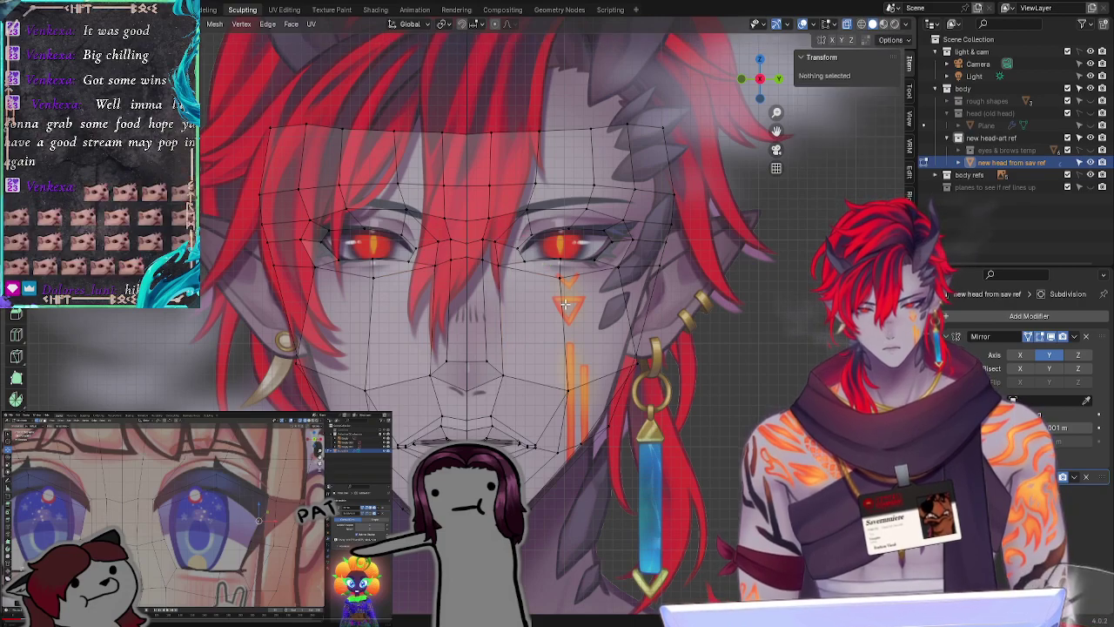
# Step: Place two vertices by the inner eye corner onto the eye outline
pyautogui.click(517, 261)
pyautogui.press('g')
pyautogui.click(528, 257)
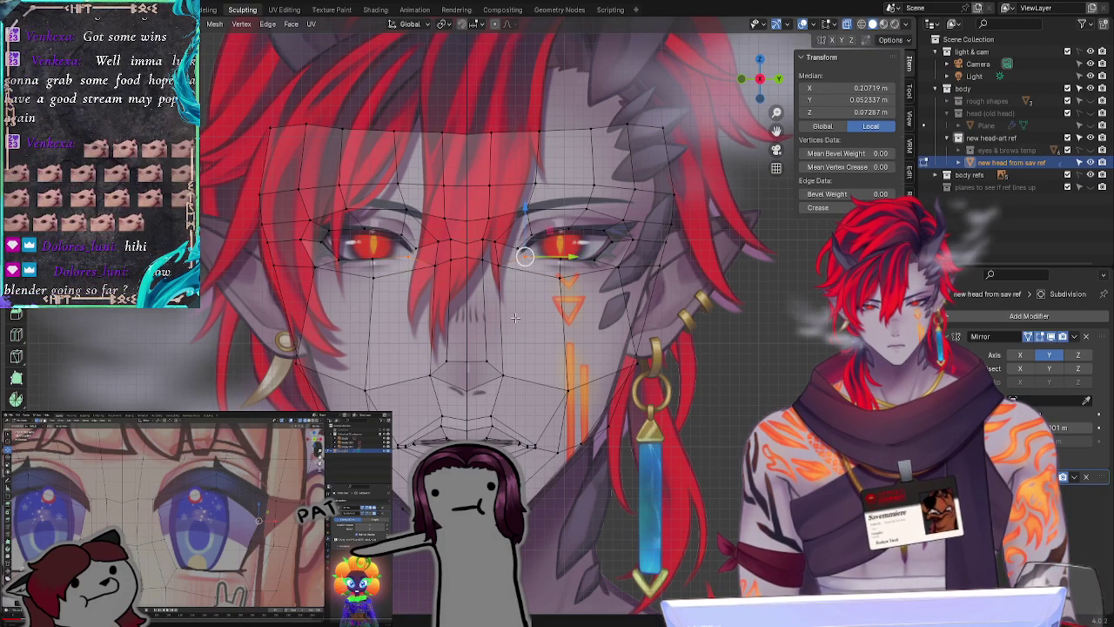
pyautogui.hotkey('alt', 'a')
pyautogui.click(516, 249)
pyautogui.press('g')
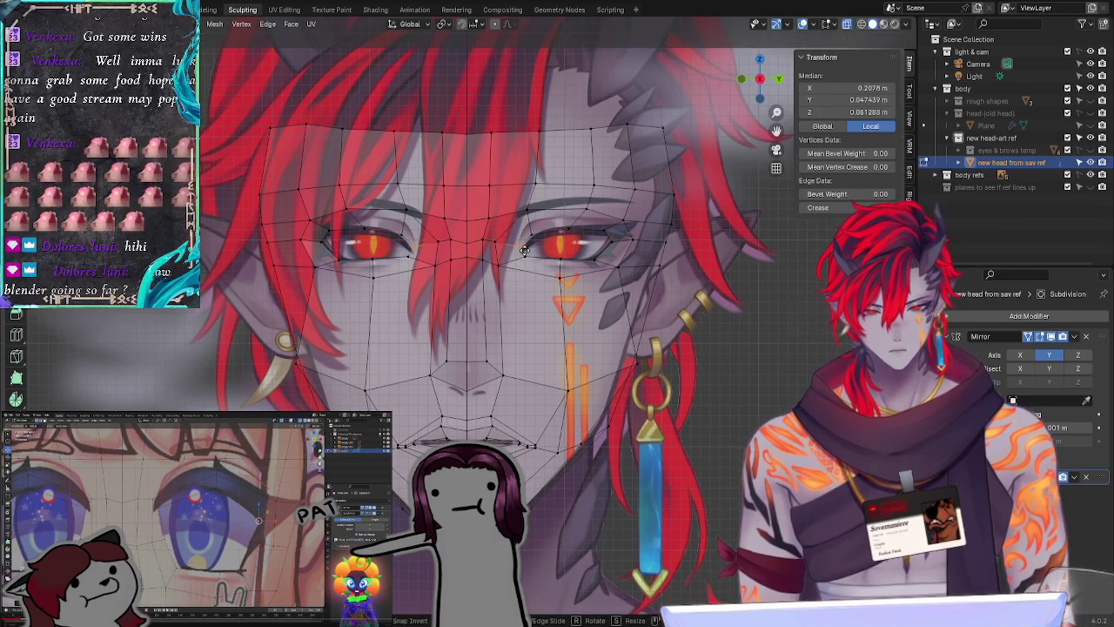
pyautogui.click(524, 251)
pyautogui.hotkey('alt', 'a')
# Step: Move the eye's lower rim loop vertically, constrained to Z
pyautogui.moveTo(688, 314); pyautogui.dragTo(376, 285, button='middle')
pyautogui.keyDown('alt'); pyautogui.click(351, 259); pyautogui.keyUp('alt')
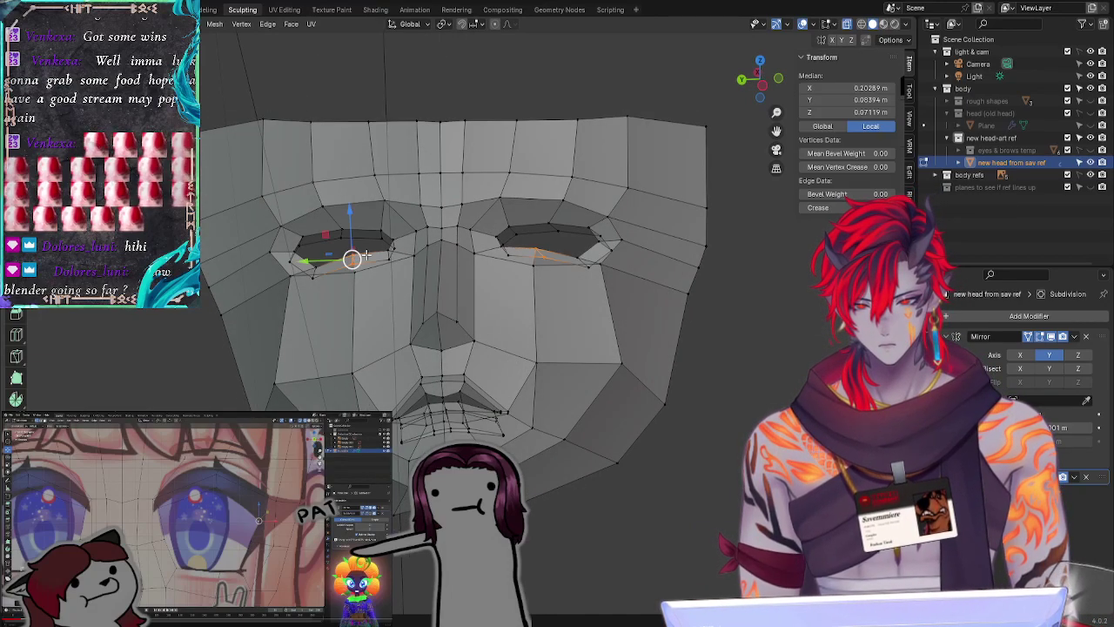
pyautogui.press('g')
pyautogui.press('z')
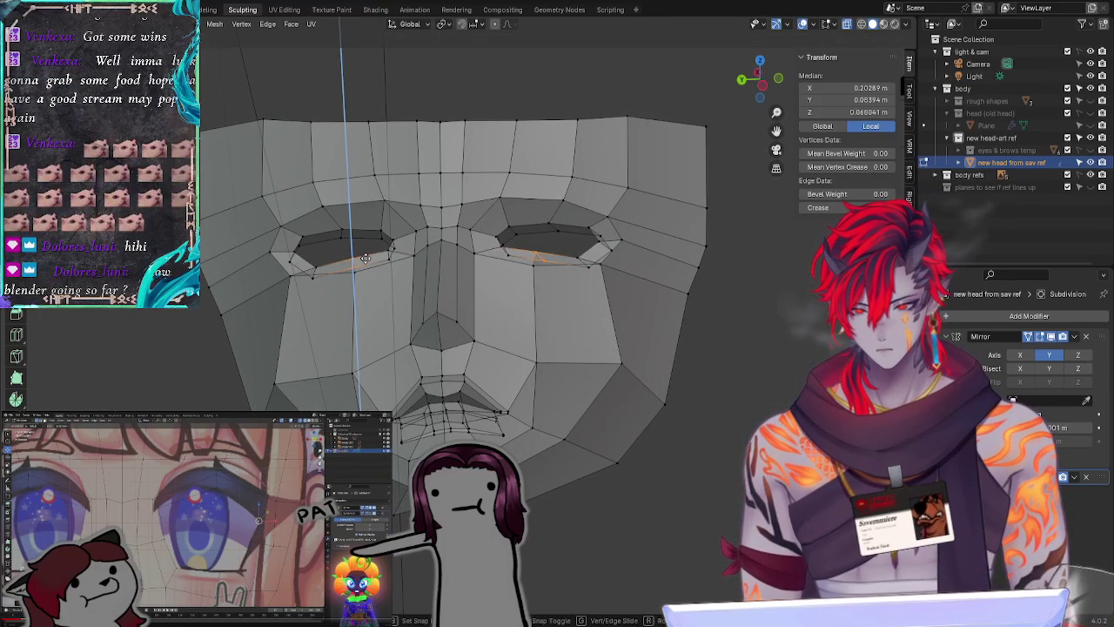
pyautogui.click(366, 265)
pyautogui.click(408, 347)
pyautogui.moveTo(408, 347); pyautogui.dragTo(406, 382, button='middle')
# Step: Raise the left eye-corner edge along Z, then reposition it freely
pyautogui.click(331, 257)
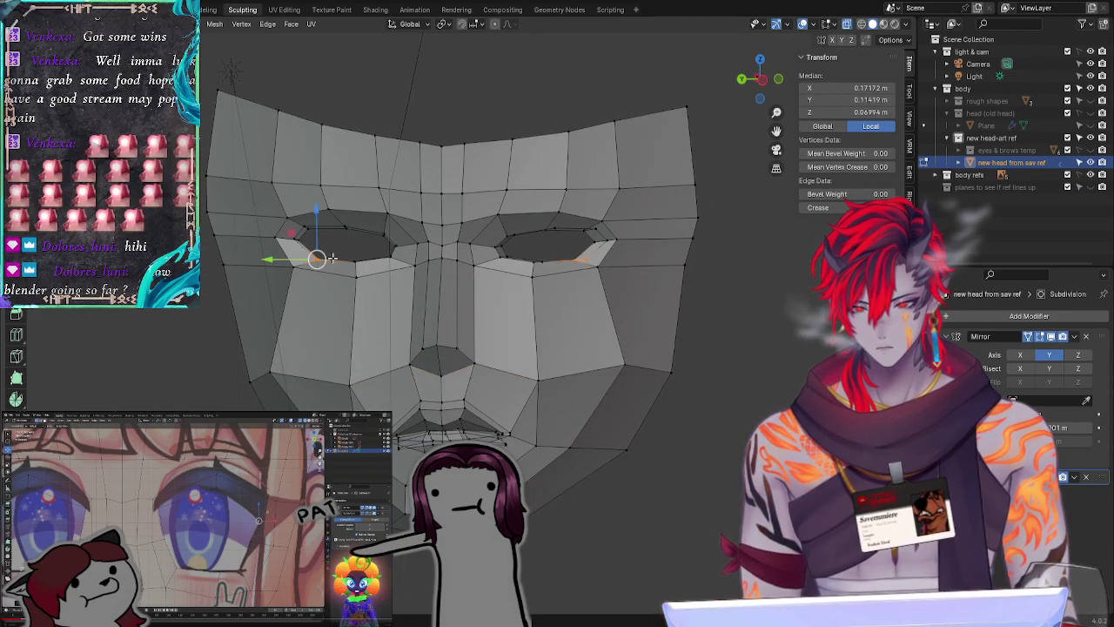
pyautogui.press('g')
pyautogui.press('z')
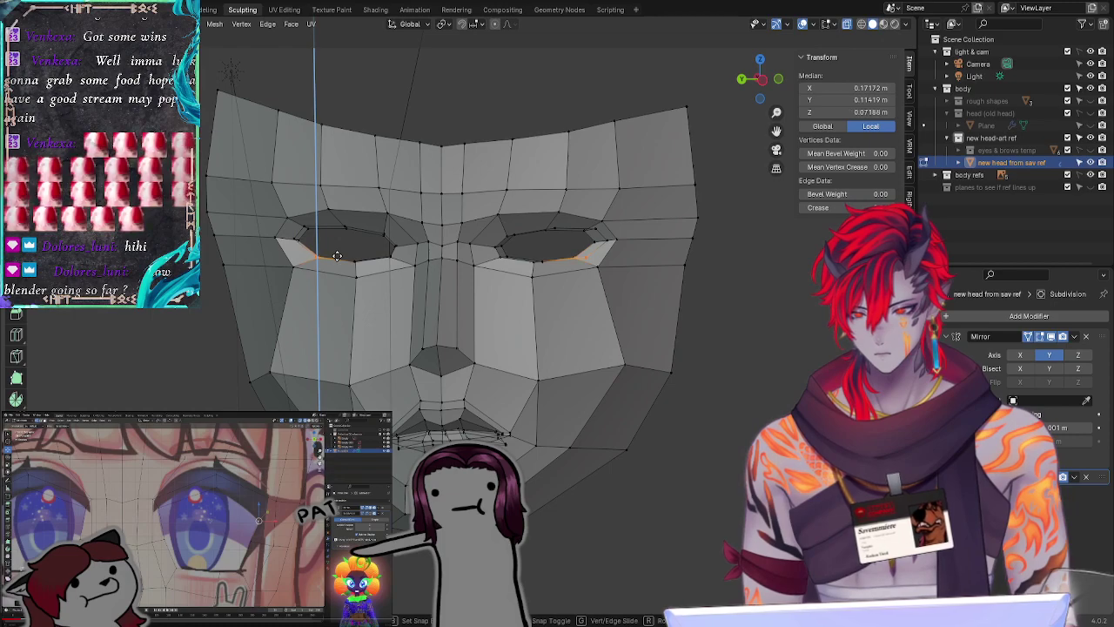
pyautogui.click(336, 256)
pyautogui.click(356, 277)
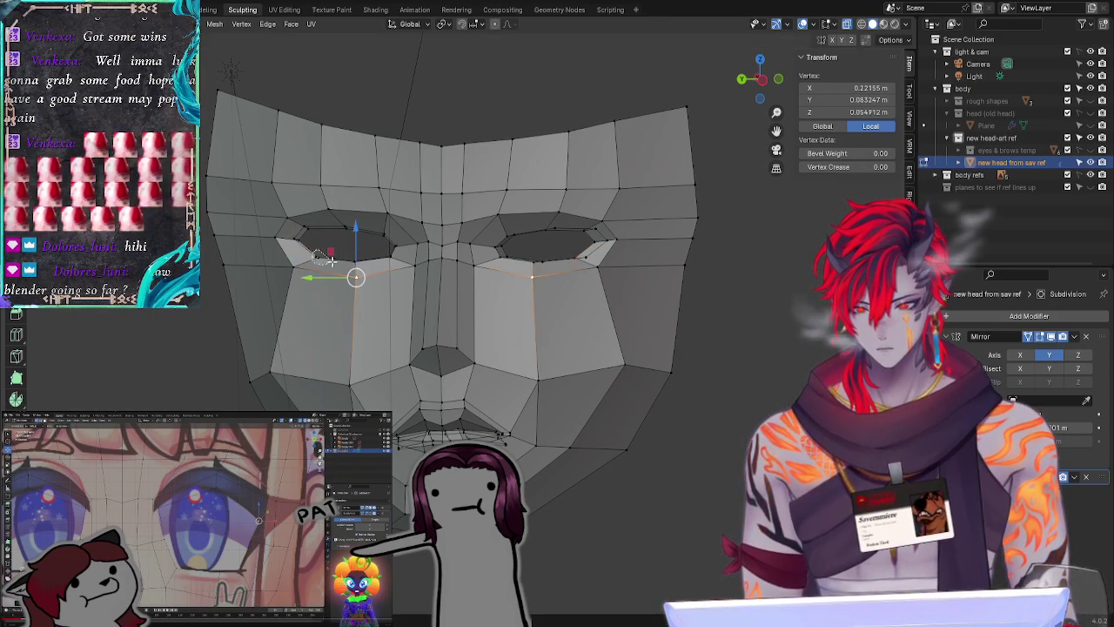
pyautogui.moveTo(330, 260); pyautogui.dragTo(324, 259)
pyautogui.press('g')
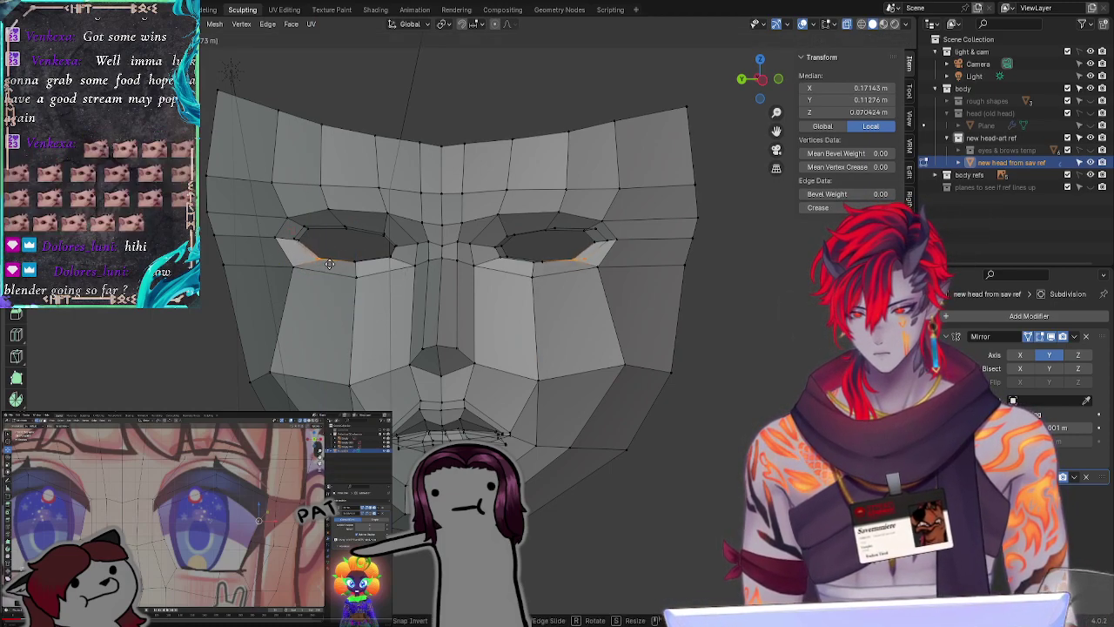
pyautogui.click(326, 261)
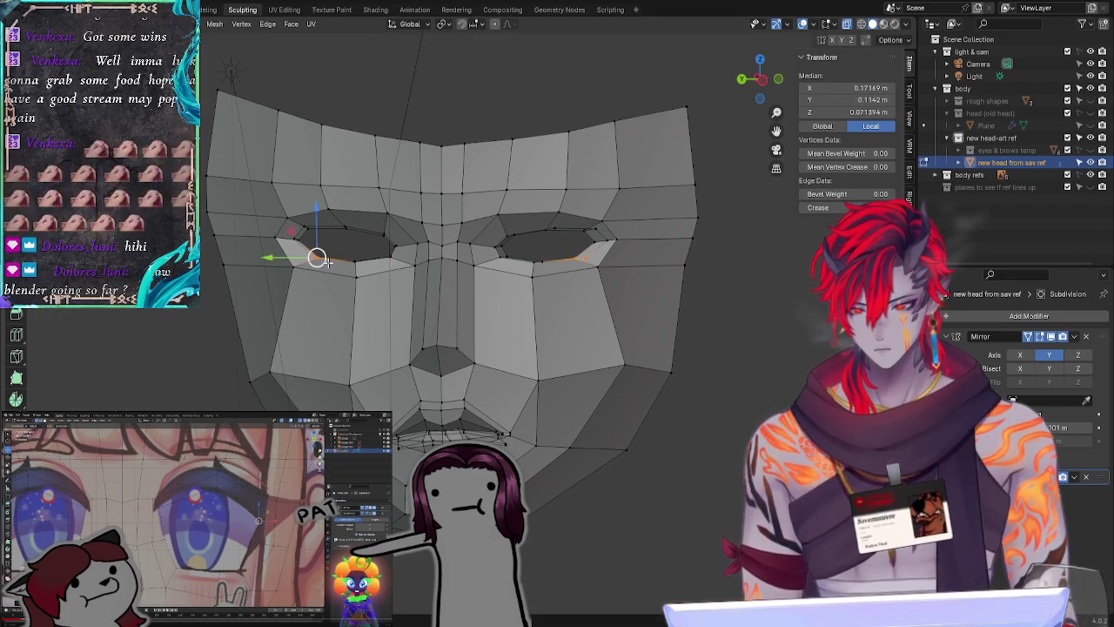
# Step: Move the whole lower eye-edge loop into a sharper corner shape
pyautogui.keyDown('alt'); pyautogui.click(355, 258); pyautogui.keyUp('alt')
pyautogui.press('g')
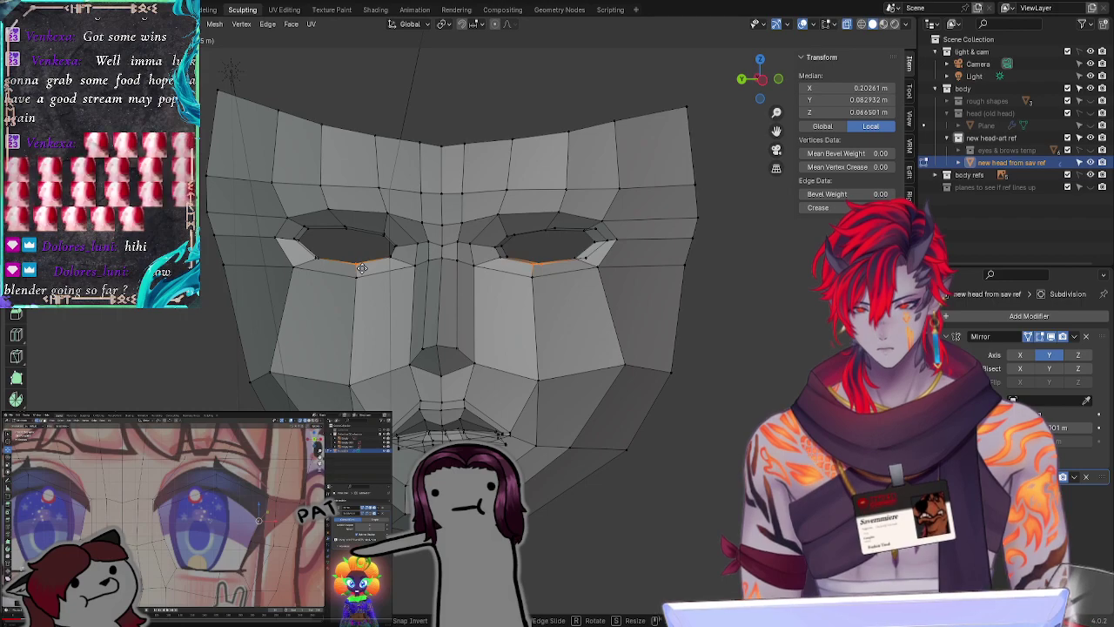
pyautogui.click(362, 268)
pyautogui.hotkey('alt', 'a')
pyautogui.moveTo(624, 355); pyautogui.dragTo(404, 287, button='middle')
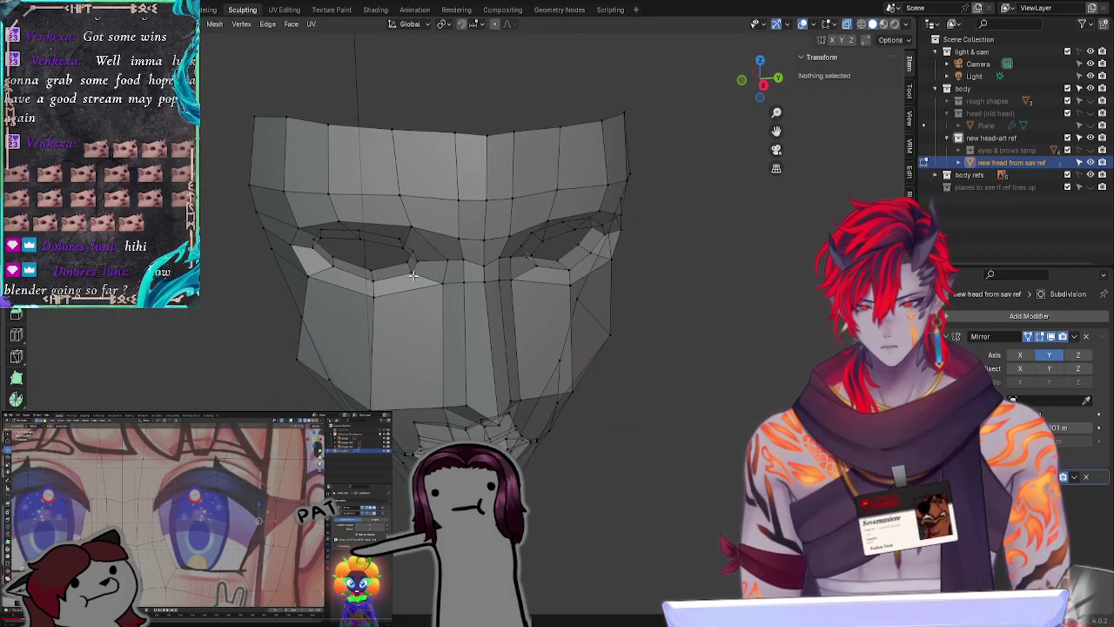
# Step: Nudge the edge under the eye downward into place
pyautogui.click(406, 266)
pyautogui.press('g')
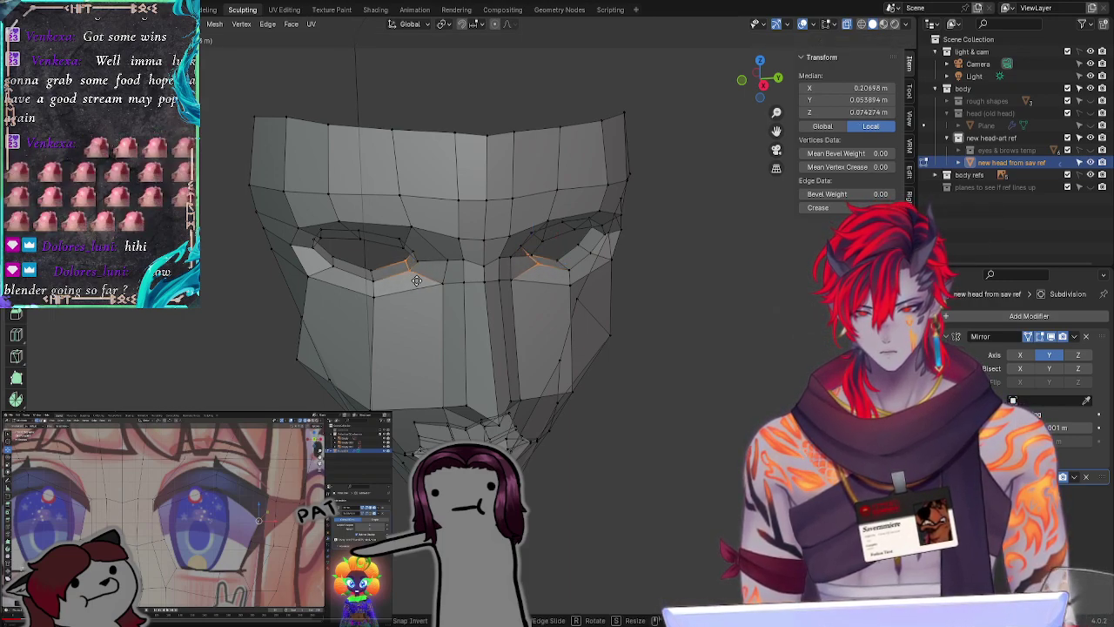
pyautogui.click(413, 283)
pyautogui.click(731, 405)
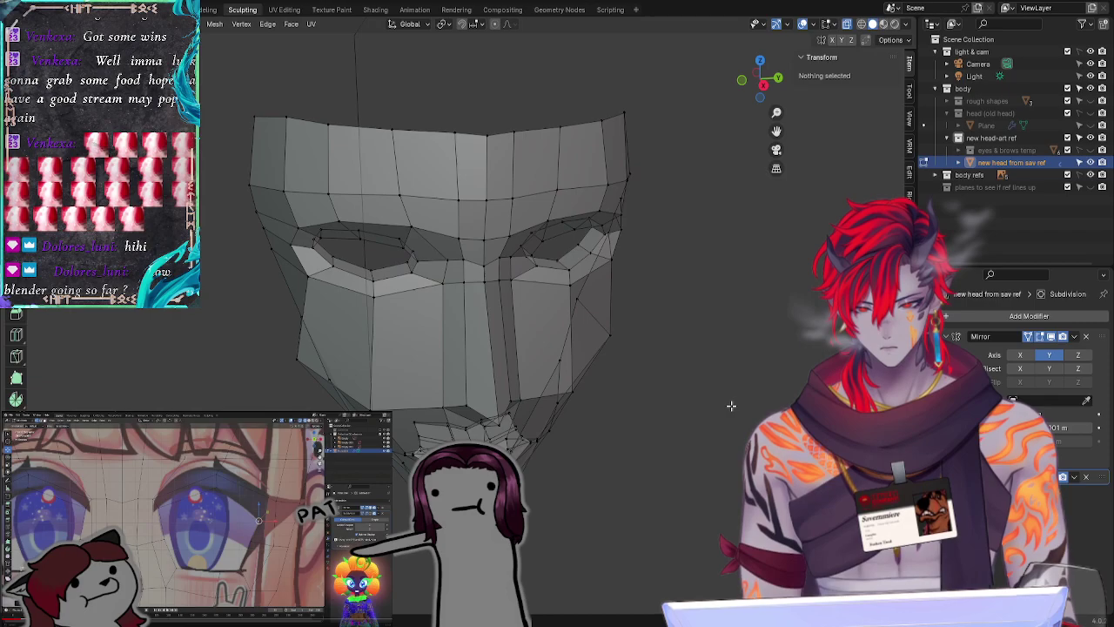
pyautogui.moveTo(731, 405); pyautogui.dragTo(613, 363, button='middle')
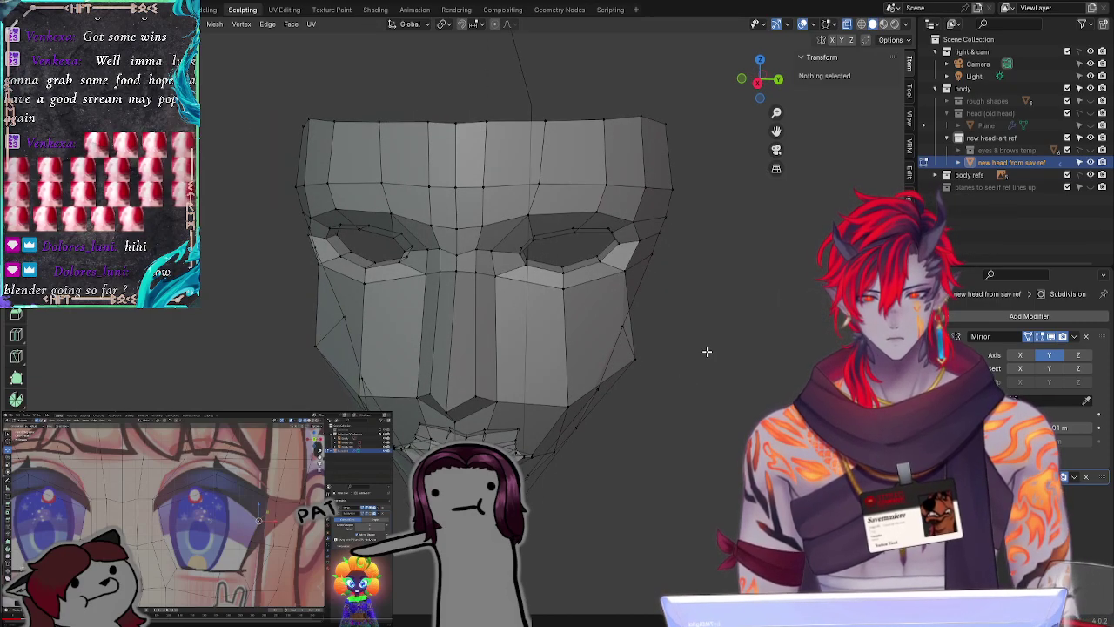
pyautogui.moveTo(717, 344); pyautogui.dragTo(396, 241, button='middle')
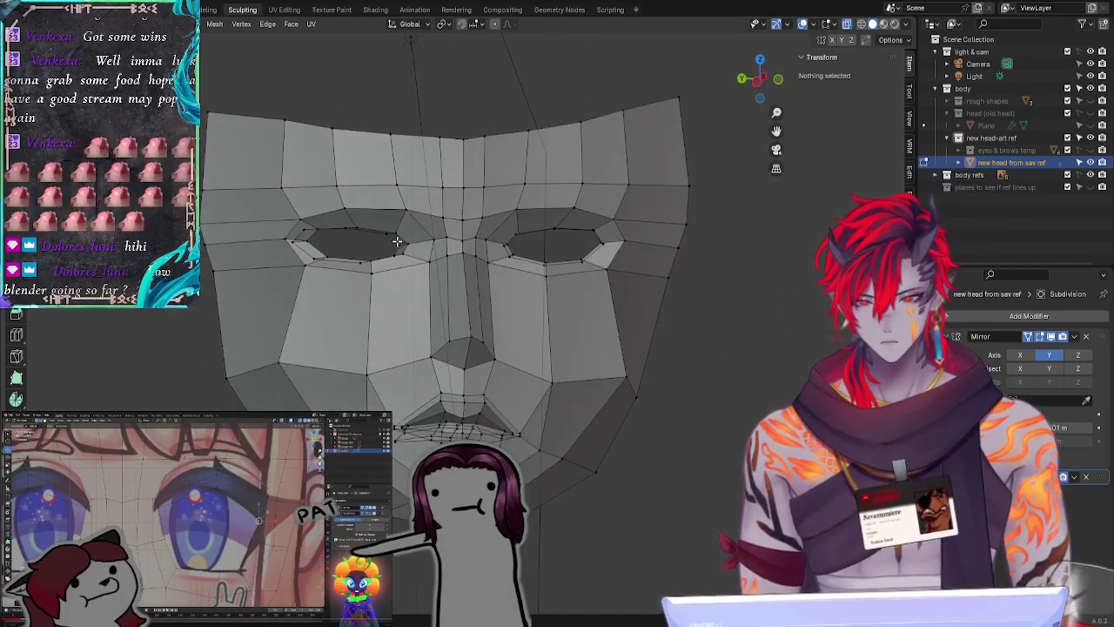
# Step: Turn off X-ray with Alt+Z and select the eye loop's edges
pyautogui.hotkey('alt', 'z')
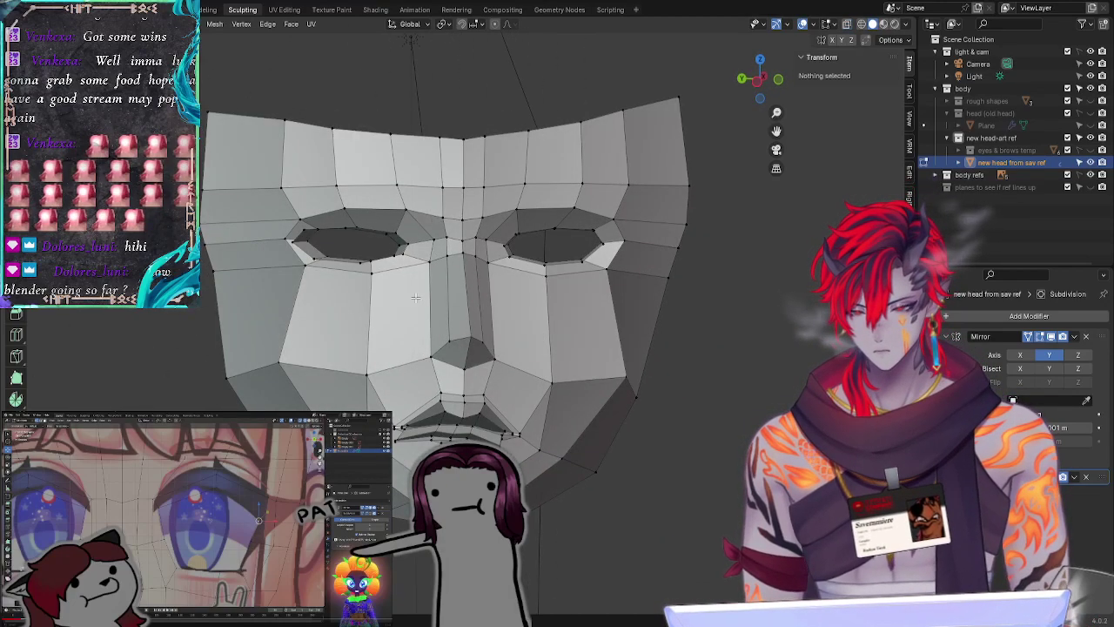
pyautogui.moveTo(415, 297); pyautogui.dragTo(261, 333, button='middle')
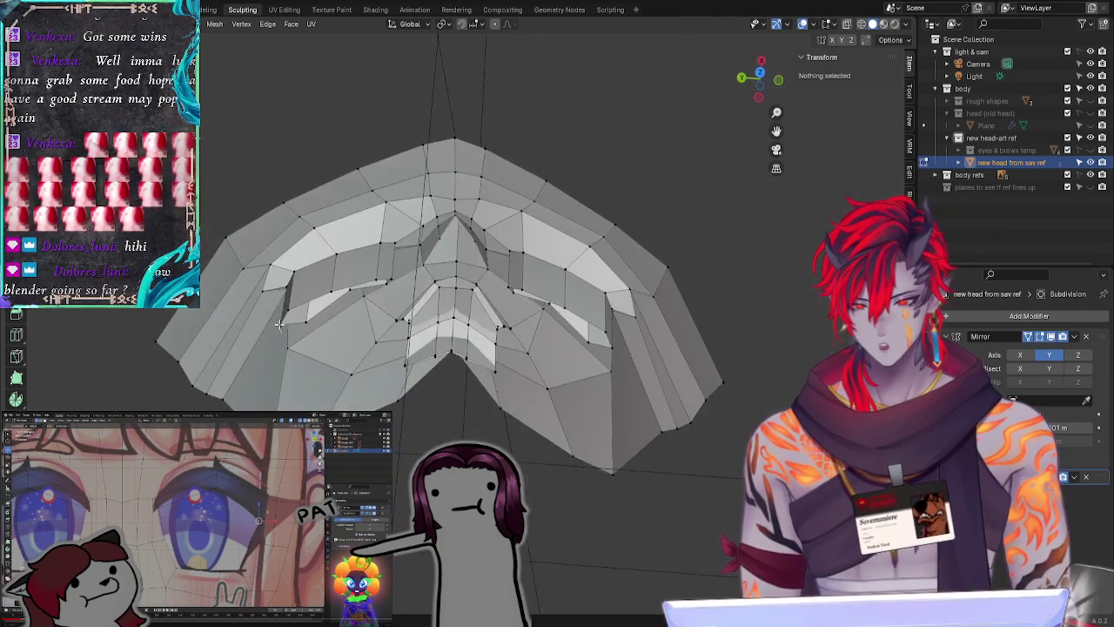
pyautogui.moveTo(278, 325)
pyautogui.mouseDown()
pyautogui.moveTo(341, 280)
pyautogui.moveTo(395, 275)
pyautogui.moveTo(393, 287)
pyautogui.mouseUp()
pyautogui.moveTo(390, 348); pyautogui.dragTo(389, 217, button='middle')
pyautogui.hotkey('alt', 'a')
pyautogui.moveTo(397, 317); pyautogui.dragTo(393, 266, button='middle')
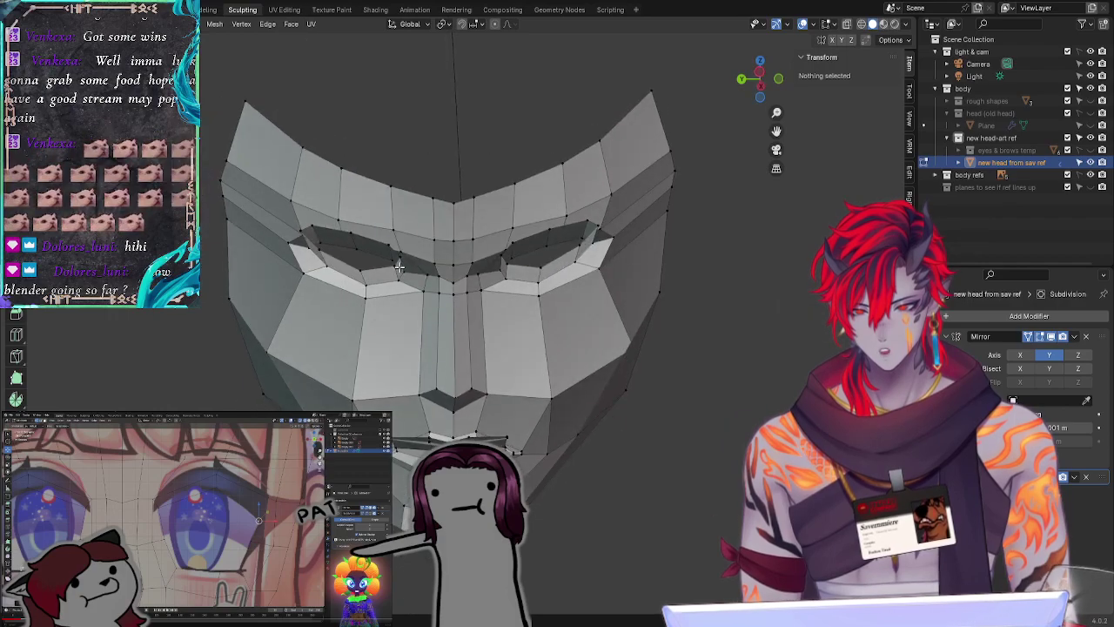
pyautogui.moveTo(348, 268); pyautogui.dragTo(352, 264)
# Step: Try moving the eye-rim vertices, undo it, and select two rim vertices
pyautogui.moveTo(401, 319); pyautogui.dragTo(349, 387, button='middle')
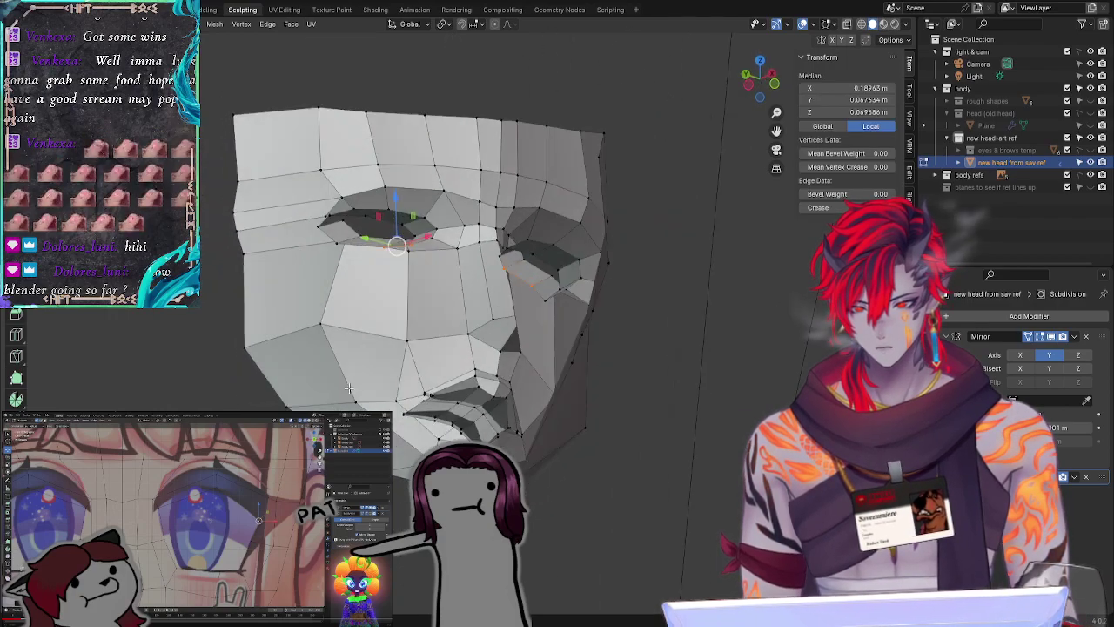
pyautogui.moveTo(378, 216); pyautogui.dragTo(380, 223)
pyautogui.hotkey('ctrl', 'z')
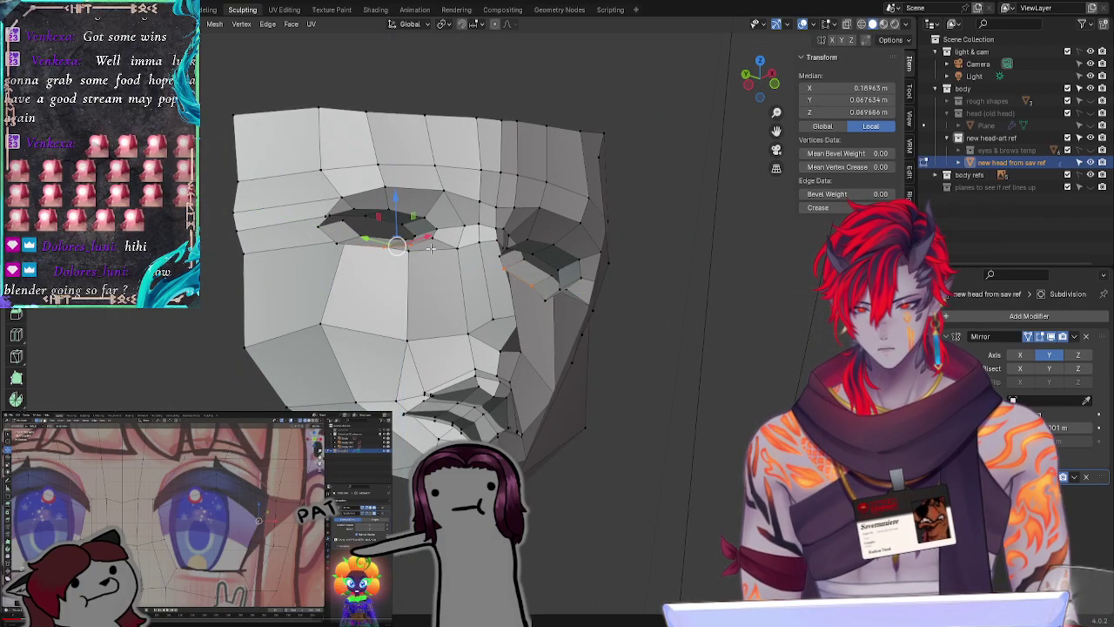
pyautogui.click(414, 235)
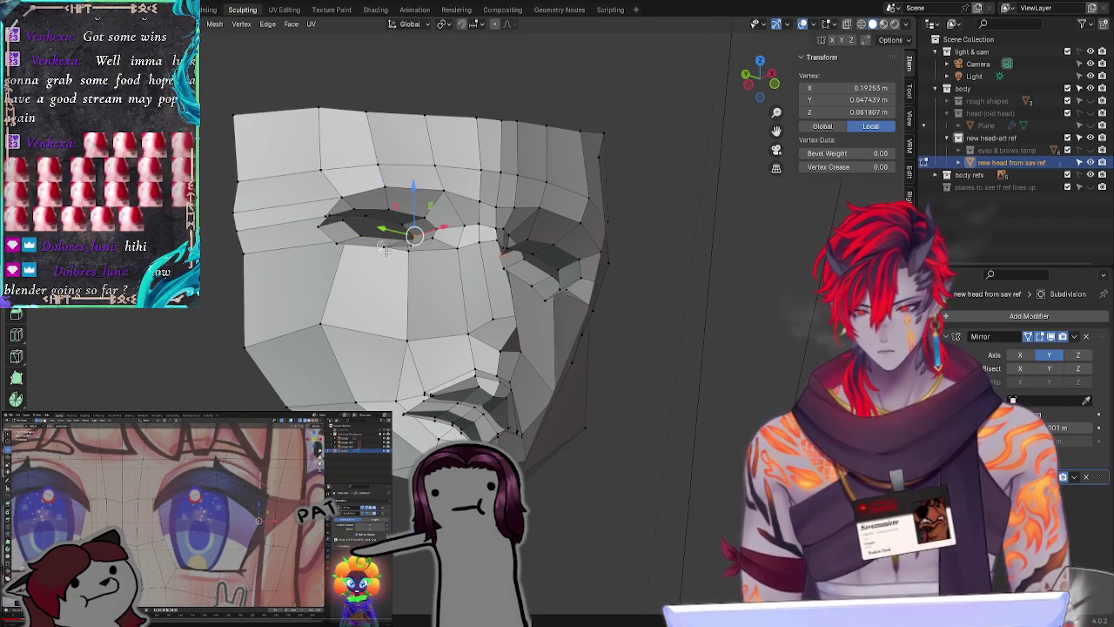
pyautogui.keyDown('shift'); pyautogui.click(385, 248); pyautogui.keyUp('shift')
pyautogui.moveTo(385, 251); pyautogui.dragTo(428, 255, button='middle')
# Step: Extend the rim selection around the eye, delete it to enlarge the hole, then undo
pyautogui.scroll(2, 496, 327)
pyautogui.keyDown('ctrl'); pyautogui.moveTo(434, 272); pyautogui.dragTo(426, 261, button='right'); pyautogui.keyUp('ctrl')
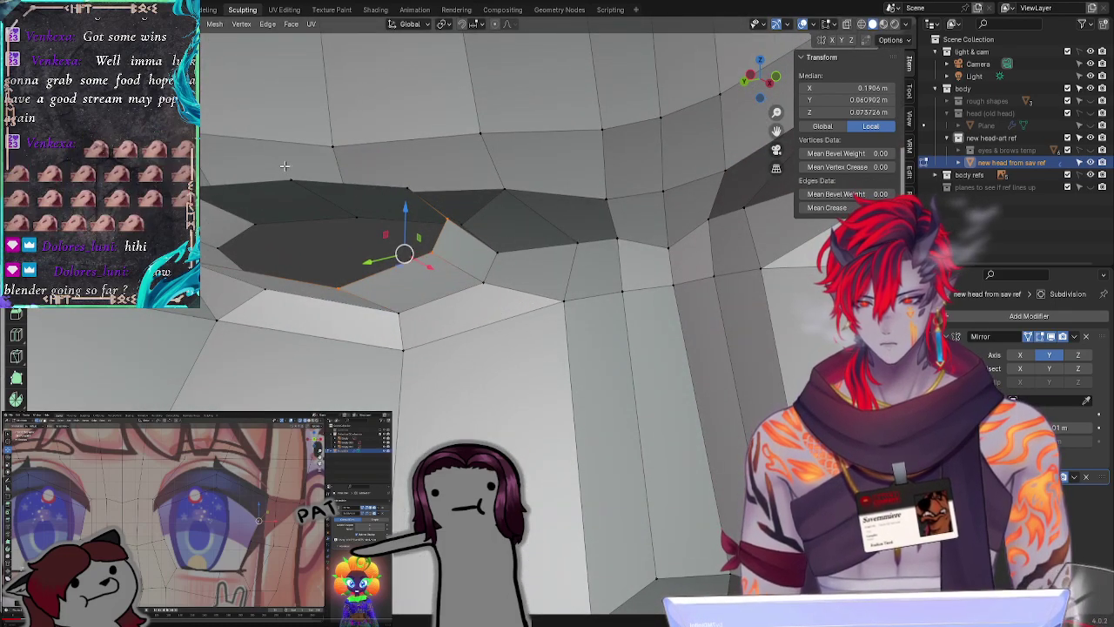
pyautogui.keyDown('alt'); pyautogui.keyDown('shift'); pyautogui.click(388, 174); pyautogui.keyUp('shift'); pyautogui.keyUp('alt')
pyautogui.keyDown('ctrl'); pyautogui.moveTo(413, 184); pyautogui.dragTo(412, 184, button='right'); pyautogui.keyUp('ctrl')
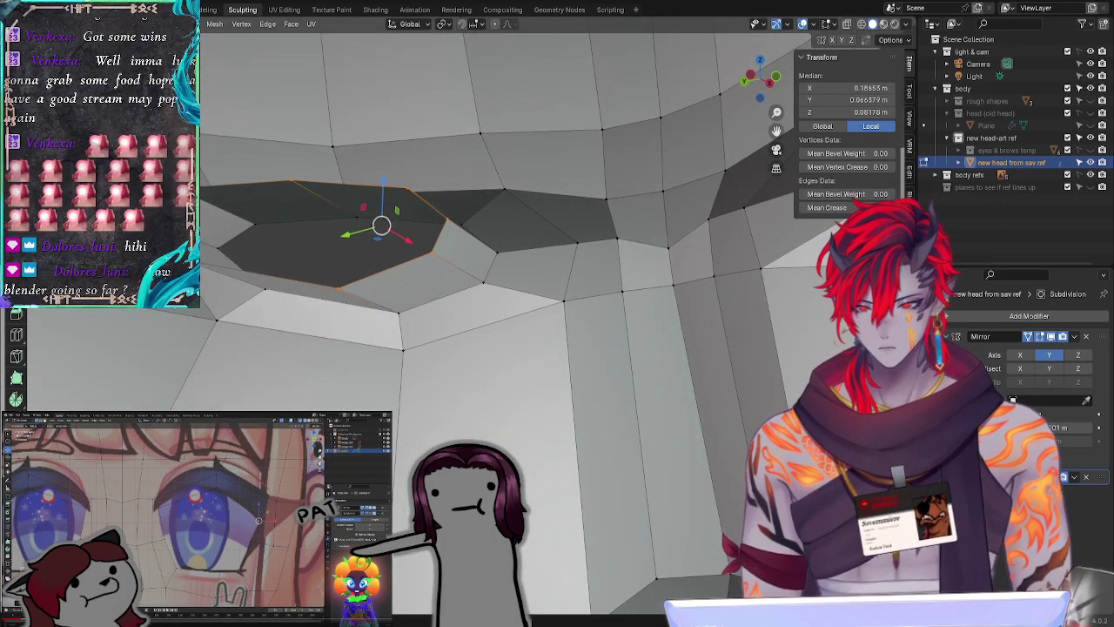
pyautogui.keyDown('shift'); pyautogui.click(169, 186); pyautogui.keyUp('shift')
pyautogui.keyDown('shift'); pyautogui.click(131, 218); pyautogui.keyUp('shift')
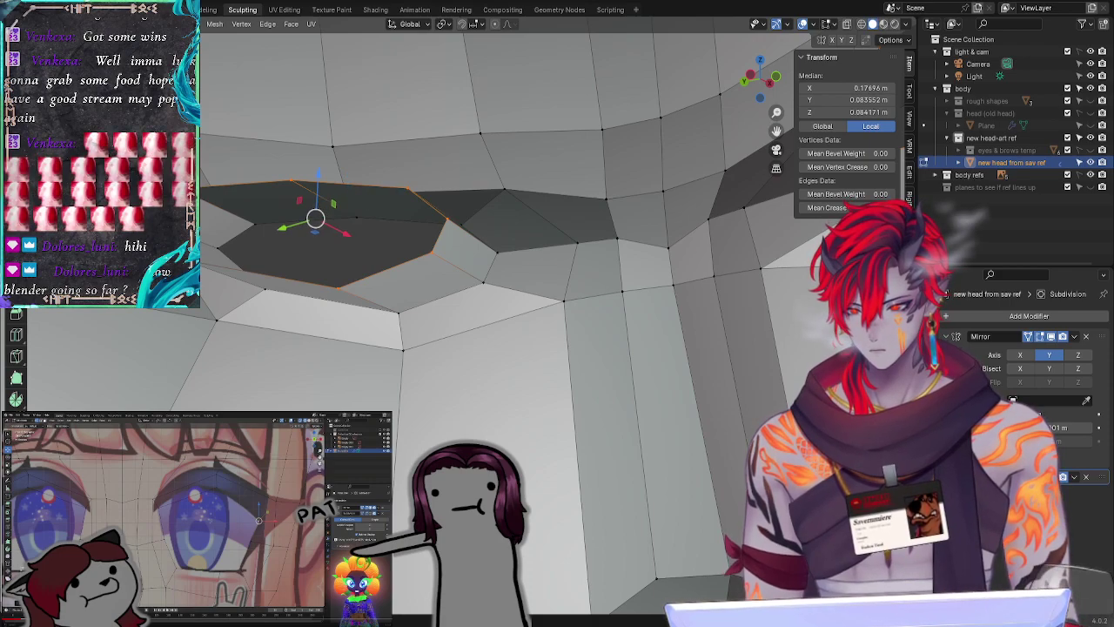
pyautogui.keyDown('shift'); pyautogui.click(178, 259); pyautogui.keyUp('shift')
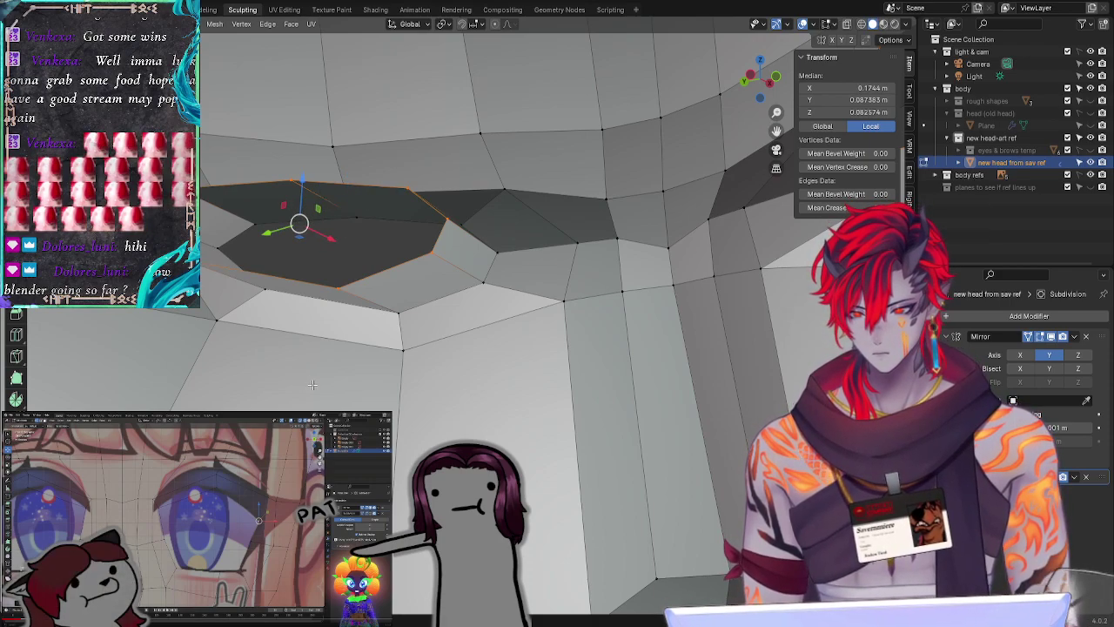
pyautogui.moveTo(402, 407); pyautogui.dragTo(419, 440, button='middle')
pyautogui.press('x')
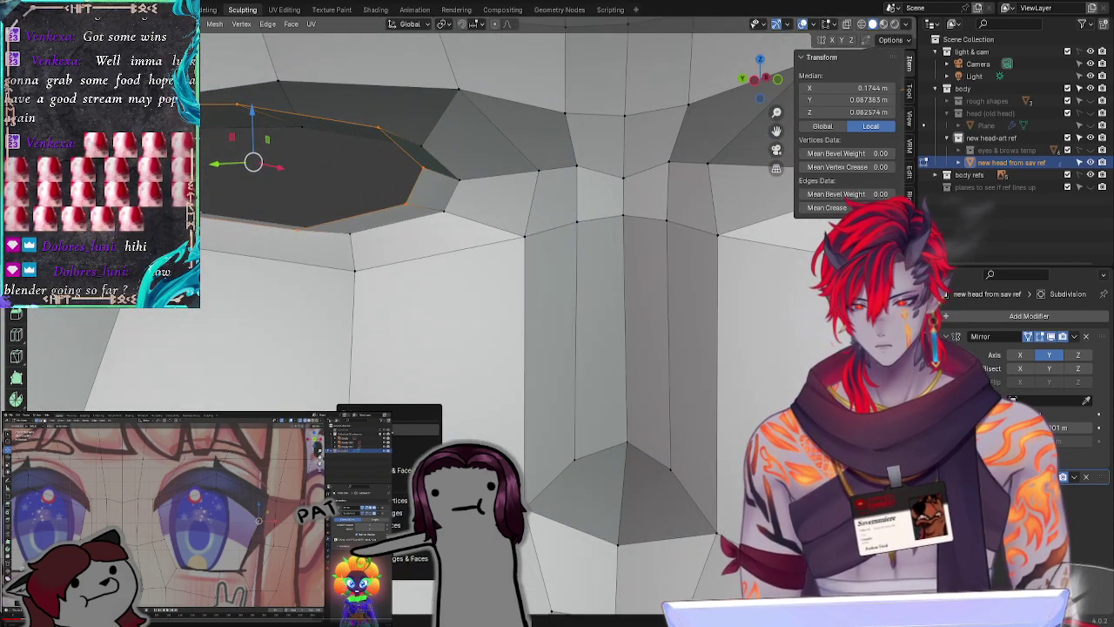
pyautogui.click(391, 430)
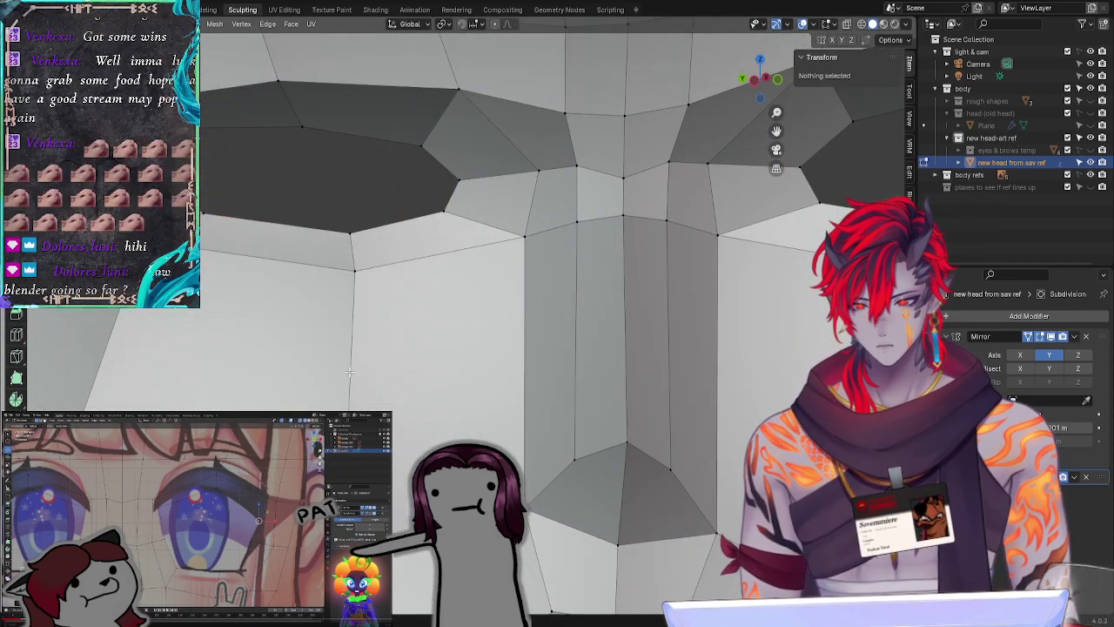
pyautogui.hotkey('ctrl', 'z')
# Step: Nudge a single upper rim vertex slightly left
pyautogui.click(299, 163)
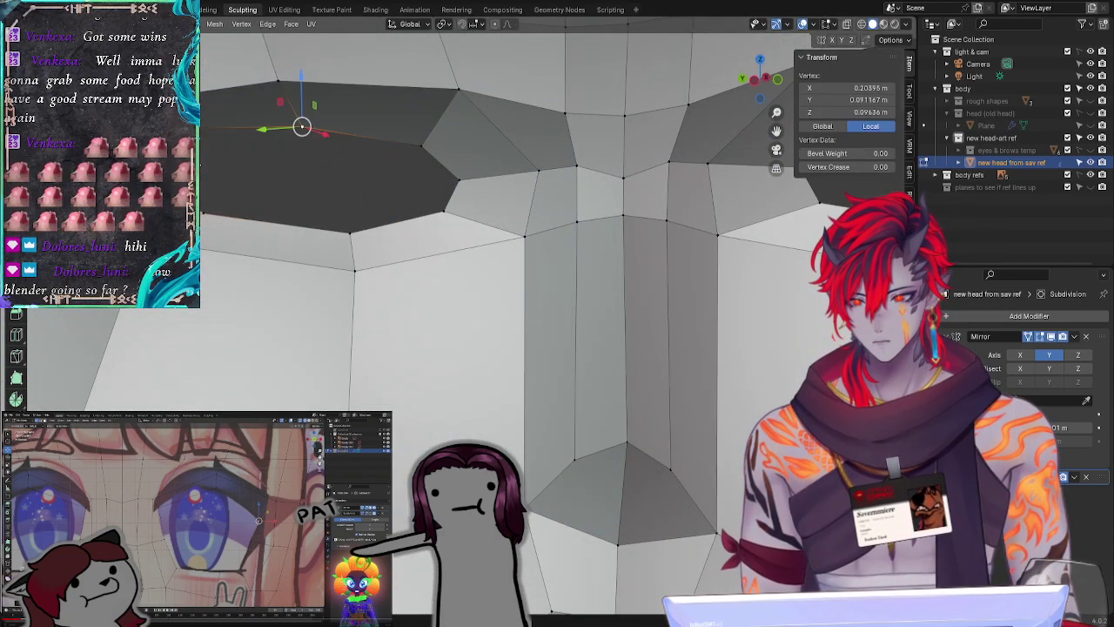
pyautogui.press('g')
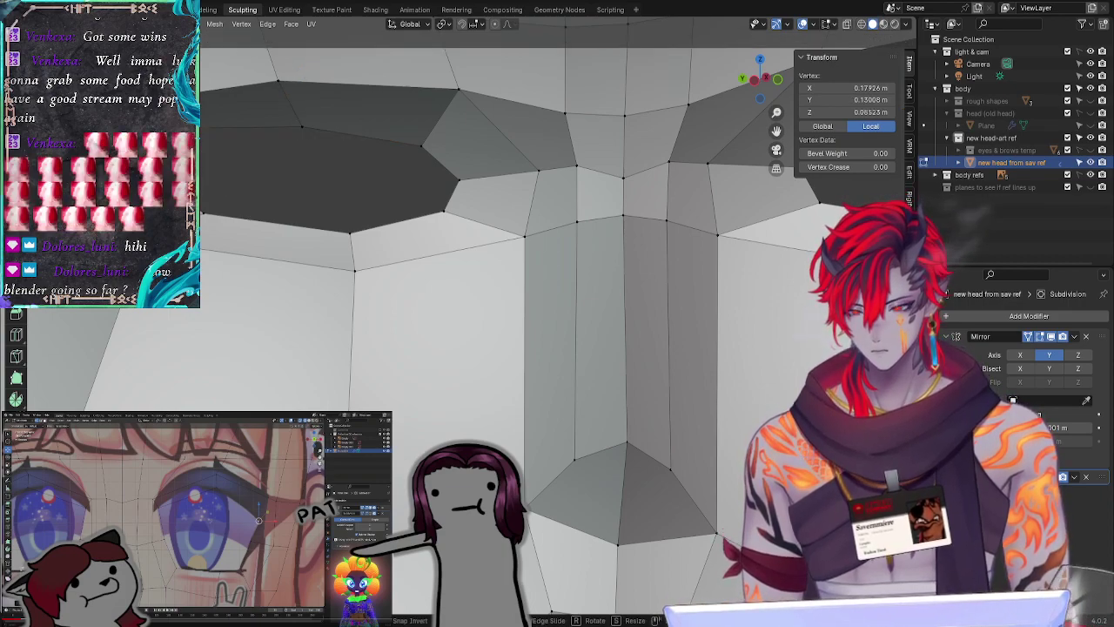
pyautogui.click(287, 169)
pyautogui.click(295, 167)
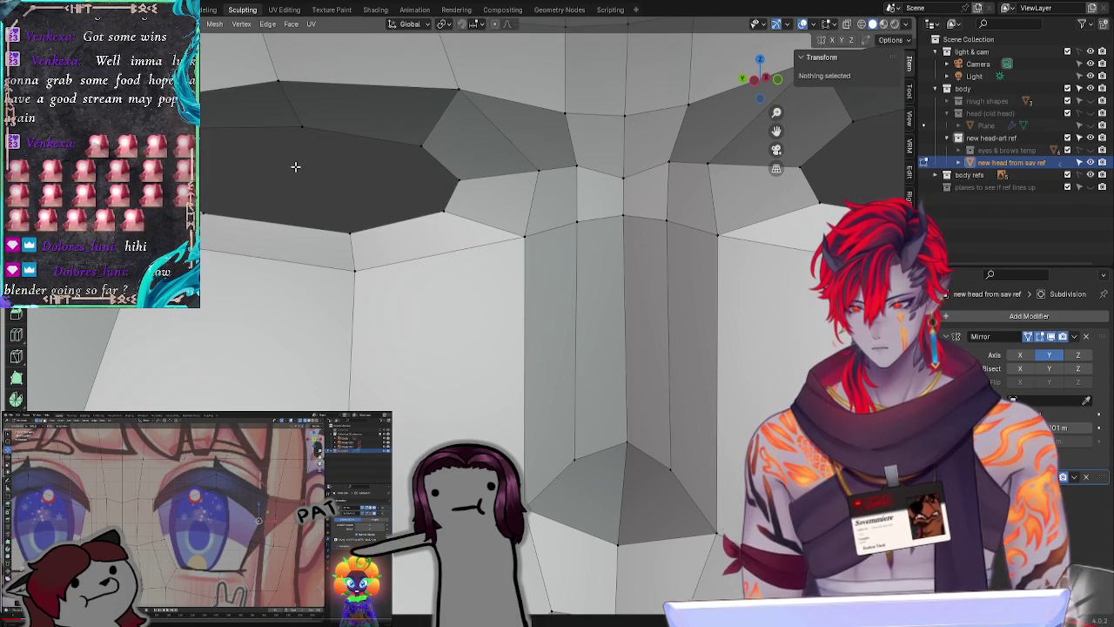
# Step: Set a rim vertex's height to 0.081807 m, matching the inner-corner vertex, then select the eye strip
pyautogui.click(458, 180)
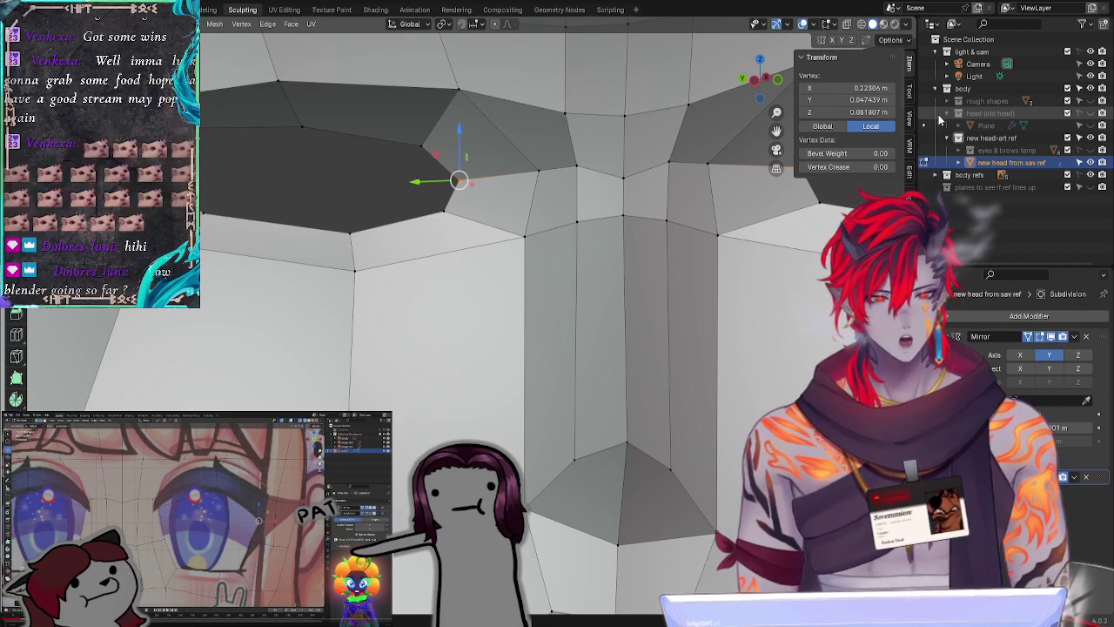
pyautogui.click(844, 111)
pyautogui.hotkey('ctrl', 'c')
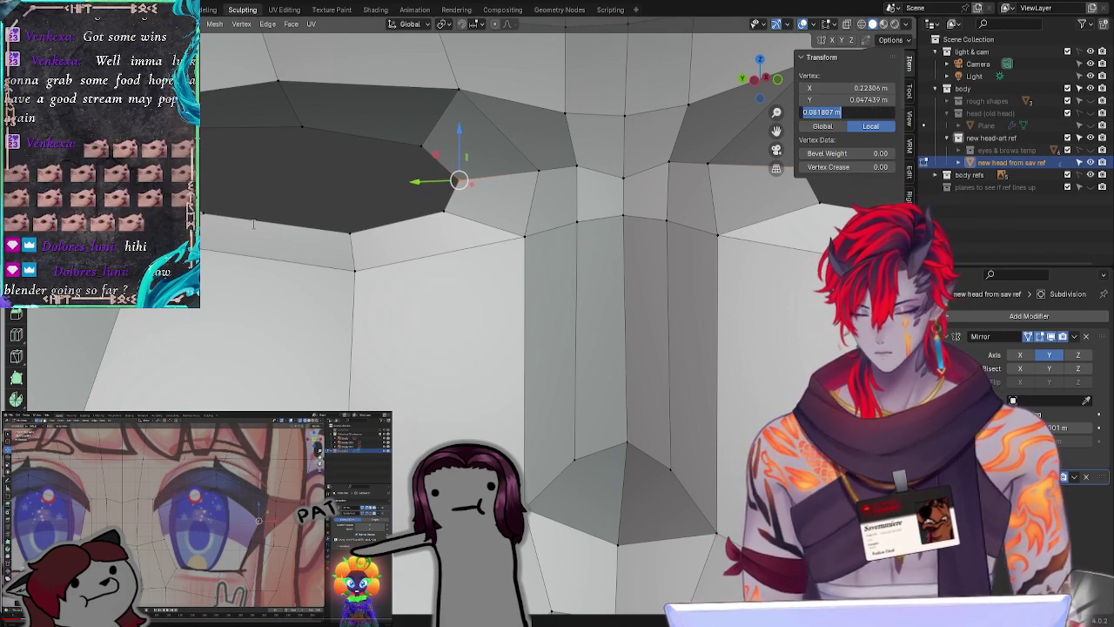
pyautogui.press('Return')
pyautogui.click(450, 149)
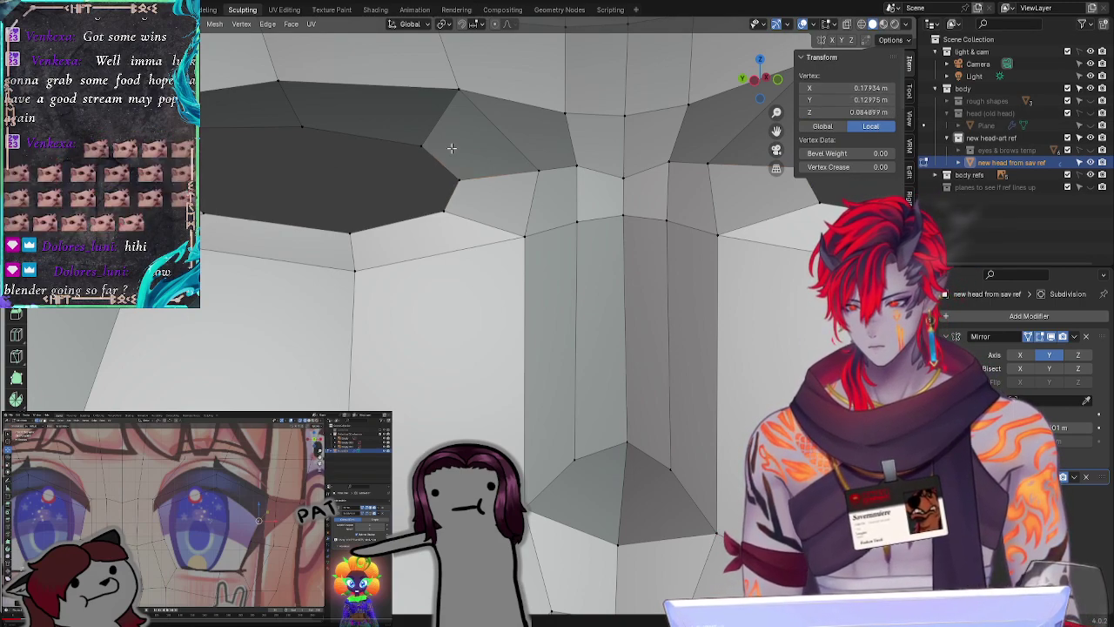
pyautogui.click(849, 112)
pyautogui.hotkey('ctrl', 'v')
pyautogui.press('Return')
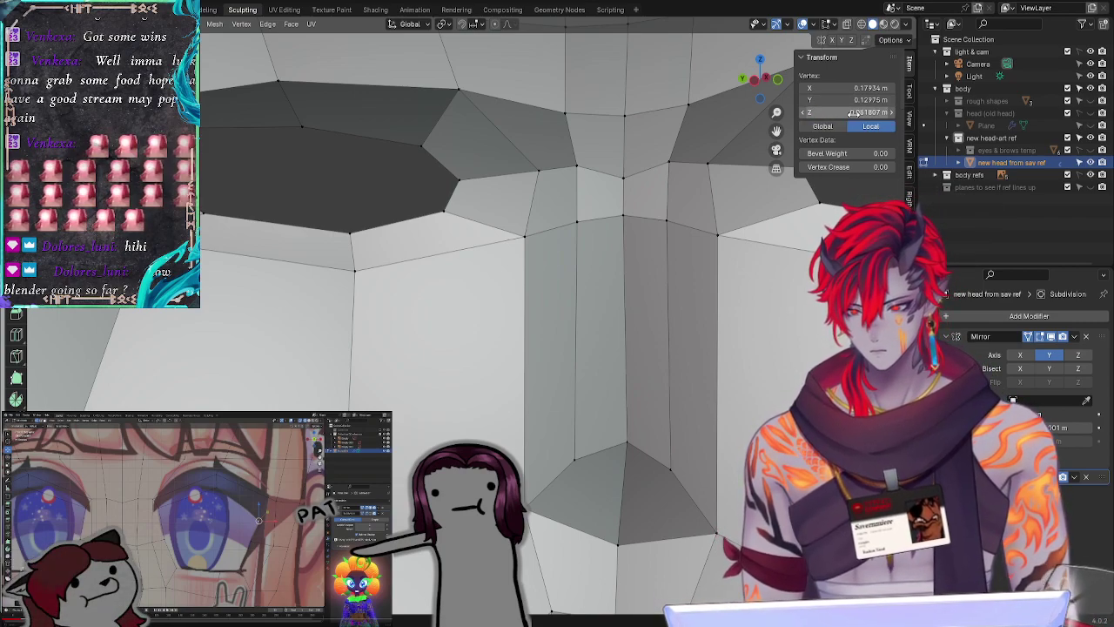
pyautogui.click(359, 350)
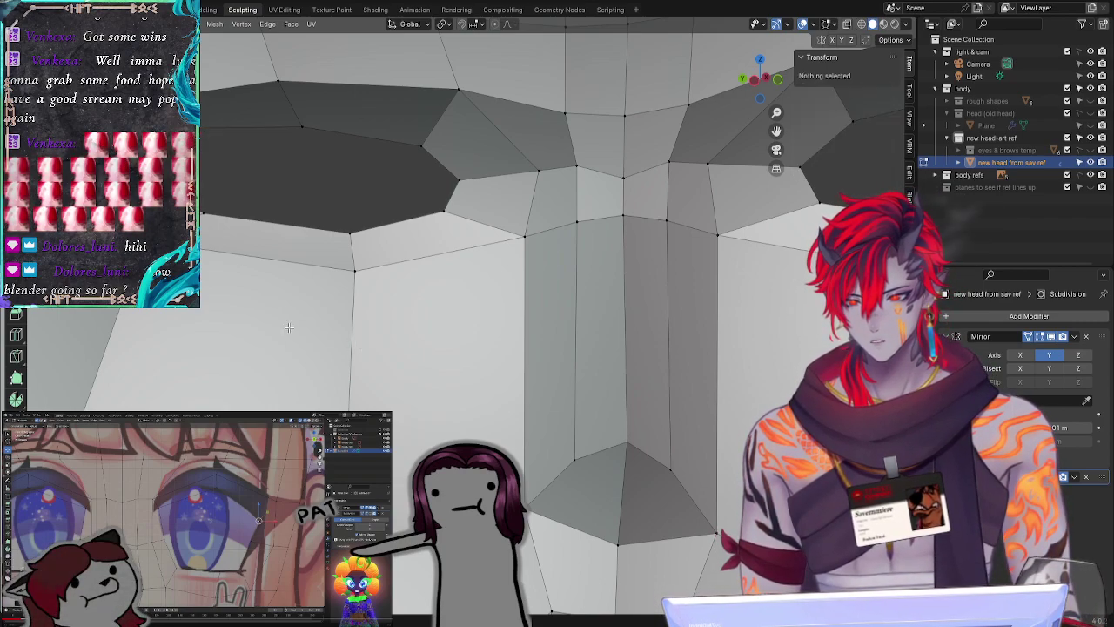
pyautogui.moveTo(435, 130)
pyautogui.mouseDown()
pyautogui.moveTo(443, 213)
pyautogui.moveTo(214, 255)
pyautogui.moveTo(205, 104)
pyautogui.moveTo(292, 121)
pyautogui.mouseUp()
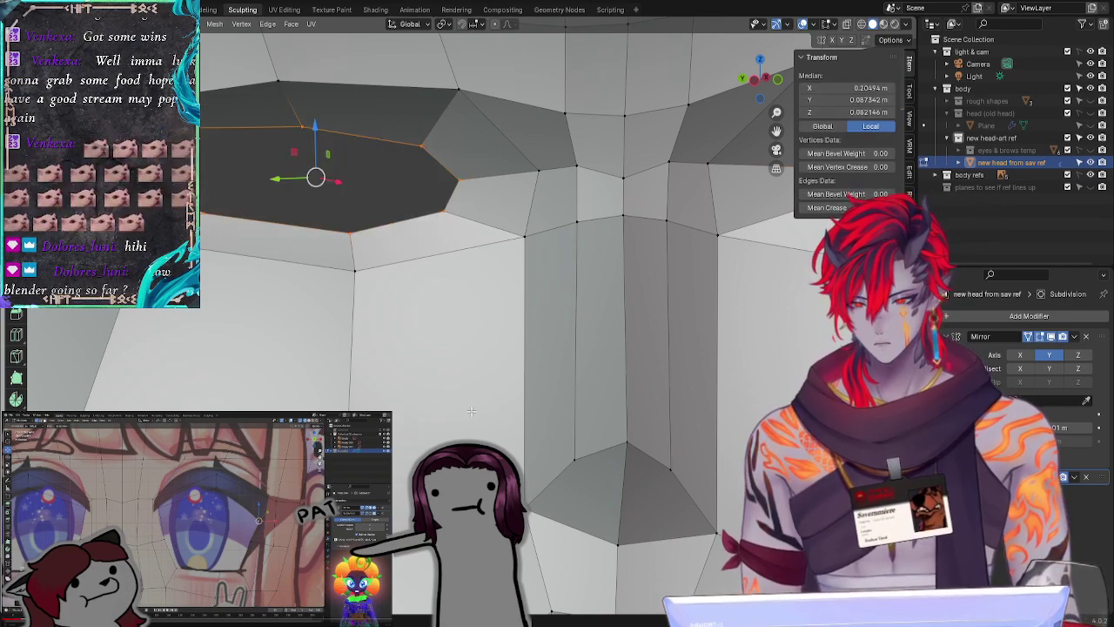
pyautogui.scroll(-5, 471, 409)
# Step: Reposition the selected eye-hole edges and check the face from the side
pyautogui.moveTo(474, 413); pyautogui.dragTo(513, 426, button='middle')
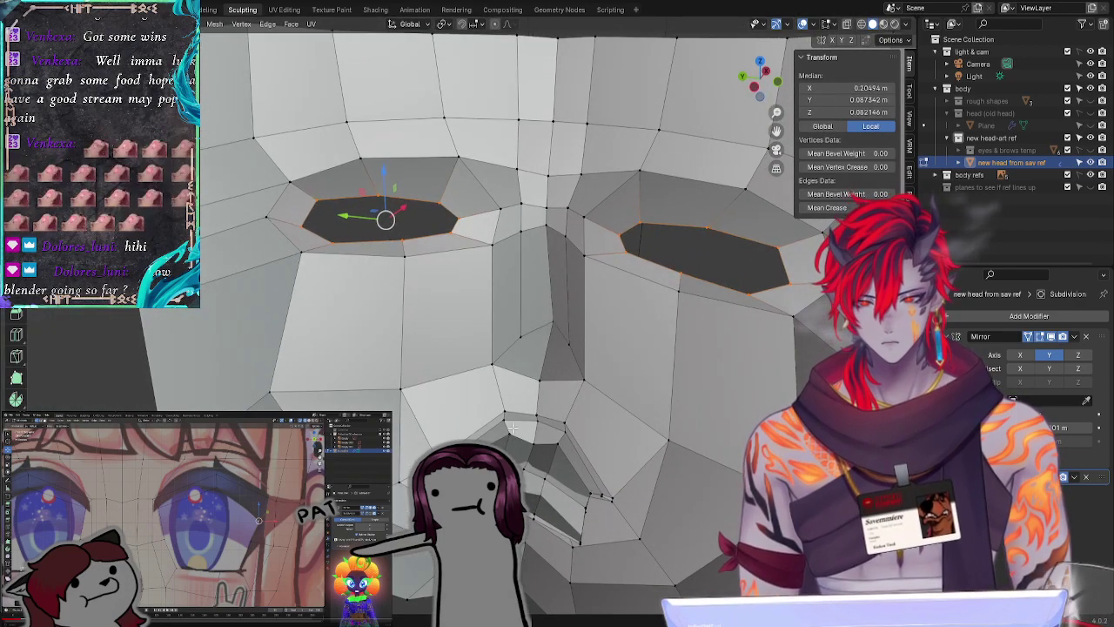
pyautogui.press('g')
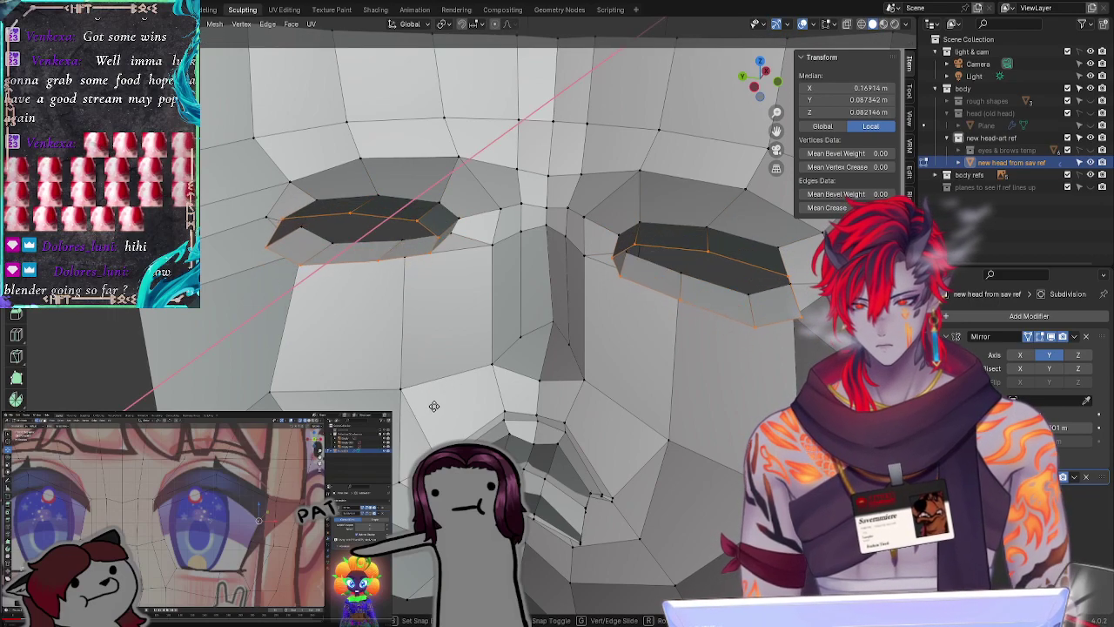
pyautogui.click(436, 407)
pyautogui.scroll(-4, 436, 407)
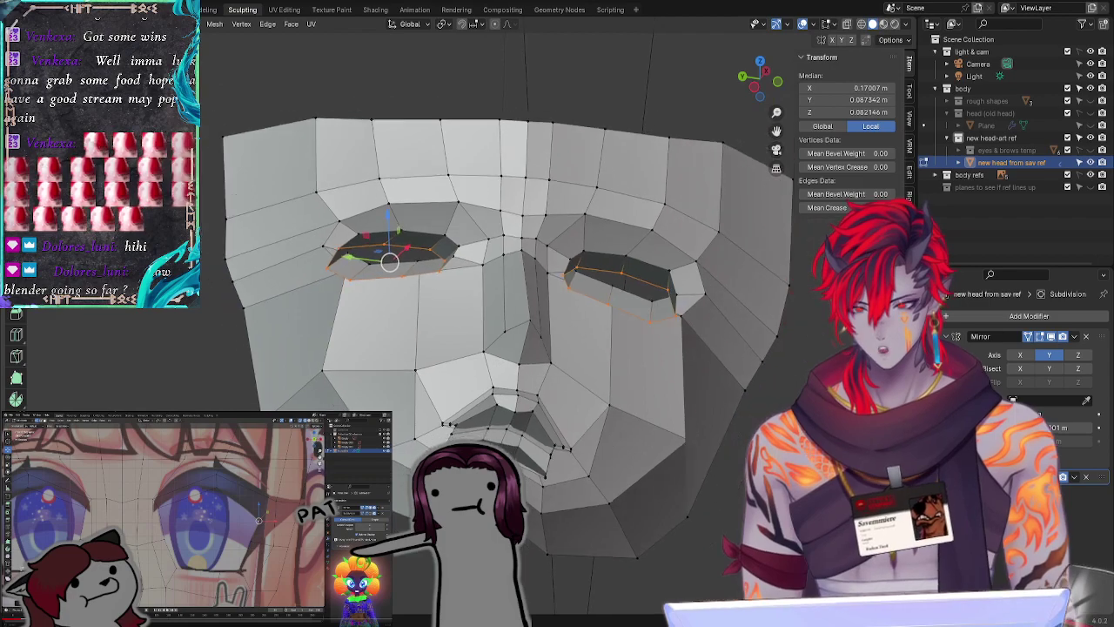
pyautogui.moveTo(436, 408); pyautogui.dragTo(566, 410, button='middle')
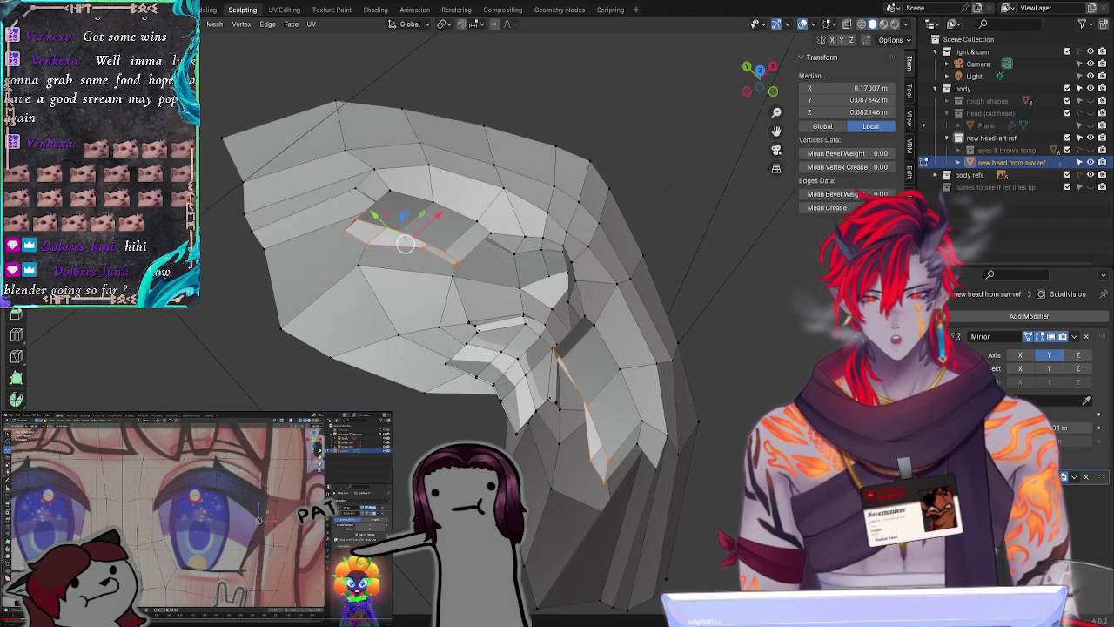
# Step: Restore the eye-hole edge selection after a stray deselect, leaving the mesh unchanged
pyautogui.click(186, 386)
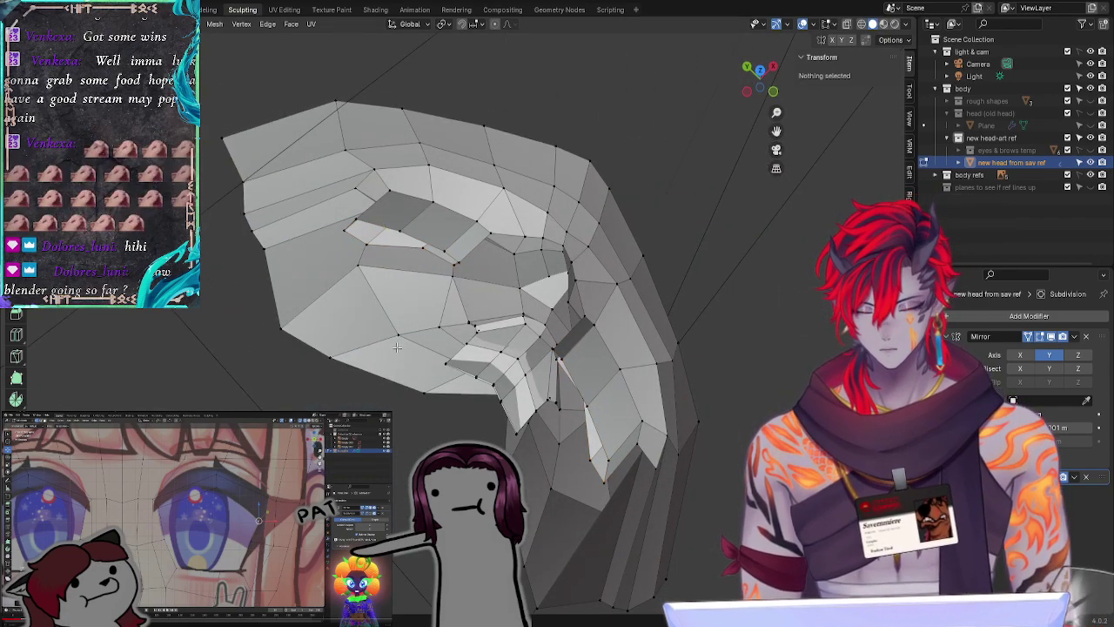
pyautogui.hotkey('ctrl', 'z')
pyautogui.moveTo(390, 362); pyautogui.dragTo(401, 398, button='middle')
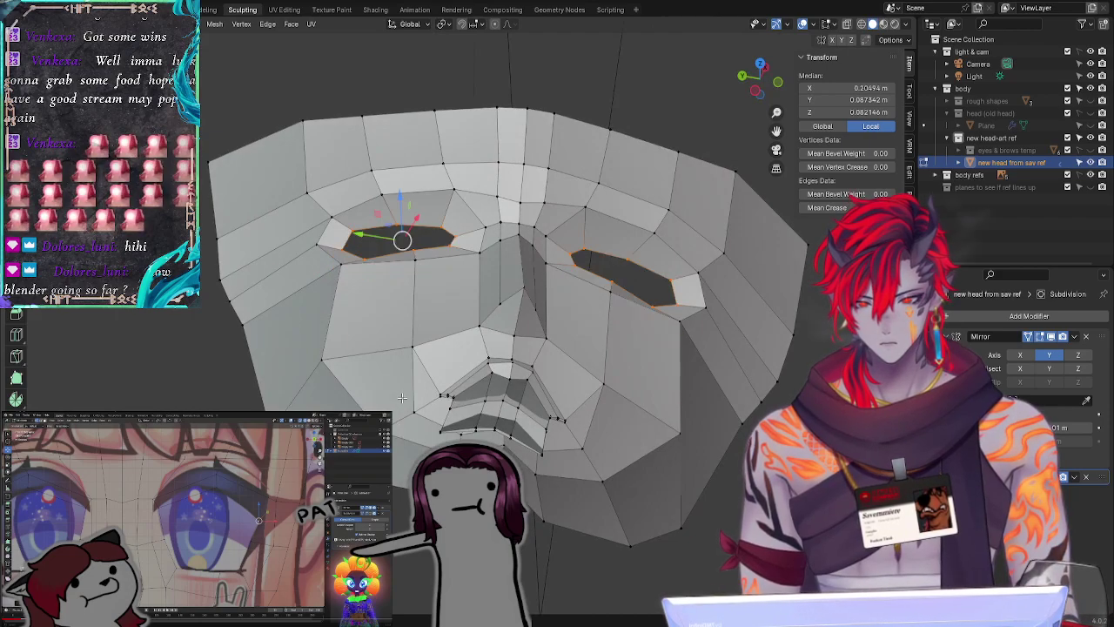
pyautogui.press('x')
pyautogui.press('Escape')
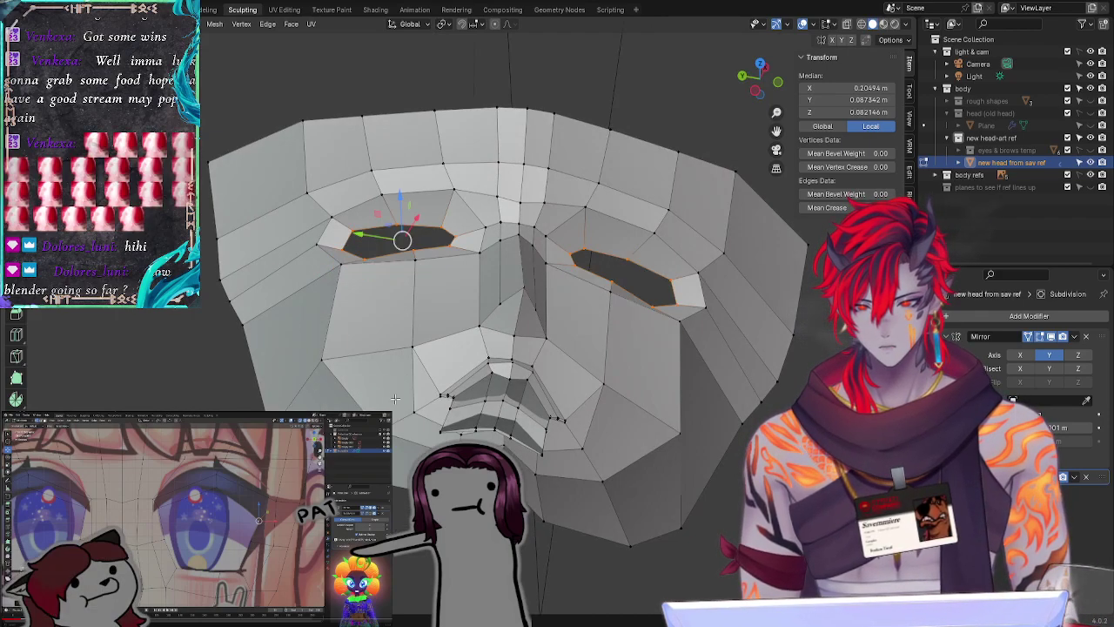
pyautogui.press('s')
pyautogui.rightClick(405, 371)
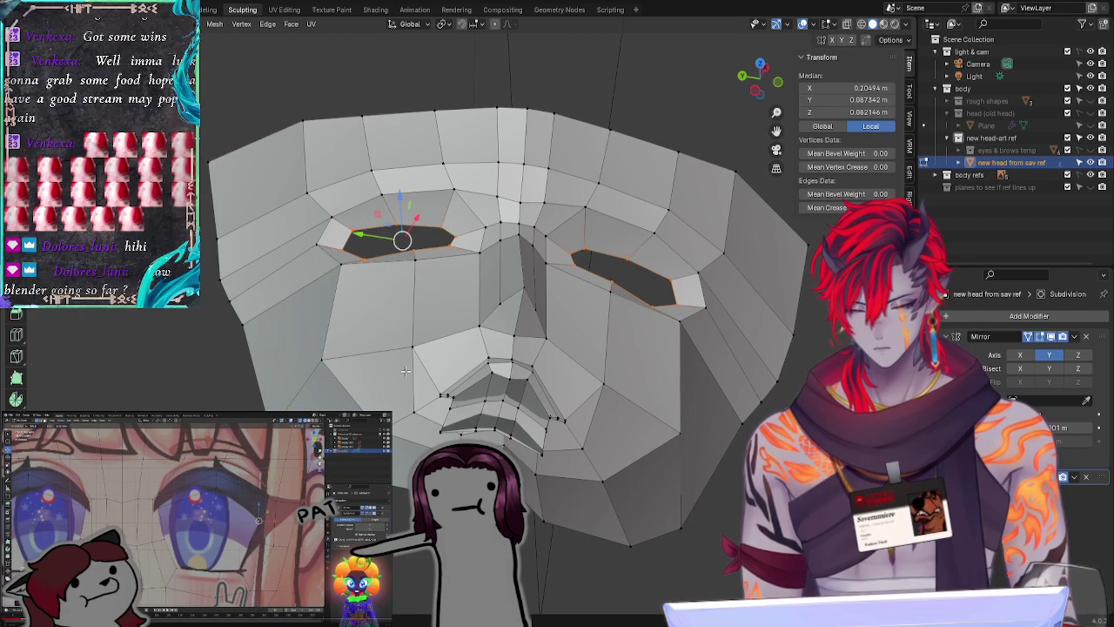
# Step: Extrude the eye-hole edges along the X axis into short rims
pyautogui.press('e')
pyautogui.press('x')
pyautogui.click(396, 398)
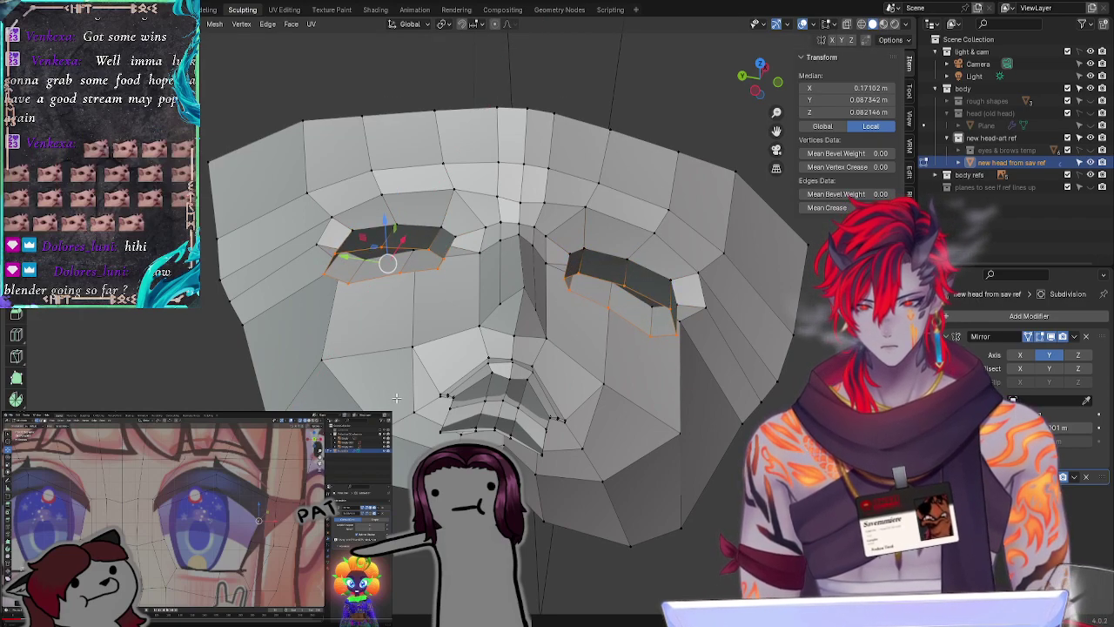
pyautogui.press('z')
pyautogui.rightClick(406, 411)
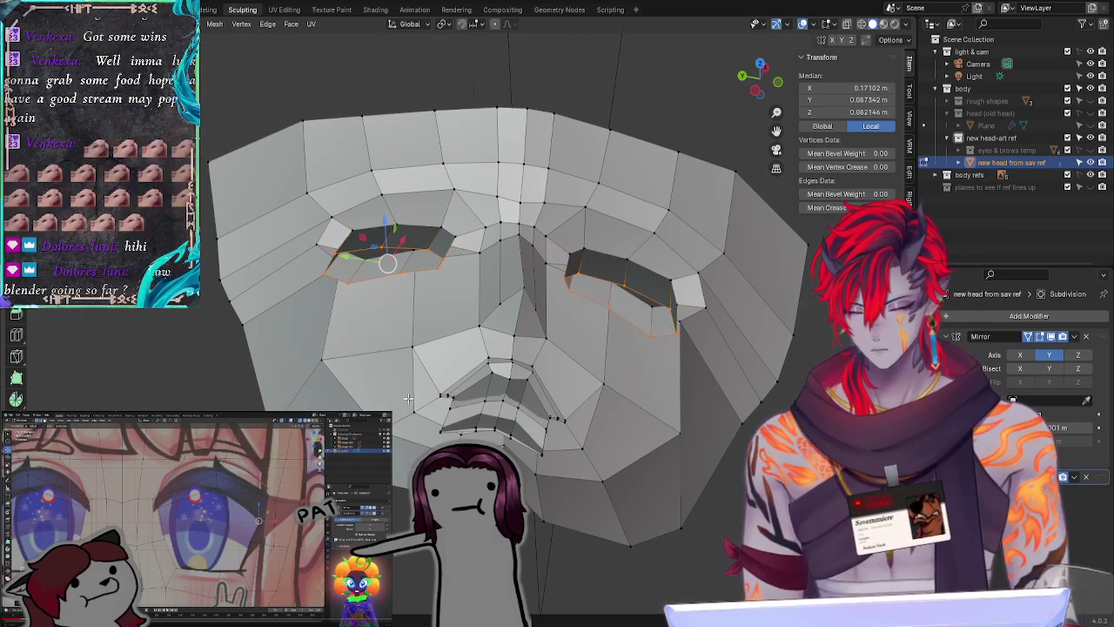
# Step: Enlarge both eye loops, undo a trial rescale, and save the blend file
pyautogui.press('s')
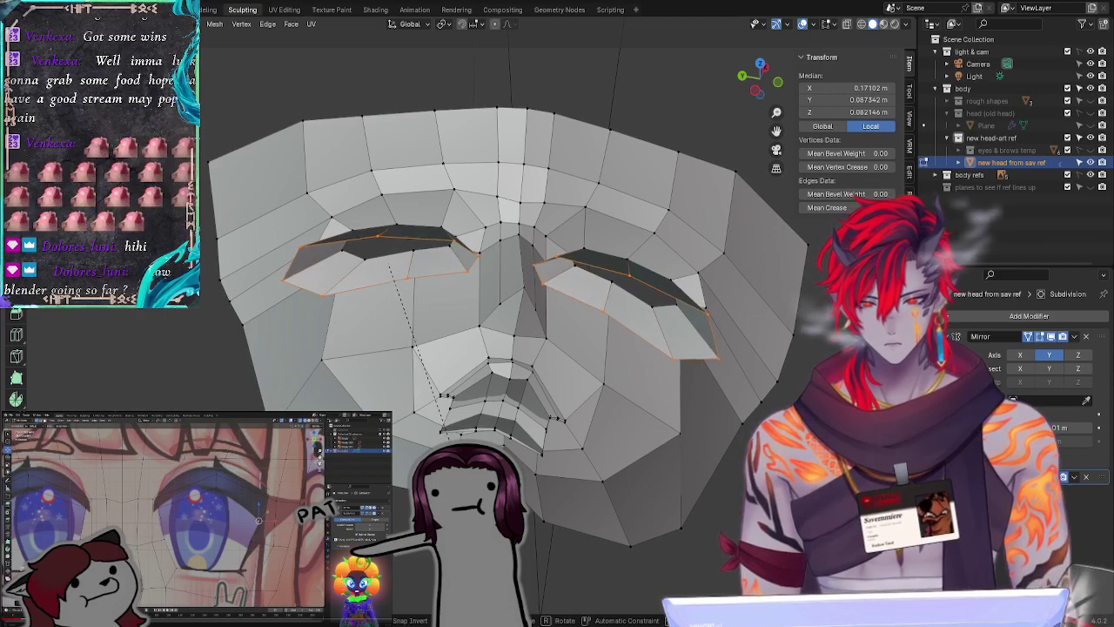
pyautogui.click(450, 439)
pyautogui.moveTo(508, 402); pyautogui.dragTo(540, 420, button='middle')
pyautogui.press('s')
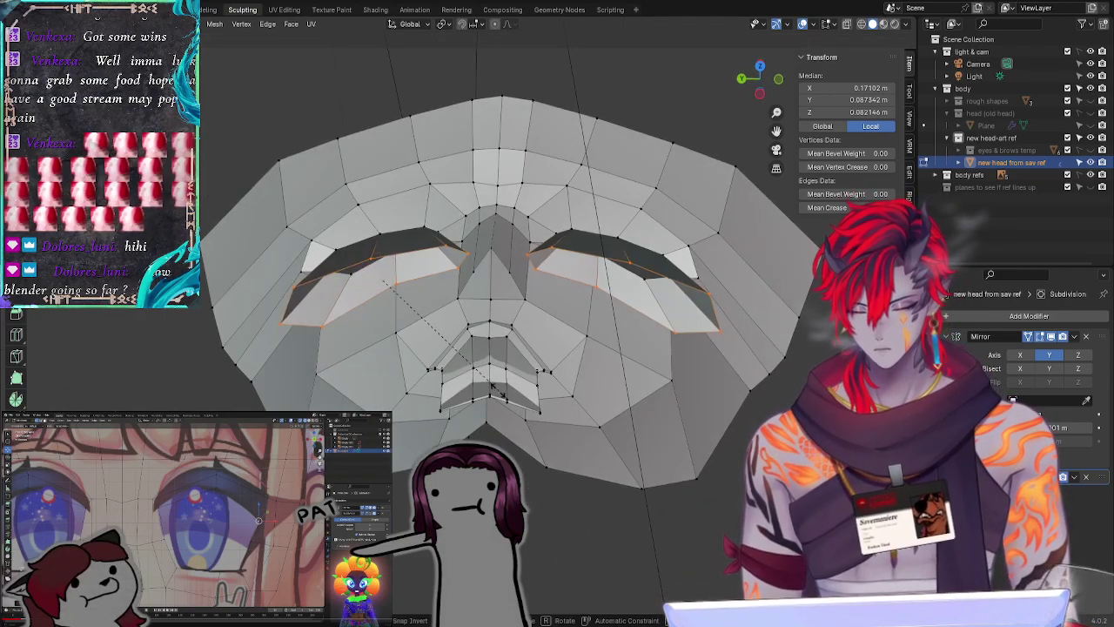
pyautogui.click(490, 373)
pyautogui.hotkey('ctrl', 'z')
pyautogui.hotkey('ctrl', 'z')
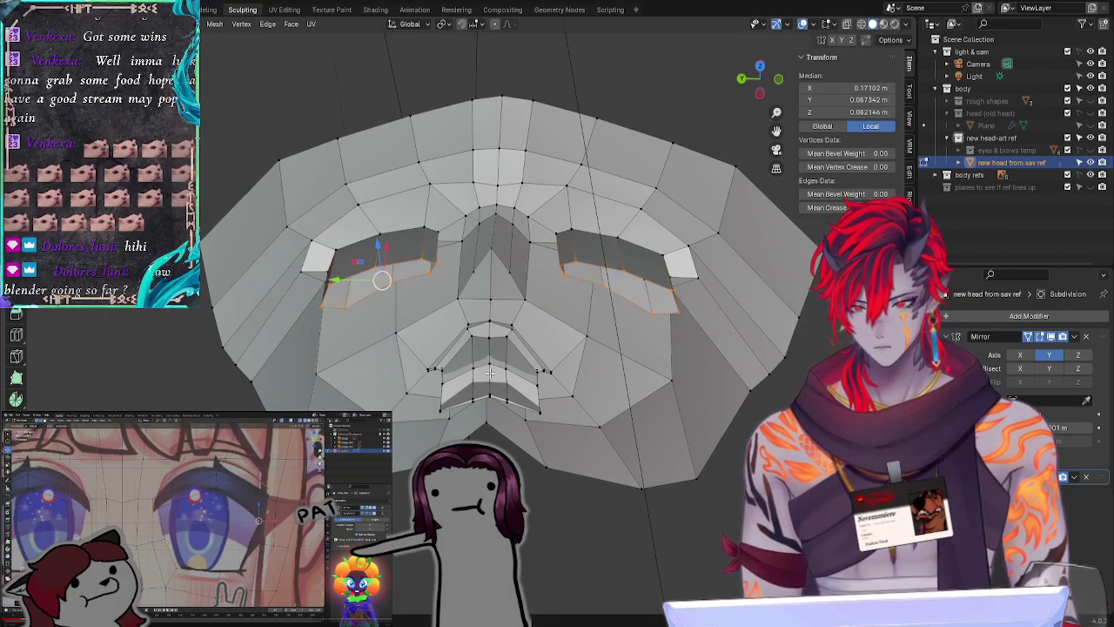
pyautogui.hotkey('ctrl', 's')
pyautogui.hotkey('ctrl', 'z')
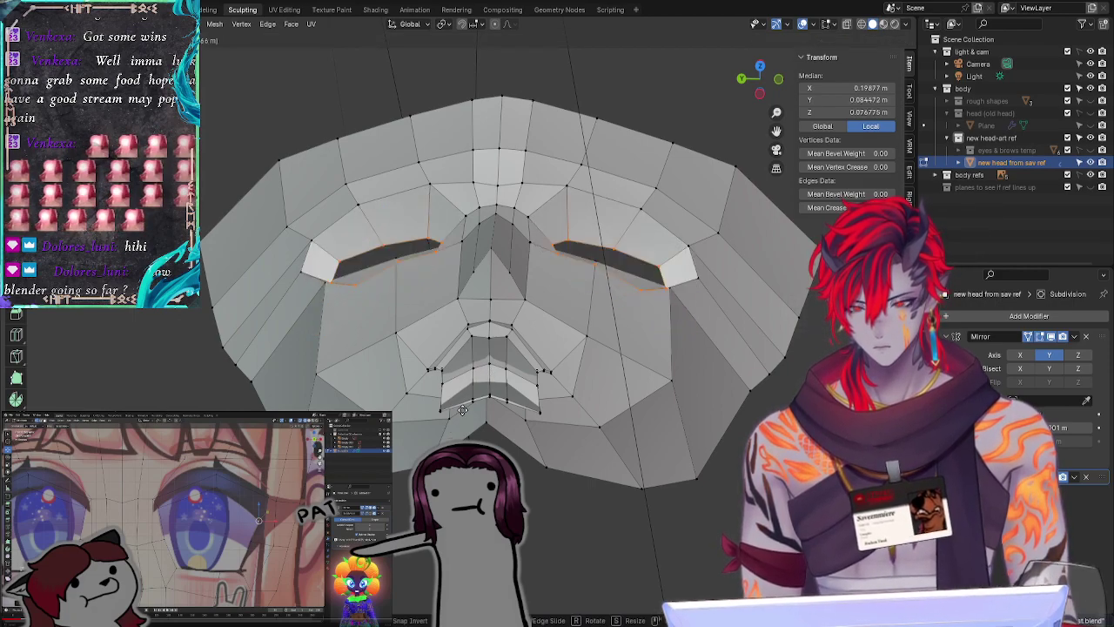
# Step: Shift the eye loops along X and scale them outward, undoing a trial rotation
pyautogui.press('g')
pyautogui.press('x')
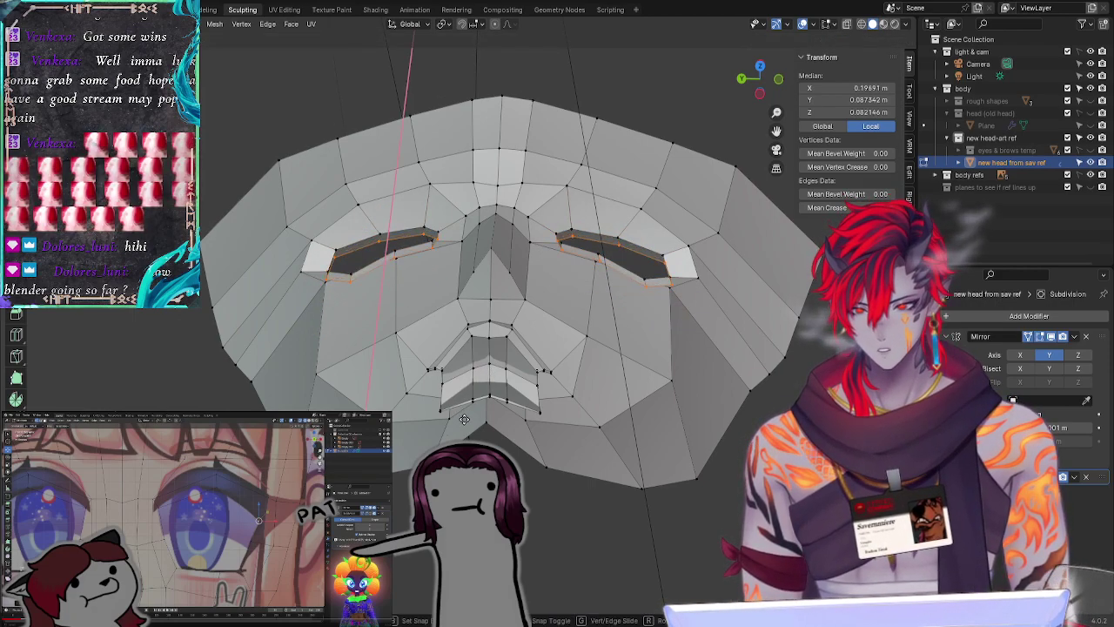
pyautogui.click(463, 435)
pyautogui.press('s')
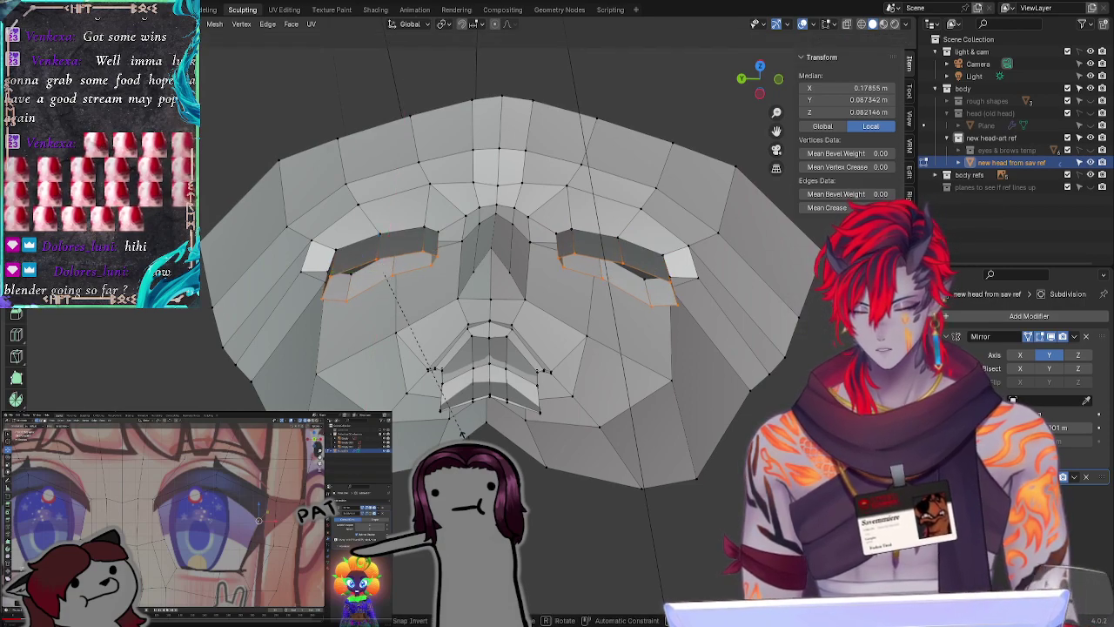
pyautogui.click(570, 435)
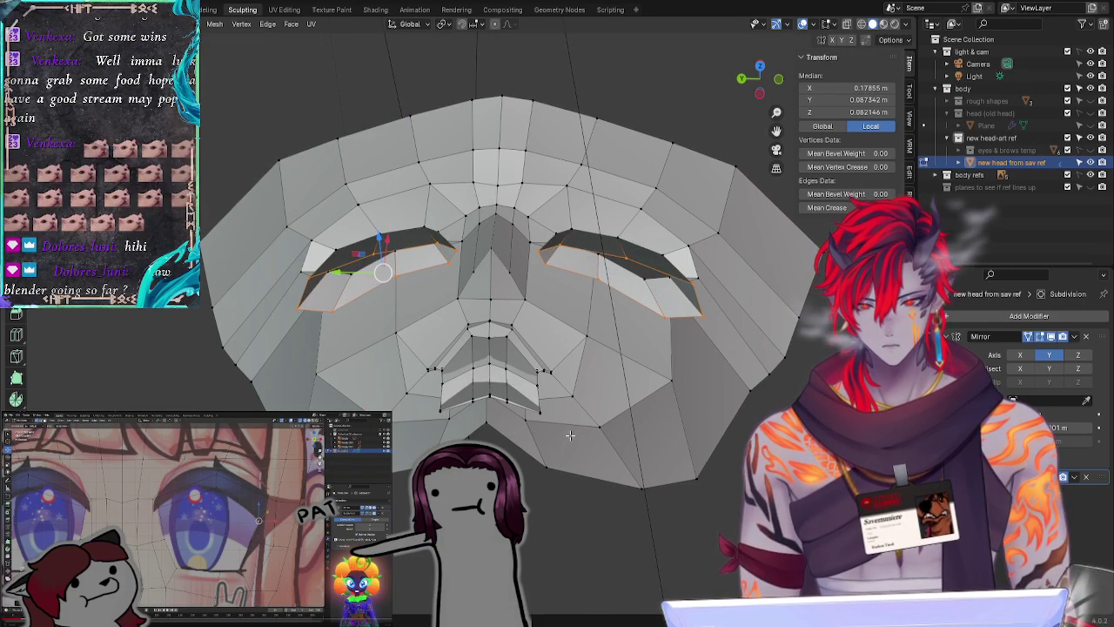
pyautogui.press('g')
pyautogui.press('x')
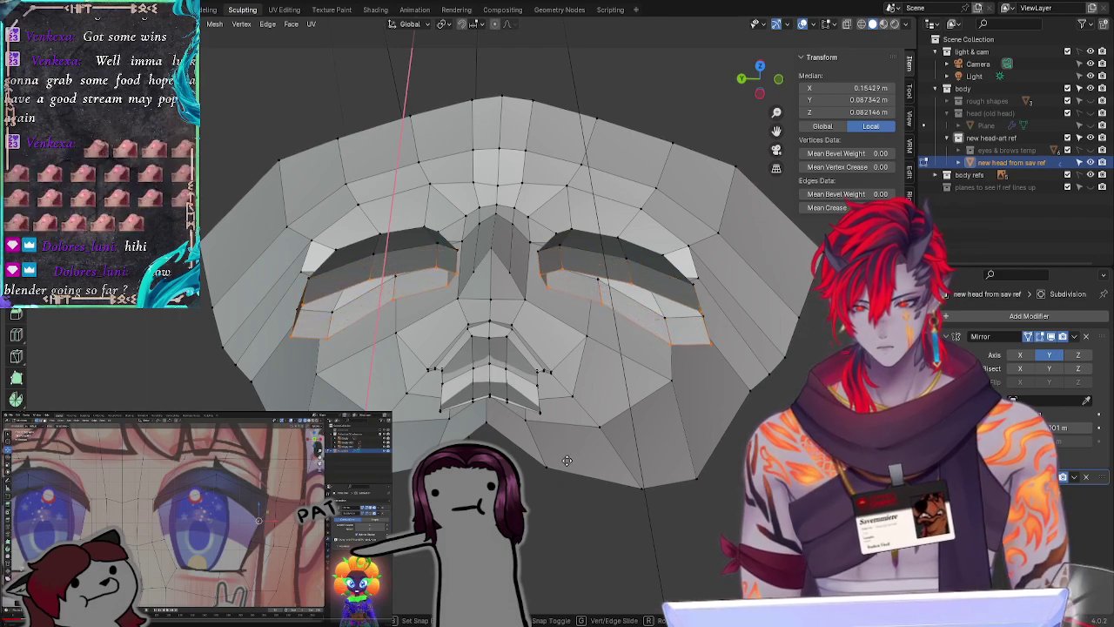
pyautogui.press('r')
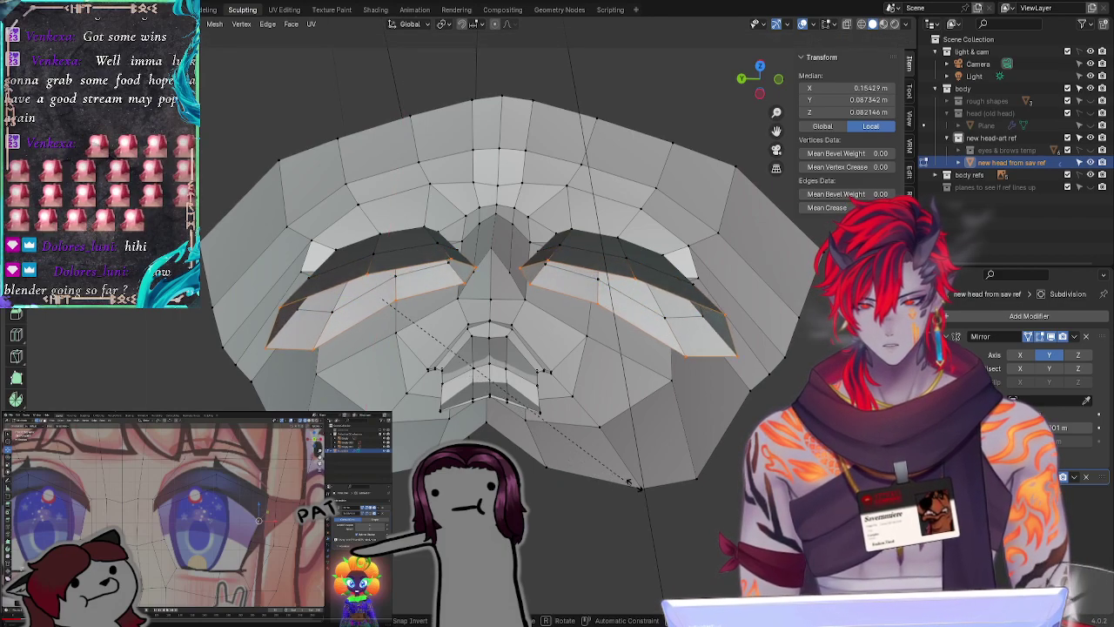
pyautogui.click(624, 496)
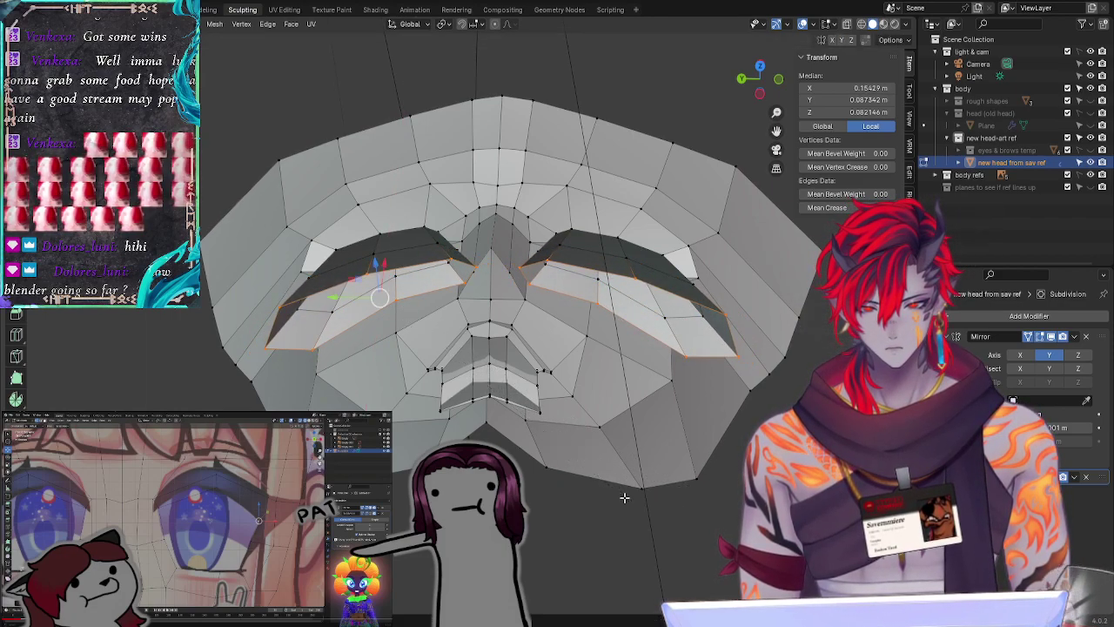
pyautogui.hotkey('ctrl', 'z')
pyautogui.hotkey('ctrl', 'z')
pyautogui.hotkey('ctrl', 'z')
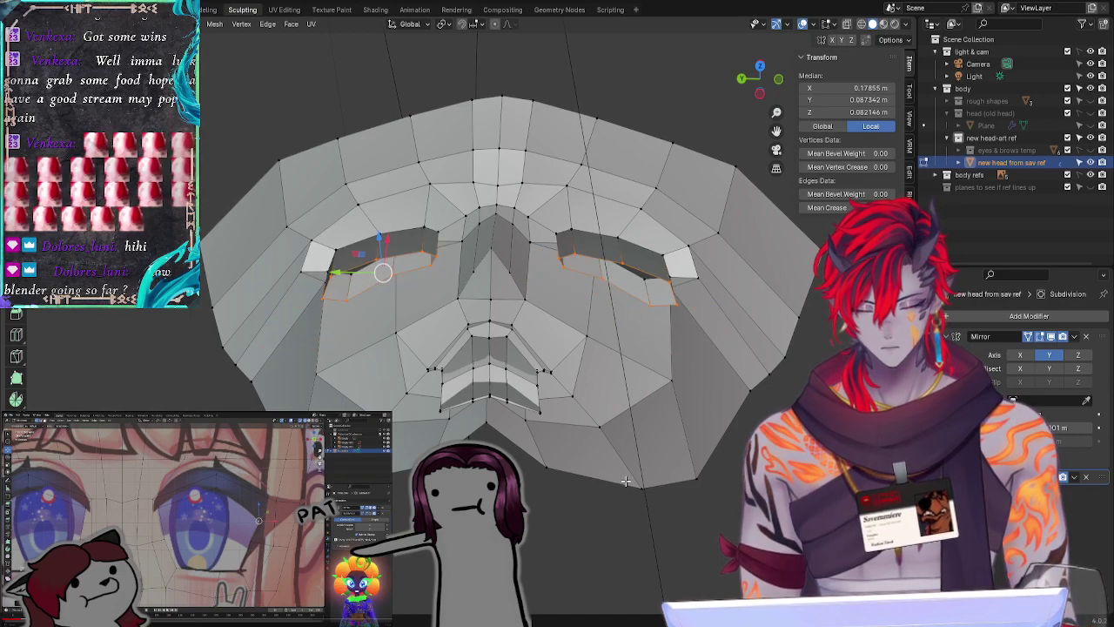
# Step: Scale the eye loops wider, move them along X, and extrude them downward
pyautogui.press('s')
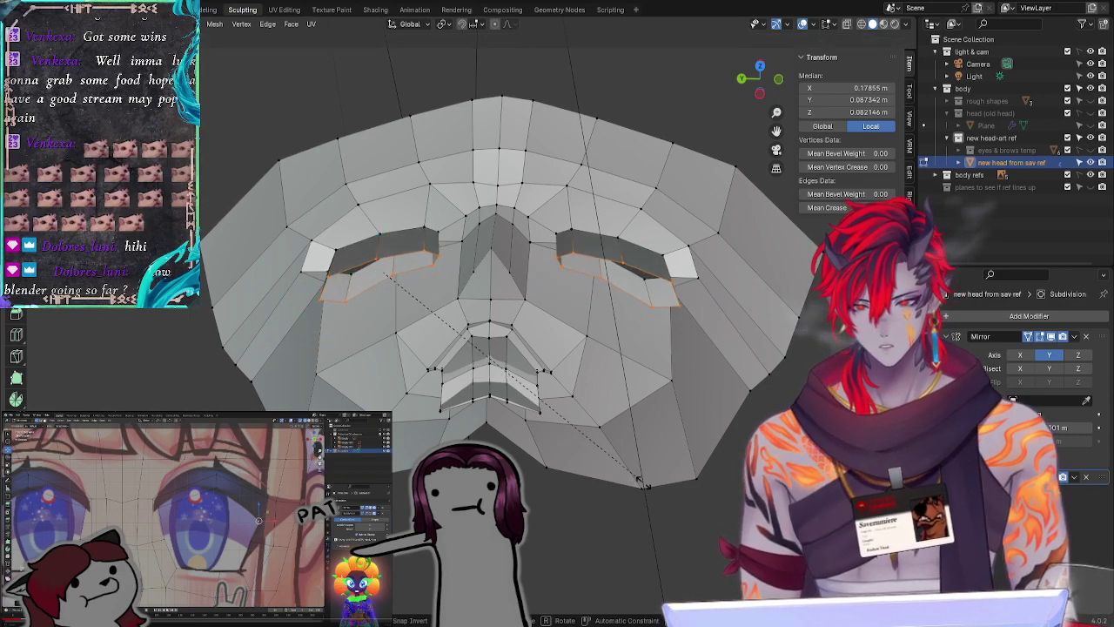
pyautogui.click(739, 456)
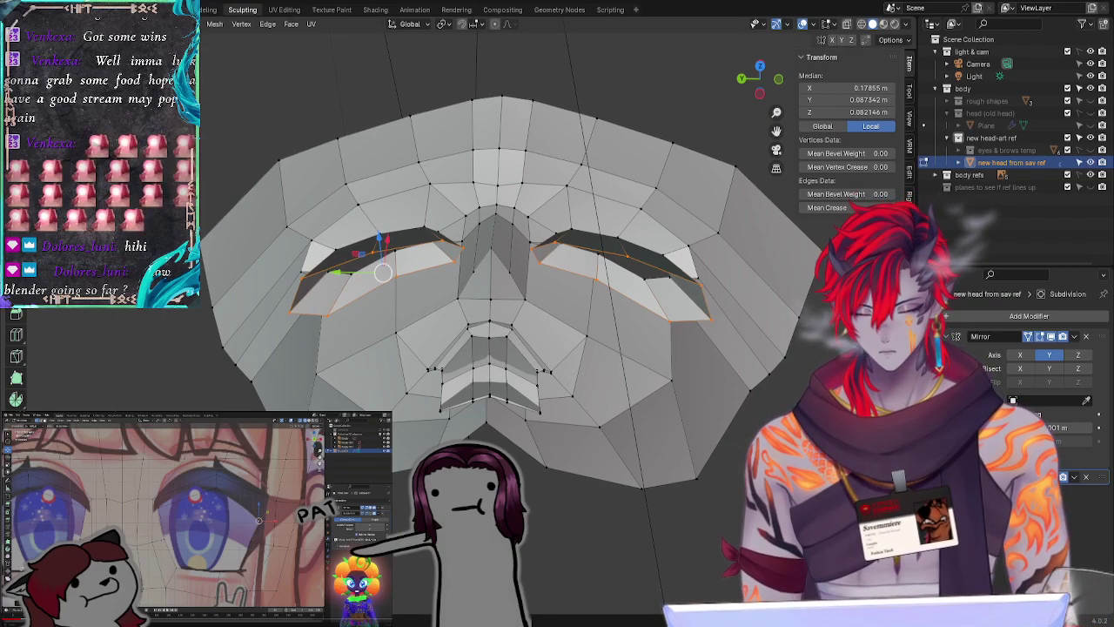
pyautogui.press('g')
pyautogui.press('x')
pyautogui.press('Return')
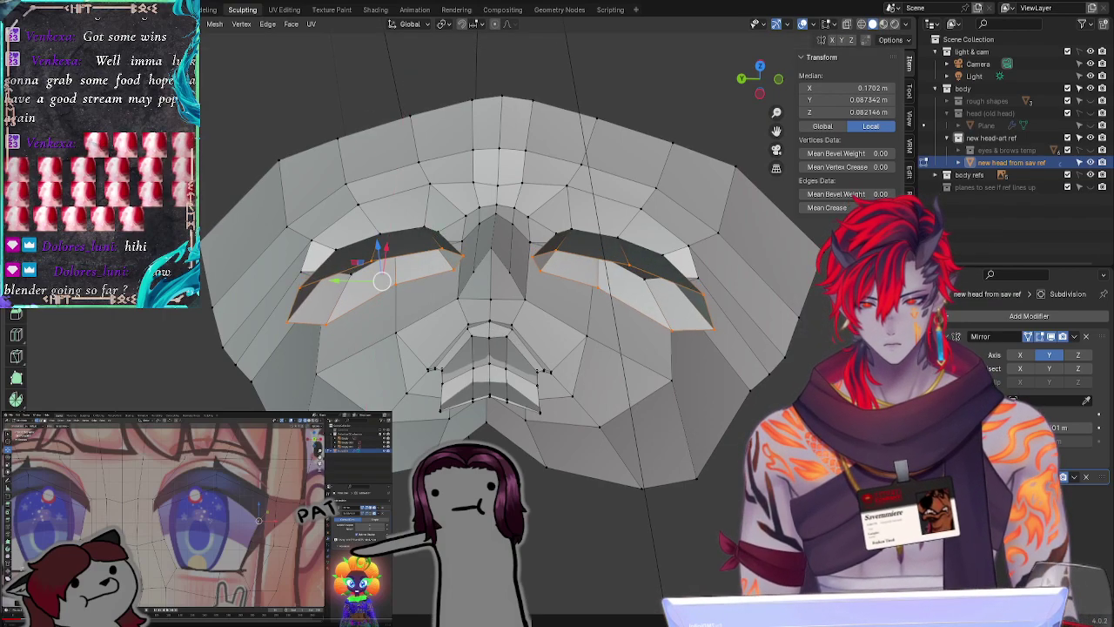
pyautogui.press('e')
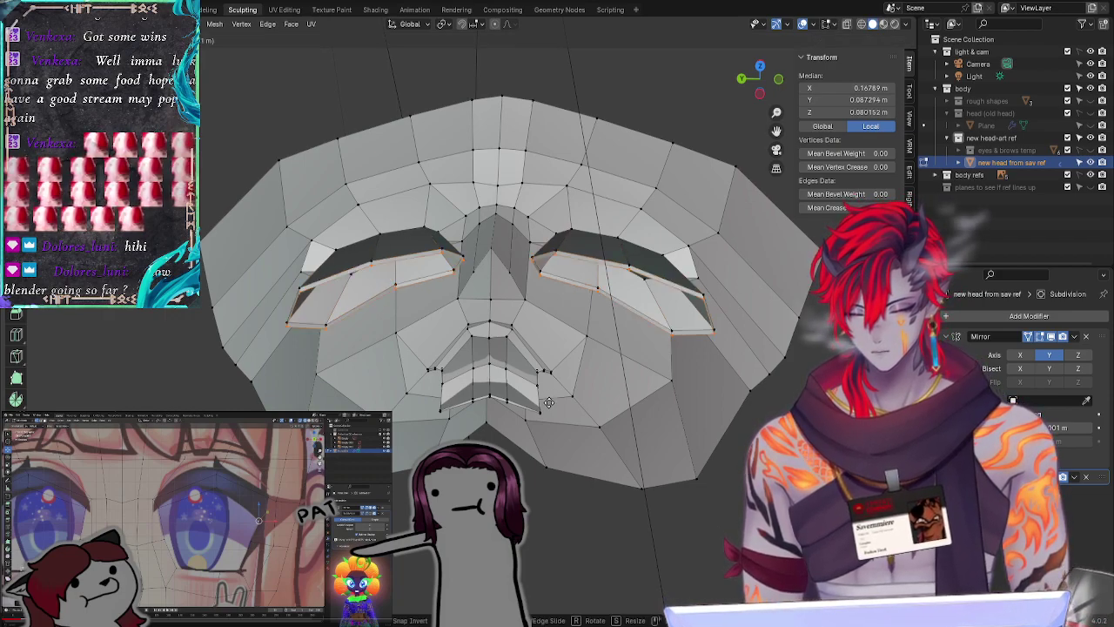
pyautogui.click(551, 444)
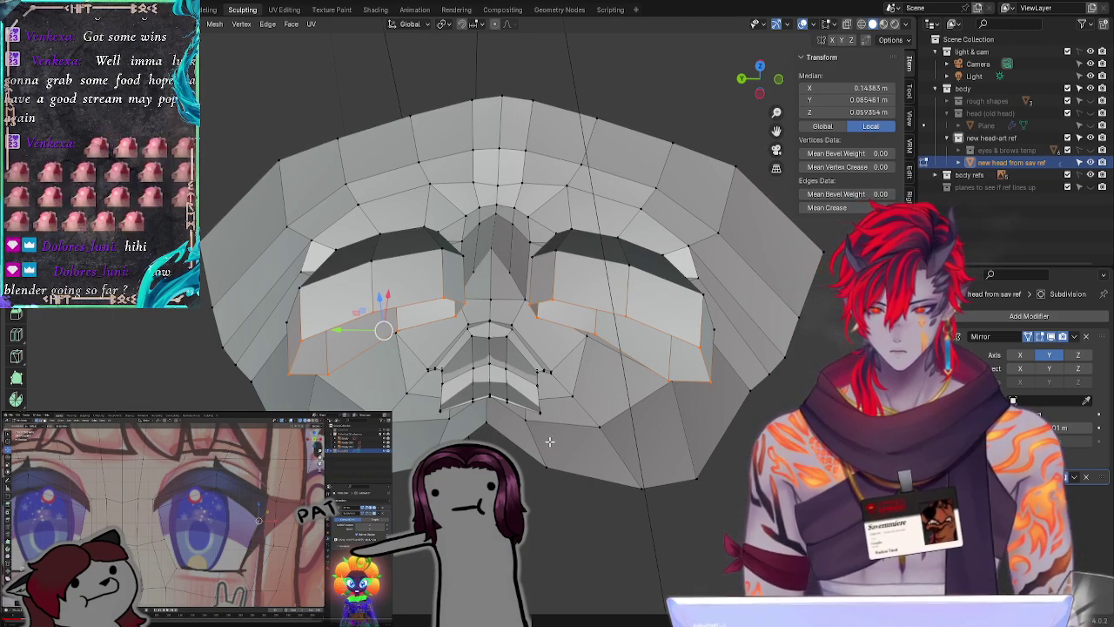
# Step: Undo the extrusion, lower the eye loops, and widen them into broad brow rims
pyautogui.hotkey('ctrl', 'z')
pyautogui.press('g')
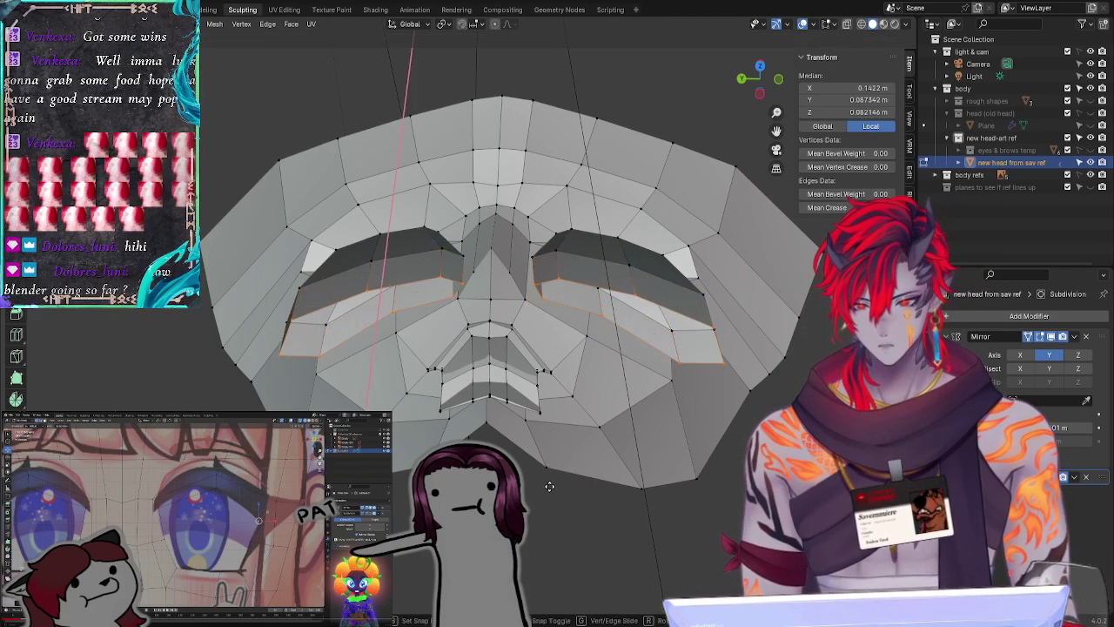
pyautogui.click(549, 504)
pyautogui.press('s')
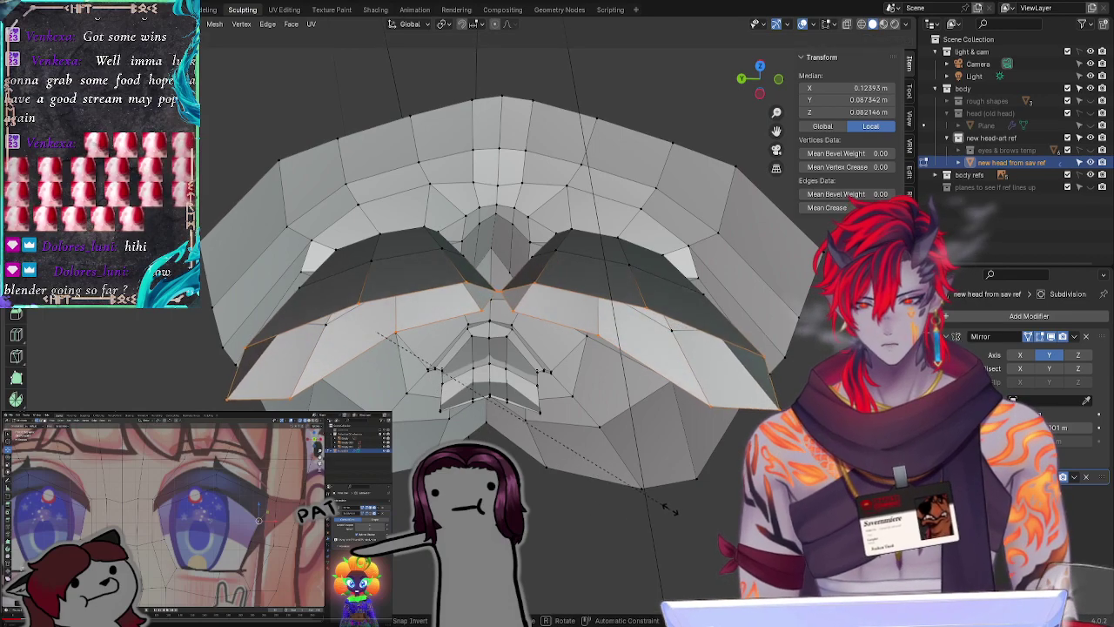
pyautogui.click(670, 509)
# Step: Inspect the mask from below and the front, undo the extra face strip, and rescale the edge row
pyautogui.moveTo(701, 540); pyautogui.dragTo(340, 514, button='middle')
pyautogui.moveTo(662, 483); pyautogui.dragTo(430, 585, button='middle')
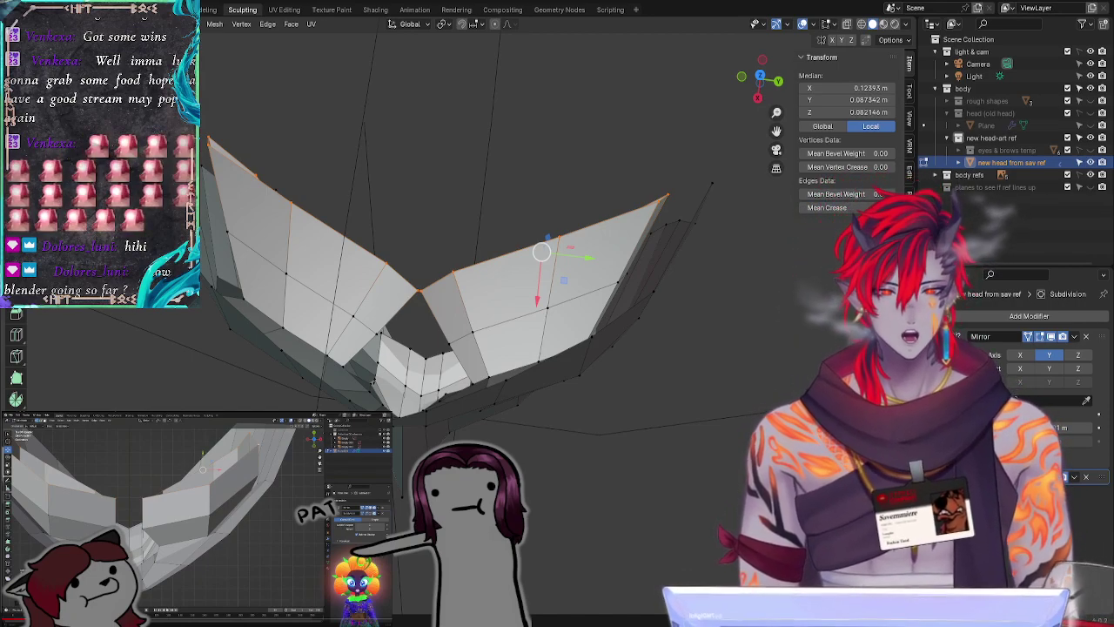
pyautogui.moveTo(740, 531); pyautogui.dragTo(689, 395, button='middle')
pyautogui.scroll(2, 669, 333)
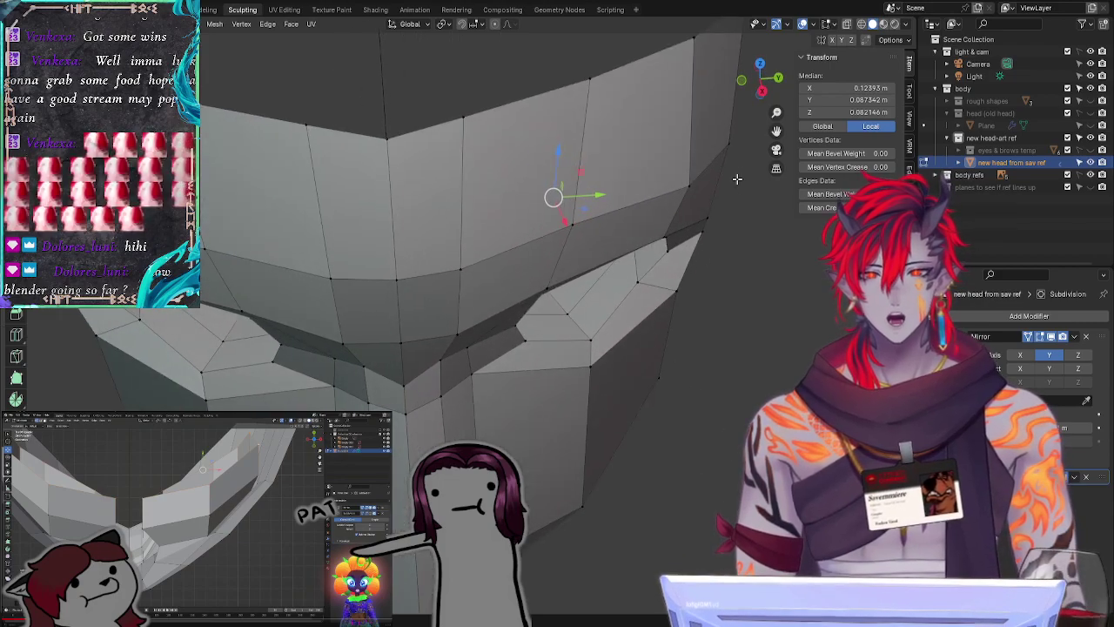
pyautogui.moveTo(709, 302); pyautogui.dragTo(709, 278, button='middle')
pyautogui.scroll(-5, 709, 277)
pyautogui.moveTo(697, 365); pyautogui.dragTo(689, 429, button='middle')
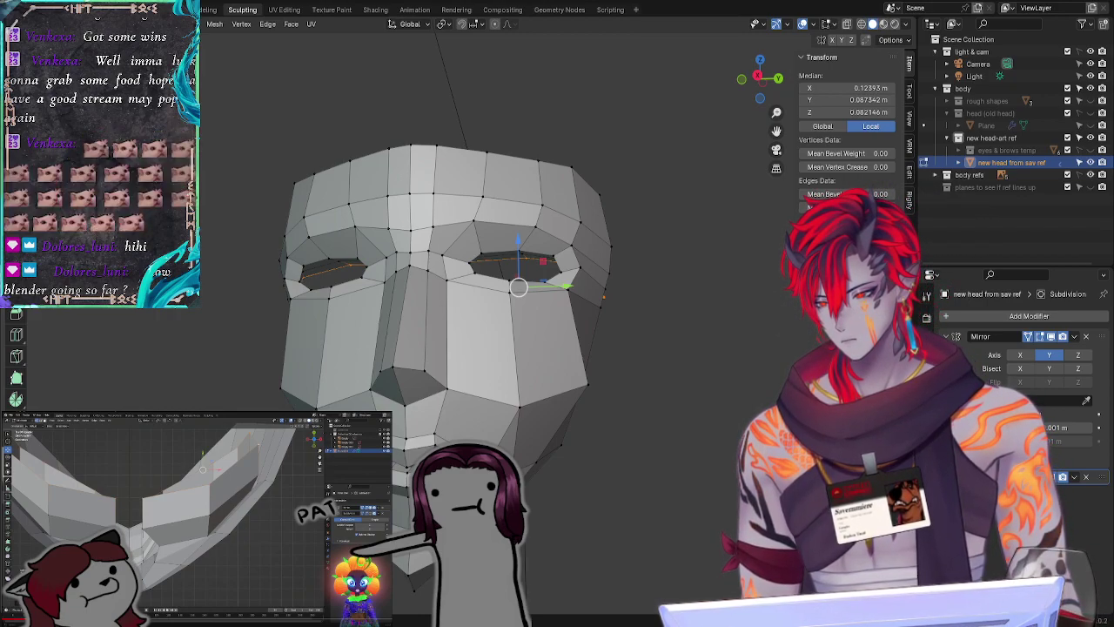
pyautogui.moveTo(662, 383); pyautogui.dragTo(680, 492, button='middle')
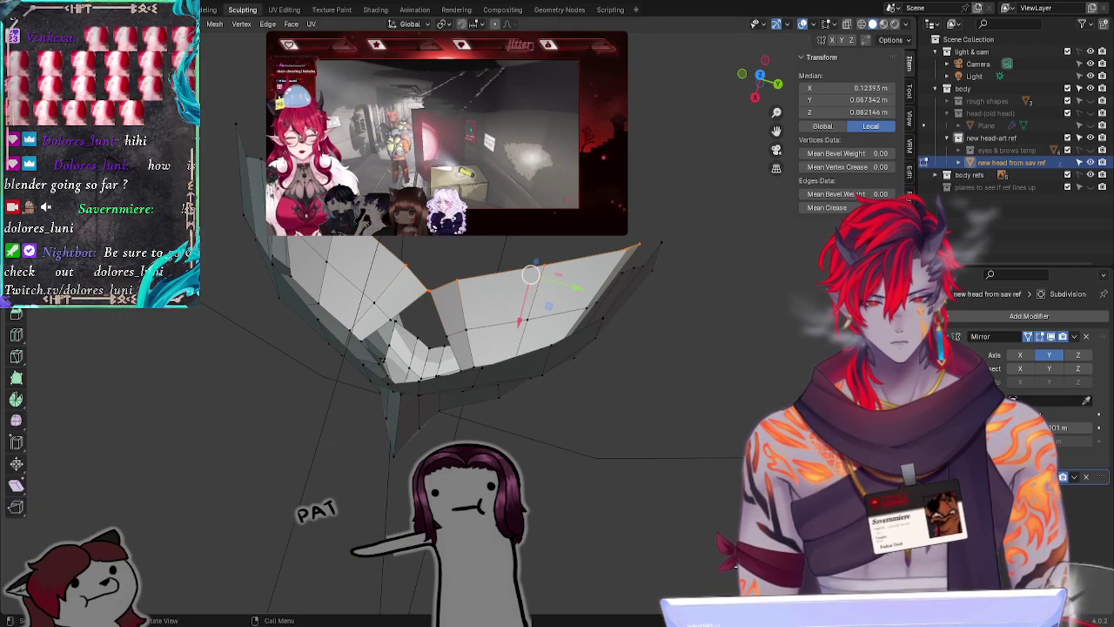
pyautogui.click(667, 488)
pyautogui.hotkey('ctrl', 'z')
pyautogui.hotkey('ctrl', 'z')
pyautogui.hotkey('ctrl', 'z')
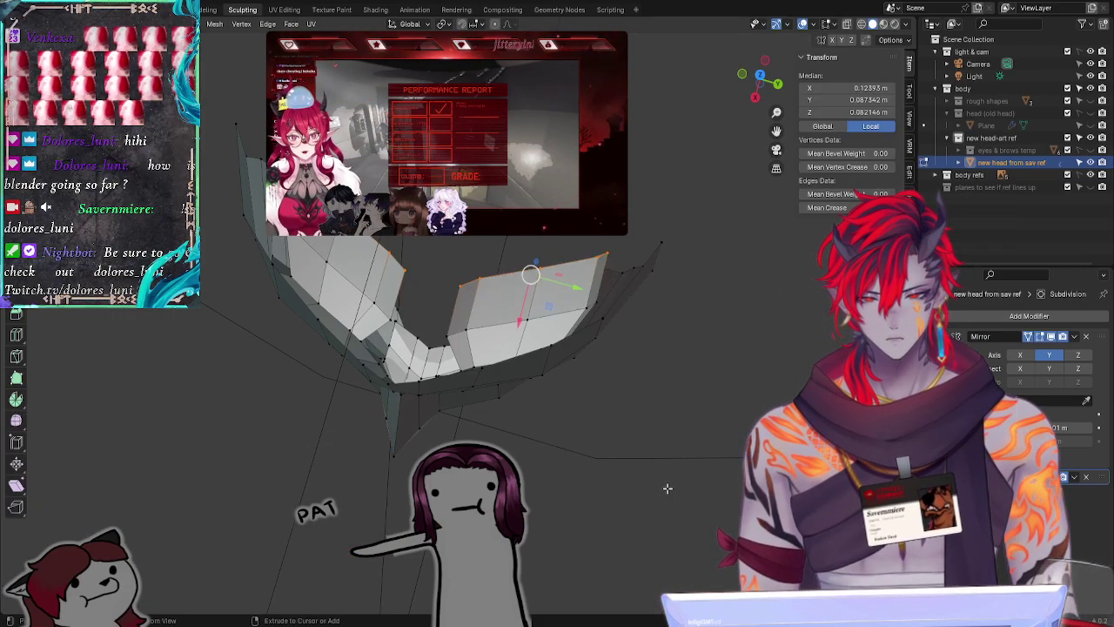
pyautogui.press('s')
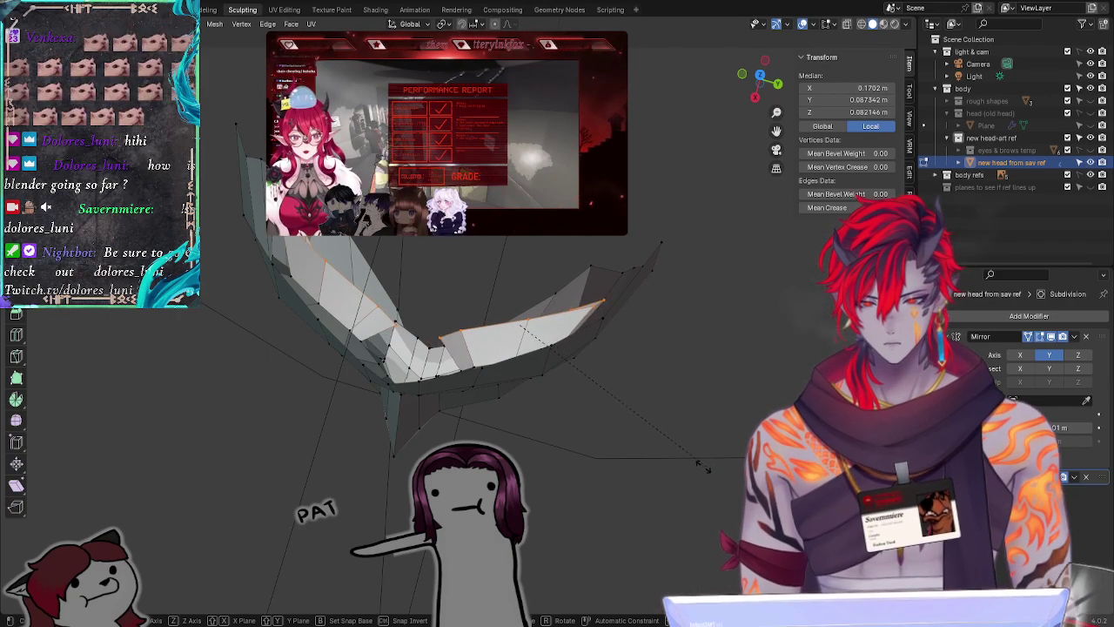
pyautogui.click(632, 497)
# Step: Lift the wing edges upward and spread them outward, undoing the last spread
pyautogui.moveTo(632, 497)
pyautogui.mouseDown(button='middle')
pyautogui.moveTo(679, 490)
pyautogui.moveTo(642, 492)
pyautogui.moveTo(652, 492)
pyautogui.moveTo(644, 503)
pyautogui.mouseUp(button='middle')
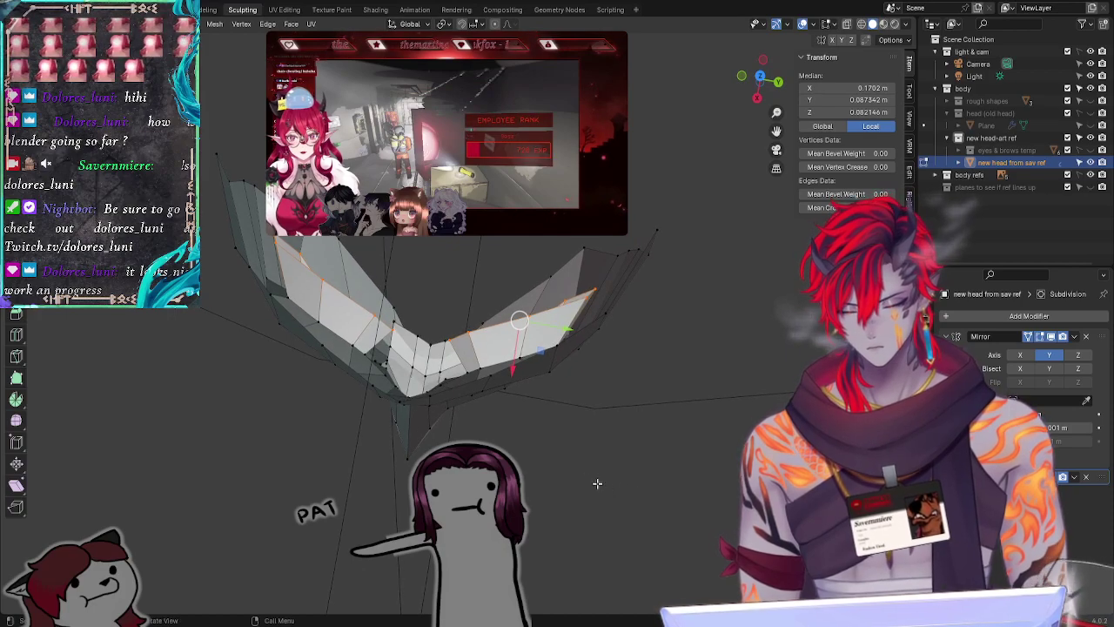
pyautogui.press('g')
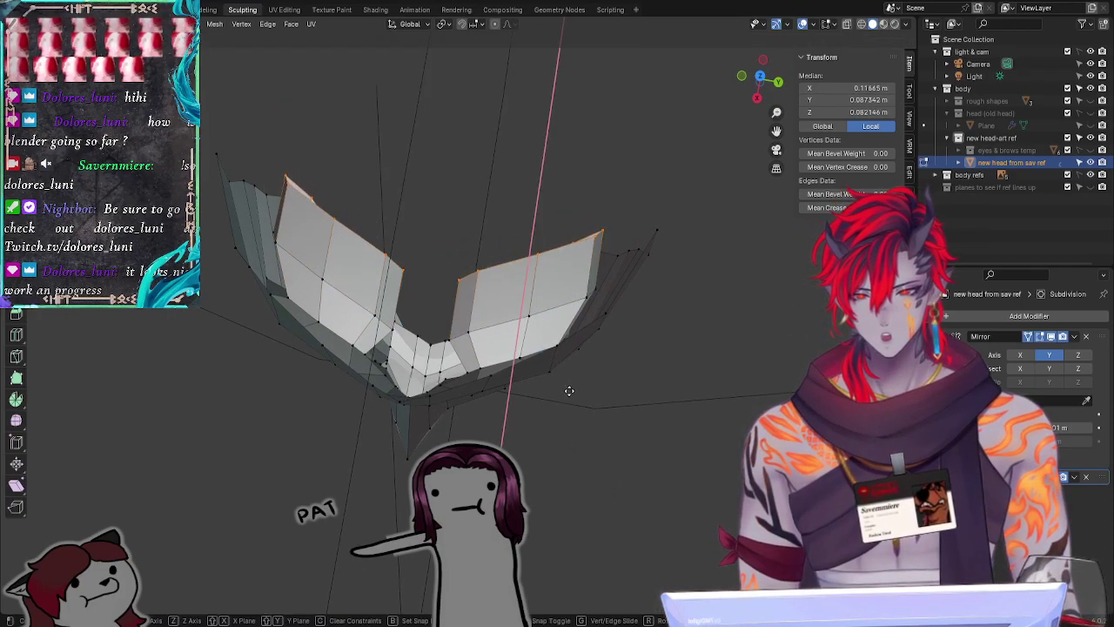
pyautogui.click(566, 389)
pyautogui.press('s')
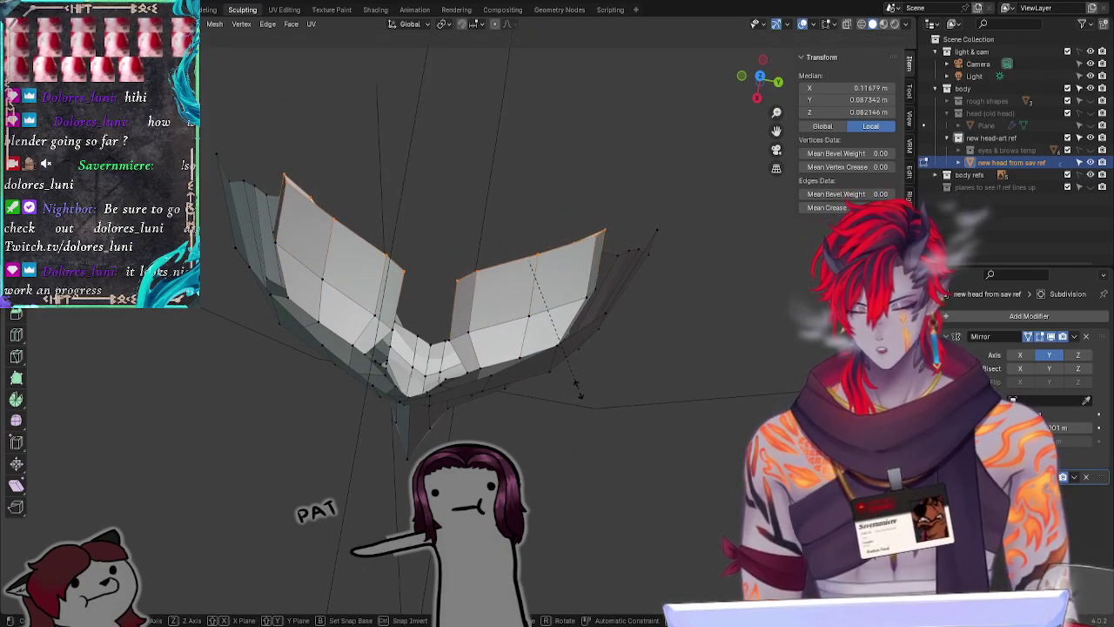
pyautogui.click(654, 405)
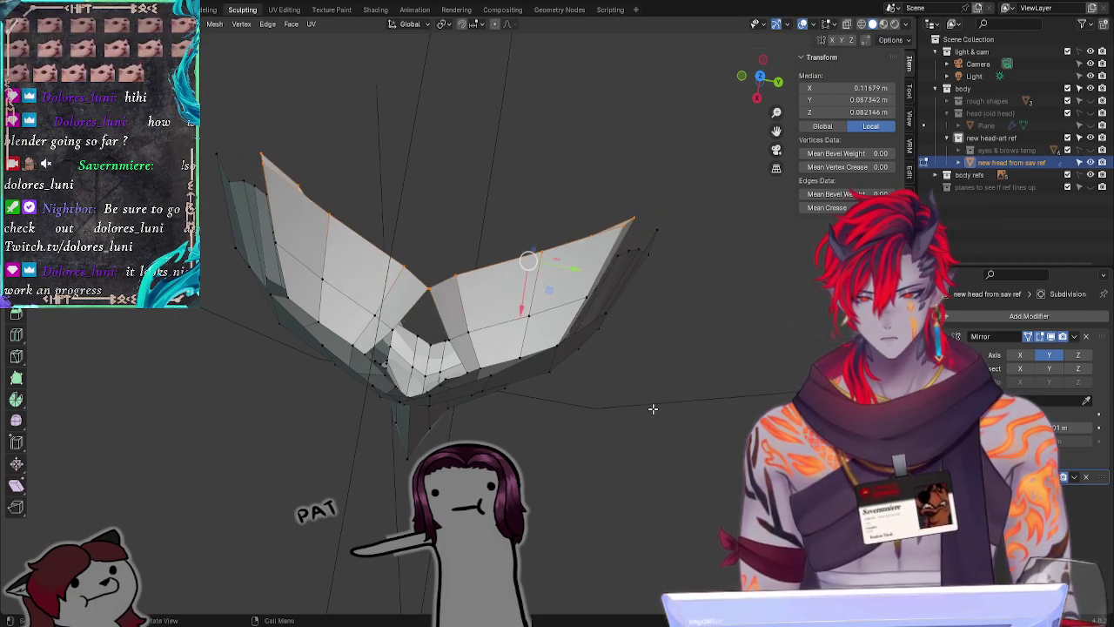
pyautogui.moveTo(651, 405); pyautogui.dragTo(556, 471, button='middle')
pyautogui.hotkey('ctrl', 'z')
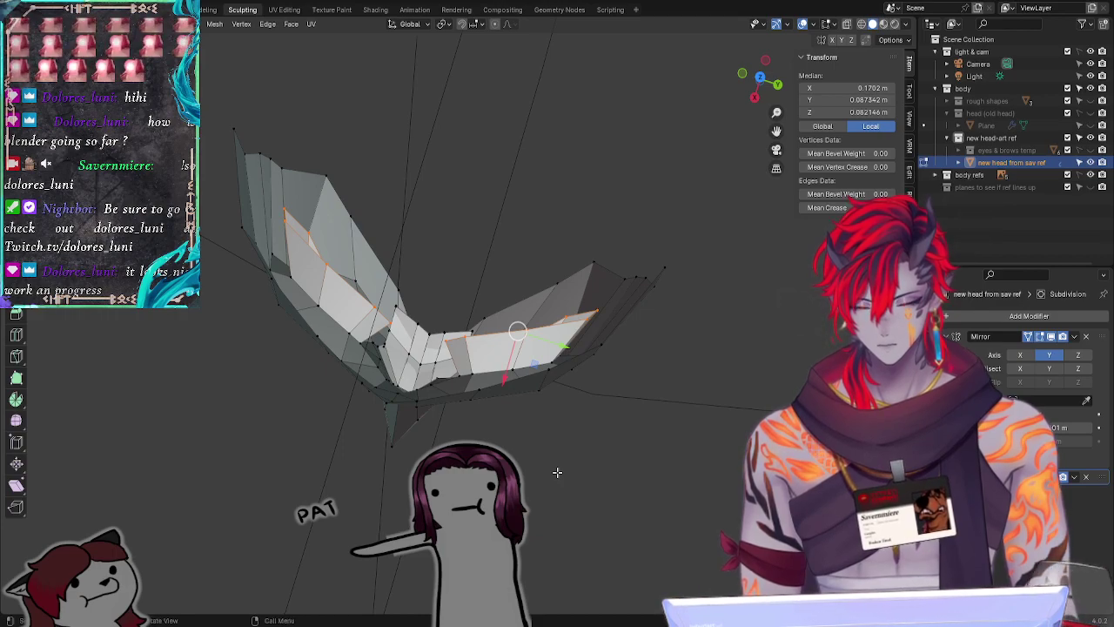
pyautogui.click(557, 477)
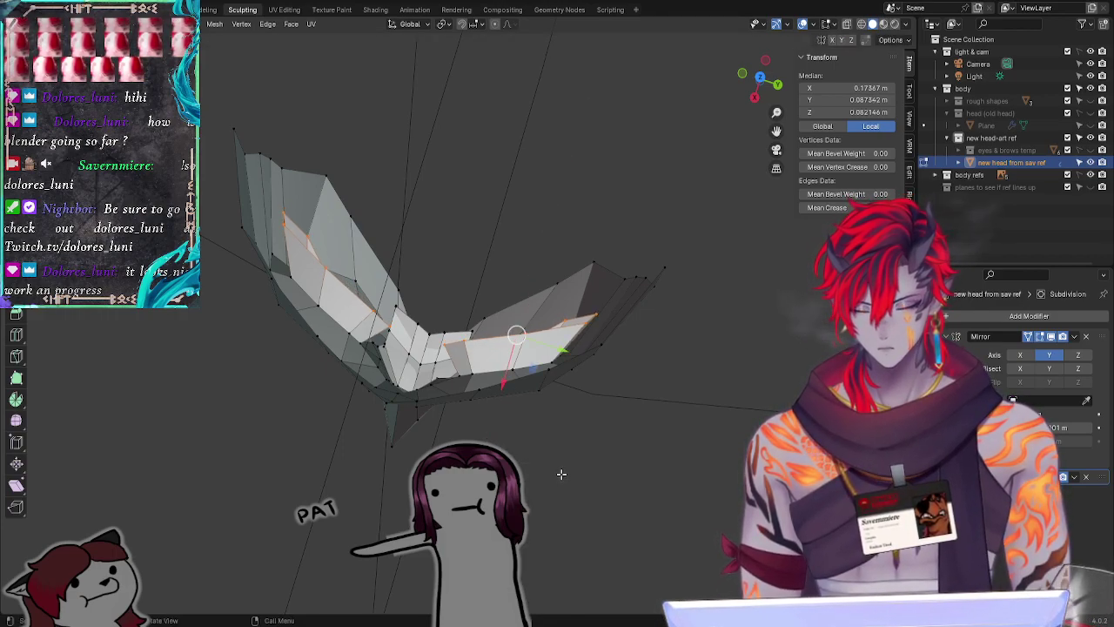
# Step: Move the selected rim faces into a new position, keeping all geometry
pyautogui.press('g')
pyautogui.press('x')
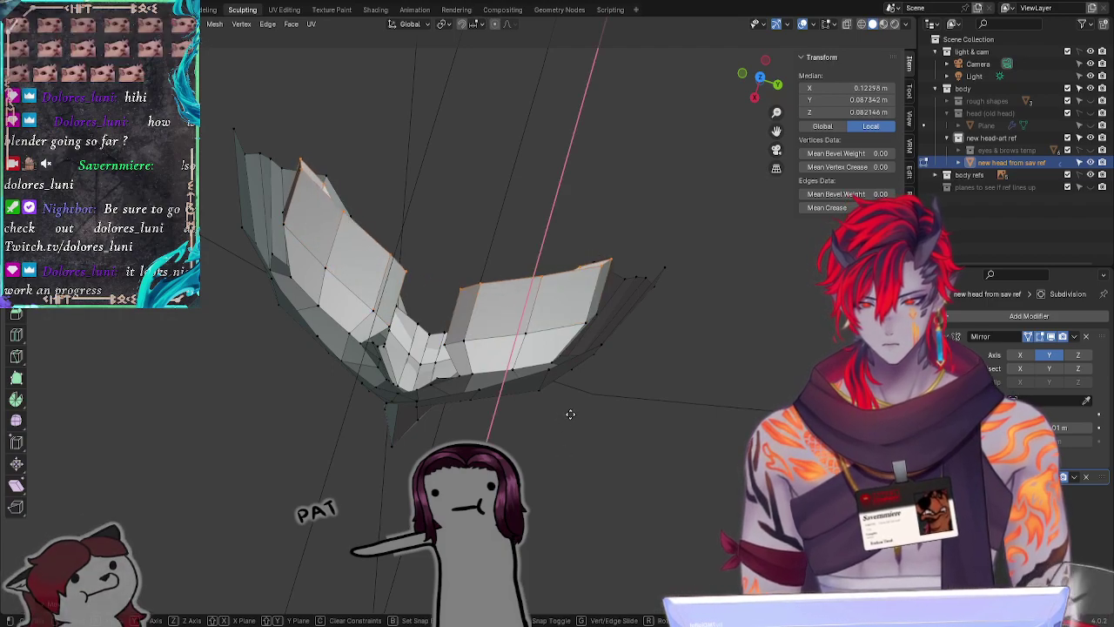
pyautogui.press('x')
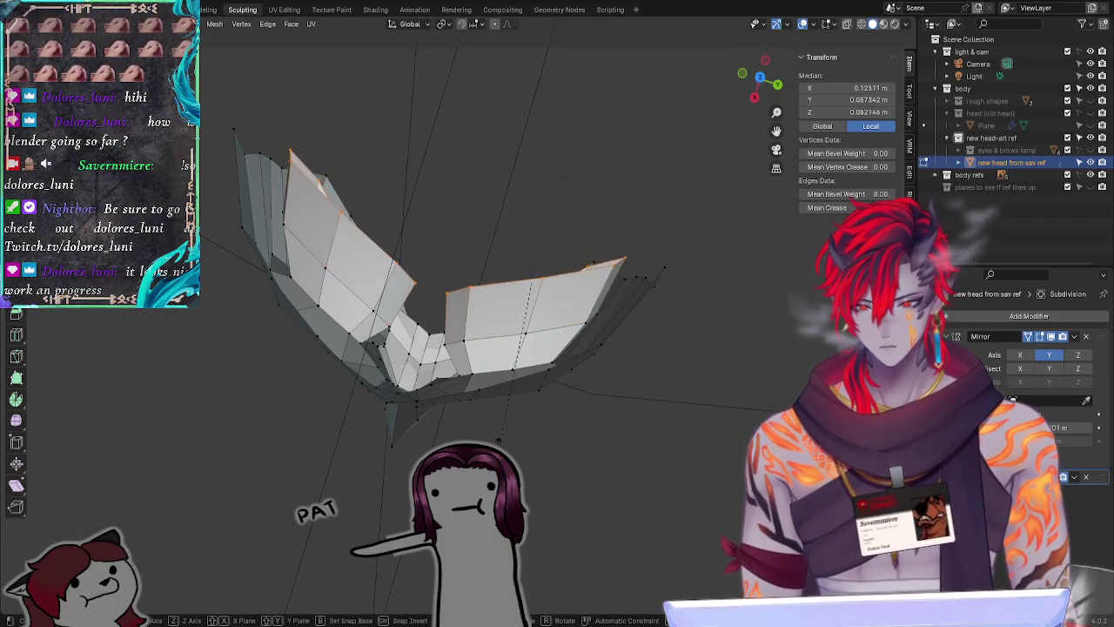
pyautogui.press('Return')
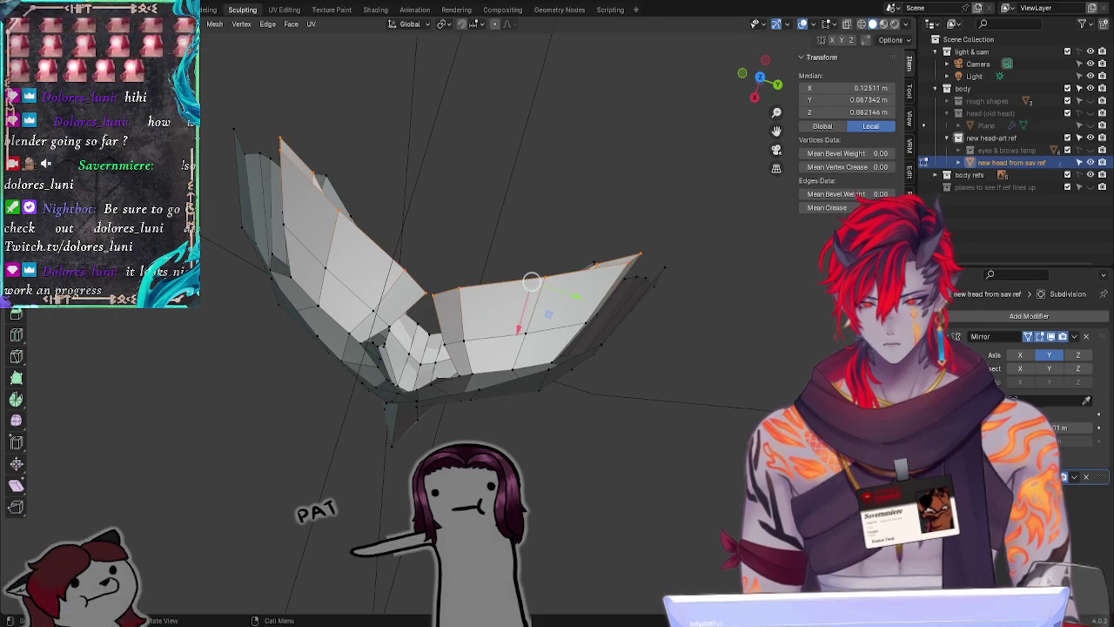
pyautogui.press('x')
pyautogui.press('Escape')
pyautogui.press('g')
pyautogui.press('x')
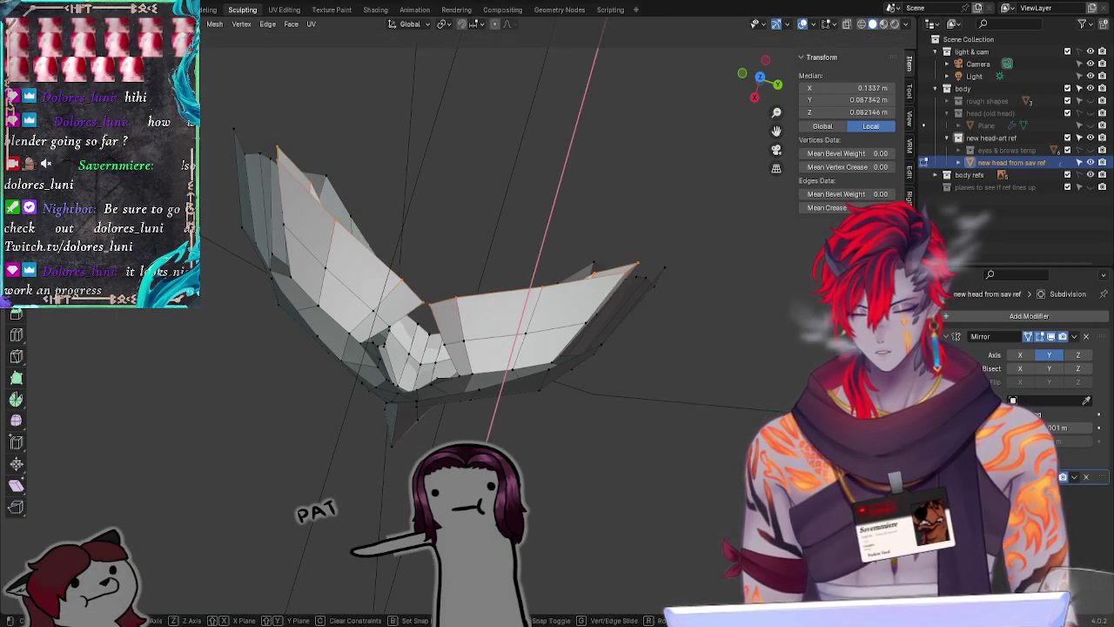
pyautogui.press('x')
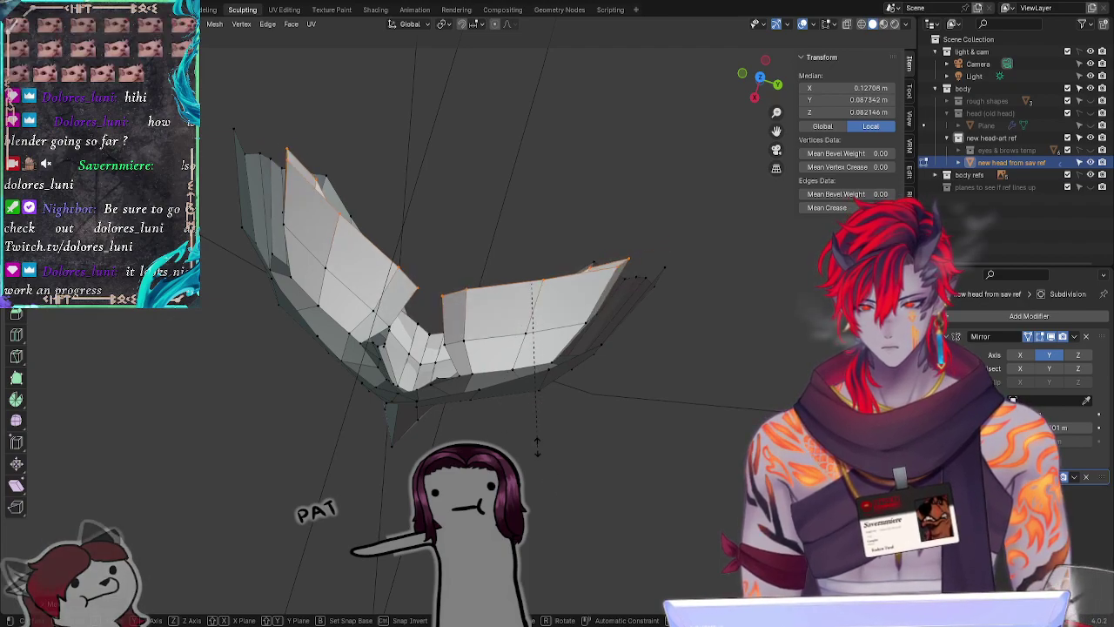
pyautogui.click(544, 474)
pyautogui.moveTo(654, 494); pyautogui.dragTo(407, 369, button='middle')
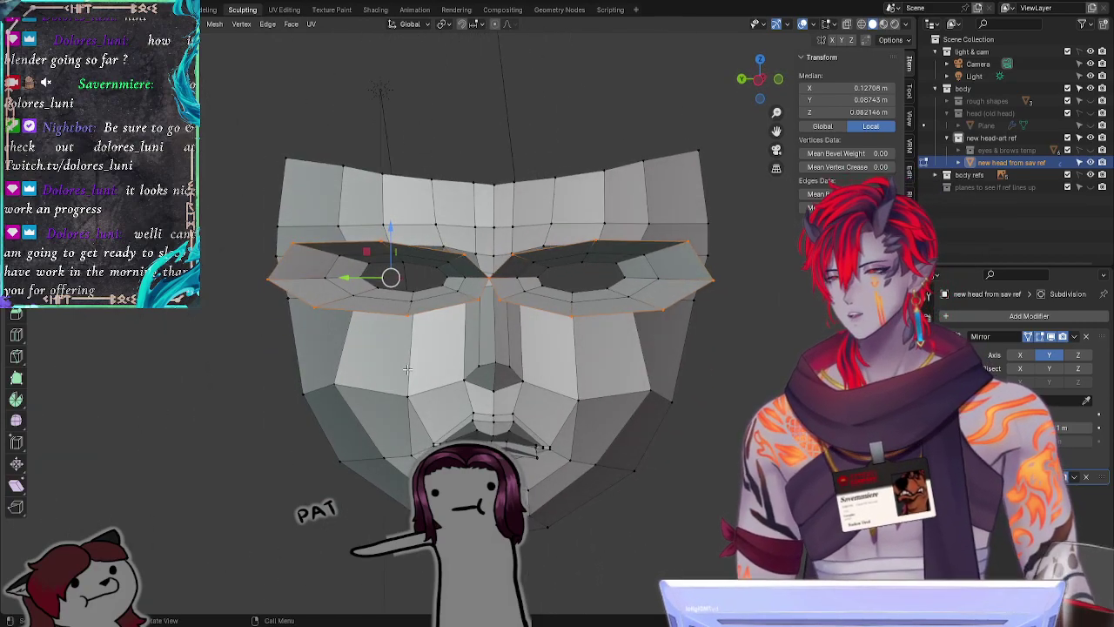
pyautogui.click(758, 79)
pyautogui.moveTo(751, 371); pyautogui.dragTo(632, 430, button='middle')
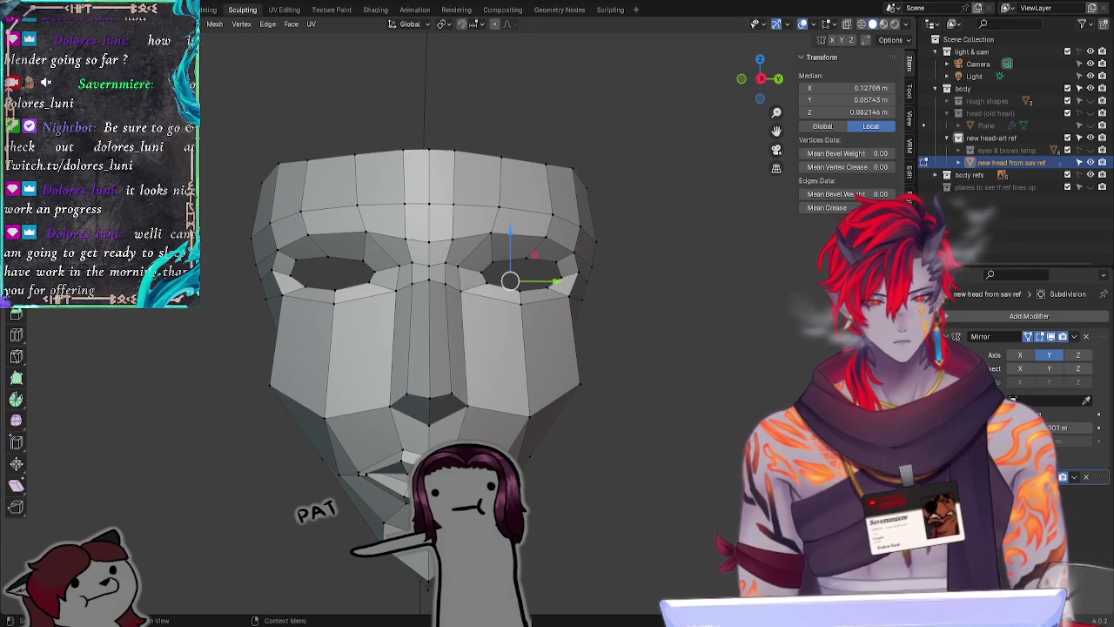
pyautogui.hotkey('ctrl', '1')
pyautogui.hotkey('ctrl', '0')
pyautogui.hotkey('ctrl', '1')
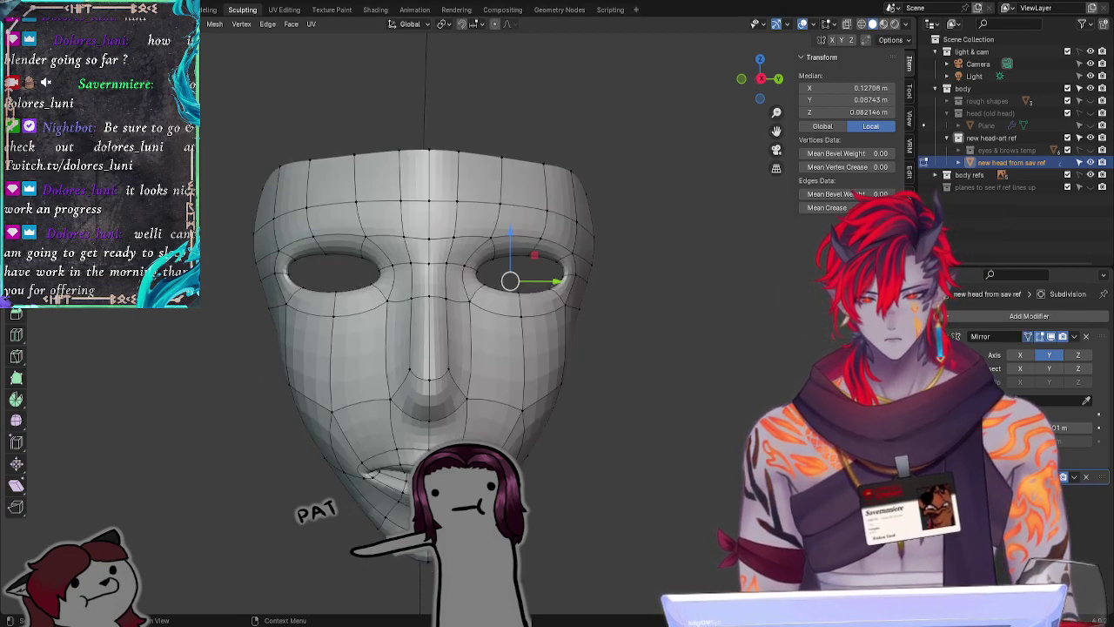
pyautogui.hotkey('ctrl', '0')
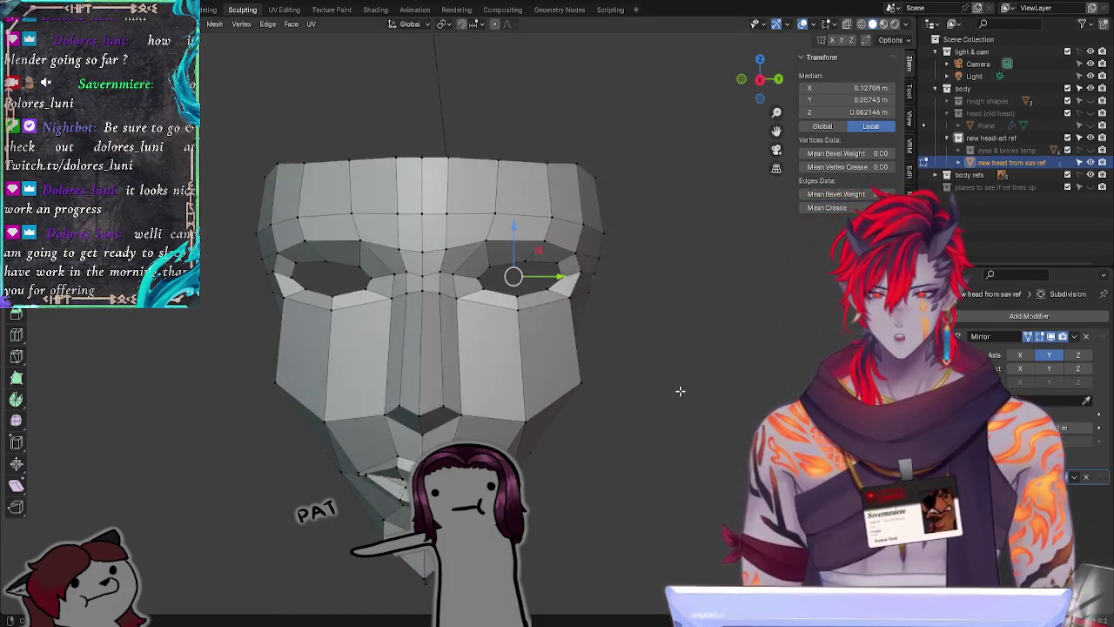
pyautogui.moveTo(679, 391); pyautogui.dragTo(744, 513, button='middle')
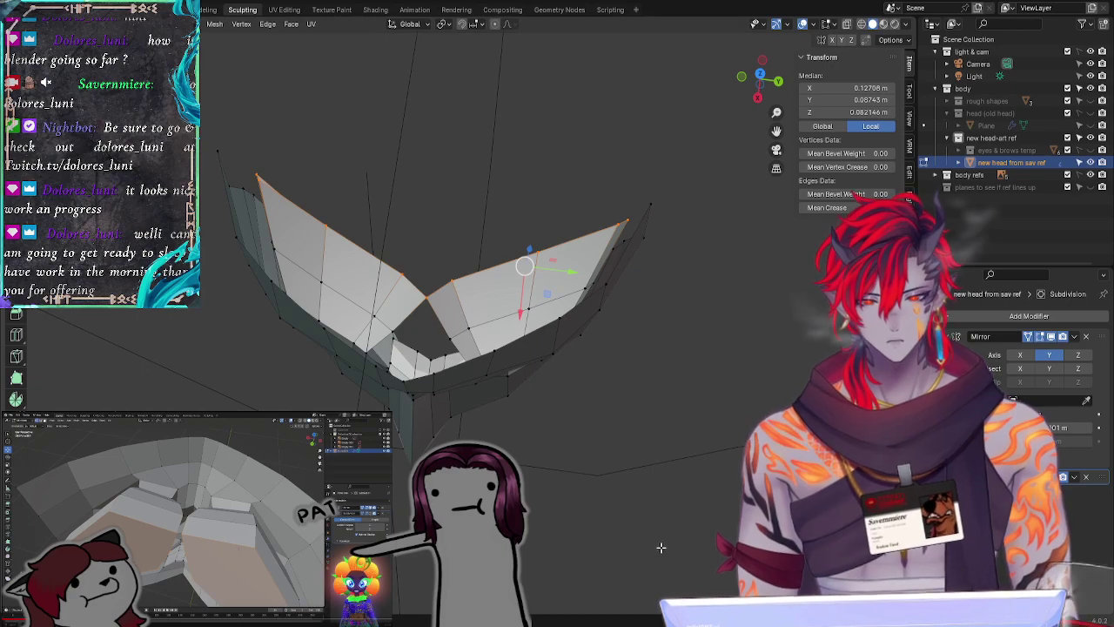
# Step: Rotate the brow edges and shift them along the X axis
pyautogui.click(657, 472)
pyautogui.hotkey('ctrl', 'z')
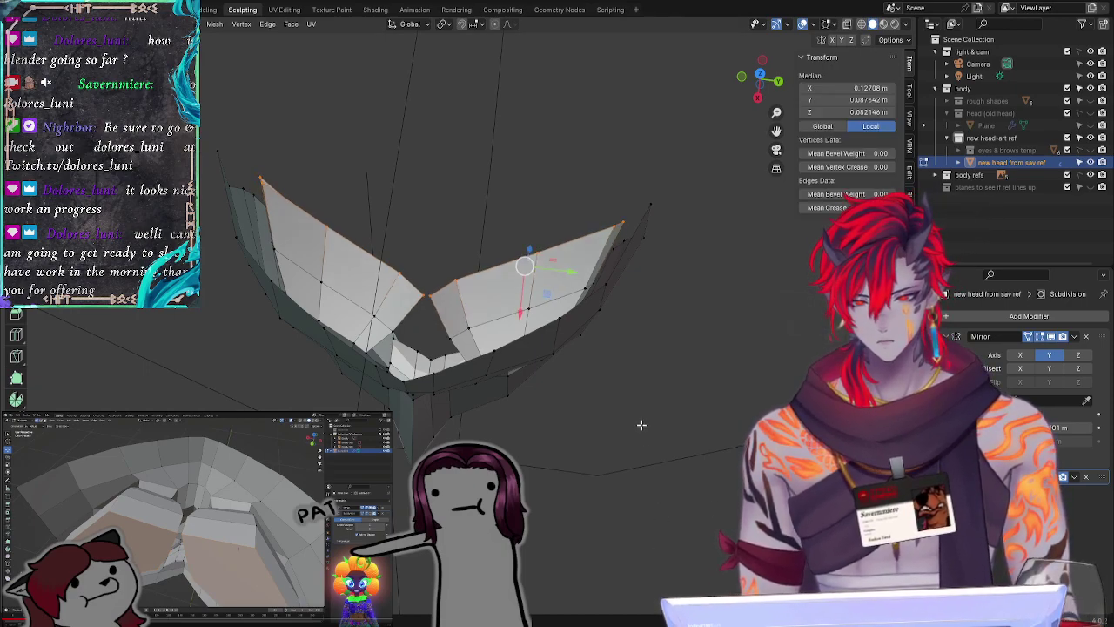
pyautogui.press('r')
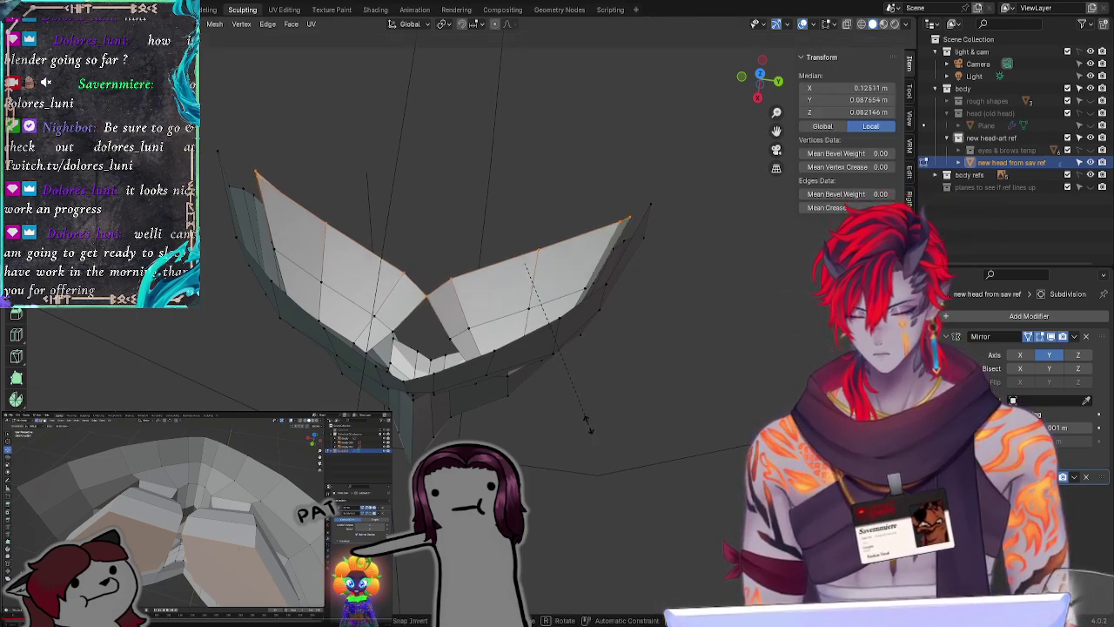
pyautogui.click(583, 407)
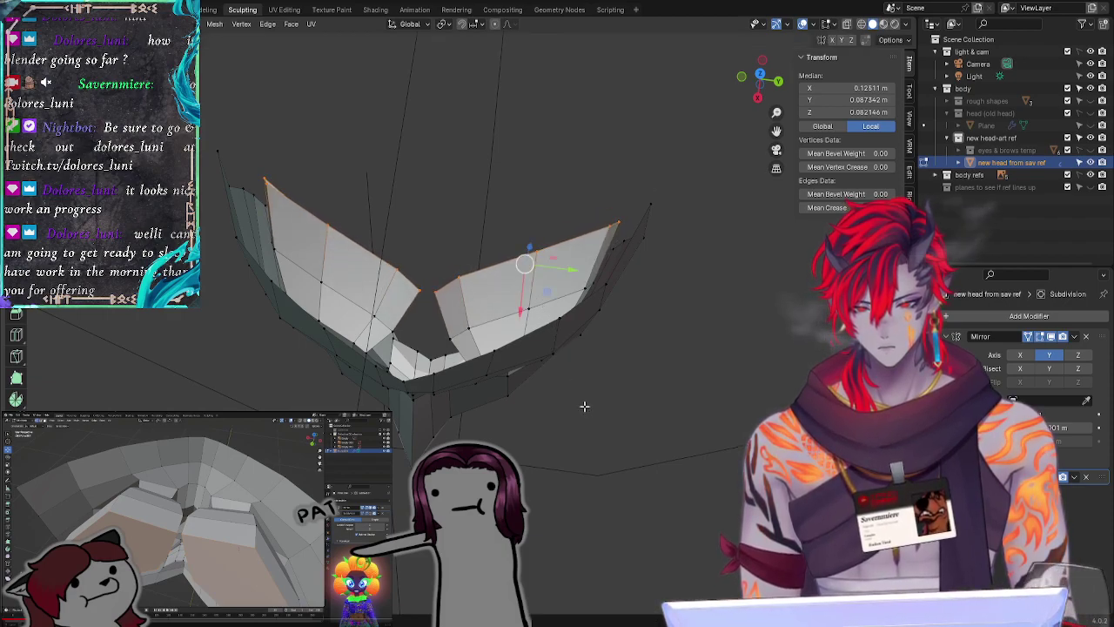
pyautogui.press('g')
pyautogui.press('x')
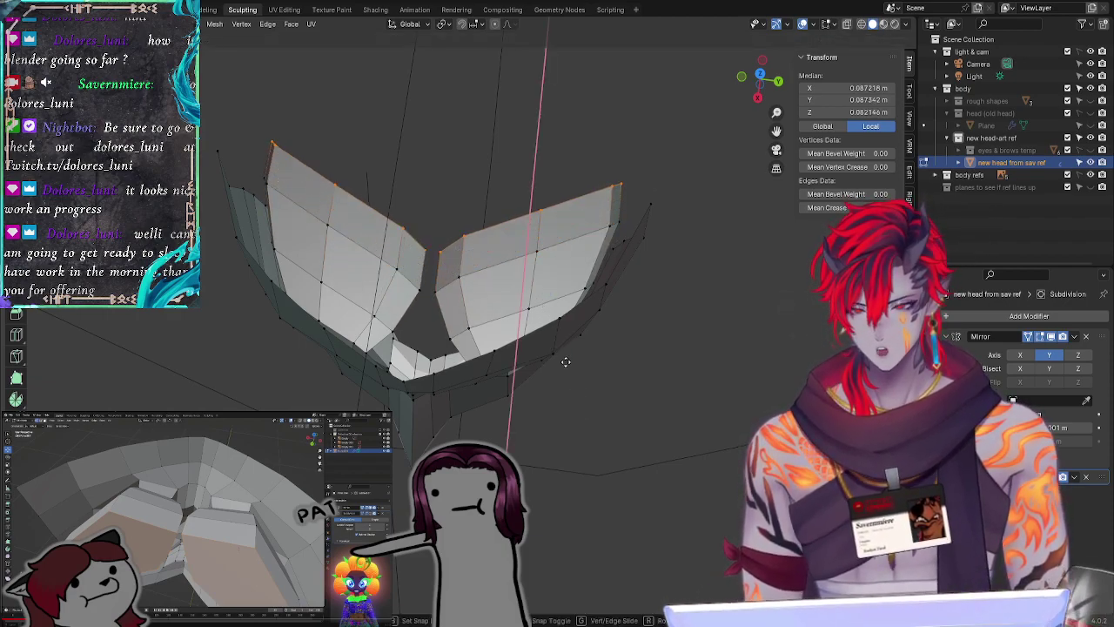
pyautogui.click(572, 372)
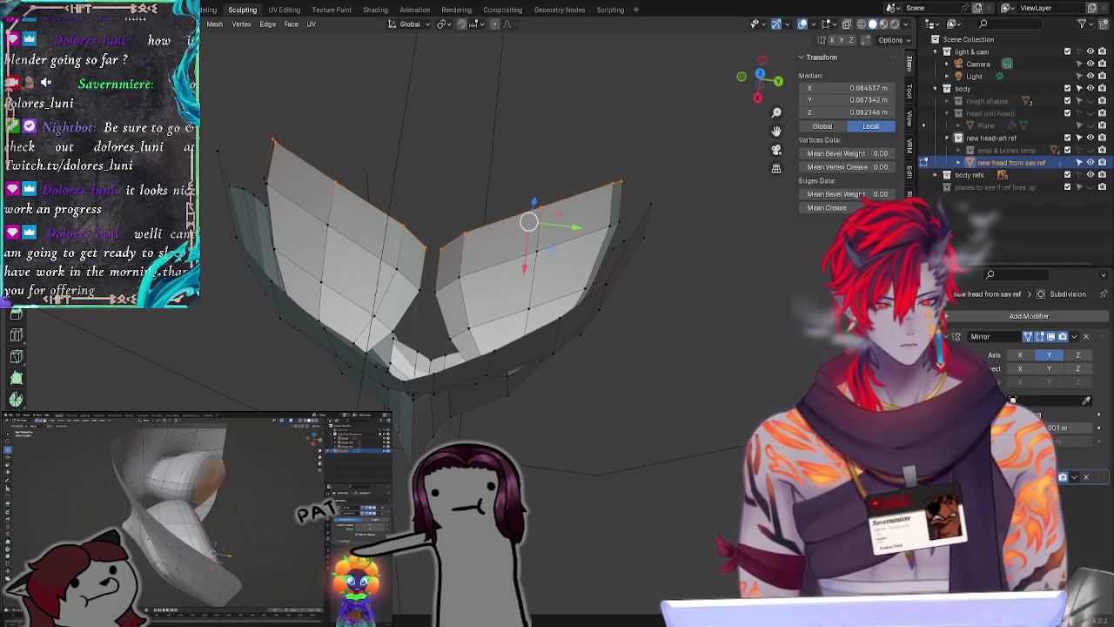
# Step: Switch to face select, pick the inner eye corner, and preview the mask at subdivision level 2
pyautogui.moveTo(728, 412); pyautogui.dragTo(484, 320, button='middle')
pyautogui.press('f')
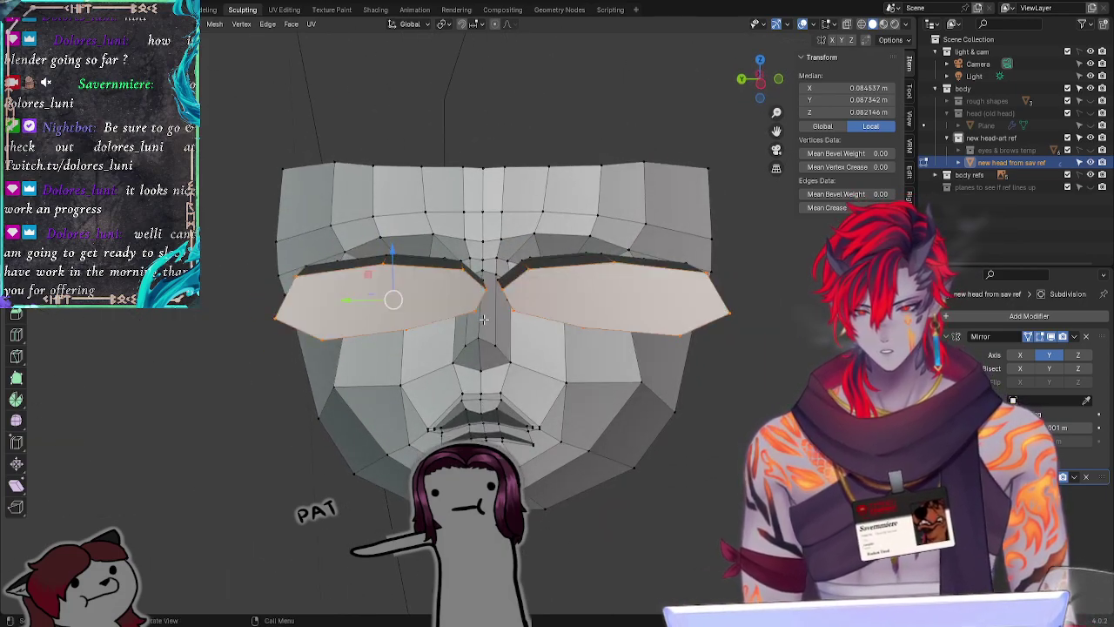
pyautogui.click(487, 311)
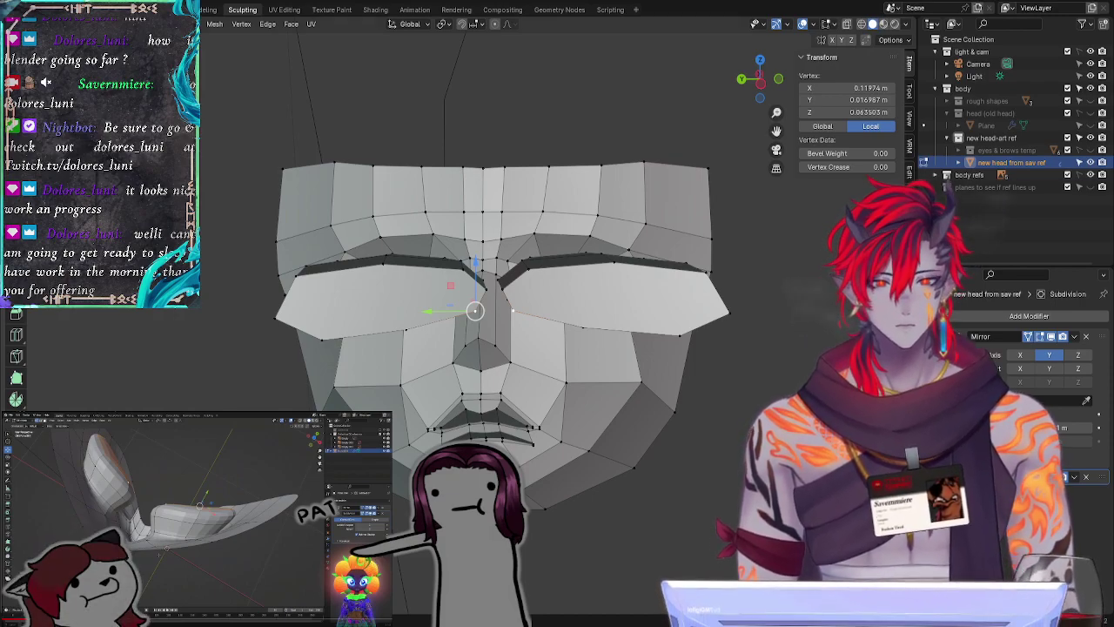
pyautogui.hotkey('ctrl', '2')
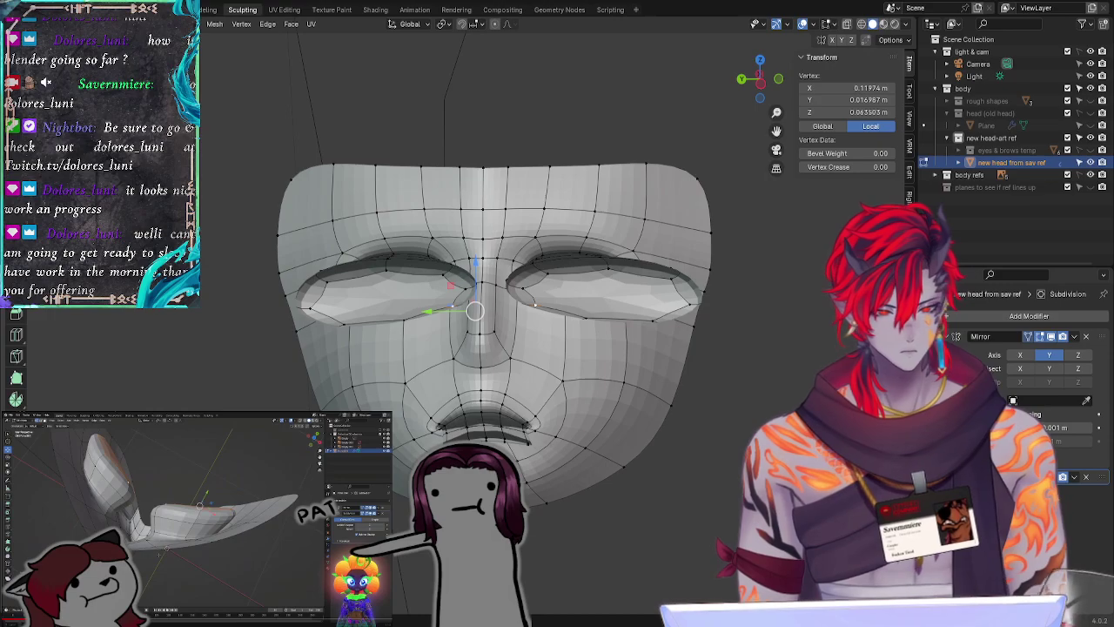
pyautogui.moveTo(523, 391); pyautogui.dragTo(696, 470, button='middle')
pyautogui.moveTo(474, 310); pyautogui.dragTo(747, 435, button='middle')
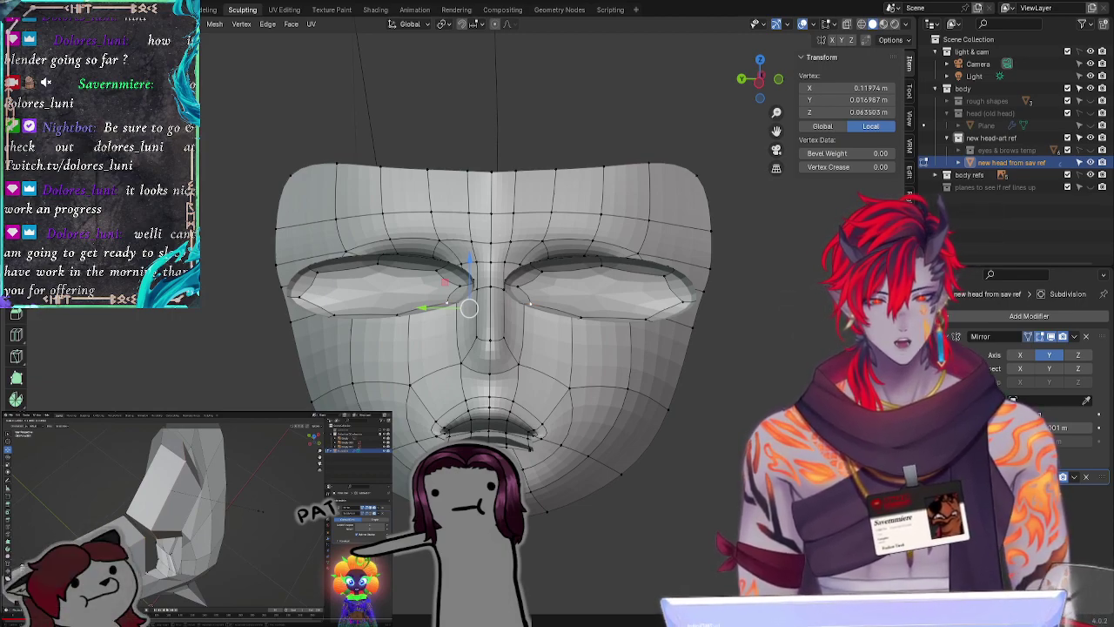
# Step: Drop the smoothing with Ctrl+0 to show the flat cage and clear the selection
pyautogui.moveTo(540, 287); pyautogui.dragTo(542, 367, button='middle')
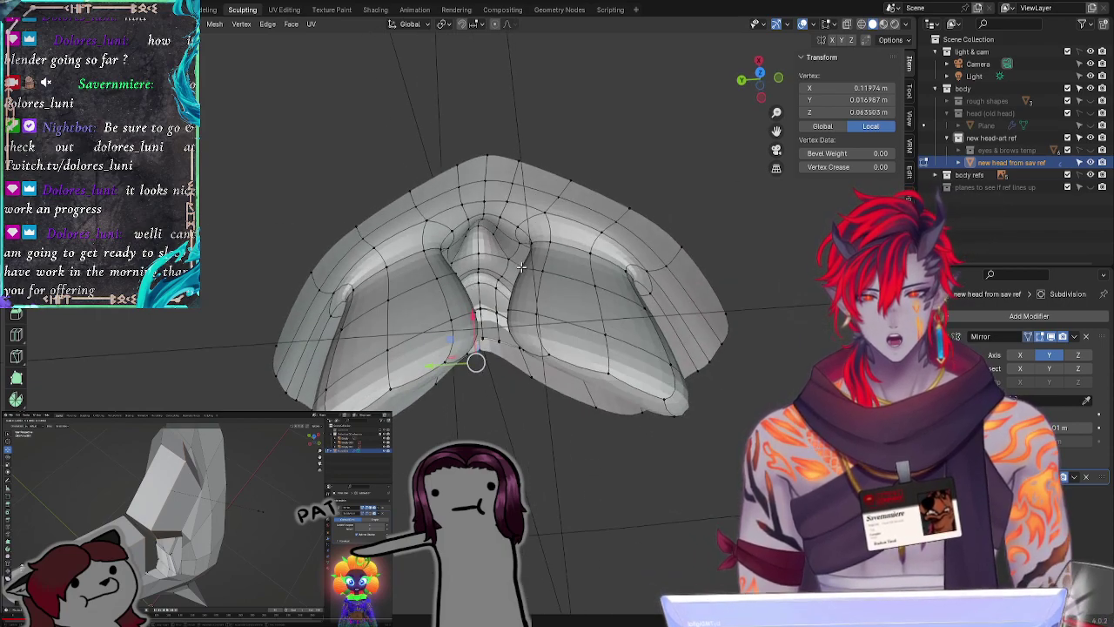
pyautogui.moveTo(639, 346); pyautogui.dragTo(584, 342, button='middle')
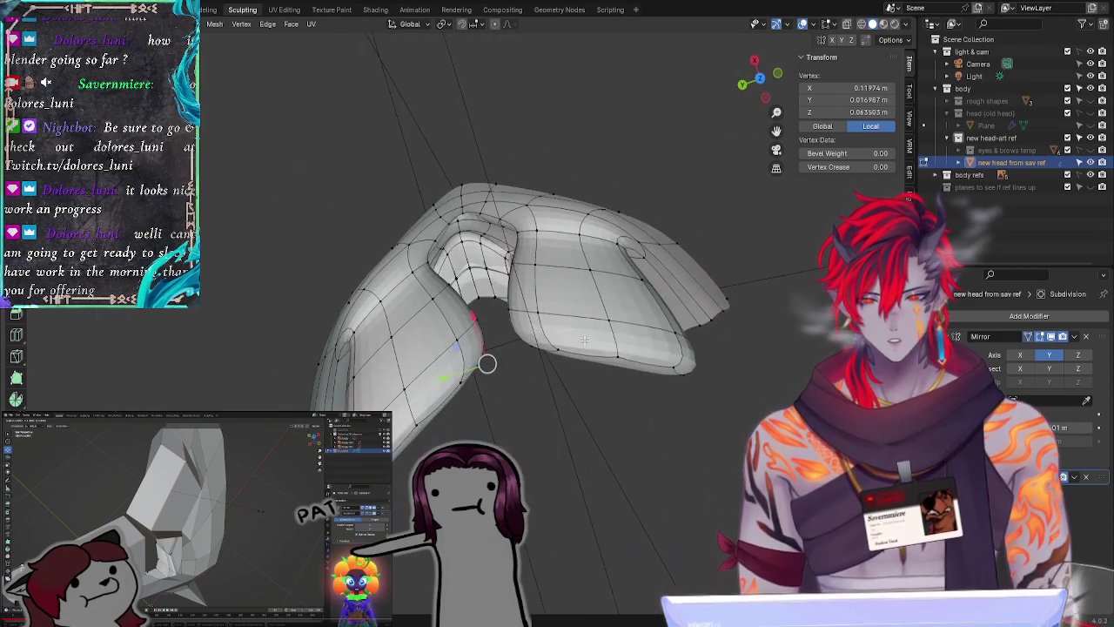
pyautogui.hotkey('ctrl', '0')
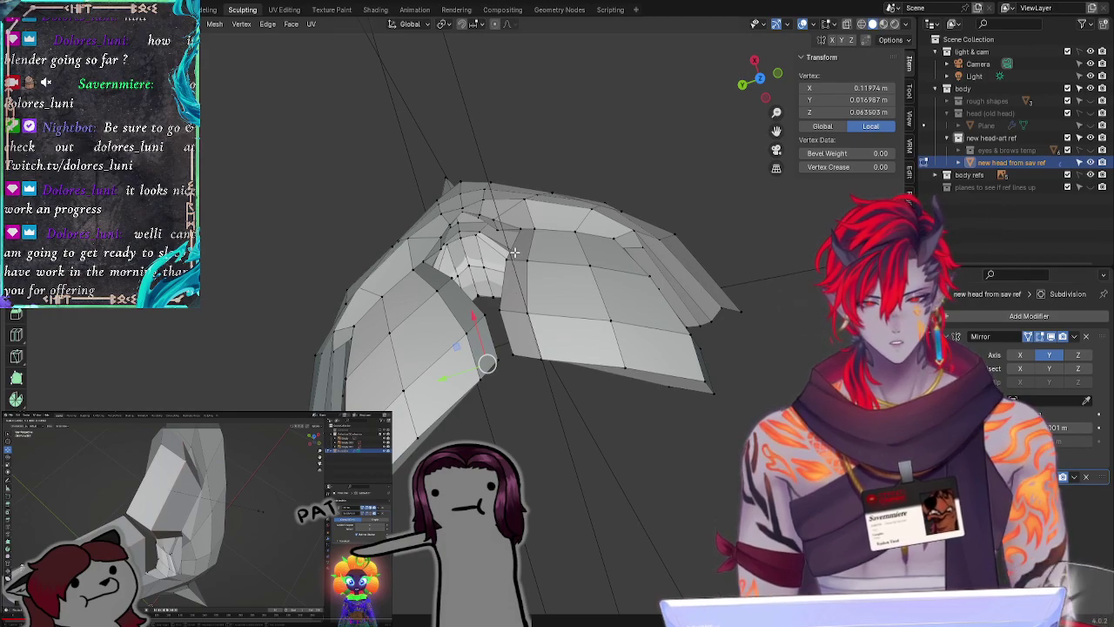
pyautogui.hotkey('alt', 'a')
# Step: Slide the brow loop inward beside the nose bridge, then select brow edges to reshape
pyautogui.click(521, 261)
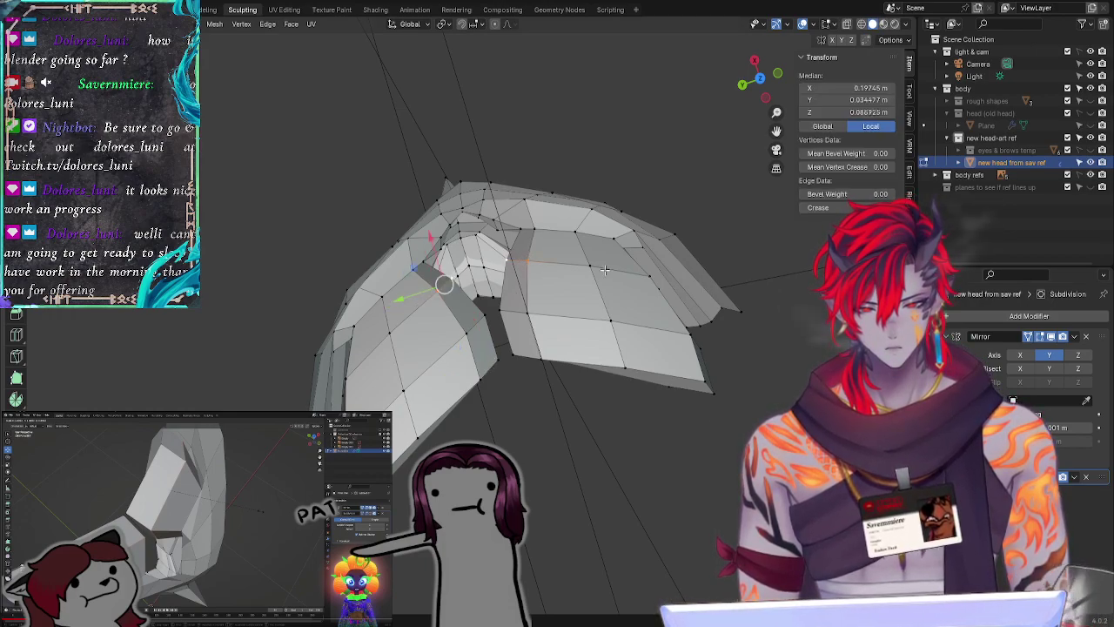
pyautogui.keyDown('alt'); pyautogui.click(579, 267); pyautogui.keyUp('alt')
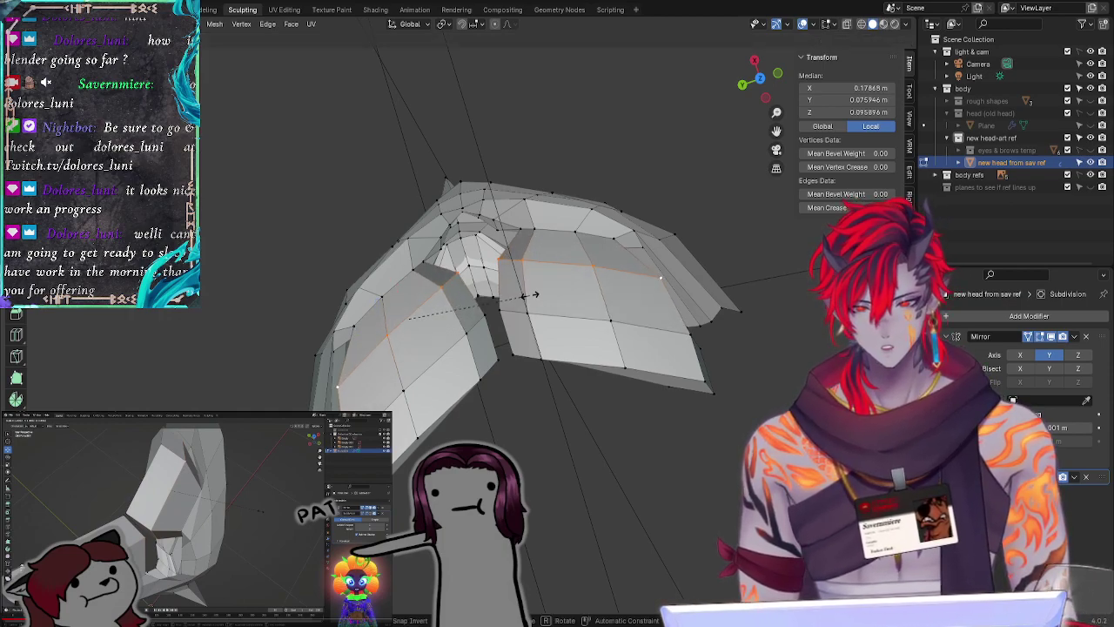
pyautogui.click(526, 298)
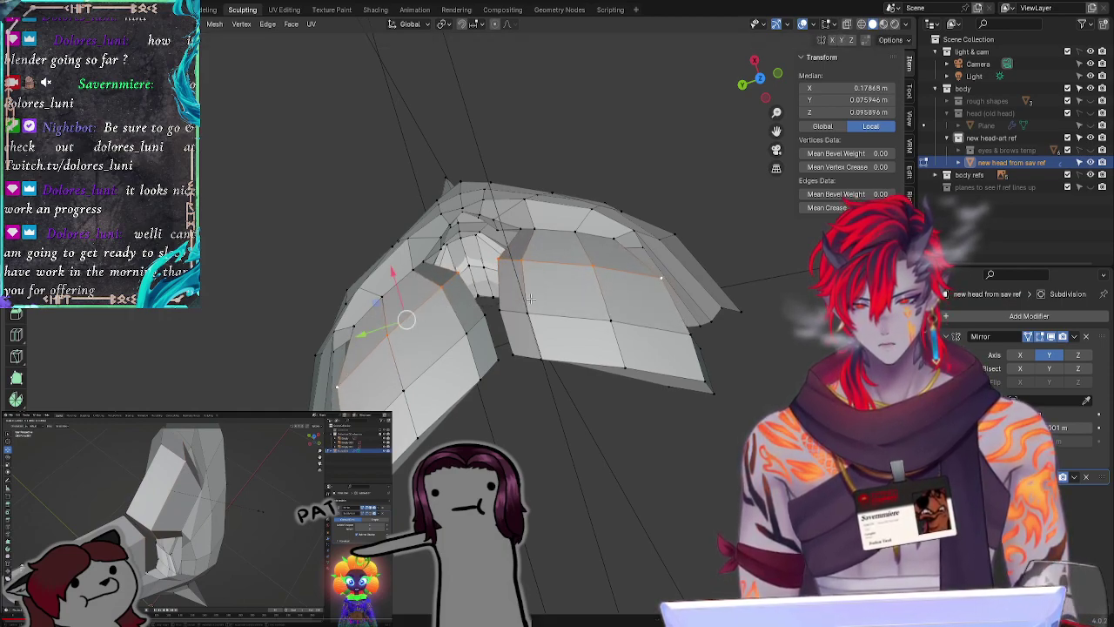
pyautogui.click(480, 308)
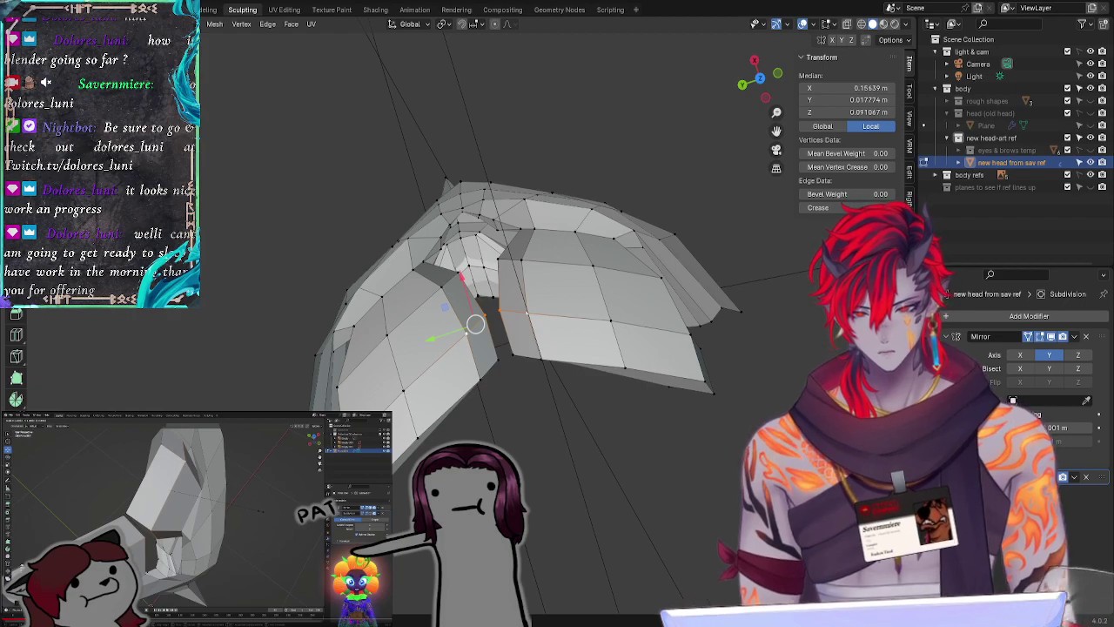
pyautogui.click(591, 474)
pyautogui.moveTo(601, 490); pyautogui.dragTo(590, 306, button='middle')
pyautogui.click(590, 307)
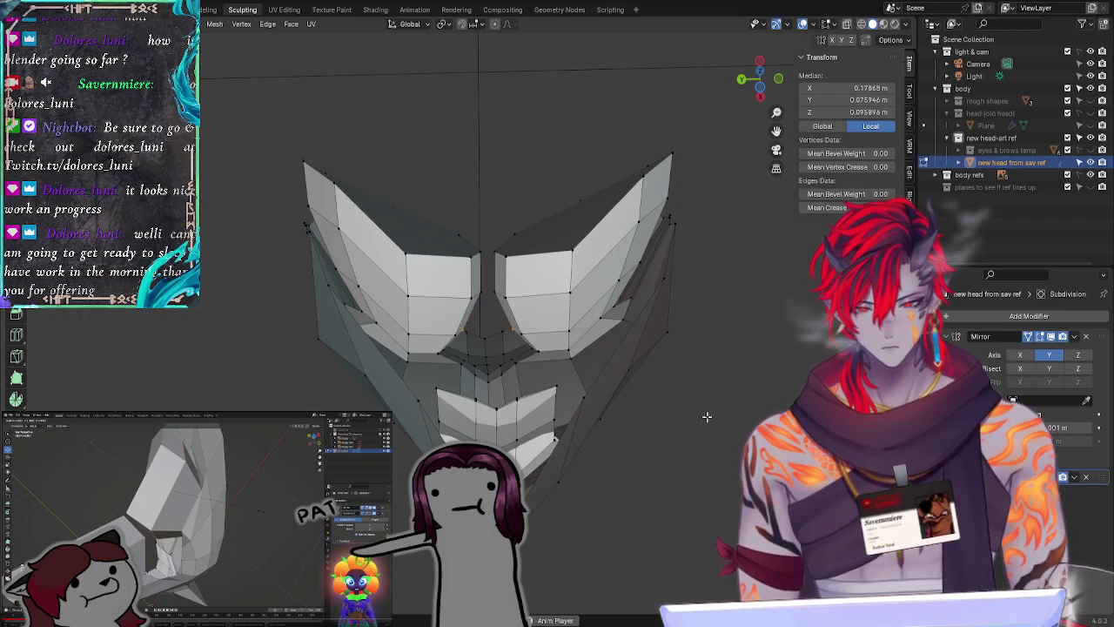
# Step: Tilt the selected brow edges from a three-quarter view, then pick a brow rim edge
pyautogui.moveTo(707, 417)
pyautogui.mouseDown(button='middle')
pyautogui.moveTo(648, 530)
pyautogui.moveTo(709, 584)
pyautogui.moveTo(708, 424)
pyautogui.mouseUp(button='middle')
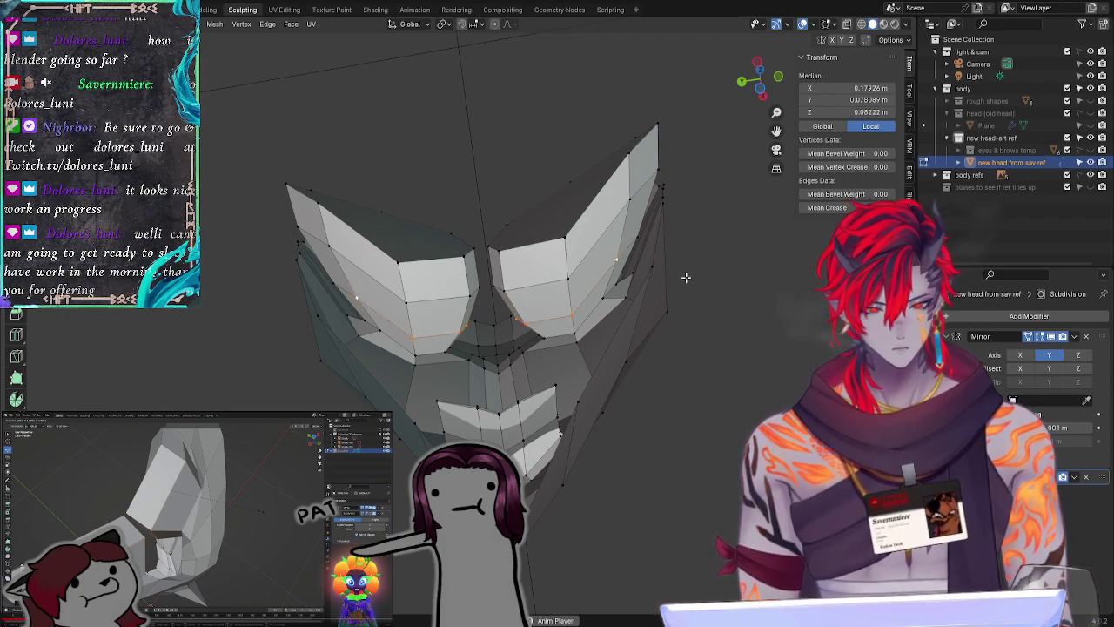
pyautogui.moveTo(685, 277); pyautogui.dragTo(671, 411, button='middle')
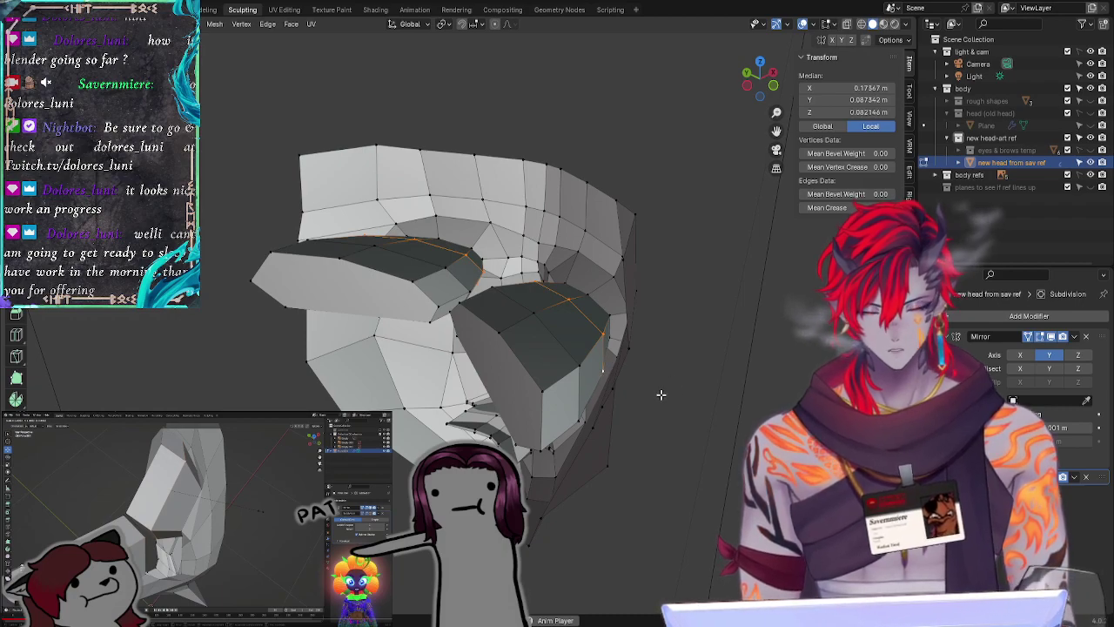
pyautogui.press('r')
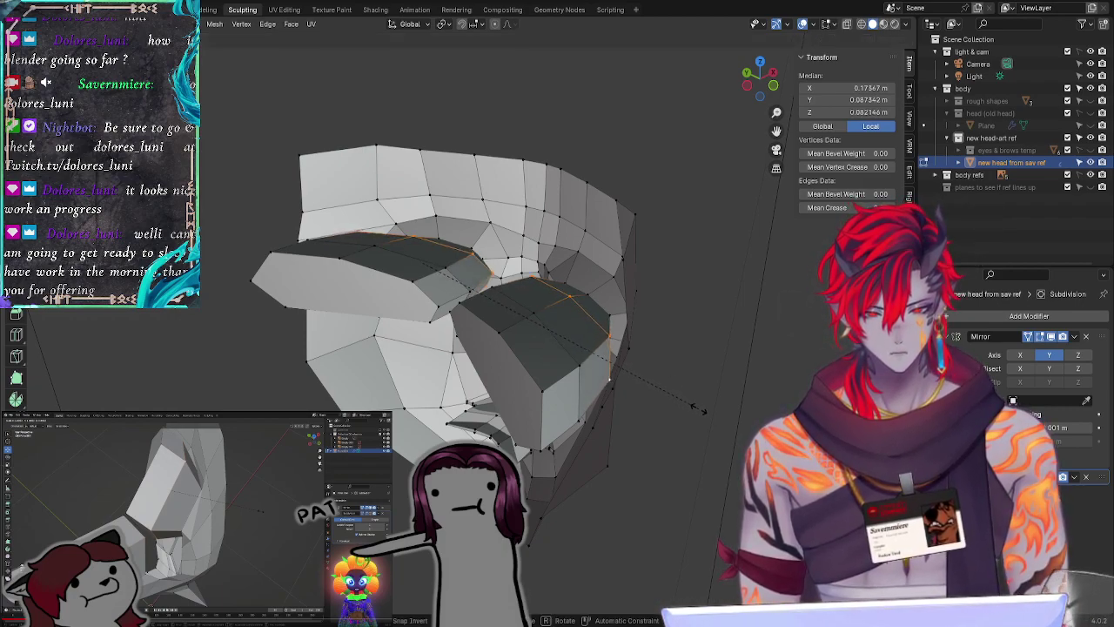
pyautogui.click(696, 407)
pyautogui.click(574, 366)
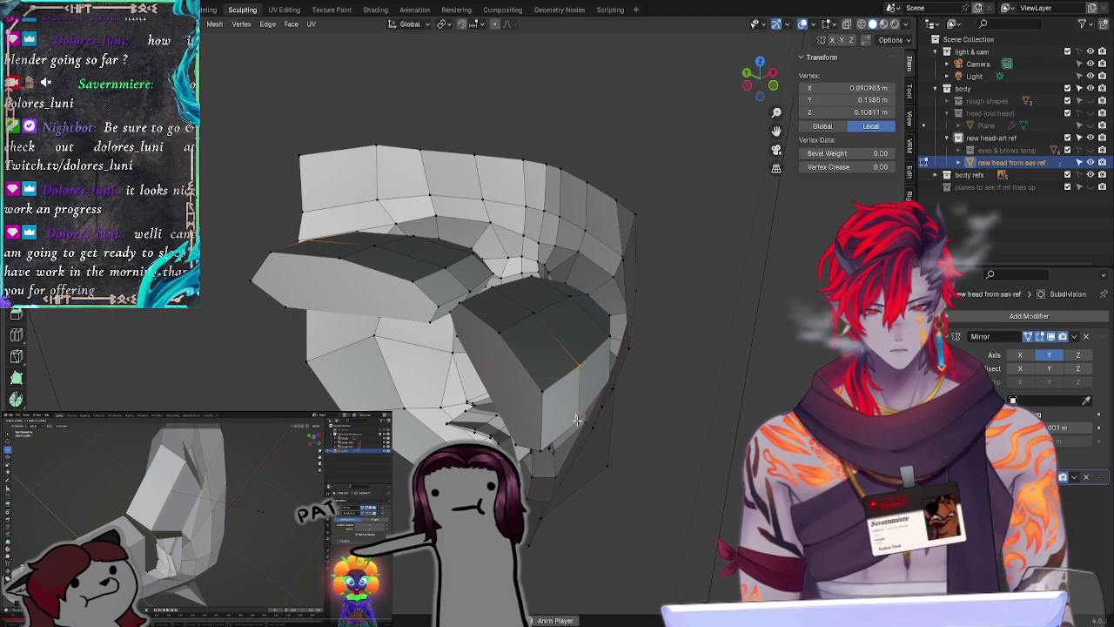
pyautogui.keyDown('shift'); pyautogui.click(577, 420); pyautogui.keyUp('shift')
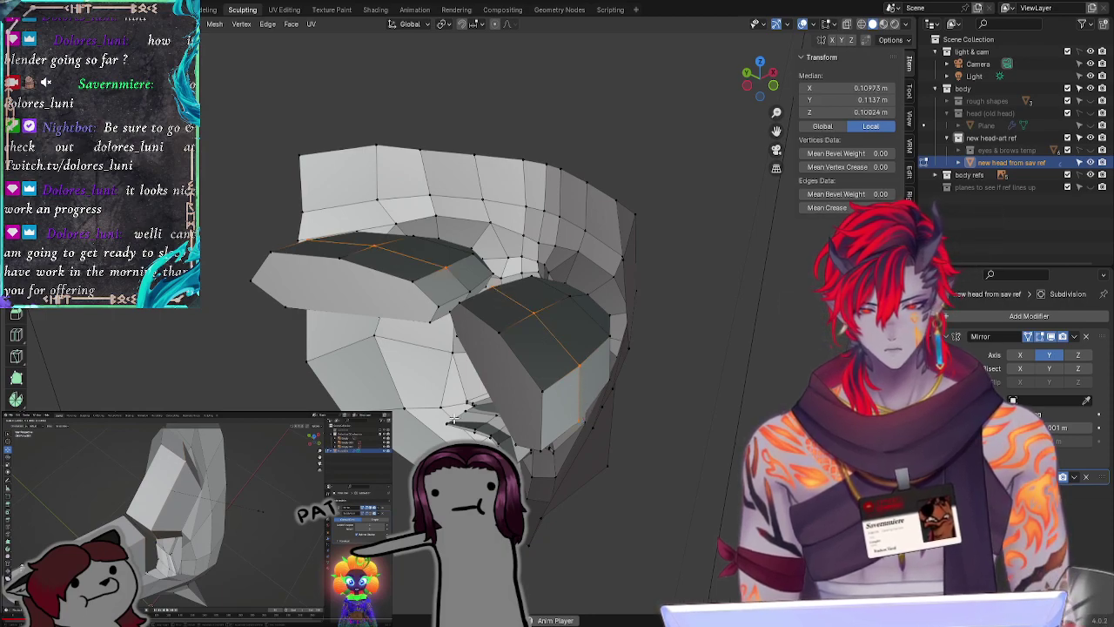
# Step: Rotate that brow rim from the front and select another row of brow vertices
pyautogui.moveTo(453, 419); pyautogui.dragTo(486, 318, button='middle')
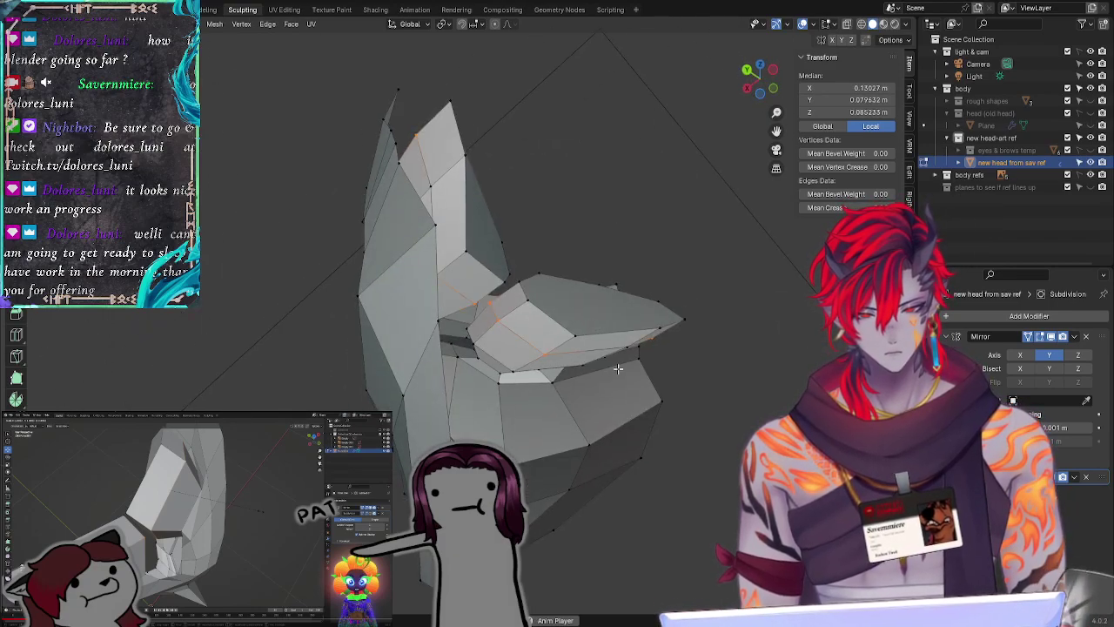
pyautogui.moveTo(736, 384); pyautogui.dragTo(662, 365, button='middle')
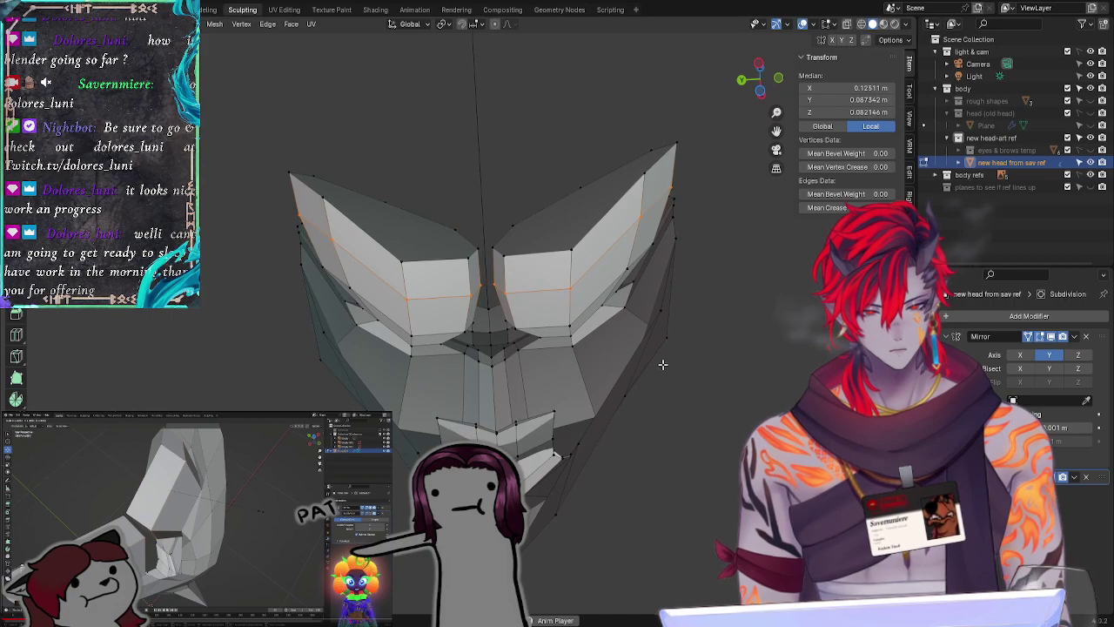
pyautogui.press('r')
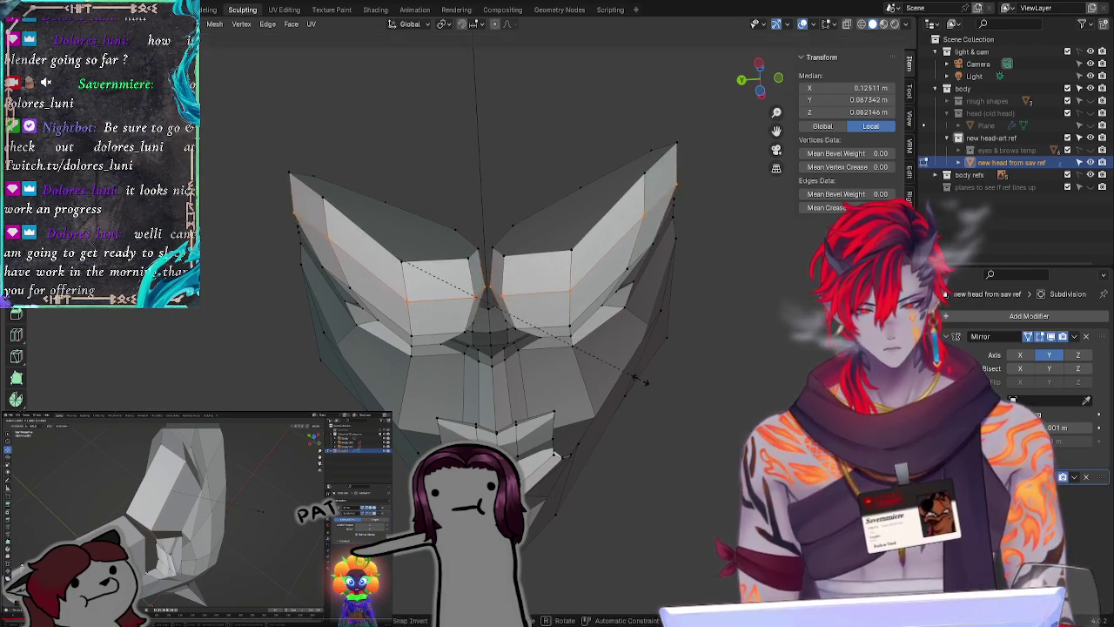
pyautogui.click(640, 381)
pyautogui.moveTo(729, 343); pyautogui.dragTo(659, 314, button='middle')
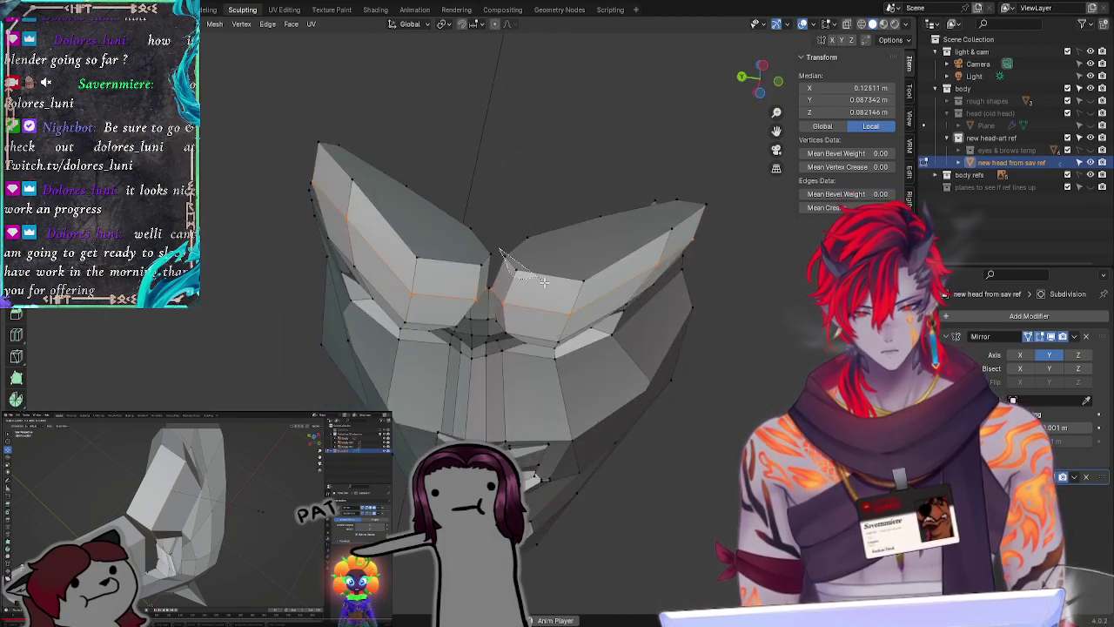
pyautogui.moveTo(686, 229)
pyautogui.mouseDown()
pyautogui.moveTo(714, 199)
pyautogui.moveTo(721, 208)
pyautogui.mouseUp()
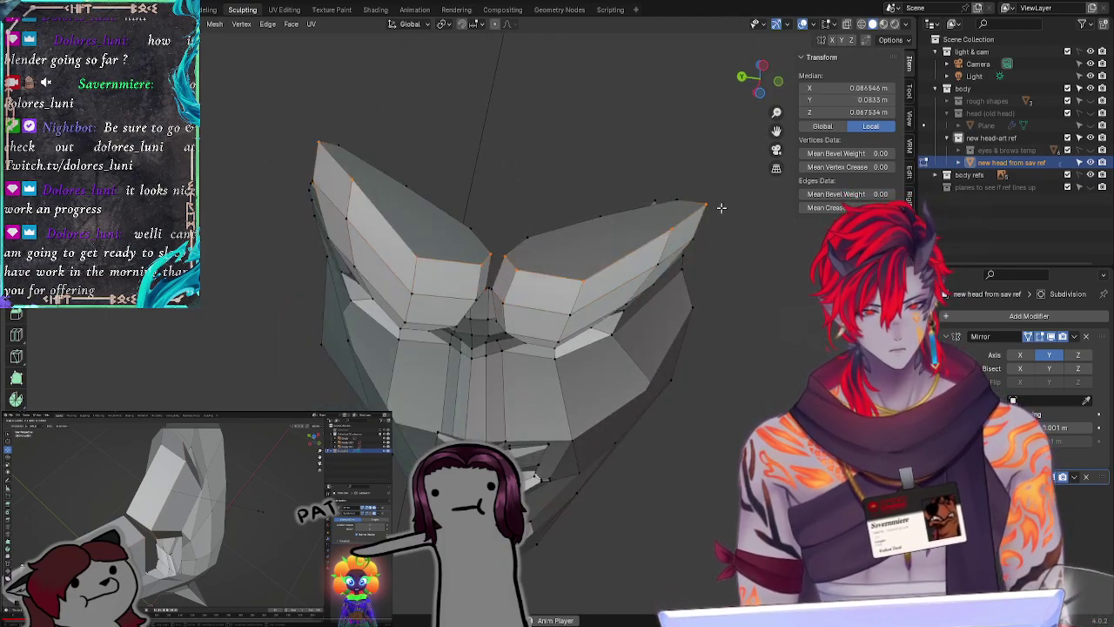
pyautogui.moveTo(770, 260); pyautogui.dragTo(730, 411, button='middle')
# Step: Select the cheek band of faces and scale it
pyautogui.moveTo(520, 294); pyautogui.dragTo(592, 325)
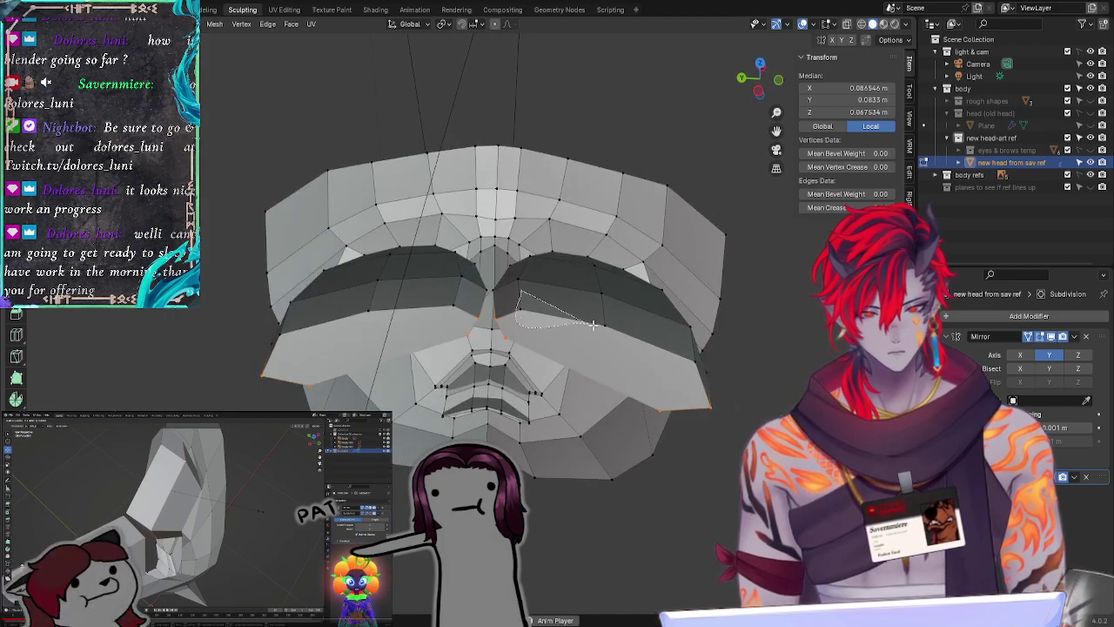
pyautogui.moveTo(693, 352); pyautogui.dragTo(639, 399)
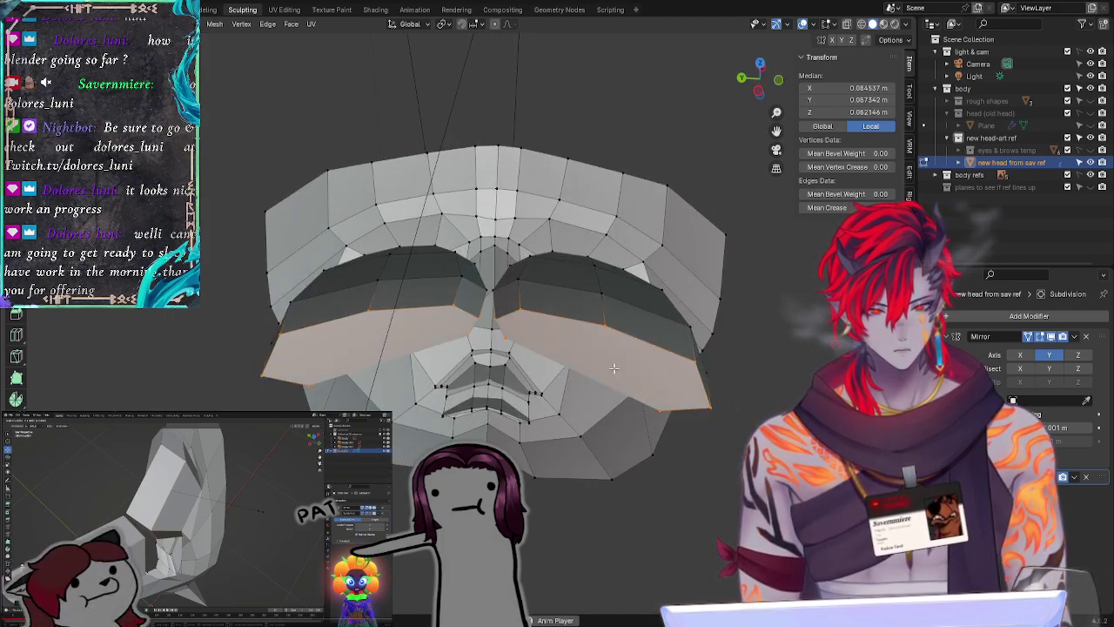
pyautogui.press('s')
pyautogui.click(624, 367)
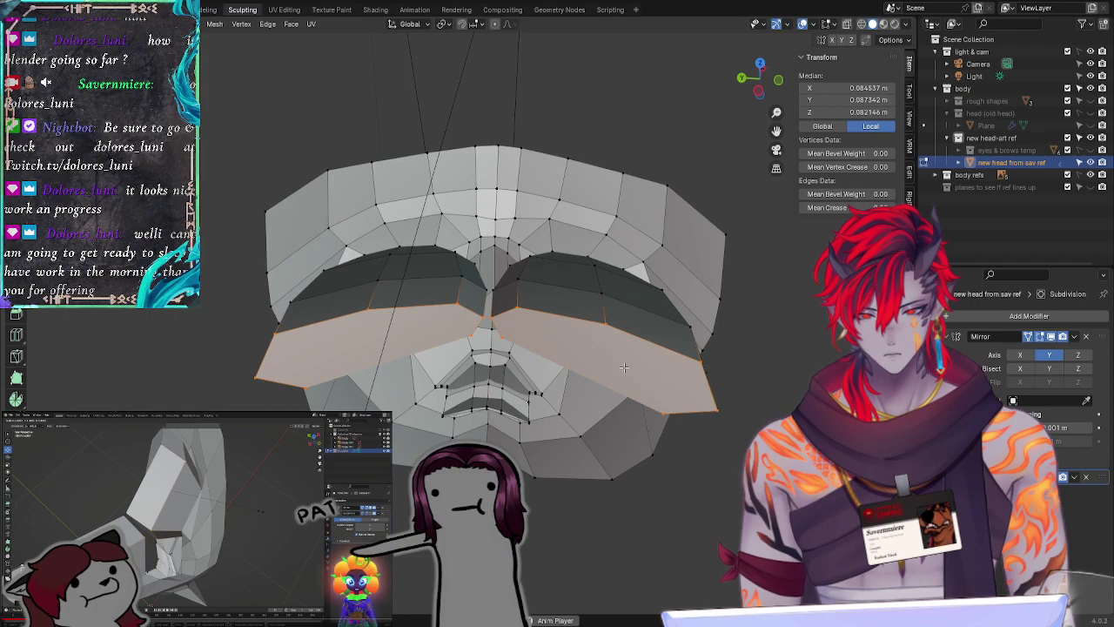
pyautogui.hotkey('alt', 'a')
# Step: Turn the subdivision smoothing back on to preview the smoothed mask
pyautogui.moveTo(522, 435); pyautogui.dragTo(836, 399, button='middle')
pyautogui.click(1050, 476)
pyautogui.moveTo(693, 374); pyautogui.dragTo(703, 419, button='middle')
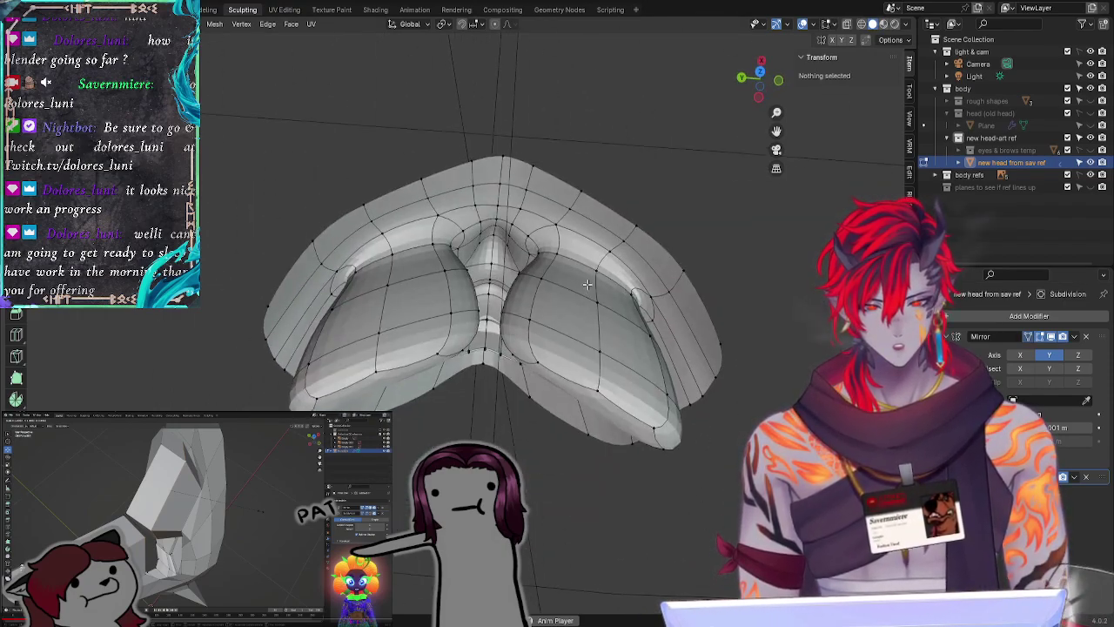
# Step: Move the selected eyelid vertices vertically along Z
pyautogui.keyDown('alt'); pyautogui.click(607, 396); pyautogui.keyUp('alt')
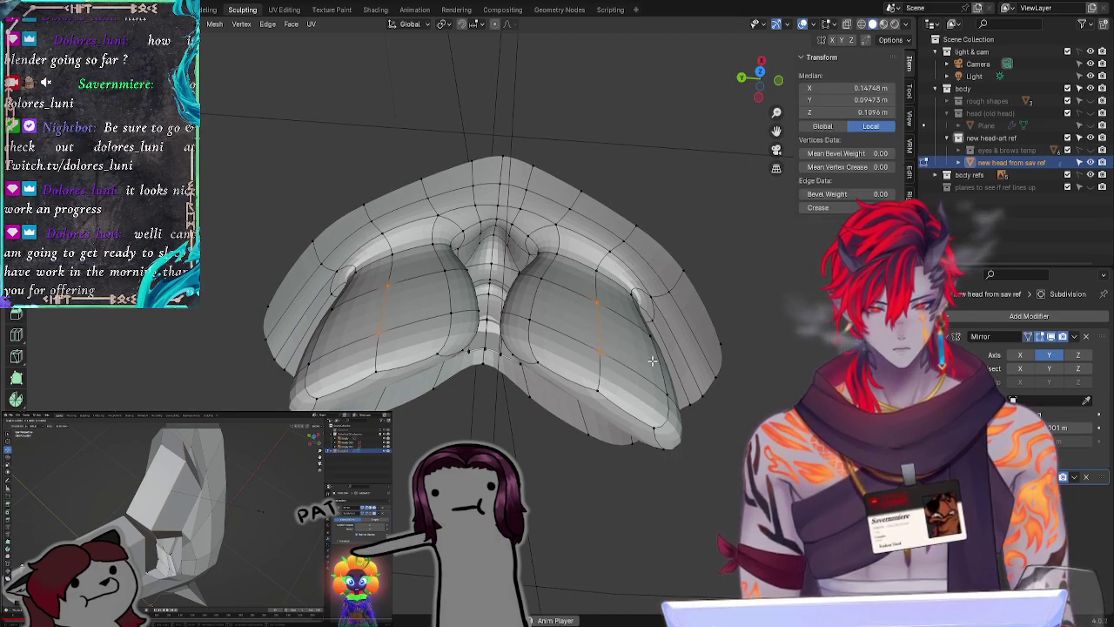
pyautogui.click(793, 362)
pyautogui.moveTo(587, 318); pyautogui.dragTo(609, 323)
pyautogui.press('g')
pyautogui.press('z')
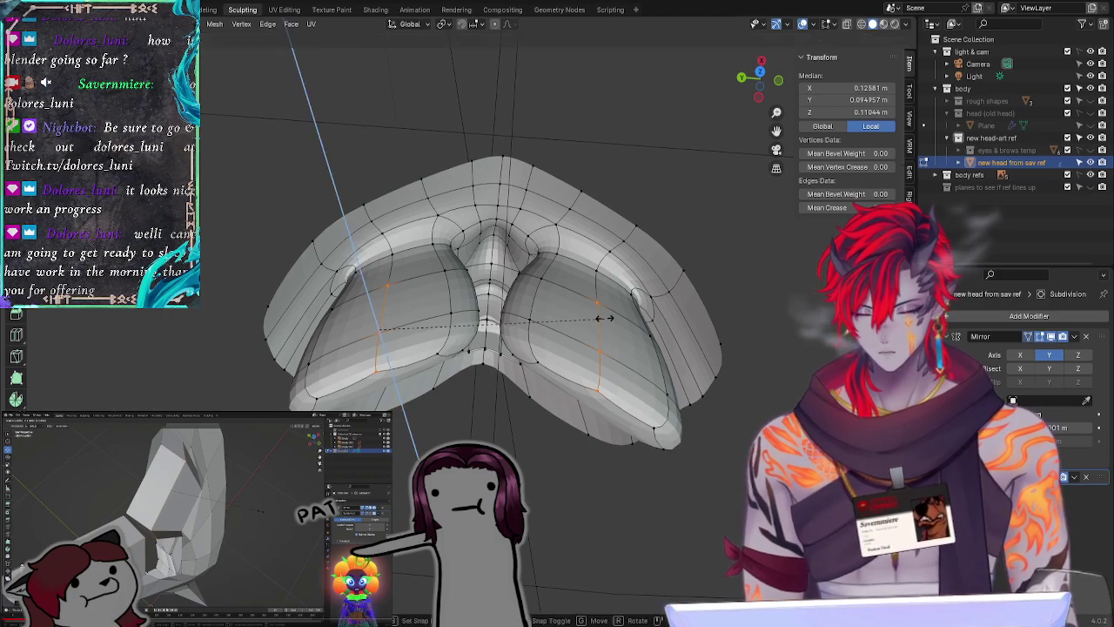
pyautogui.click(622, 436)
# Step: Add the neighbouring eyelid vertices to the selection and reposition them
pyautogui.moveTo(642, 492); pyautogui.dragTo(654, 416, button='middle')
pyautogui.moveTo(528, 249)
pyautogui.keyDown('shift'); pyautogui.mouseDown()
pyautogui.moveTo(576, 292)
pyautogui.moveTo(581, 278)
pyautogui.mouseUp(); pyautogui.keyUp('shift')
pyautogui.moveTo(656, 311); pyautogui.dragTo(646, 355, button='middle')
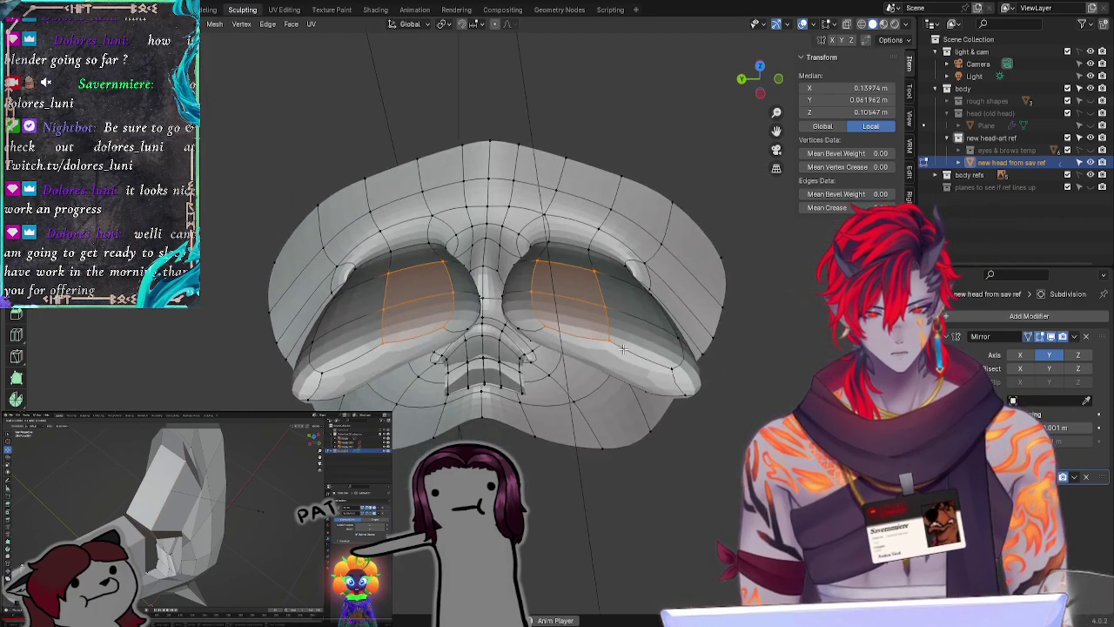
pyautogui.press('g')
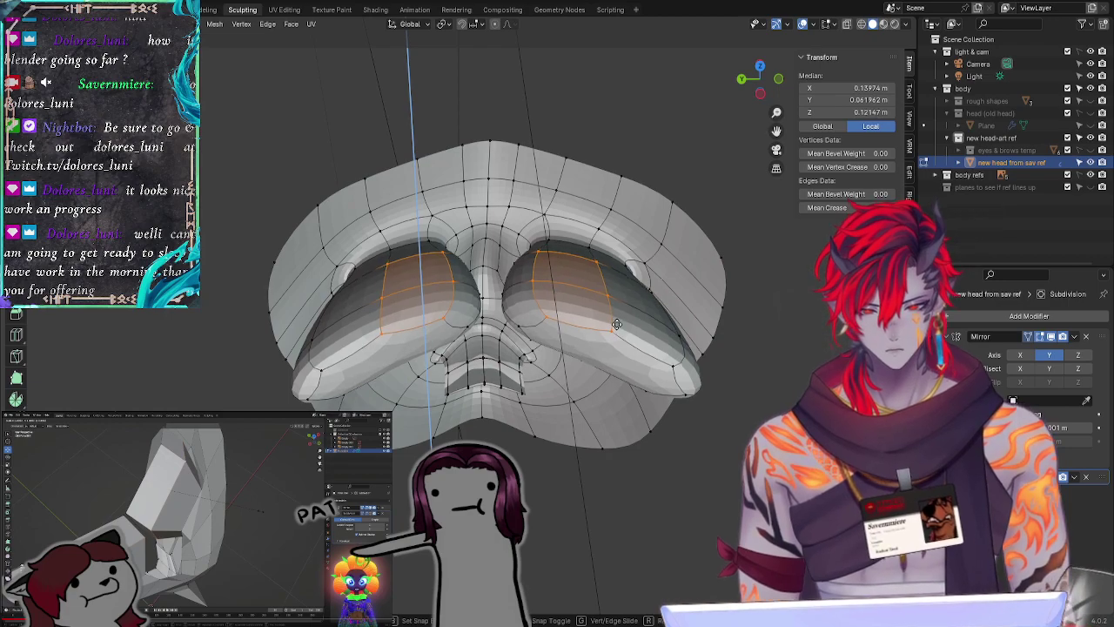
pyautogui.click(617, 327)
# Step: Move the vertices near the eye corner along the Y axis
pyautogui.moveTo(801, 329); pyautogui.dragTo(730, 201, button='middle')
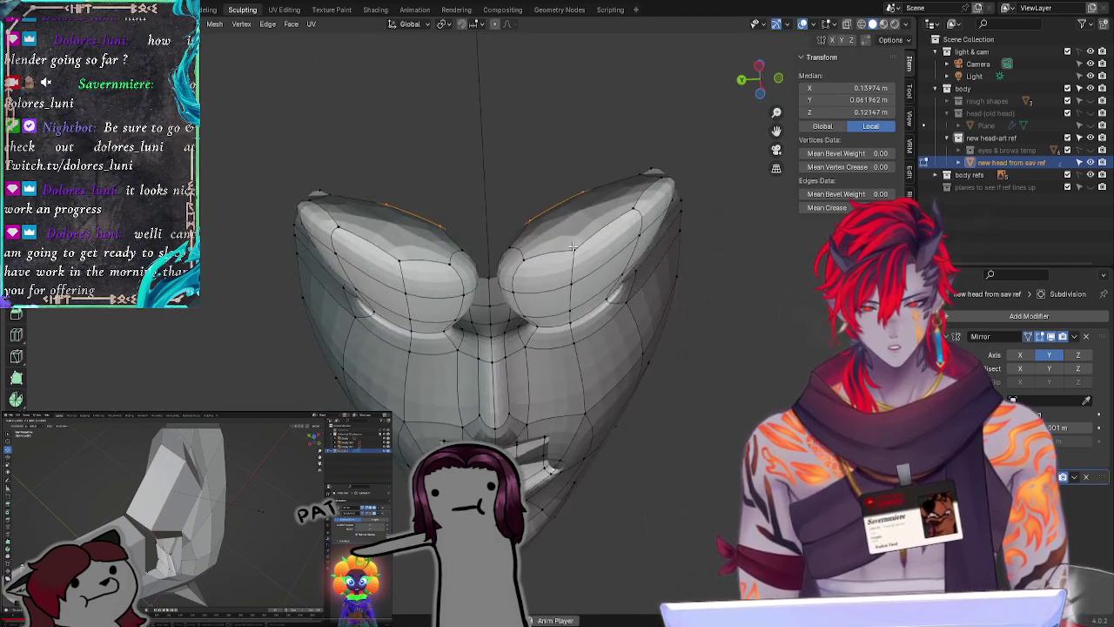
pyautogui.moveTo(564, 320); pyautogui.dragTo(578, 247)
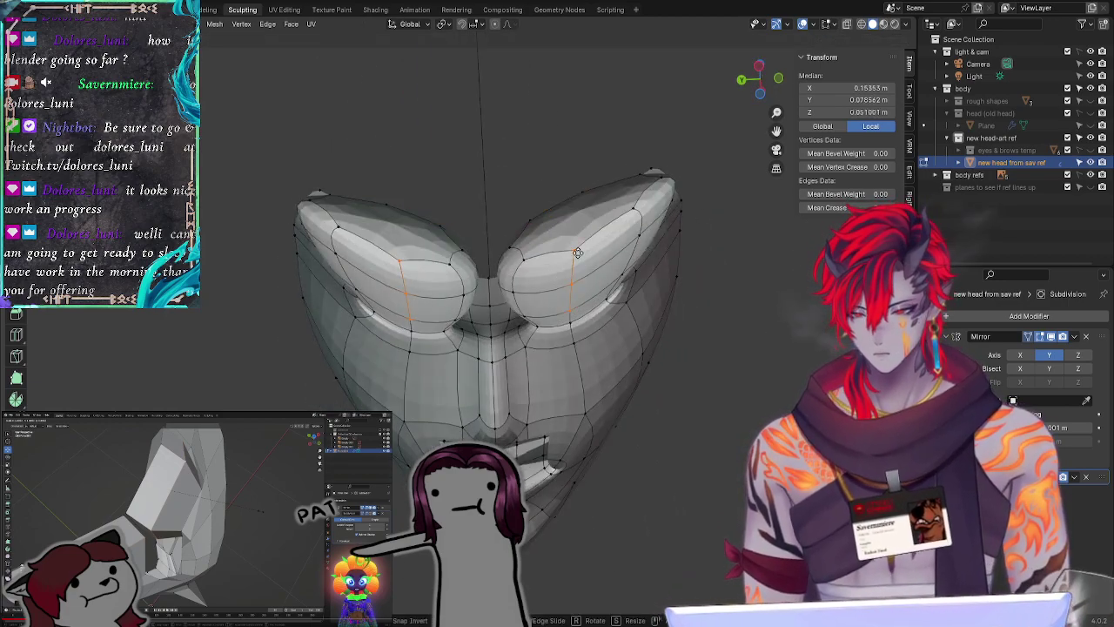
pyautogui.click(762, 276)
pyautogui.moveTo(761, 277); pyautogui.dragTo(593, 359, button='middle')
pyautogui.click(608, 348)
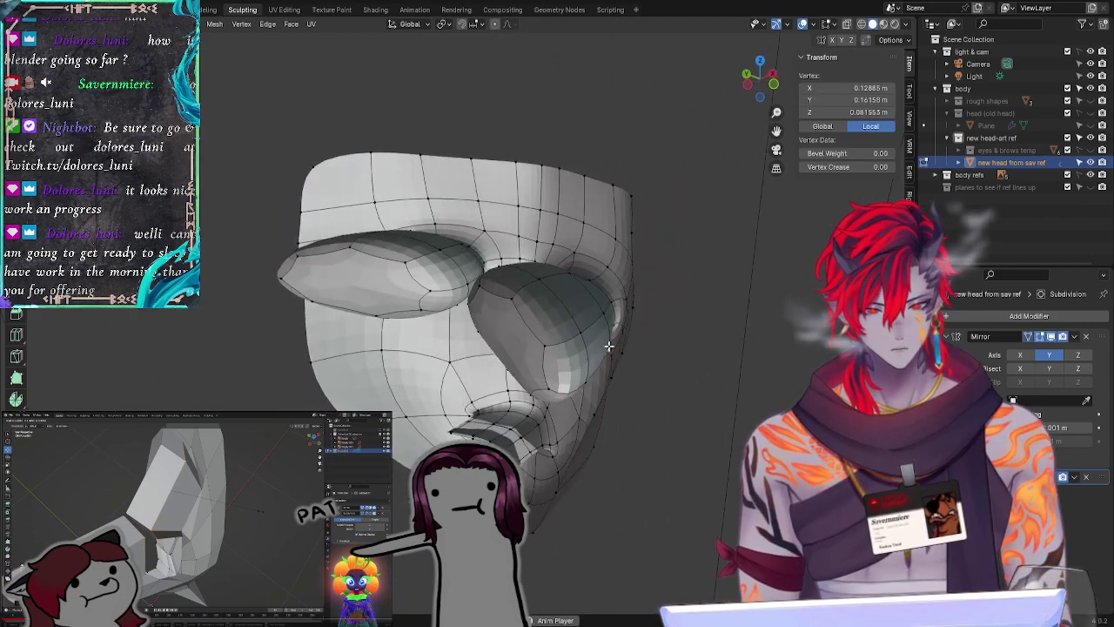
pyautogui.moveTo(563, 390); pyautogui.dragTo(576, 396)
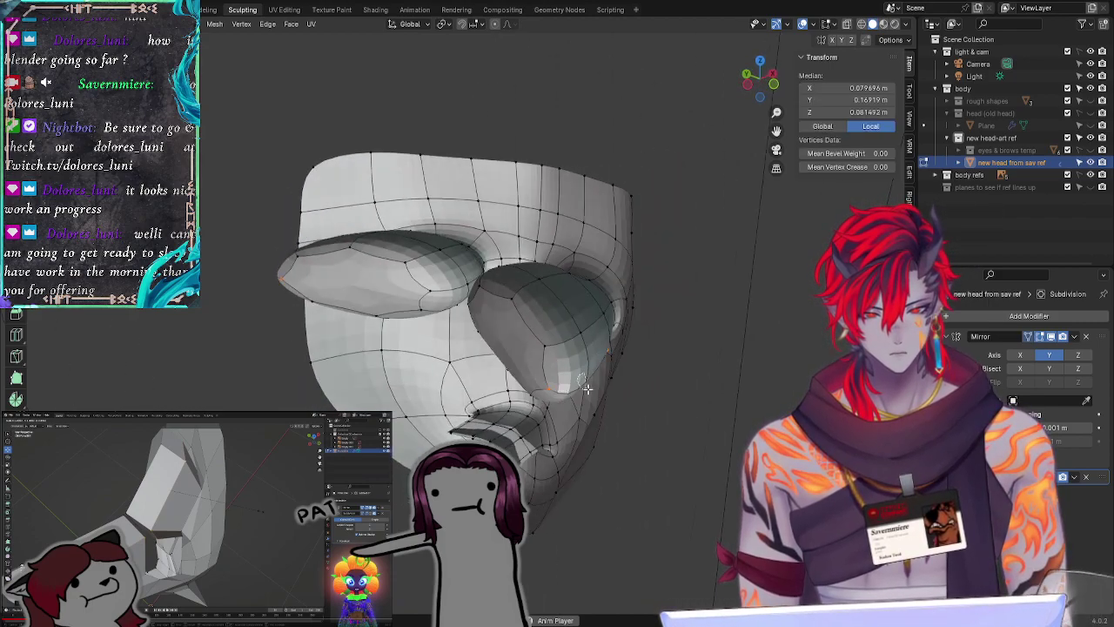
pyautogui.press('g')
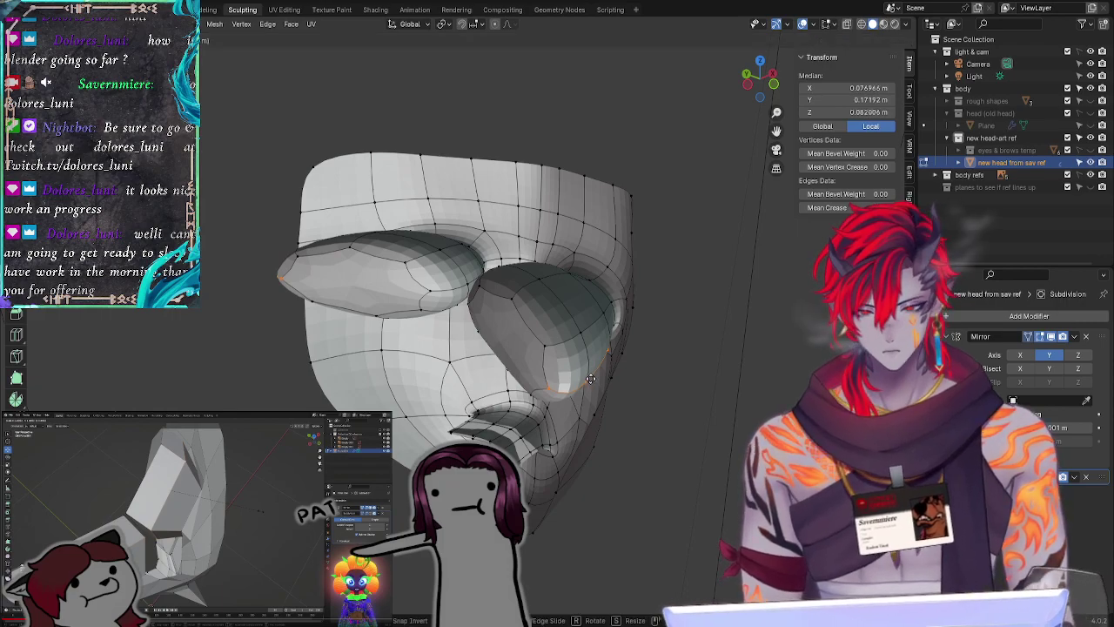
pyautogui.press('y')
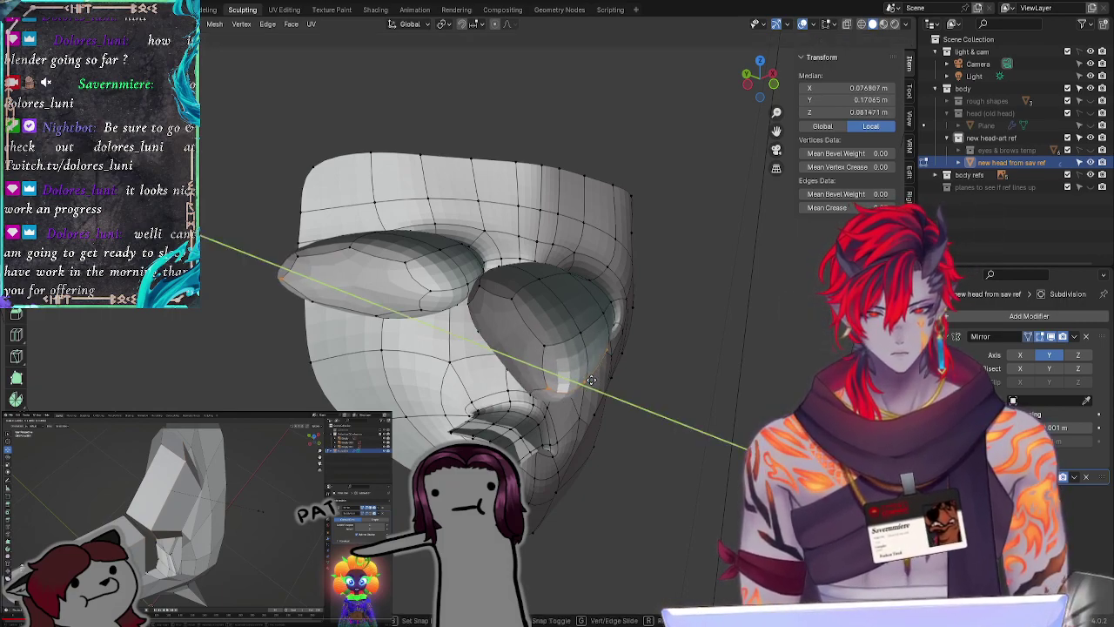
pyautogui.click(591, 380)
# Step: Pull the vertices below the eye socket back along Y
pyautogui.click(746, 373)
pyautogui.moveTo(746, 373); pyautogui.dragTo(671, 370, button='middle')
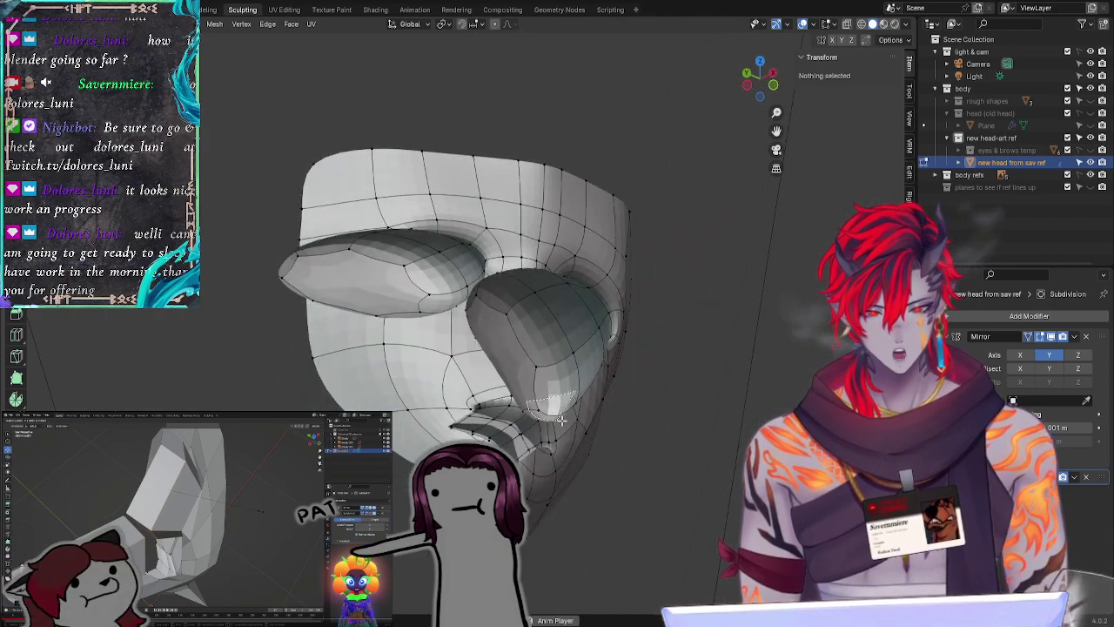
pyautogui.moveTo(561, 421); pyautogui.dragTo(563, 421)
pyautogui.press('g')
pyautogui.press('y')
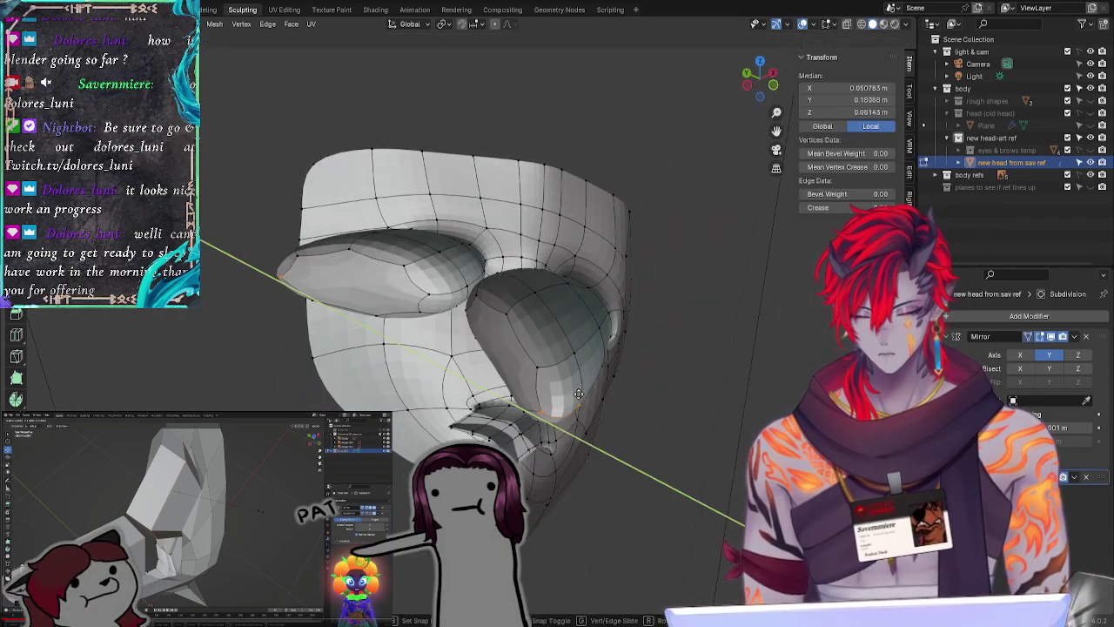
pyautogui.click(589, 396)
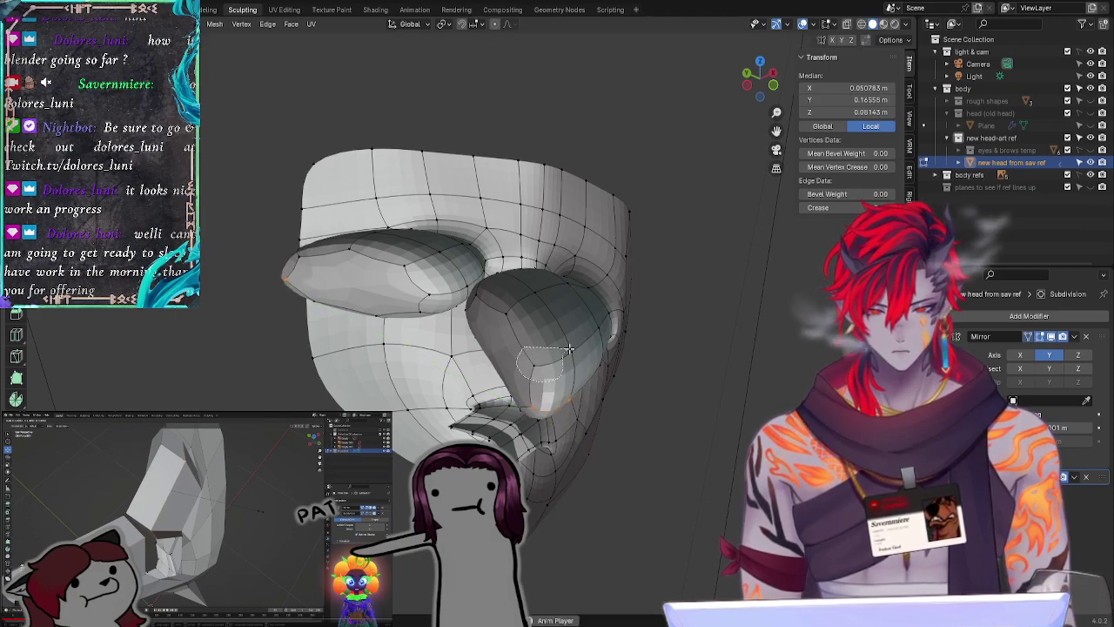
# Step: Reposition an eye-socket edge defined by two selected vertices
pyautogui.click(540, 363)
pyautogui.keyDown('shift'); pyautogui.click(571, 348); pyautogui.keyUp('shift')
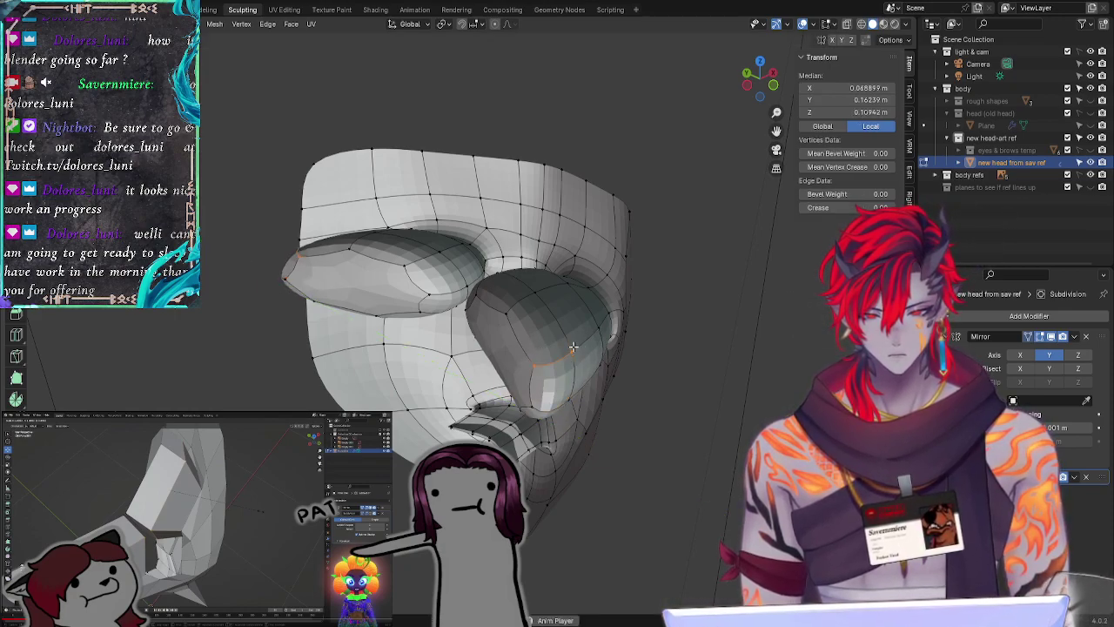
pyautogui.press('g')
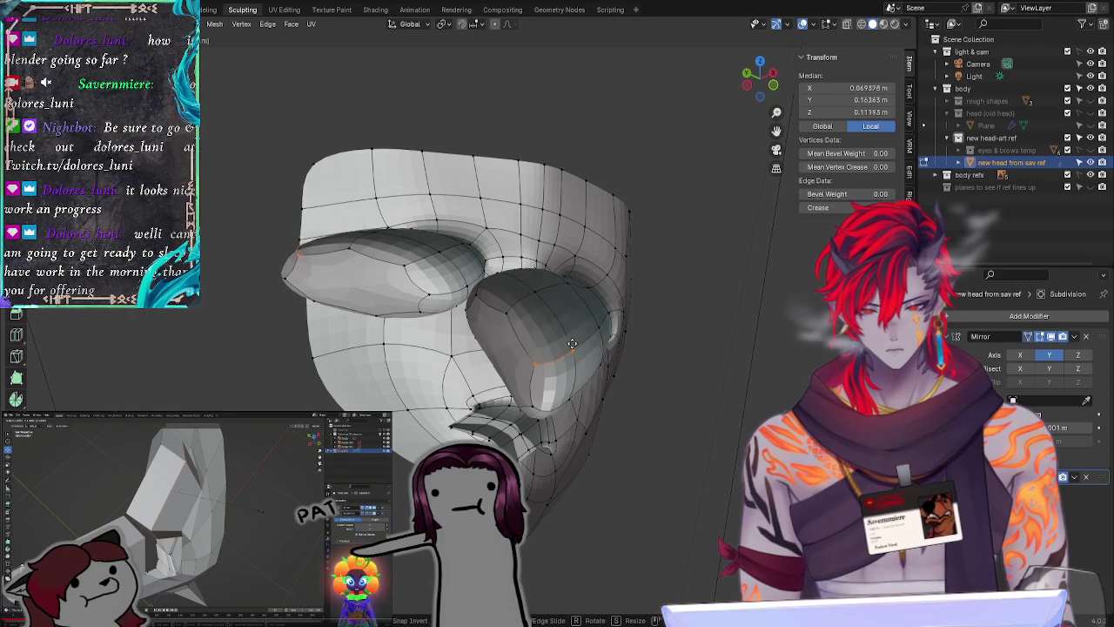
pyautogui.click(588, 340)
pyautogui.click(686, 398)
pyautogui.moveTo(685, 398); pyautogui.dragTo(591, 295, button='middle')
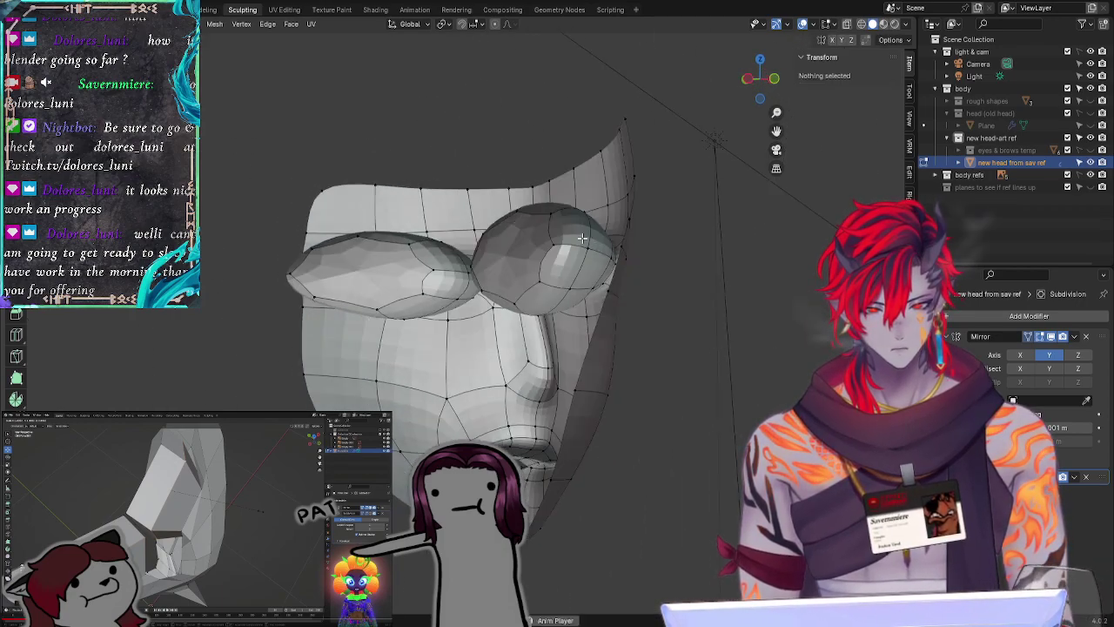
# Step: Move an eyelid edge slightly downward
pyautogui.keyDown('alt'); pyautogui.click(533, 280); pyautogui.keyUp('alt')
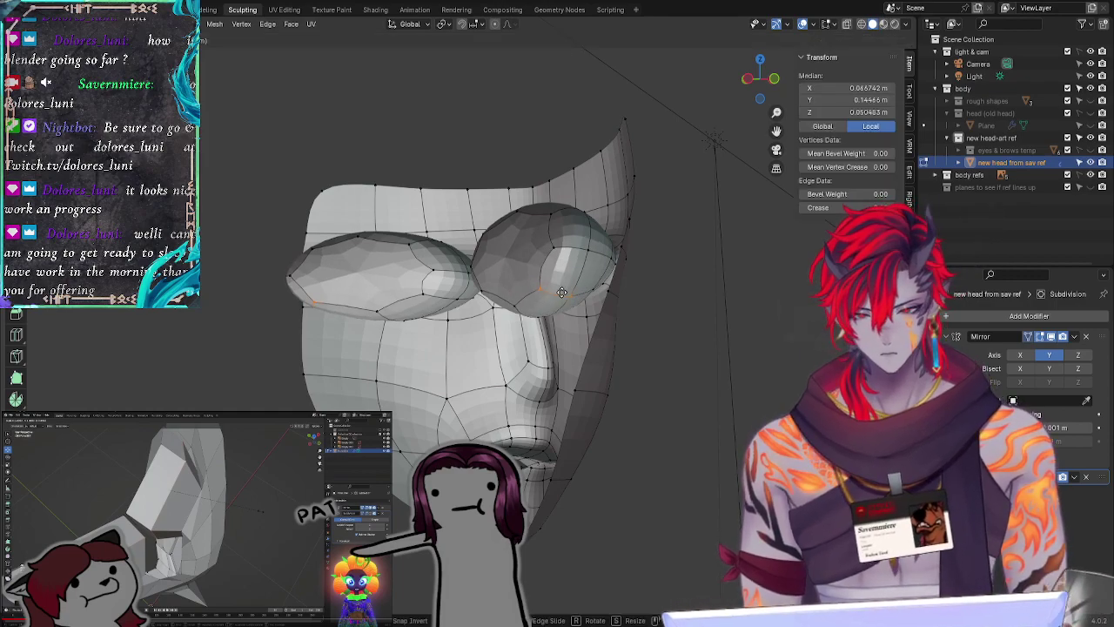
pyautogui.moveTo(685, 350); pyautogui.dragTo(740, 304, button='middle')
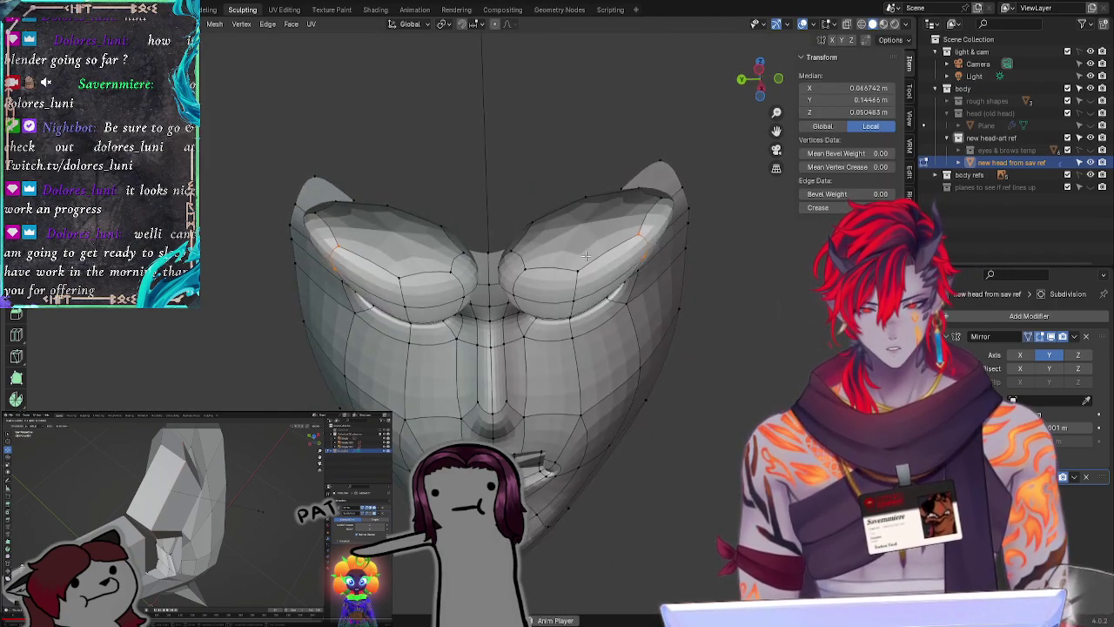
pyautogui.keyDown('alt'); pyautogui.click(581, 284); pyautogui.keyUp('alt')
pyautogui.press('g')
pyautogui.click(583, 295)
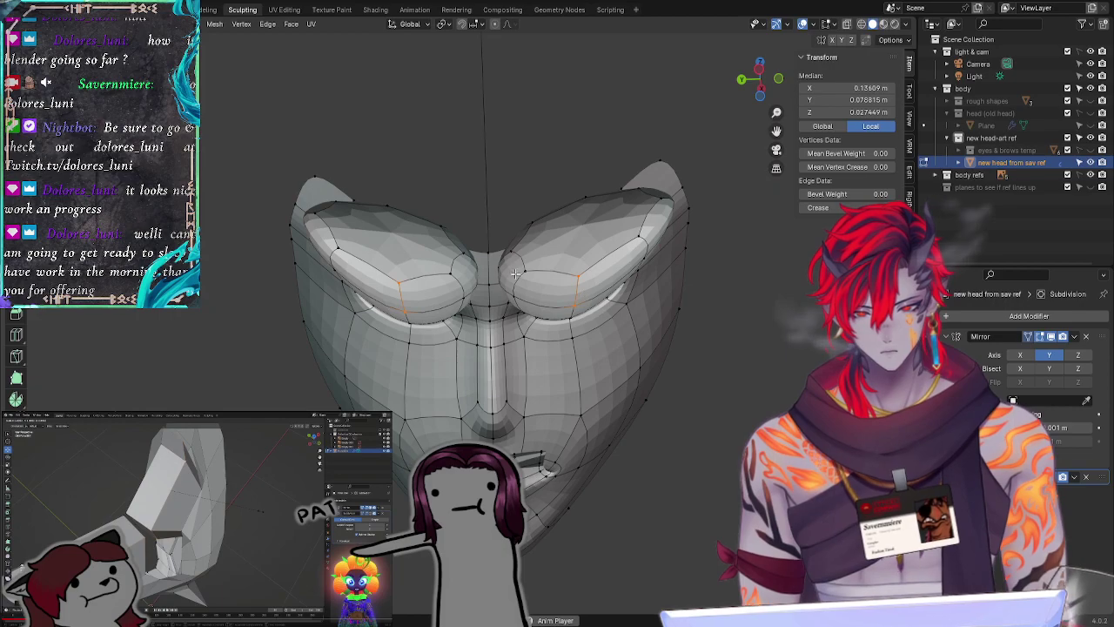
# Step: Reposition the edge loop running along the brow rim
pyautogui.keyDown('alt'); pyautogui.click(532, 297); pyautogui.keyUp('alt')
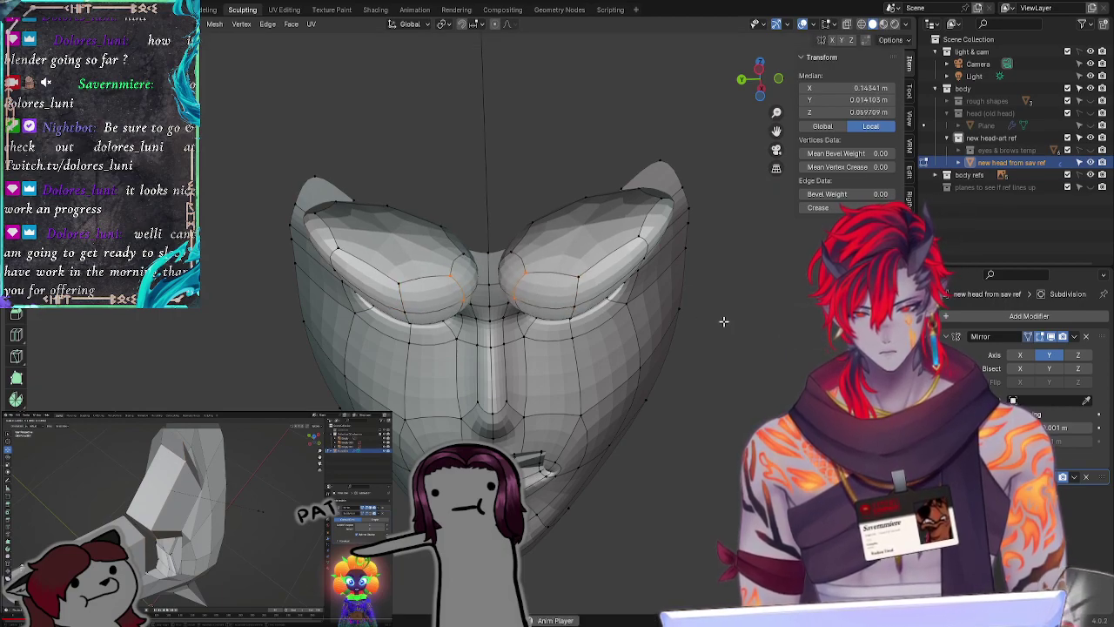
pyautogui.moveTo(785, 355); pyautogui.dragTo(615, 332, button='middle')
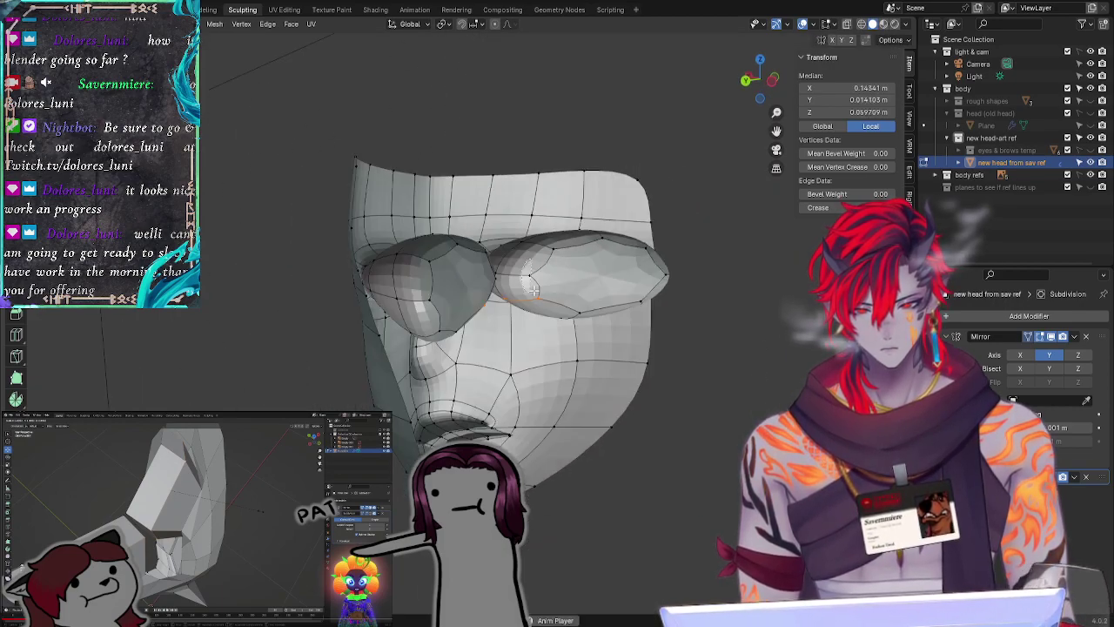
pyautogui.hotkey('alt', 'a')
pyautogui.moveTo(771, 306); pyautogui.dragTo(596, 318, button='middle')
pyautogui.moveTo(693, 382); pyautogui.dragTo(650, 281, button='middle')
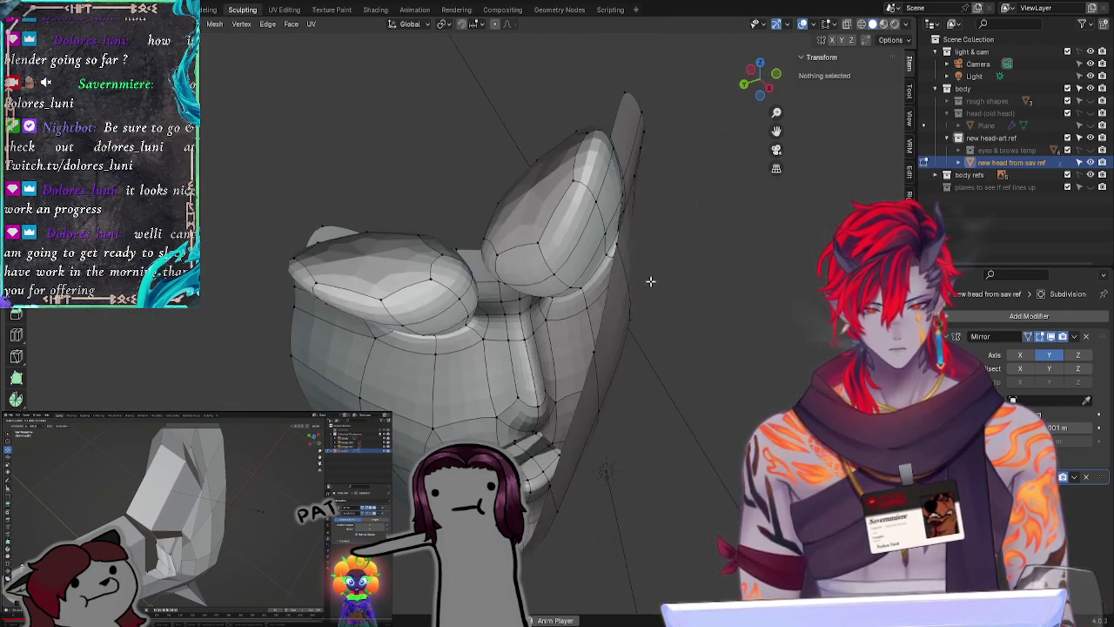
pyautogui.keyDown('alt'); pyautogui.click(598, 143); pyautogui.keyUp('alt')
pyautogui.press('g')
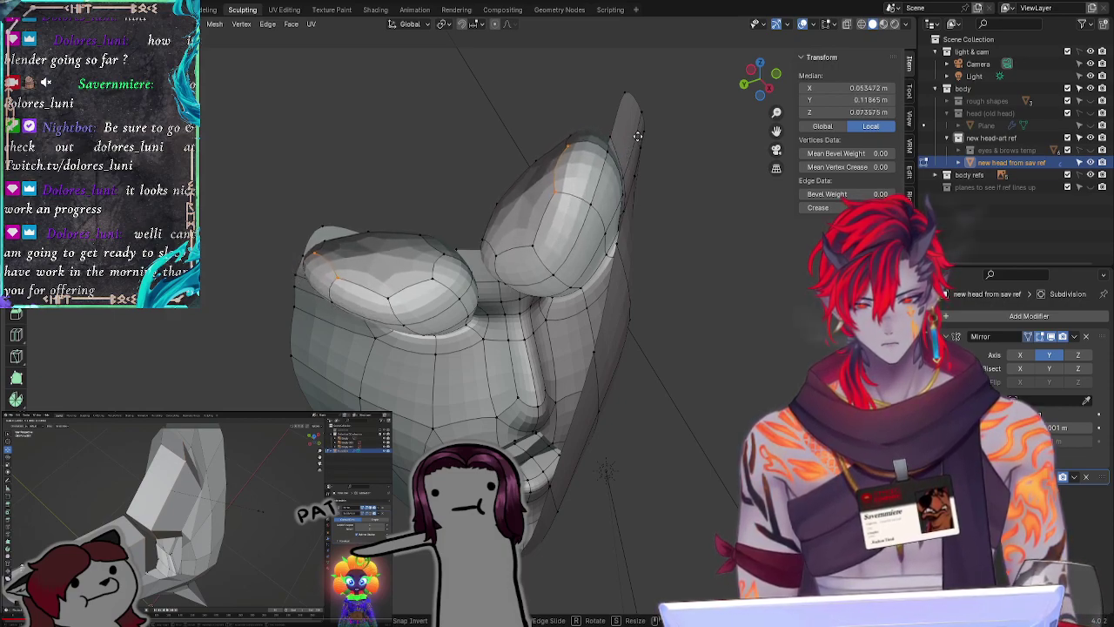
pyautogui.click(615, 139)
pyautogui.hotkey('alt', 'a')
# Step: Reshape the brow rim's outer tip by moving its tip vertex
pyautogui.click(610, 147)
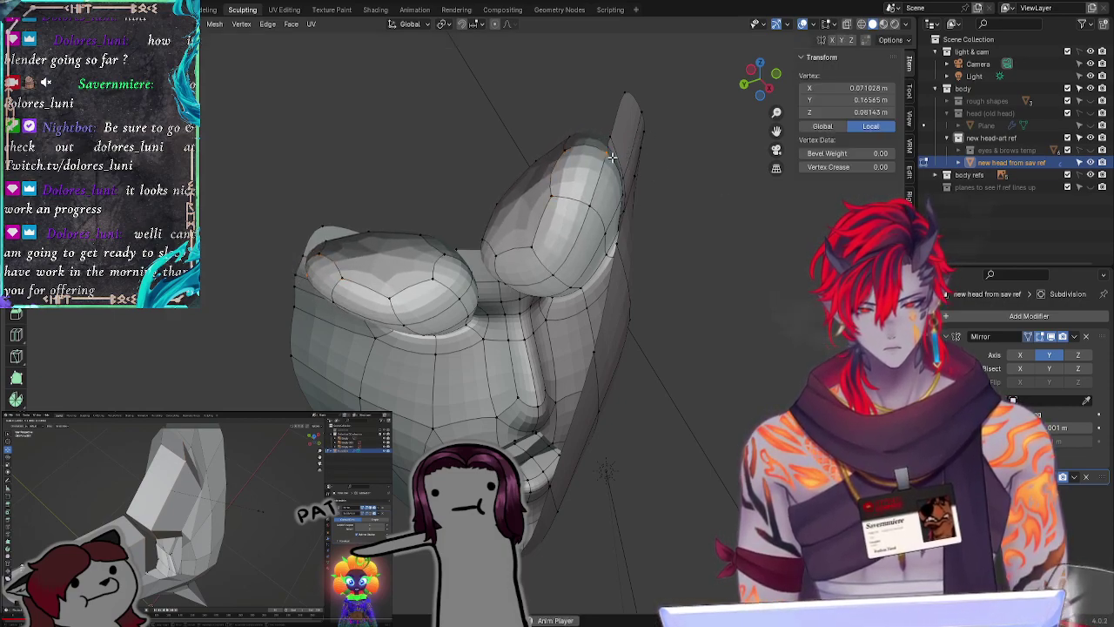
pyautogui.press('g')
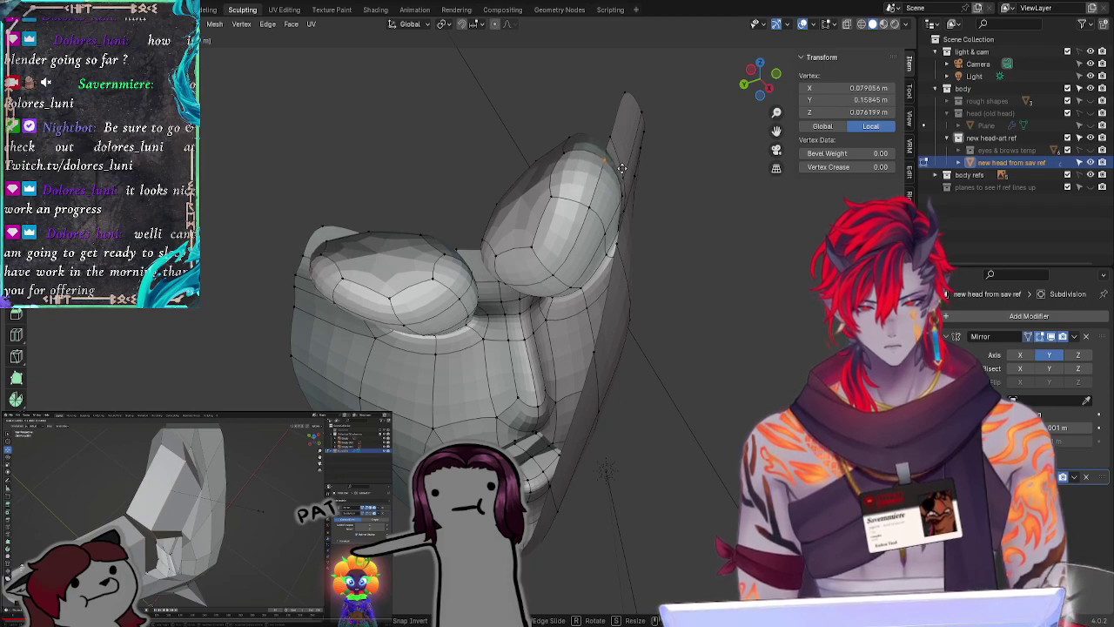
pyautogui.click(620, 167)
pyautogui.click(750, 230)
pyautogui.moveTo(750, 231); pyautogui.dragTo(583, 345, button='middle')
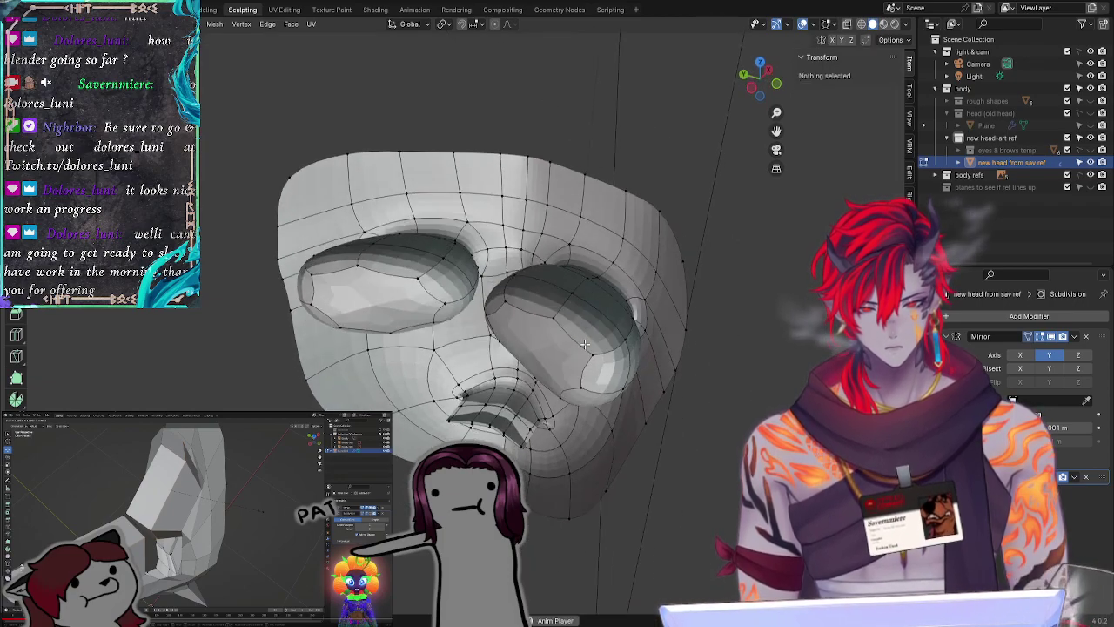
# Step: Shift the eye-socket edge loop, then inspect the face from below
pyautogui.keyDown('alt'); pyautogui.click(623, 333); pyautogui.keyUp('alt')
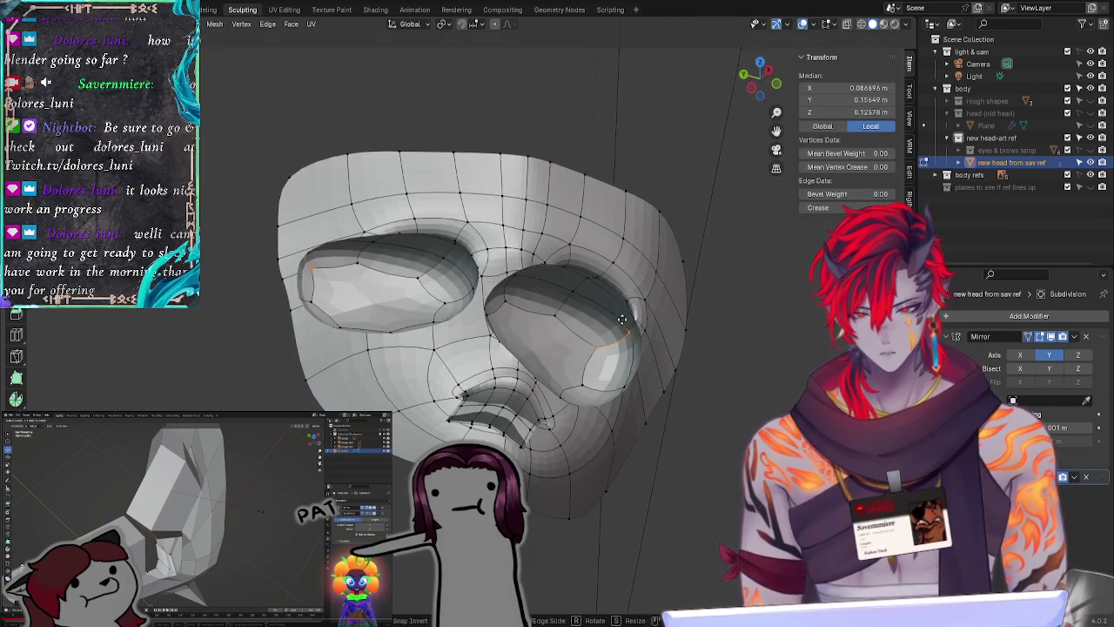
pyautogui.click(676, 339)
pyautogui.hotkey('alt', 'a')
pyautogui.moveTo(676, 339); pyautogui.dragTo(502, 306, button='middle')
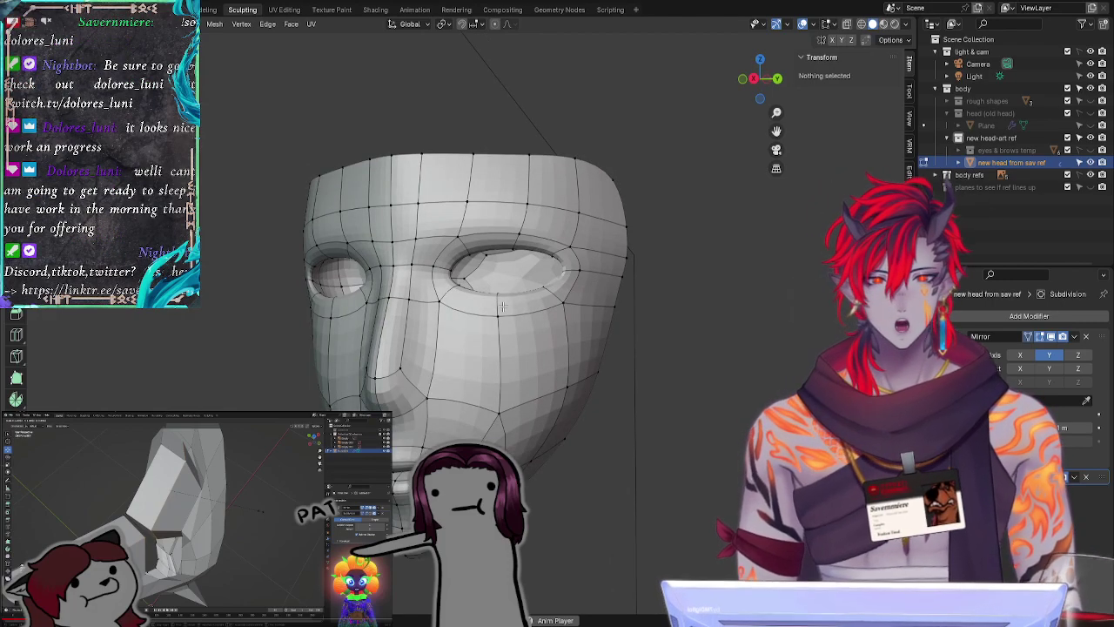
pyautogui.moveTo(557, 452); pyautogui.dragTo(335, 342, button='middle')
# Step: Select the upper nose vertices and slide the brow edge down the face
pyautogui.click(309, 283)
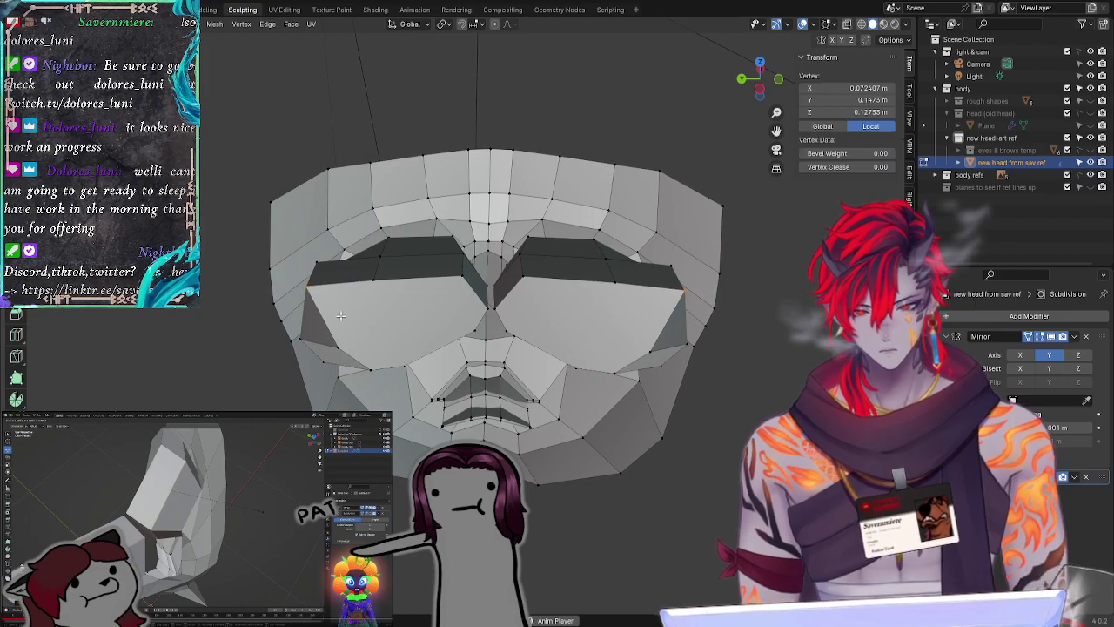
pyautogui.moveTo(309, 283); pyautogui.dragTo(322, 358, button='middle')
pyautogui.keyDown('ctrl'); pyautogui.moveTo(354, 406); pyautogui.dragTo(353, 389, button='right'); pyautogui.keyUp('ctrl')
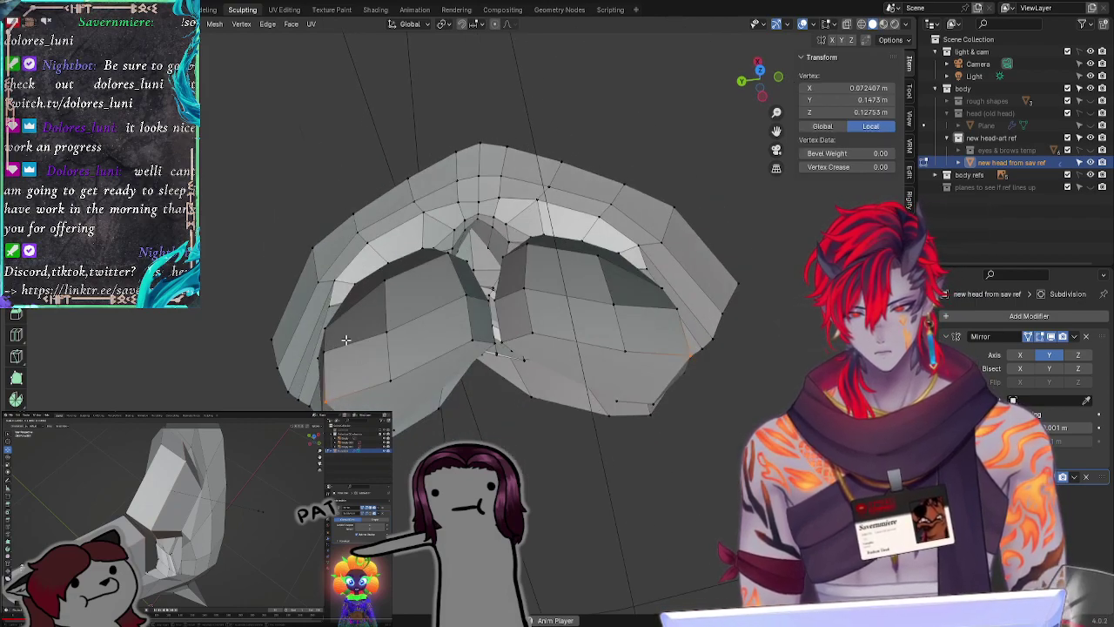
pyautogui.keyDown('ctrl'); pyautogui.moveTo(346, 341); pyautogui.dragTo(360, 397, button='right'); pyautogui.keyUp('ctrl')
pyautogui.moveTo(360, 397); pyautogui.dragTo(444, 348, button='middle')
pyautogui.click(471, 328)
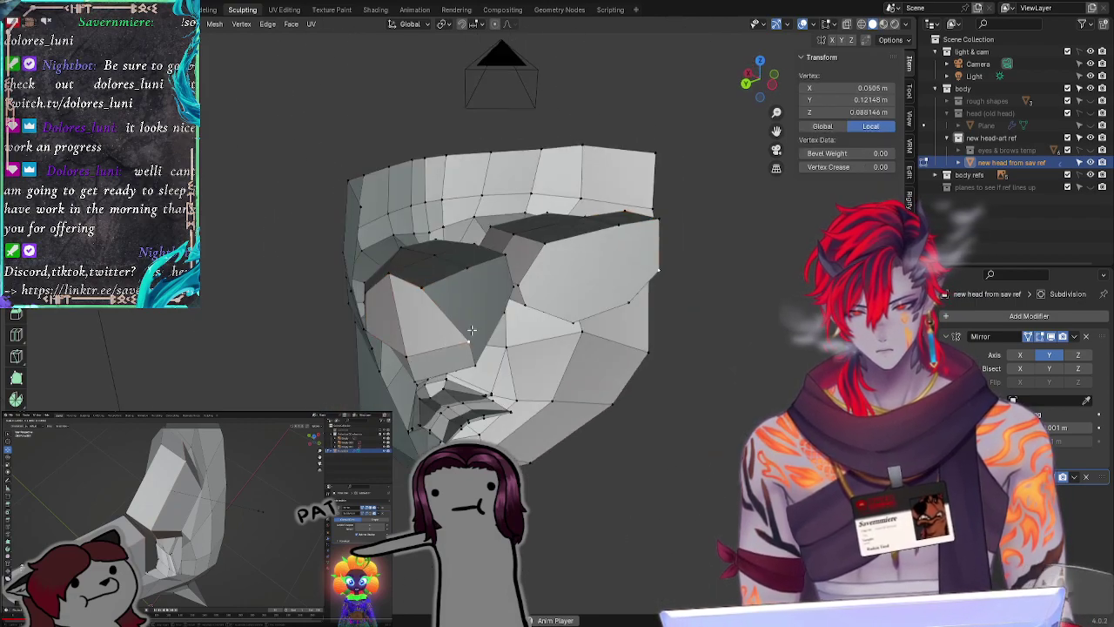
pyautogui.moveTo(437, 292); pyautogui.dragTo(435, 294)
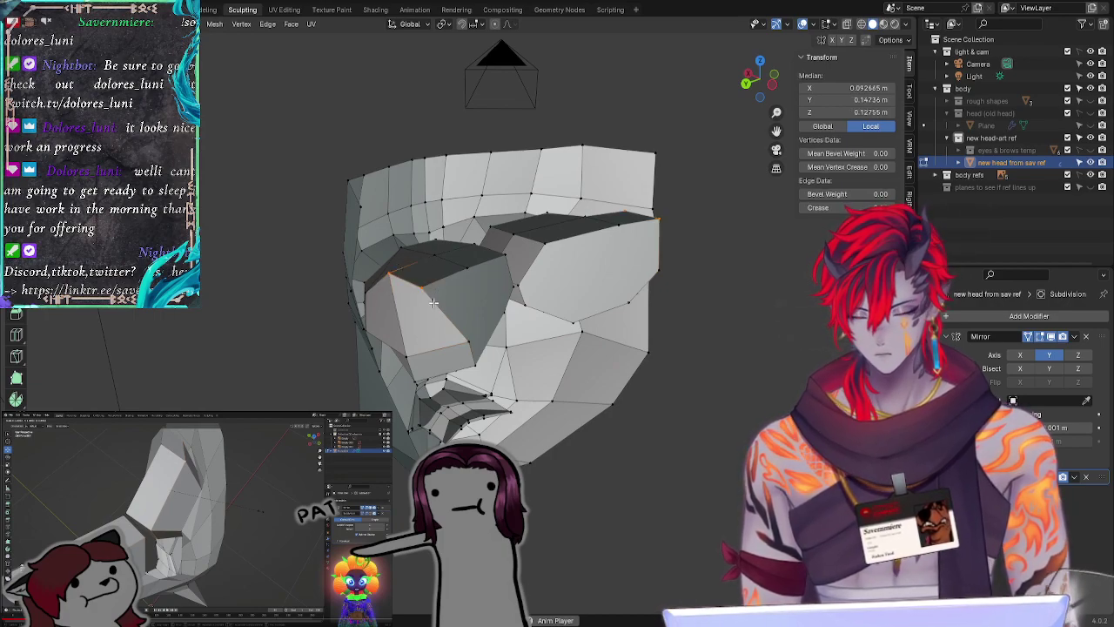
pyautogui.press('g')
pyautogui.press('g')
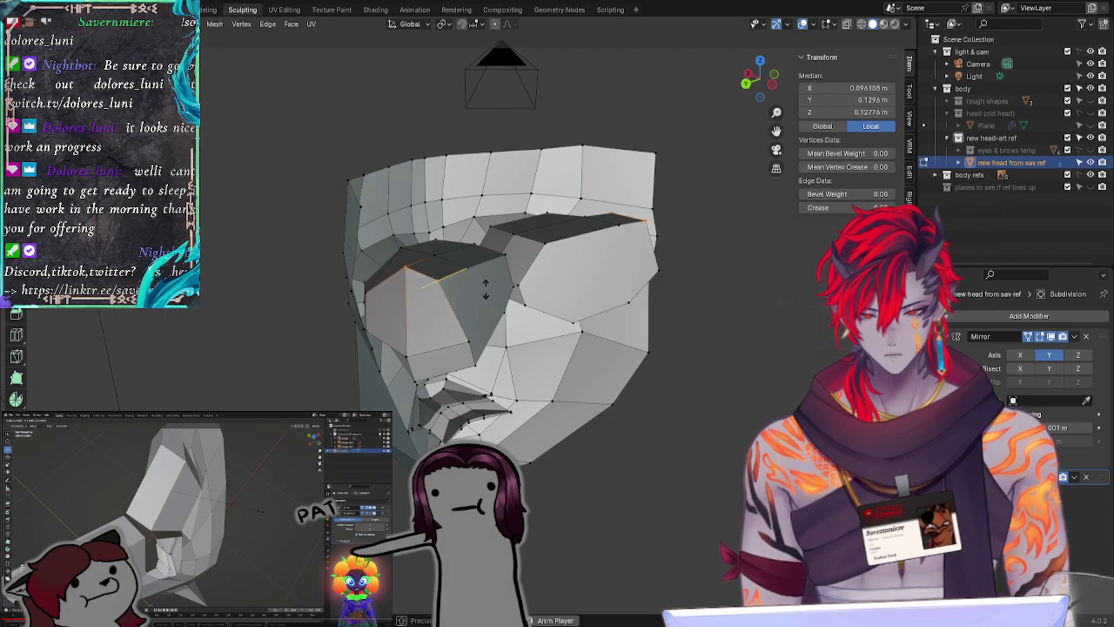
pyautogui.click(449, 316)
# Step: Reposition a vertex beside the eye in several moves, then clear the selection
pyautogui.moveTo(604, 375); pyautogui.dragTo(426, 368, button='middle')
pyautogui.click(407, 366)
pyautogui.press('g')
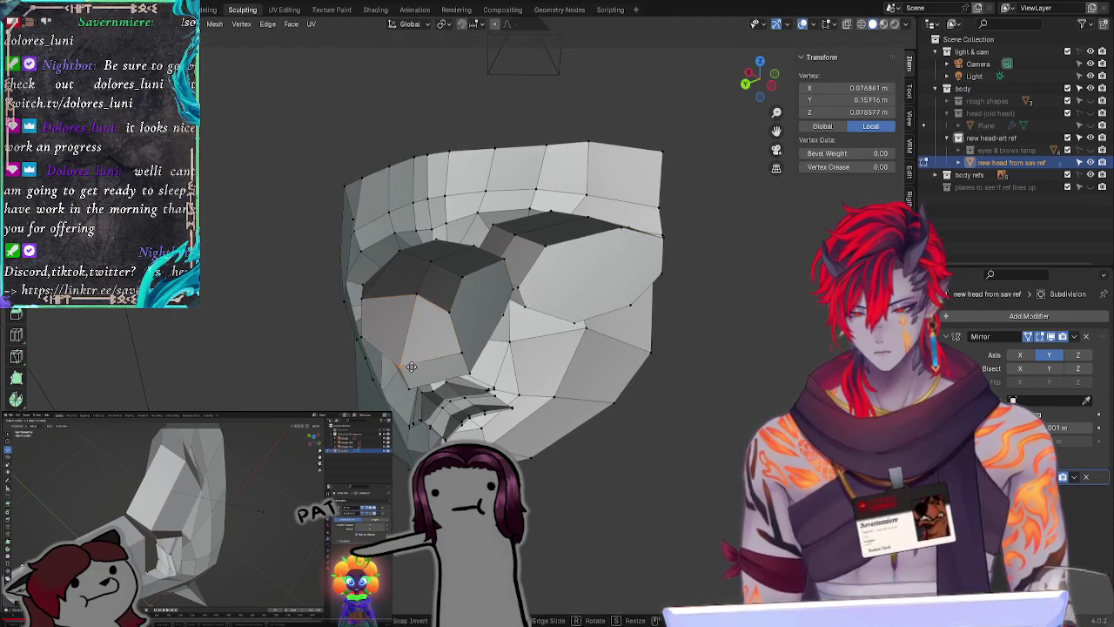
pyautogui.click(409, 348)
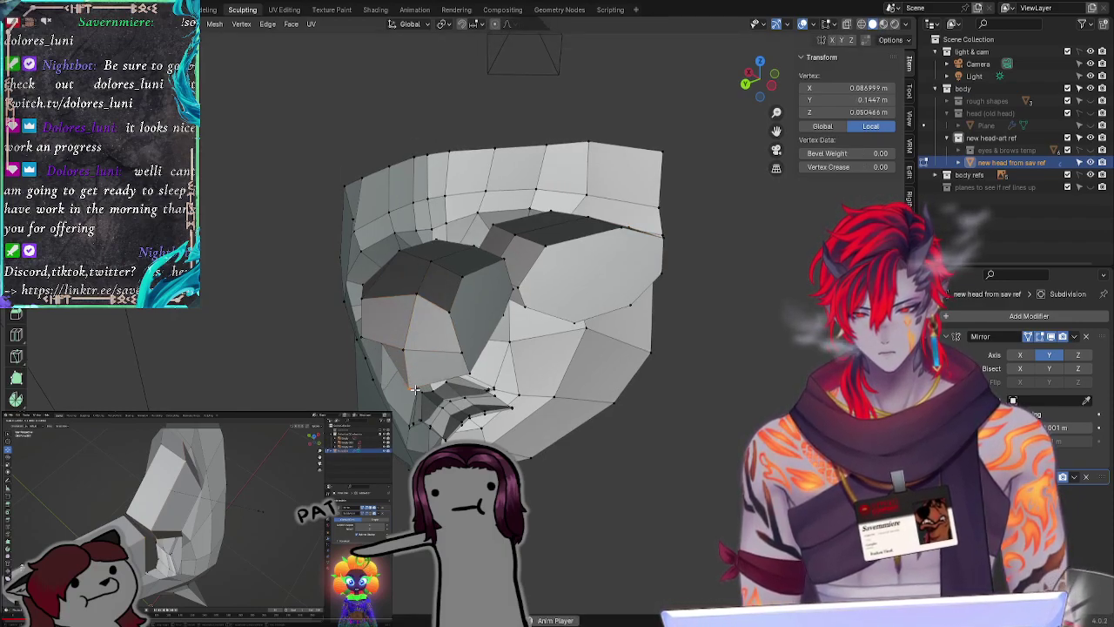
pyautogui.press('g')
pyautogui.click(412, 384)
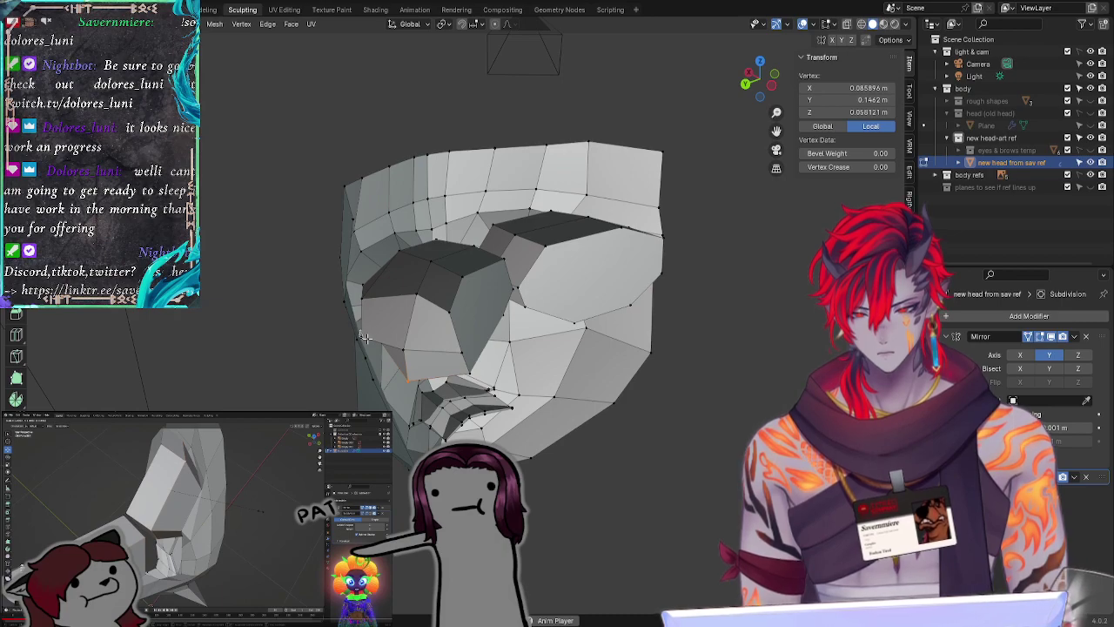
pyautogui.press('g')
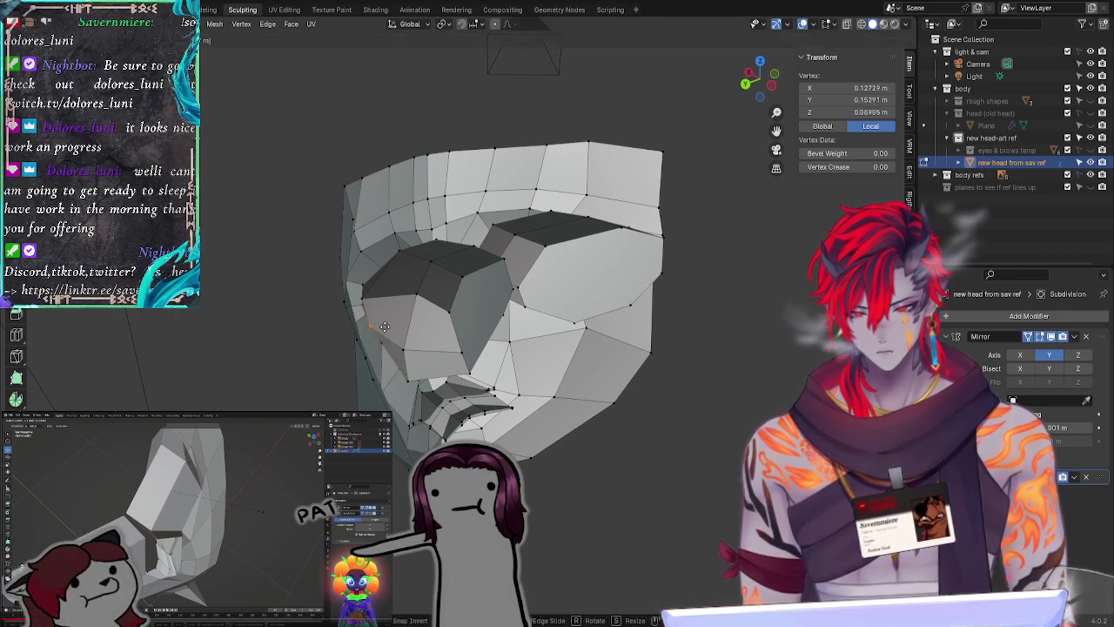
pyautogui.click(383, 323)
pyautogui.click(372, 301)
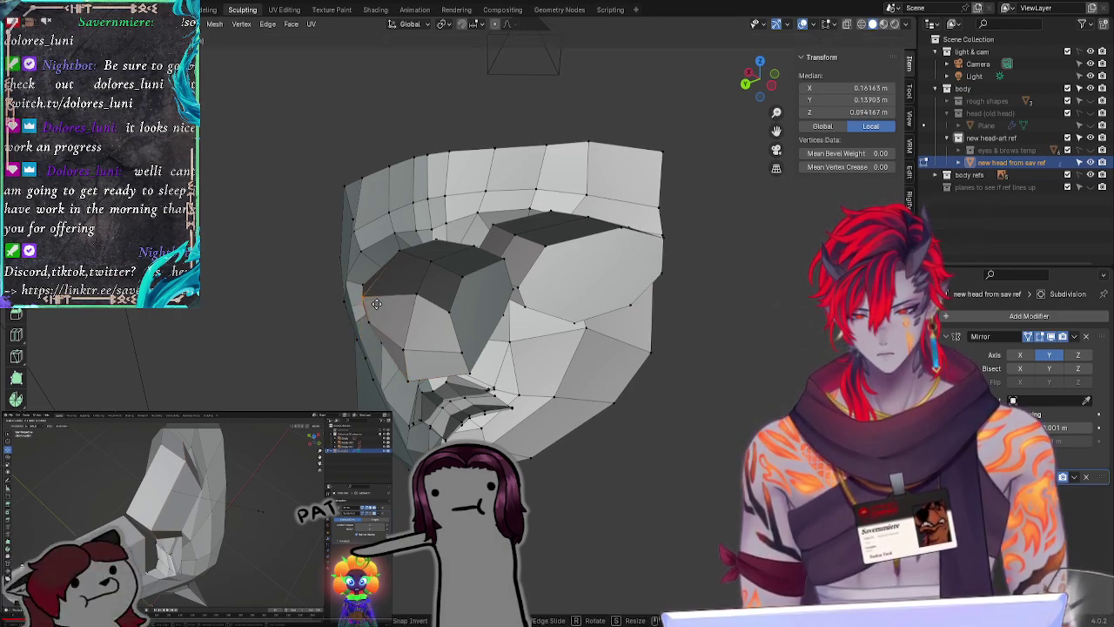
pyautogui.click(375, 300)
pyautogui.click(367, 300)
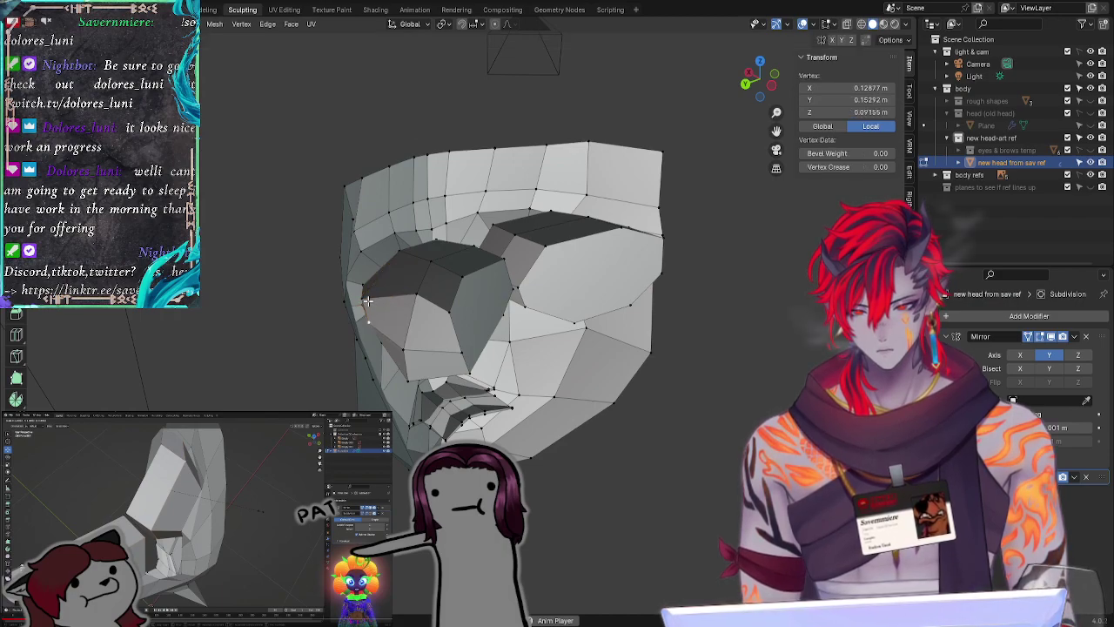
pyautogui.hotkey('alt', 'a')
# Step: Move the outer eye-corner vertex, checking it from side and front views
pyautogui.moveTo(384, 312); pyautogui.dragTo(374, 349, button='middle')
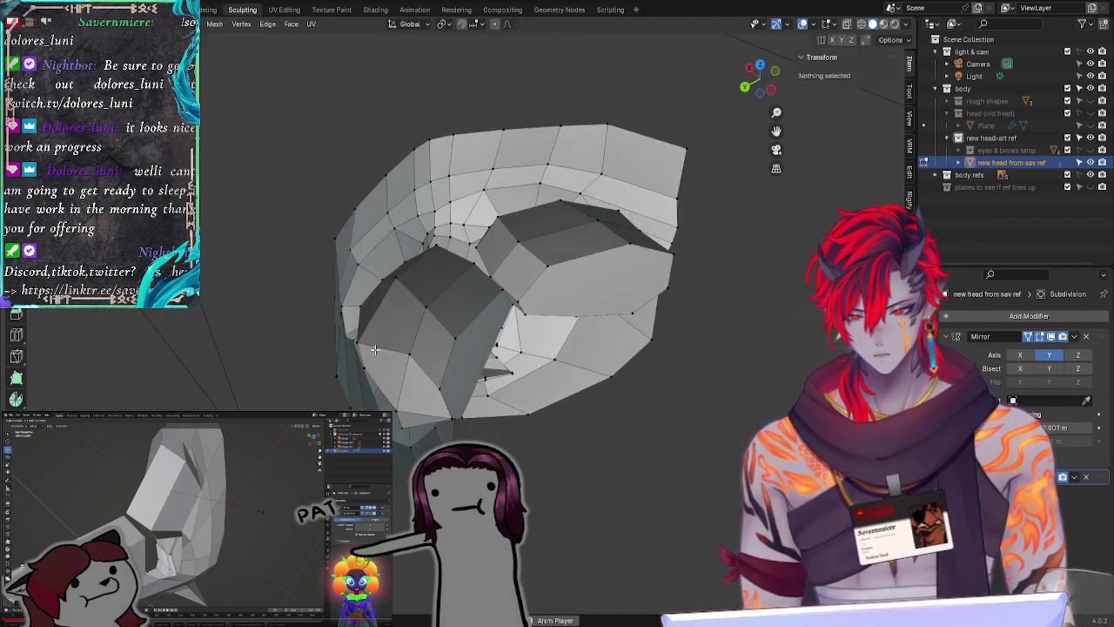
pyautogui.click(411, 360)
pyautogui.press('g')
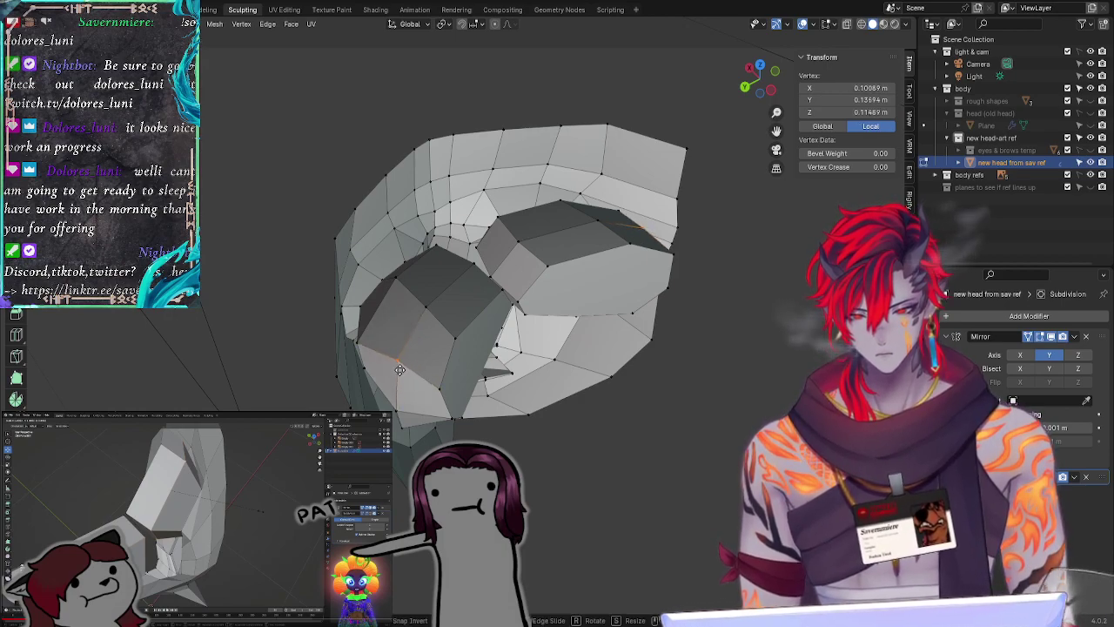
pyautogui.click(399, 369)
pyautogui.moveTo(399, 369); pyautogui.dragTo(329, 326, button='middle')
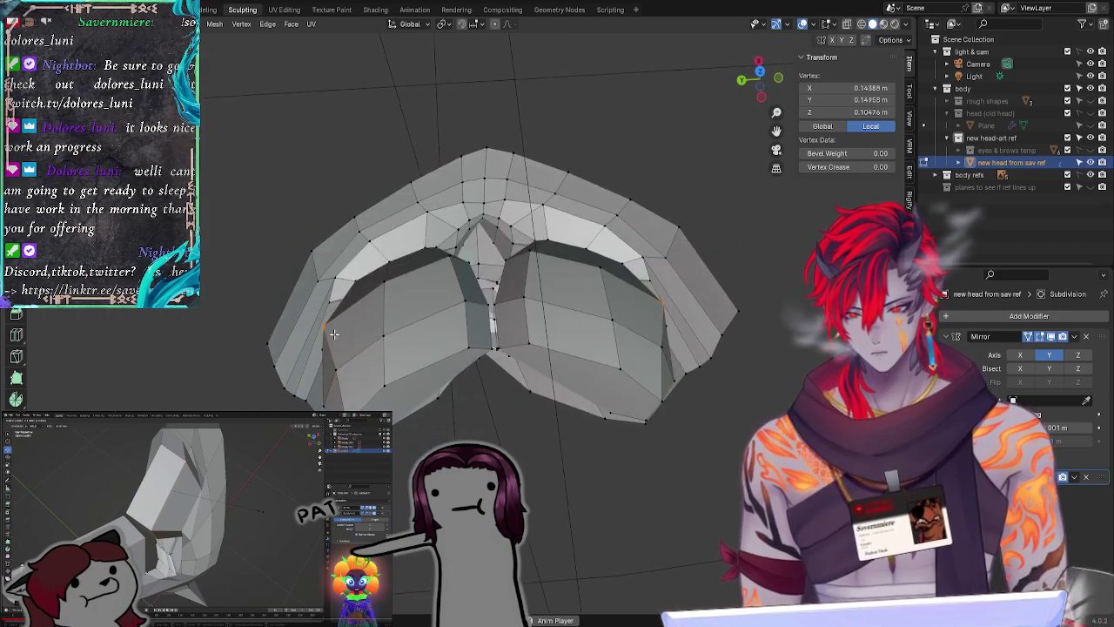
pyautogui.press('g')
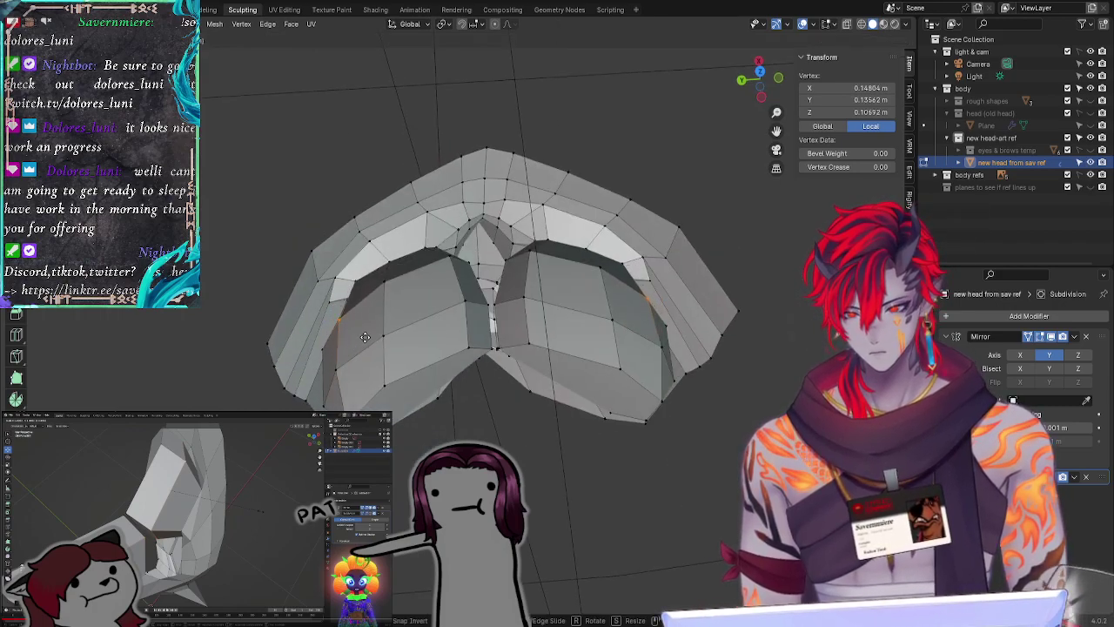
pyautogui.click(357, 344)
pyautogui.press('g')
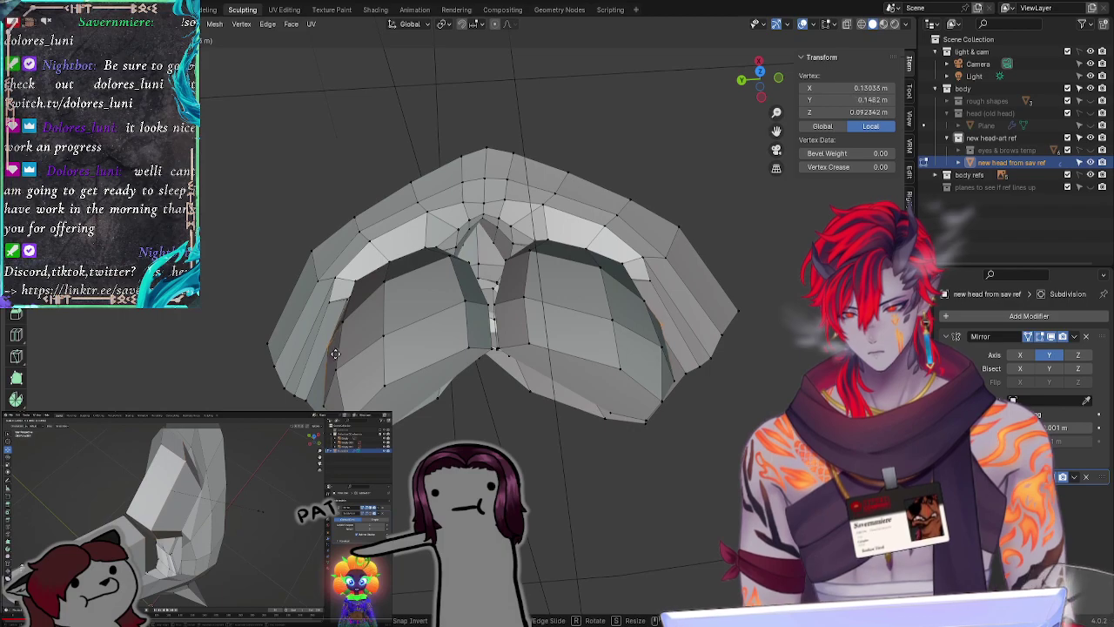
pyautogui.click(341, 356)
# Step: Move the neighbouring eye-rim vertex down and outward in three adjustments
pyautogui.moveTo(340, 356); pyautogui.dragTo(496, 443, button='middle')
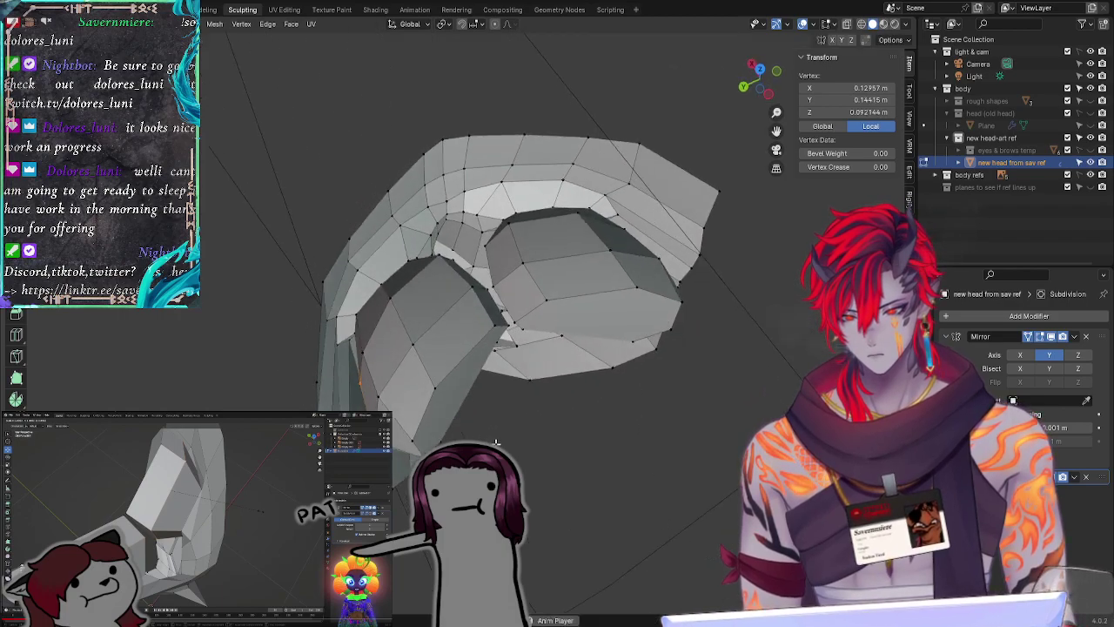
pyautogui.hotkey('alt', 'a')
pyautogui.click(369, 364)
pyautogui.press('g')
pyautogui.click(372, 370)
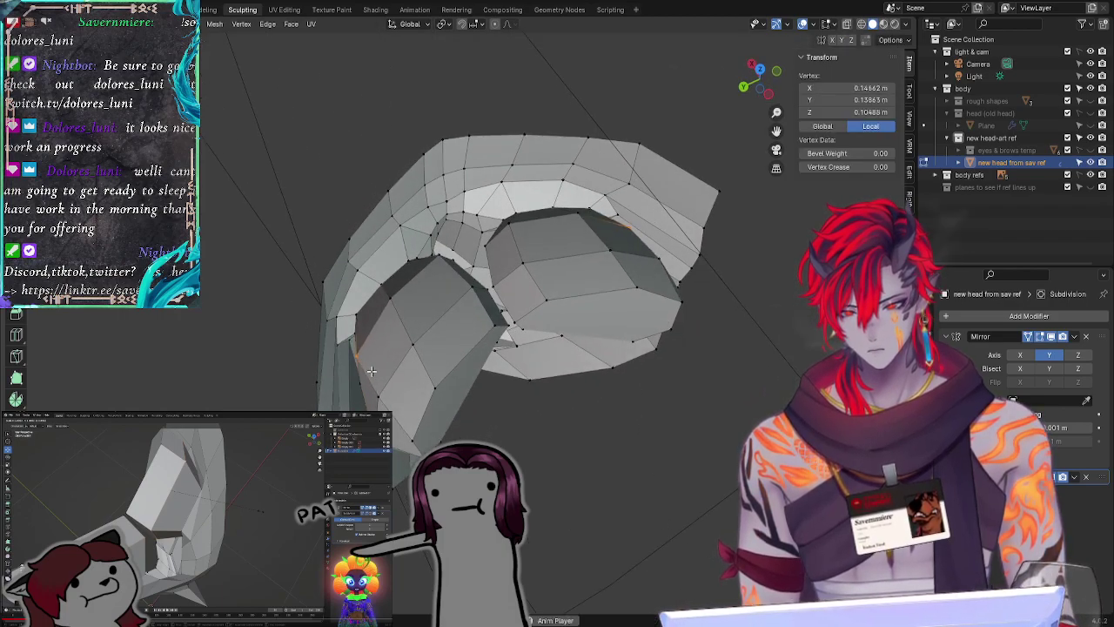
pyautogui.press('g')
pyautogui.click(379, 402)
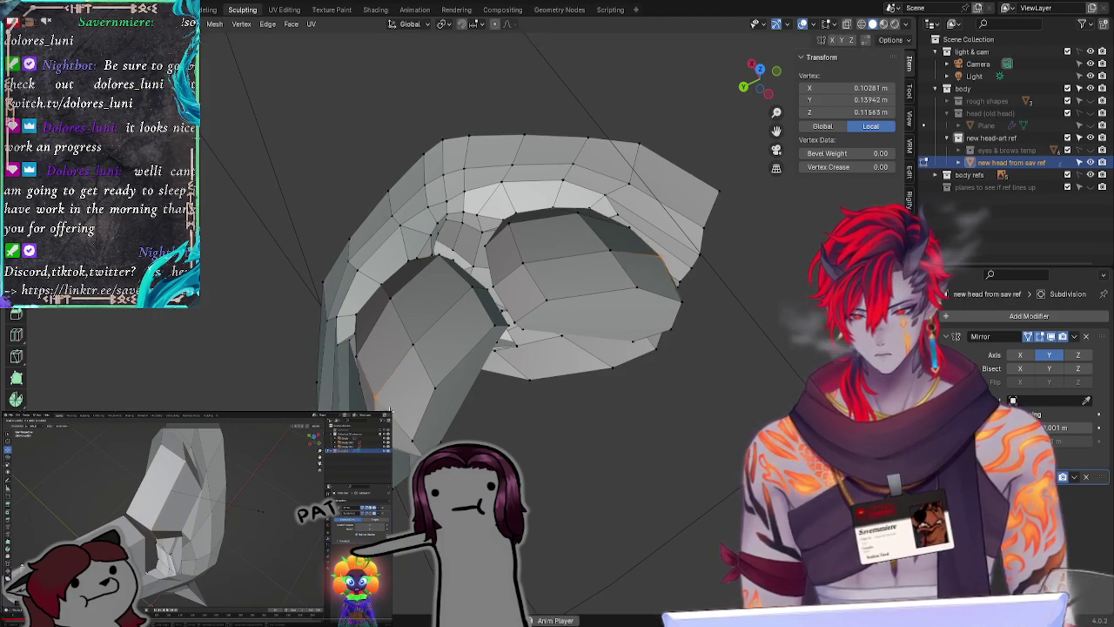
pyautogui.press('g')
pyautogui.click(427, 430)
# Step: In front view, place the cheek-side vertex and pull the under-eye vertex slightly down
pyautogui.press('KP_1')
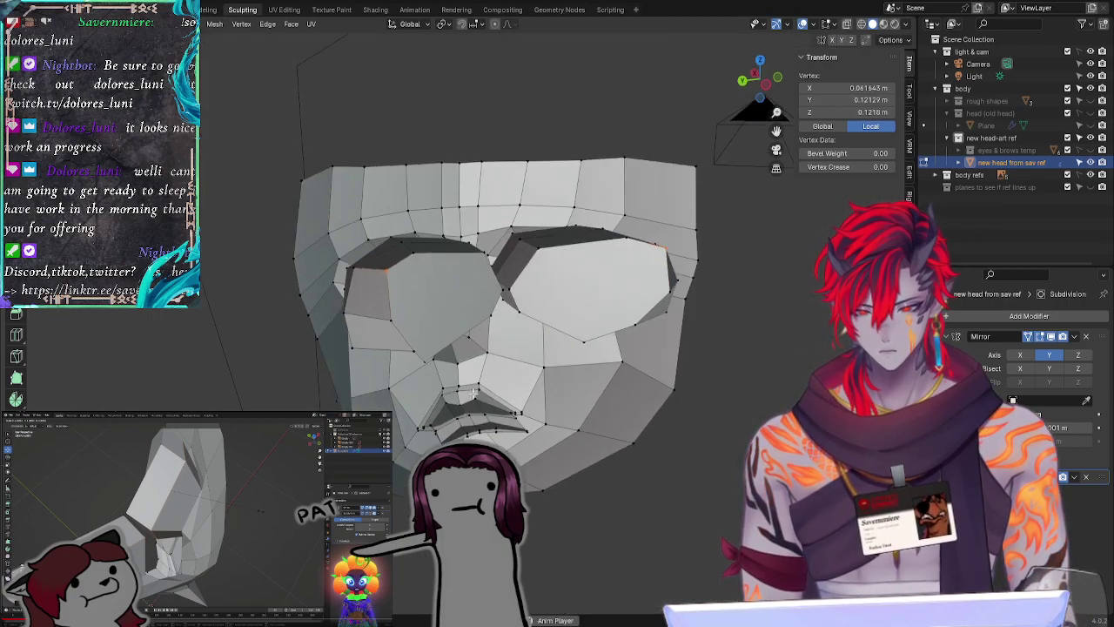
pyautogui.moveTo(403, 330); pyautogui.dragTo(404, 325)
pyautogui.press('g')
pyautogui.click(405, 327)
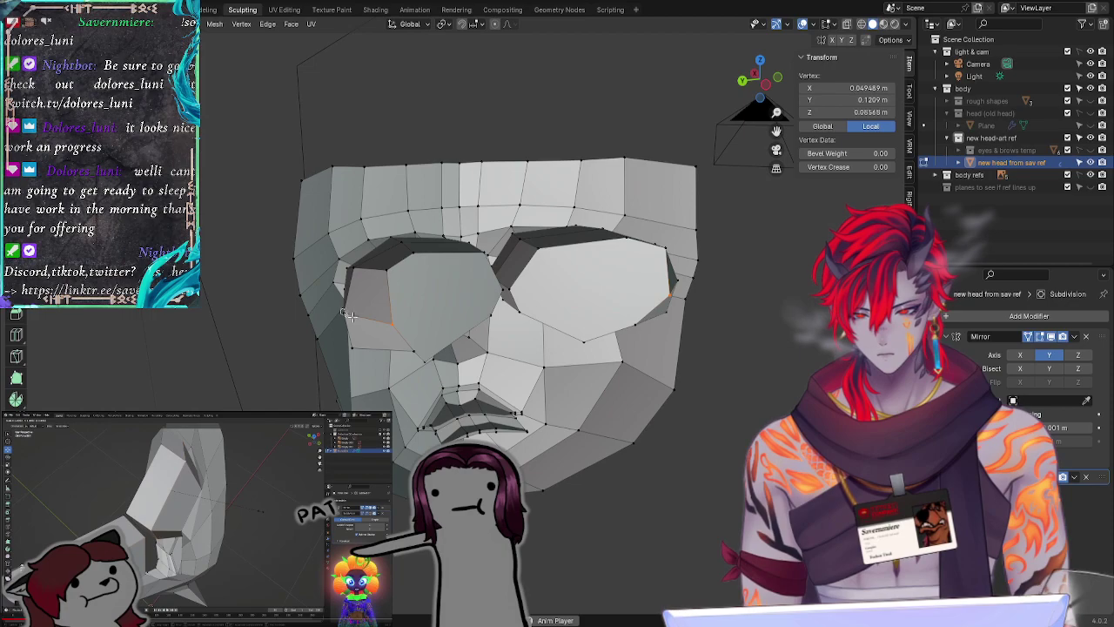
pyautogui.press('g')
pyautogui.click(363, 313)
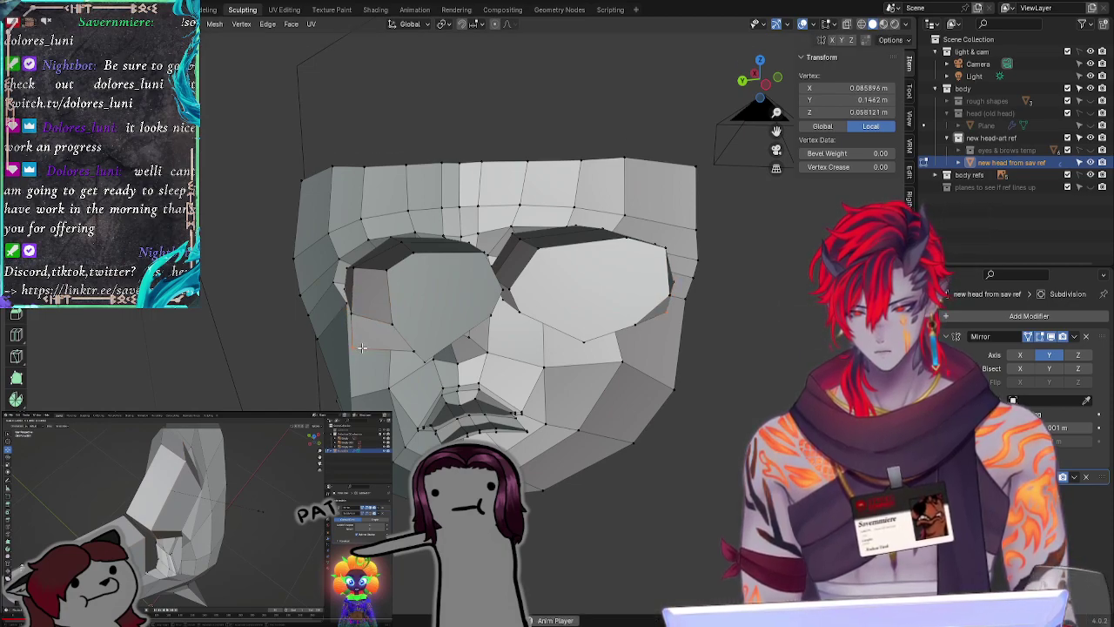
pyautogui.press('g')
pyautogui.click(409, 345)
pyautogui.press('g')
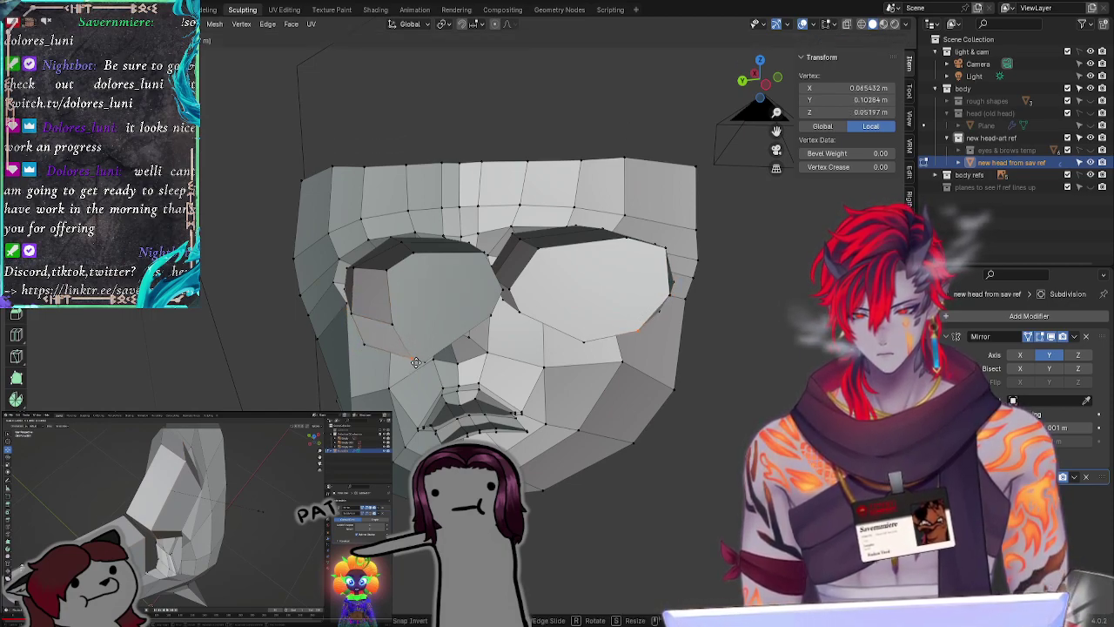
pyautogui.click(416, 362)
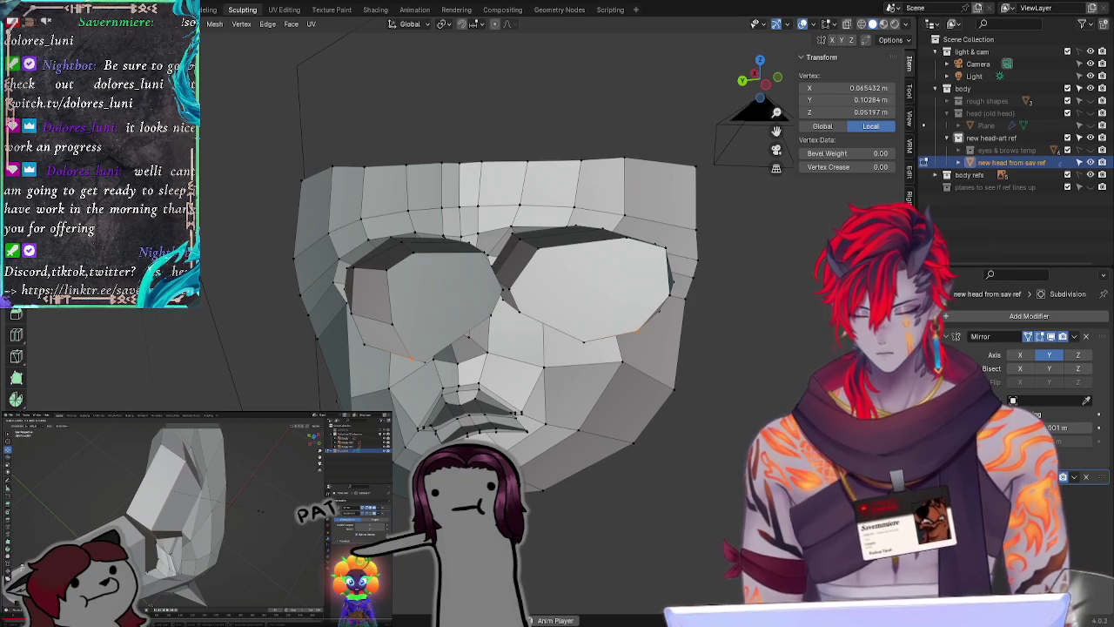
pyautogui.hotkey('alt', 'a')
# Step: Move a cheek vertex from below, leaving the mouth-corner vertices unchanged
pyautogui.moveTo(765, 435); pyautogui.dragTo(736, 381, button='middle')
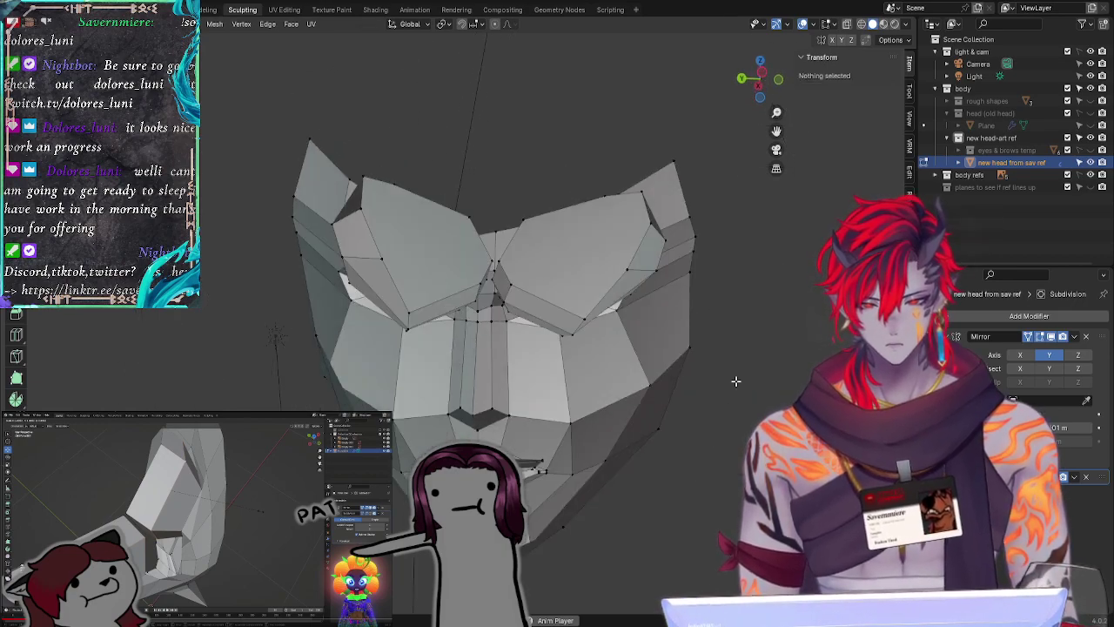
pyautogui.press('c')
pyautogui.click(351, 280)
pyautogui.press('g')
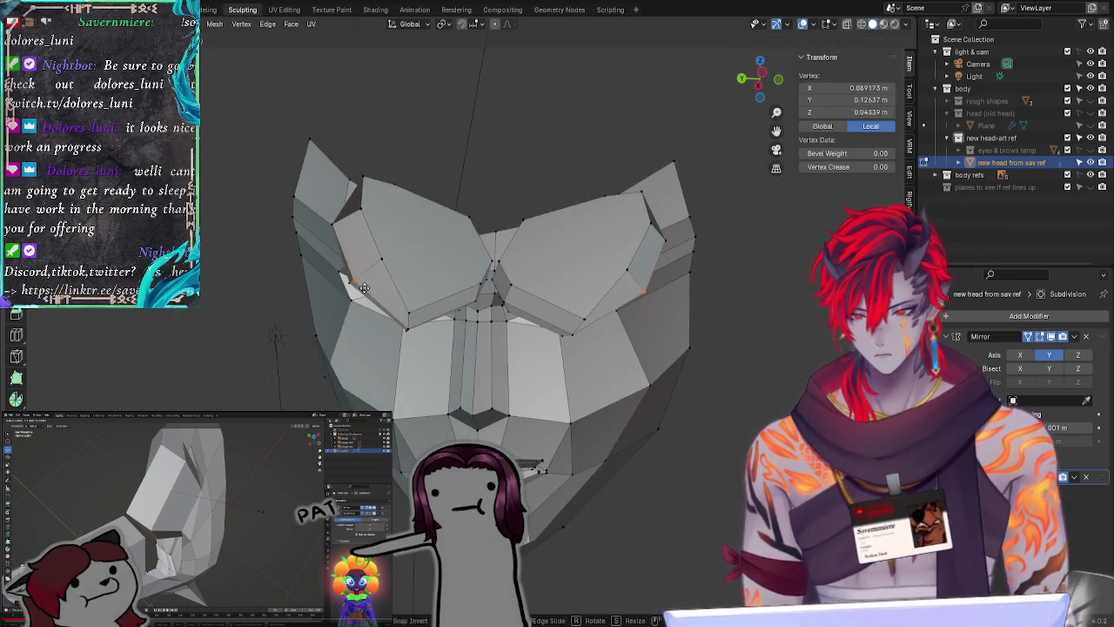
pyautogui.click(405, 306)
pyautogui.click(436, 307)
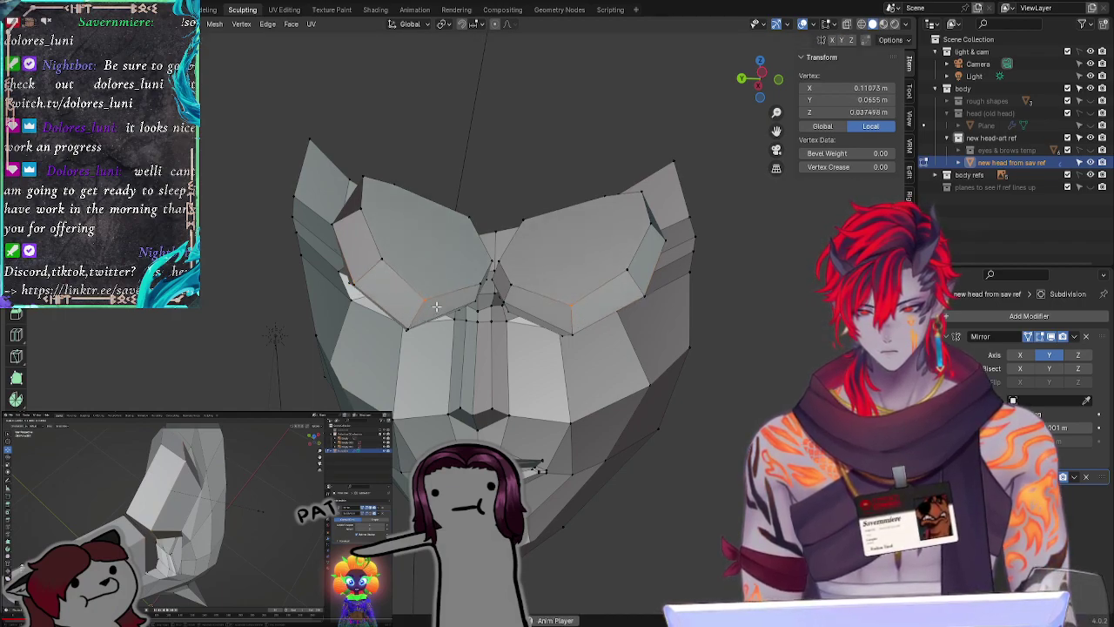
pyautogui.keyDown('shift'); pyautogui.click(403, 328); pyautogui.keyUp('shift')
pyautogui.press('g')
pyautogui.rightClick(427, 332)
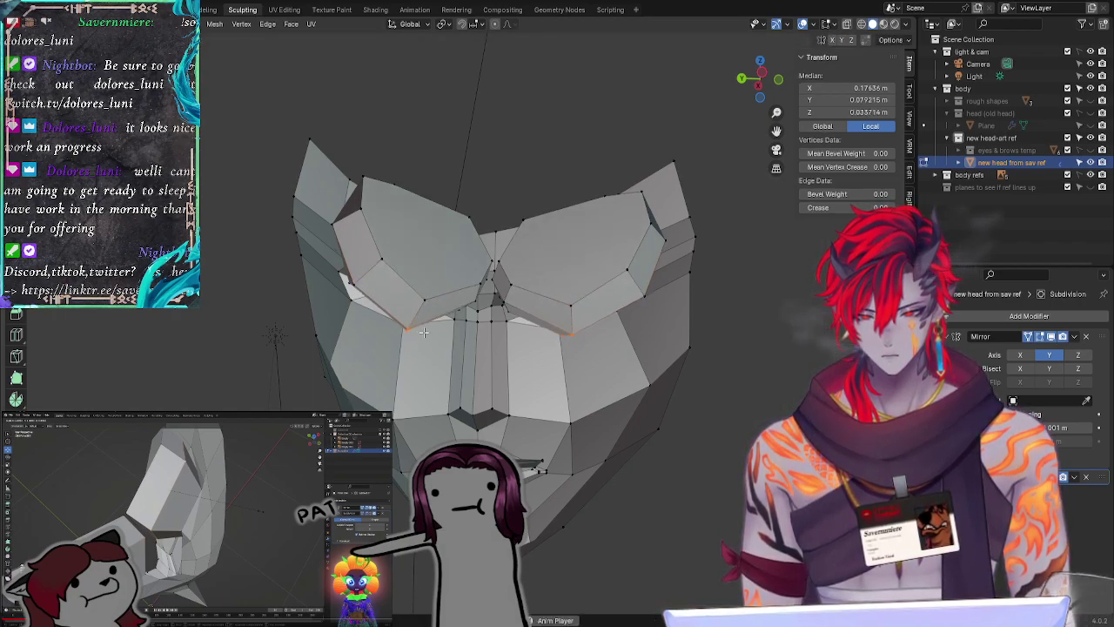
pyautogui.click(424, 333)
pyautogui.click(491, 405)
pyautogui.moveTo(493, 402)
pyautogui.mouseDown(button='middle')
pyautogui.moveTo(487, 326)
pyautogui.moveTo(474, 353)
pyautogui.moveTo(486, 397)
pyautogui.mouseUp(button='middle')
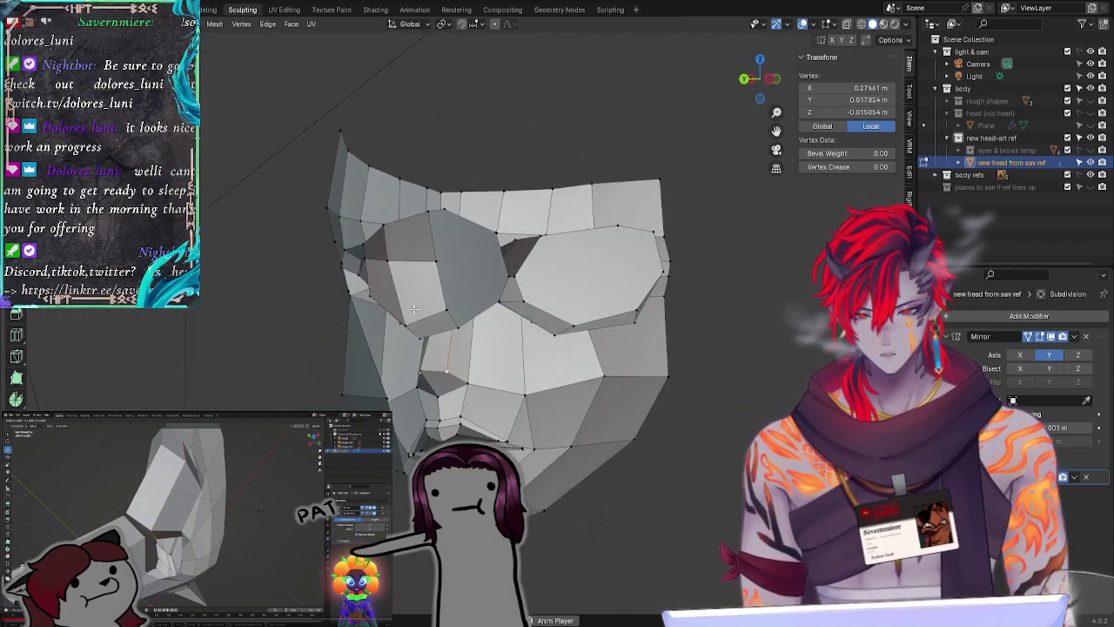
# Step: Slide the lower eye-socket edge lower and adjust an eye-rim vertex
pyautogui.moveTo(397, 336); pyautogui.dragTo(421, 320)
pyautogui.moveTo(476, 380); pyautogui.dragTo(431, 278, button='middle')
pyautogui.moveTo(388, 201); pyautogui.dragTo(444, 206)
pyautogui.press('g')
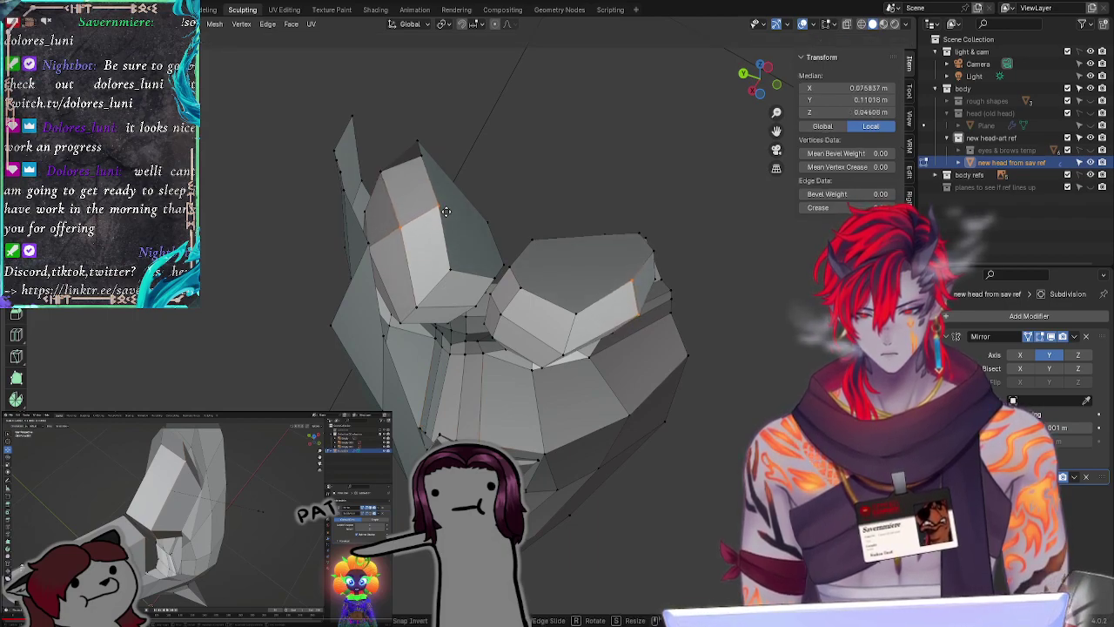
pyautogui.click(442, 251)
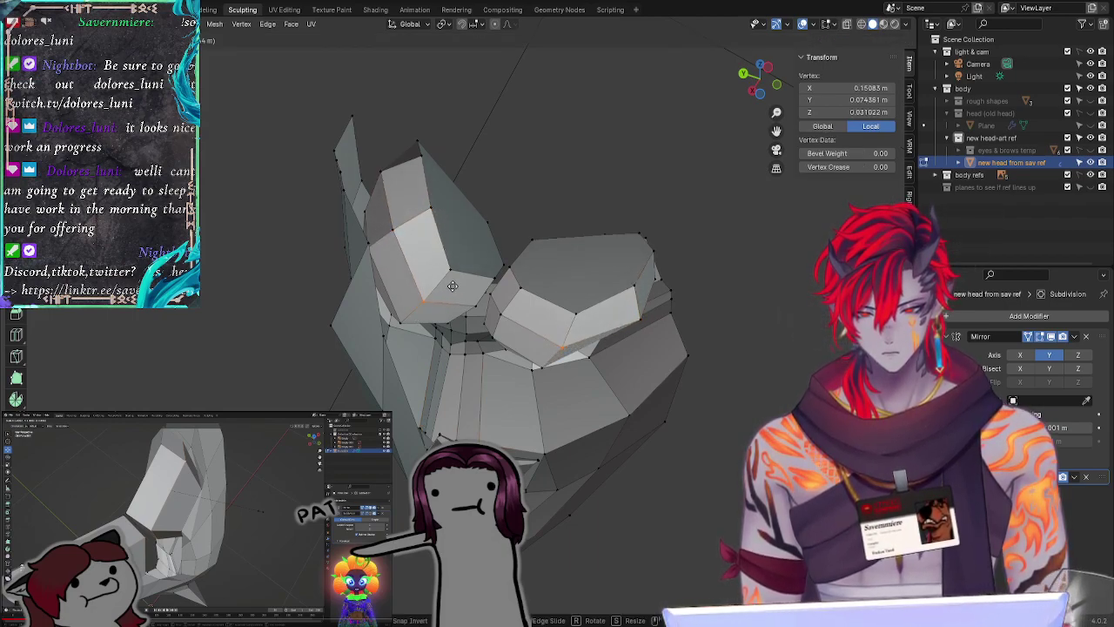
pyautogui.click(447, 250)
pyautogui.press('g')
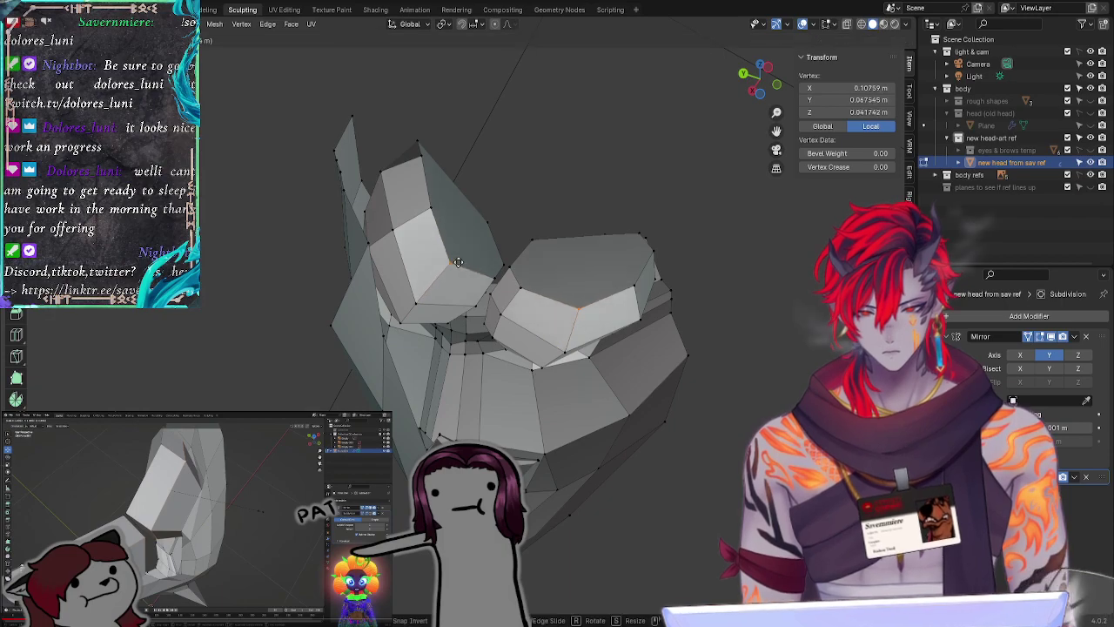
pyautogui.click(461, 261)
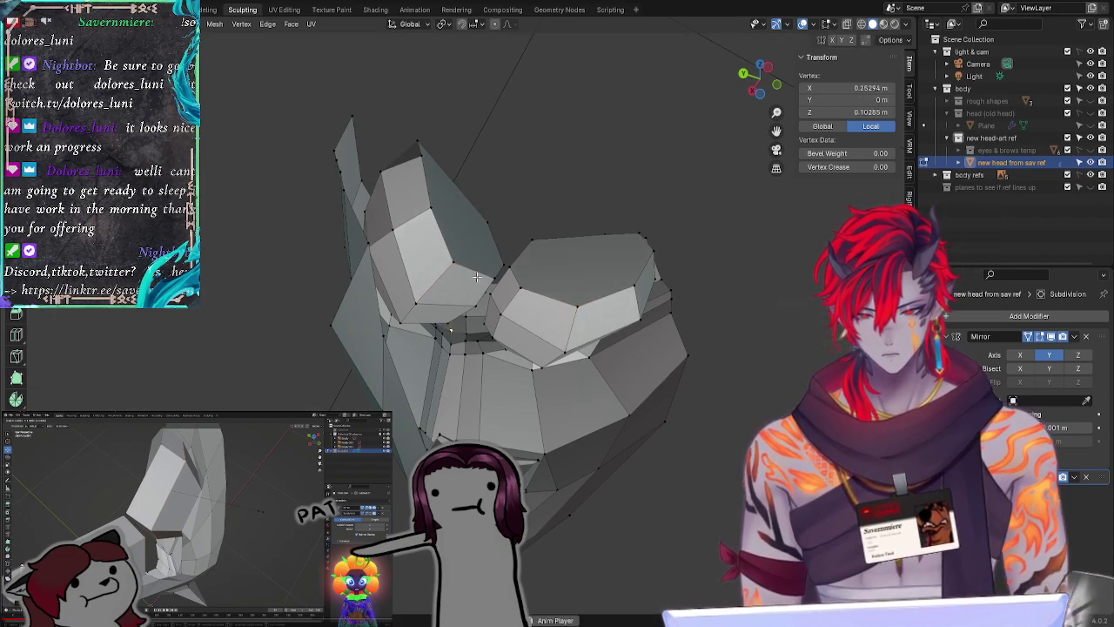
pyautogui.click(653, 165)
# Step: Adjust the outer eye-corner vertex and a vertex below the eye
pyautogui.moveTo(654, 165); pyautogui.dragTo(398, 334, button='middle')
pyautogui.click(355, 286)
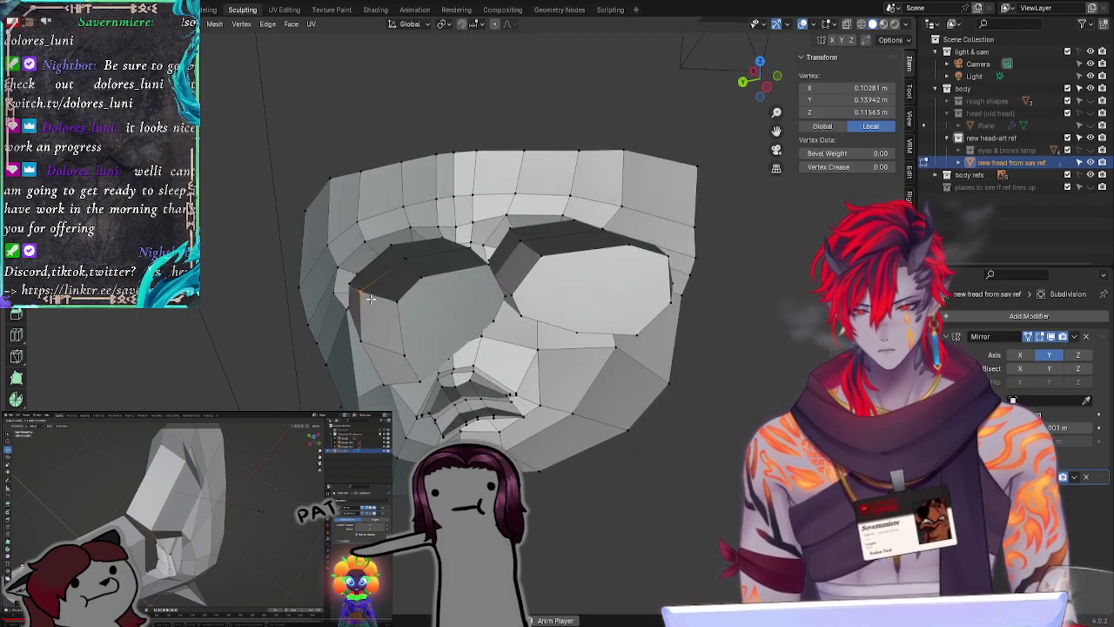
pyautogui.press('g')
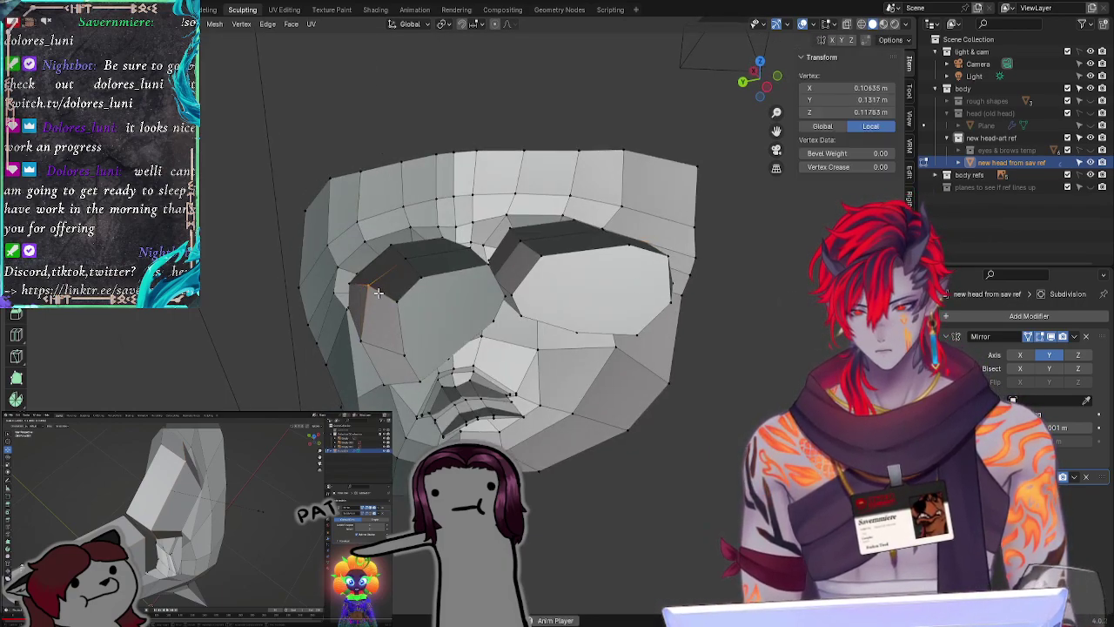
pyautogui.click(391, 315)
pyautogui.press('g')
pyautogui.press('g')
pyautogui.click(421, 321)
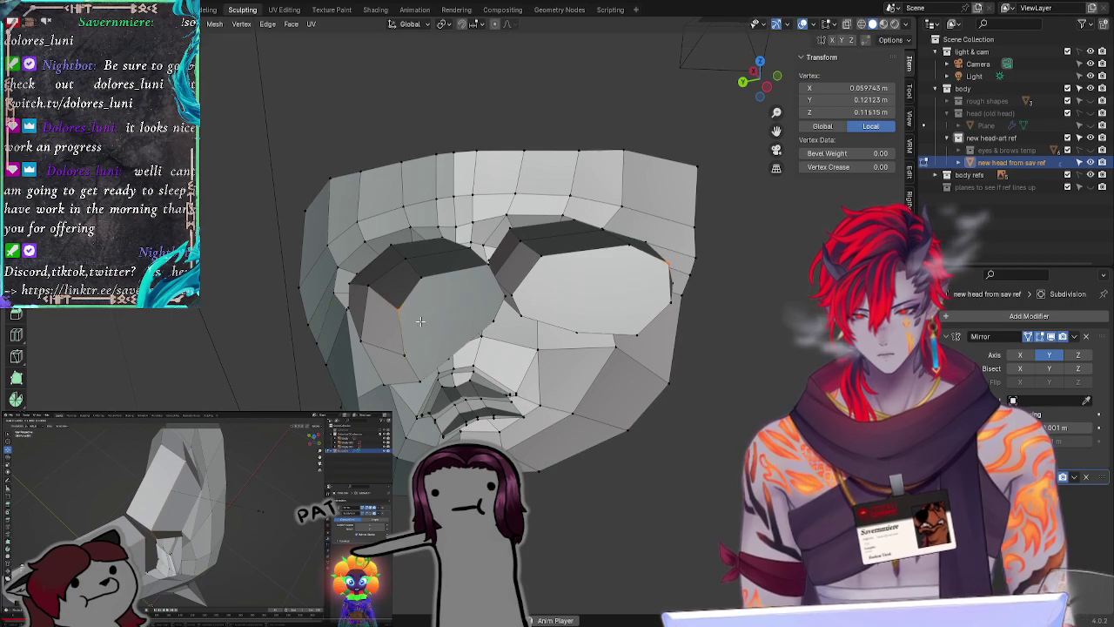
pyautogui.click(369, 335)
pyautogui.press('g')
pyautogui.click(375, 327)
# Step: Move a nose vertex, then inspect the under-eye area from below and front
pyautogui.click(439, 376)
pyautogui.moveTo(388, 266); pyautogui.dragTo(463, 304, button='middle')
pyautogui.press('g')
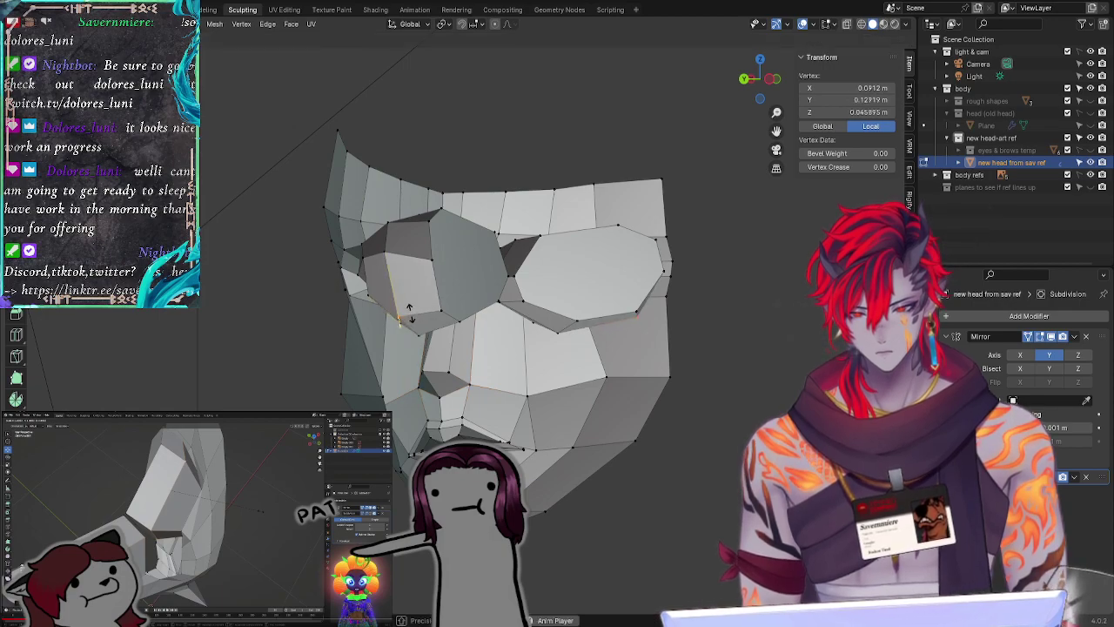
pyautogui.click(407, 313)
pyautogui.moveTo(408, 313); pyautogui.dragTo(396, 346, button='middle')
pyautogui.click(407, 350)
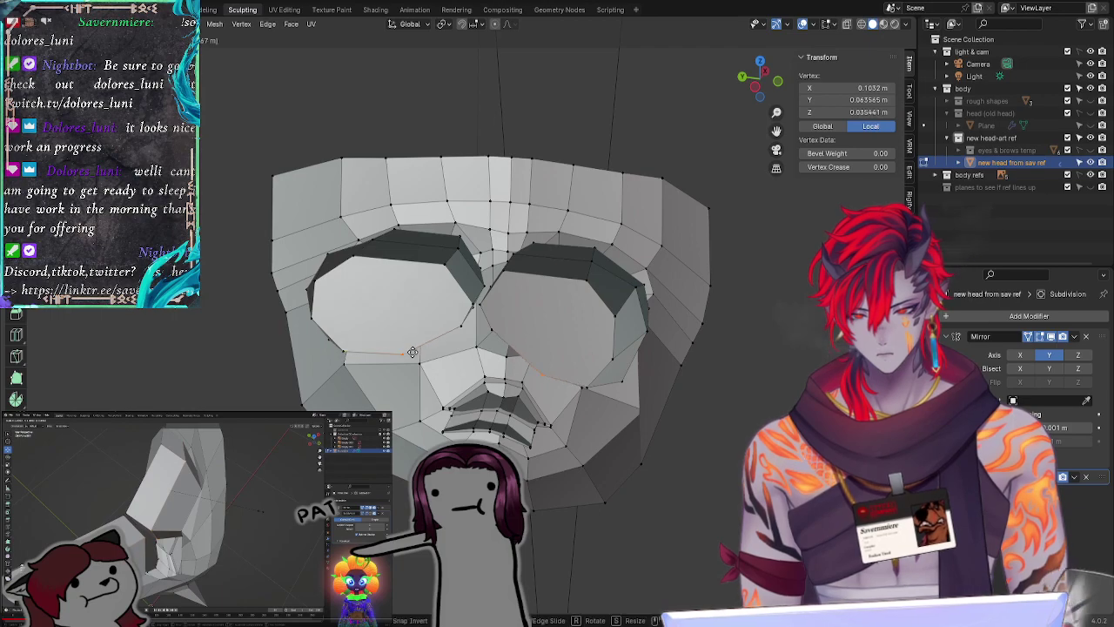
pyautogui.moveTo(401, 304); pyautogui.dragTo(490, 339, button='middle')
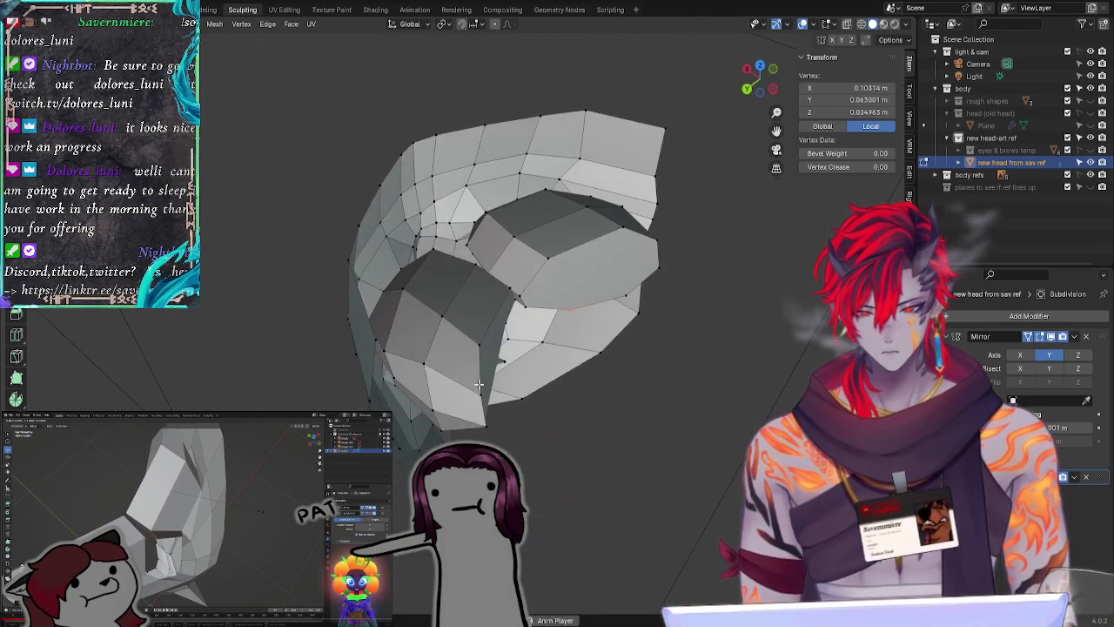
pyautogui.moveTo(478, 384); pyautogui.dragTo(153, 321, button='middle')
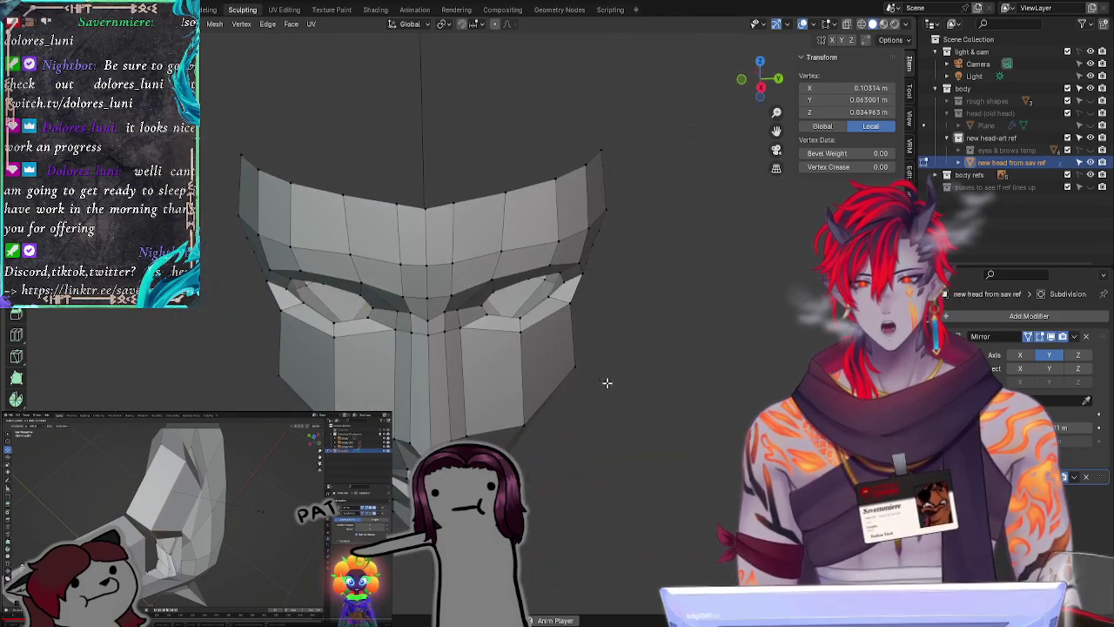
# Step: Orbit to a straight front view to check the brow rims over the eye openings
pyautogui.moveTo(606, 383); pyautogui.dragTo(659, 351, button='middle')
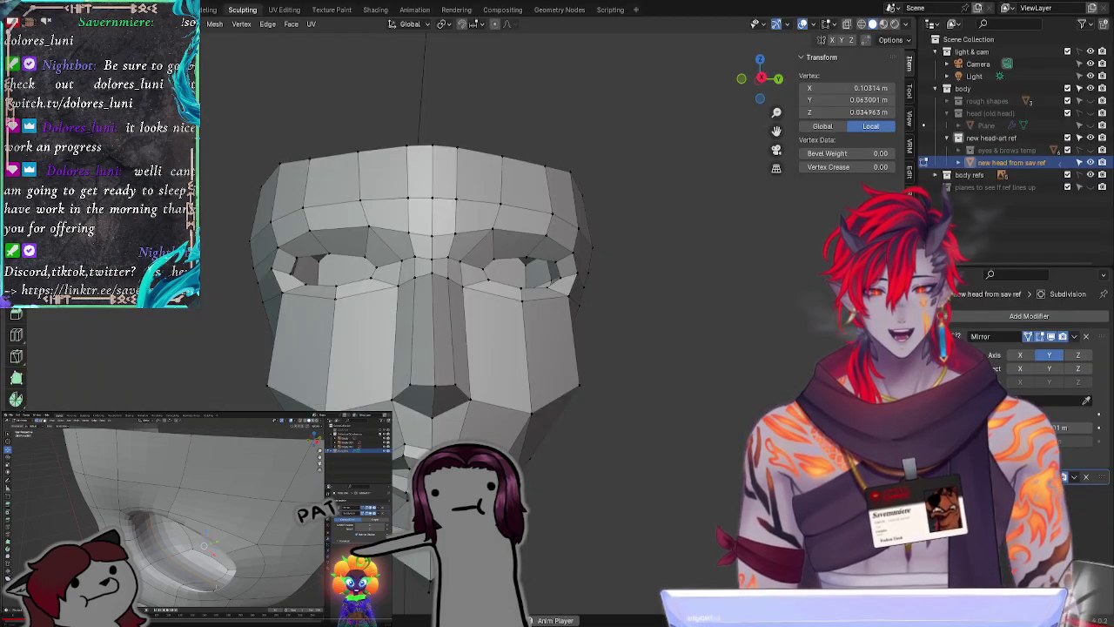
# Step: Select the inner eye-corner and lower eyelid vertices of the eye rim
pyautogui.moveTo(630, 395)
pyautogui.mouseDown(button='middle')
pyautogui.moveTo(661, 427)
pyautogui.moveTo(634, 392)
pyautogui.moveTo(648, 418)
pyautogui.moveTo(647, 407)
pyautogui.mouseUp(button='middle')
pyautogui.press('KP_1')
pyautogui.moveTo(478, 279); pyautogui.dragTo(505, 305)
pyautogui.moveTo(679, 325); pyautogui.dragTo(667, 348, button='middle')
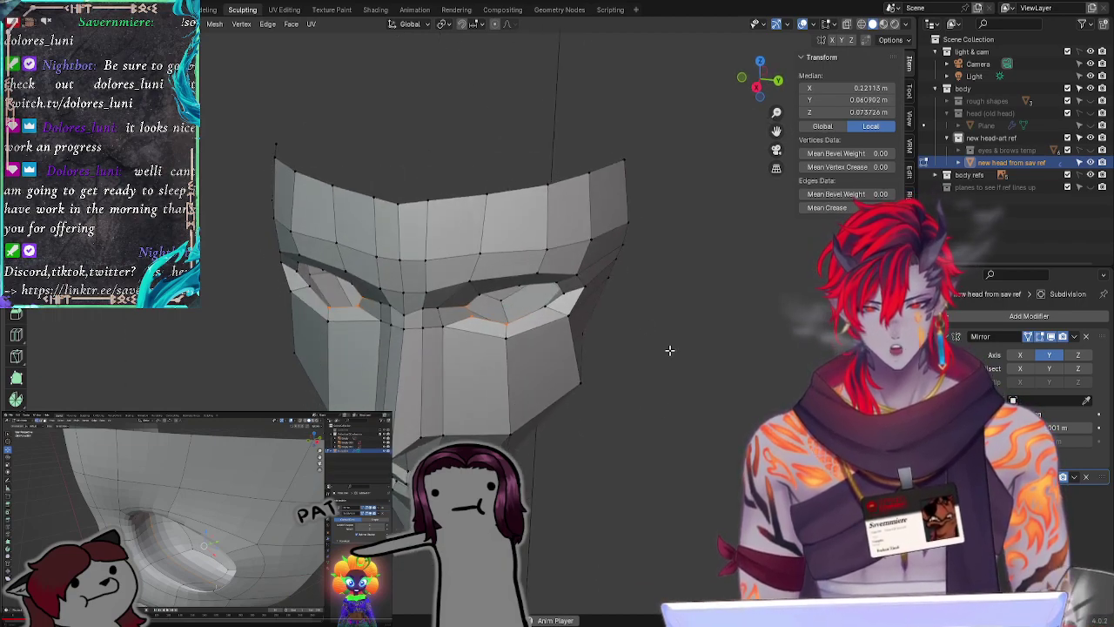
pyautogui.scroll(2, 667, 348)
pyautogui.keyDown('shift'); pyautogui.click(580, 301); pyautogui.keyUp('shift')
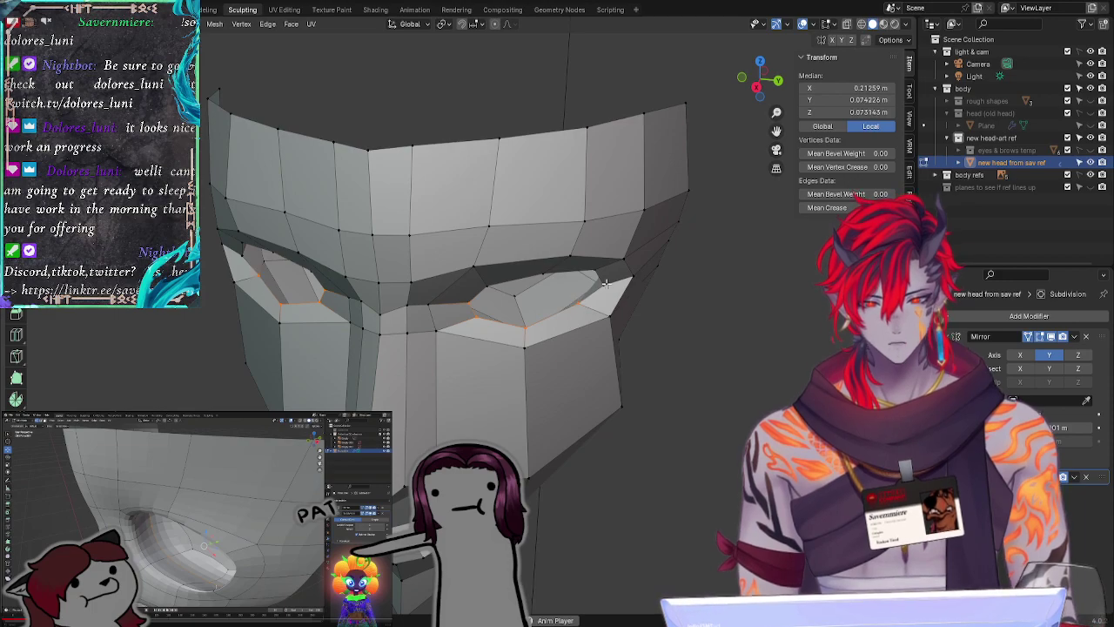
pyautogui.keyDown('shift'); pyautogui.click(603, 281); pyautogui.keyUp('shift')
pyautogui.keyDown('shift'); pyautogui.click(532, 274); pyautogui.keyUp('shift')
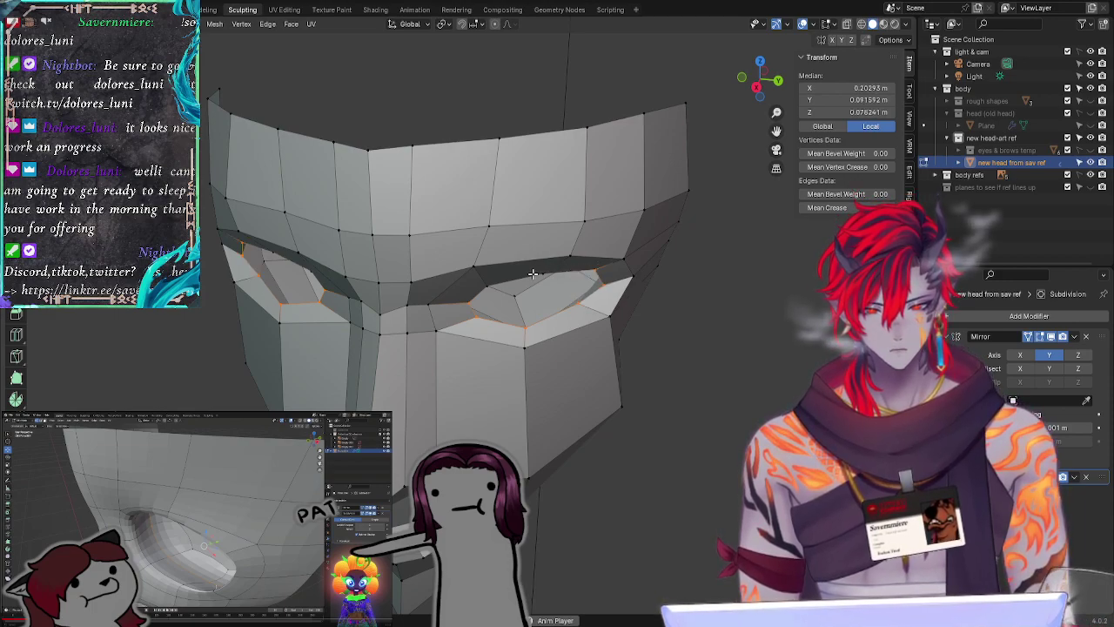
# Step: Add the upper eye-rim vertices and extrude the rim inward along X
pyautogui.moveTo(717, 357)
pyautogui.mouseDown(button='middle')
pyautogui.moveTo(728, 301)
pyautogui.moveTo(718, 339)
pyautogui.mouseUp(button='middle')
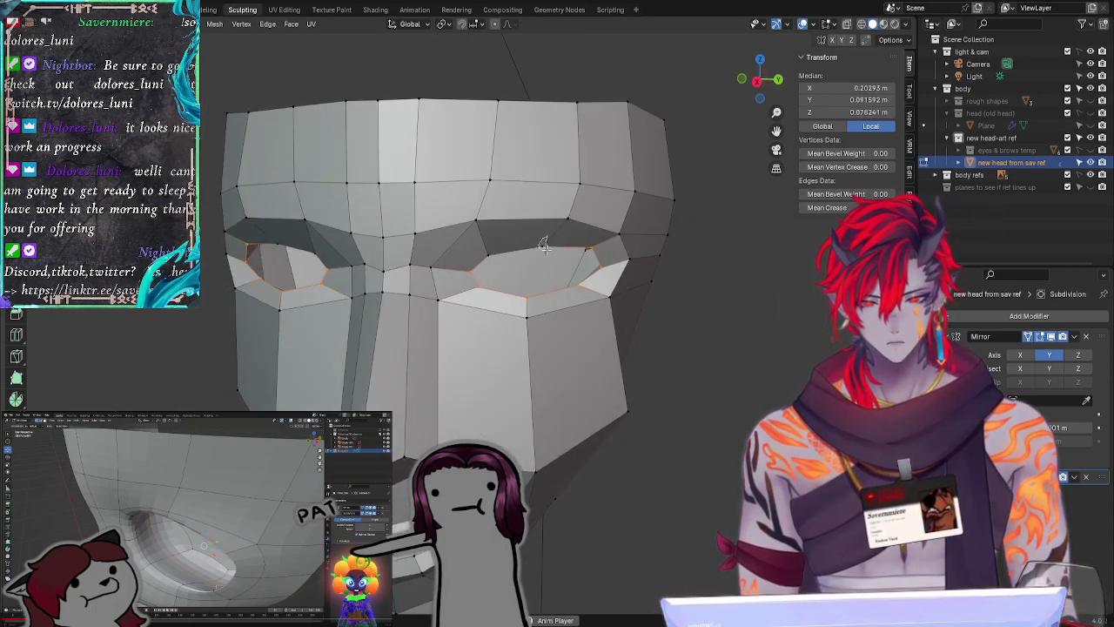
pyautogui.keyDown('shift'); pyautogui.click(544, 246); pyautogui.keyUp('shift')
pyautogui.keyDown('shift'); pyautogui.click(492, 256); pyautogui.keyUp('shift')
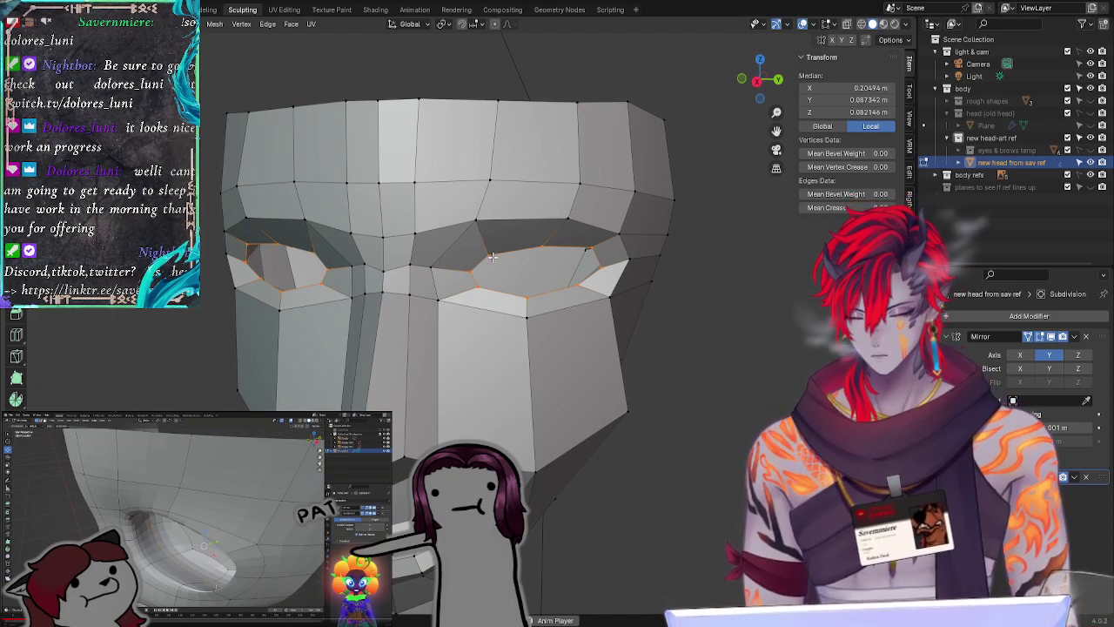
pyautogui.press('e')
pyautogui.press('x')
pyautogui.click(496, 257)
# Step: Nudge the eye-corner vertex slightly further over
pyautogui.click(676, 319)
pyautogui.moveTo(721, 339); pyautogui.dragTo(694, 333, button='middle')
pyautogui.keyDown('alt'); pyautogui.click(505, 298); pyautogui.keyUp('alt')
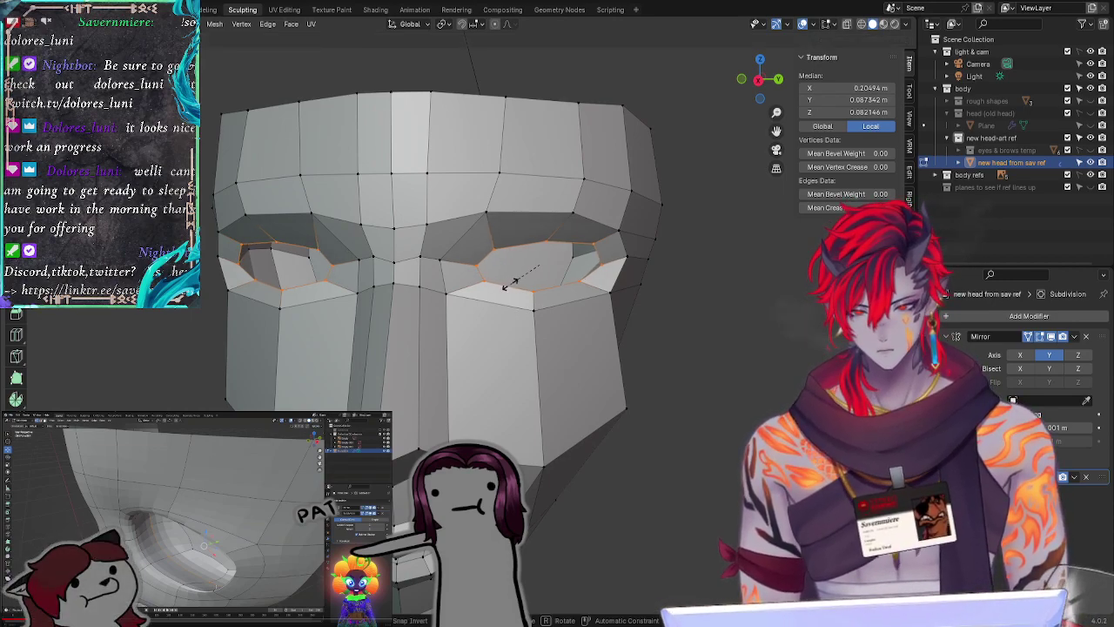
pyautogui.click(728, 320)
pyautogui.moveTo(733, 353); pyautogui.dragTo(694, 344, button='middle')
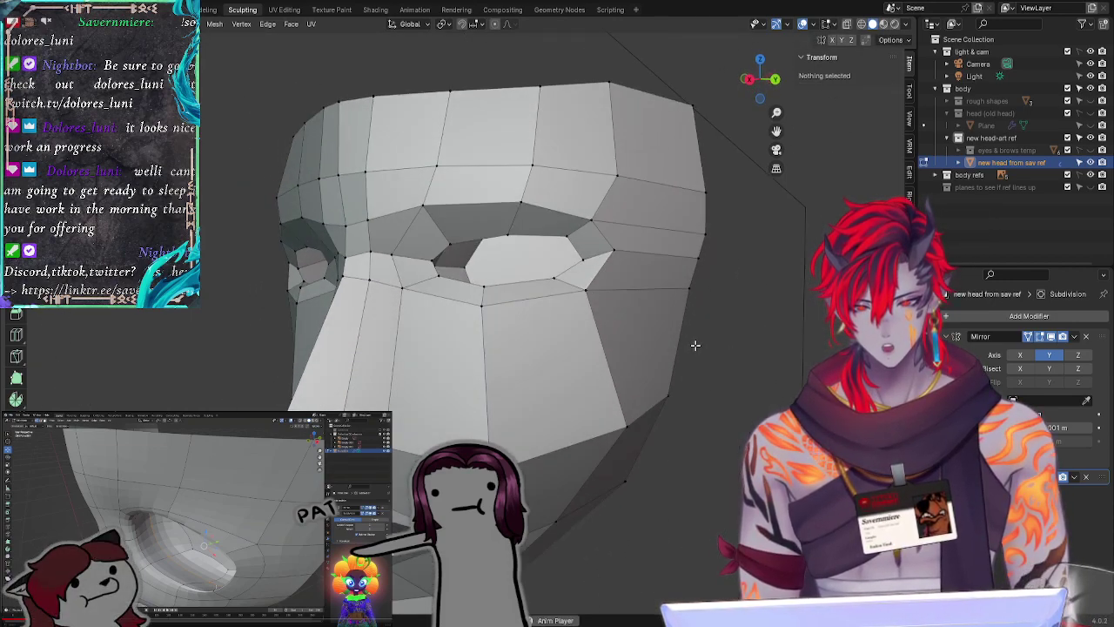
pyautogui.click(453, 248)
pyautogui.press('g')
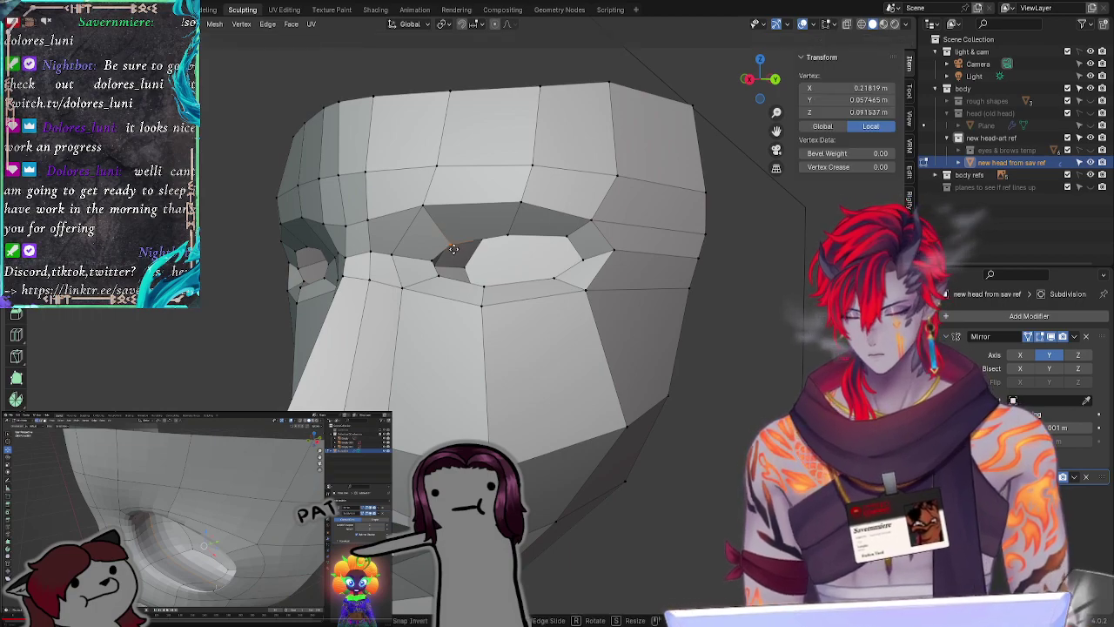
pyautogui.click(479, 249)
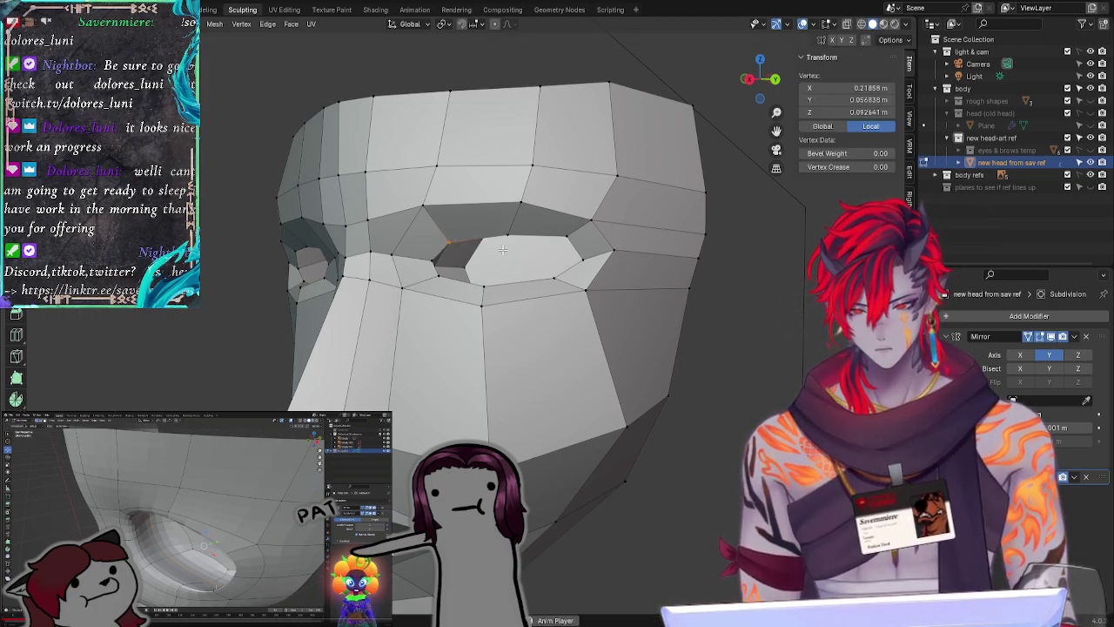
# Step: Inspect the eye from several angles and save as plane start adjust.blend
pyautogui.click(513, 249)
pyautogui.moveTo(515, 257); pyautogui.dragTo(577, 316, button='middle')
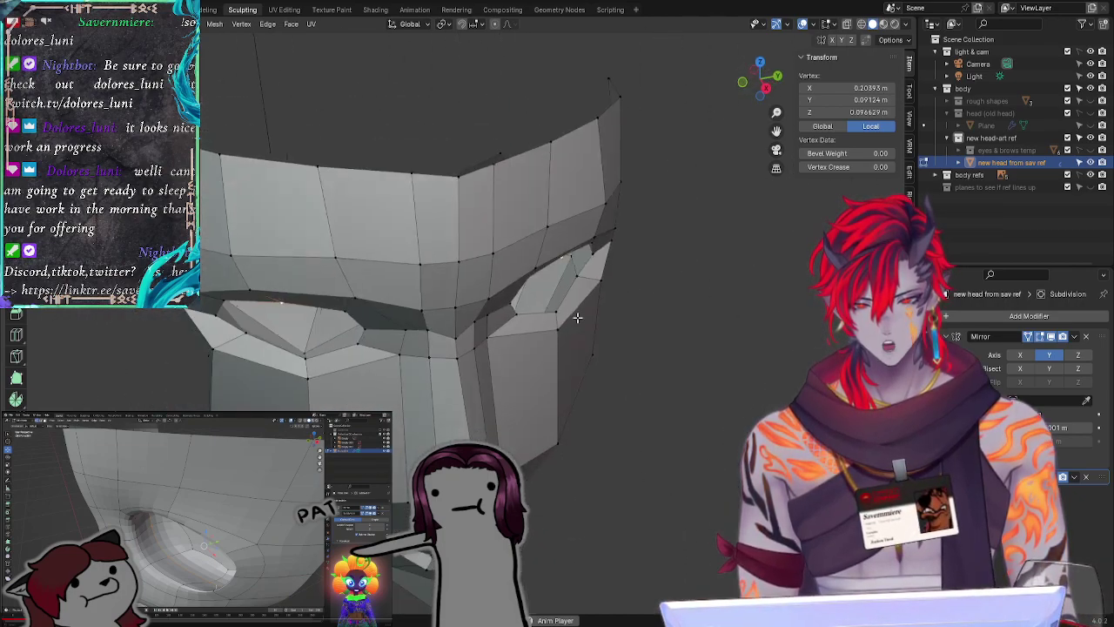
pyautogui.click(670, 362)
pyautogui.moveTo(670, 362); pyautogui.dragTo(647, 336, button='middle')
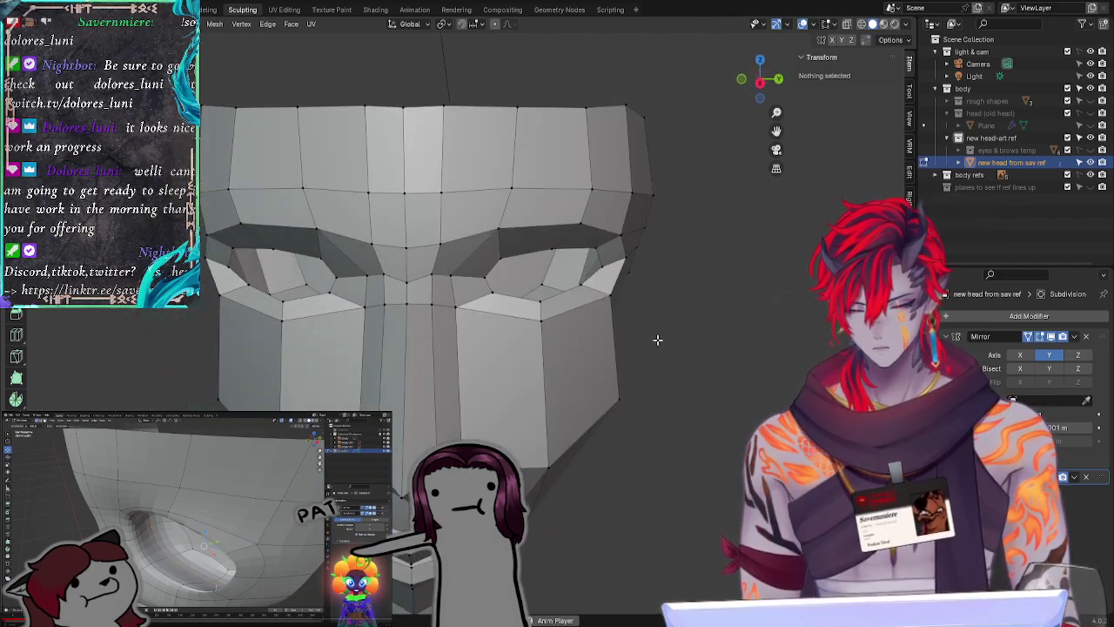
pyautogui.moveTo(681, 369); pyautogui.dragTo(620, 375, button='middle')
pyautogui.hotkey('ctrl', 's')
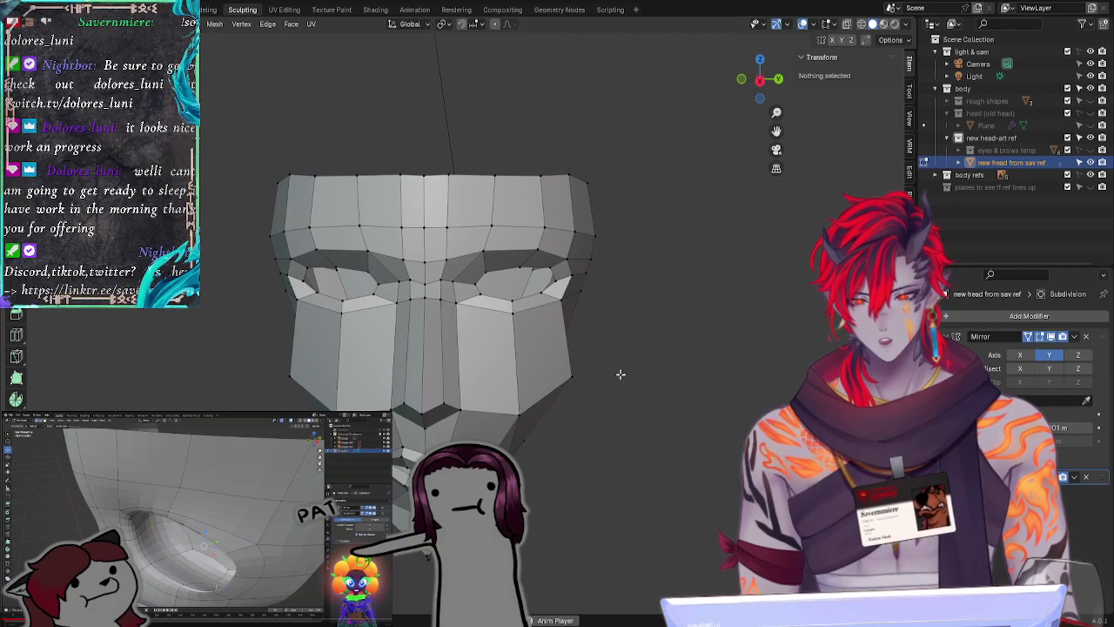
pyautogui.moveTo(657, 407)
pyautogui.mouseDown(button='middle')
pyautogui.moveTo(667, 403)
pyautogui.moveTo(646, 391)
pyautogui.moveTo(629, 415)
pyautogui.moveTo(641, 398)
pyautogui.moveTo(656, 401)
pyautogui.mouseUp(button='middle')
# Step: Switch to Rendered shading, compare with Material Preview, and settle on Rendered
pyautogui.press('z')
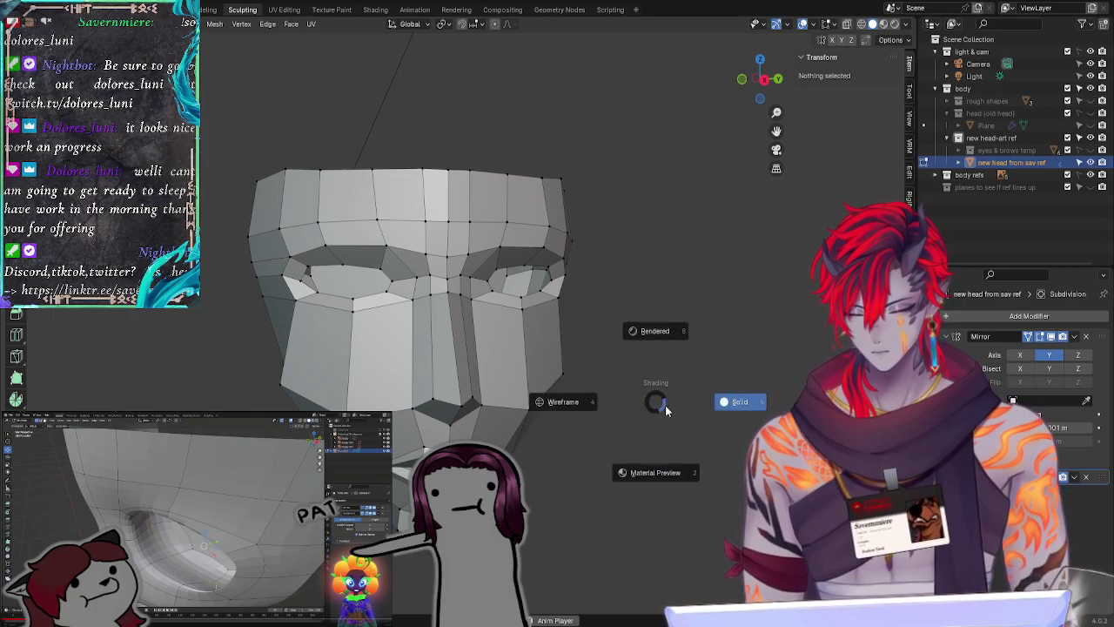
pyautogui.click(644, 334)
pyautogui.moveTo(664, 372)
pyautogui.mouseDown(button='middle')
pyautogui.moveTo(423, 376)
pyautogui.moveTo(659, 356)
pyautogui.moveTo(664, 374)
pyautogui.moveTo(644, 405)
pyautogui.moveTo(595, 449)
pyautogui.mouseUp(button='middle')
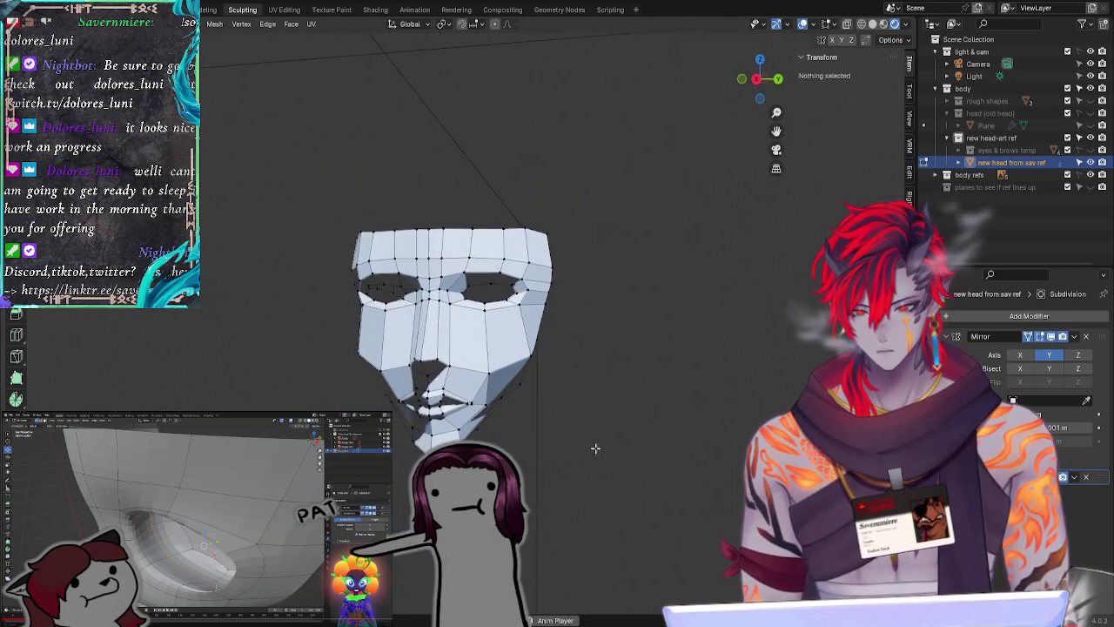
pyautogui.press('z')
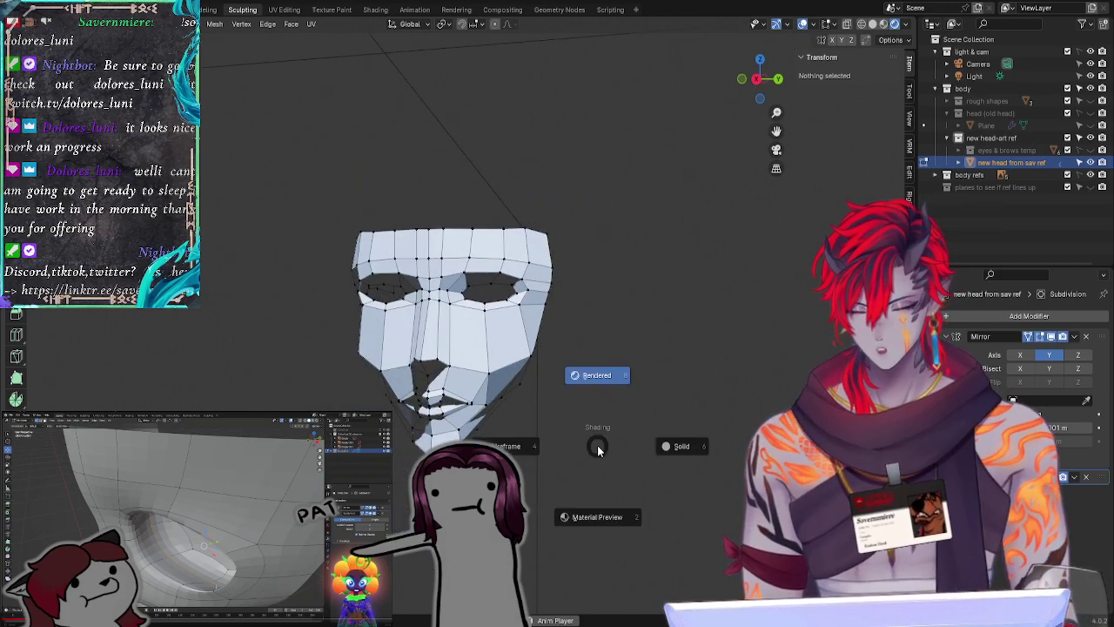
pyautogui.click(604, 514)
pyautogui.press('z')
pyautogui.click(600, 409)
pyautogui.moveTo(592, 447)
pyautogui.mouseDown(button='middle')
pyautogui.moveTo(653, 442)
pyautogui.moveTo(606, 446)
pyautogui.mouseUp(button='middle')
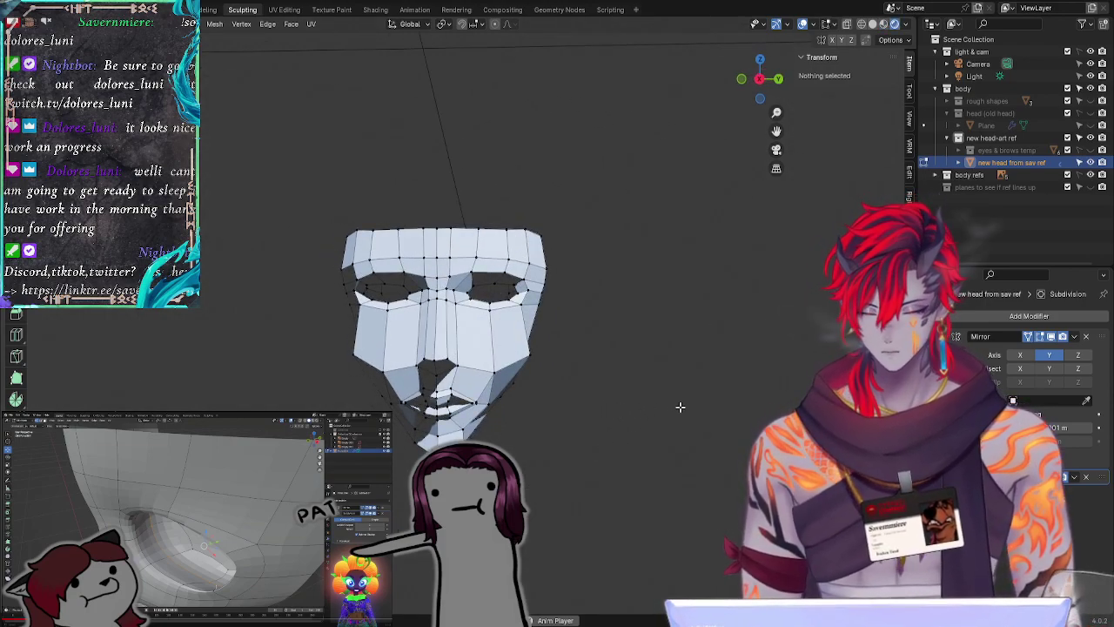
pyautogui.moveTo(680, 406); pyautogui.dragTo(694, 476, button='middle')
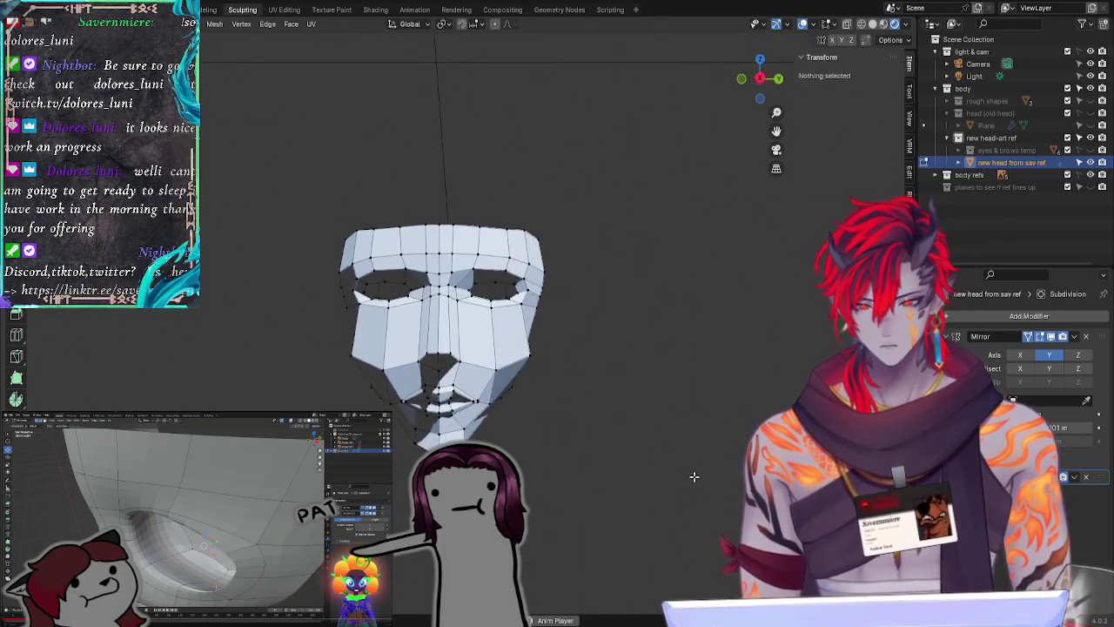
pyautogui.scroll(1, 693, 476)
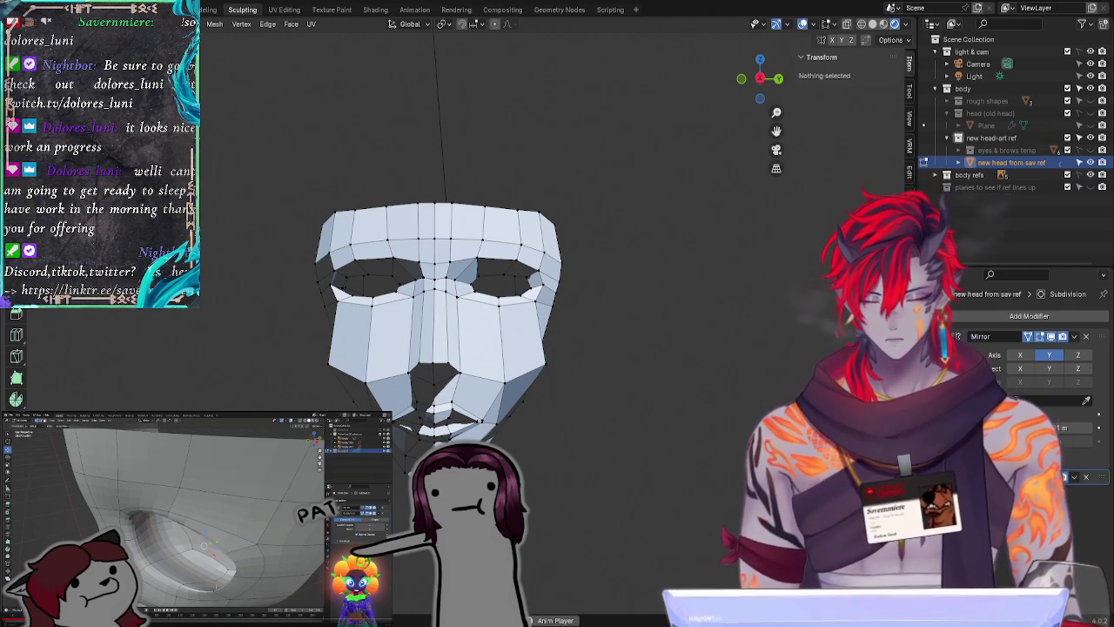
# Step: Select a vertex on the mask's lower edge and shift it along the Y axis
pyautogui.moveTo(604, 390); pyautogui.dragTo(538, 415, button='middle')
pyautogui.click(576, 386)
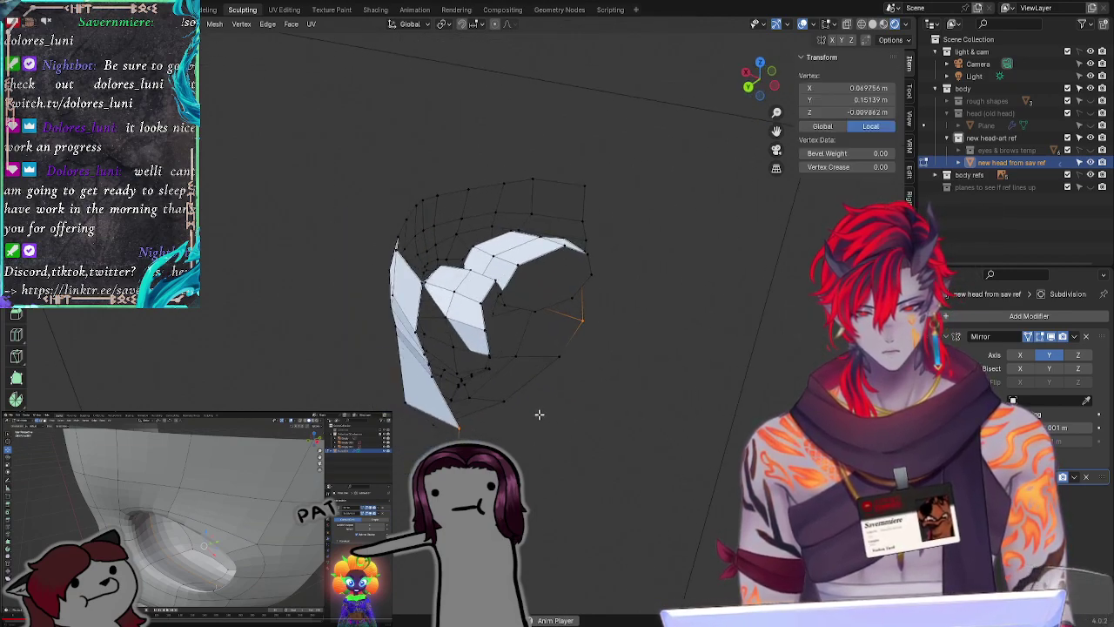
pyautogui.press('g')
pyautogui.press('y')
pyautogui.click(497, 428)
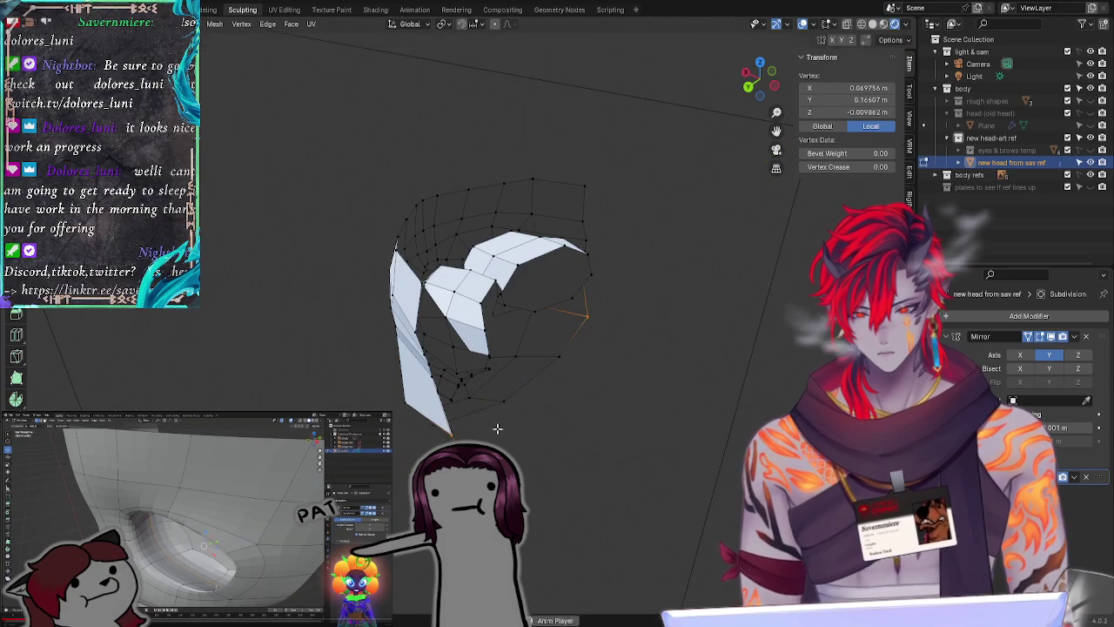
# Step: Move the vertex outward along X, then readjust its position along Y
pyautogui.moveTo(497, 428); pyautogui.dragTo(576, 382, button='middle')
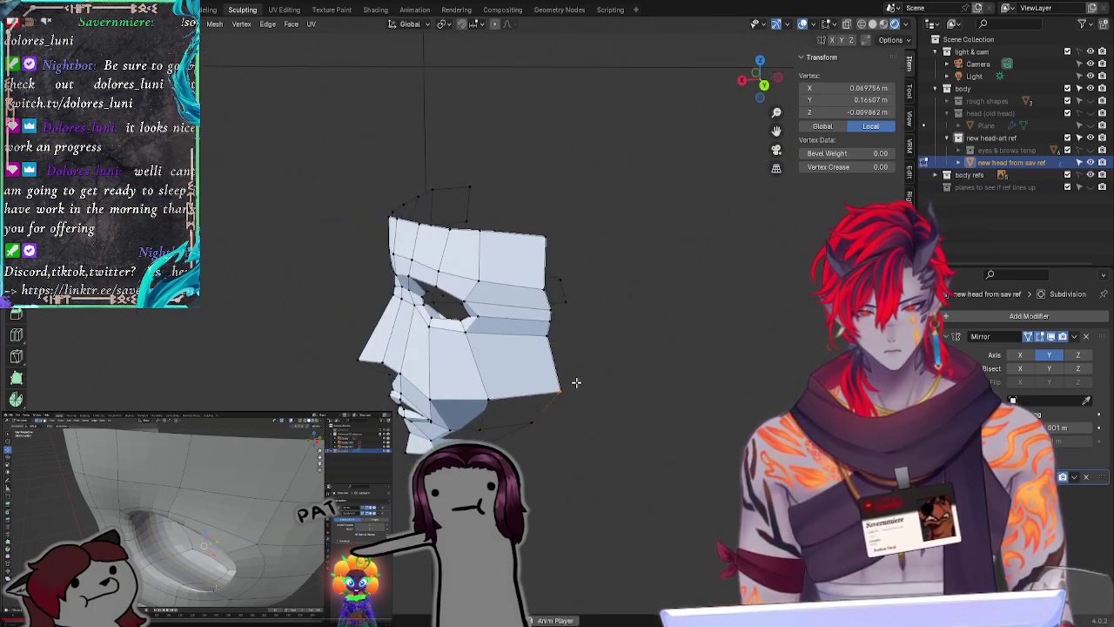
pyautogui.press('g')
pyautogui.press('x')
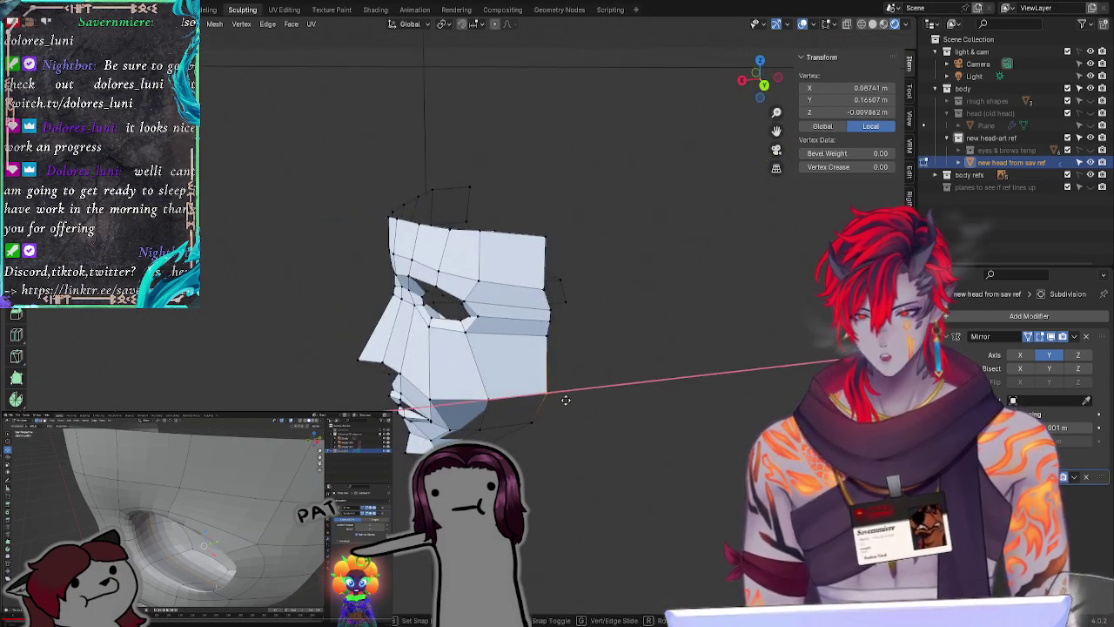
pyautogui.click(570, 401)
pyautogui.press('g')
pyautogui.press('y')
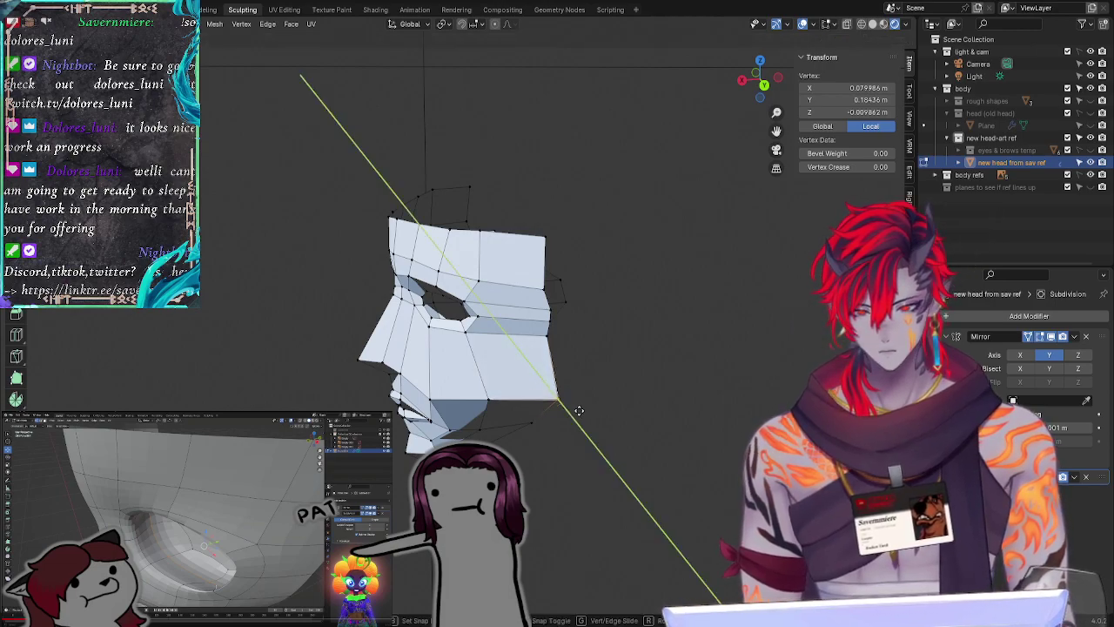
pyautogui.click(575, 406)
# Step: Pull the vertex back along Y, set its final X position, and deselect it
pyautogui.moveTo(575, 407); pyautogui.dragTo(609, 460, button='middle')
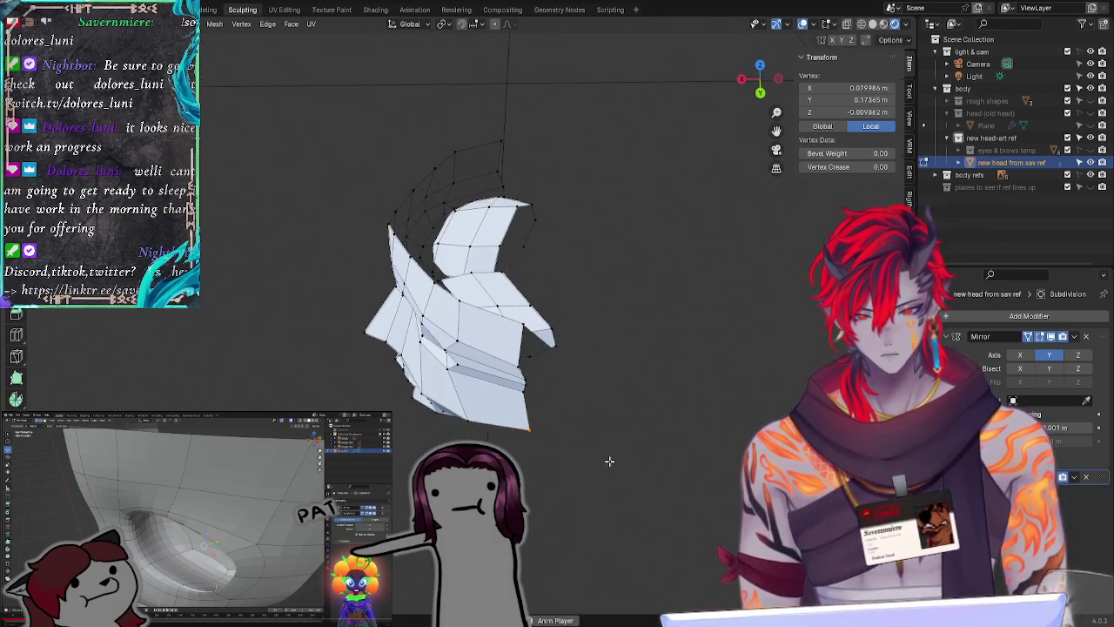
pyautogui.press('y')
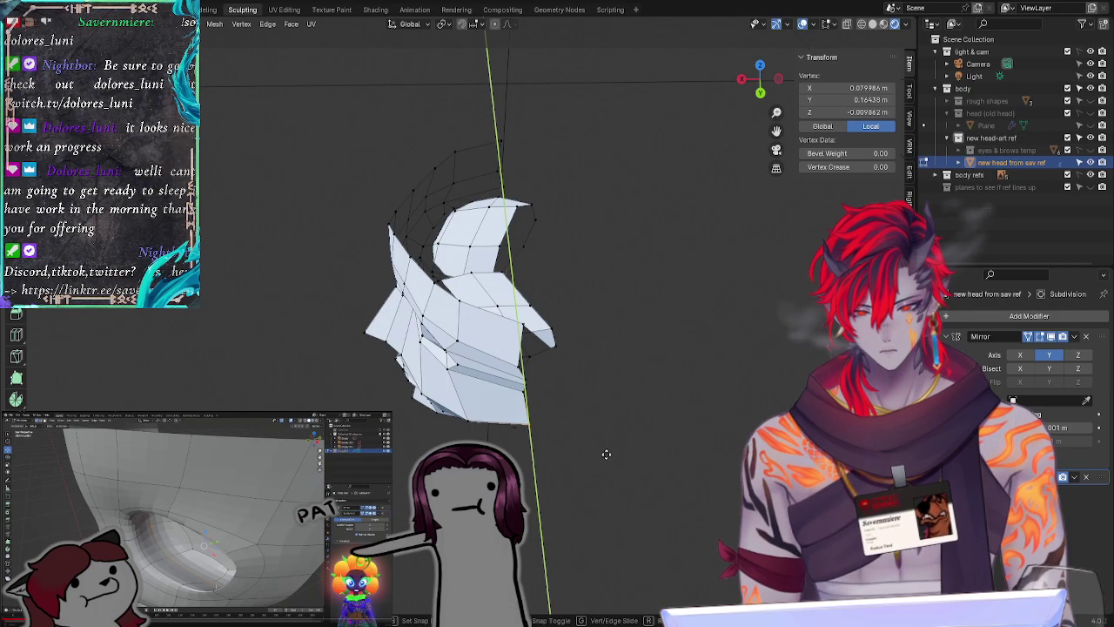
pyautogui.click(605, 452)
pyautogui.press('g')
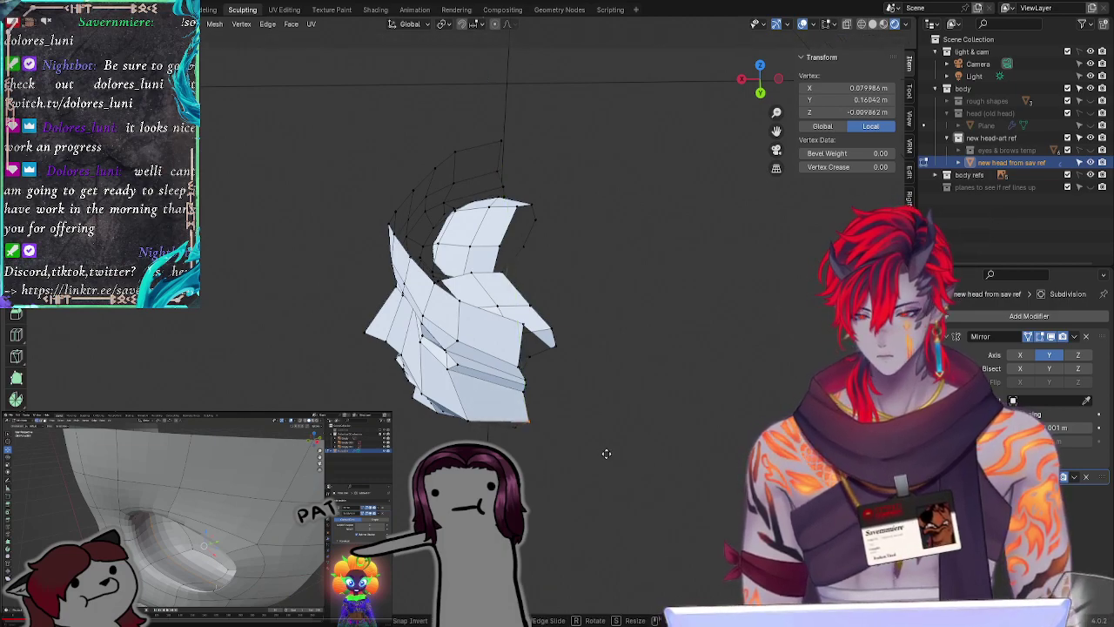
pyautogui.press('x')
pyautogui.click(610, 460)
pyautogui.click(610, 459)
pyautogui.moveTo(610, 460); pyautogui.dragTo(688, 345, button='middle')
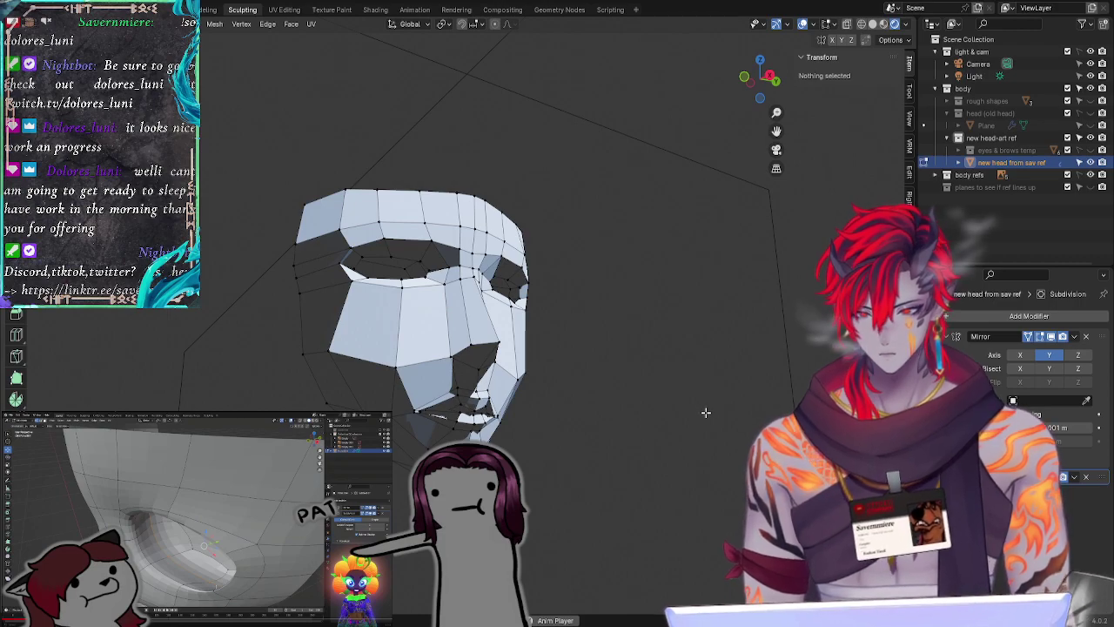
pyautogui.moveTo(705, 412)
pyautogui.mouseDown(button='middle')
pyautogui.moveTo(622, 450)
pyautogui.moveTo(649, 384)
pyautogui.moveTo(671, 435)
pyautogui.moveTo(700, 427)
pyautogui.mouseUp(button='middle')
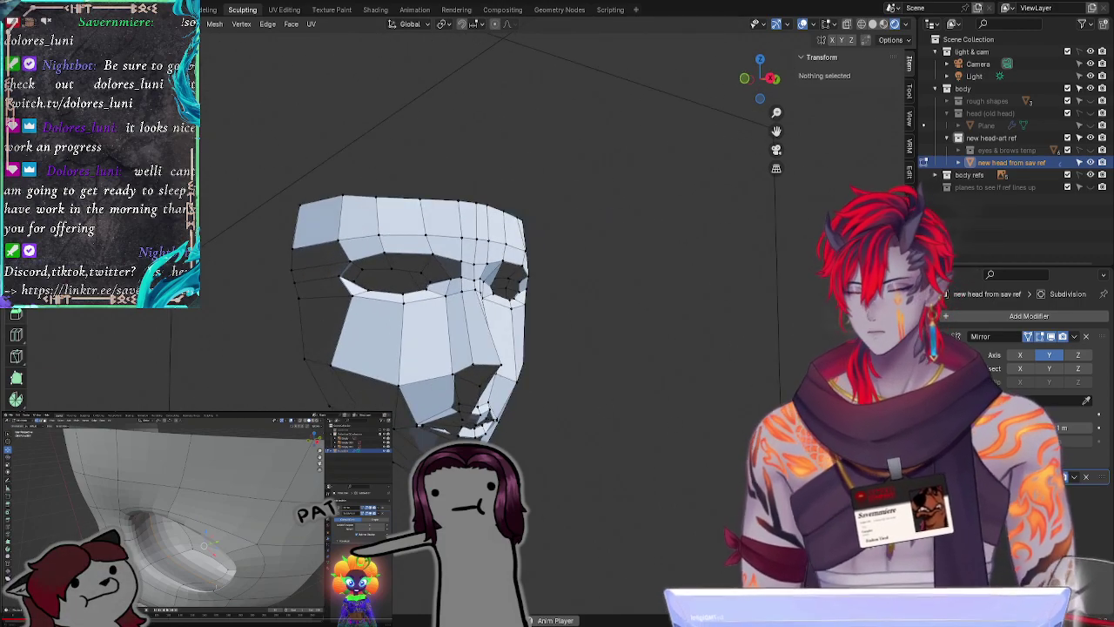